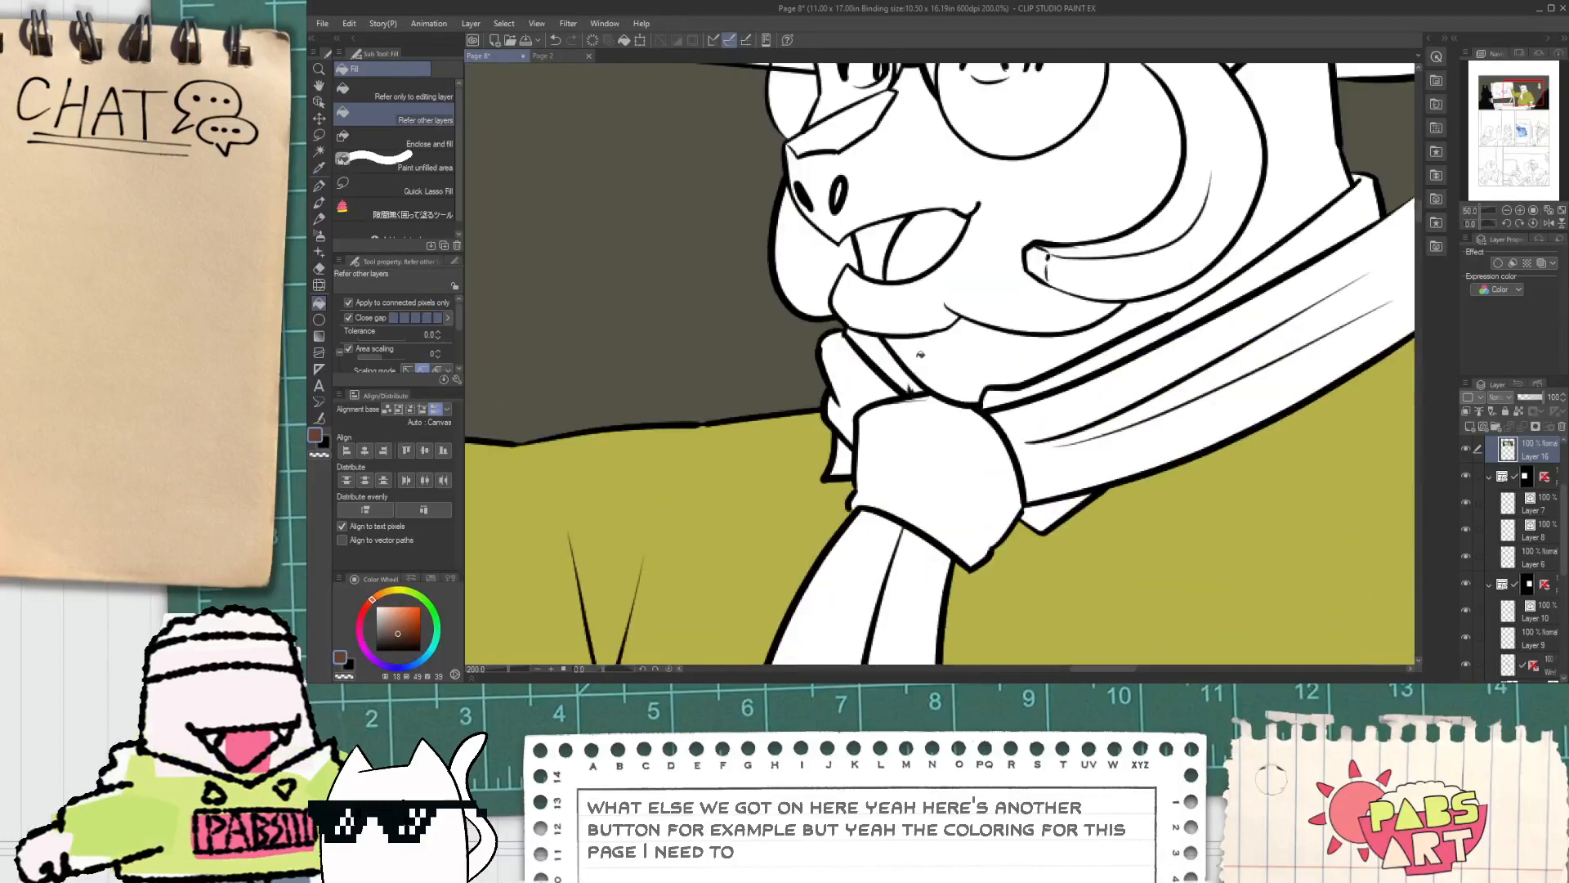
Step: Fill the lecturer's face, muzzle, neck and the side of the head behind the horn with the current brown
click(964, 335)
click(947, 298)
click(817, 263)
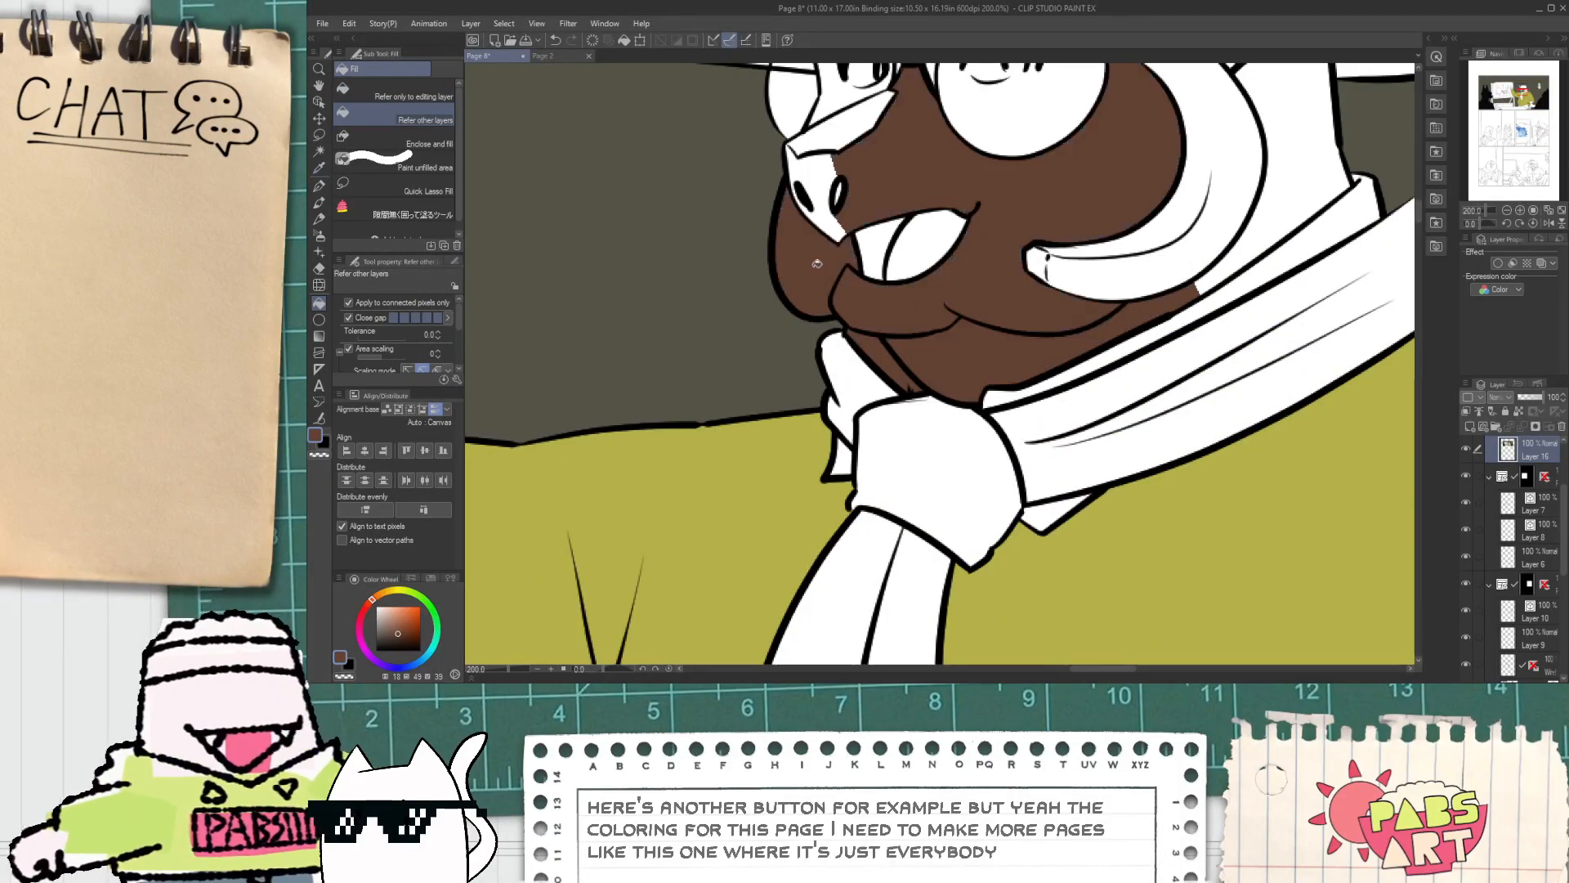
click(814, 175)
scroll(815, 175, down, 2)
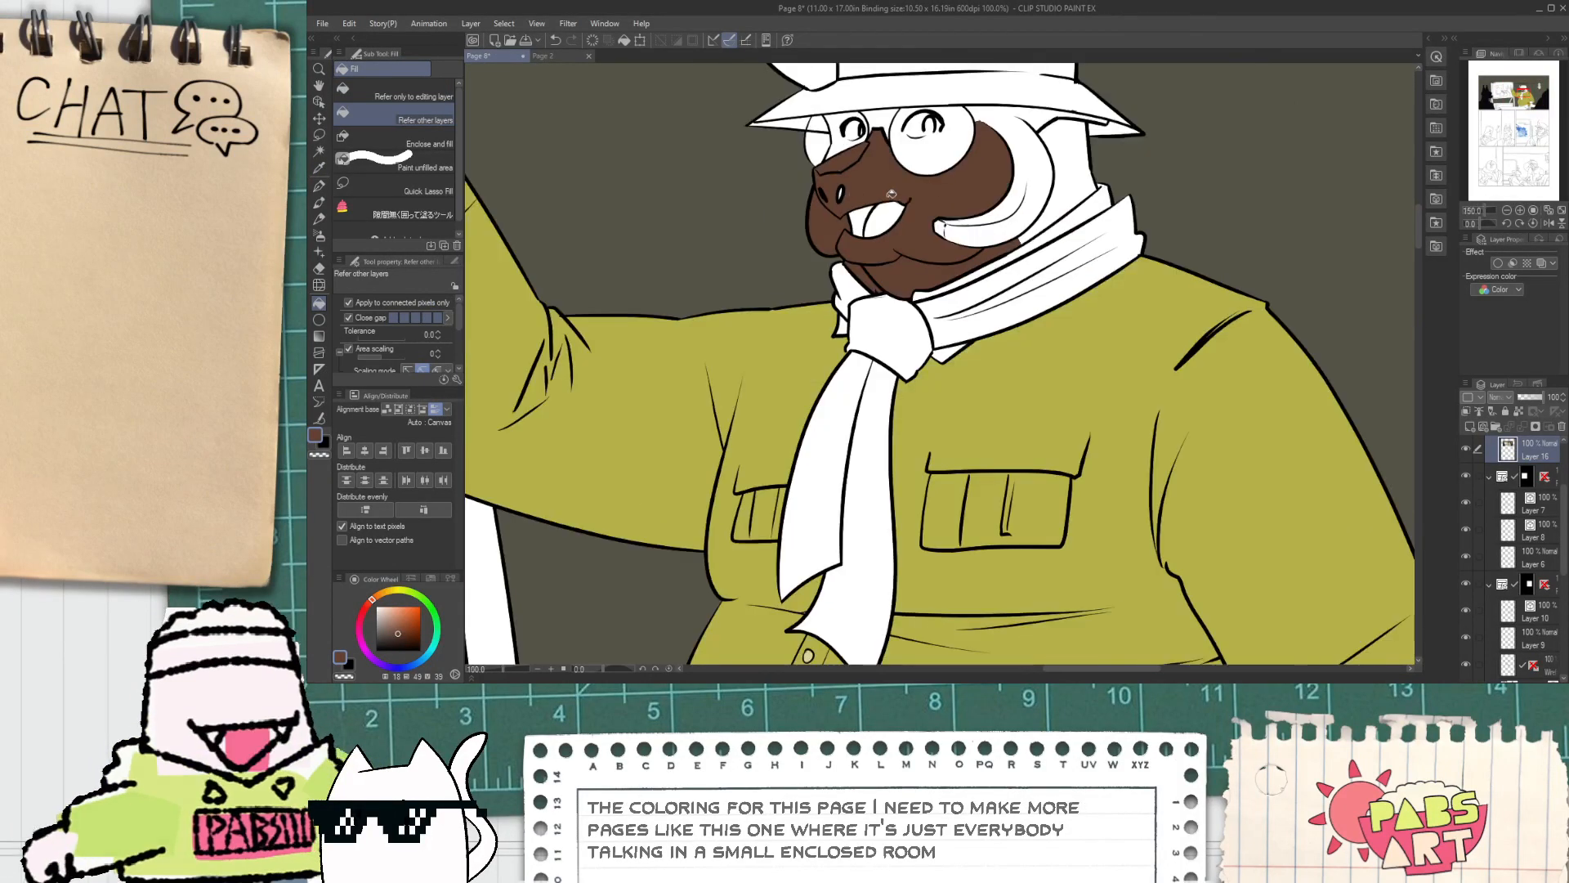
drag(1022, 163, 977, 242)
scroll(977, 241, up, 1)
click(960, 154)
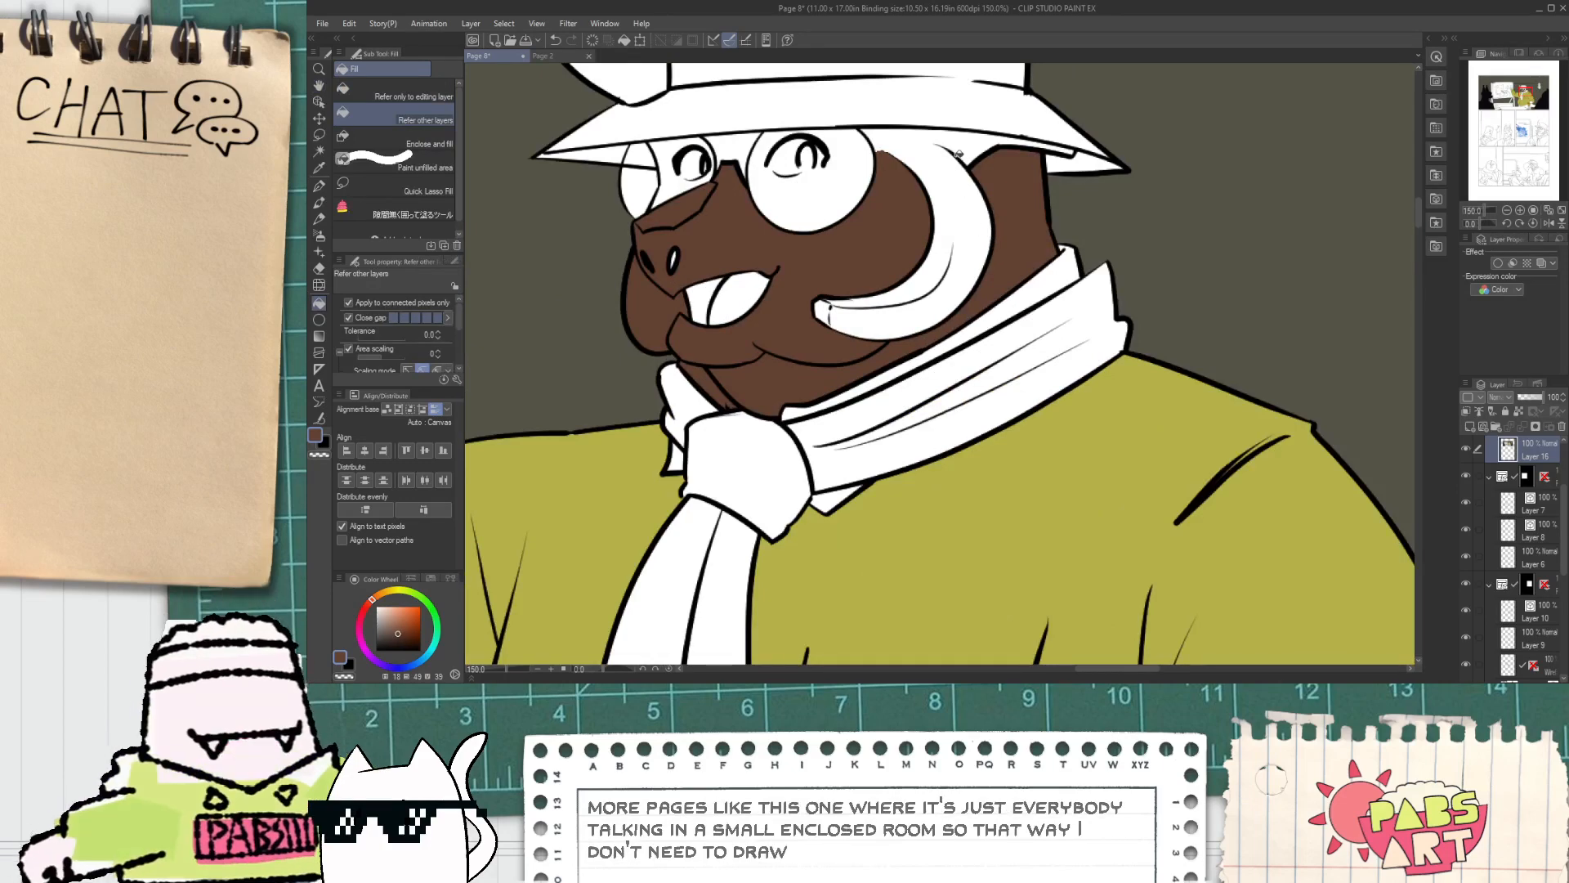
Step: Fill the hand gripping the cane handle and the tail shape beside it with the same brown
scroll(956, 152, down, 1)
scroll(703, 232, down, 2)
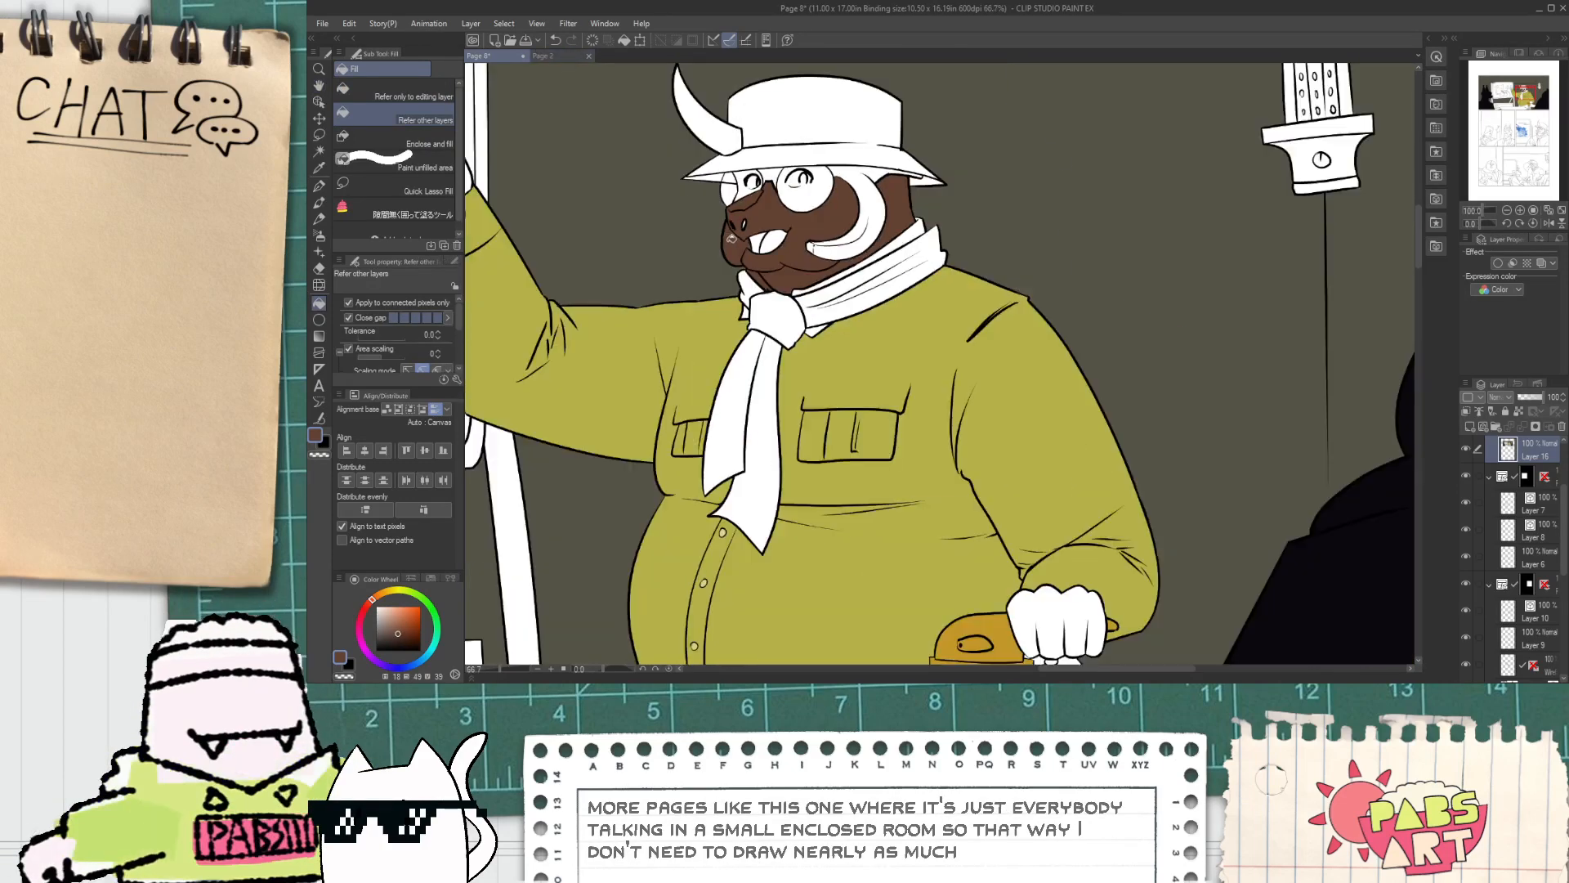
scroll(974, 523, up, 6)
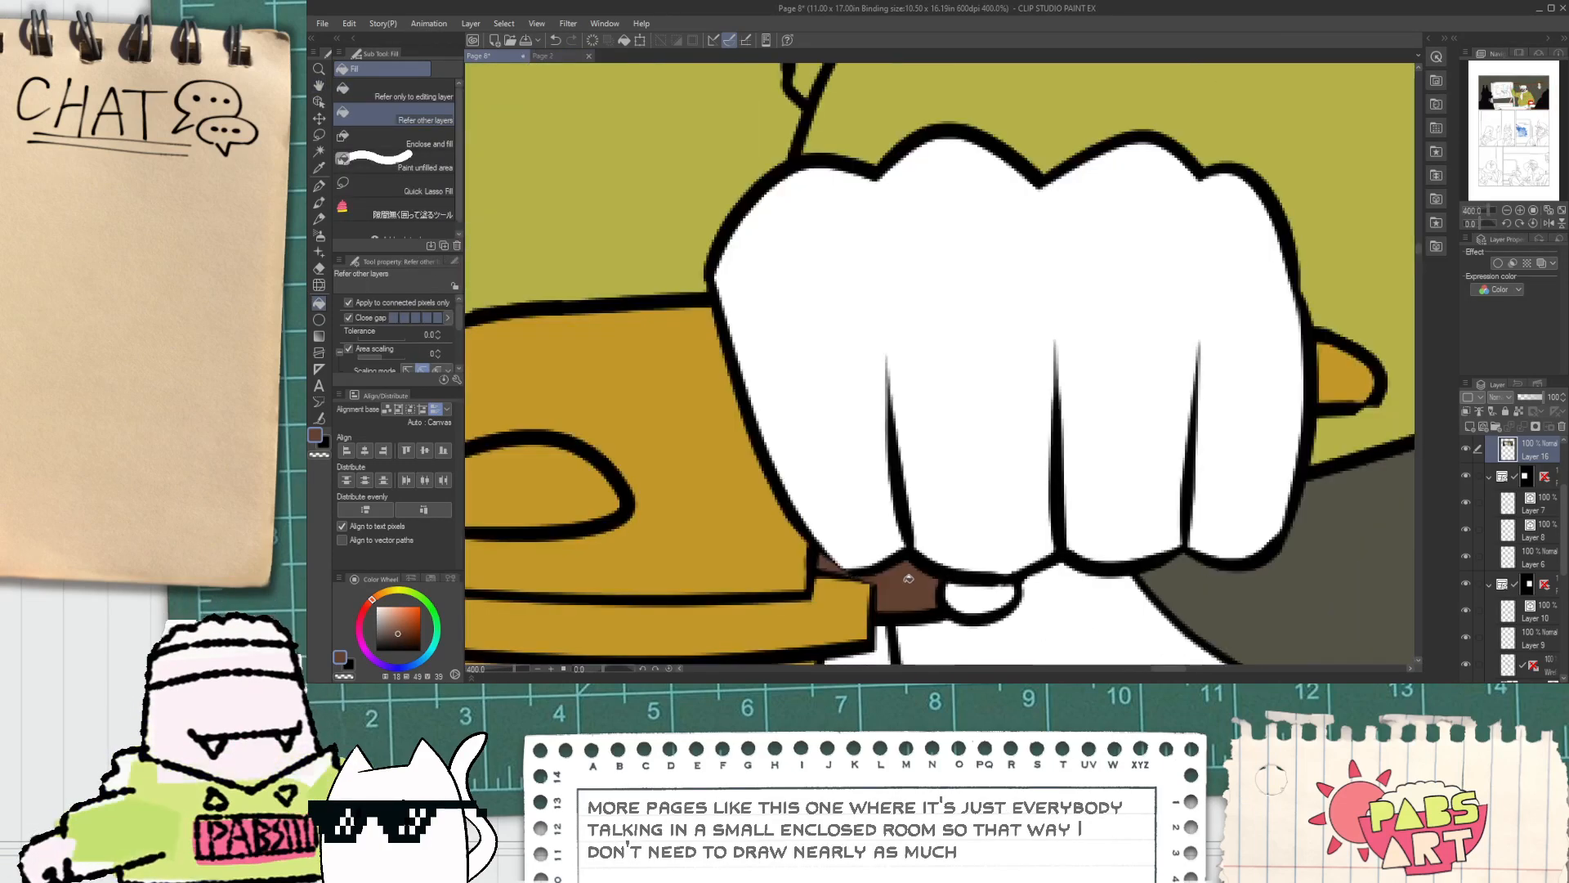
click(946, 518)
scroll(940, 515, down, 5)
scroll(930, 506, down, 2)
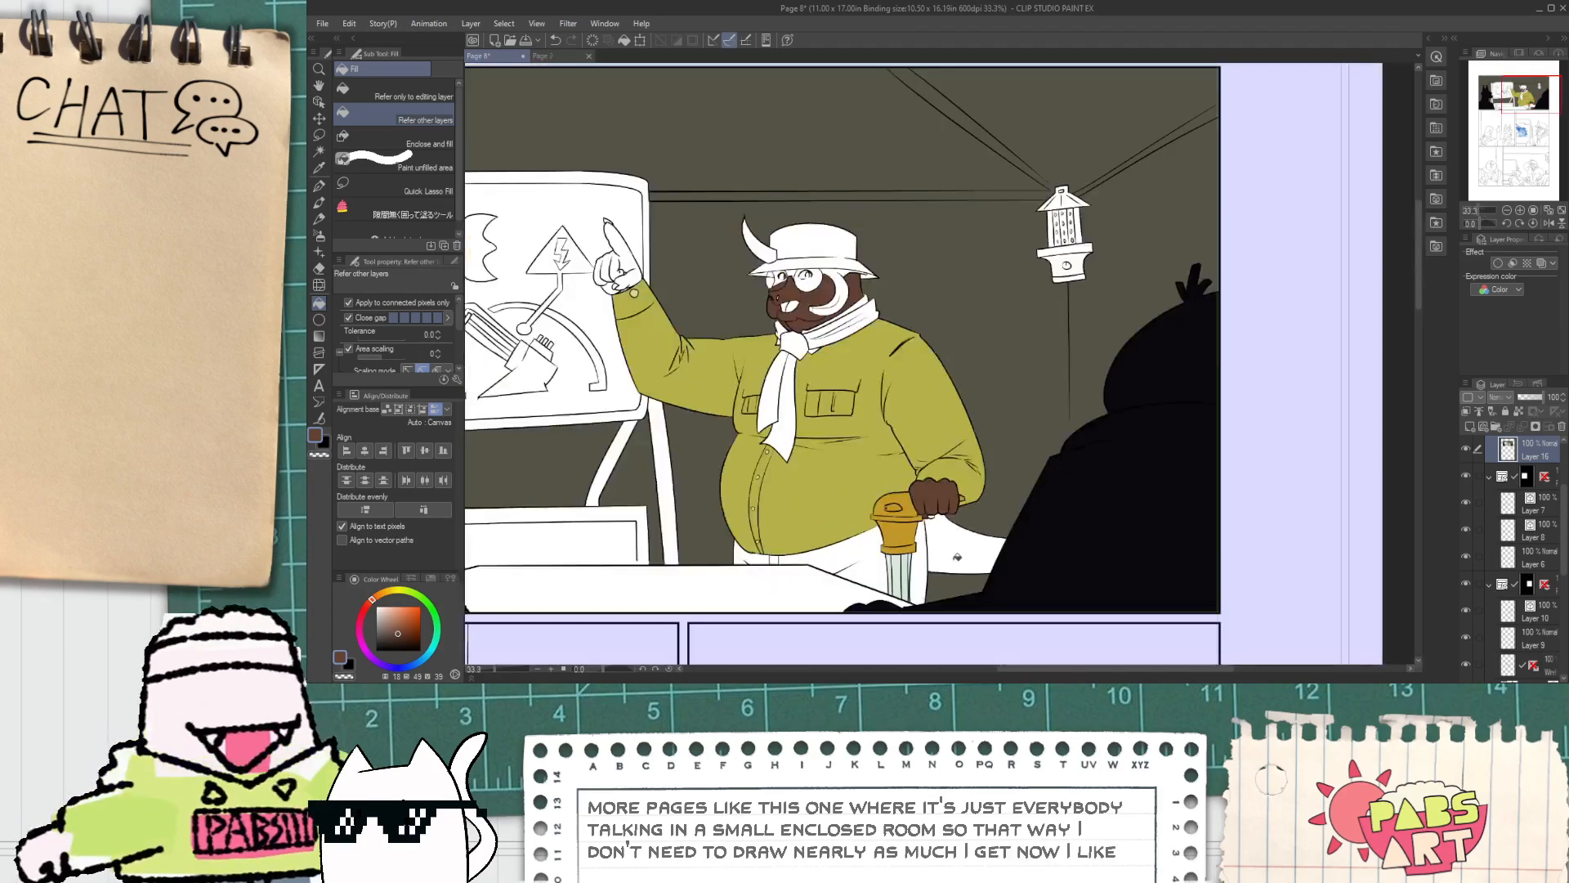
click(946, 543)
Step: Fill the raised pointing hand with brown, covering the folded fingers, index finger, thumb and palm
scroll(899, 499, down, 1)
scroll(687, 348, up, 1)
drag(687, 346, 777, 435)
scroll(762, 427, up, 4)
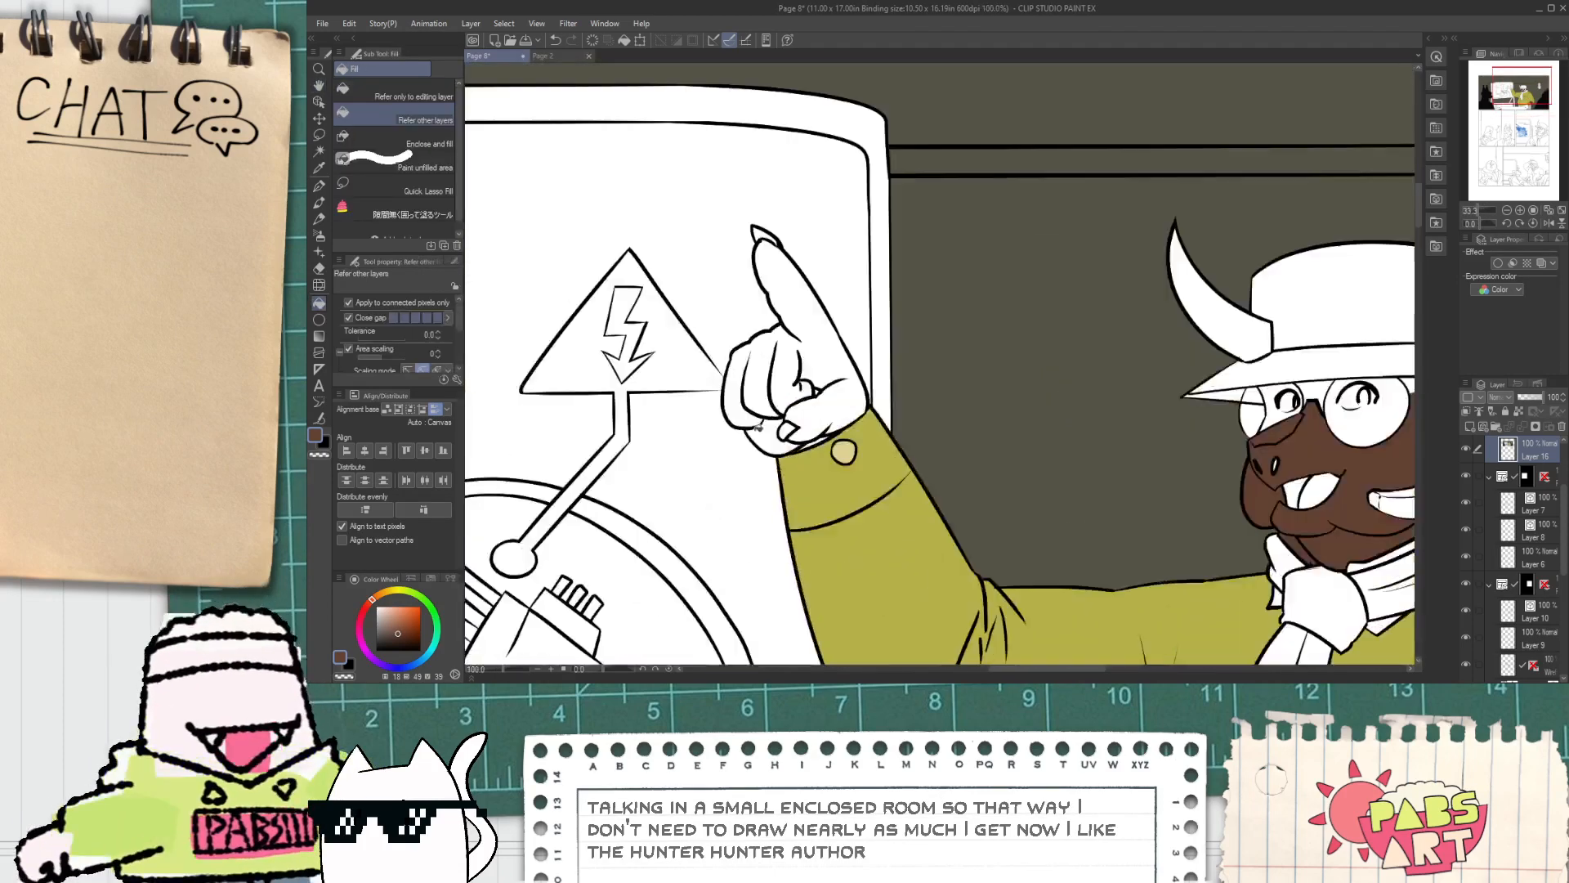
click(763, 431)
click(786, 354)
click(729, 371)
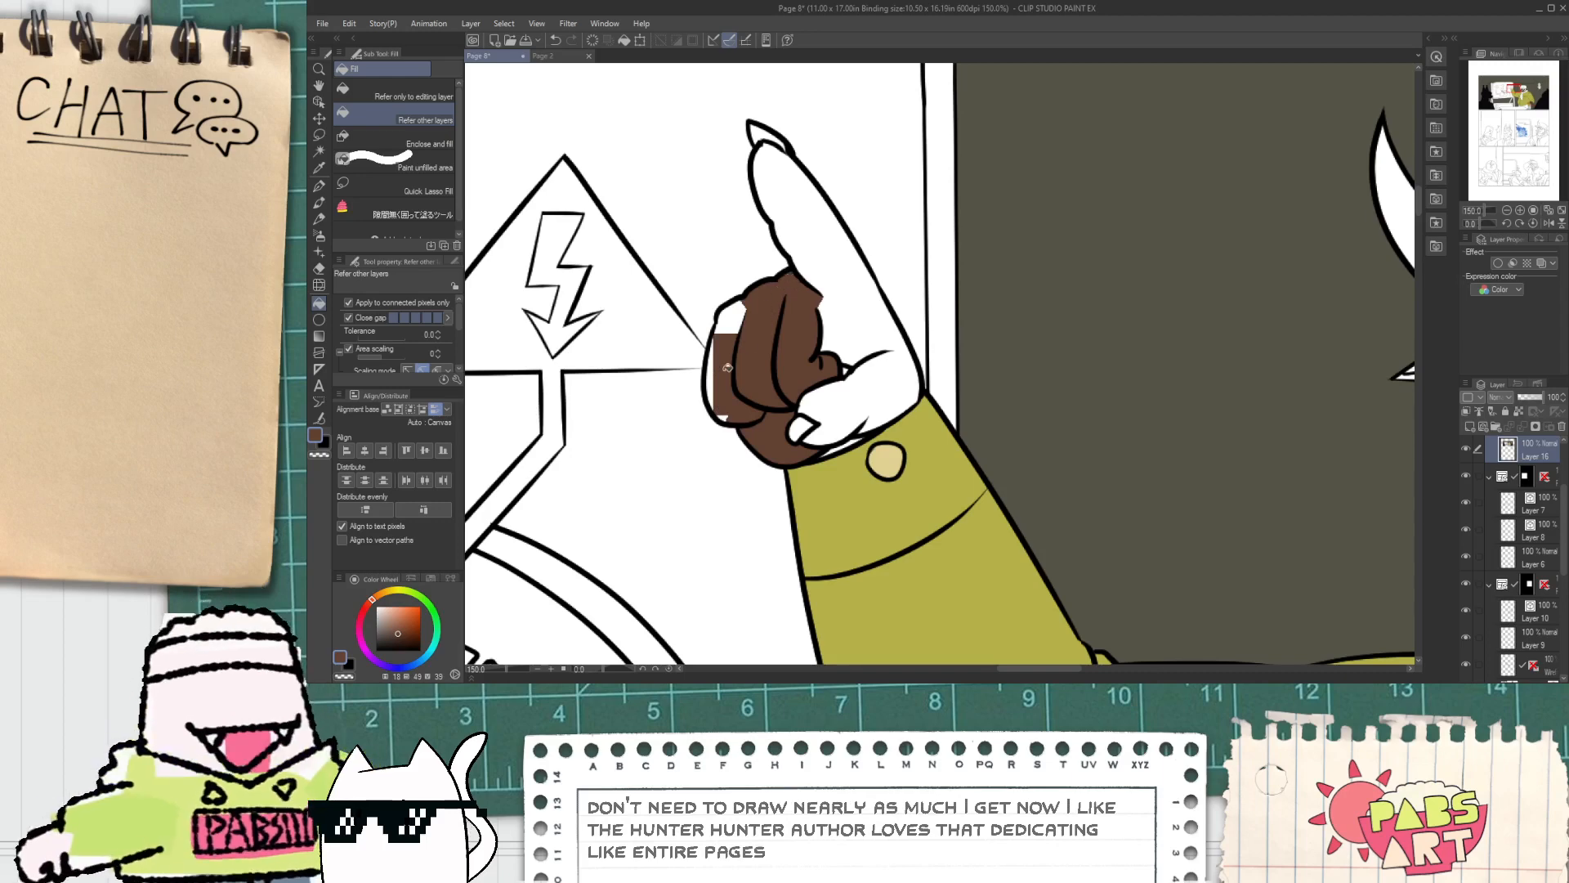
click(773, 262)
click(863, 385)
scroll(858, 380, up, 3)
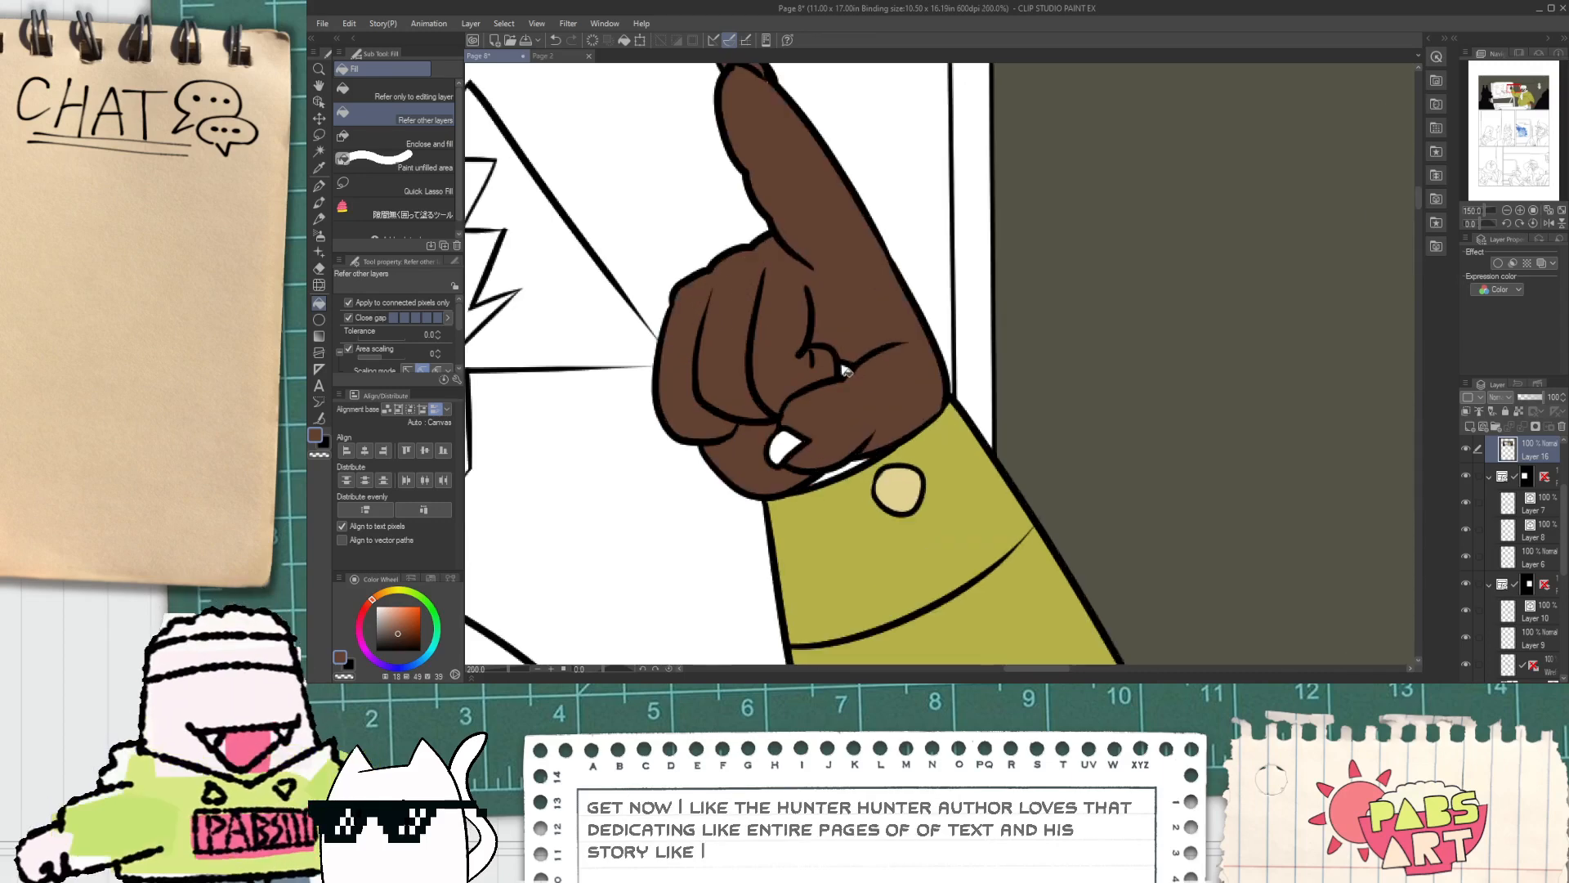
scroll(813, 570, down, 6)
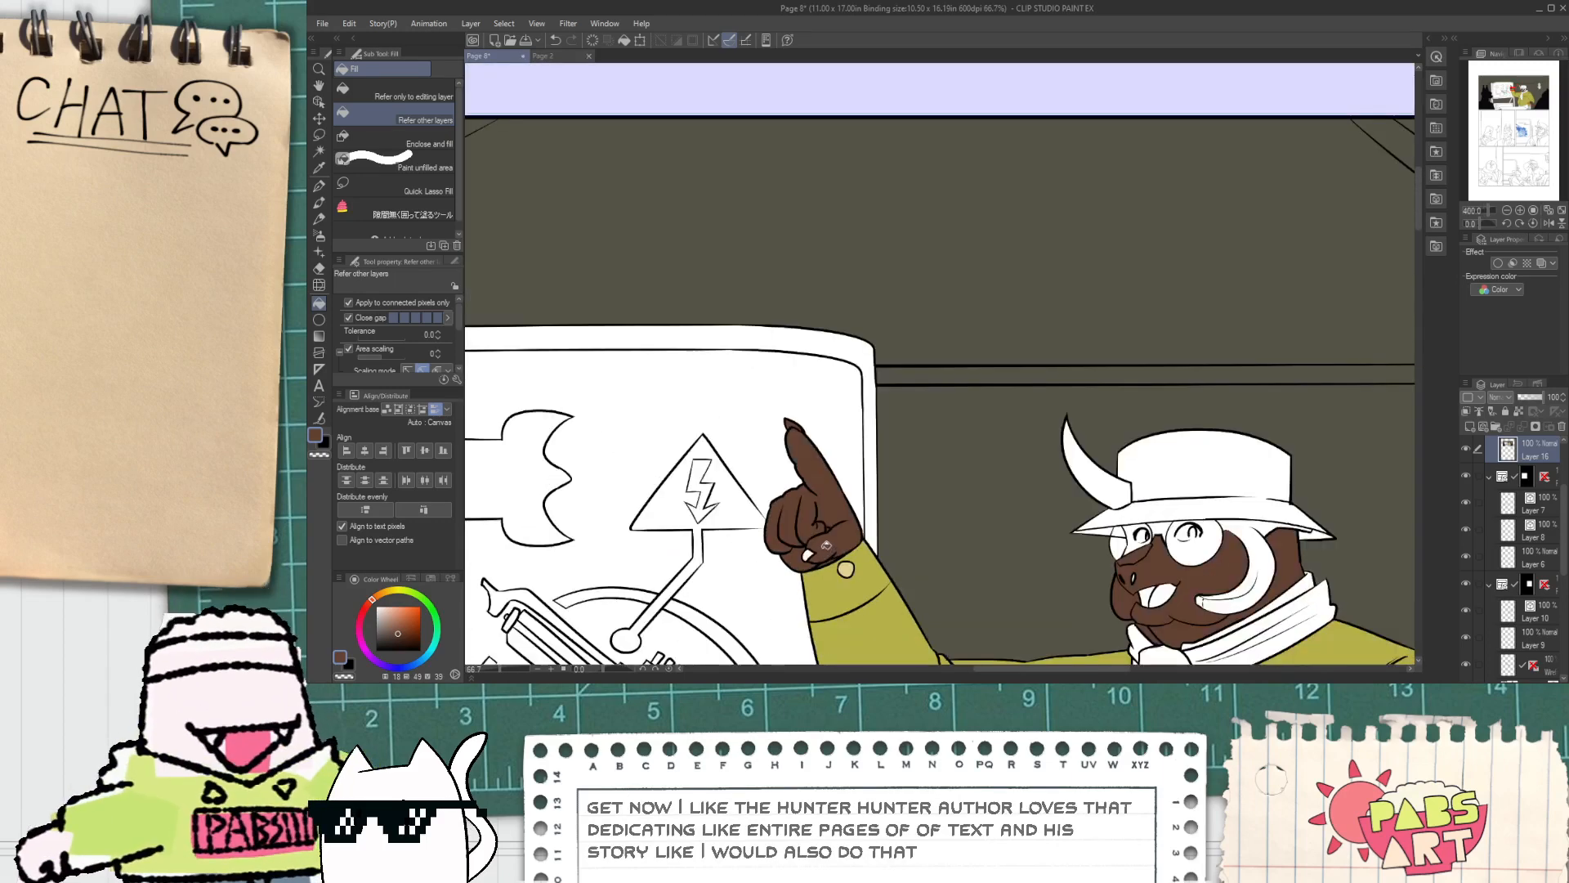
Step: Sample the off-white claw color from the character's thumb on Page 2 and return to Page 8
click(543, 56)
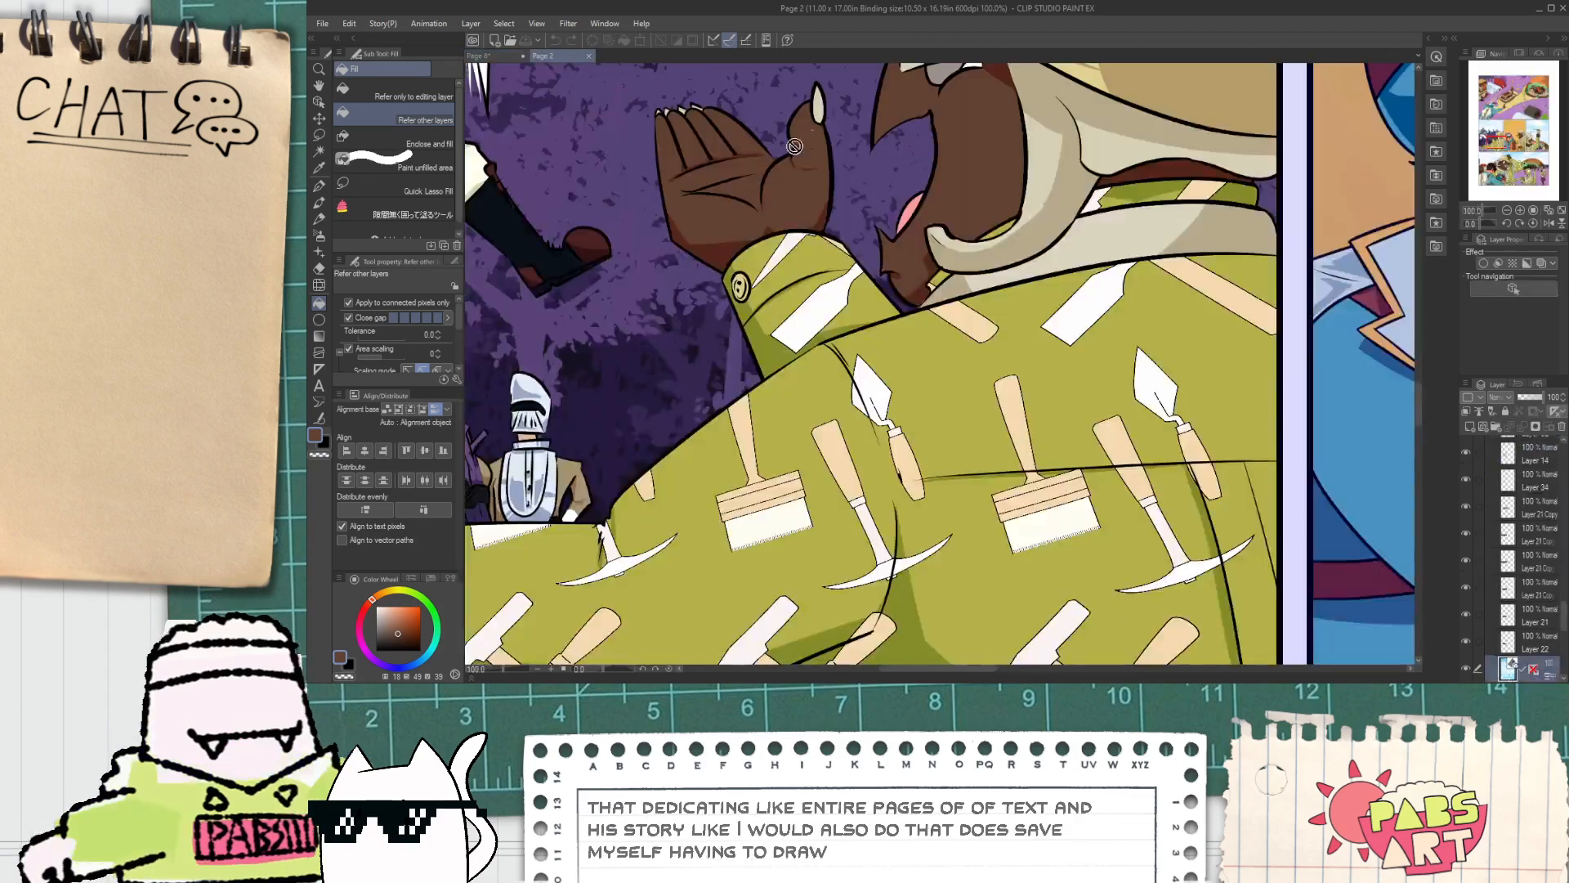
key(i)
scroll(820, 95, up, 2)
click(820, 95)
click(480, 56)
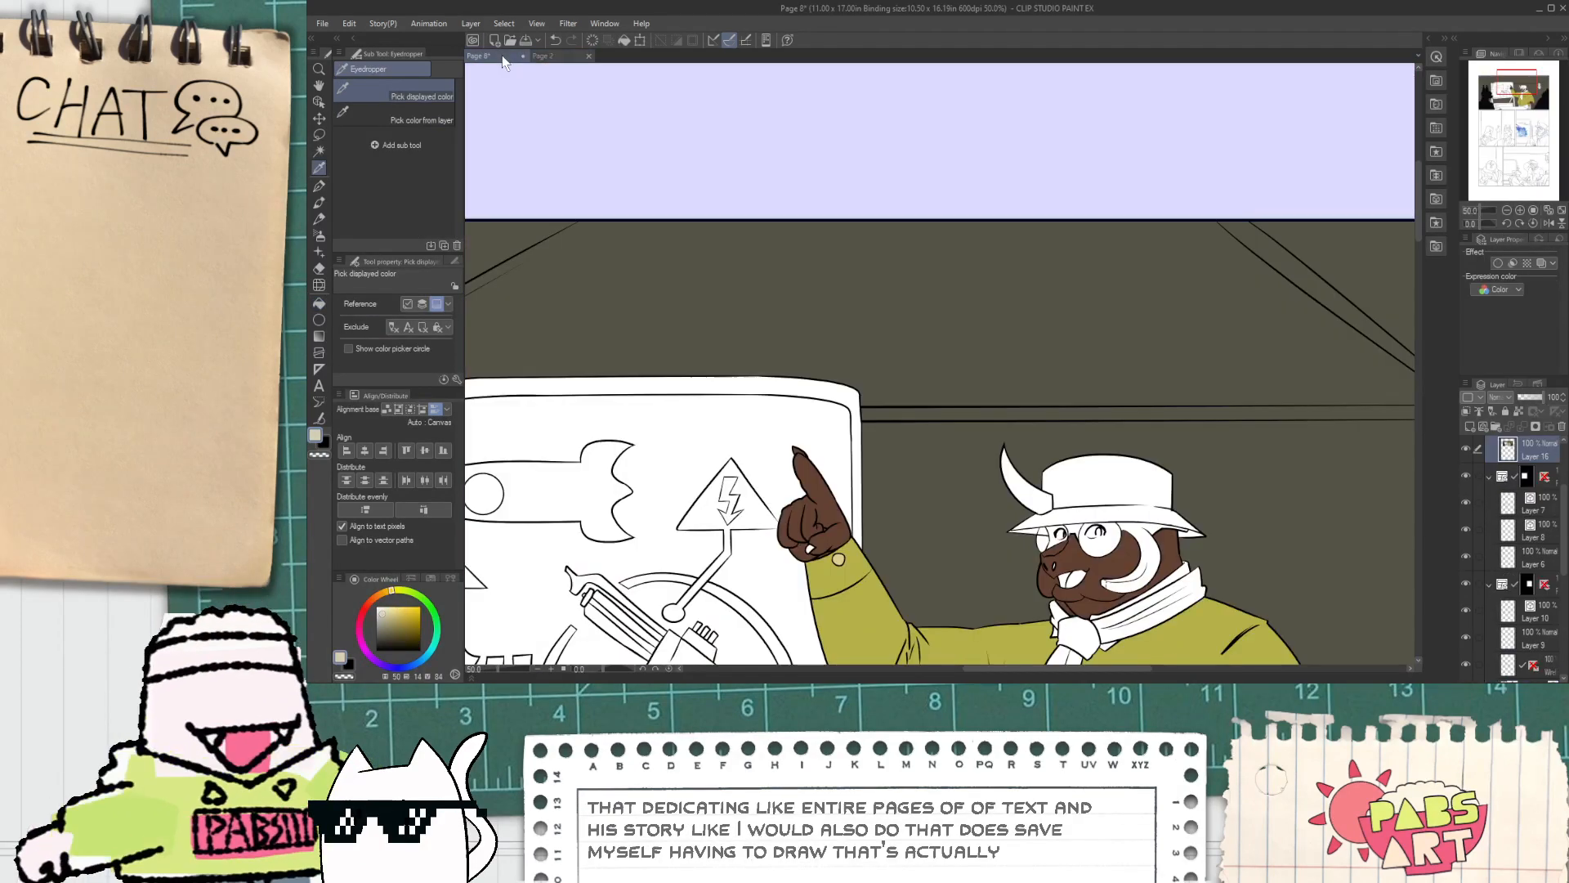
Step: Fill the claws on the pointing hand's thumb, folded finger and index finger with the sampled off-white
drag(613, 290, 547, 147)
key(g)
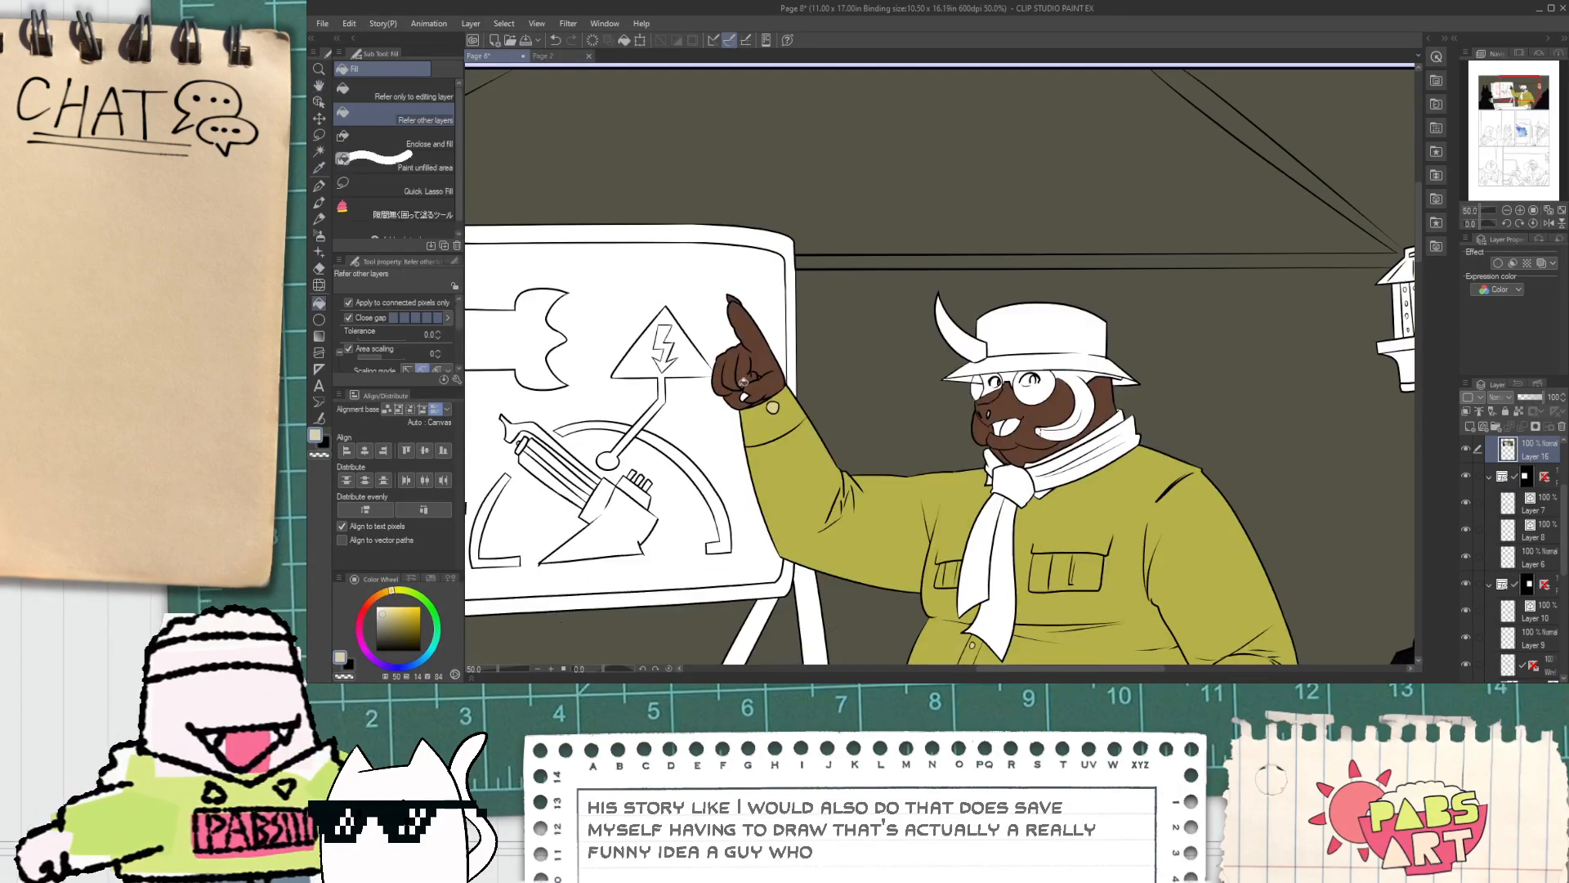
scroll(750, 397, up, 2)
scroll(742, 398, up, 4)
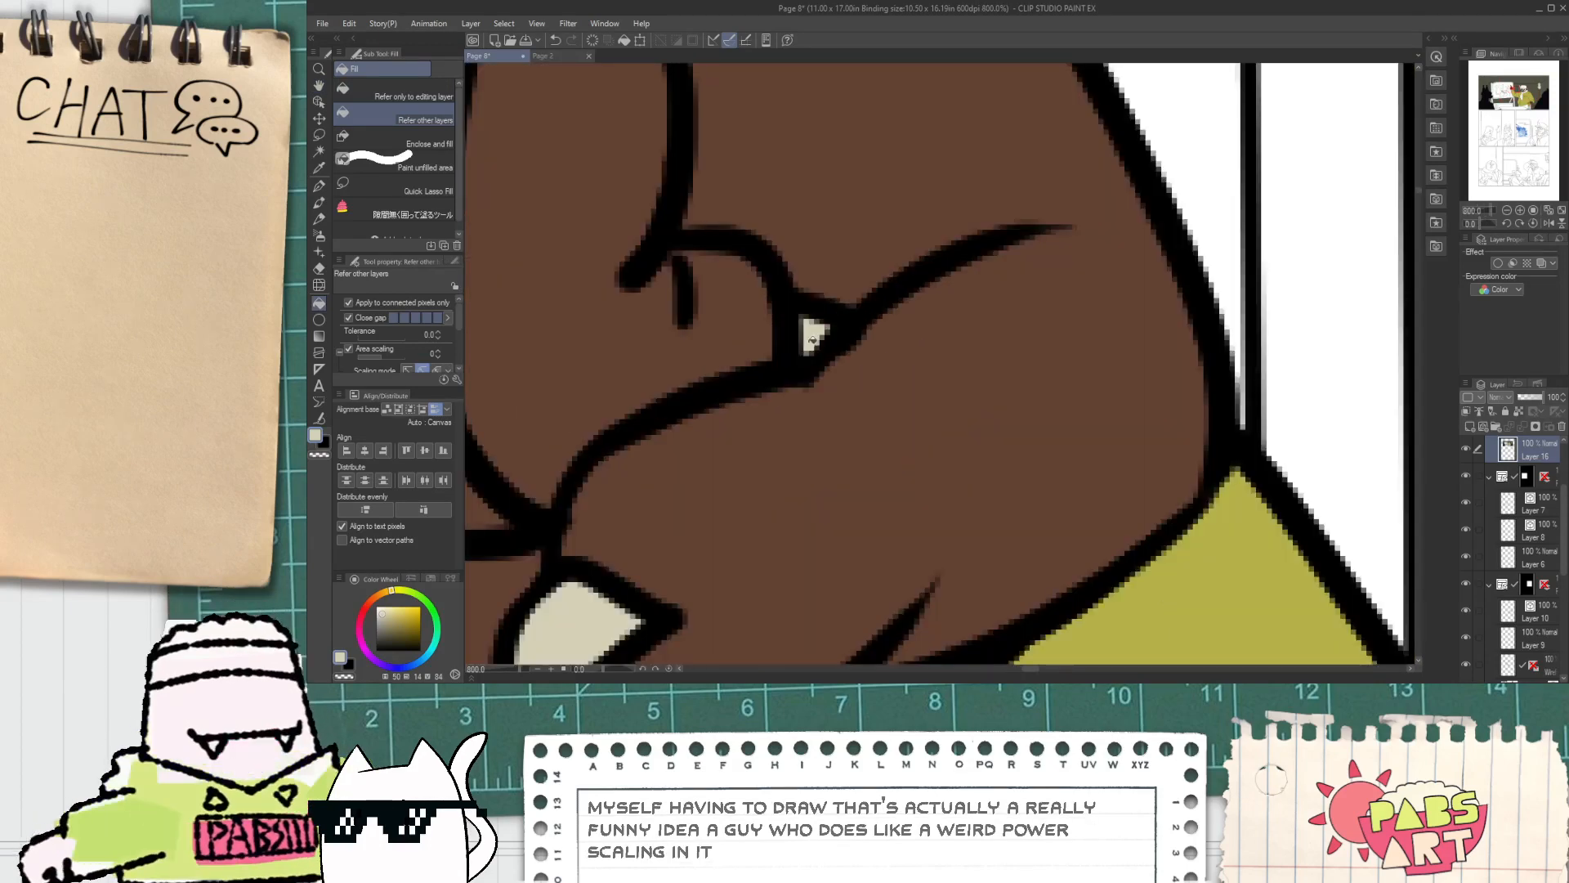
scroll(803, 337, down, 2)
drag(763, 262, 809, 490)
scroll(744, 254, up, 2)
click(746, 256)
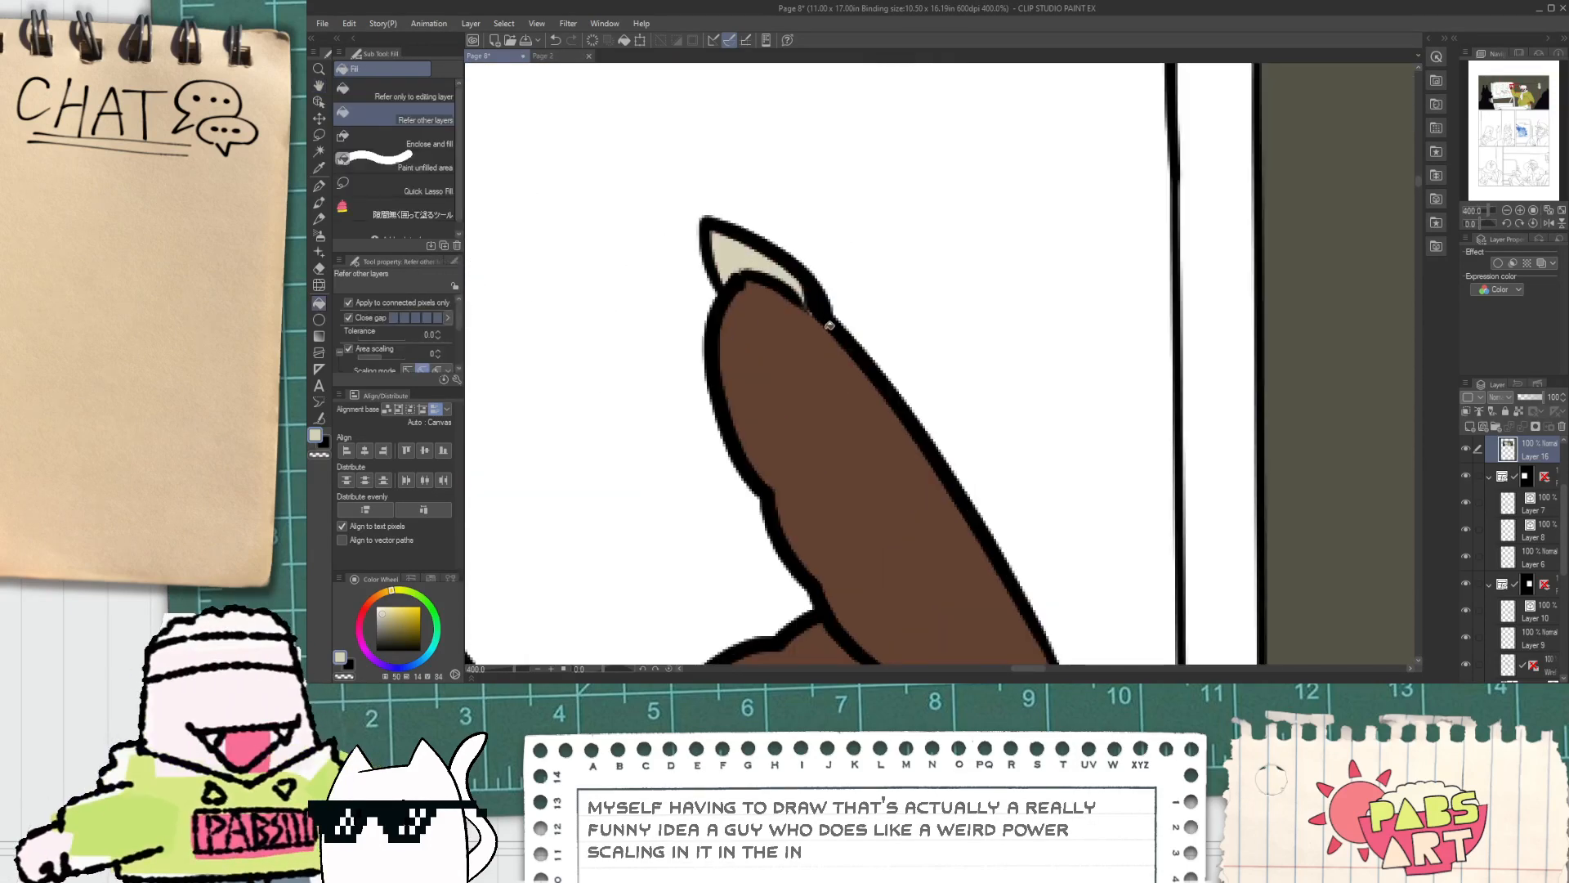
Step: Touch up the base of the index finger's claw with brown using the G-pen, and resample the claw's off-white
alt+click(815, 322)
key(p)
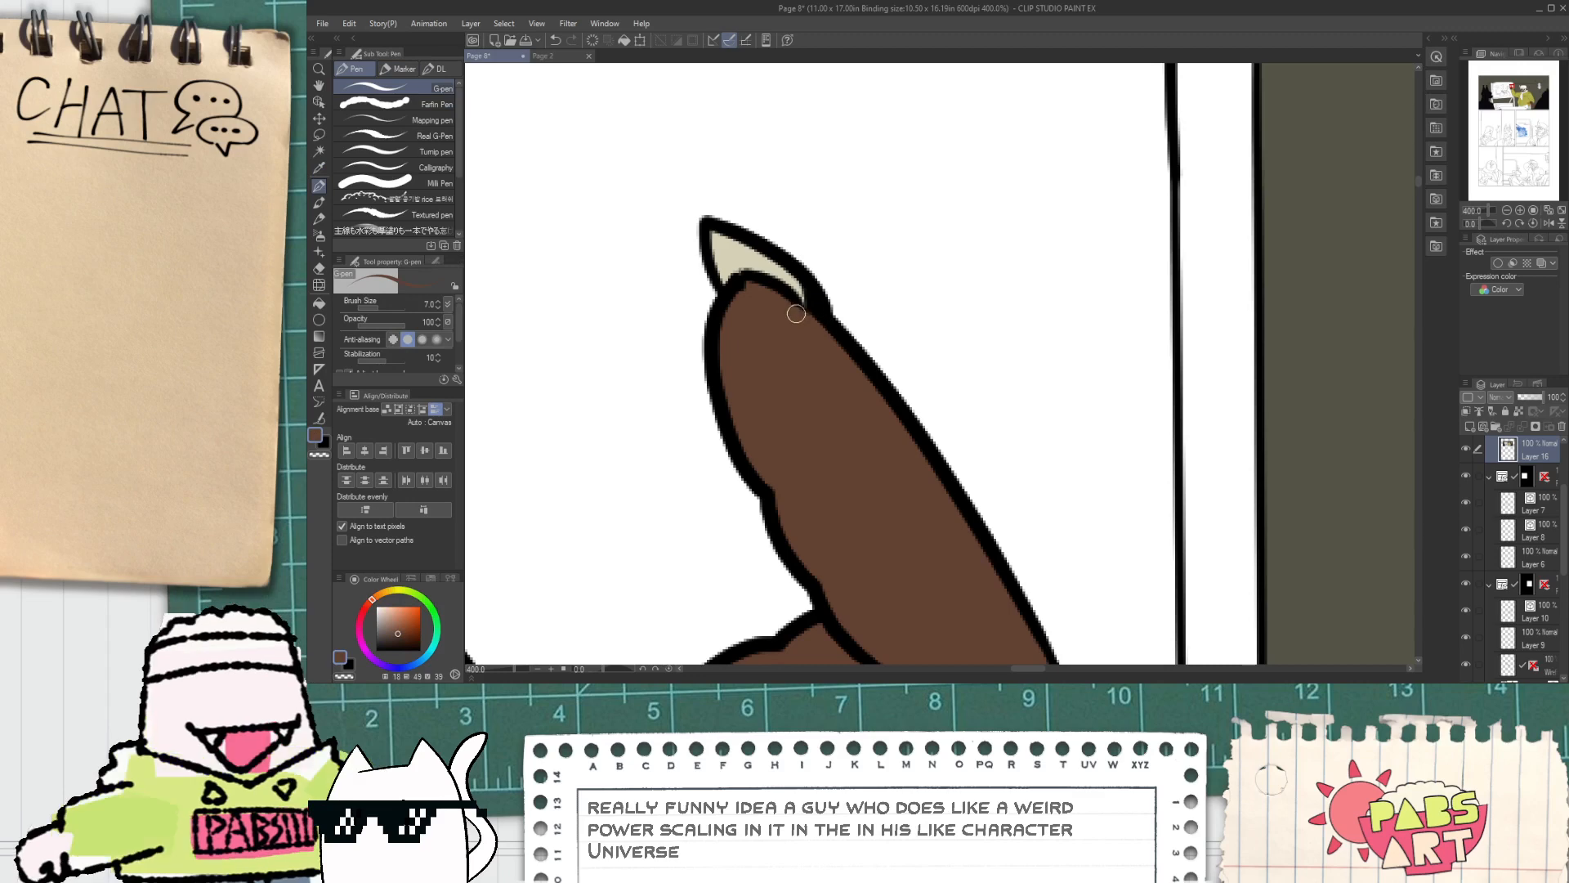
key(i)
click(739, 249)
Step: Fill the curved horn beside the lecturer's cheek, including its tip, with the off-white
scroll(739, 249, down, 2)
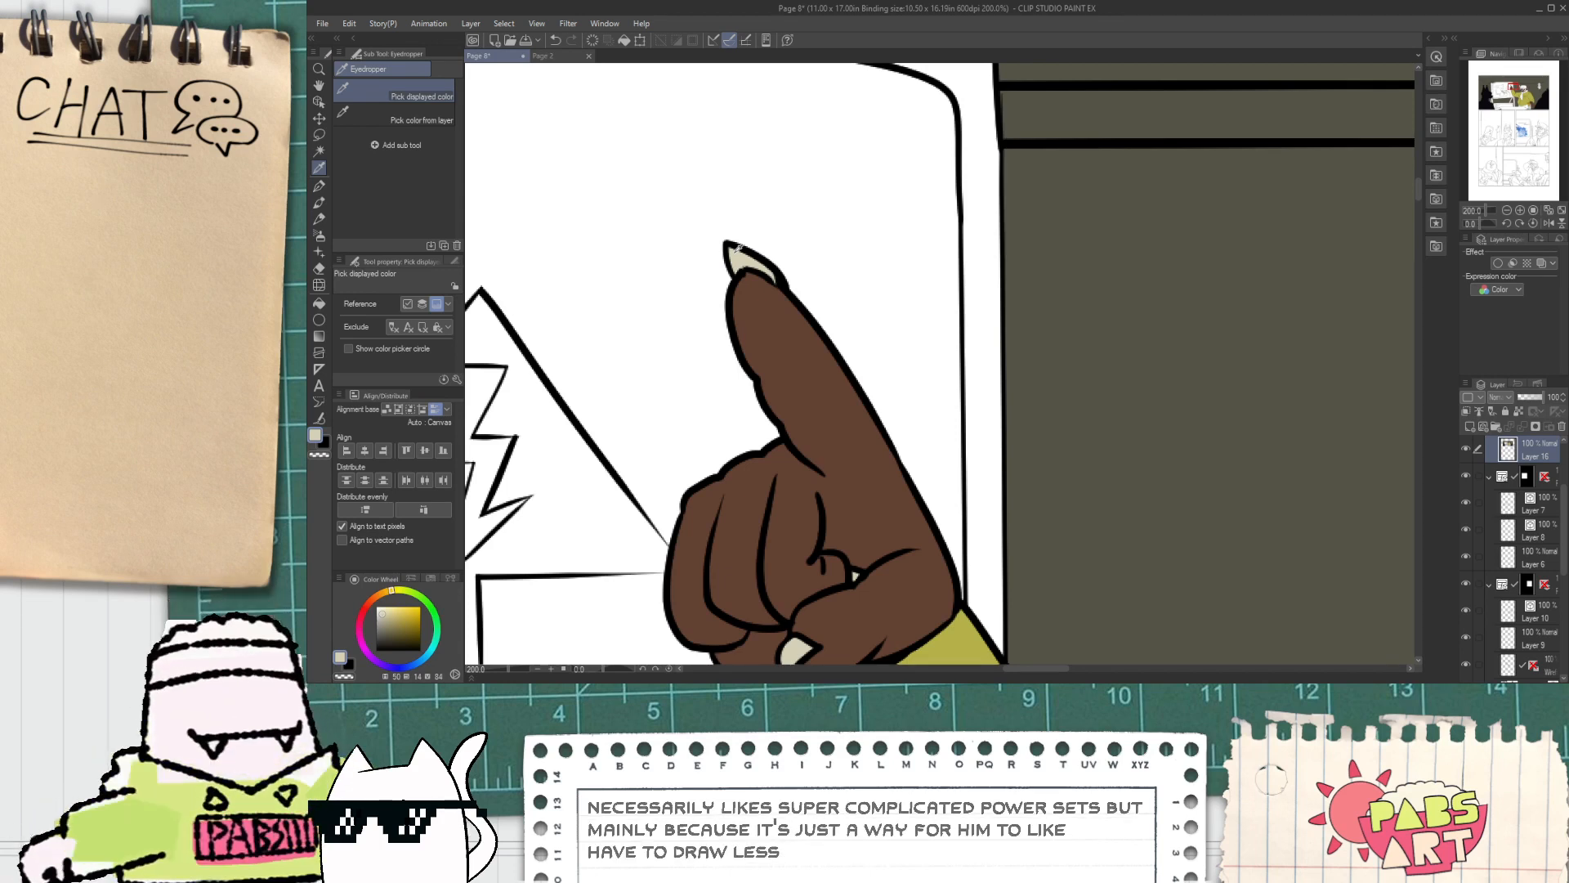
scroll(905, 217, down, 4)
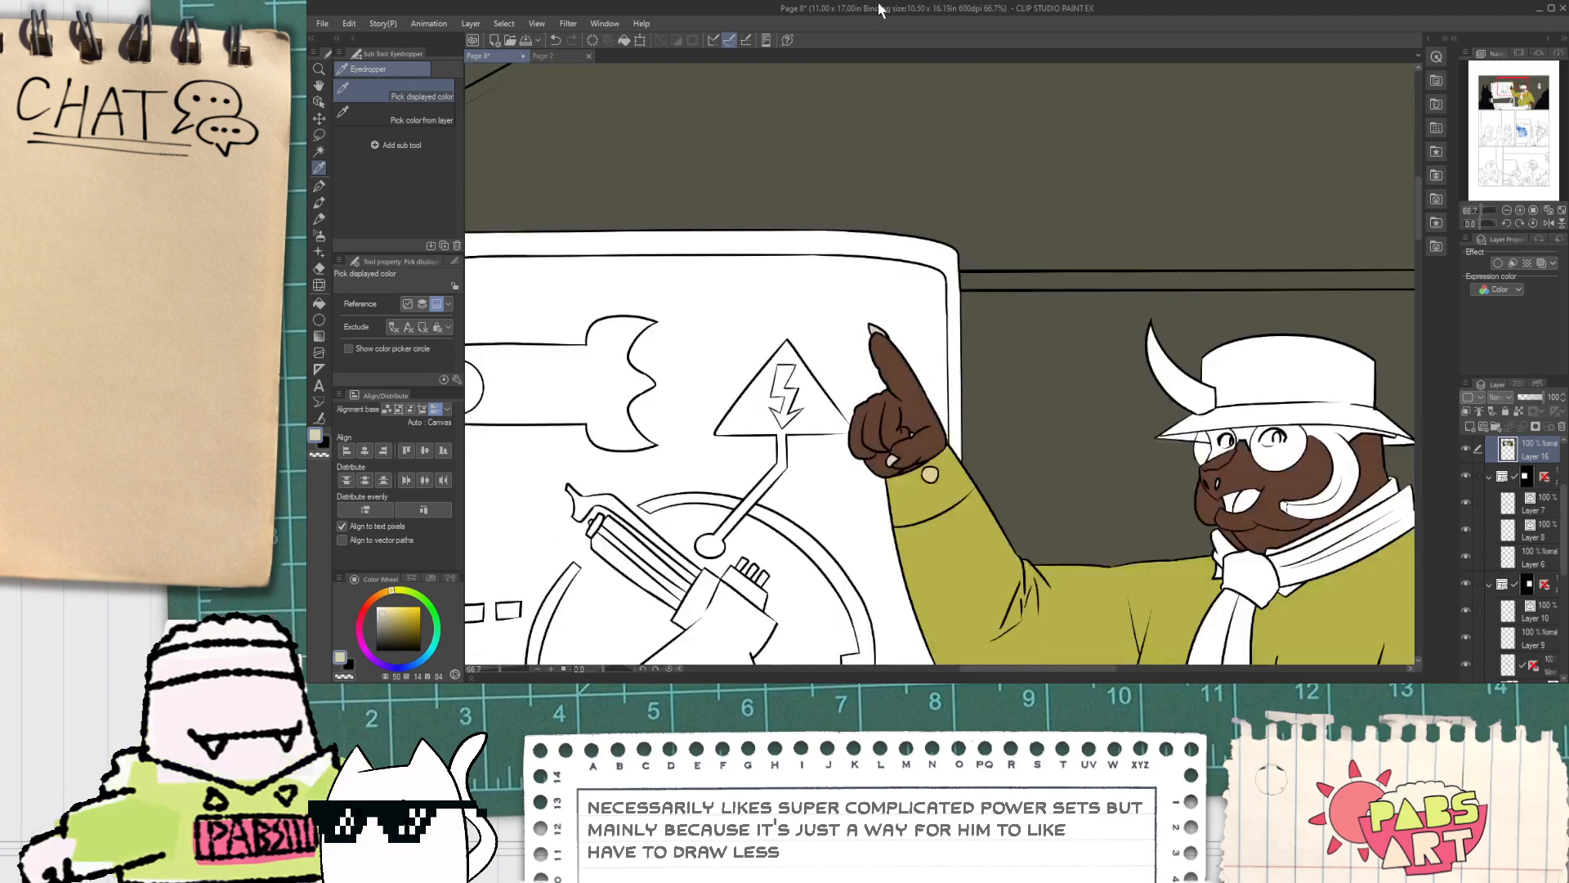
key(h)
drag(975, 404, 615, 223)
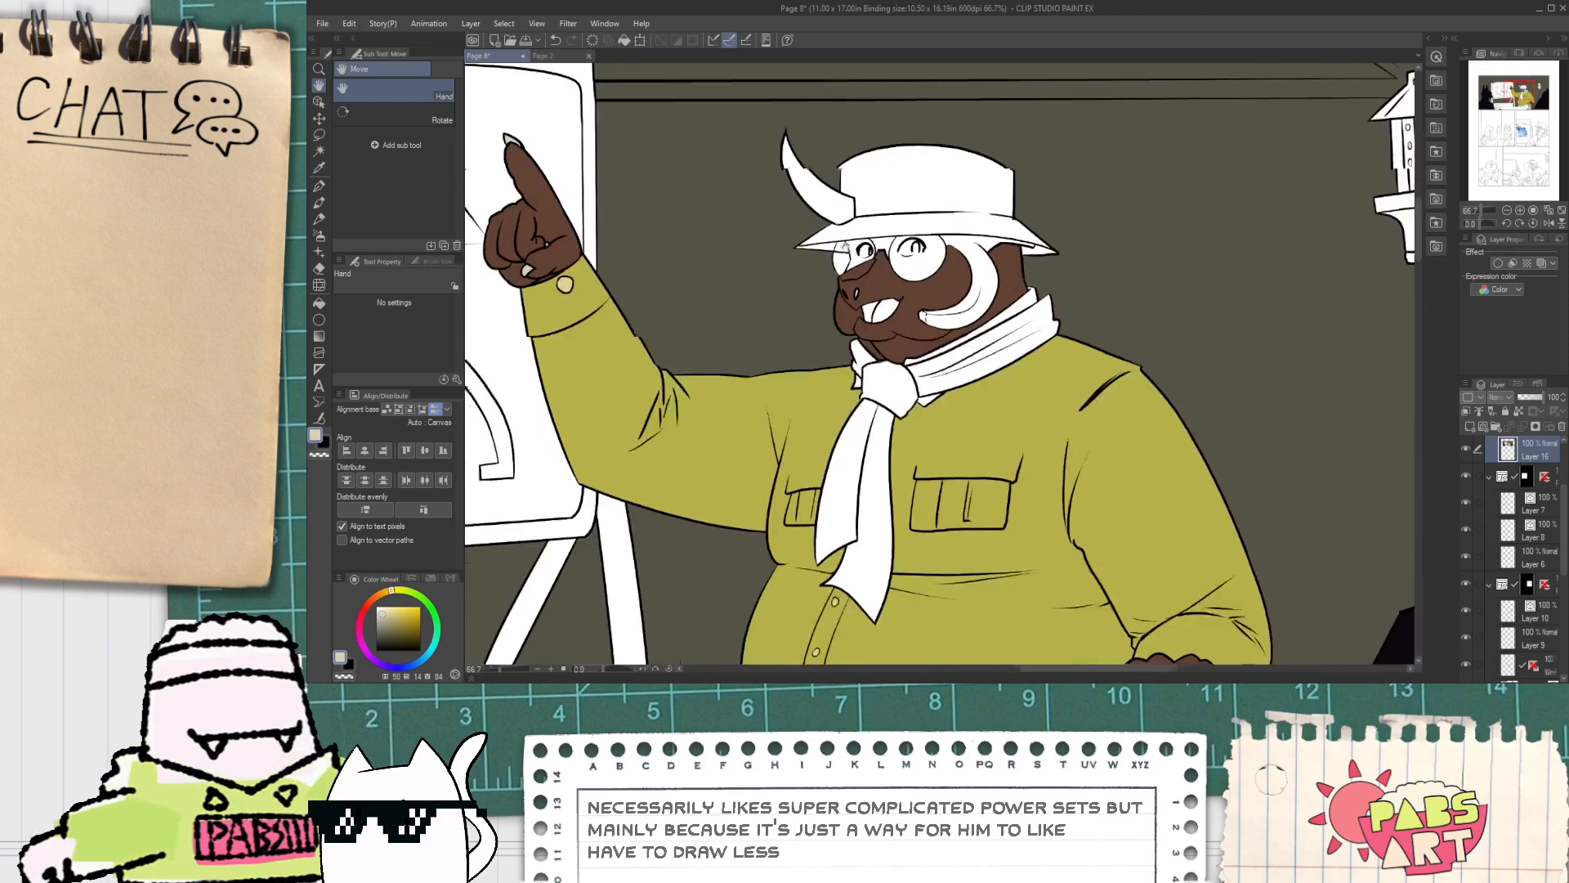
key(g)
scroll(945, 330, up, 5)
click(841, 325)
click(854, 347)
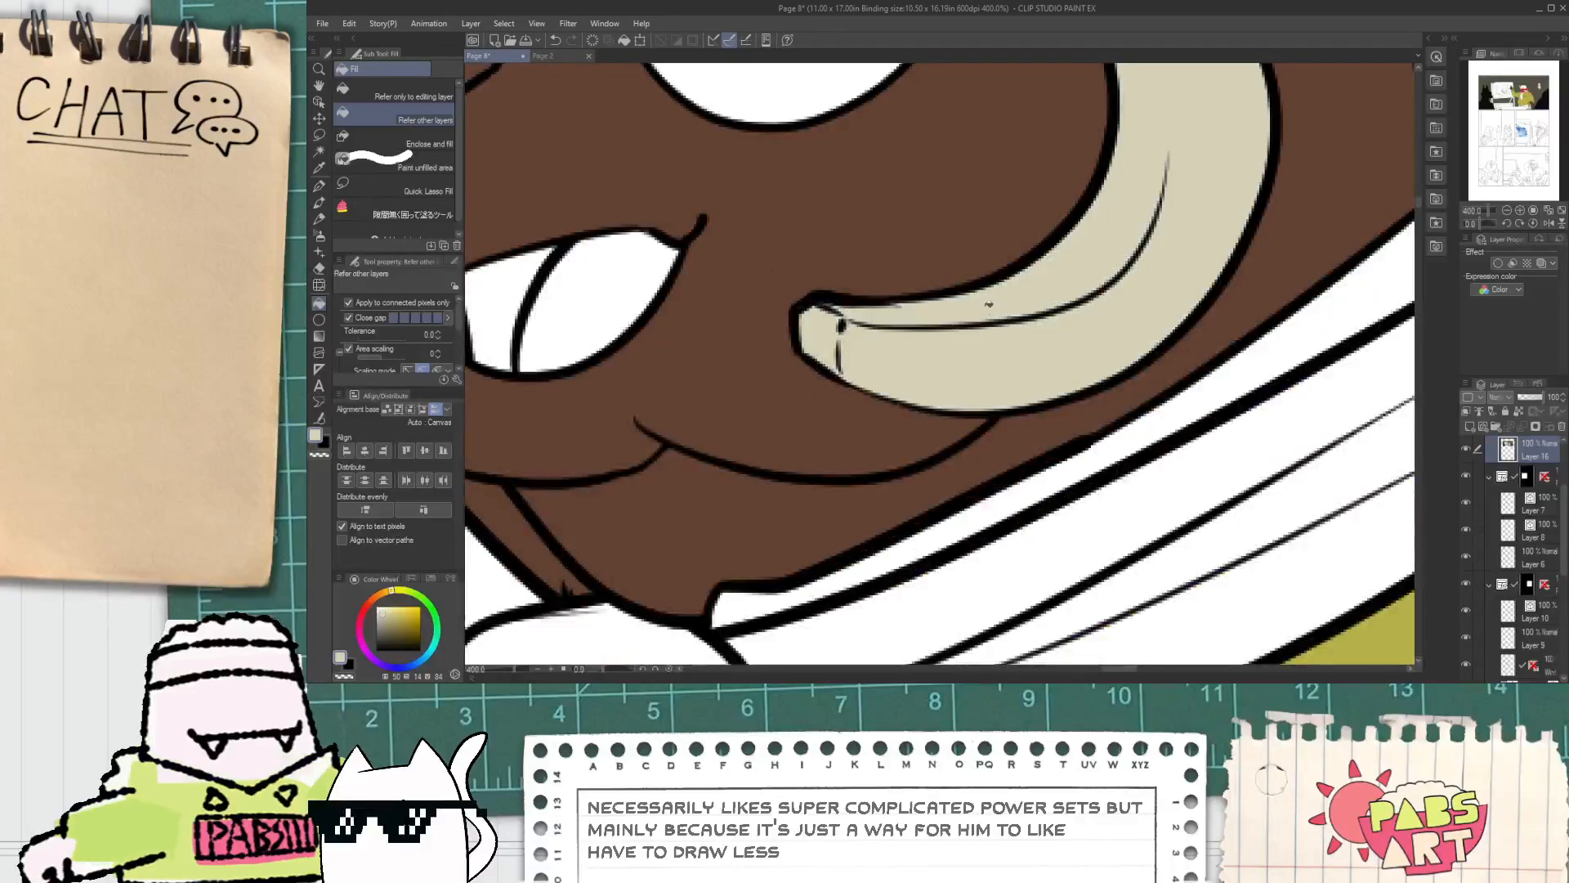
Step: Fill the plate on top of the lecturer's snout with the off-white
scroll(821, 335, down, 2)
key(h)
key(g)
scroll(777, 302, up, 2)
click(783, 292)
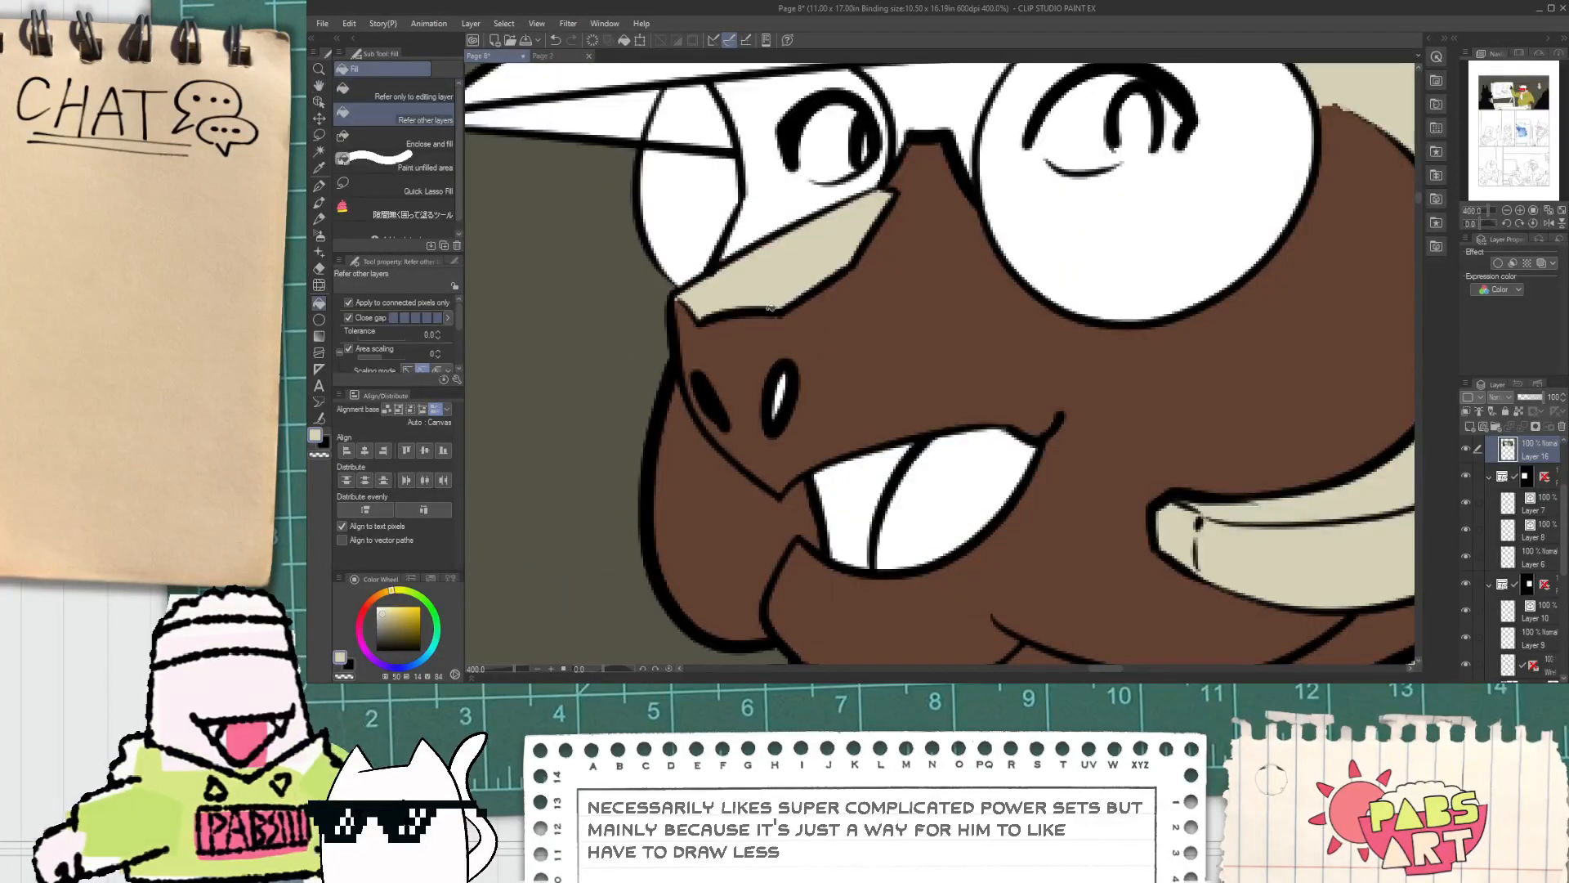
Step: Touch up the front corner of the snout below the off-white plate with brown using the G-pen
key(p)
scroll(695, 323, up, 4)
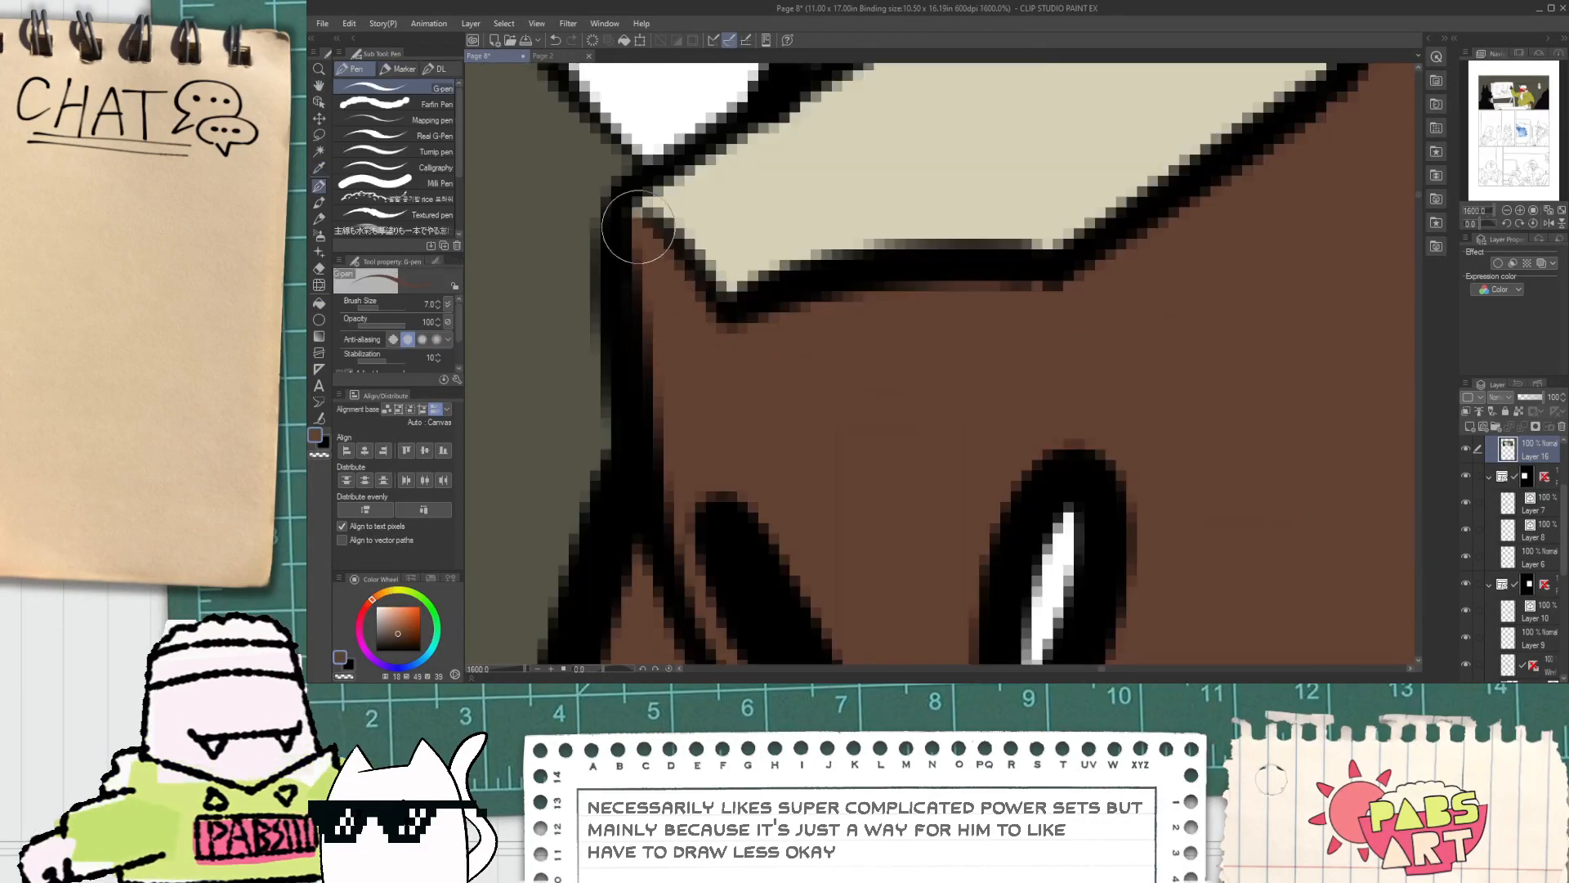
scroll(650, 235, down, 7)
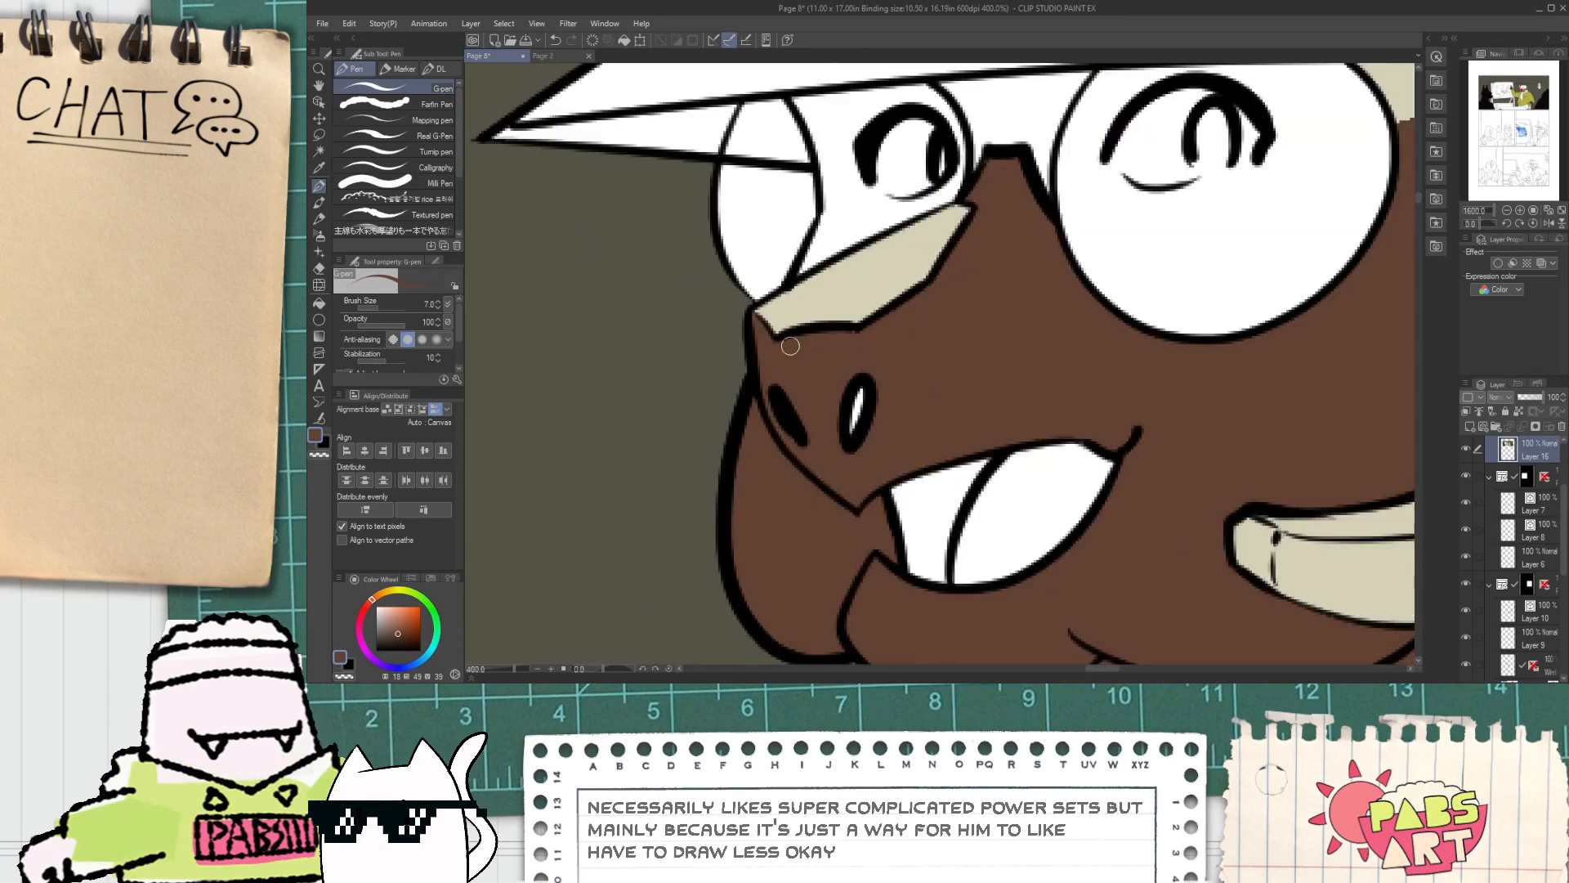
Step: Sample the black line color and paint over the white gap inside the nostril with the G-pen
scroll(809, 376, up, 4)
key(i)
scroll(814, 384, up, 2)
click(814, 384)
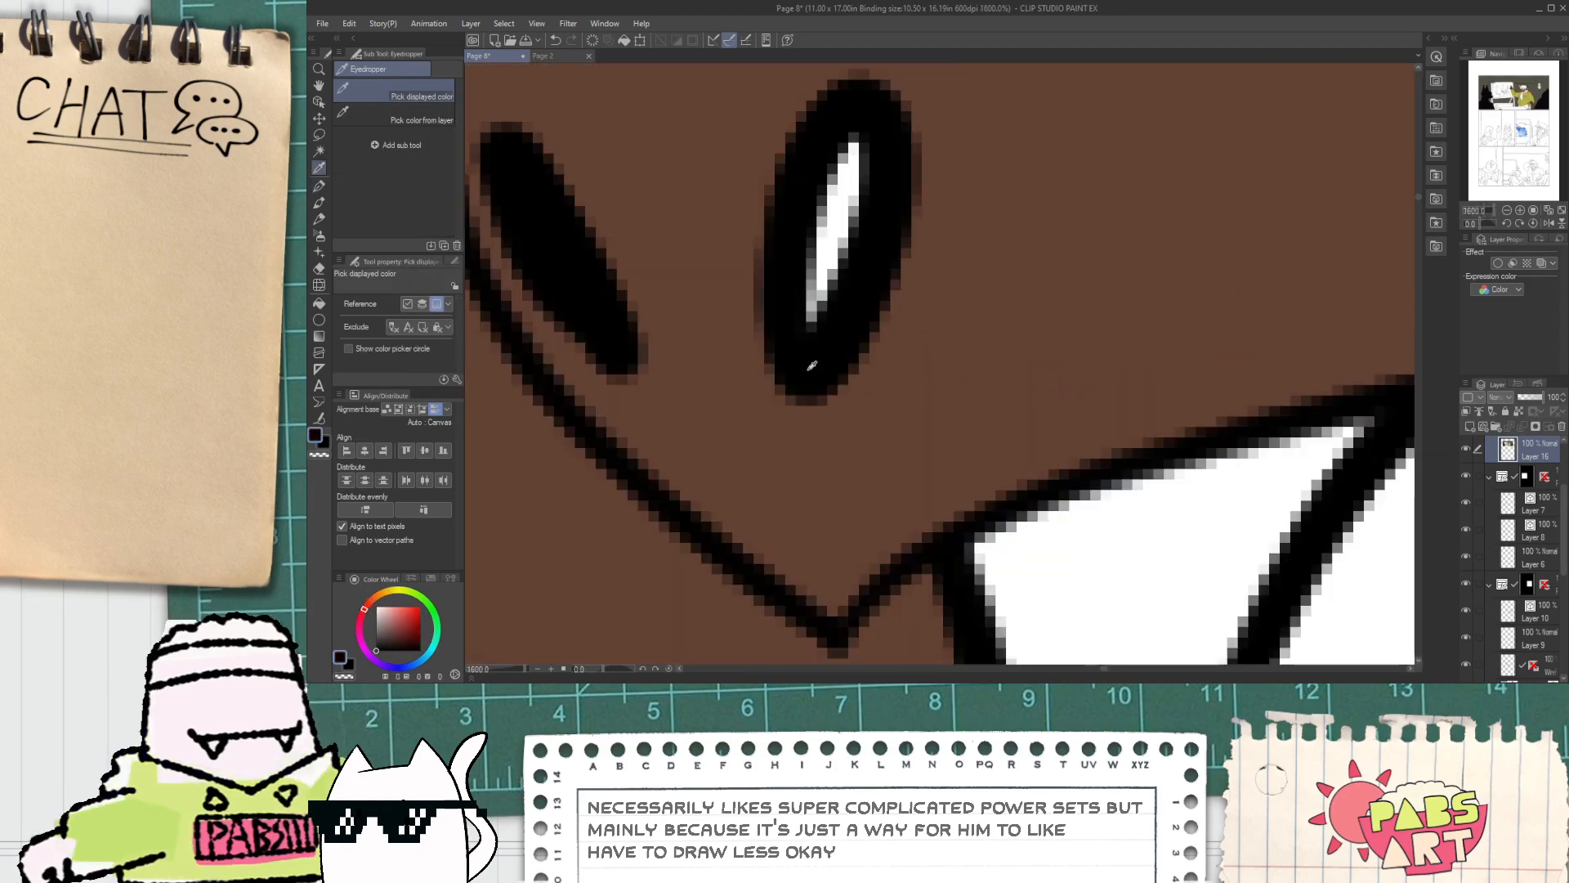
key(p)
drag(815, 378, 810, 343)
scroll(812, 224, down, 6)
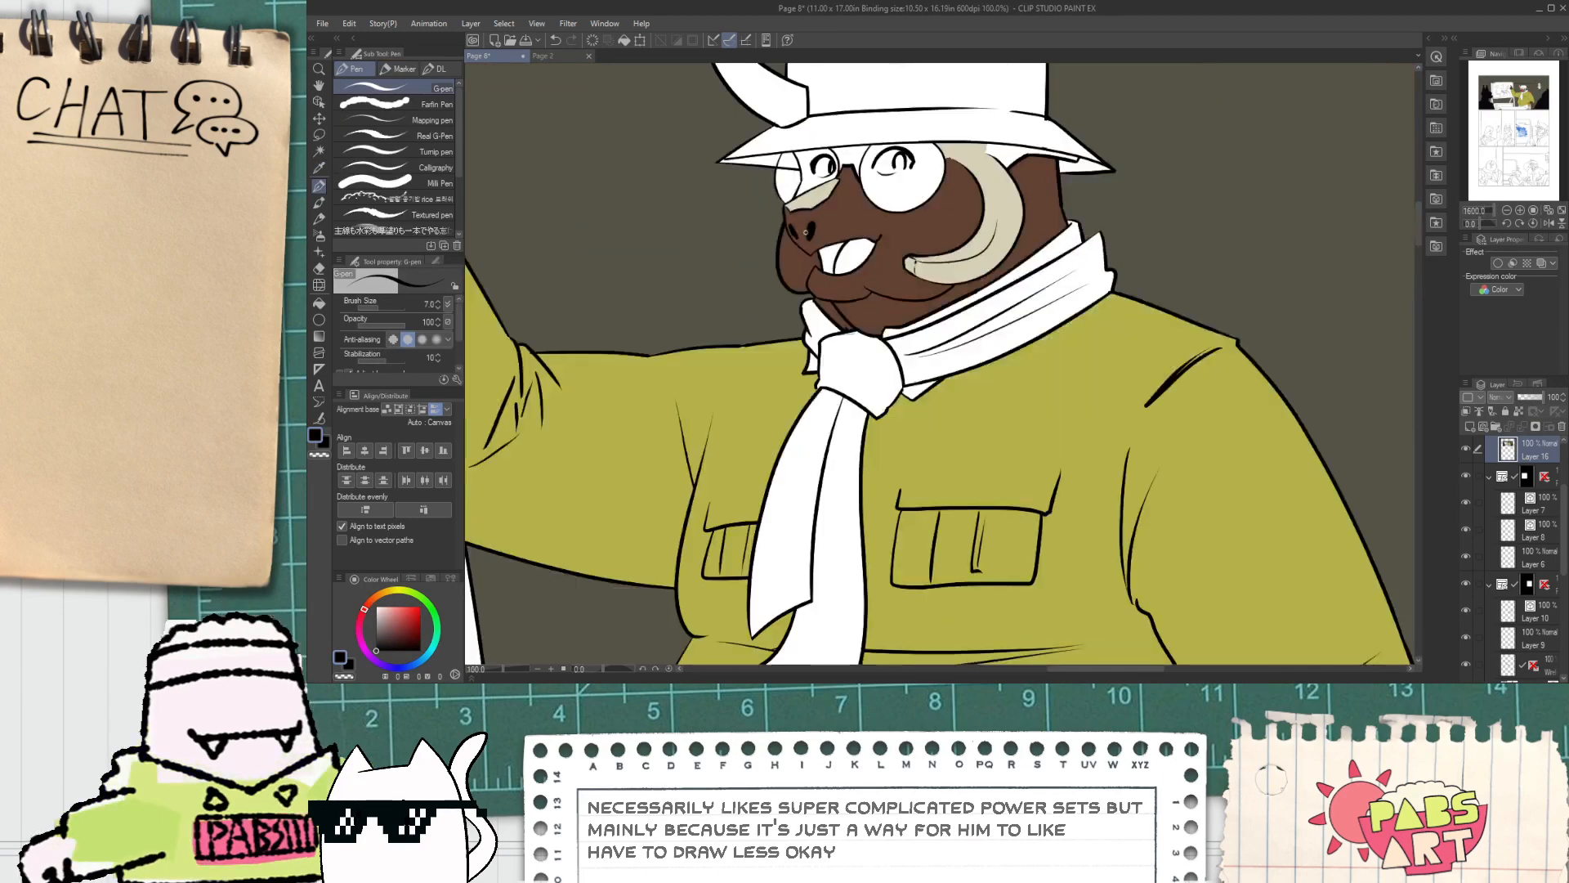
Step: Sample the horn's off-white and fill the unfilled part of the horn base under the hat brim
drag(812, 224, 805, 295)
scroll(805, 295, up, 1)
key(i)
click(981, 253)
key(g)
scroll(981, 253, up, 1)
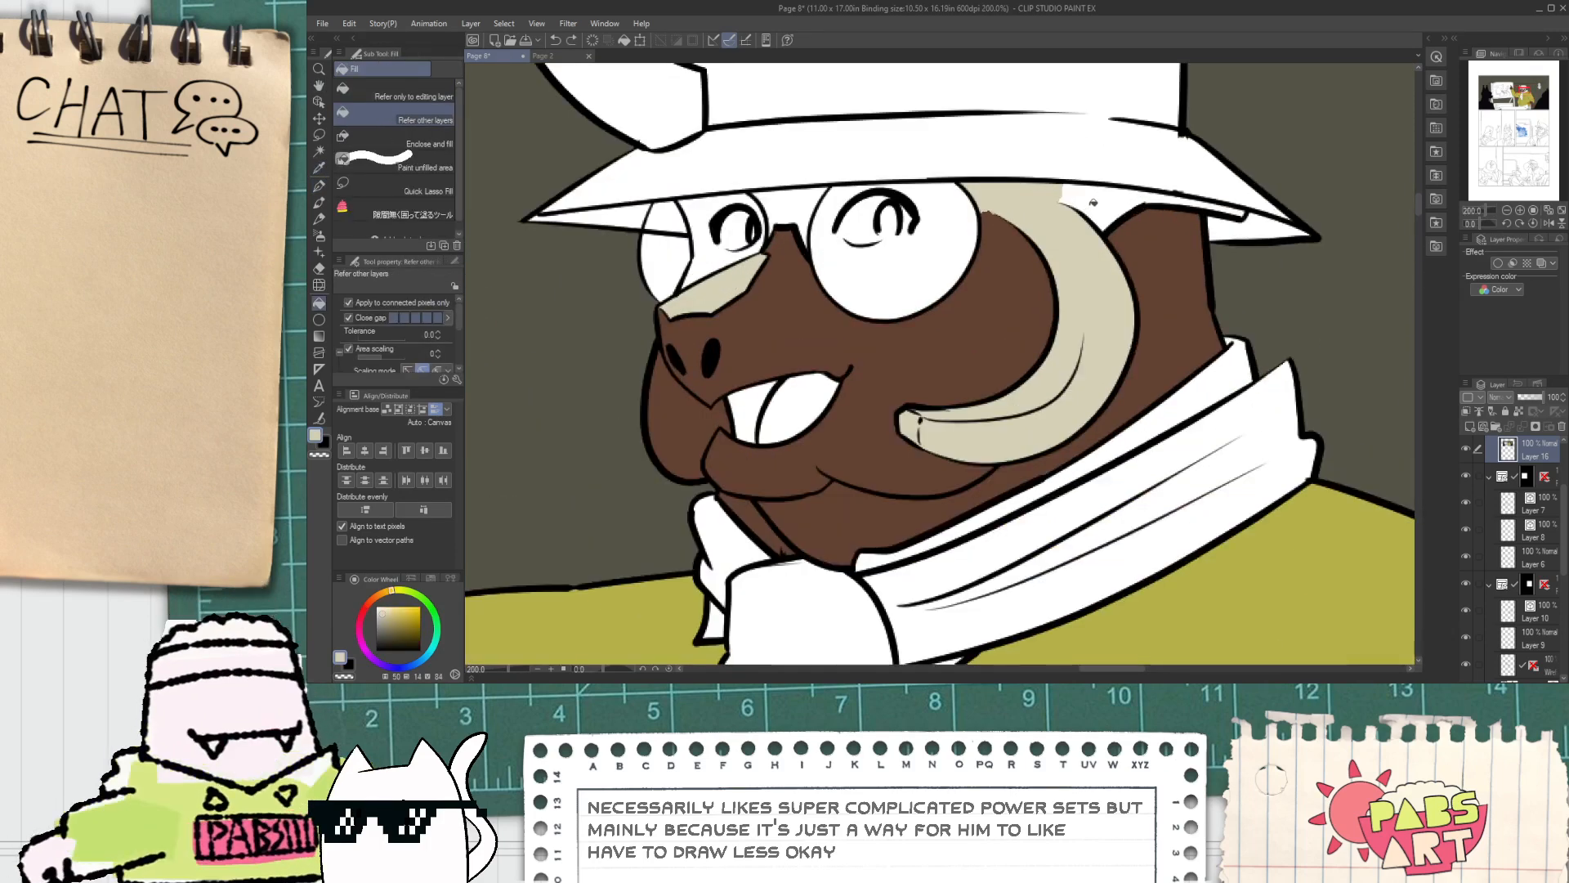
click(1093, 203)
Step: Sample the straw-yellow hat color from the character on Page 2 and return to Page 8
scroll(1081, 212, down, 3)
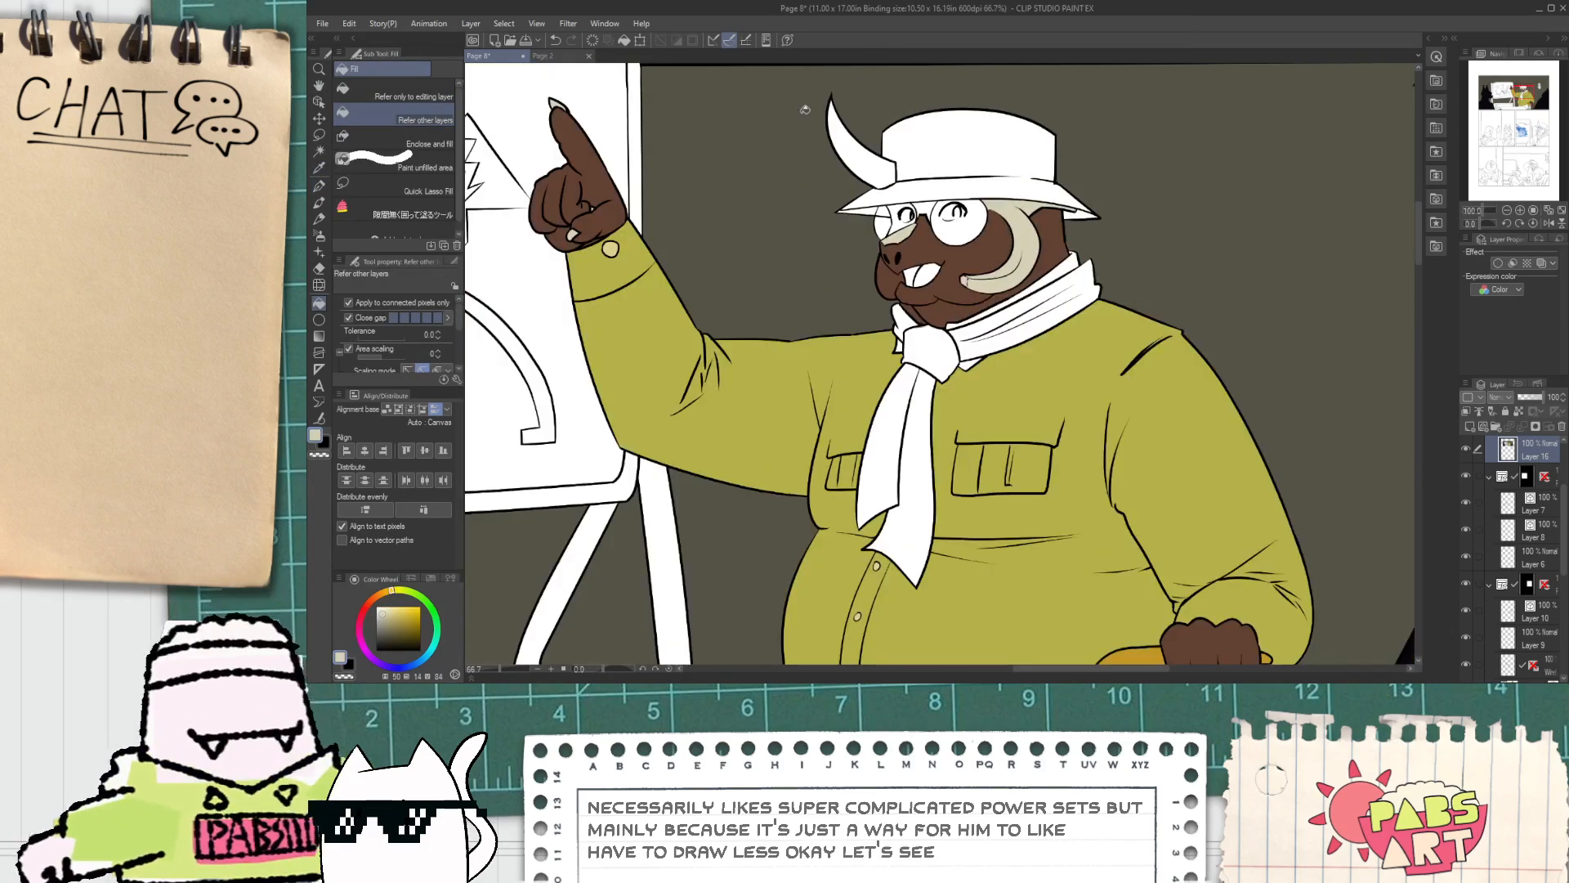
click(554, 55)
scroll(813, 196, down, 1)
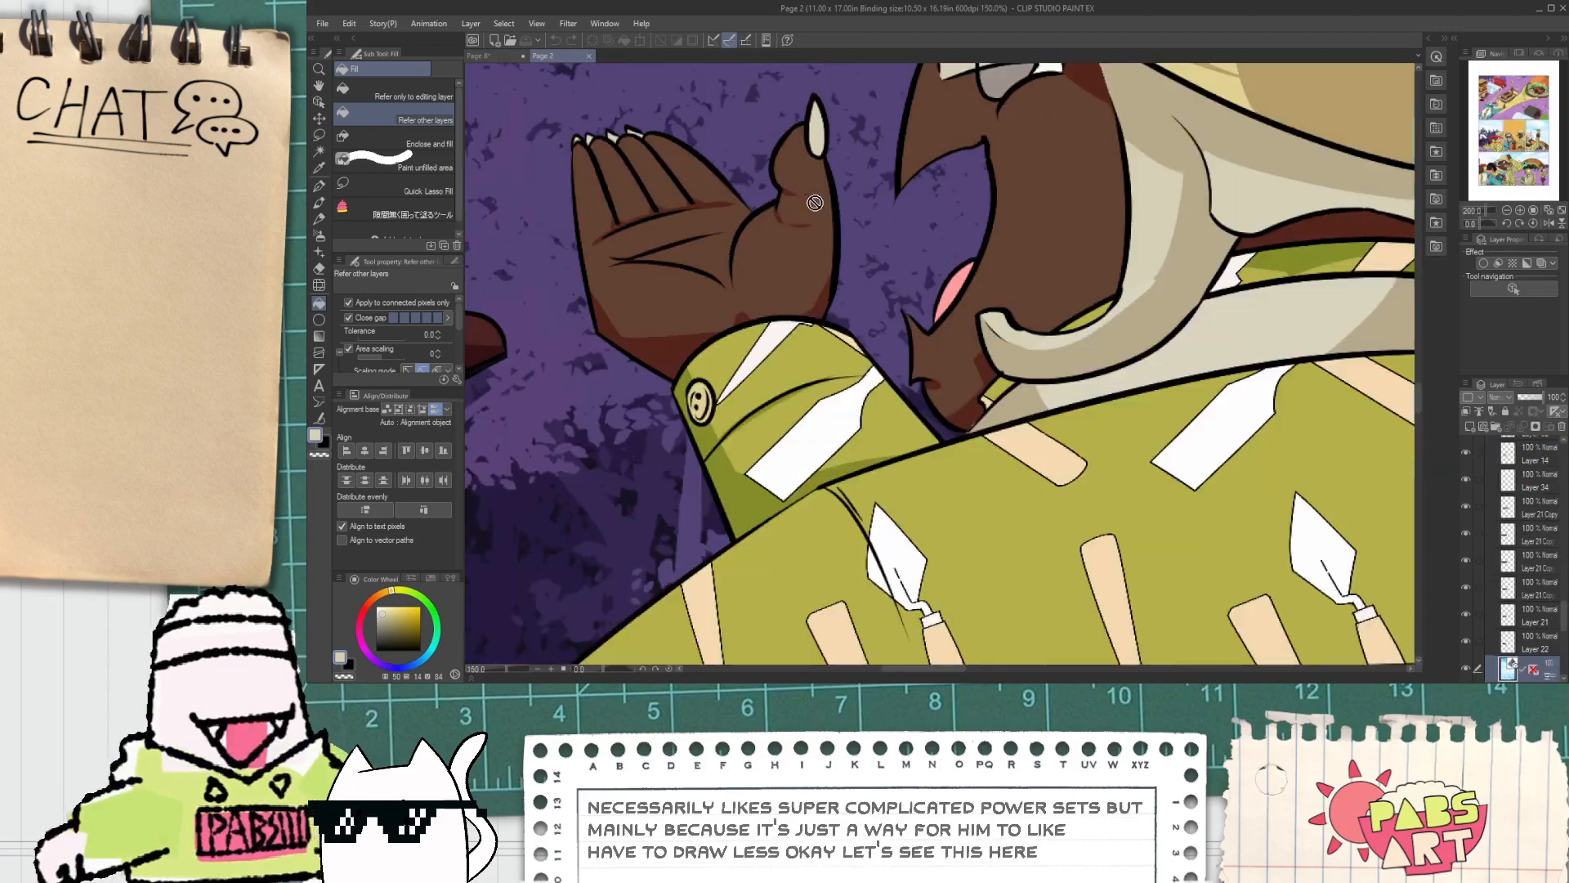
drag(879, 184, 630, 420)
key(i)
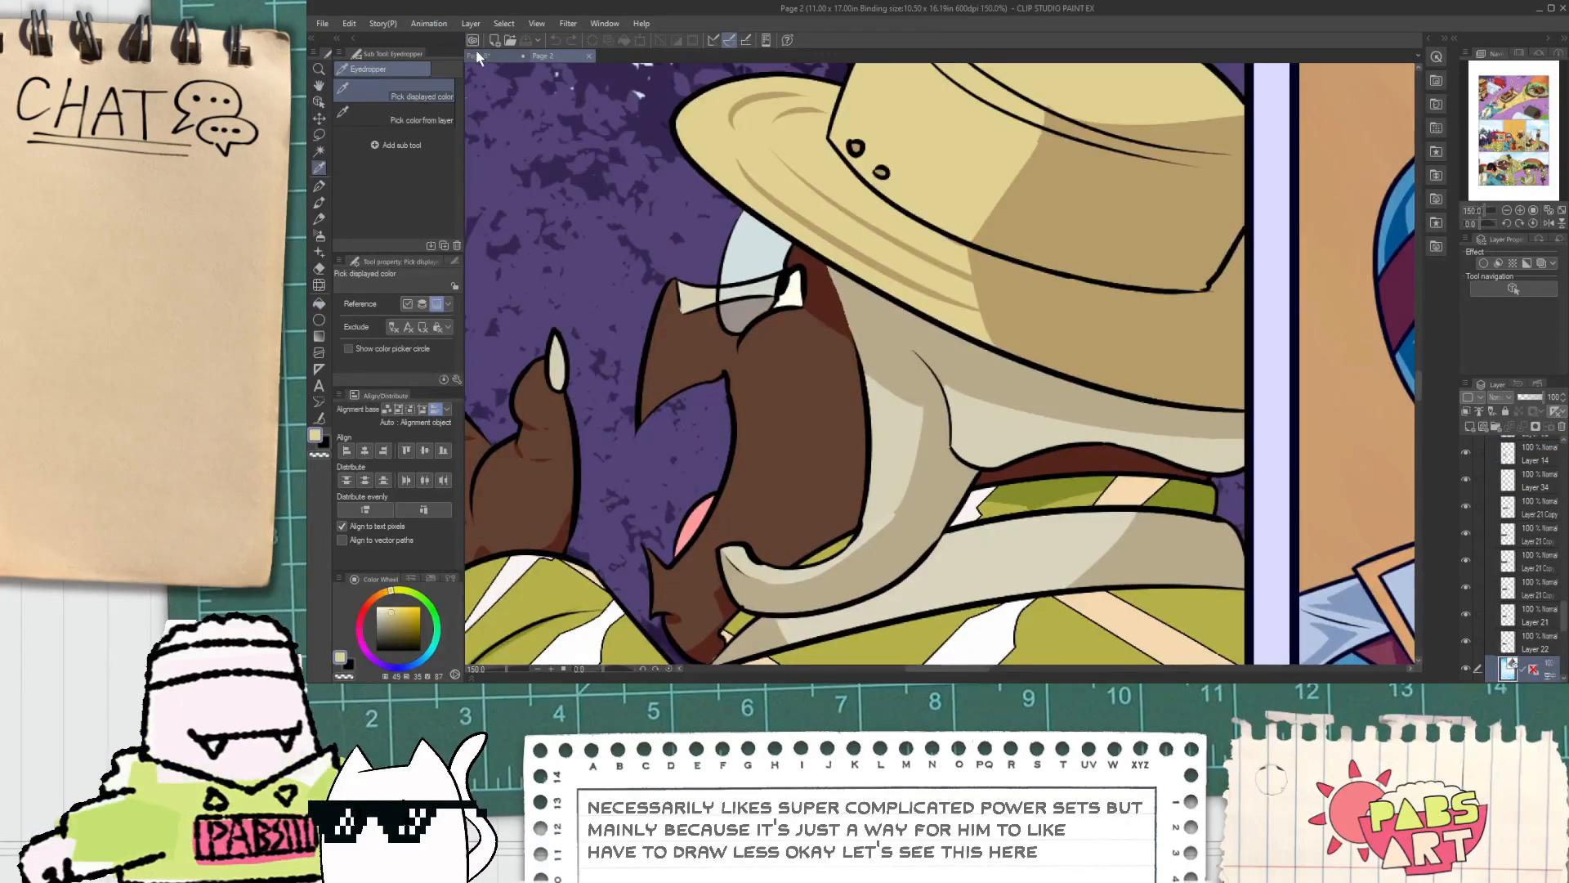
click(478, 56)
Step: Fill the lecturer's hat crown, brim and brim underside with the sampled straw yellow
key(g)
scroll(912, 188, up, 1)
click(912, 189)
click(980, 131)
scroll(1166, 219, up, 1)
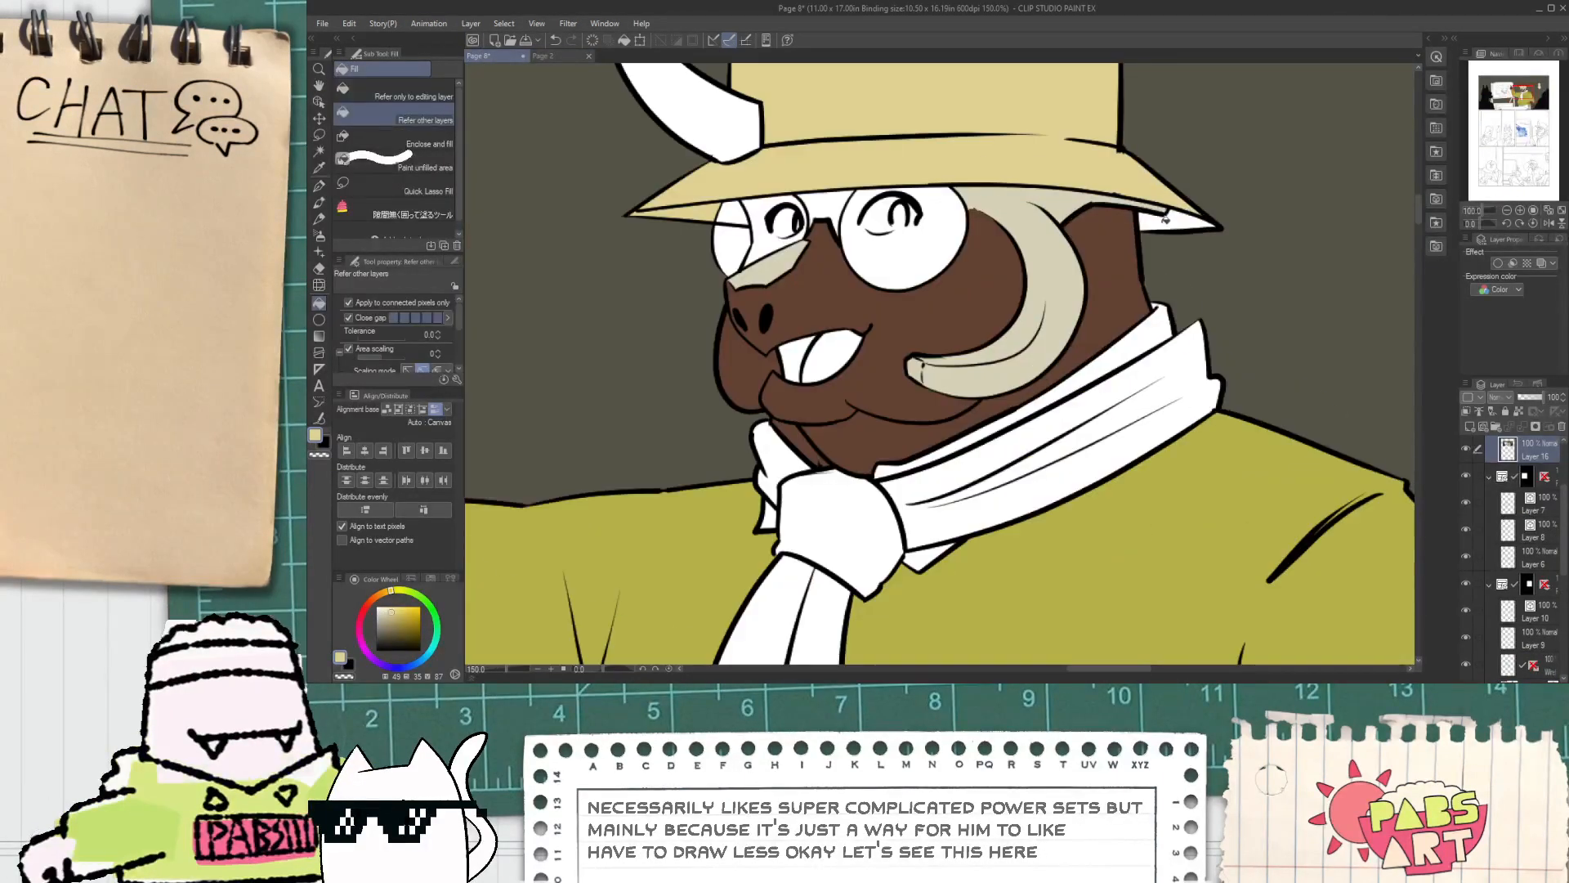
scroll(990, 204, down, 3)
scroll(948, 204, up, 4)
Step: Fill the skin between the glasses lenses with the face's brown, and undo the fill tried around the far eye
alt+click(921, 266)
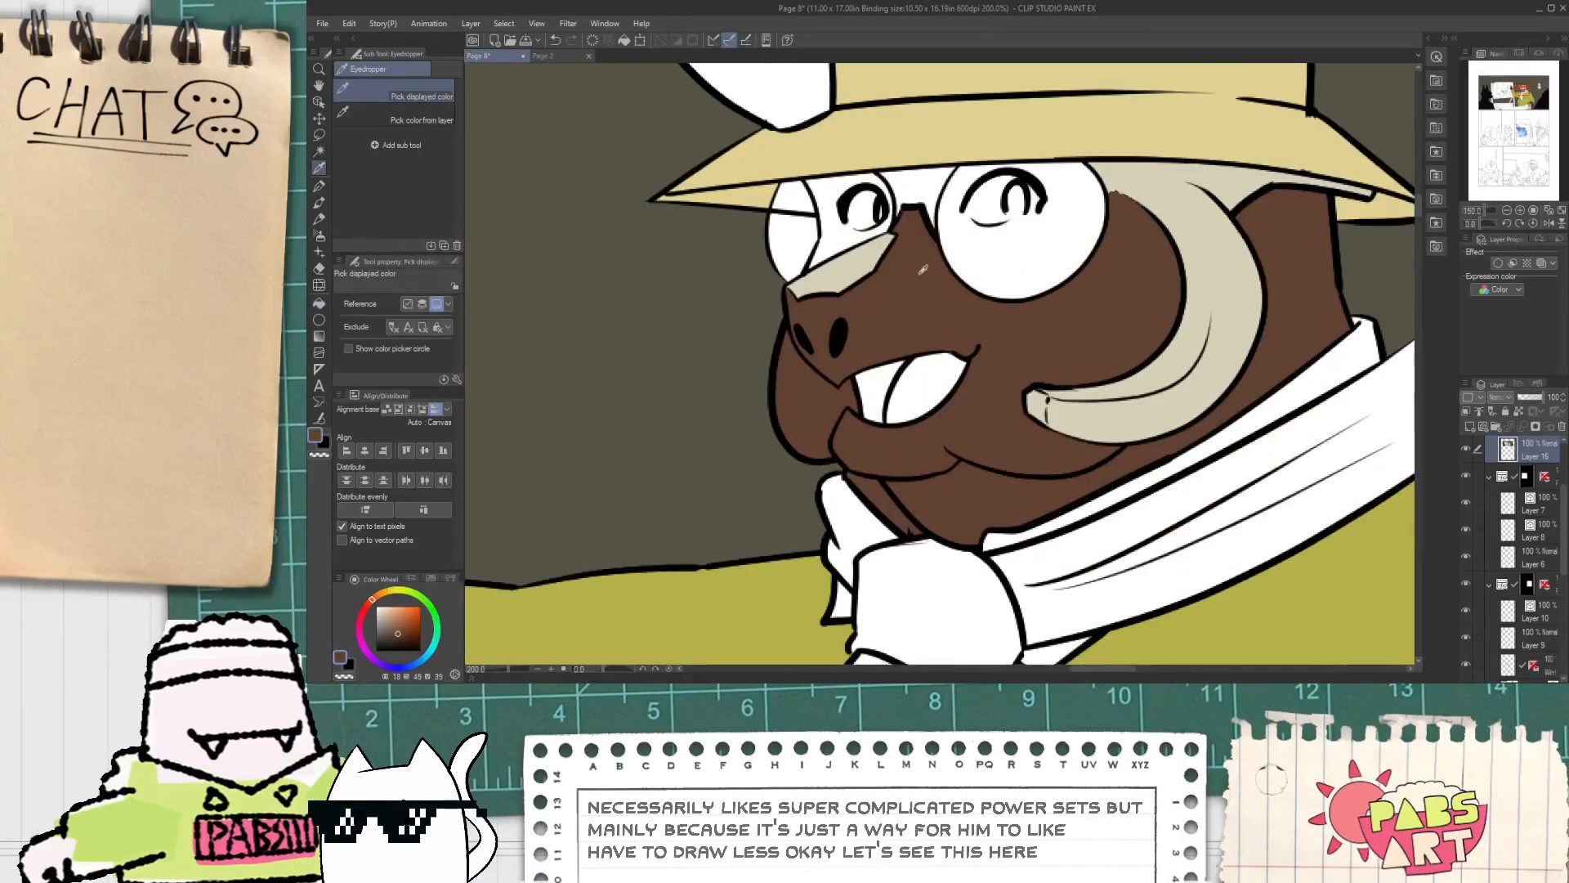
click(934, 201)
scroll(813, 183, up, 2)
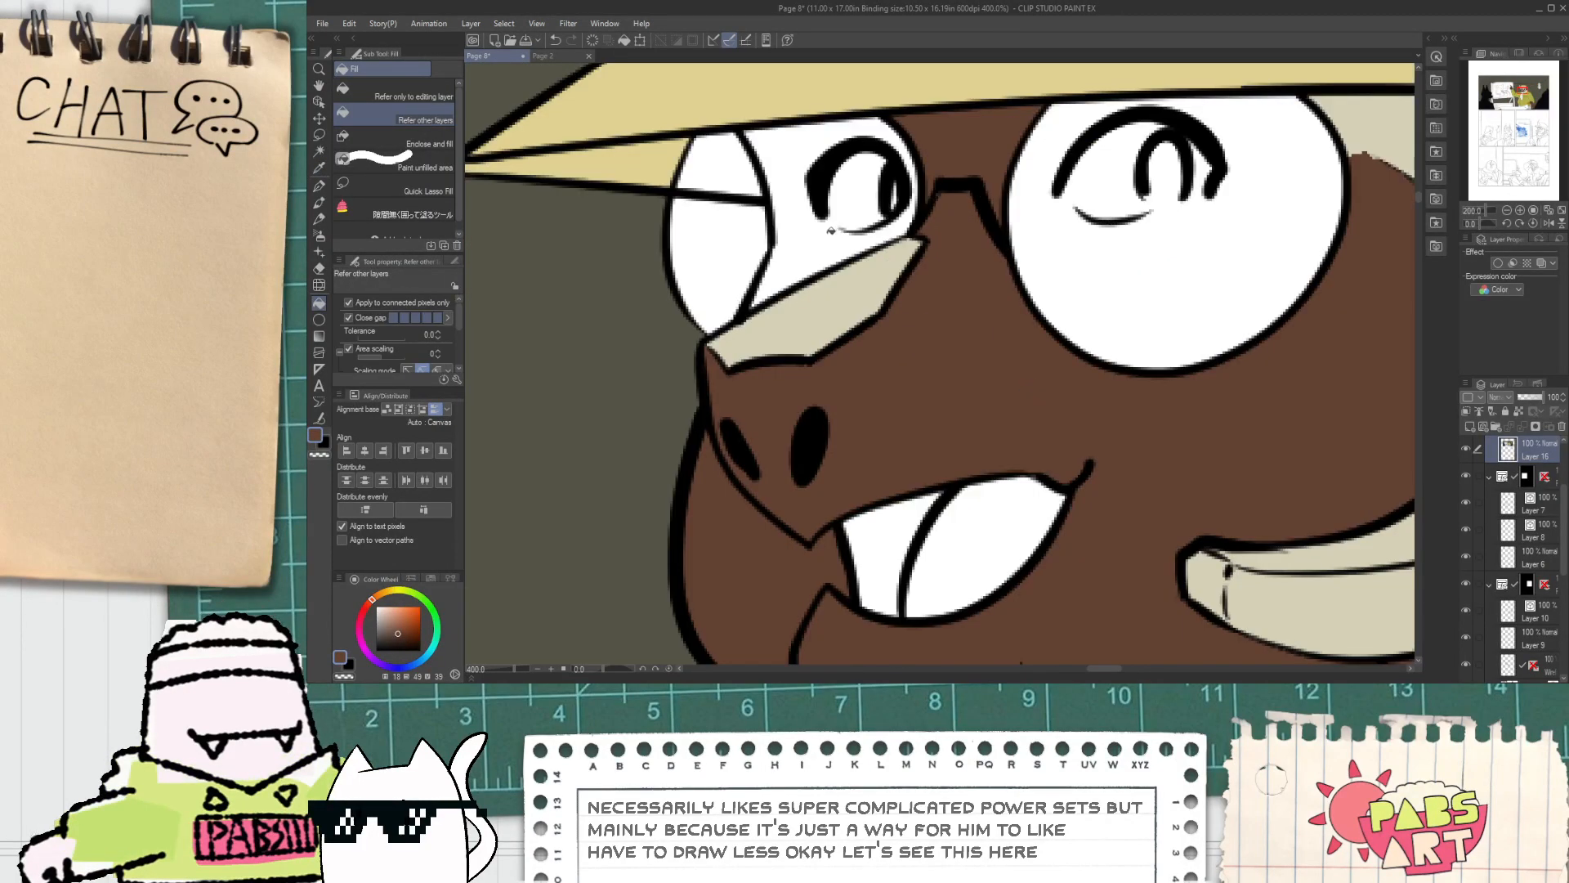
click(797, 245)
key(ctrl+z)
Step: Fill the part of the far lens outside the face with the background's dark gray and its hat section with straw yellow
alt+click(641, 258)
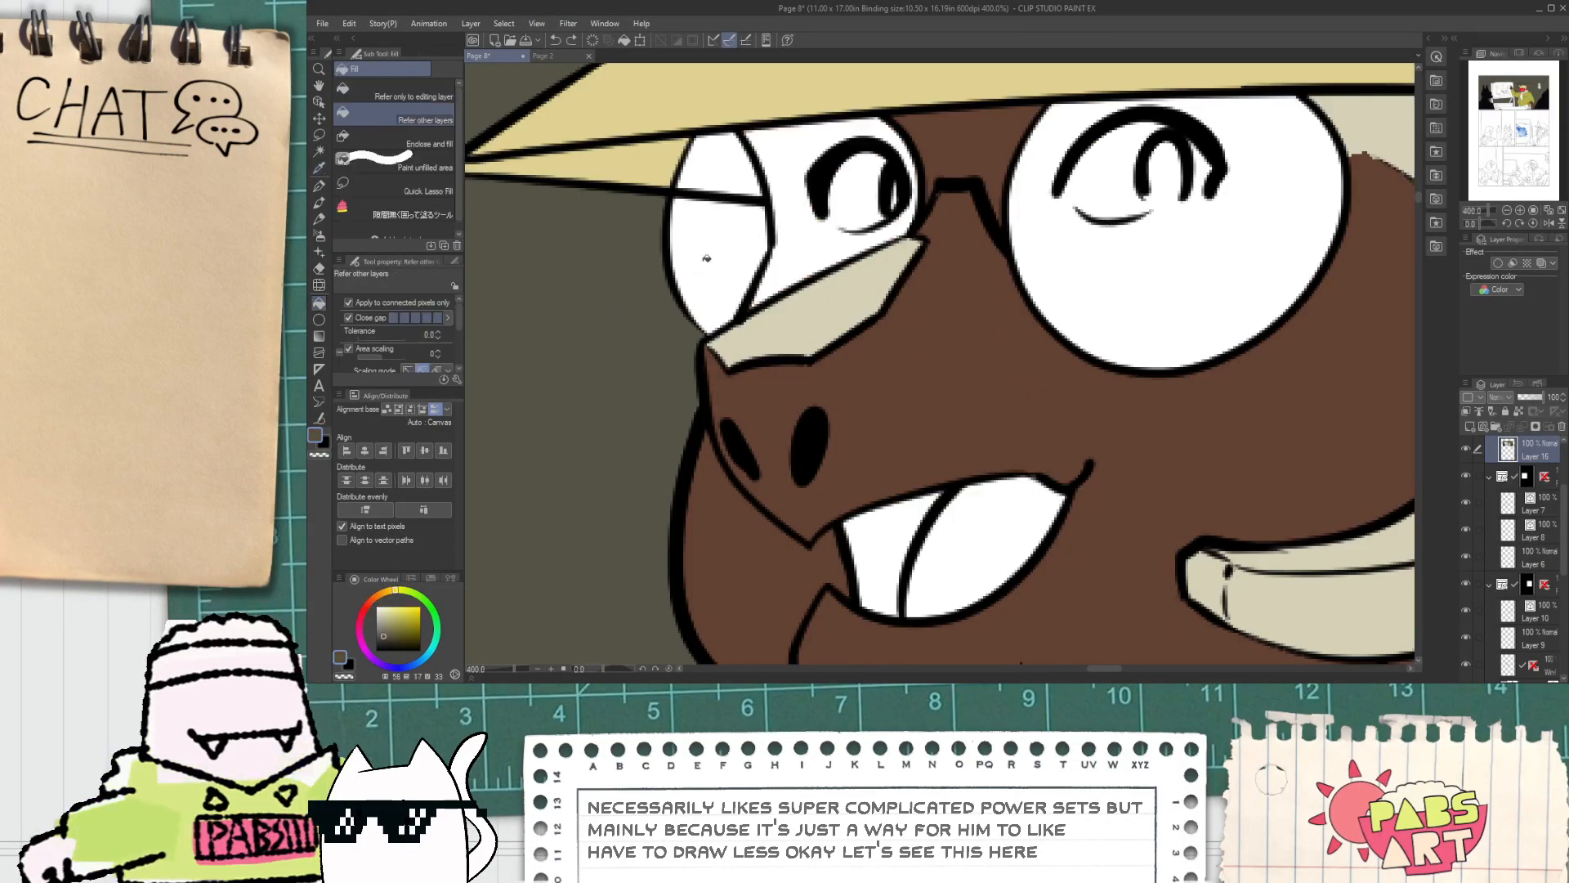
click(707, 254)
scroll(736, 188, down, 2)
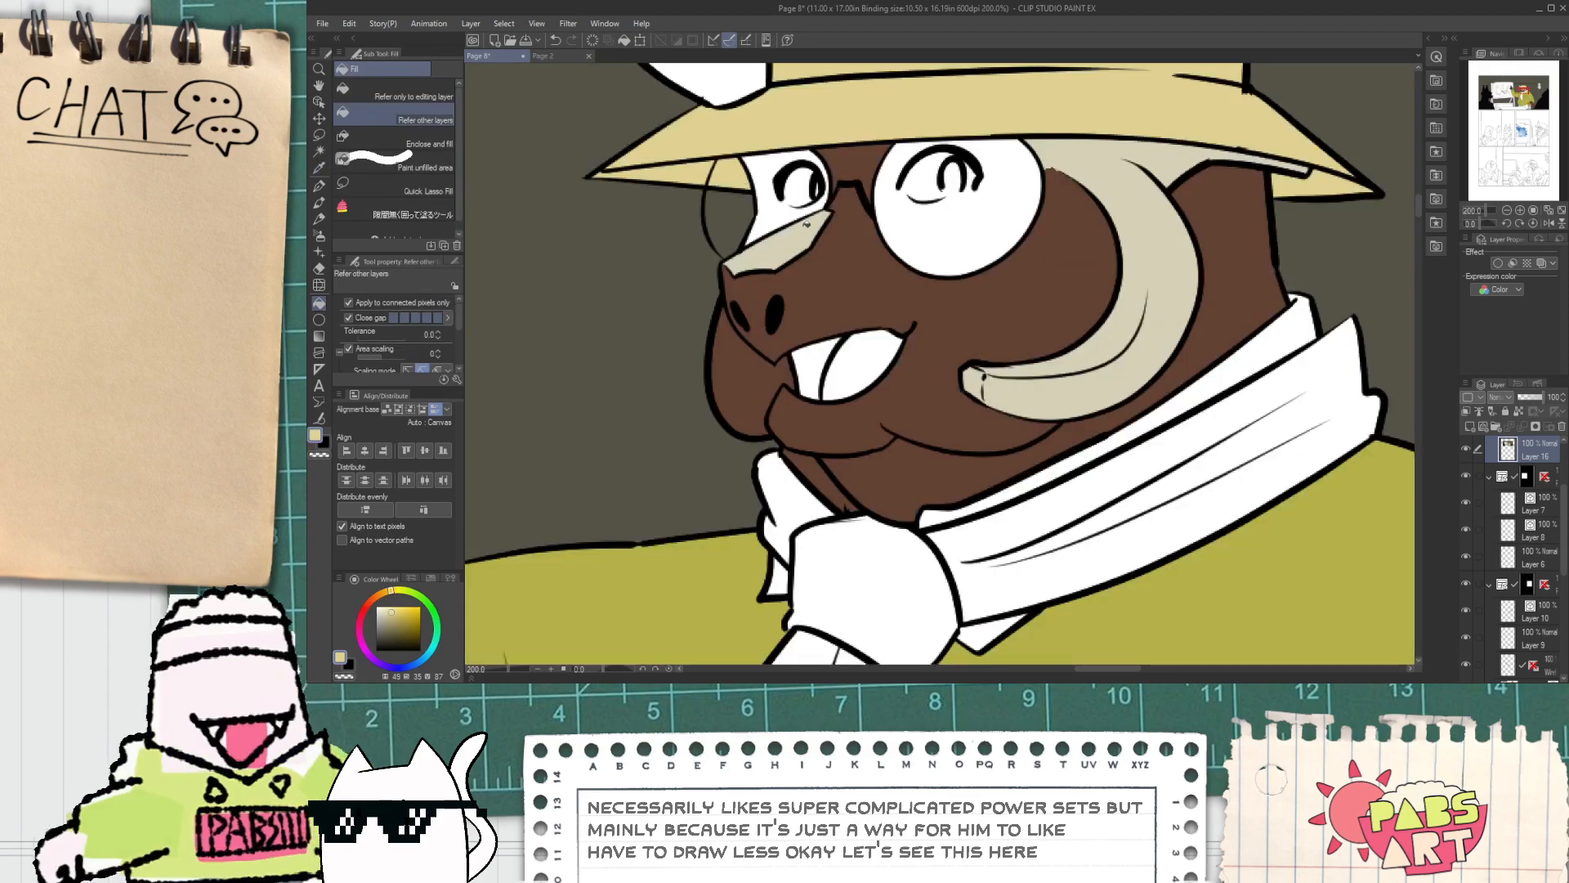
Step: Sample the face's brown and fill the skin around the far eye with it
alt+click(799, 211)
scroll(834, 139, up, 2)
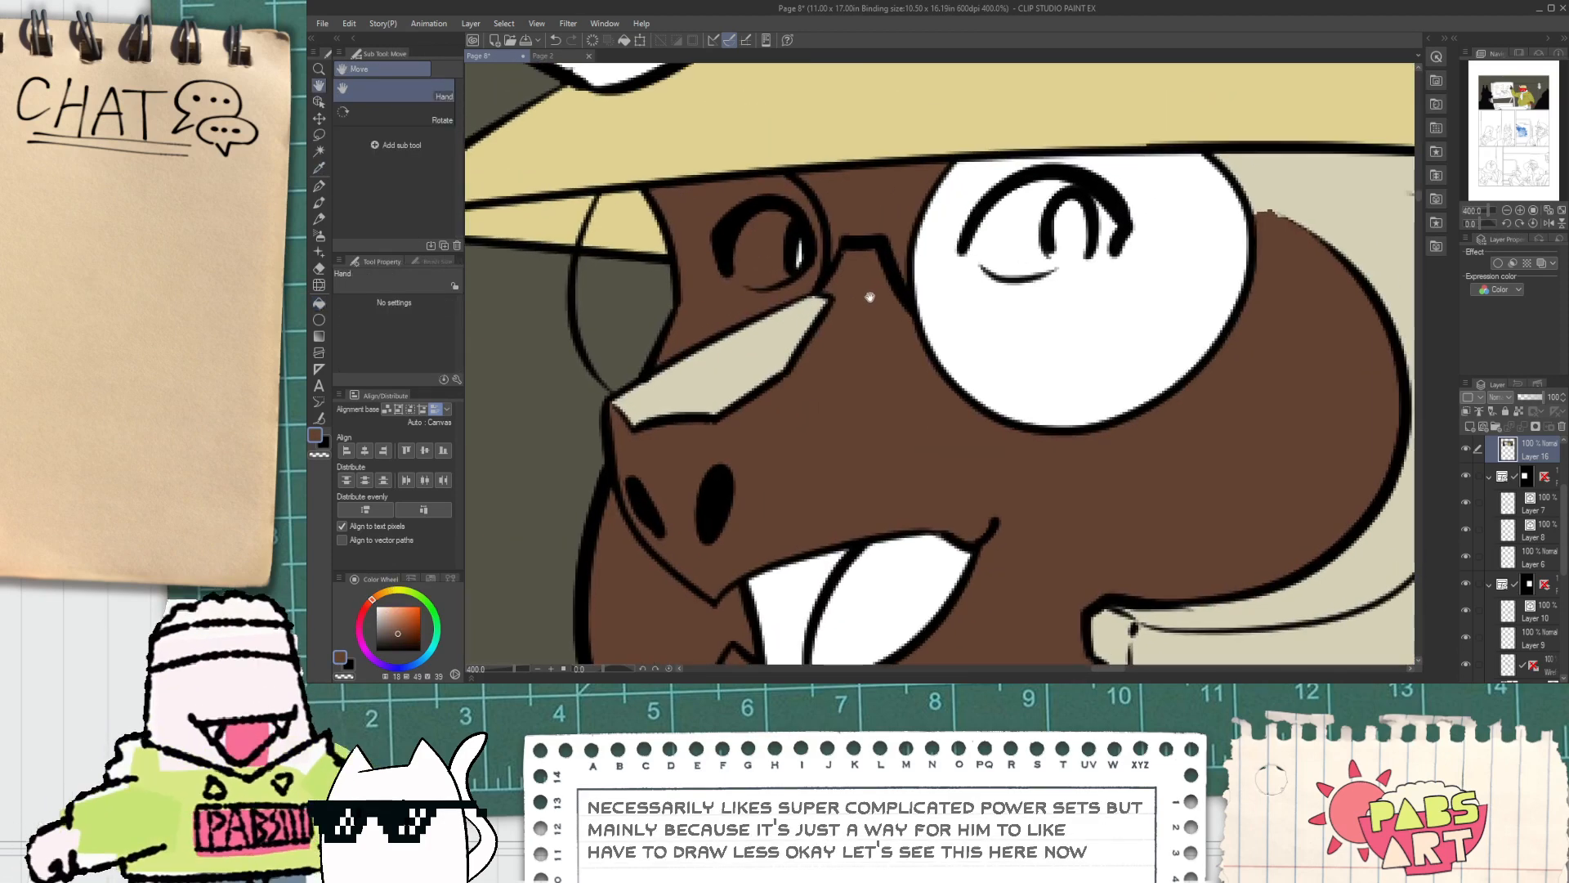
Step: Fill the near glasses lens with the face's brown
click(938, 352)
scroll(997, 284, down, 4)
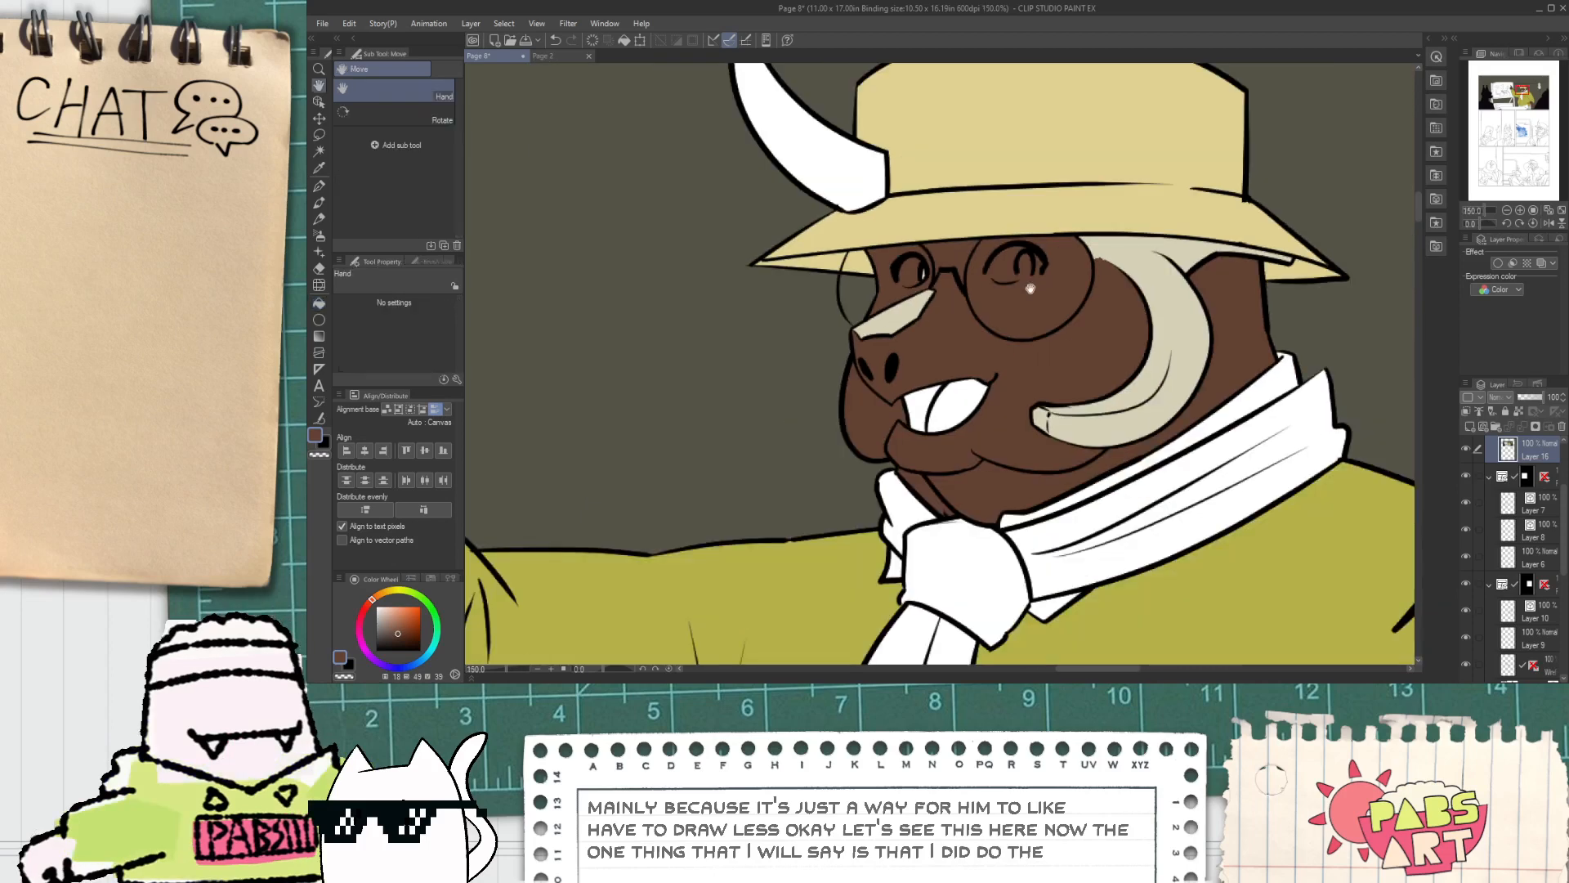
drag(997, 284, 940, 315)
Step: Sample the hair's cream color and extend the hair under the hat brim across the upper corner of the near lens
scroll(961, 290, up, 4)
alt+click(960, 286)
scroll(940, 286, up, 2)
key(p)
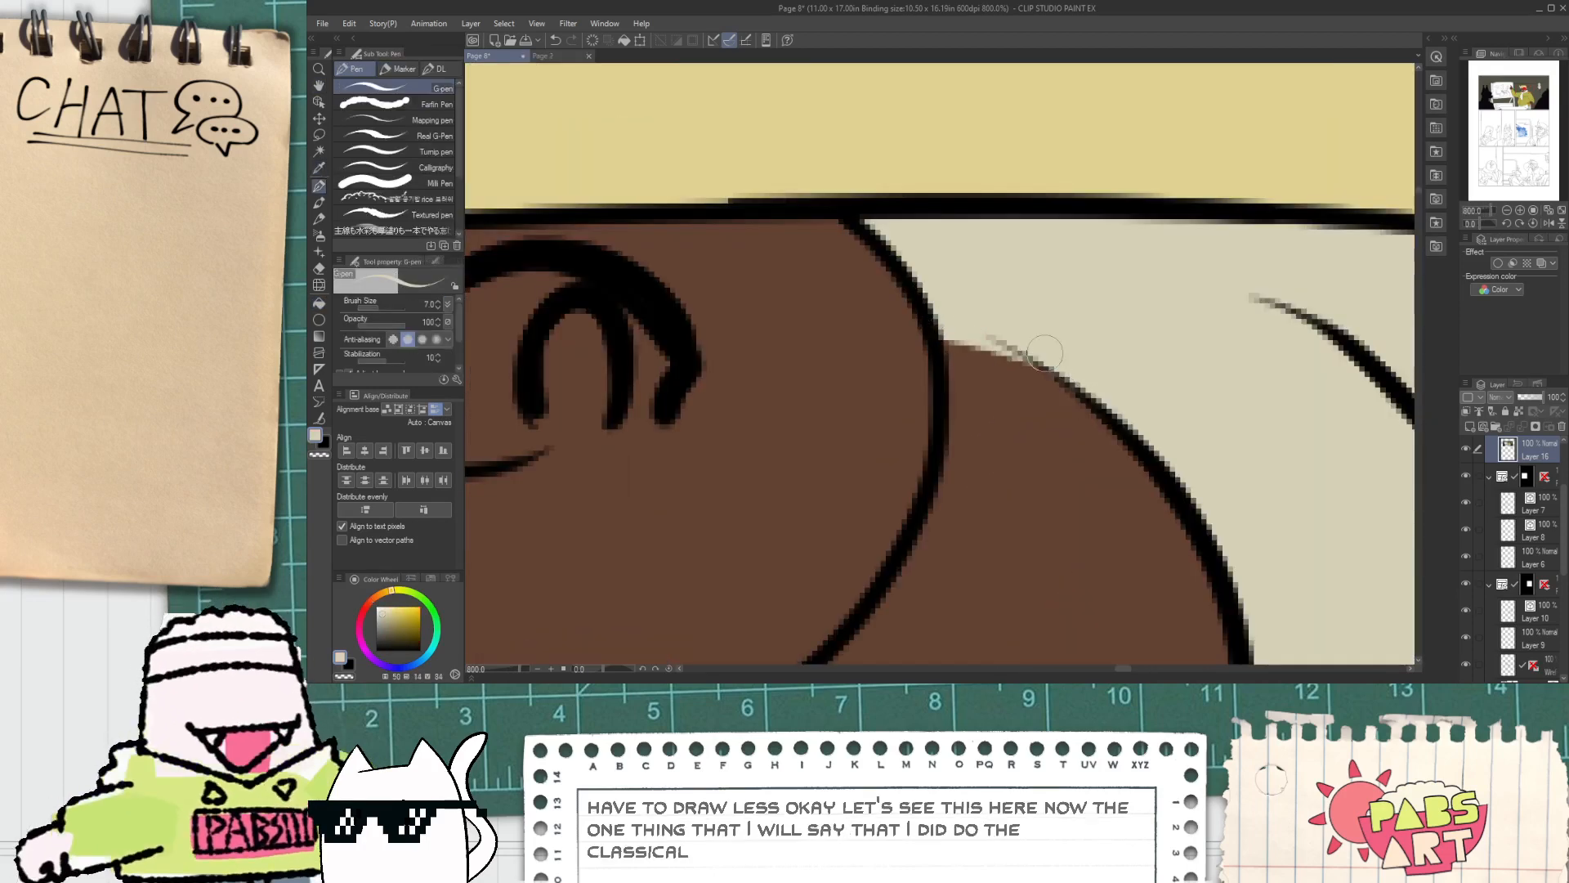
key(ctrl+z)
mouse_move(946, 329)
mouse_down()
mouse_move(662, 248)
mouse_move(679, 237)
mouse_move(985, 318)
mouse_up()
key(ctrl+z)
key(g)
click(837, 252)
key(p)
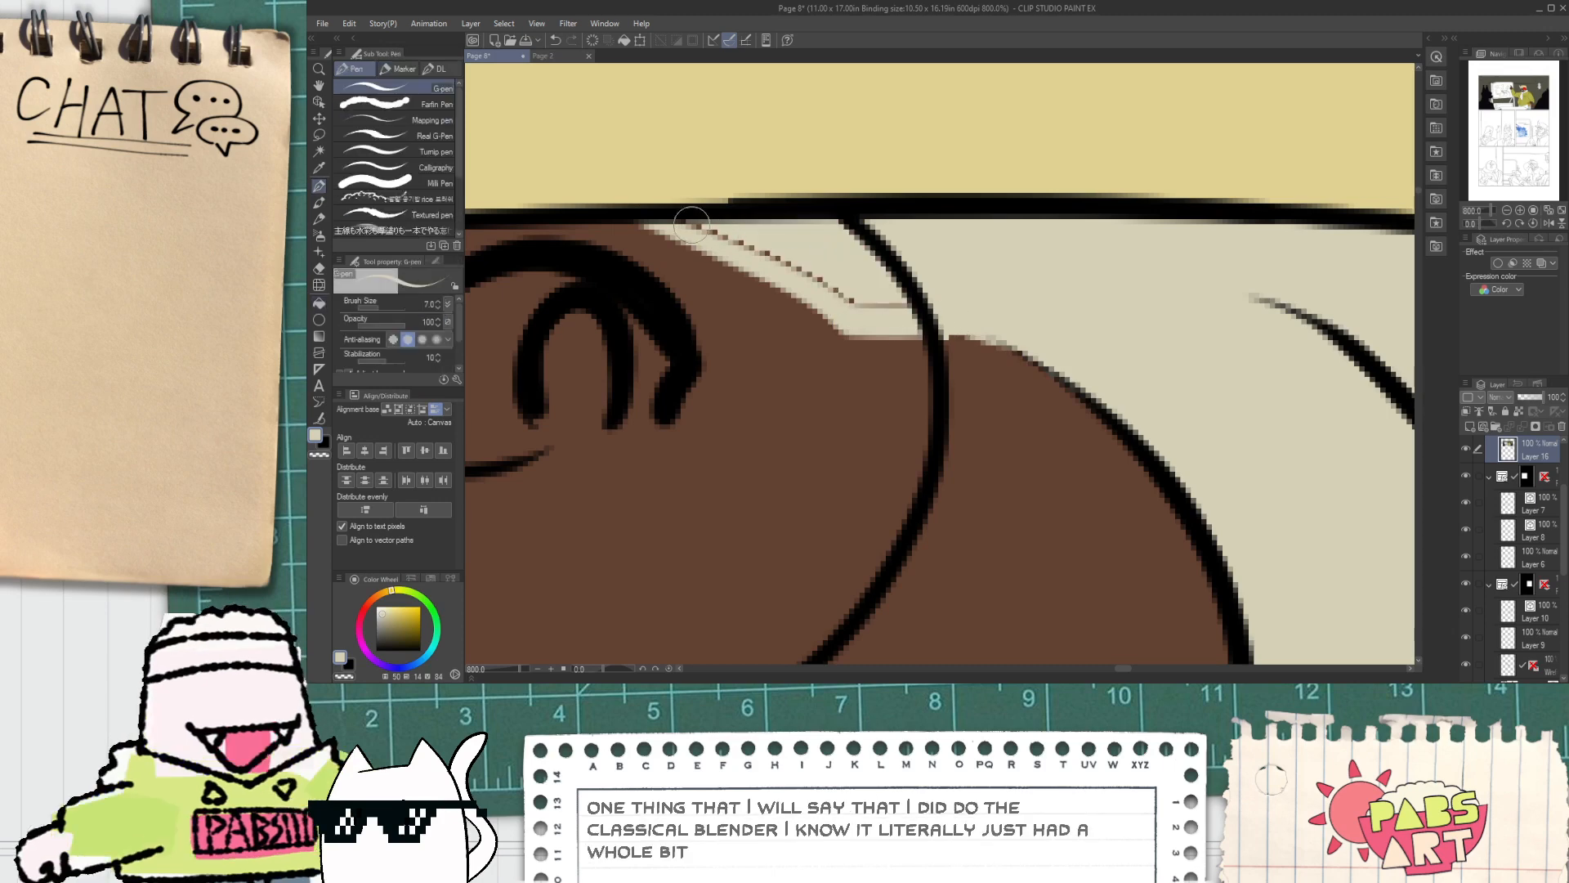
scroll(922, 325, down, 2)
scroll(922, 325, down, 5)
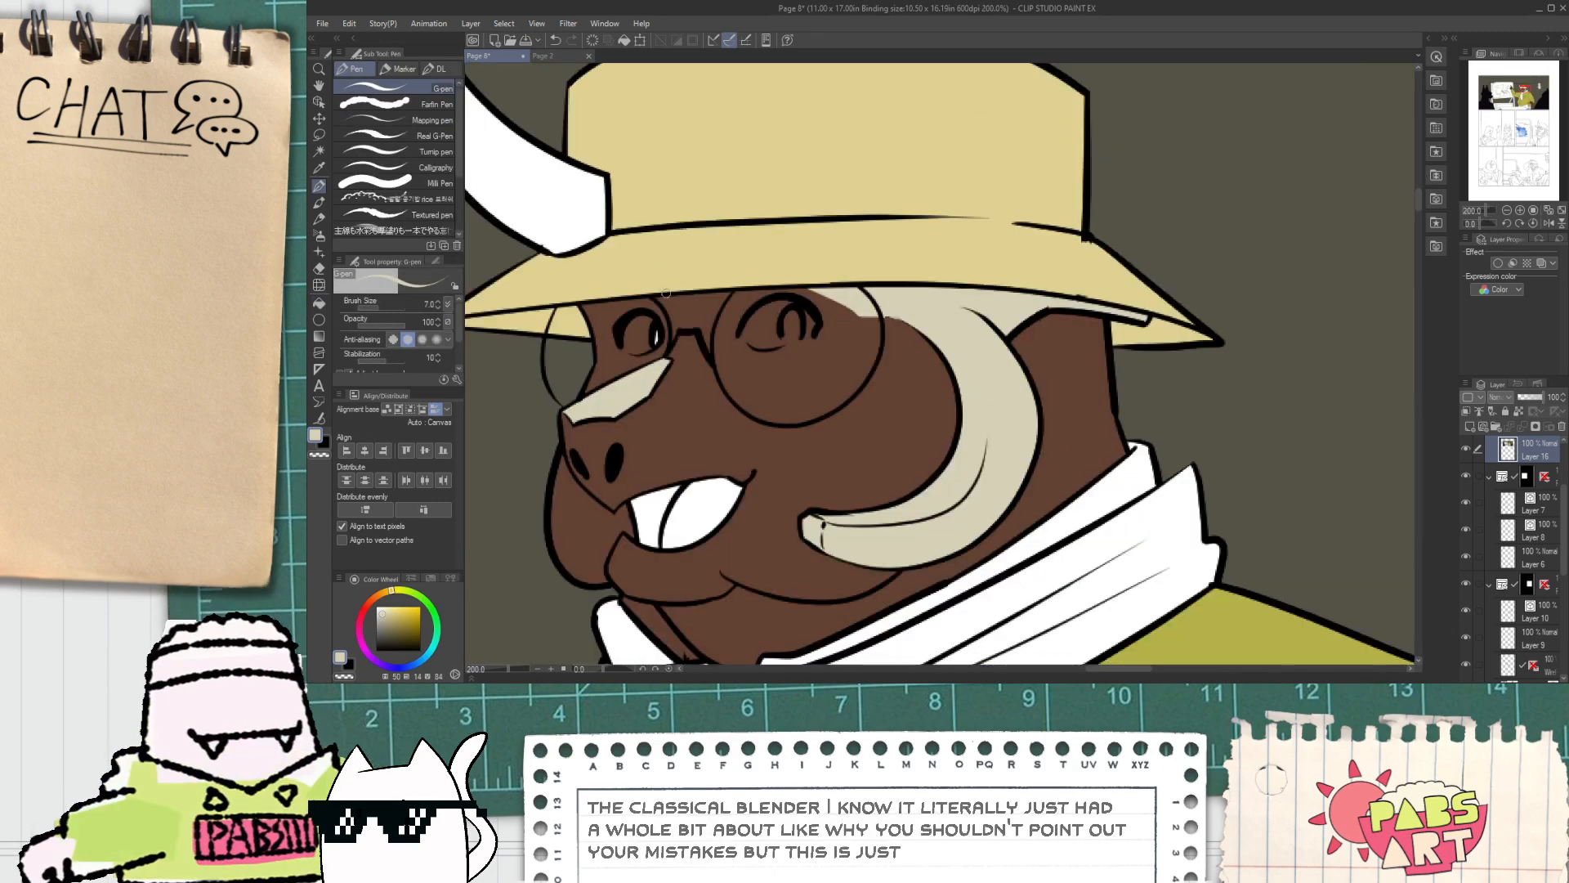
scroll(610, 323, up, 8)
scroll(610, 375, down, 5)
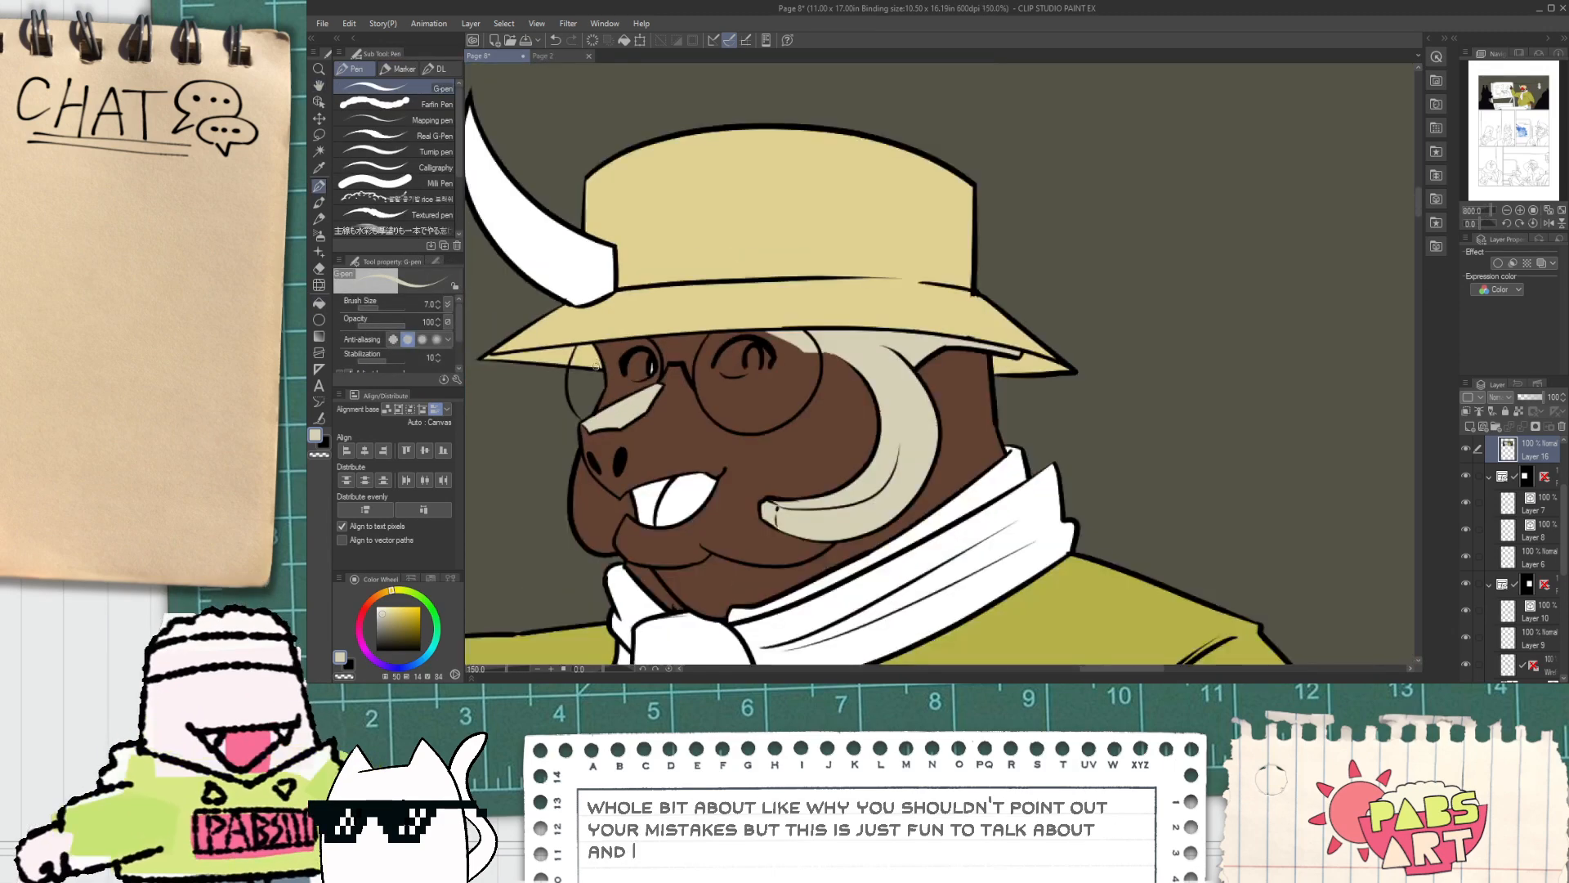
Step: Draw a black outline on Layer 4 for the hair beyond the far eye, inside the far lens, and erase the overshooting lines
key(space)
drag(610, 374, 682, 361)
scroll(682, 364, up, 3)
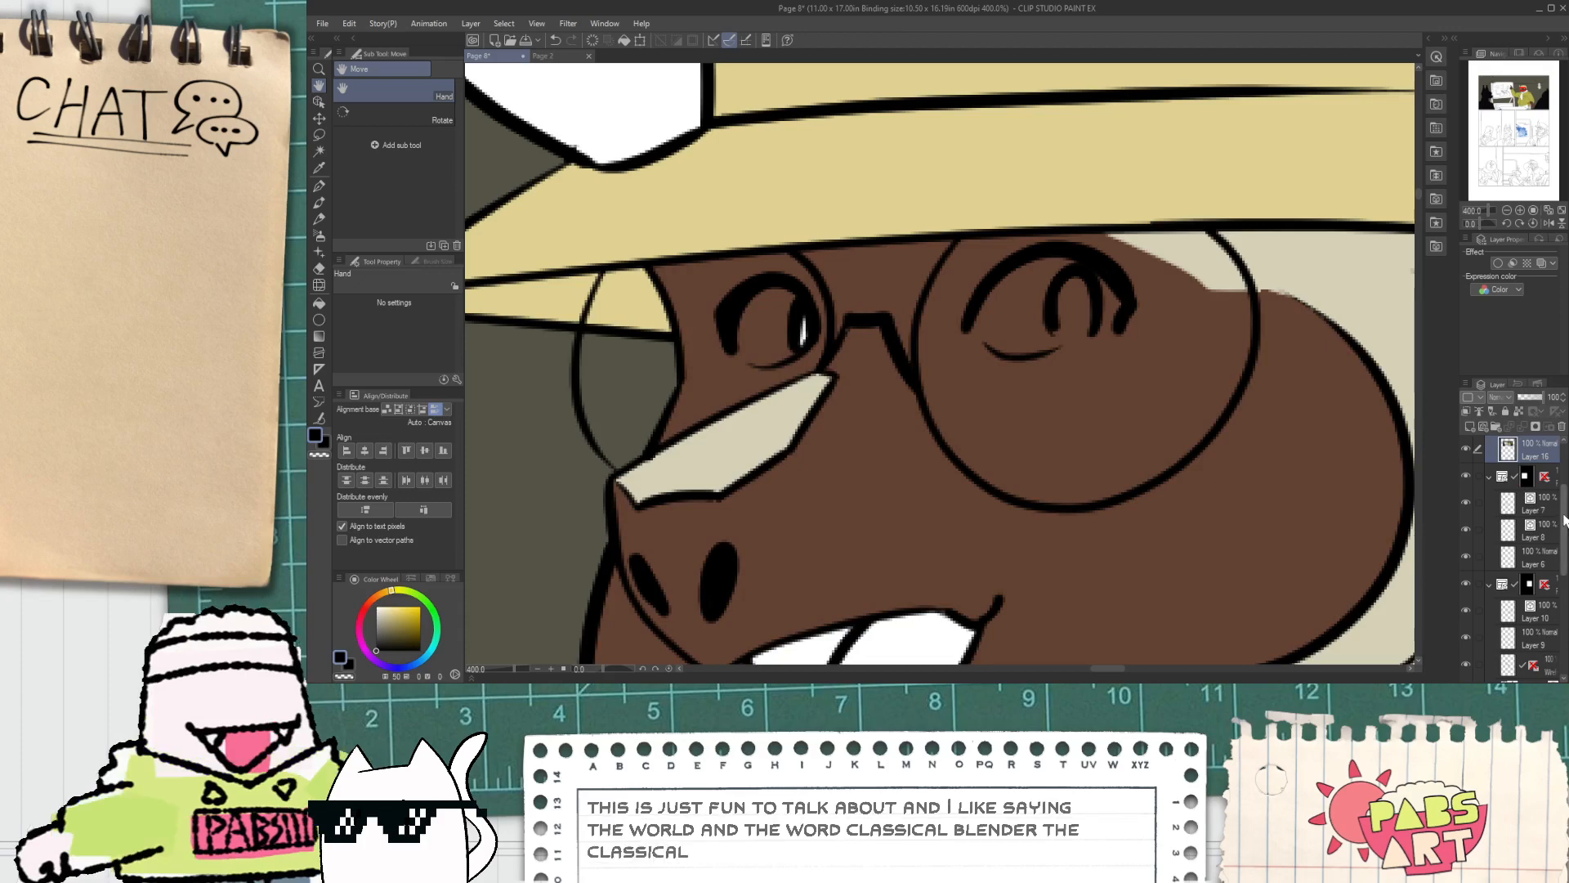
scroll(1534, 491, up, 3)
click(1493, 493)
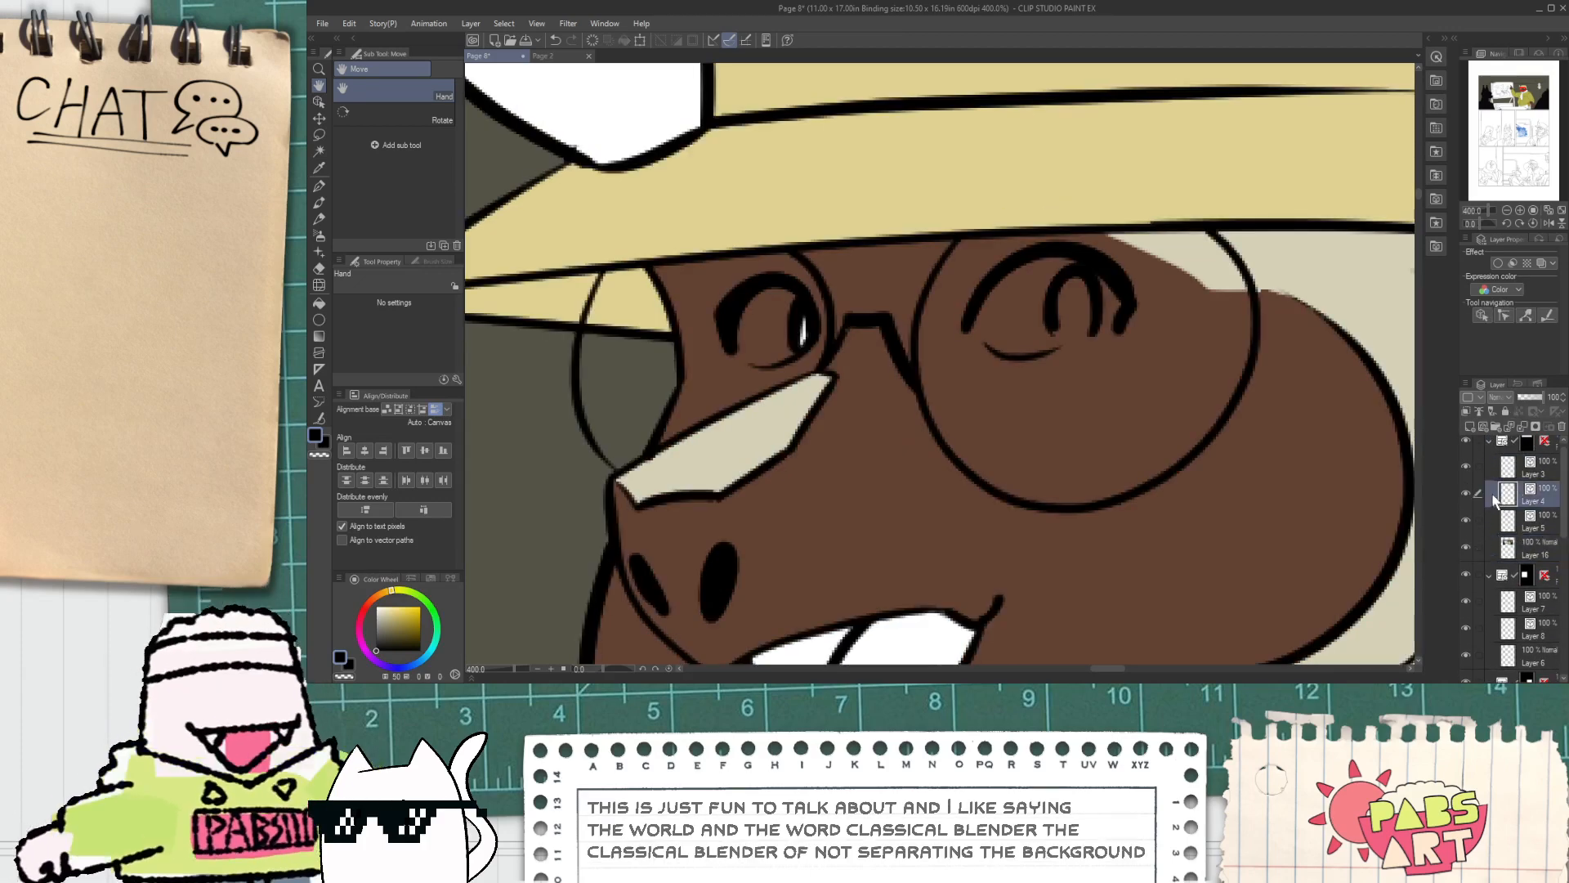
key(p)
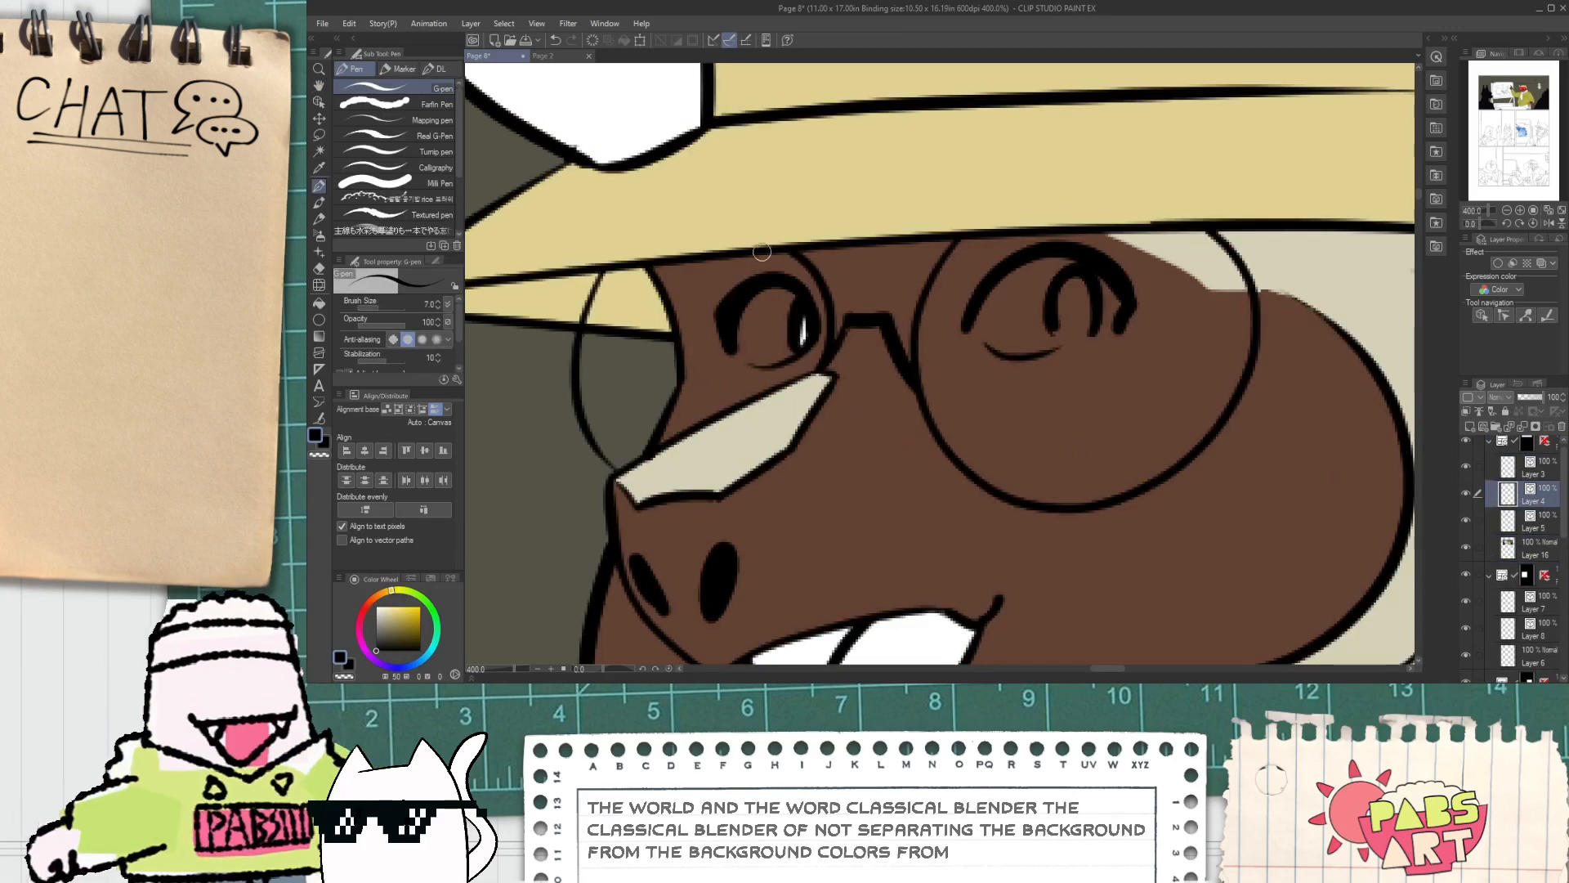
drag(677, 342, 642, 409)
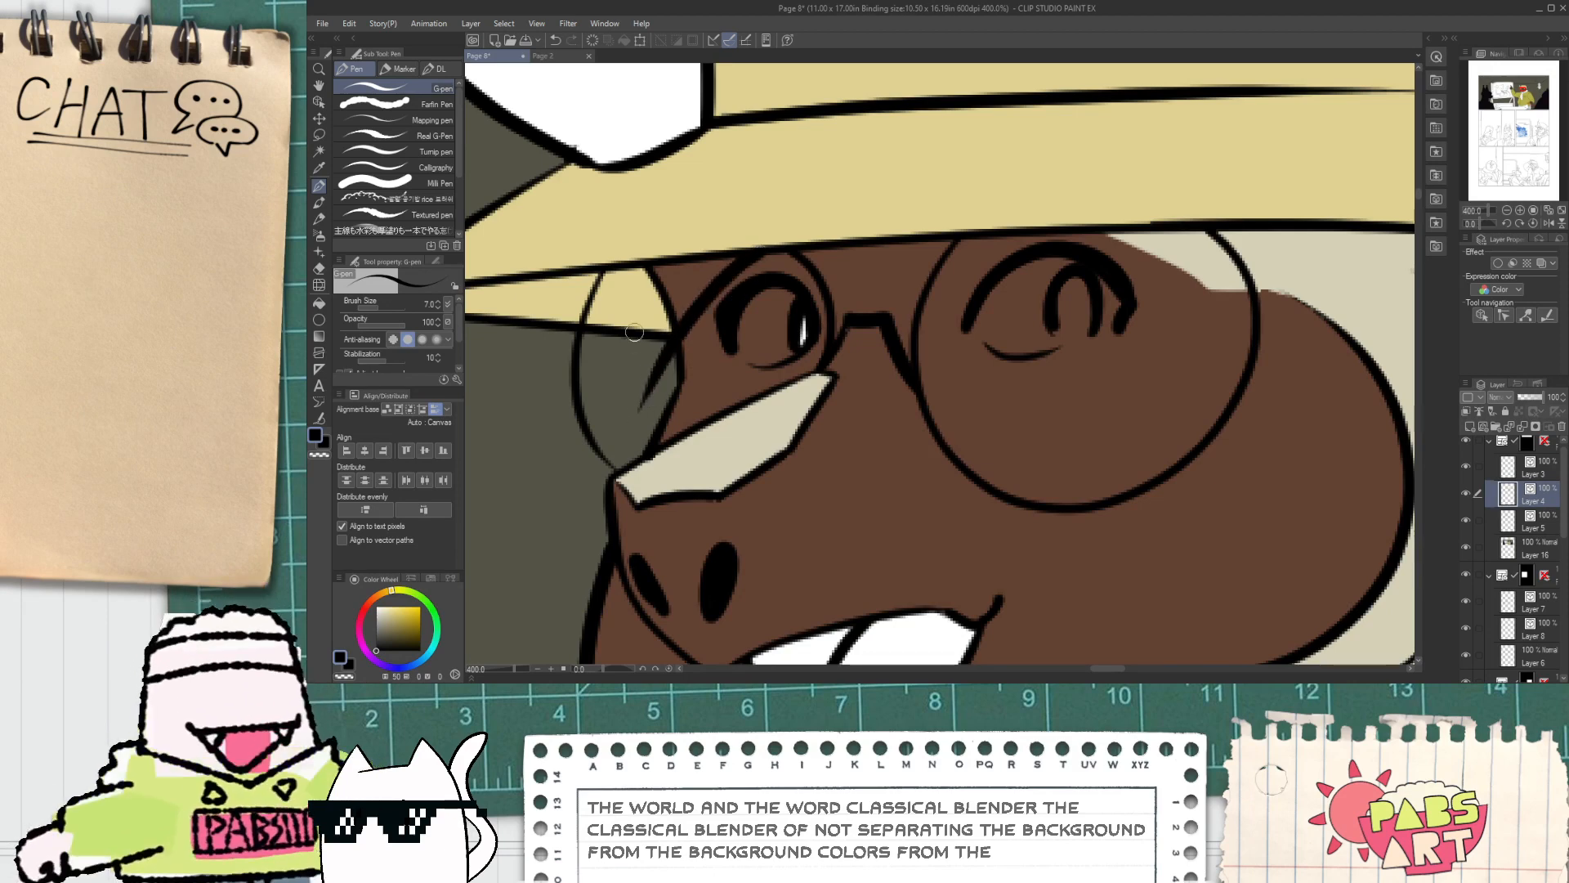
mouse_move(637, 275)
mouse_down()
mouse_move(590, 384)
mouse_move(652, 435)
mouse_move(669, 421)
mouse_move(602, 378)
mouse_move(668, 215)
mouse_up()
key(ctrl+z)
key(ctrl+z)
key(e)
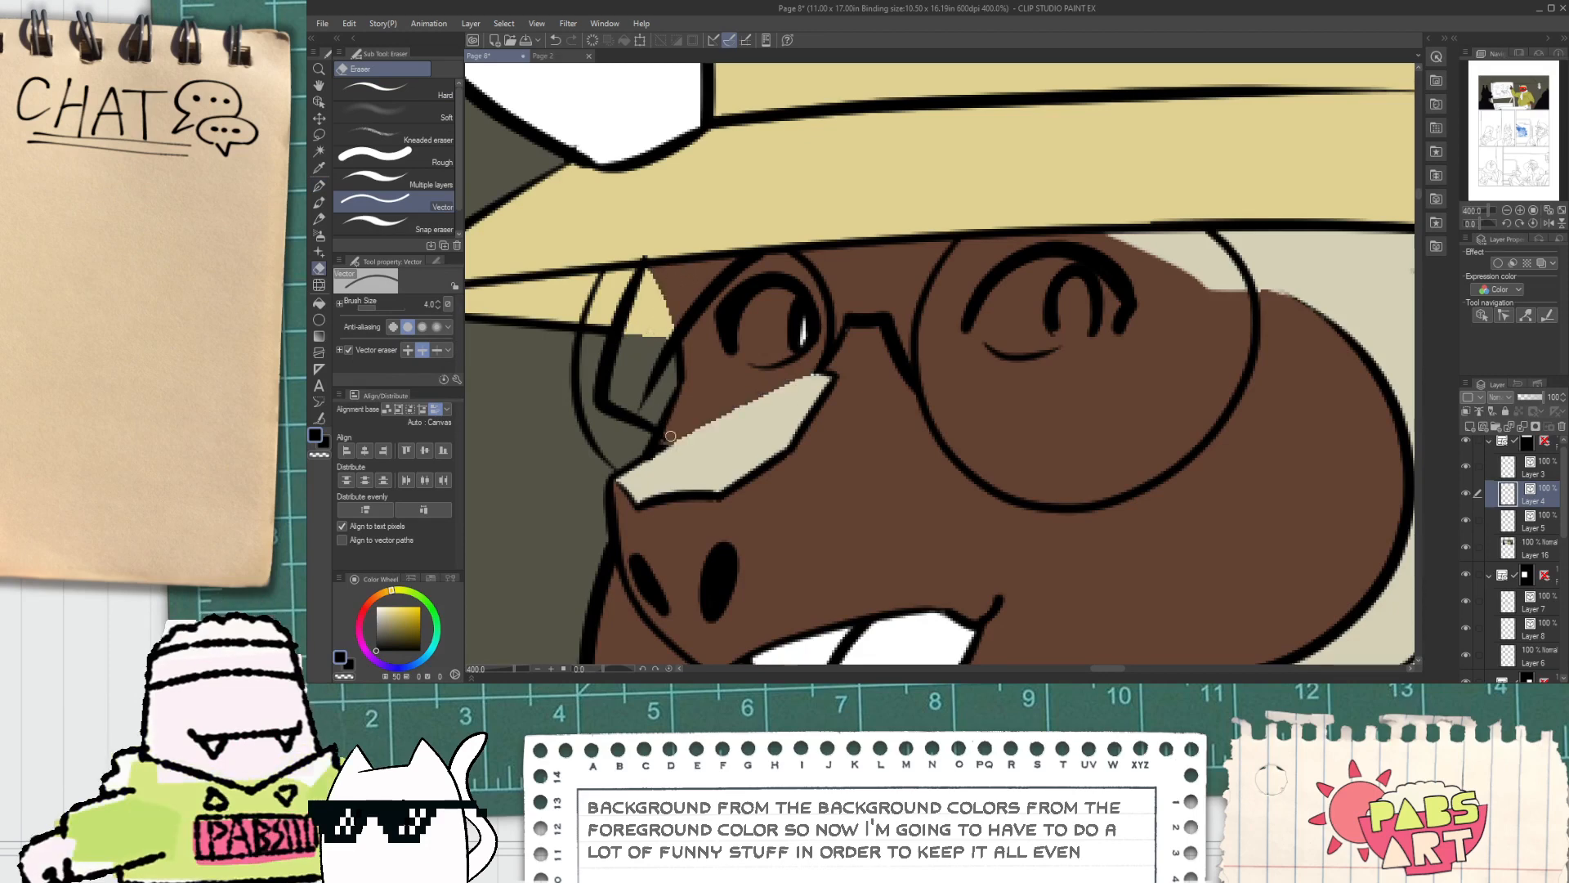
scroll(650, 458, up, 4)
scroll(634, 482, down, 6)
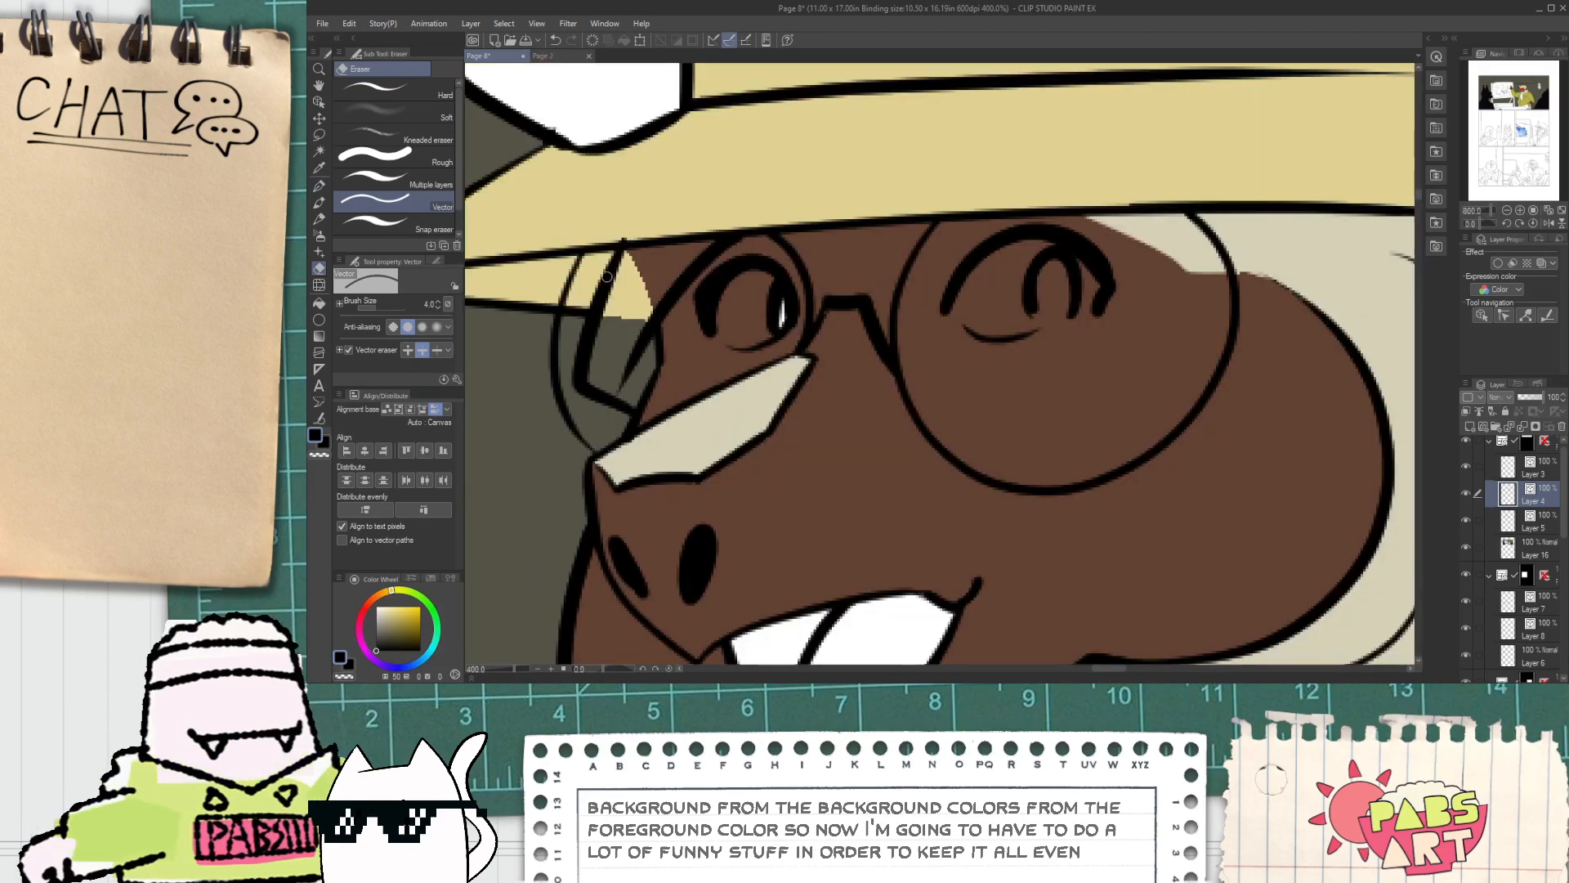
Step: Sample the hair's cream color and fill the outlined hair beyond the far eye on the color layer
click(1524, 545)
key(i)
scroll(656, 269, up, 3)
scroll(656, 269, down, 3)
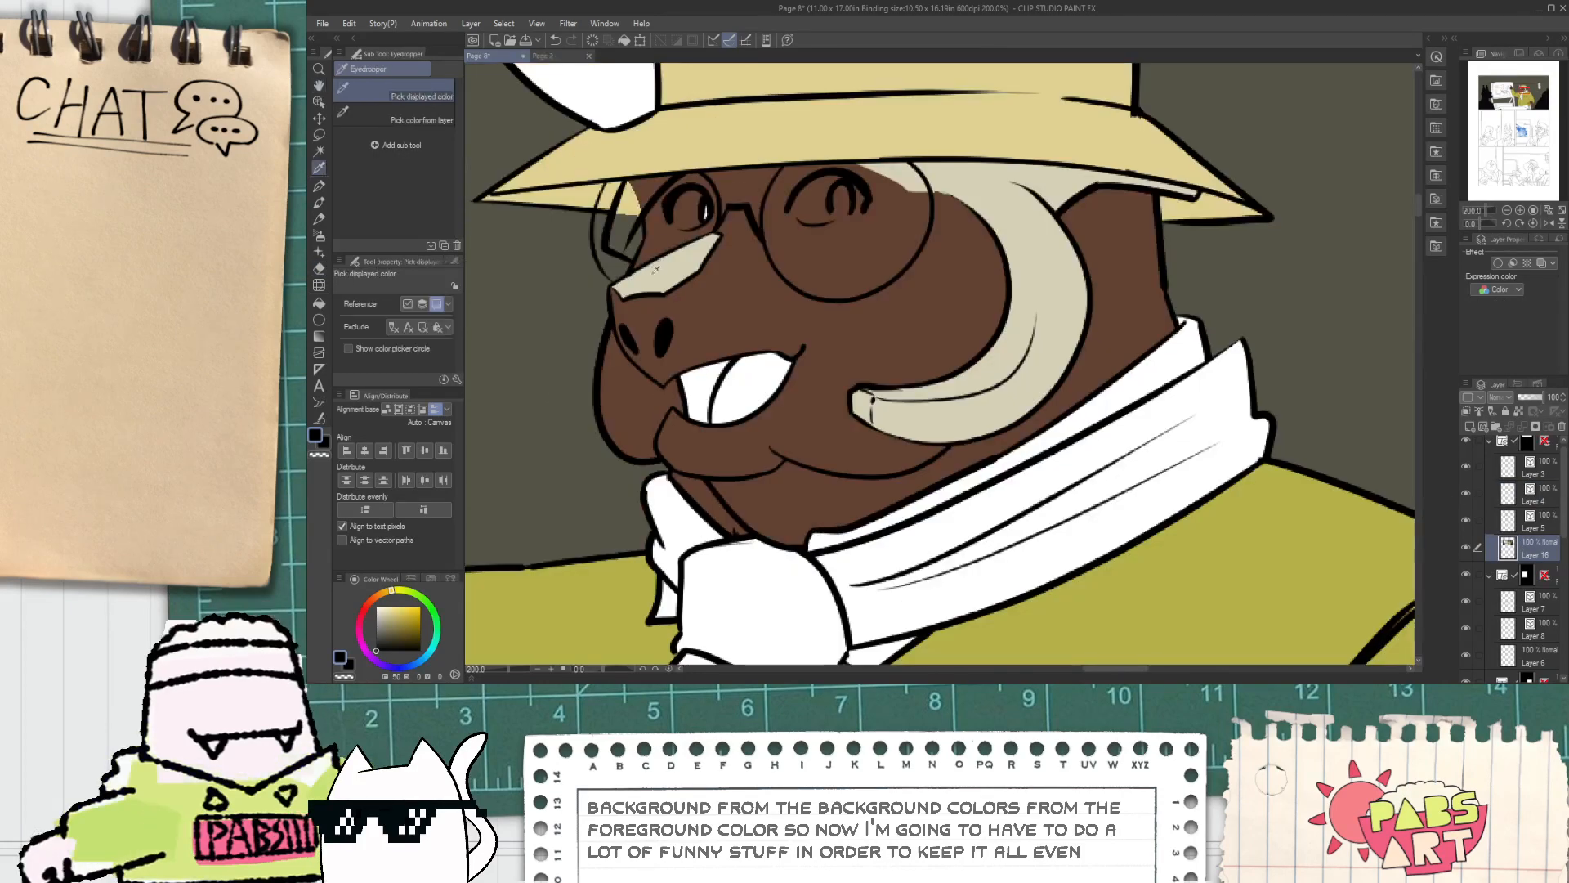
click(657, 269)
key(g)
scroll(654, 262, up, 4)
click(658, 138)
scroll(676, 170, down, 7)
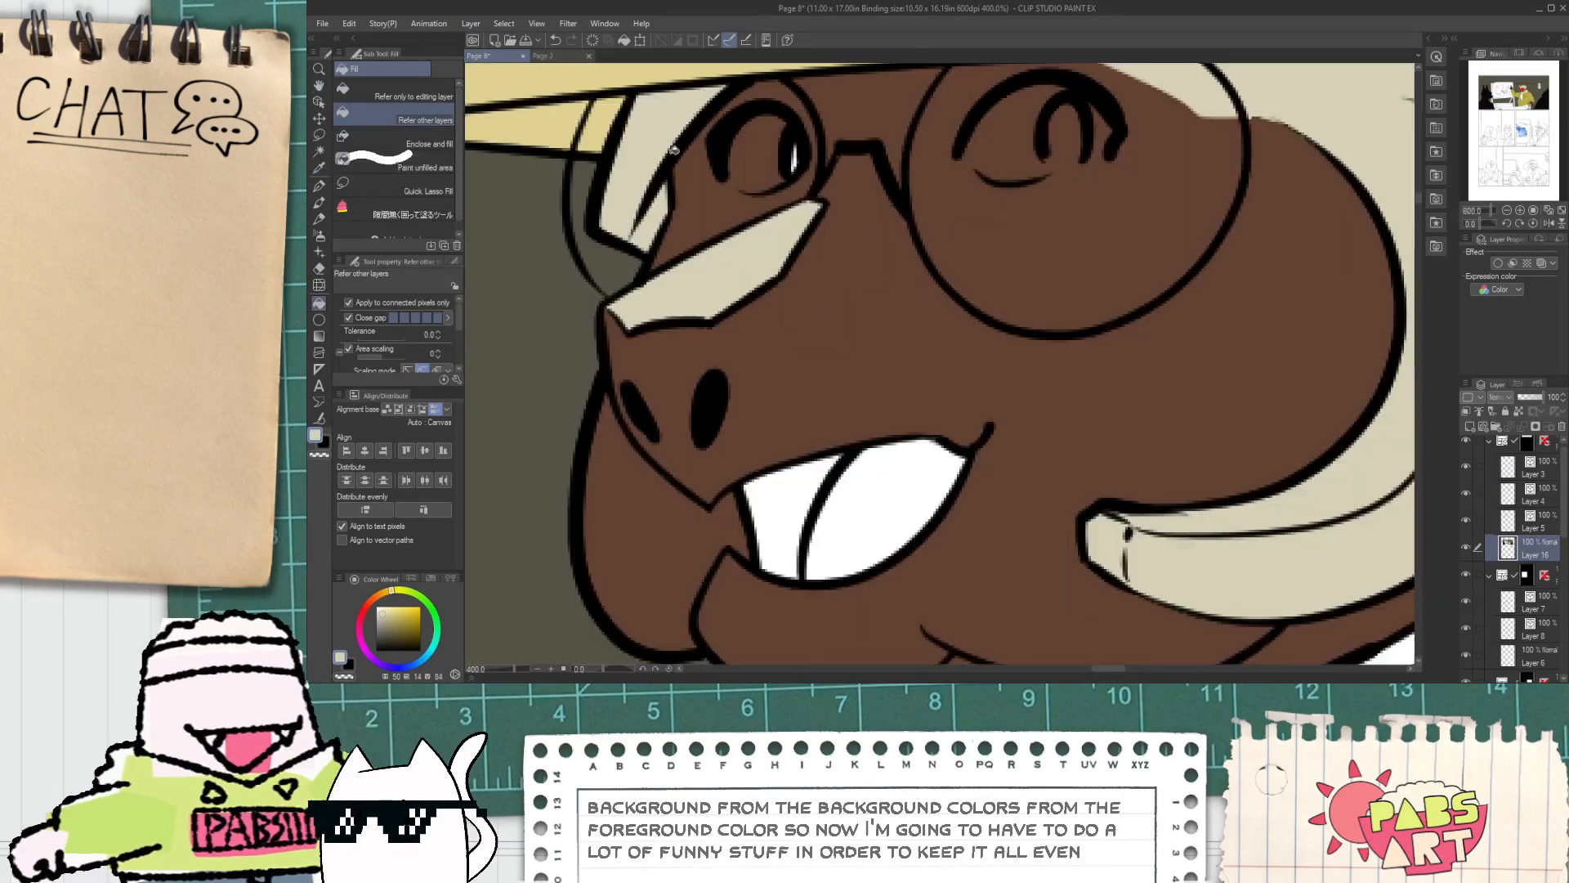
key(space)
drag(749, 231, 780, 349)
key(p)
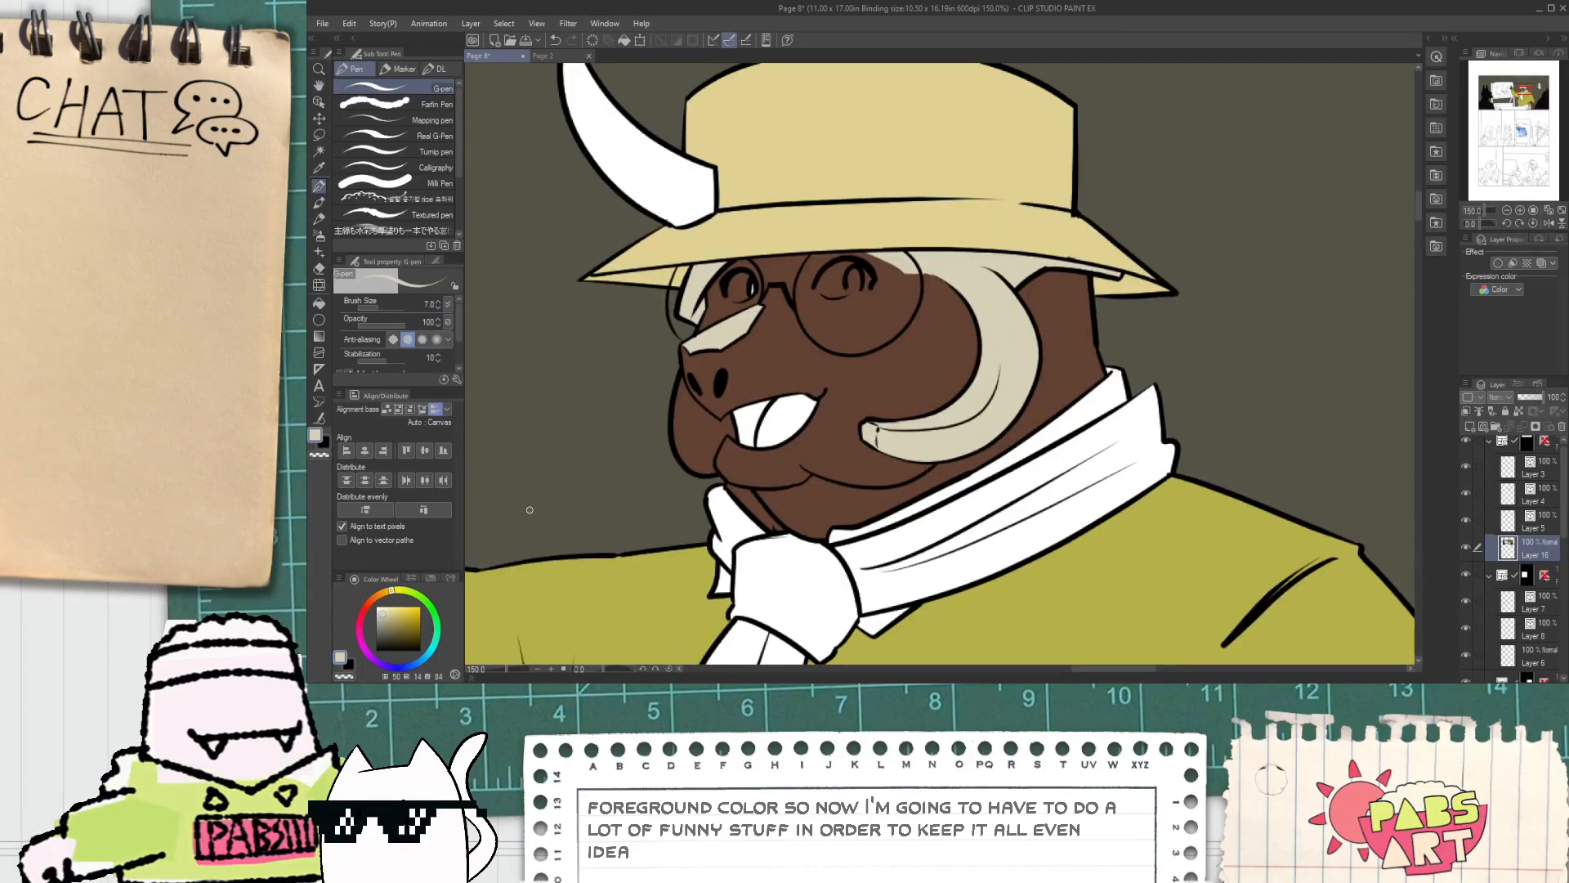
Step: Draw the far hair curl's blunt tip in black on Layer 4, sticking out past the muzzle, and erase the overshooting line ends
click(374, 653)
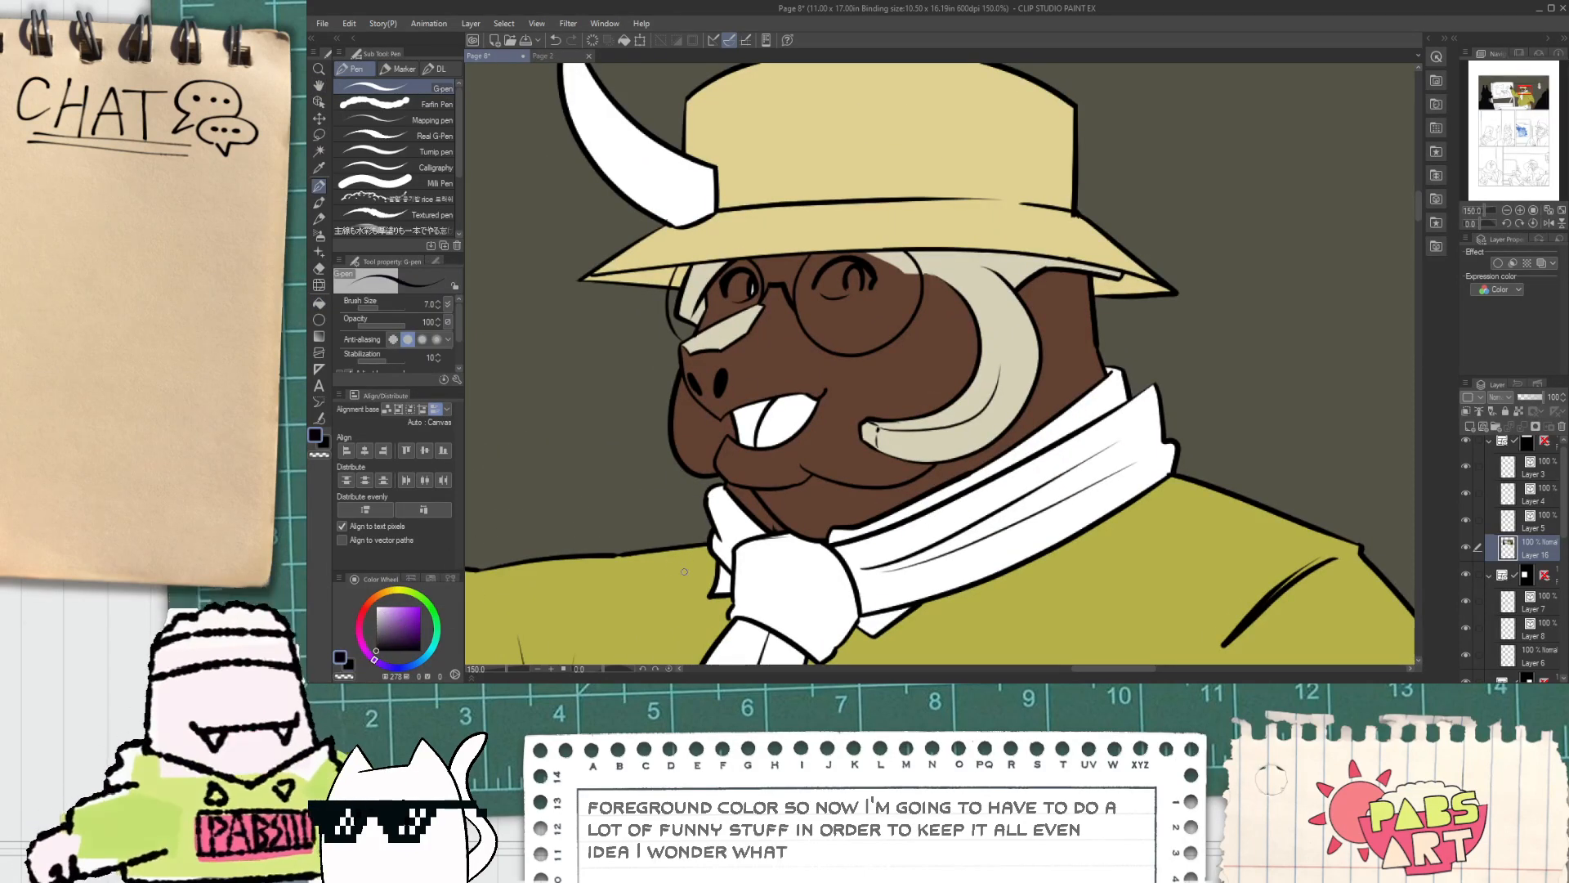
click(1494, 497)
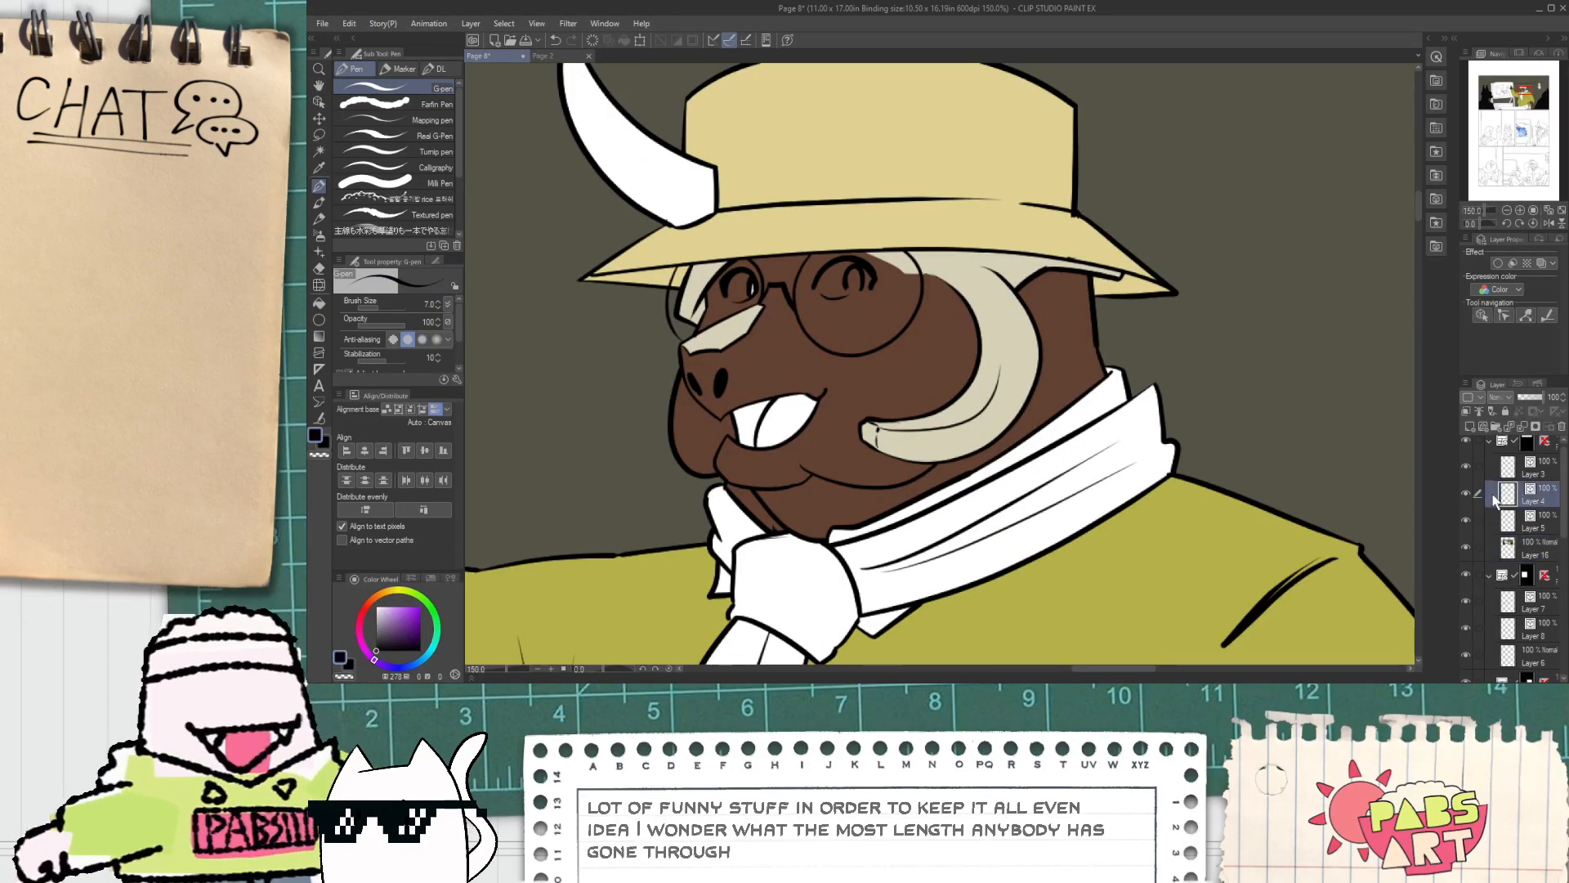
scroll(614, 442, up, 4)
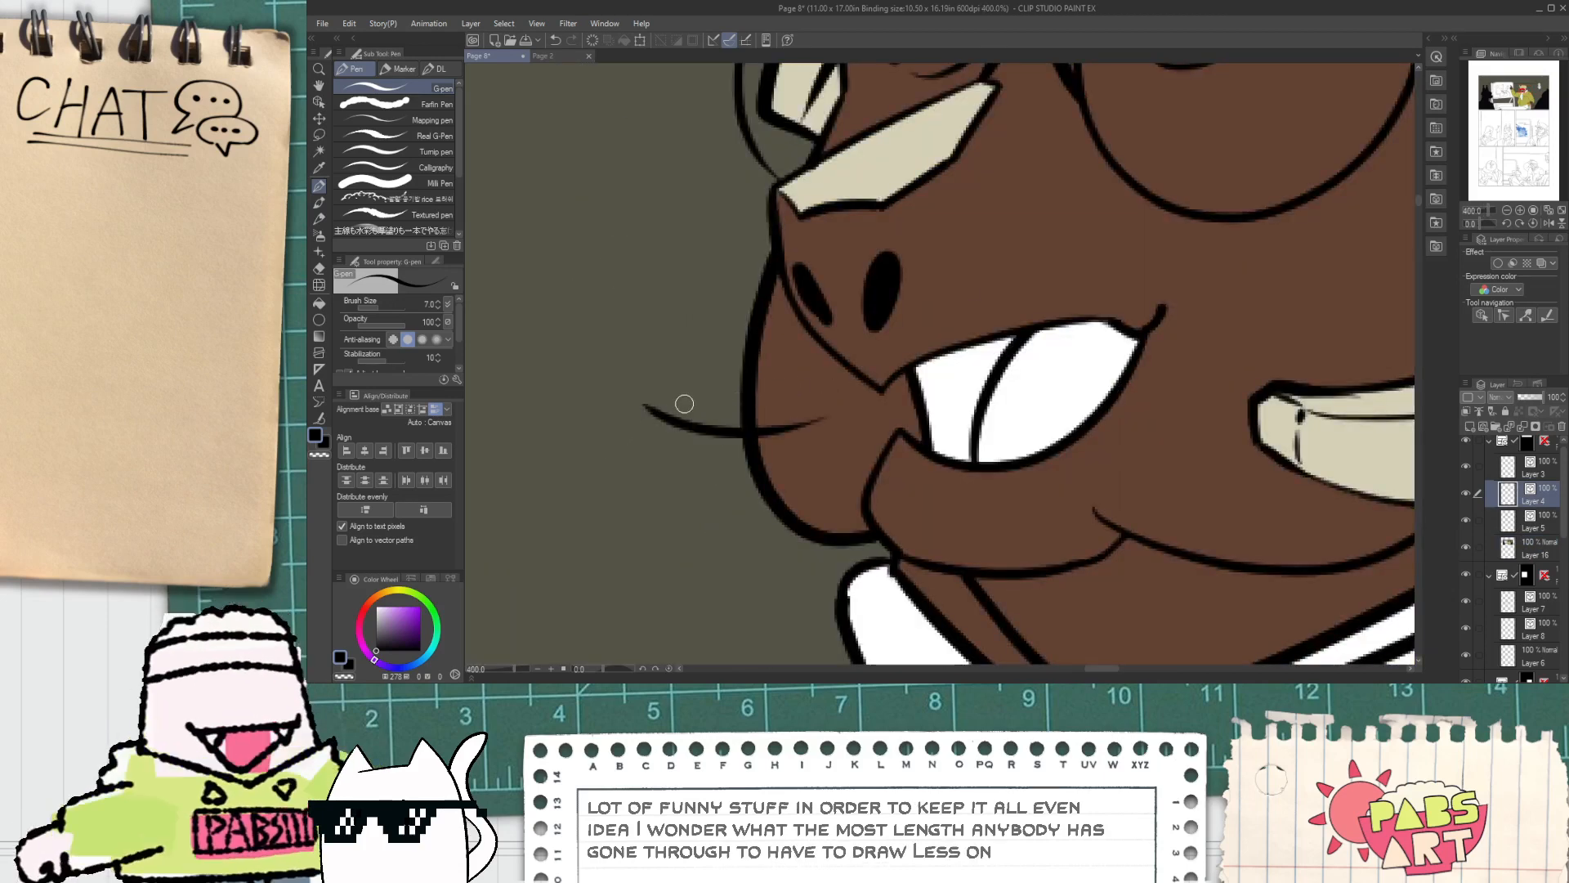
mouse_move(668, 420)
mouse_down()
mouse_move(680, 374)
mouse_move(796, 345)
mouse_move(792, 452)
mouse_up()
key(e)
scroll(634, 415, up, 2)
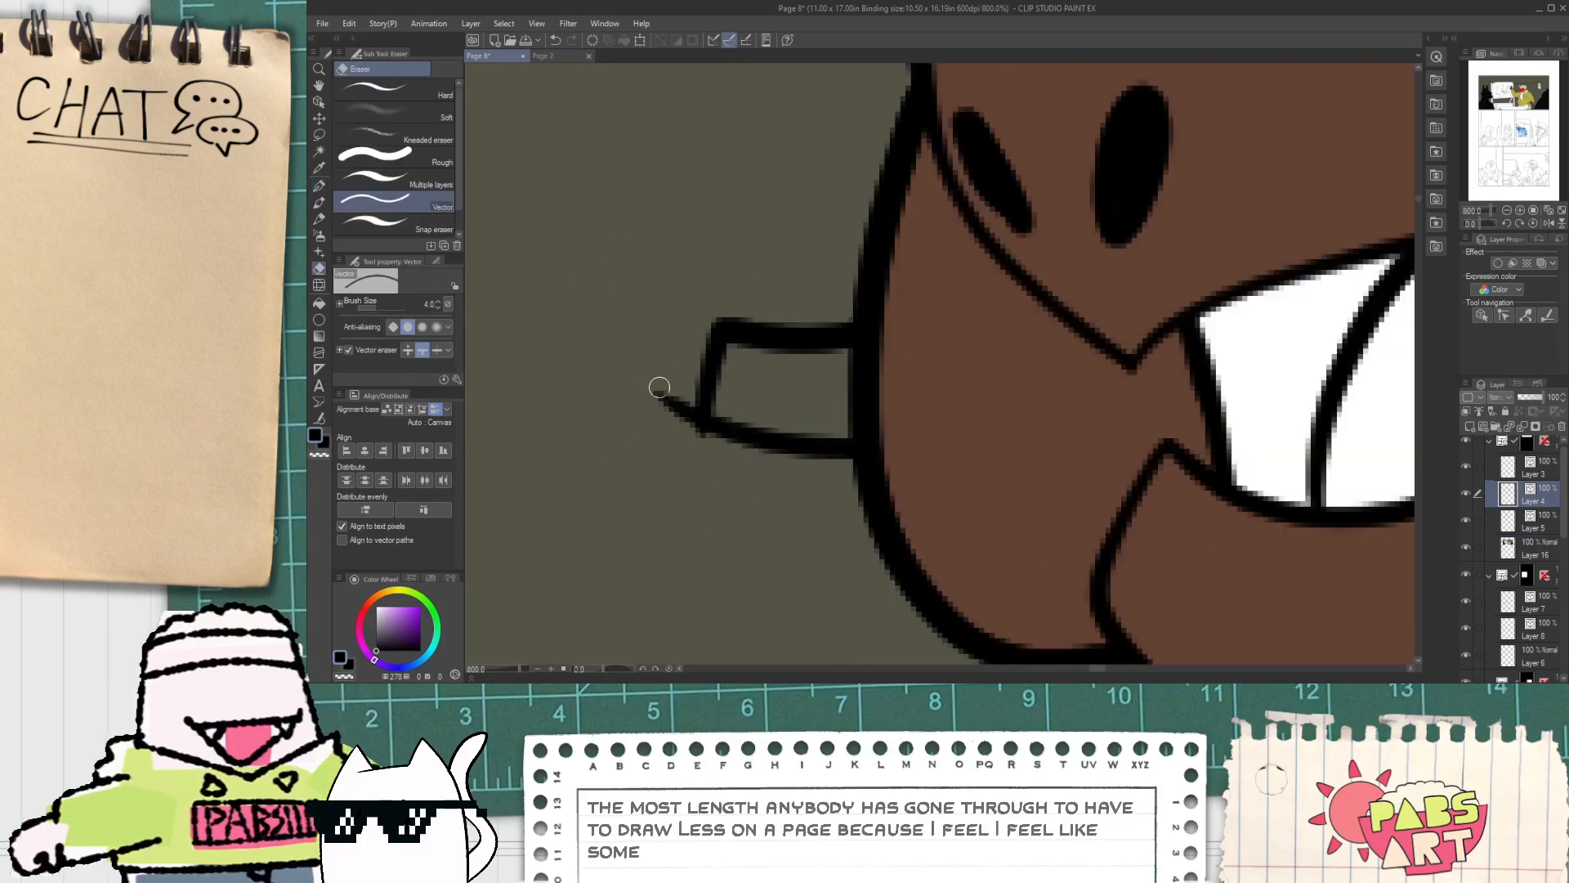
drag(660, 387, 703, 438)
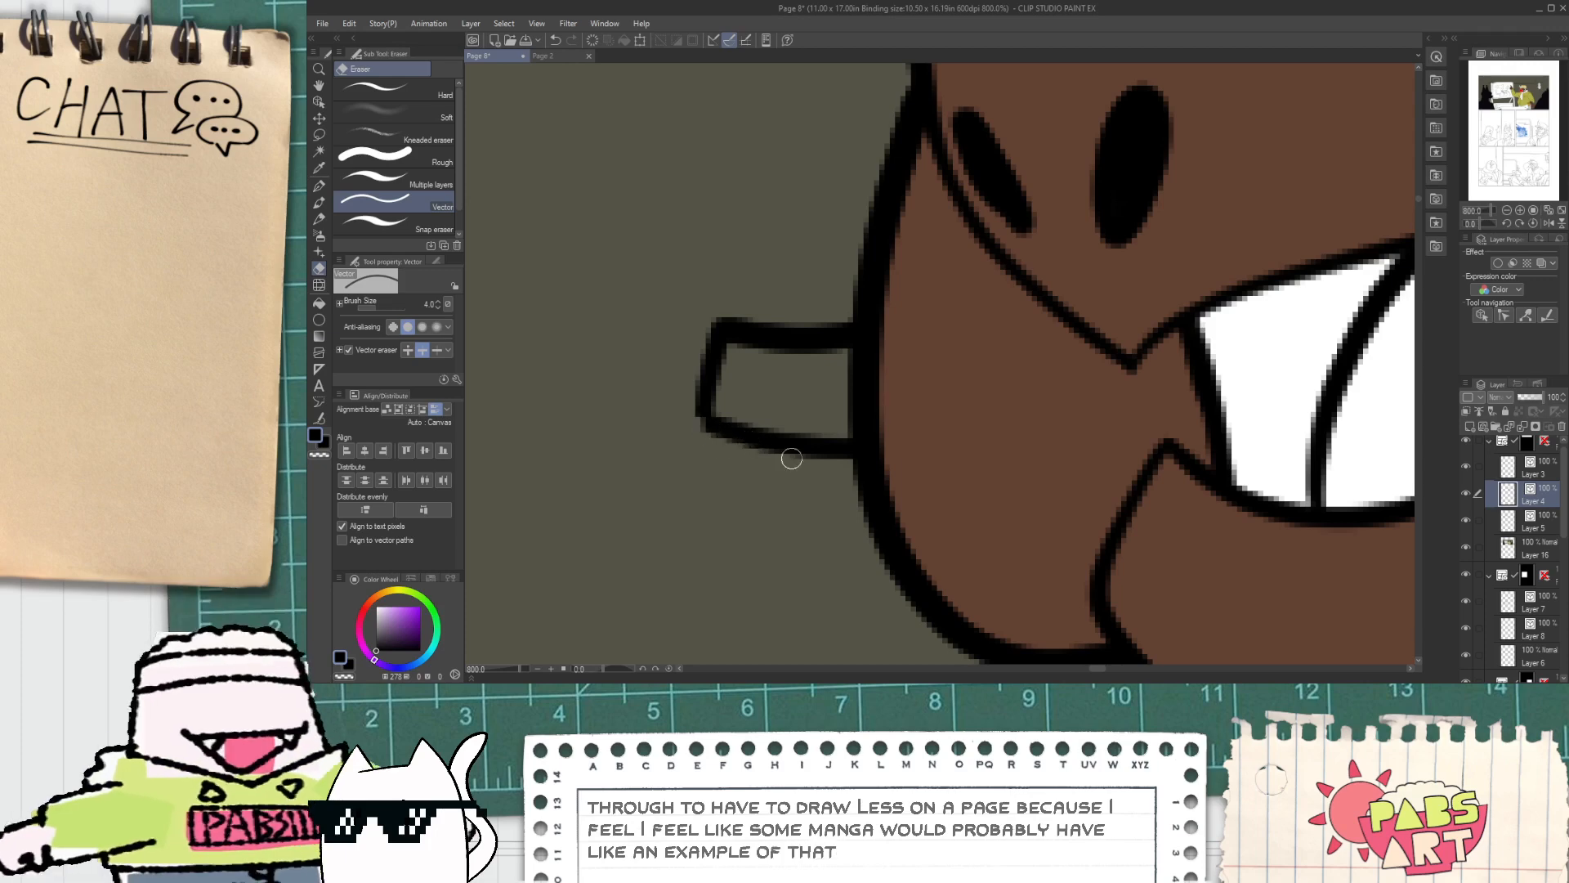
scroll(1063, 478, down, 5)
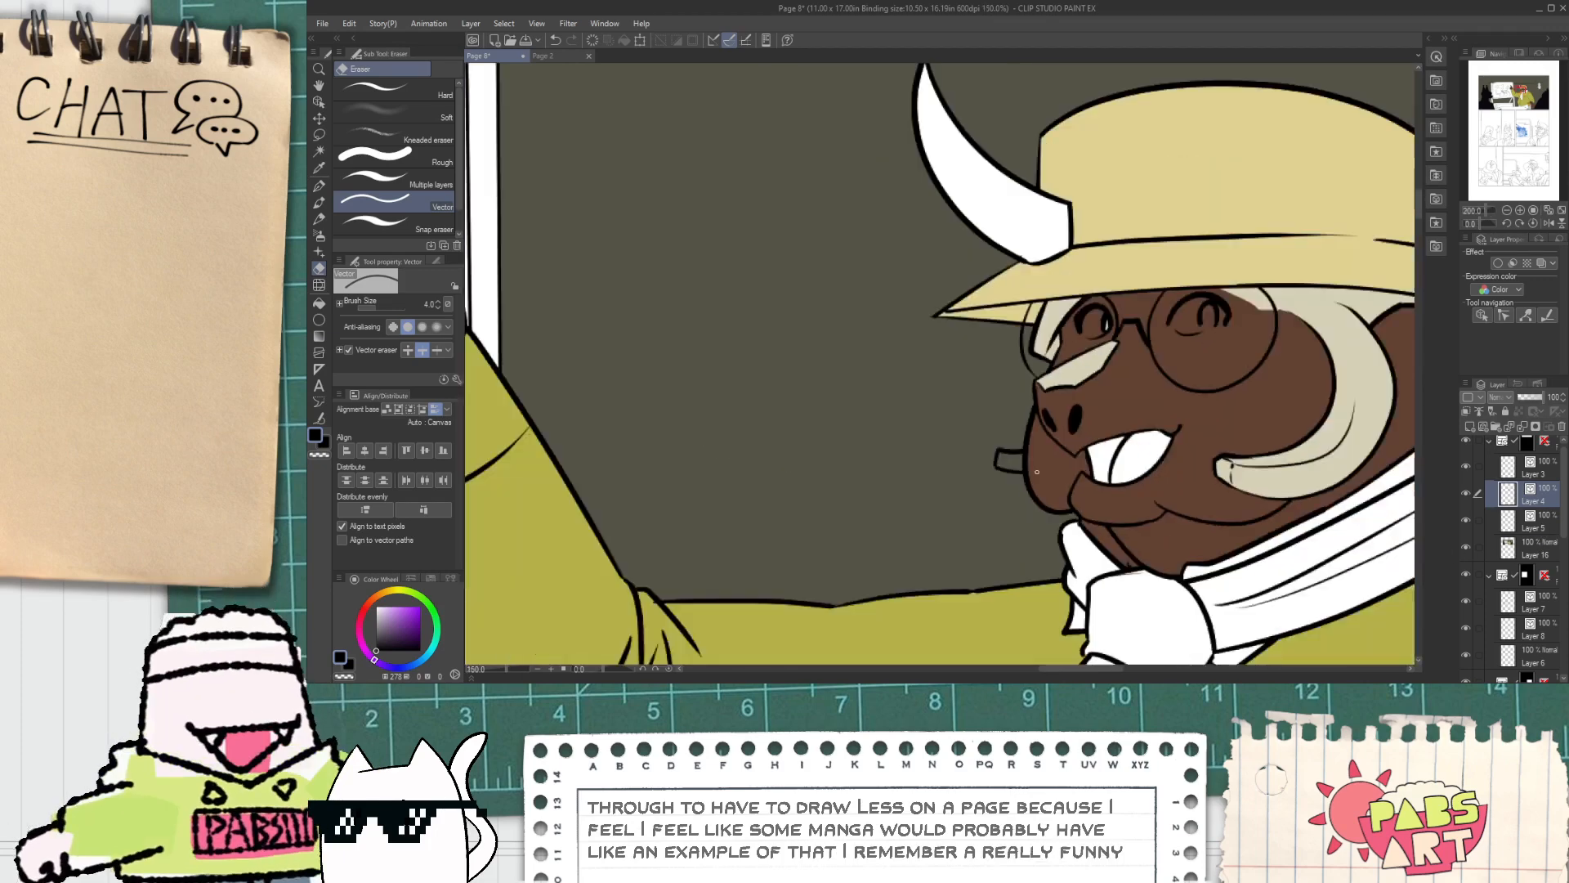
Step: Fill the far curl's tip beside the muzzle with the hair's cream color on the color layer
click(1531, 558)
key(g)
scroll(1010, 458, up, 5)
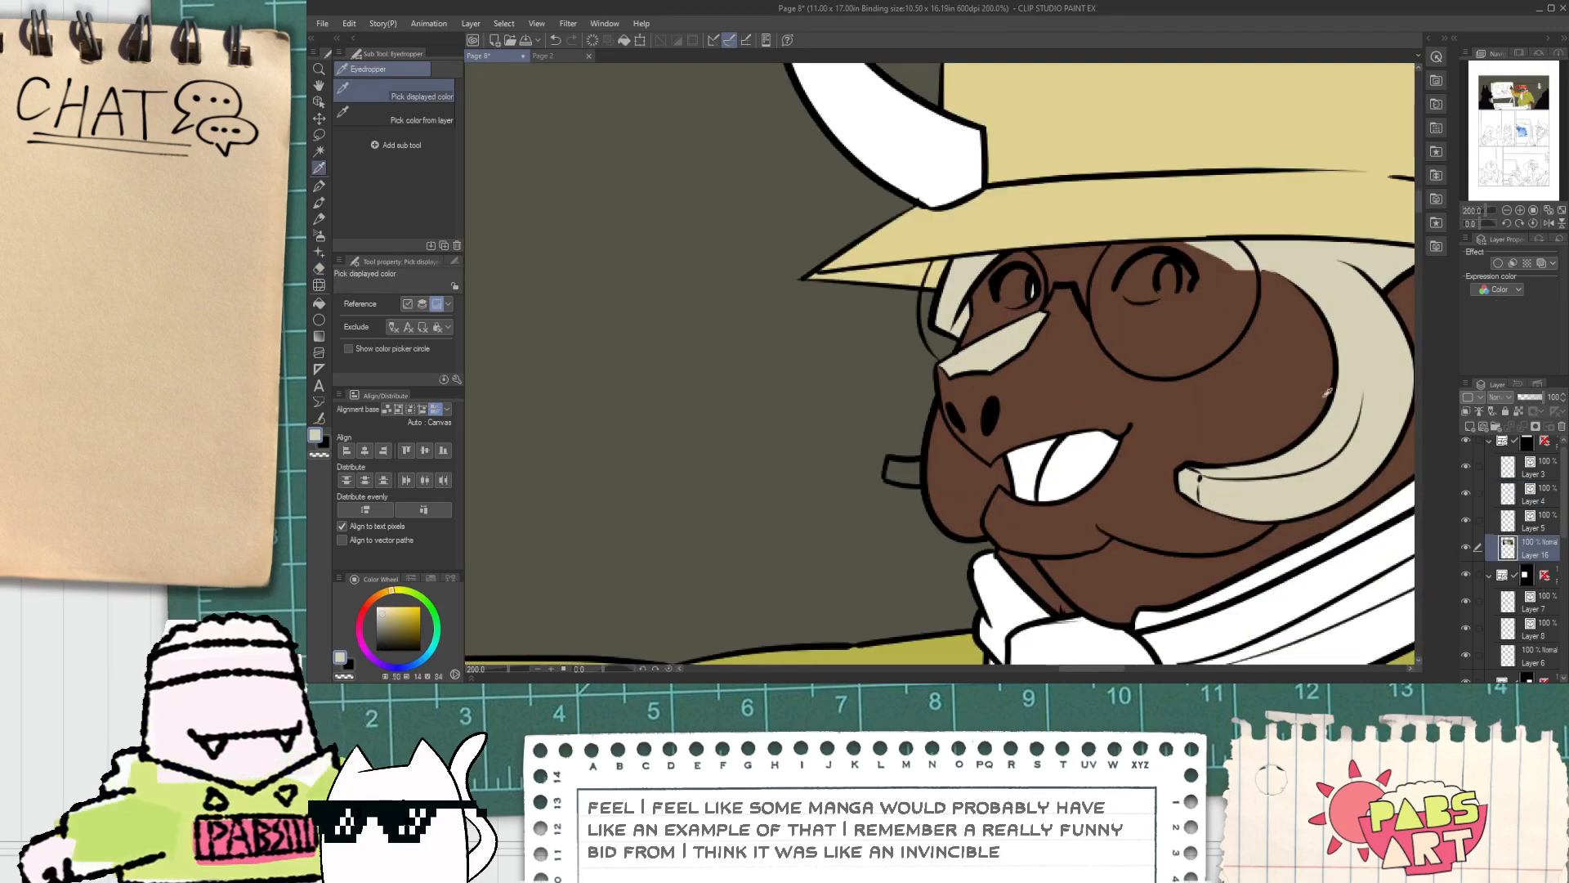
click(916, 466)
scroll(916, 467, down, 5)
key(space)
drag(950, 409, 868, 379)
scroll(899, 356, down, 2)
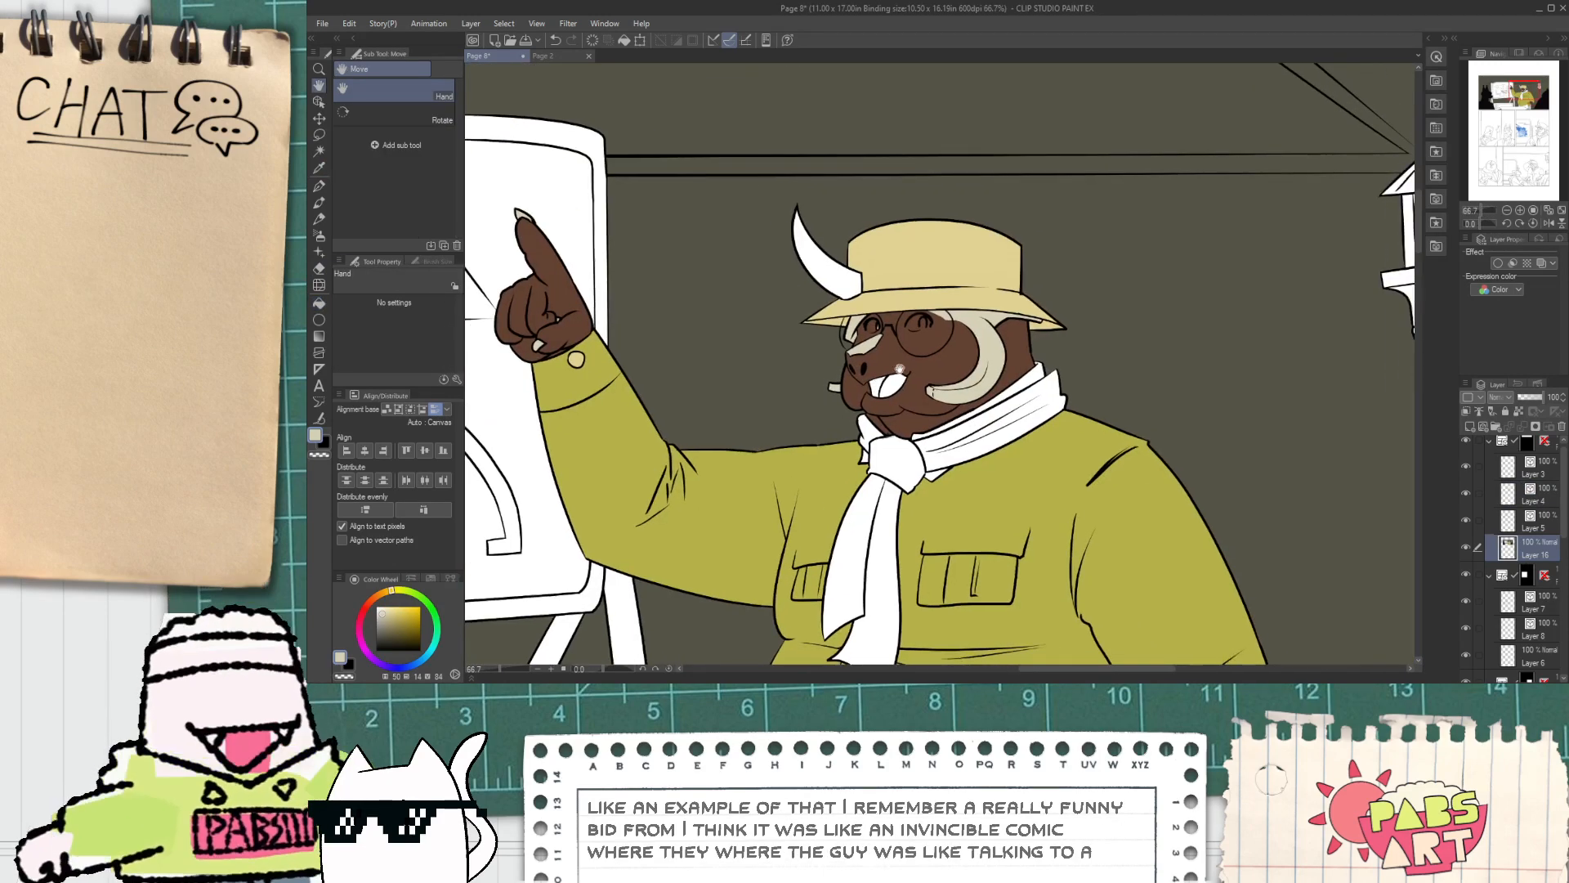
Step: Ink a black line on Layer 3 along the hair's edge across the near lens, erasing the excess at its end
scroll(899, 370, up, 4)
key(p)
click(376, 651)
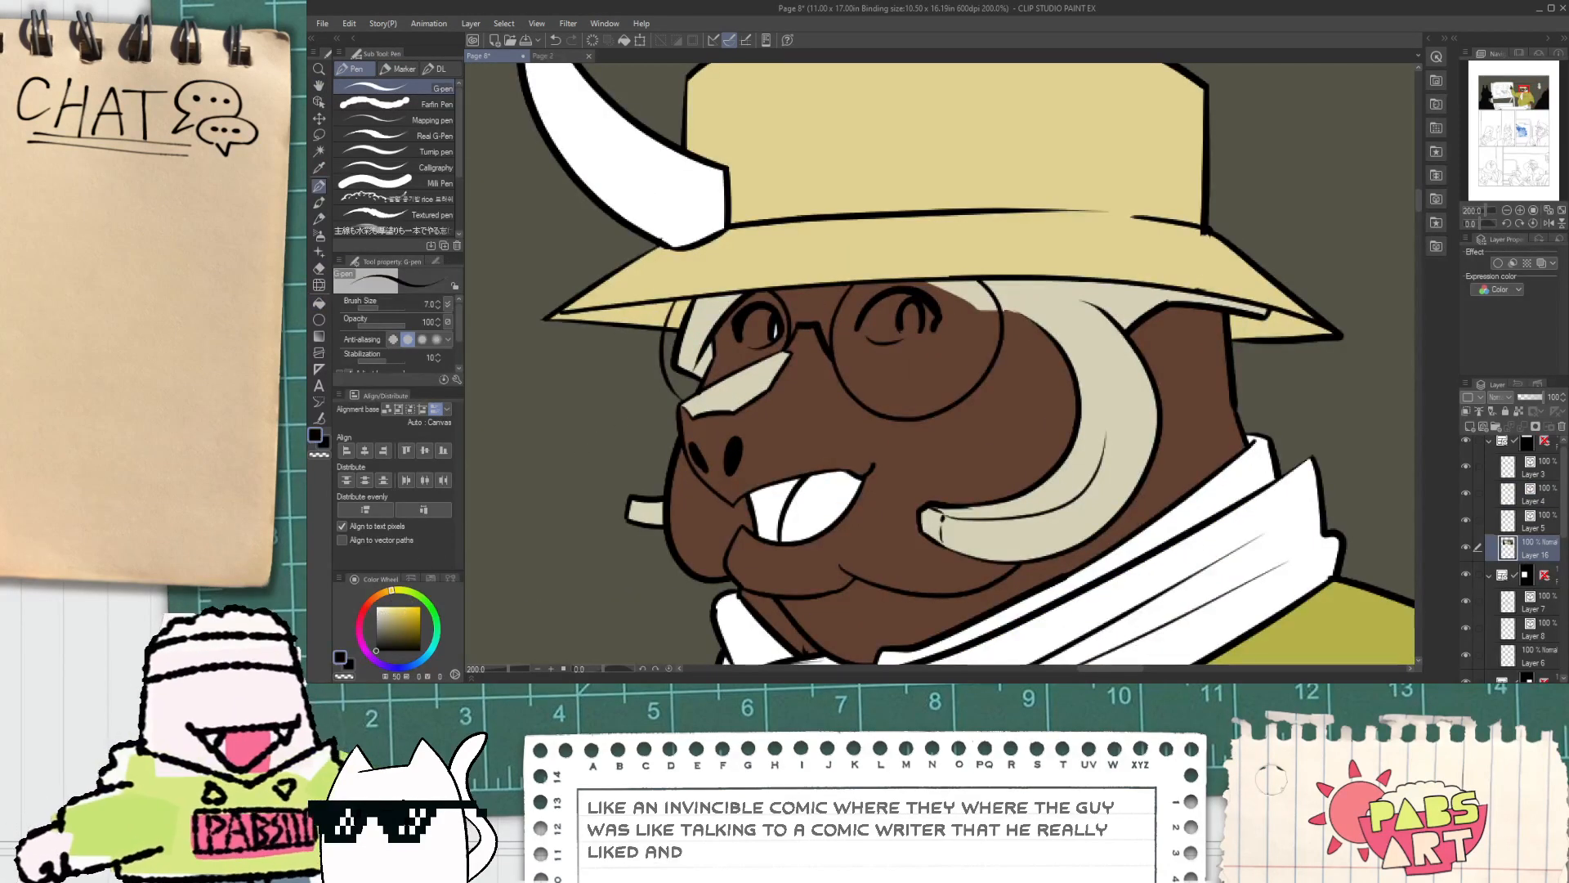
click(1508, 469)
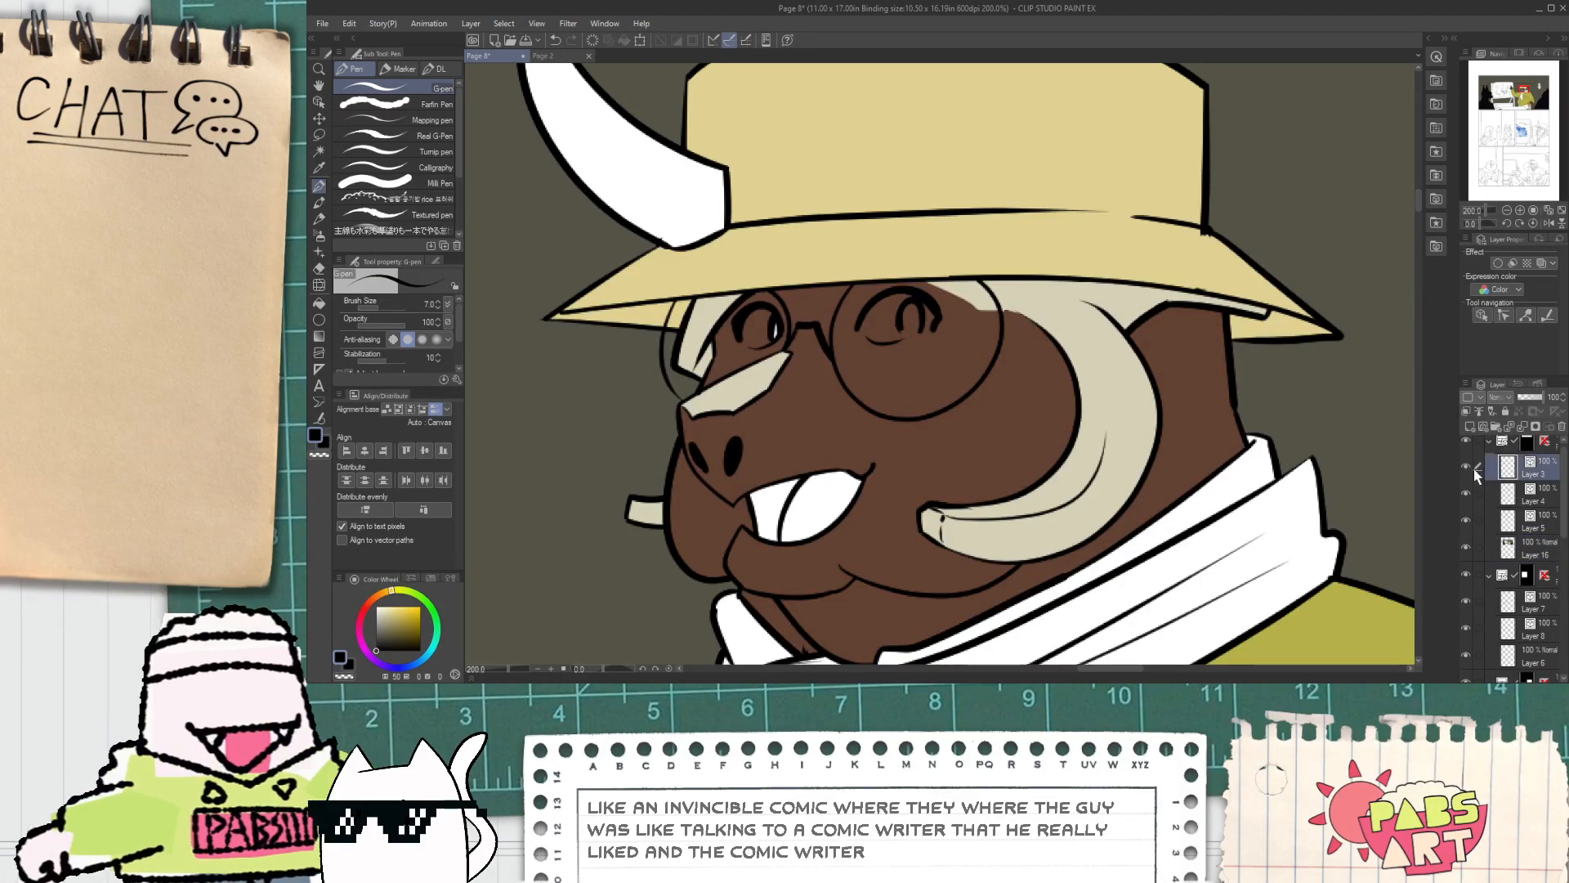
click(1465, 493)
click(1466, 494)
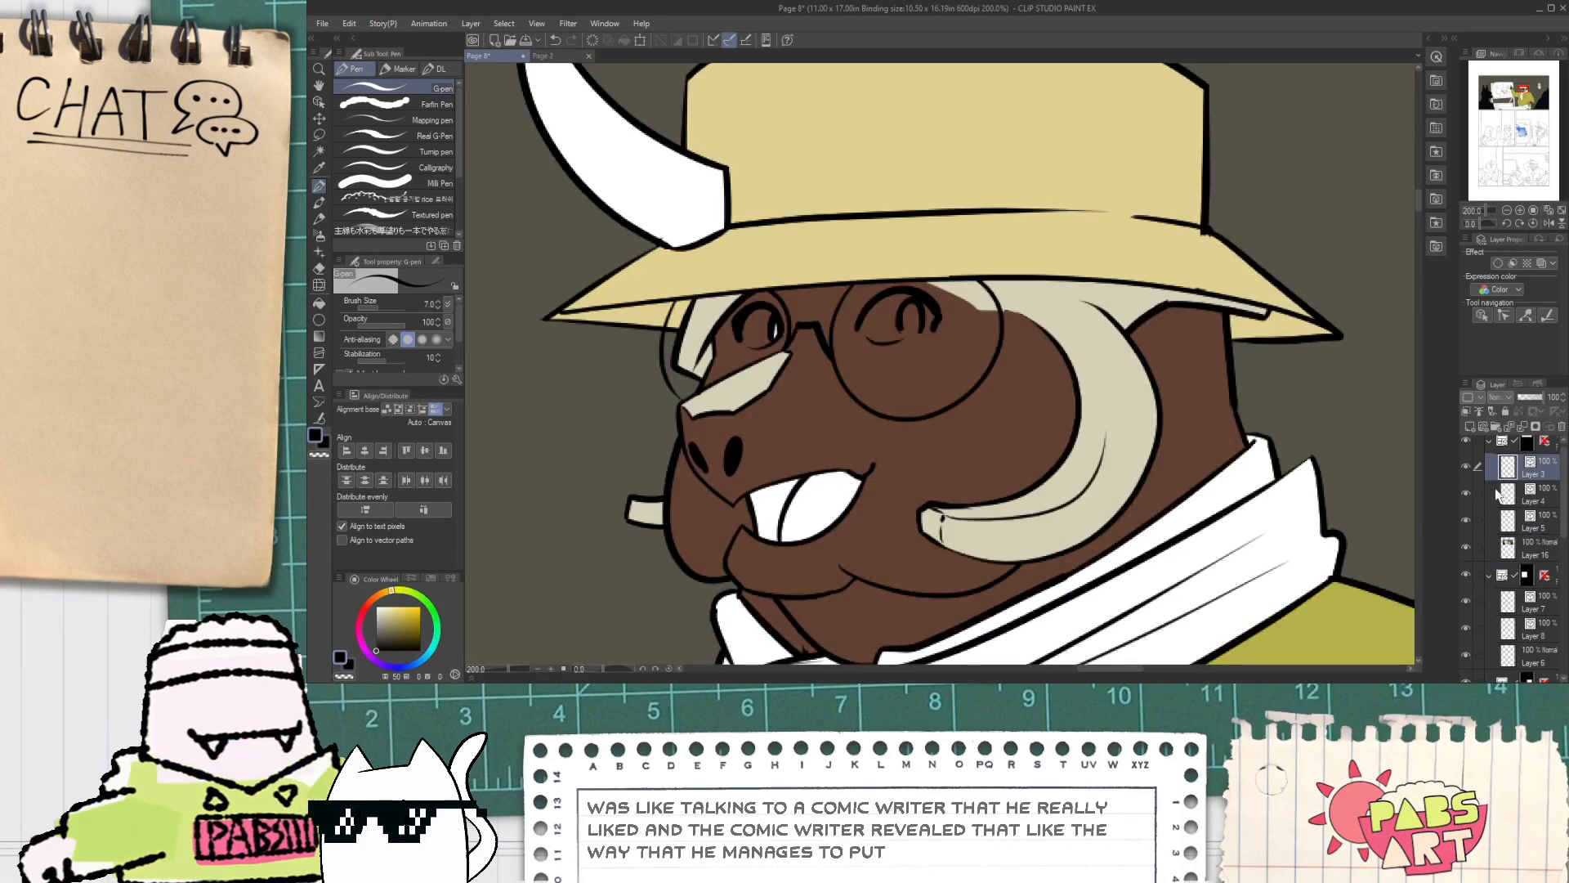
scroll(703, 321, up, 5)
mouse_move(946, 211)
mouse_down()
mouse_move(1251, 333)
mouse_move(980, 370)
mouse_move(1153, 391)
mouse_up()
key(ctrl+z)
key(space)
key(ctrl+z)
mouse_move(928, 340)
mouse_down()
mouse_move(1067, 345)
mouse_move(1184, 401)
mouse_up()
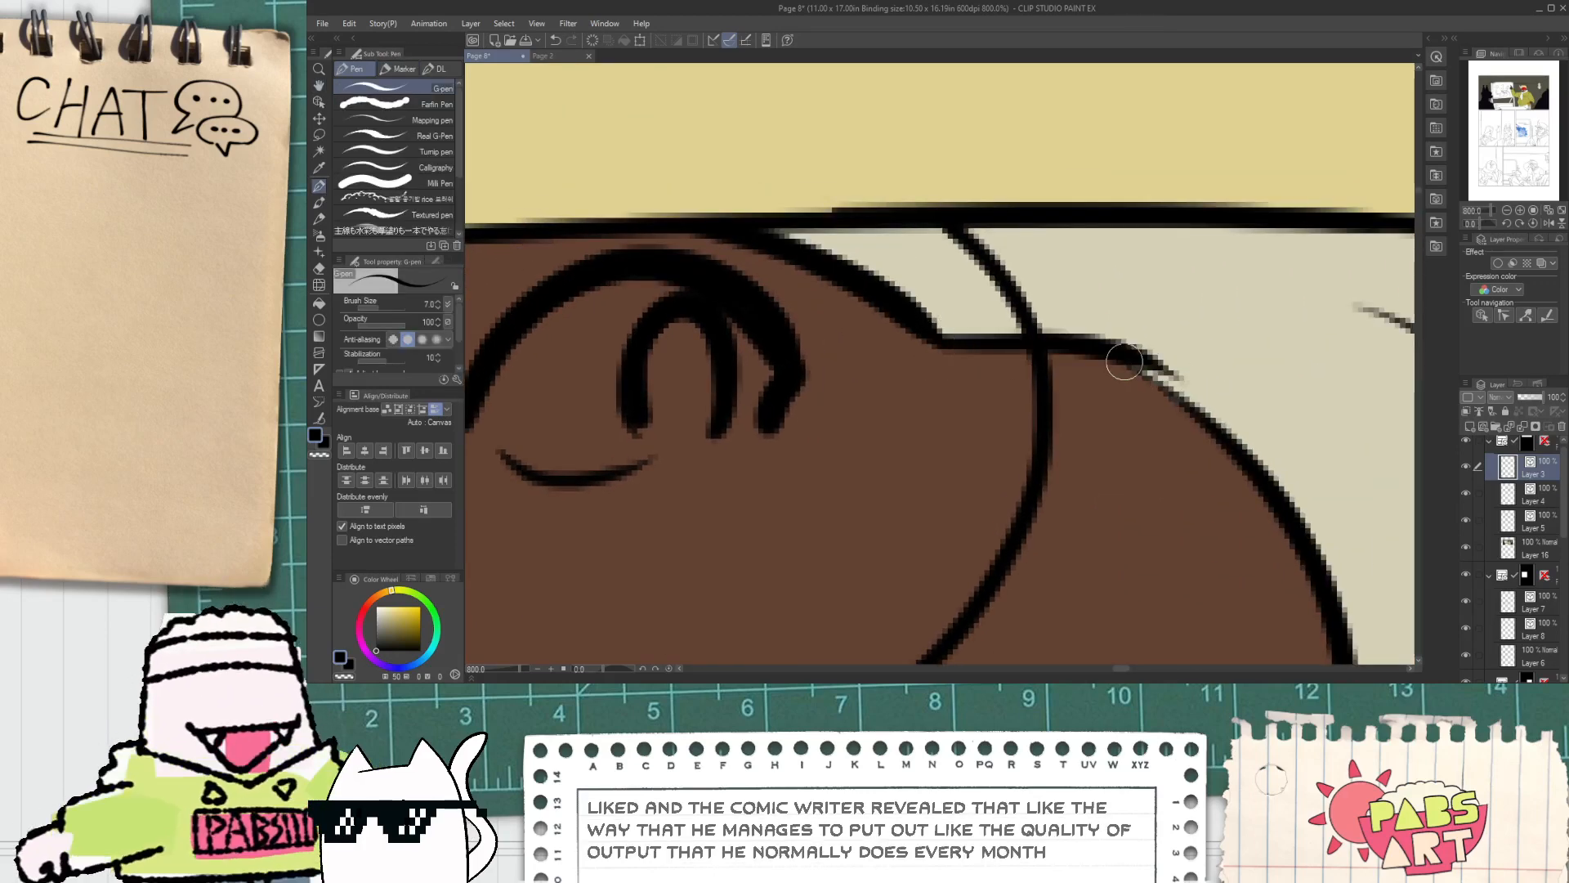
mouse_move(1099, 352)
mouse_down()
mouse_move(1198, 430)
mouse_move(1042, 387)
mouse_up()
key(e)
click(1193, 392)
scroll(1174, 392, down, 2)
scroll(1159, 392, down, 4)
key(space)
scroll(1042, 387, up, 2)
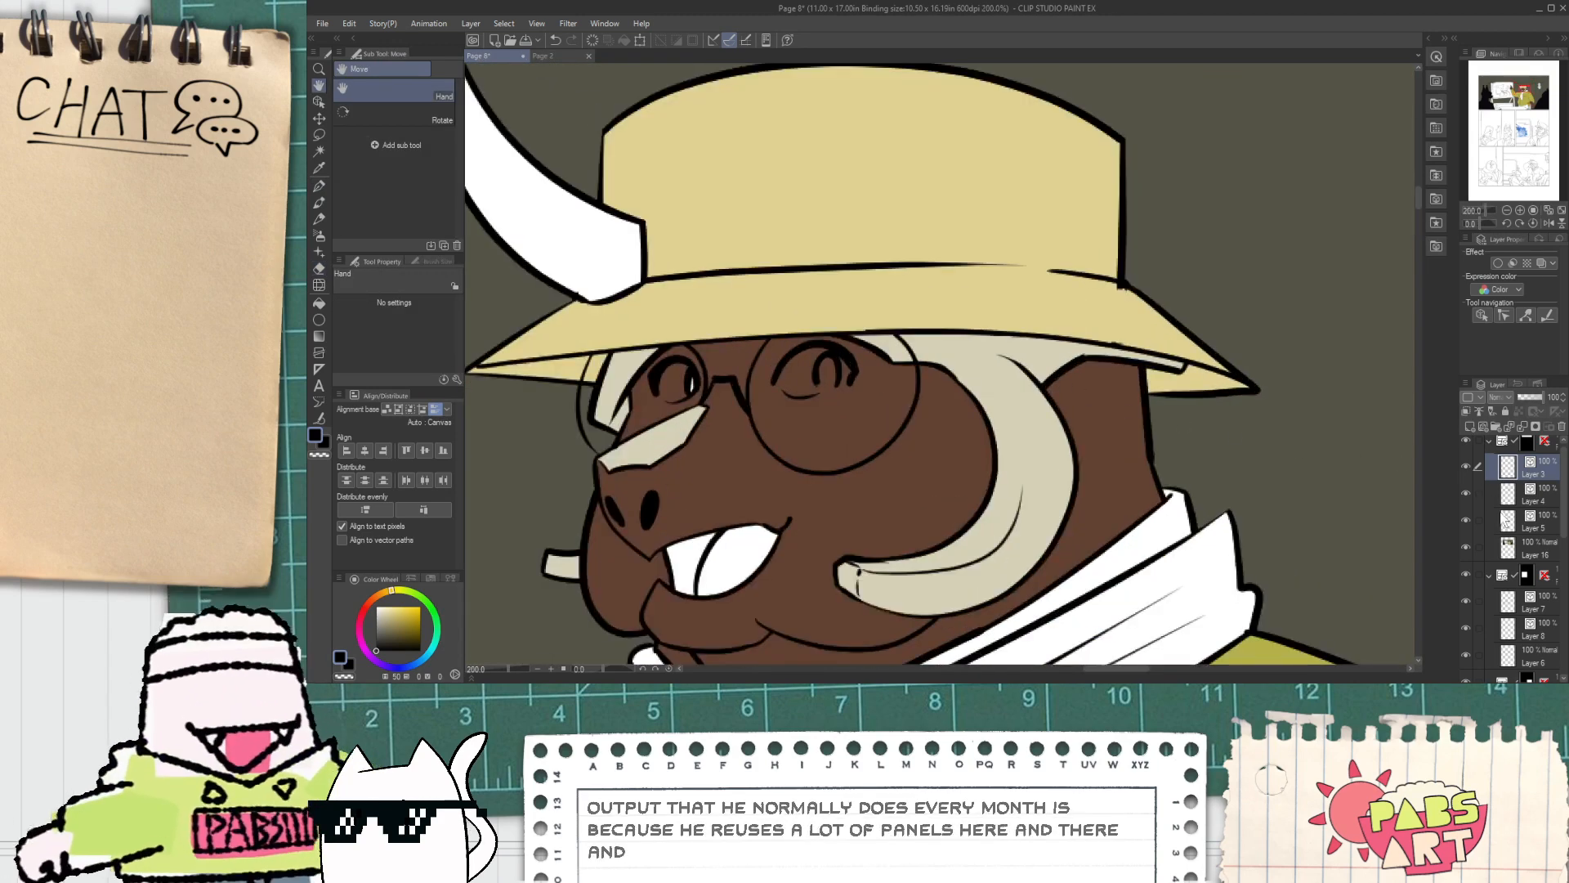
Step: Sample the tongue's pink from the character on Page 2 and fill the tongue on Page 8 with it
click(1519, 544)
scroll(966, 456, down, 2)
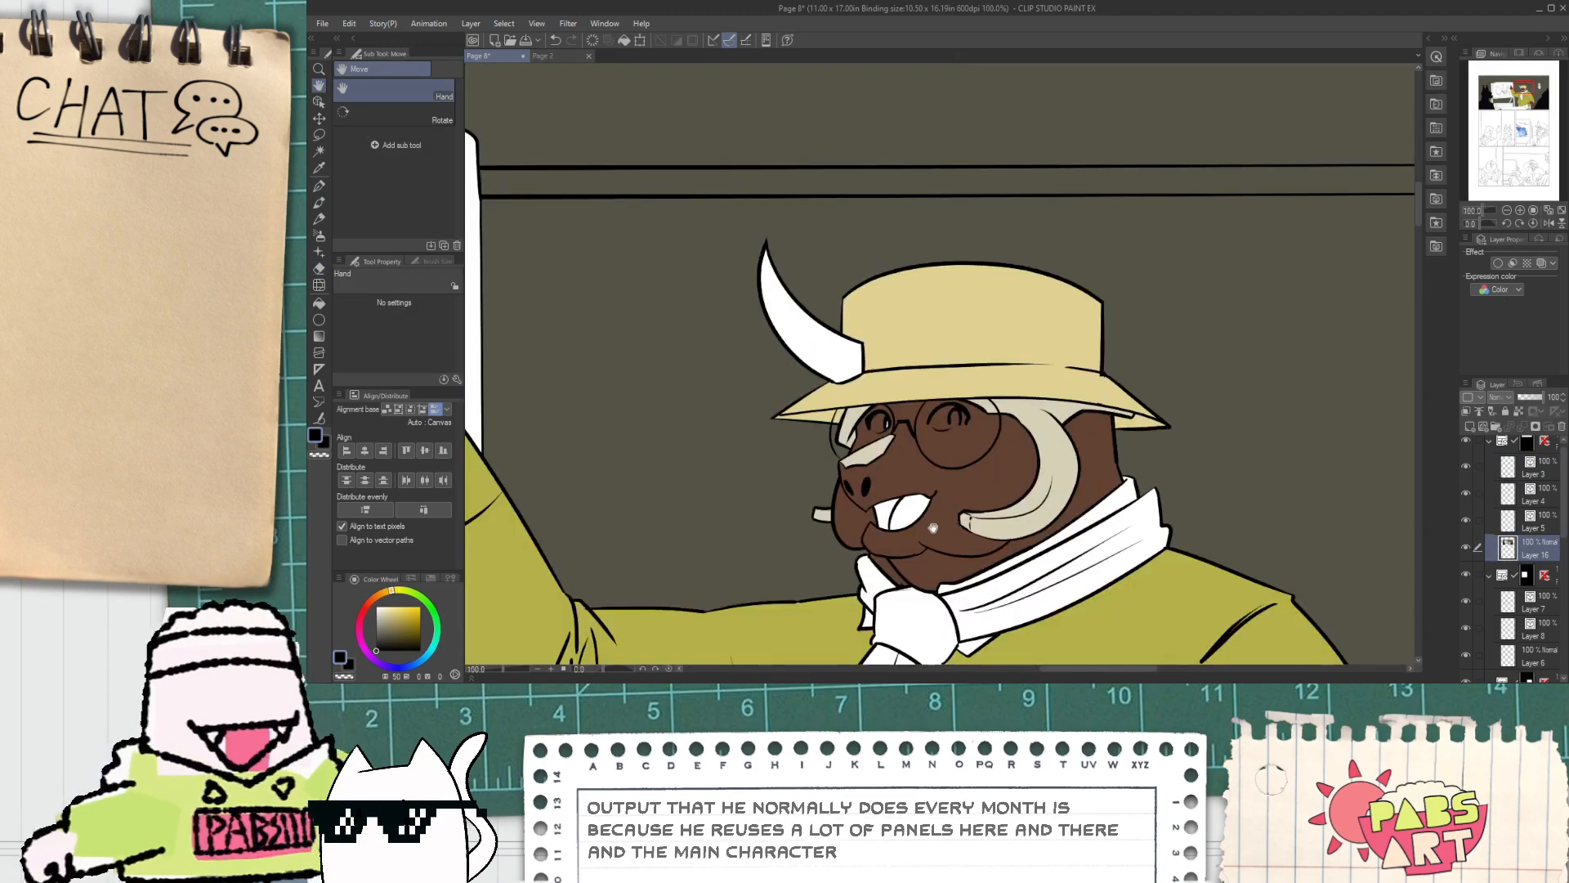
drag(933, 528, 880, 469)
click(545, 56)
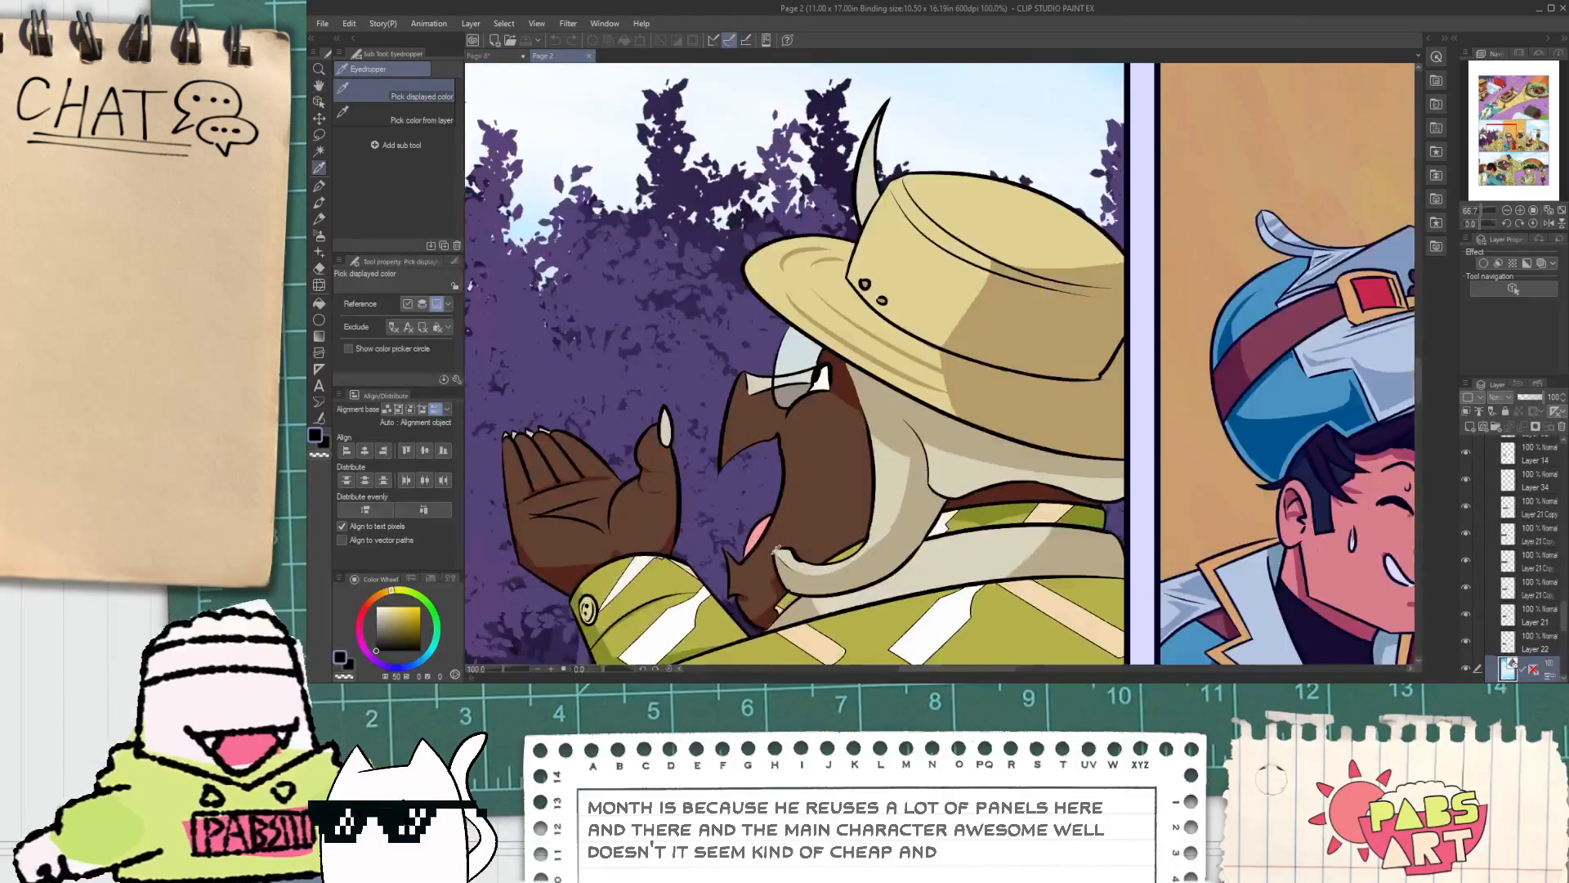
scroll(775, 549, up, 2)
click(757, 525)
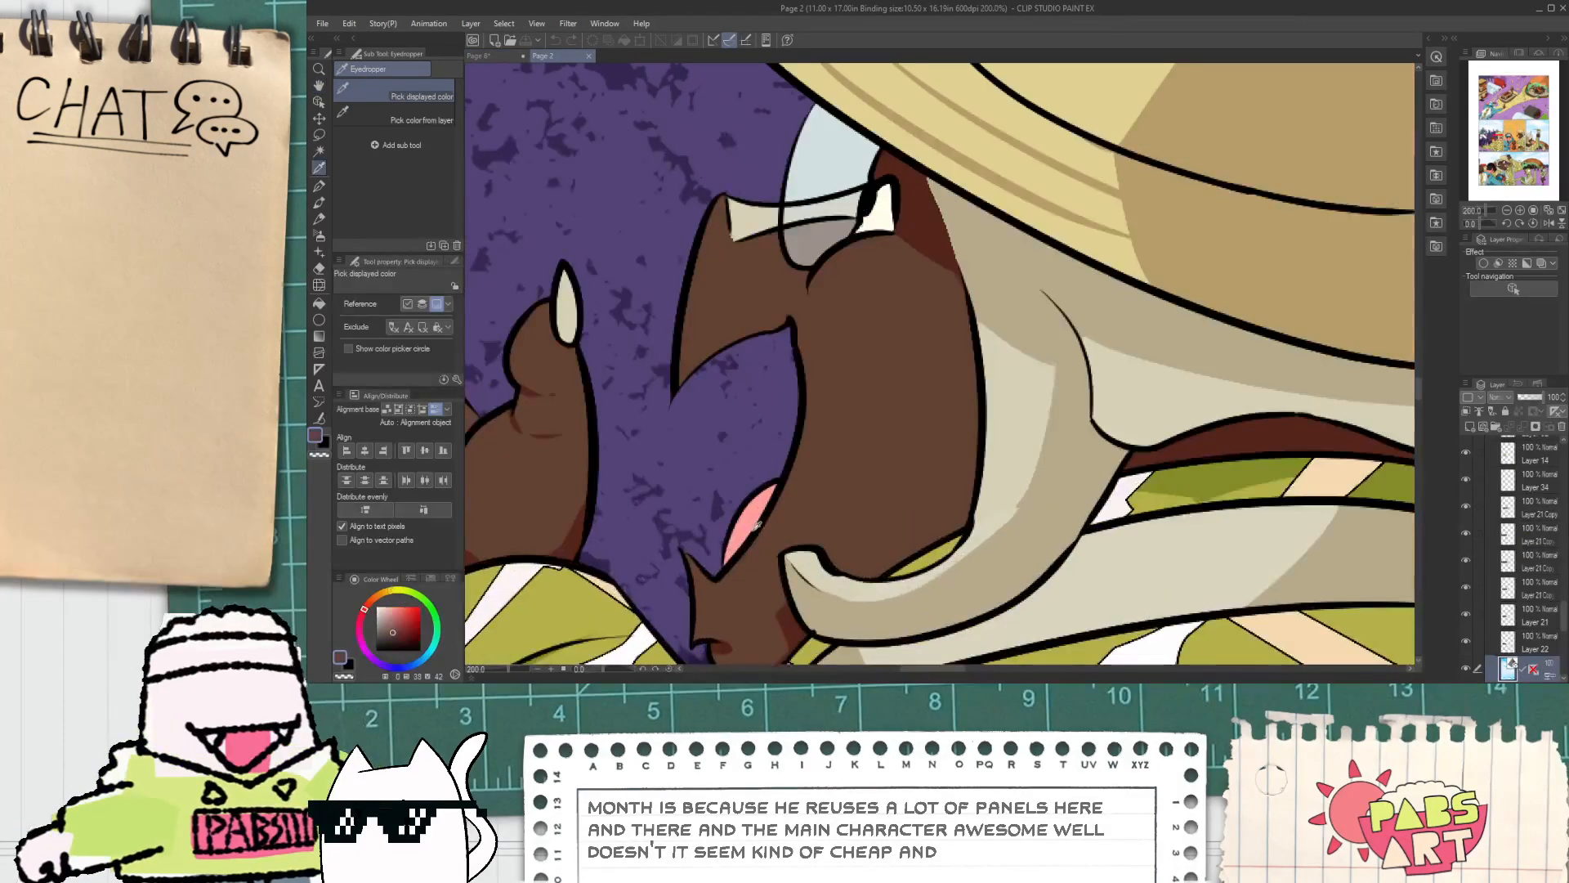
click(497, 57)
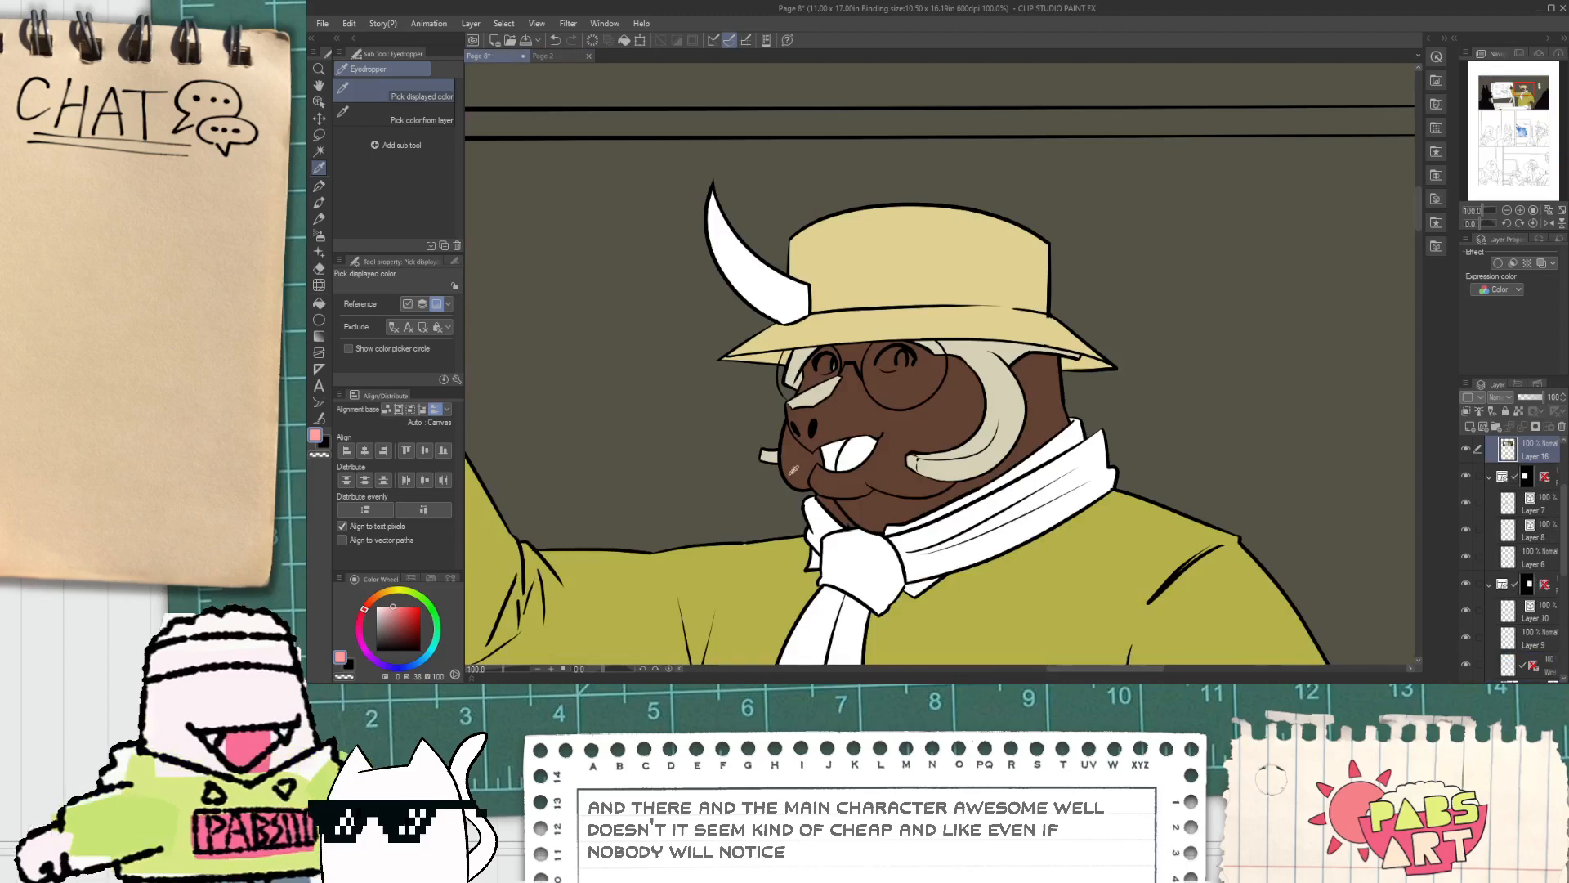
scroll(858, 409, up, 2)
key(g)
scroll(858, 441, up, 2)
click(850, 409)
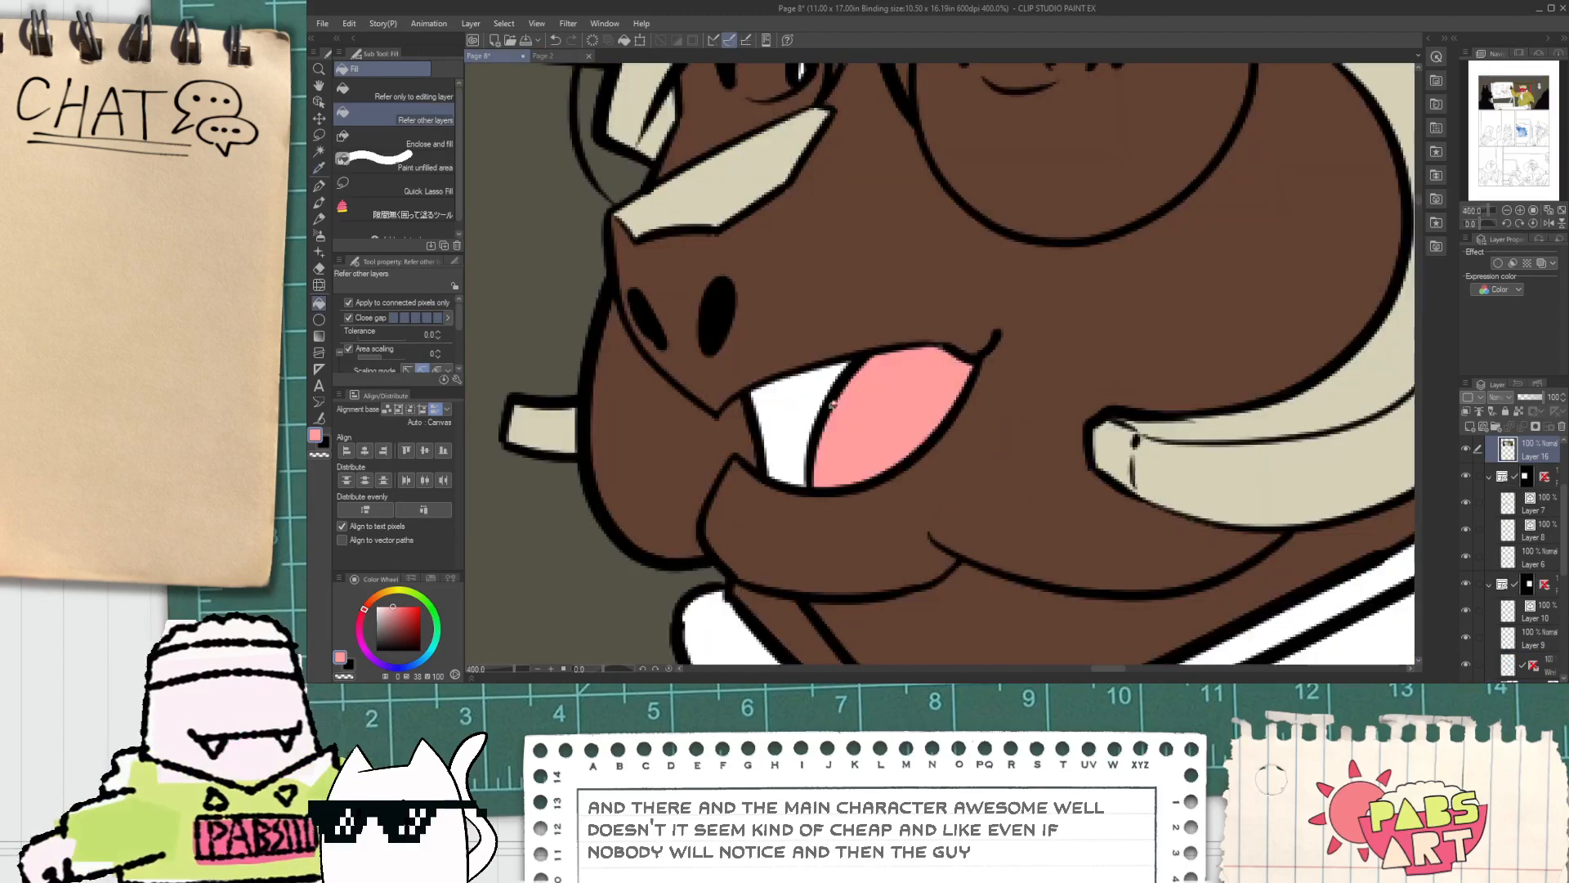
Step: Sample the darker red of the character's open mouth in Page 2's large panel and fill the mouth interior on Page 8
click(543, 56)
key(h)
scroll(854, 171, down, 6)
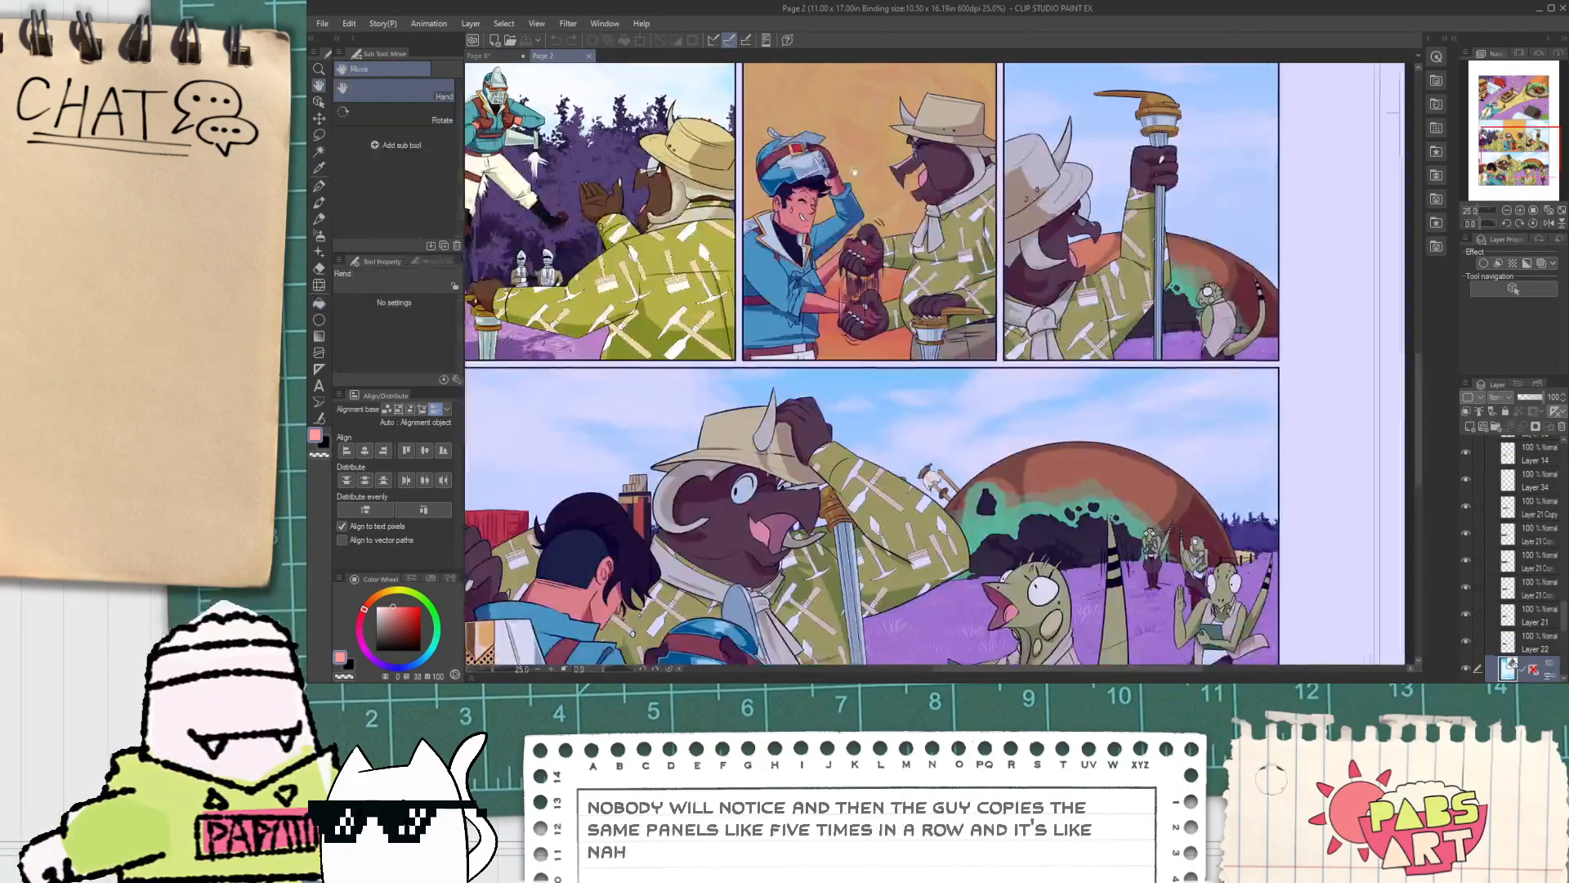
drag(854, 170, 919, 87)
key(i)
scroll(887, 407, up, 2)
click(813, 456)
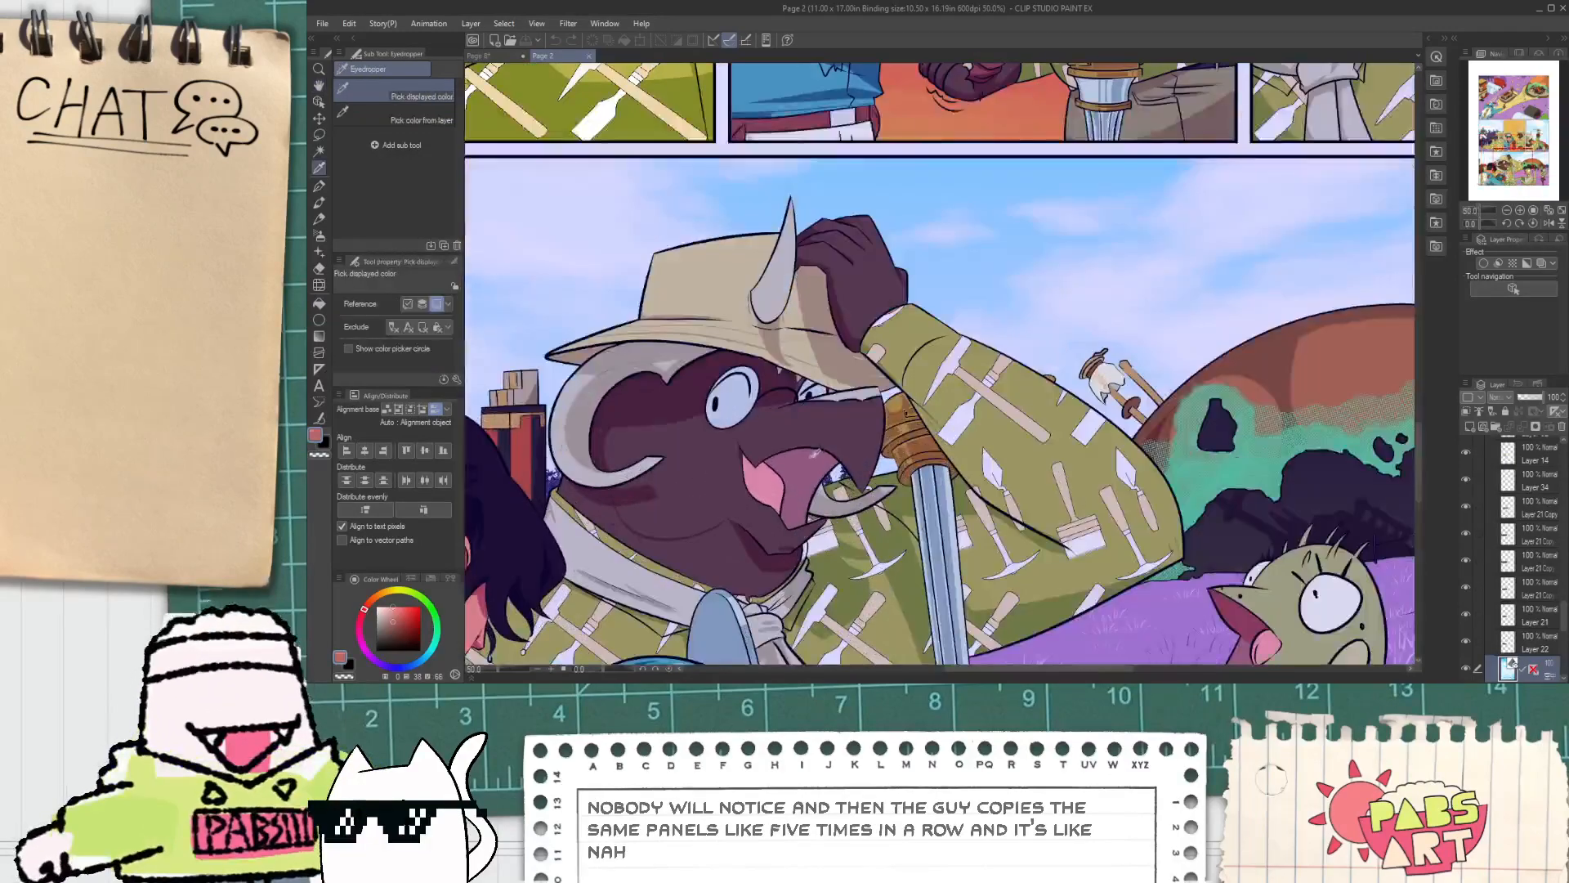
click(490, 56)
key(g)
click(792, 395)
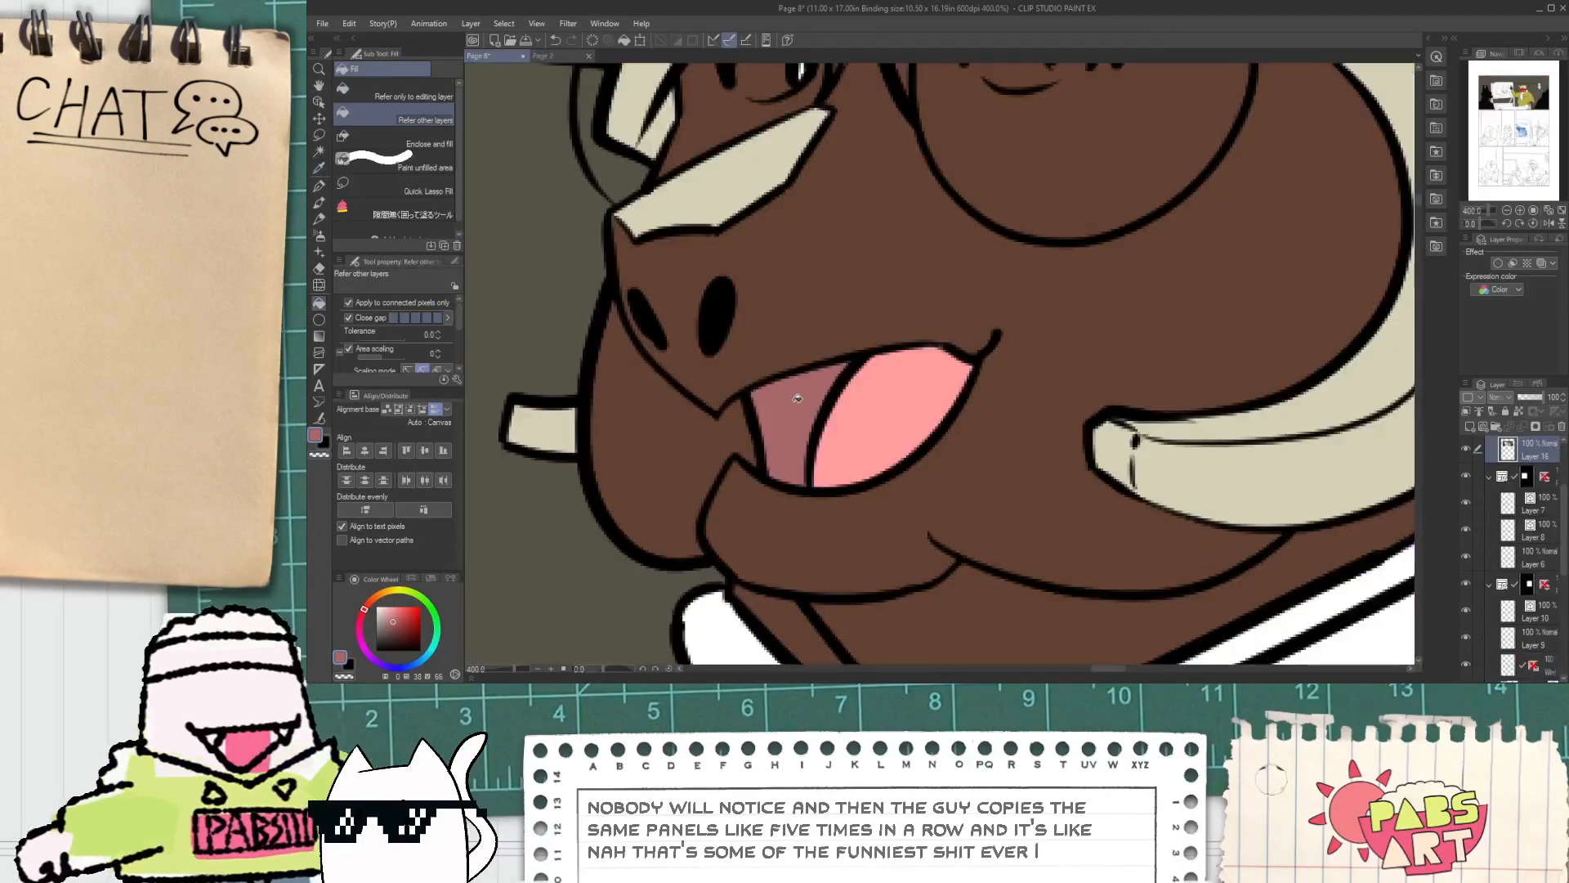
Step: Close off the far eye's open lower edge in white, fill the eye white, and paint over the leftover gaps
scroll(784, 395, down, 3)
scroll(784, 395, down, 3)
key(h)
drag(784, 395, 791, 462)
scroll(776, 468, up, 6)
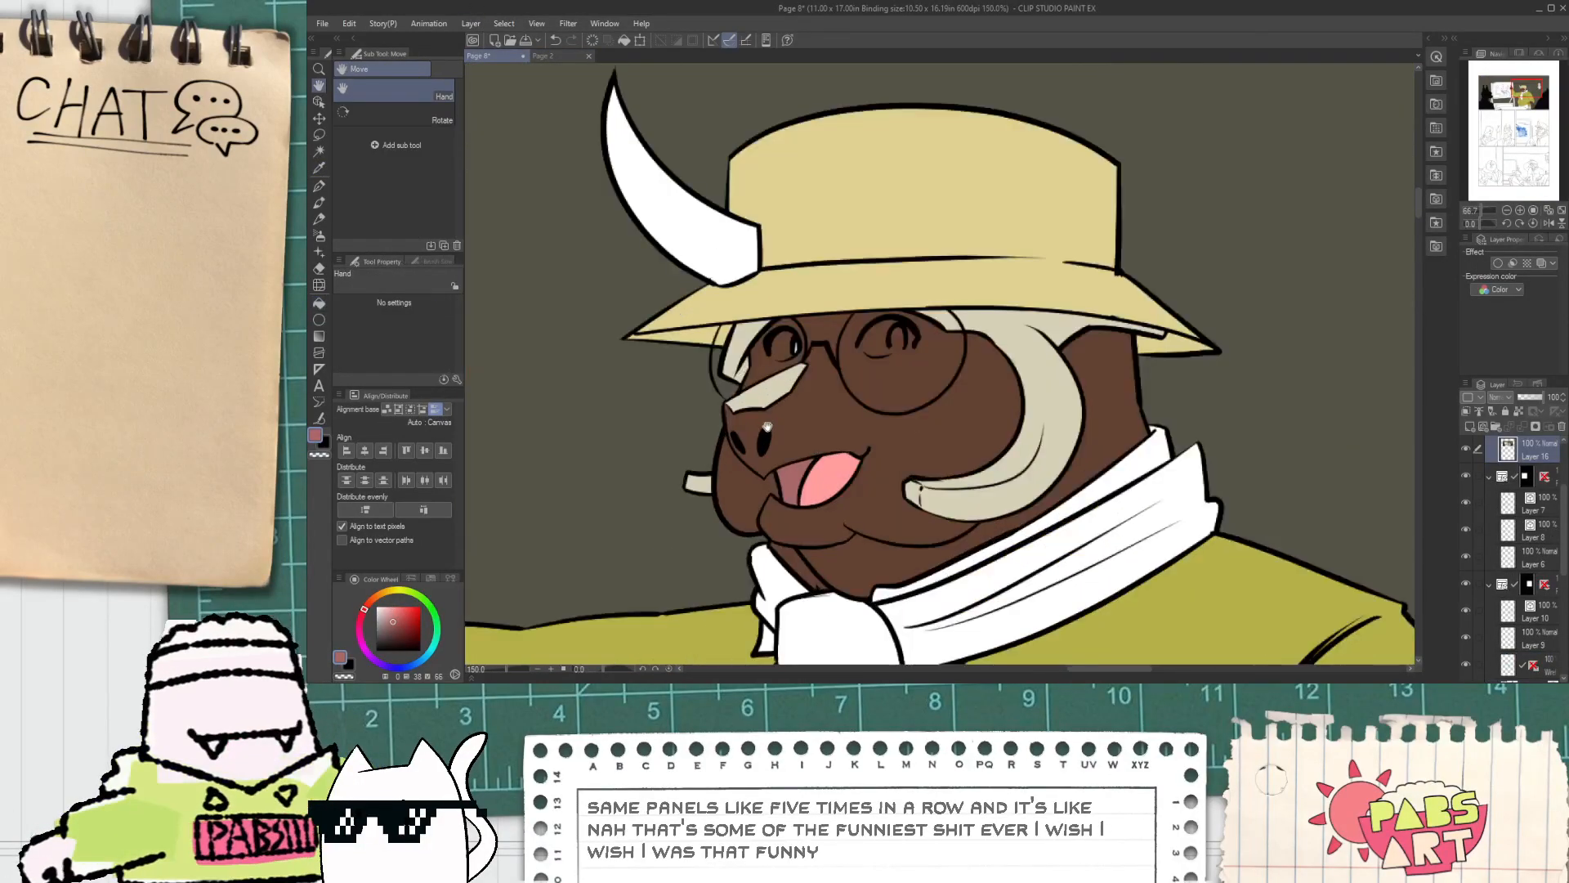
drag(1004, 314, 772, 703)
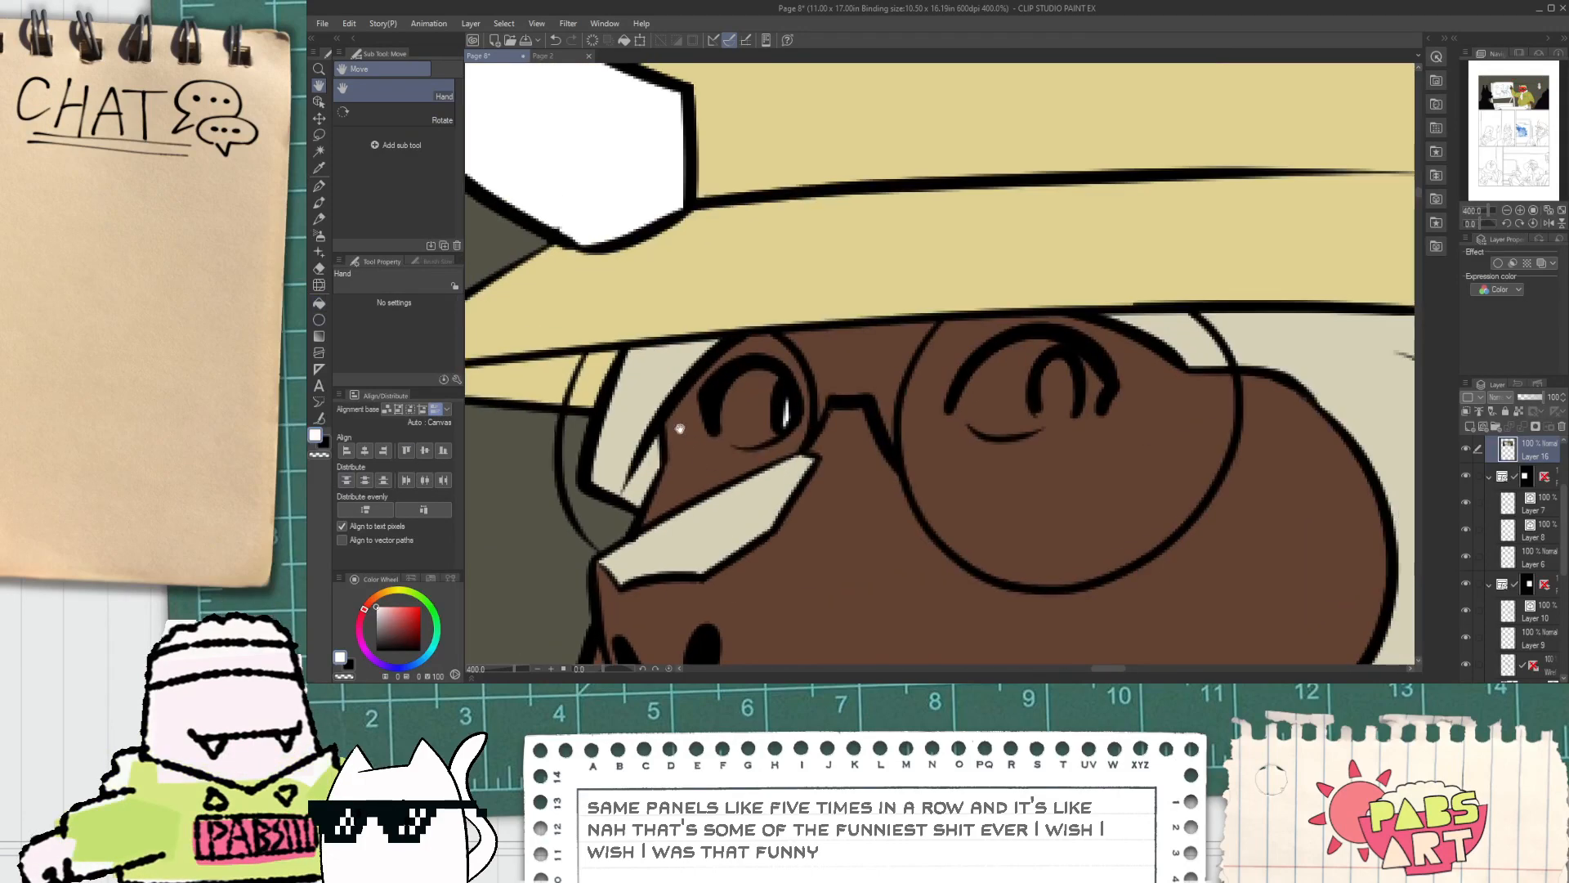
key(p)
scroll(726, 427, up, 4)
drag(716, 431, 797, 503)
key(g)
click(790, 424)
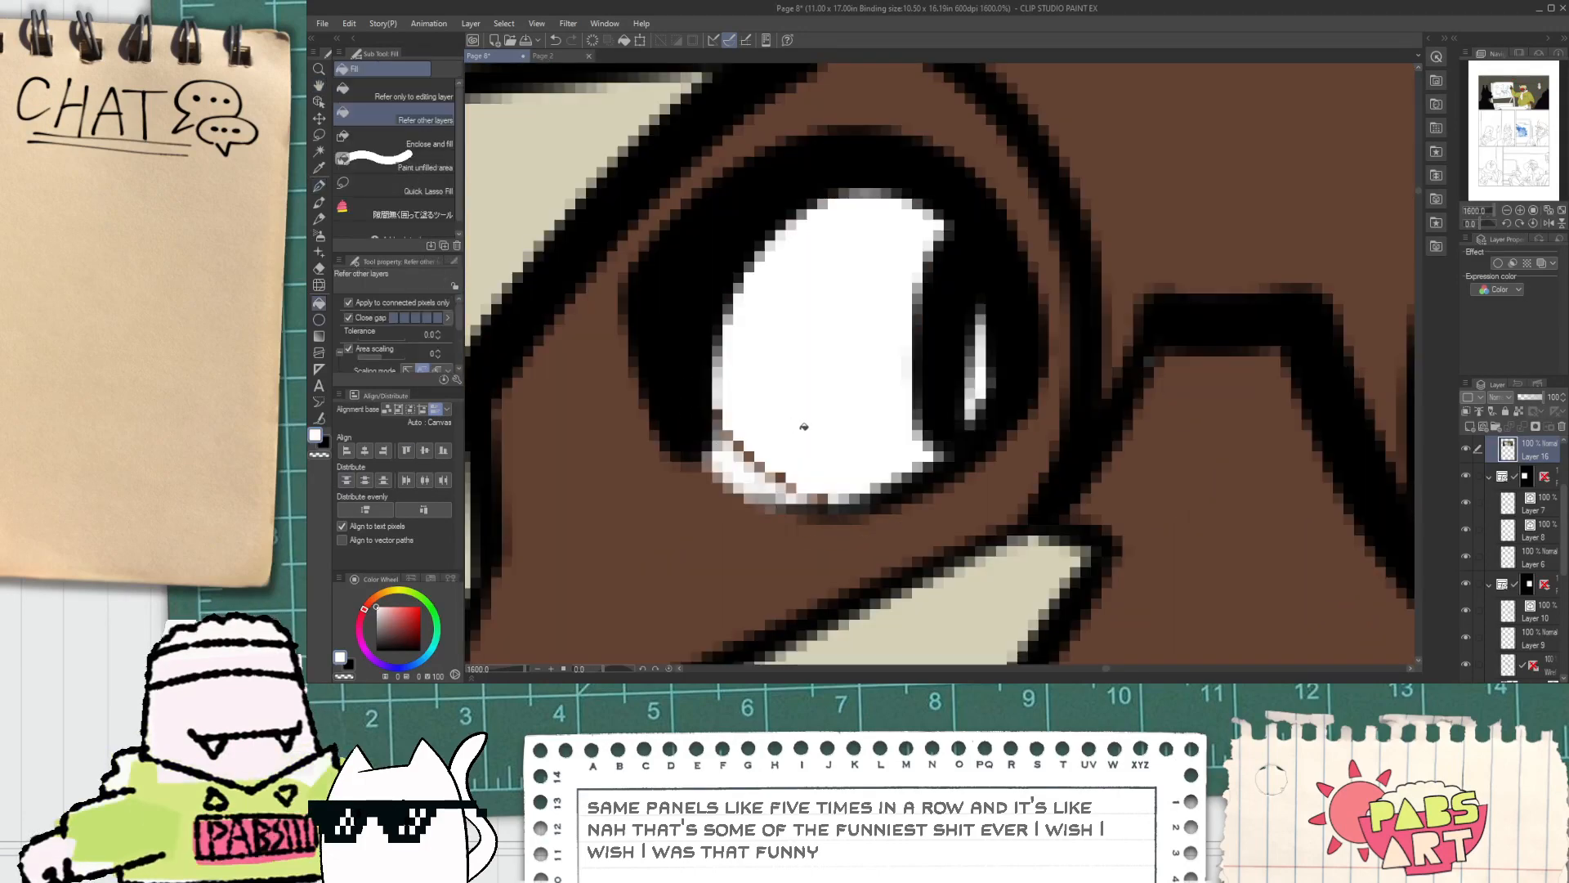
key(p)
mouse_move(719, 441)
mouse_down()
mouse_move(814, 469)
mouse_move(840, 458)
mouse_move(834, 444)
mouse_up()
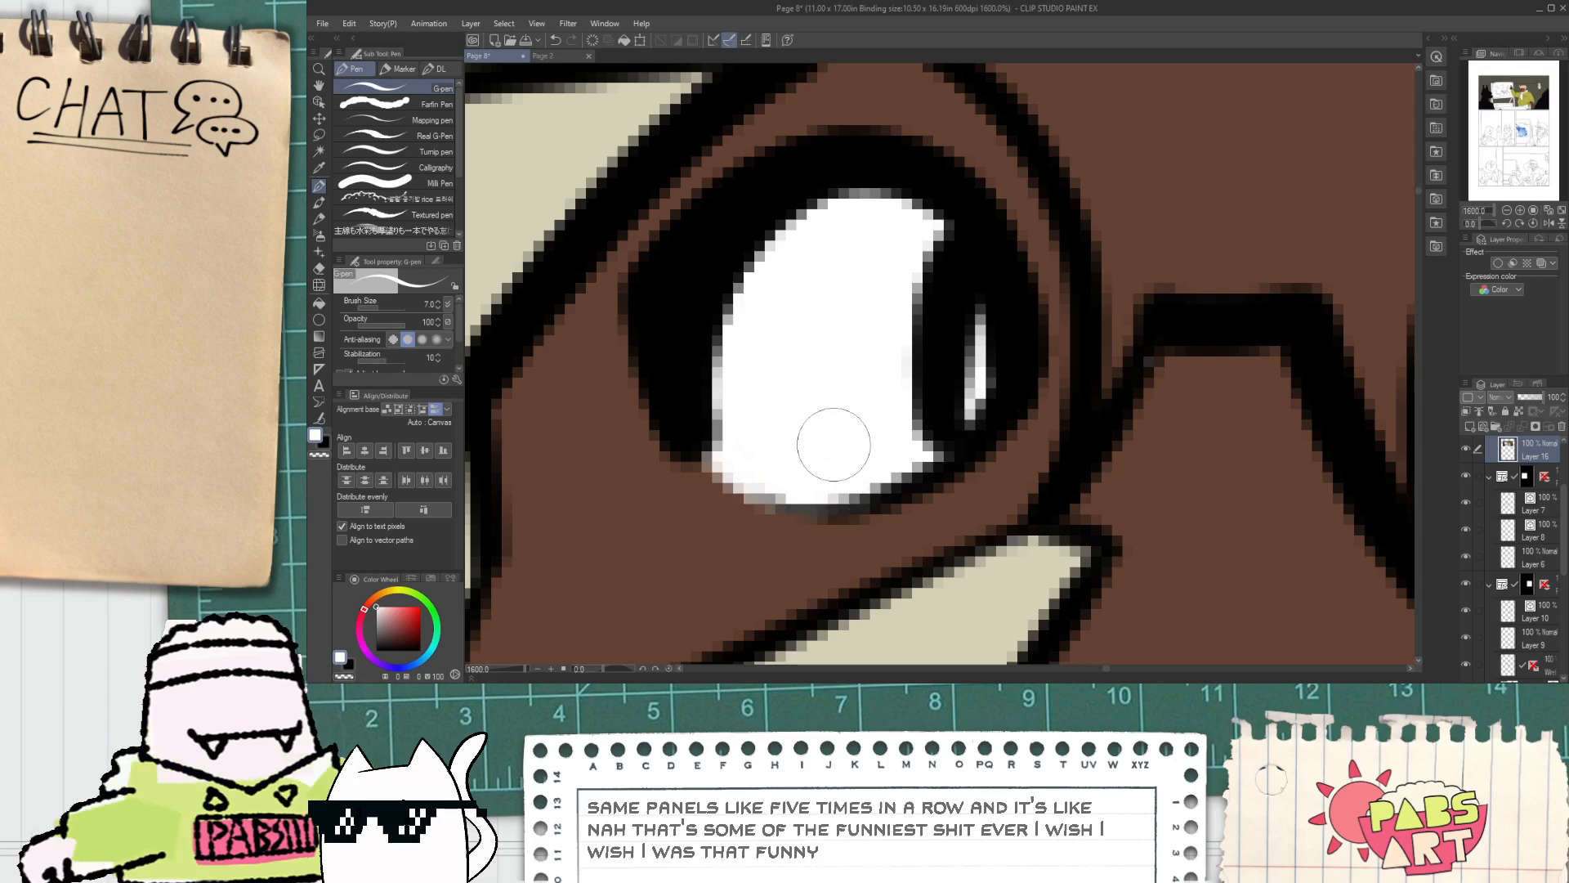
Step: Draw a white line along the near eye's lower edge to close its open outline from corner to corner
scroll(866, 233, down, 2)
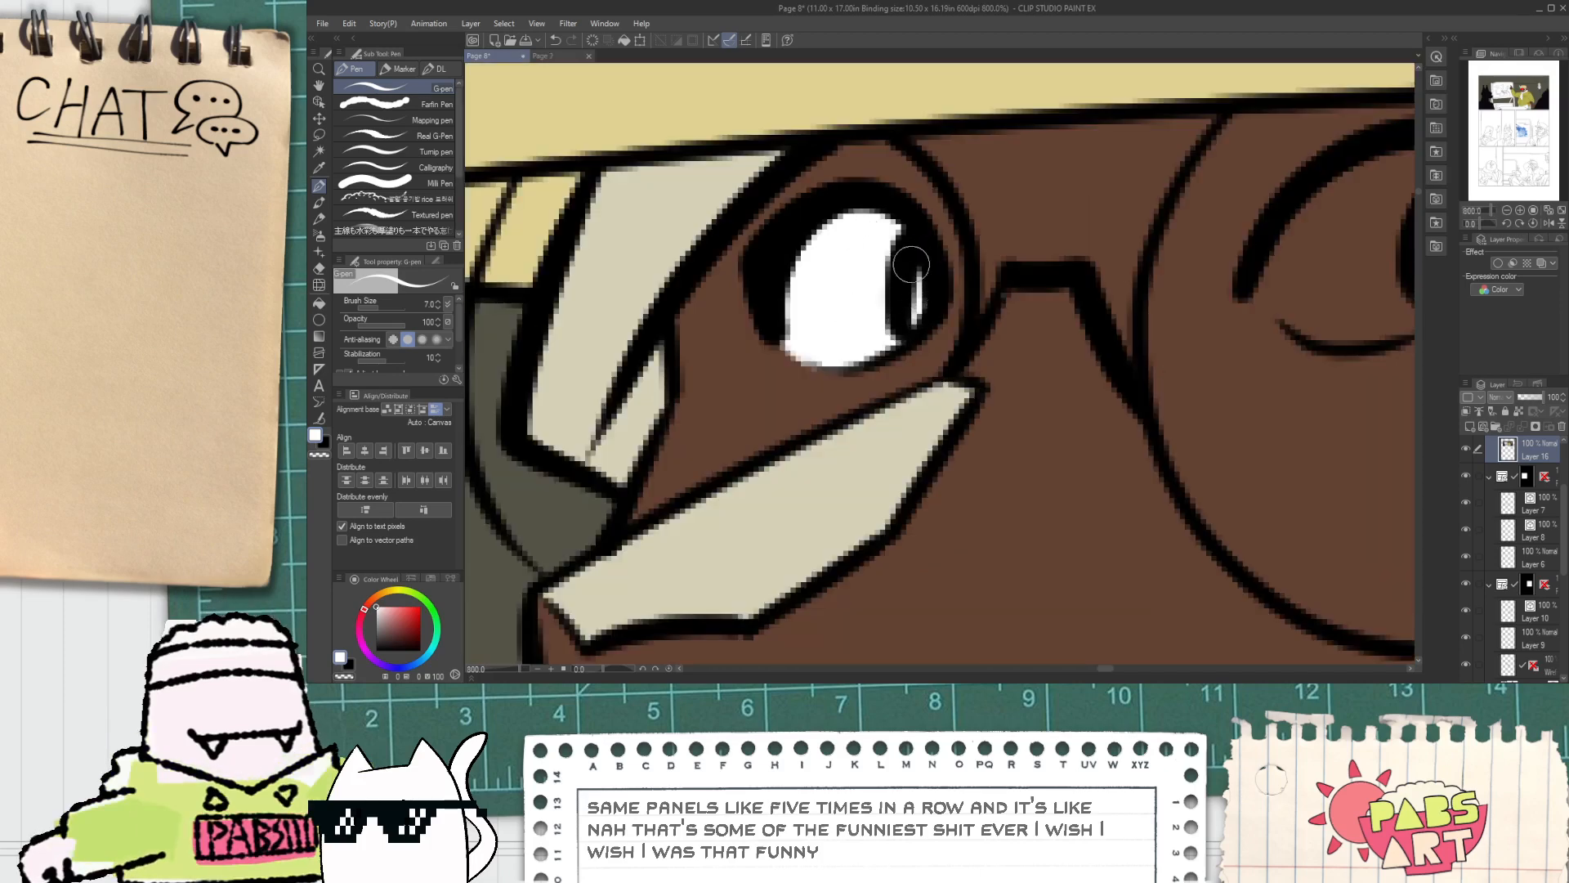
scroll(911, 264, down, 4)
scroll(711, 344, up, 5)
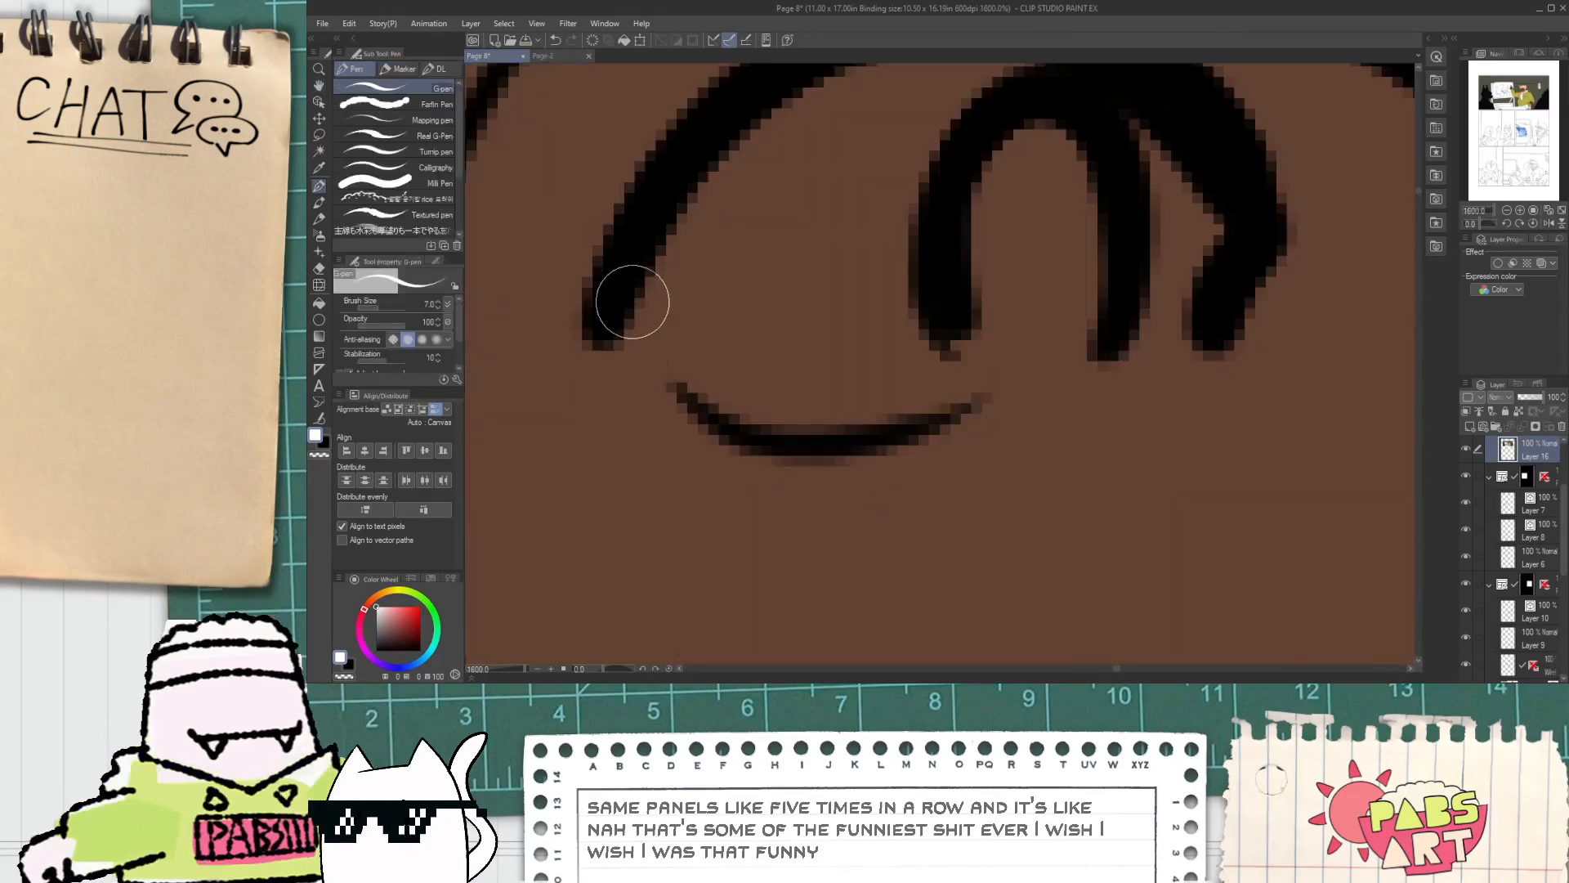
mouse_move(633, 302)
mouse_down()
mouse_move(651, 340)
mouse_move(802, 436)
mouse_move(1189, 280)
mouse_up()
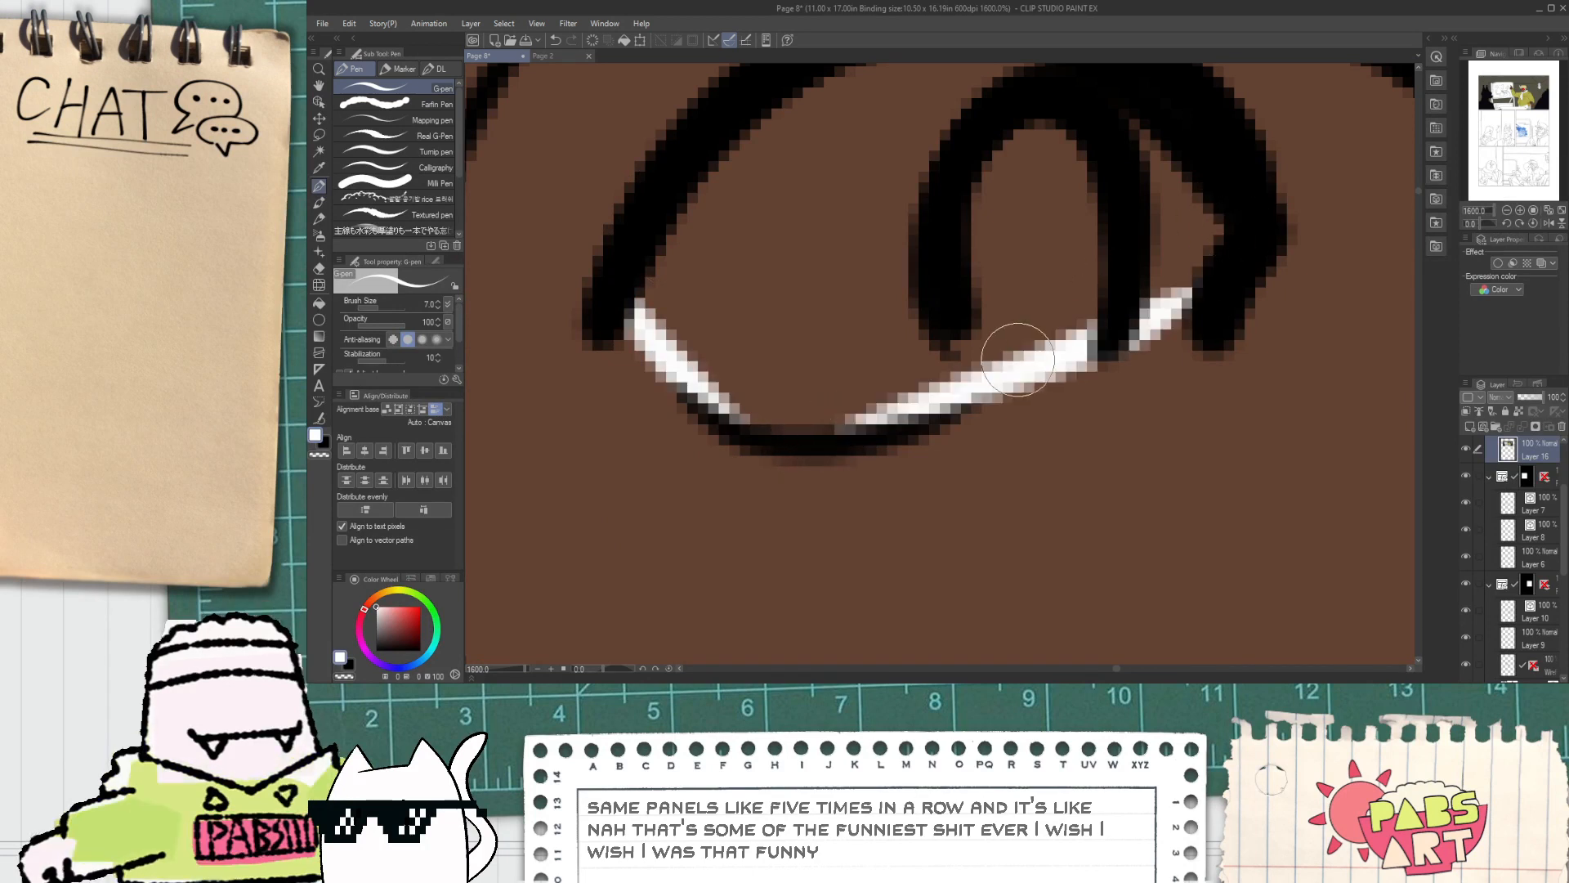
key(ctrl+z)
drag(848, 420, 1193, 278)
Step: Fill the near eye with white and paint over the brown gaps along its lower edge
key(g)
click(1000, 292)
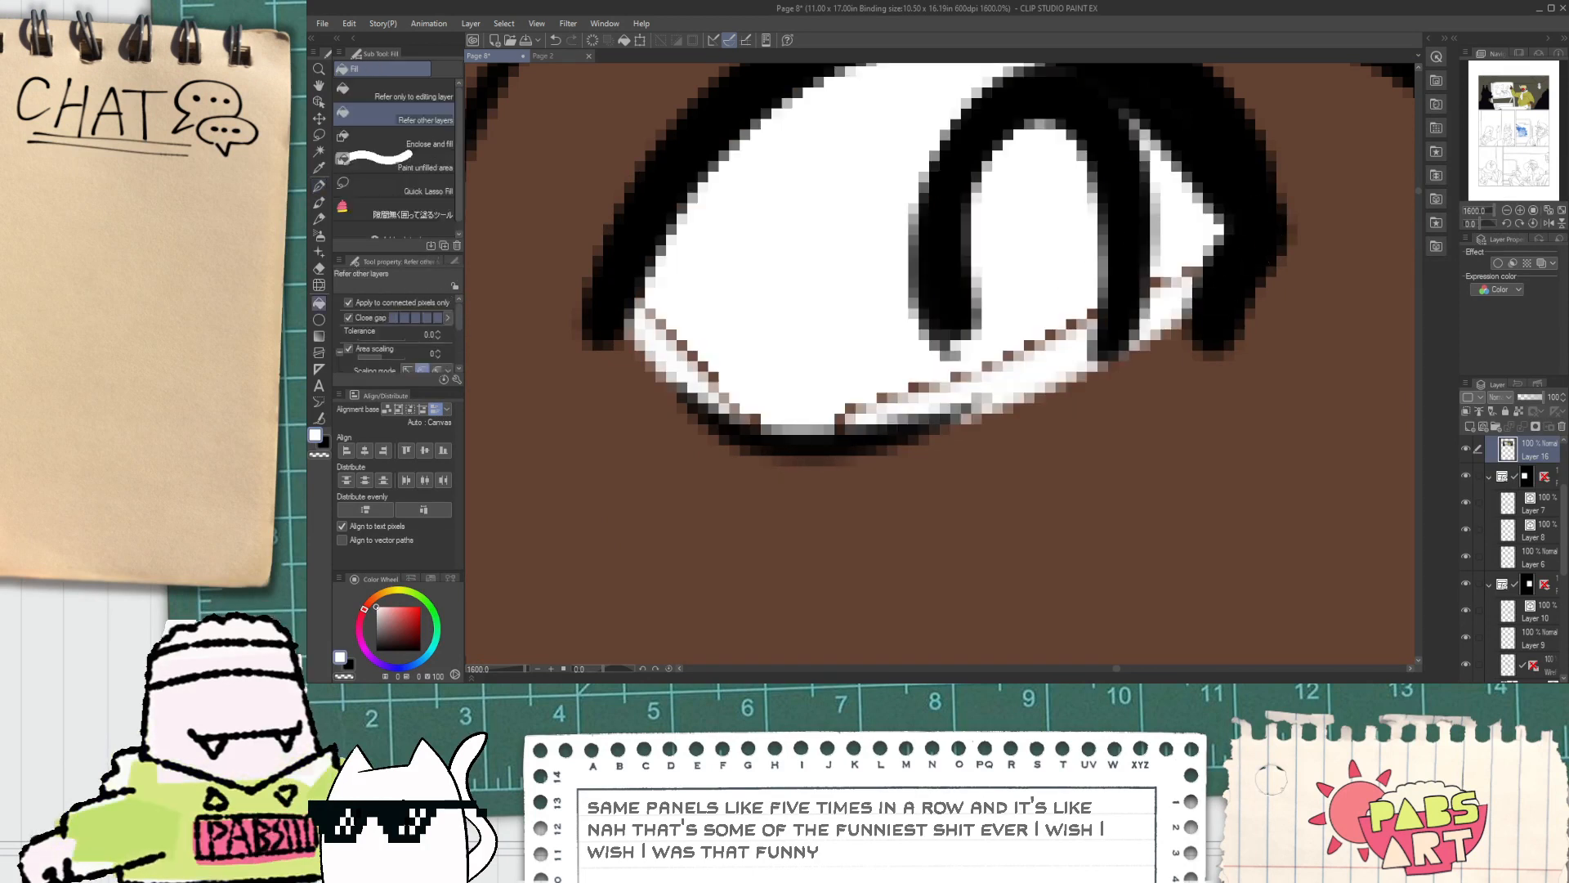
key(p)
mouse_move(659, 287)
mouse_down()
mouse_move(763, 399)
mouse_move(630, 277)
mouse_move(752, 412)
mouse_move(698, 367)
mouse_move(775, 412)
mouse_move(901, 365)
mouse_move(823, 414)
mouse_move(1076, 324)
mouse_move(924, 395)
mouse_move(1172, 276)
mouse_move(1156, 191)
mouse_up()
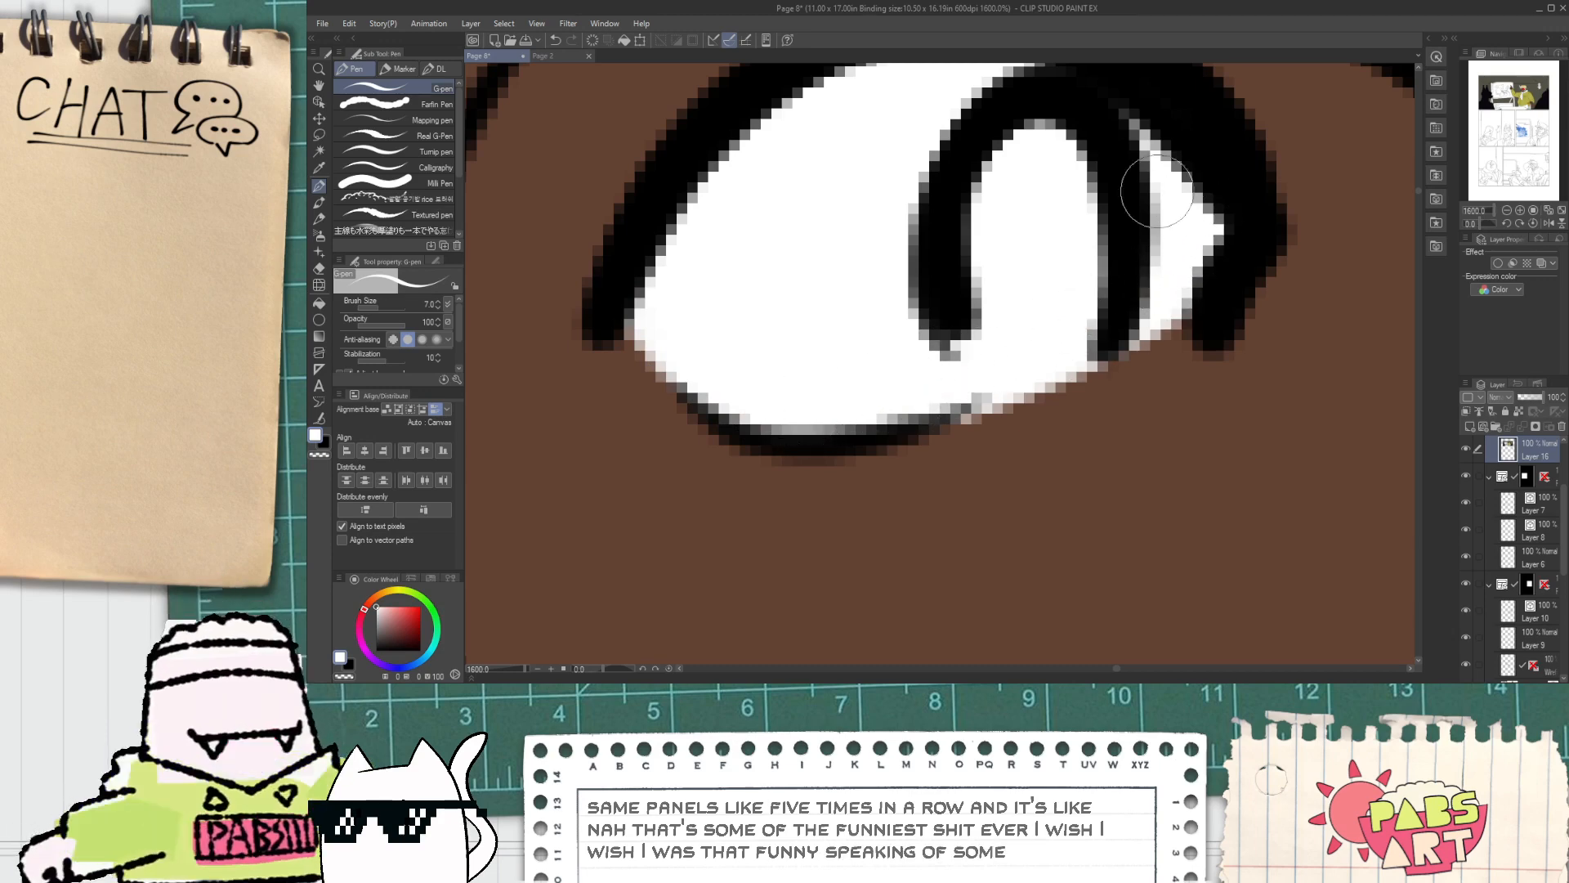
Step: Compare the colored eyes on Page 8 with the character's eye colors in Page 2's middle-row panels
scroll(1157, 191, down, 2)
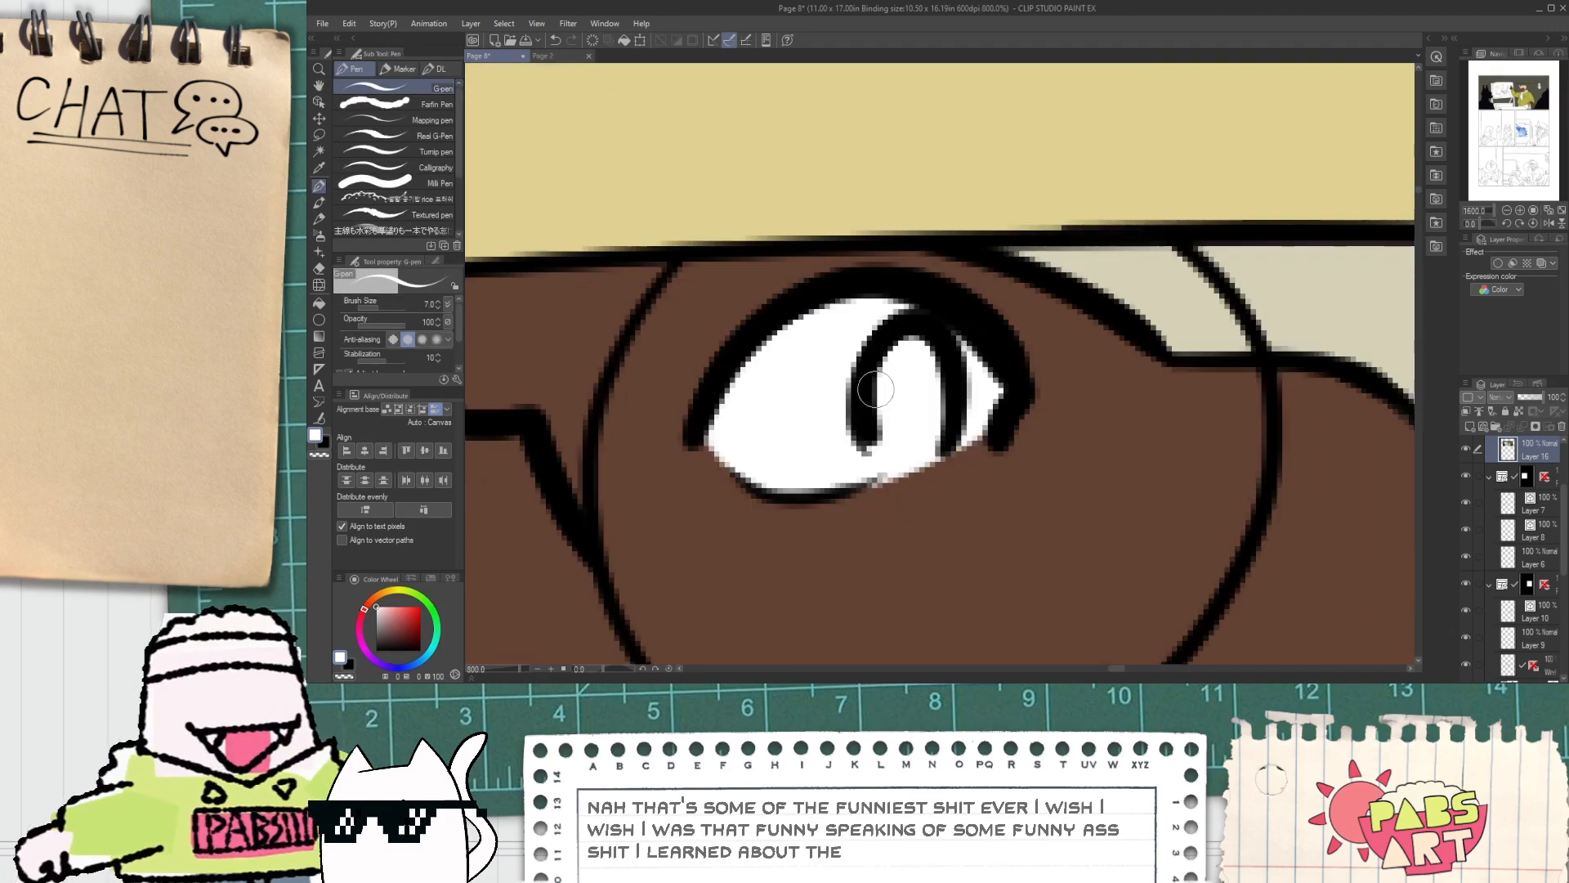
scroll(876, 390, down, 4)
key(space)
drag(786, 463, 855, 449)
scroll(768, 372, up, 6)
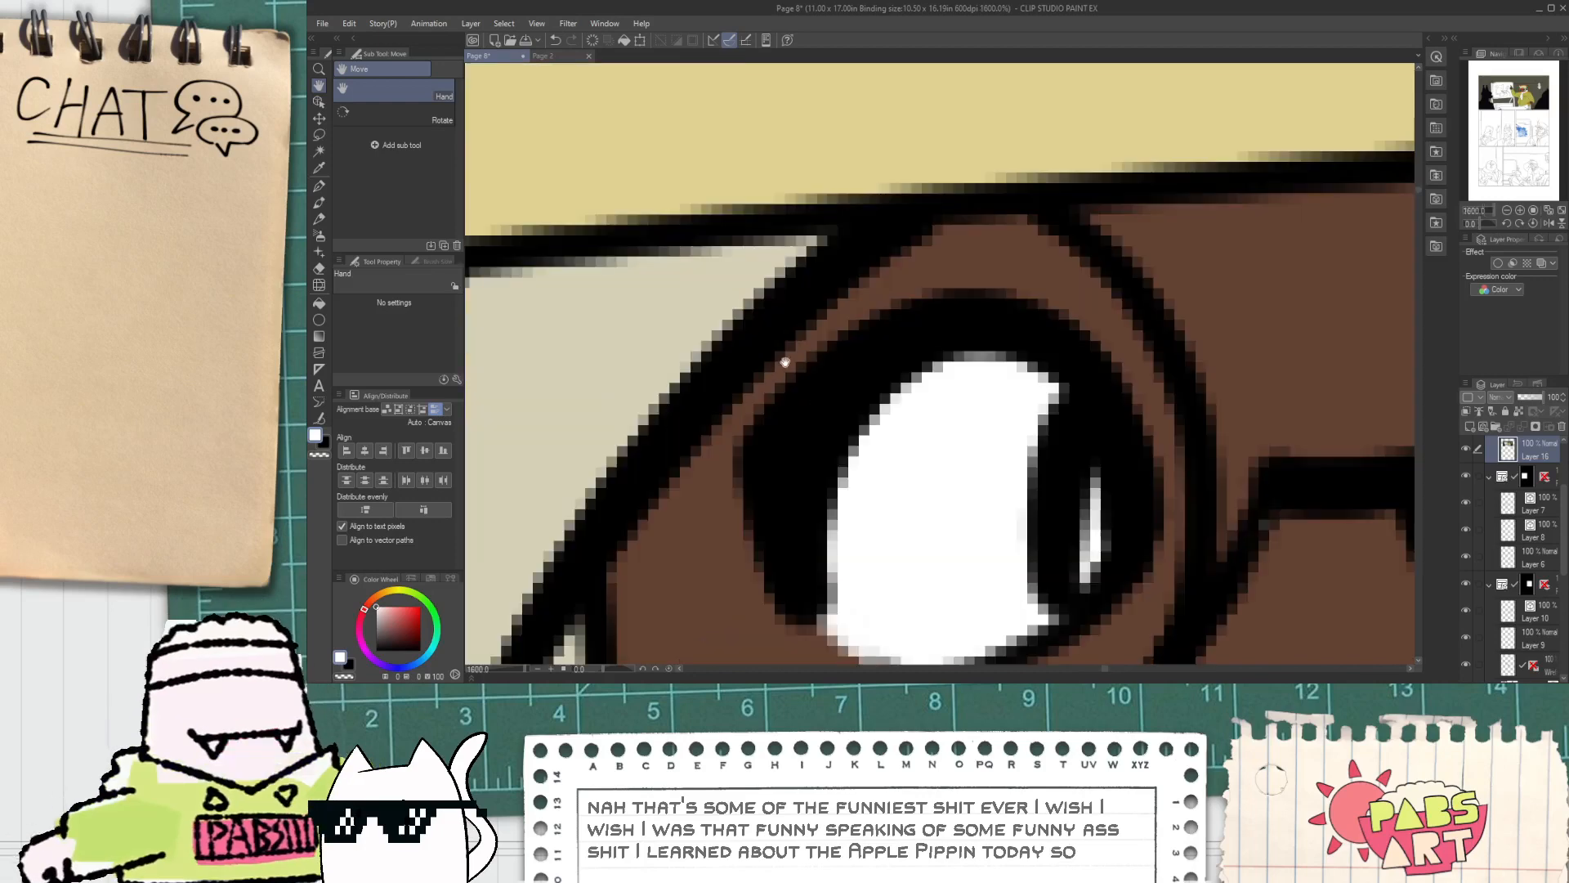
scroll(785, 362, down, 3)
scroll(557, 459, up, 1)
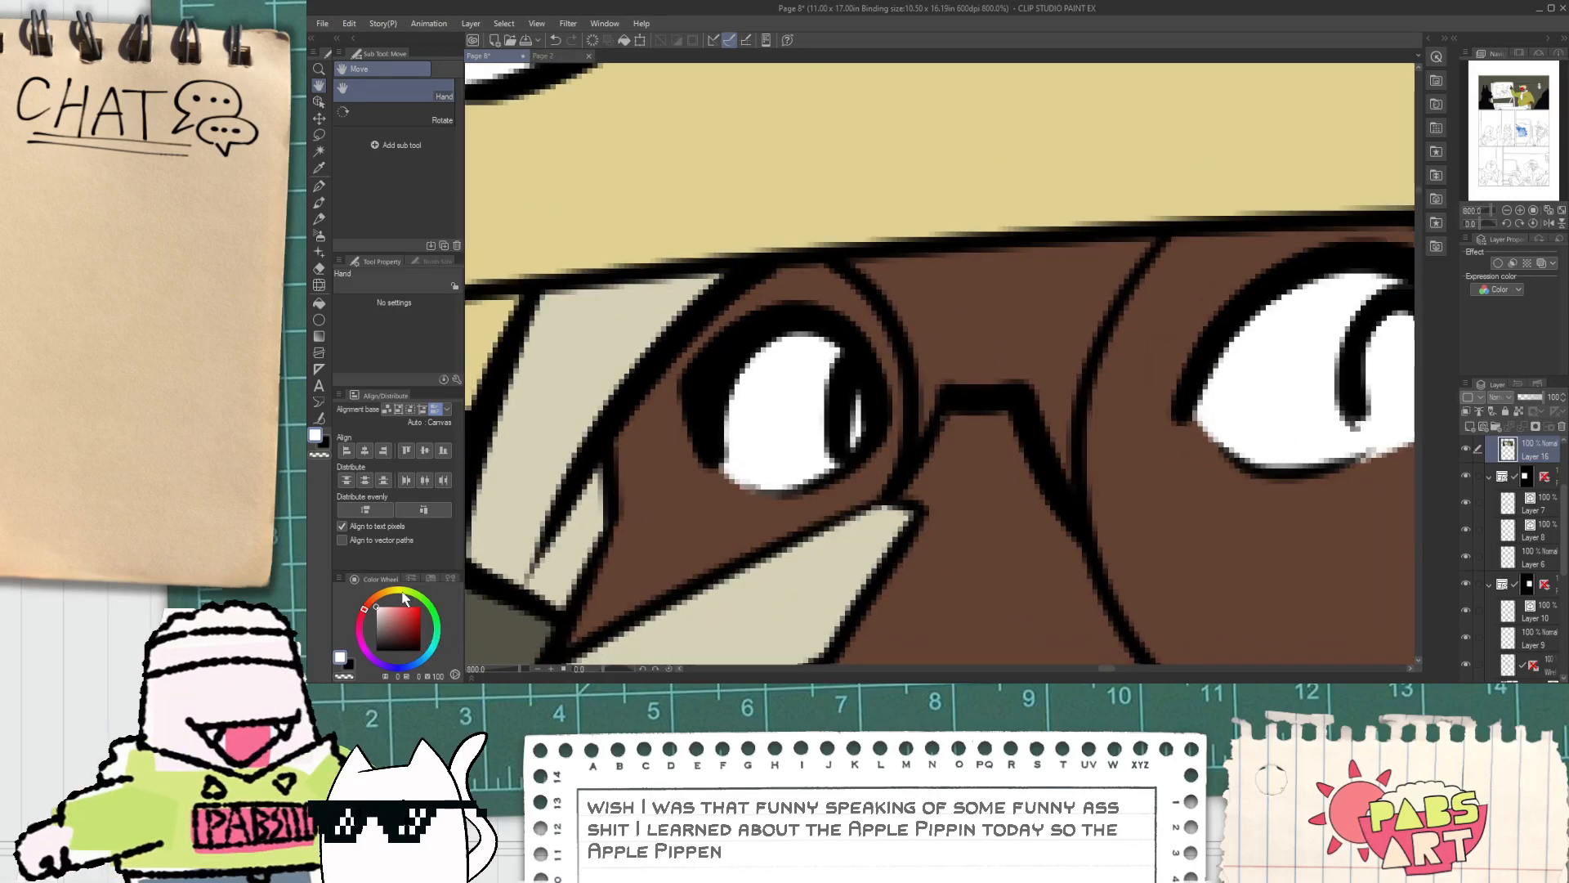
click(546, 56)
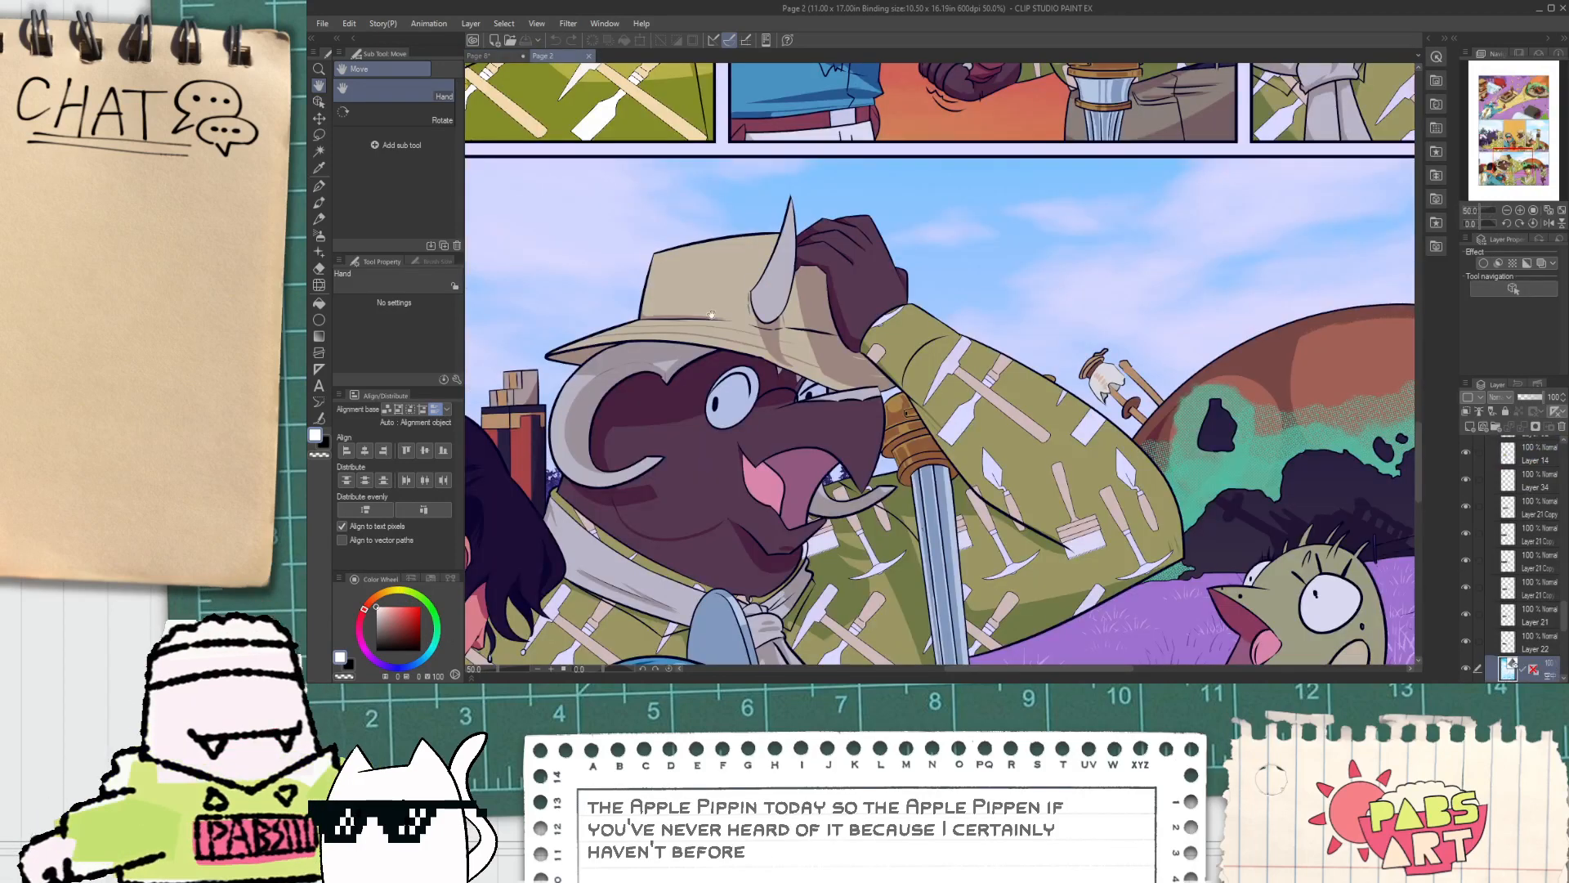
scroll(940, 364, down, 4)
scroll(728, 386, up, 6)
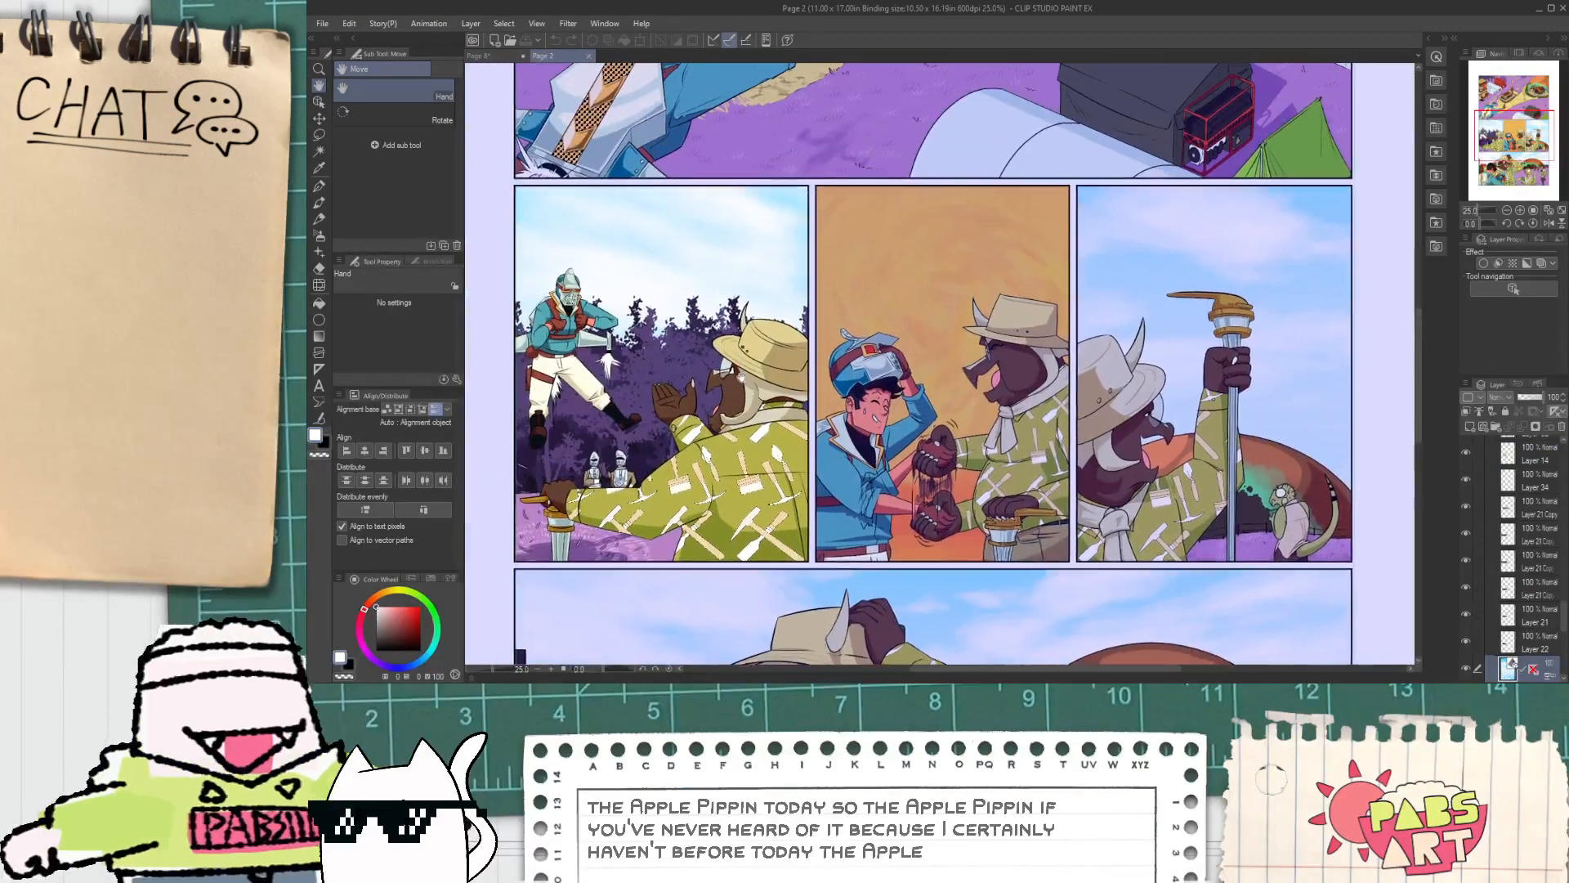
key(i)
scroll(753, 376, up, 2)
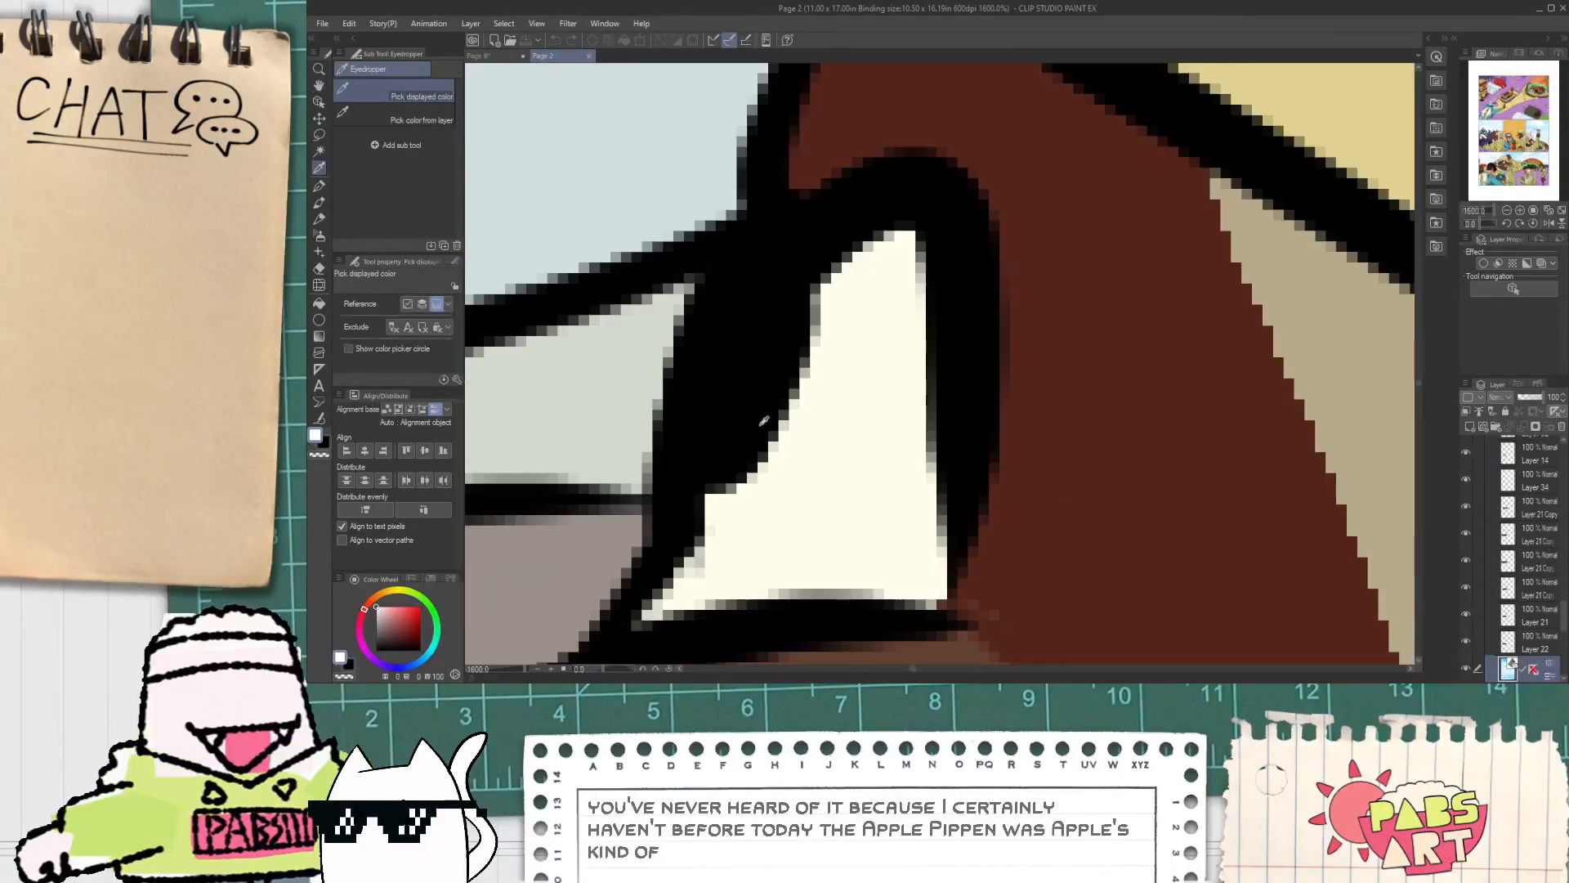
scroll(758, 360, down, 2)
click(503, 56)
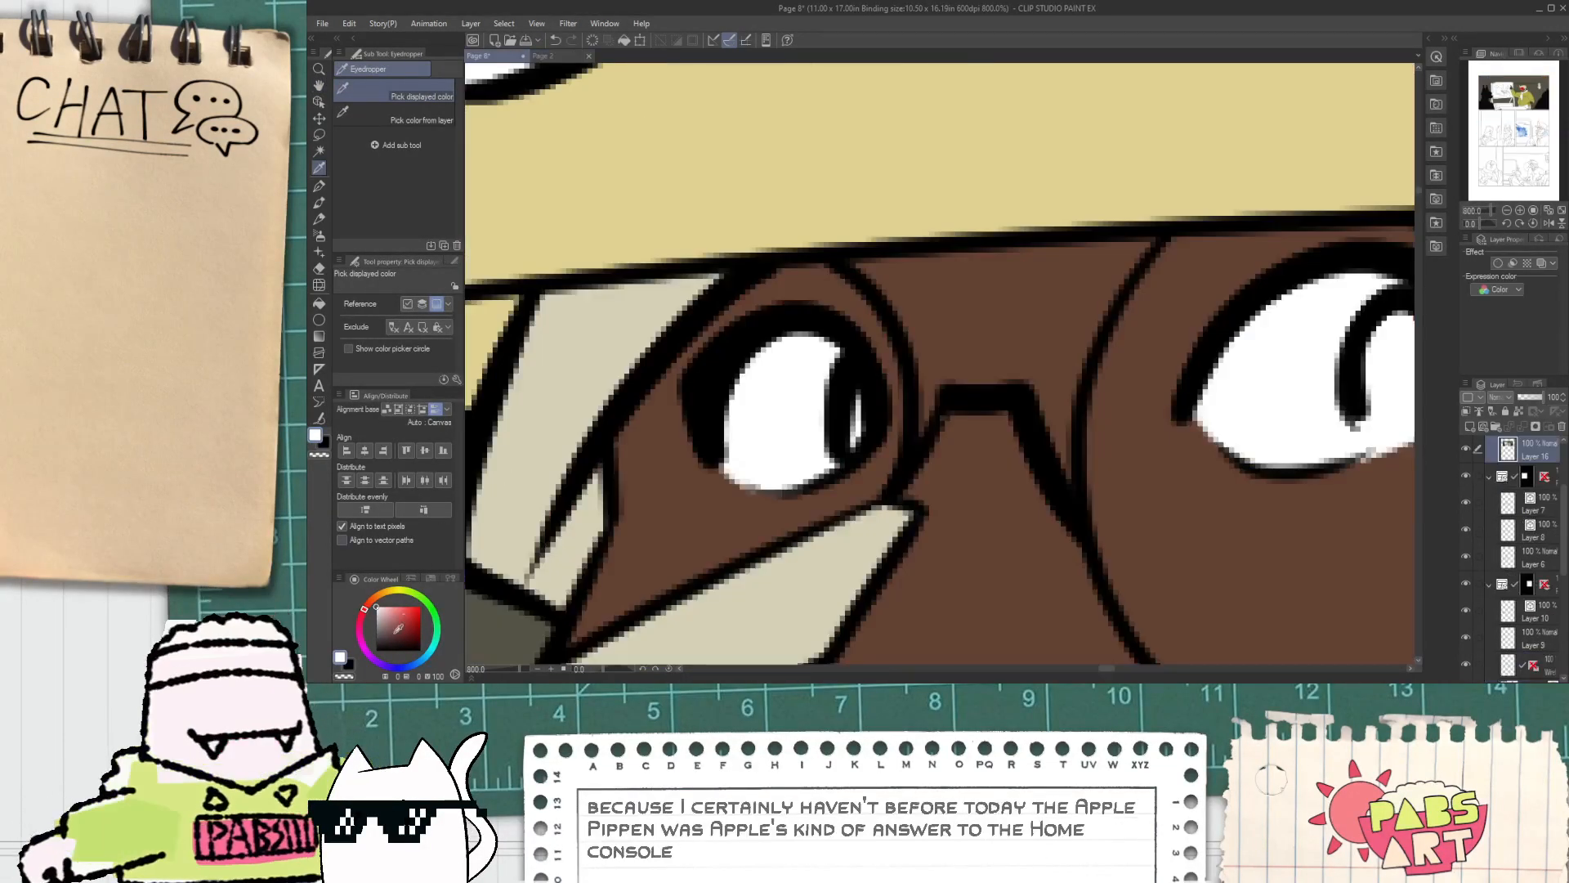
Step: Paint the far eye's pupil highlight dark gray, and close and fill the near eye's pupil with the same gray
key(p)
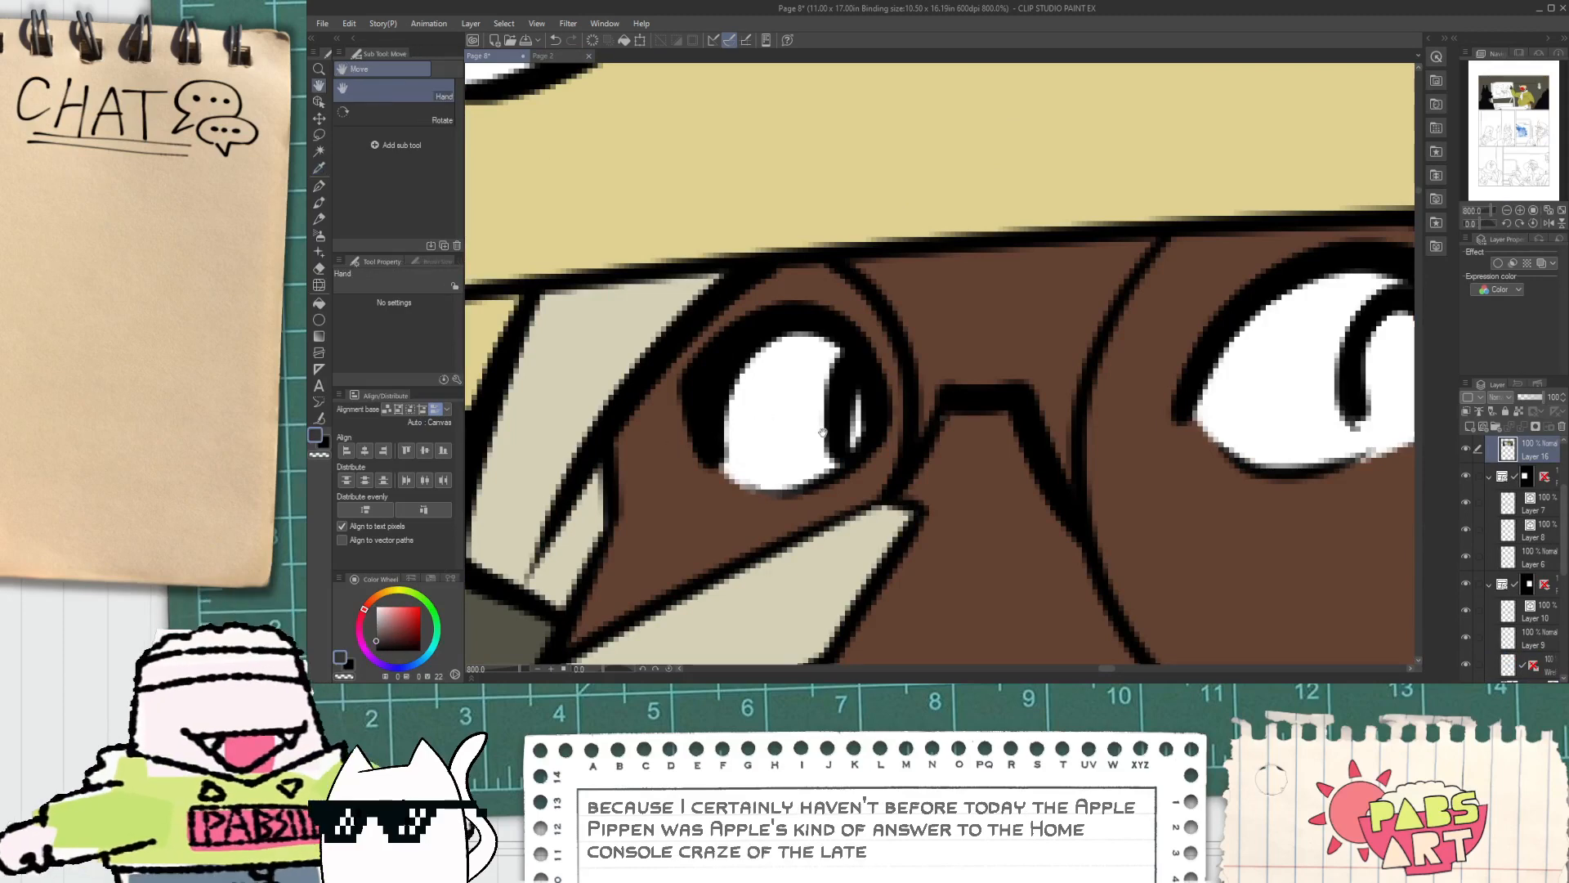
drag(854, 445, 853, 404)
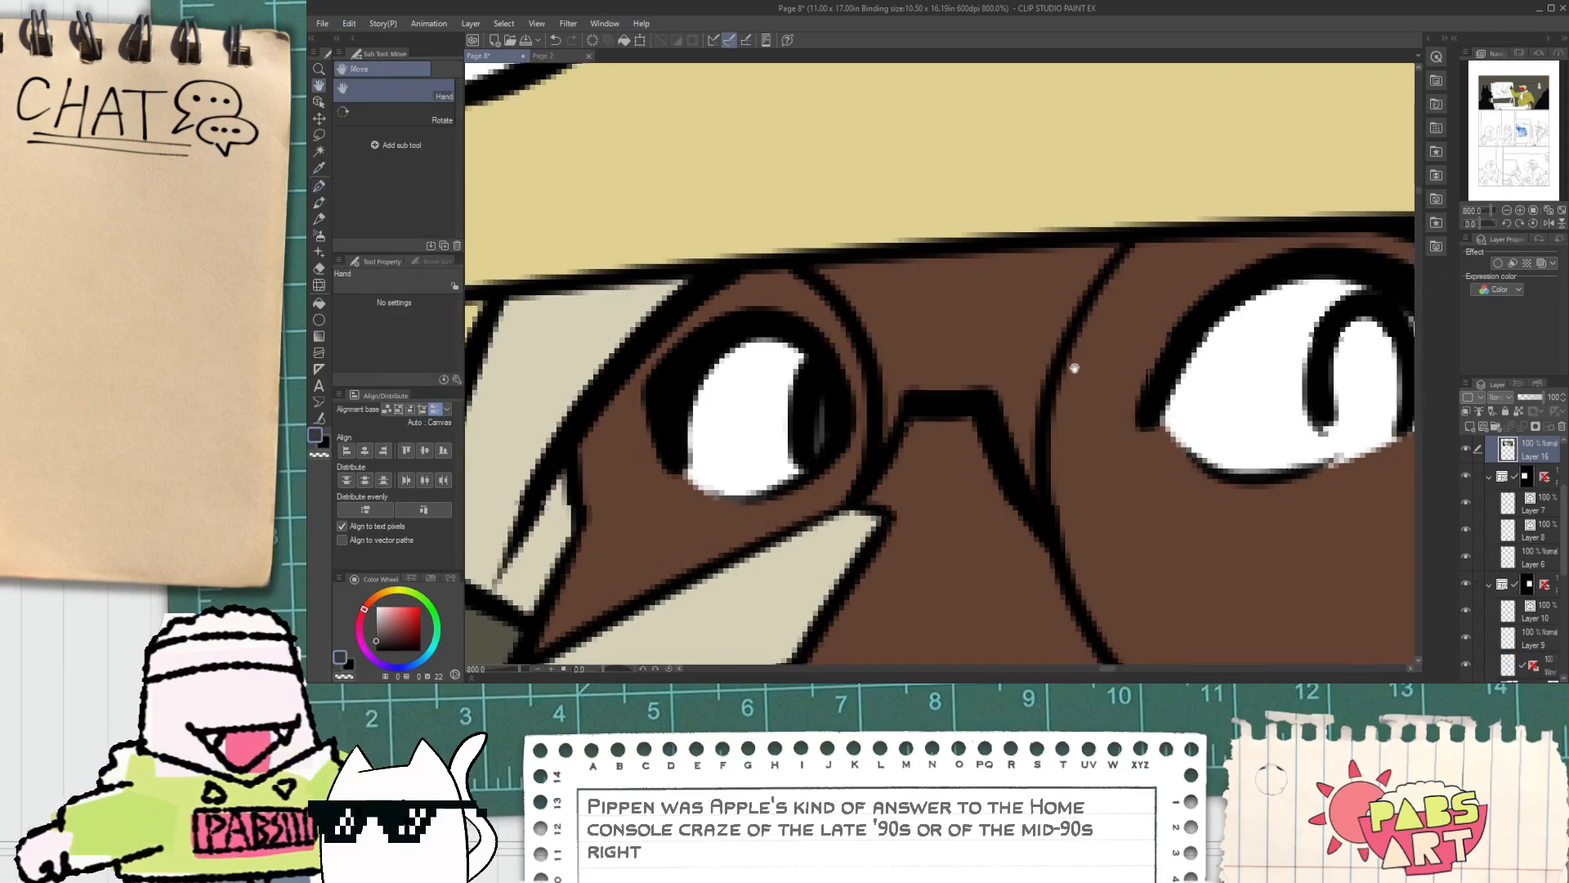
scroll(854, 421, up, 3)
mouse_move(876, 418)
mouse_down()
mouse_move(1004, 449)
mouse_move(935, 480)
mouse_move(1013, 458)
mouse_up()
key(ctrl+z)
mouse_move(907, 445)
mouse_down()
mouse_move(942, 478)
mouse_move(1031, 426)
mouse_move(921, 418)
mouse_move(1027, 410)
mouse_up()
key(g)
click(1022, 413)
key(p)
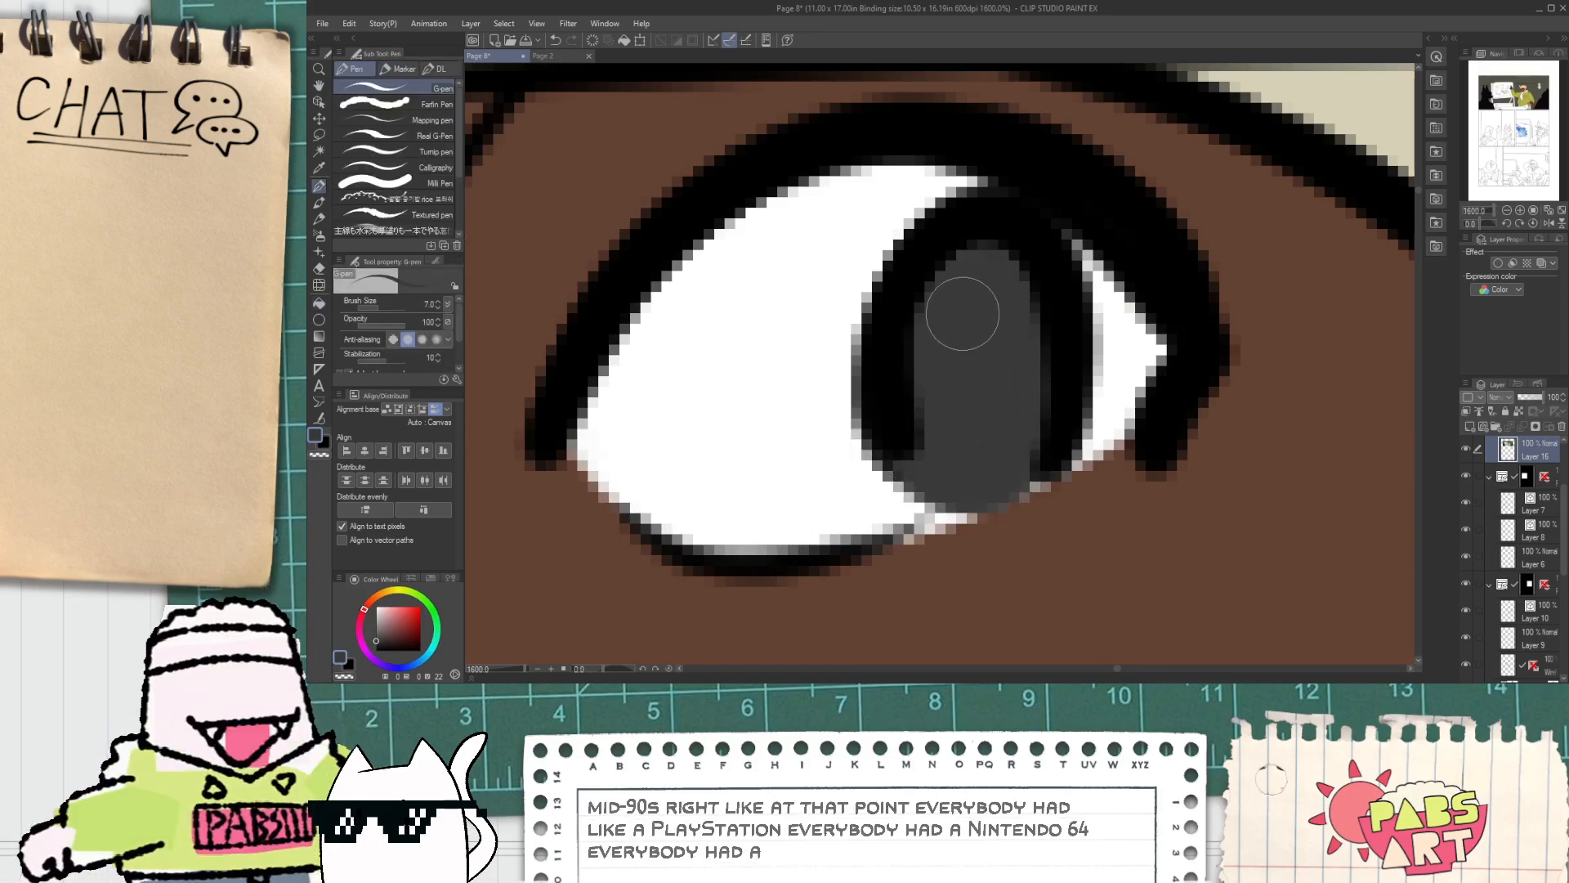
Step: Sample the face's brown and tidy the far eye's lower edge with it using the G-pen
scroll(948, 310, down, 3)
key(i)
scroll(697, 393, up, 2)
click(697, 393)
scroll(703, 384, up, 2)
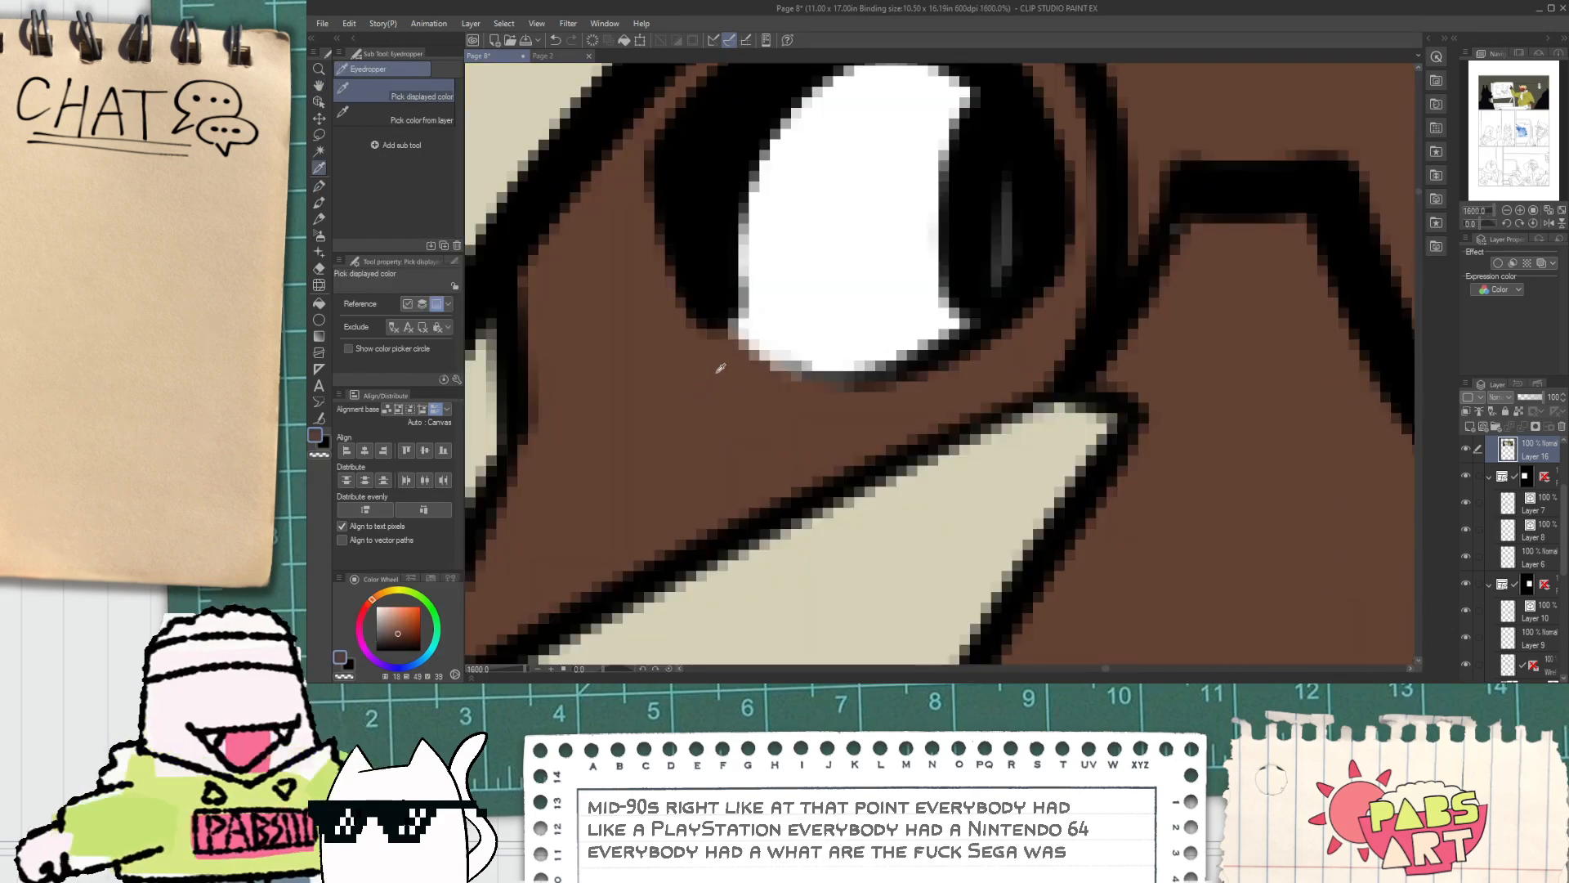
key(p)
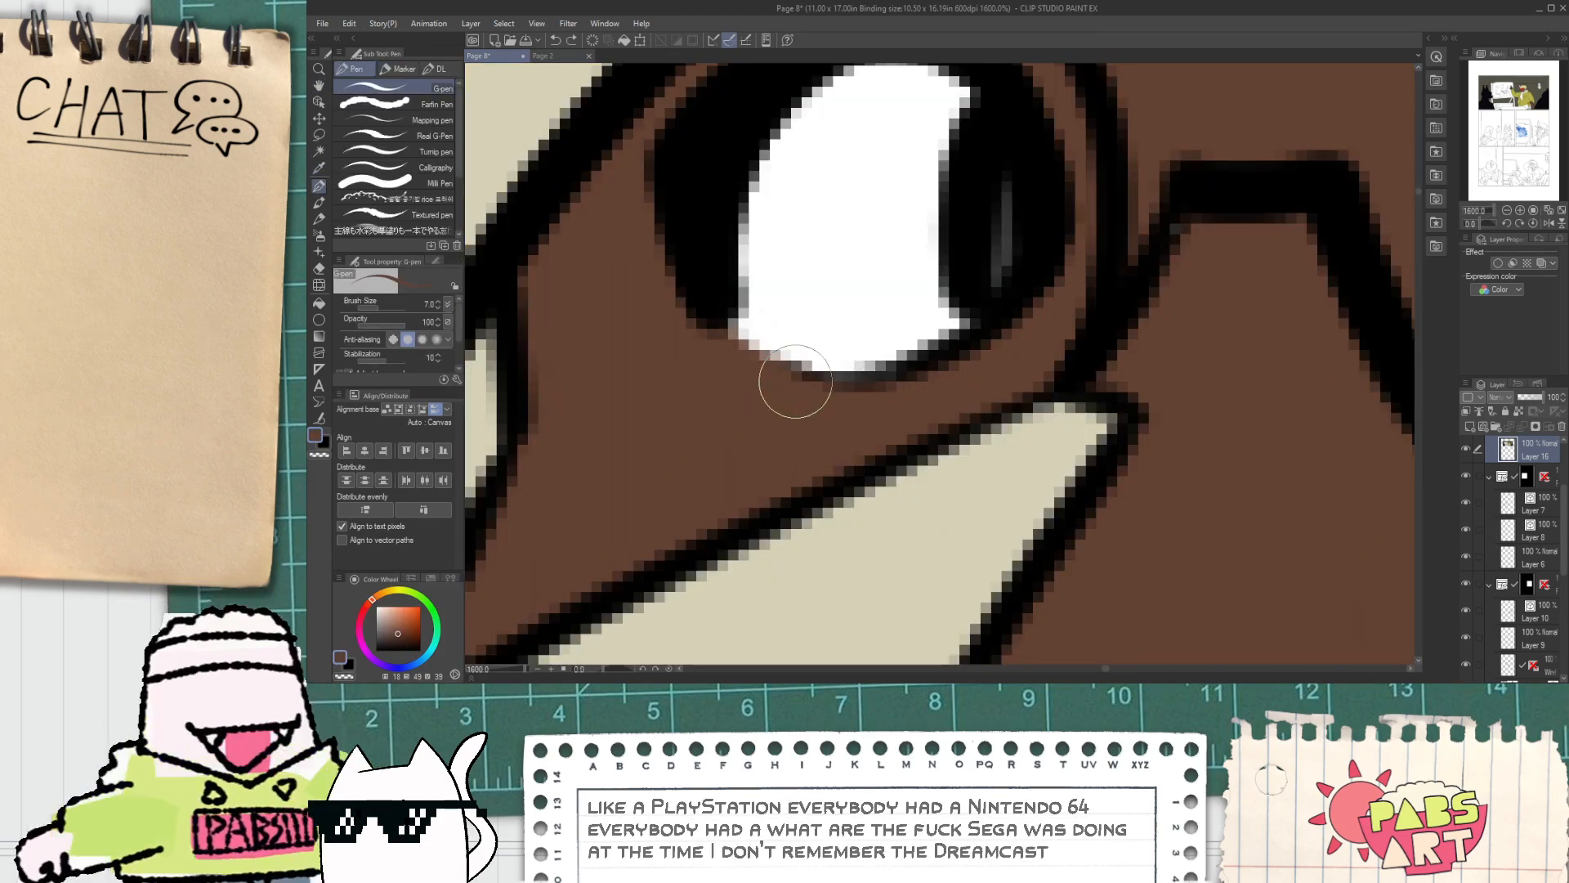
scroll(914, 361, down, 2)
scroll(915, 362, down, 3)
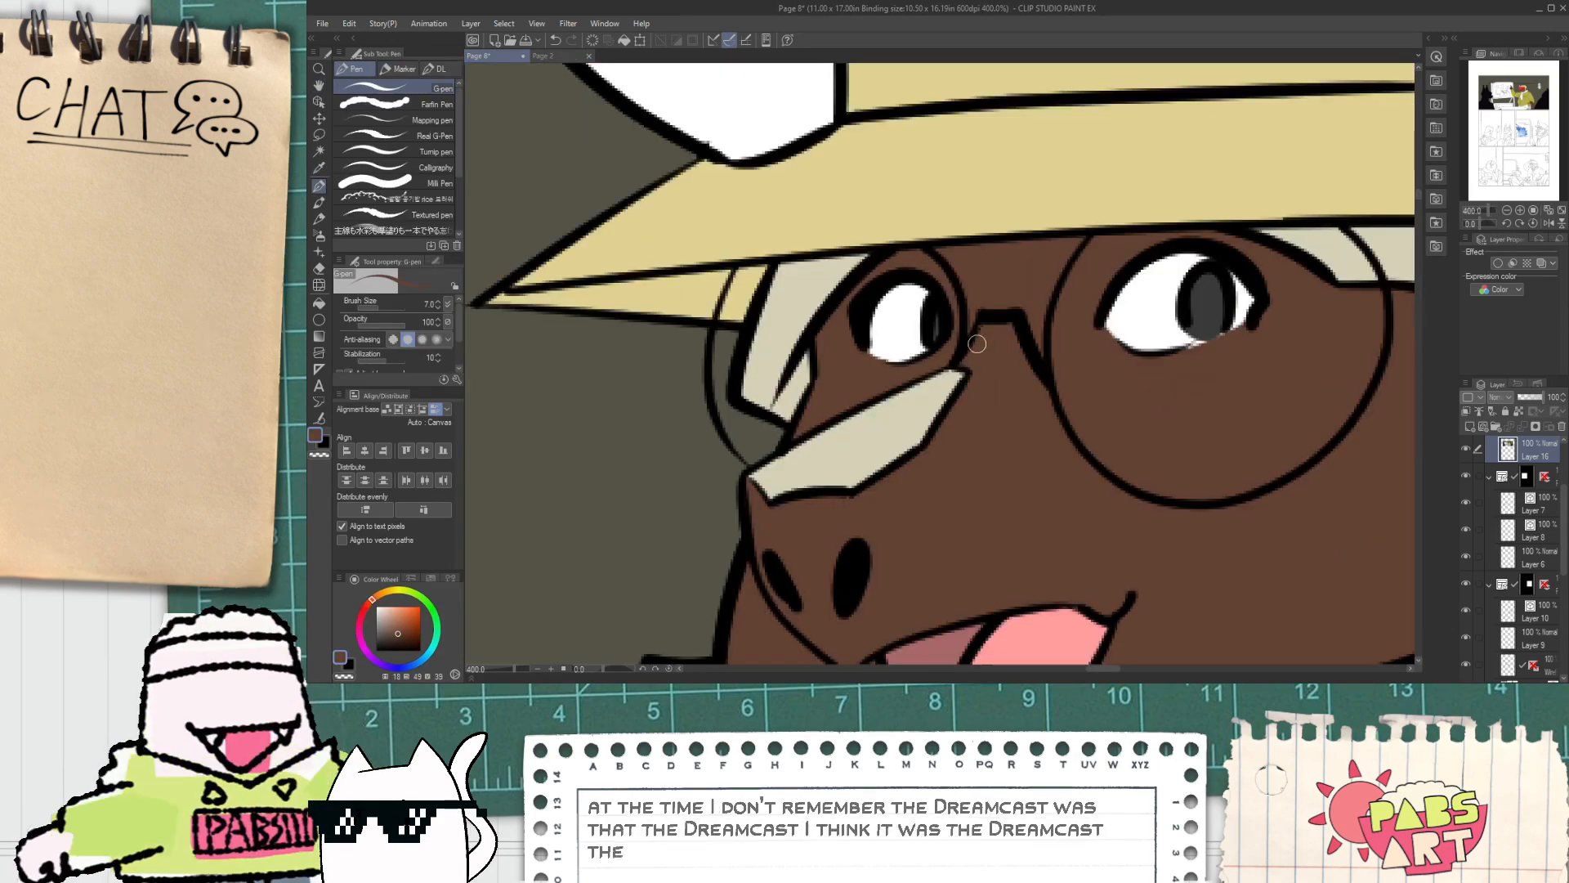
Step: Sample the cream of the tuft across the muzzle and touch up its upper tip beside the glasses
scroll(946, 360, up, 4)
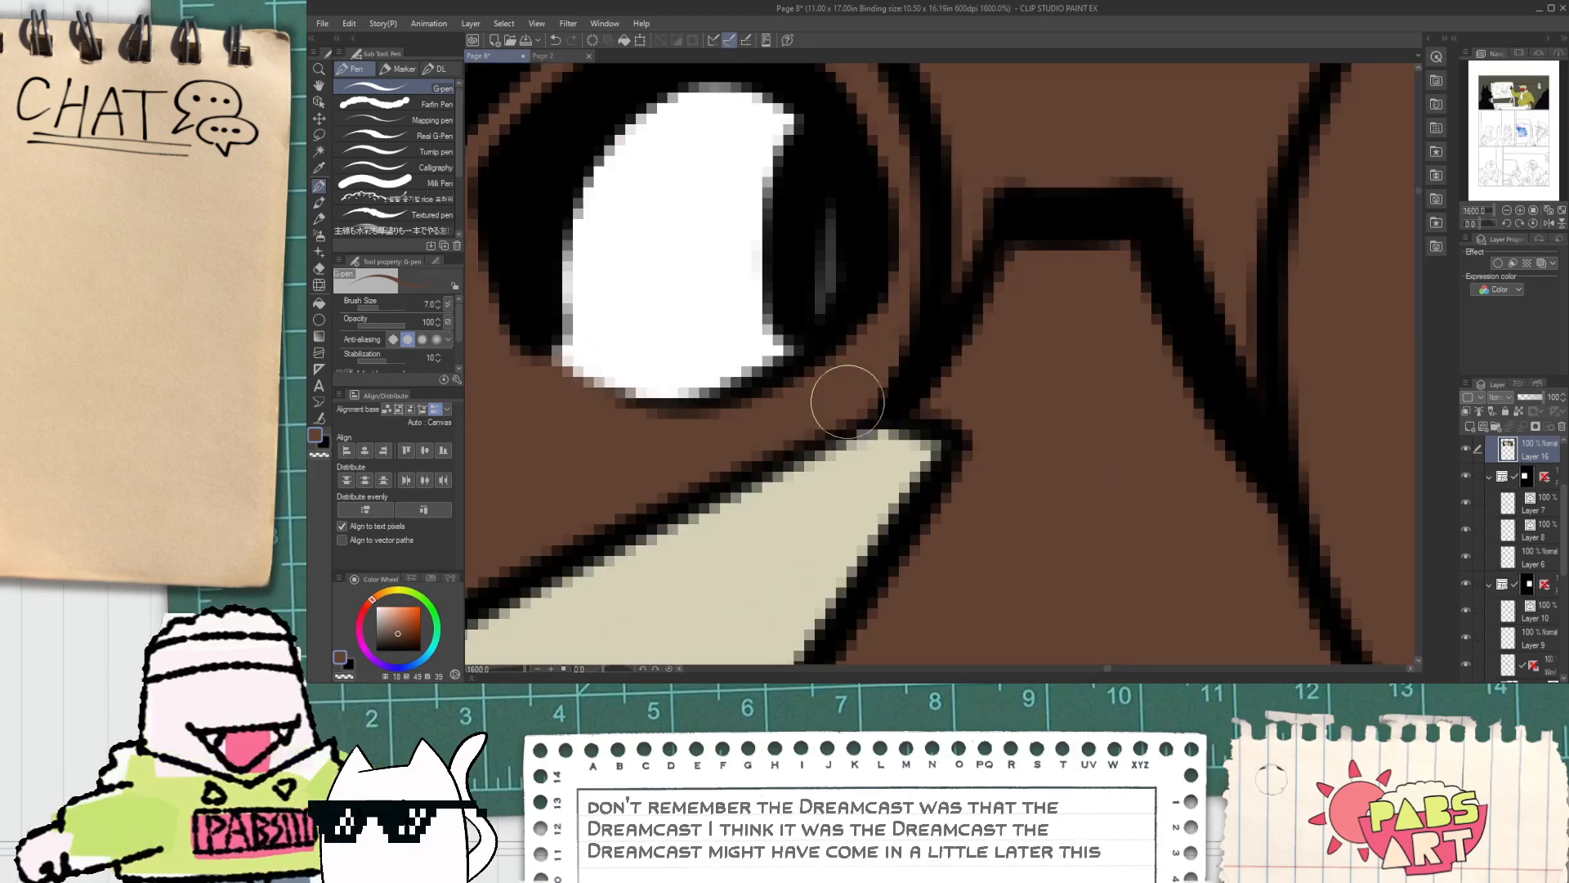
alt+click(851, 420)
scroll(850, 420, up, 2)
key(ctrl+z)
click(873, 420)
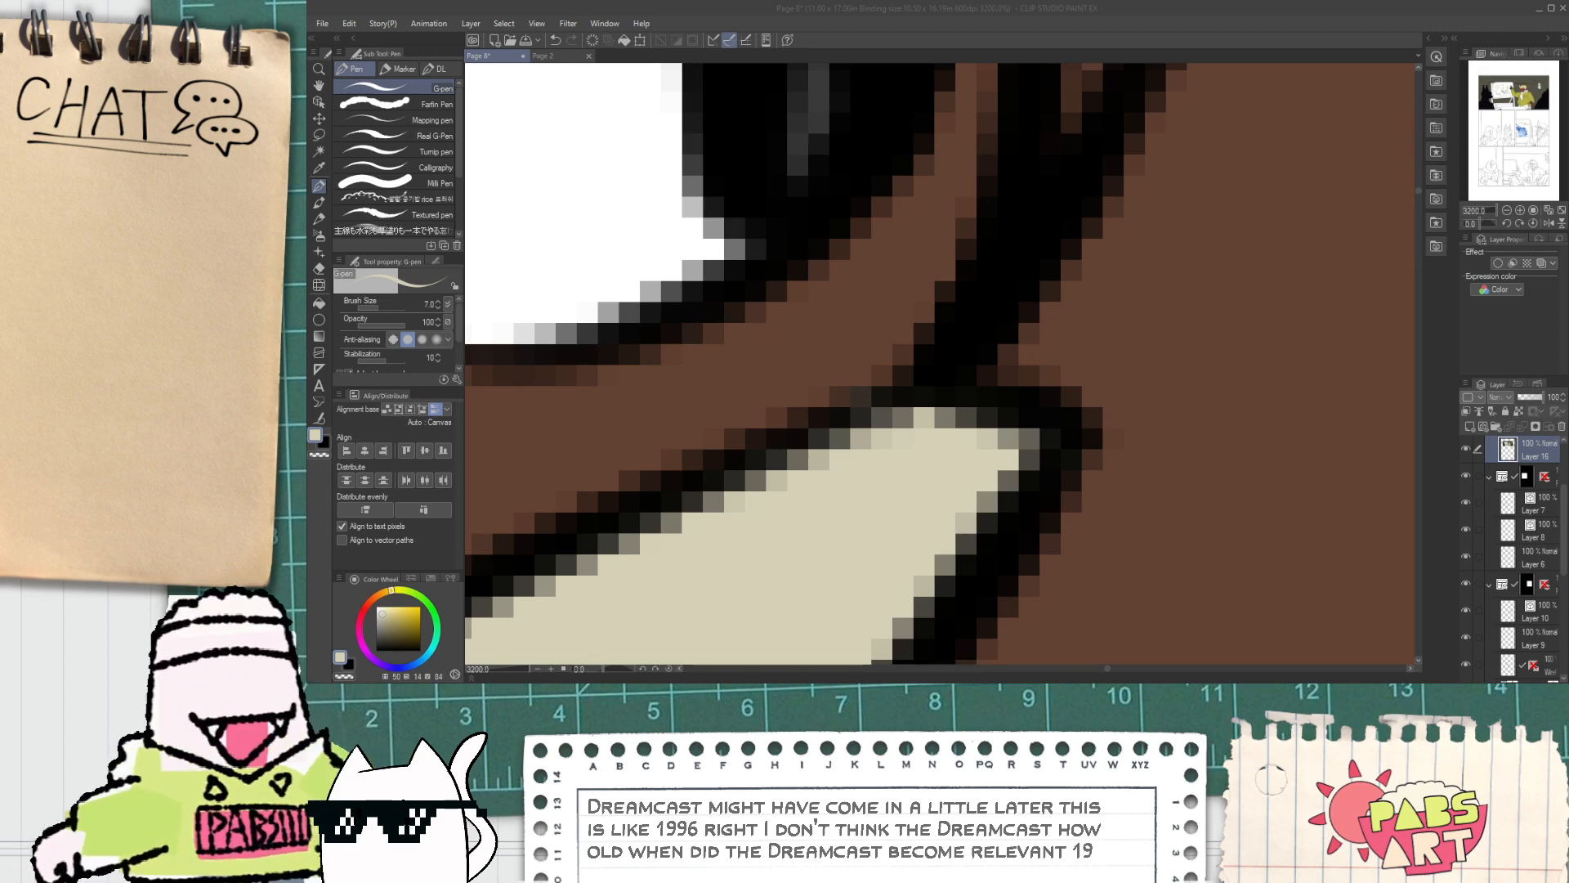
Step: Darken the pupils of both eyes to a near-black gray, painting the far one and filling the near one
click(932, 8)
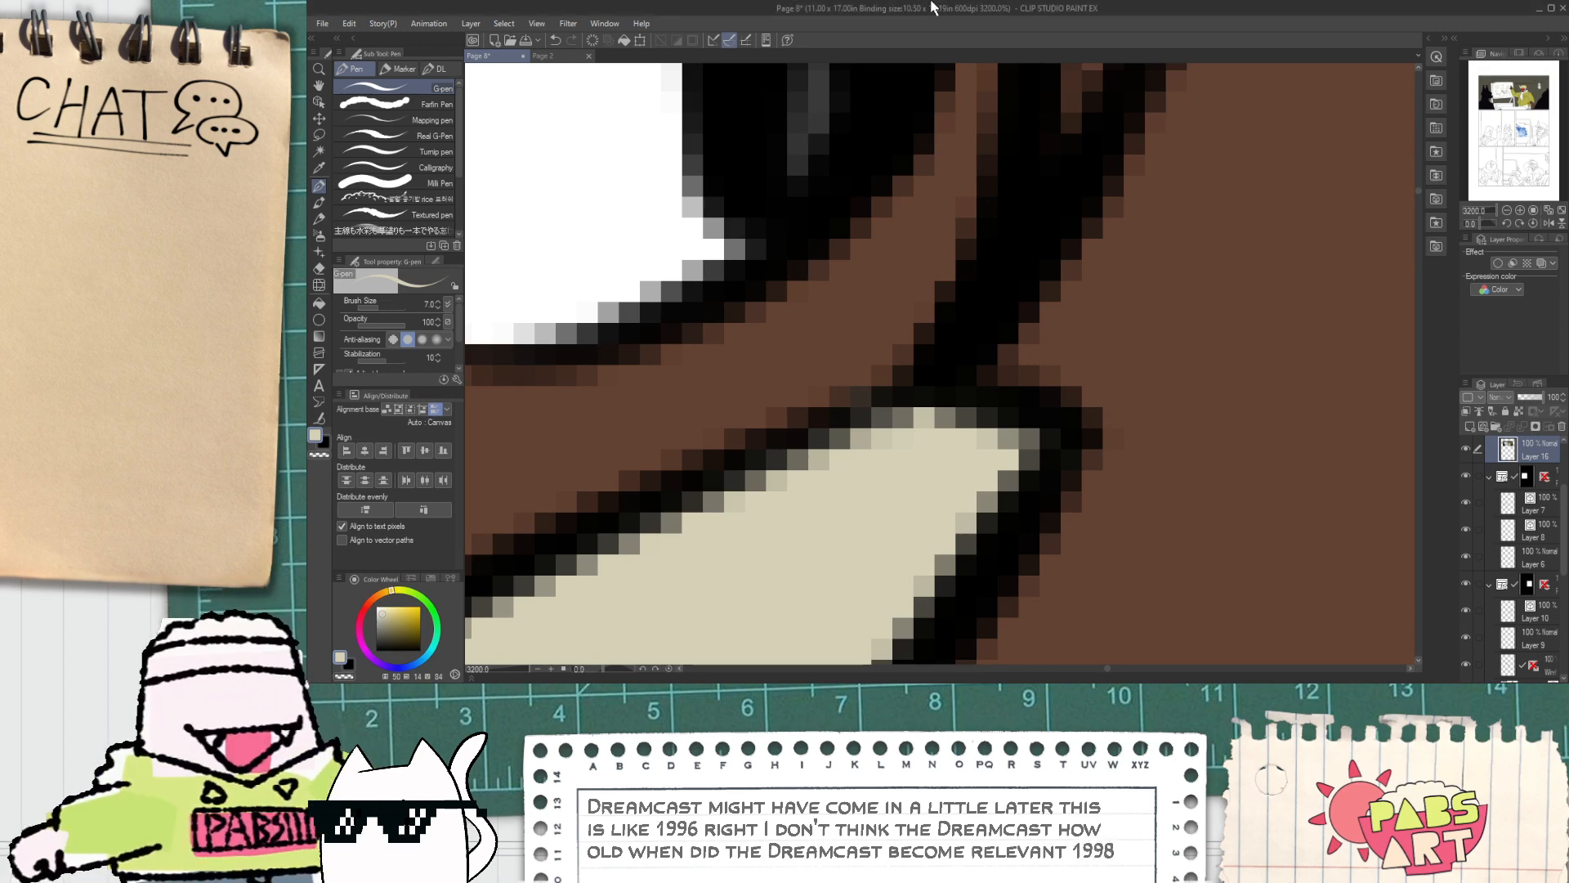
key(ctrl+minus)
key(ctrl+minus)
key(ctrl+minus)
key(ctrl+minus)
key(ctrl+minus)
key(ctrl+minus)
key(ctrl+minus)
key(ctrl+minus)
key(ctrl+minus)
key(ctrl+minus)
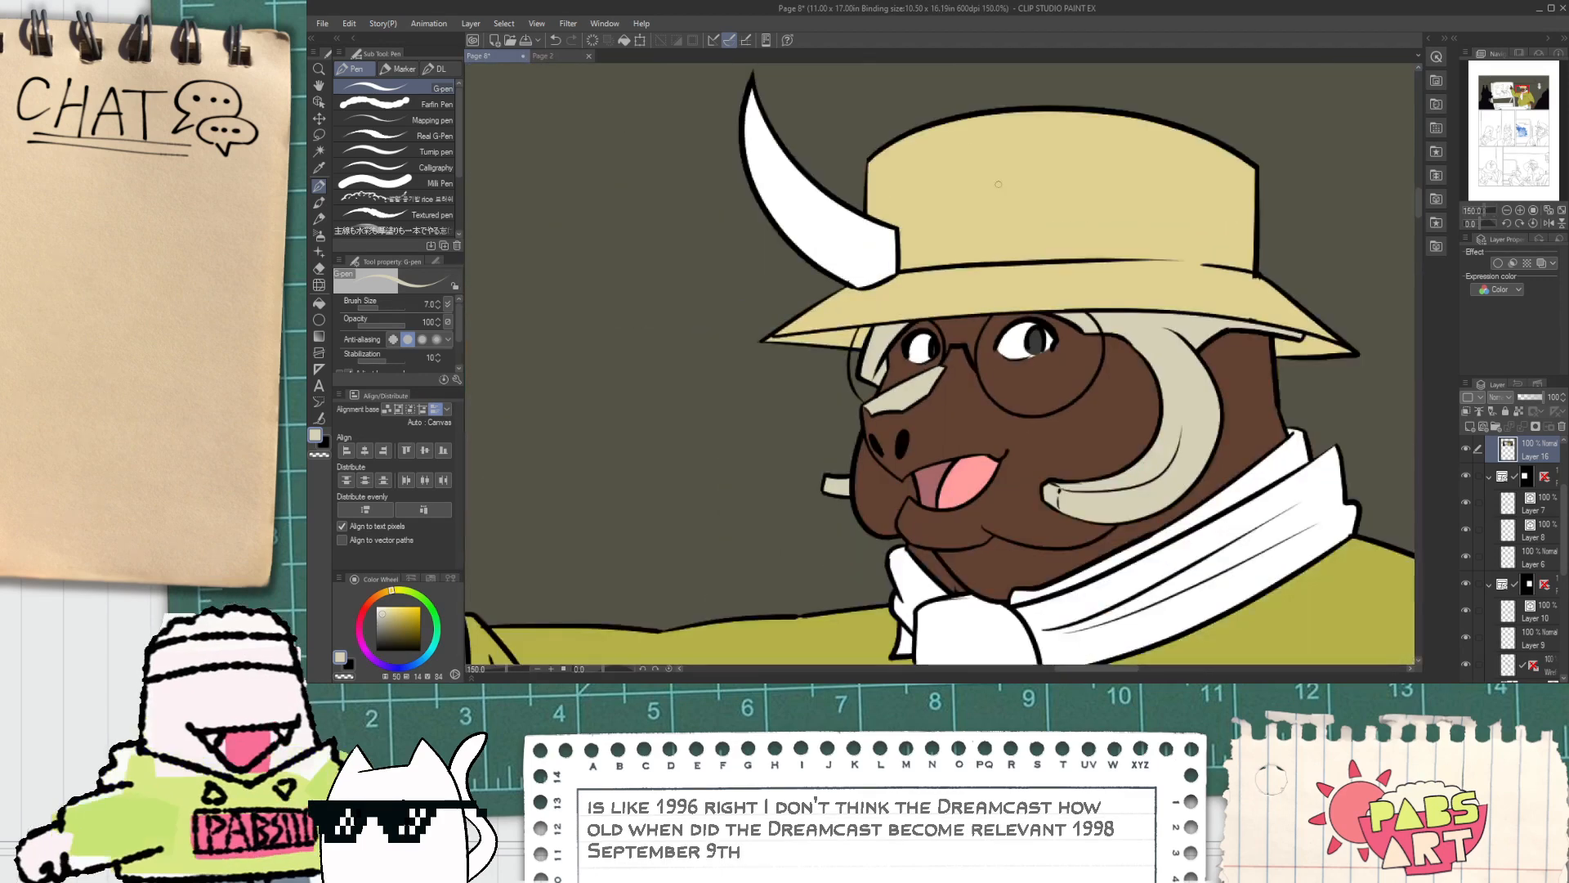
scroll(921, 398, up, 6)
key(space)
drag(875, 403, 710, 439)
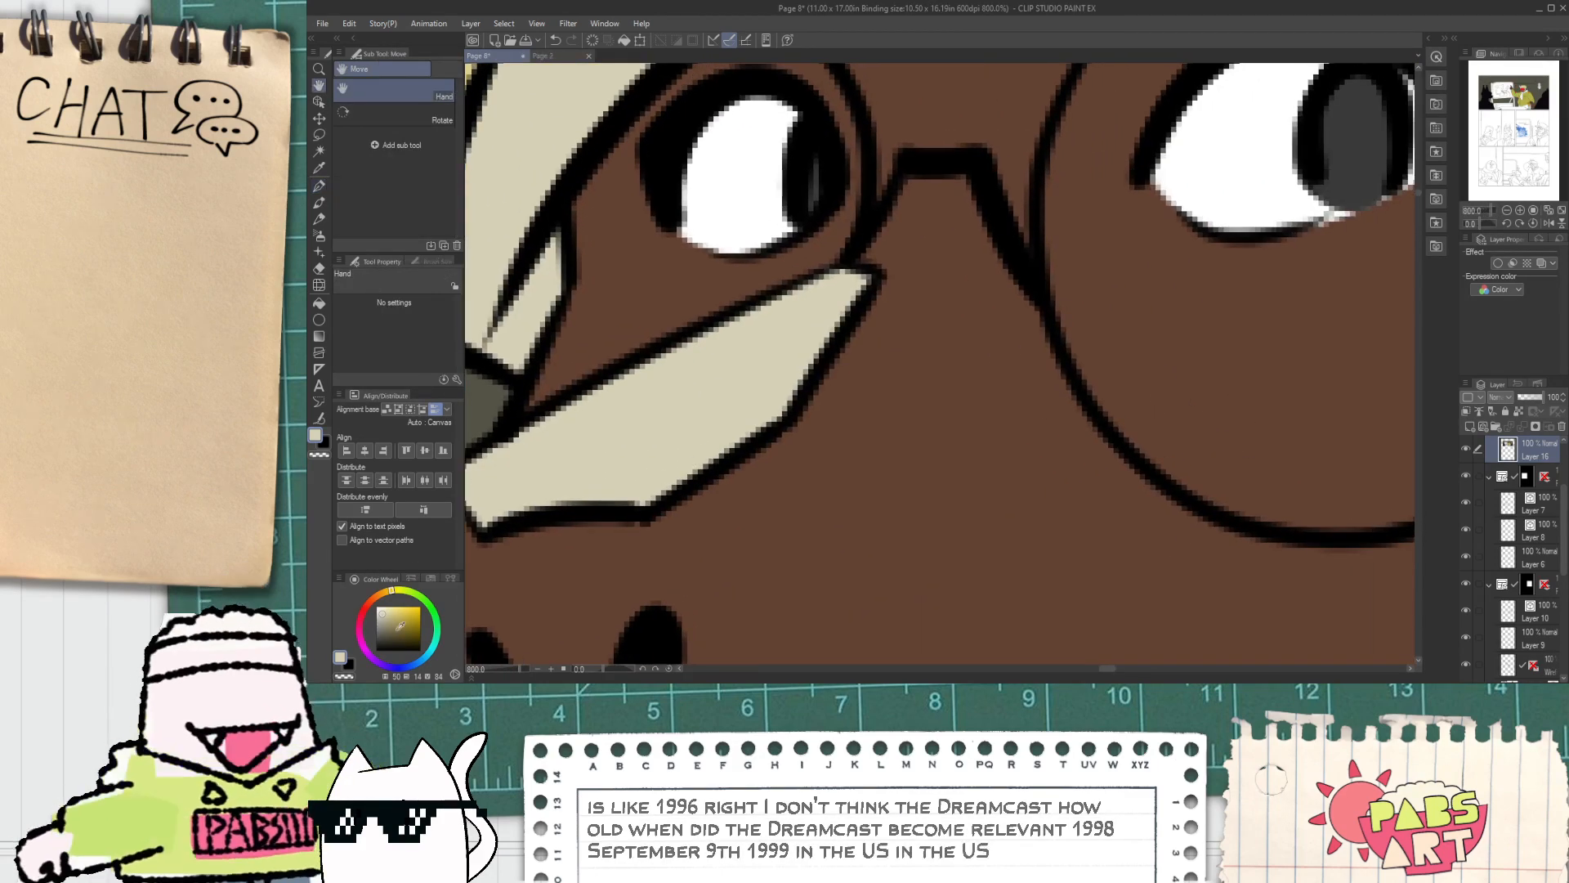
drag(759, 262, 575, 418)
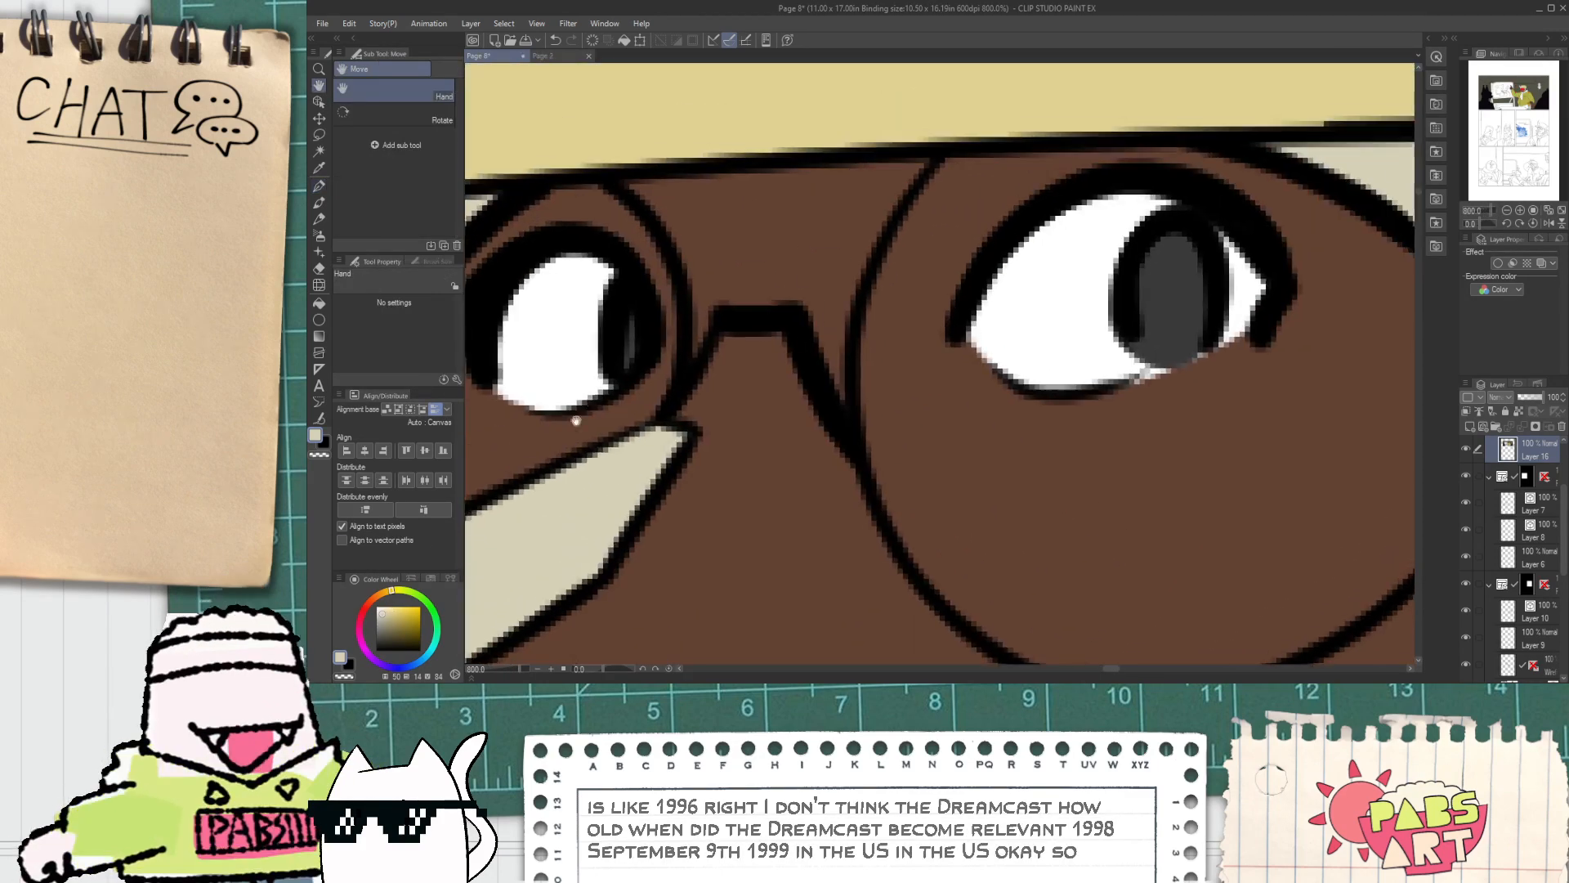
alt+click(1160, 308)
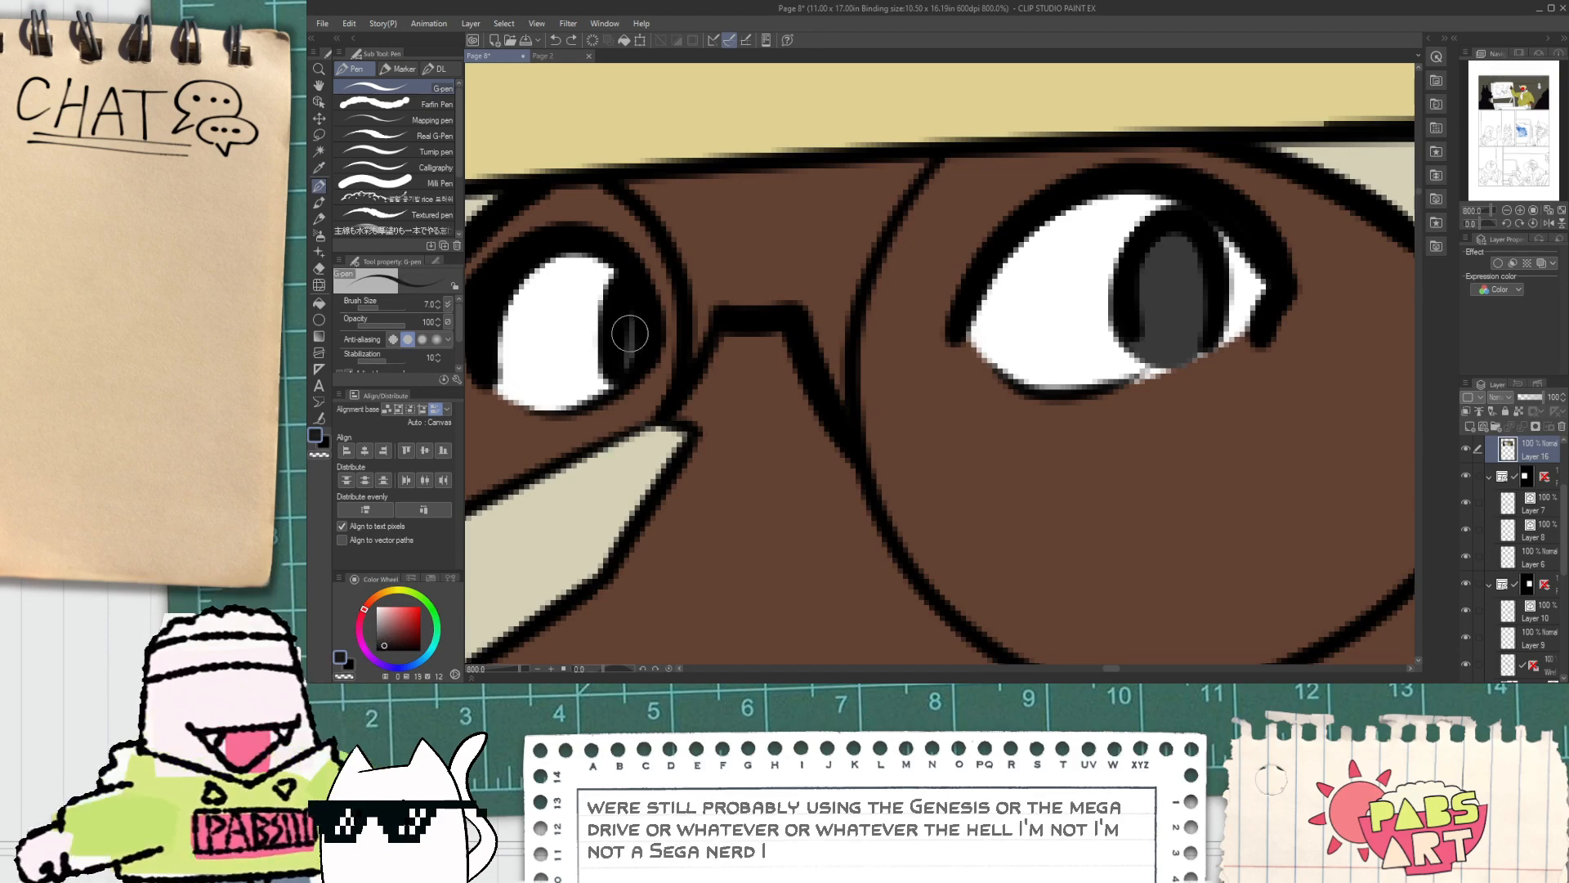
key(g)
click(1166, 308)
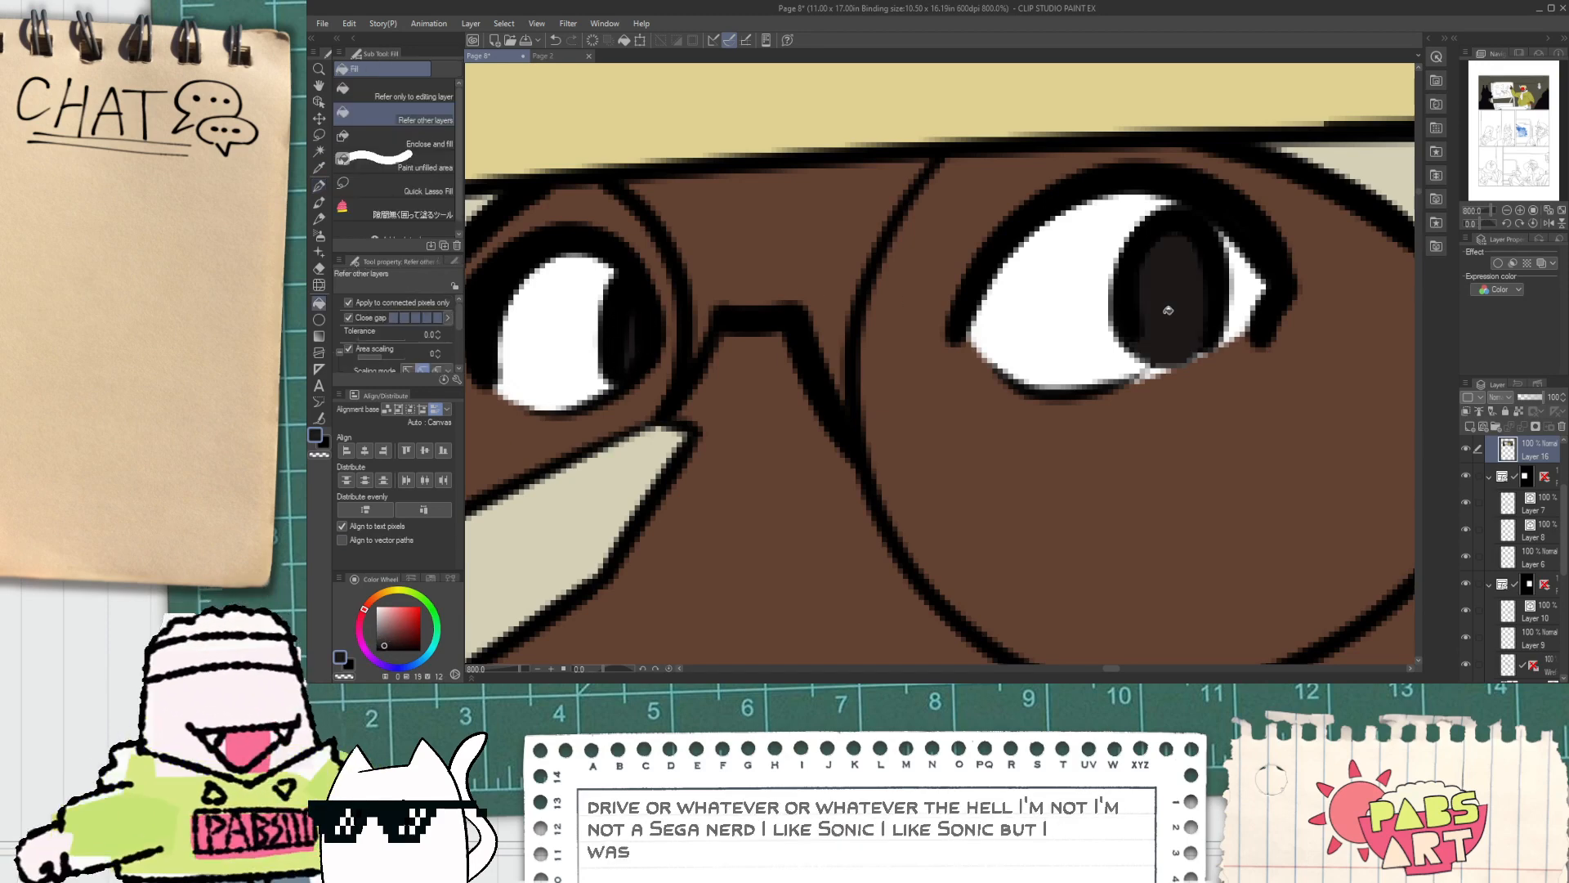
key(p)
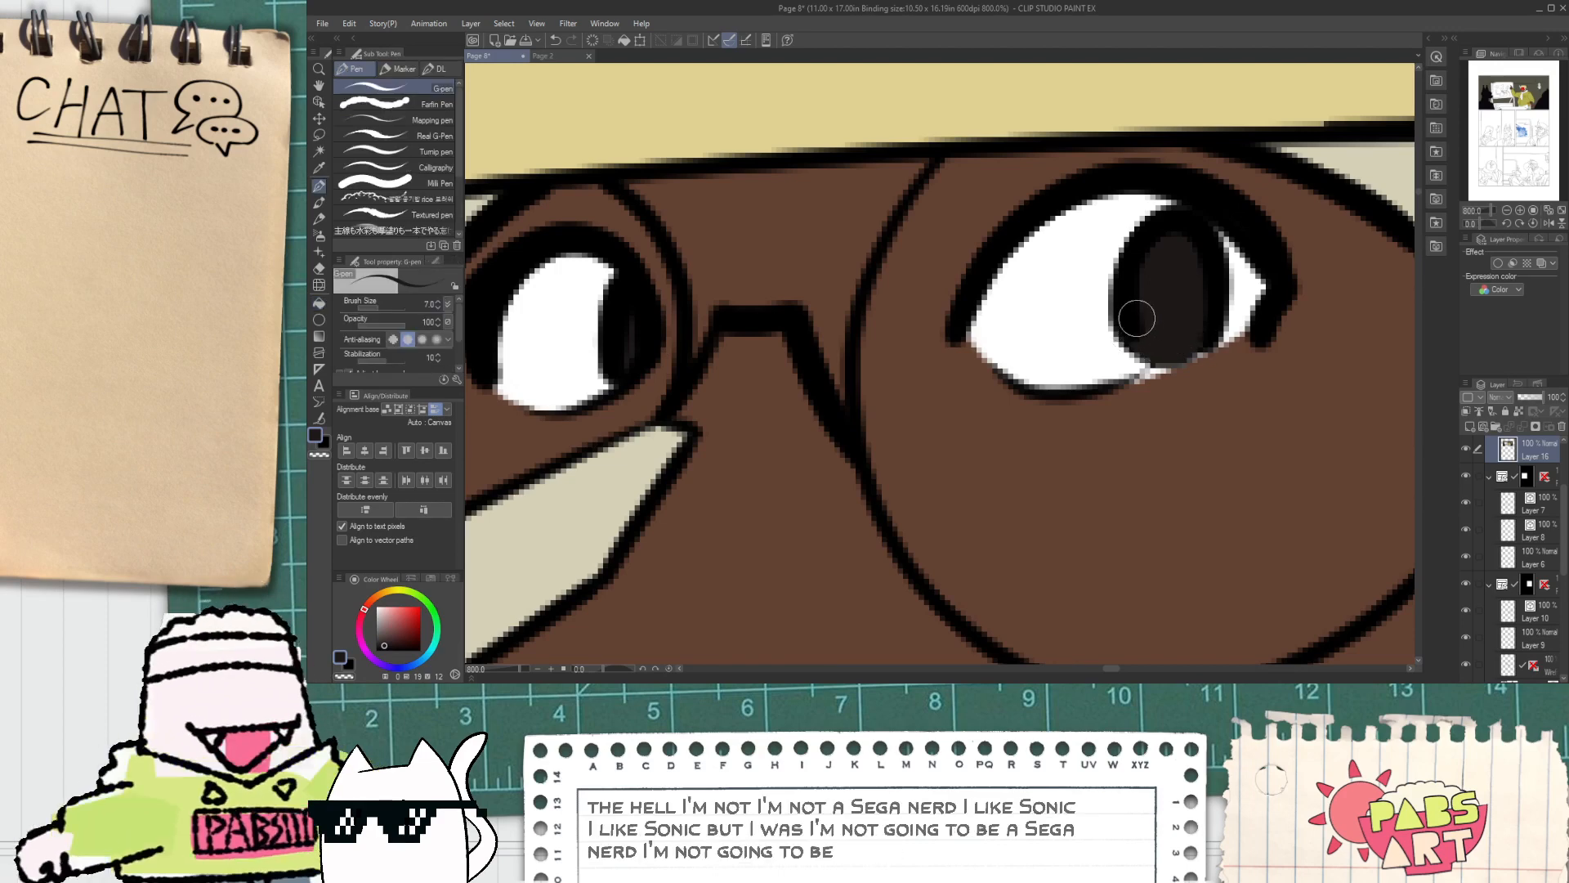
Step: Switch to the Page 2 reference and sample the scarf's pale cream from the panel showing the lecturer's back
scroll(991, 334, down, 7)
key(space)
drag(1030, 445, 859, 290)
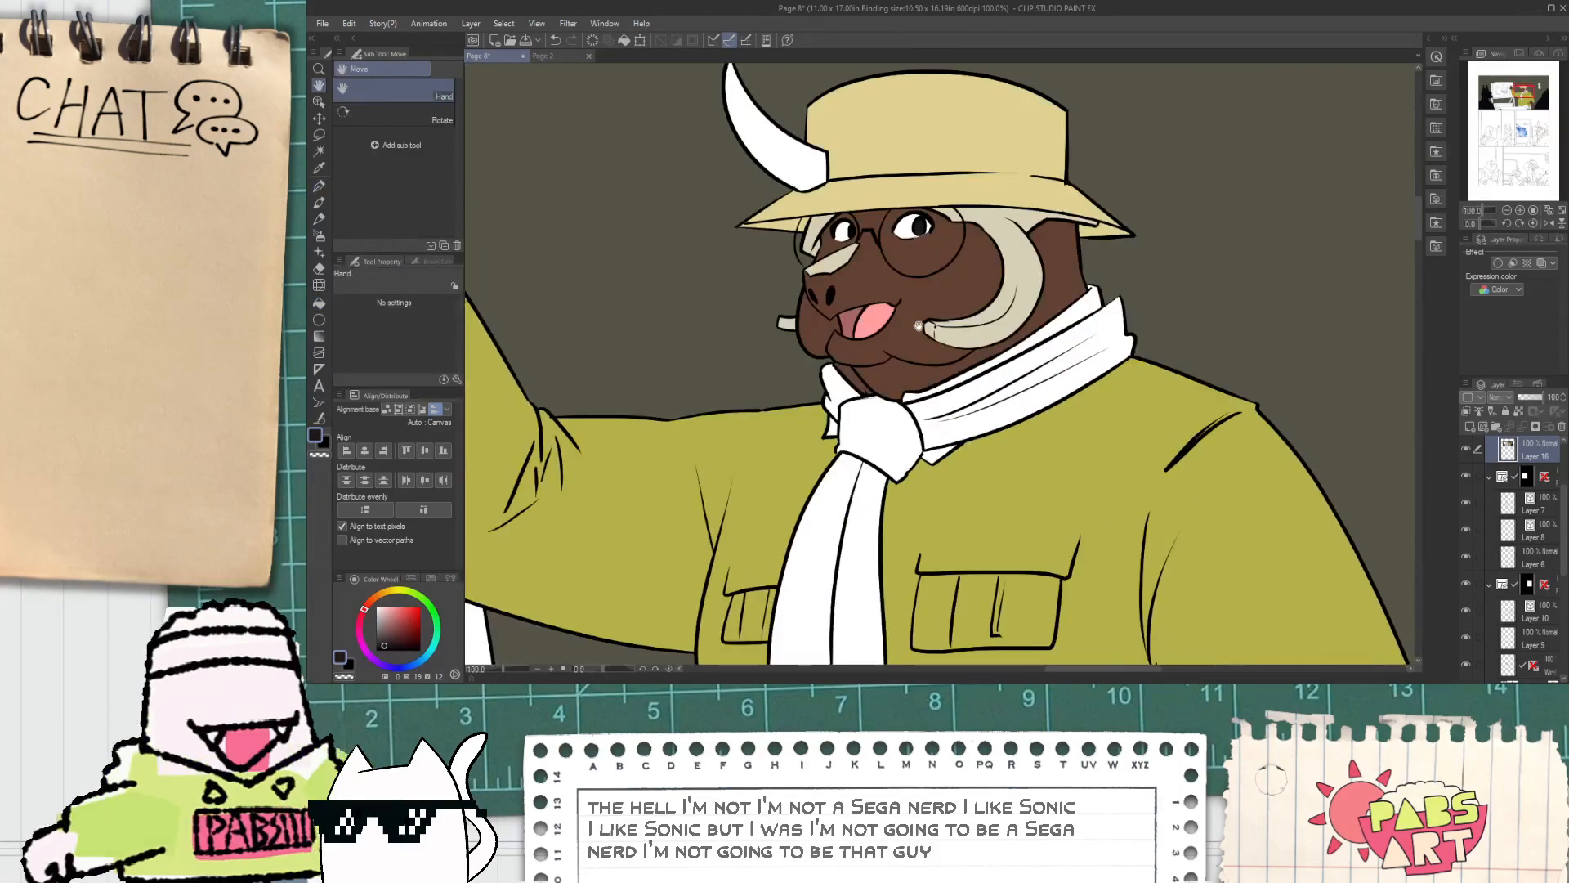
scroll(925, 326, down, 2)
drag(925, 461, 919, 373)
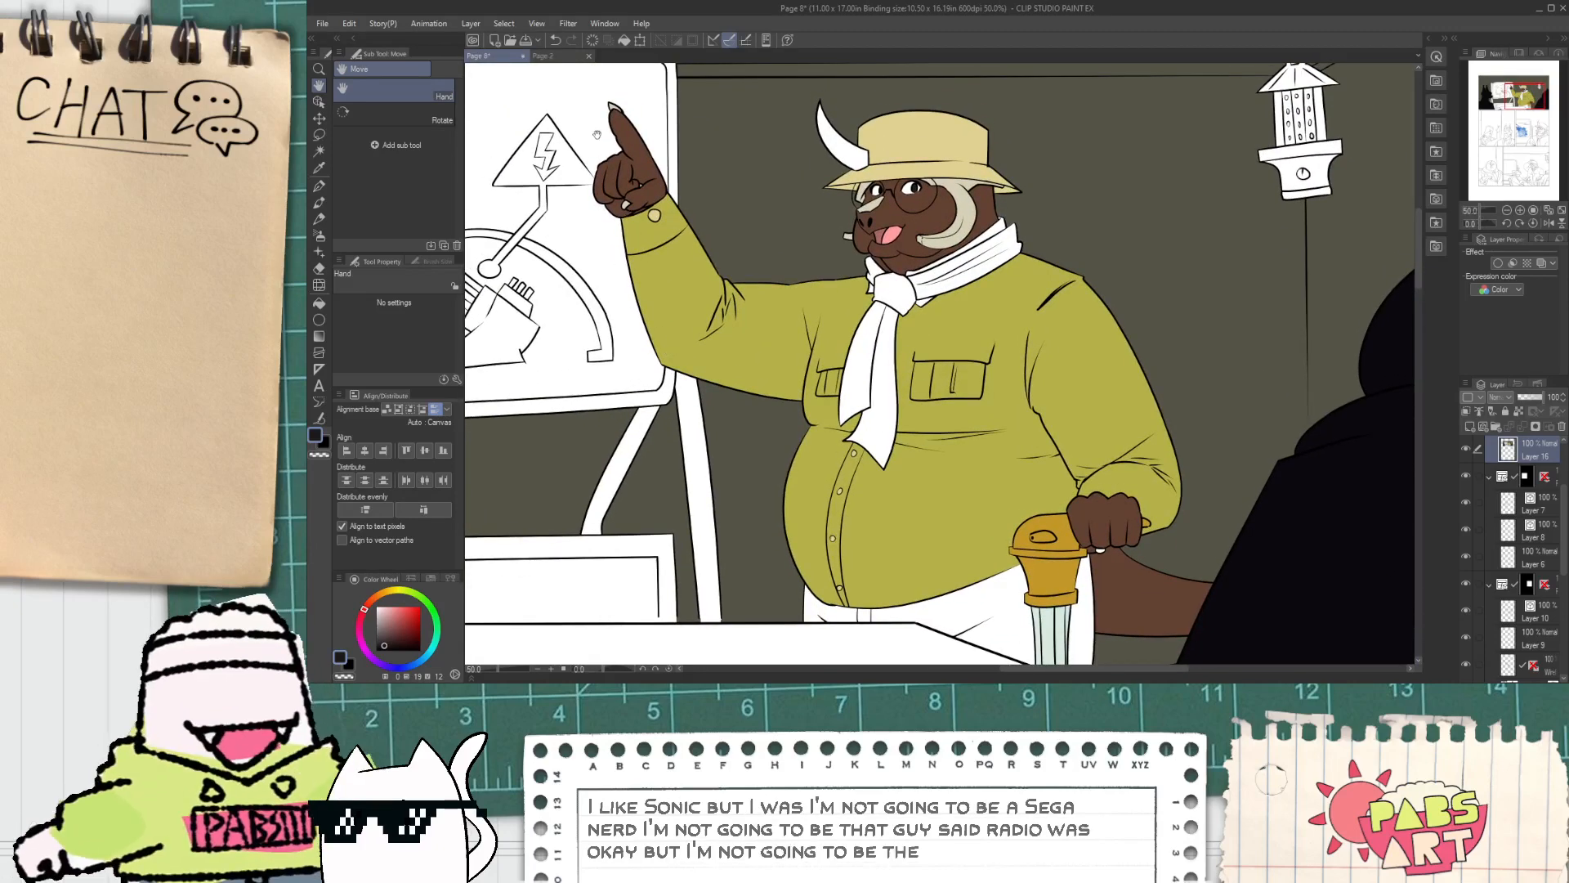
click(553, 57)
key(i)
scroll(793, 300, down, 5)
scroll(786, 312, up, 3)
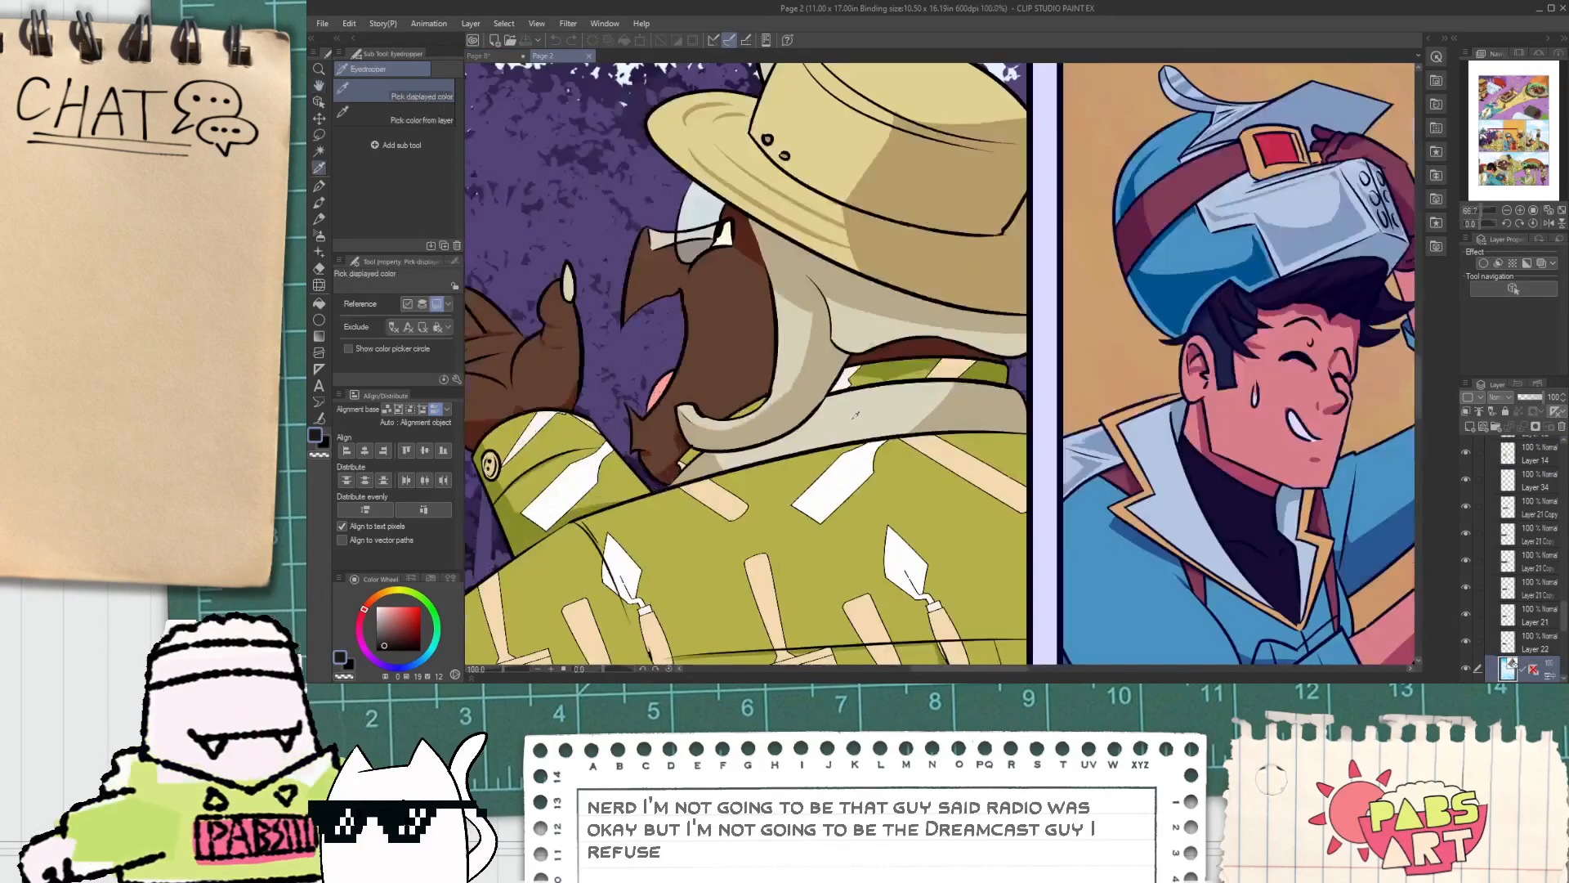
click(816, 425)
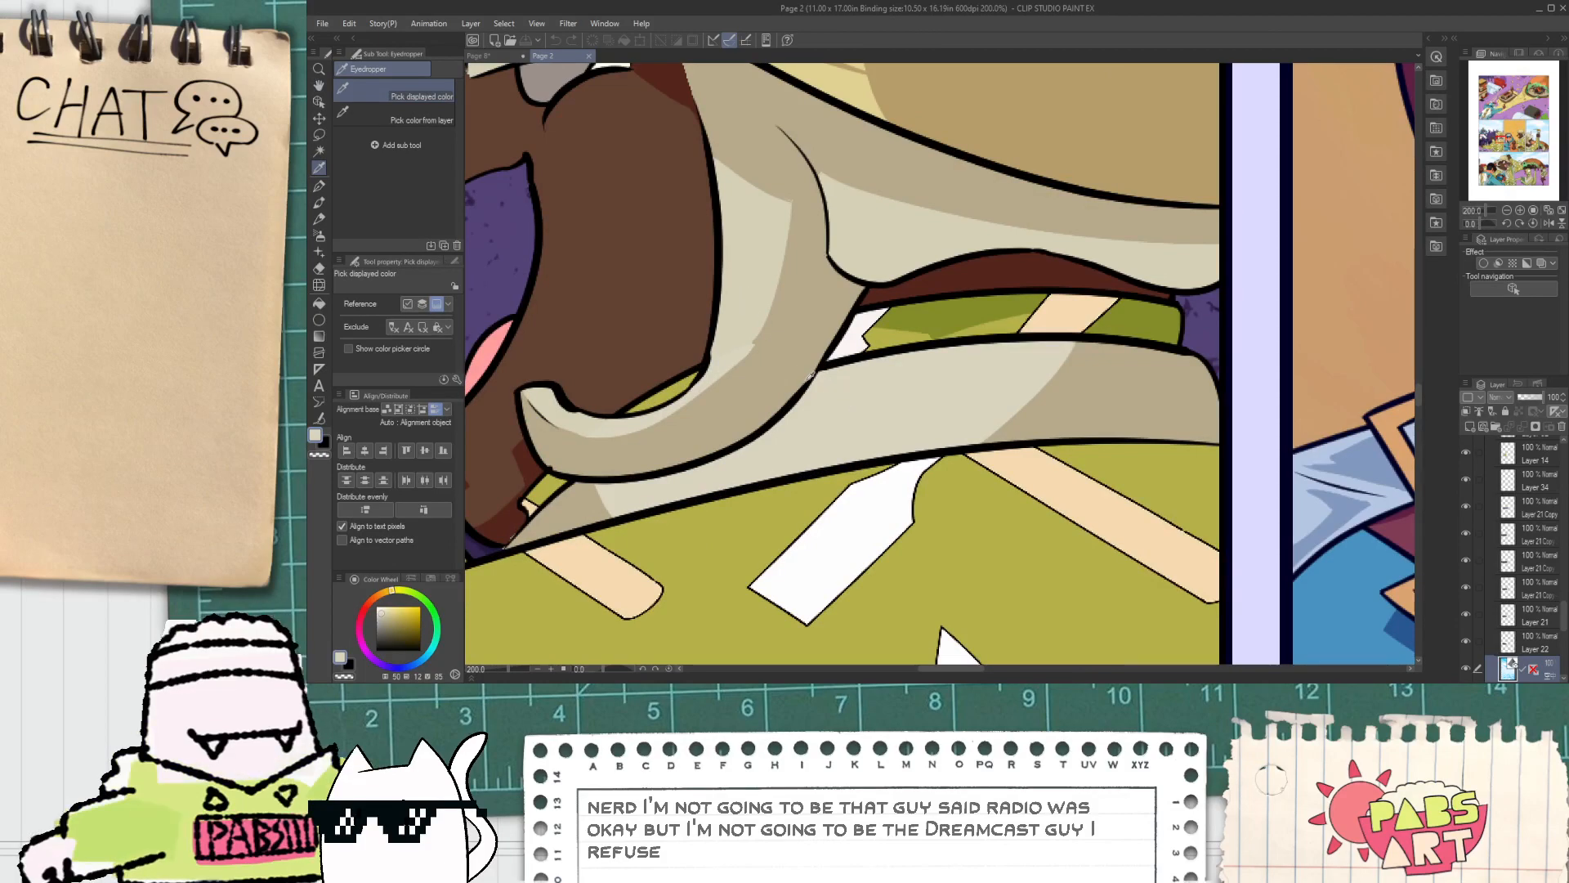
Step: Resample the neckerchief's cream from the lecturer in the orange panel on Page 2
scroll(812, 376, down, 4)
drag(909, 390, 733, 370)
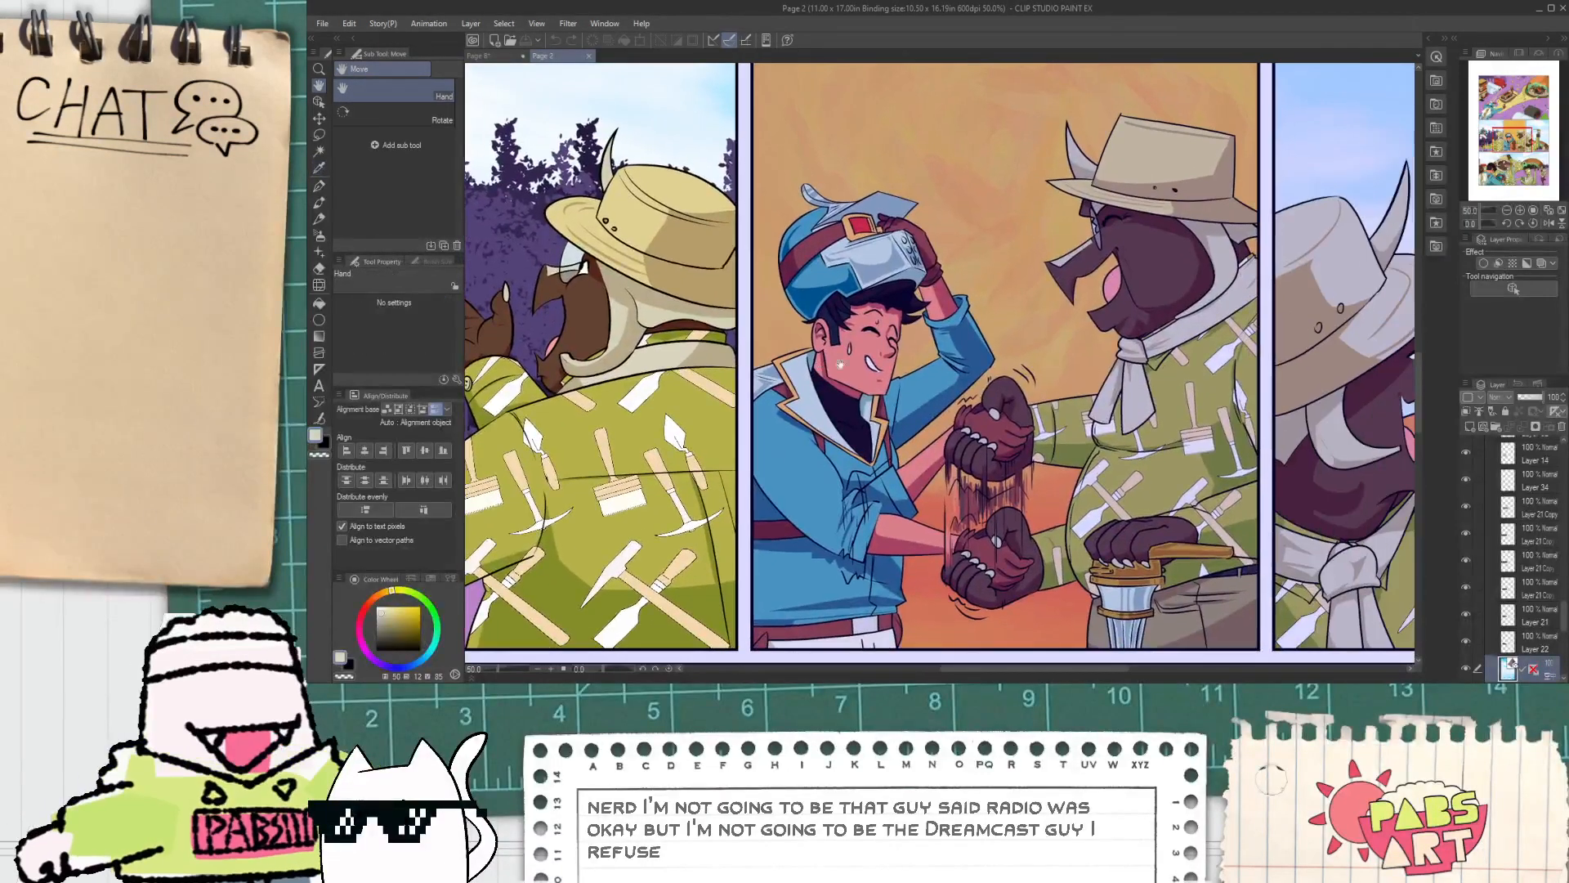
scroll(1195, 325, up, 6)
scroll(1189, 283, down, 2)
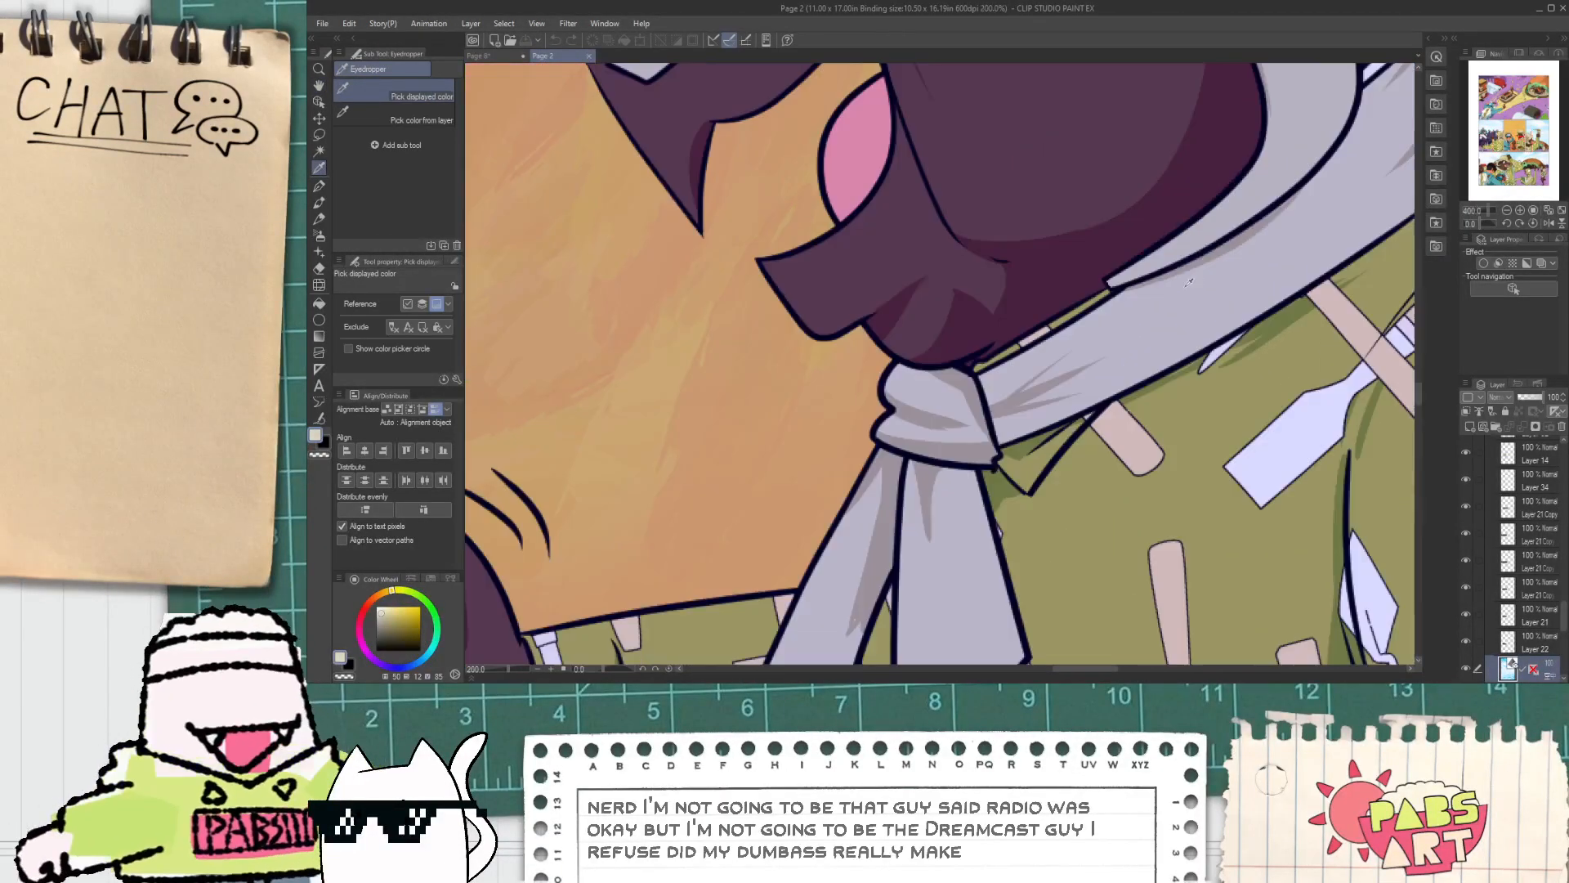
click(1152, 321)
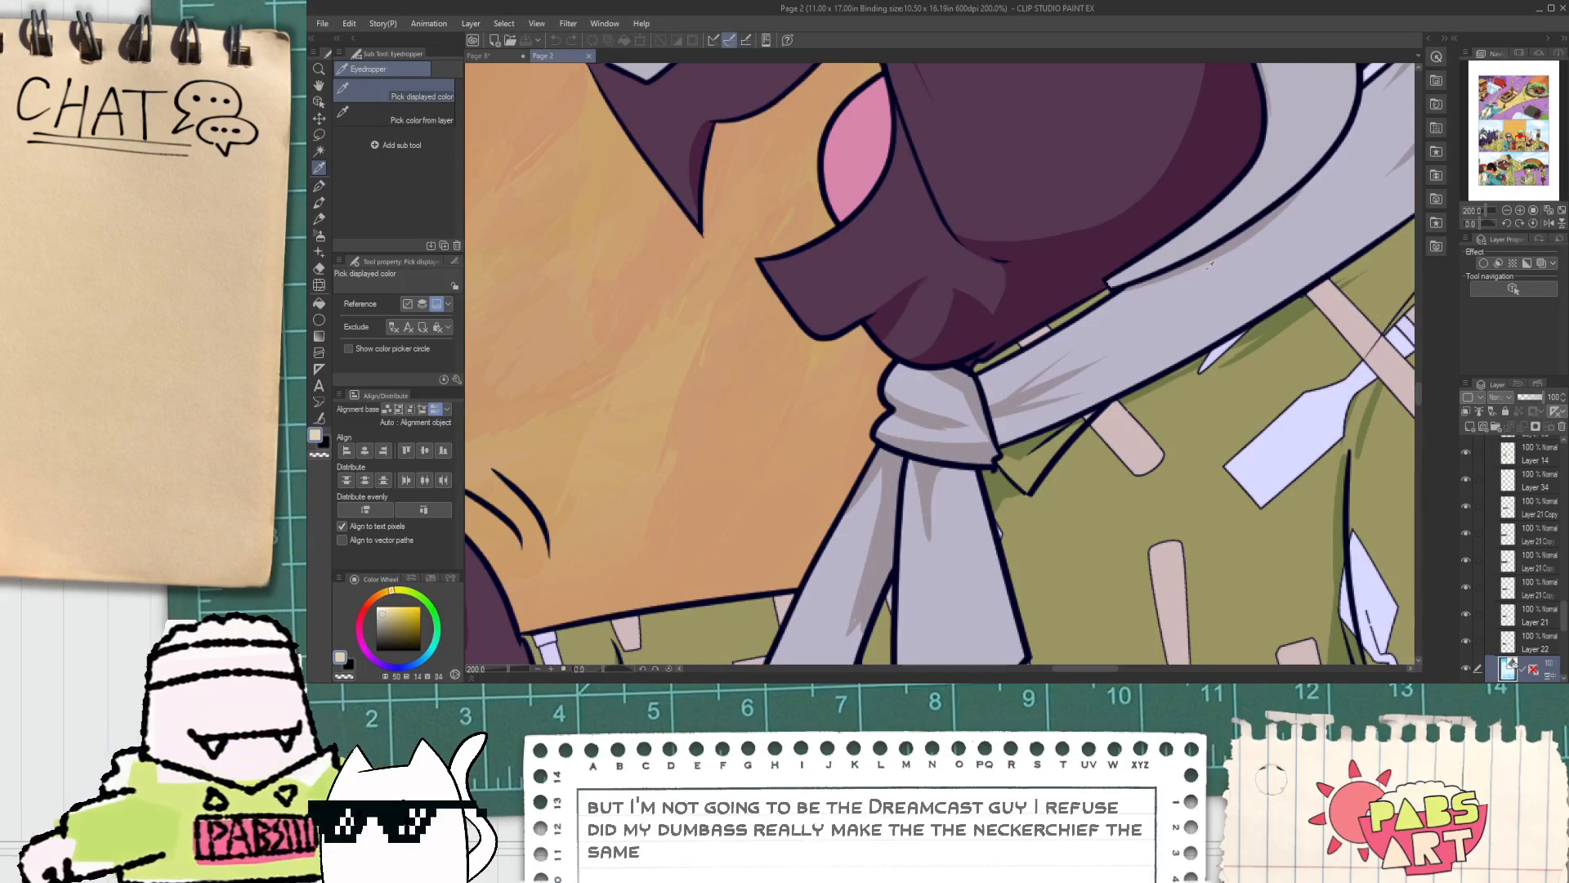
Step: Return to Page 8 and fill the lecturer's scarf, including knot, tails and neck wrap, with the sampled cream
click(479, 58)
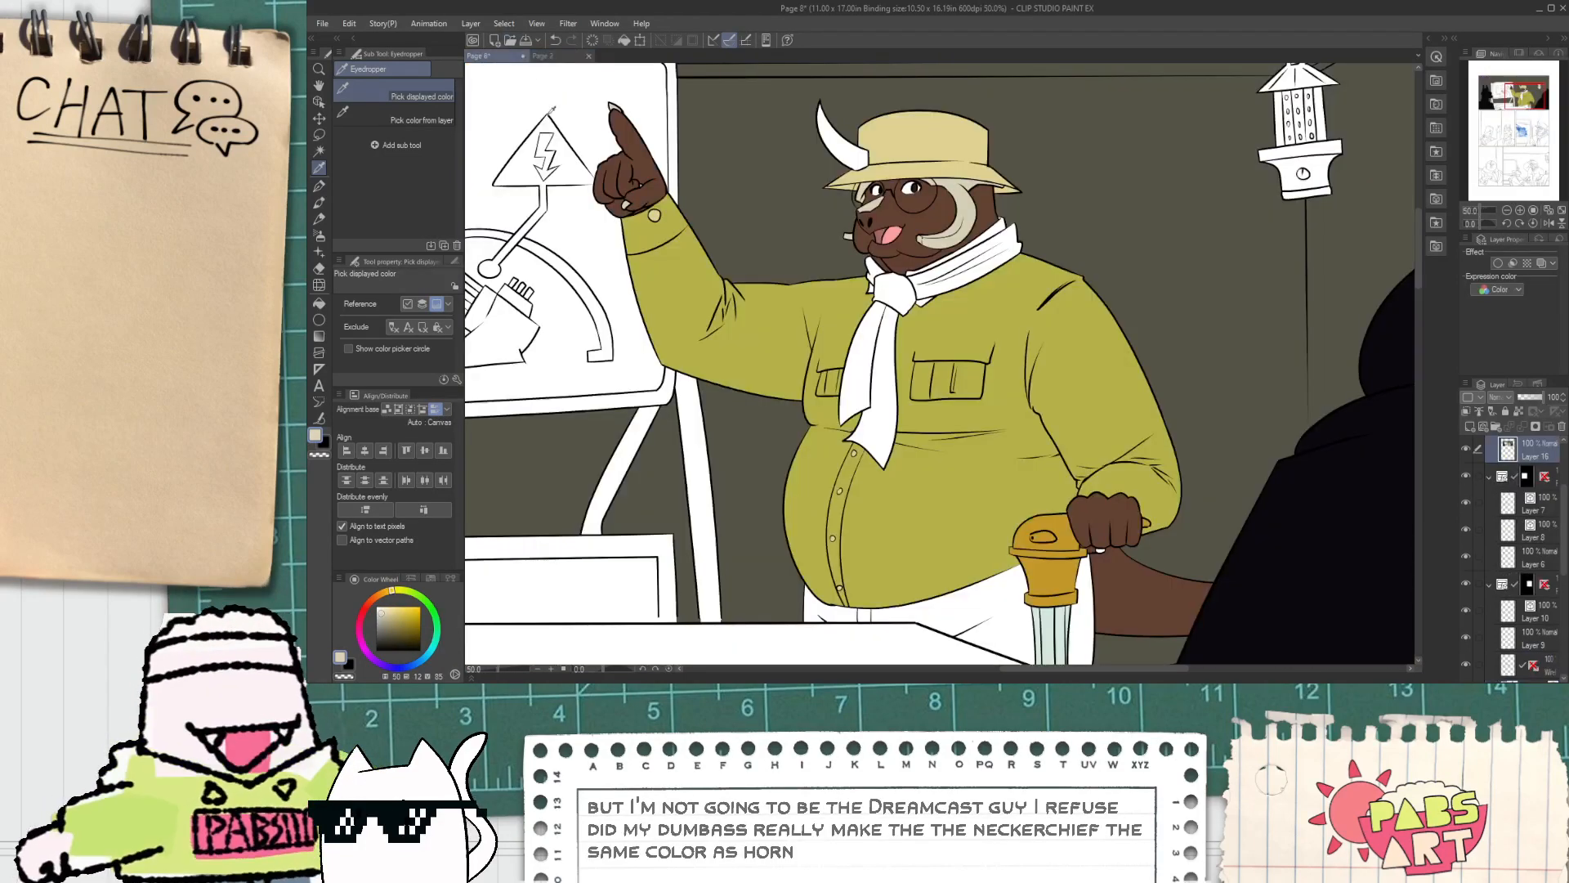
key(g)
scroll(851, 271, up, 4)
drag(851, 271, 910, 414)
scroll(944, 378, down, 2)
scroll(952, 382, up, 2)
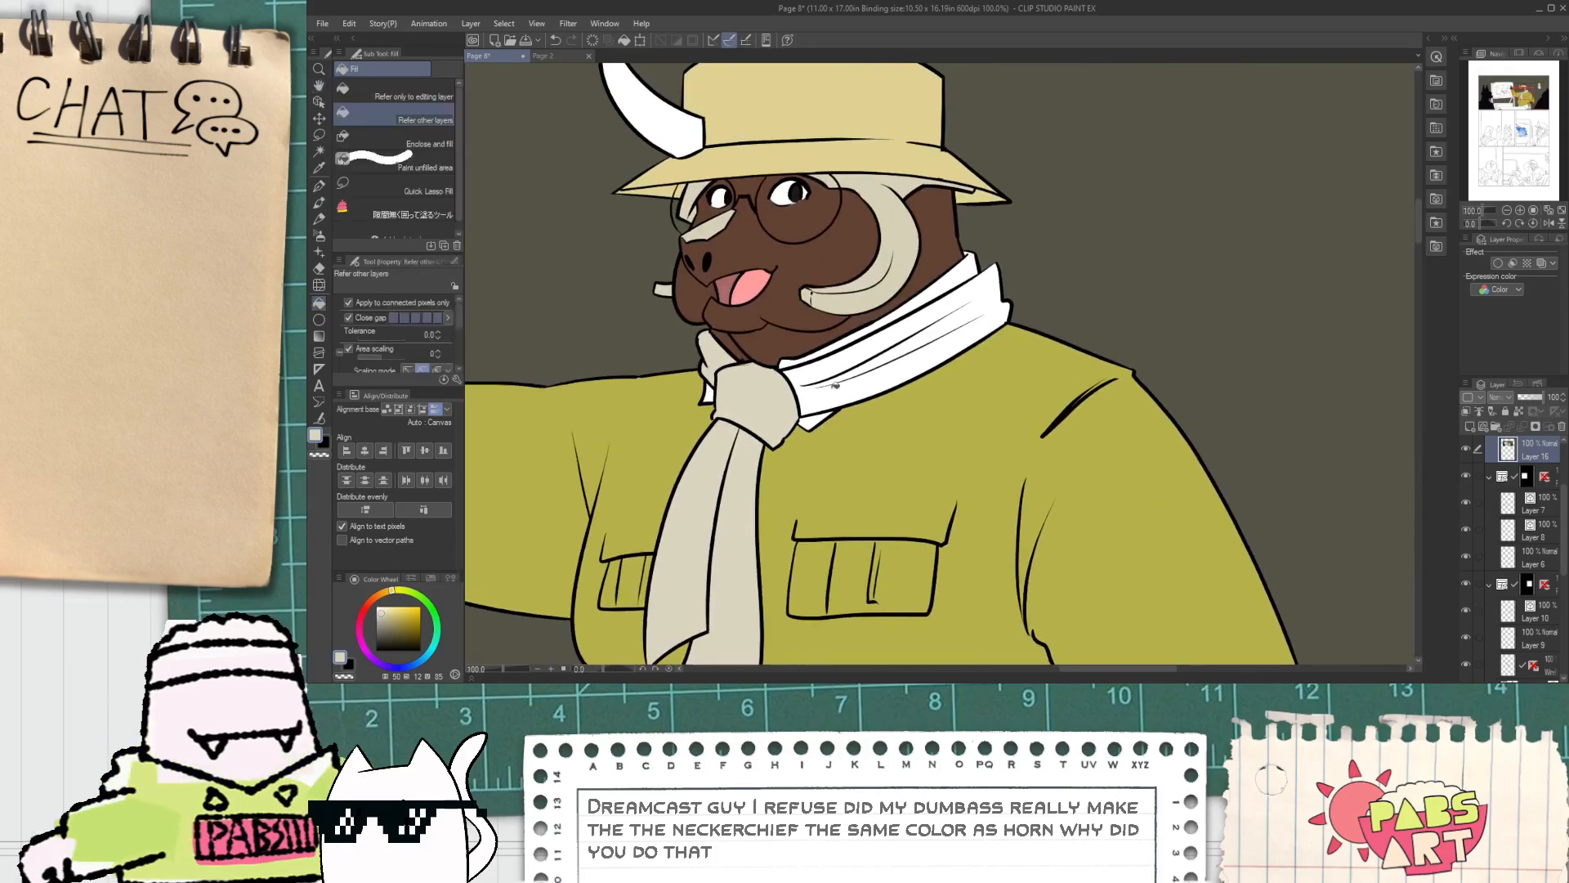
click(1096, 236)
Step: Sample the shirt's olive green and fill the white collar areas above and below the scarf with it
alt+click(866, 474)
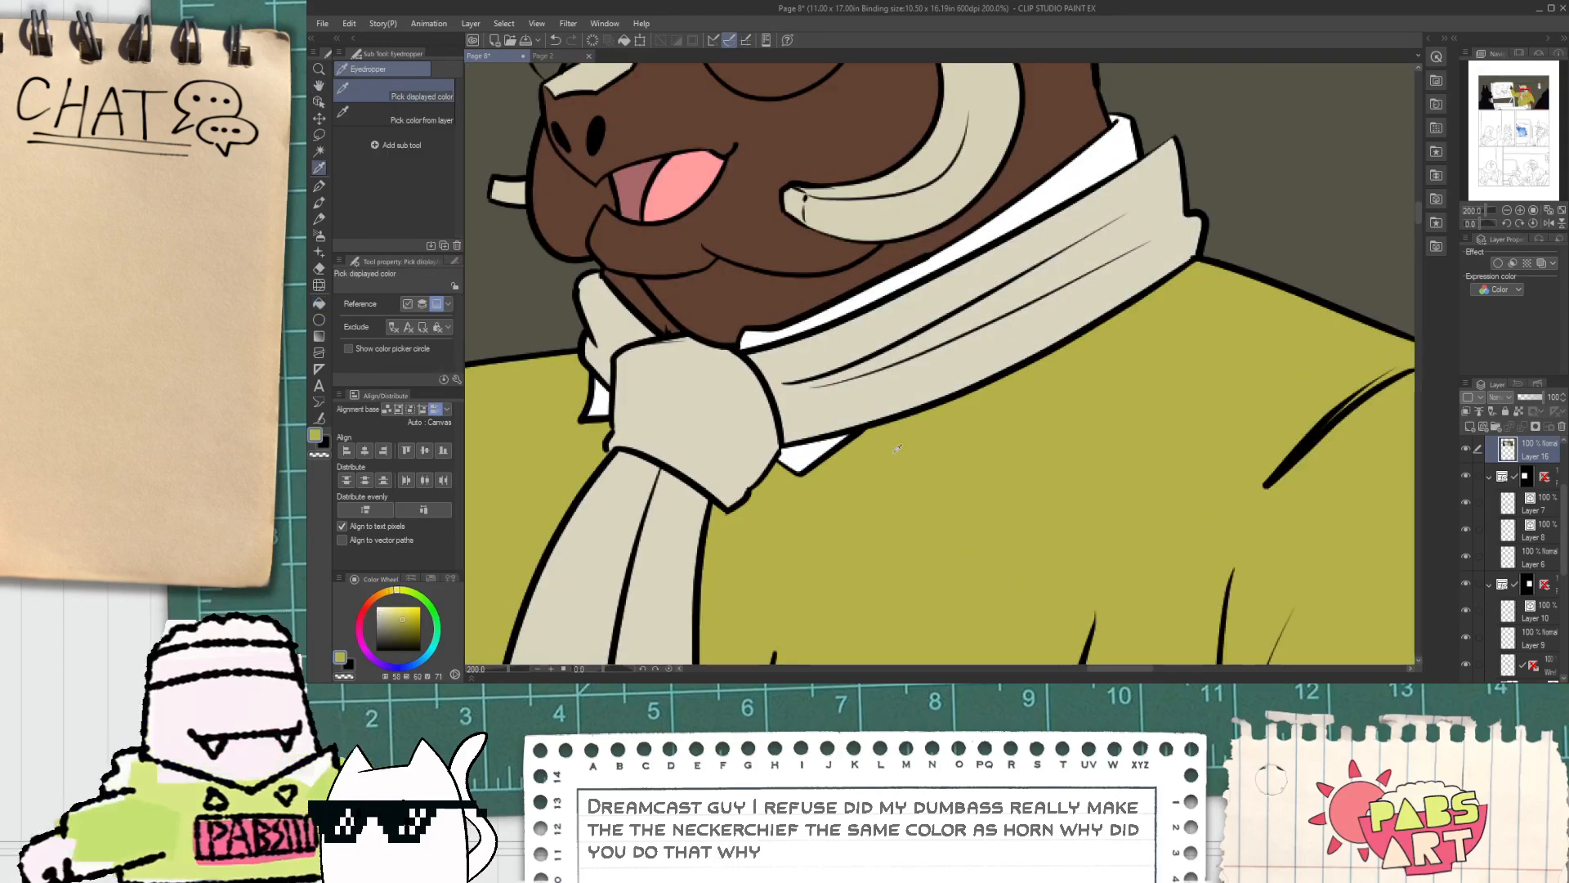
click(813, 454)
scroll(783, 330, up, 2)
click(780, 333)
click(893, 289)
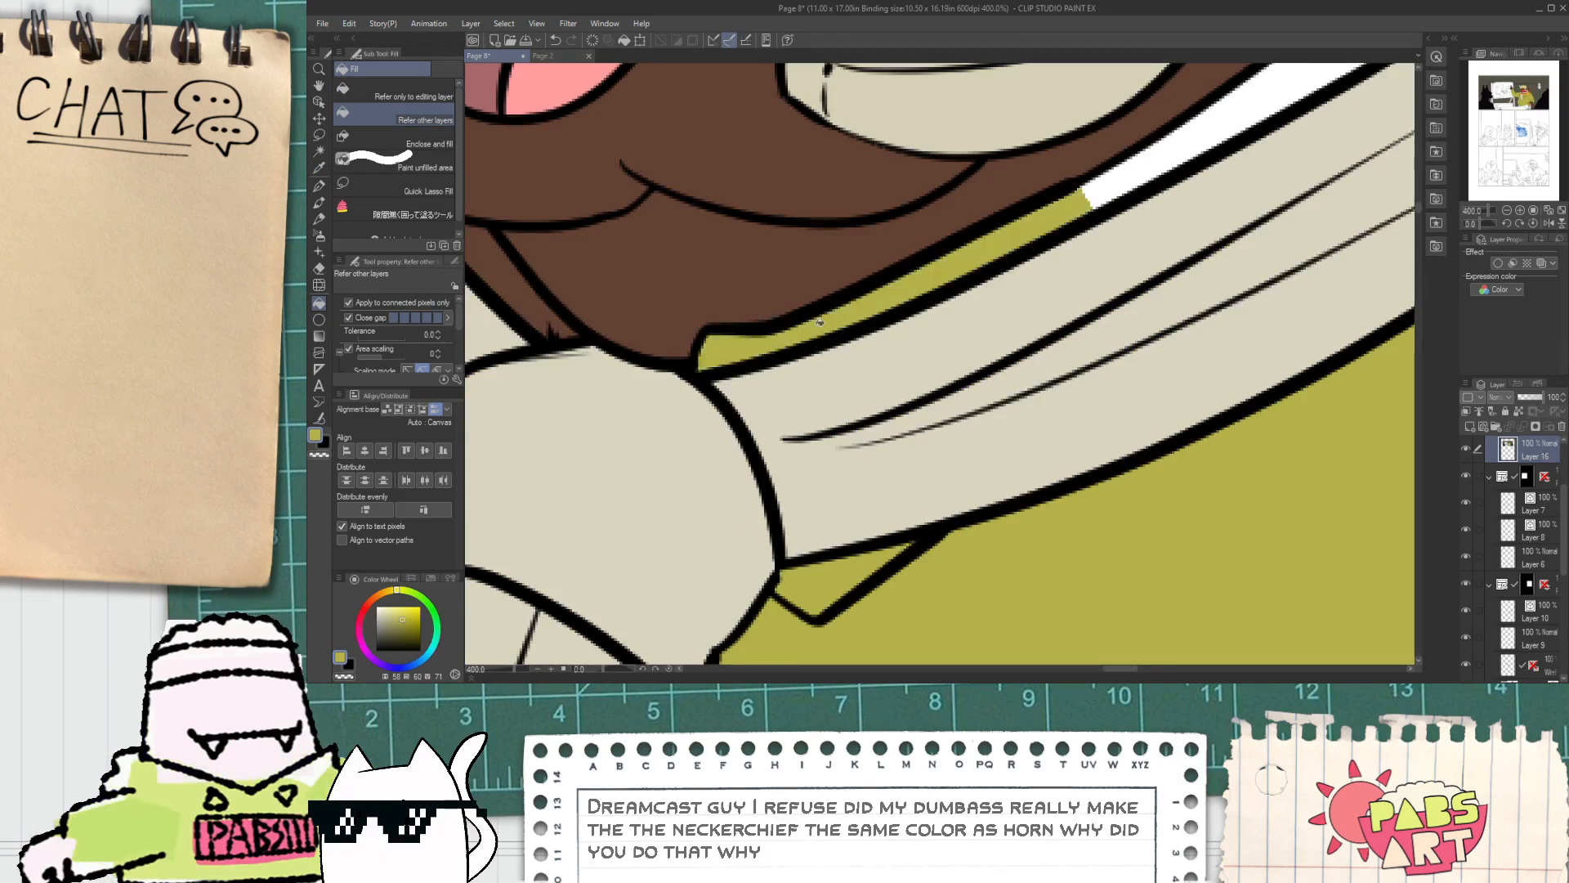
scroll(612, 411, down, 2)
click(1021, 225)
click(1084, 187)
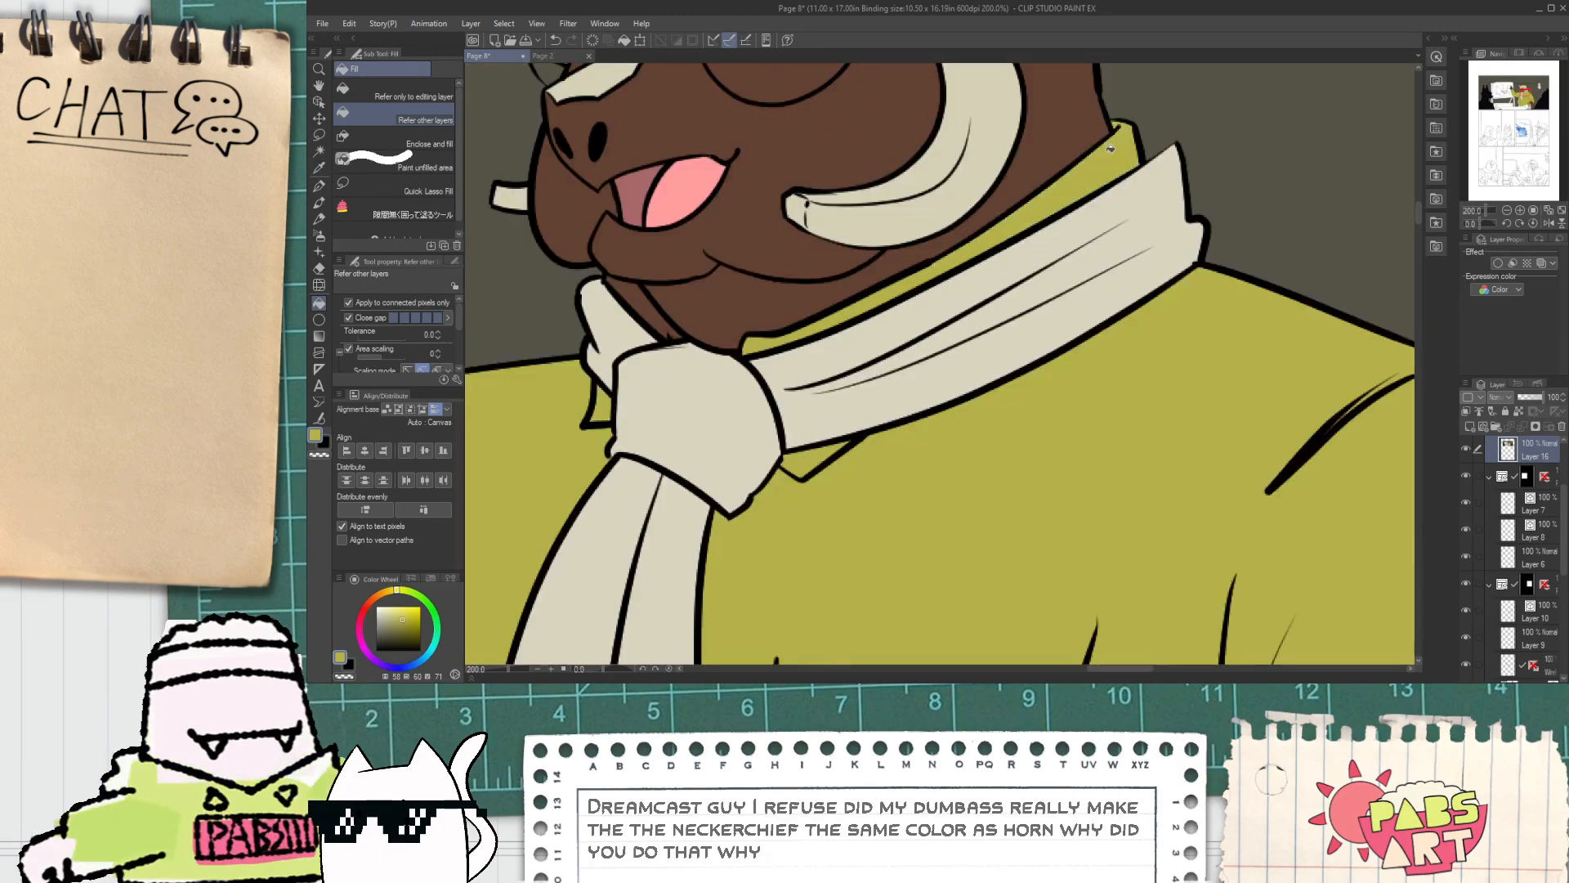
Step: Sample the khaki of the lecturer's trousers beside the cane on Page 2
scroll(1130, 131, up, 2)
scroll(1089, 145, down, 4)
key(space)
drag(922, 364, 842, 325)
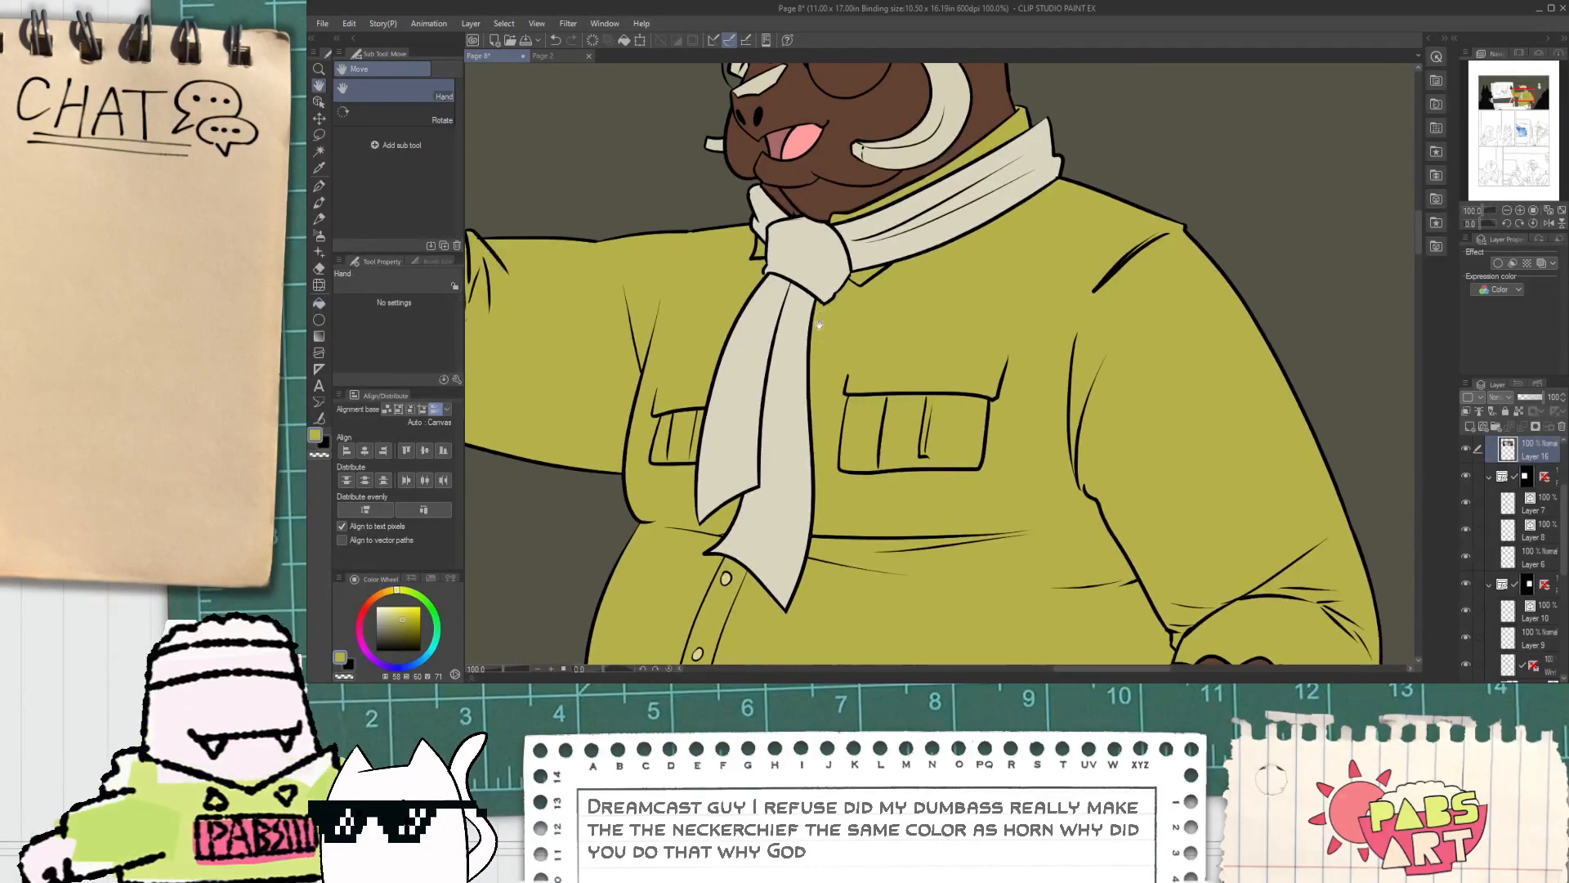
scroll(833, 343, down, 1)
drag(821, 482, 818, 188)
scroll(818, 187, down, 1)
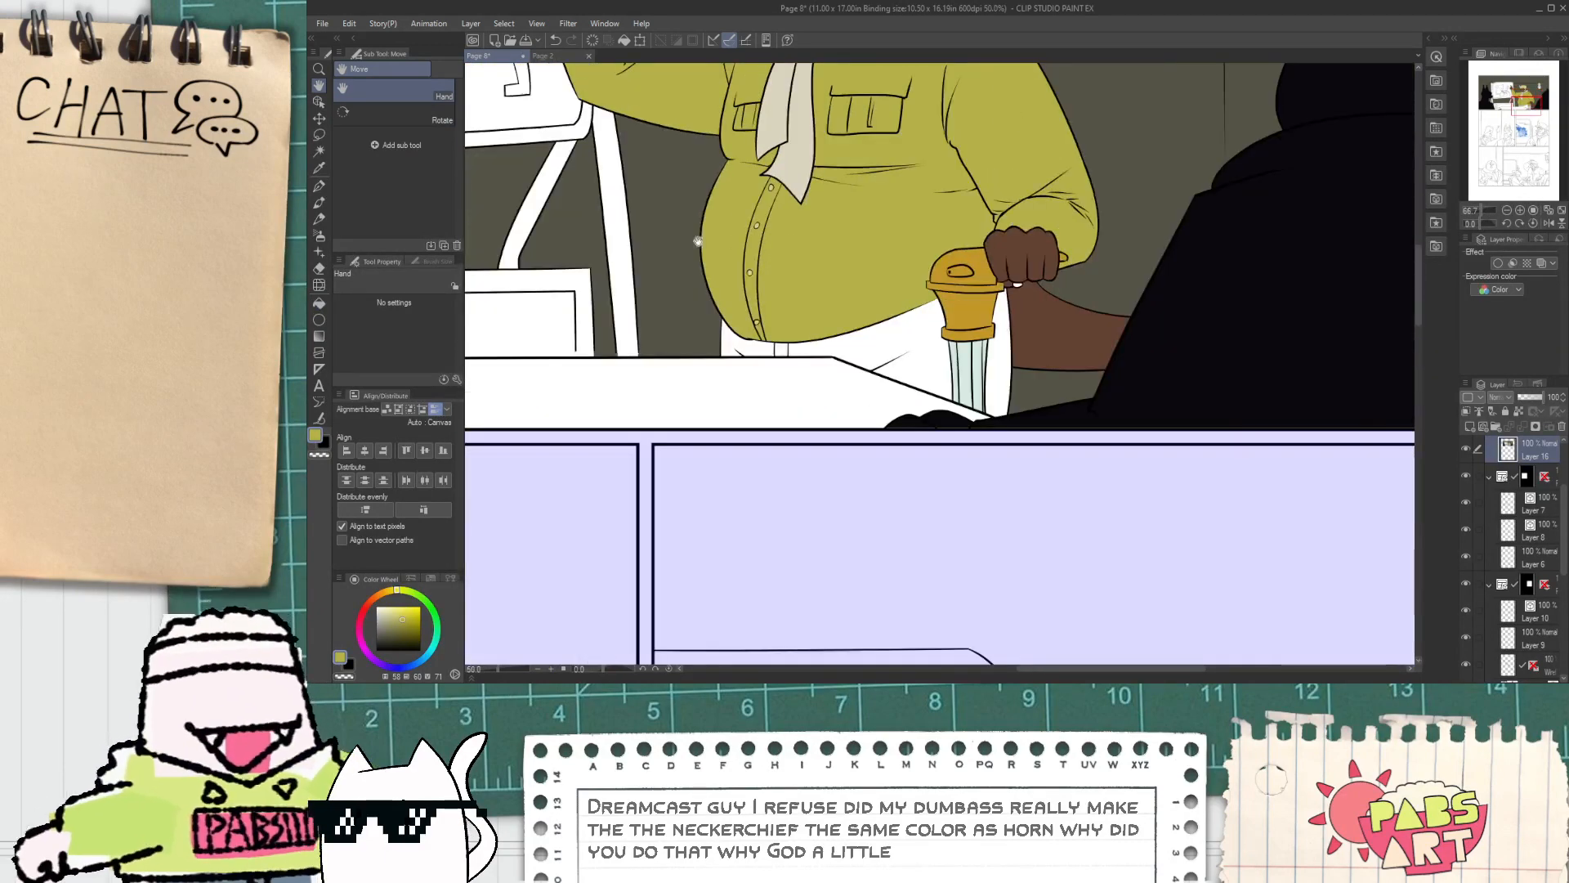
click(558, 59)
scroll(665, 255, down, 5)
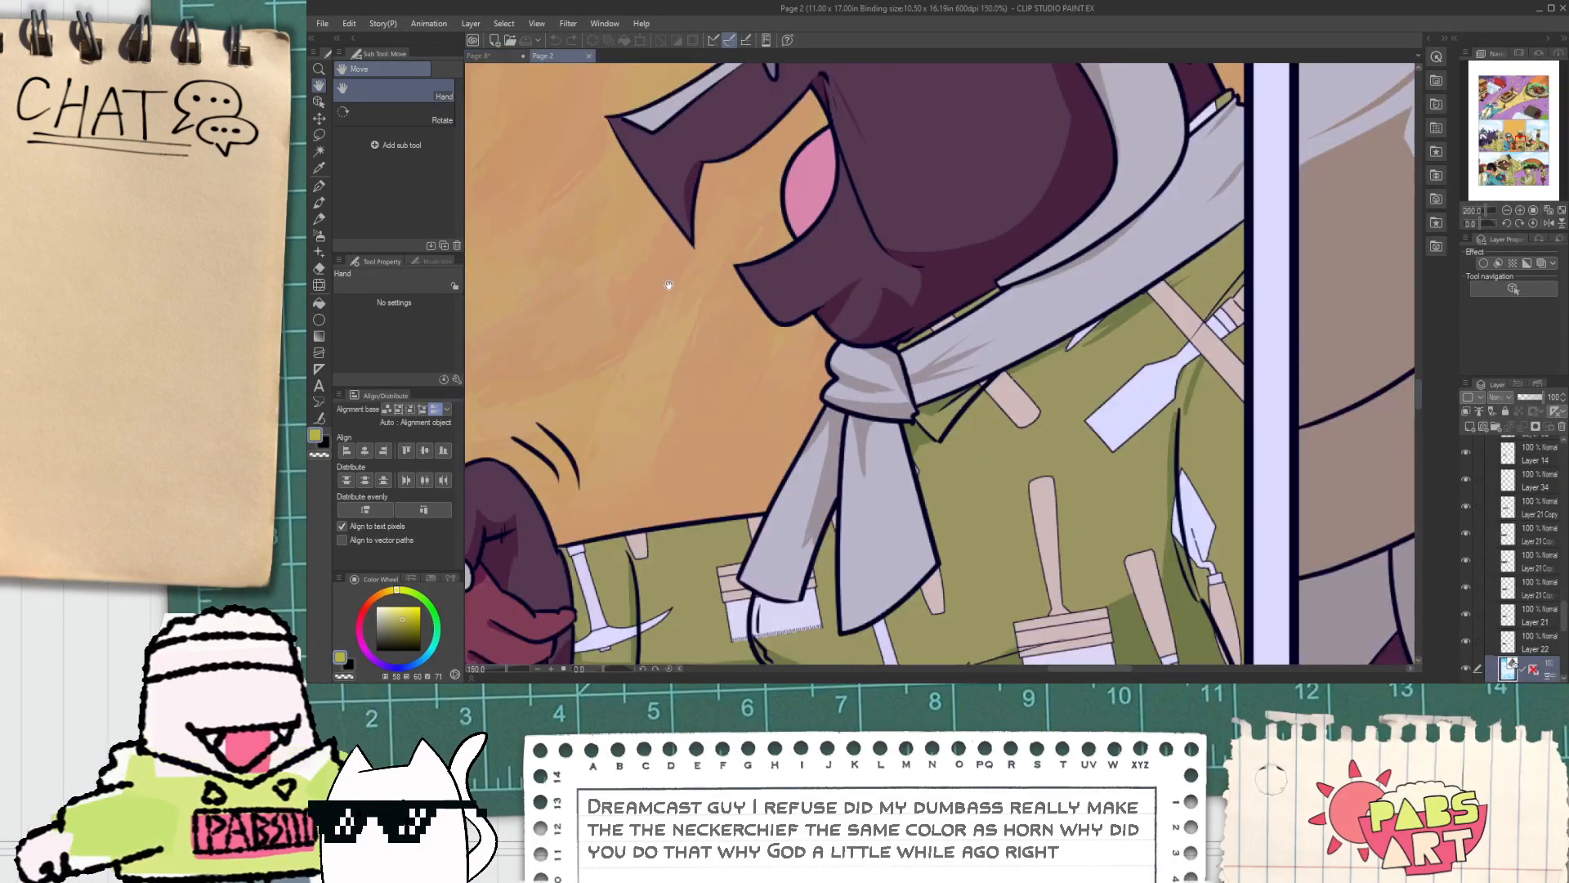
scroll(756, 442, up, 4)
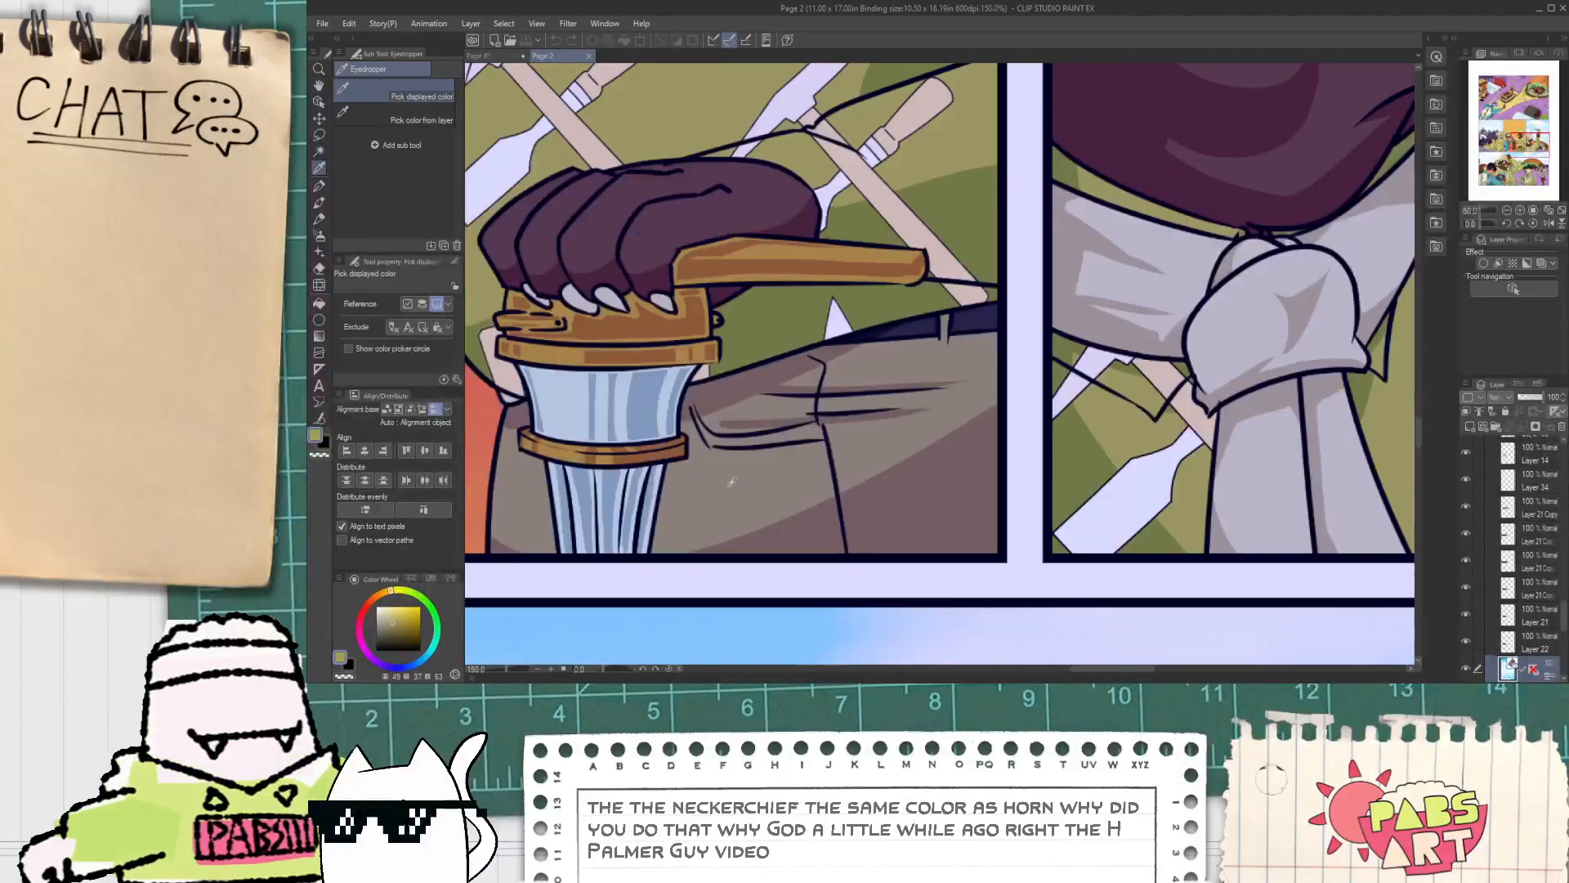
Step: Return to Page 8 and fill the lecturer's trousers, including the belt loop and the area around the cane, with khaki
click(491, 57)
key(g)
scroll(746, 332, up, 3)
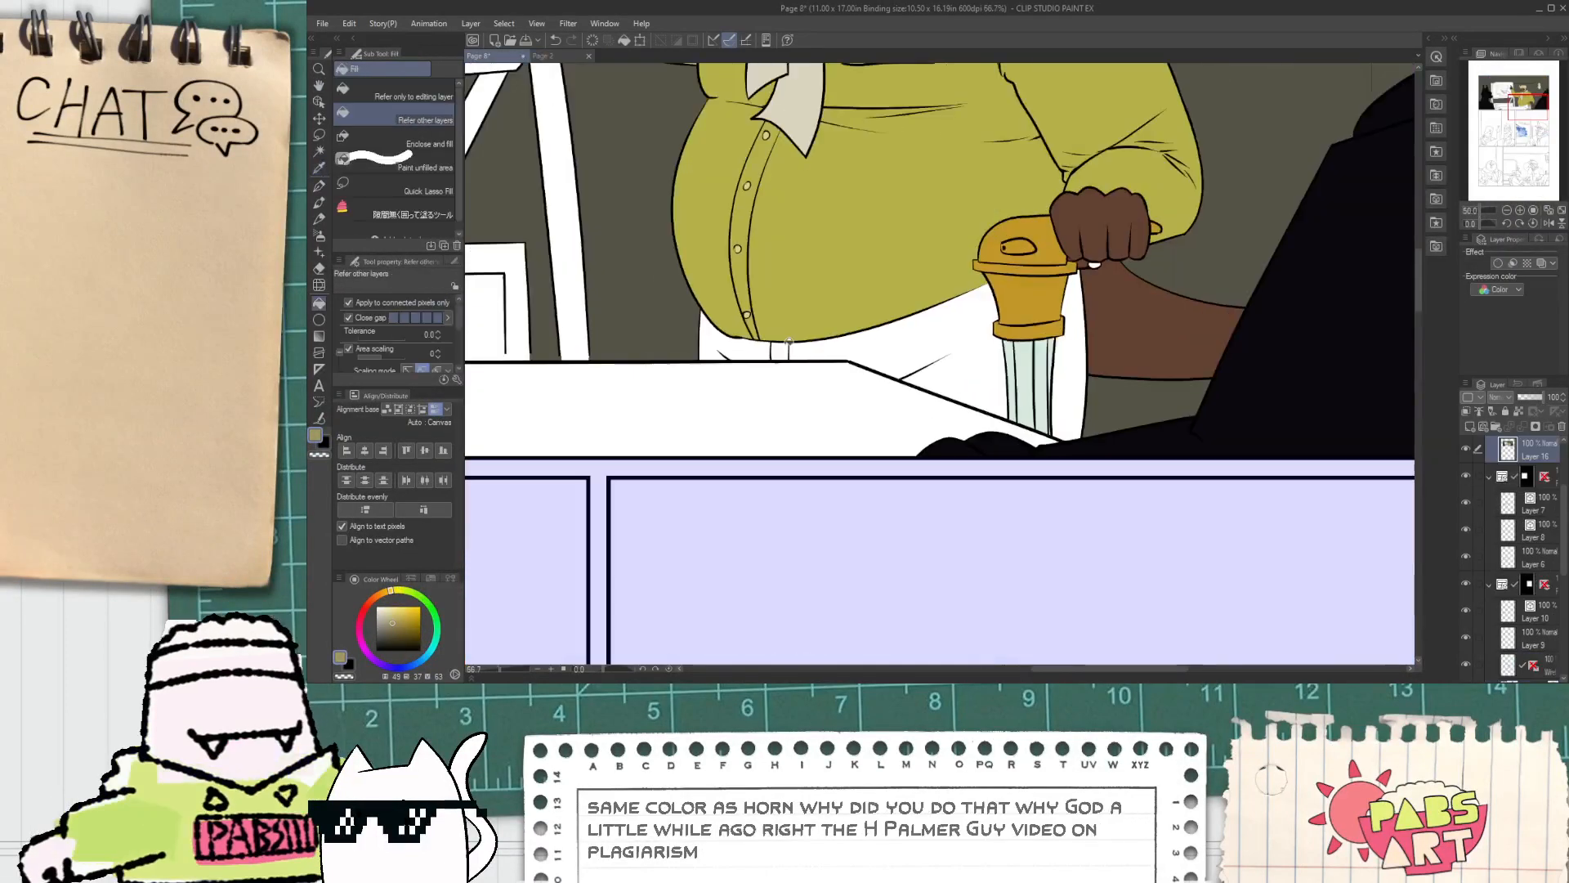
click(746, 332)
click(843, 345)
click(887, 342)
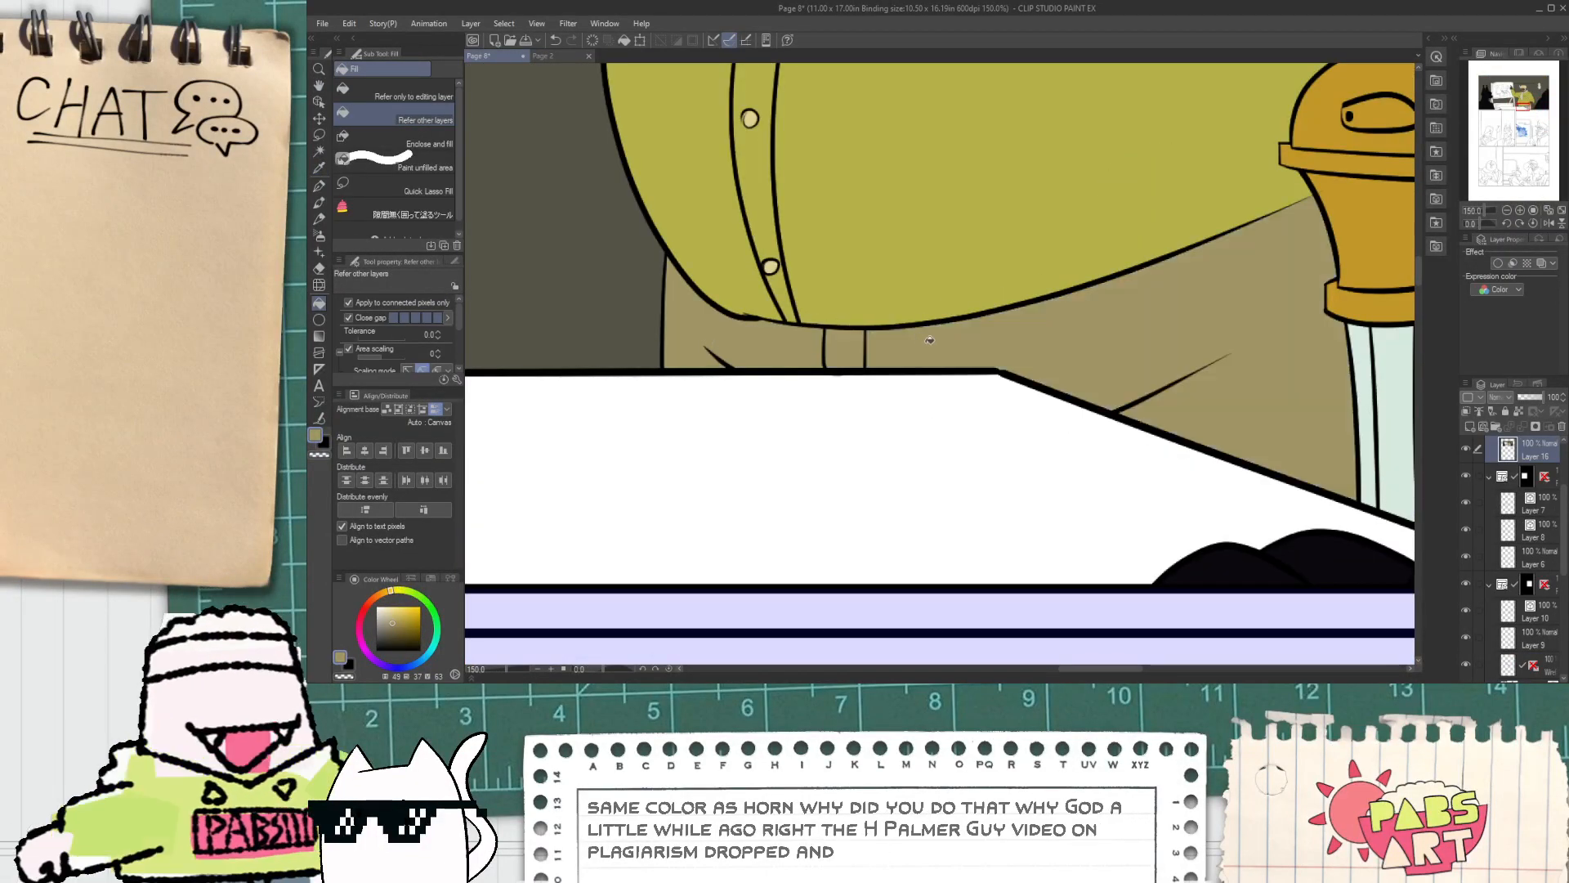
scroll(931, 340, down, 3)
scroll(1032, 353, up, 1)
click(1042, 366)
scroll(1042, 368, down, 2)
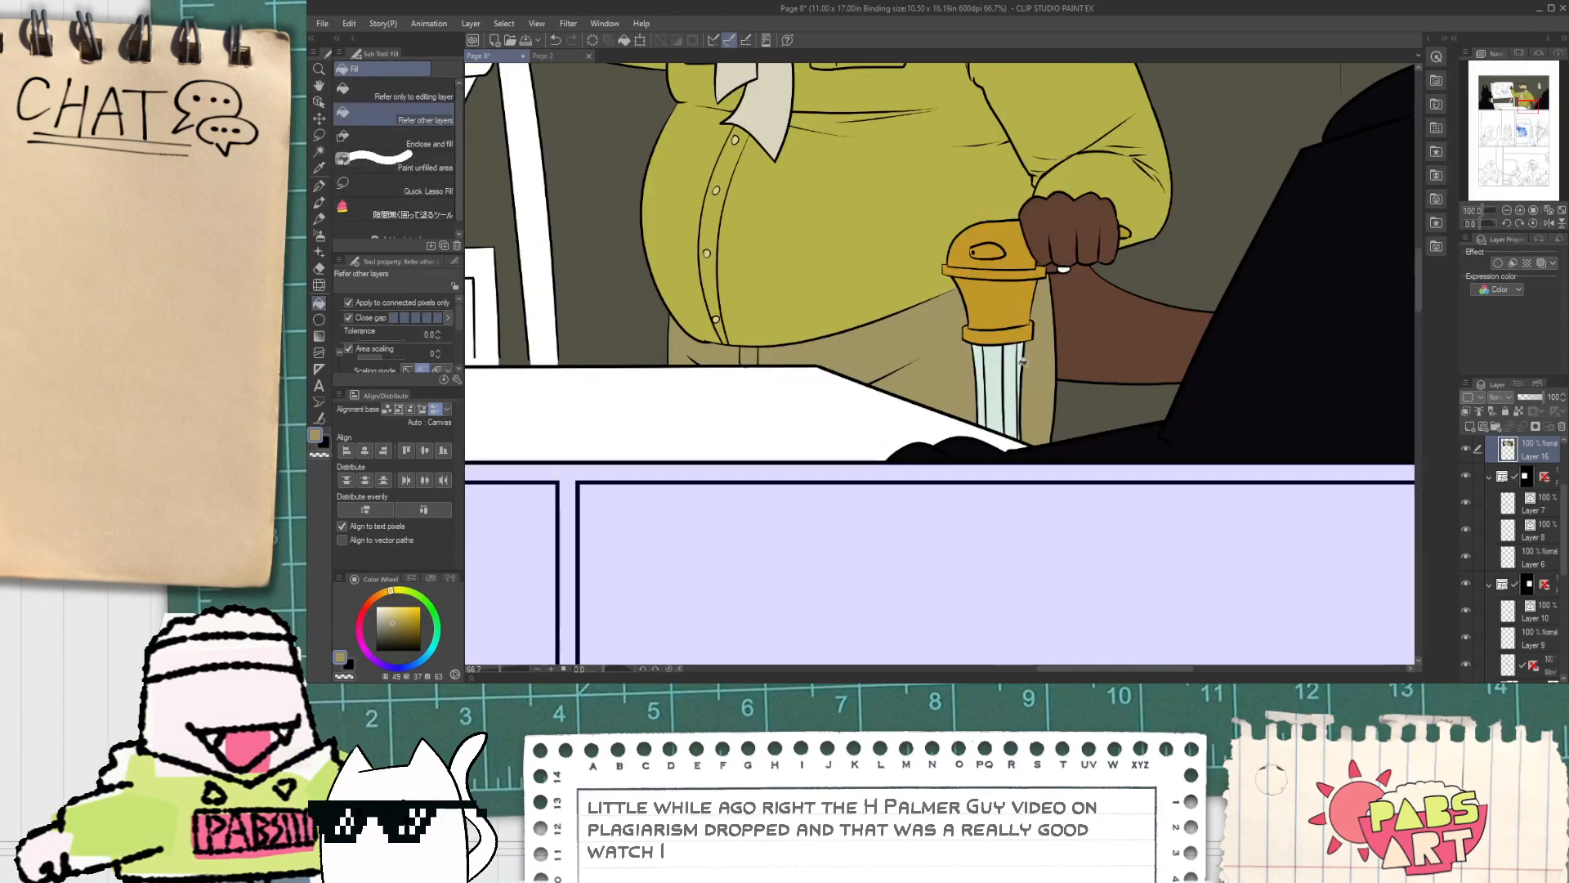
Step: Ink the missing upper edges of the shirt's two chest pocket flaps on Layer 4 with the G-pen in black
key(space)
drag(773, 261, 787, 391)
scroll(746, 286, down, 1)
drag(746, 287, 810, 403)
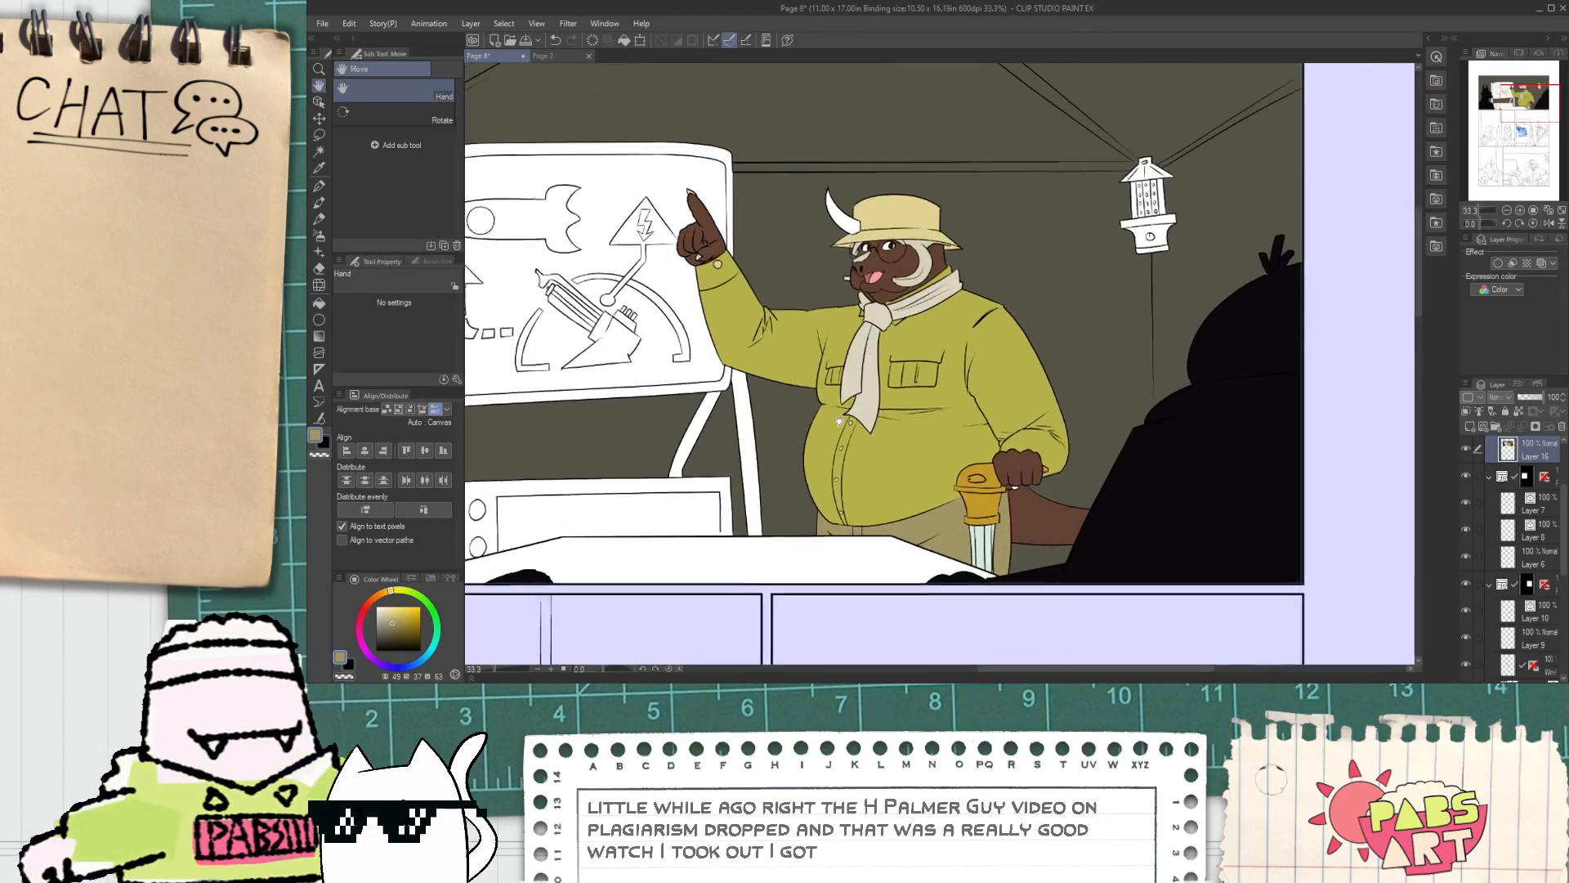
key(p)
click(376, 649)
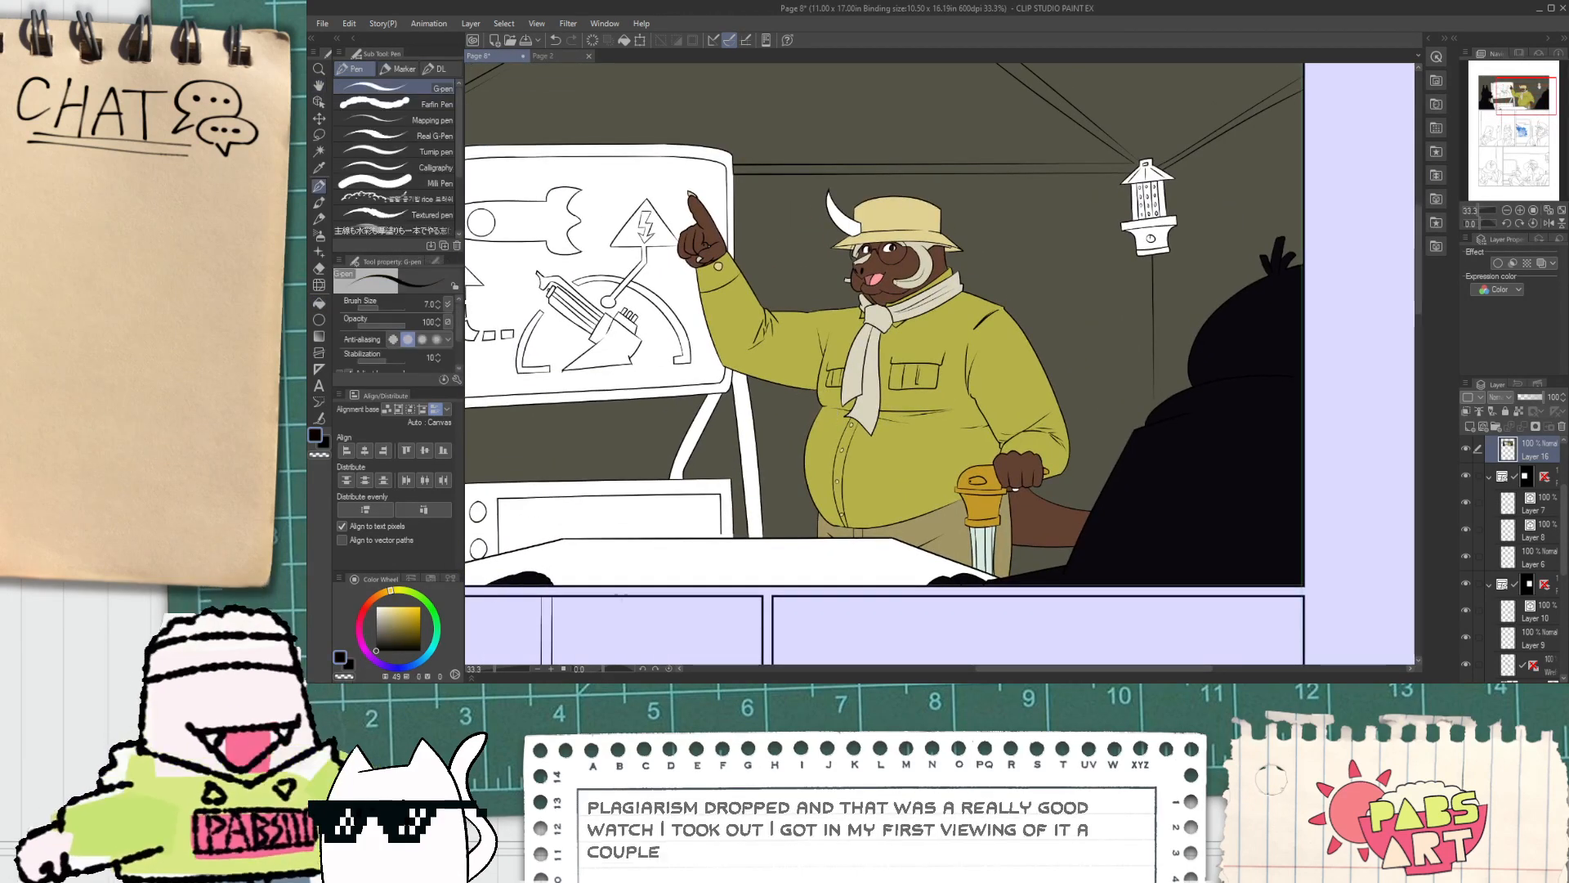
scroll(1489, 494, up, 2)
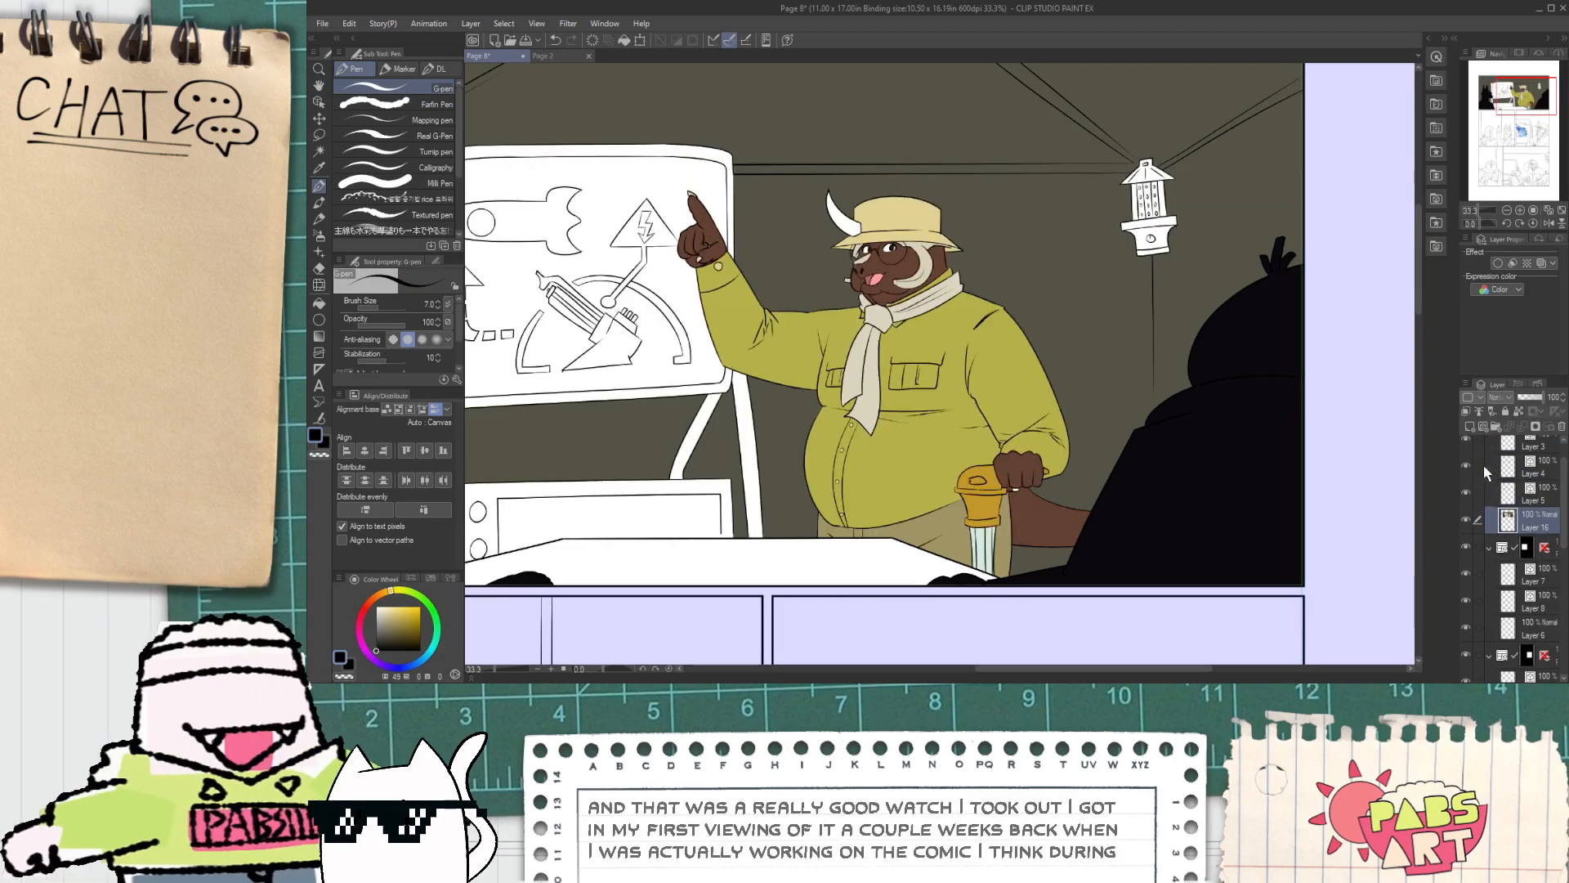
click(1463, 467)
scroll(799, 362, up, 6)
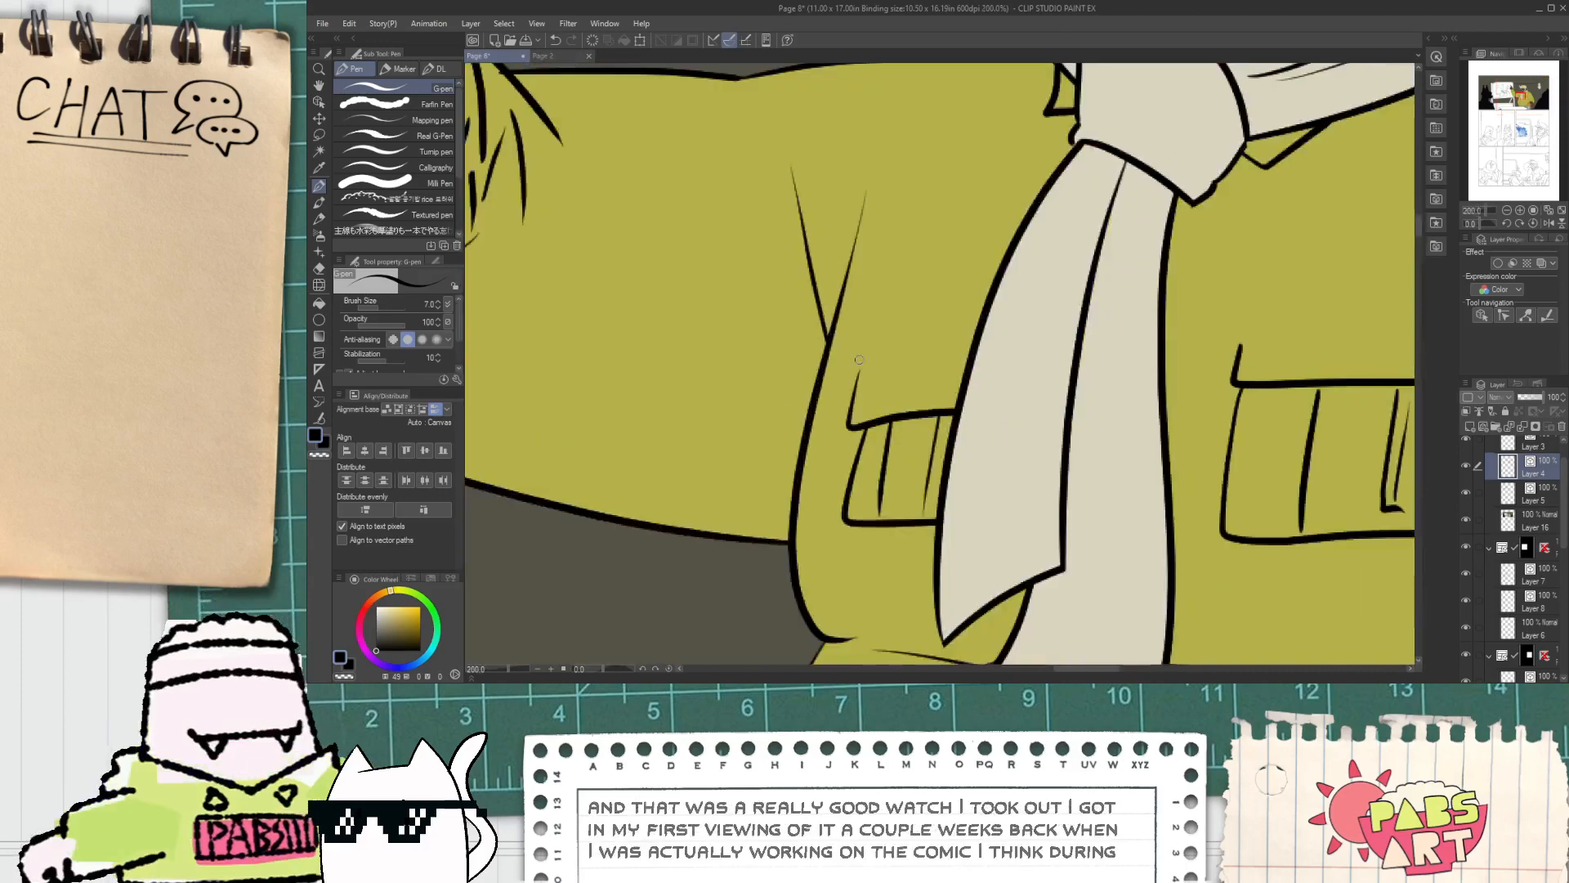
drag(1109, 365, 652, 394)
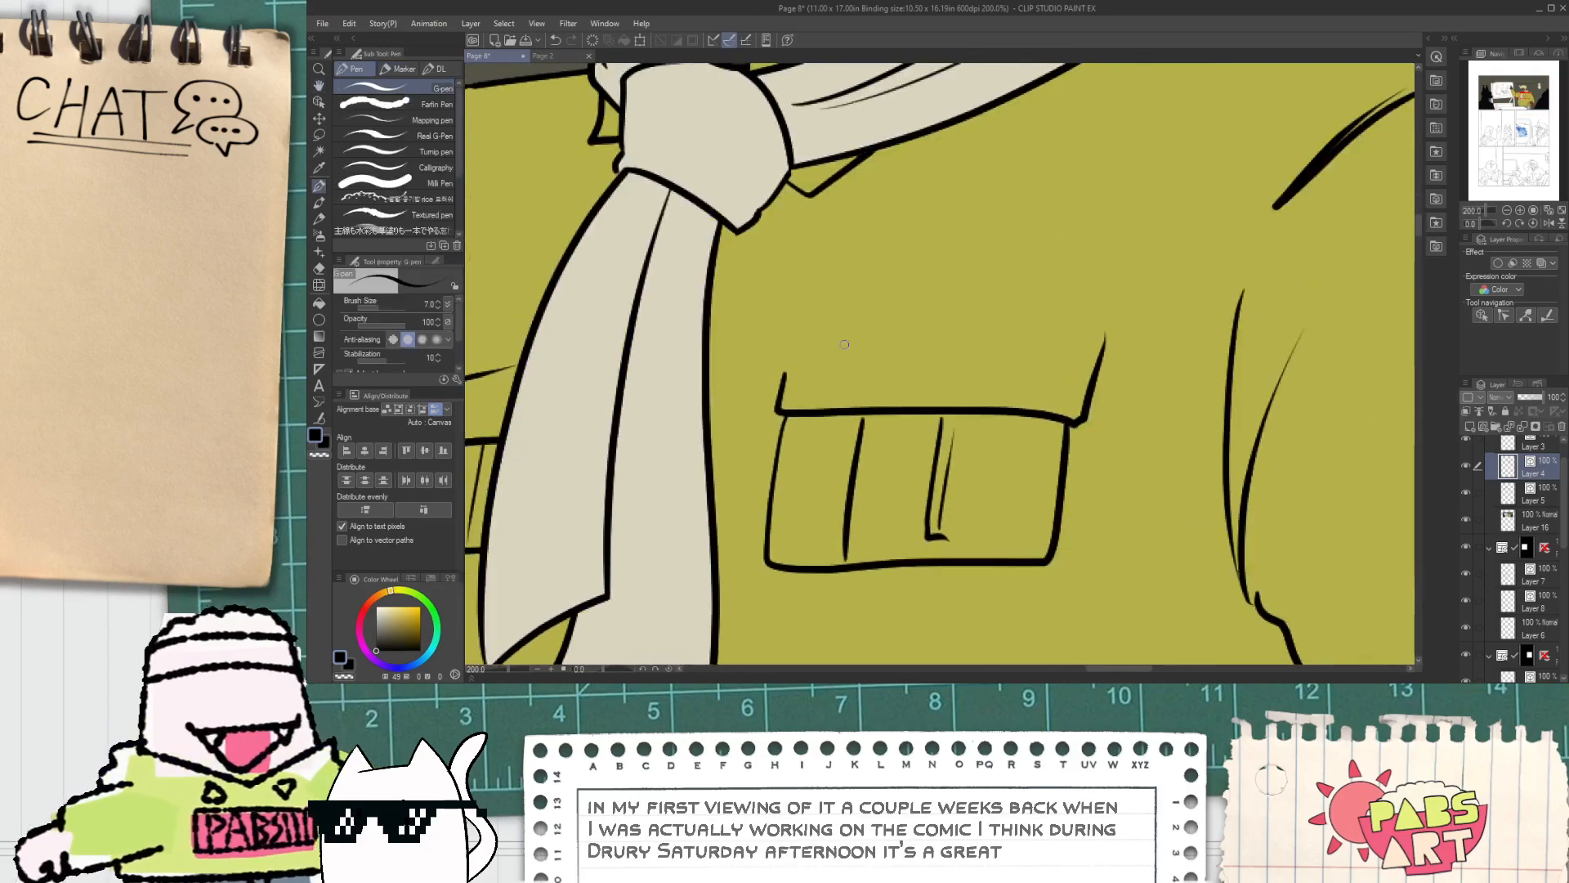
drag(786, 360, 785, 353)
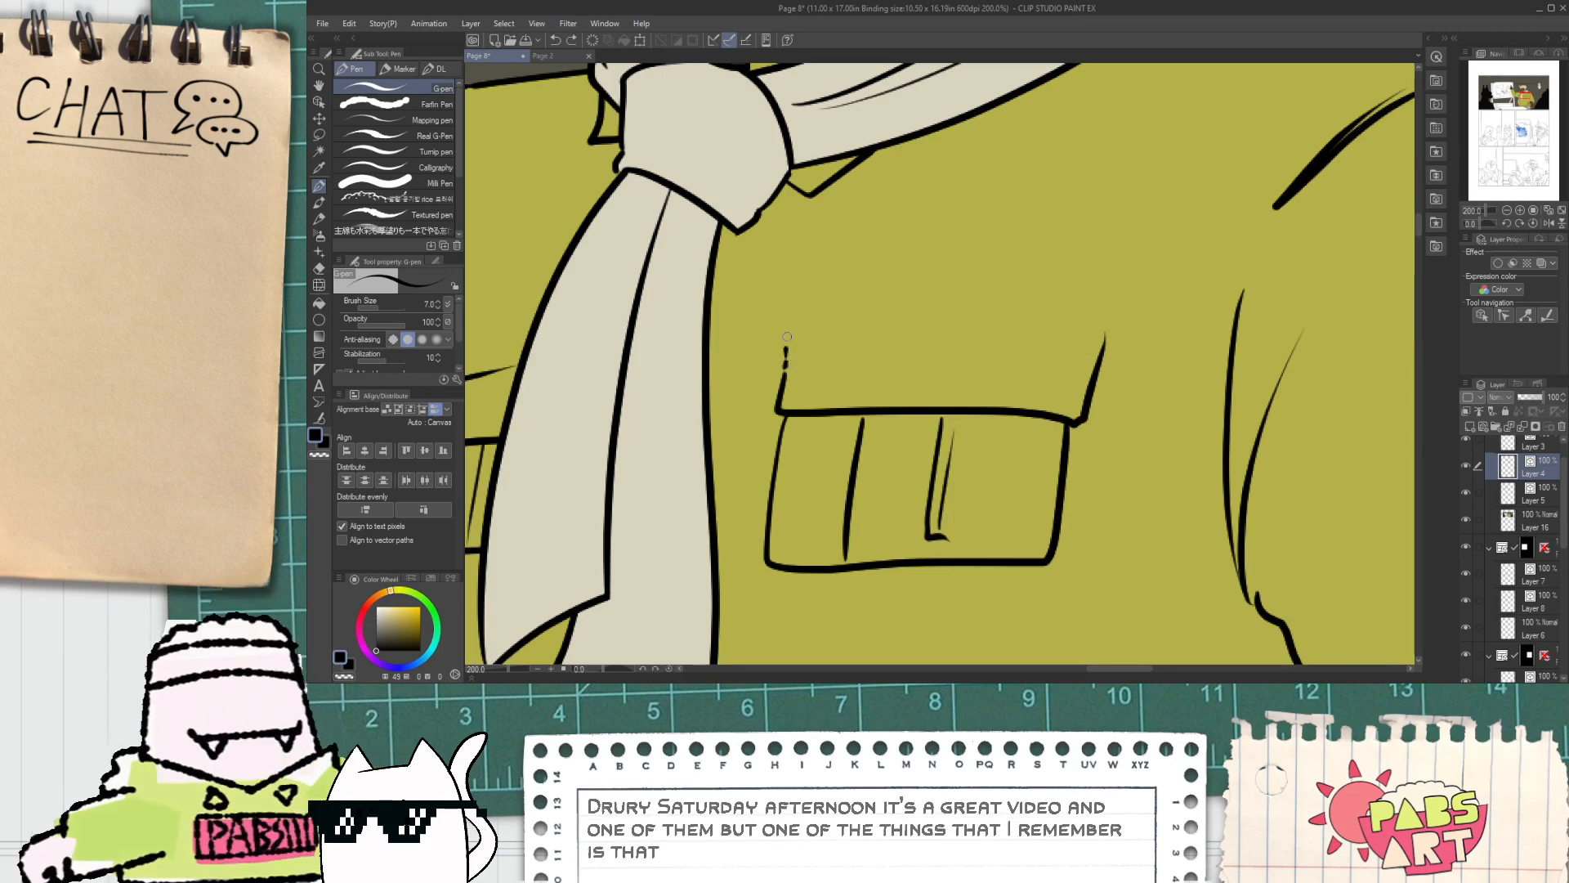
drag(786, 336, 1066, 317)
key(ctrl+z)
mouse_move(783, 335)
mouse_down()
mouse_move(1095, 313)
mouse_move(974, 267)
mouse_up()
scroll(1037, 340, down, 4)
Step: Make Layer 16 active and sample the shirt's olive green near the shoulder
key(space)
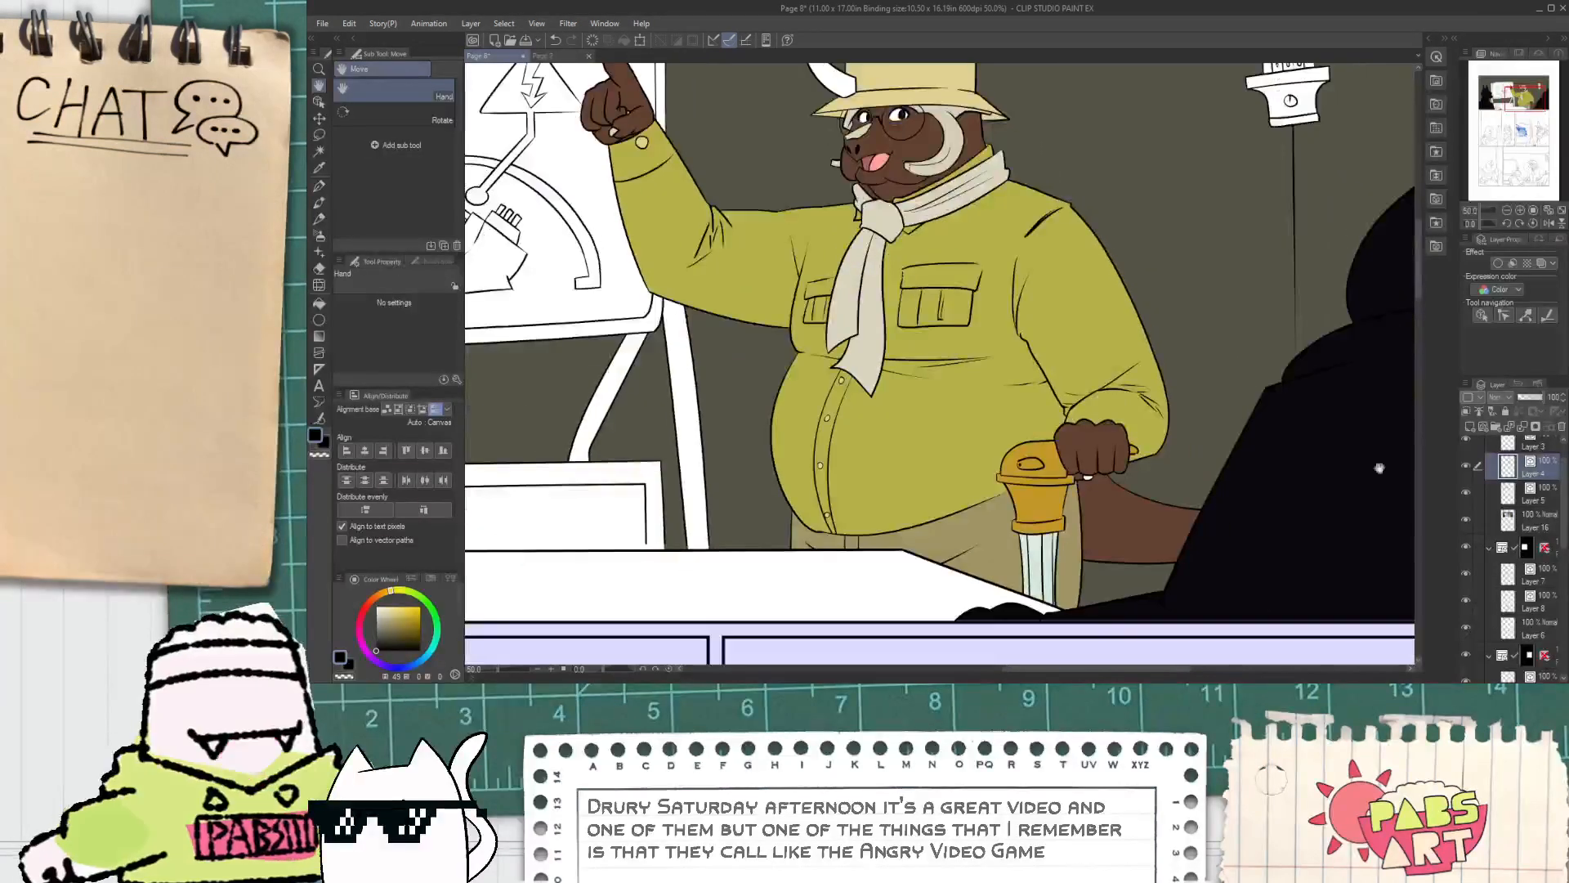
click(1524, 518)
scroll(1066, 219, up, 2)
alt+click(1066, 224)
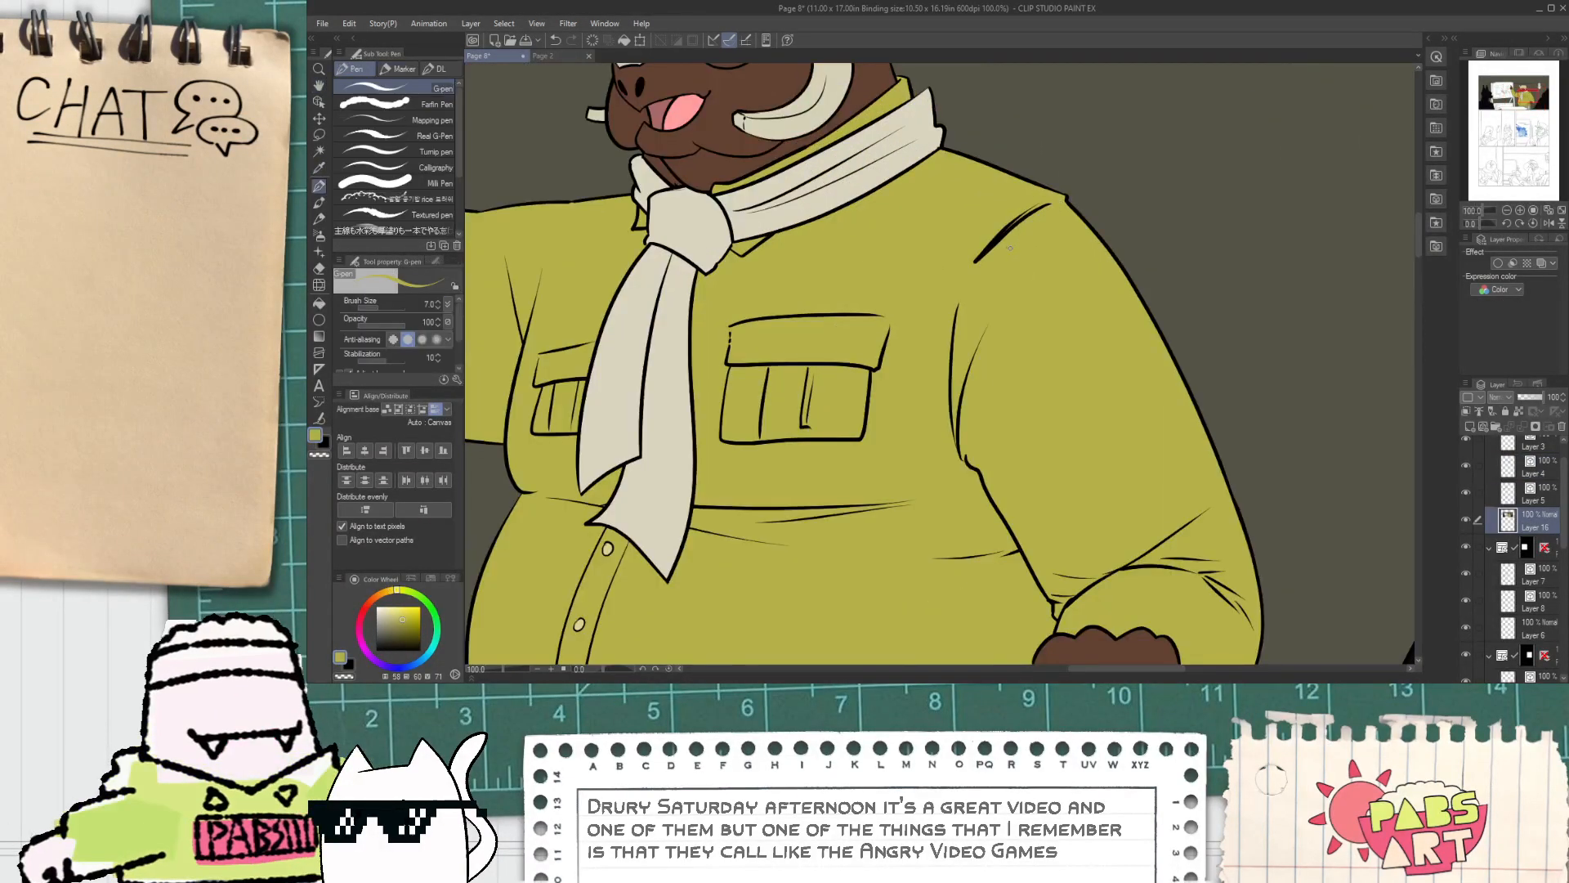
scroll(1052, 223, up, 2)
scroll(858, 215, down, 4)
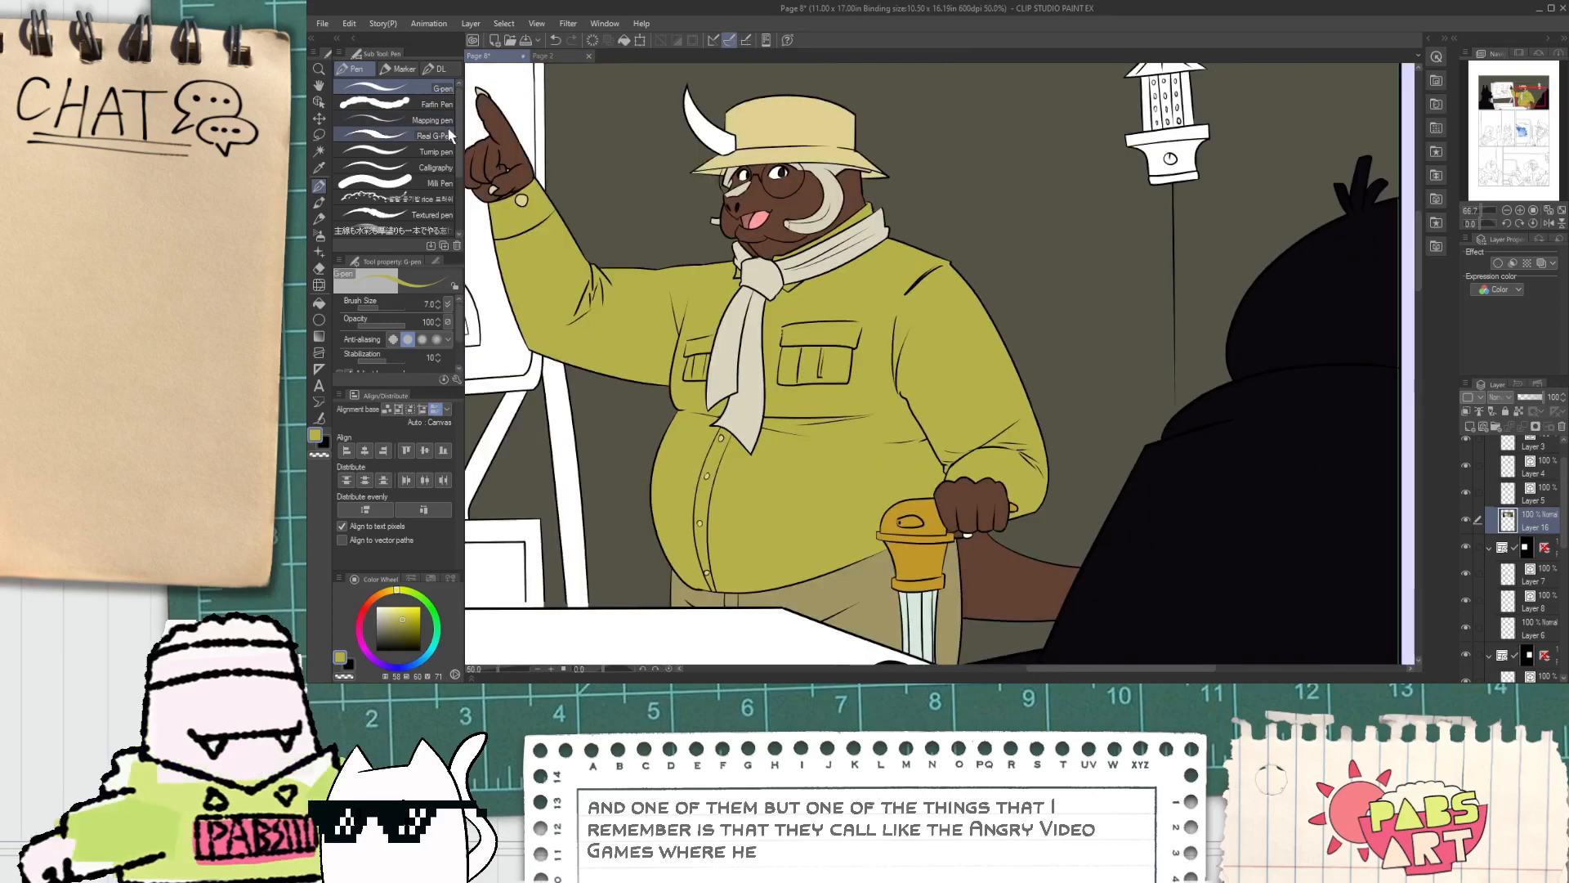
Step: Sample the background's dark olive-gray and bring the G-pen to the tiny white gap at the dark silhouette's edge beside the whiteboard
key(space)
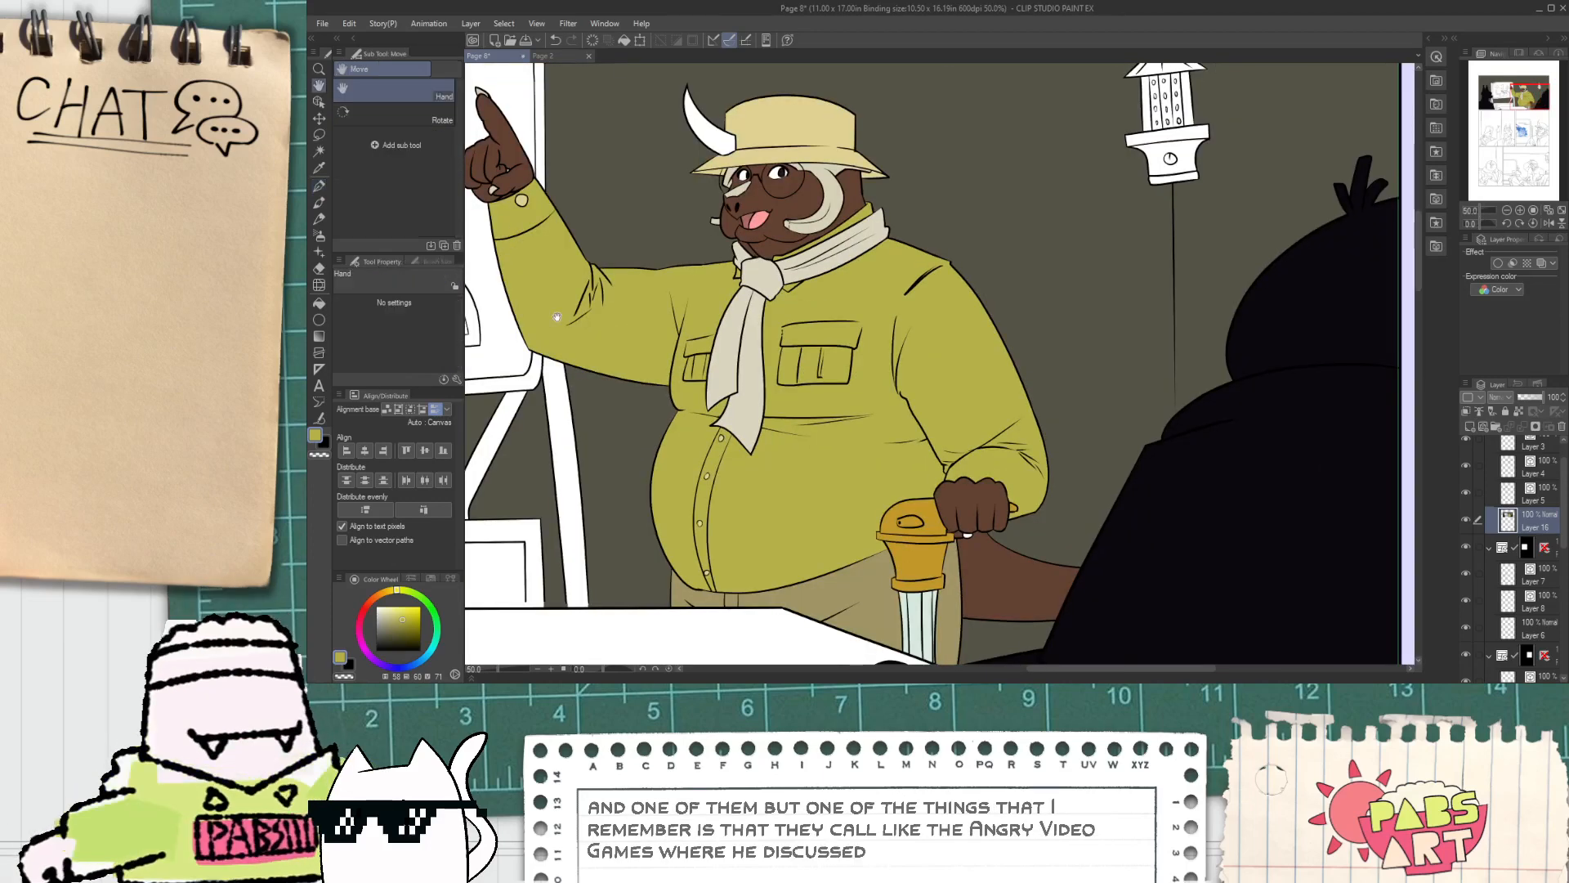
drag(680, 335, 802, 269)
scroll(726, 301, down, 1)
drag(629, 362, 1036, 433)
scroll(802, 347, up, 2)
alt+click(736, 523)
key(space)
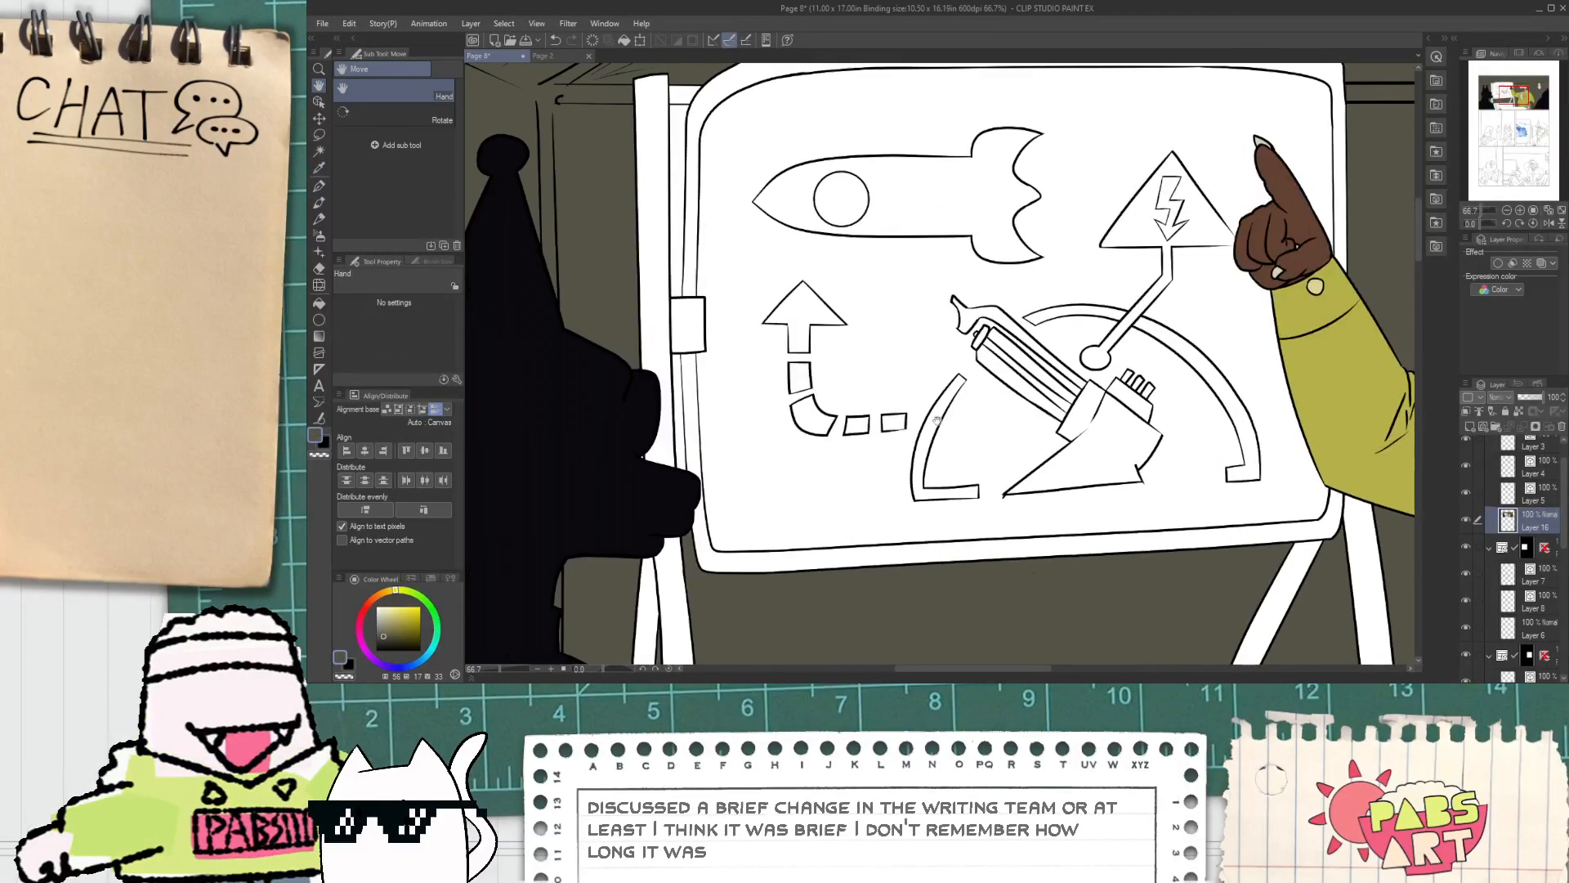
scroll(657, 408, up, 1)
scroll(618, 472, up, 6)
key(p)
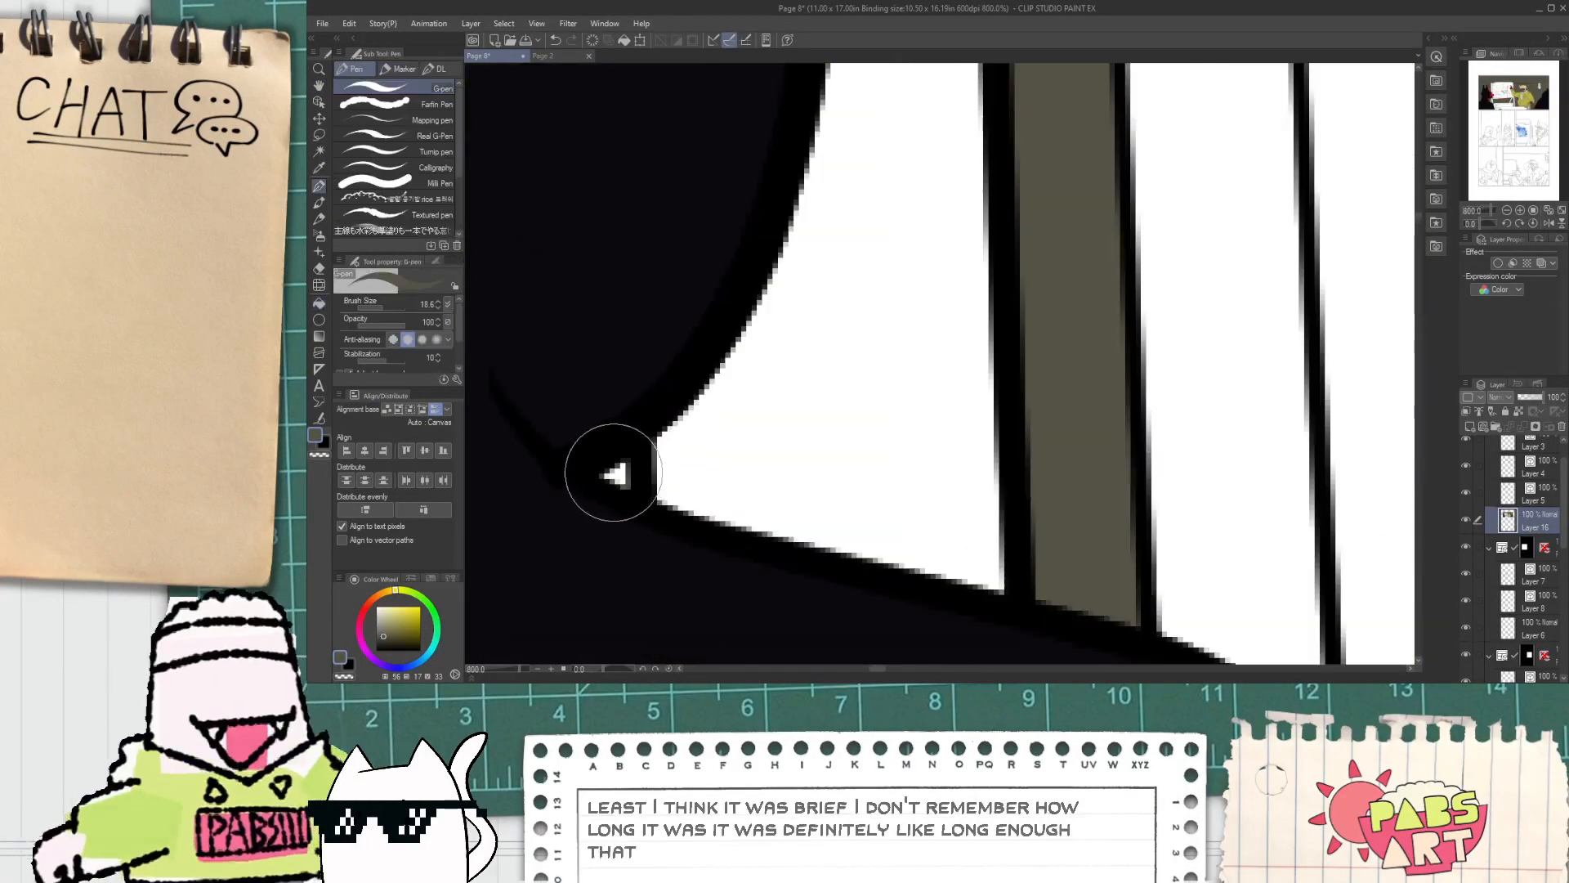
scroll(621, 465, down, 5)
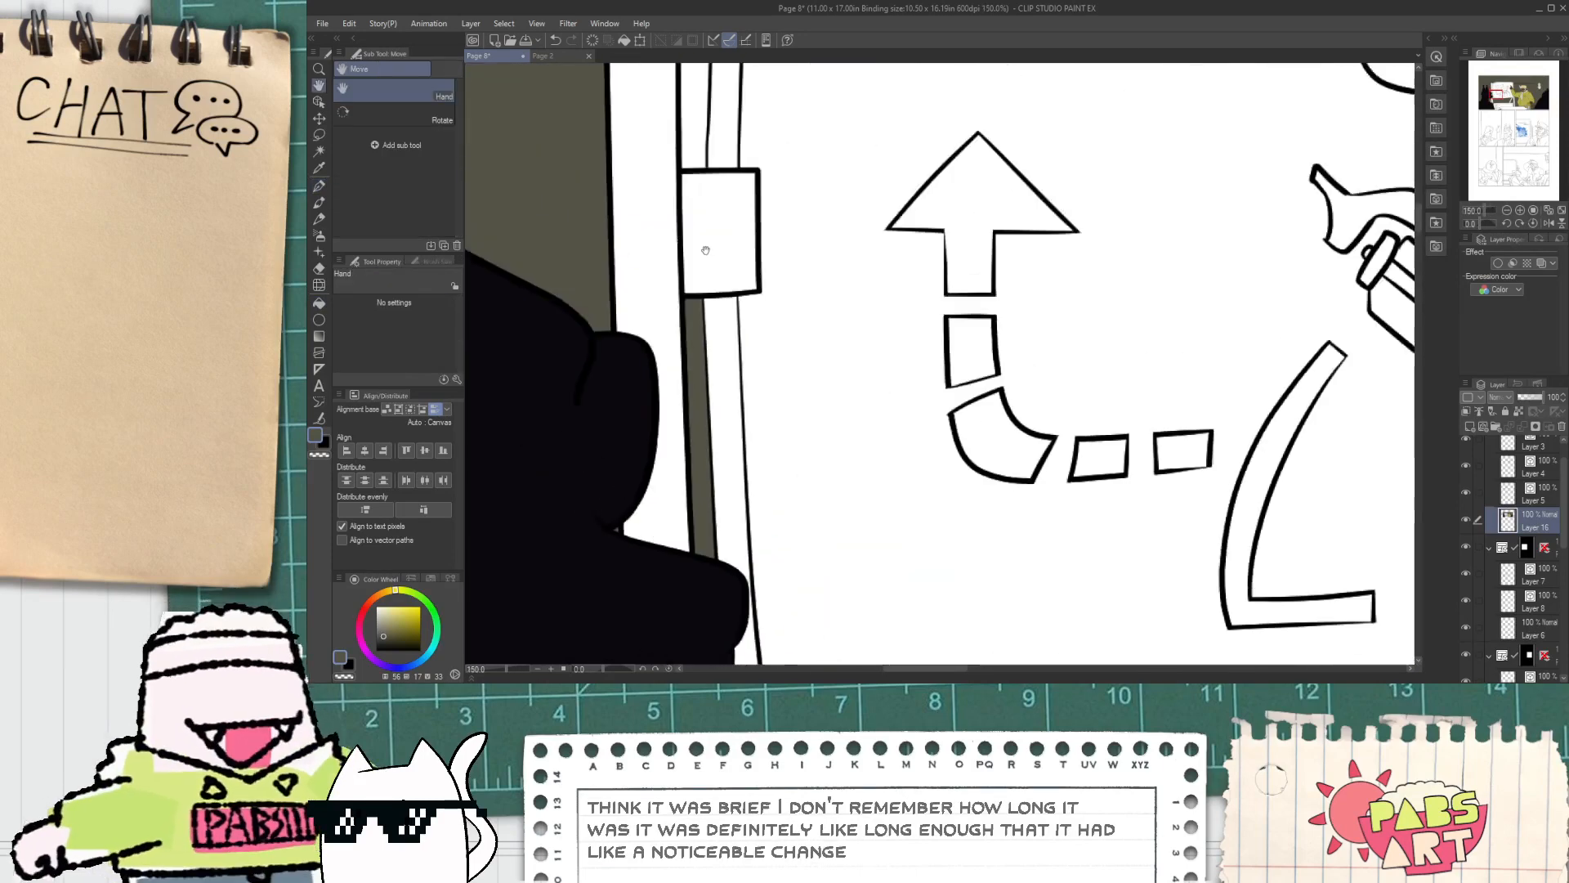
Step: Choose a muted mid-tone blue-gray as the drawing color for the whiteboard's stand
key(g)
scroll(671, 263, down, 3)
key(h)
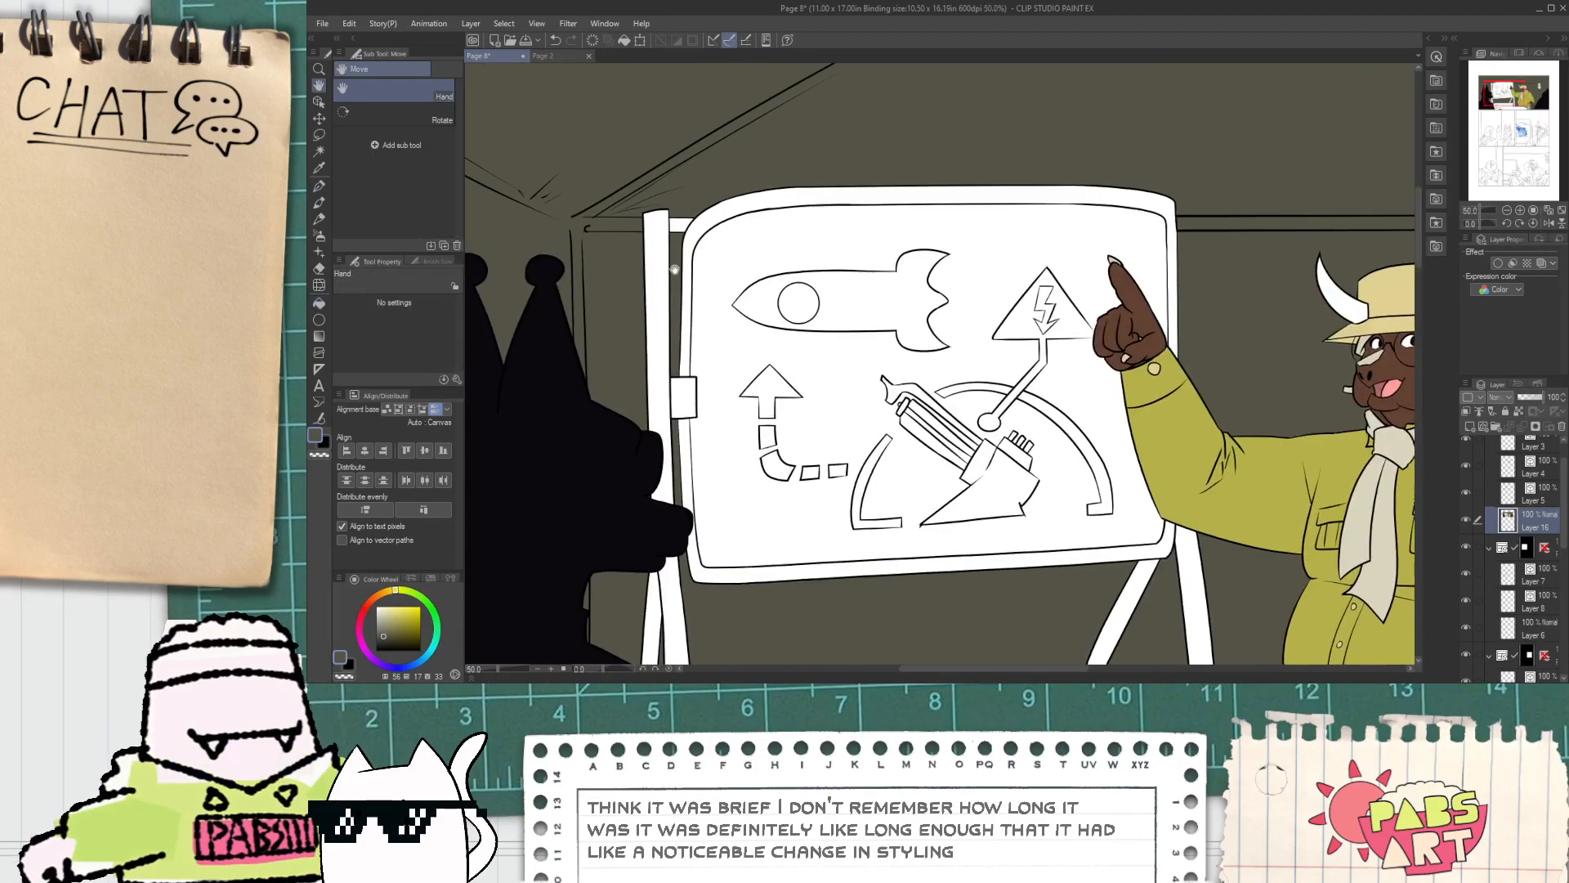
scroll(670, 222, up, 1)
scroll(680, 228, down, 2)
key(space)
drag(683, 296, 670, 121)
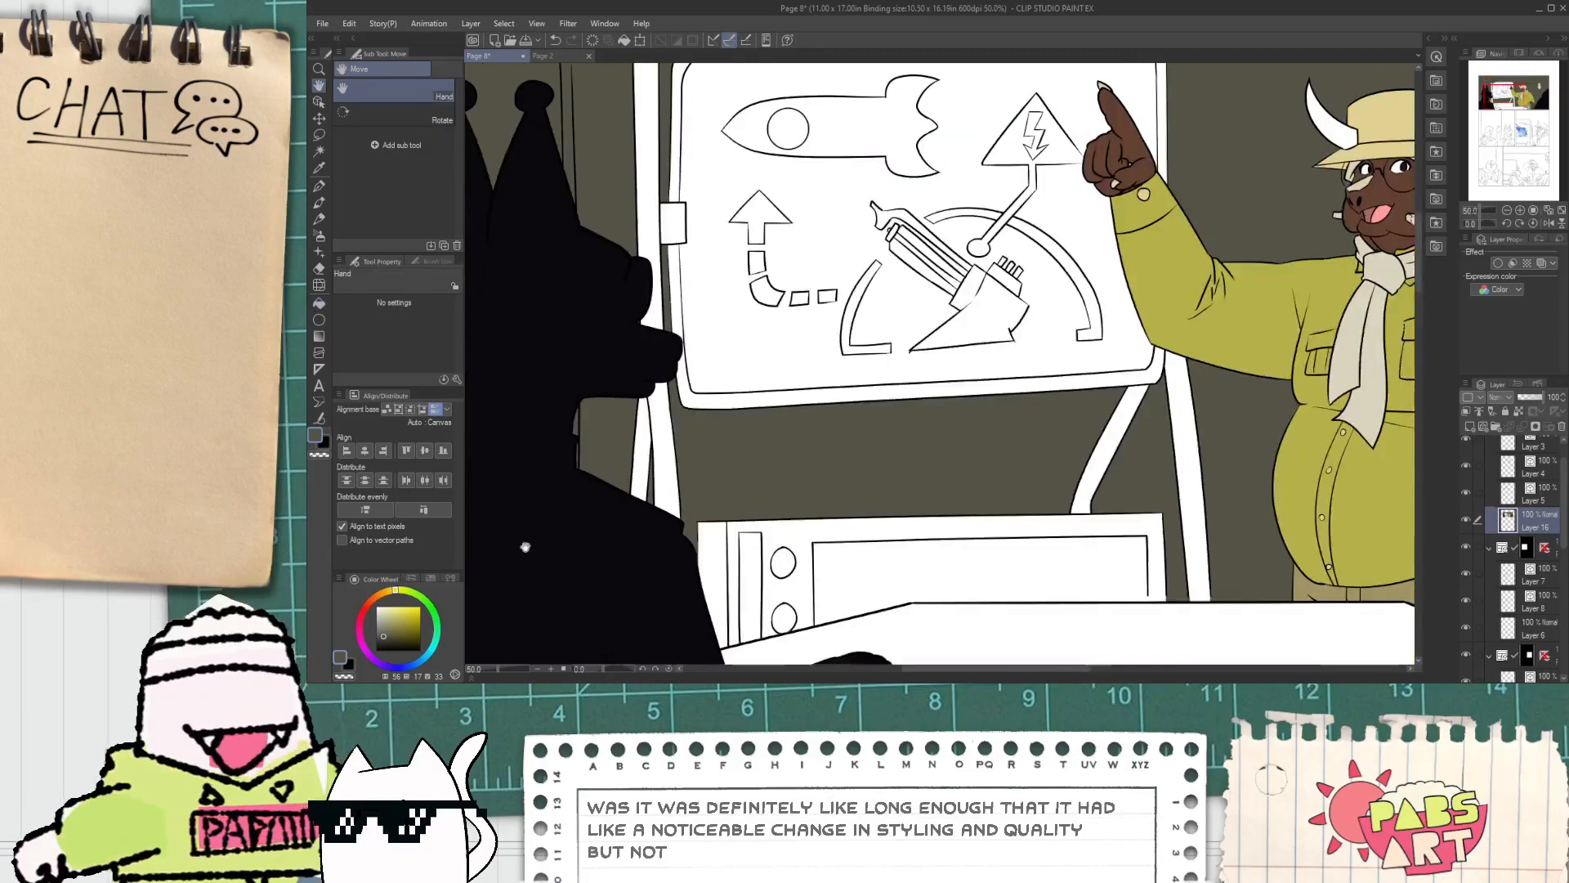
click(375, 624)
click(419, 661)
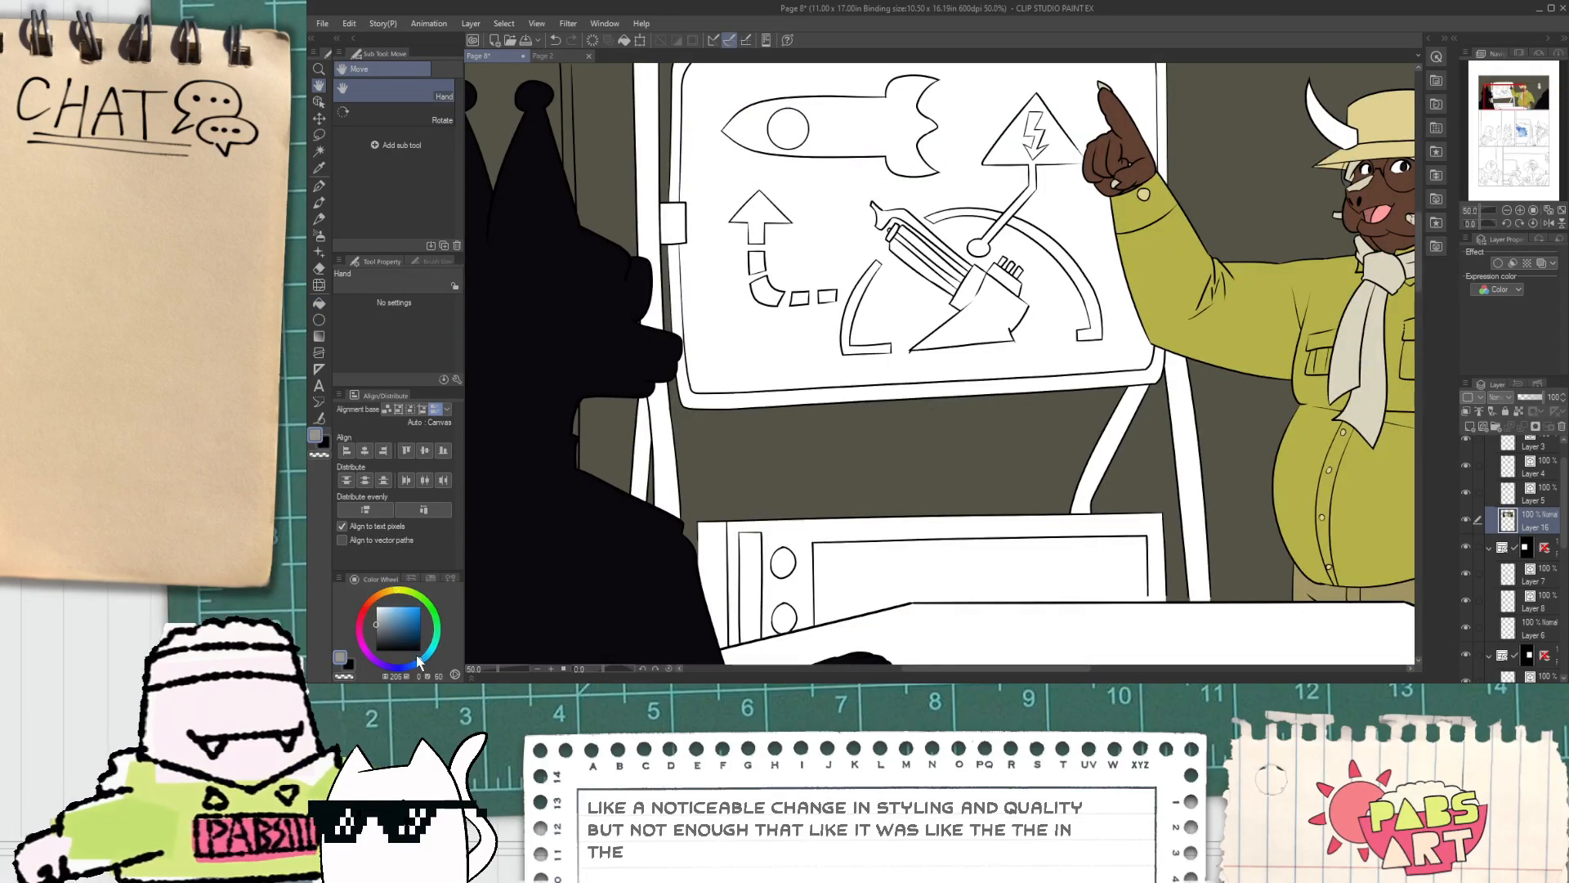
click(381, 610)
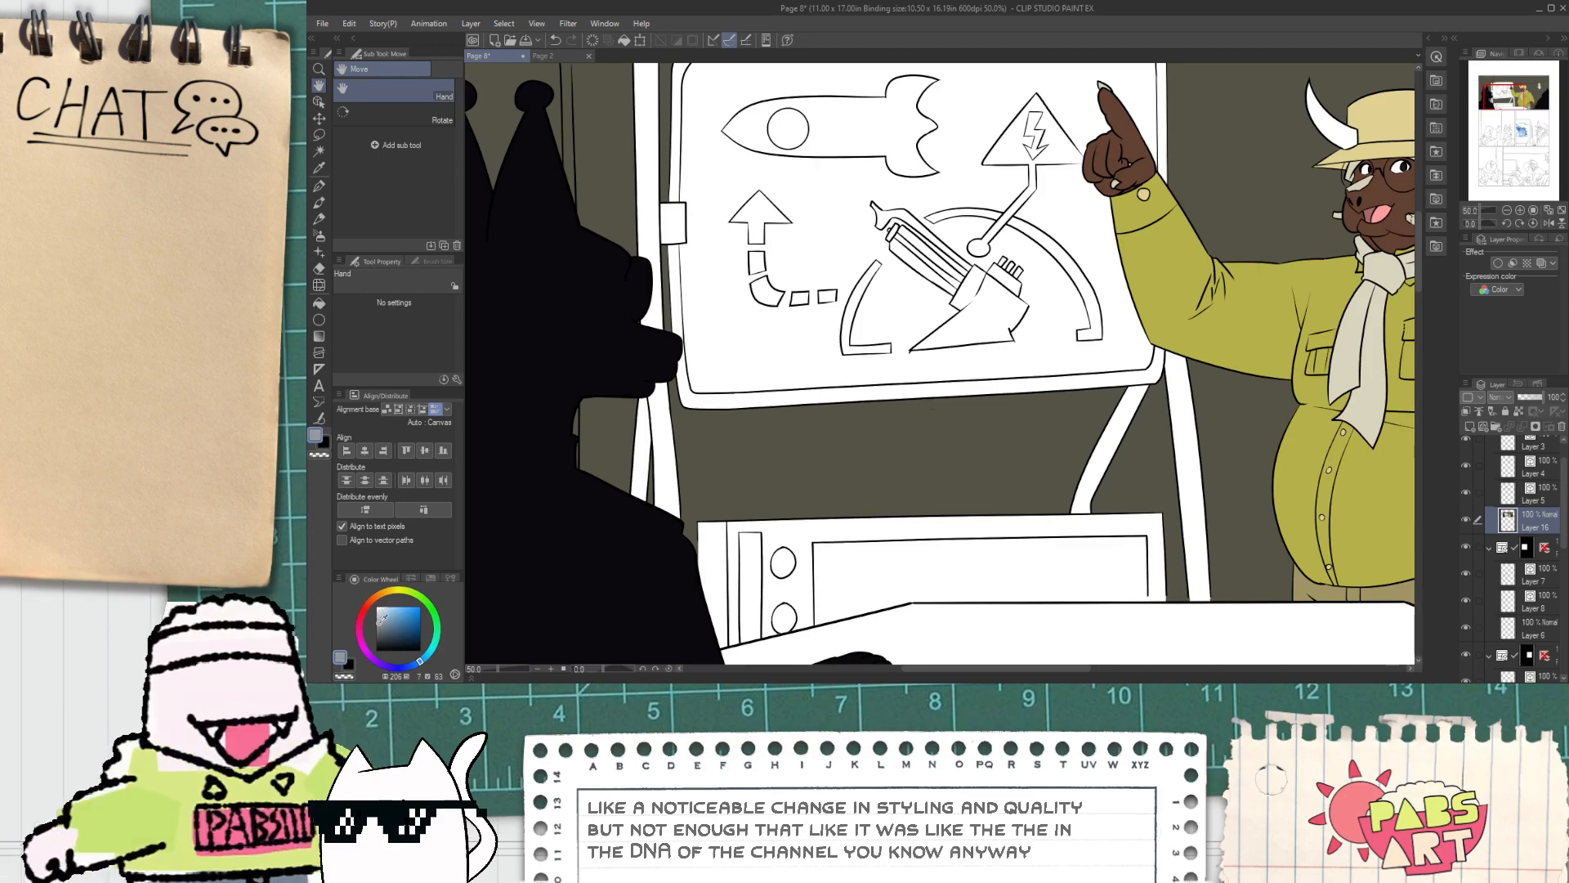
Step: Fill the whiteboard stand's legs on both sides and the clamp on the board's left edge with the blue-gray
key(g)
click(667, 457)
click(642, 445)
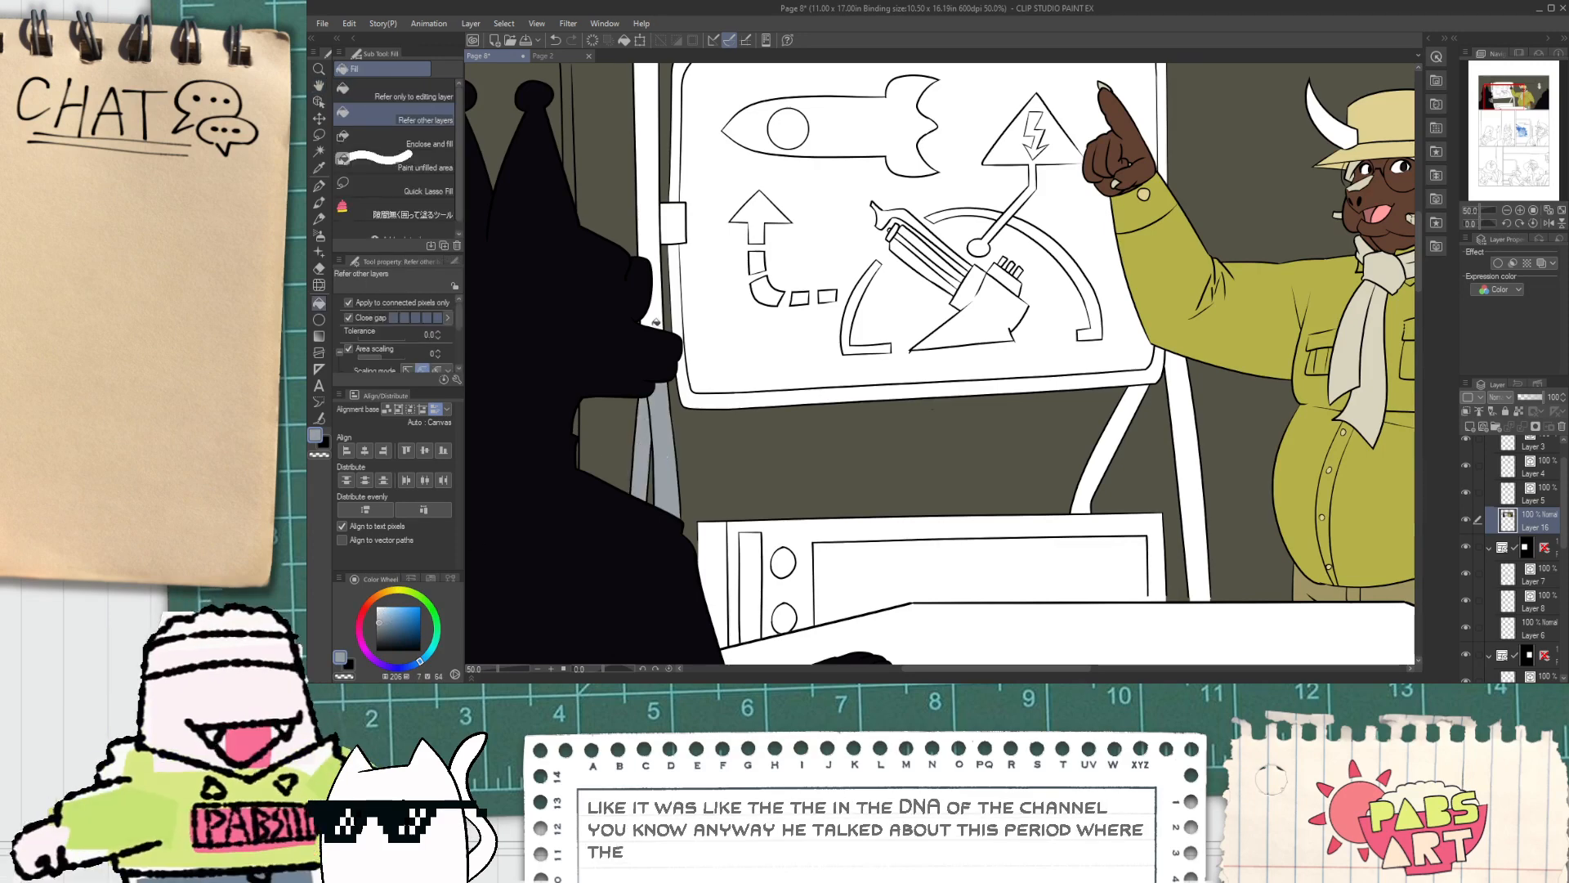
click(656, 320)
scroll(668, 249, down, 1)
drag(669, 248, 530, 295)
scroll(837, 421, up, 2)
click(827, 428)
click(905, 384)
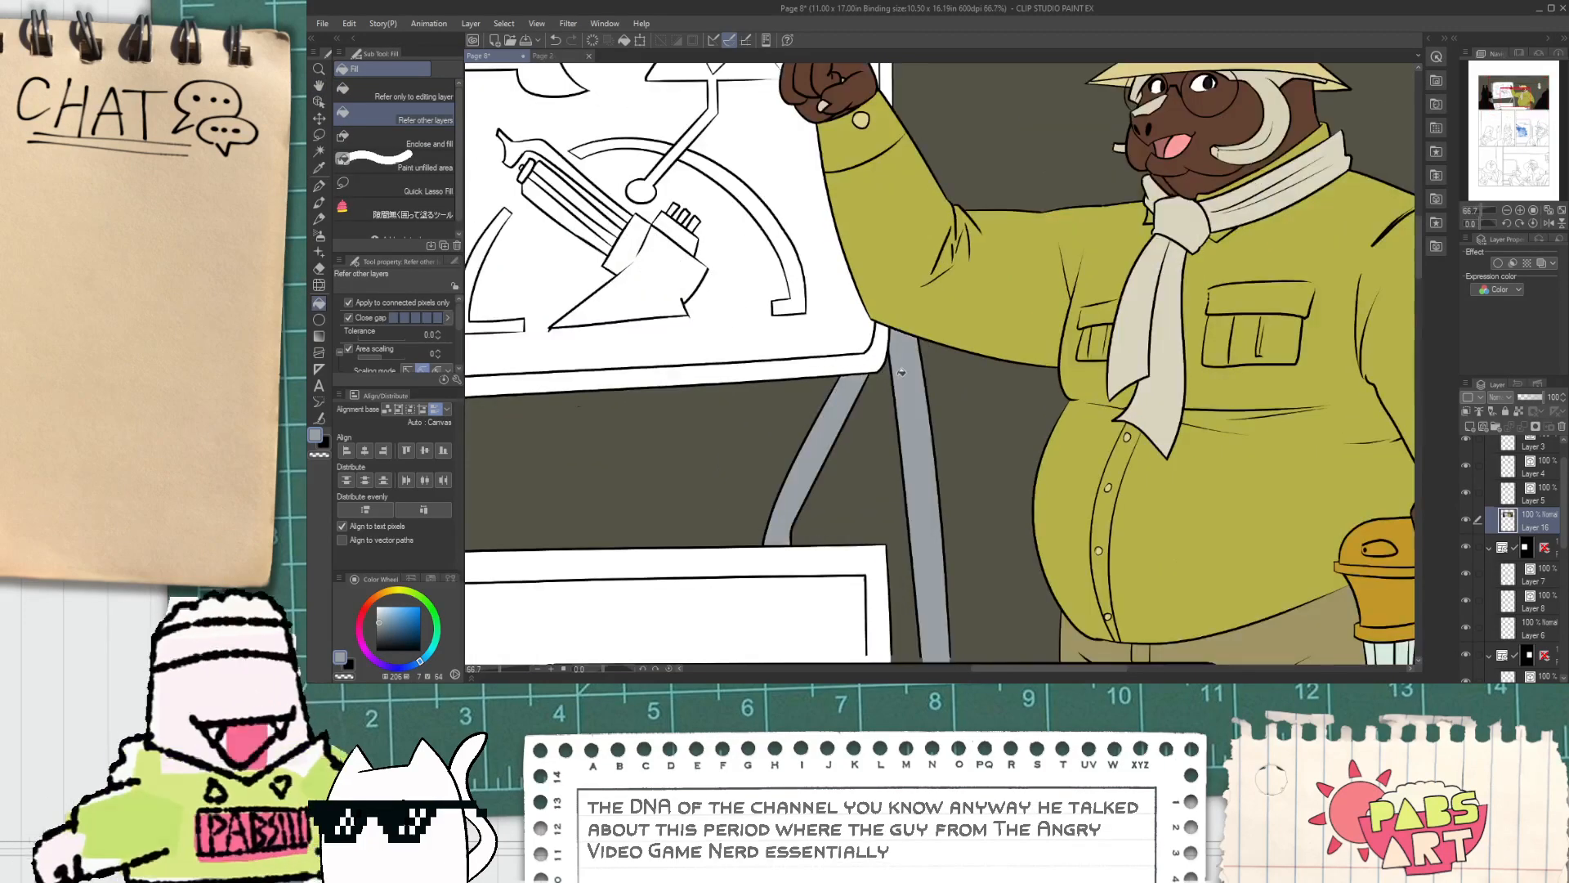
Step: Examine the whiteboard's right side in the first panel and compare it with the whiteboard sketched in the page's last panel
drag(886, 257, 847, 384)
scroll(869, 340, down, 1)
key(p)
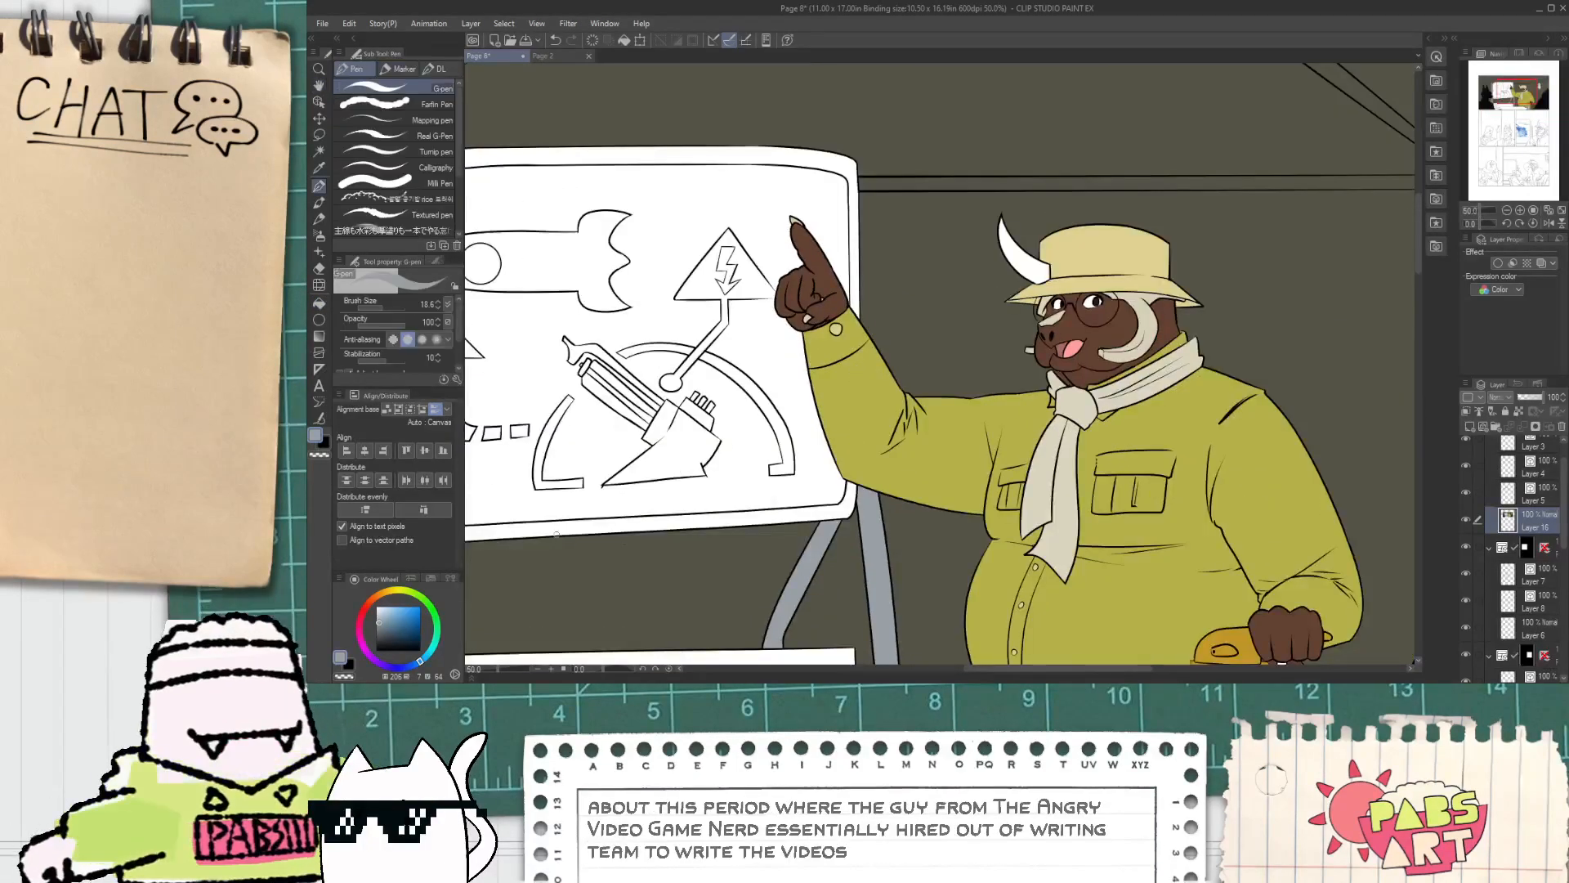
key(h)
drag(728, 443, 939, 414)
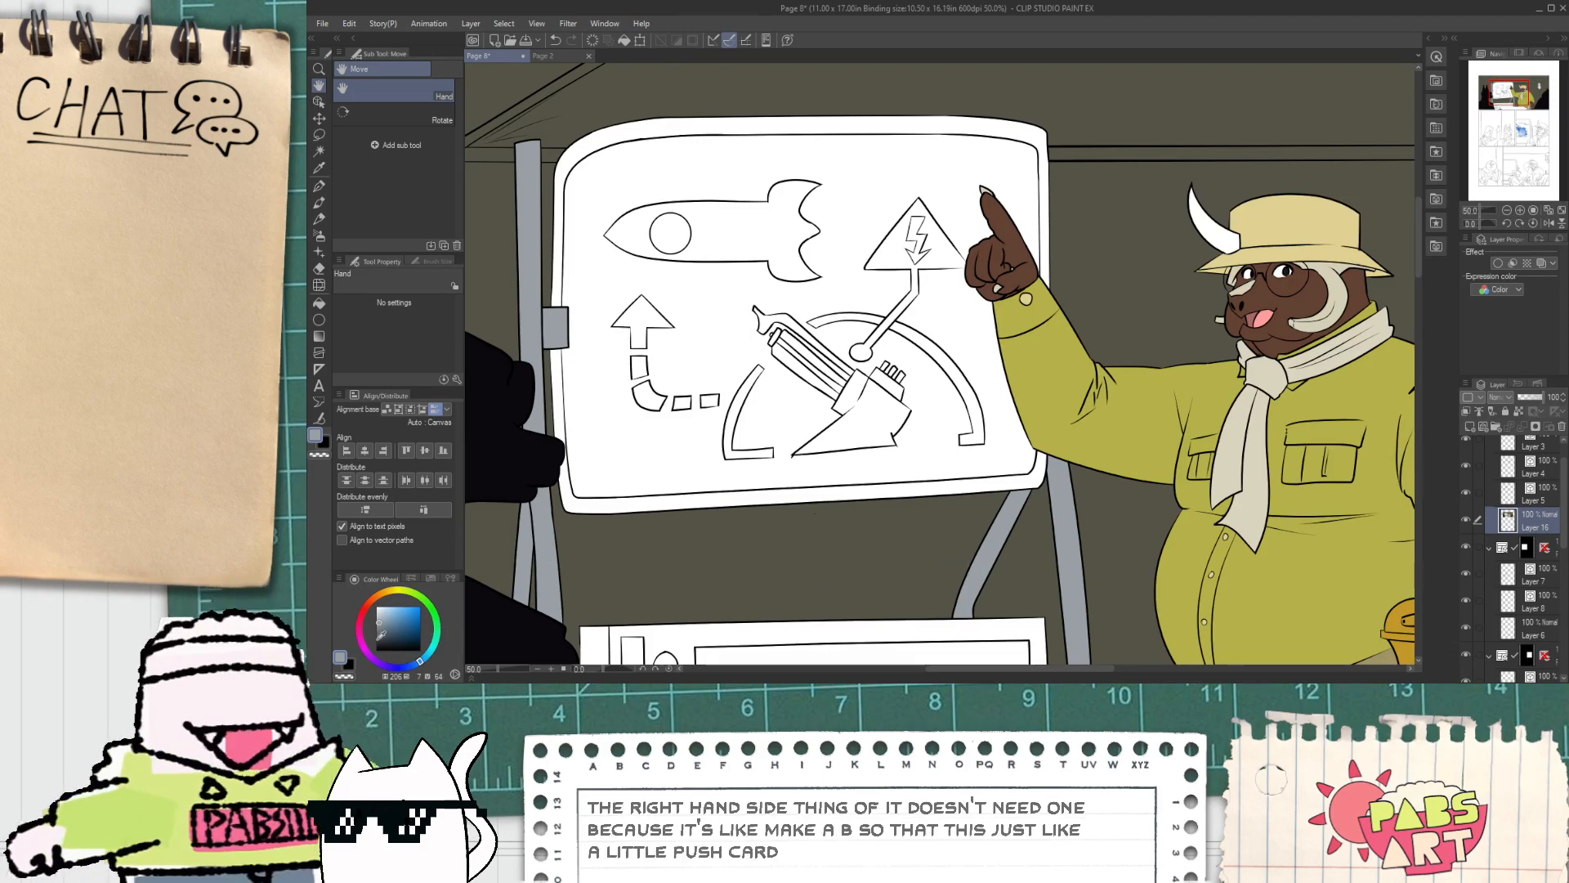
scroll(1292, 466, down, 4)
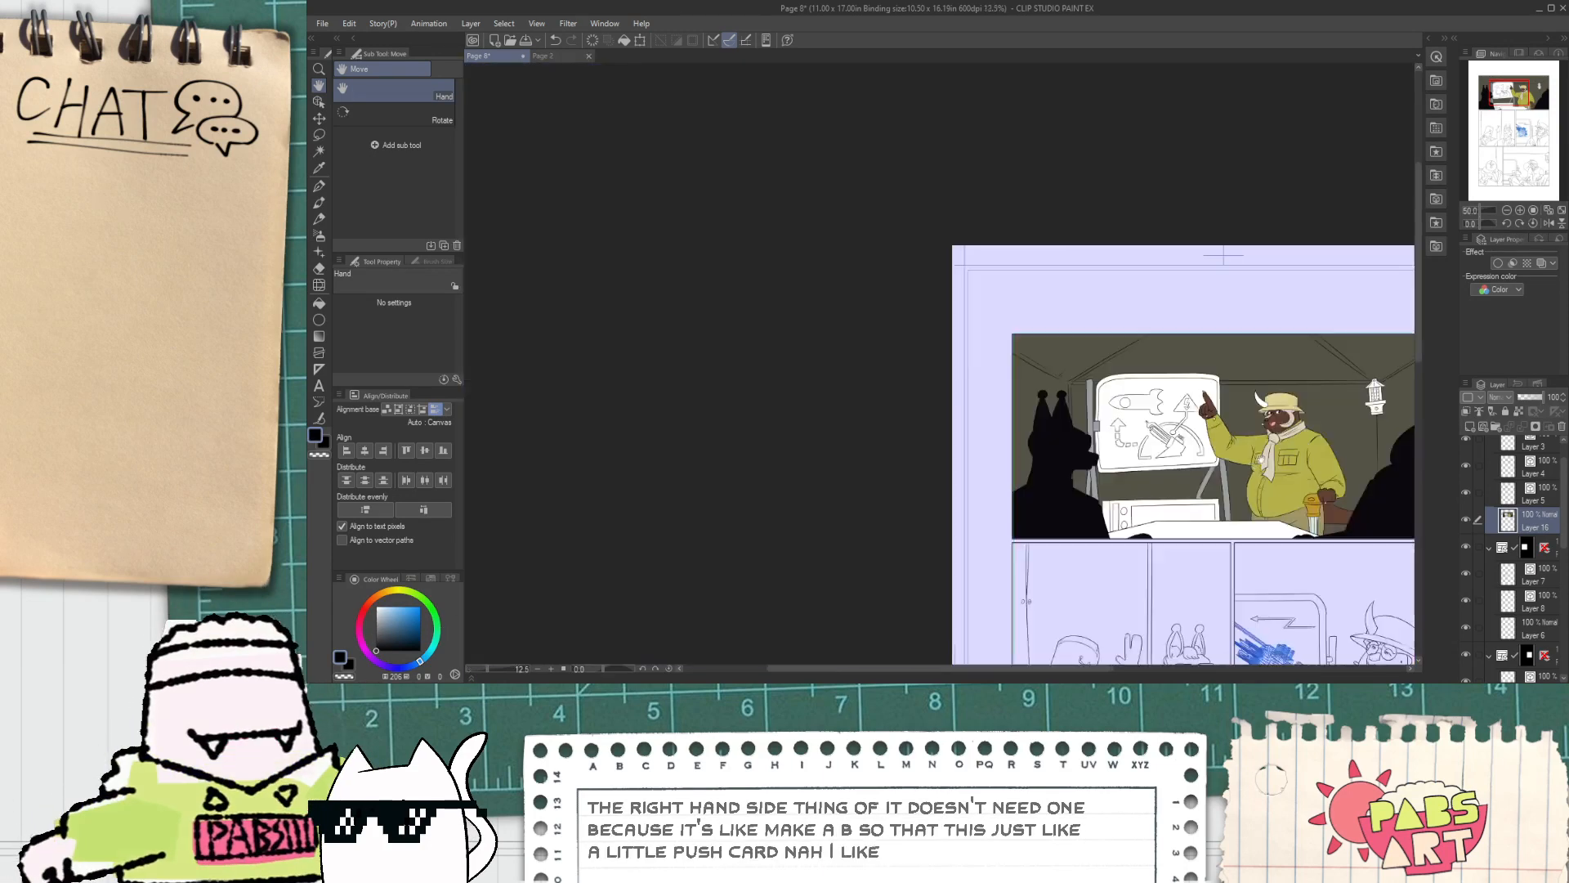
drag(1276, 572, 939, 190)
scroll(916, 427, up, 2)
drag(927, 519, 907, 430)
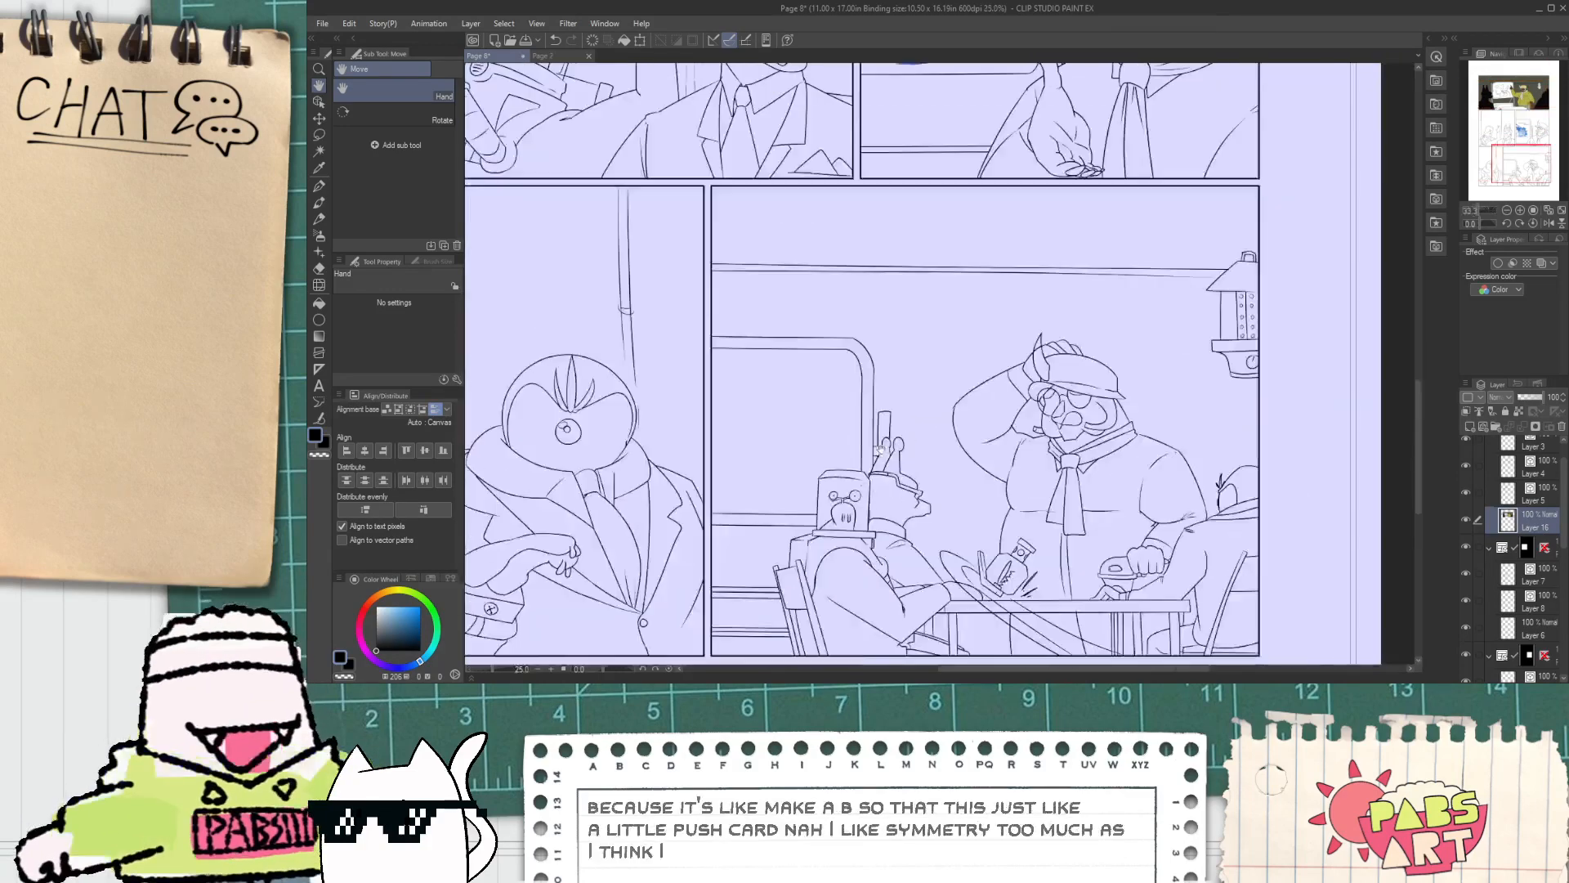
scroll(907, 430, down, 2)
drag(908, 286, 957, 671)
scroll(1032, 425, up, 3)
drag(1031, 425, 1103, 466)
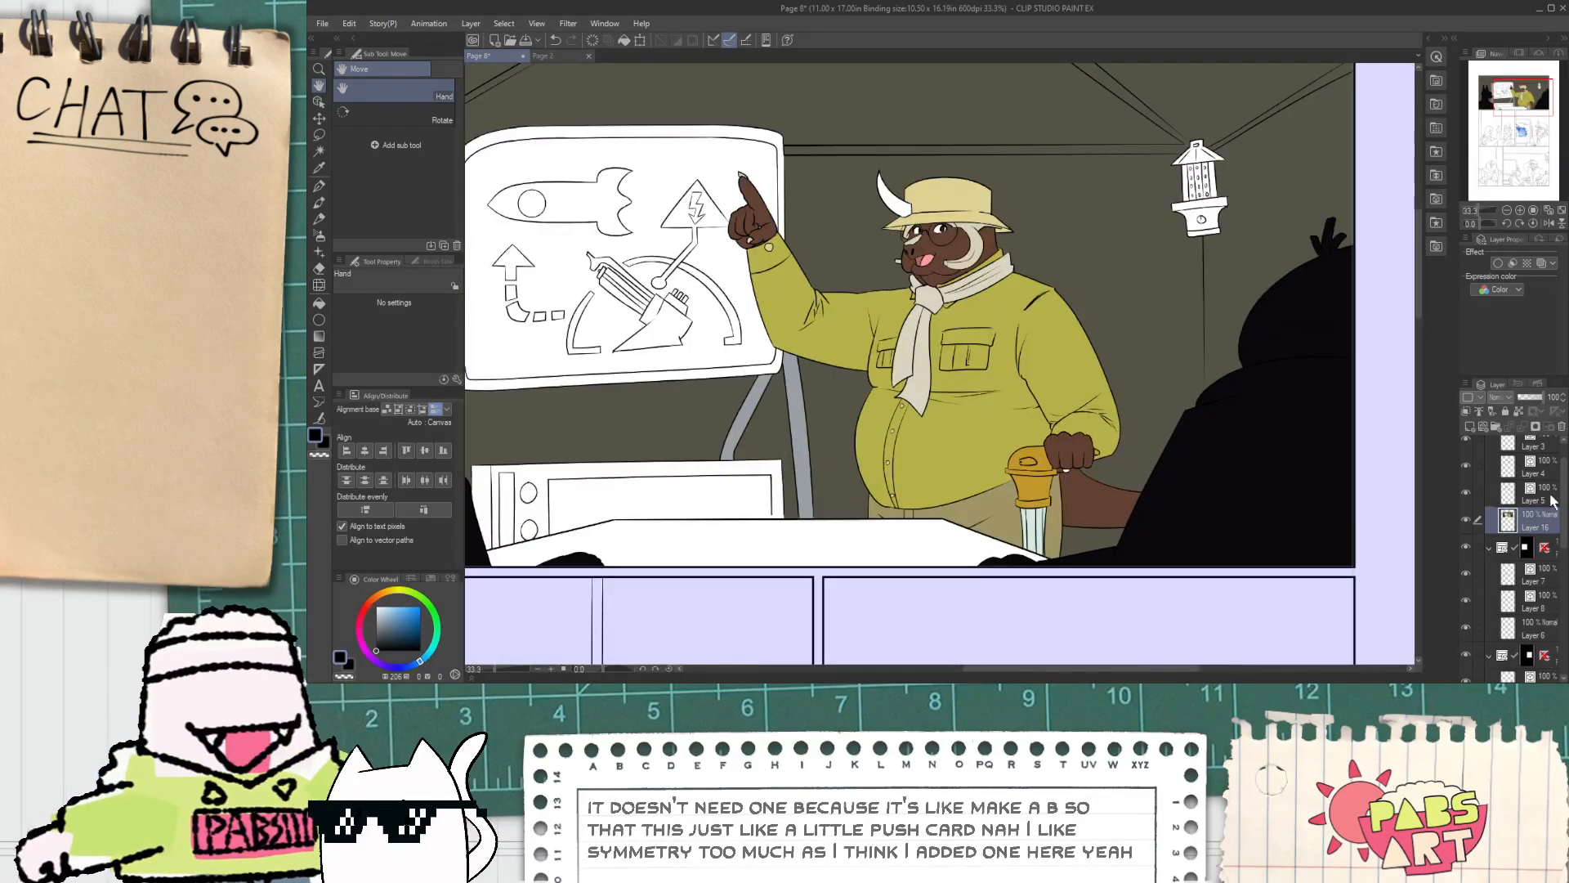
Step: Make the line-art Layer 5 active and try inking a post beside the whiteboard's right edge with the G-pen in black
click(1470, 494)
click(1468, 492)
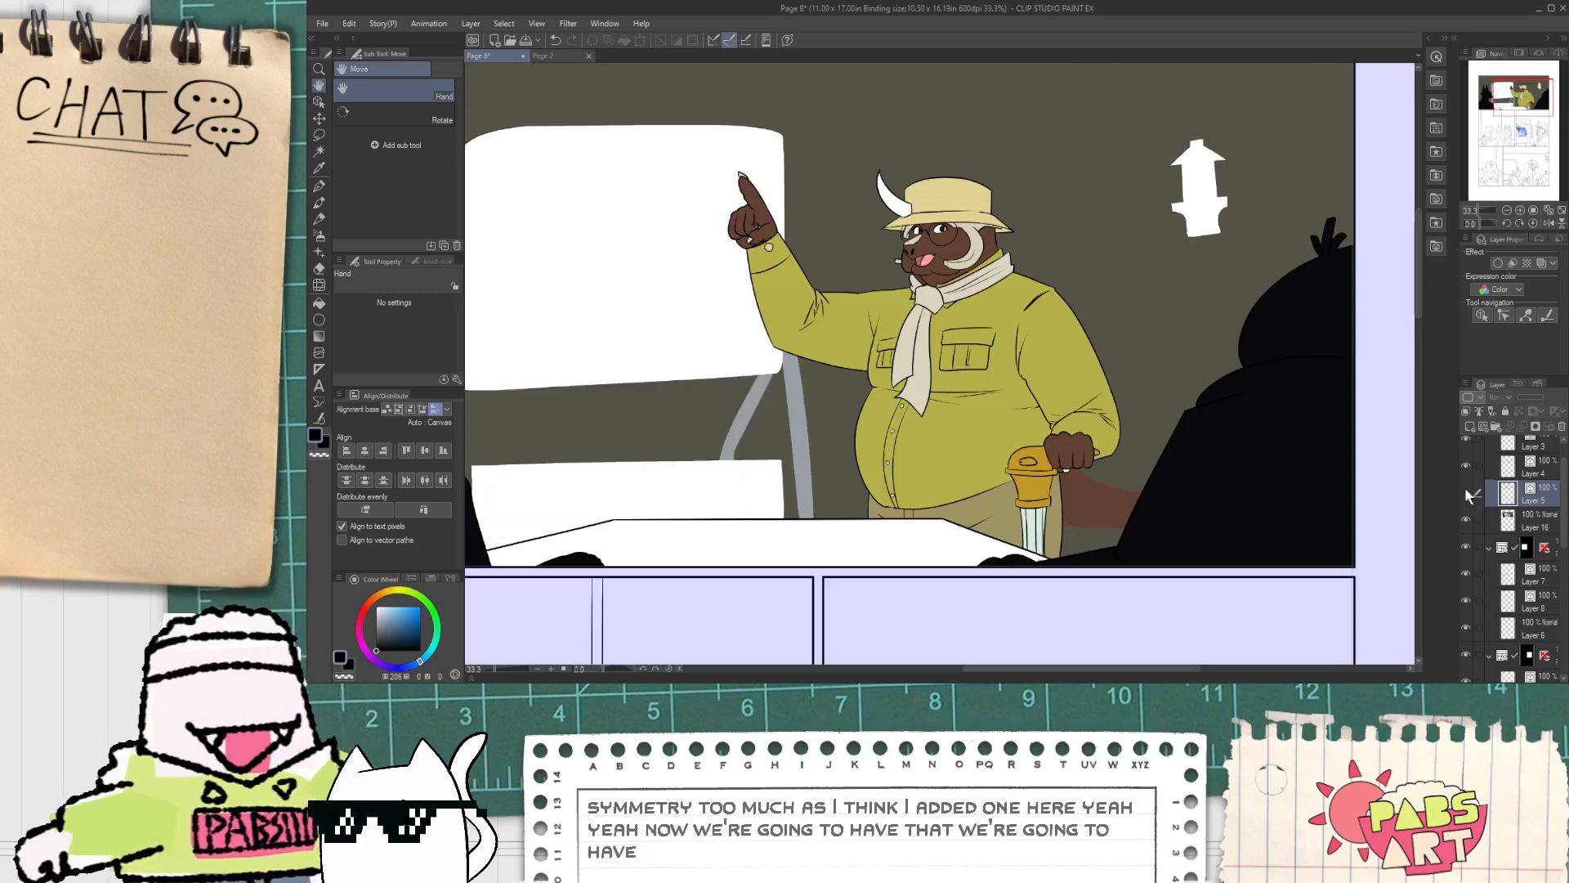
click(1468, 492)
drag(850, 315, 907, 460)
key(p)
scroll(846, 304, up, 3)
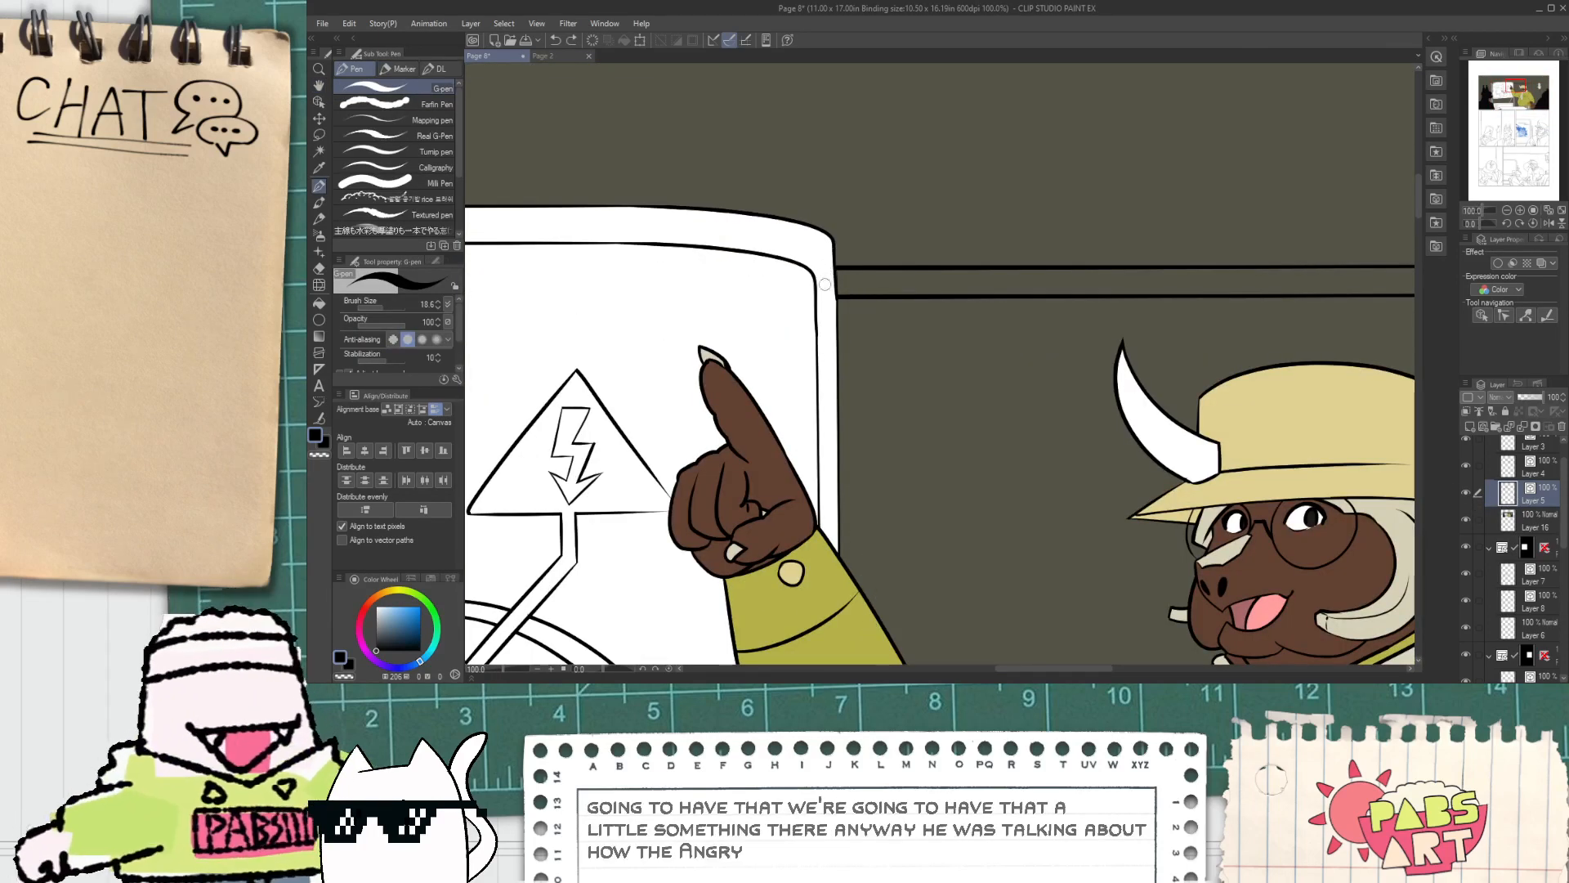
drag(852, 281, 858, 649)
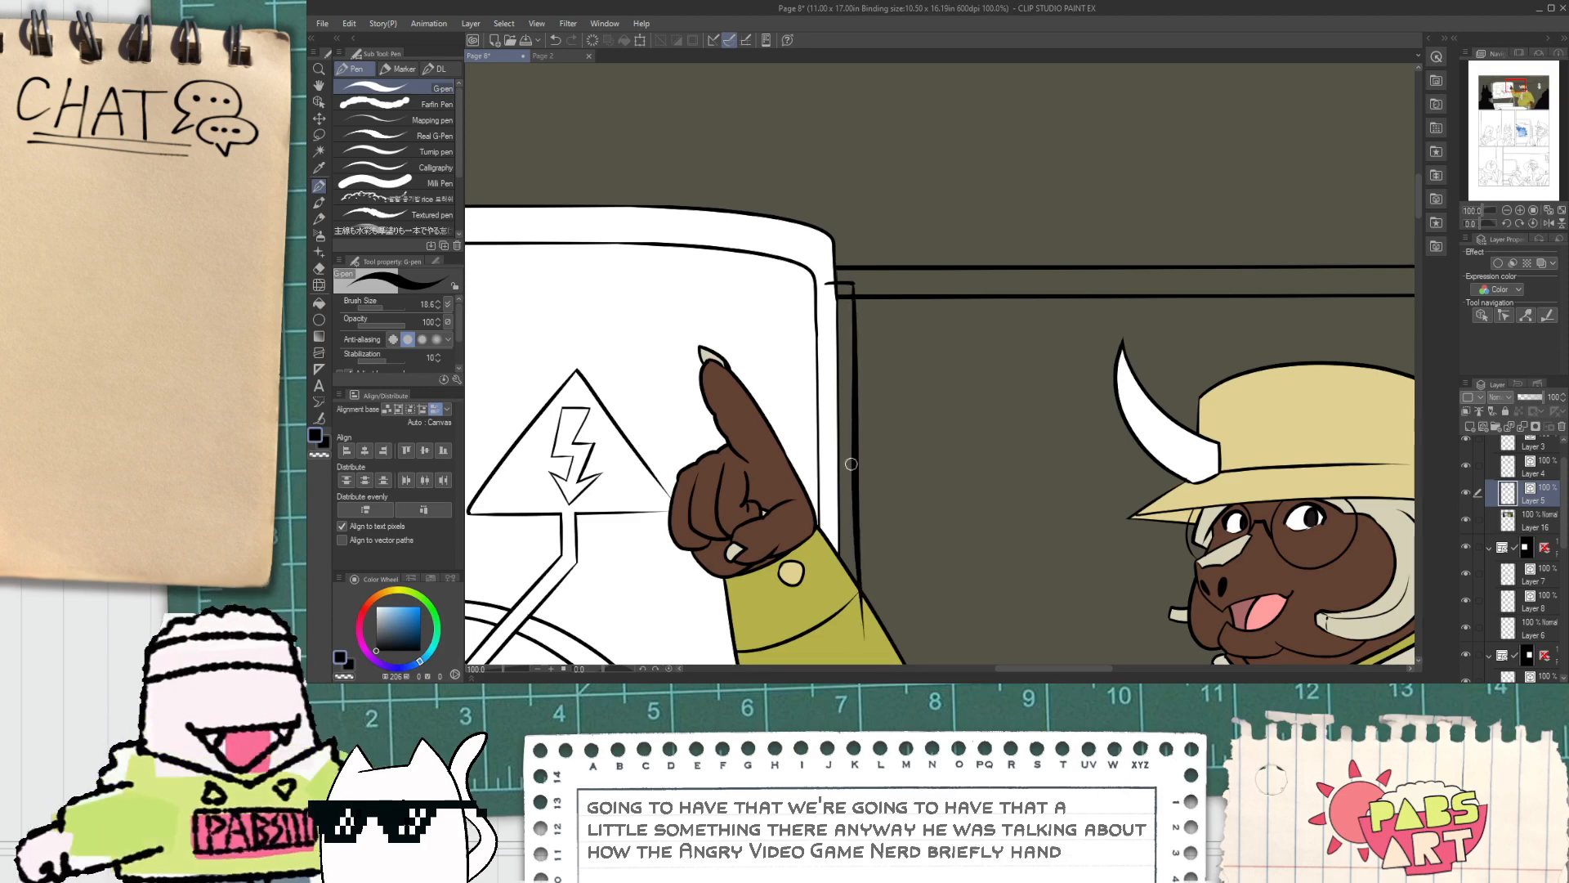
key(ctrl+z)
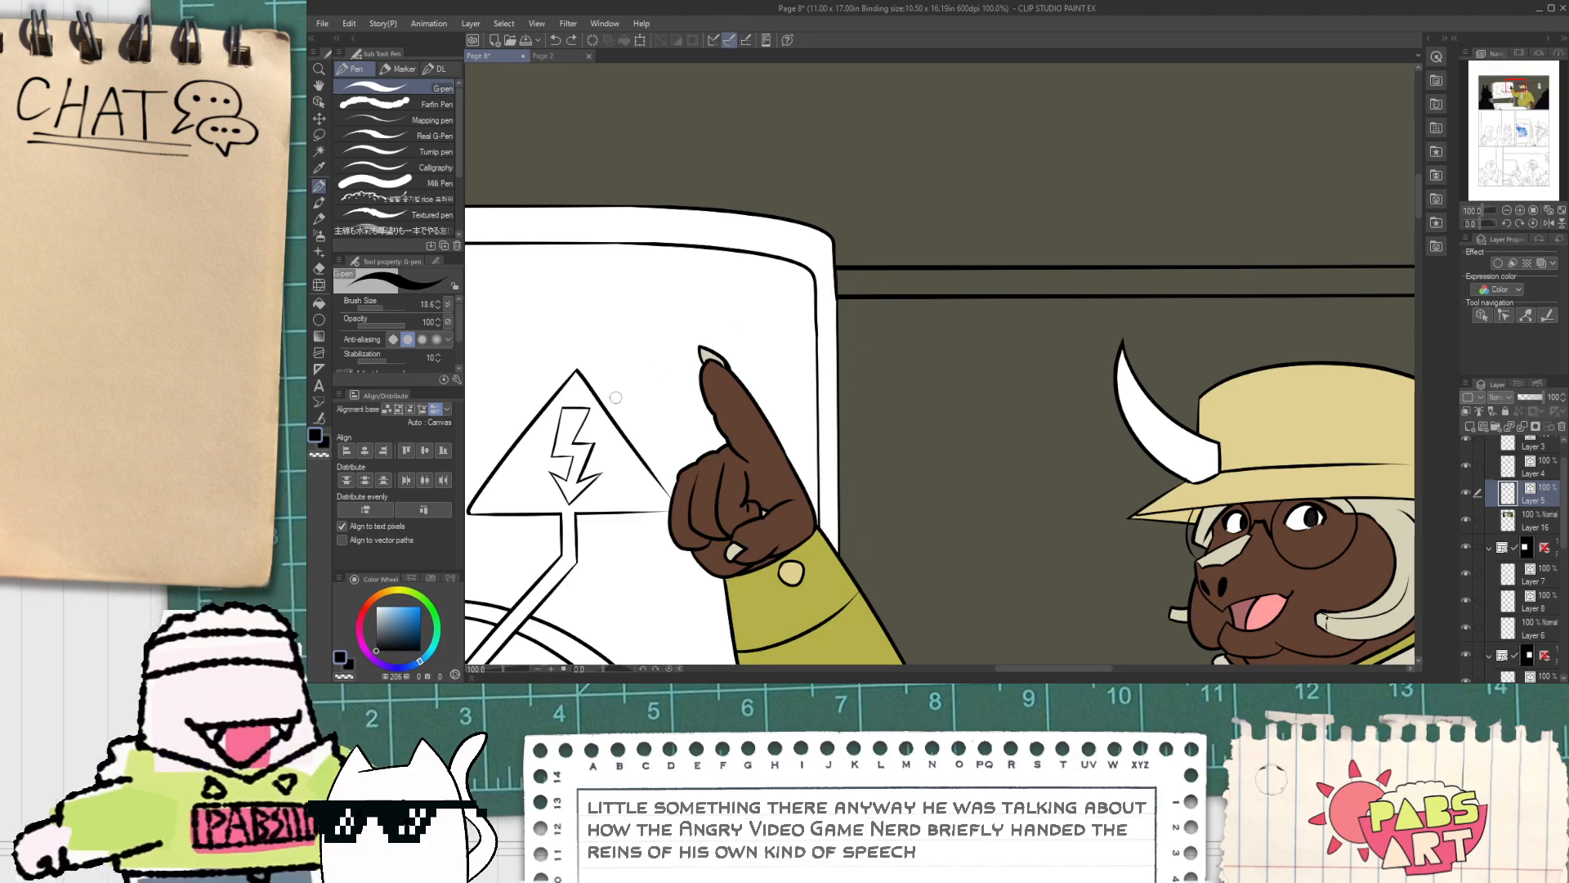
Step: Reduce the G-pen to size 13 and ink the post's short top edge and long outer edge beside the whiteboard, down to the sleeve
mouse_move(940, 364)
ctrl+alt+mouse_down()
mouse_move(830, 339)
mouse_move(777, 203)
ctrl+alt+mouse_up()
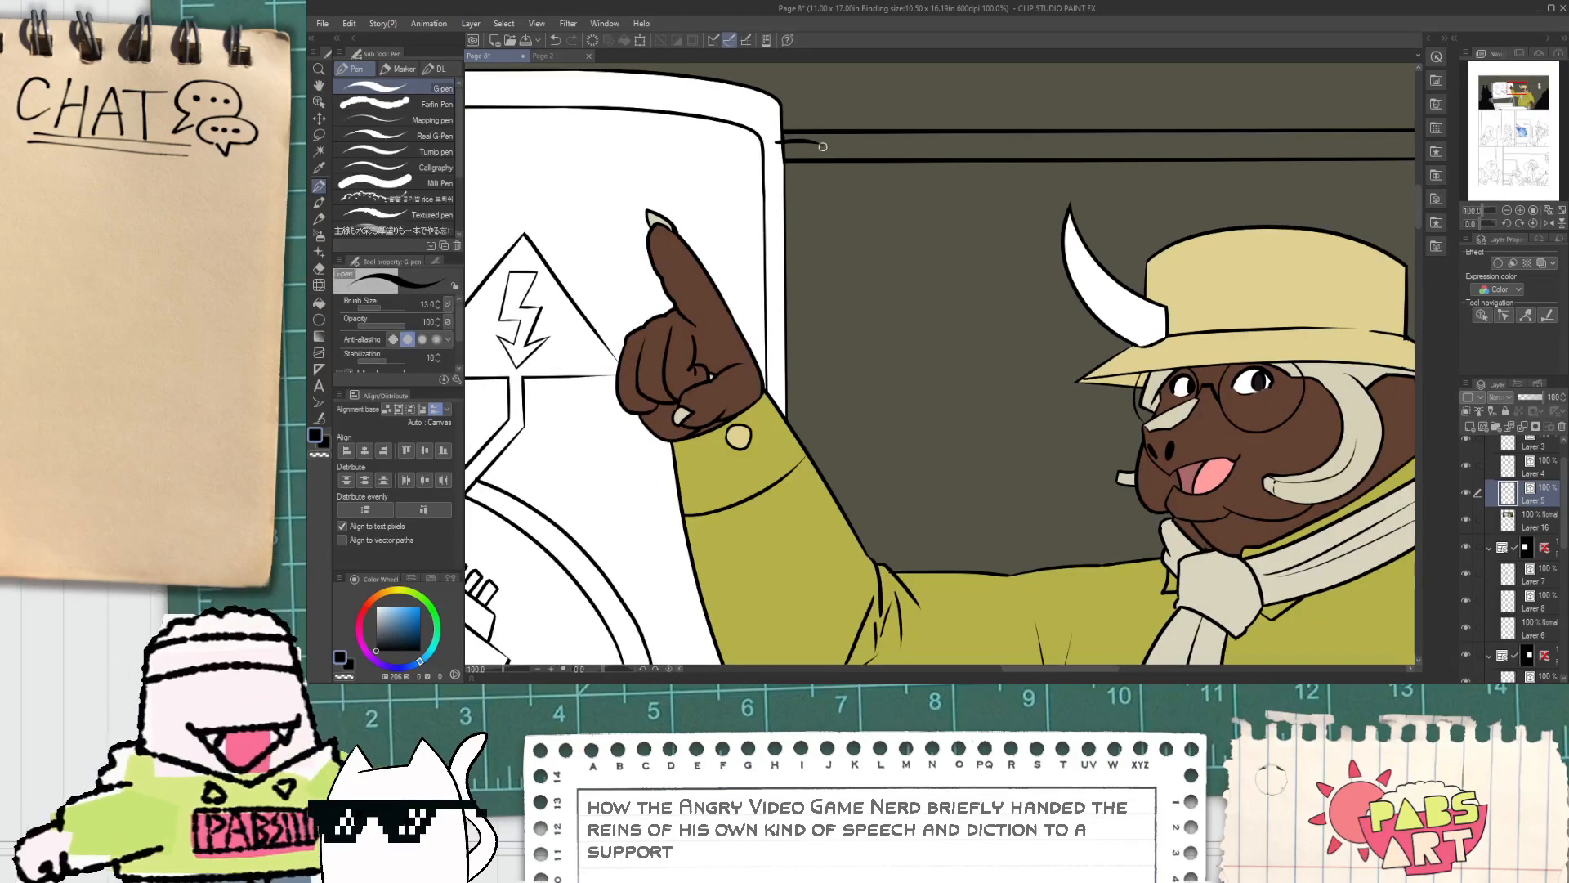
drag(810, 134, 804, 577)
key(ctrl+z)
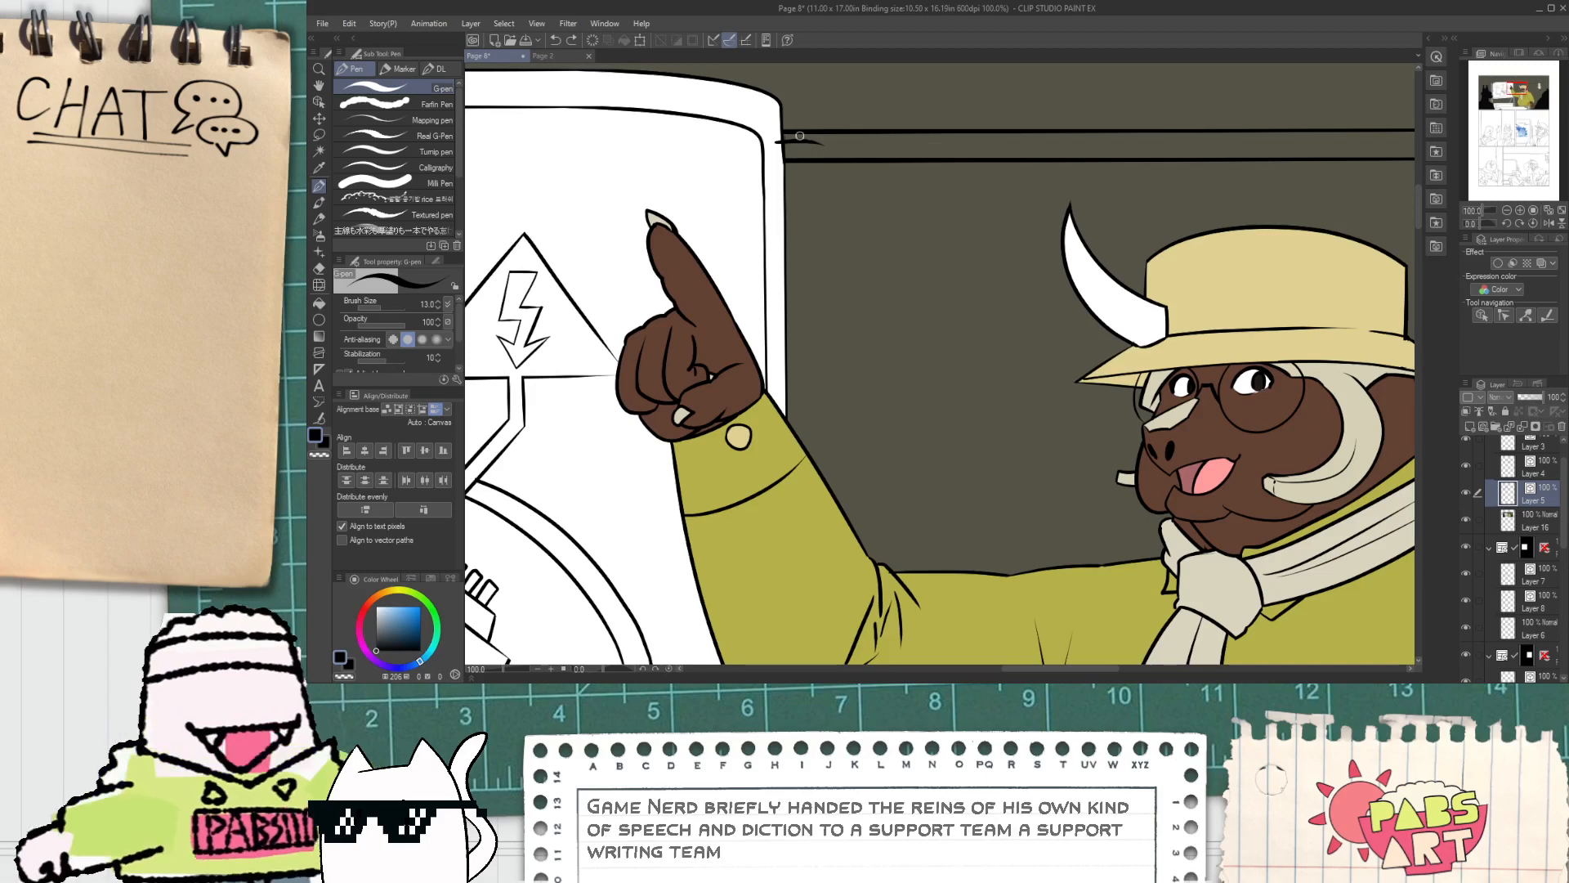
drag(799, 134, 797, 413)
key(ctrl+z)
drag(800, 136, 796, 420)
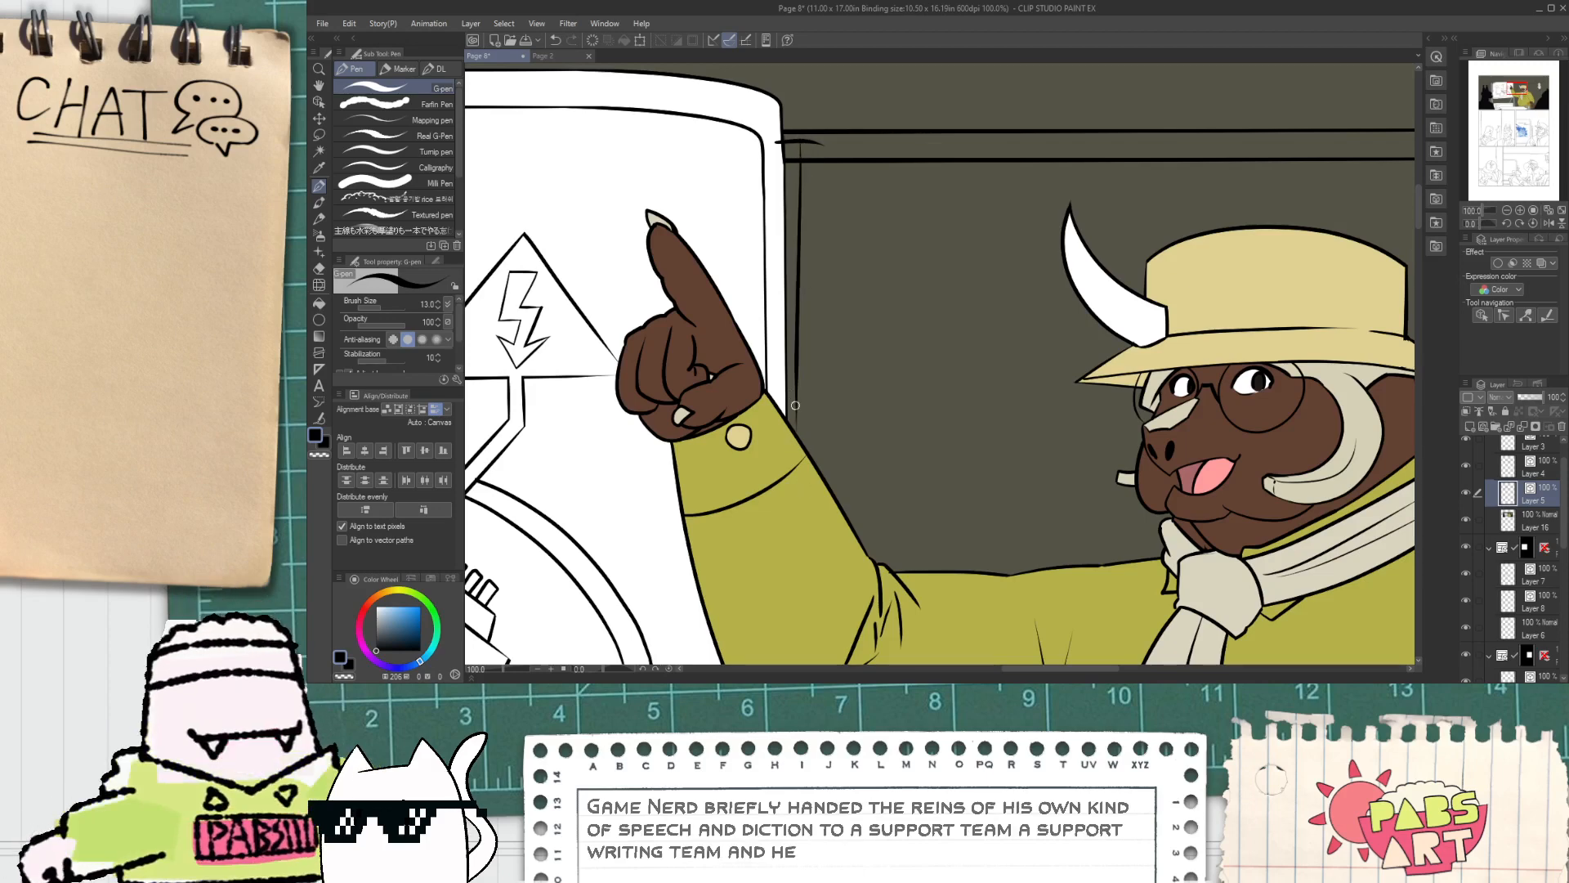
key(ctrl+z)
drag(806, 148, 813, 483)
Step: Erase the overshooting line ends and the beam lines crossing the new post with the Vector eraser
key(e)
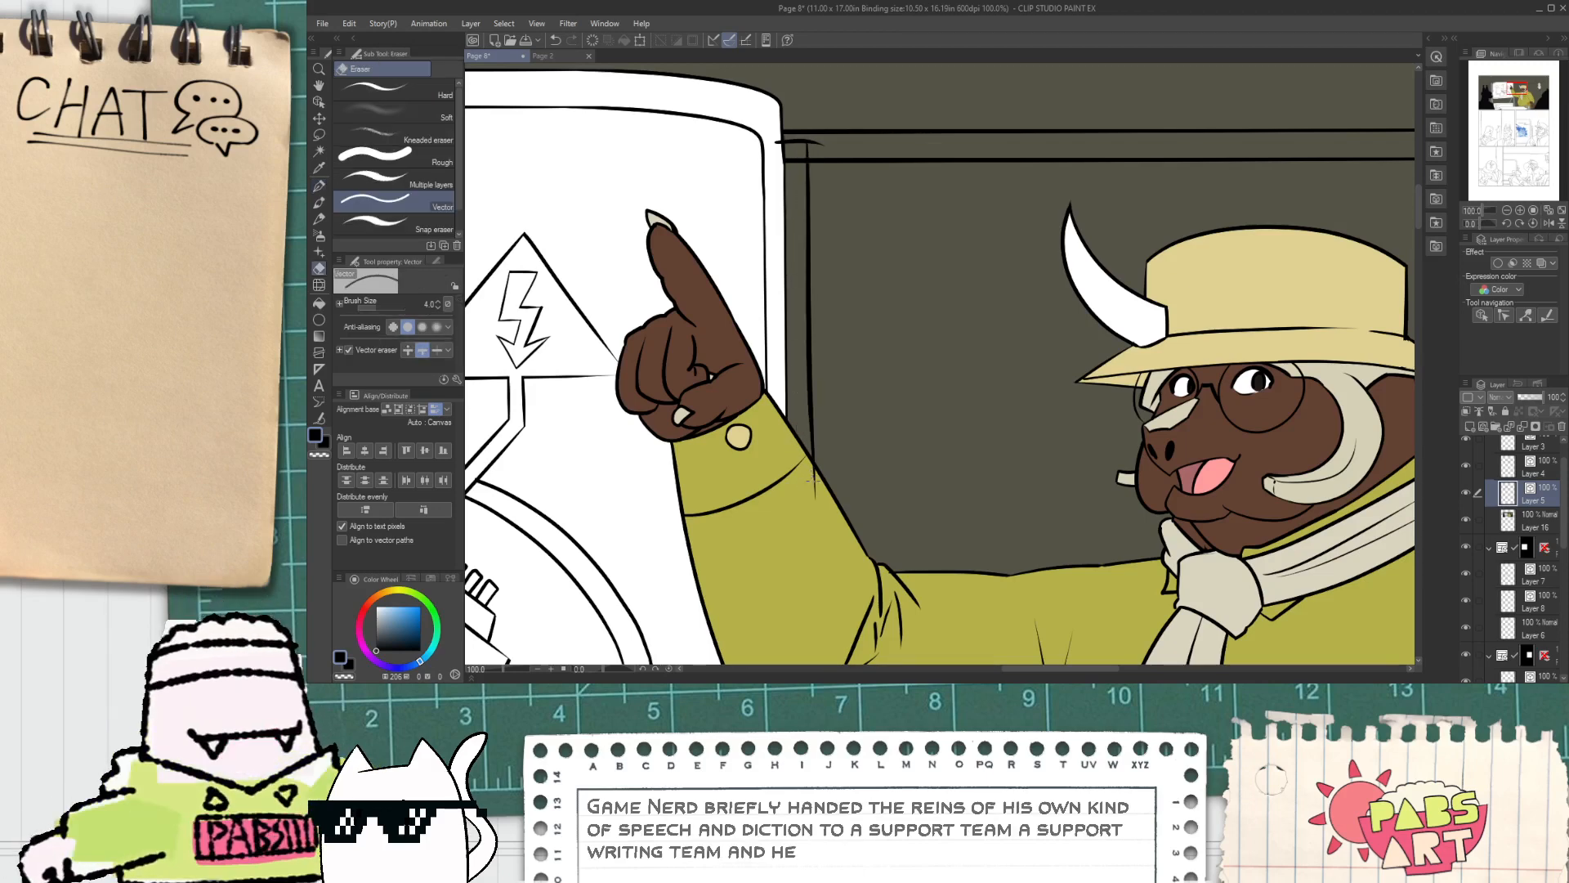
scroll(819, 140, up, 3)
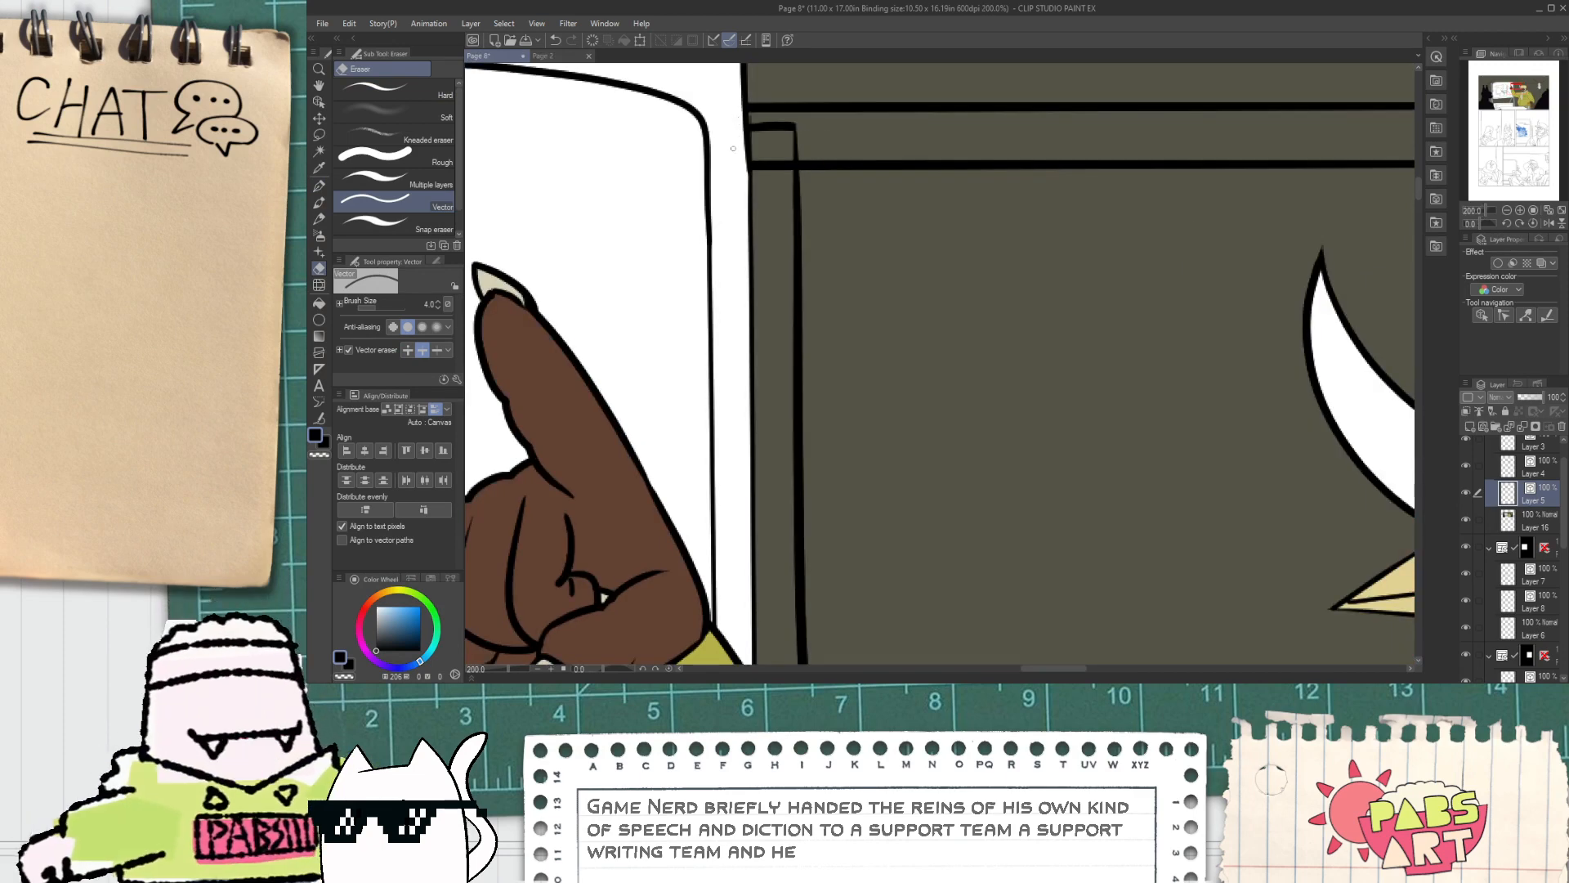
scroll(818, 245, down, 3)
scroll(835, 310, up, 1)
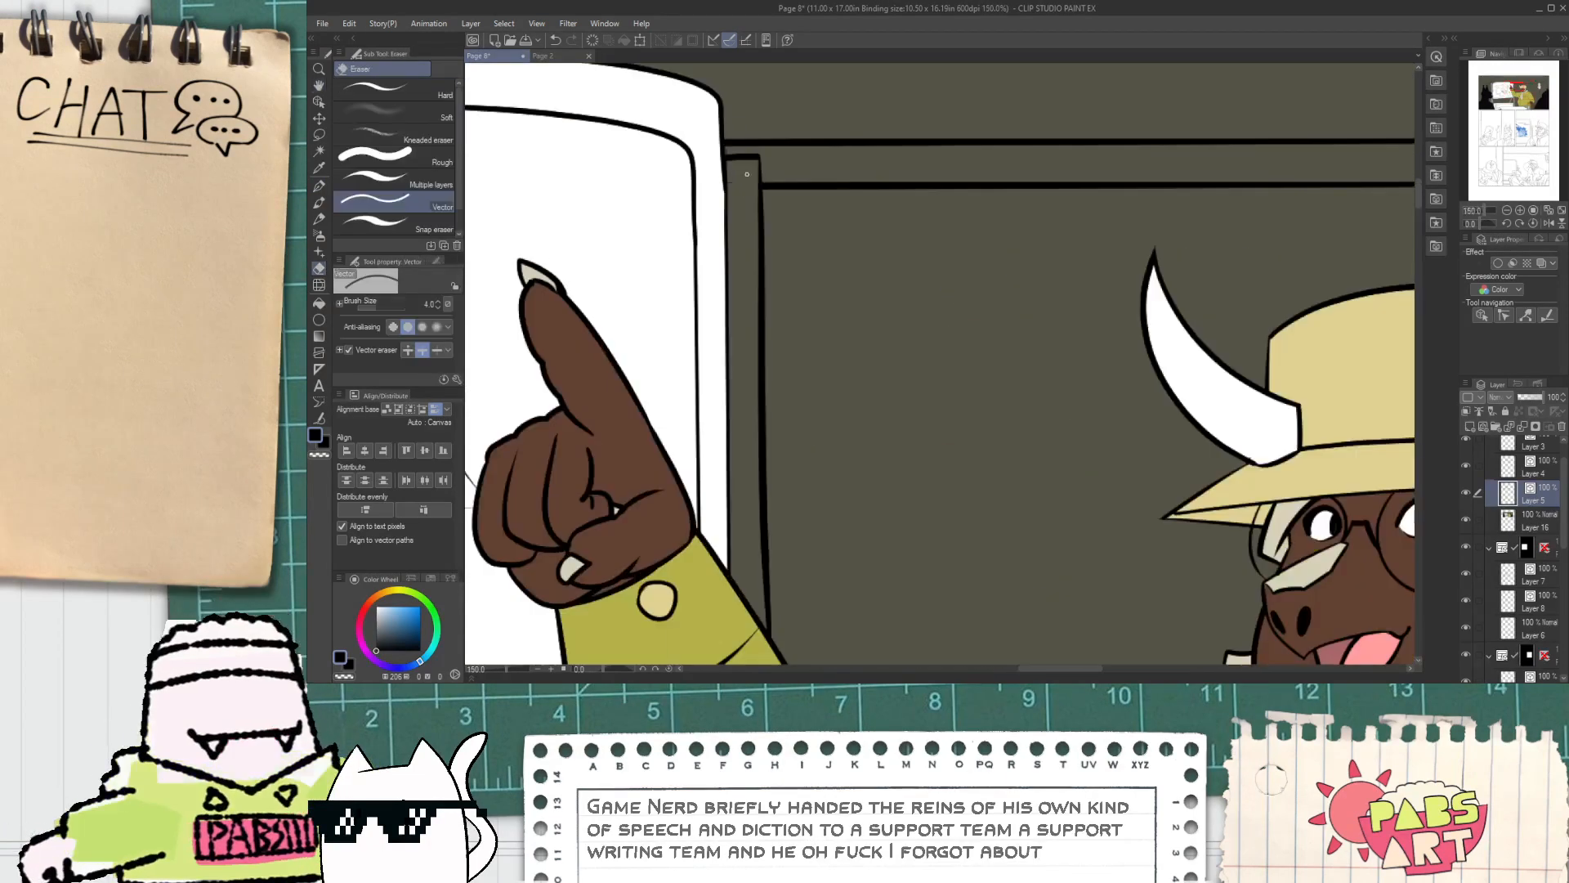
scroll(836, 310, down, 1)
scroll(835, 310, down, 2)
Step: Make Layer 16 active, sample the stand's blue-gray and fill the new post on the whiteboard's right side
click(1551, 531)
scroll(1289, 459, down, 1)
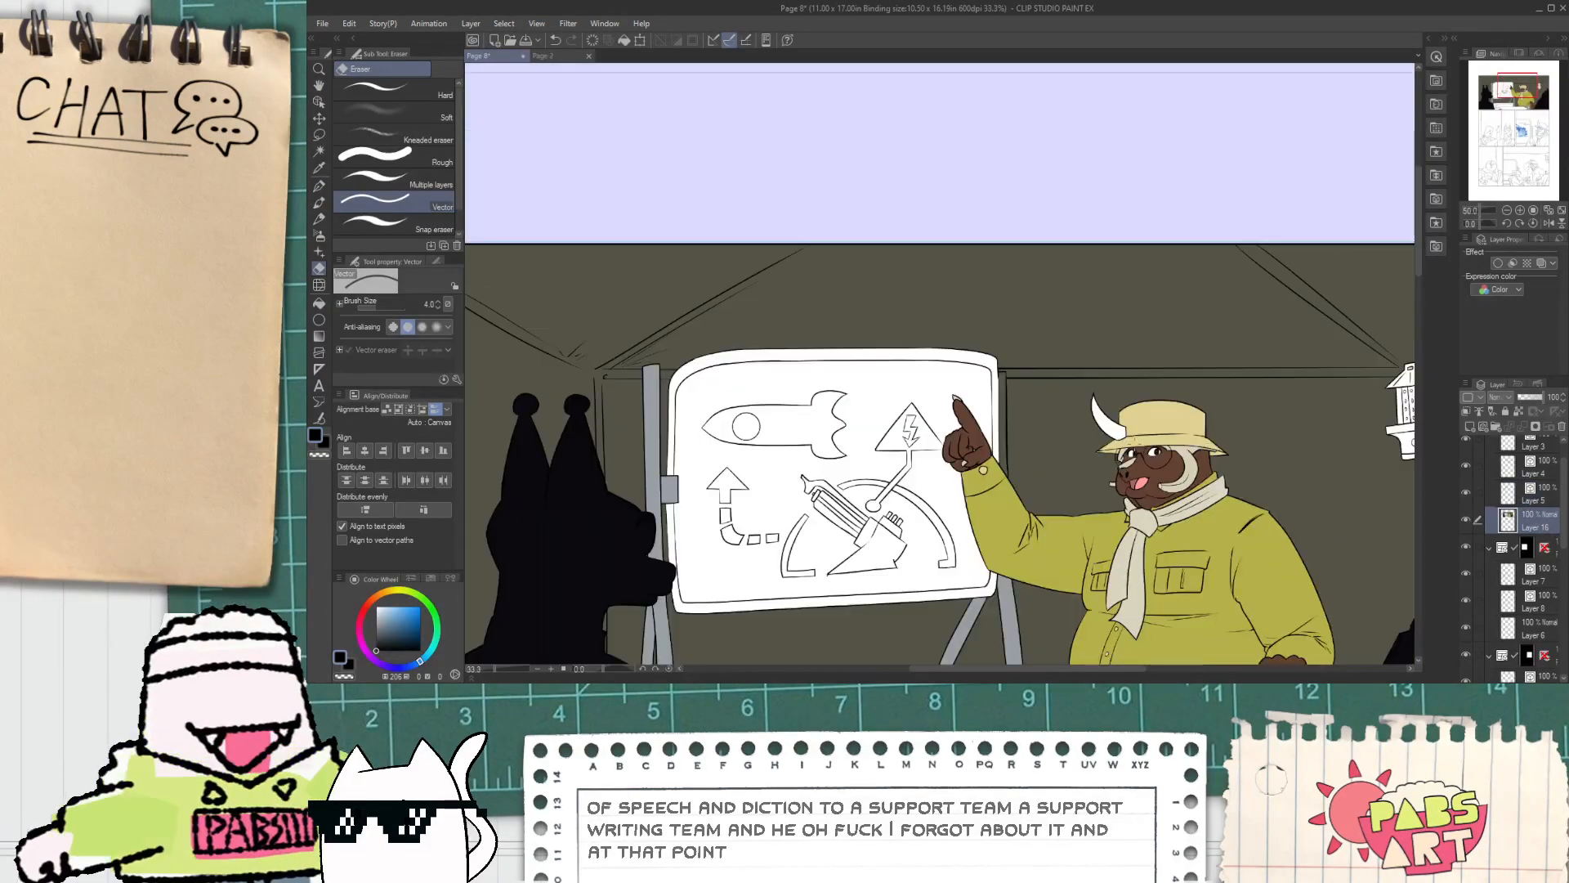
key(i)
scroll(660, 471, up, 1)
key(g)
scroll(1155, 351, up, 2)
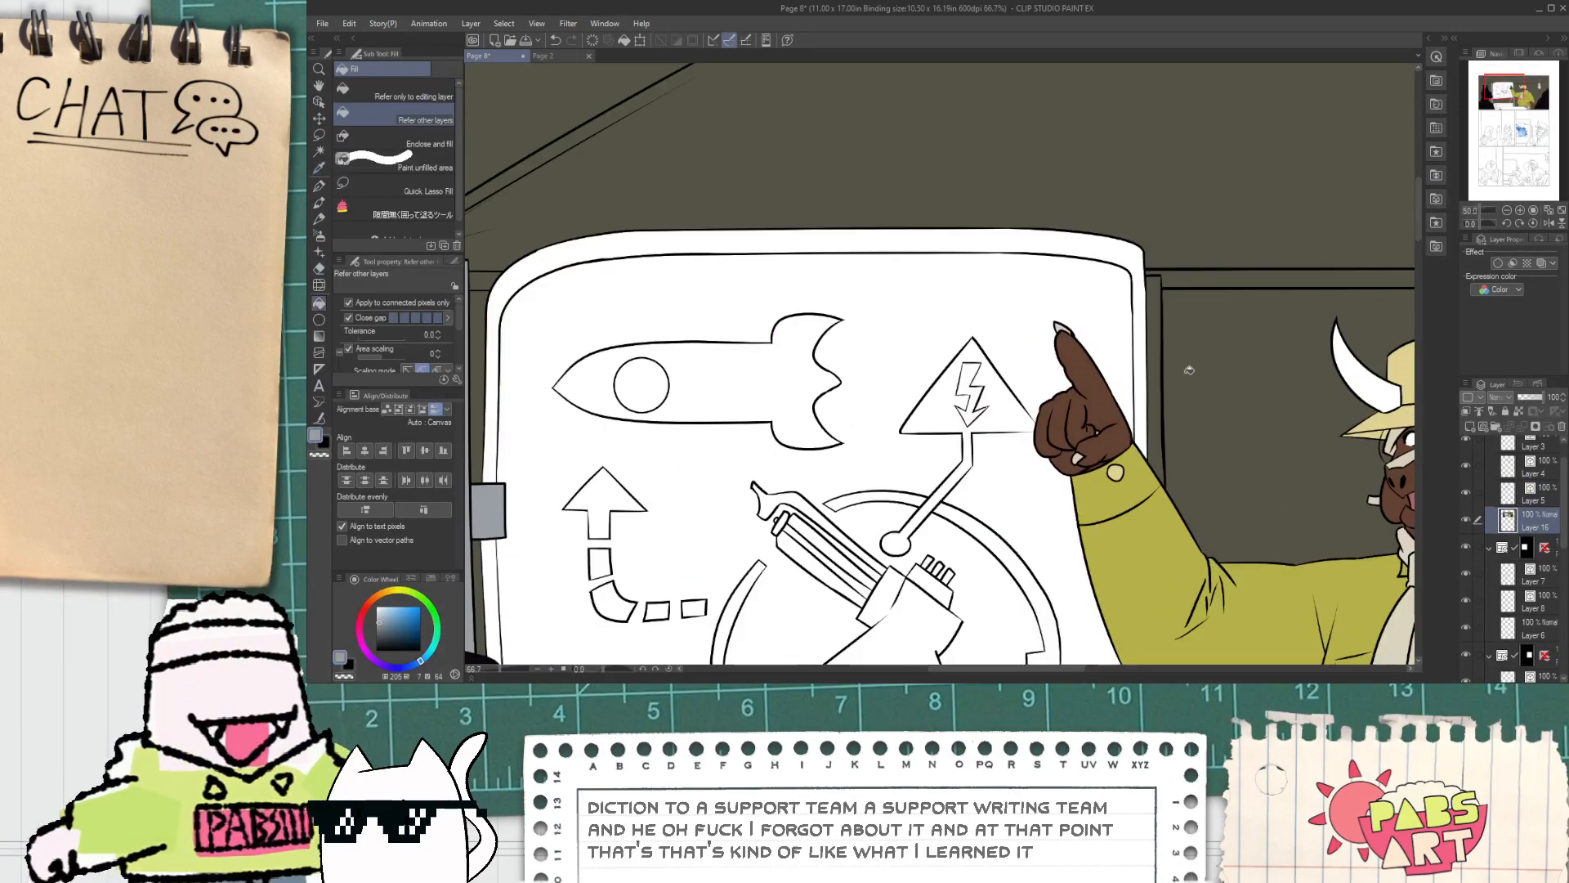
scroll(1155, 352, down, 3)
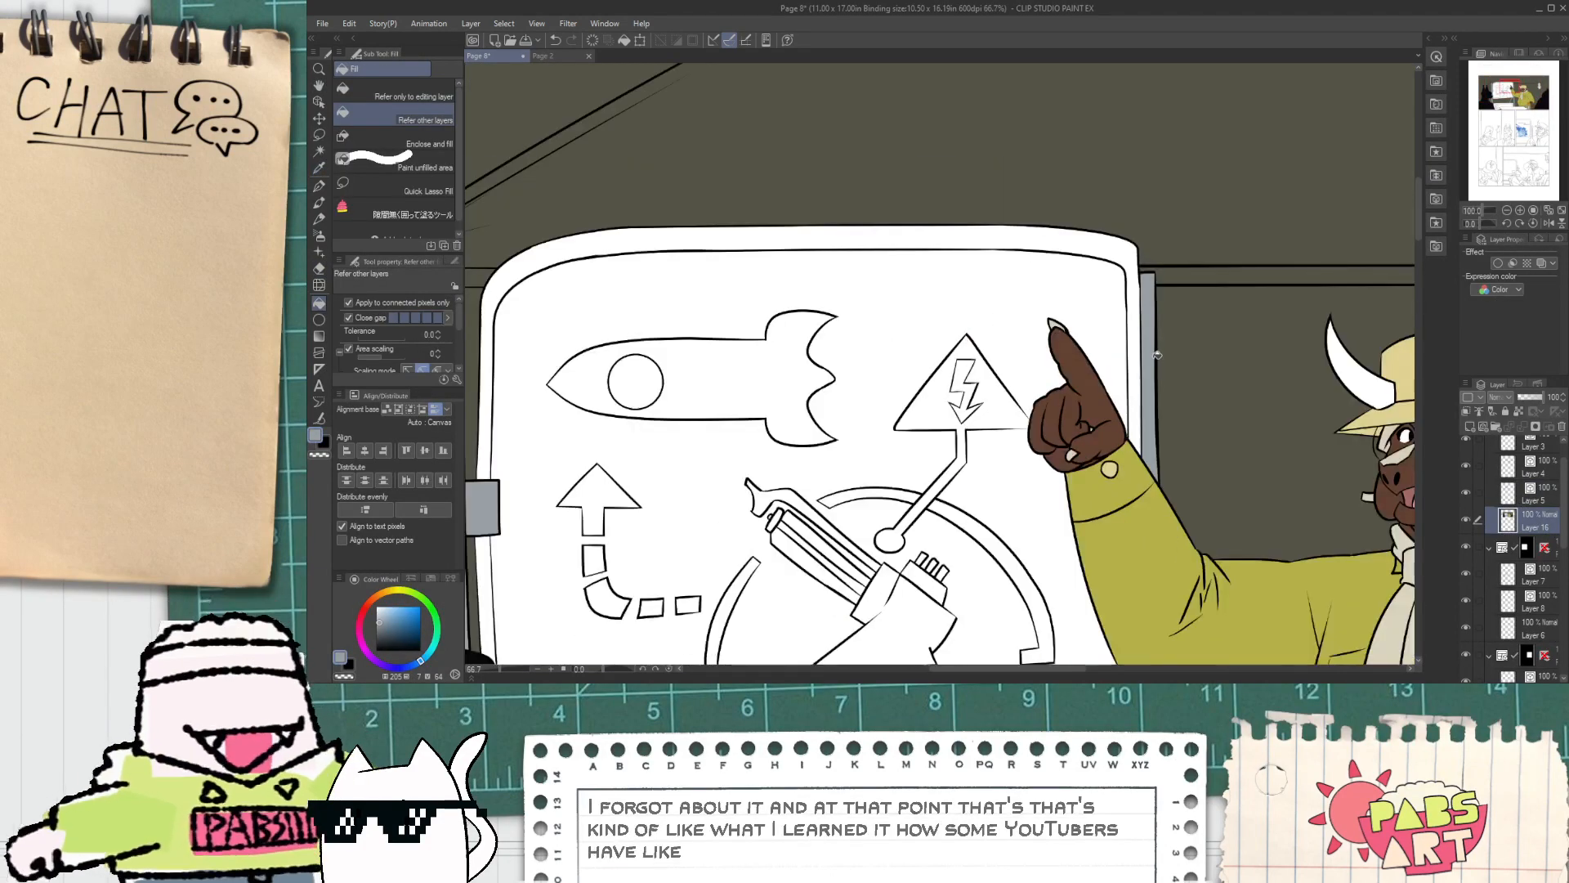
Step: Make Layer 5 active again and bring the black G-pen to the post beside the lecturer's cuff
key(space)
drag(968, 410, 945, 389)
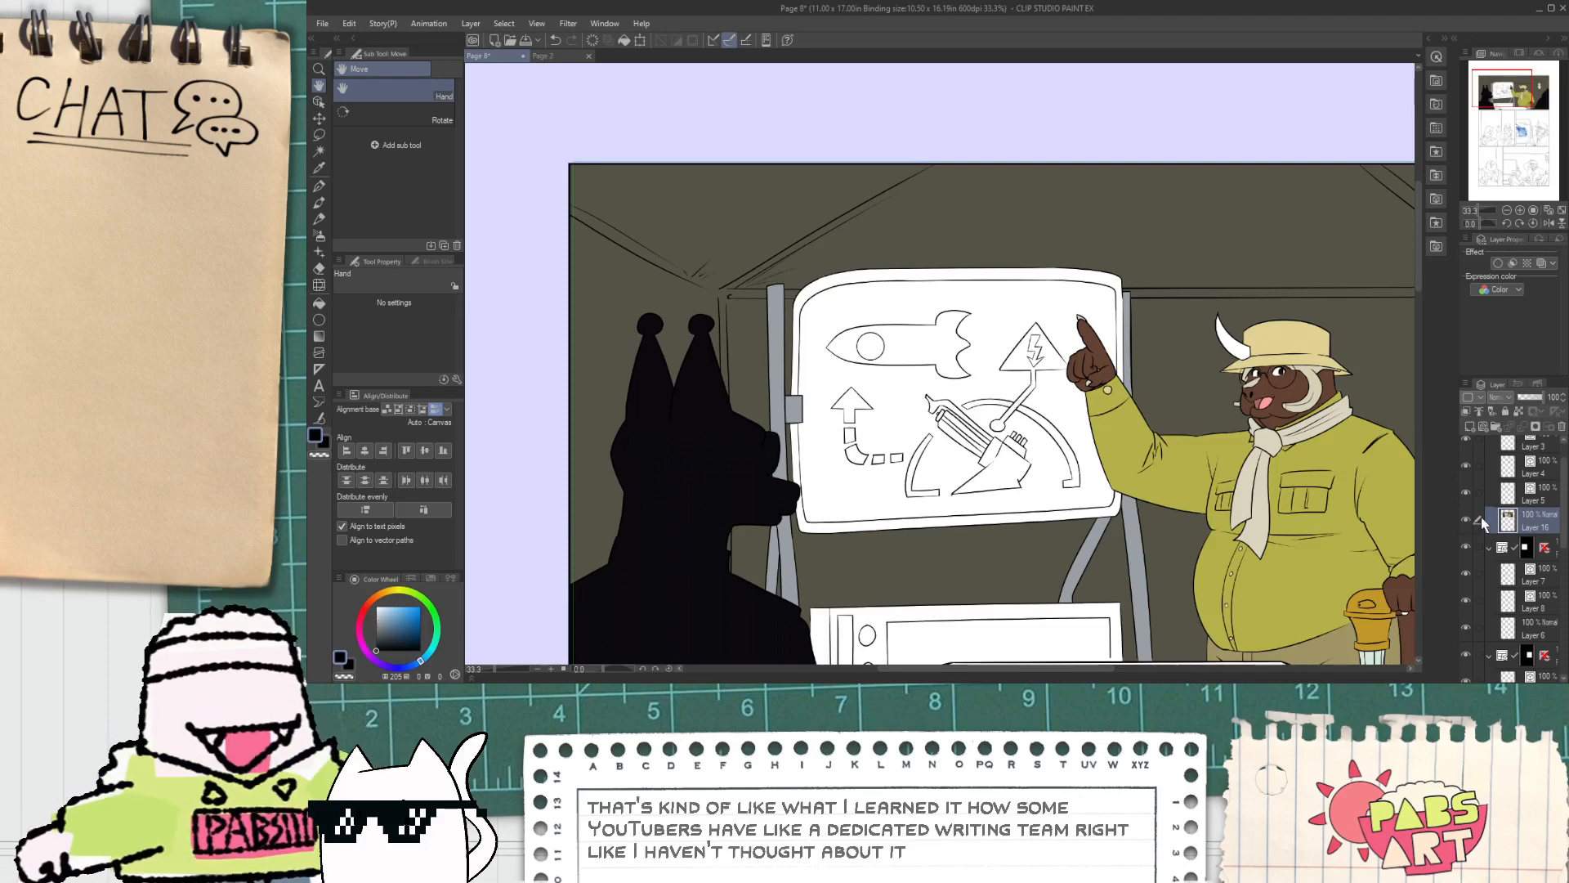
click(1519, 492)
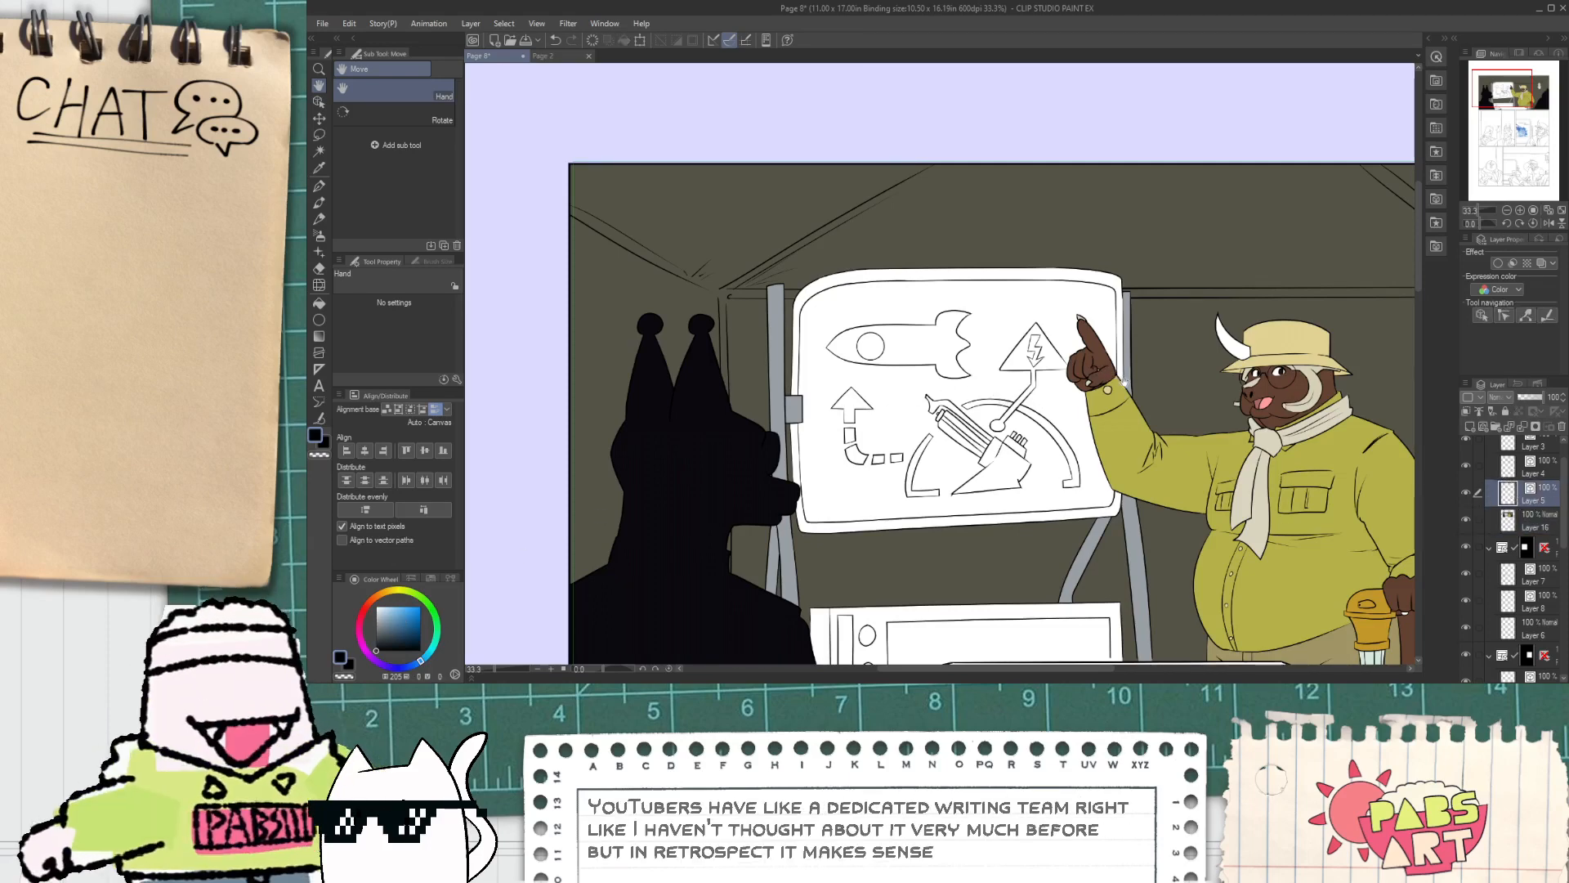
key(p)
scroll(1124, 379, up, 8)
Step: Try inking the edges of a clamp over the whiteboard's right edge, just above the lecturer's sleeve
drag(1087, 361, 1222, 358)
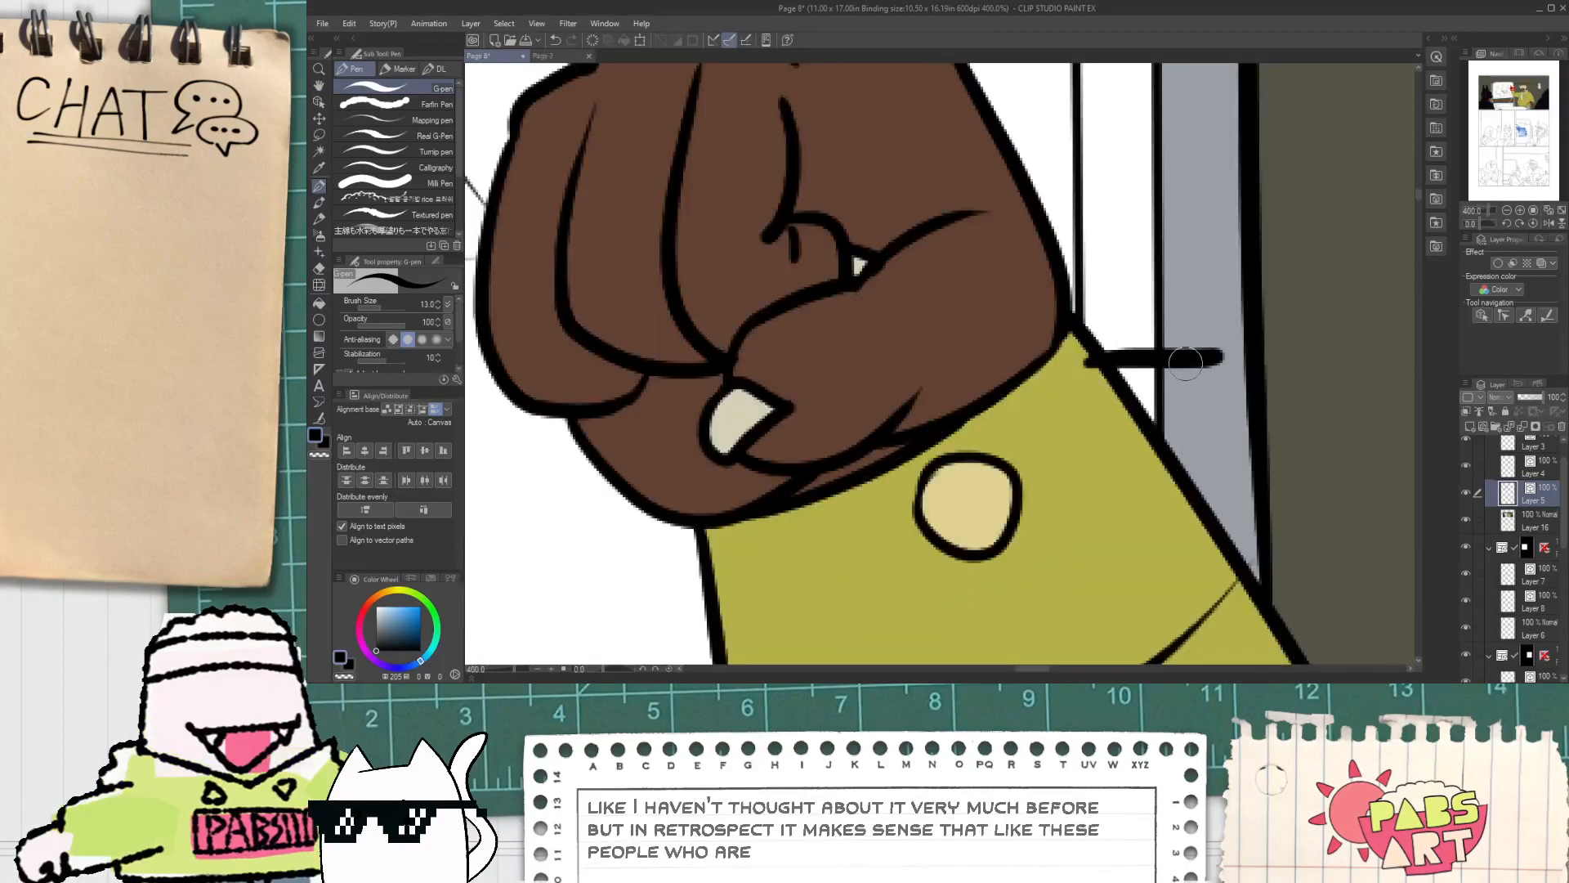
key(ctrl+z)
drag(1087, 366, 1174, 374)
key(ctrl+z)
scroll(1088, 367, down, 2)
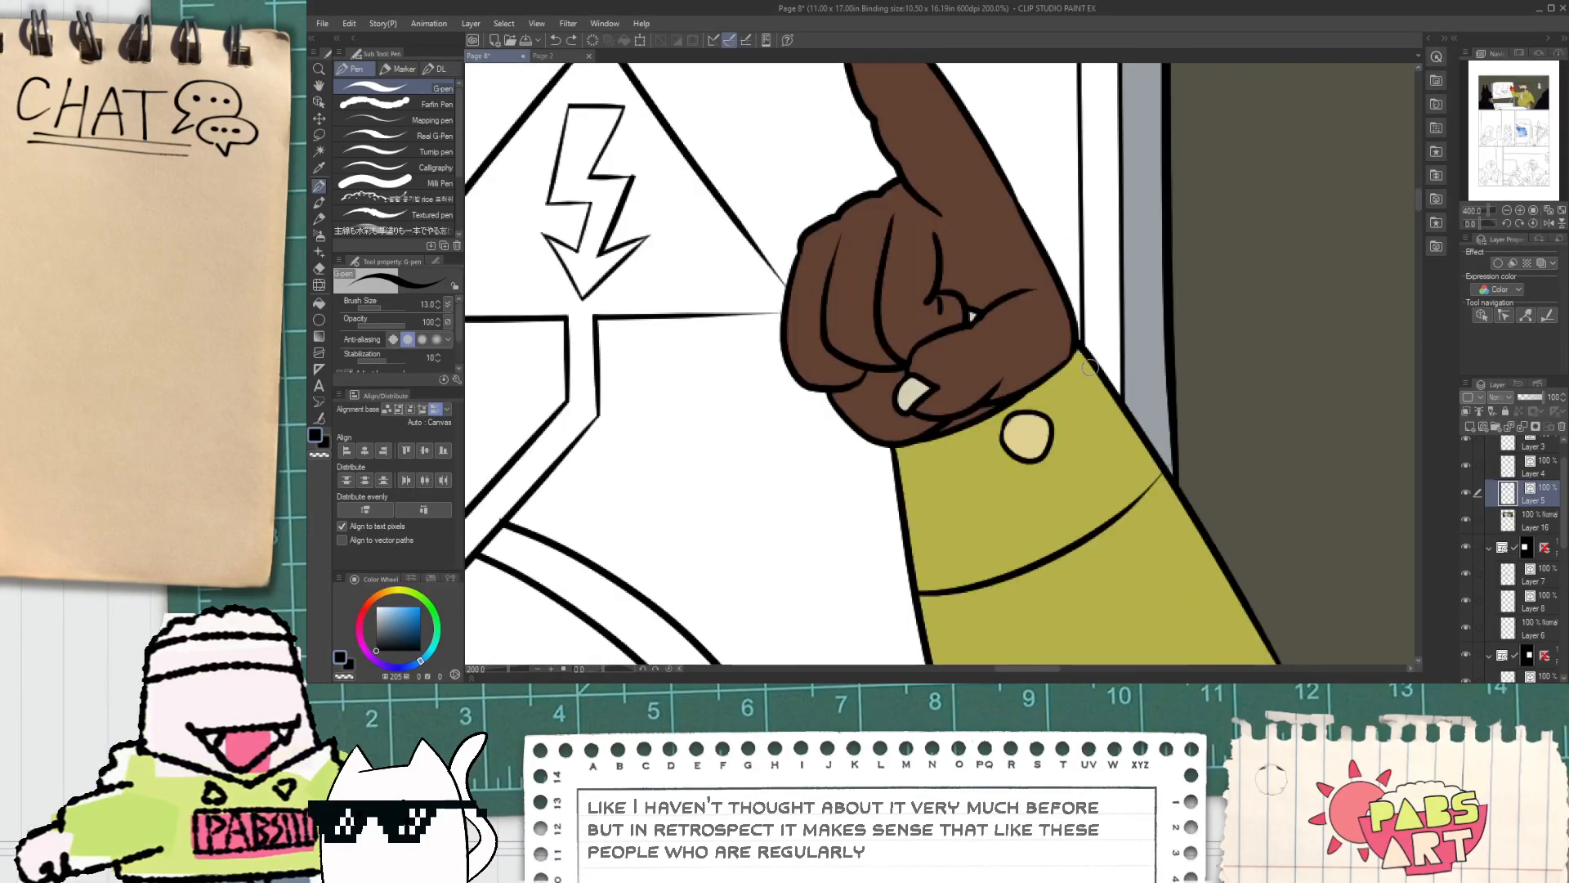
scroll(1089, 368, down, 3)
scroll(1054, 327, up, 5)
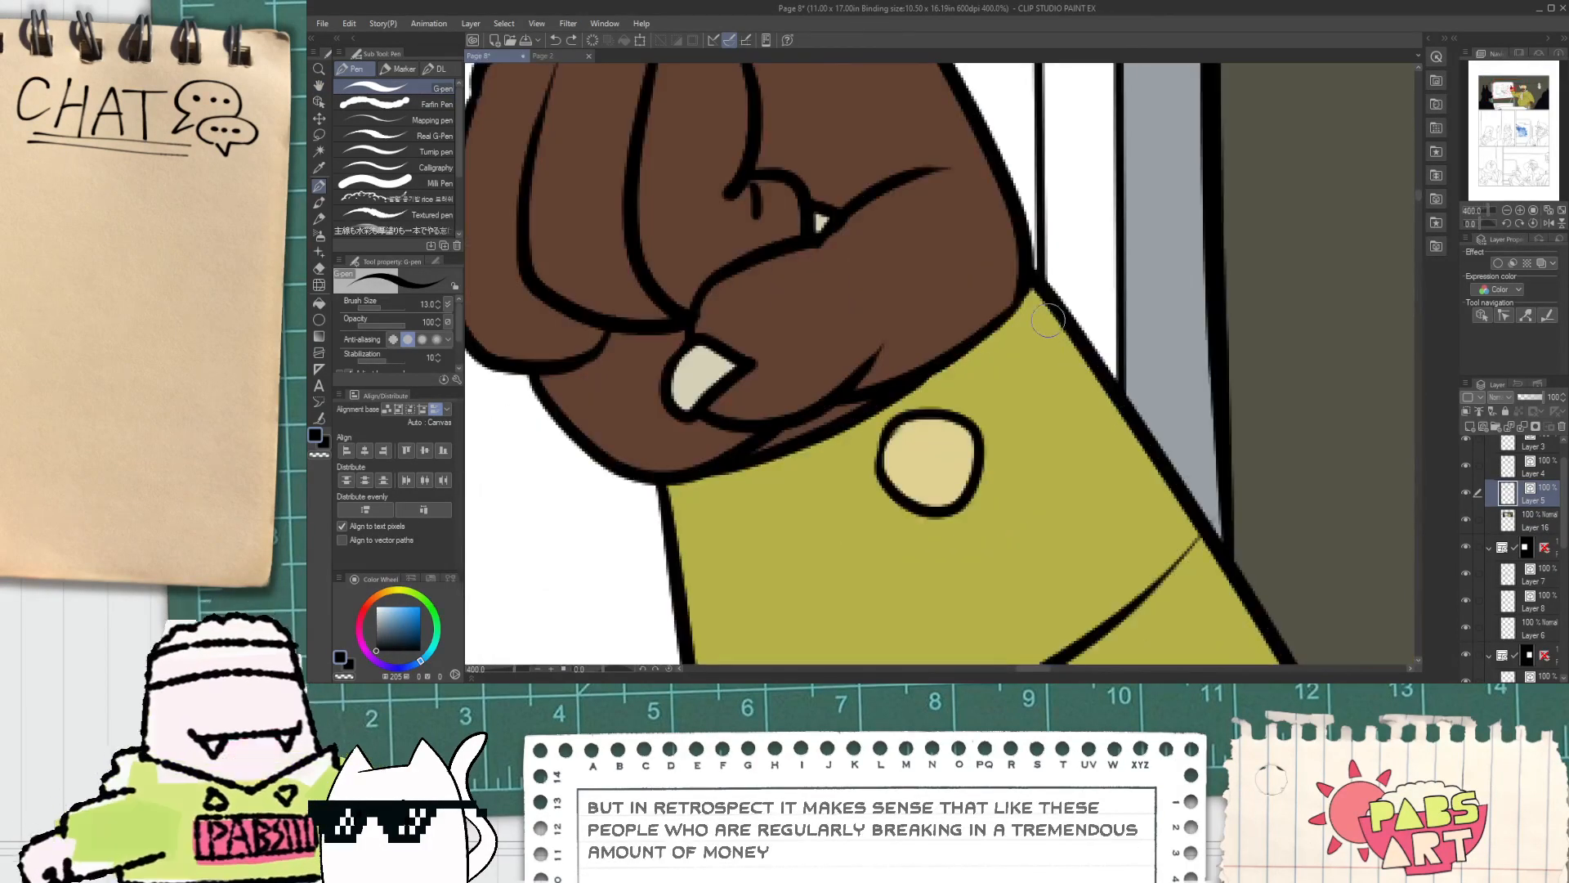
mouse_move(1038, 327)
mouse_down()
mouse_move(1123, 321)
mouse_move(1149, 482)
mouse_up()
key(ctrl+z)
Step: Ink the clamp's top and outer edges beside the lecturer's cuff and erase the lines overlapping the sleeve and crossing the clamp
mouse_move(1036, 327)
mouse_down()
mouse_move(1147, 323)
mouse_move(1152, 502)
mouse_up()
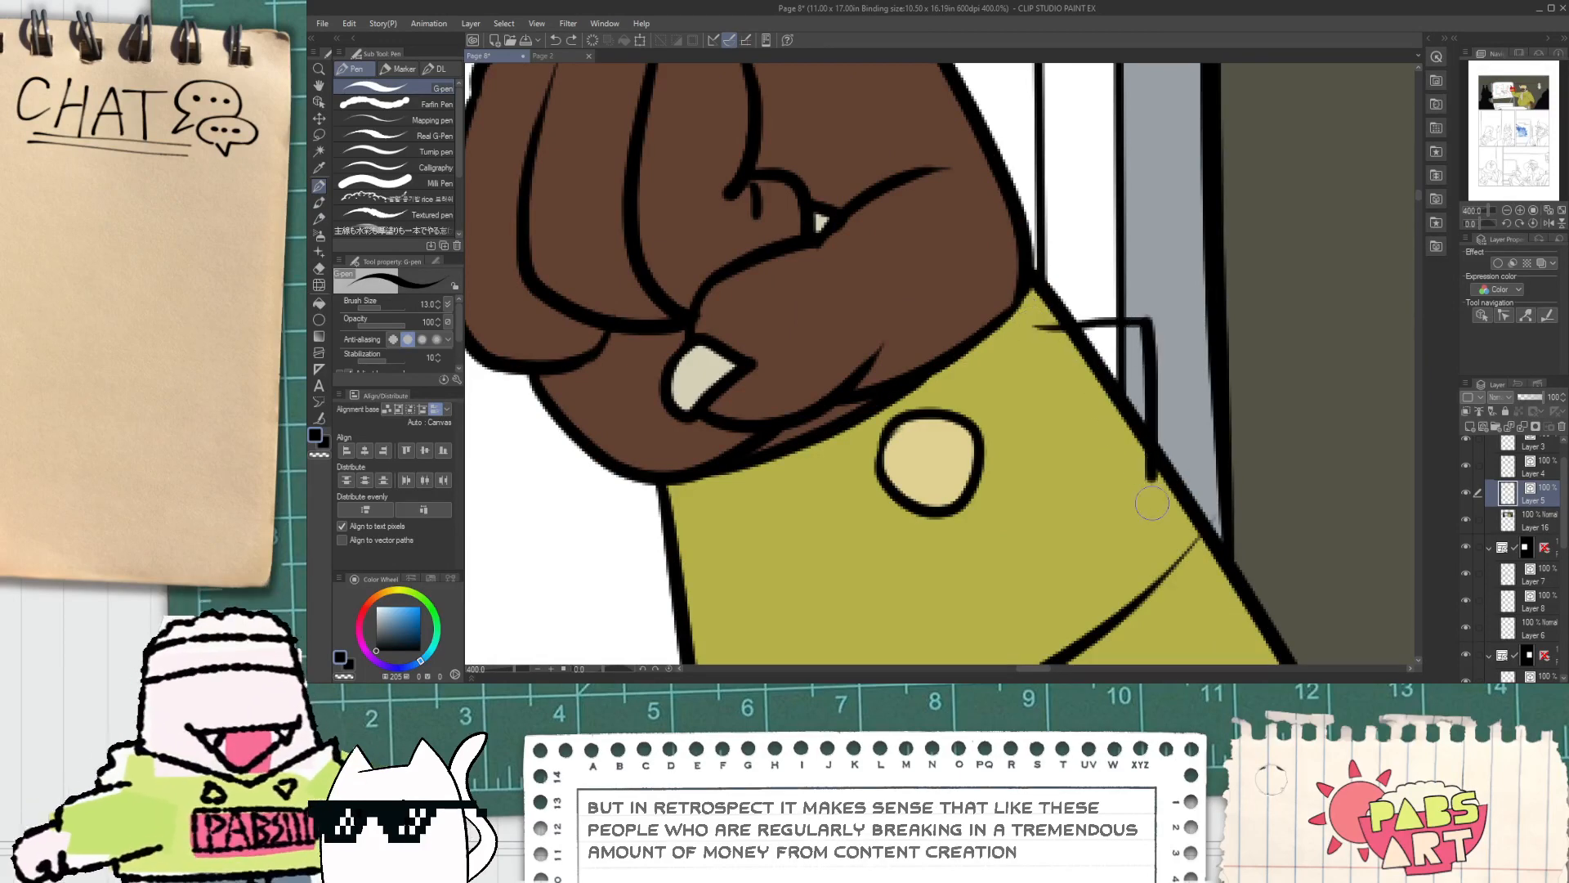
key(e)
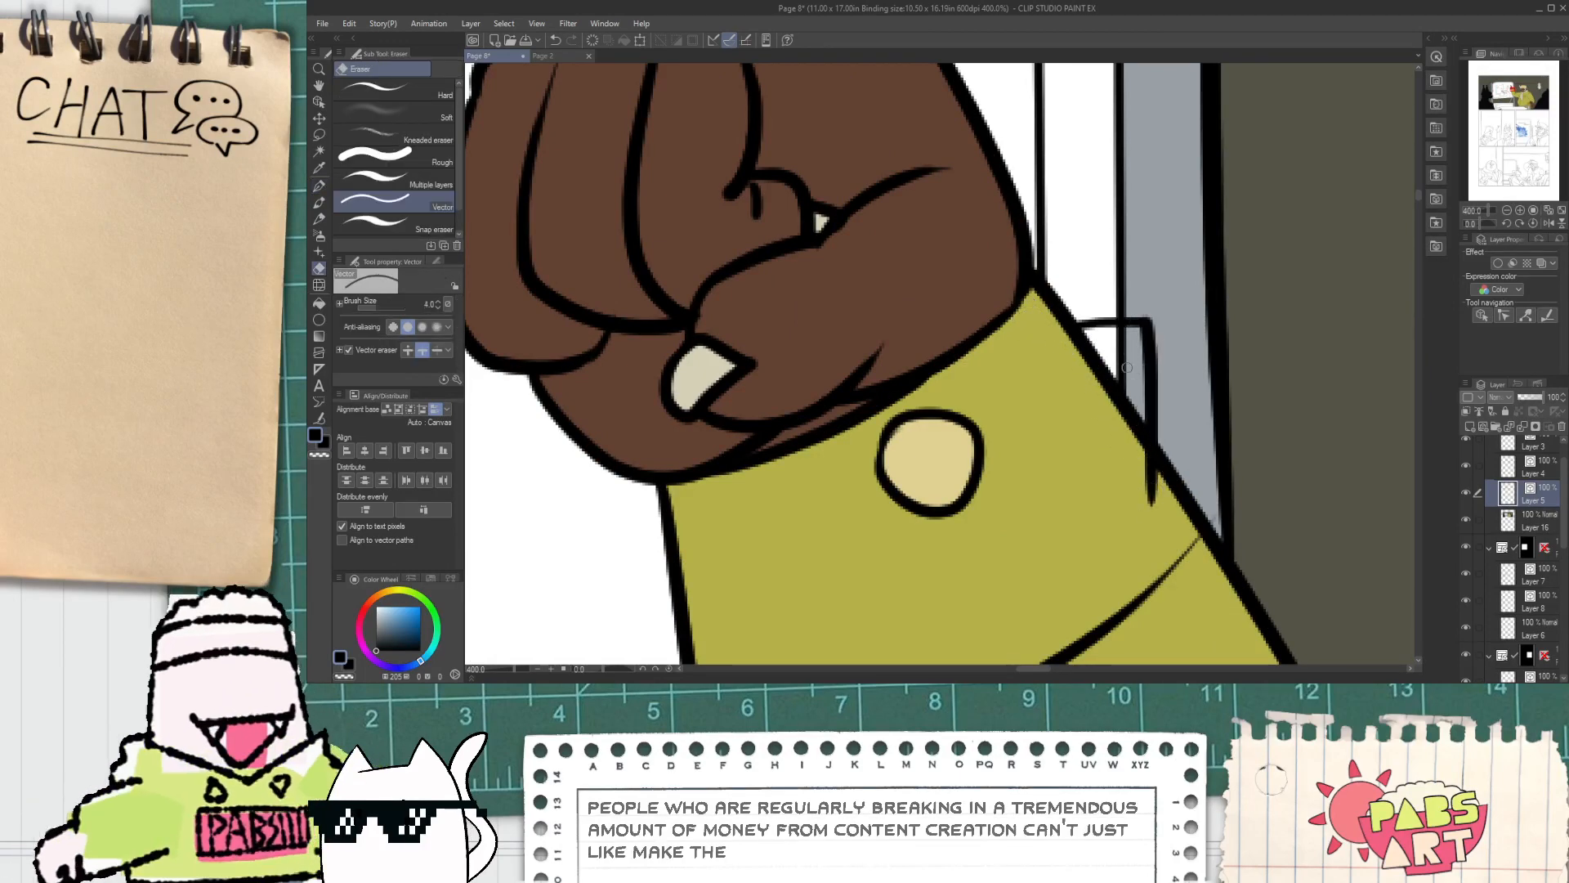
drag(1126, 367, 1149, 482)
Step: Make Layer 16 active, sample the post's blue-gray and fill the new clamp beside the lecturer's cuff
click(1496, 537)
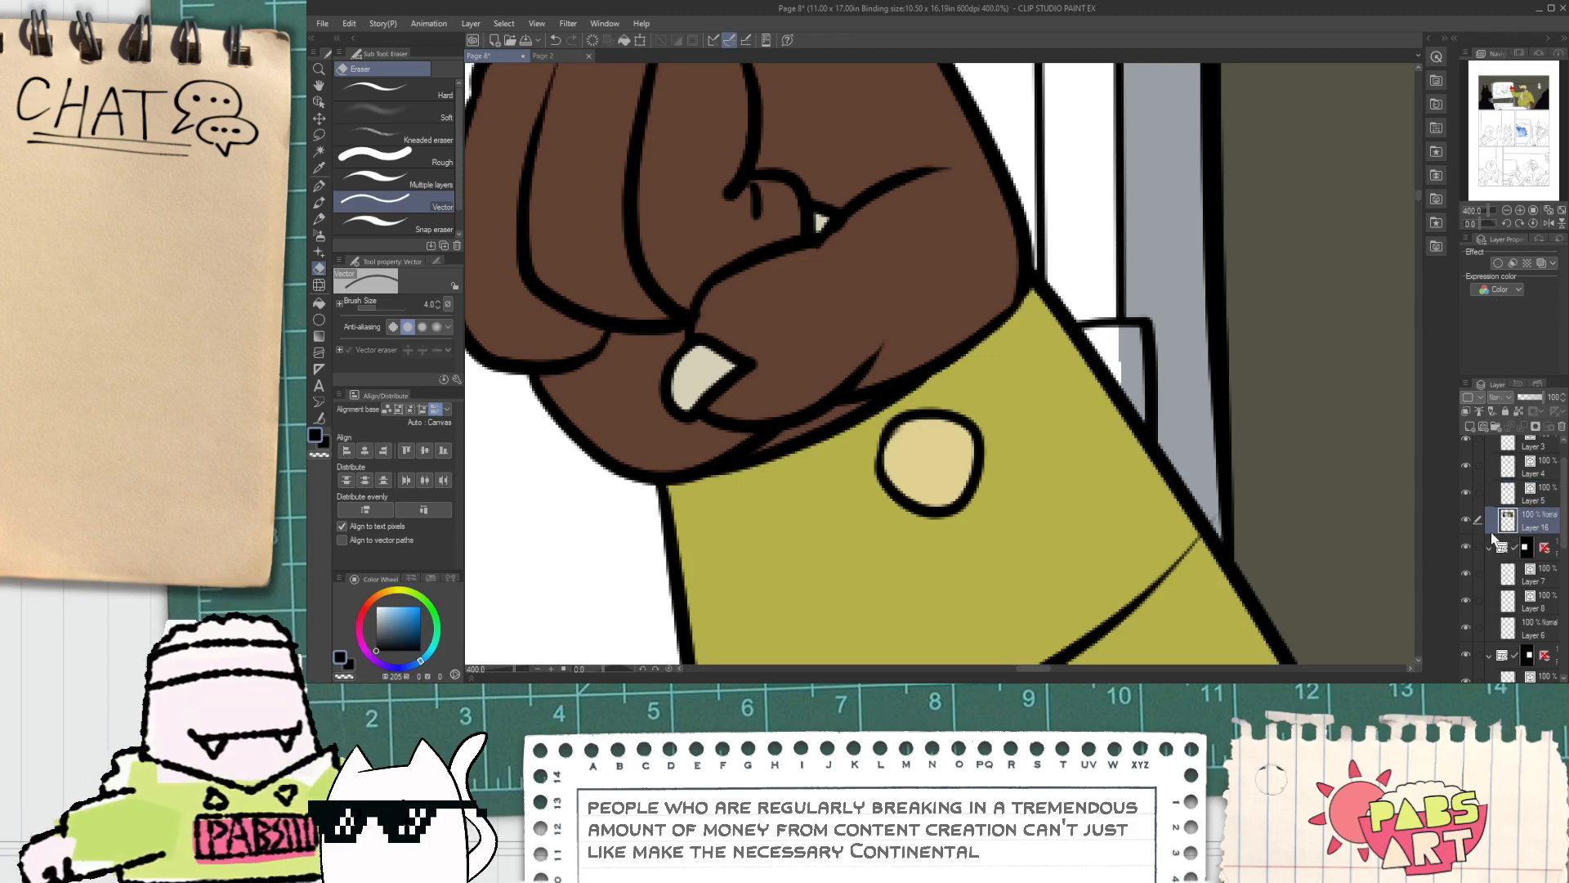
alt+click(1159, 404)
key(g)
click(1113, 356)
scroll(1141, 352, down, 6)
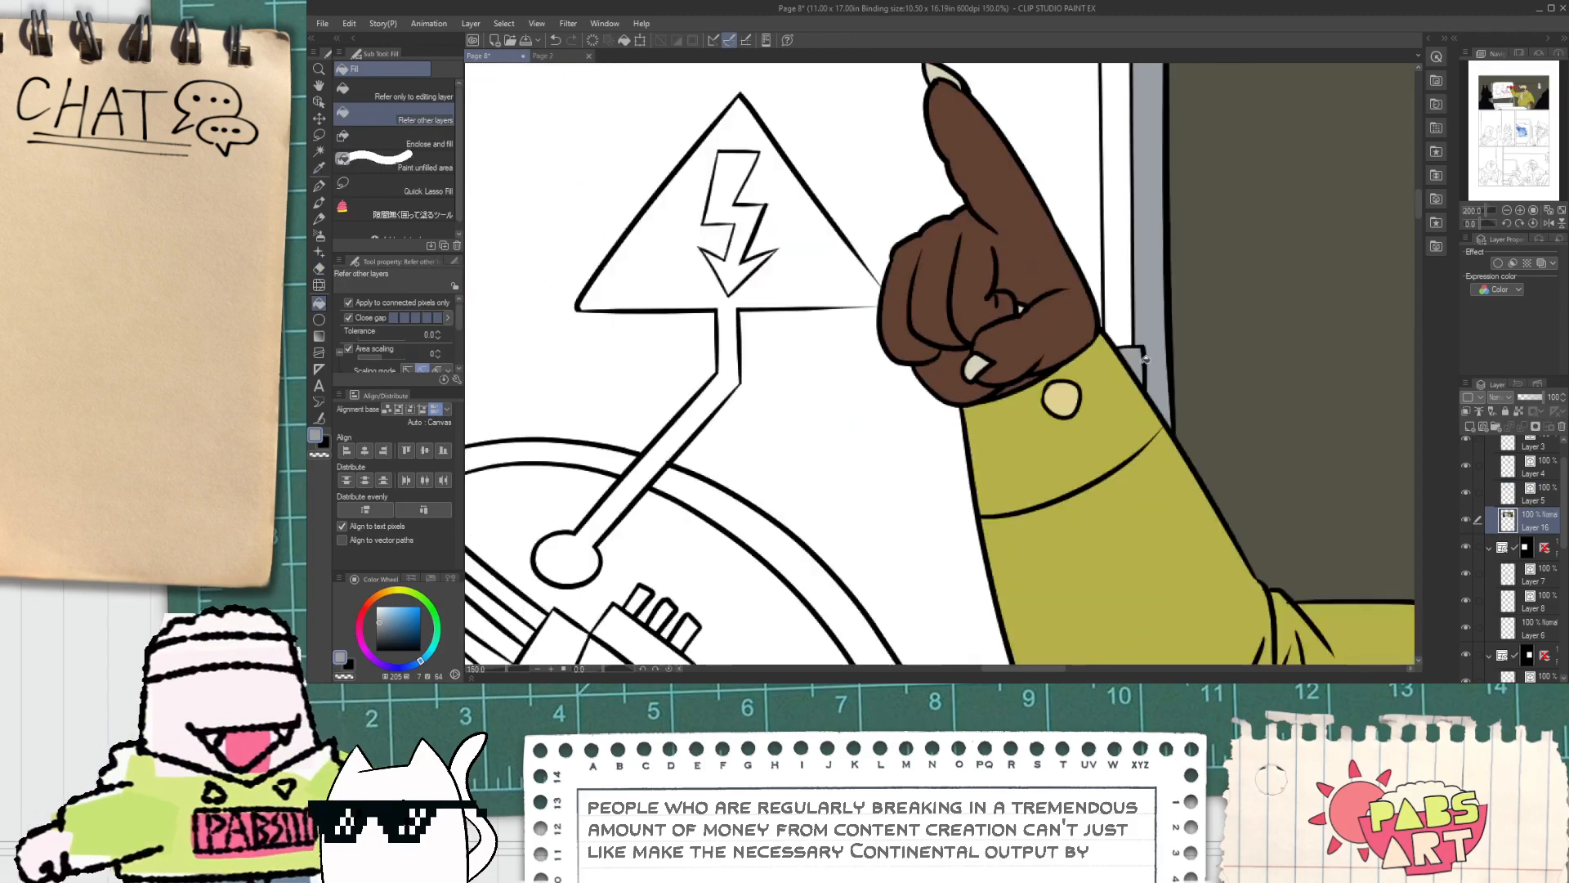
scroll(683, 545, up, 2)
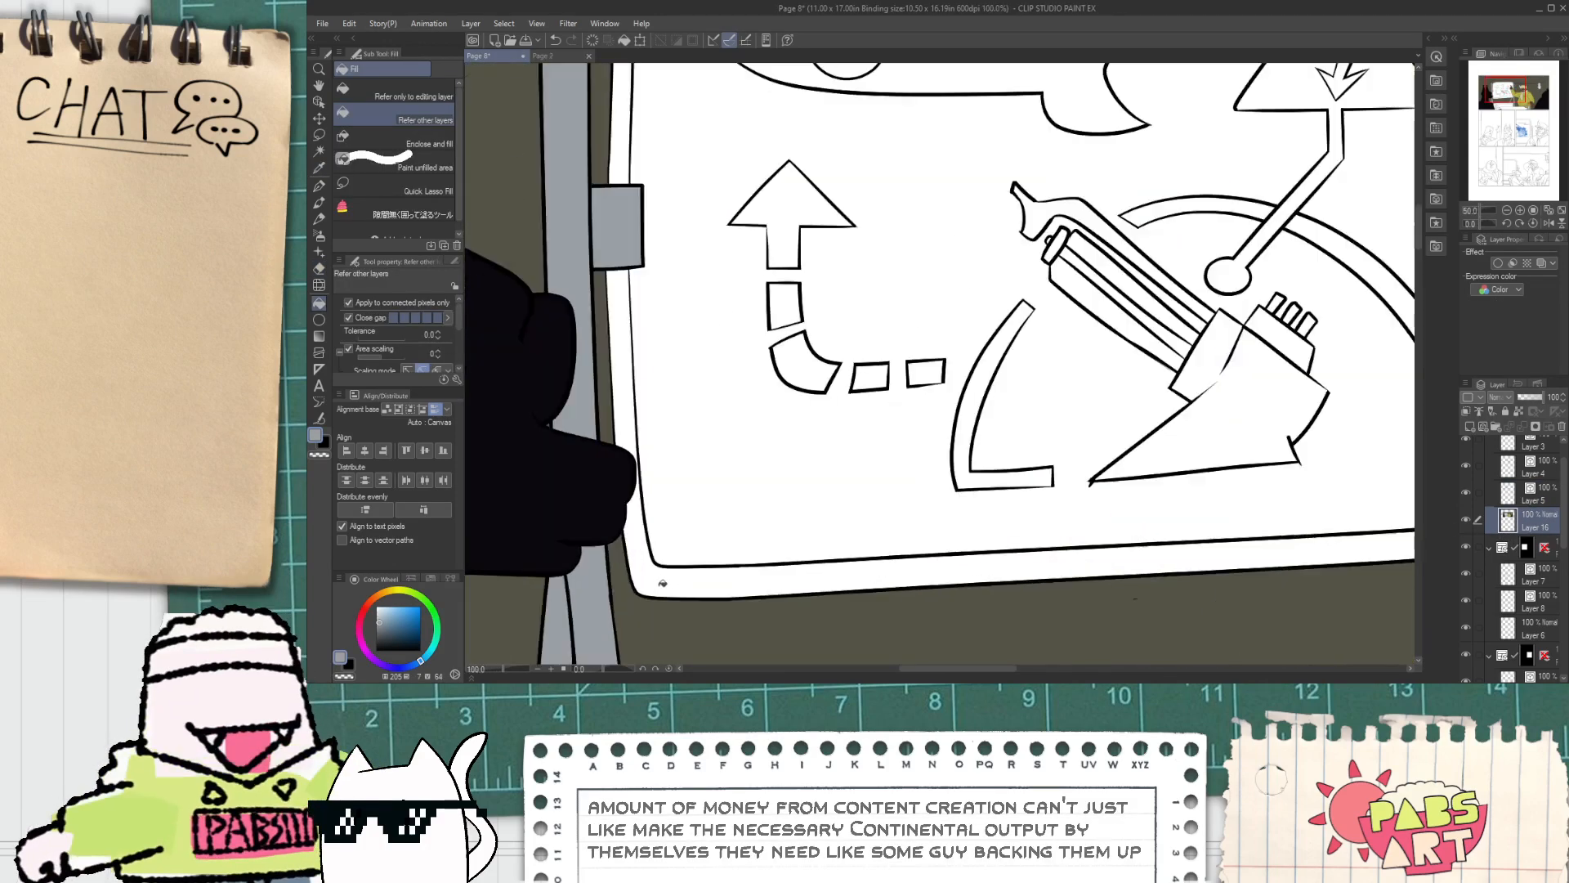
key(space)
drag(645, 363, 632, 611)
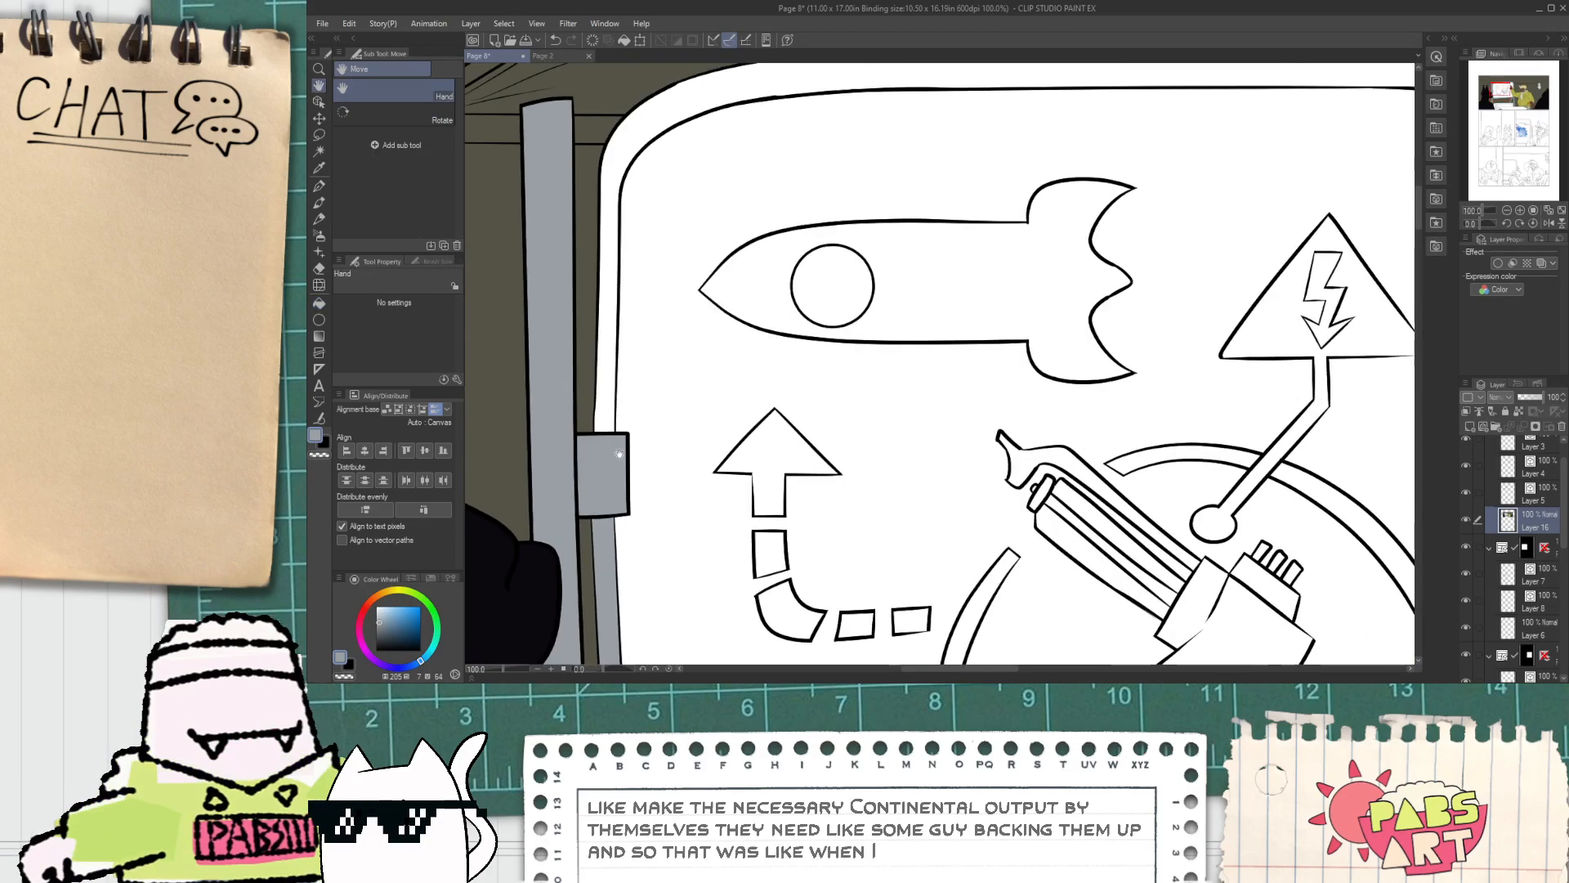
Step: Darken the current blue-gray to near-black and fill the whiteboard's background with it on Layer 16
scroll(631, 413, down, 2)
key(space)
drag(899, 442, 828, 376)
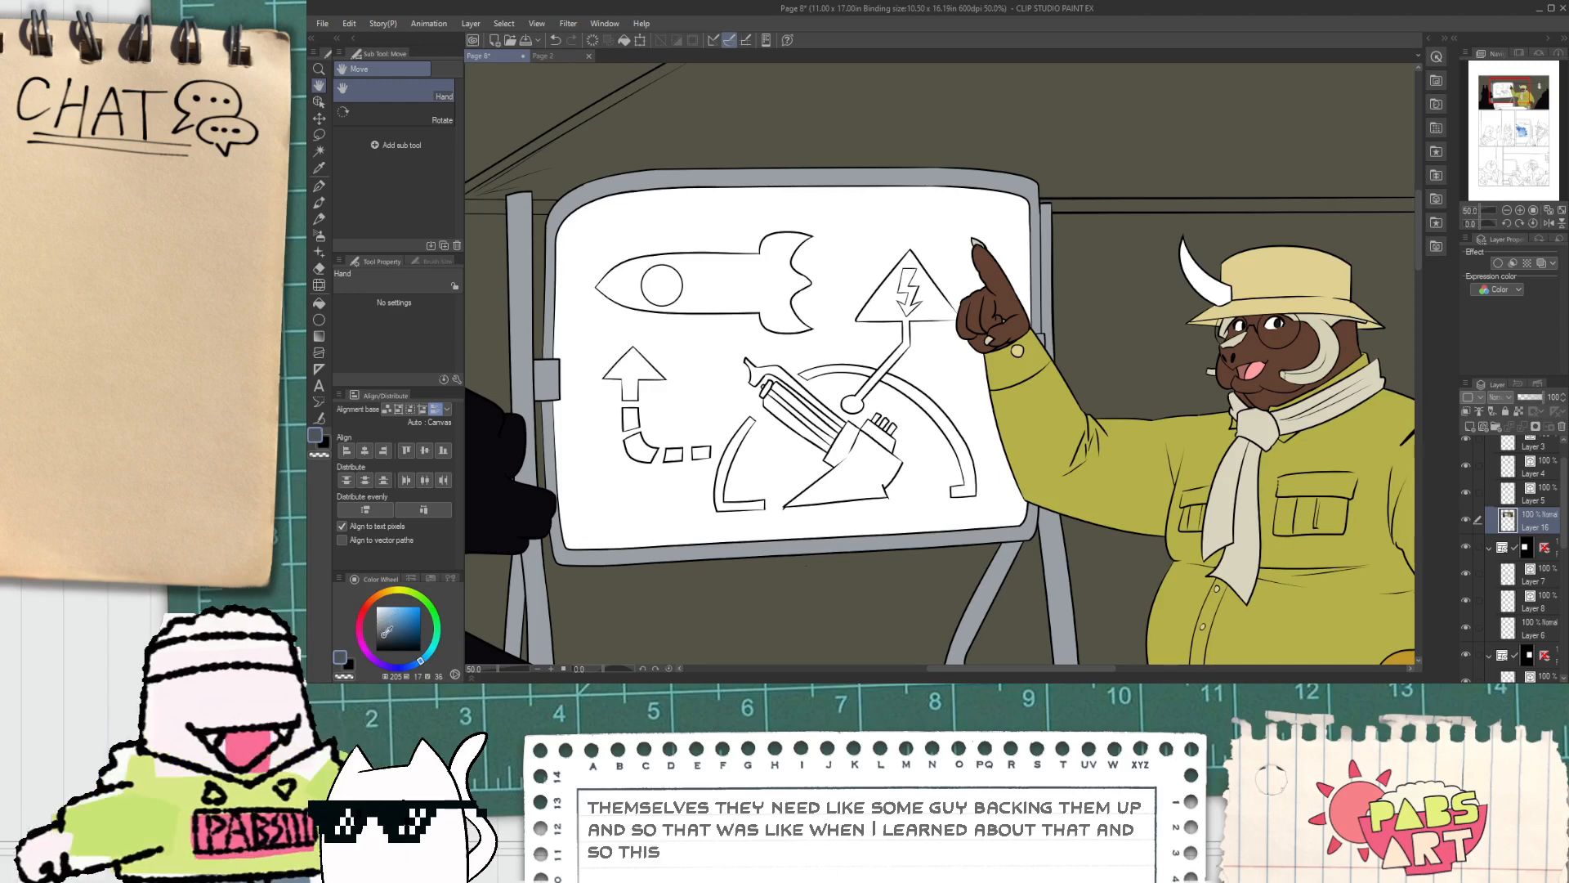
drag(384, 635, 382, 645)
key(g)
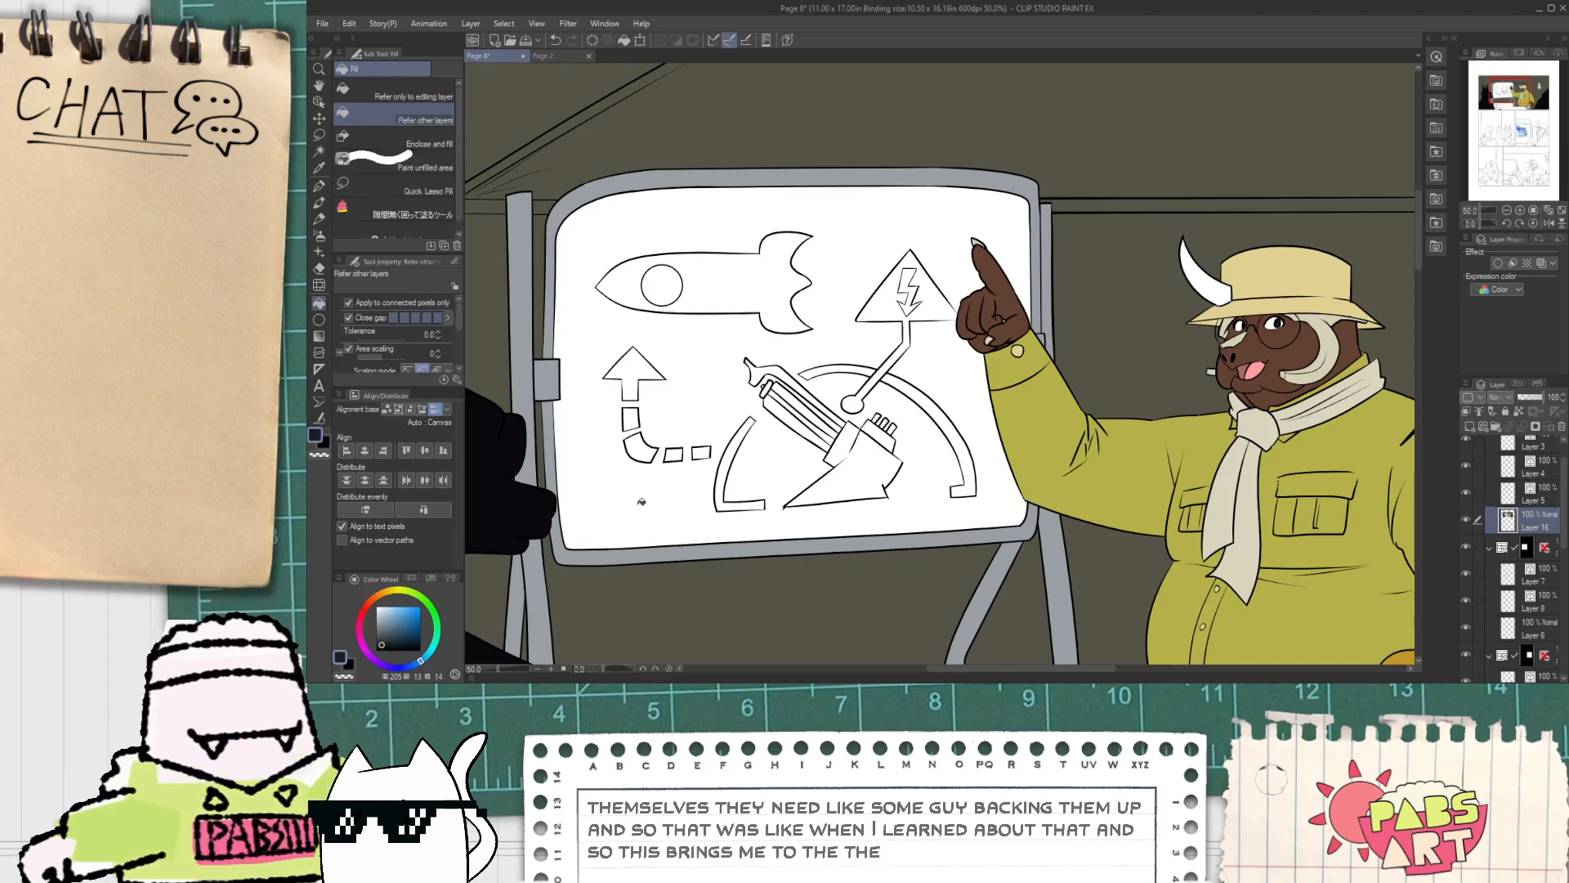
click(661, 487)
Step: Paint over the white interiors of the whiteboard drawings in near-black with the Milli Pen at size 221.4
scroll(796, 411, up, 1)
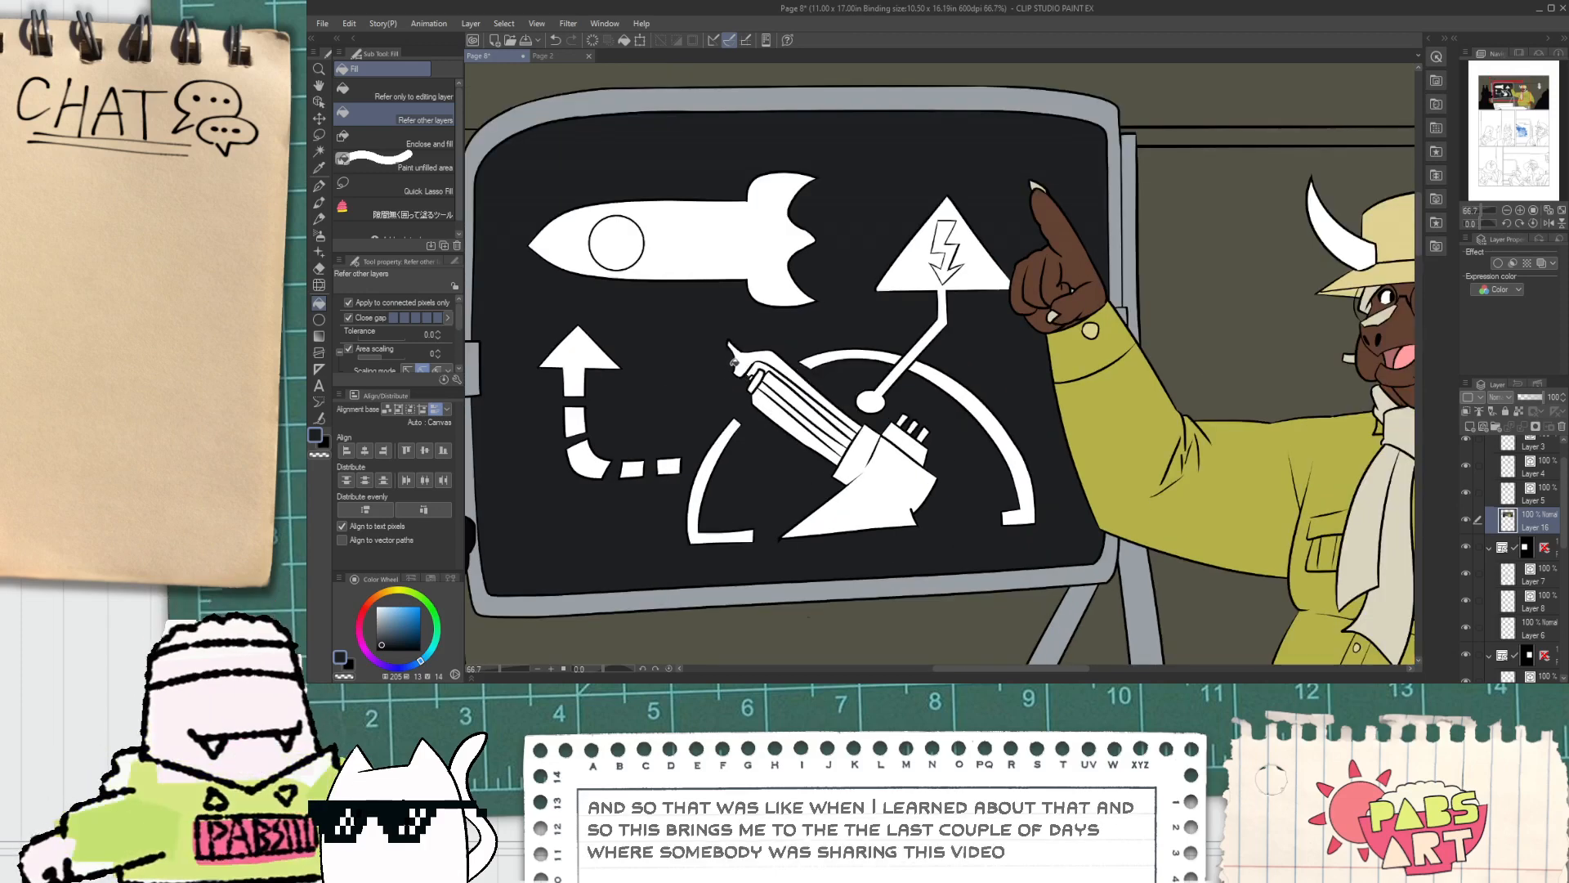
key(p)
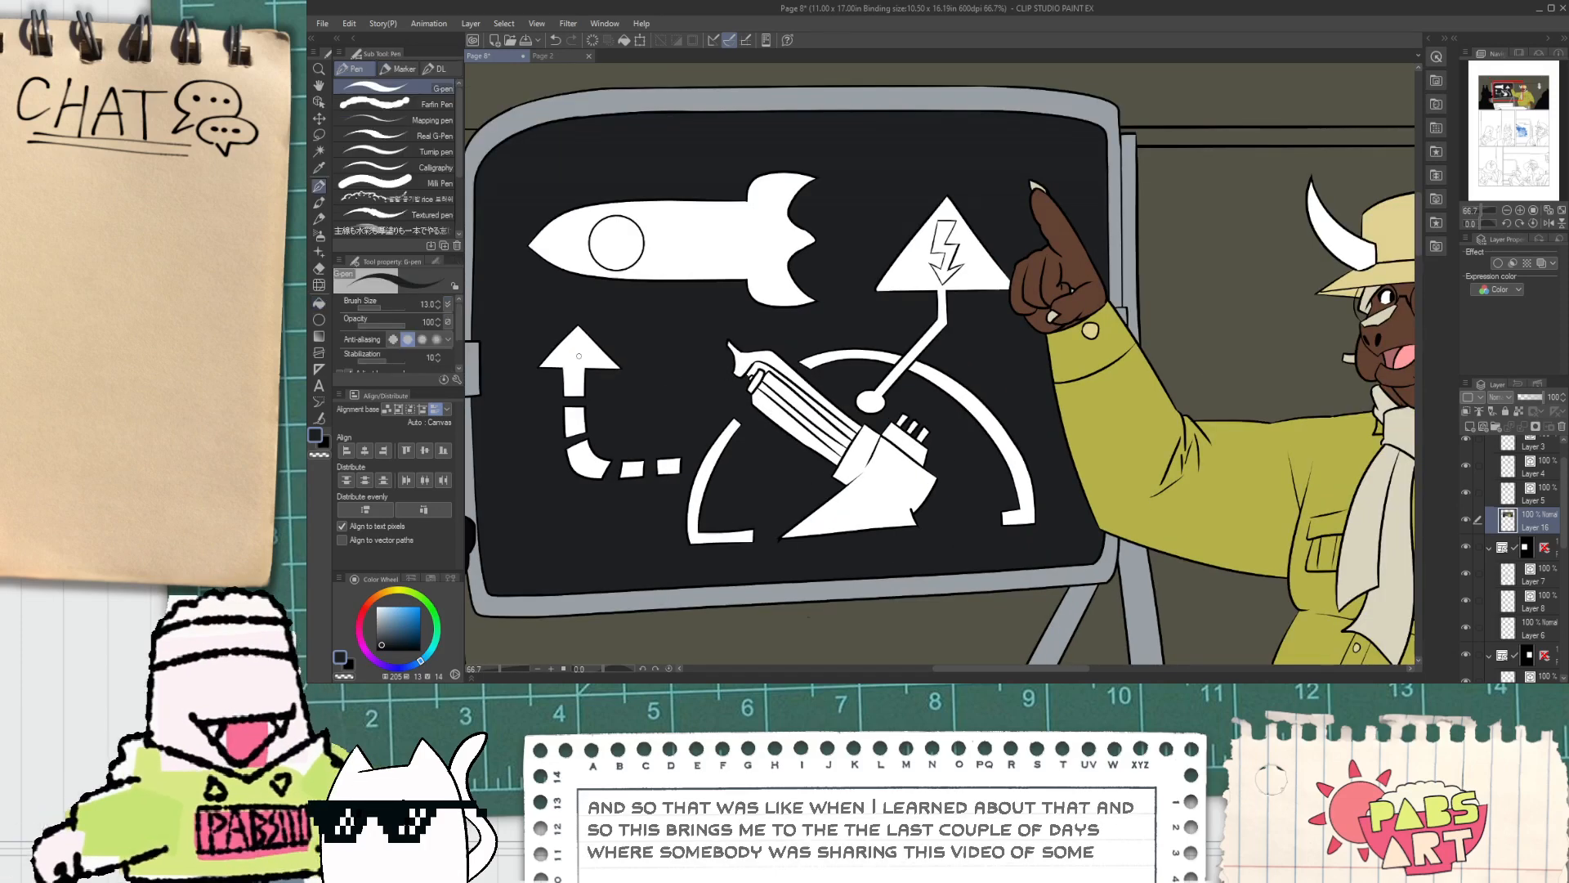
click(433, 183)
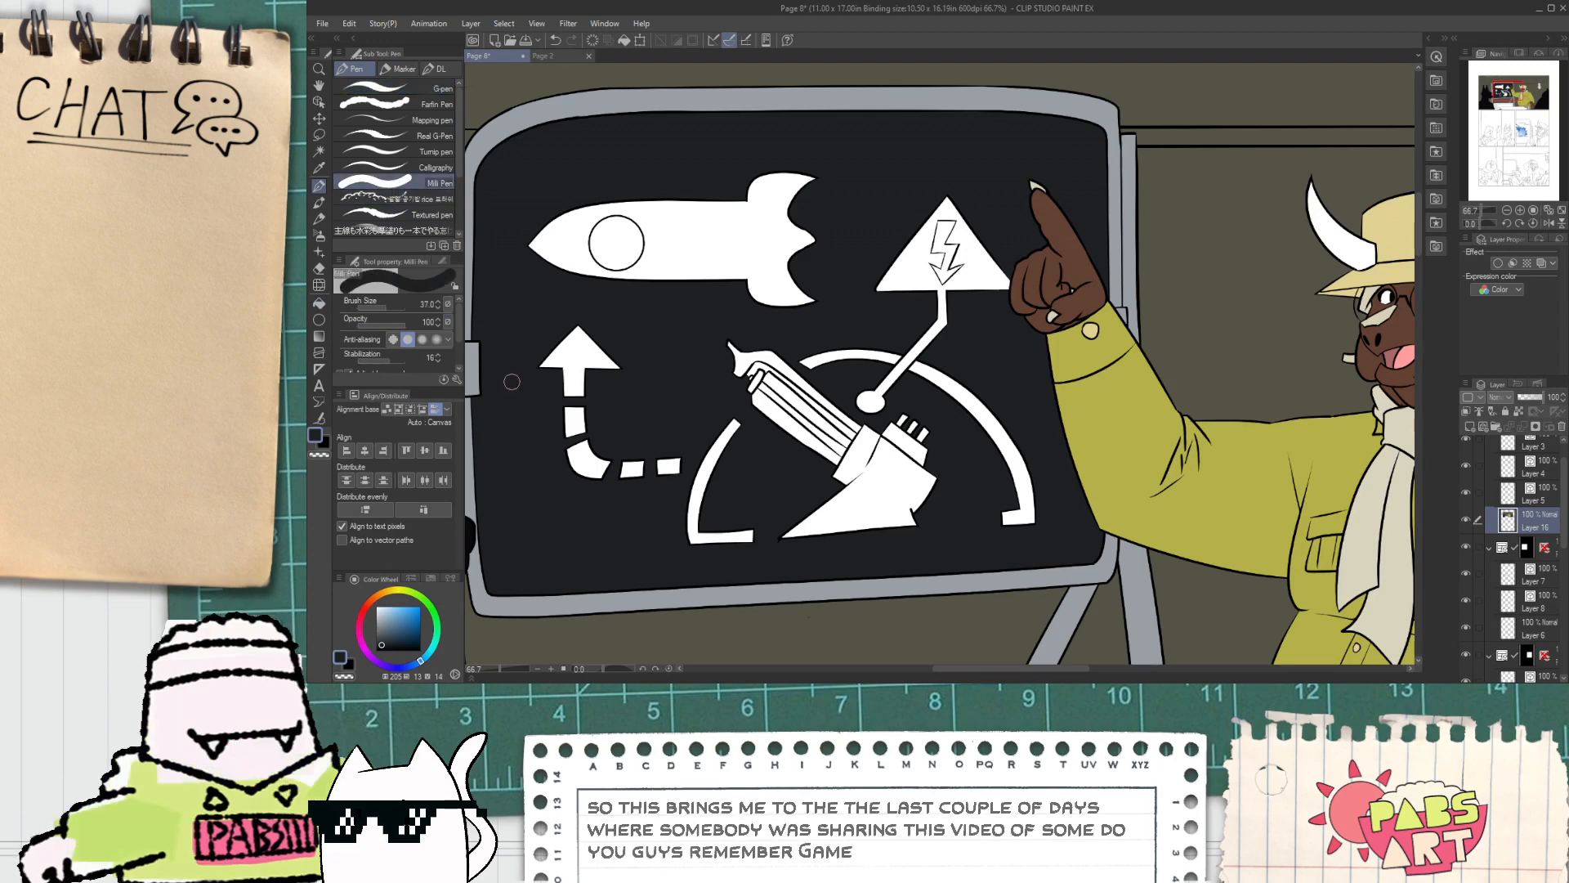
drag(384, 309, 394, 306)
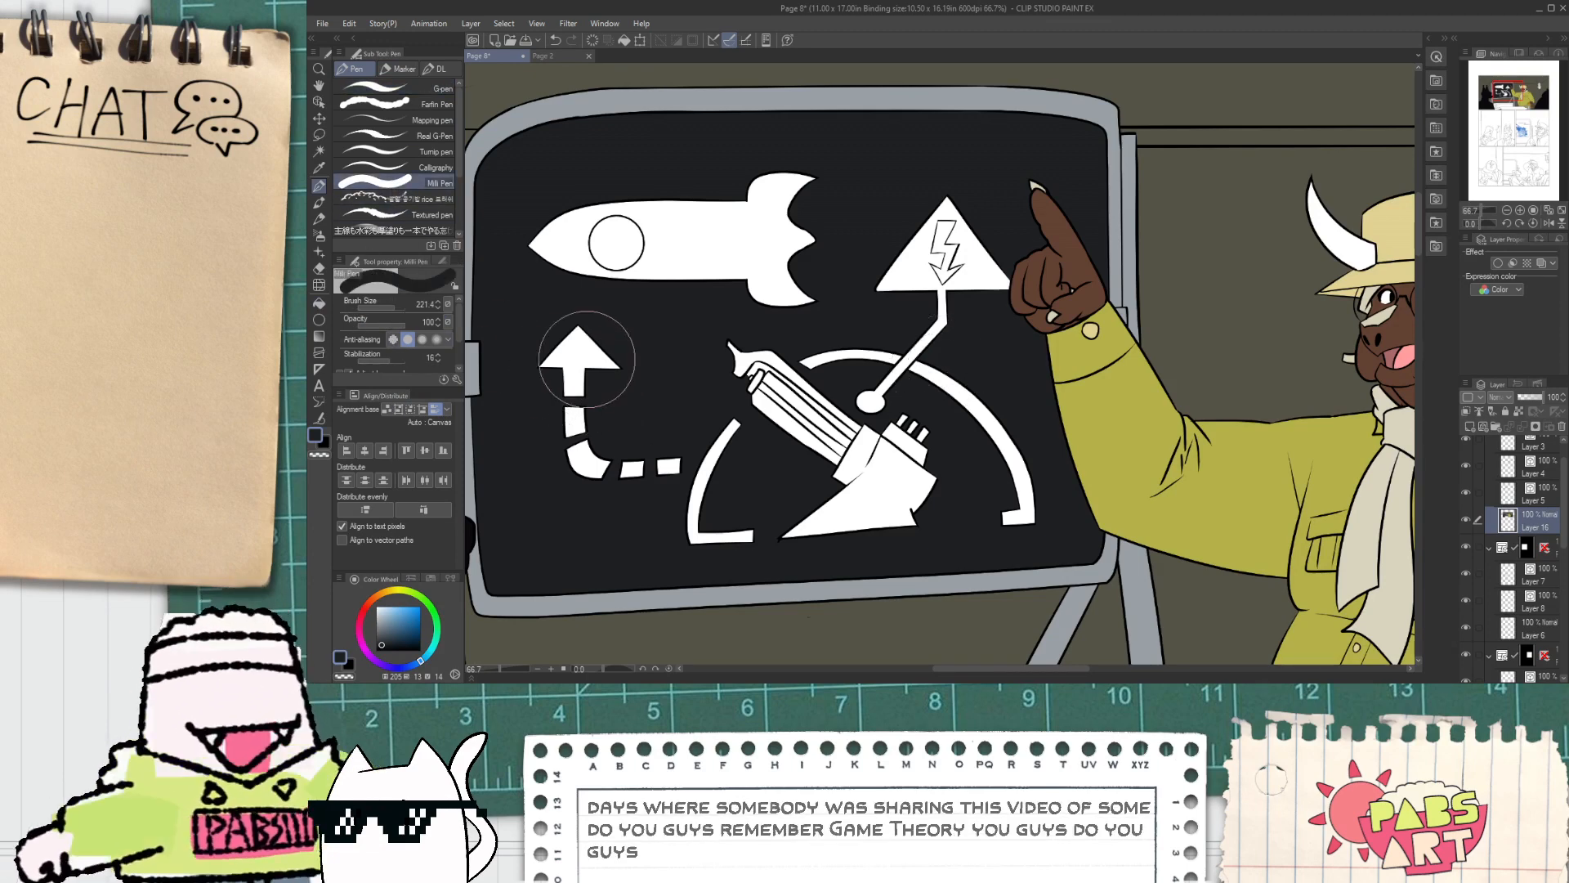
mouse_move(557, 365)
mouse_down()
mouse_move(576, 420)
mouse_move(588, 336)
mouse_move(689, 458)
mouse_move(646, 471)
mouse_move(724, 389)
mouse_move(765, 492)
mouse_move(751, 496)
mouse_move(818, 448)
mouse_move(900, 515)
mouse_move(973, 456)
mouse_move(1006, 459)
mouse_move(875, 353)
mouse_move(845, 358)
mouse_move(855, 406)
mouse_move(789, 413)
mouse_move(609, 295)
mouse_move(573, 237)
mouse_move(618, 246)
mouse_move(717, 202)
mouse_move(811, 319)
mouse_move(898, 268)
mouse_move(932, 206)
mouse_move(962, 274)
mouse_up()
scroll(958, 288, up, 3)
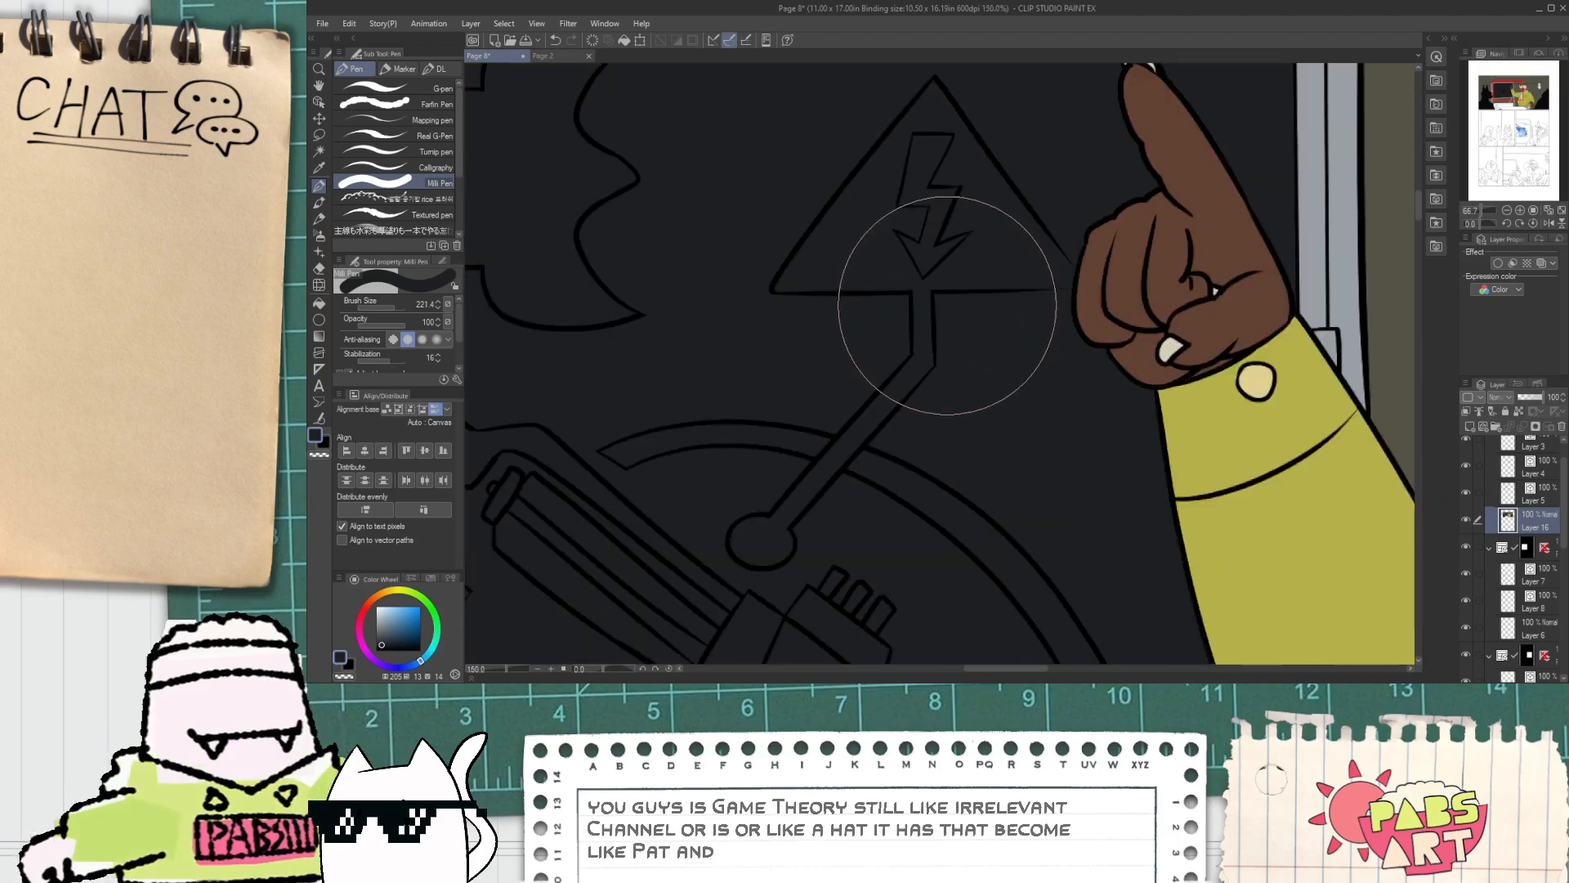
scroll(926, 281, down, 2)
scroll(911, 276, down, 4)
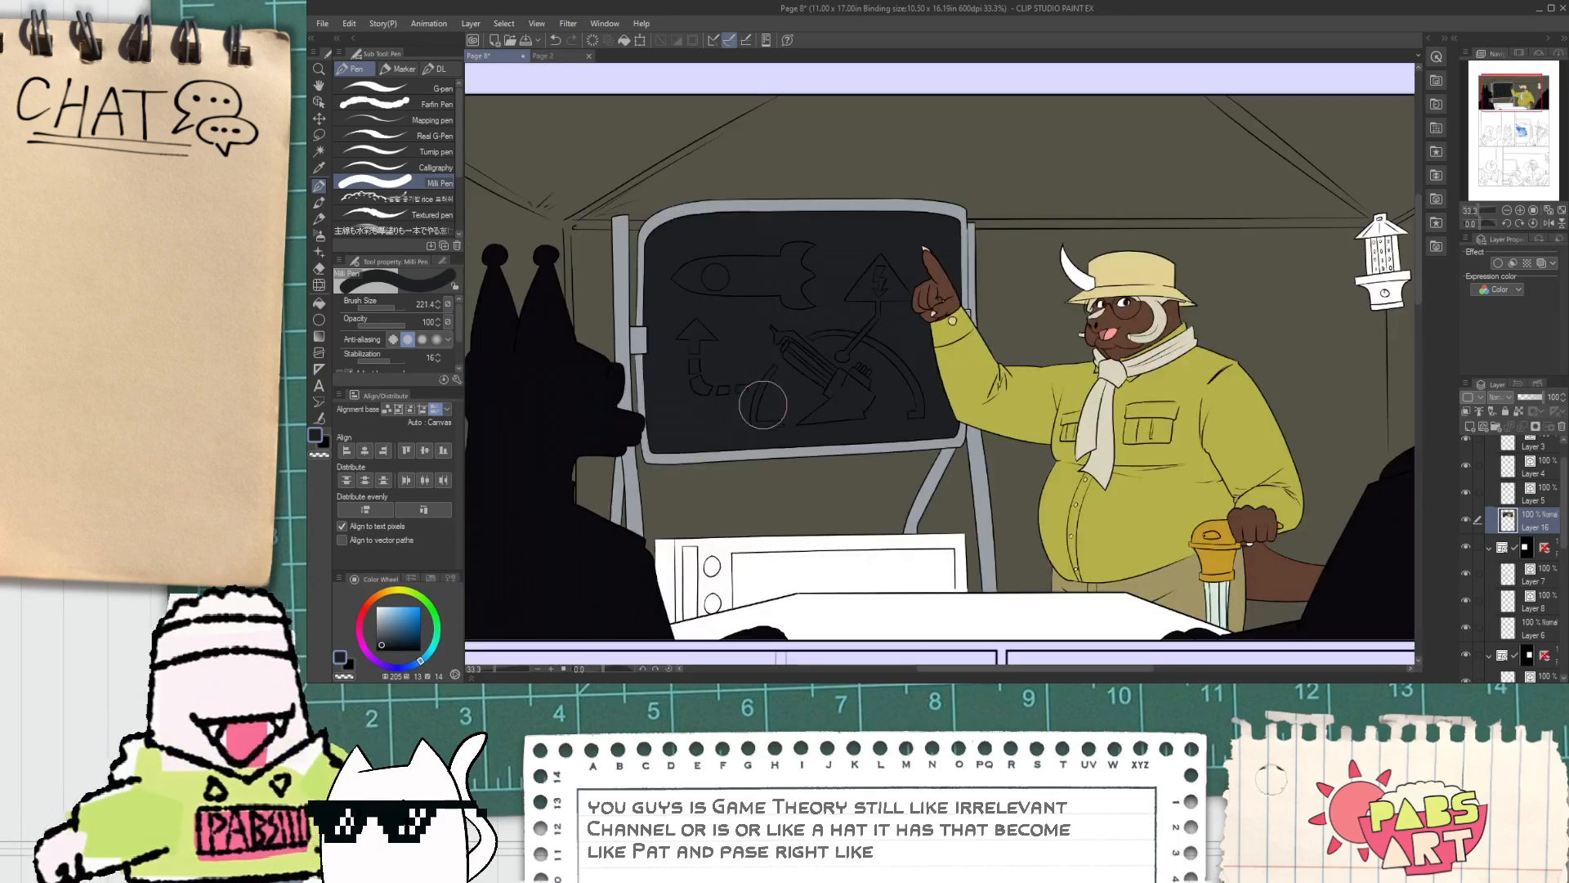
Step: Select all the board diagram's vector lines on Layer 5 and recolor them bright cyan-blue
key(h)
drag(767, 376, 777, 386)
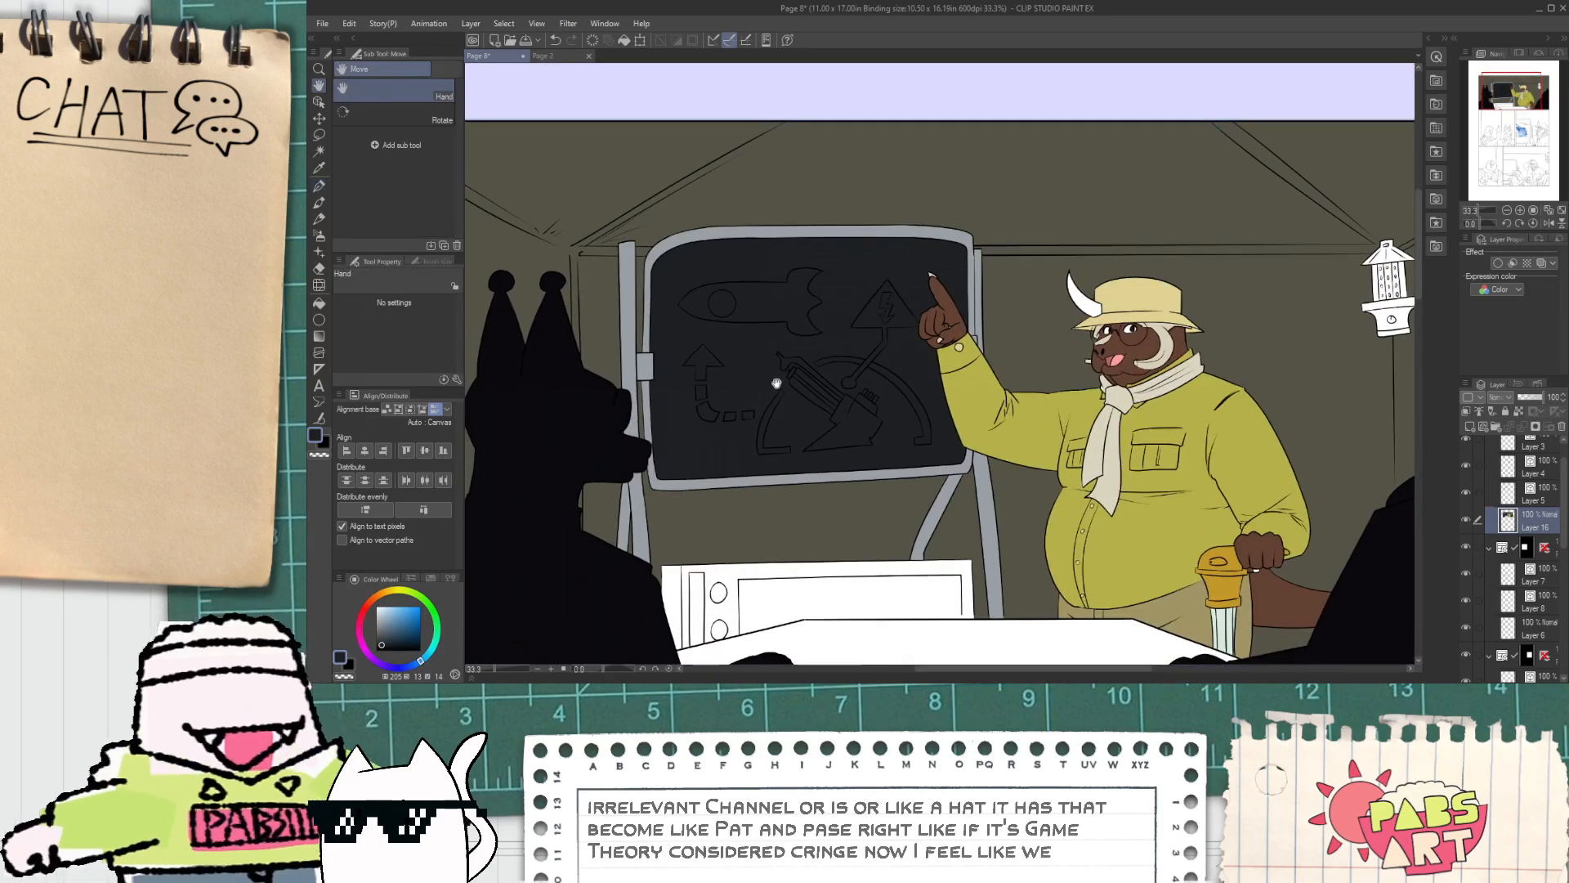
scroll(776, 382, up, 2)
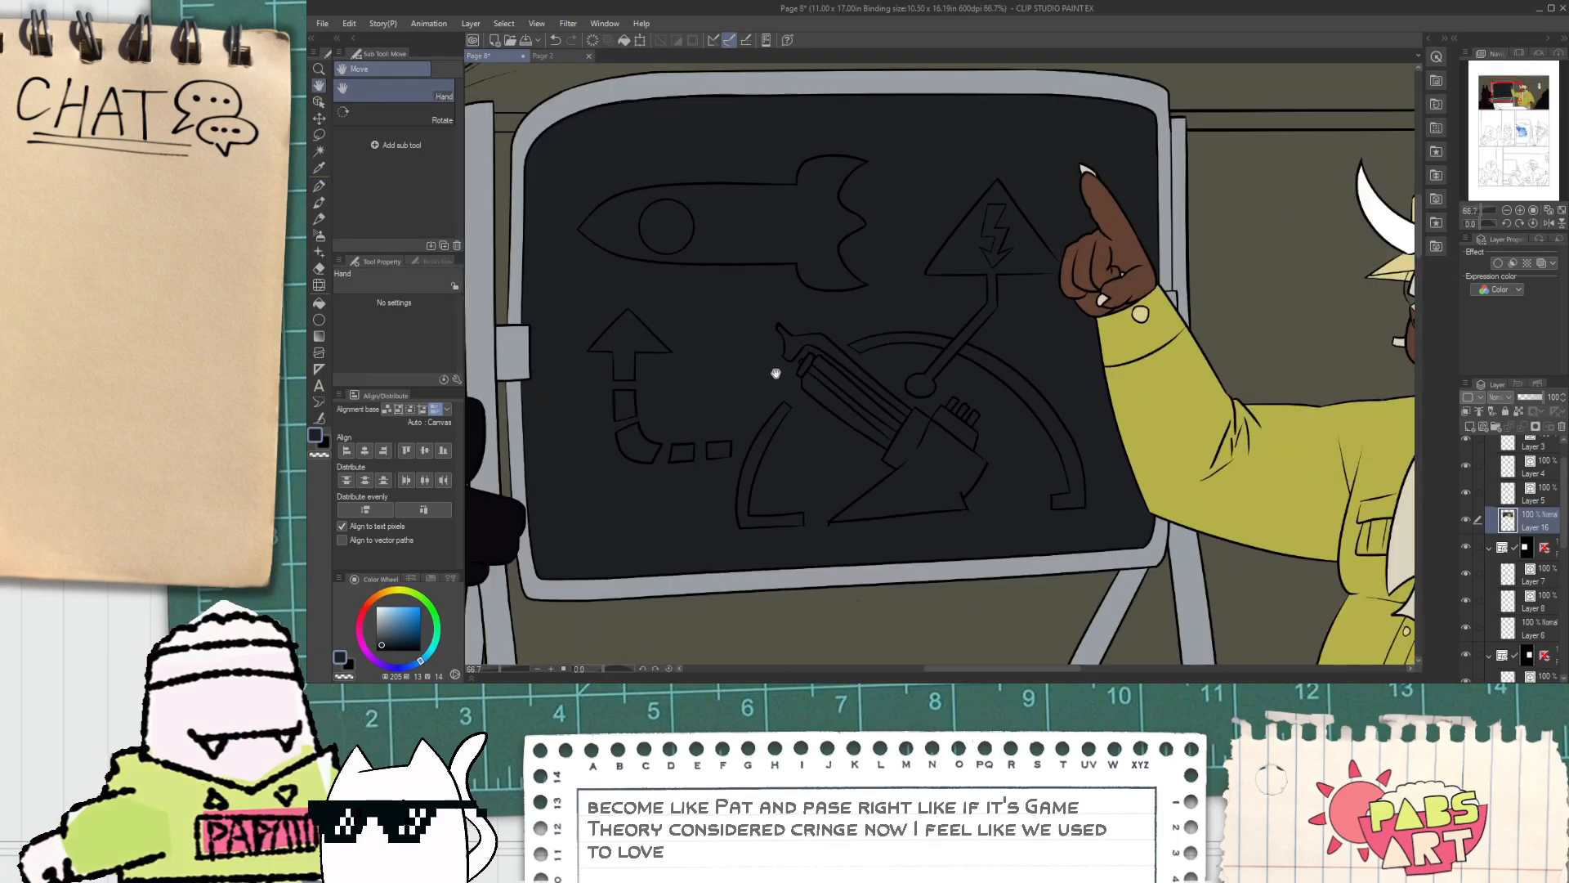
click(1499, 494)
click(1467, 492)
click(1467, 494)
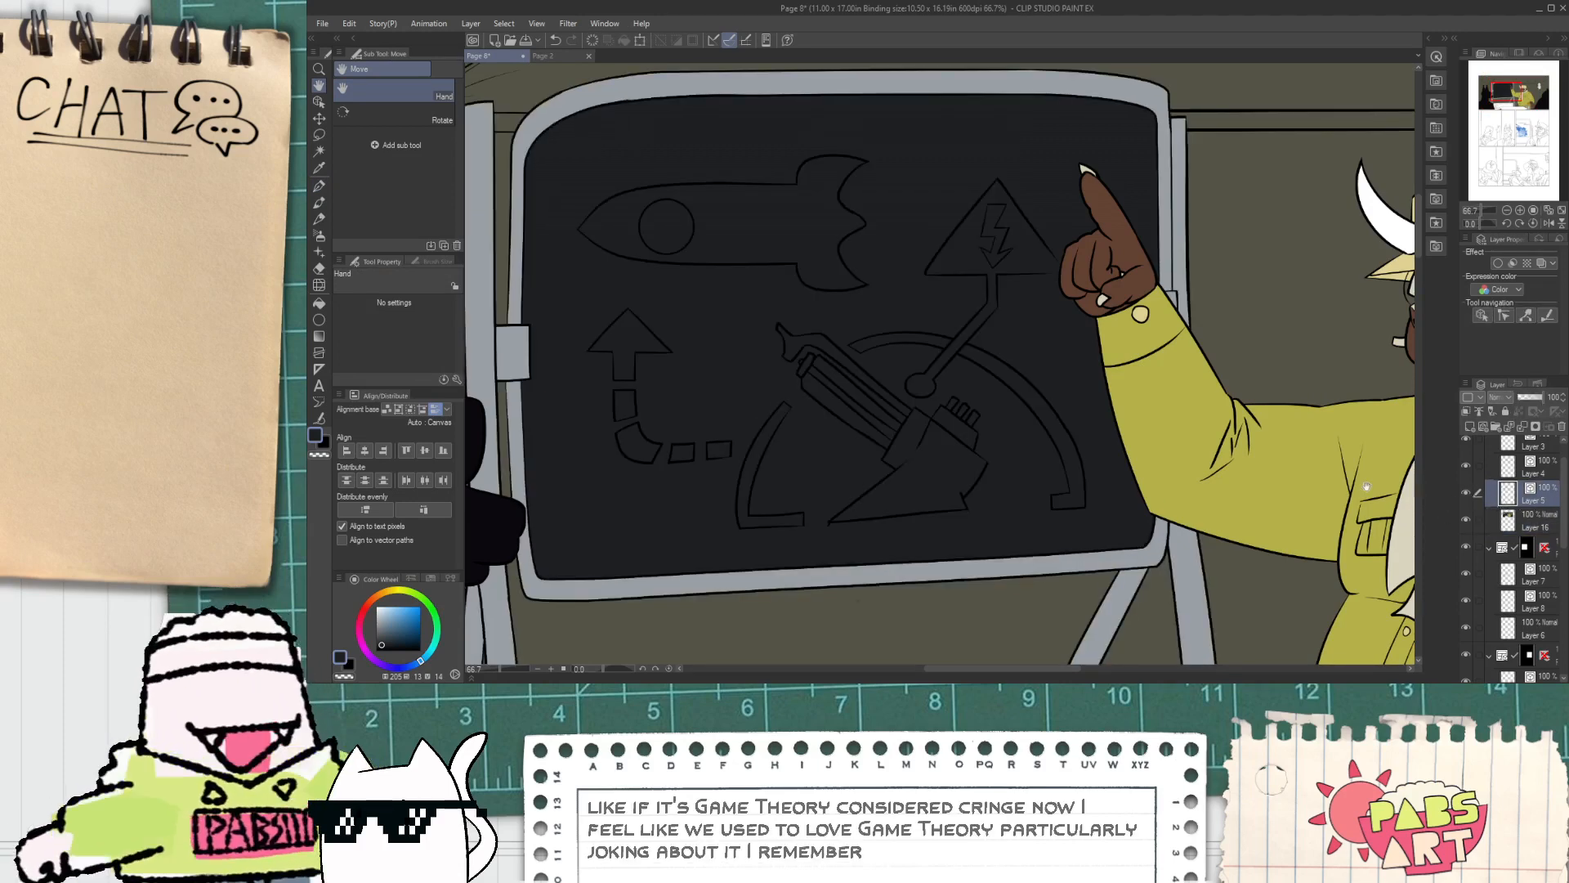
key(o)
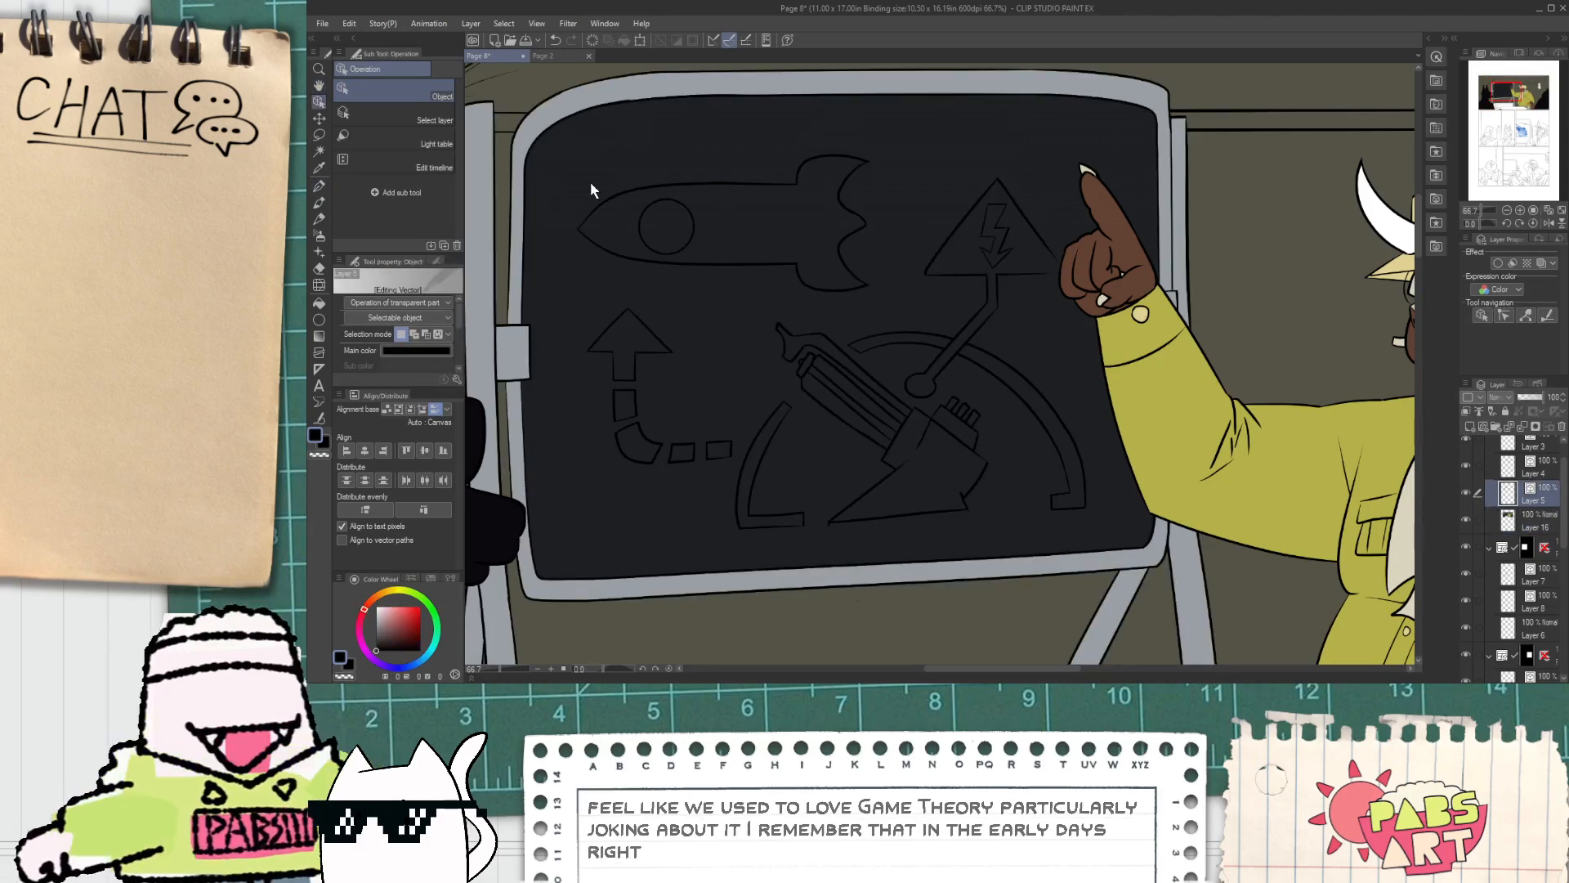
drag(577, 157, 1018, 513)
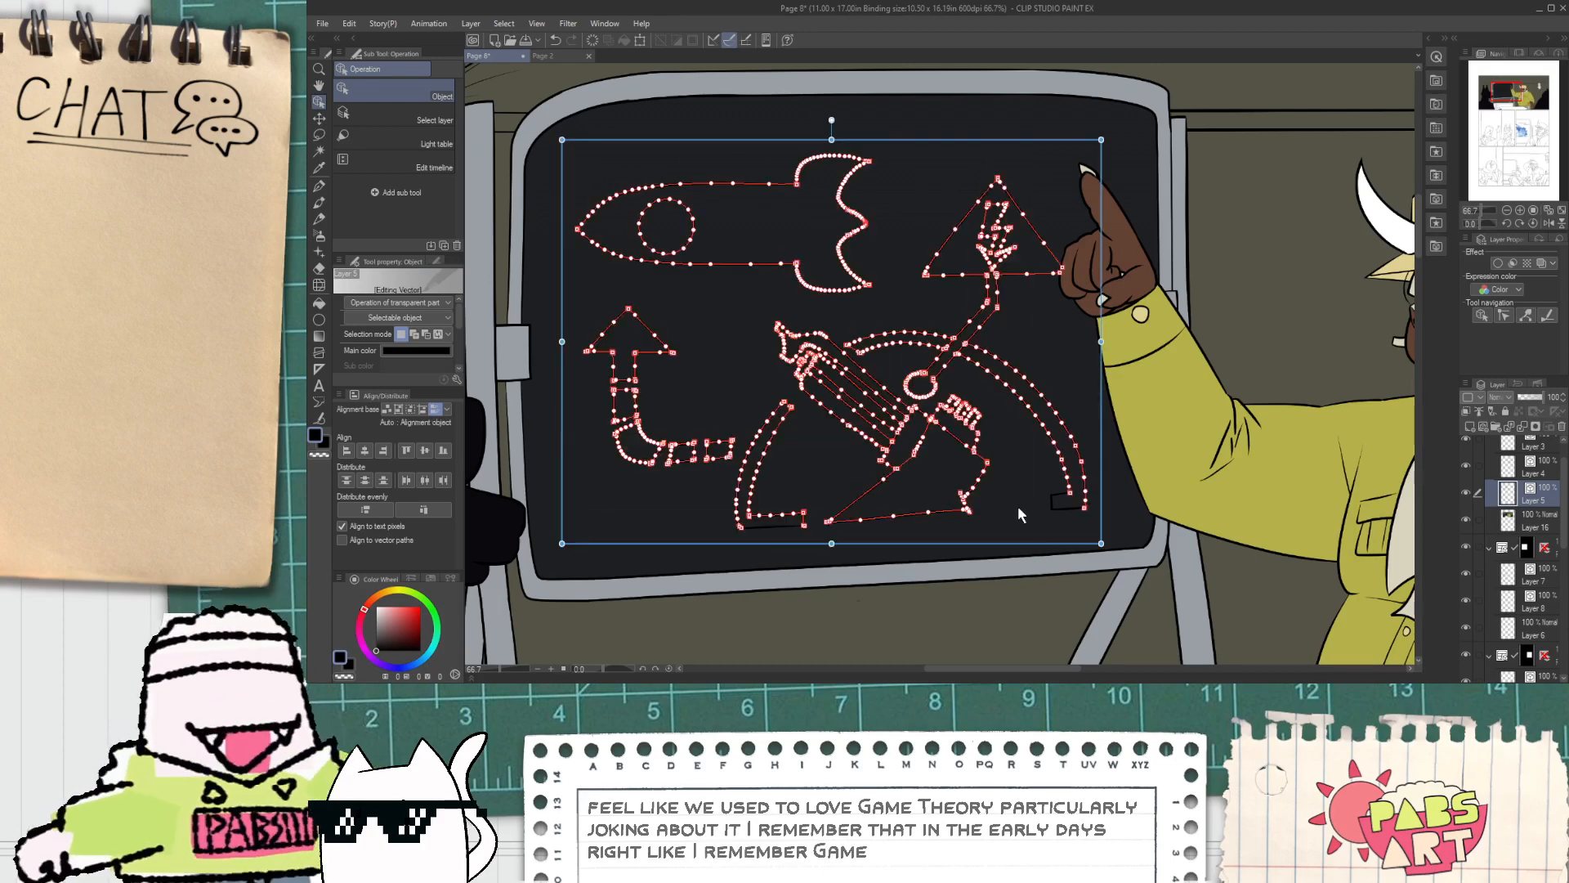
drag(681, 384, 1080, 535)
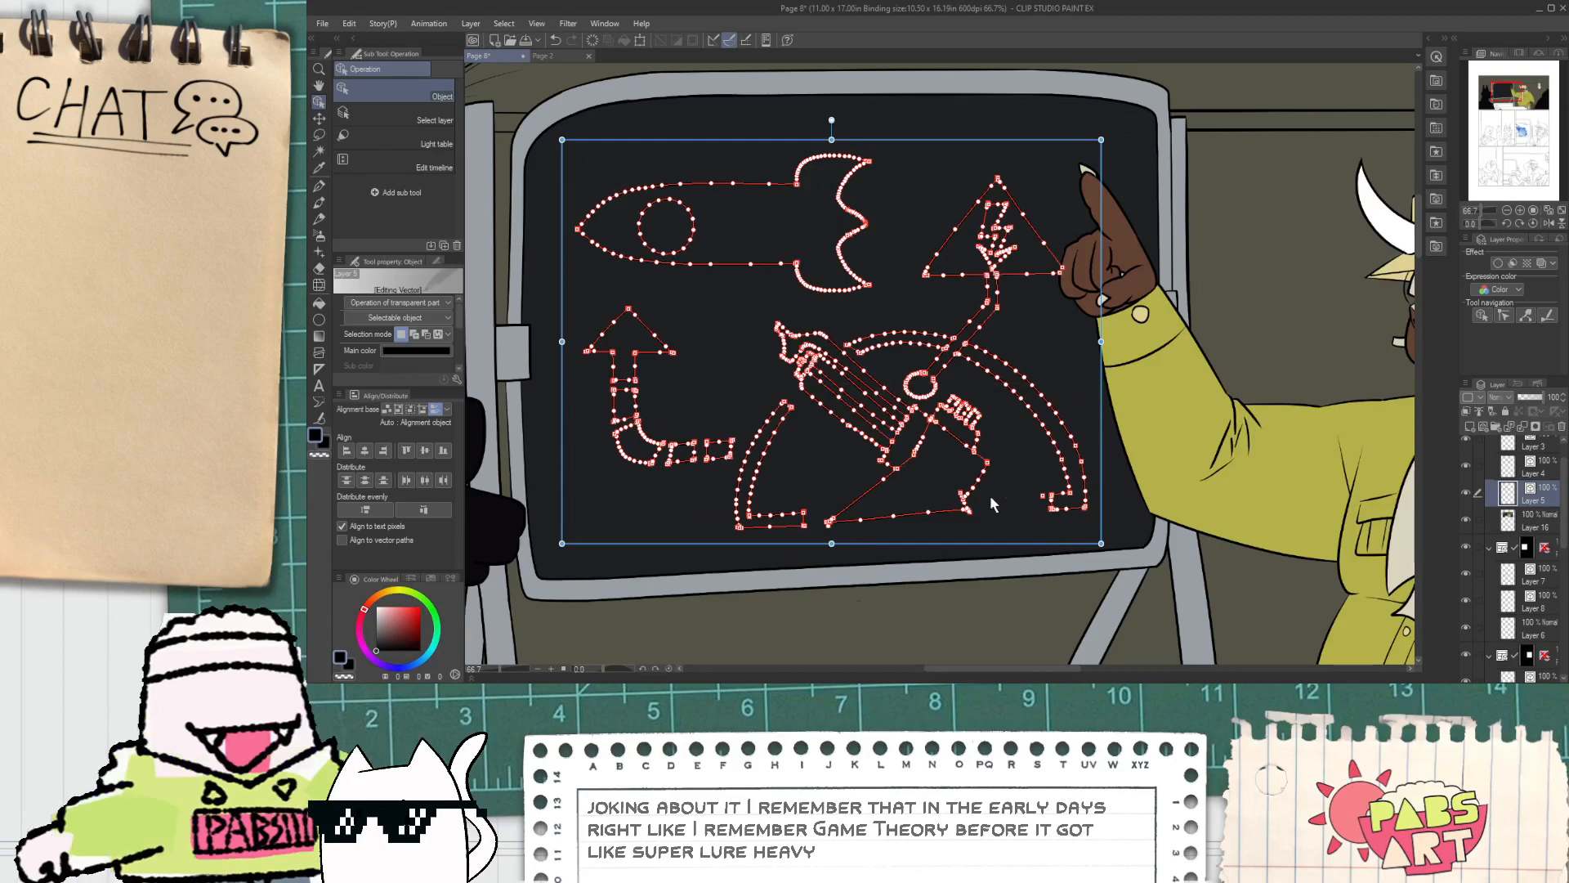
click(426, 657)
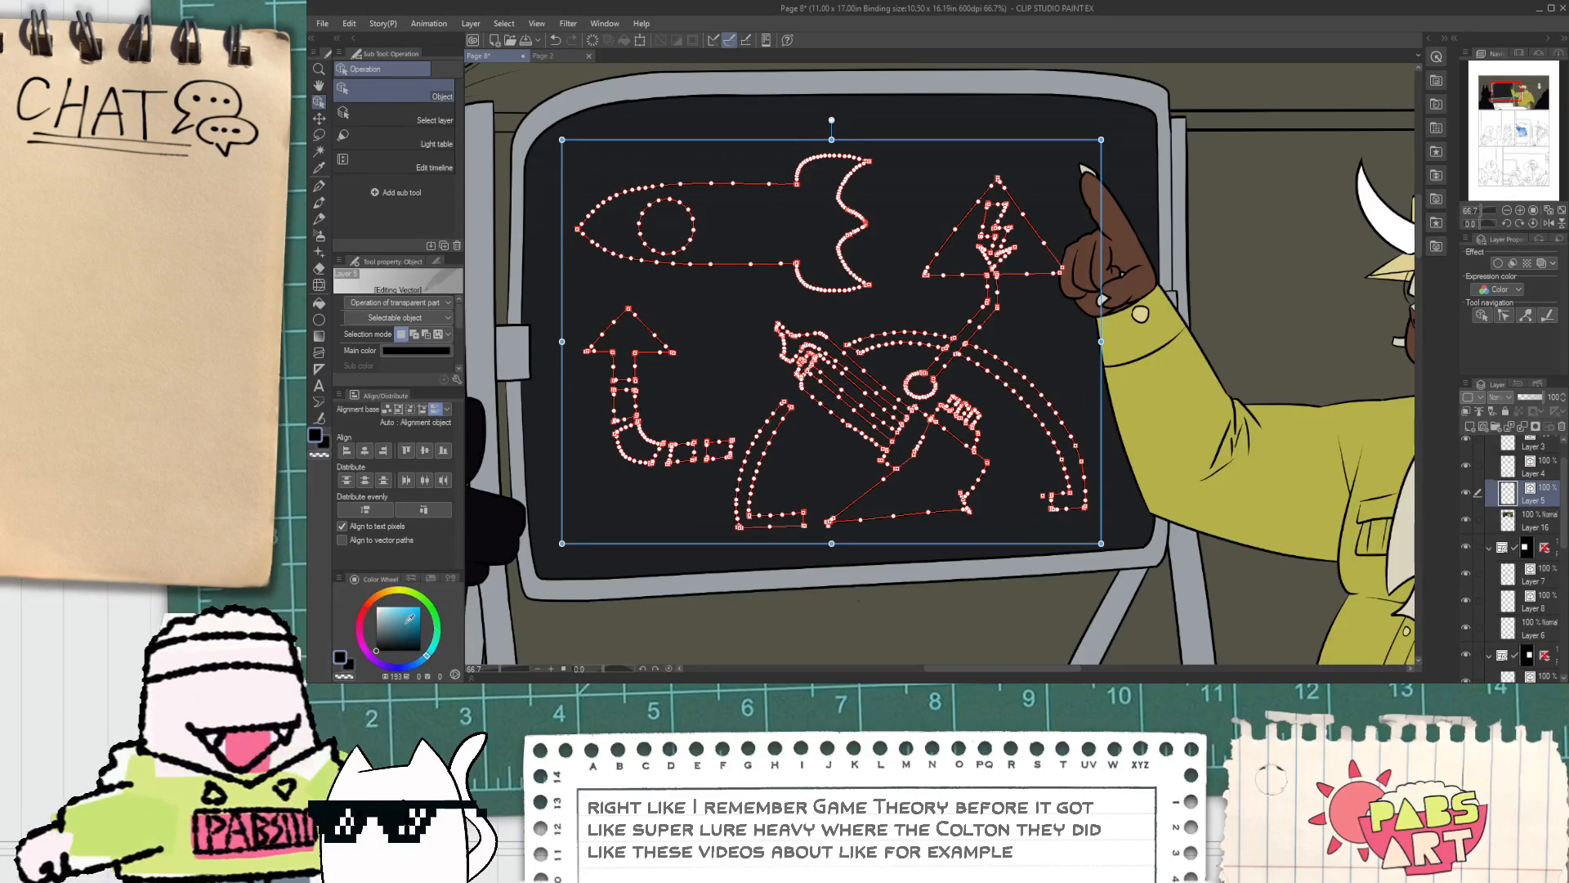
click(639, 508)
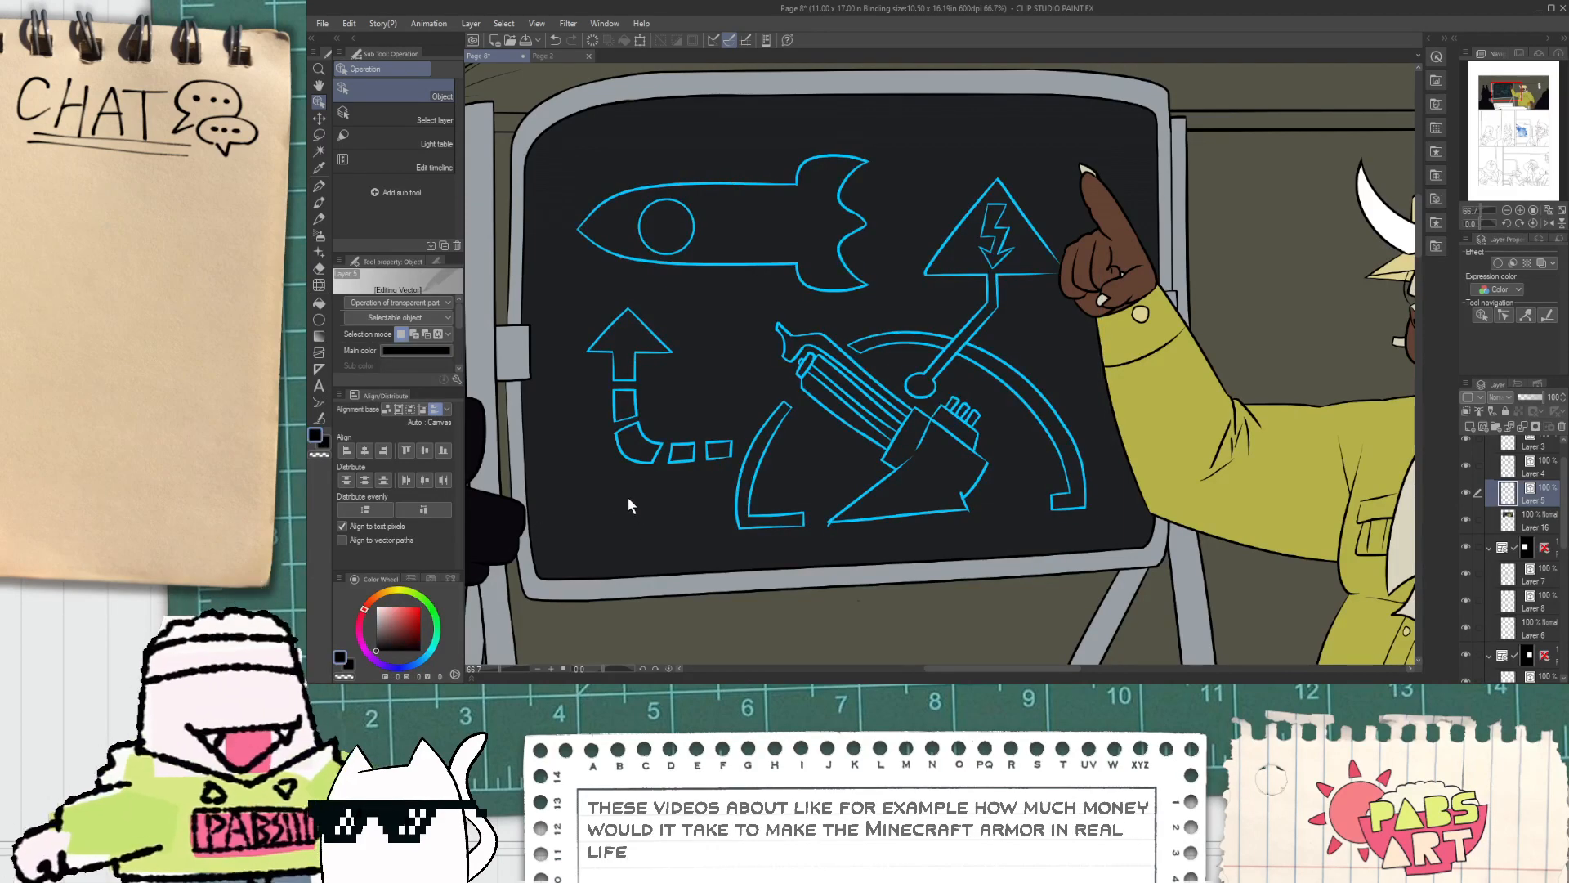
Step: Sample the diagram's cyan-blue and fill the warning triangle and its bent, round-ended pointer on Layer 16, keeping the lightning bolt dark
key(i)
scroll(724, 248, up, 10)
click(659, 252)
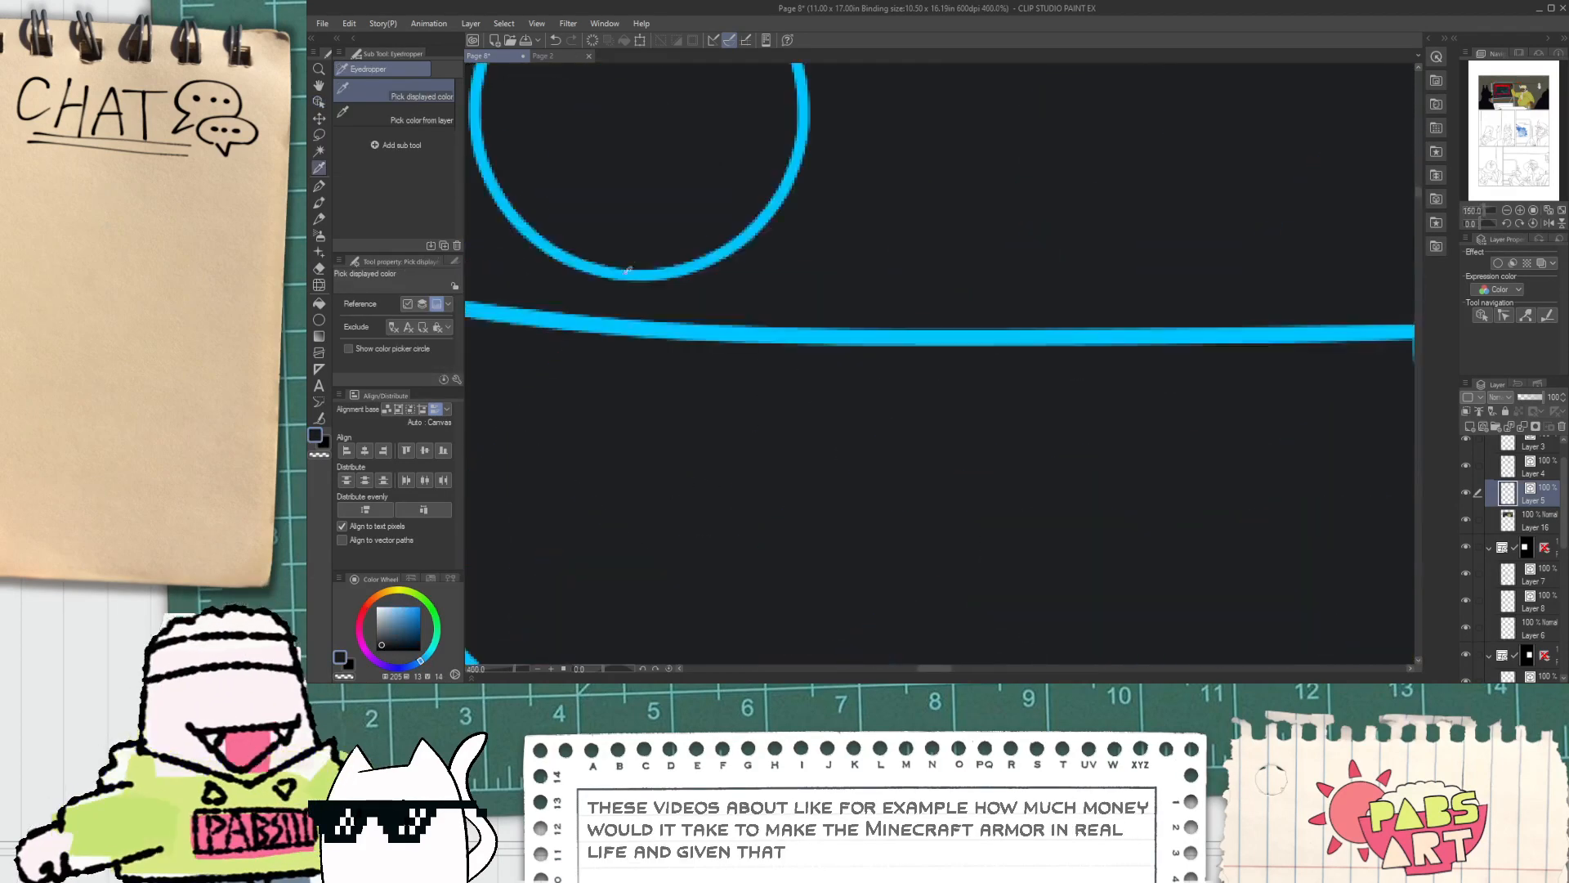
click(662, 363)
scroll(665, 359, down, 7)
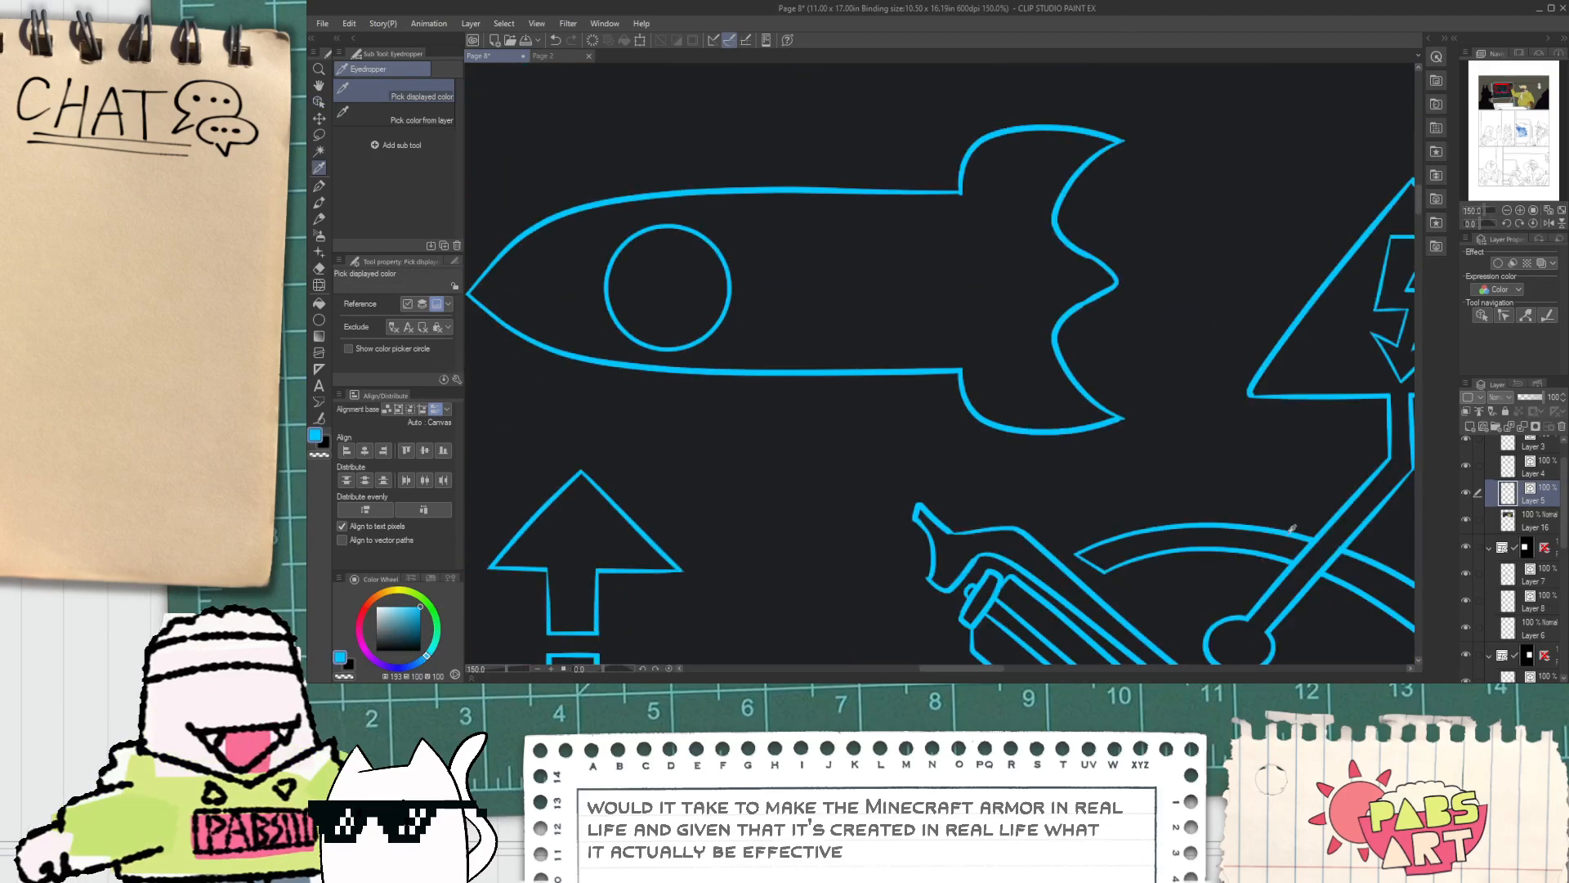
click(1524, 521)
key(g)
scroll(1087, 392, down, 3)
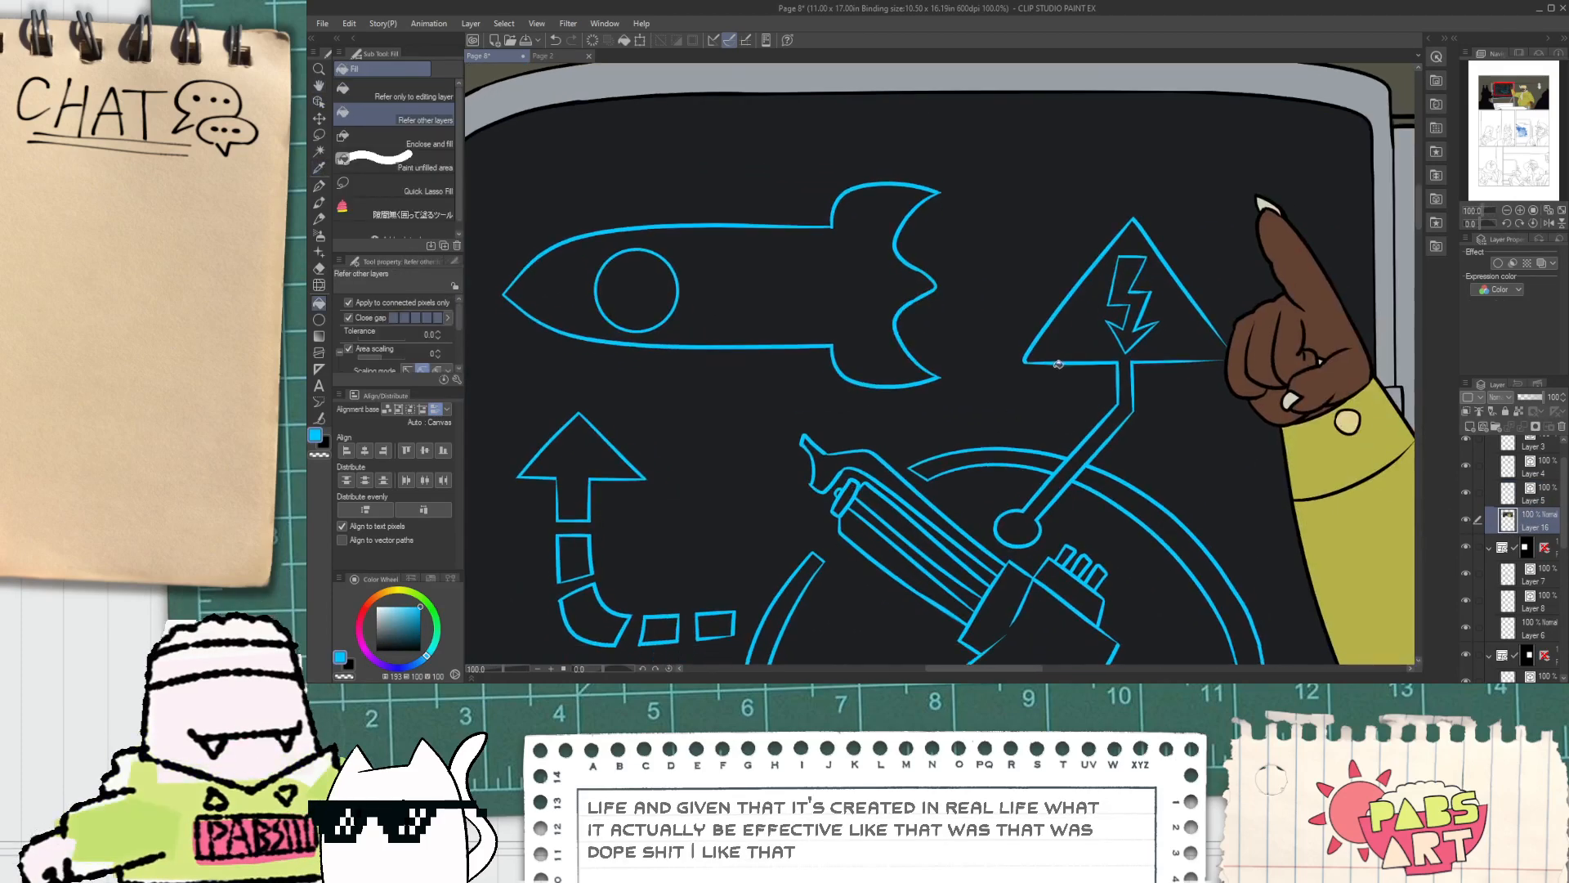
click(1066, 346)
click(1164, 323)
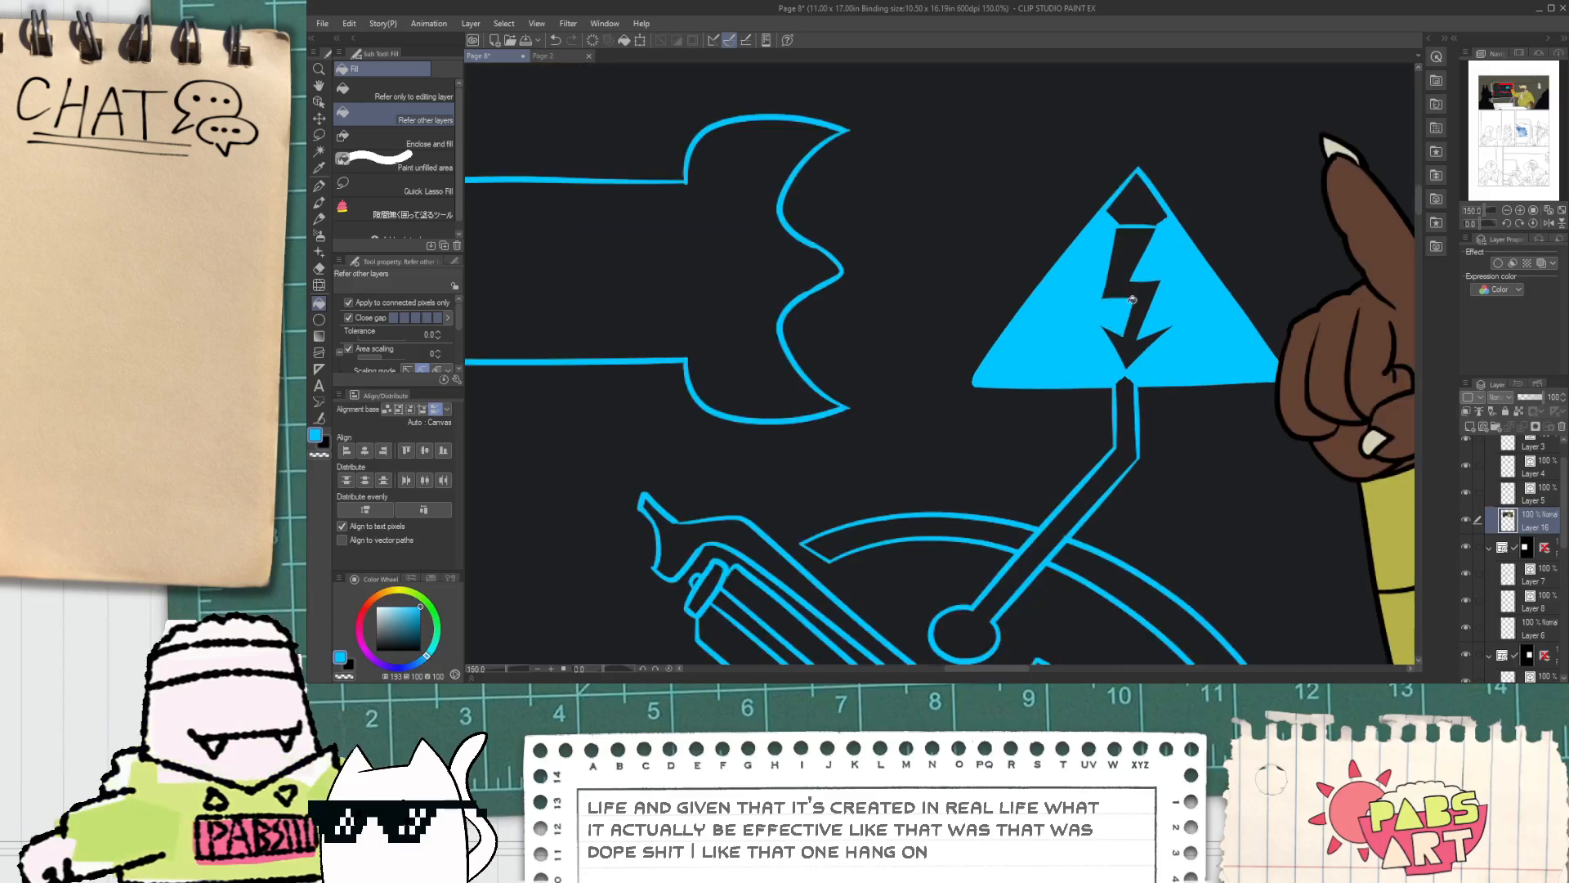
scroll(1132, 317, up, 2)
mouse_move(1133, 318)
mouse_down()
mouse_move(1128, 421)
mouse_move(1104, 474)
mouse_move(978, 613)
mouse_up()
scroll(977, 613, down, 4)
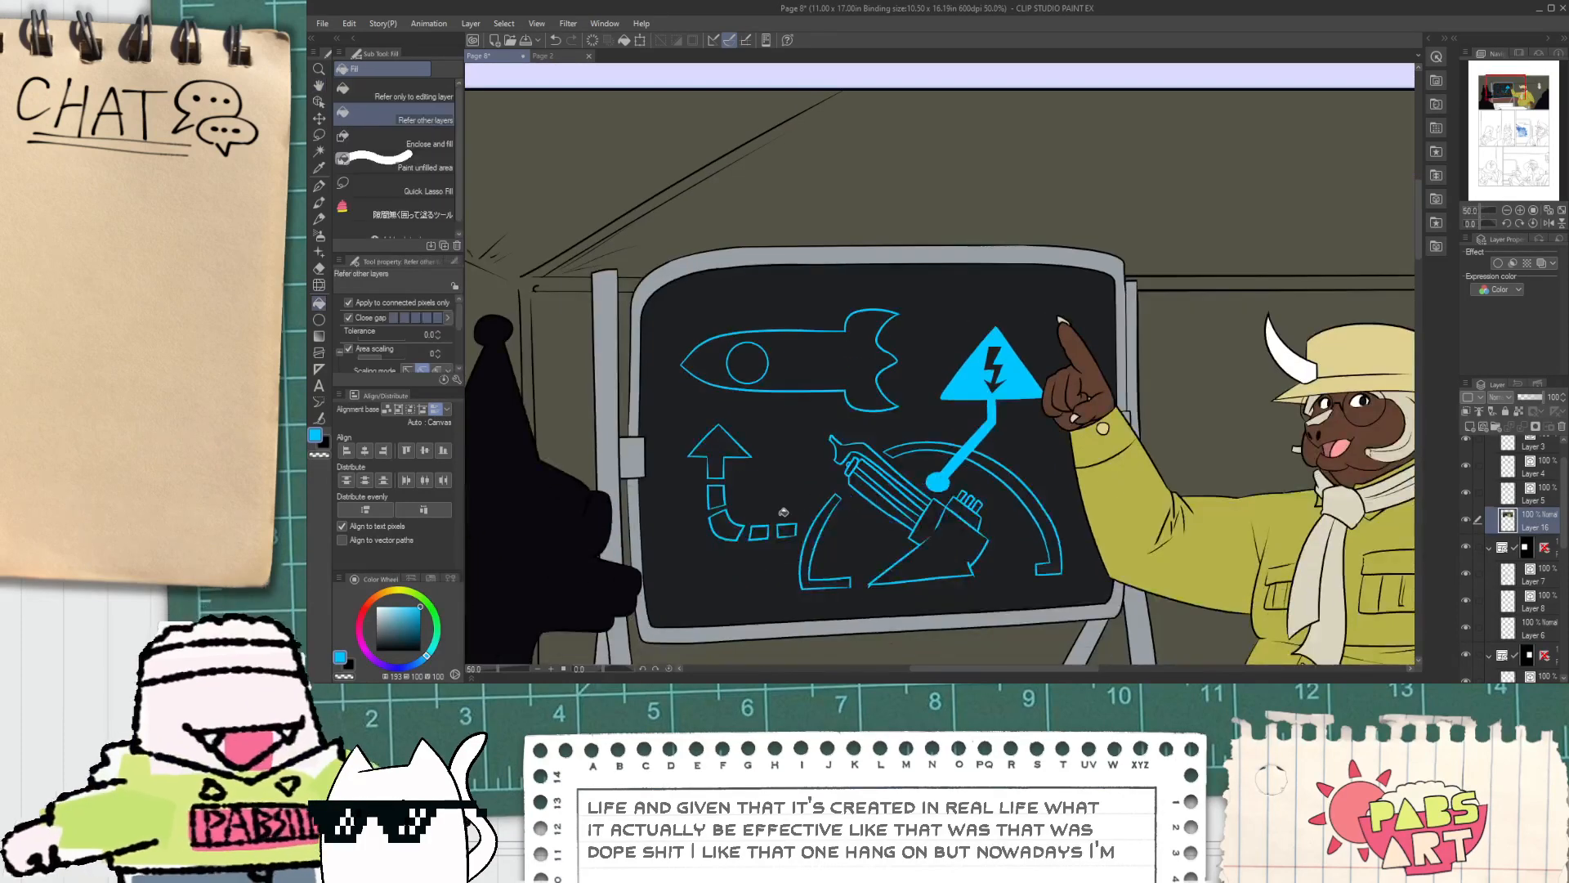
Step: Fill the curved dashed arrow and the rocket body with the same cyan-blue, leaving the rocket's round window dark
scroll(794, 540, up, 3)
click(795, 539)
mouse_move(728, 535)
mouse_down()
mouse_move(642, 457)
mouse_move(643, 391)
mouse_up()
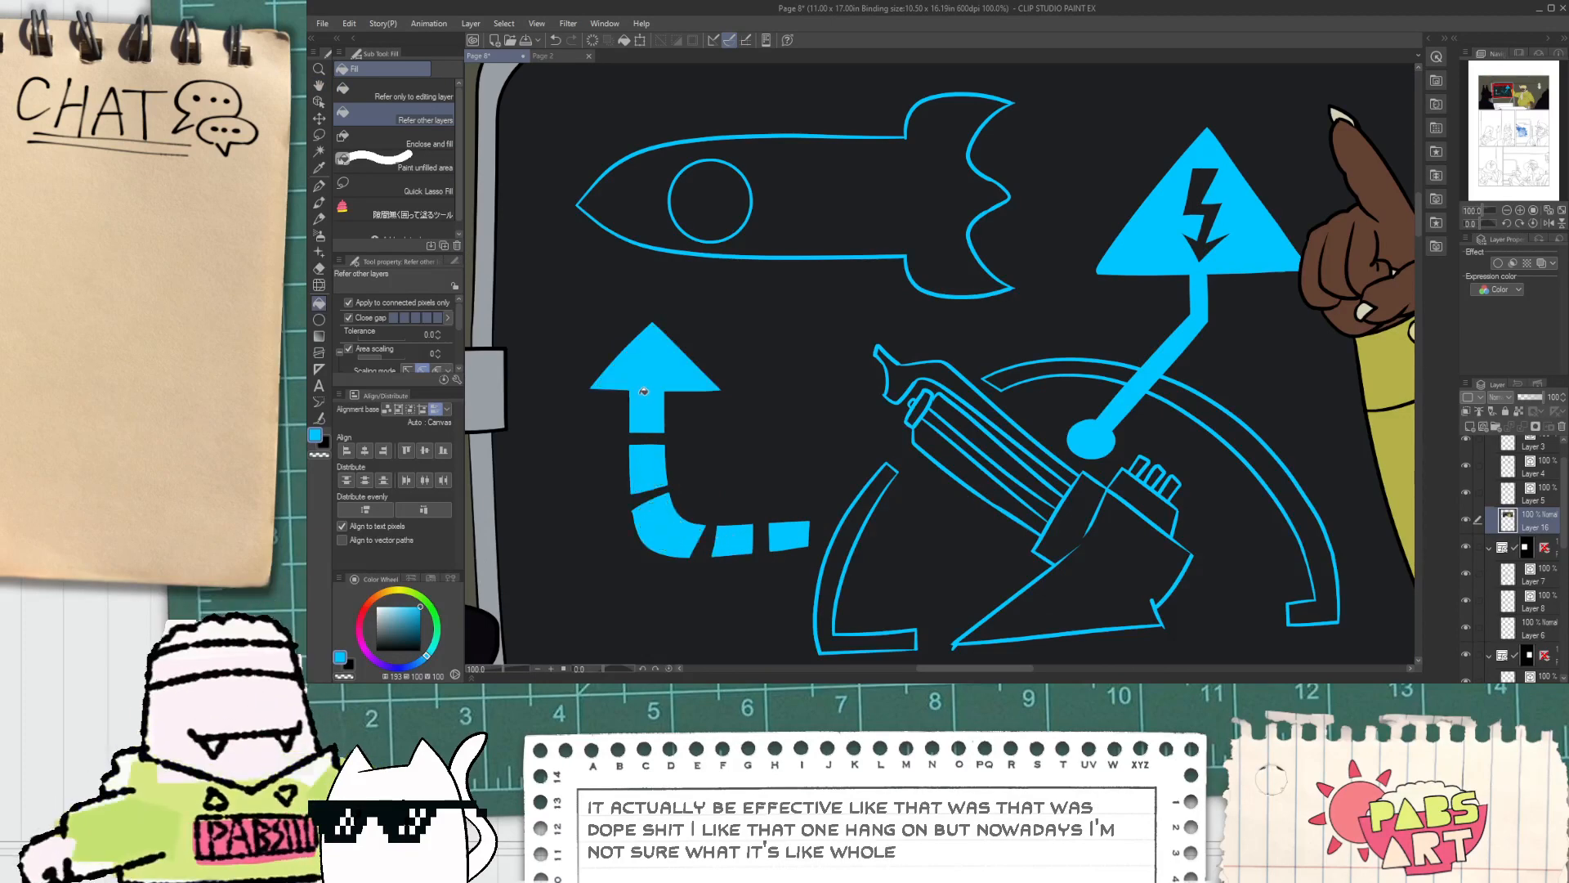
scroll(643, 391, down, 4)
scroll(721, 402, up, 2)
click(672, 396)
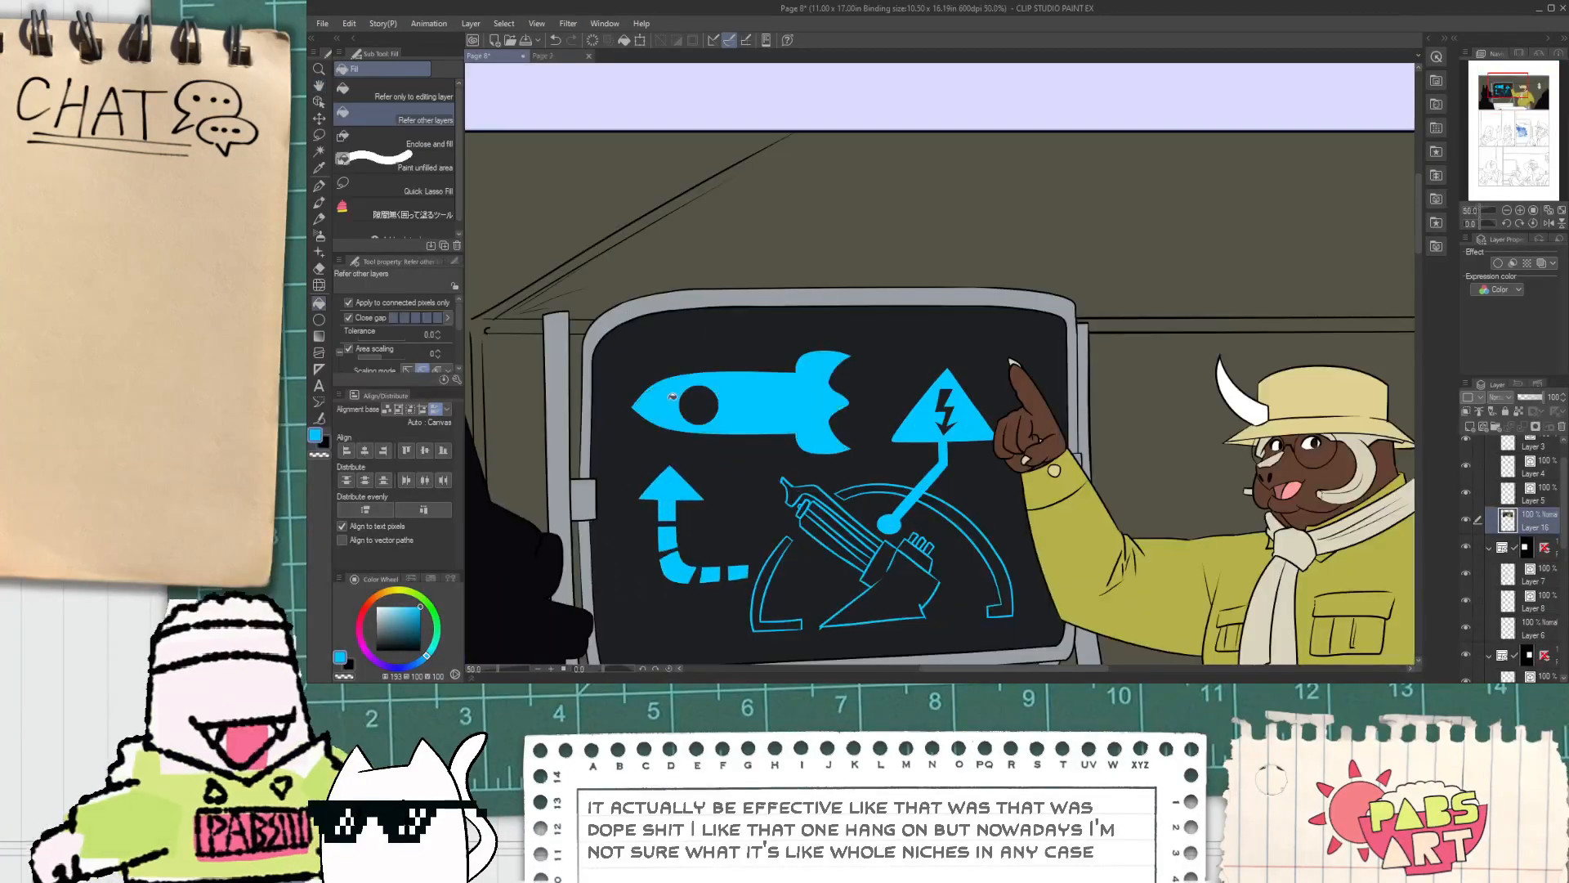
Step: Make Layer 5 active and use the Vector eraser to trim the overshooting line at the machine base's lower-right corner
scroll(717, 406, down, 2)
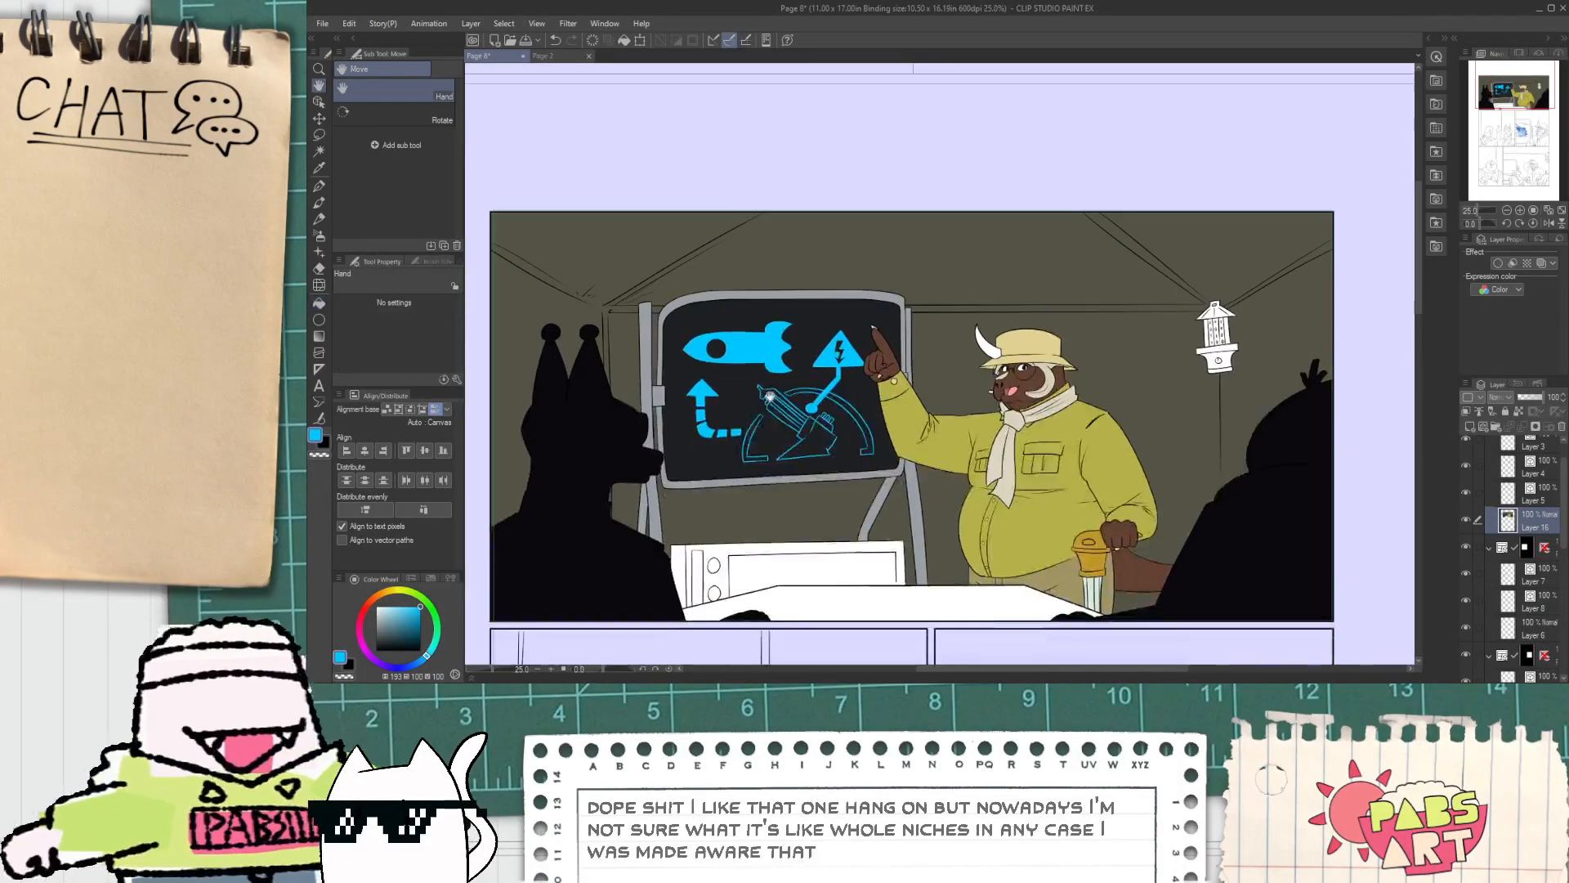
scroll(756, 444, up, 4)
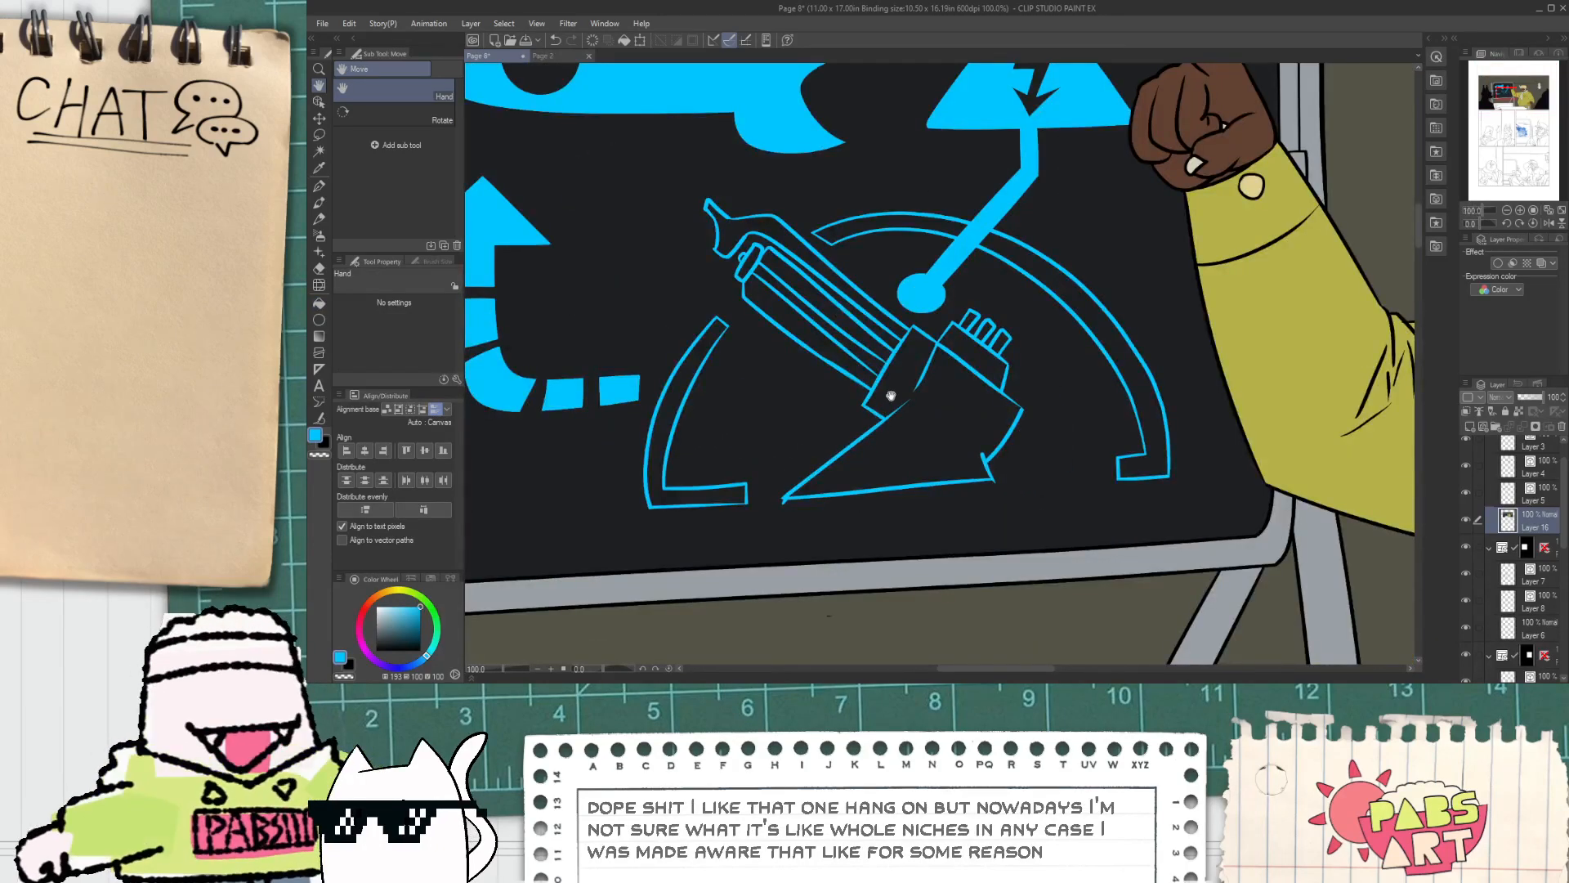
click(1495, 496)
key(e)
scroll(817, 506, up, 4)
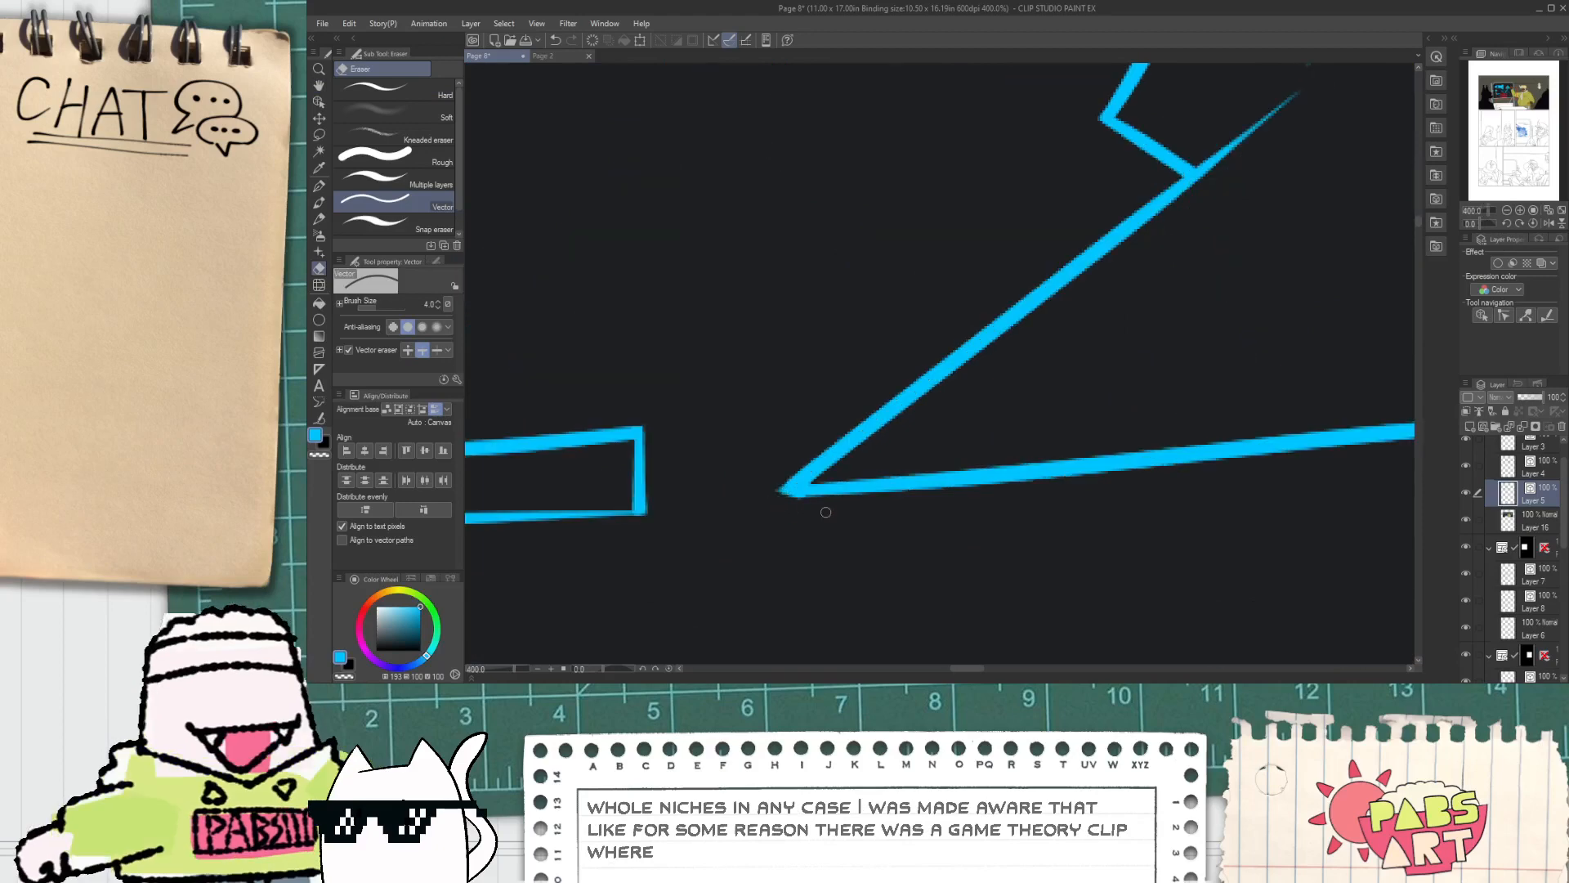
scroll(806, 512, down, 3)
drag(1052, 419, 987, 420)
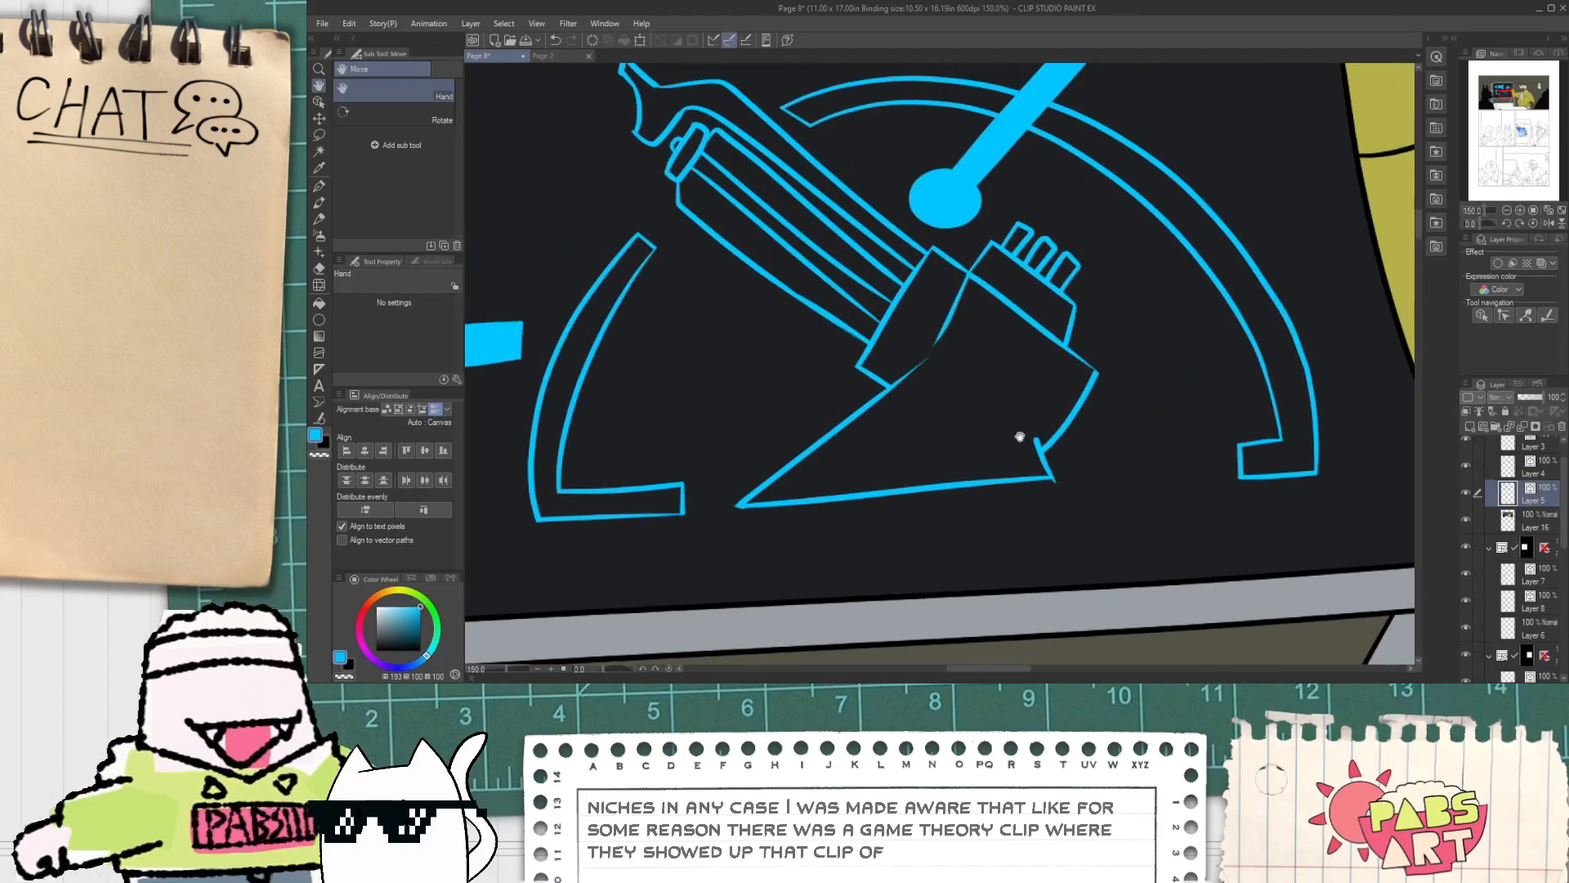
scroll(1031, 447, up, 3)
scroll(1069, 510, up, 2)
click(1071, 507)
scroll(1071, 511, down, 5)
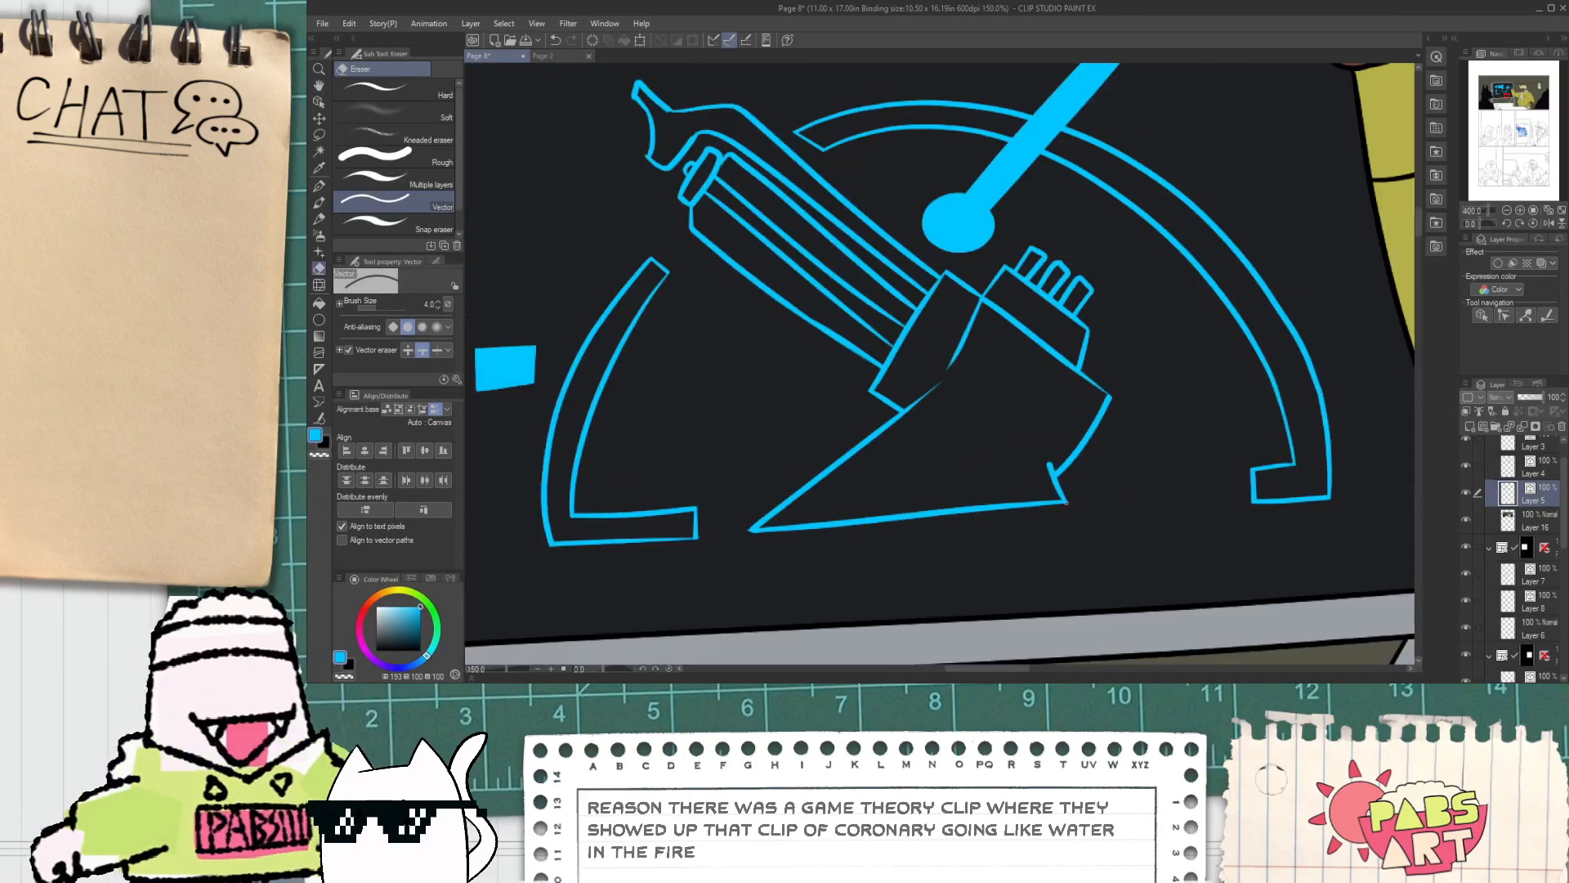
Step: Erase the stray inner lines crossing the machine's base so that its body becomes one open shape
scroll(1045, 474, up, 1)
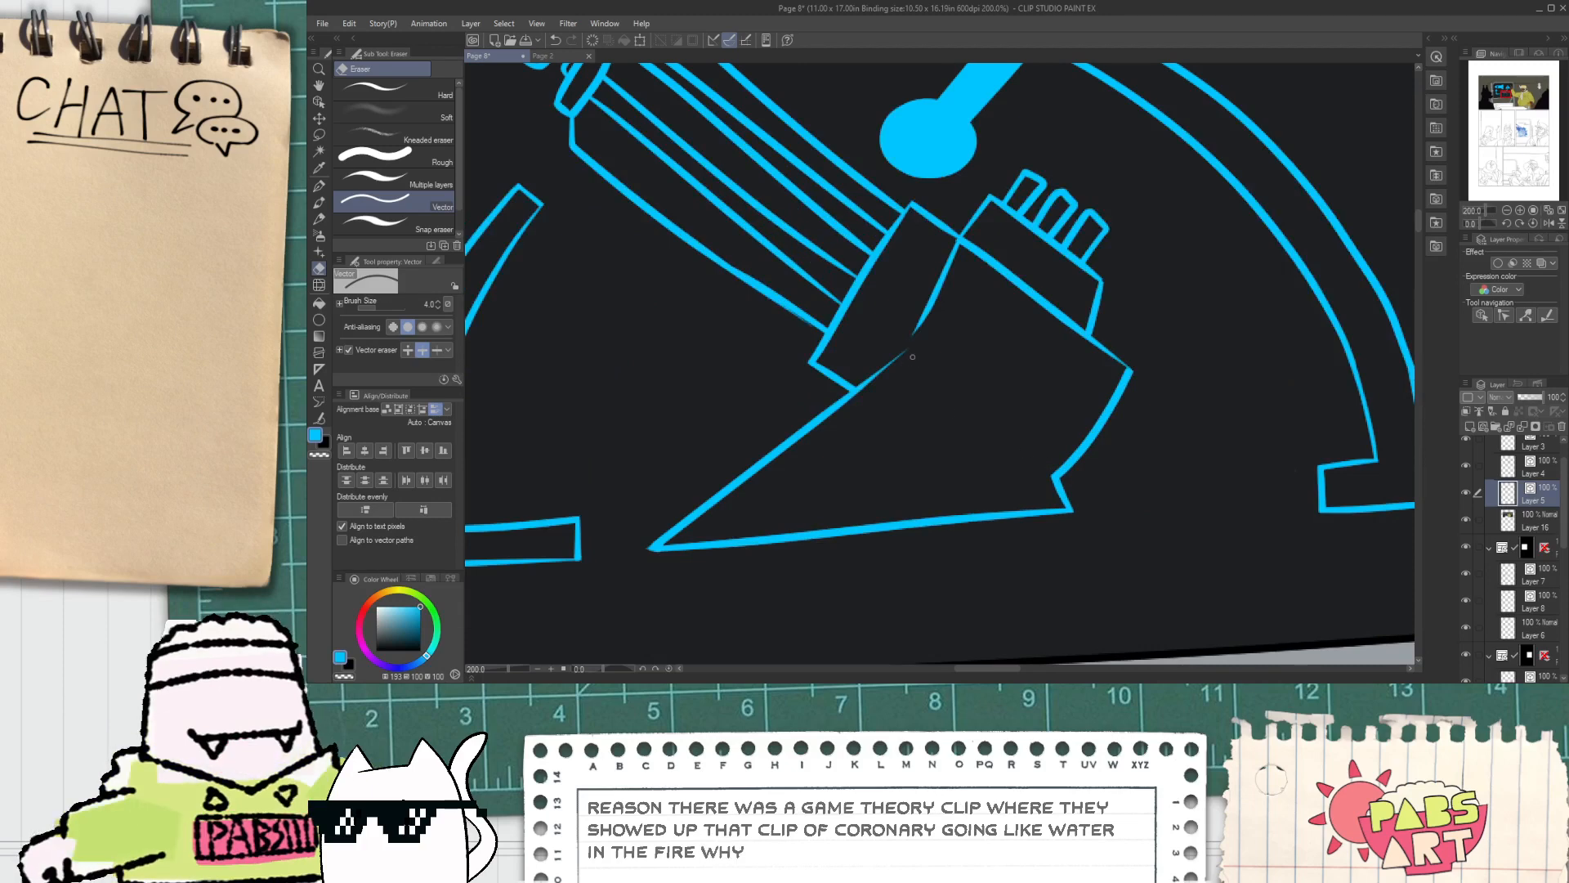
scroll(923, 353, down, 1)
scroll(876, 368, up, 1)
mouse_move(872, 356)
mouse_down()
mouse_move(922, 410)
mouse_move(938, 300)
mouse_move(953, 330)
mouse_up()
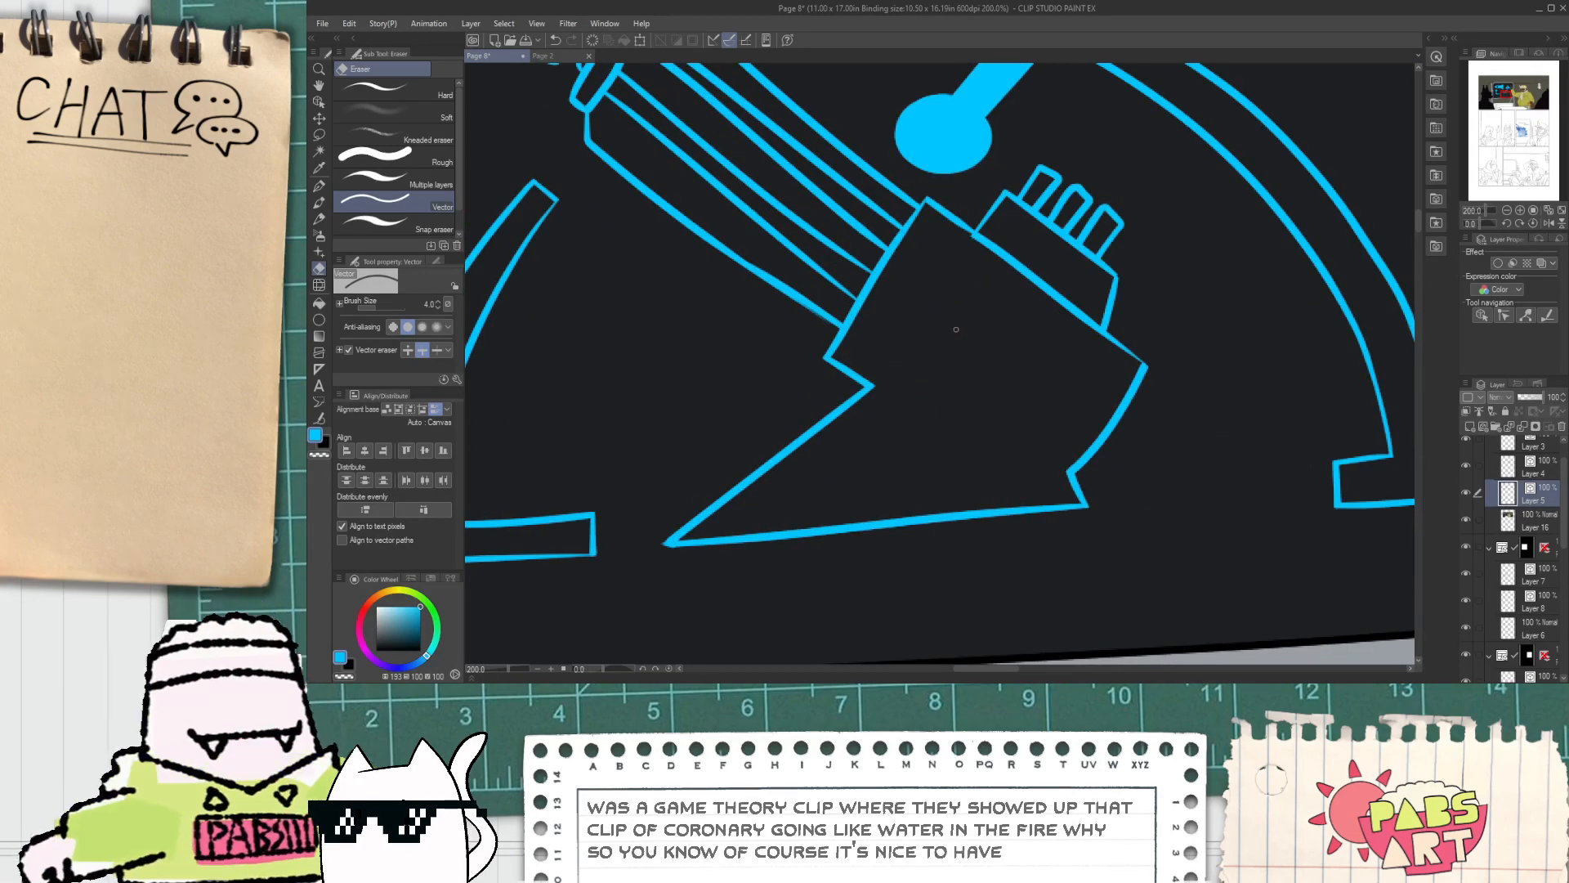
Step: Reshape the vector line along the machine base's upper edge so its end lines up with the adjoining line beside the knobbed block
scroll(942, 245, up, 4)
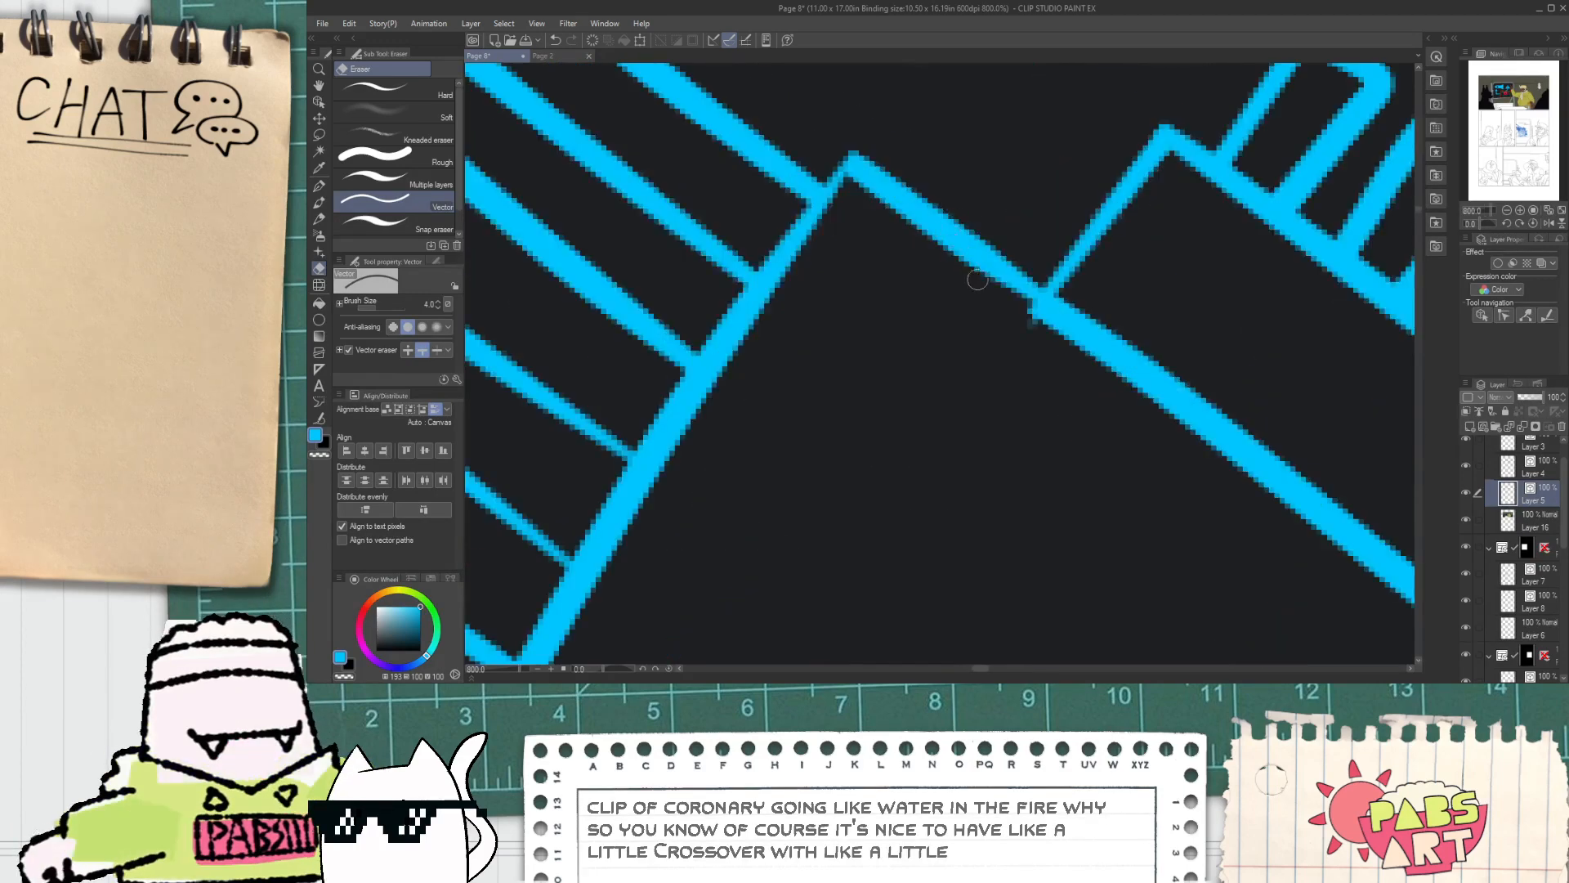
key(o)
click(976, 259)
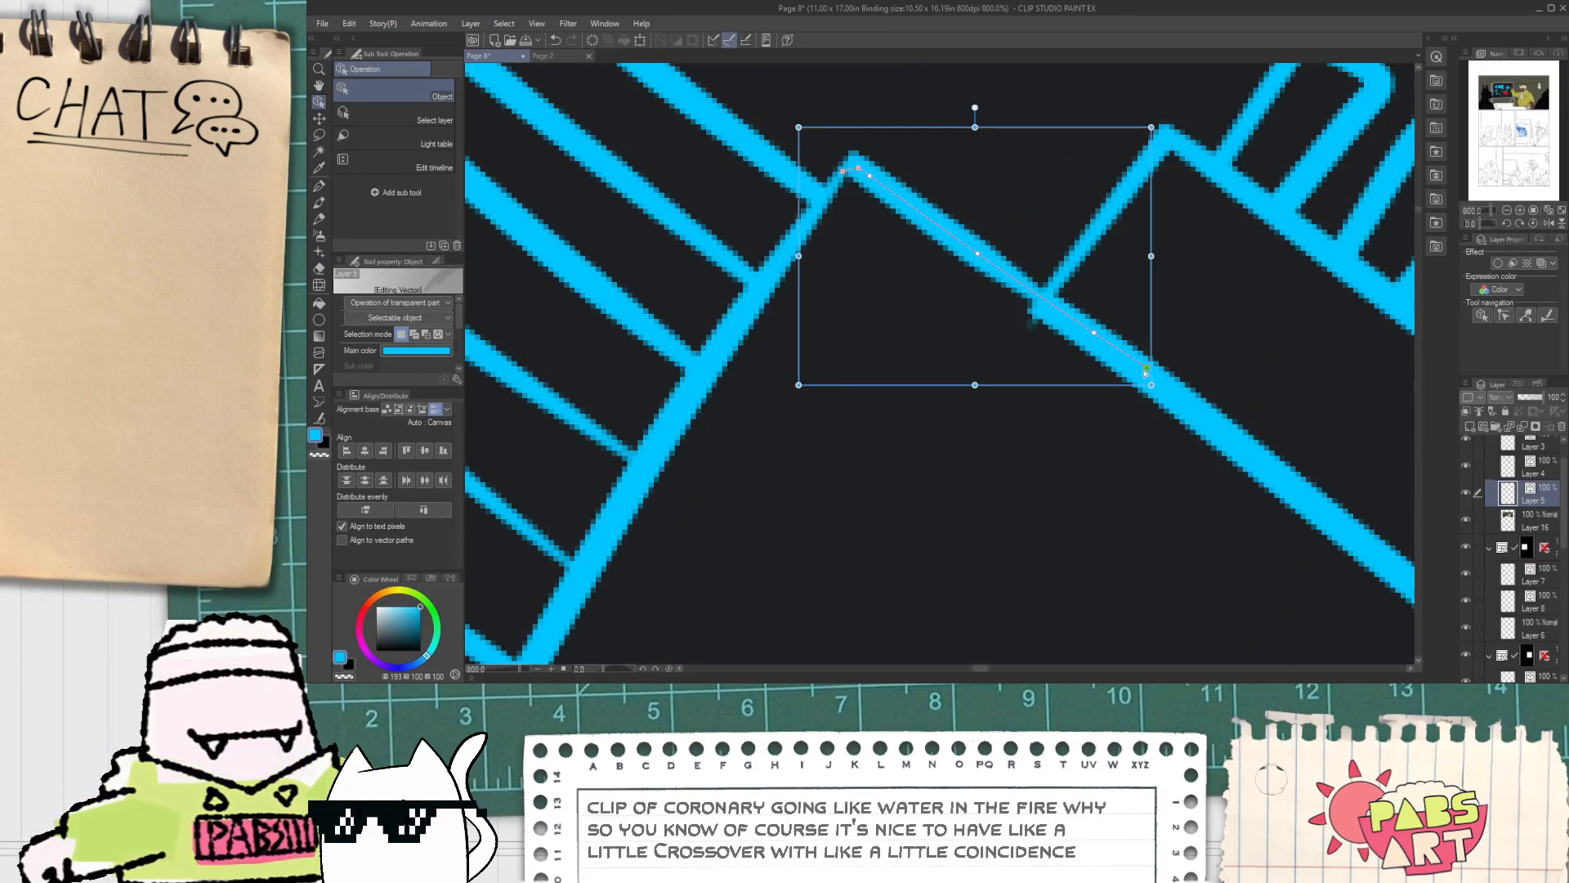
drag(1109, 343, 1147, 368)
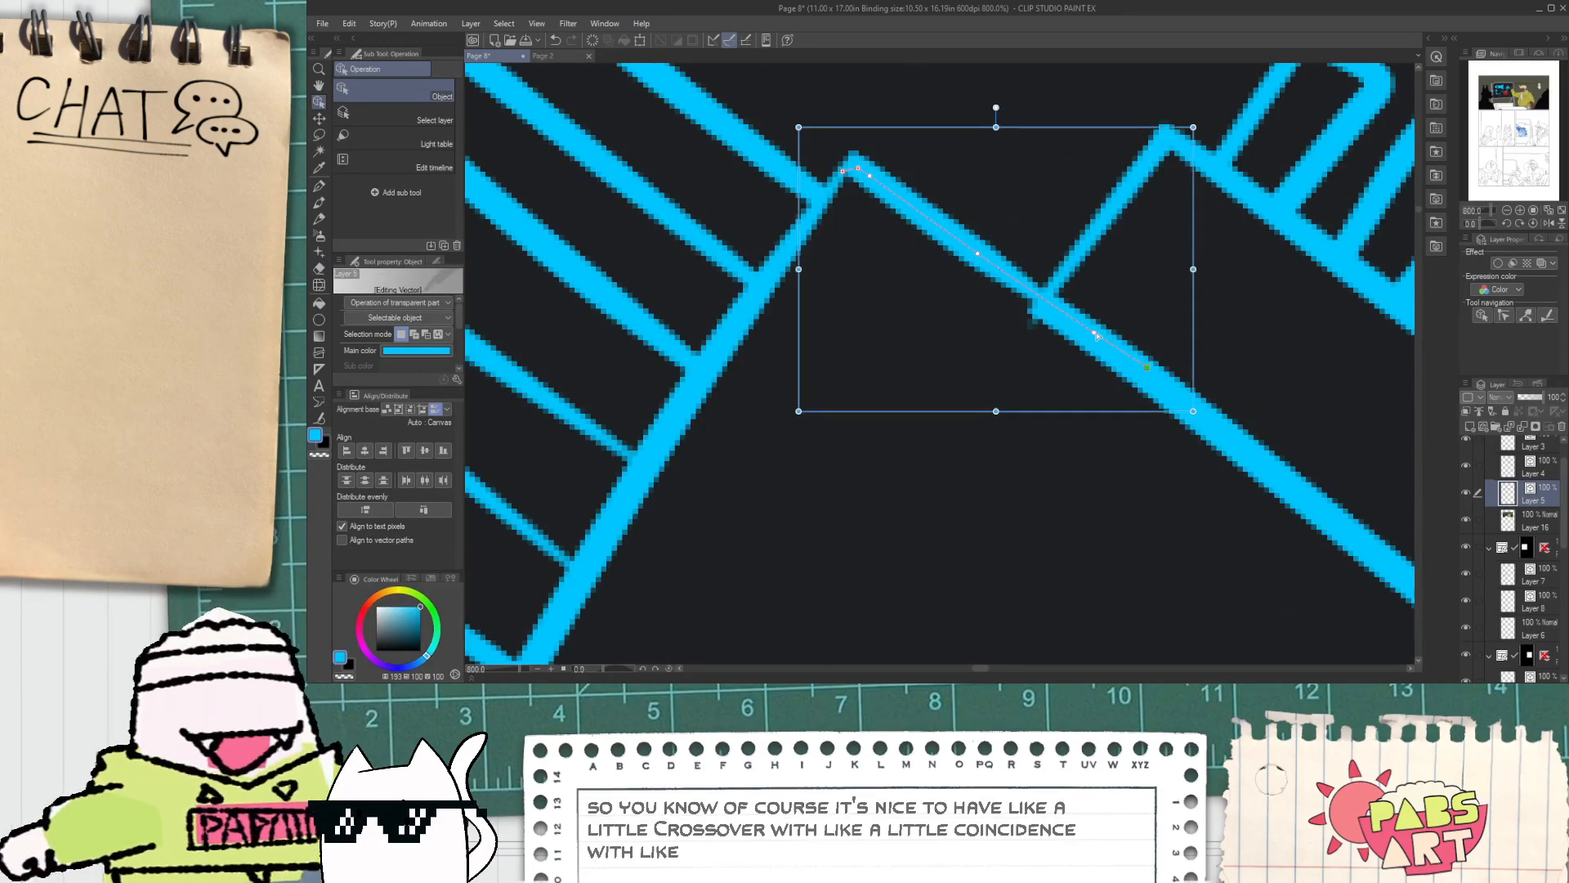
click(1032, 331)
key(Delete)
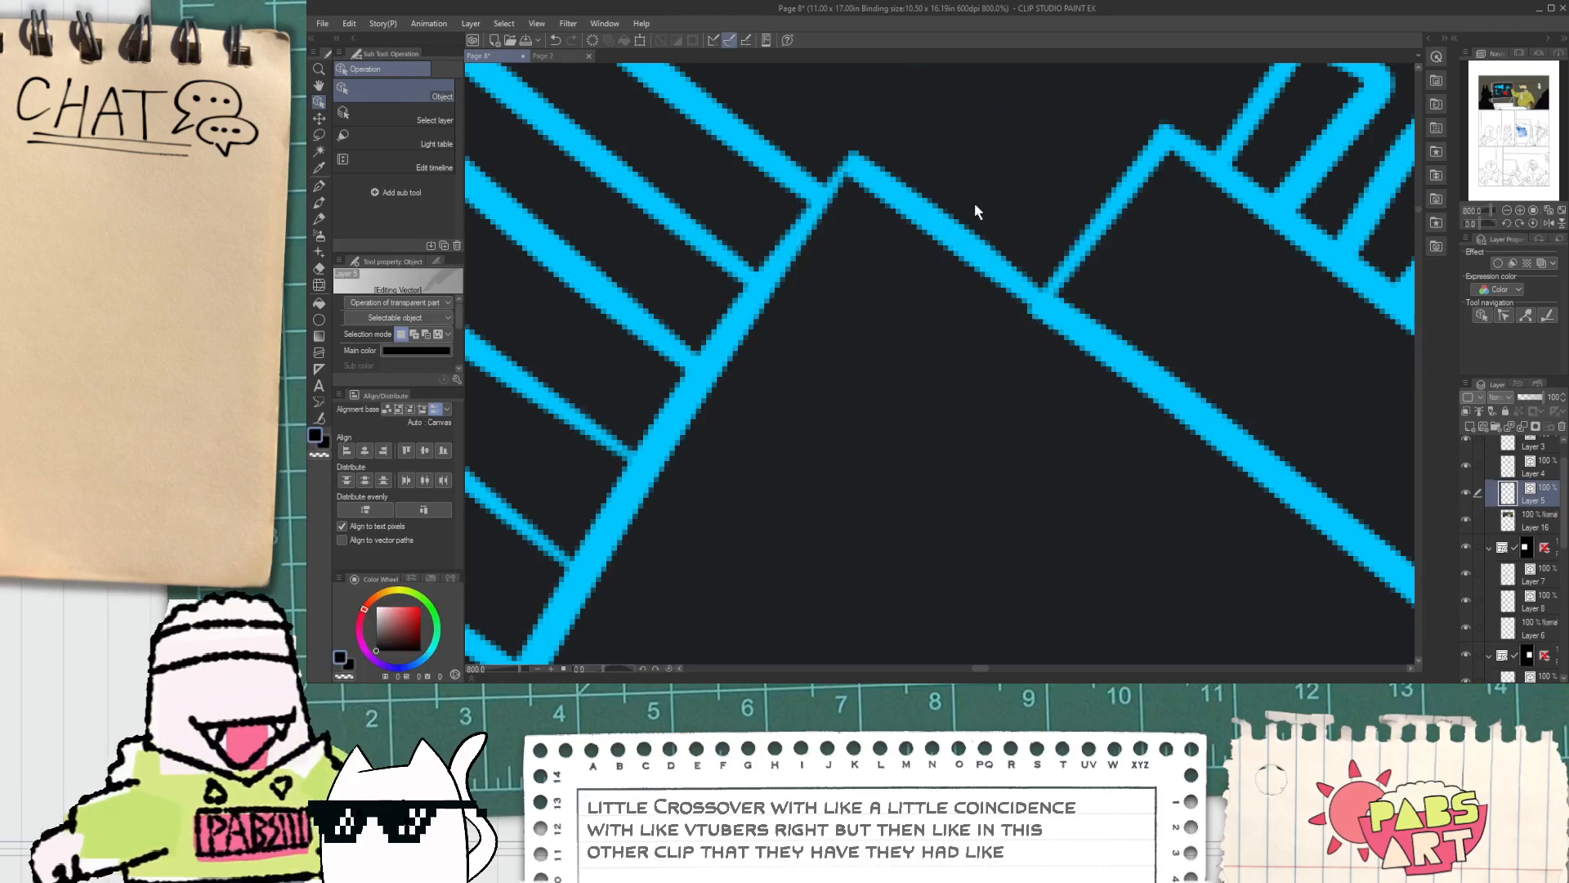
click(998, 276)
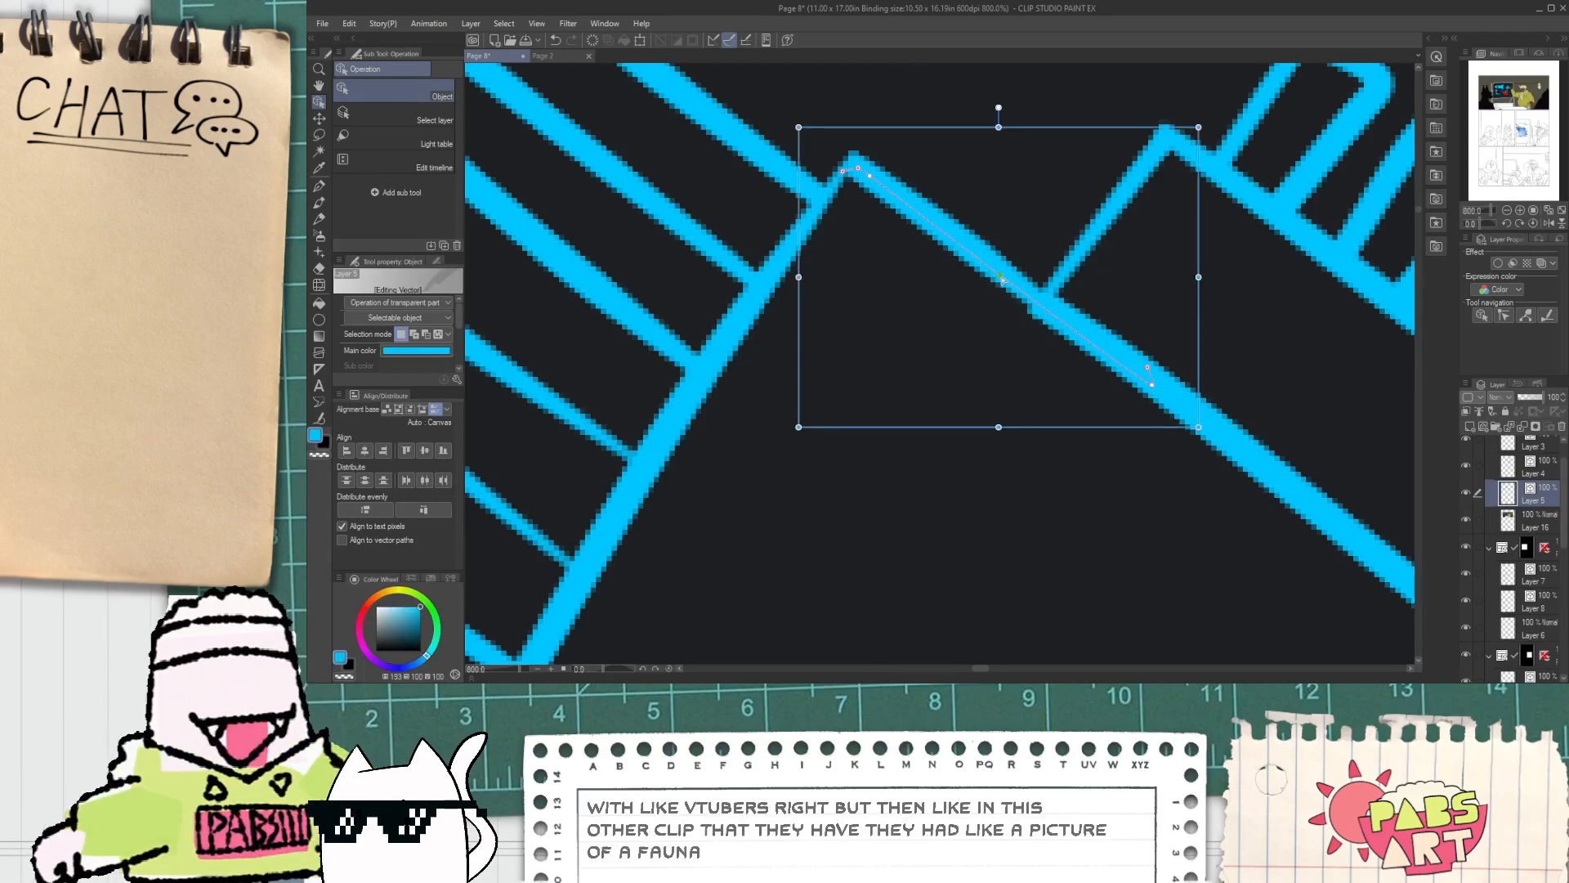
drag(1026, 300, 1040, 301)
click(1013, 350)
scroll(1017, 345, down, 2)
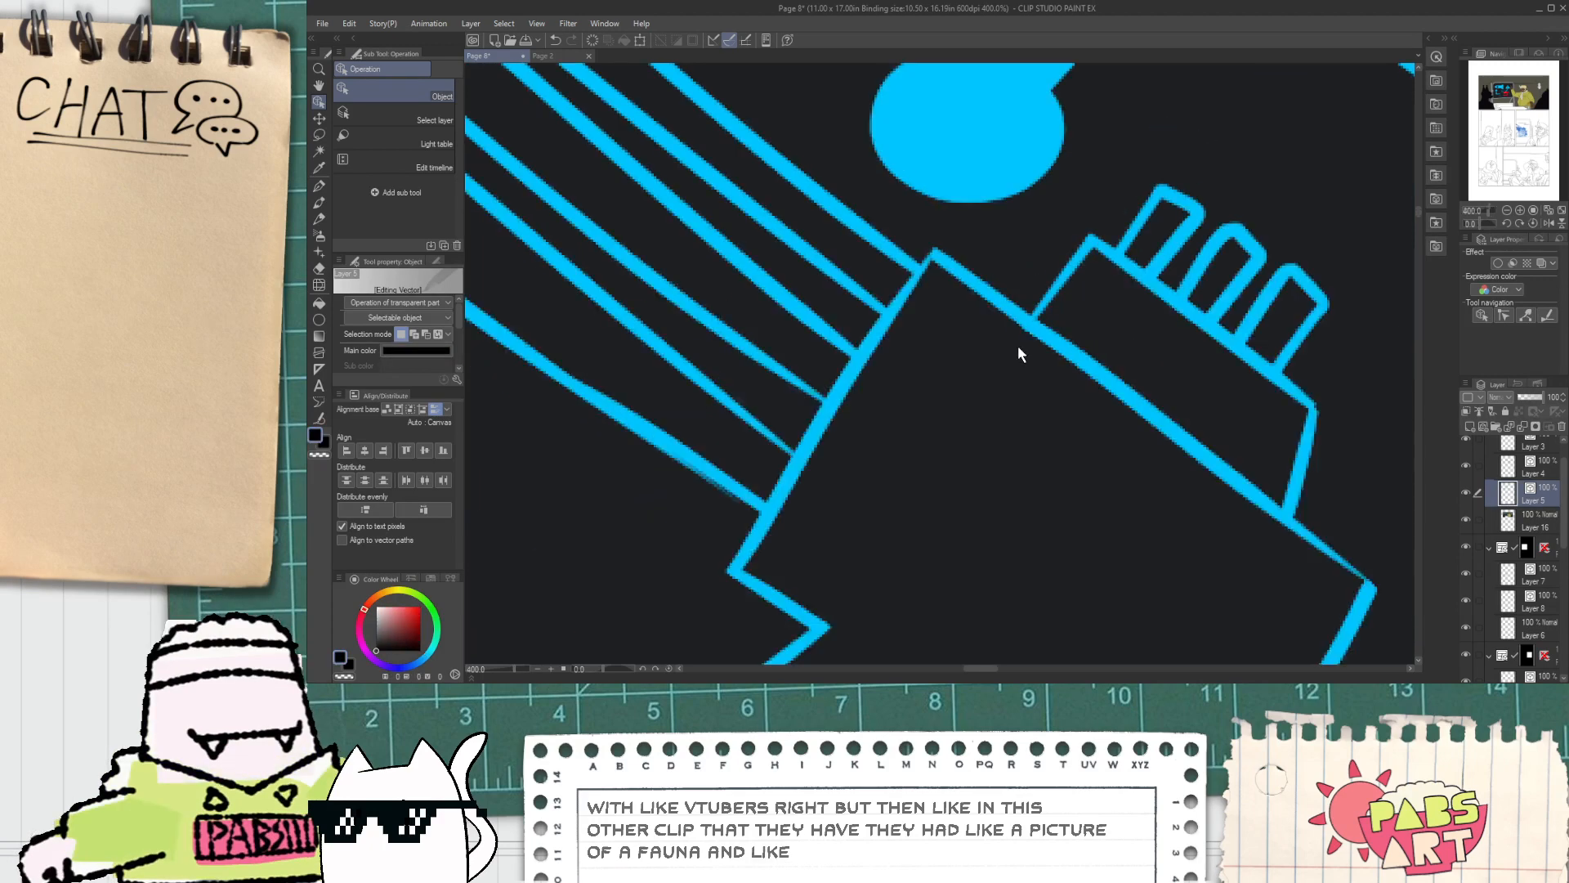
Step: Make Layer 16 active and fill the machine's central bar and upper clamp with cyan-blue
scroll(1018, 350, down, 7)
key(space)
drag(1016, 364, 1011, 396)
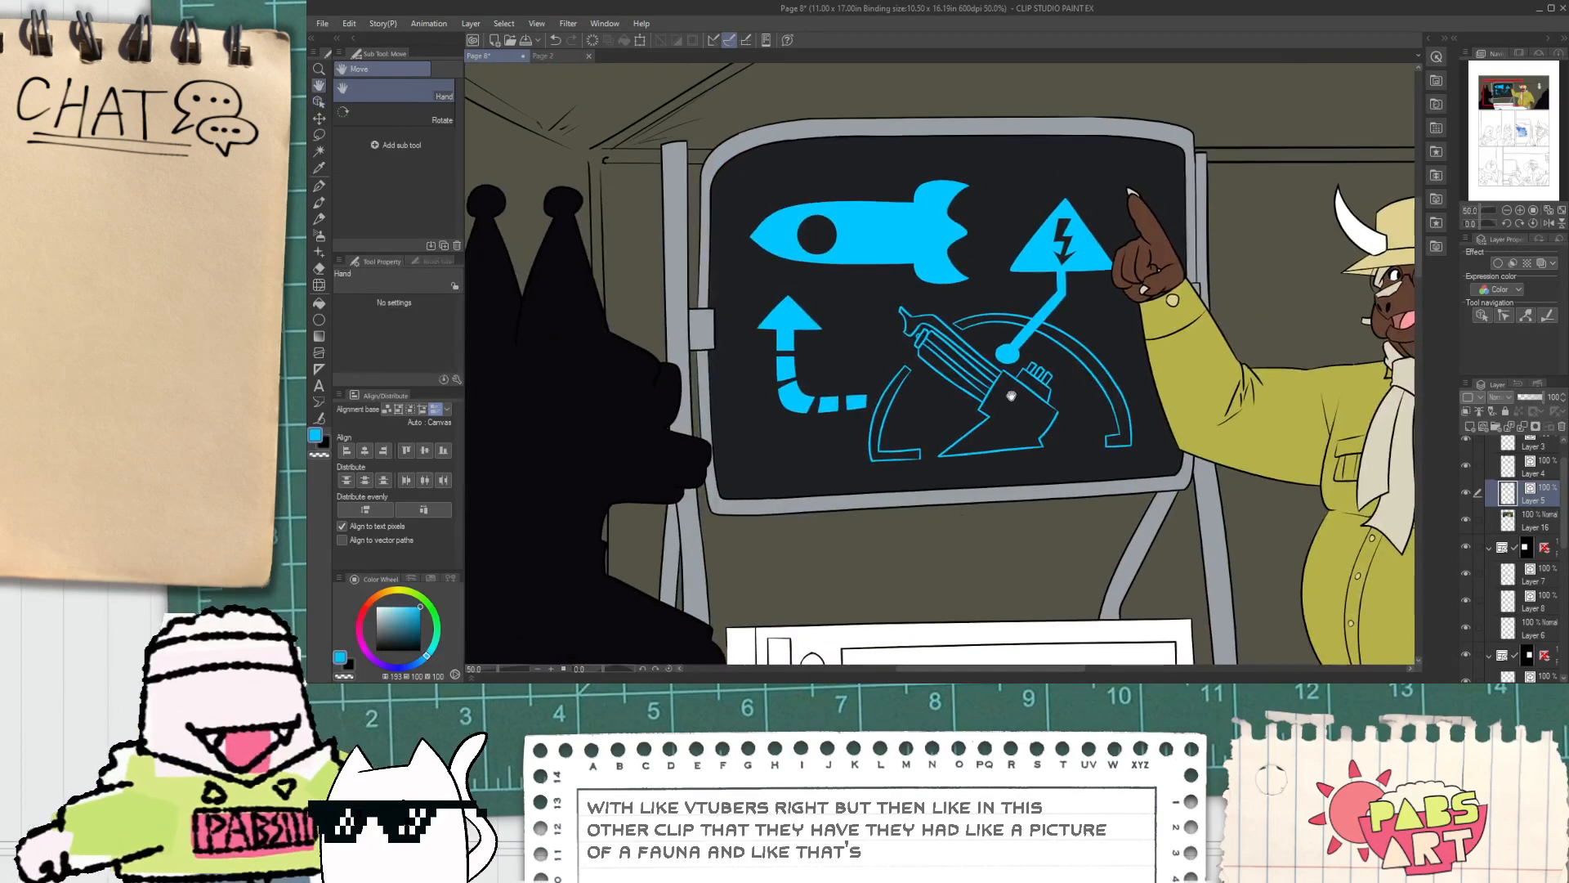
click(1533, 521)
scroll(948, 370, up, 1)
key(g)
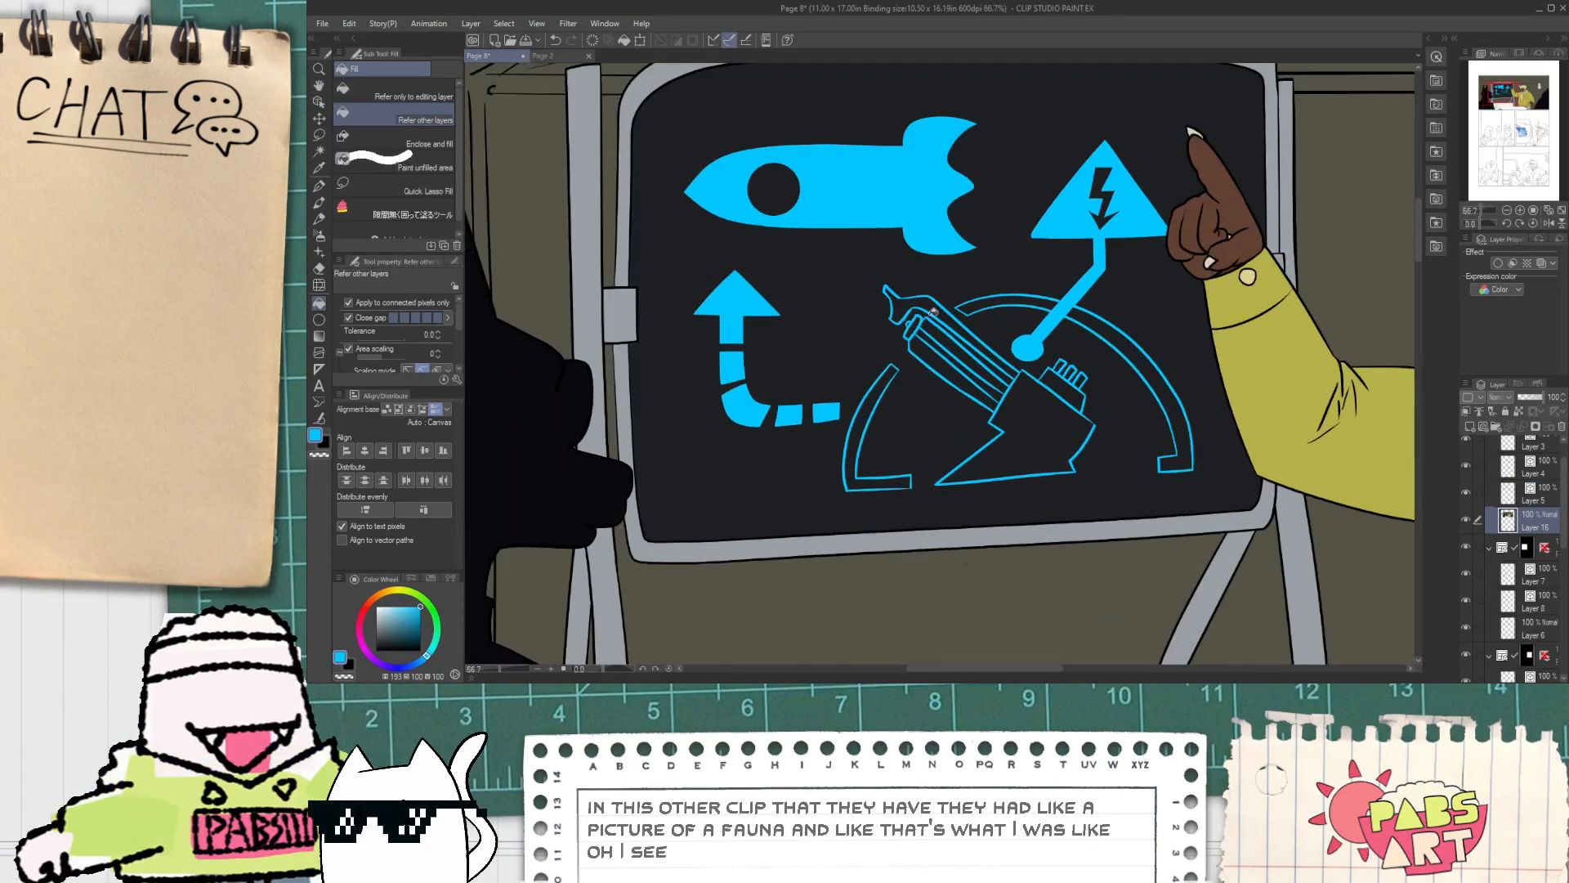
scroll(941, 288, up, 3)
click(943, 368)
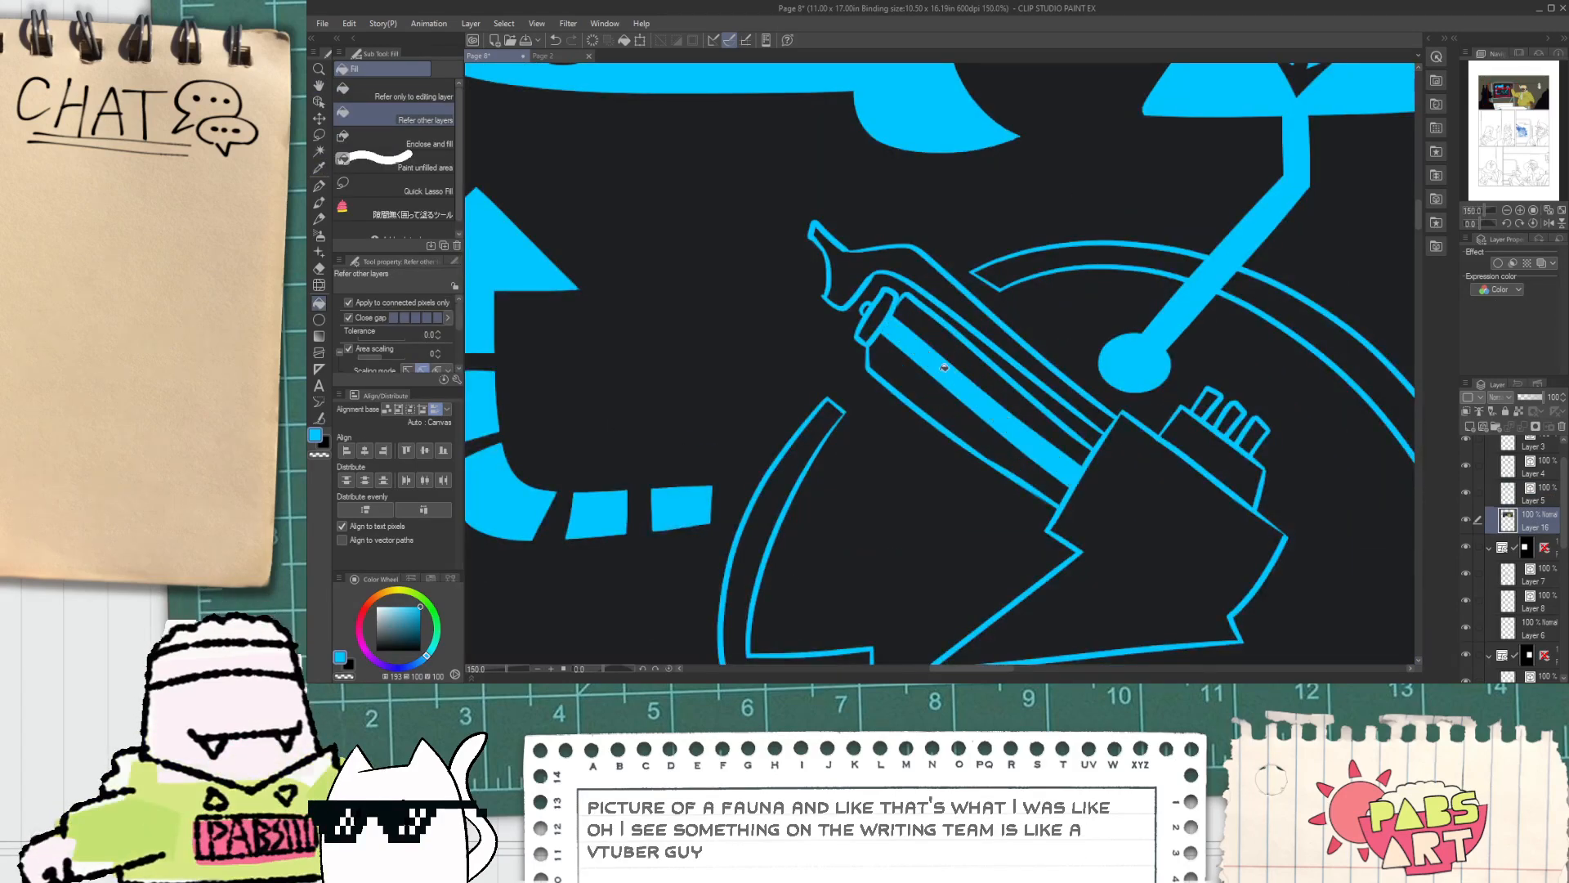
scroll(868, 307, down, 3)
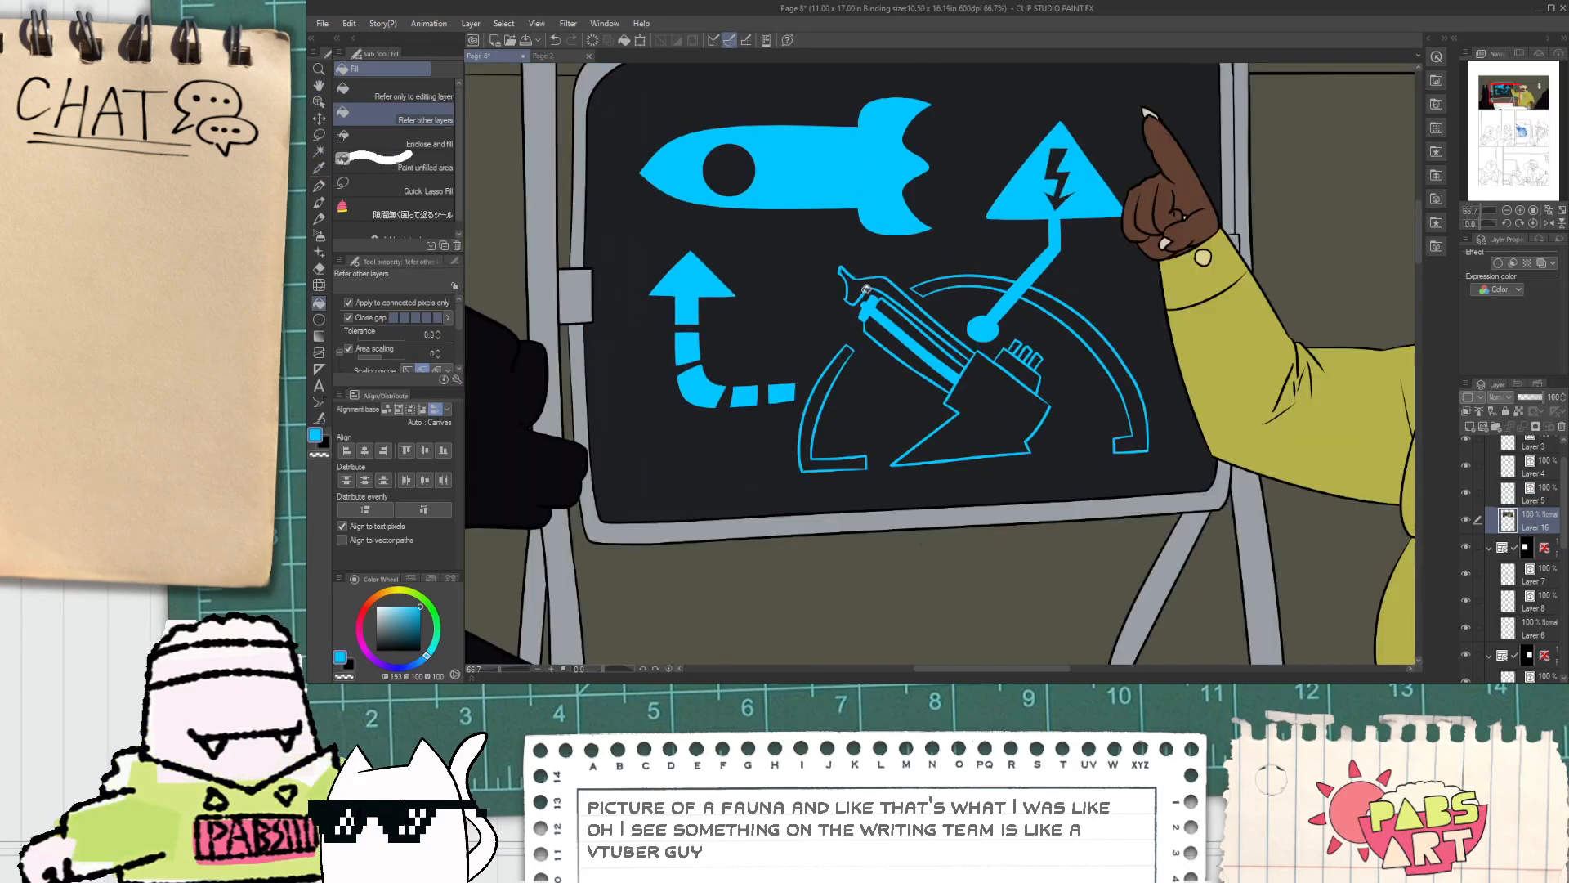
click(871, 284)
Step: Fill the machine's base and the block with rounded knobs on it with the same cyan-blue
scroll(916, 346, down, 5)
key(space)
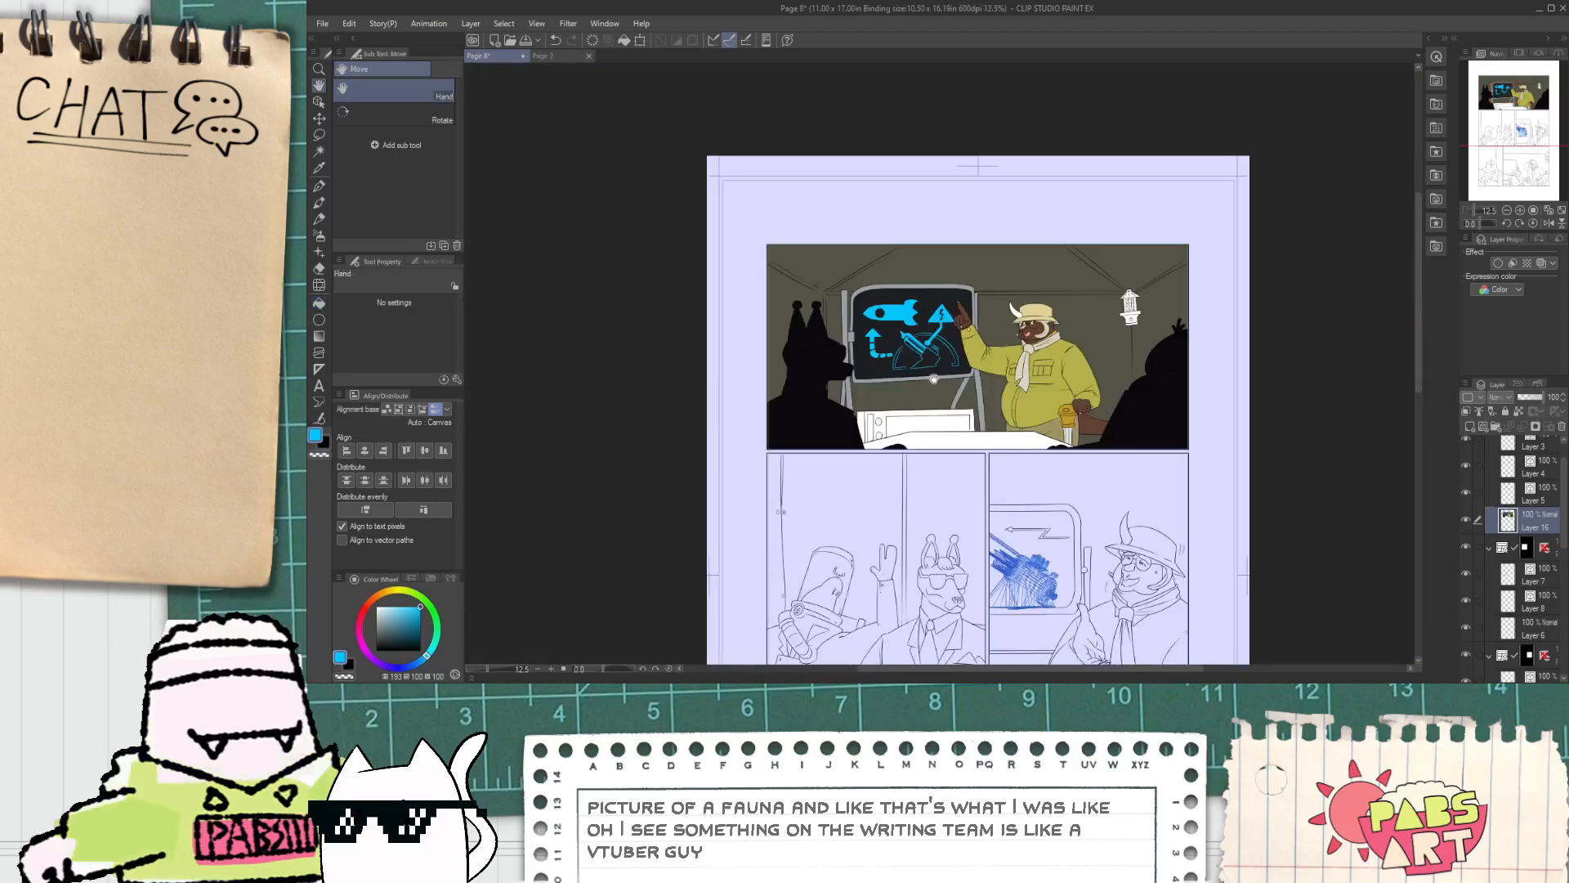
drag(920, 351, 912, 331)
scroll(912, 331, up, 2)
scroll(912, 331, up, 1)
click(932, 360)
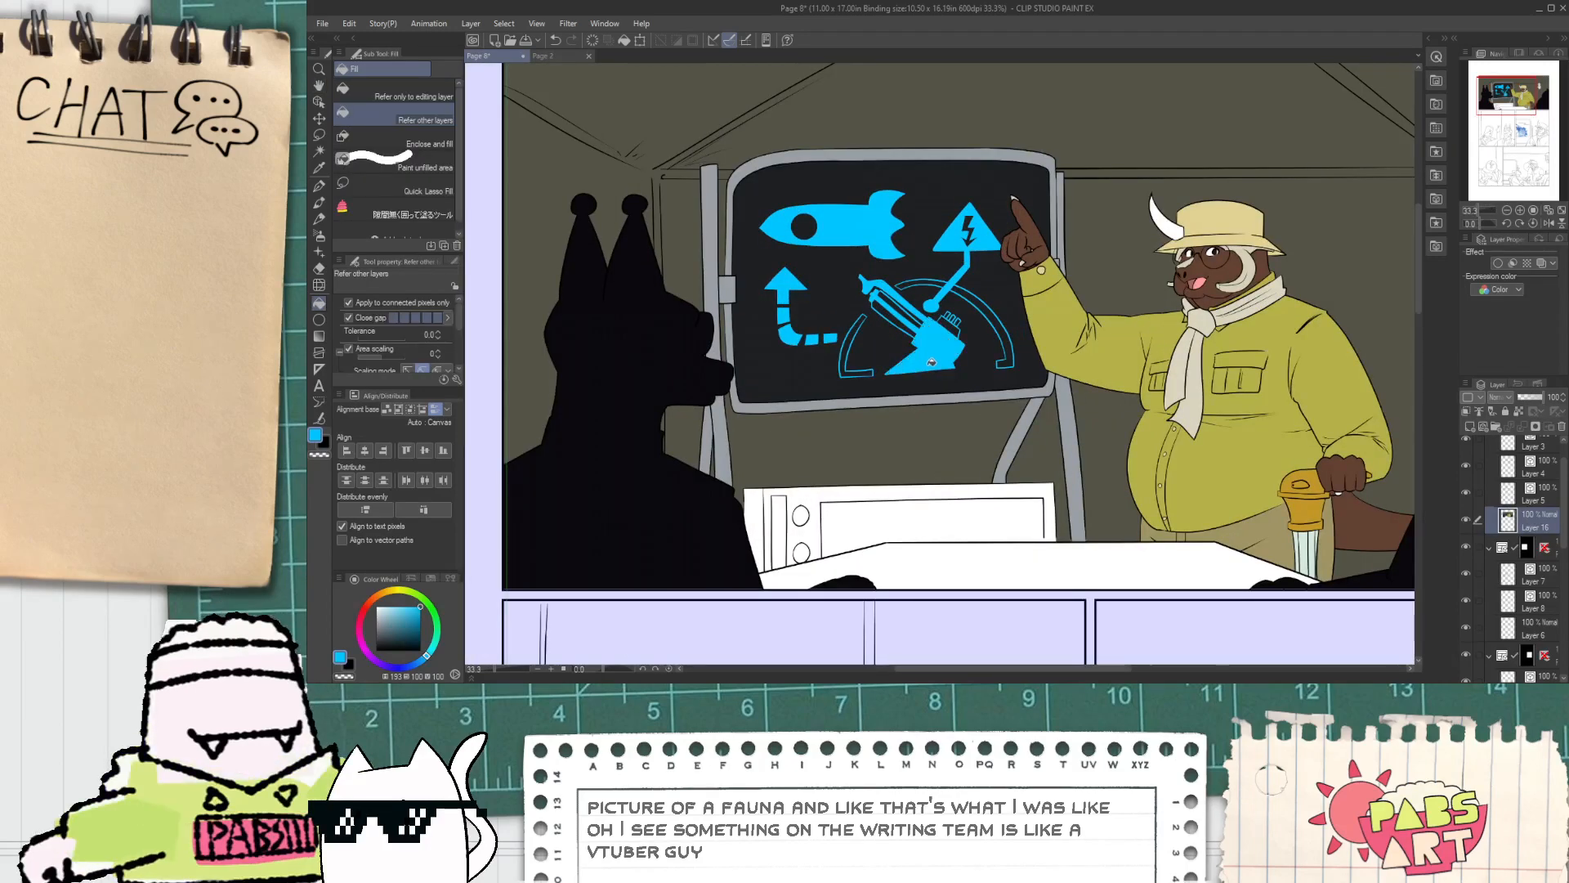
scroll(932, 359, up, 4)
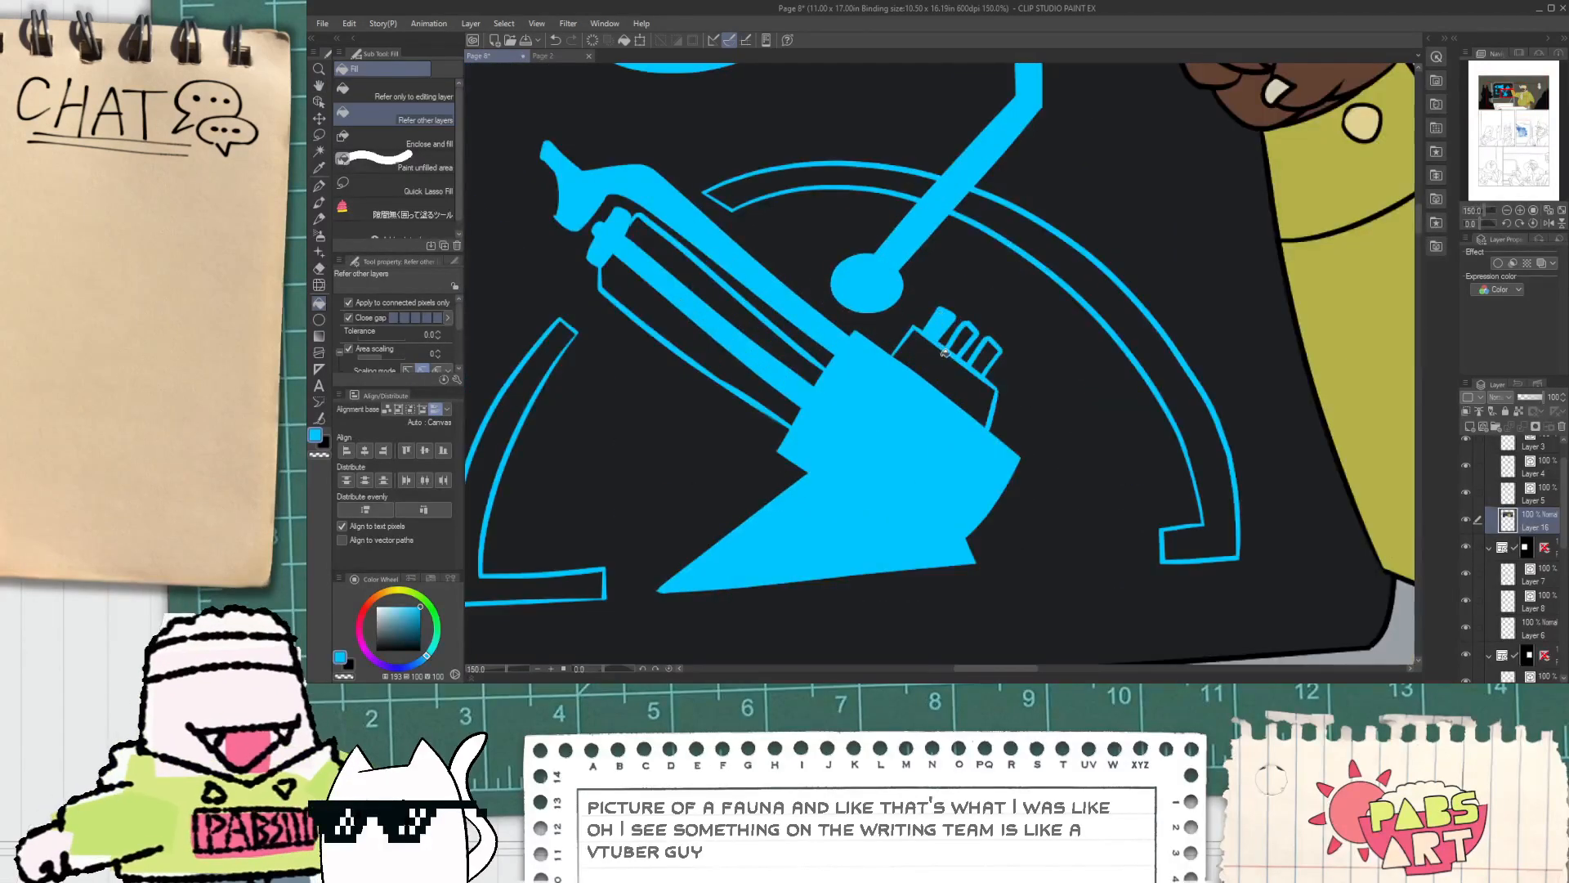
click(945, 353)
click(963, 331)
Step: Try filling the curved arc bands around the machine with cyan-blue, undoing each fill
scroll(772, 378, down, 3)
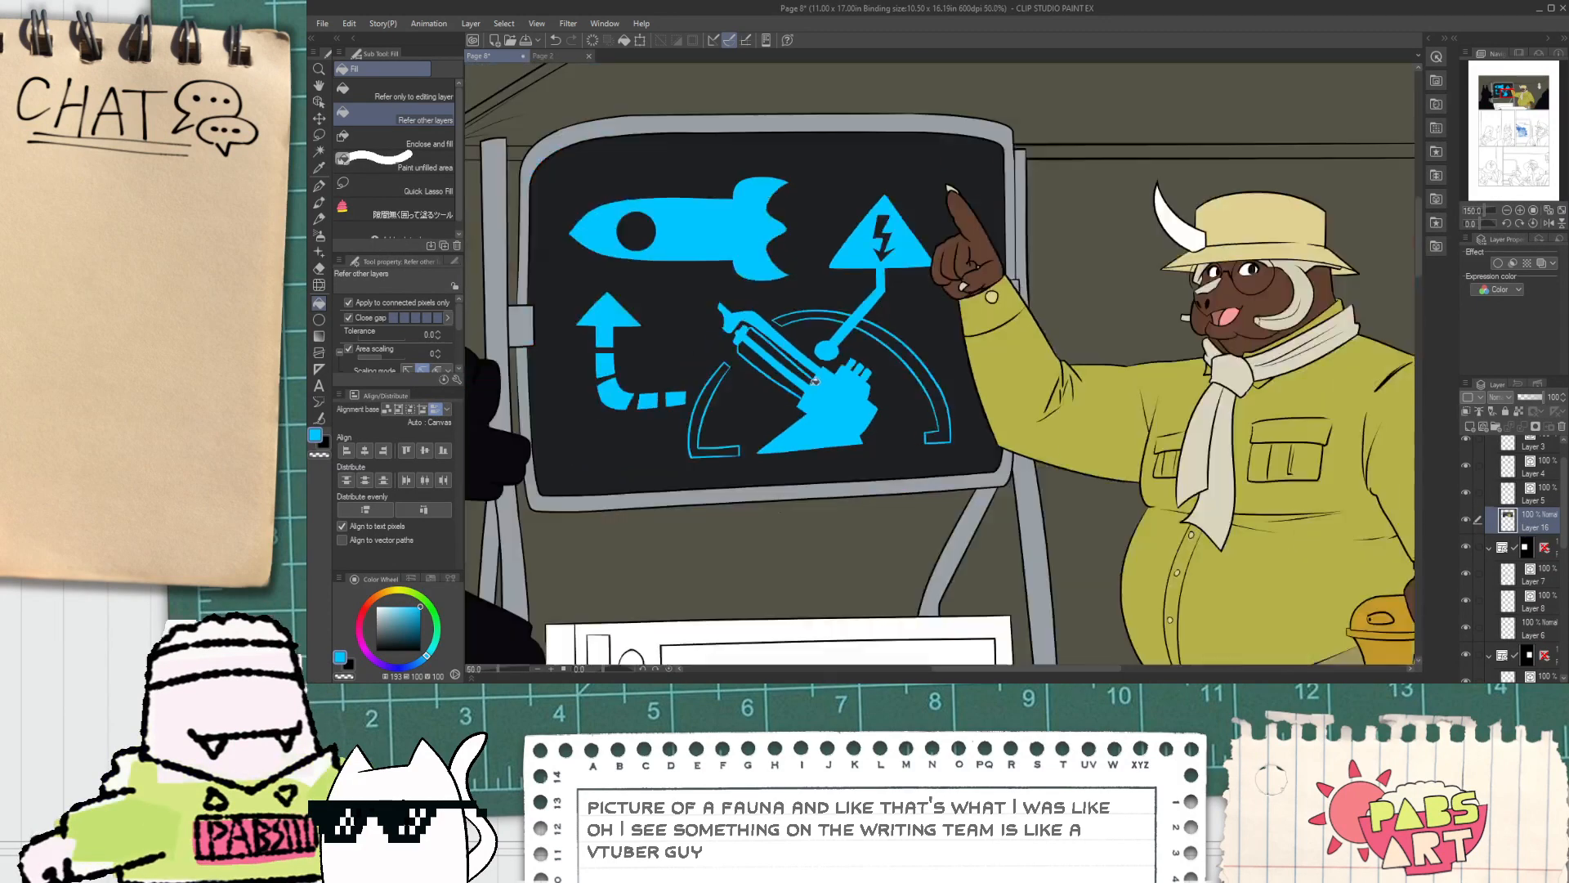
click(912, 361)
key(ctrl+z)
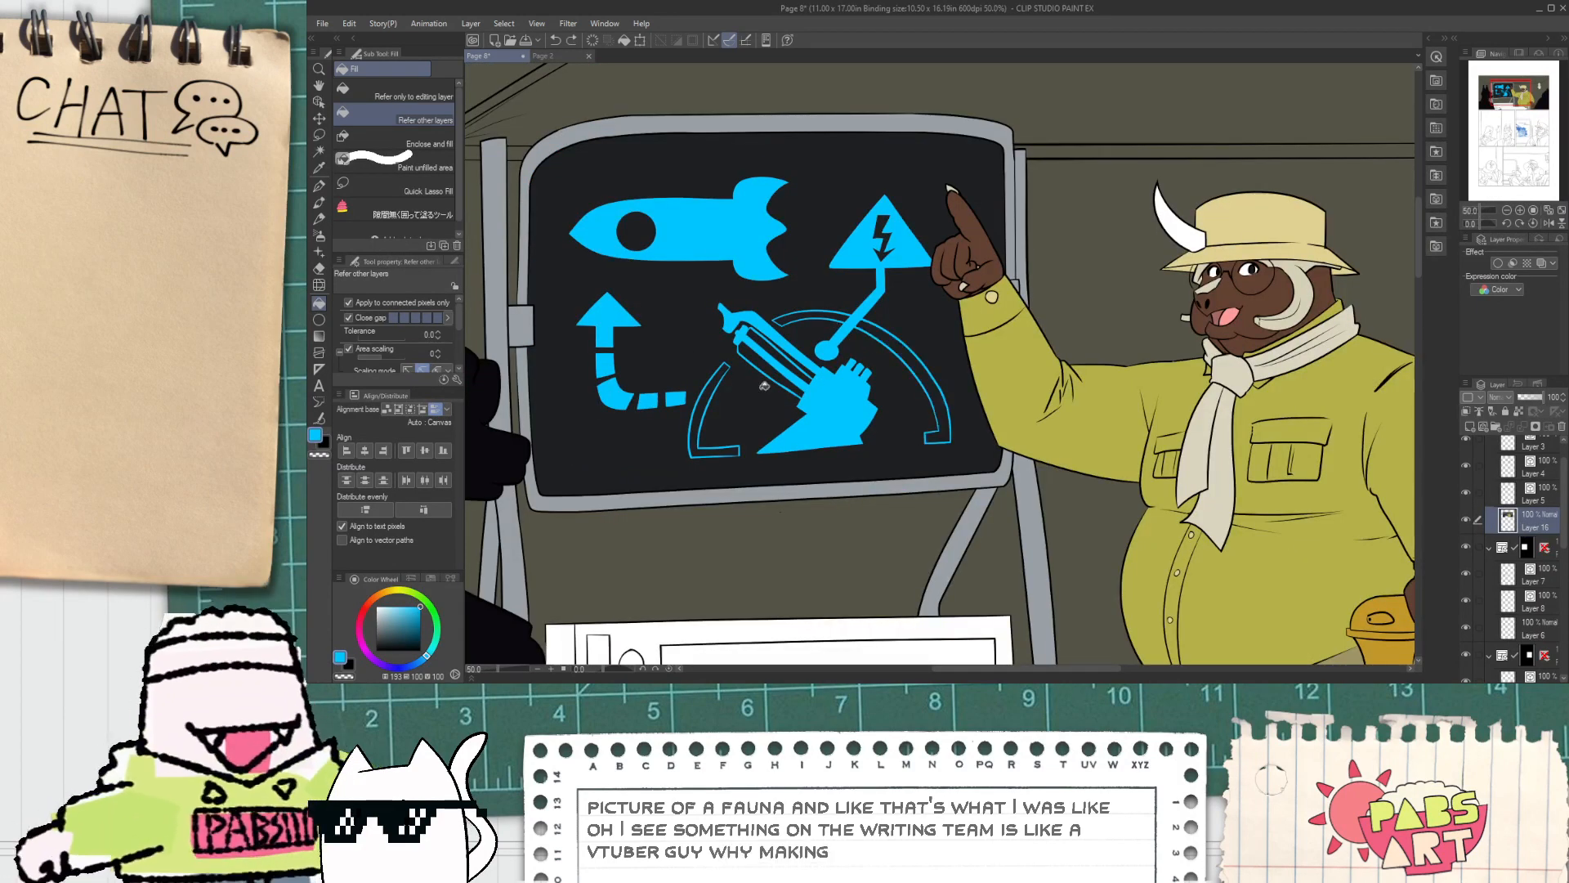
click(705, 417)
key(ctrl+z)
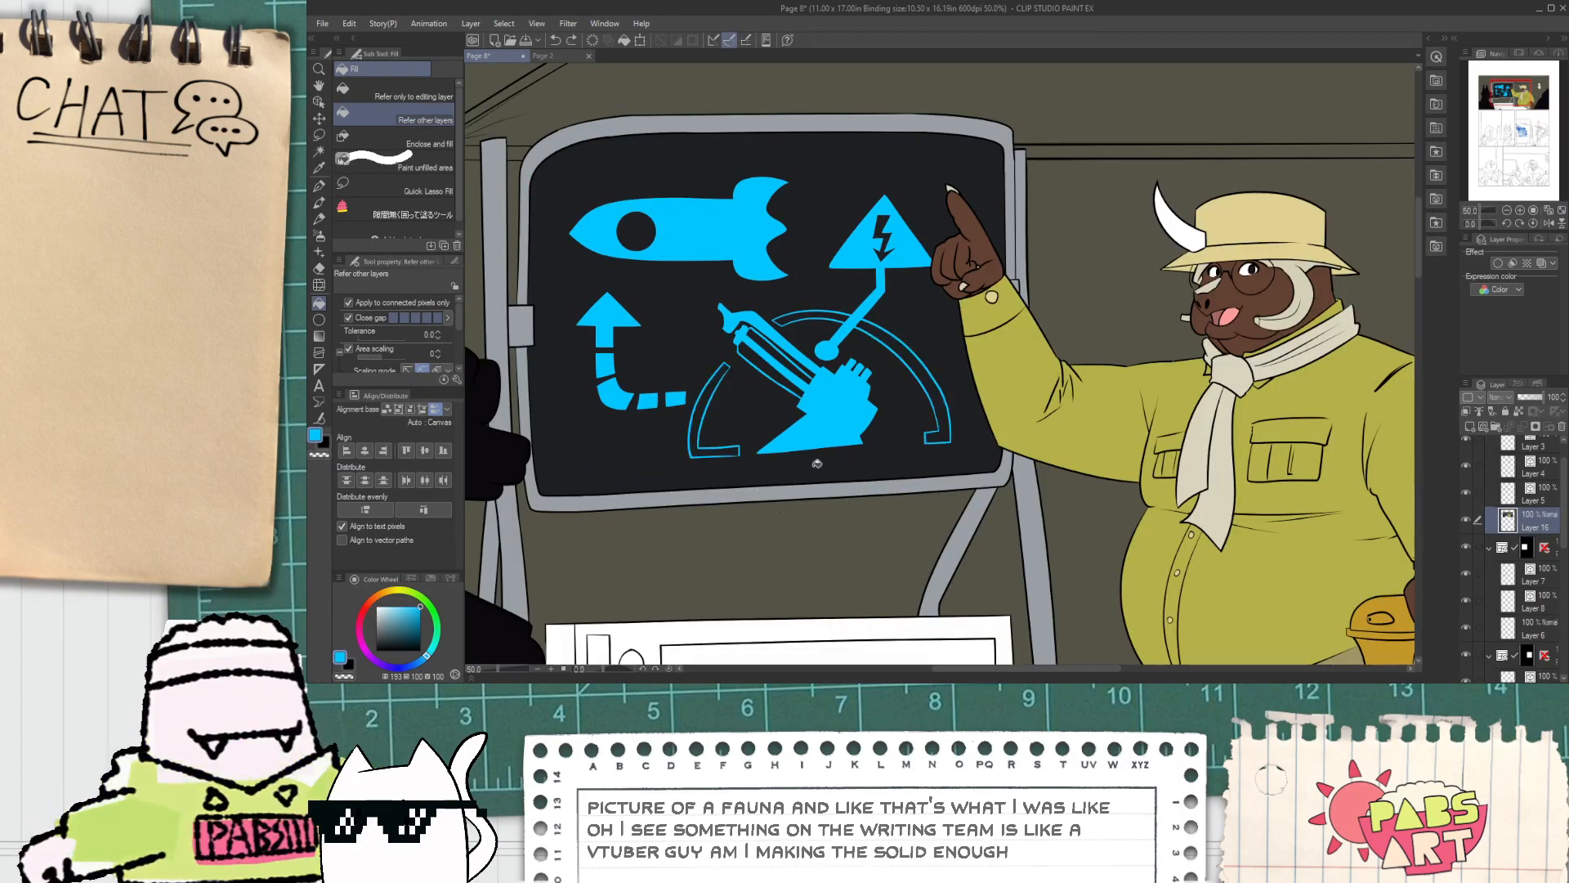
Step: Choose a dark grey and fill the casing of the computer unit below the board on Layer 16
scroll(820, 461, down, 2)
drag(820, 442, 812, 374)
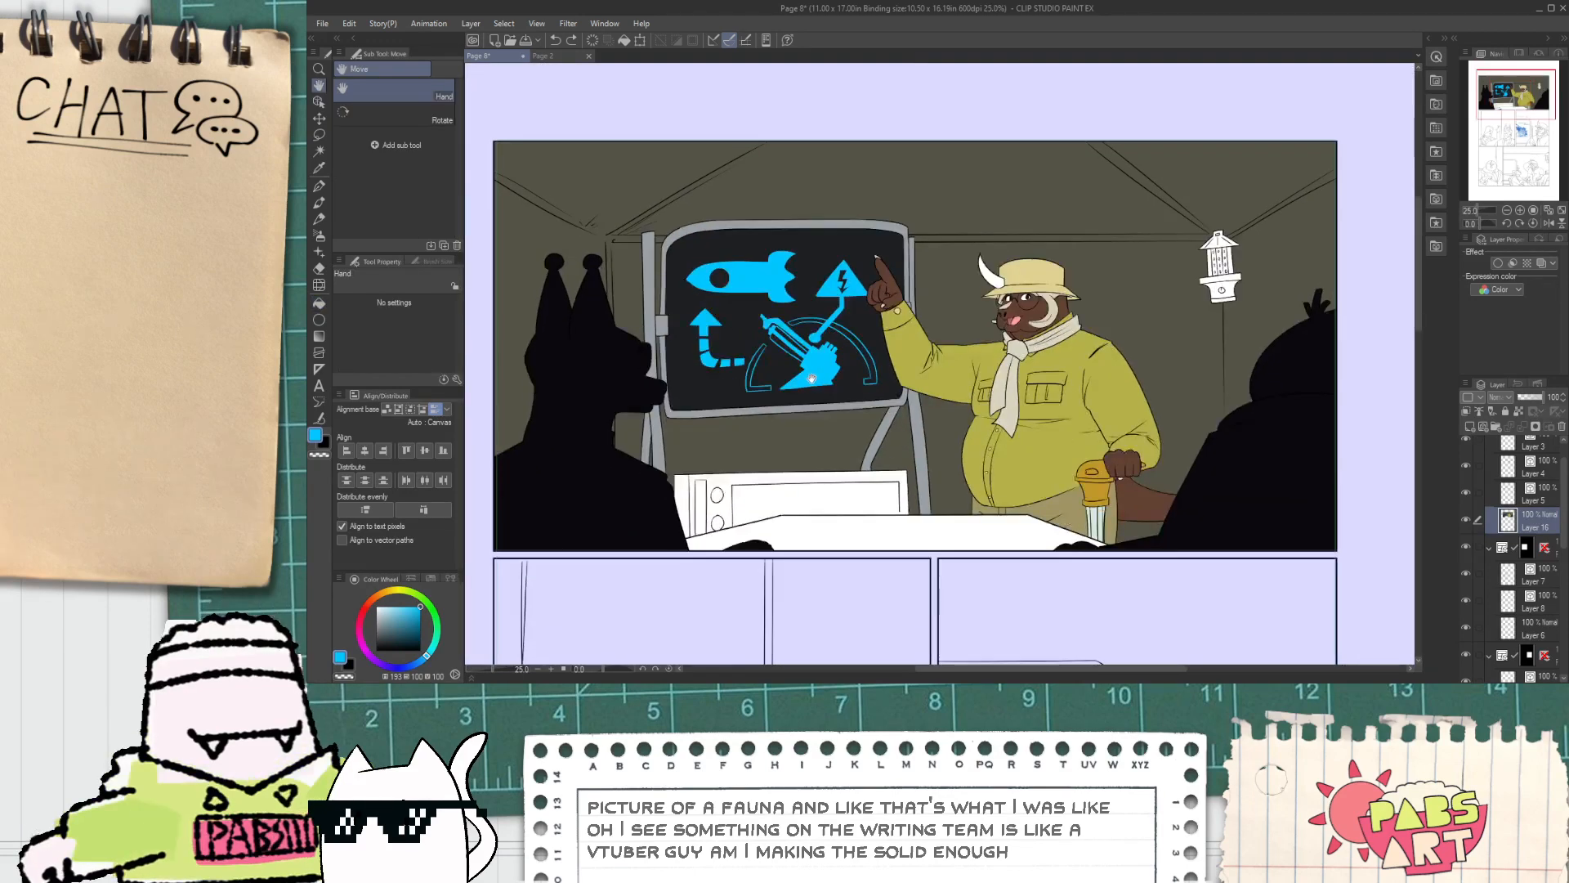
scroll(710, 548, up, 2)
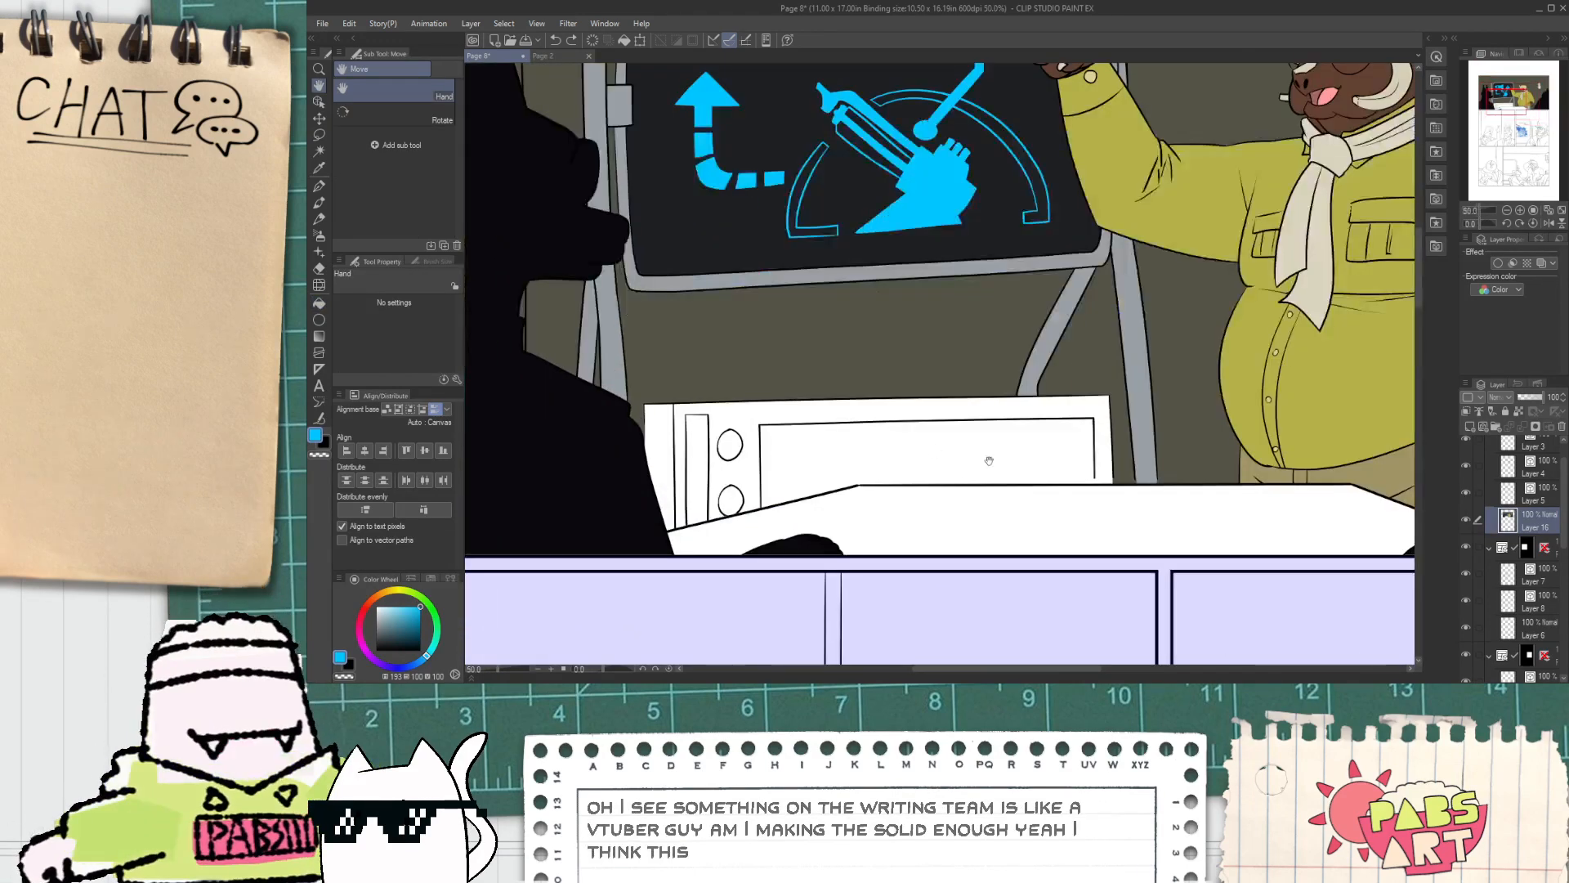
key(alt+bracketright)
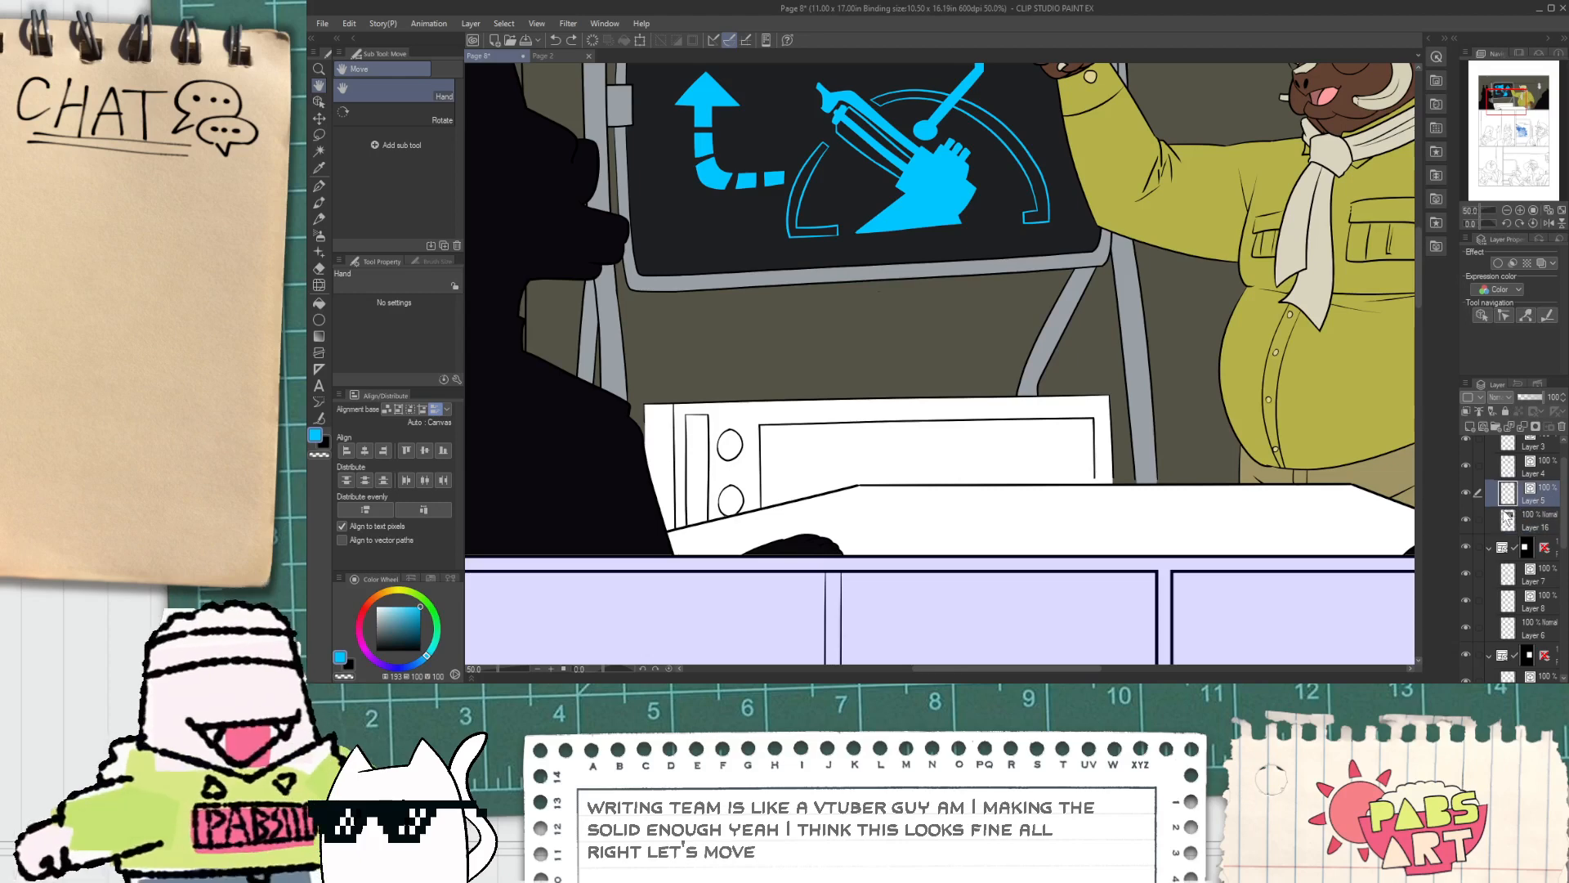
click(1508, 524)
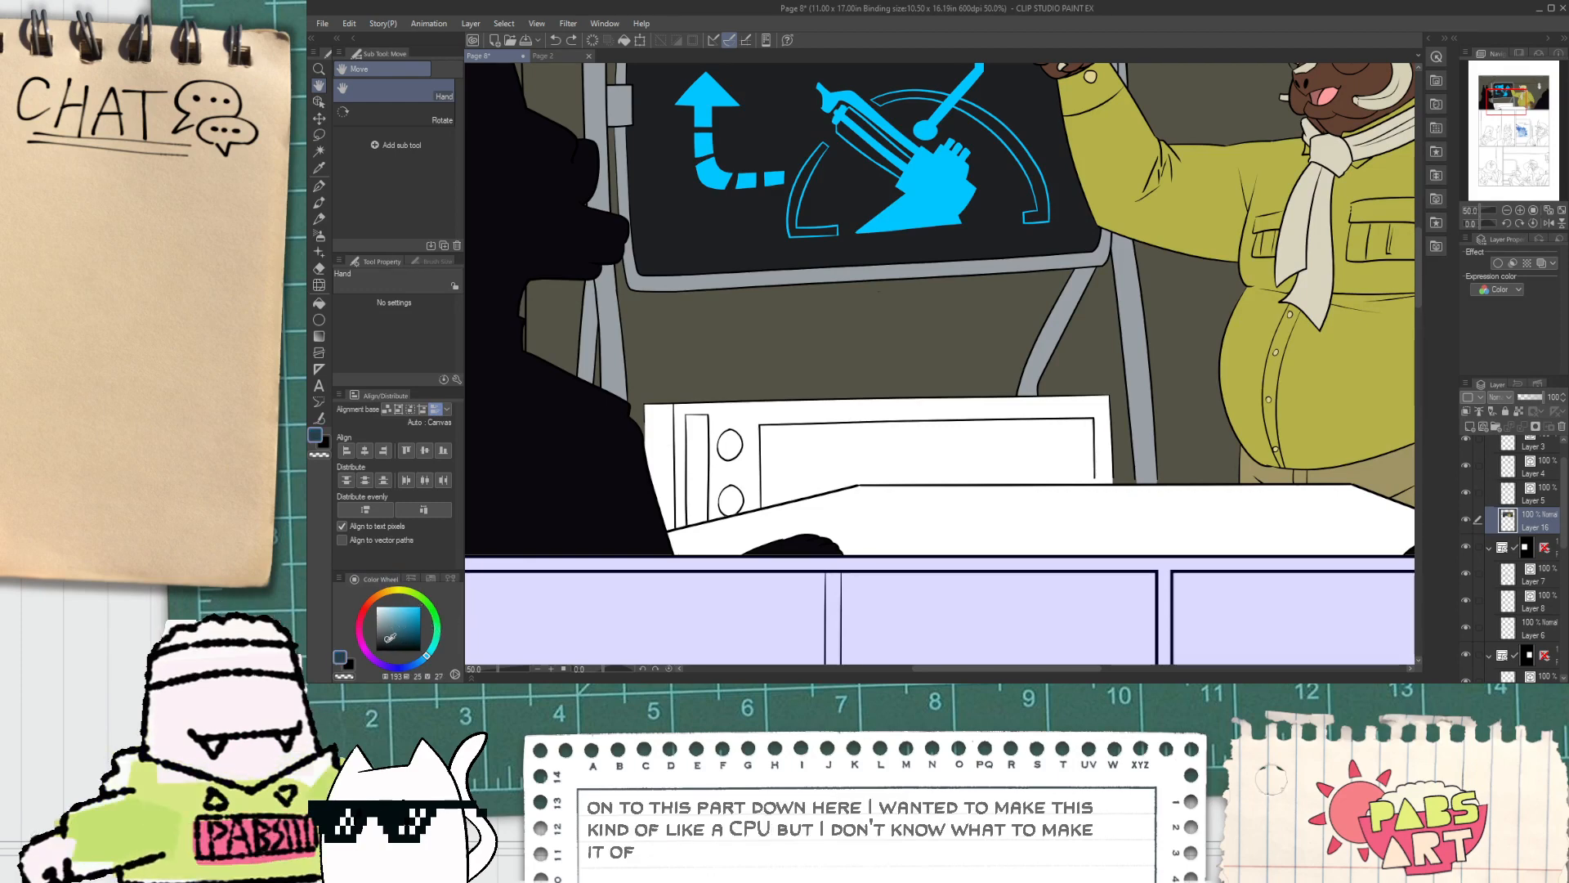
key(g)
scroll(670, 450, up, 2)
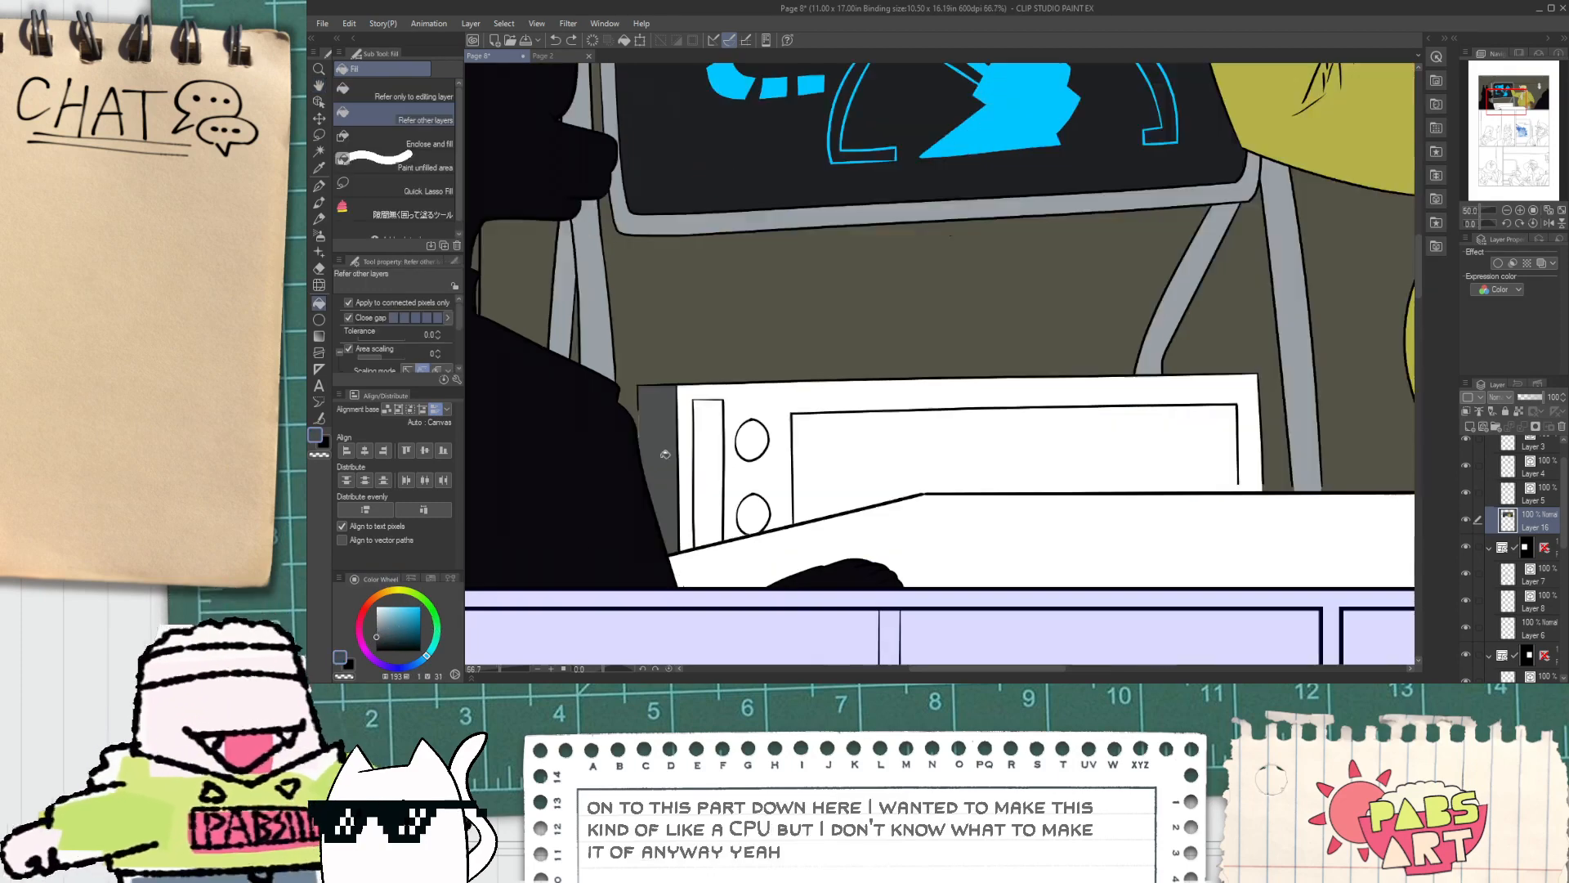
click(644, 429)
Step: Paint over the unfilled sliver at the computer casing's left edge in dark grey with the size 13 G-pen
key(p)
scroll(643, 429, up, 4)
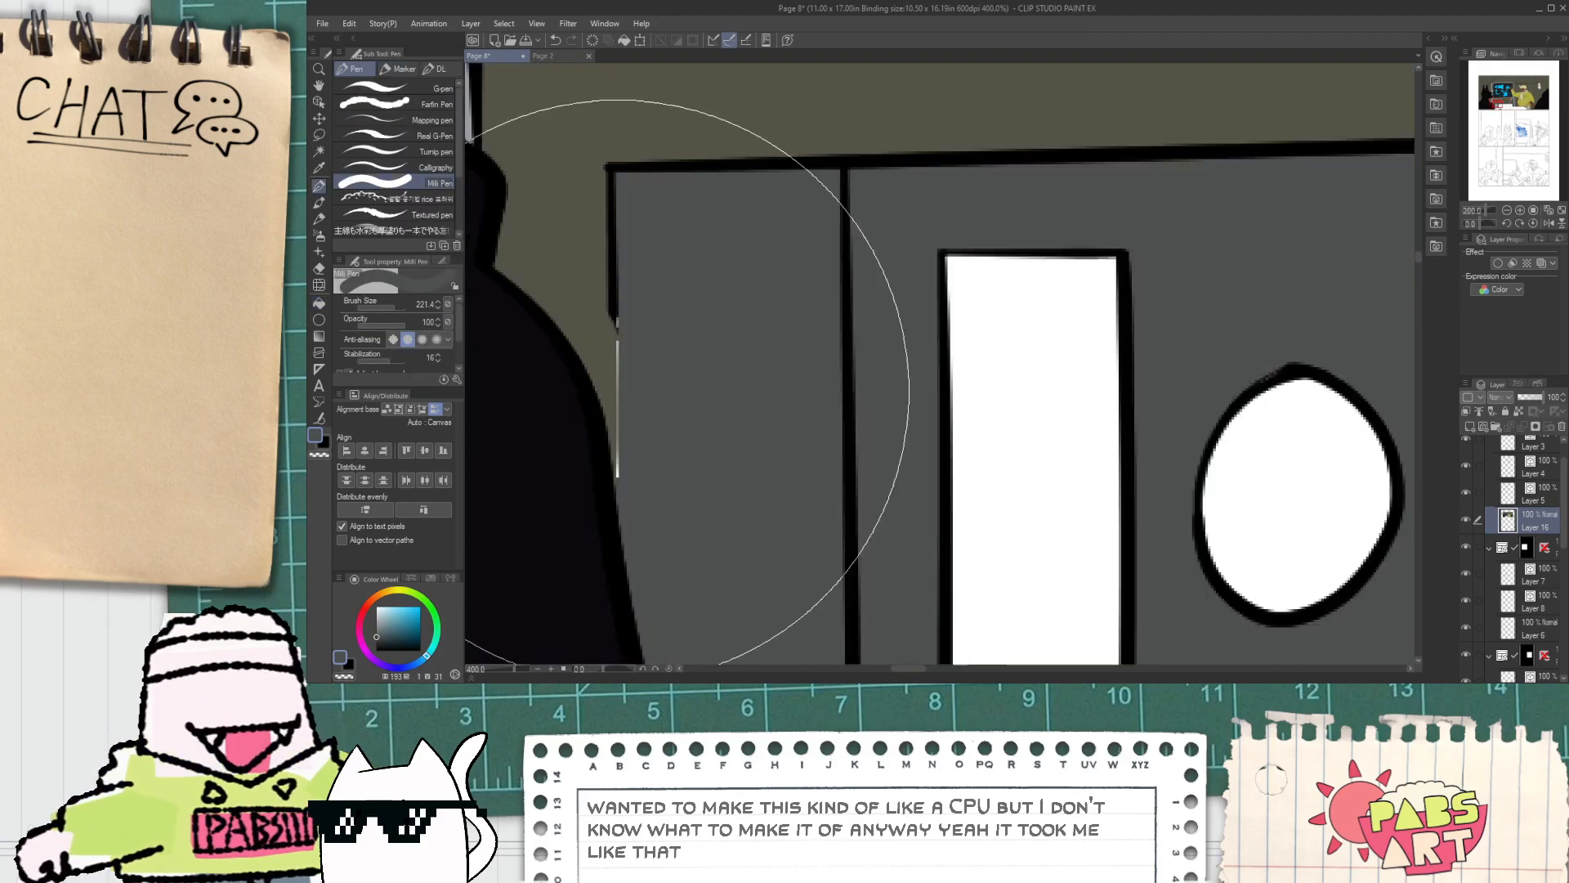
drag(621, 295, 615, 491)
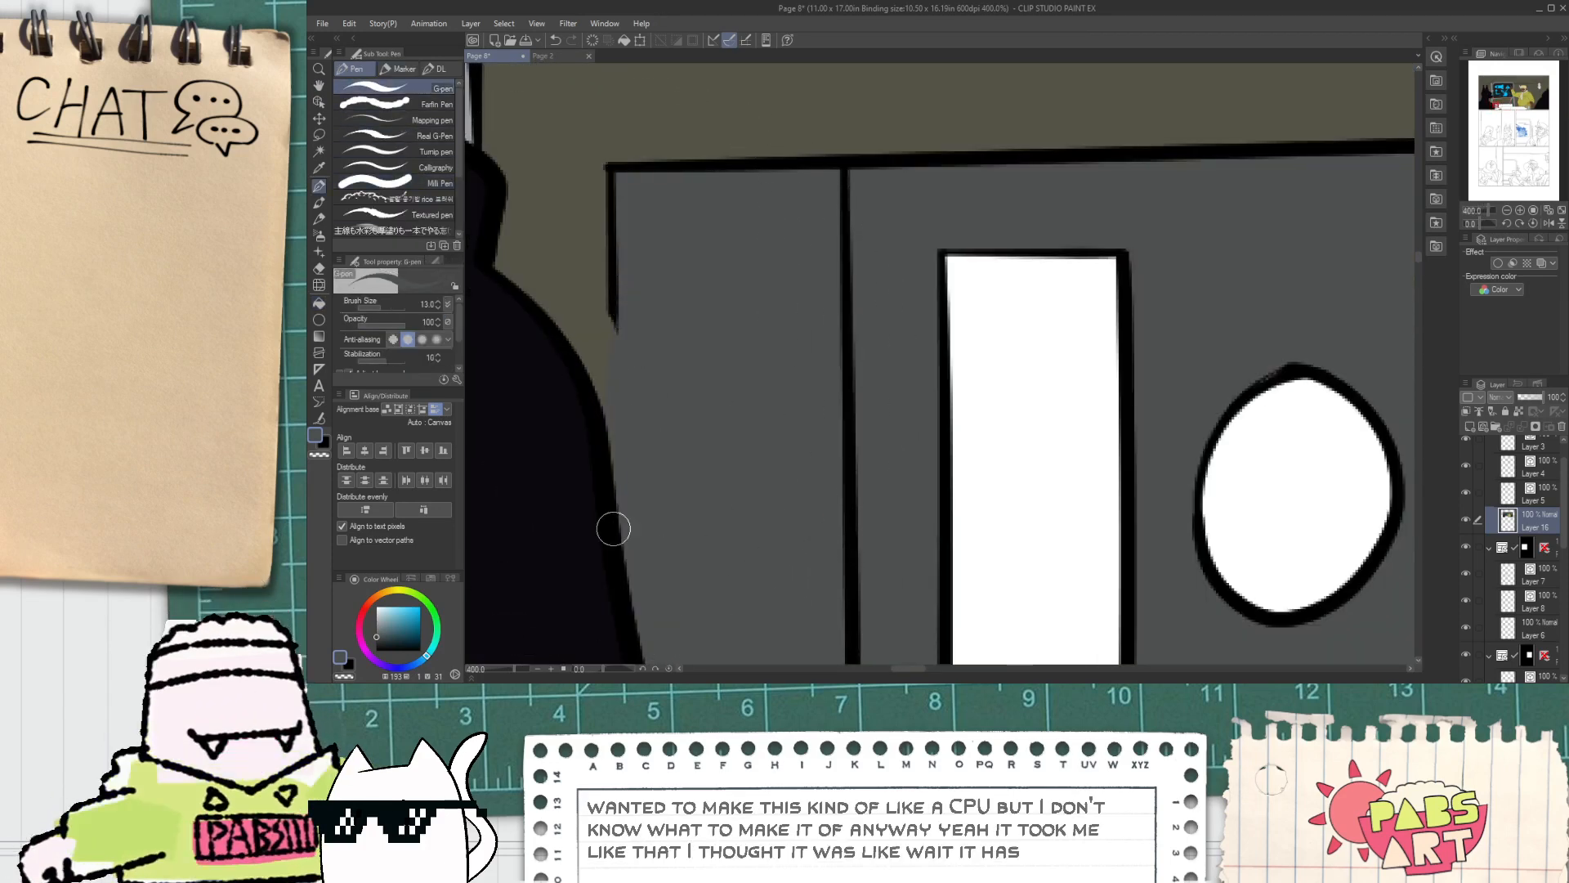
key(ctrl+z)
drag(620, 311, 615, 478)
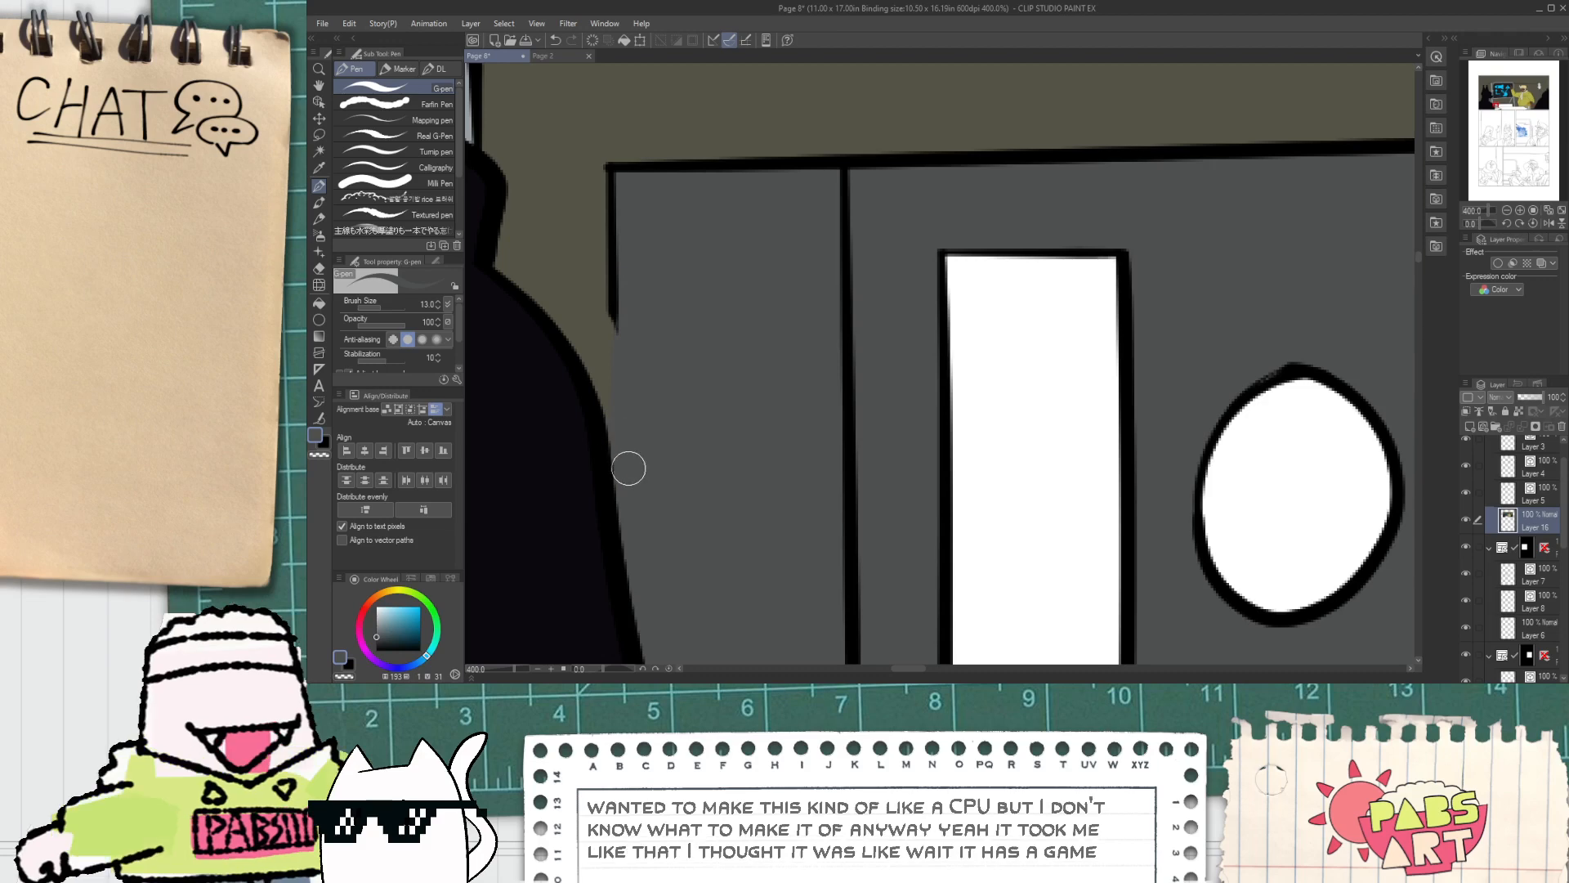
scroll(631, 470, down, 4)
scroll(809, 510, down, 2)
drag(850, 527, 775, 462)
scroll(775, 462, up, 2)
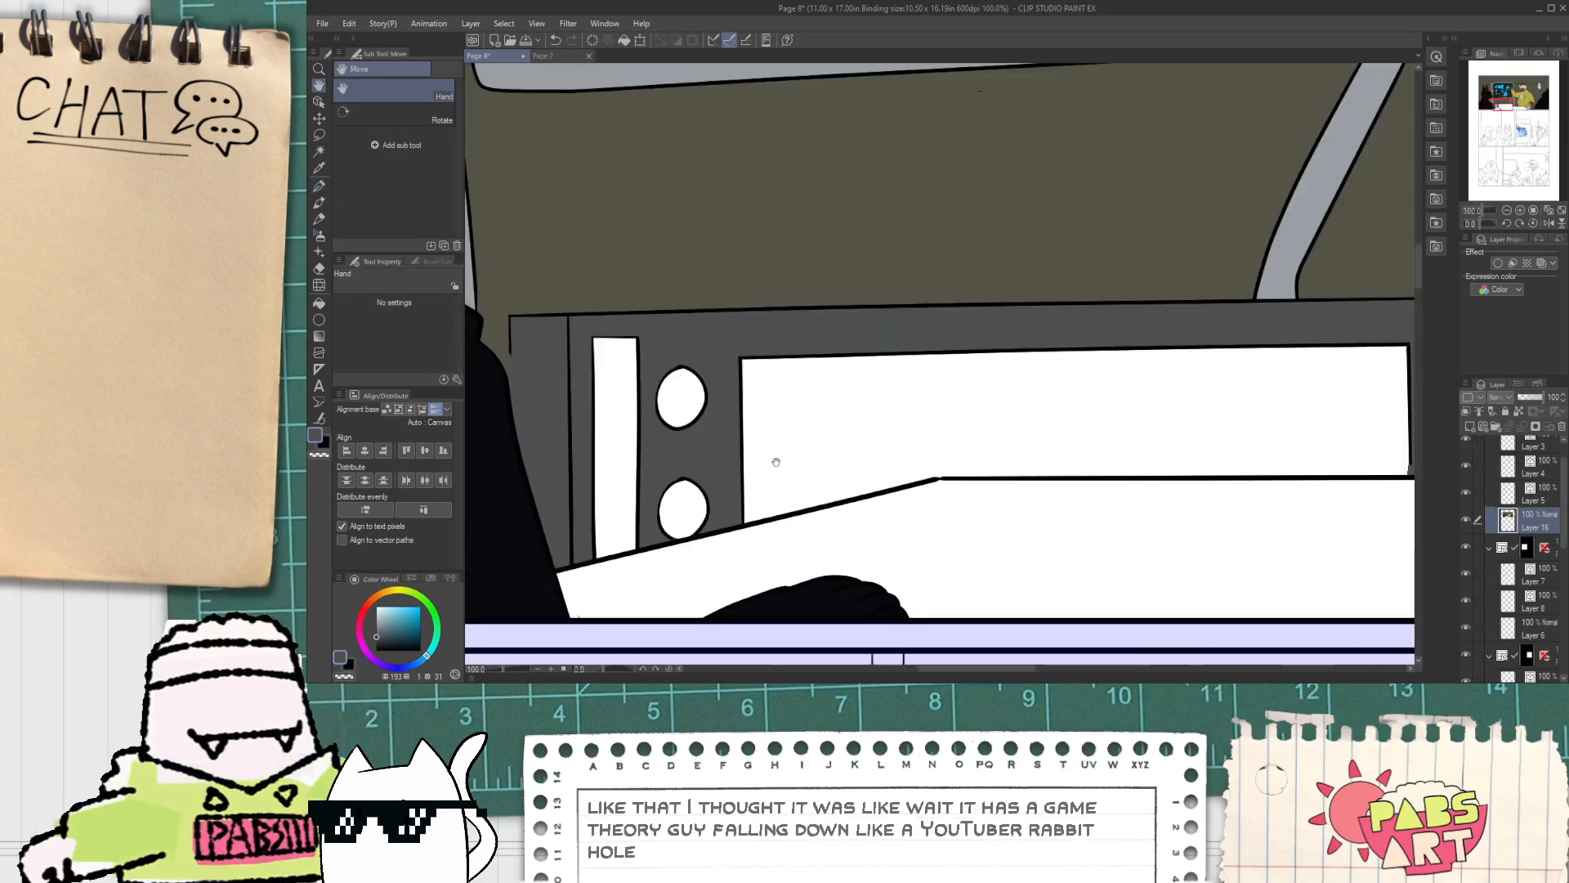
scroll(516, 523, down, 1)
drag(594, 476, 654, 470)
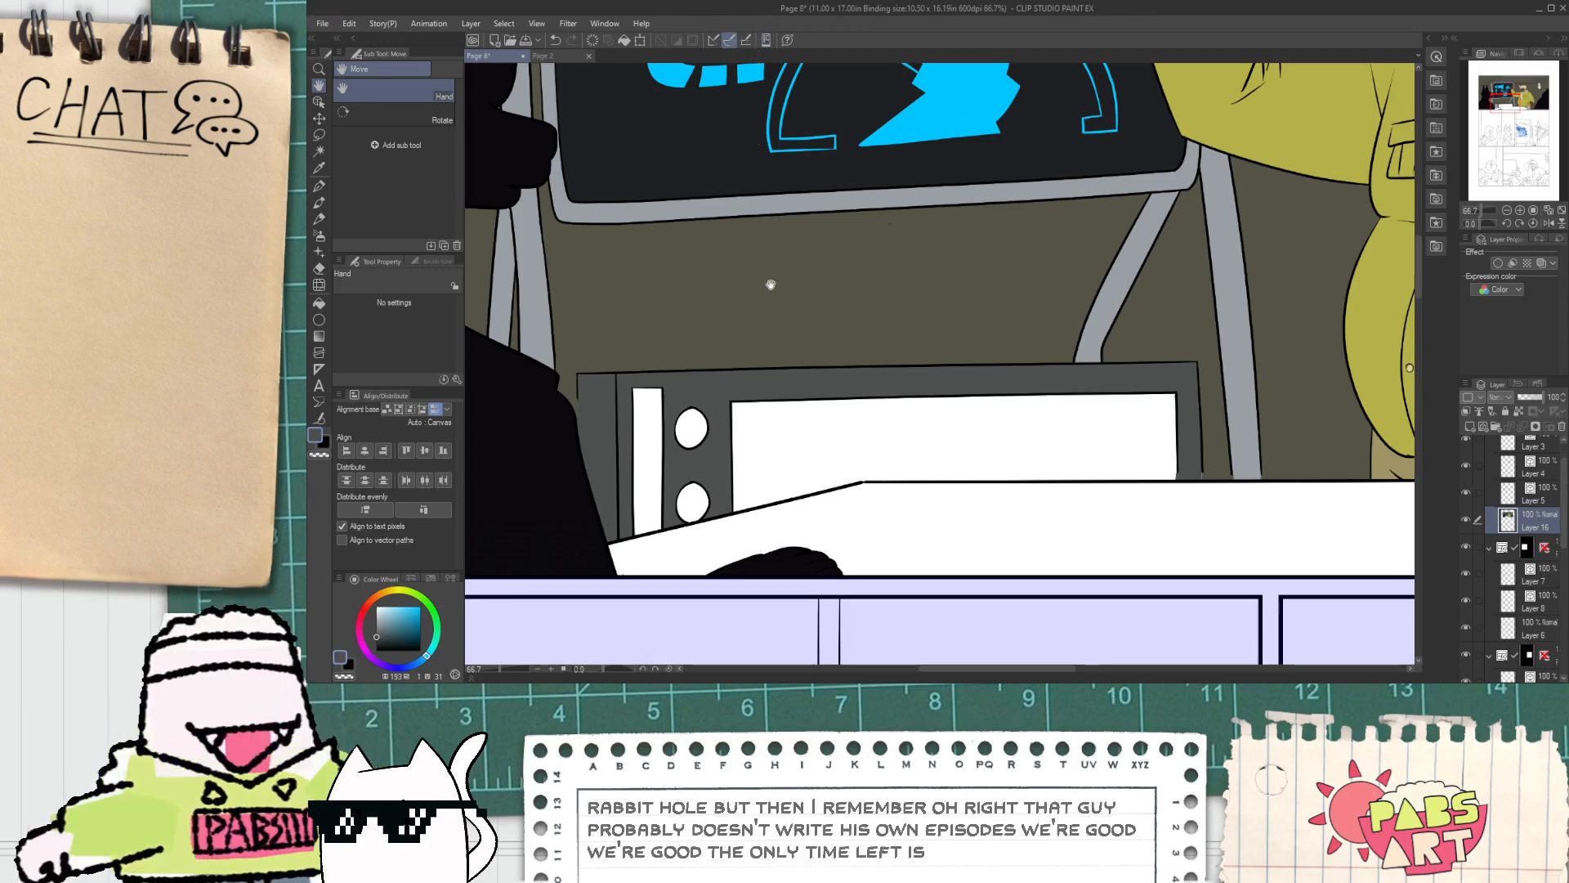
scroll(770, 284, down, 1)
Step: Make Layer 5 active and extend the casing's short left outline downward until it meets the dark silhouette
scroll(625, 388, up, 3)
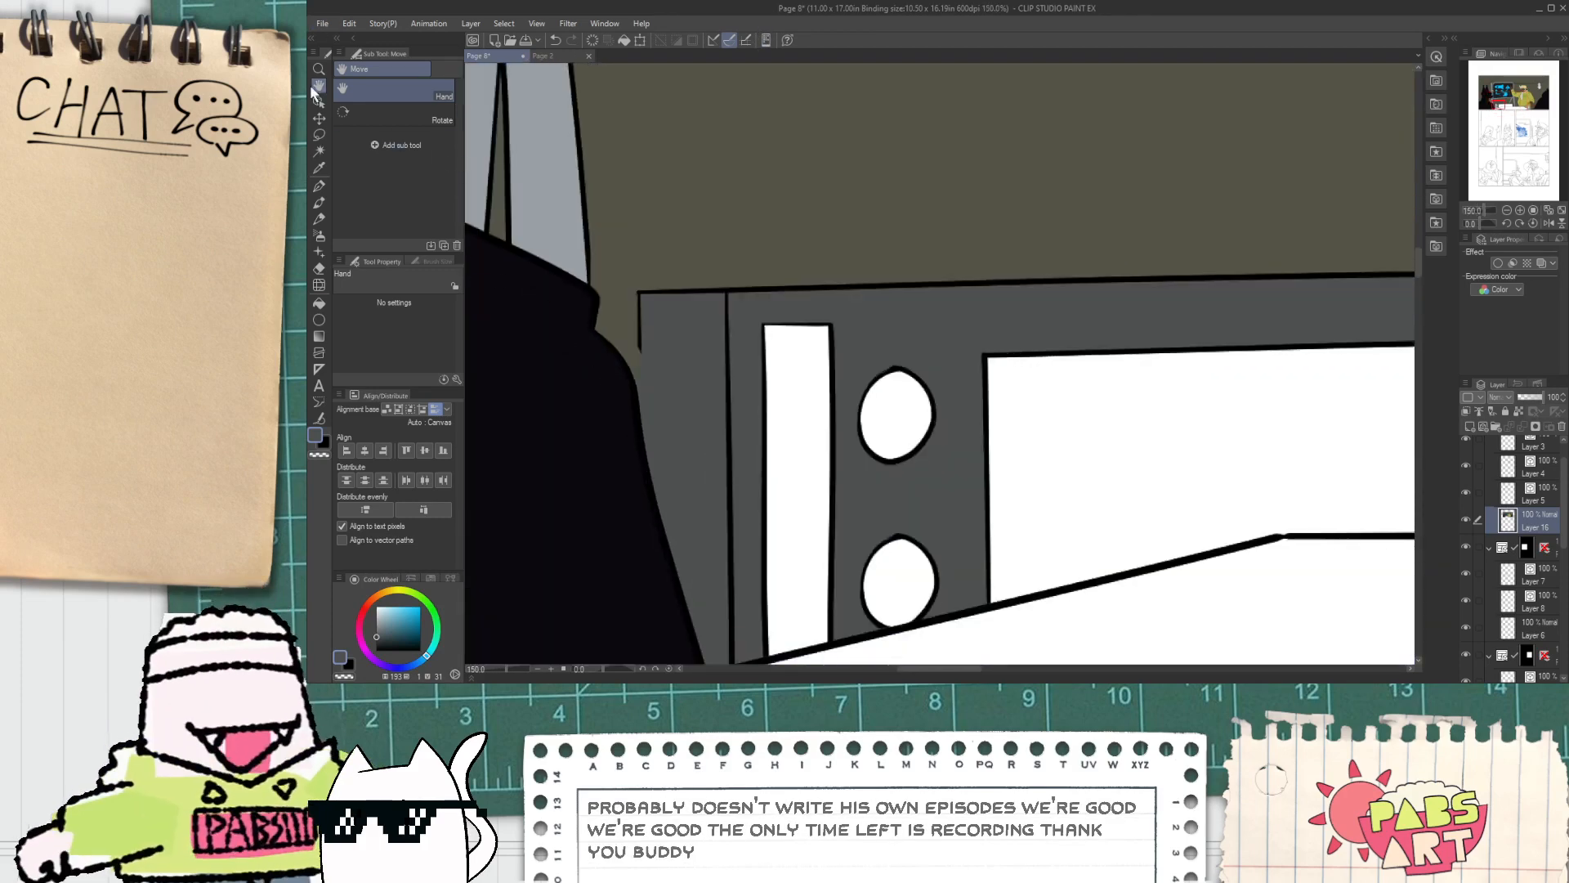
click(319, 101)
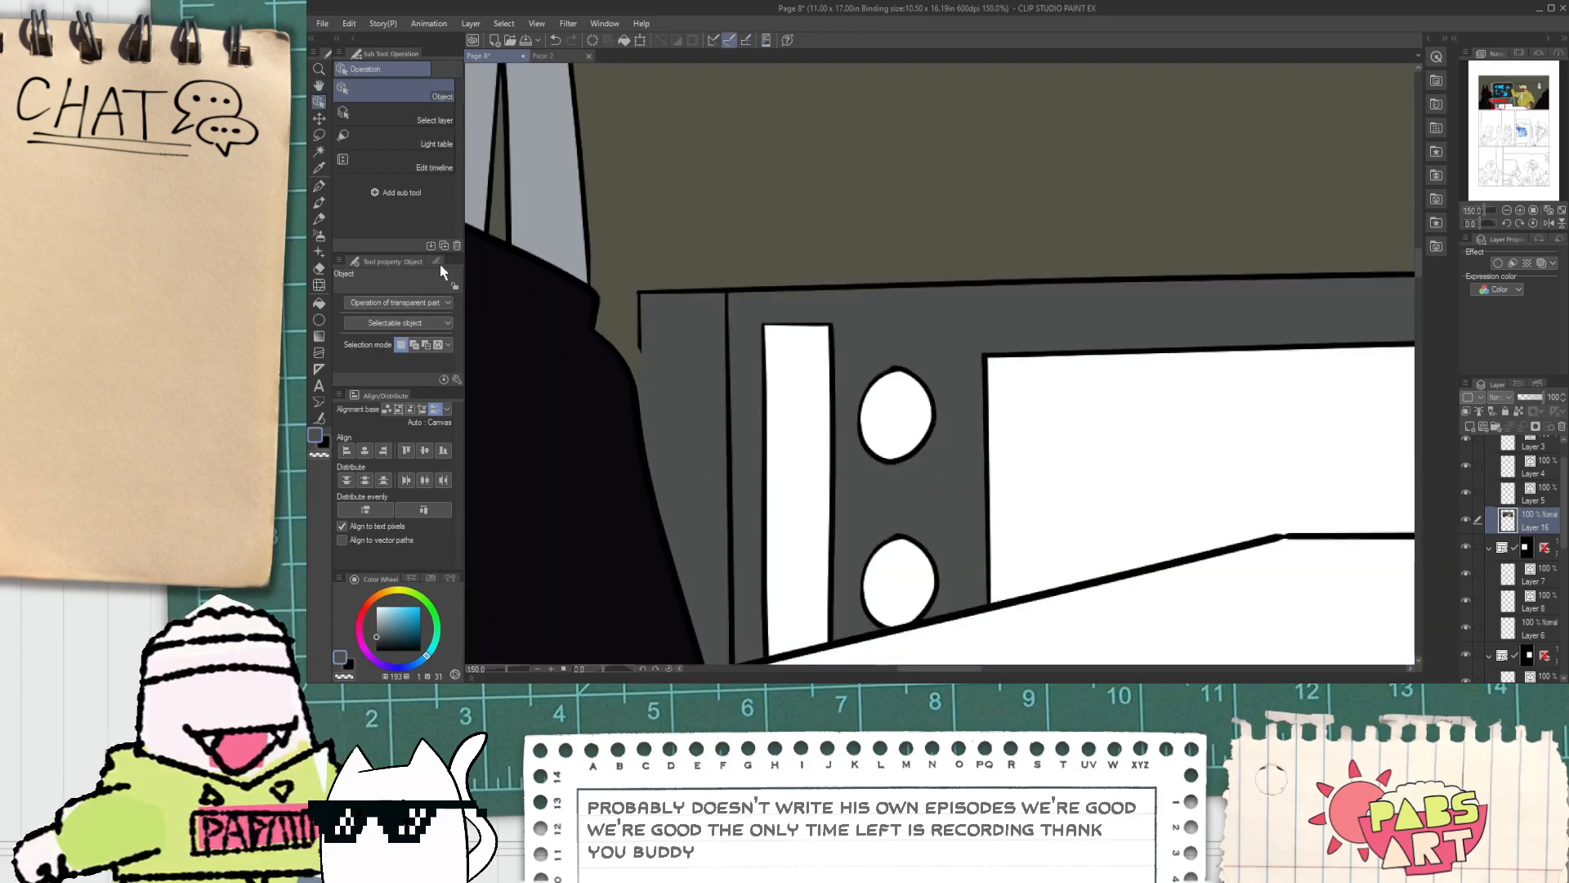
click(1528, 497)
click(638, 349)
scroll(639, 373, up, 1)
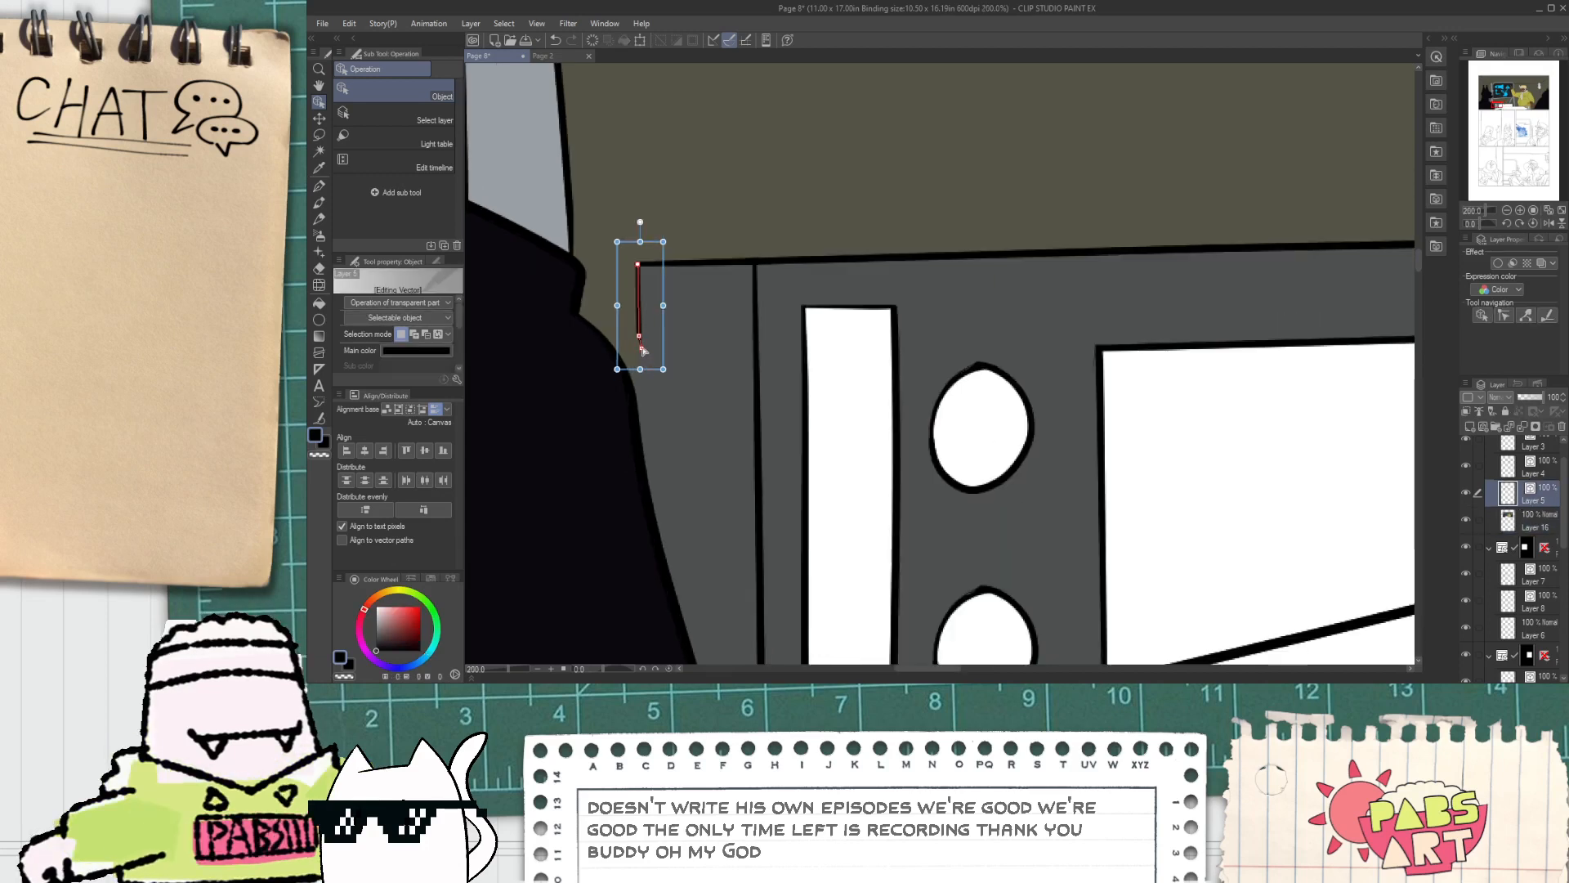
drag(643, 481, 642, 469)
click(685, 441)
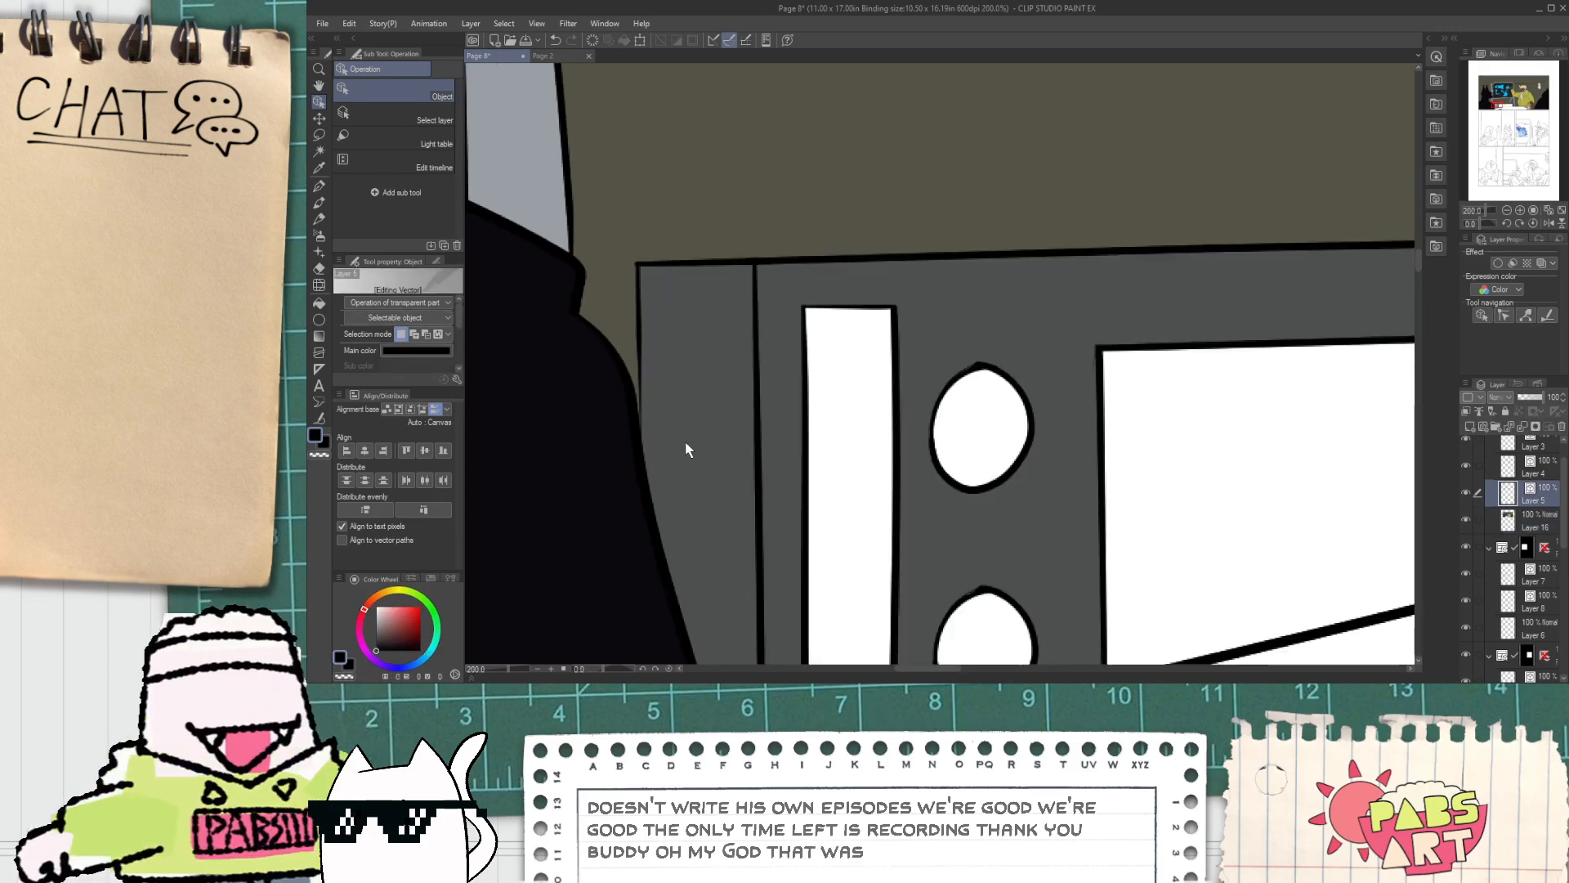
click(636, 378)
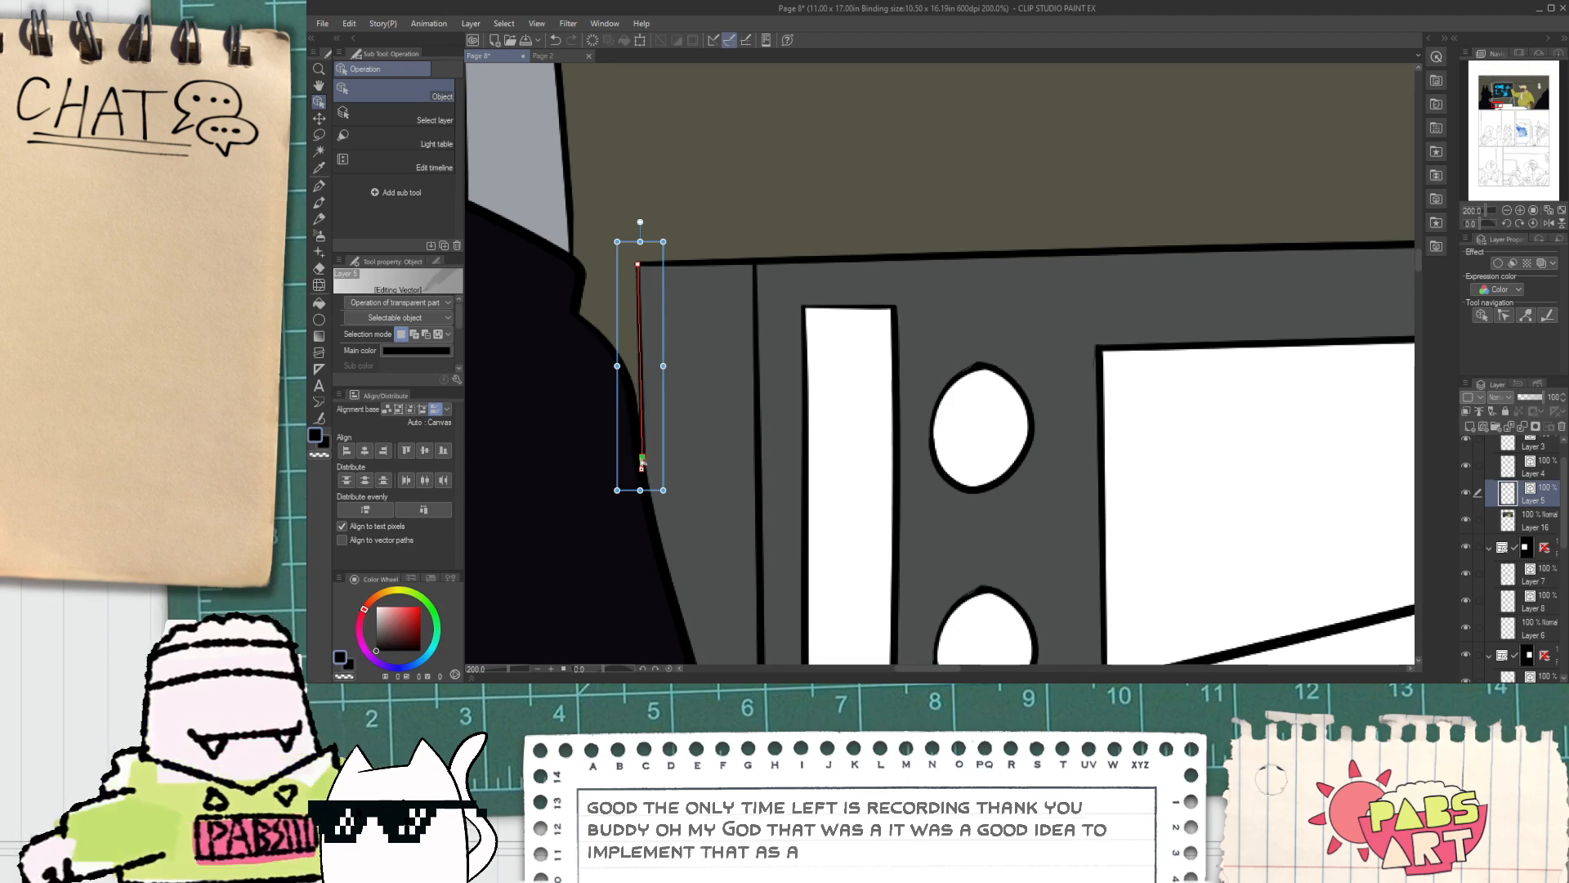
click(699, 427)
Step: Look over the computer unit, the board diagram and the surrounding area of the first panel
scroll(698, 428, down, 5)
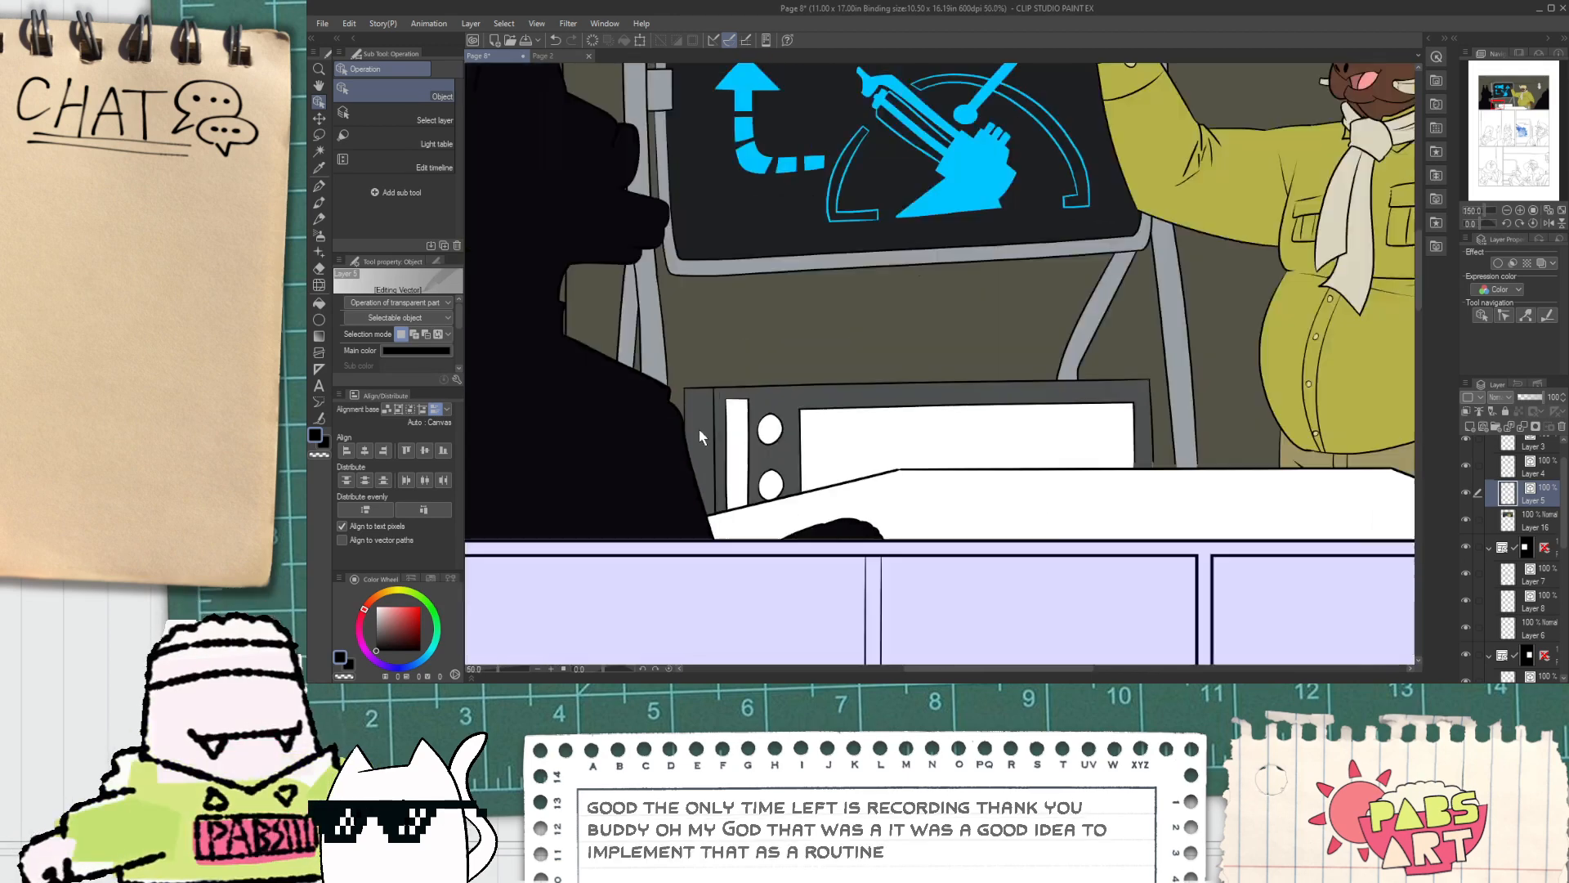
drag(756, 452, 704, 439)
scroll(704, 439, up, 3)
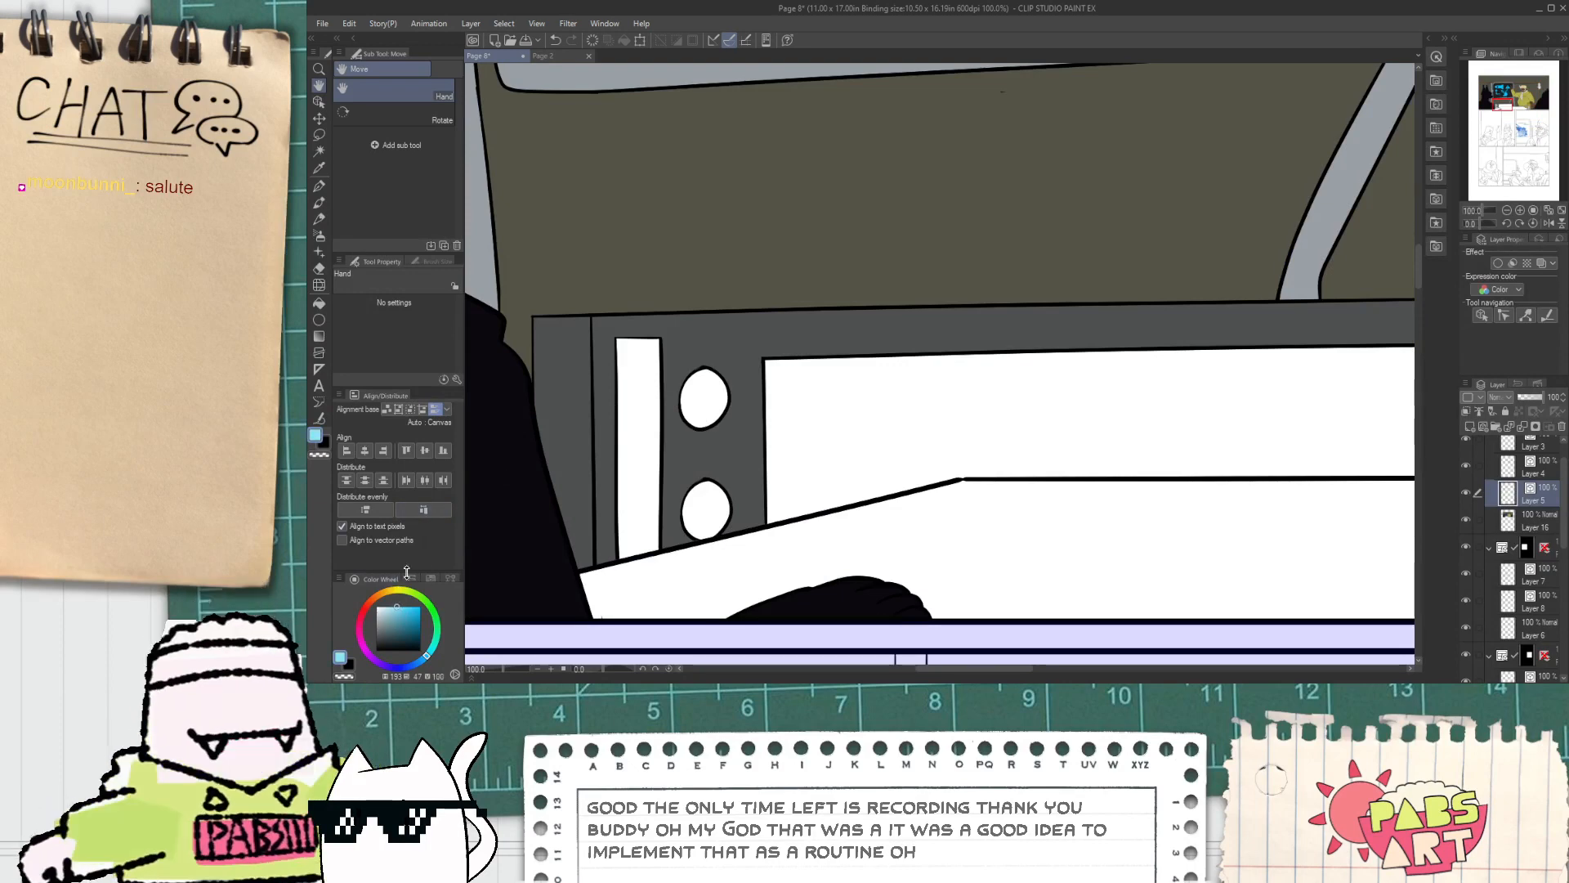
key(ctrl+minus)
key(ctrl+minus)
drag(754, 435, 717, 515)
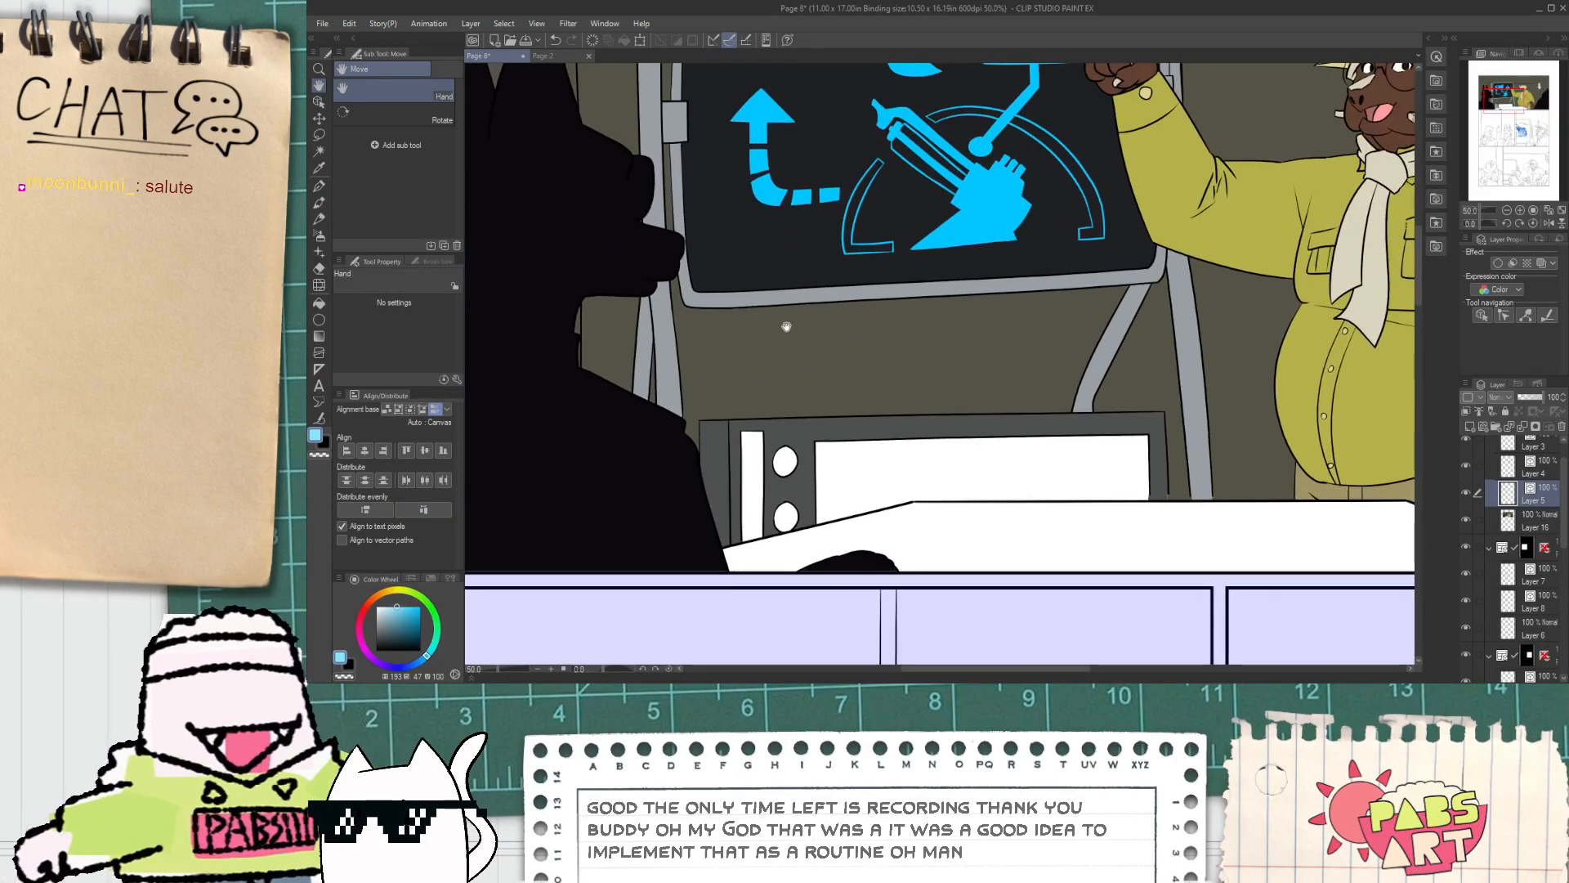
scroll(944, 253, up, 1)
scroll(944, 253, down, 1)
drag(855, 82, 813, 314)
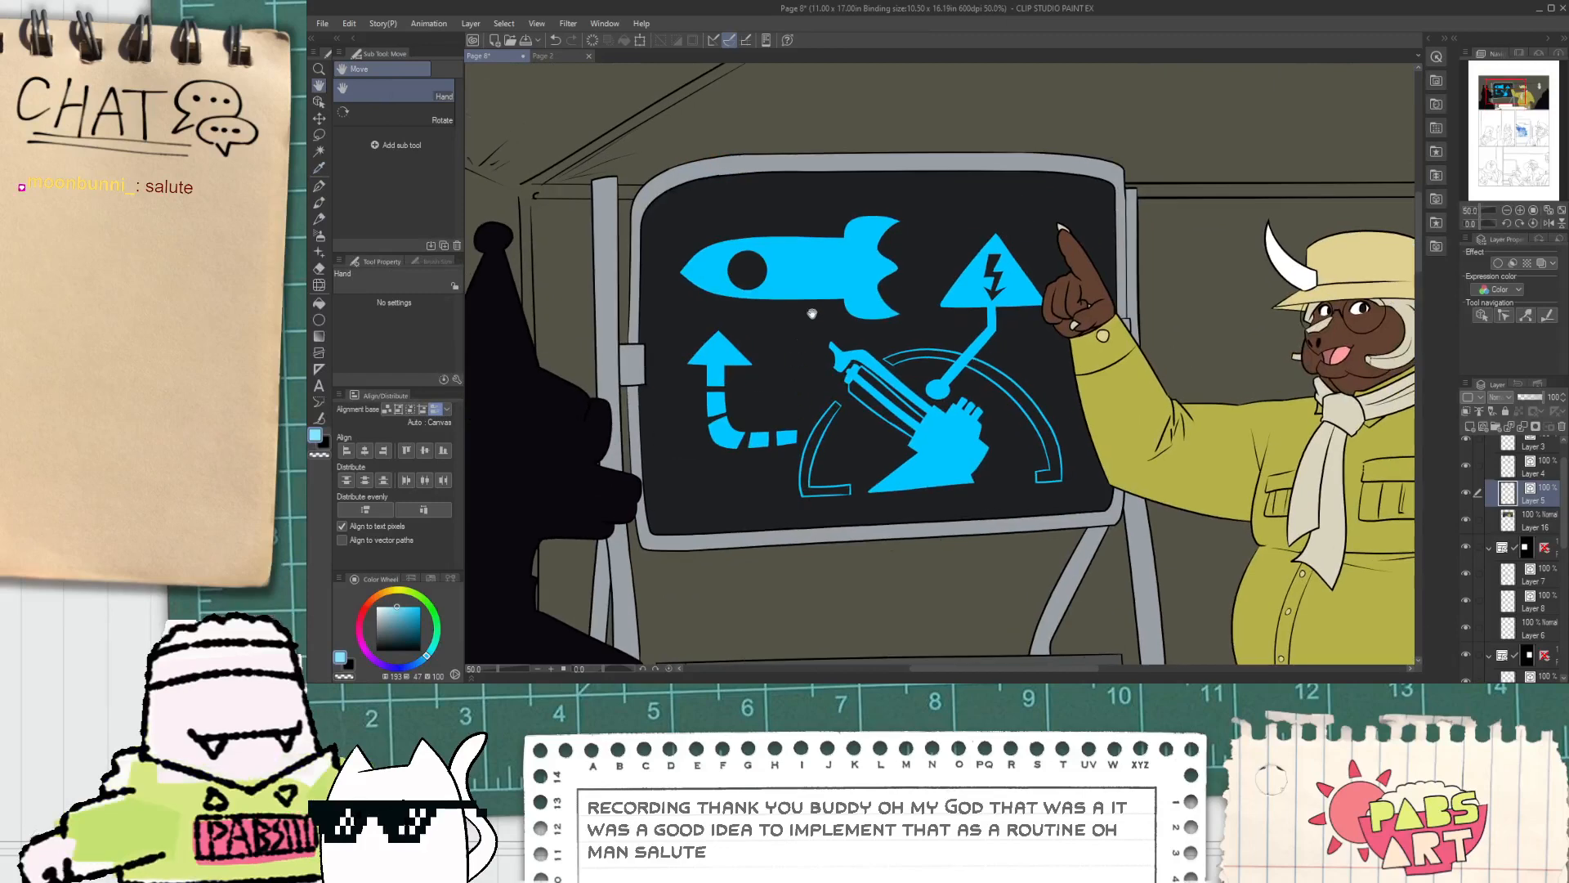
scroll(822, 290, up, 1)
drag(859, 387, 824, 311)
scroll(822, 326, down, 1)
drag(786, 451, 803, 281)
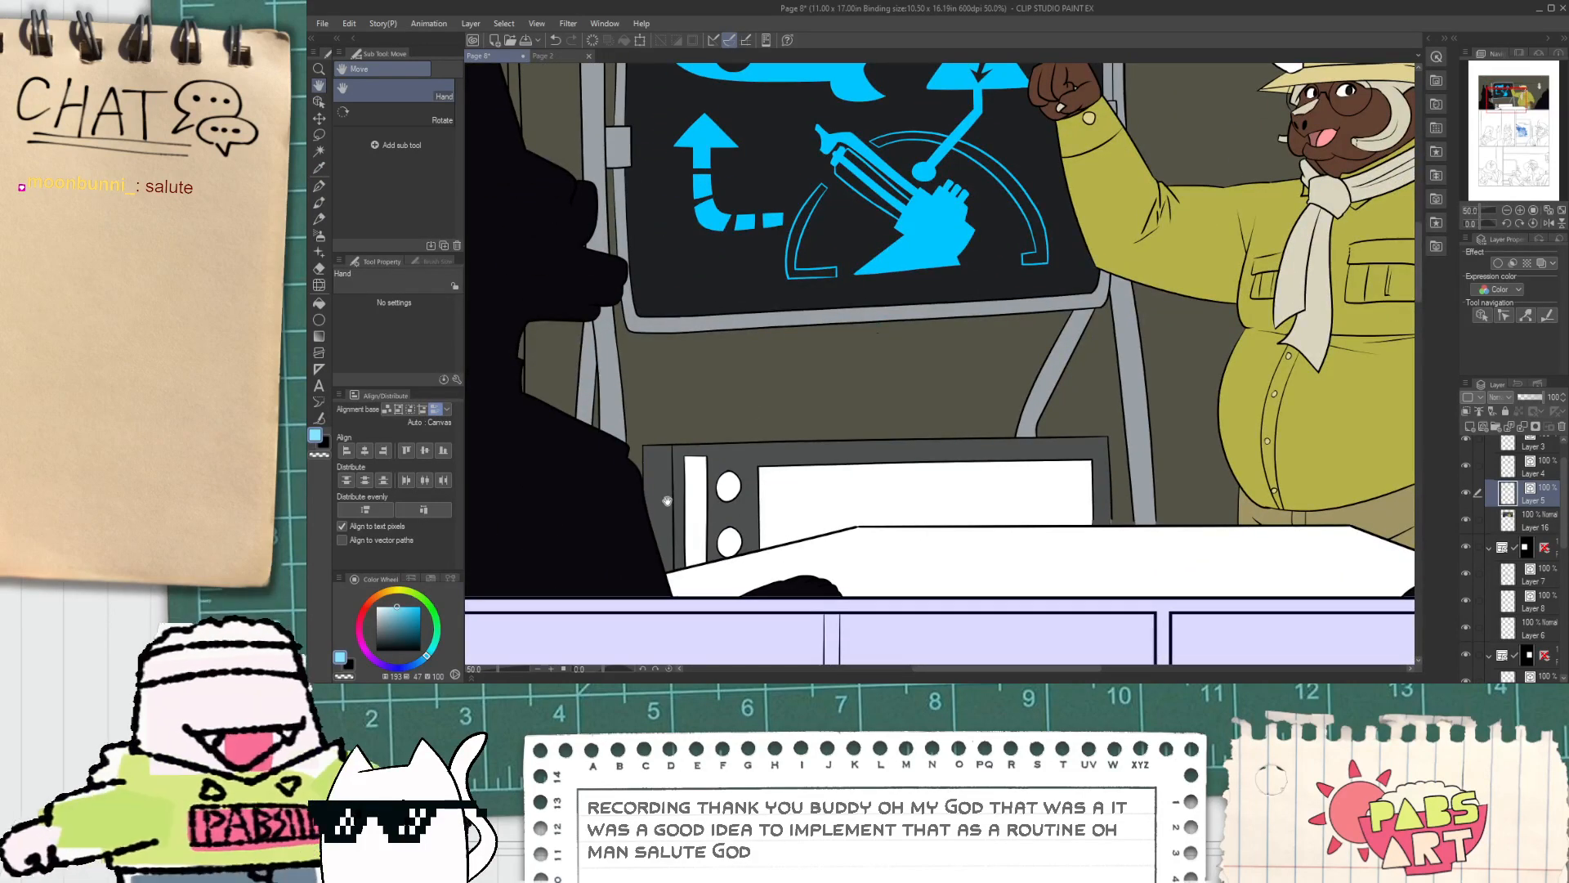
Step: Sample the light grey of the board's stand and fill the computer unit's vertical strip, two round knobs and screen on Layer 16
scroll(667, 500, up, 3)
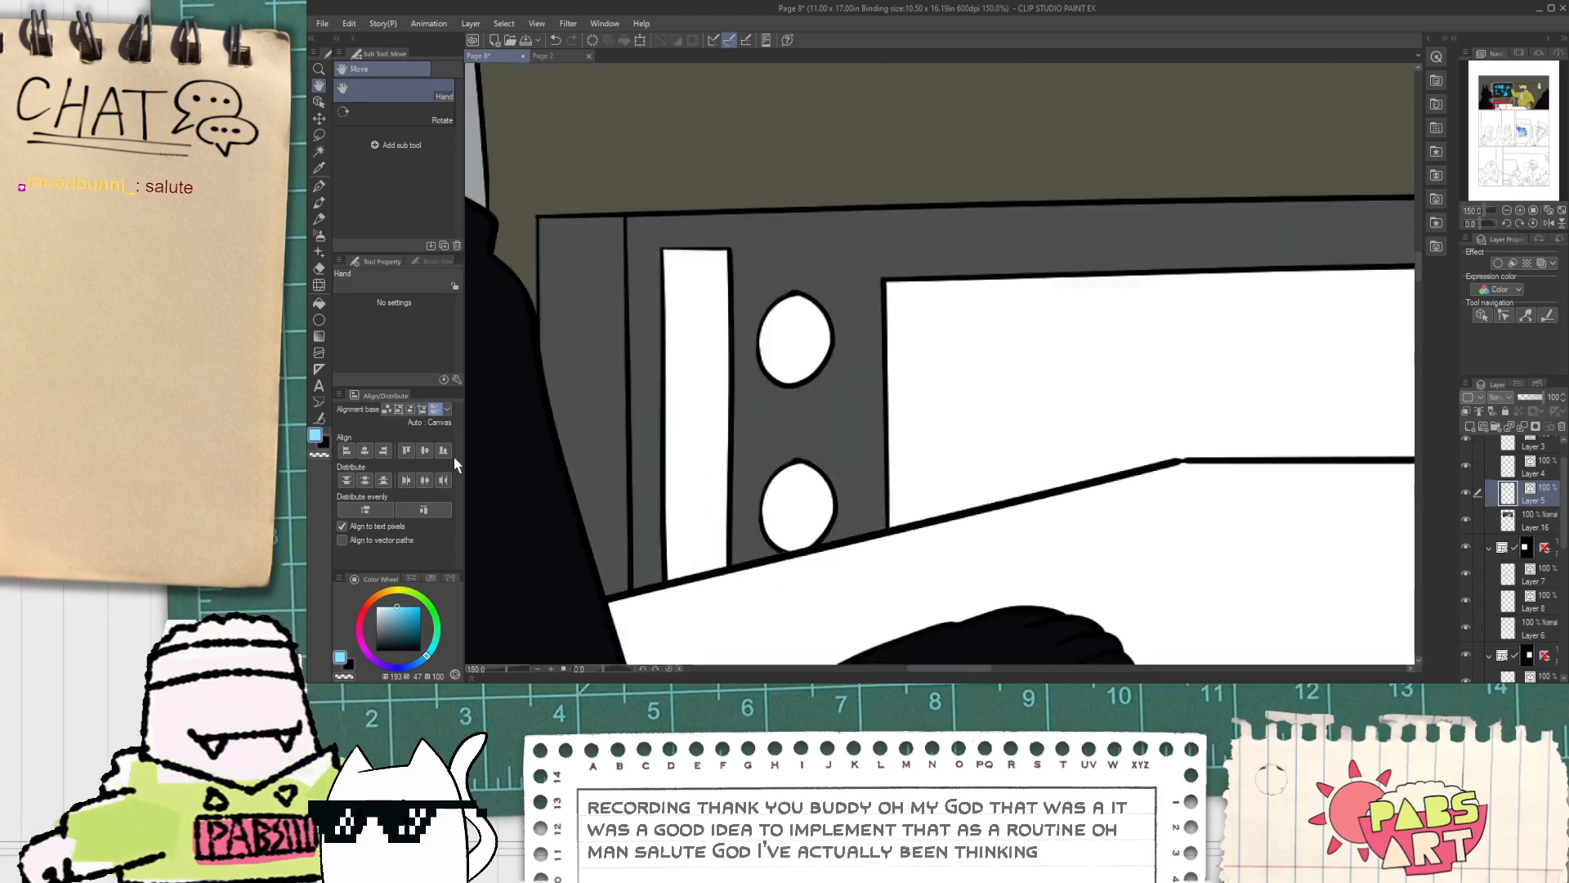
scroll(466, 472, down, 1)
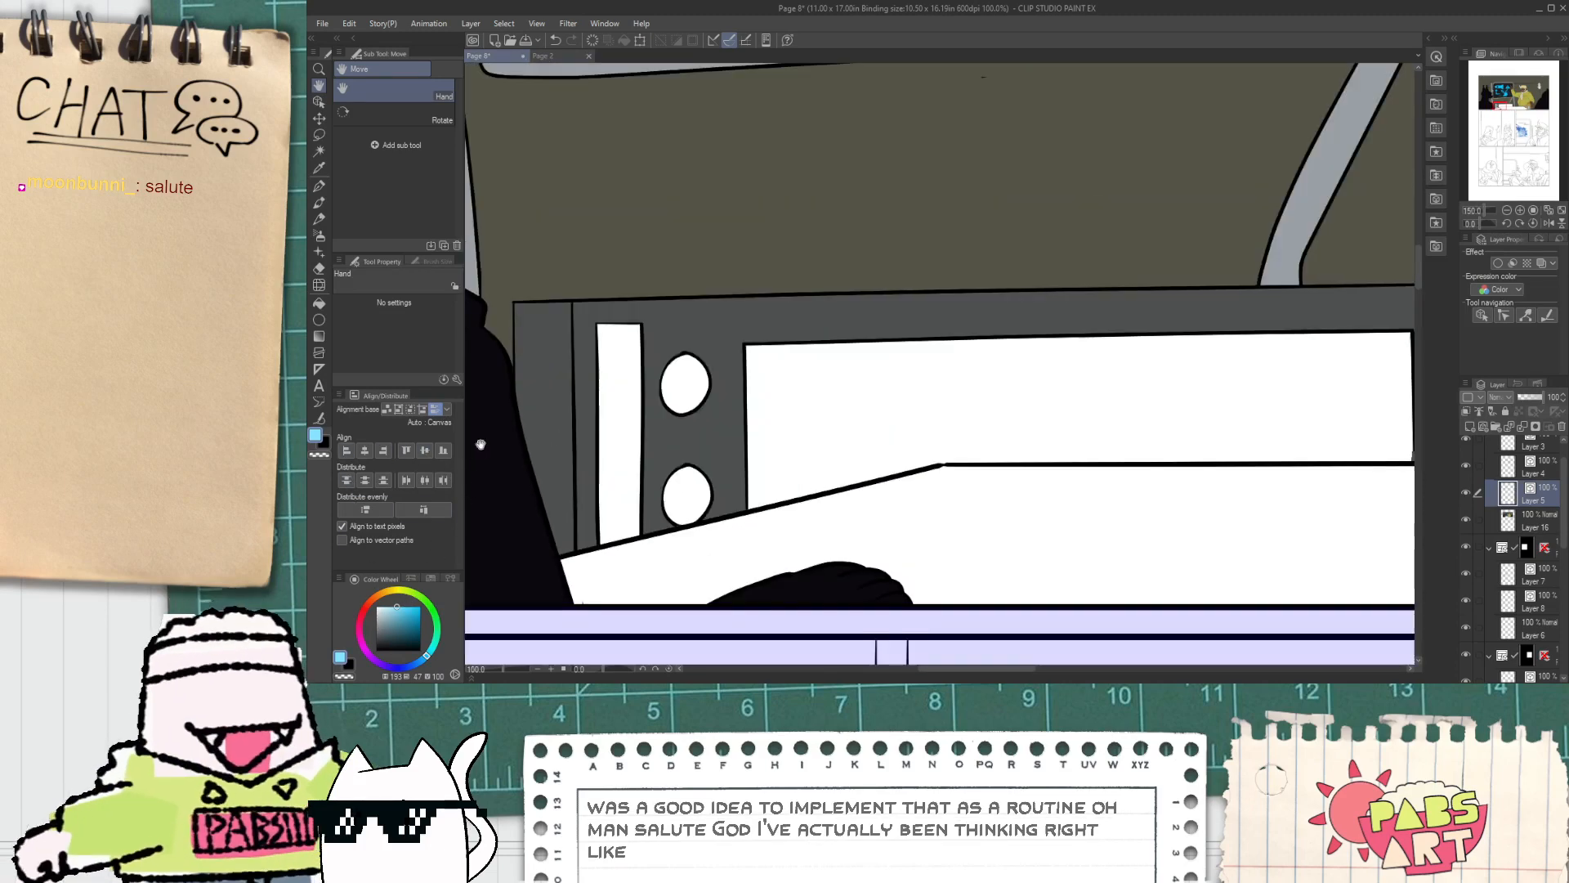
alt+click(474, 269)
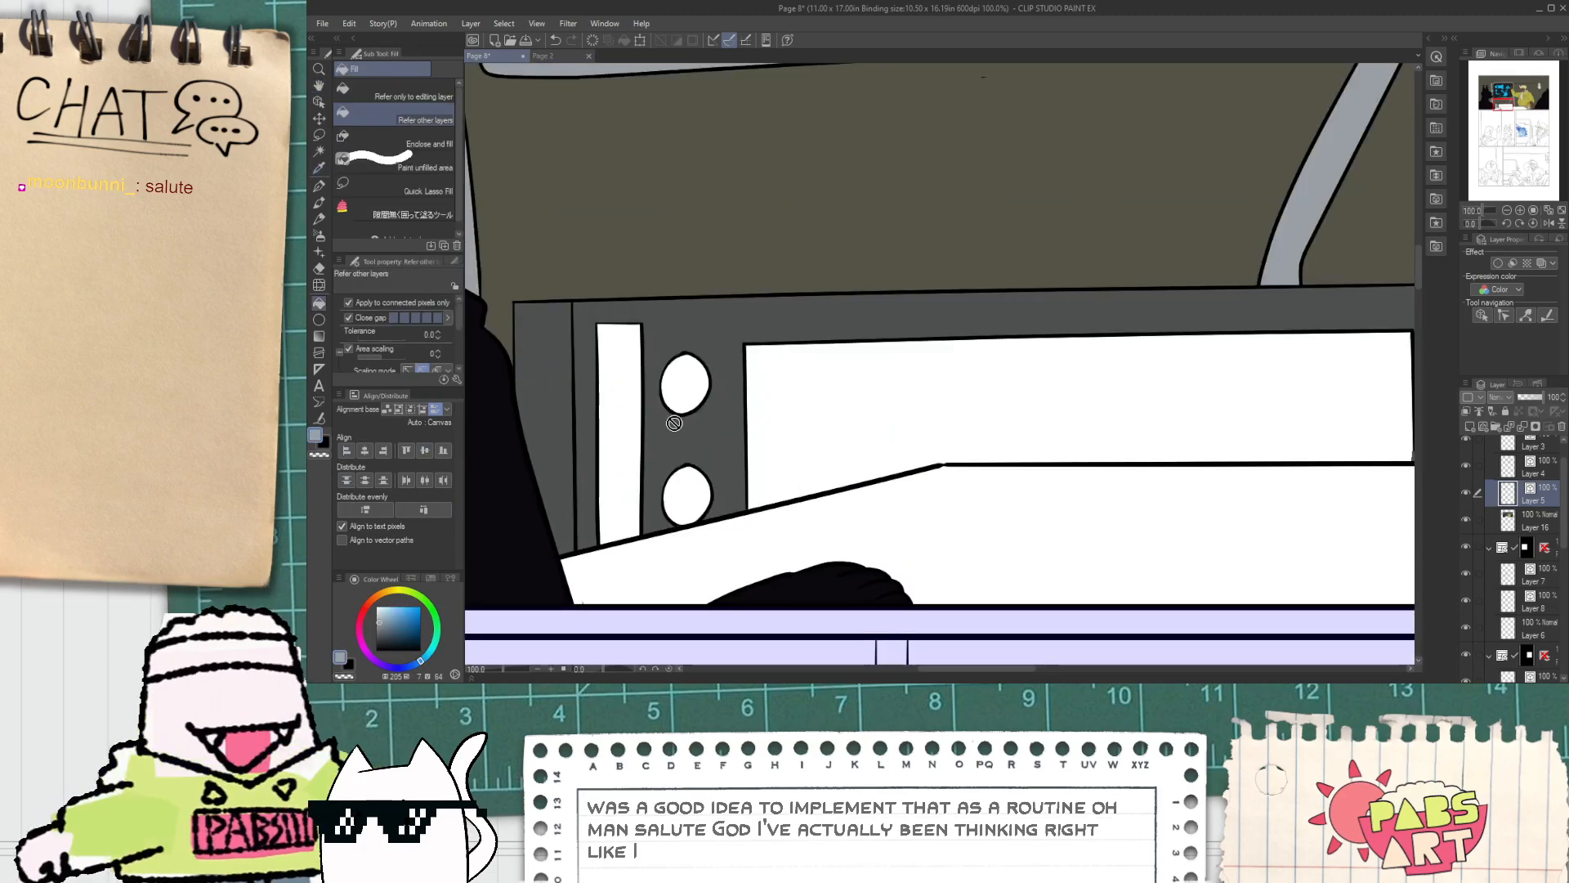
click(1509, 523)
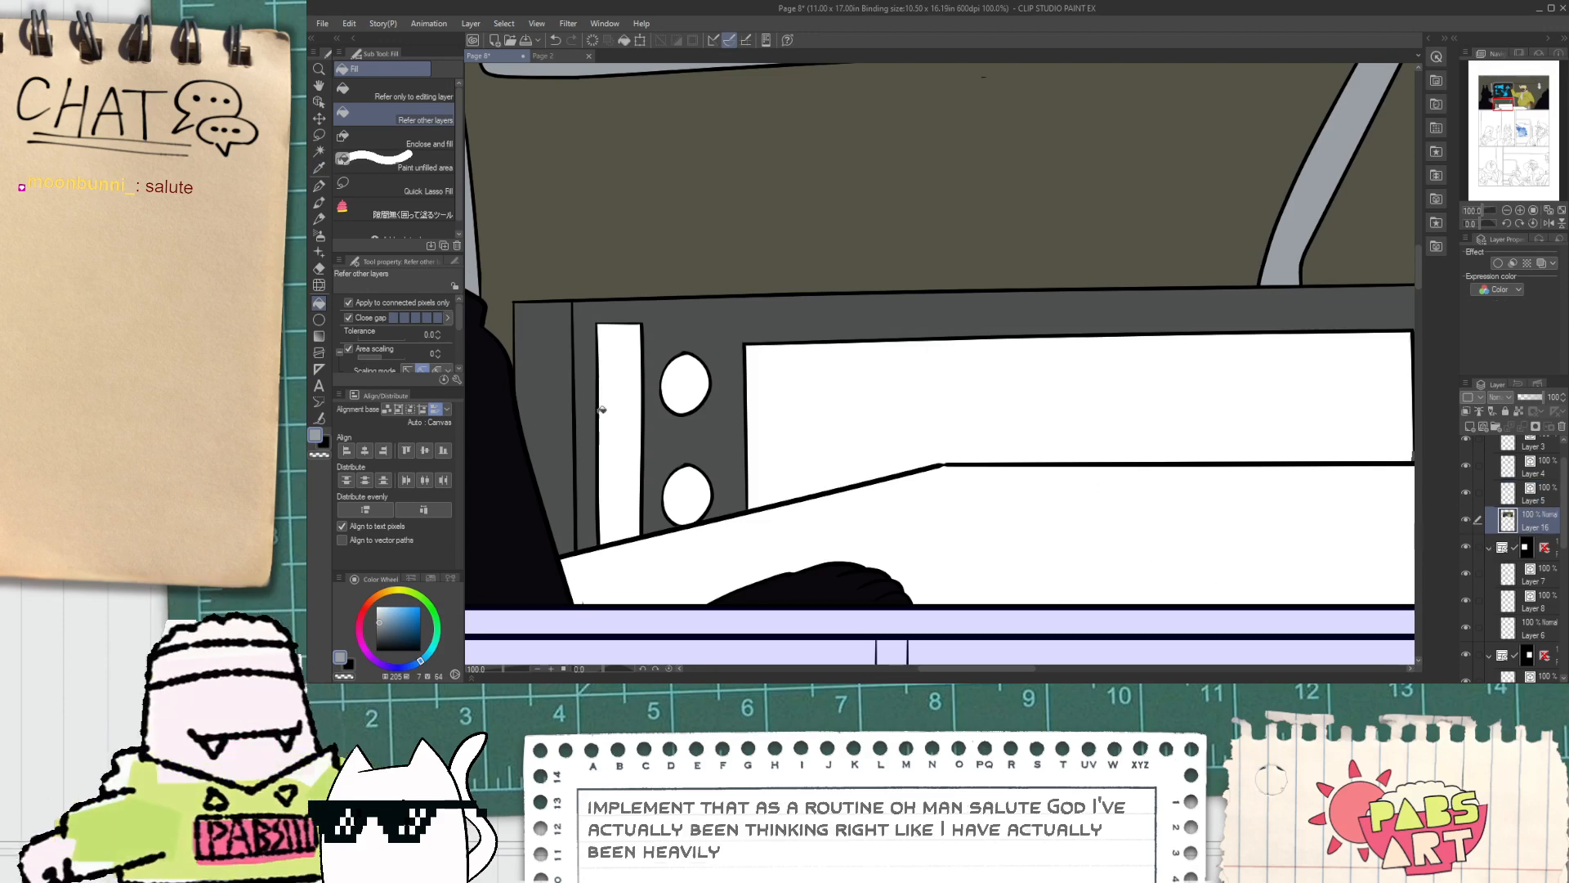
click(604, 408)
click(670, 396)
click(690, 498)
scroll(731, 482, down, 1)
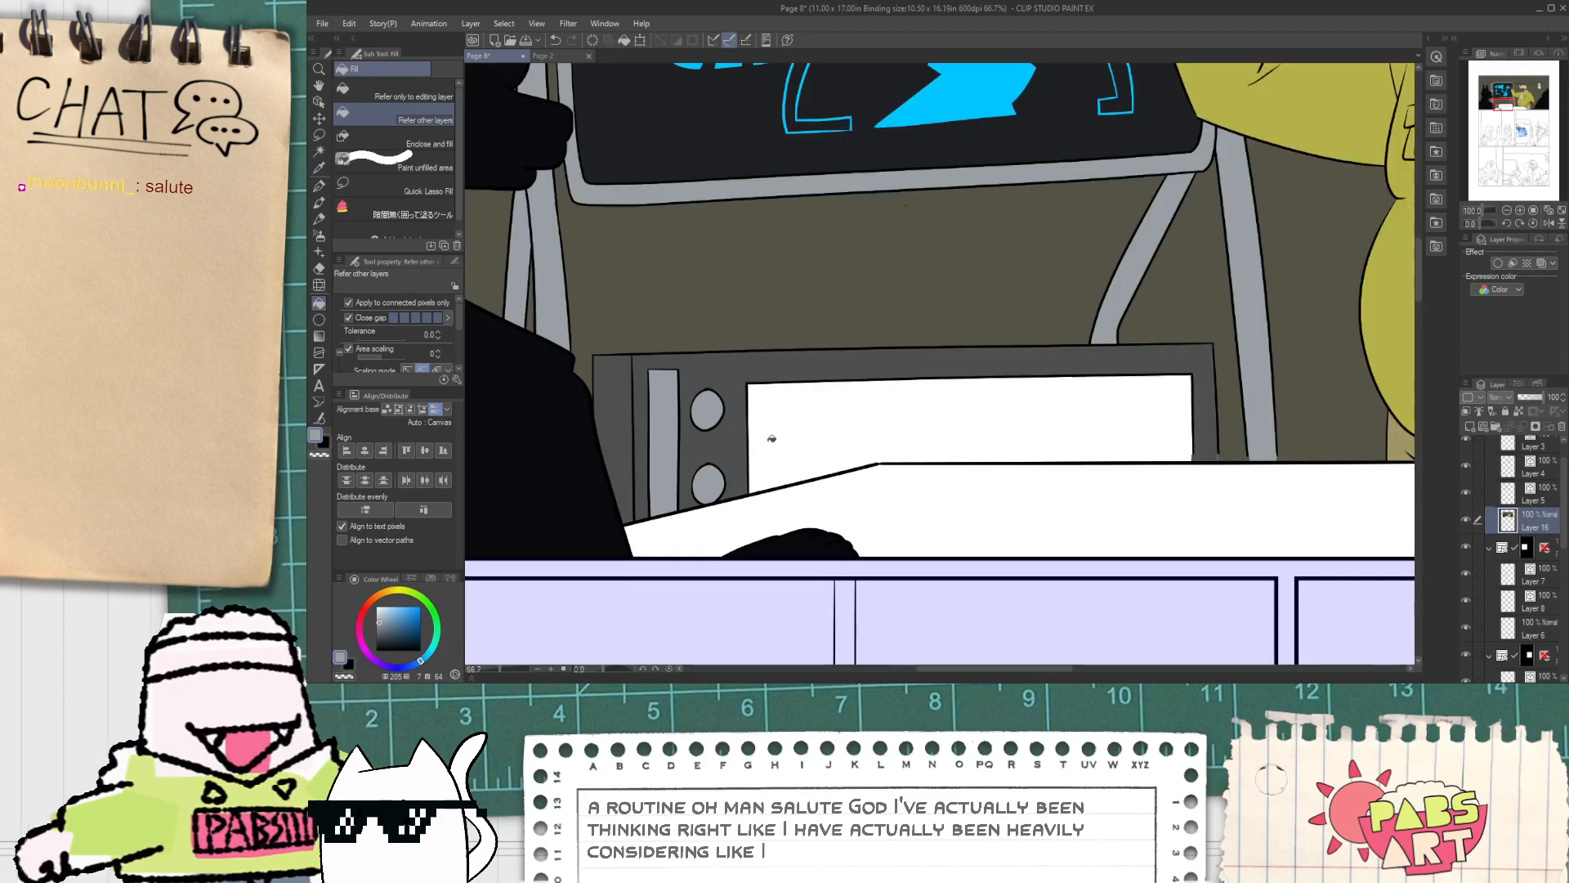
click(763, 434)
Step: Paint light grey with the size 13 G-pen over the dark overlap at the screen's lower right corner
scroll(763, 434, down, 3)
scroll(1058, 417, up, 6)
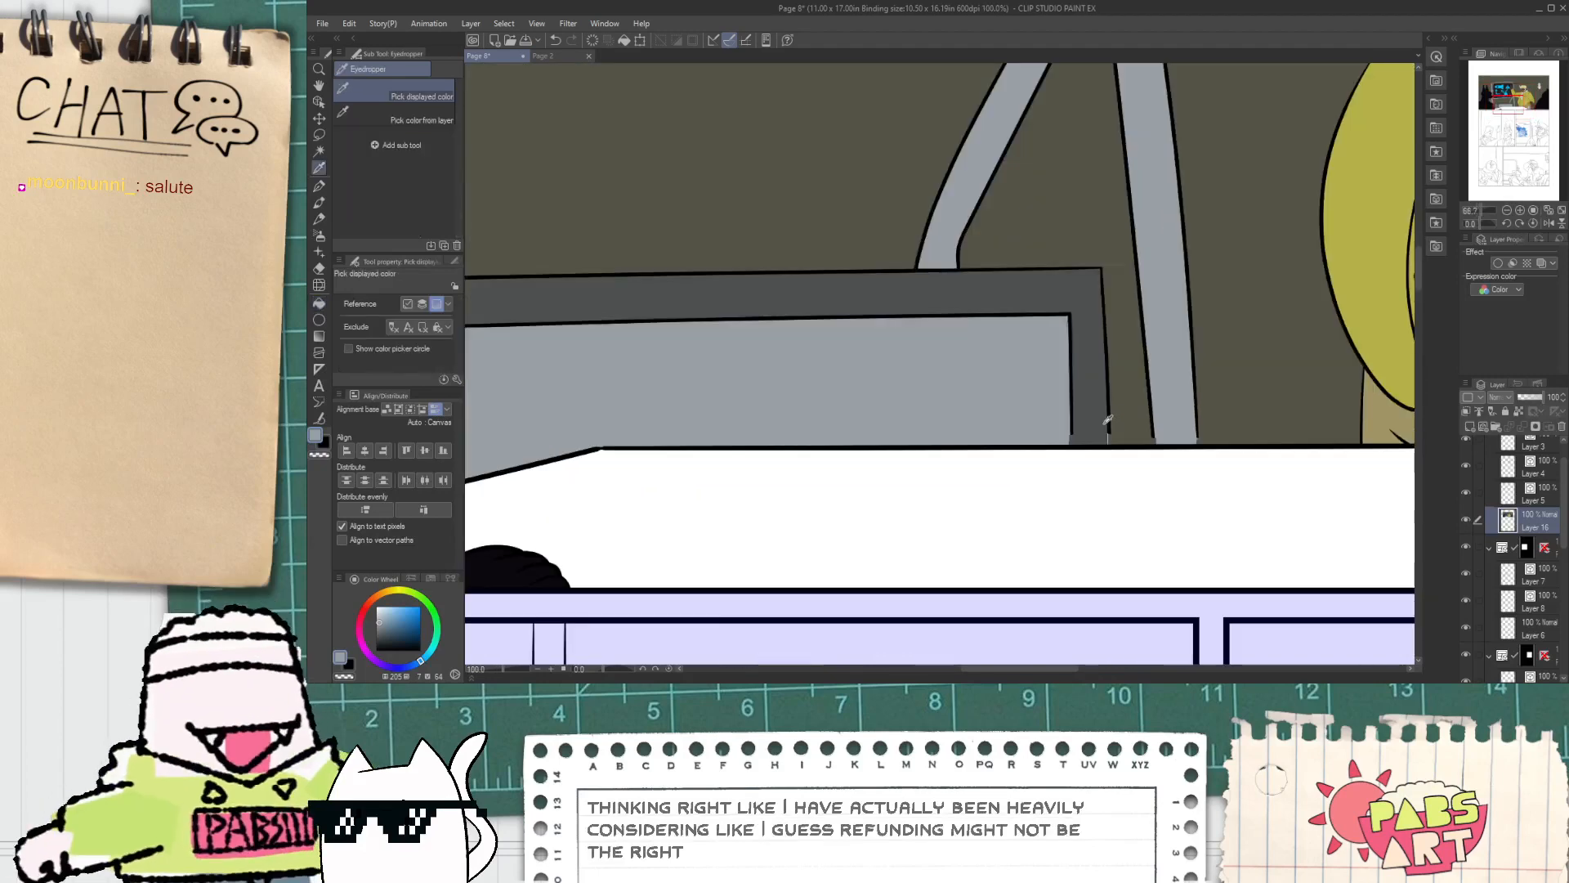
key(p)
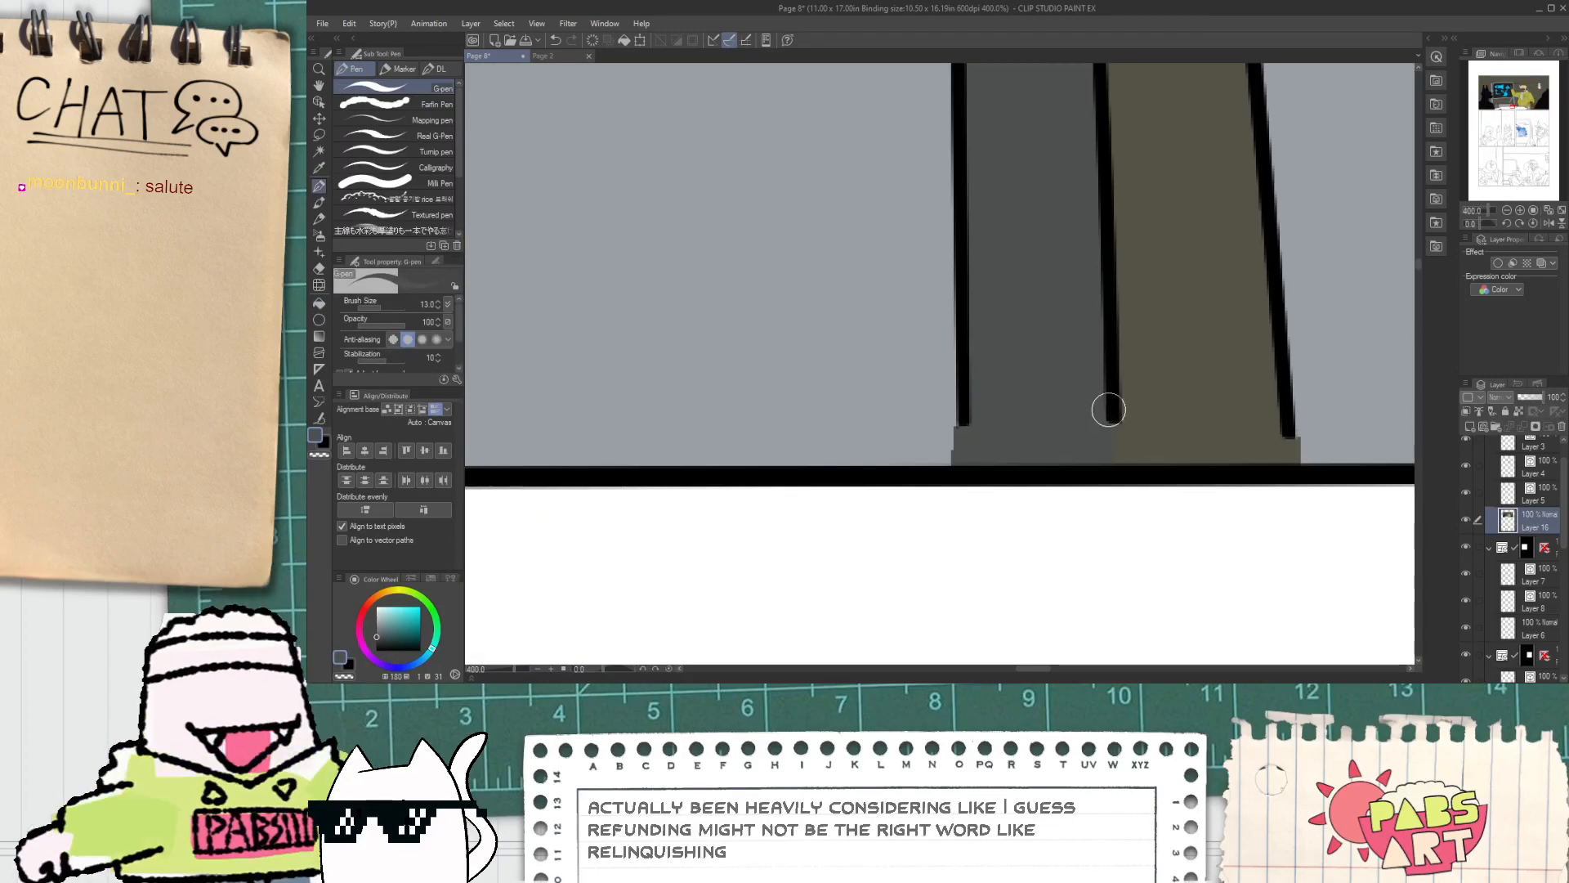
alt+click(932, 446)
drag(955, 462, 945, 386)
scroll(946, 386, down, 2)
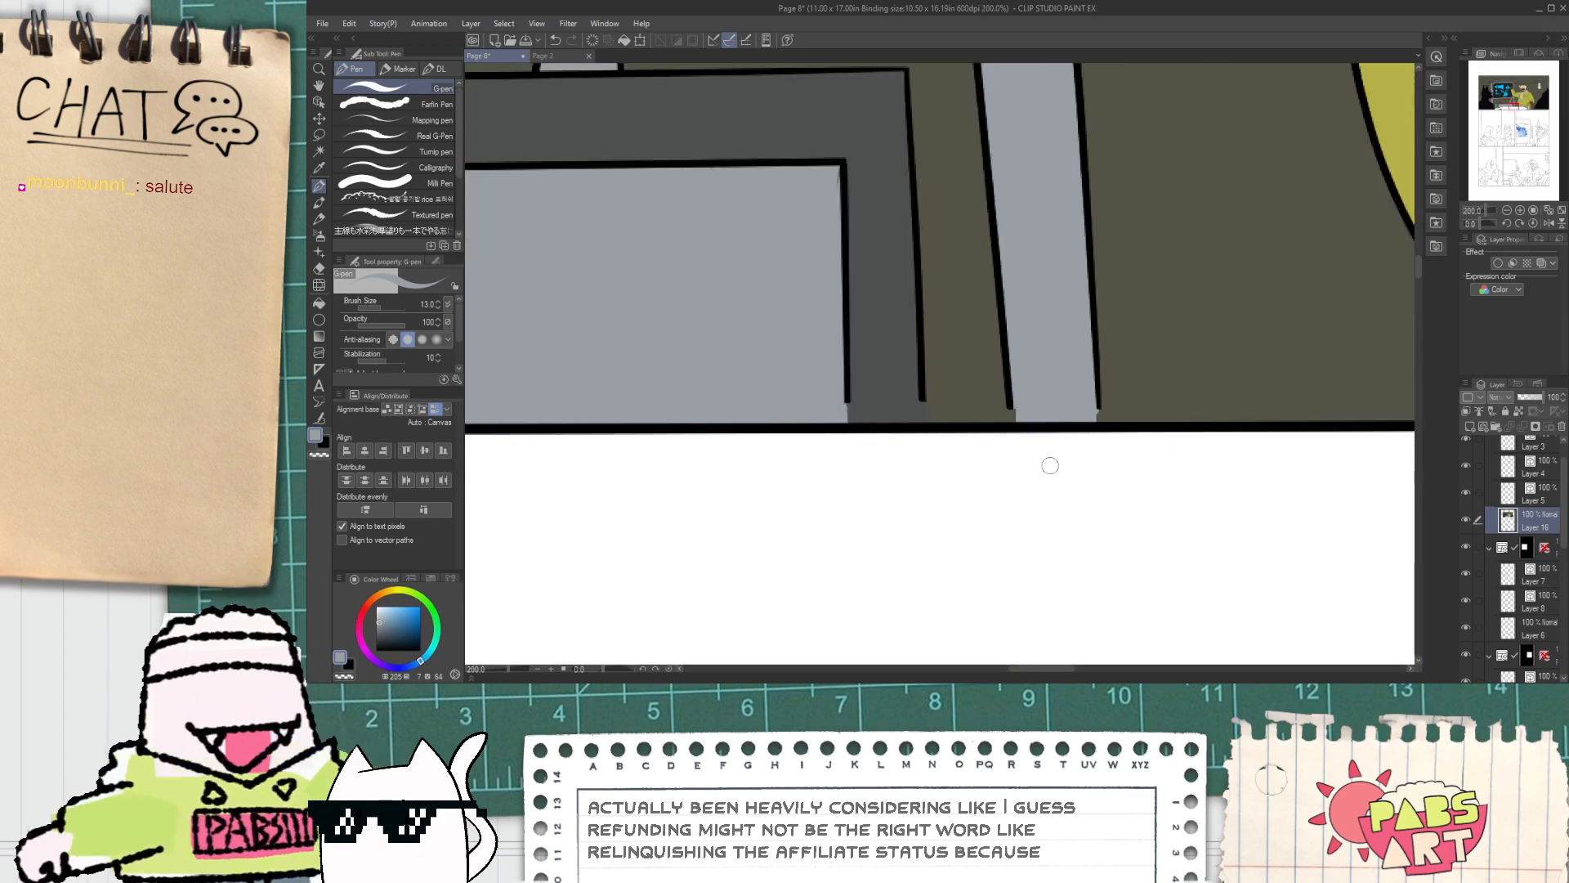
Step: On Layer 5, extend the screen's right outline and the casing's right outline down to the table edge
ctrl+click(1537, 492)
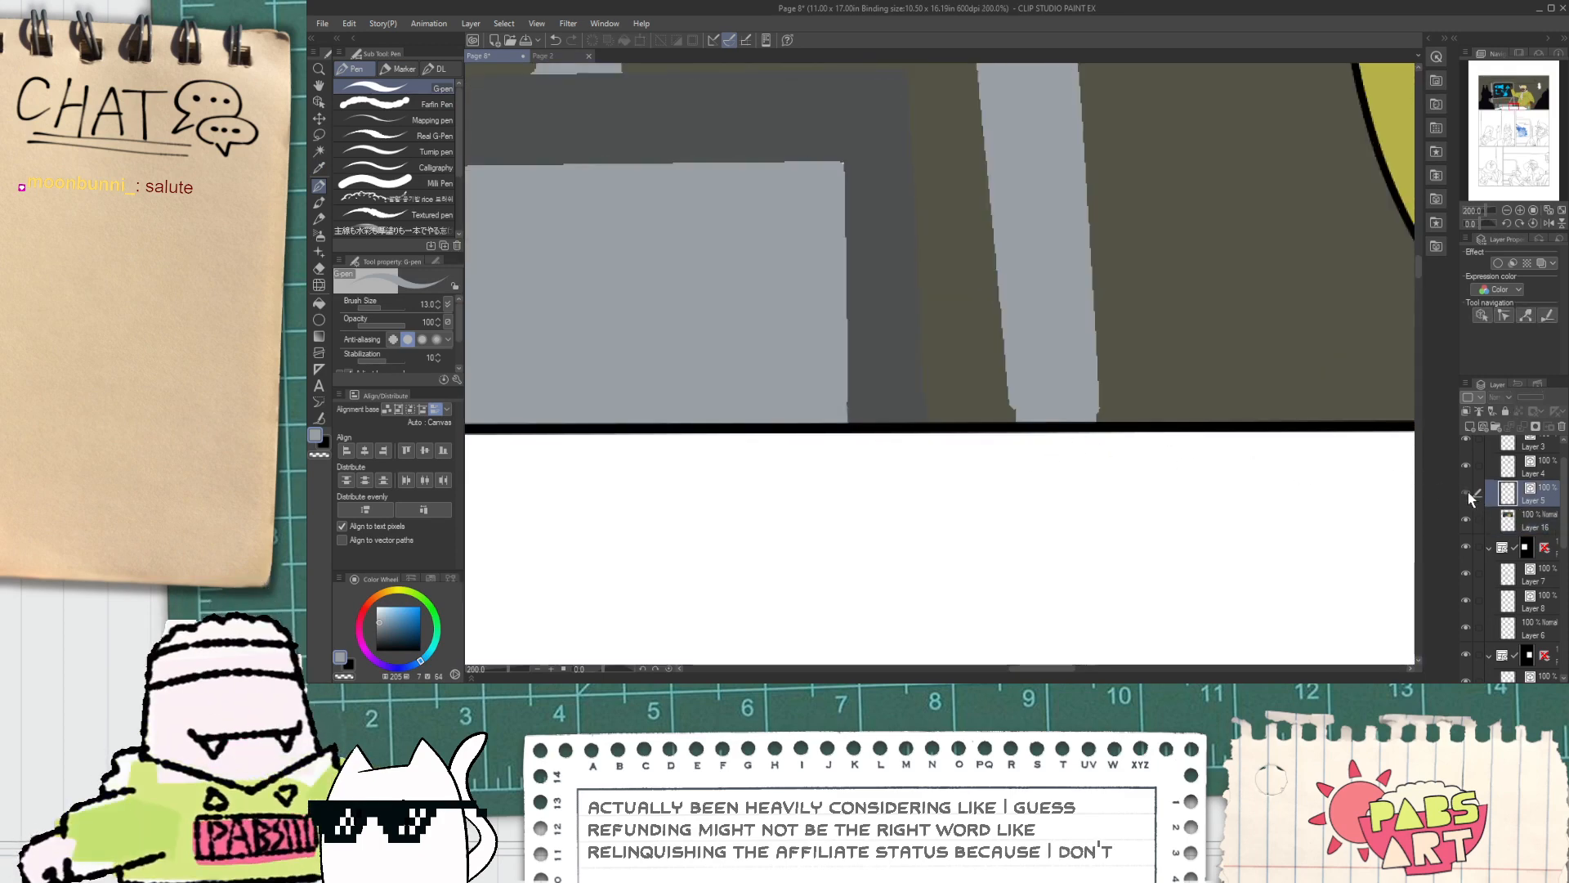
scroll(879, 370, up, 2)
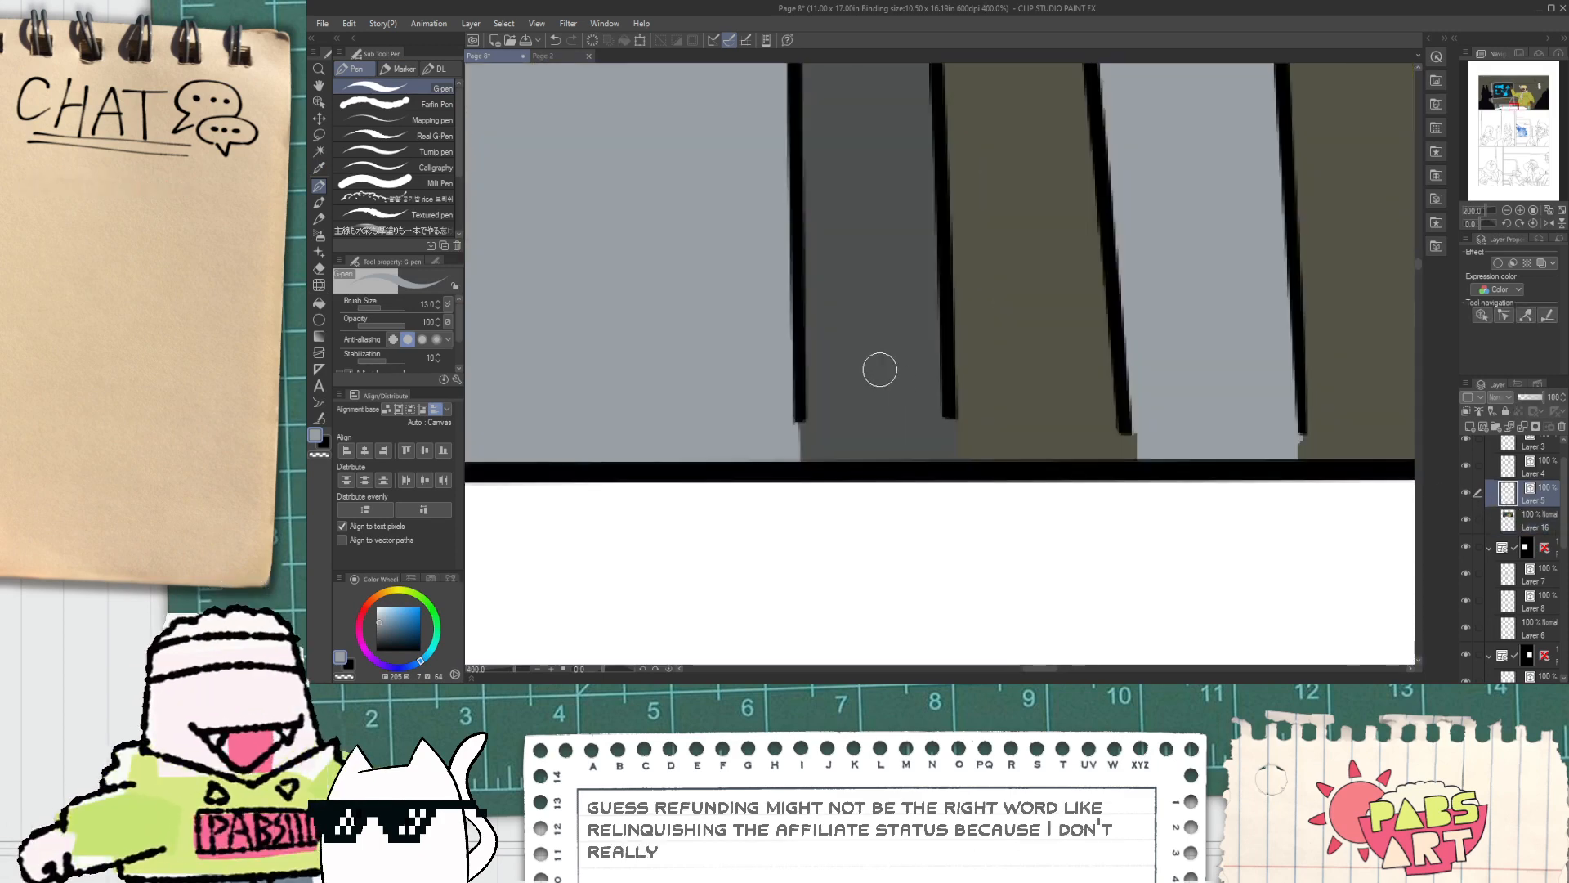
key(o)
click(797, 417)
drag(799, 424, 800, 467)
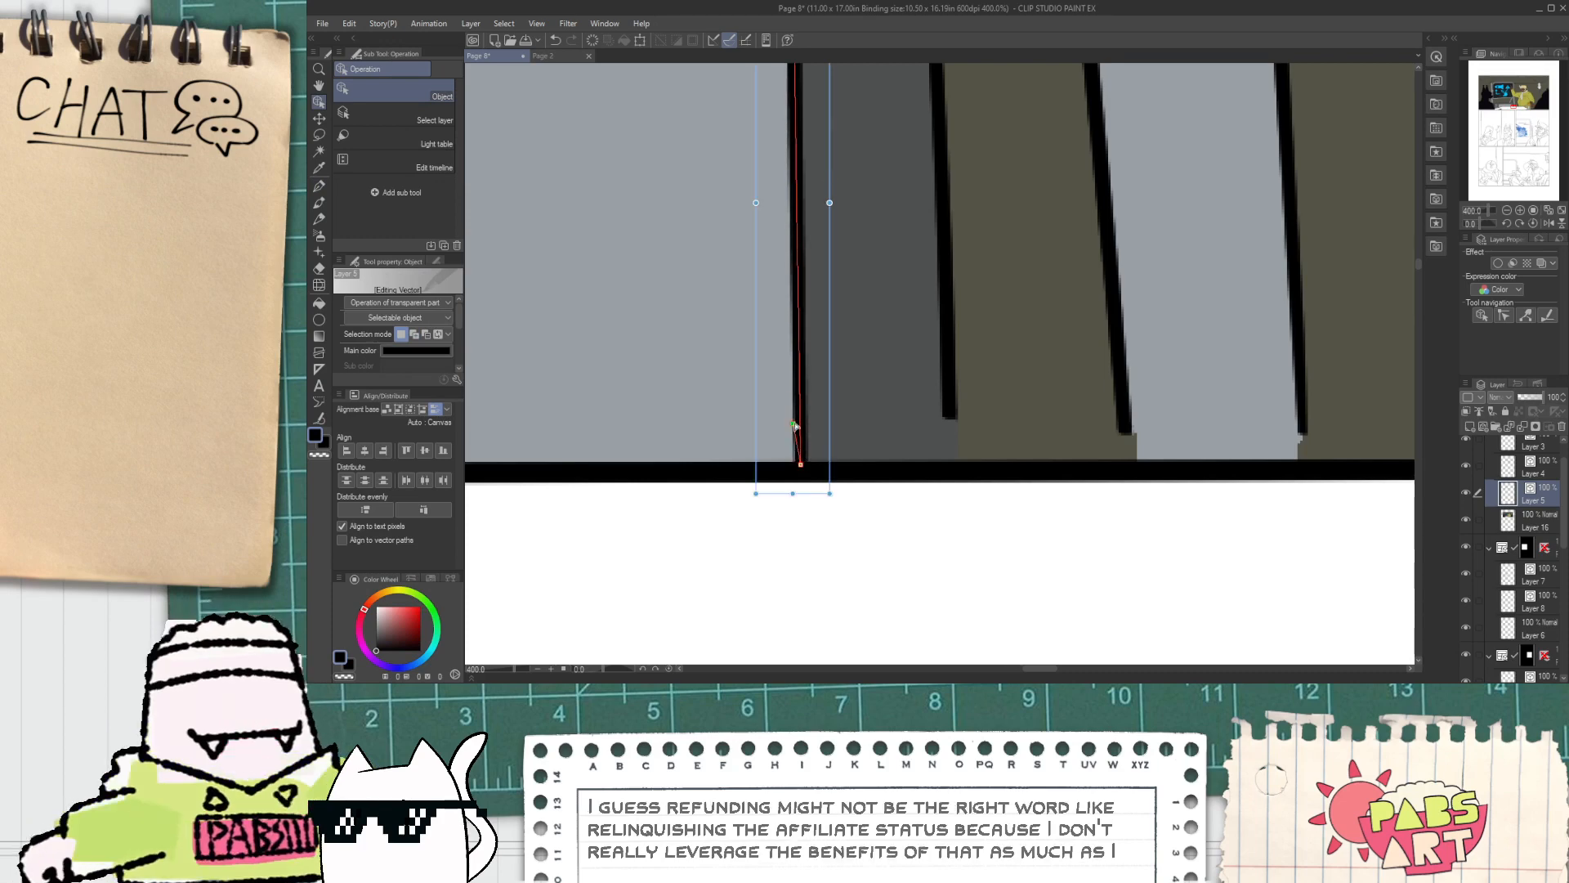
click(960, 420)
drag(951, 415, 956, 474)
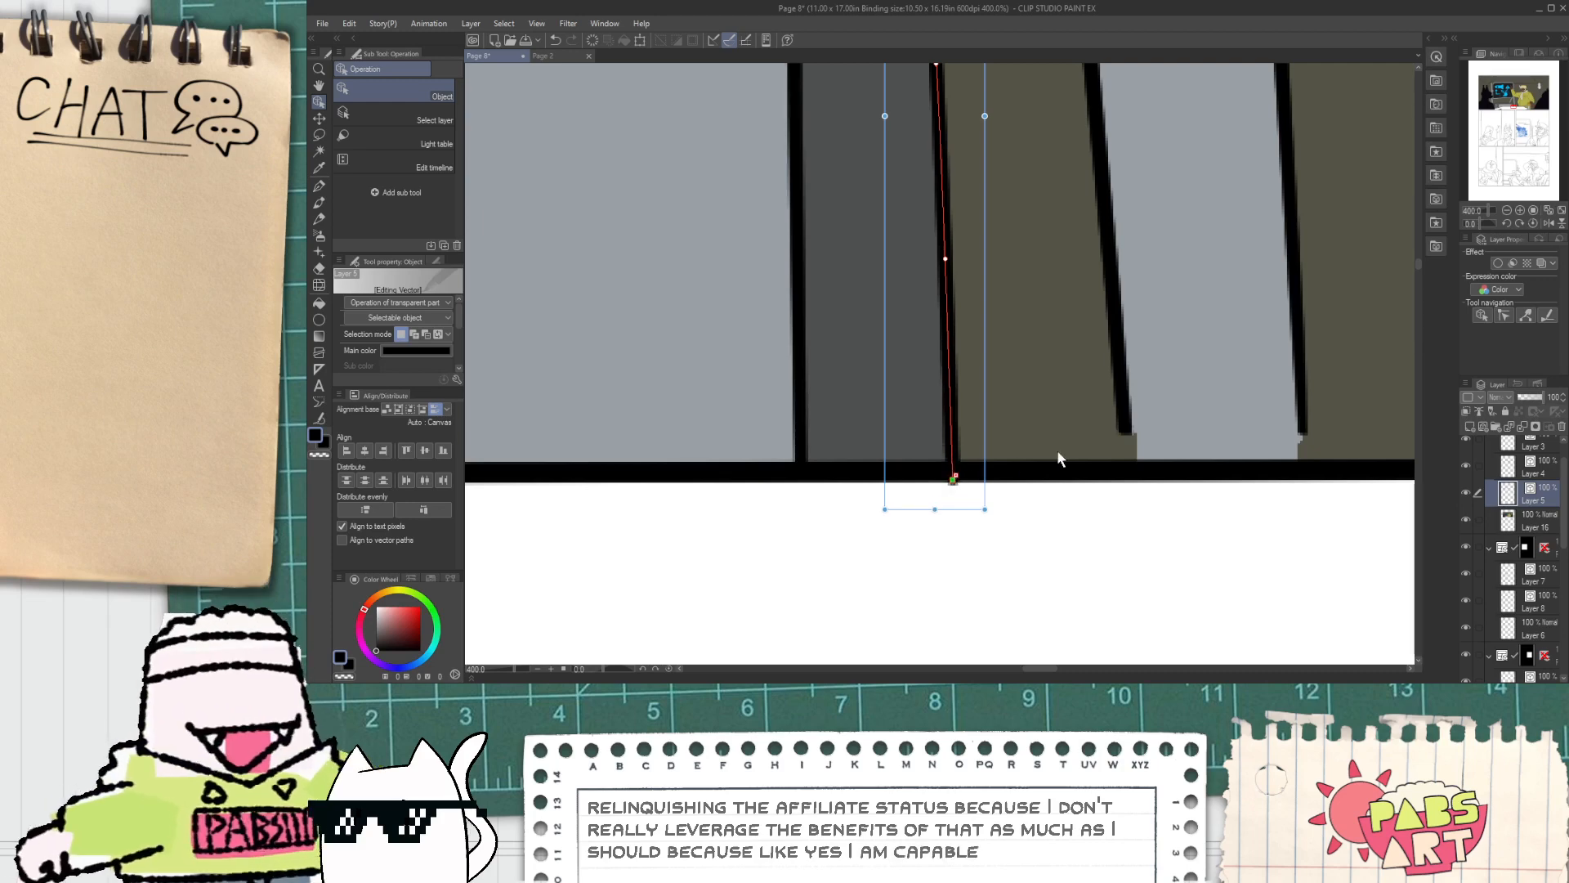
Step: Extend both outlines of the board stand's right leg down to the table edge
click(1126, 428)
drag(1126, 428, 1132, 466)
click(1304, 435)
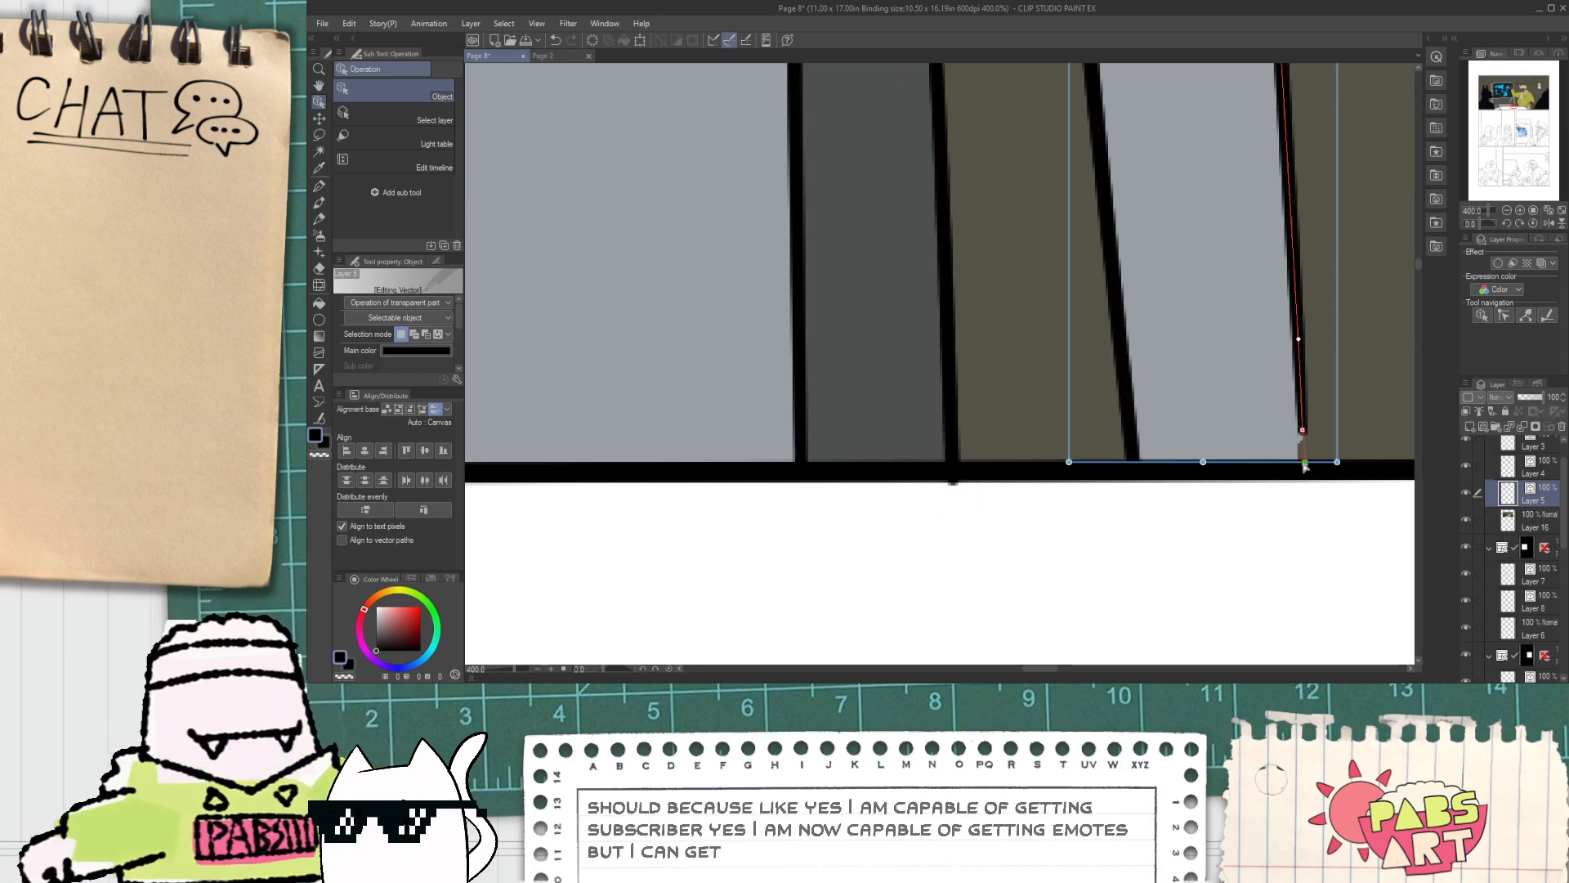
drag(1303, 469, 1302, 471)
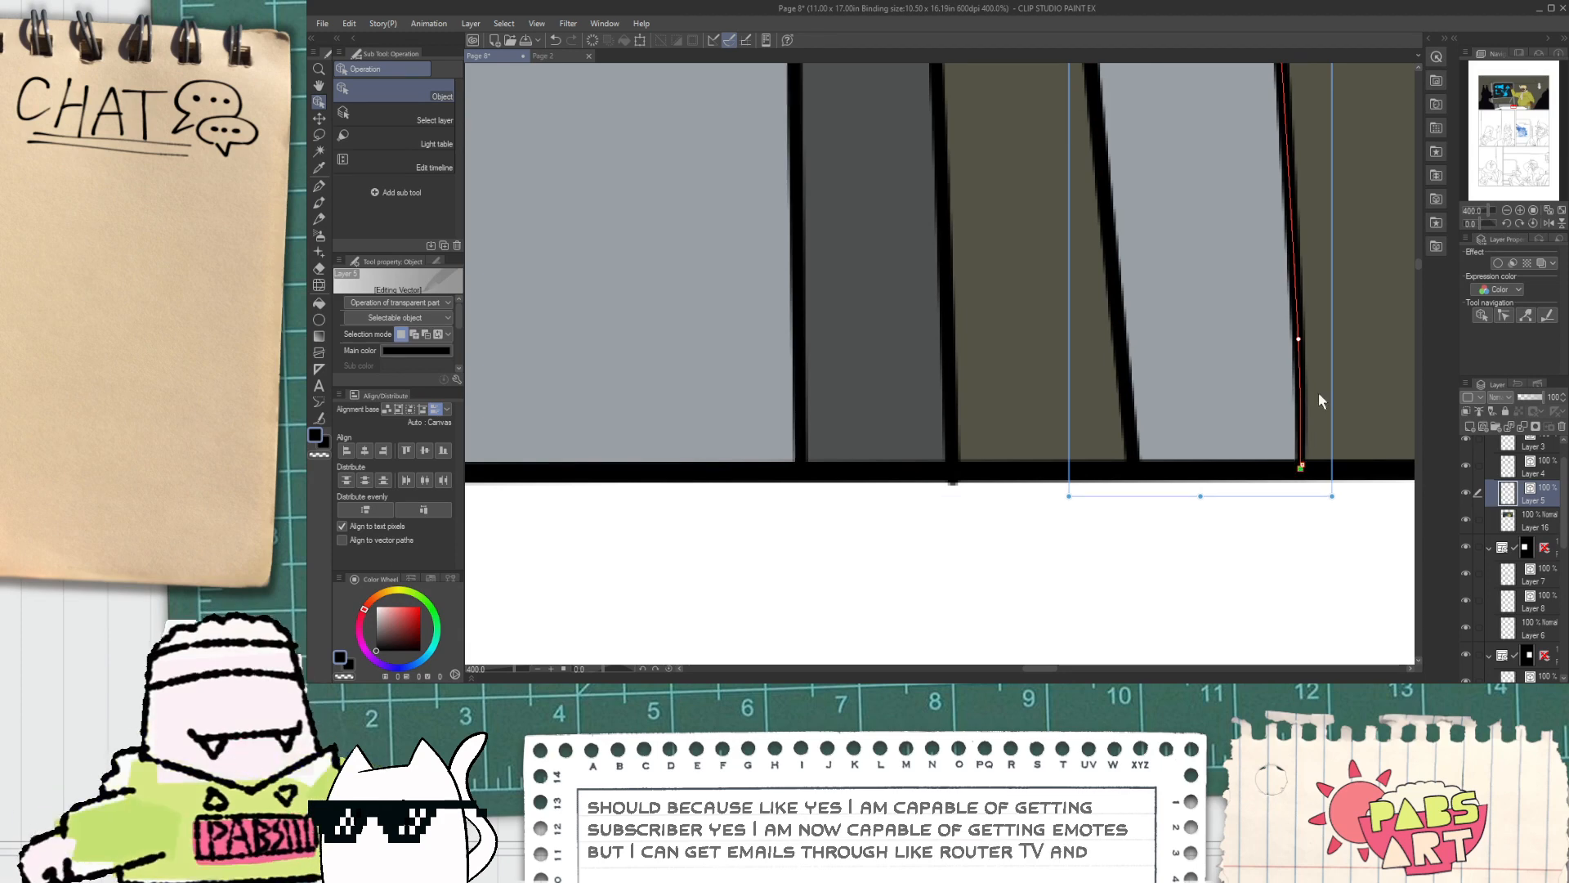
Step: Review the colored computer unit and its outlines within the whole first panel
scroll(1322, 391, down, 2)
key(h)
scroll(1342, 391, down, 4)
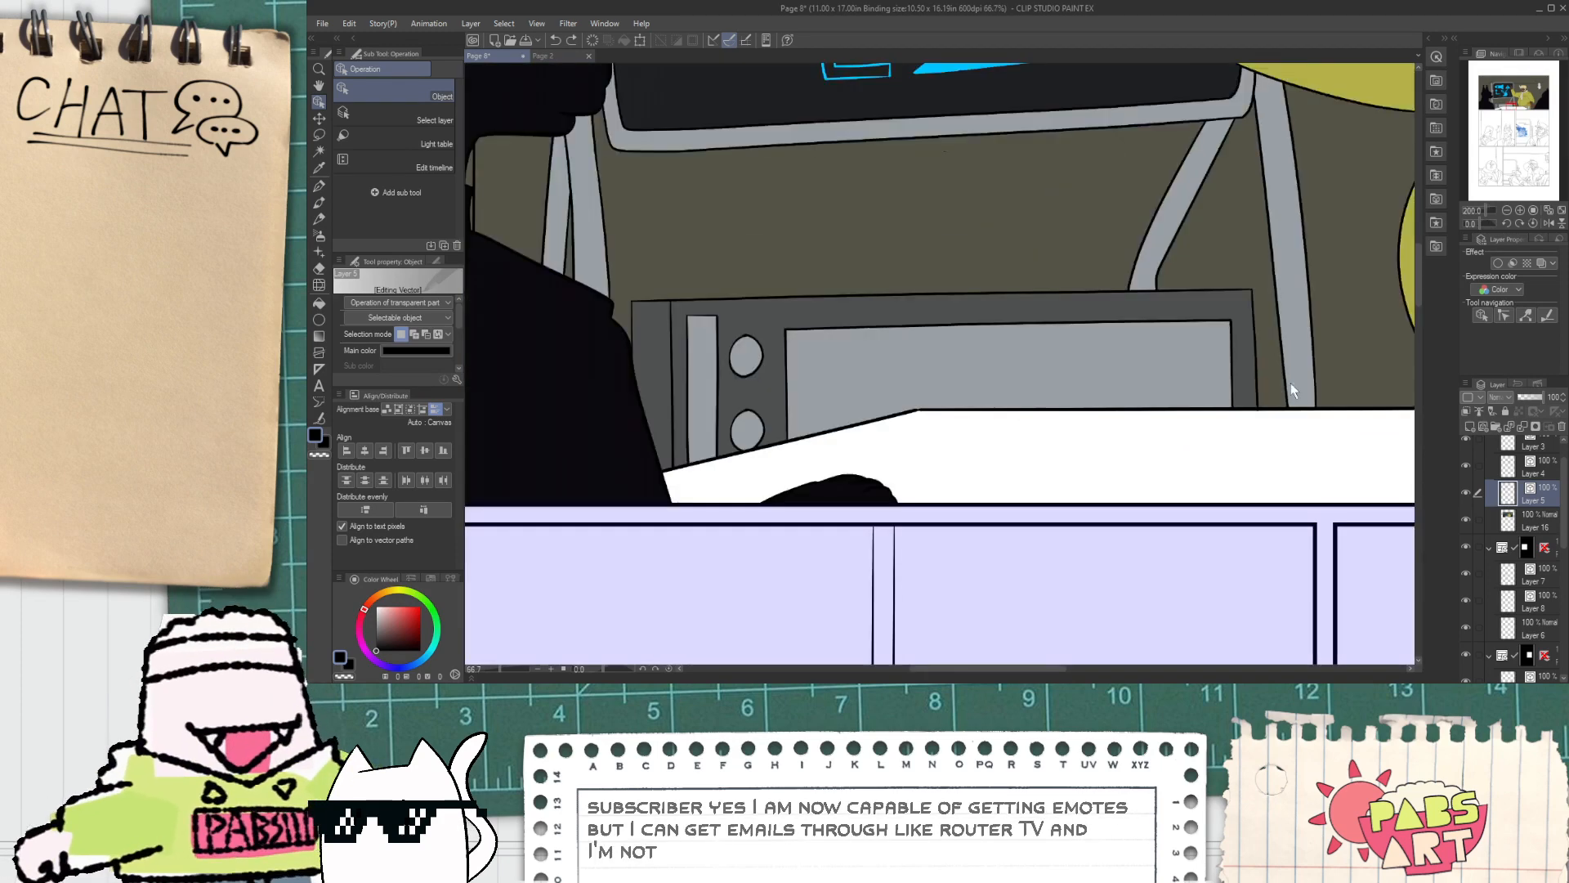
drag(1201, 288, 1073, 512)
scroll(1060, 418, down, 1)
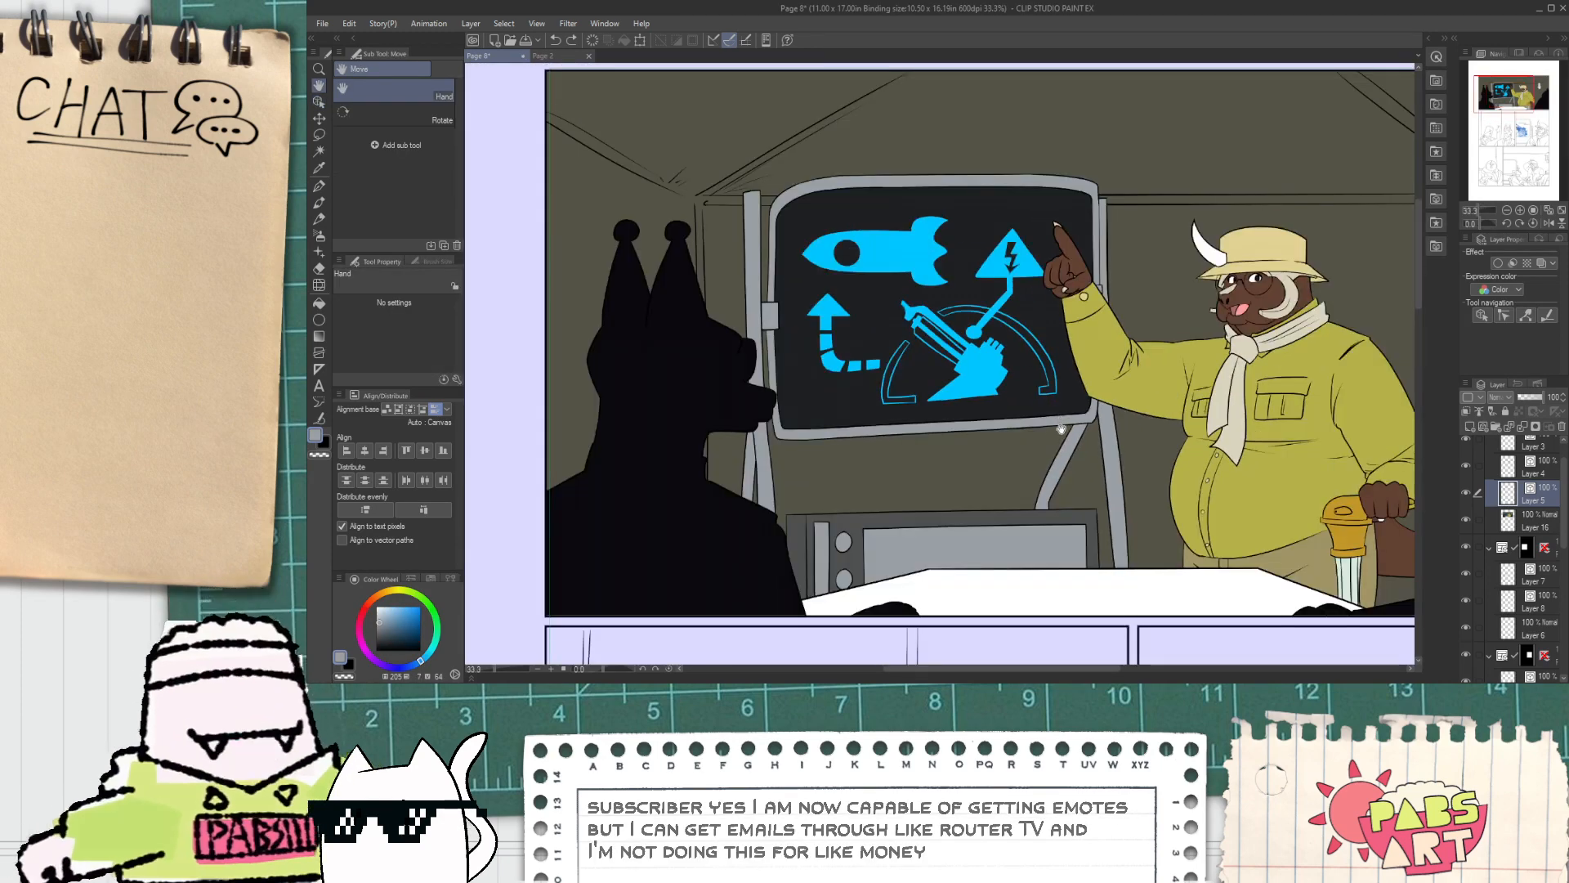
drag(1064, 457, 1038, 433)
drag(990, 497, 941, 488)
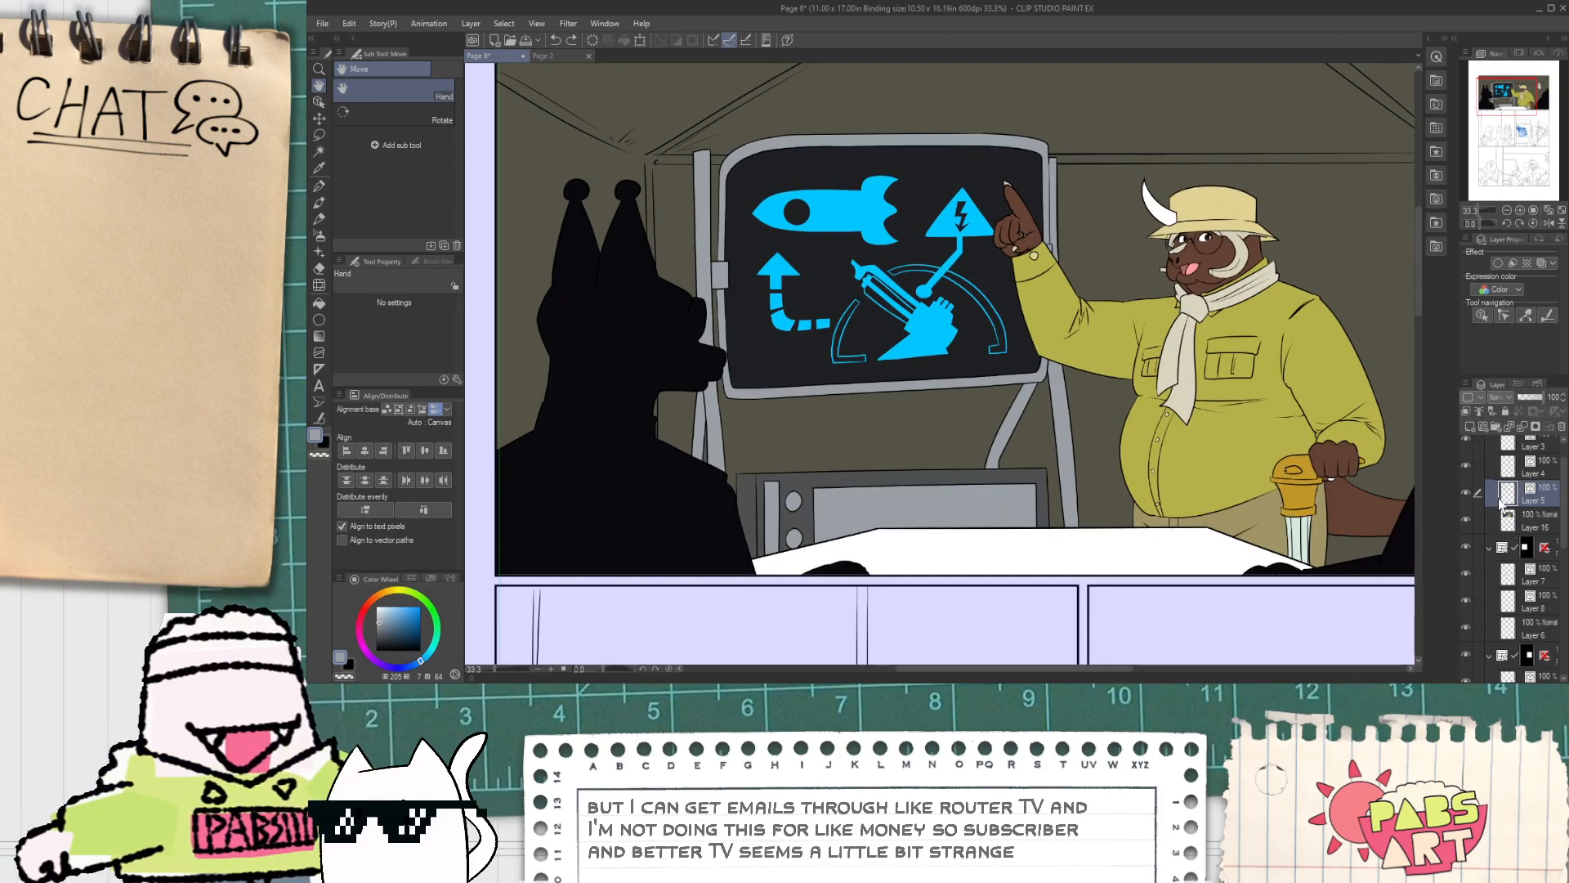
scroll(771, 535, up, 3)
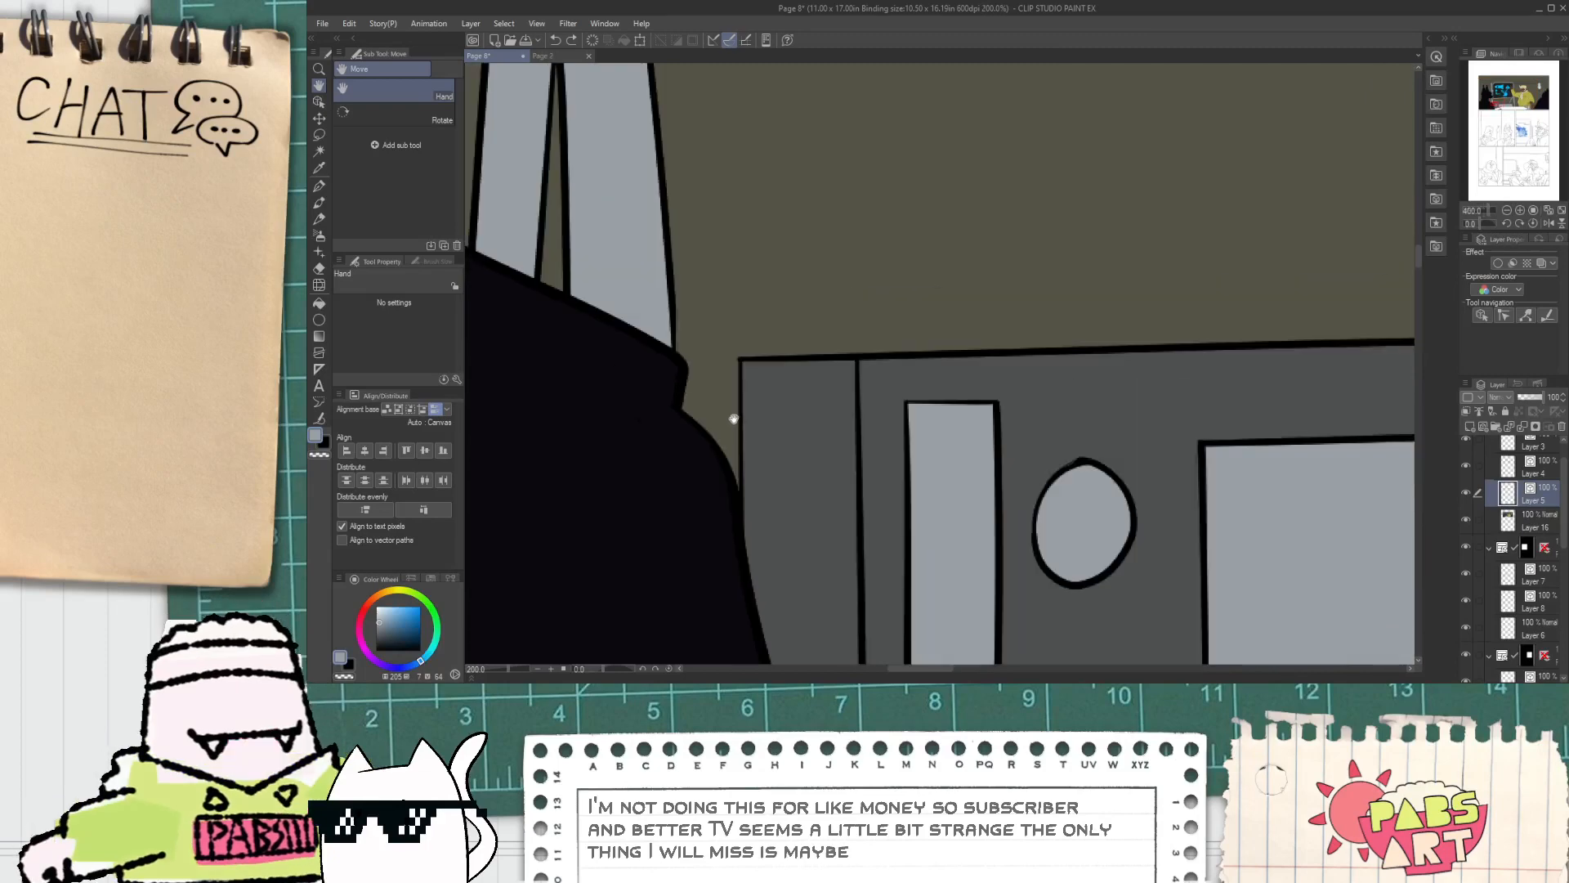
scroll(742, 419, down, 3)
drag(855, 366, 897, 483)
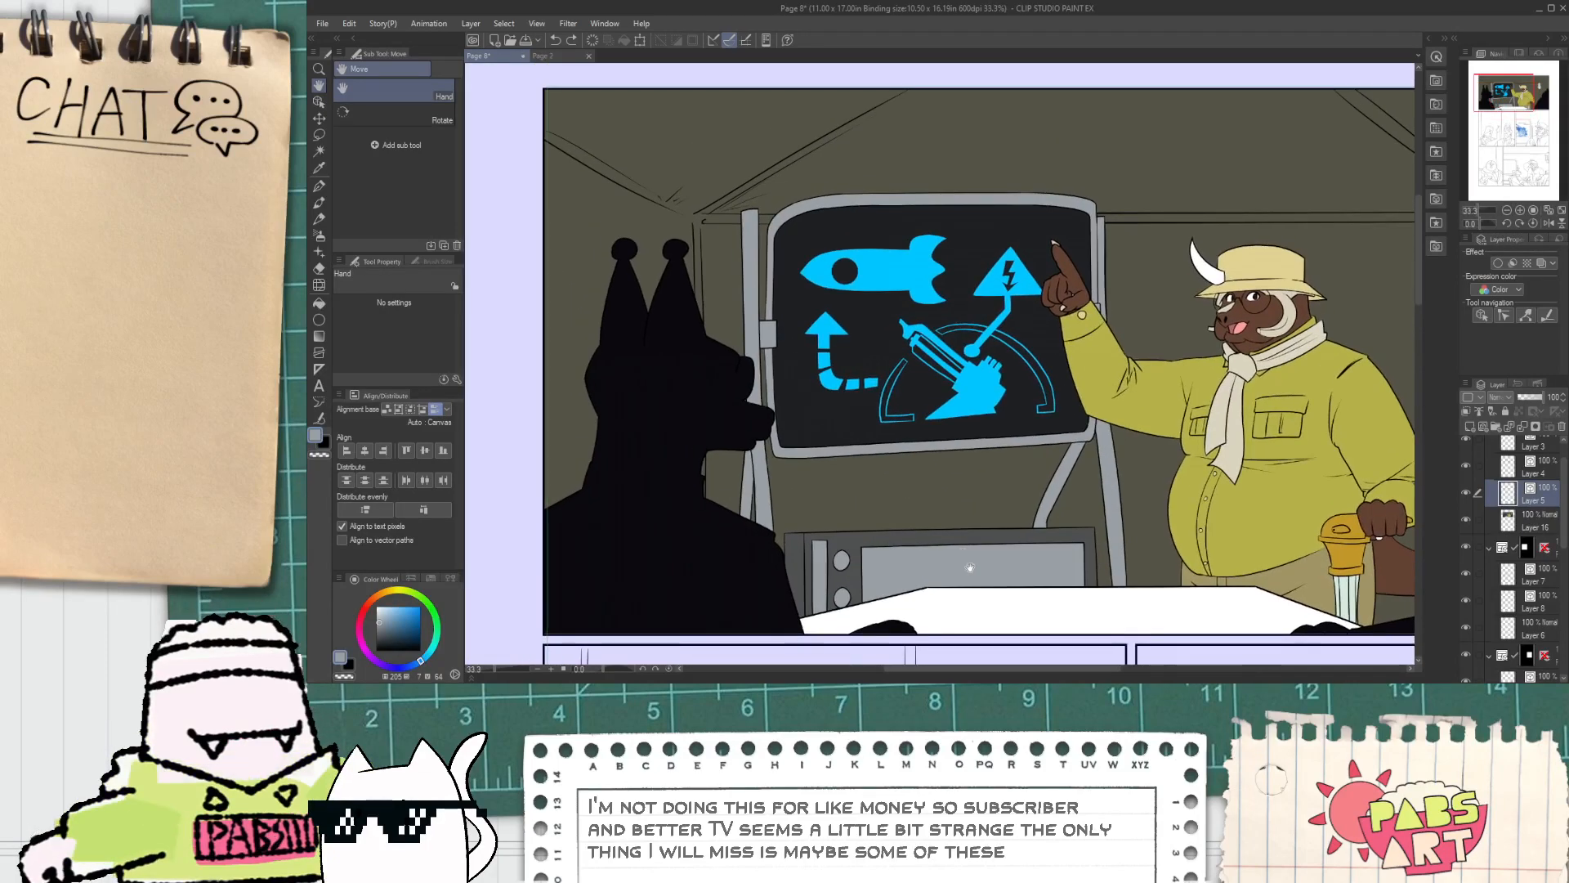
drag(987, 580, 921, 496)
Step: Sample the dark purple of the wooden planks on Page 2 and fill the white tabletop with it on Page 8's Layer 16
click(1516, 520)
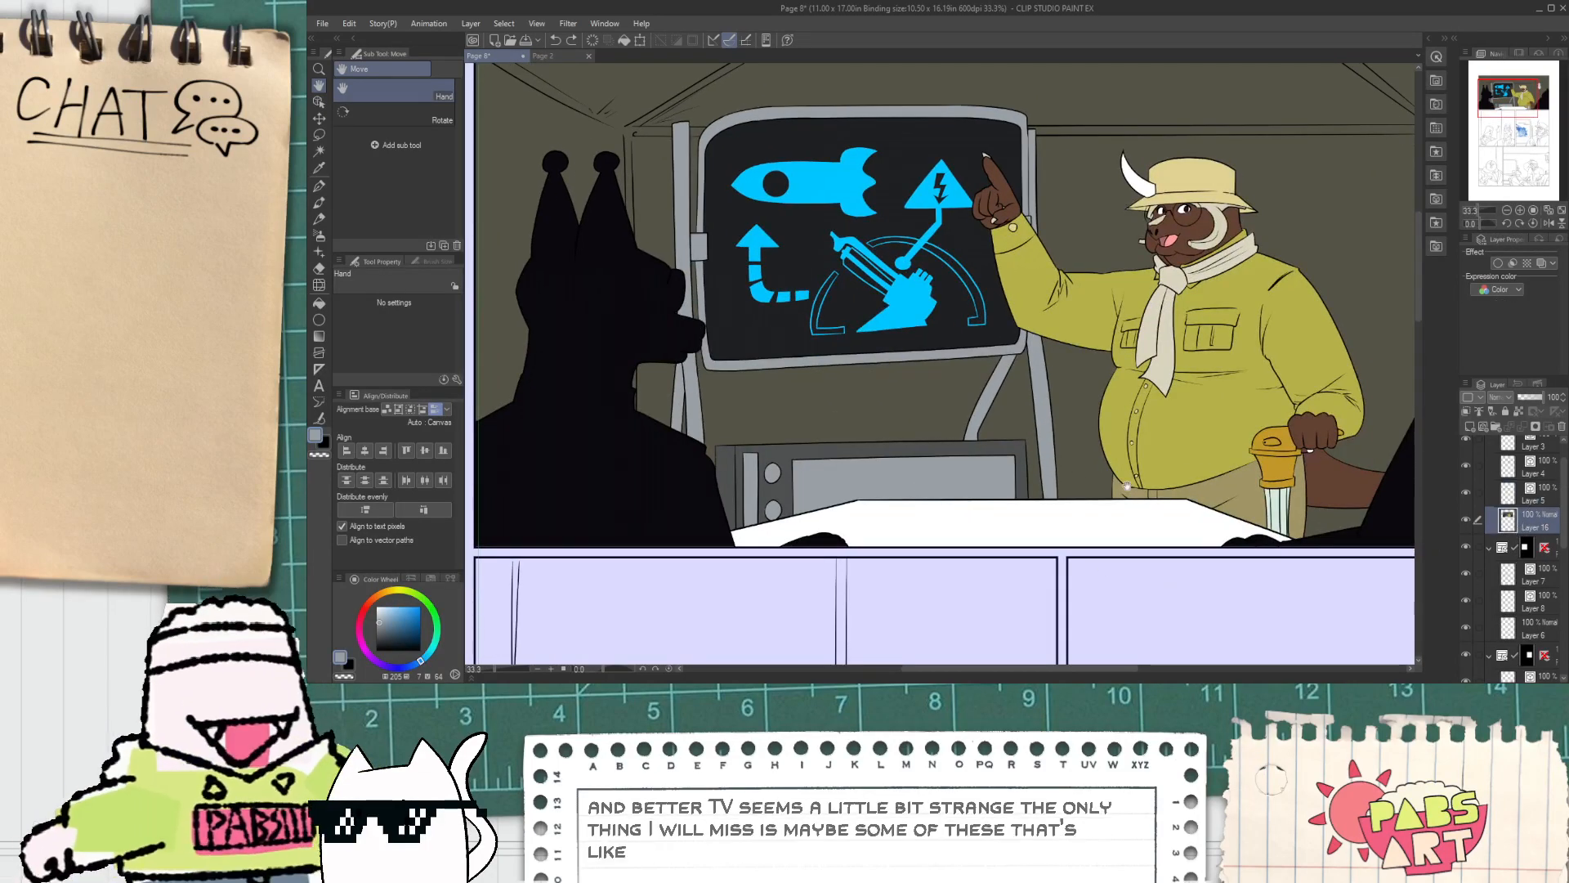
drag(1080, 458, 1015, 413)
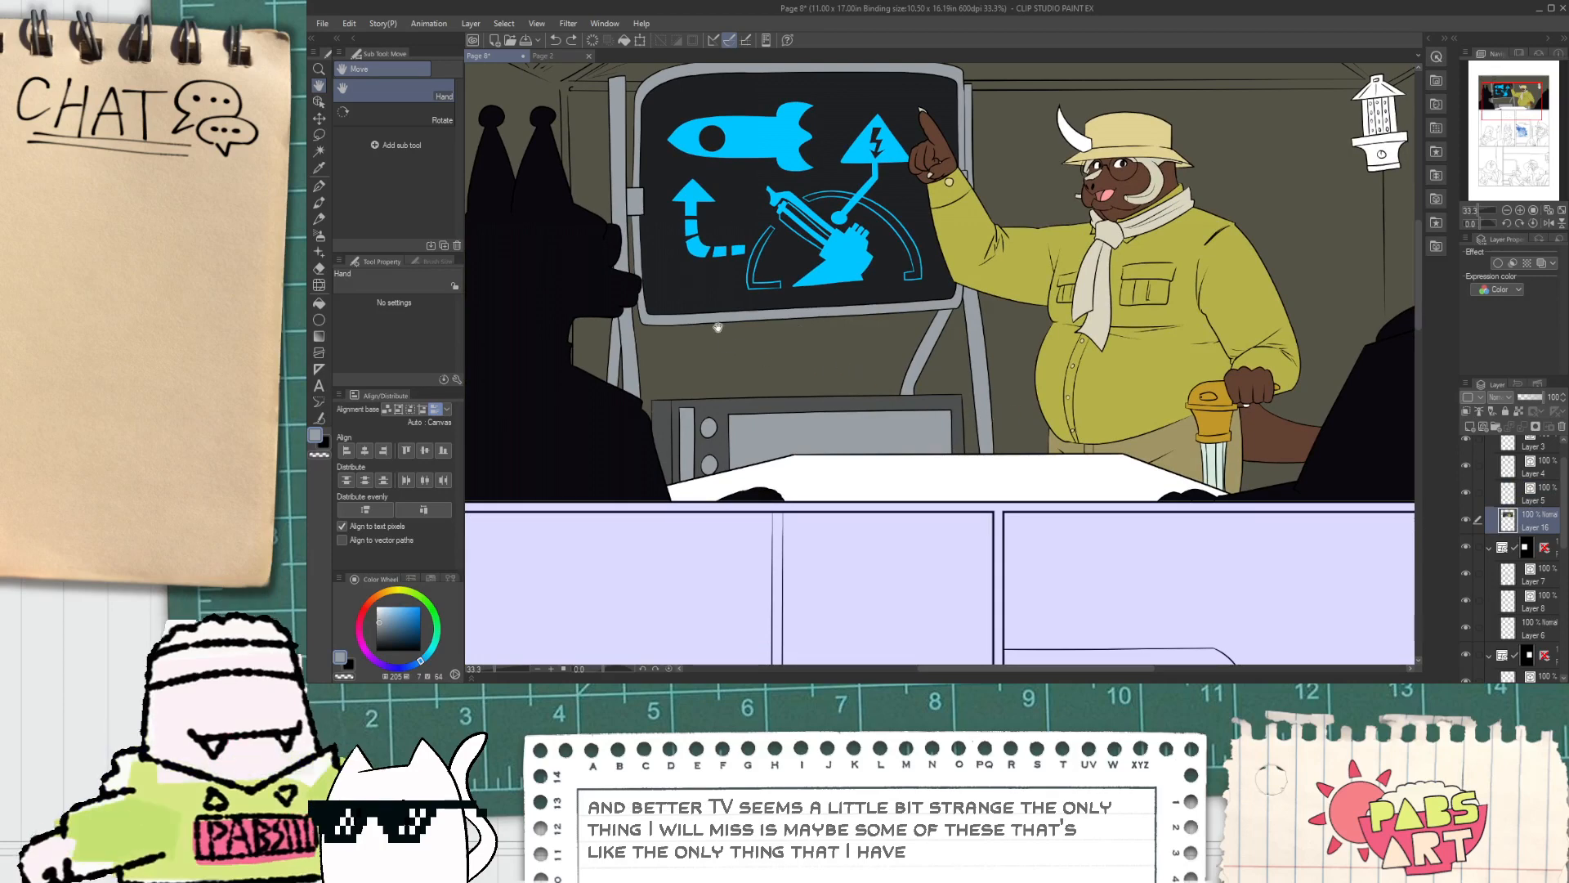
click(559, 57)
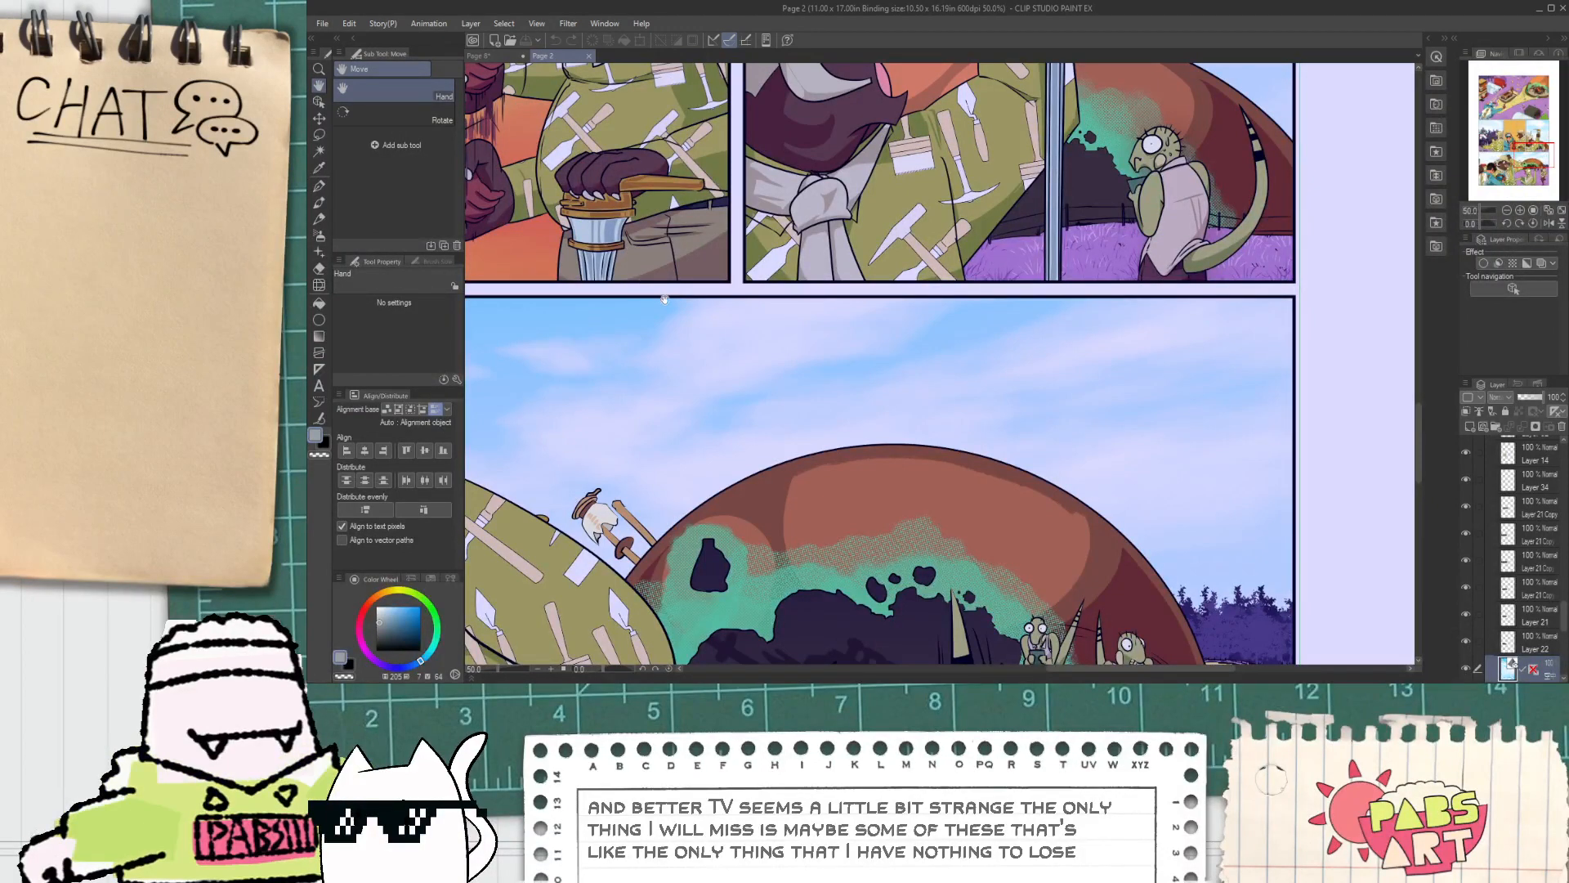
scroll(677, 311, down, 6)
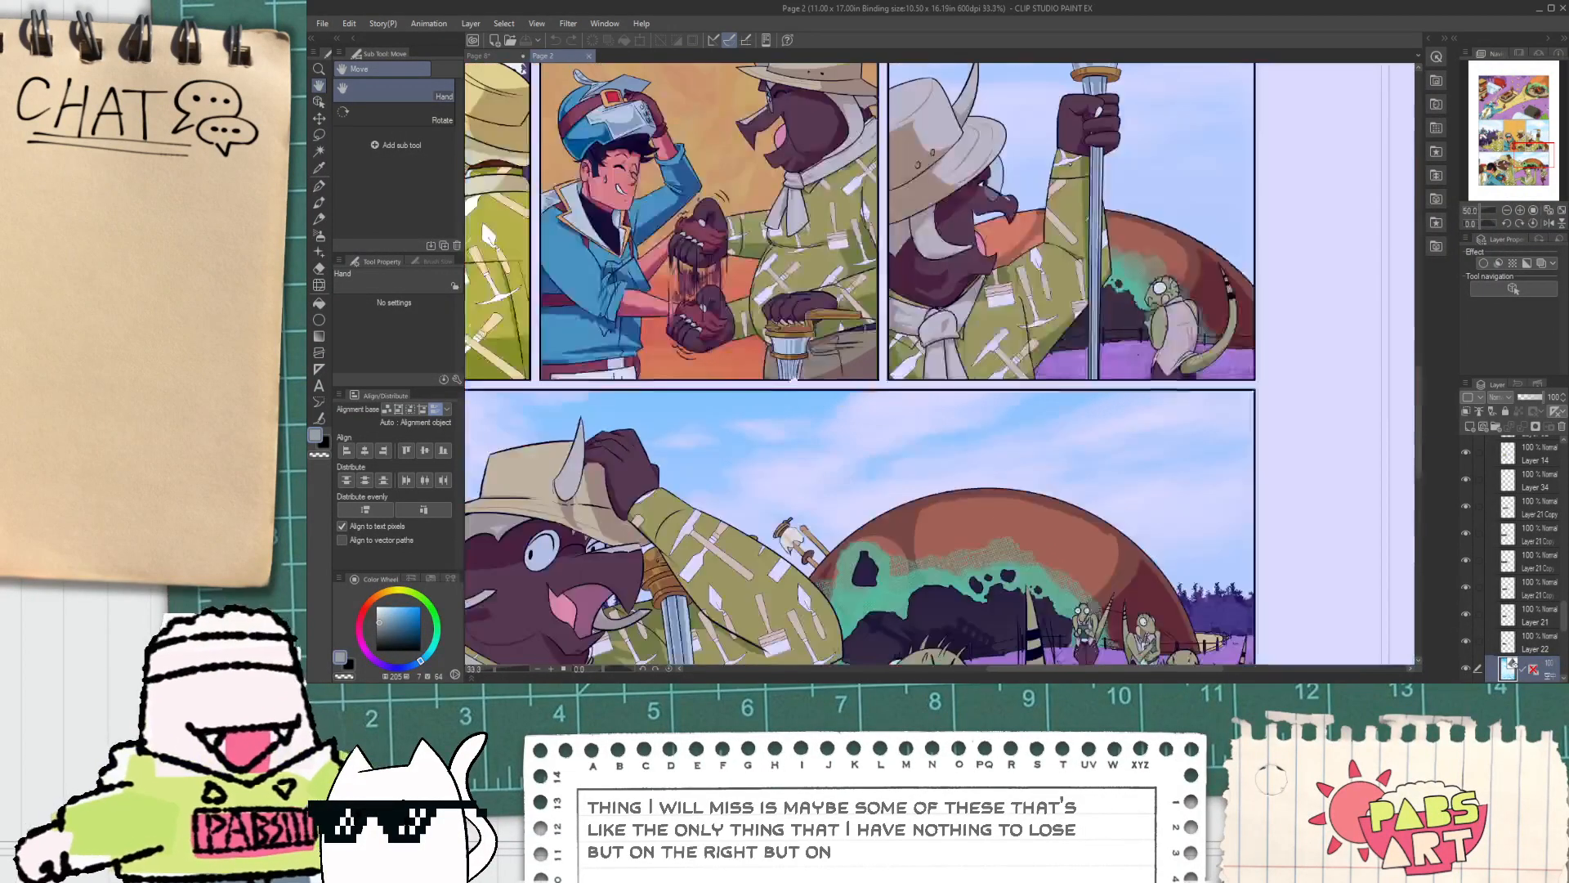
scroll(702, 360, up, 10)
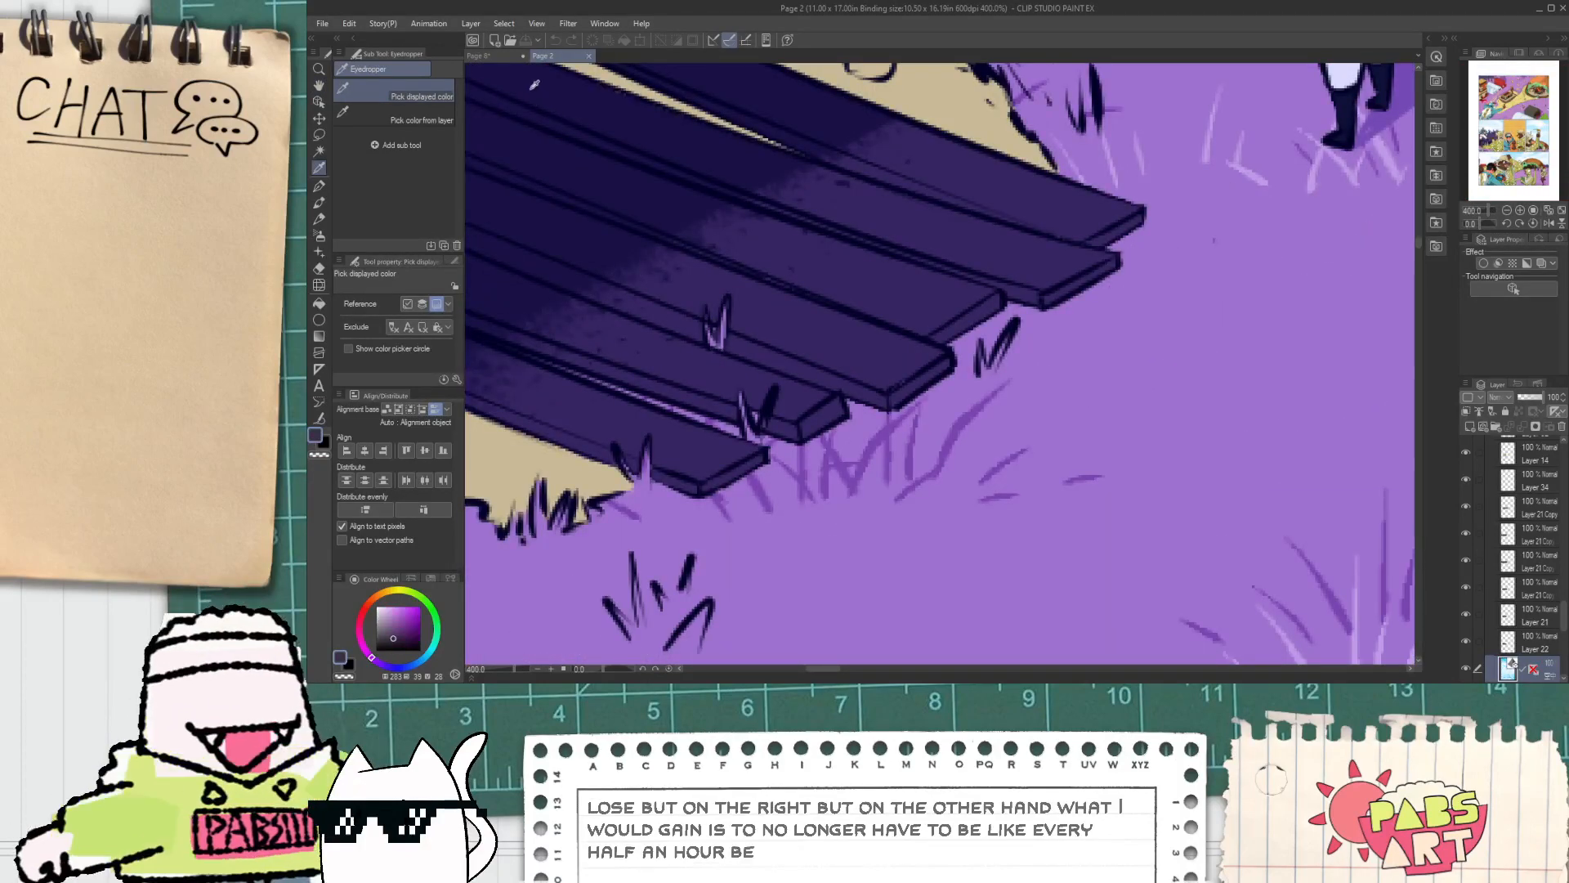
click(505, 57)
key(g)
scroll(919, 464, up, 1)
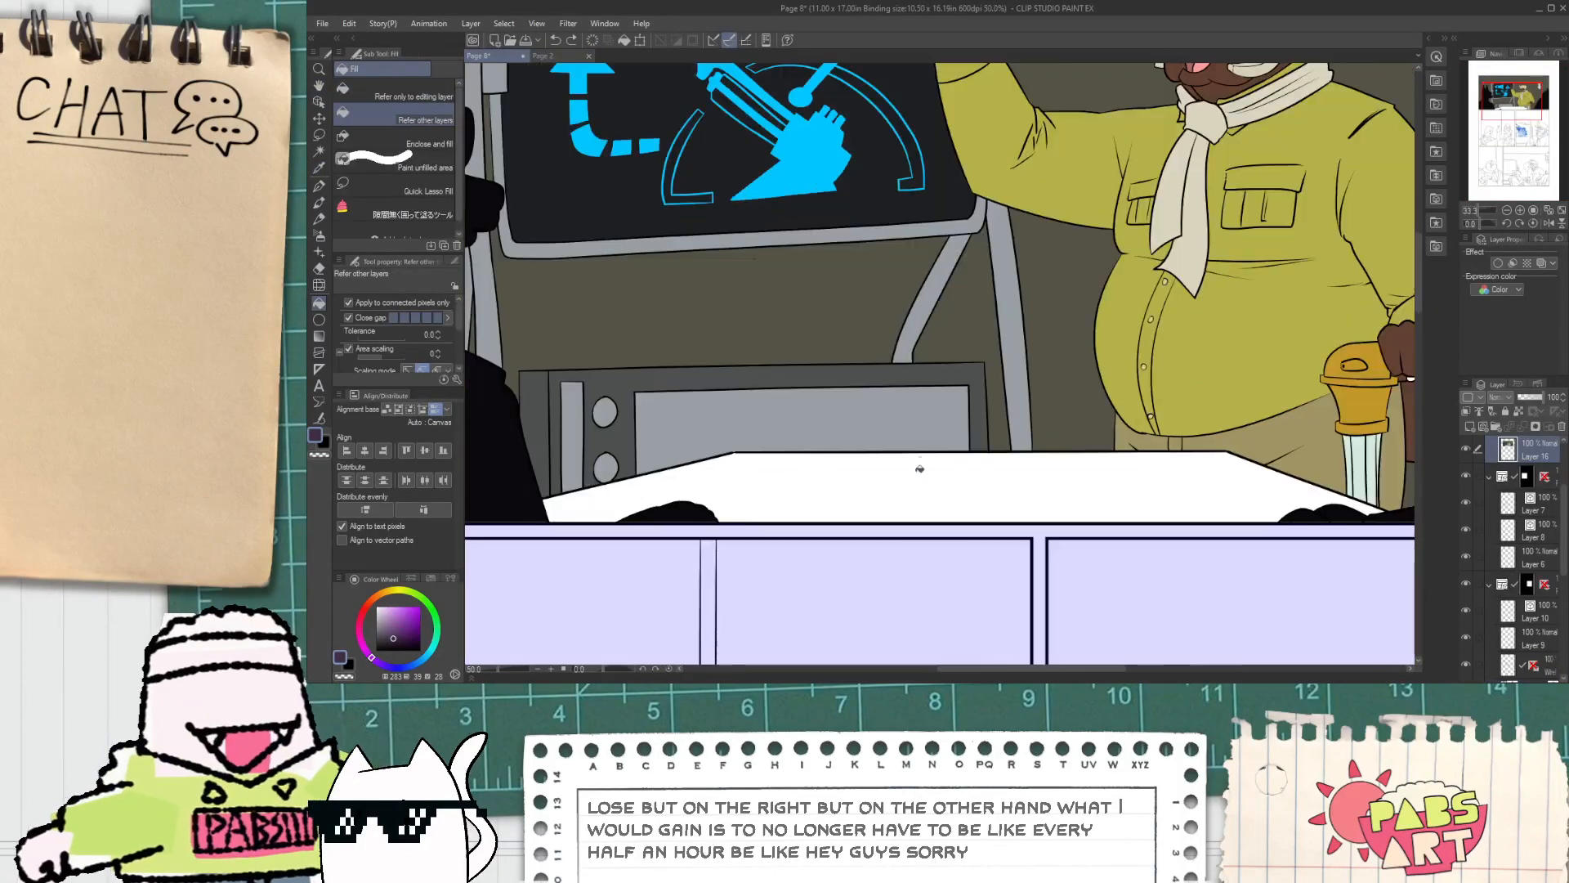
click(898, 491)
Step: Inspect the tabletop fill along its outline and in the context of the full panel
scroll(788, 463, up, 6)
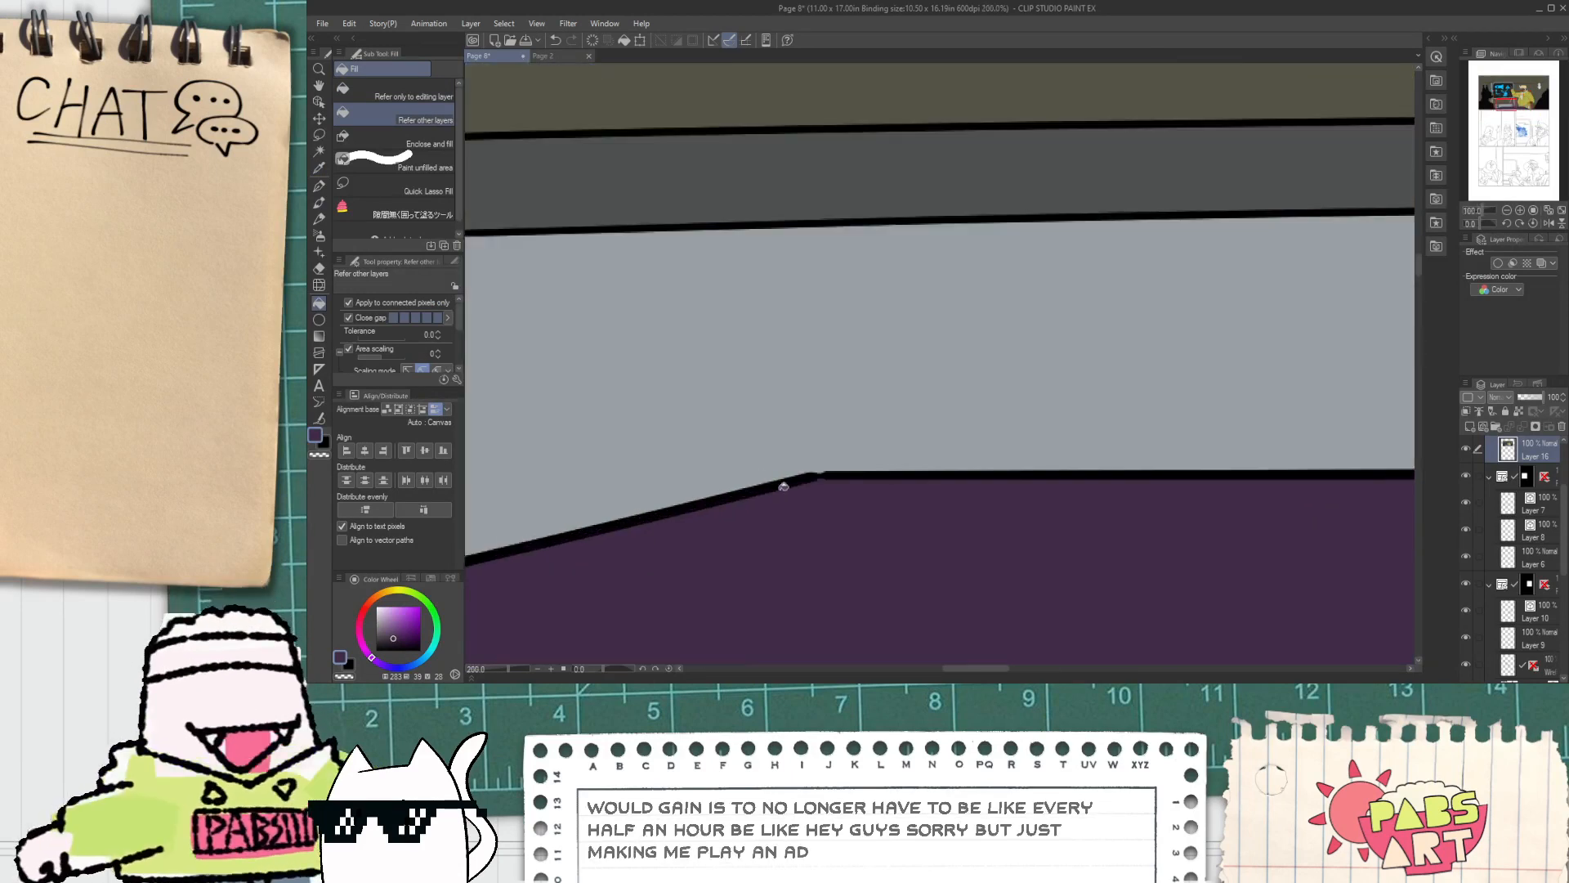
key(p)
scroll(835, 484, down, 5)
key(space)
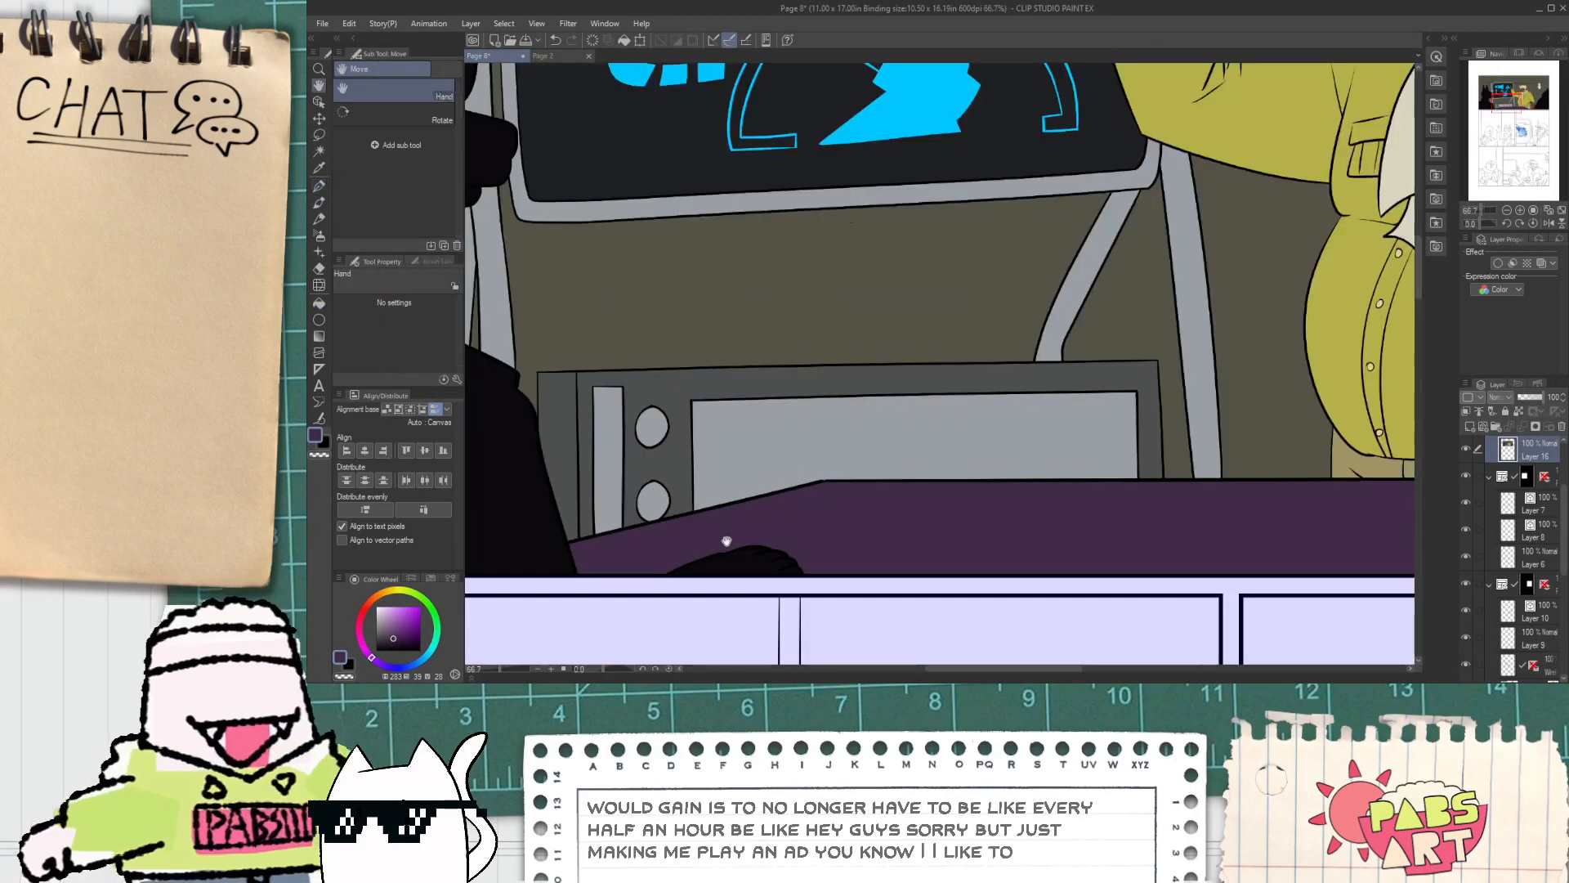
drag(613, 554, 721, 500)
scroll(721, 501, up, 3)
scroll(718, 497, down, 1)
scroll(718, 496, down, 4)
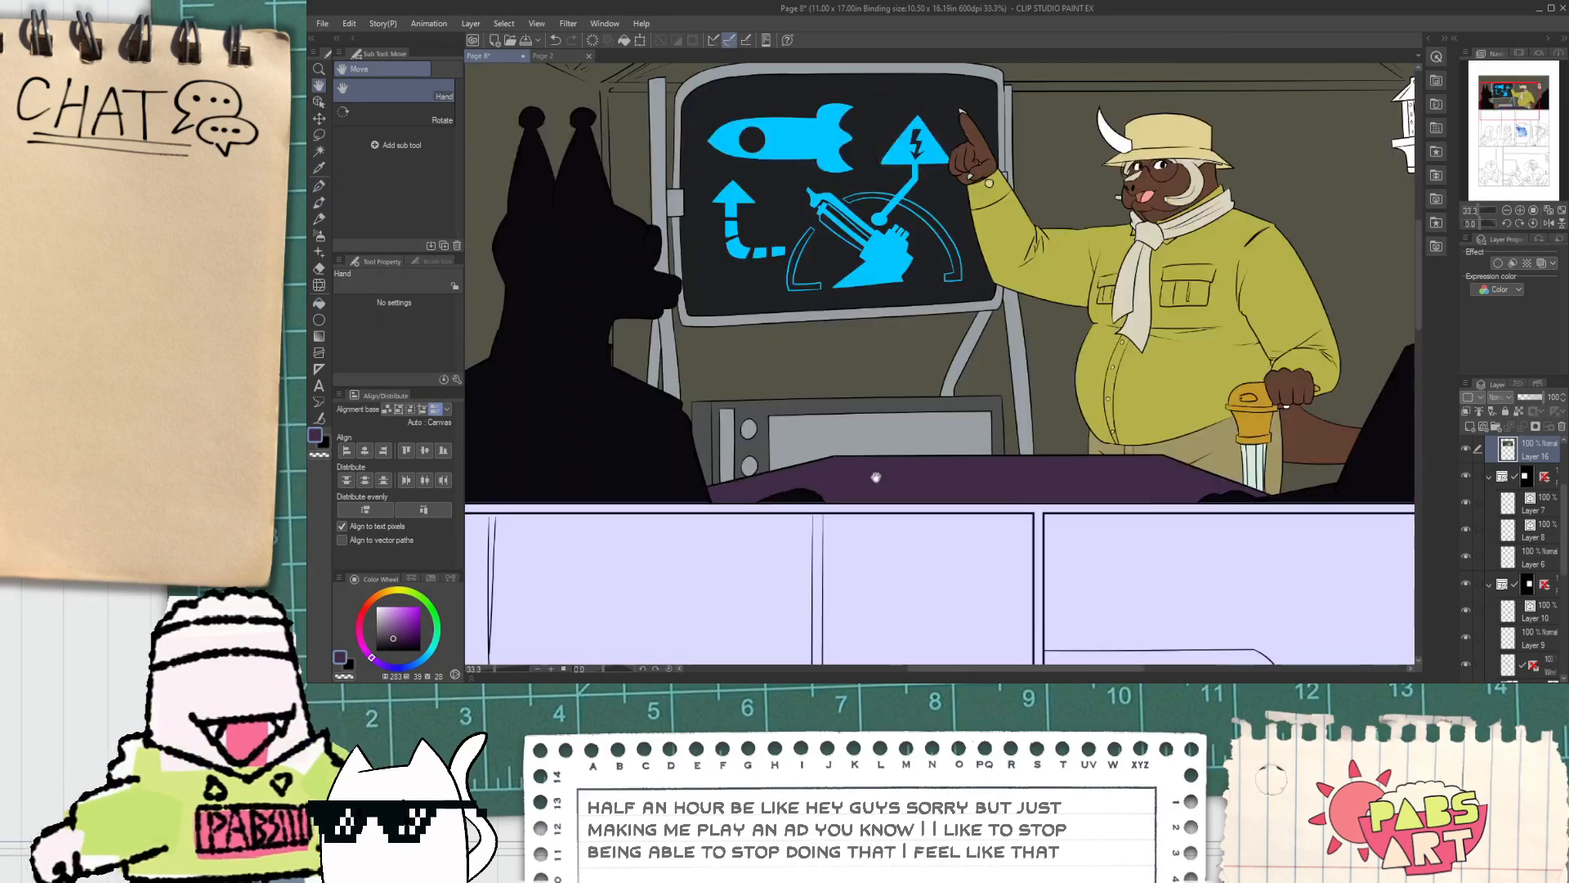
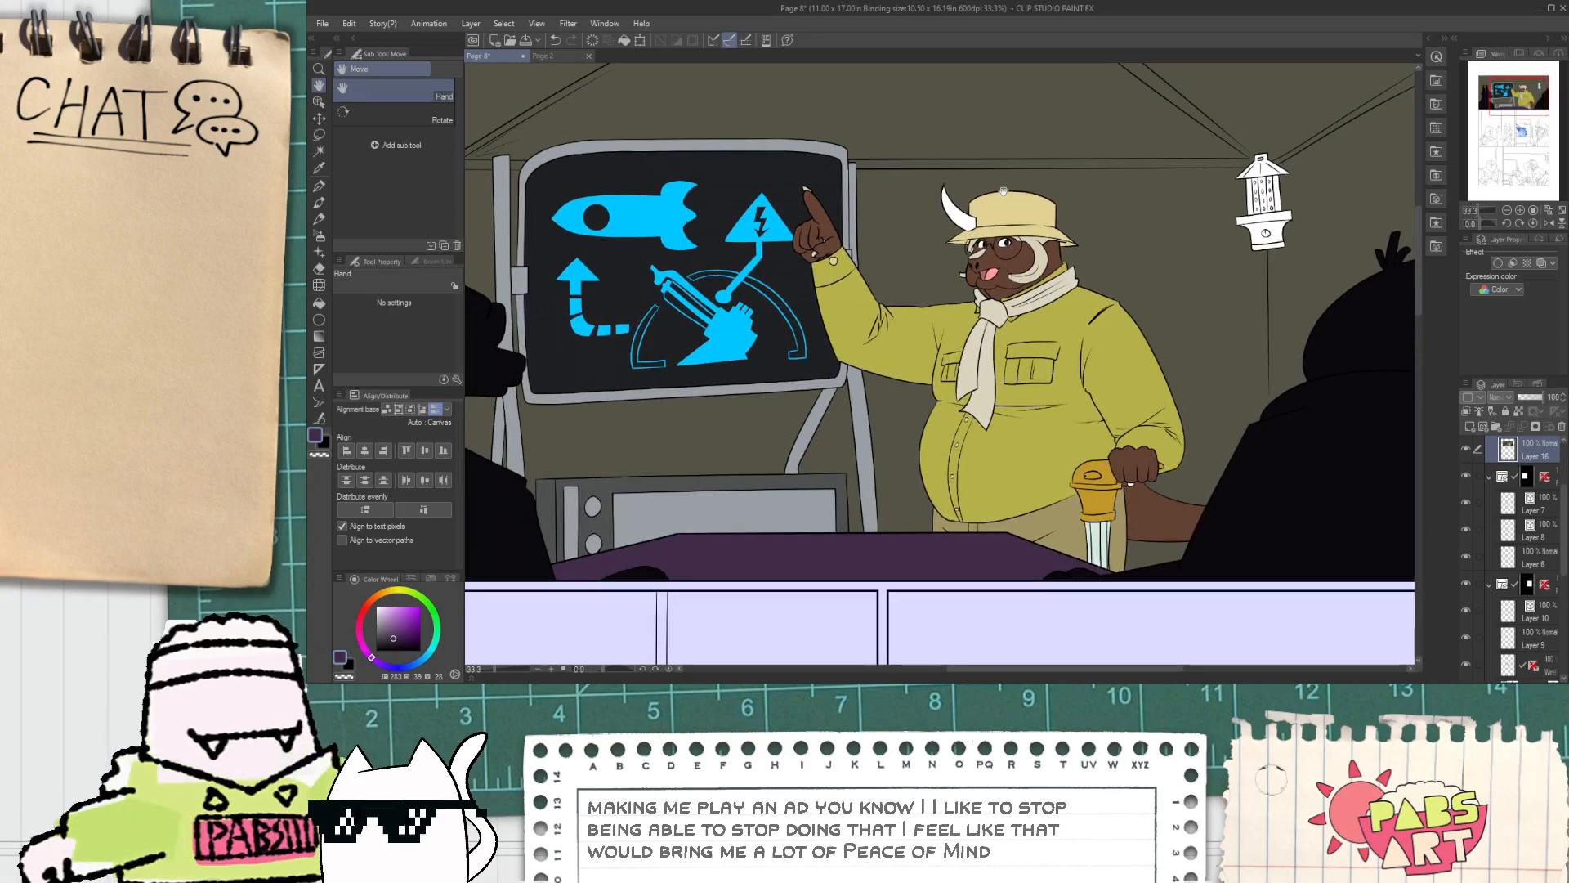
Step: Choose a dark red and fill the body of the hanging lantern's base
drag(963, 256, 688, 315)
scroll(801, 302, down, 1)
click(360, 617)
click(407, 631)
scroll(888, 276, up, 4)
click(862, 343)
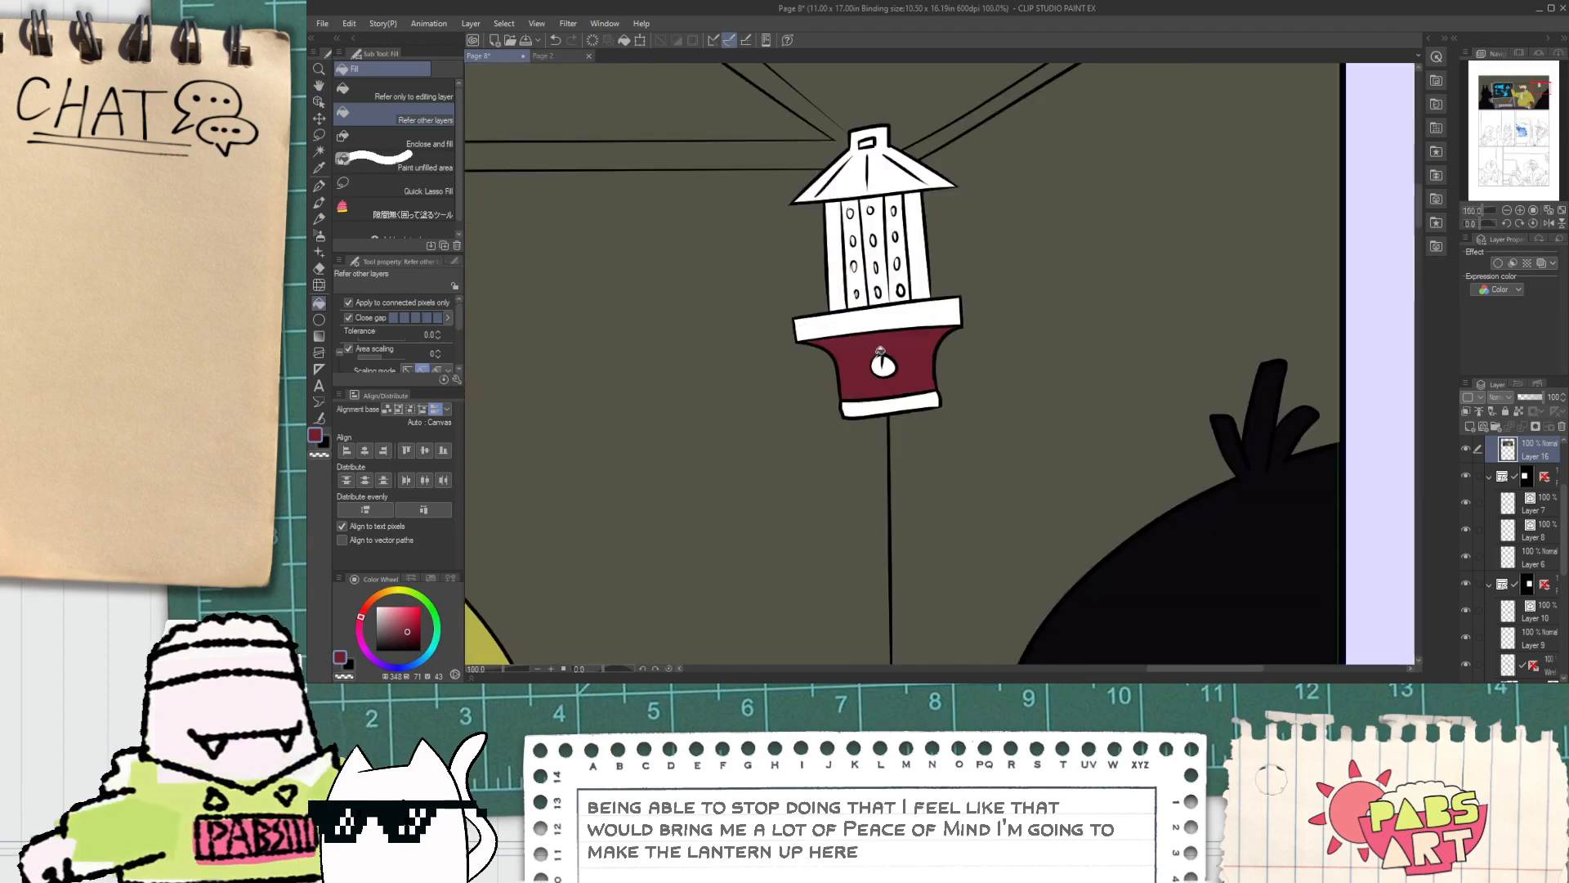
Step: Fill the hanging lantern's roof, including its unfilled outer corners, with the dark red
click(833, 181)
click(912, 169)
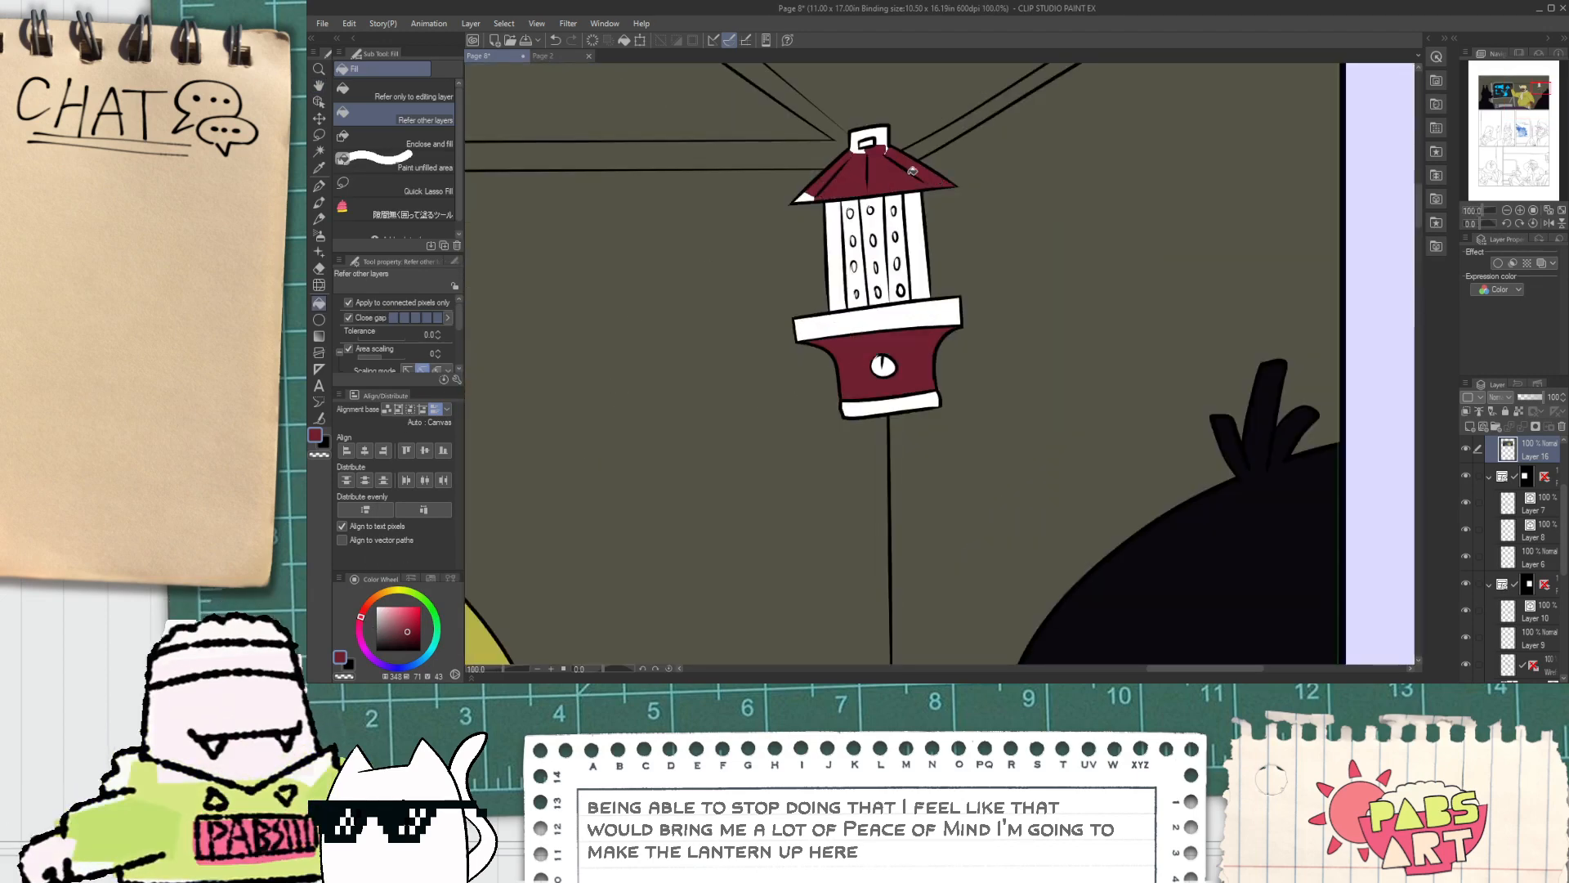
scroll(902, 166, up, 4)
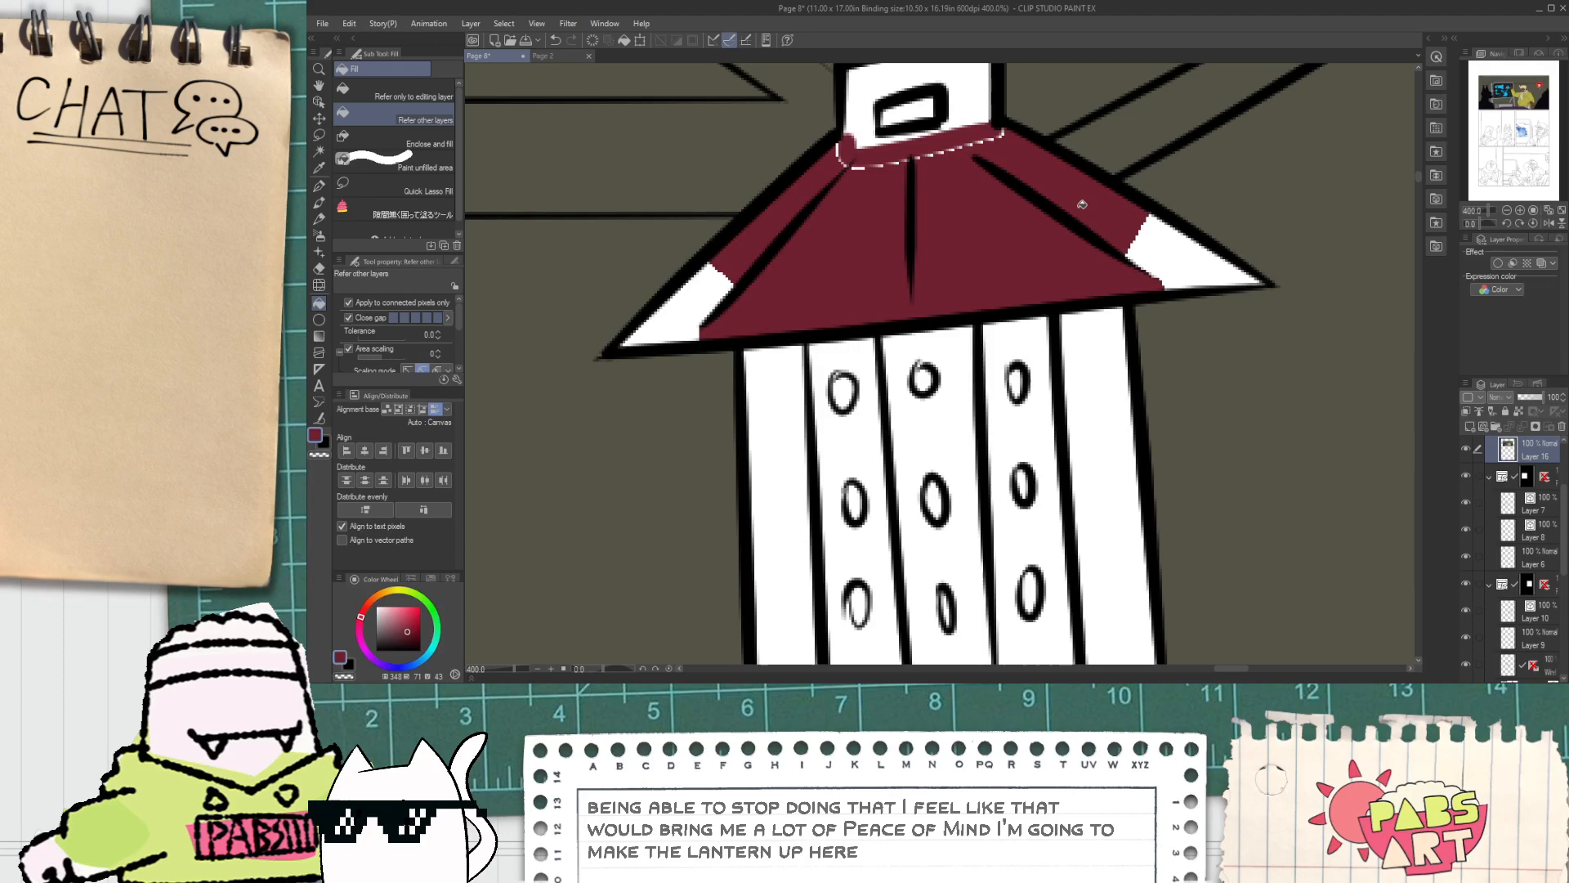
click(1131, 258)
click(732, 273)
key(p)
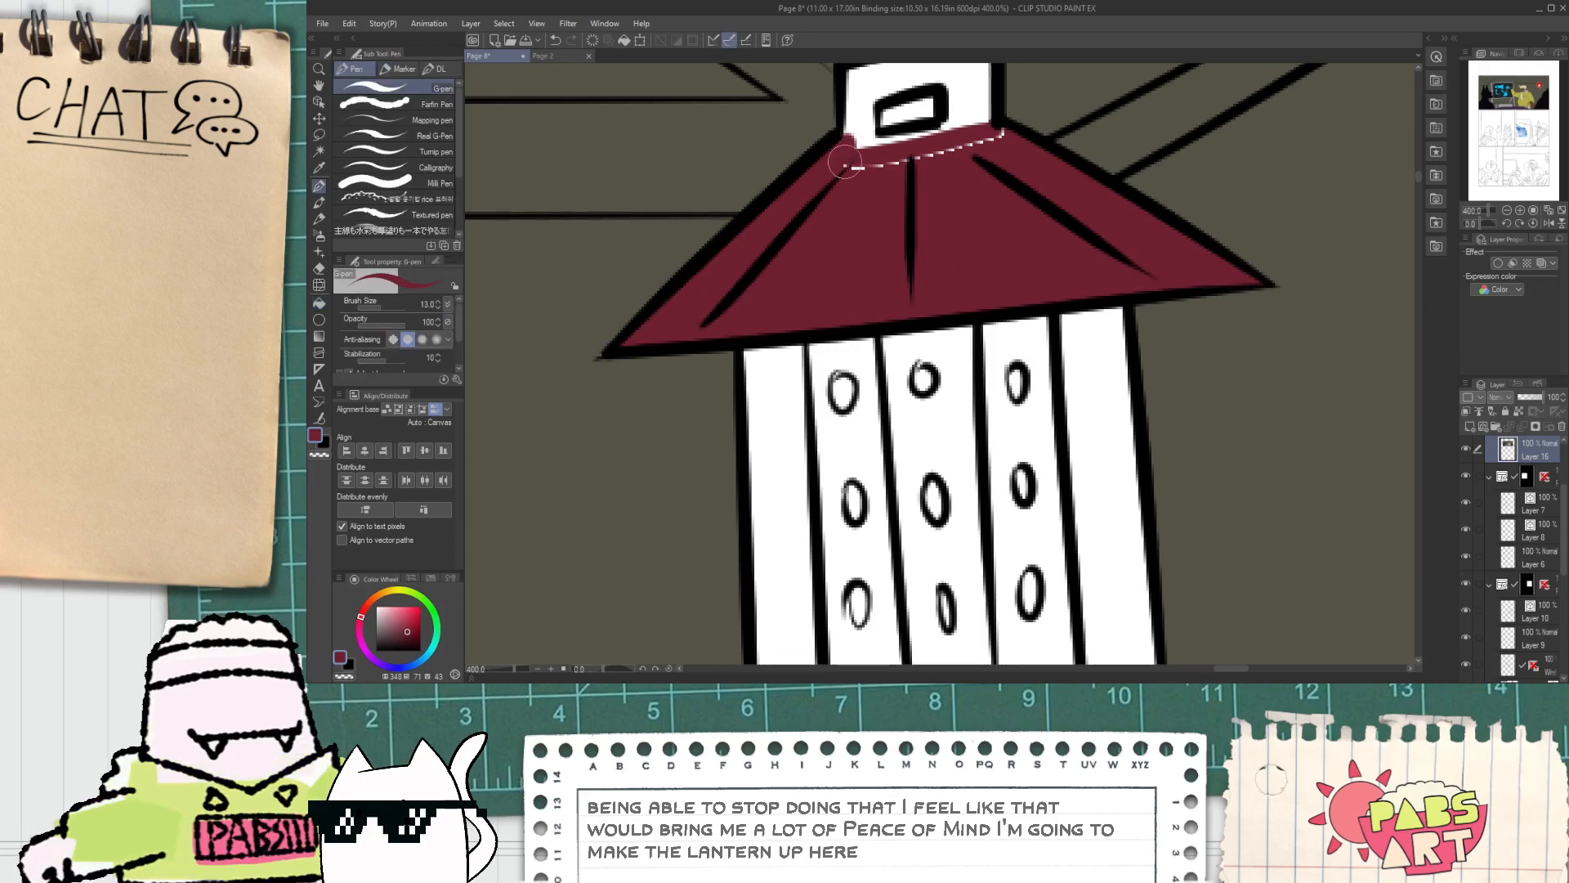
Step: Sample the olive-gray background and fill the lantern's two open side gaps and the hole in its top loop with it
scroll(982, 159, down, 2)
alt+click(813, 354)
key(g)
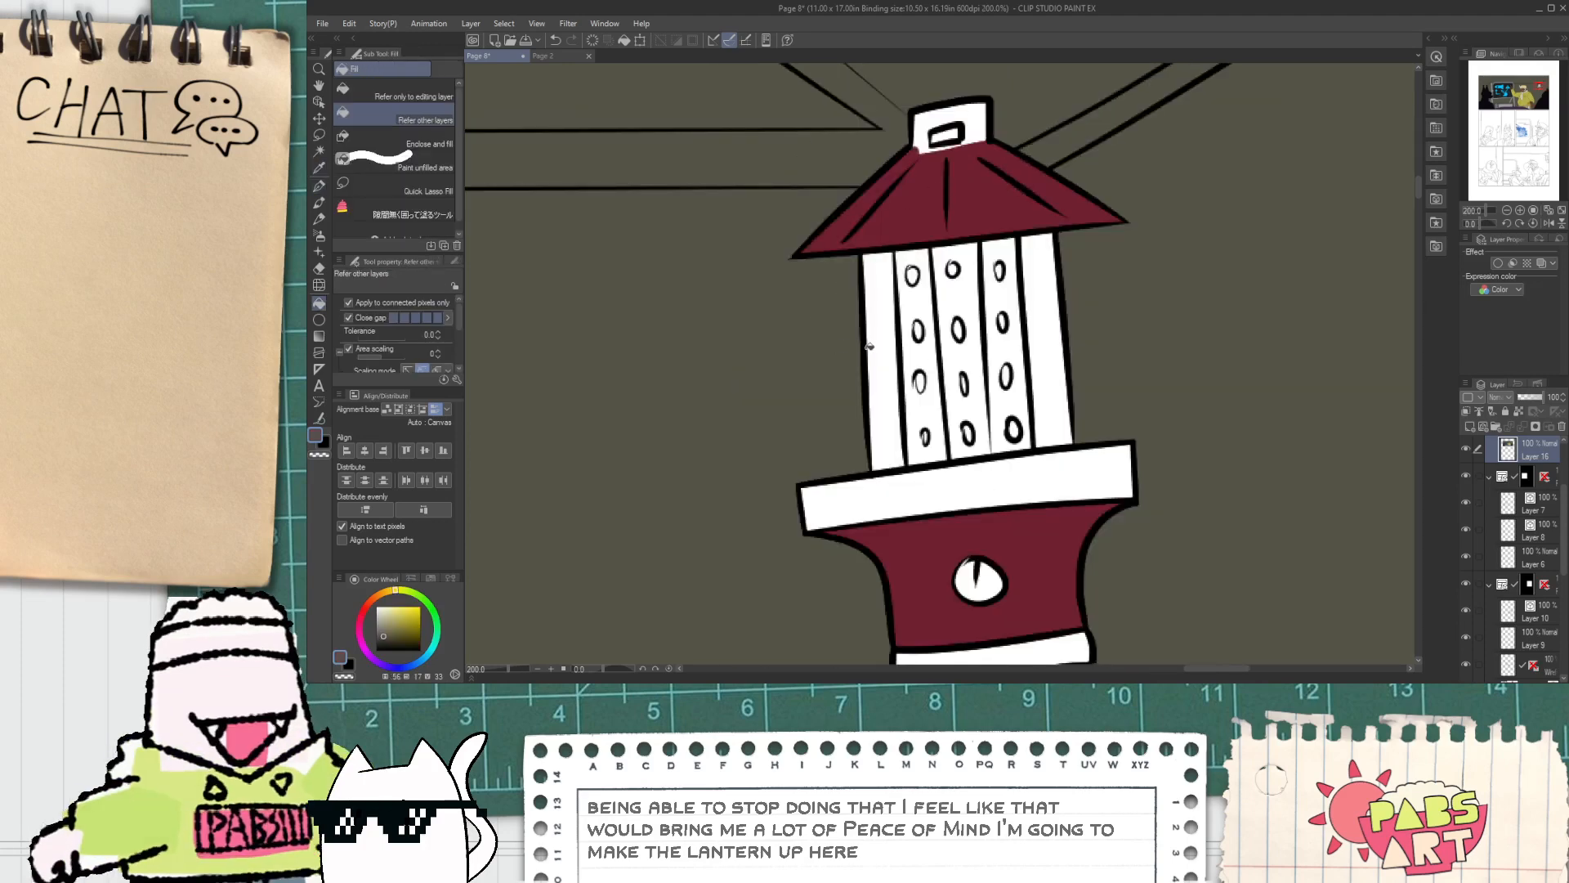
click(887, 340)
click(1044, 329)
scroll(1042, 329, down, 1)
scroll(885, 365, down, 3)
drag(672, 391, 834, 357)
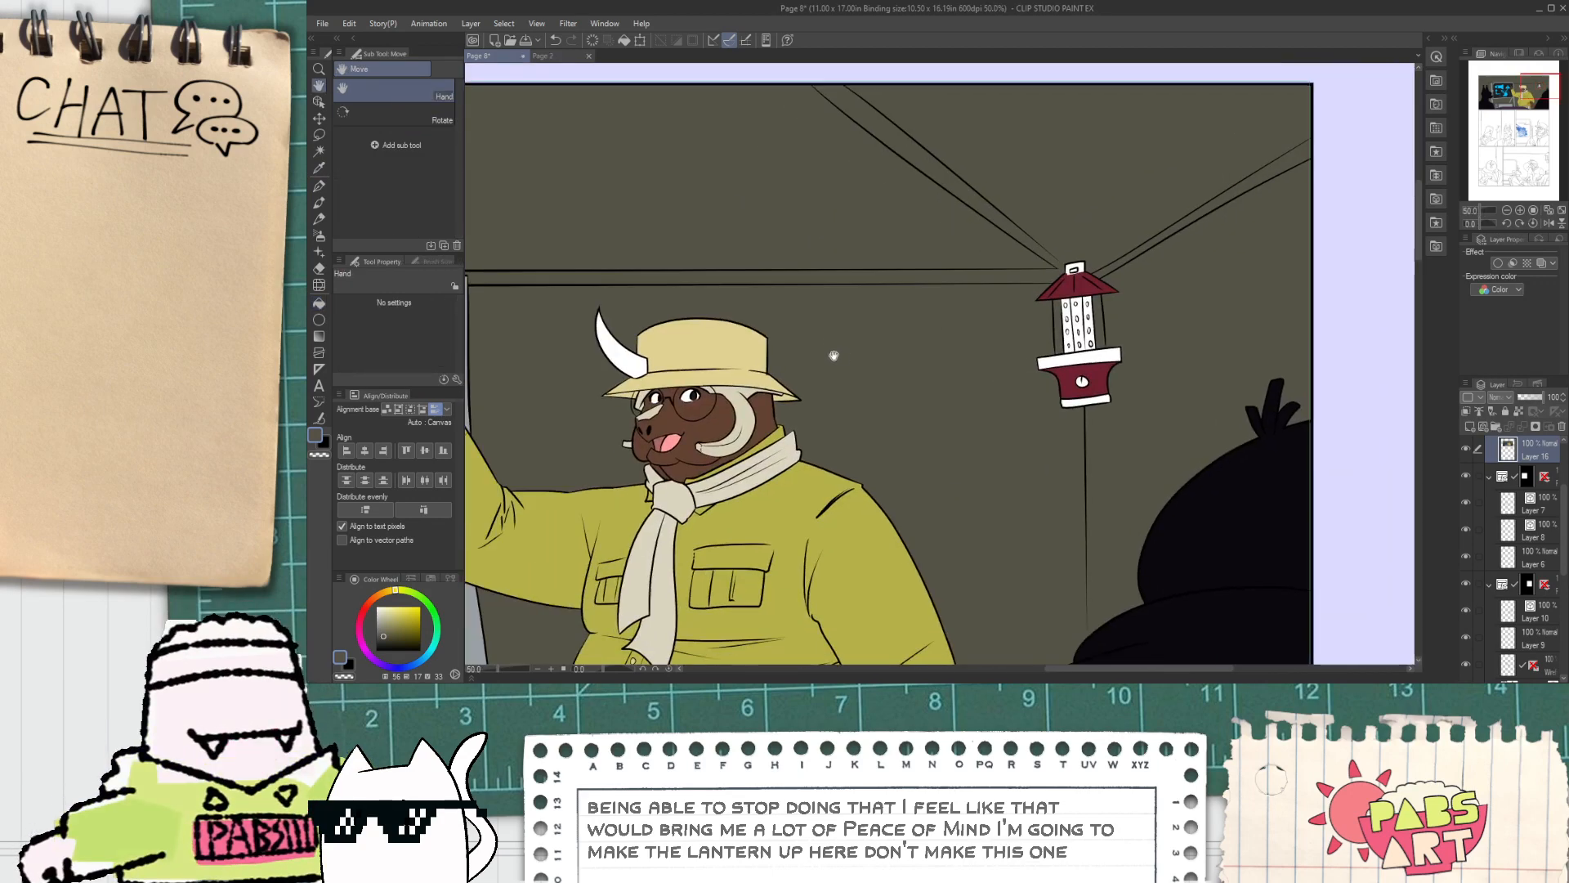
scroll(1116, 273, up, 1)
drag(1115, 274, 970, 289)
scroll(956, 289, up, 3)
click(842, 299)
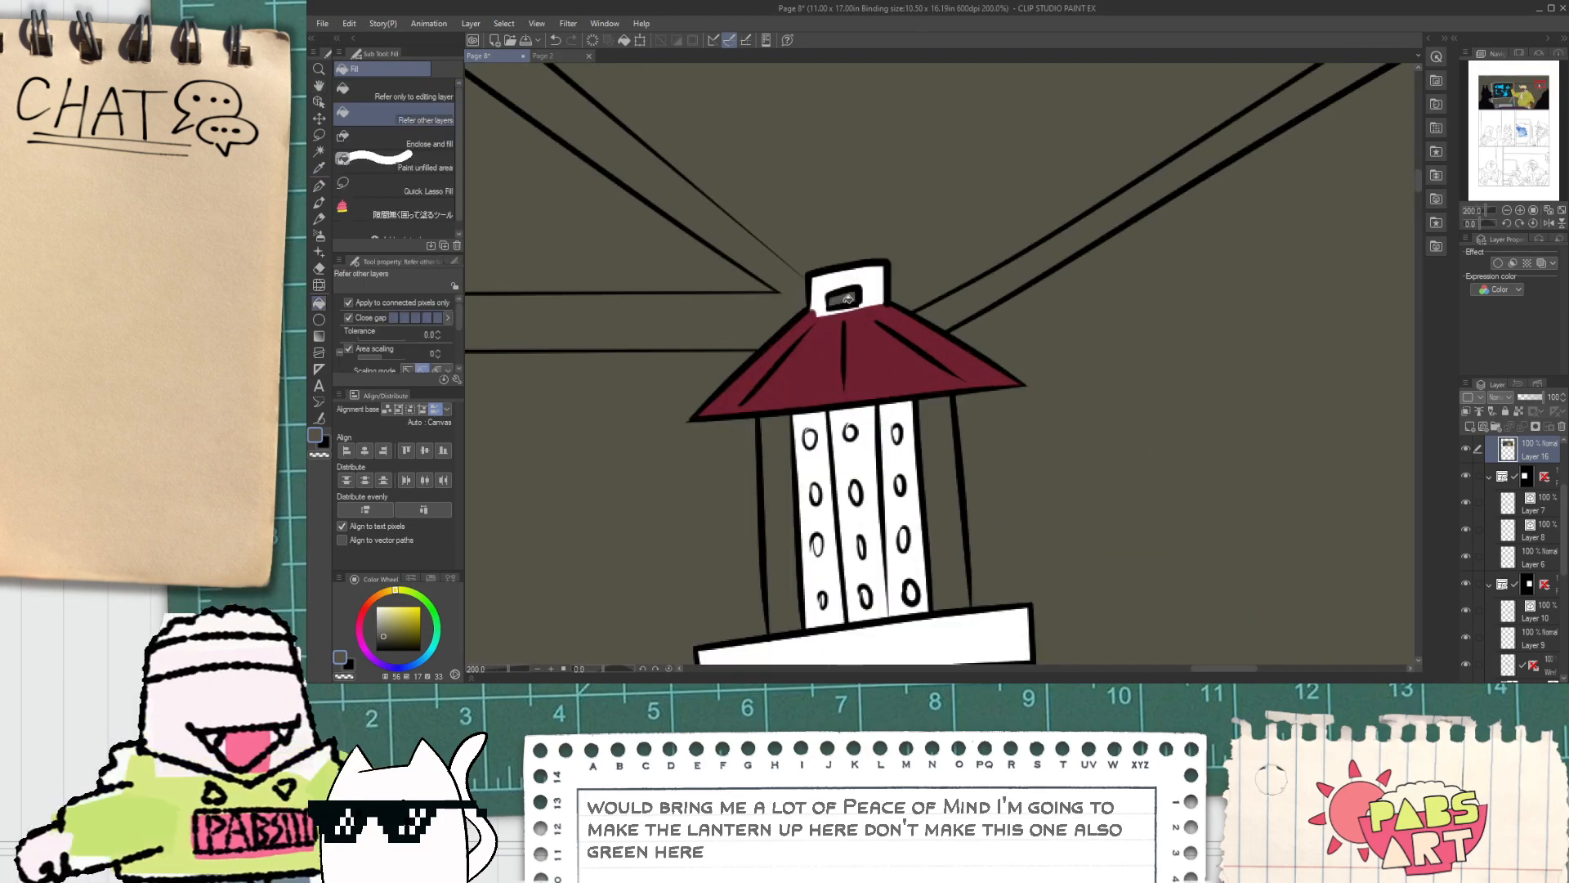
Step: Sample a metallic gray from the panel artwork and fill the upper and lower rims of the lantern's base with it
scroll(860, 304, down, 2)
drag(715, 464, 695, 438)
scroll(583, 563, down, 3)
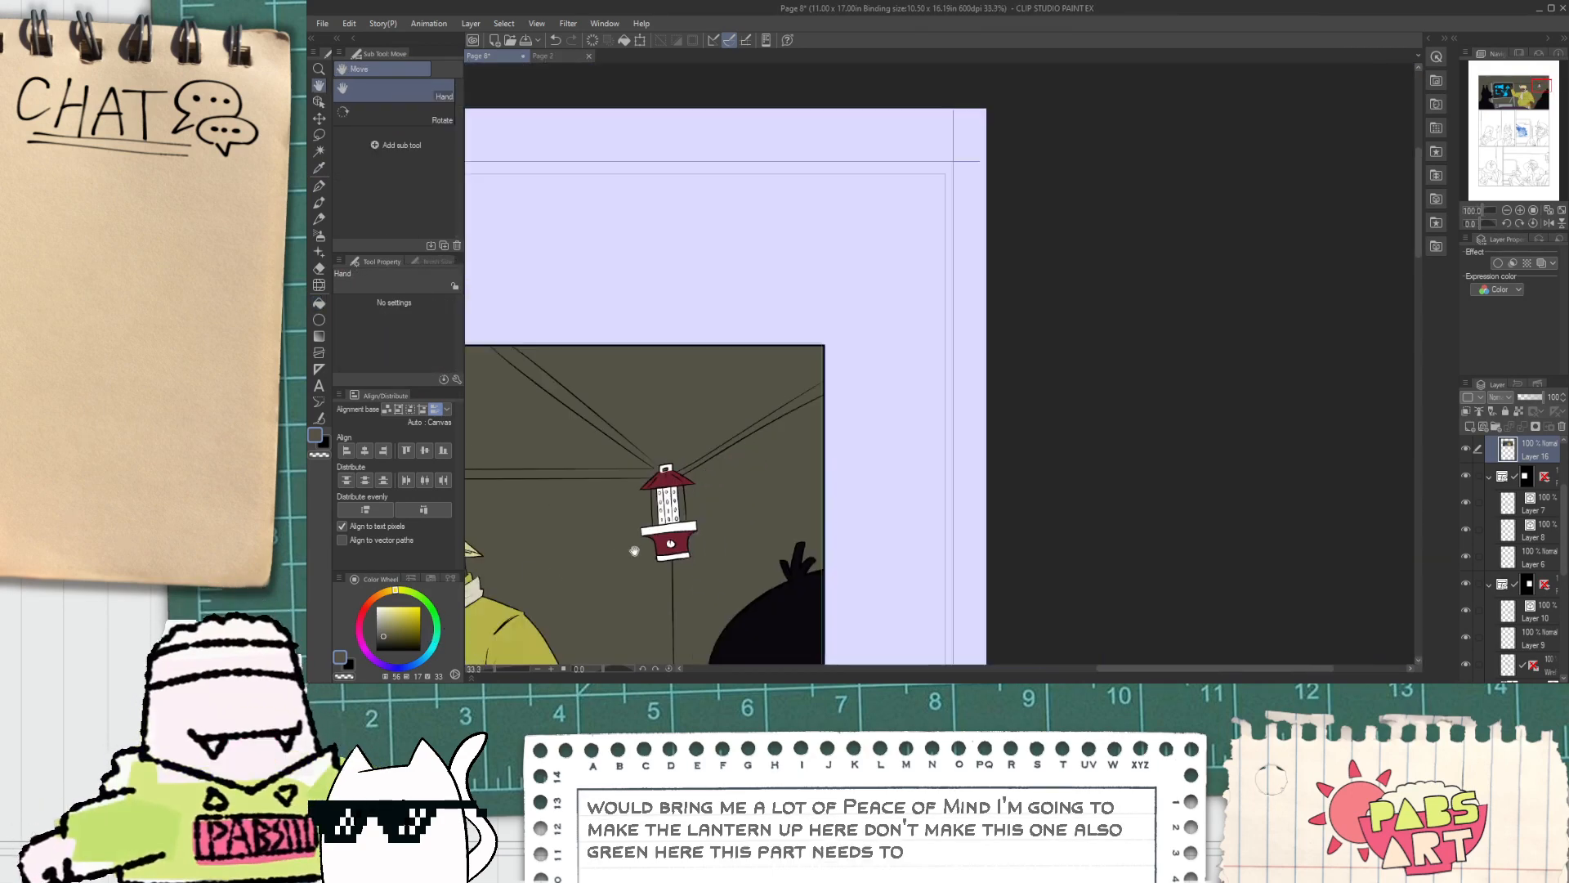
drag(630, 550, 809, 396)
scroll(644, 491, up, 1)
scroll(644, 494, up, 1)
alt+click(643, 495)
scroll(644, 495, down, 2)
scroll(822, 398, up, 4)
click(827, 388)
click(808, 510)
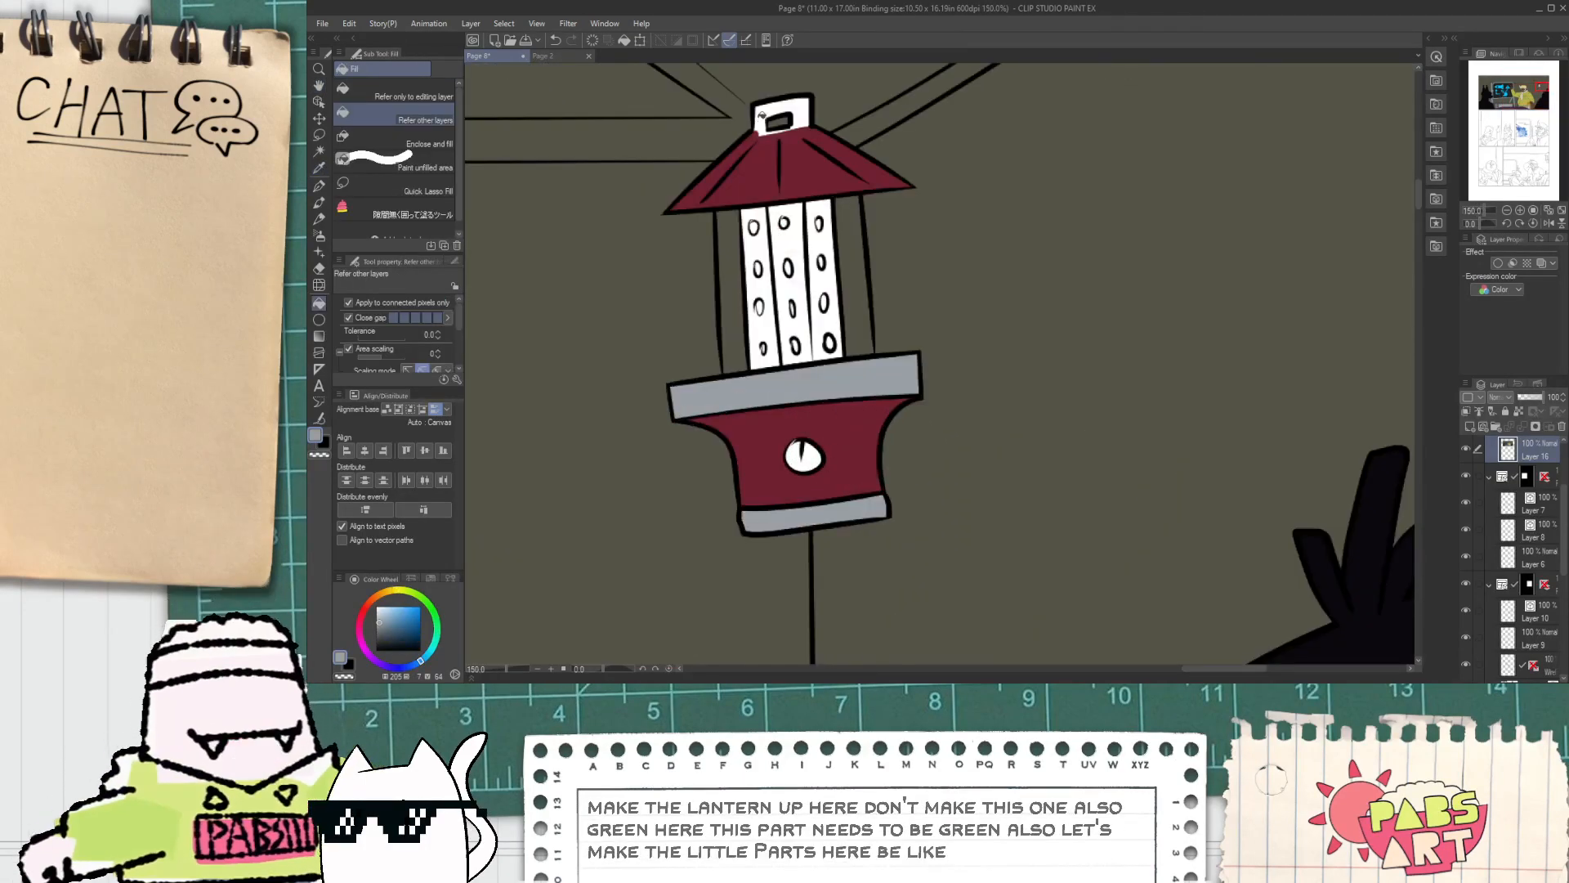
Step: Fill the lantern's top loop with the metallic gray and clean up its lower edge above the roof with the G-pen
click(763, 116)
scroll(752, 123, up, 4)
key(p)
scroll(695, 172, up, 2)
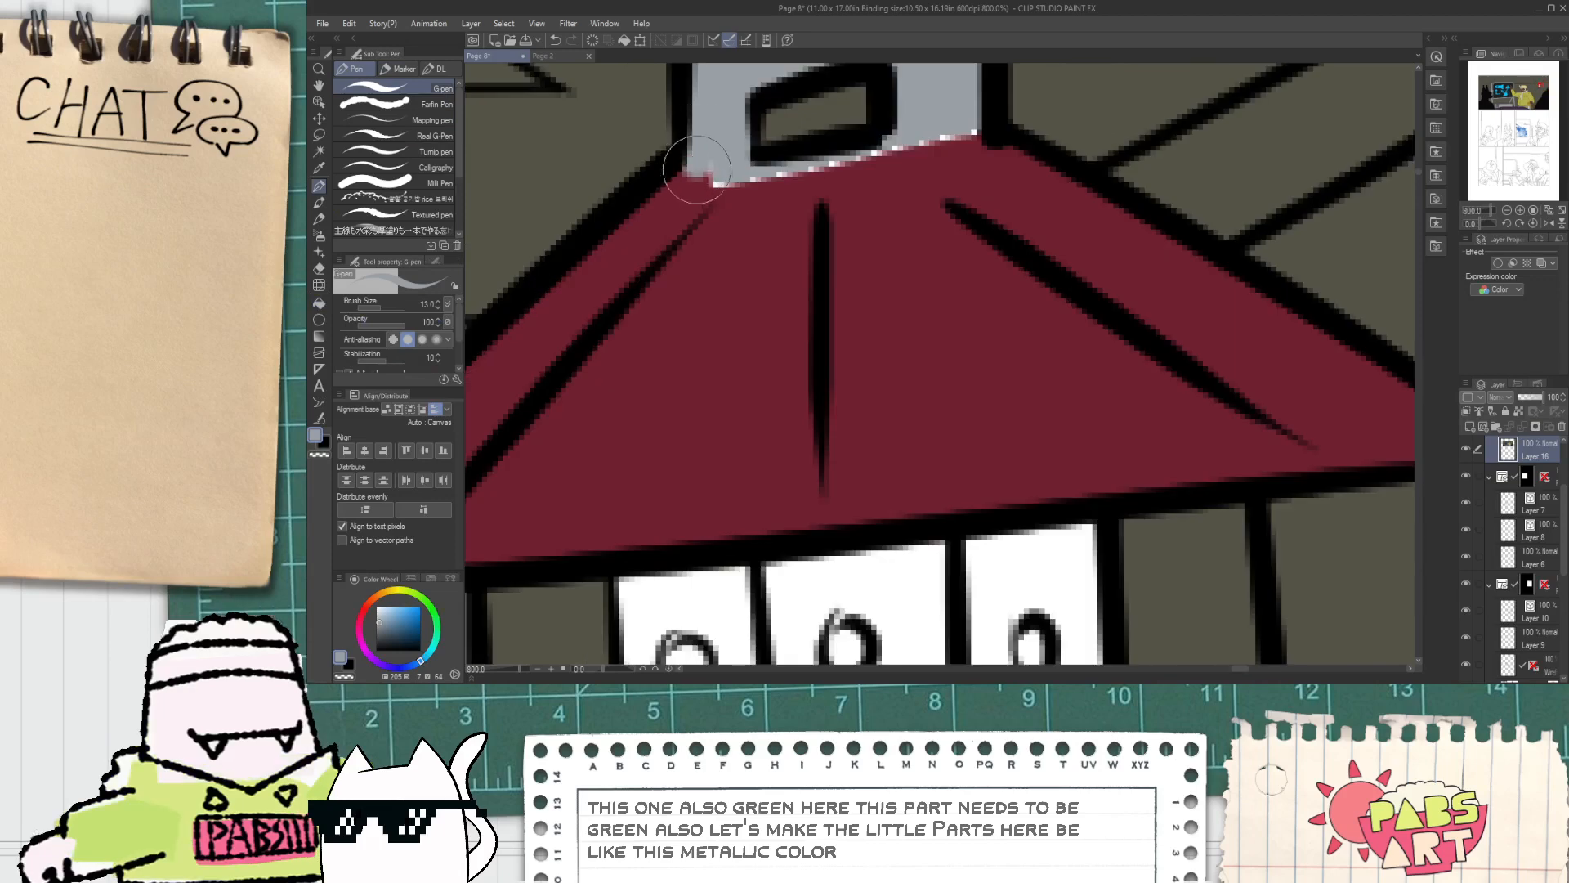
mouse_move(697, 170)
mouse_down()
mouse_move(830, 165)
mouse_move(973, 130)
mouse_up()
scroll(995, 110, down, 6)
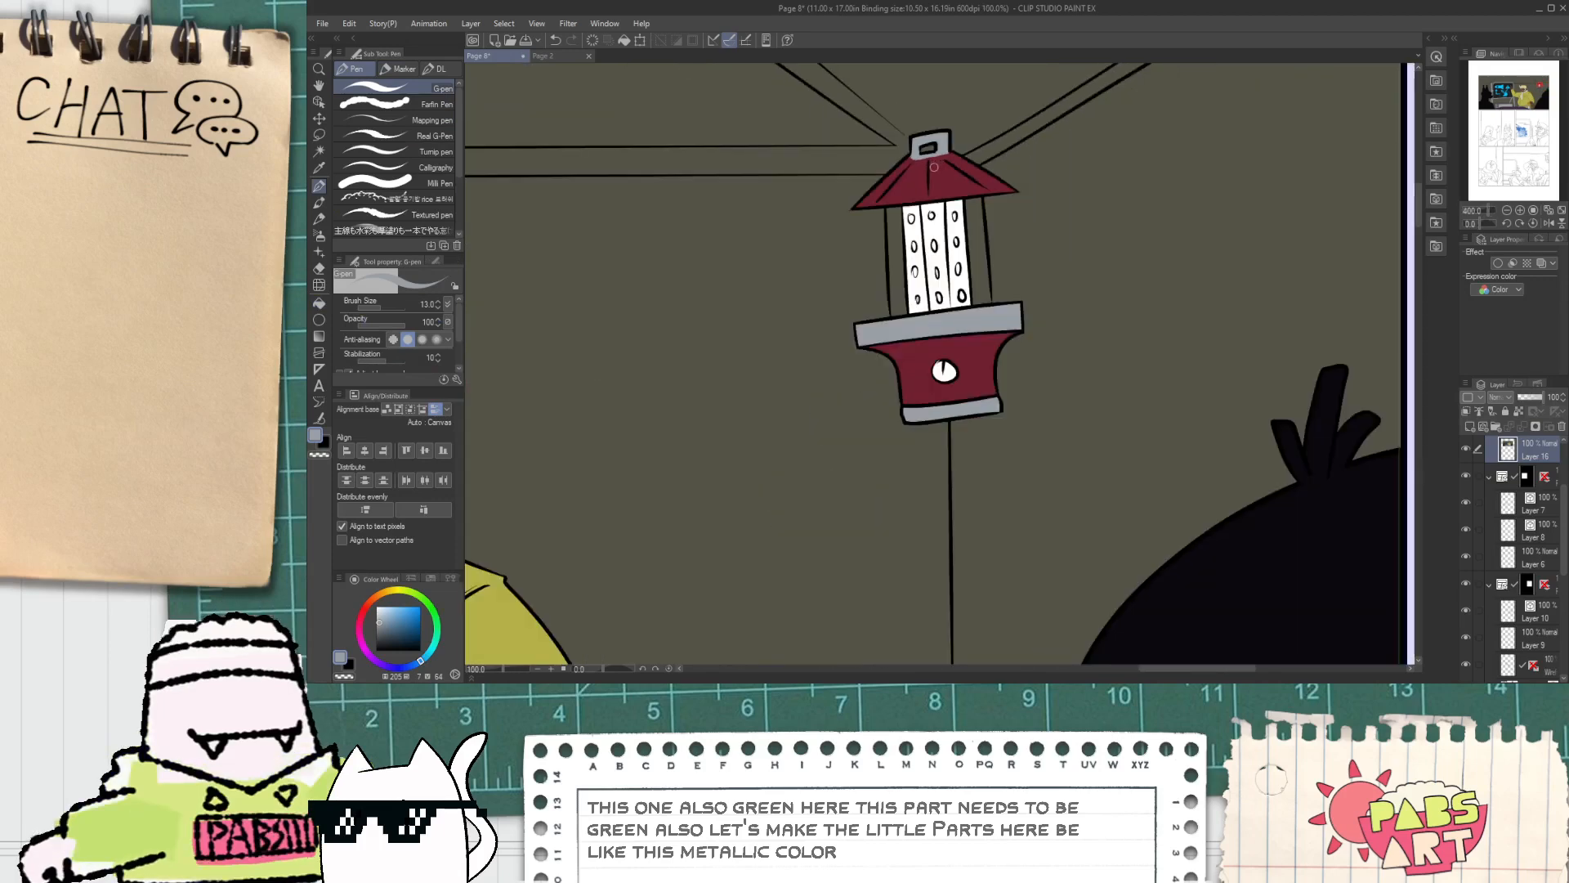
Step: Fill the three perforated strips inside the lantern with the metallic gray
key(g)
scroll(969, 214, up, 3)
click(856, 222)
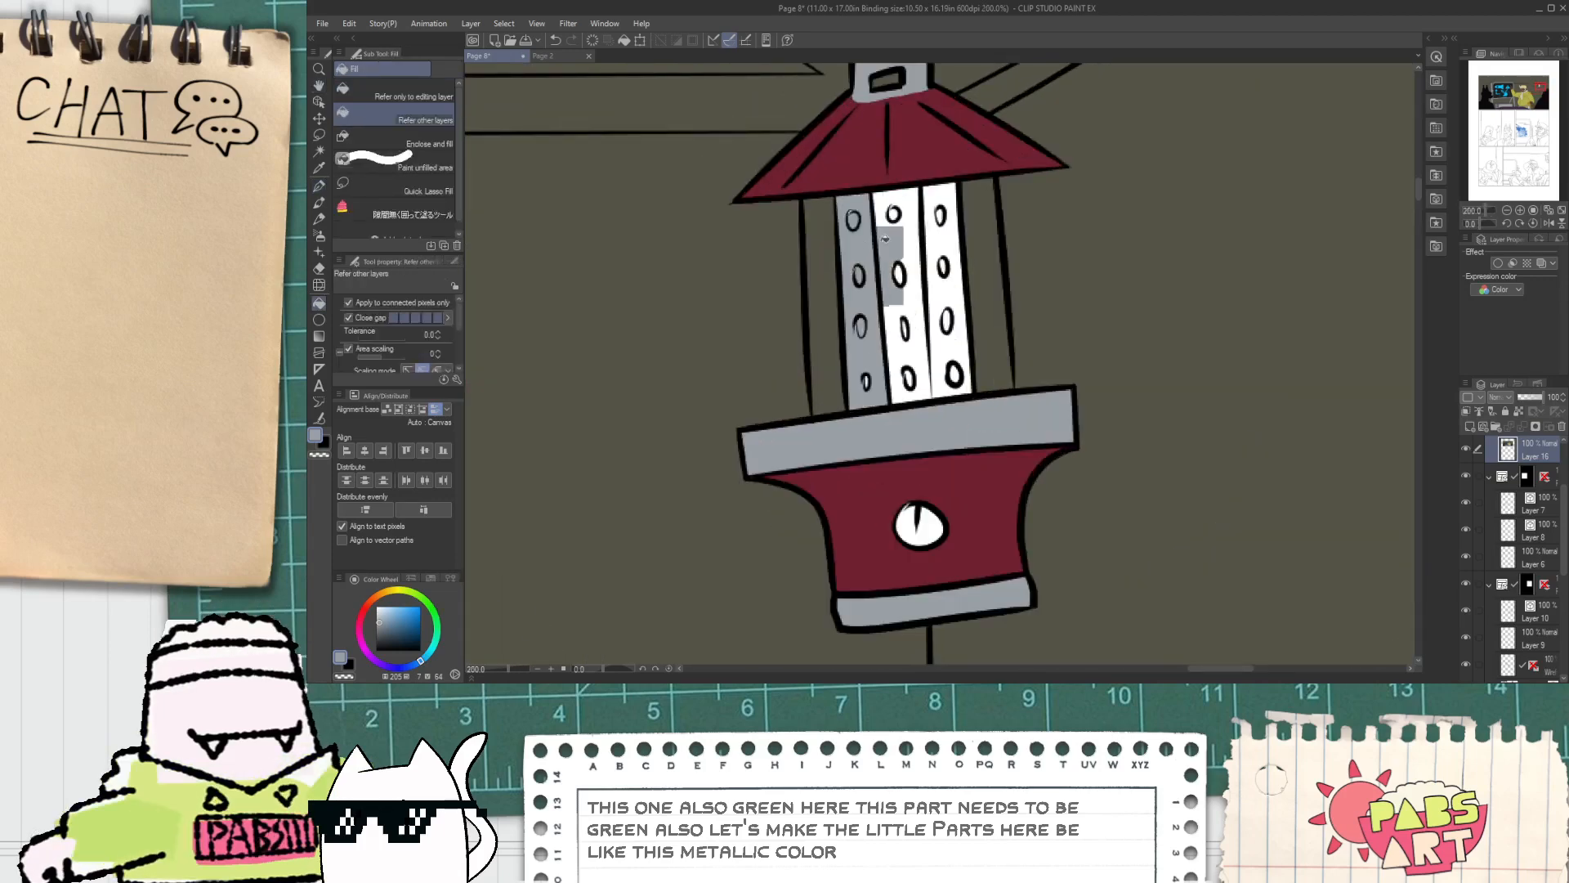
click(884, 238)
click(953, 375)
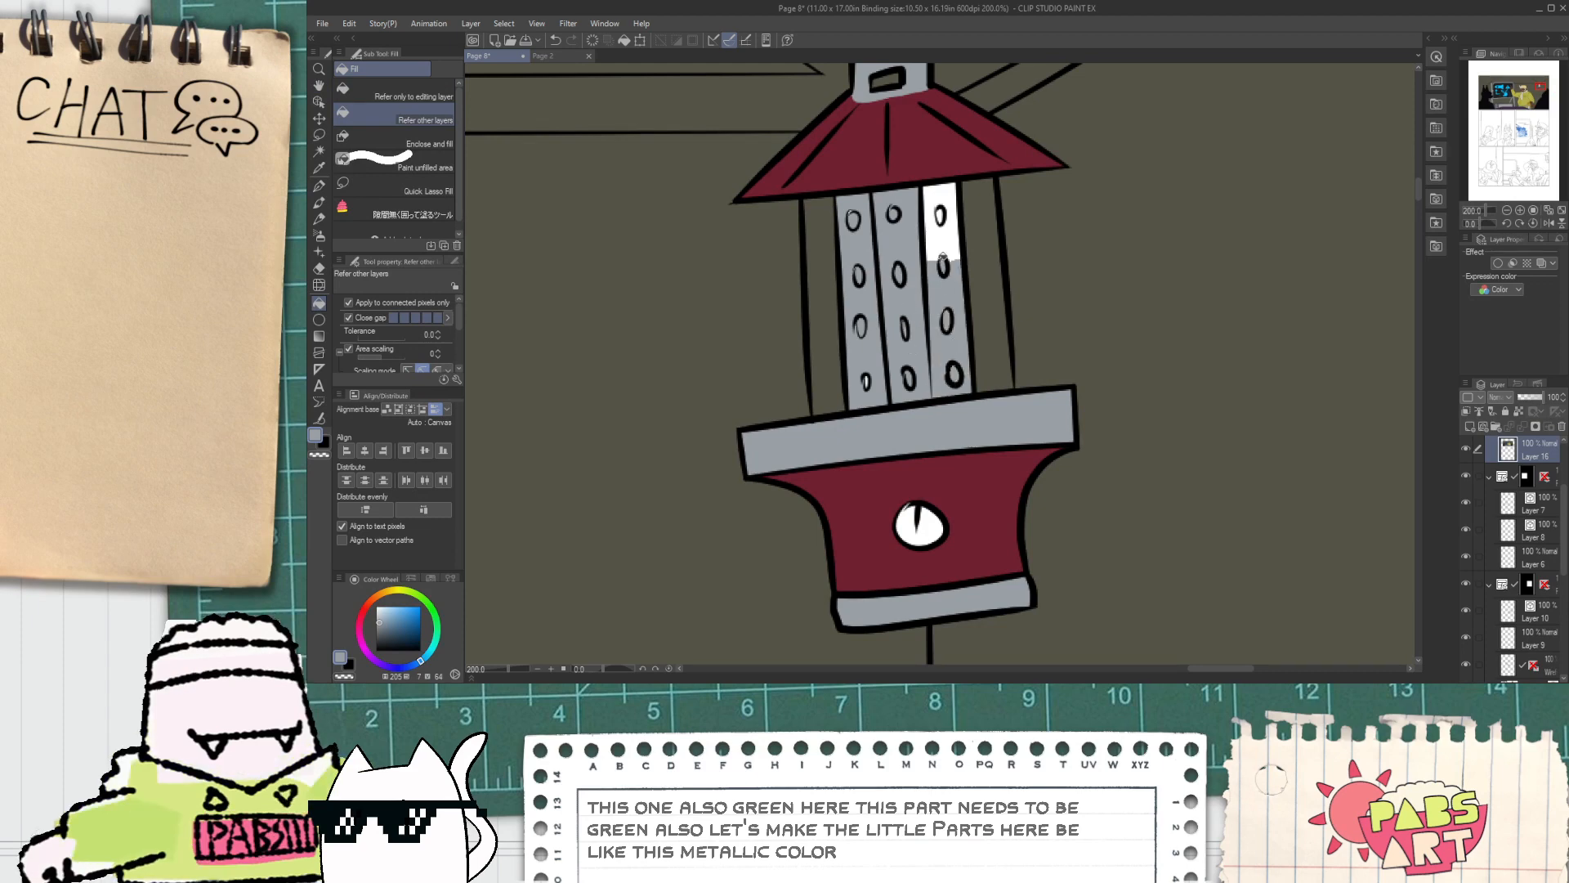
key(p)
scroll(863, 378, up, 2)
scroll(868, 339, down, 3)
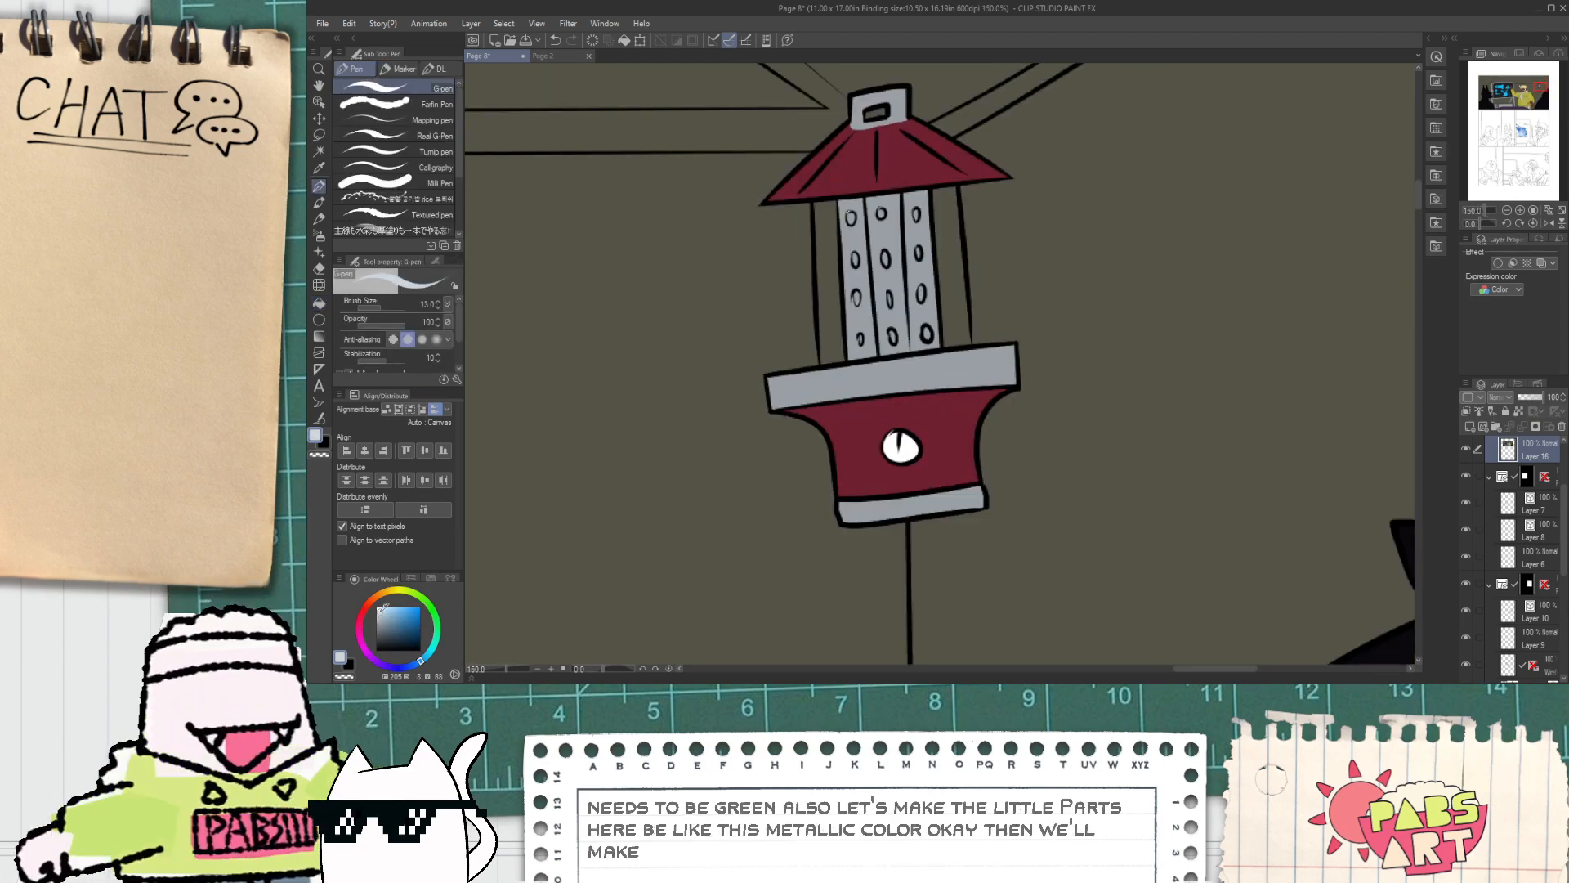
Step: Refill the lantern's three perforated inner strips with a brighter bluish gray
key(g)
scroll(881, 274, up, 1)
click(856, 335)
click(850, 233)
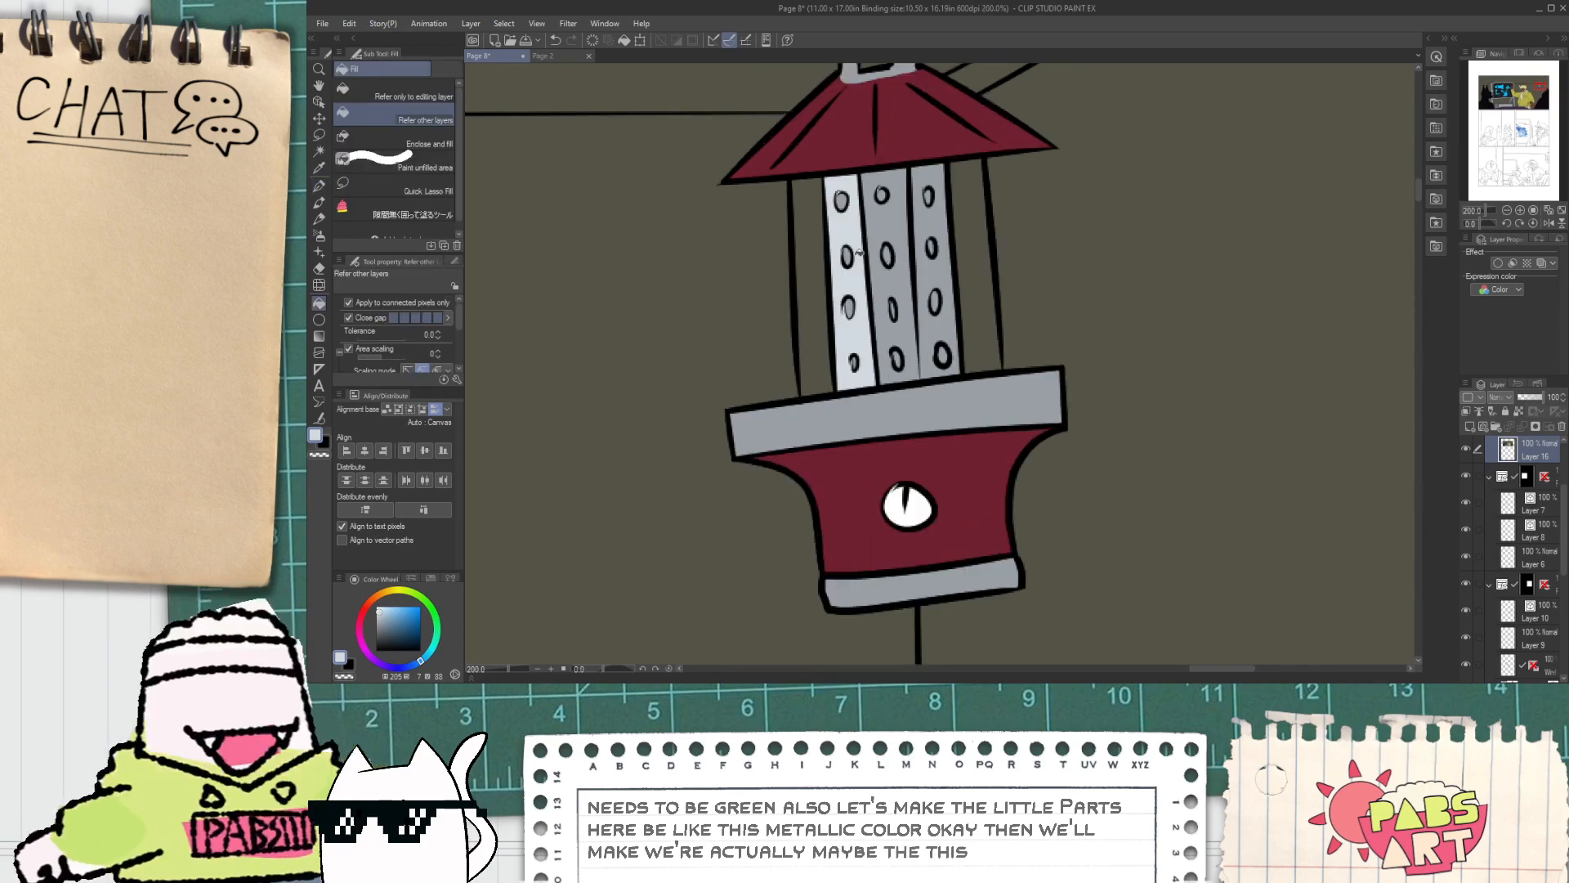
click(865, 209)
click(904, 327)
click(922, 327)
click(928, 197)
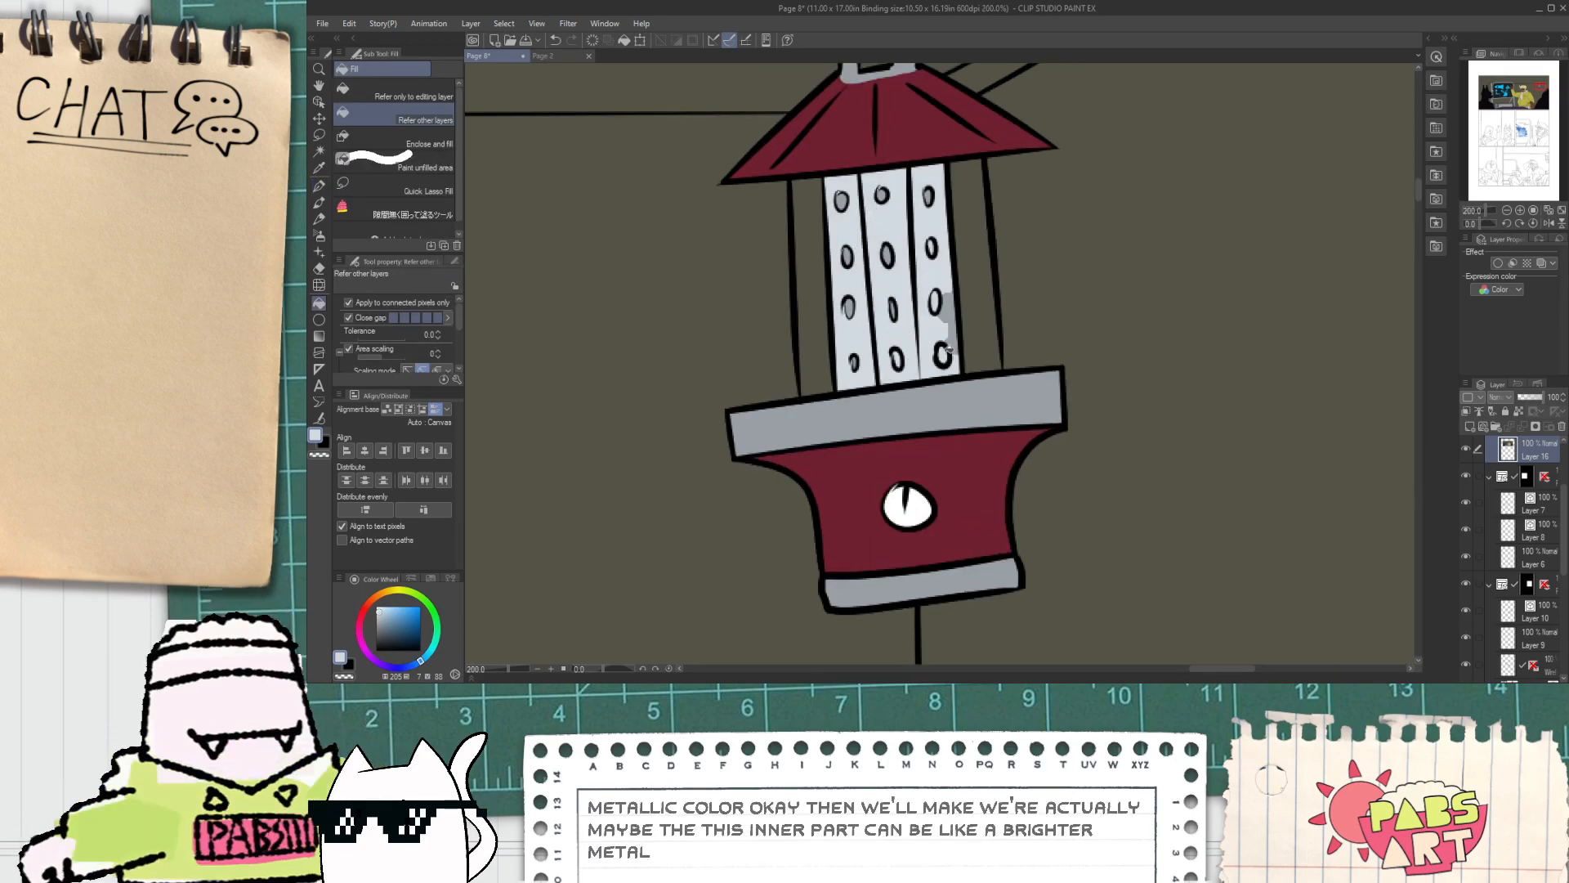
click(909, 509)
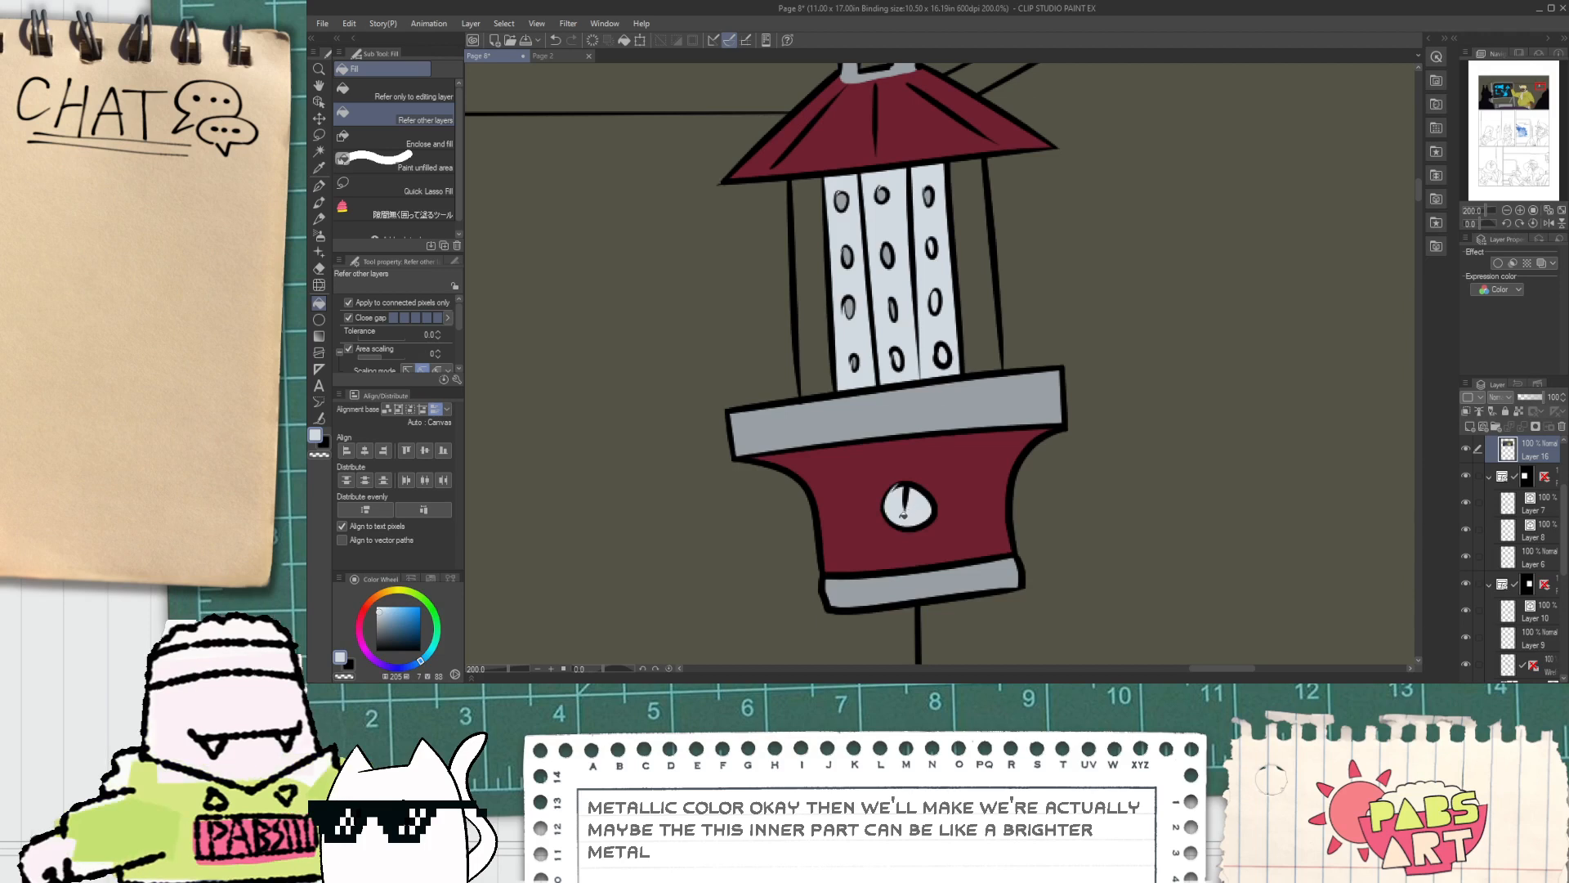
key(ctrl+z)
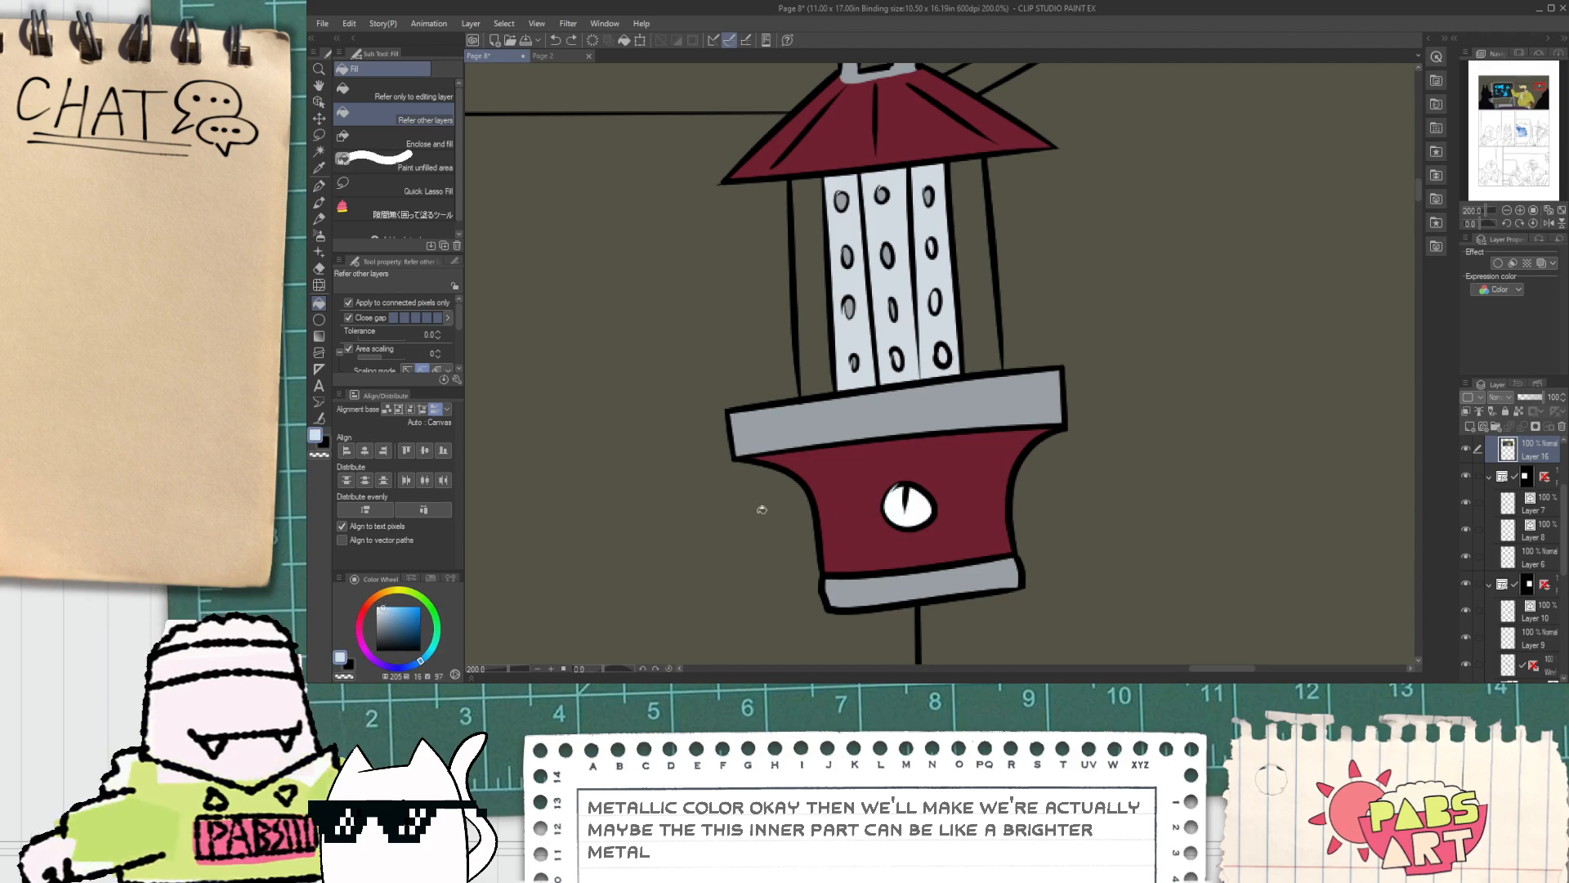
scroll(901, 534, up, 2)
click(912, 517)
scroll(900, 490, down, 2)
key(ctrl+z)
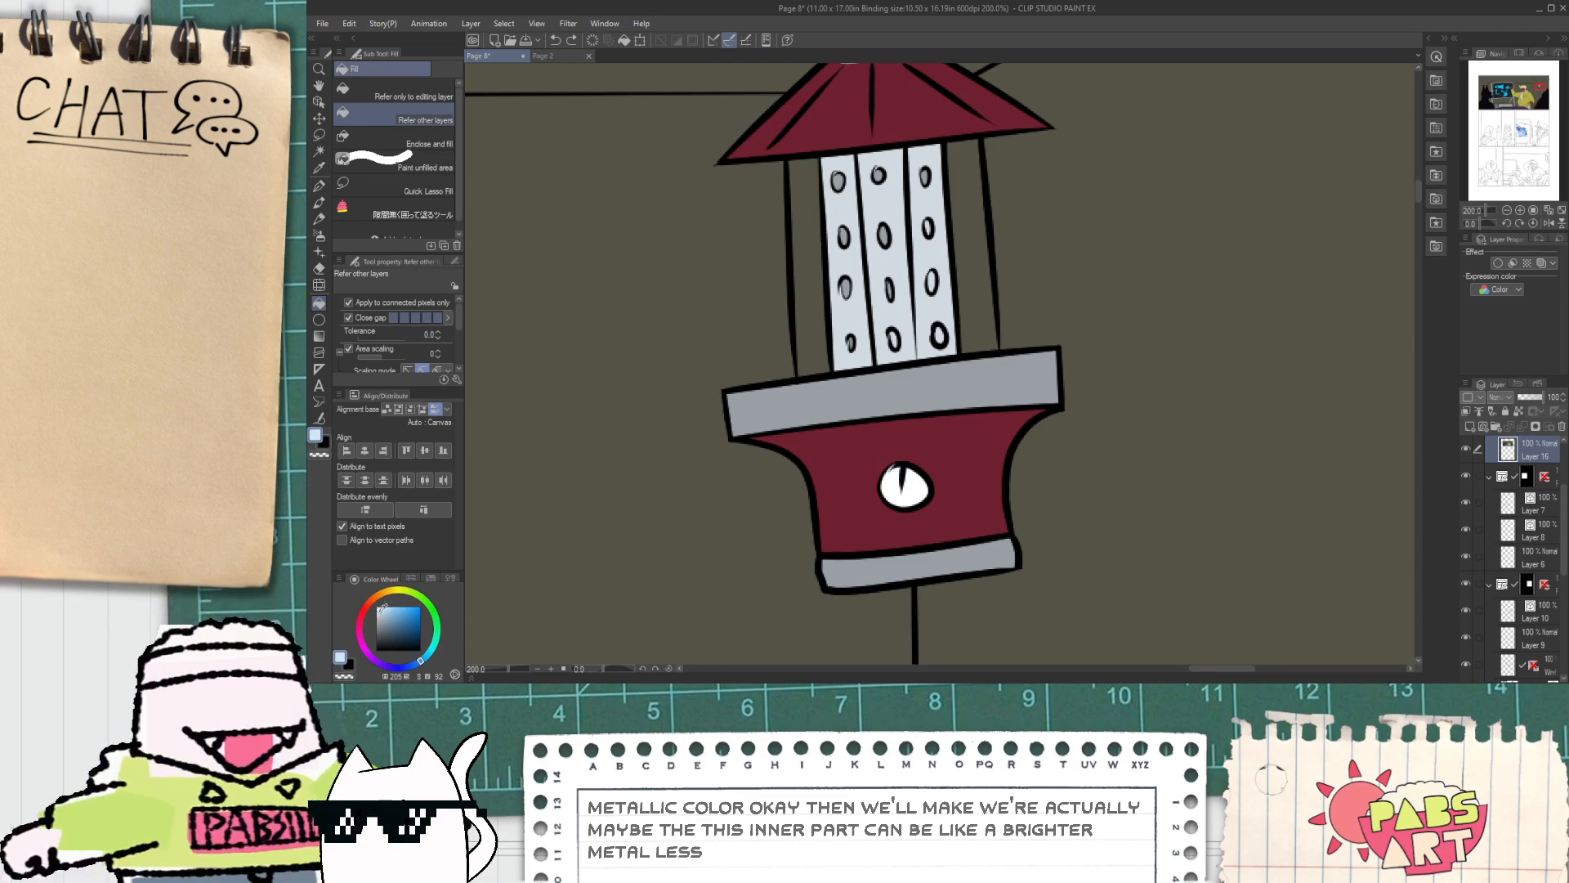
Step: Fill the round dial on the lantern's base and the lower parts of the perforated strips with a lighter, less saturated bluish gray
click(905, 483)
drag(867, 335, 826, 467)
scroll(826, 467, up, 2)
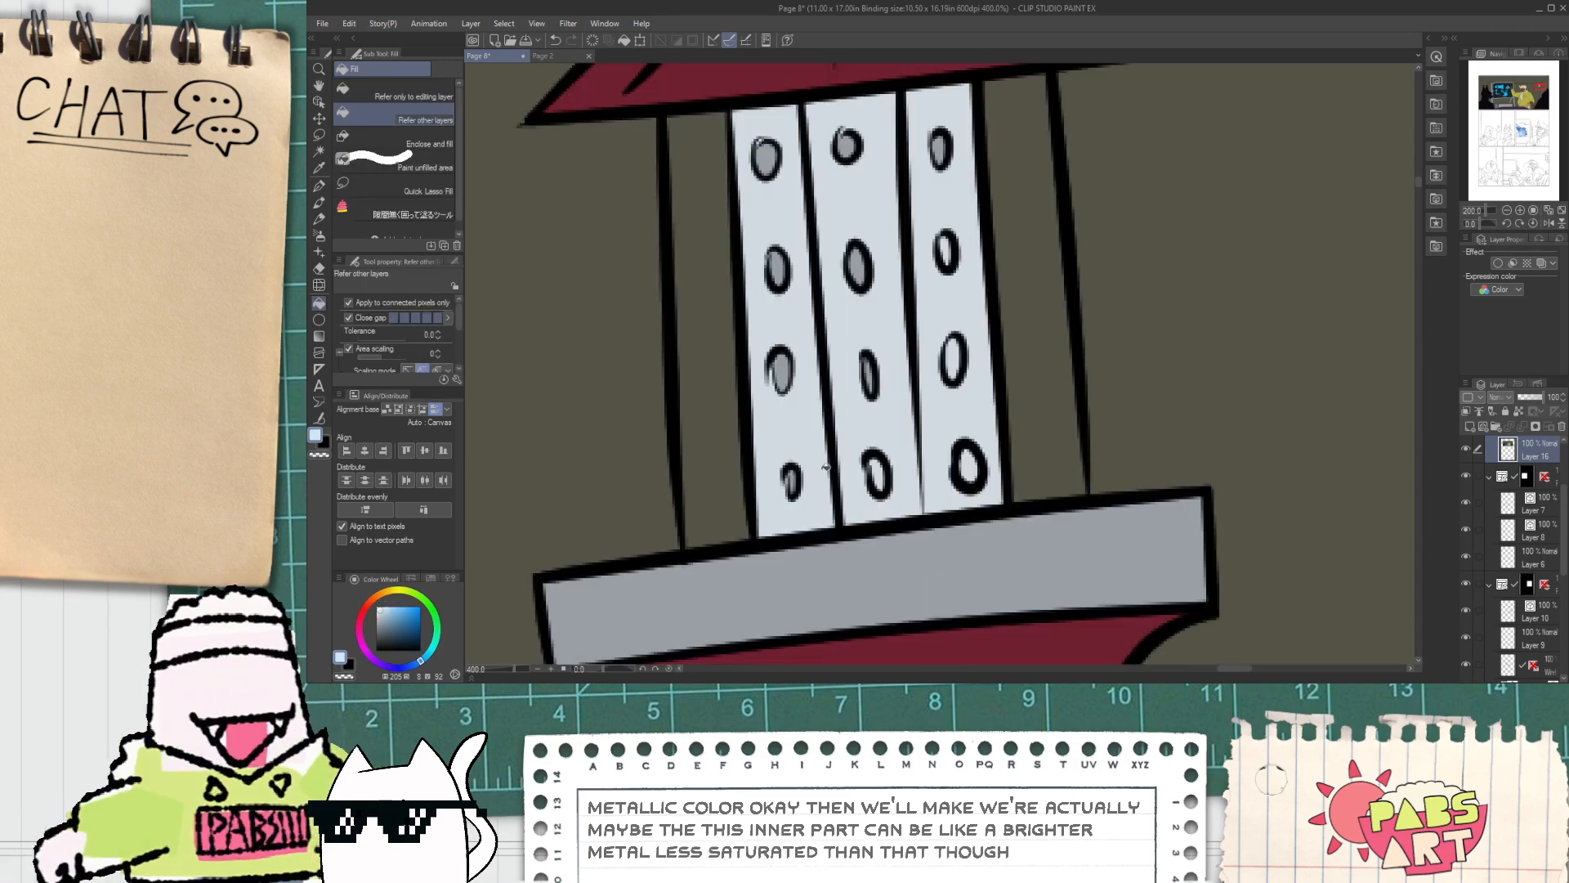
click(824, 465)
click(887, 433)
click(939, 407)
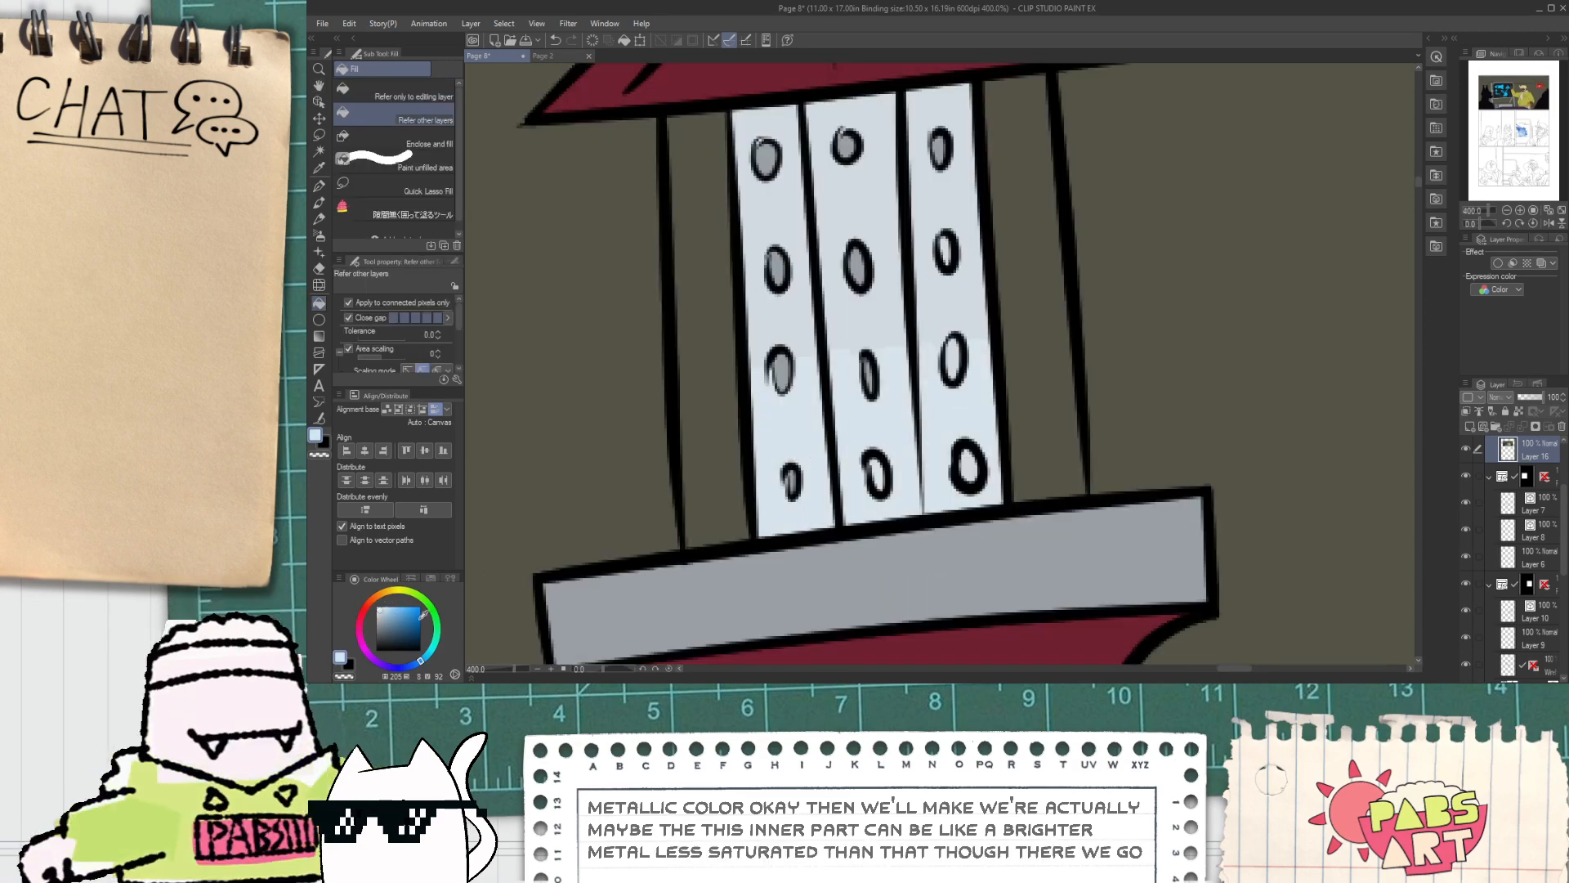
Step: Choose white and paint the insides of the lower two holes in the lantern's left strip with the G-pen
scroll(818, 481, up, 2)
key(p)
mouse_move(765, 466)
mouse_down()
mouse_move(772, 490)
mouse_move(766, 471)
mouse_up()
key(ctrl+z)
mouse_move(768, 384)
mouse_down()
mouse_move(774, 518)
mouse_move(746, 394)
mouse_move(752, 412)
mouse_up()
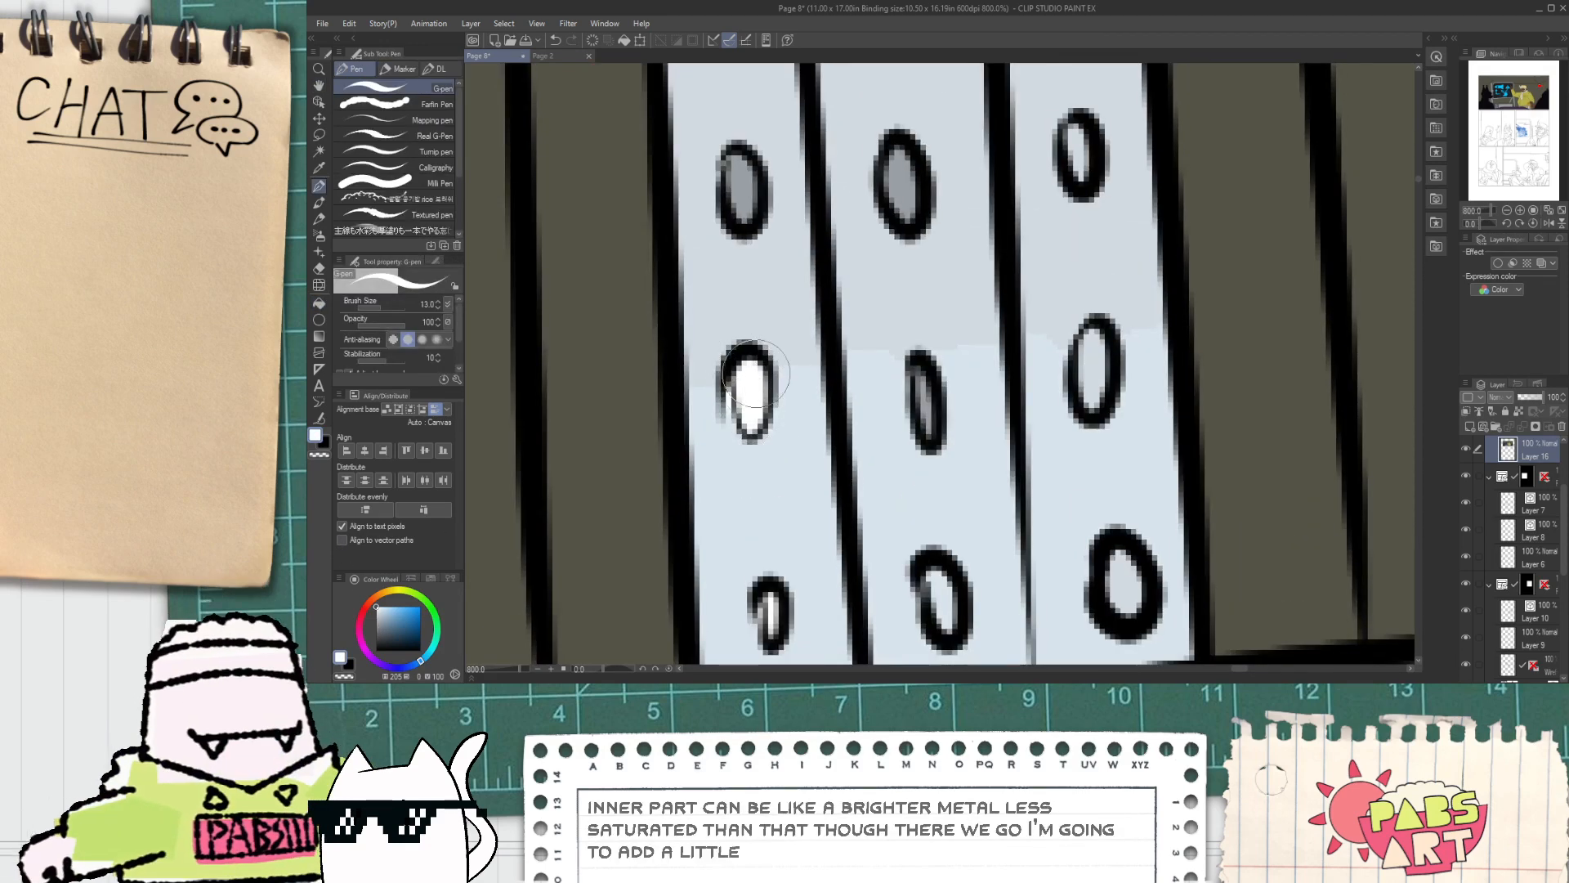
drag(756, 312, 761, 494)
Step: Sample the light bluish gray and fill the remaining darker areas of the three perforated strips so they match
alt+click(768, 536)
key(g)
click(768, 498)
click(890, 490)
scroll(893, 487, down, 2)
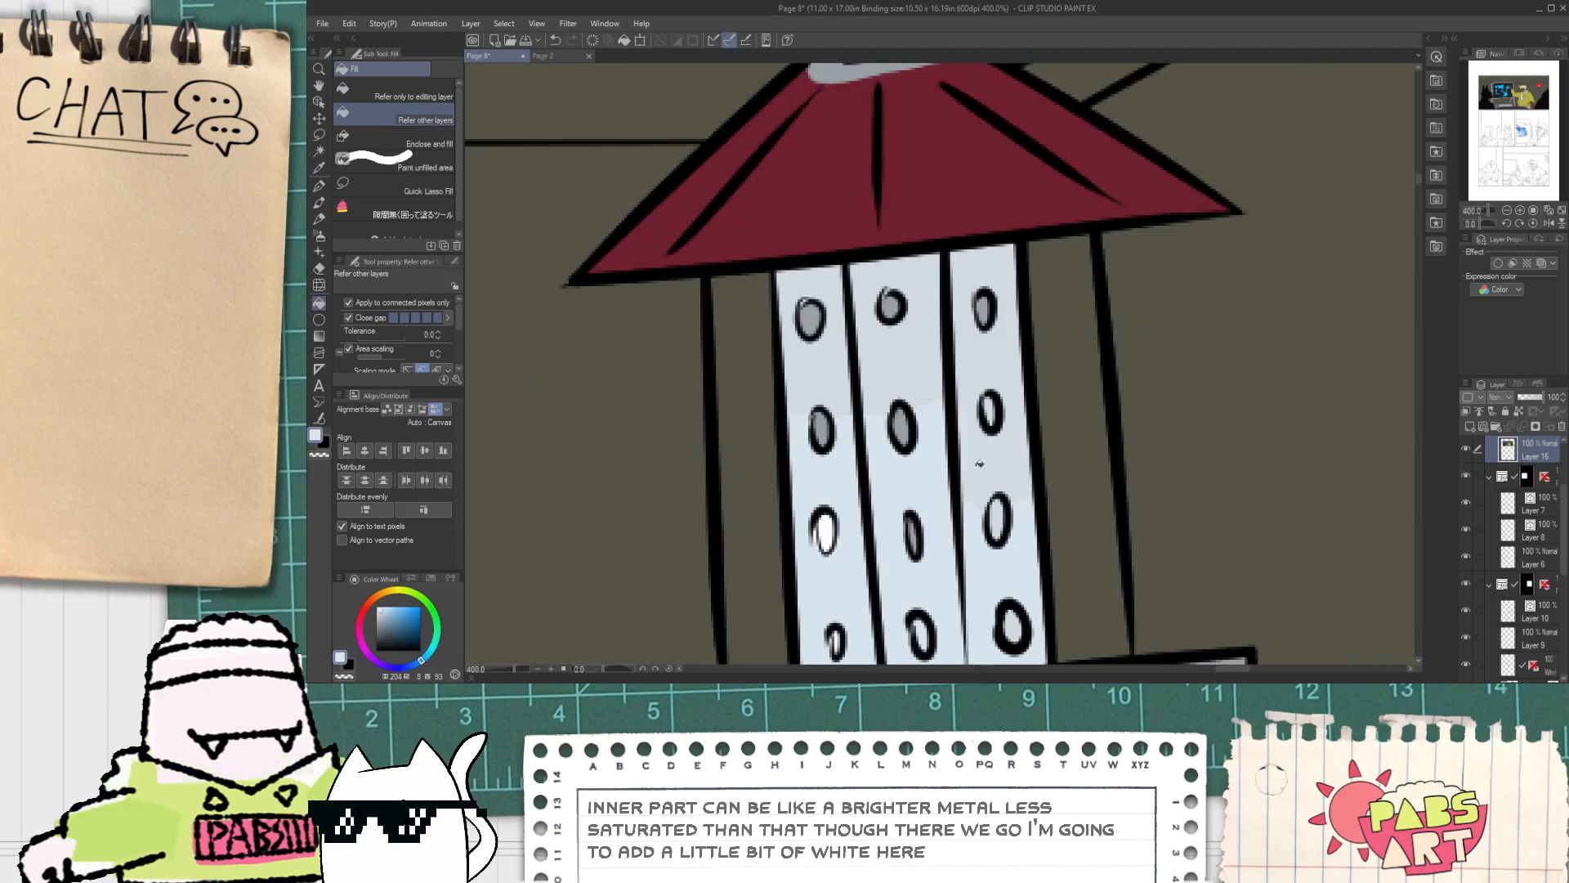
click(979, 463)
click(891, 367)
click(834, 292)
click(955, 287)
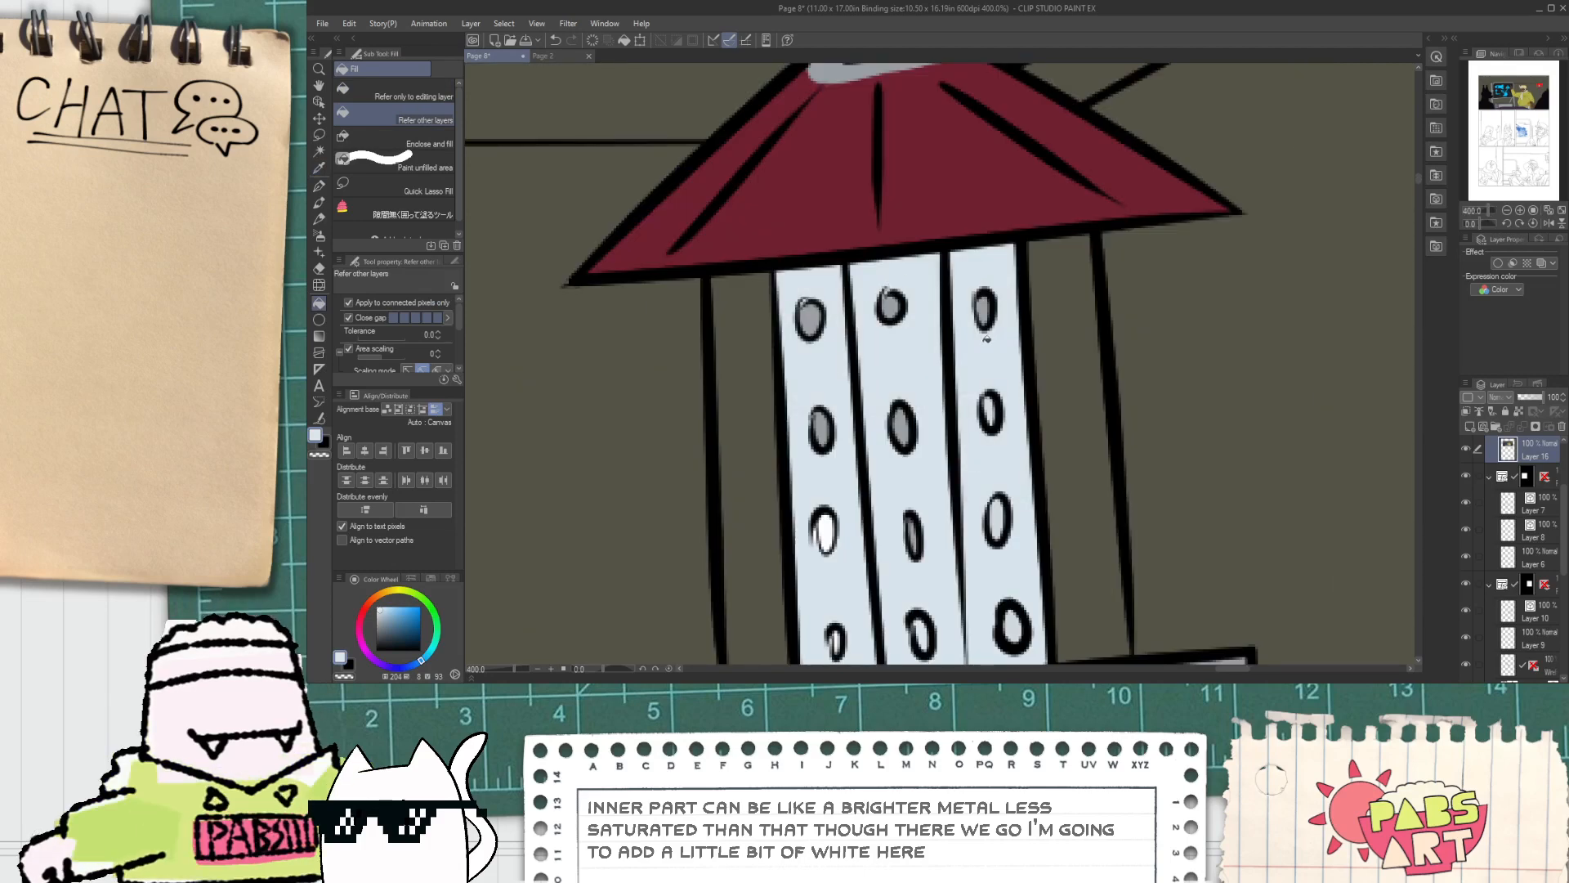
Step: Sample the white and paint the insides of the remaining holes in the lantern's three strips with the G-pen
scroll(843, 509, up, 2)
alt+click(809, 547)
key(p)
mouse_move(812, 406)
mouse_down()
mouse_move(820, 494)
mouse_move(816, 461)
mouse_up()
drag(827, 367, 830, 478)
drag(781, 312, 790, 343)
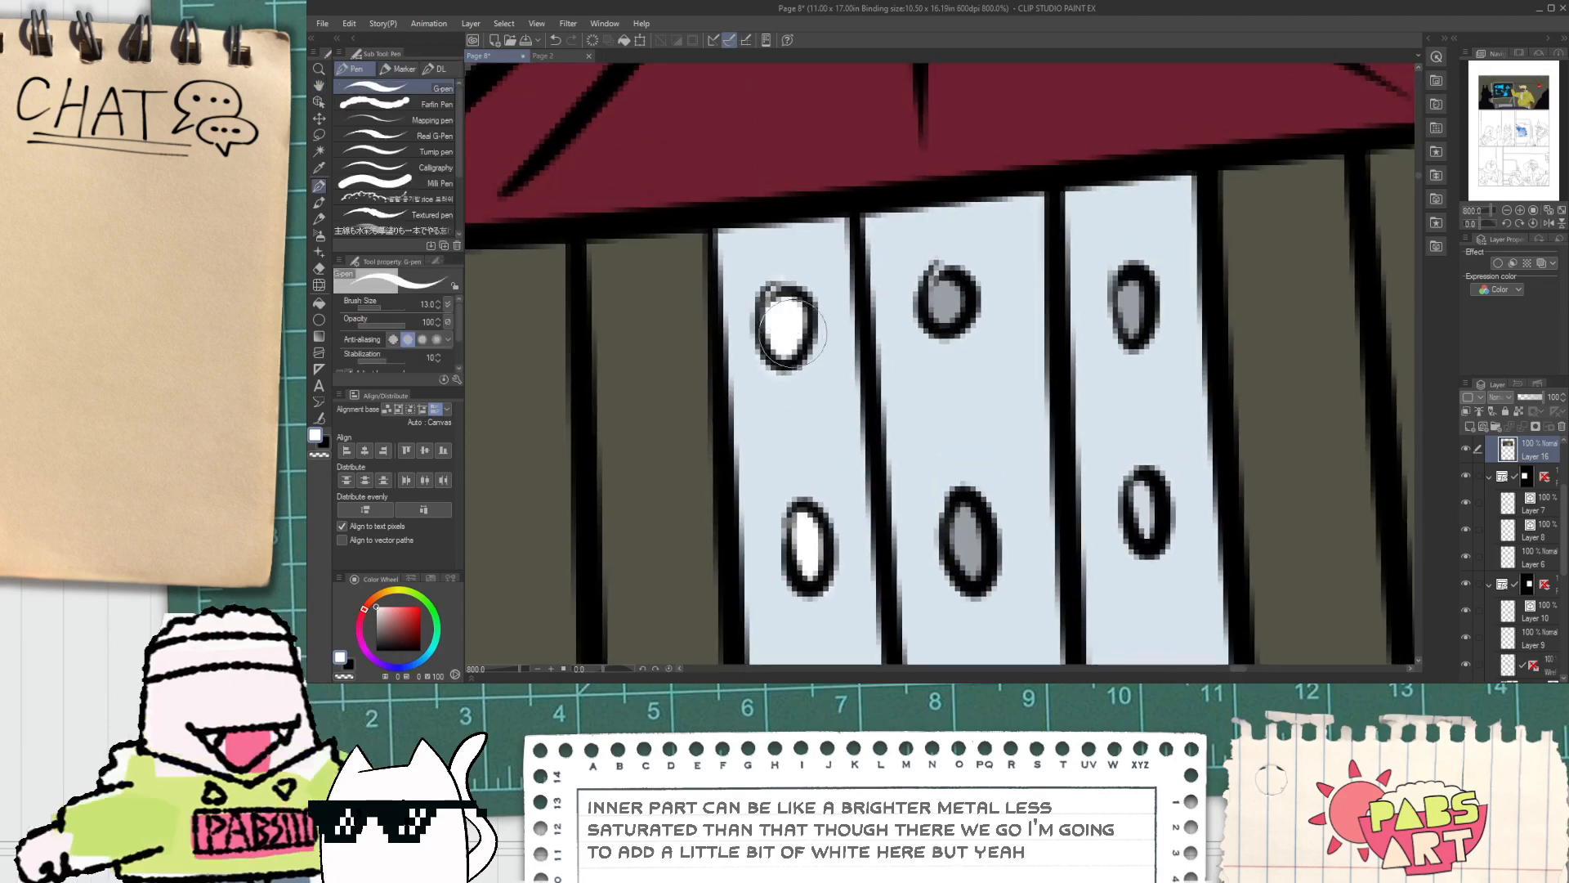
drag(940, 288, 948, 316)
drag(981, 427, 902, 295)
mouse_move(886, 392)
mouse_down()
mouse_move(891, 435)
mouse_move(858, 290)
mouse_up()
drag(857, 427, 862, 446)
drag(878, 542, 855, 365)
mouse_move(851, 438)
mouse_down()
mouse_move(857, 478)
mouse_move(863, 460)
mouse_up()
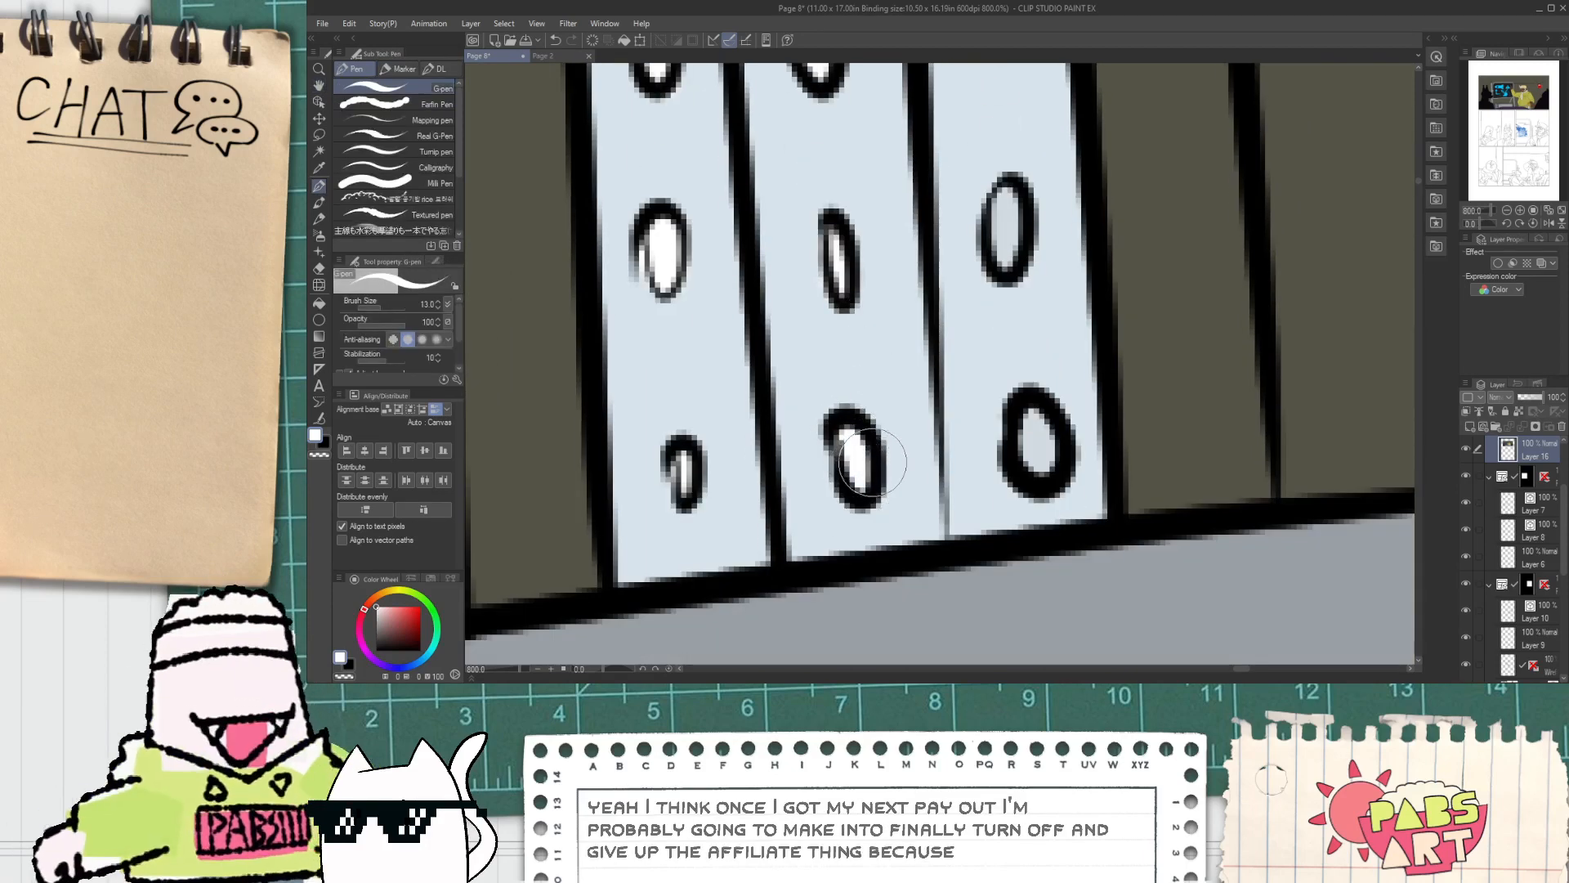
drag(1026, 435, 1032, 446)
mouse_move(985, 237)
mouse_down()
mouse_move(947, 404)
mouse_move(969, 410)
mouse_move(934, 327)
mouse_move(950, 291)
mouse_move(939, 467)
mouse_up()
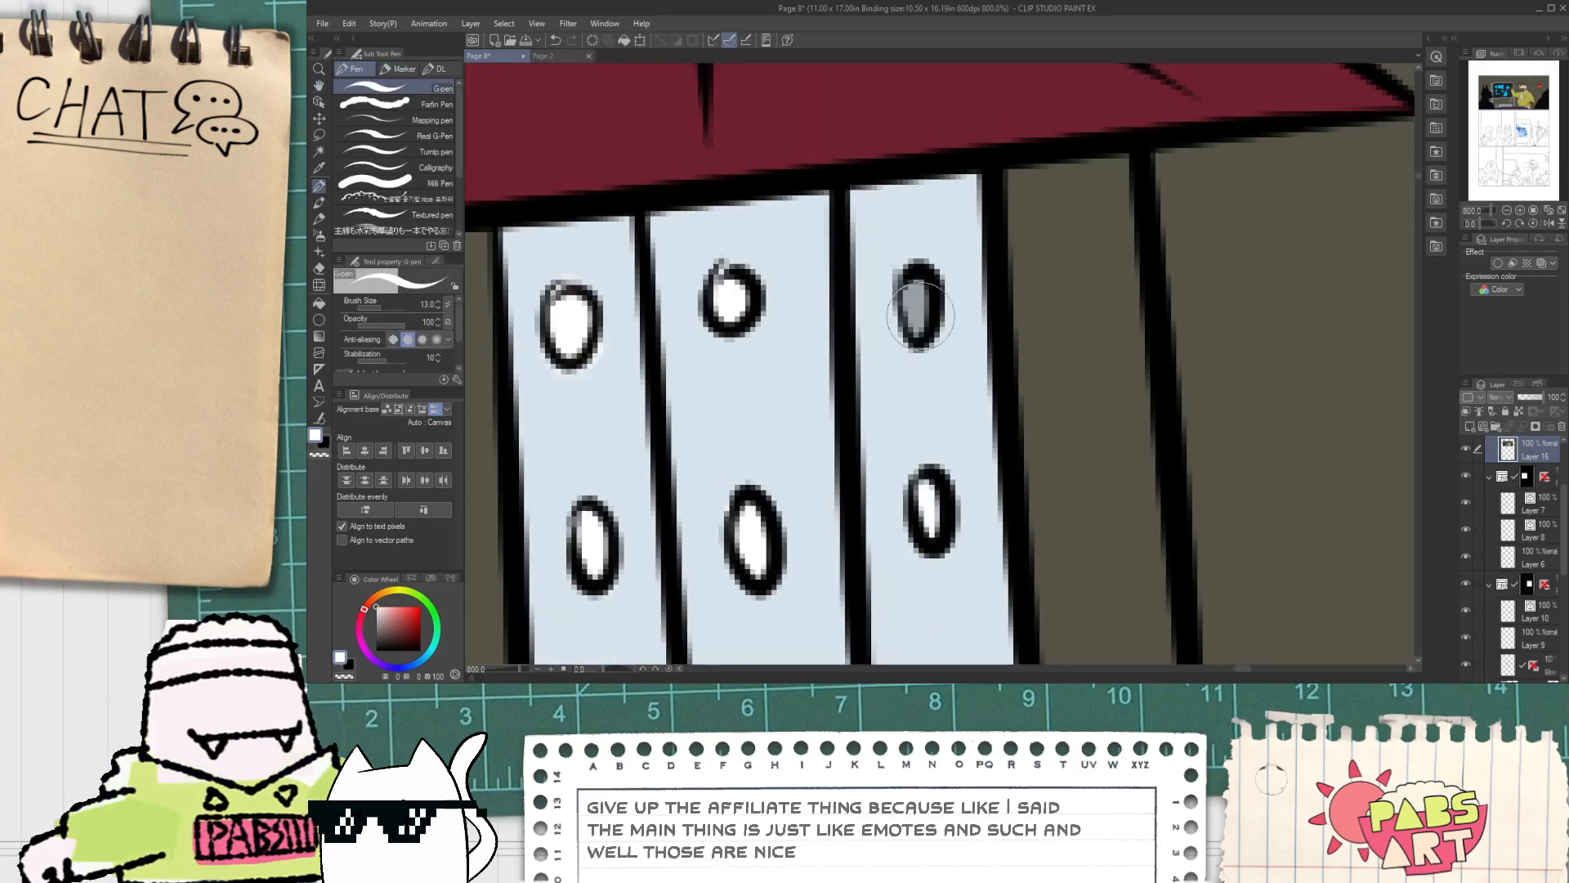
drag(912, 296, 916, 320)
scroll(917, 318, down, 2)
scroll(834, 330, down, 2)
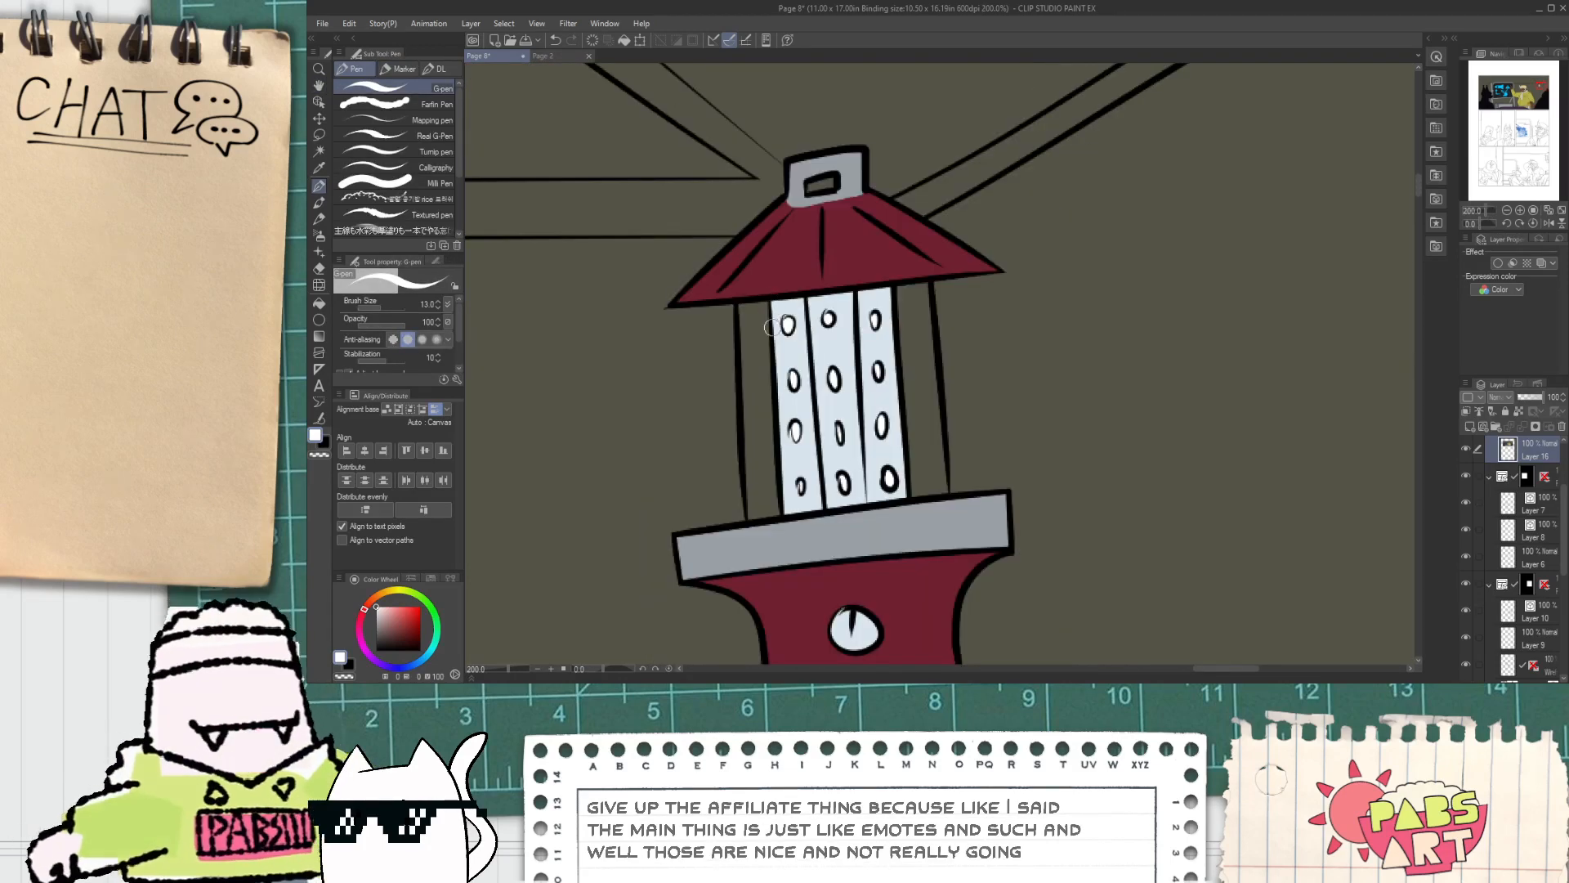
Step: Choose a light blue and switch to the Fill tool for coloring the hatted character's glasses
drag(734, 433, 744, 396)
scroll(739, 401, down, 4)
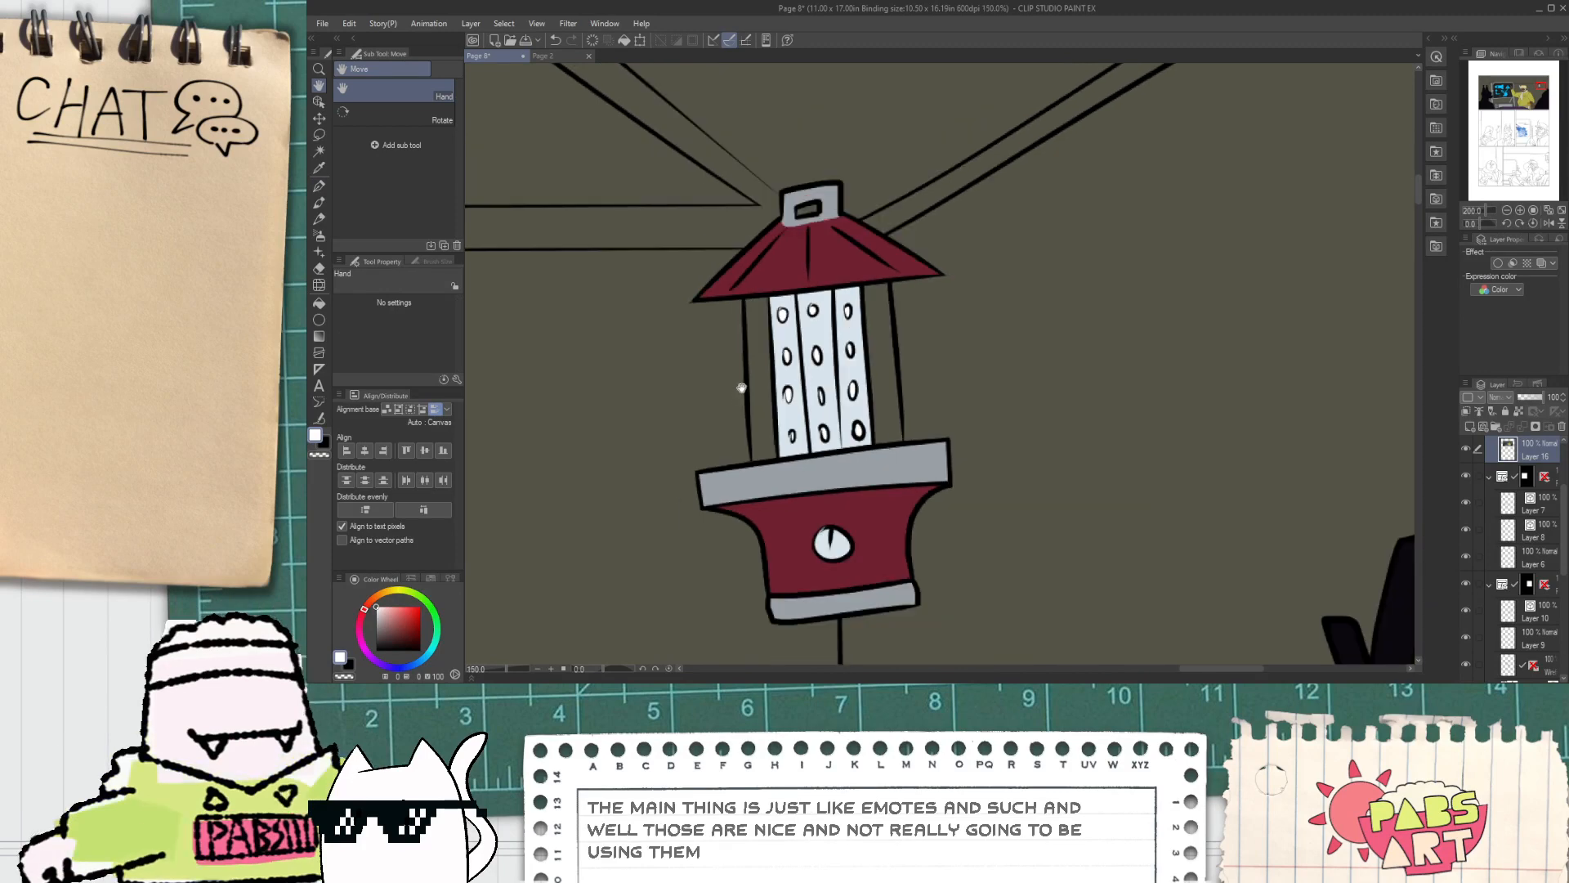
drag(666, 427, 964, 350)
scroll(687, 399, up, 3)
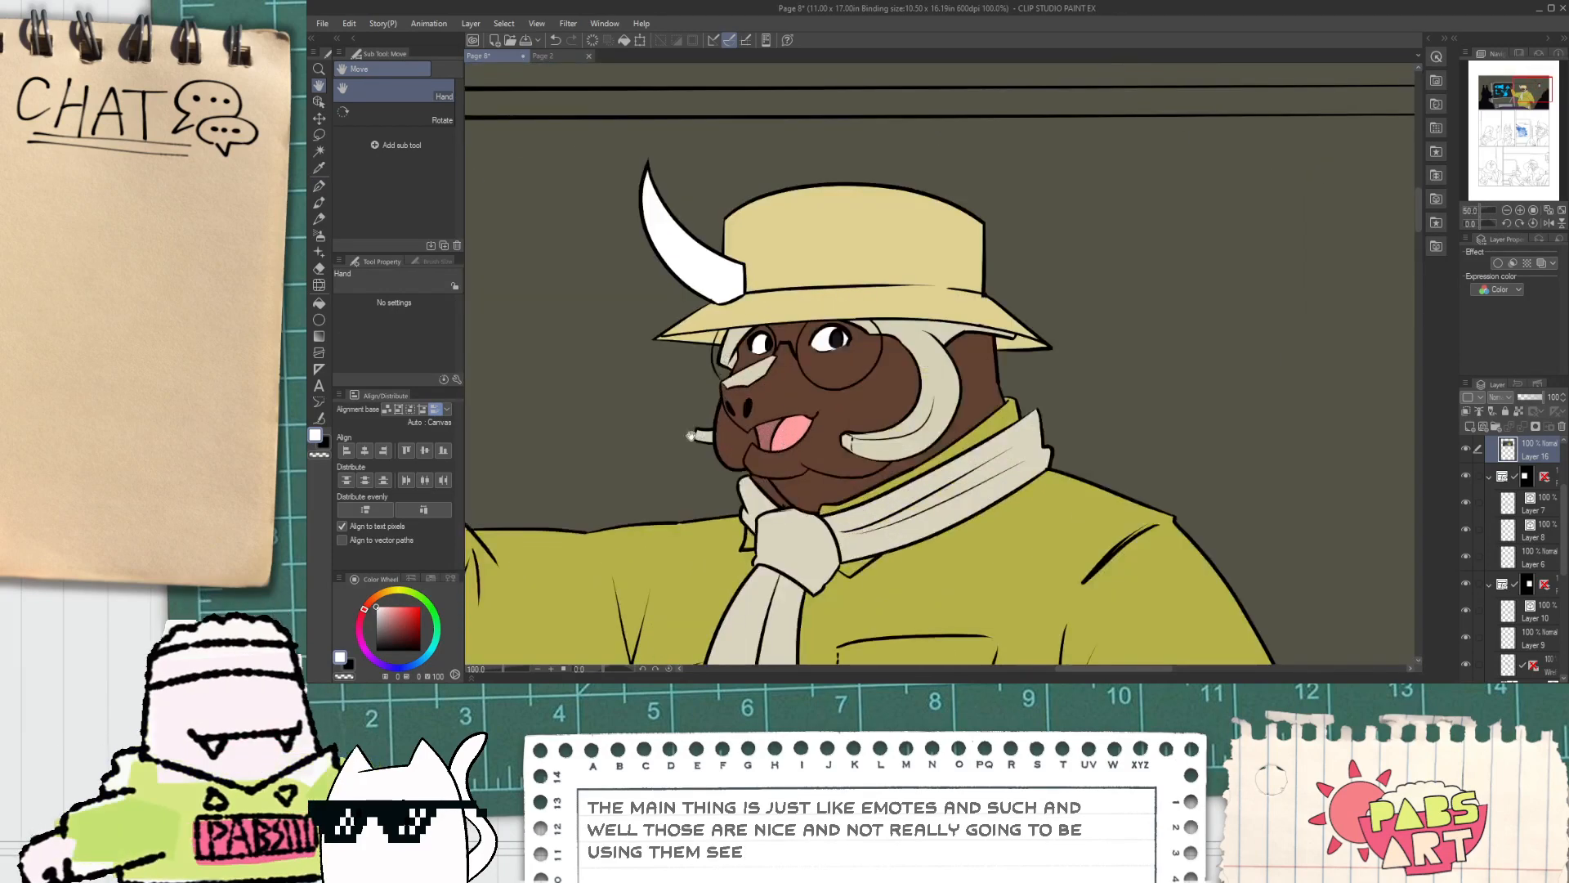
click(423, 661)
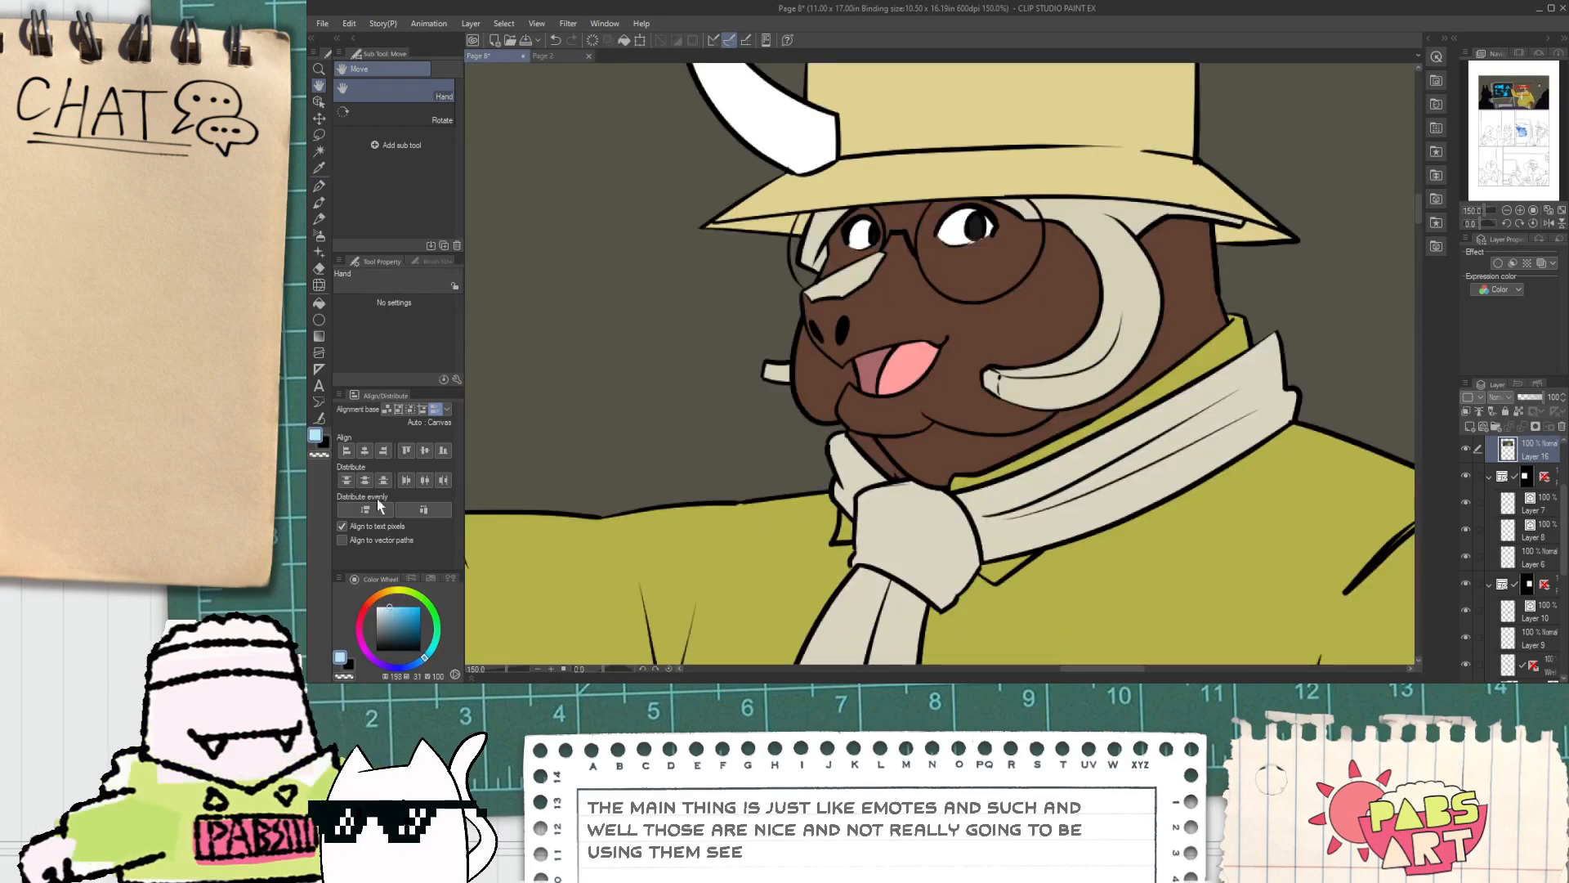
key(g)
drag(455, 317, 382, 352)
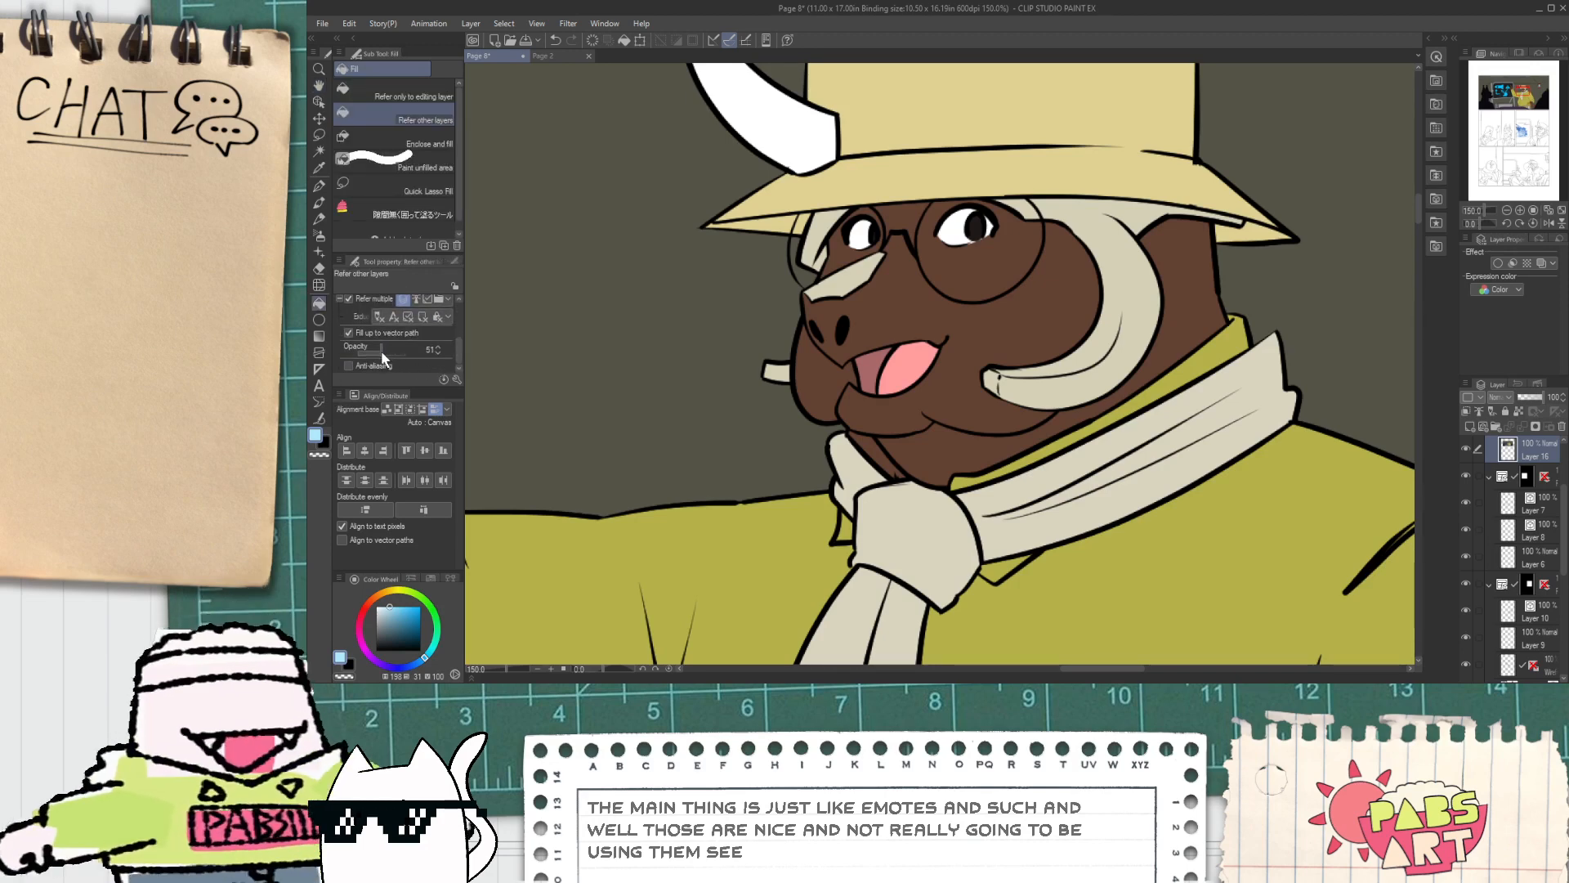
scroll(833, 237, up, 1)
click(807, 235)
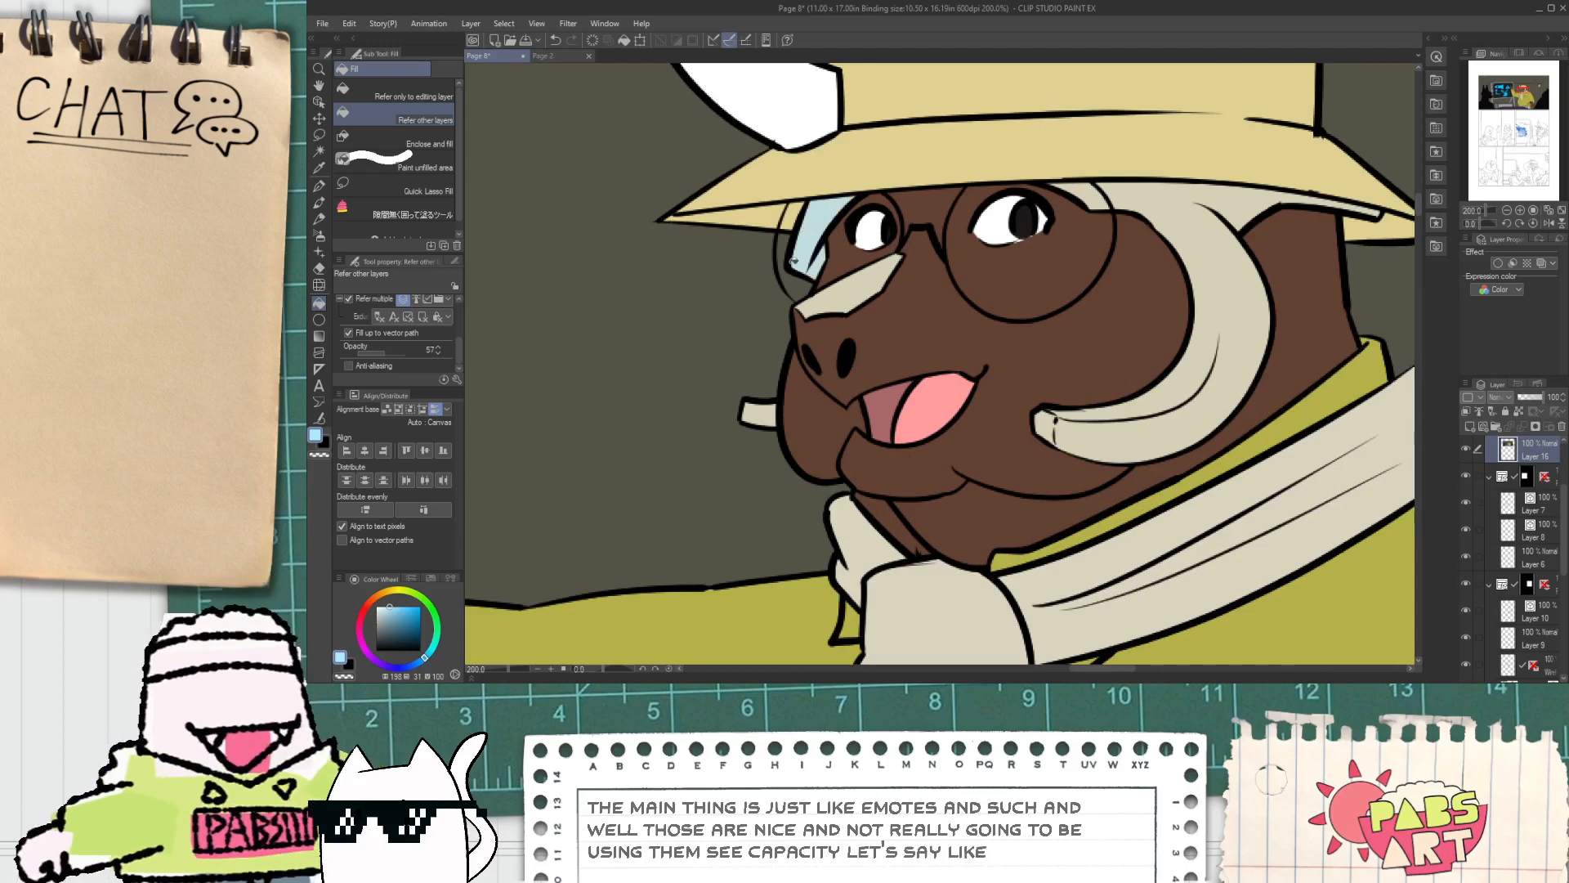
click(809, 278)
key(ctrl+z)
key(ctrl+z)
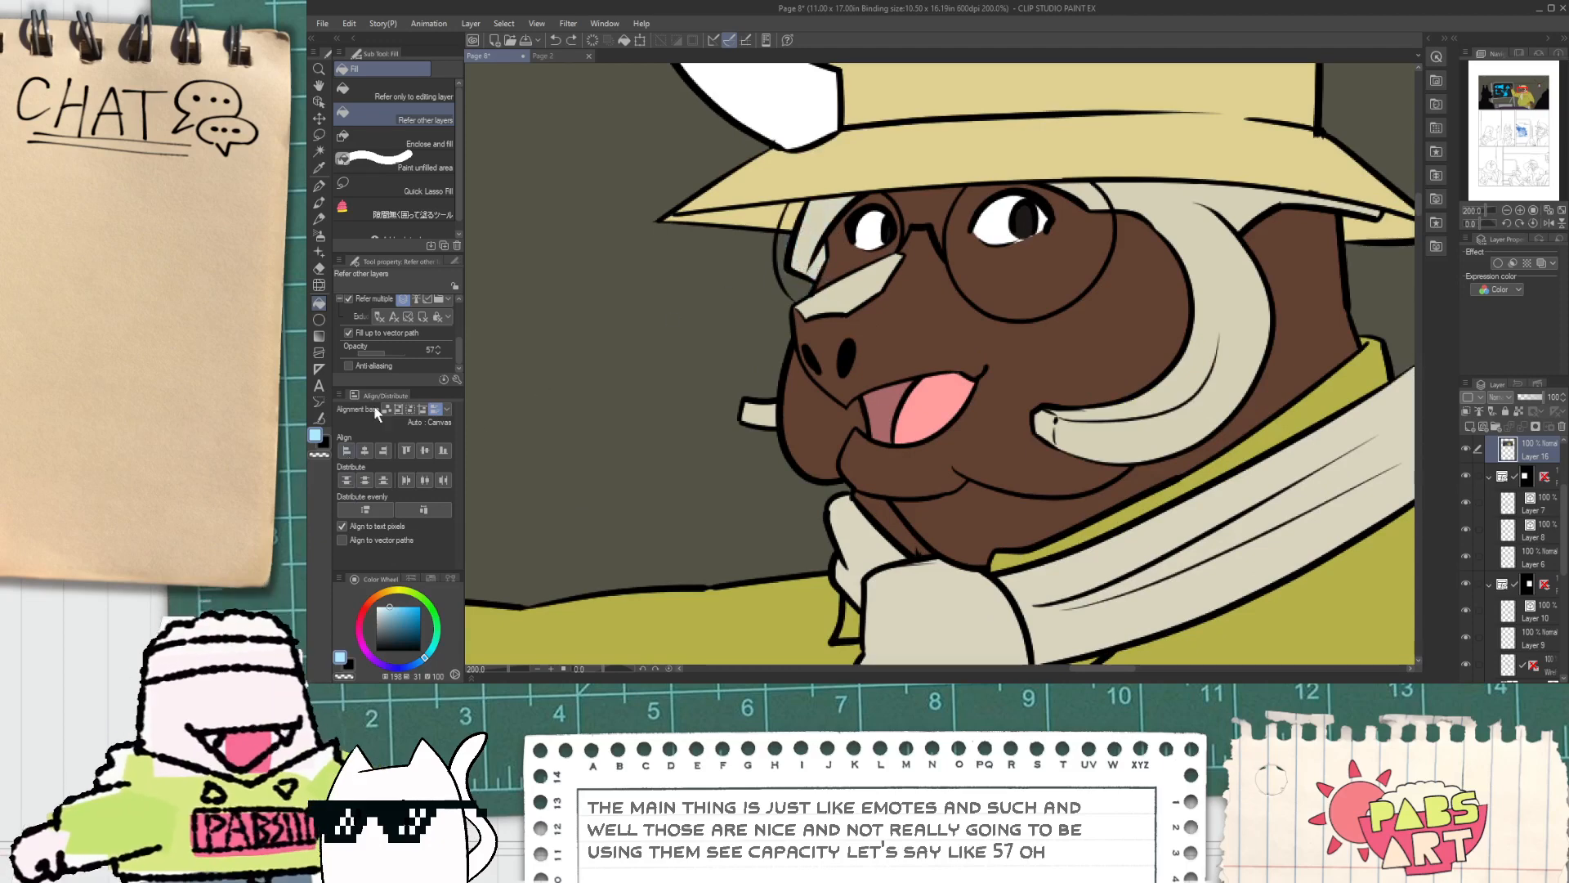
Step: Lower the Fill opacity to just under 30% and tint the skin, hair, hat, background and eye white inside the smaller lens
drag(371, 351, 369, 352)
scroll(771, 290, up, 5)
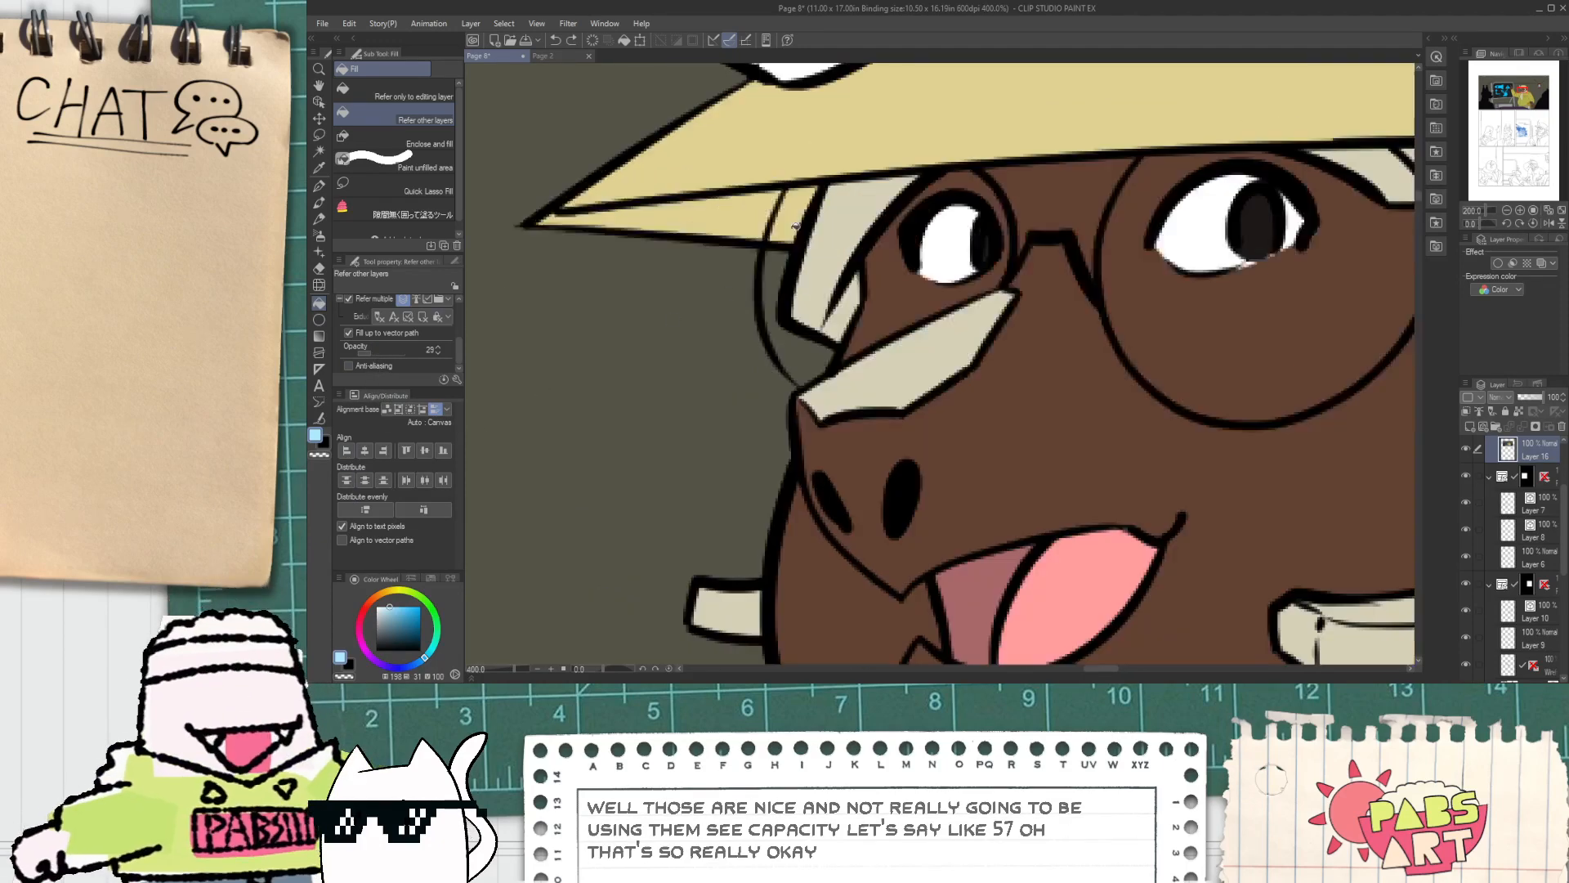
click(909, 333)
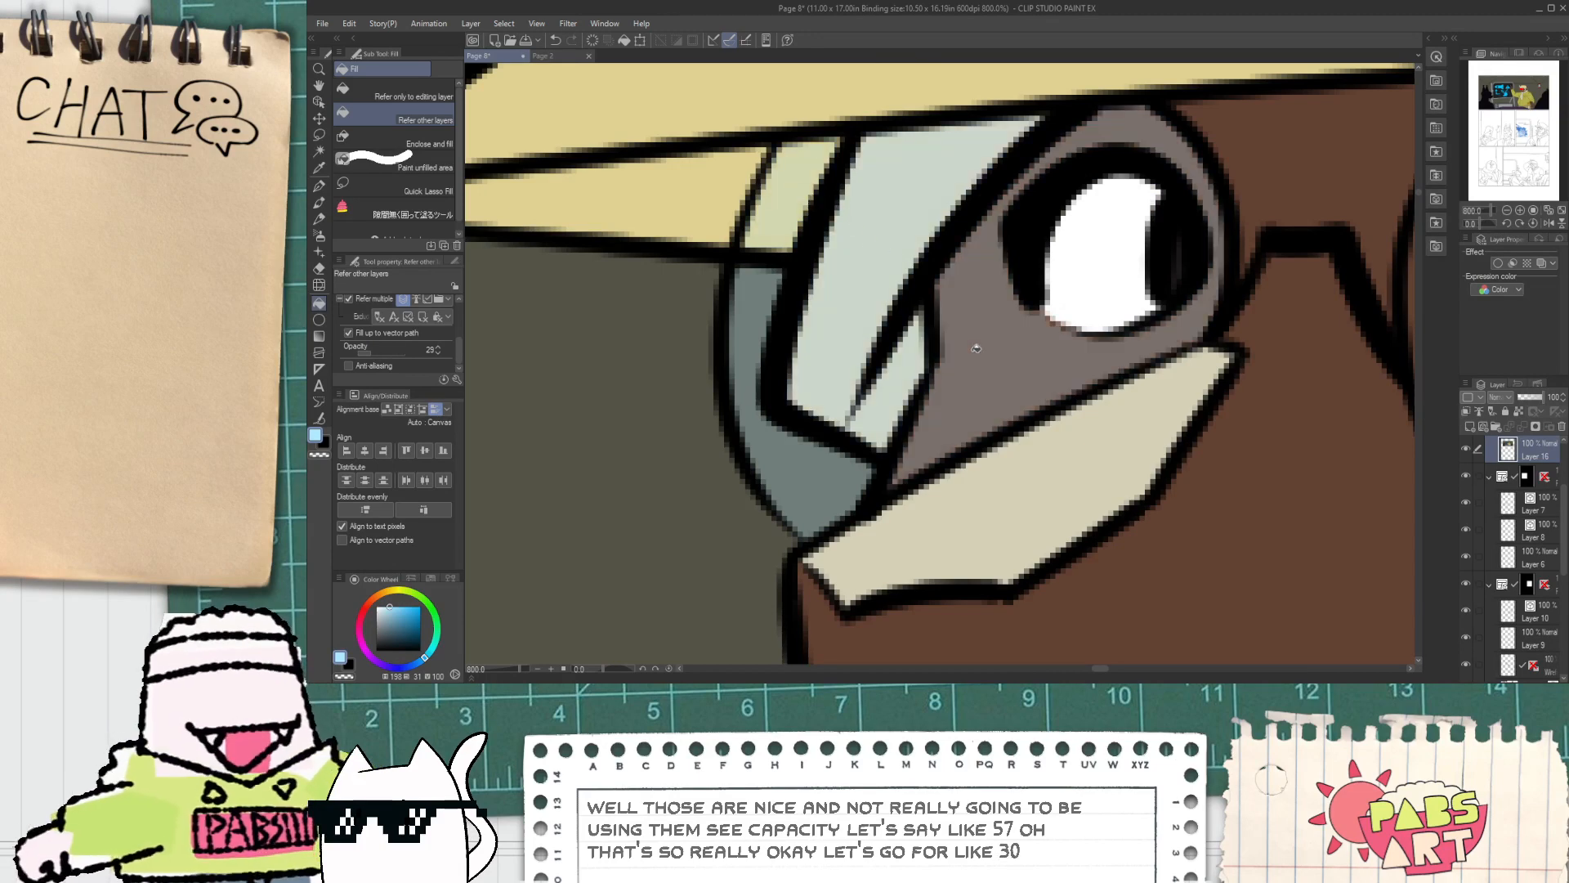
click(1096, 256)
Step: Try to tint the leftover white pixels along the smaller lens's eye with the G-pen at reduced opacity, and undo the stroke
key(p)
scroll(1047, 296, up, 3)
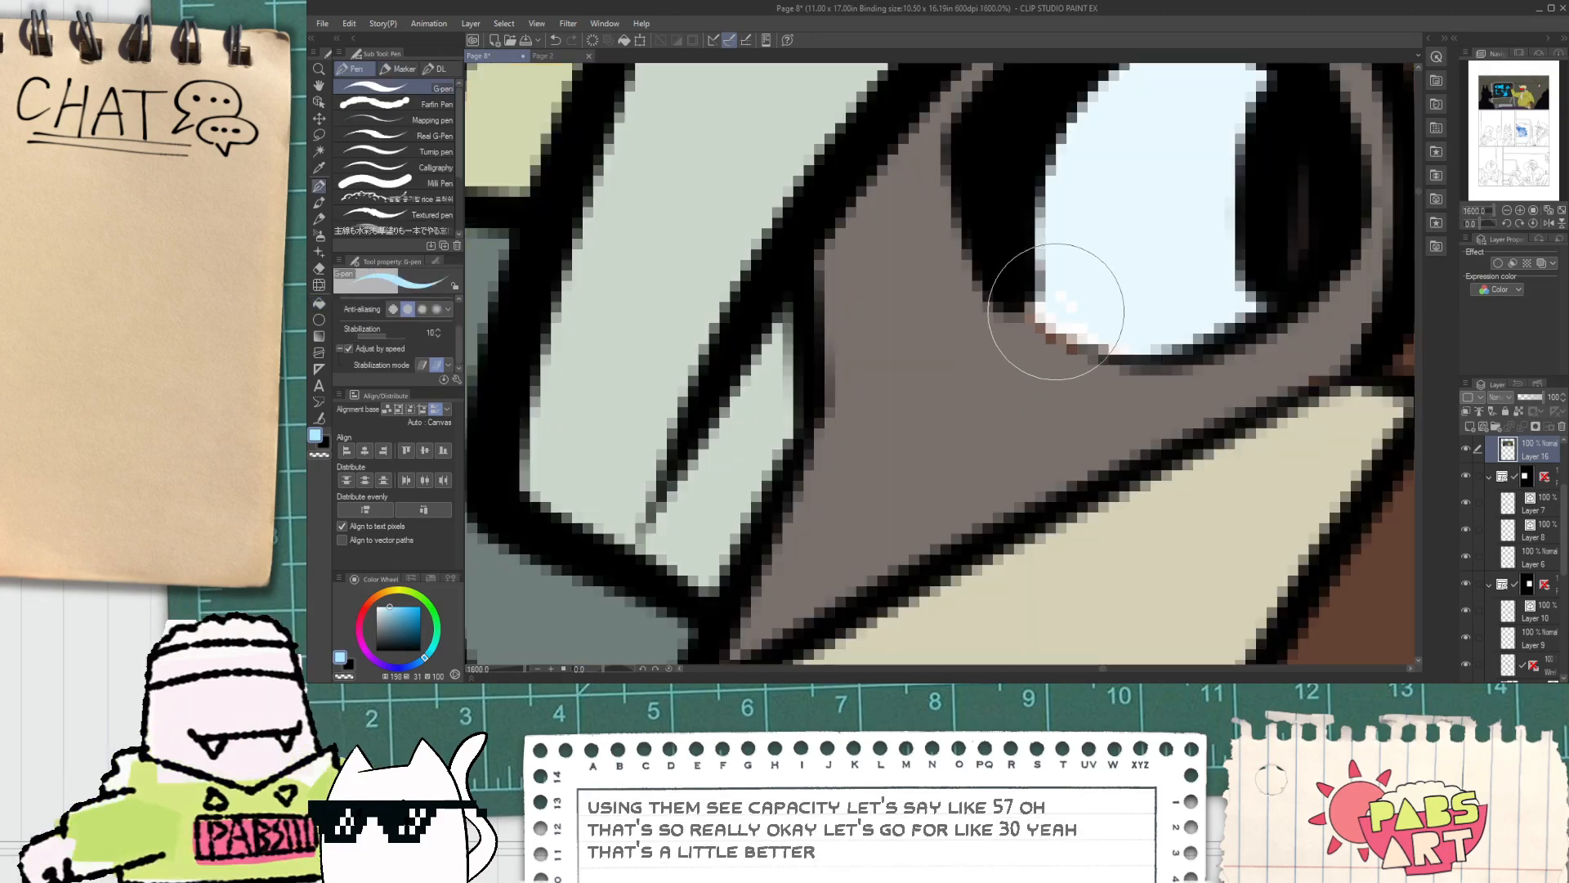
key(g)
key(p)
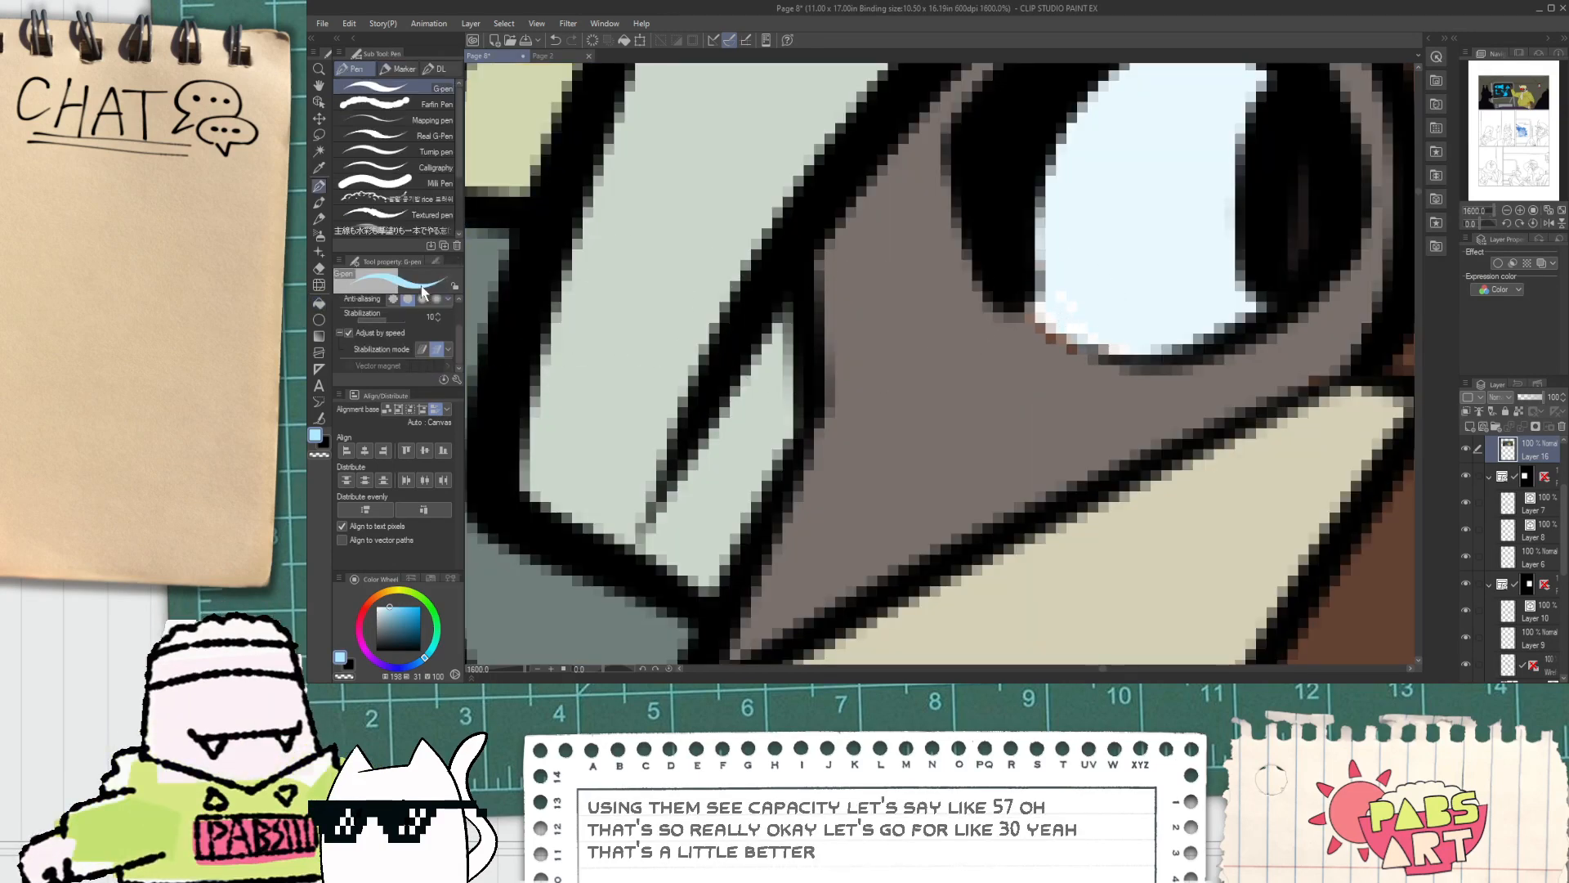
mouse_move(460, 336)
mouse_down()
mouse_move(458, 358)
mouse_move(459, 316)
mouse_move(380, 321)
mouse_up()
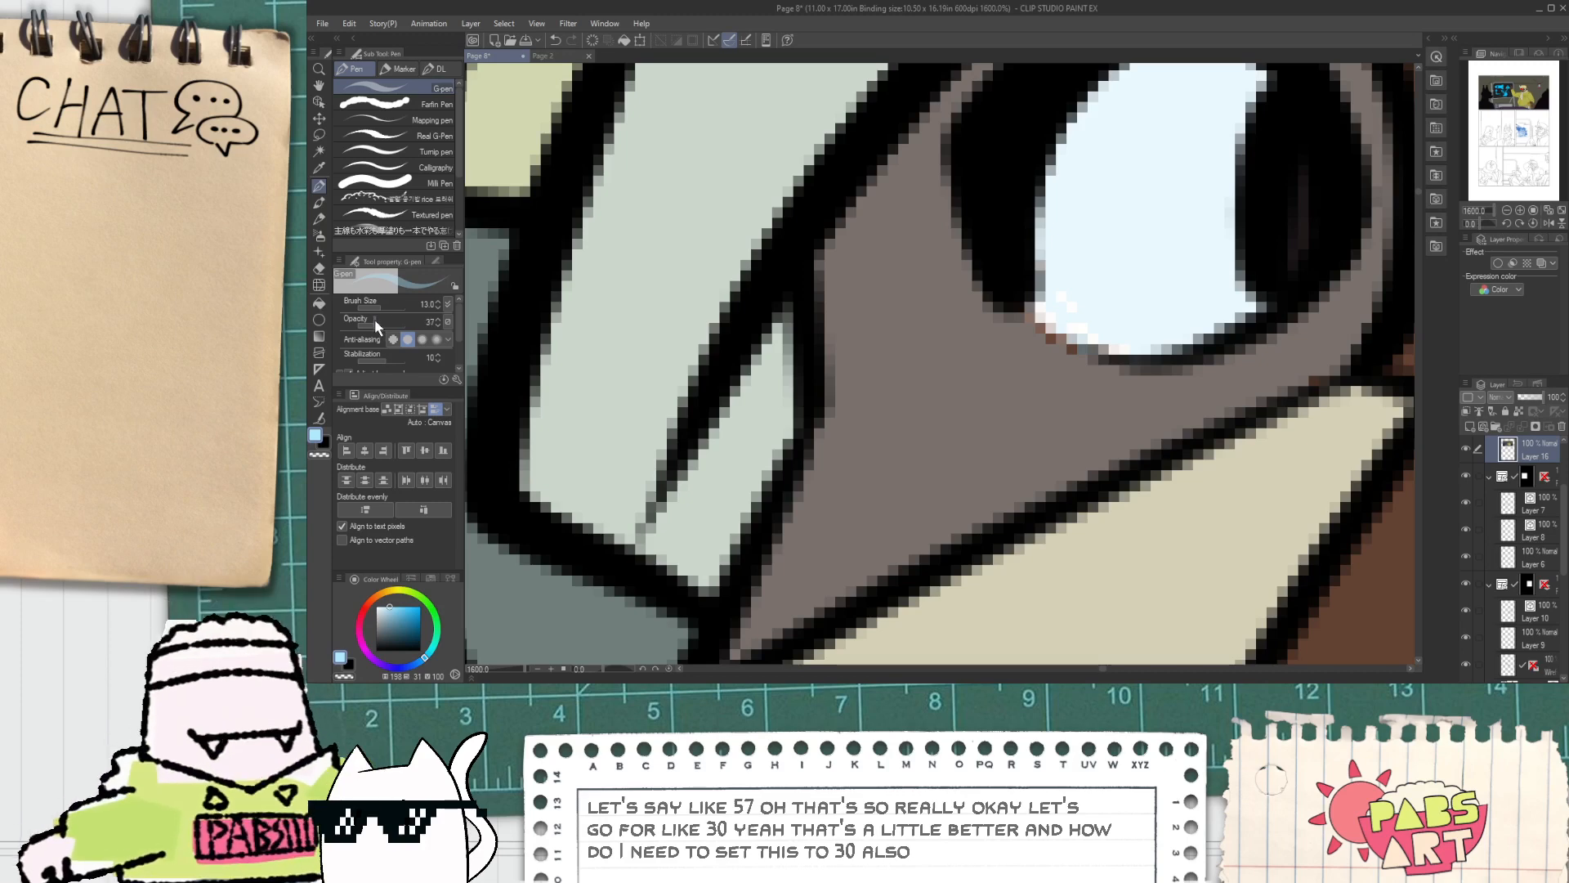
drag(371, 321, 368, 320)
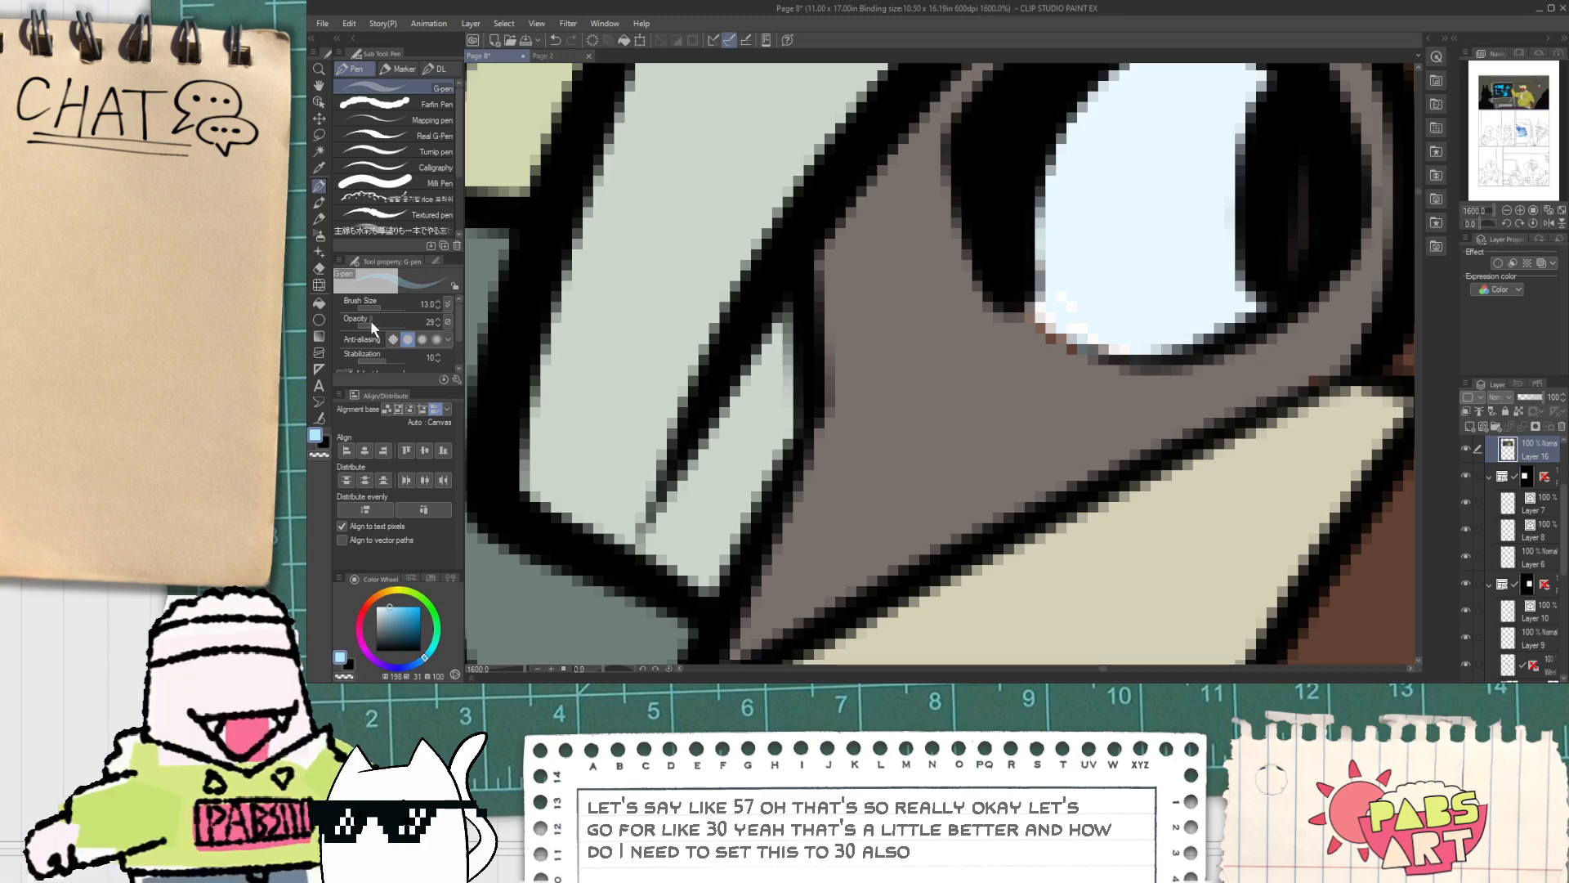
drag(1054, 304, 1094, 330)
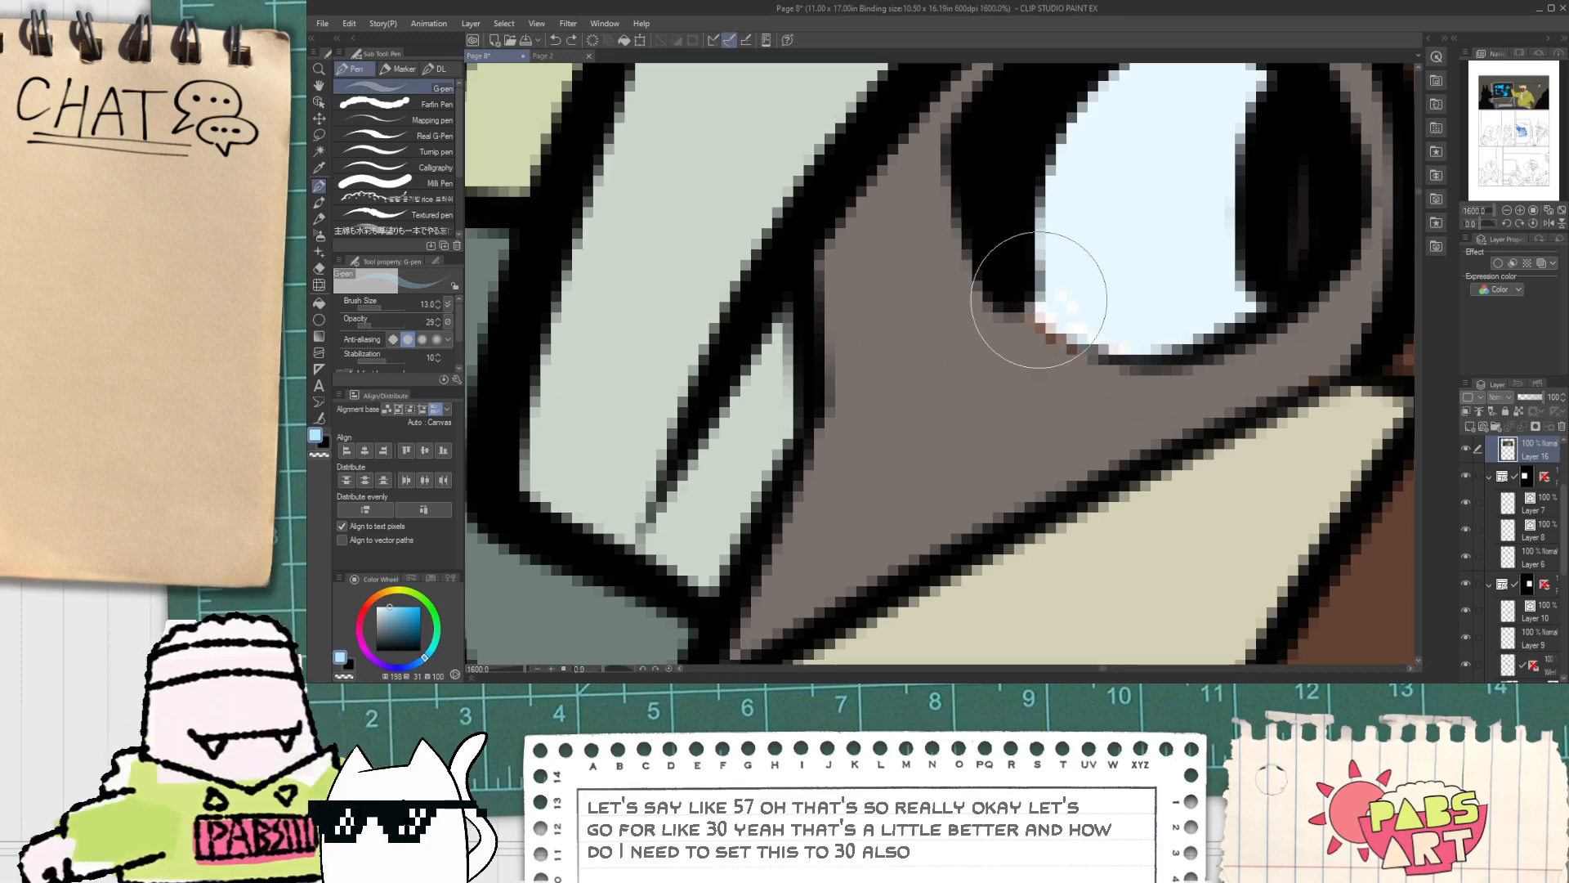
scroll(1052, 280, up, 2)
key(ctrl+z)
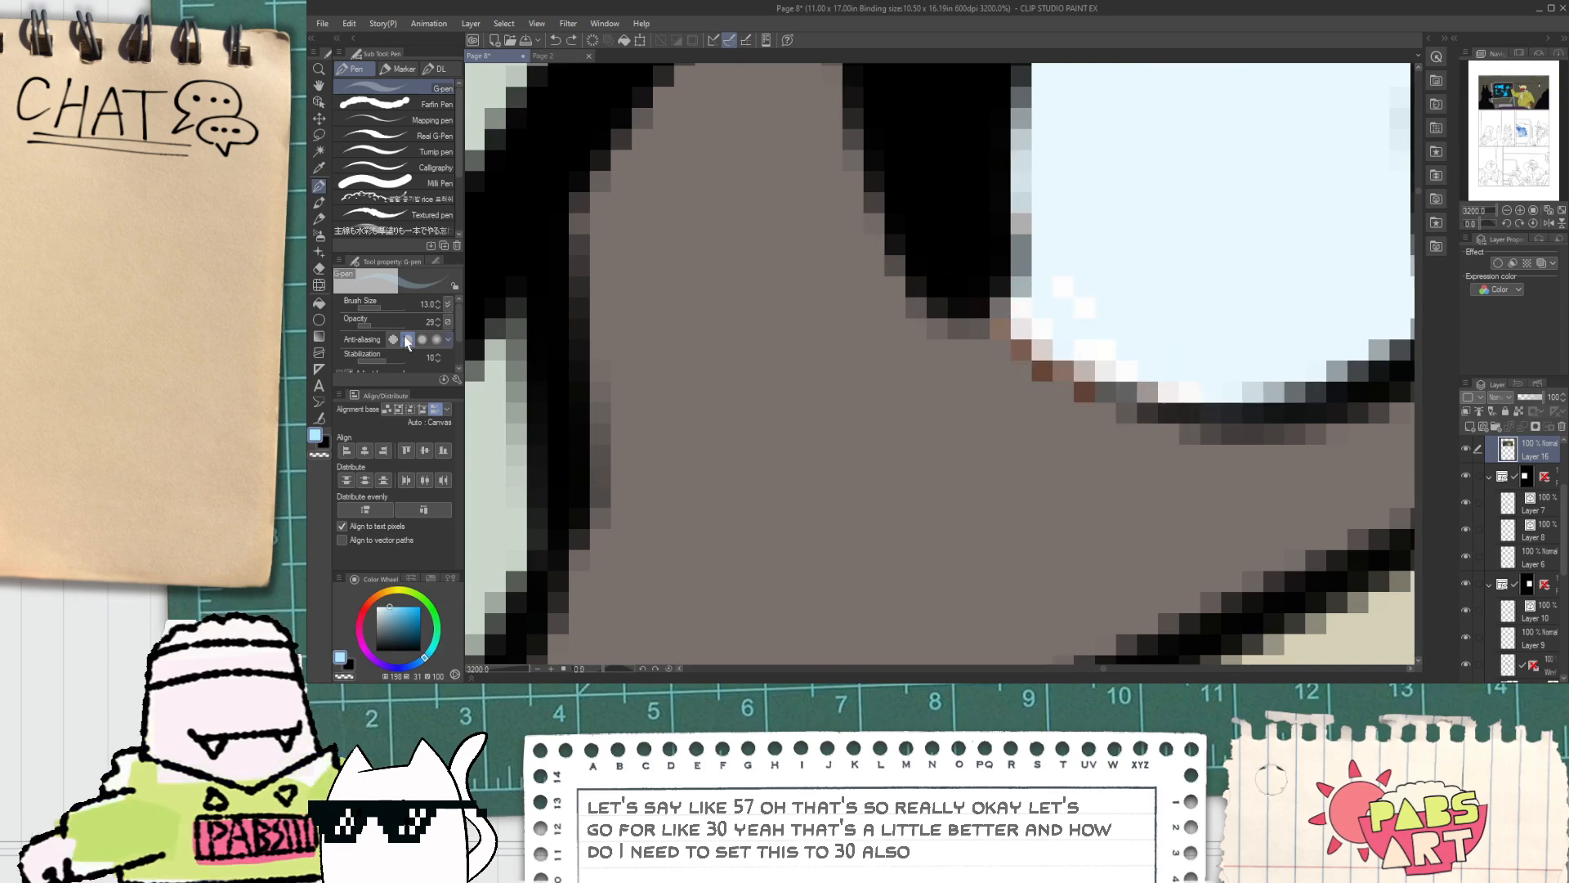
Step: Try tinting the eye's lower edge again with the translucent G-pen at brush size 2.4, and undo it
click(374, 309)
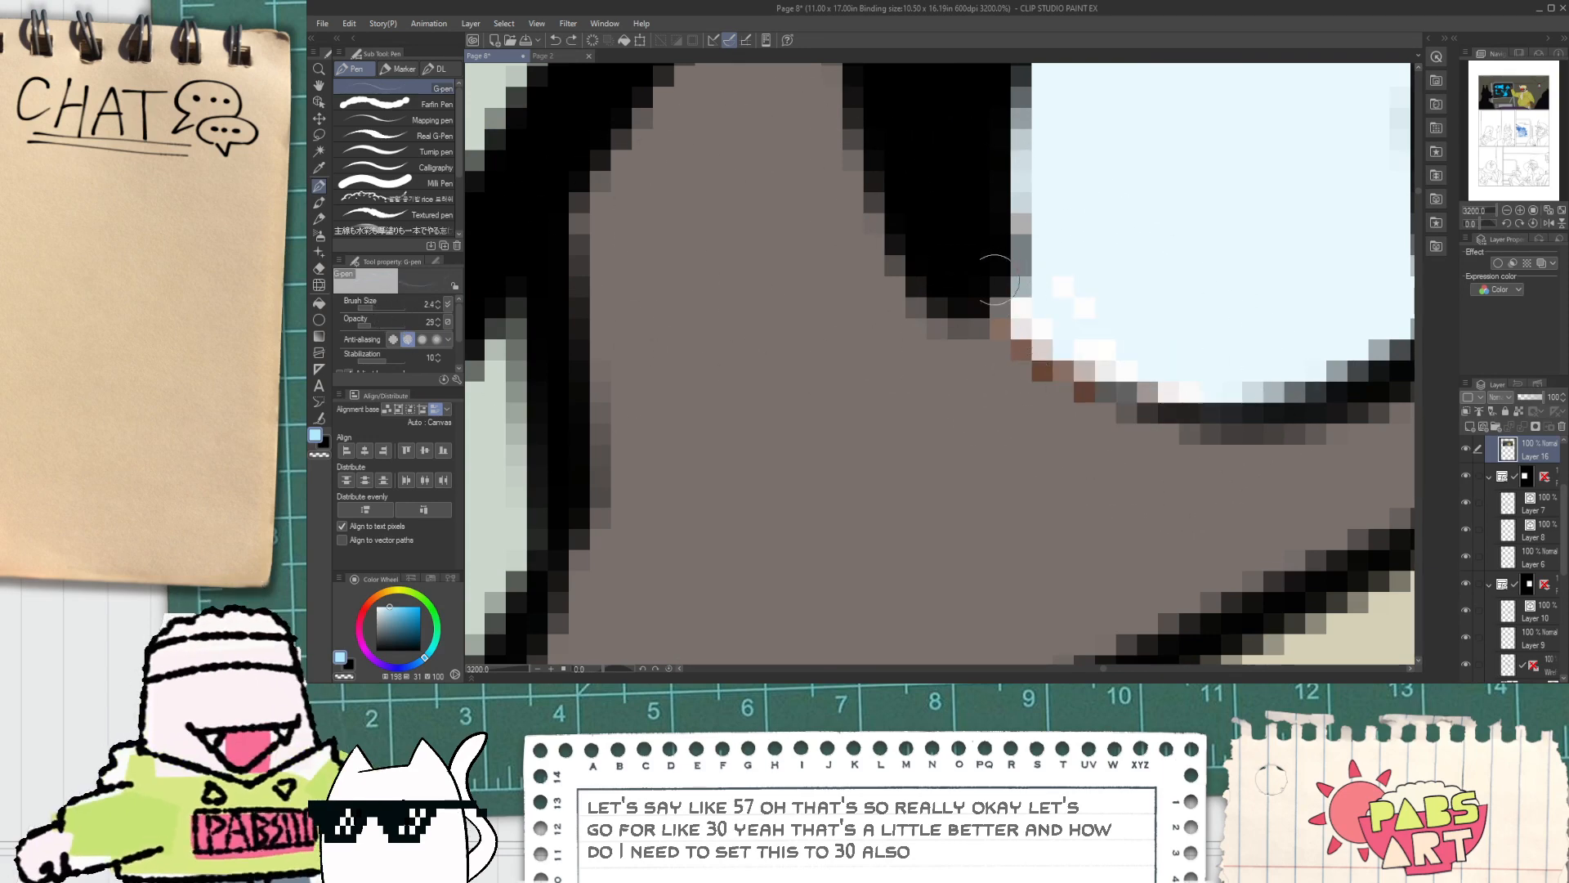
mouse_move(1001, 303)
mouse_down()
mouse_move(1075, 316)
mouse_move(1068, 296)
mouse_up()
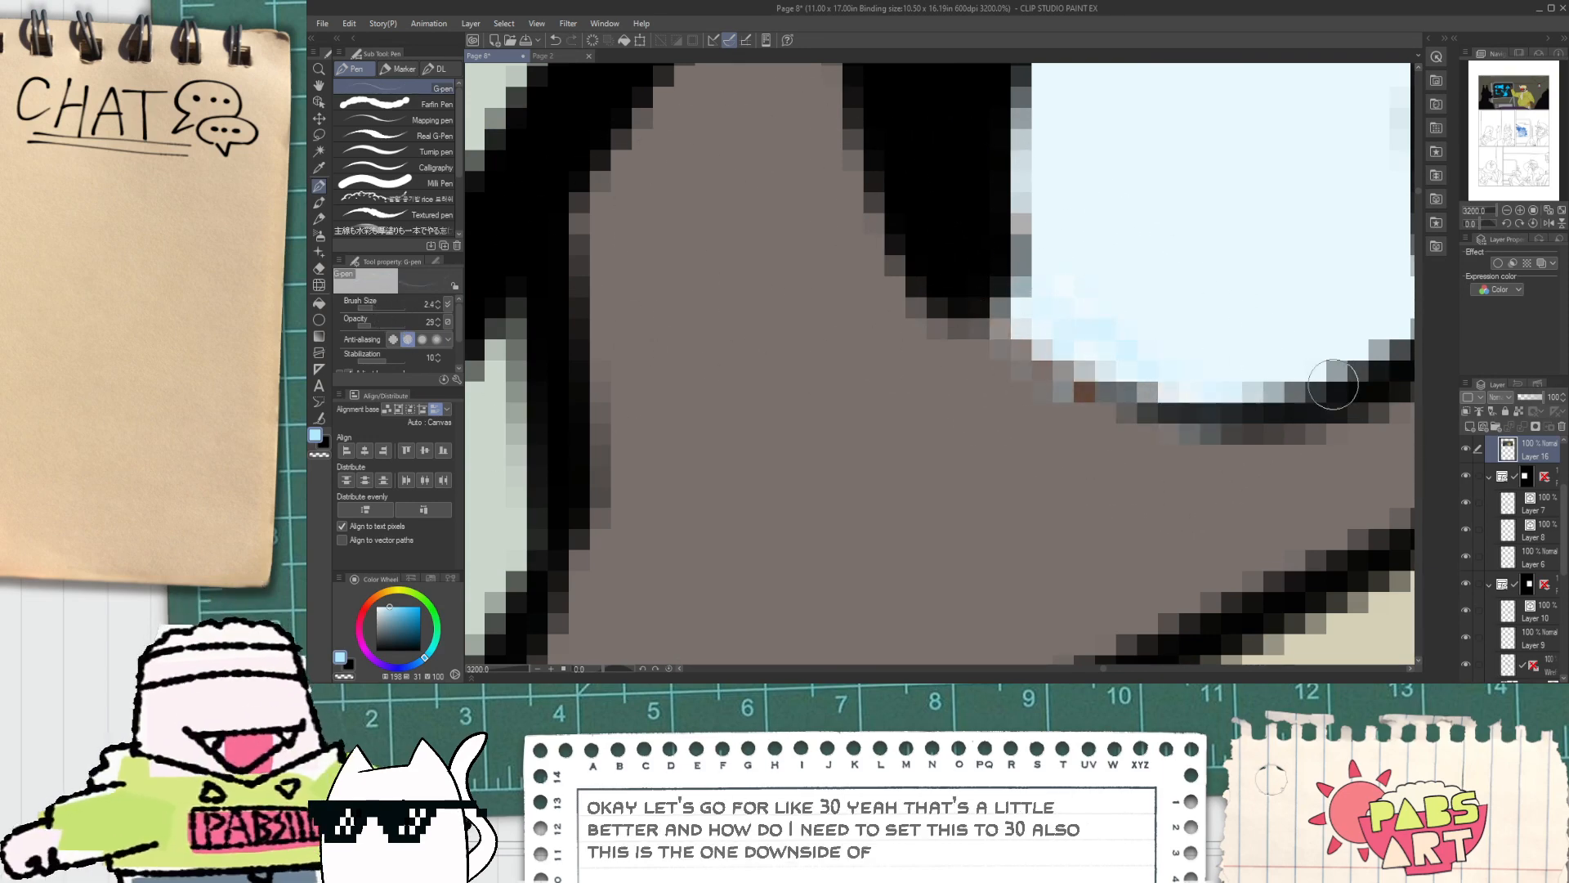
scroll(1095, 352, down, 8)
scroll(1097, 349, up, 5)
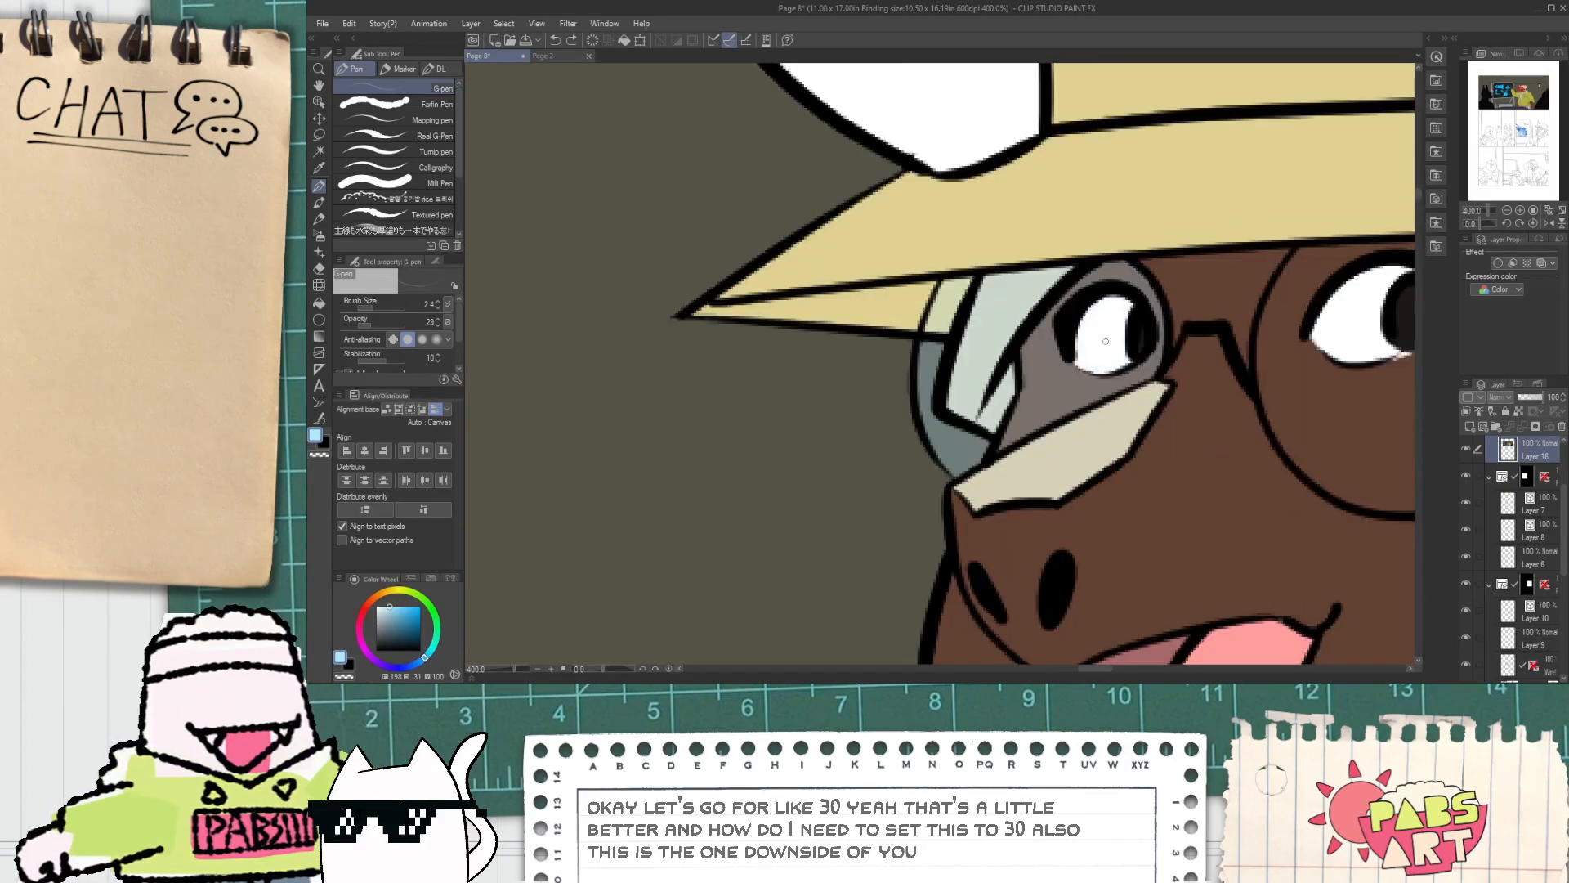
key(i)
key(ctrl+z)
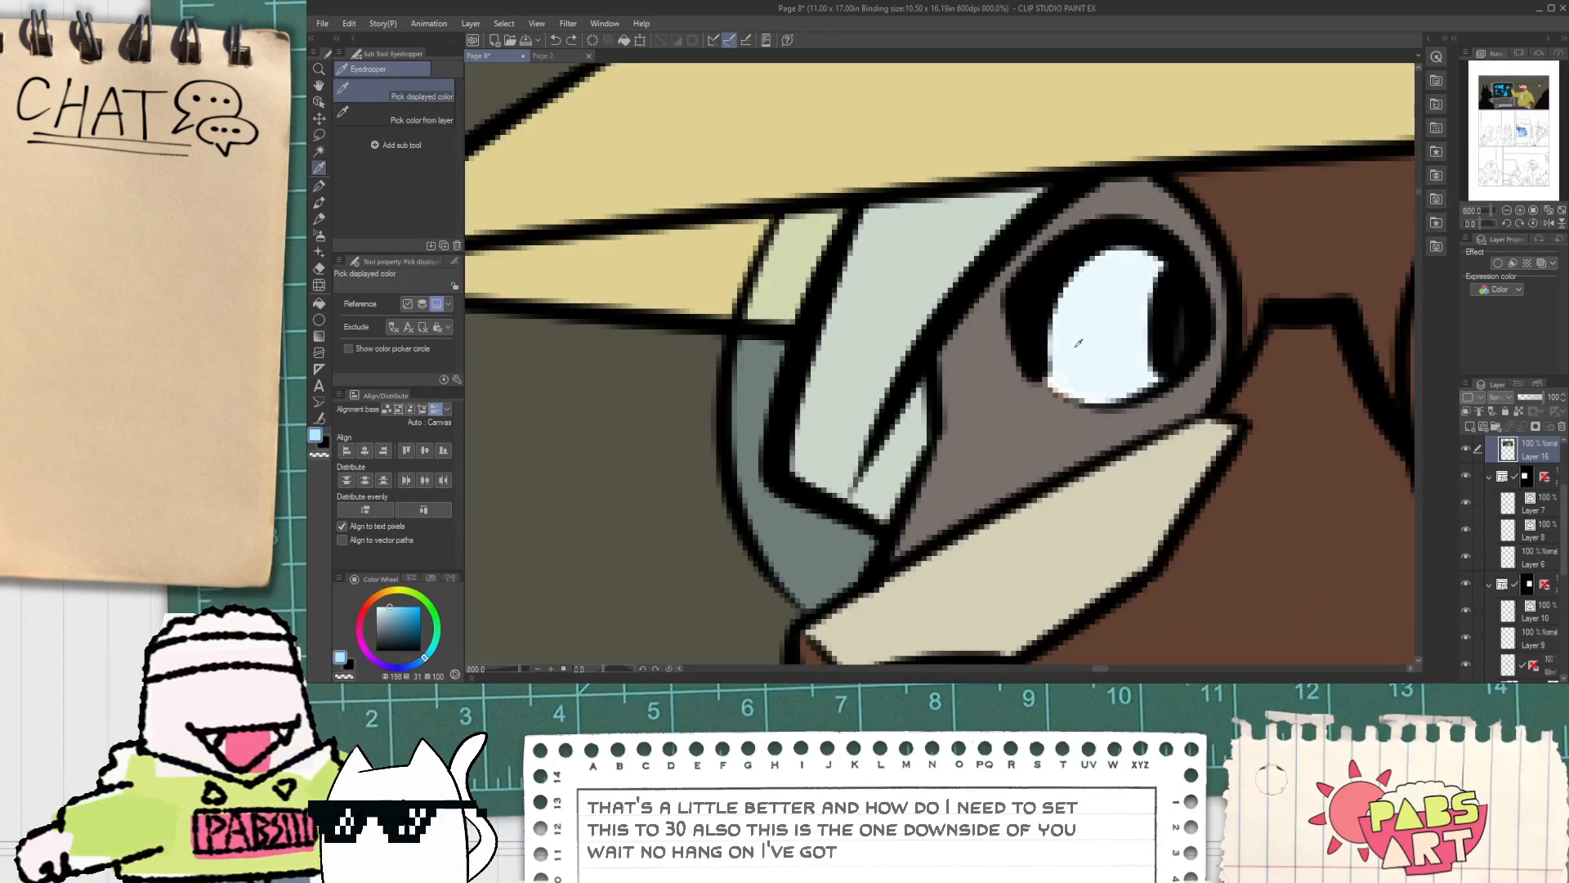
Step: Sample the pale blue eye white and paint over the leftover pixels along the eye's lower edge with the G-pen at full opacity, enlarging the brush
click(881, 368)
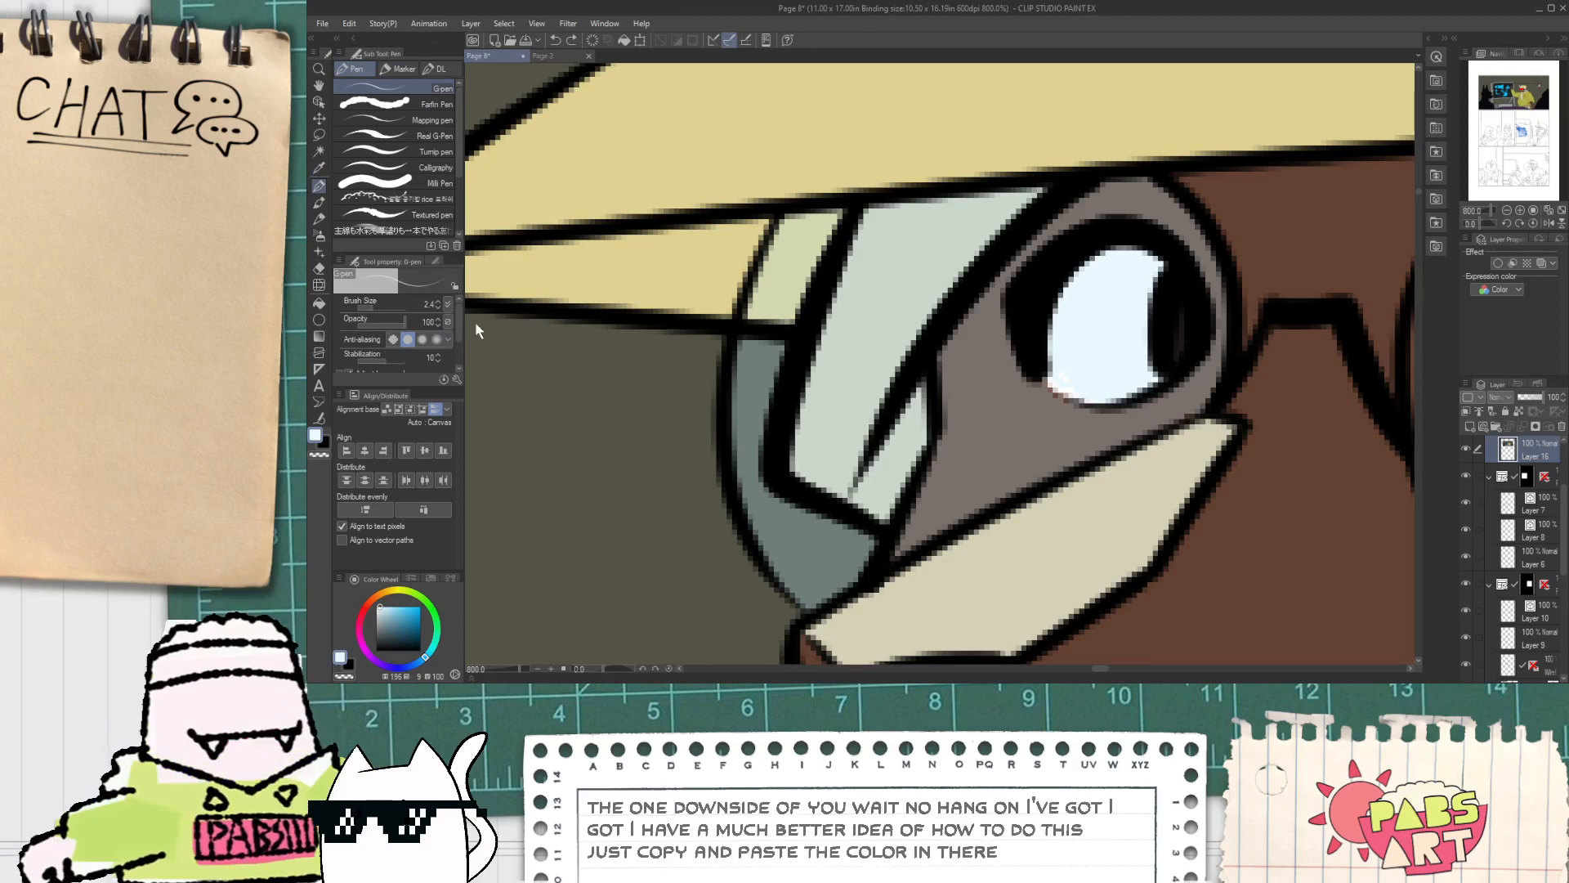
scroll(1127, 380, up, 3)
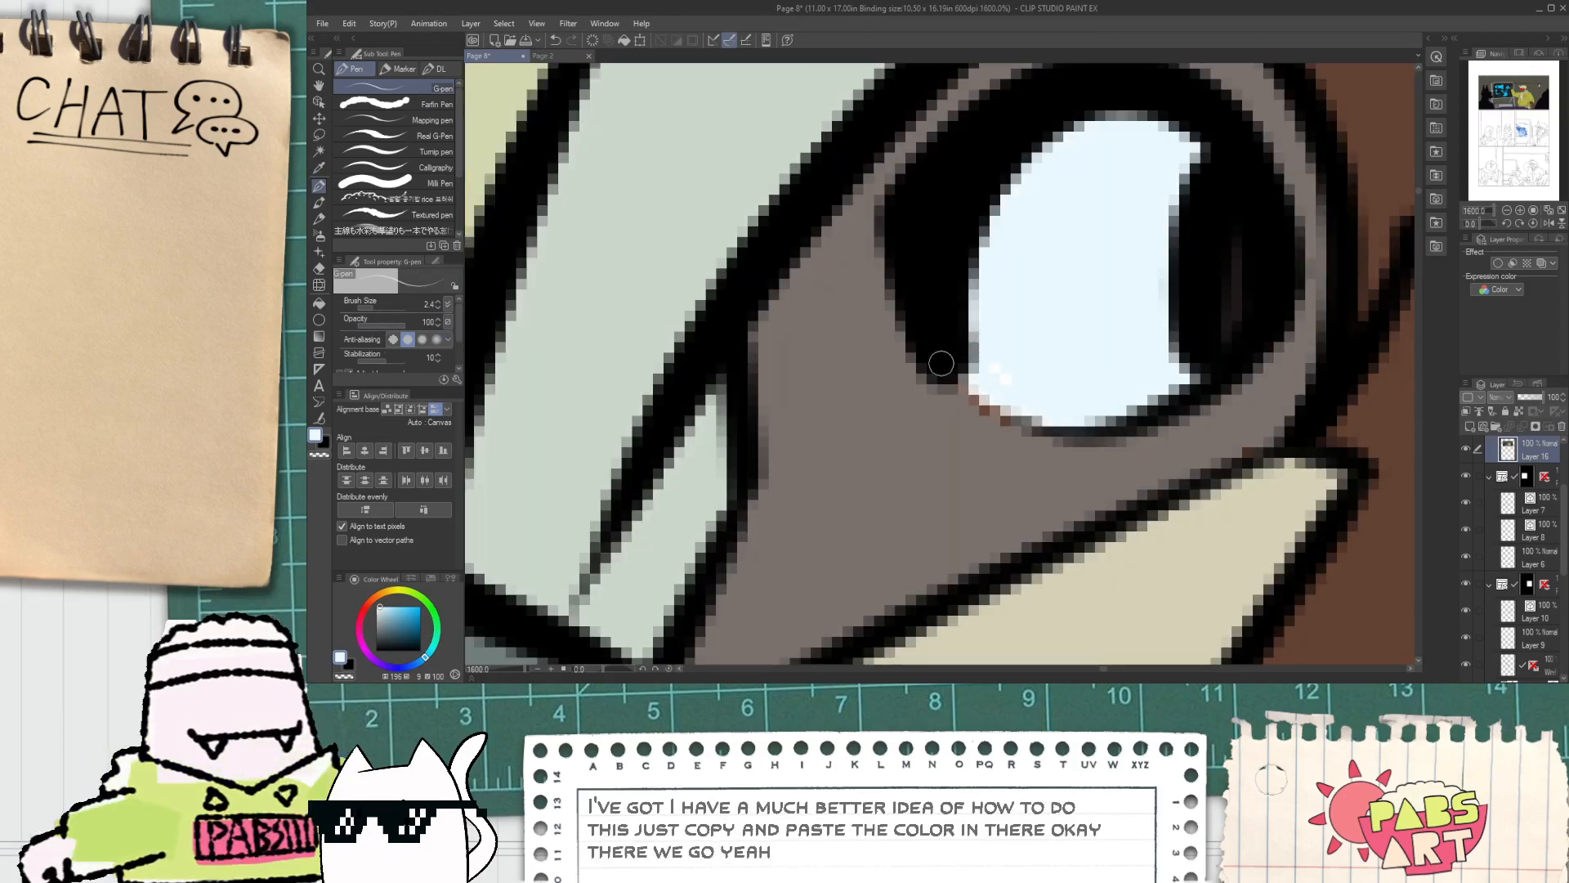
drag(366, 303, 379, 301)
mouse_move(958, 372)
mouse_down()
mouse_move(1066, 420)
mouse_move(990, 387)
mouse_move(1033, 417)
mouse_up()
key(ctrl+z)
key(ctrl+z)
drag(972, 374, 1058, 410)
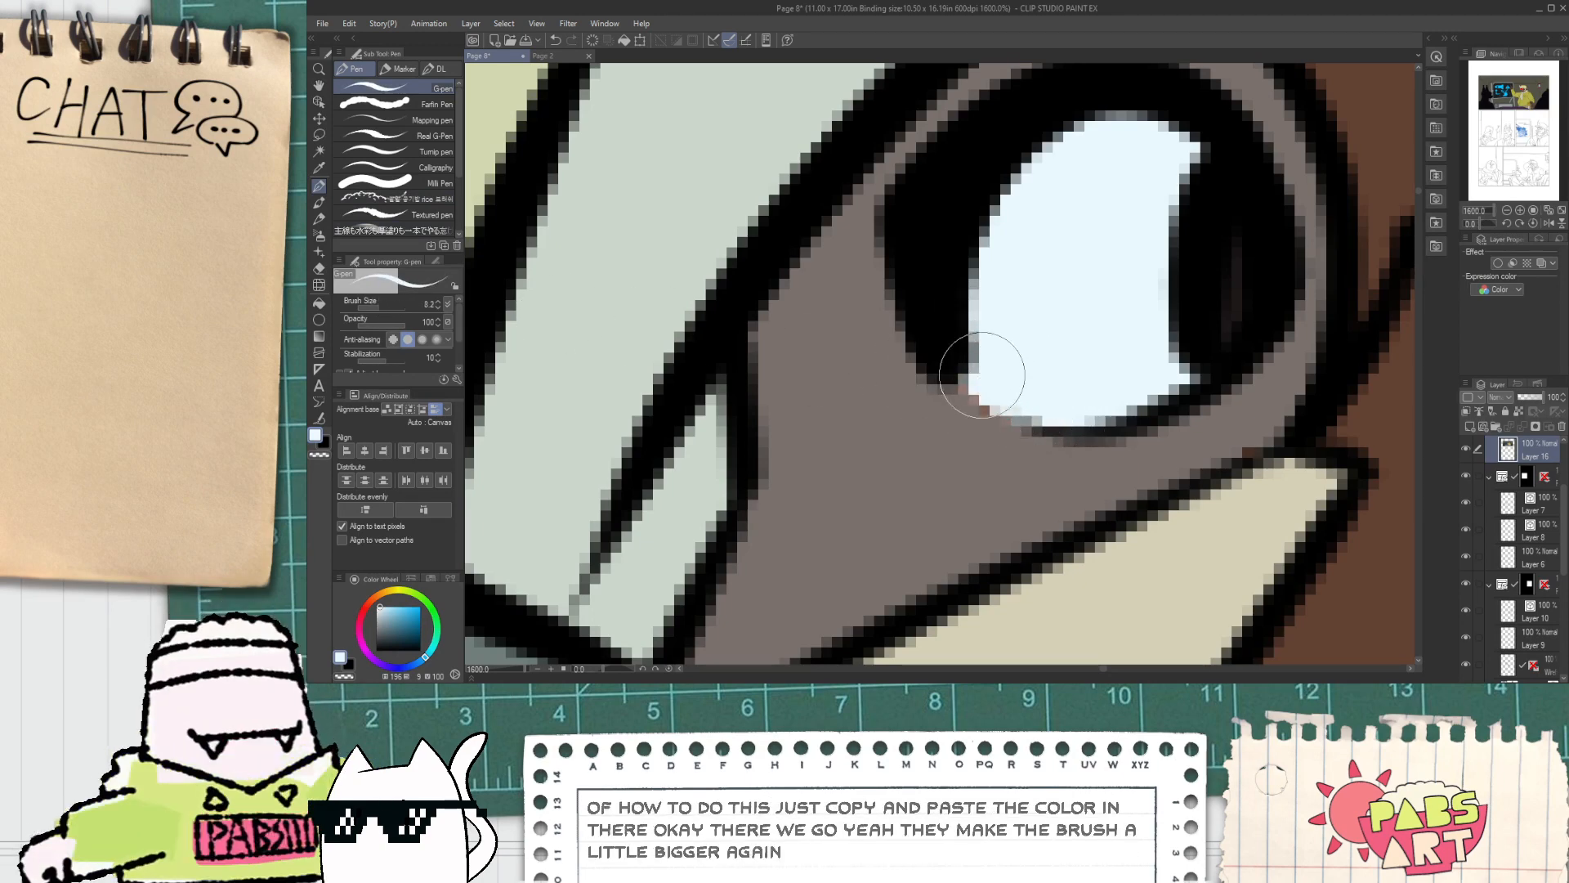
Step: Sample the tinted skin color from the smaller lens, restore the Fill opacity to 100, and fill the skin inside the larger lens
scroll(1185, 364, down, 10)
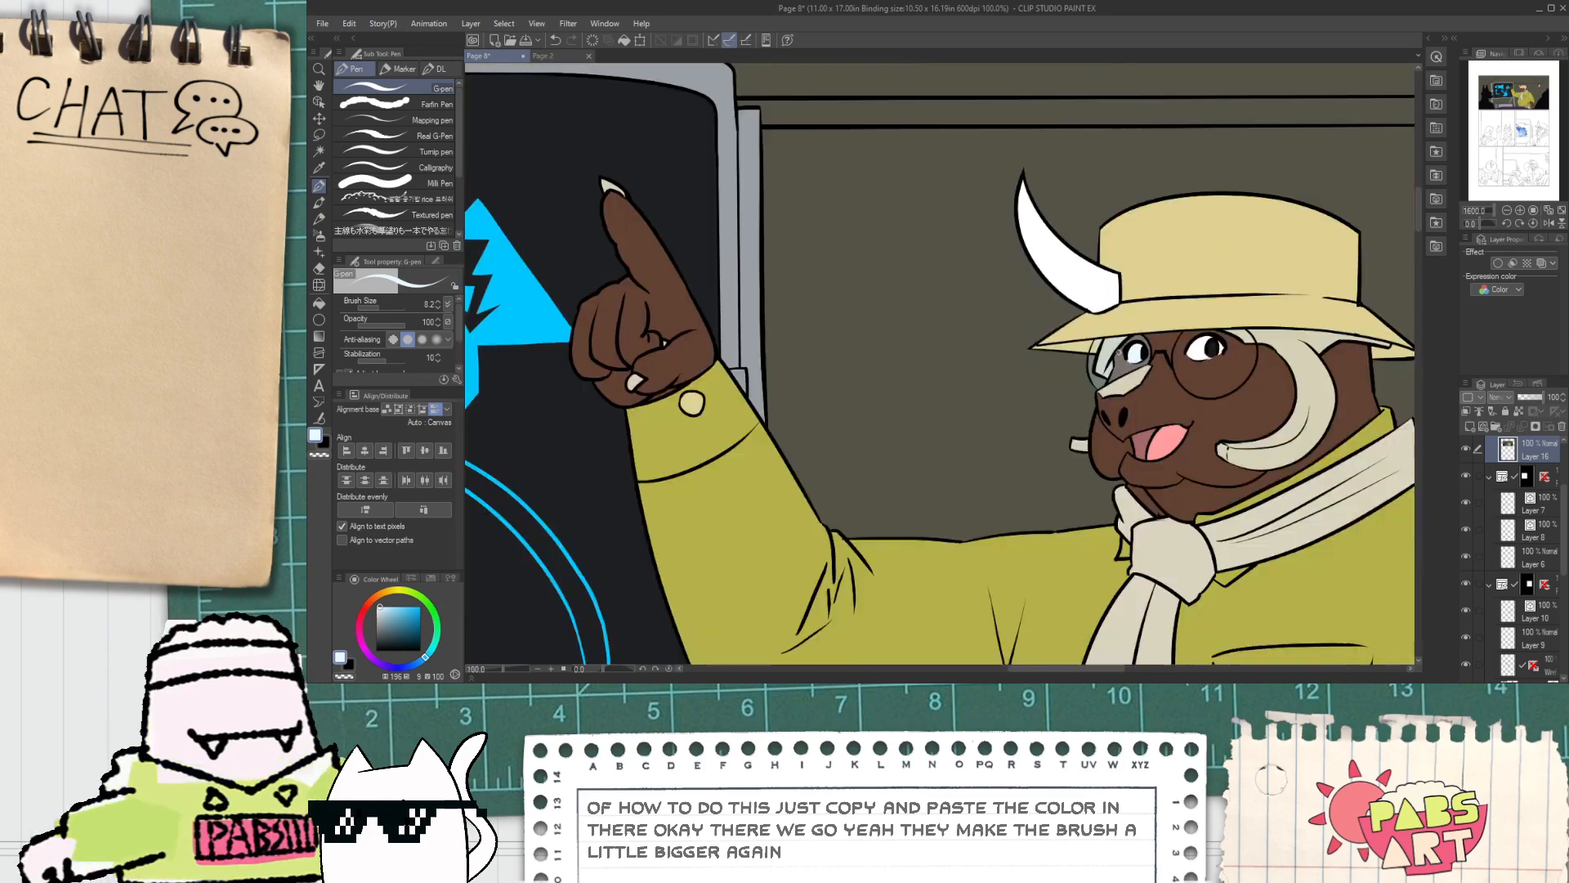
key(i)
scroll(1316, 387, up, 3)
click(936, 345)
key(g)
scroll(1079, 360, up, 3)
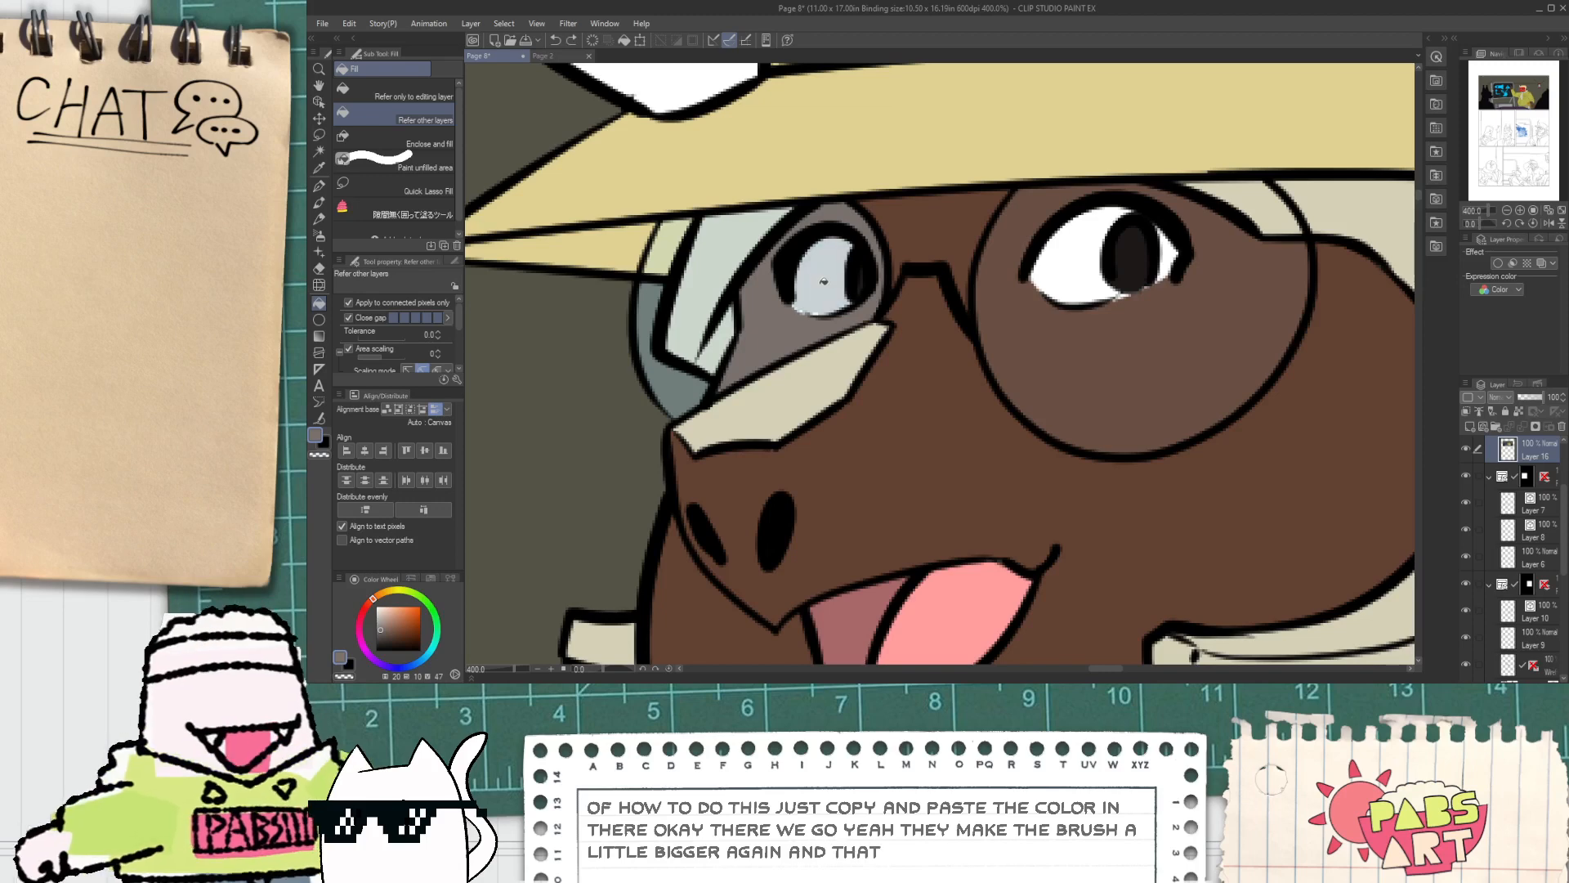
click(1002, 319)
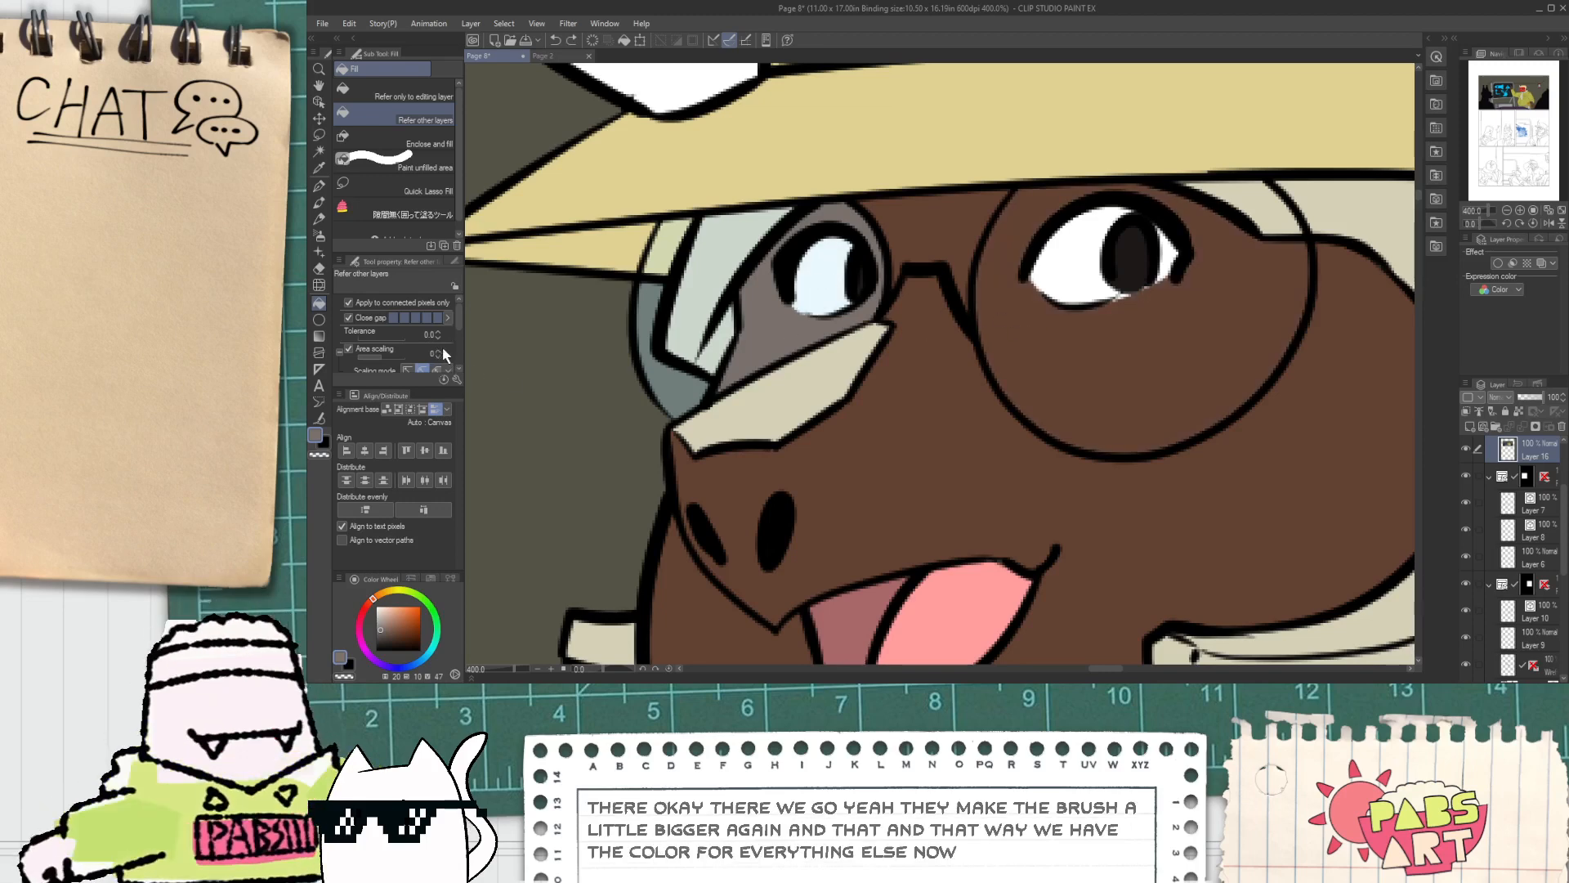
drag(458, 326, 459, 359)
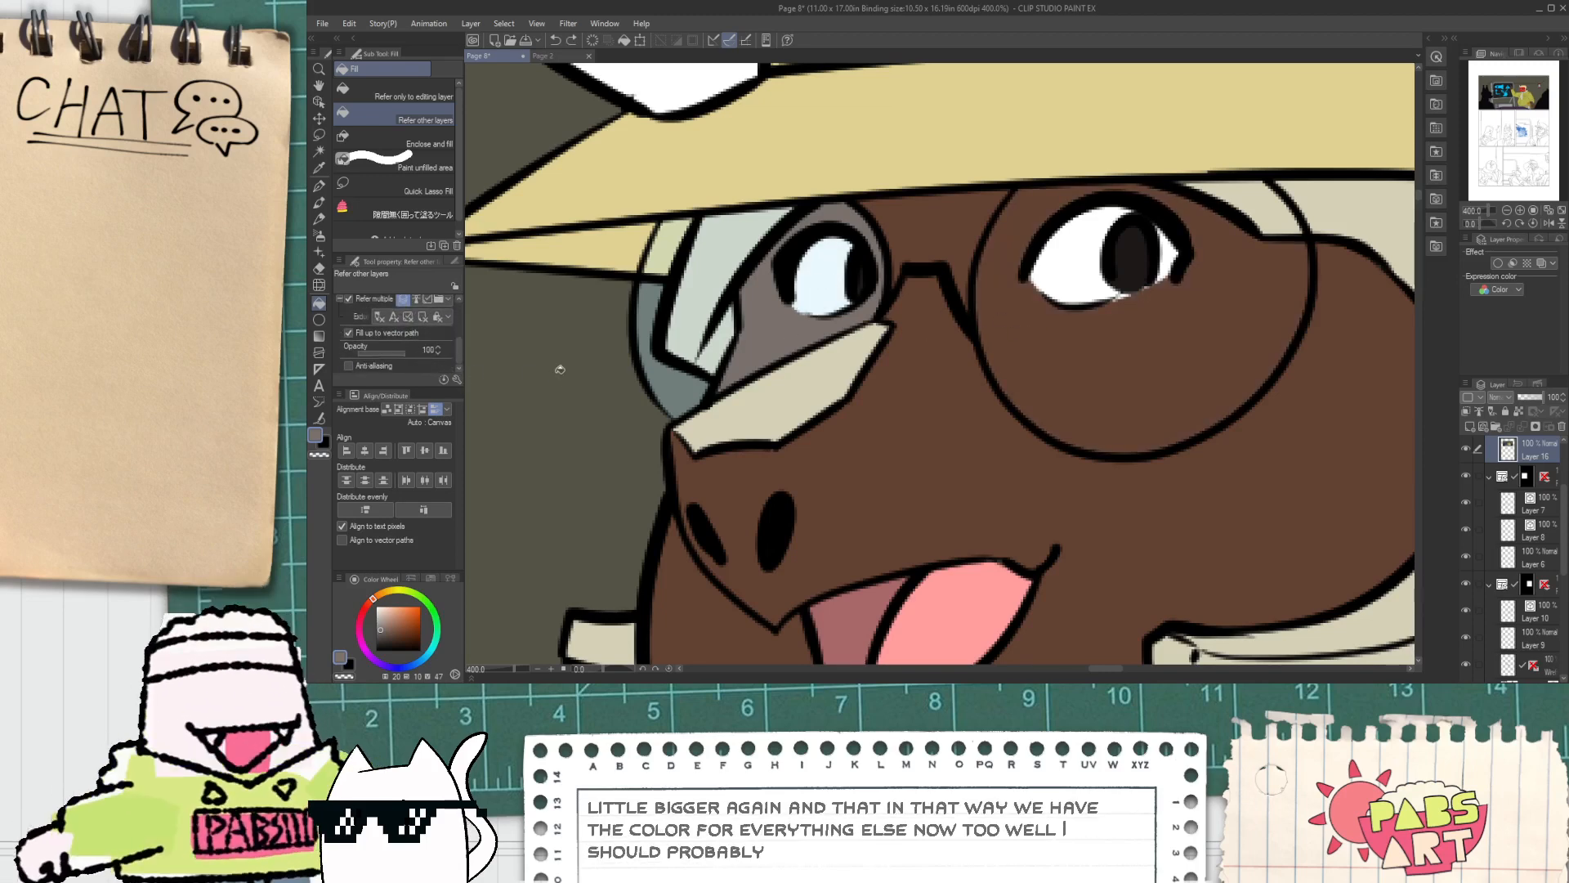
key(ctrl+z)
Step: Sample the tinted hair and eye-white colors from the smaller lens and fill the matching areas inside the larger lens
key(alt)
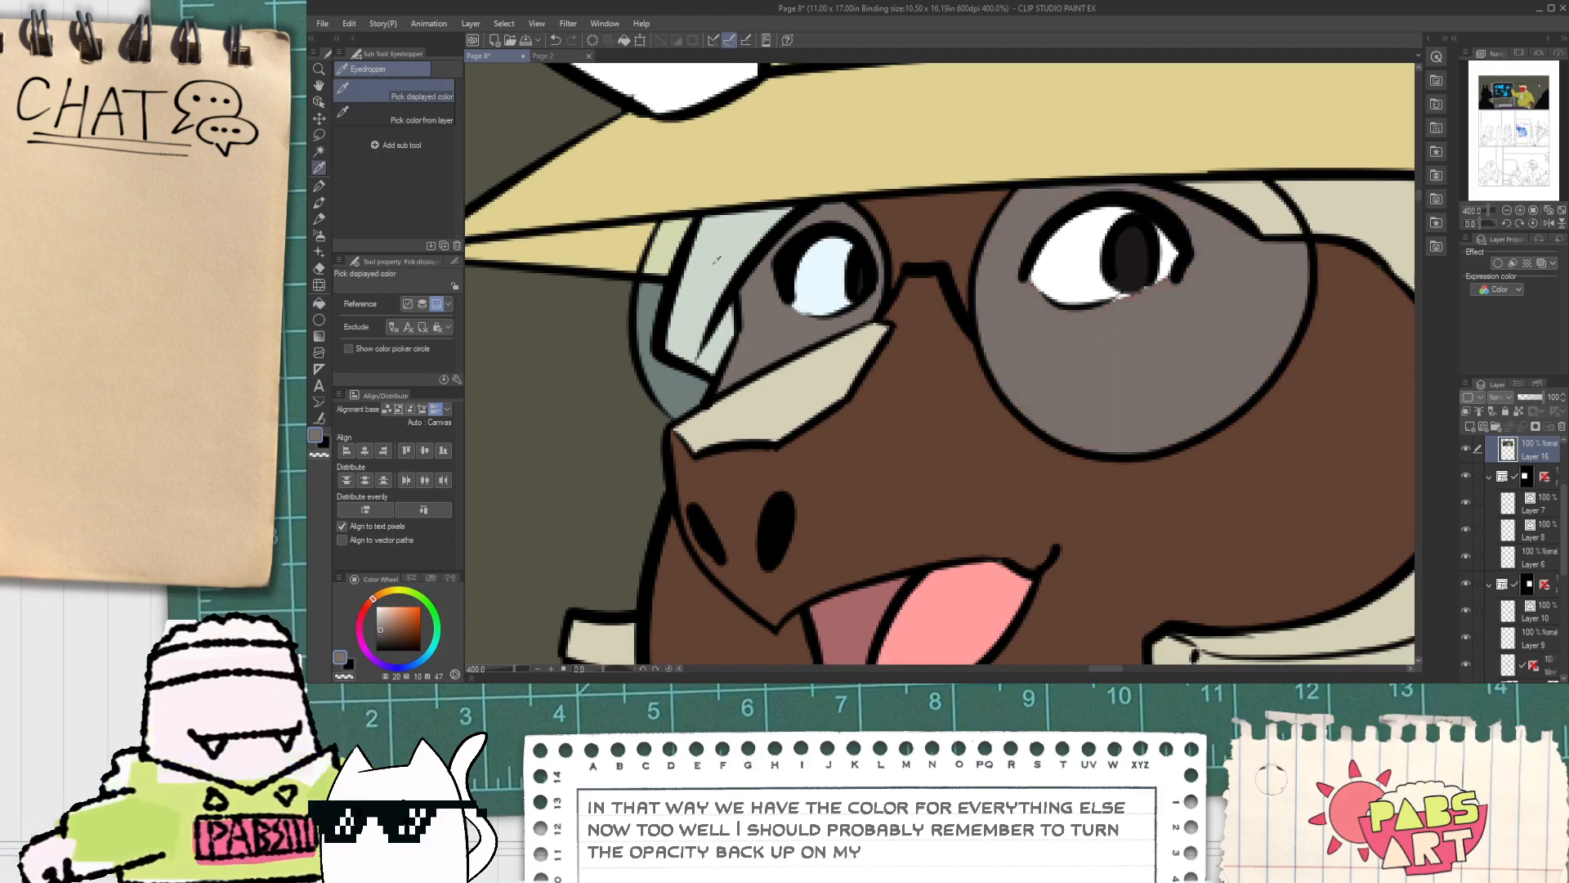
alt+click(716, 260)
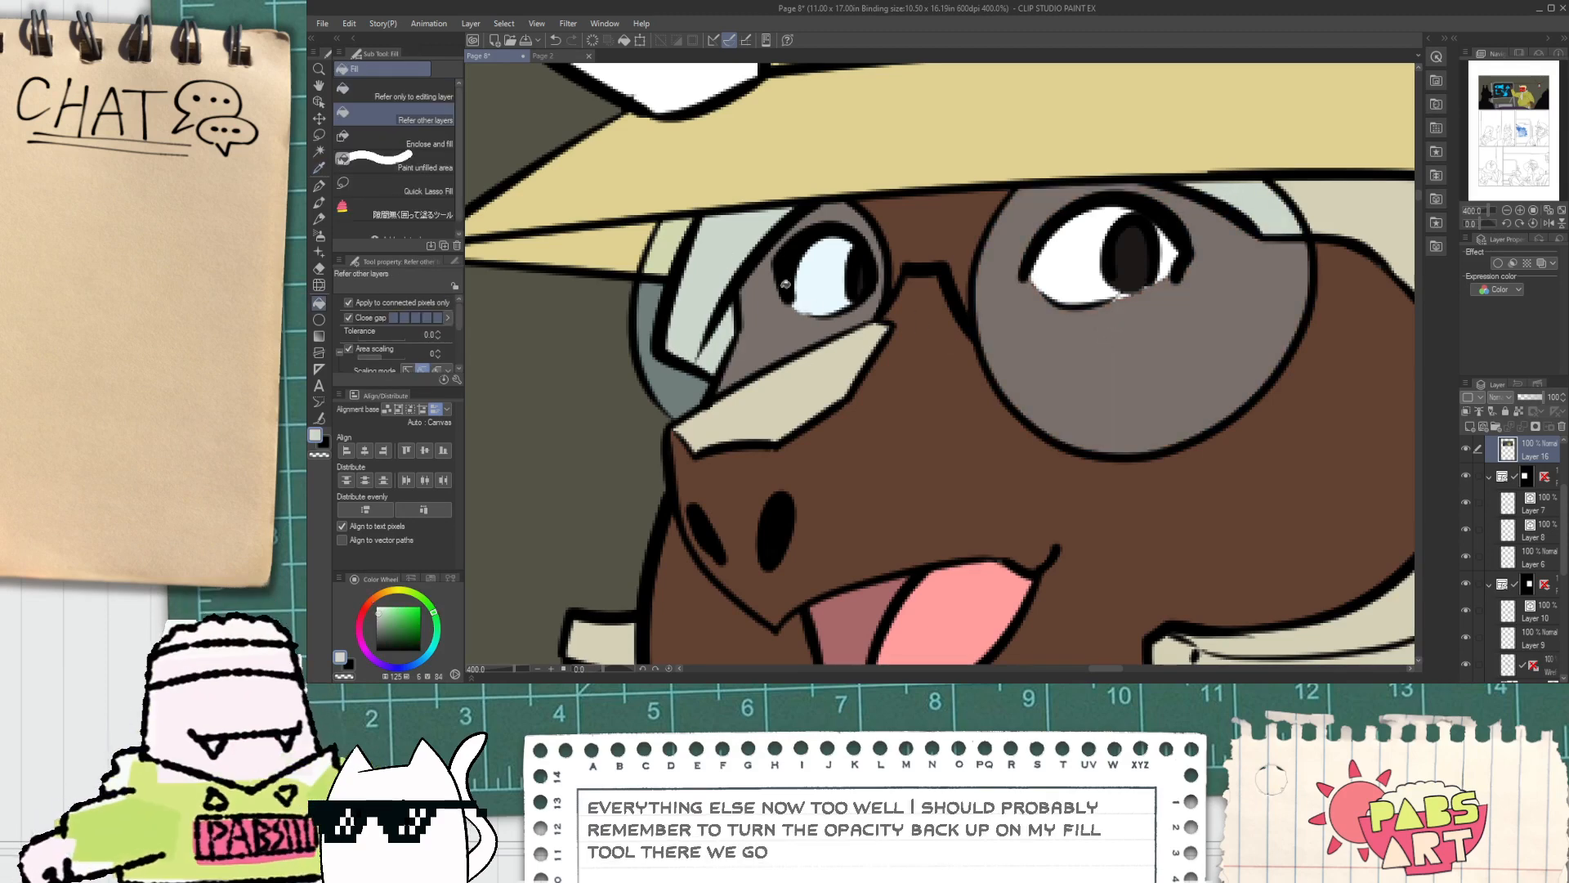
alt+click(822, 274)
click(1088, 248)
scroll(1140, 249, up, 2)
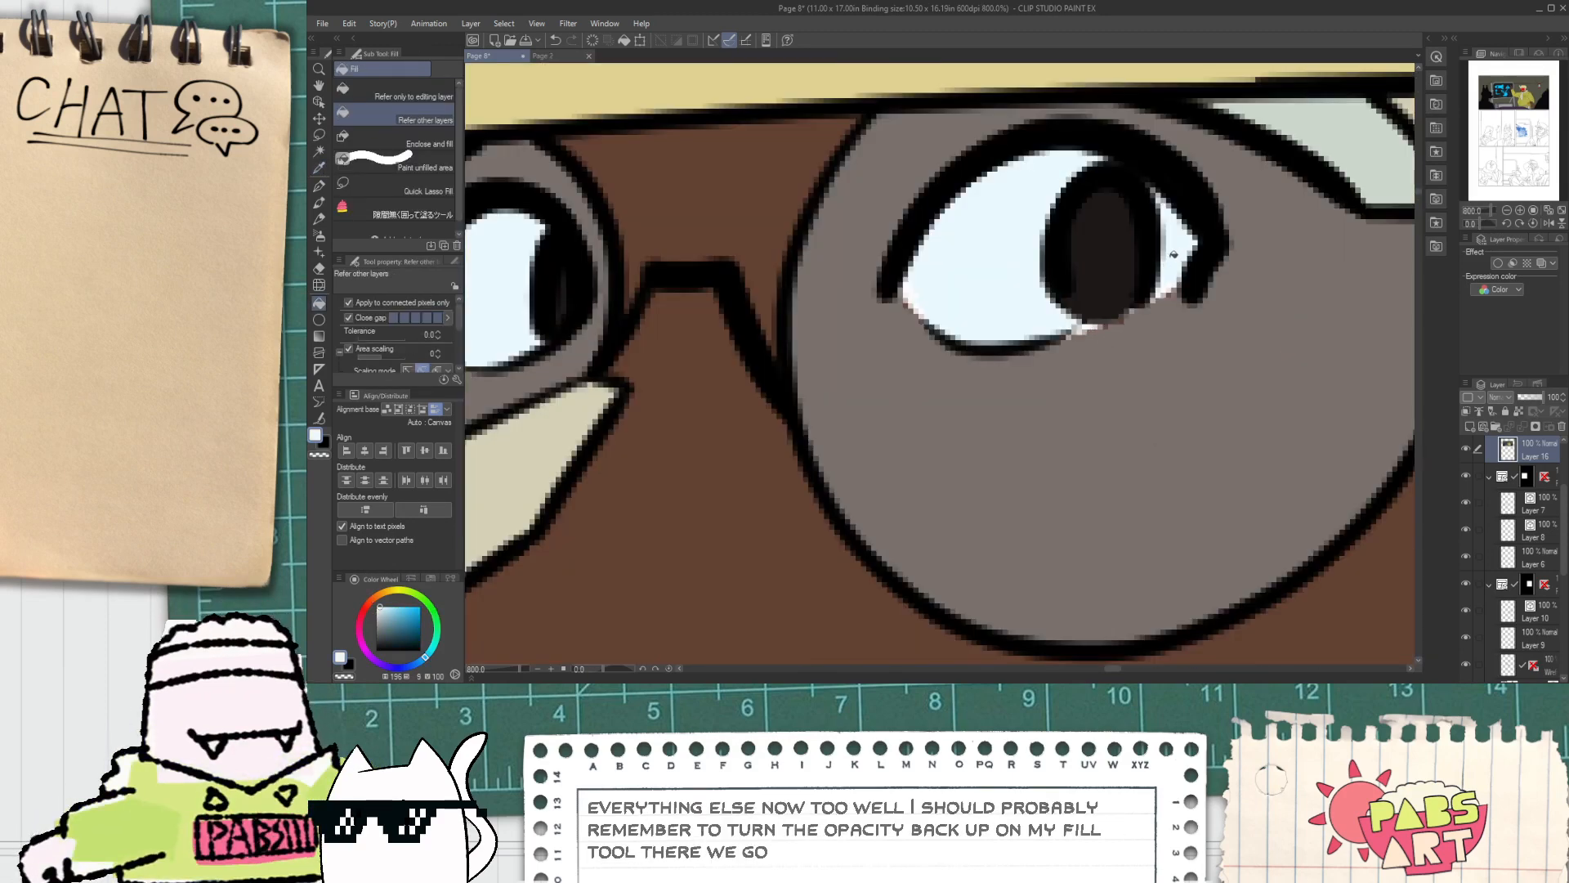
Step: Clean up the lower edge and corner of the eye in the larger lens with the G-pen, sampling the pale blue, pupil and lens colors
key(p)
scroll(1049, 342, up, 2)
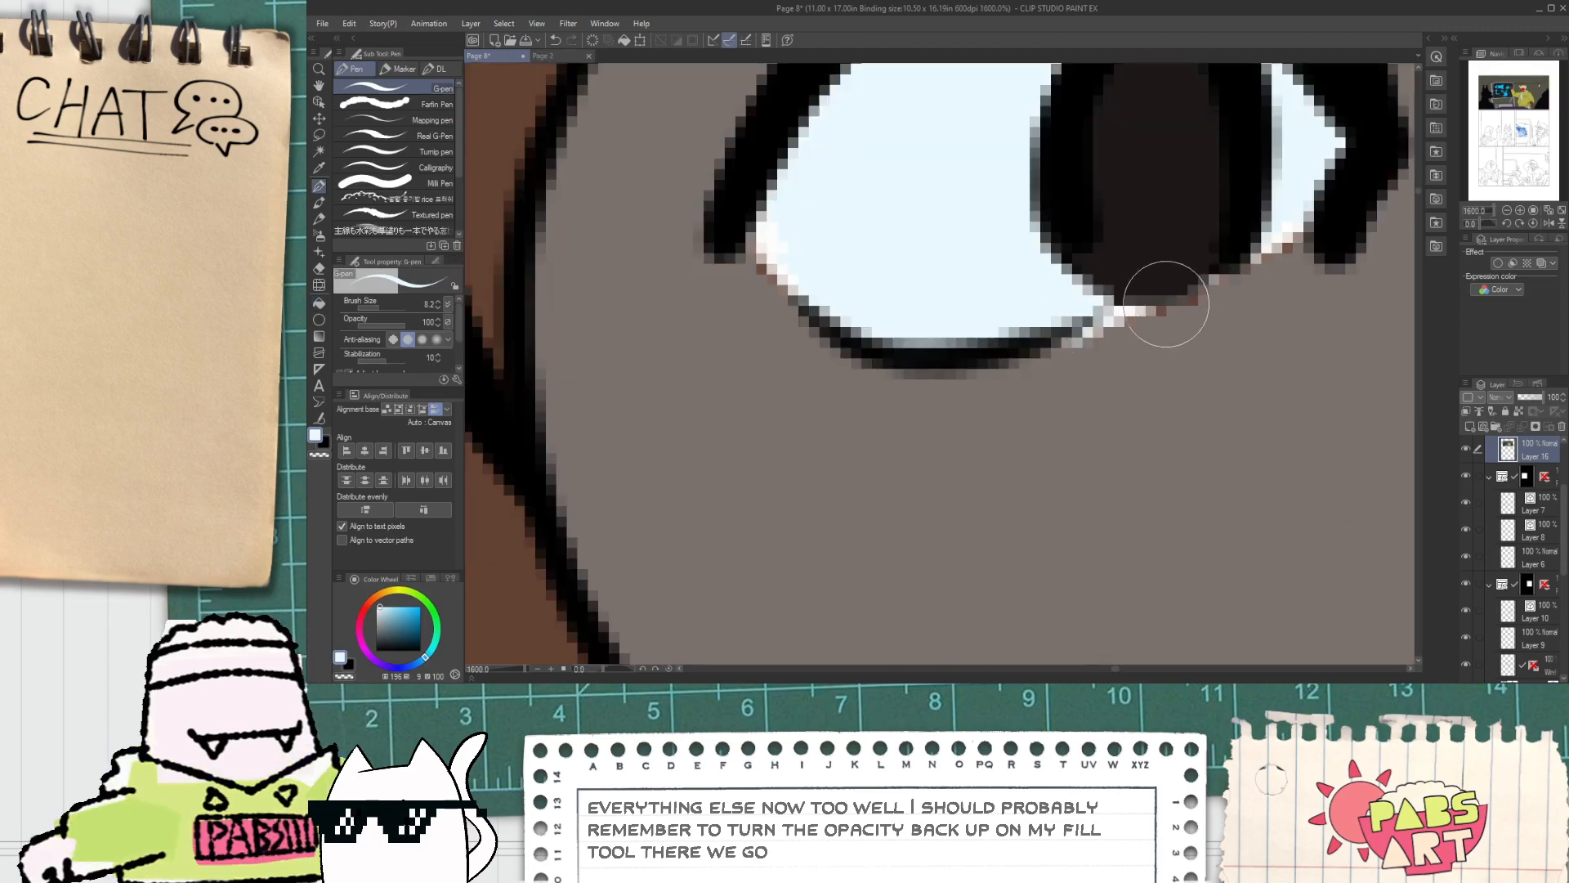
drag(1103, 314, 1283, 244)
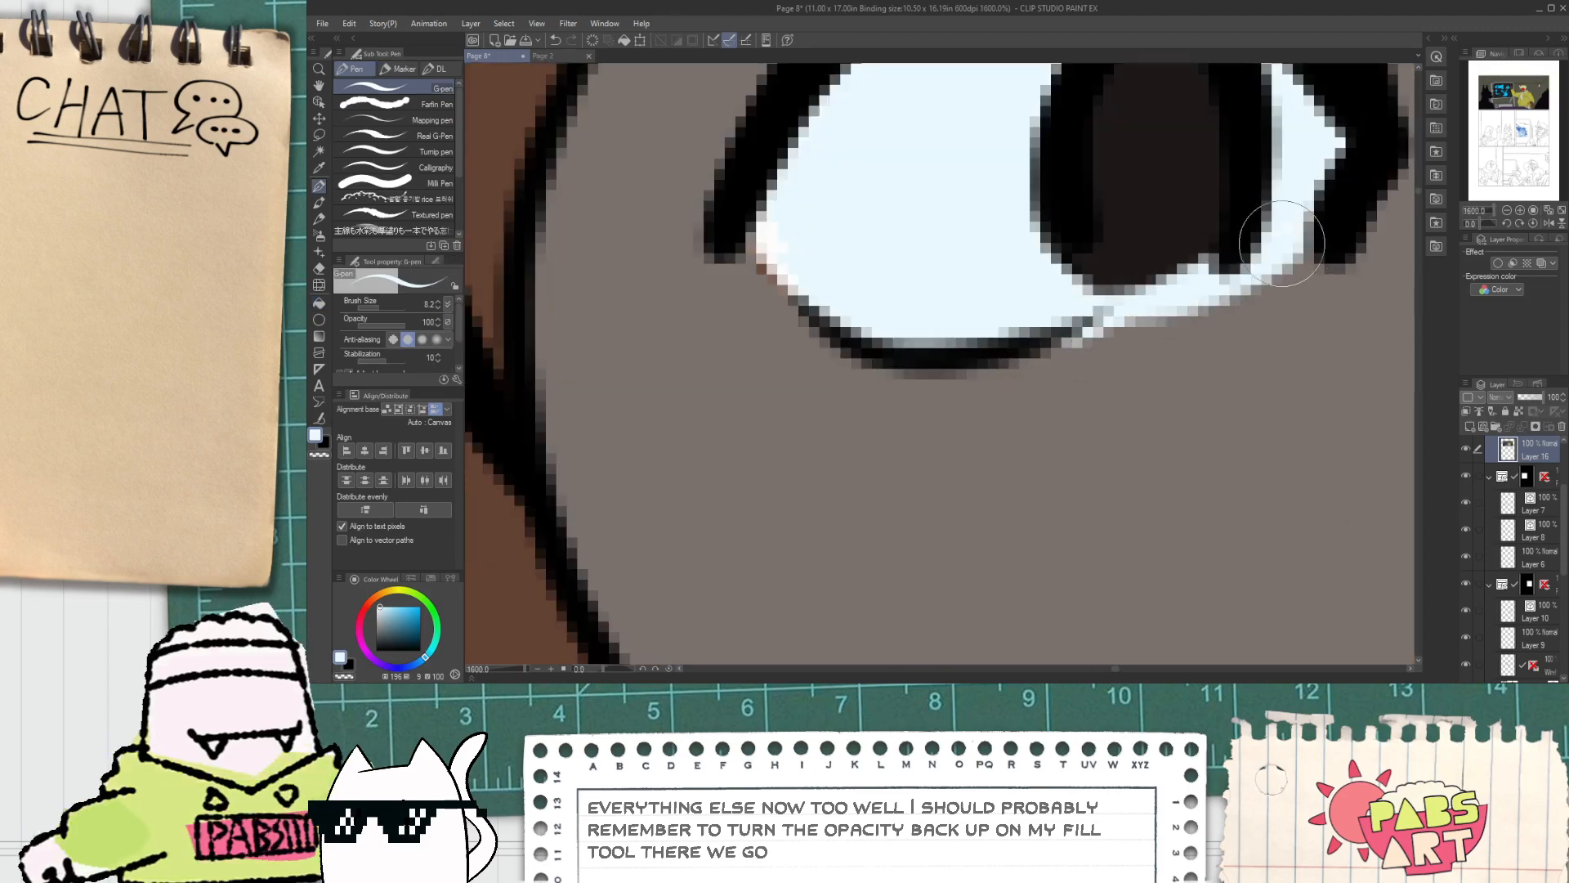
alt+click(1146, 218)
mouse_move(1113, 295)
mouse_down()
mouse_move(1191, 234)
mouse_move(1158, 273)
mouse_move(1351, 234)
mouse_up()
alt+click(1222, 343)
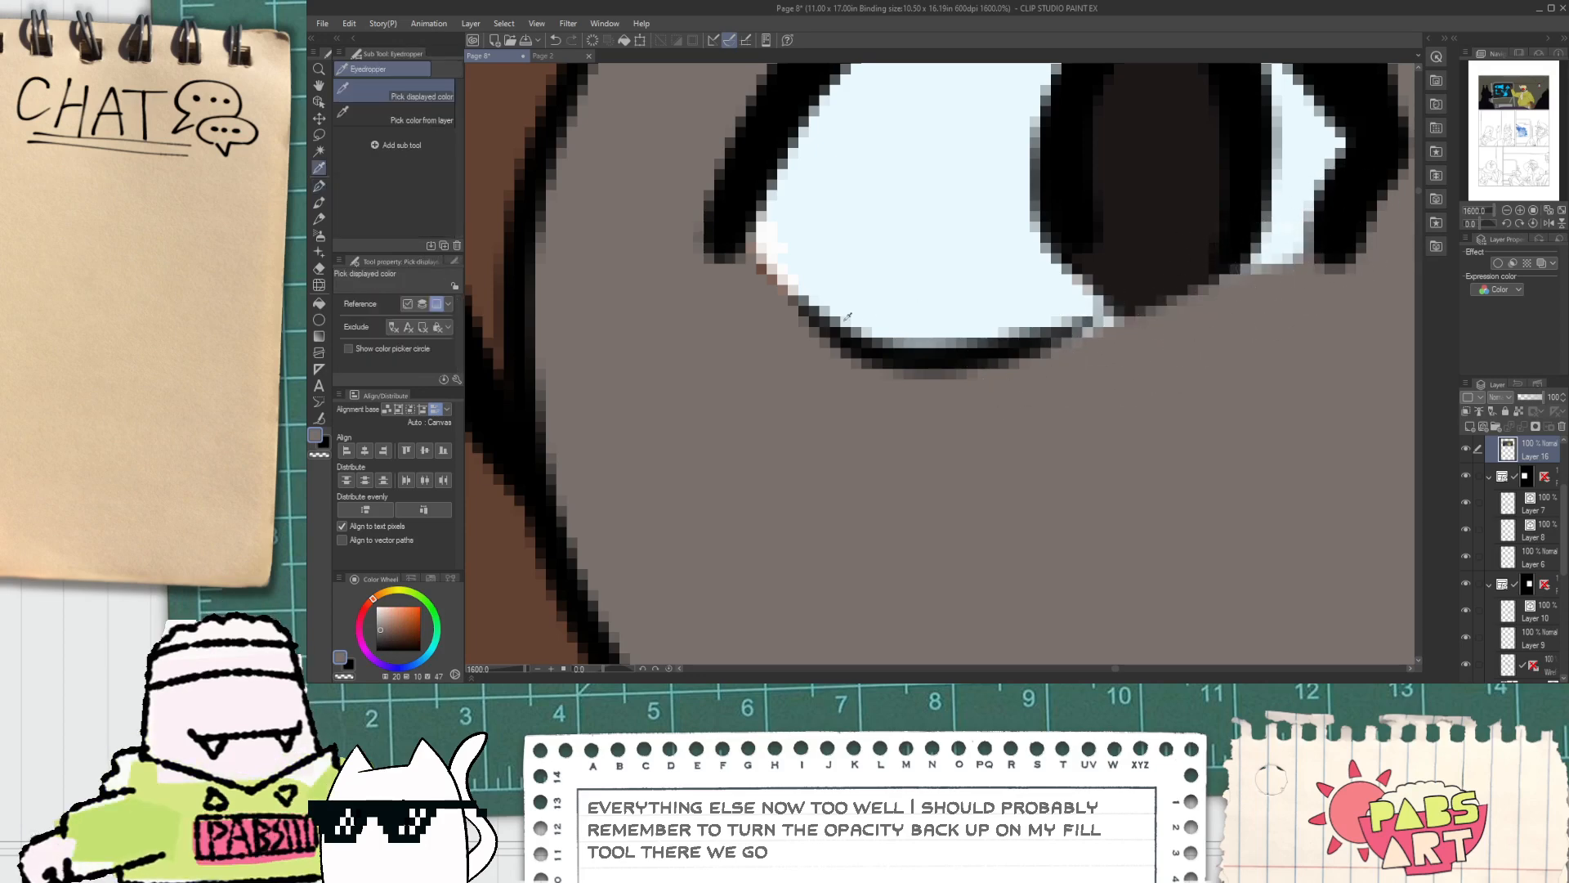
alt+click(1300, 214)
drag(777, 204, 807, 250)
scroll(807, 250, down, 12)
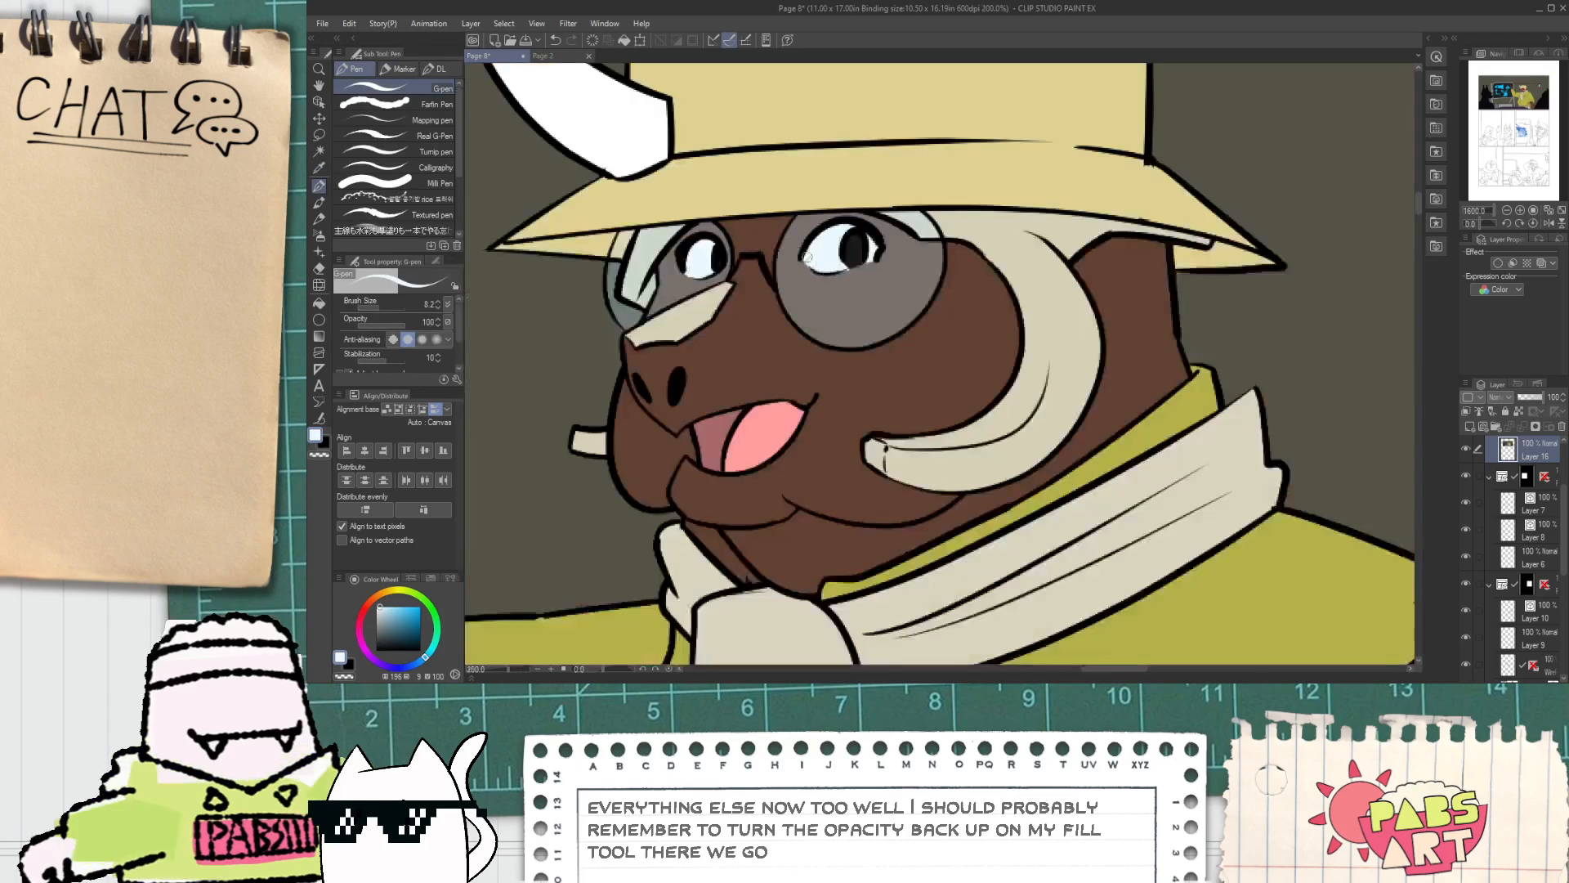
Step: Lower the Fill opacity to 18 and tint the lantern's two glass areas beside the perforated strips with the pale blue
key(g)
scroll(990, 243, up, 2)
scroll(990, 243, up, 4)
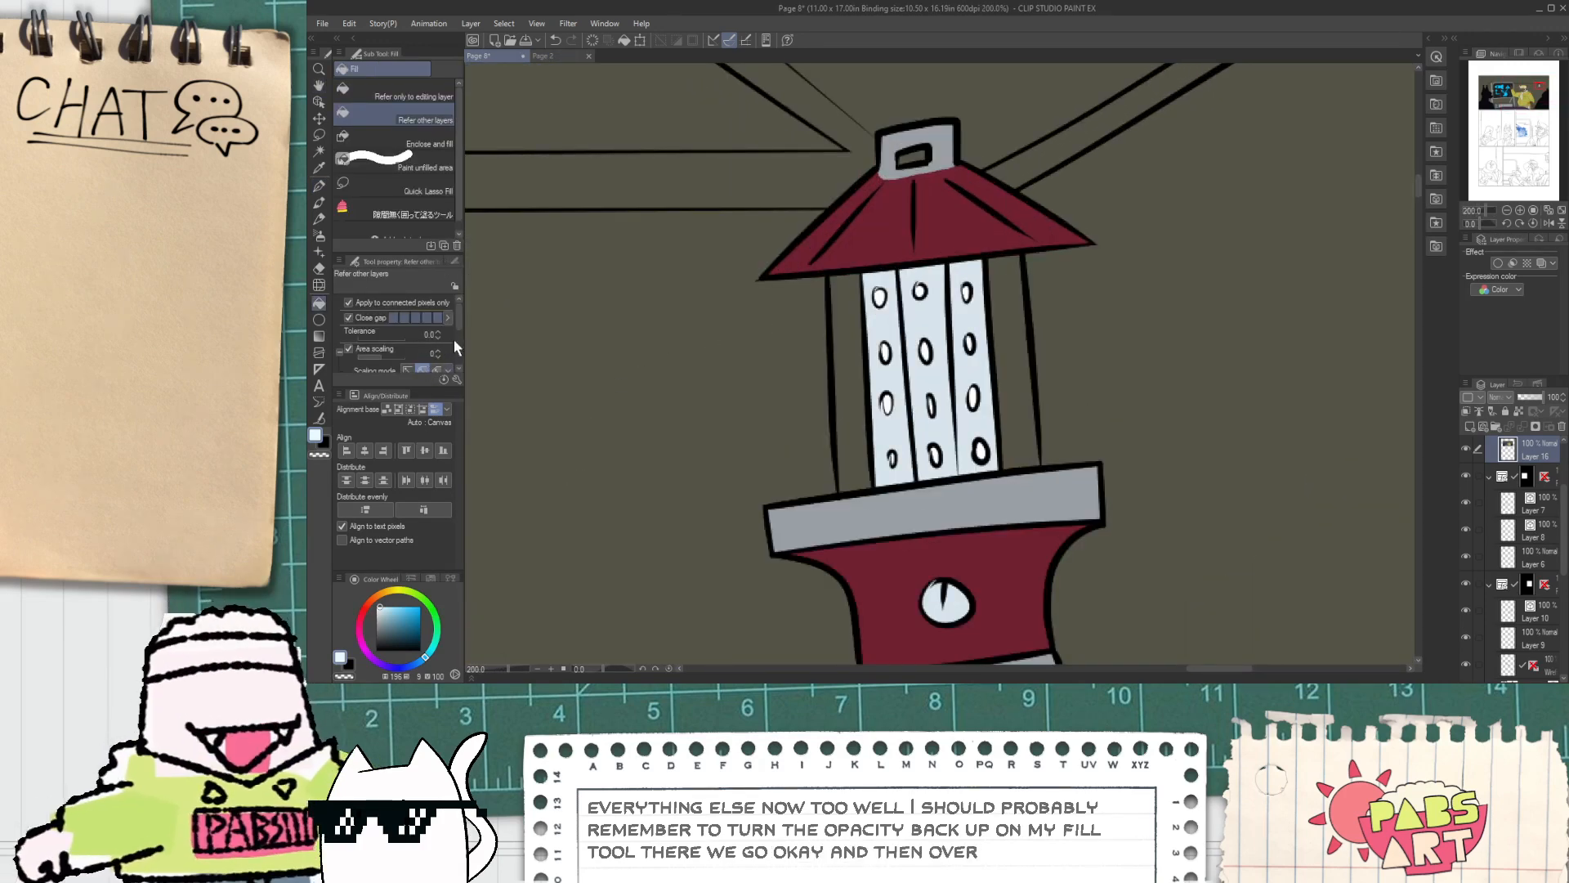
scroll(457, 325, down, 4)
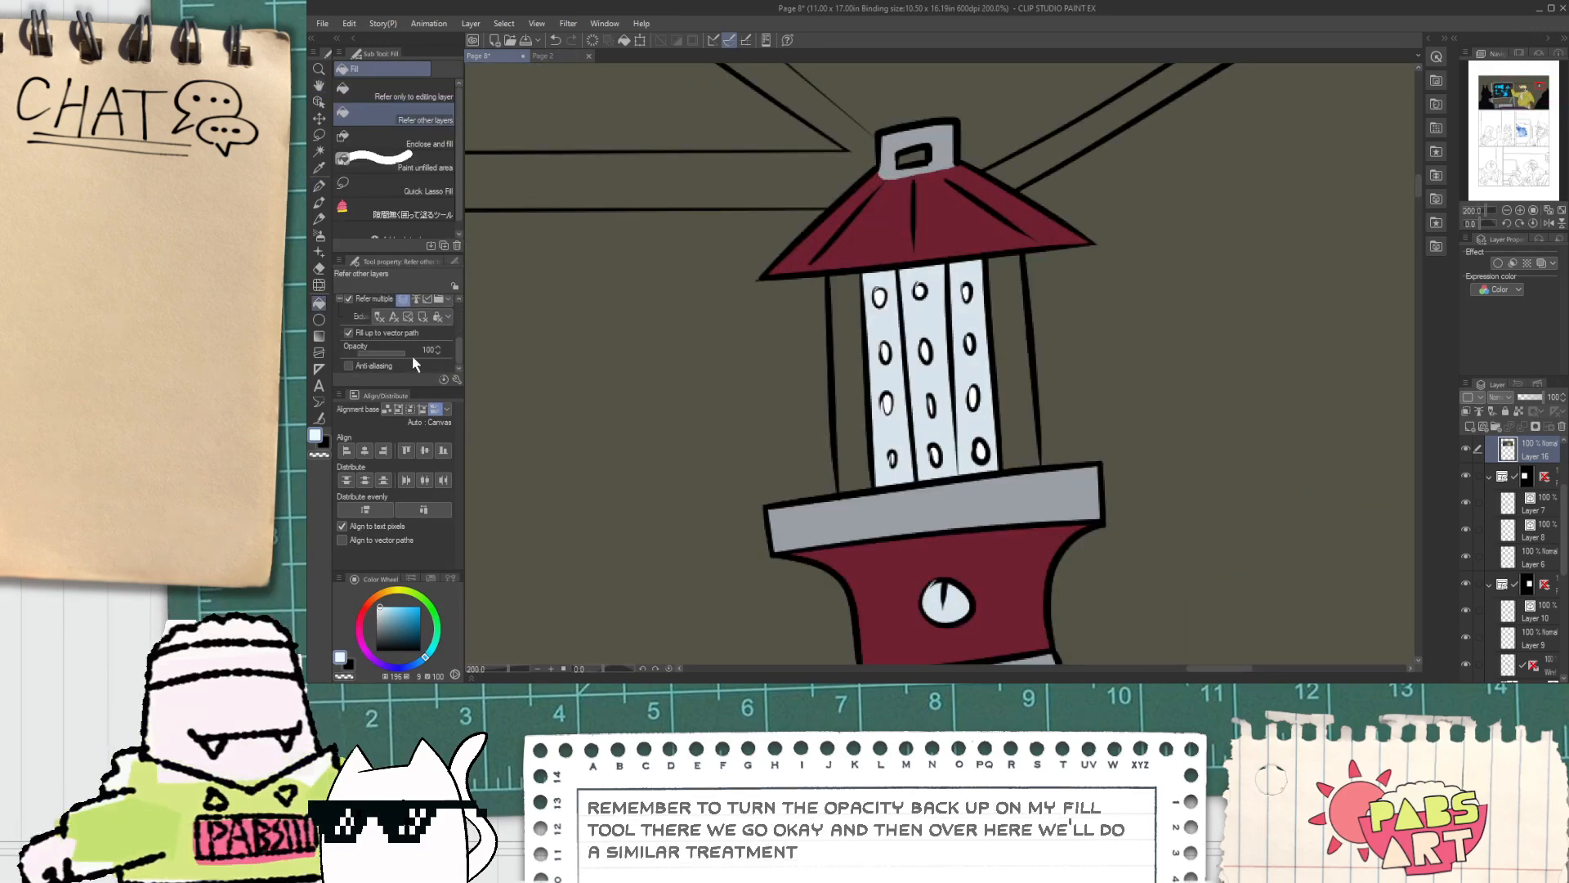
click(849, 420)
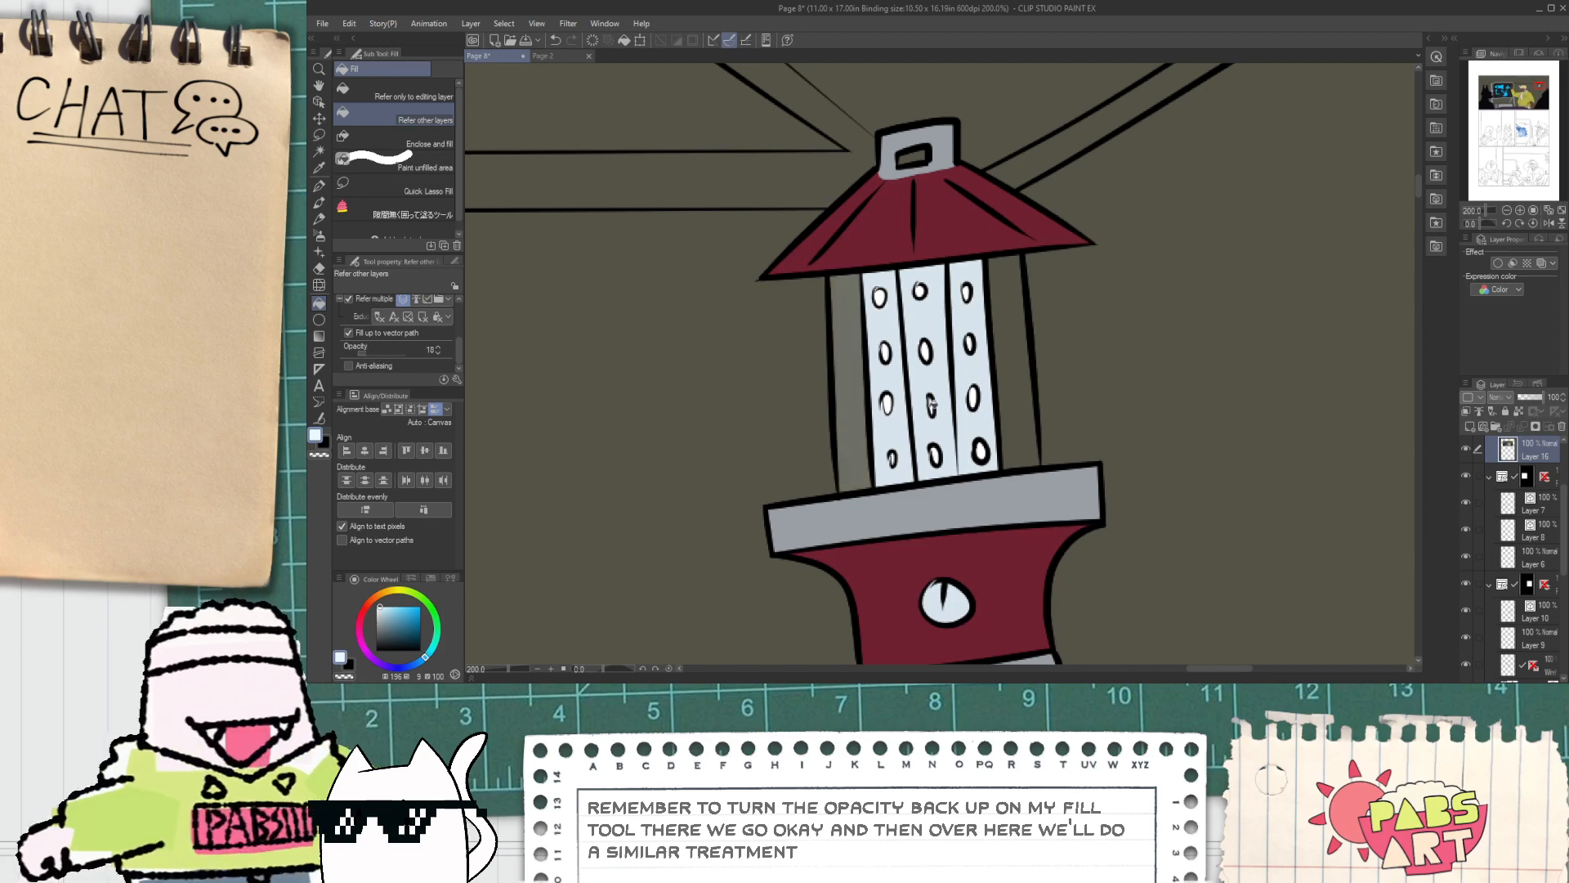
click(1004, 402)
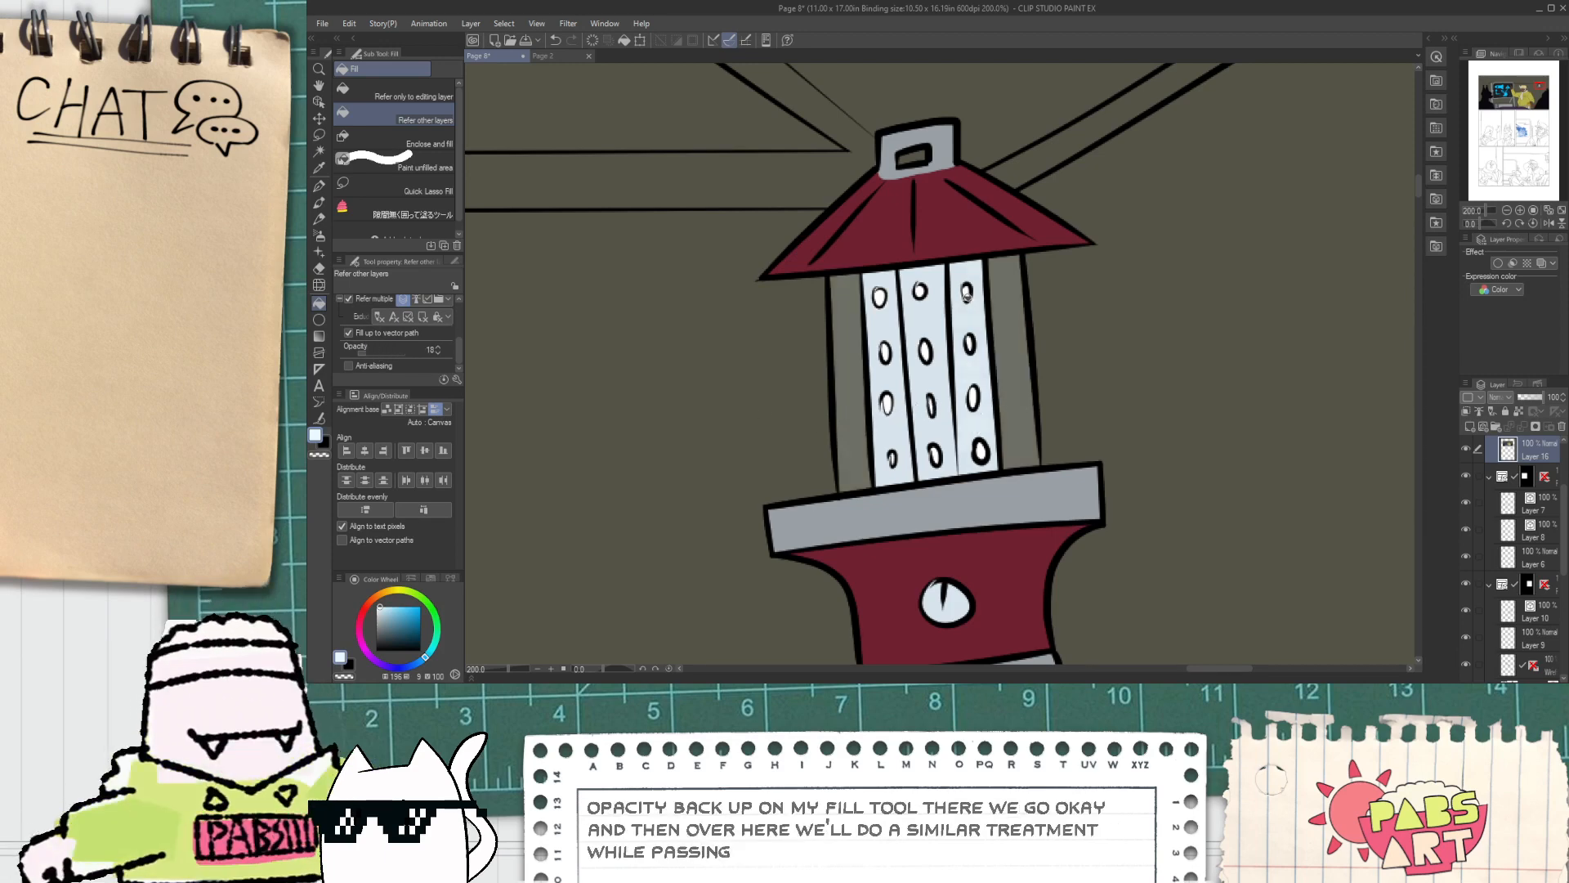
Step: Select the lowest layer in the second panel's folder for coloring that panel
scroll(965, 296, down, 6)
key(space)
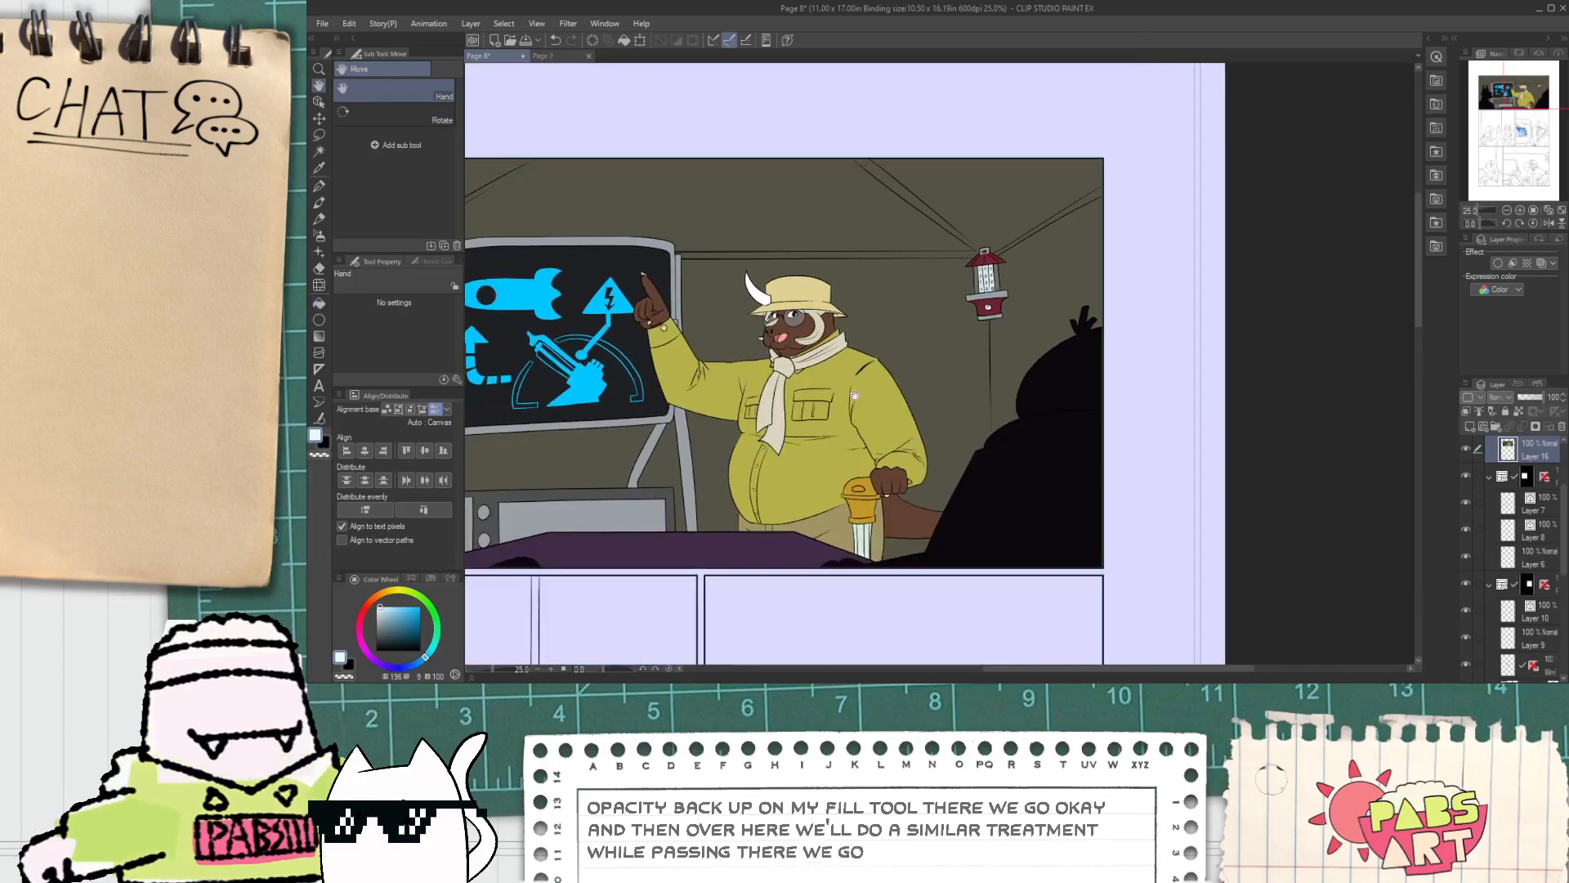
scroll(855, 395, down, 2)
drag(745, 470, 818, 438)
scroll(754, 444, up, 2)
drag(682, 521, 709, 449)
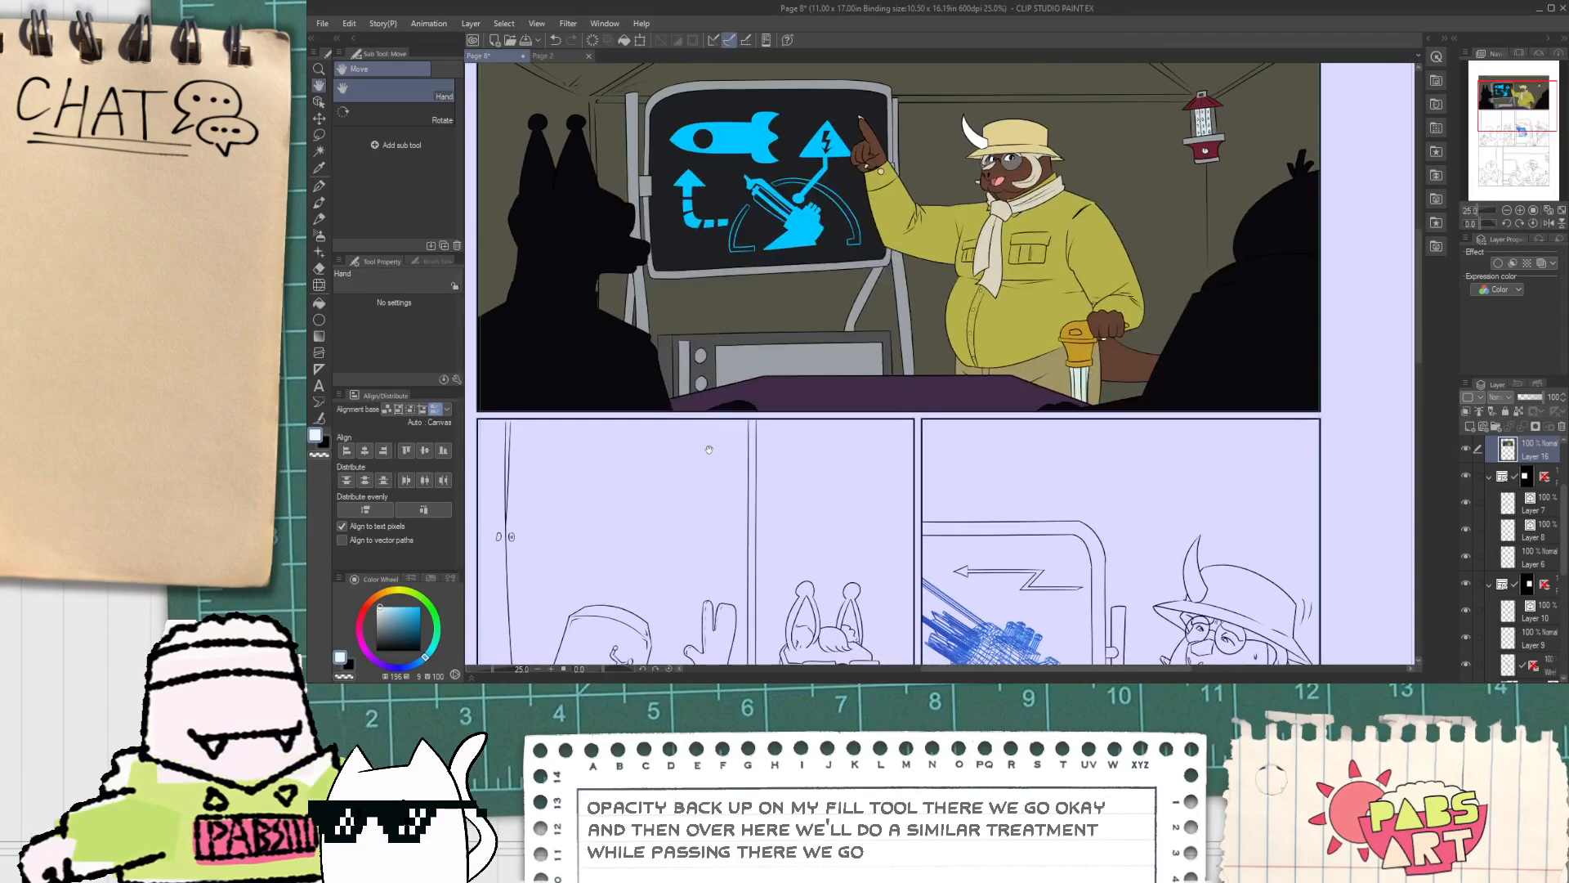
scroll(709, 450, down, 1)
drag(610, 576, 652, 468)
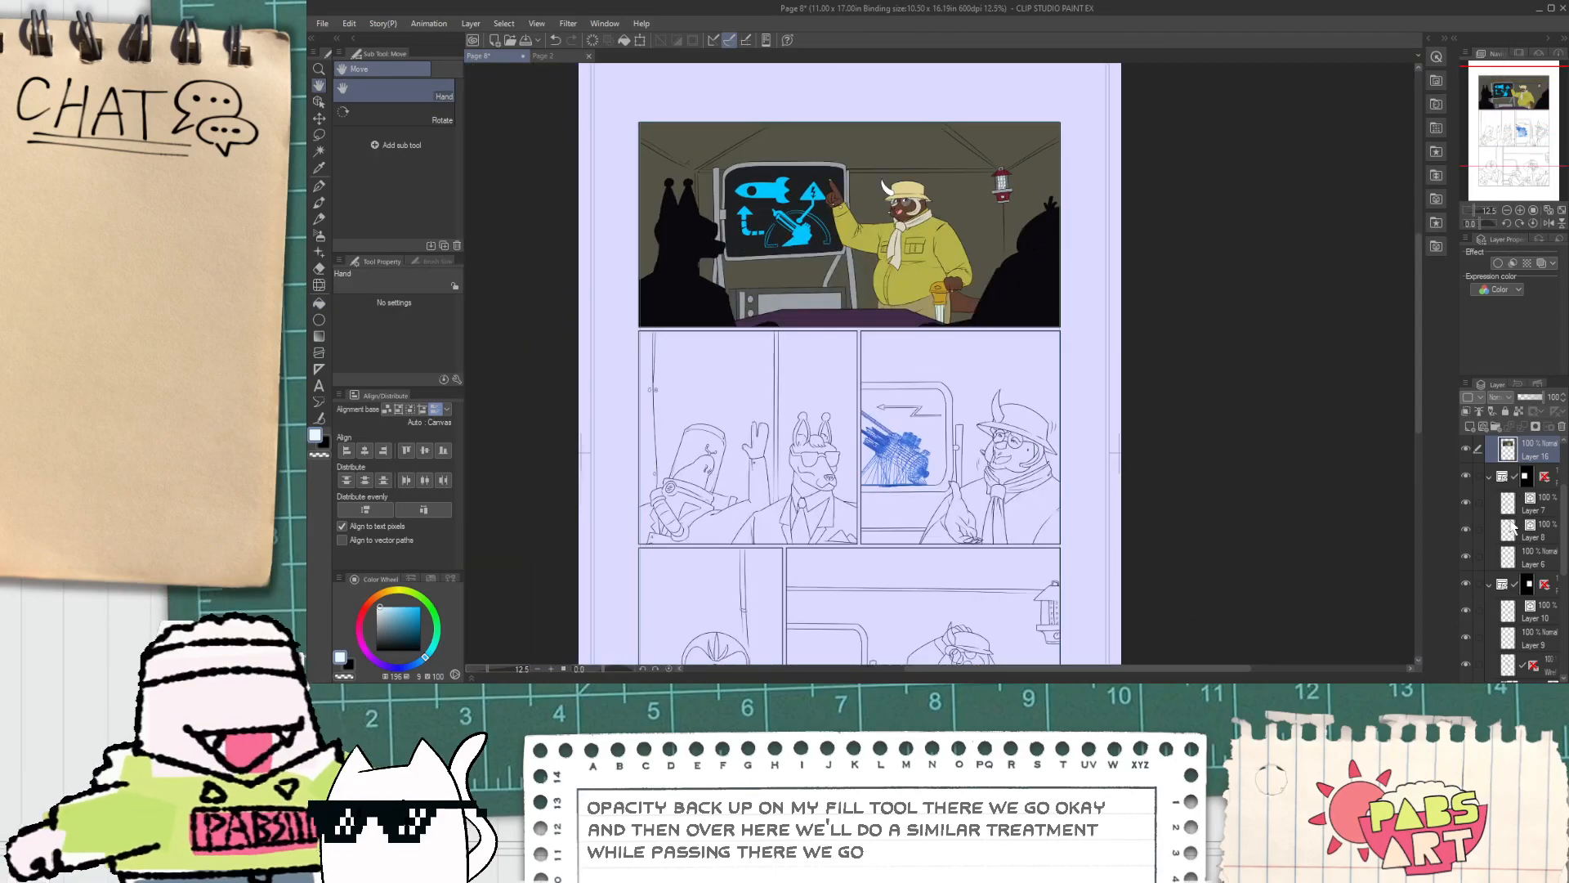
click(1524, 558)
scroll(764, 420, up, 1)
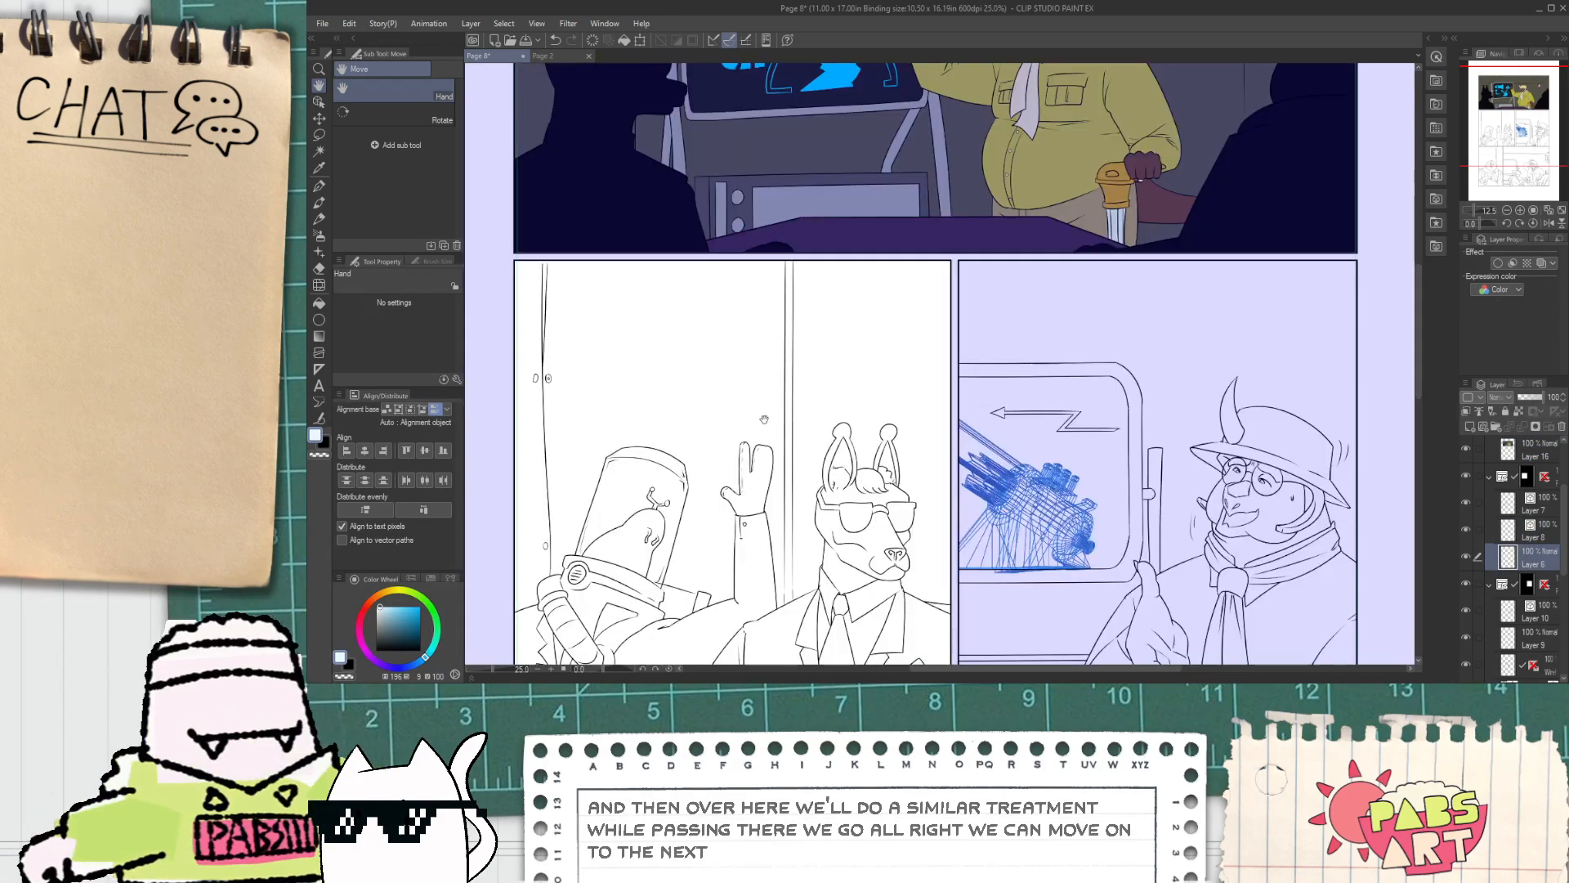
Step: Sample the dark gray of the tent wall in the first panel and try it on the second panel's background, undoing that fill
scroll(772, 439, down, 1)
key(i)
scroll(915, 187, up, 1)
click(919, 148)
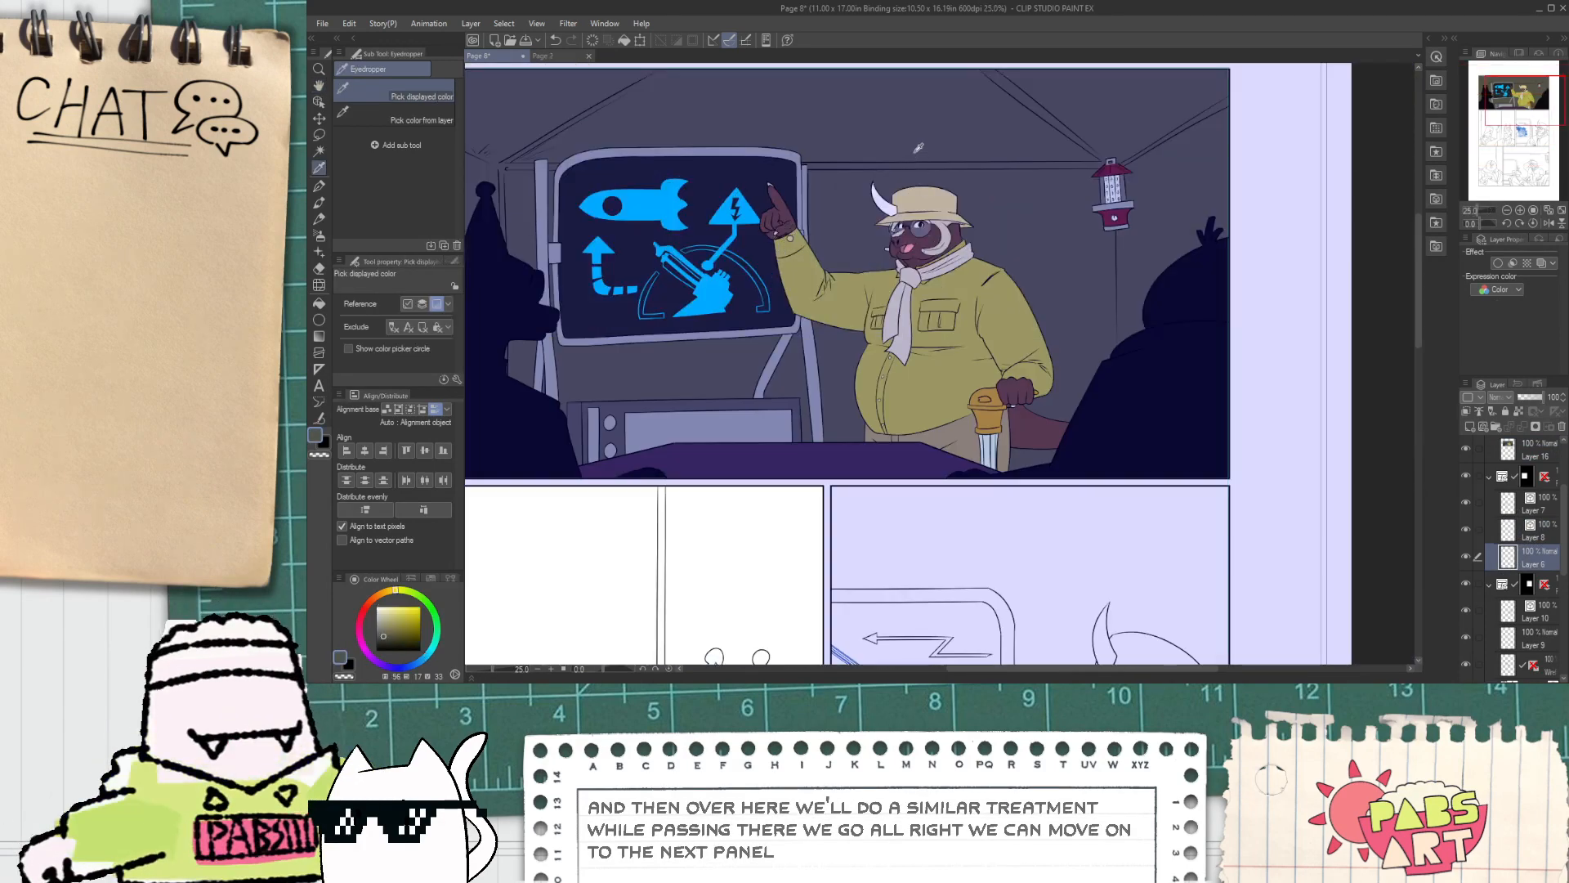
scroll(895, 128, down, 1)
scroll(654, 310, up, 1)
key(g)
click(656, 301)
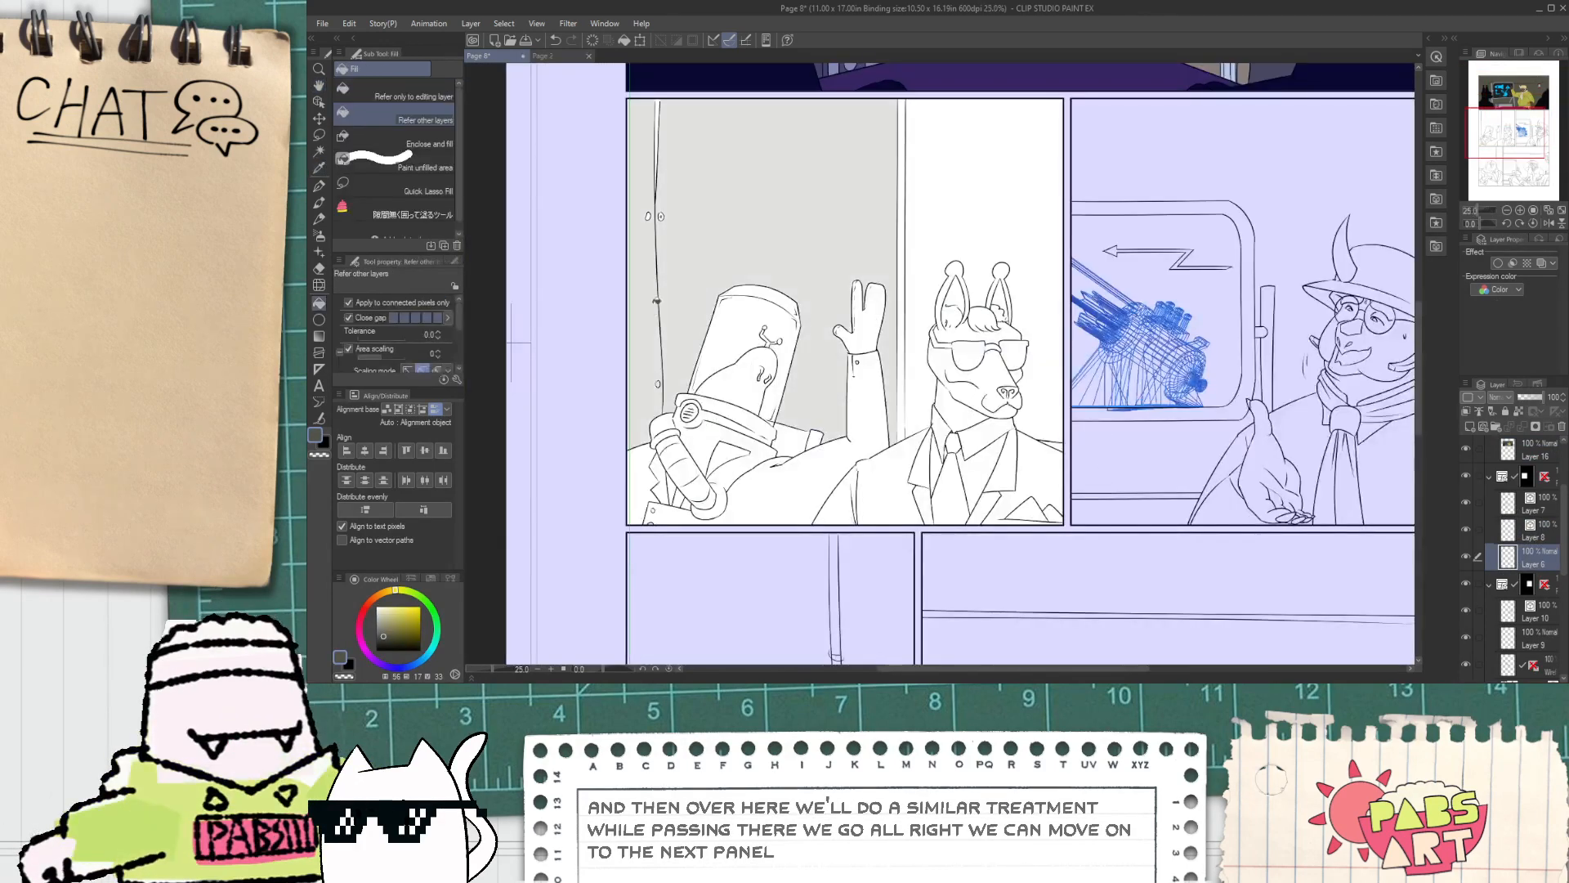
key(ctrl+z)
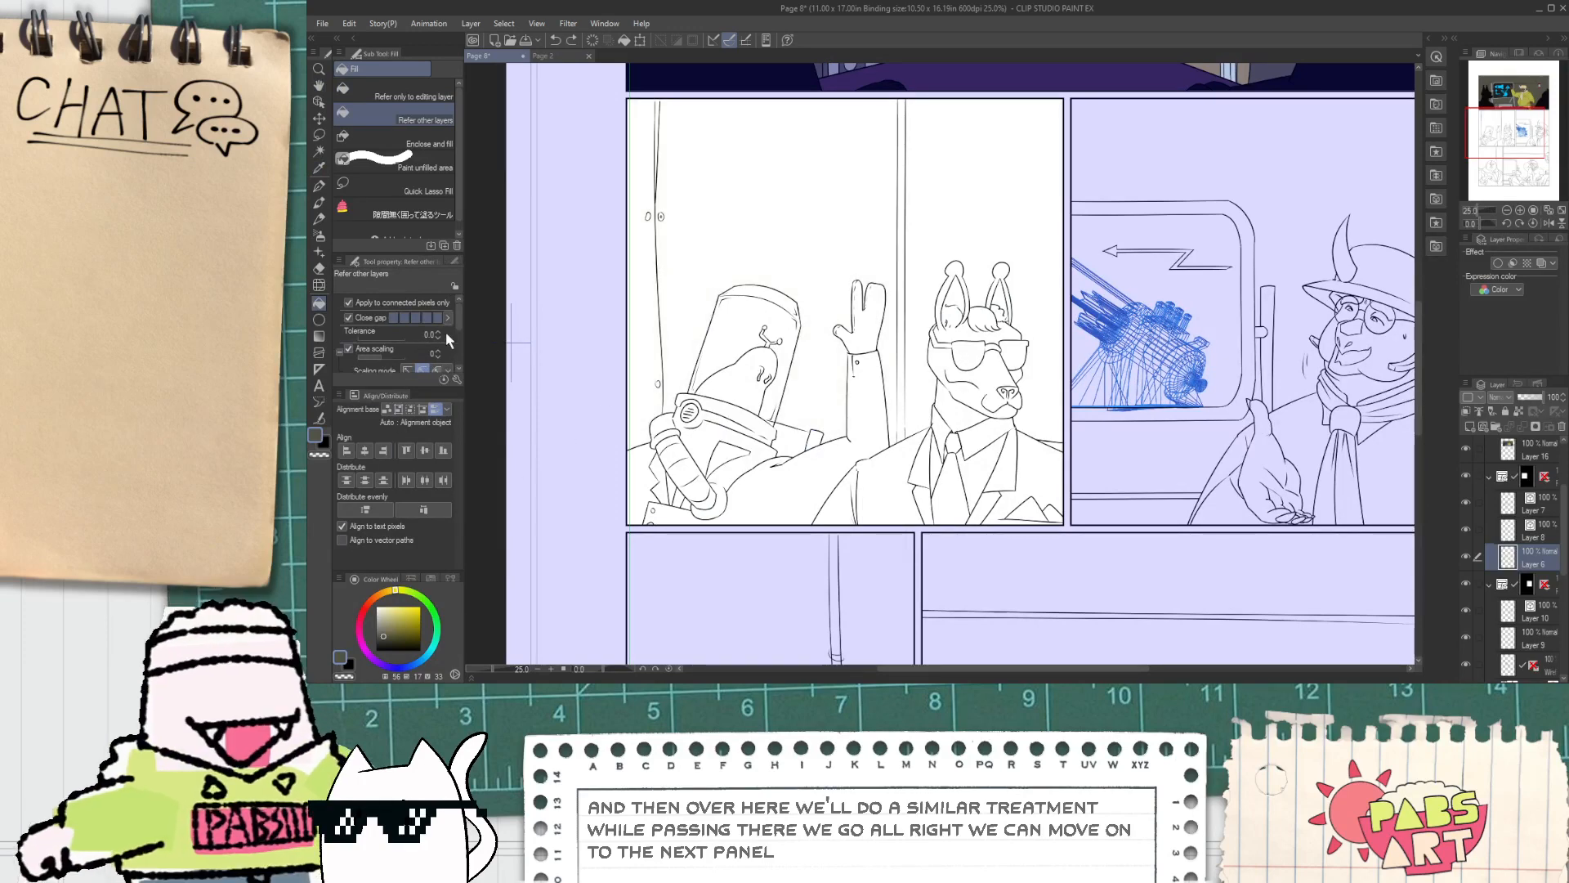
Step: Restore the Fill opacity to 100 and fill the second panel's tent wall and pole strips with the sampled dark gray
scroll(458, 324, down, 2)
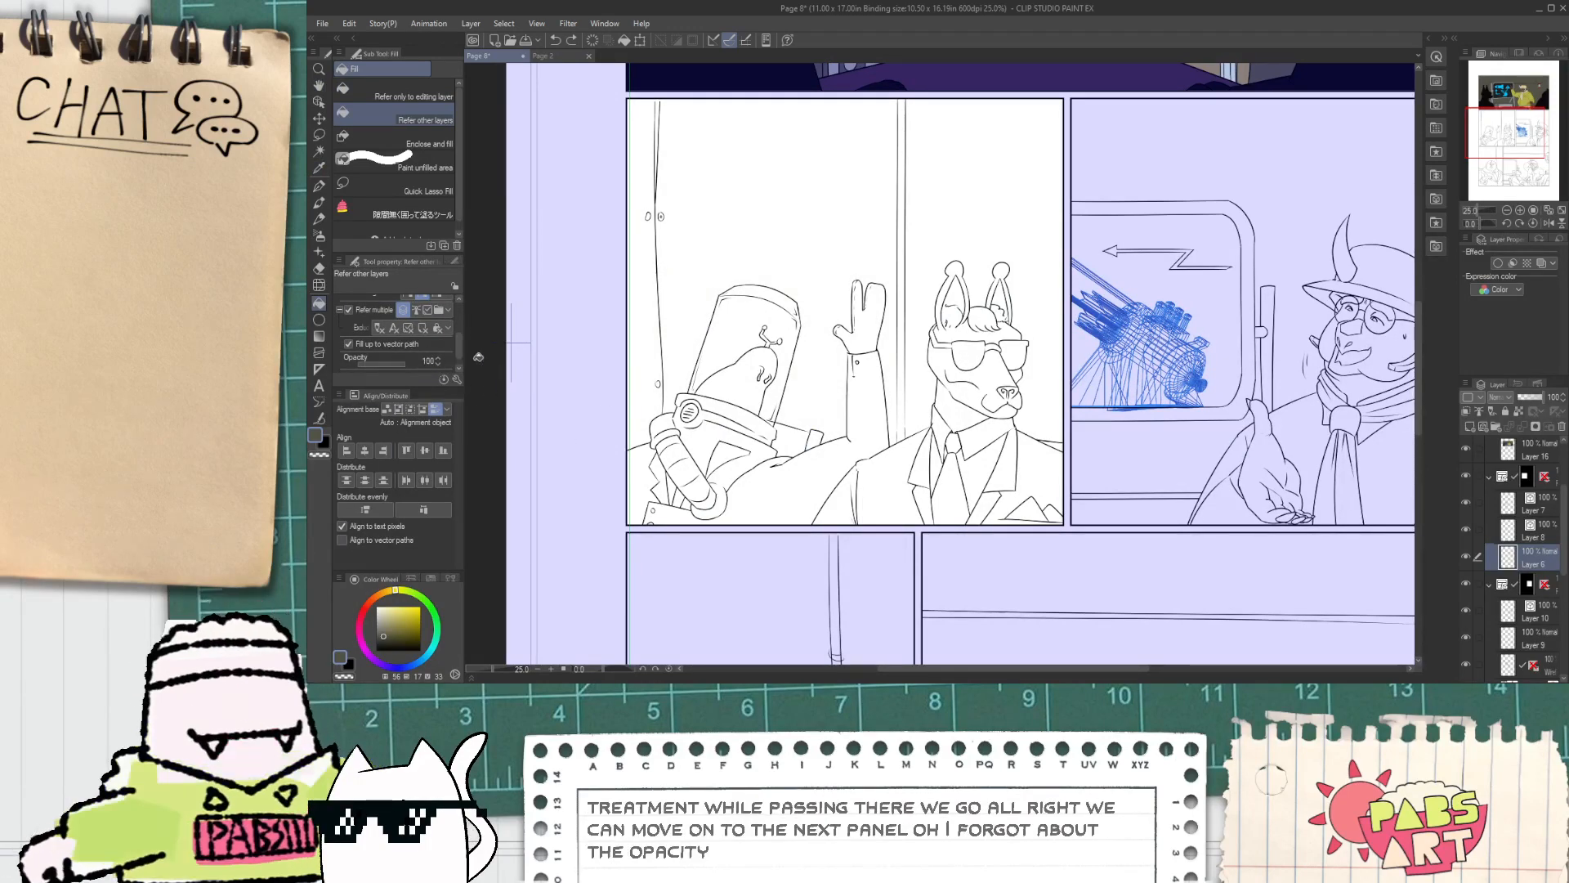
scroll(459, 357, down, 2)
scroll(457, 351, up, 4)
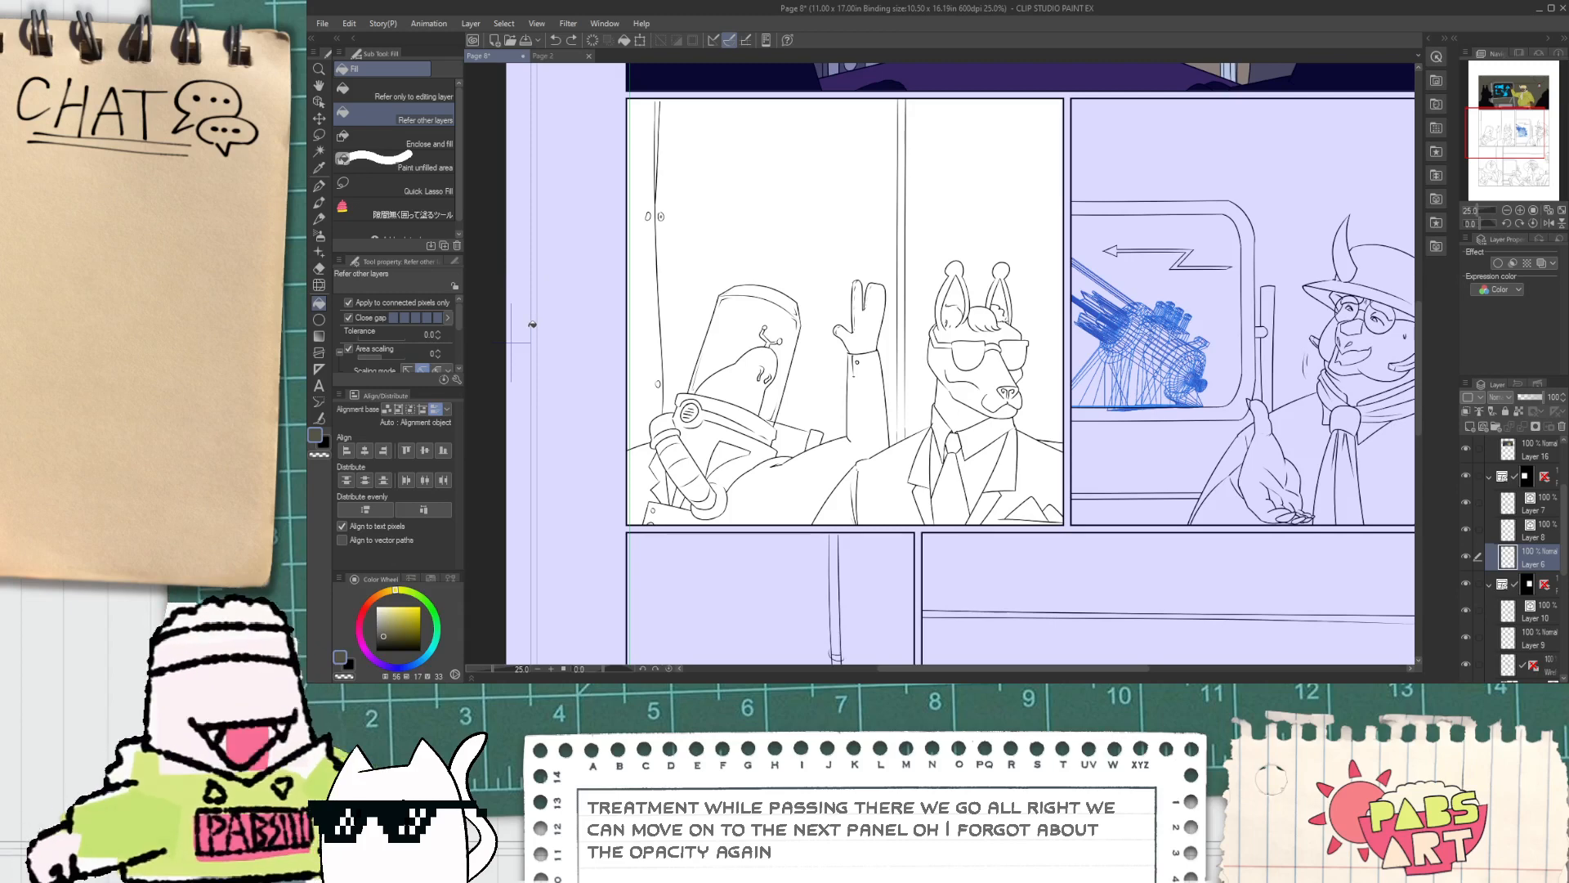
key(ctrl+y)
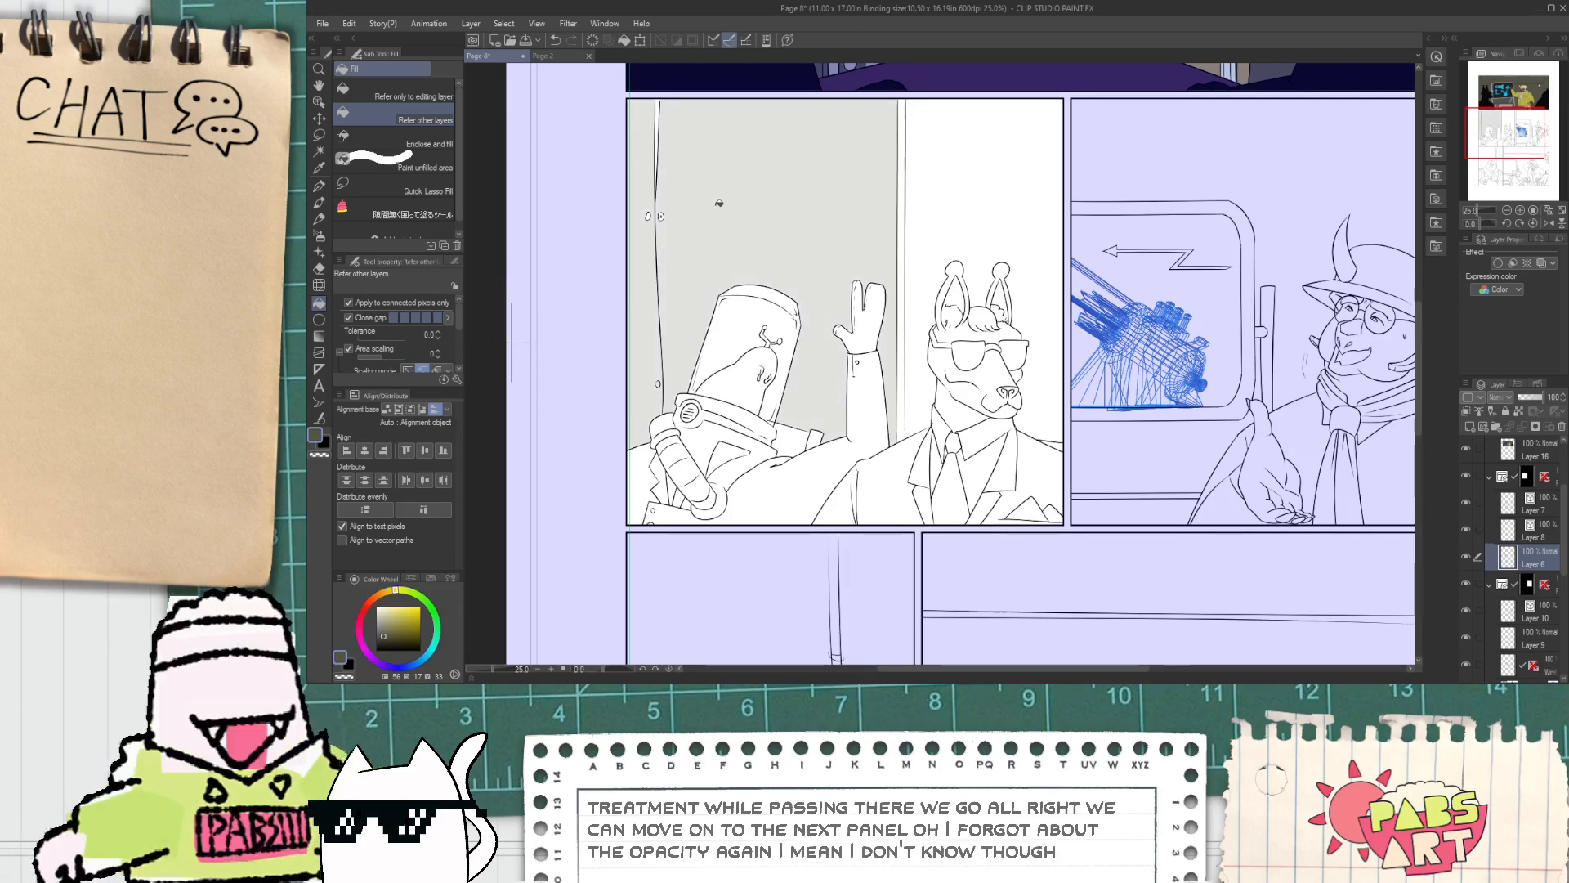
scroll(706, 221, up, 1)
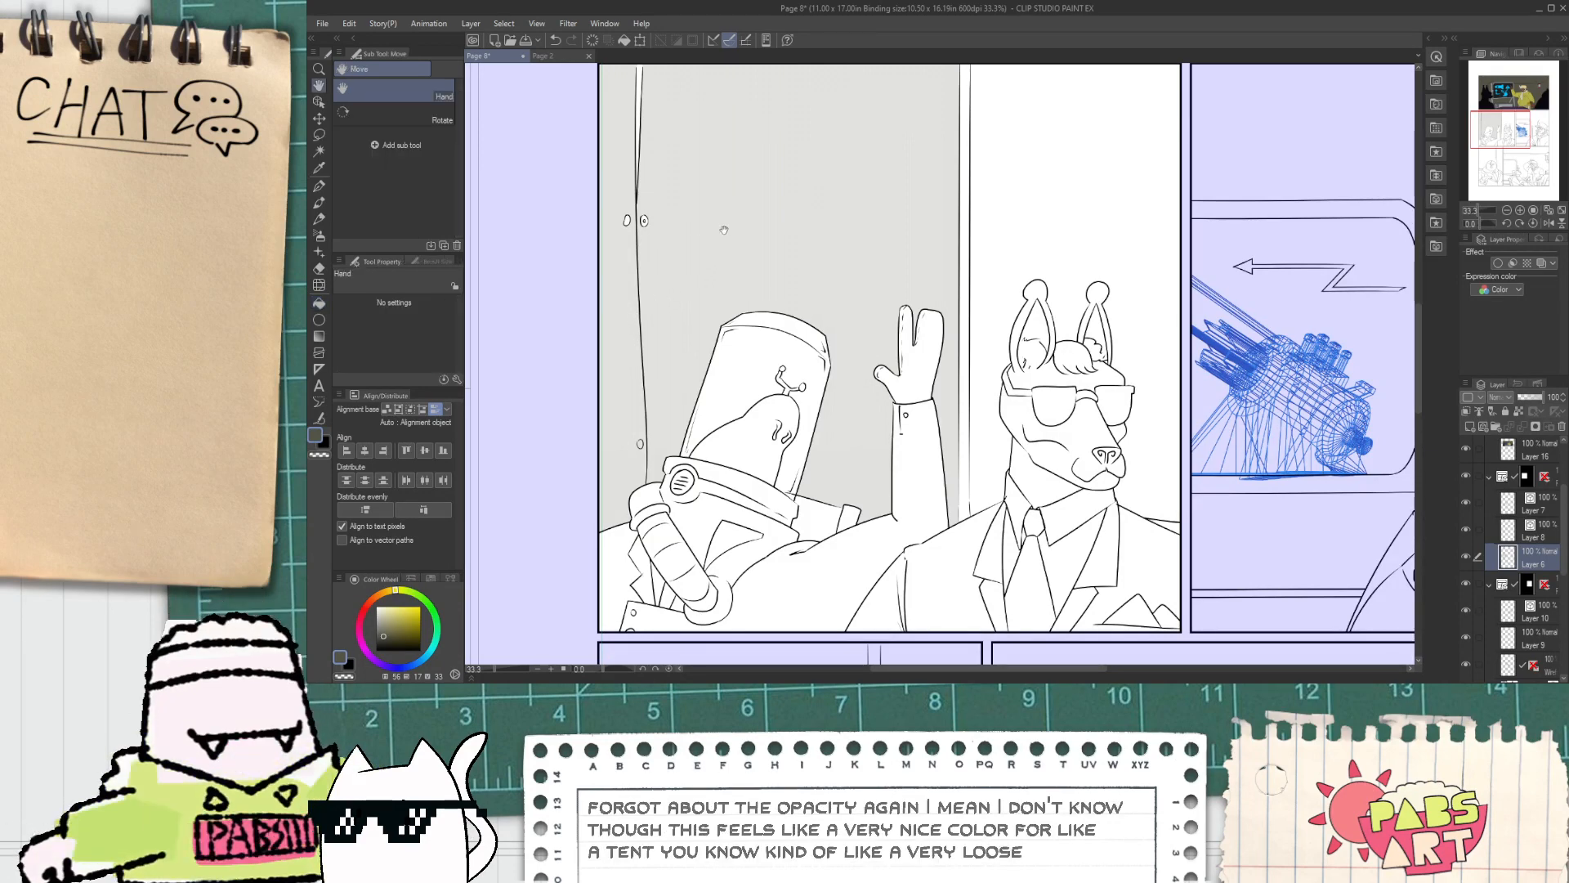
drag(632, 317, 634, 353)
click(675, 318)
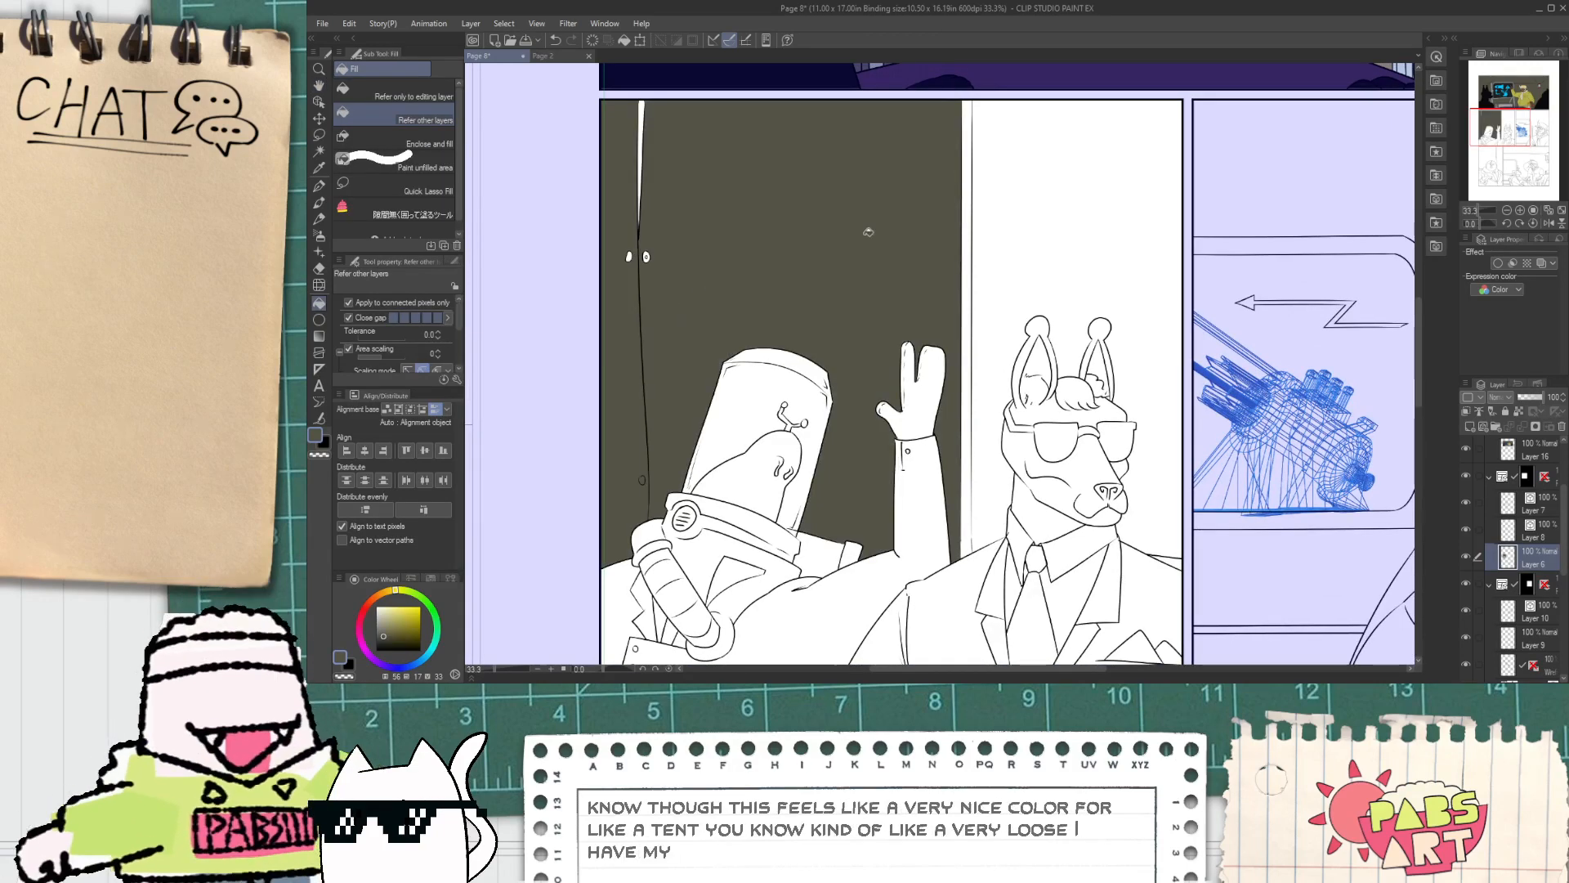
click(988, 233)
click(967, 241)
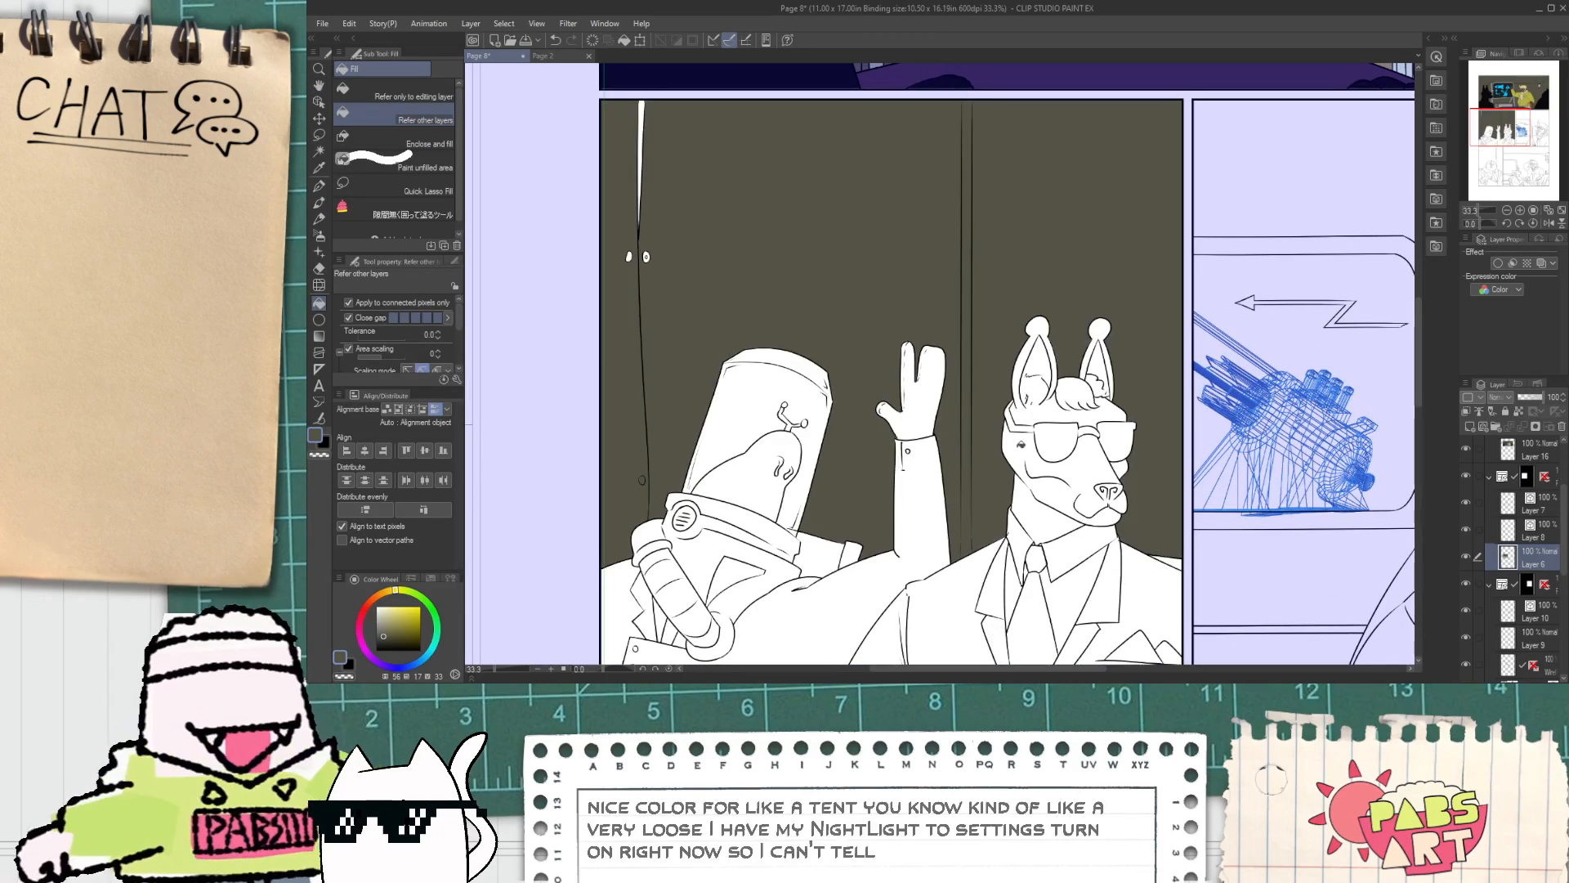
Step: Toggle the visibility of the second panel's upper line-art layer to identify it and select that layer for editing
drag(1171, 553, 1027, 447)
scroll(1027, 450, up, 4)
scroll(1016, 439, down, 1)
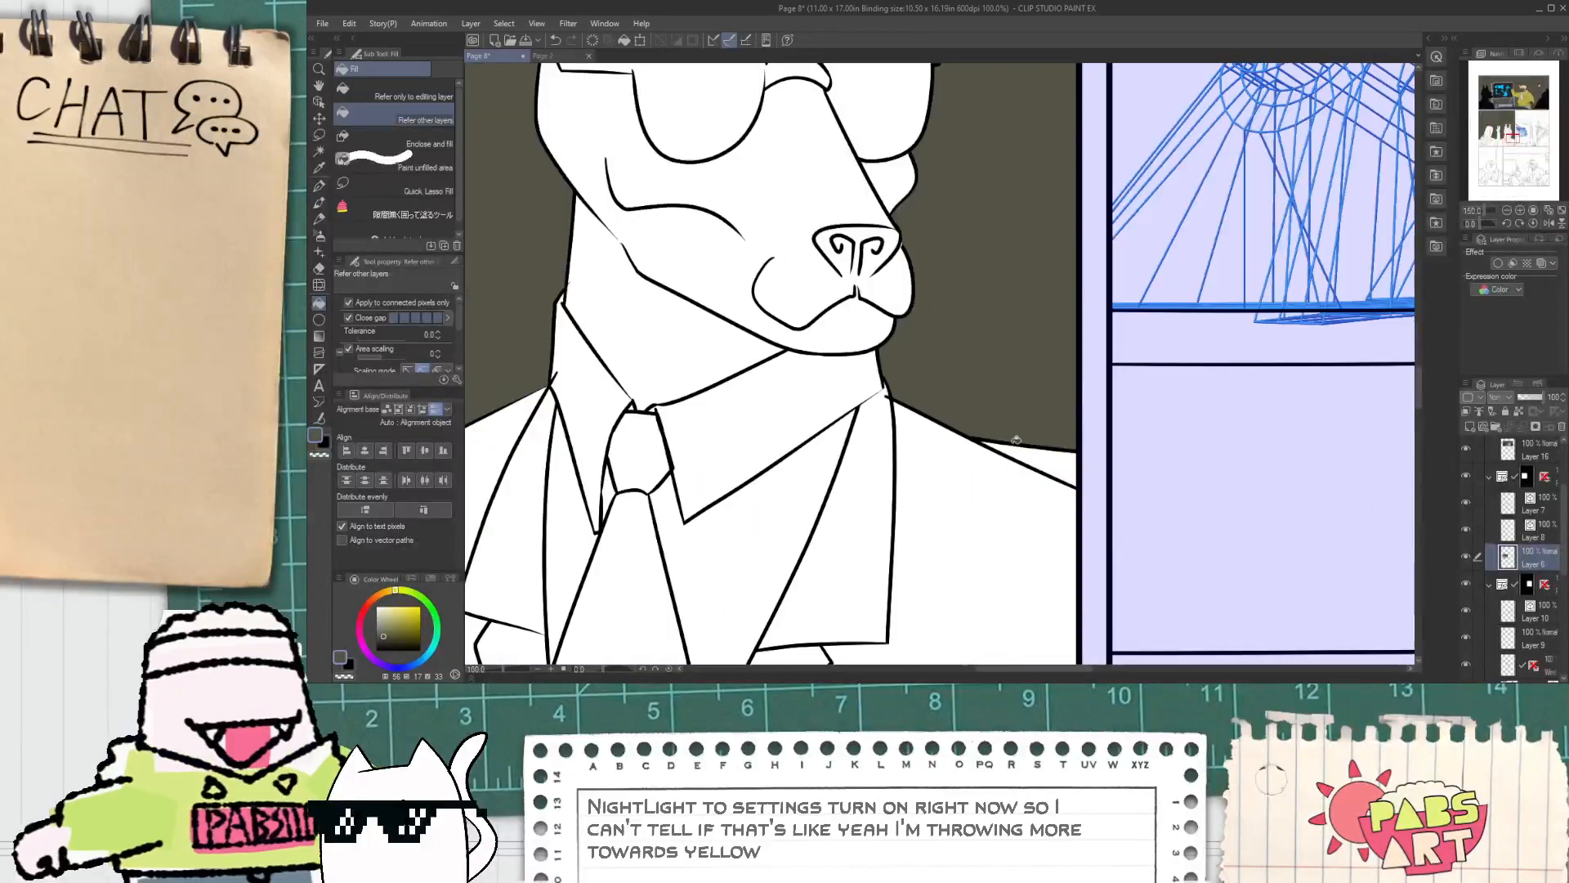
scroll(1016, 441, down, 2)
click(1504, 529)
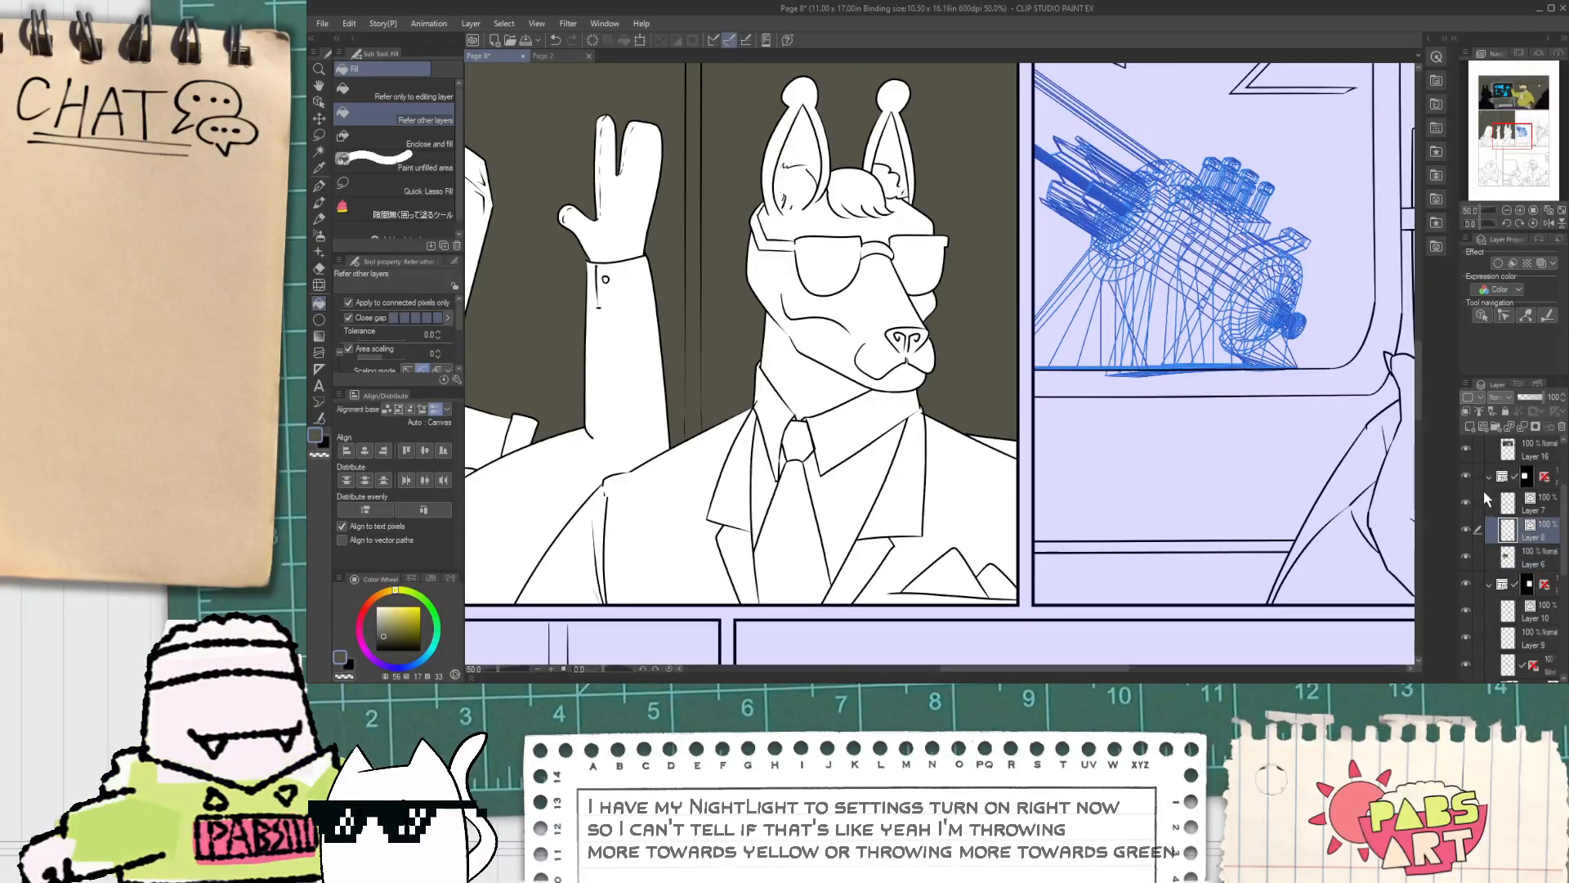
click(1465, 504)
click(1465, 503)
key(ctrl+minus)
key(ctrl+minus)
click(1508, 507)
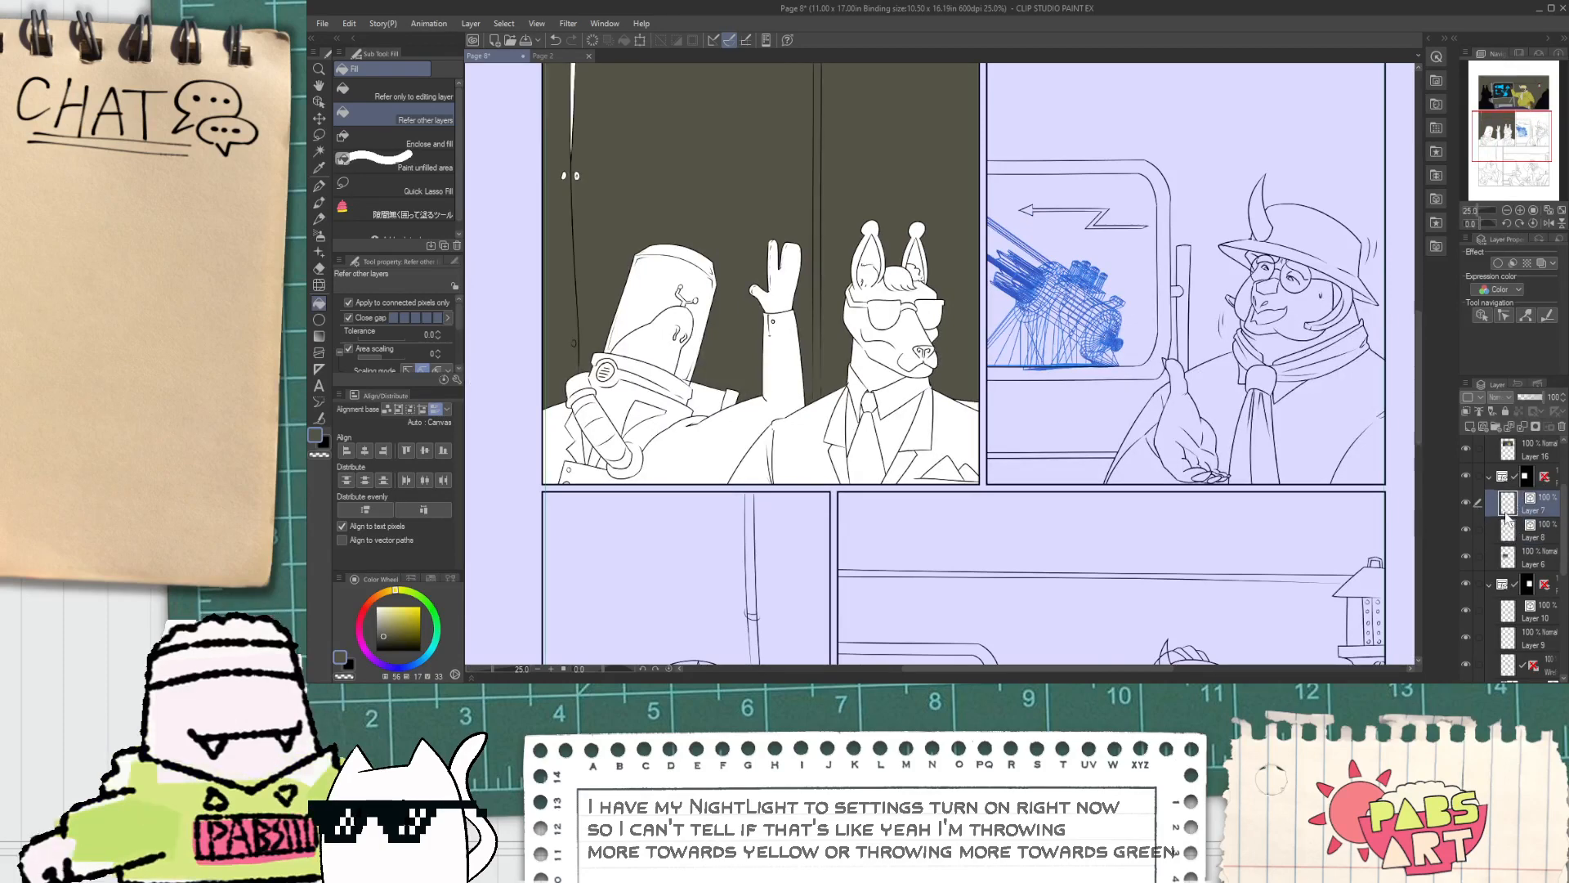
Step: Go over the crossing line ends at the dog alien's collar and shoulder with the Vector eraser
key(e)
key(ctrl+plus)
scroll(691, 366, up, 10)
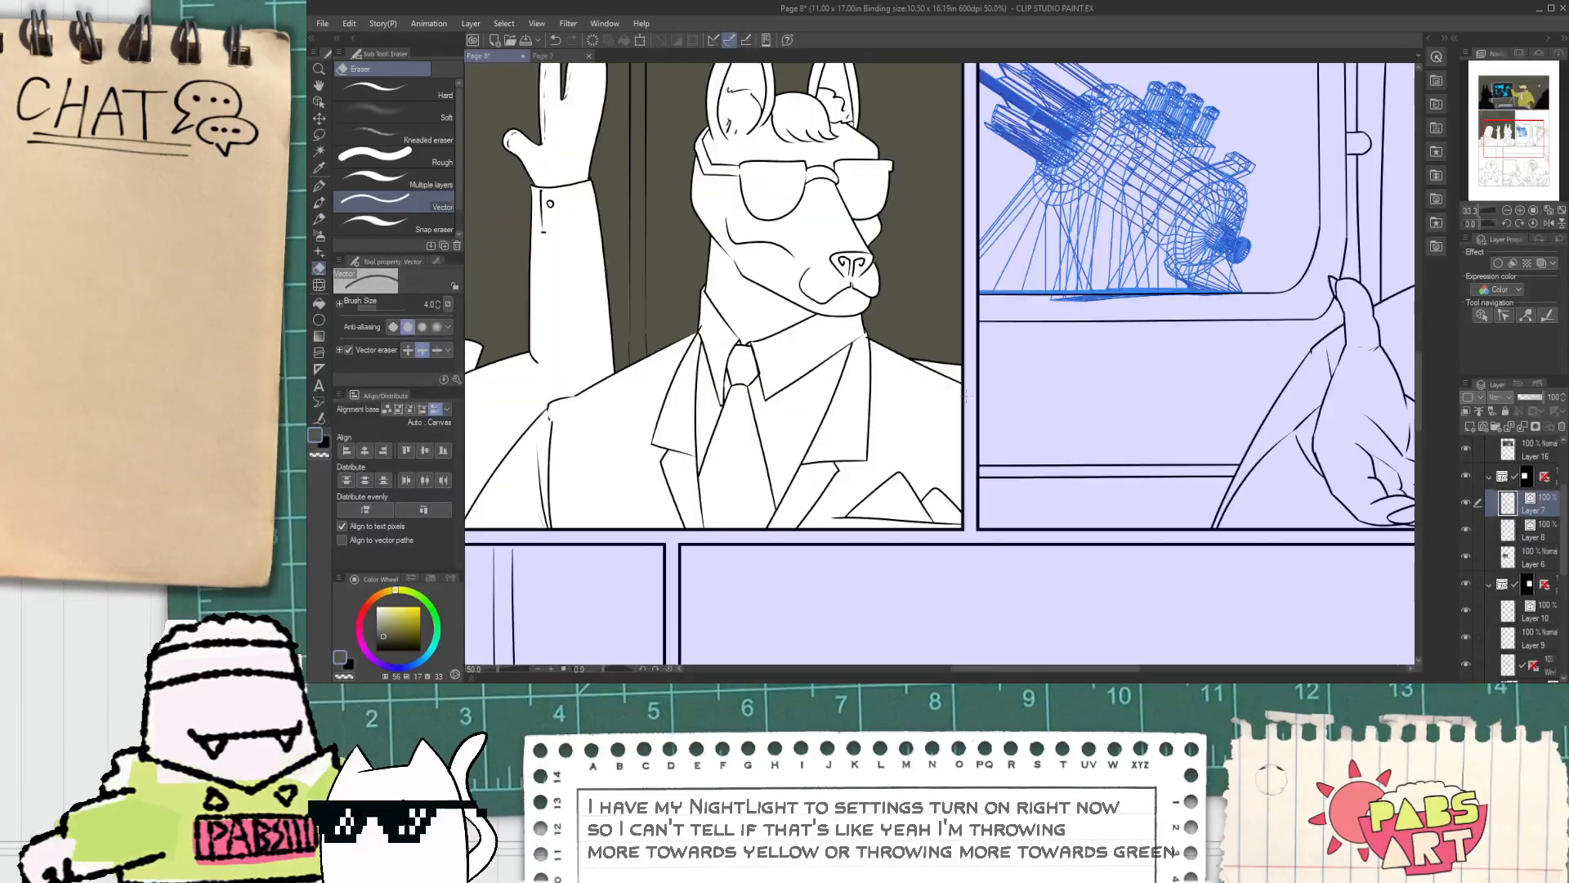
scroll(691, 370, down, 10)
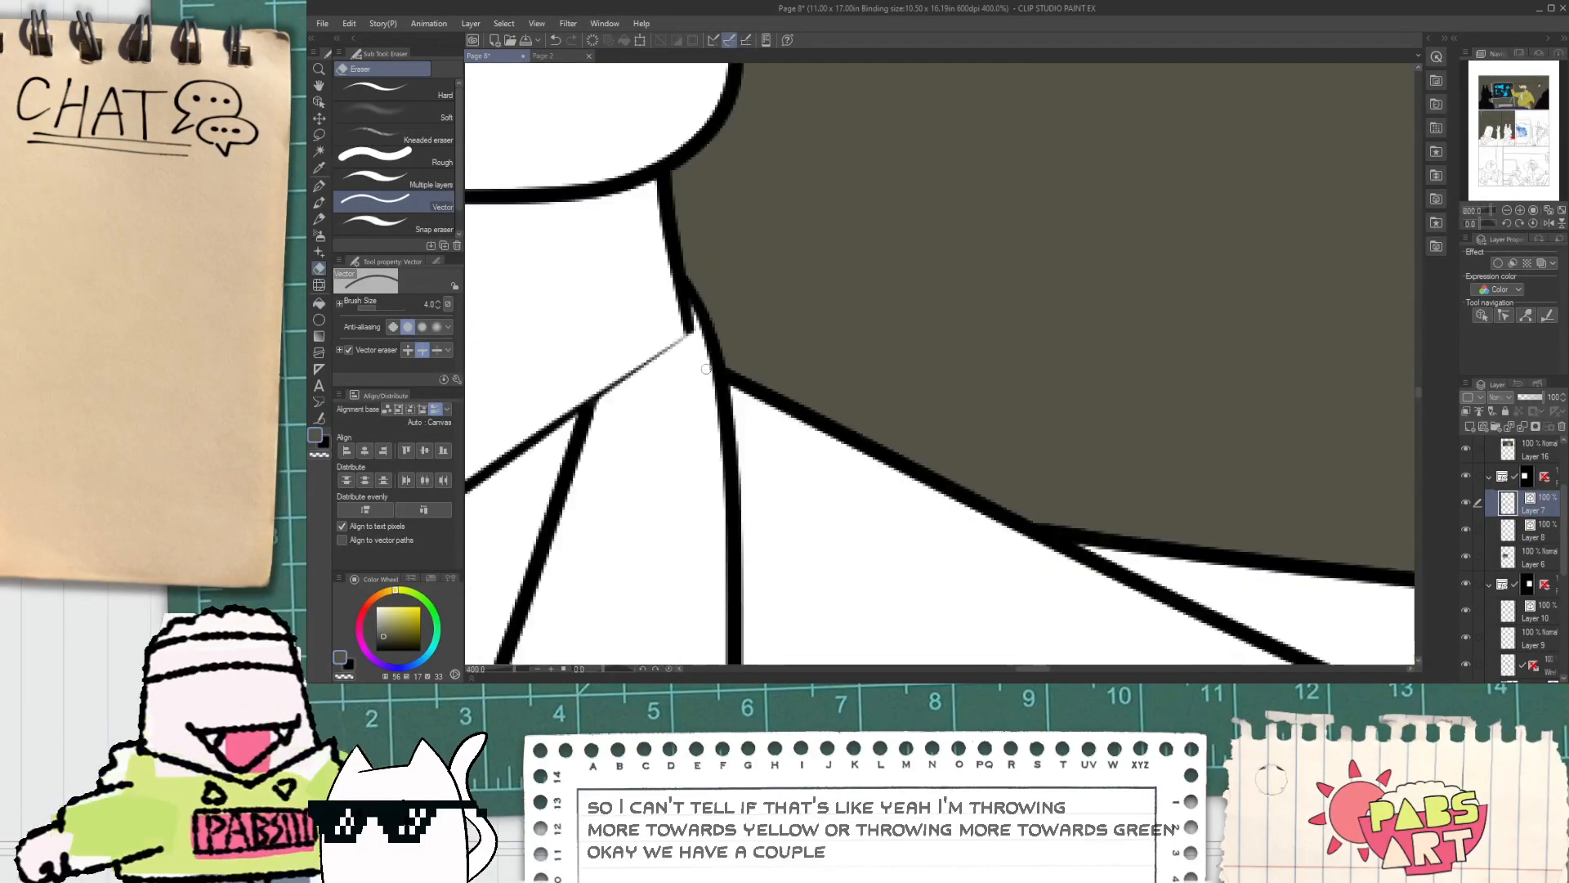
key(space)
drag(705, 432, 856, 380)
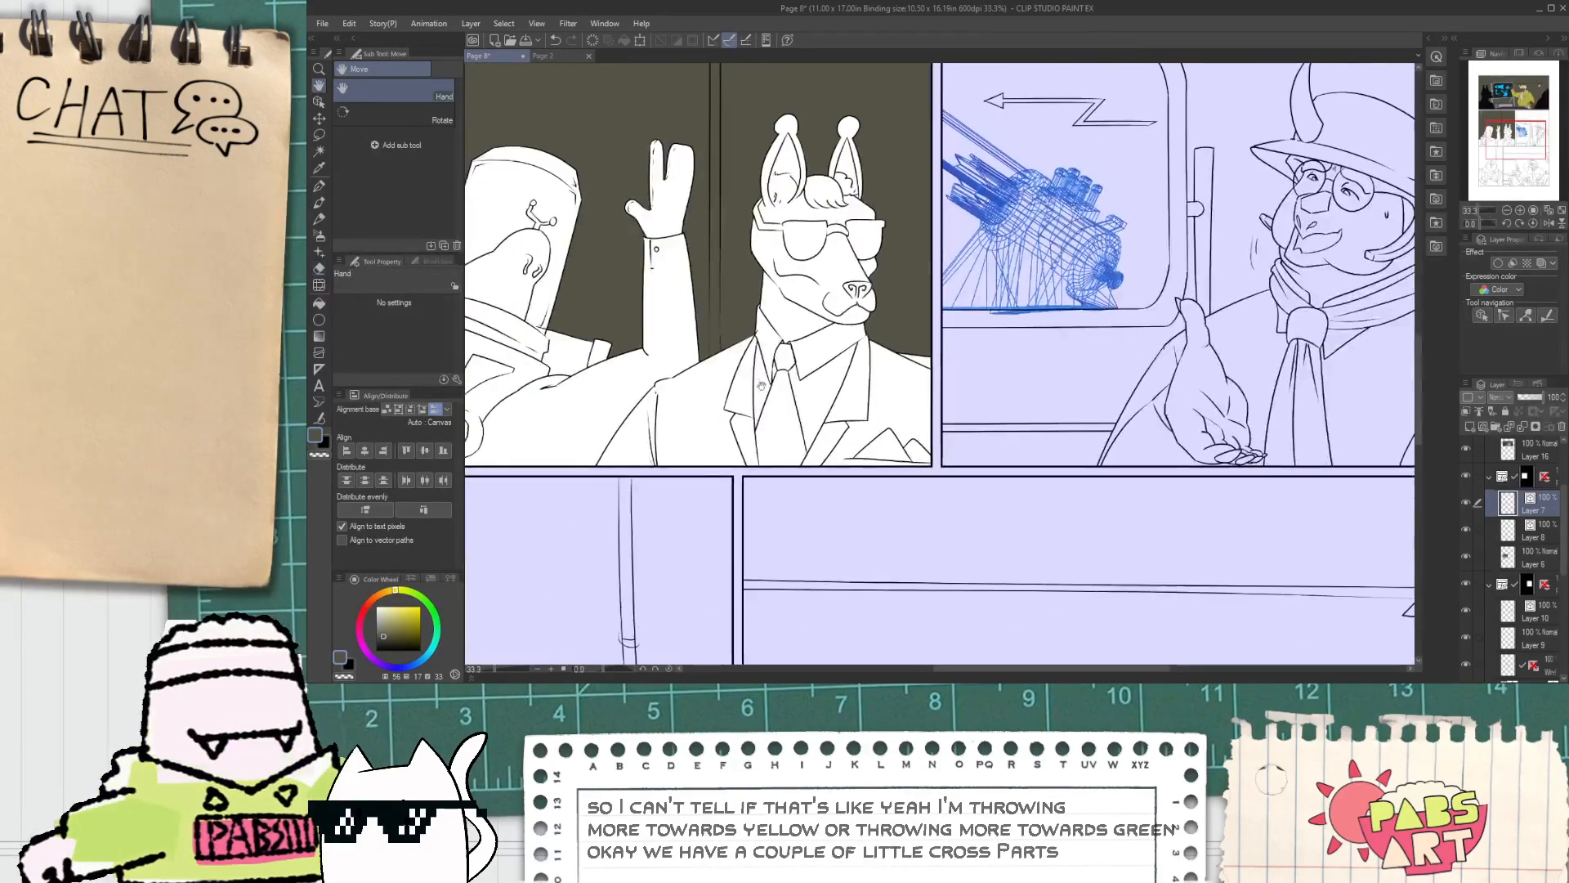
scroll(801, 356, up, 3)
scroll(801, 356, down, 4)
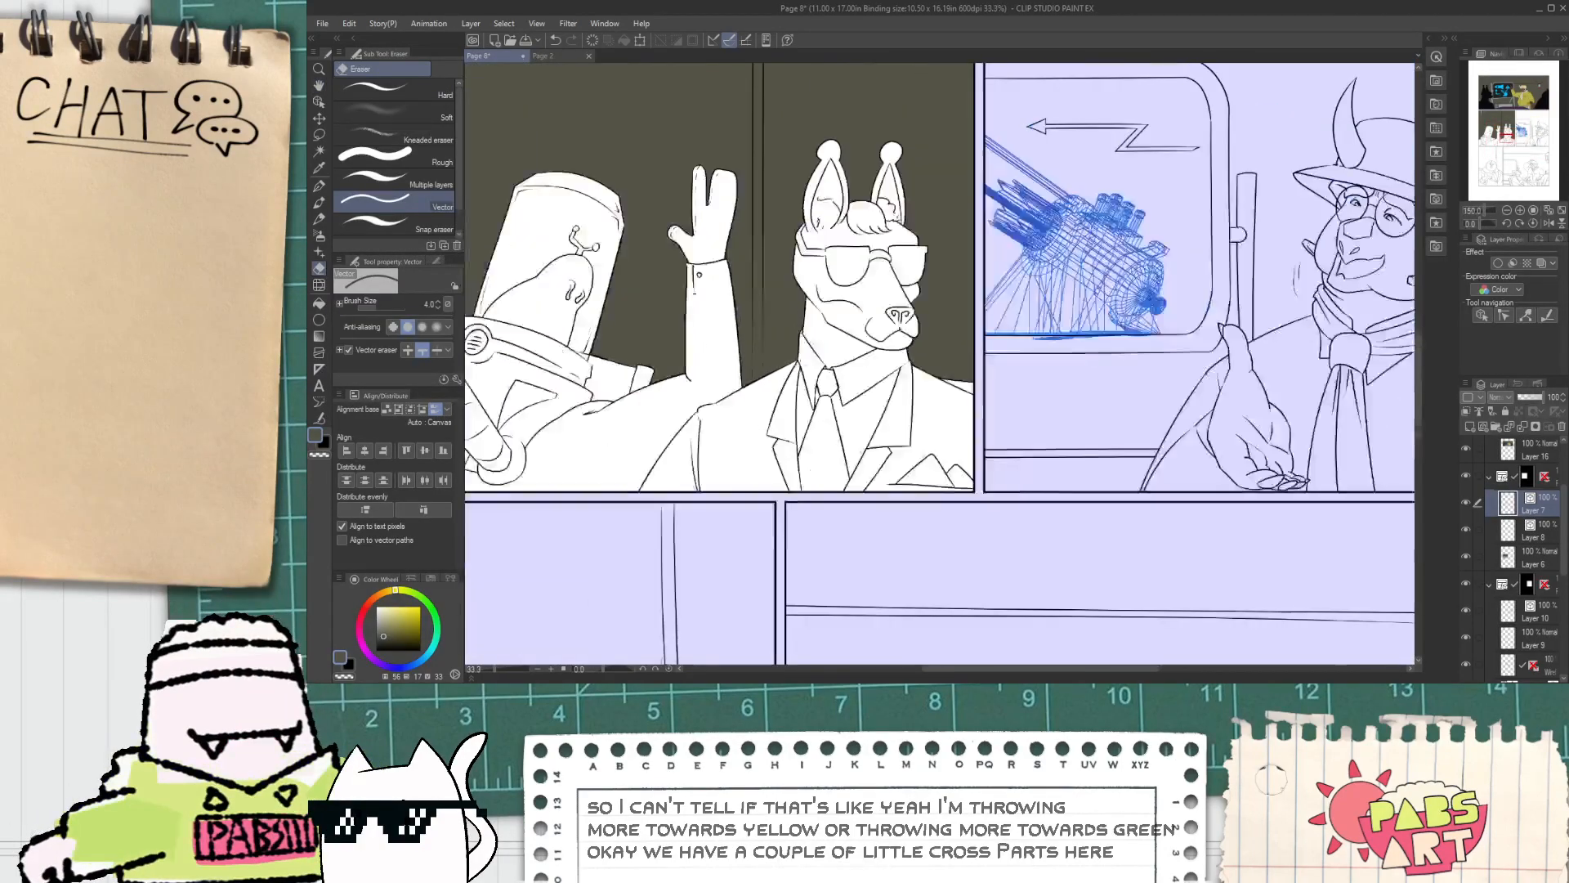
key(space)
drag(800, 356, 899, 446)
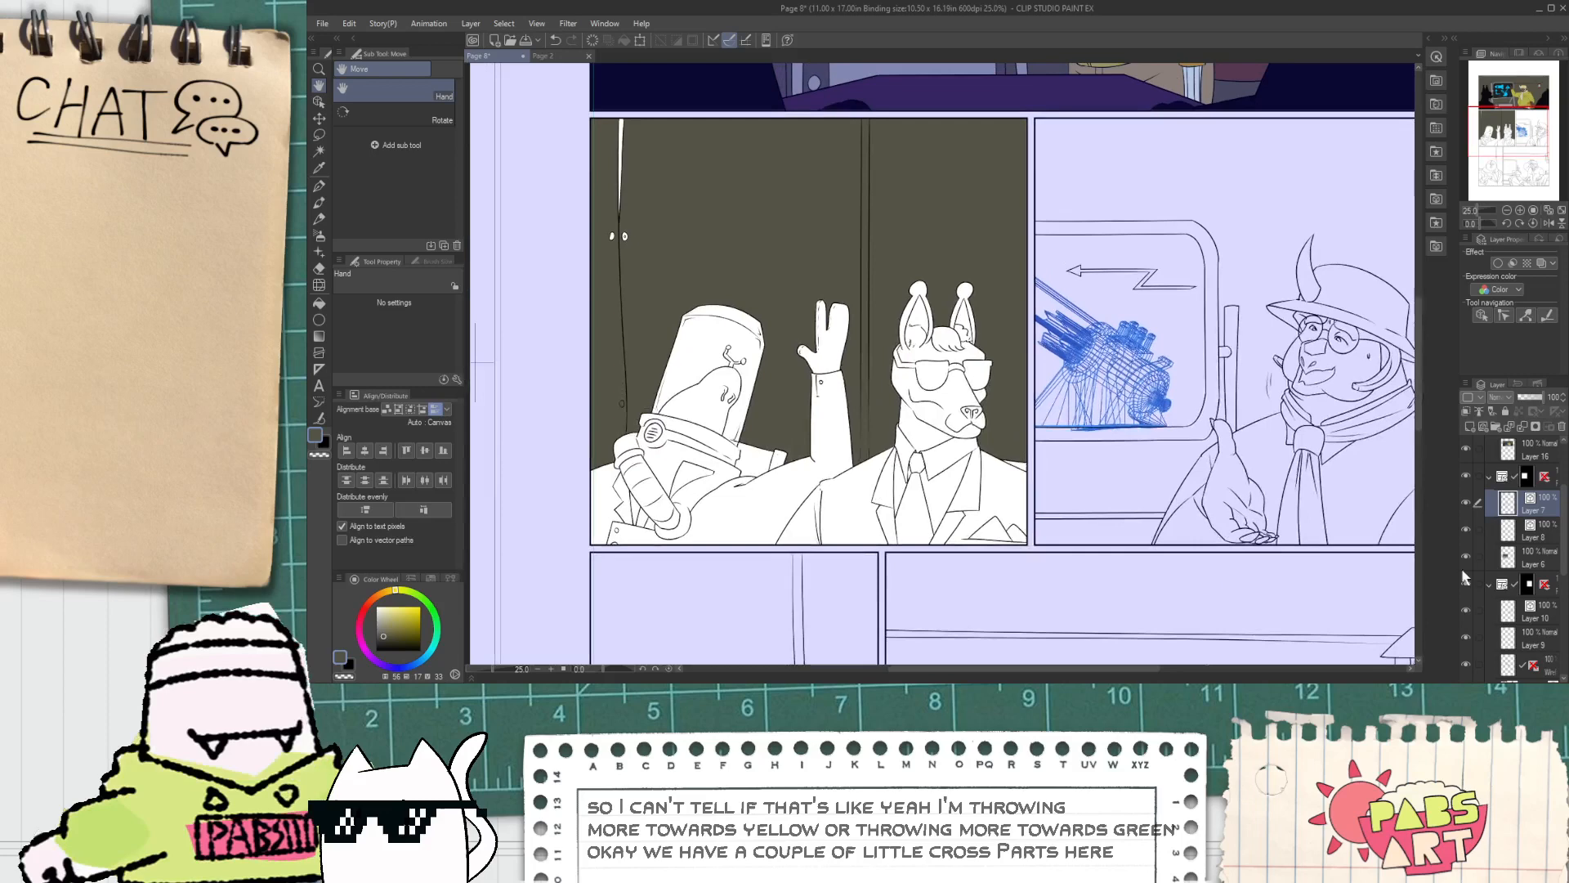
Step: Reselect the second panel's flat color layer to continue coloring the tent wall
click(1525, 564)
scroll(1002, 433, up, 1)
key(alt)
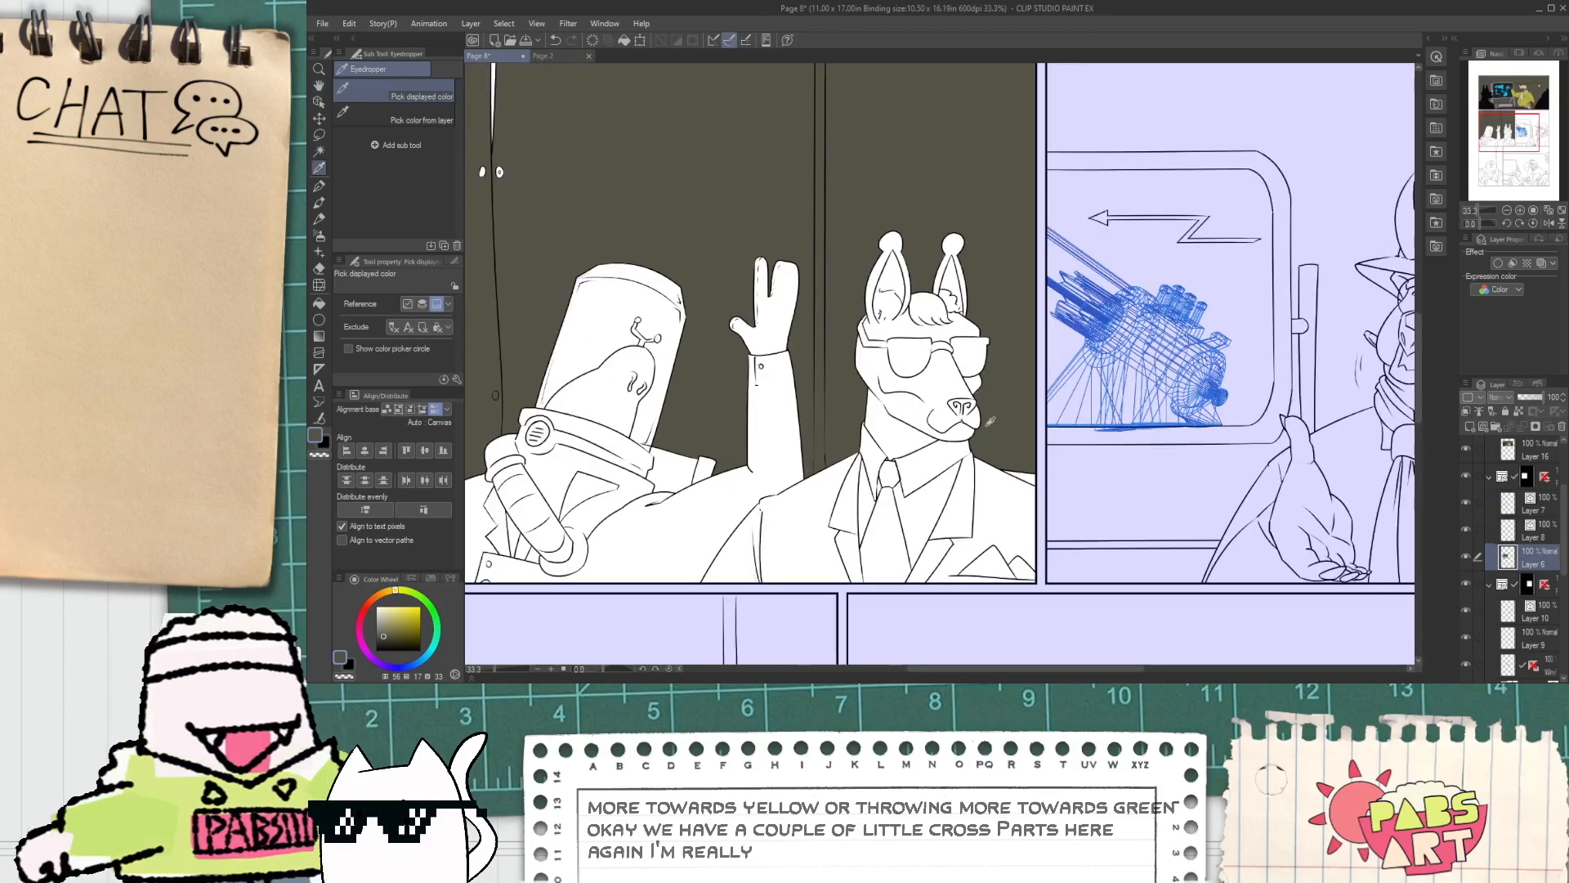
scroll(871, 340, down, 1)
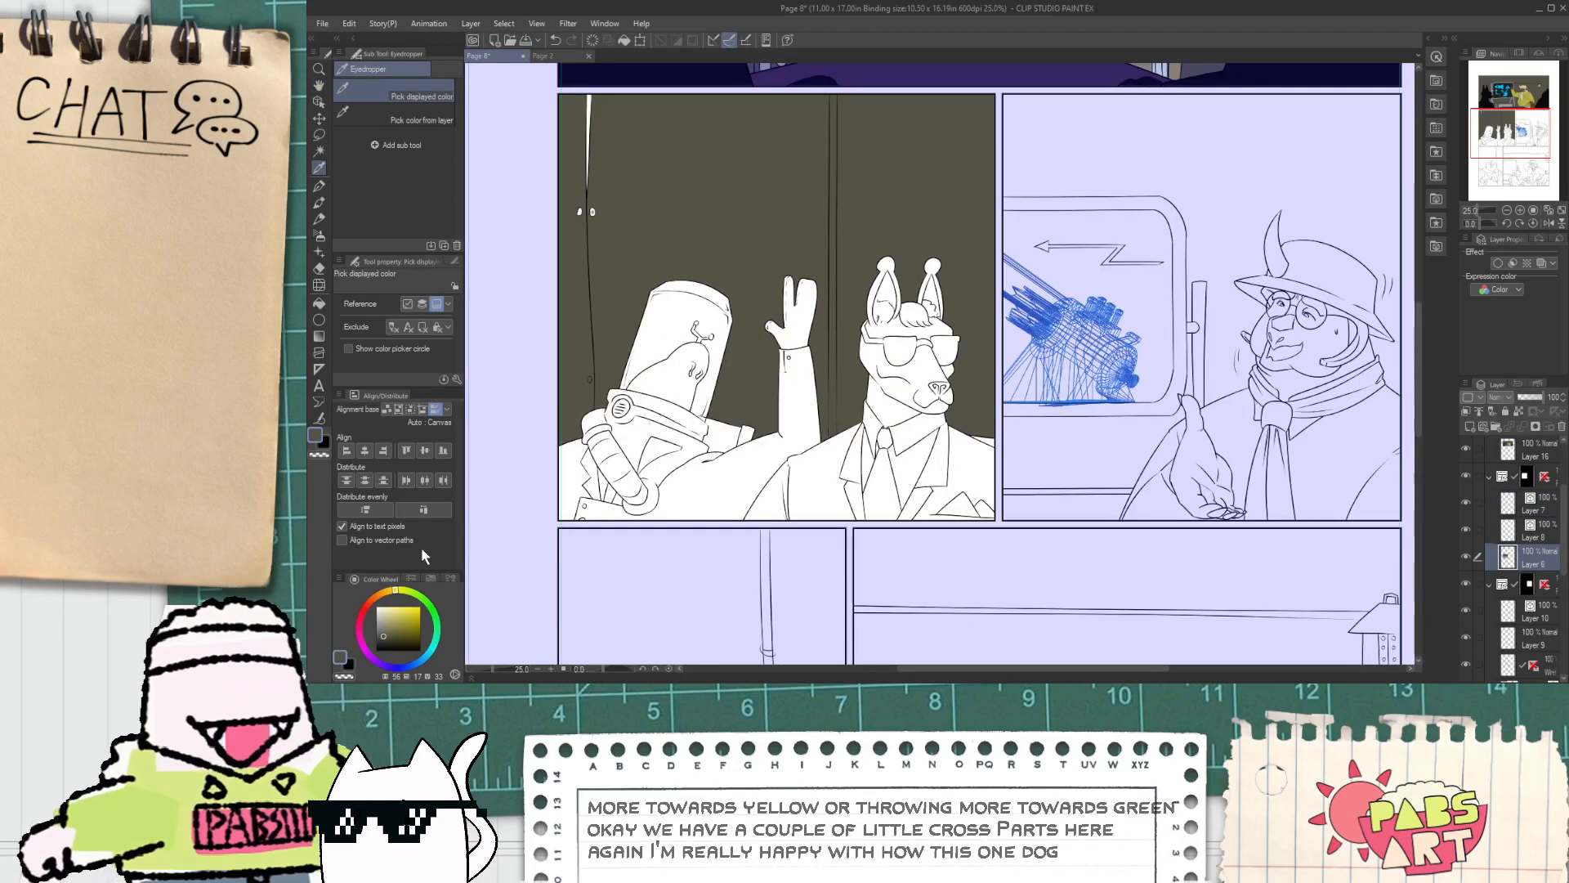
scroll(520, 494, down, 2)
key(space)
drag(560, 360, 630, 400)
scroll(588, 360, up, 3)
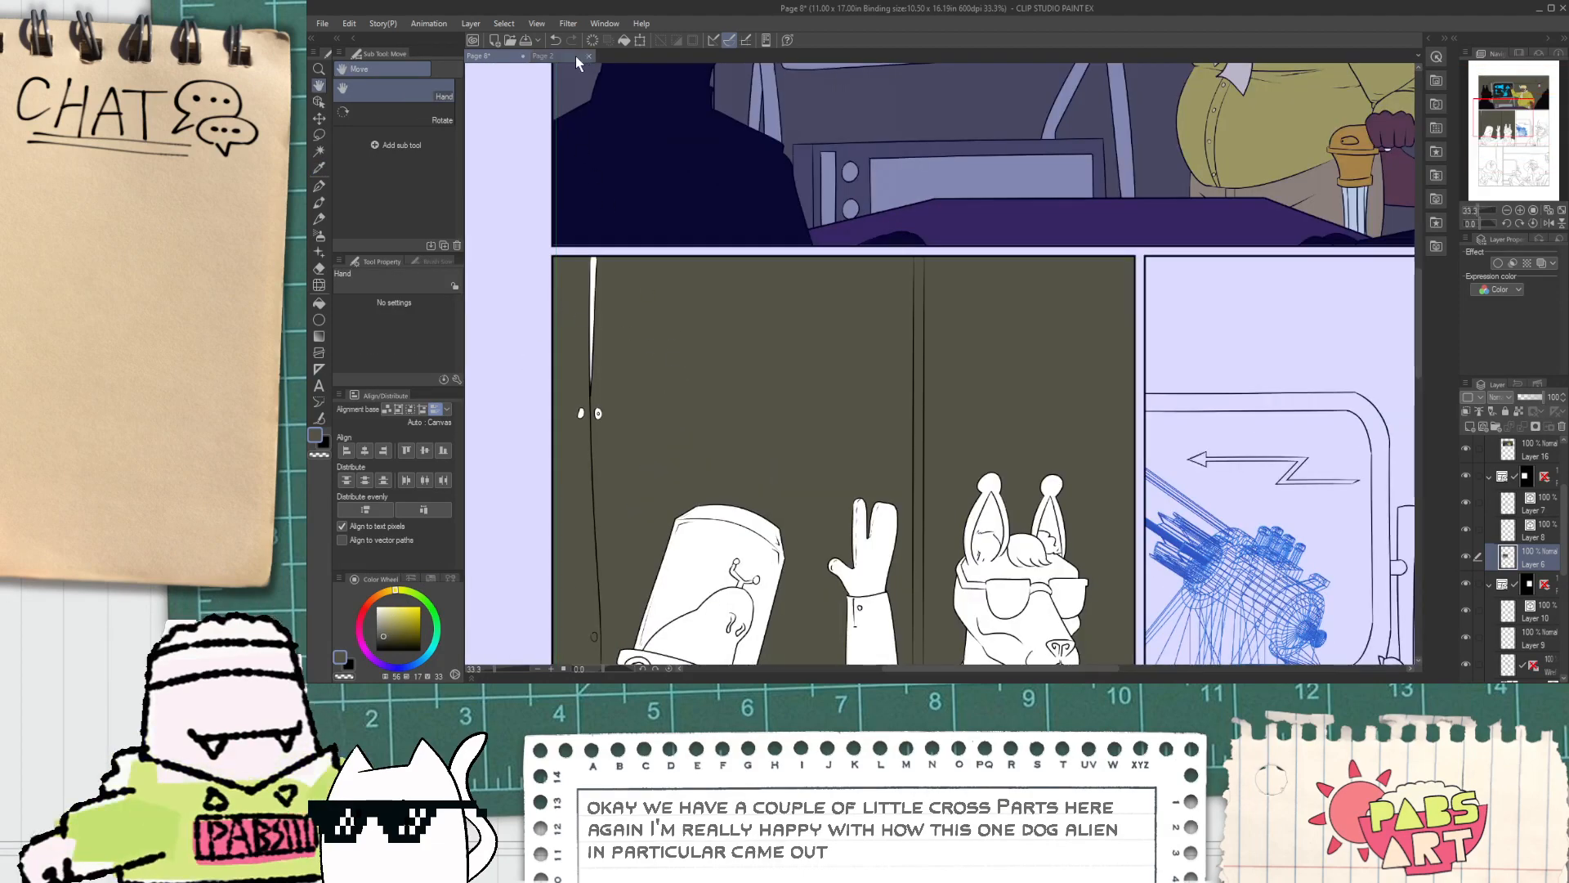
Step: Switch to the Page 2 document, sample the light blue of its sky and return to Page 8
click(561, 58)
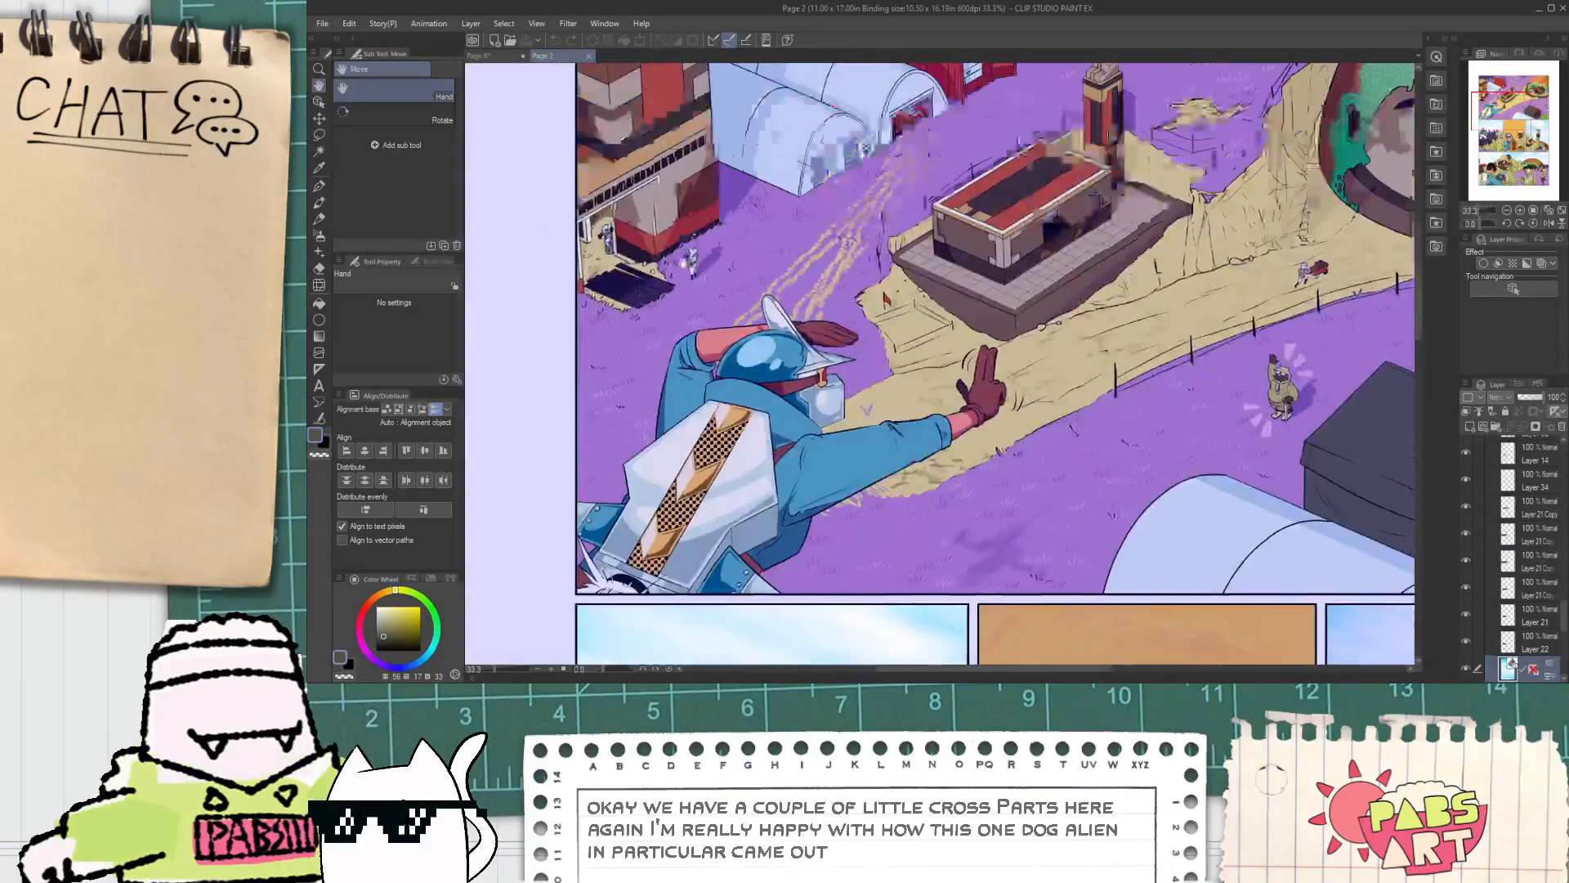
drag(866, 147, 760, 527)
drag(854, 654, 760, 65)
scroll(751, 334, down, 1)
scroll(765, 334, up, 2)
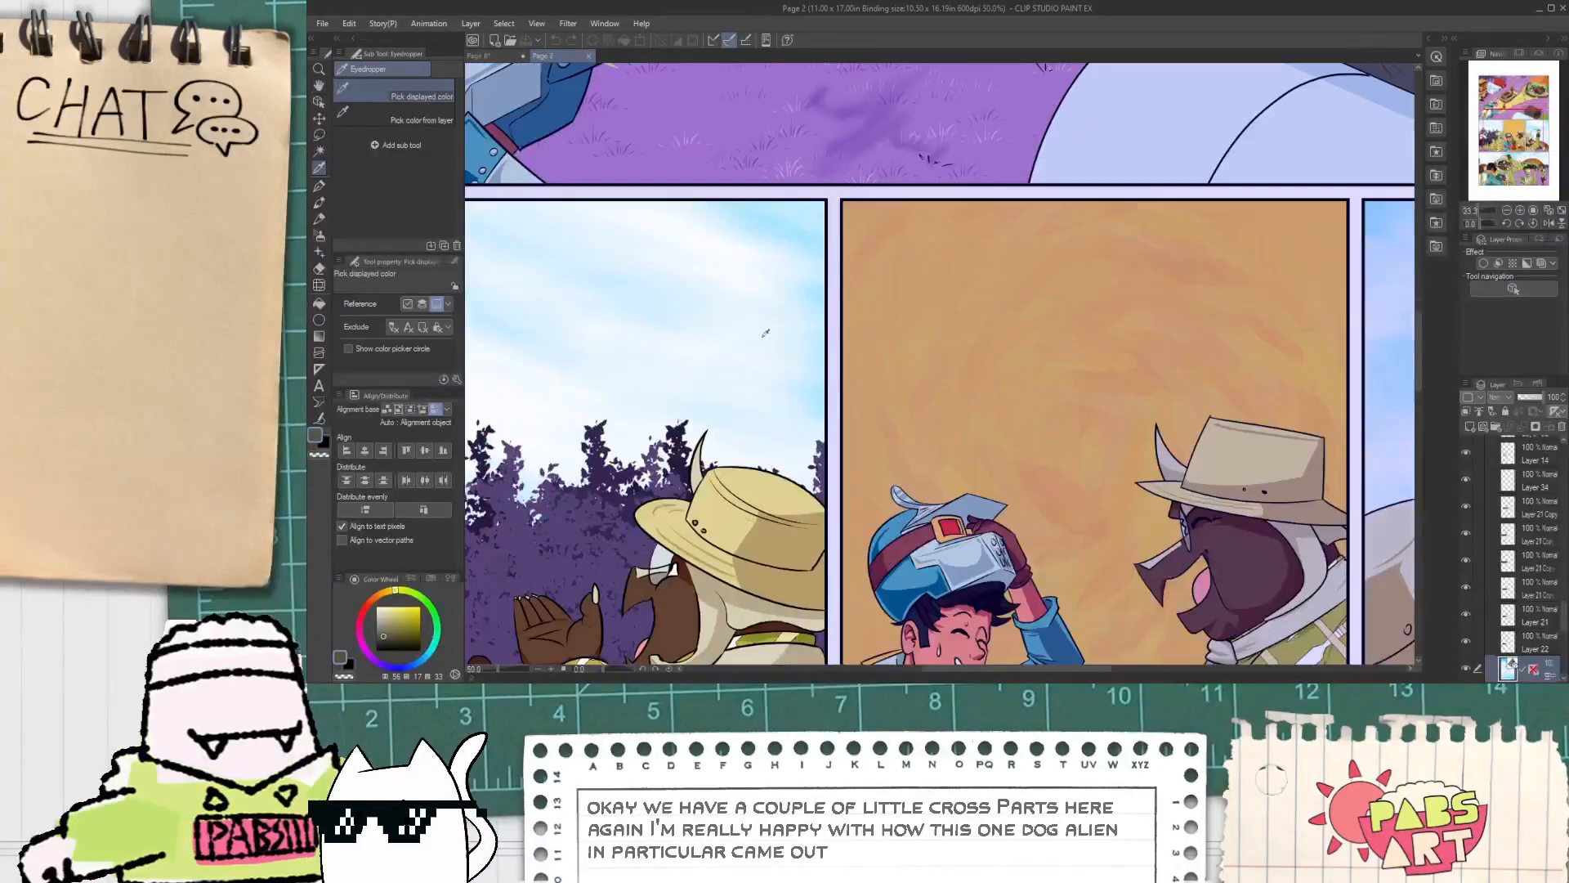
scroll(802, 334, up, 2)
click(826, 408)
click(498, 56)
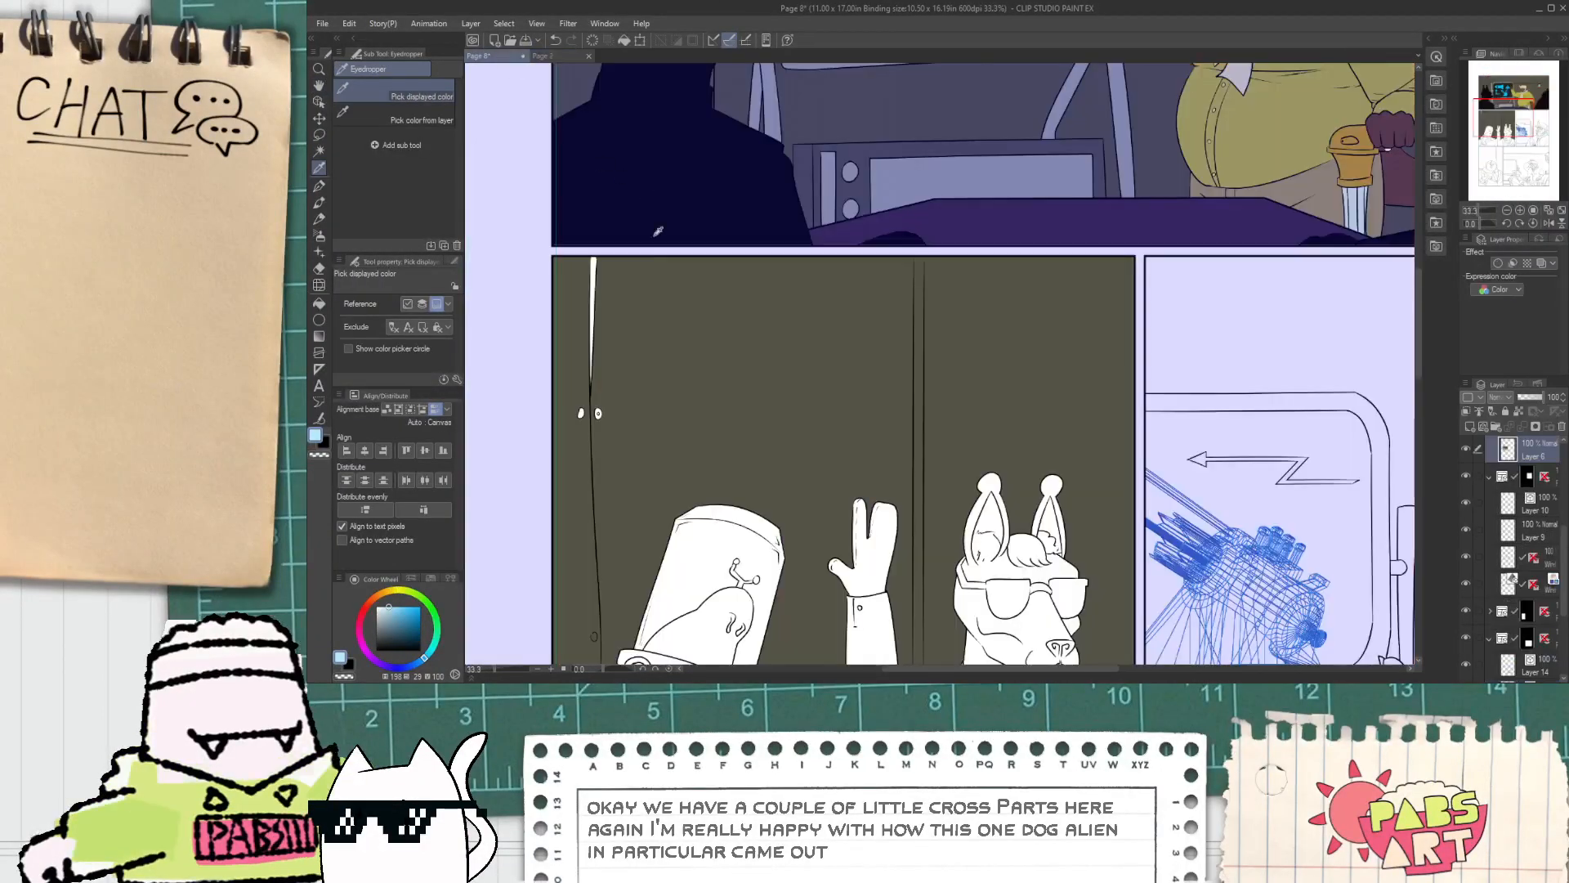
Step: Fill the narrow gap in the second panel's tent wall with the sky blue and select the filled area
key(g)
scroll(600, 323, up, 2)
click(593, 296)
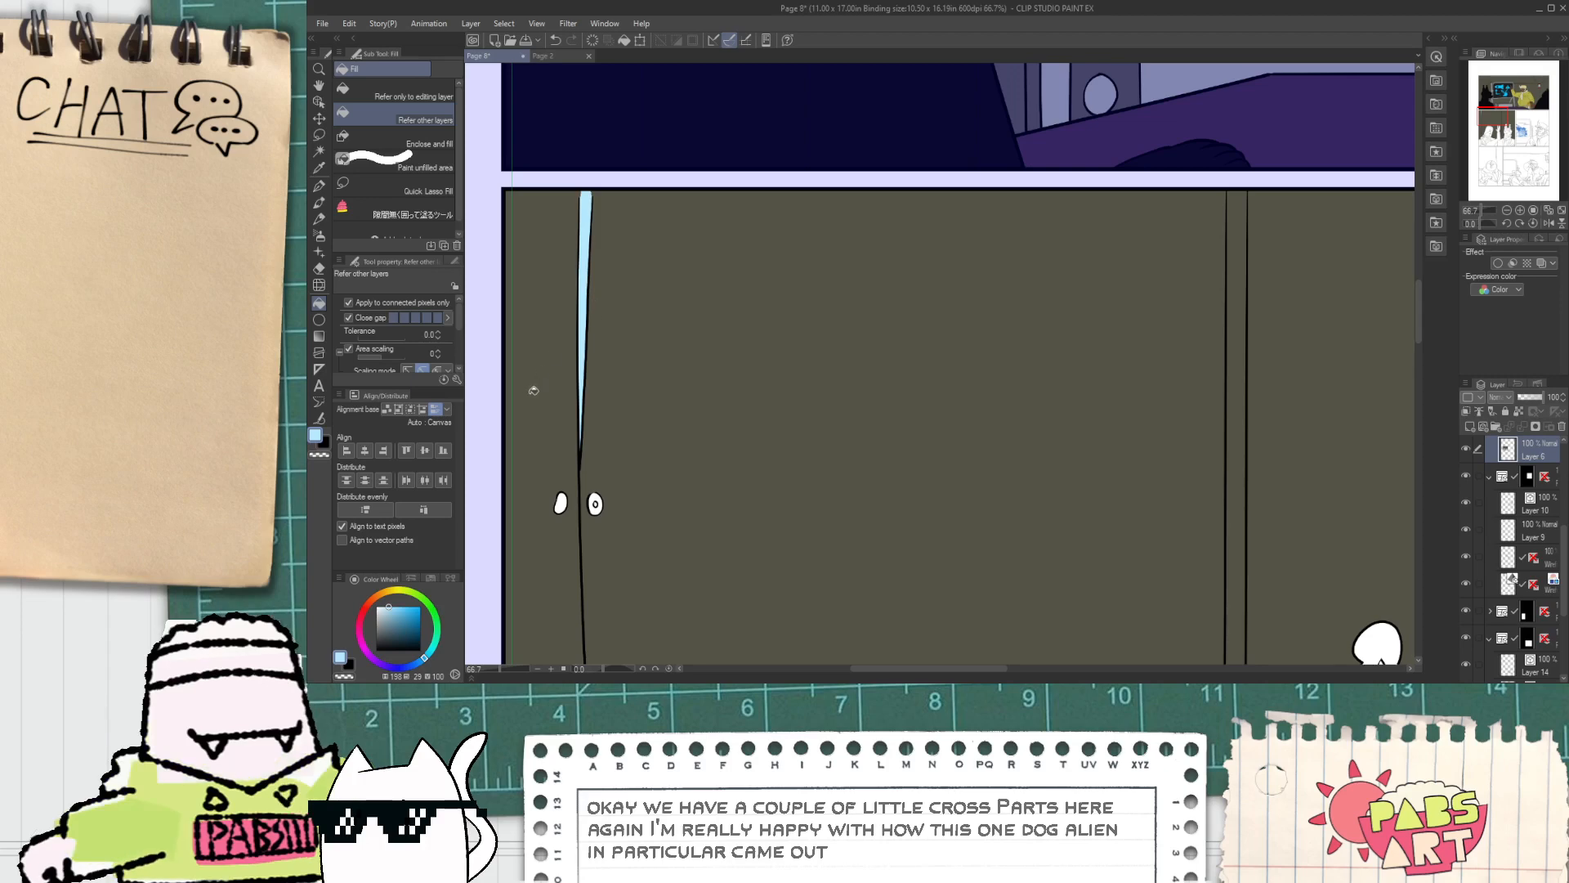
key(w)
click(590, 378)
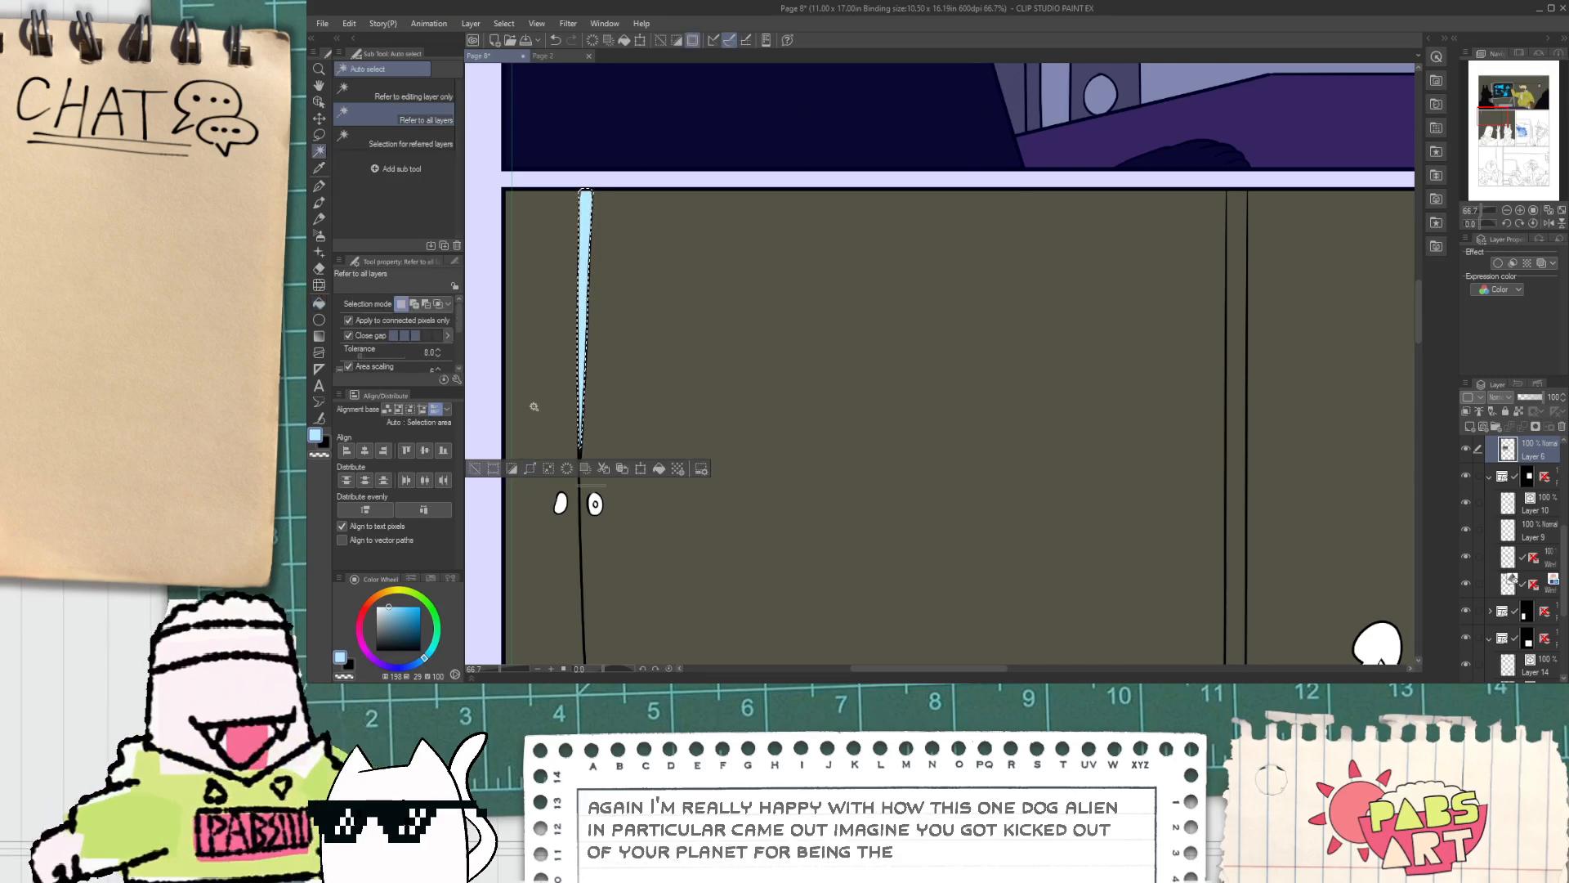
scroll(576, 261, up, 2)
scroll(576, 261, down, 1)
drag(578, 281, 619, 354)
Step: Open the Decoration tool's background brushes to choose one for detailing the selected sky gap
key(p)
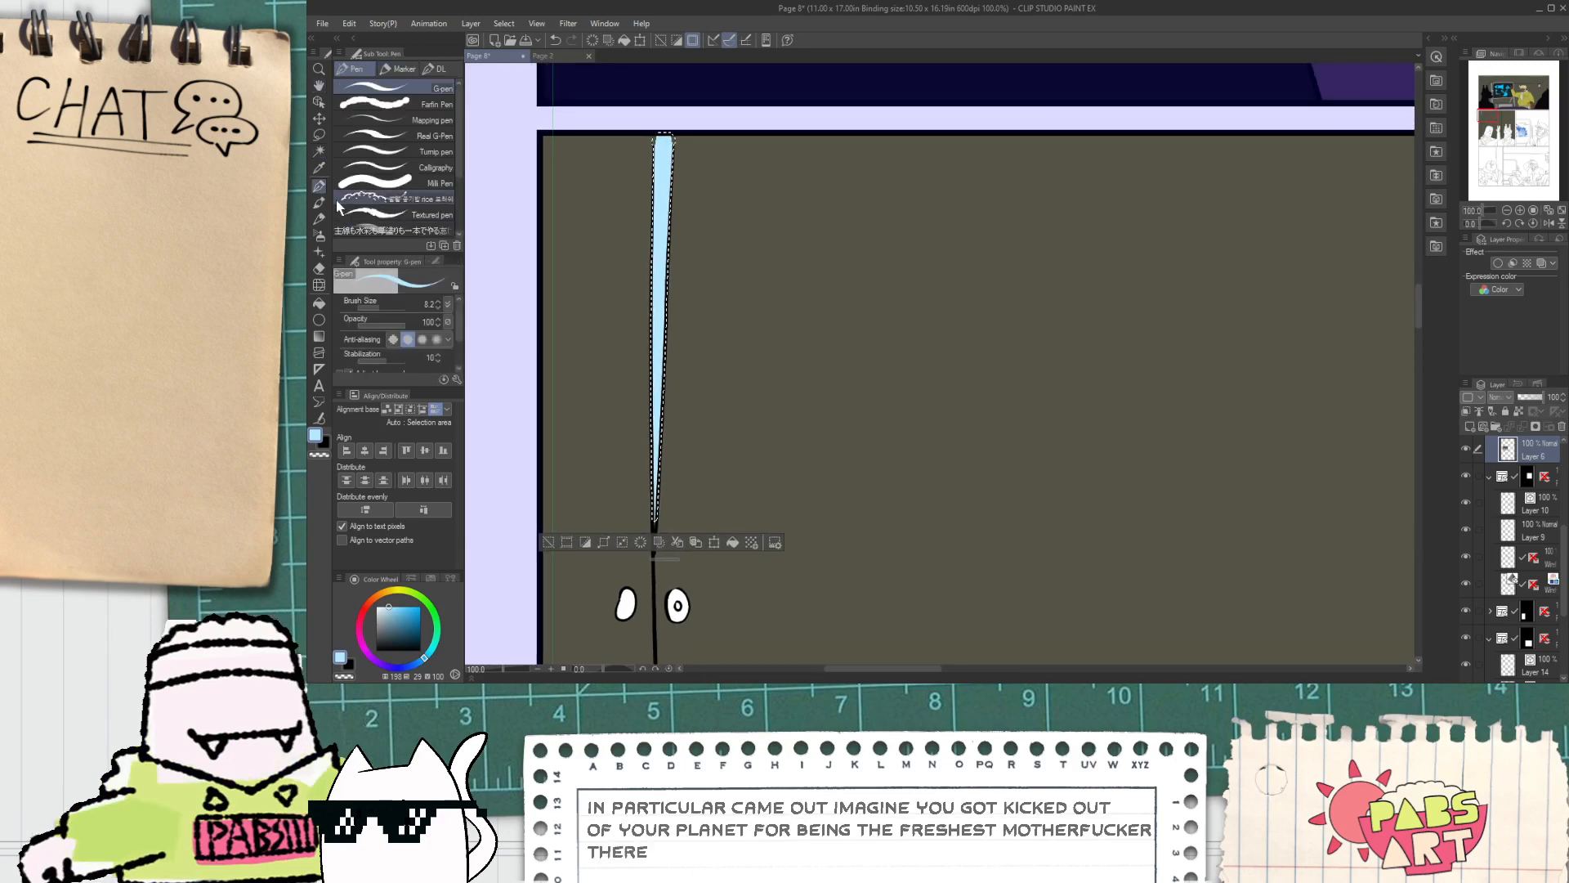
click(319, 236)
click(319, 252)
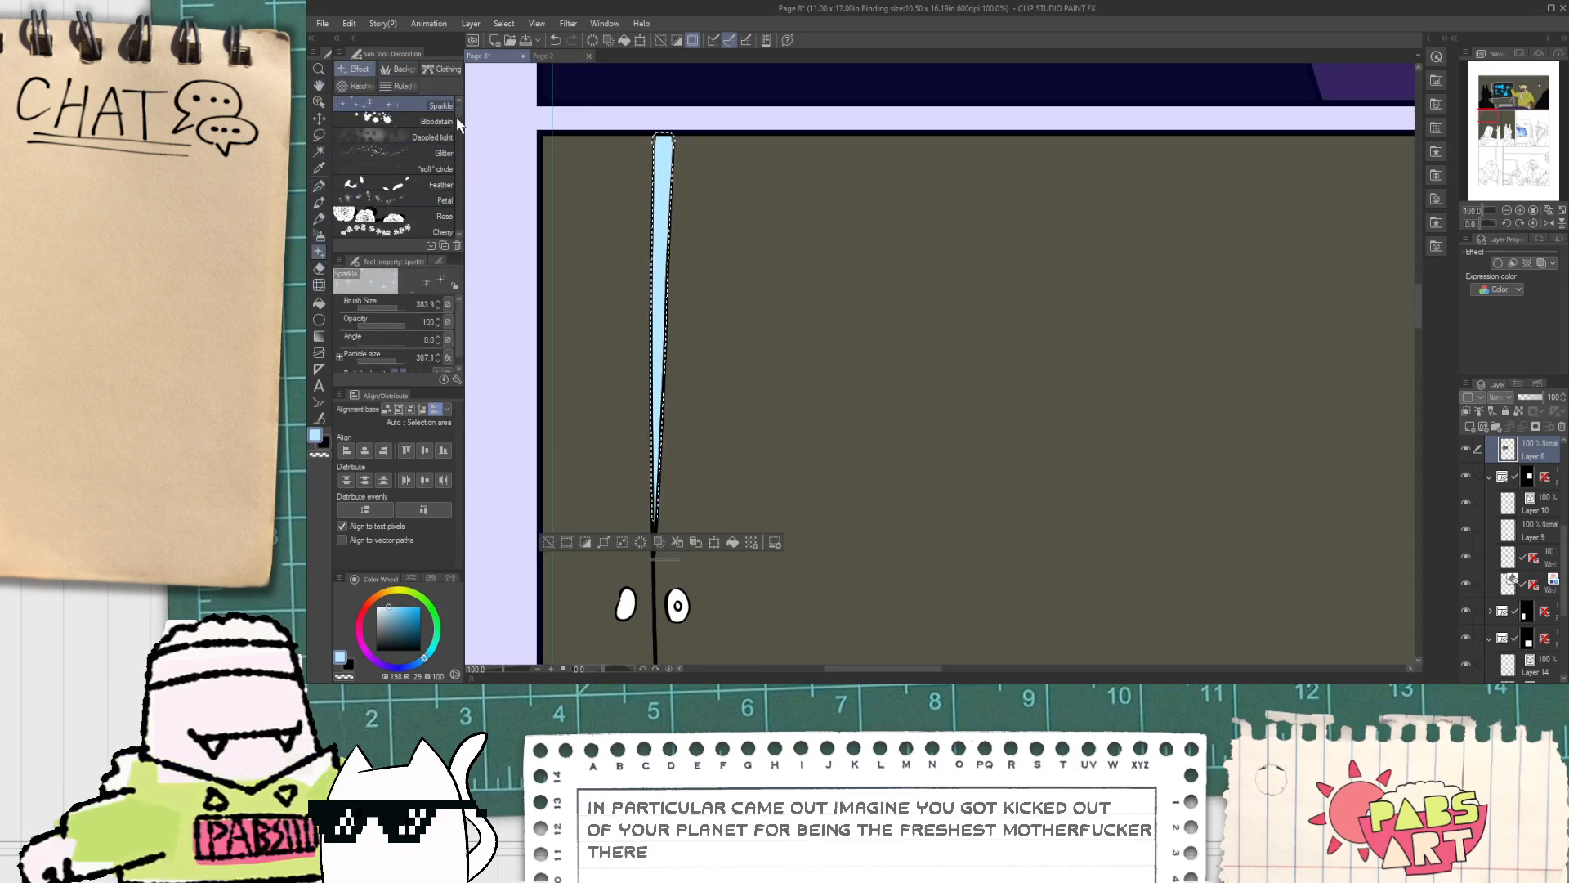
mouse_move(457, 117)
mouse_down()
mouse_move(474, 228)
mouse_move(465, 104)
mouse_up()
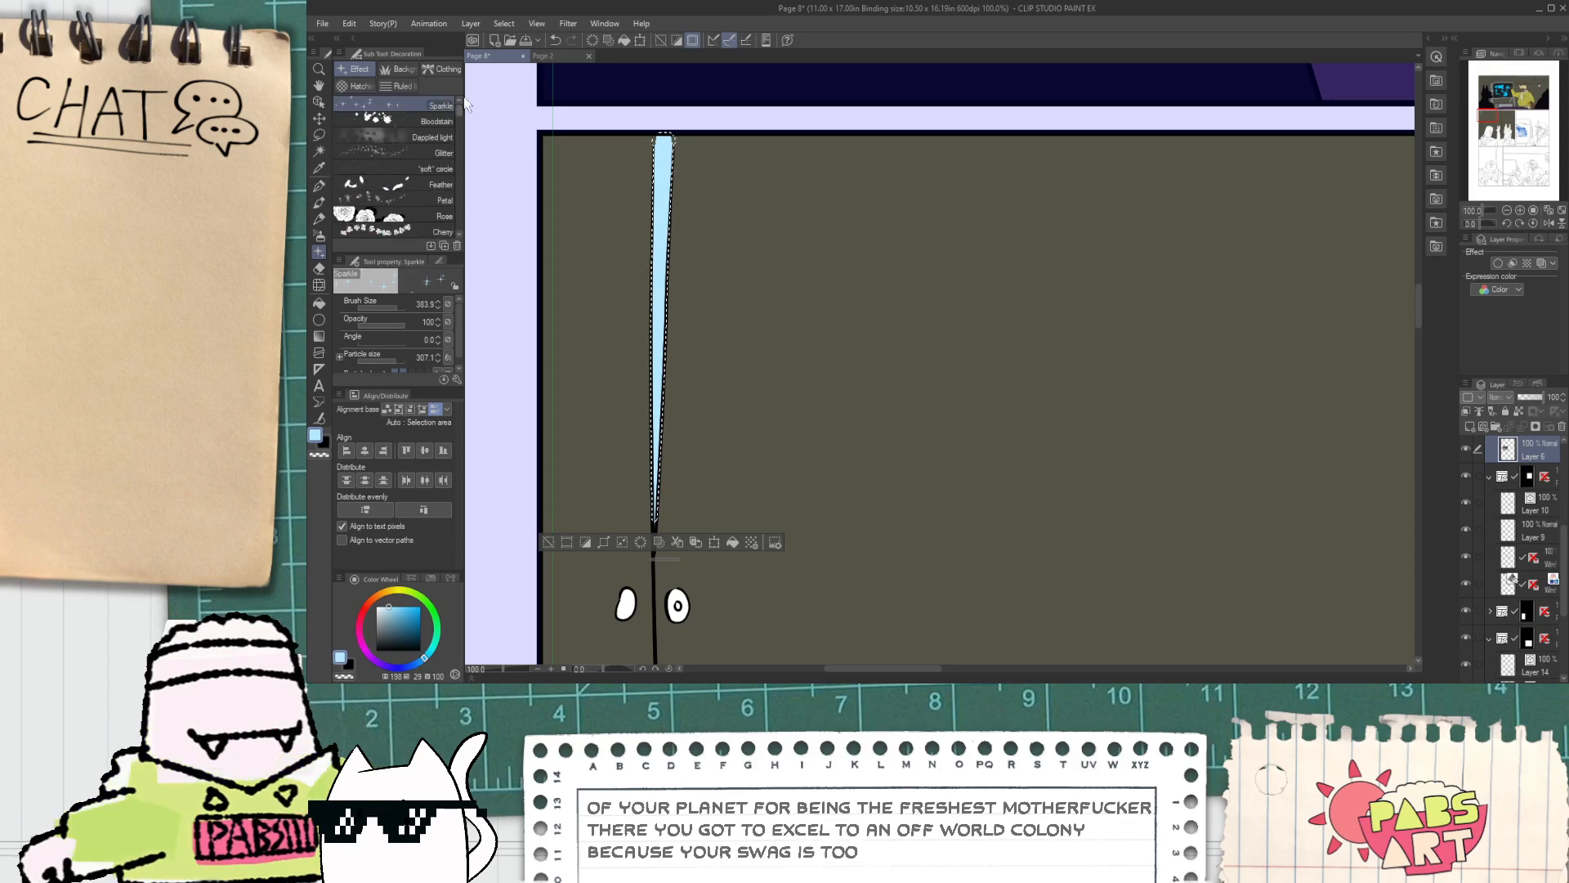
click(409, 70)
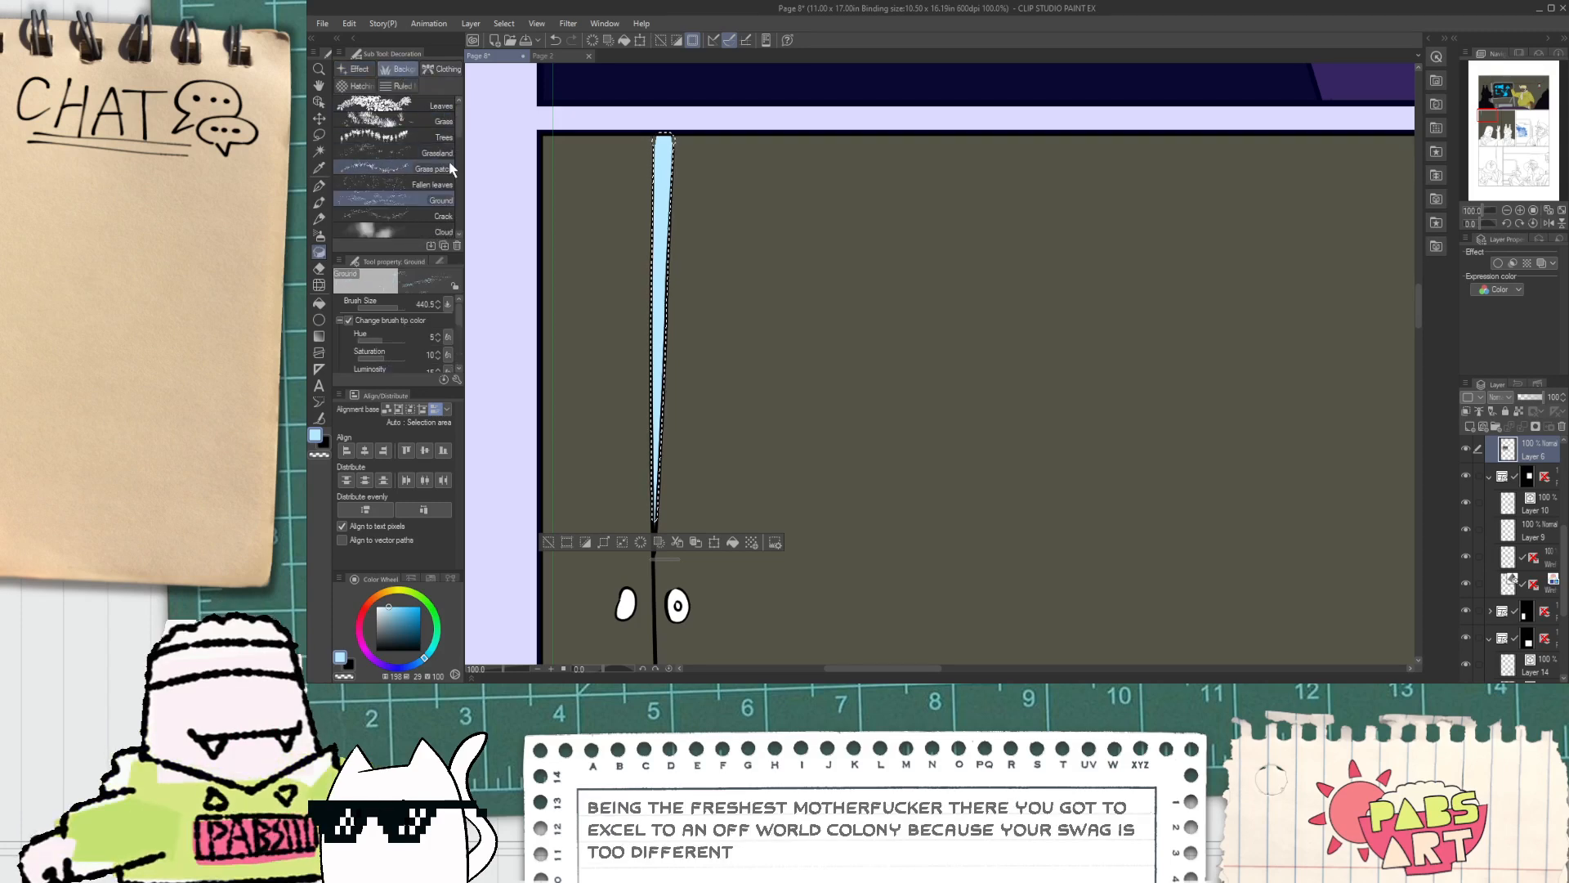
Step: Paint white clouds with the Cloud brush inside the selected blue sky gap in the tent wall, and clear the selection
click(425, 232)
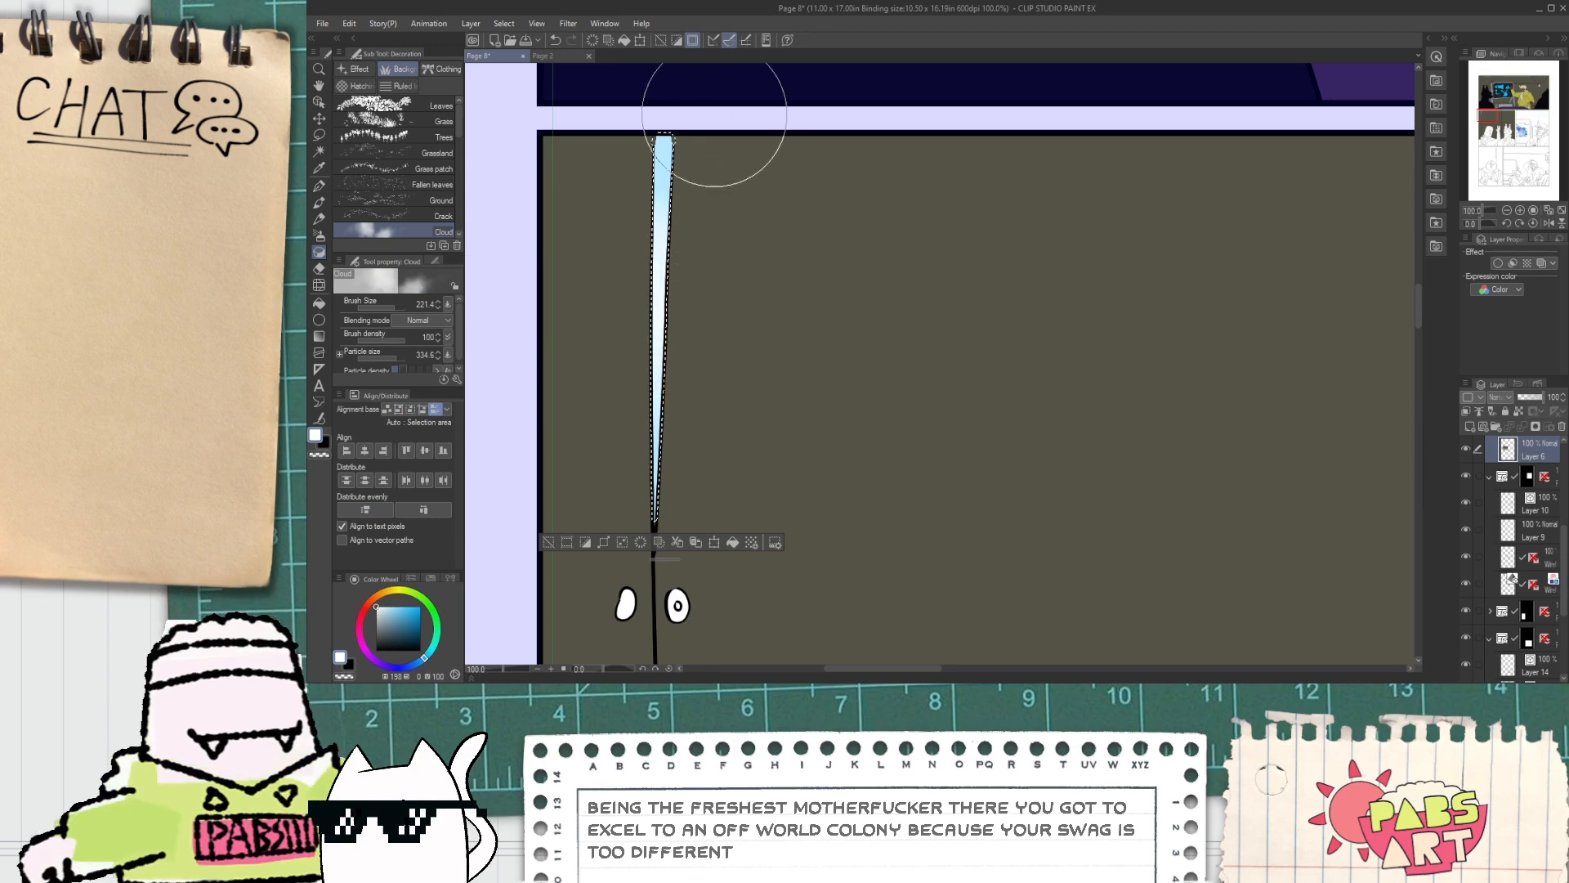
scroll(691, 474, down, 2)
click(626, 433)
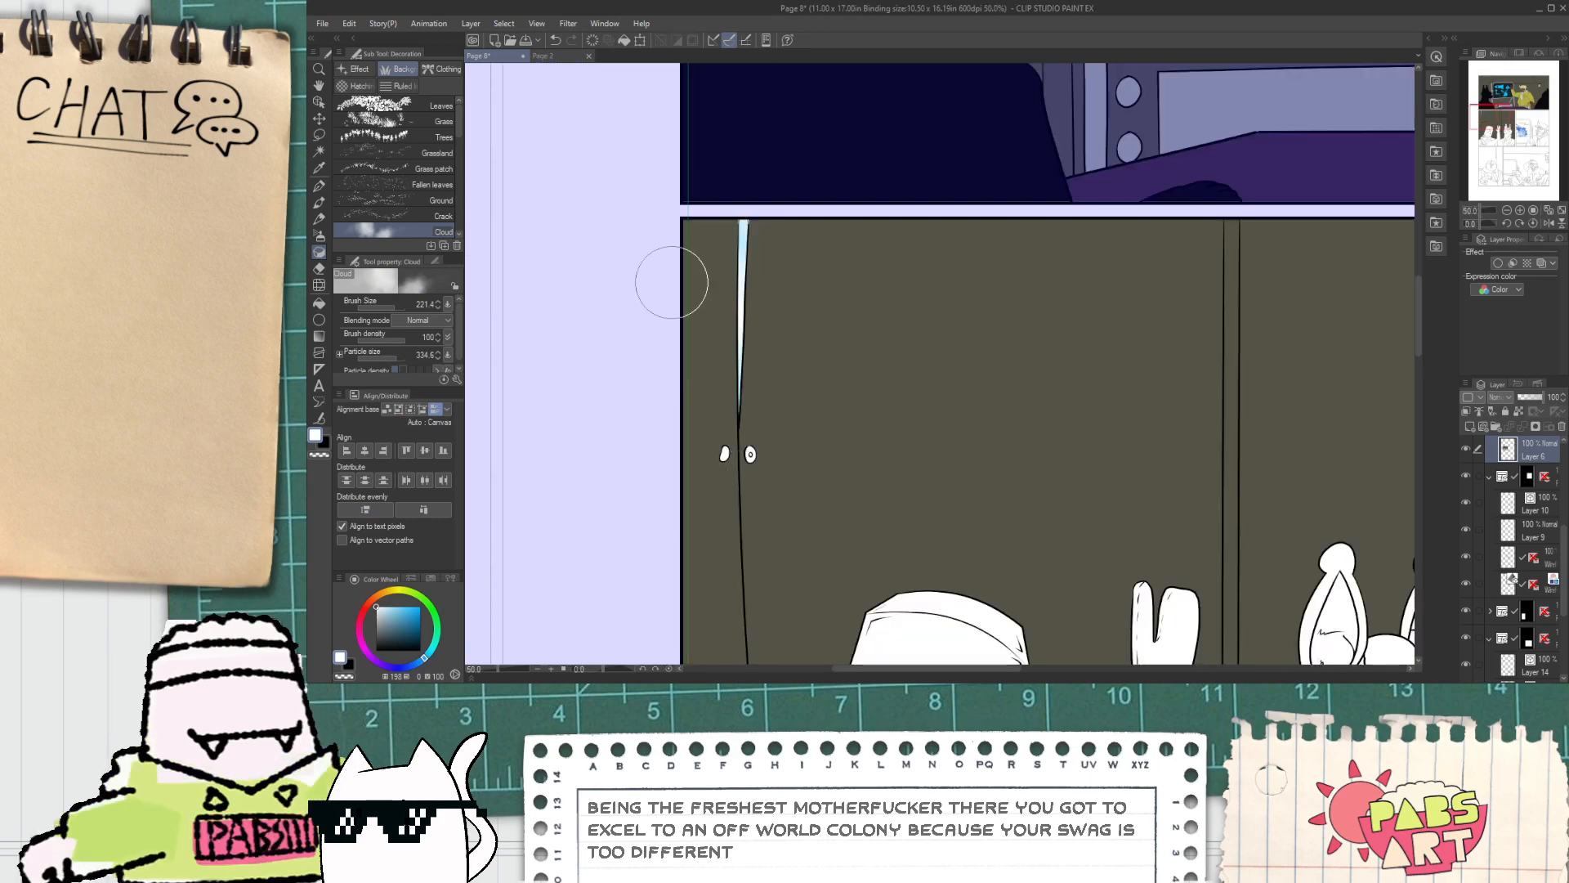
Step: Cover the excess sky blue along both sides of the gap's upper end with the sampled olive wall color using the G-pen
scroll(693, 236, up, 4)
key(p)
alt+click(797, 258)
scroll(848, 205, up, 2)
scroll(863, 191, up, 2)
mouse_move(879, 176)
mouse_down()
mouse_move(880, 262)
mouse_move(898, 235)
mouse_up()
drag(1061, 181, 1054, 154)
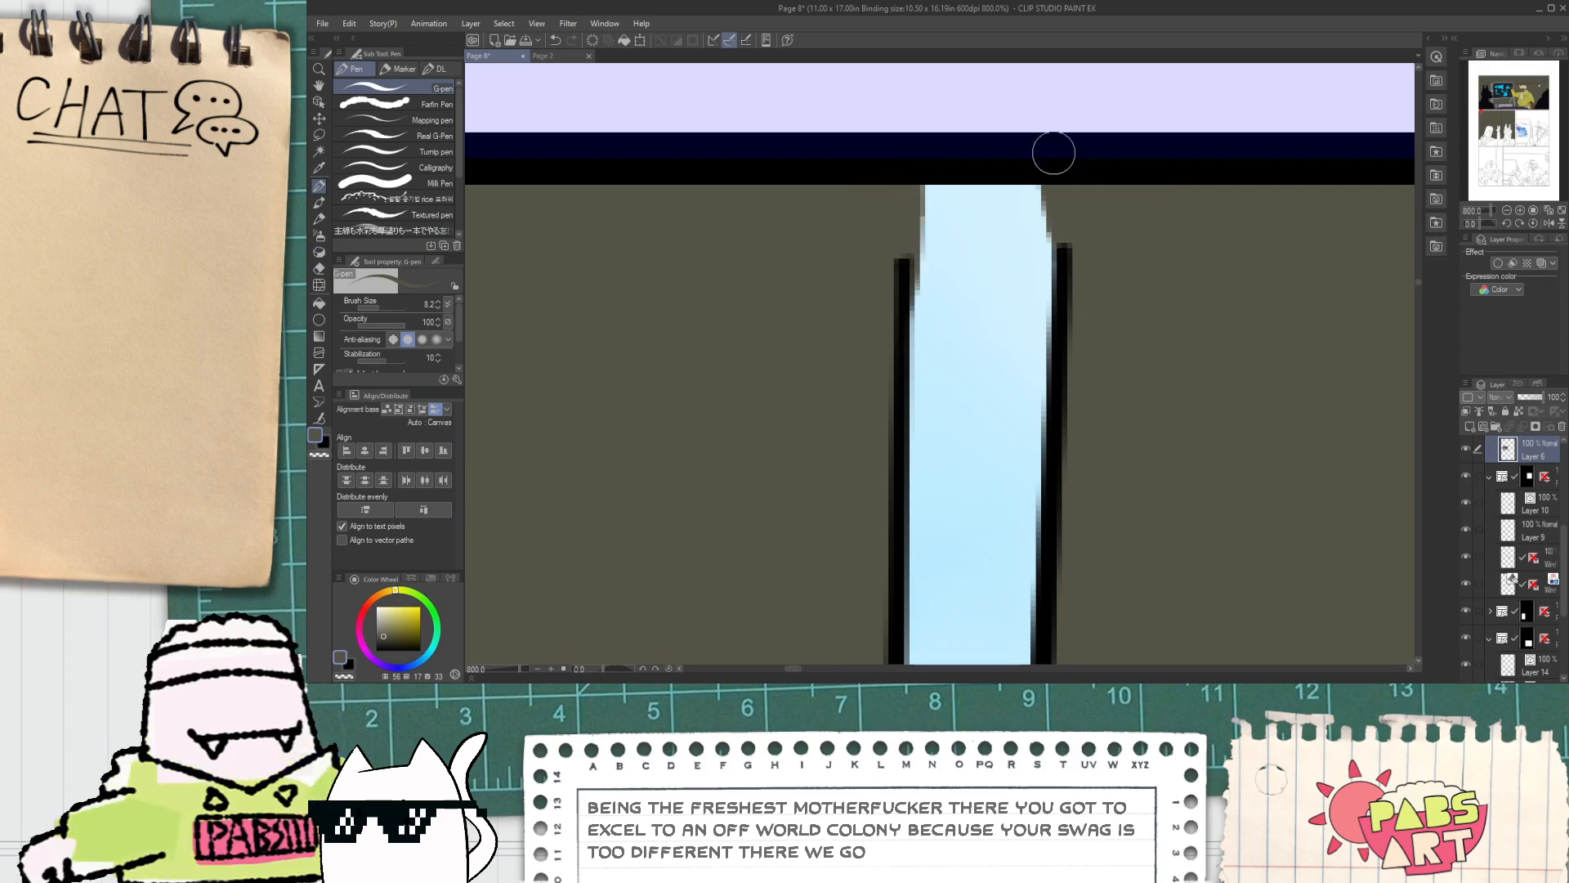
scroll(1048, 245, down, 9)
key(space)
drag(1089, 312, 1012, 346)
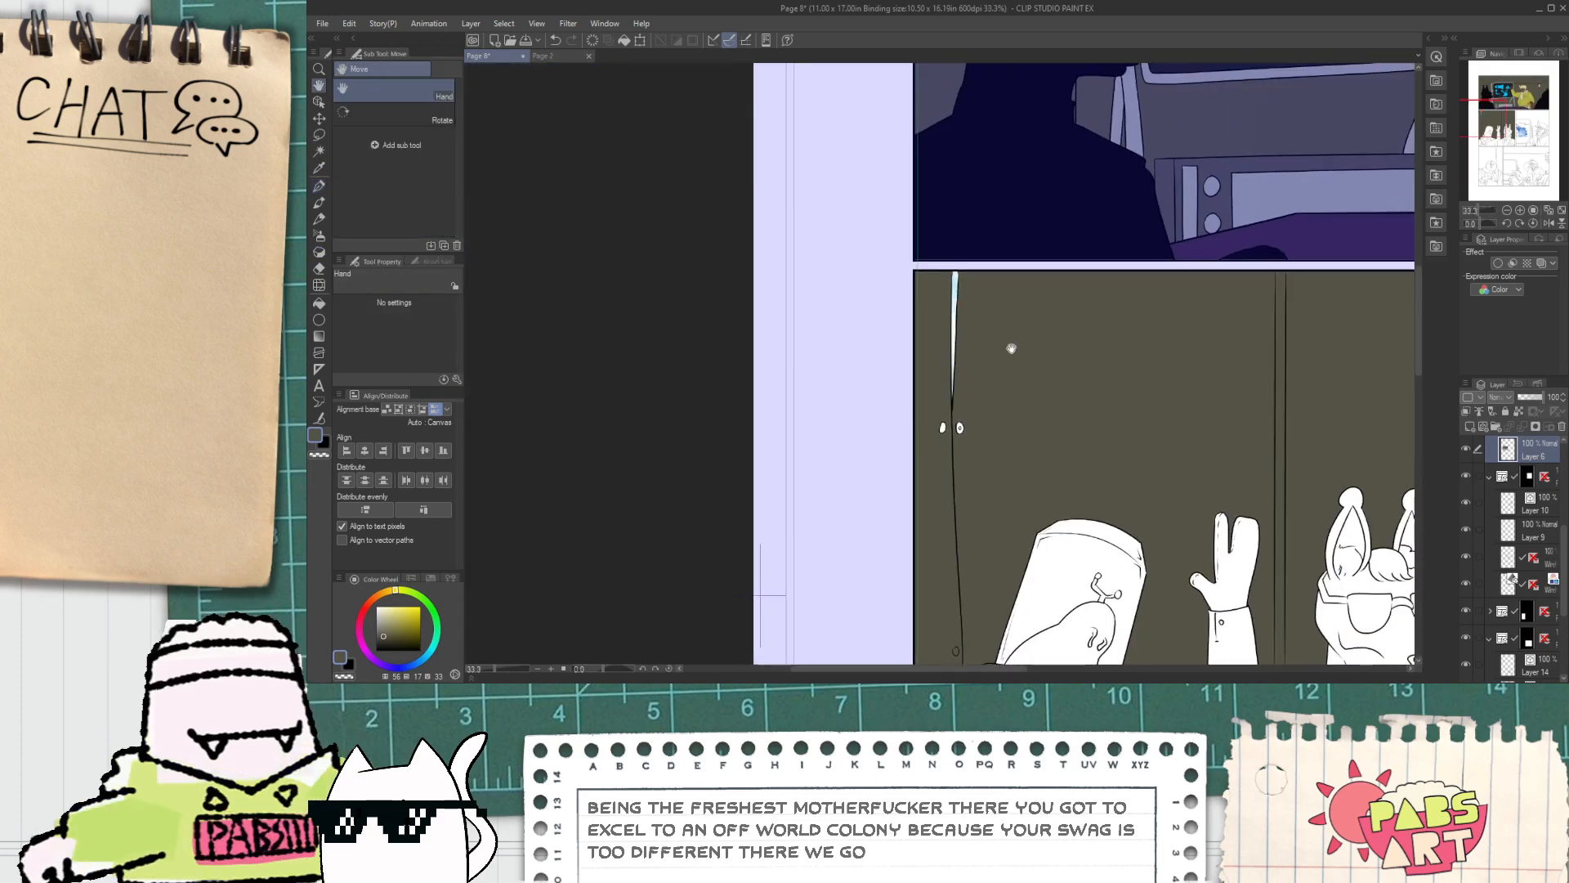
Step: On Layer 8, extend the sky gap's left vector outline up to the panel border by moving its upper end point
scroll(1015, 347, up, 2)
drag(1564, 540, 1561, 509)
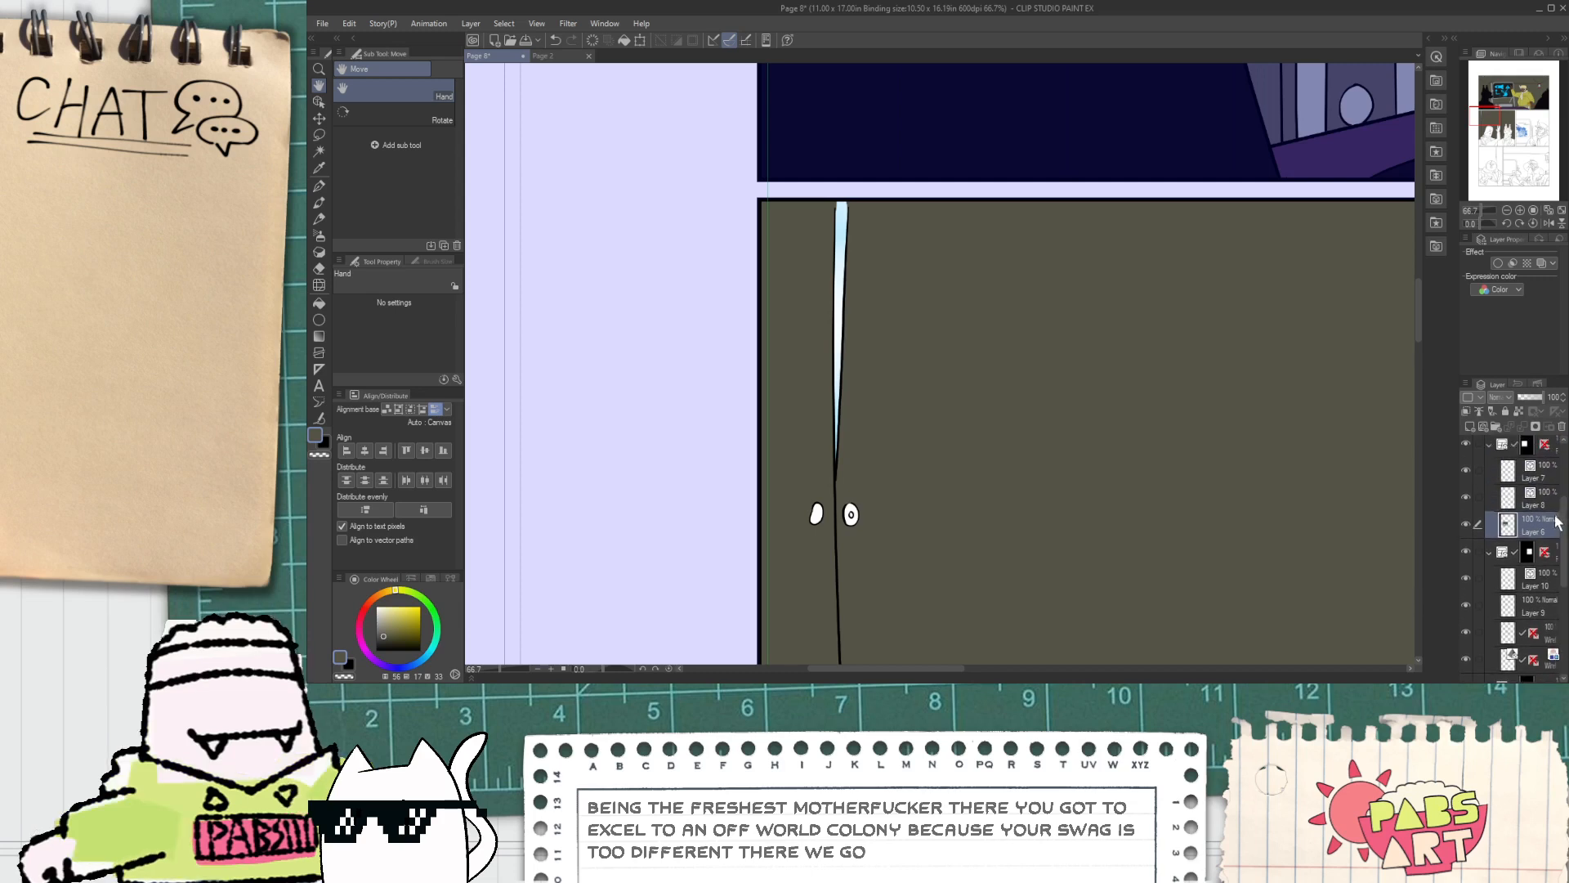
click(1545, 500)
scroll(891, 190, up, 3)
scroll(761, 212, up, 2)
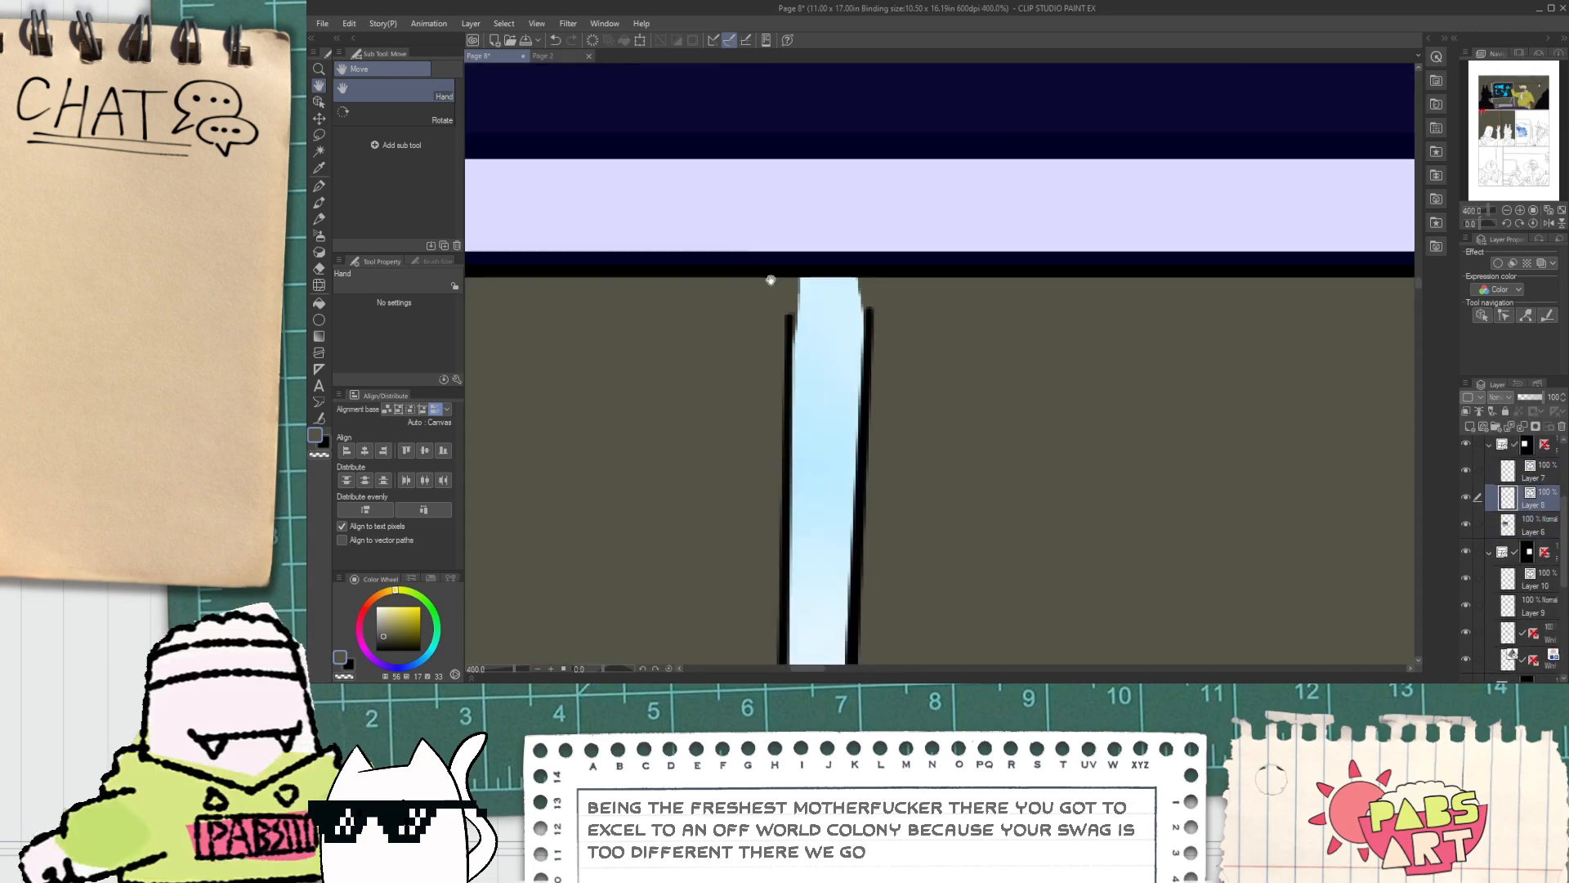
key(o)
click(800, 312)
drag(794, 305, 788, 264)
key(ctrl+z)
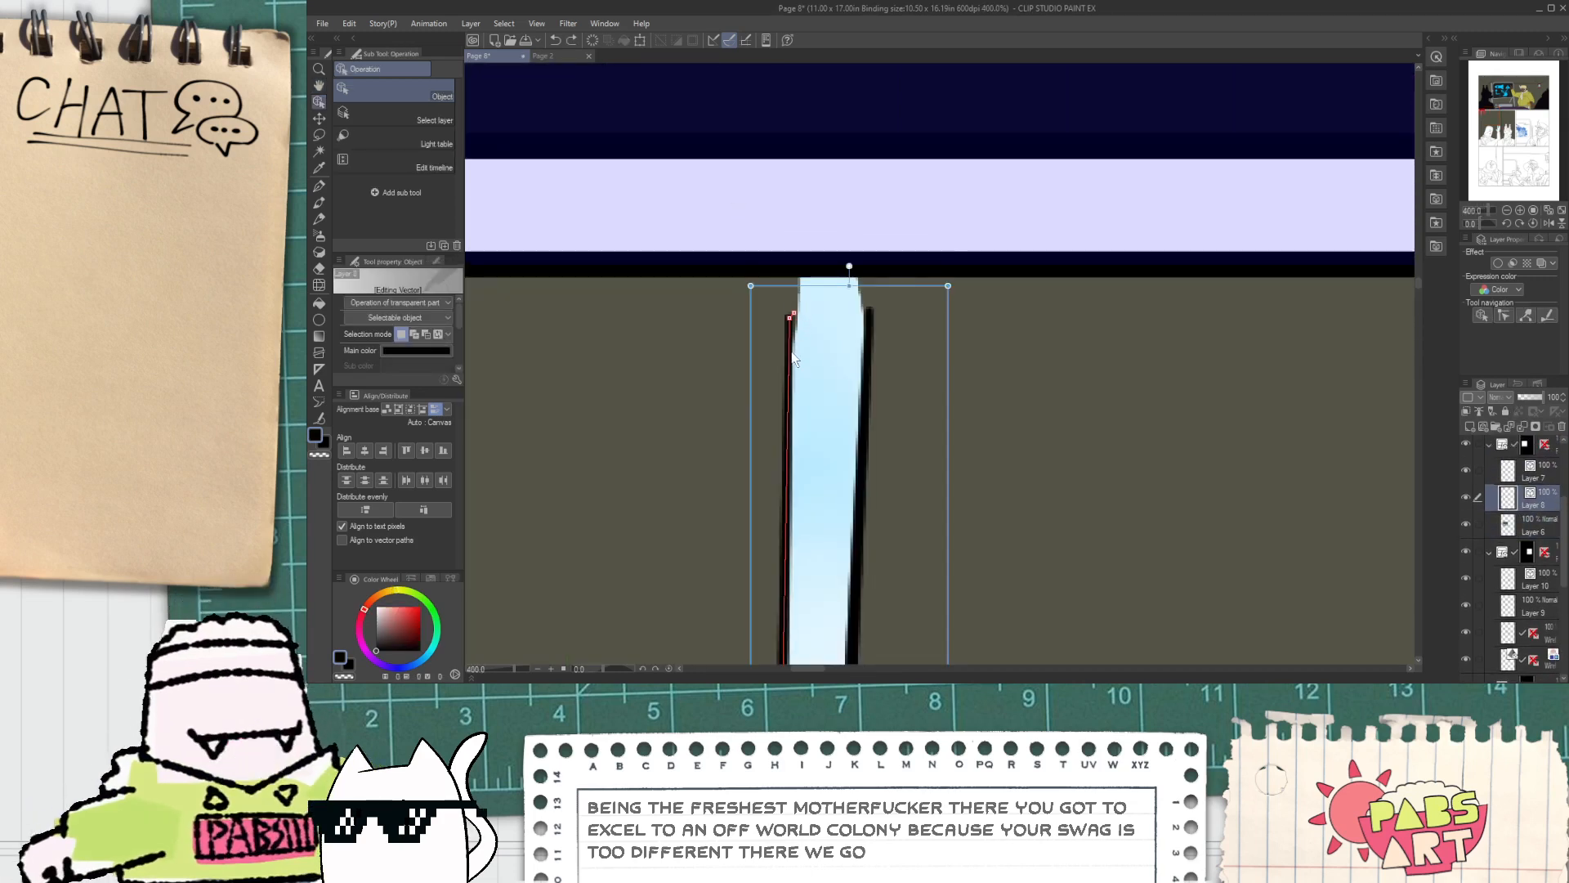
scroll(800, 315, up, 2)
drag(779, 320, 788, 205)
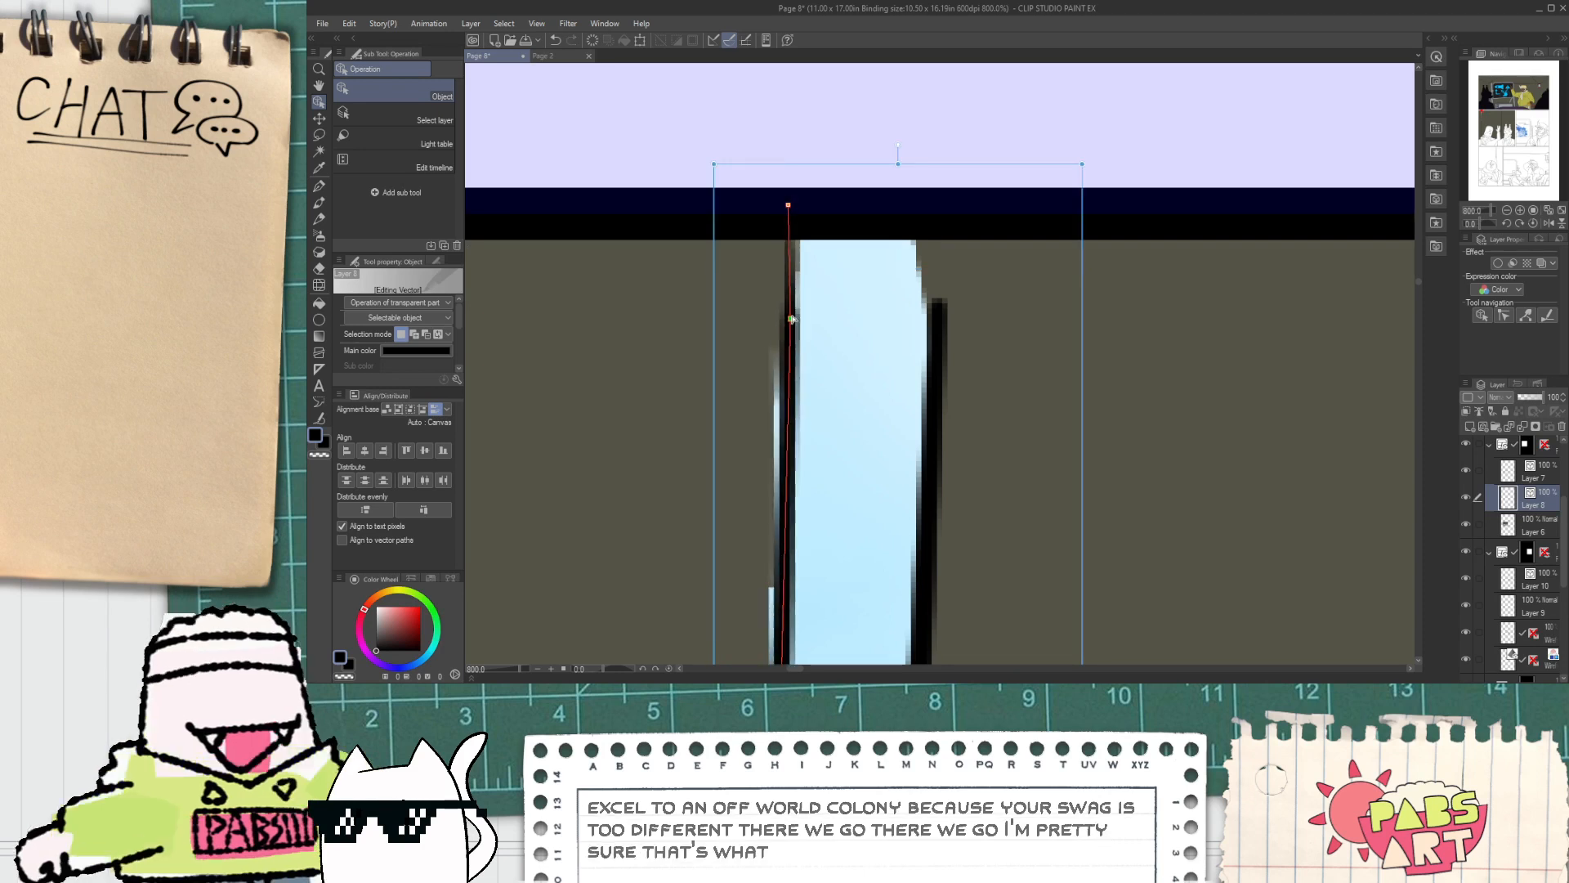
click(793, 224)
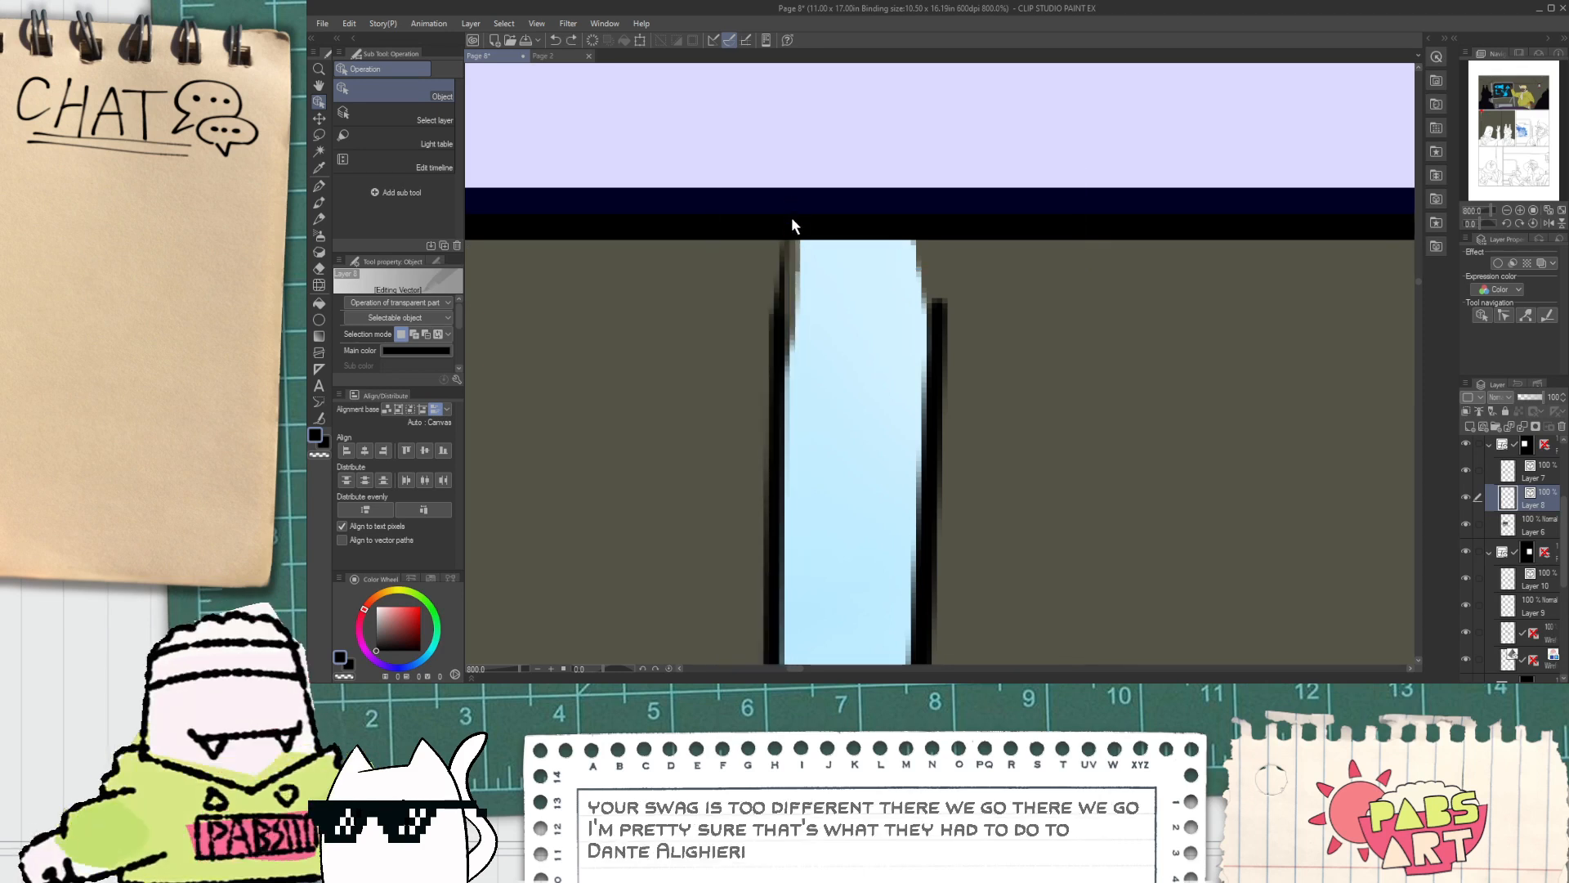
click(778, 373)
drag(801, 193, 789, 177)
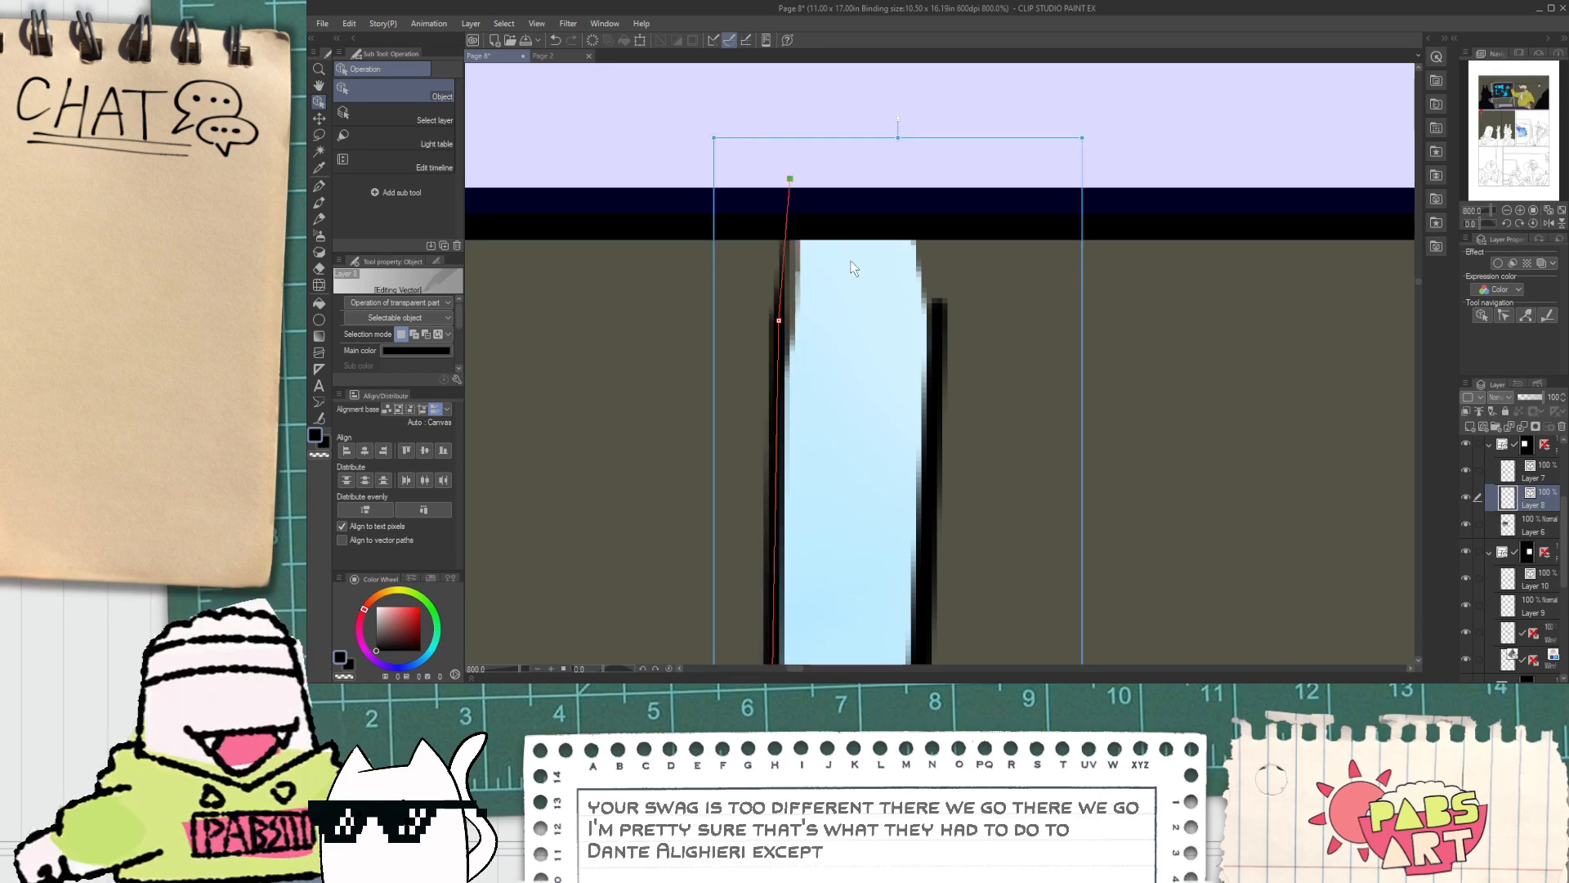
Step: Extend the sky gap's right vector outline up past the panel border and deselect it
click(940, 310)
mouse_move(937, 282)
mouse_down()
mouse_move(896, 130)
mouse_move(931, 292)
mouse_move(920, 249)
mouse_up()
key(ctrl+z)
scroll(919, 260, down, 4)
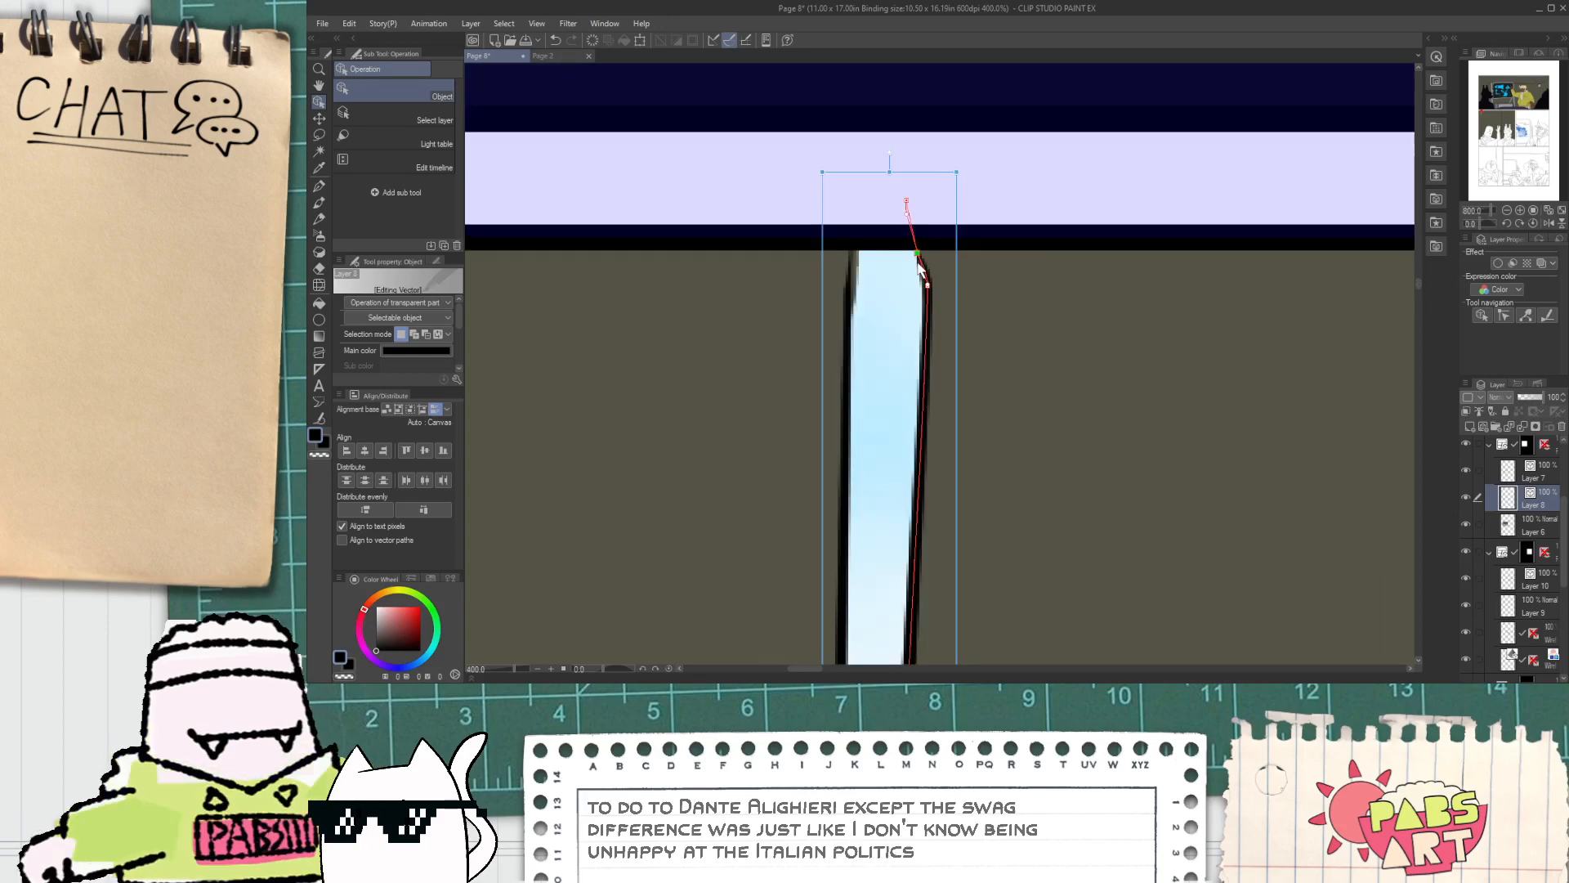
click(989, 370)
scroll(987, 371, down, 5)
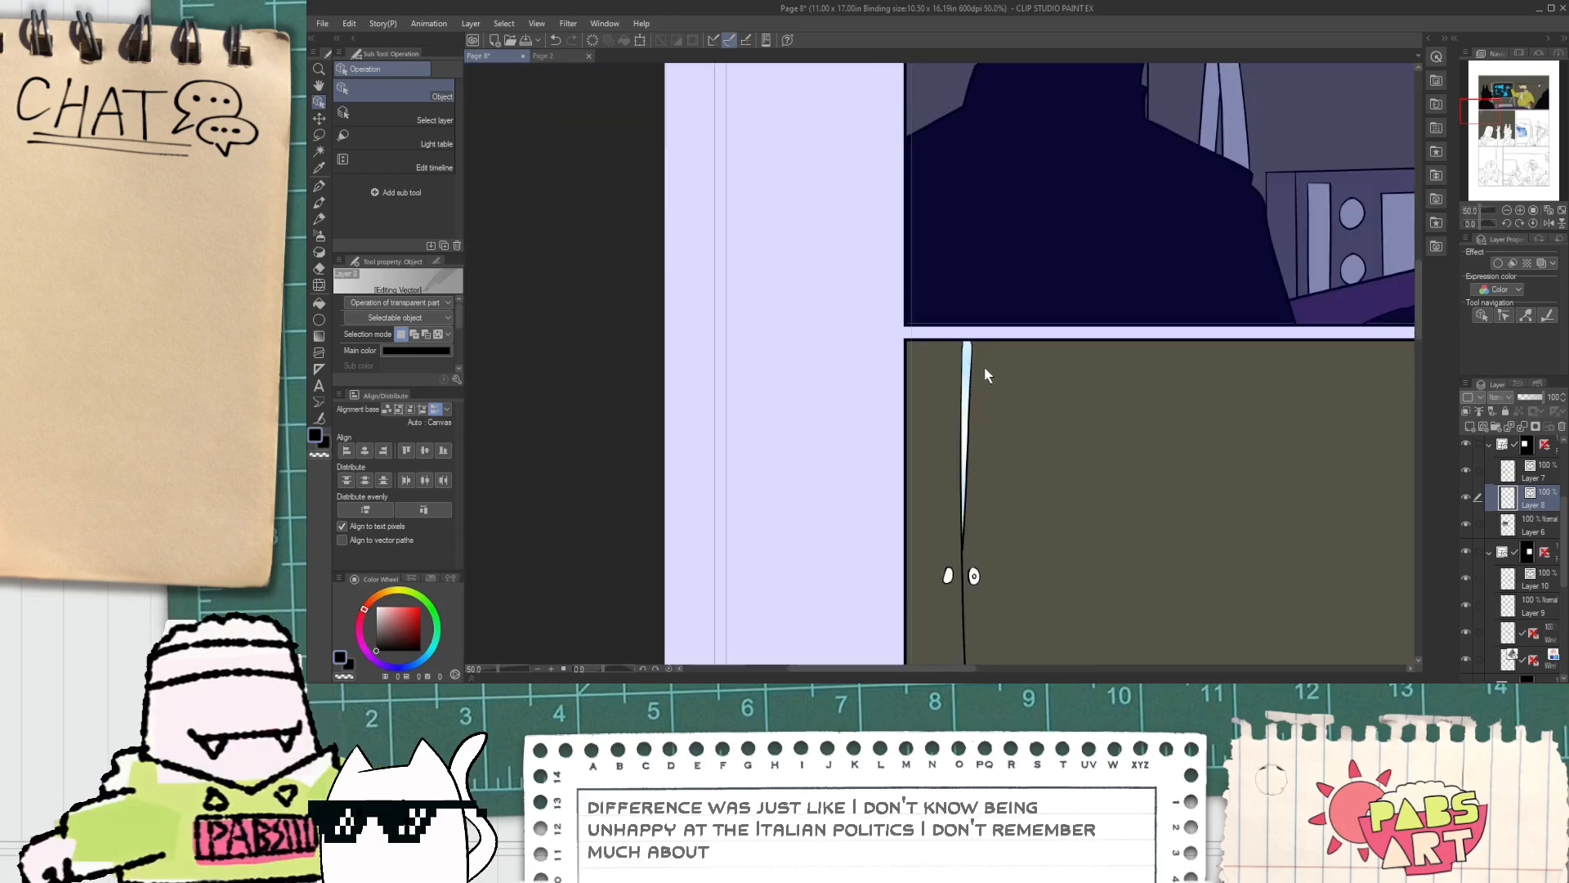
Step: On Layer 6, fill the two oval fasteners on either side of the tent seam with dark grey
alt+click(1015, 423)
scroll(998, 478, up, 1)
drag(998, 478, 908, 366)
scroll(908, 365, up, 1)
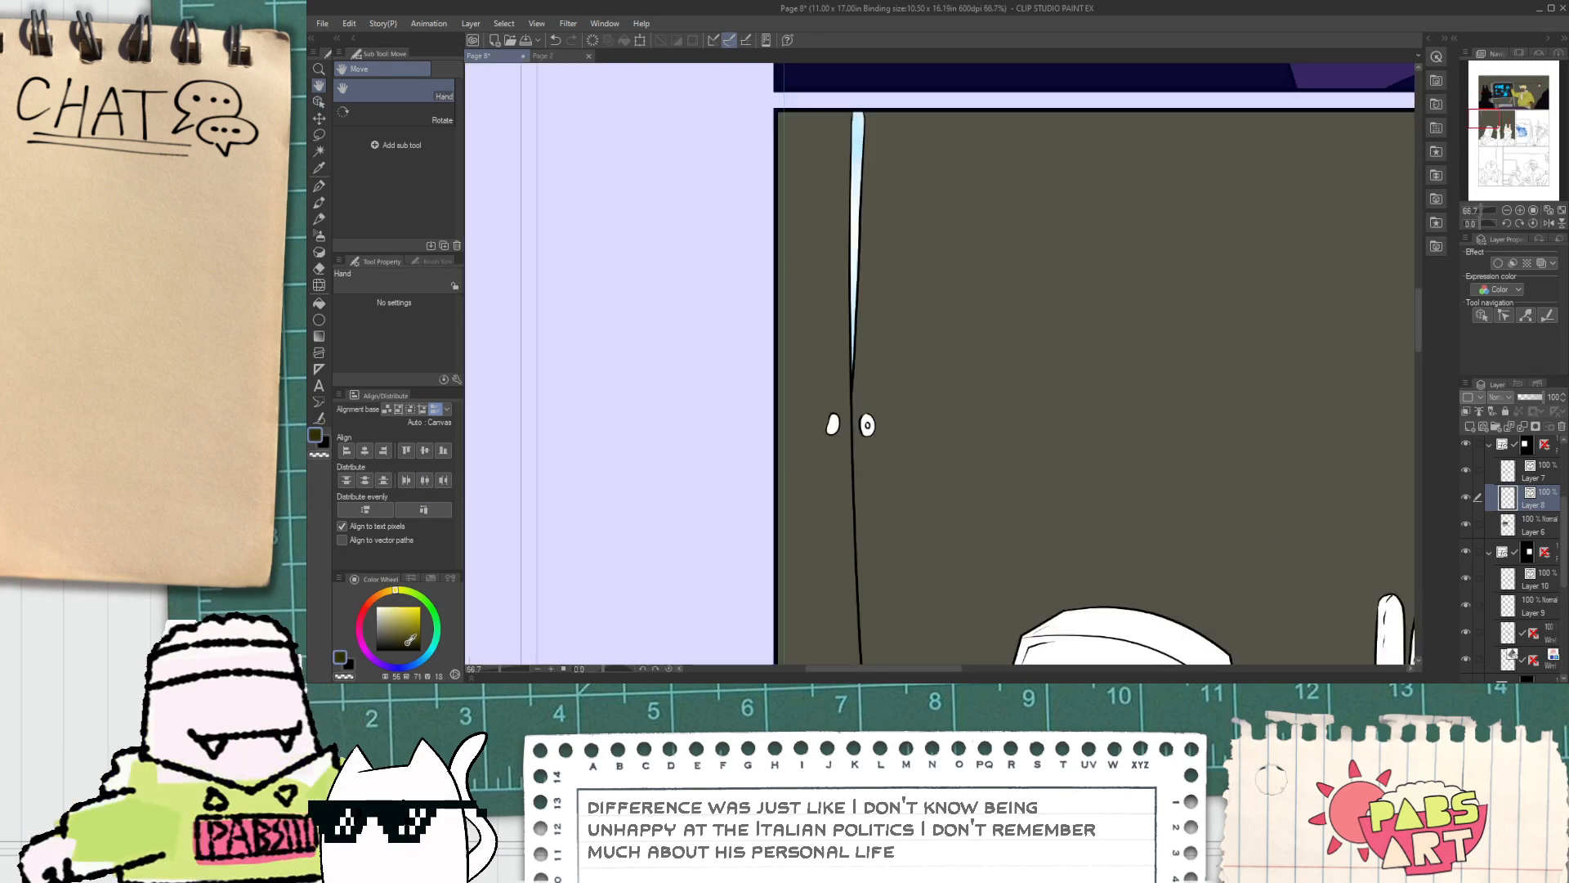
key(g)
scroll(785, 508, up, 4)
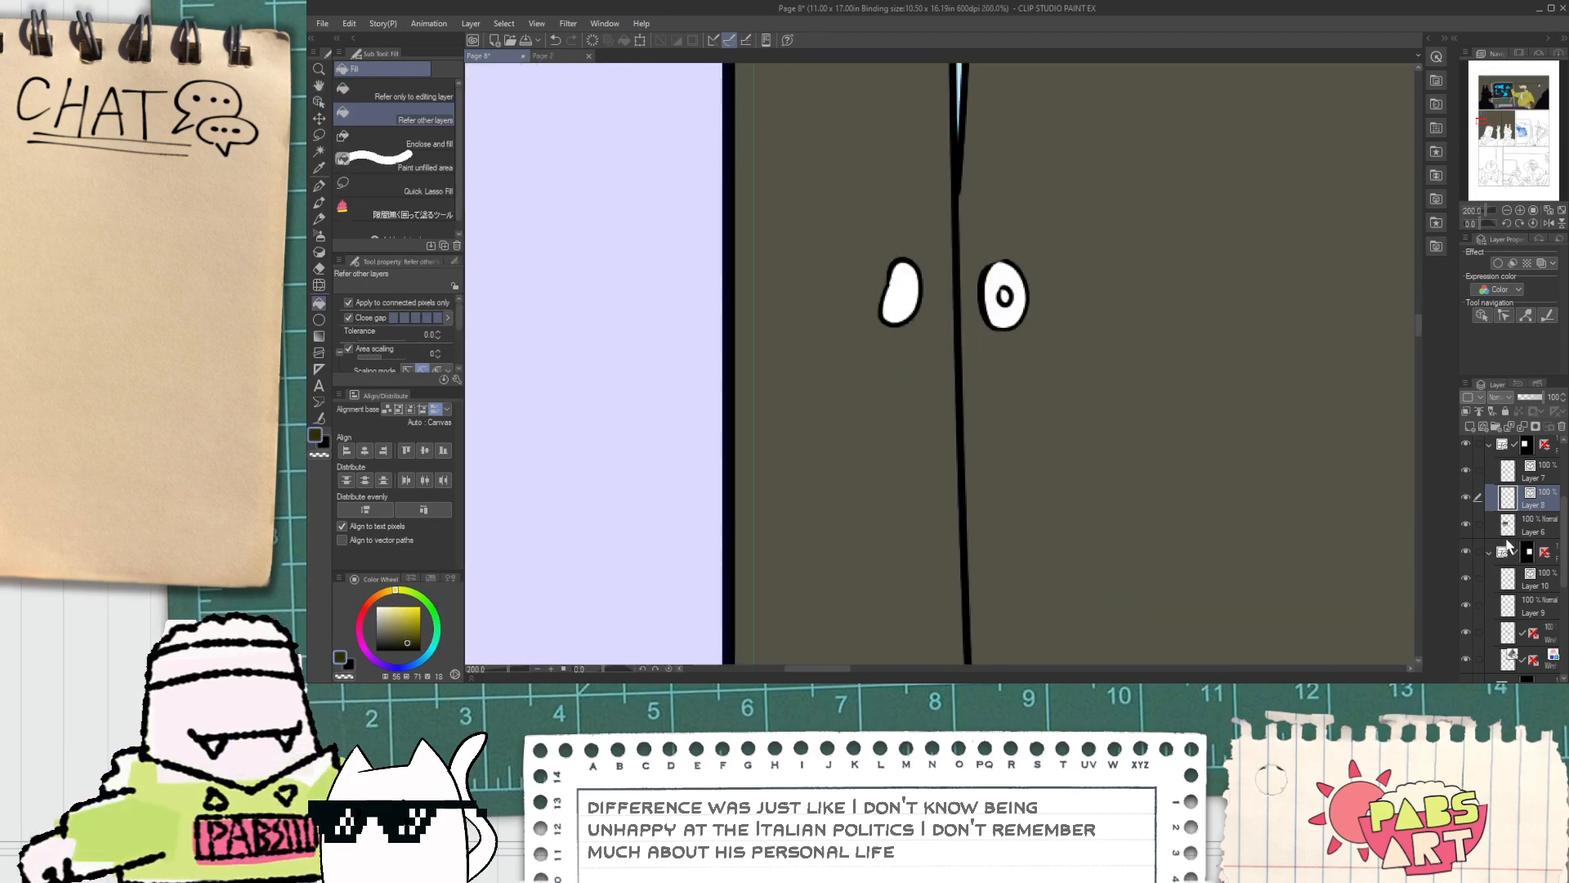
click(1510, 536)
click(903, 294)
scroll(911, 302, up, 2)
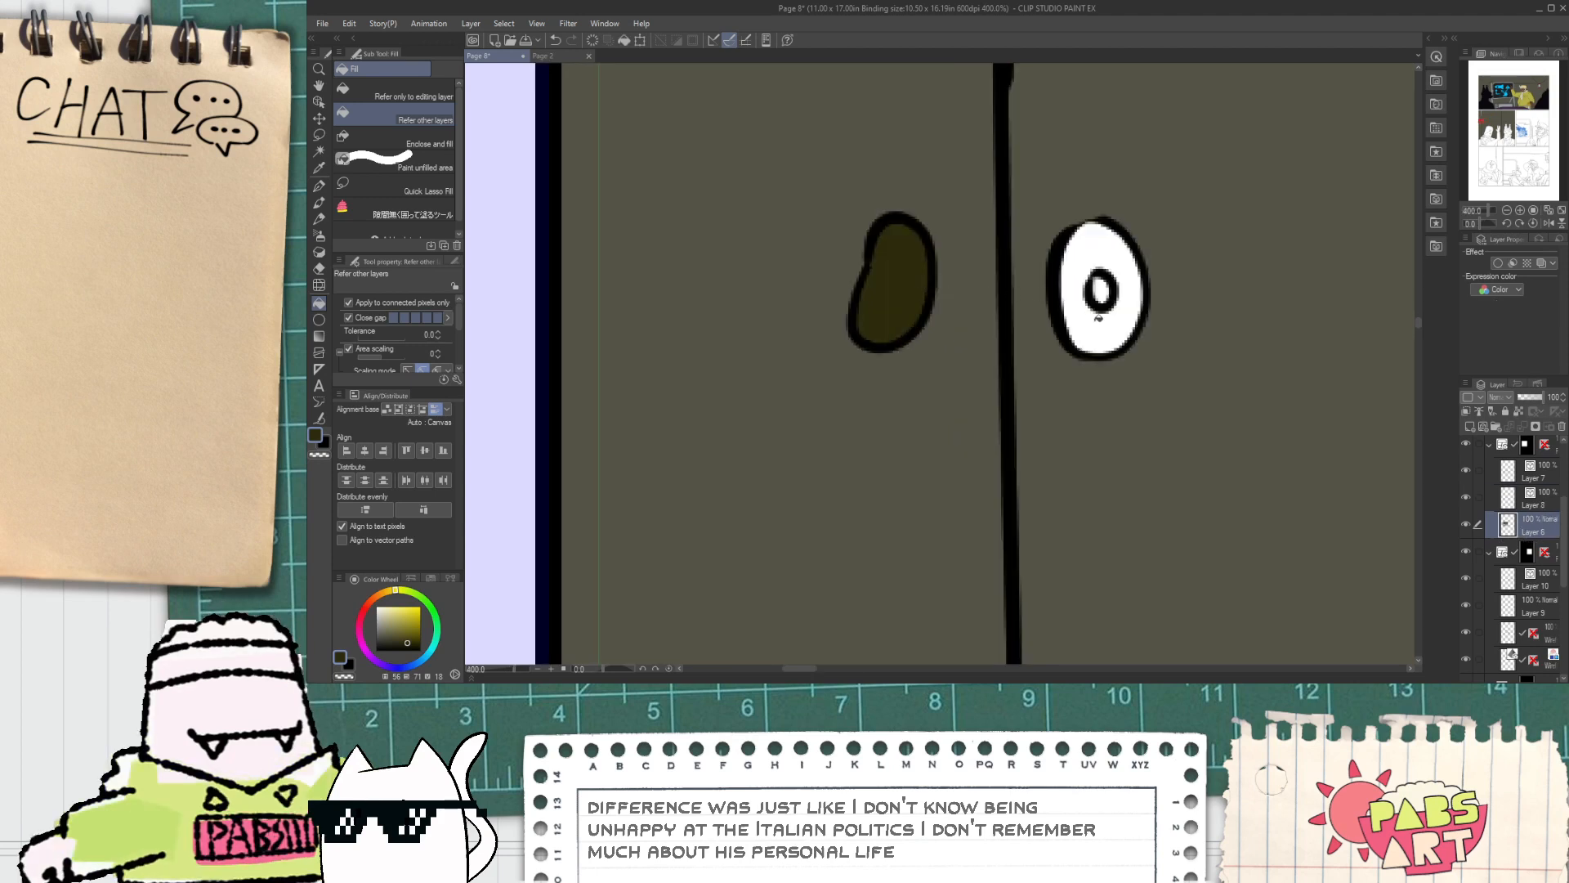
key(ctrl+z)
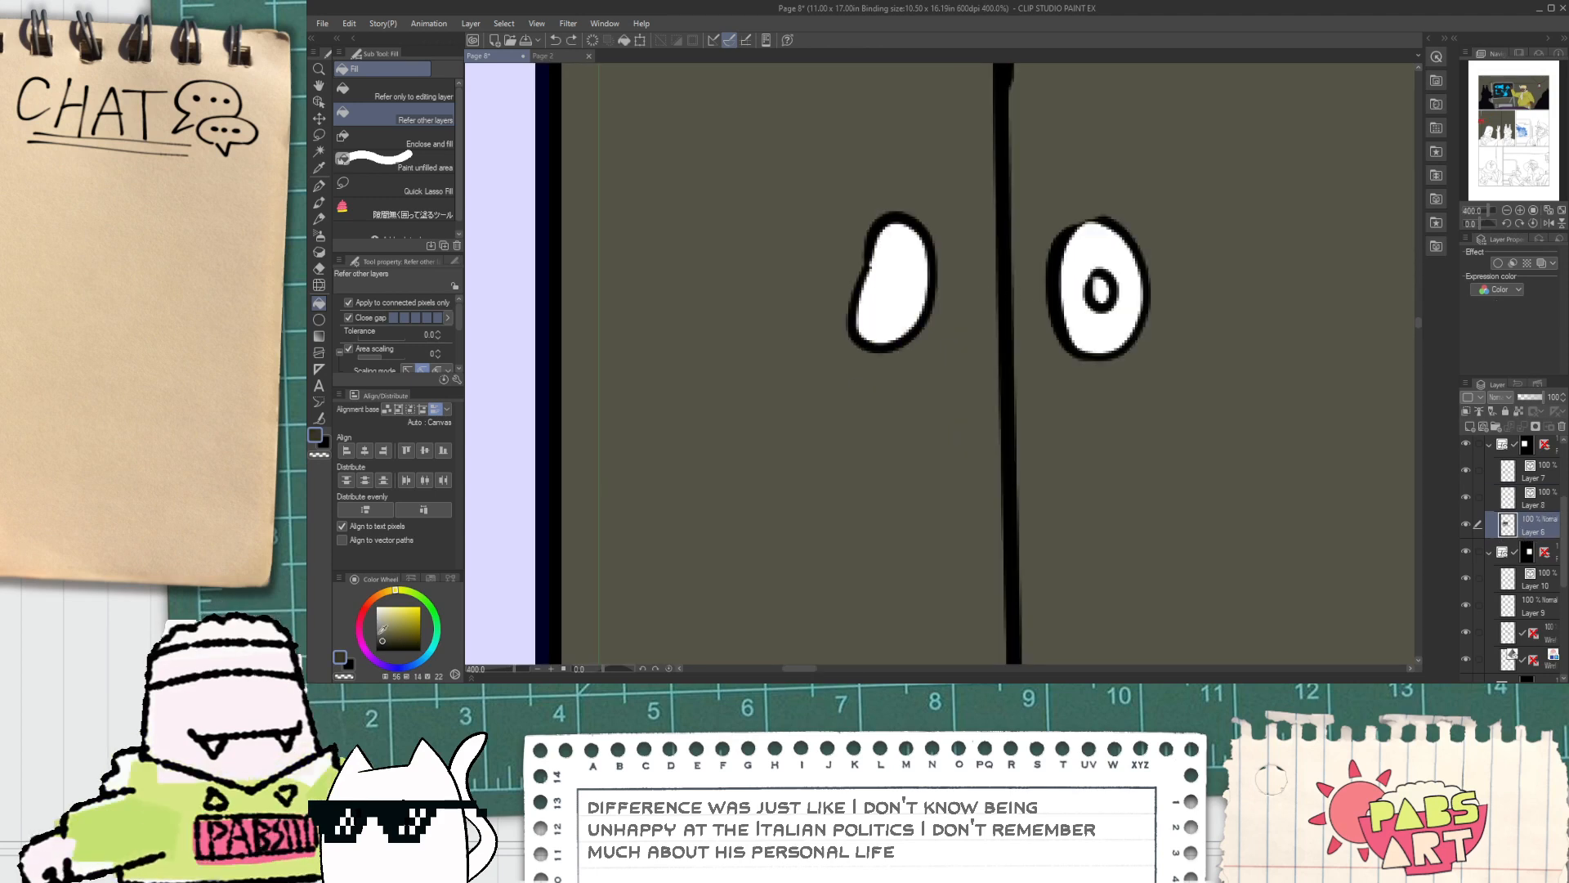
click(887, 256)
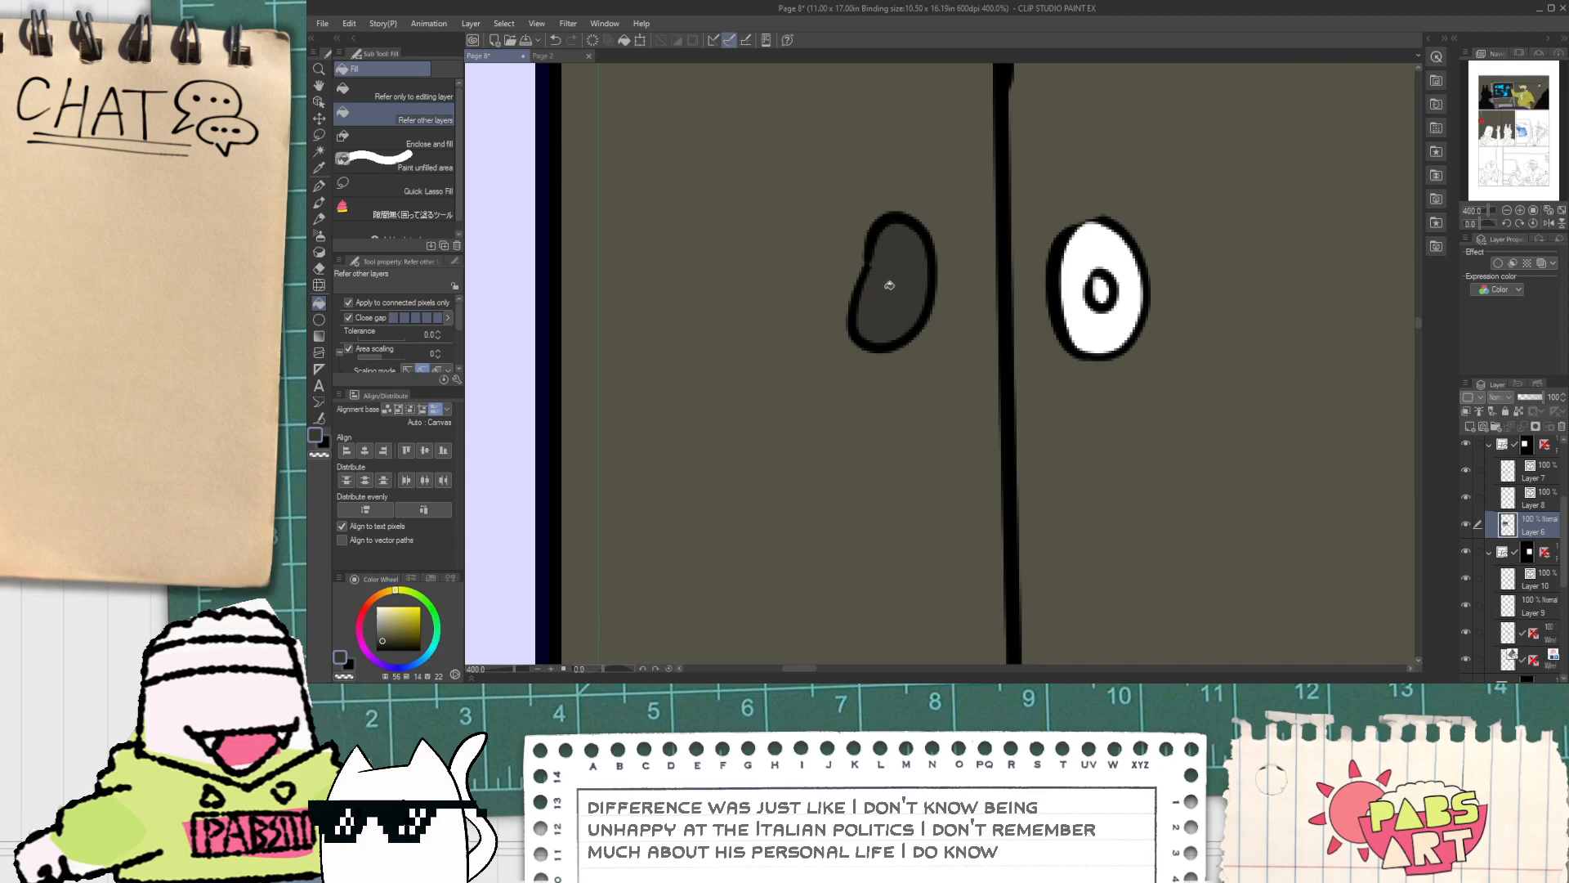
click(1112, 282)
scroll(1095, 269, down, 6)
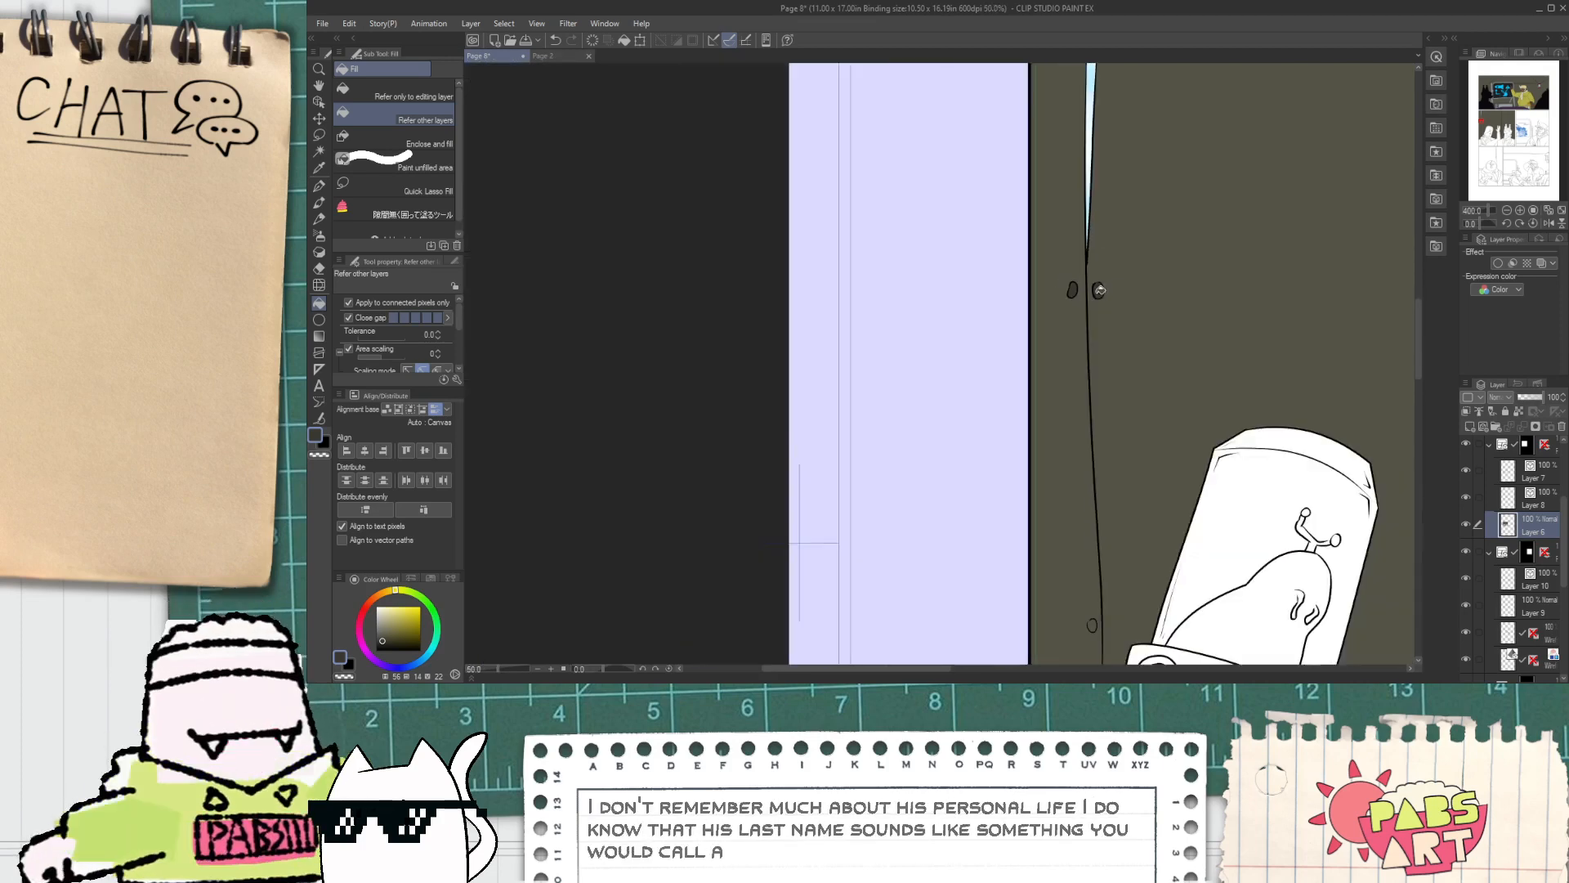
Step: Fill the lower oval fastener beside the seam with the same dark grey and paint over its unfilled edge with the G-pen
key(h)
key(p)
scroll(1069, 346, up, 8)
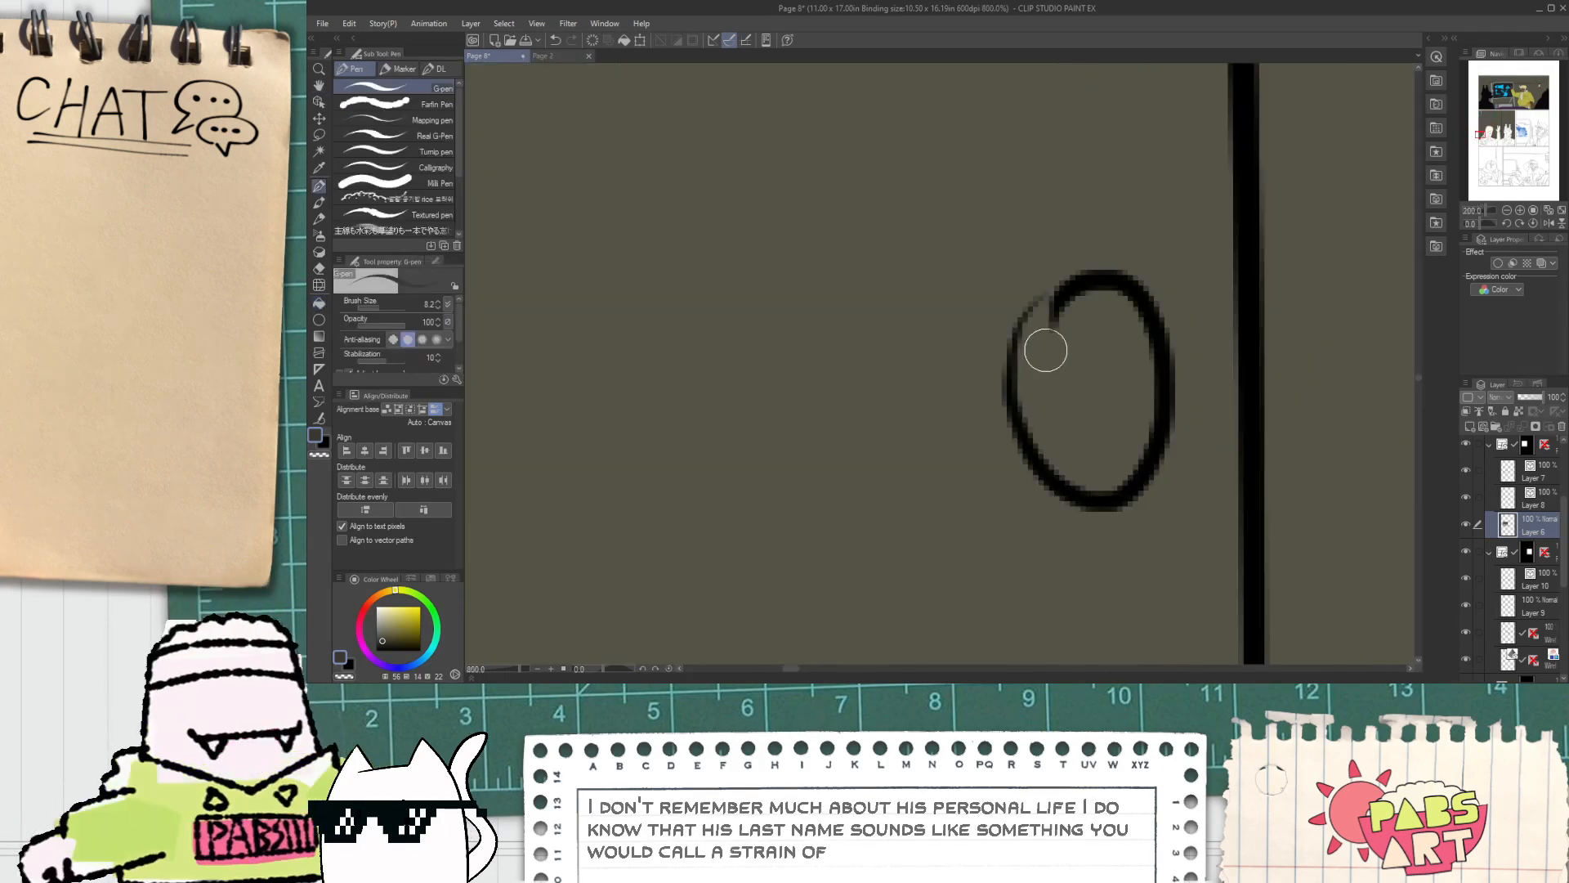
key(g)
click(1084, 349)
key(p)
drag(1028, 338, 1039, 313)
scroll(1058, 371, down, 9)
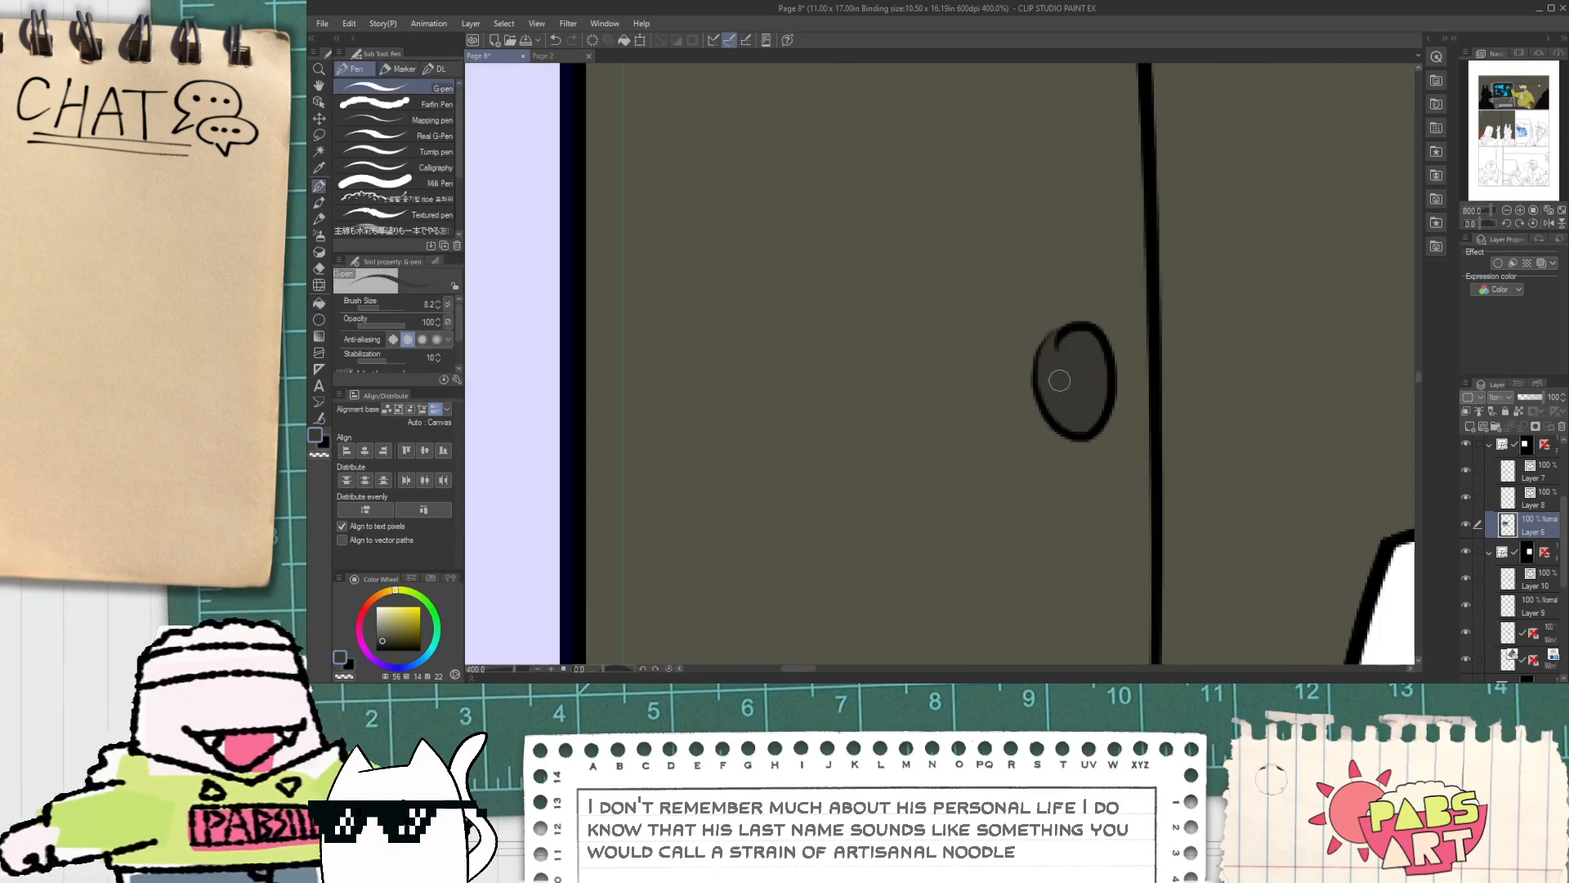
scroll(1055, 373, down, 2)
key(space)
drag(1197, 449, 842, 464)
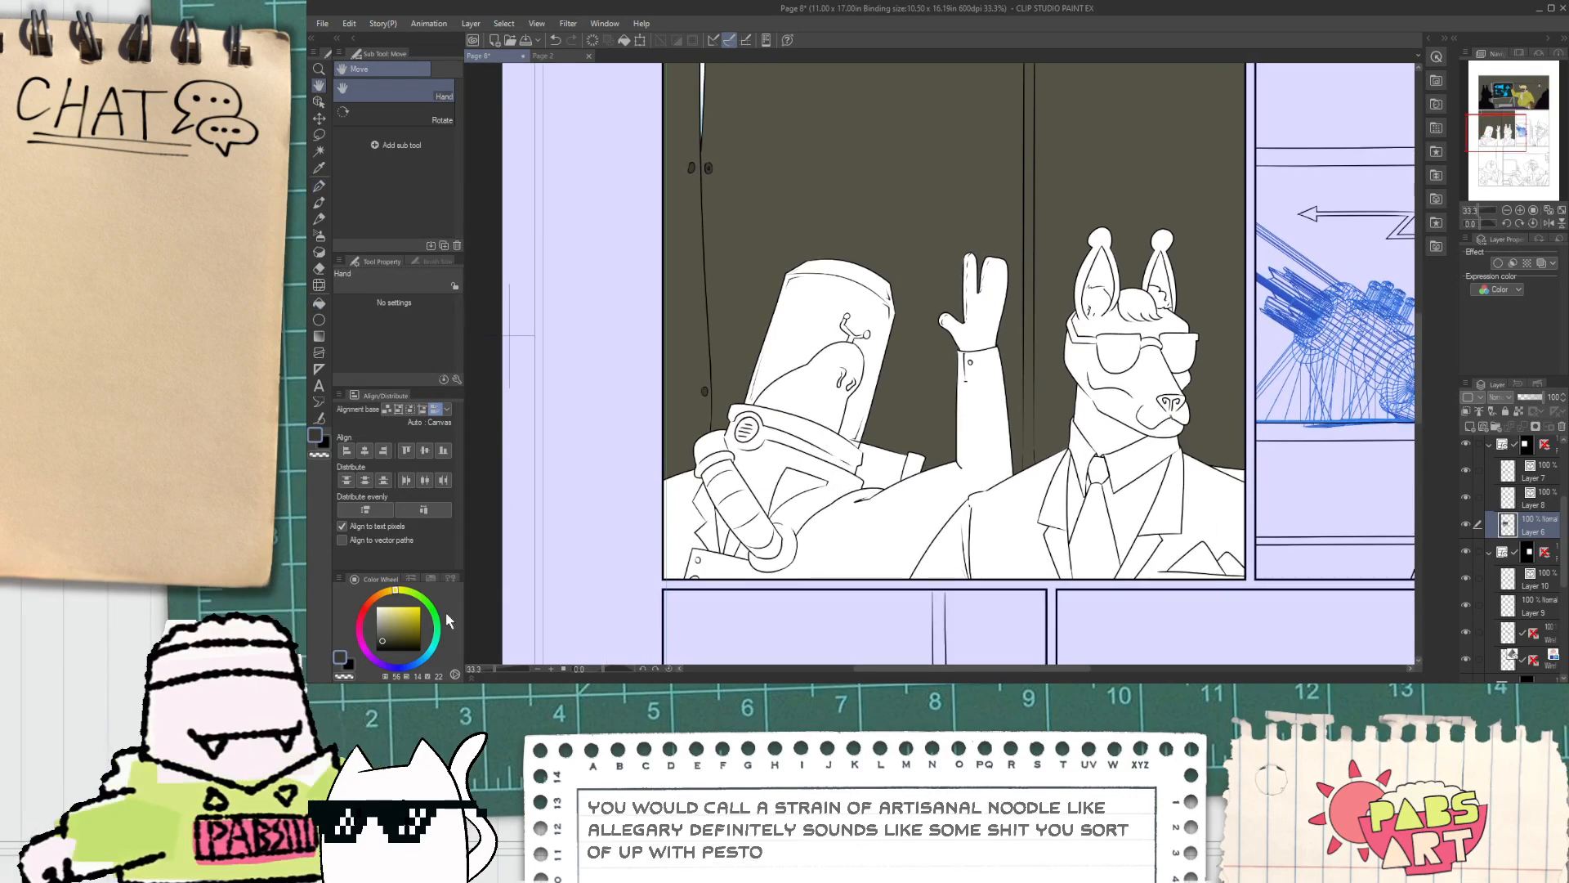
click(367, 604)
click(407, 621)
drag(952, 405, 768, 448)
scroll(767, 448, down, 3)
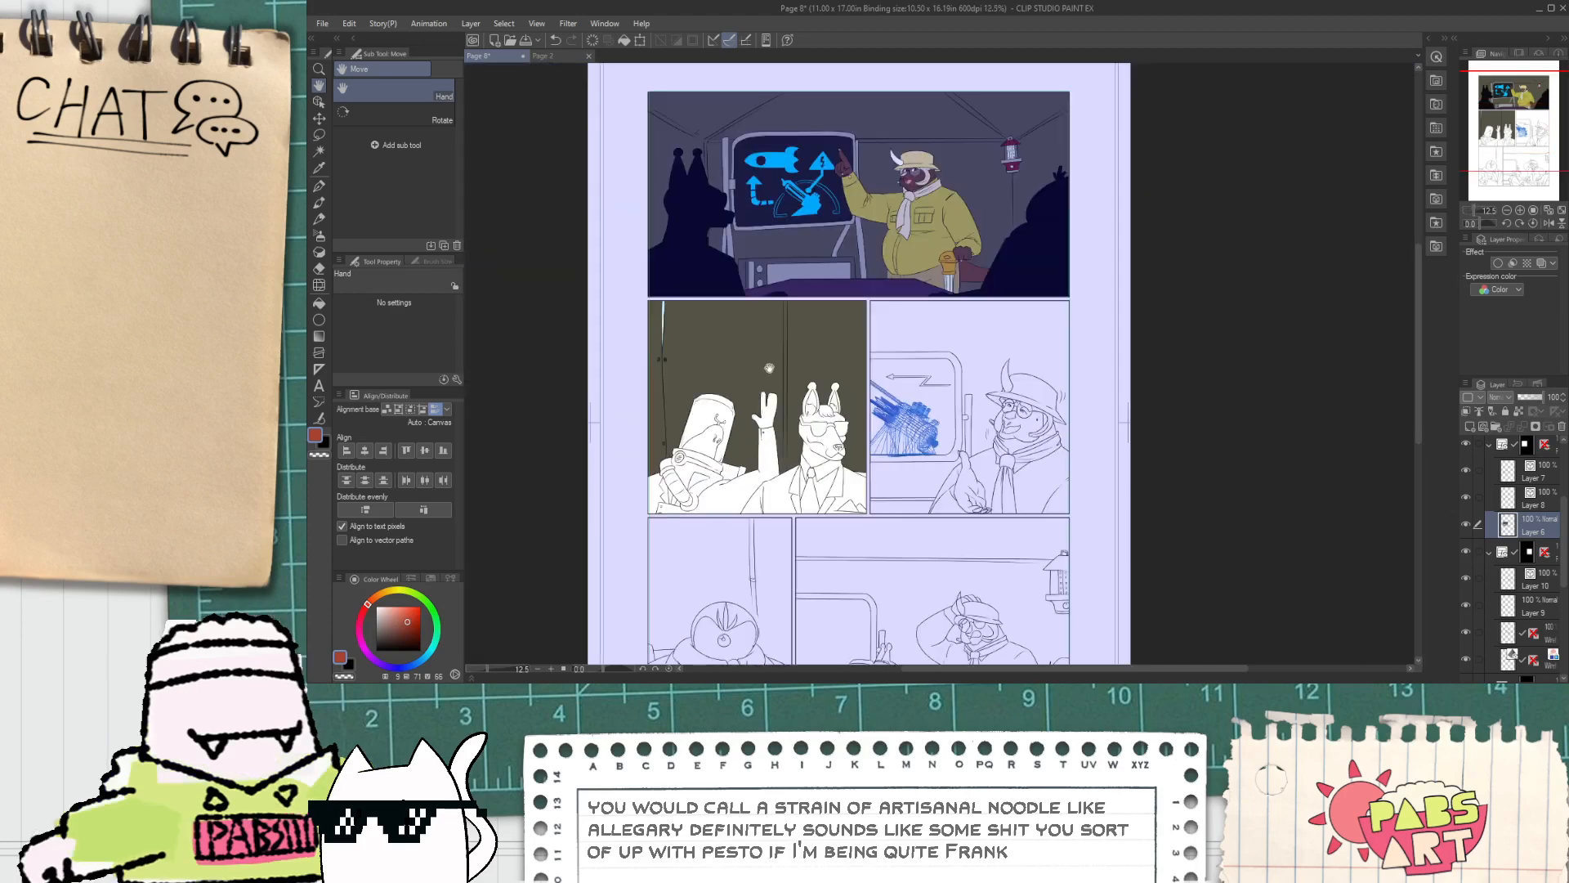
drag(819, 295, 722, 424)
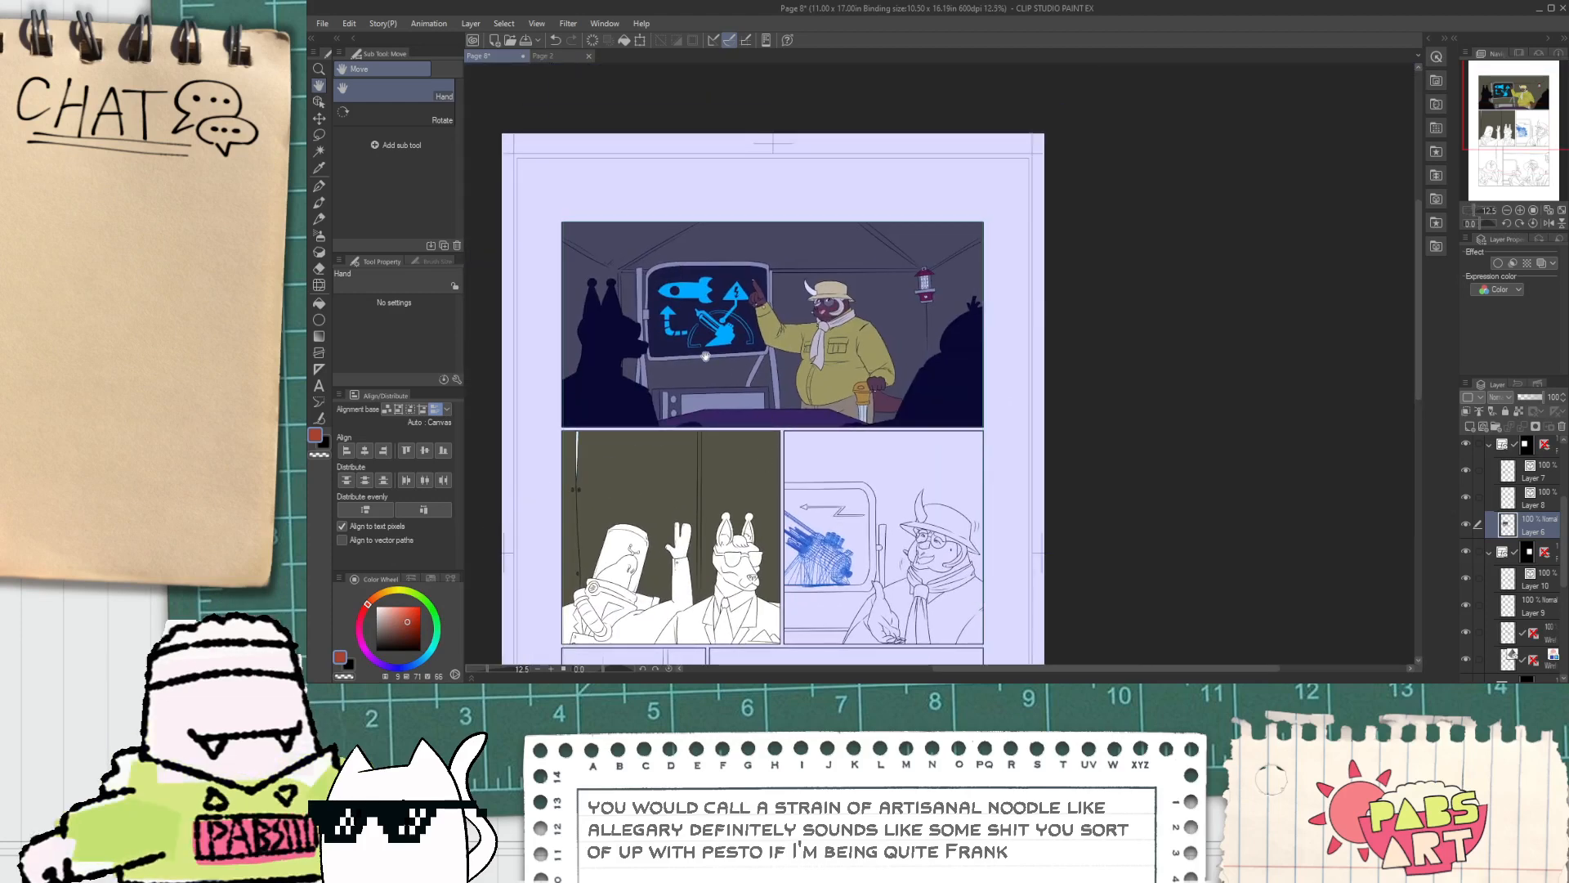
Step: On Layer 16, fill the base of the hanging lamp in the first panel with a muted olive green
scroll(1536, 541, up, 3)
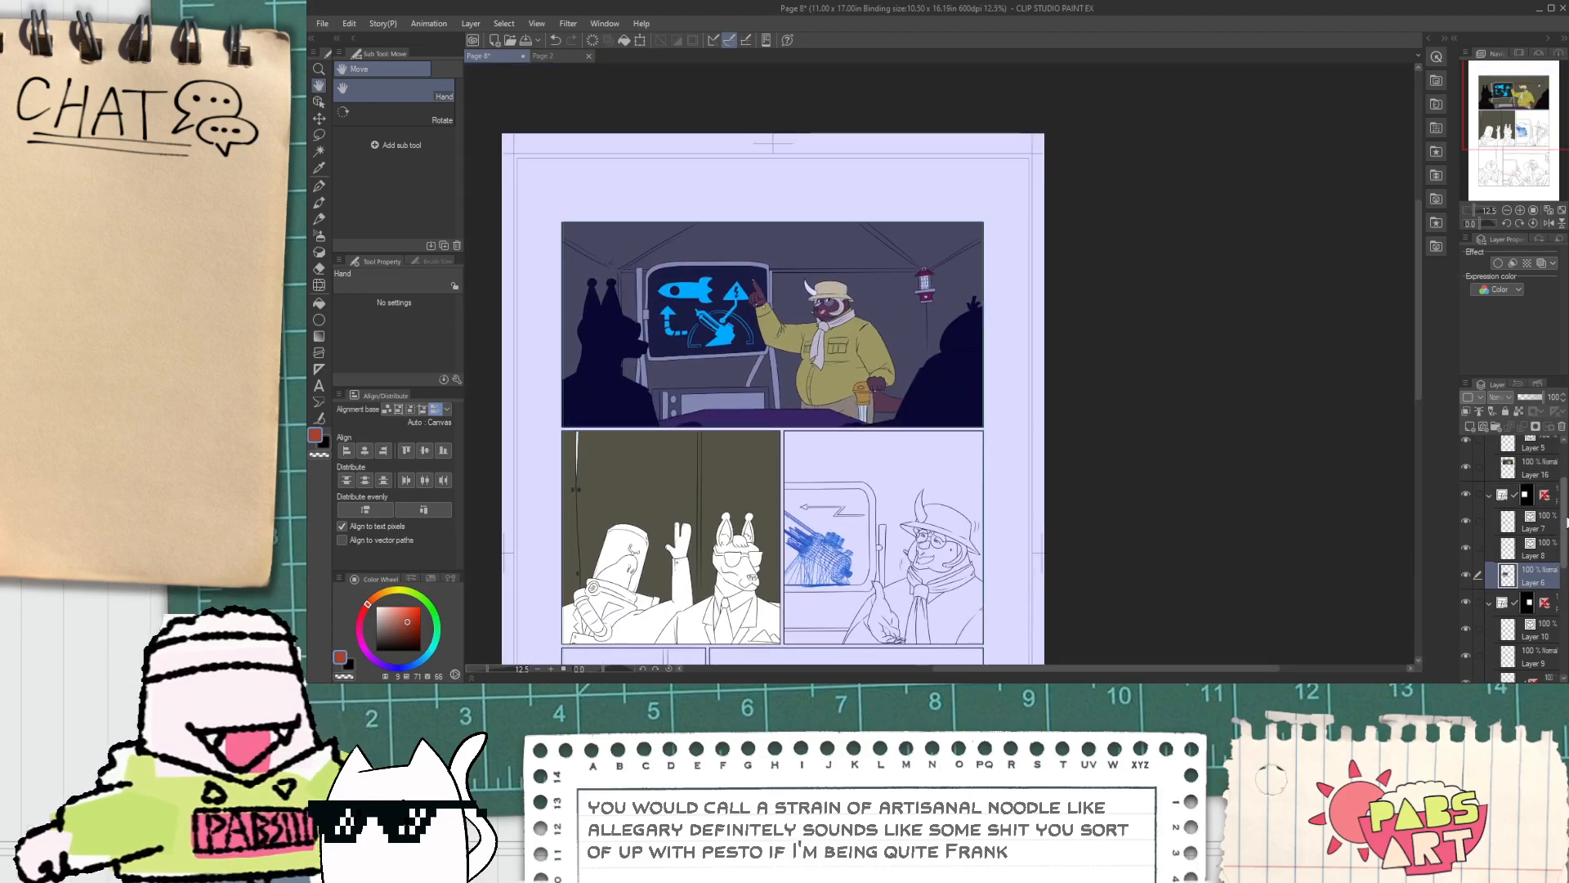
click(1542, 539)
click(1534, 558)
scroll(963, 279, up, 6)
click(415, 593)
click(393, 622)
key(g)
click(641, 435)
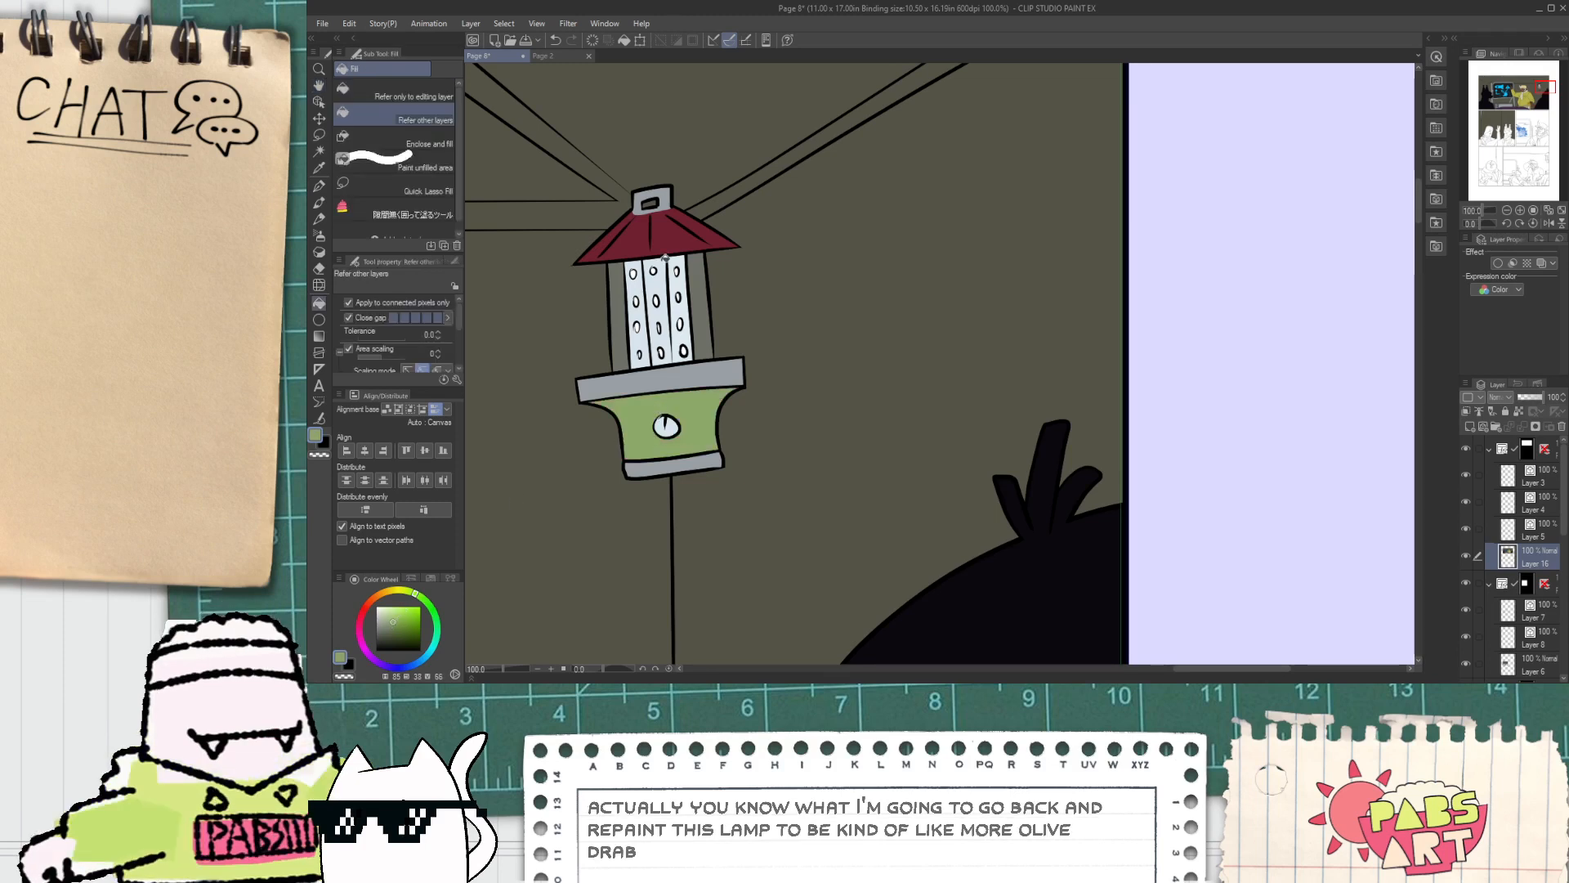
Step: Recolor every section of the lamp's red roof in the same green and paint over the leftover red below the handle
click(658, 239)
click(611, 241)
click(701, 233)
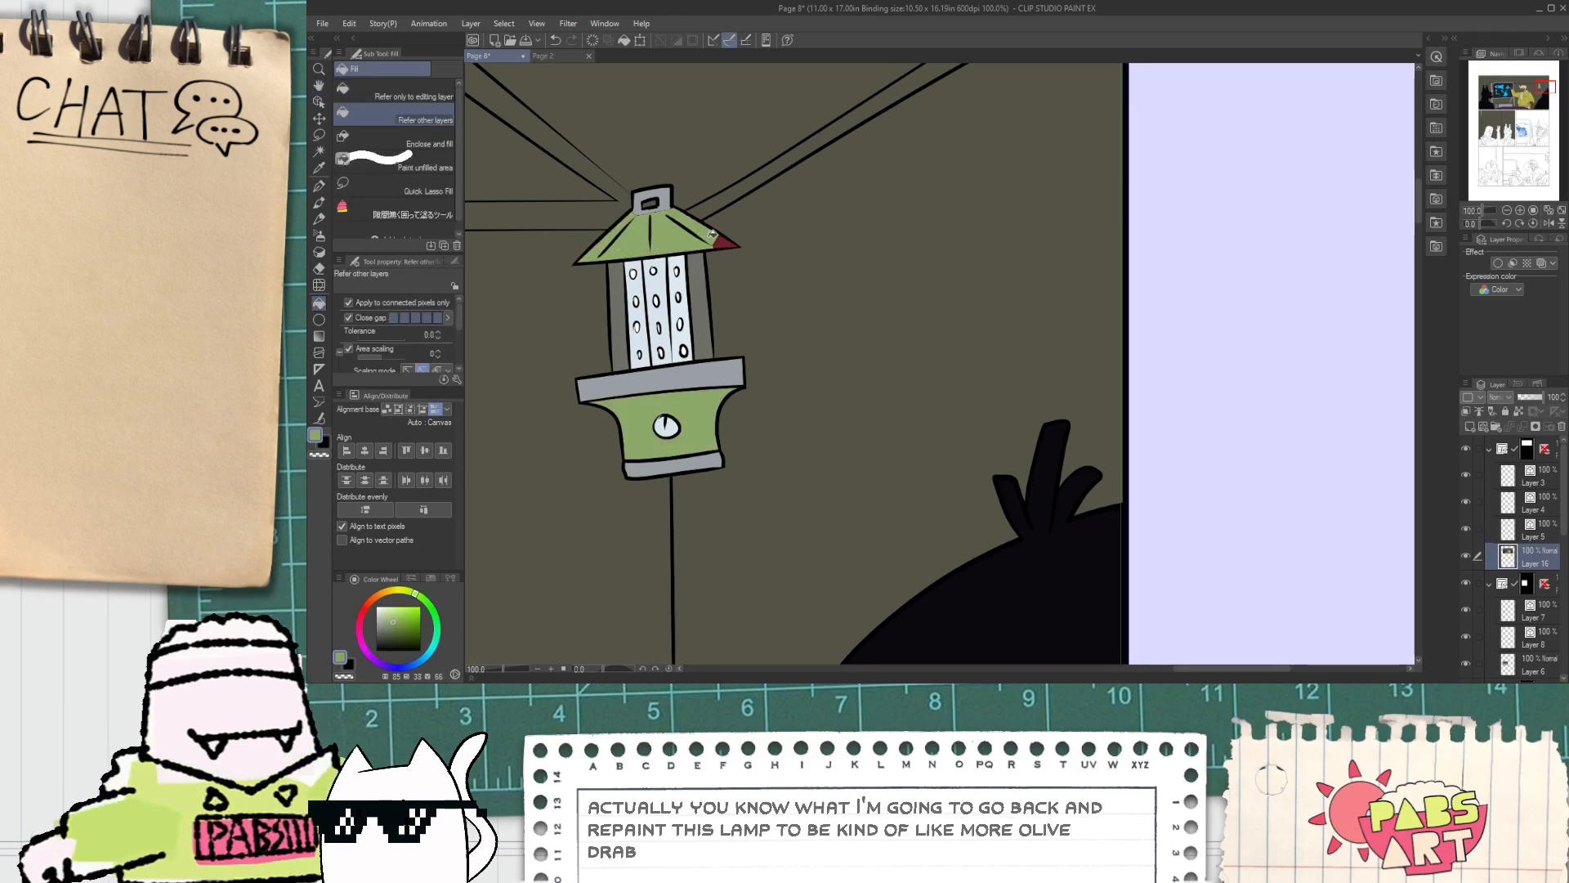
click(722, 242)
key(p)
scroll(630, 219, up, 5)
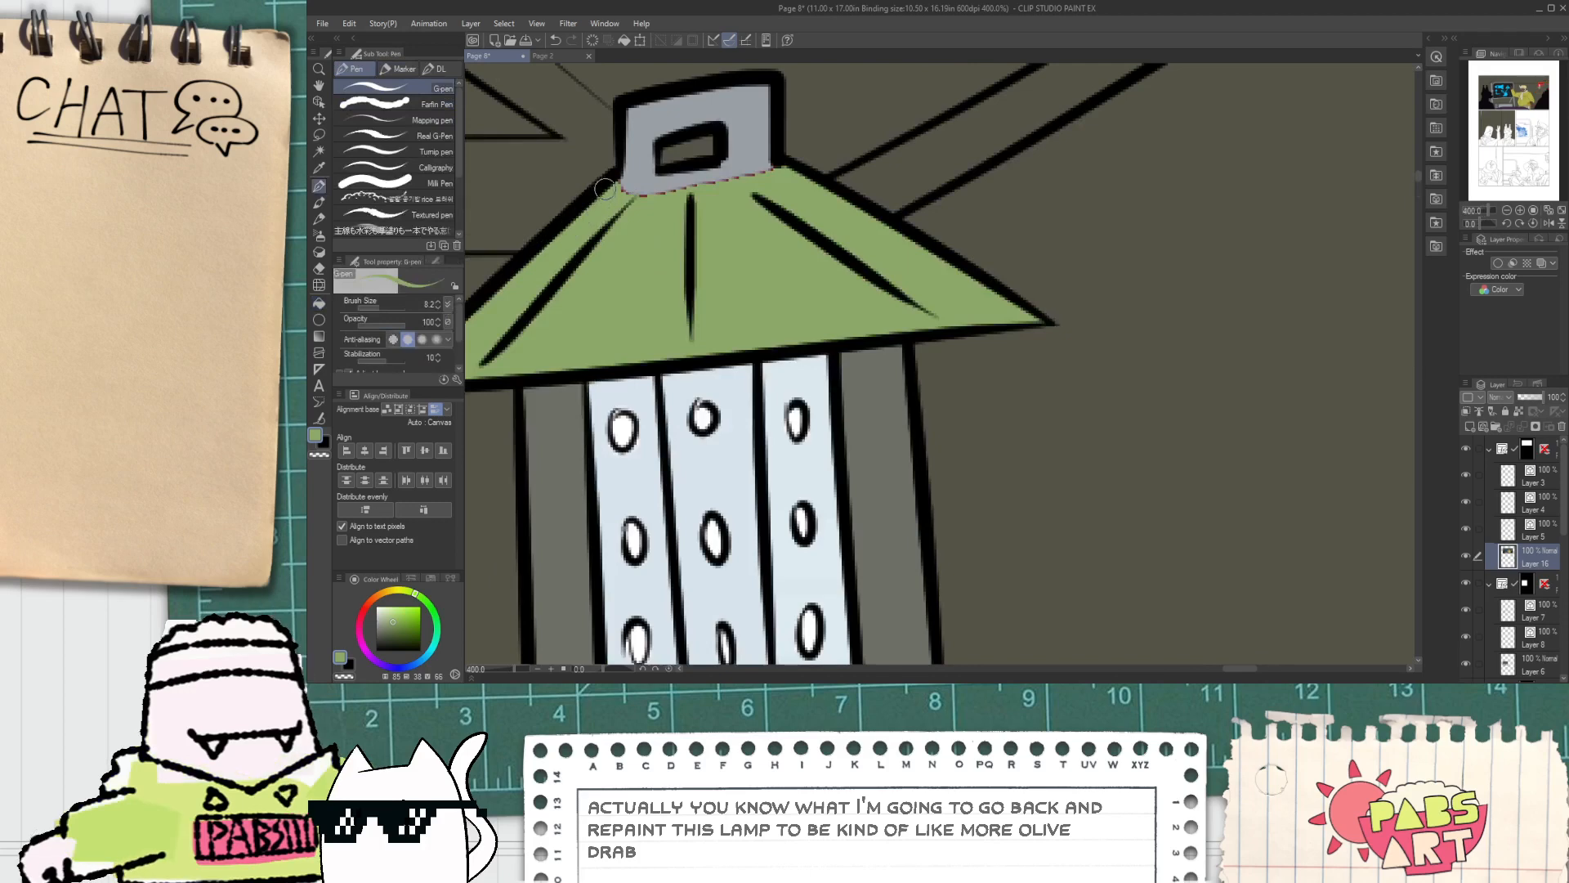
drag(604, 189, 752, 184)
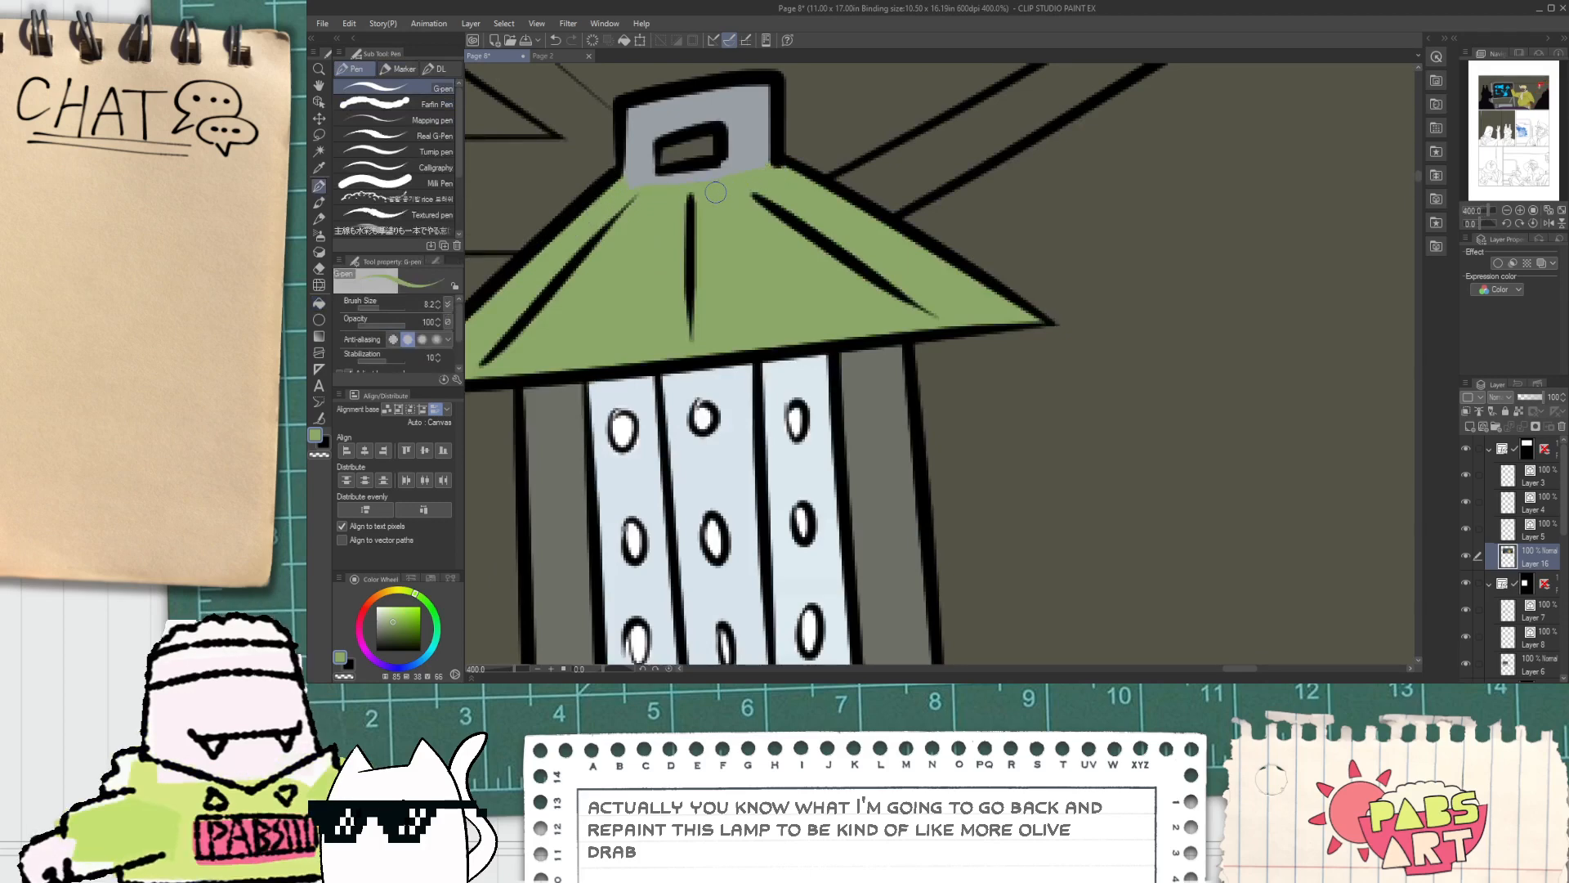
scroll(735, 196, down, 10)
drag(612, 407, 865, 400)
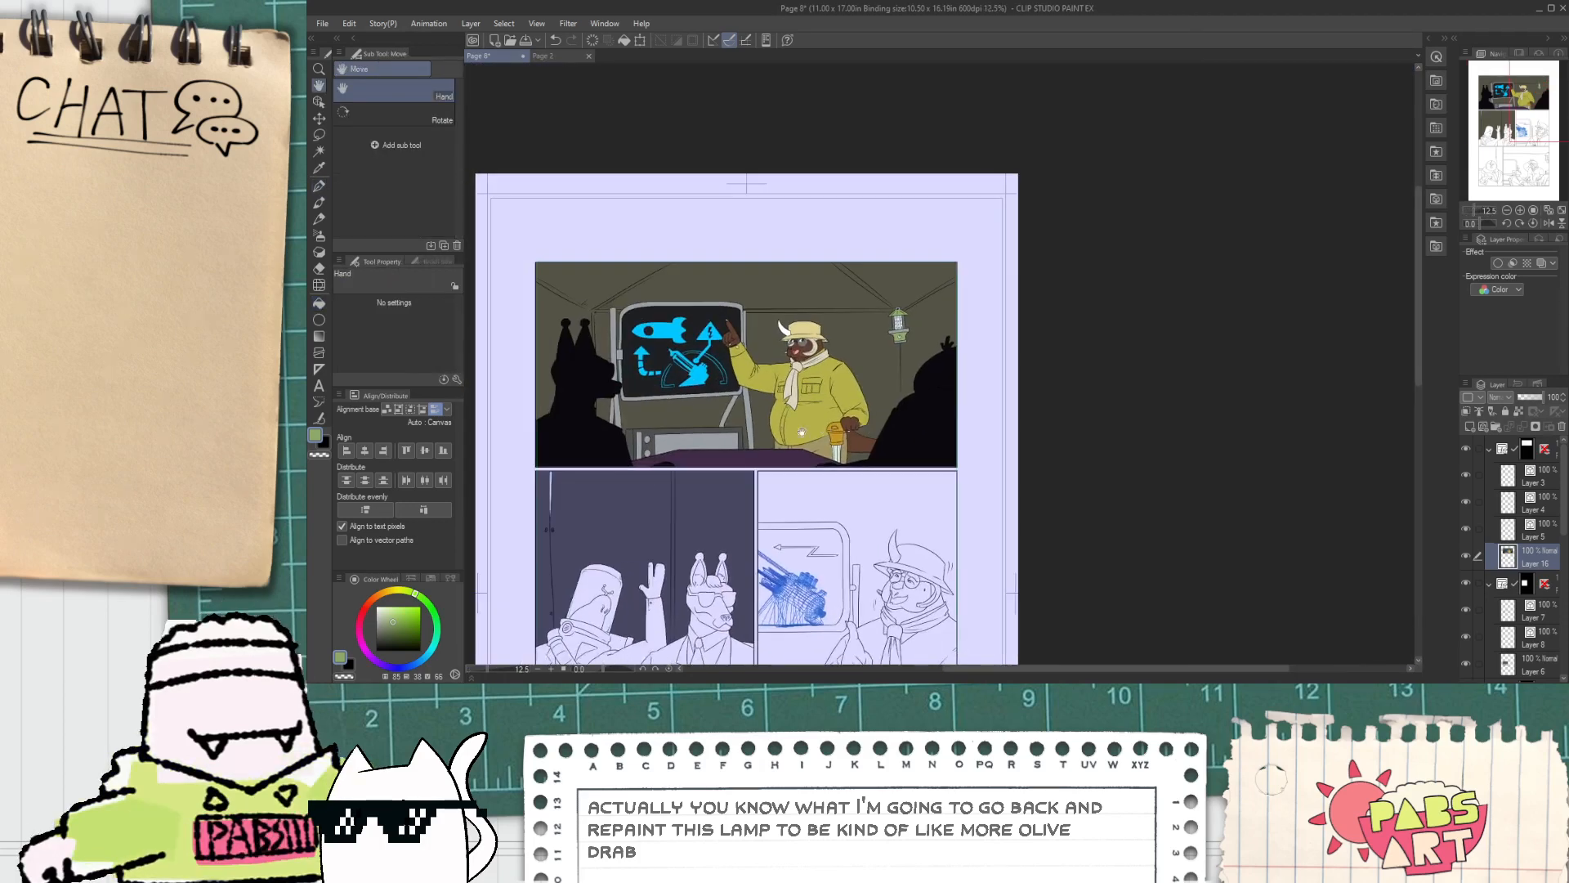
drag(655, 520, 717, 429)
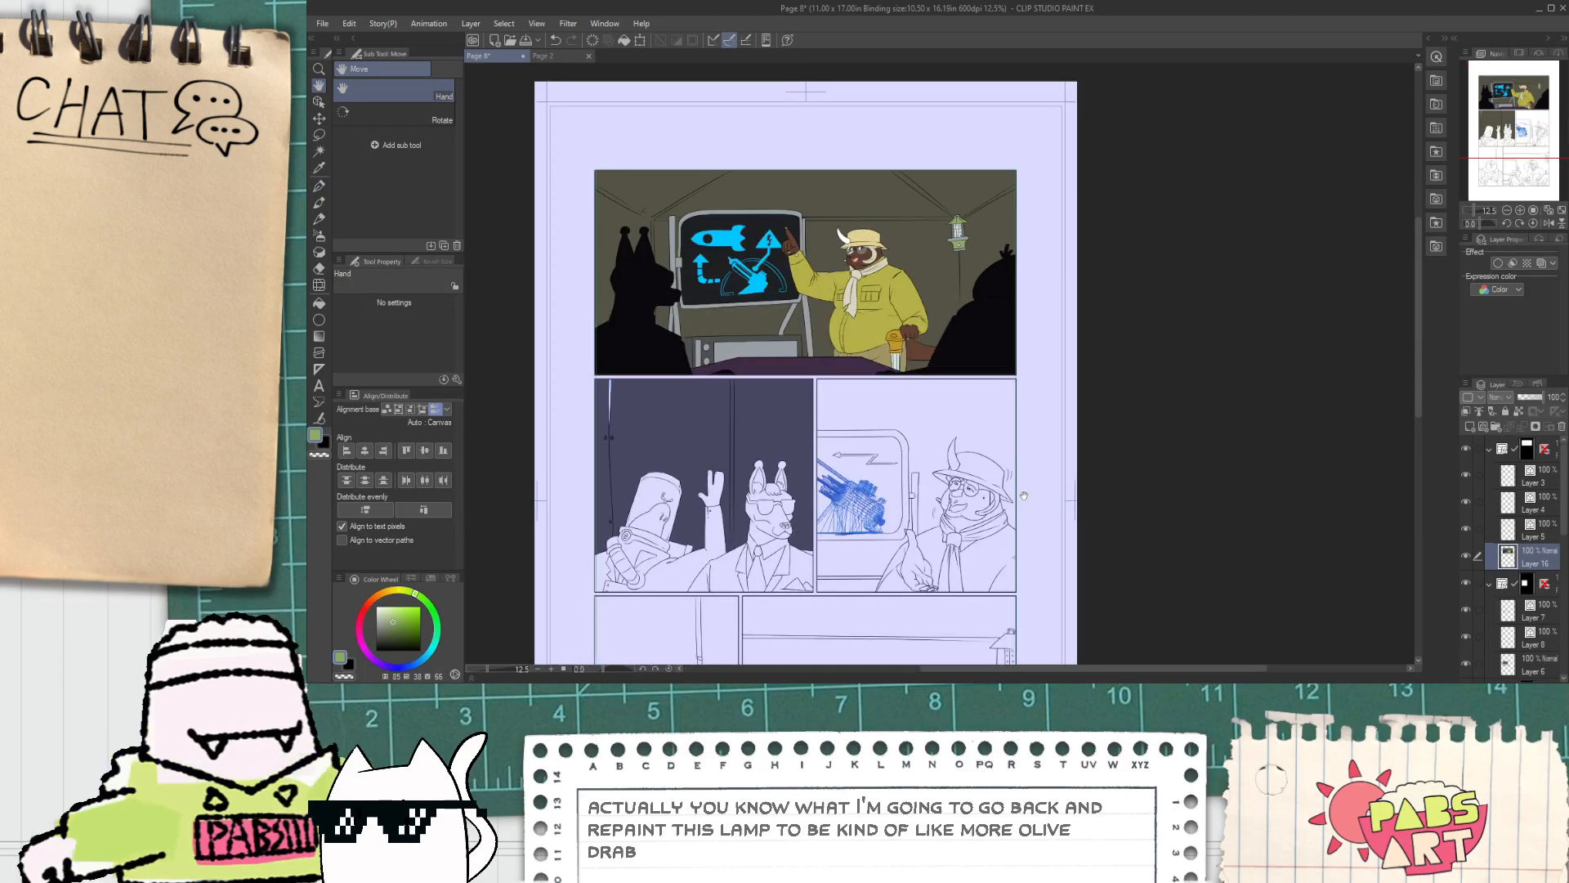
Step: On Layer 6, fill the visible chair backs behind the two seated characters with the lamp's green
click(1530, 661)
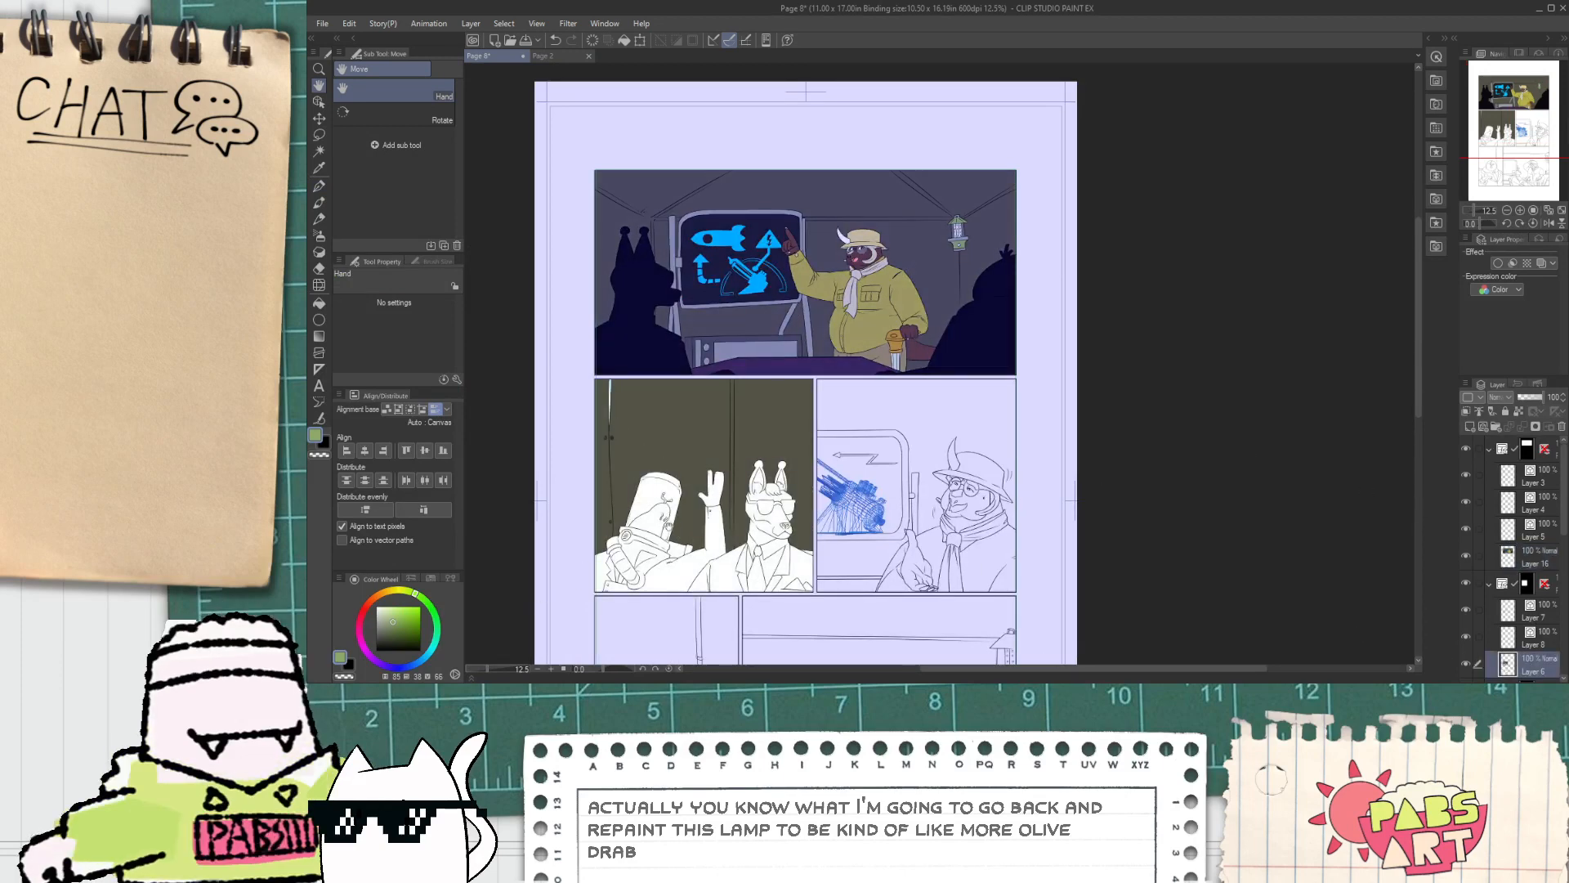
scroll(681, 555, up, 2)
key(g)
scroll(688, 554, up, 2)
click(685, 540)
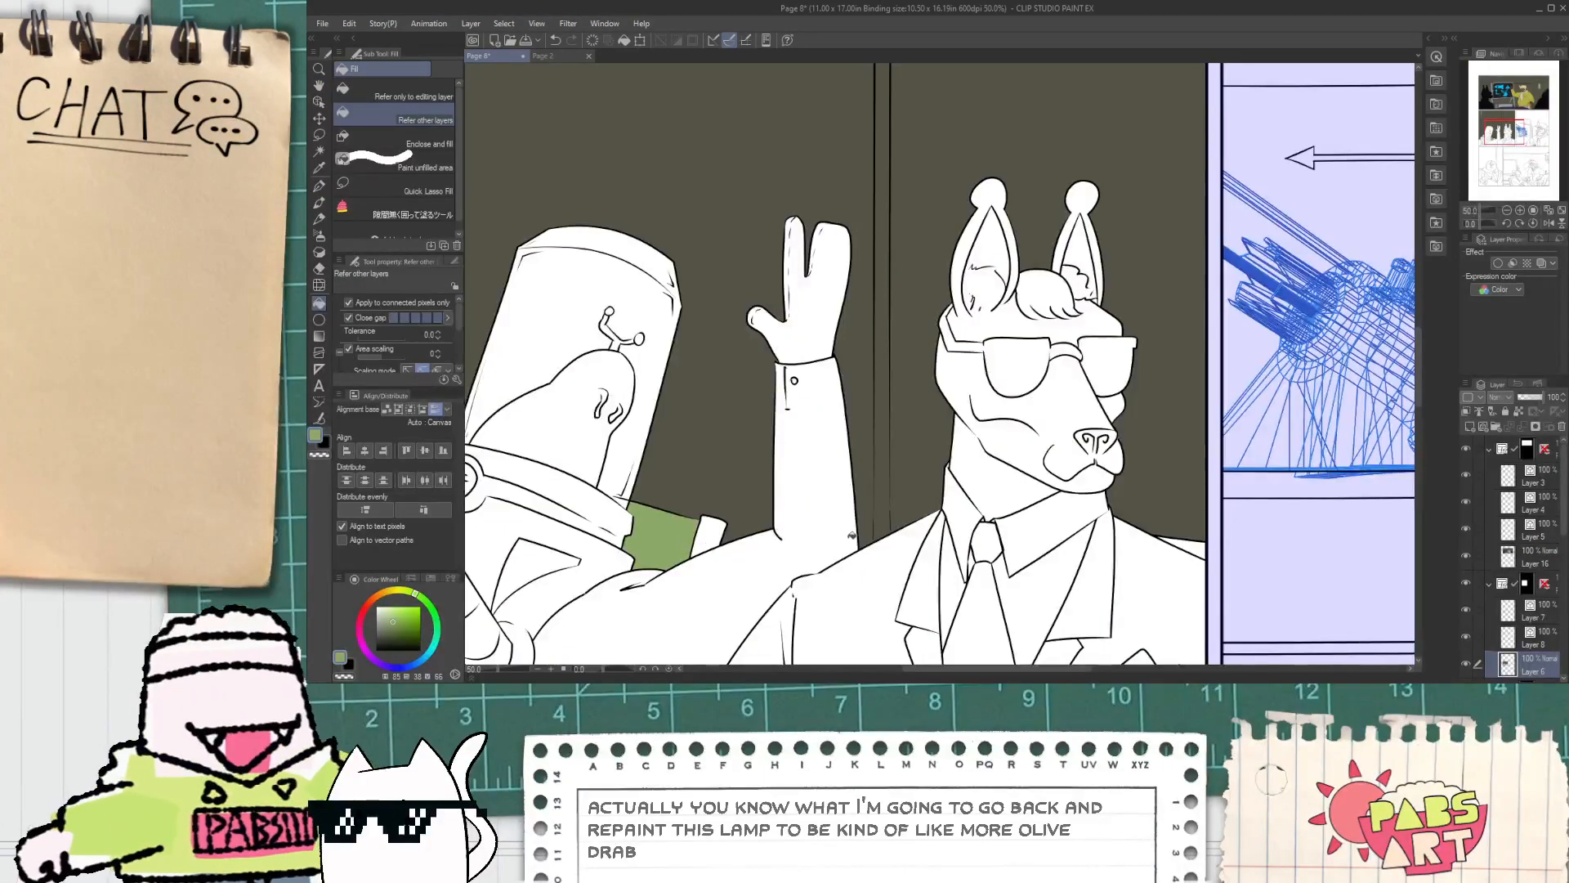
click(1189, 546)
scroll(679, 475, down, 2)
drag(643, 508, 700, 472)
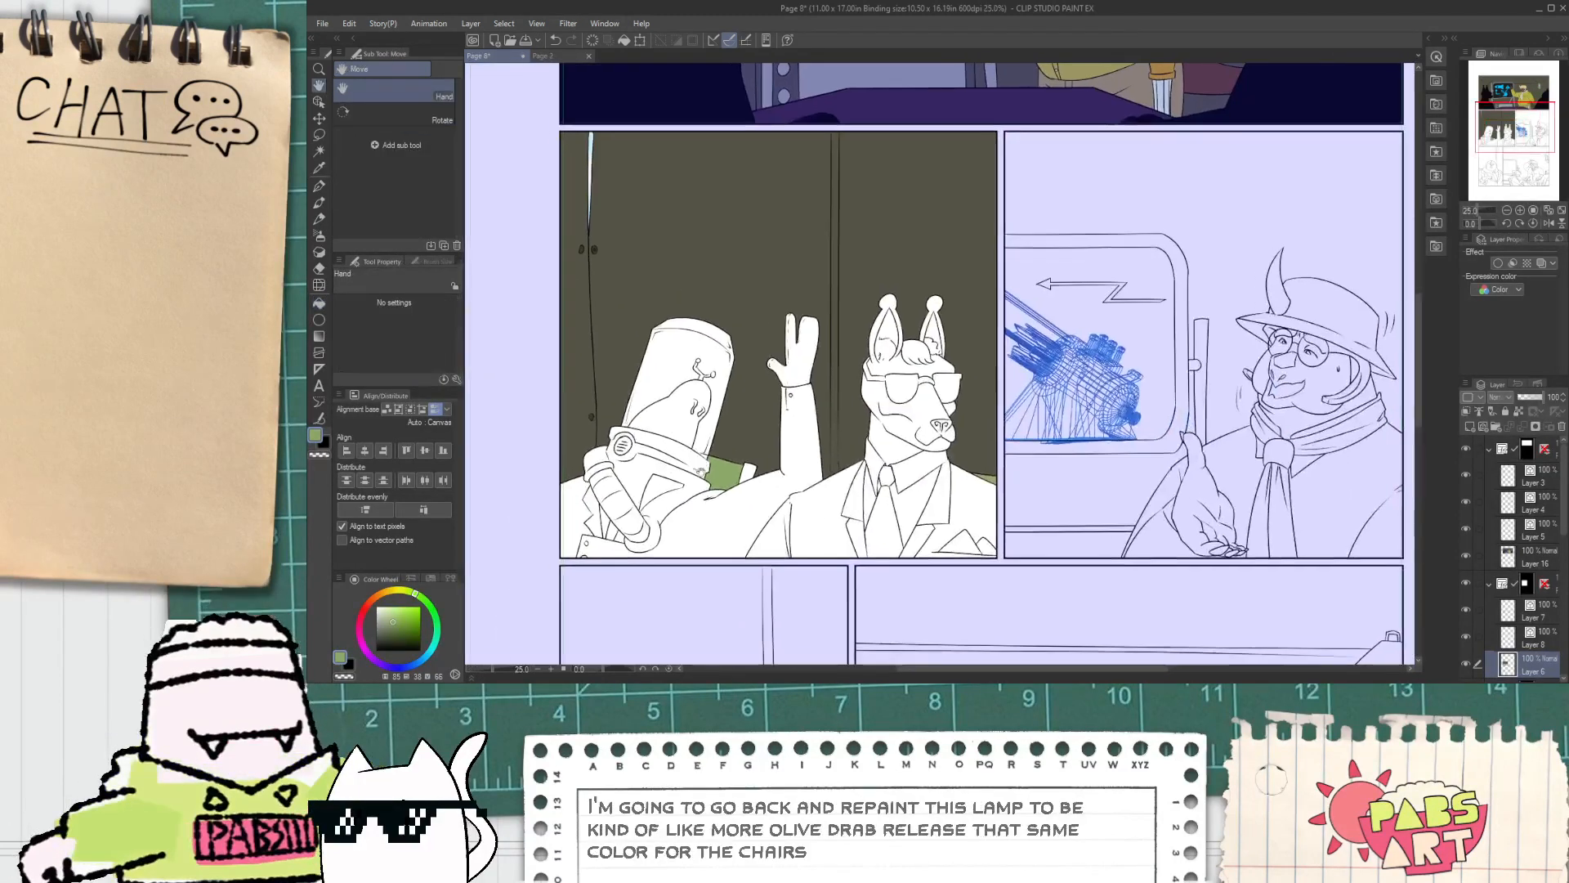
Step: Fill the glass helmet dome around the slug's head, including its rim and edge reflections, with the tent wall's dark olive
scroll(662, 438, up, 2)
alt+click(585, 294)
scroll(608, 350, up, 1)
click(616, 375)
click(598, 360)
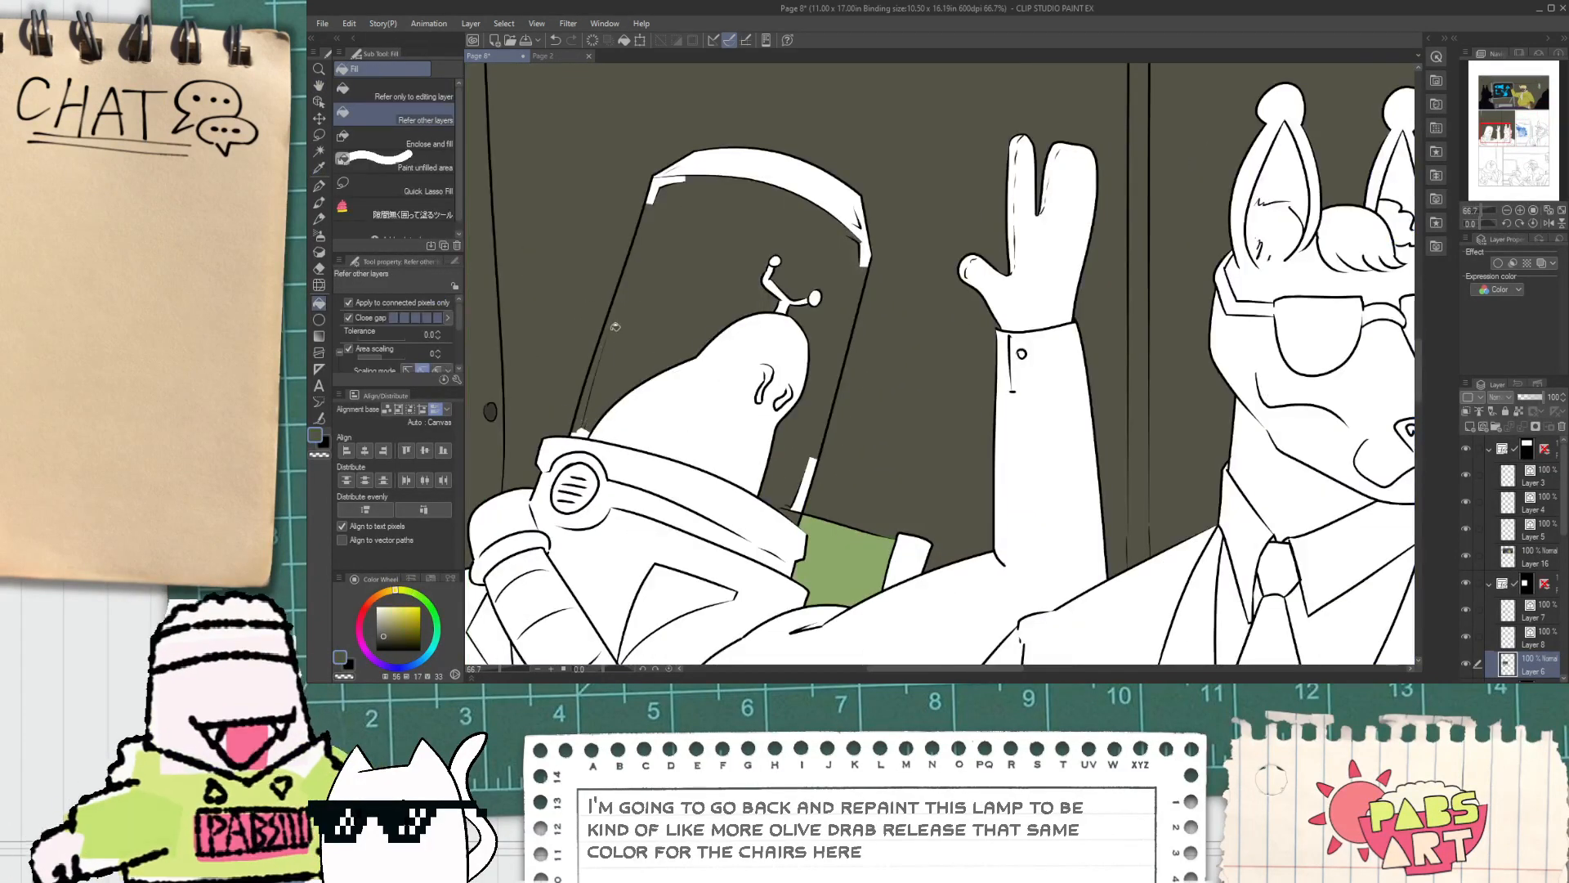
click(667, 188)
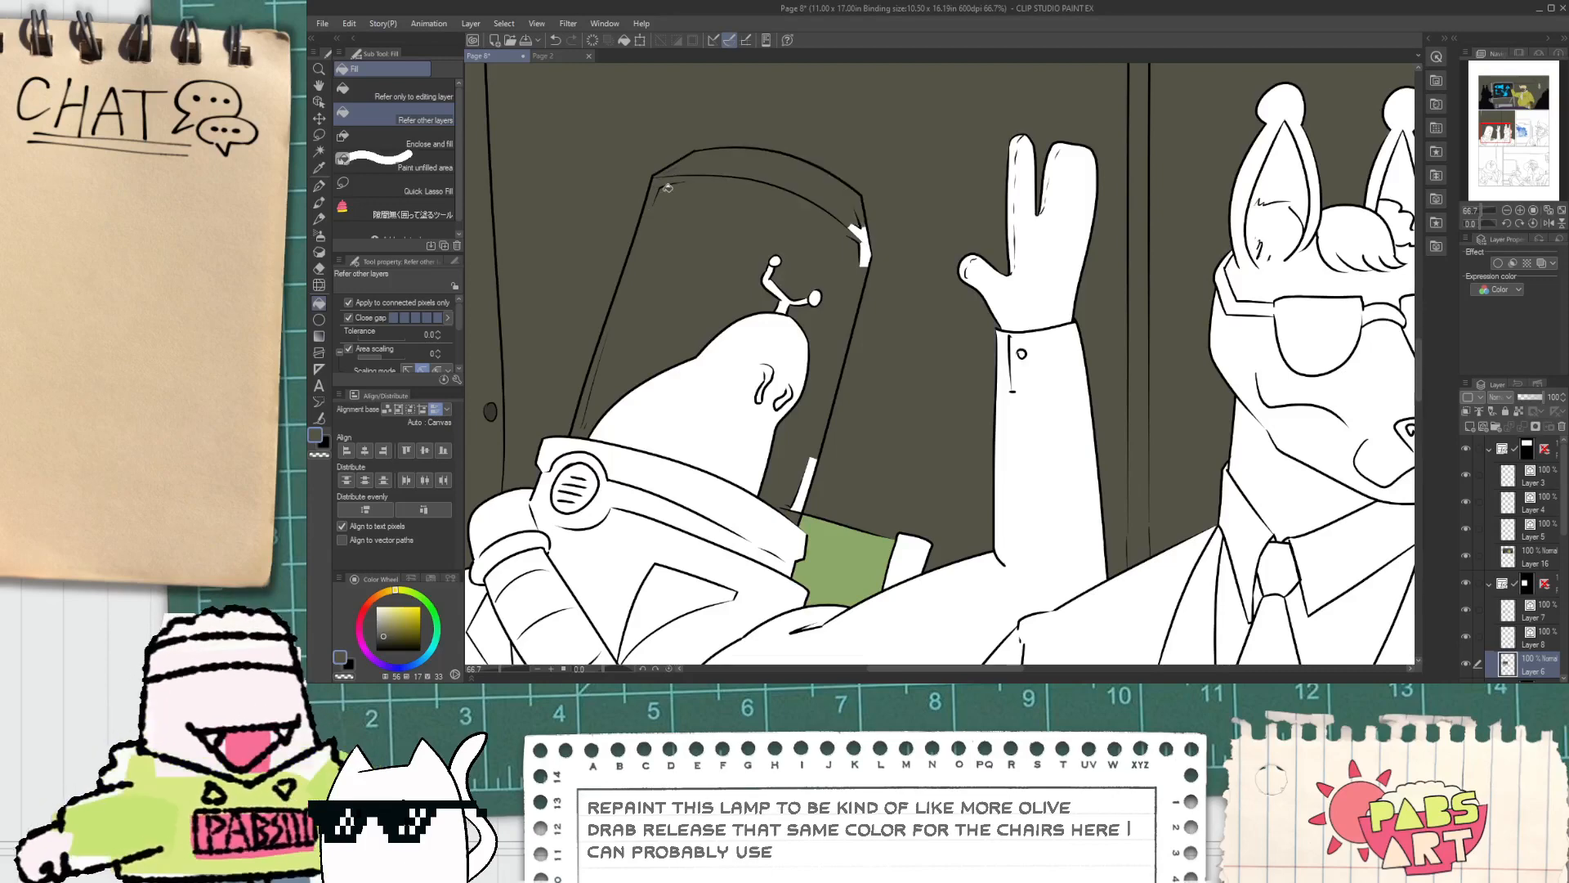
click(860, 245)
click(803, 489)
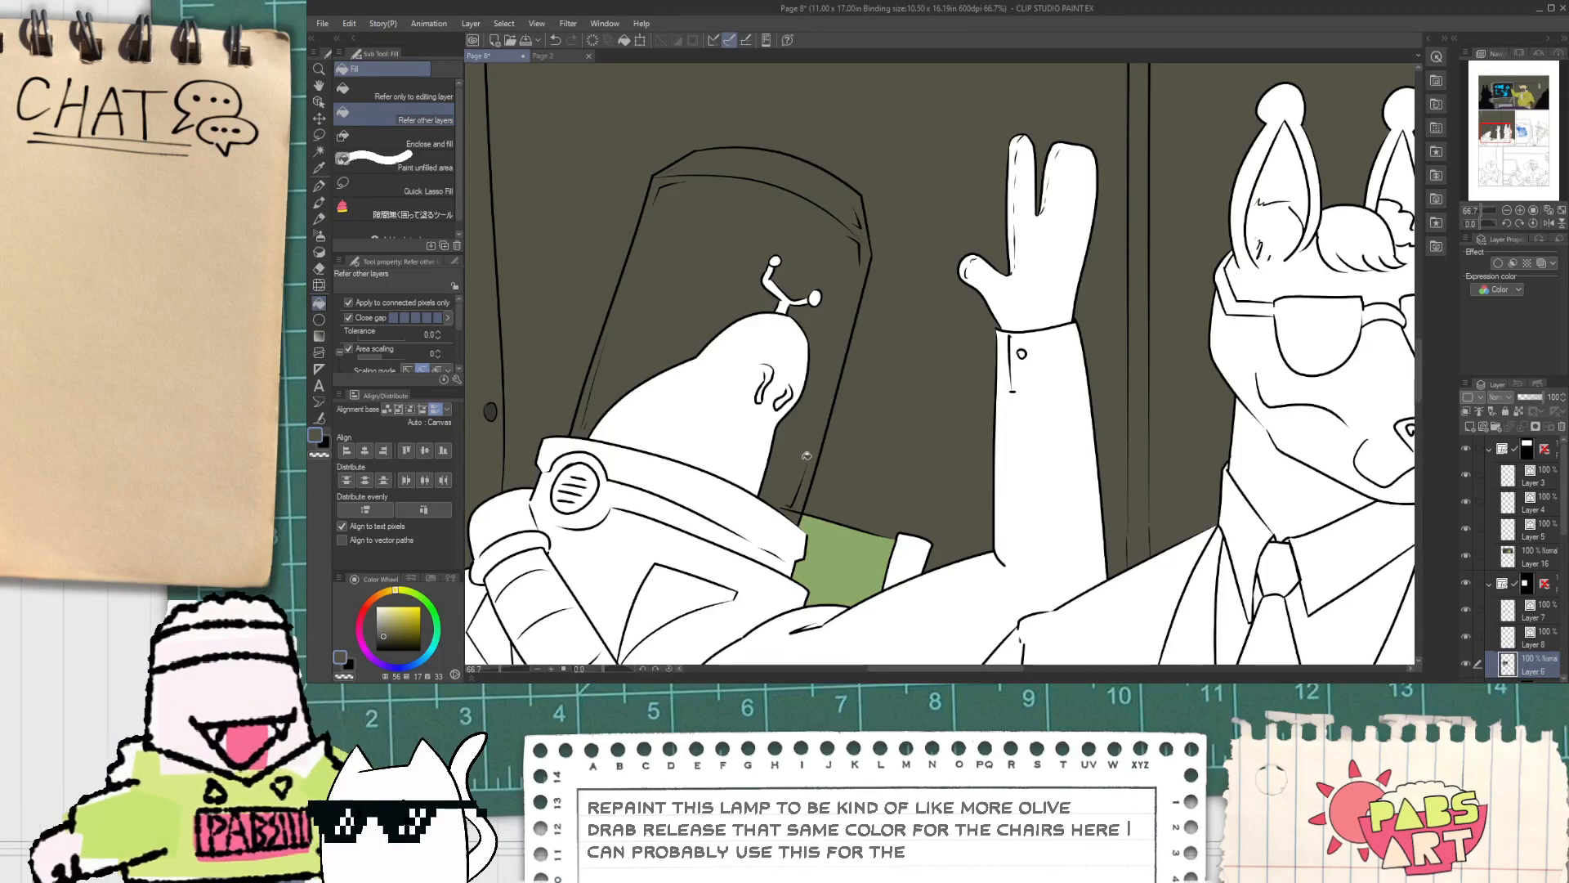
key(ctrl+minus)
drag(784, 390, 737, 454)
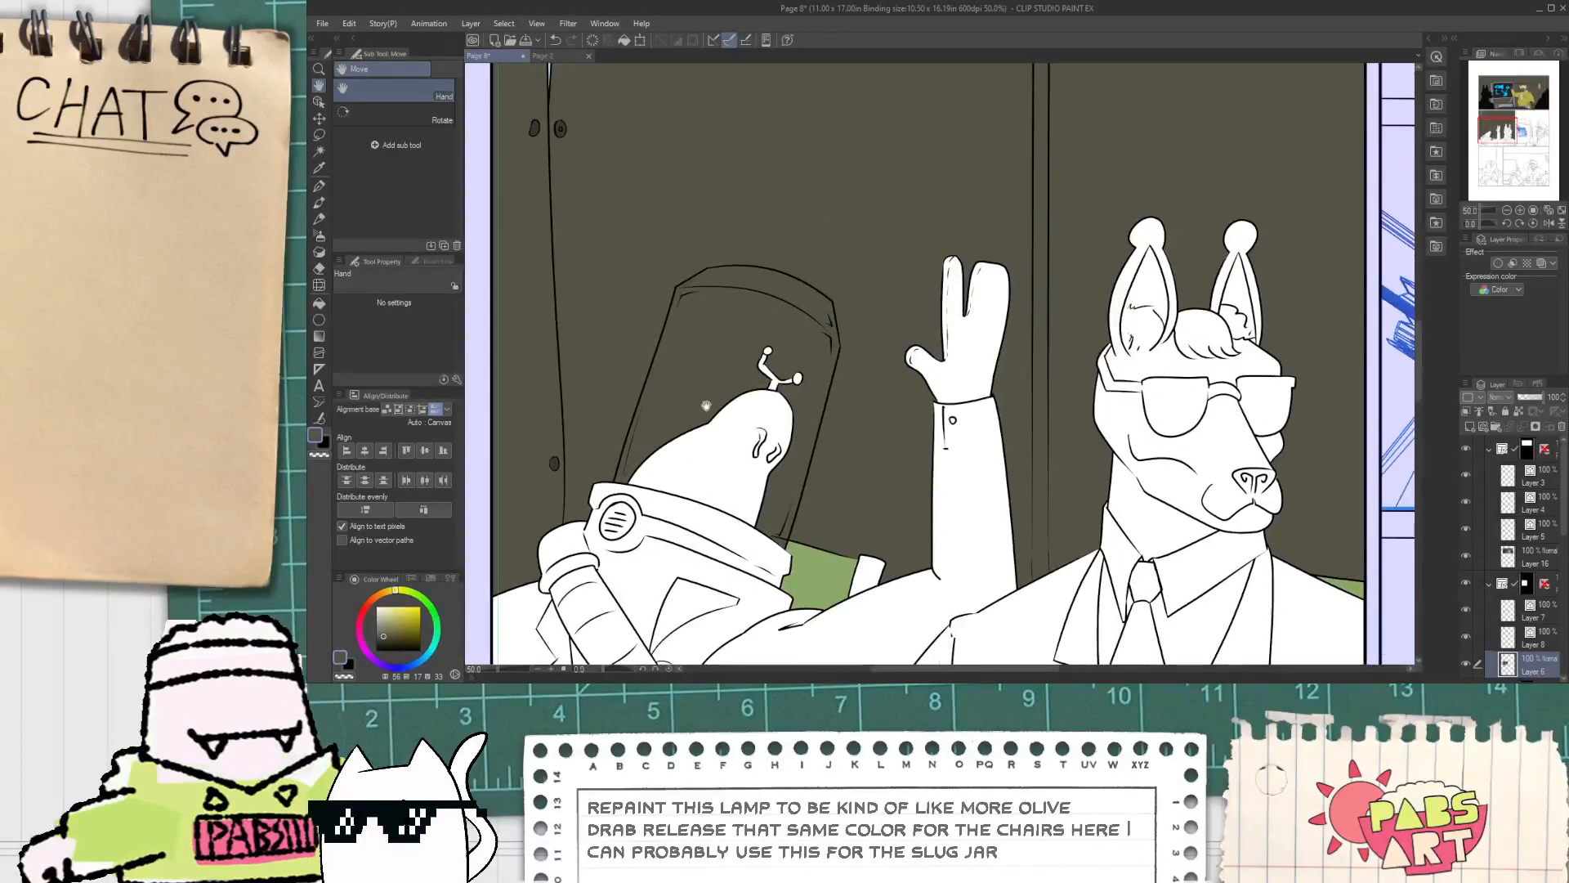
Step: Choose a golden yellow color, and examine the UCSC mascot photo and the Banana Slugs logo up close
click(415, 607)
drag(396, 595, 389, 591)
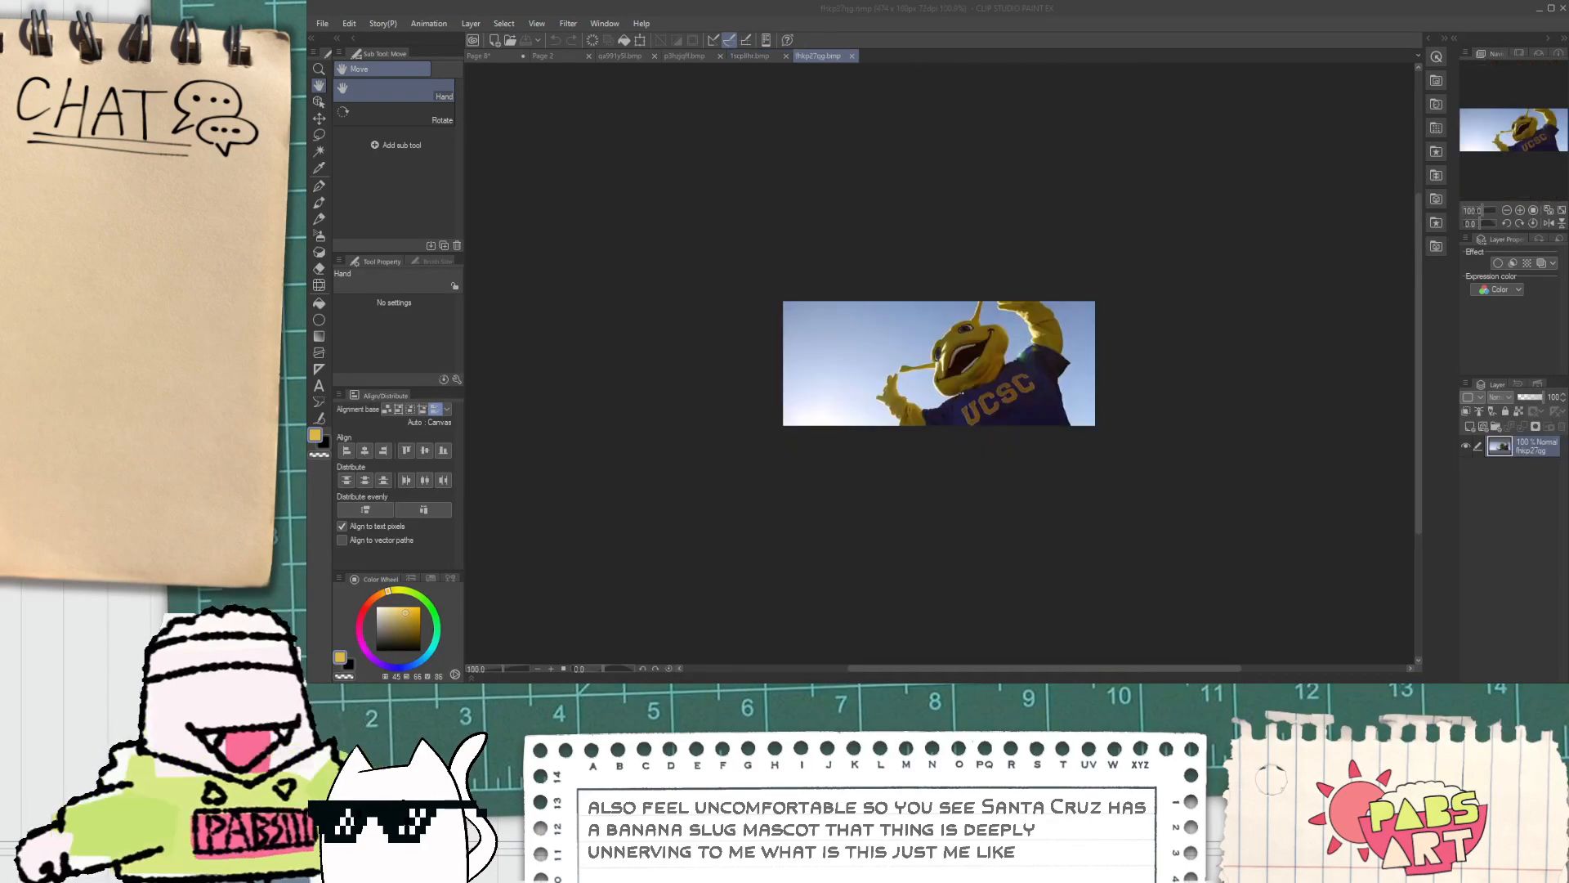
scroll(974, 380, up, 3)
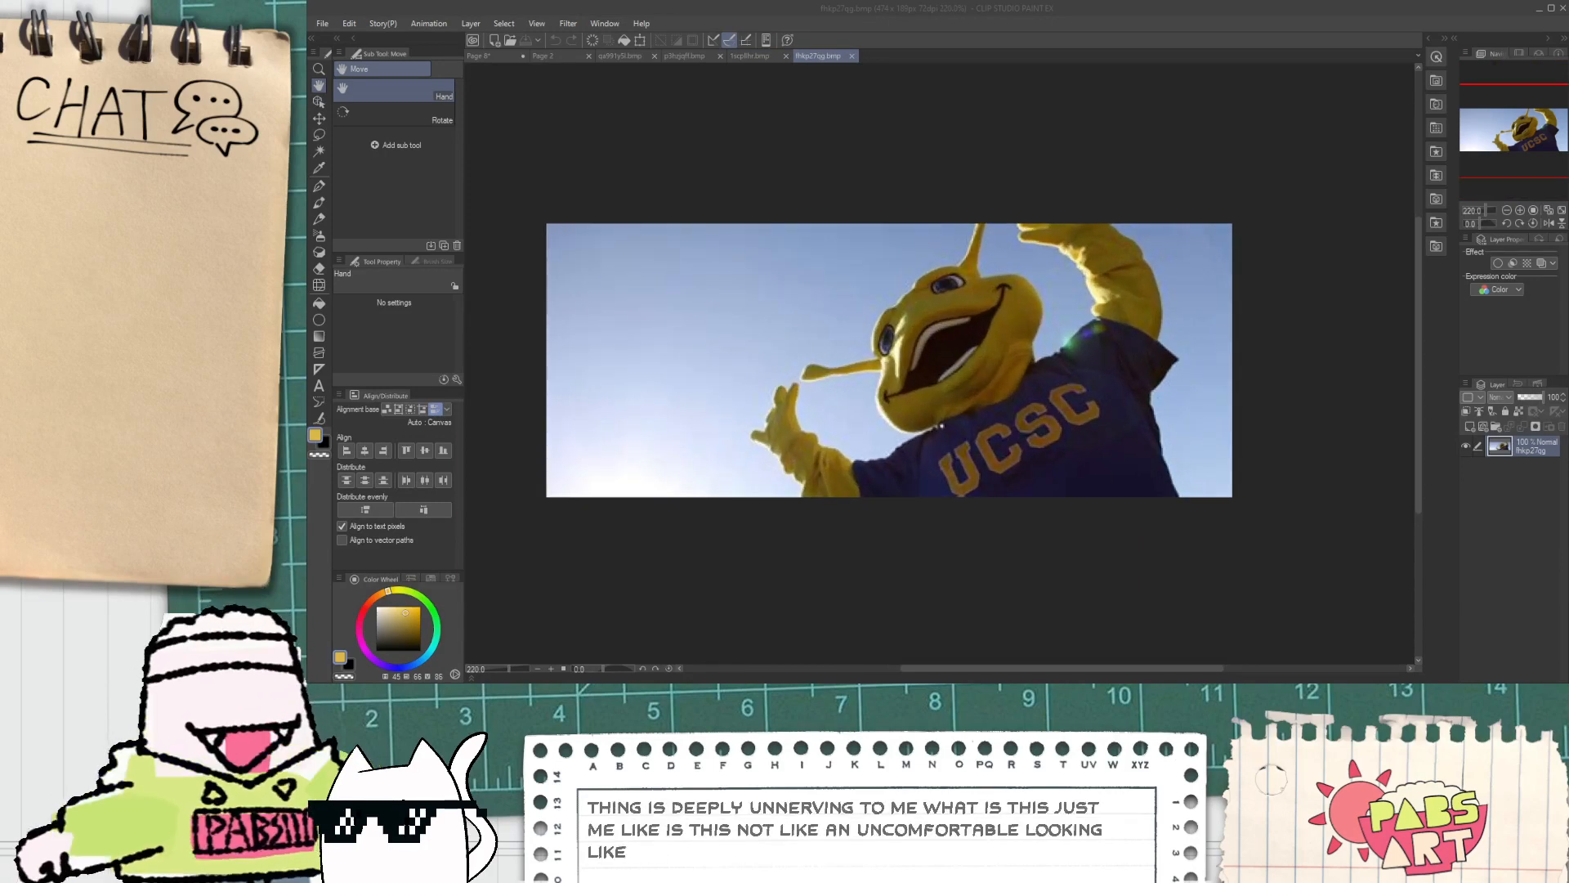
click(748, 56)
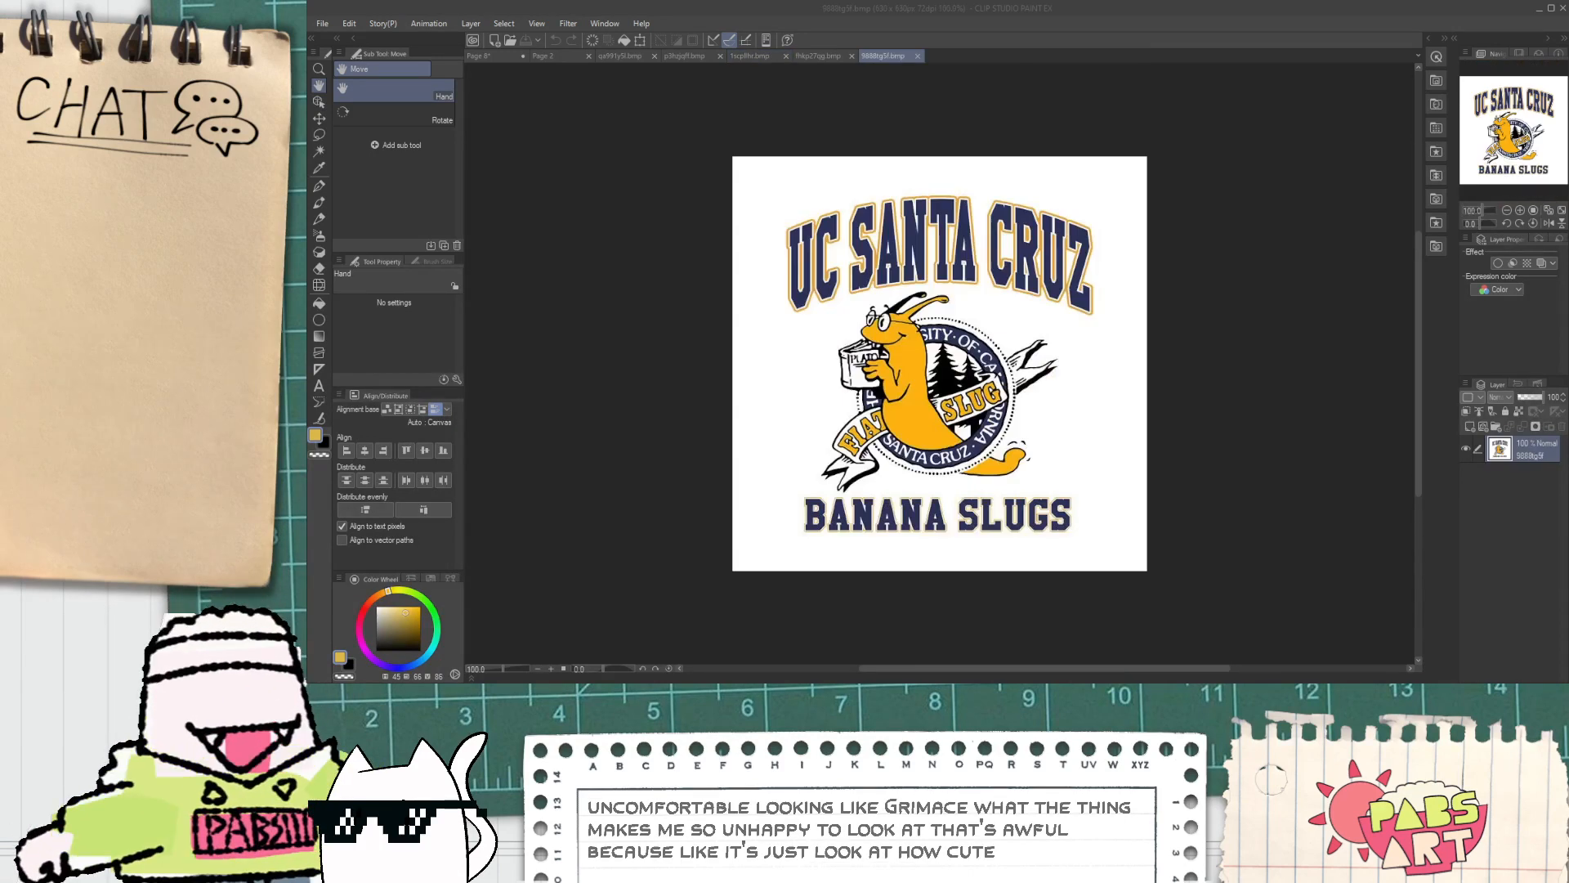
key(ctrl+0)
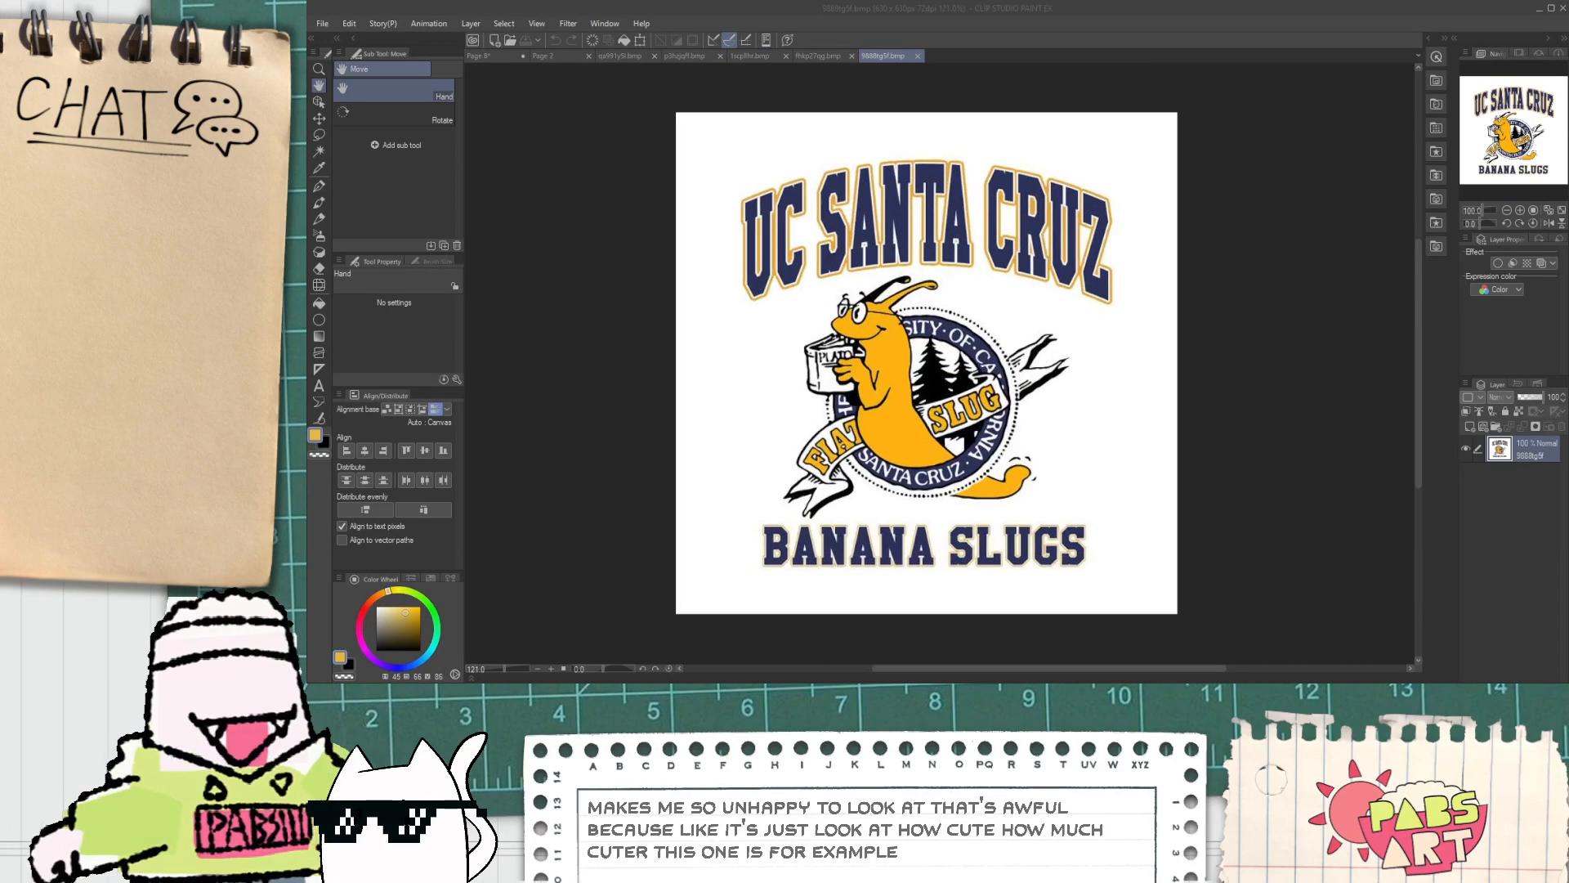
scroll(815, 365, up, 10)
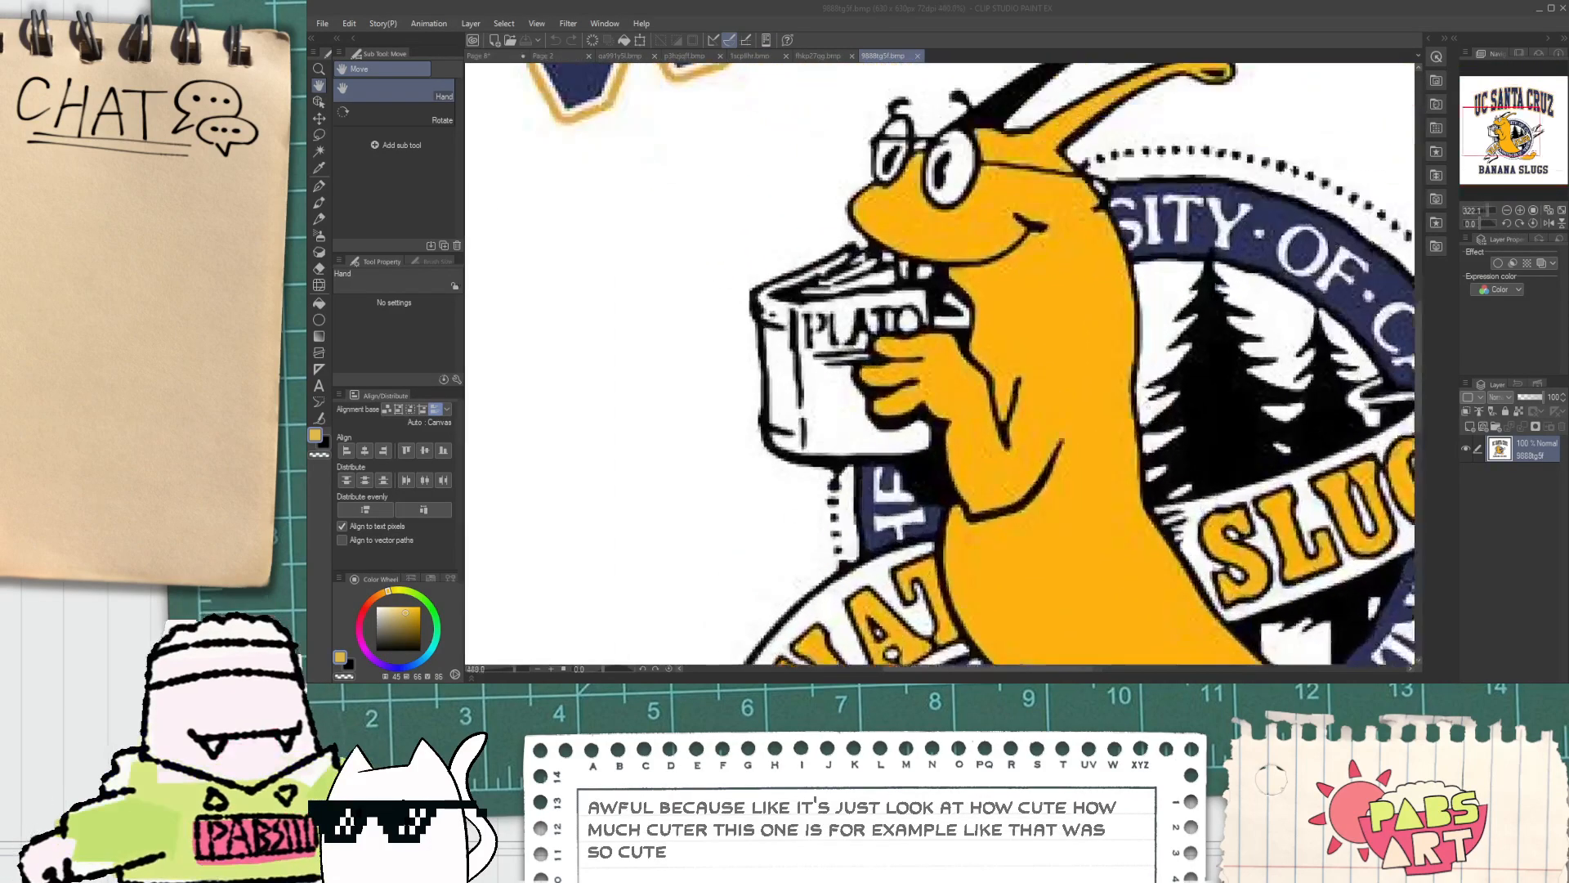
scroll(940, 367, down, 4)
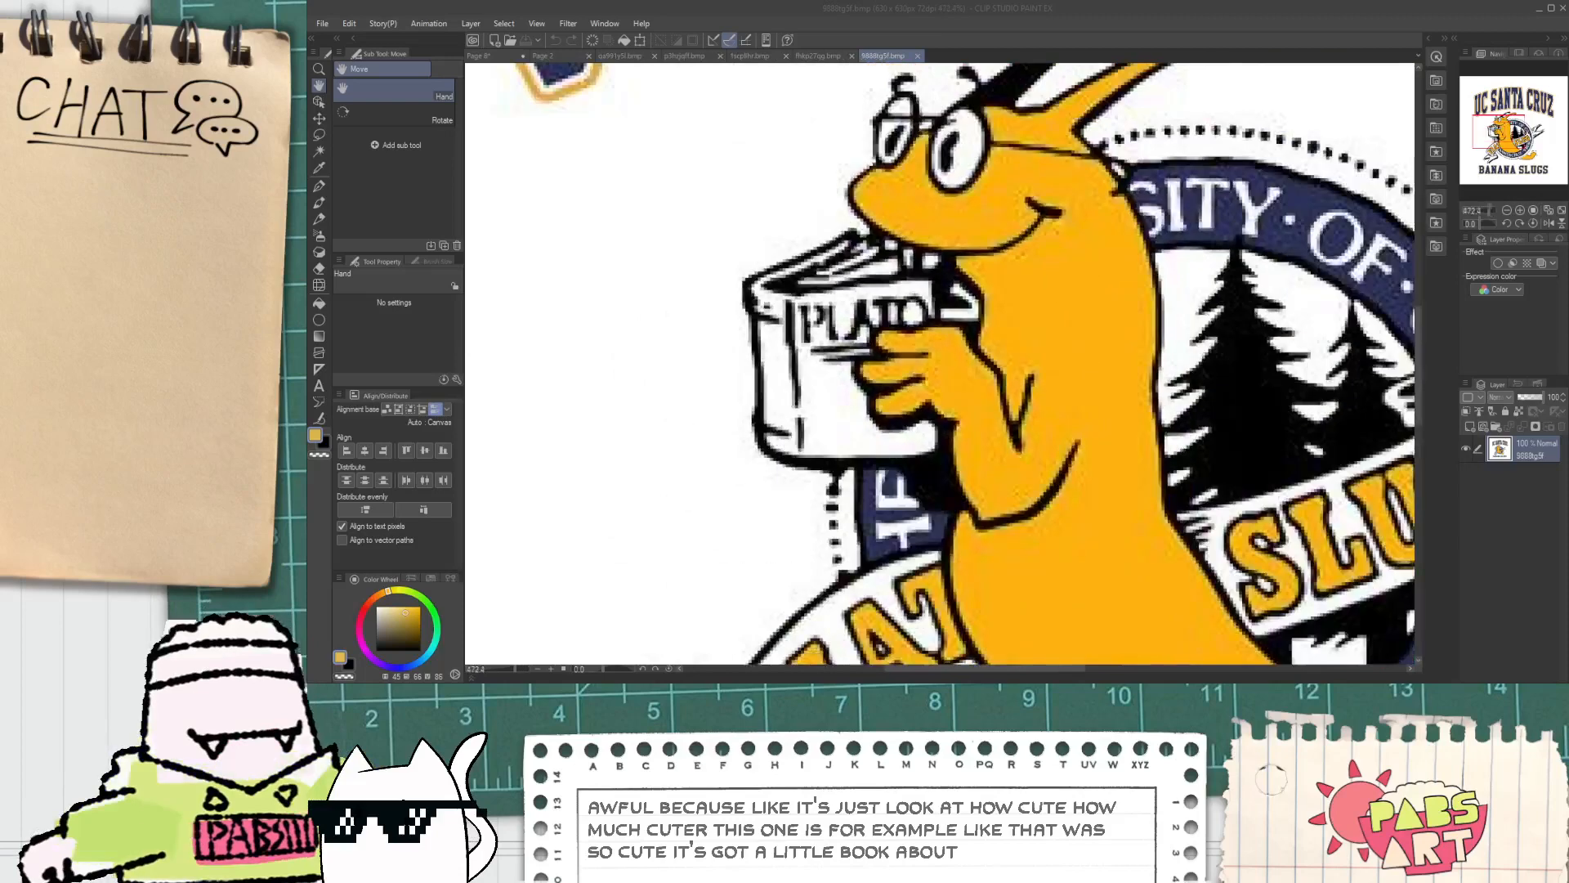
scroll(940, 368, down, 4)
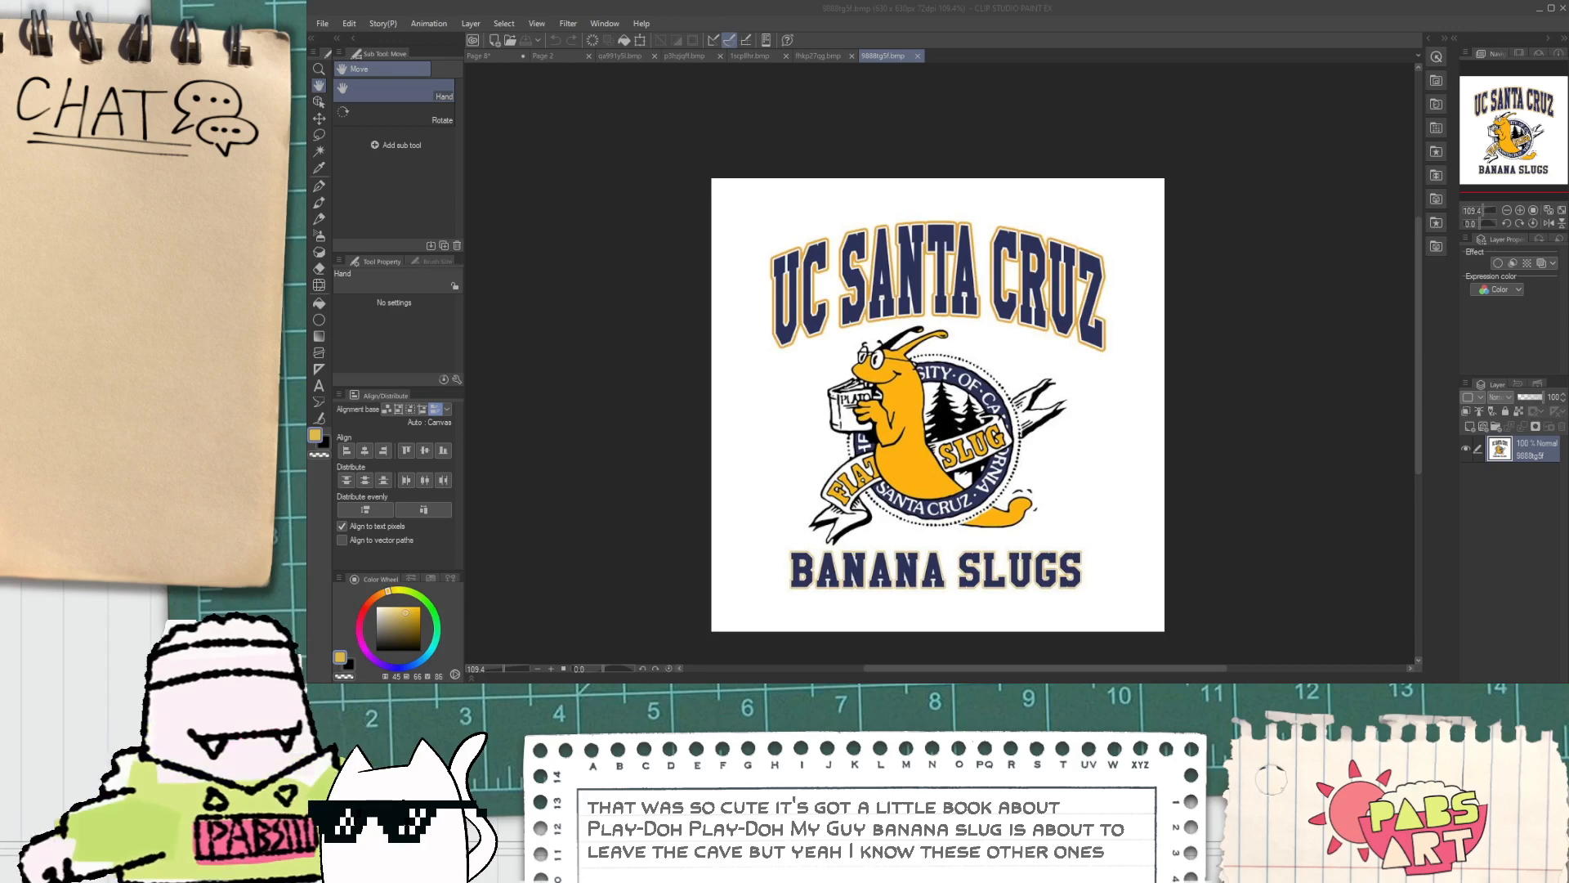
Step: Close the two UCSC mascot costume photos
click(769, 56)
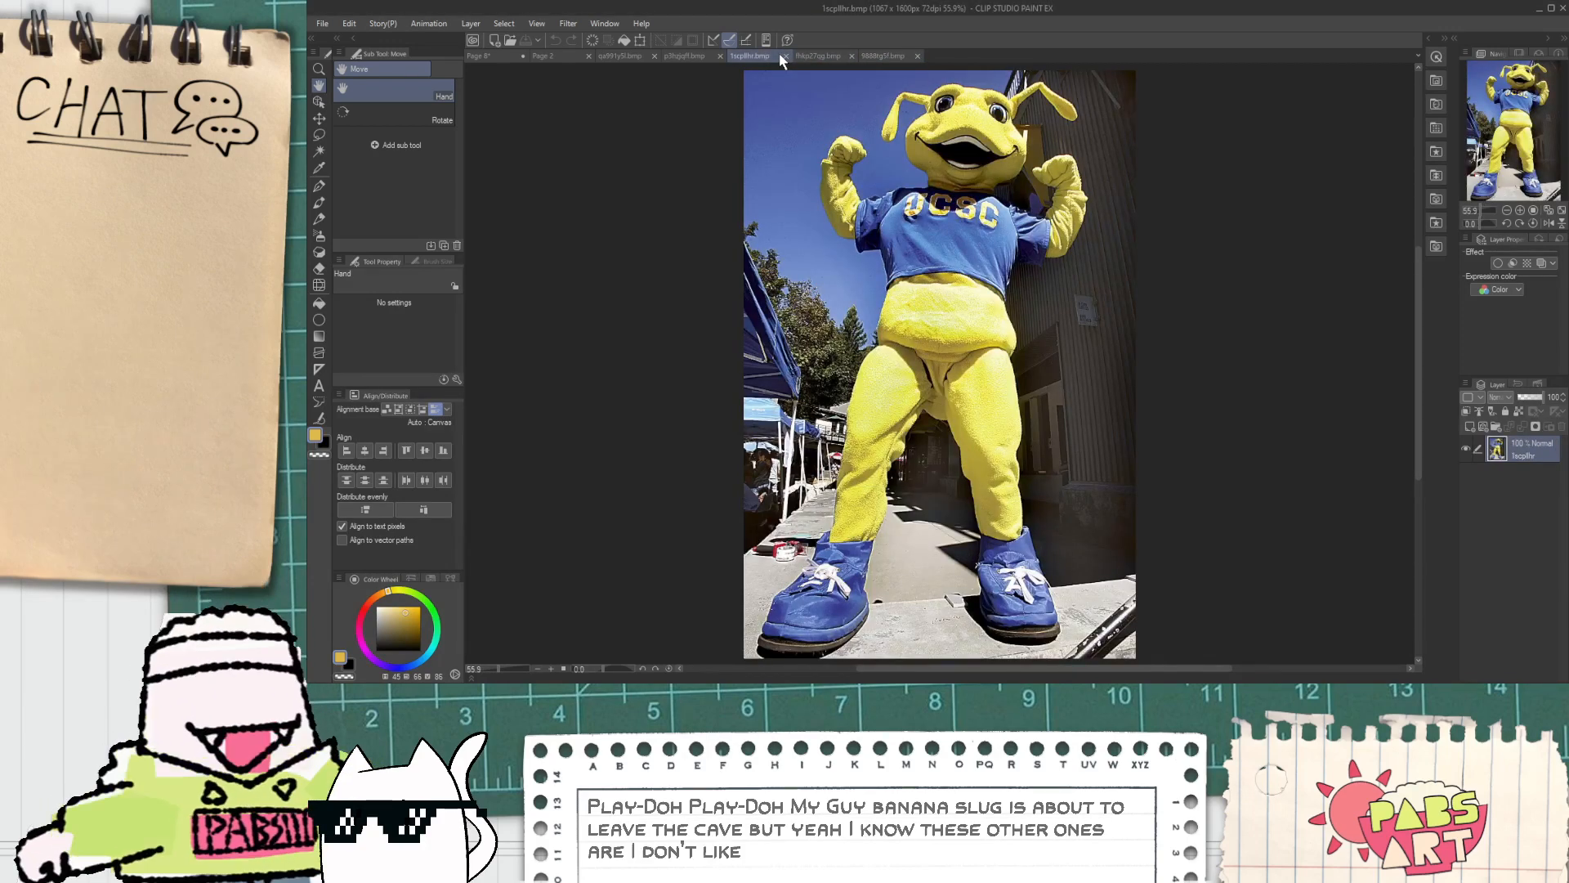
click(783, 57)
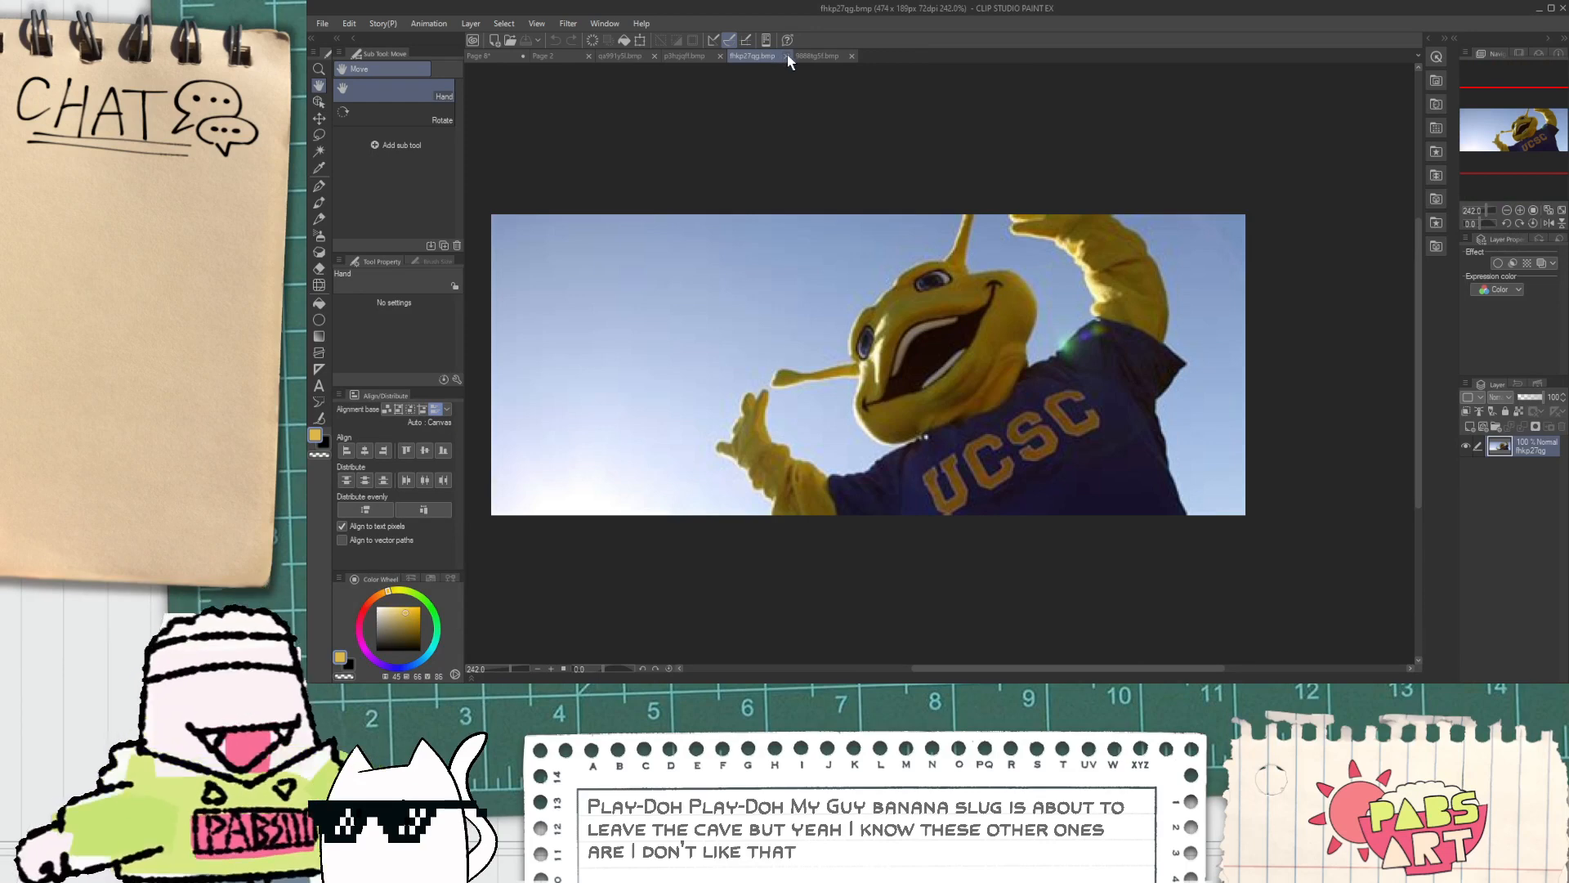
click(787, 57)
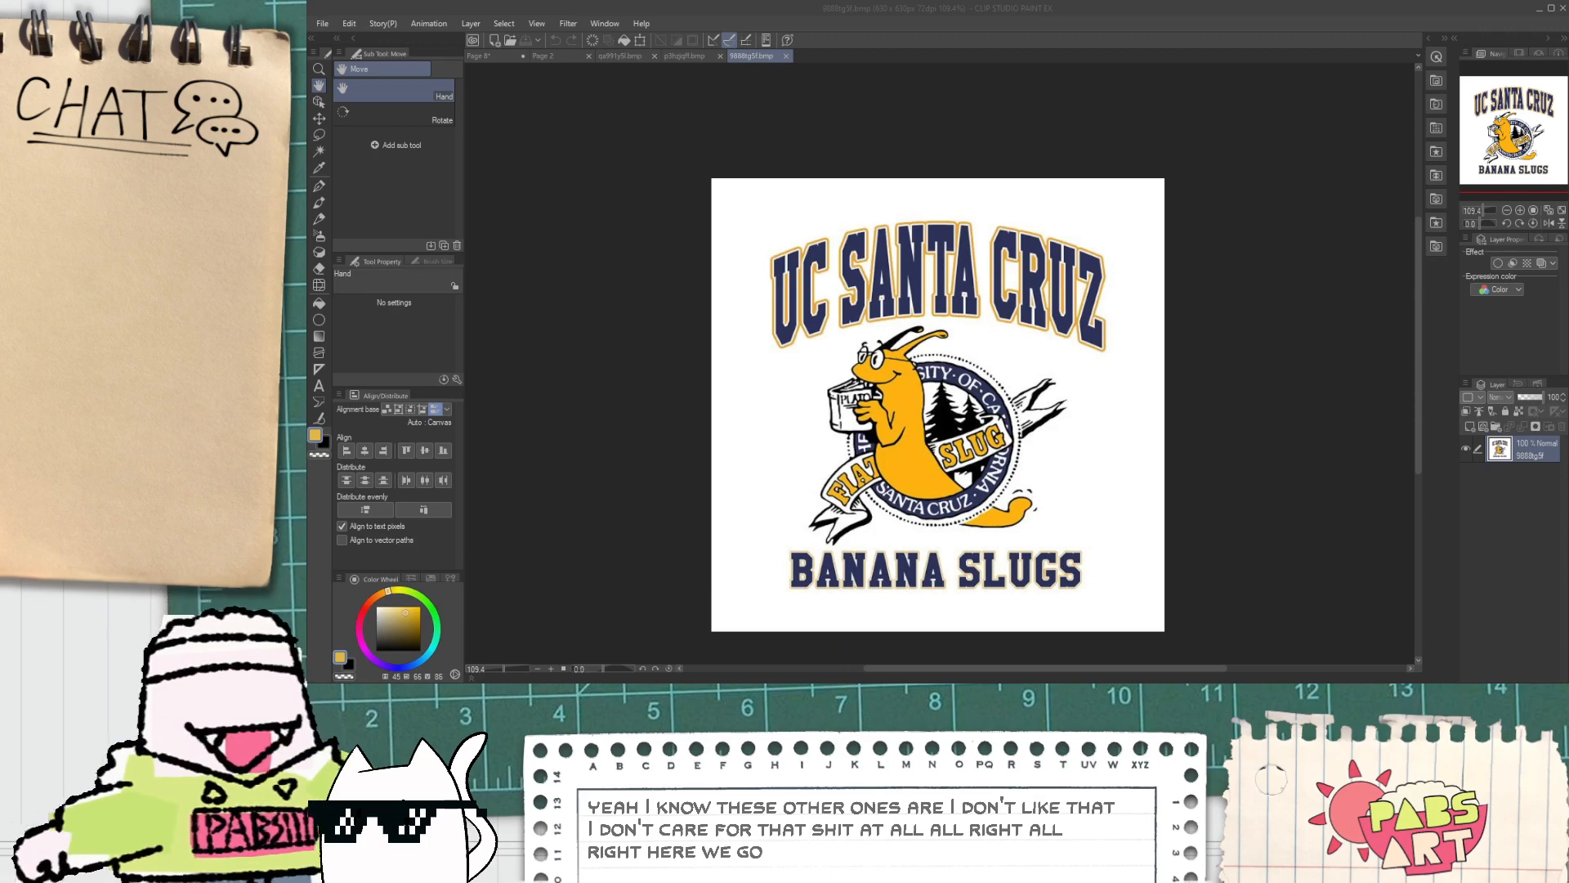
Step: Sample a dark orange from the slug's body in the banana slug photo as the drawing color
scroll(984, 375, up, 2)
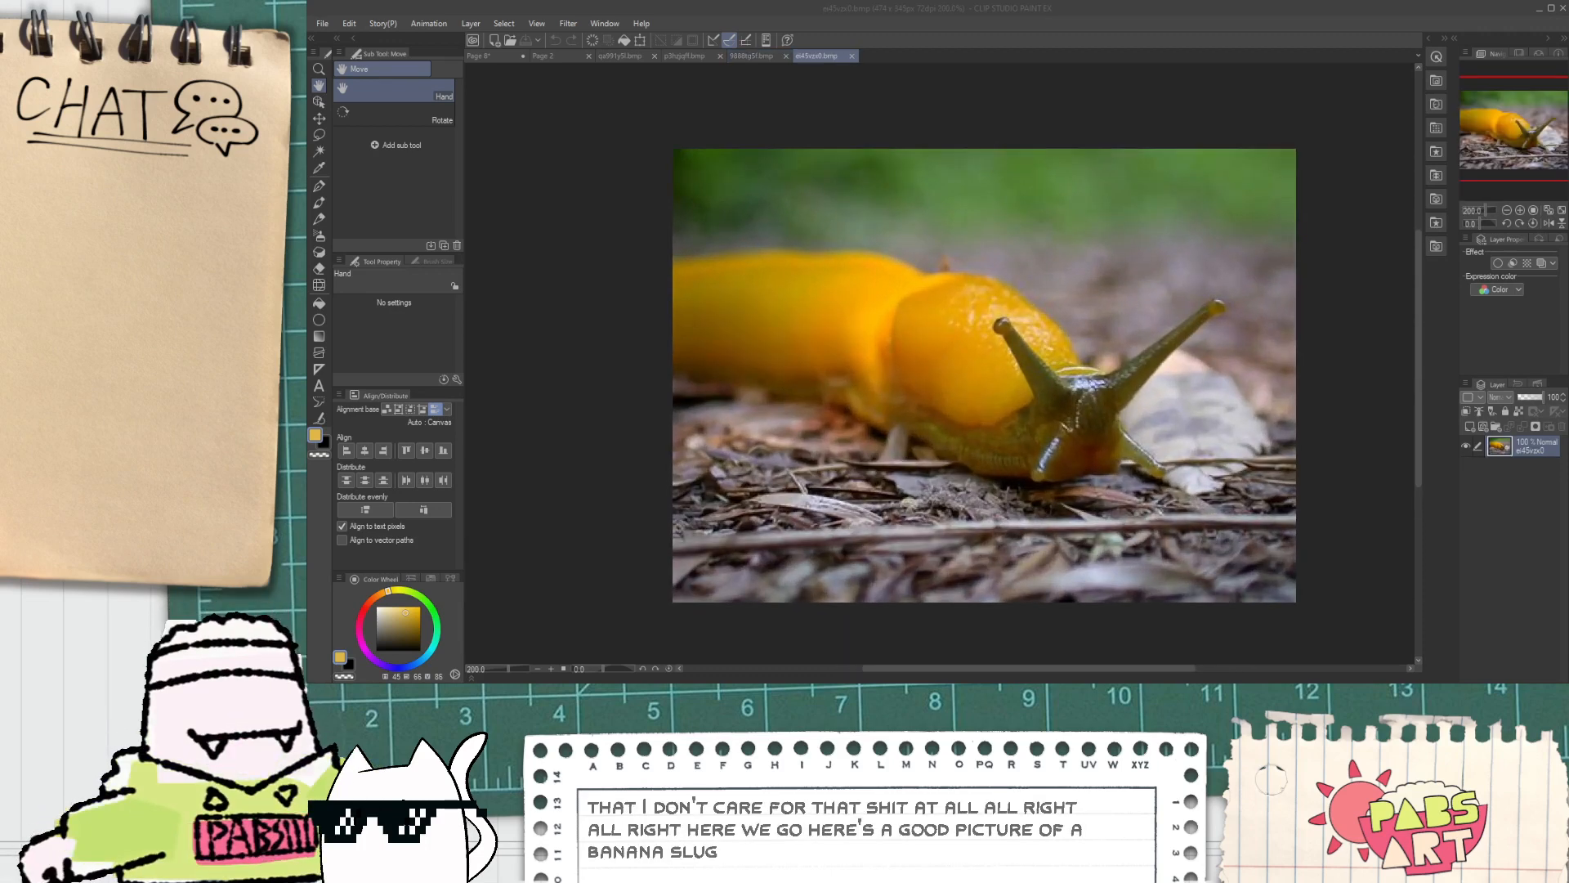
click(1081, 154)
scroll(1131, 449, up, 2)
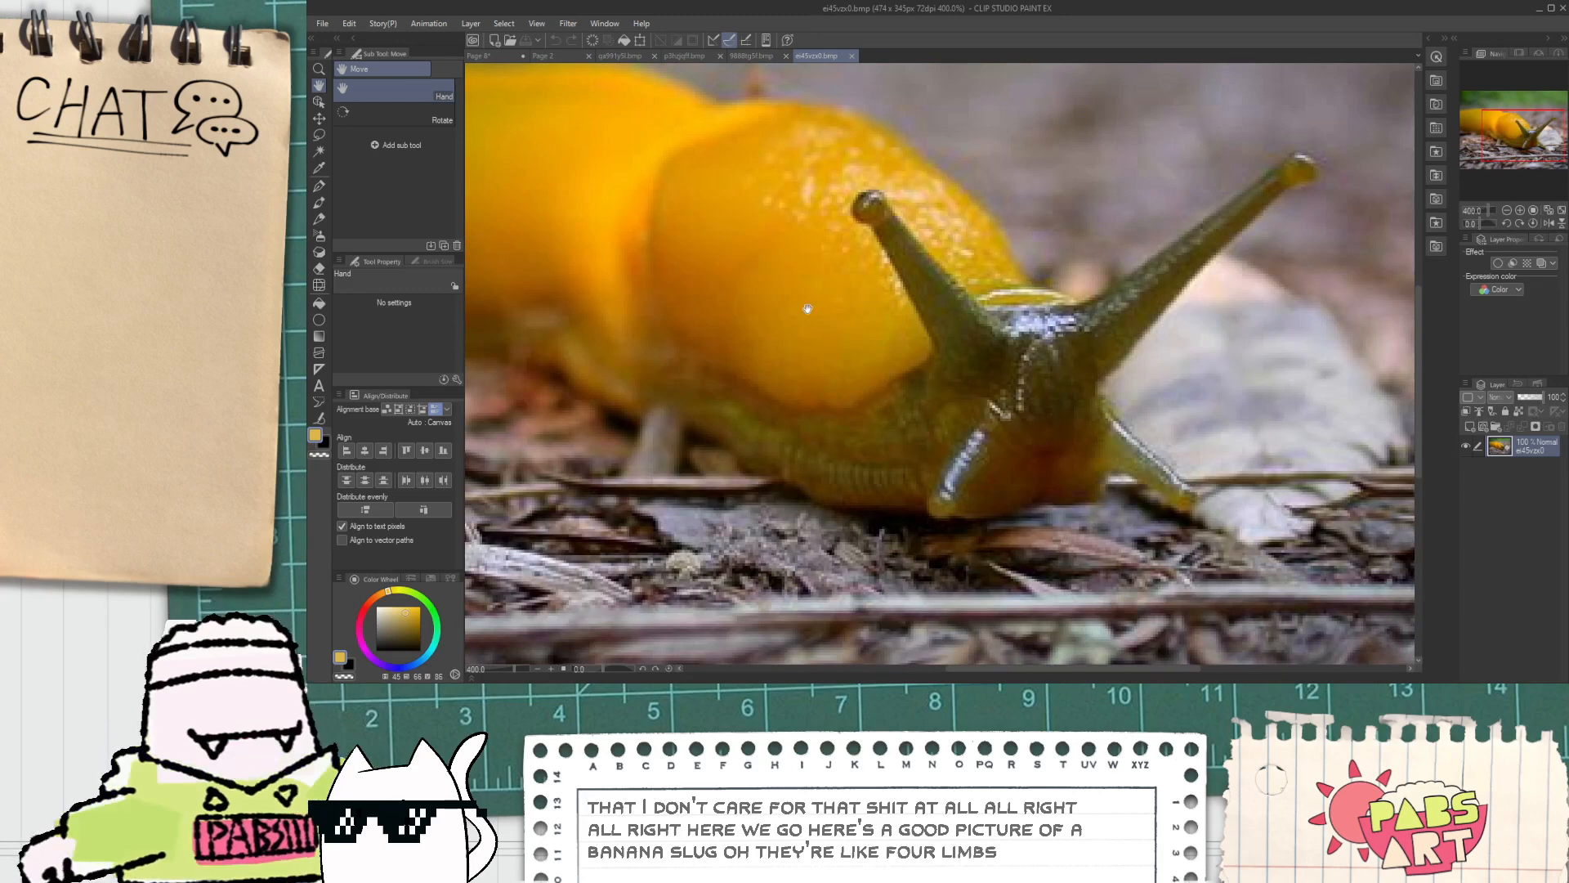
key(i)
click(570, 106)
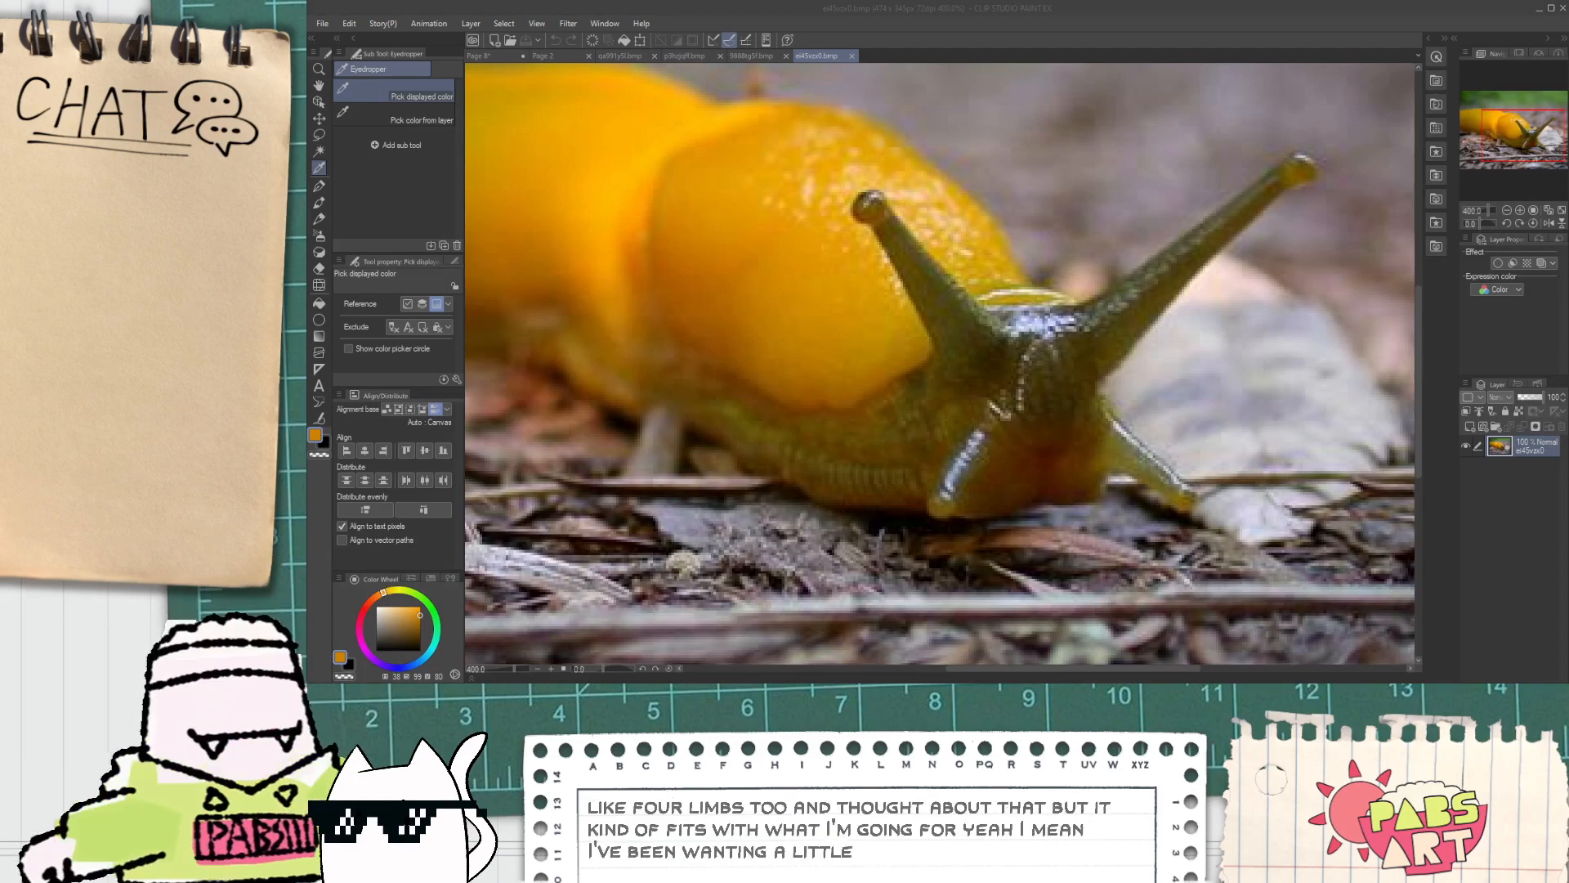
Step: On Page 8, fill the helmeted slug's head, facial slits and eyestalks with the sampled orange
click(490, 56)
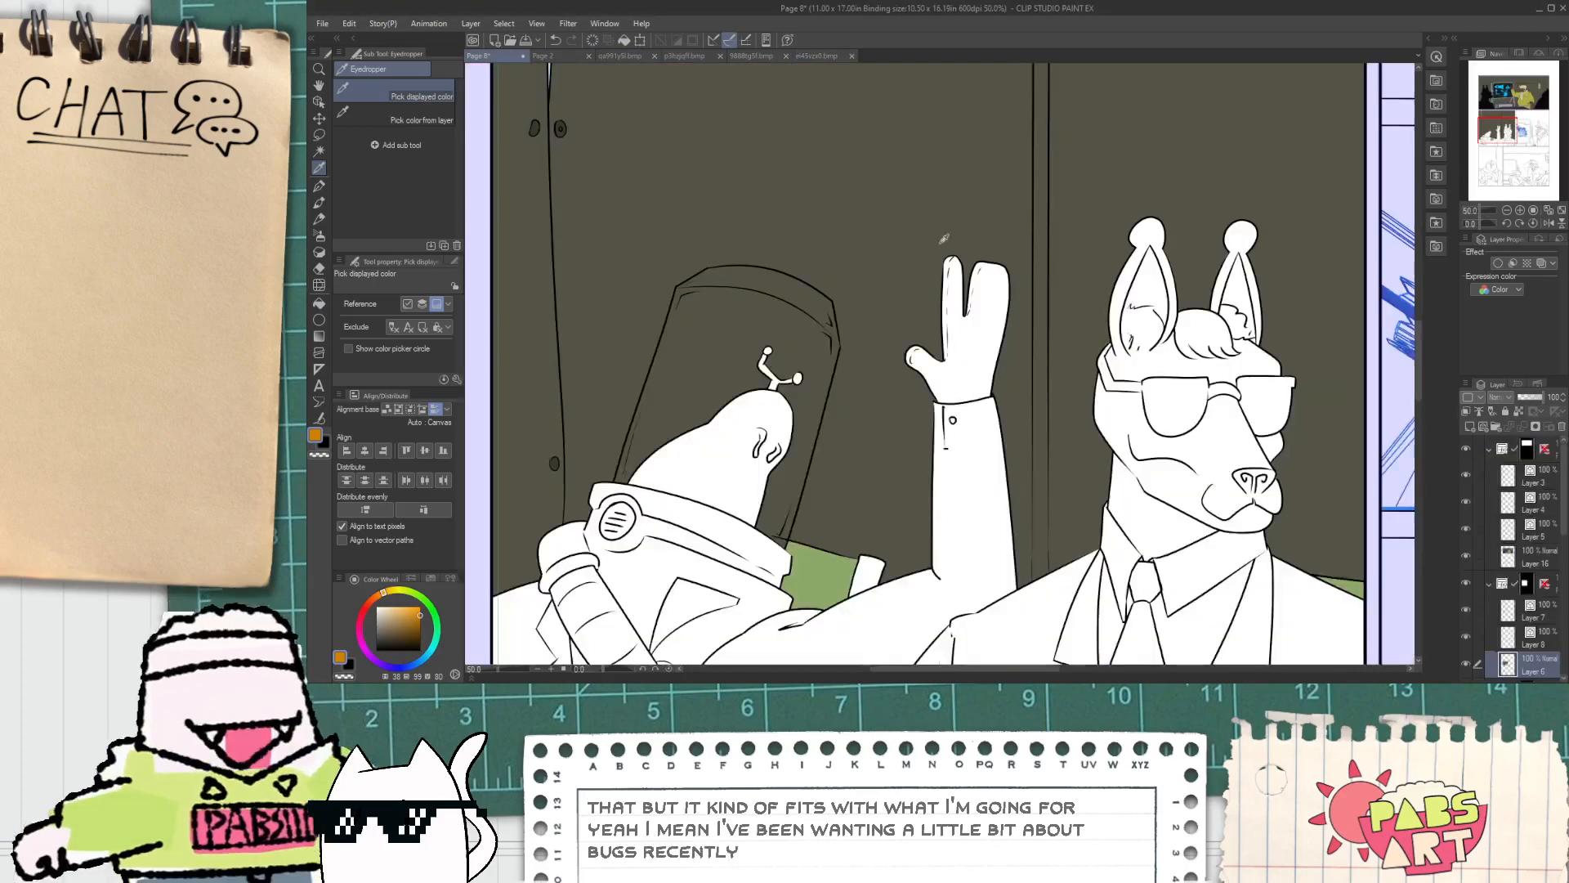
scroll(842, 237, down, 1)
scroll(811, 364, up, 1)
key(g)
scroll(809, 383, up, 3)
click(809, 382)
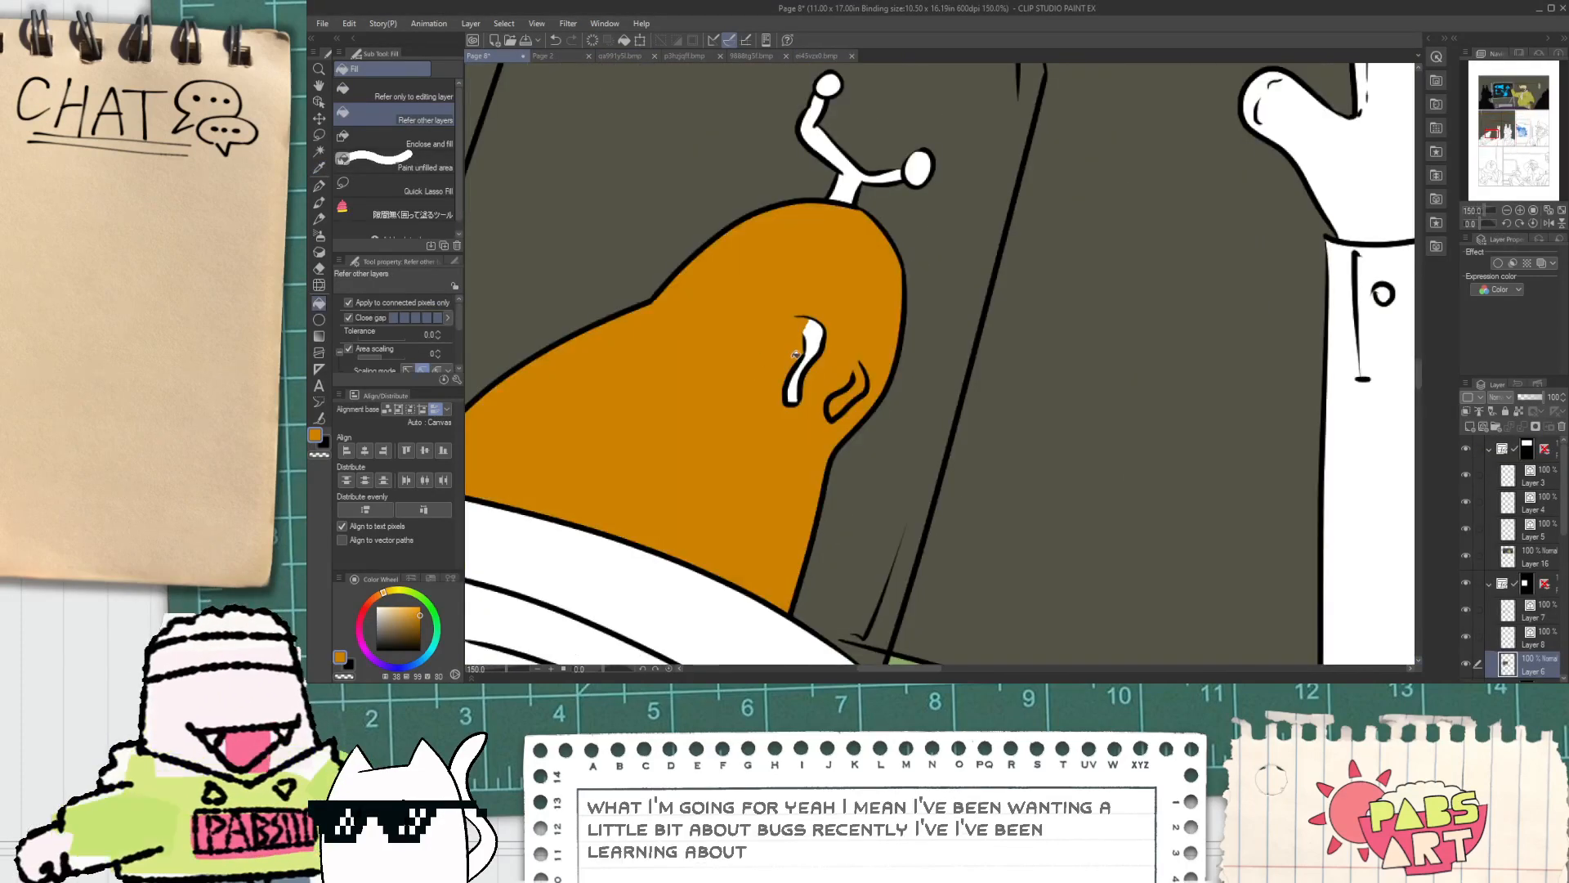
click(805, 351)
click(883, 183)
key(space)
drag(883, 184, 808, 239)
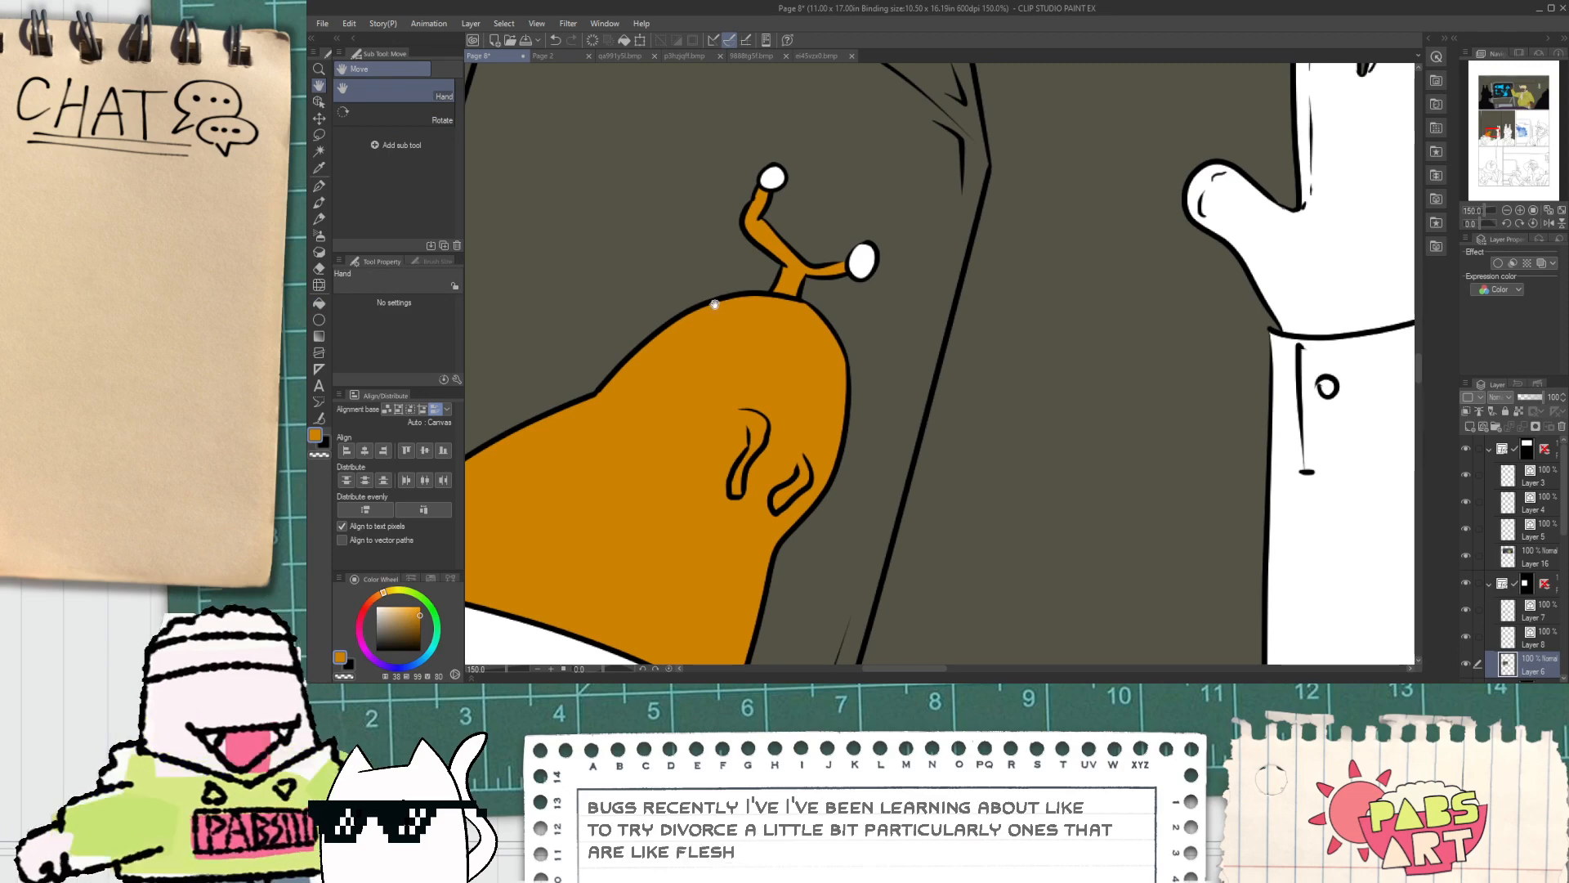
Step: Fill both eyeballs at the ends of the slug's eyestalks with a near-black color
click(392, 638)
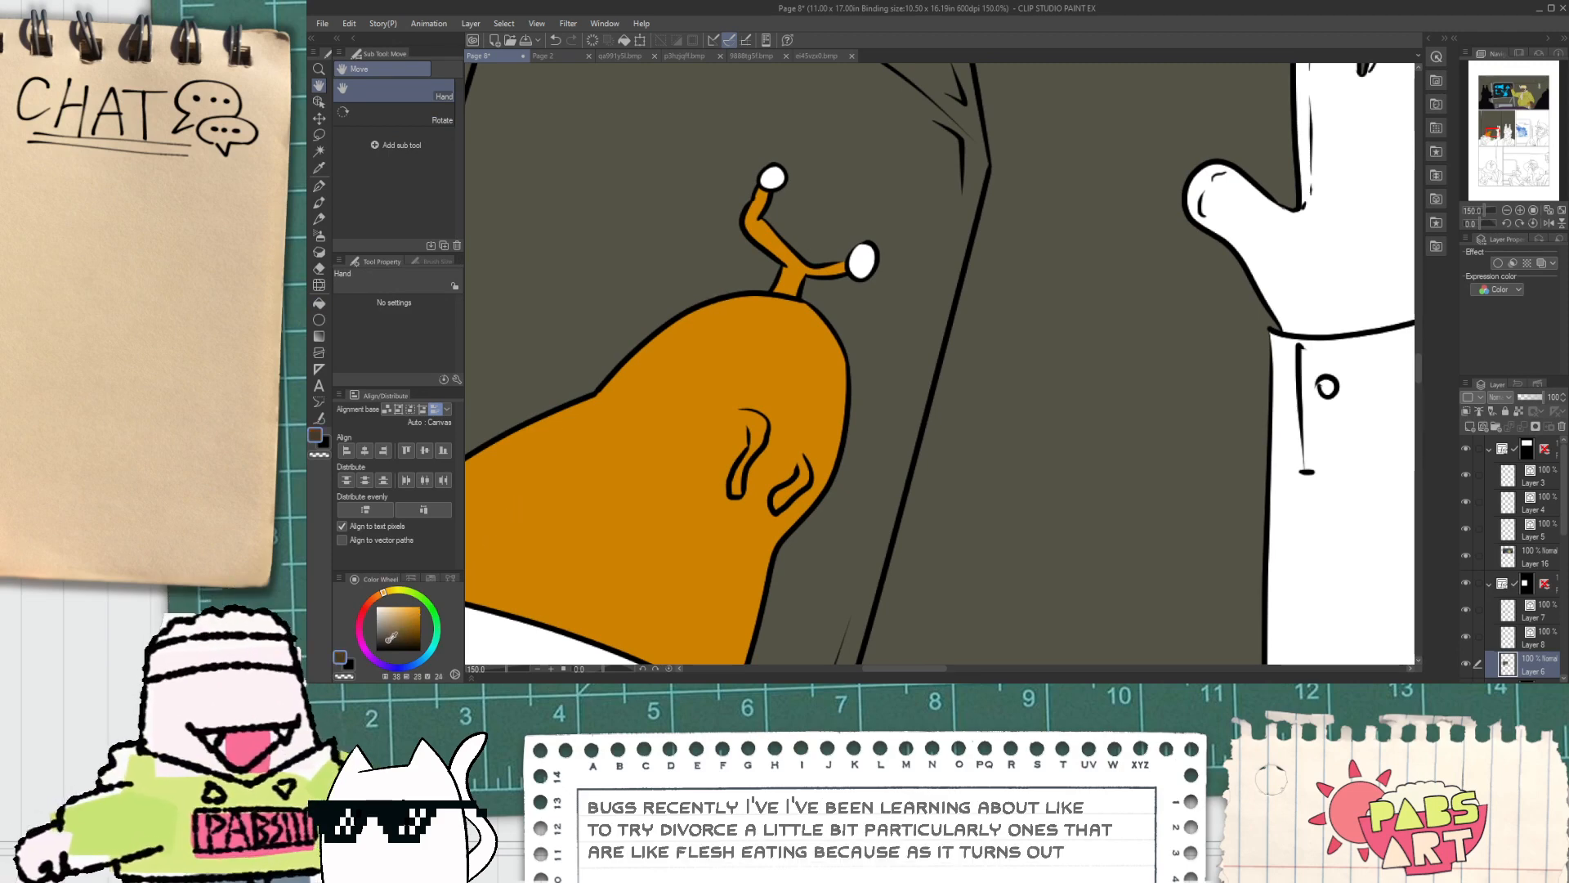
click(383, 647)
key(g)
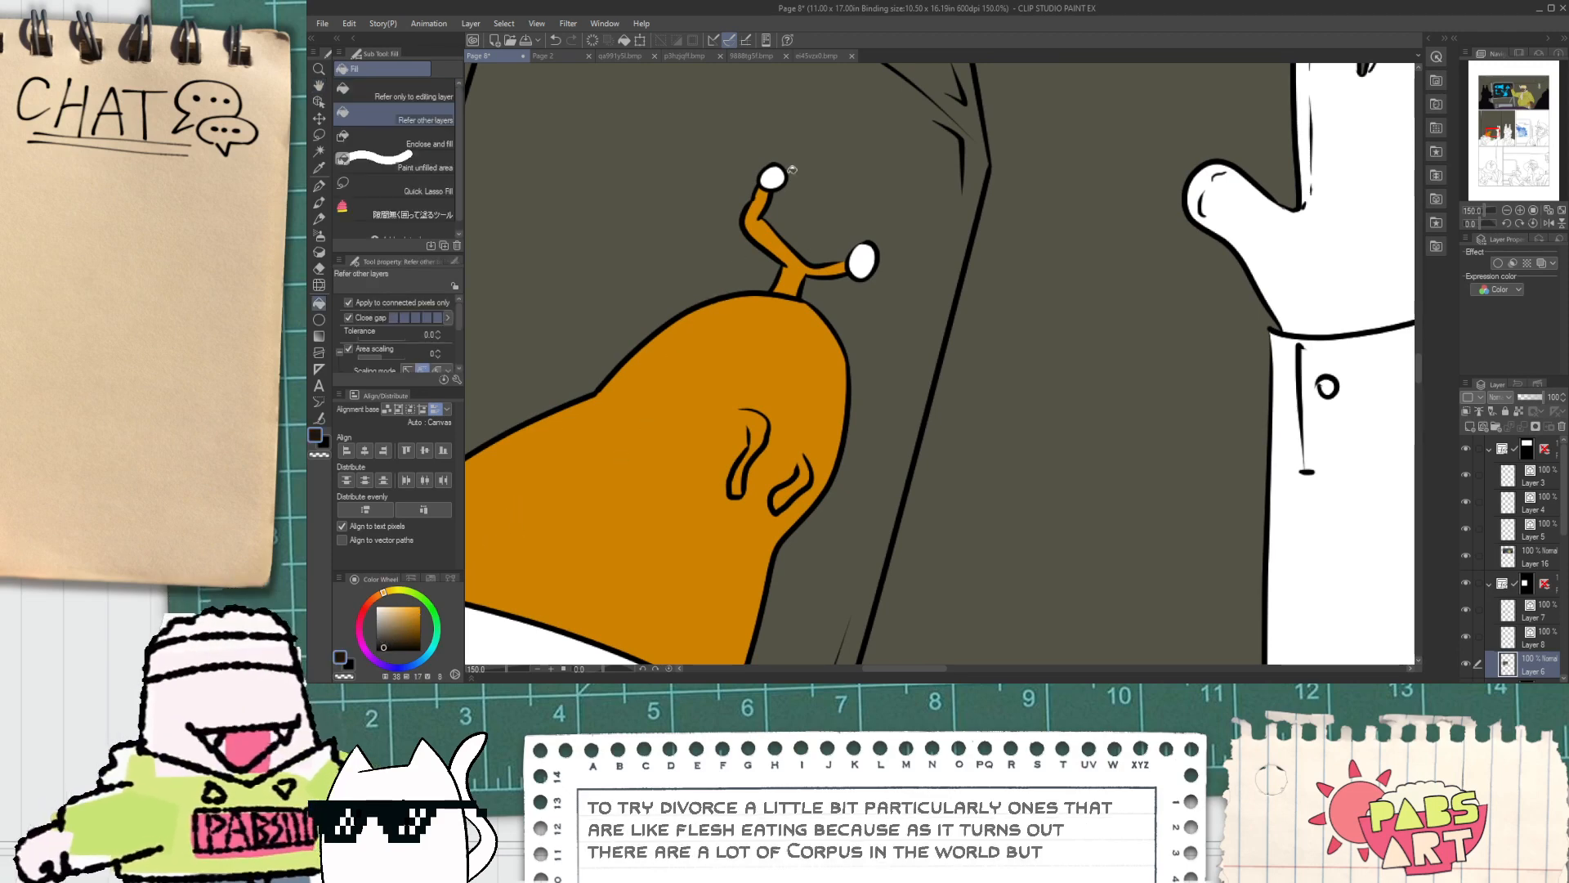
scroll(791, 169, up, 3)
click(772, 168)
click(1013, 388)
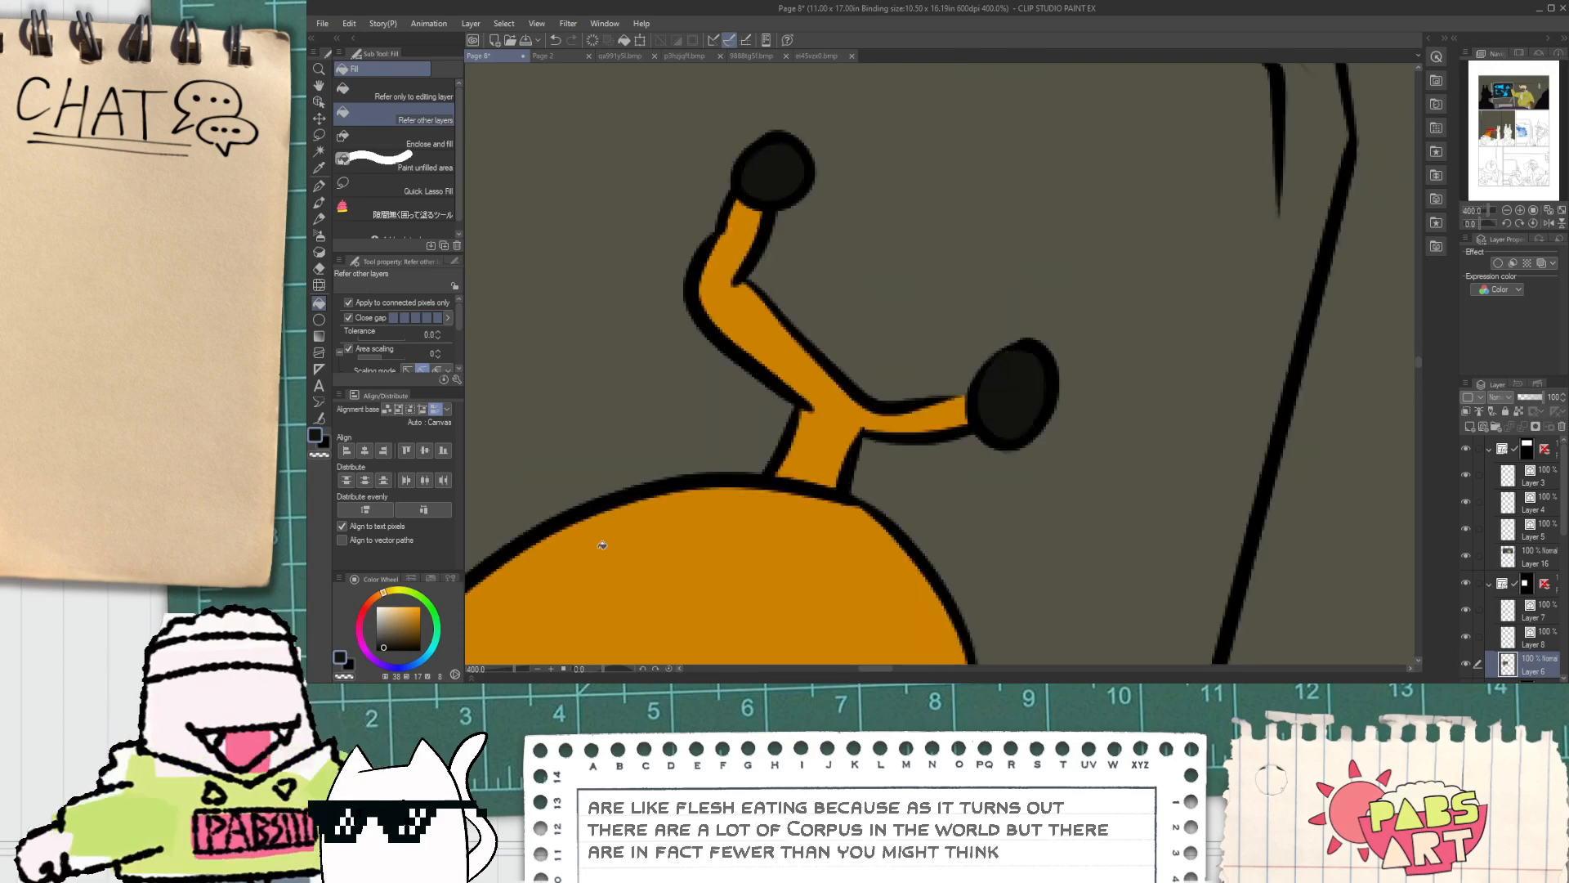
Step: Paint white highlights on both of the slug's dark eyeballs with the G-pen
click(376, 606)
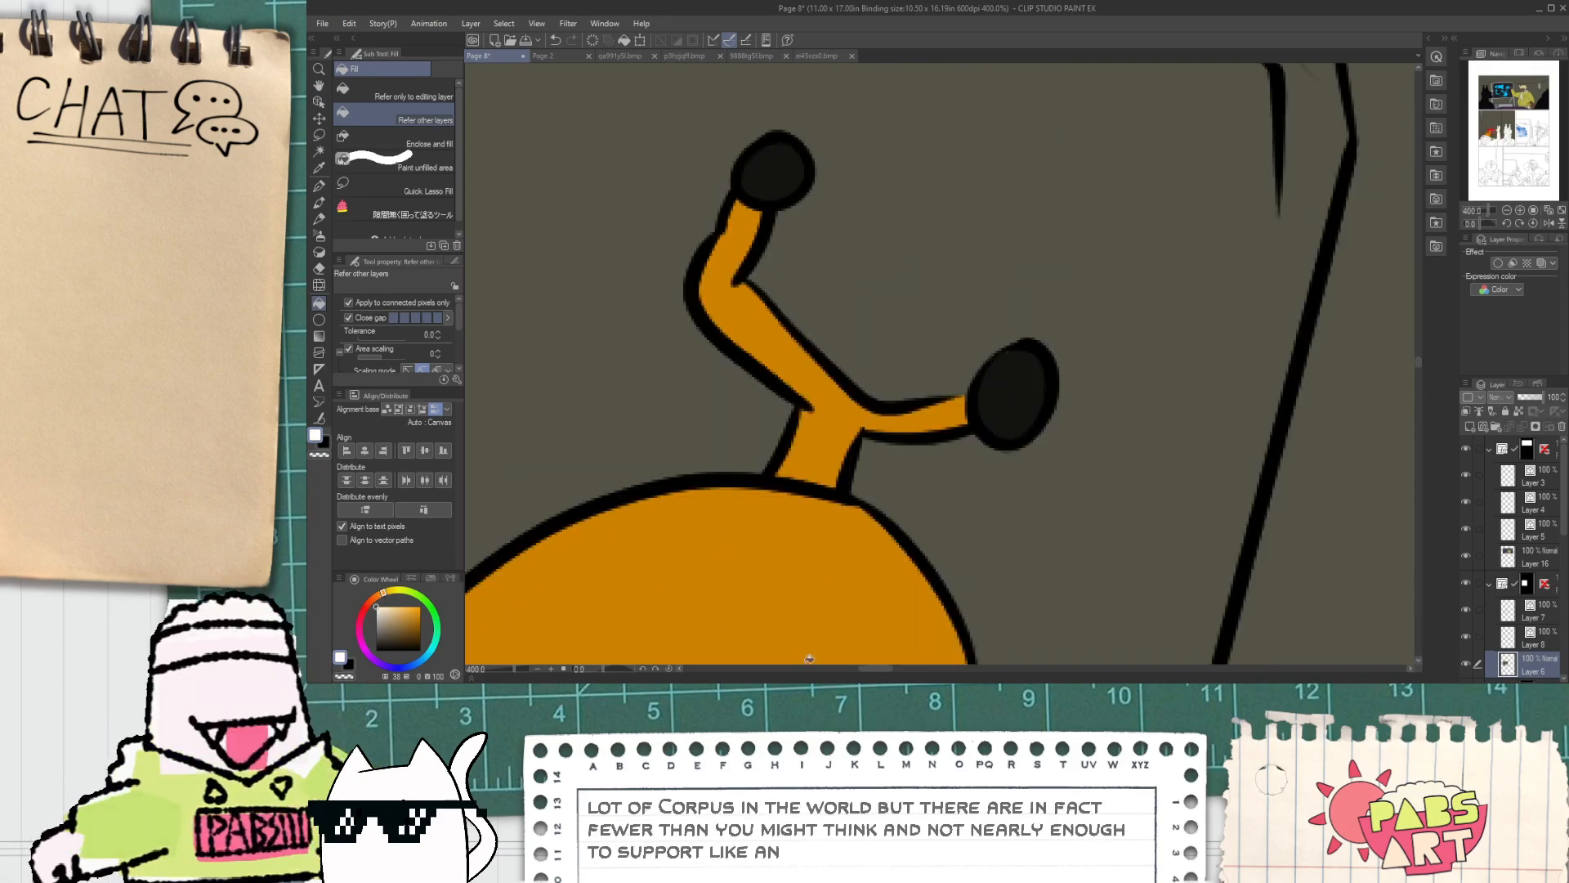
key(h)
scroll(788, 220, up, 2)
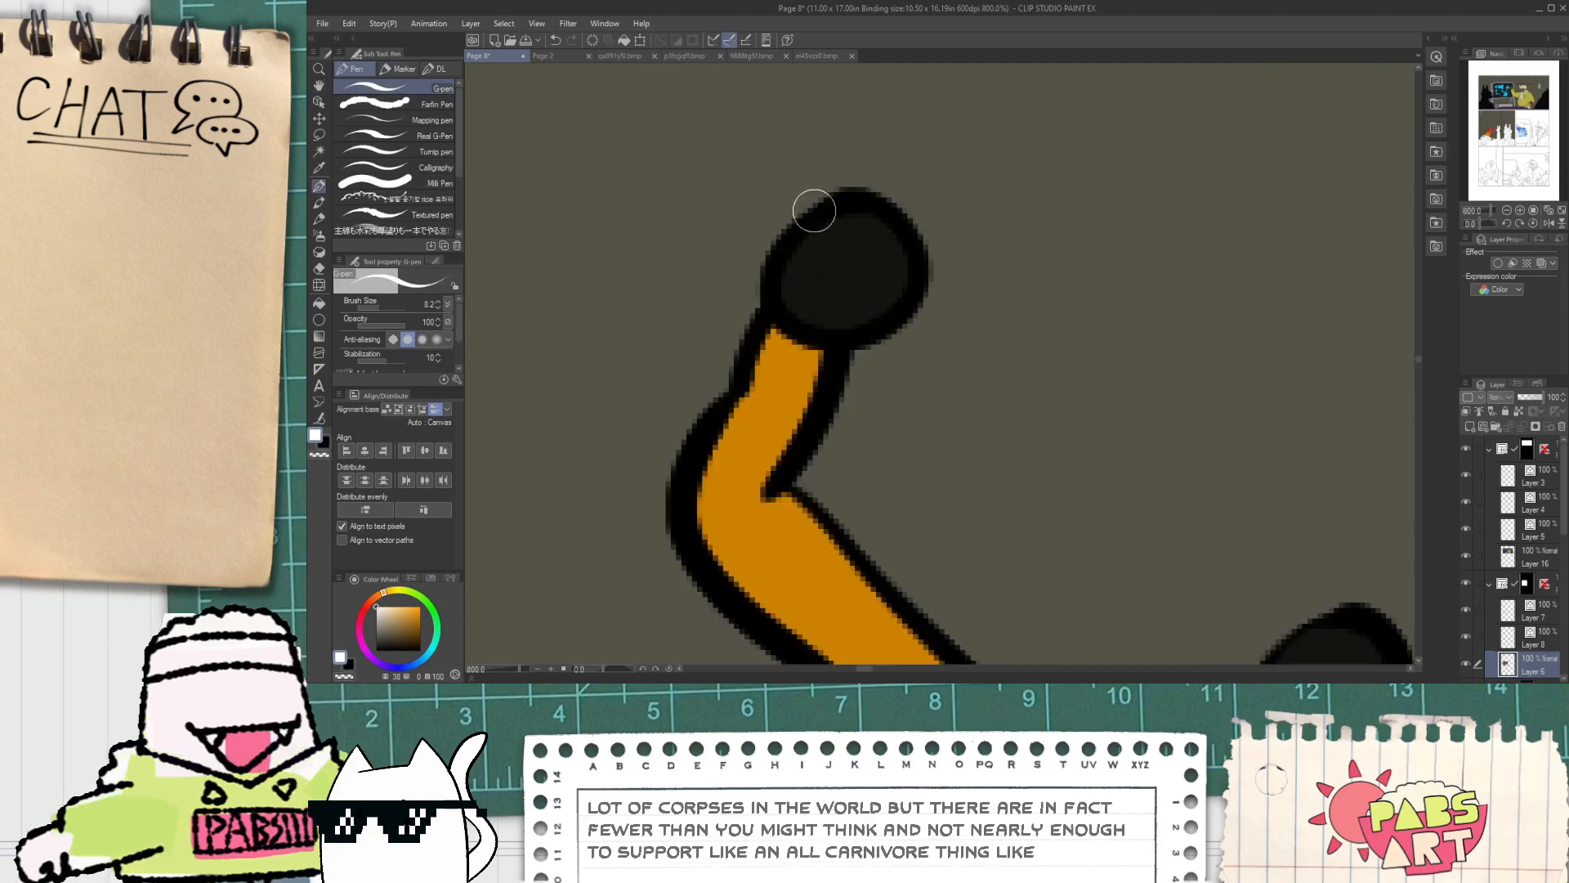
drag(841, 222, 847, 219)
click(860, 265)
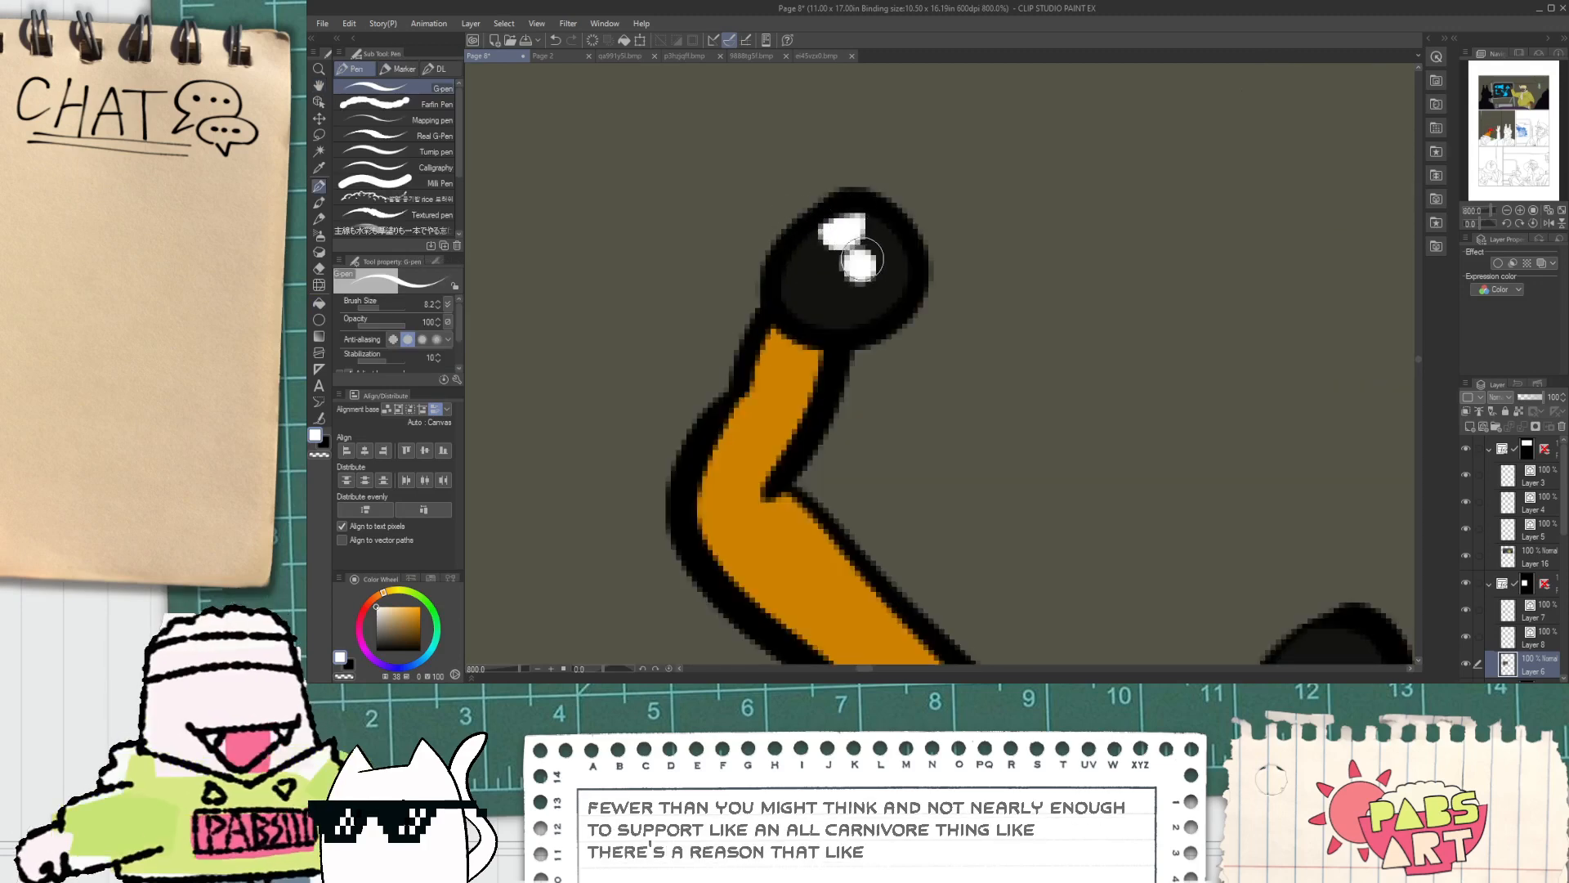
scroll(867, 274, down, 4)
drag(961, 366, 922, 350)
scroll(941, 353, up, 2)
scroll(931, 355, up, 2)
click(931, 370)
scroll(937, 386, down, 8)
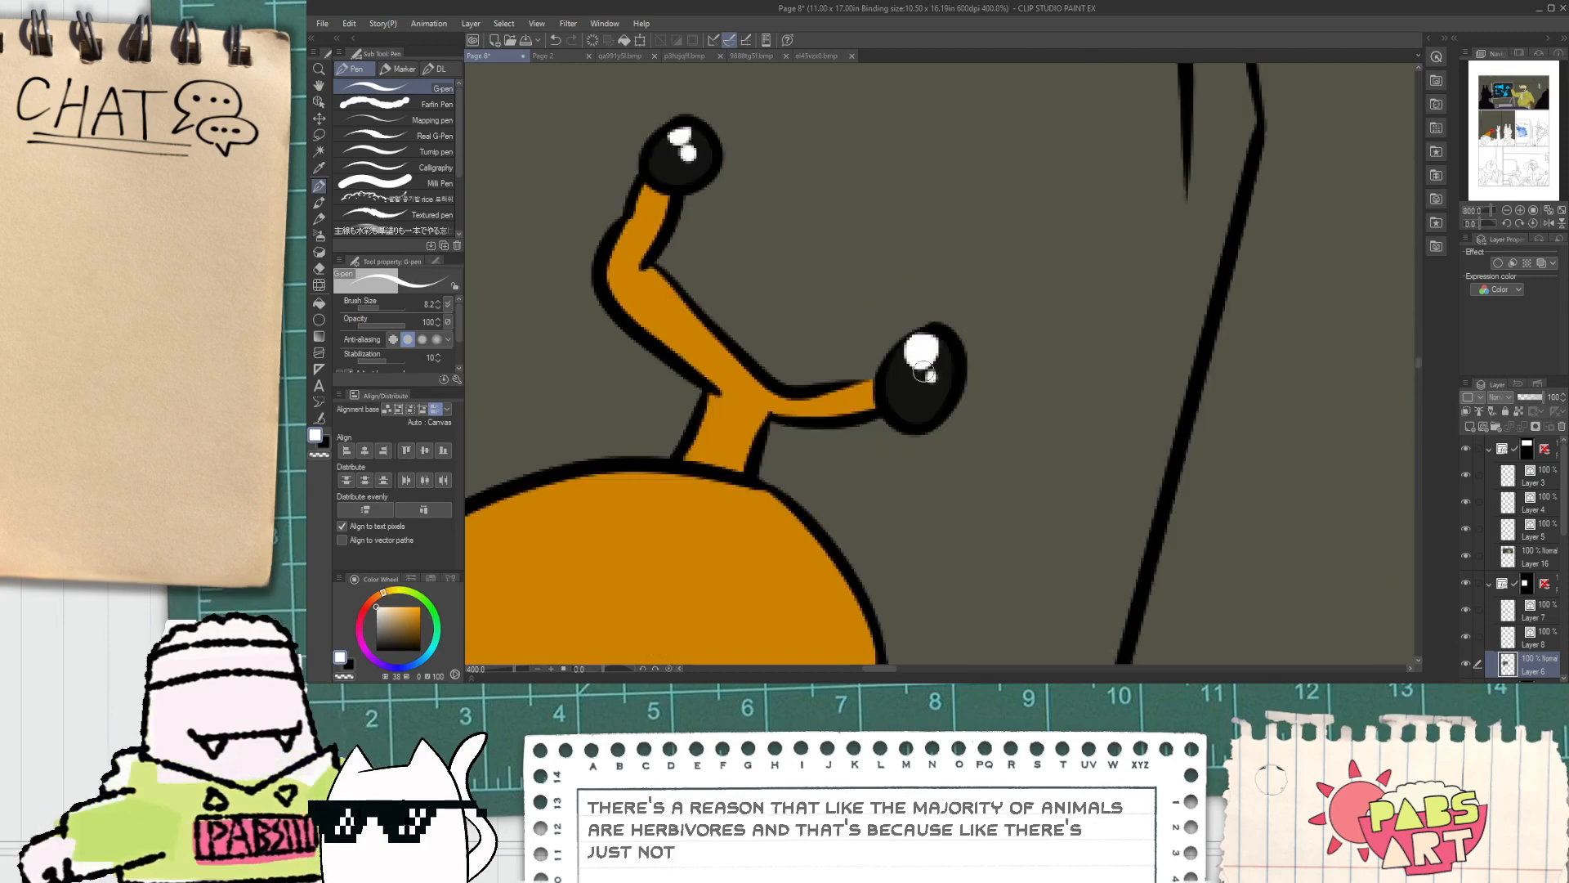
Step: Rework the upper eyeball's highlight into one larger white dot with the G-pen
key(h)
drag(891, 274, 895, 364)
scroll(913, 460, up, 8)
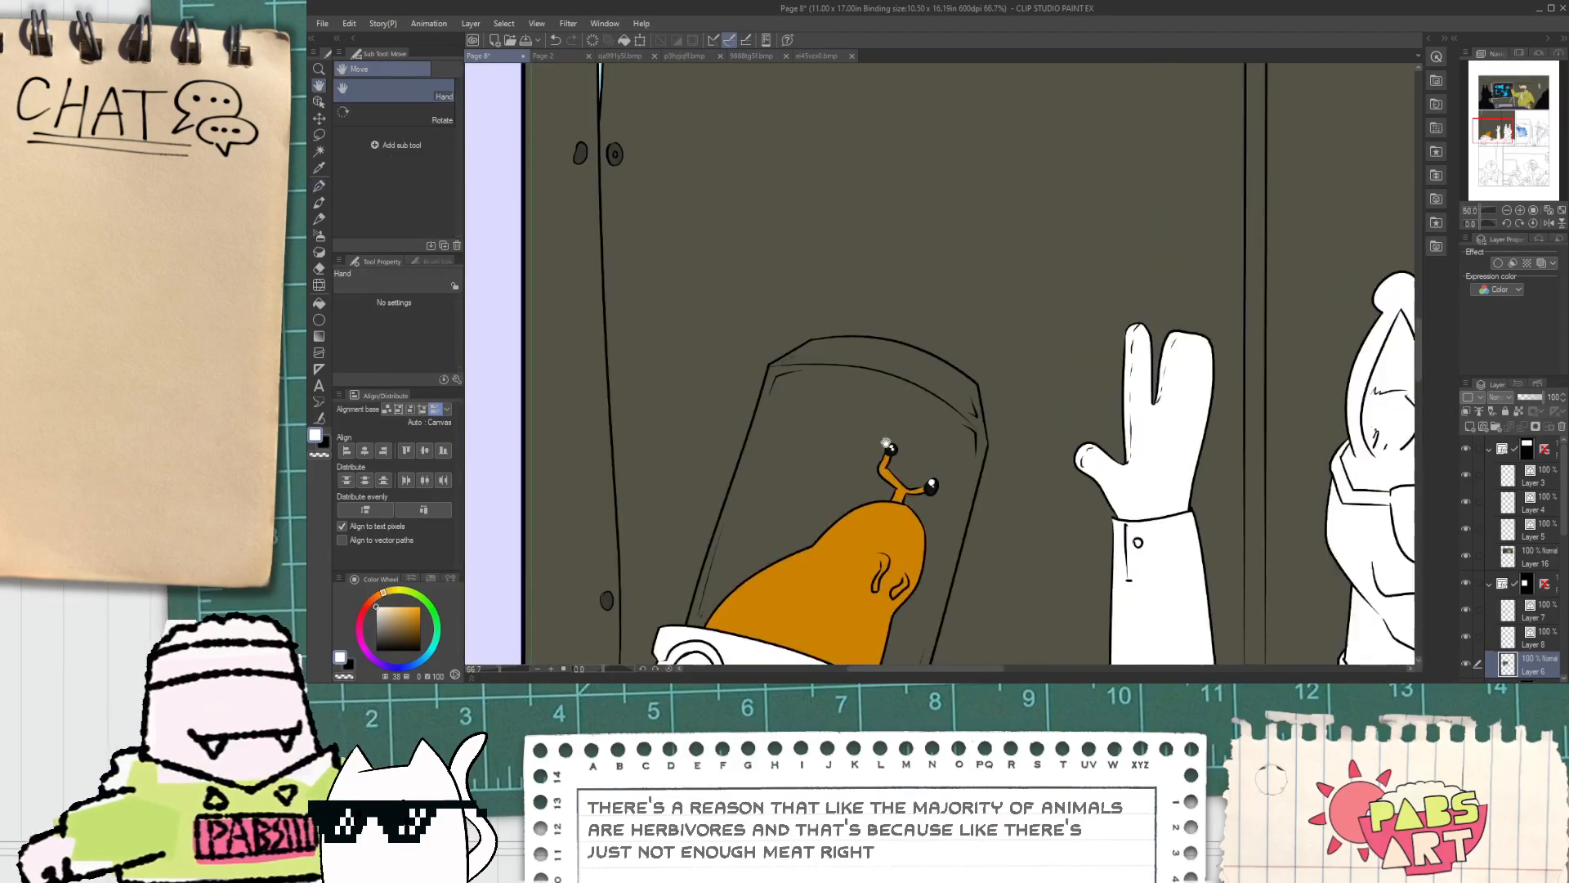
key(p)
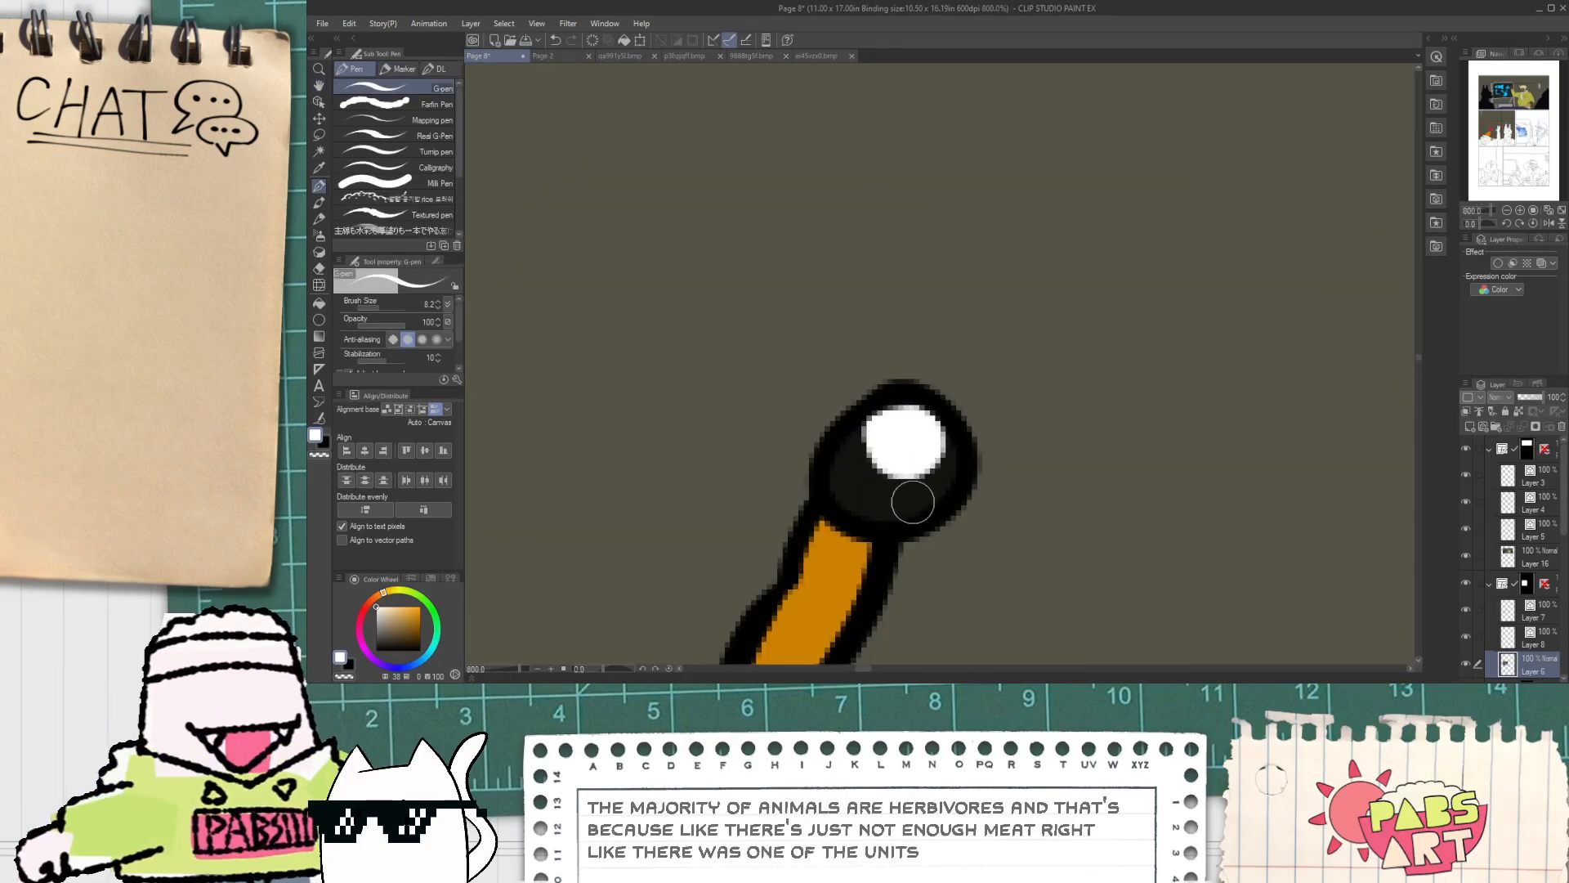
scroll(911, 490, down, 8)
key(h)
scroll(959, 532, down, 2)
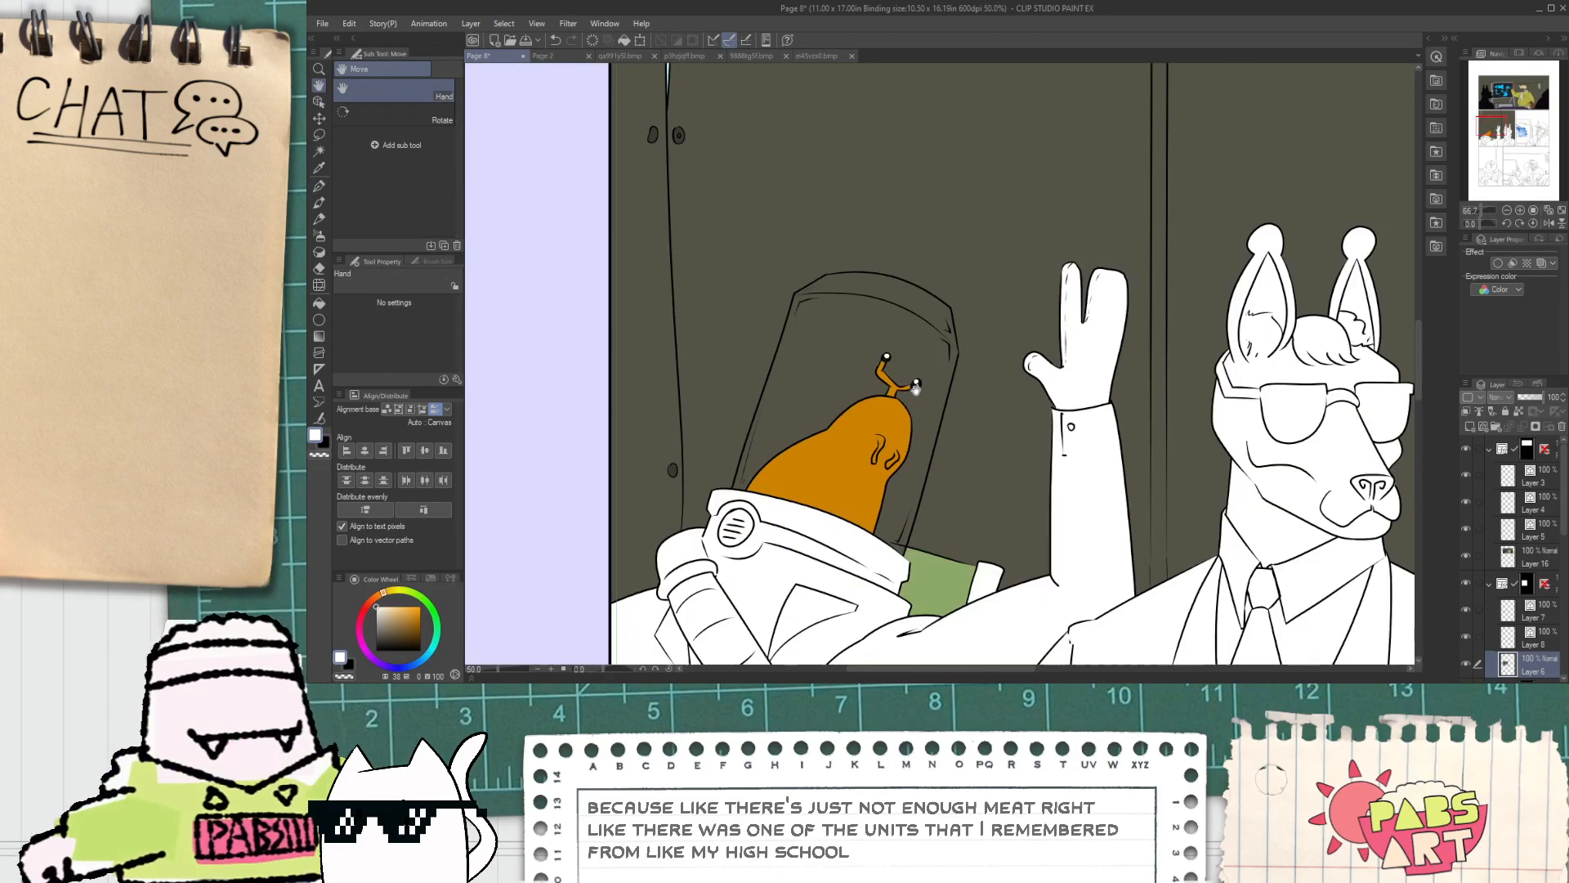
scroll(953, 491, up, 1)
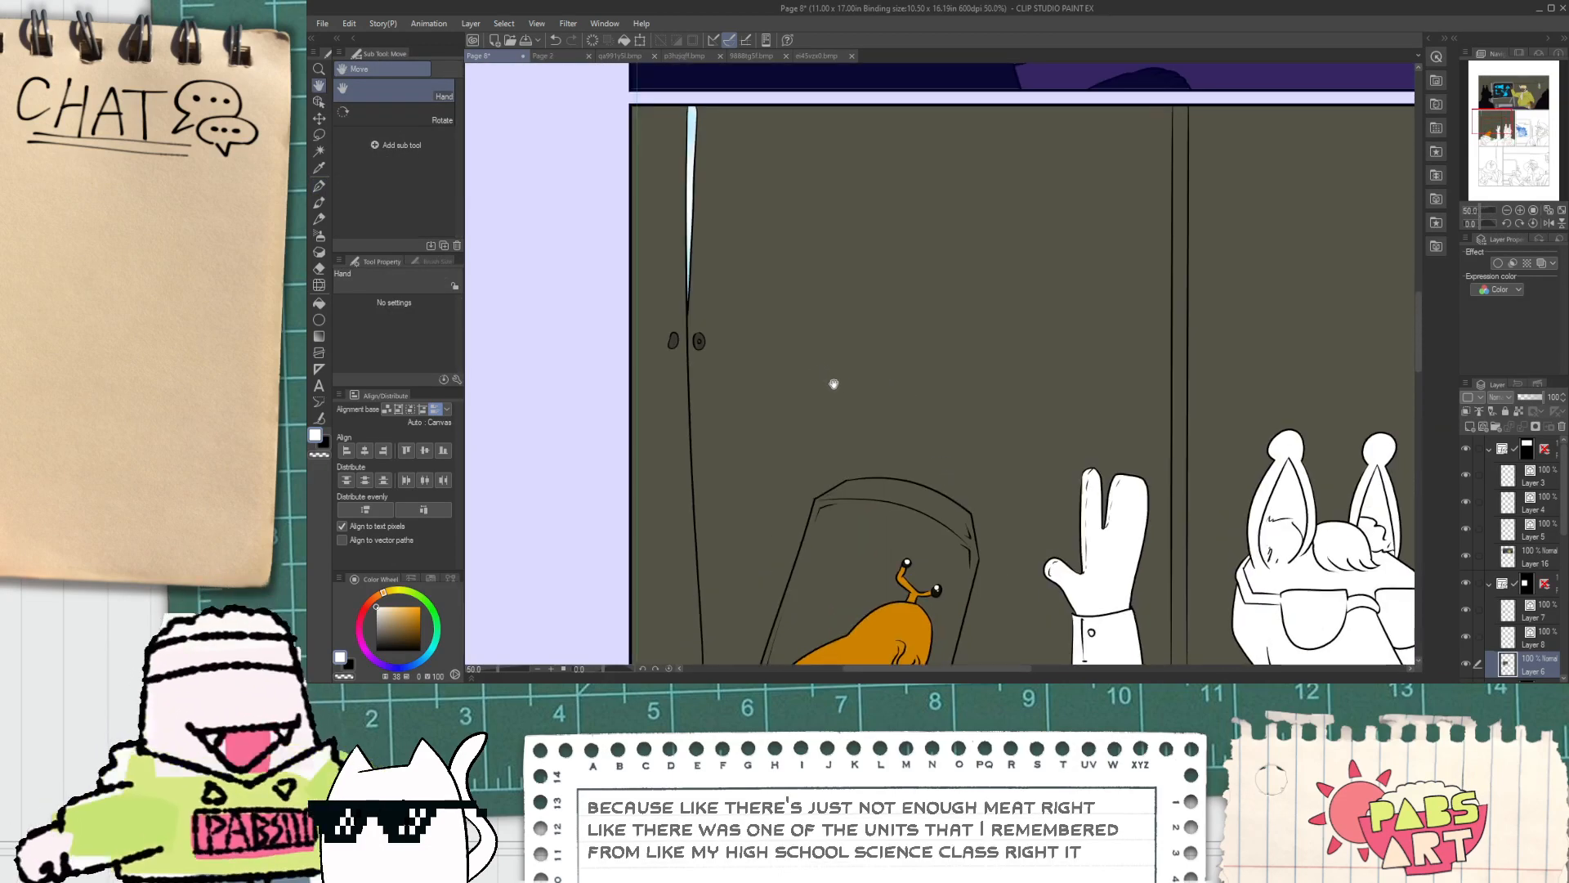
Step: Sketch a white row of grass, an upward arrow and a round-eared vole head on the tent wall with the G-pen
key(p)
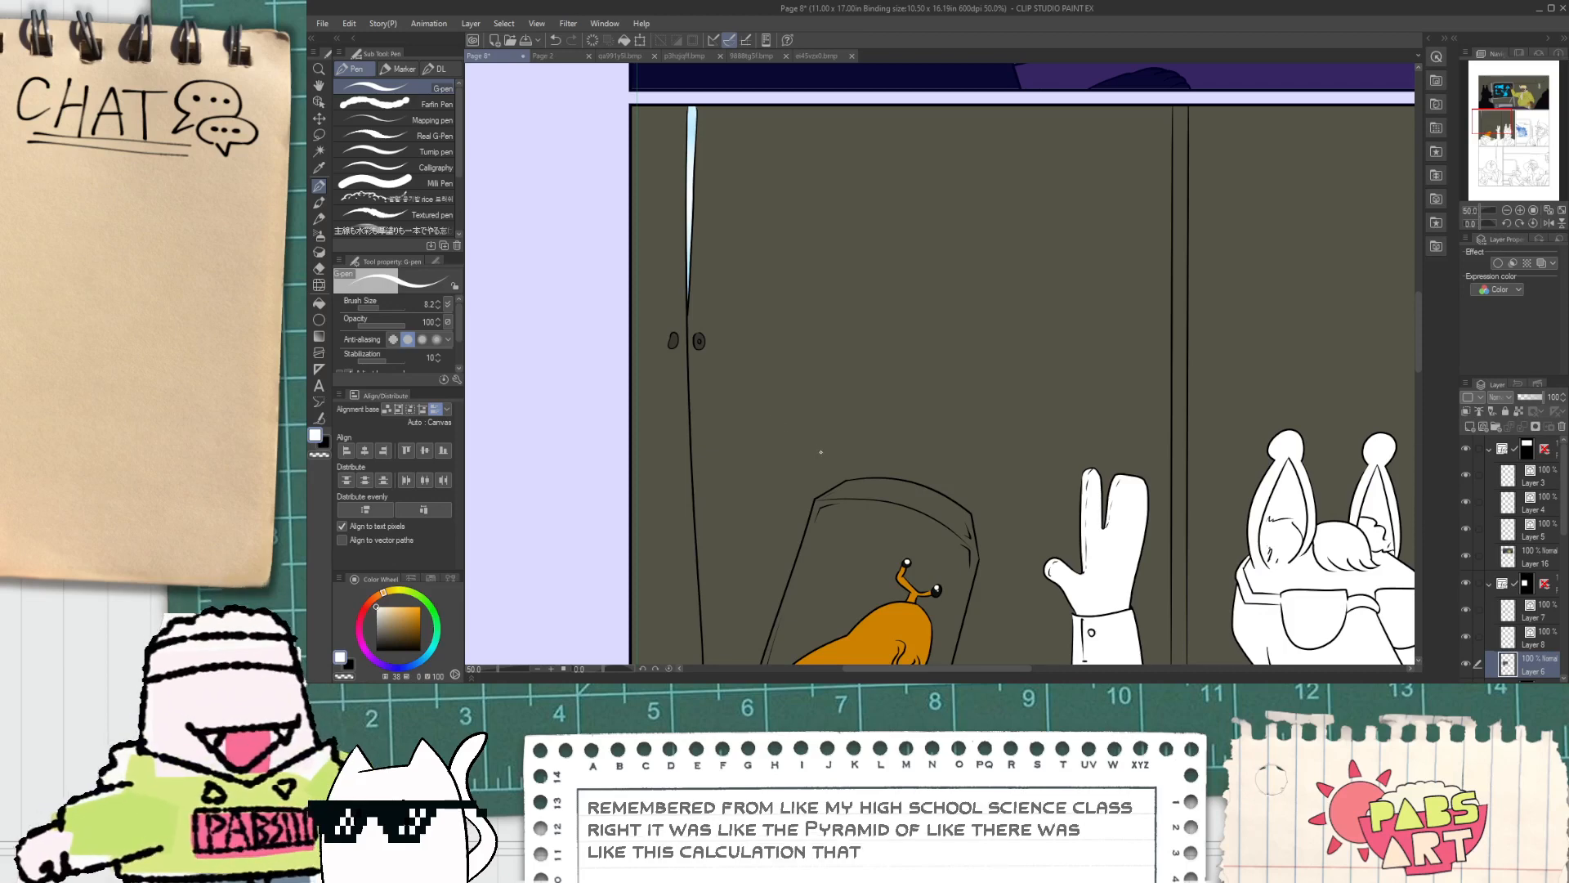
scroll(814, 422, up, 2)
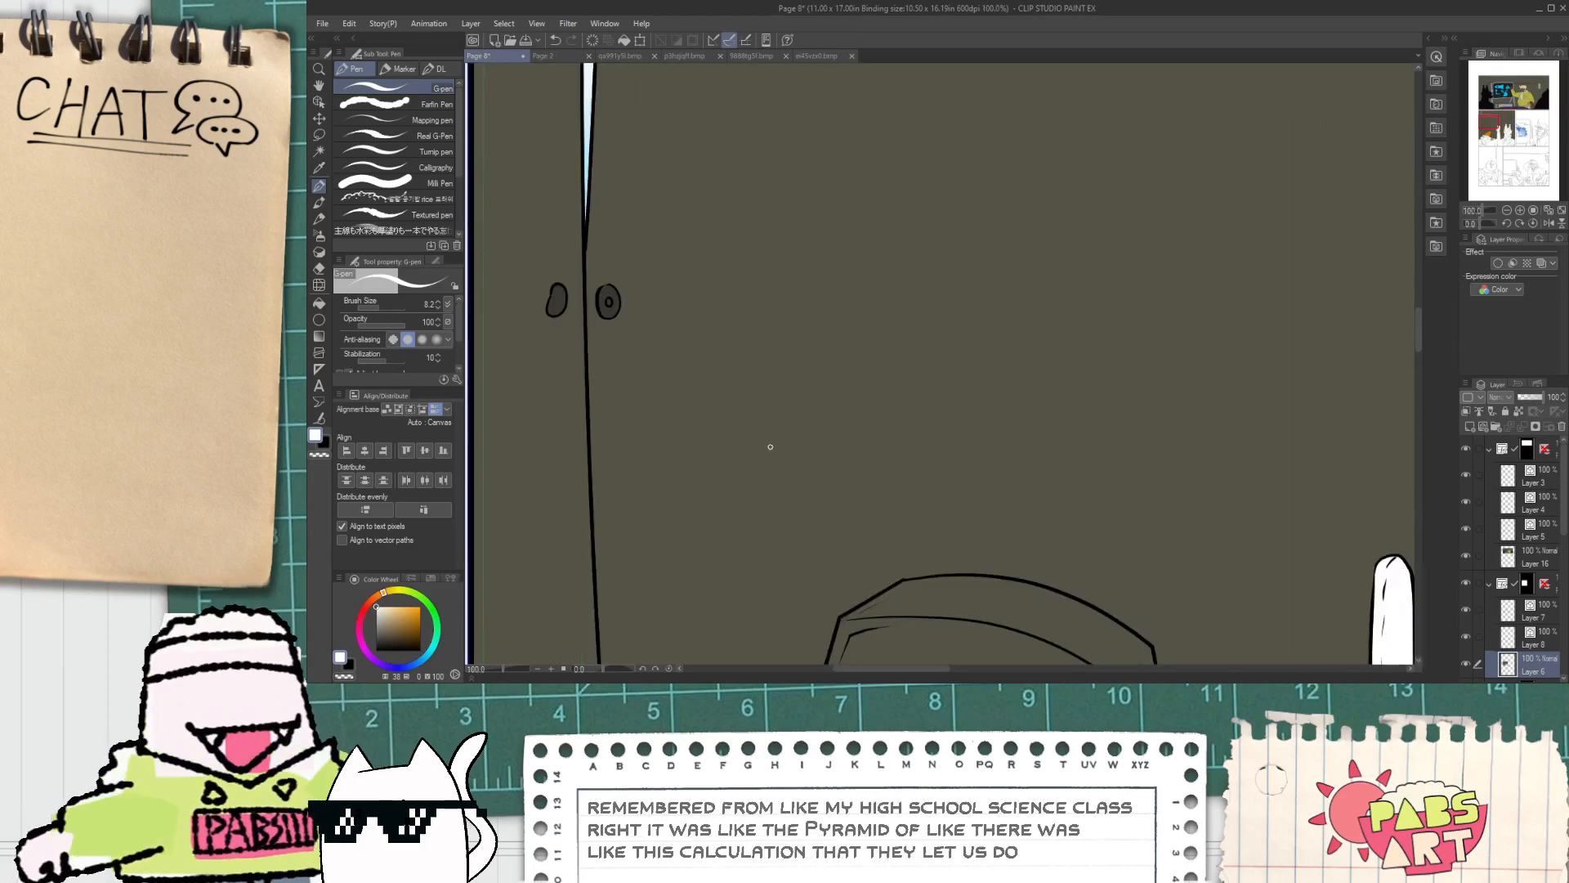
mouse_move(789, 441)
mouse_down()
mouse_move(821, 401)
mouse_move(832, 438)
mouse_move(876, 412)
mouse_move(890, 425)
mouse_move(912, 409)
mouse_move(921, 434)
mouse_move(996, 420)
mouse_move(997, 370)
mouse_up()
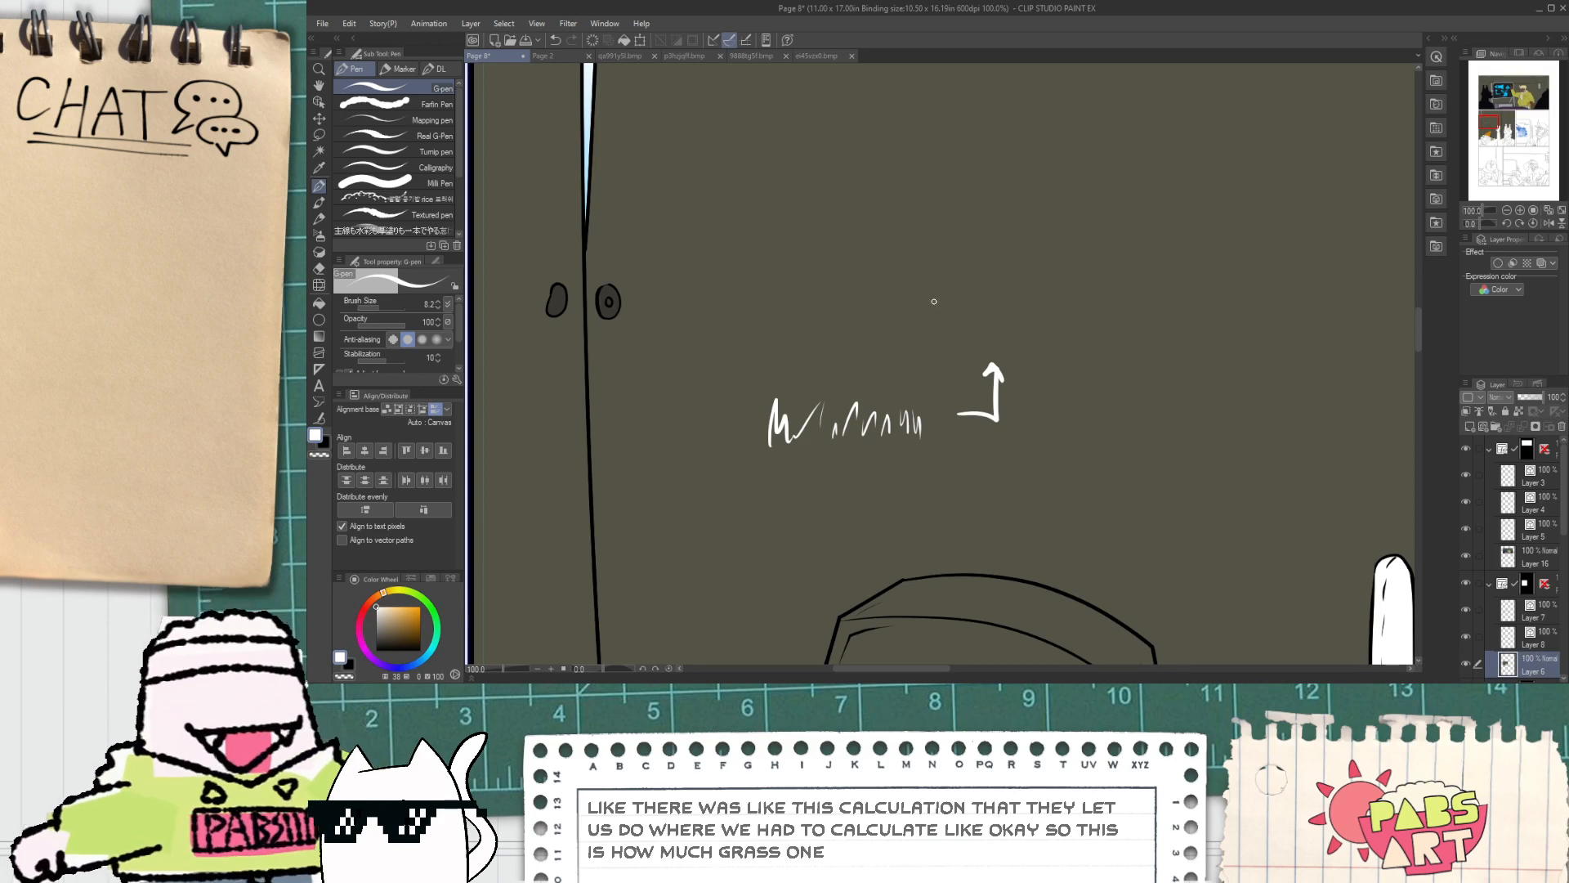
drag(945, 304, 955, 268)
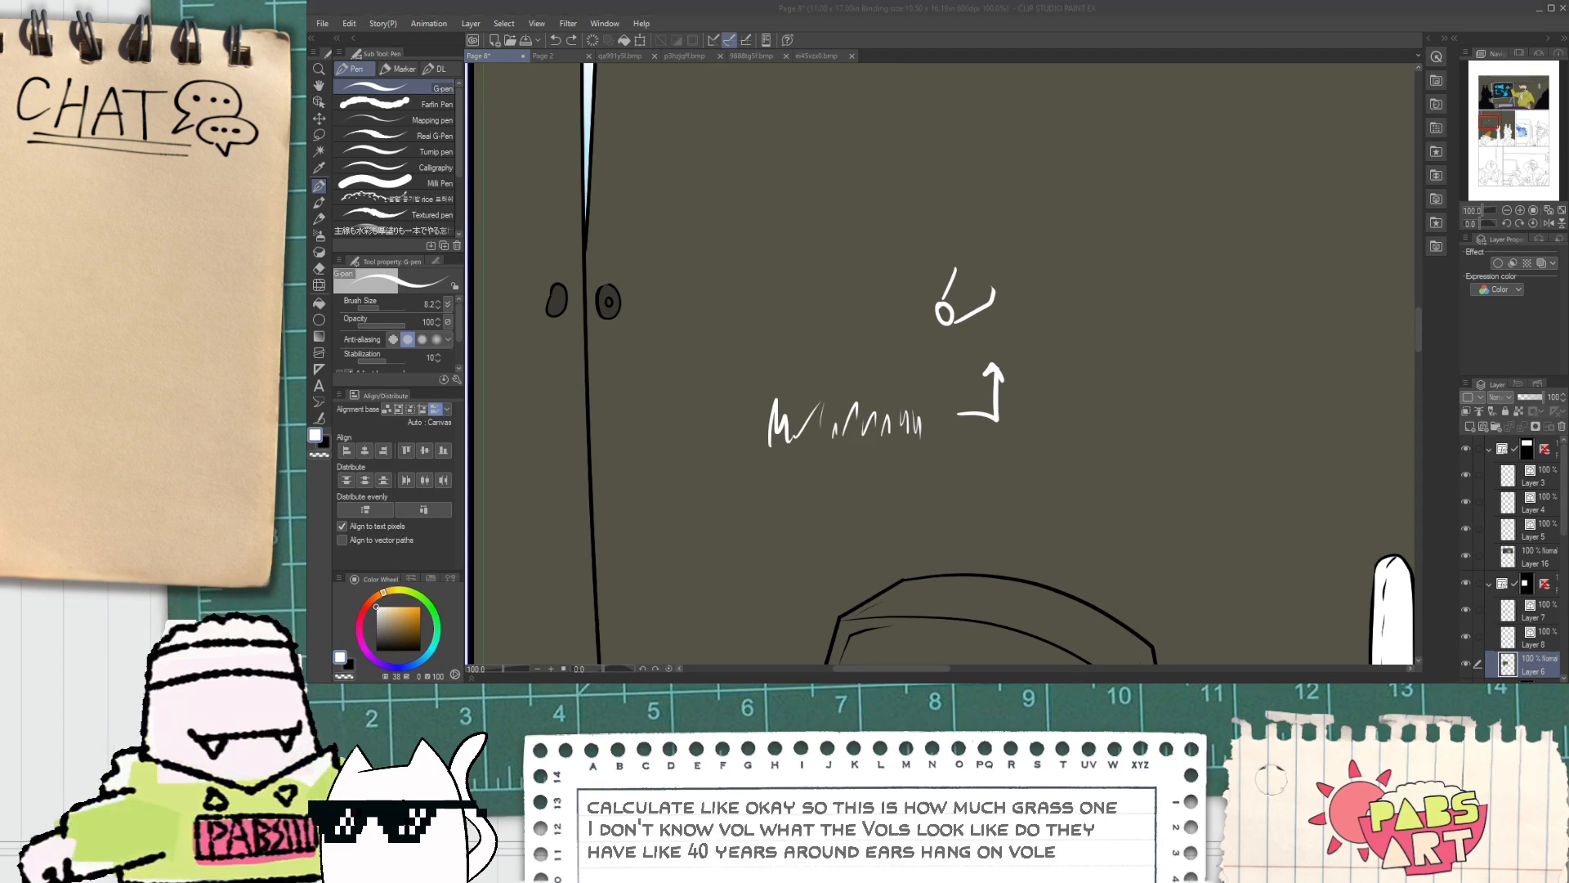
click(1048, 32)
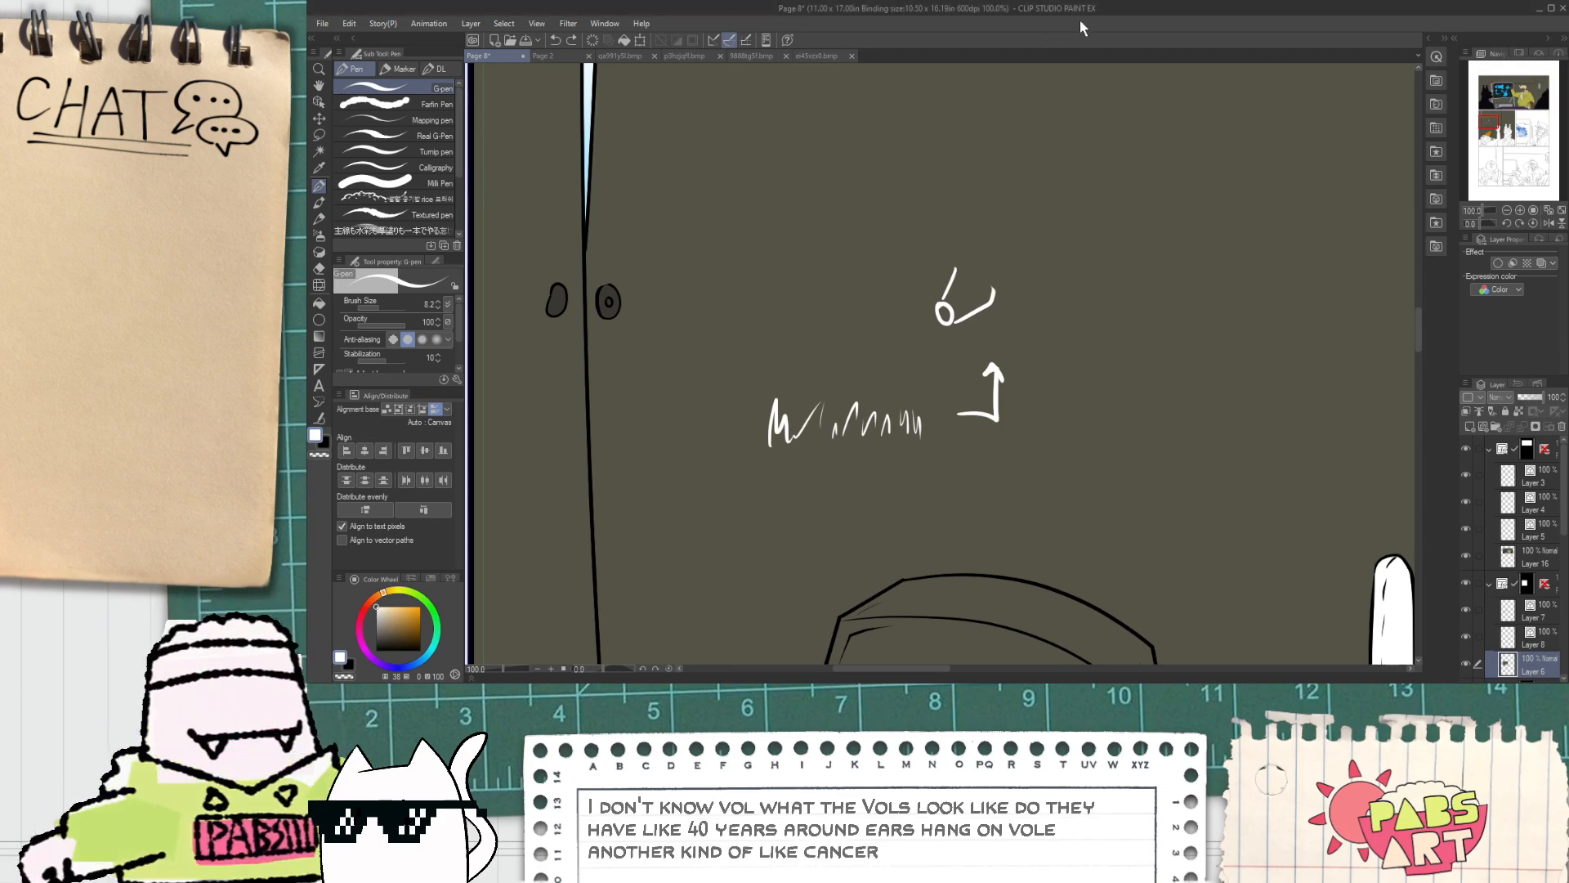
key(ctrl+z)
scroll(952, 285, up, 1)
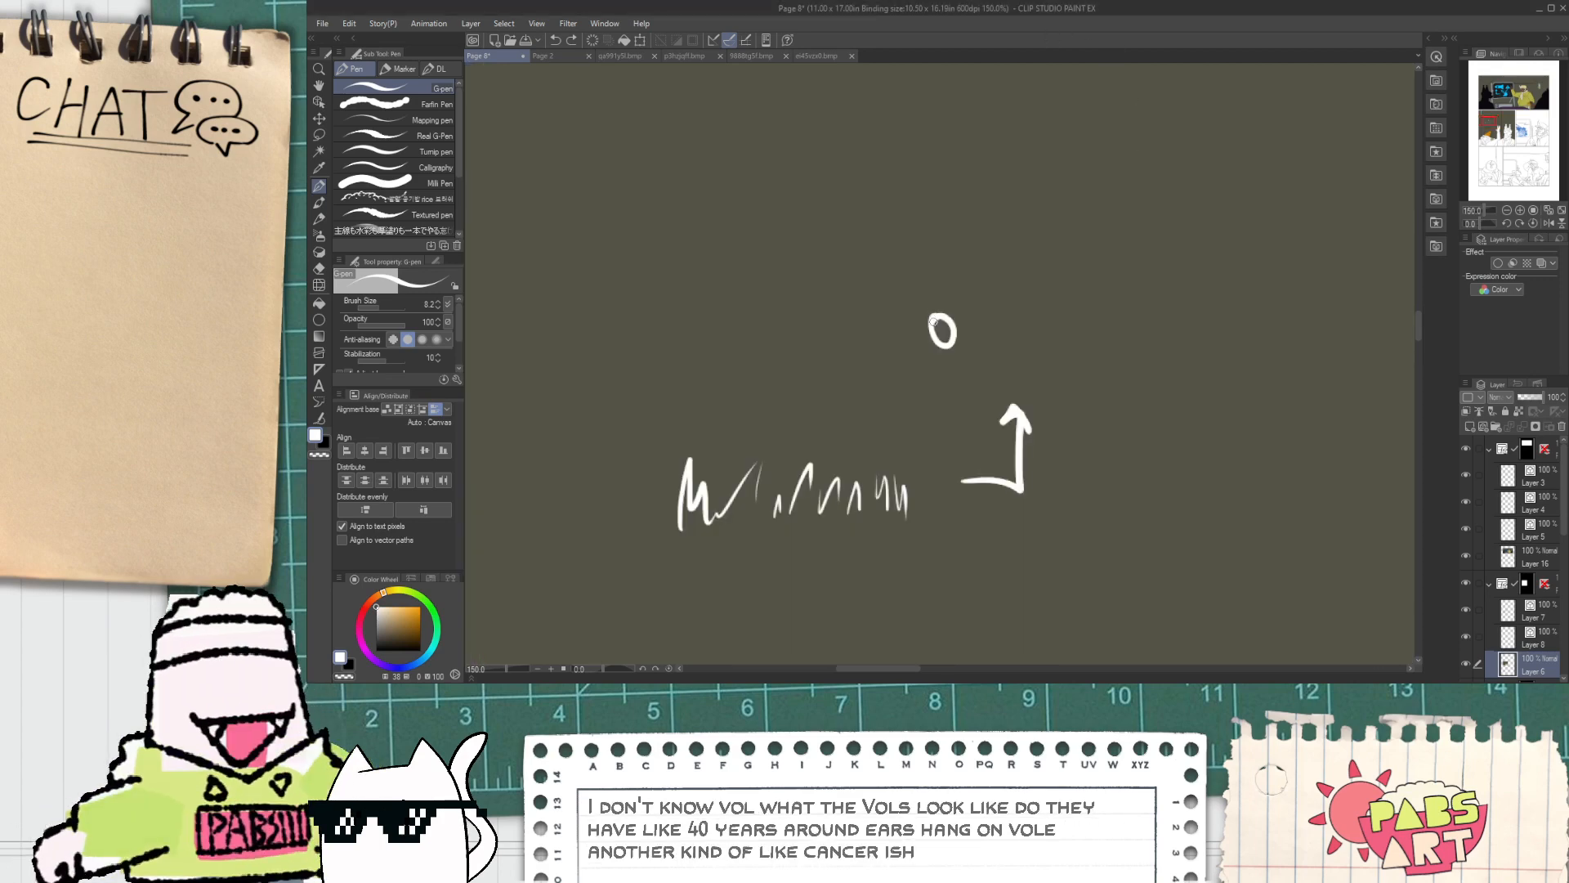
mouse_move(964, 226)
mouse_down()
mouse_move(903, 329)
mouse_move(930, 255)
mouse_move(900, 238)
mouse_move(1048, 211)
mouse_move(1088, 247)
mouse_up()
key(ctrl+z)
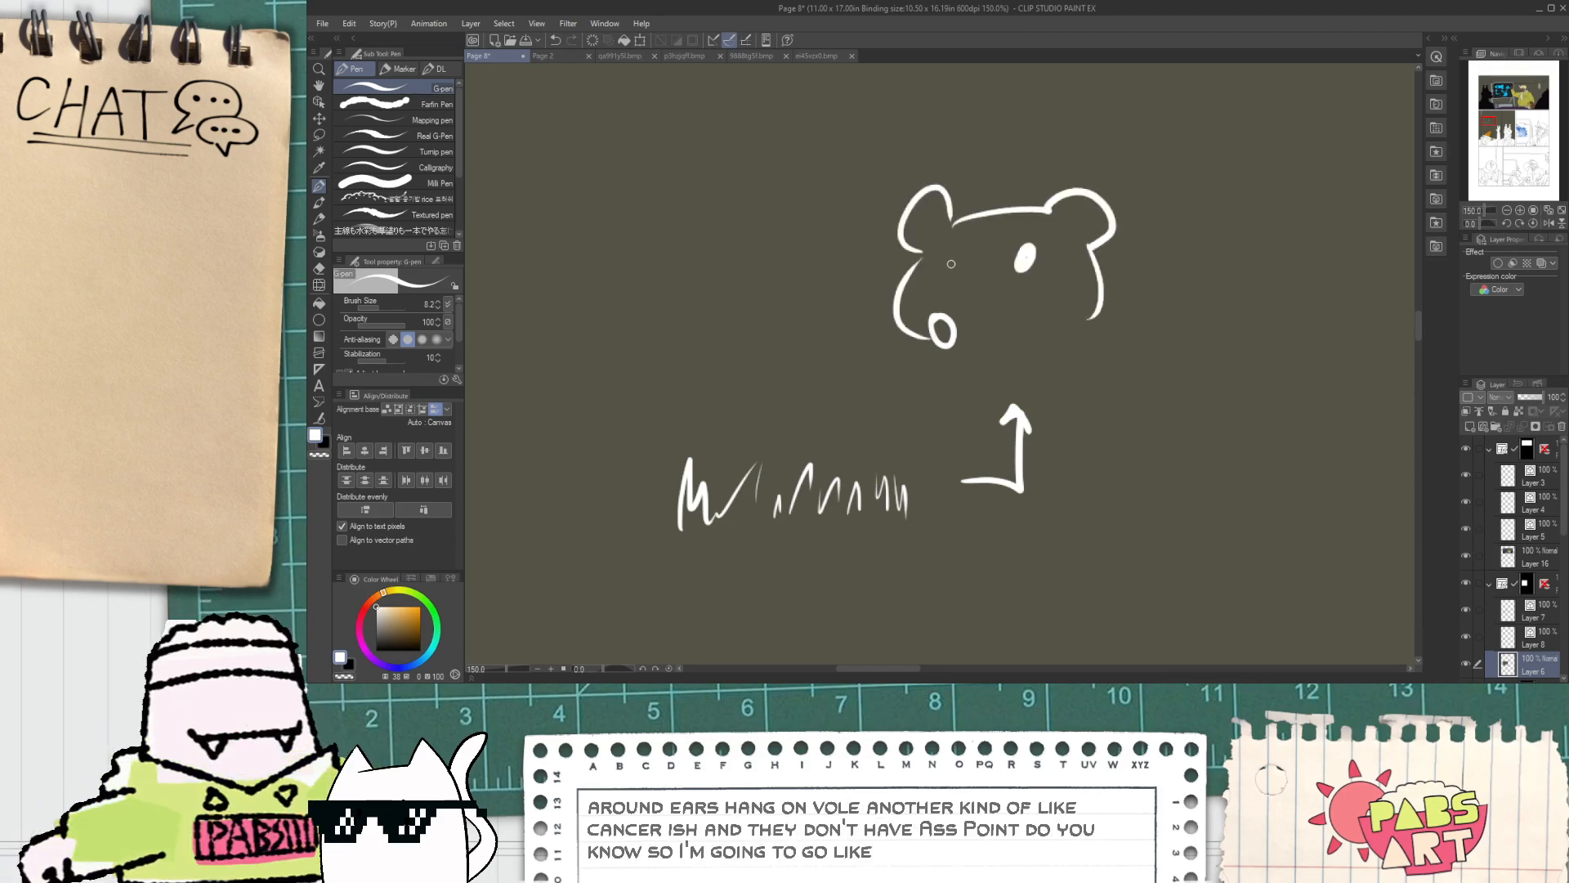
Step: Add the vole's second eye and draw a bent arrow leading from its head up toward the upper wall
scroll(943, 263, down, 4)
mouse_move(944, 263)
mouse_down()
mouse_move(948, 357)
mouse_move(1032, 360)
mouse_move(1134, 258)
mouse_move(1146, 278)
mouse_move(1017, 381)
mouse_move(1019, 356)
mouse_up()
scroll(953, 368, up, 2)
key(p)
scroll(1129, 252, down, 2)
scroll(1004, 355, up, 1)
key(ctrl+z)
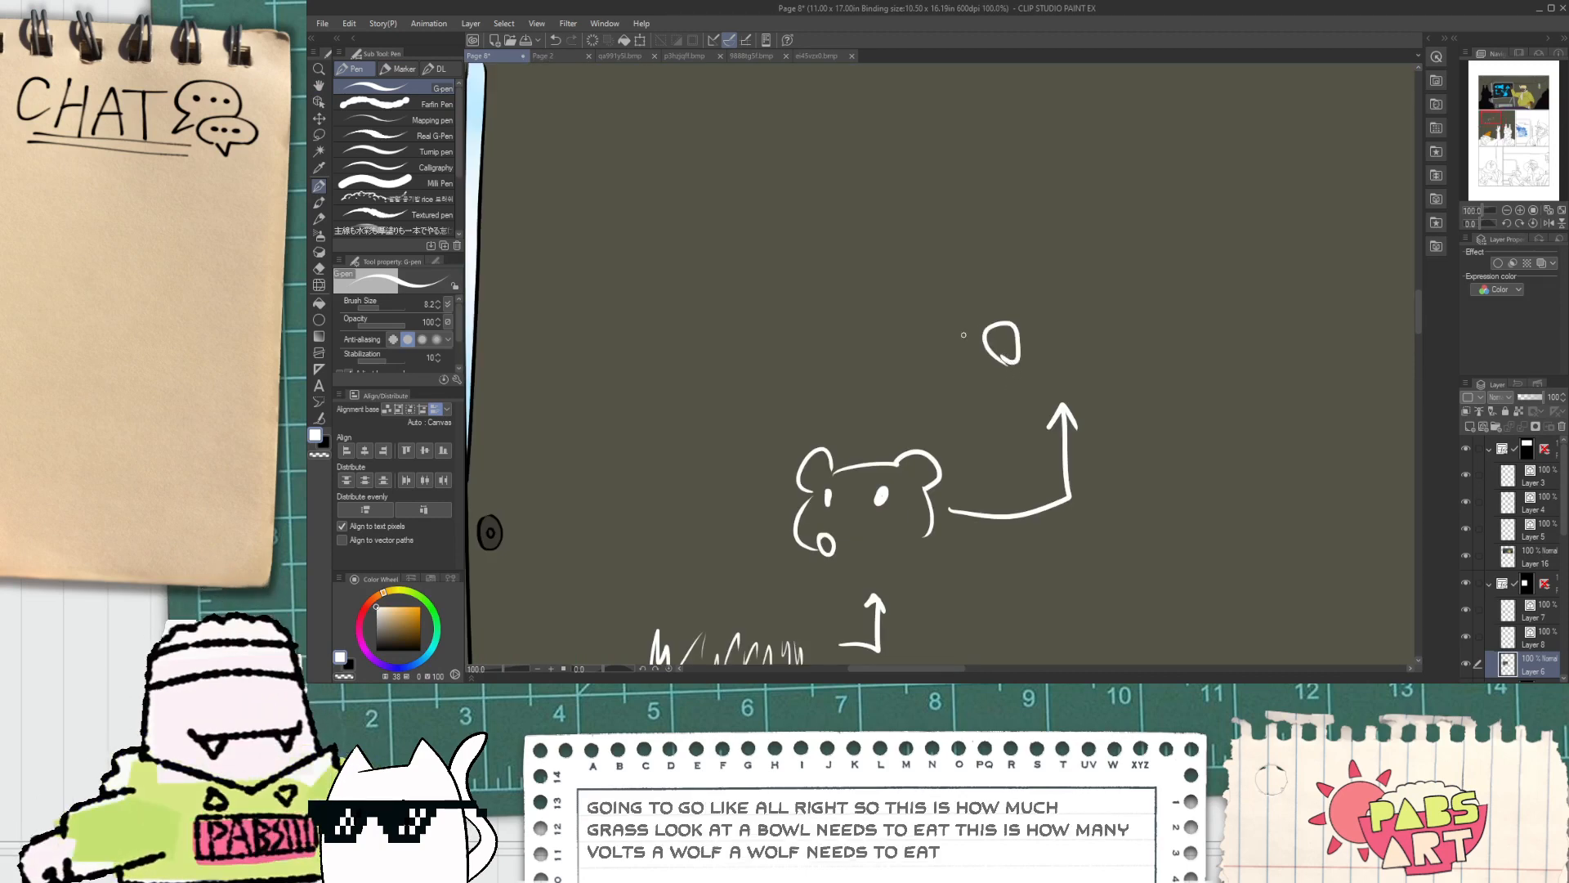
Step: Draw a white wolf head with half-lidded eyes, shaggy cheeks and tall pointed ears above the second arrow
key(ctrl+z)
drag(972, 338, 994, 394)
mouse_move(1174, 325)
mouse_down()
mouse_move(1211, 326)
mouse_move(1175, 249)
mouse_up()
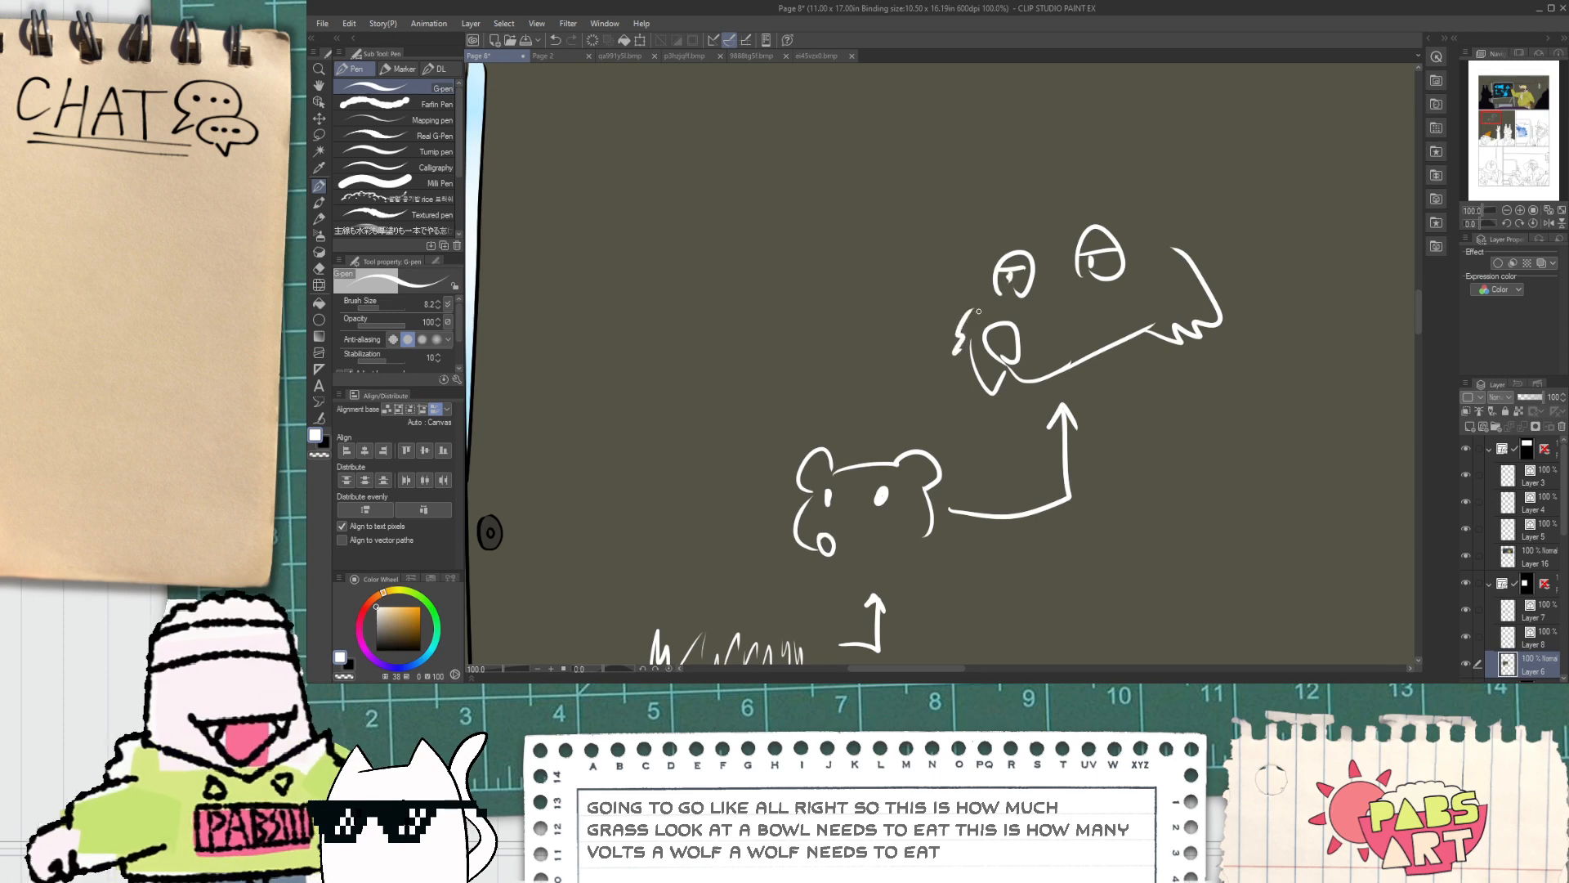
mouse_move(948, 237)
mouse_down()
mouse_move(1005, 247)
mouse_move(1066, 215)
mouse_up()
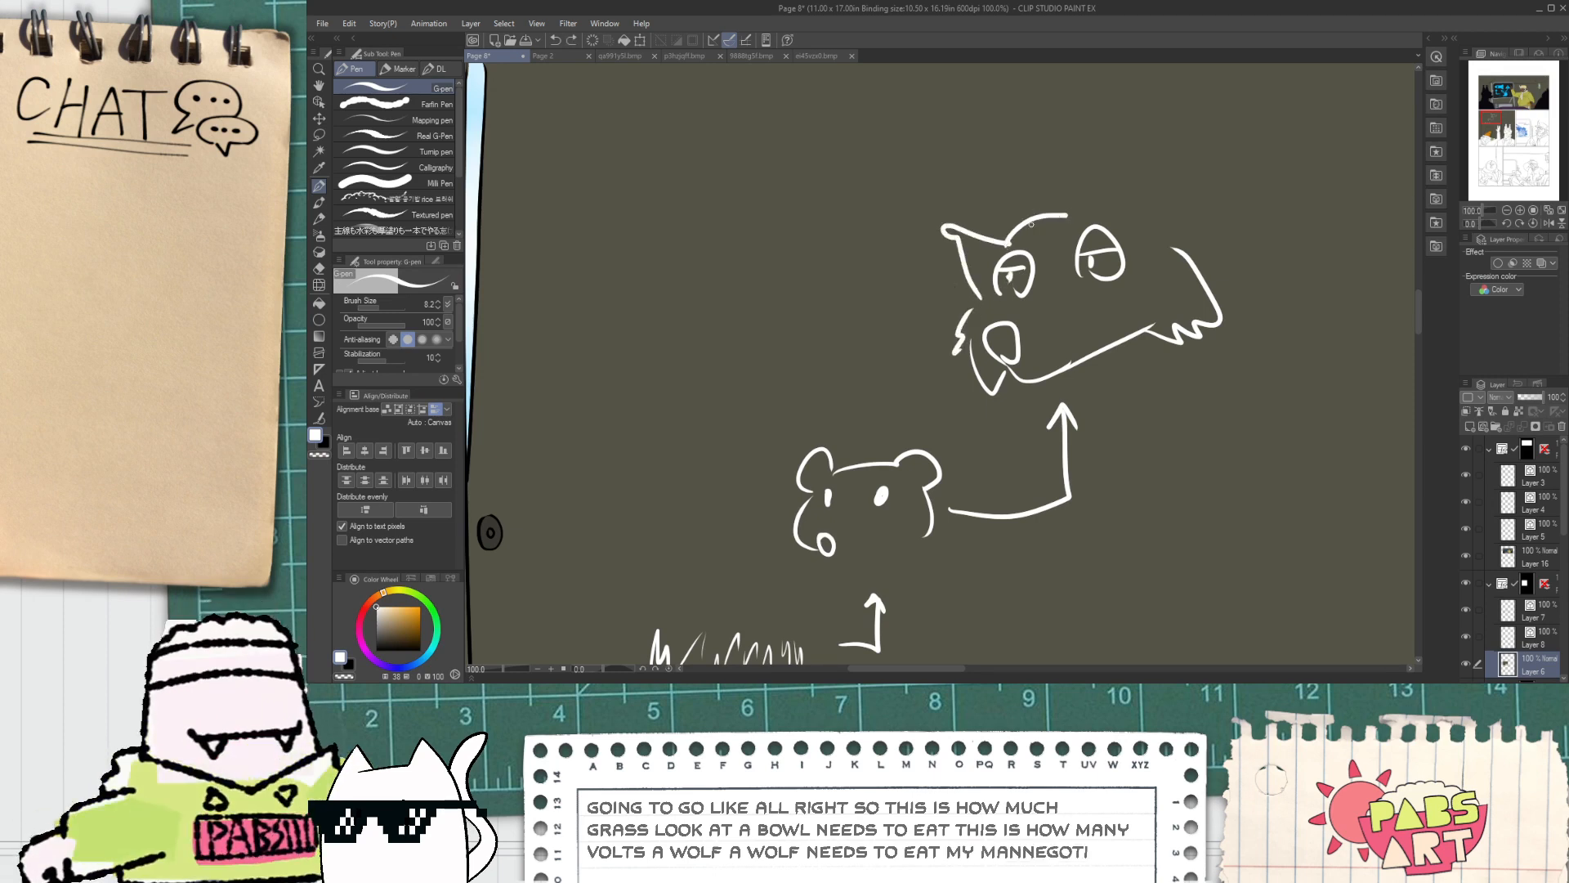
key(ctrl+z)
key(ctrl+z)
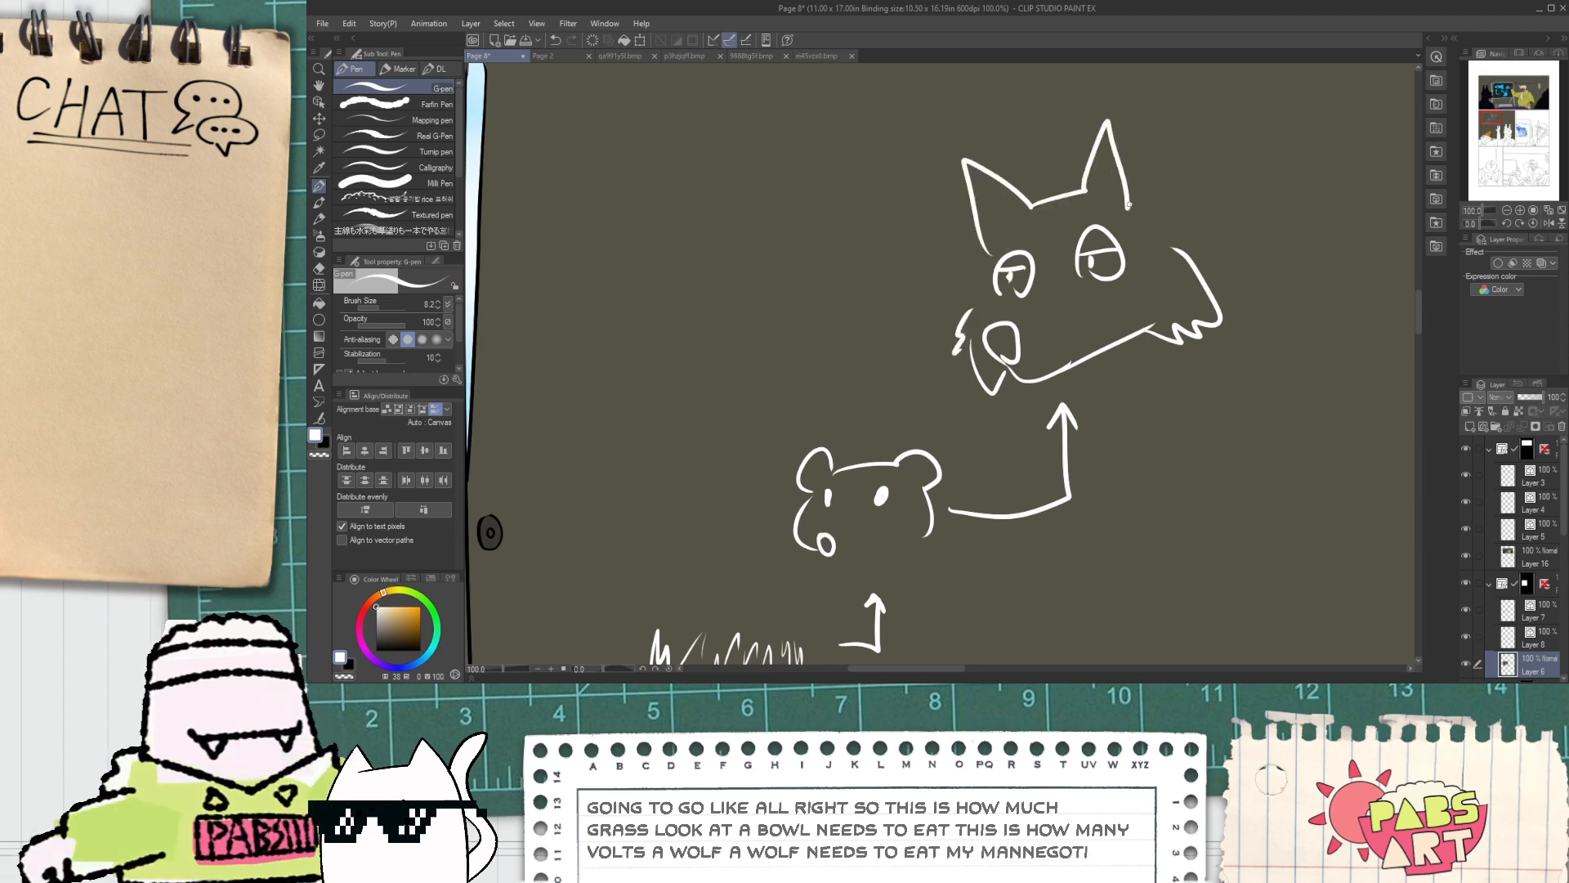
Step: Close the underside of the vole's head with a curved white chin line
scroll(1103, 254, down, 2)
drag(1110, 335, 1036, 332)
scroll(968, 299, up, 1)
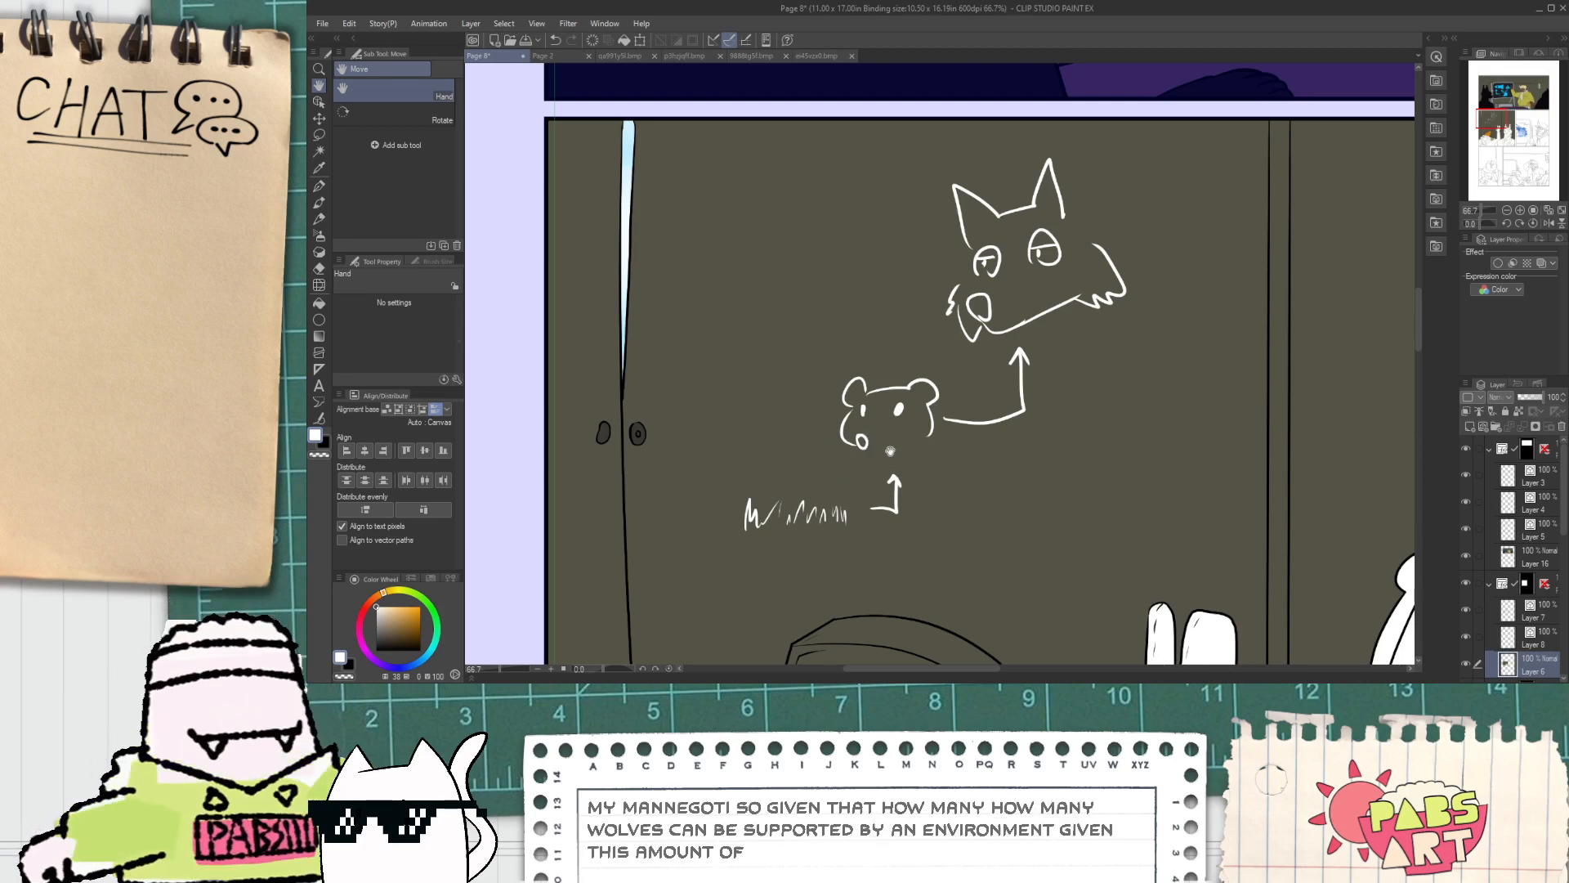
key(p)
scroll(871, 452, up, 2)
scroll(926, 467, down, 3)
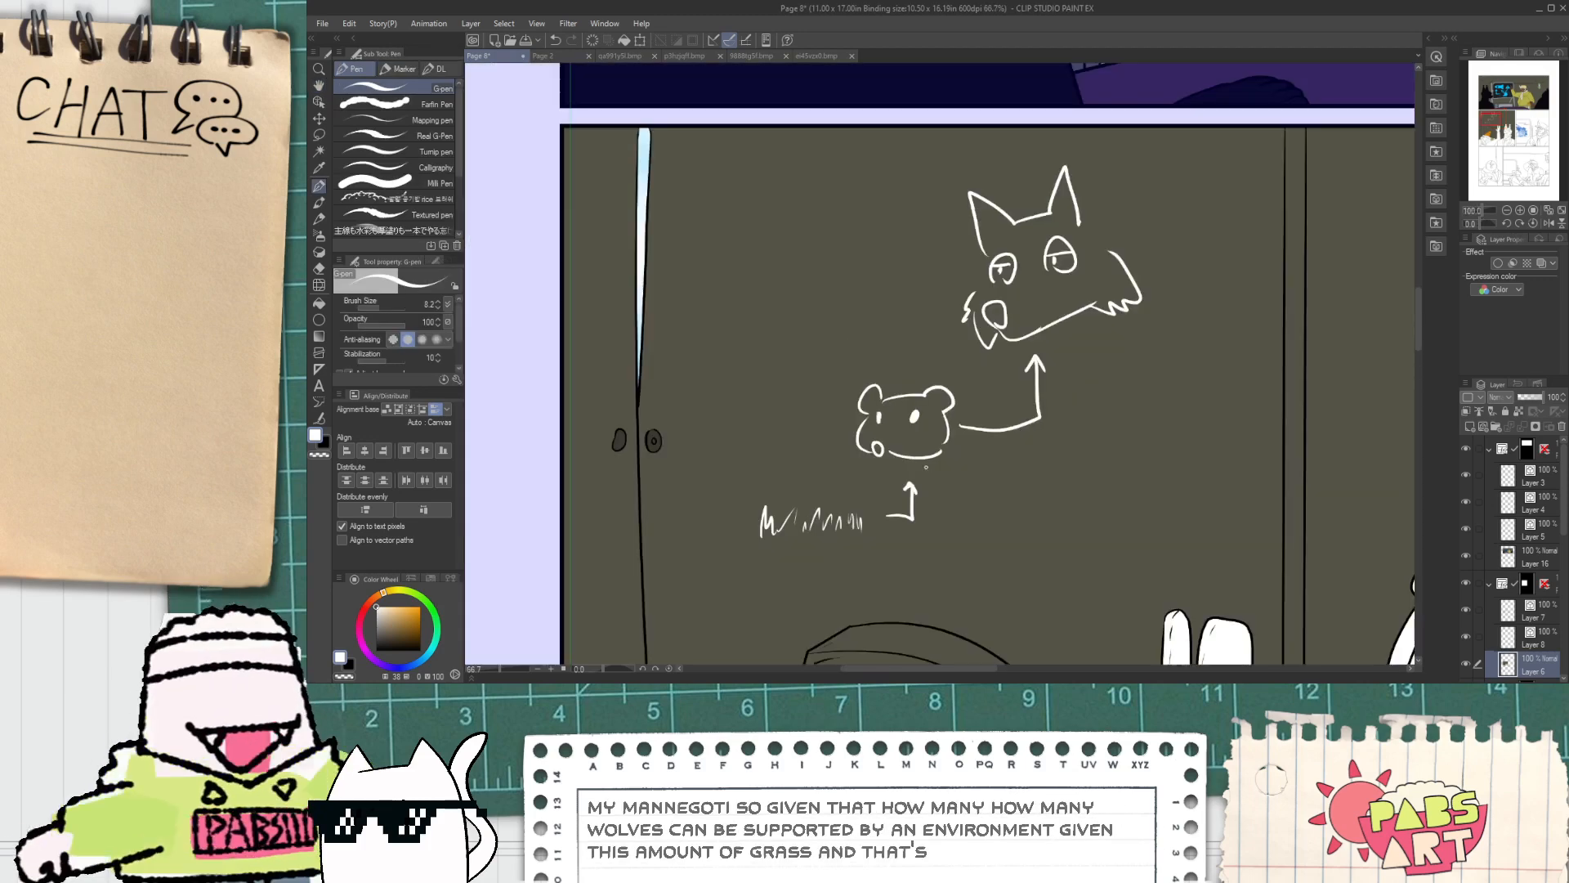
scroll(901, 306, up, 3)
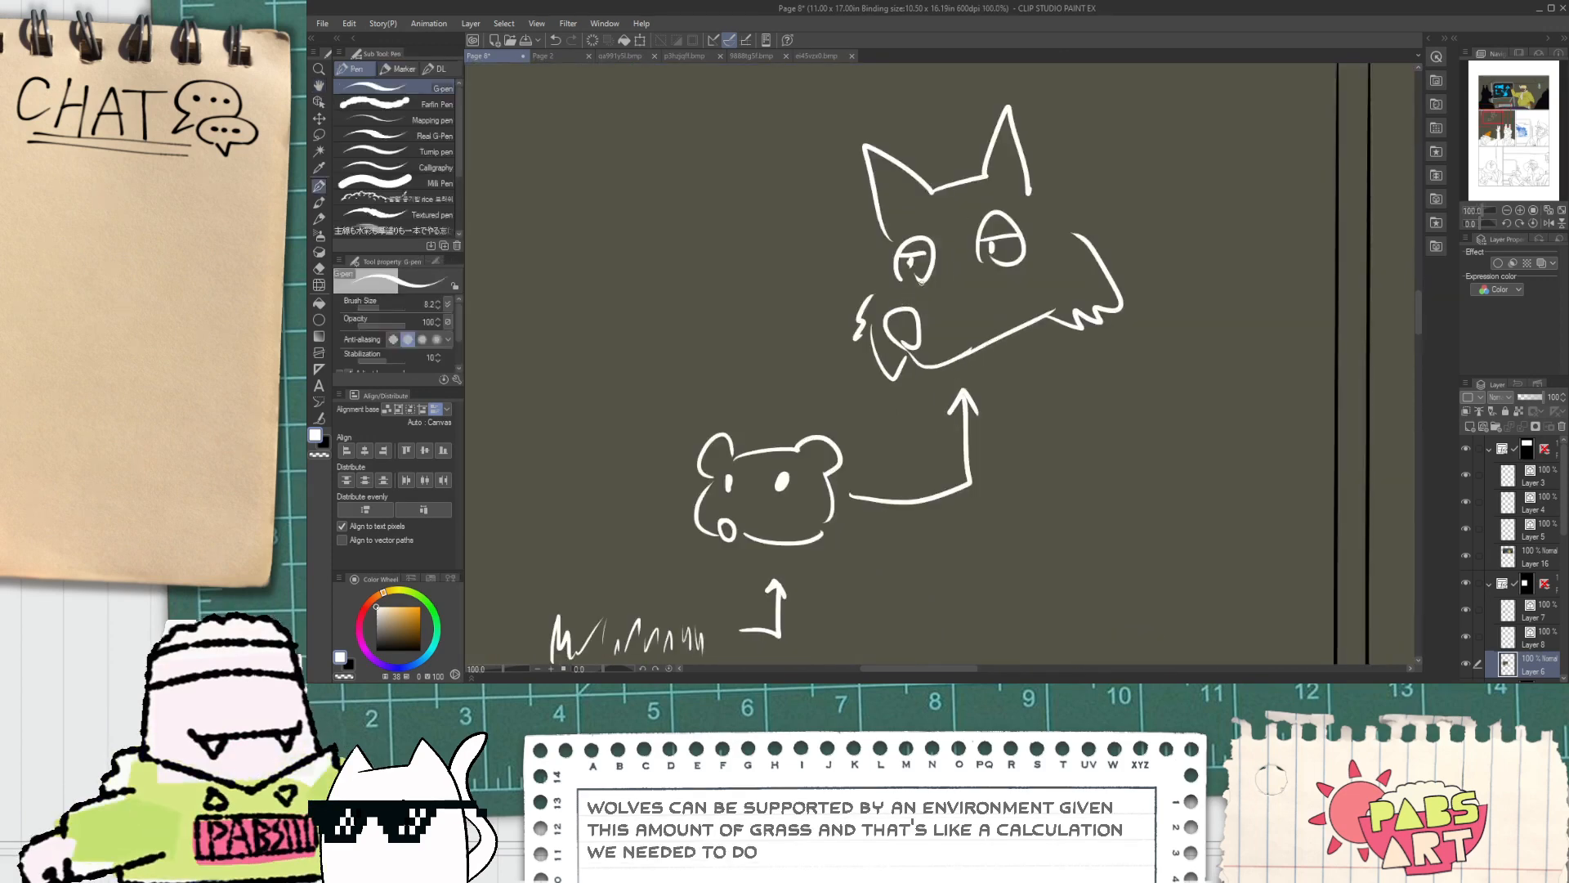
Step: Paint over the grass, vole, wolf and arrow doodles with the sampled wall color using the Milli Pen
scroll(921, 280, down, 2)
key(i)
click(709, 371)
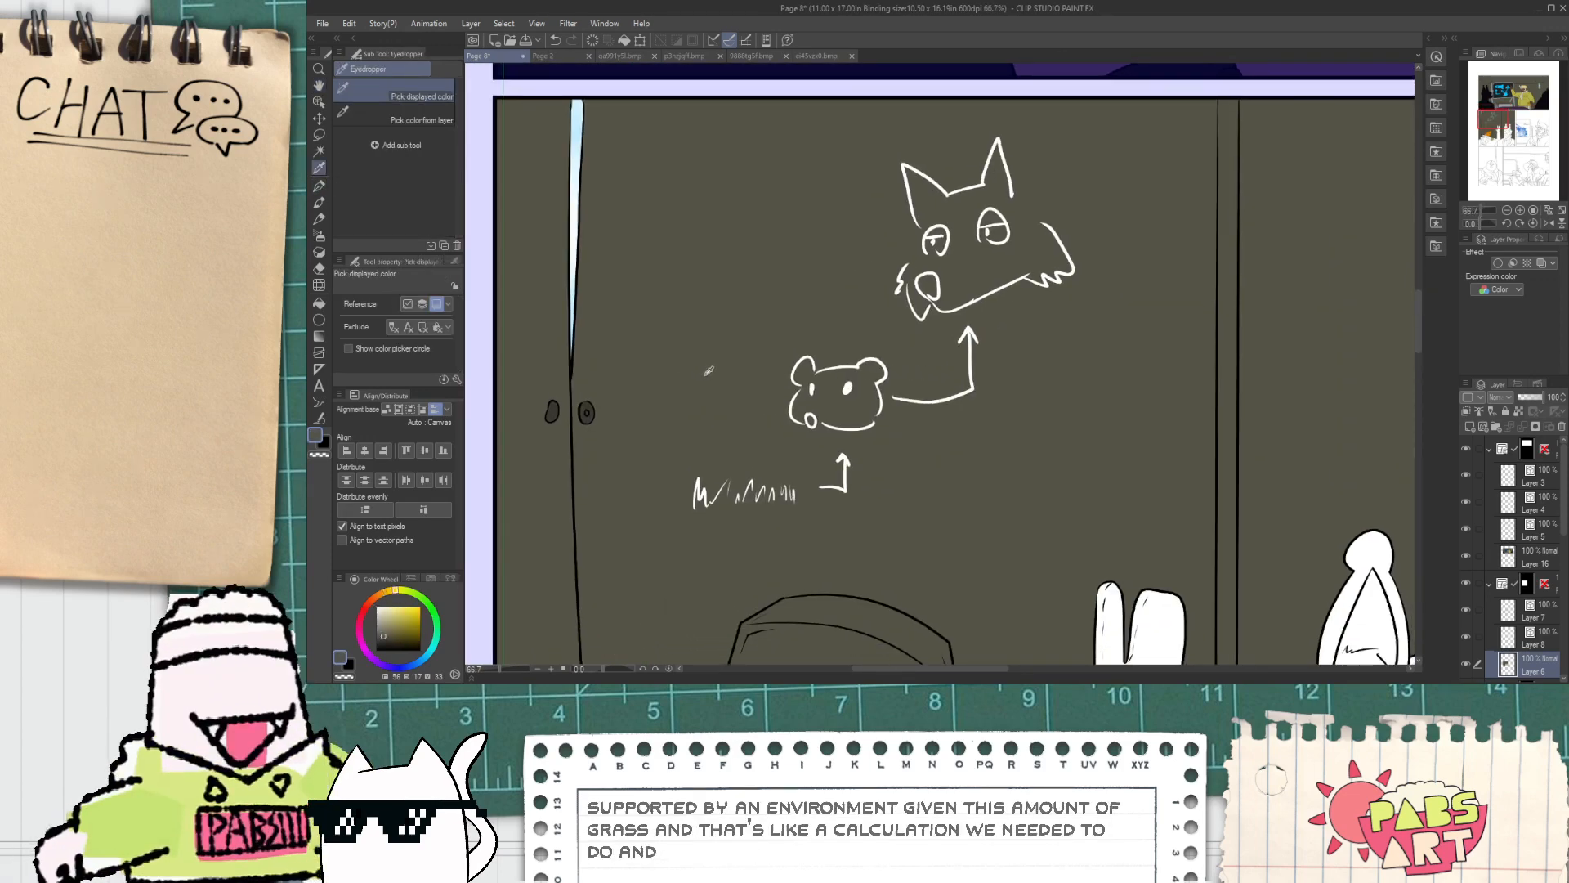
key(p)
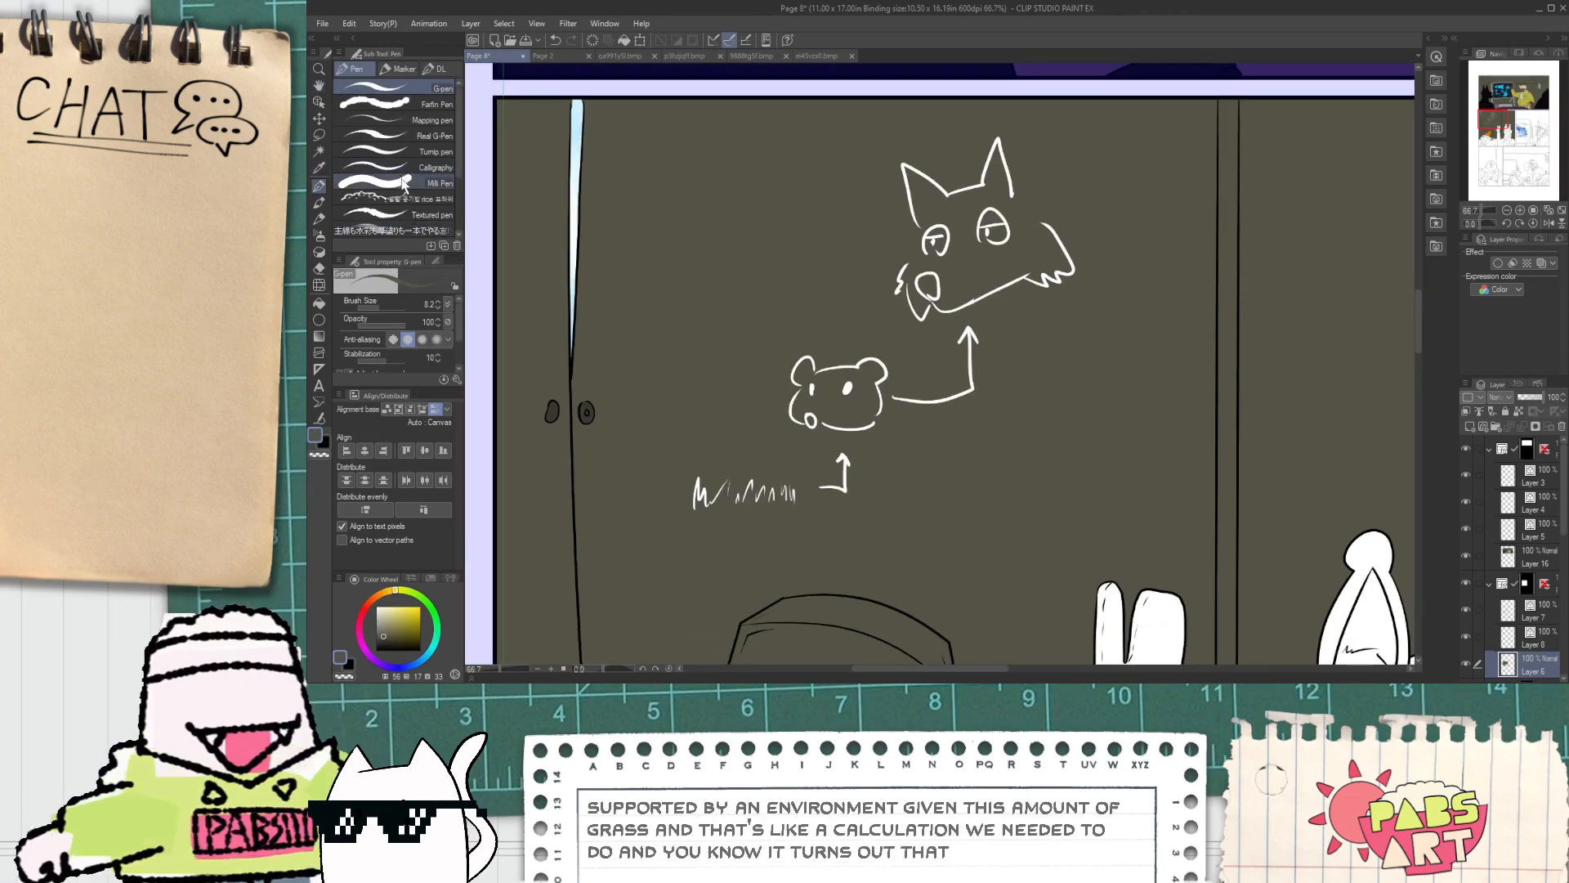
click(438, 183)
mouse_move(689, 491)
mouse_down()
mouse_move(730, 496)
mouse_move(878, 307)
mouse_move(837, 420)
mouse_move(876, 355)
mouse_move(916, 179)
mouse_move(960, 178)
mouse_move(989, 279)
mouse_move(1051, 308)
mouse_up()
scroll(905, 291, down, 2)
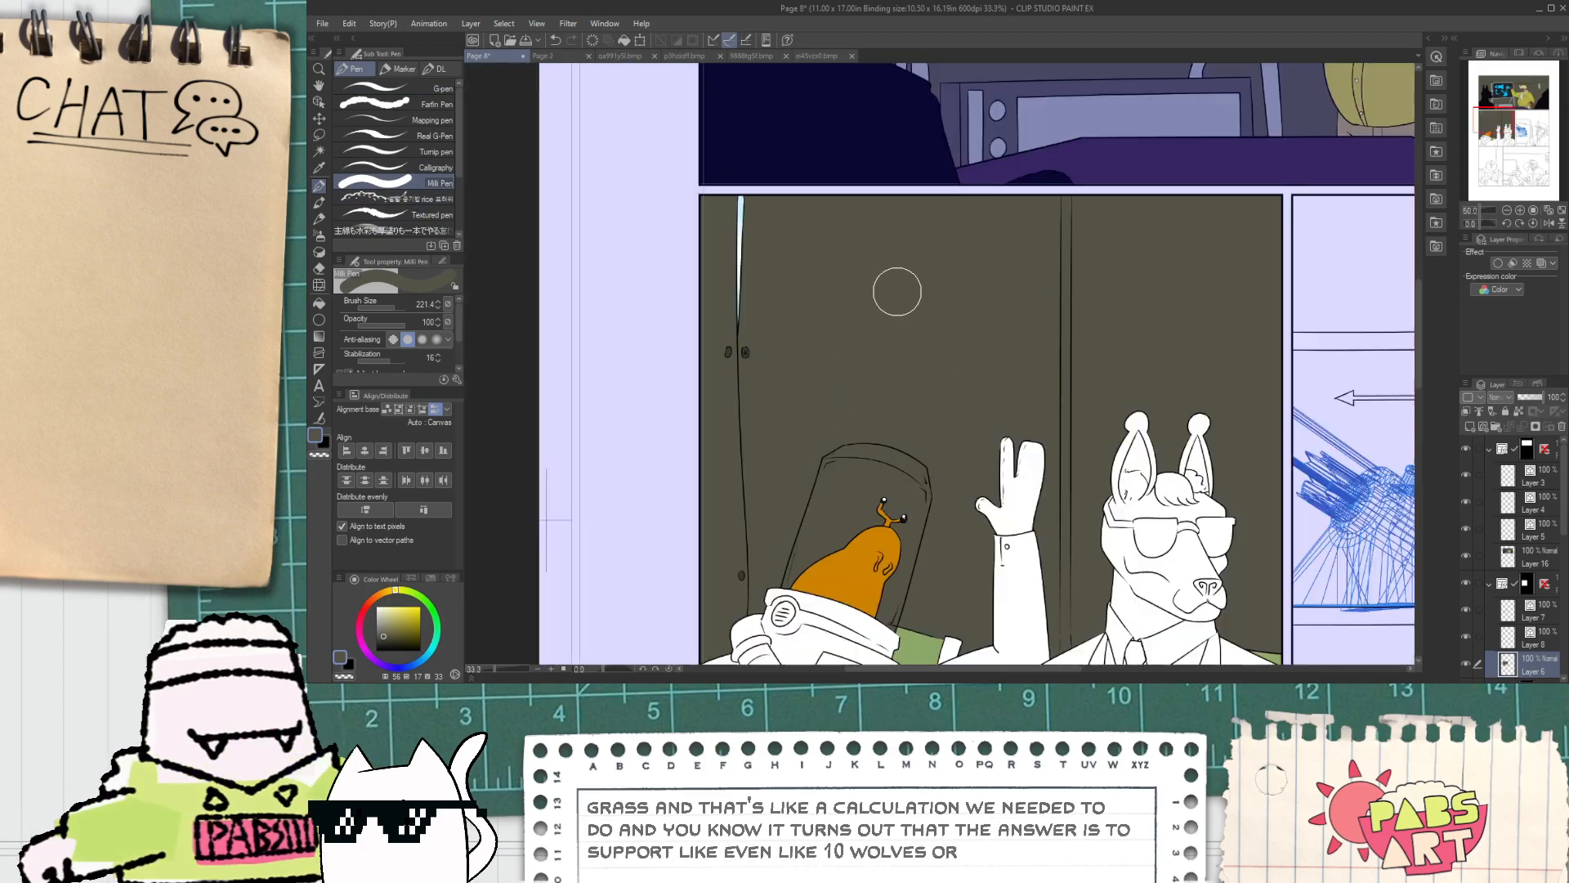
Step: Seal the gap beside the helmet collar with the sampled chair green using the G-pen, and fill the chair corner inside the glass
key(space)
drag(833, 375, 776, 326)
drag(804, 378, 754, 288)
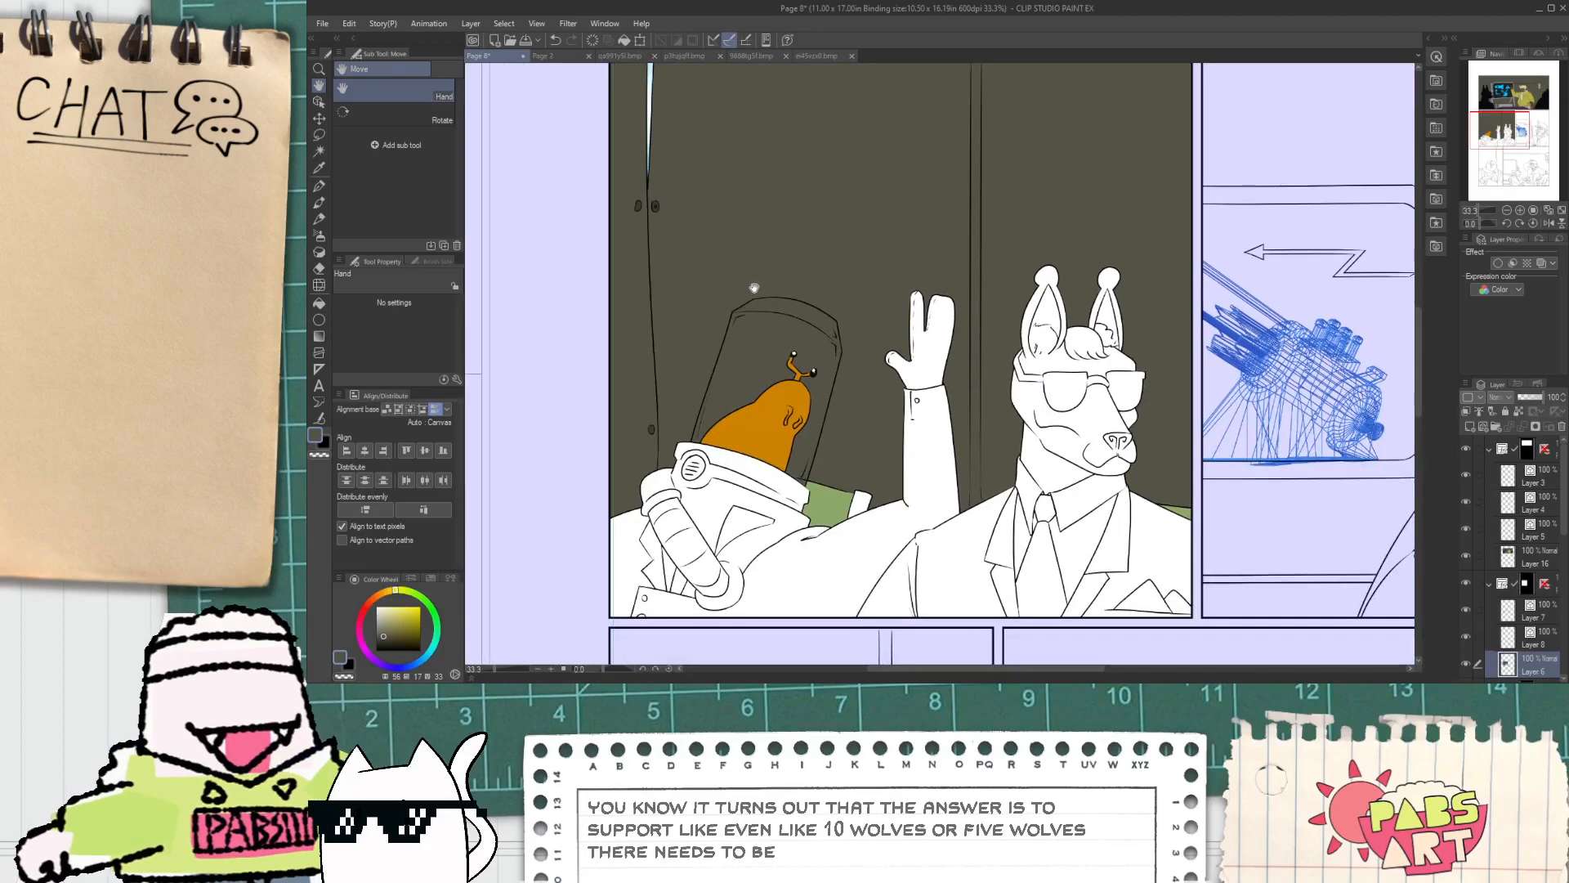
scroll(809, 505, up, 1)
scroll(809, 505, up, 1)
alt+click(809, 506)
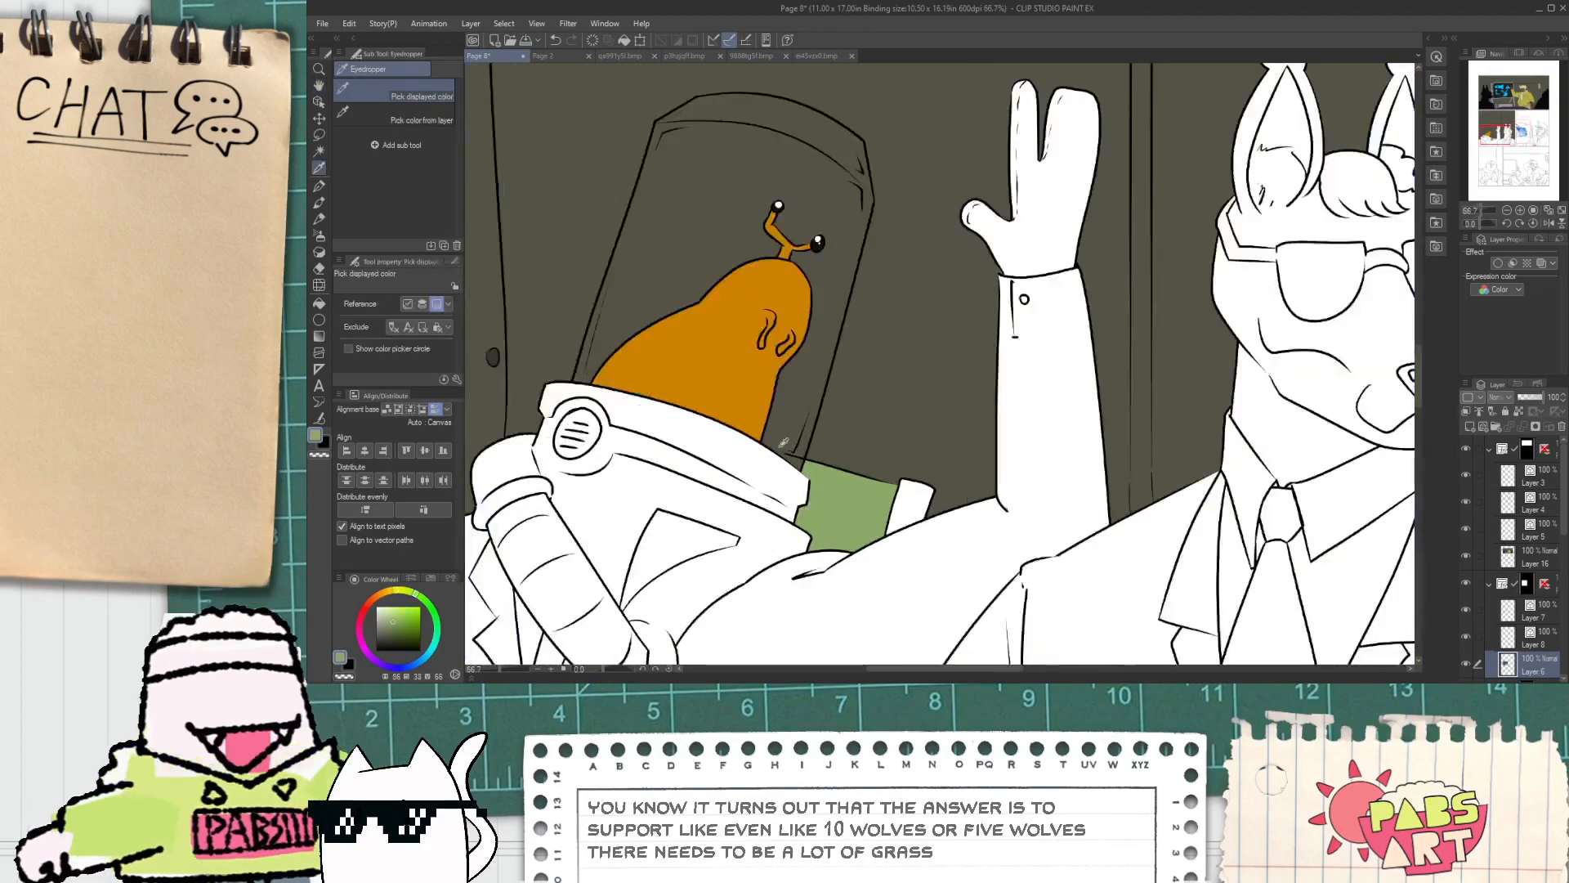
scroll(780, 452, up, 3)
click(438, 87)
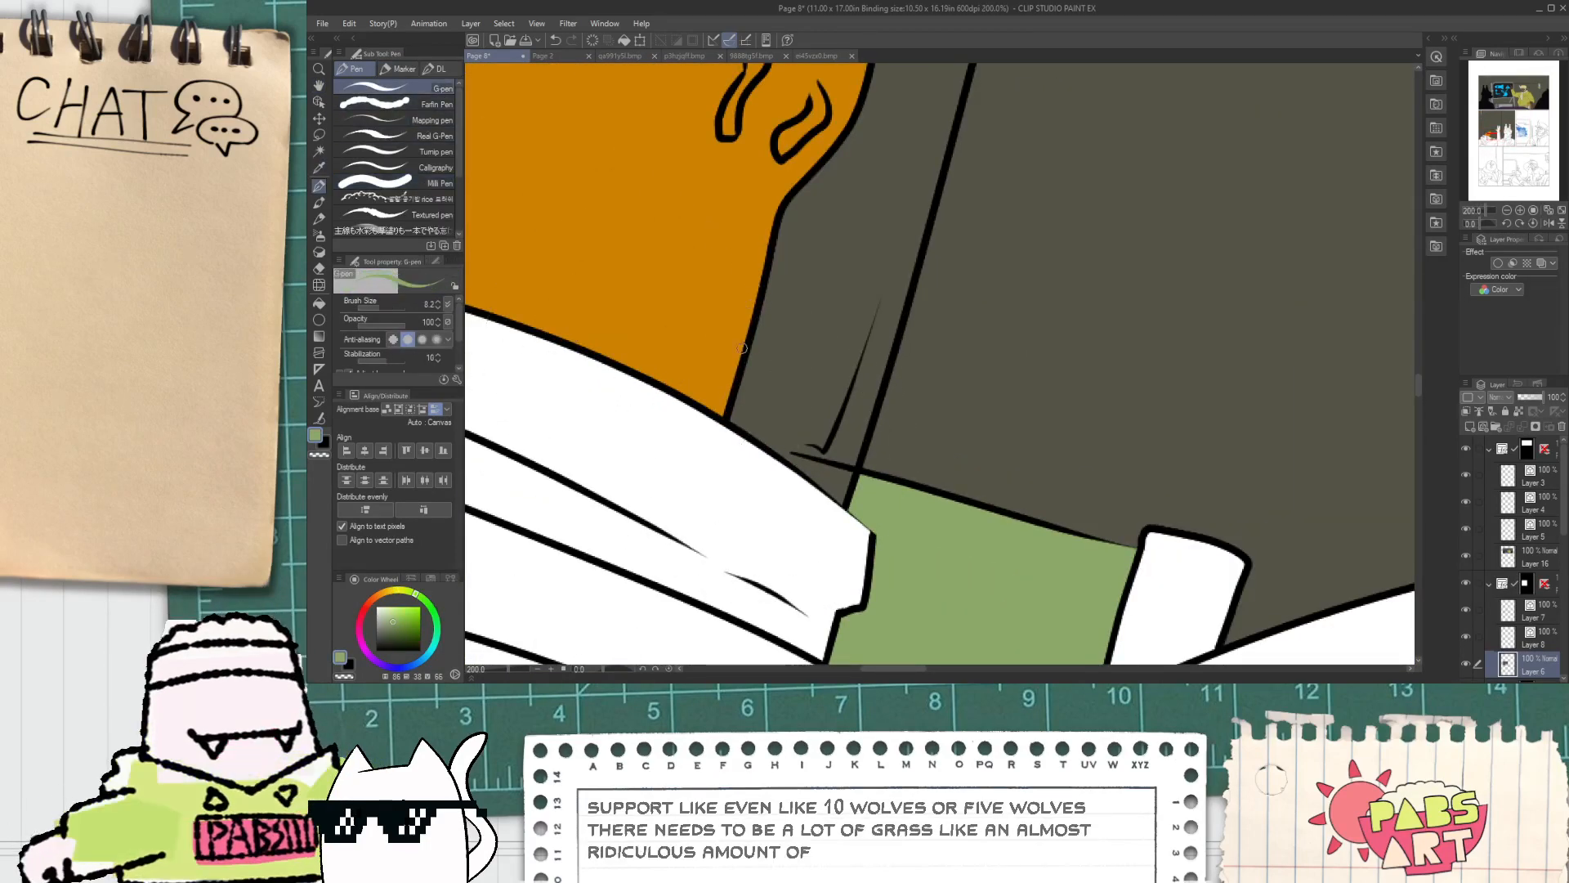
scroll(816, 417, up, 3)
mouse_move(801, 348)
mouse_down()
mouse_move(975, 392)
mouse_move(938, 415)
mouse_move(920, 387)
mouse_move(964, 394)
mouse_up()
key(g)
click(940, 414)
key(p)
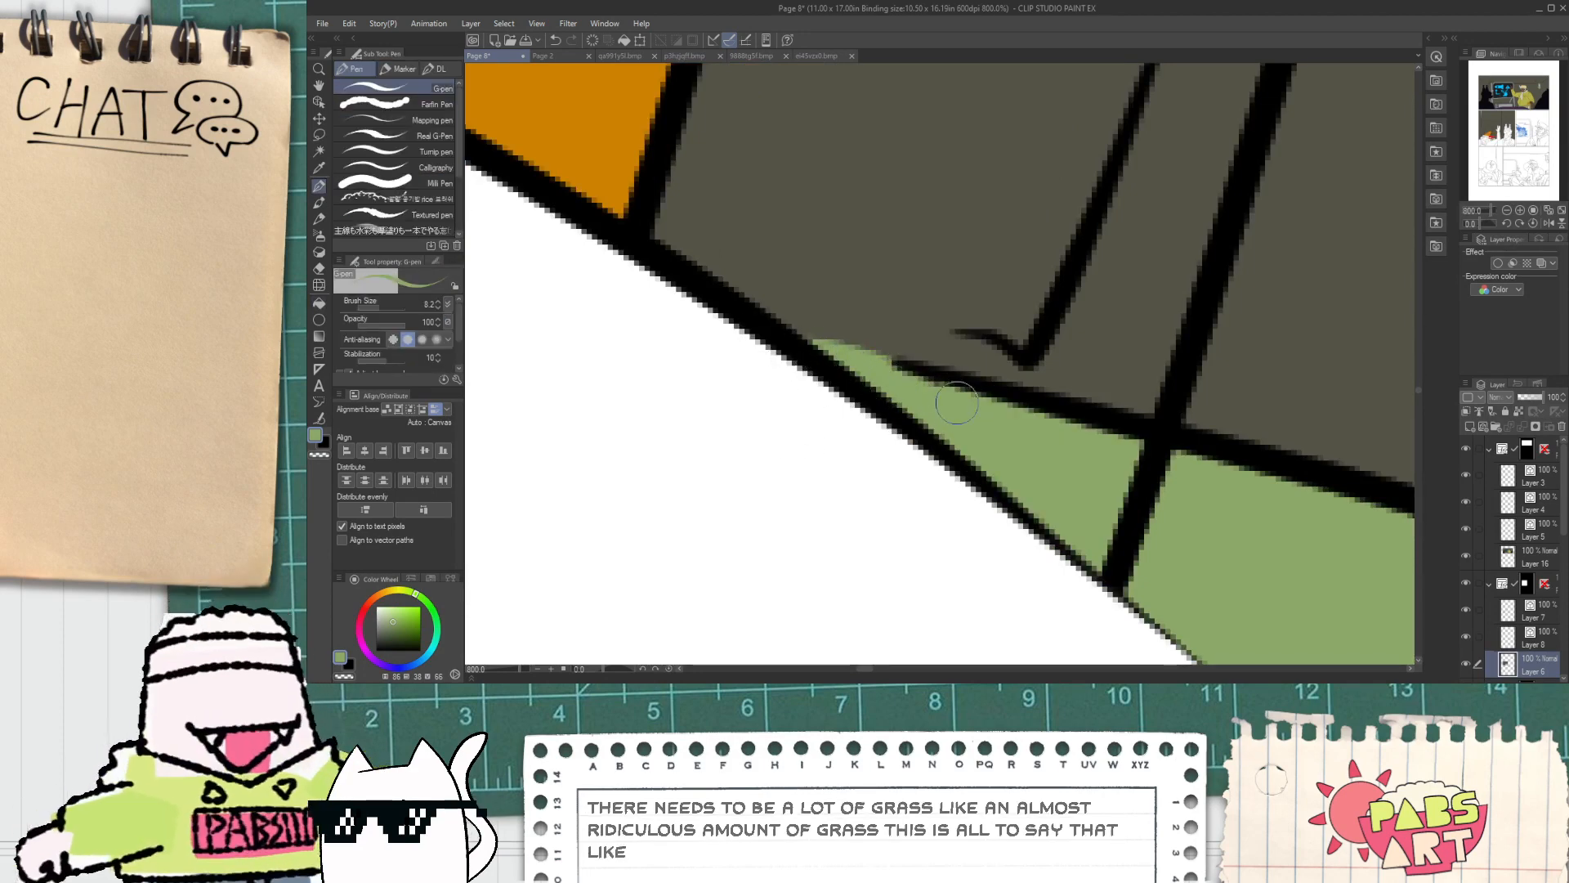
scroll(1007, 415, down, 10)
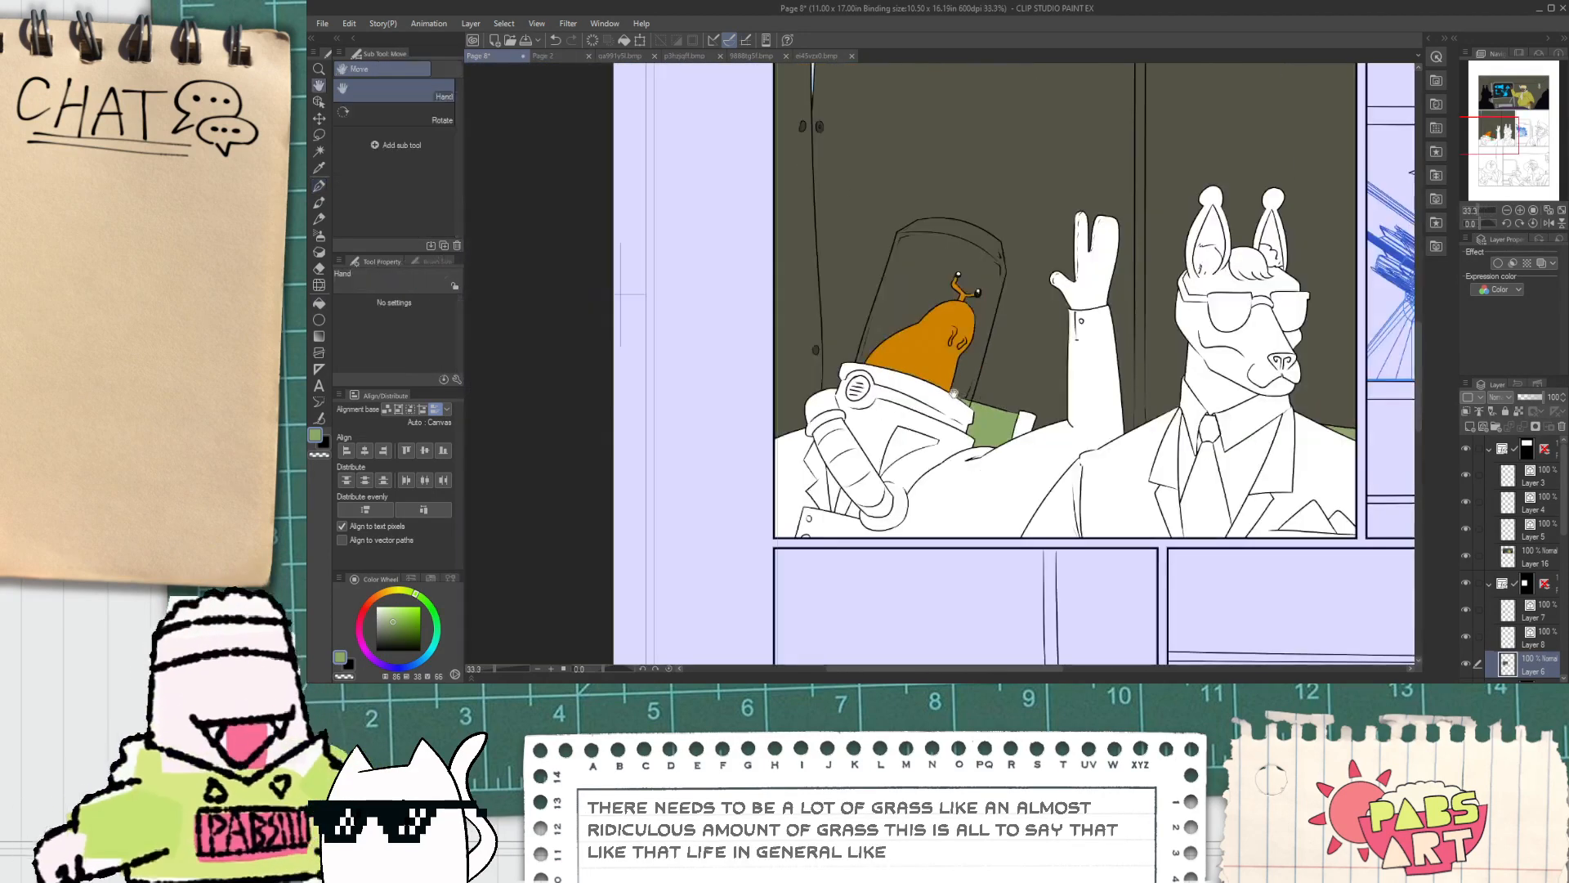
Step: Try filling the slug's suit body, hose joints and round collar vent with a muted slate blue
scroll(809, 414, up, 1)
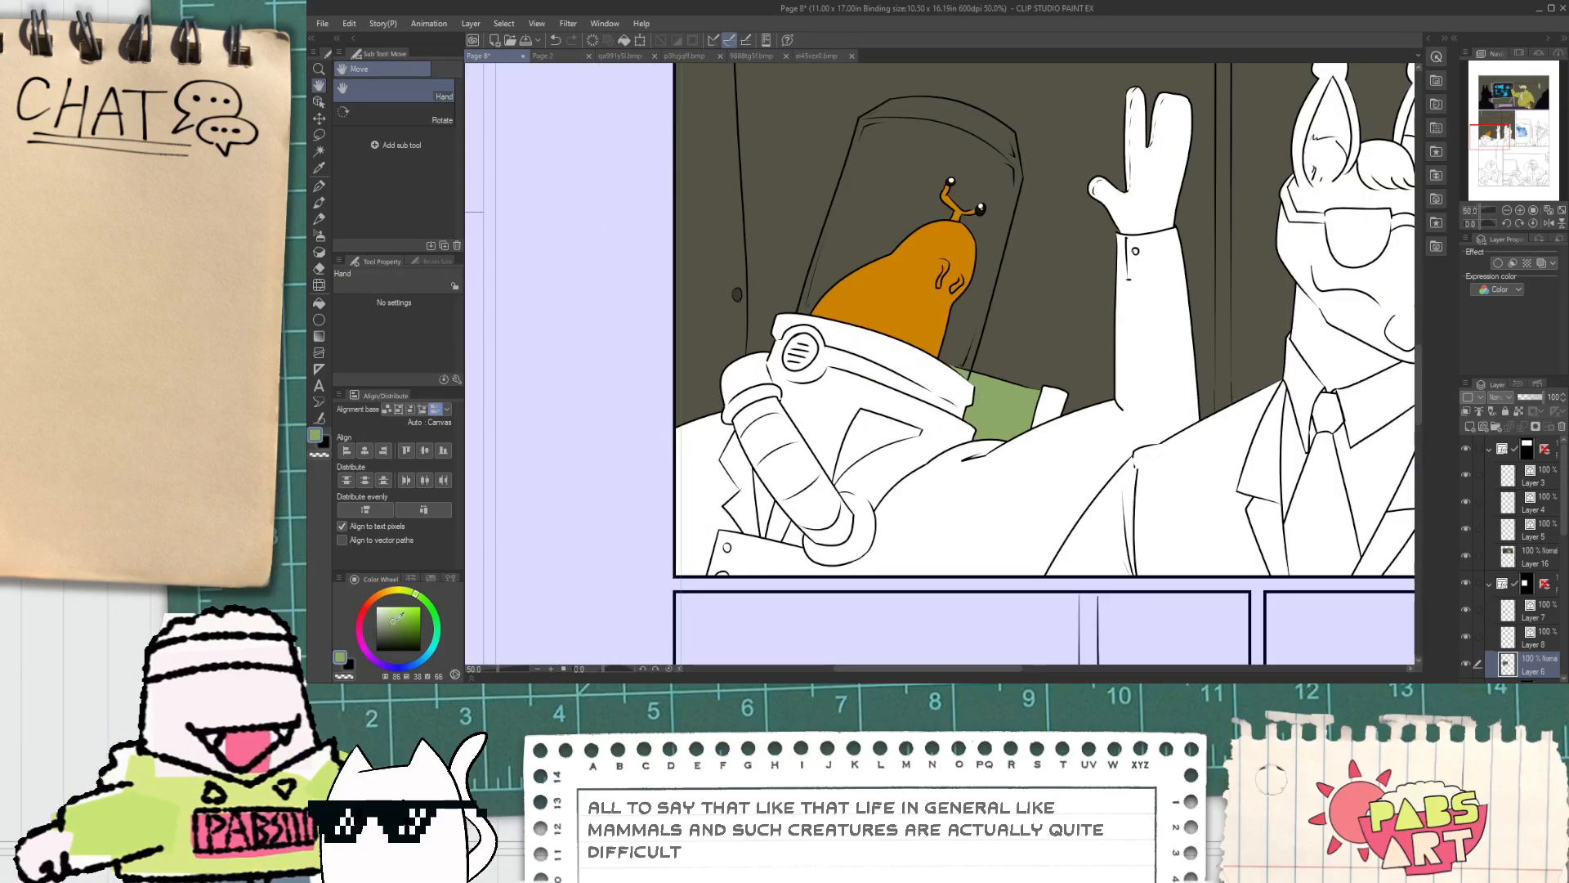
click(377, 596)
click(397, 618)
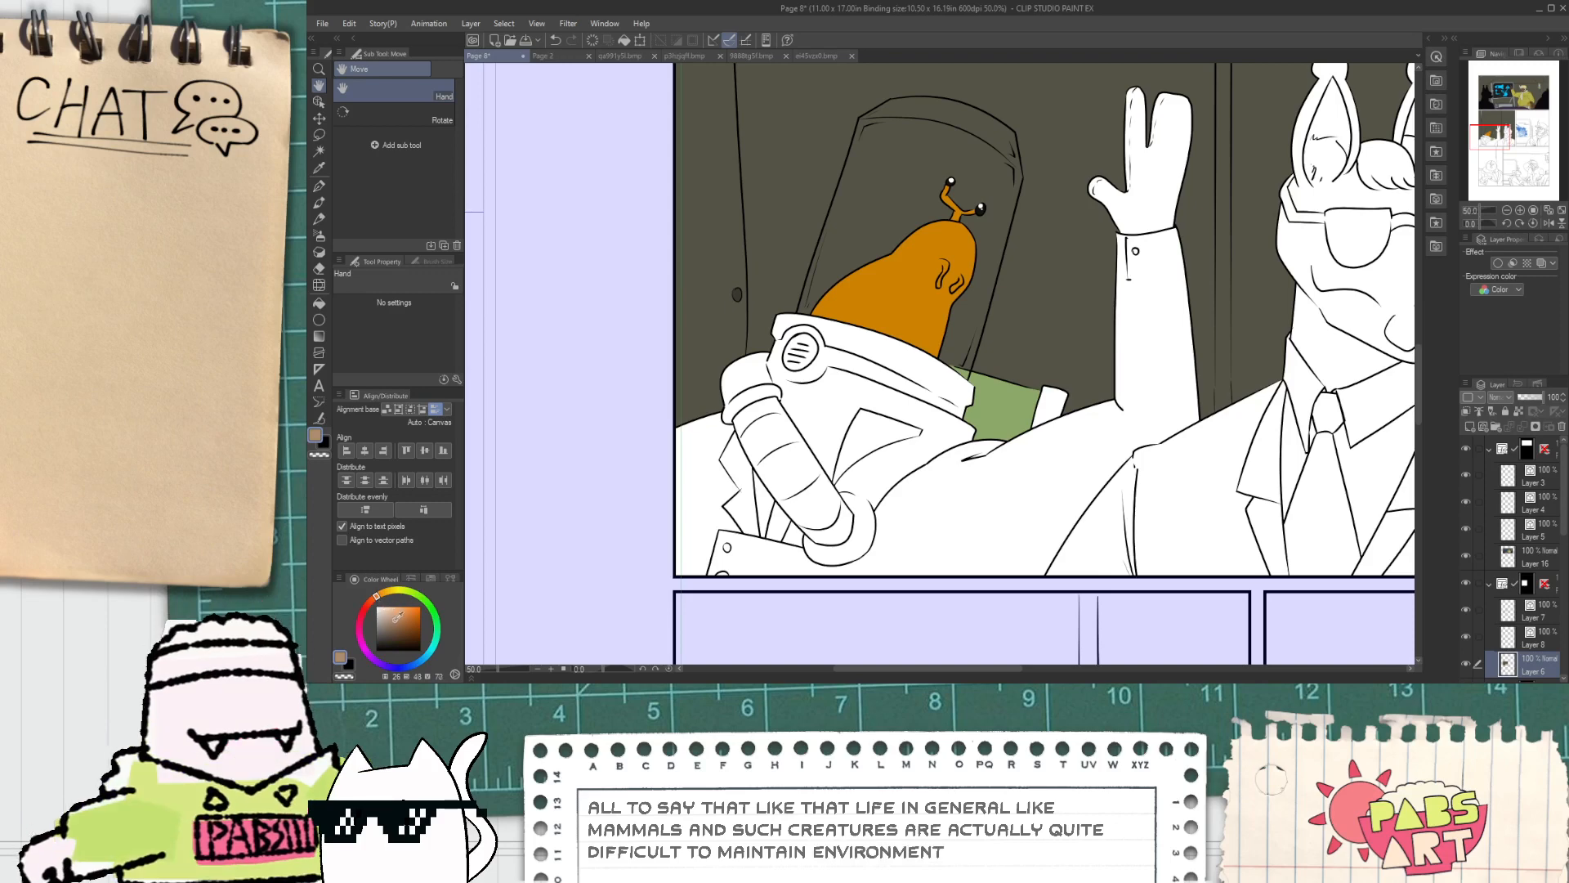
click(361, 630)
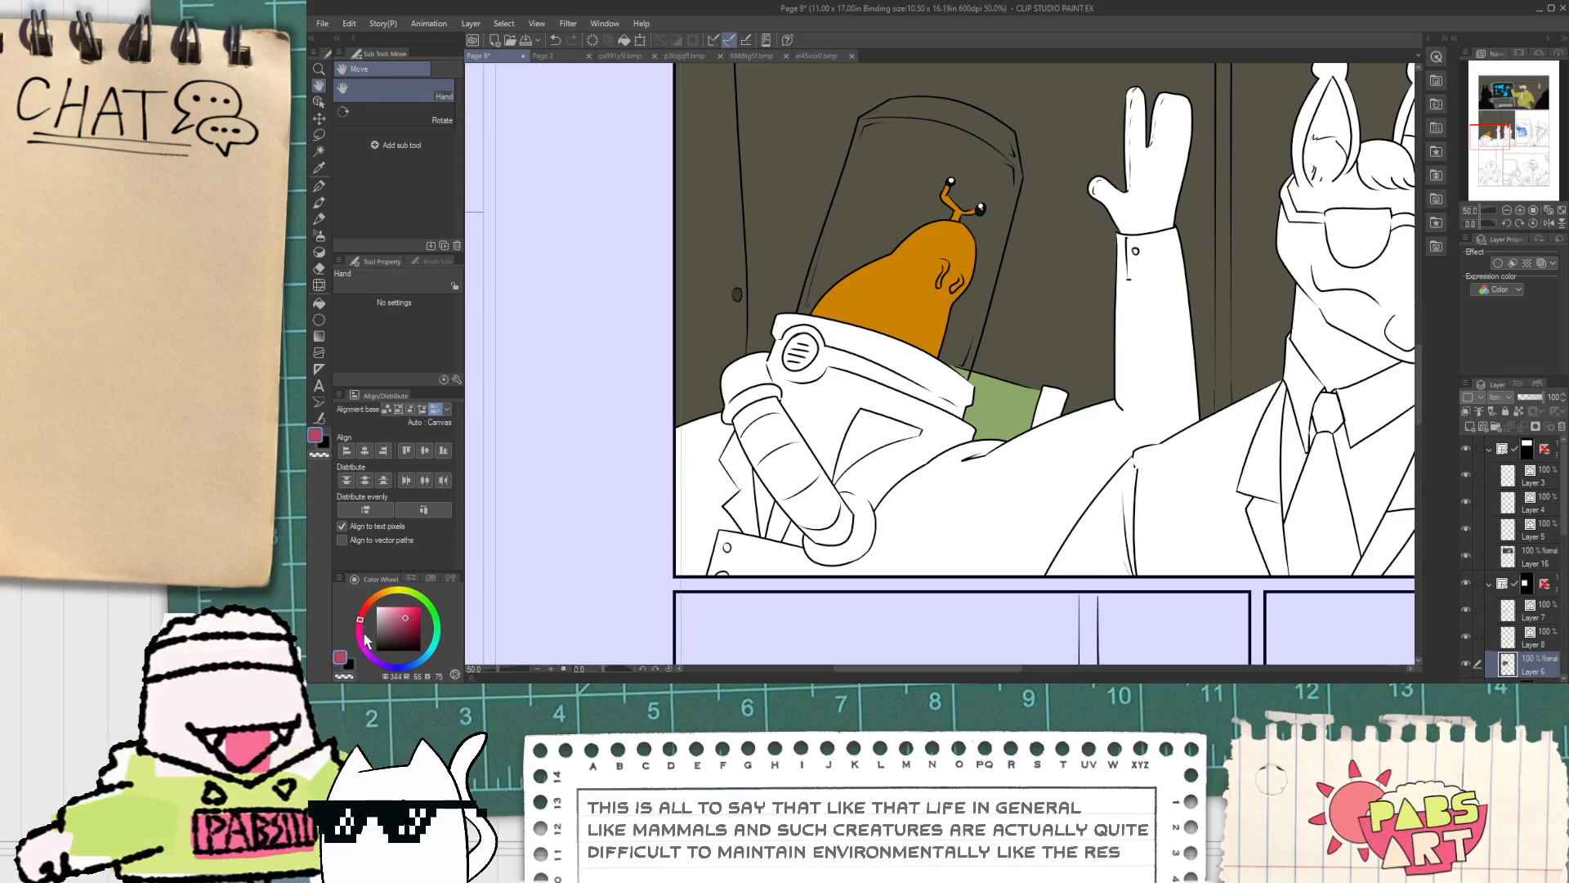
click(418, 661)
click(398, 633)
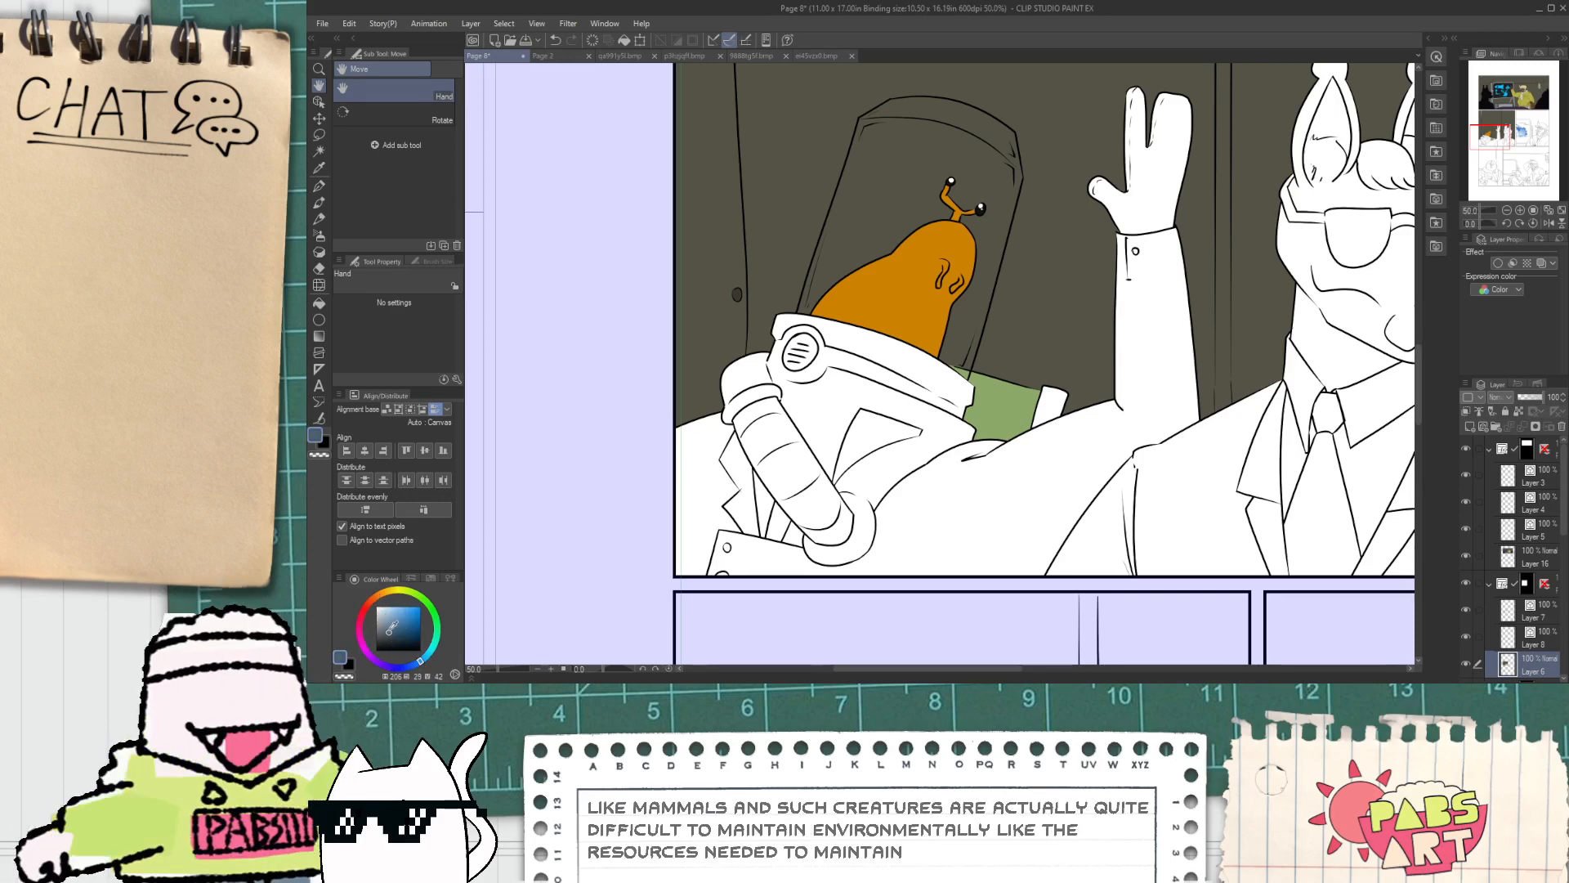
key(g)
scroll(829, 415, up, 1)
click(821, 409)
click(727, 358)
click(734, 382)
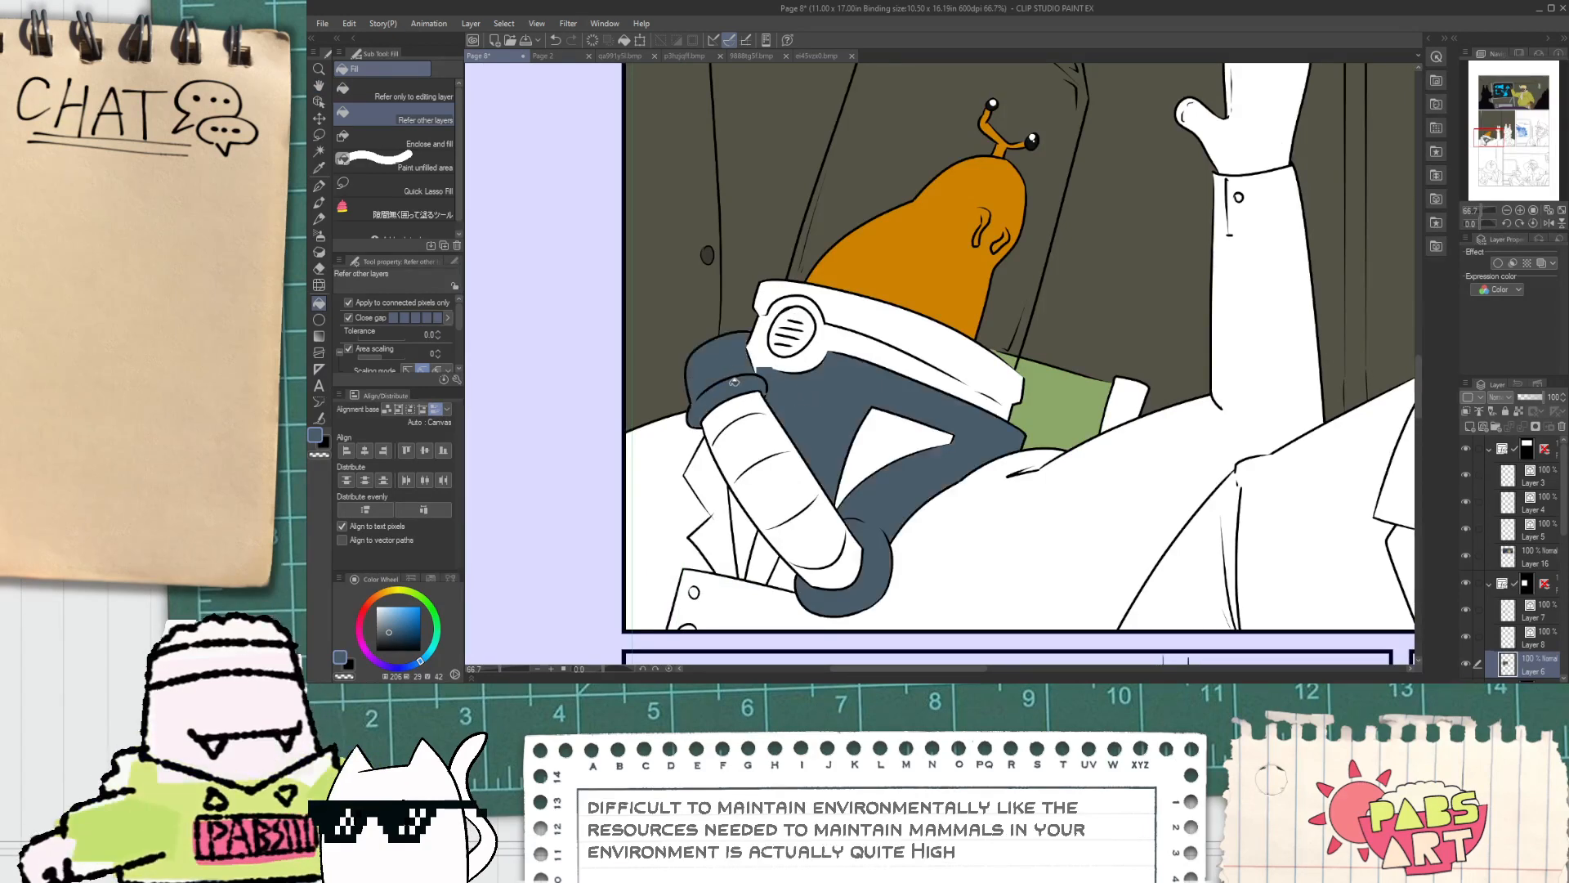
click(764, 367)
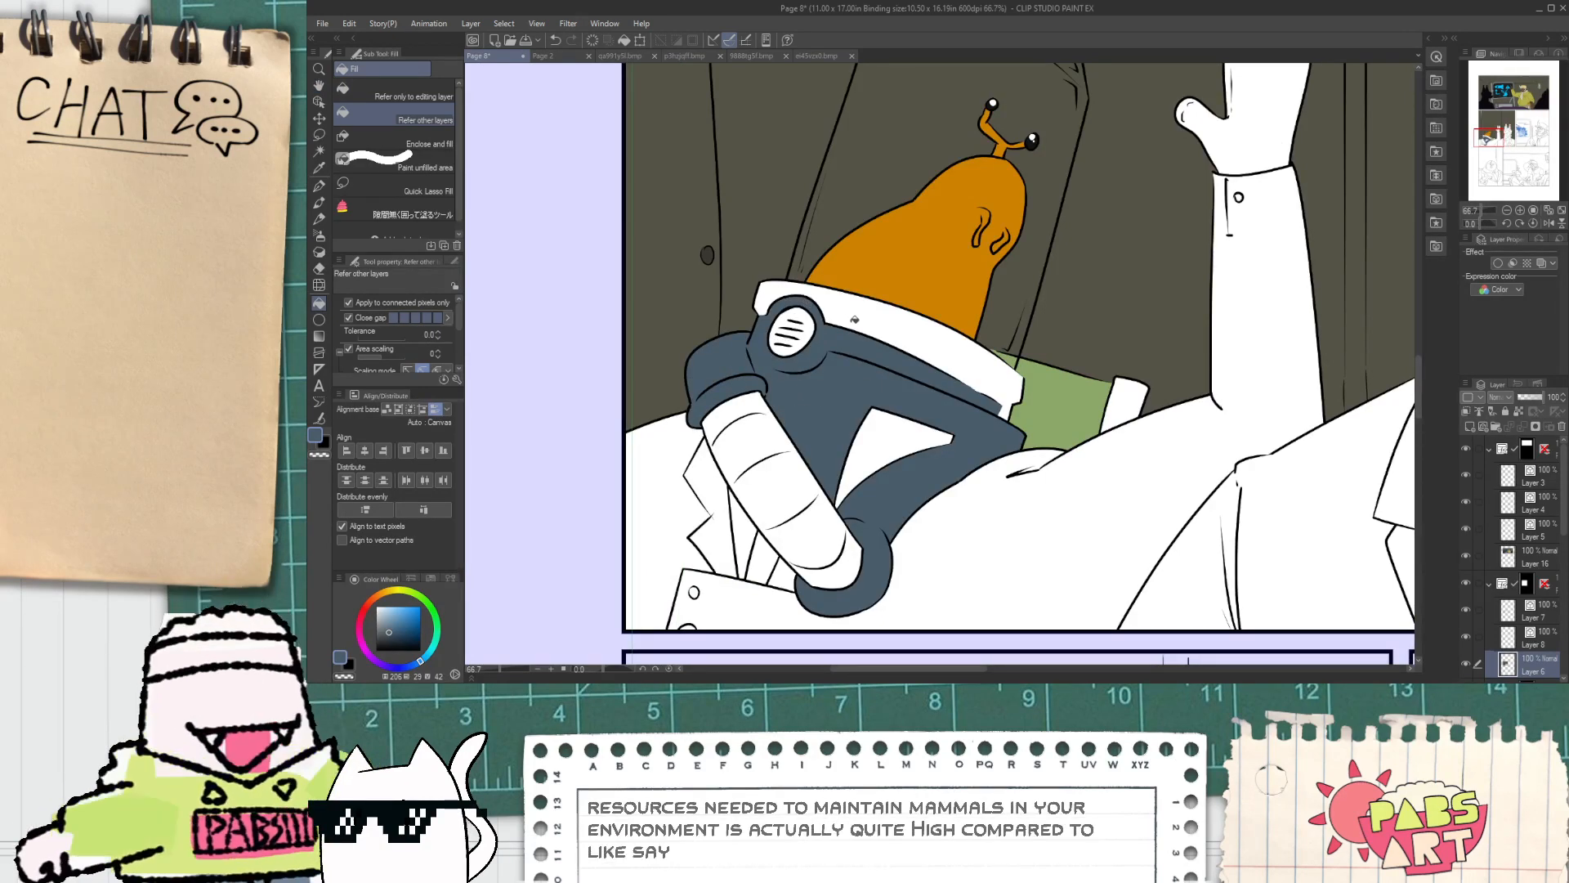
Step: Undo the slate-blue fills on the slug's suit
key(ctrl+z)
key(ctrl+z)
key(ctrl+z)
key(ctrl+z)
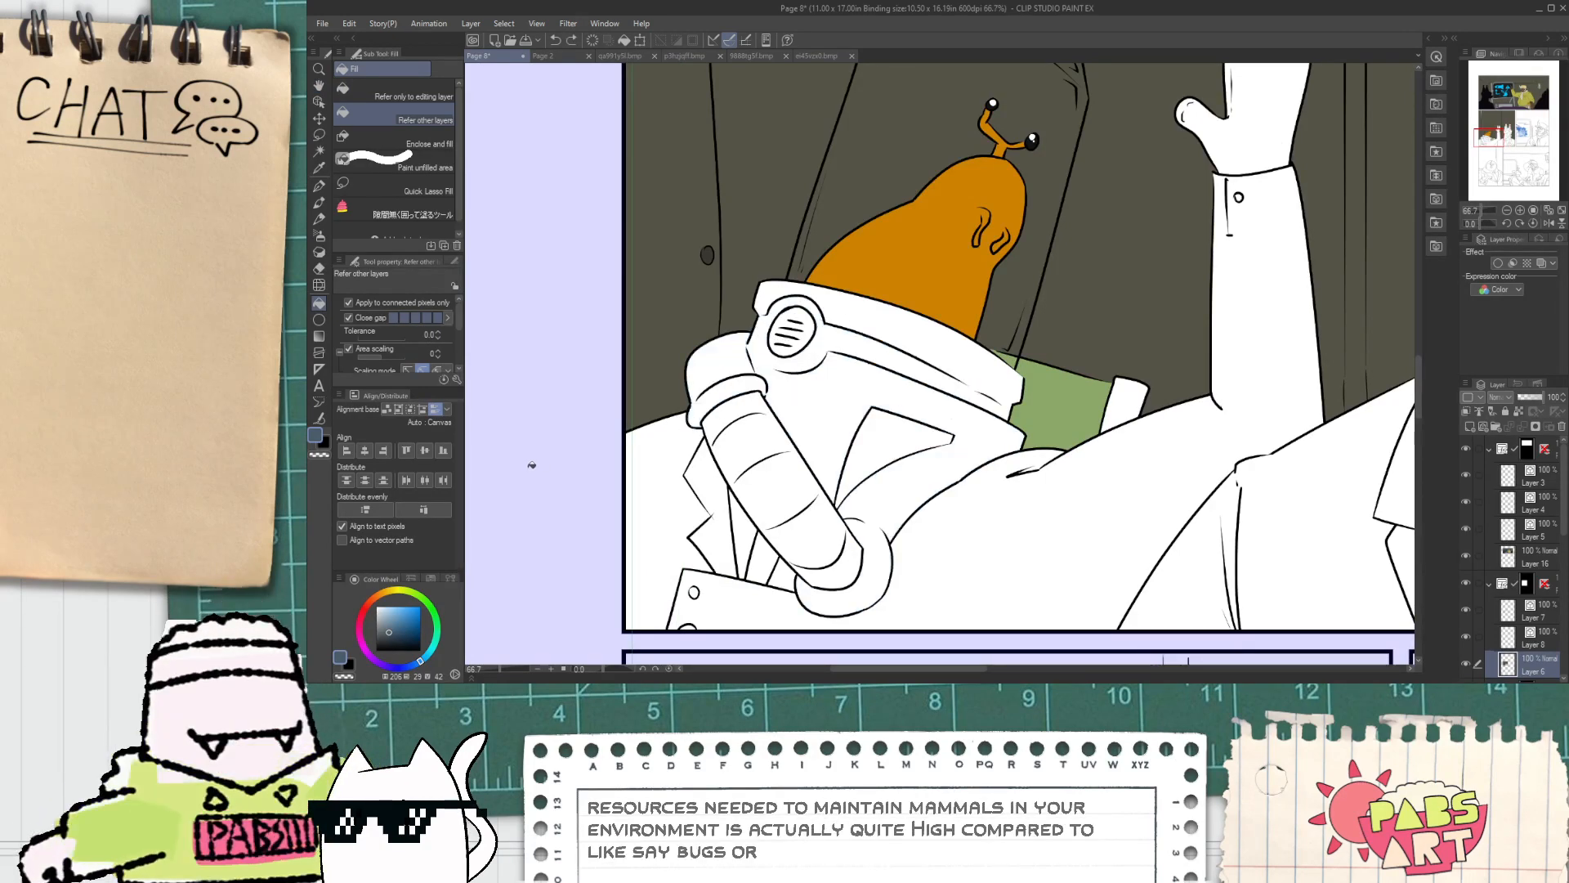
Step: Try a brownish-orange fill on the slug's suit body below the collar, and undo it
click(382, 595)
click(412, 619)
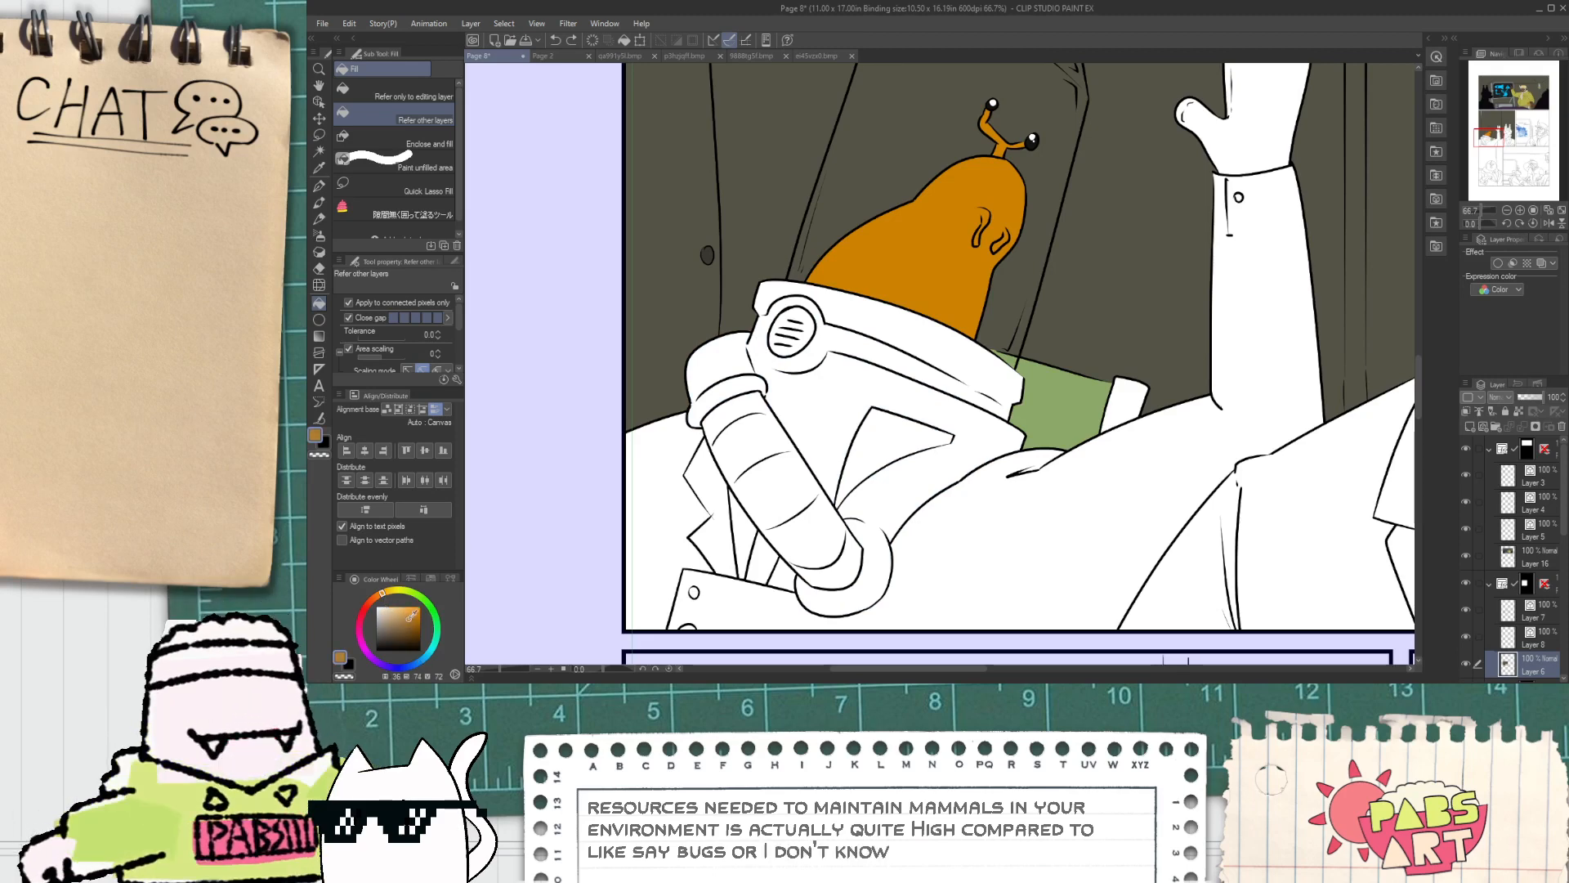
click(865, 390)
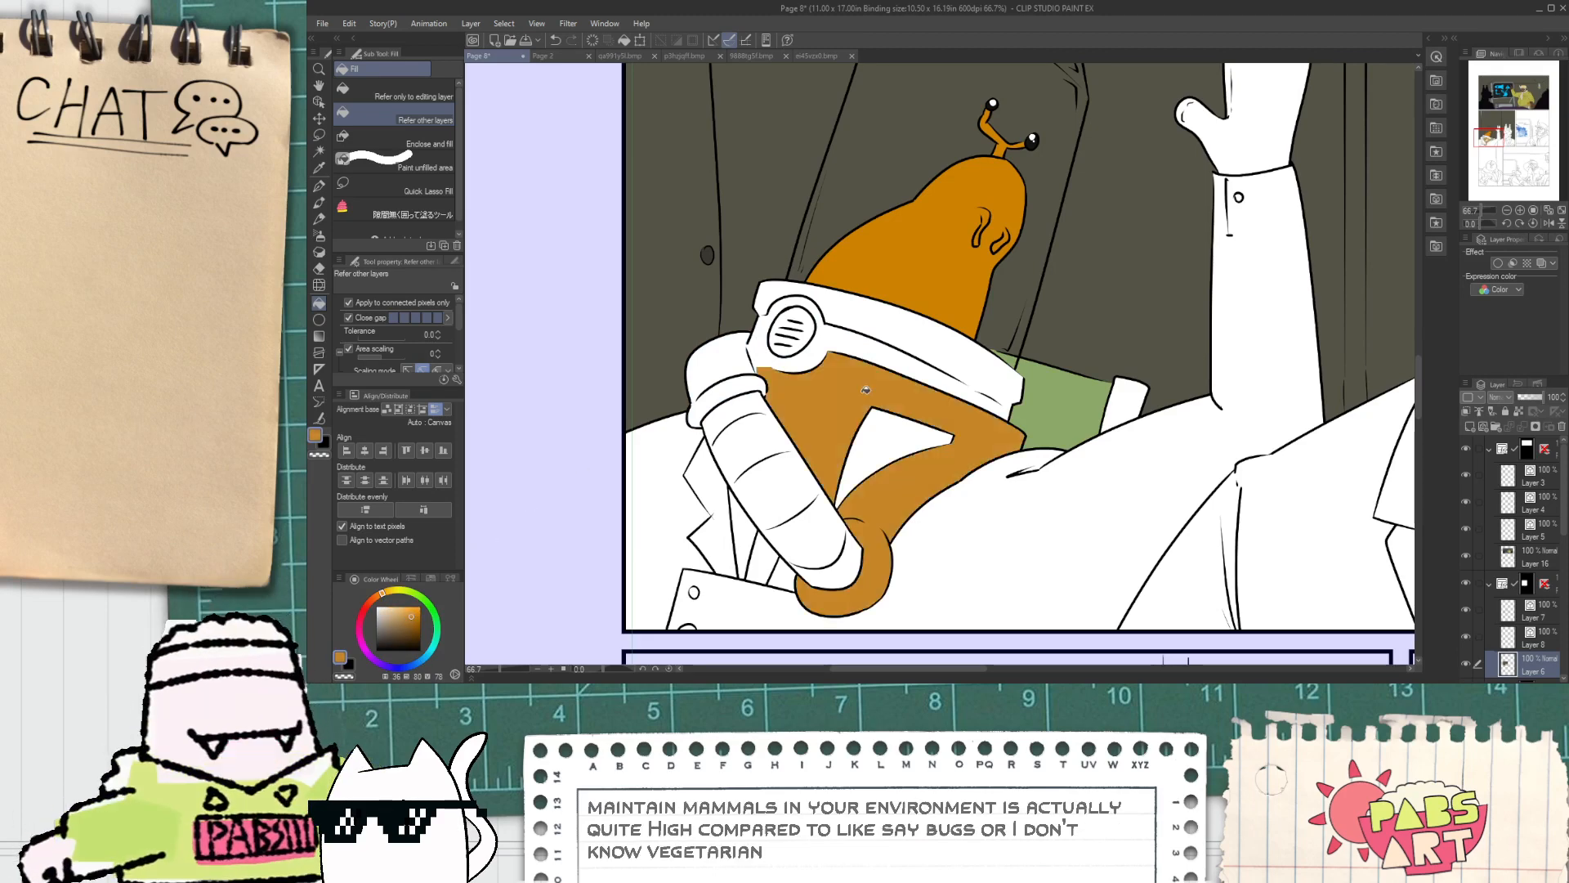
key(ctrl+z)
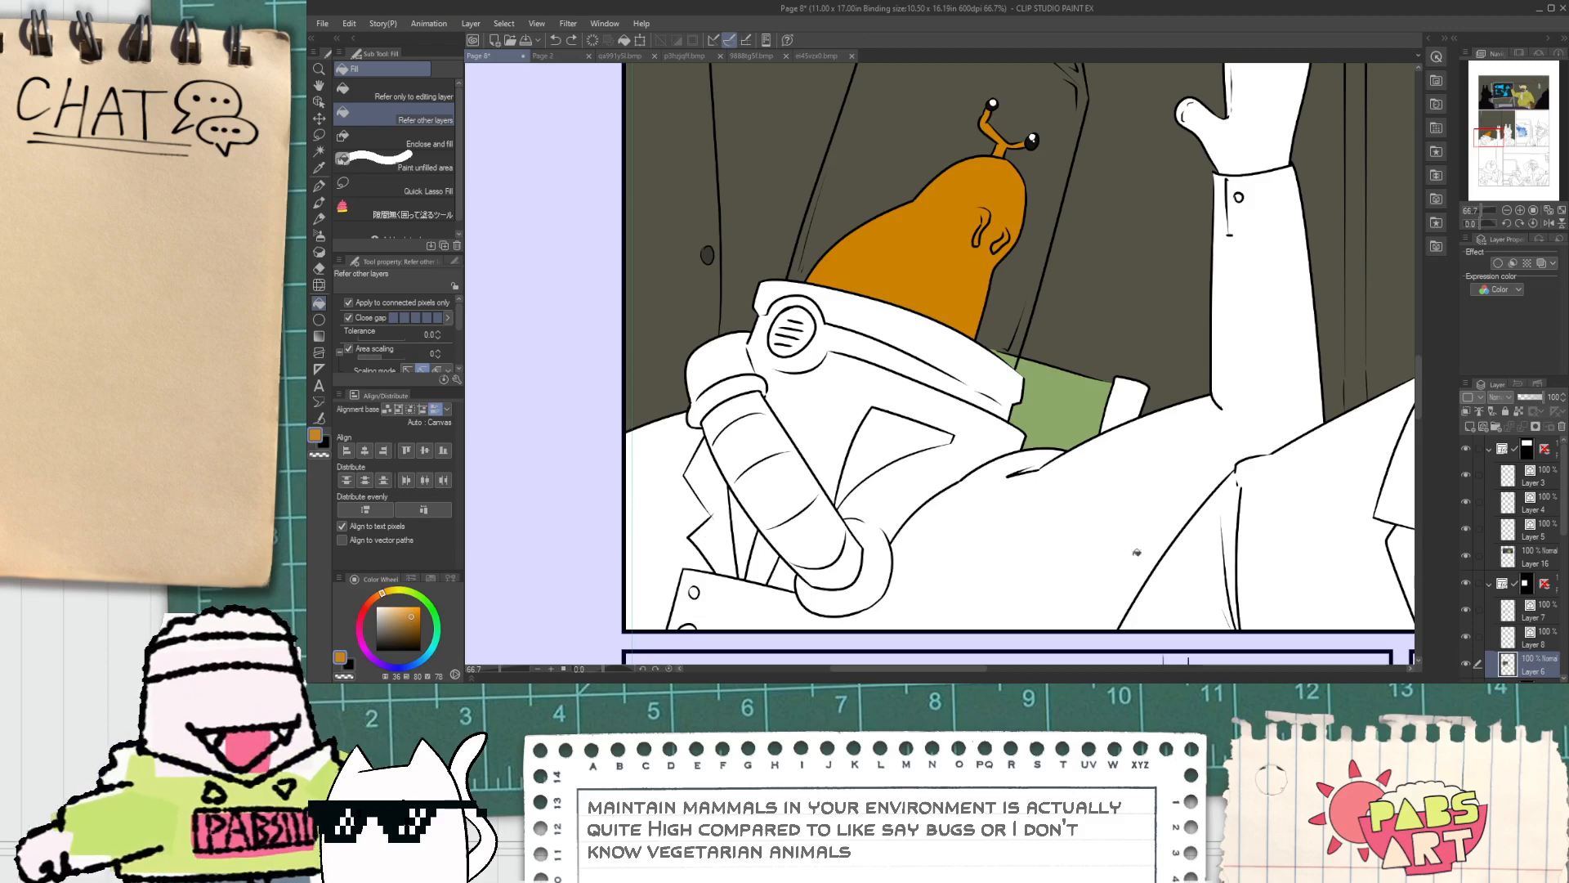
click(1486, 634)
click(1507, 611)
key(e)
scroll(710, 537, up, 3)
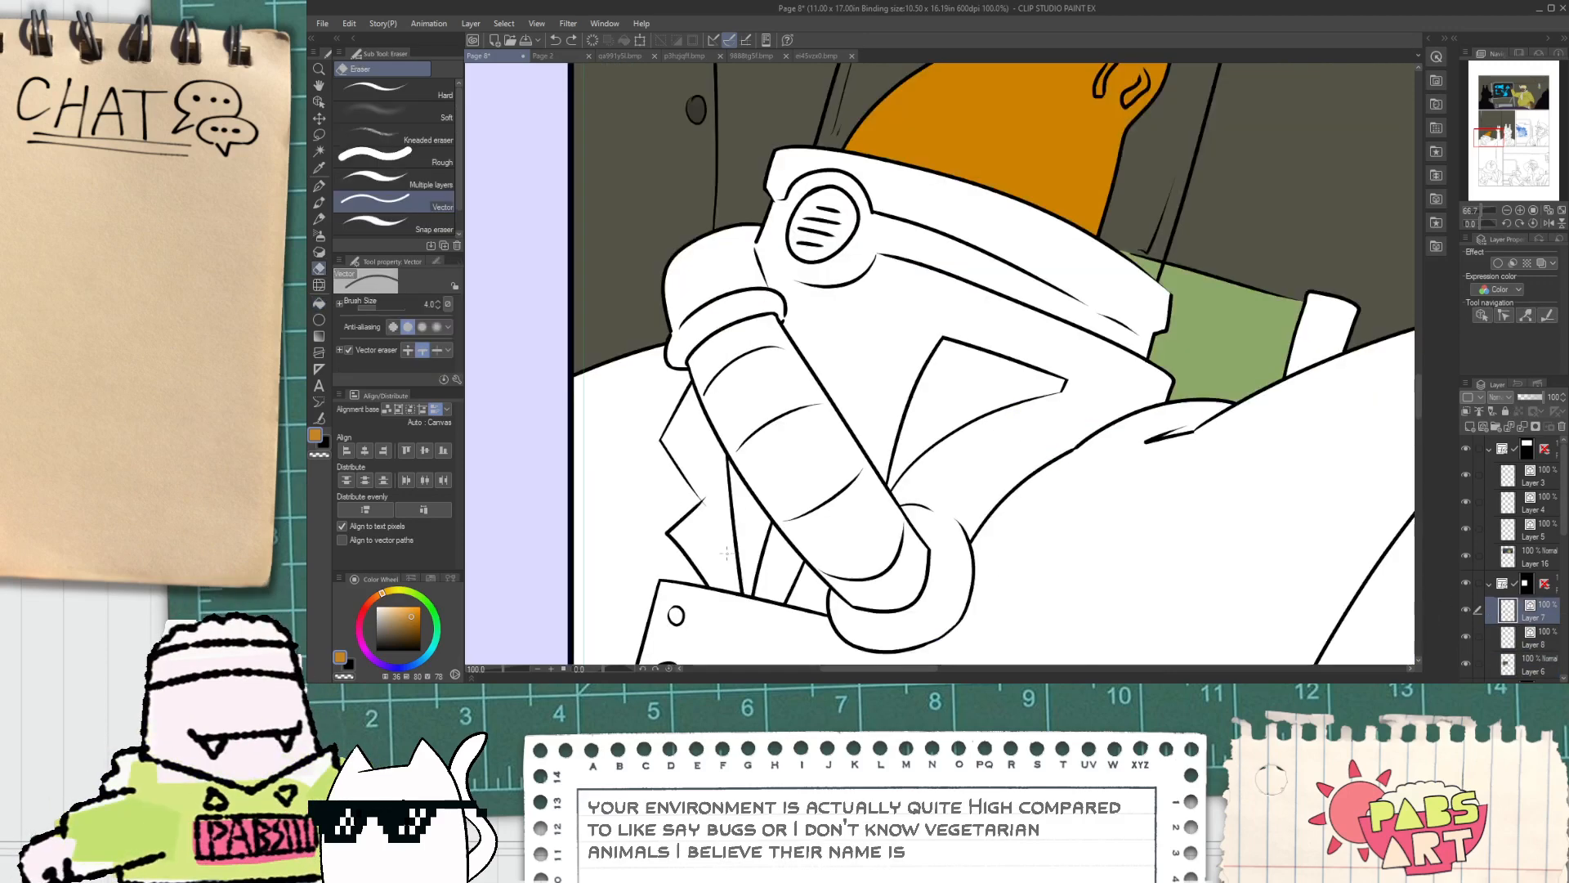
scroll(710, 470, down, 3)
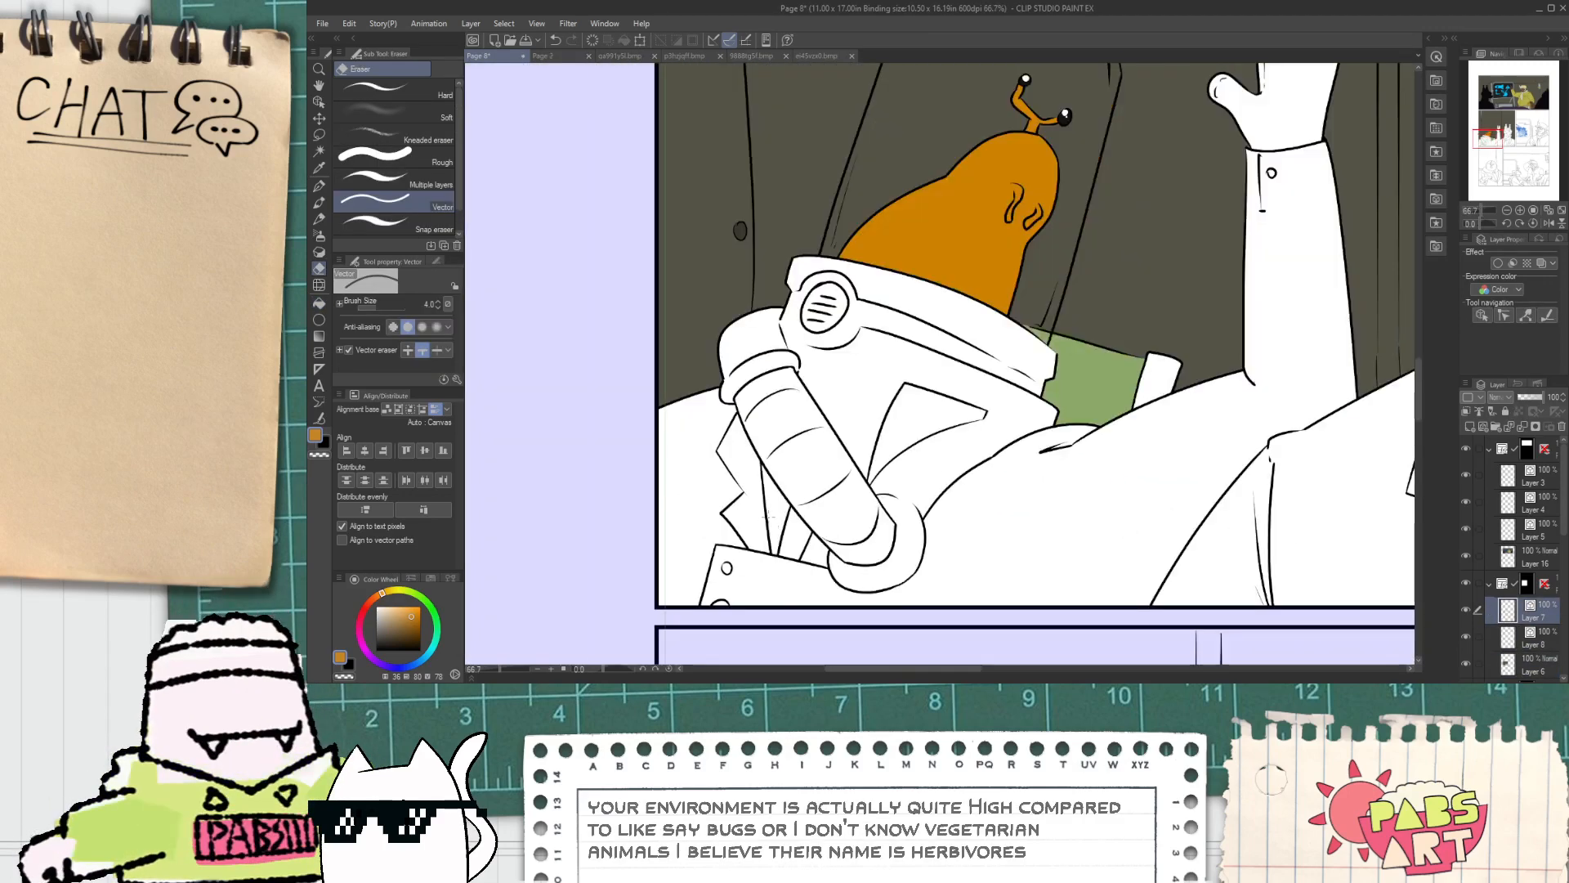
click(1506, 637)
click(1506, 664)
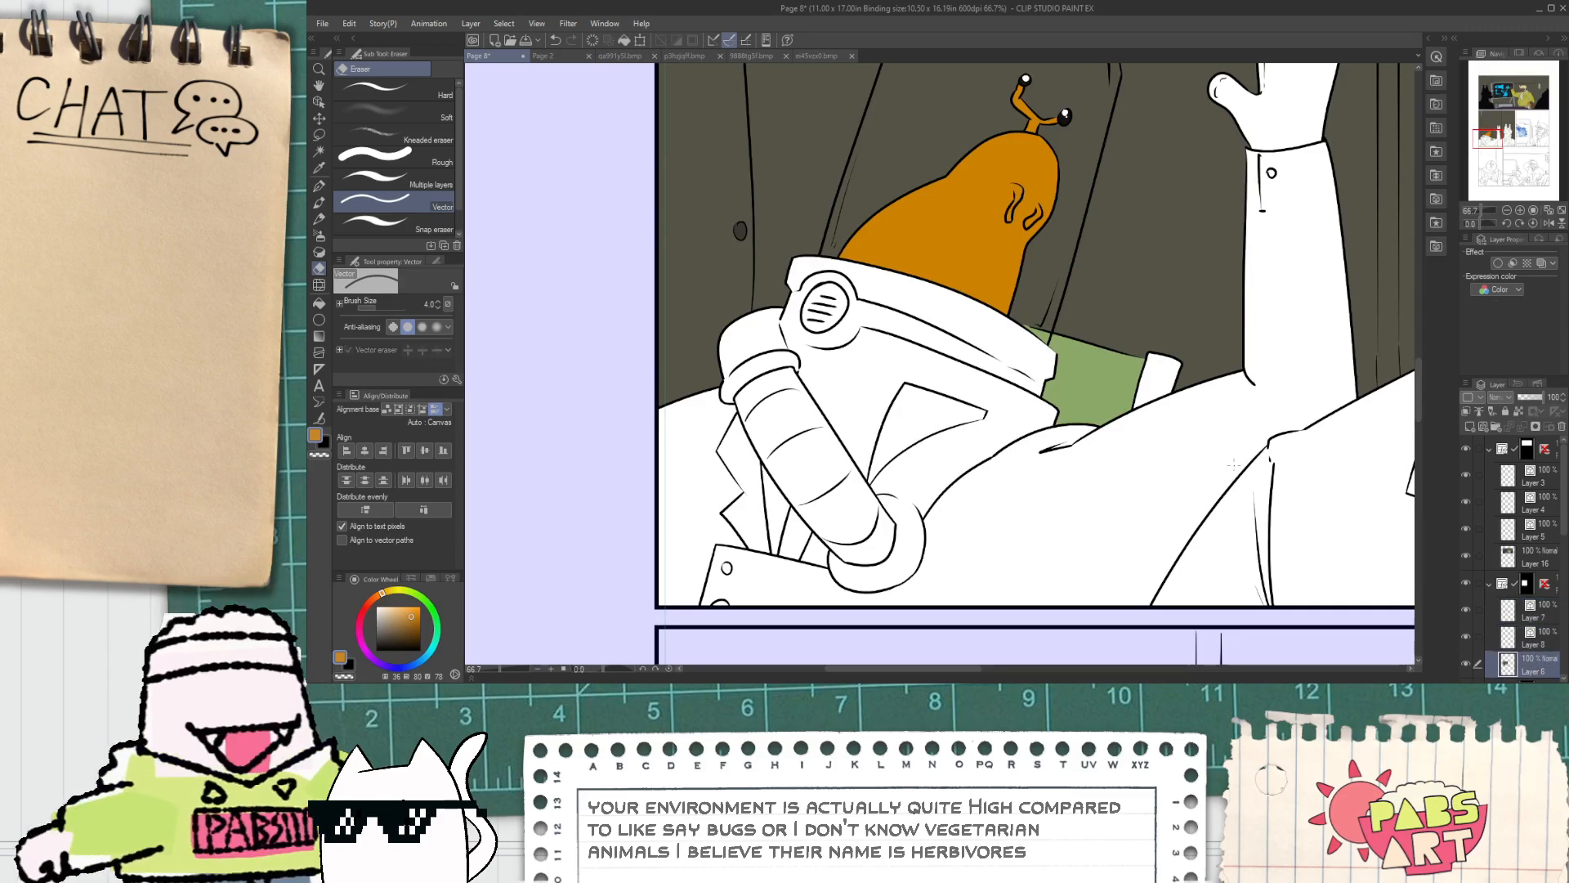
Step: Fill the slug's suit body, hose joints and helmet collar with a muted golden brown
scroll(1054, 327, down, 1)
drag(1053, 327, 1000, 372)
scroll(1014, 374, up, 8)
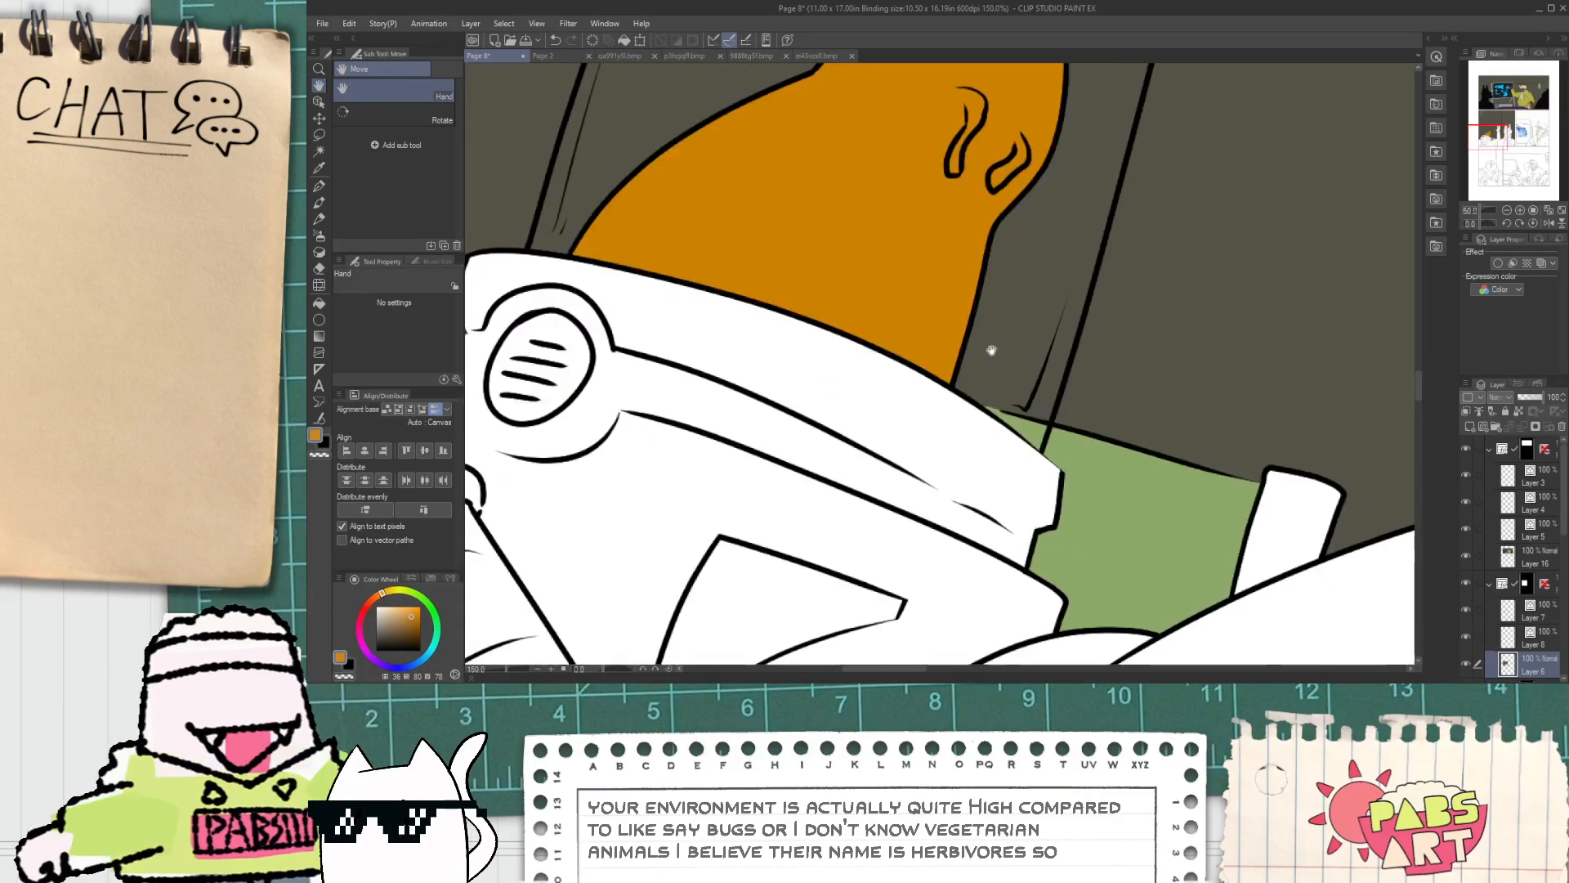
scroll(868, 442, down, 8)
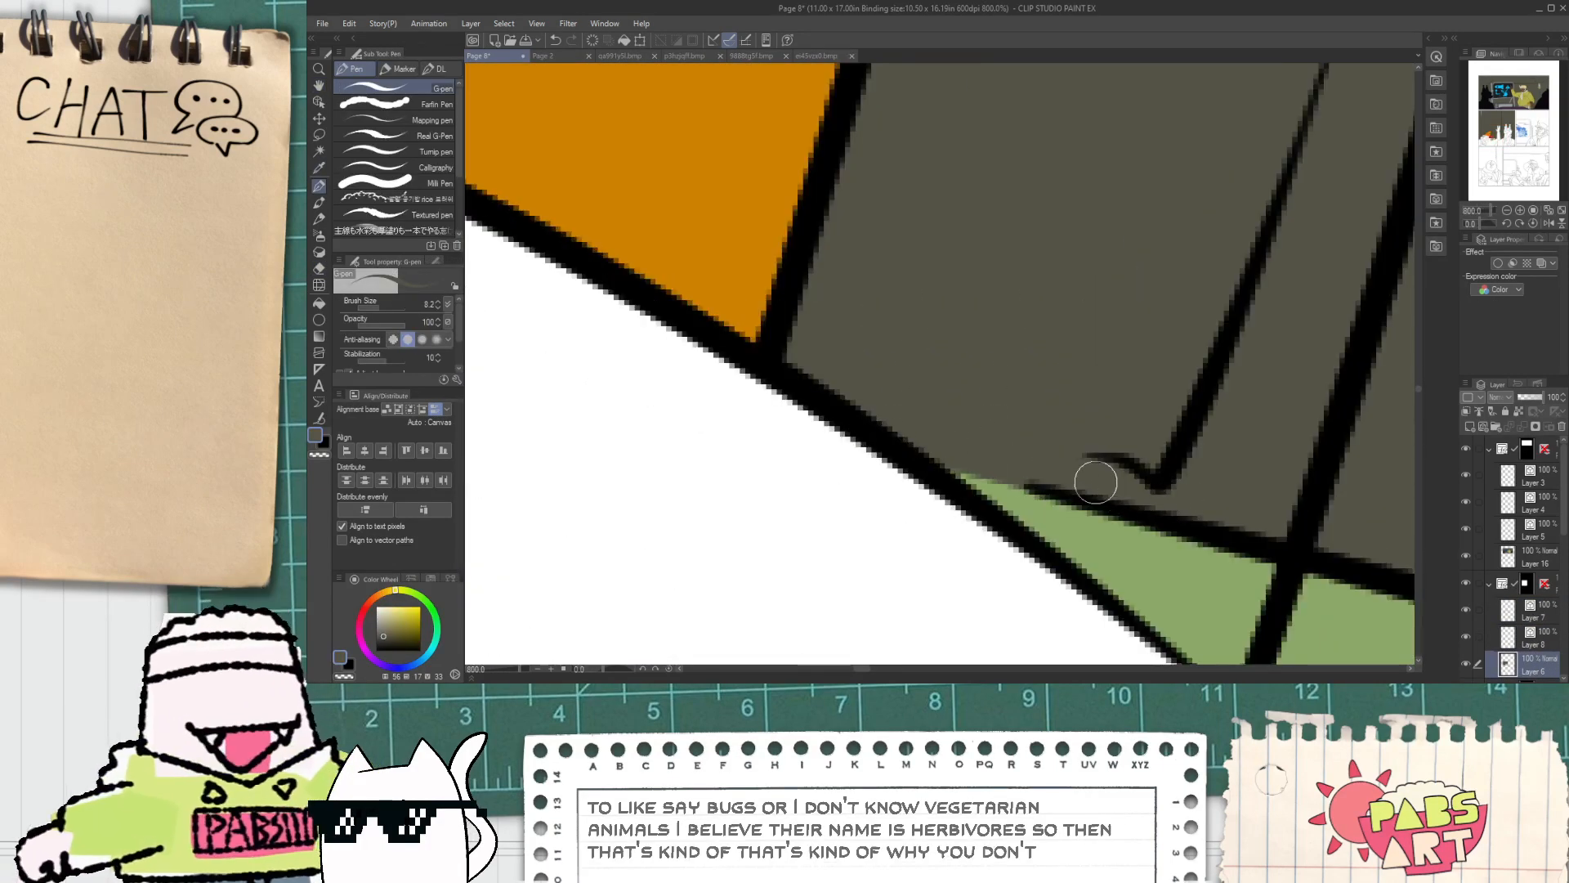
key(space)
drag(982, 563, 957, 514)
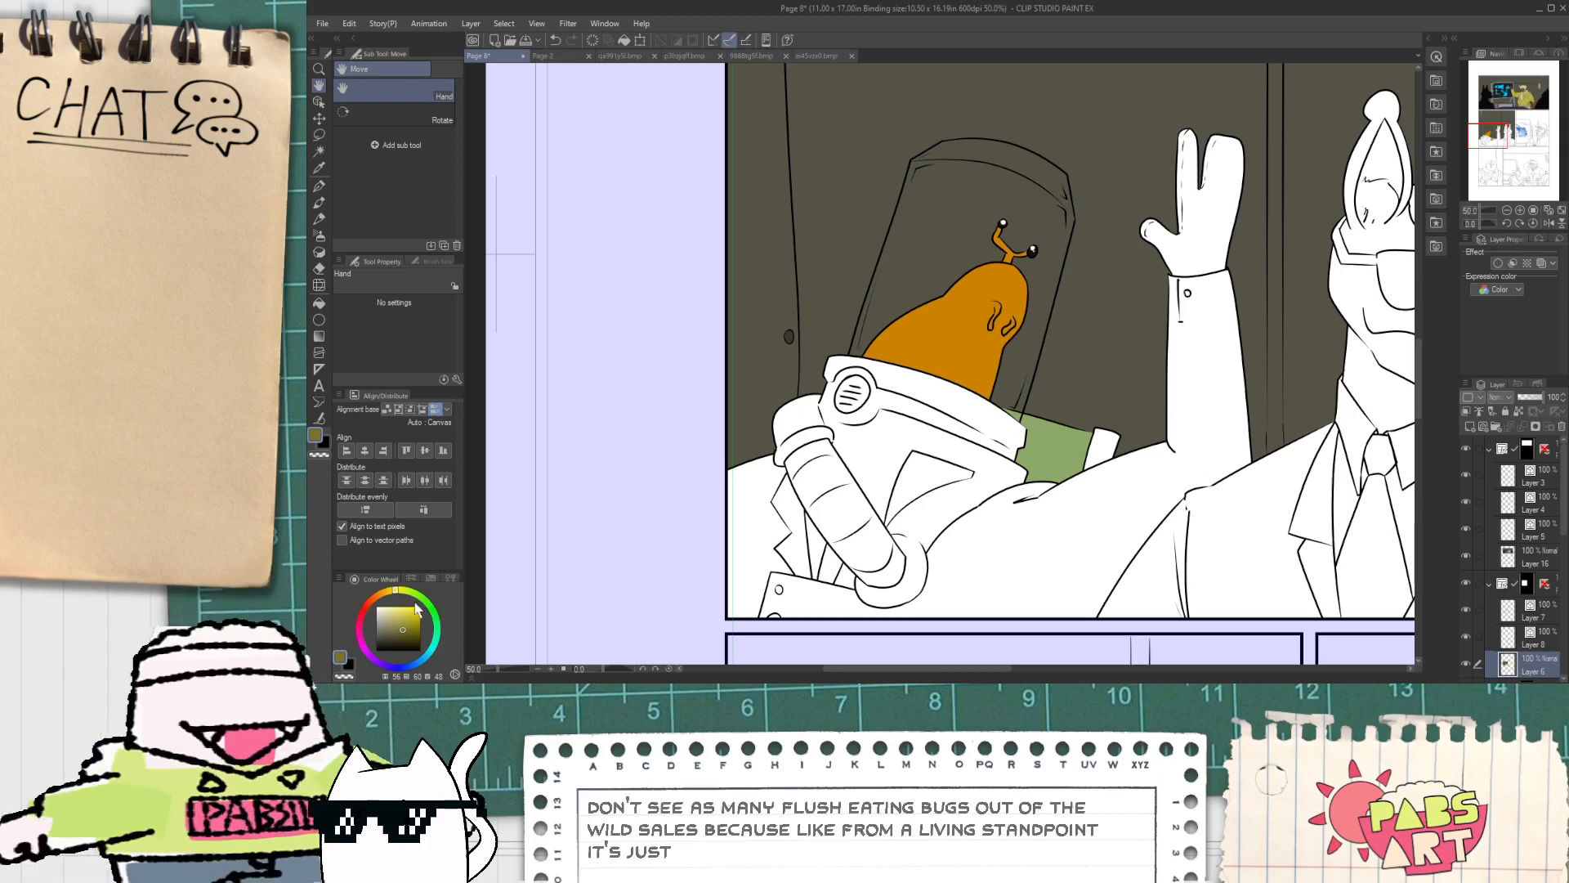
click(387, 594)
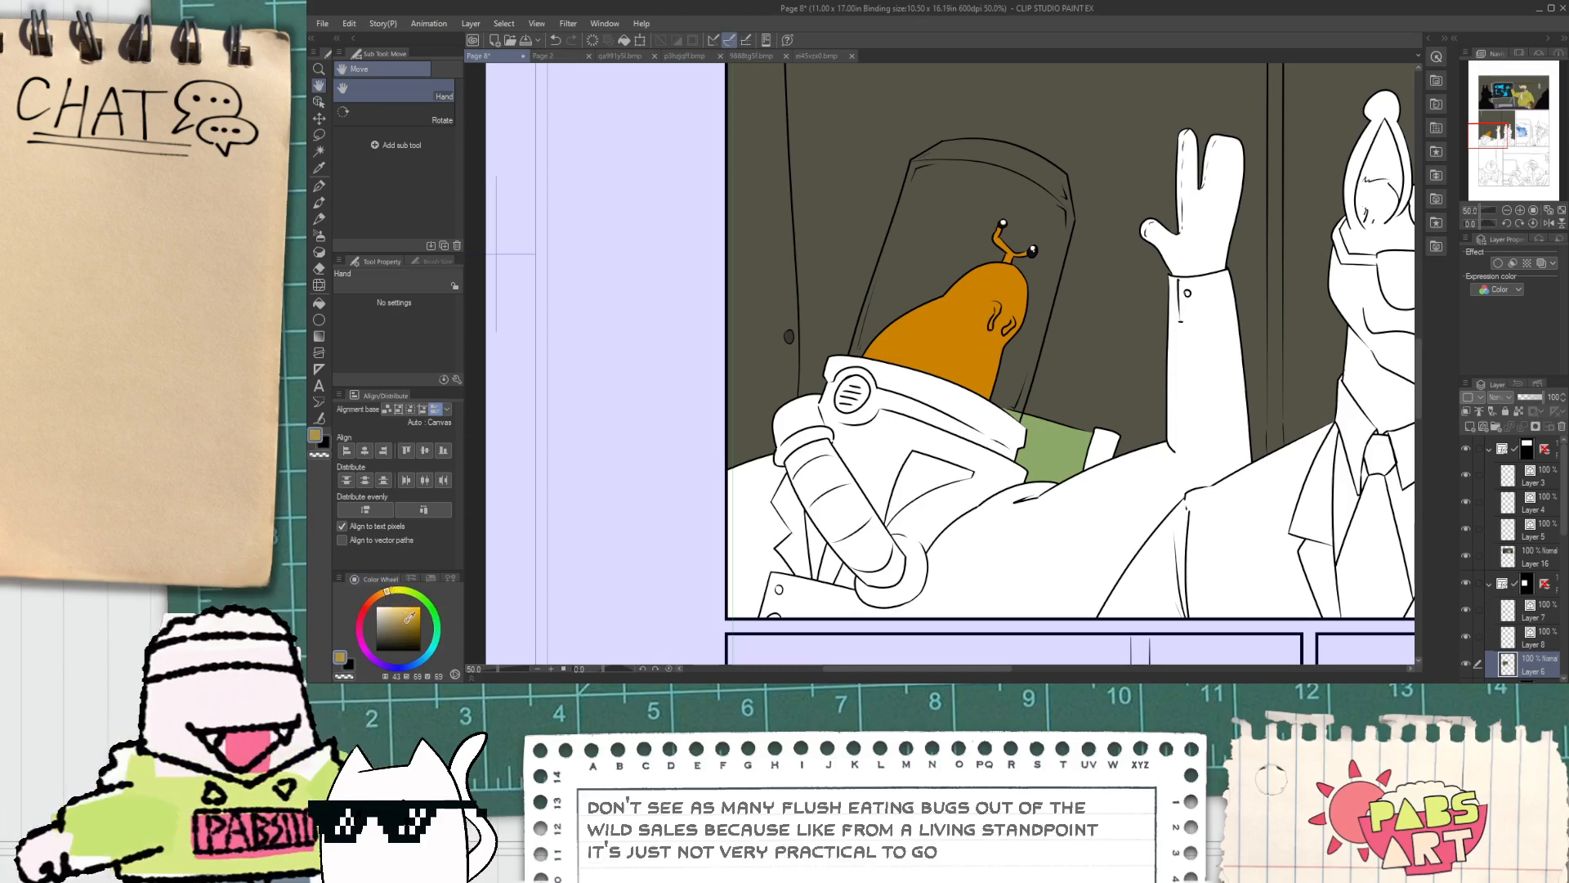
key(g)
scroll(849, 413, up, 1)
click(795, 415)
click(797, 438)
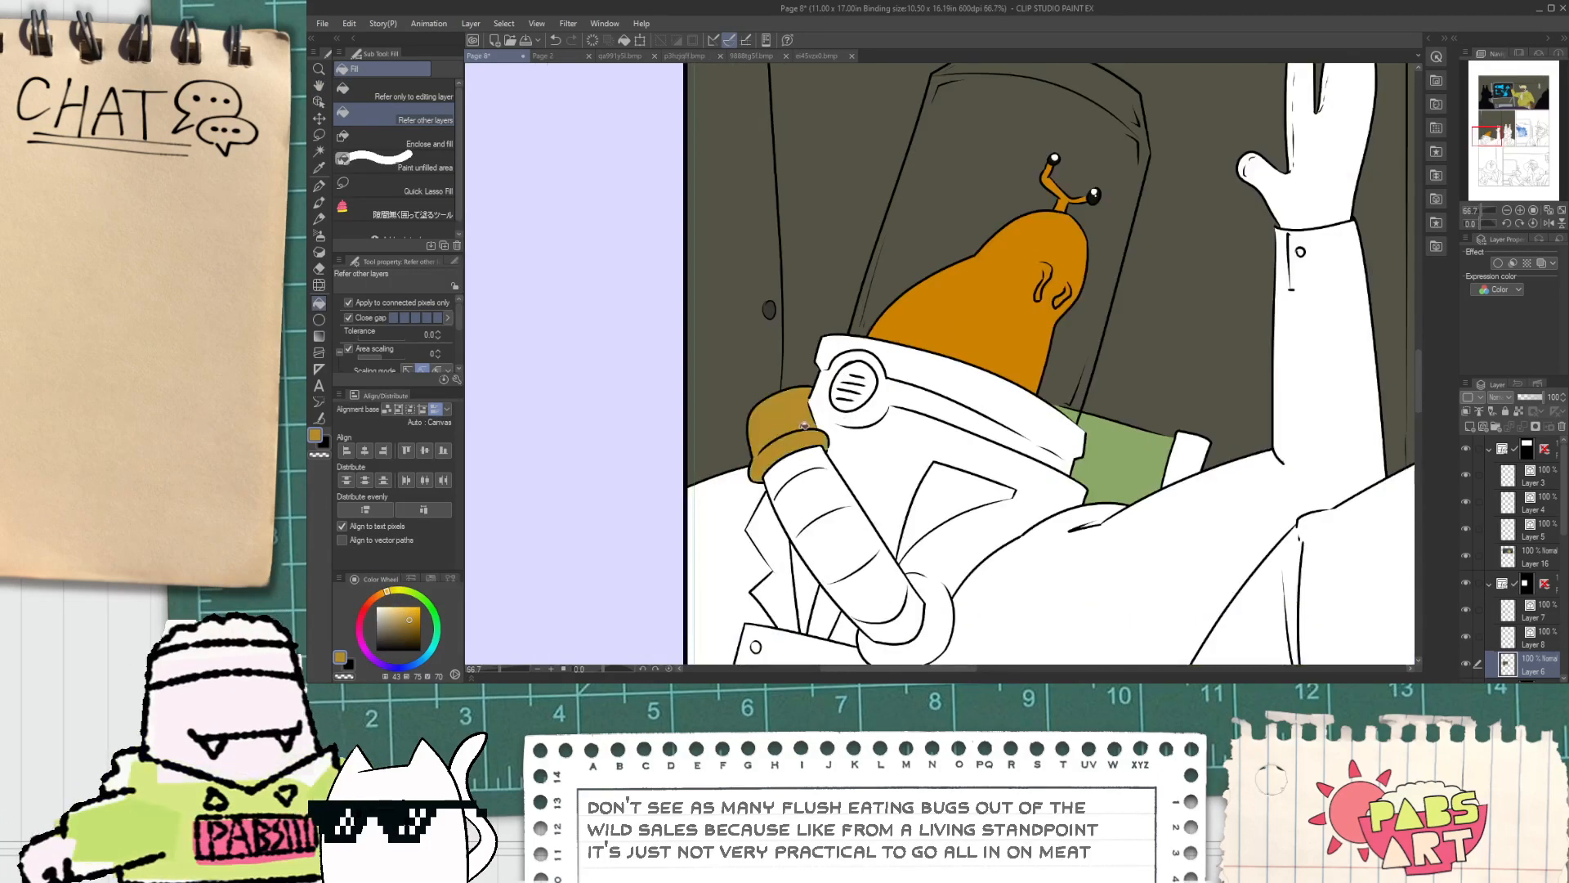
click(844, 446)
scroll(842, 424, up, 1)
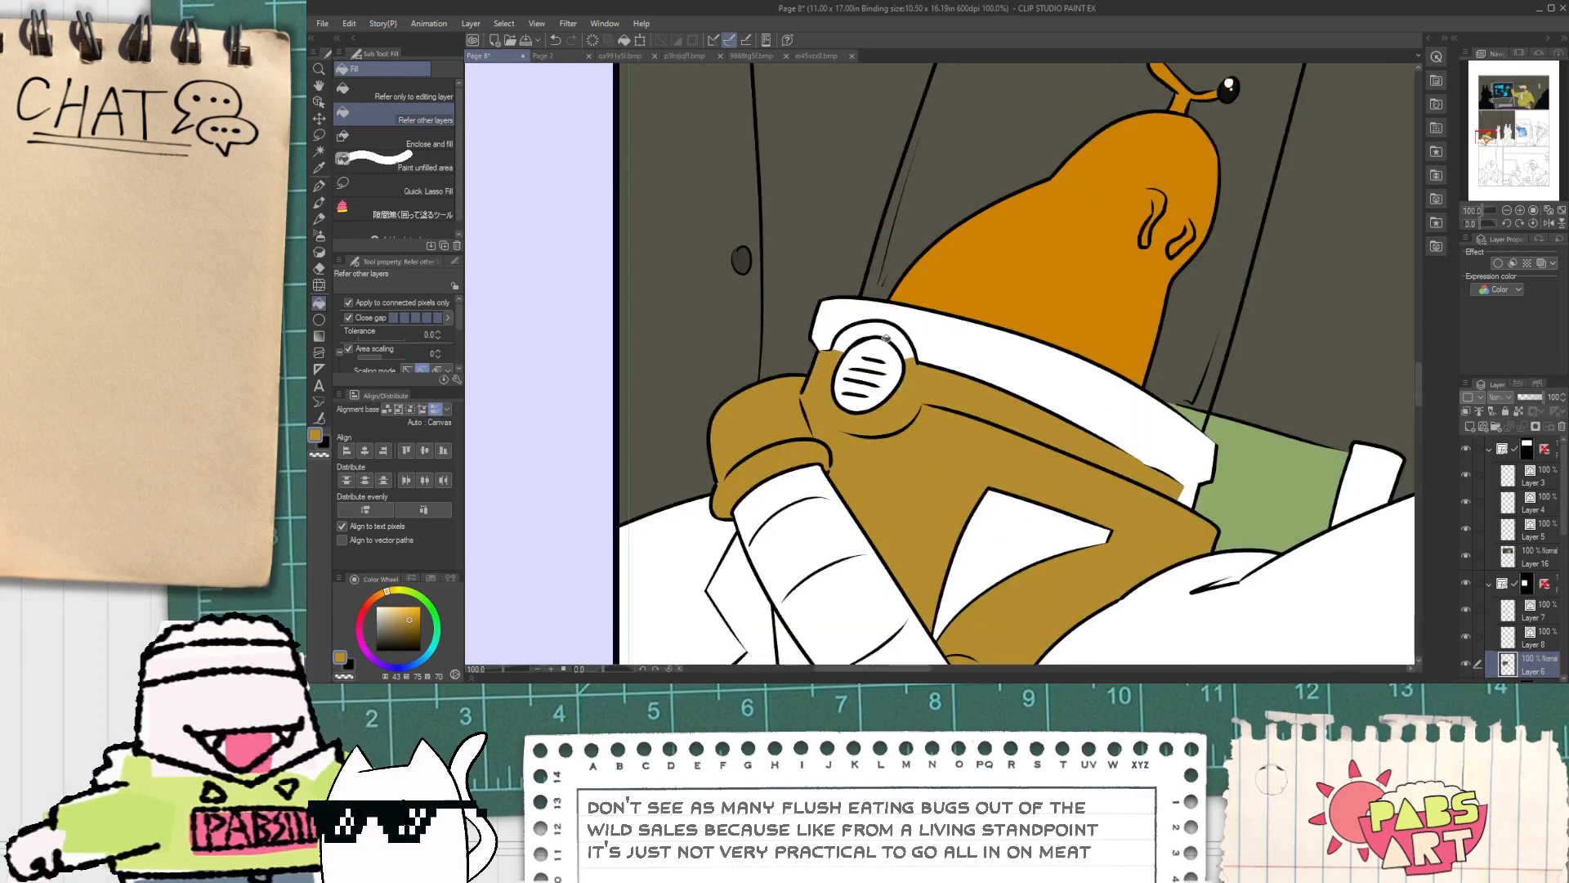
click(850, 321)
scroll(868, 340, down, 2)
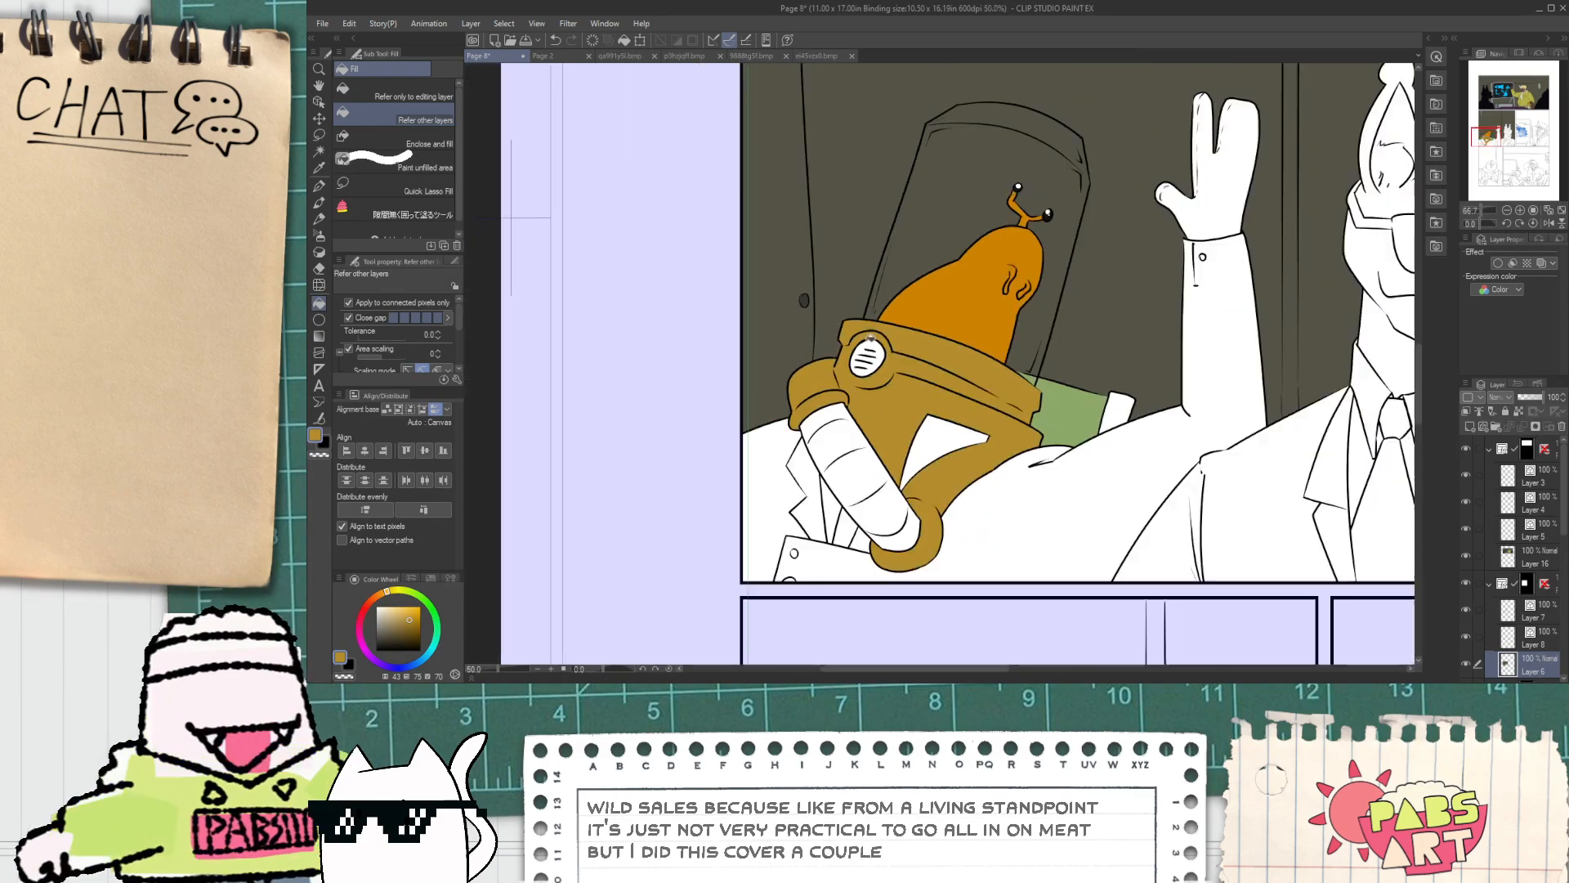
Step: Fill all segments of the slug suit's ribbed hose with a light golden yellow
scroll(870, 338, up, 3)
key(space)
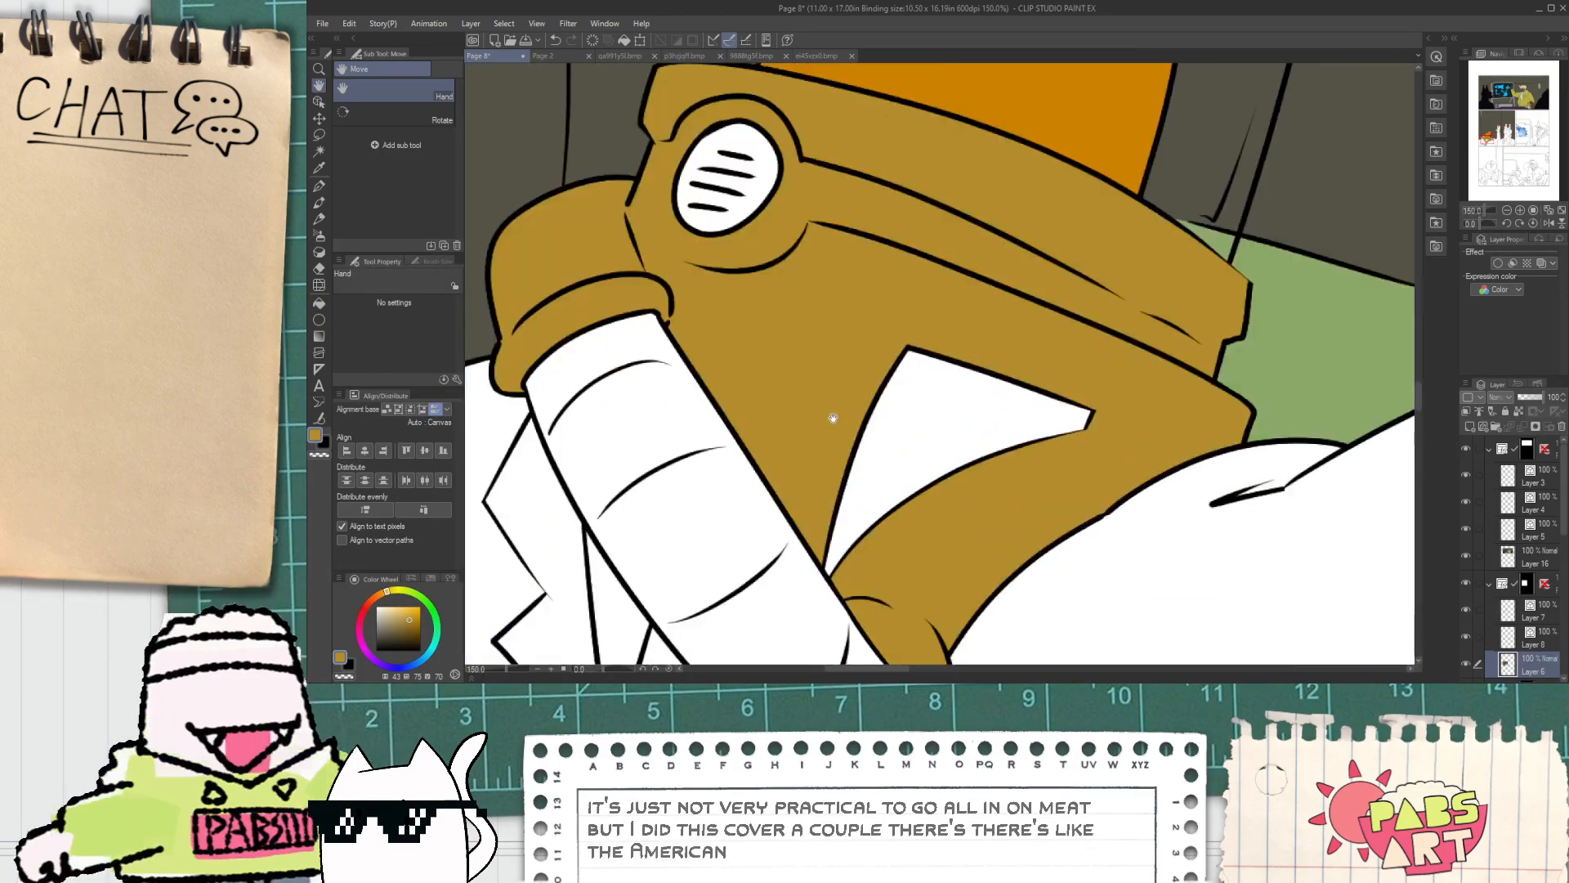
click(398, 601)
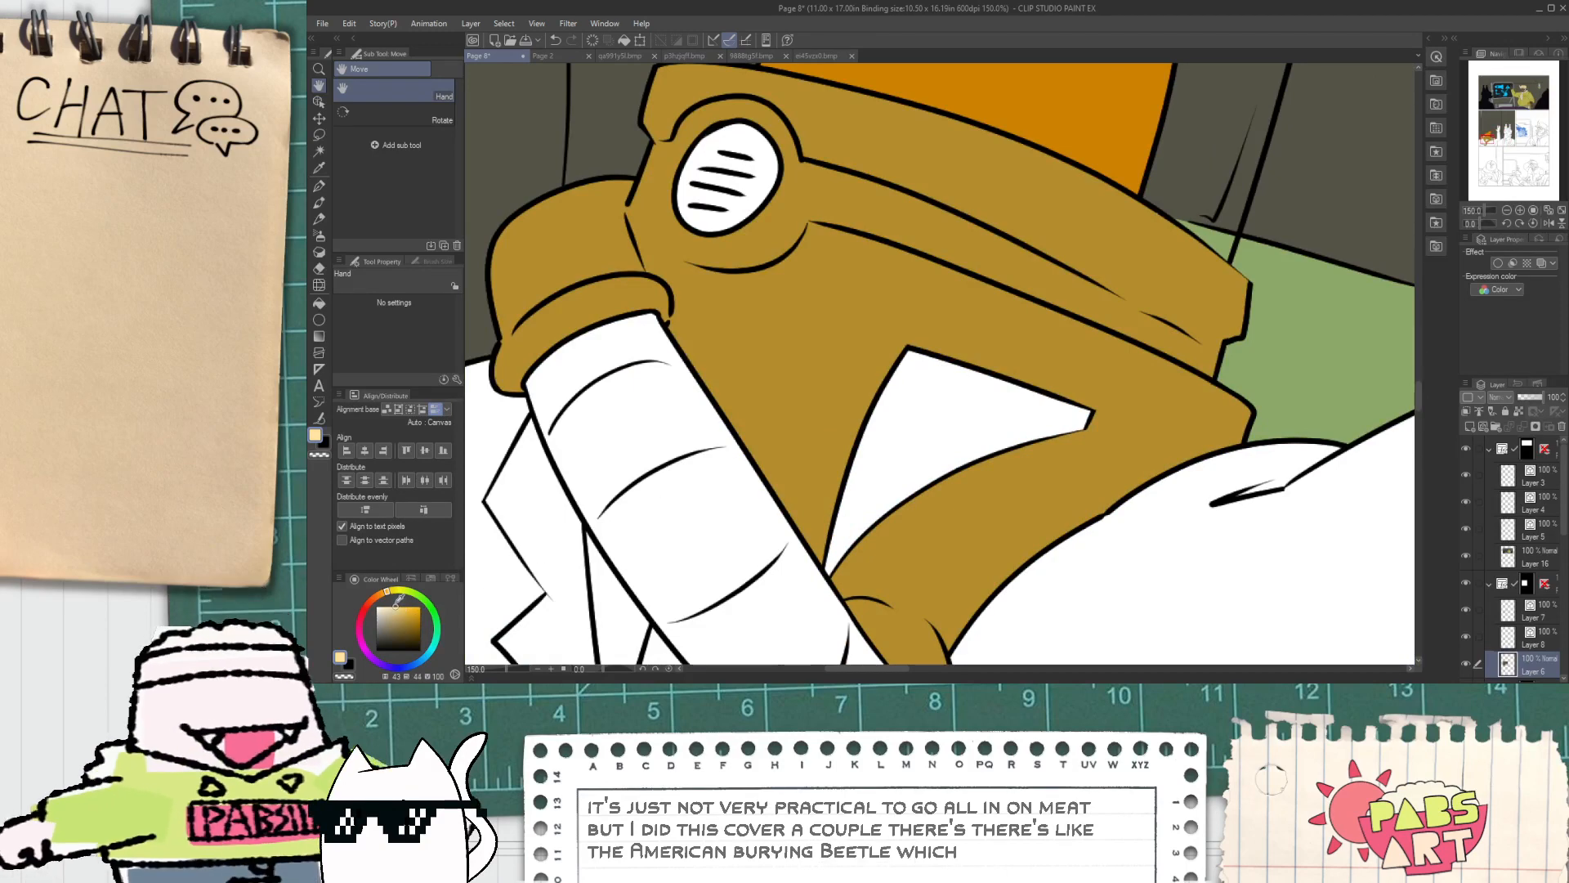
scroll(587, 527, down, 1)
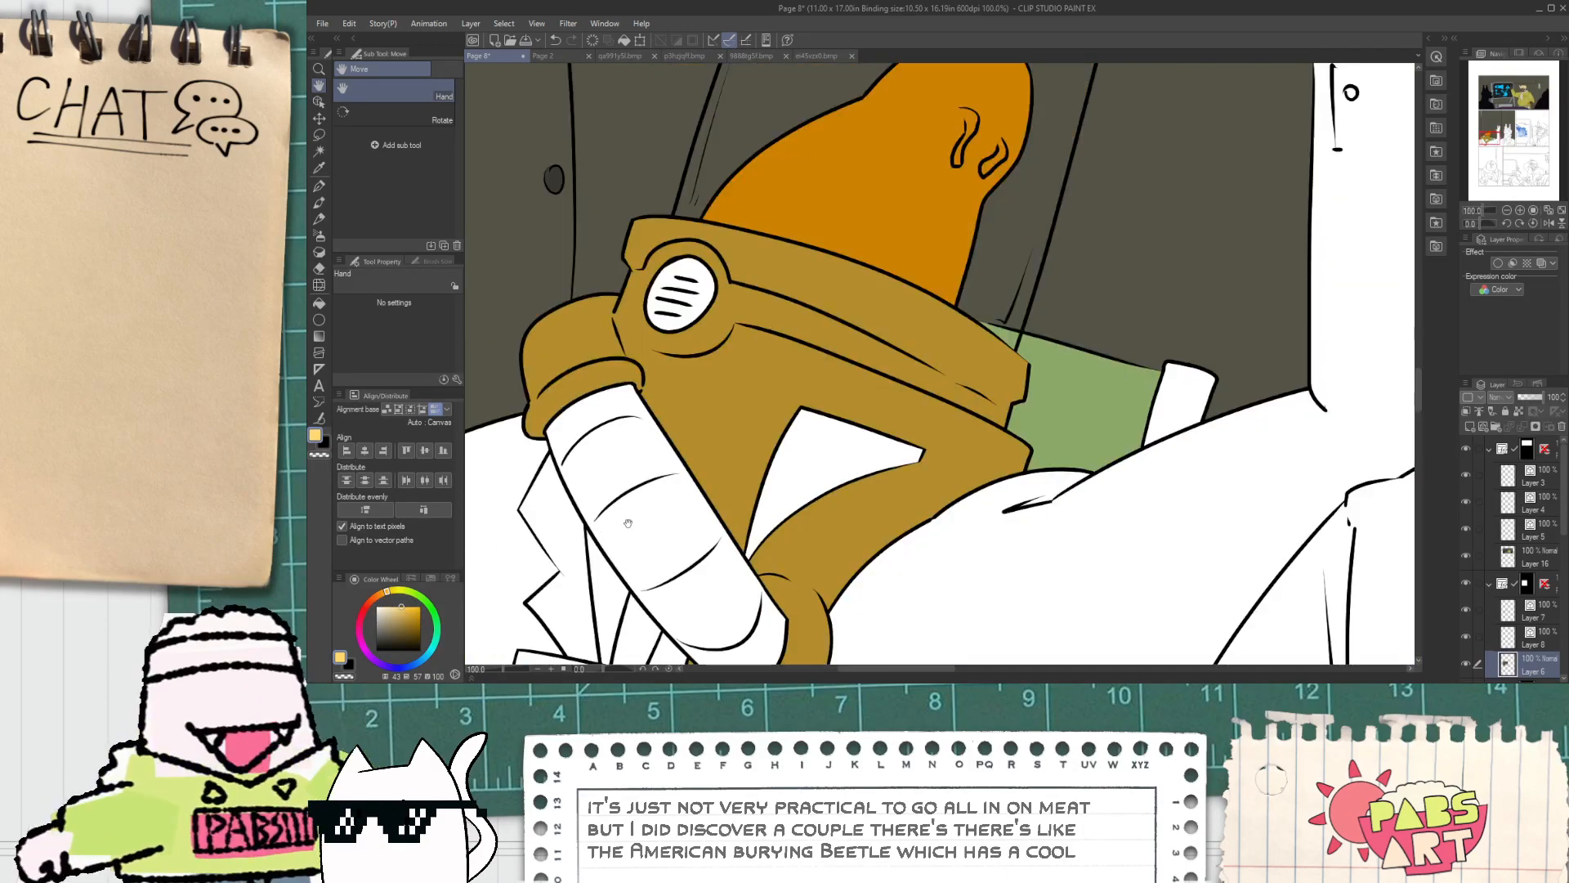
drag(634, 525, 688, 469)
click(688, 469)
click(756, 532)
click(784, 579)
click(654, 395)
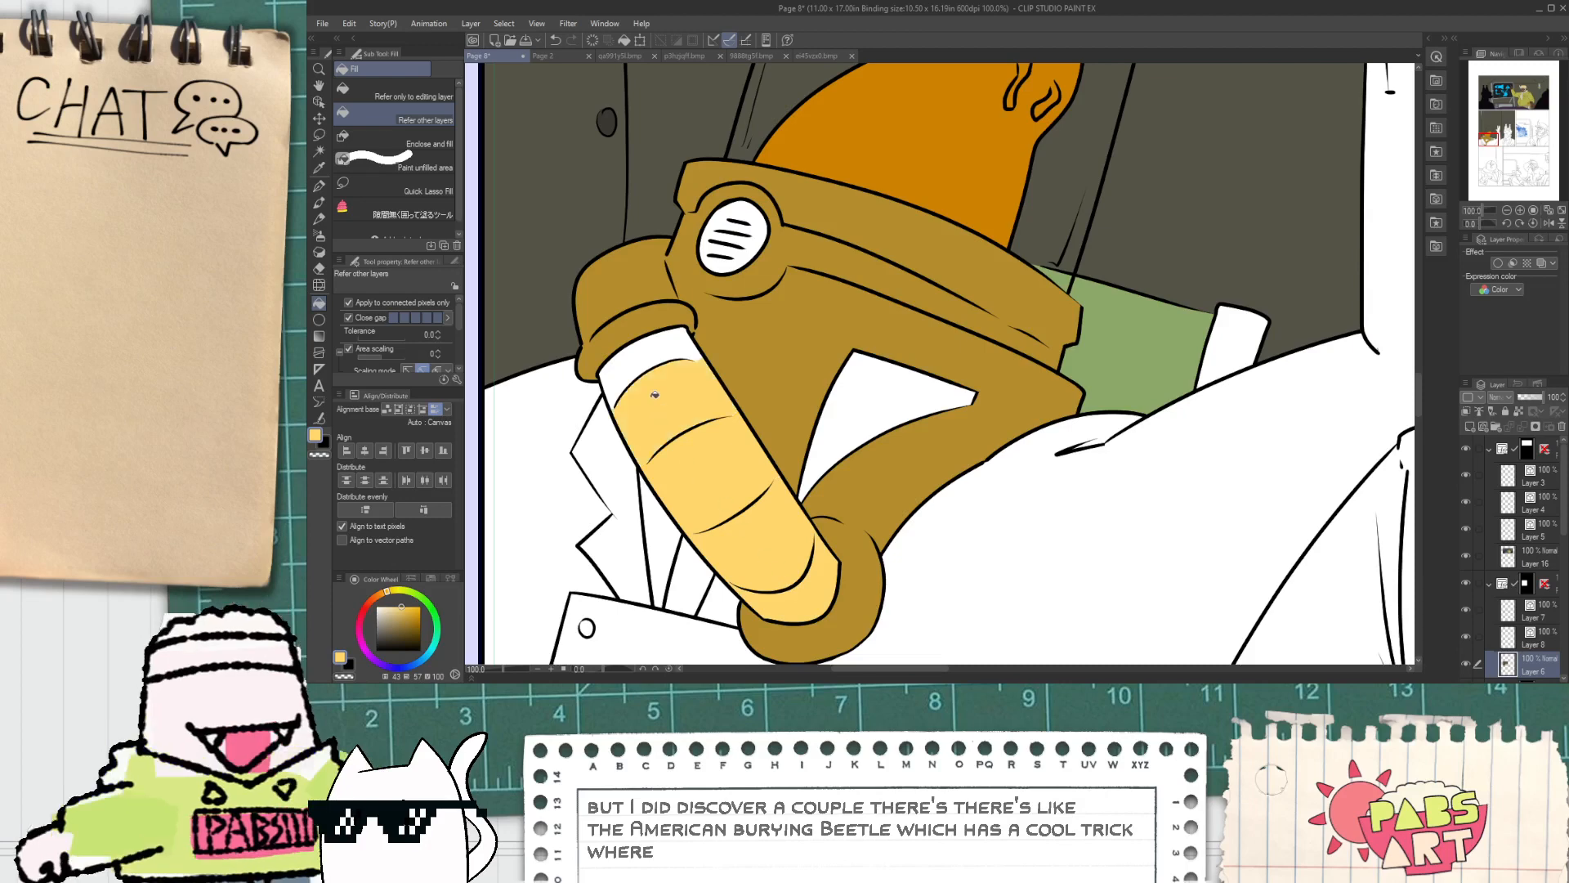
click(656, 360)
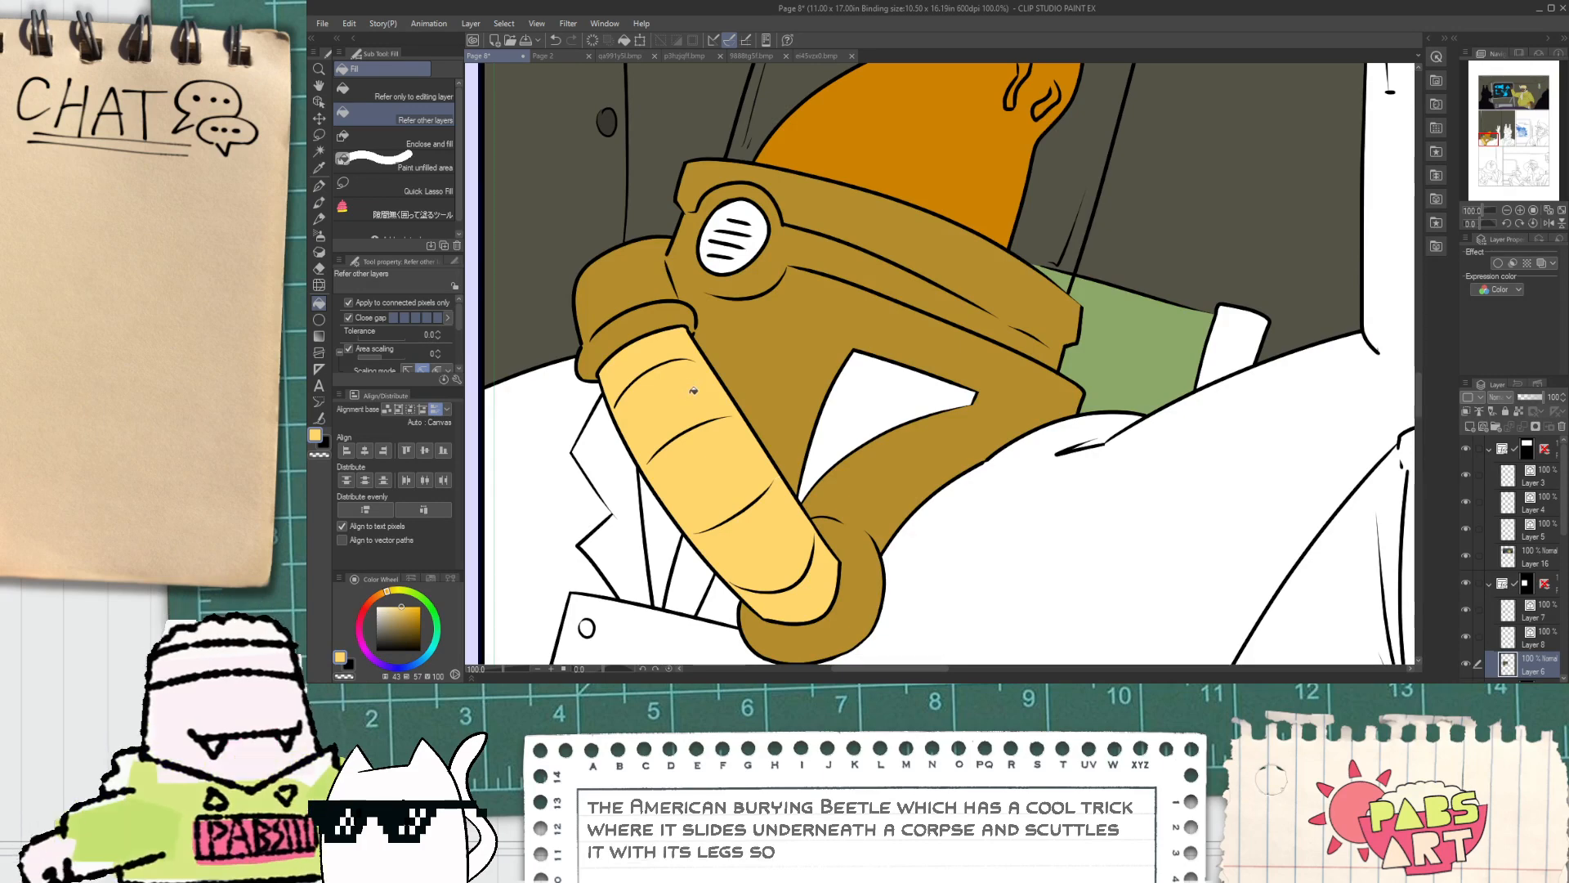
Step: Try filling the triangular chest section of the slug's suit with the hose's light yellow, and undo it
click(835, 441)
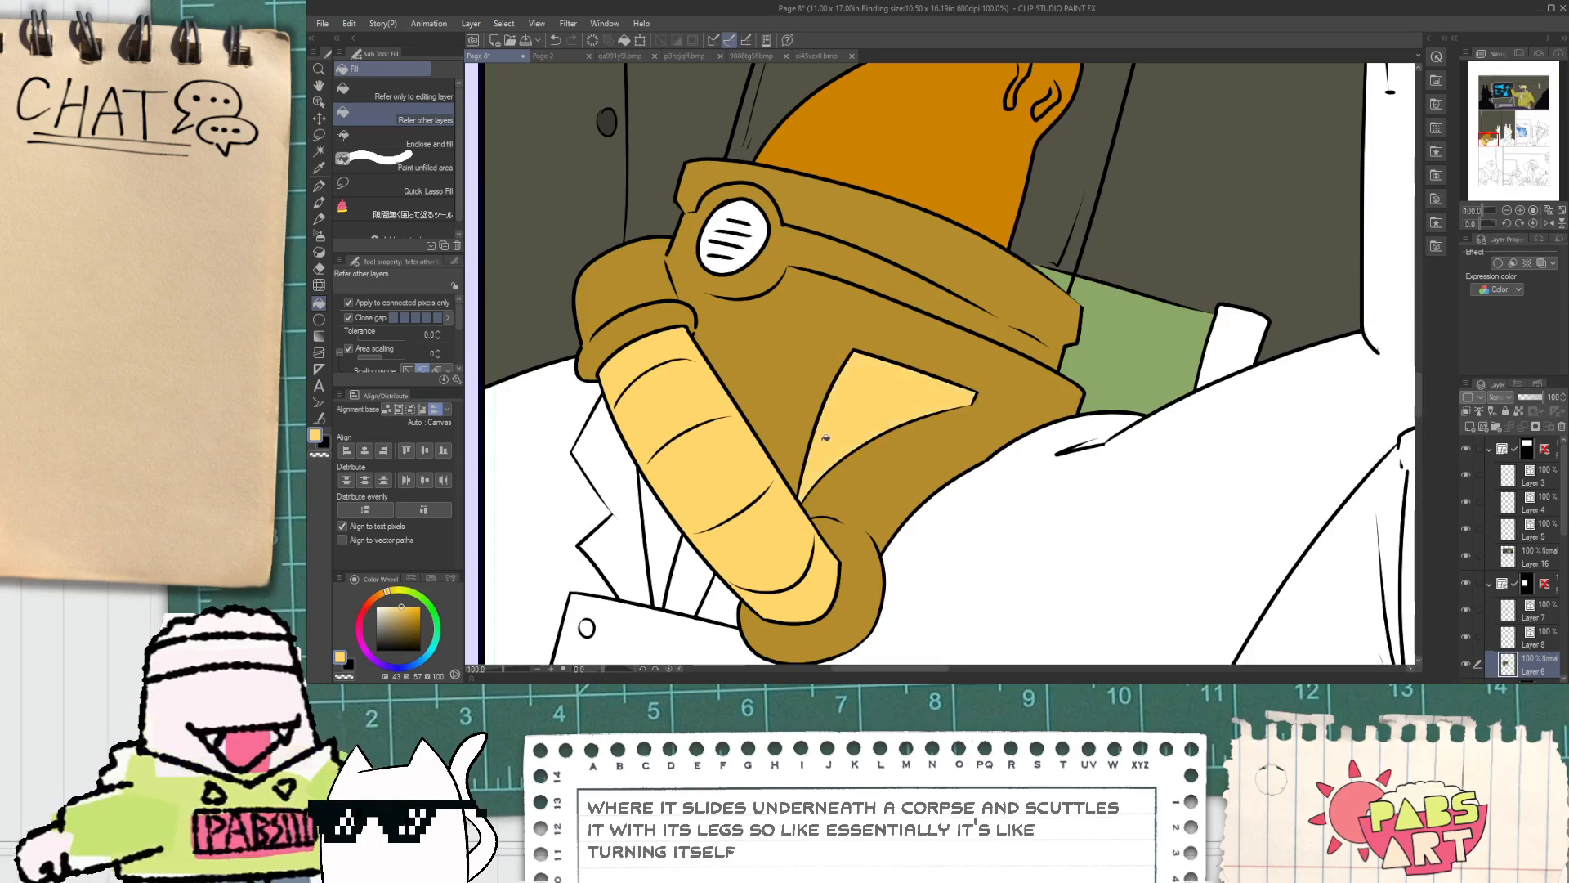
scroll(828, 438, down, 2)
key(ctrl+z)
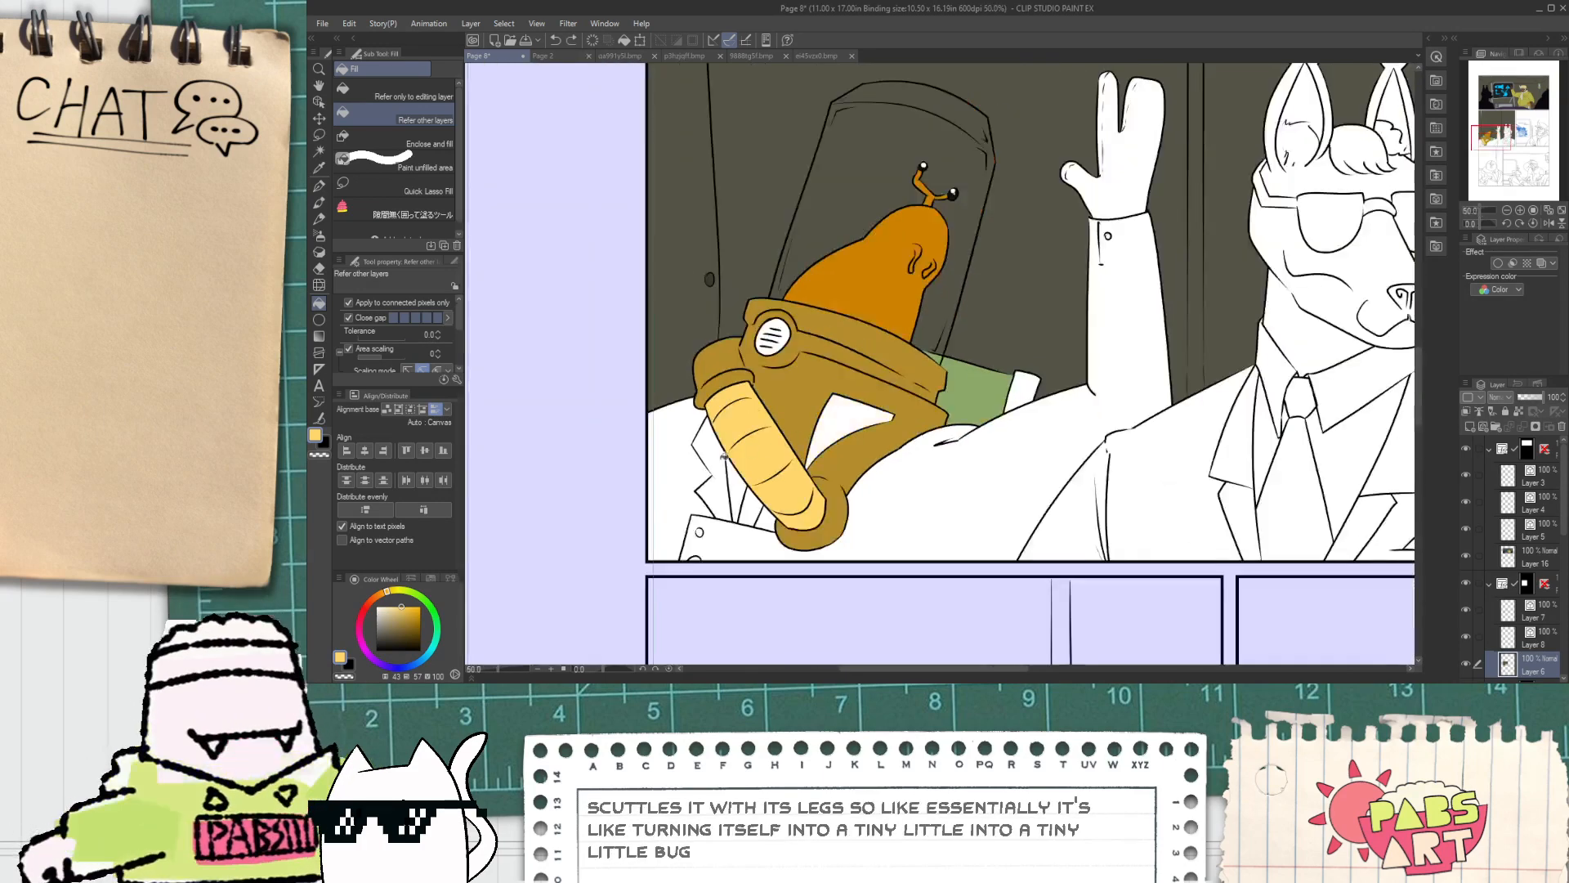
Step: Fill the triangular chest section of the slug's suit with a dark brown
click(379, 594)
click(404, 636)
scroll(861, 426, up, 1)
click(830, 425)
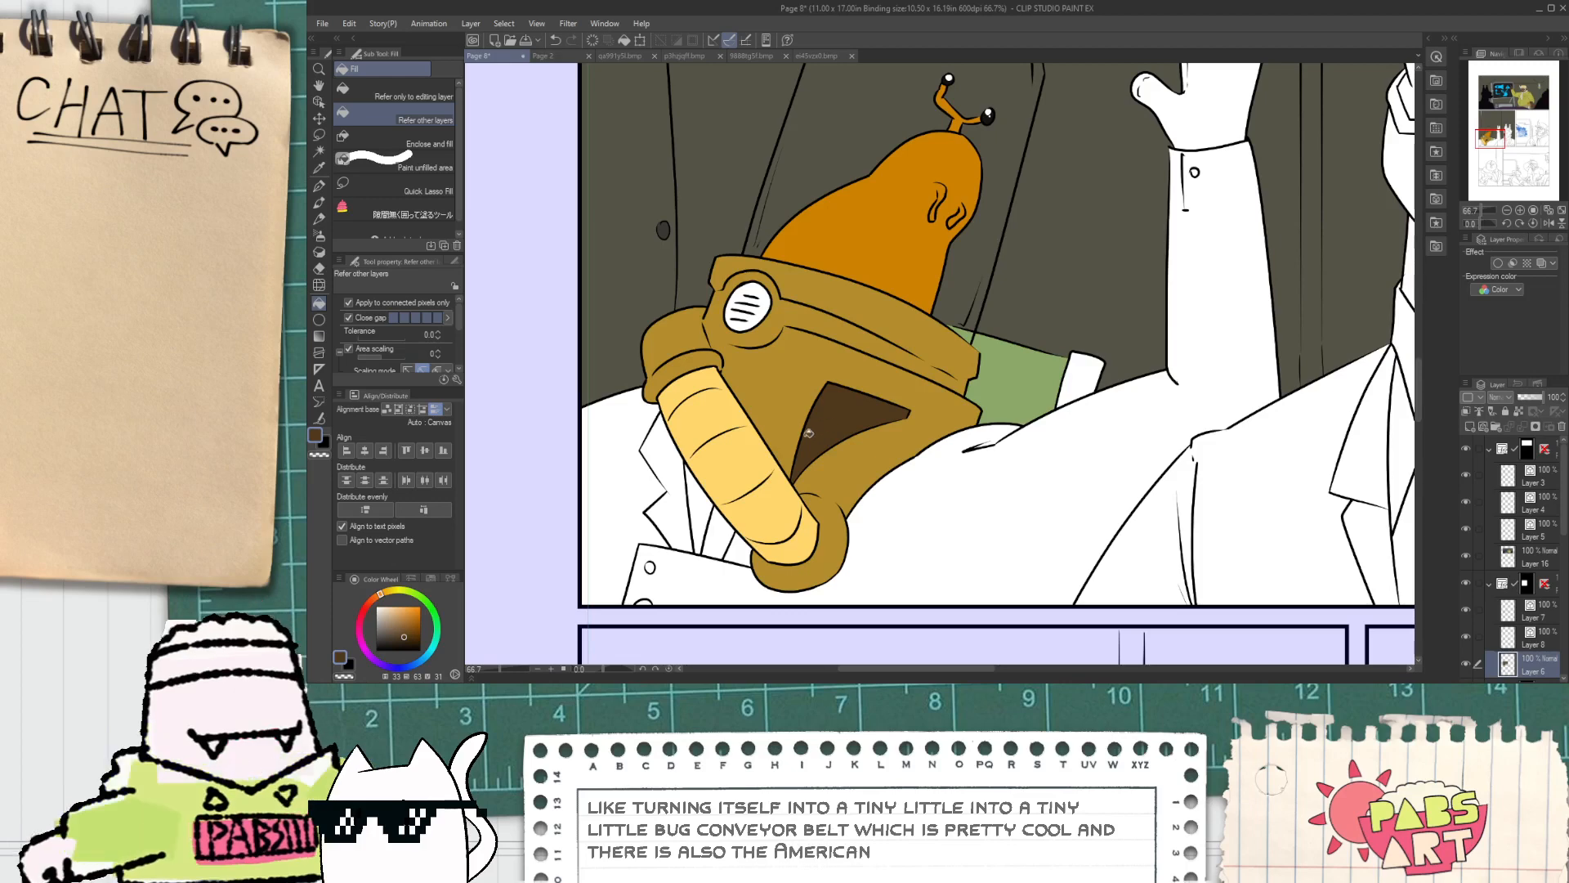
Step: Fill the round collar vent and the gaps between its slats with light yellow sampled from the hose
key(space)
drag(750, 407, 766, 455)
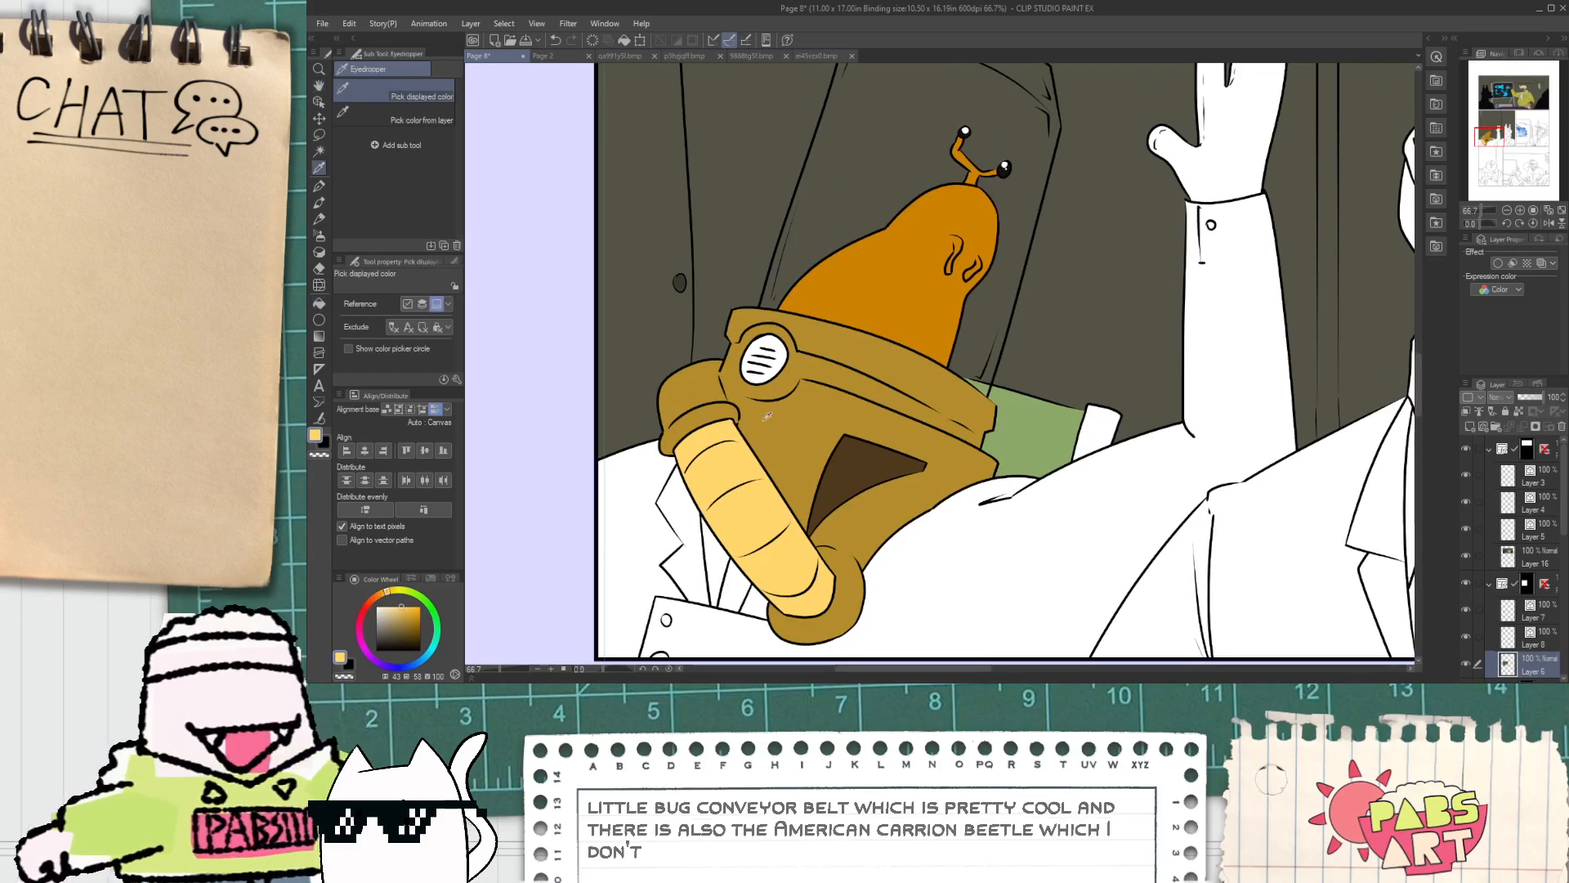
scroll(758, 375, up, 3)
click(767, 381)
drag(777, 389, 737, 628)
scroll(744, 381, down, 3)
Step: Doodle a rounded spot filled with the slug's orange on the tent wall, and dot its middle in the wall color
key(space)
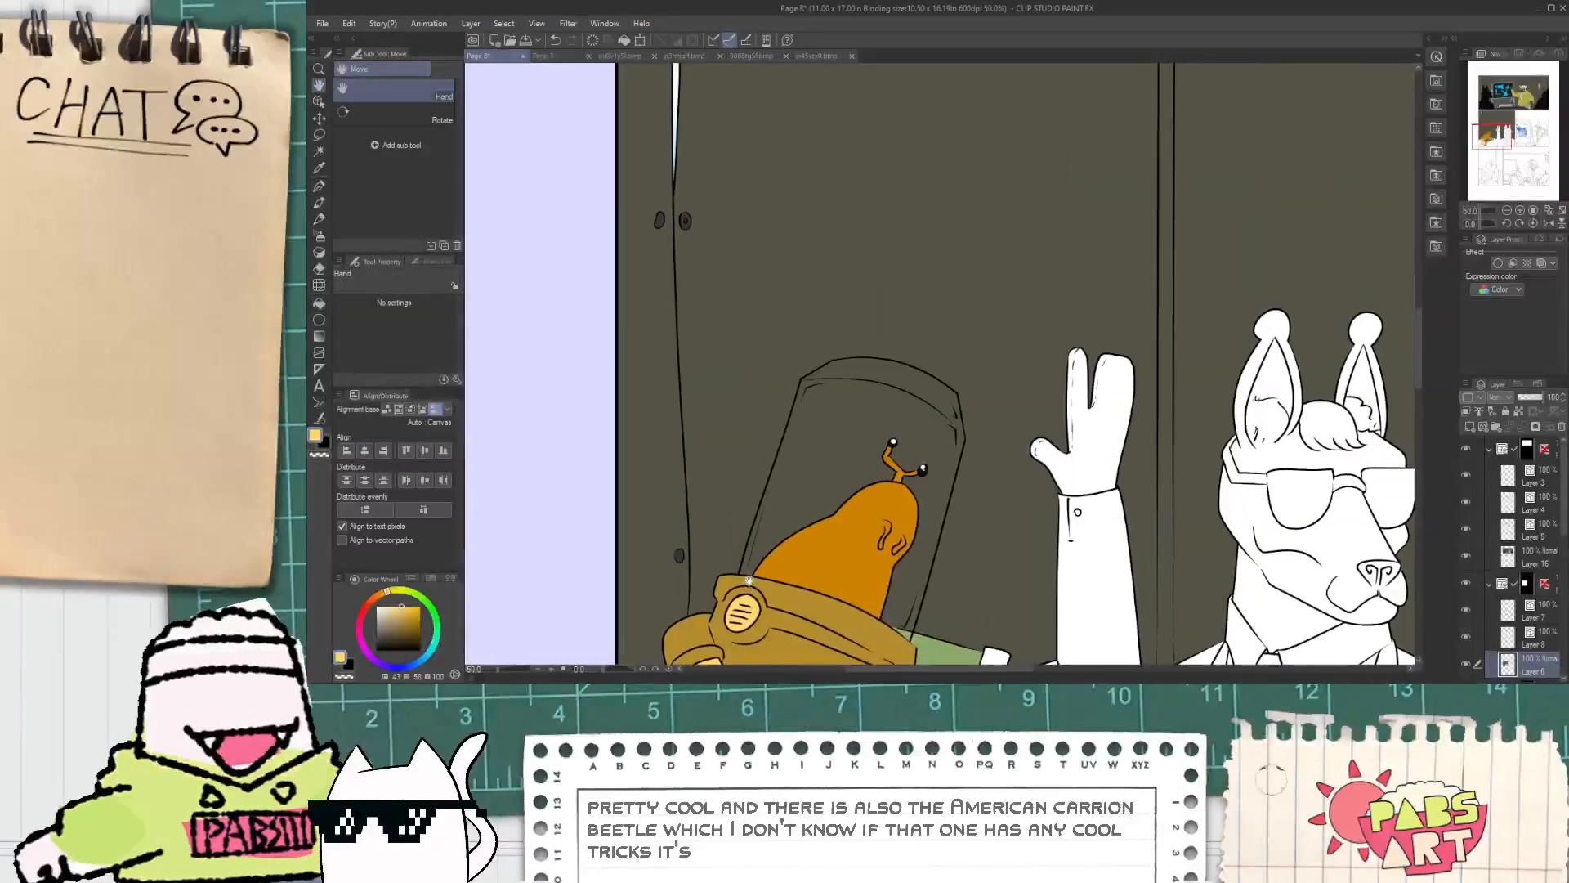
alt+click(809, 536)
scroll(784, 360, up, 1)
scroll(786, 274, up, 1)
key(p)
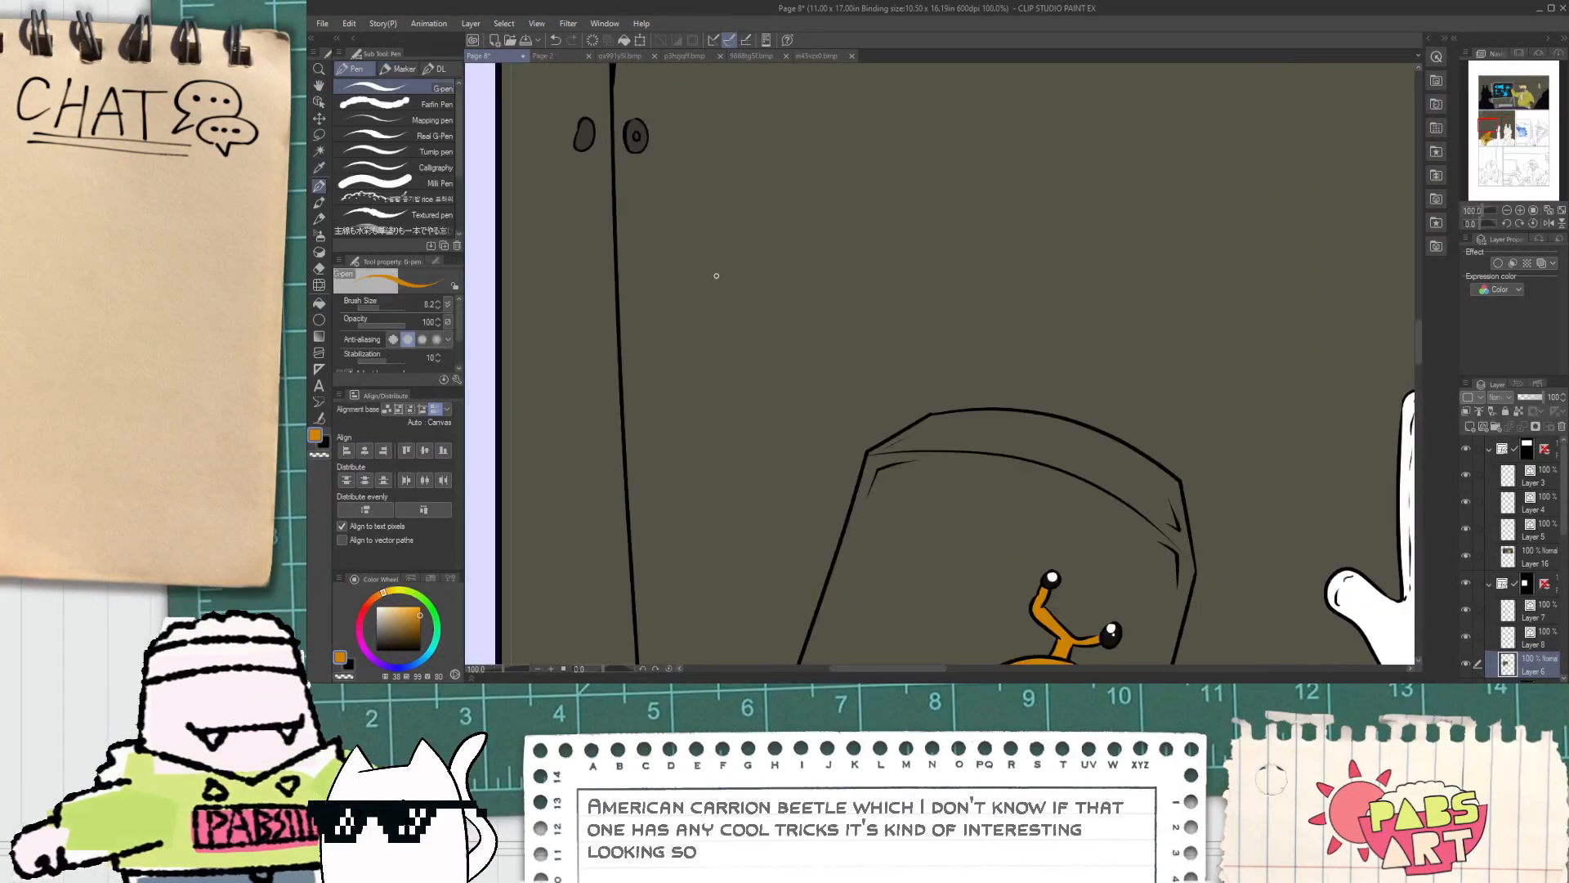
mouse_move(721, 249)
mouse_down()
mouse_move(820, 204)
mouse_move(729, 299)
mouse_up()
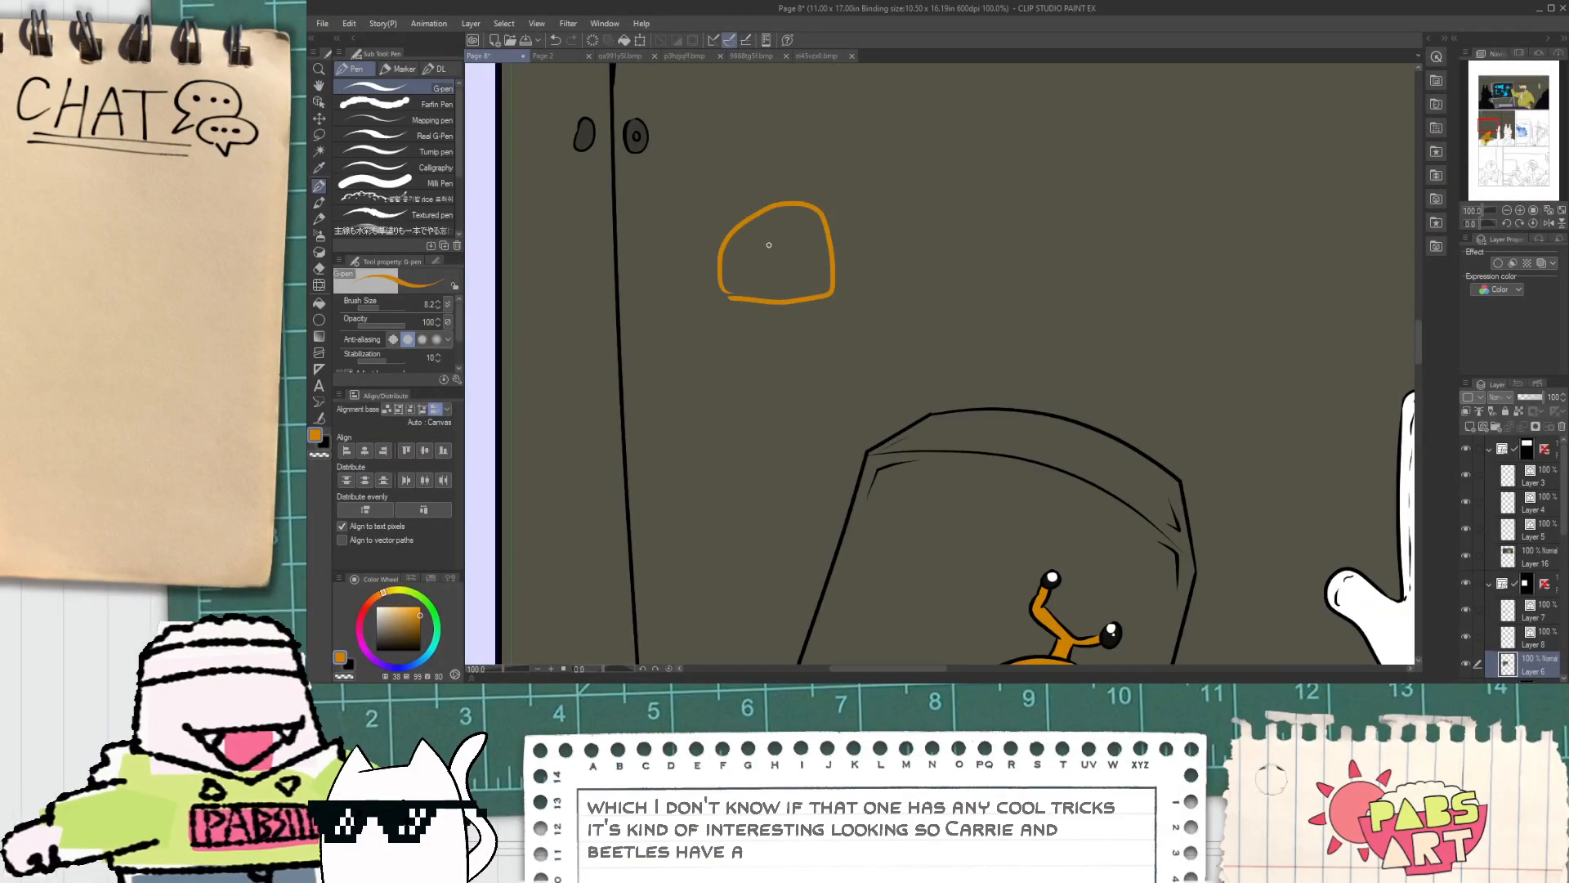
key(g)
click(776, 254)
key(e)
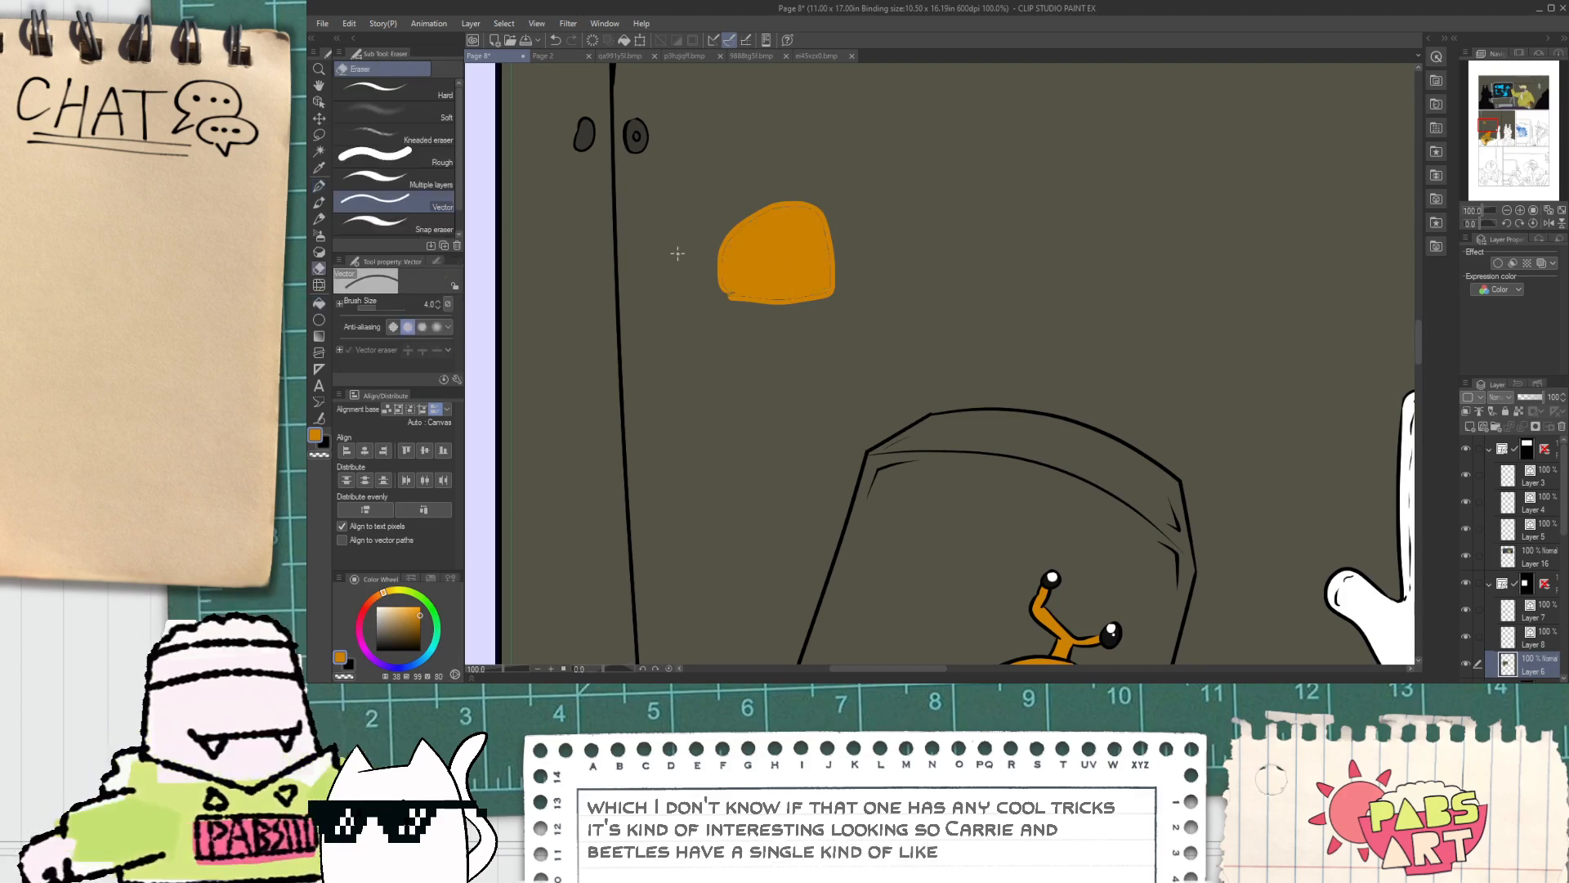
key(p)
alt+click(719, 336)
mouse_move(754, 274)
mouse_down()
mouse_move(792, 260)
mouse_move(767, 260)
mouse_up()
Step: Undo the rounded spot doodle on the tent wall
key(ctrl+z)
key(ctrl+z)
key(ctrl+z)
key(ctrl+z)
key(ctrl+z)
key(ctrl+z)
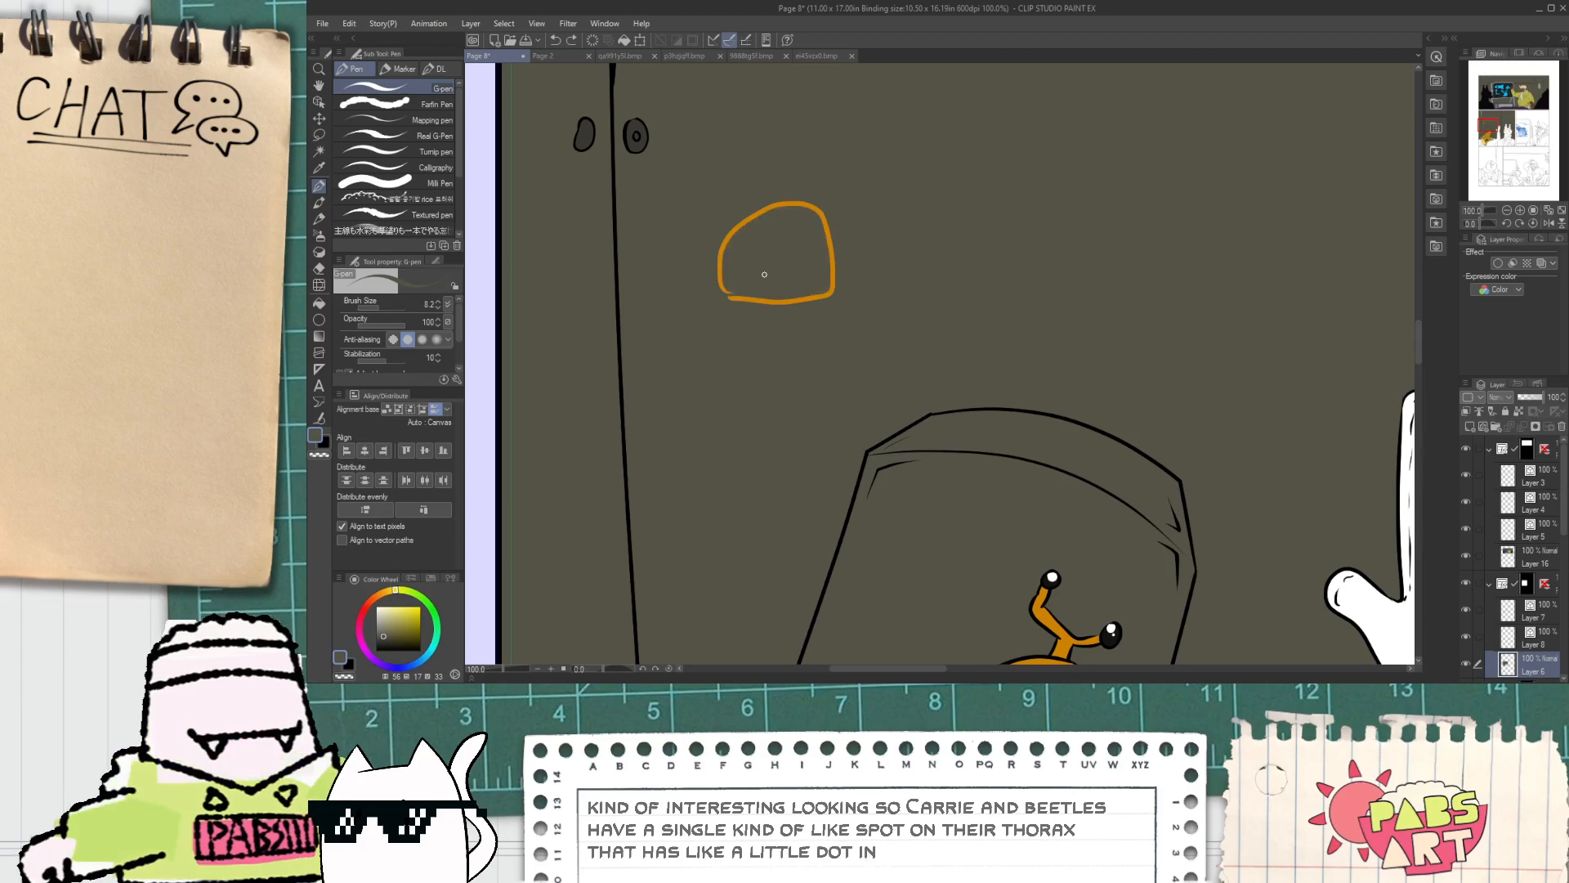
scroll(749, 334, down, 3)
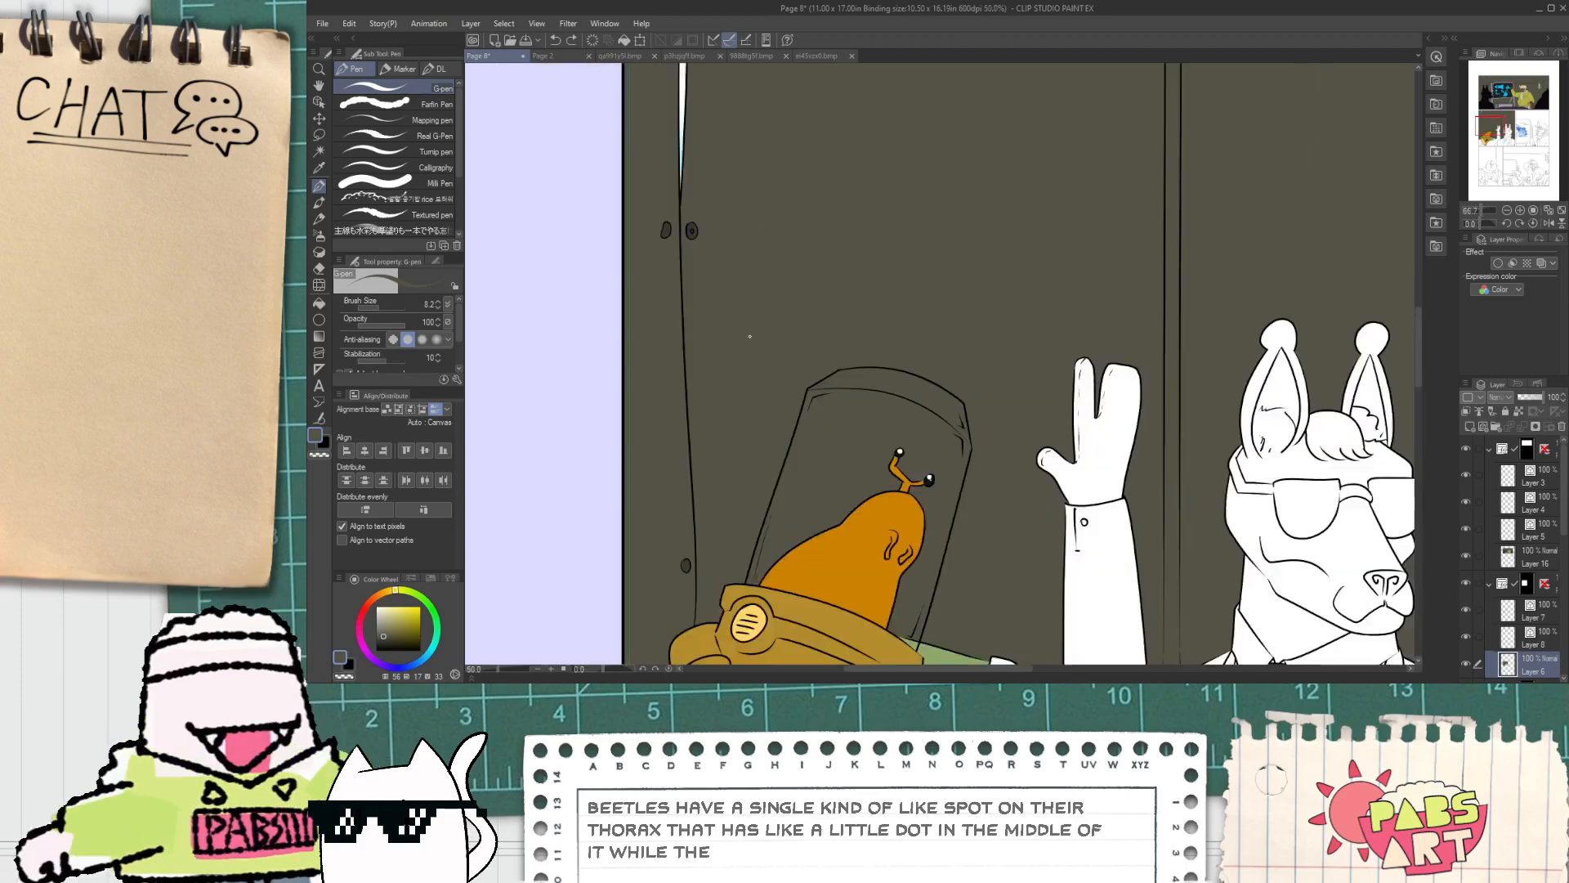
Step: Doodle an orange oval above two rows of zigzag marks on the tent wall with the G-pen, and fill them
drag(765, 375, 760, 406)
alt+click(795, 537)
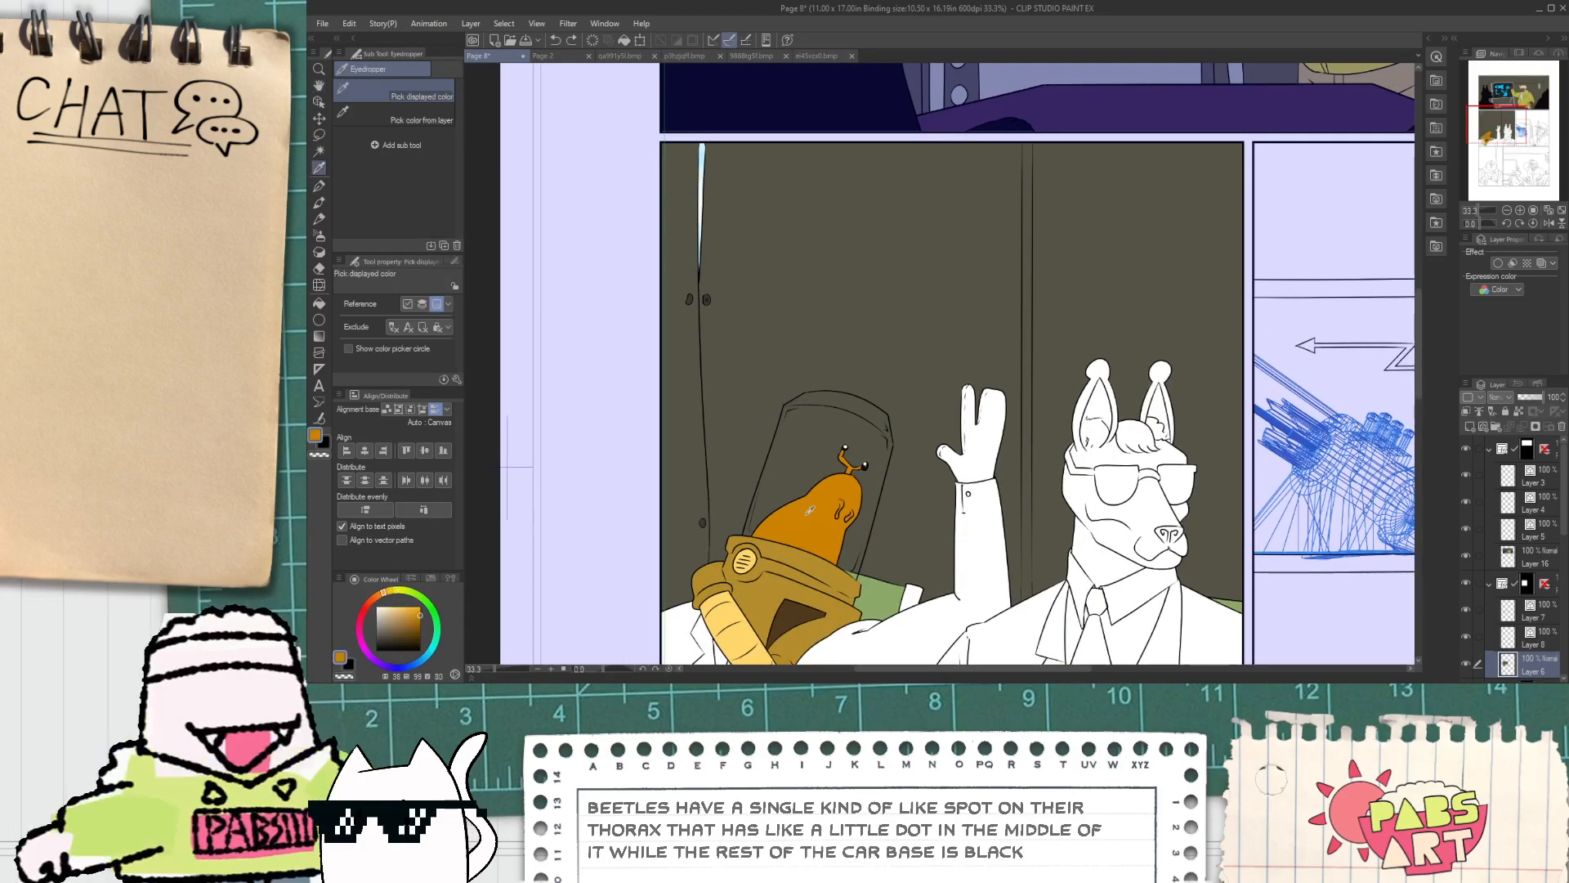
scroll(763, 406, up, 3)
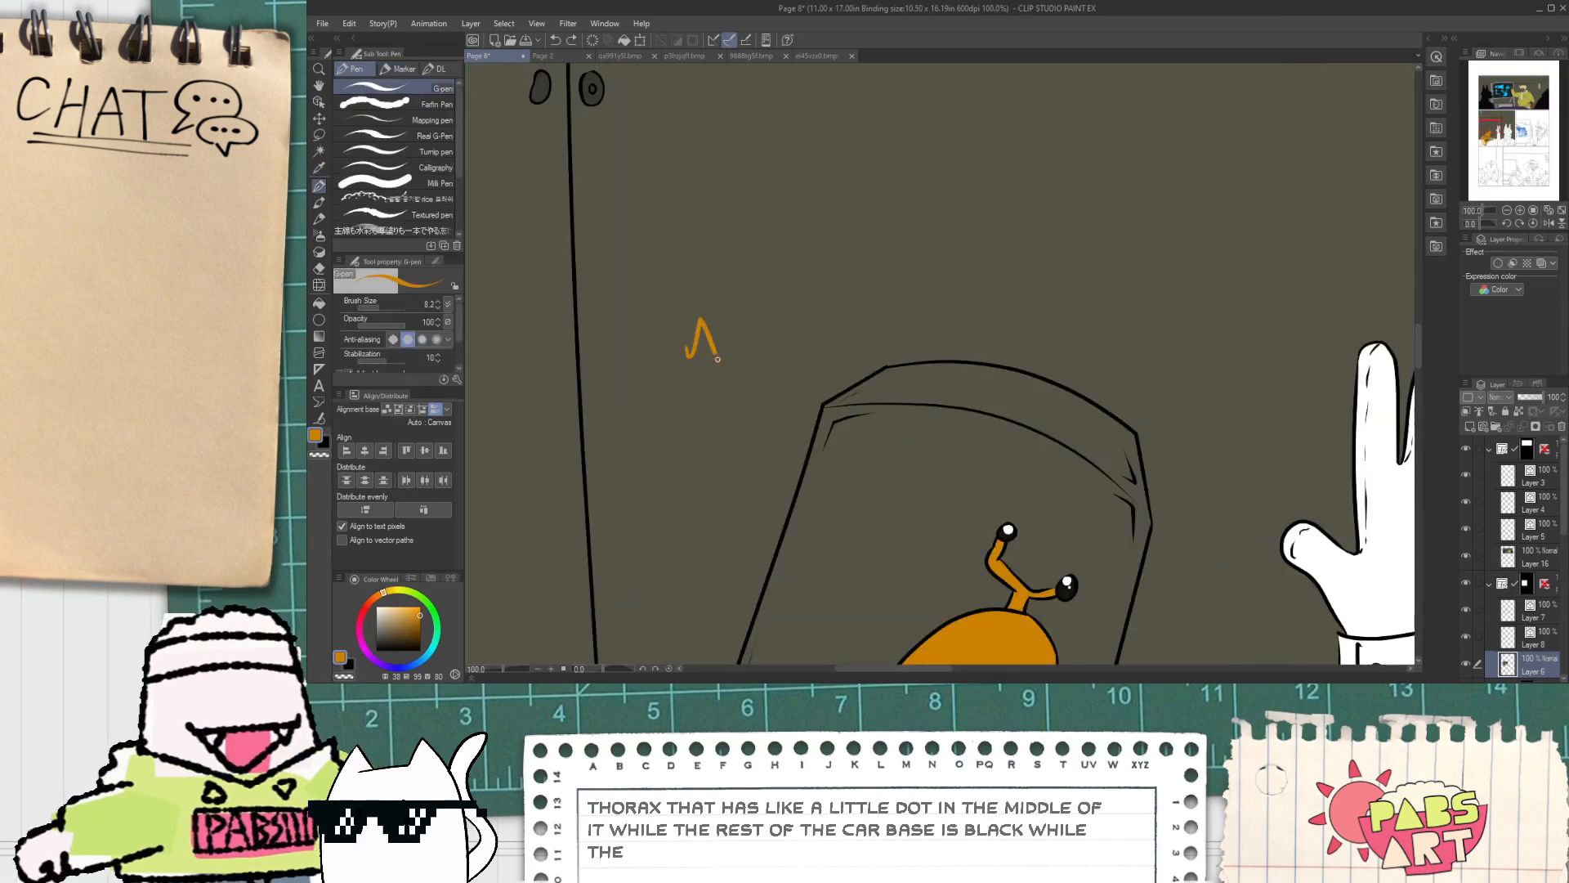
mouse_move(717, 359)
mouse_down()
mouse_move(734, 386)
mouse_move(703, 371)
mouse_up()
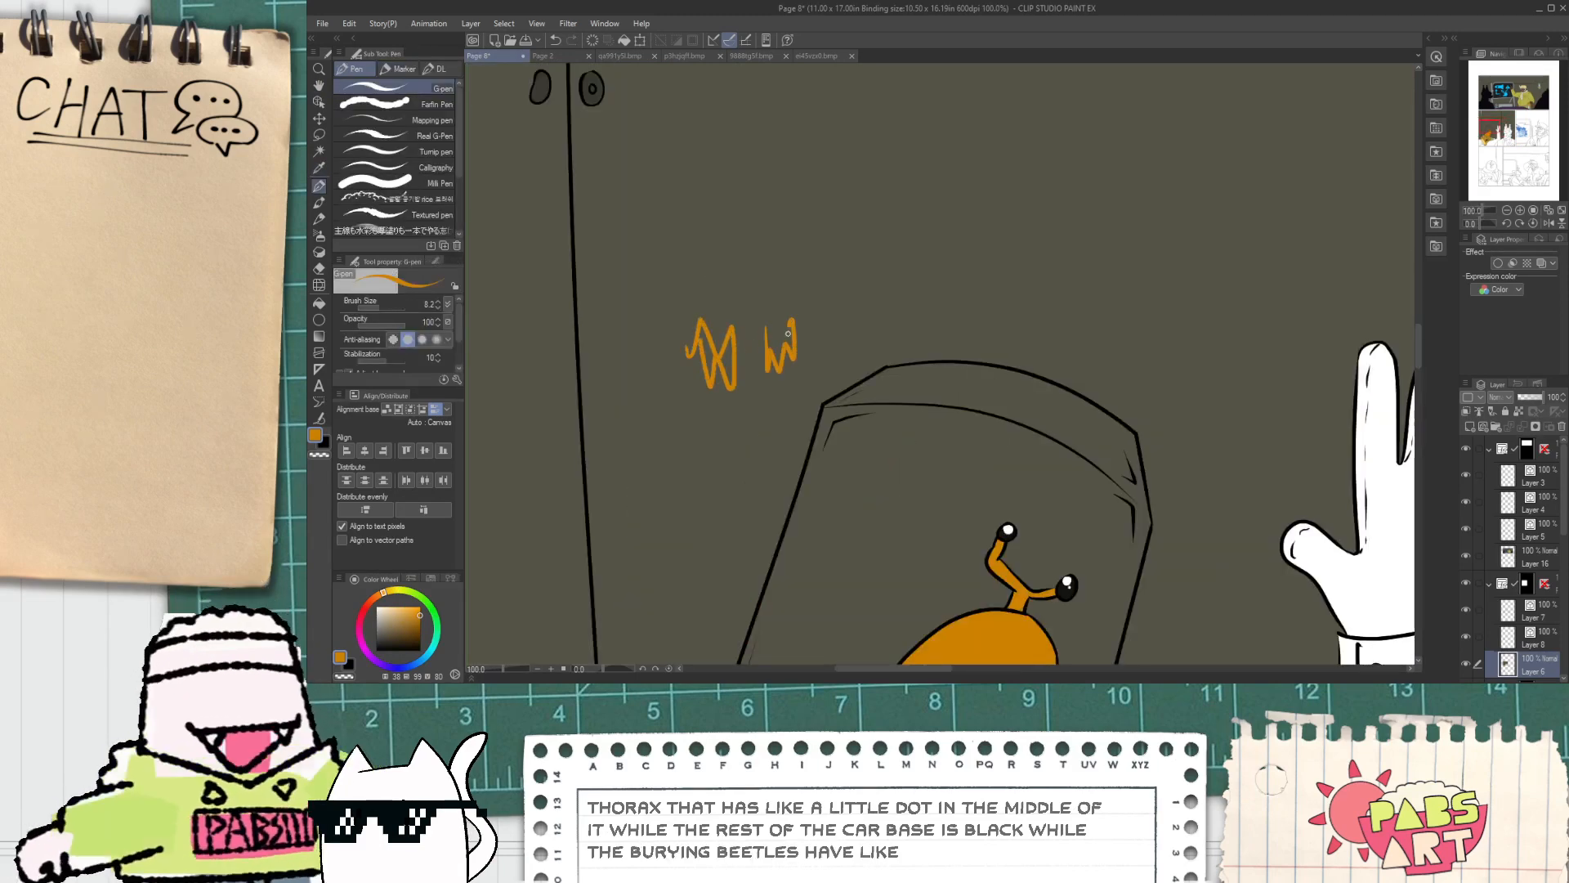
drag(787, 334, 773, 343)
mouse_move(694, 276)
mouse_down()
mouse_move(729, 273)
mouse_move(720, 248)
mouse_move(700, 272)
mouse_move(793, 271)
mouse_up()
drag(740, 223, 731, 221)
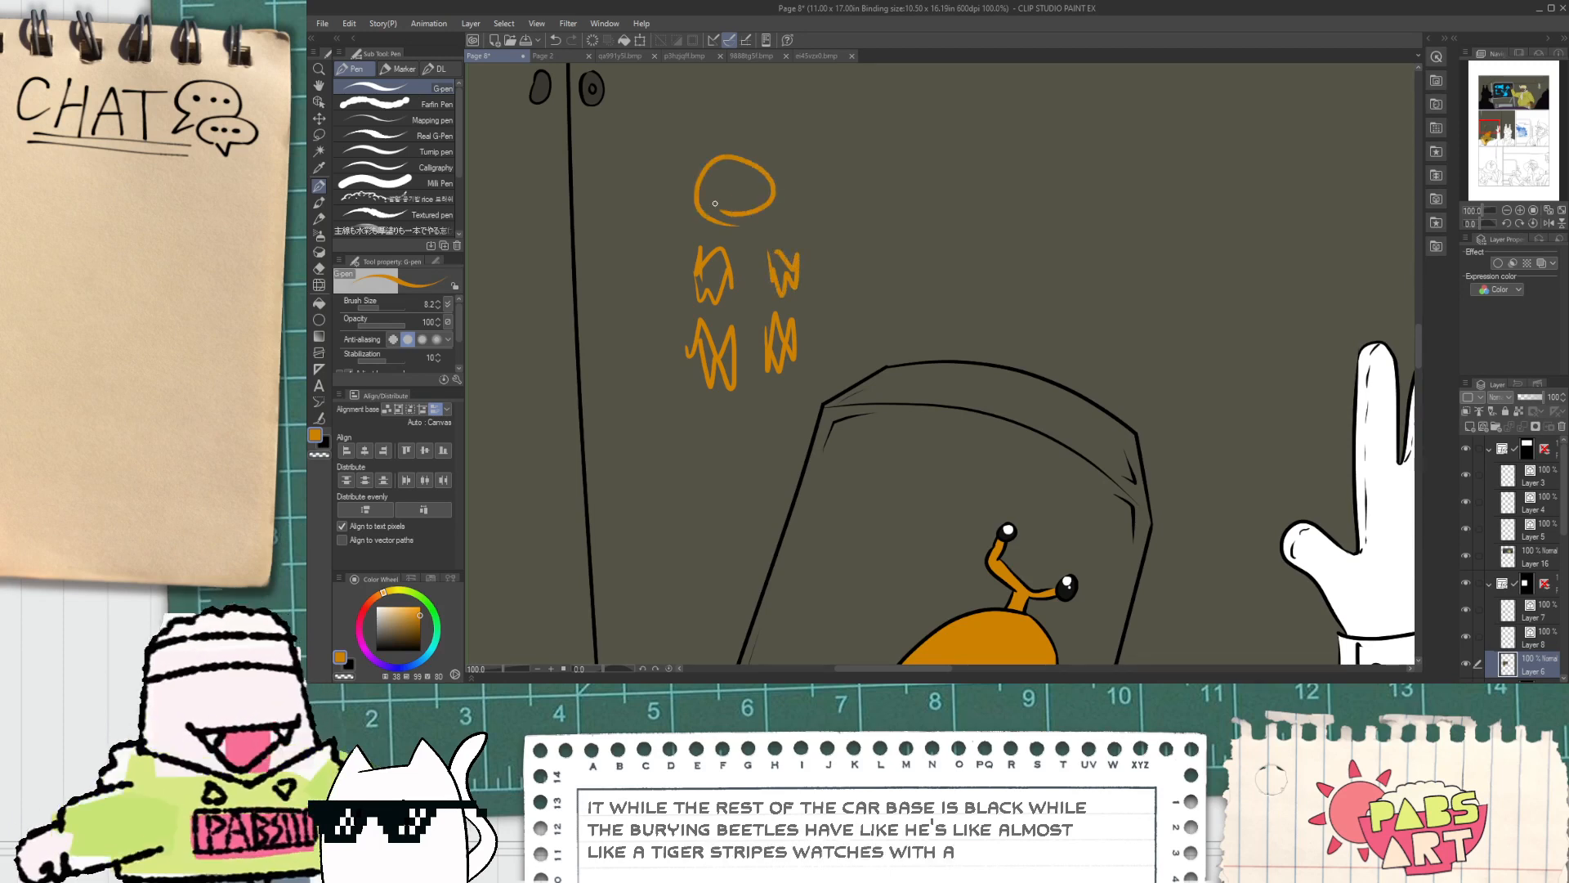
key(g)
click(737, 189)
click(713, 274)
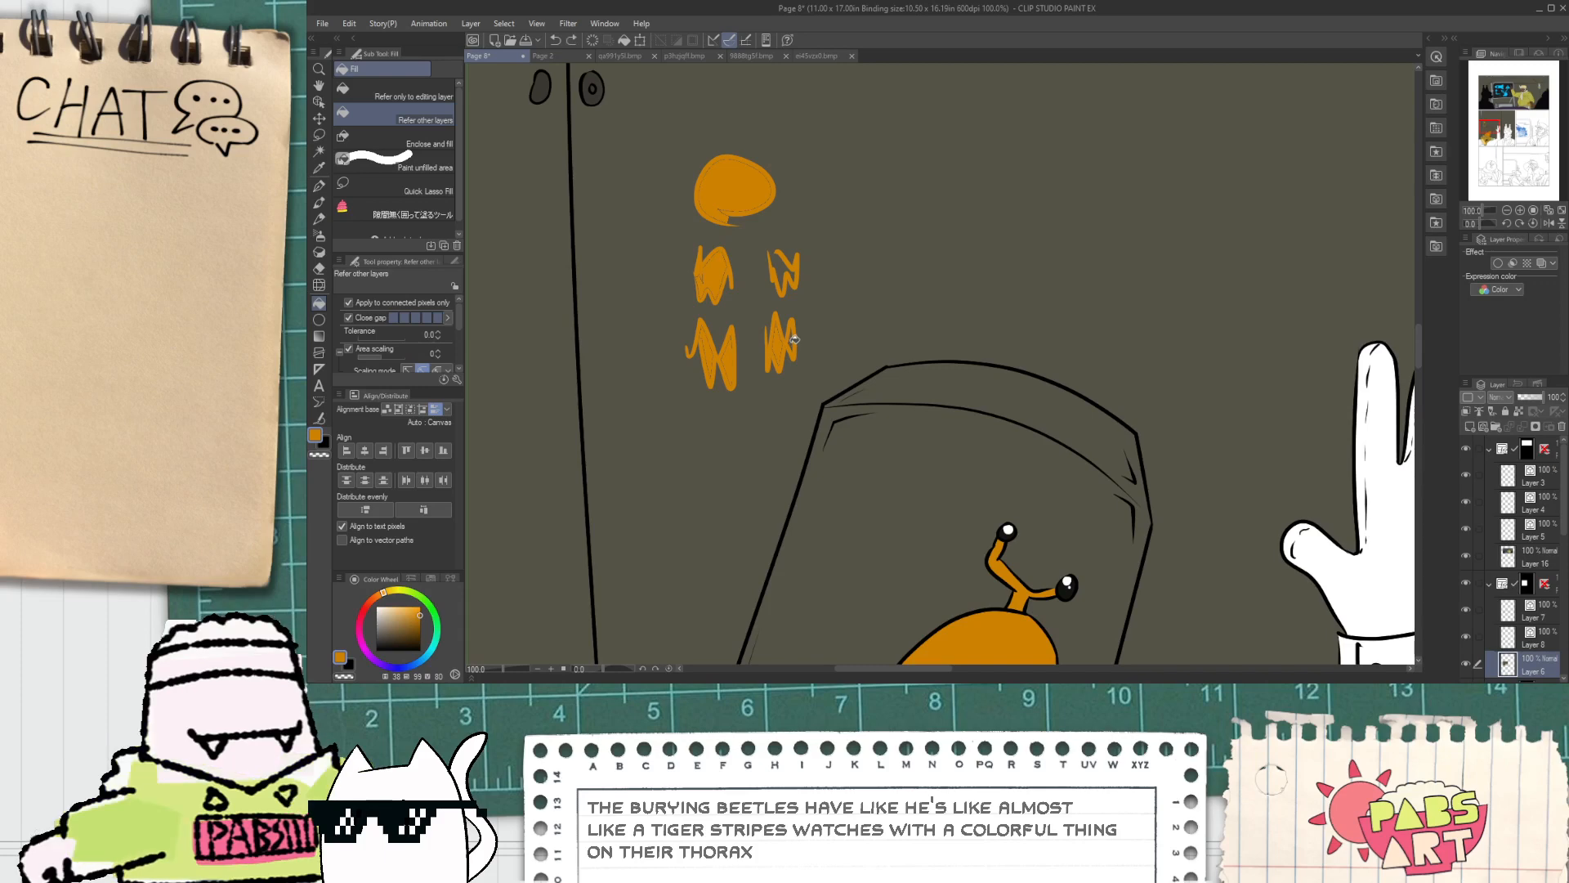
Step: Remove the orange oval and zigzag doodle from the tent wall
scroll(778, 280, down, 1)
key(p)
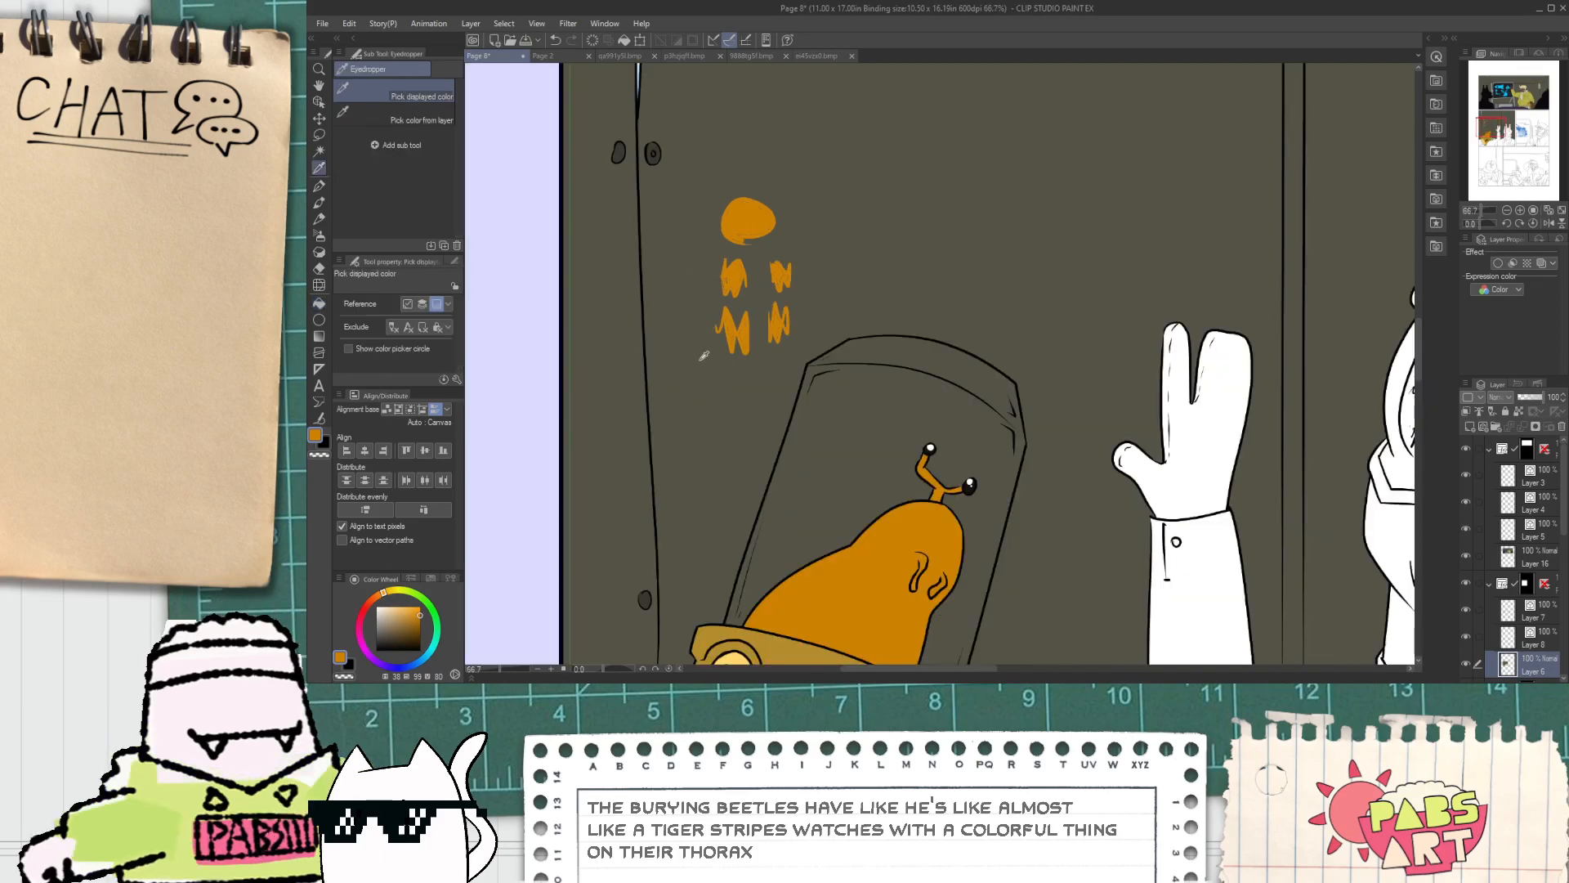
key(ctrl+z)
key(ctrl+z)
key(ctrl+z)
key(ctrl+z)
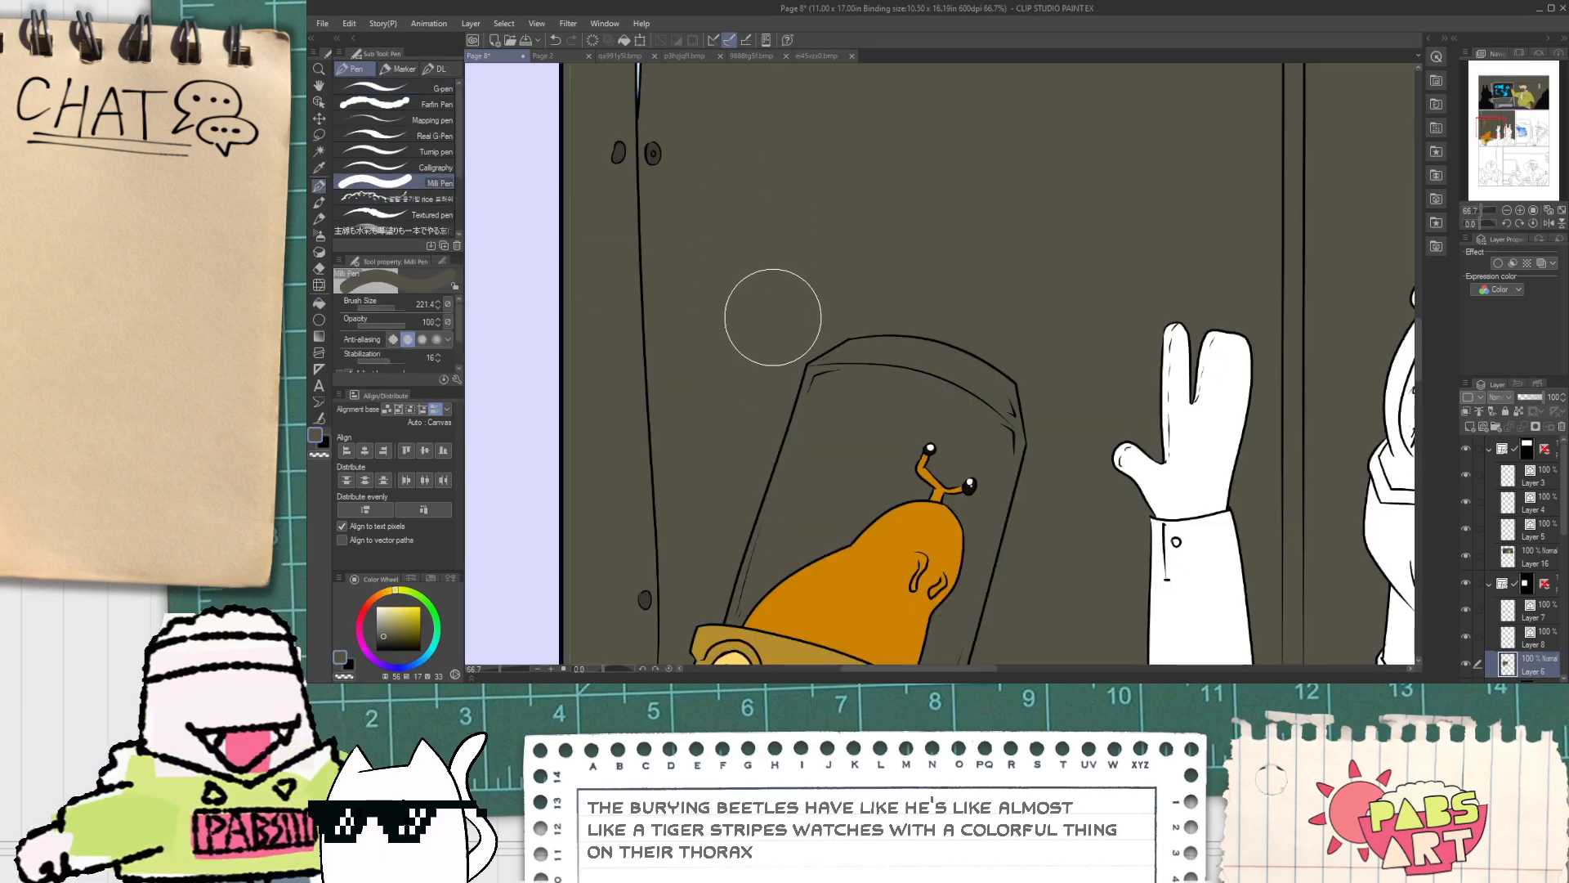
Step: Fill the long-eared, suited character's sunglasses, including the arm, lenses and bridge, with a very dark navy
scroll(776, 384, down, 2)
key(h)
drag(798, 512, 757, 385)
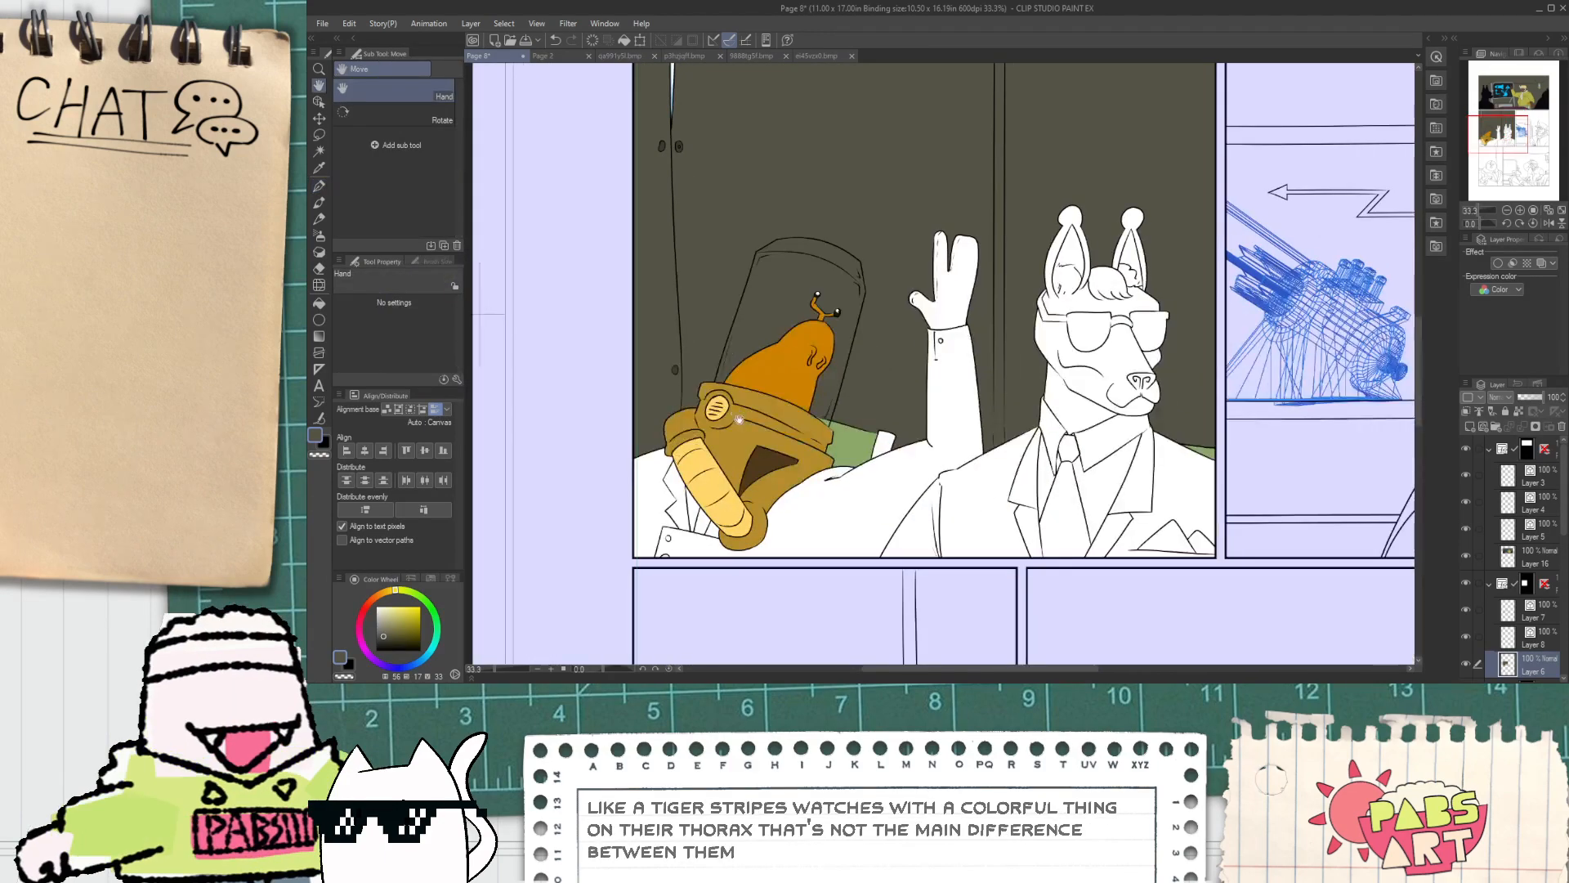
scroll(724, 527, up, 1)
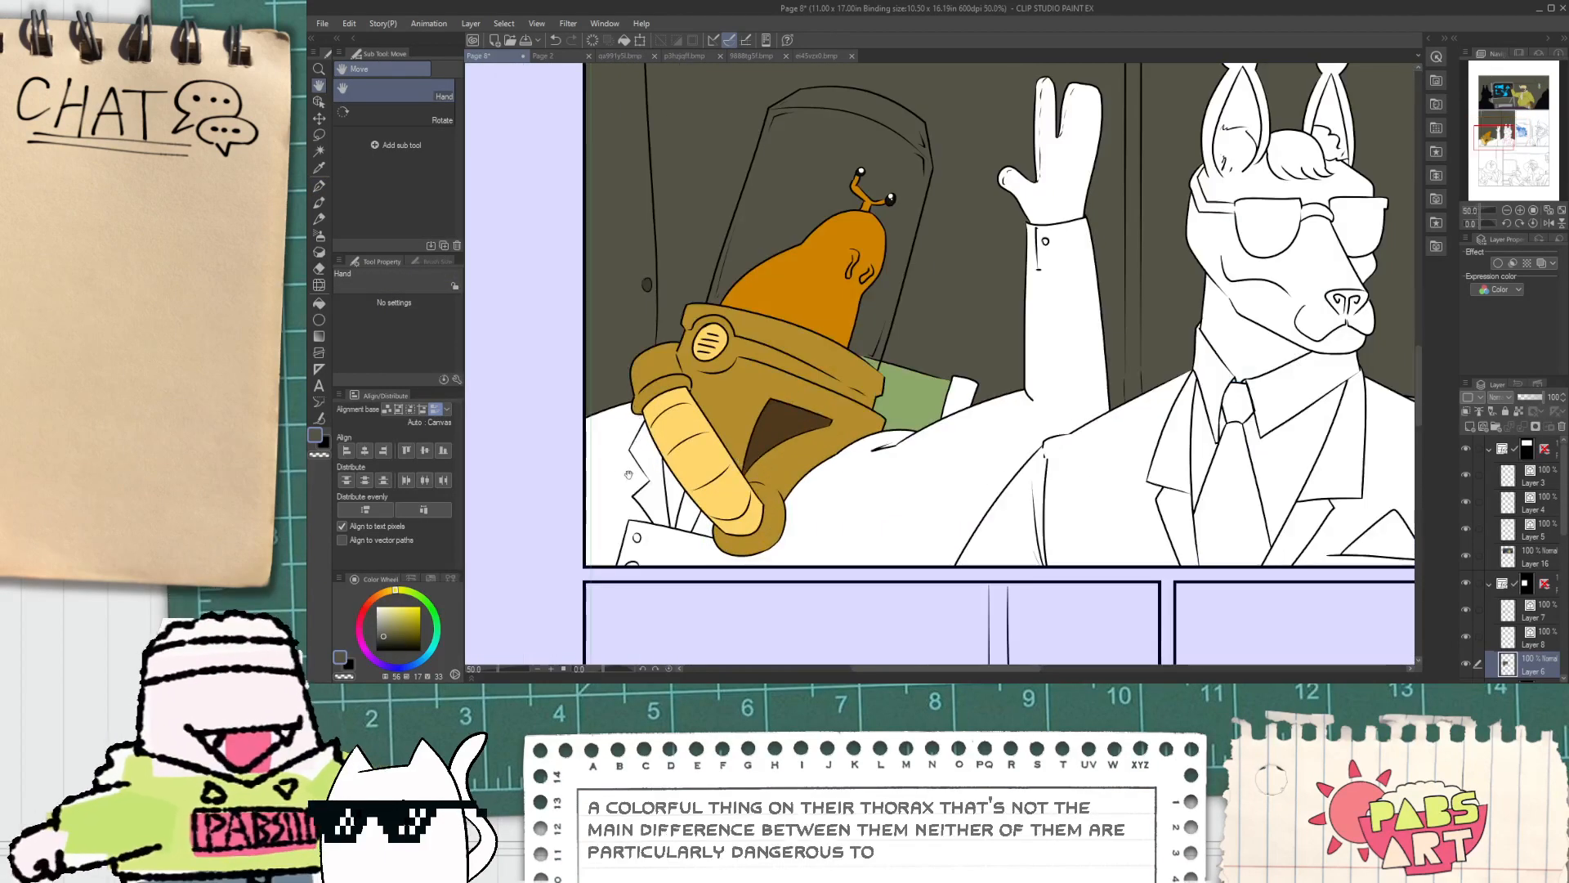
scroll(628, 474, down, 4)
mouse_move(826, 267)
mouse_down()
mouse_move(837, 309)
mouse_move(850, 270)
mouse_up()
scroll(789, 368, up, 4)
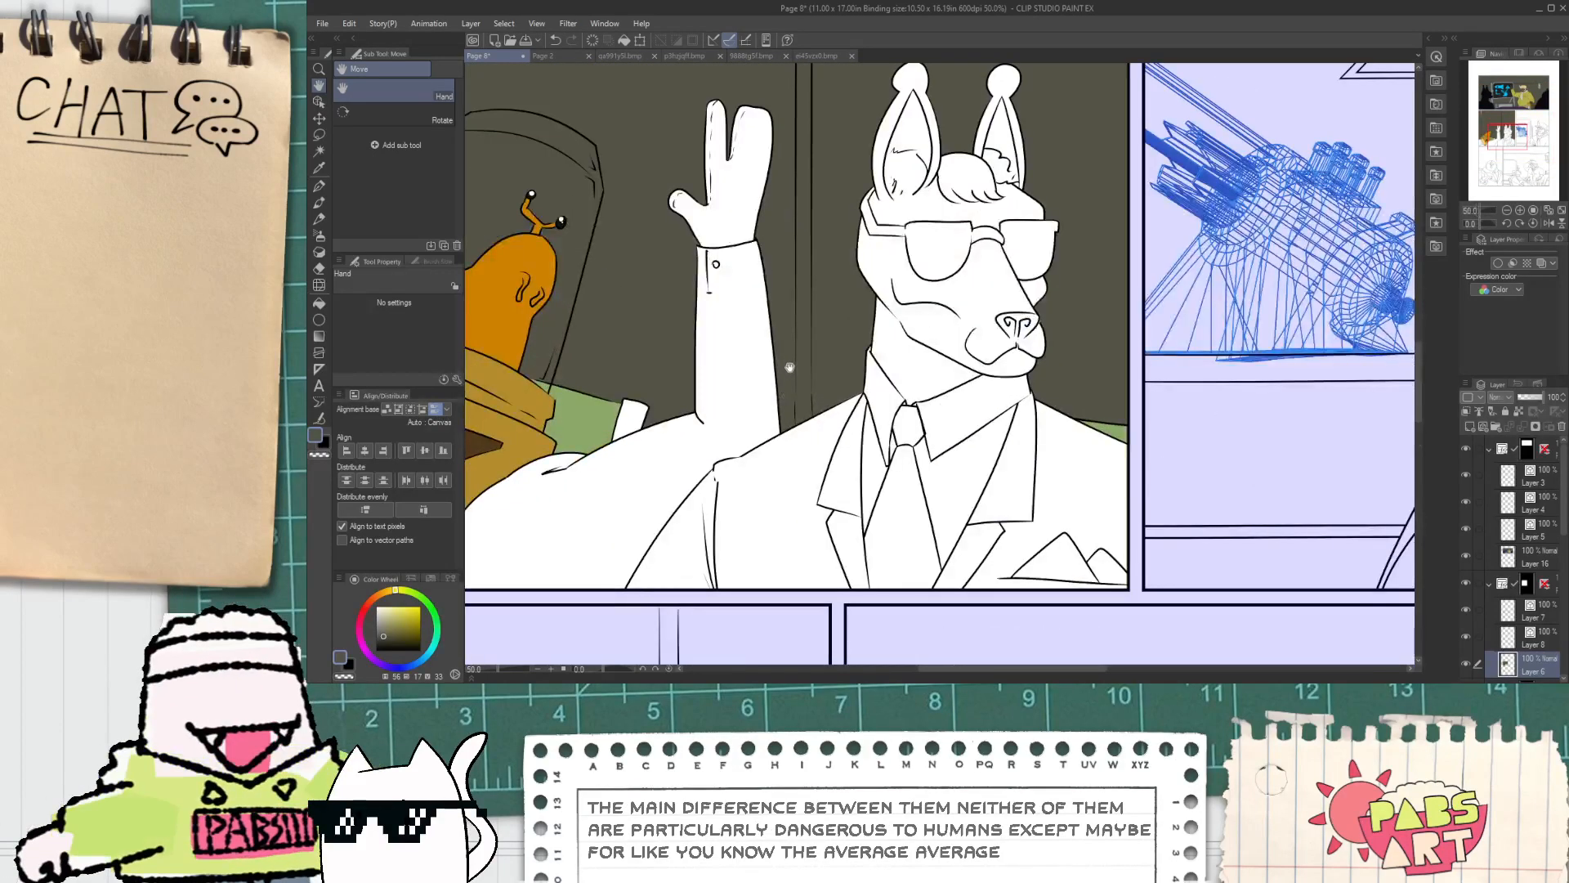
click(399, 665)
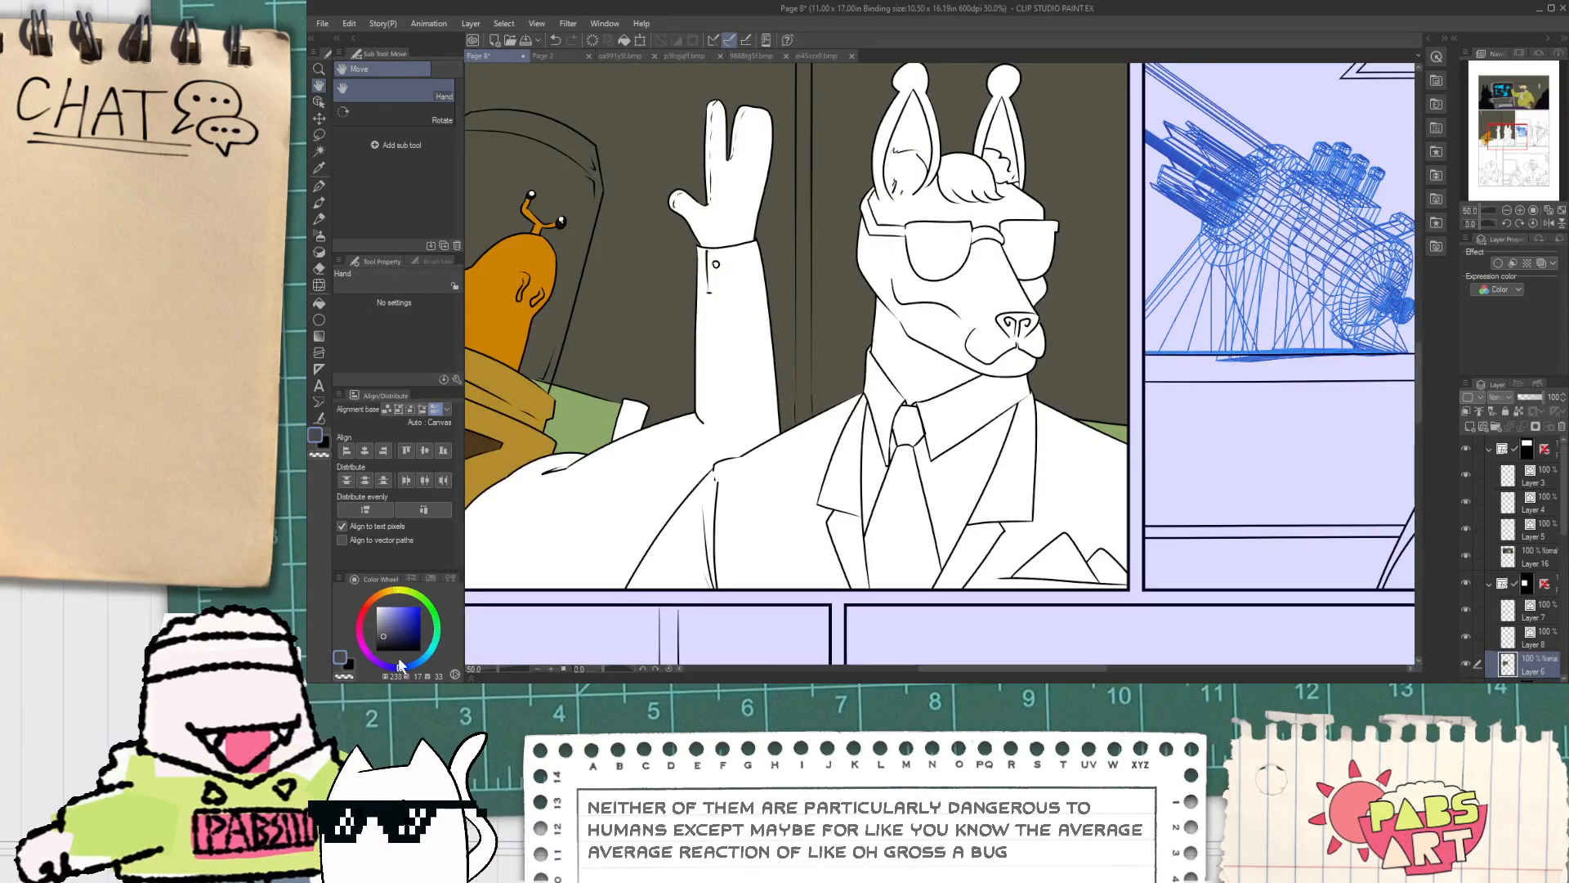
click(388, 641)
key(g)
scroll(971, 249, up, 2)
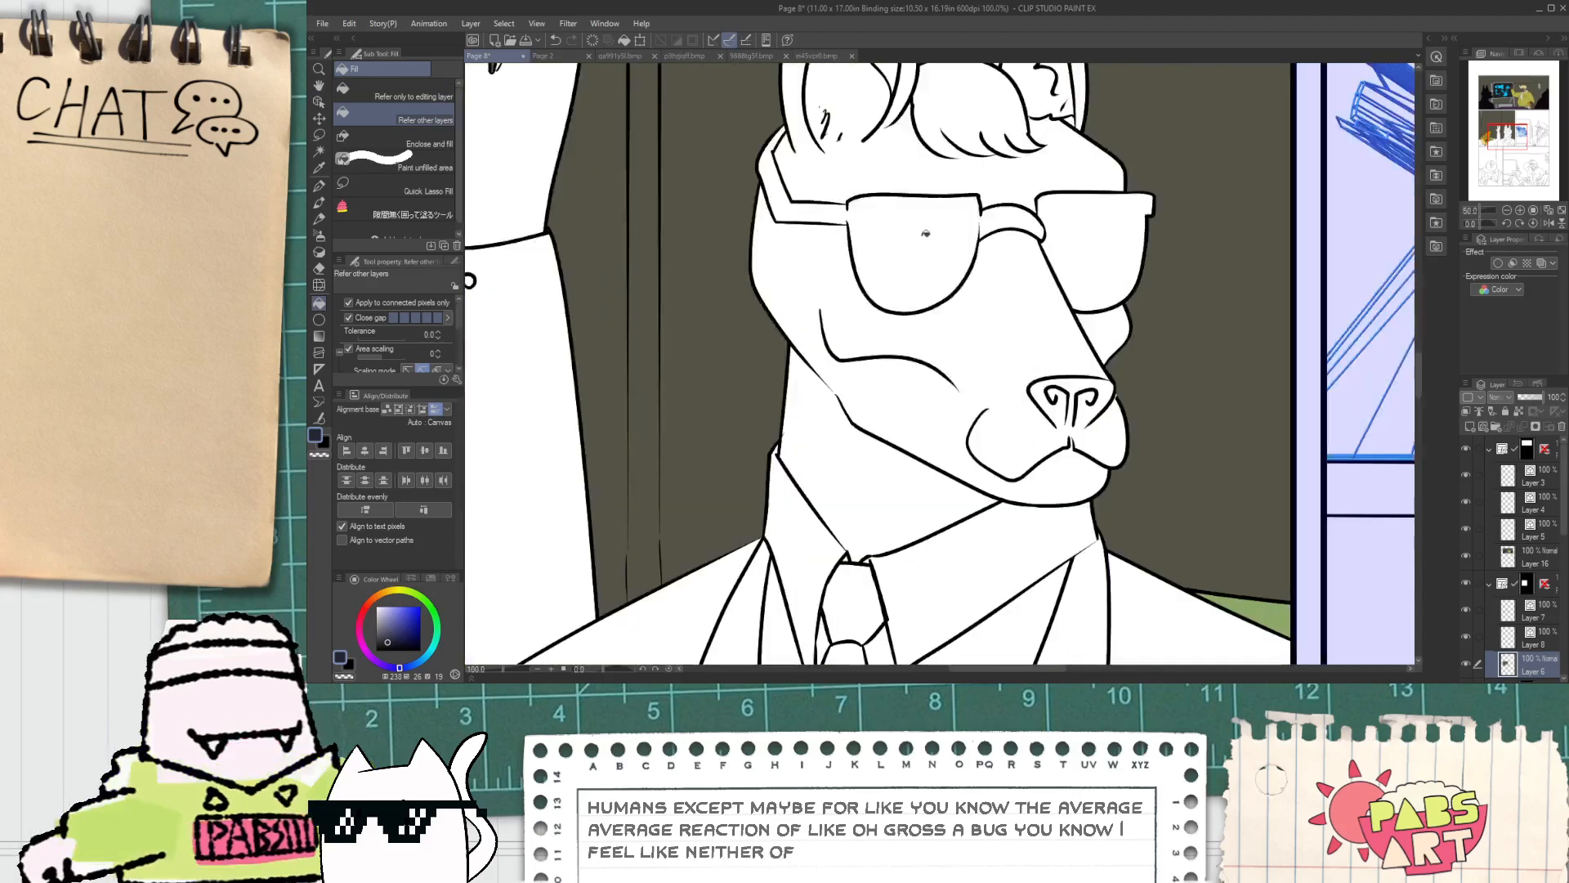
click(849, 217)
click(826, 211)
click(1009, 220)
click(1054, 241)
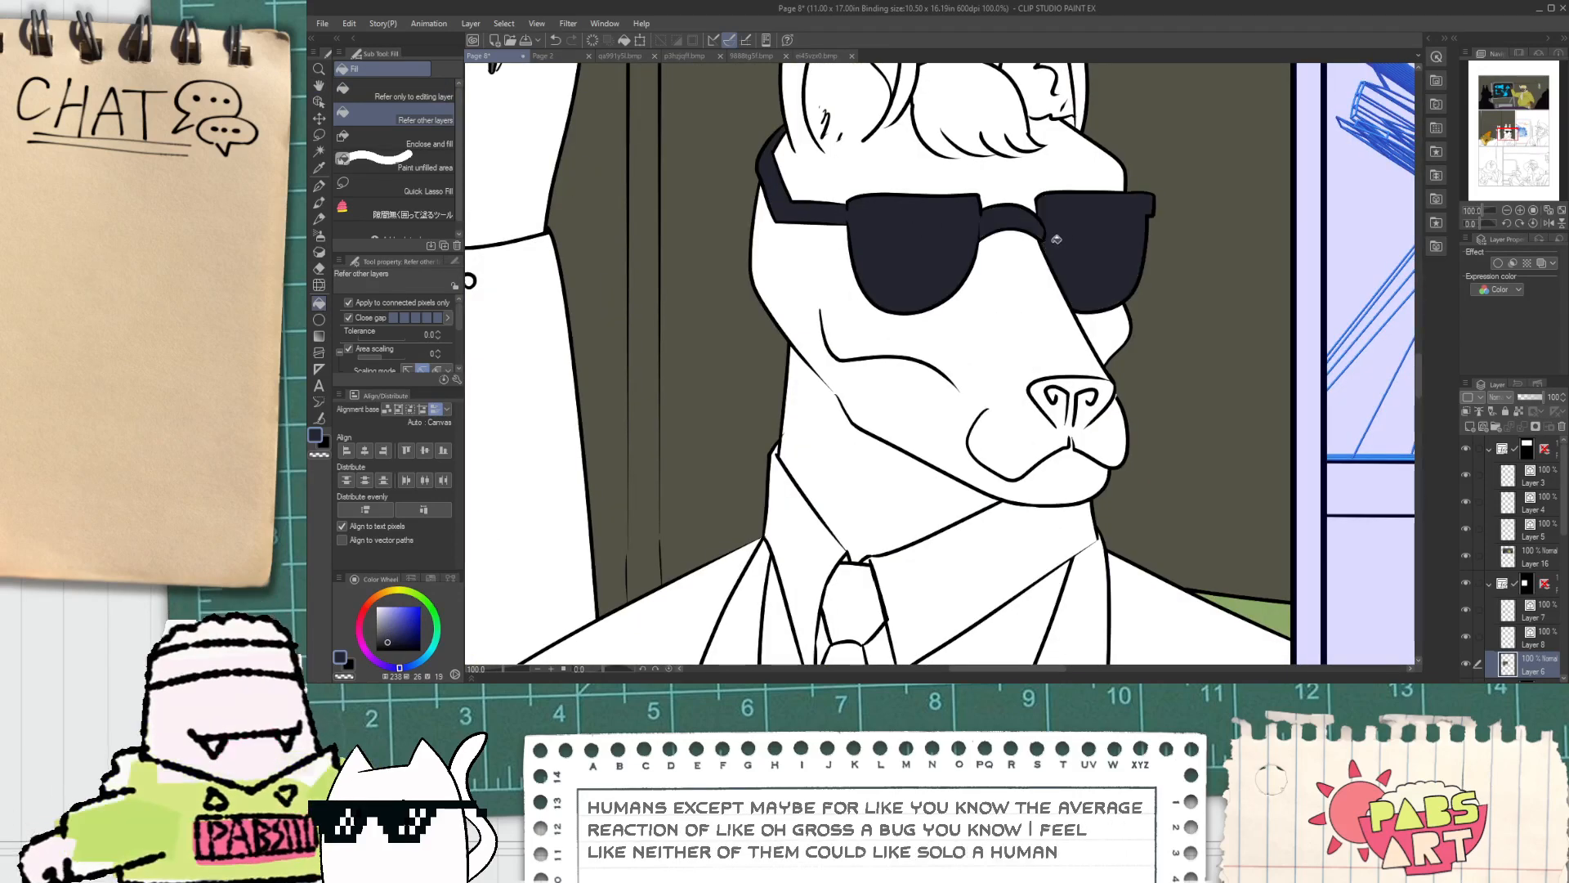
scroll(1032, 243, down, 2)
key(space)
drag(829, 282, 897, 346)
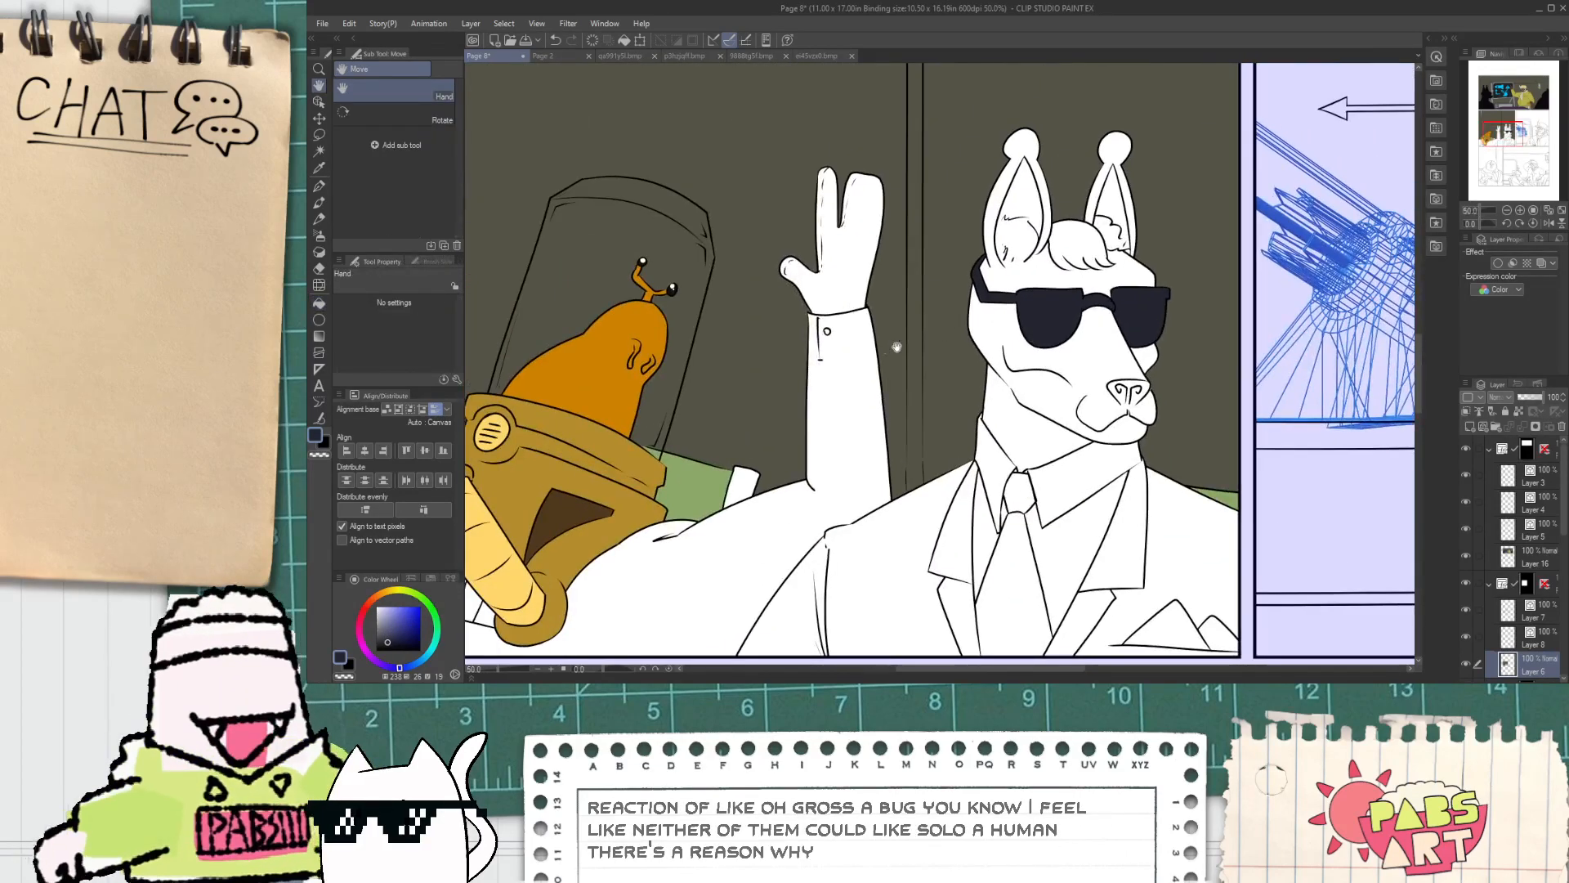
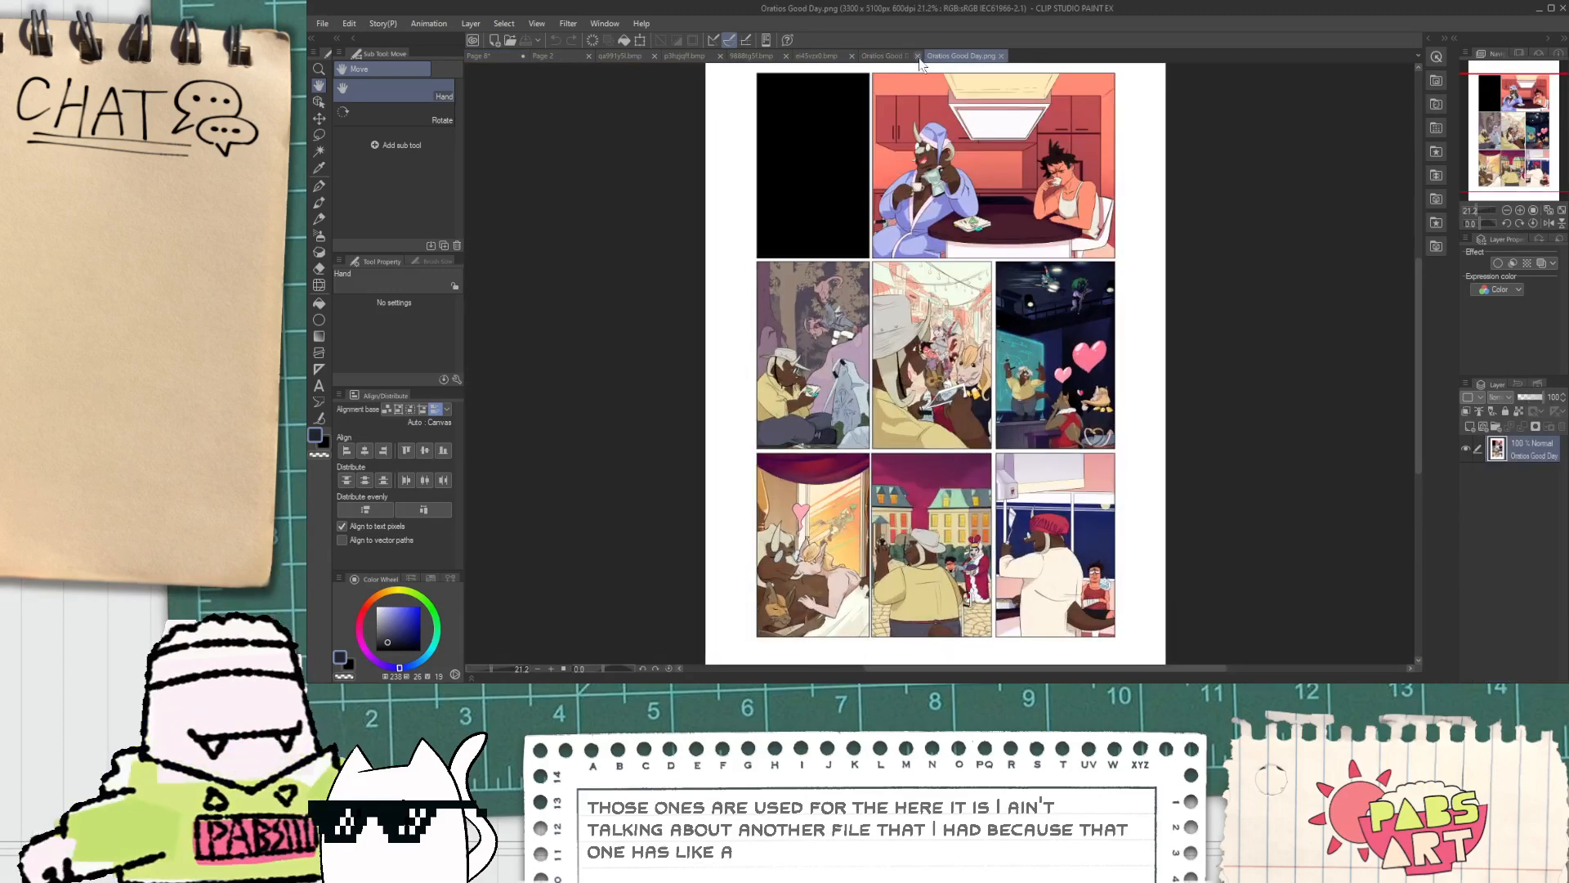
Step: Close the extra Oratios Good Day document, sample the blonde long-snouted character's pale pink skin from Oratios Good Day.png, and return to Page 8
click(917, 56)
scroll(948, 353, up, 6)
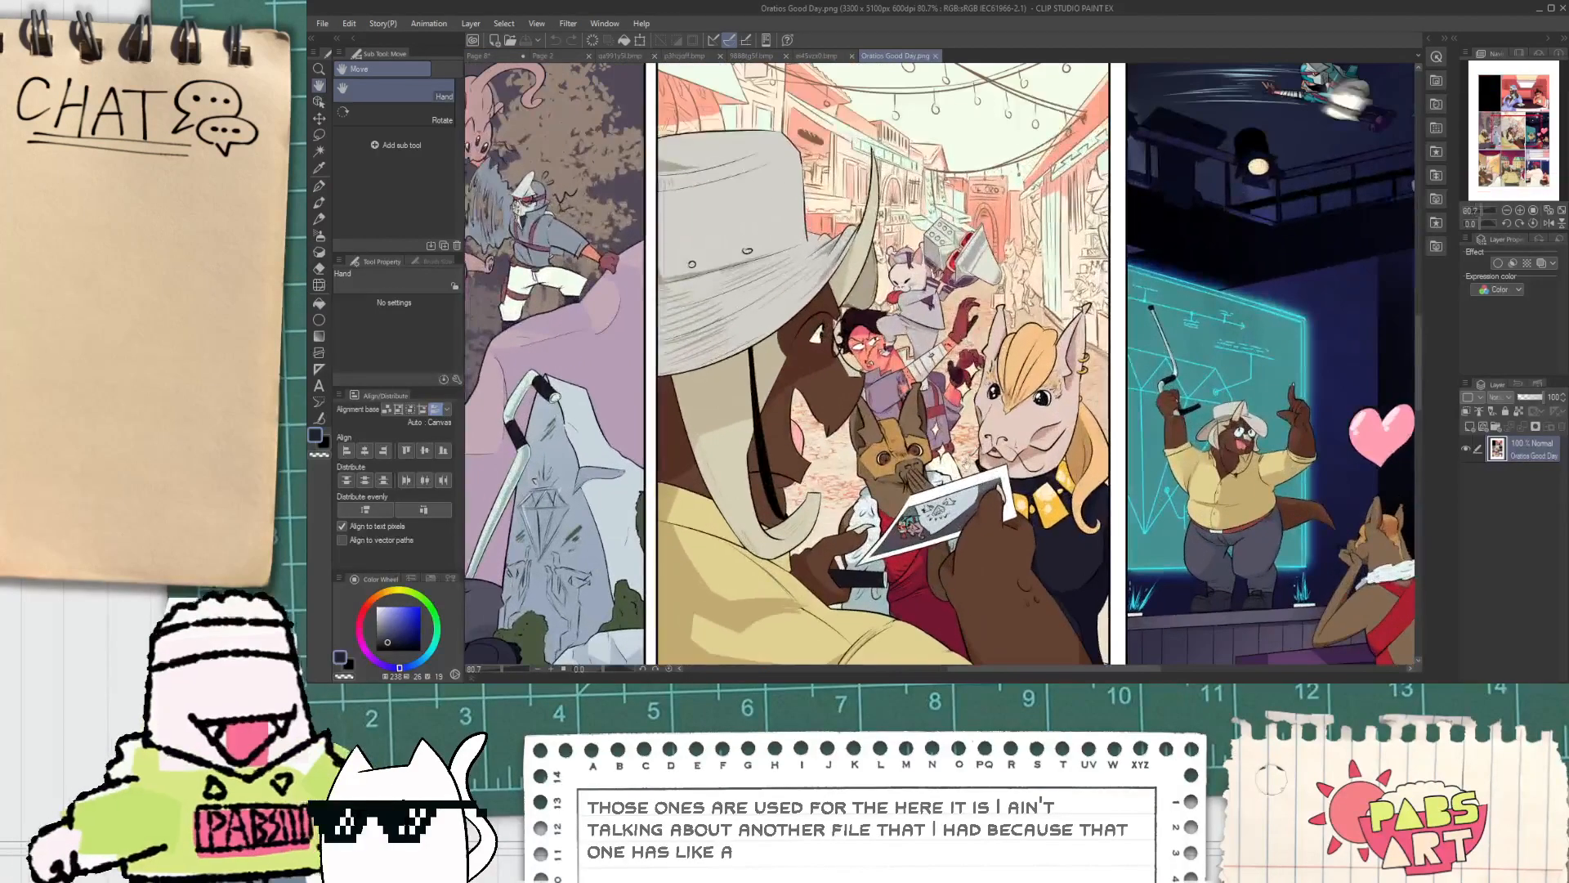
scroll(956, 433, up, 4)
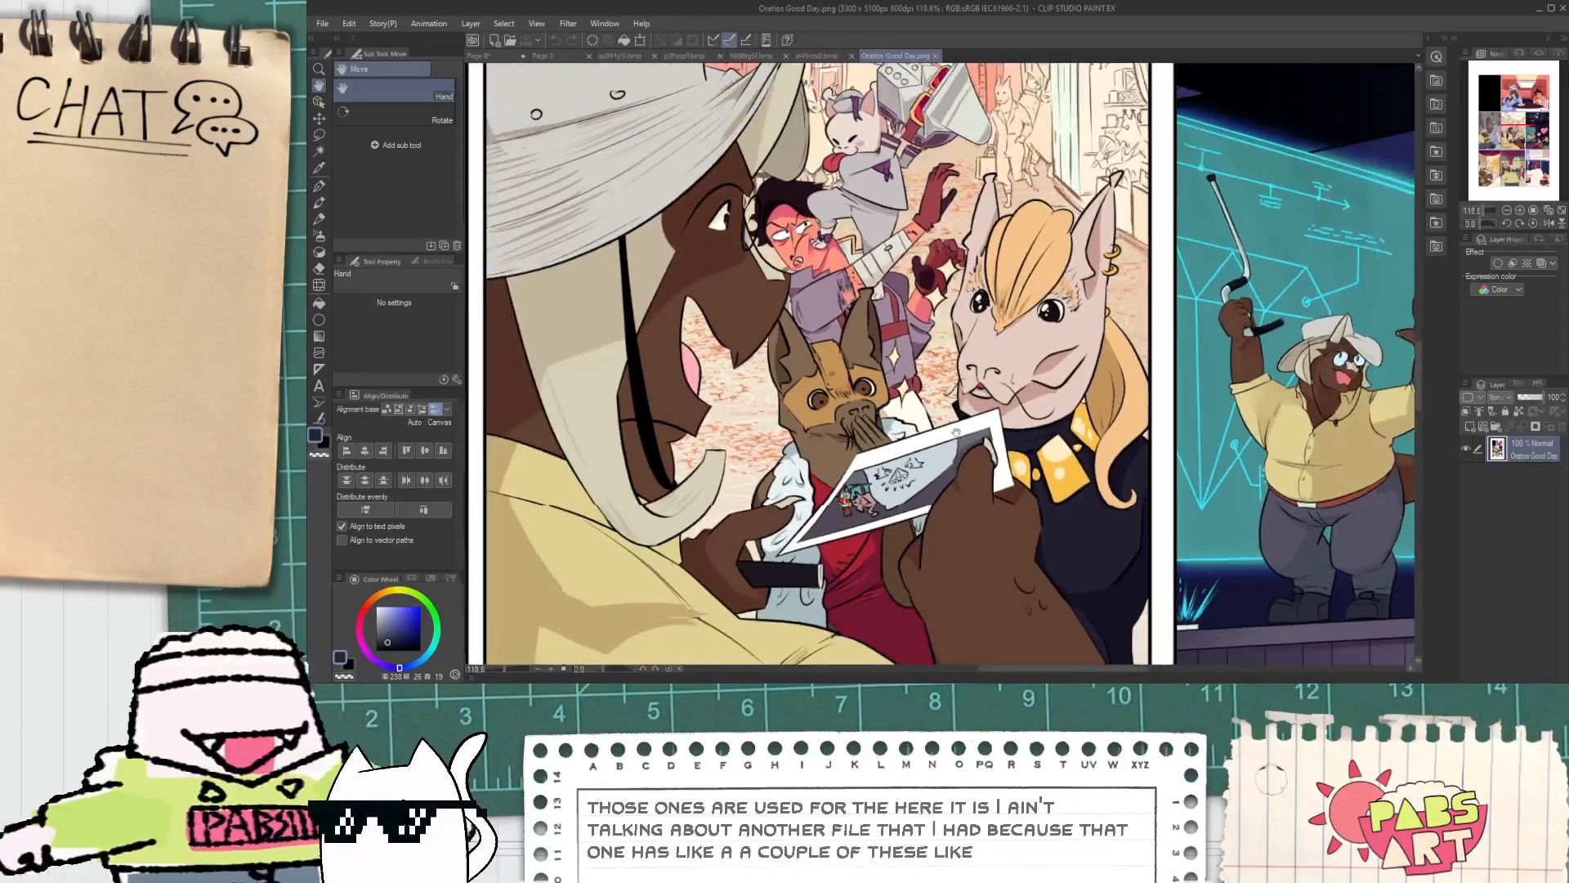
drag(955, 432, 965, 388)
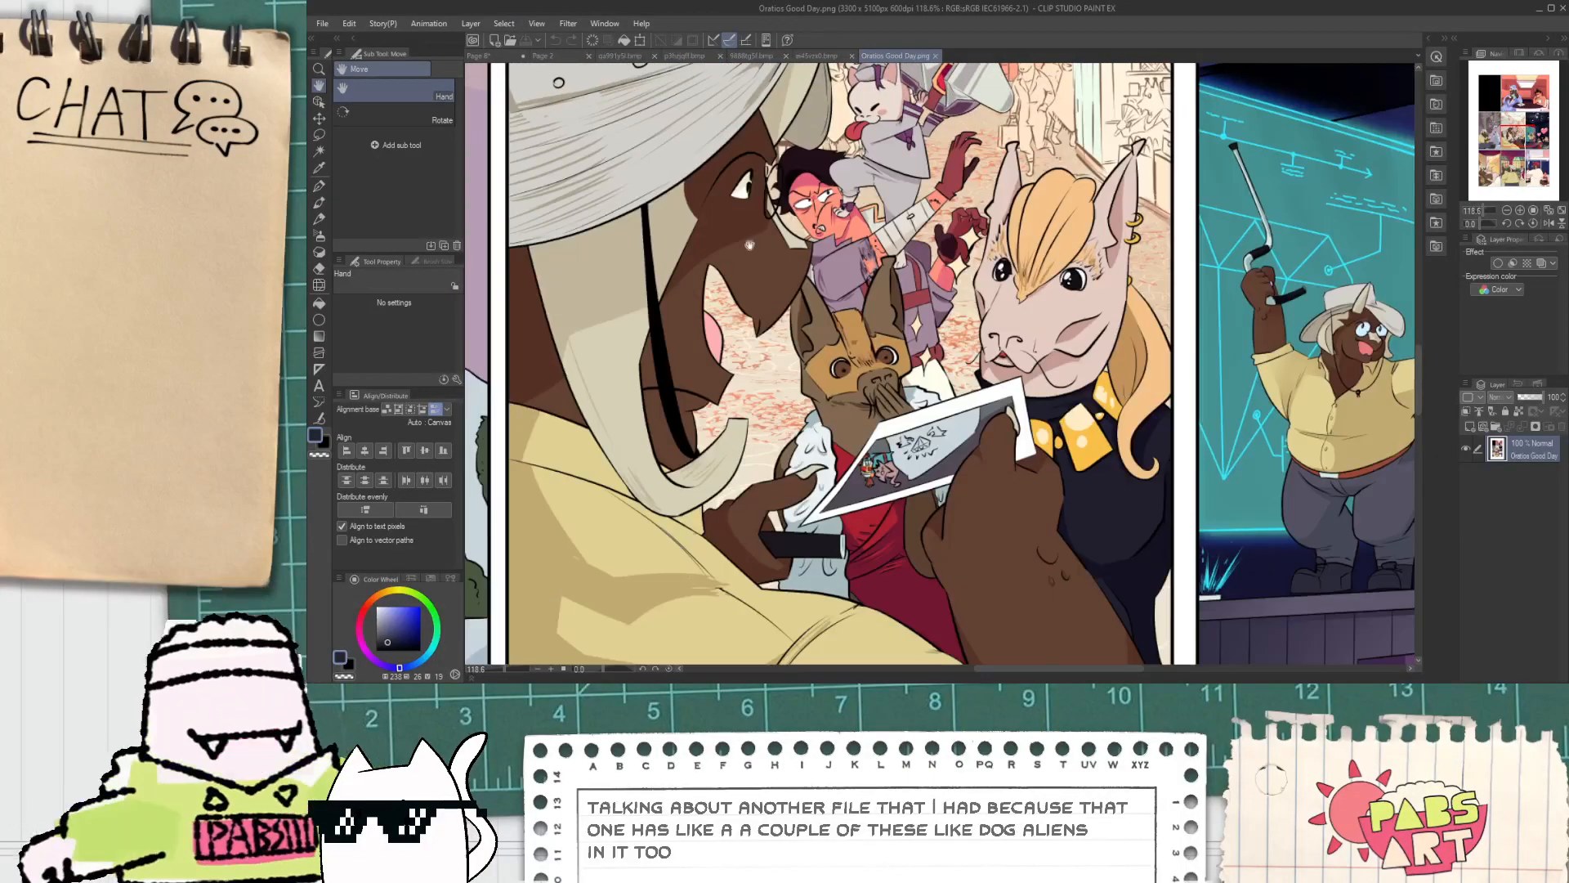
key(i)
click(1040, 318)
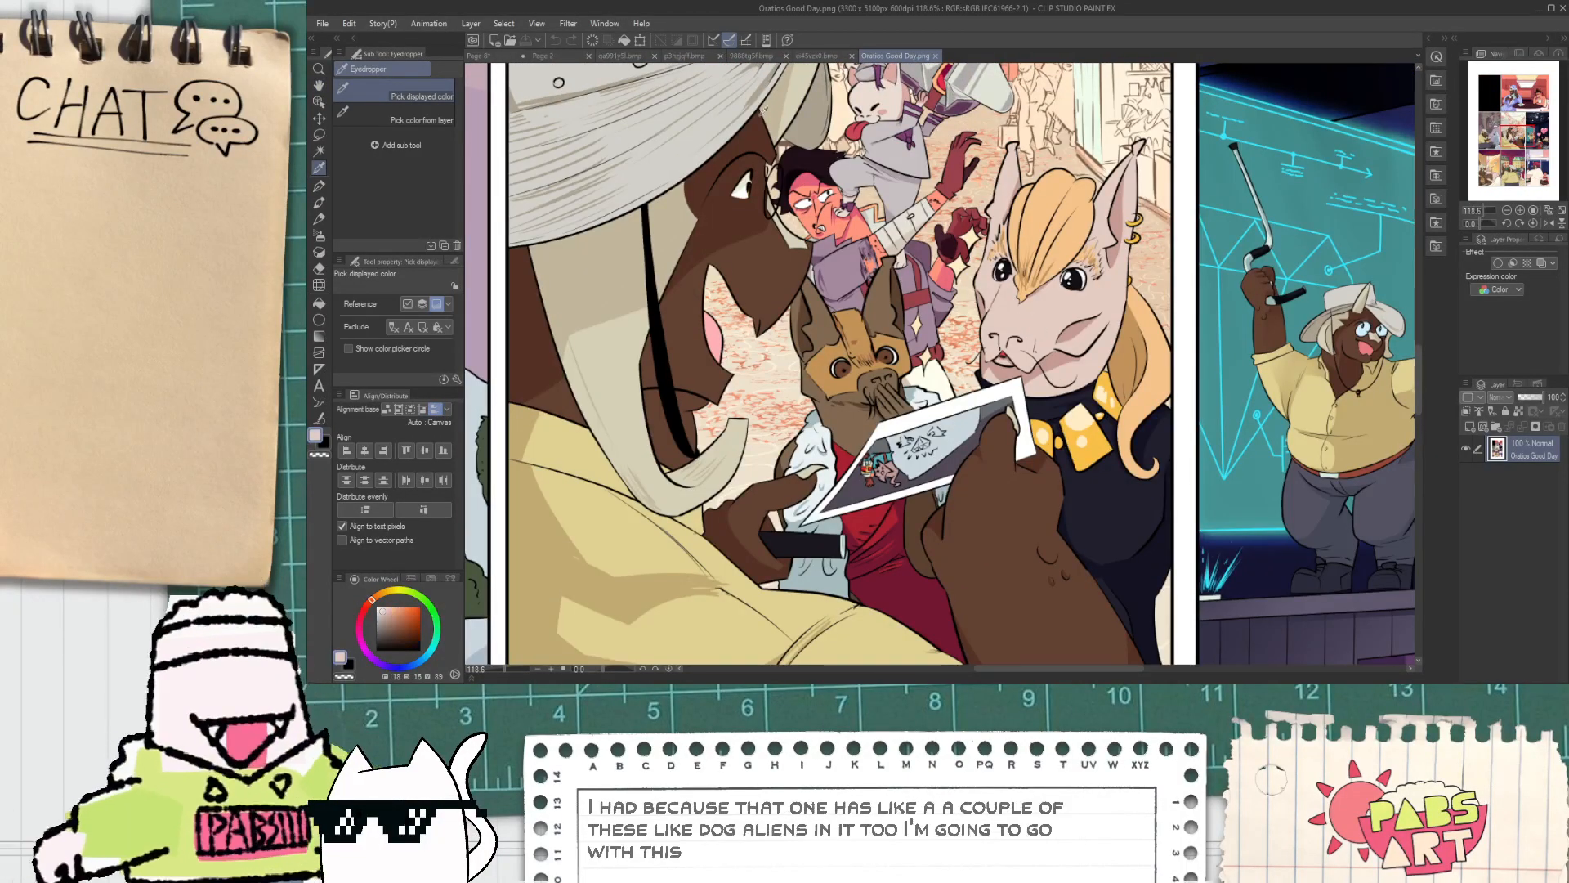
click(494, 56)
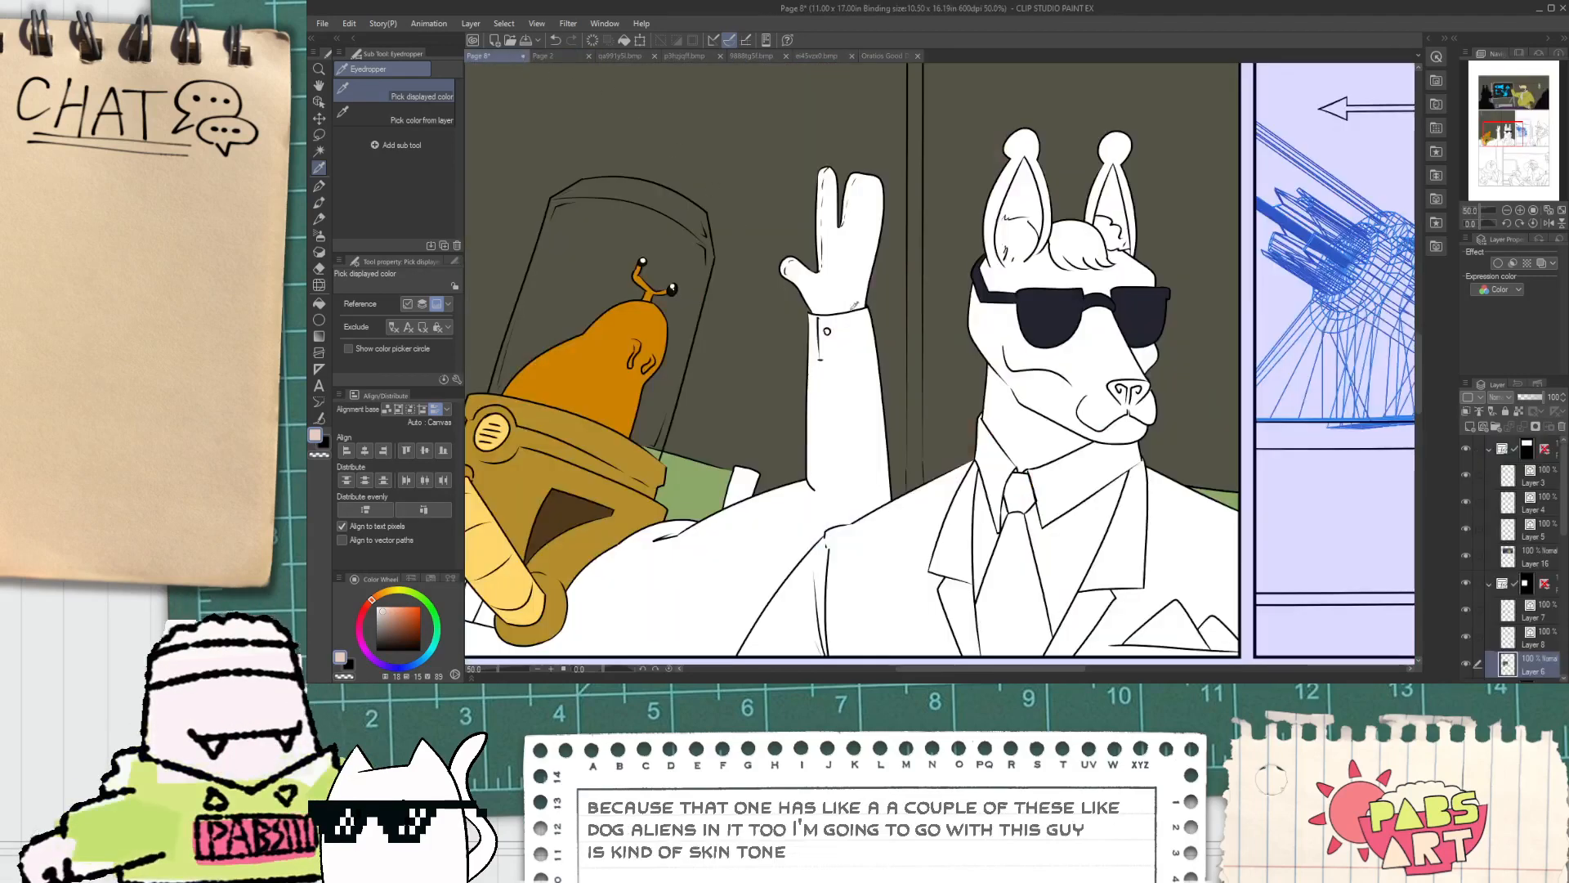
Step: Fill the sunglasses character's face, neck, head and outer ears with the sampled pale pink
key(g)
scroll(1086, 401, up, 1)
click(1085, 401)
scroll(1210, 344, up, 1)
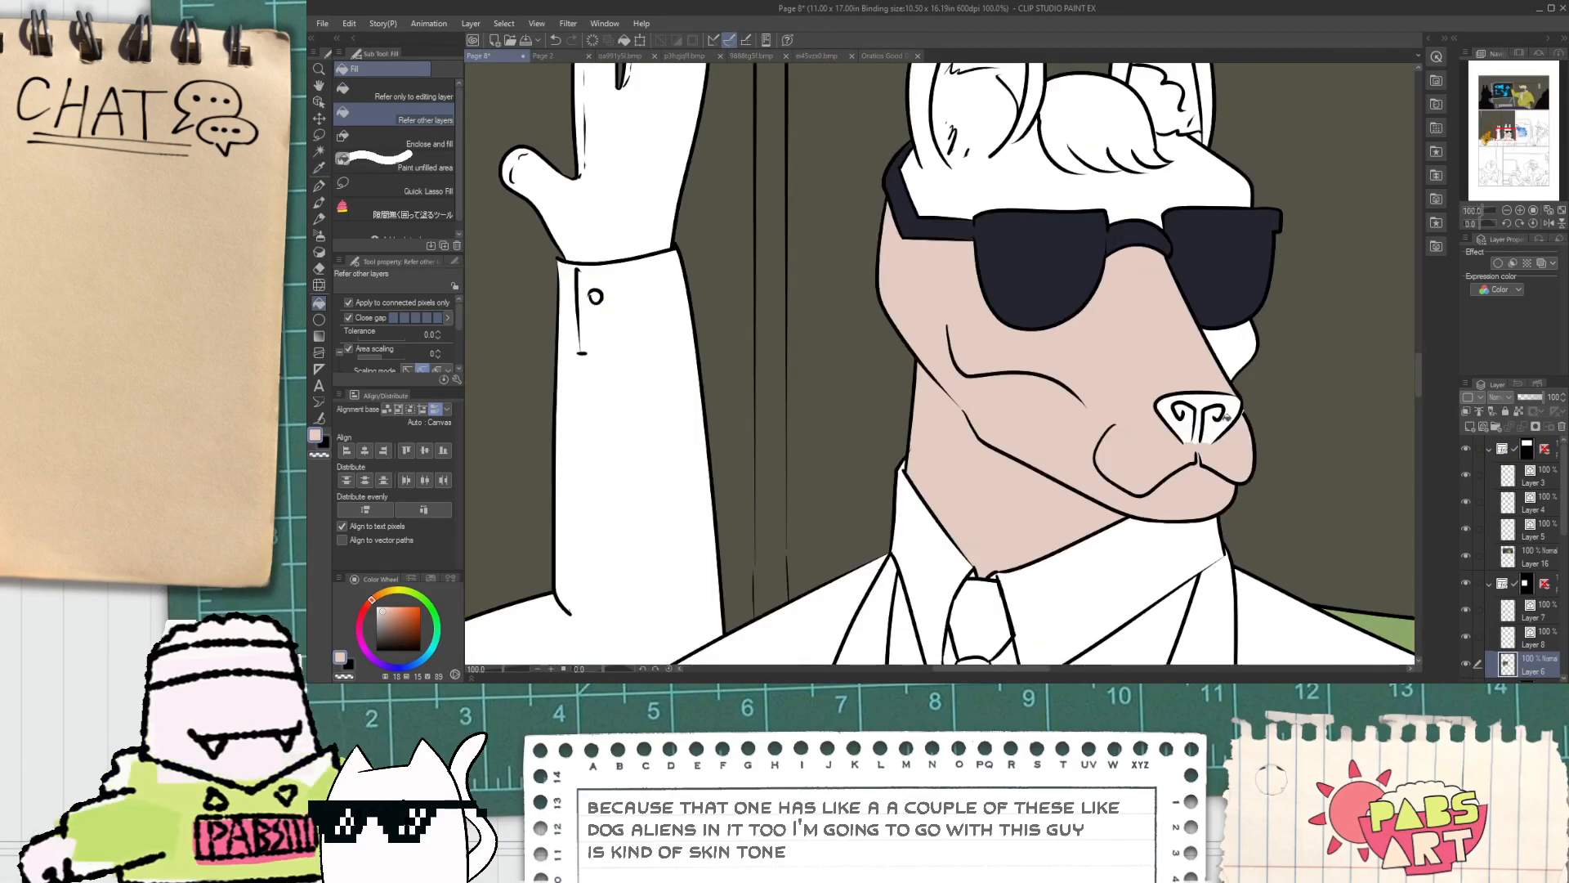
click(1153, 197)
drag(1132, 185, 1070, 366)
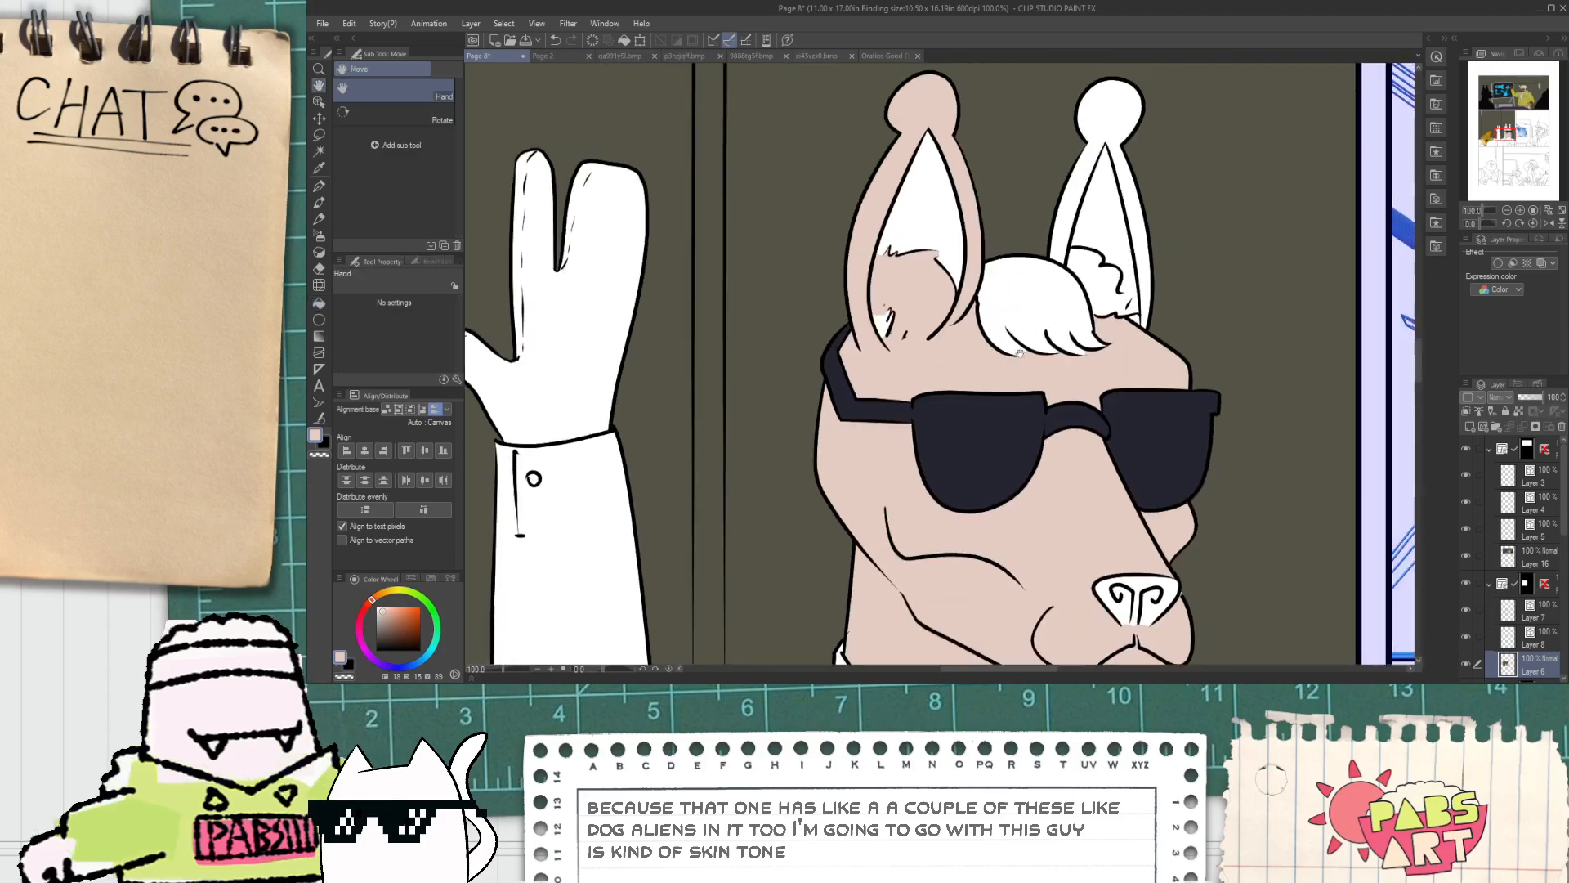
click(1074, 196)
click(1125, 182)
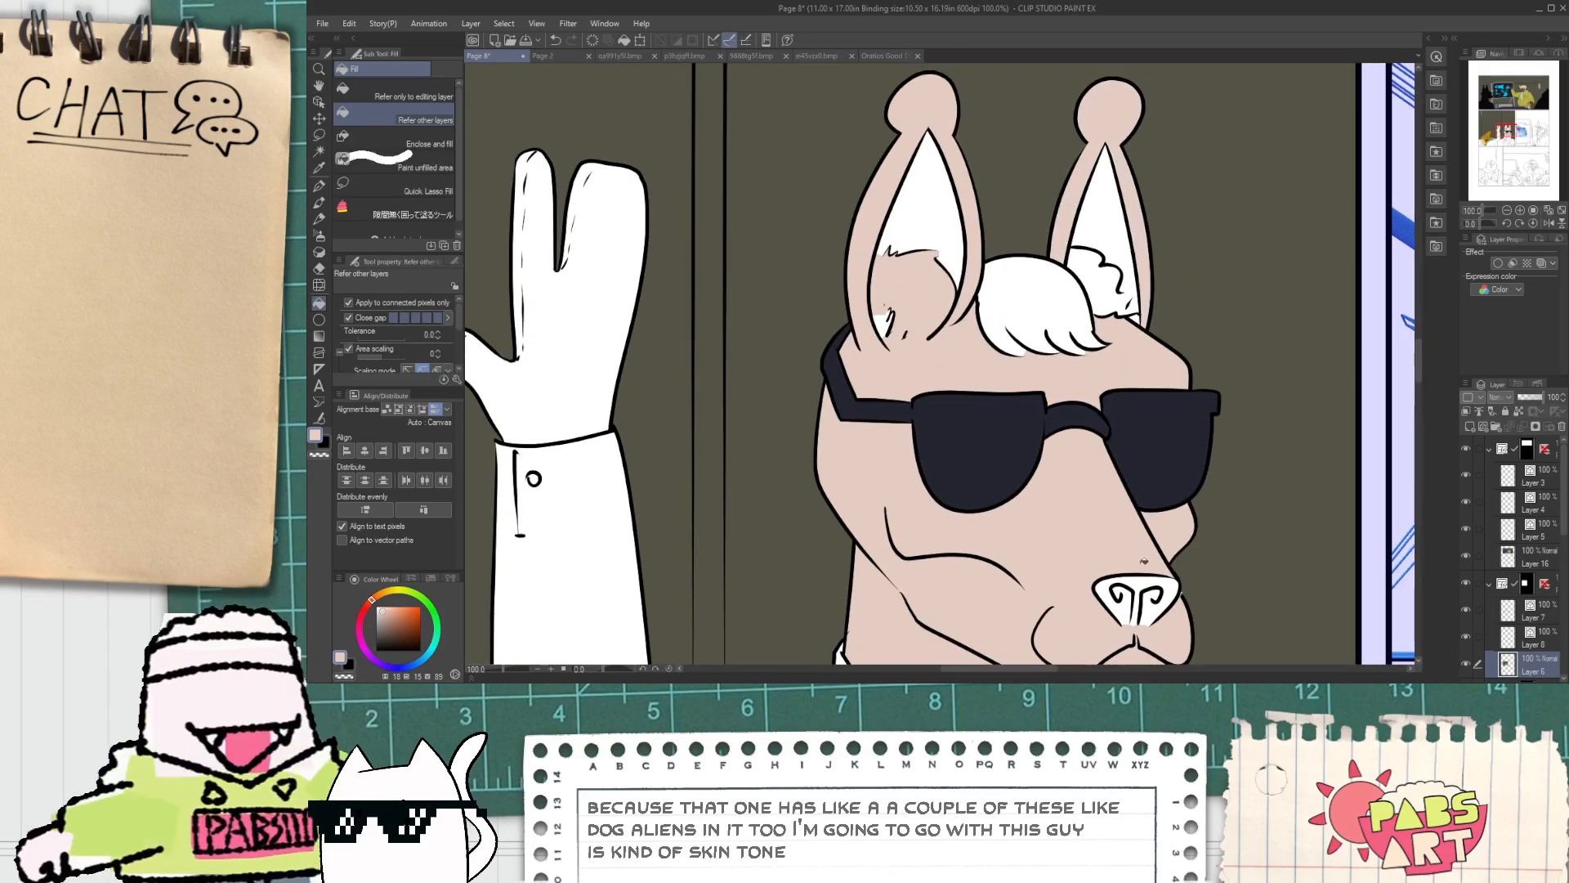
Step: Try a tan orange skin color on the sunglasses character's face, neck, cheek, head and near ear
key(space)
drag(1015, 559, 850, 404)
scroll(861, 333, down, 2)
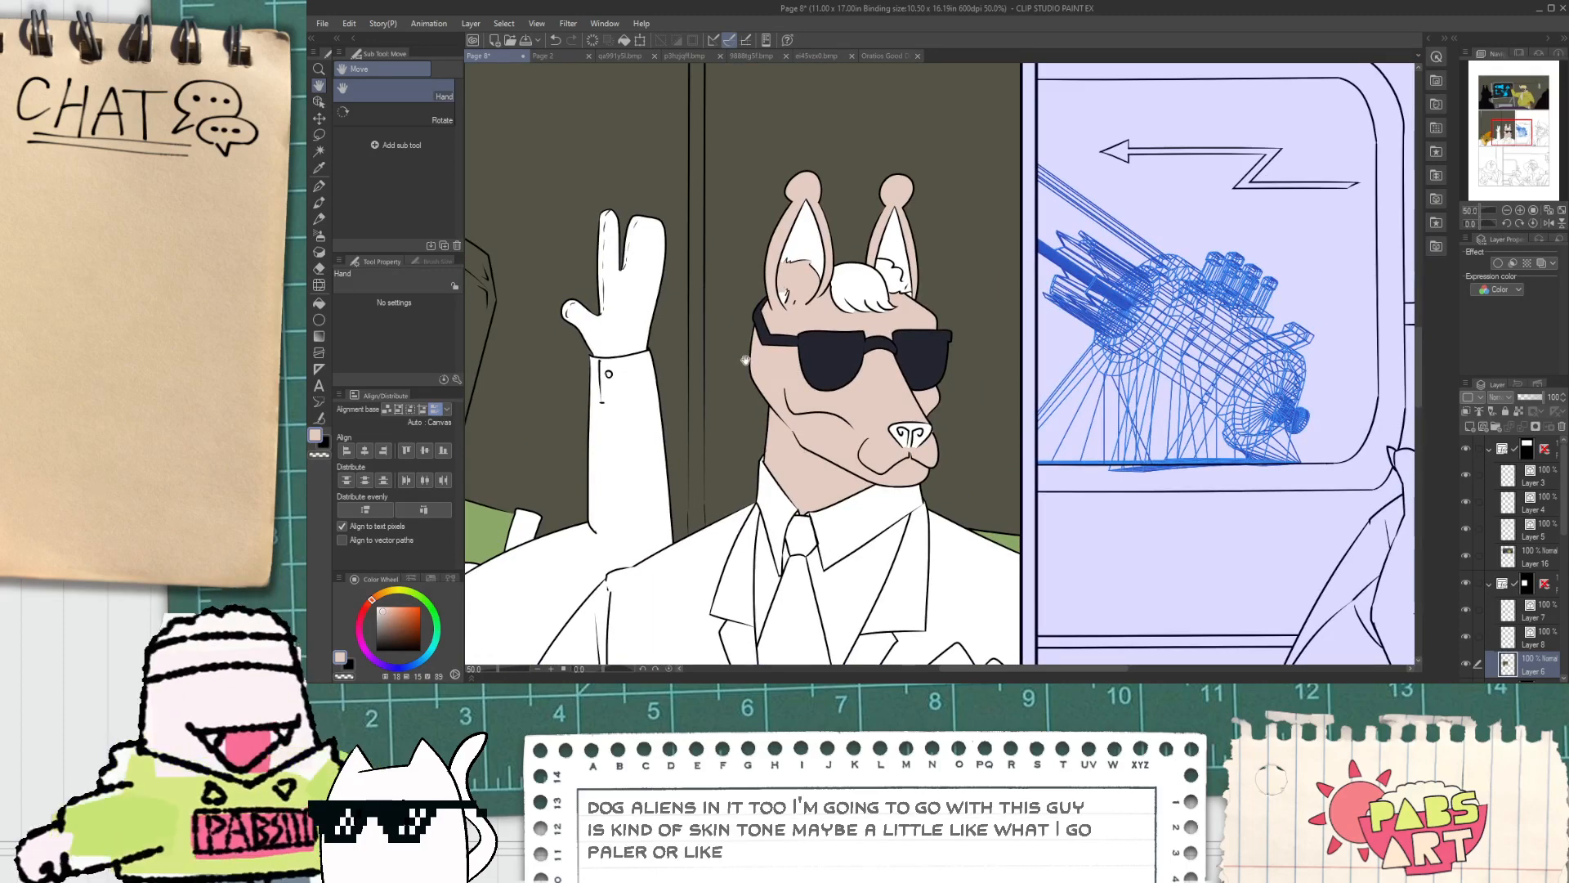
click(374, 601)
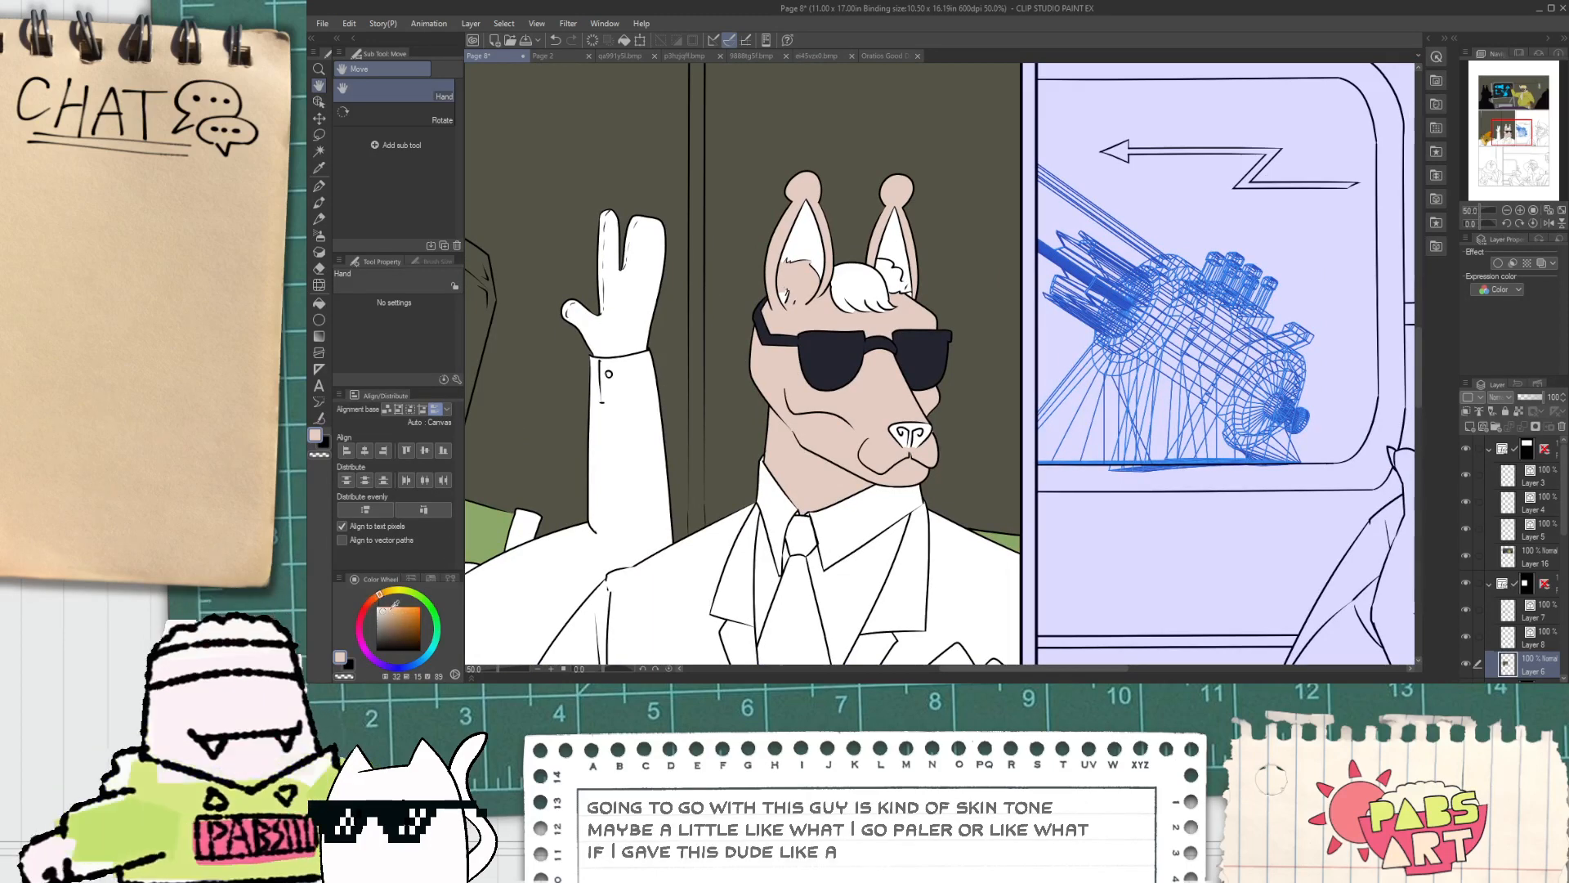
drag(395, 606, 405, 611)
key(g)
click(797, 478)
click(842, 452)
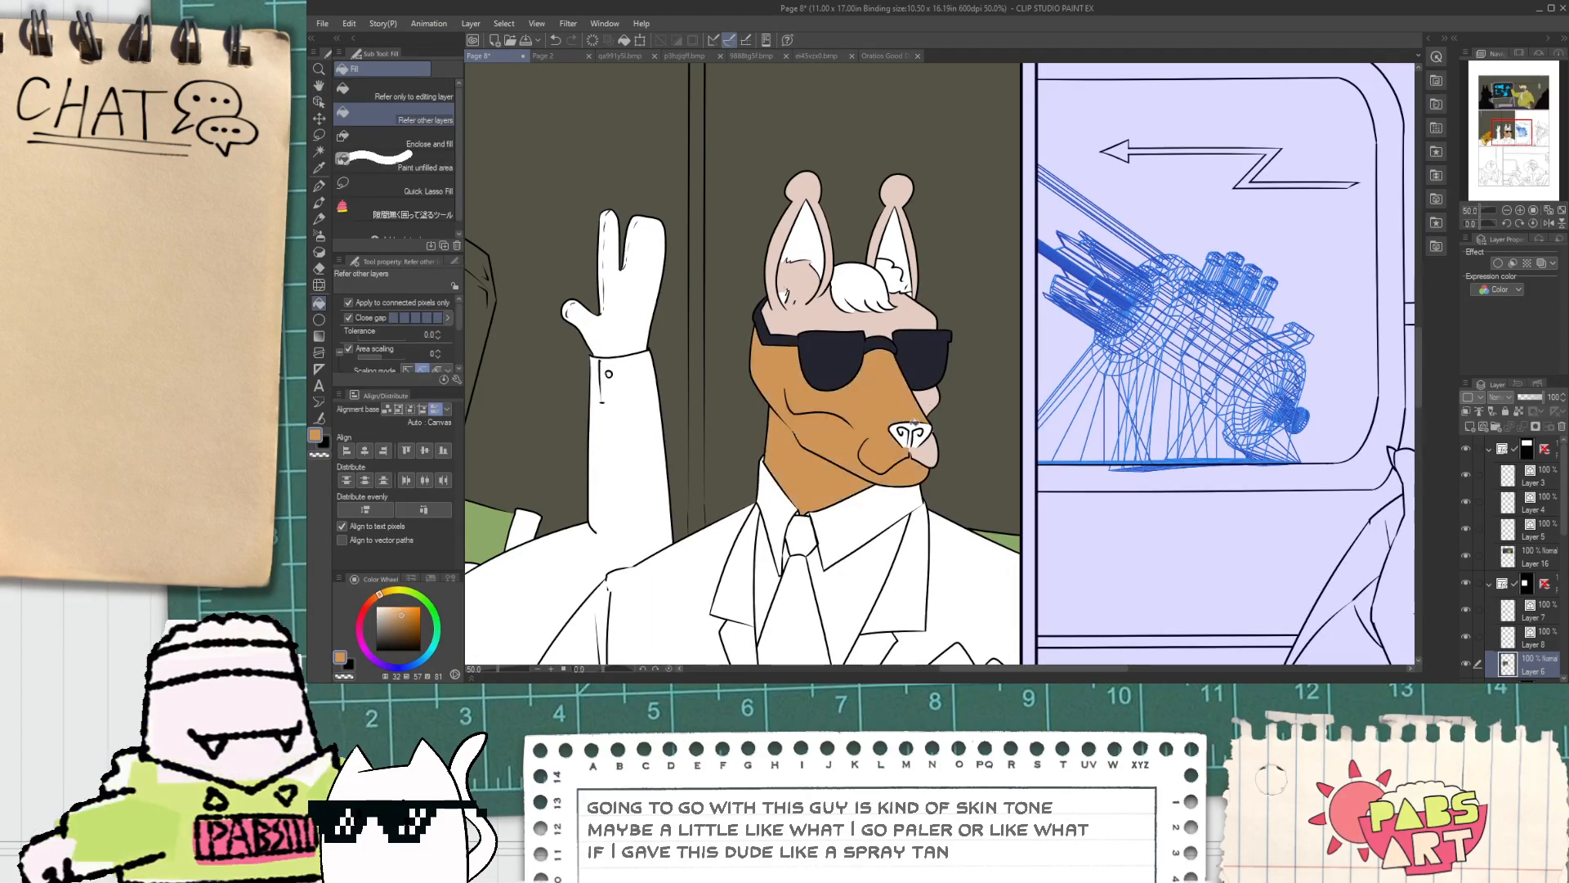
click(926, 400)
scroll(927, 455, up, 1)
scroll(854, 262, up, 1)
click(859, 264)
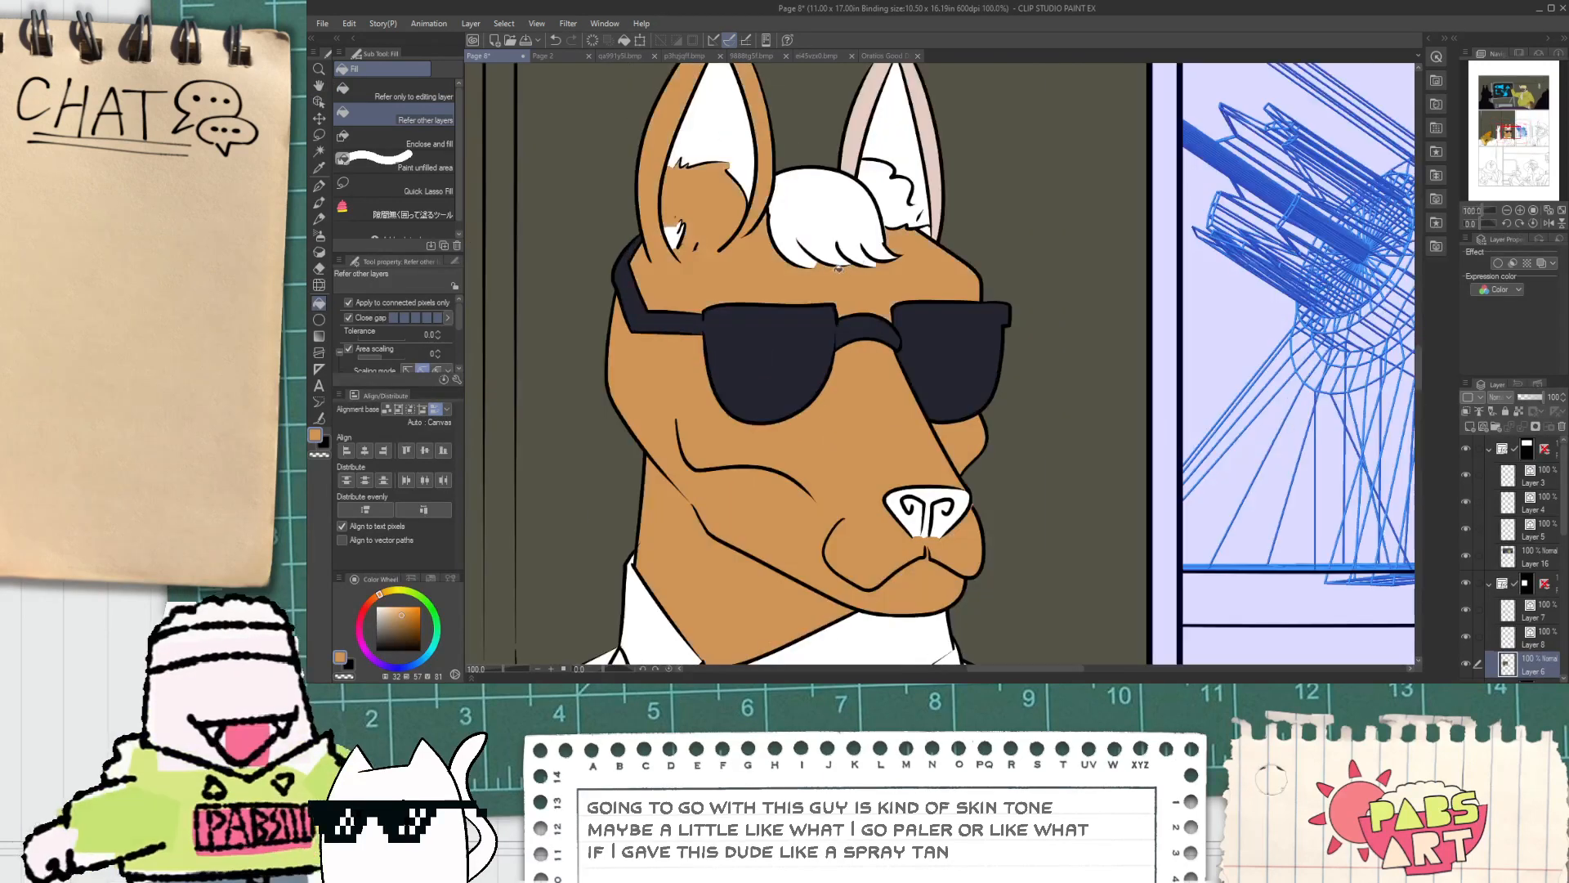
drag(849, 132, 804, 269)
Step: Undo all the tan orange fills on the sunglasses character's head and neck
key(ctrl+z)
key(ctrl+z)
key(ctrl+z)
scroll(793, 295, down, 1)
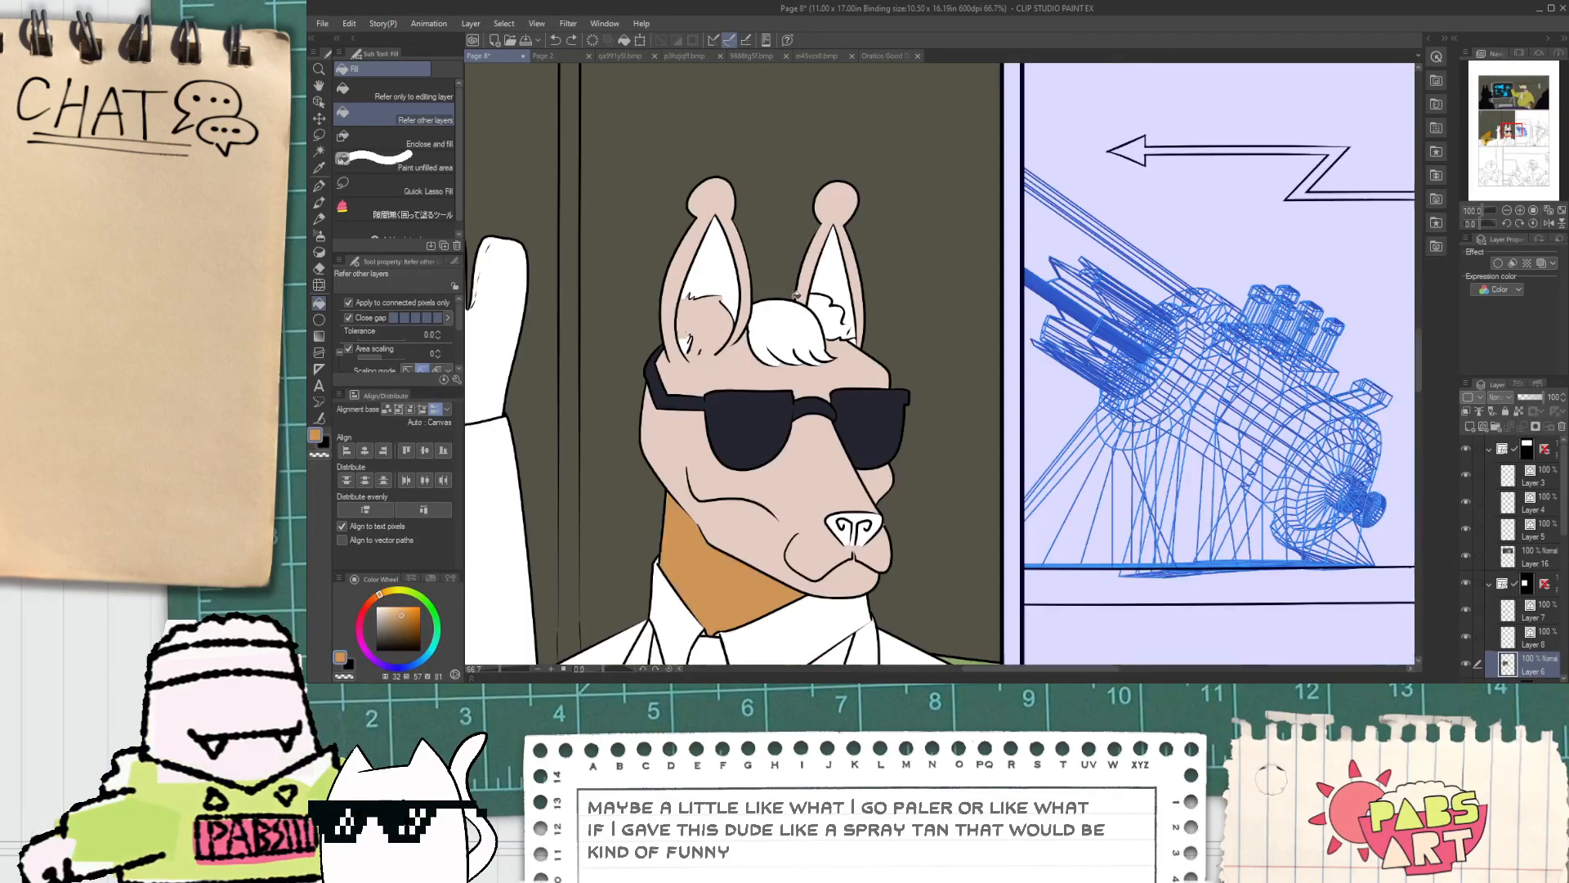
key(ctrl+z)
key(space)
drag(756, 575, 738, 466)
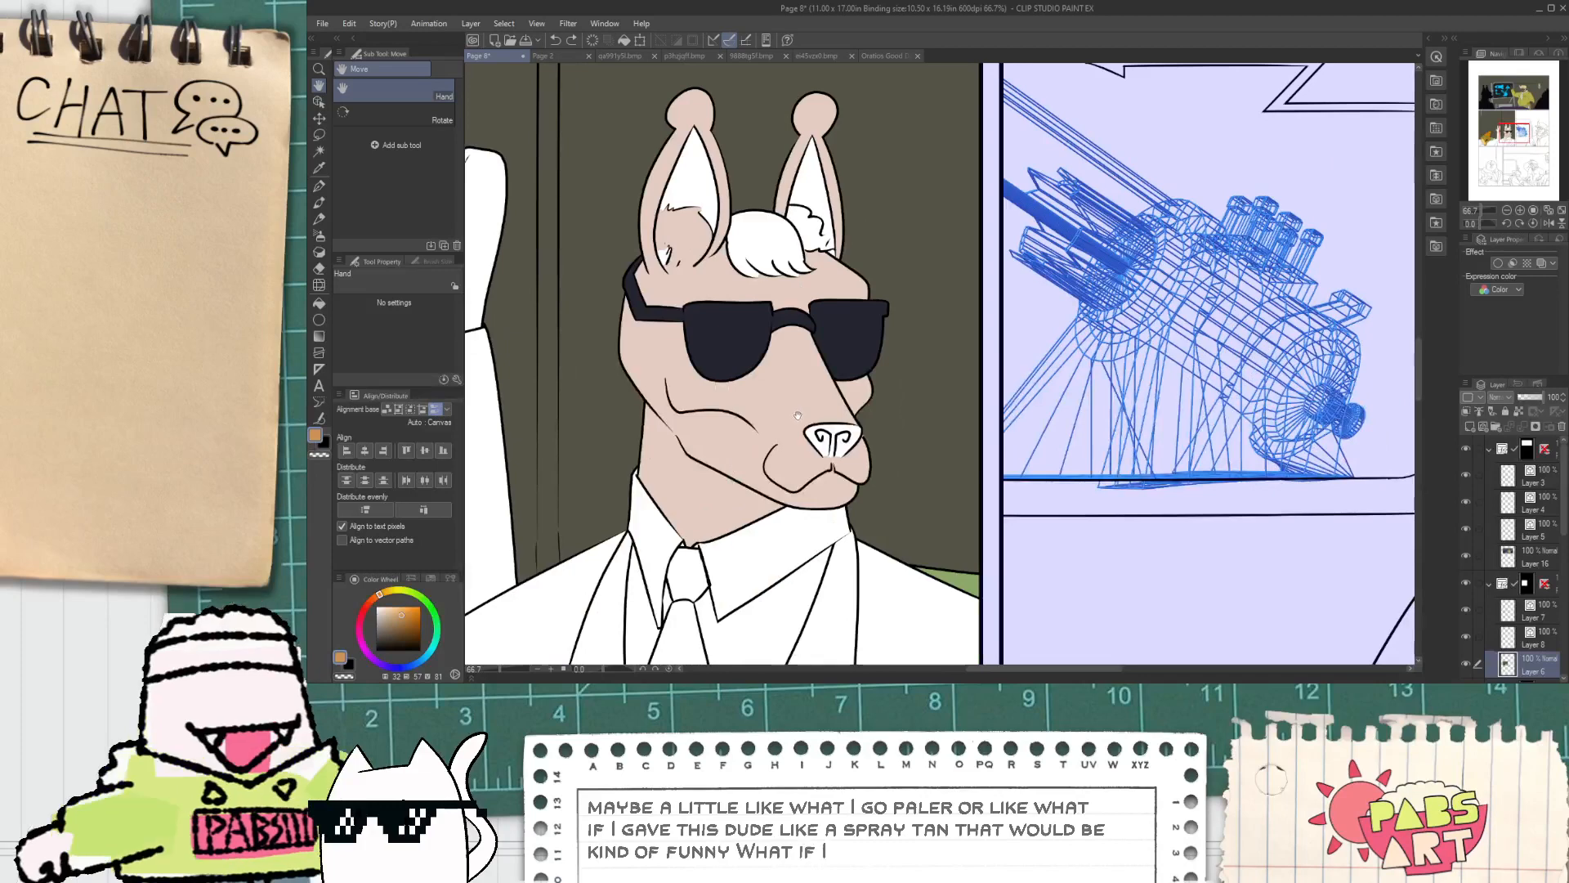
scroll(798, 415, up, 1)
scroll(749, 442, down, 1)
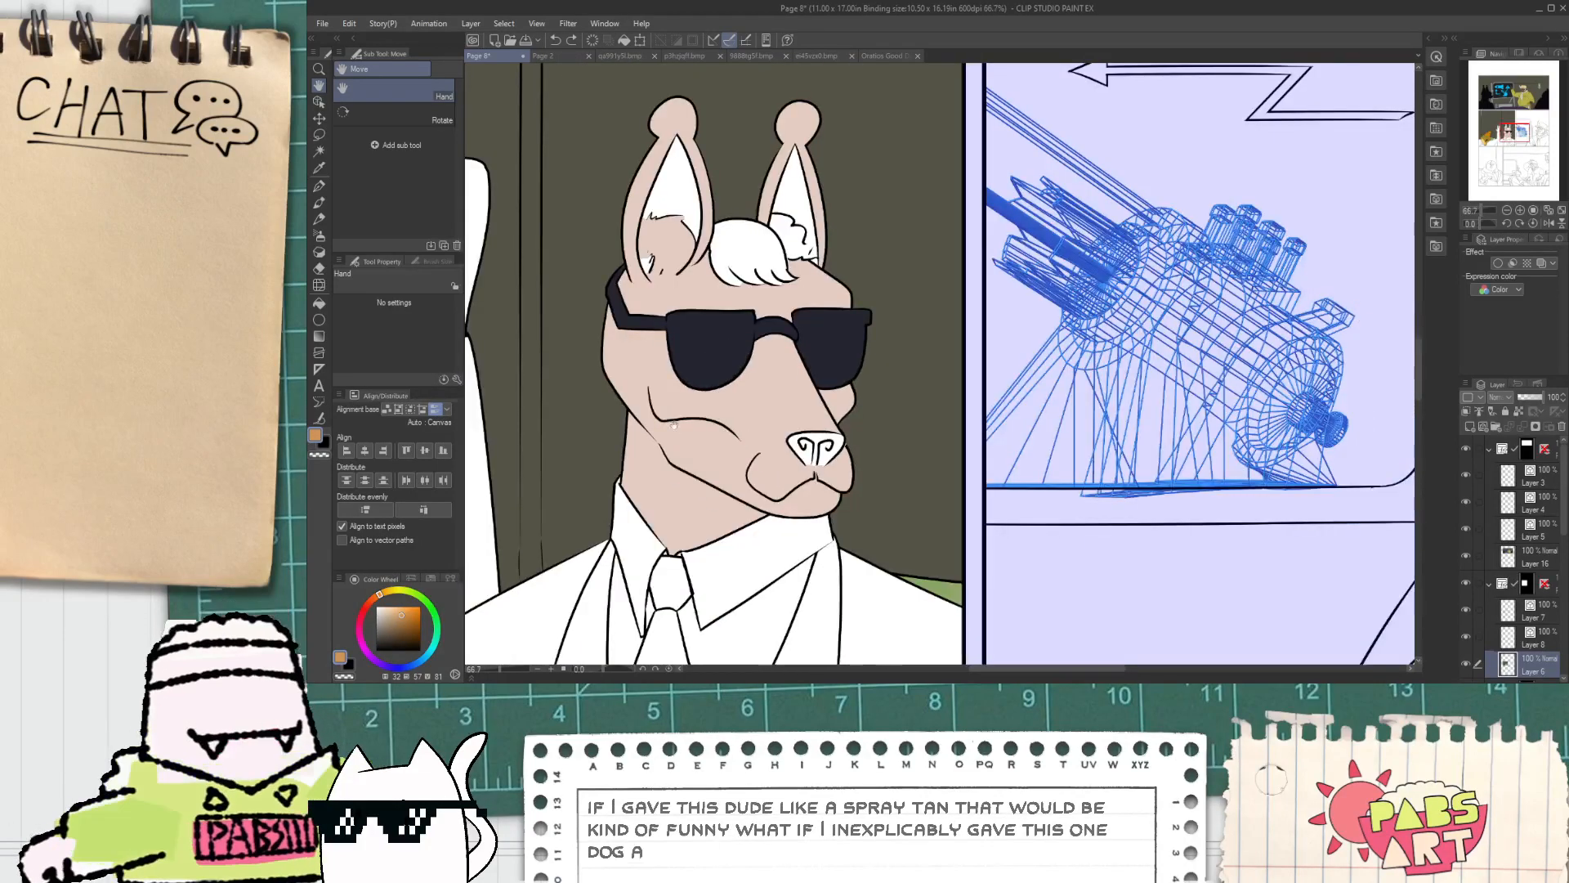
scroll(732, 388, up, 1)
click(433, 87)
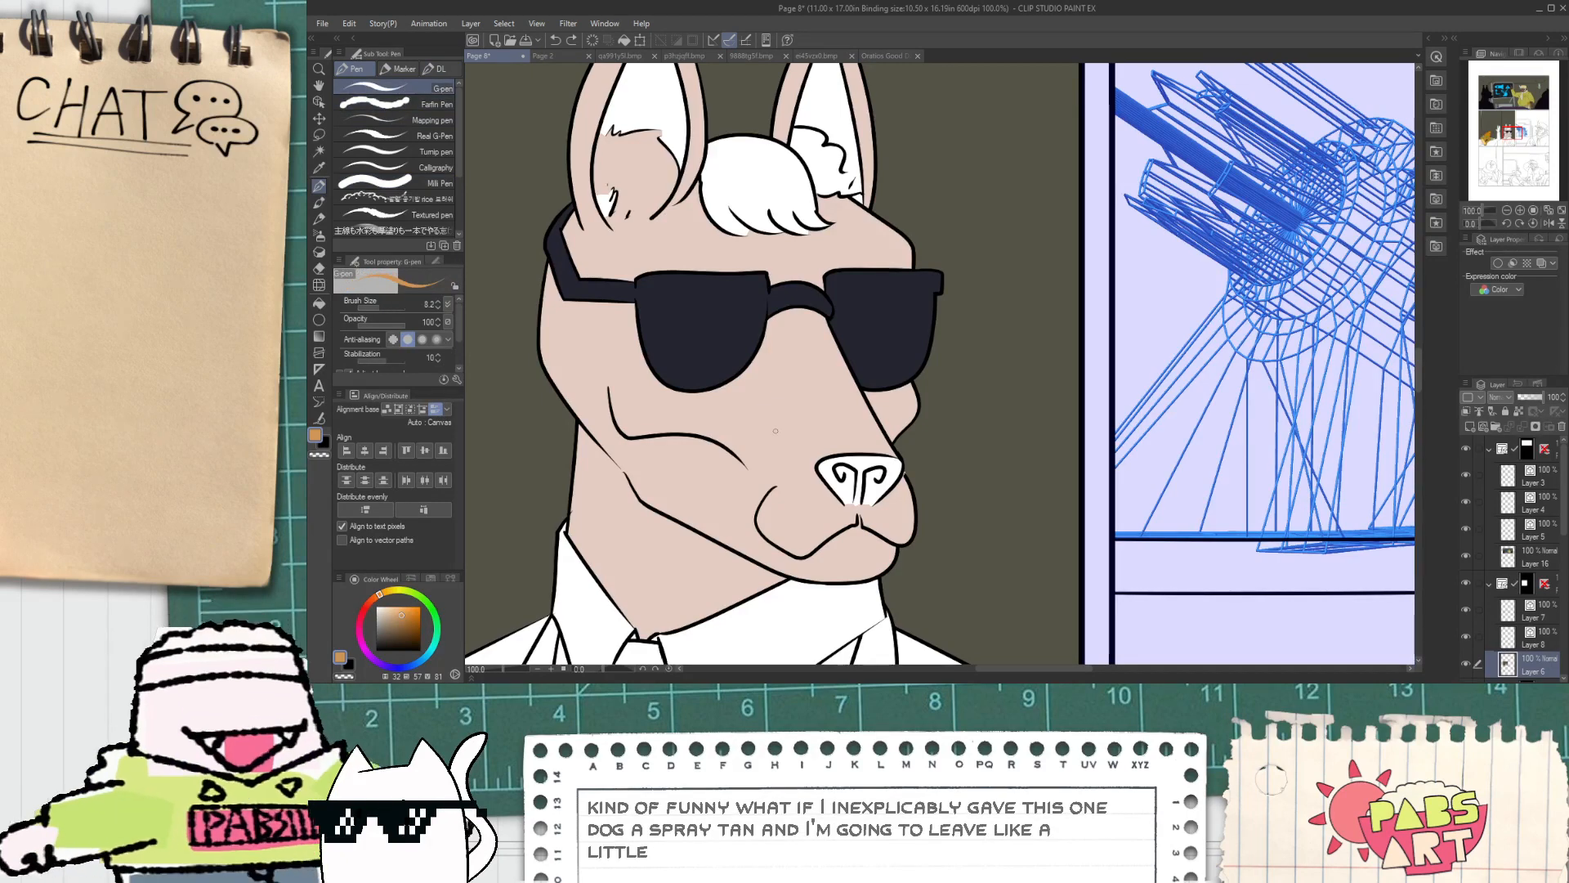
drag(774, 346, 777, 361)
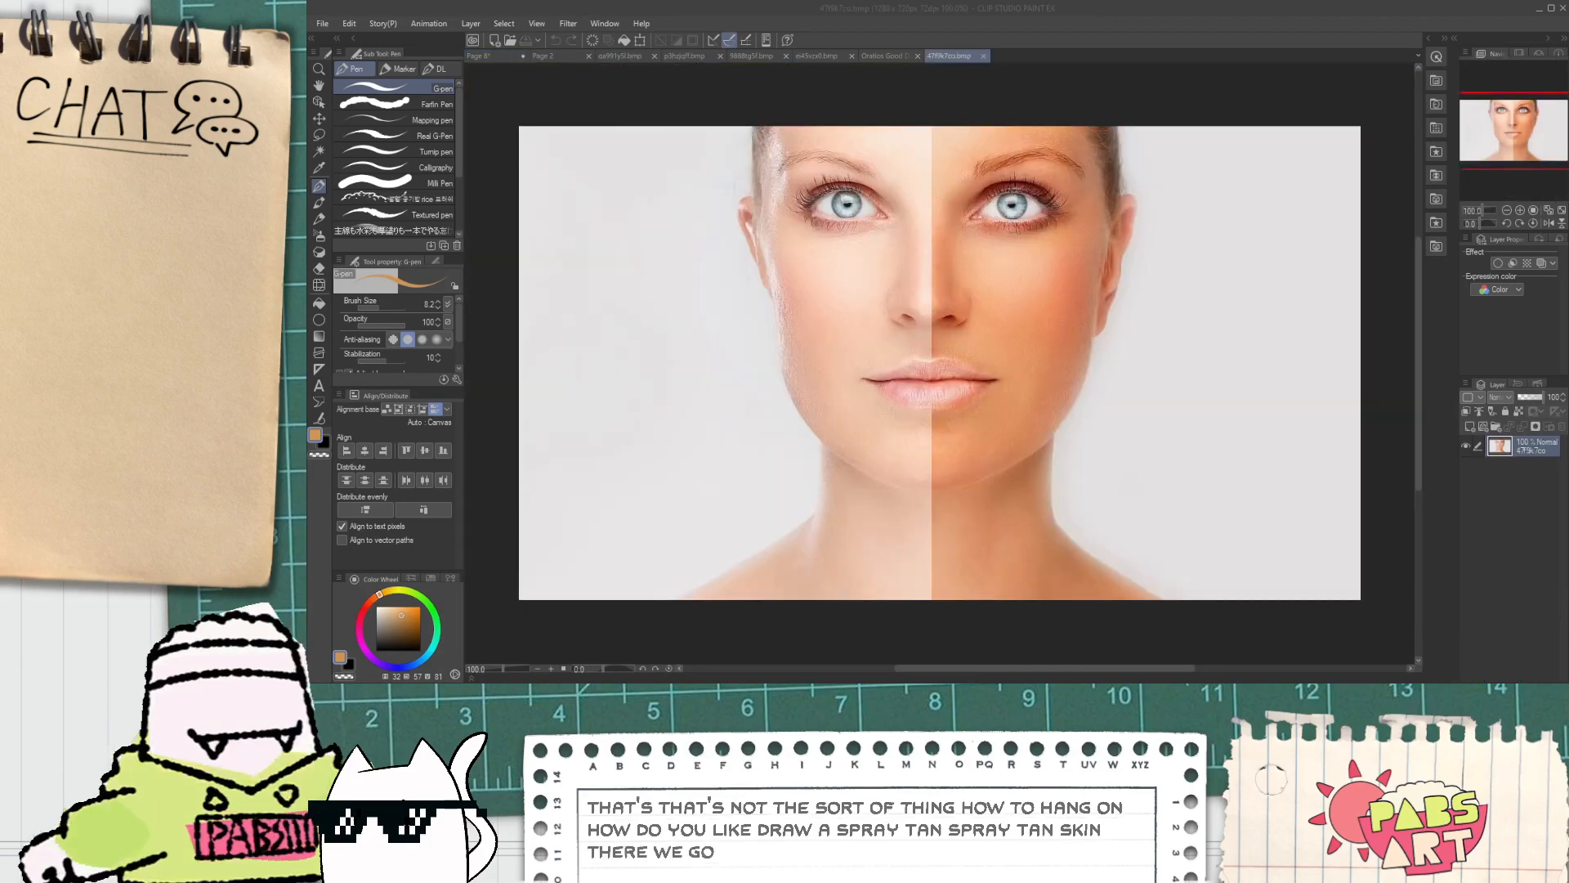
Step: Sample a spray-tan orange from the tanned half of the woman's face in the reference photo and return to Page 8
click(1169, 8)
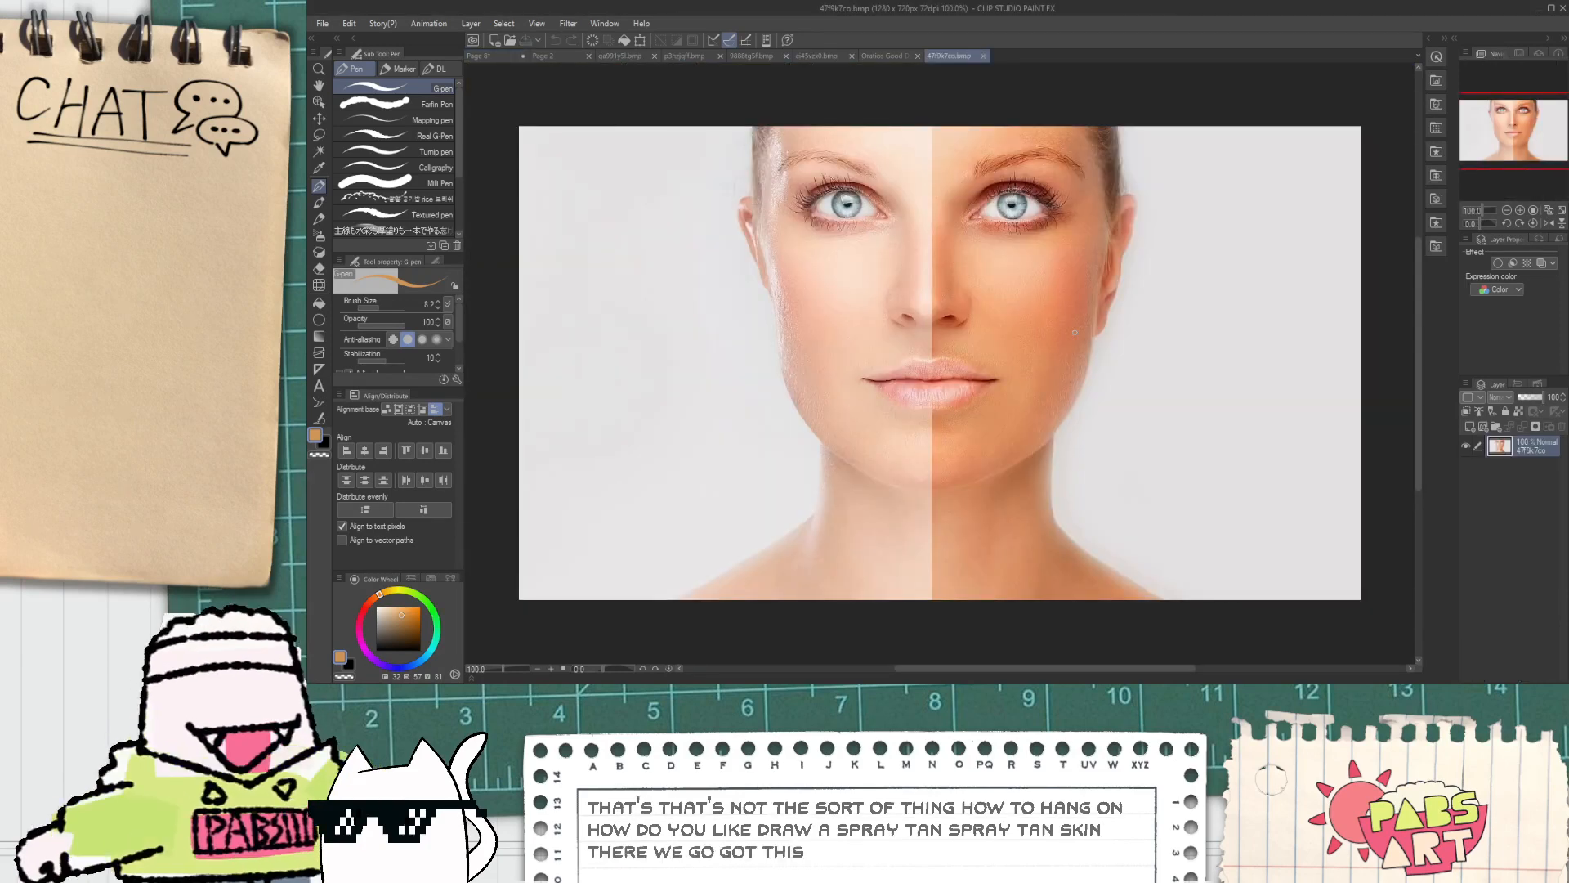
key(i)
click(1003, 299)
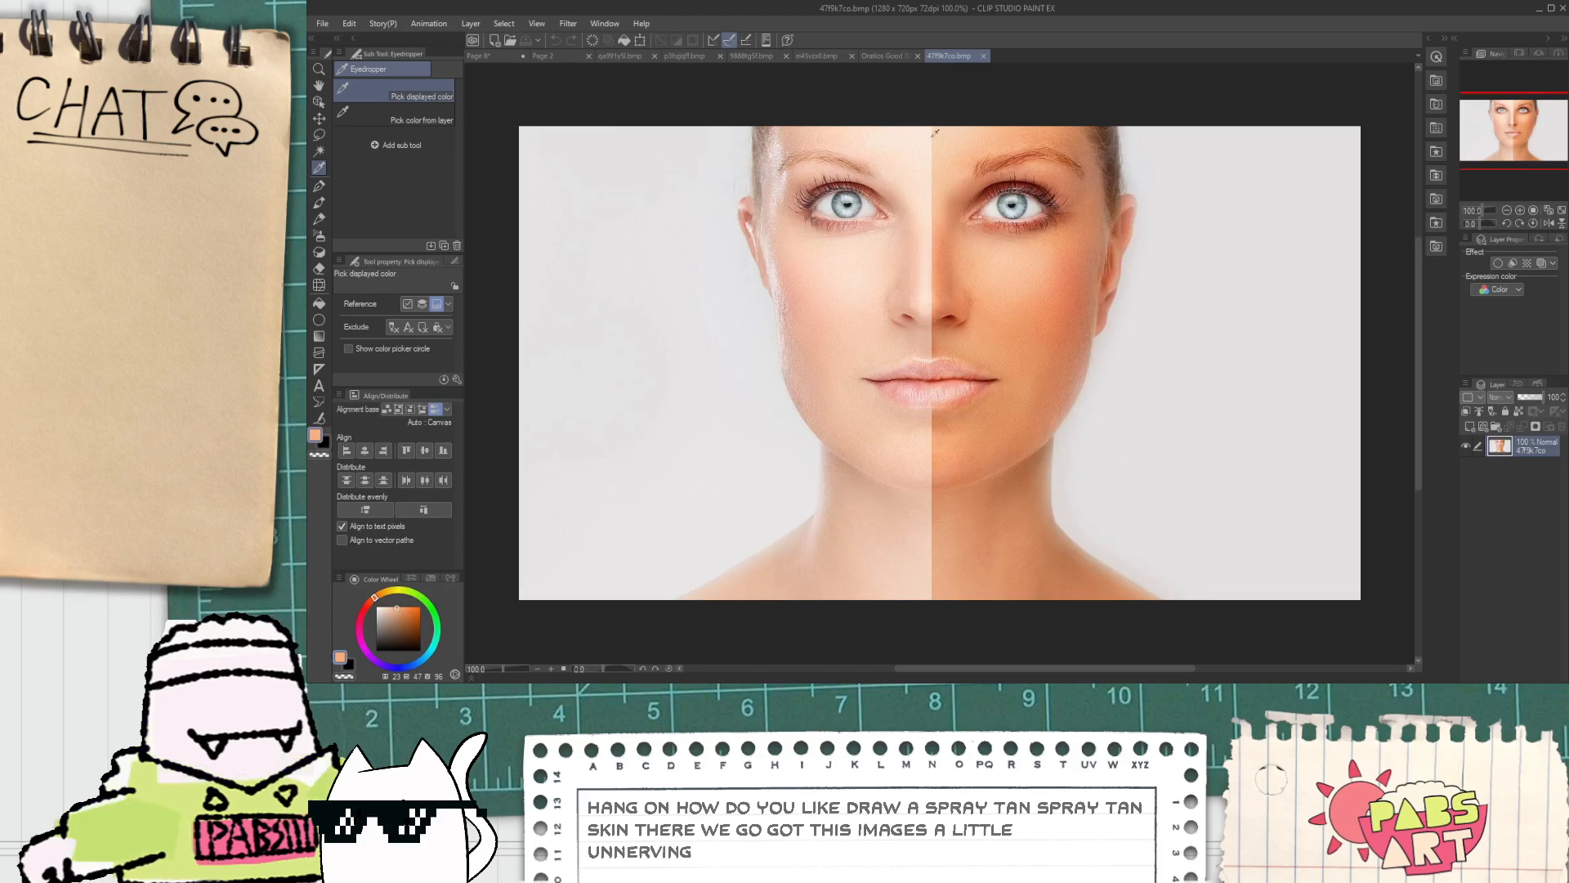
click(885, 56)
key(p)
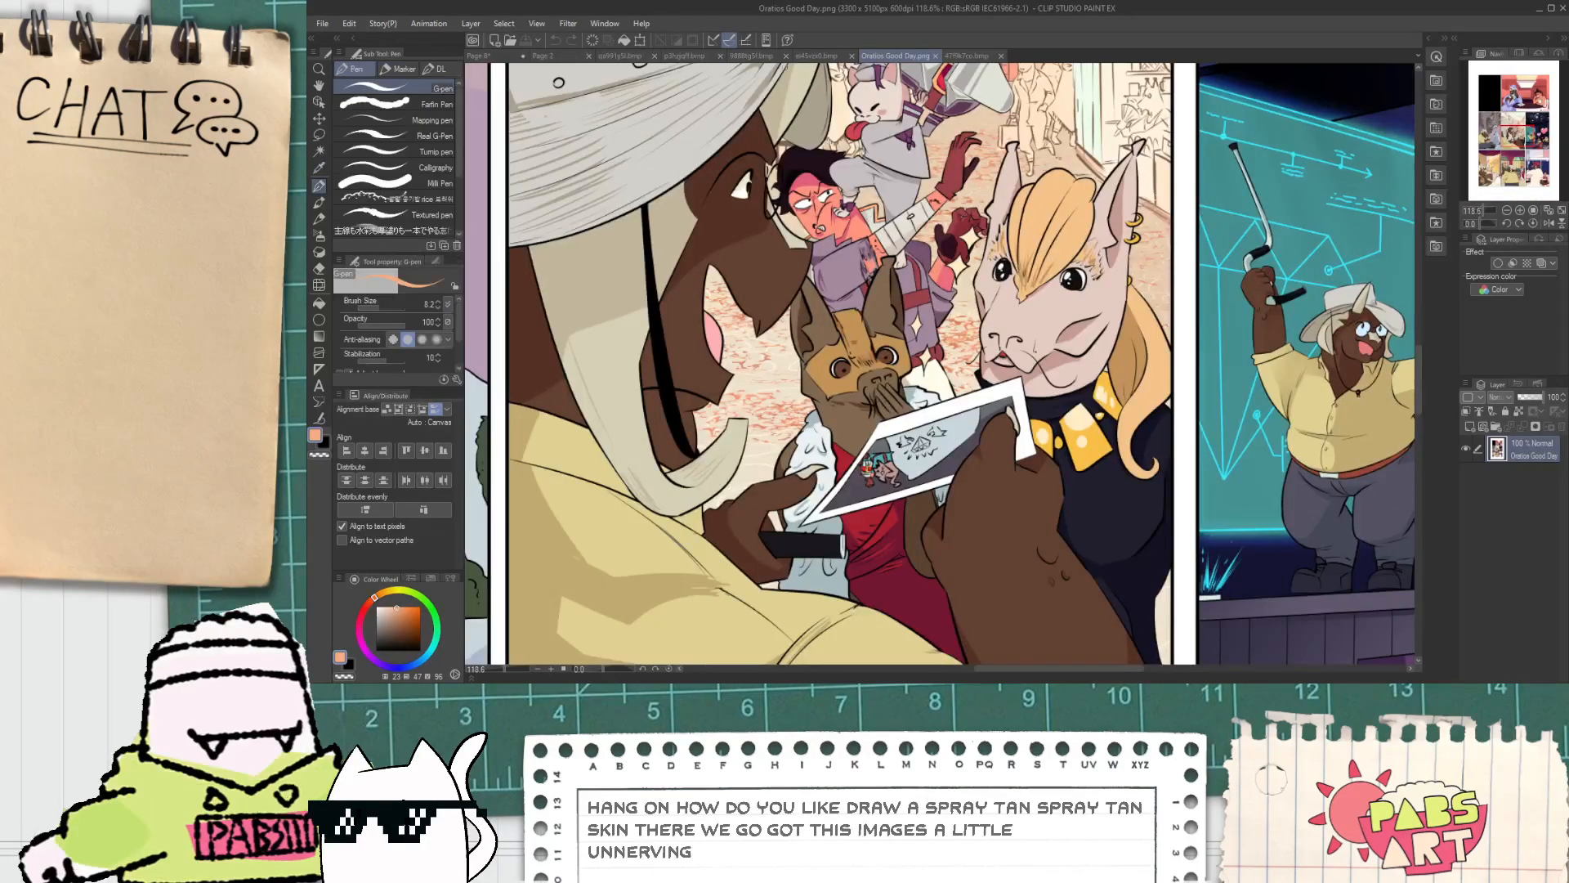
click(815, 56)
click(515, 54)
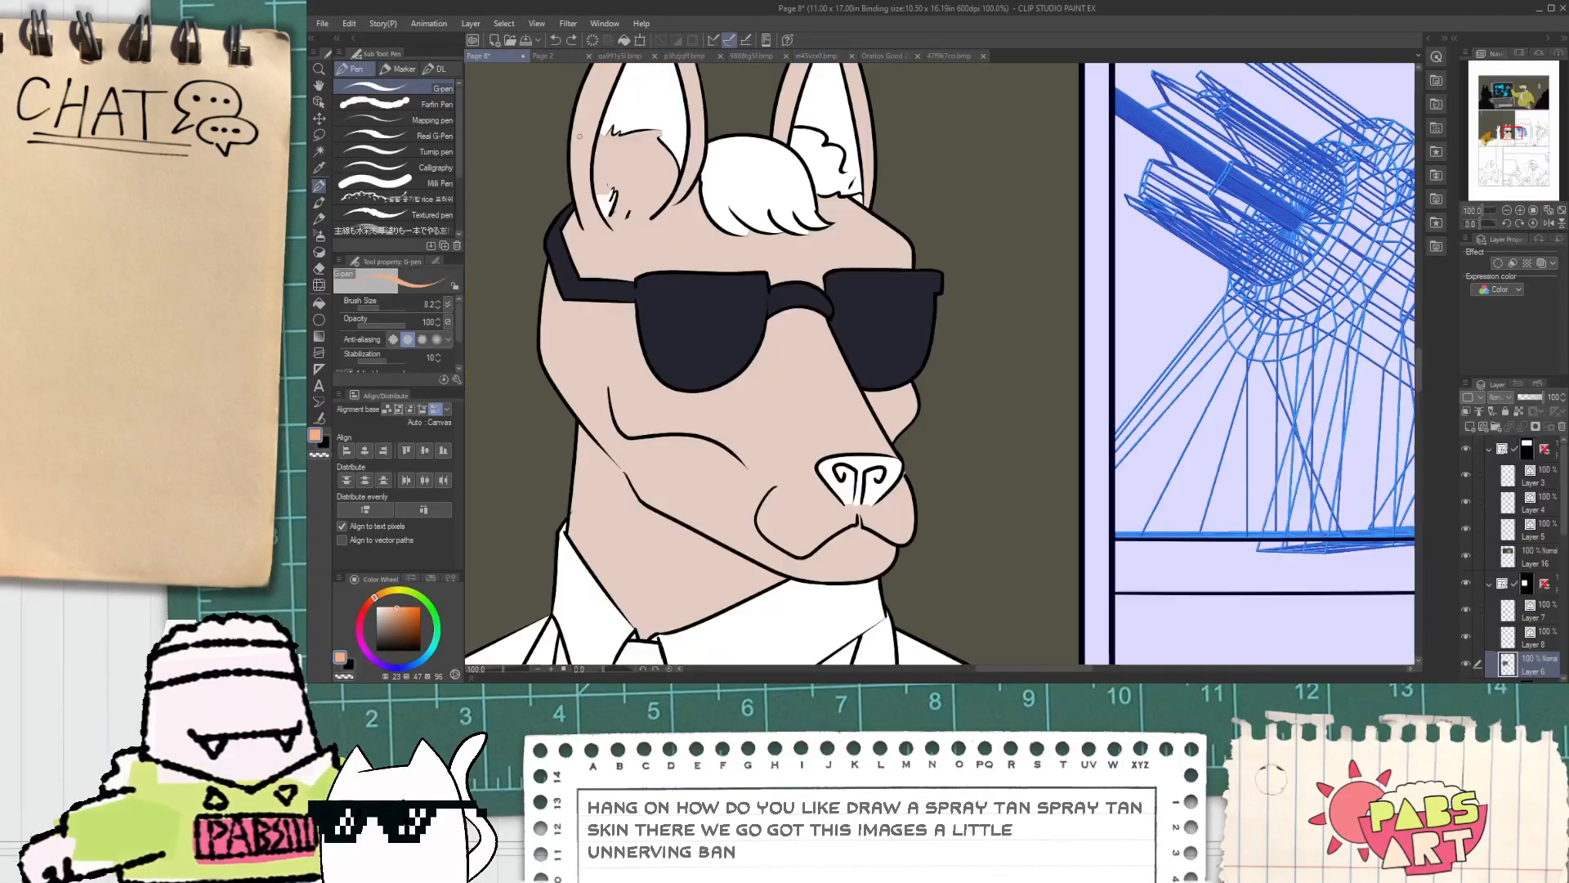
Step: Fill the sunglasses character's face, far cheek, muzzle and neck with the sampled spray-tan orange
scroll(784, 544, up, 5)
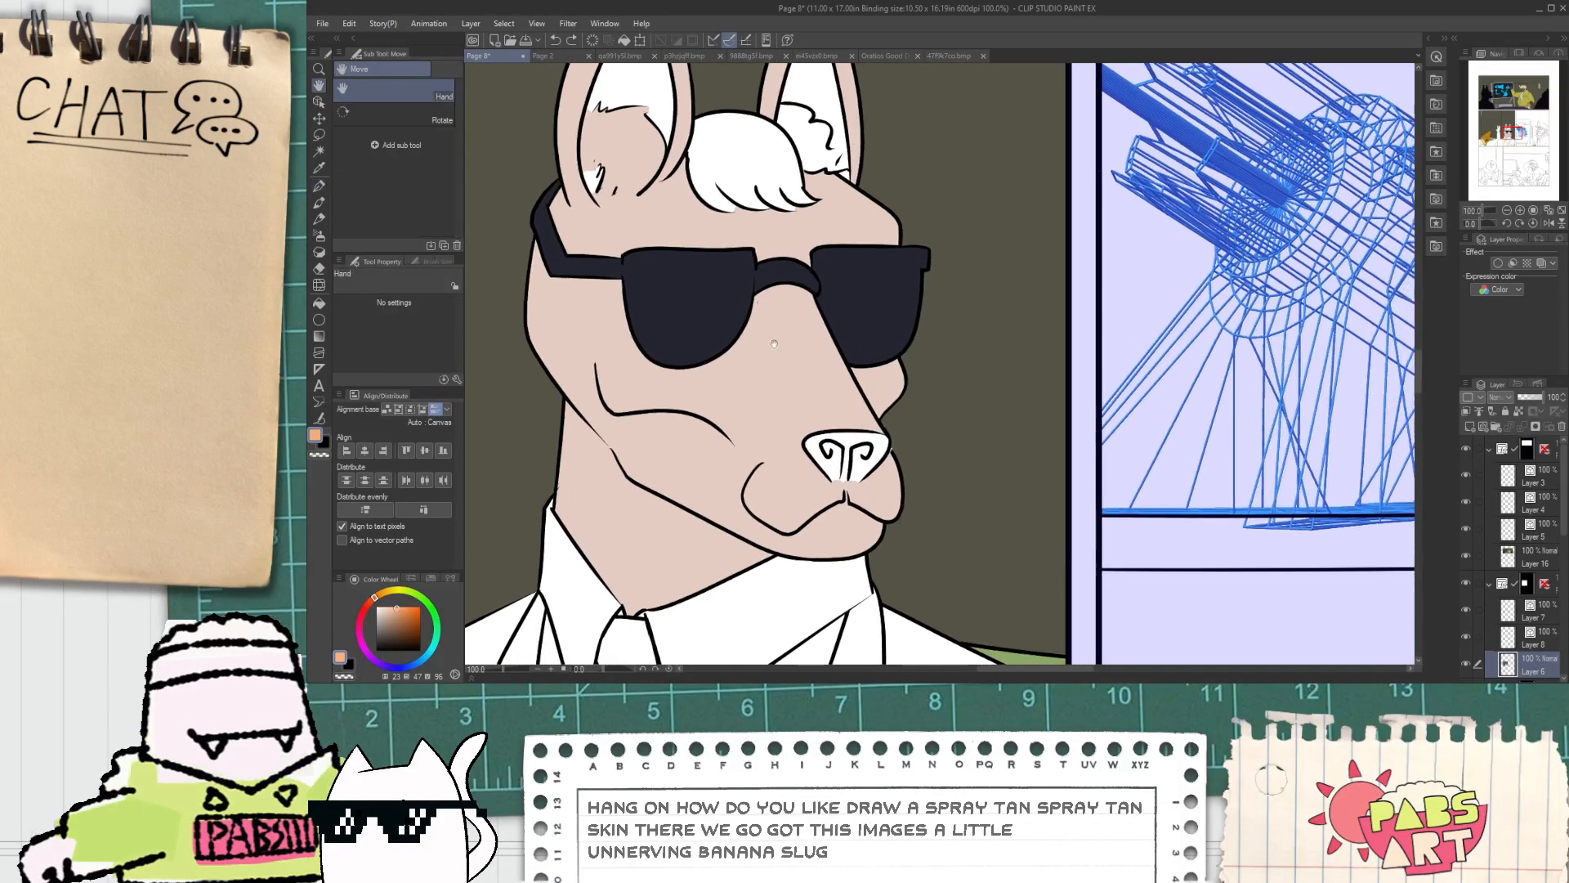
key(g)
click(781, 519)
scroll(801, 431, down, 1)
click(948, 352)
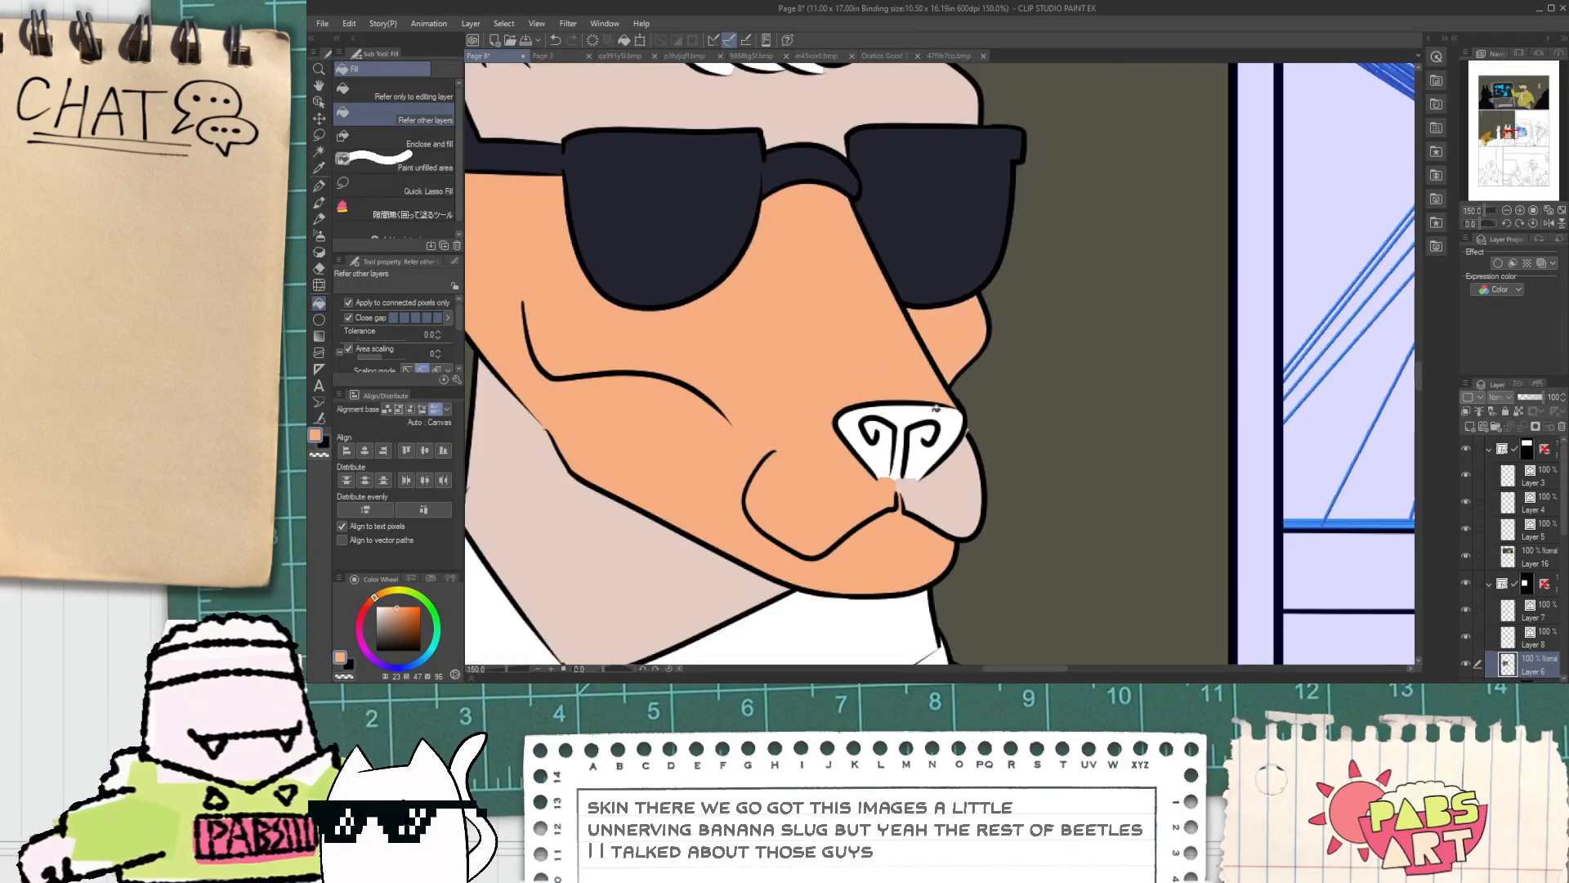
click(935, 482)
click(730, 578)
scroll(731, 582, down, 1)
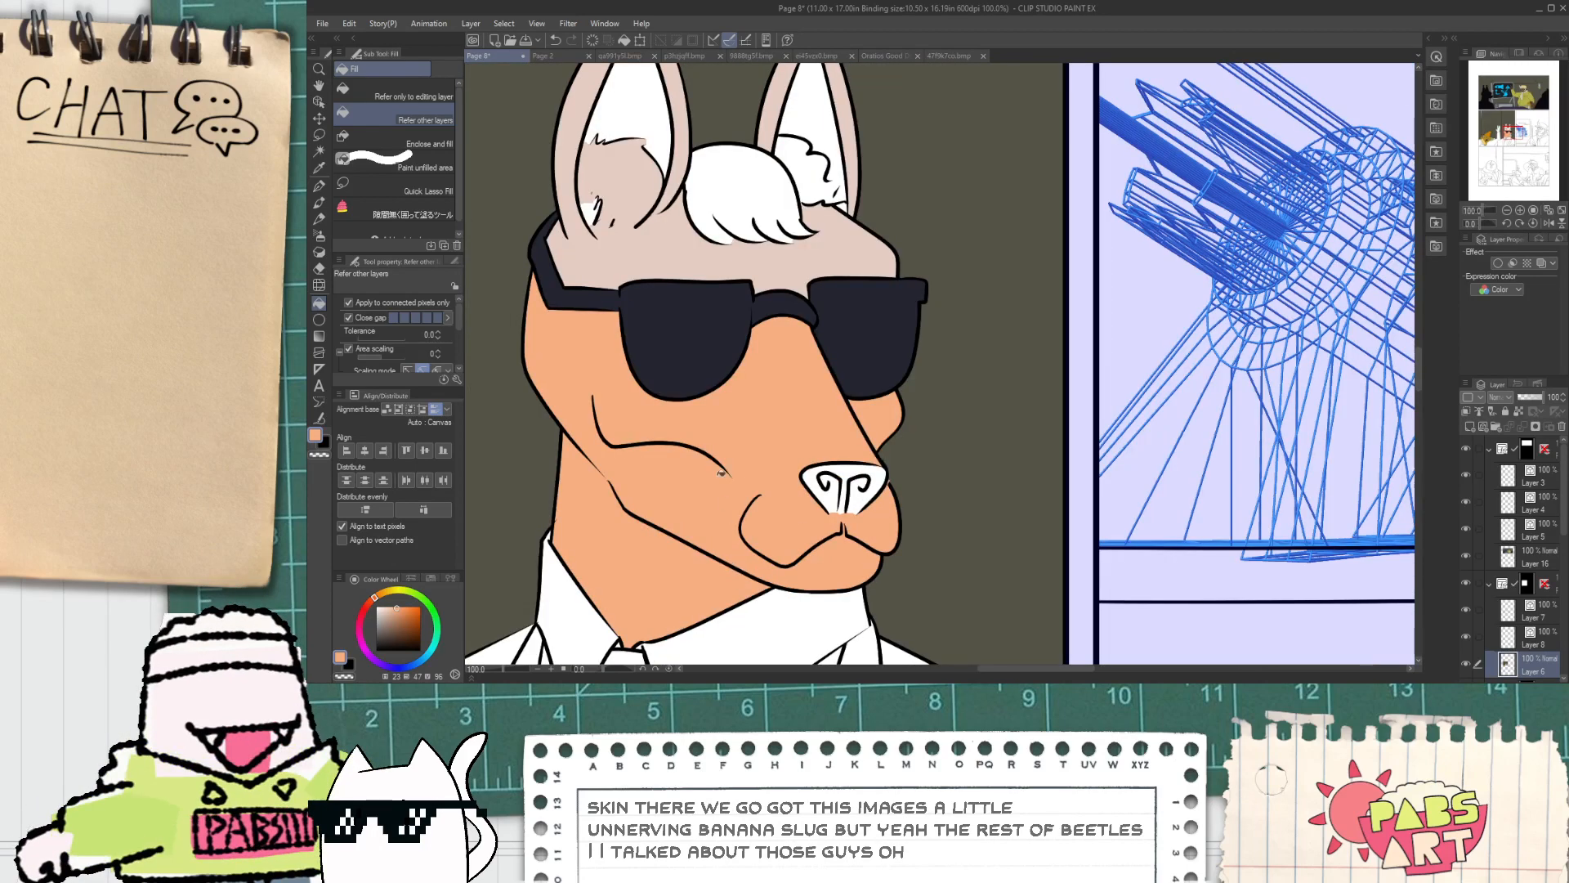
Step: Extend the spray-tan orange over the sunglasses character's forehead and both outer ears
click(702, 260)
scroll(725, 254, down, 1)
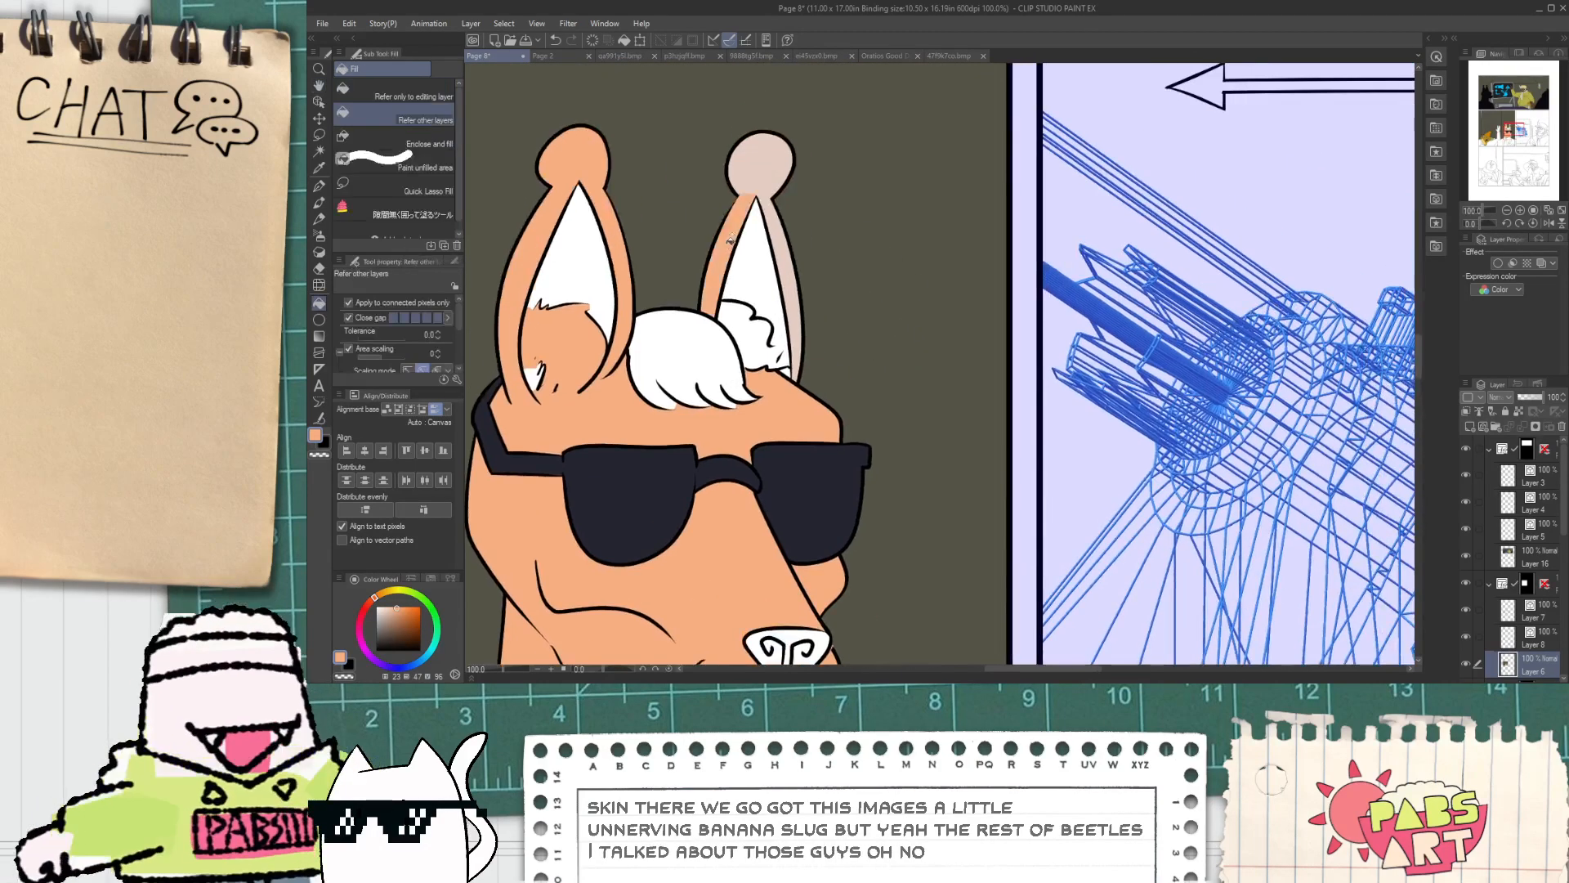
click(778, 286)
scroll(762, 286, down, 1)
scroll(770, 416, up, 2)
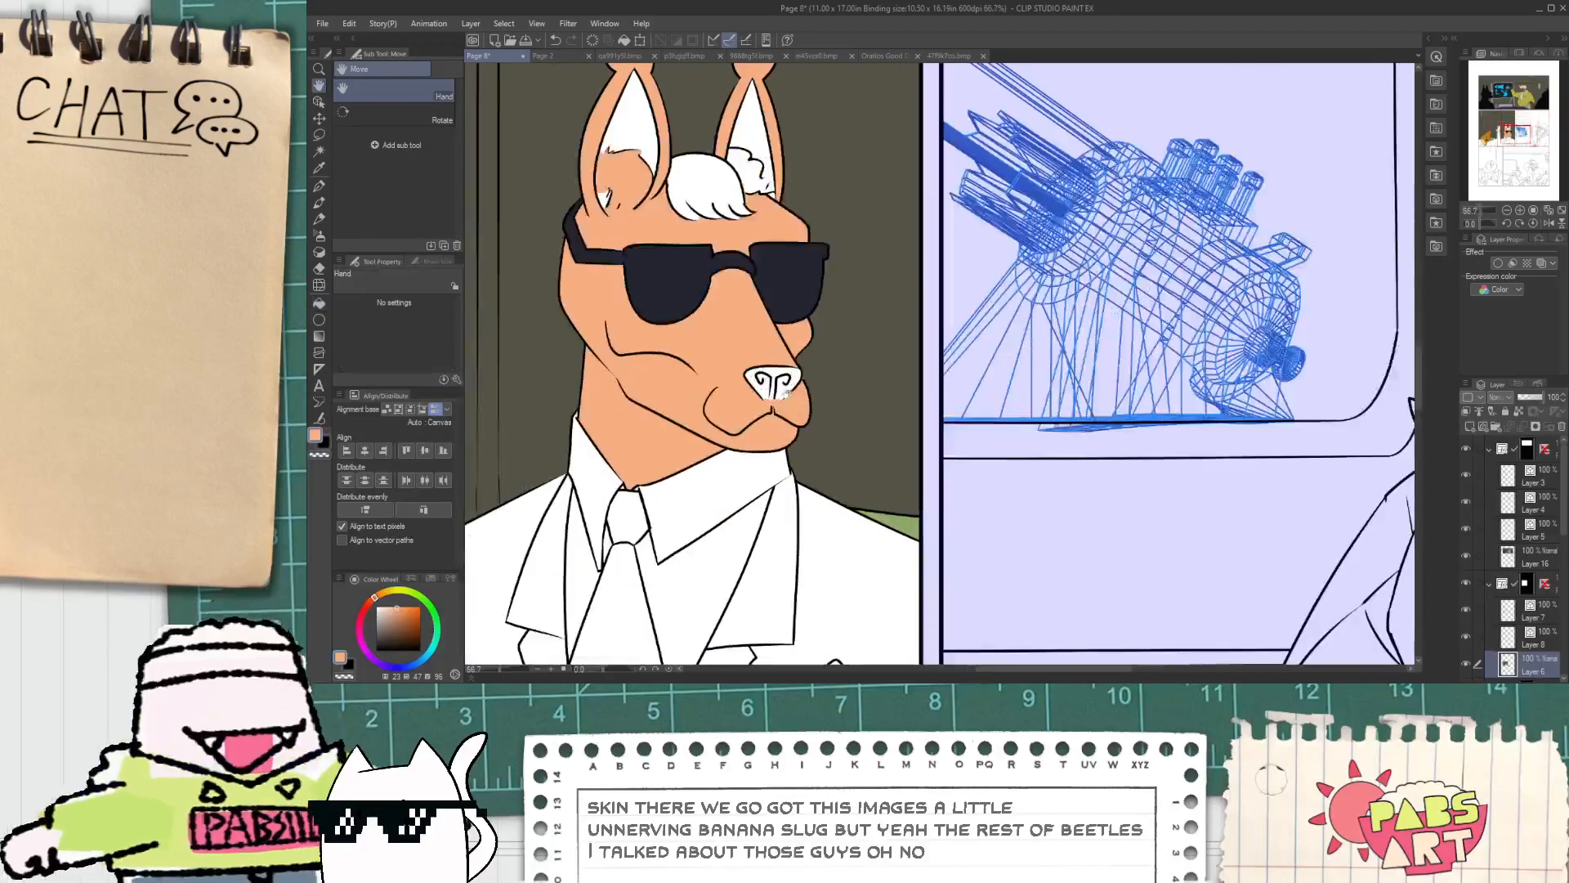
scroll(810, 373, up, 2)
alt+click(809, 368)
scroll(796, 380, up, 1)
key(p)
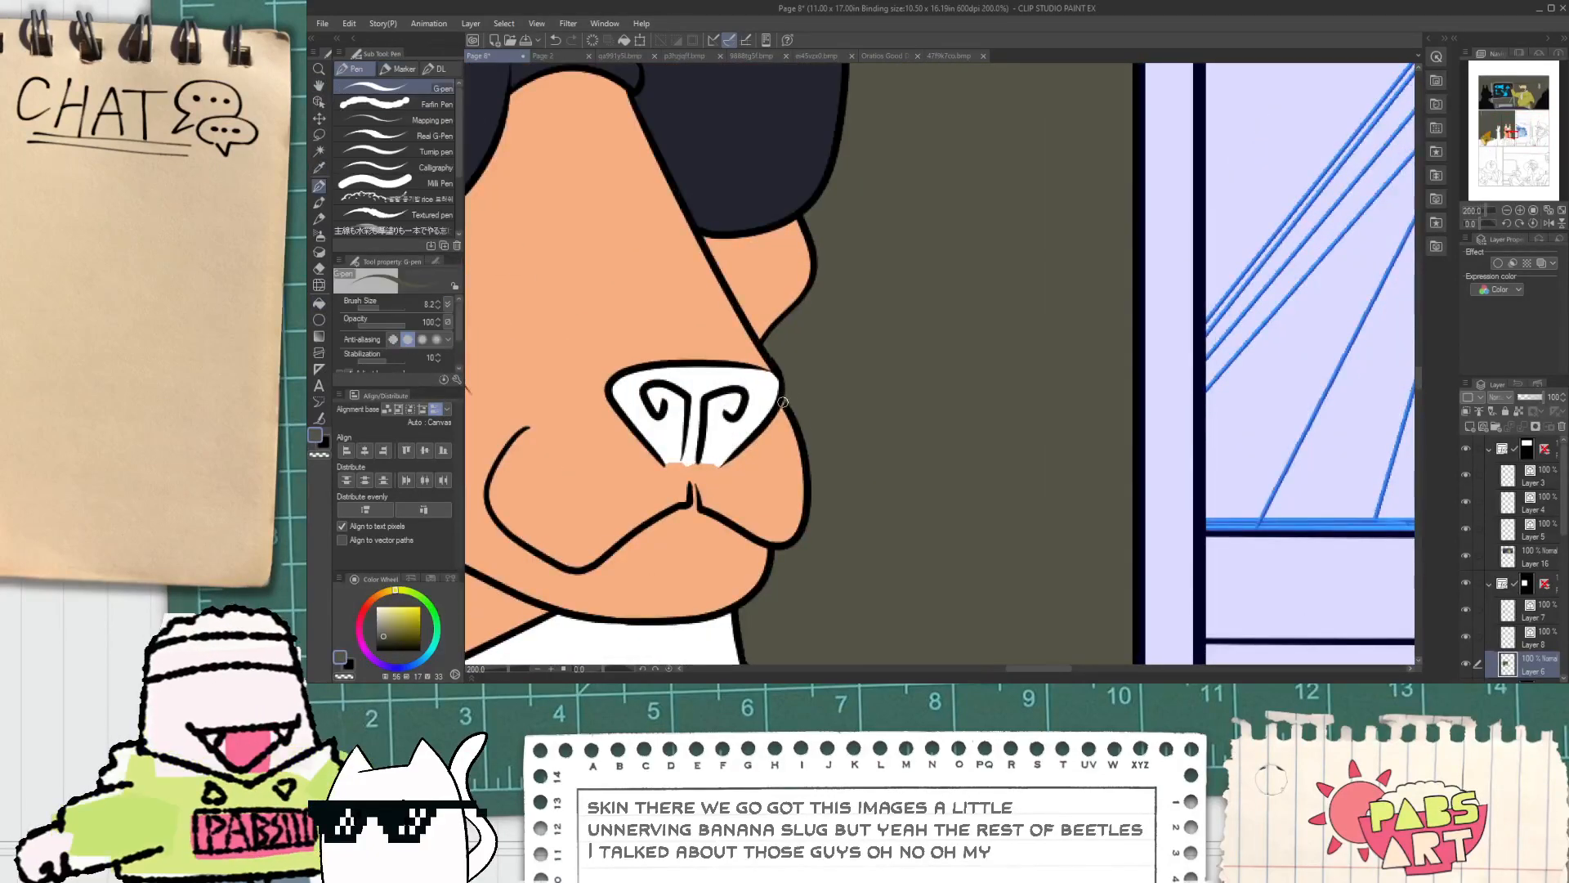
Step: Undo the far ear's last orange fill, sample its pale pink into the secondary color, and redo the fill
key(ctrl+z)
scroll(745, 315, down, 2)
drag(725, 203, 766, 428)
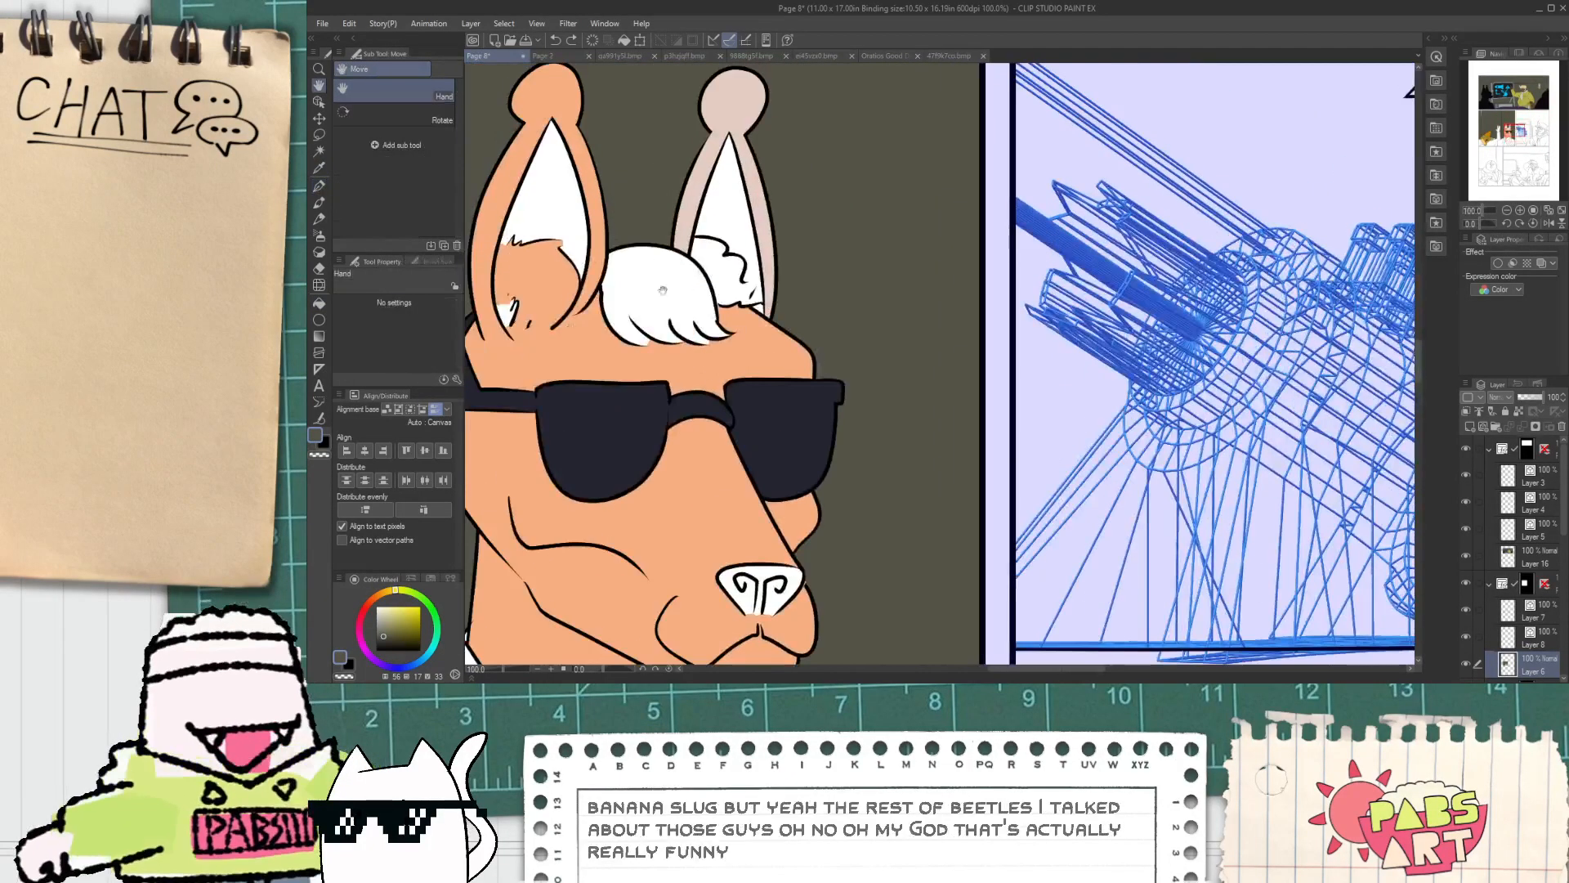
click(325, 445)
scroll(707, 164, up, 1)
alt+click(708, 163)
scroll(688, 210, down, 2)
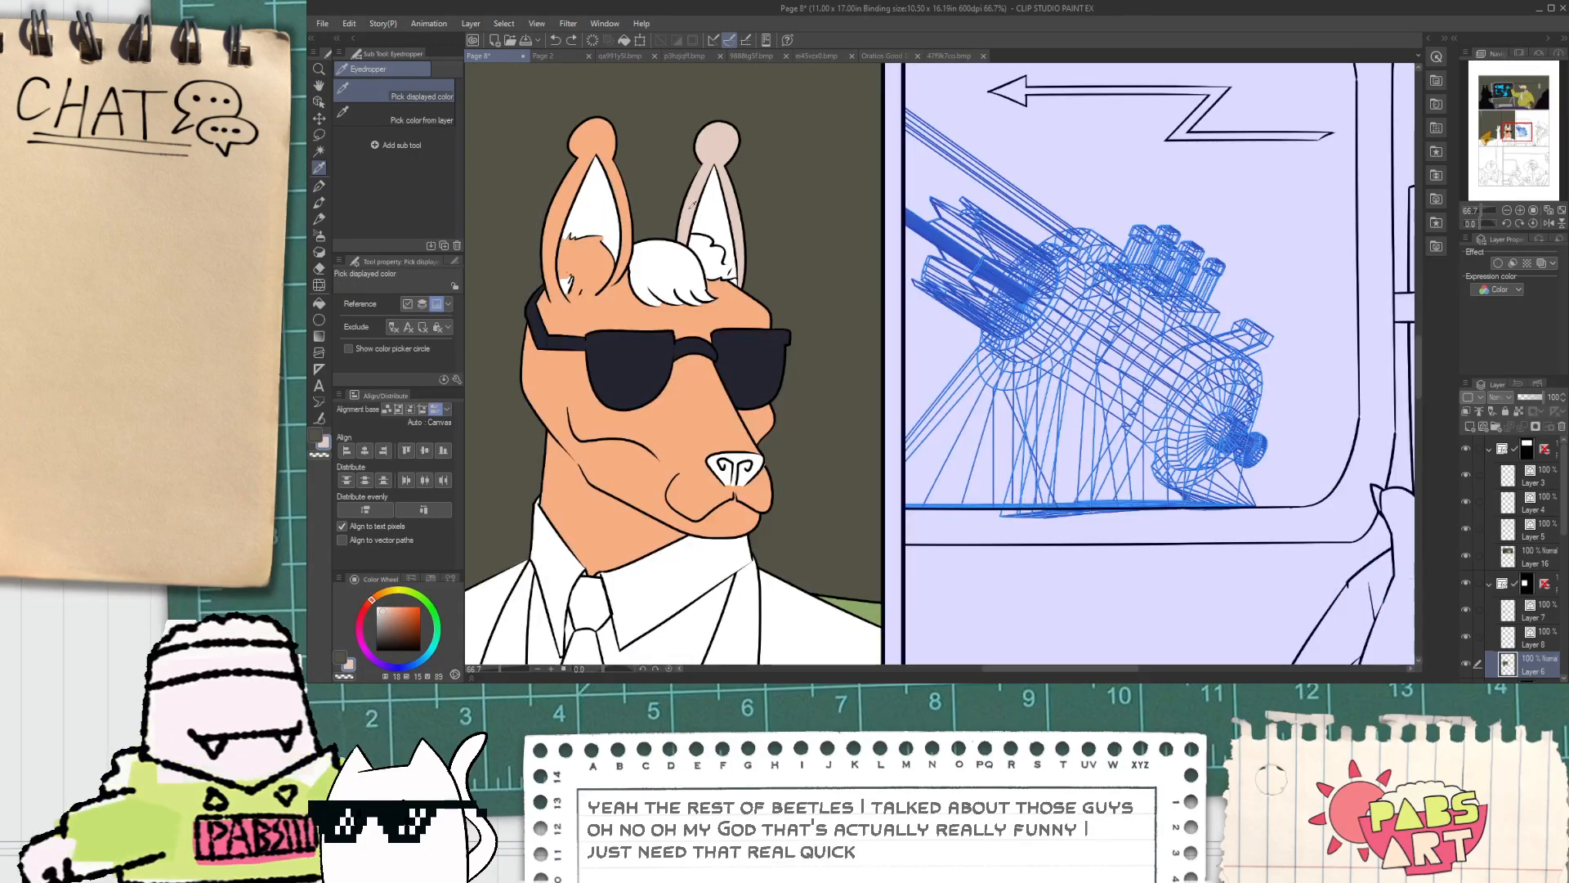
key(ctrl+y)
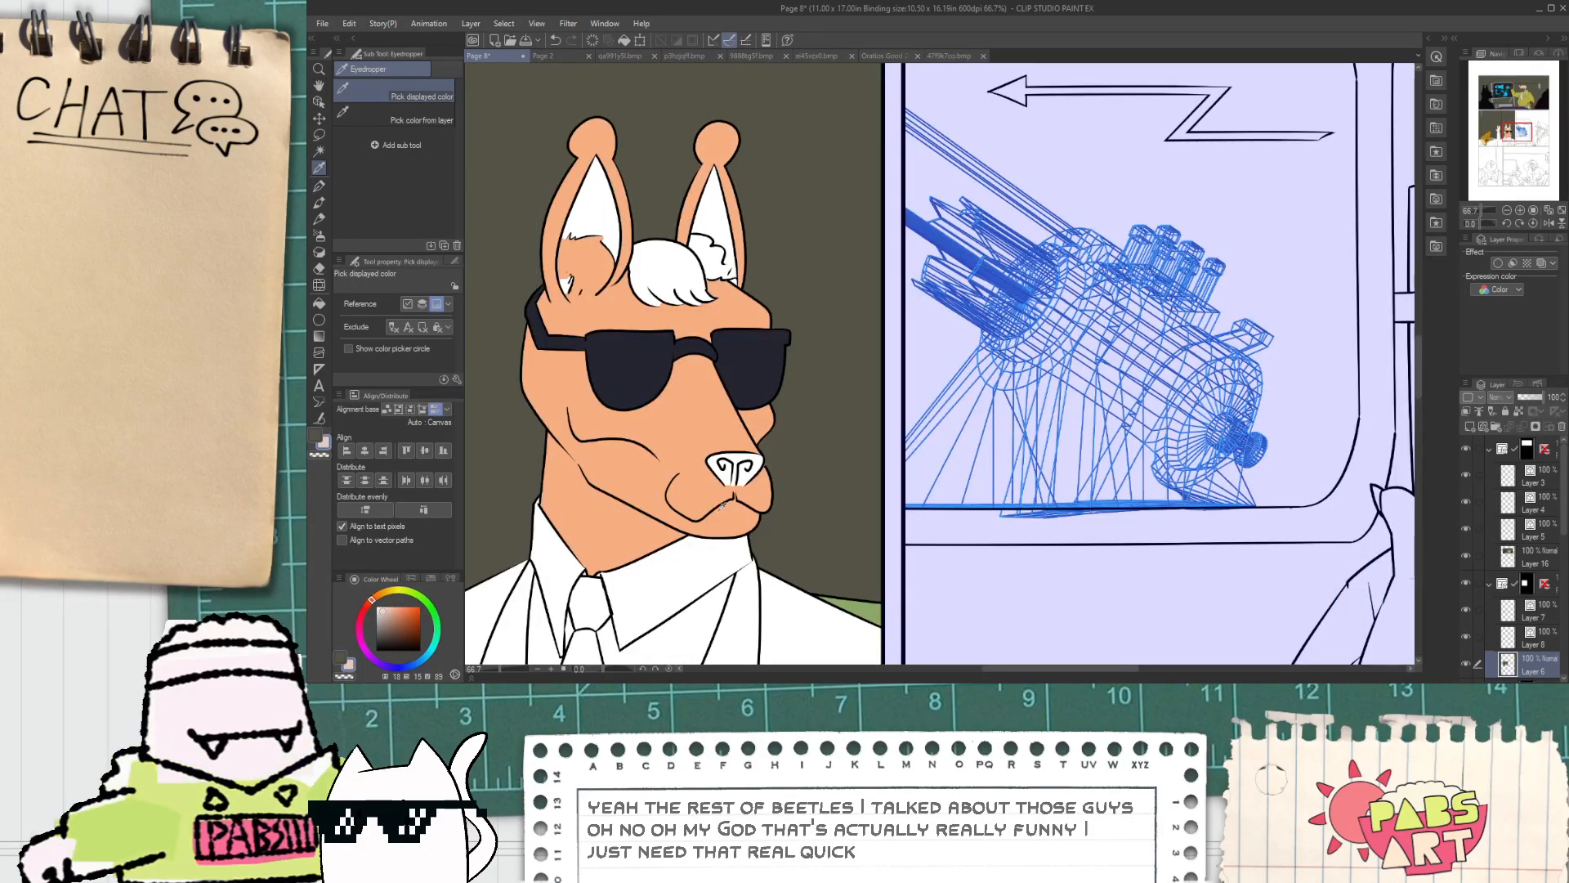
Step: Paint and fill a pale pink untanned patch between the sunglasses character's upper lip and chin with the G-pen
key(p)
scroll(719, 507, up, 4)
drag(704, 535, 969, 529)
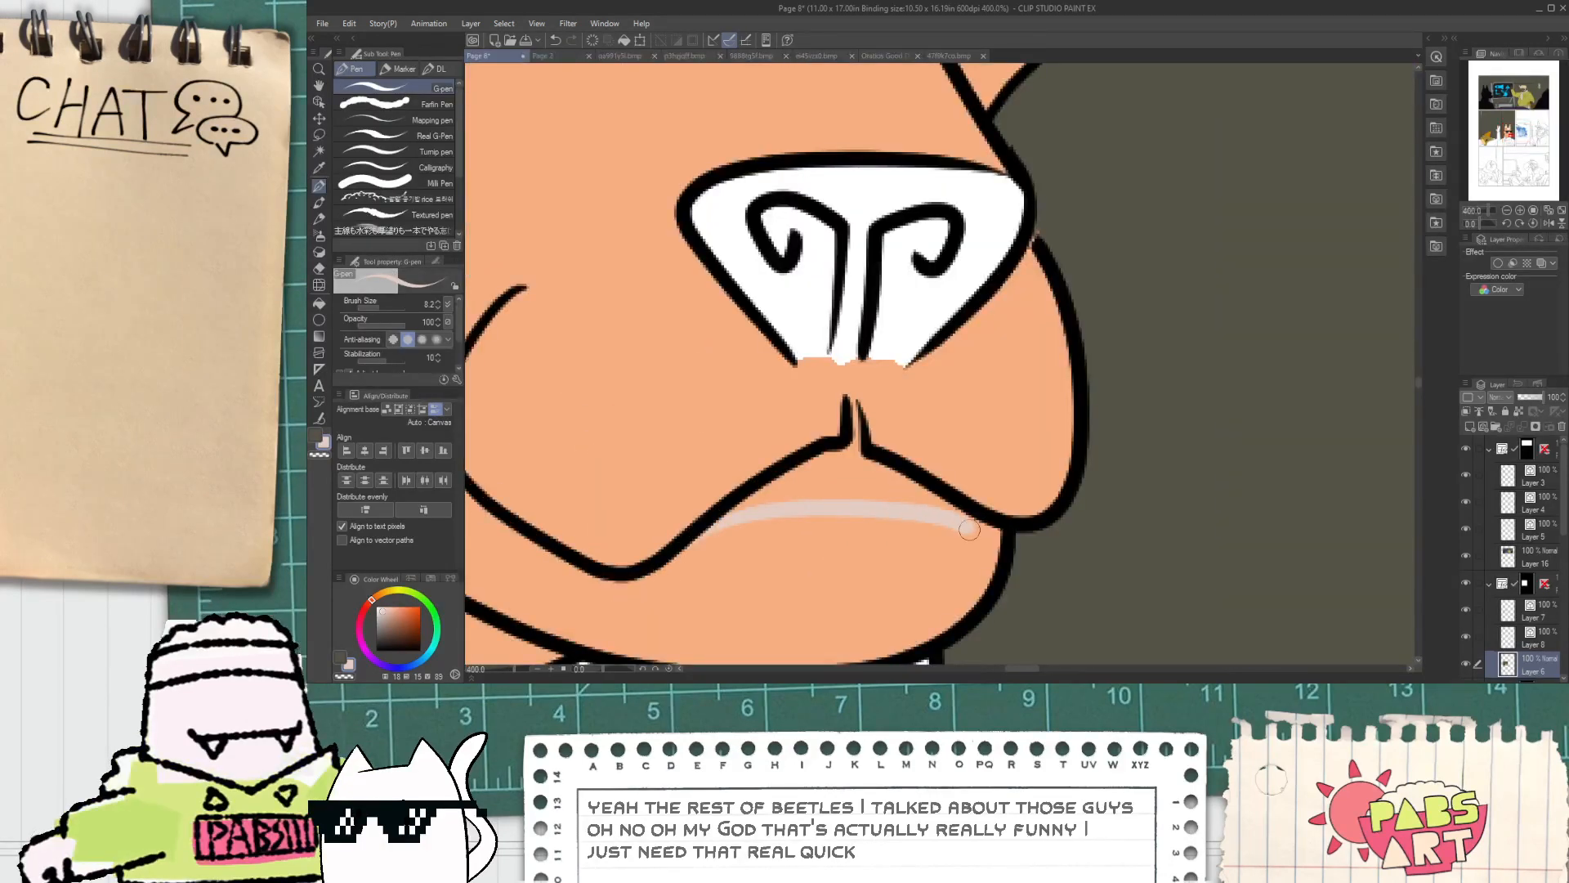
key(g)
scroll(899, 515, down, 5)
key(p)
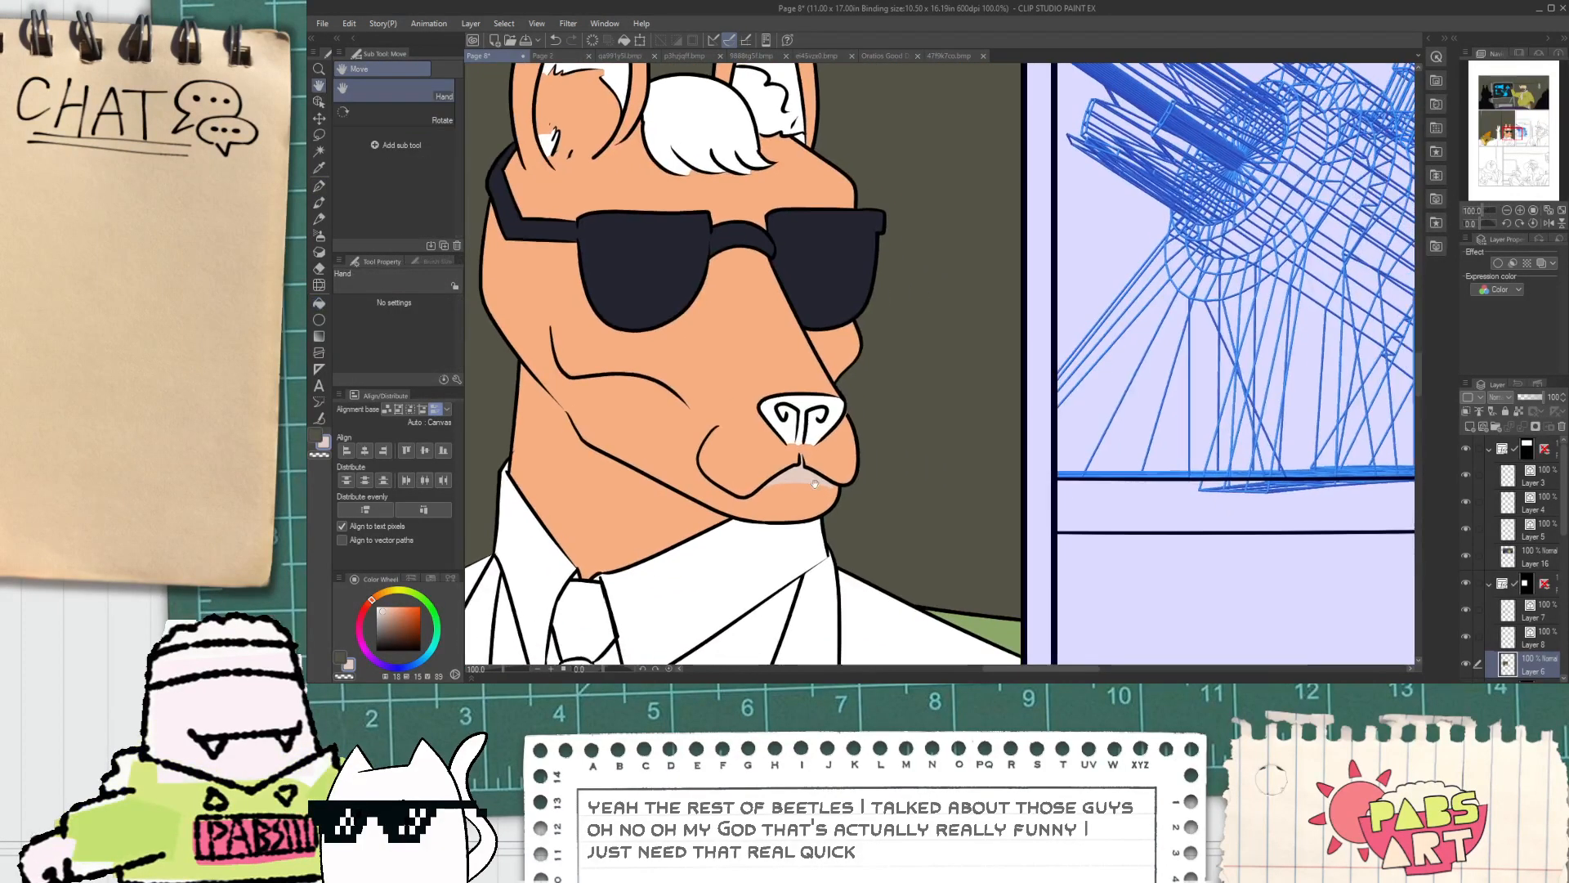
scroll(894, 514, up, 4)
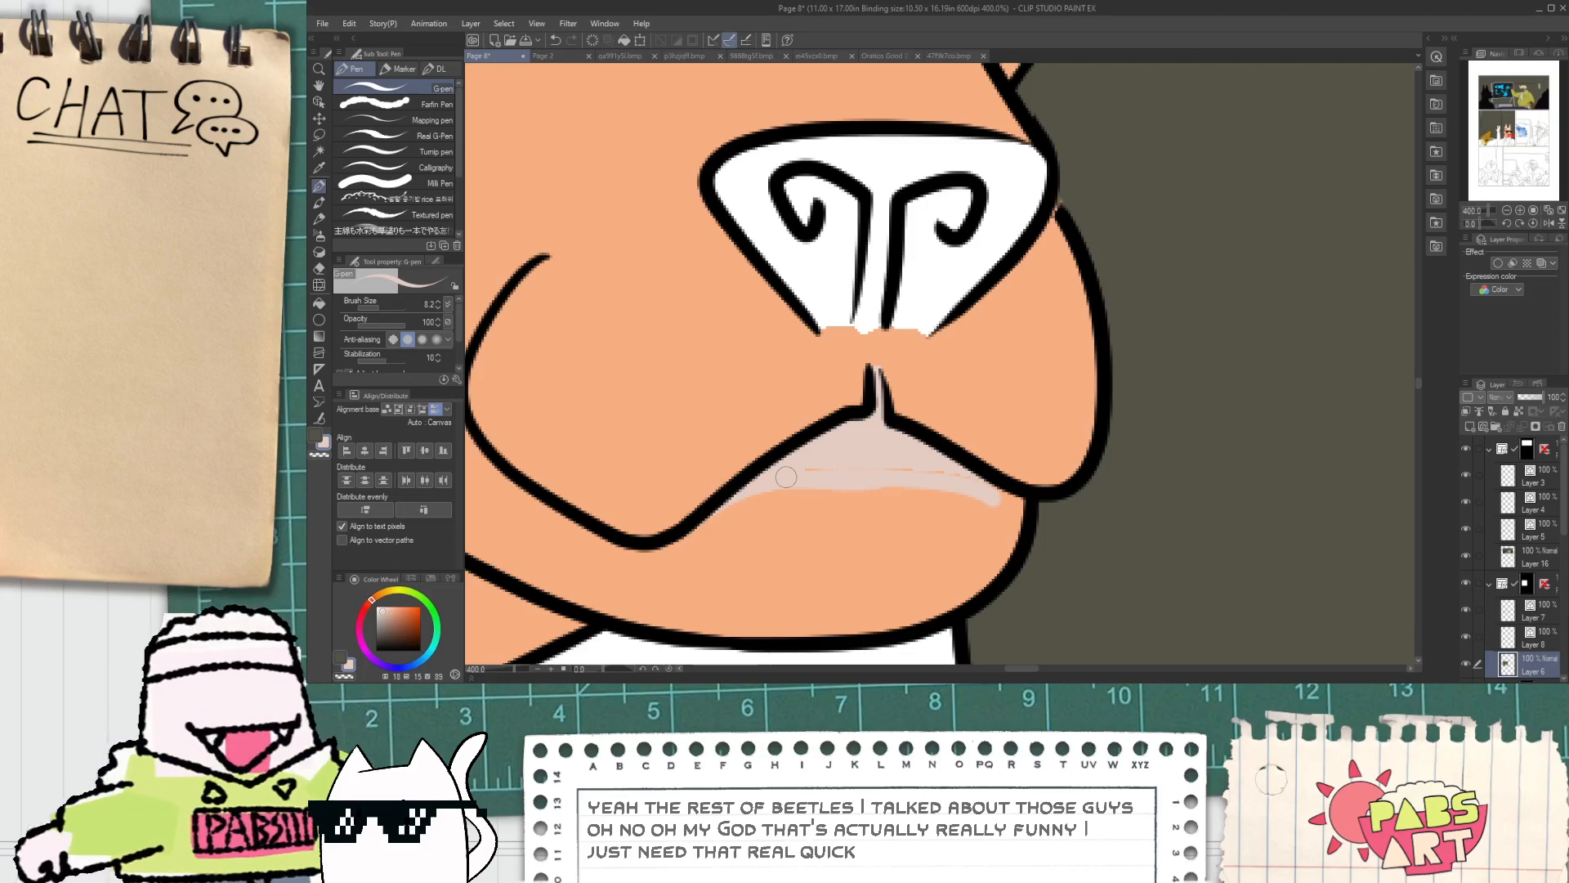
mouse_move(787, 477)
mouse_down()
mouse_move(983, 489)
mouse_move(918, 468)
mouse_move(1007, 503)
mouse_up()
Step: Brush thin pale pink untanned edges along both lower sides of the character's nose
scroll(952, 476, down, 2)
key(space)
scroll(857, 378, up, 2)
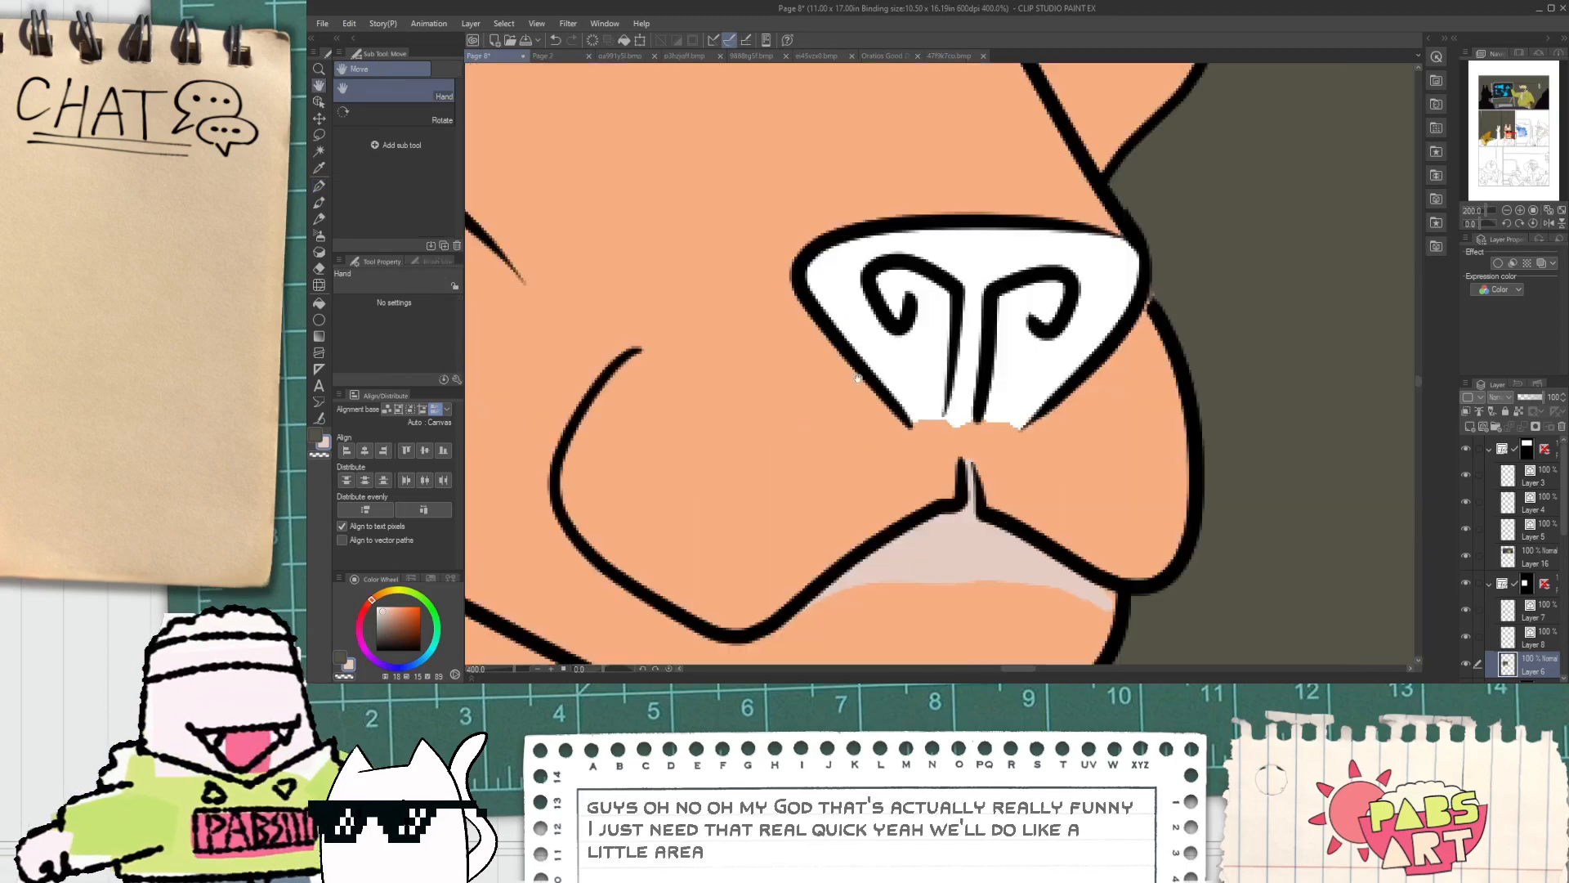
drag(804, 312, 886, 410)
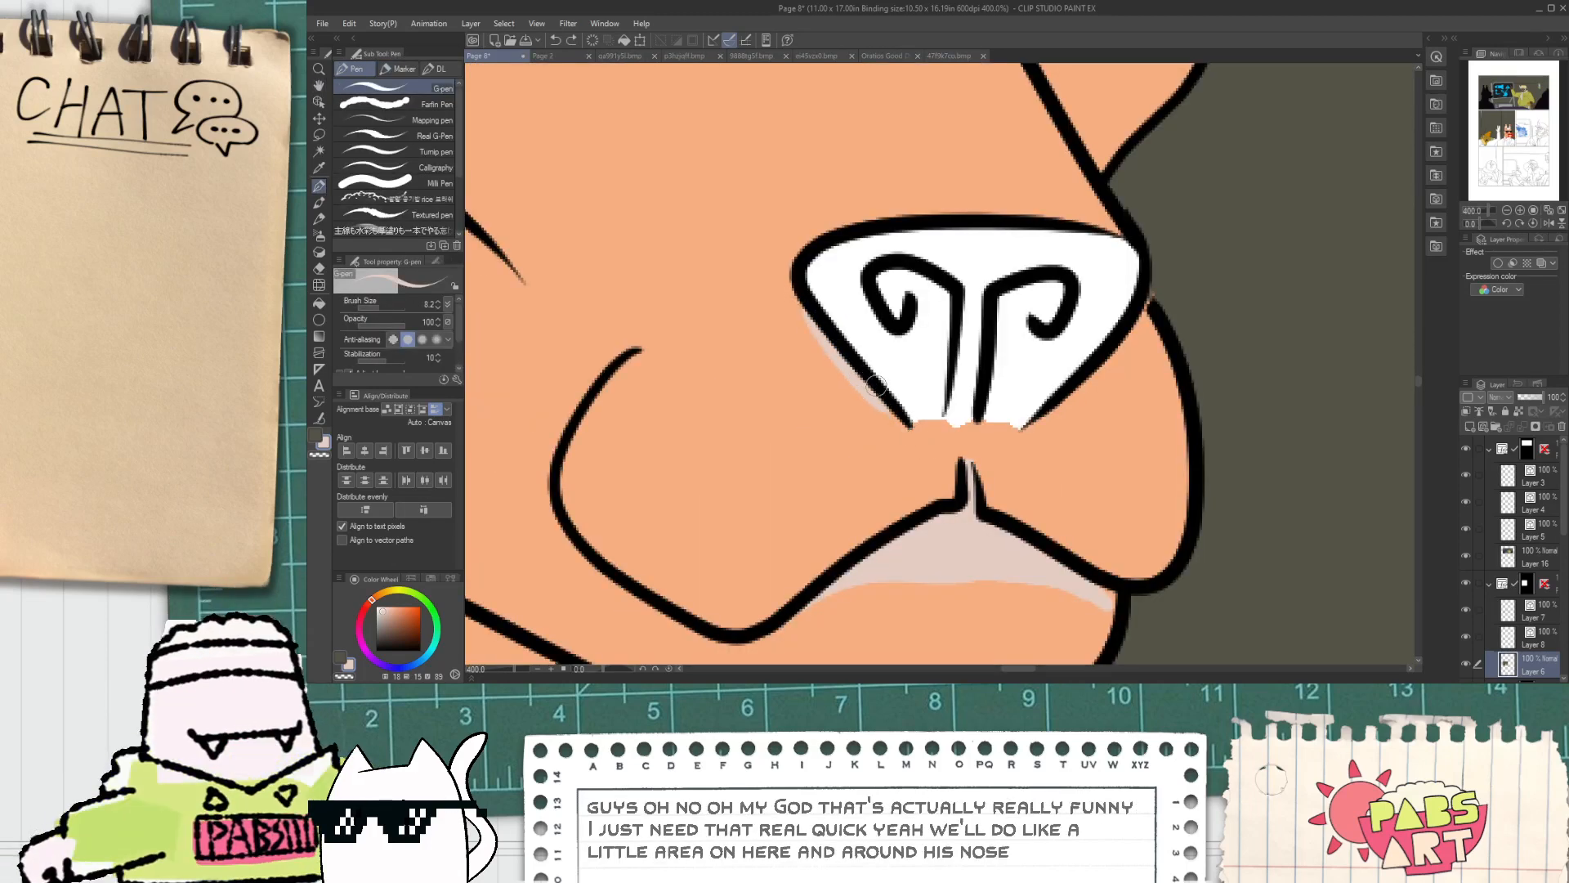
drag(1028, 426, 1126, 344)
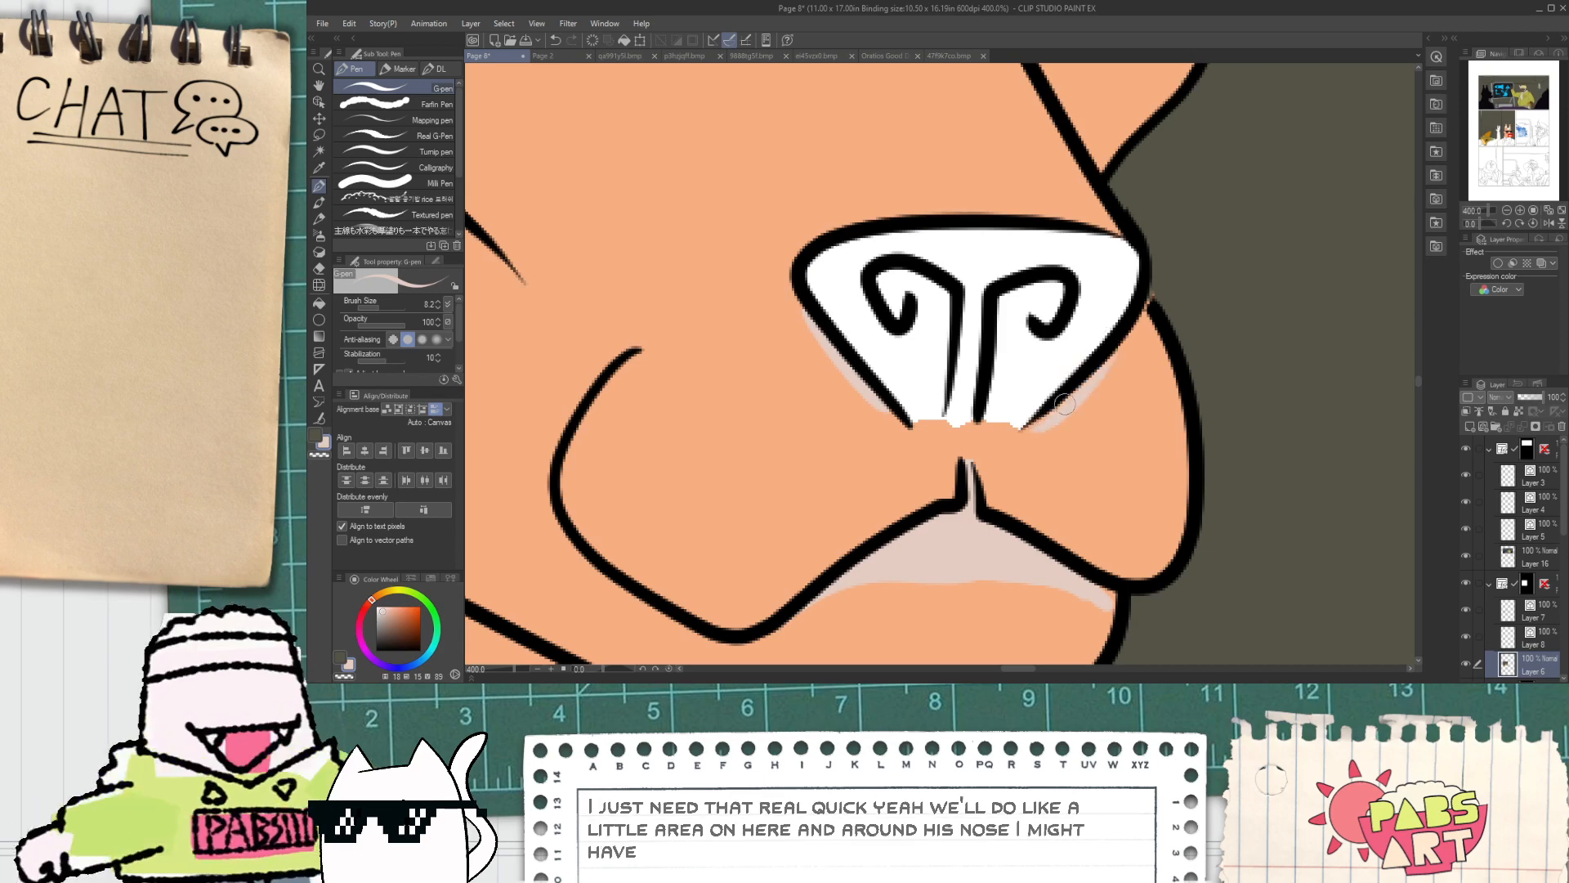
Step: Paint a pale pink untanned patch at the outer eye corner, beneath the temple arm of the sunglasses
scroll(1103, 356, down, 4)
key(space)
drag(824, 259, 806, 359)
scroll(807, 296, up, 1)
scroll(805, 360, up, 1)
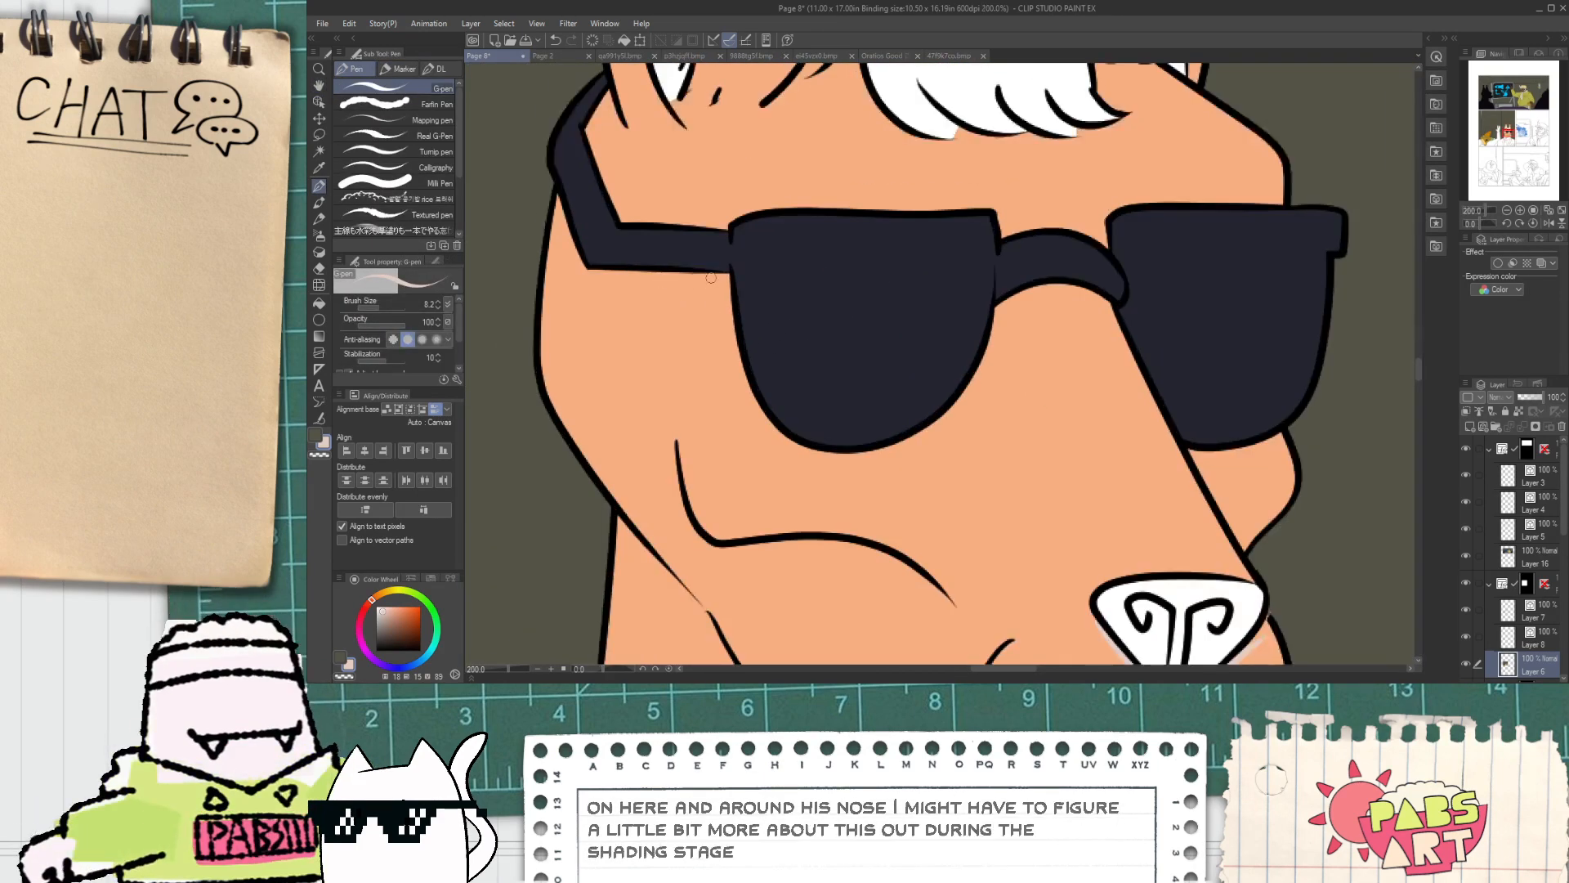
drag(709, 278, 729, 343)
key(space)
scroll(842, 357, down, 4)
scroll(843, 357, up, 3)
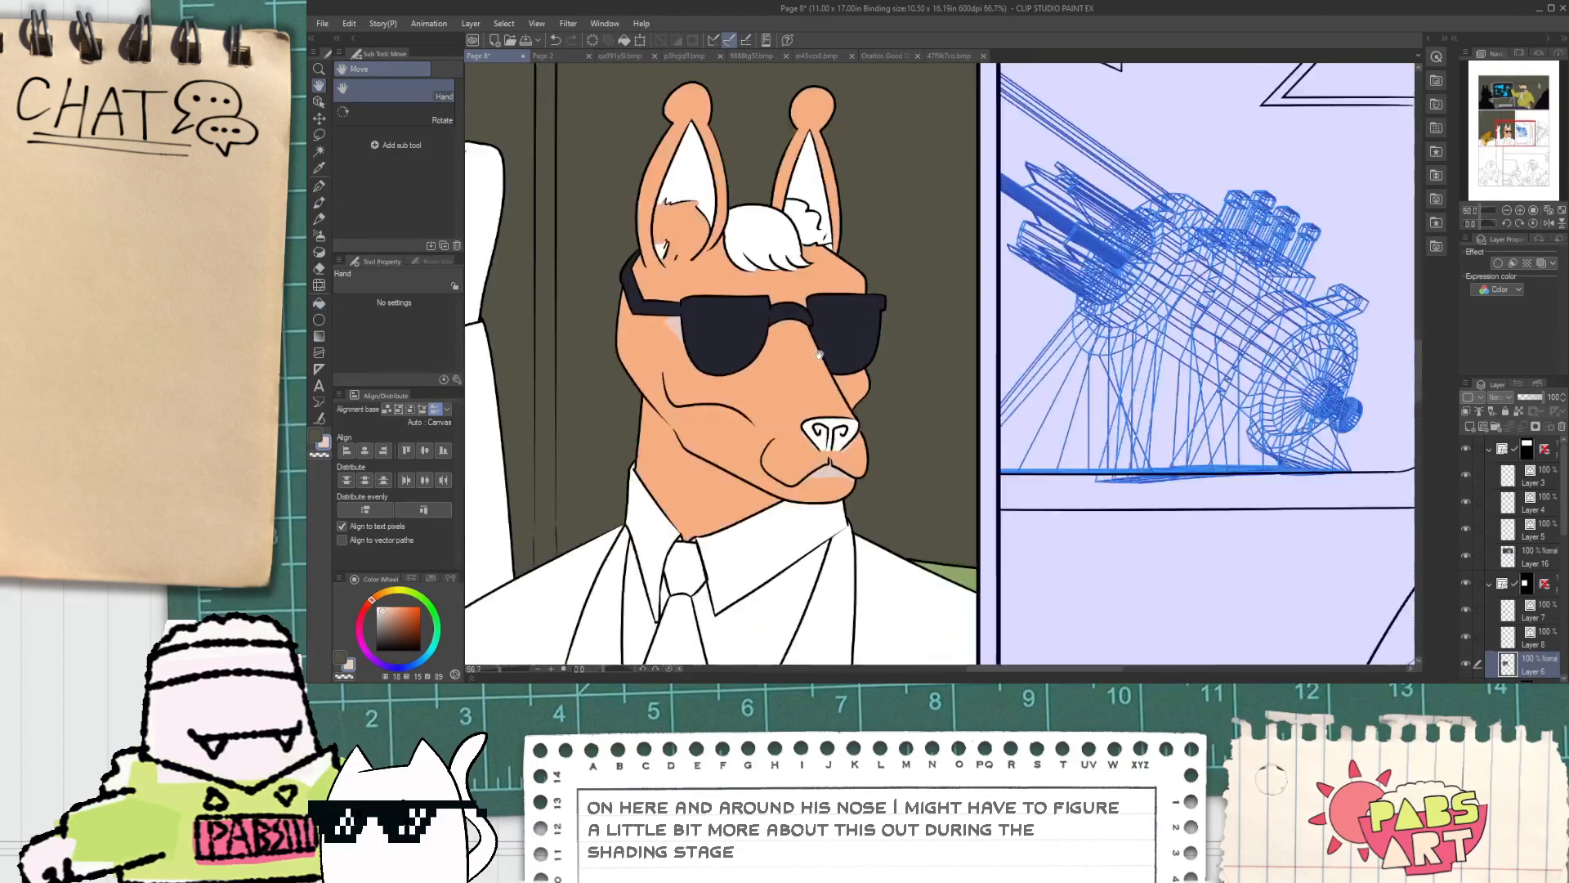
drag(697, 362, 850, 344)
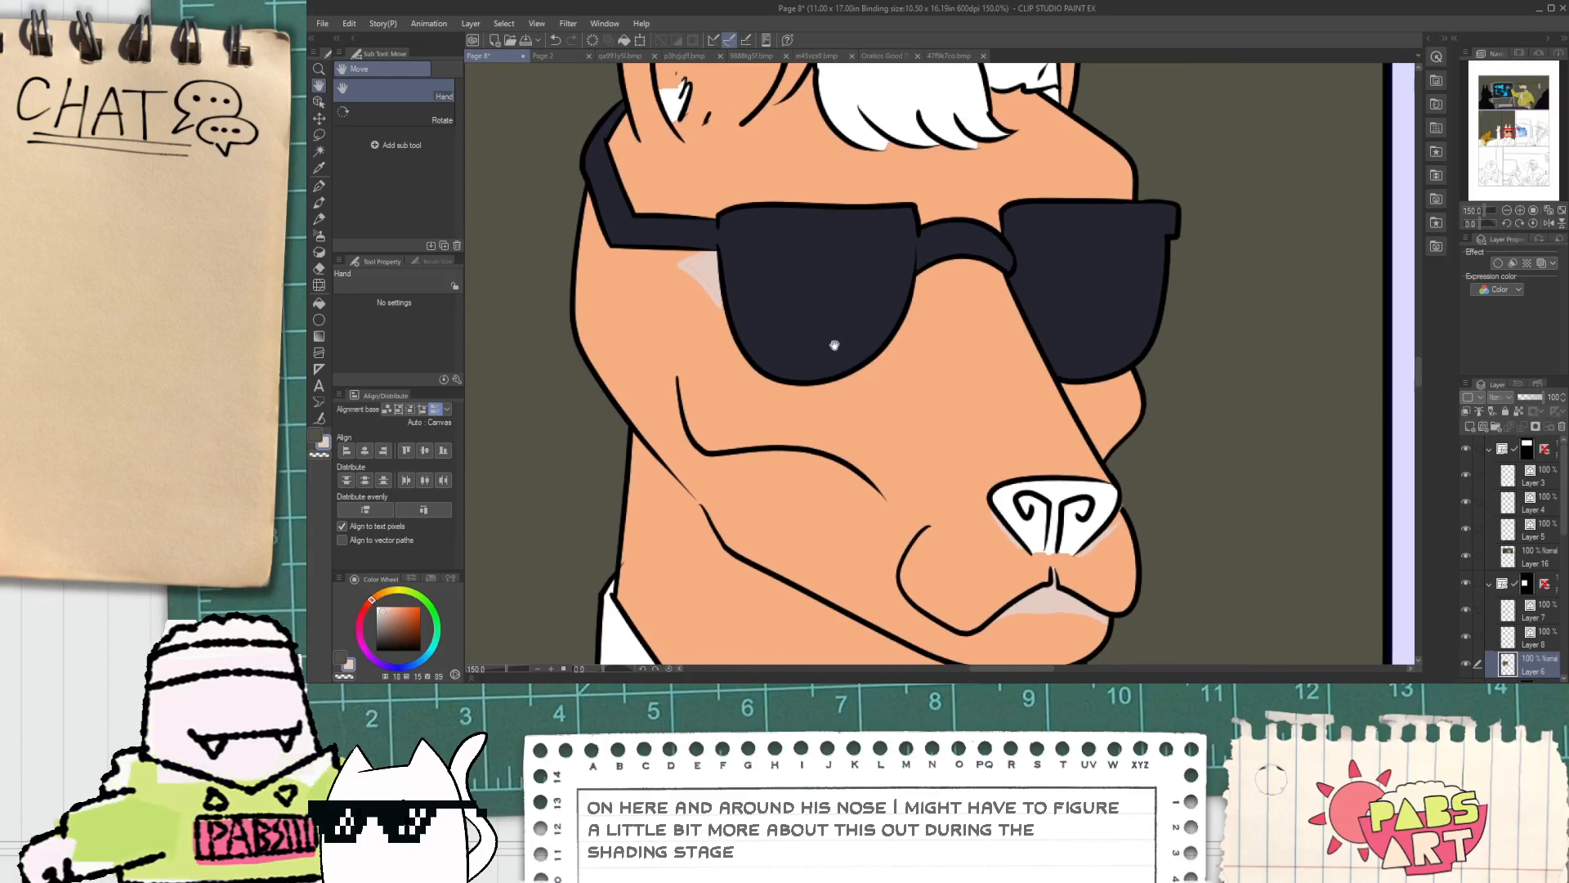
scroll(674, 308, up, 3)
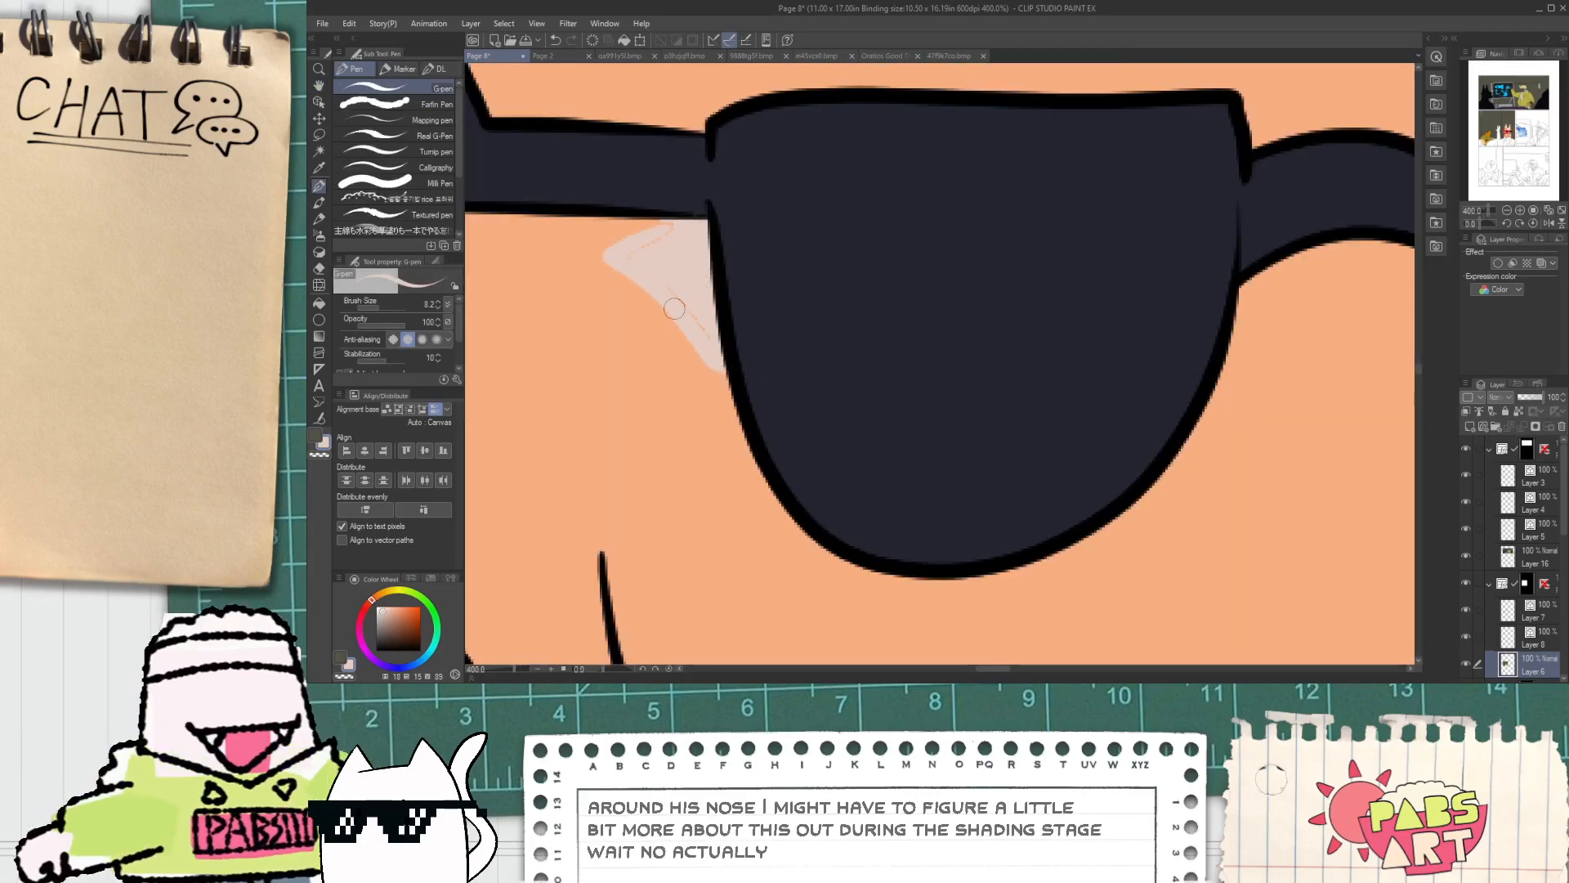
scroll(687, 319, down, 4)
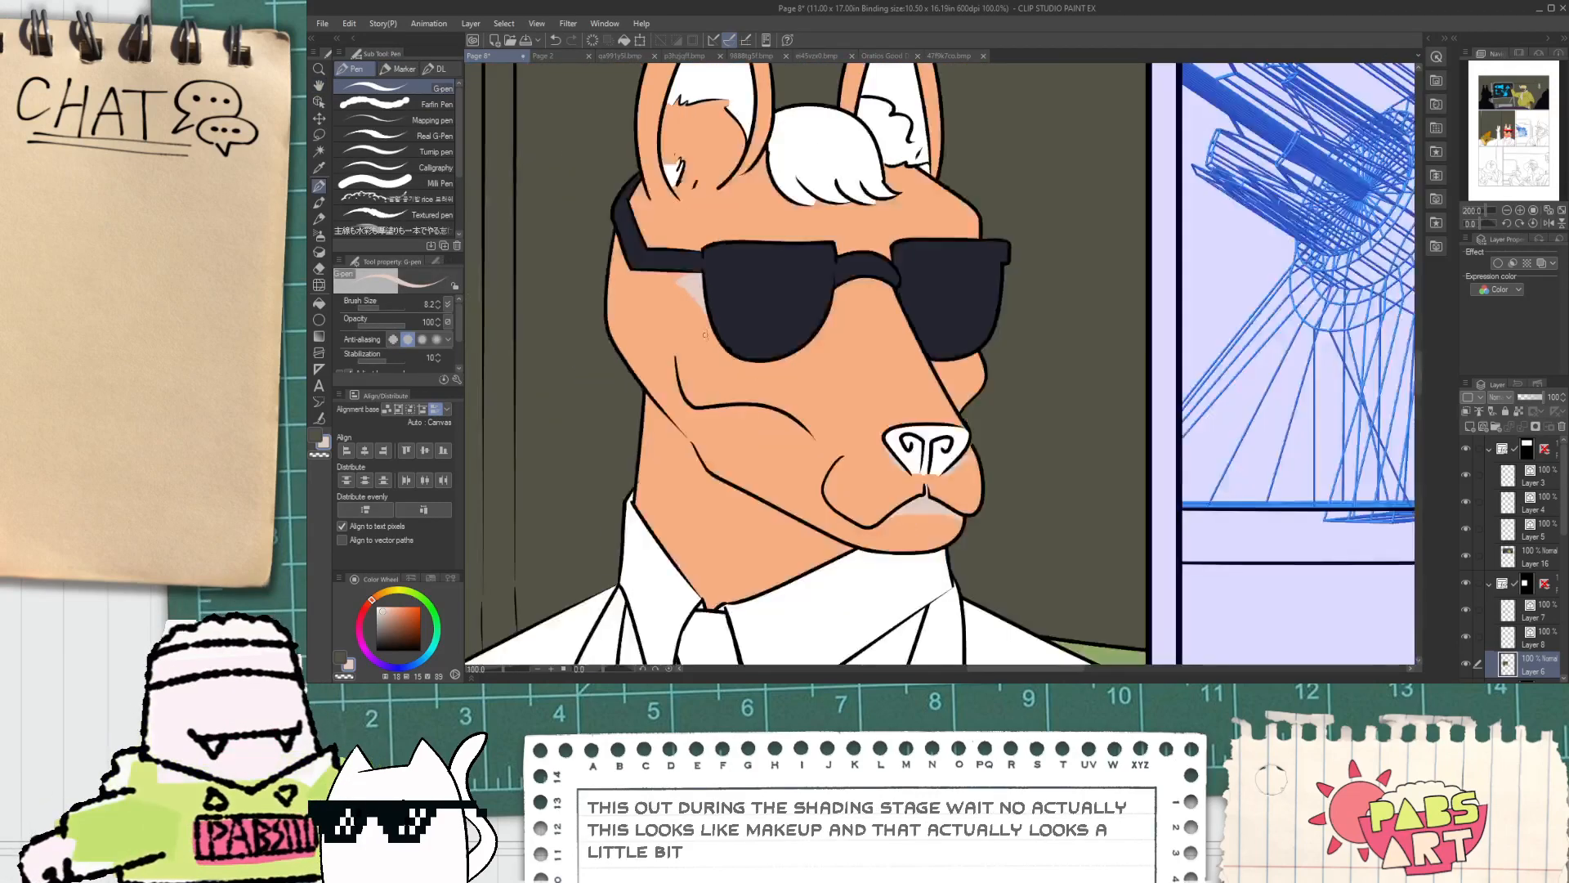
scroll(704, 335, down, 1)
scroll(711, 359, up, 3)
scroll(724, 395, down, 1)
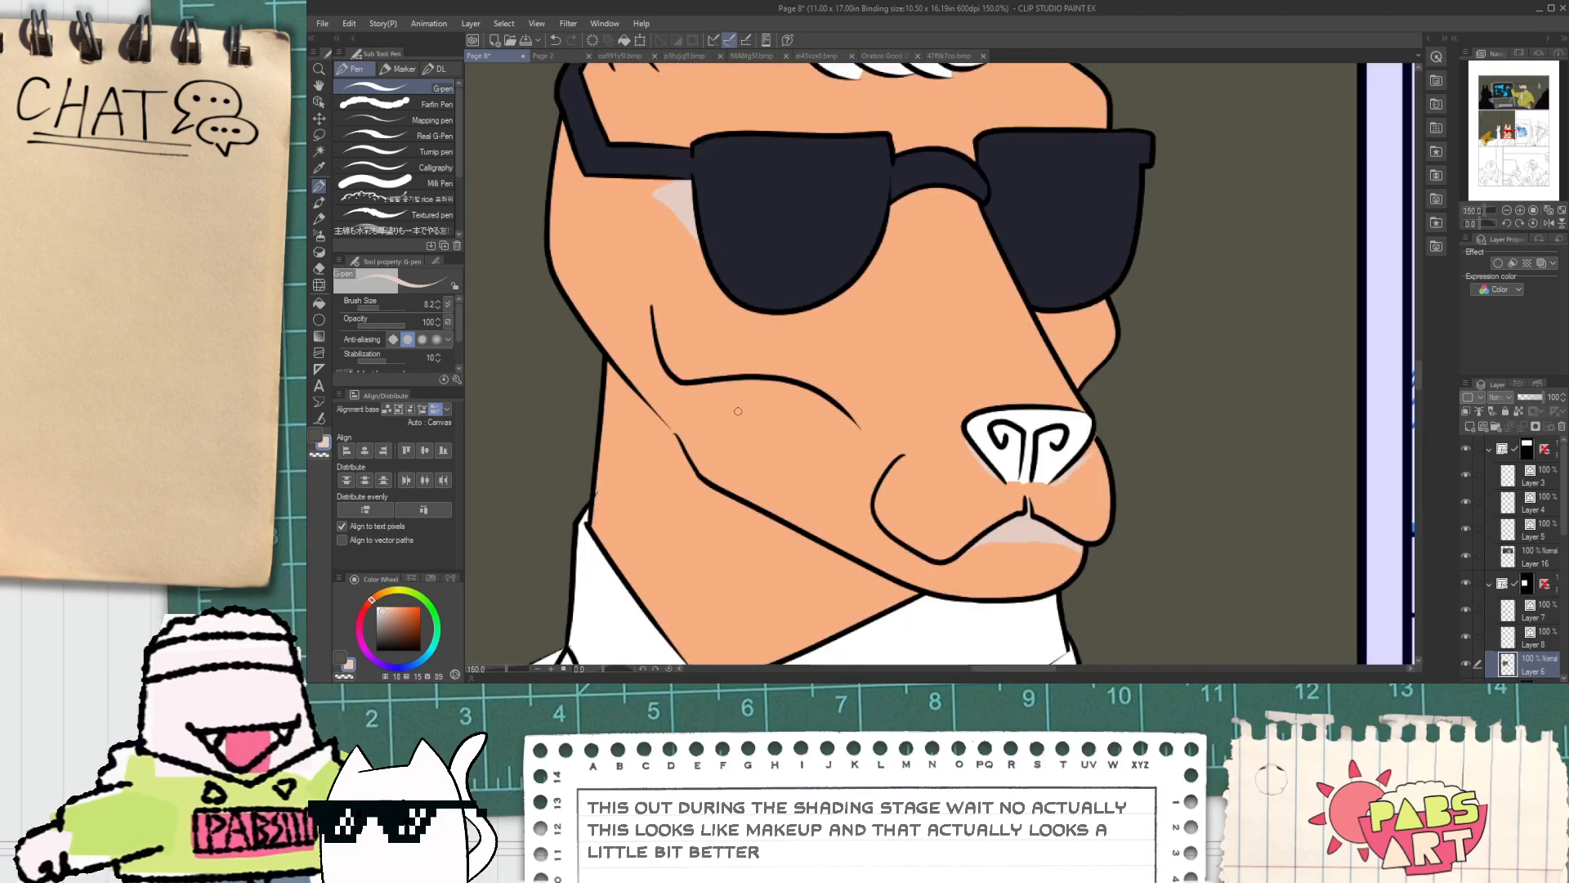
Step: Select the face's orange and trim the selection with the lasso to the cheek hollow between the cheek crease and jawline
key(w)
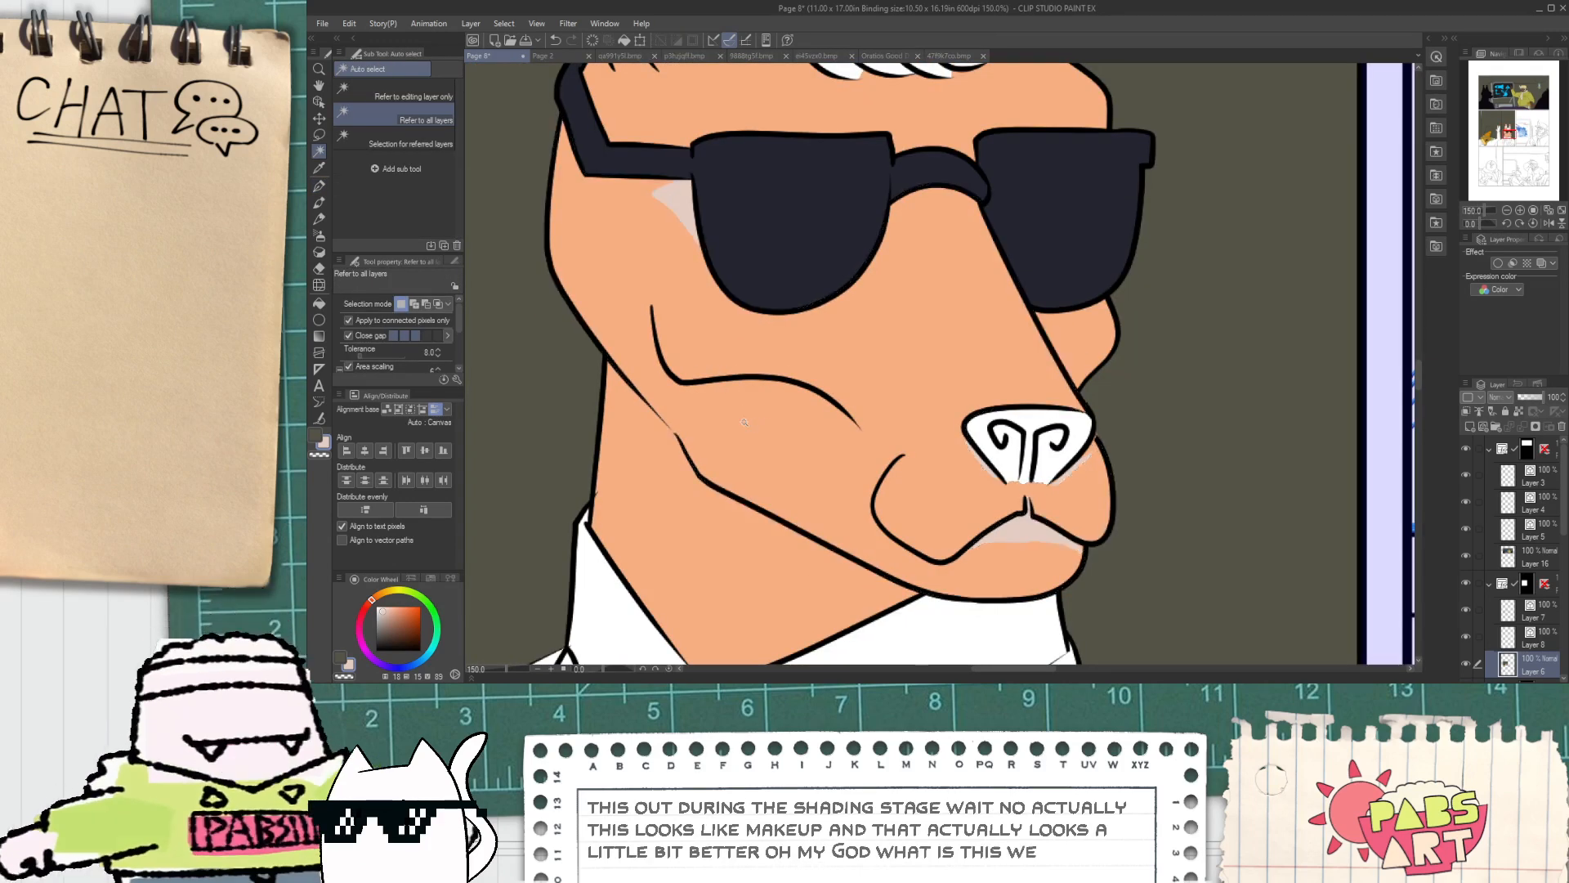
click(740, 417)
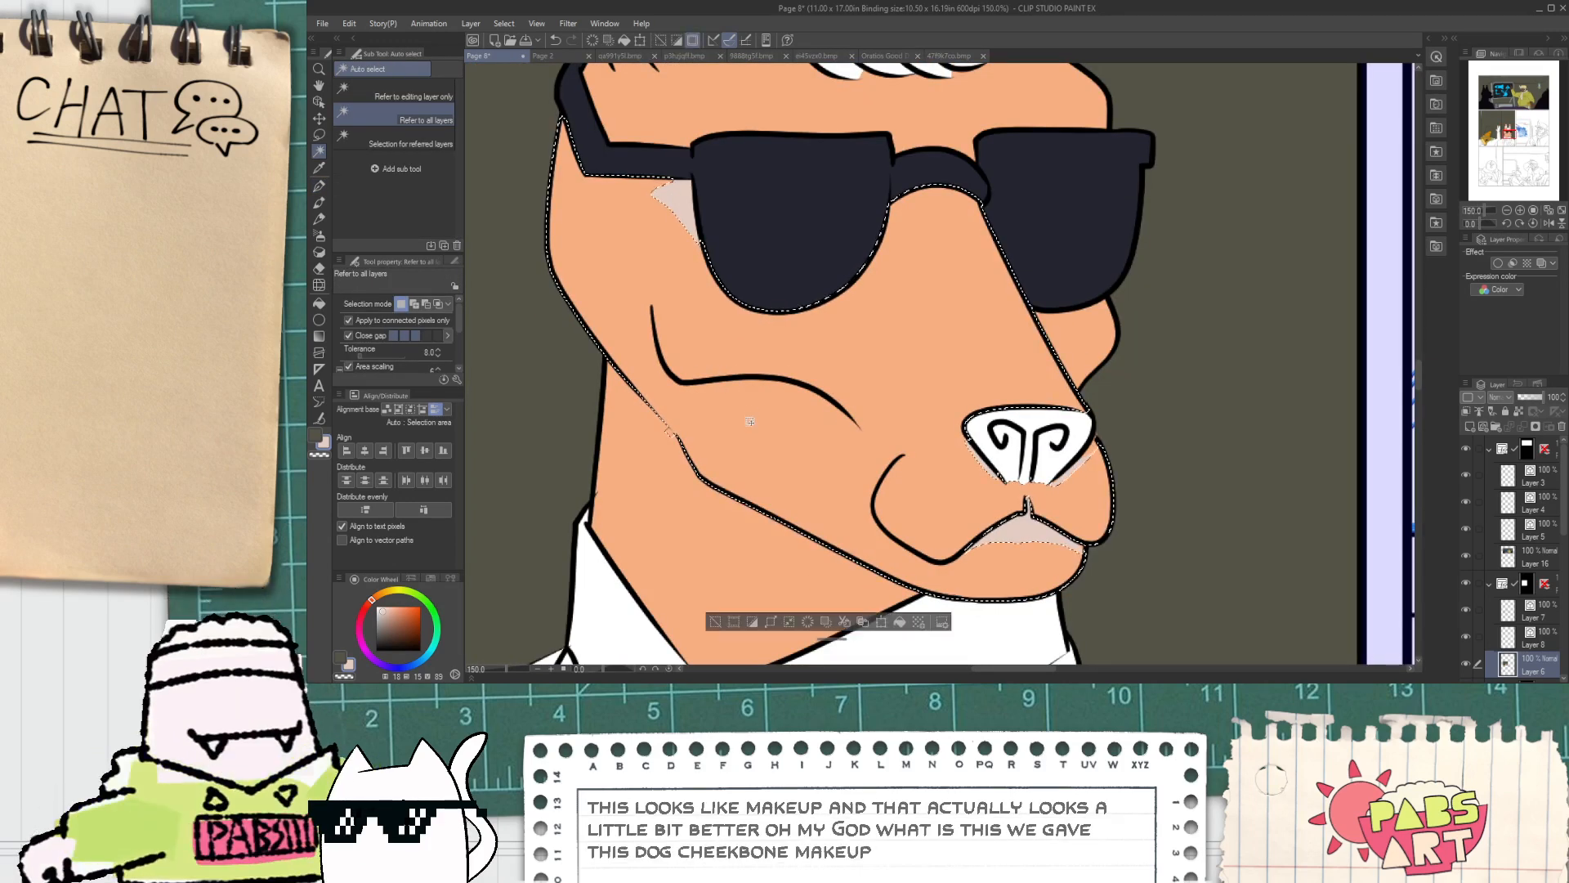
key(m)
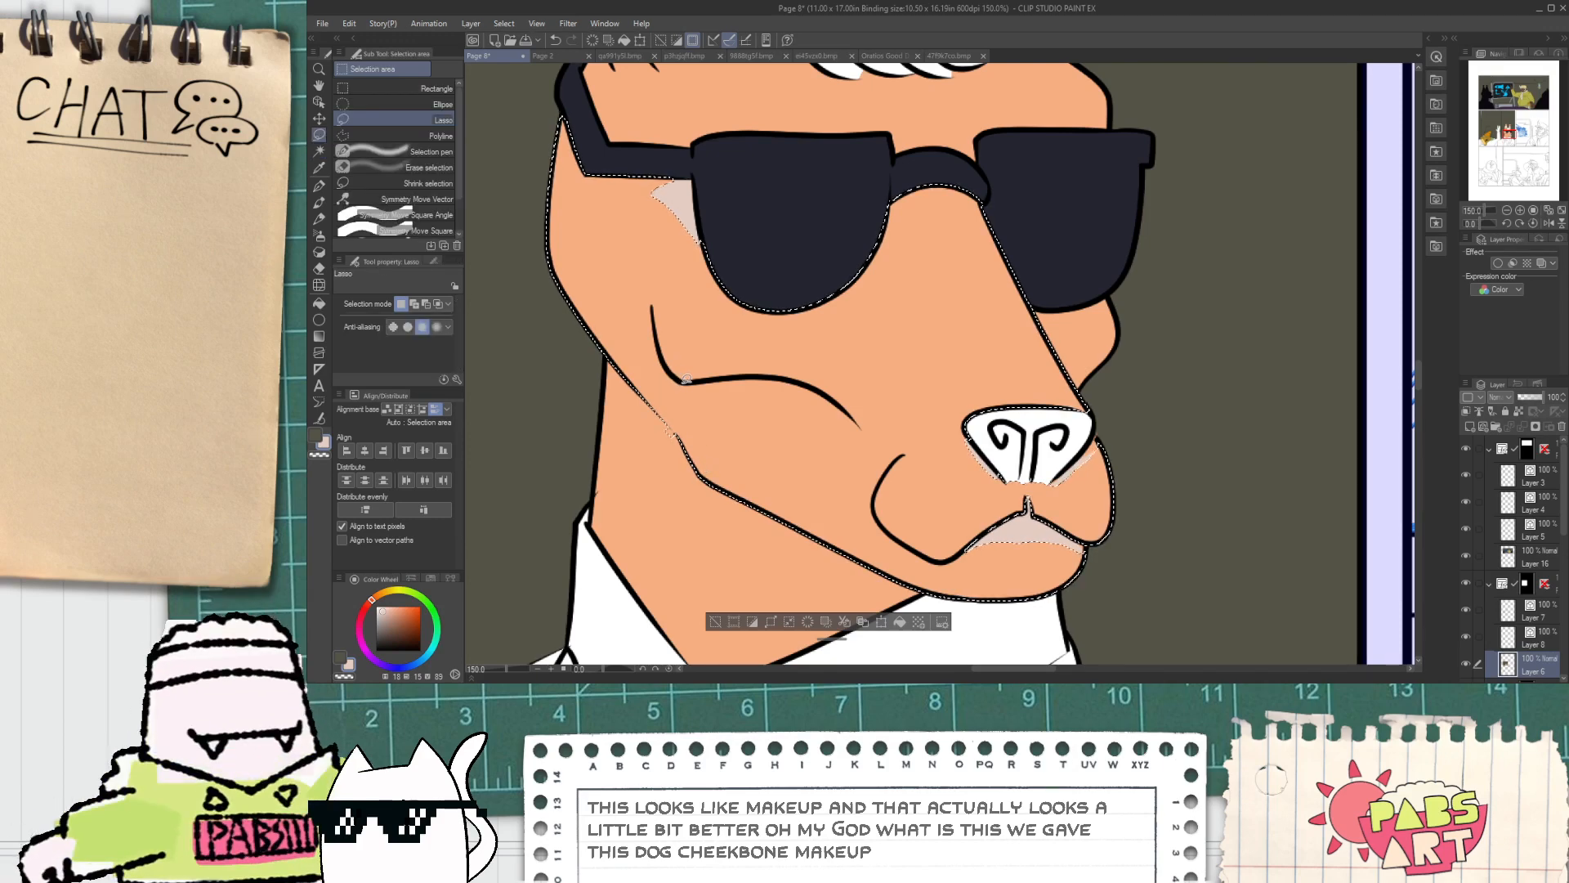
mouse_move(677, 409)
mouse_down()
mouse_move(677, 483)
mouse_move(534, 376)
mouse_move(520, 110)
mouse_up()
scroll(520, 110, up, 1)
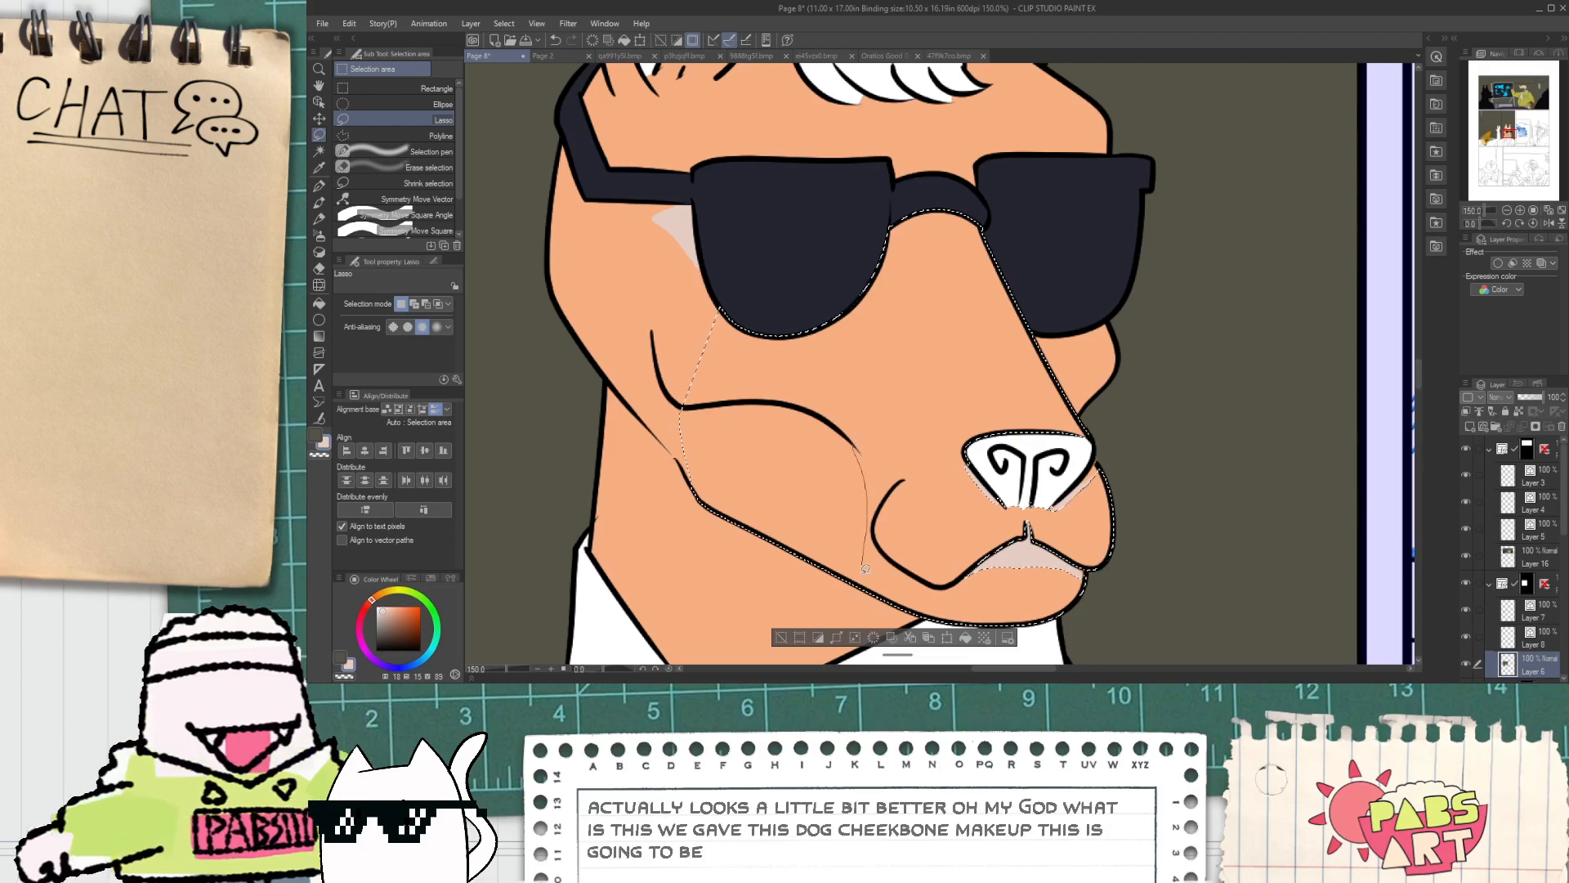
mouse_move(855, 448)
mouse_down()
mouse_move(1057, 653)
mouse_move(1022, 233)
mouse_move(829, 152)
mouse_move(687, 311)
mouse_move(868, 426)
mouse_up()
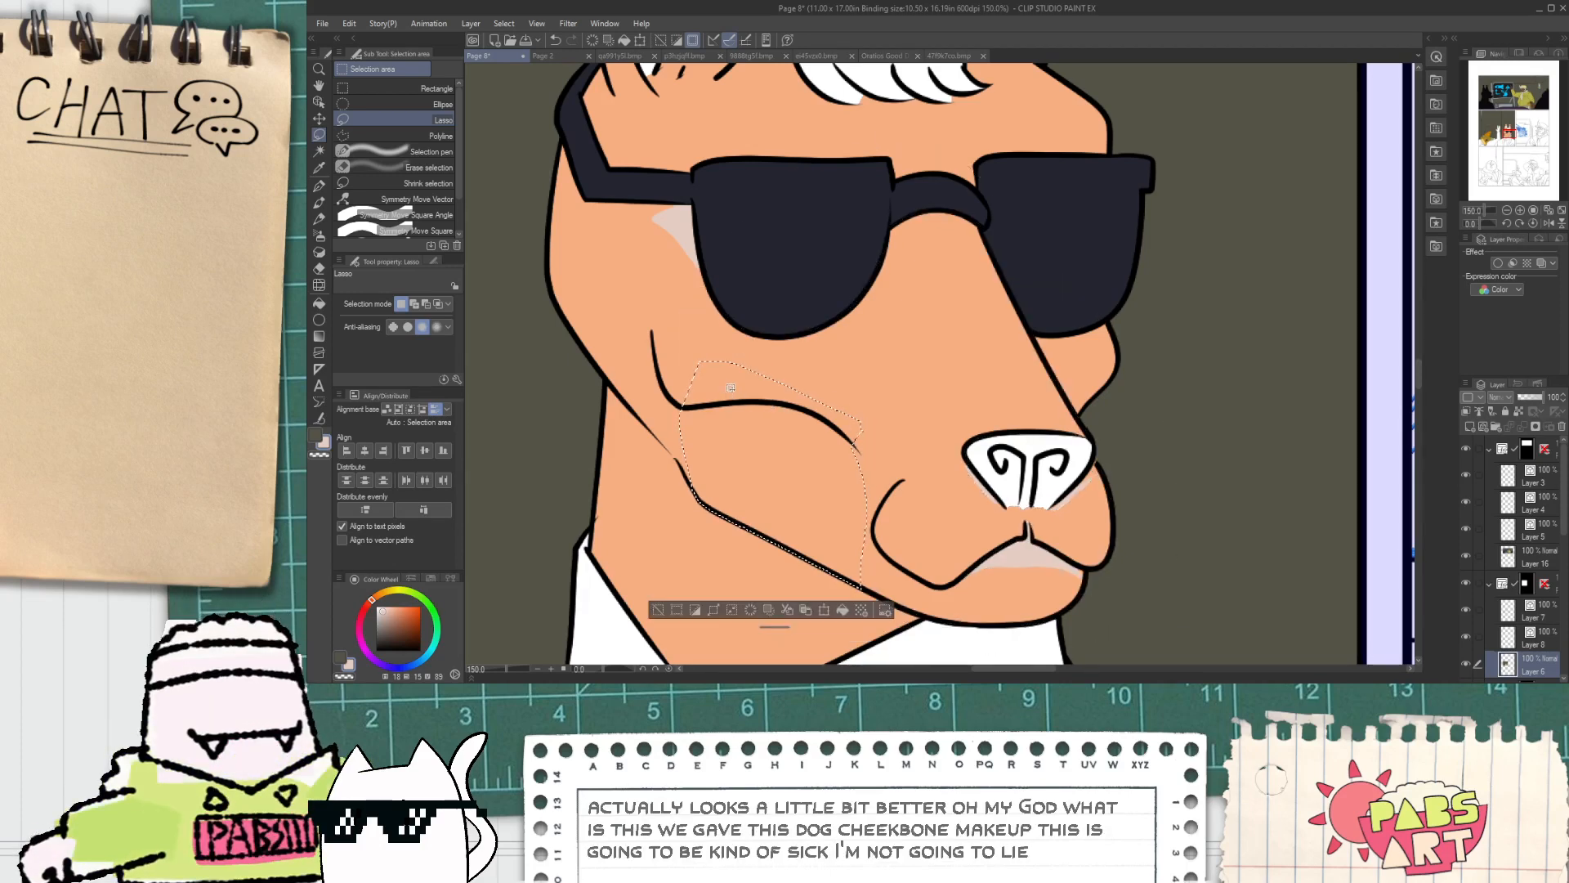
key(w)
key(ctrl+d)
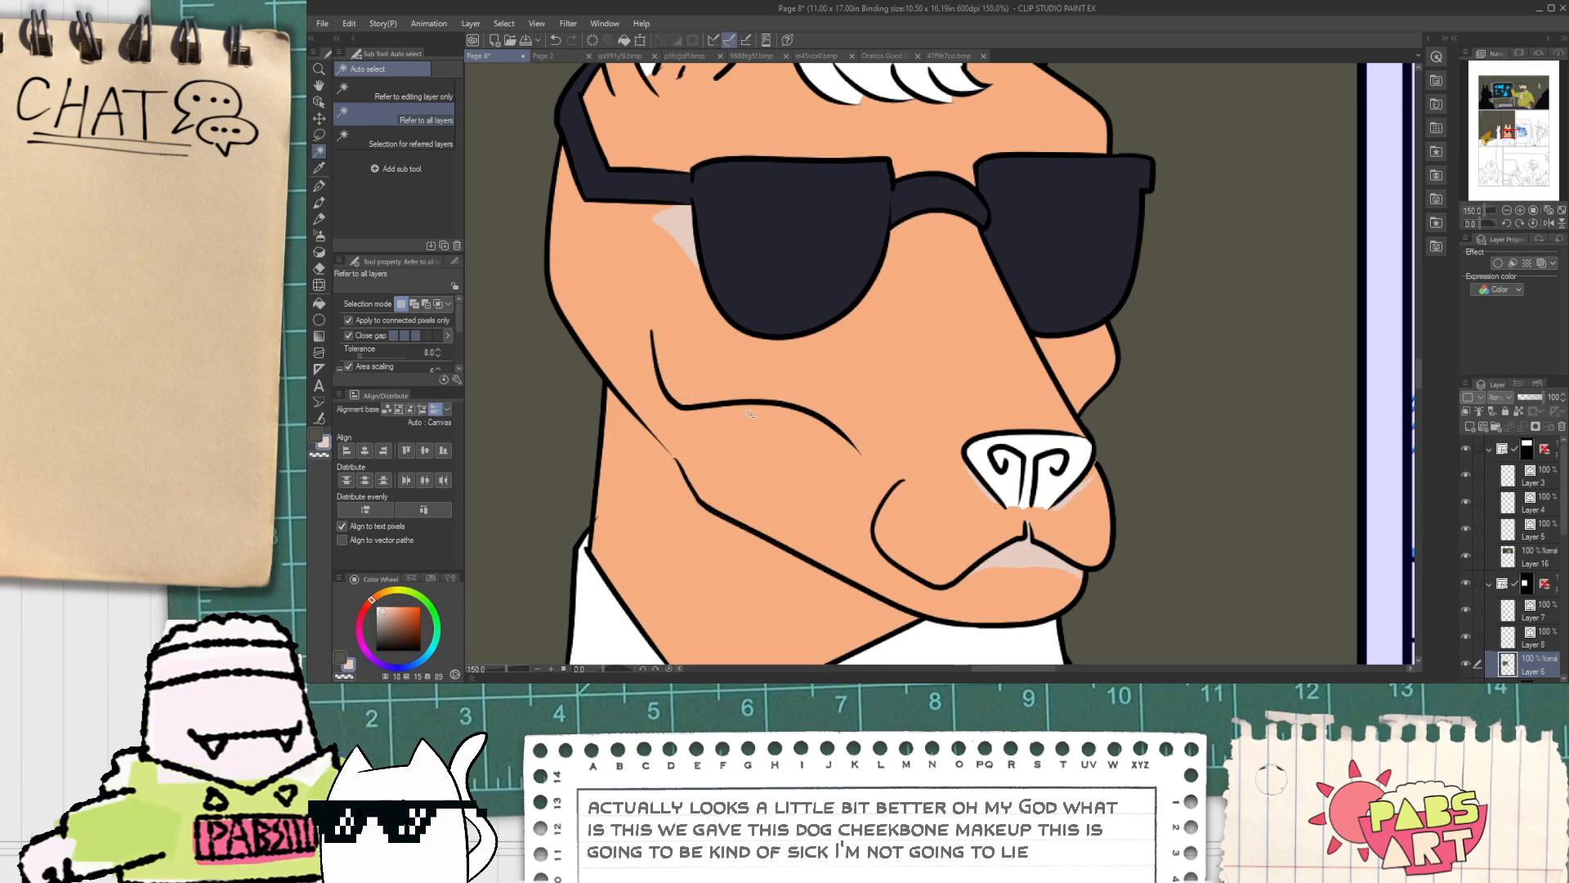
key(ctrl+z)
key(m)
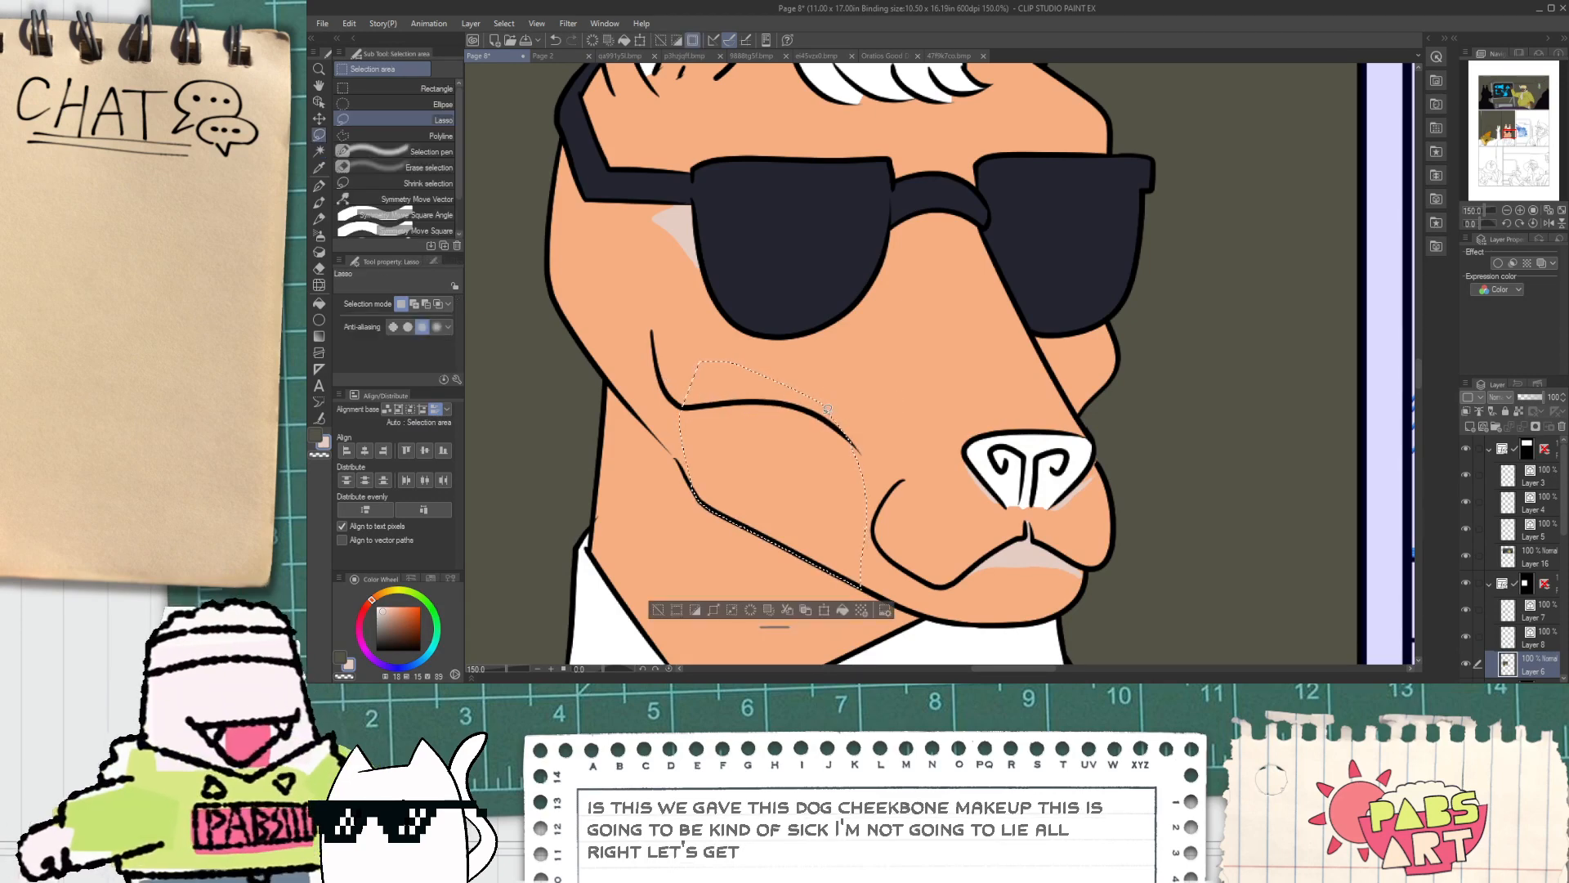
mouse_move(835, 424)
mouse_down()
mouse_move(860, 400)
mouse_move(700, 377)
mouse_up()
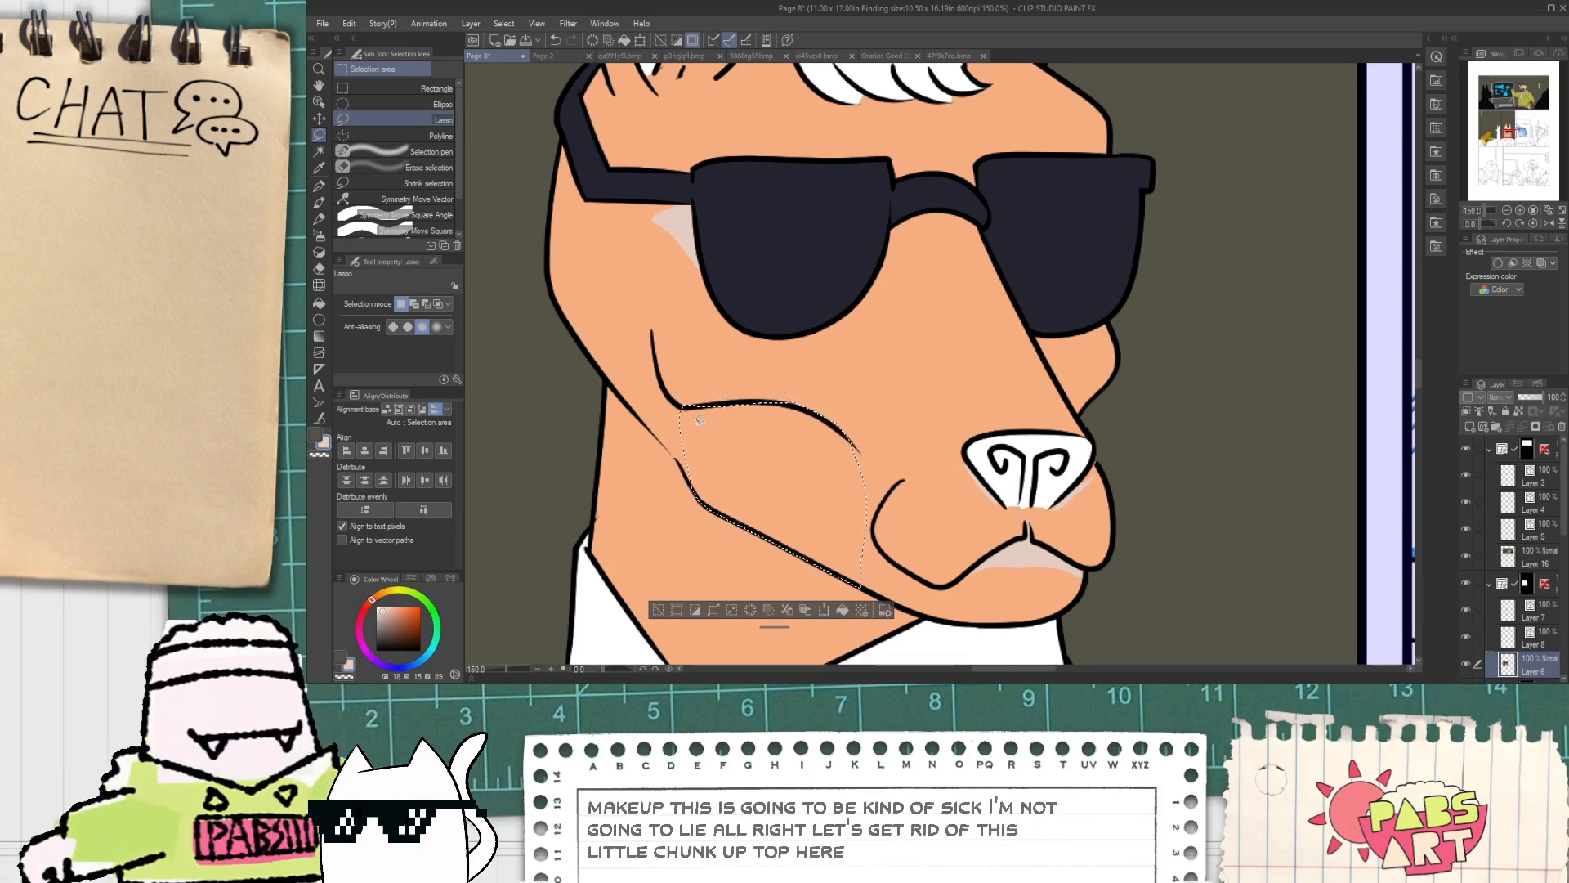
Step: Add a new layer and shade the selected cheek hollow with a purple foreground-to-transparent gradient fading toward the jaw
click(1463, 425)
click(408, 622)
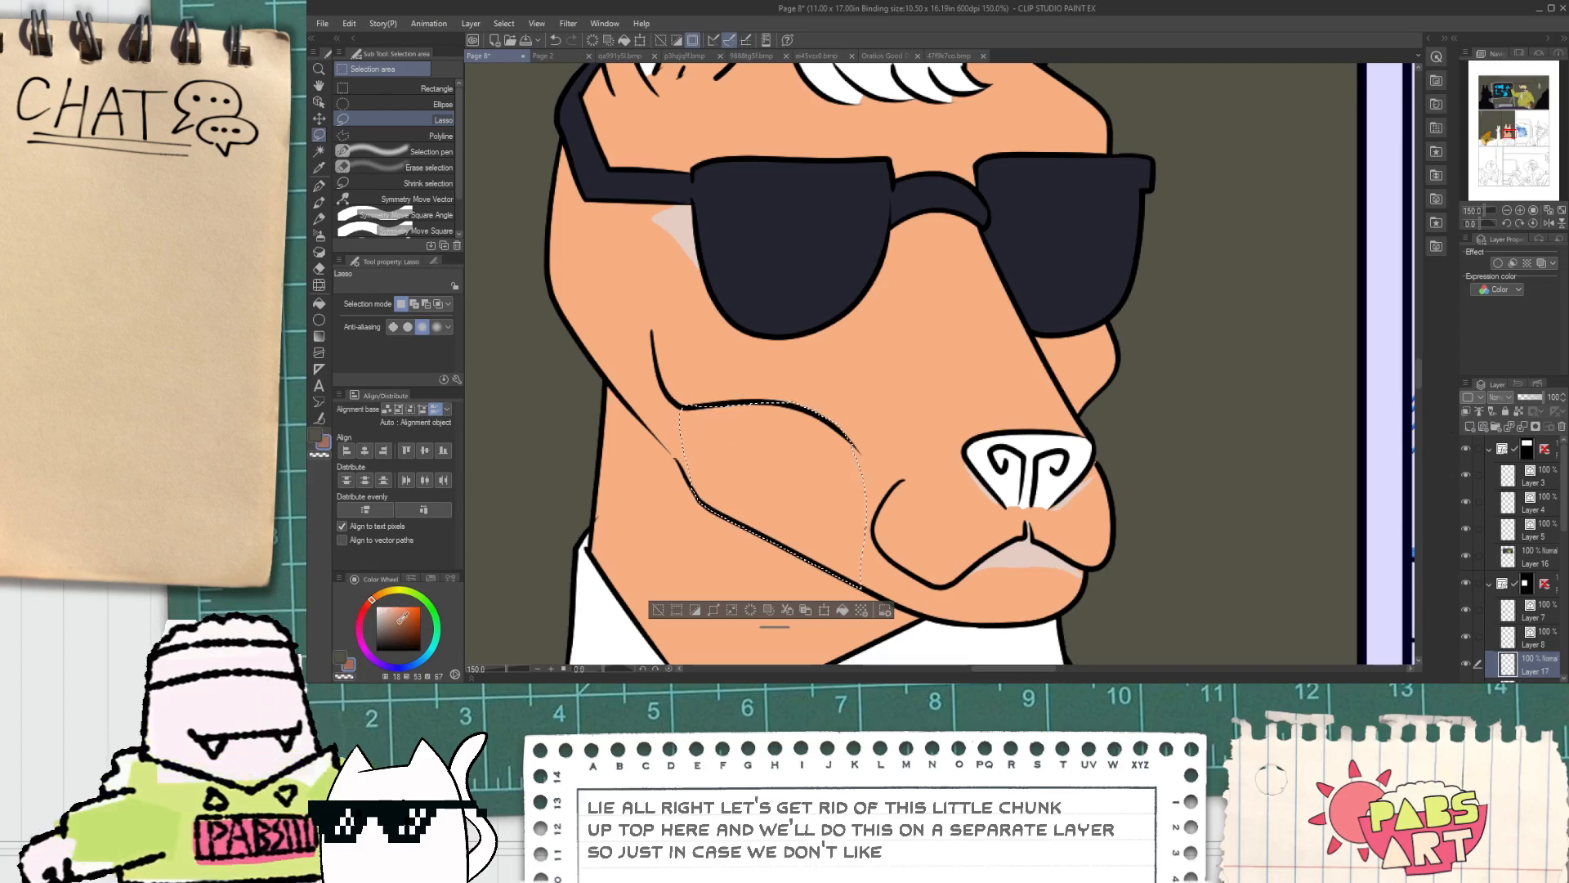
click(361, 626)
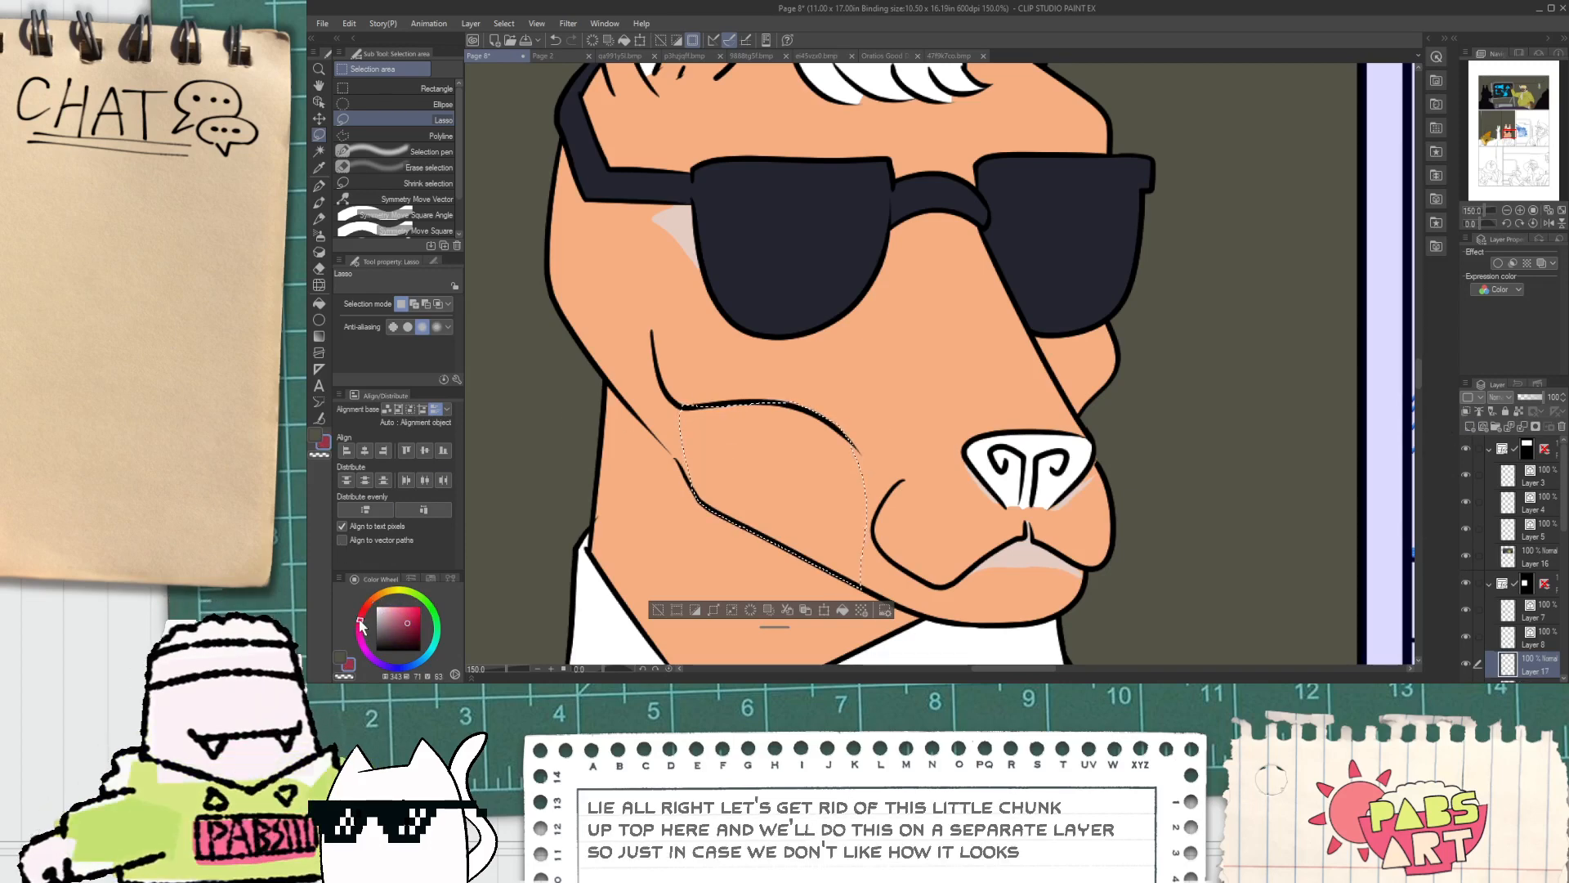
click(319, 401)
click(319, 336)
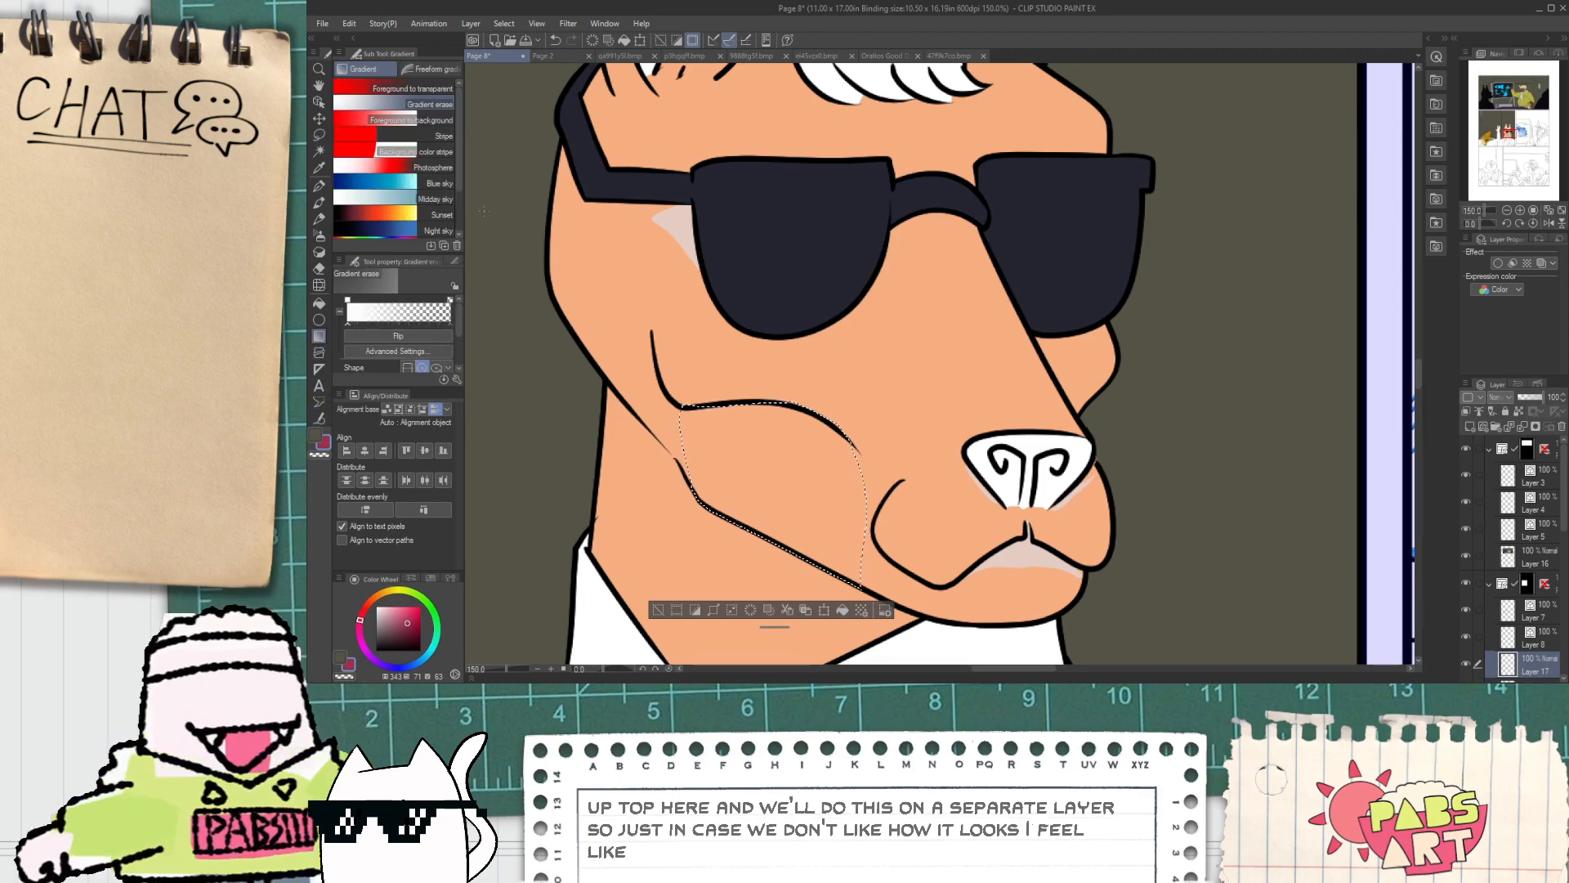
click(431, 95)
click(325, 446)
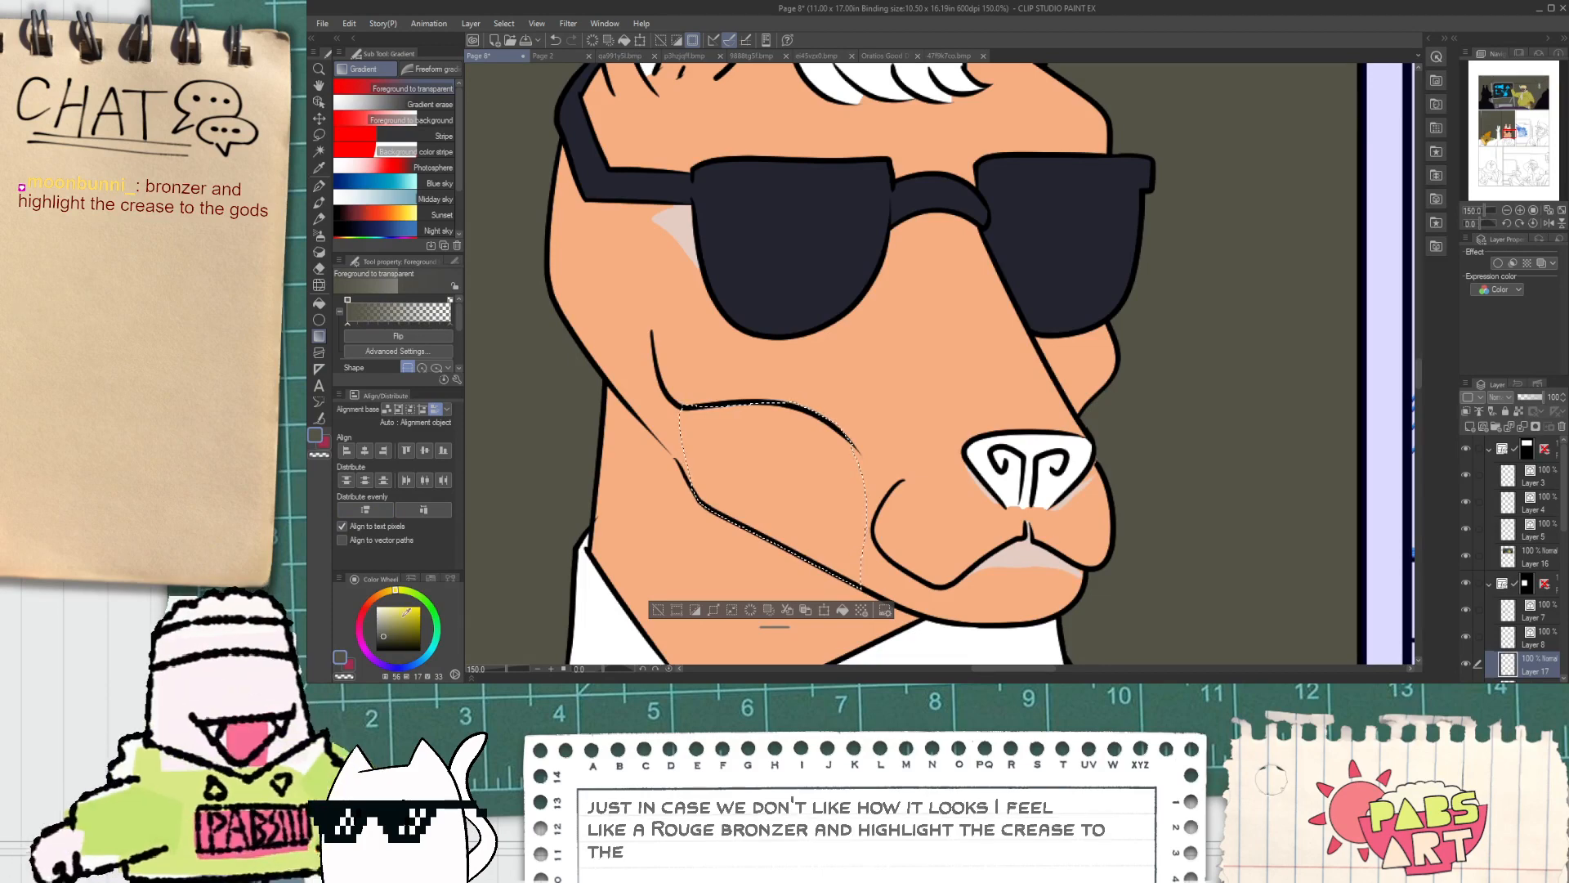
click(364, 647)
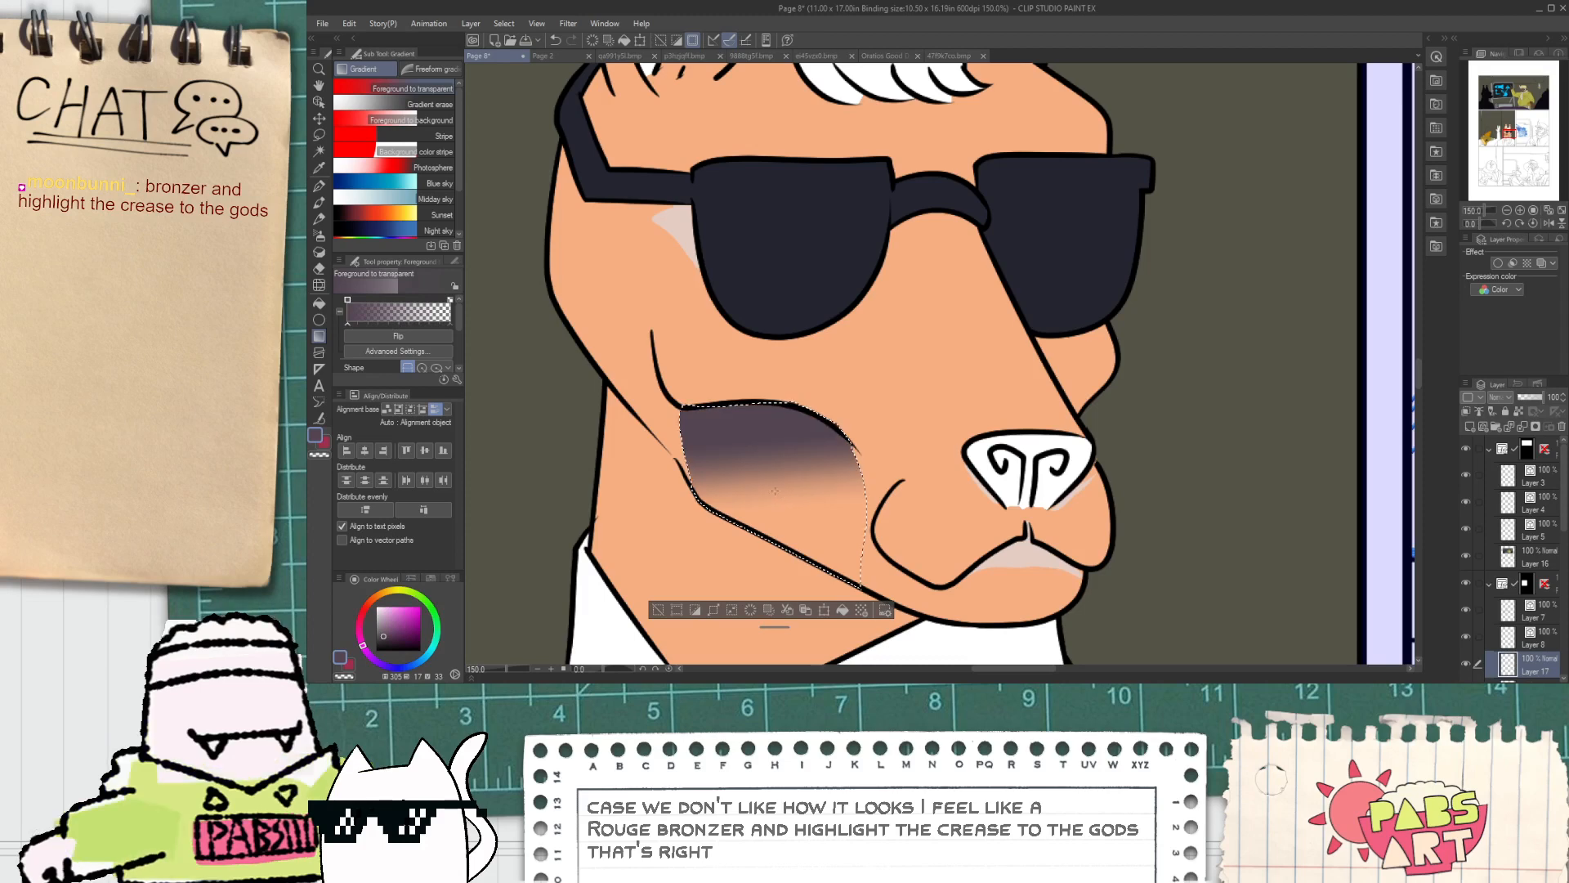
click(406, 631)
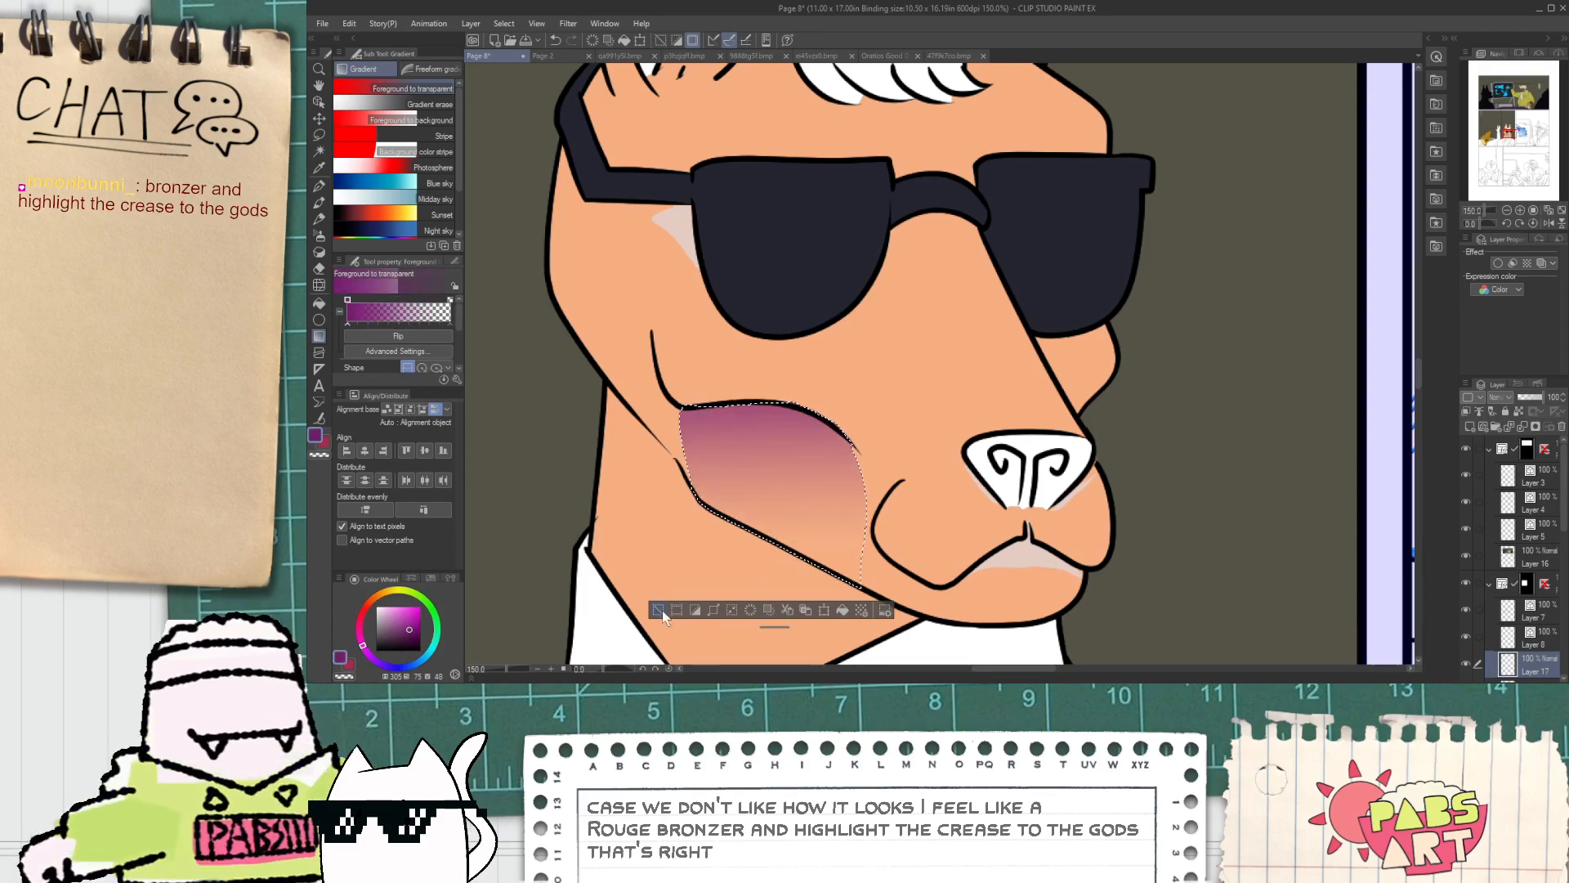
Step: Deselect the cheek area and erase the purple gradient that spills above the cheek crease
scroll(664, 617, down, 5)
scroll(688, 474, up, 2)
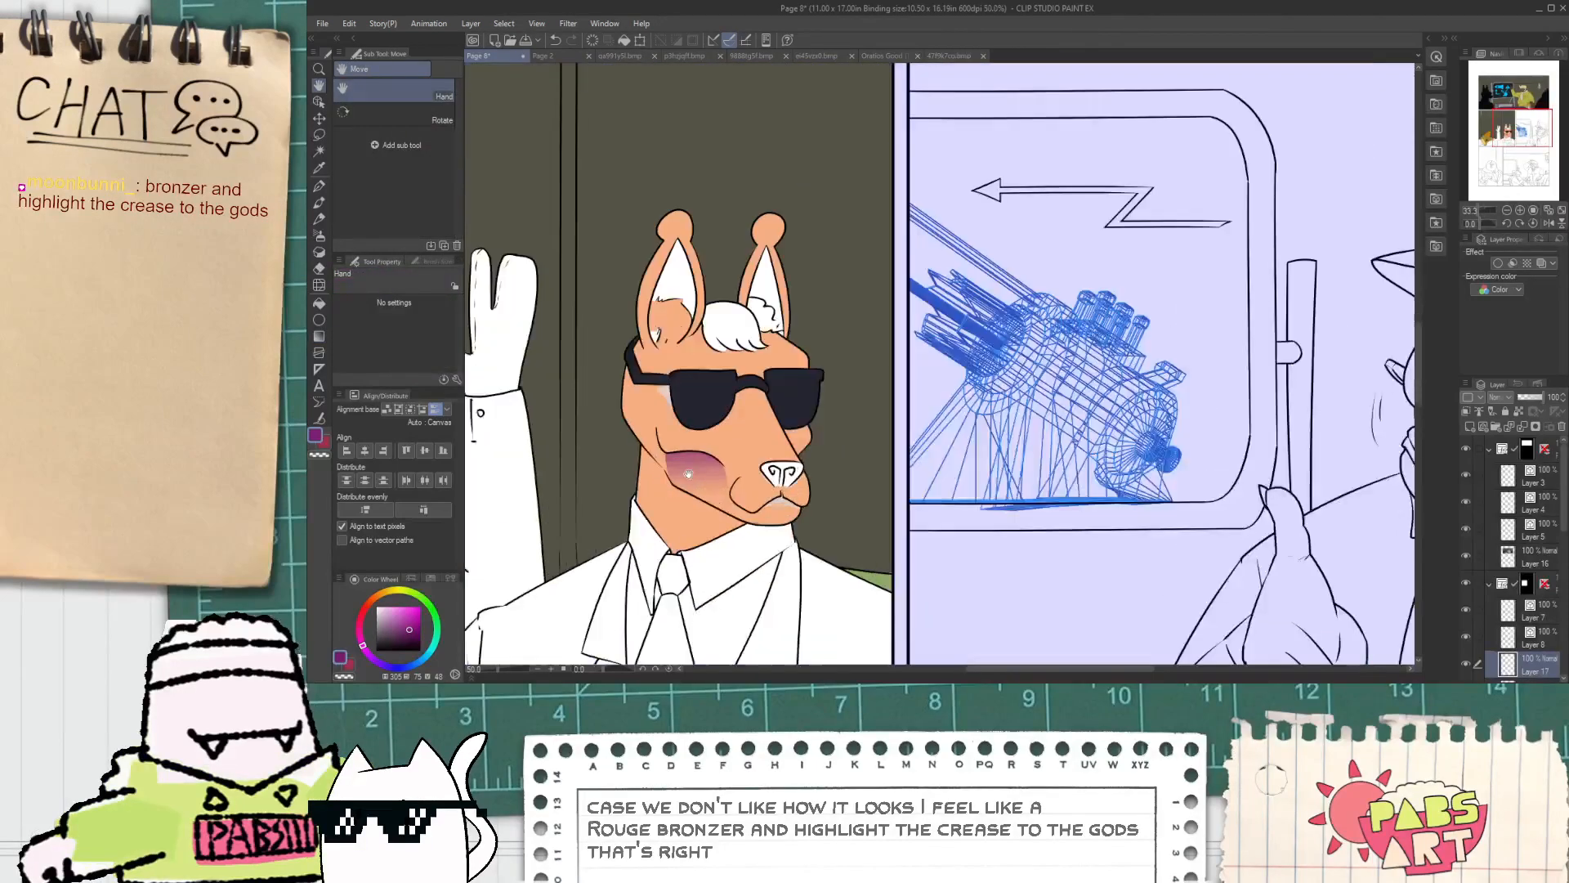
scroll(688, 474, up, 4)
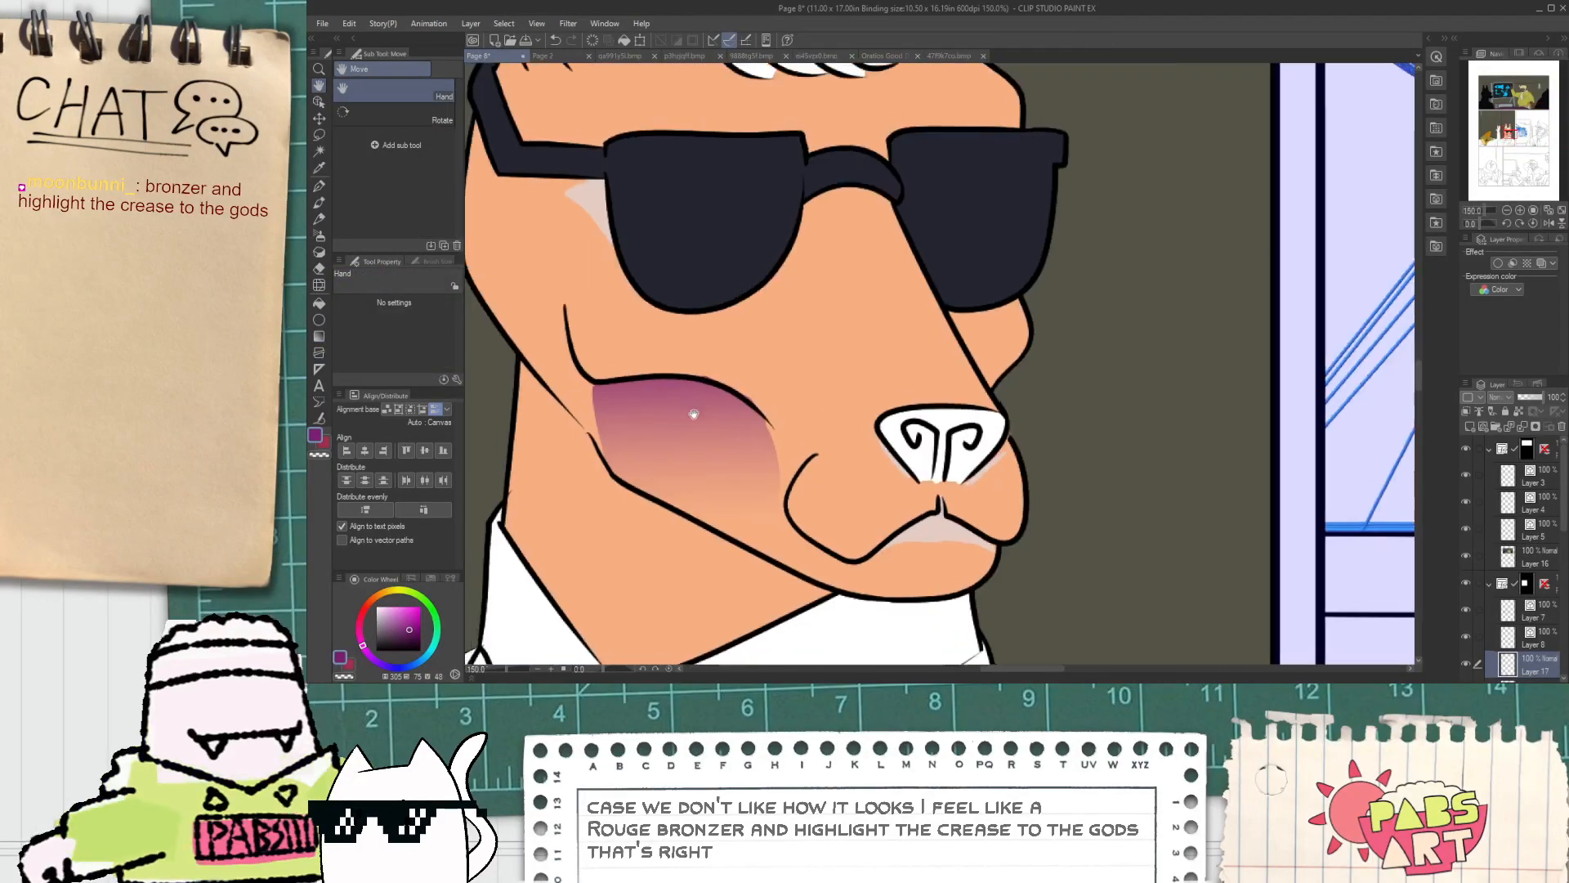
drag(694, 414, 716, 452)
scroll(716, 451, up, 1)
alt+click(720, 395)
key(p)
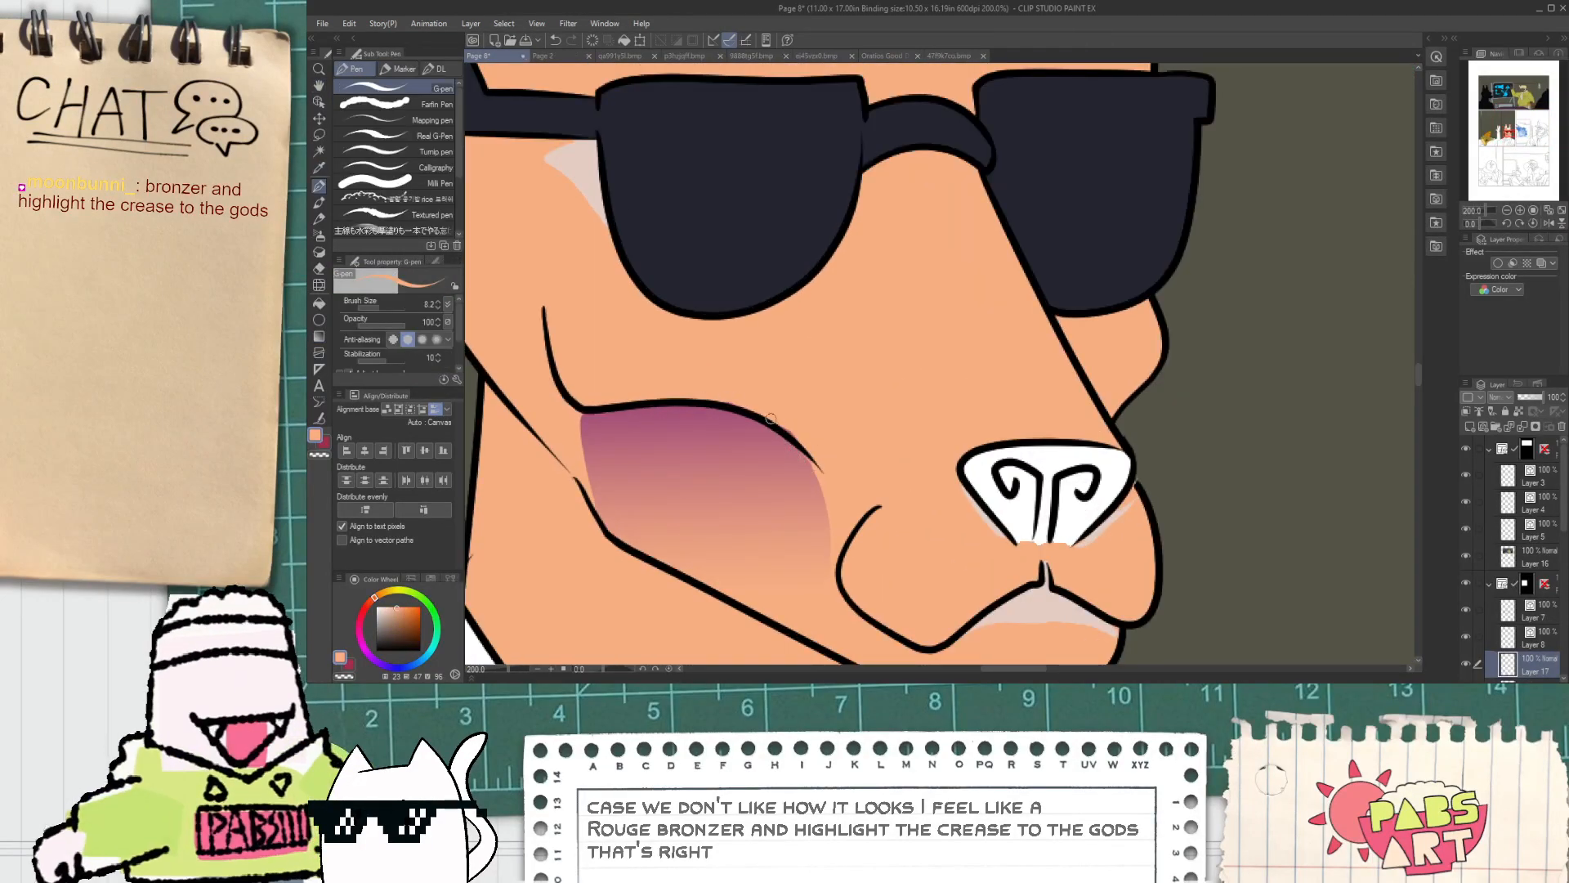
key(e)
scroll(764, 421, up, 4)
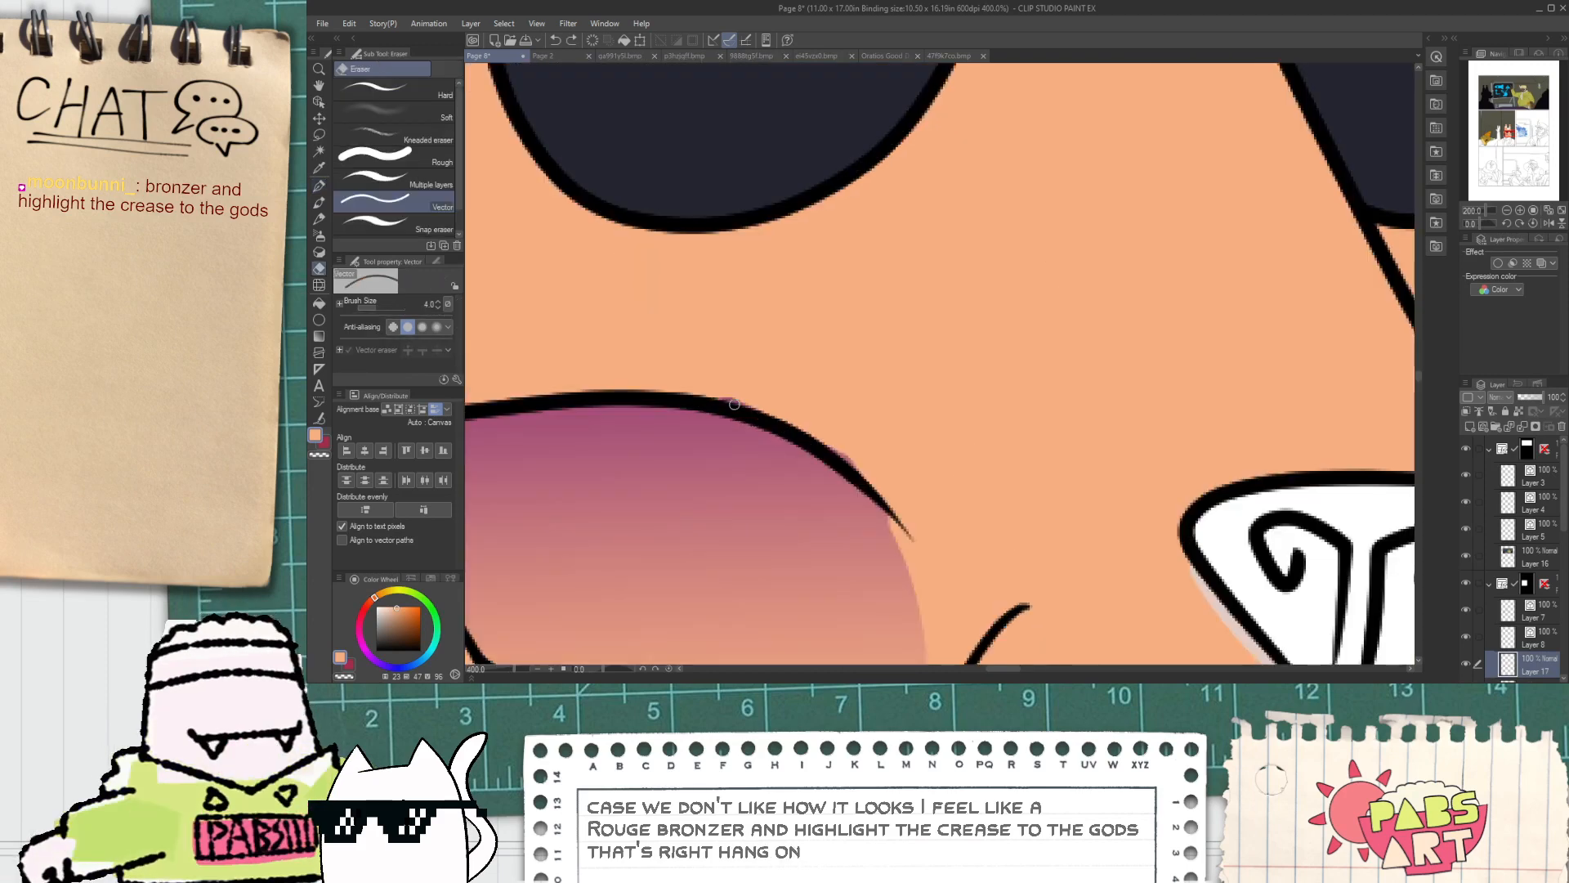
scroll(946, 511, down, 5)
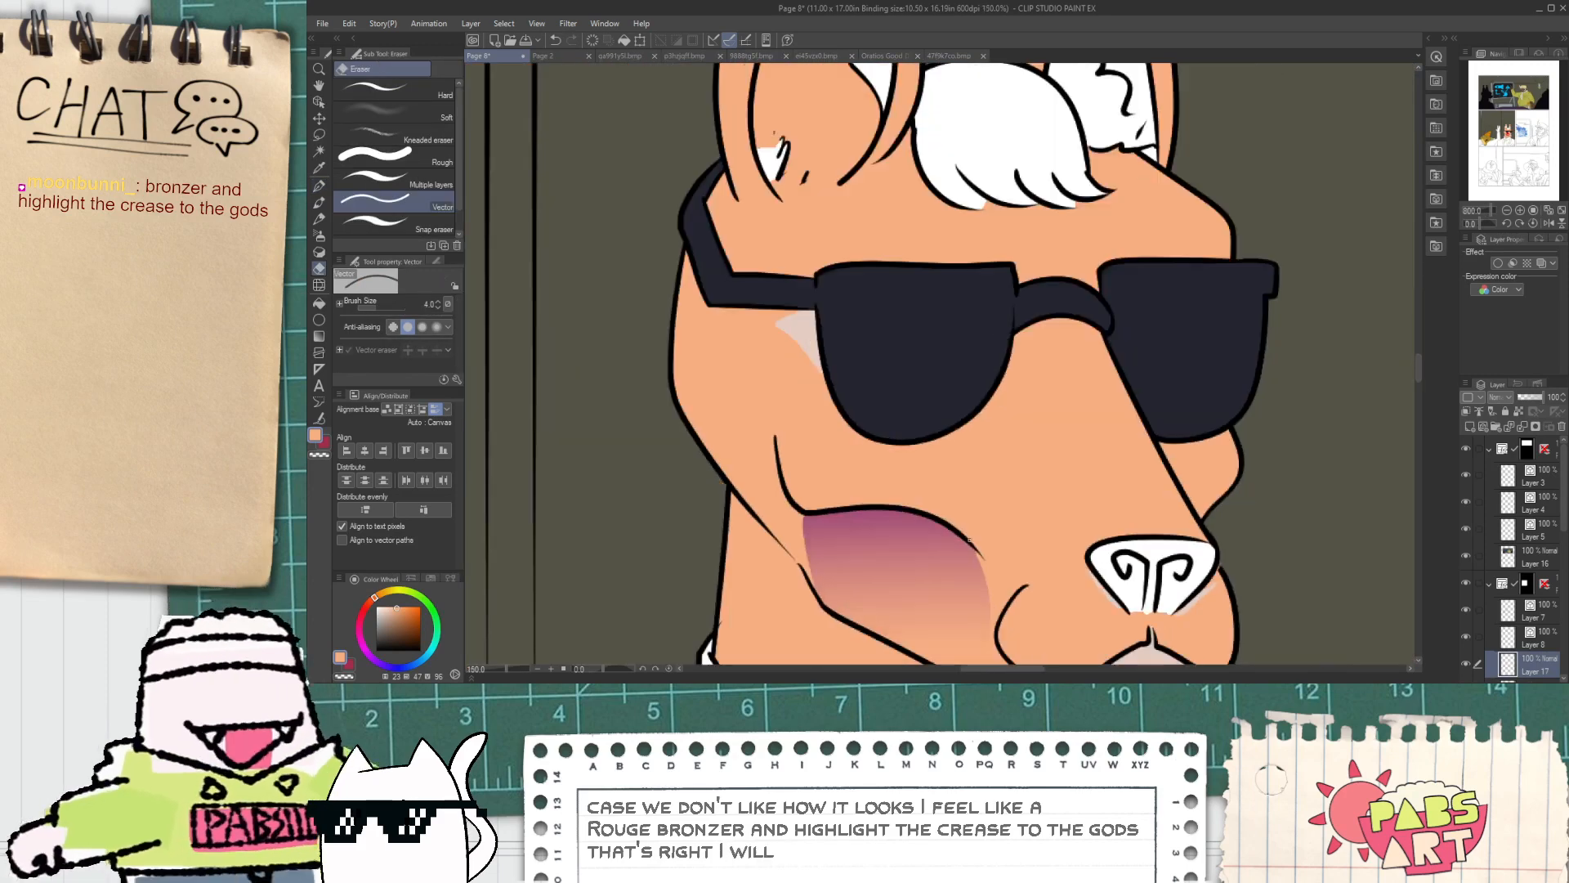
Step: Hide the purple cheek gradient layer and make the flat color layer Layer 6 active
click(1465, 665)
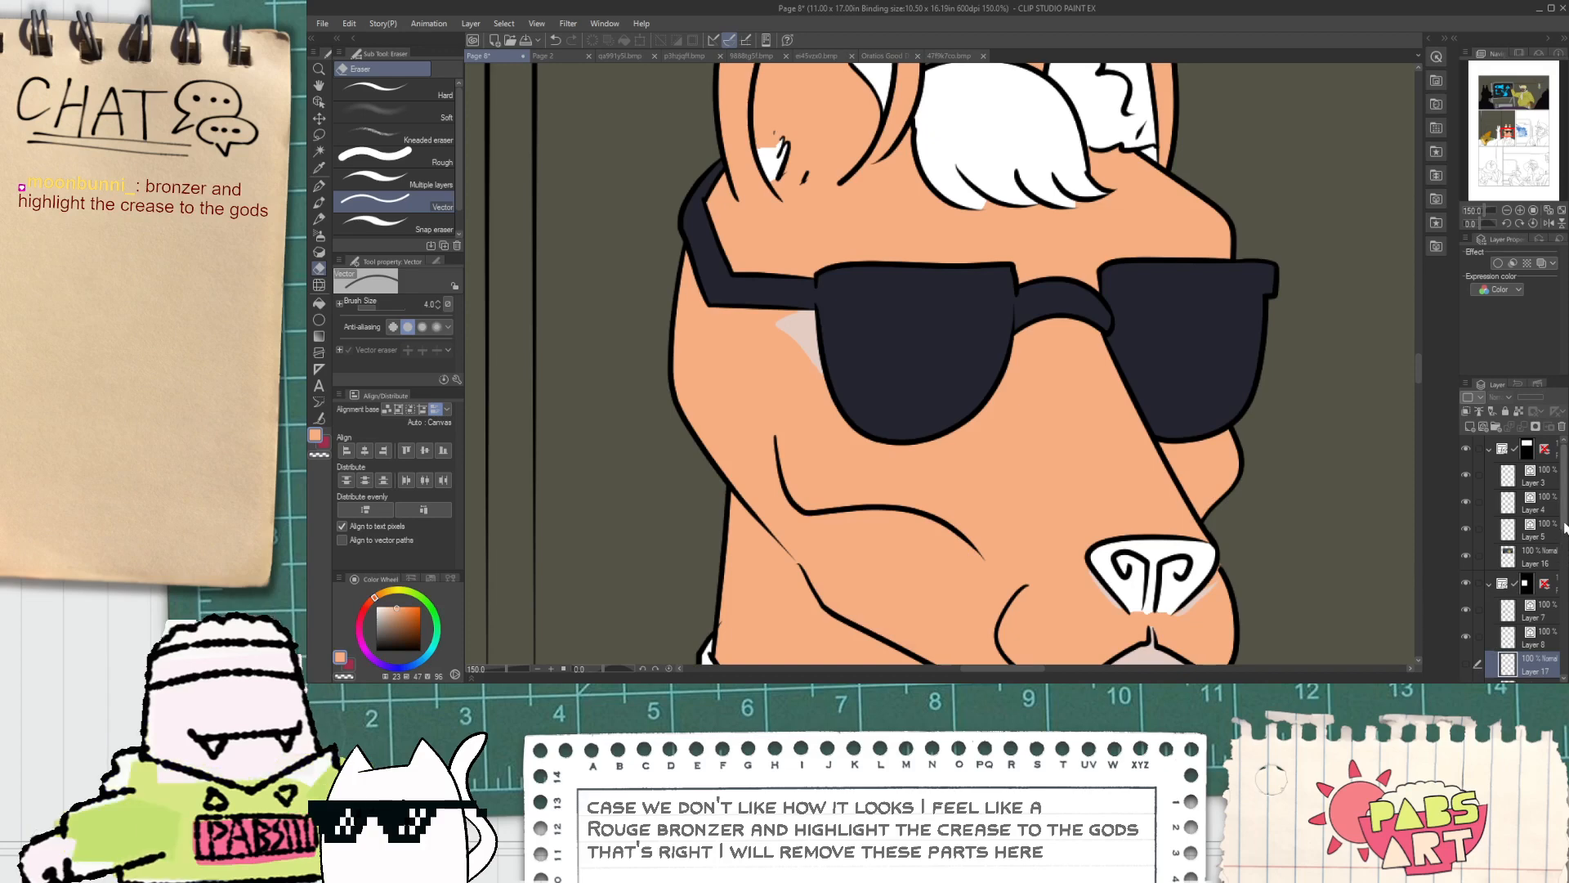
drag(1564, 525, 1564, 562)
click(1536, 597)
key(ctrl+minus)
key(space)
drag(1044, 490, 967, 429)
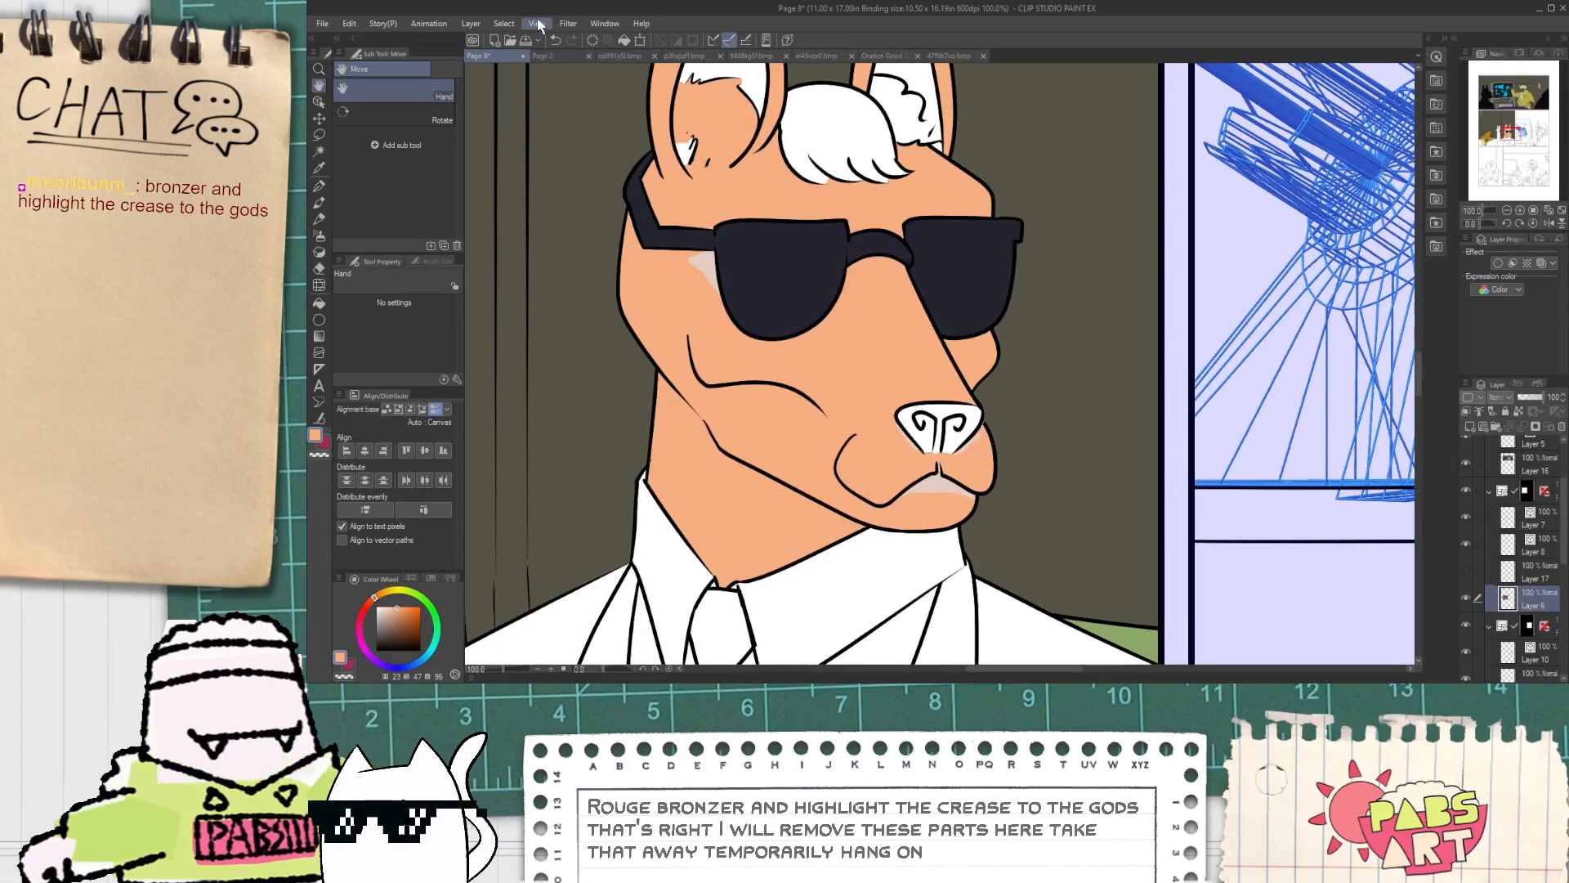
Step: Select all of the sunglasses character's orange skin by color gamut, sampling the orange from the face
click(504, 23)
click(546, 161)
click(899, 343)
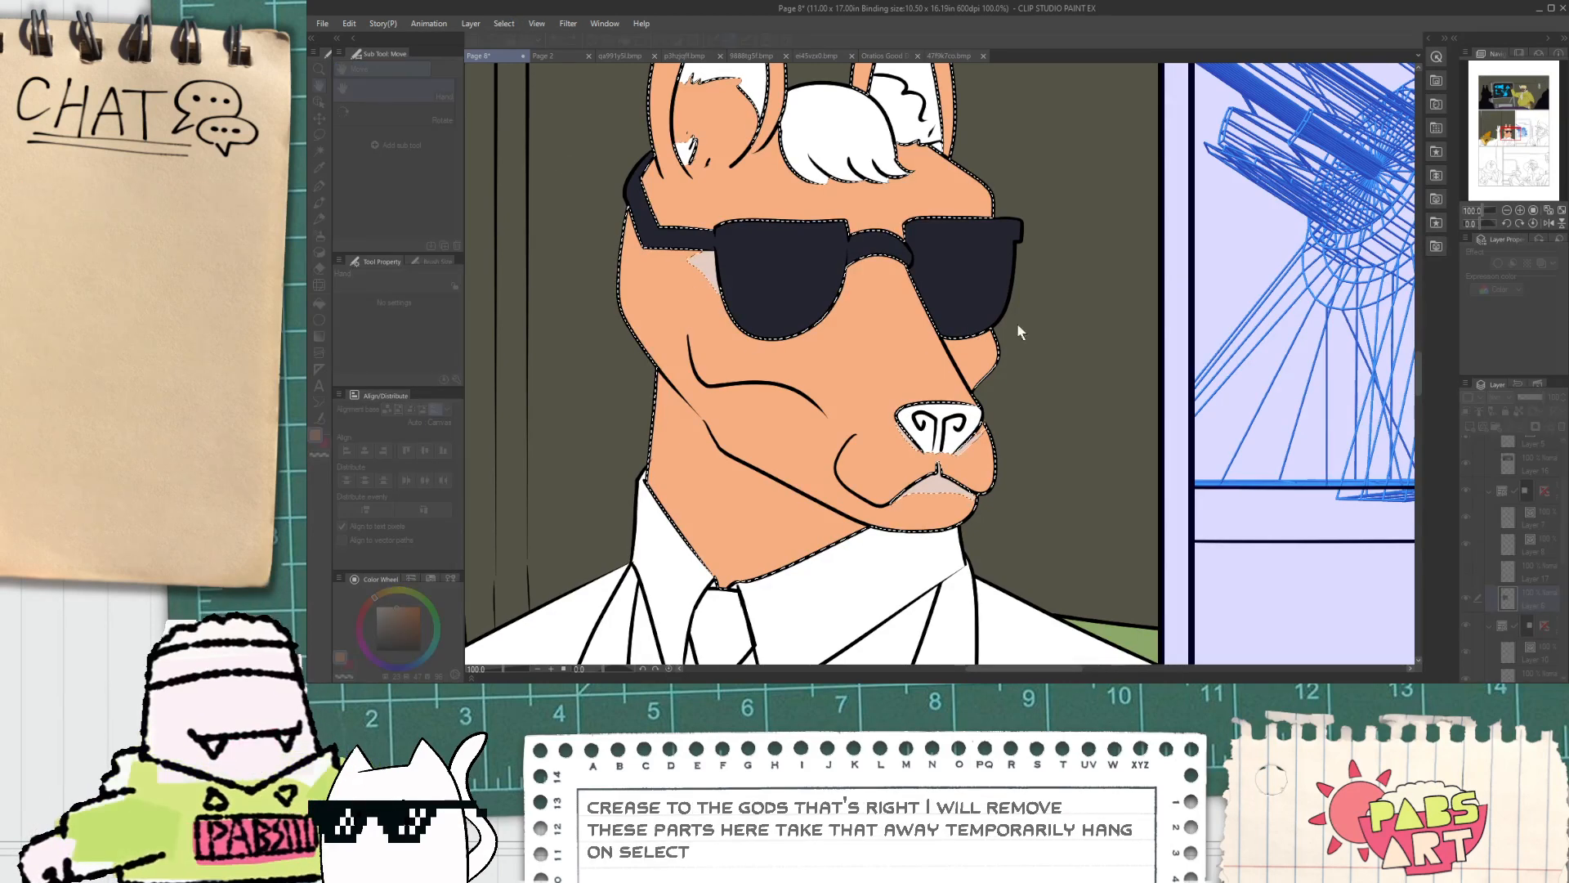
click(1143, 324)
Step: Adjust the hue, saturation and luminosity of the selected skin to a deeper, darker bronze orange
key(ctrl+u)
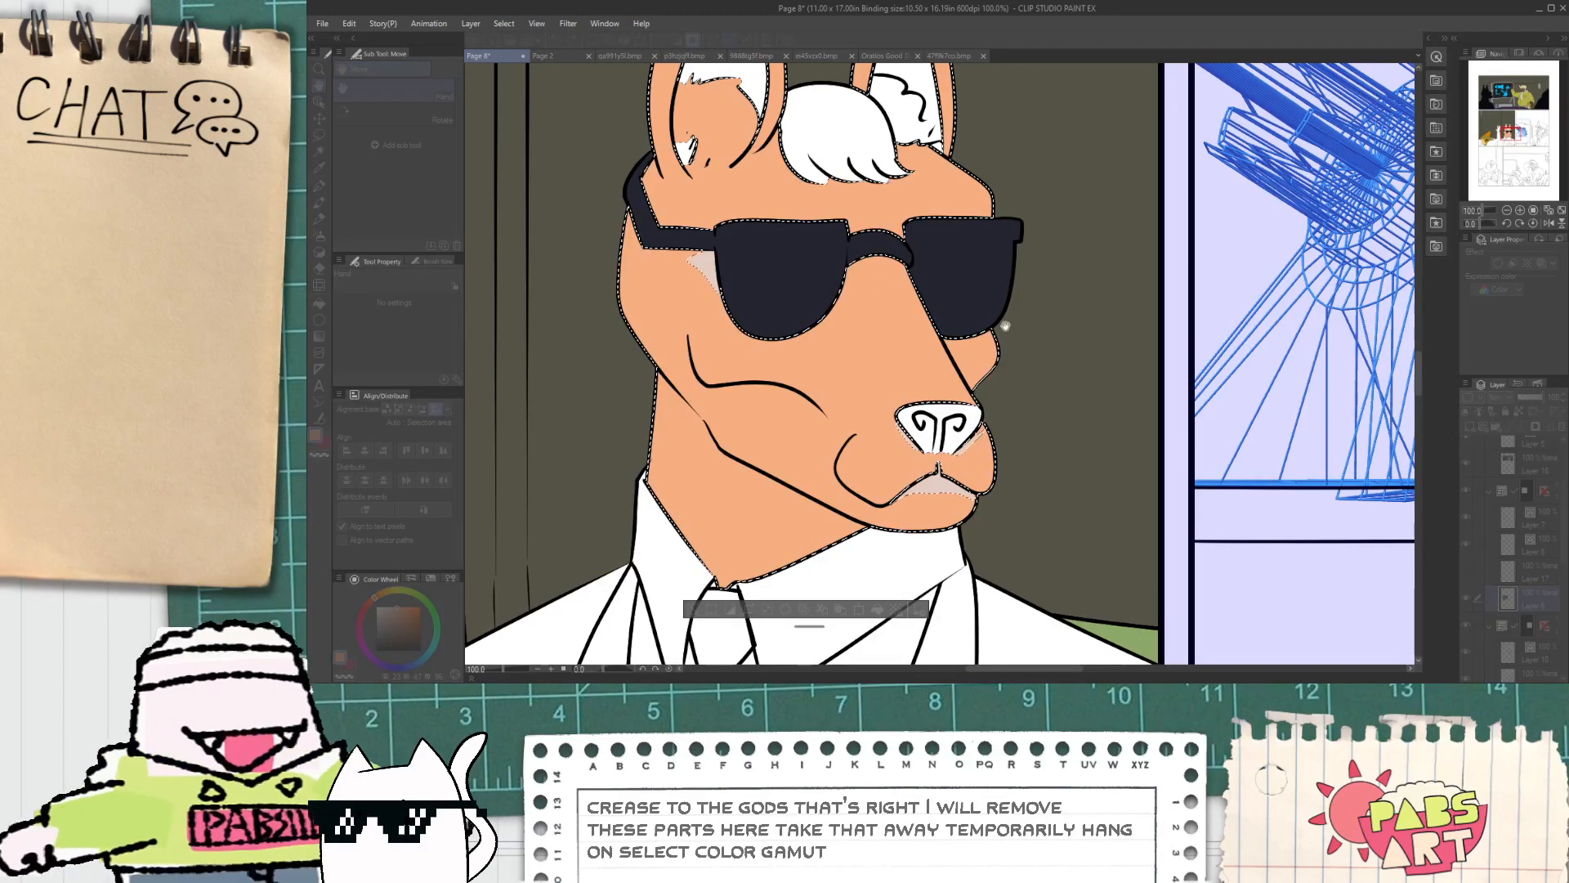
click(1270, 415)
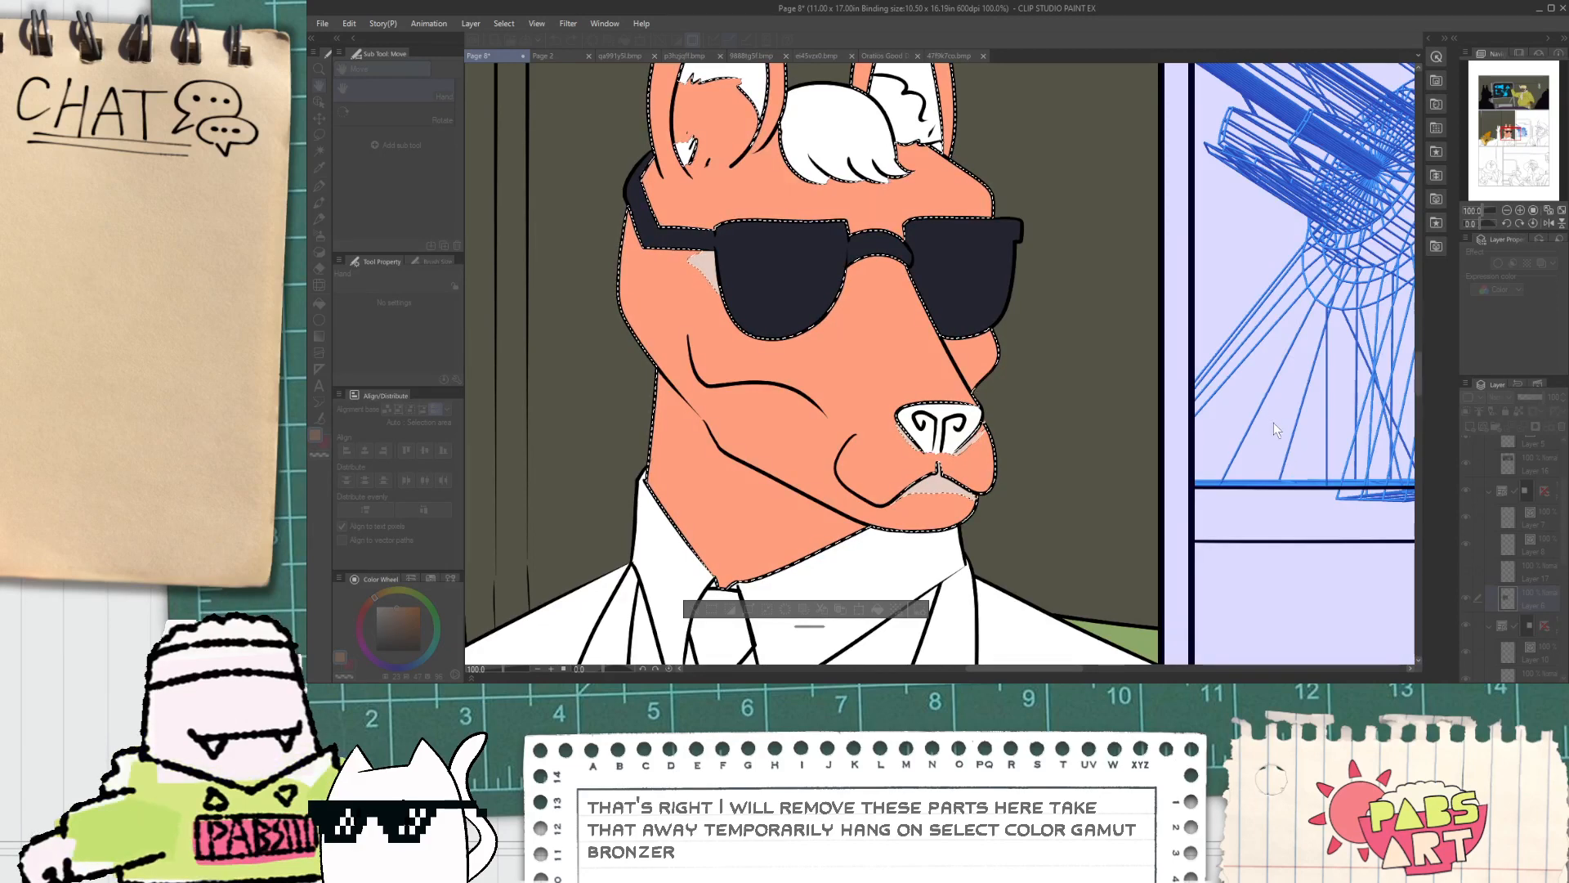
click(1263, 479)
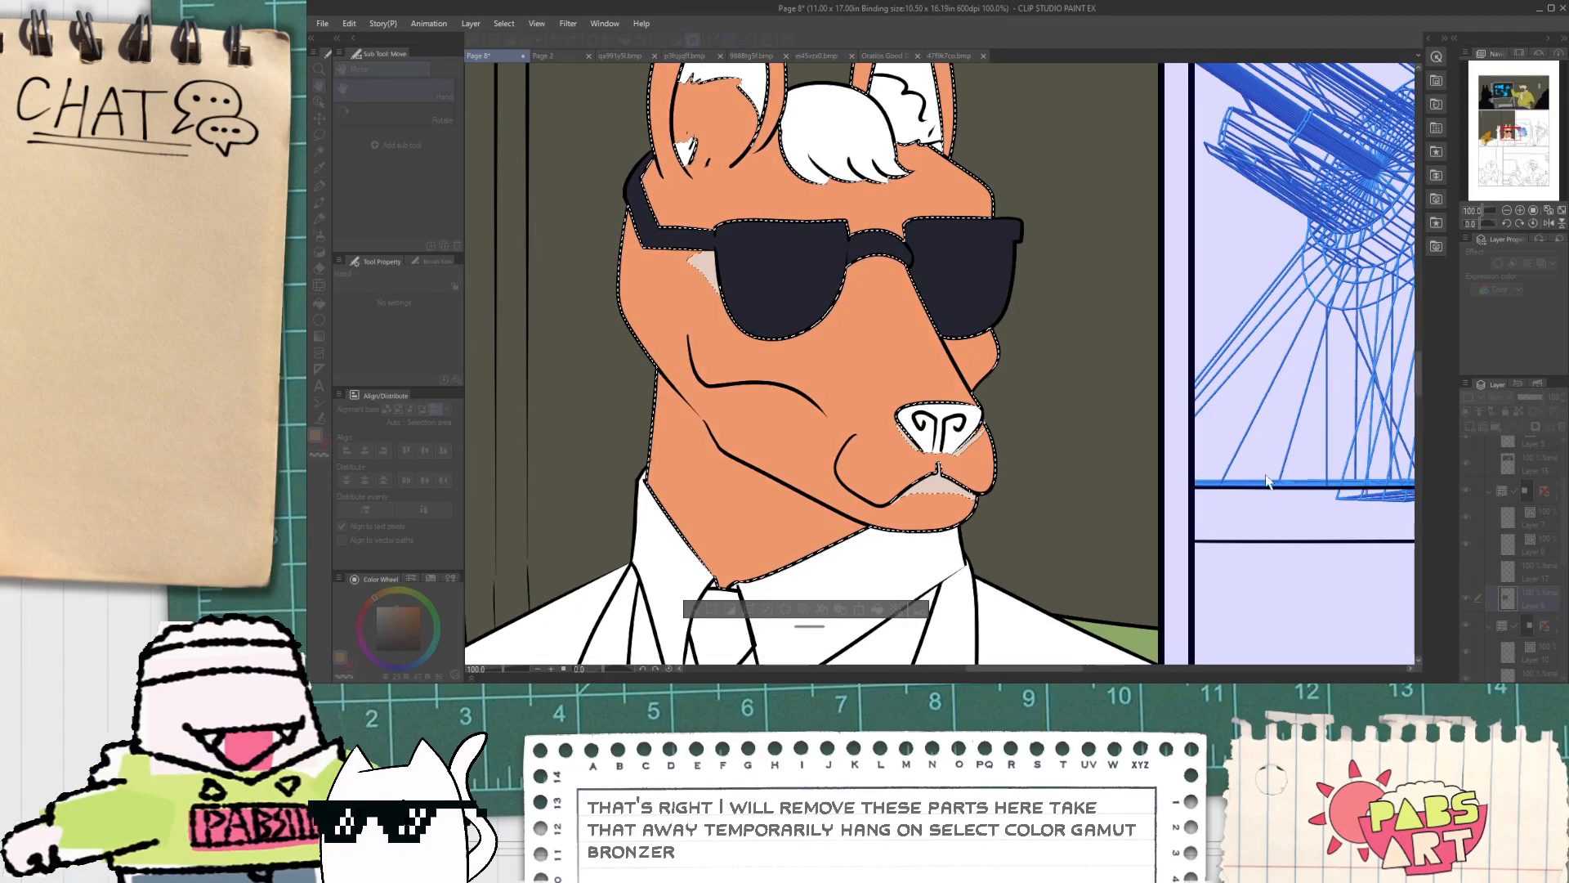
click(1294, 453)
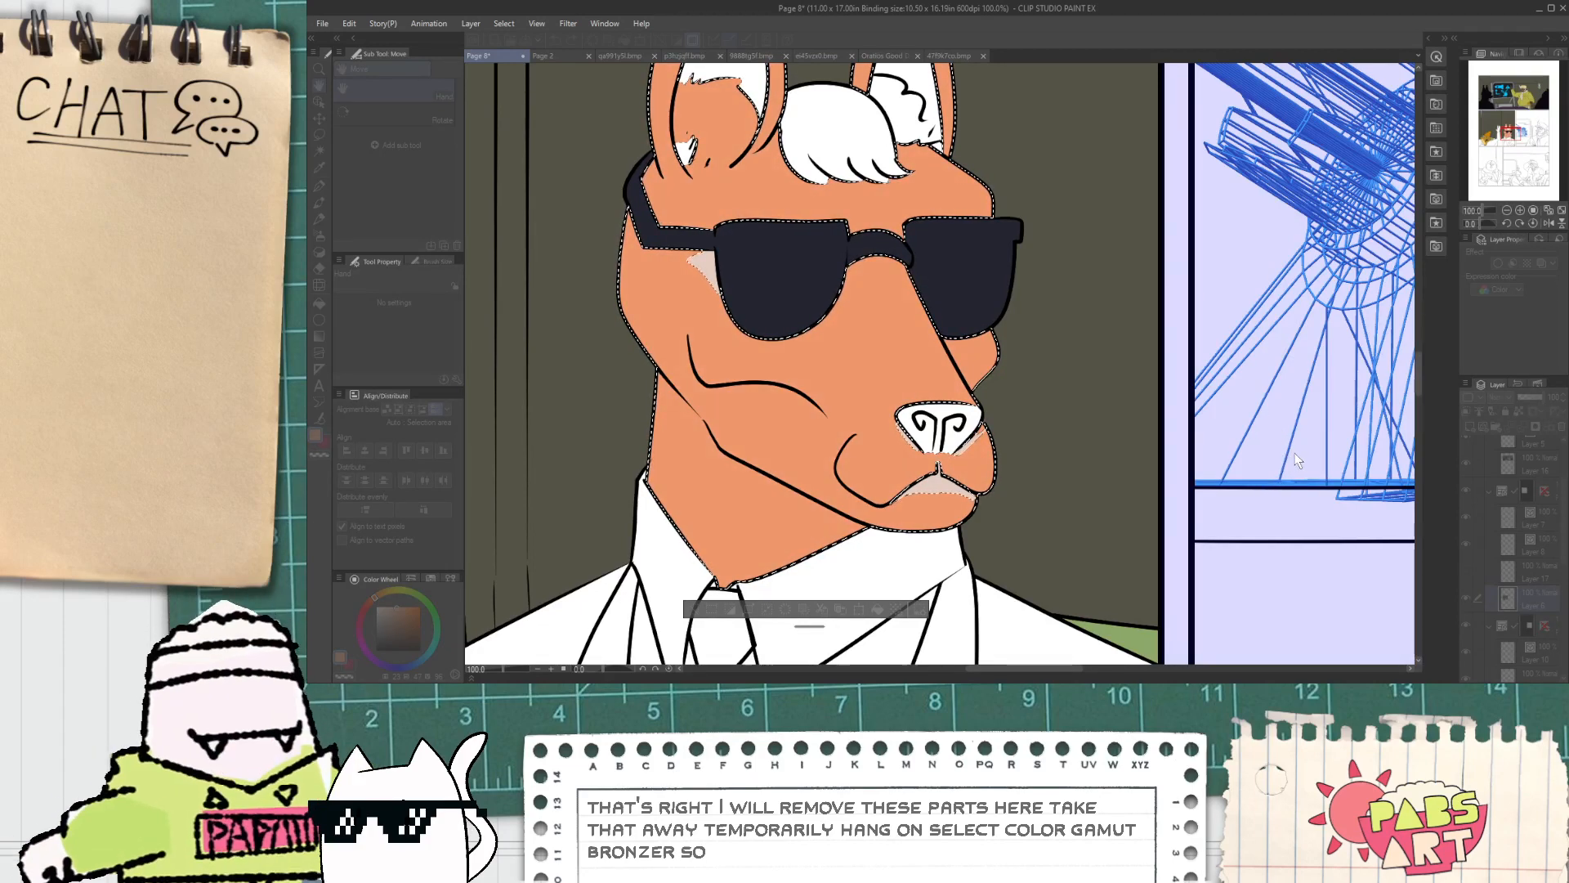
click(1255, 487)
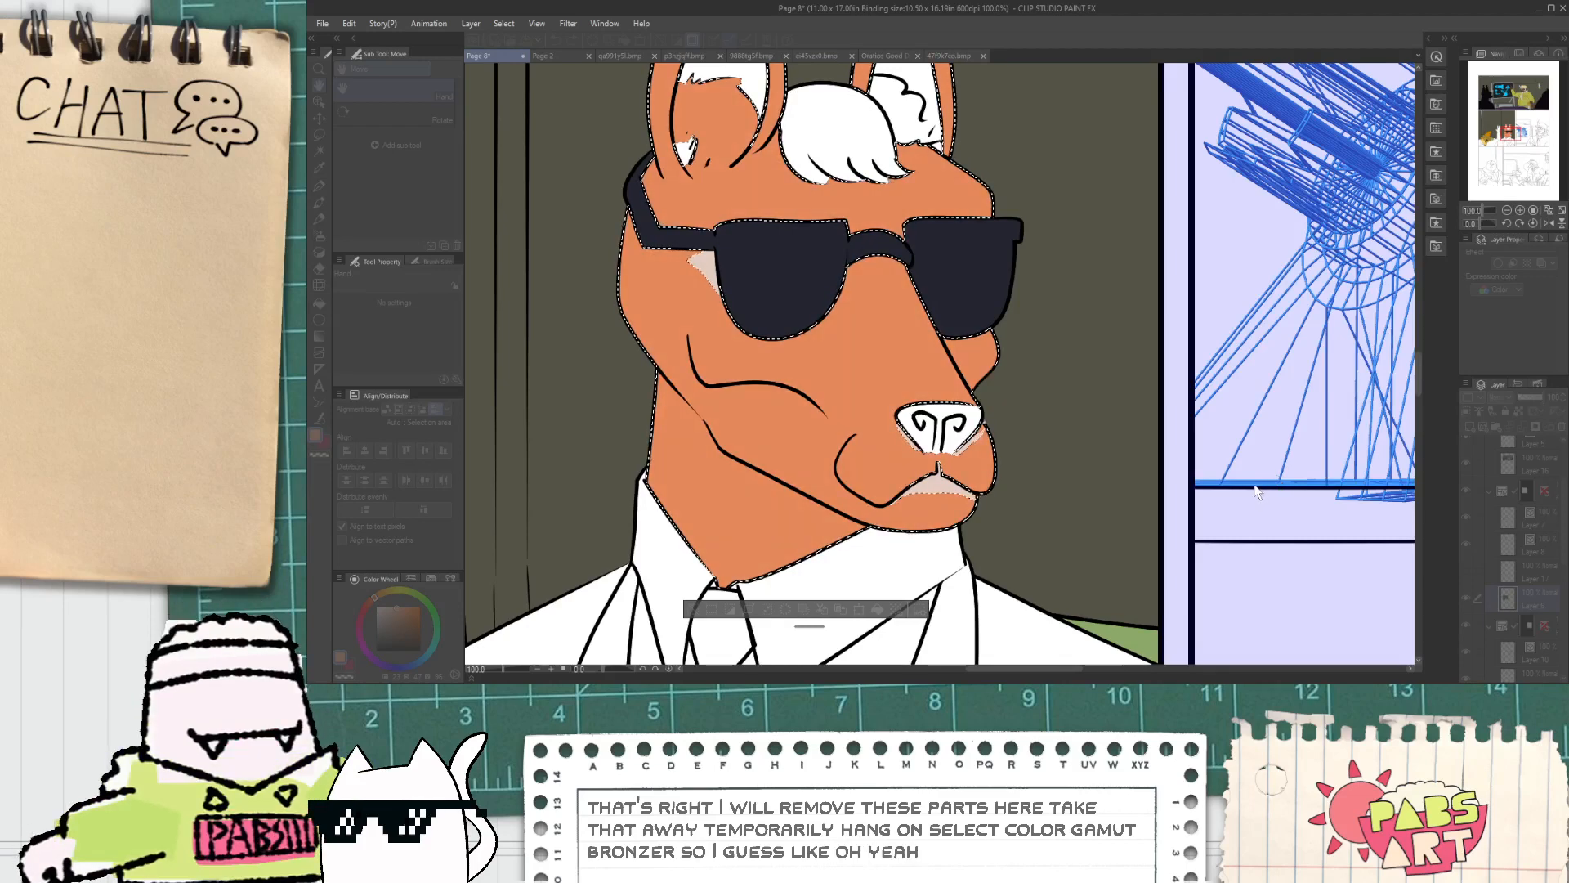
click(1265, 415)
click(1273, 419)
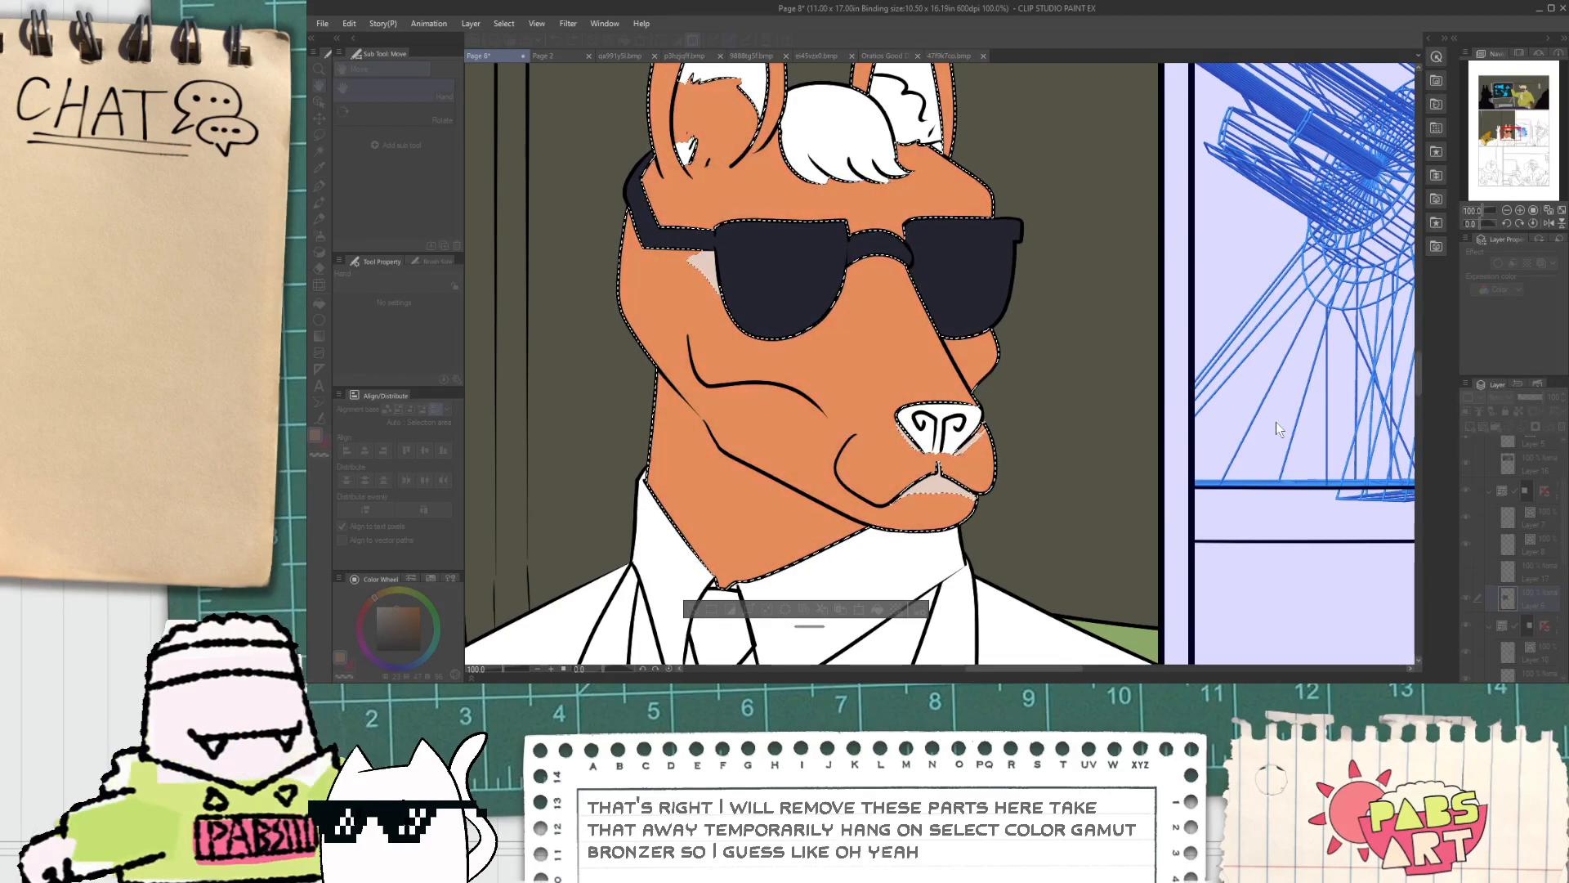
click(1415, 394)
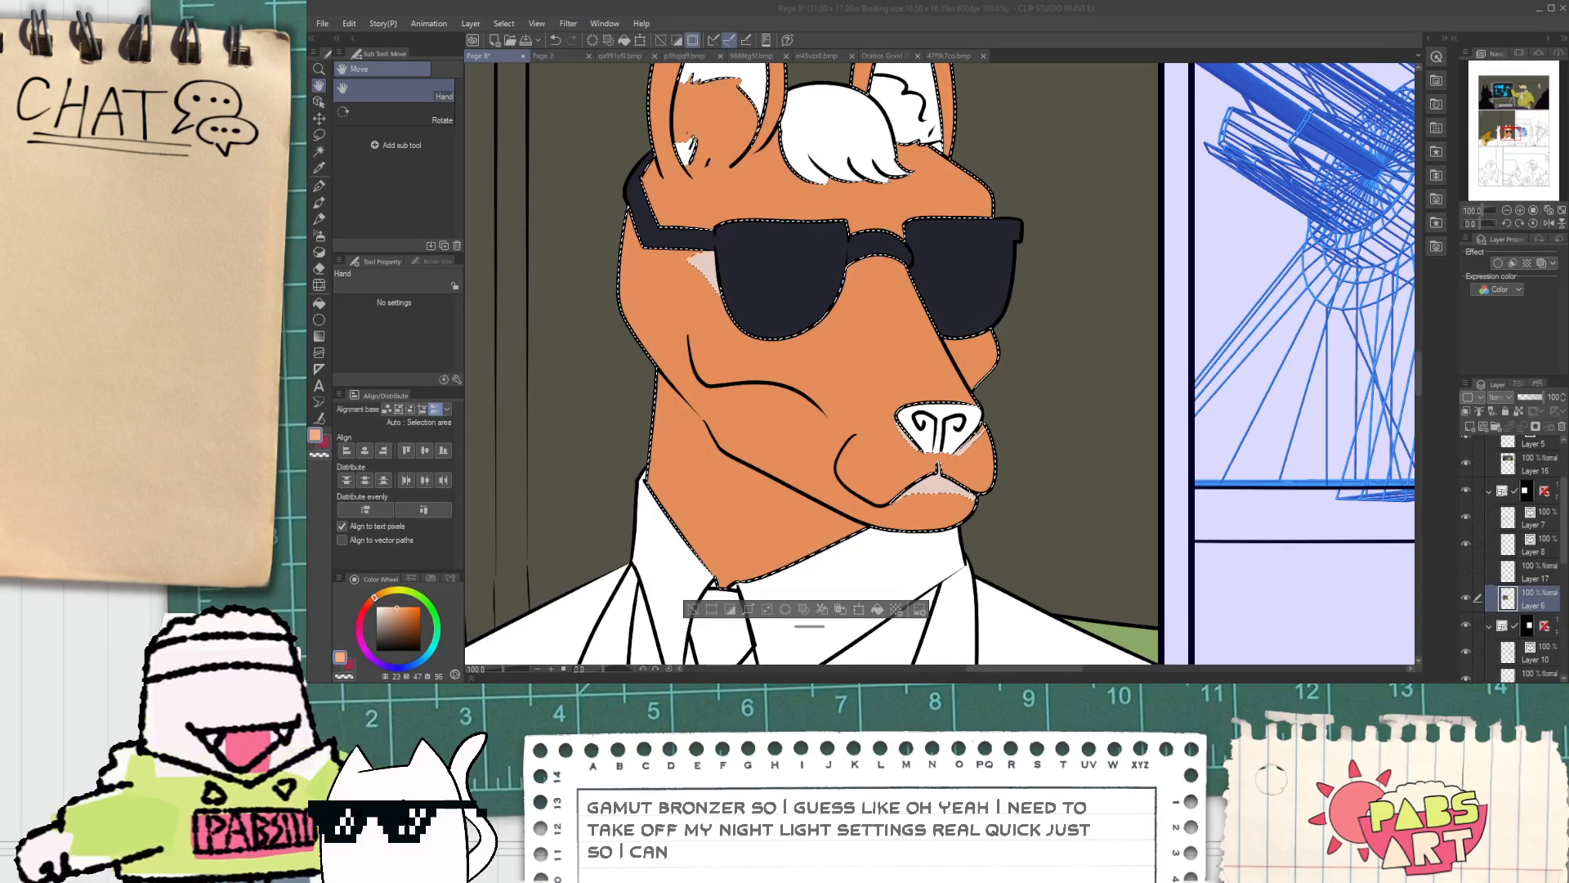
Step: Shift the selected skin to a brighter, more saturated orange tan with another color adjustment and deselect it
click(970, 38)
scroll(890, 410, down, 2)
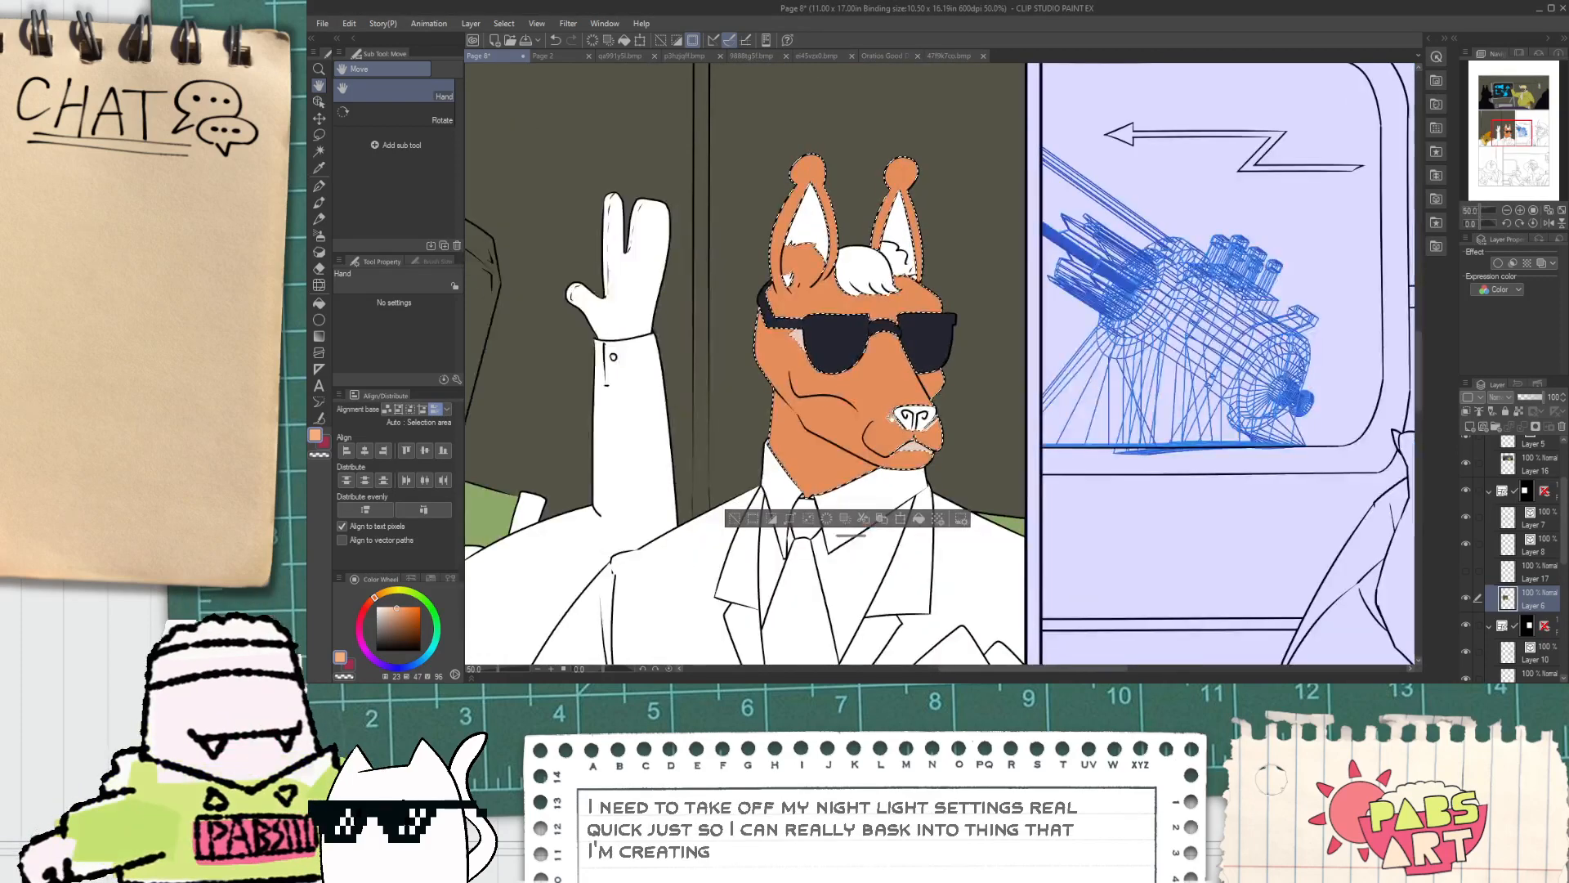
scroll(817, 335, up, 1)
key(ctrl+s)
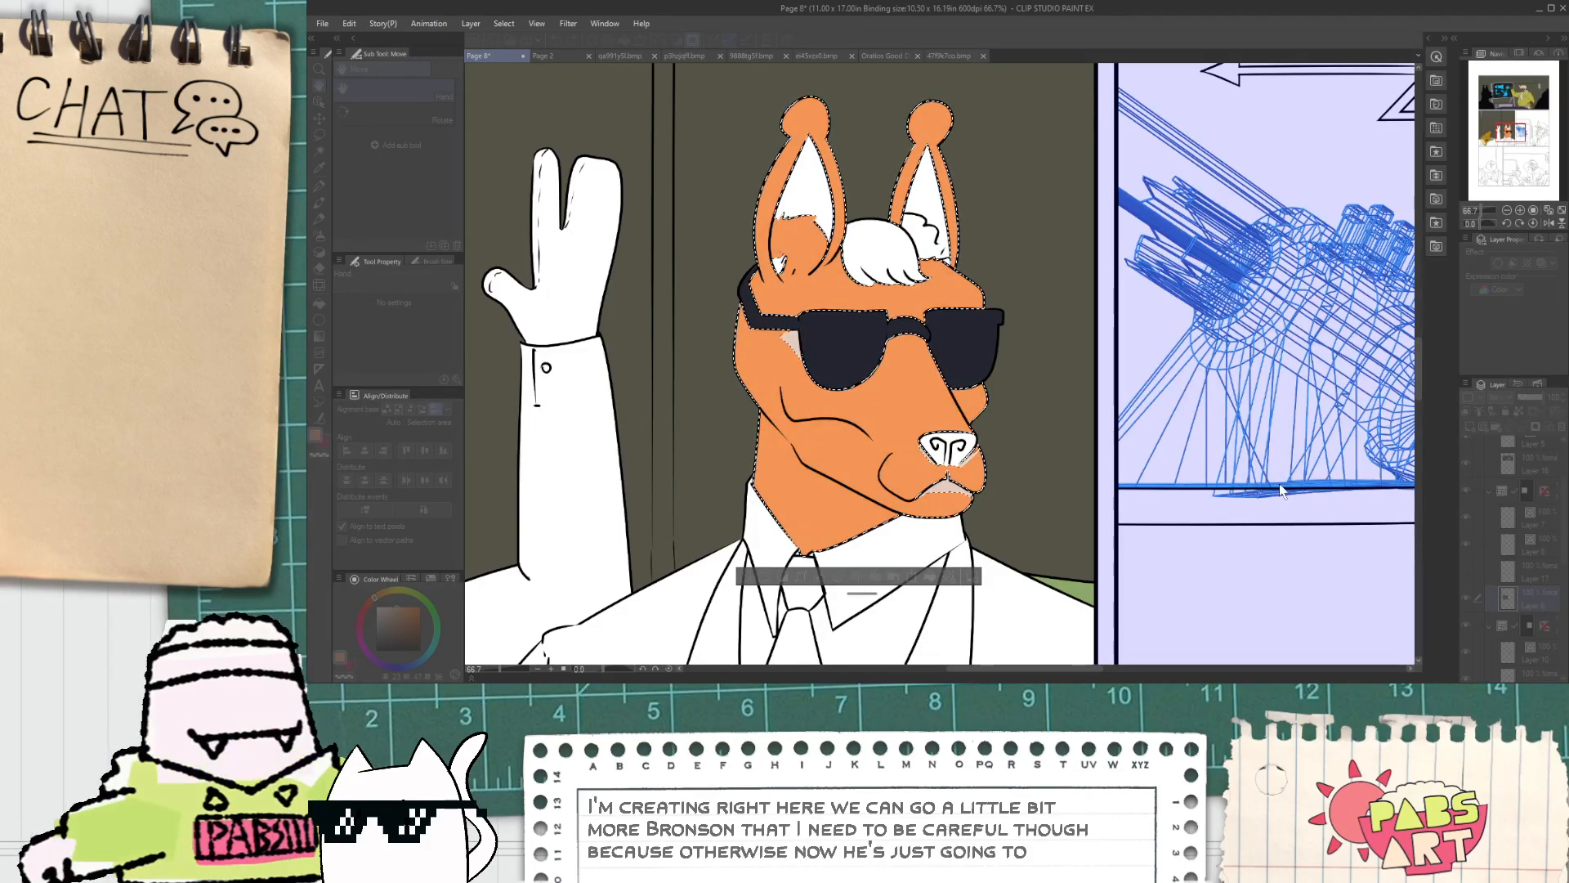
click(1422, 398)
scroll(861, 453, up, 1)
click(747, 630)
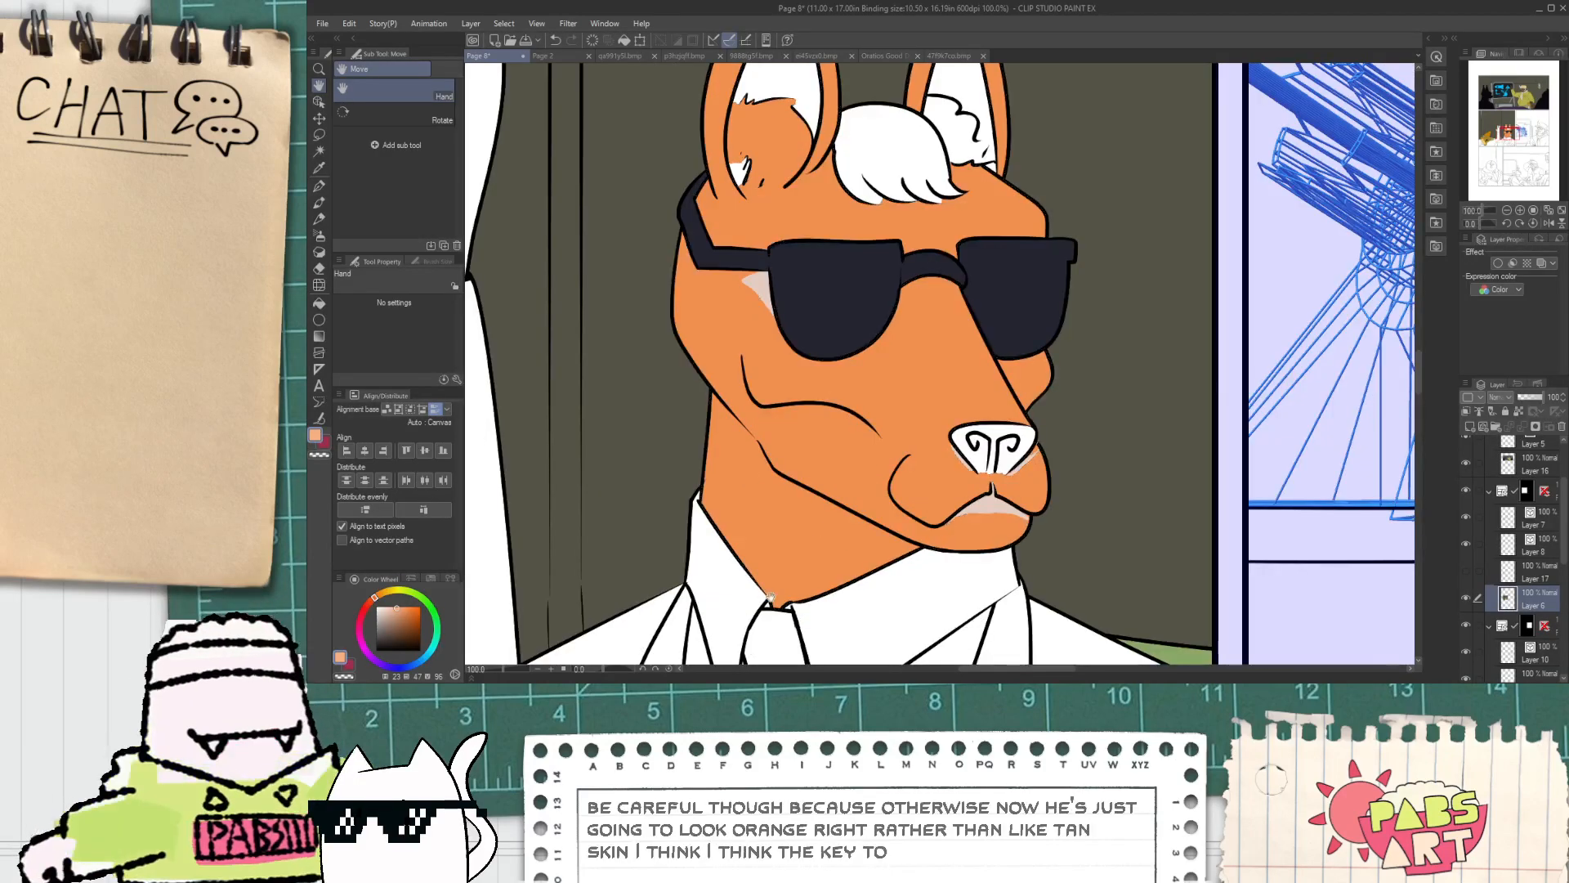
Step: Sample the pale untanned skin color and try a thin highlight stroke above the muzzle crease with the G-pen
scroll(867, 474, up, 2)
scroll(909, 450, down, 1)
drag(851, 409, 911, 479)
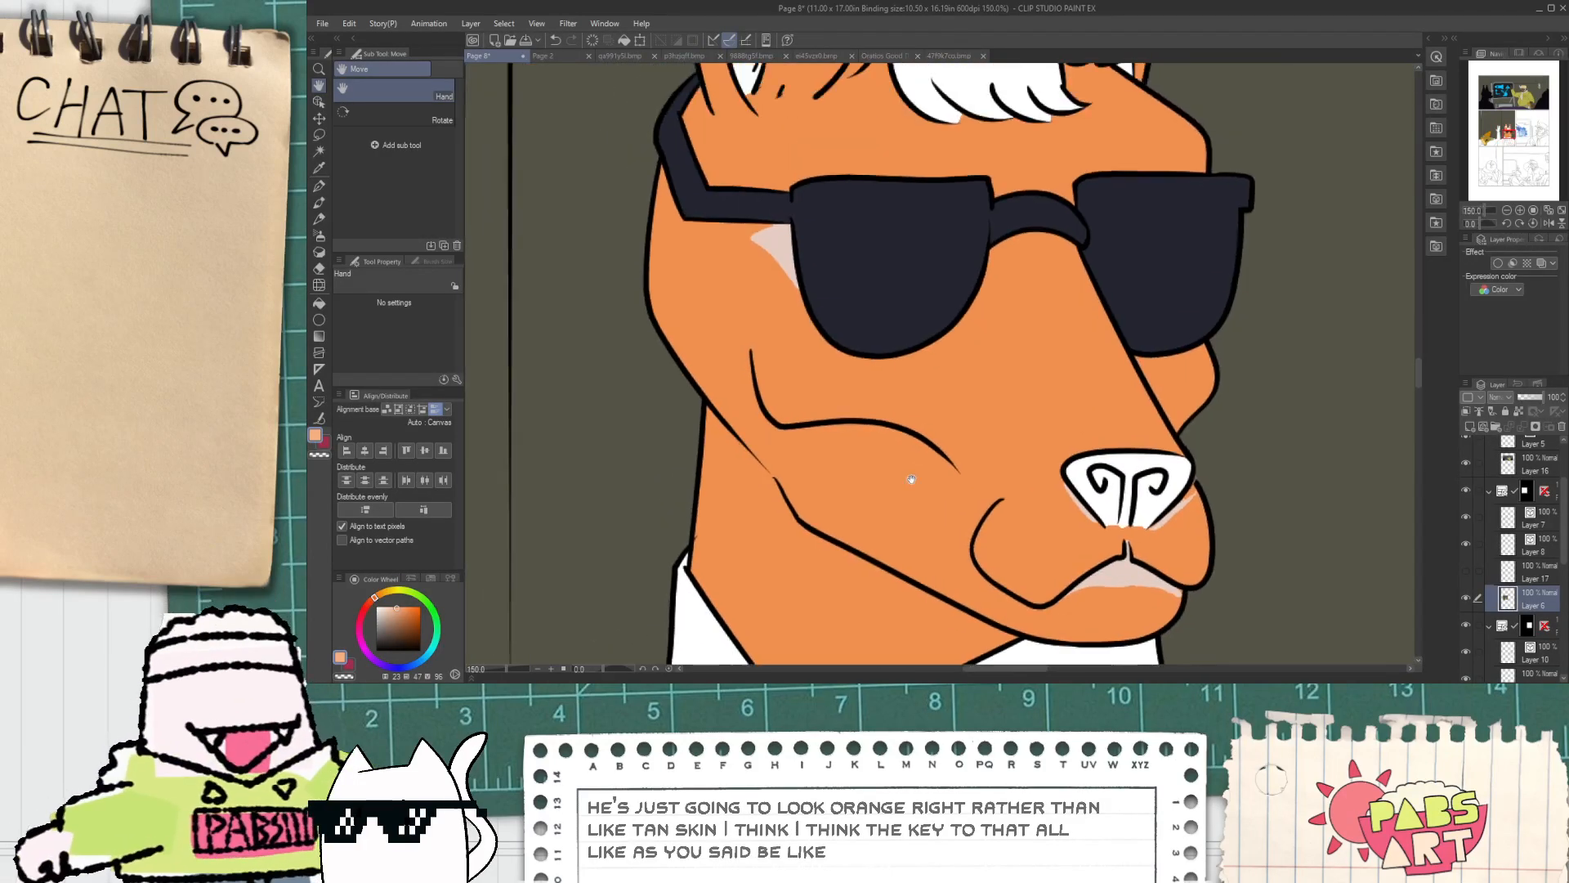
drag(776, 307, 806, 389)
scroll(806, 389, up, 1)
scroll(808, 345, up, 2)
key(alt)
alt+click(825, 278)
scroll(821, 326, down, 3)
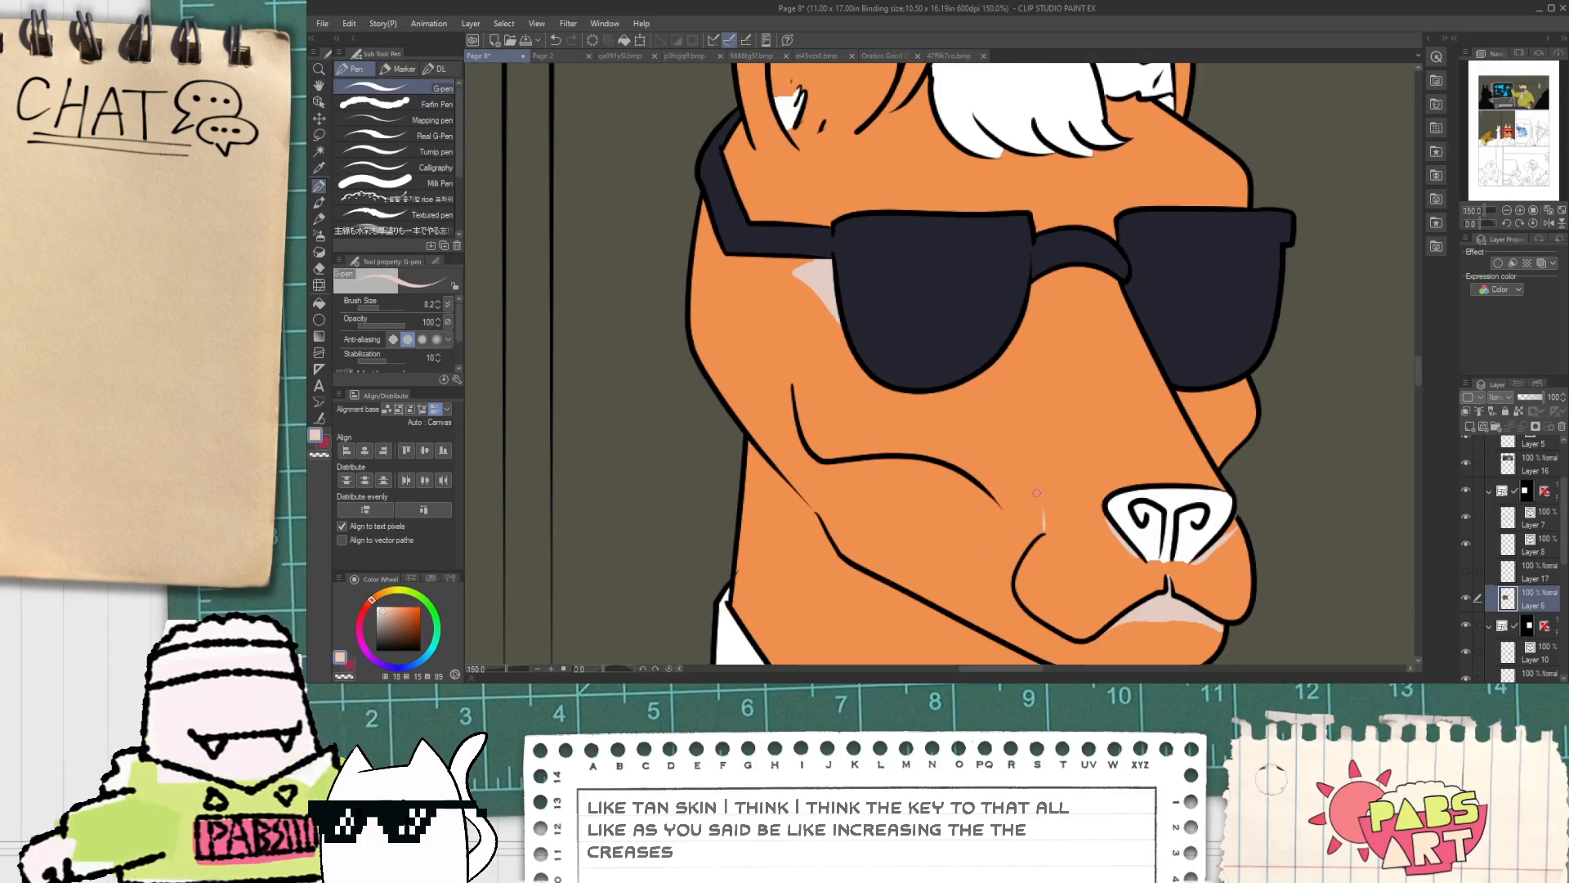
drag(1045, 535, 1051, 380)
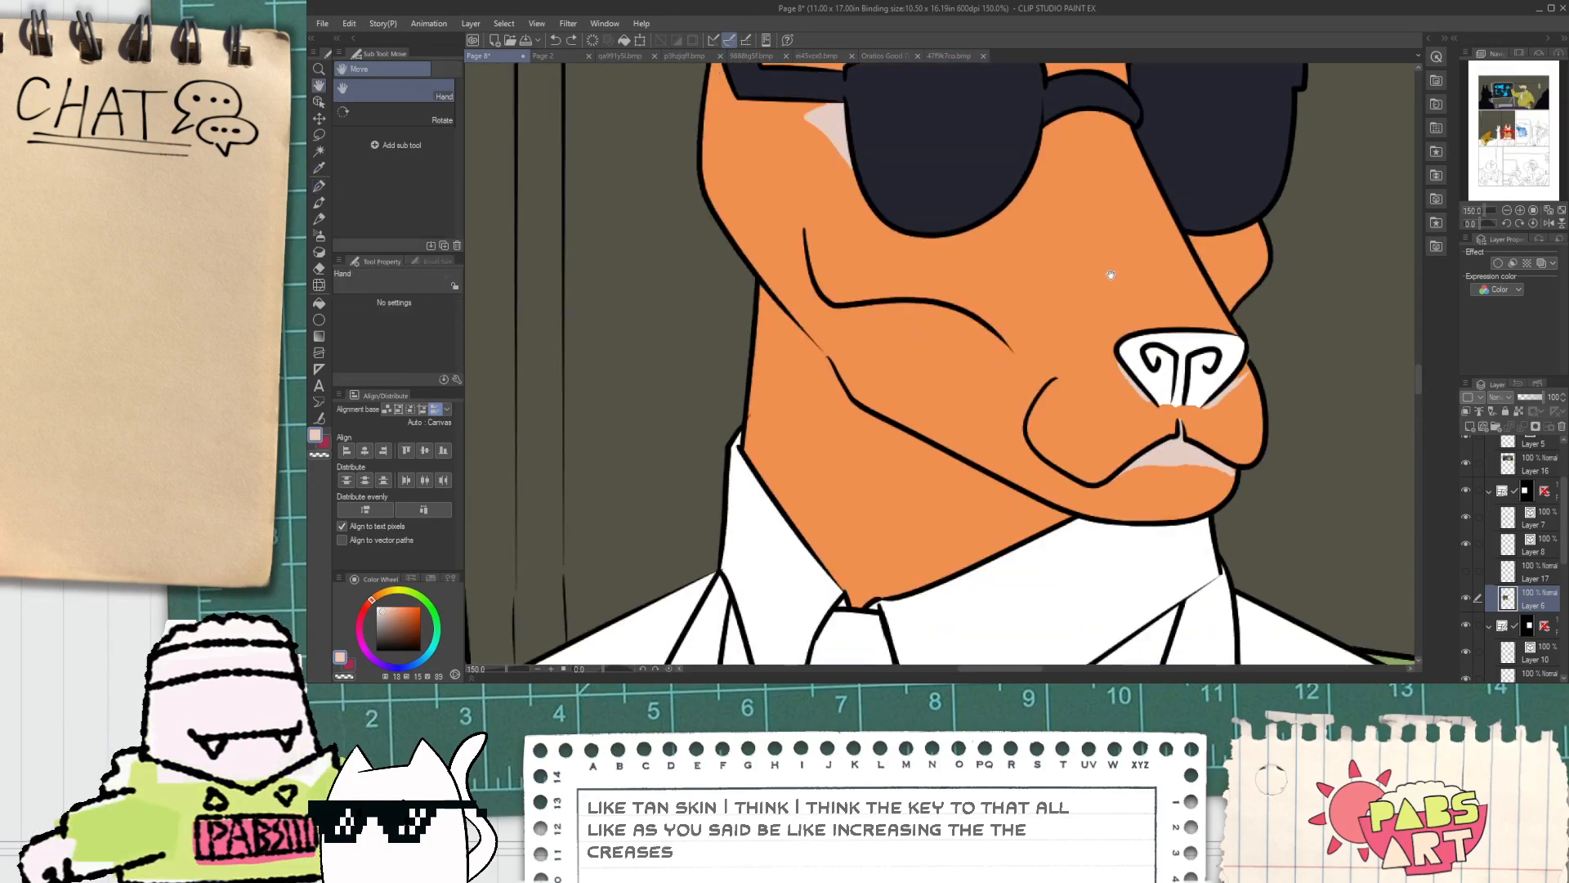
drag(1111, 273, 973, 423)
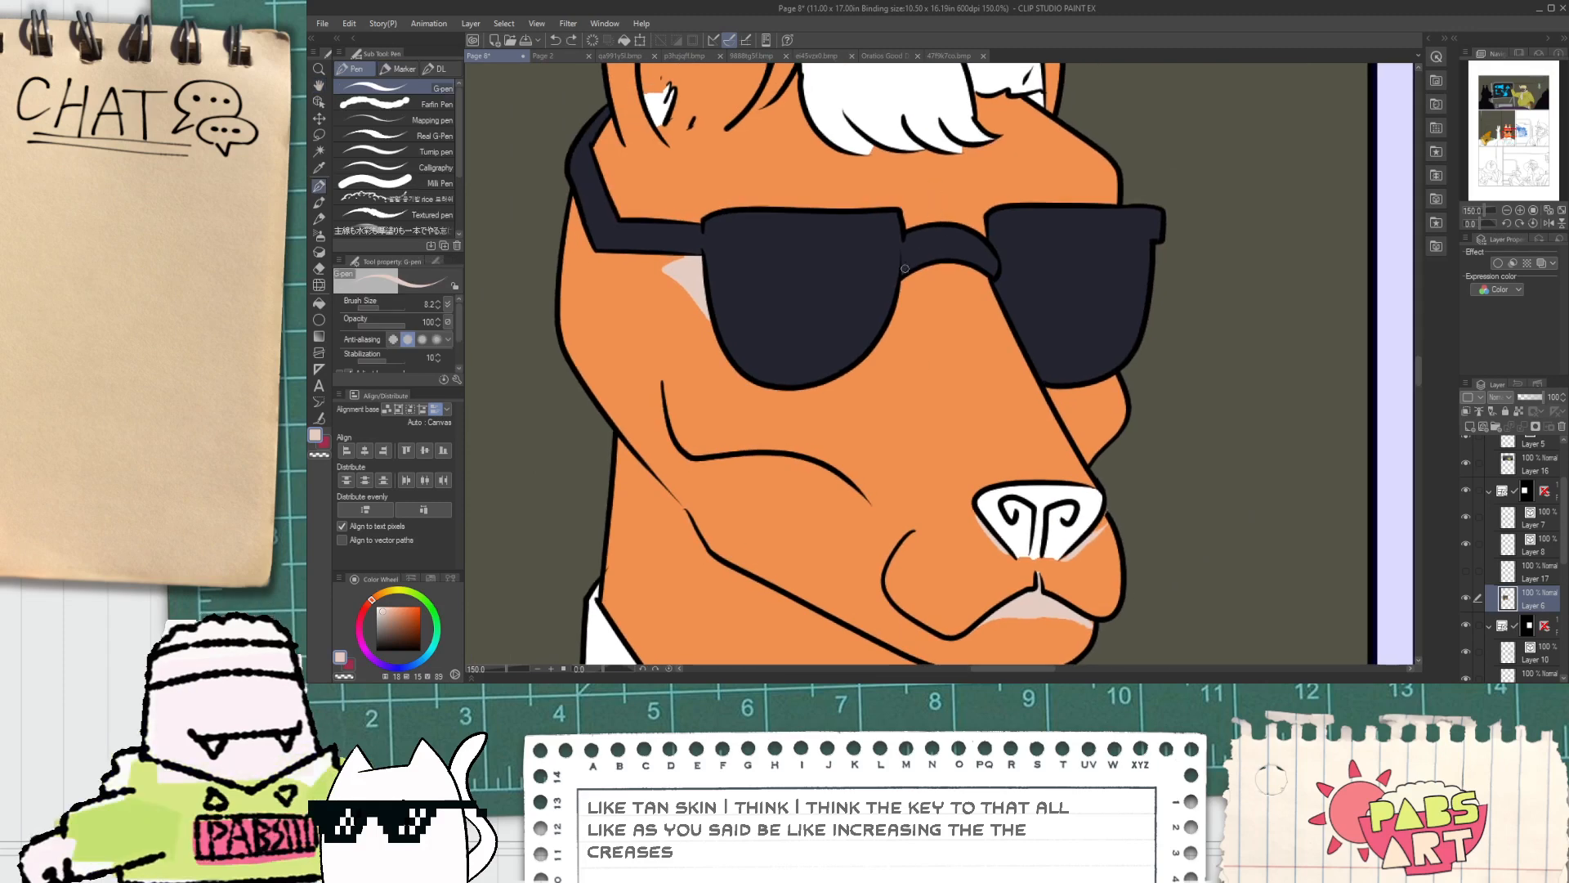
Step: Try pinker and more orange fills on the pale untanned patch beside the sunglasses
key(alt)
scroll(693, 289, up, 3)
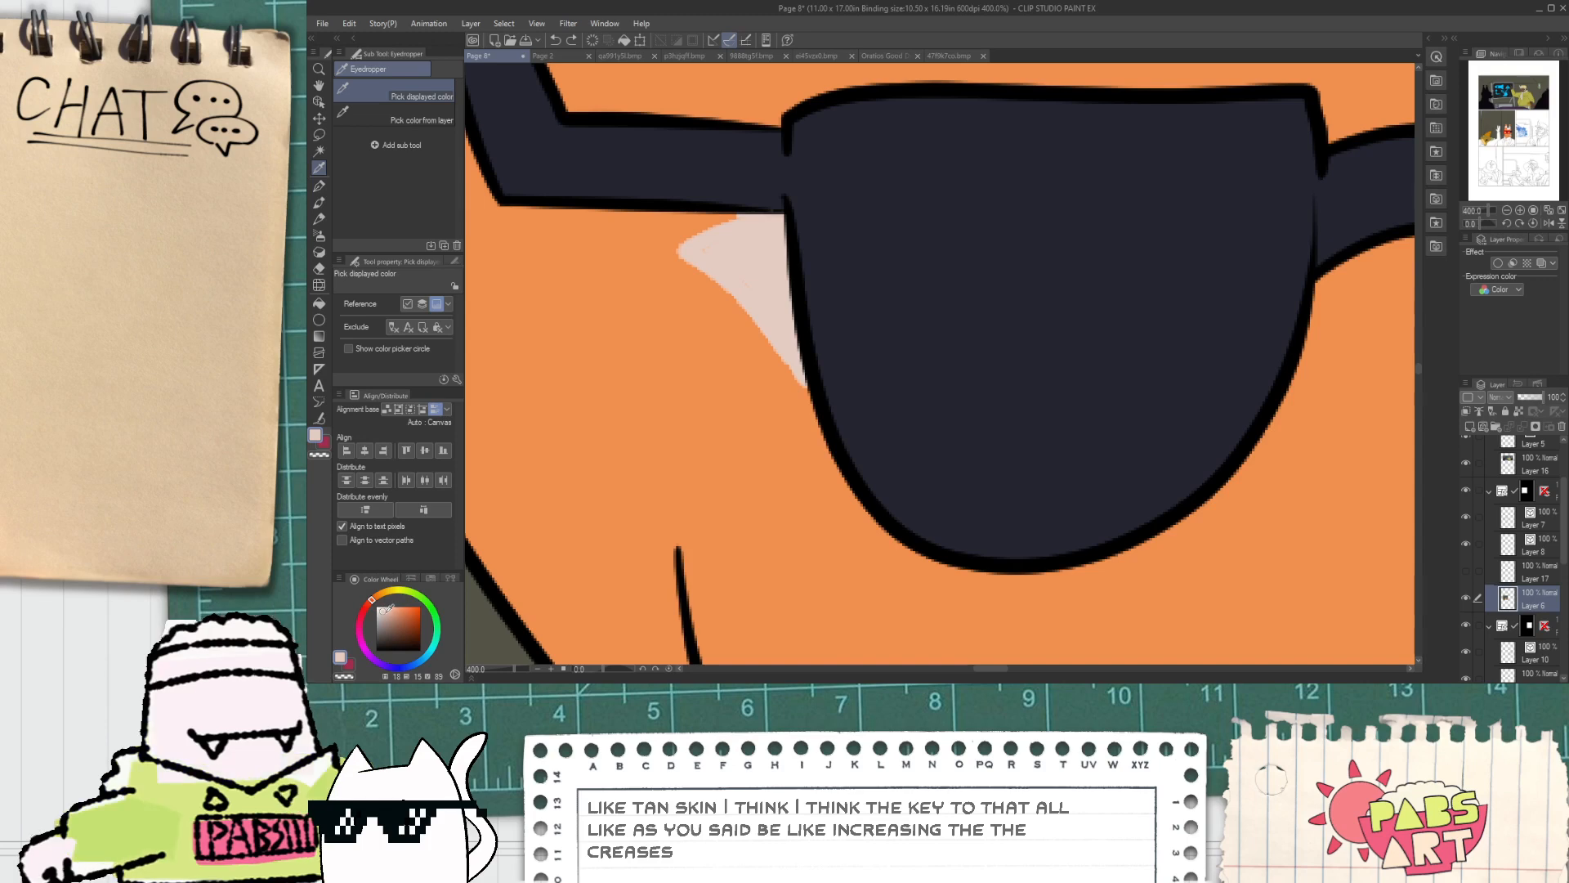
click(760, 249)
scroll(757, 267, down, 5)
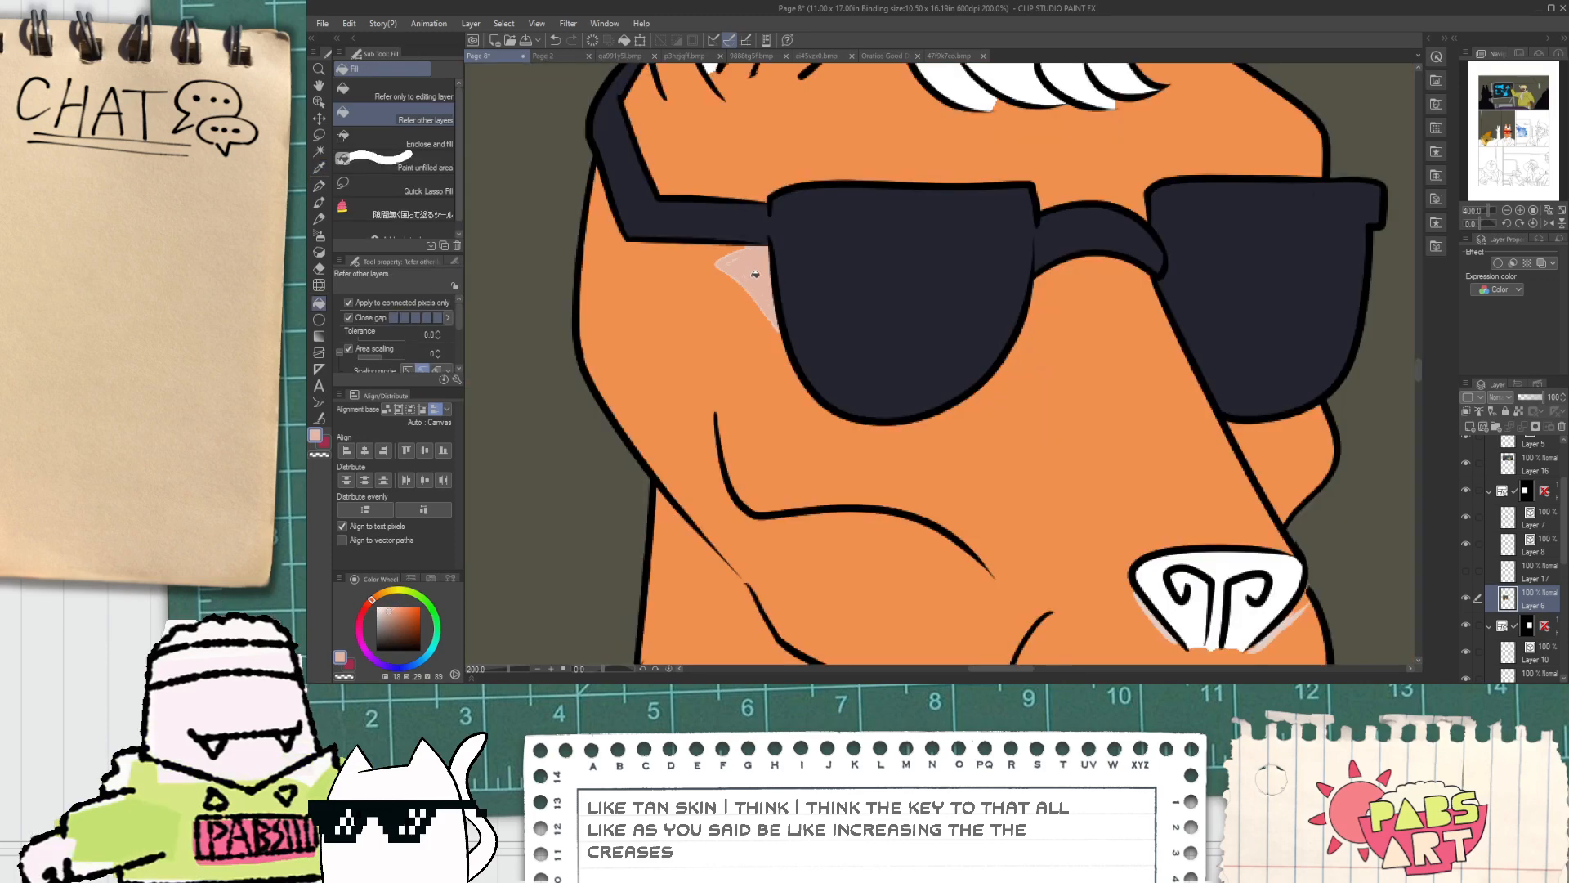
scroll(756, 253, up, 6)
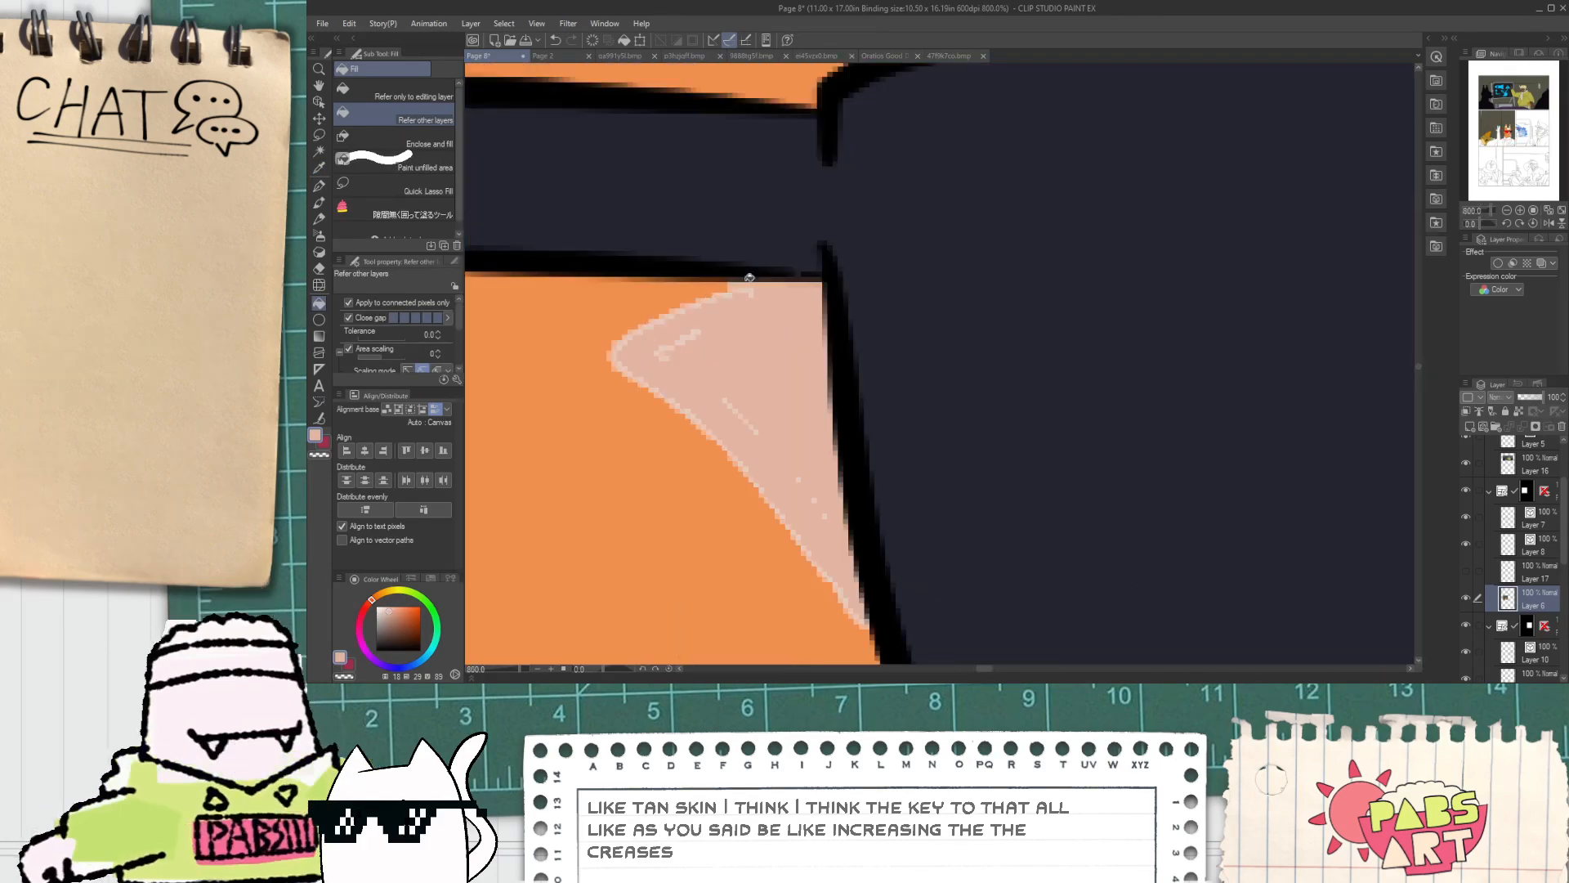
click(746, 297)
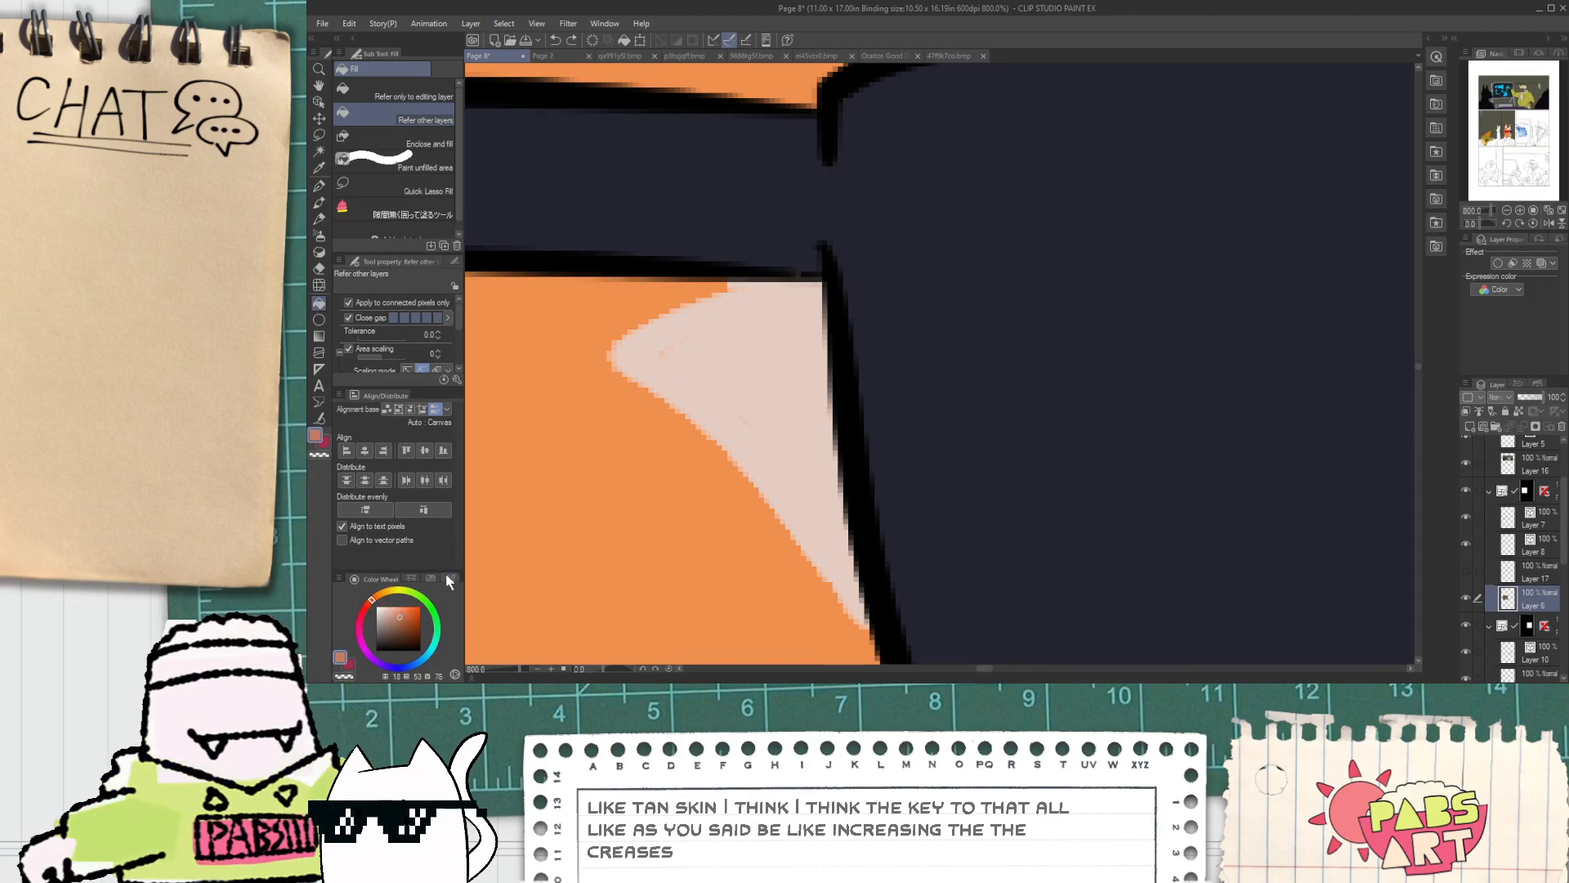
click(395, 613)
click(781, 351)
scroll(773, 371, down, 7)
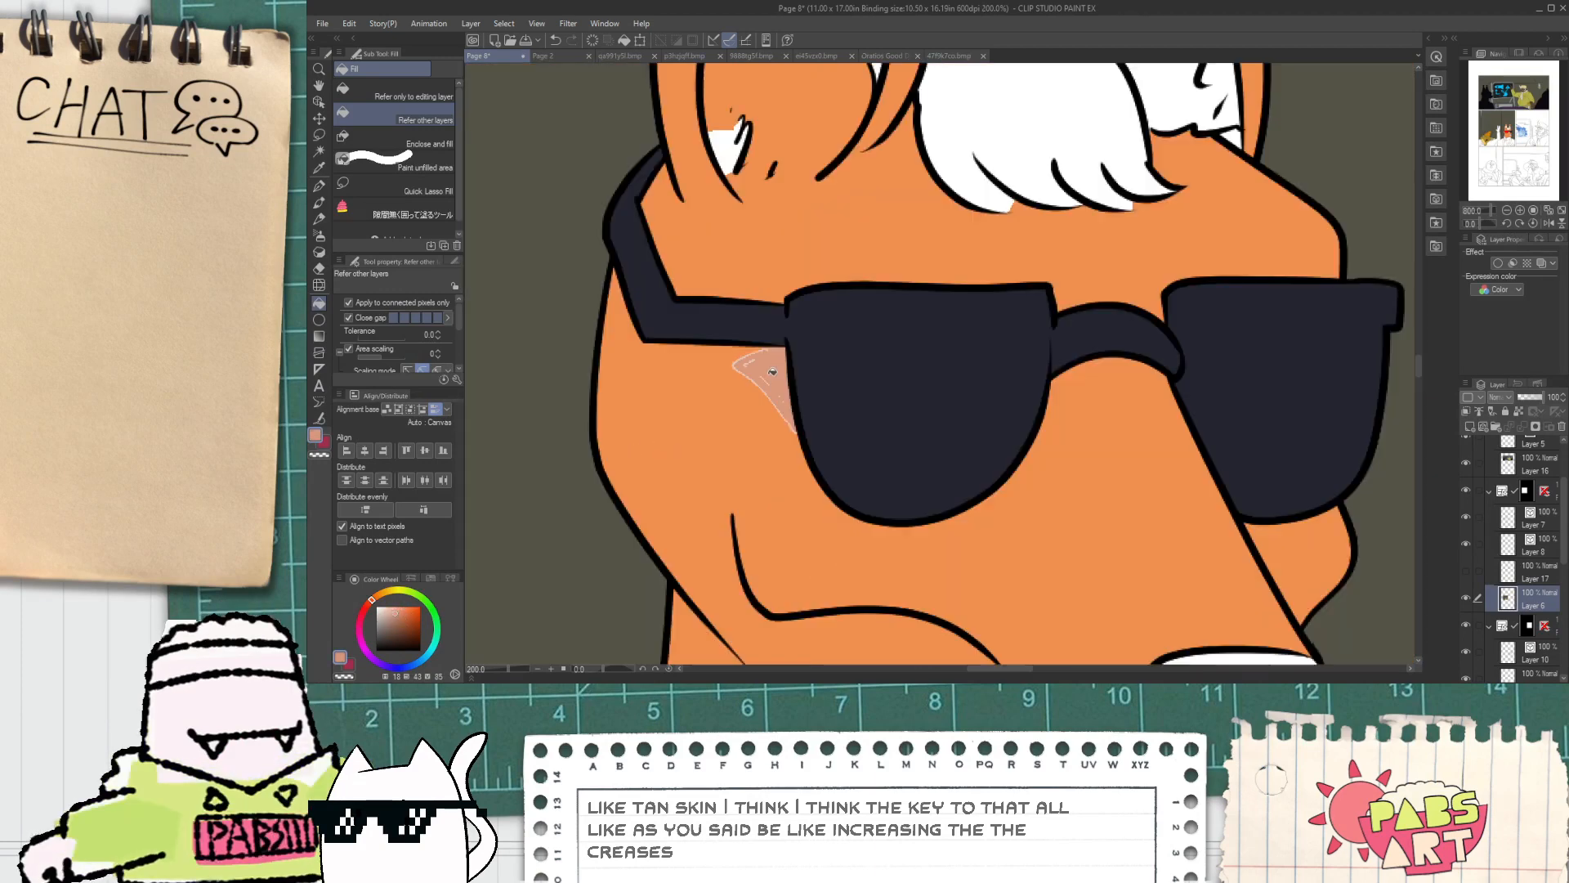
key(space)
scroll(938, 523, up, 4)
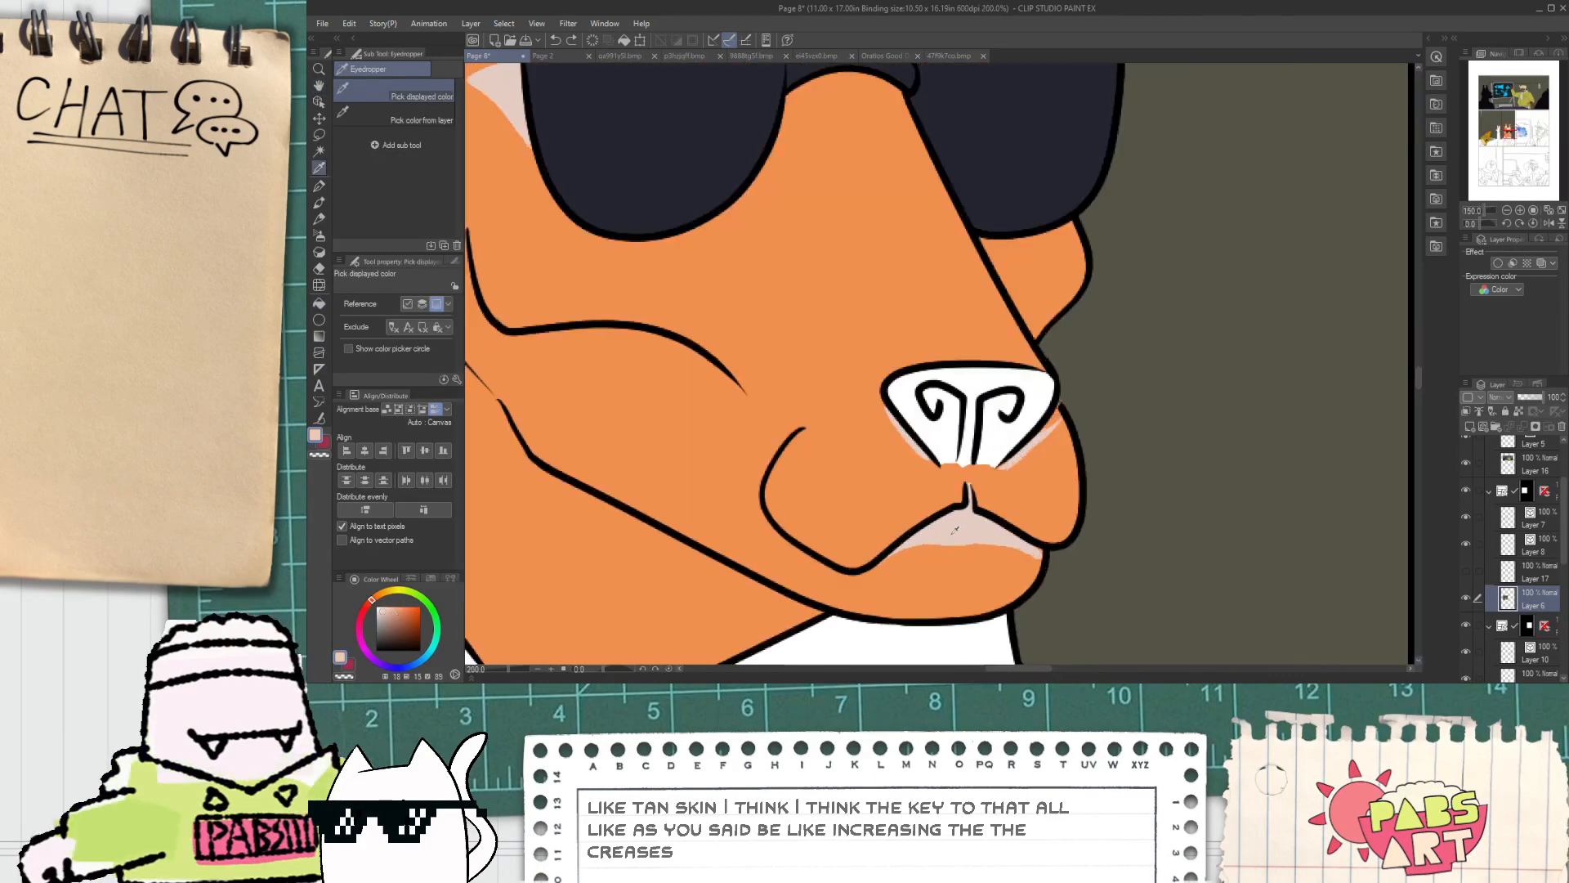
drag(850, 566, 1021, 539)
mouse_move(904, 547)
mouse_down()
mouse_move(1115, 552)
mouse_move(1060, 526)
mouse_move(1151, 562)
mouse_up()
scroll(1020, 462, down, 3)
scroll(907, 364, down, 2)
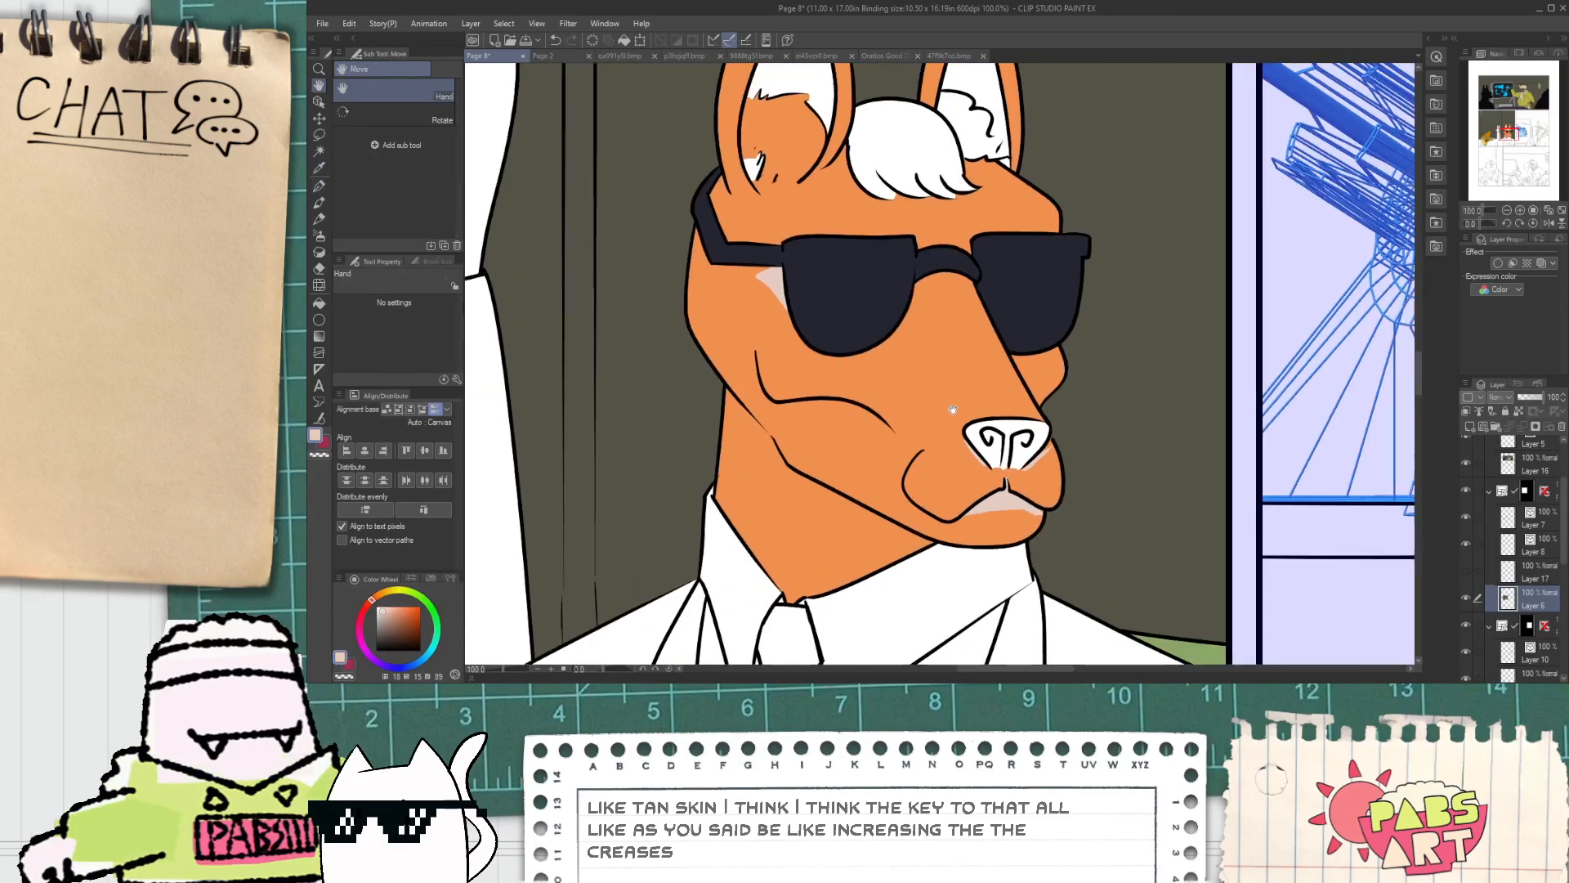
scroll(908, 364, up, 3)
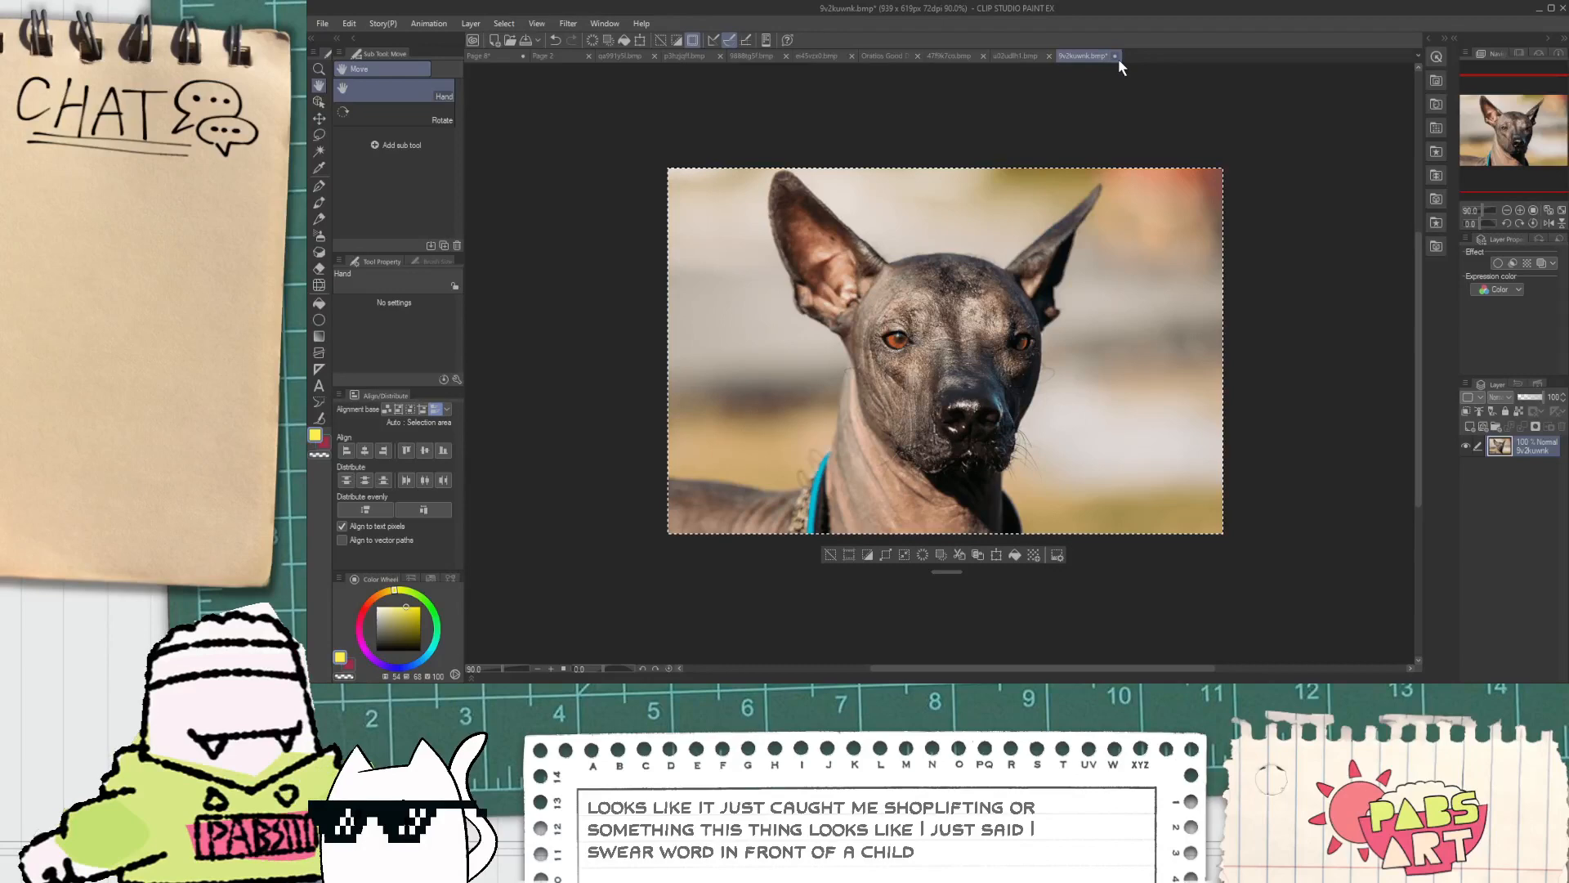
Step: Close the hairless dog and wrinkled dog reference photos and the temporary image beside them
click(1114, 55)
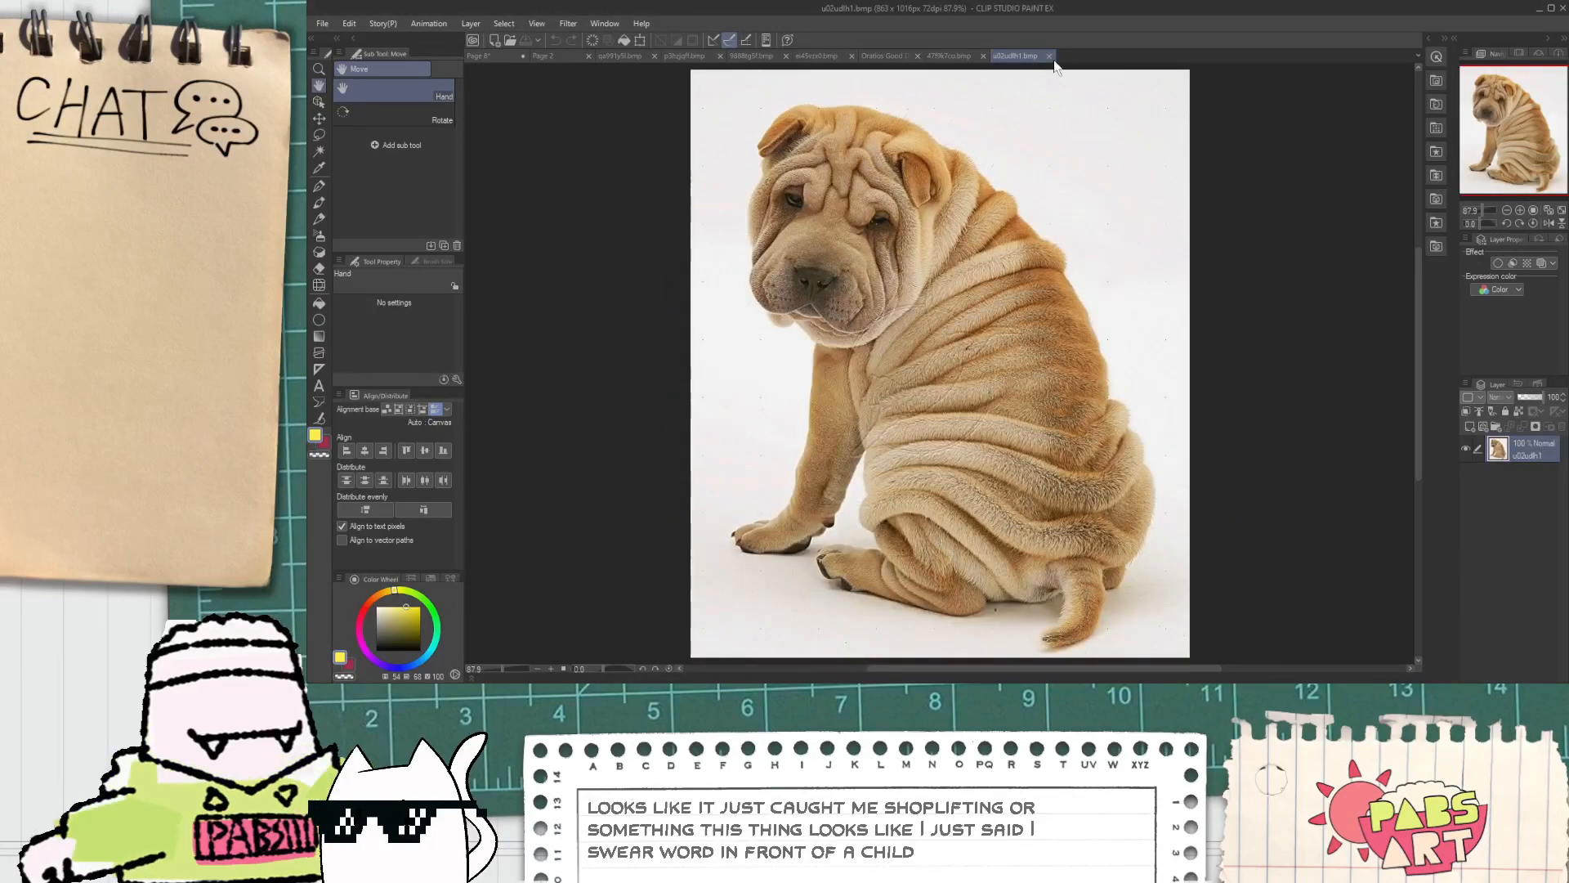
click(1050, 56)
click(983, 55)
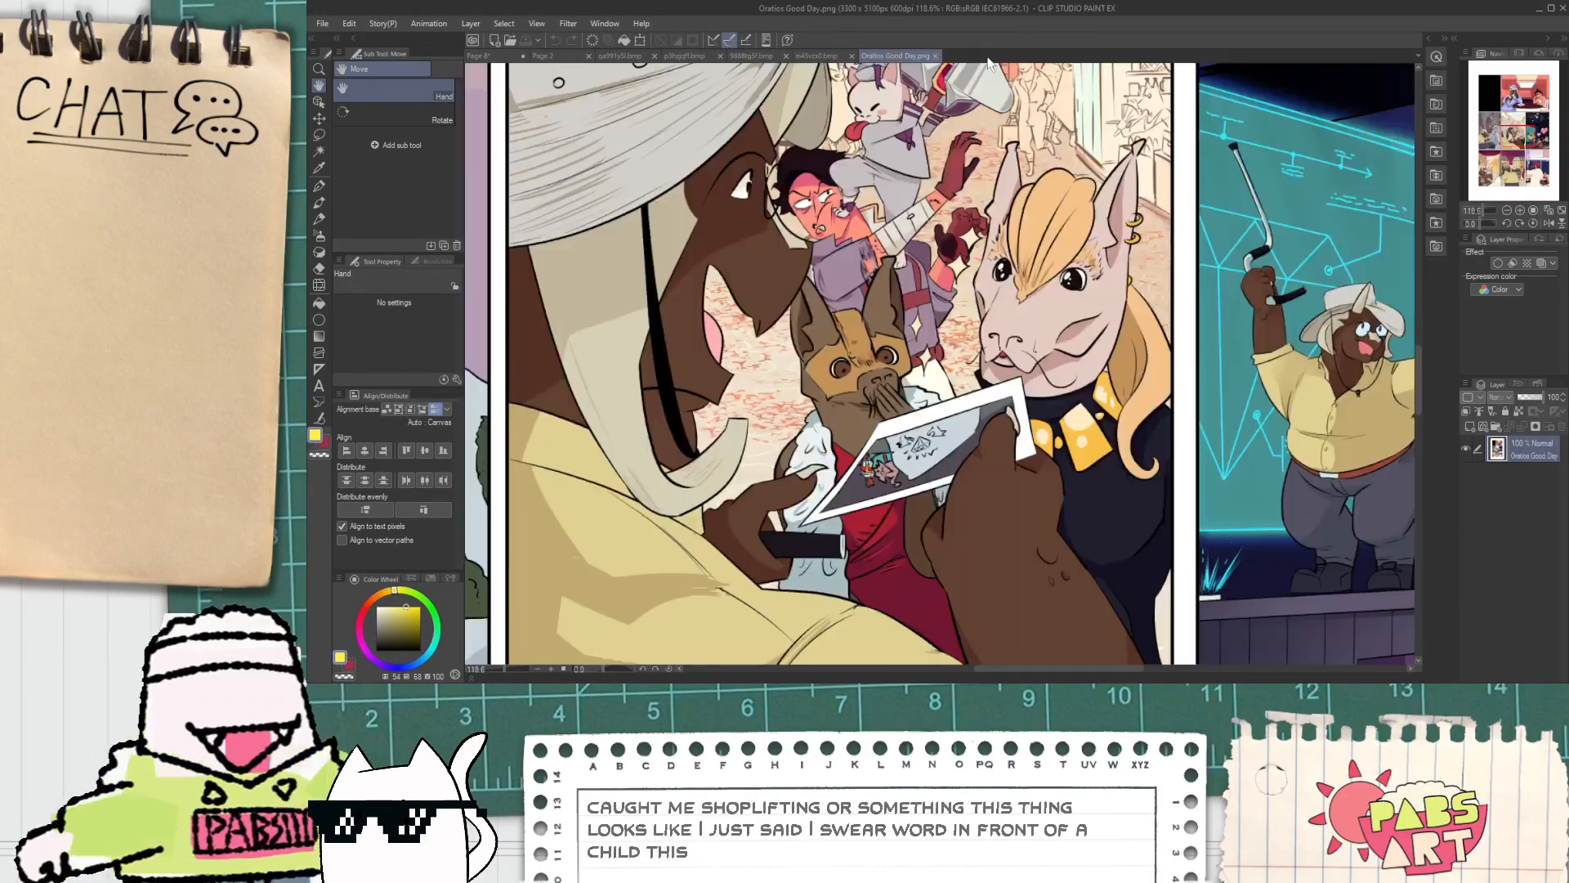
Step: Close the two Dreamcast controller reference images and return to Page 8
click(849, 56)
click(752, 56)
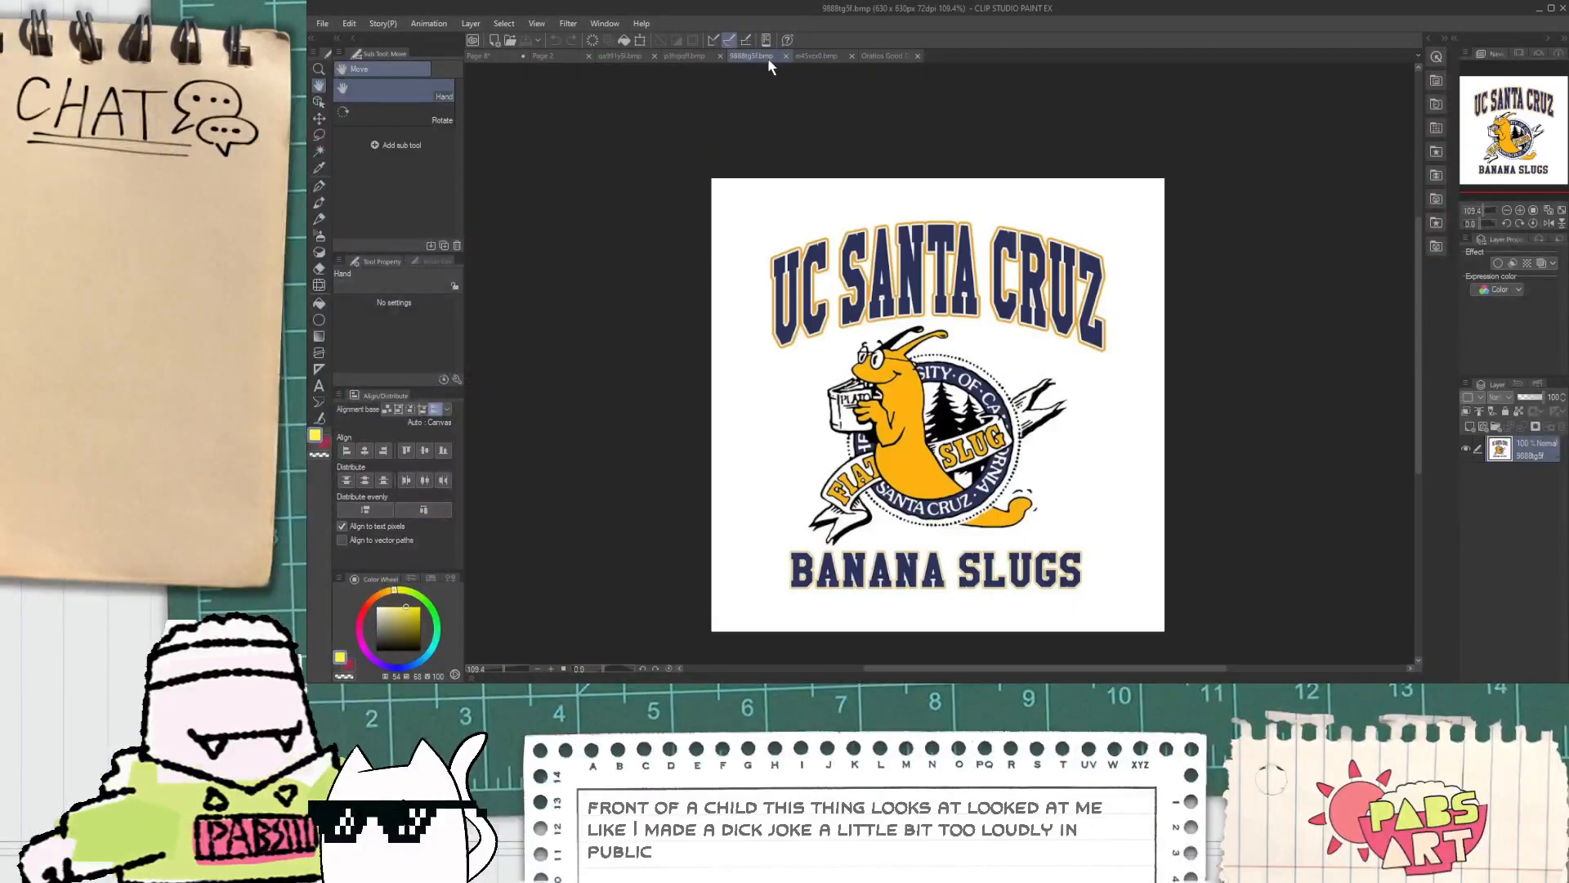
click(674, 57)
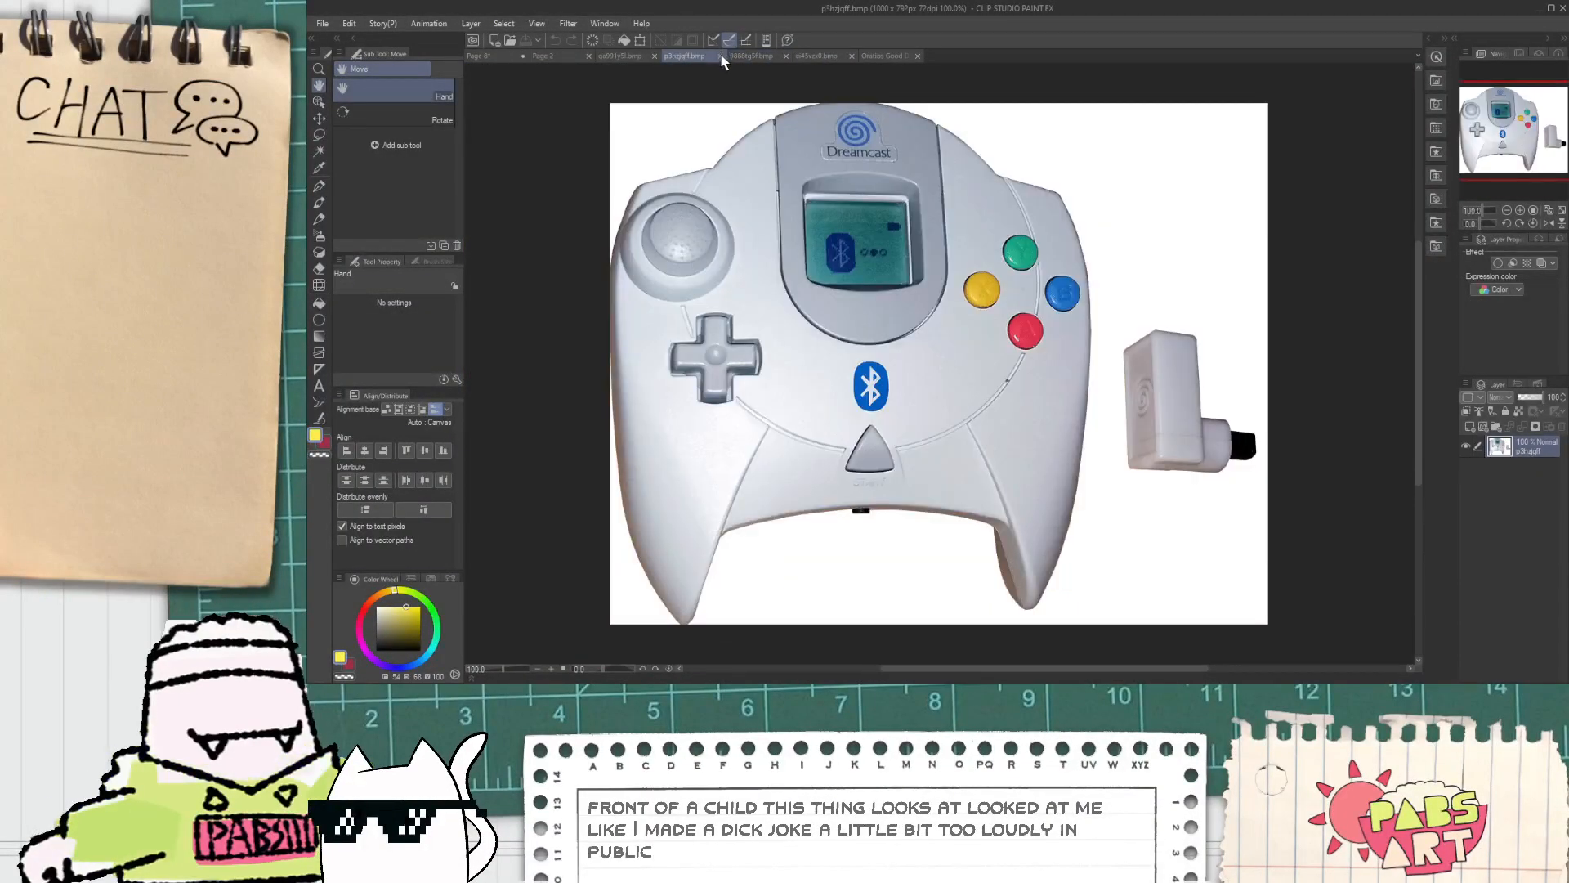
click(720, 56)
click(646, 59)
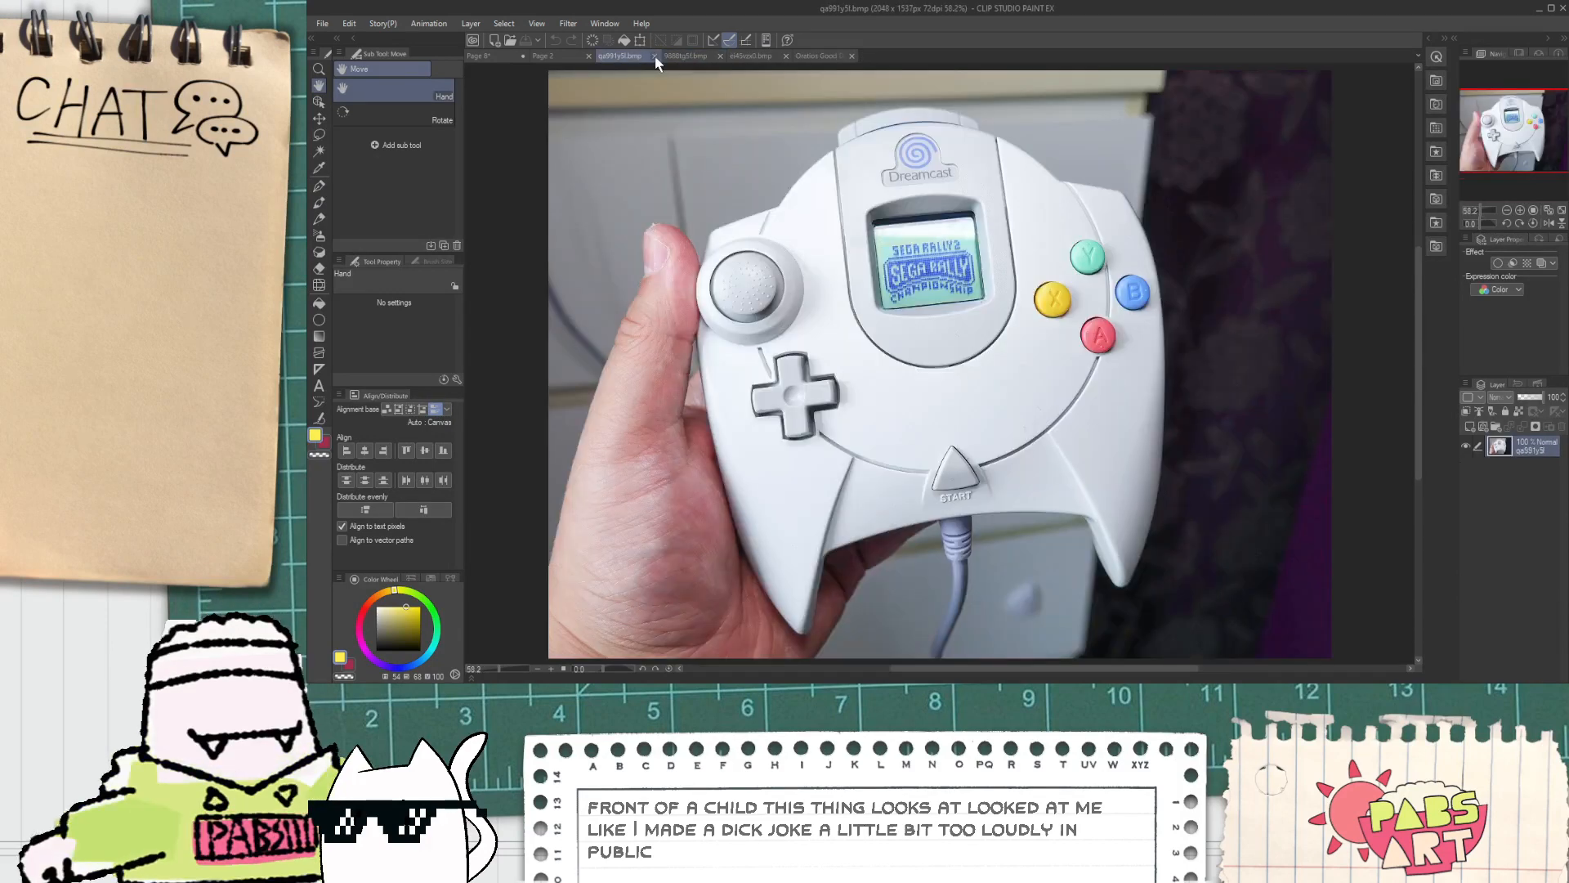
click(655, 56)
click(559, 59)
click(502, 56)
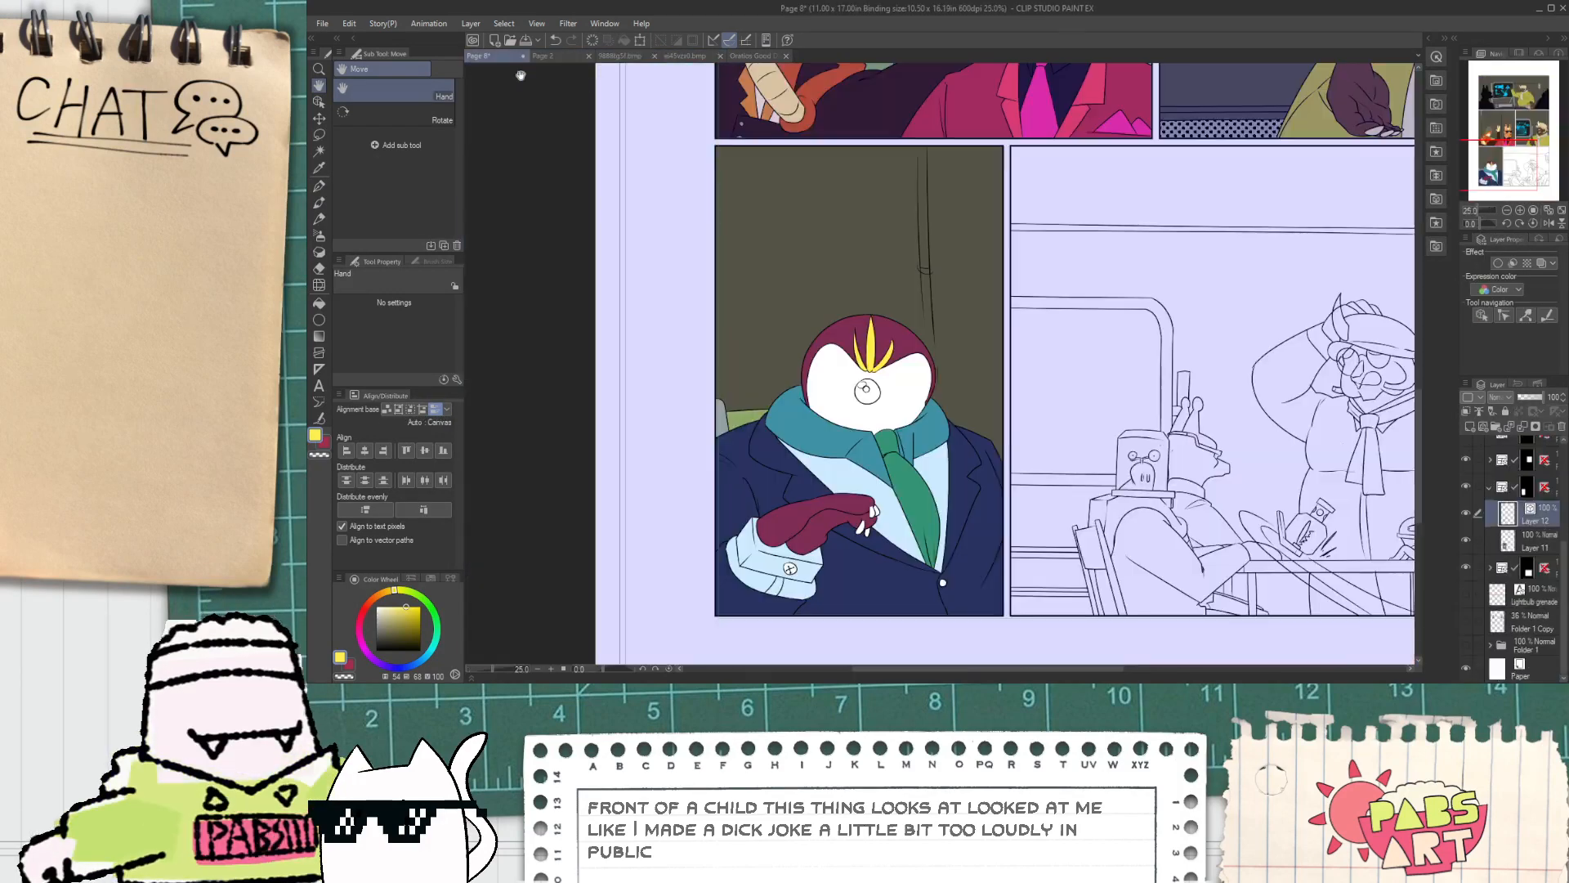
Step: Make Layer 11 the active layer for filling the claws on the navy-suited character's hand
key(ctrl+minus)
key(ctrl+minus)
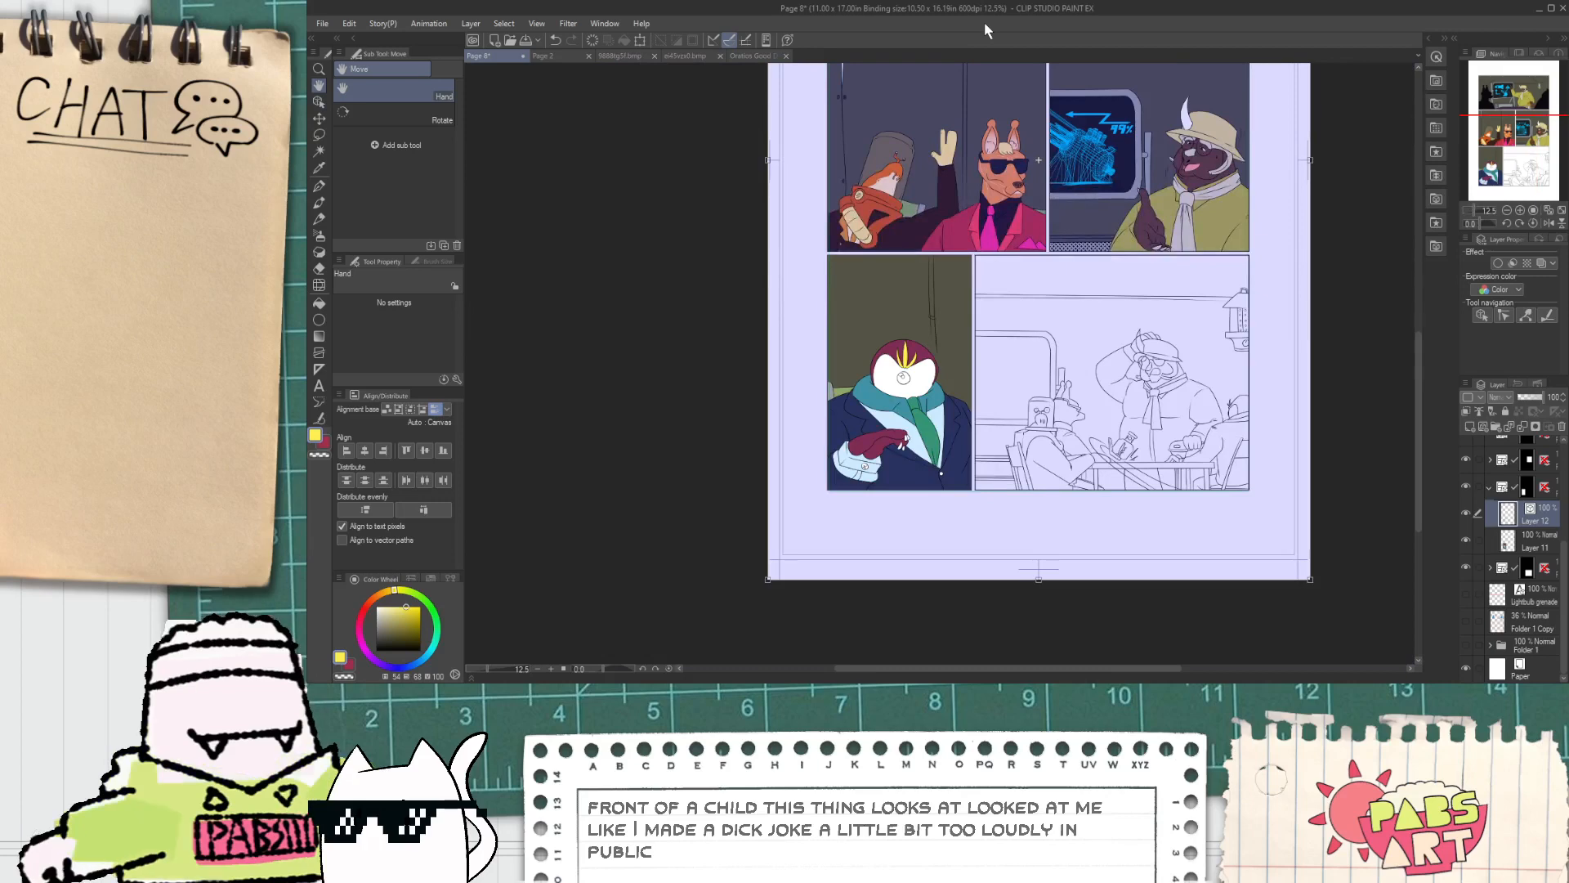
scroll(793, 525, up, 2)
scroll(977, 487, up, 1)
drag(1016, 179, 866, 351)
scroll(883, 284, up, 2)
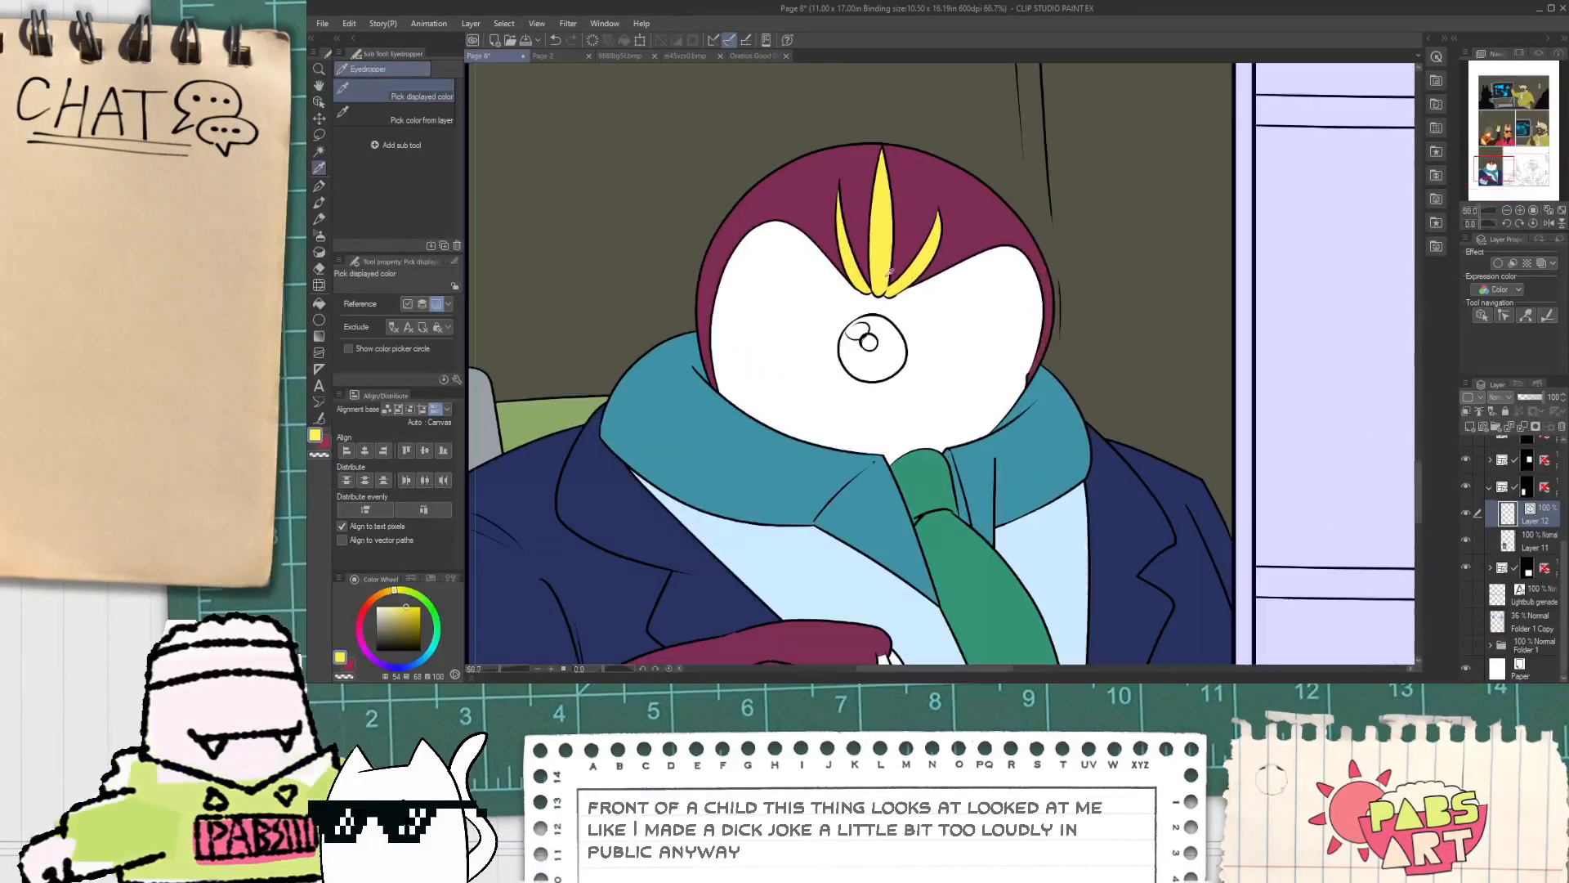
scroll(883, 278, down, 1)
drag(893, 539, 866, 420)
scroll(865, 420, up, 1)
scroll(850, 449, up, 2)
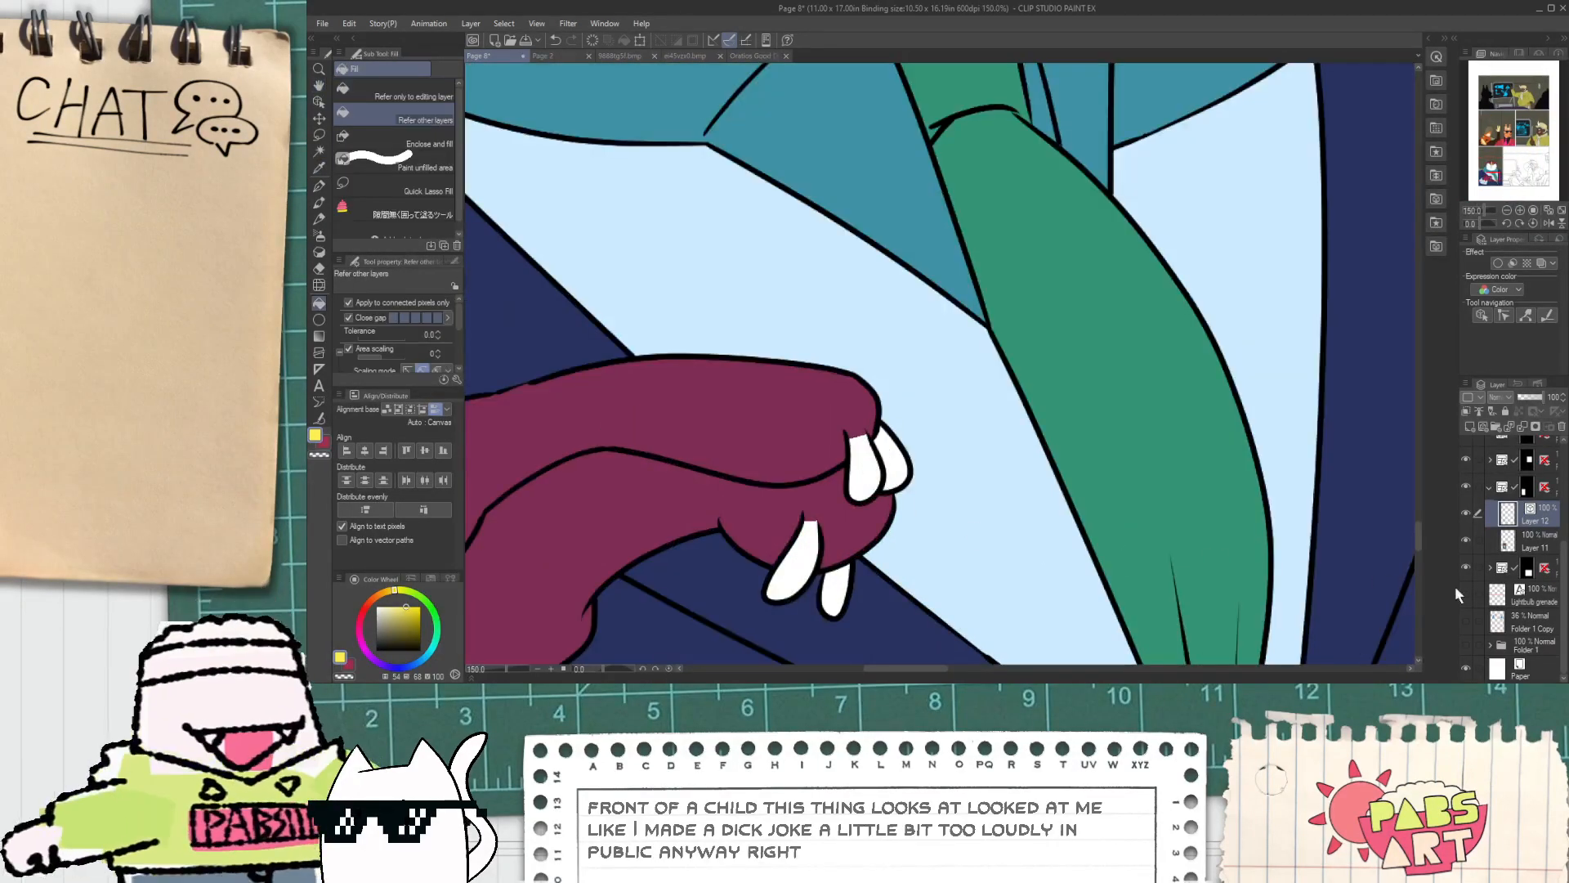
click(1533, 542)
Step: Try coloring the two upper claws of the suited character's hand yellow, including a pen stroke at the claw base
click(873, 469)
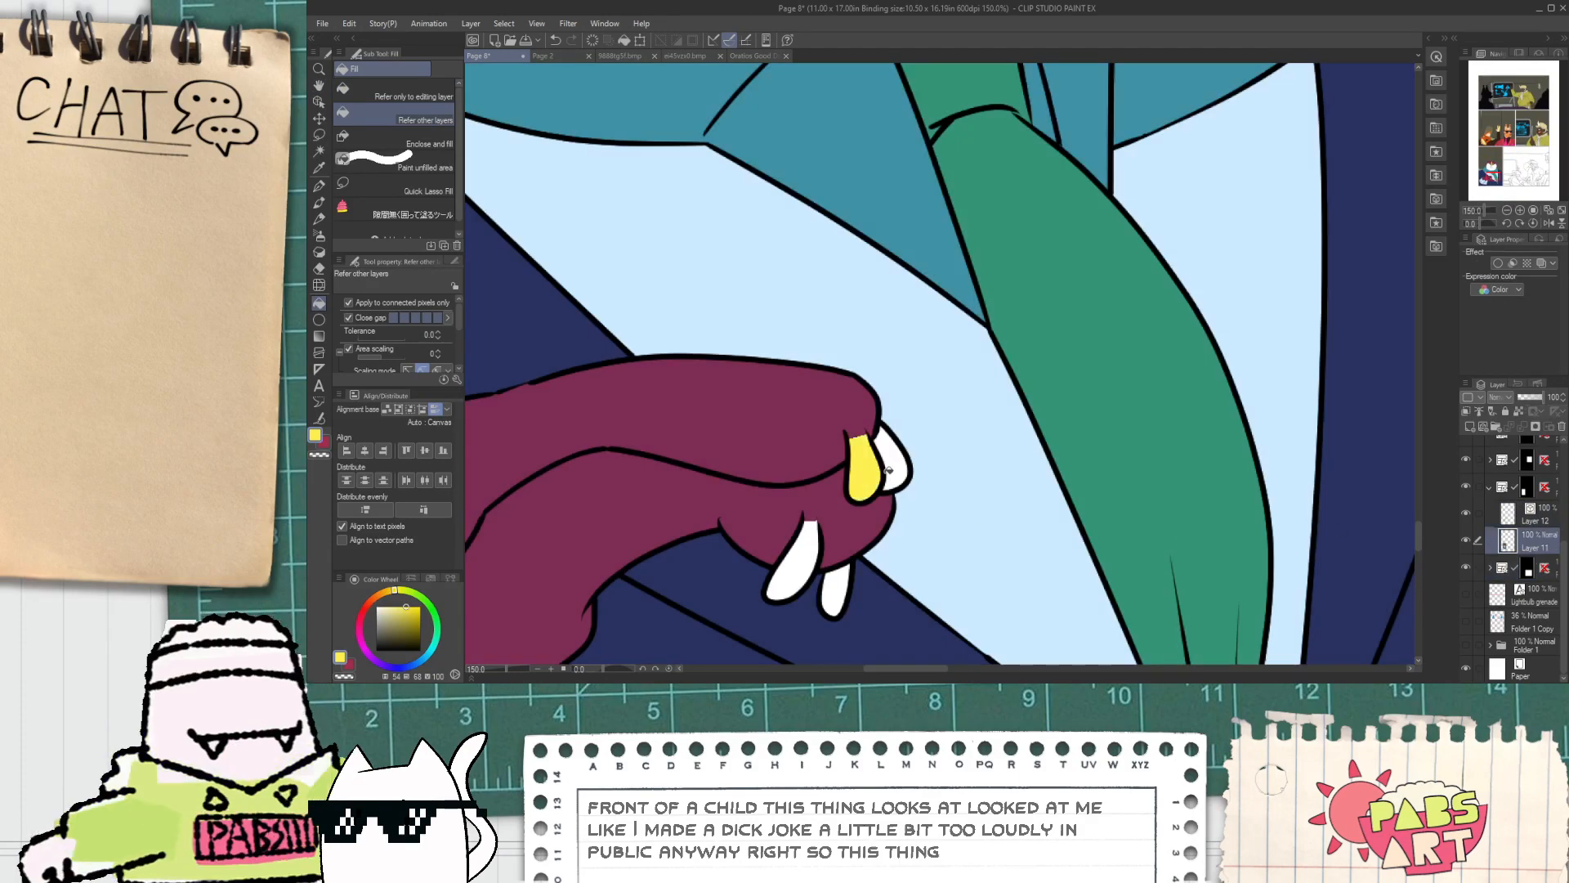
click(889, 468)
key(p)
scroll(863, 454, up, 3)
mouse_move(827, 409)
mouse_down()
mouse_move(841, 392)
mouse_move(823, 383)
mouse_move(849, 396)
mouse_up()
key(ctrl+z)
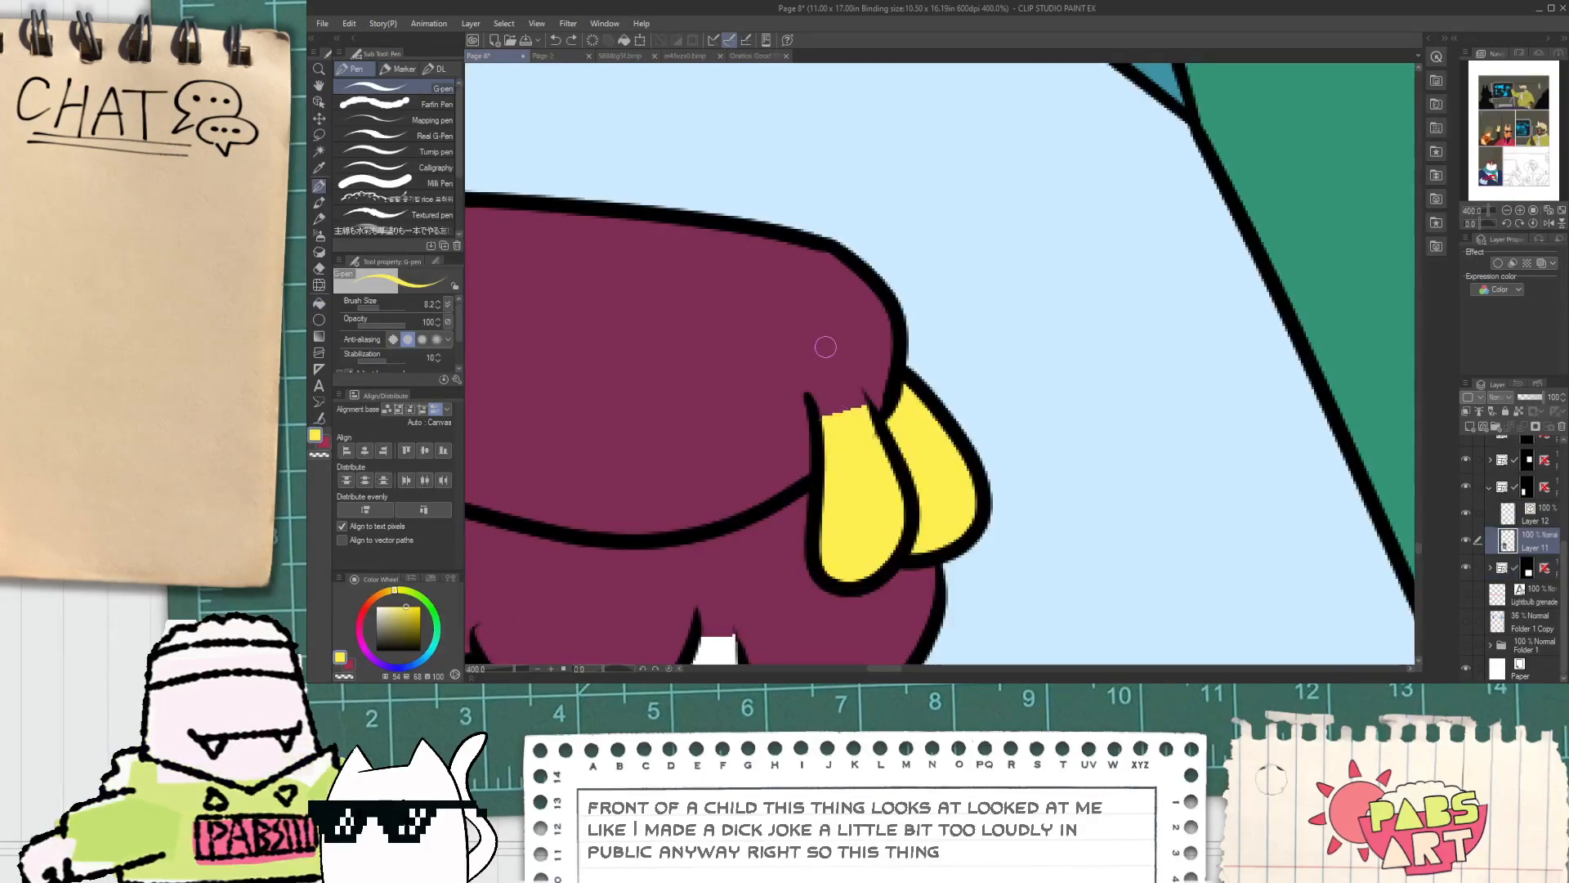
Step: Fill all four claws on the suited character's hand with the maroon sampled from the hand
alt+click(827, 347)
key(g)
click(872, 469)
click(920, 470)
scroll(902, 469, down, 3)
drag(865, 500, 884, 412)
scroll(837, 517, up, 1)
click(836, 499)
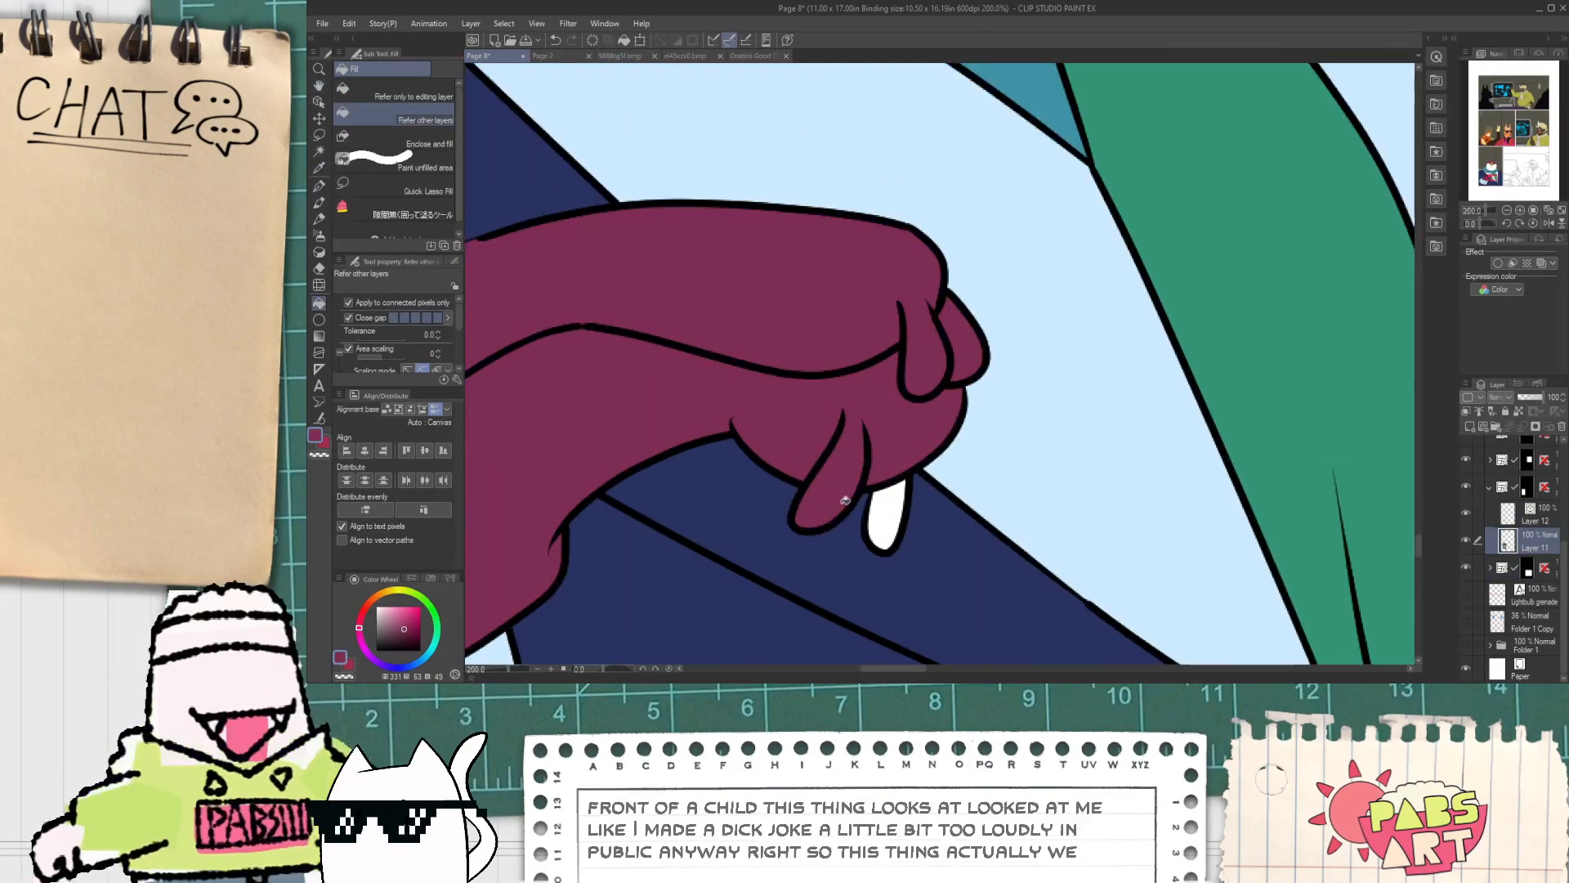
click(885, 517)
Step: Choose a bright light blue and fill the iris of the suited character's single eye
scroll(893, 499, down, 5)
key(space)
scroll(900, 347, up, 5)
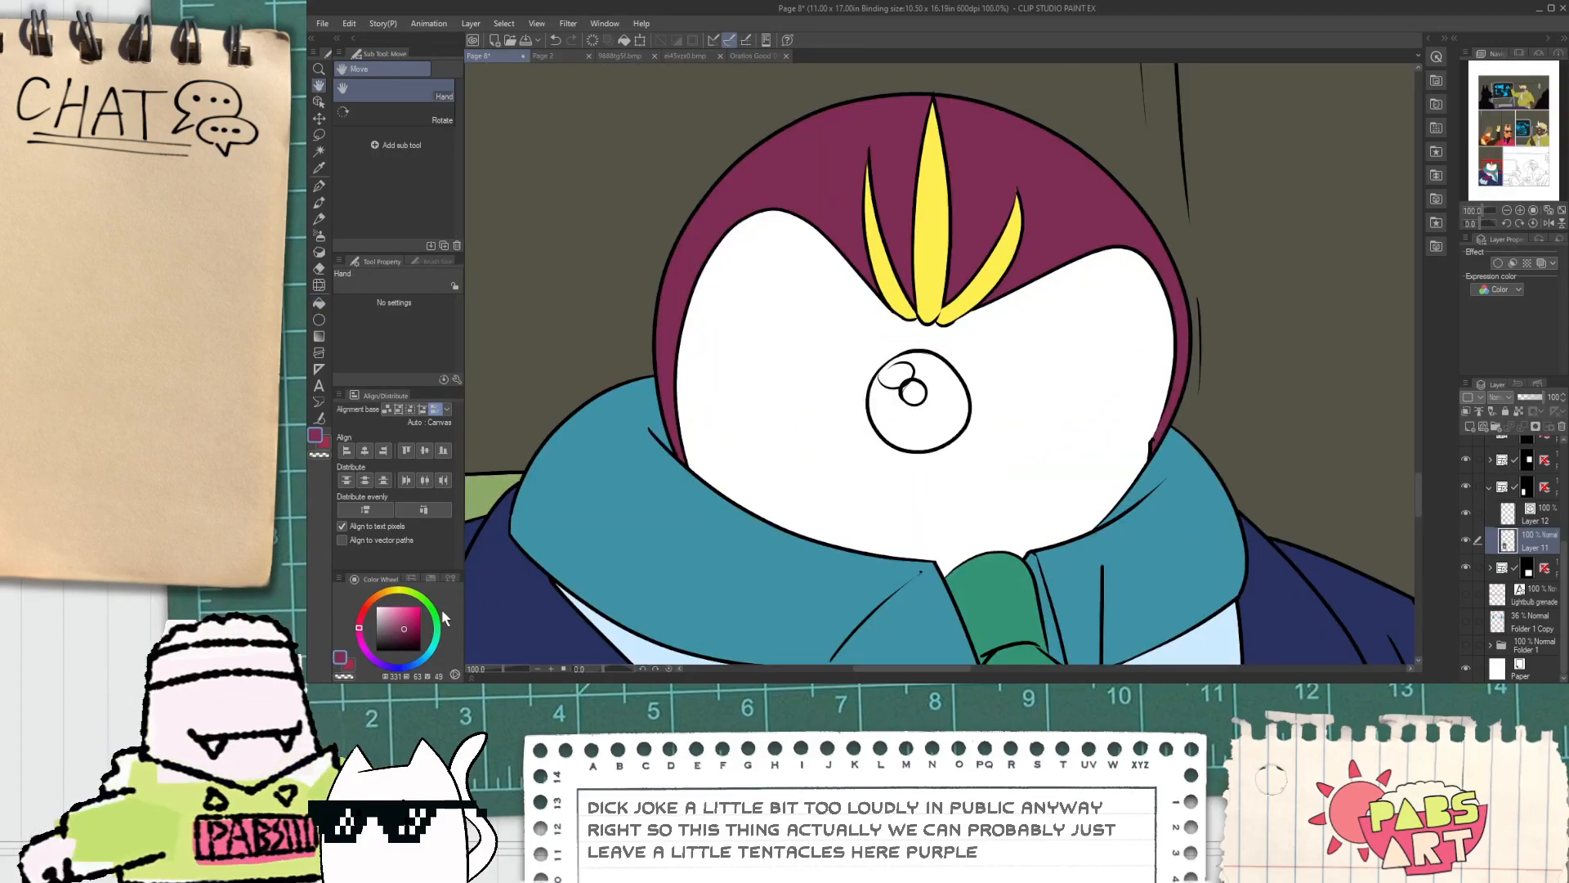
alt+click(775, 454)
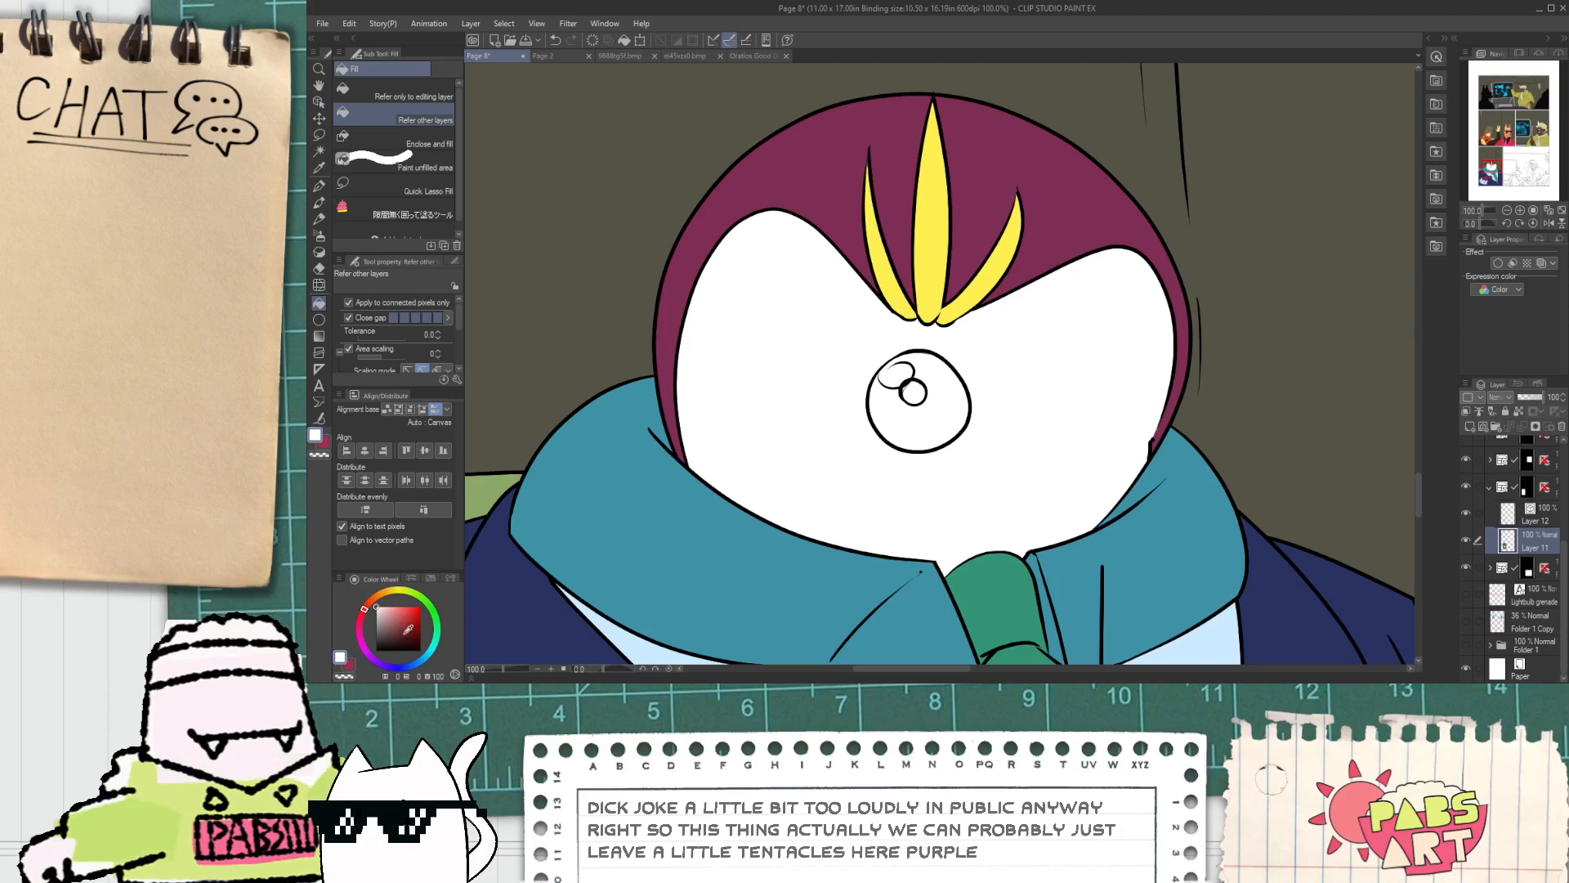
key(ctrl+minus)
key(ctrl+minus)
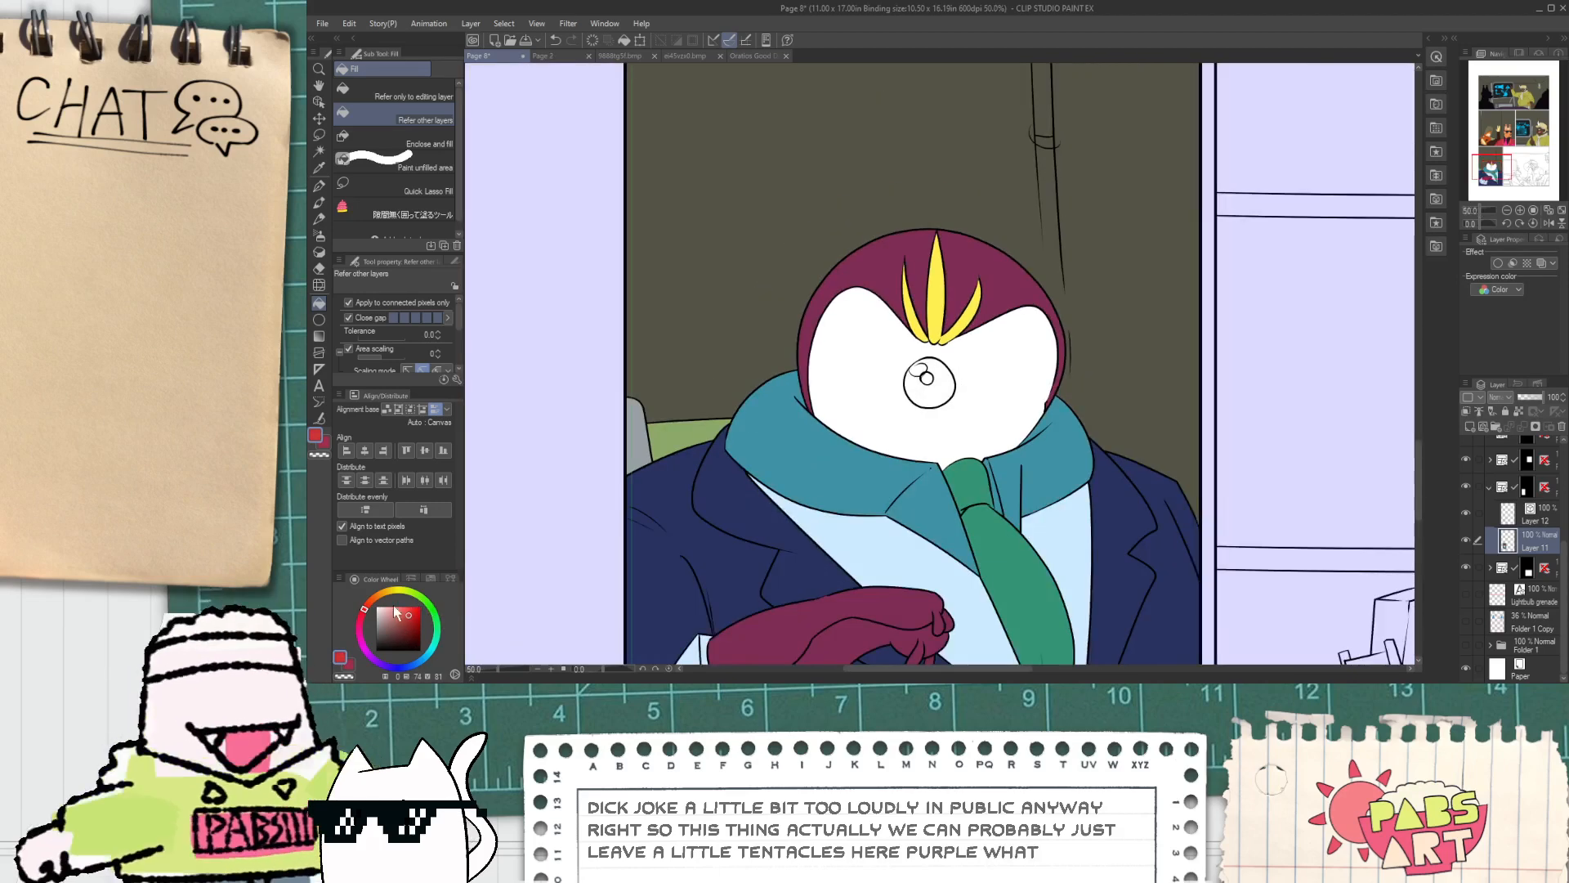
click(403, 667)
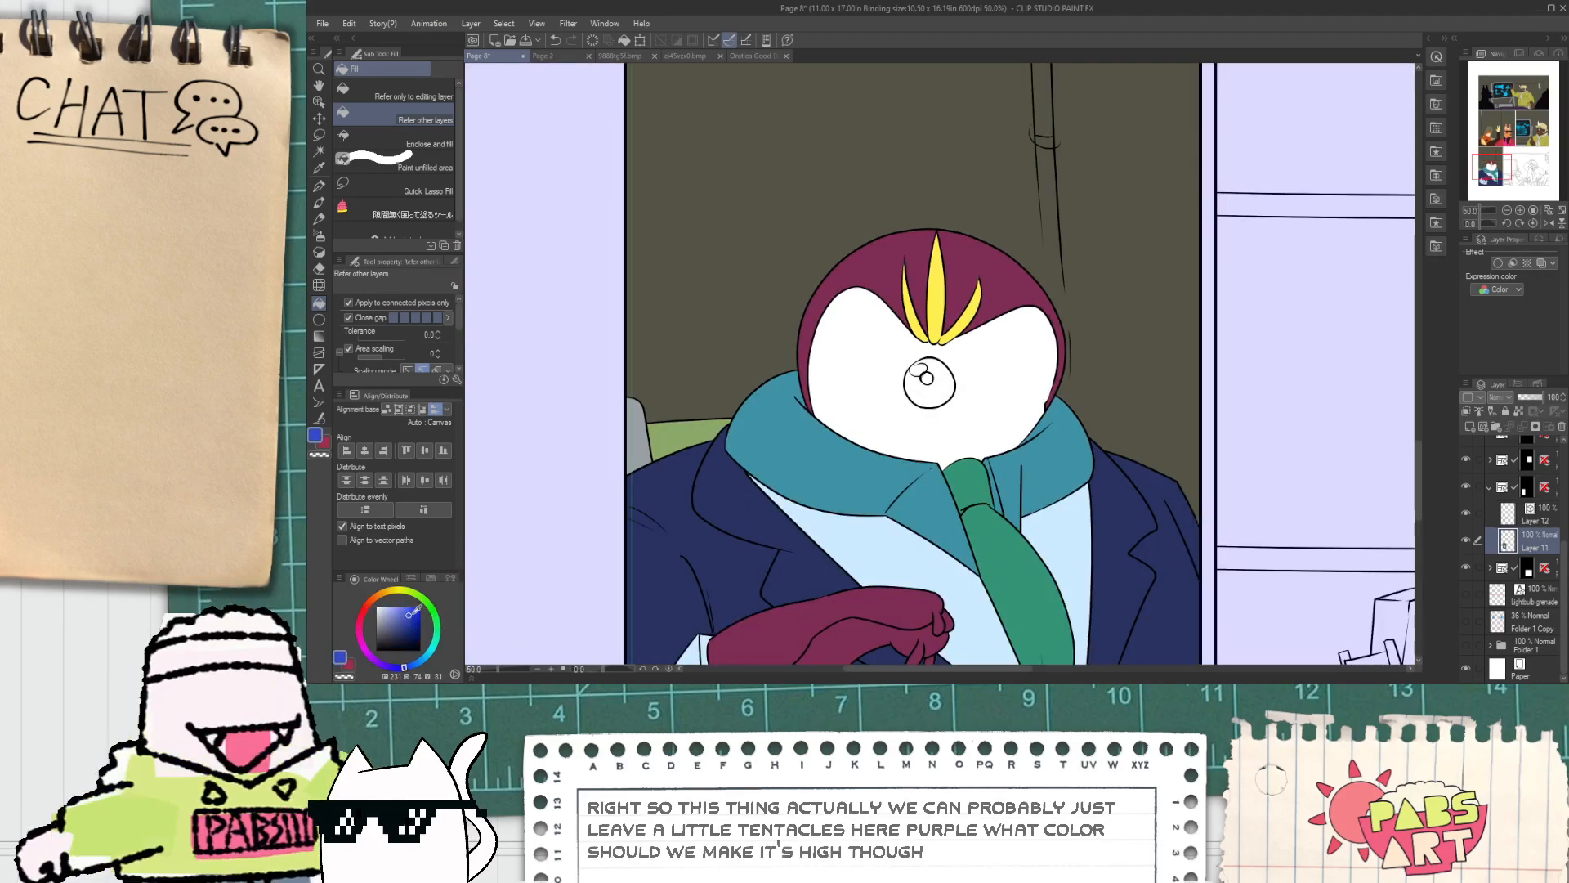
click(425, 655)
key(ctrl+plus)
key(ctrl+plus)
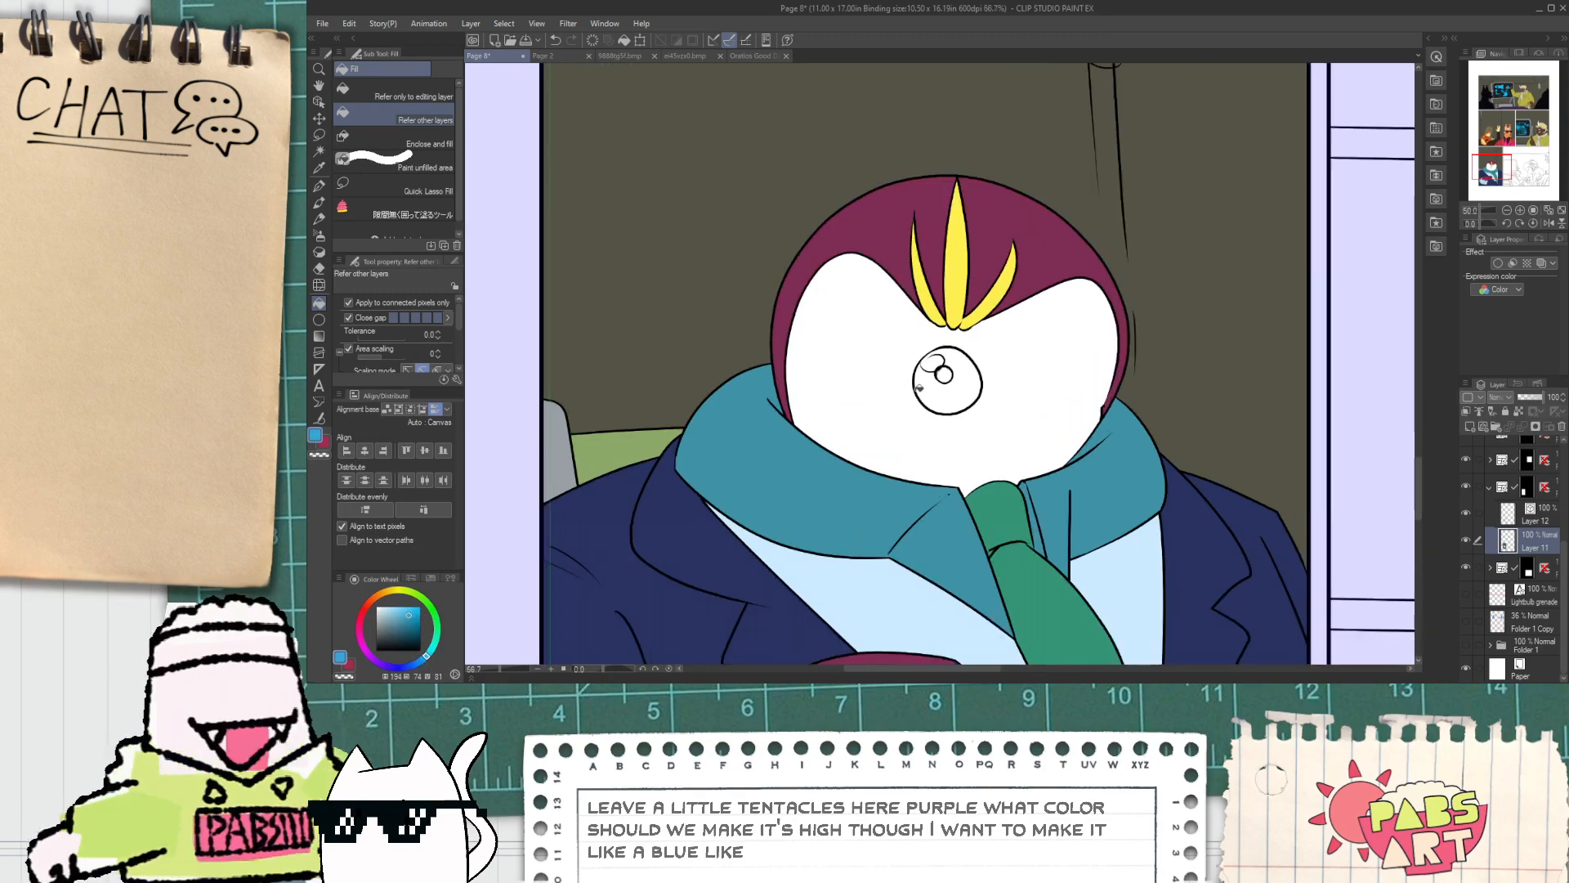
click(930, 376)
Step: Fill the small round pupil of the suited character's eye with a very dark blue
key(ctrl+plus)
key(ctrl+plus)
key(ctrl+plus)
key(ctrl+plus)
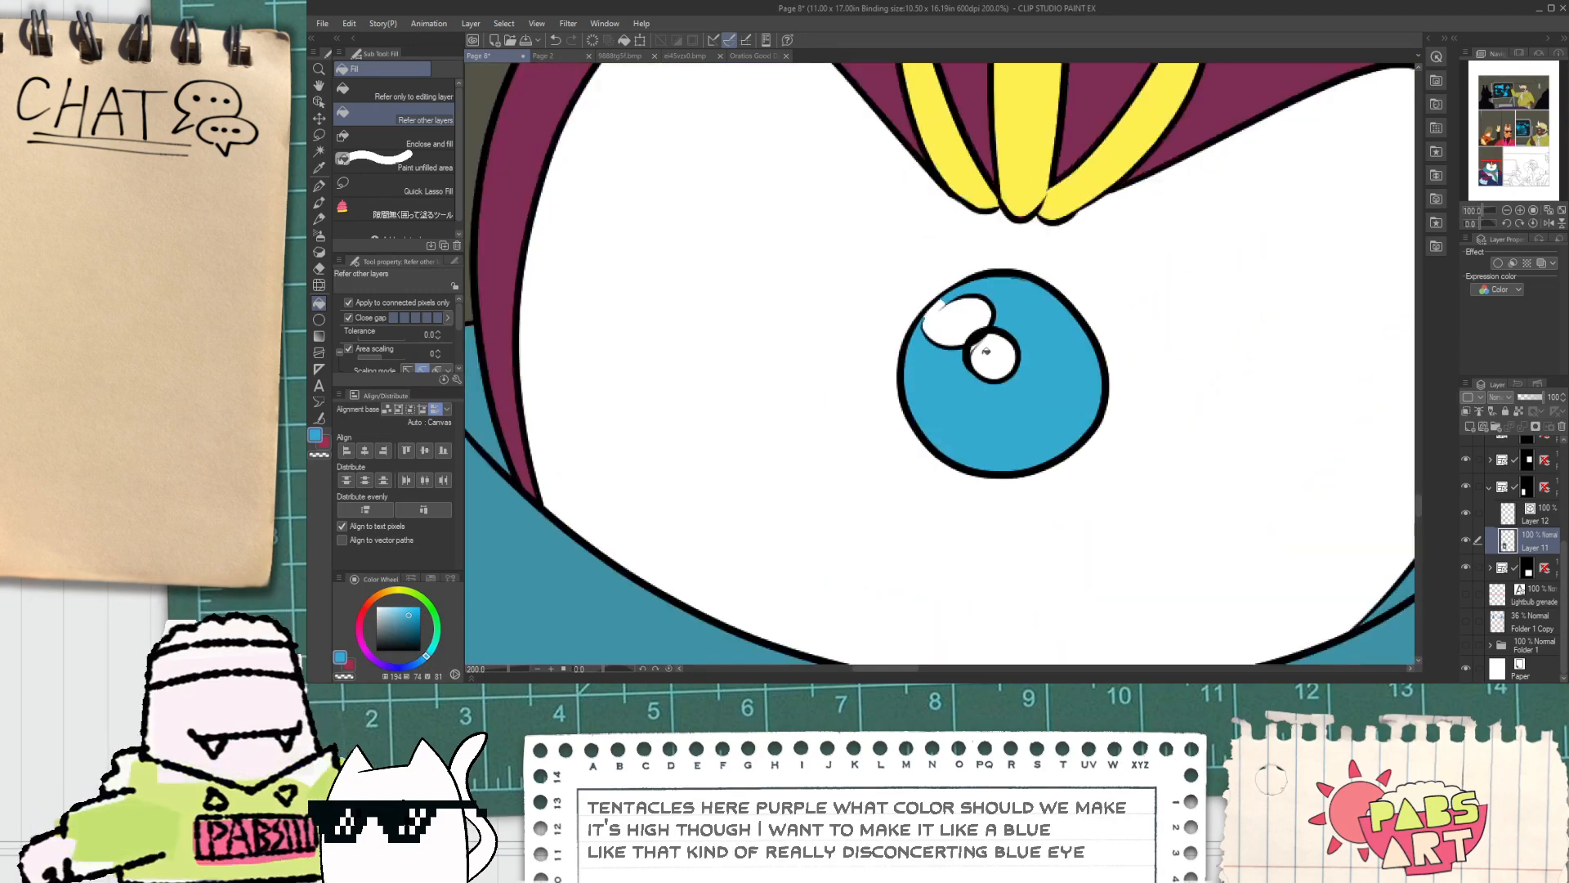
click(415, 641)
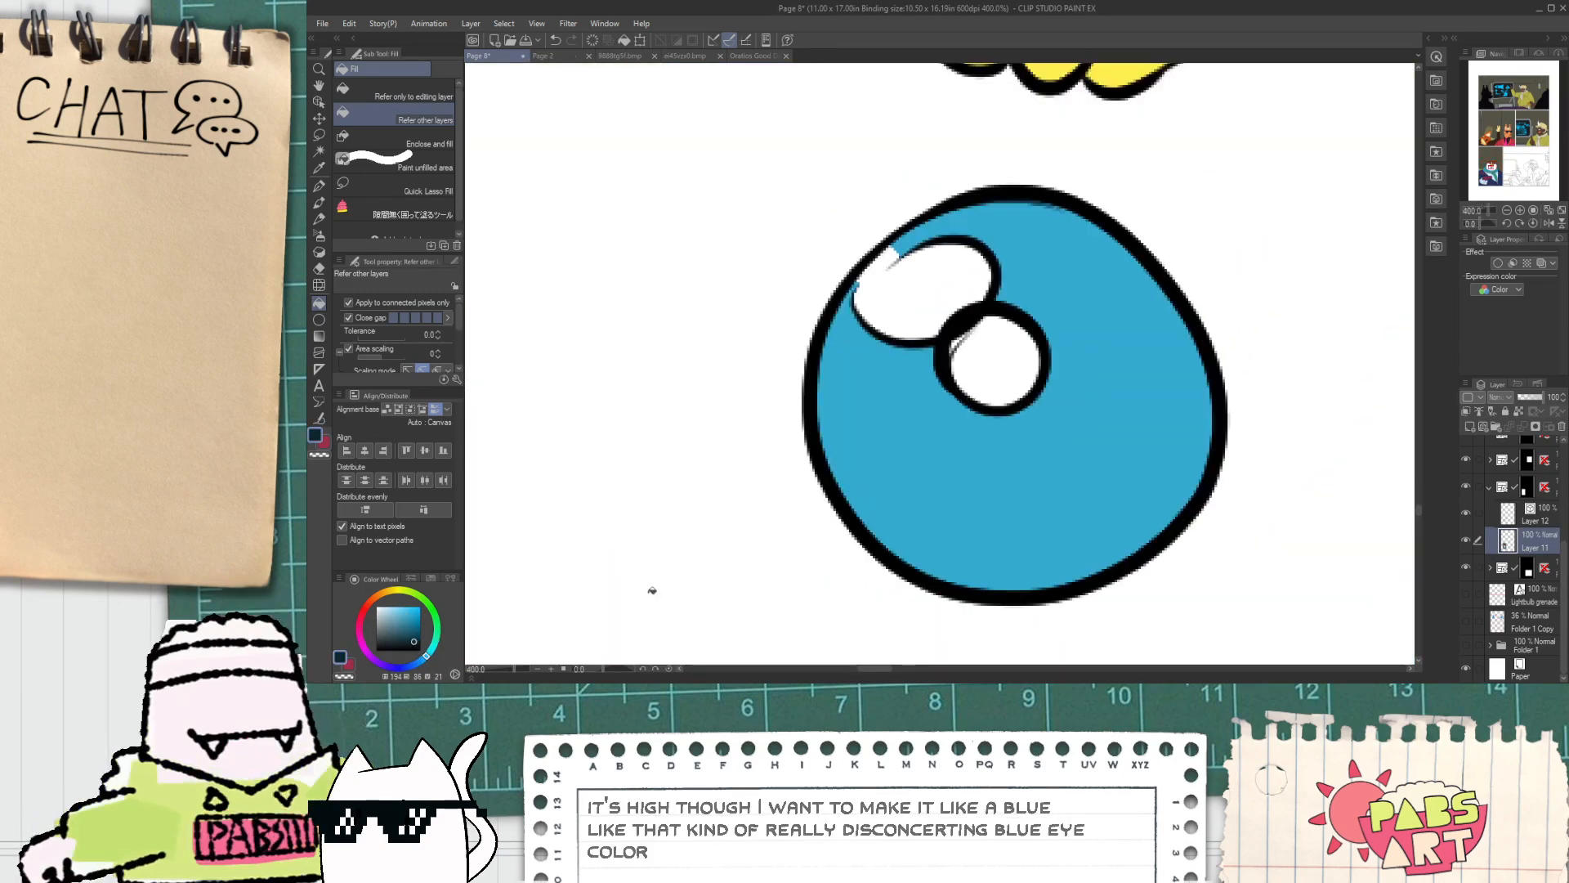
click(1001, 375)
scroll(968, 372, down, 2)
scroll(969, 372, down, 4)
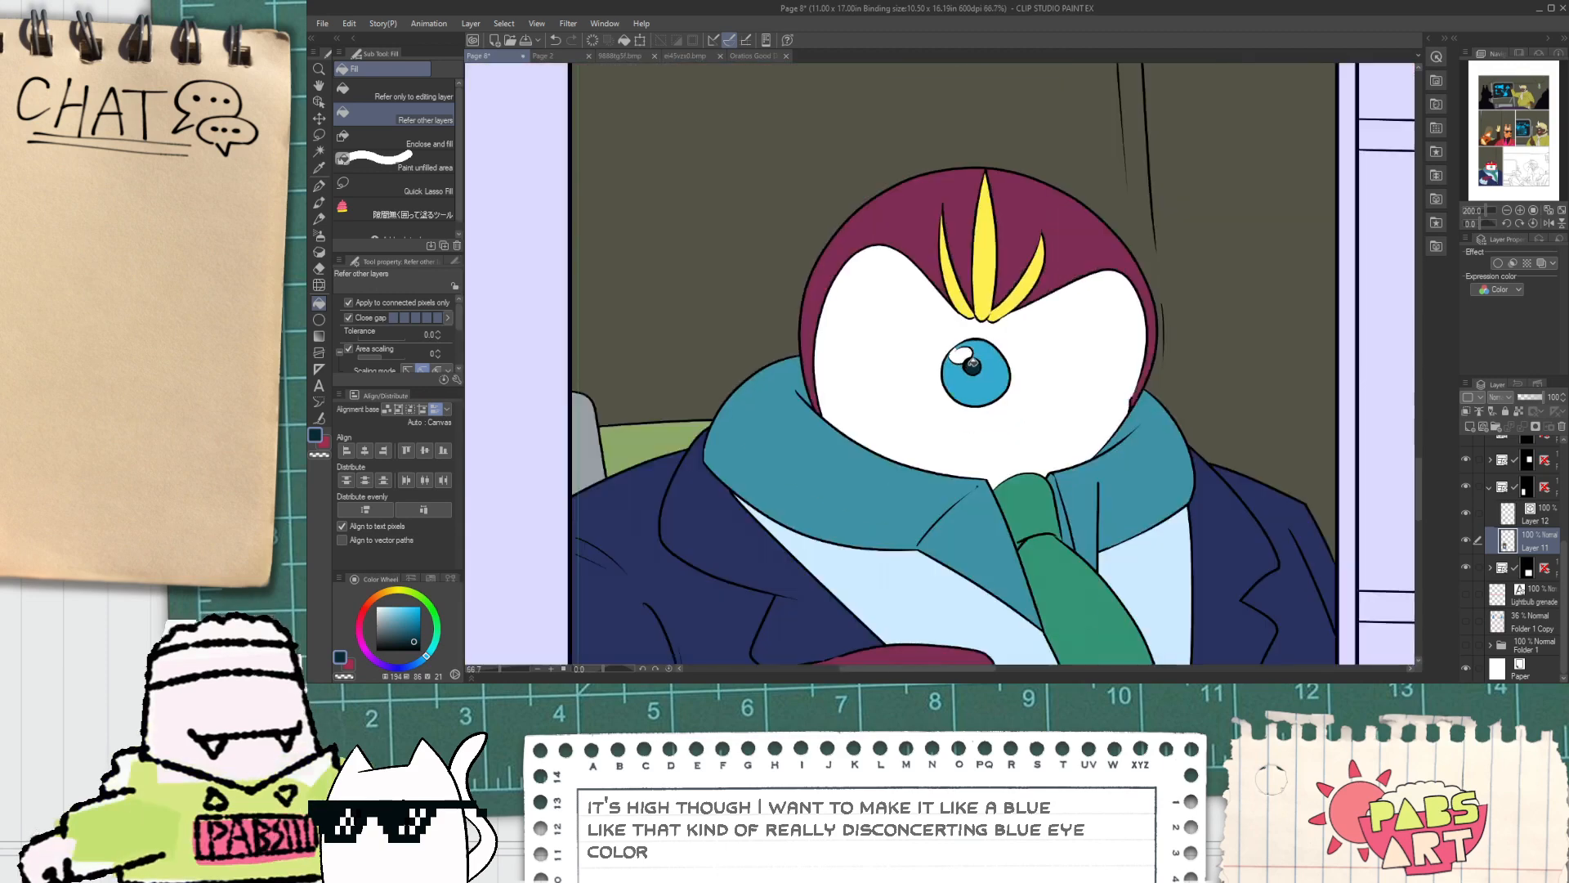
Step: Paint iris blue with the G-pen over the uncolored gap between the eye's white highlight and the outline
scroll(969, 372, up, 3)
alt+click(928, 449)
scroll(924, 444, up, 1)
scroll(974, 280, up, 4)
alt+click(921, 175)
key(p)
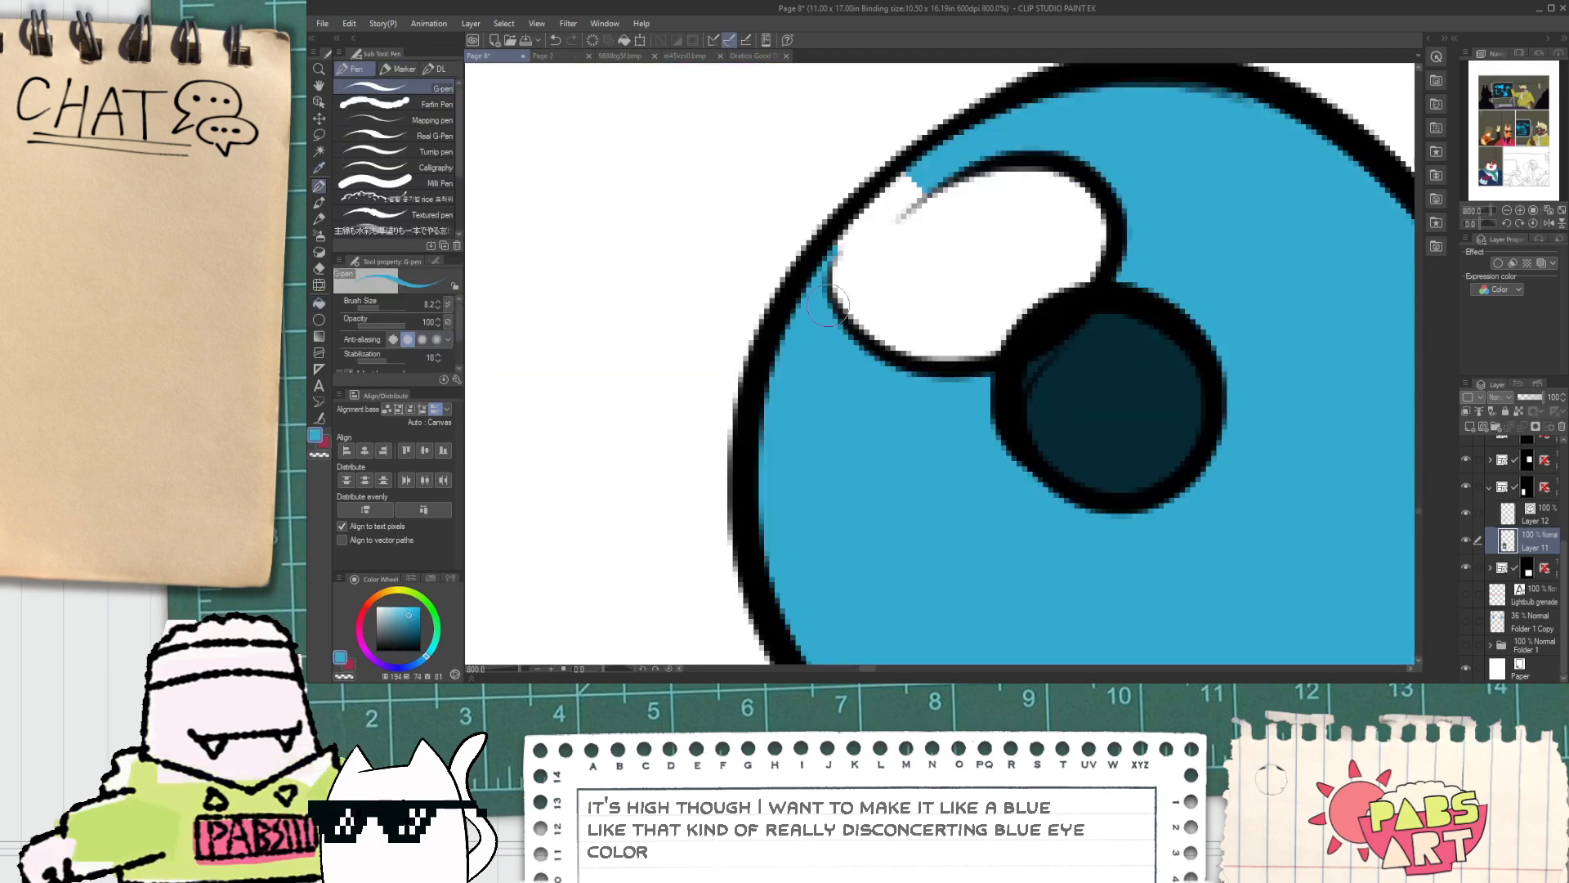
mouse_move(850, 249)
mouse_down()
mouse_move(979, 156)
mouse_move(919, 196)
mouse_up()
scroll(993, 149, down, 3)
scroll(994, 149, down, 8)
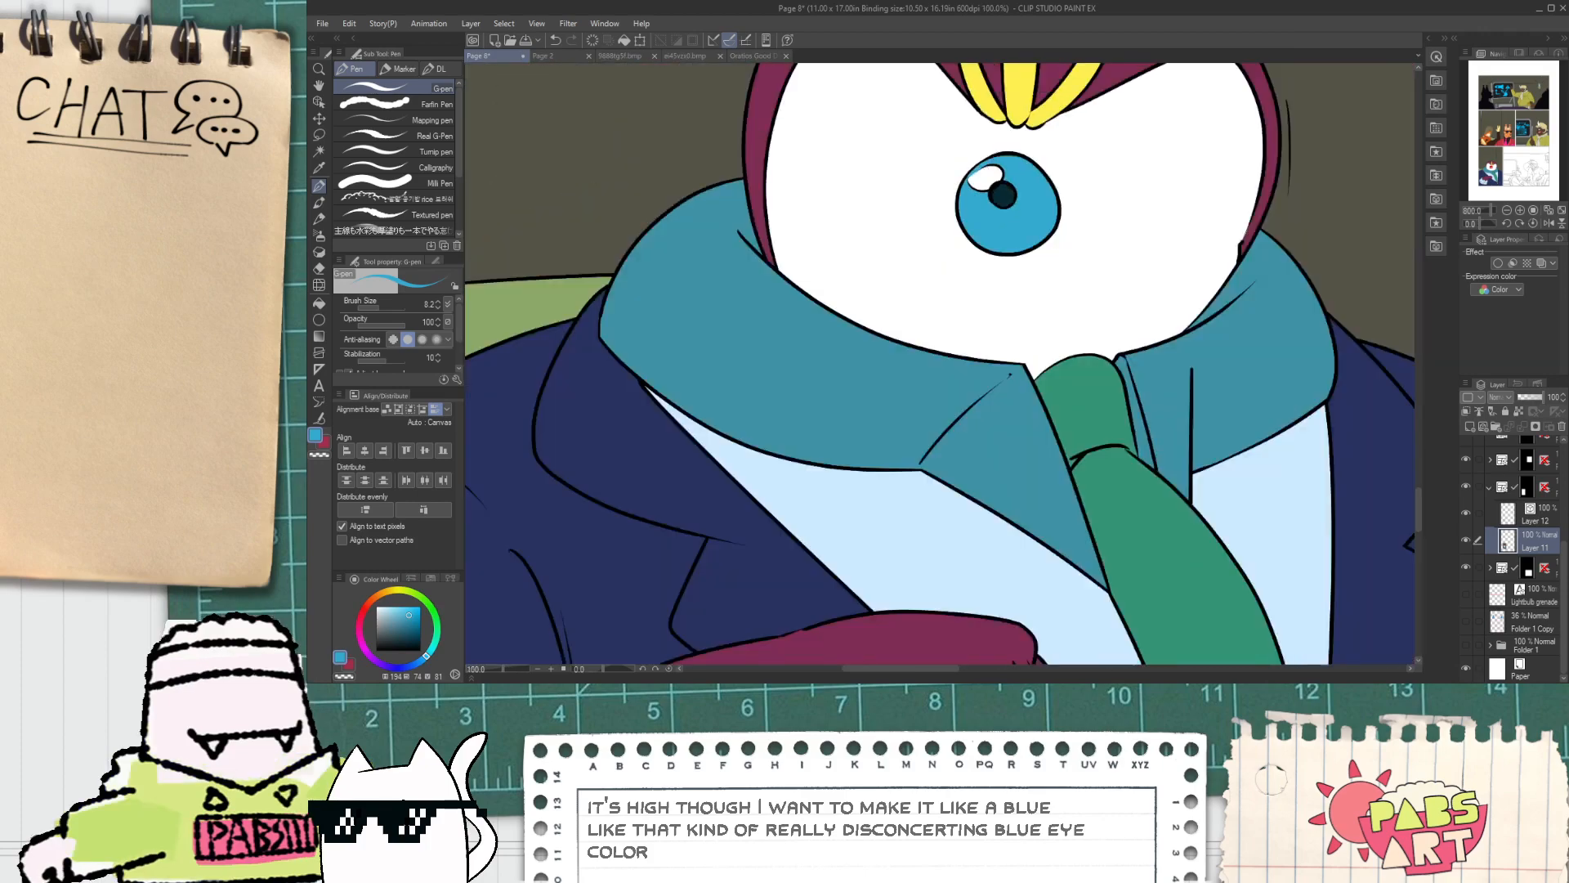
Step: On Layer 12, draw a new outer edge from the green tie to the jacket lapel and erase the old edge
key(space)
drag(994, 150, 852, 401)
scroll(841, 304, down, 2)
scroll(836, 531, up, 2)
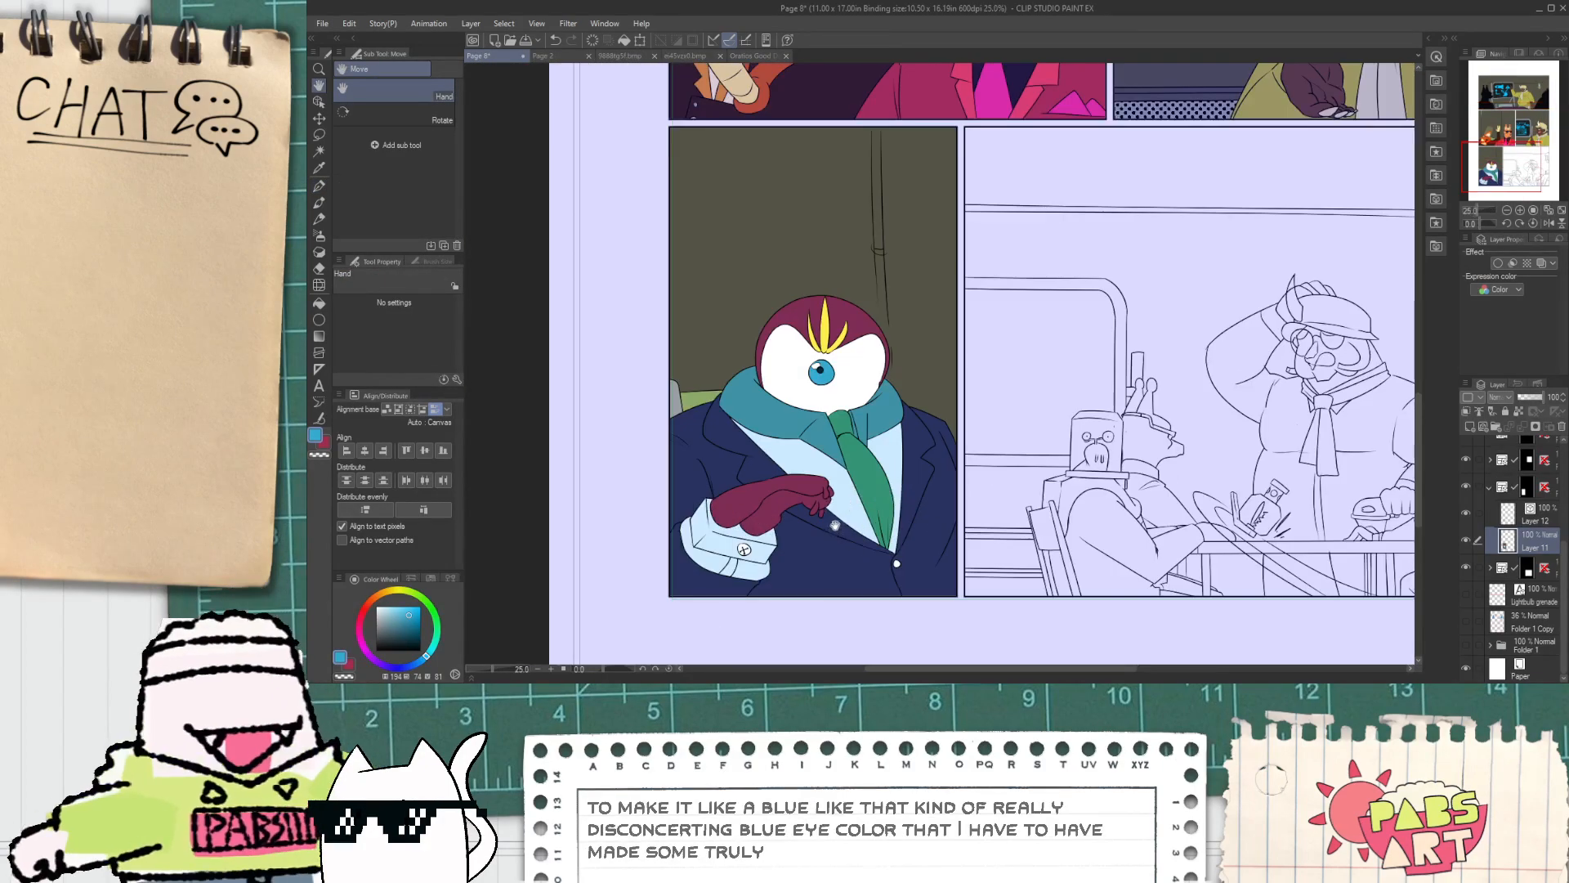
scroll(860, 530, up, 2)
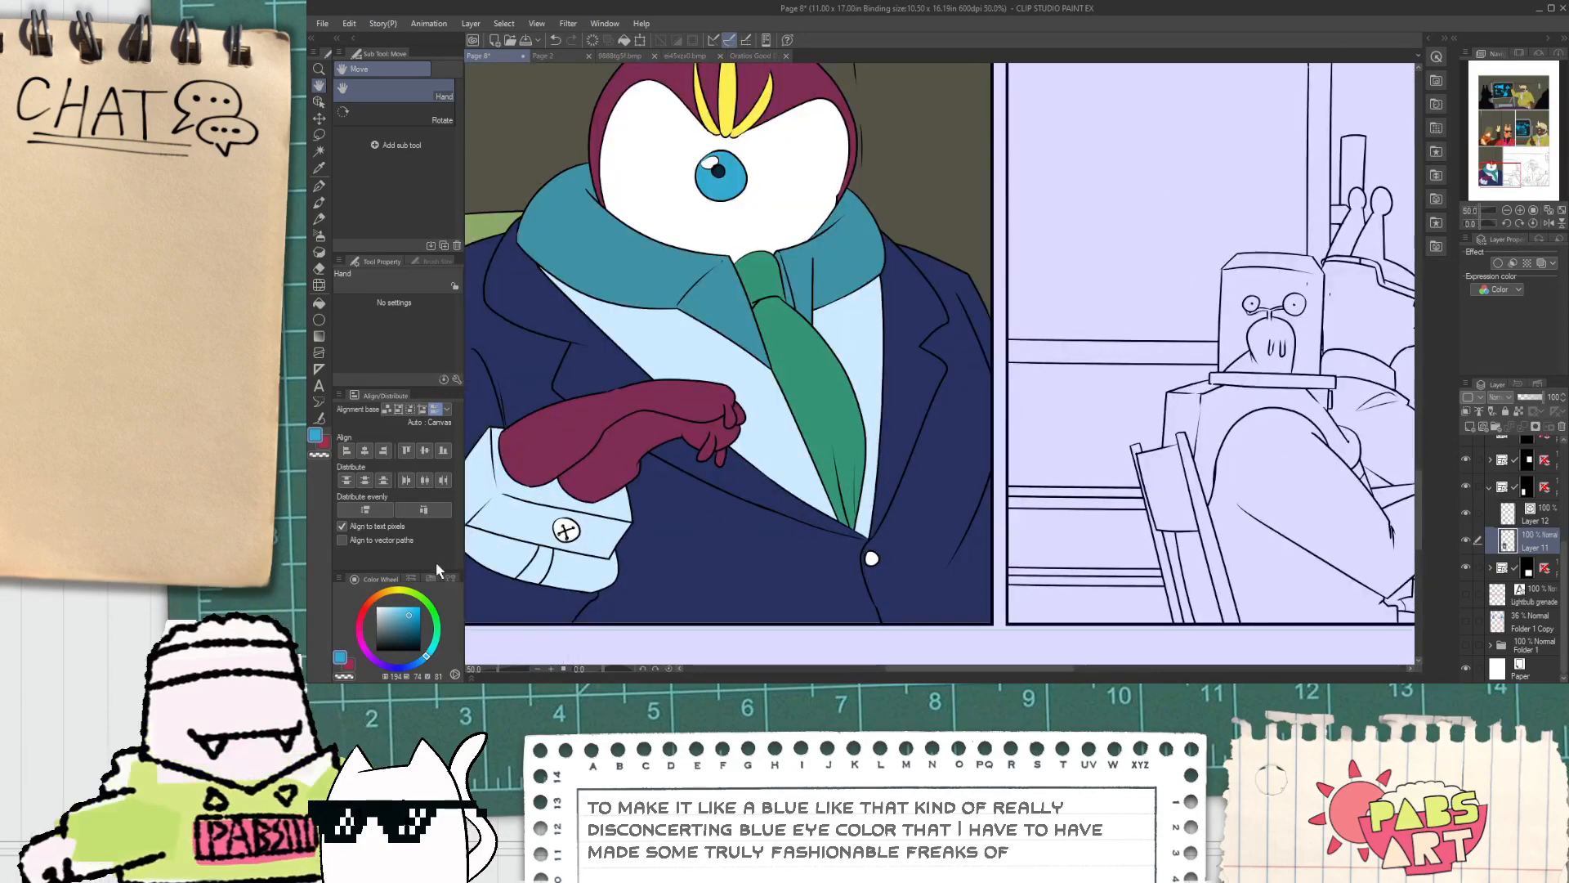
click(1520, 516)
scroll(873, 423, up, 3)
key(p)
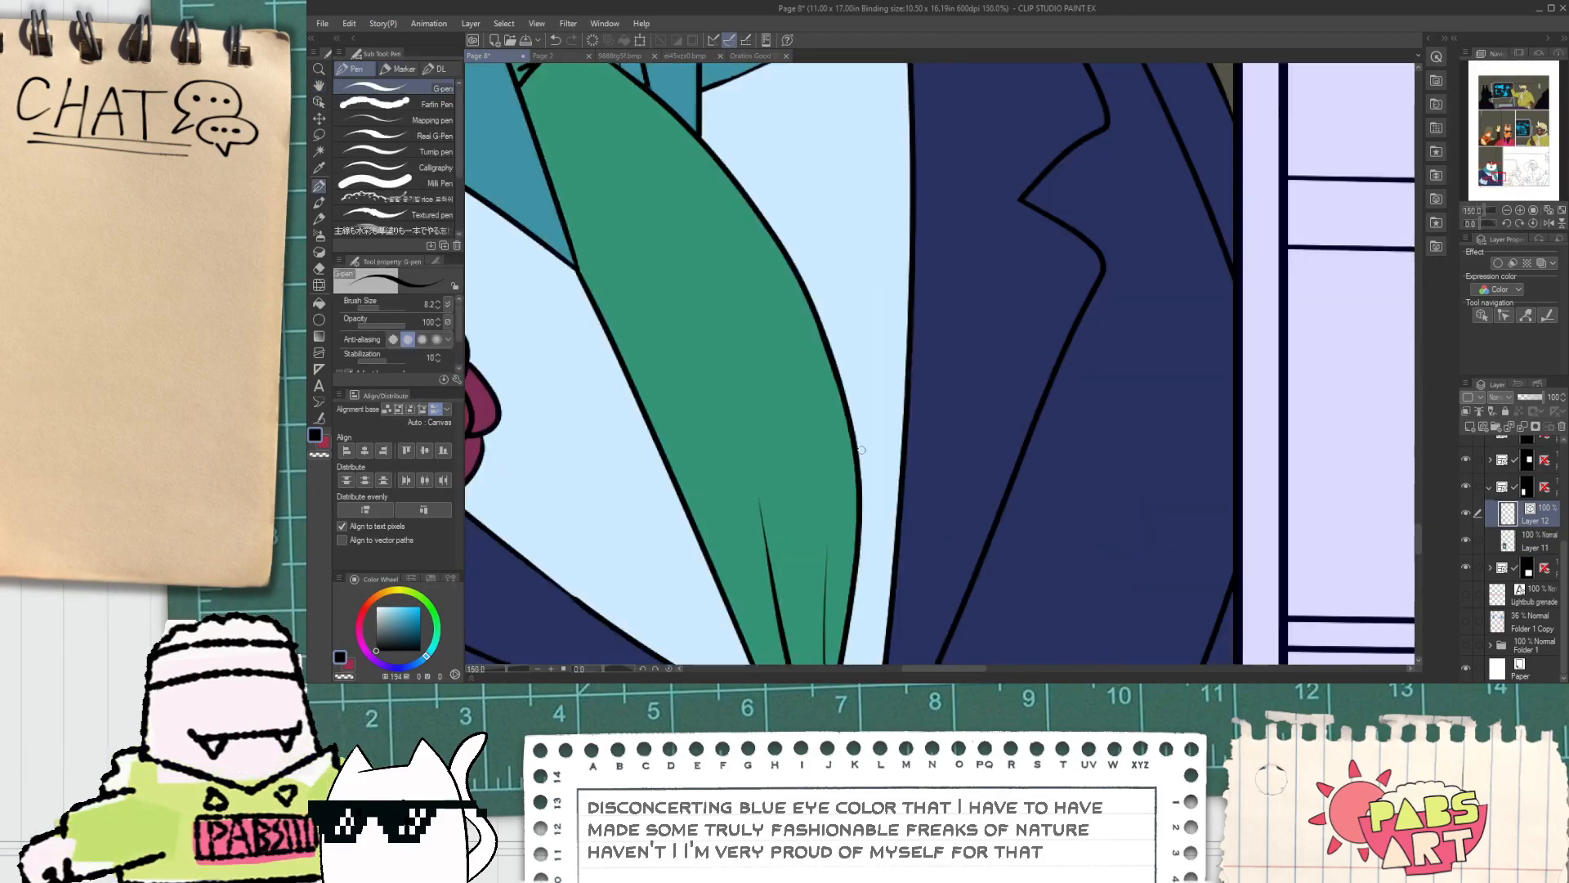
drag(846, 394, 895, 567)
key(e)
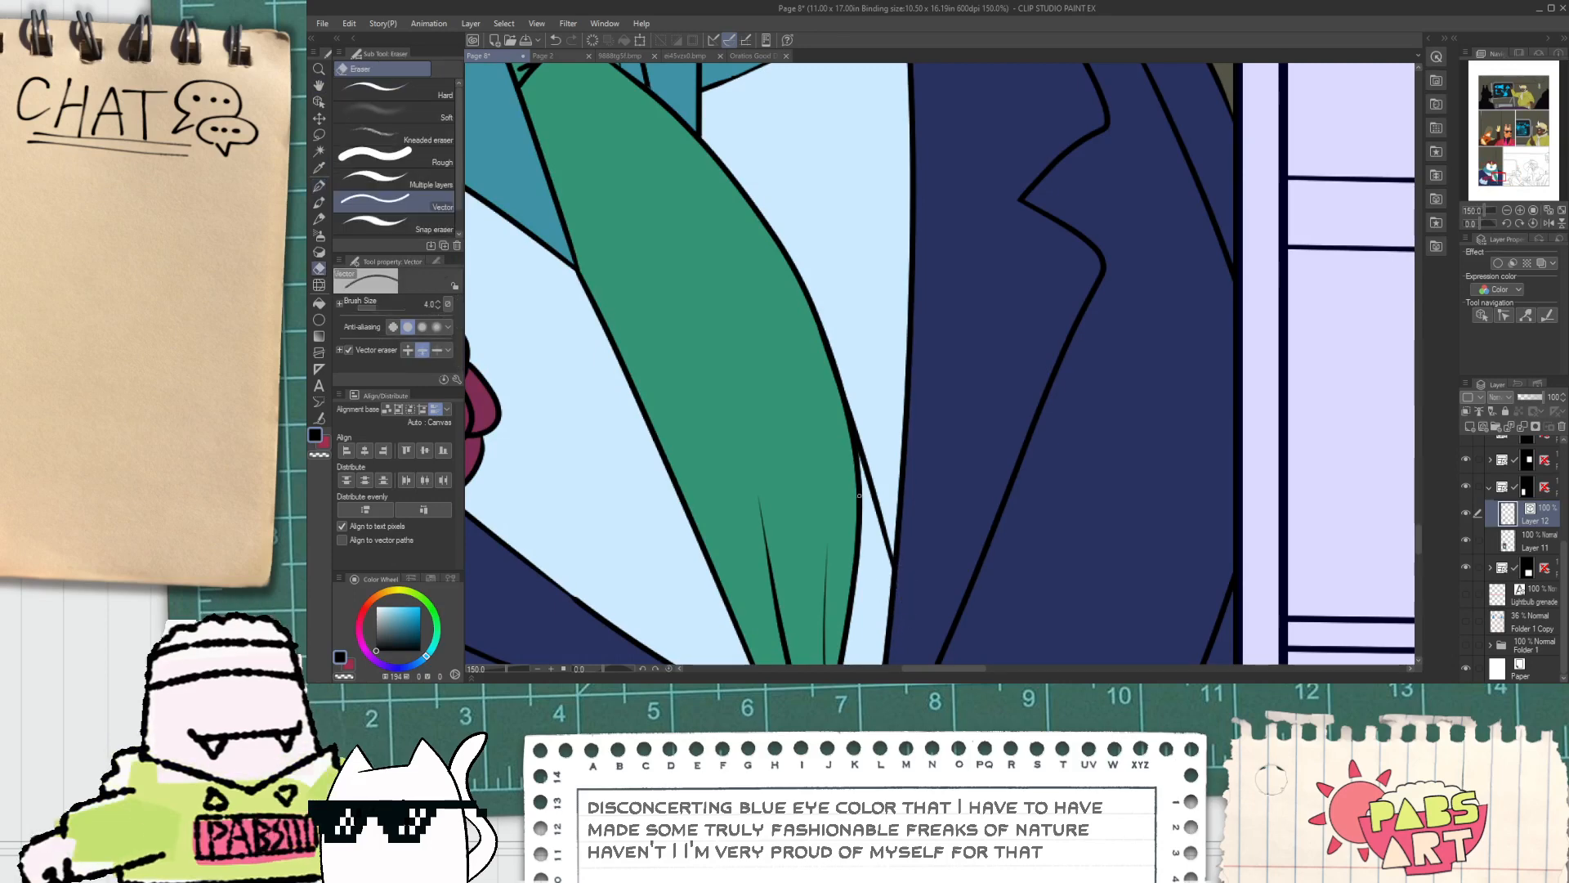
click(859, 495)
Step: Erase the leftover old edge and the fold lines near the tip of the green tie
scroll(858, 482, down, 2)
key(h)
scroll(932, 564, up, 2)
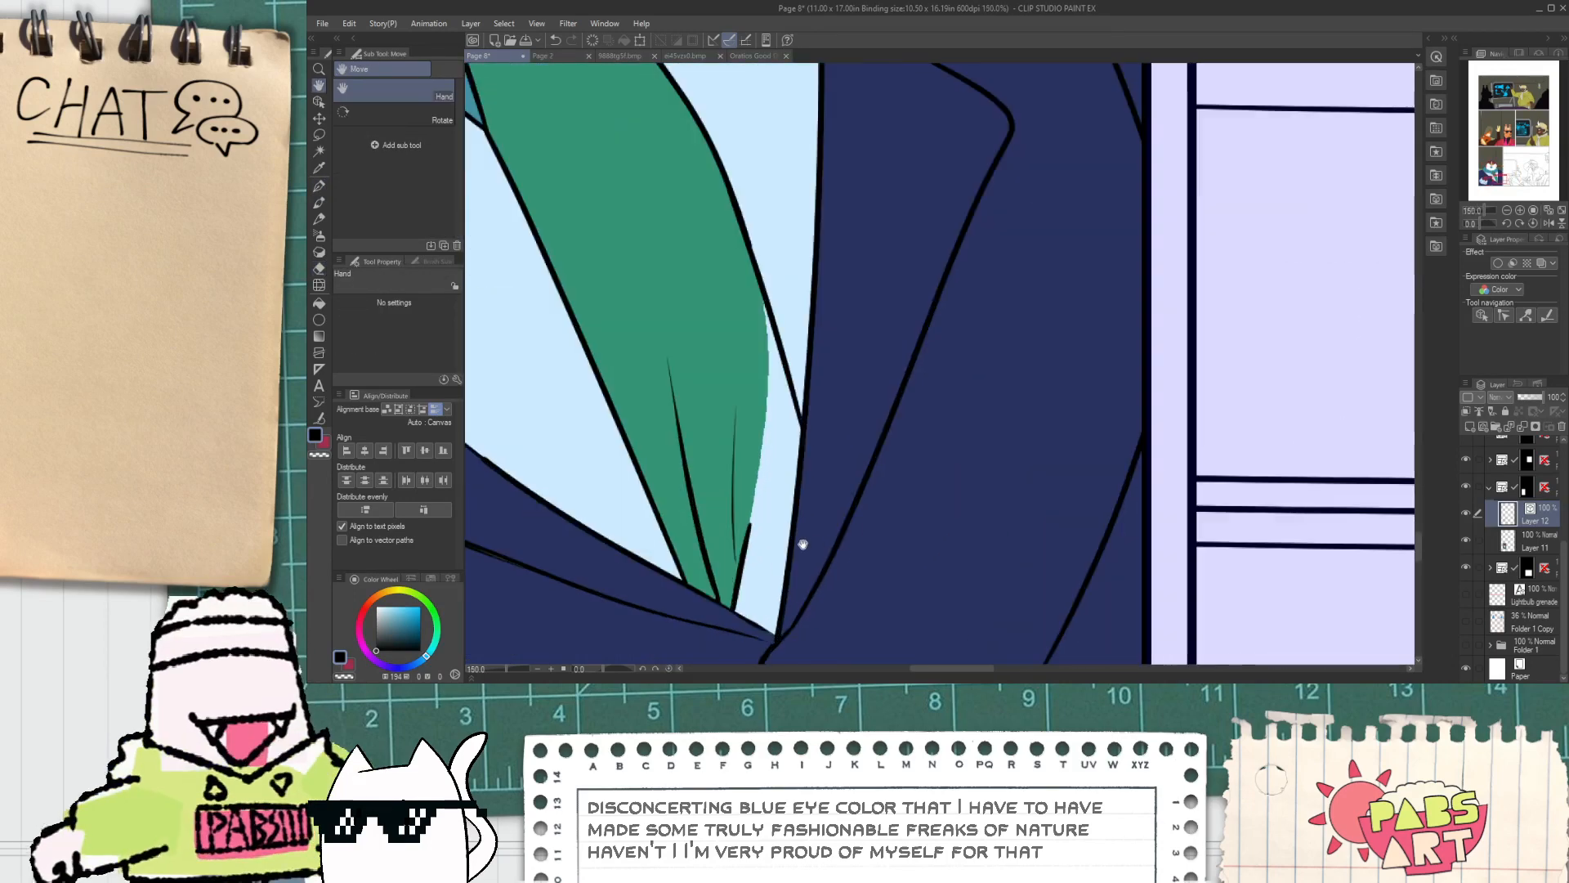
key(e)
click(744, 549)
key(p)
key(e)
drag(690, 546, 753, 545)
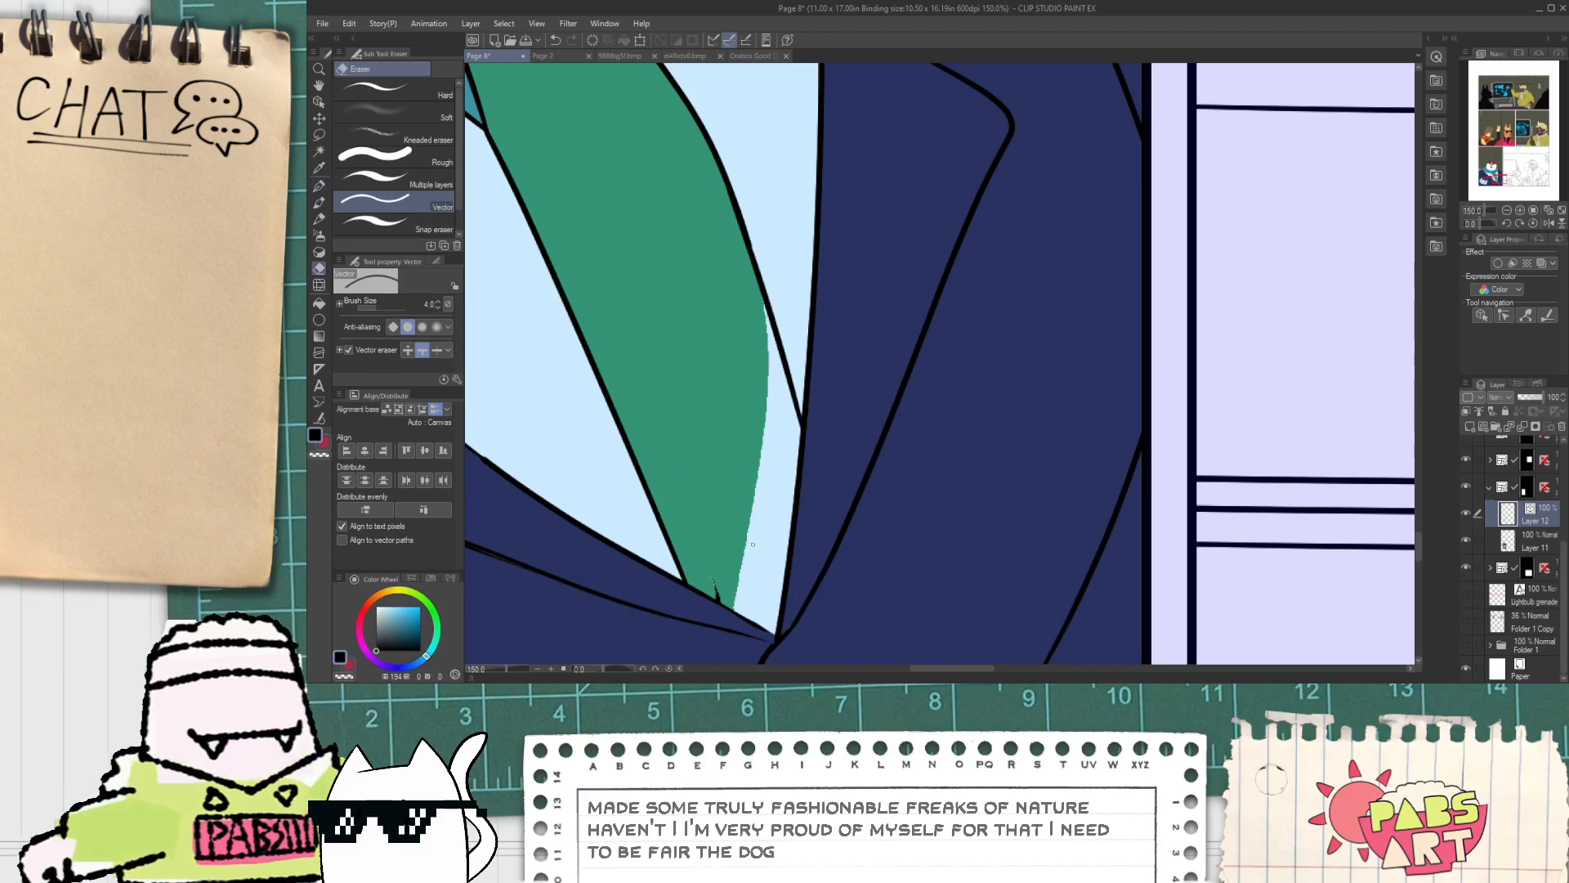
Step: Draw two fold lines on the lower tie converging where the lapels meet, and trim their overshoot with the vector eraser
key(p)
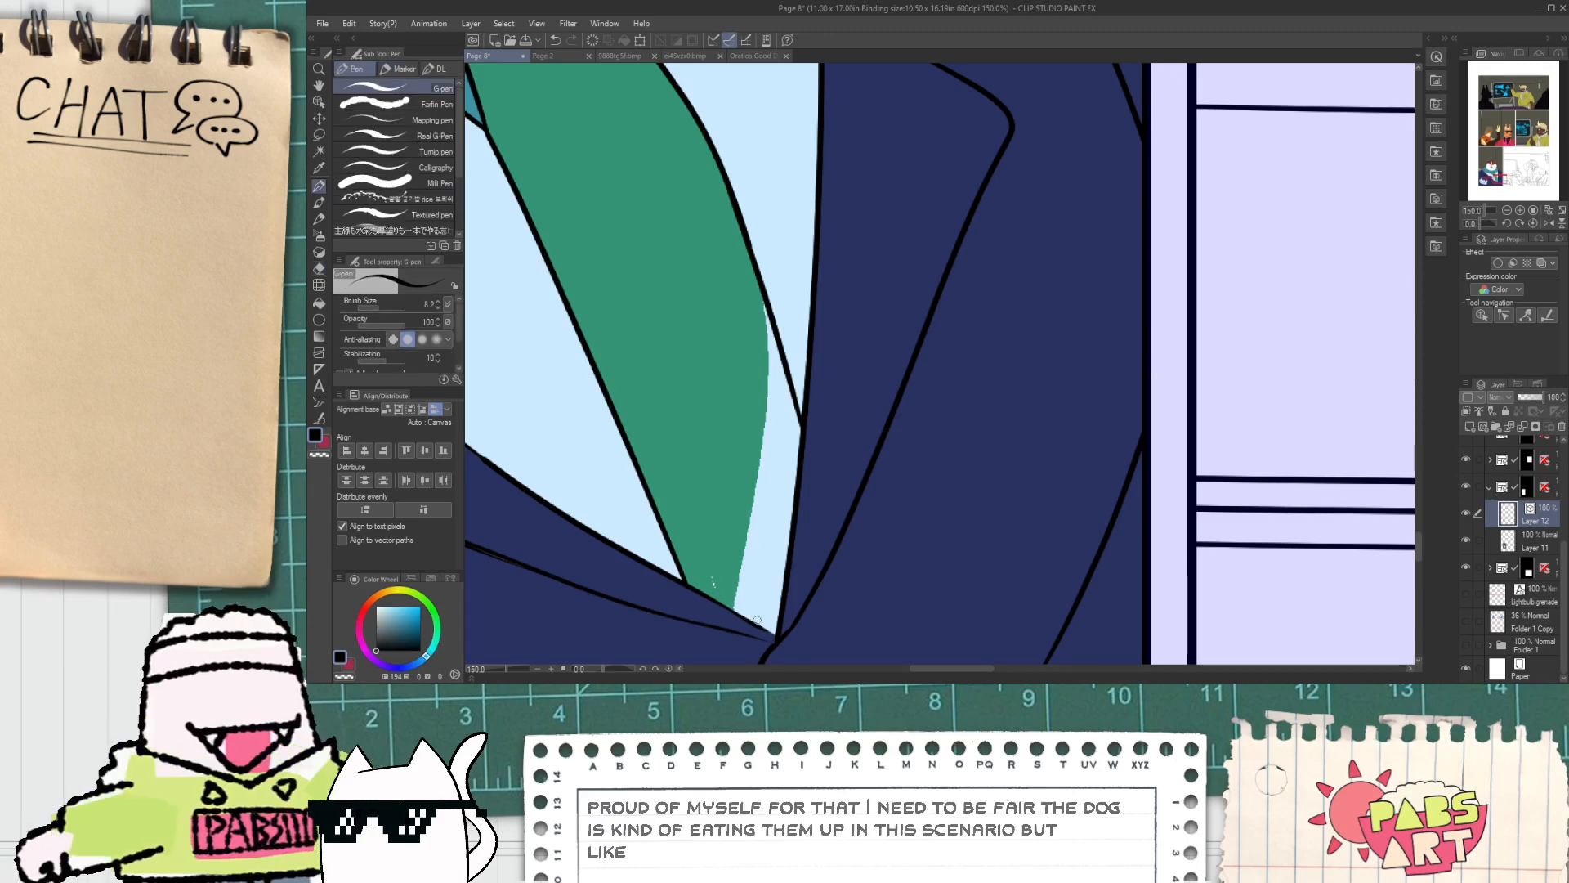
drag(713, 485, 753, 603)
drag(725, 348, 764, 527)
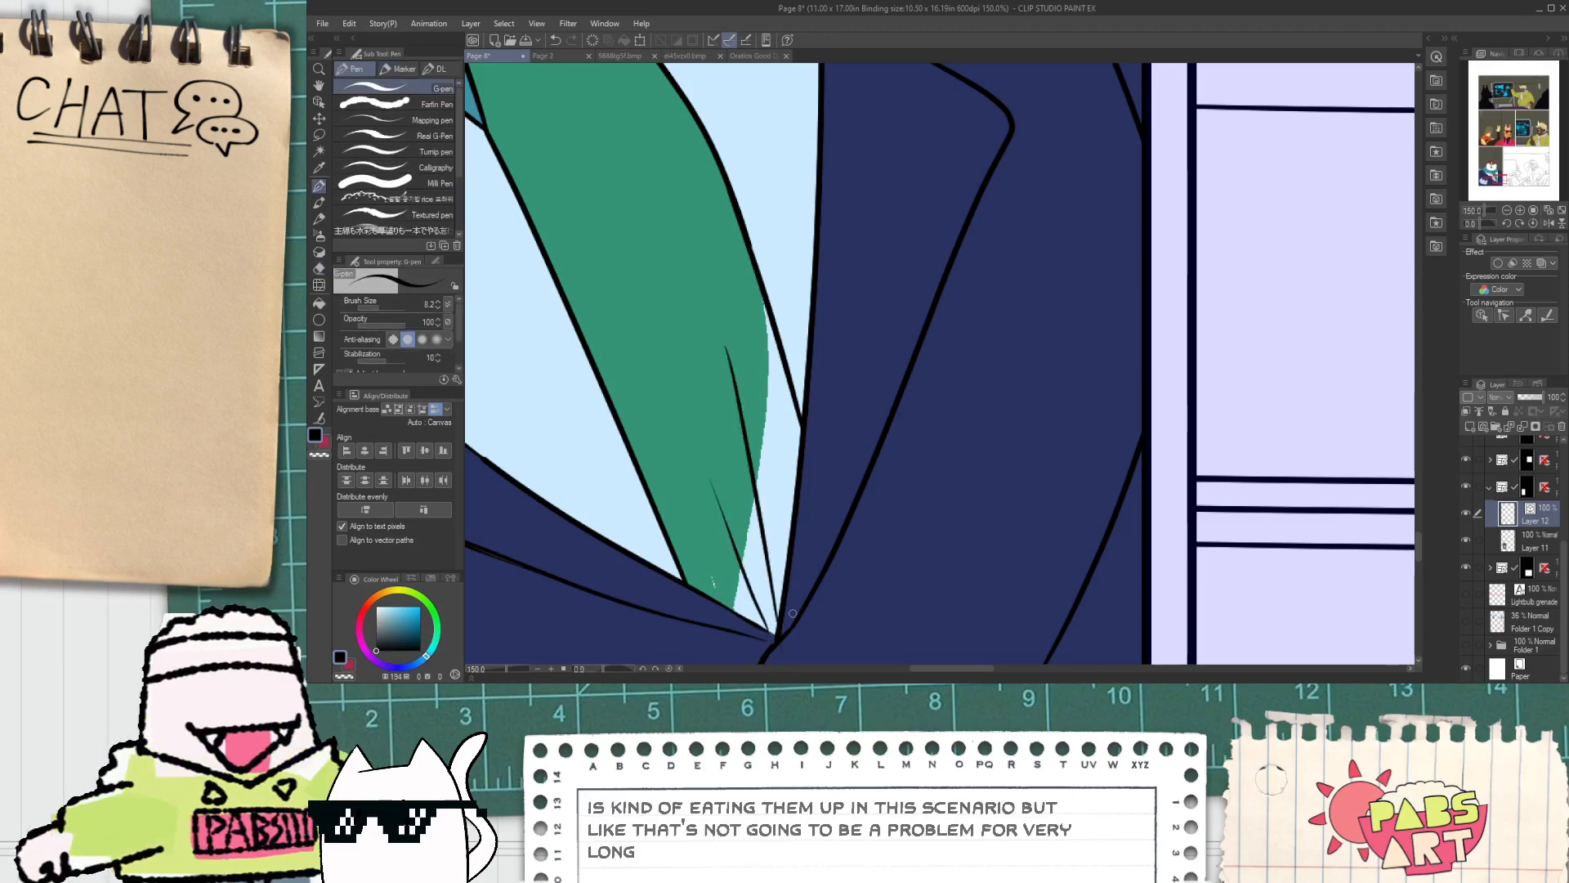
scroll(781, 649, up, 1)
key(e)
click(781, 649)
key(ctrl+z)
drag(804, 603, 847, 284)
scroll(777, 424, up, 2)
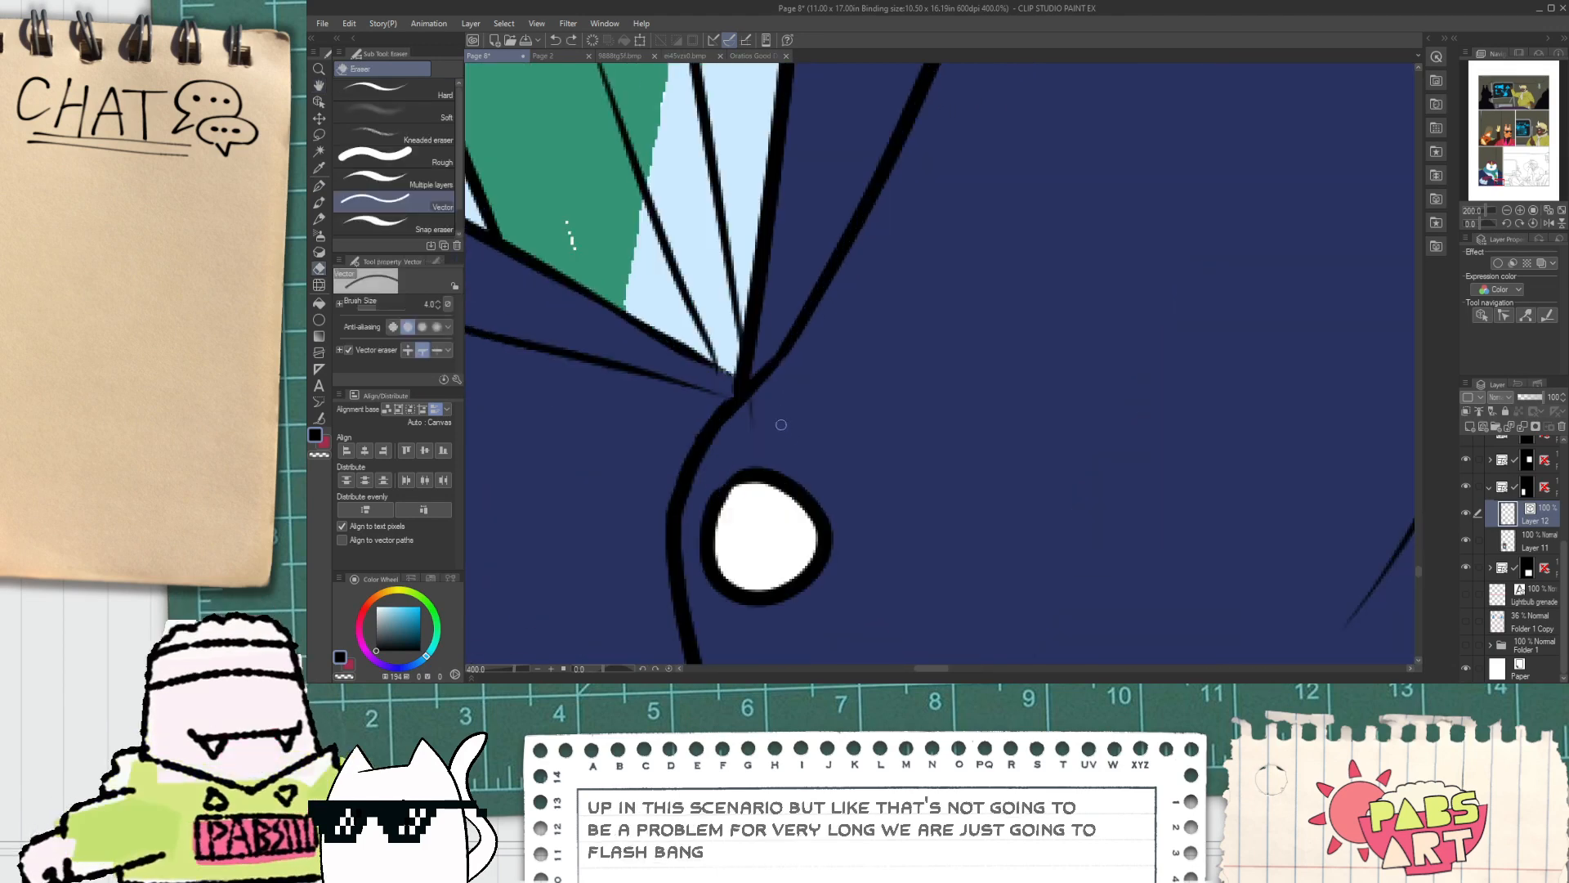
scroll(759, 405, down, 3)
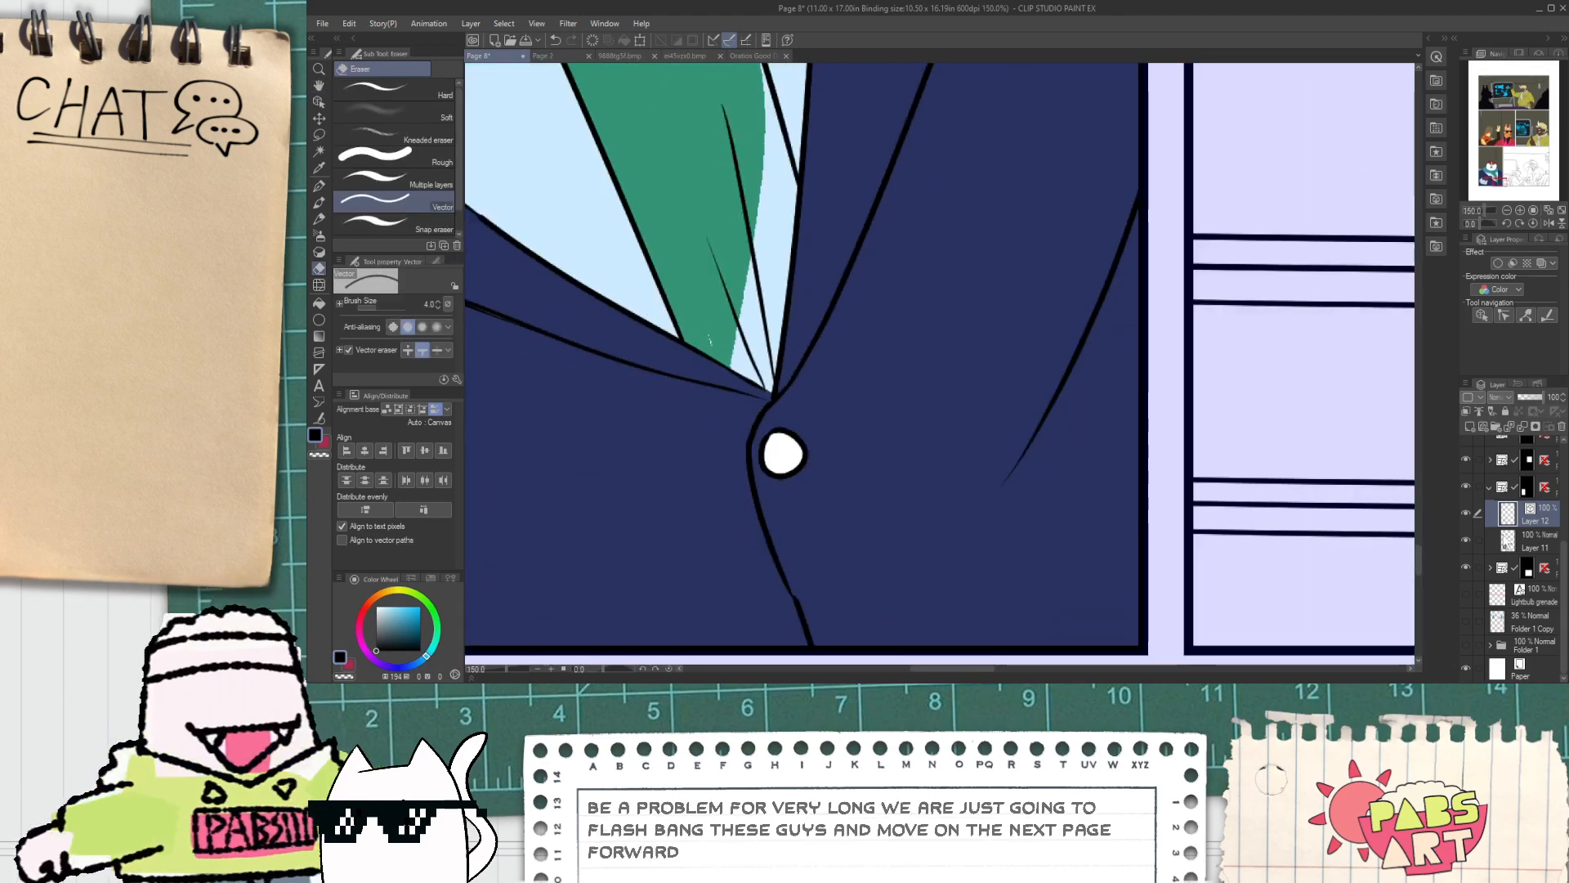
Step: On Layer 11, fill the widened lower part of the tie with its sampled green and touch up the leftover specks
key(alt+bracketleft)
key(i)
click(718, 317)
key(g)
scroll(713, 338, up, 1)
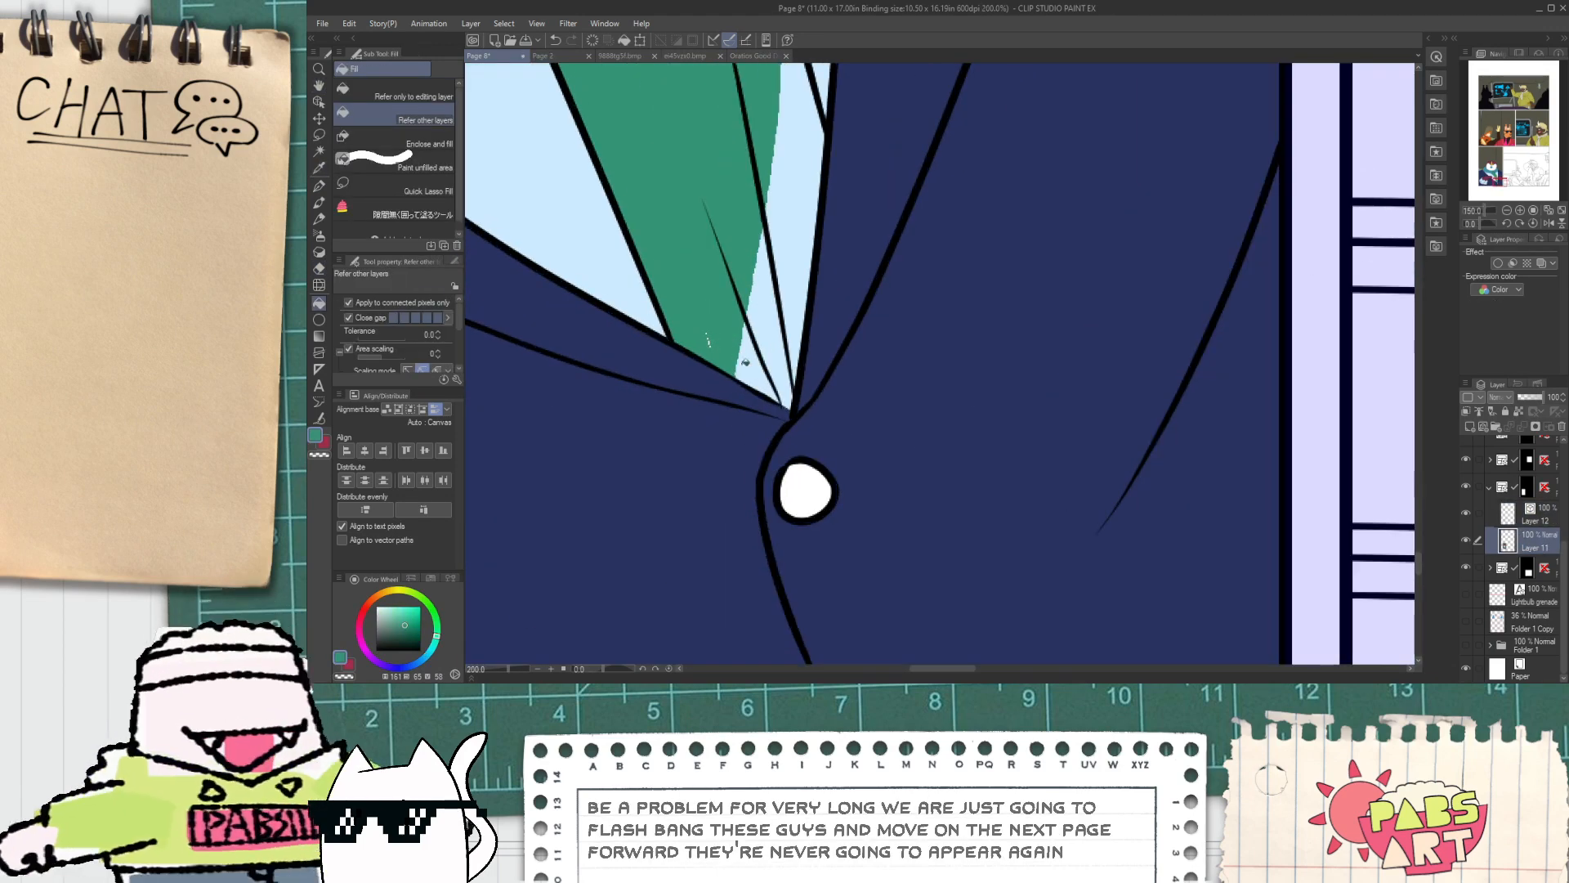
click(745, 364)
click(769, 300)
scroll(777, 343, up, 1)
key(p)
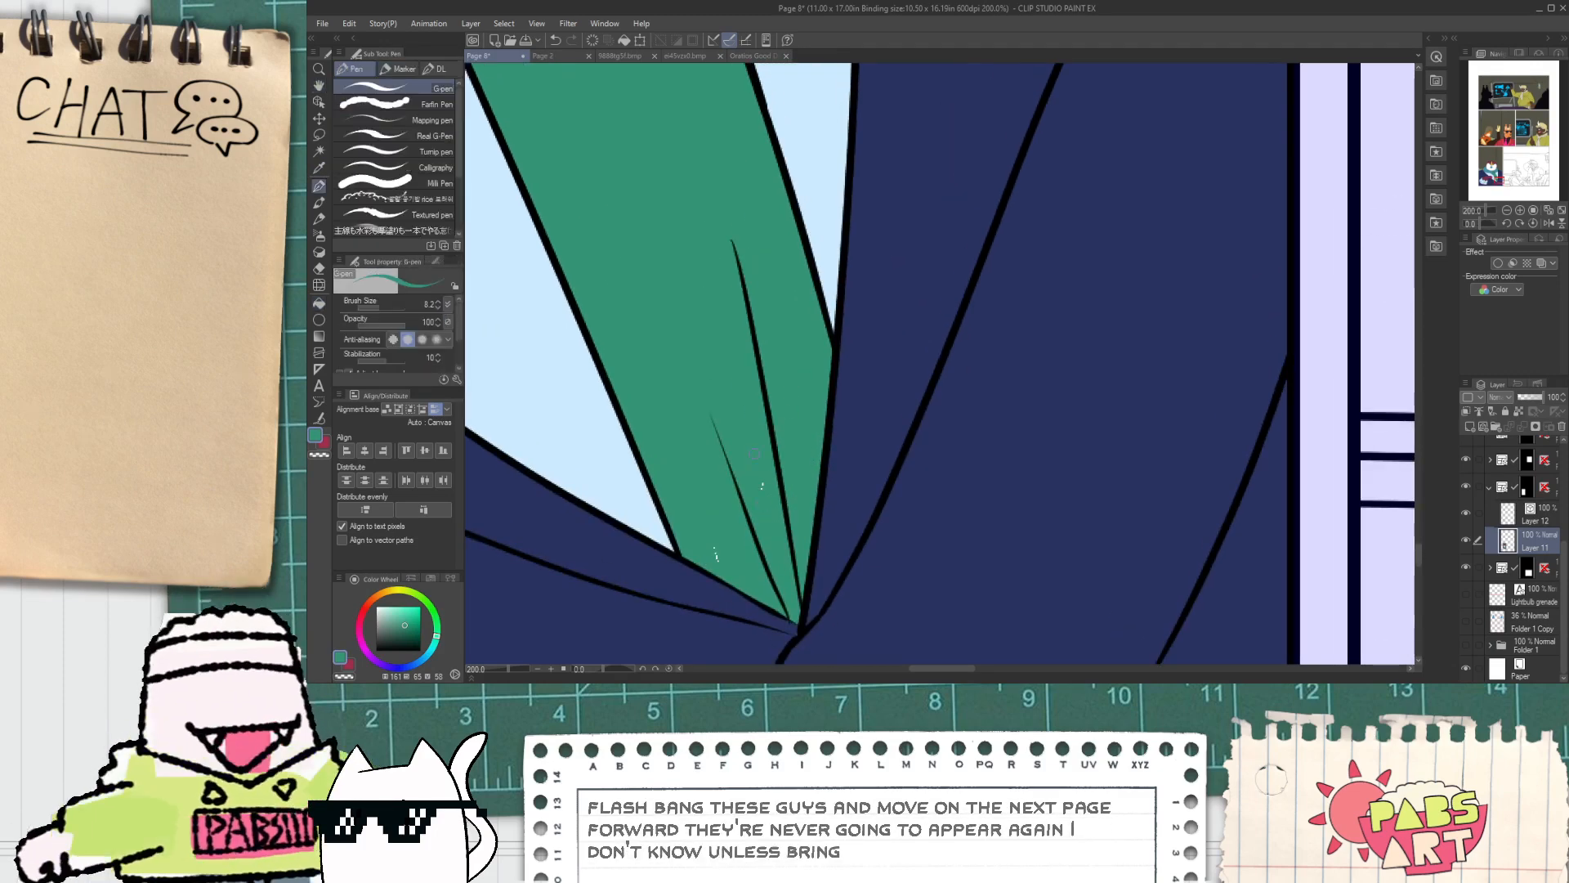
scroll(716, 555, down, 1)
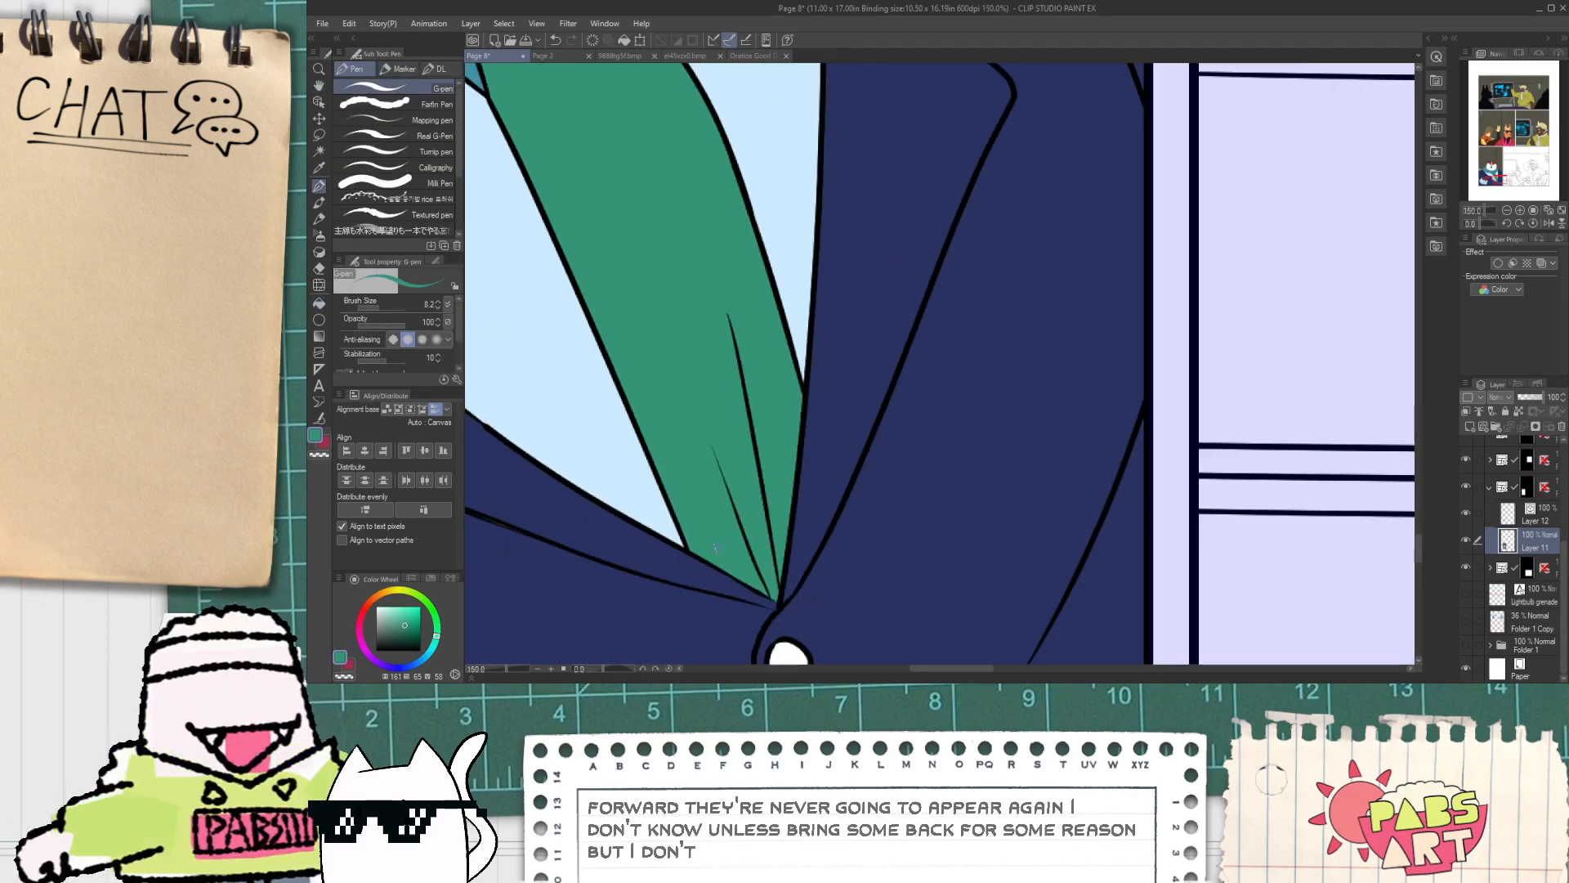
scroll(713, 542, down, 4)
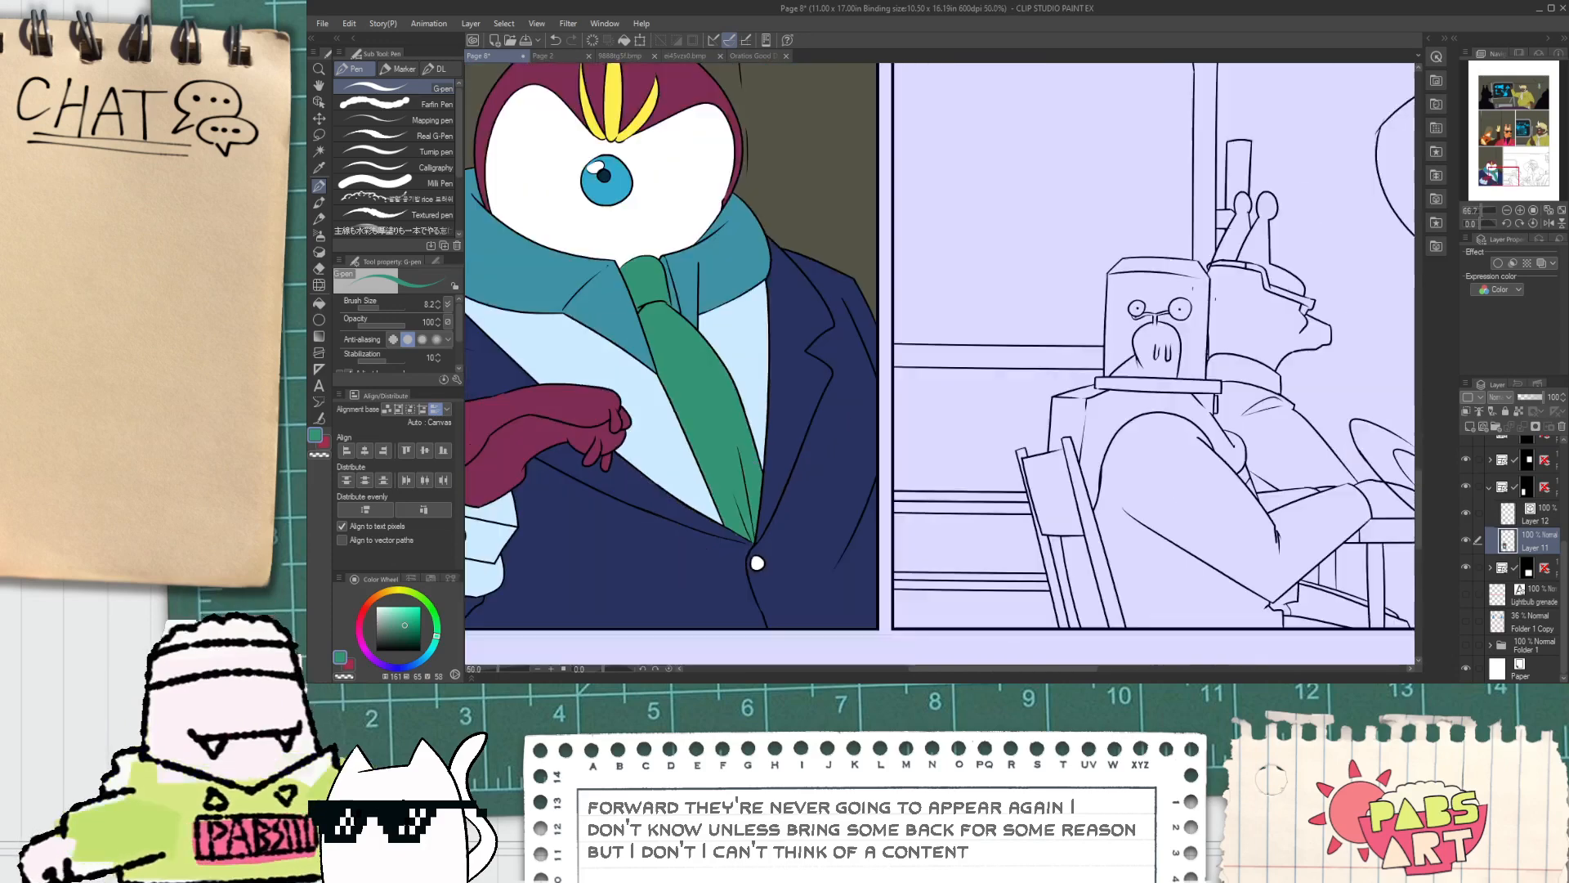
Step: Try filling the larger side of the suited character's teal collar and its folded tip with pale mint green
key(h)
drag(713, 395, 754, 432)
scroll(706, 397, up, 3)
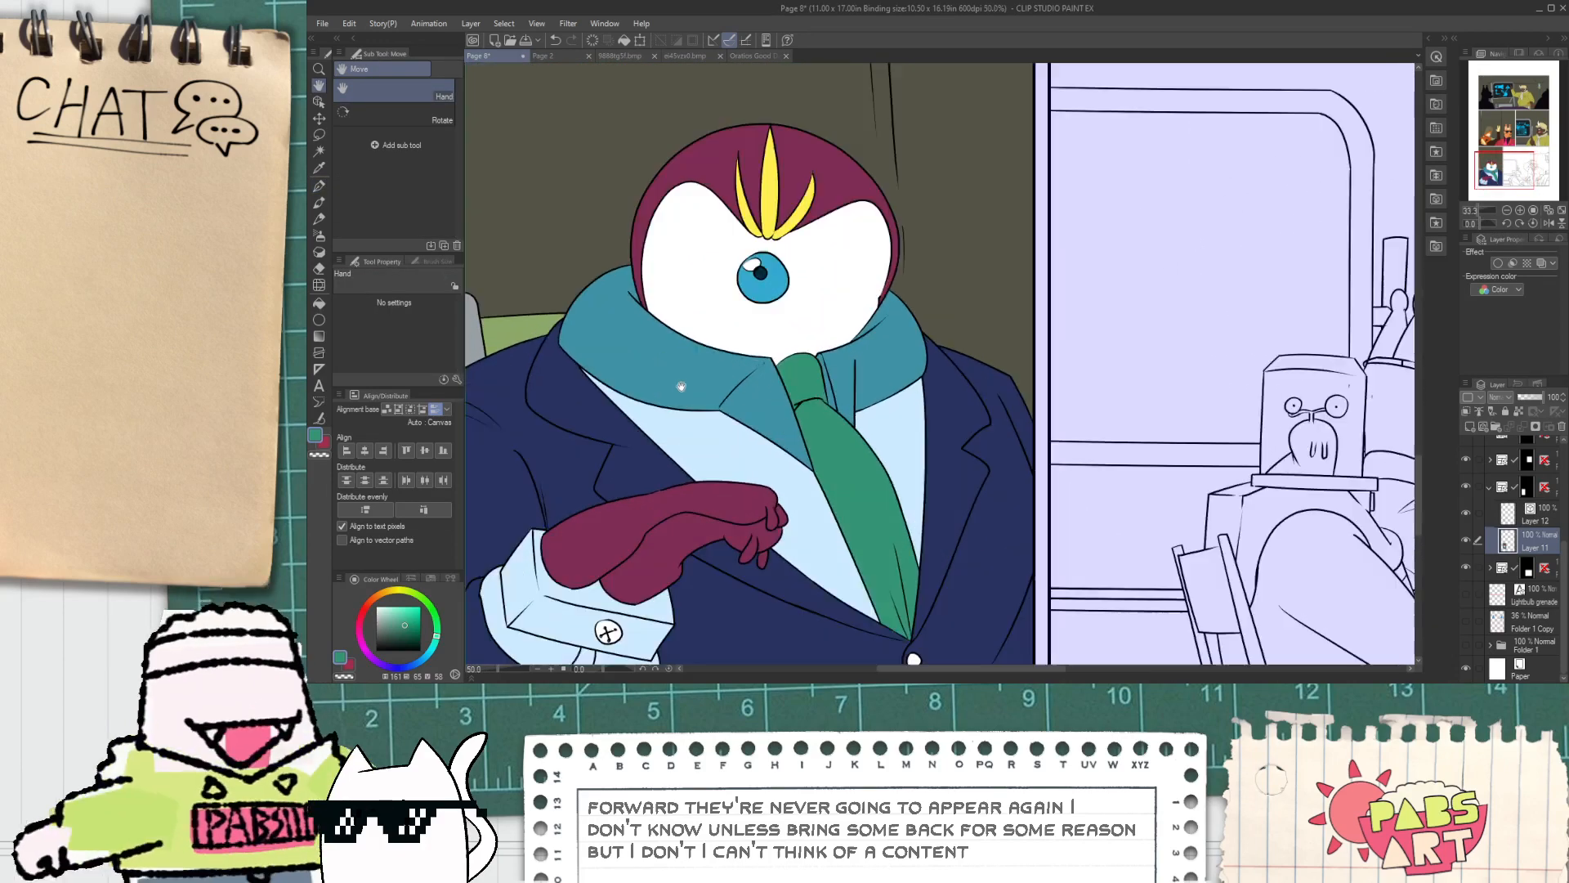
click(380, 598)
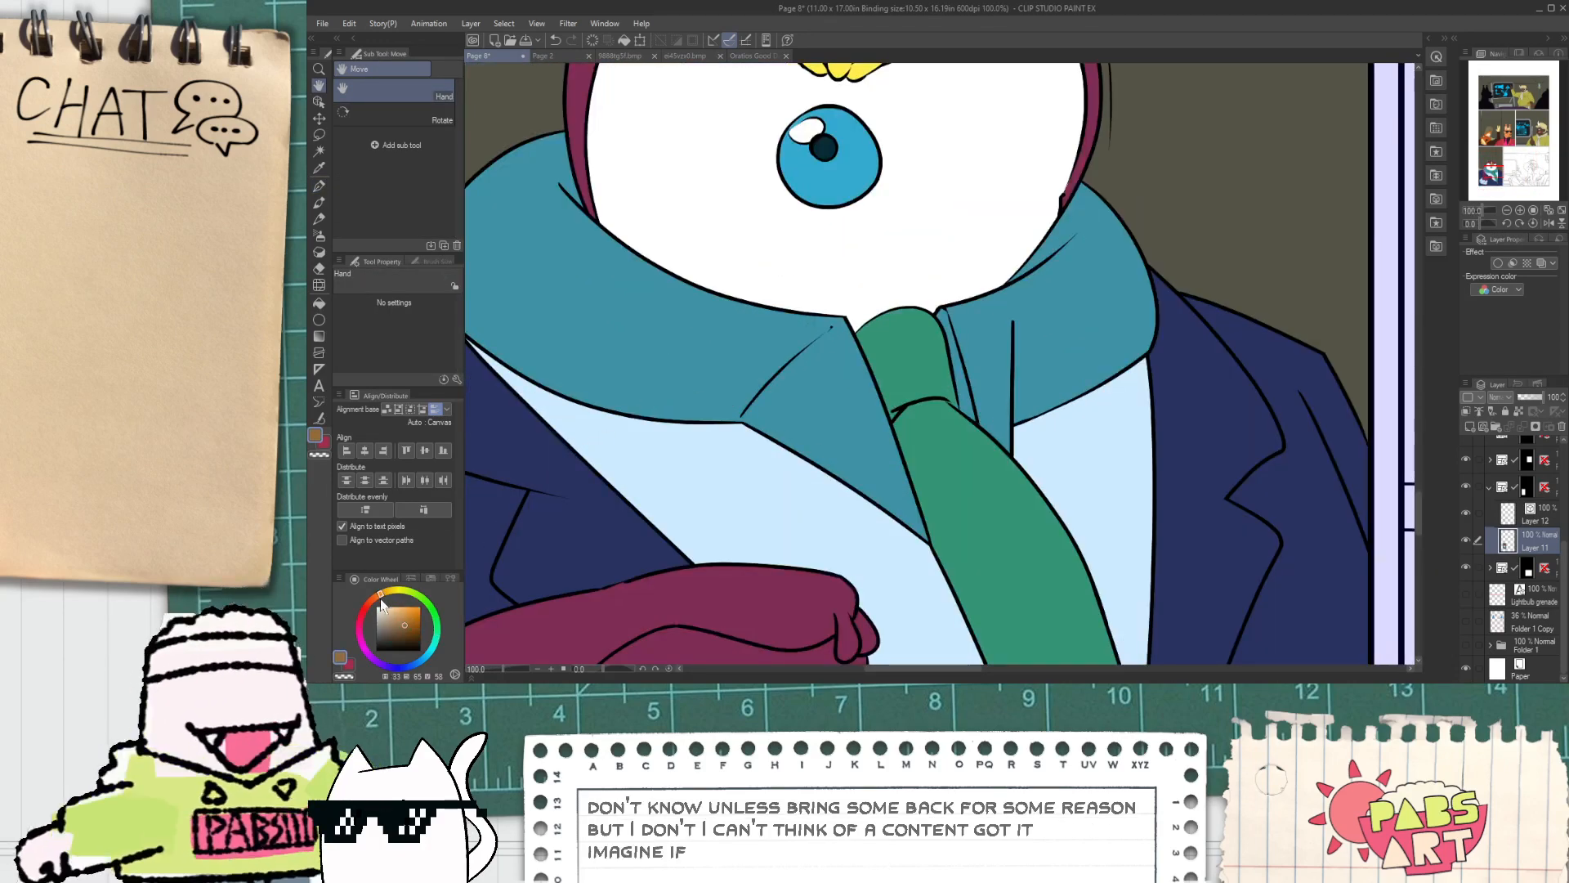
key(i)
click(662, 361)
drag(440, 624, 414, 664)
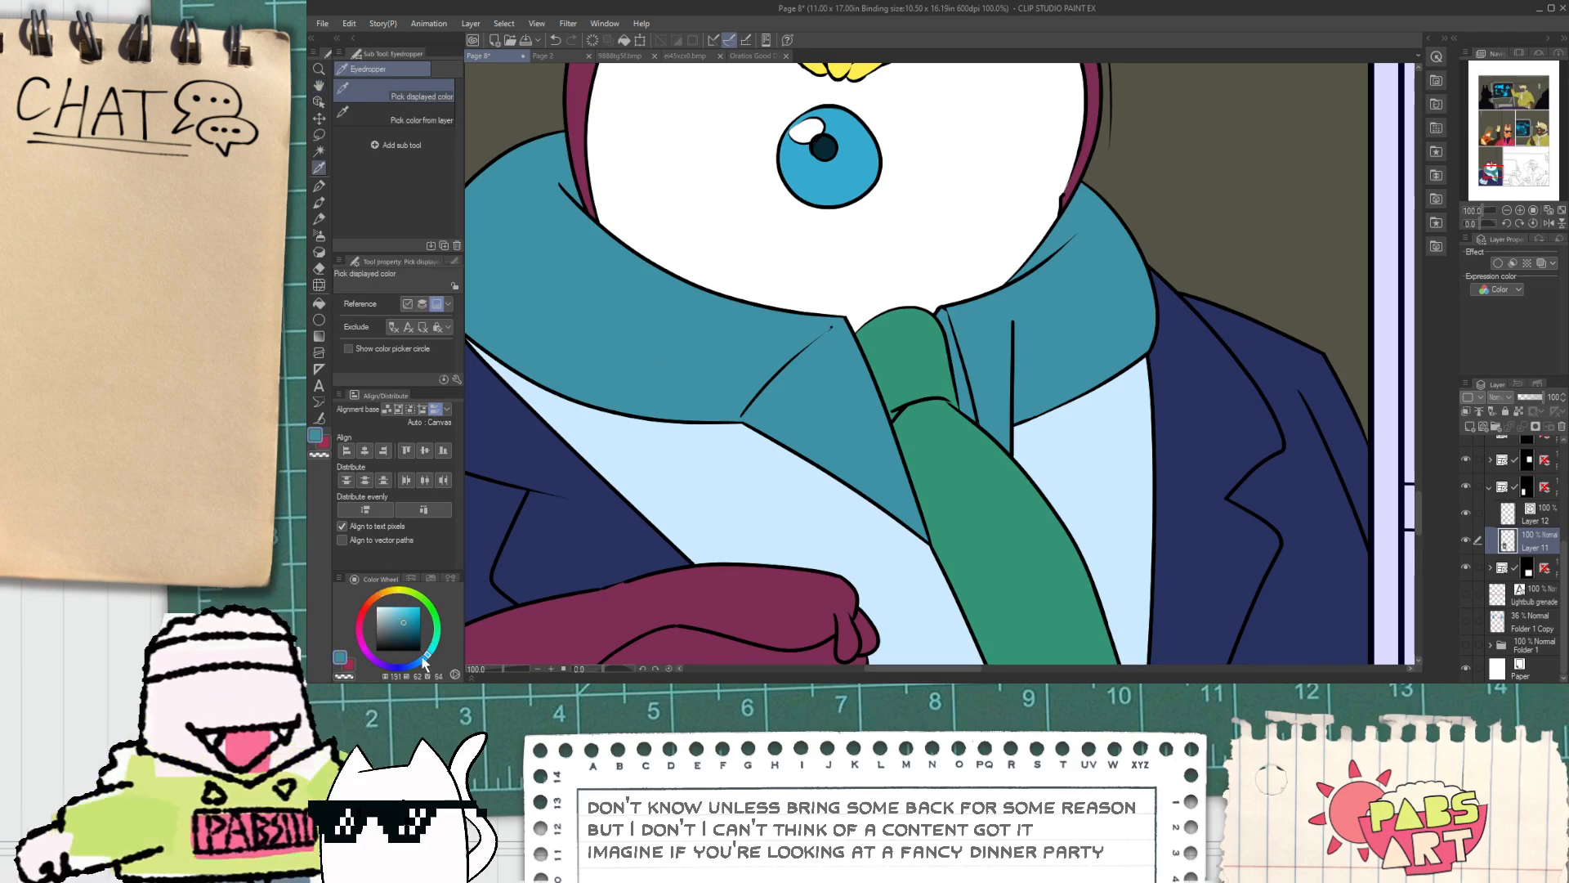
click(637, 384)
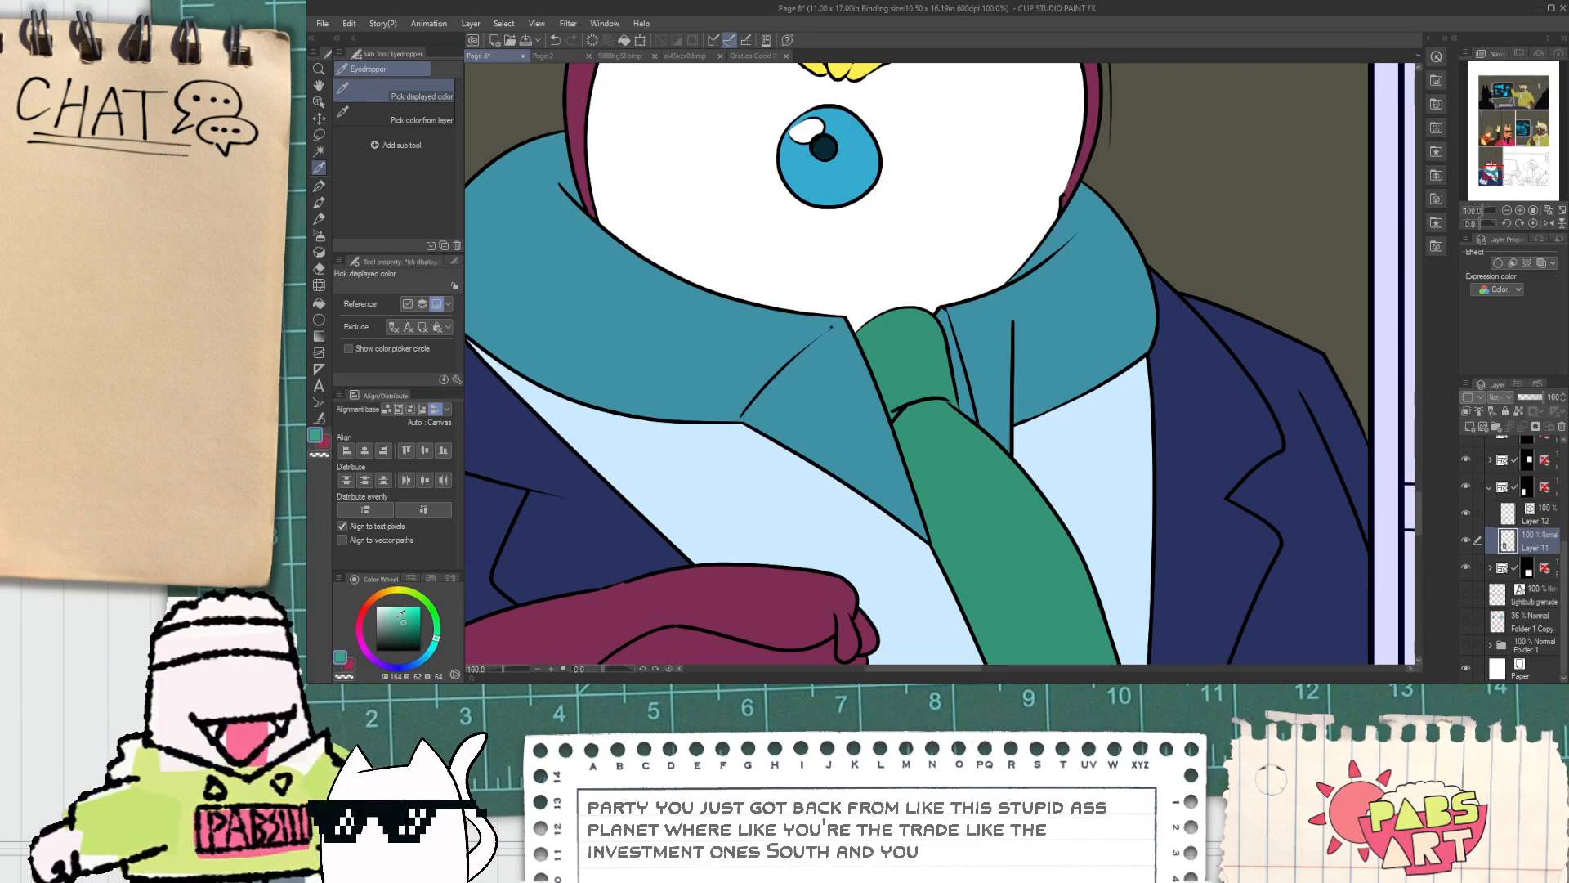
click(390, 608)
key(g)
click(691, 276)
key(ctrl+z)
click(709, 331)
click(819, 380)
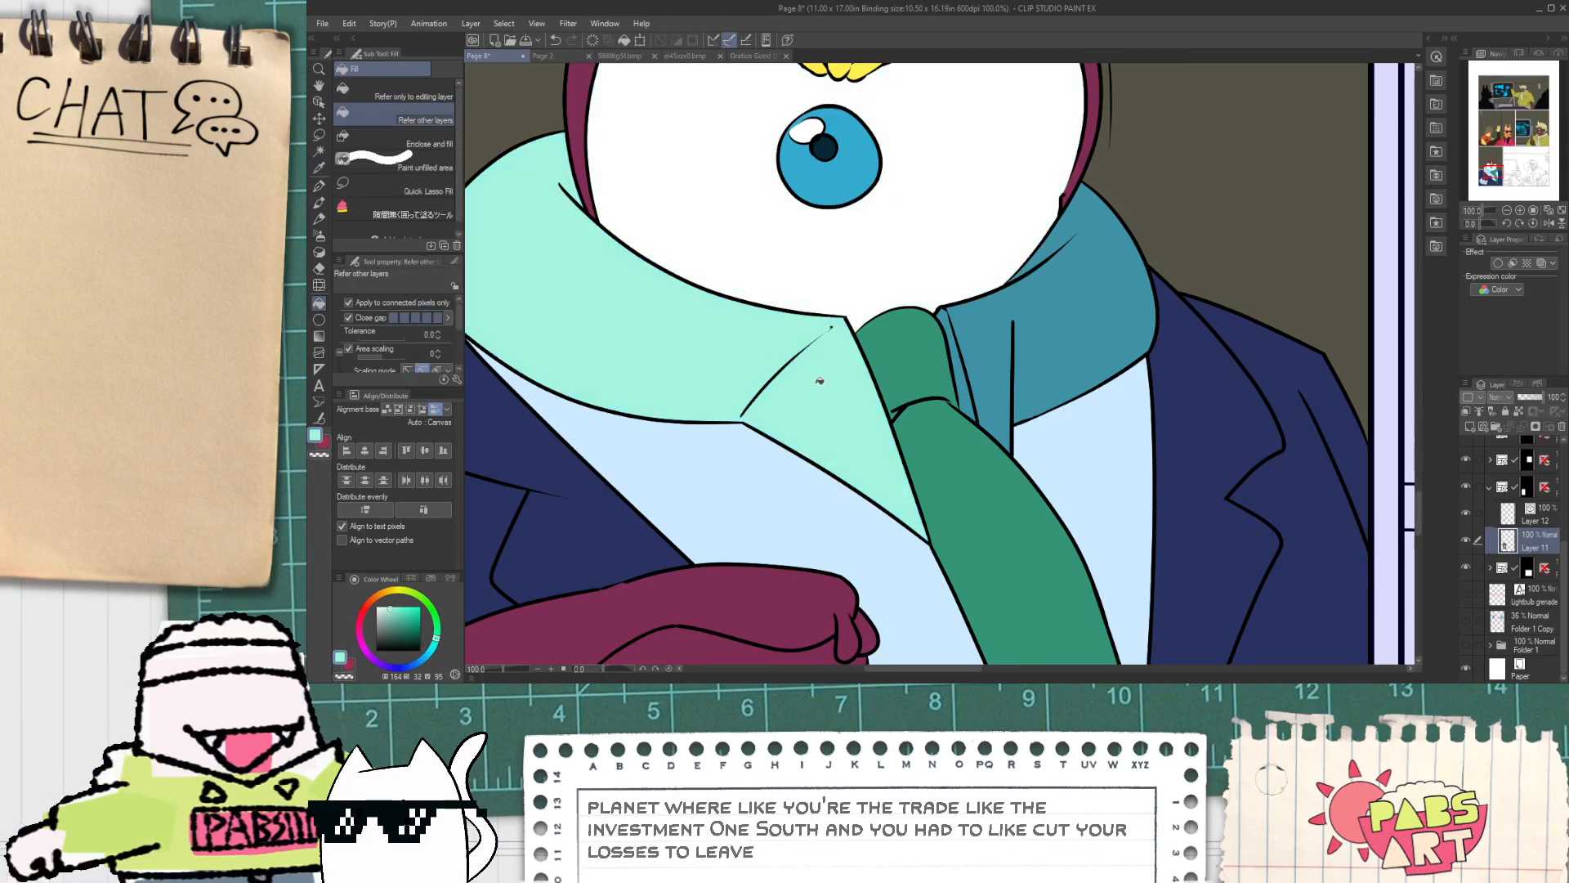
scroll(854, 370, down, 2)
key(ctrl+z)
key(ctrl+z)
Step: Fill both sides of the suited character's collar with the light blue sampled from the shirt
key(i)
scroll(858, 377, up, 1)
click(880, 369)
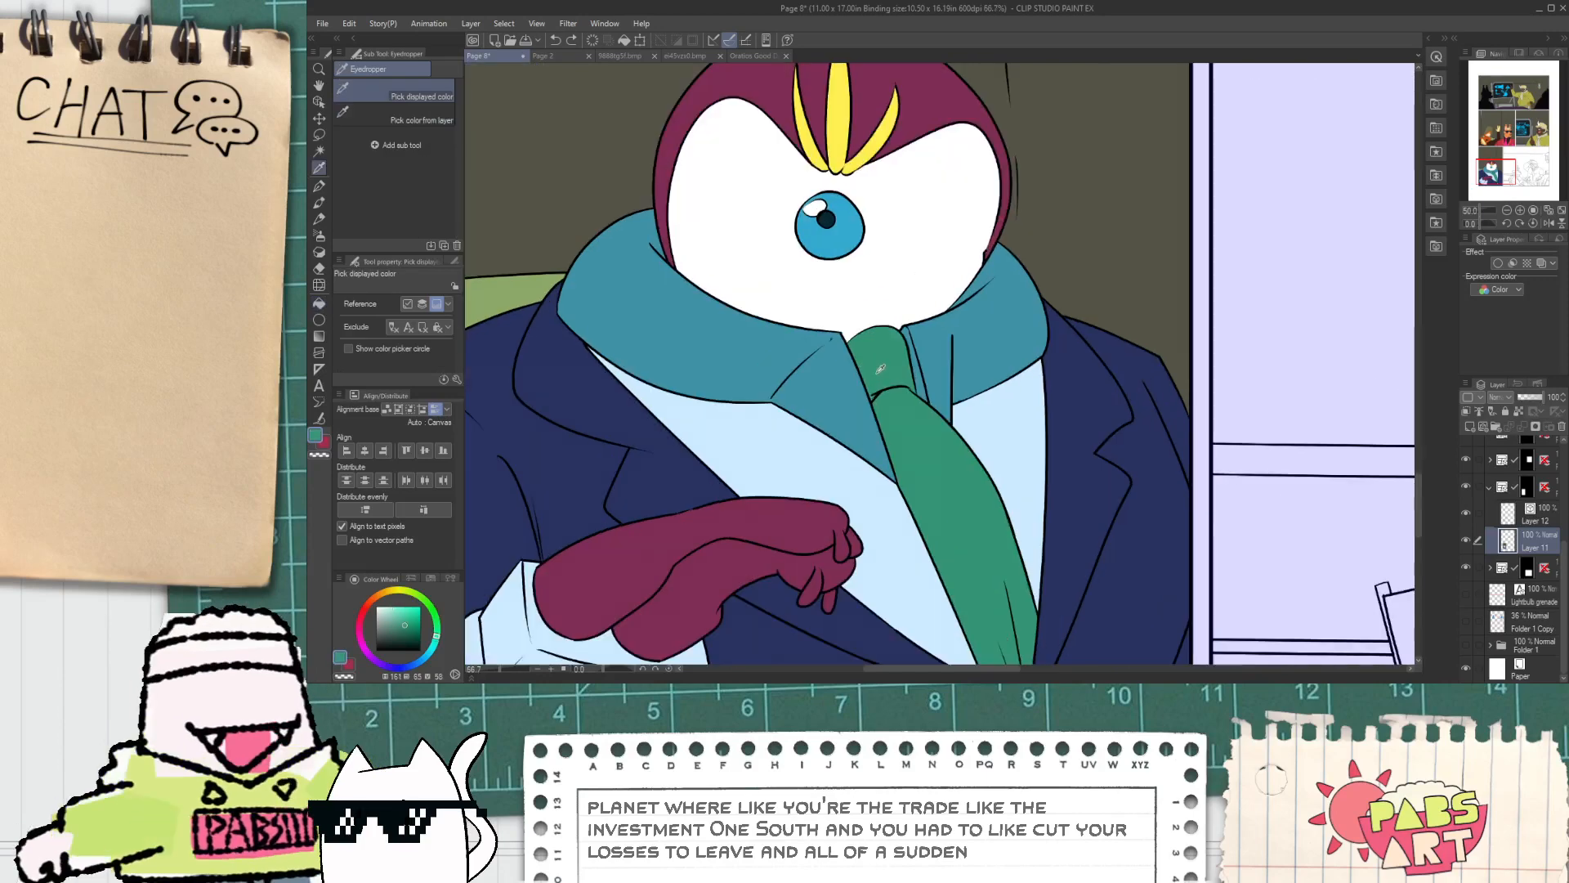
click(818, 444)
key(g)
click(820, 382)
click(764, 365)
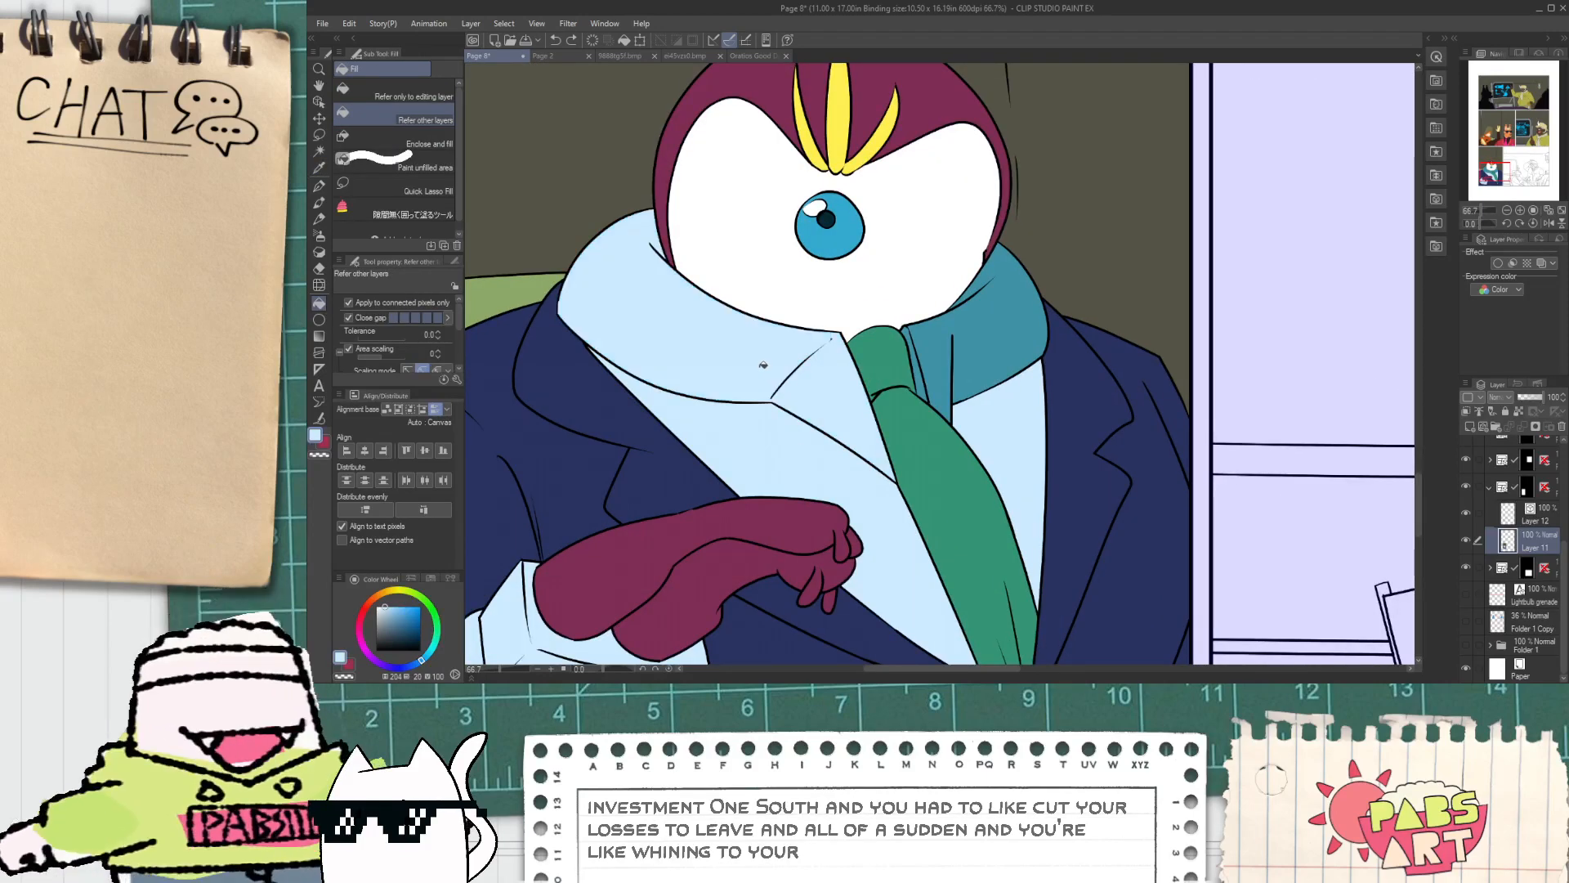
click(933, 349)
scroll(955, 337, down, 2)
key(h)
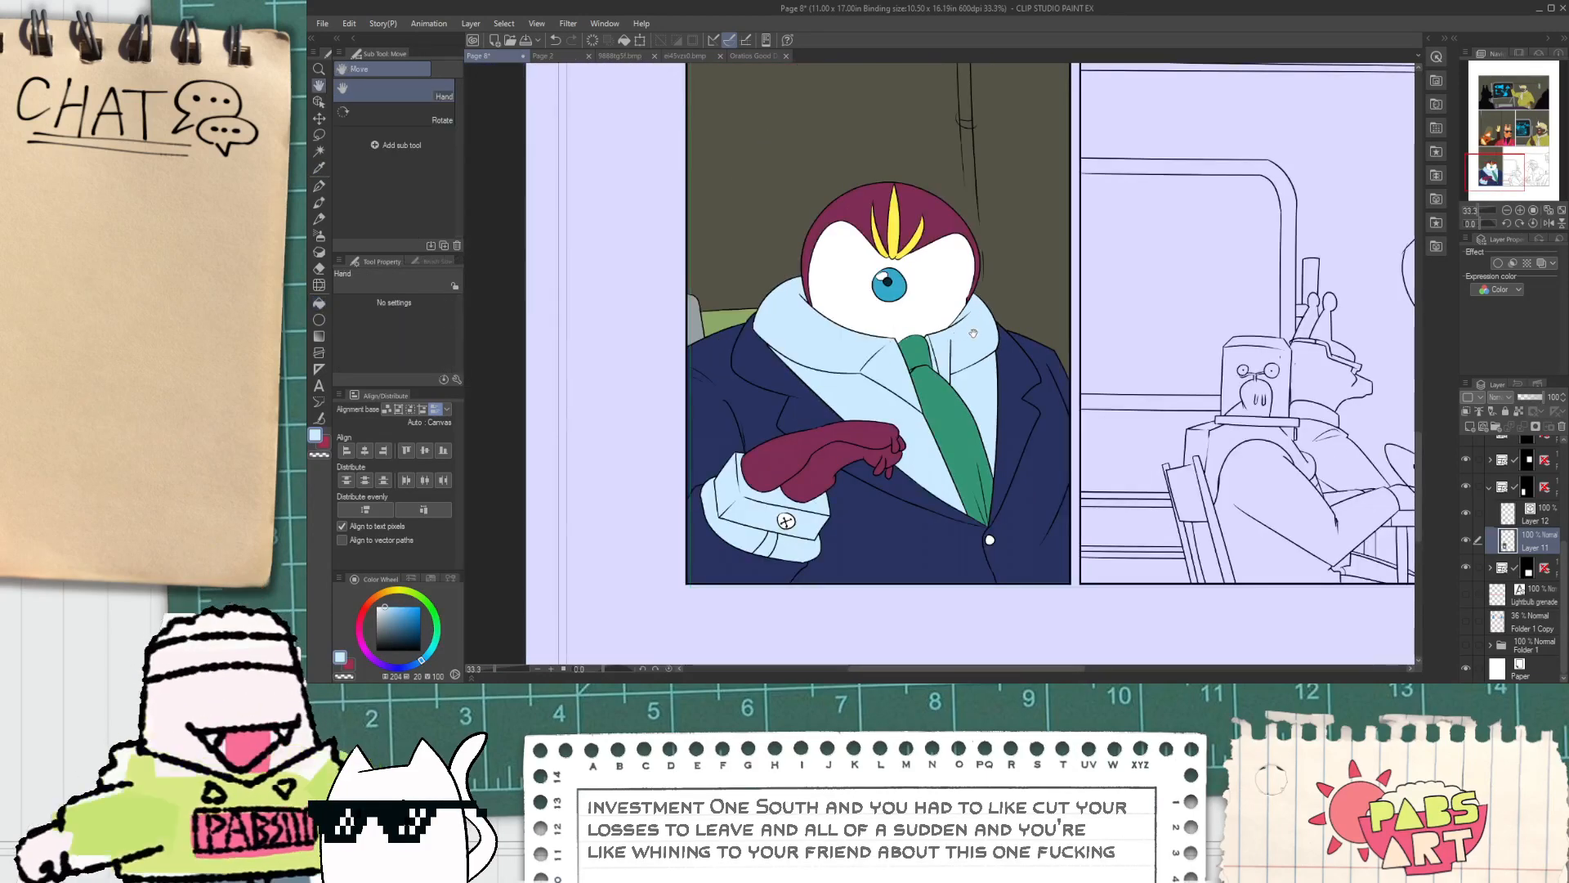
drag(948, 343, 894, 472)
scroll(891, 436, down, 1)
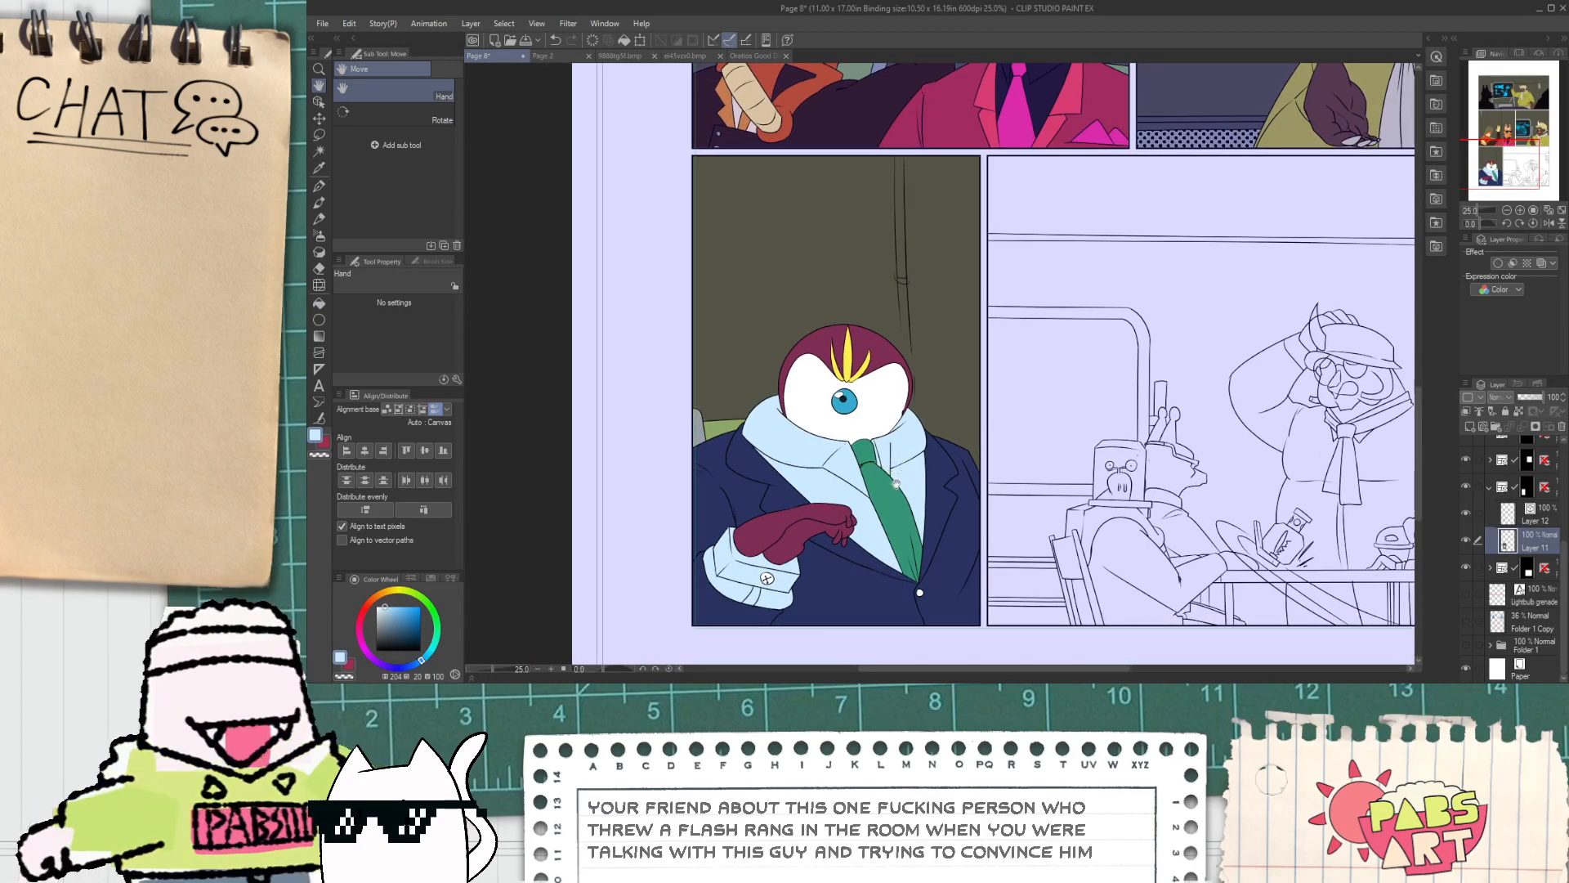
scroll(756, 626, up, 2)
key(i)
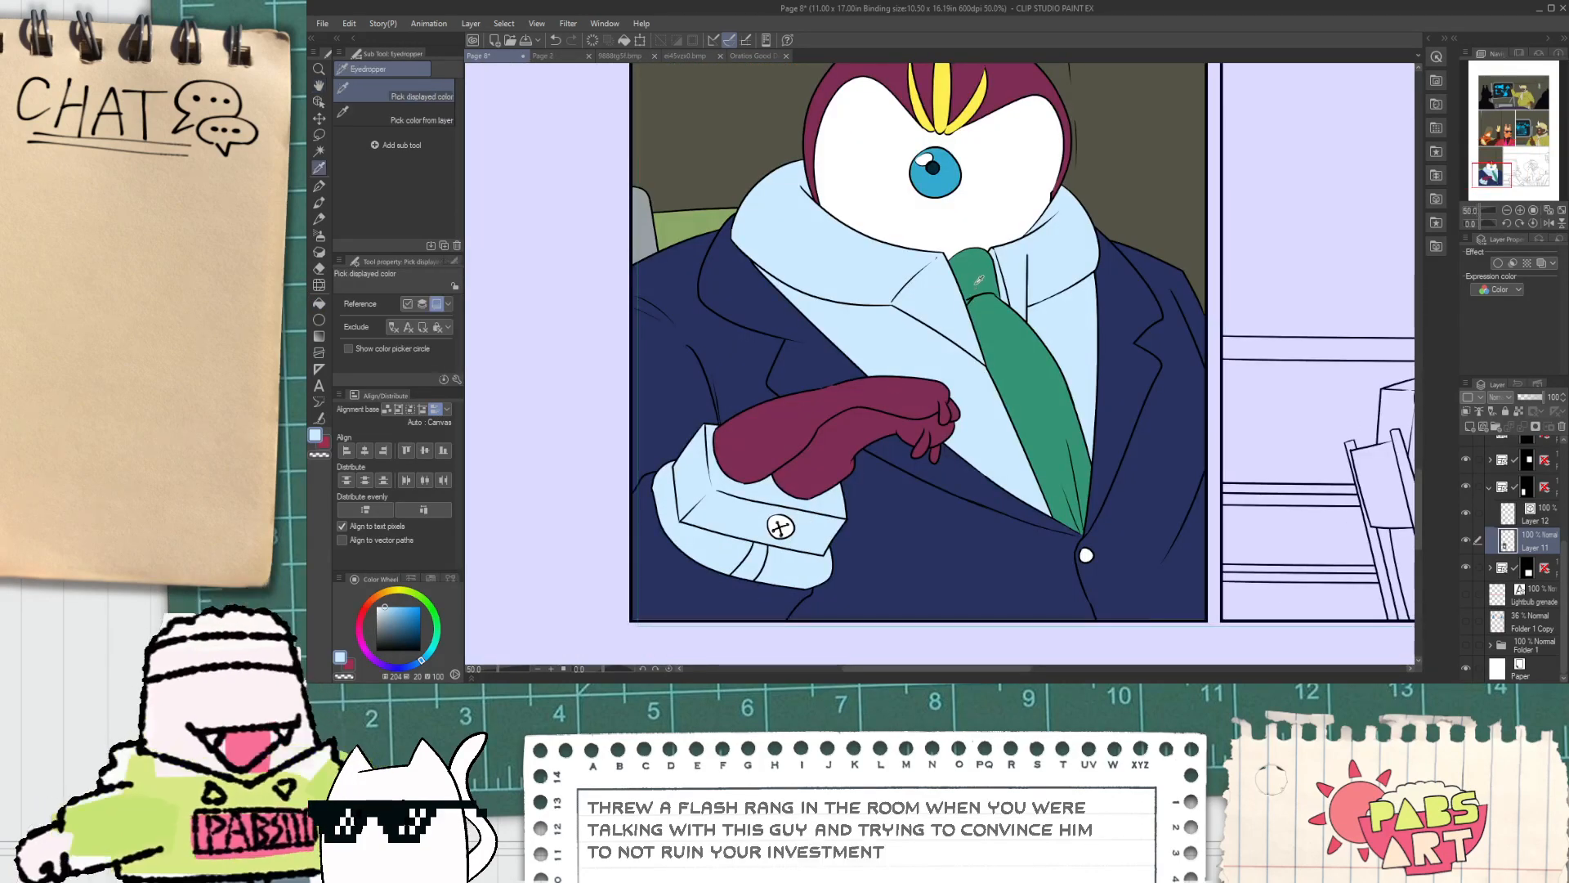
Step: Try filling the suited character's cuff button with the green sampled from the tie
scroll(772, 523, up, 4)
key(g)
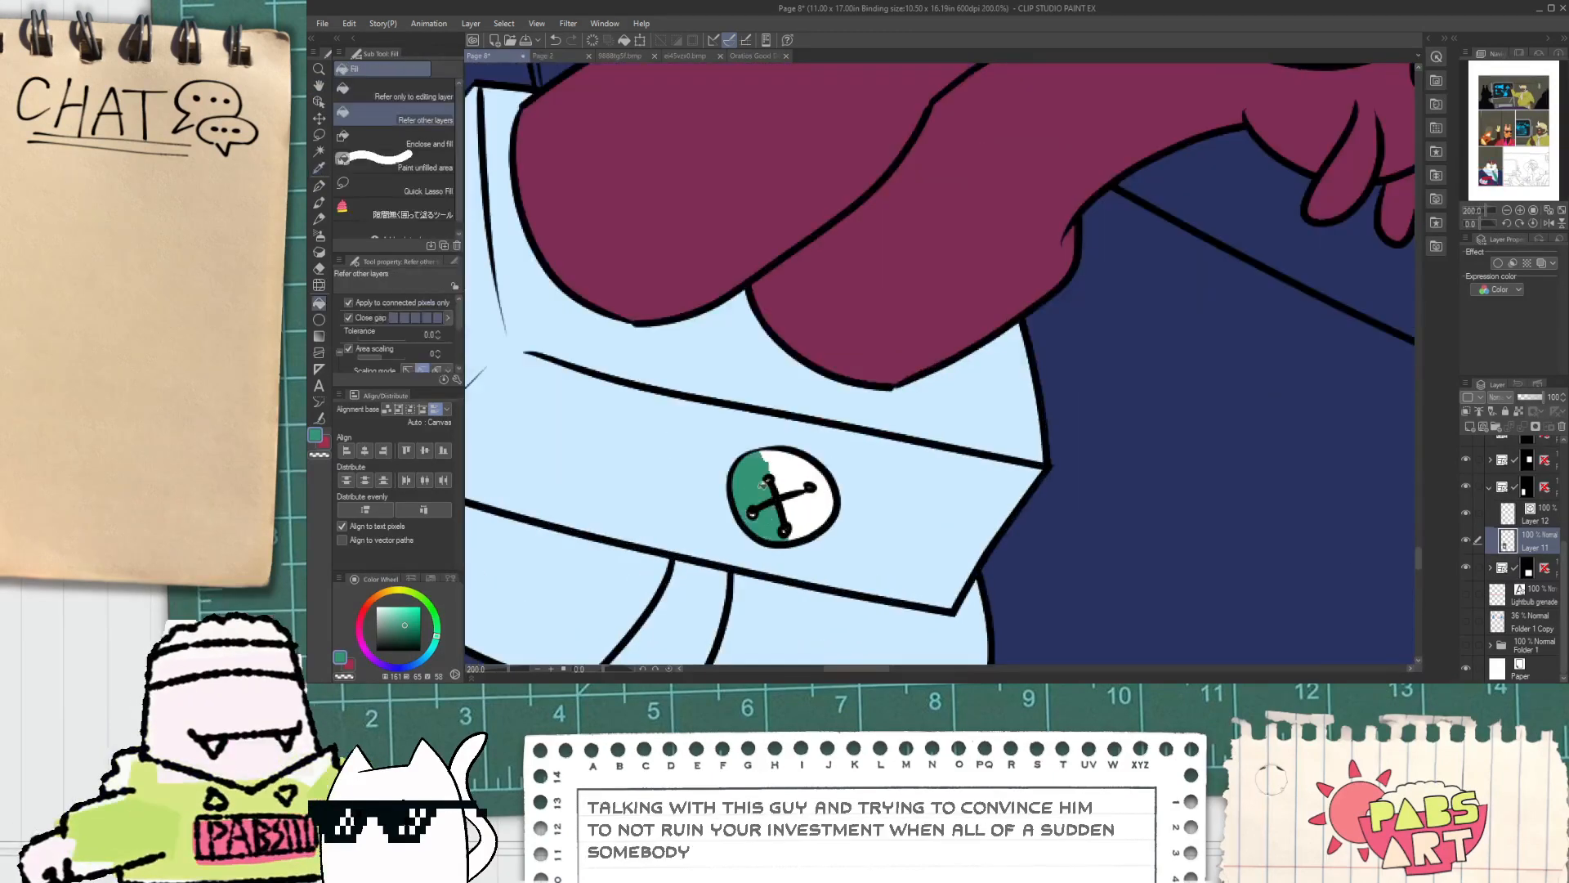
scroll(764, 486, down, 1)
key(ctrl+z)
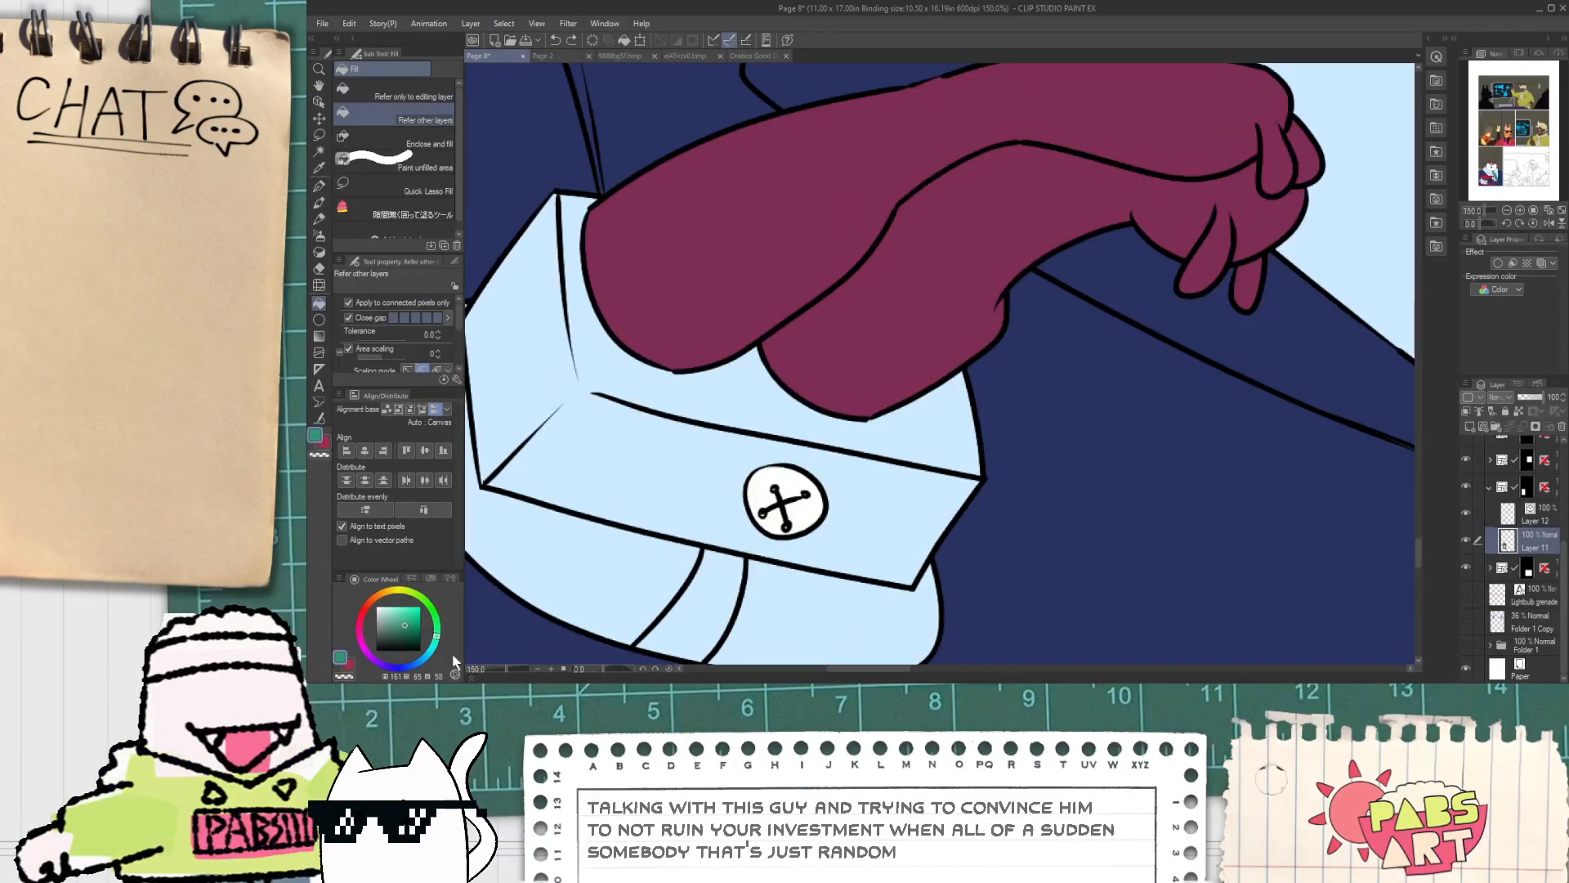
Step: Fill all sections of the suited character's cuff button with a muted blue-grey
click(413, 669)
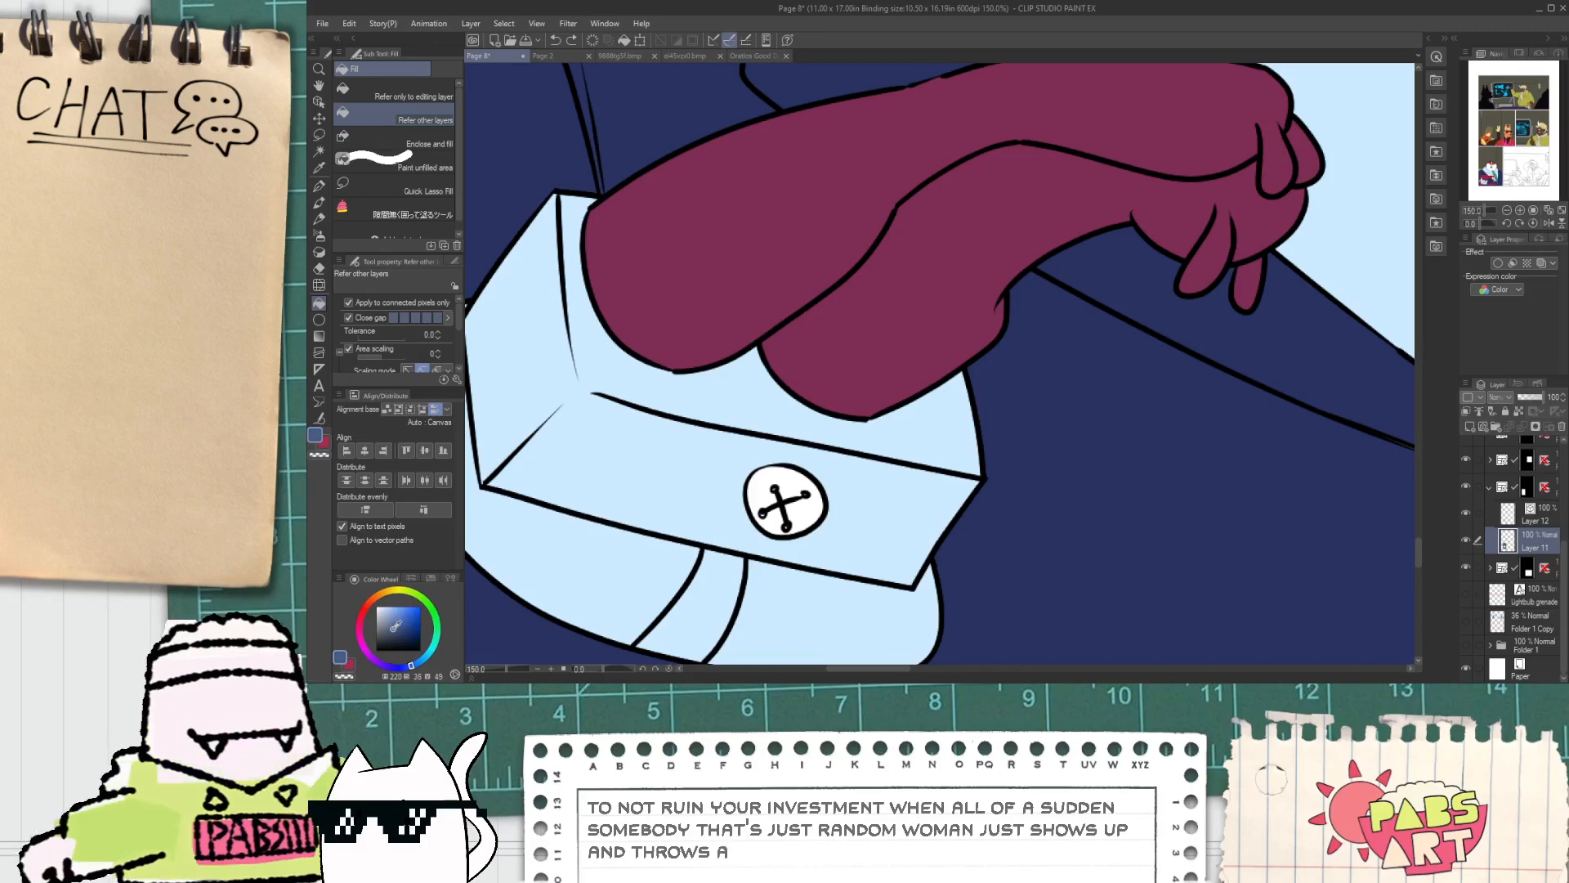
scroll(784, 501, up, 1)
click(764, 500)
click(797, 472)
click(814, 515)
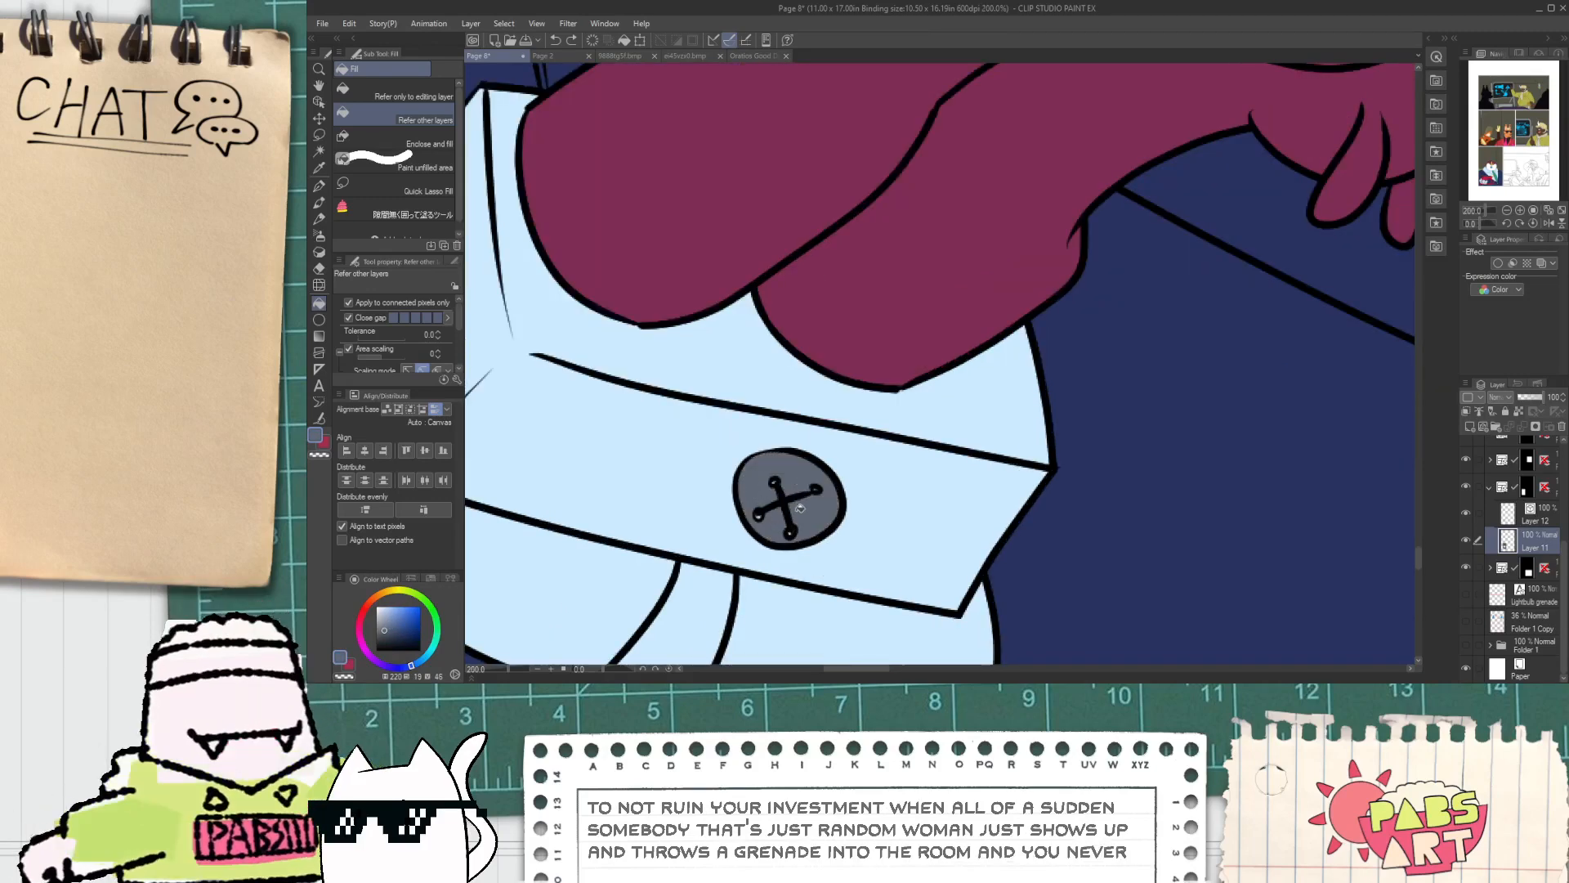
scroll(789, 512, up, 2)
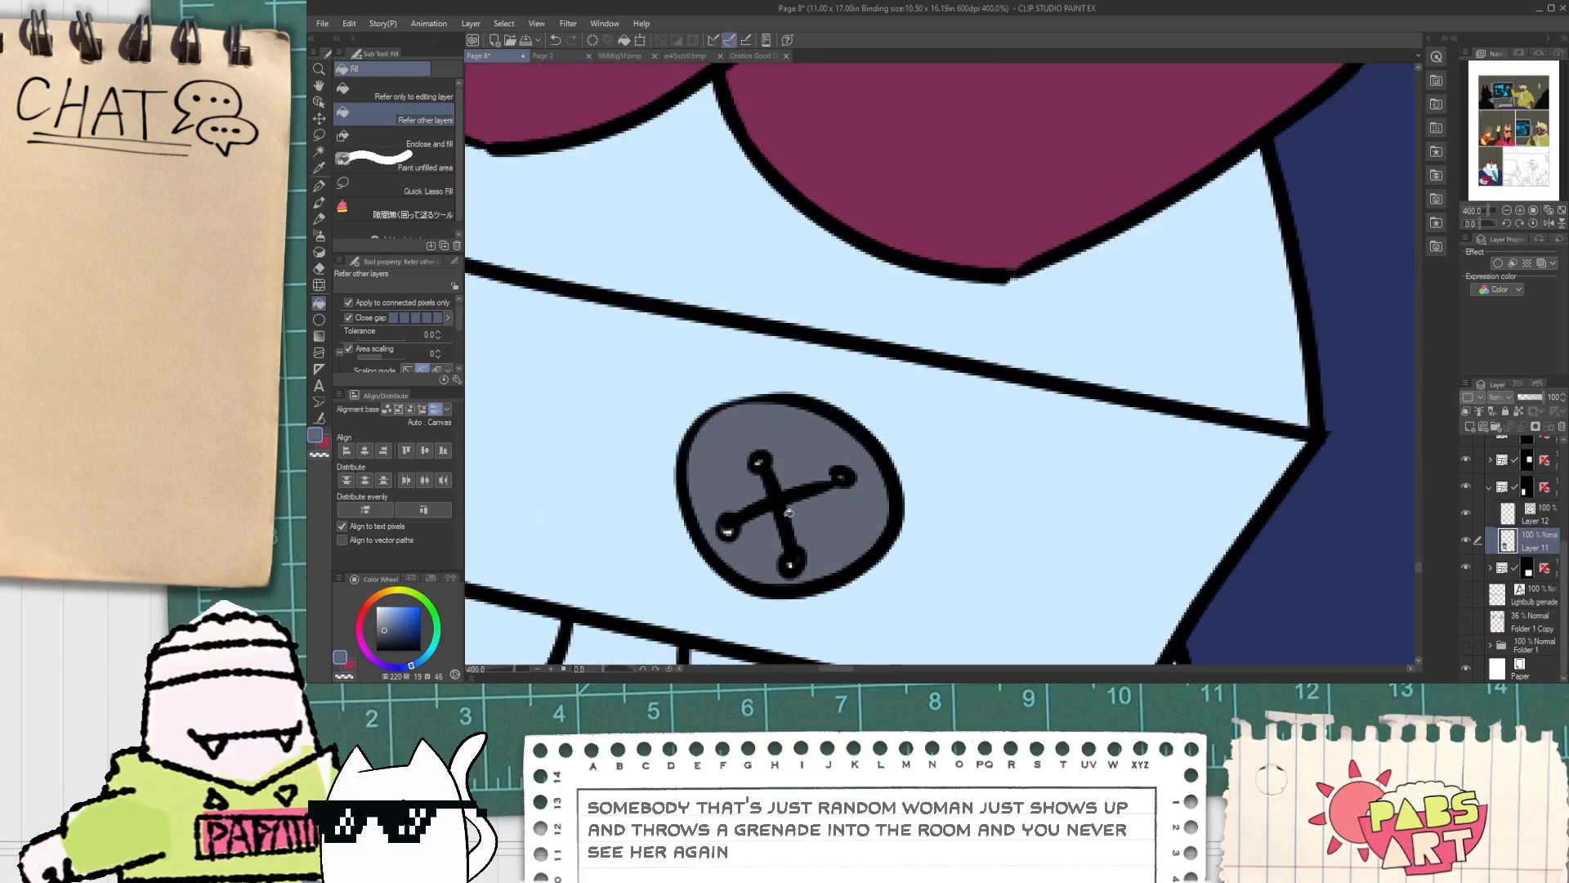
click(682, 564)
key(ctrl+z)
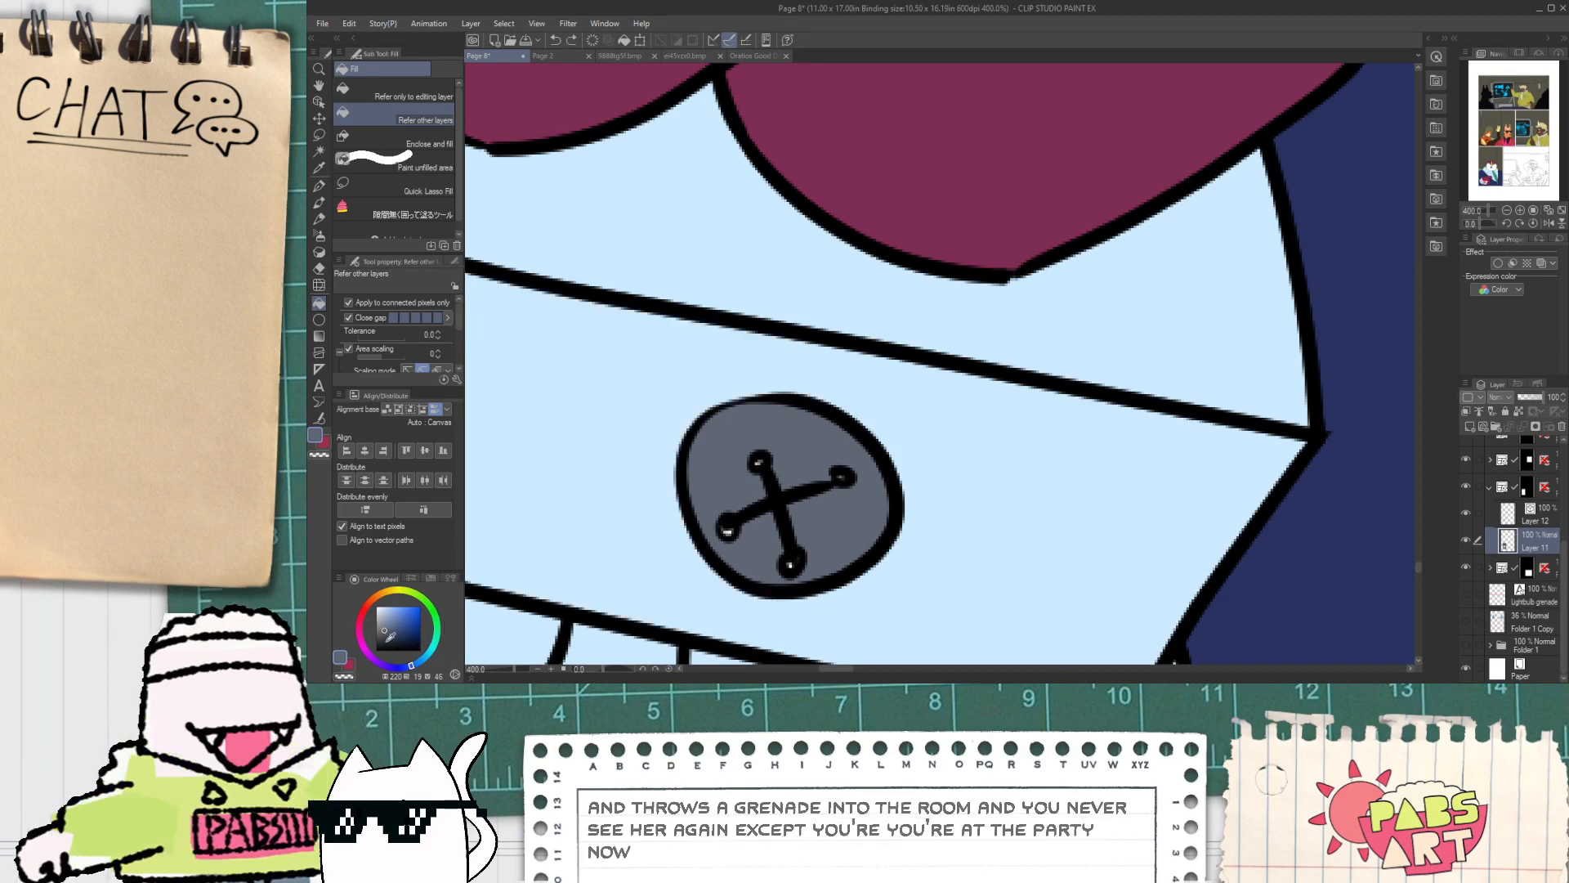
Step: Paint over the white specks in the cuff button's thread holes with the G-pen in a very dark blue-grey
key(p)
scroll(726, 531, up, 2)
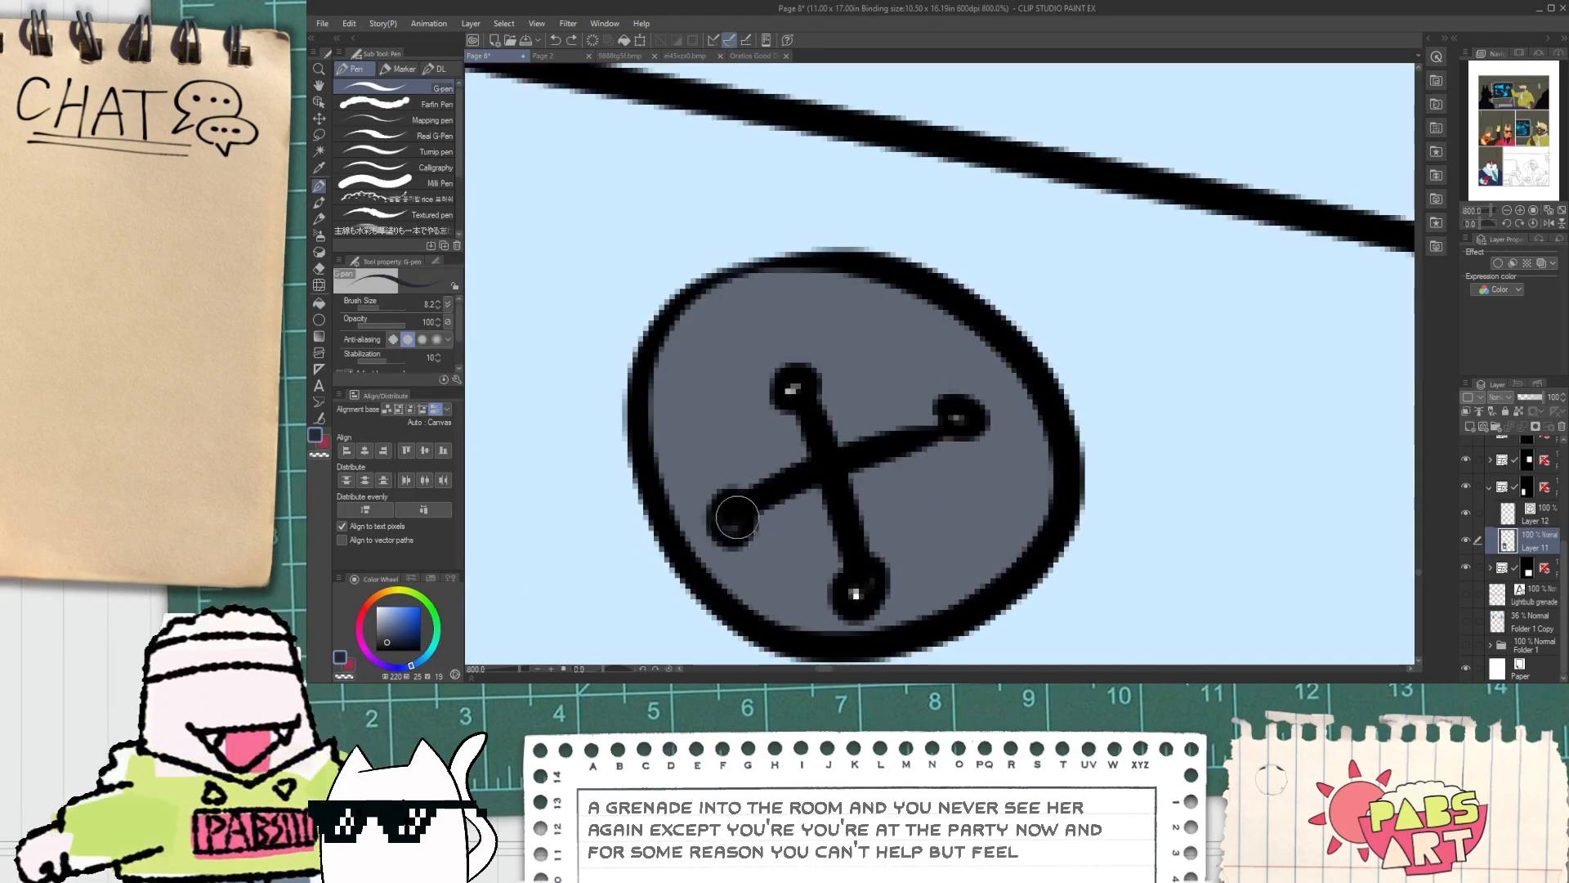
drag(802, 421, 790, 388)
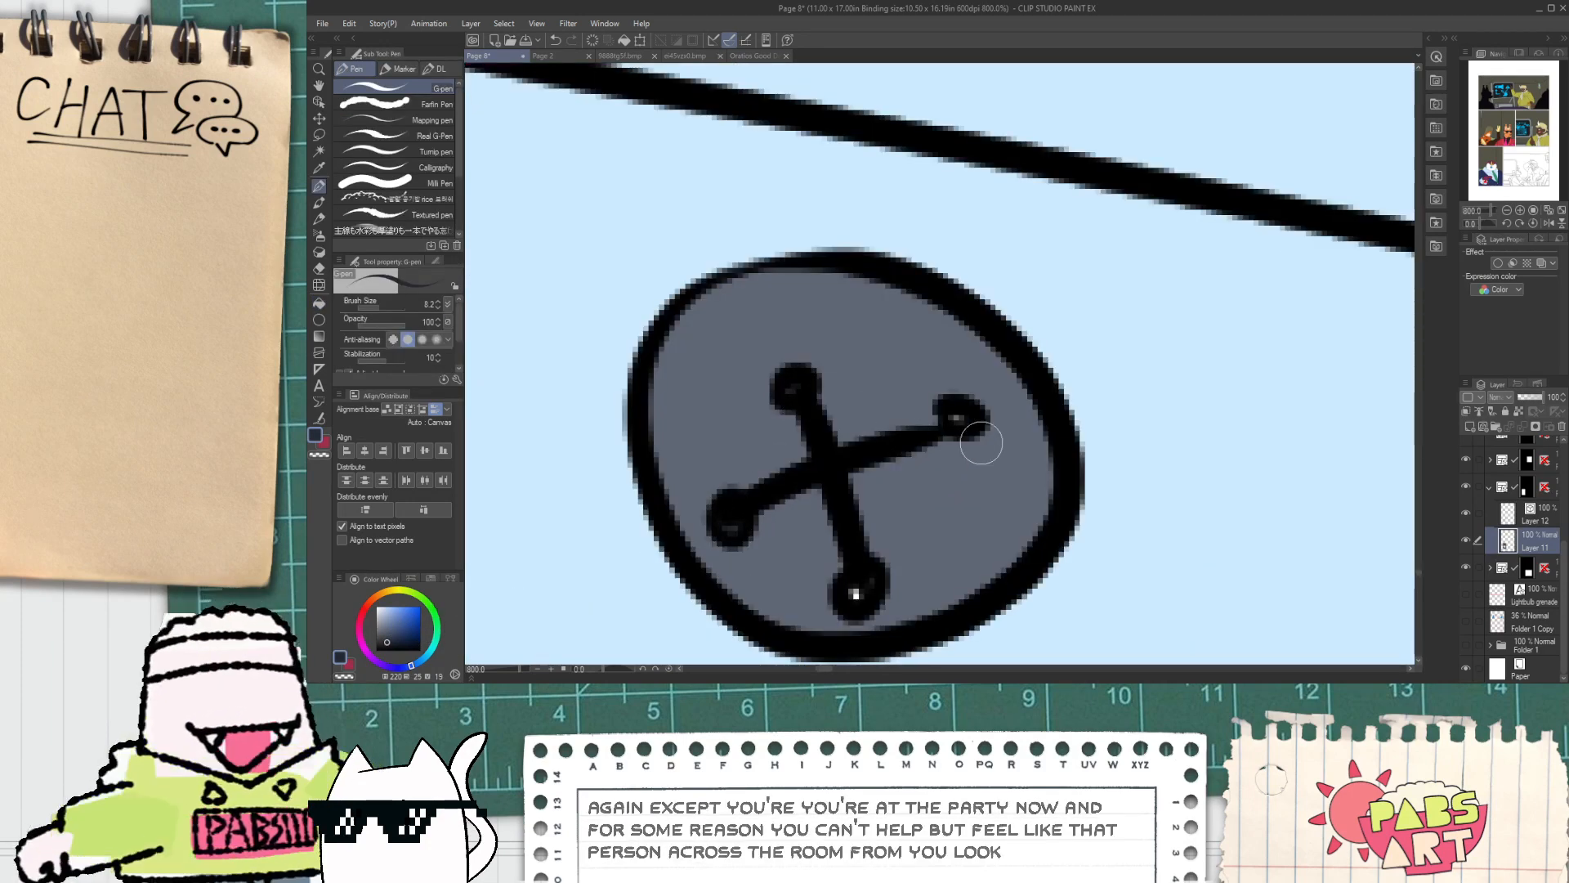
drag(854, 594, 850, 589)
scroll(850, 588, down, 10)
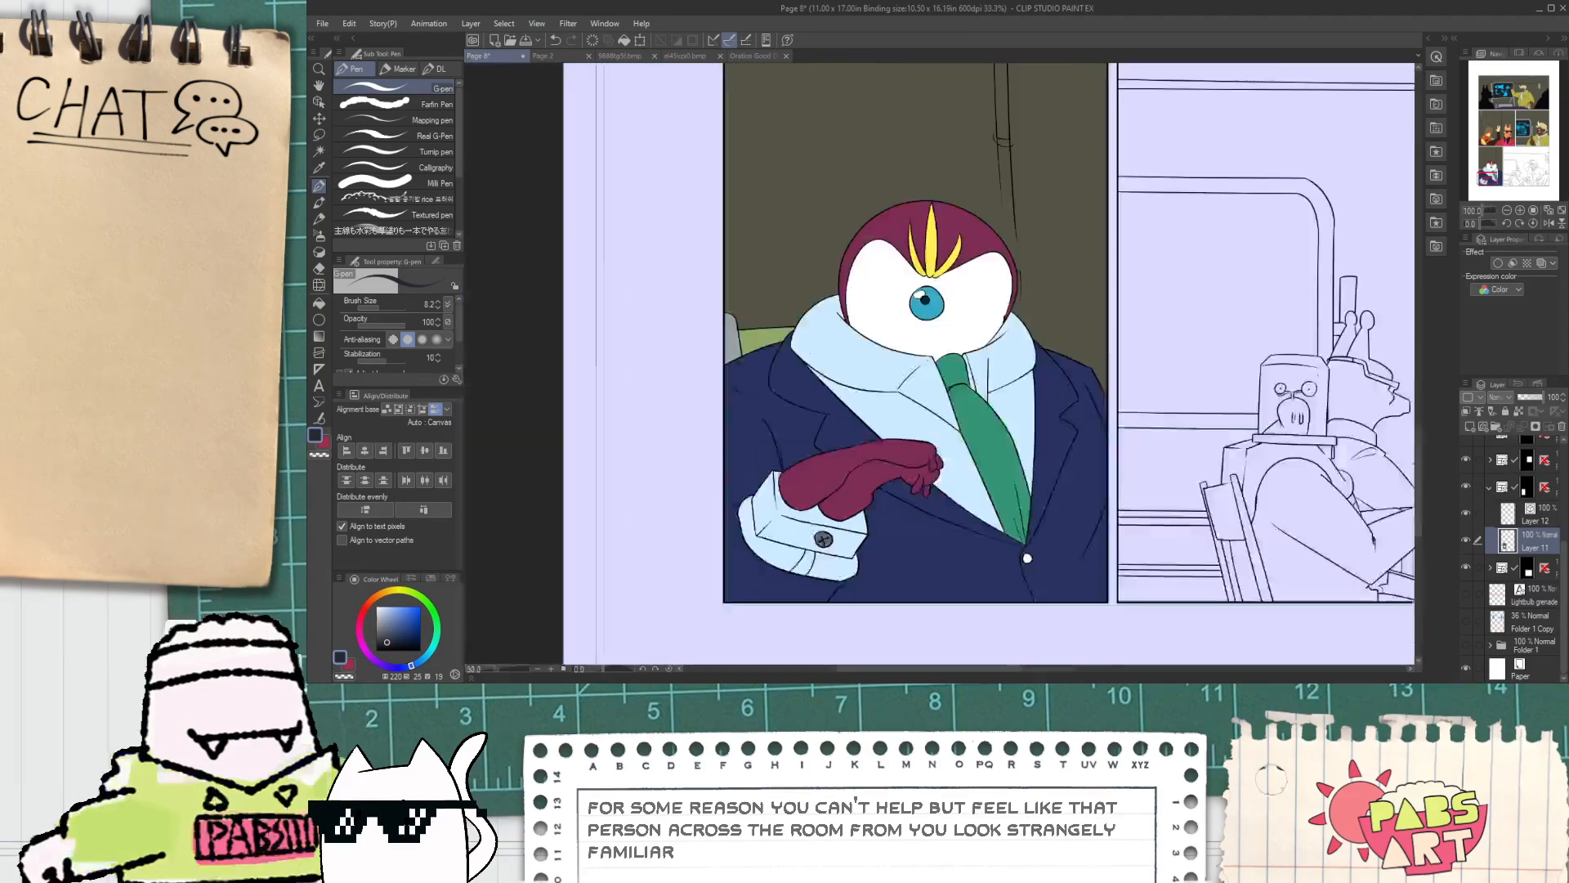
Step: Look over the one-eyed character's panel and the colored panels above it for reference colors
scroll(824, 539, down, 1)
key(space)
drag(972, 578, 955, 576)
scroll(954, 576, up, 2)
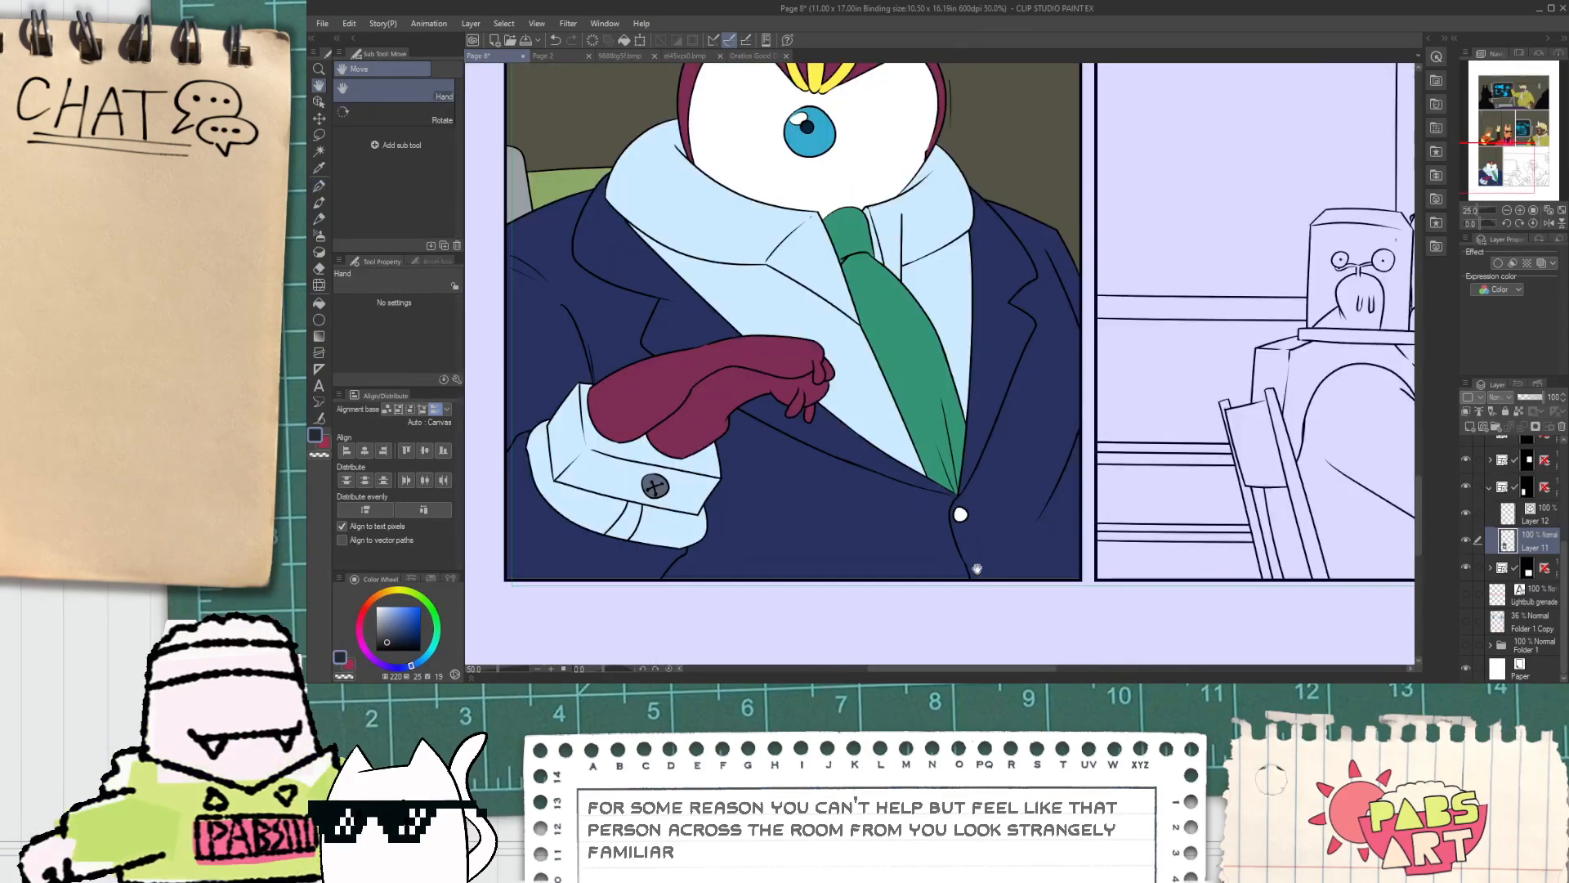
scroll(956, 542, down, 2)
drag(940, 516, 781, 537)
drag(764, 256, 639, 593)
drag(804, 365, 823, 490)
drag(618, 435, 705, 493)
key(i)
scroll(572, 309, up, 4)
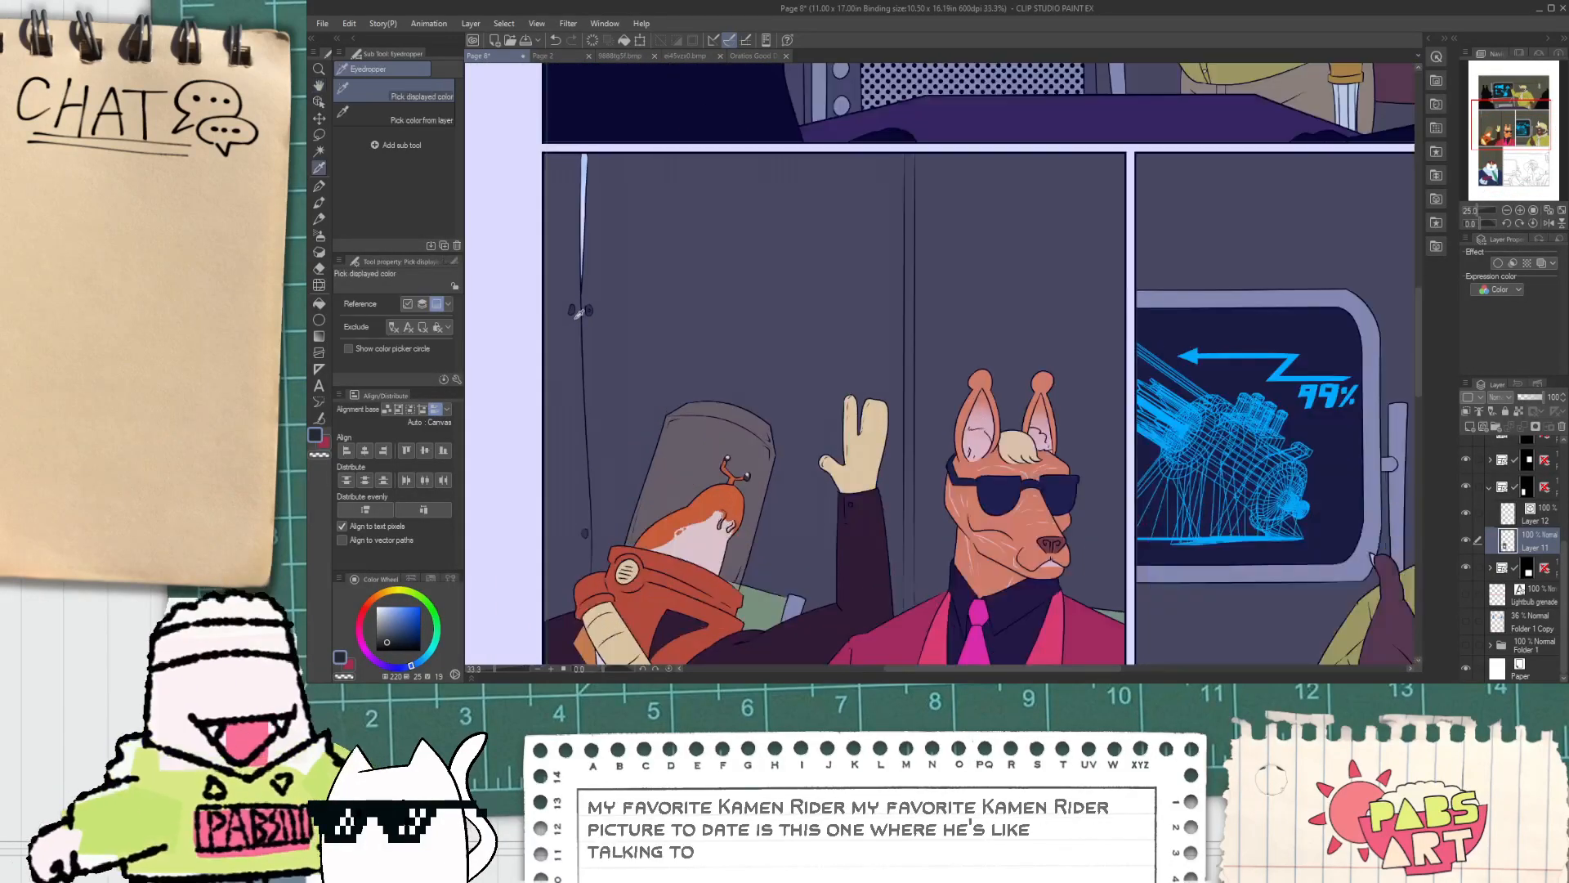
scroll(574, 302, down, 4)
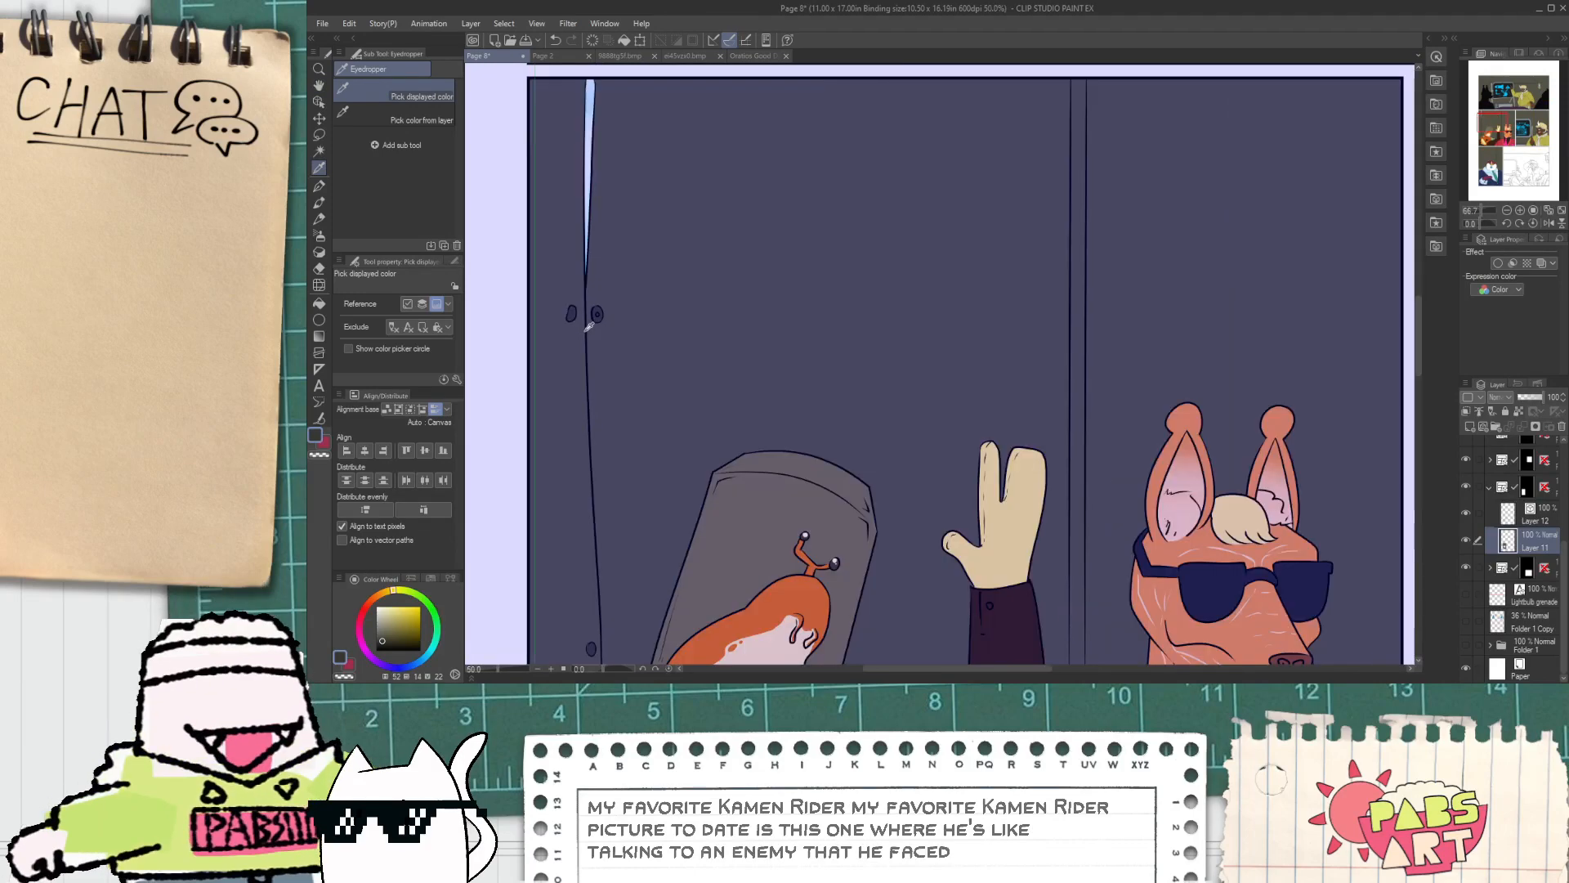
key(h)
drag(822, 354, 836, 119)
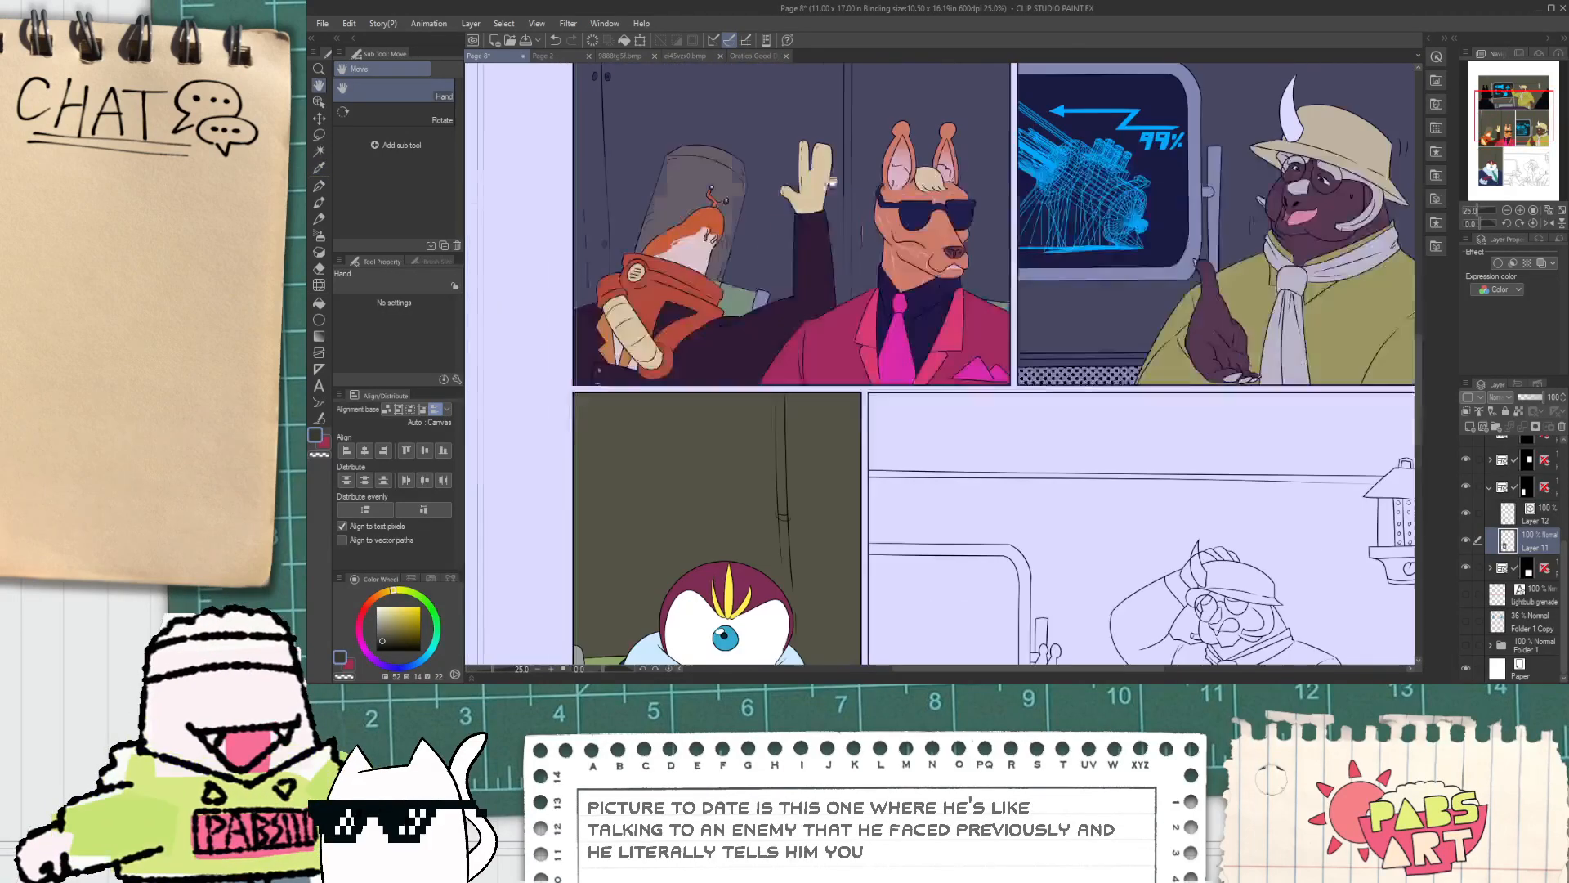
drag(757, 487, 771, 172)
Step: Mix a warm golden yellow and fill the small round button on the front of the navy jacket
key(g)
scroll(776, 491, up, 1)
scroll(829, 560, up, 3)
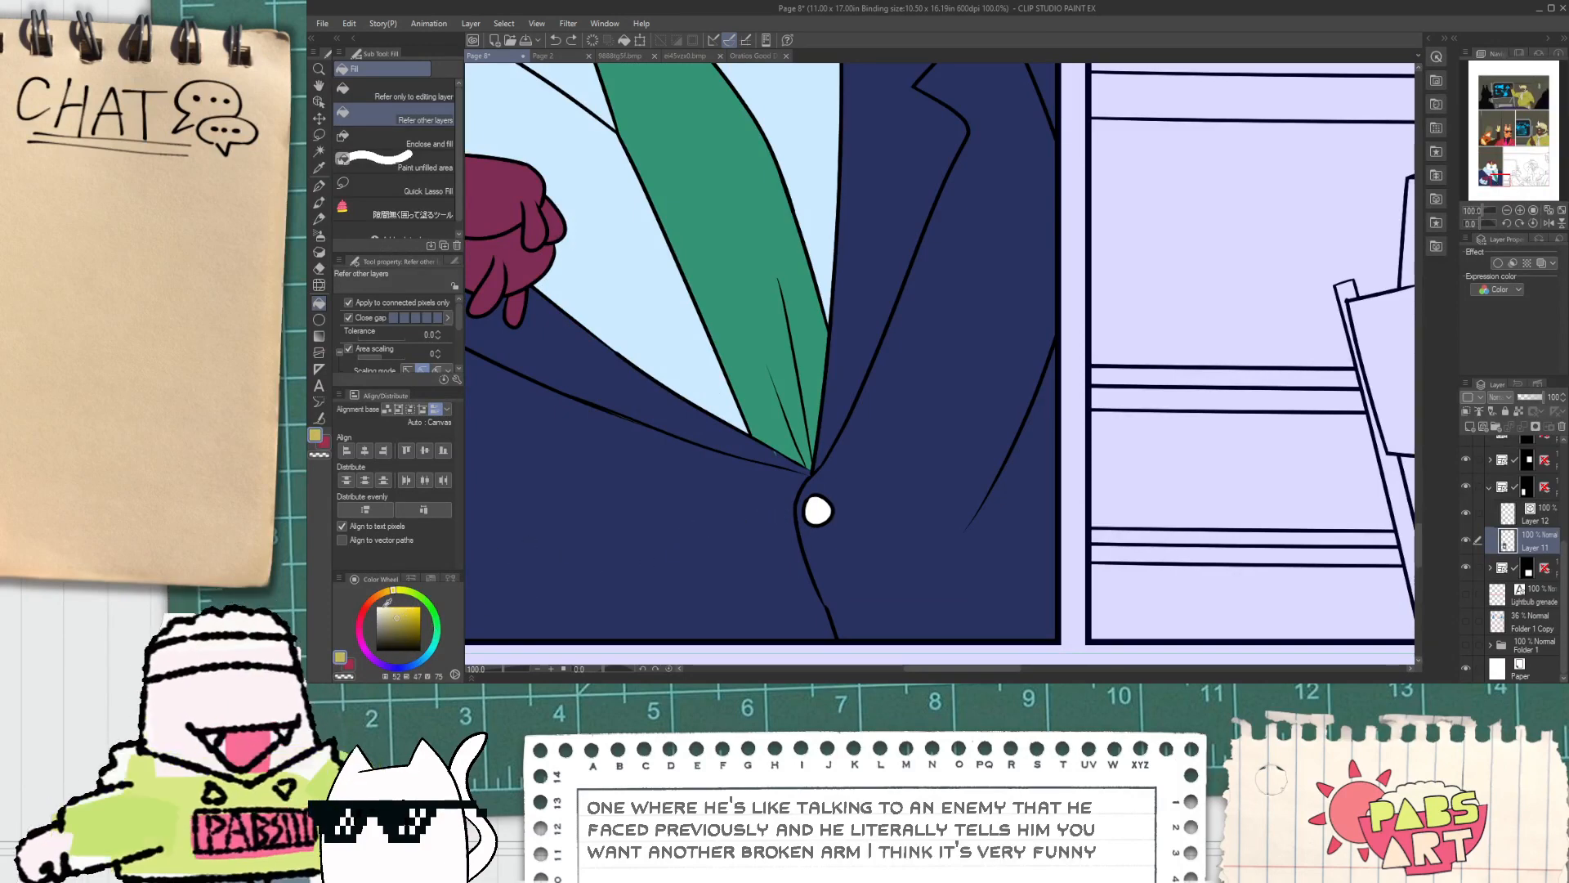
scroll(649, 516, down, 4)
key(h)
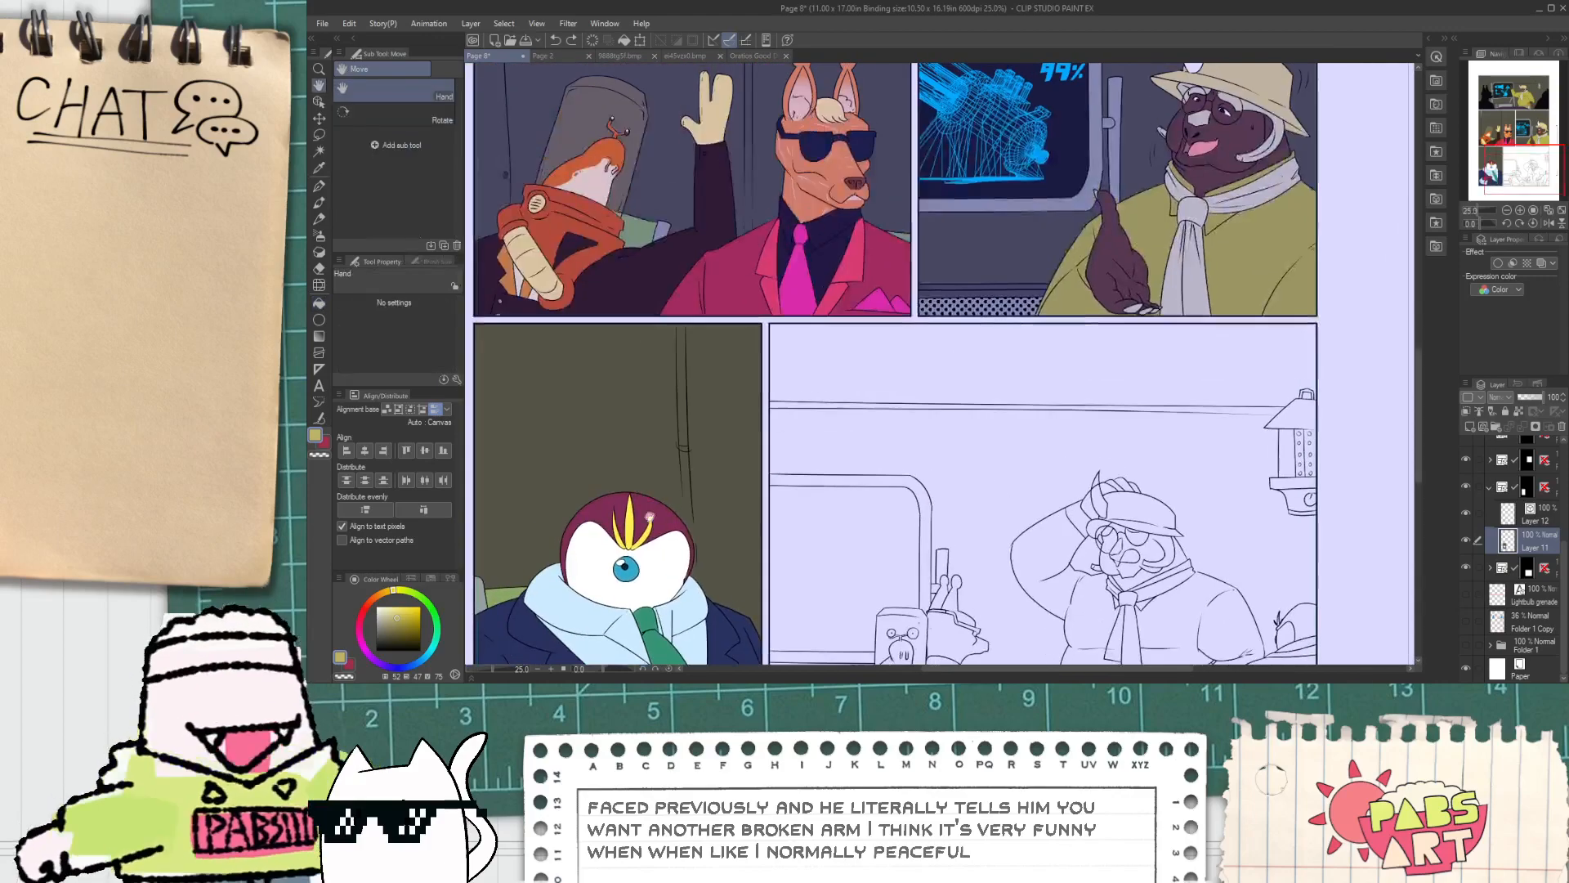
drag(684, 395, 699, 72)
drag(579, 437, 611, 460)
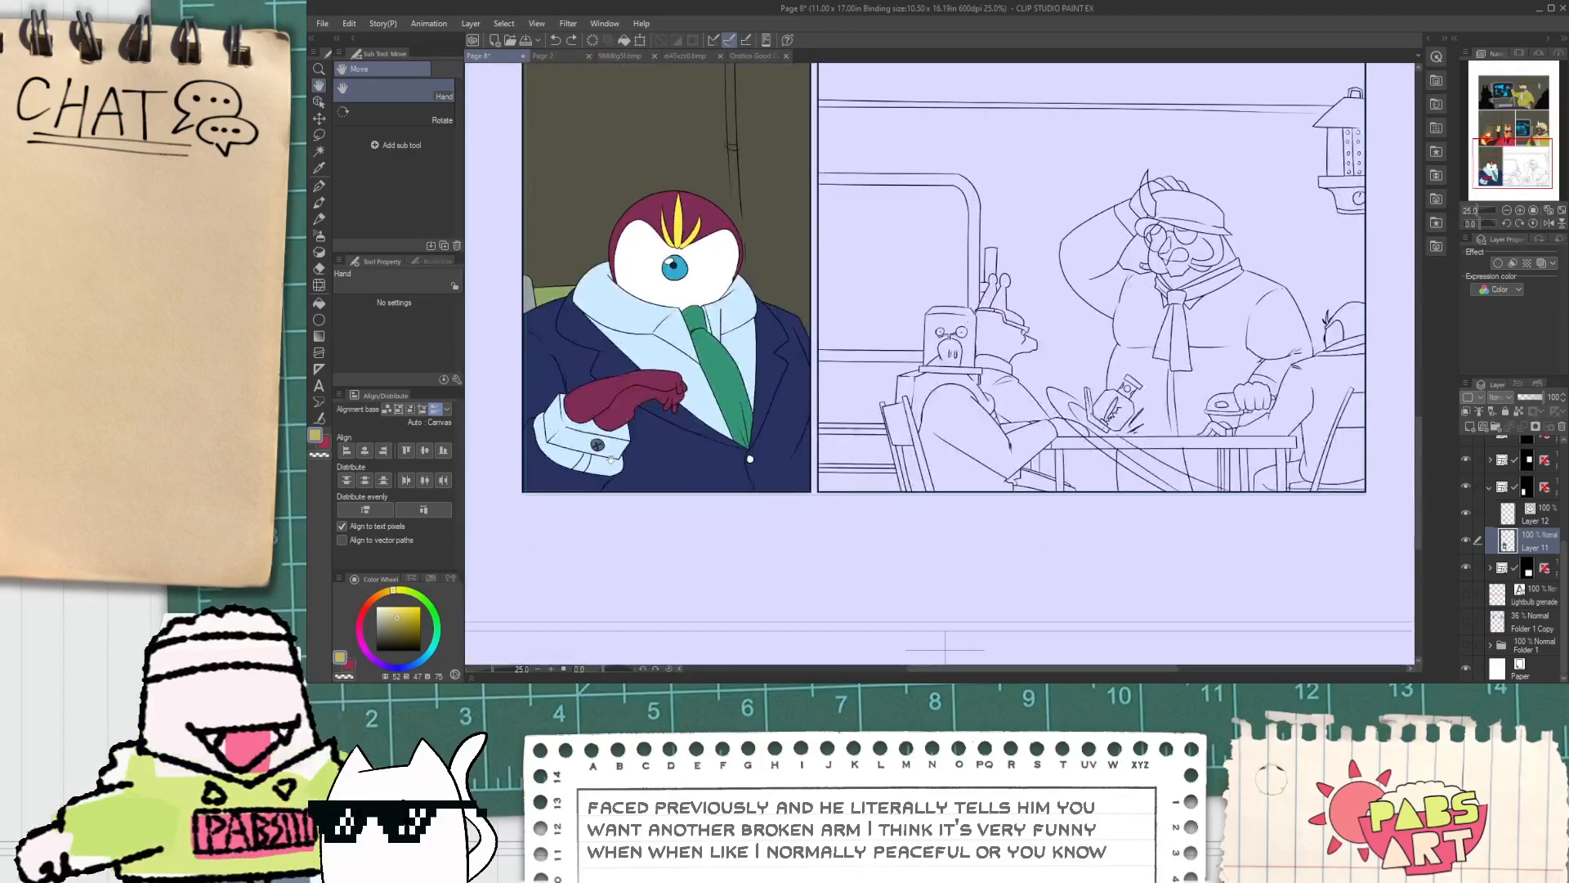
scroll(611, 459, up, 2)
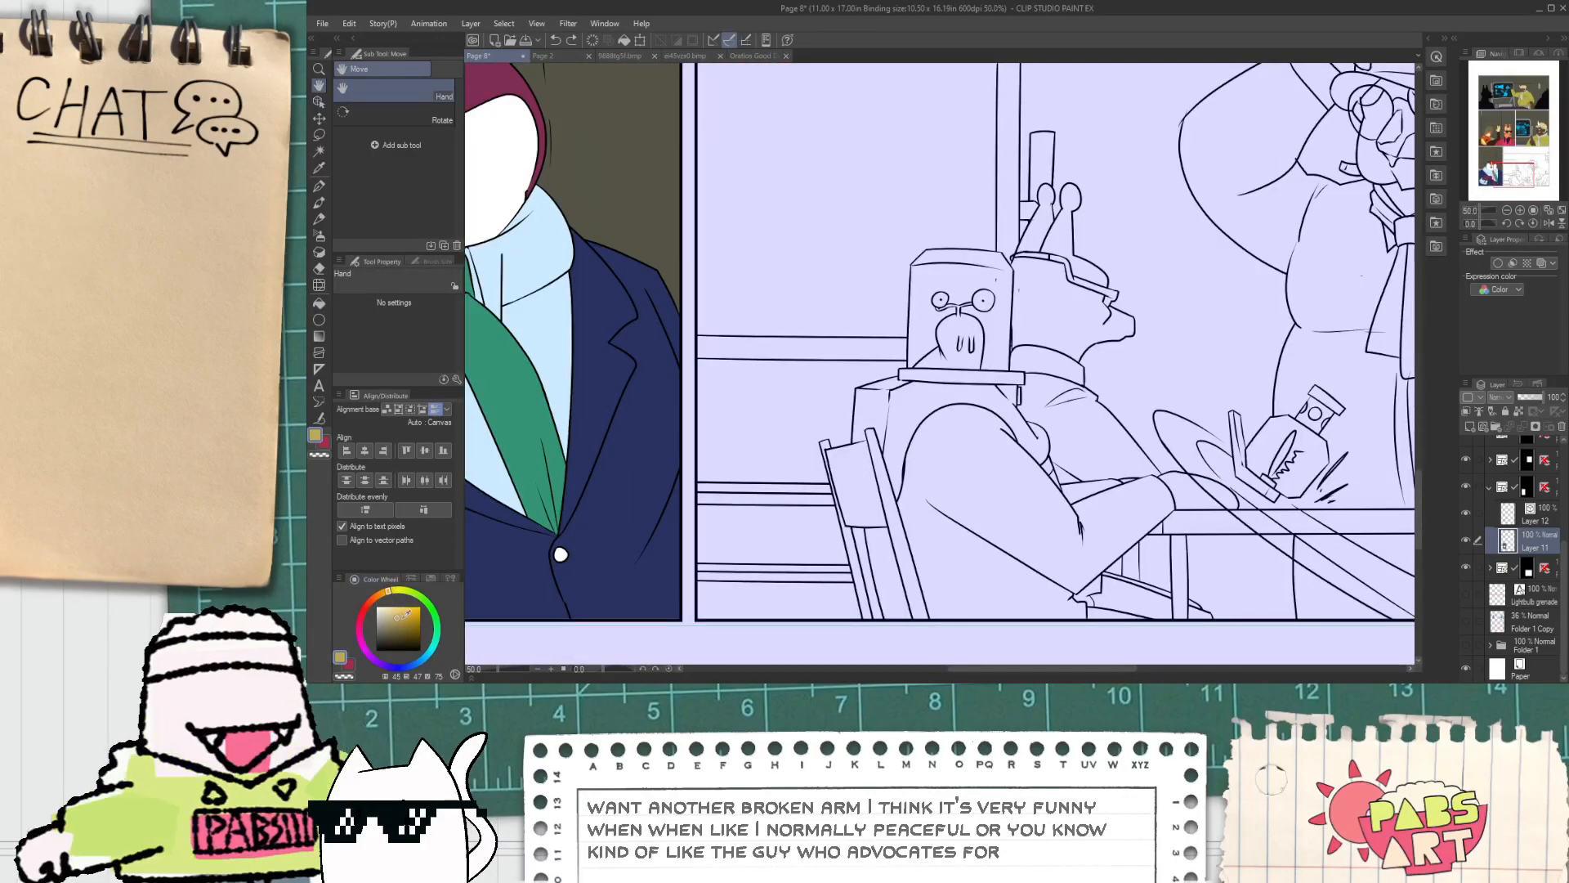
click(405, 609)
drag(587, 464, 758, 428)
scroll(732, 527, up, 2)
click(735, 509)
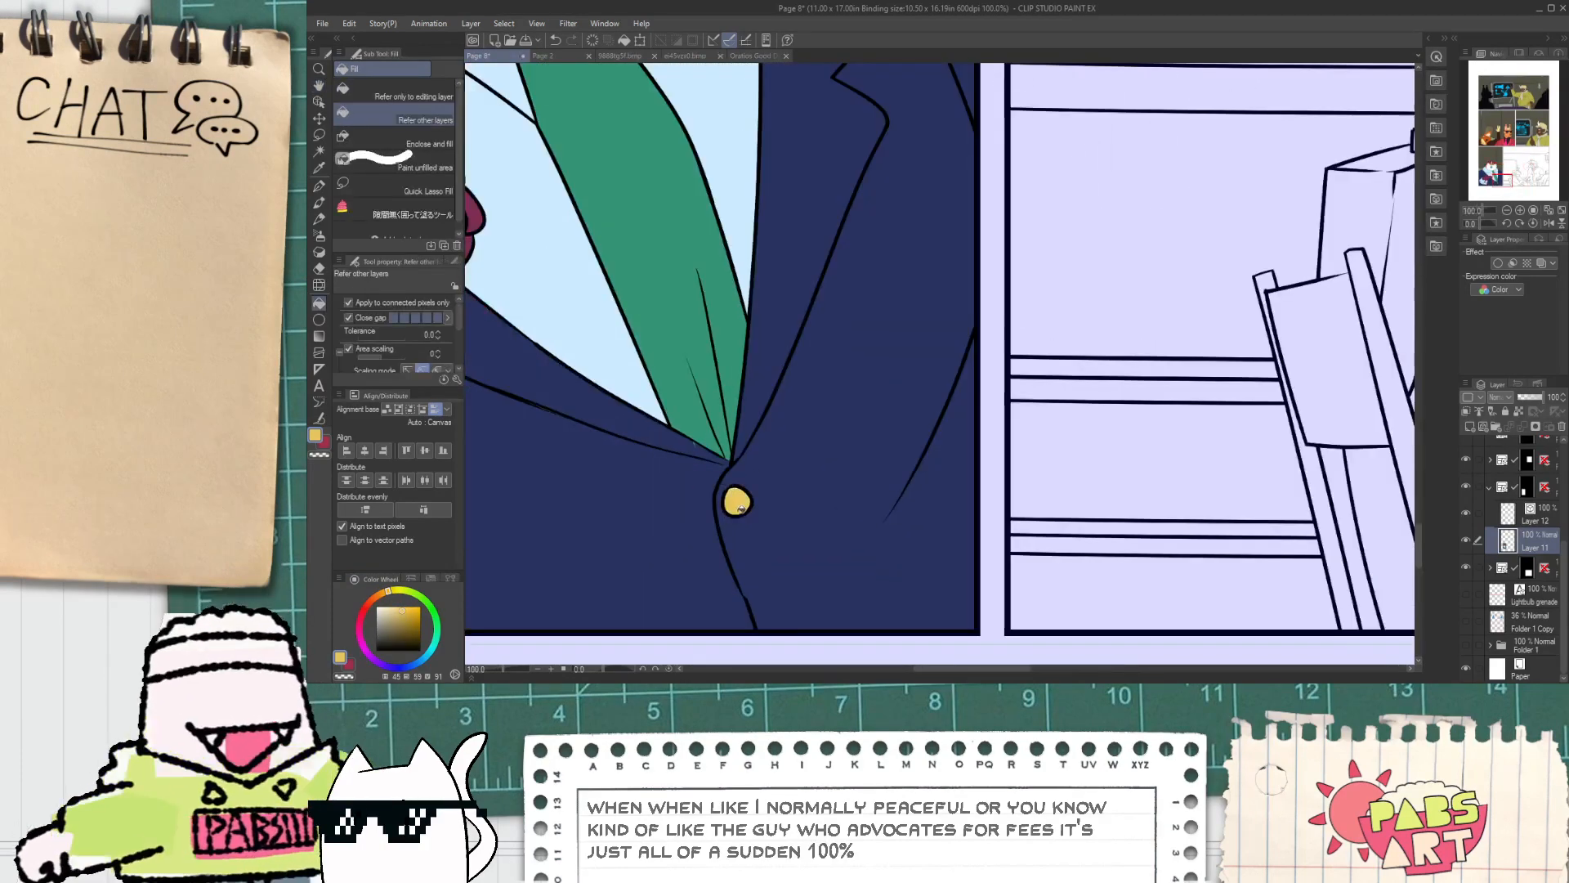
Step: Touch up the specks on the jacket edge beside the tie's lower end with the sampled navy and the G-pen
scroll(738, 521, down, 2)
scroll(705, 474, up, 1)
scroll(706, 486, up, 1)
alt+click(704, 525)
key(p)
scroll(715, 494, up, 2)
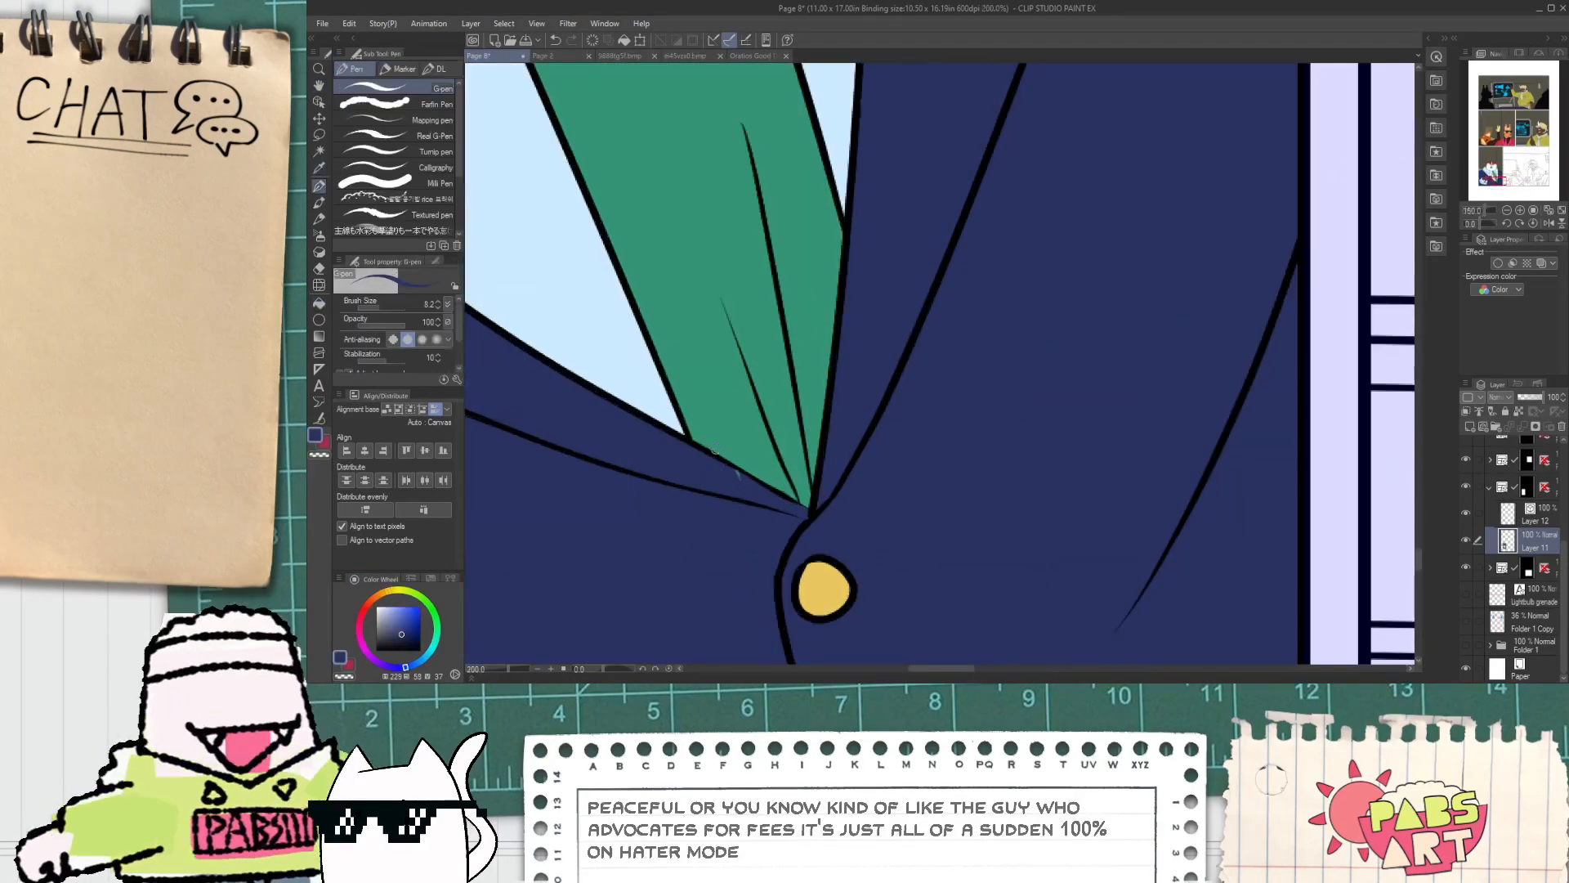
scroll(728, 466, down, 5)
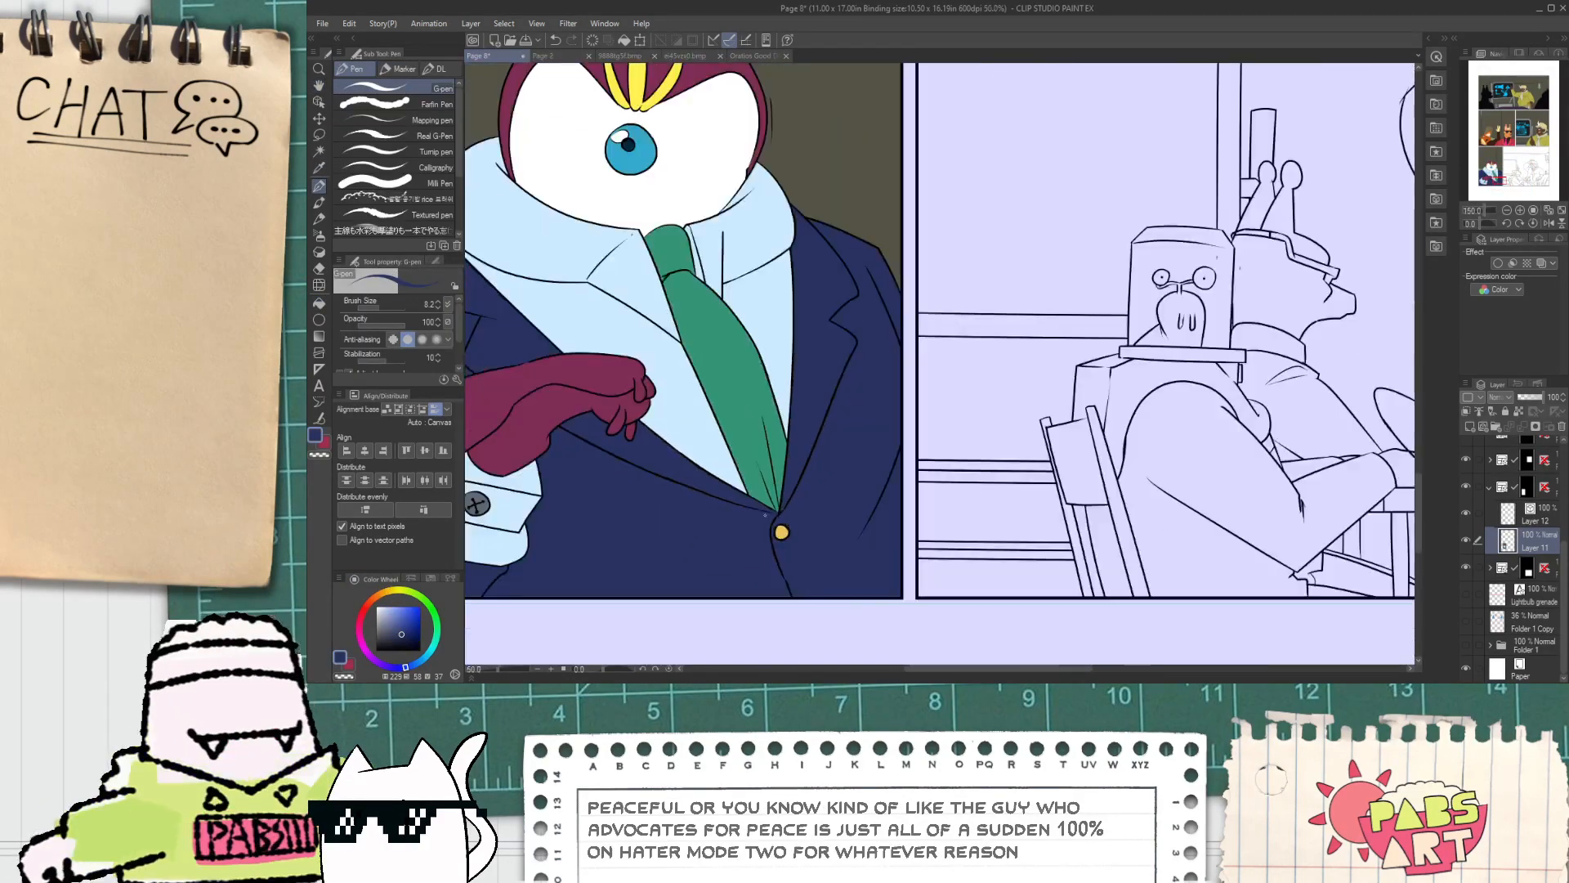
Step: Recolor every section of the cuff button with the gold sampled from the jacket button
drag(717, 489, 764, 533)
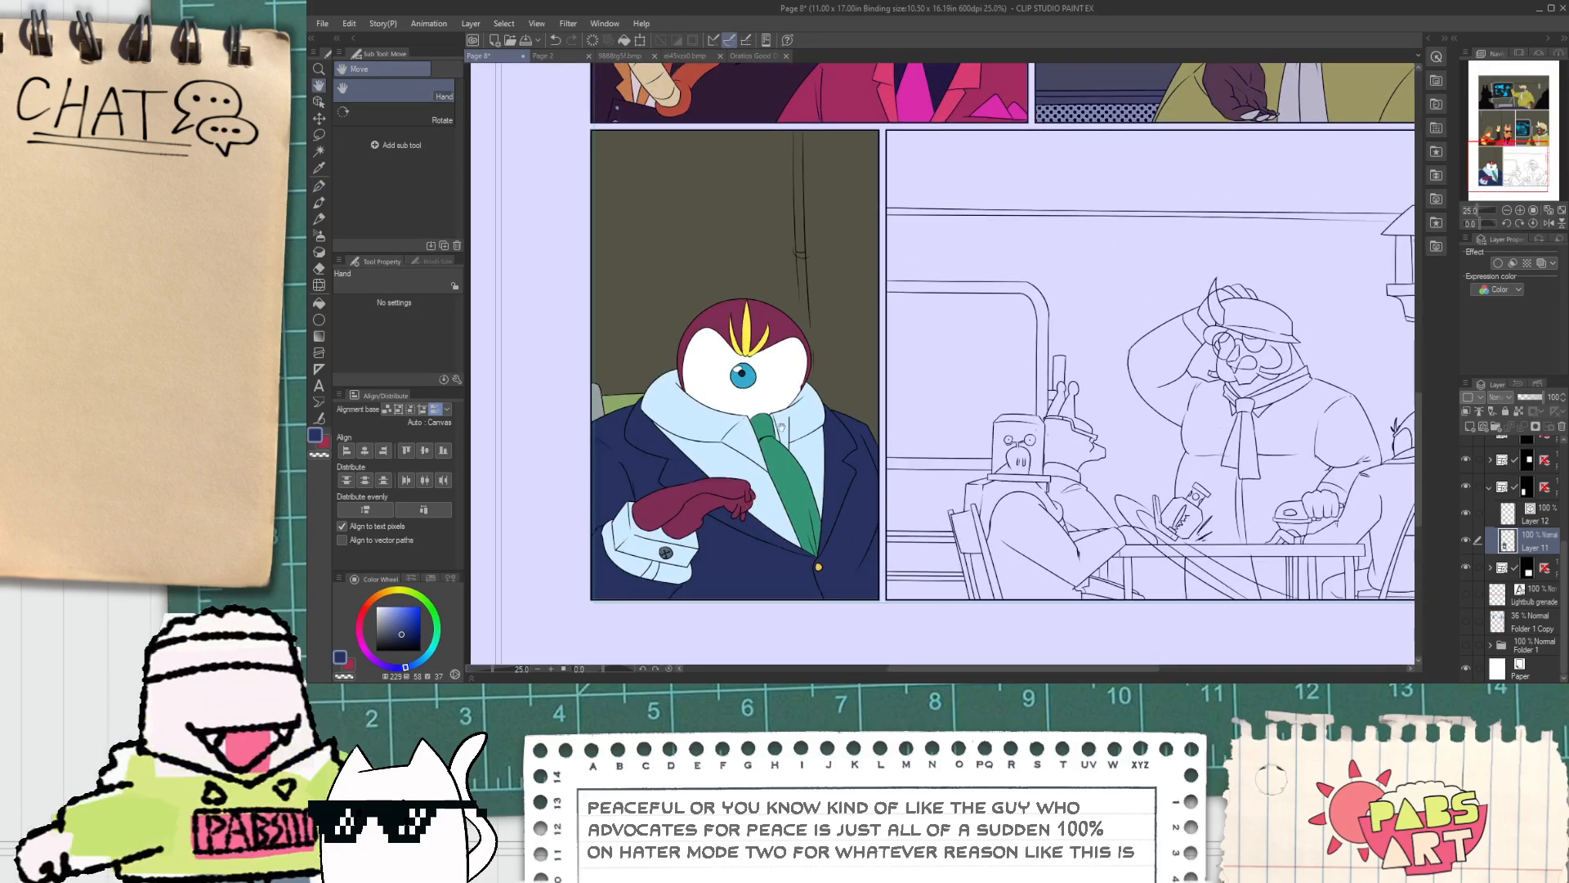
scroll(784, 423, up, 4)
scroll(792, 420, down, 2)
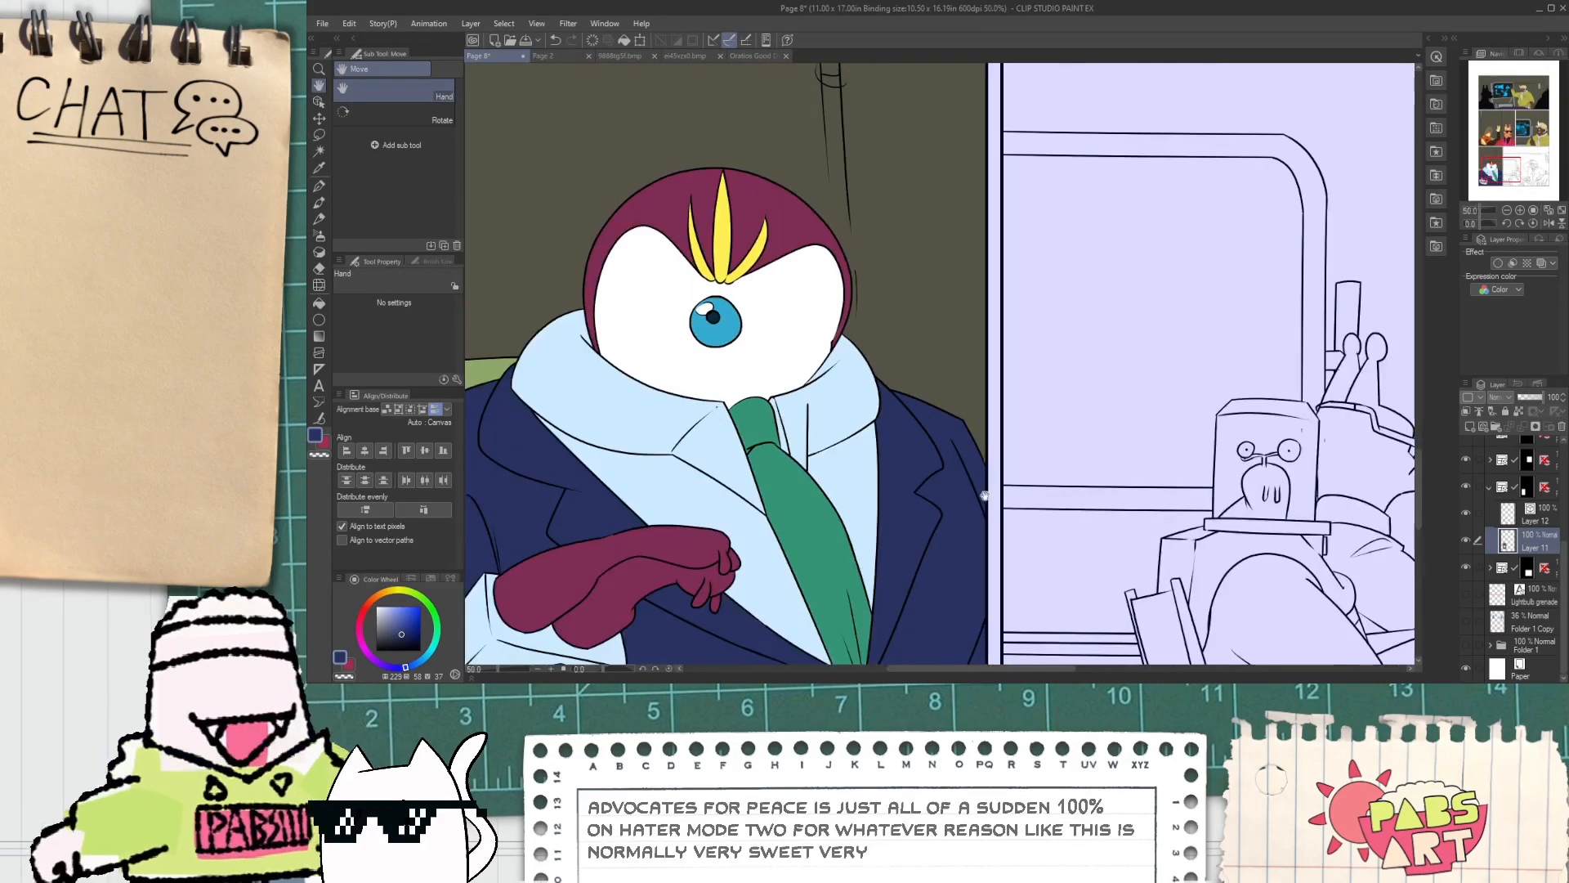
scroll(1095, 520, down, 2)
drag(1028, 454, 966, 441)
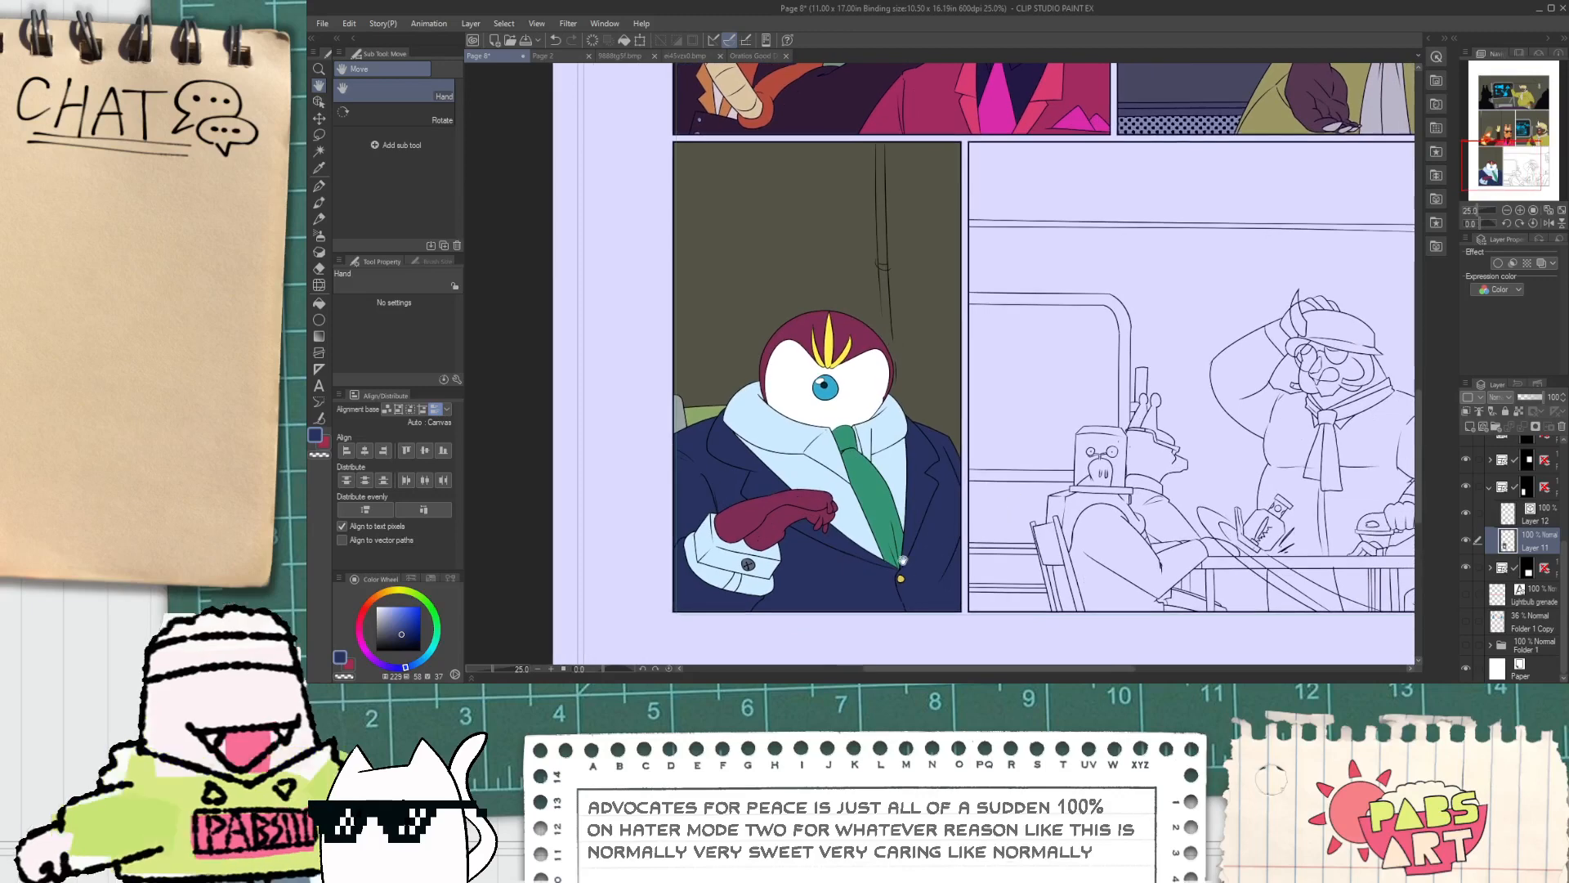
scroll(836, 603, up, 1)
scroll(903, 591, up, 3)
click(921, 564)
scroll(918, 567, down, 2)
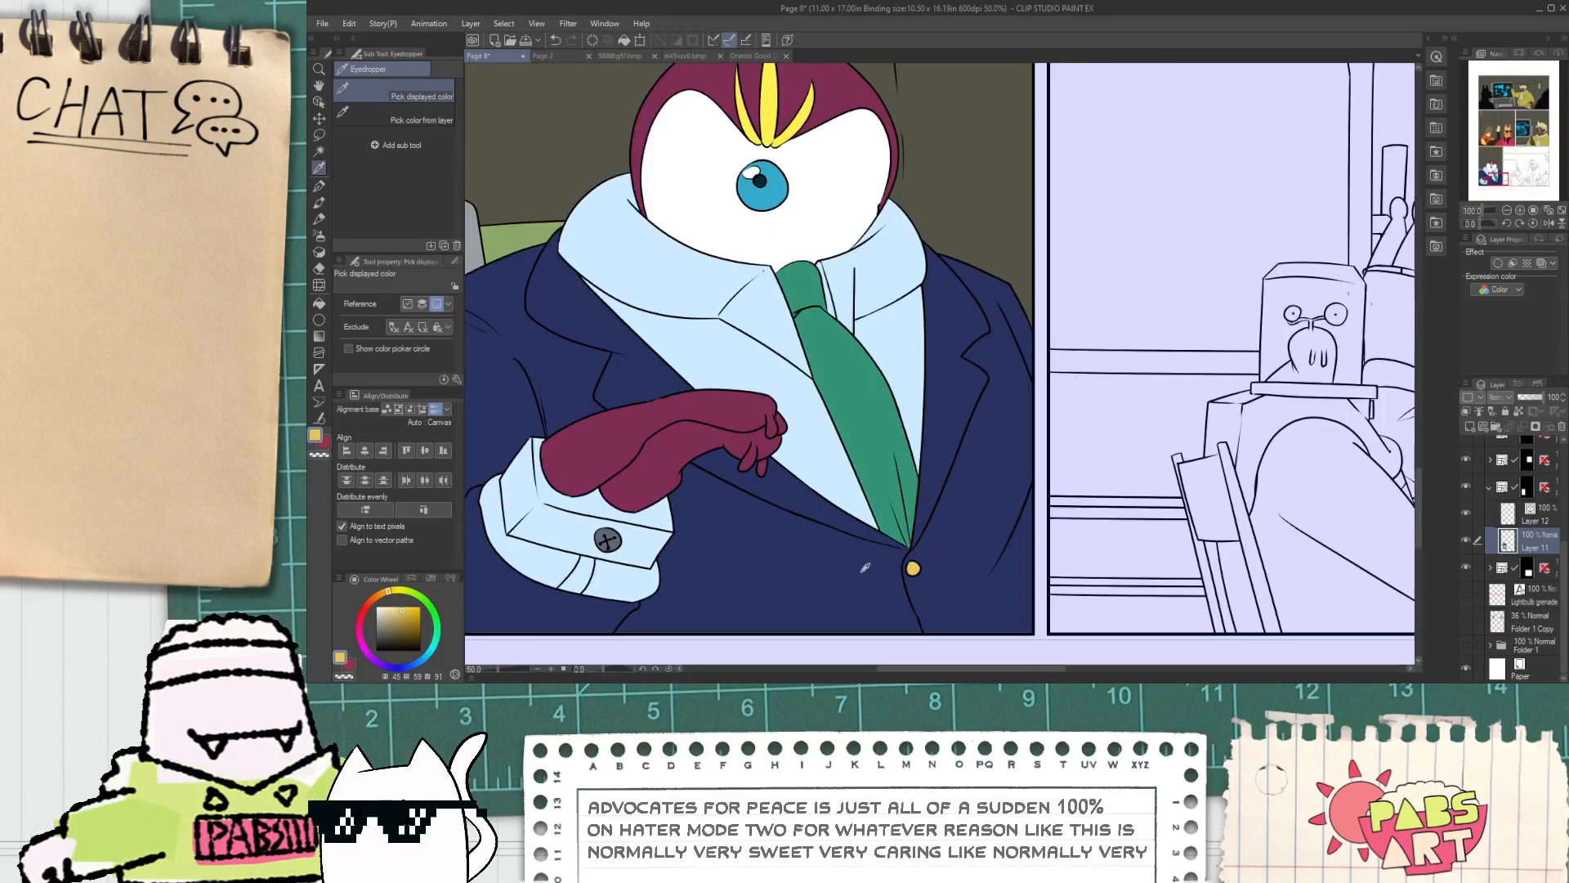
drag(734, 541, 880, 516)
key(g)
scroll(752, 514, up, 6)
click(768, 457)
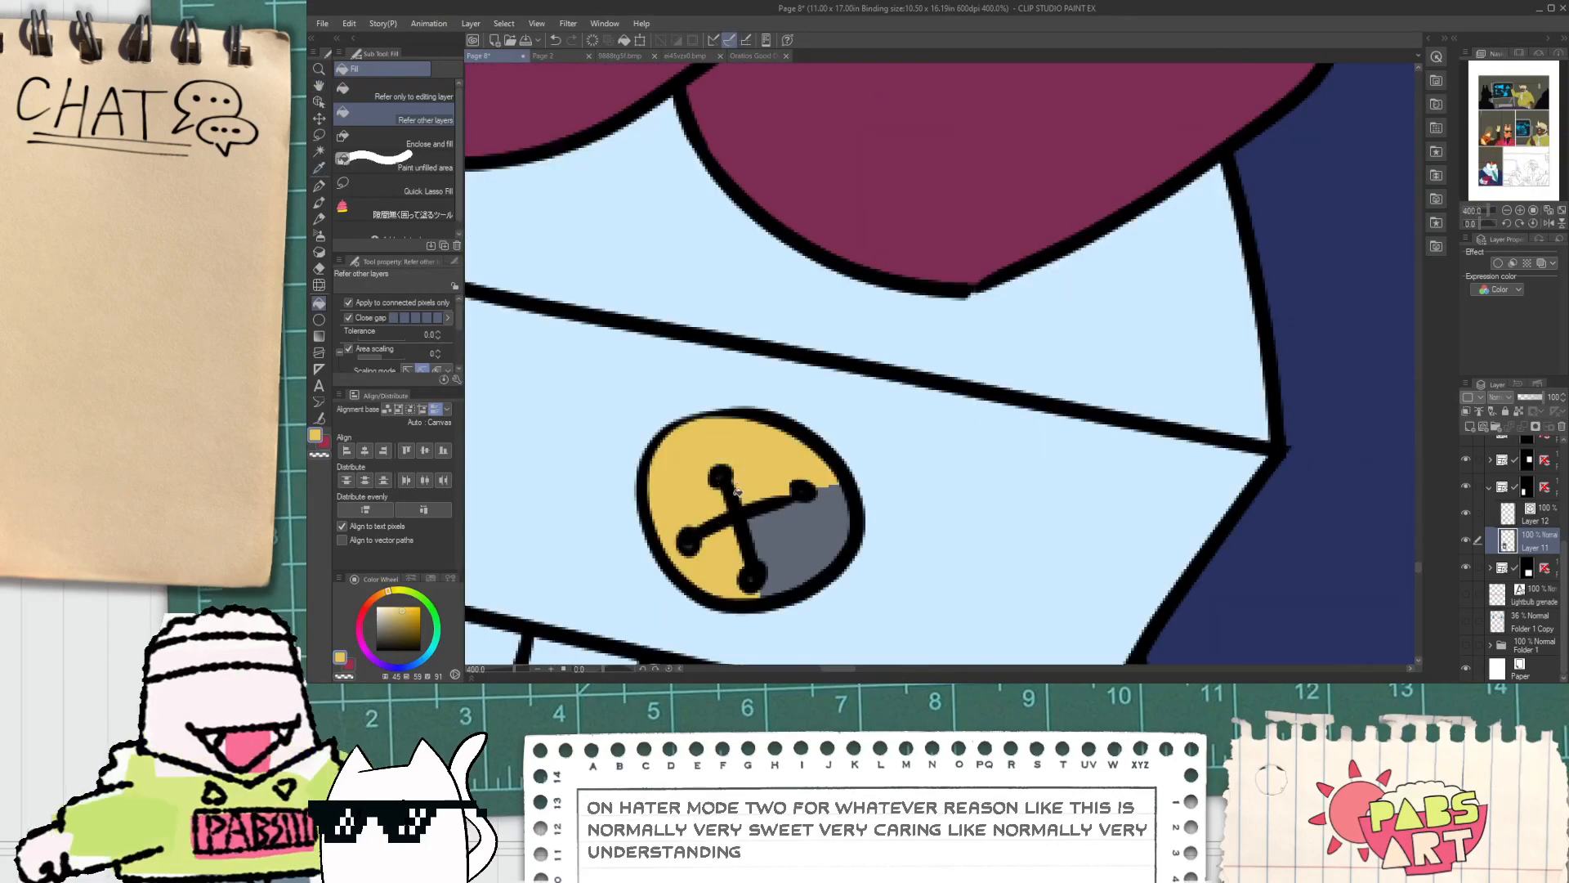
click(773, 540)
scroll(786, 576, down, 7)
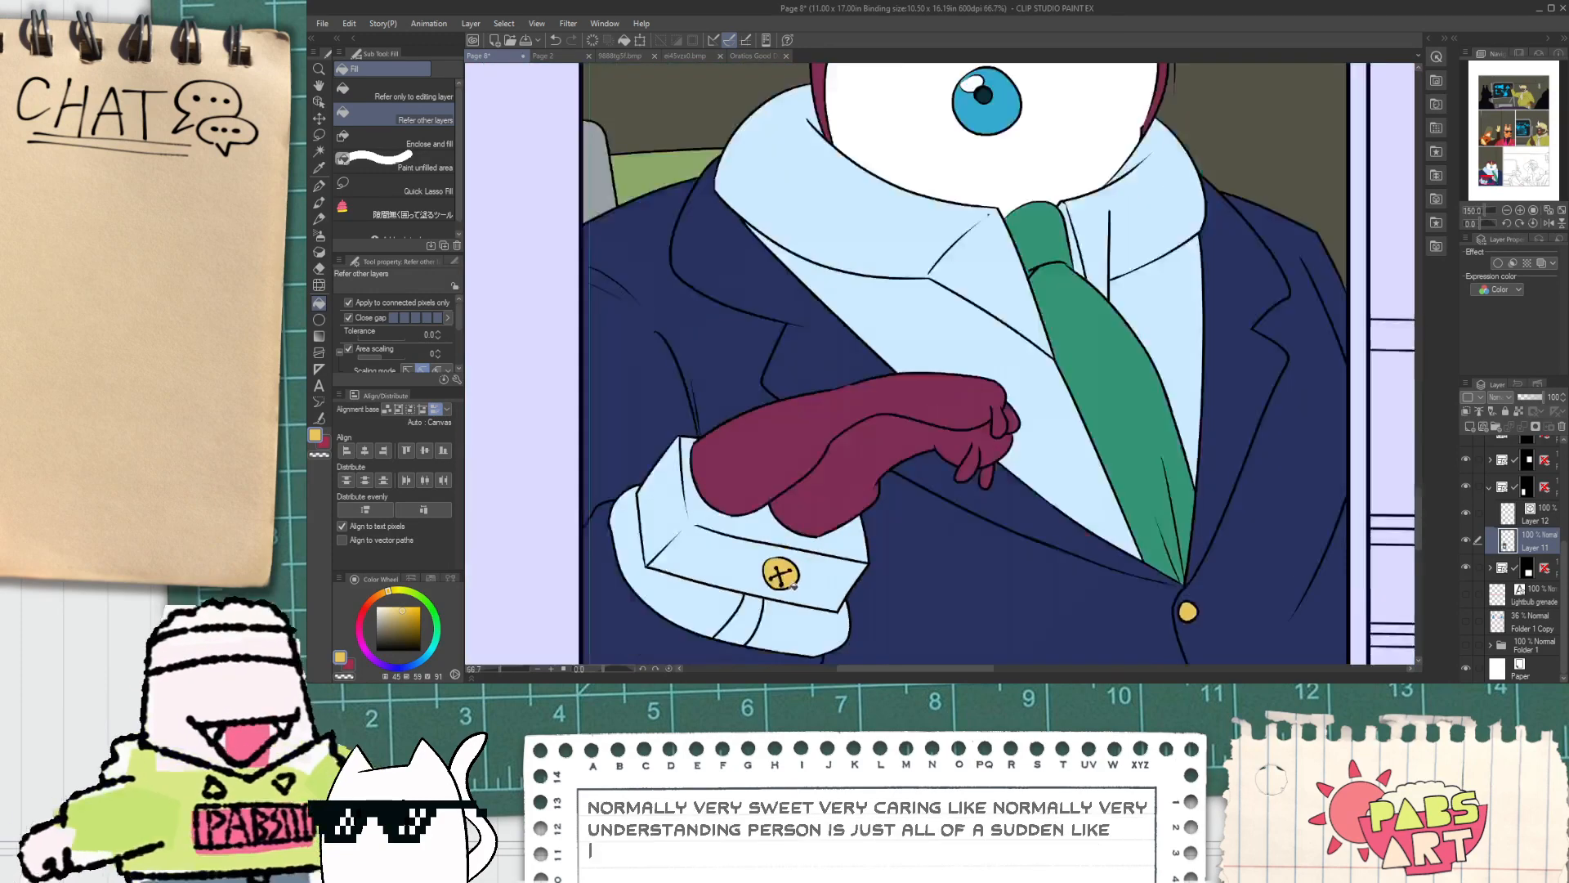
Step: Open the layer folder of the uncolored table-scene panel and make its Layer 13 active for coloring
key(h)
drag(1152, 532, 882, 528)
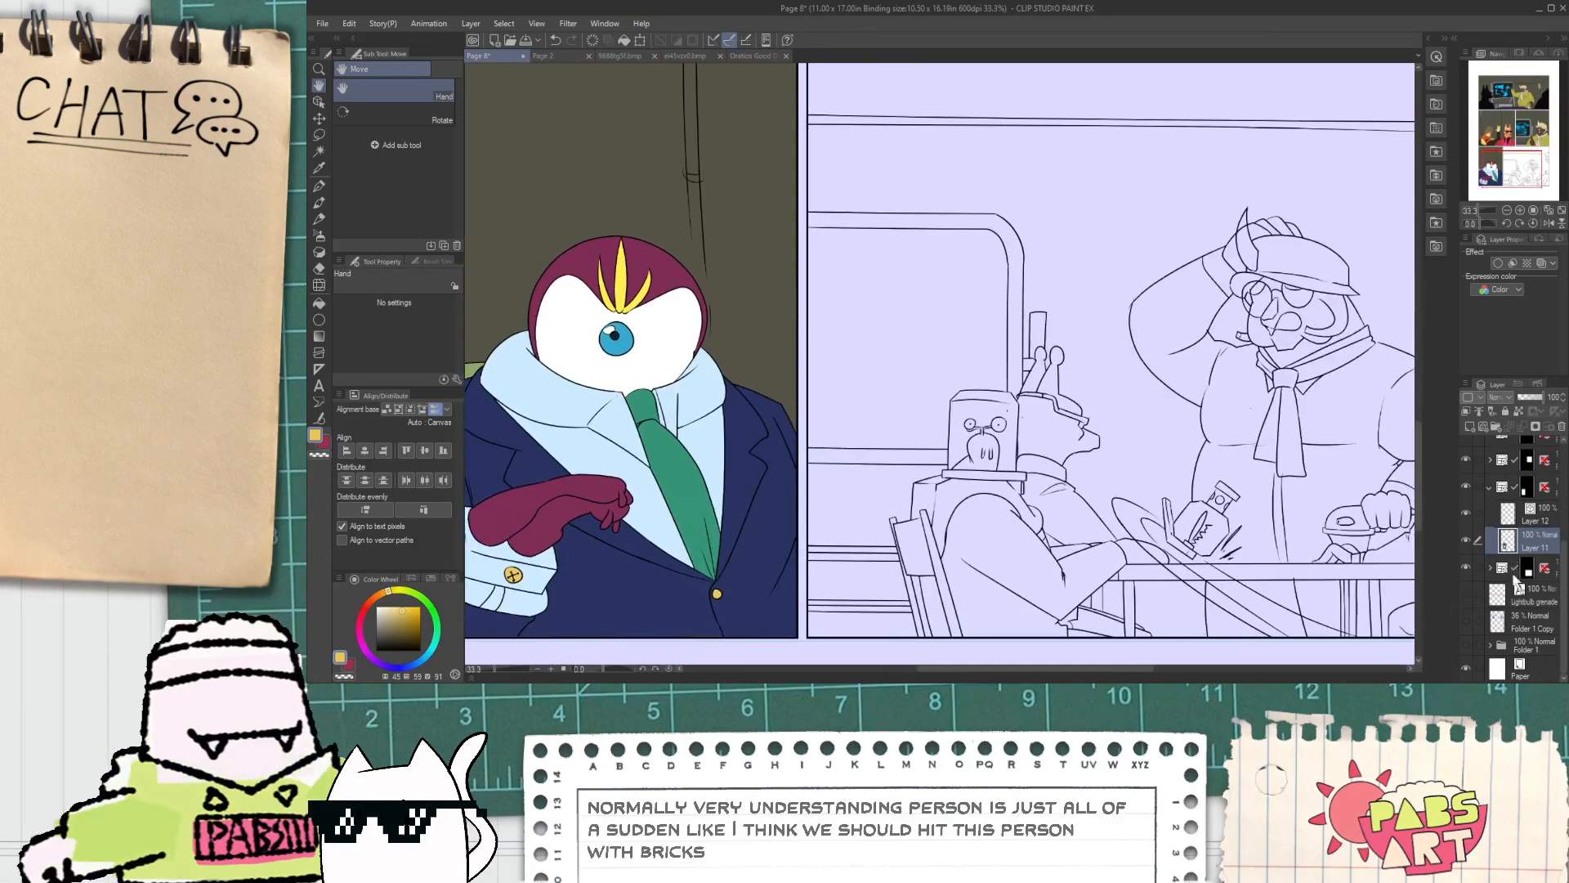
click(1489, 567)
click(1508, 623)
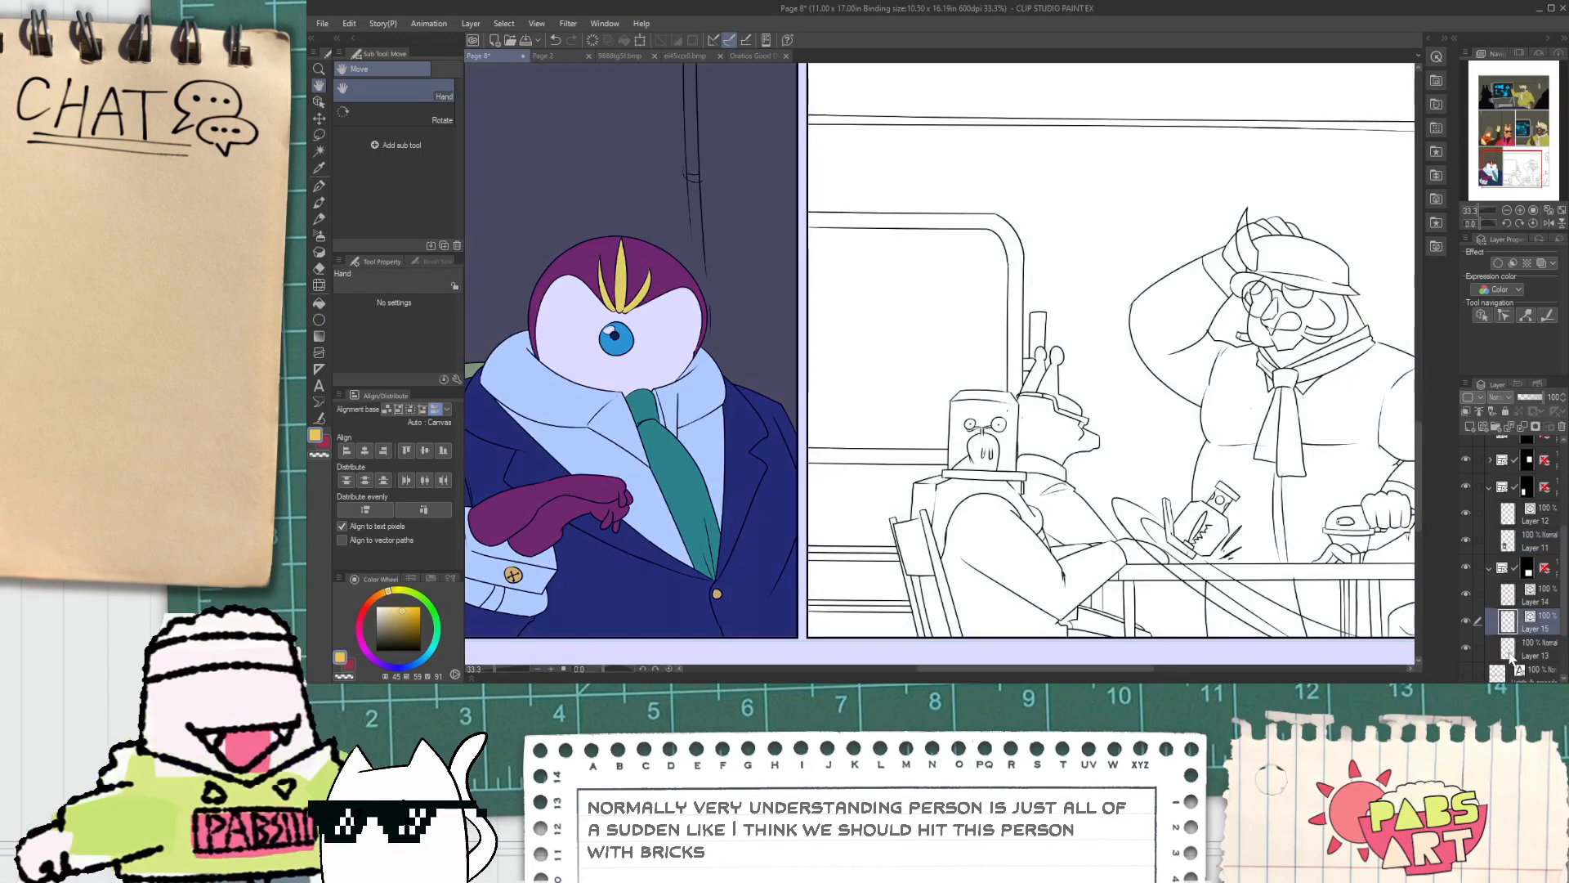
click(1510, 652)
Step: Fill the table scene's back wall, including the strips around the horizontal wall lines, with a dark olive grey
scroll(999, 420, down, 3)
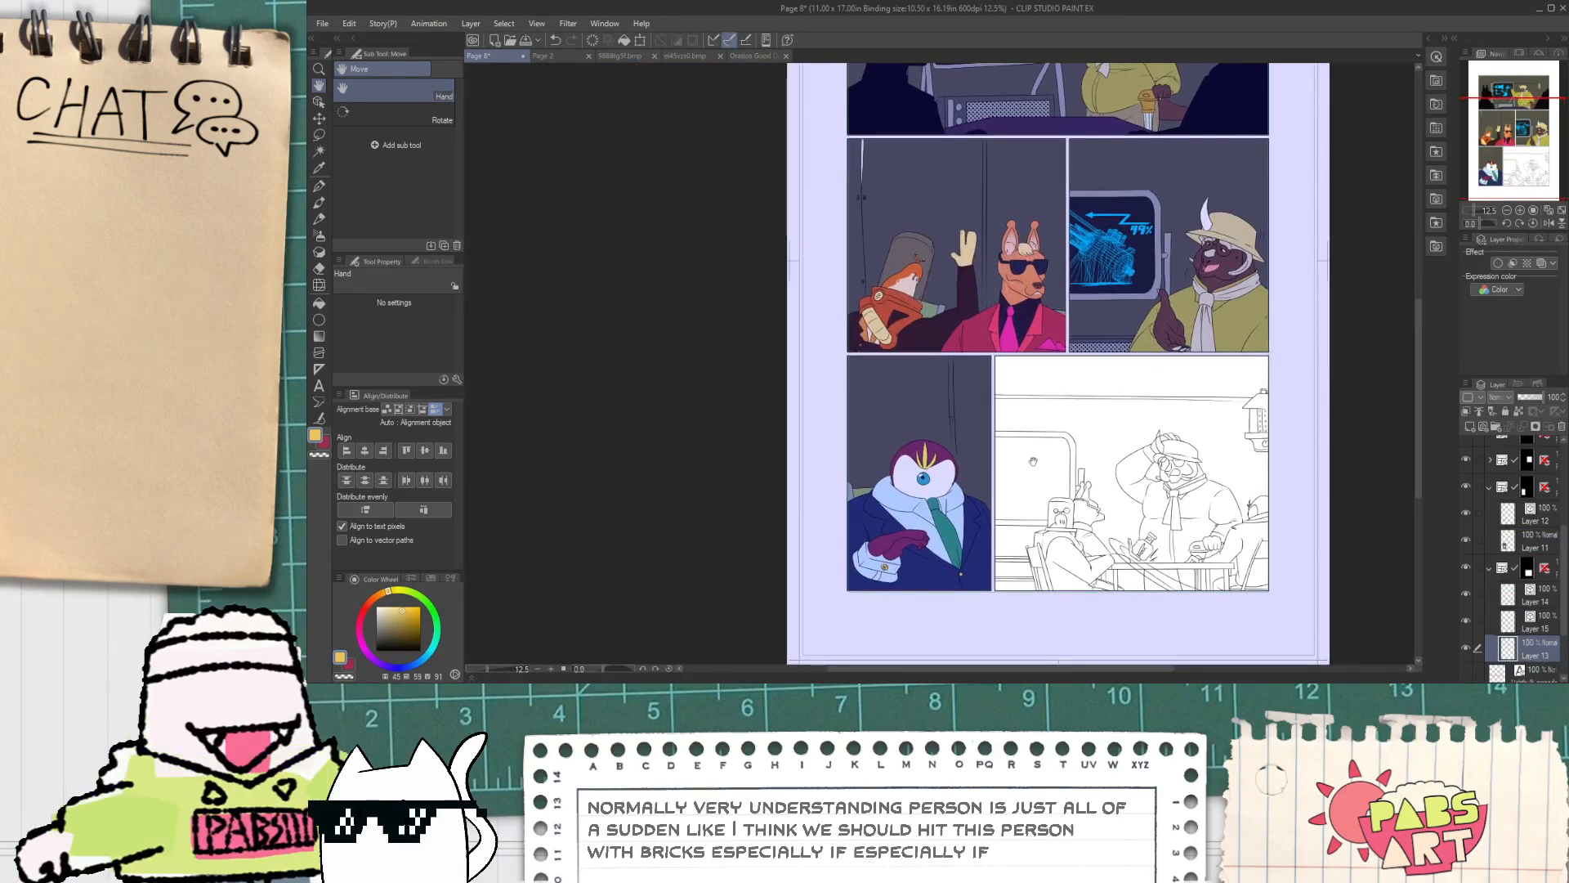
drag(1033, 461, 952, 505)
alt+click(892, 449)
scroll(956, 472, up, 2)
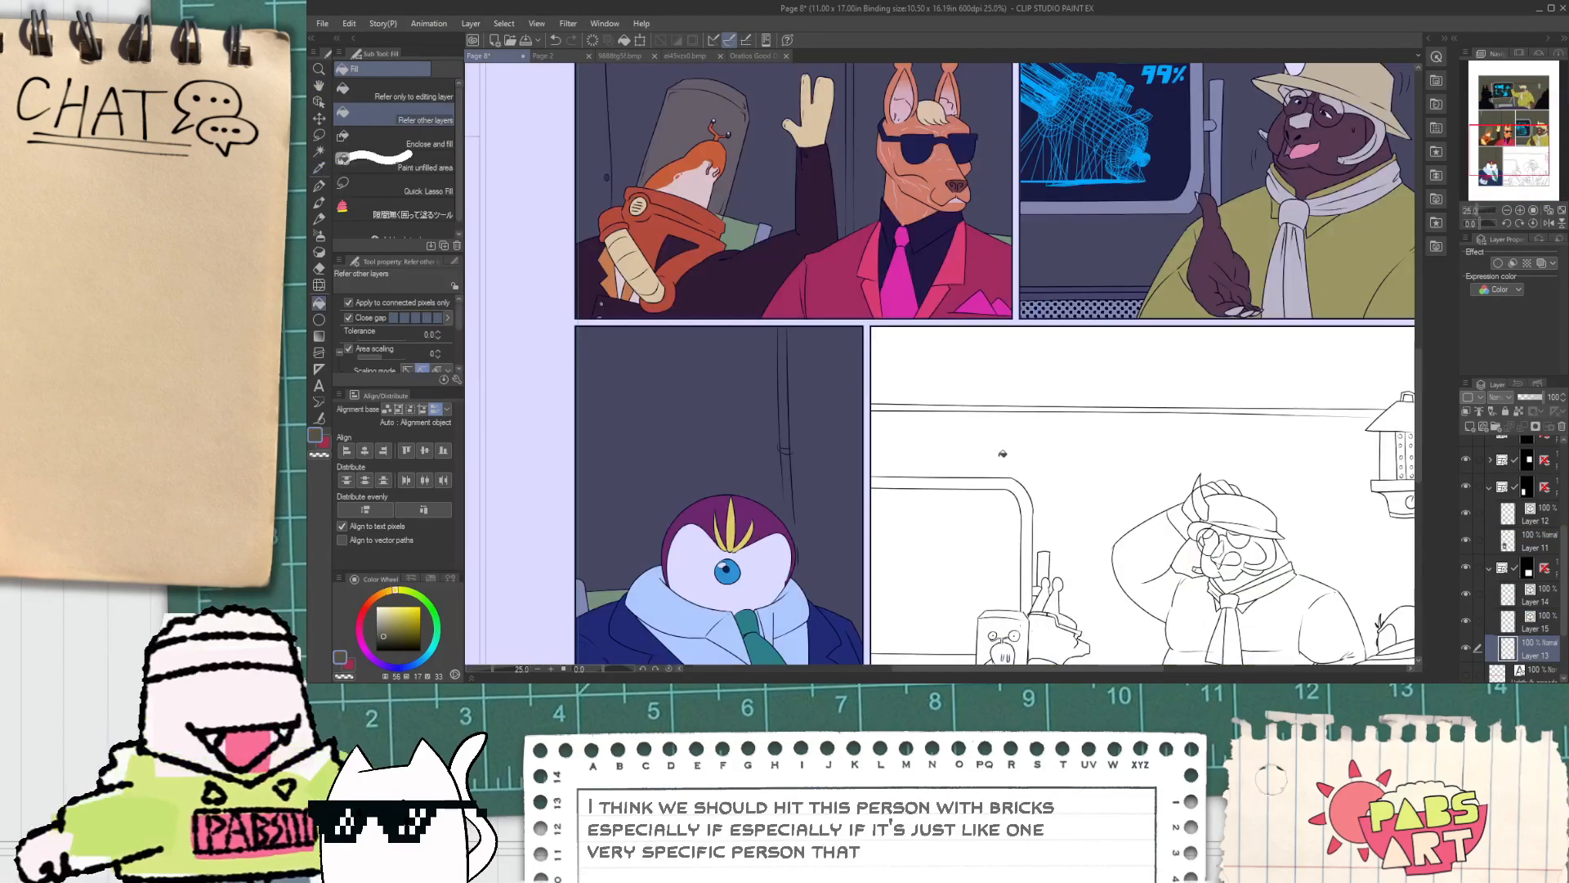
click(1002, 453)
click(1071, 391)
click(1070, 409)
Step: Scale the wall lamp's line art on Layer 14 to a little over half its size and place it against the panel's right border
scroll(1078, 416, down, 2)
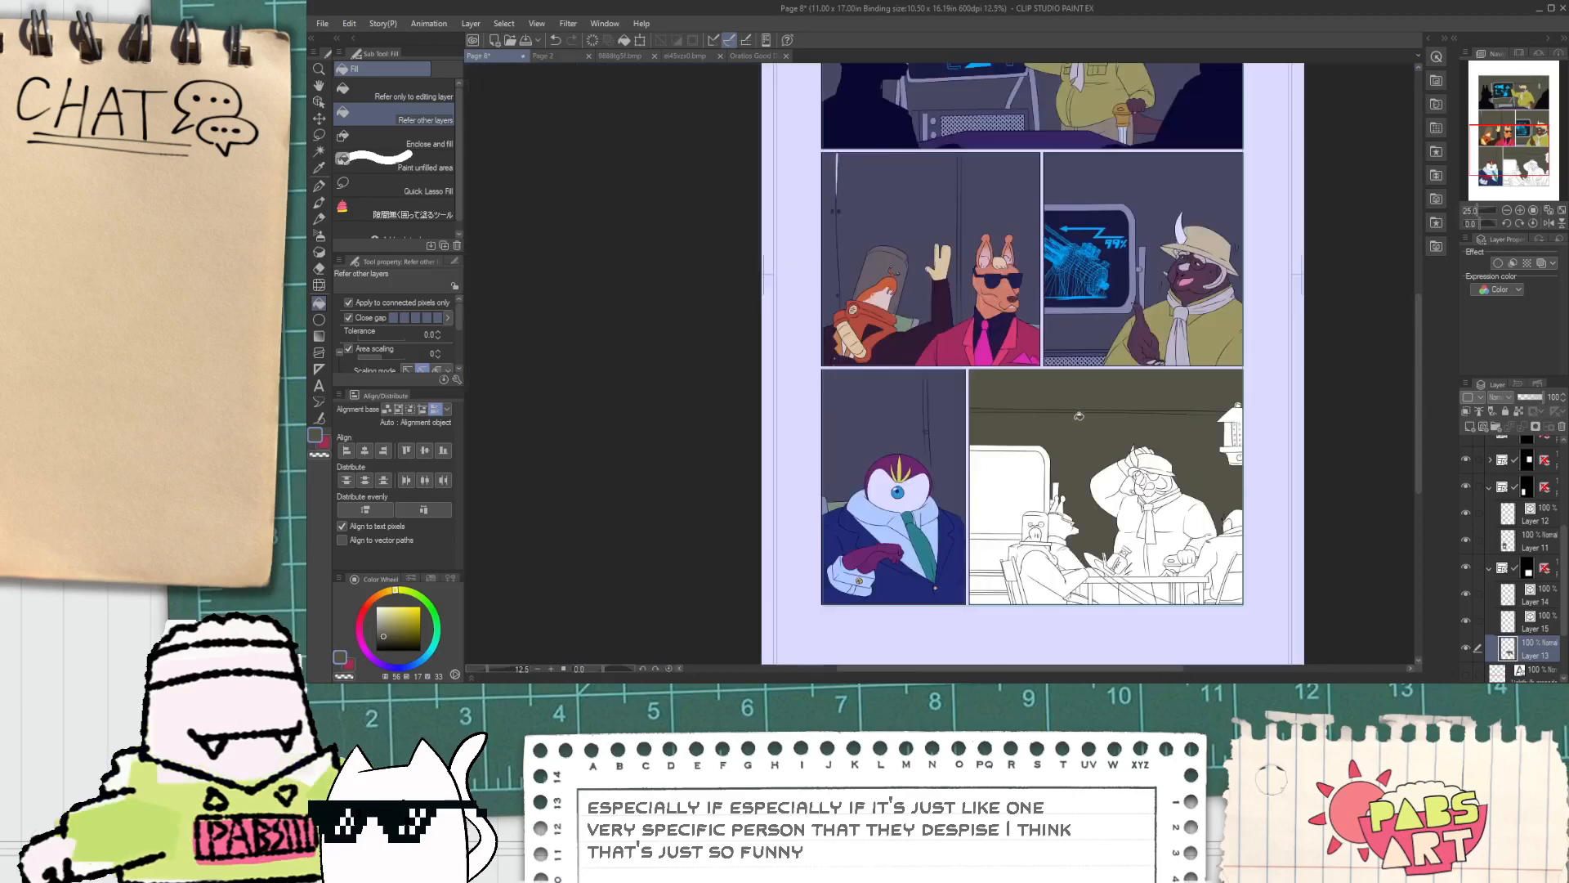
scroll(1078, 416, down, 2)
drag(1078, 415, 1054, 391)
scroll(1071, 466, up, 4)
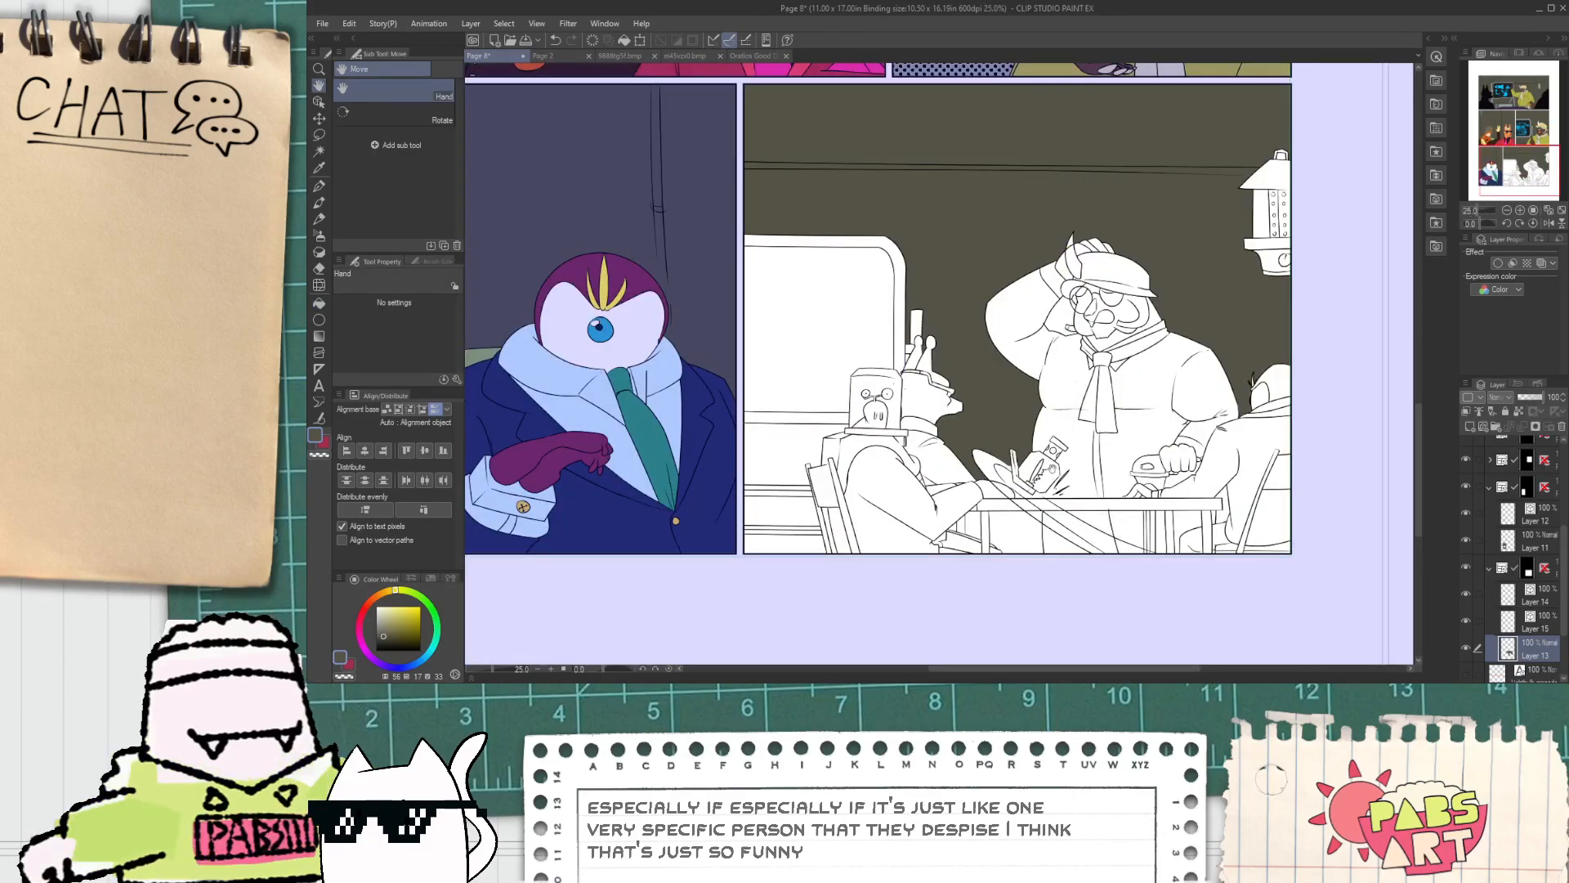
scroll(1107, 357, up, 1)
scroll(1066, 306, down, 1)
drag(1177, 170, 1086, 478)
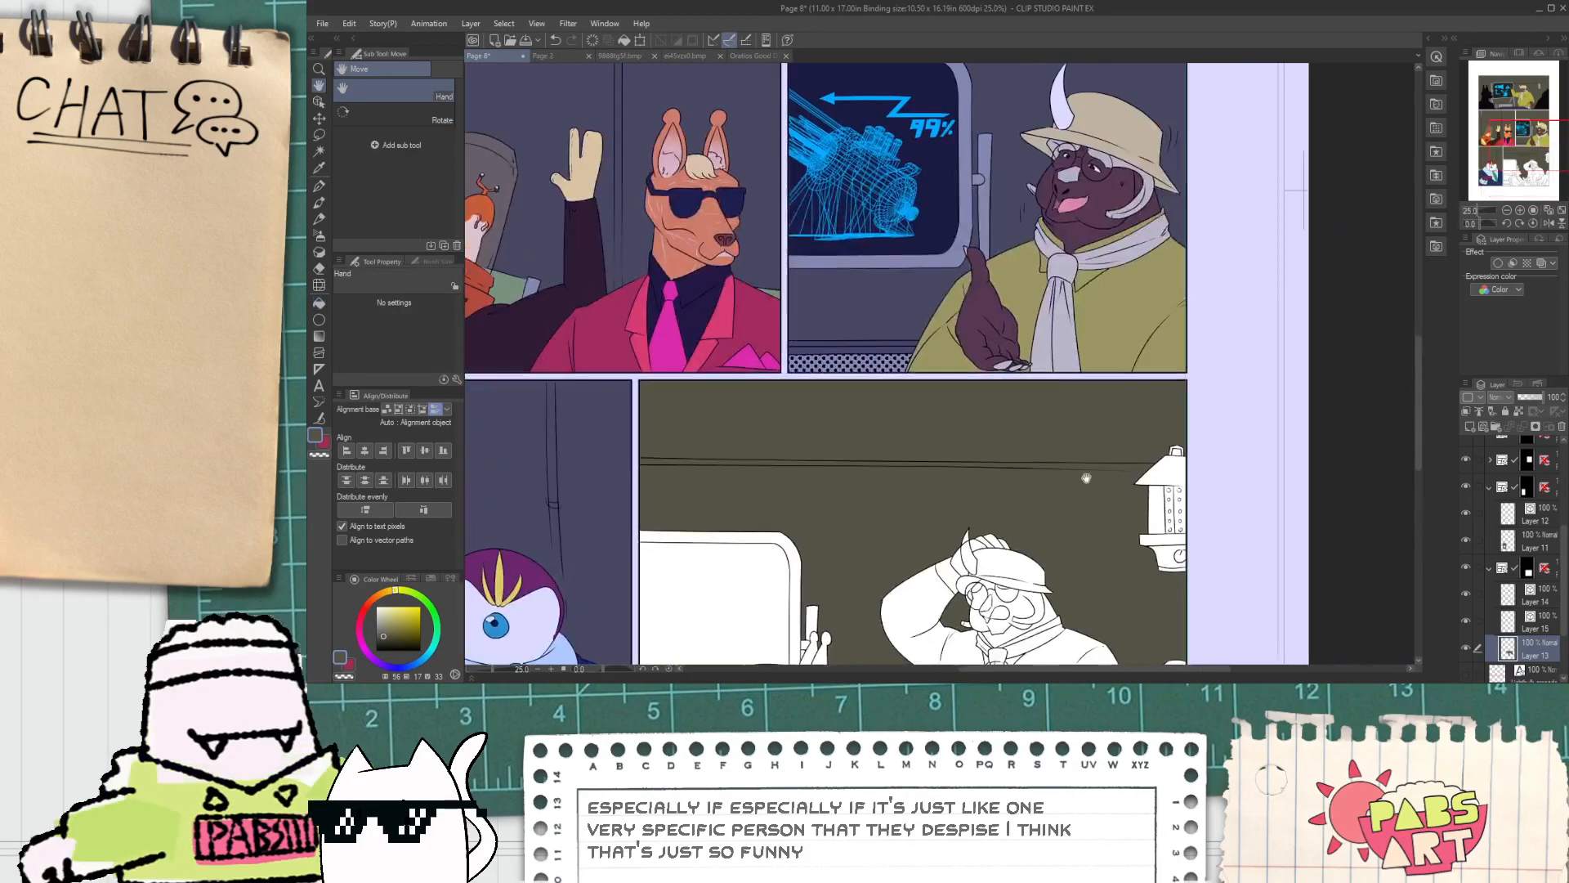
click(1535, 596)
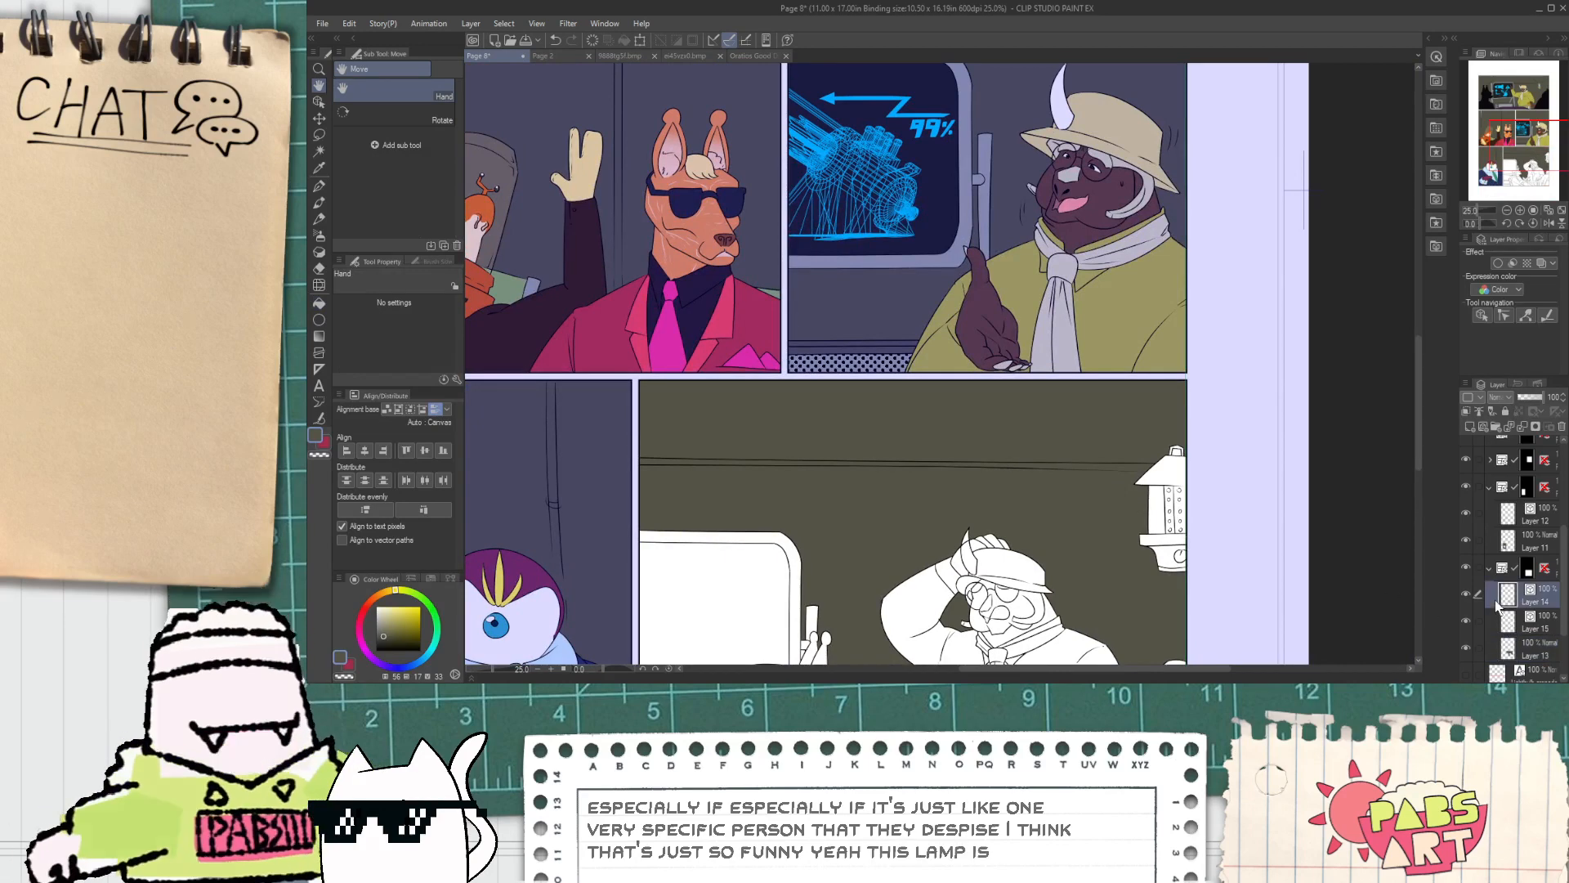
scroll(1086, 528, up, 2)
key(o)
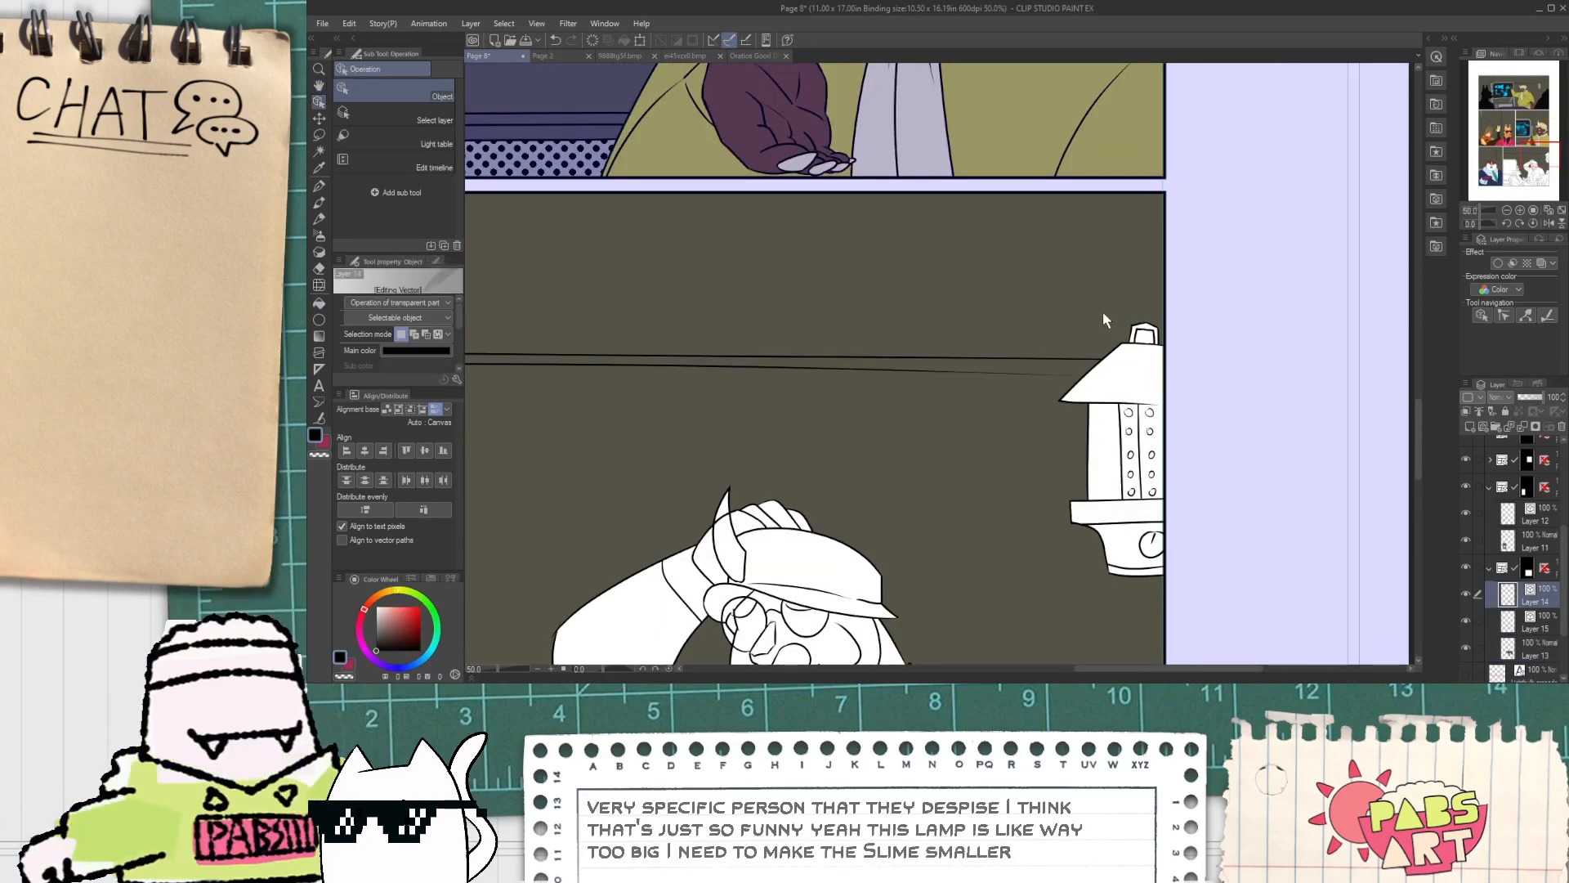
drag(1175, 430, 1244, 590)
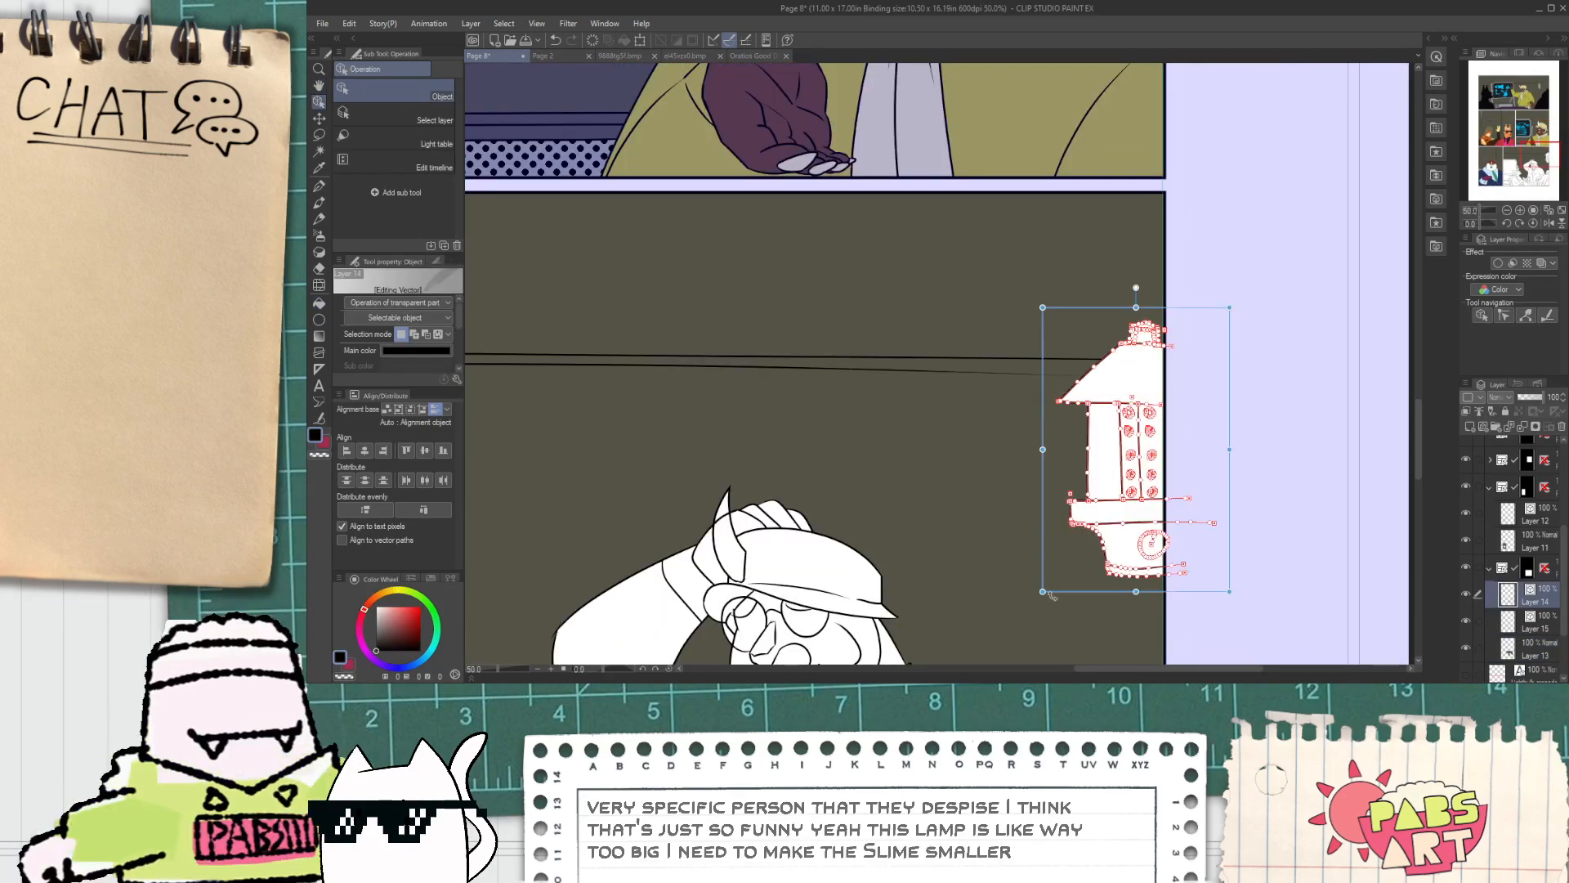
drag(1044, 588, 1136, 430)
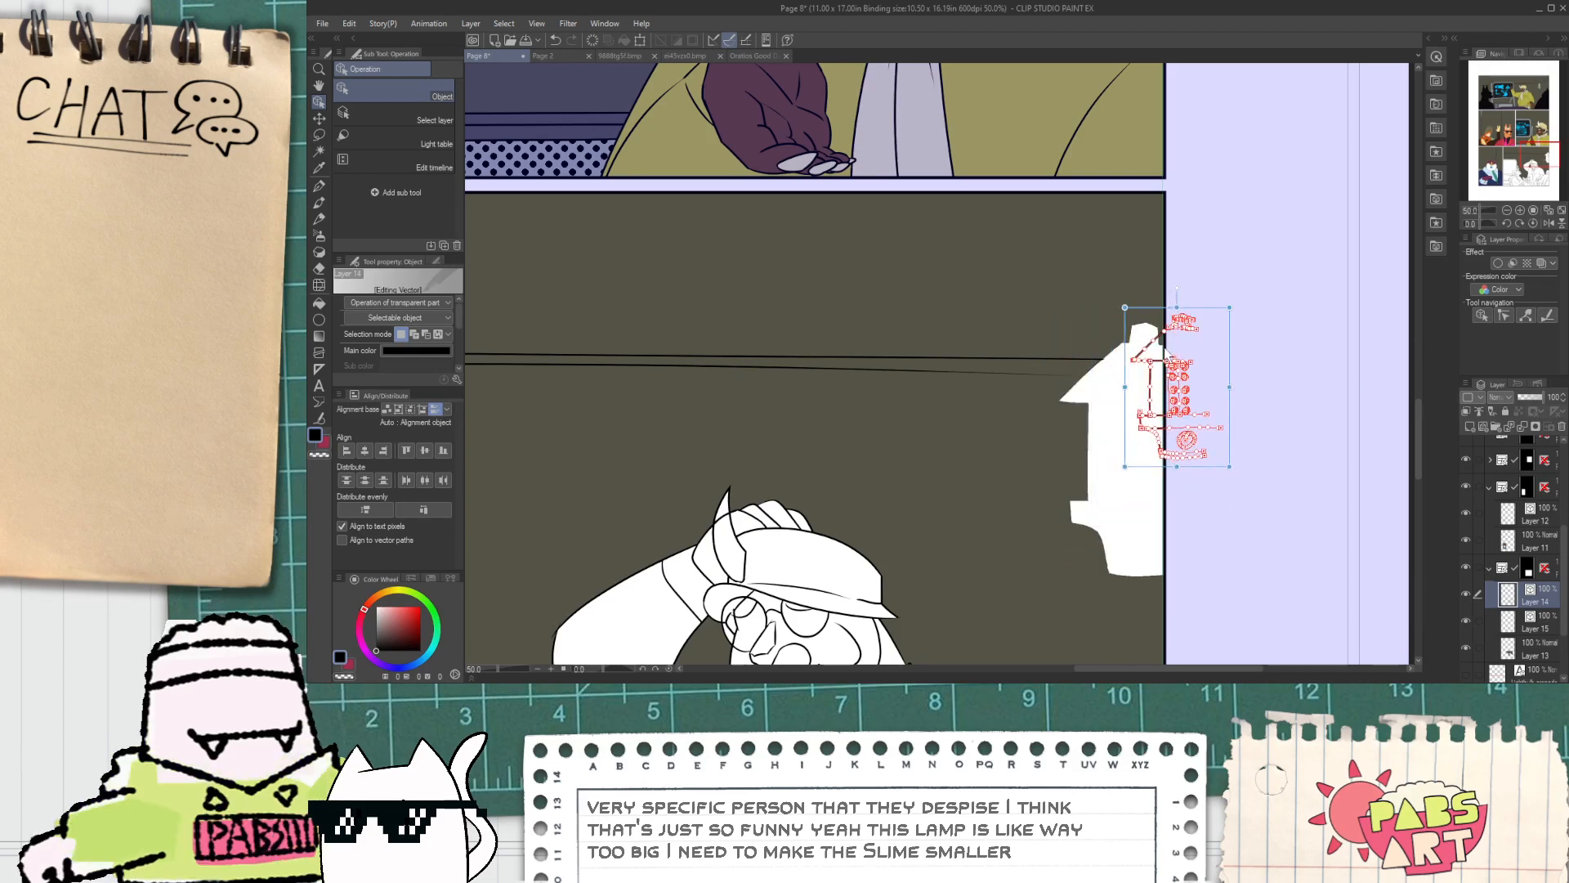
drag(1167, 309, 1142, 348)
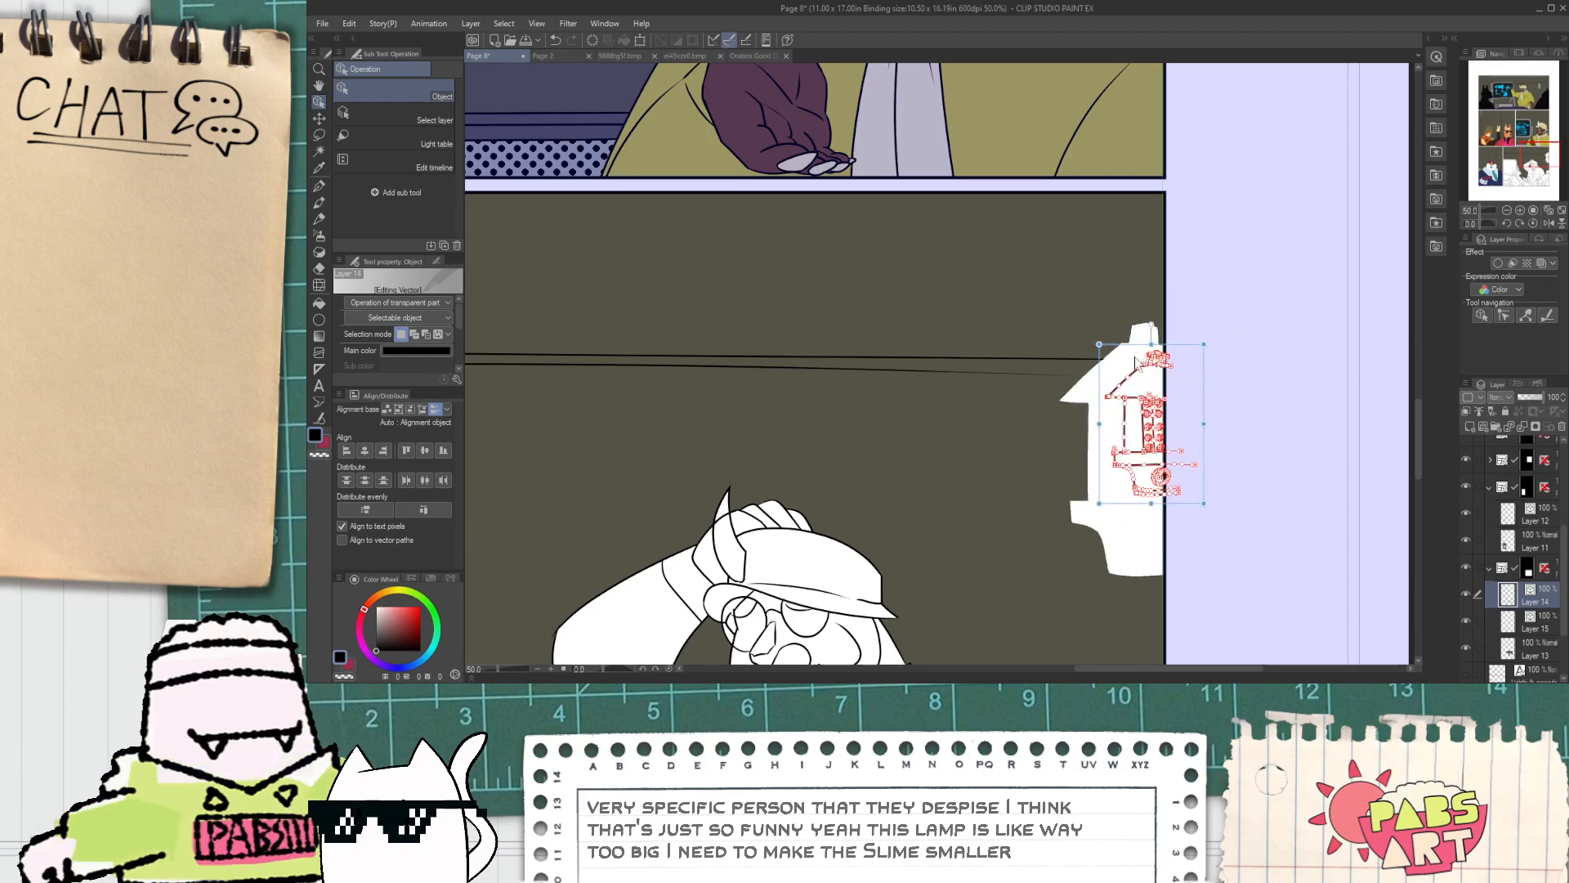
click(1116, 556)
Step: Fill the leftover white area around the resized lamp on Layer 13 with the wall's dark olive grey
click(1542, 644)
key(g)
click(1119, 531)
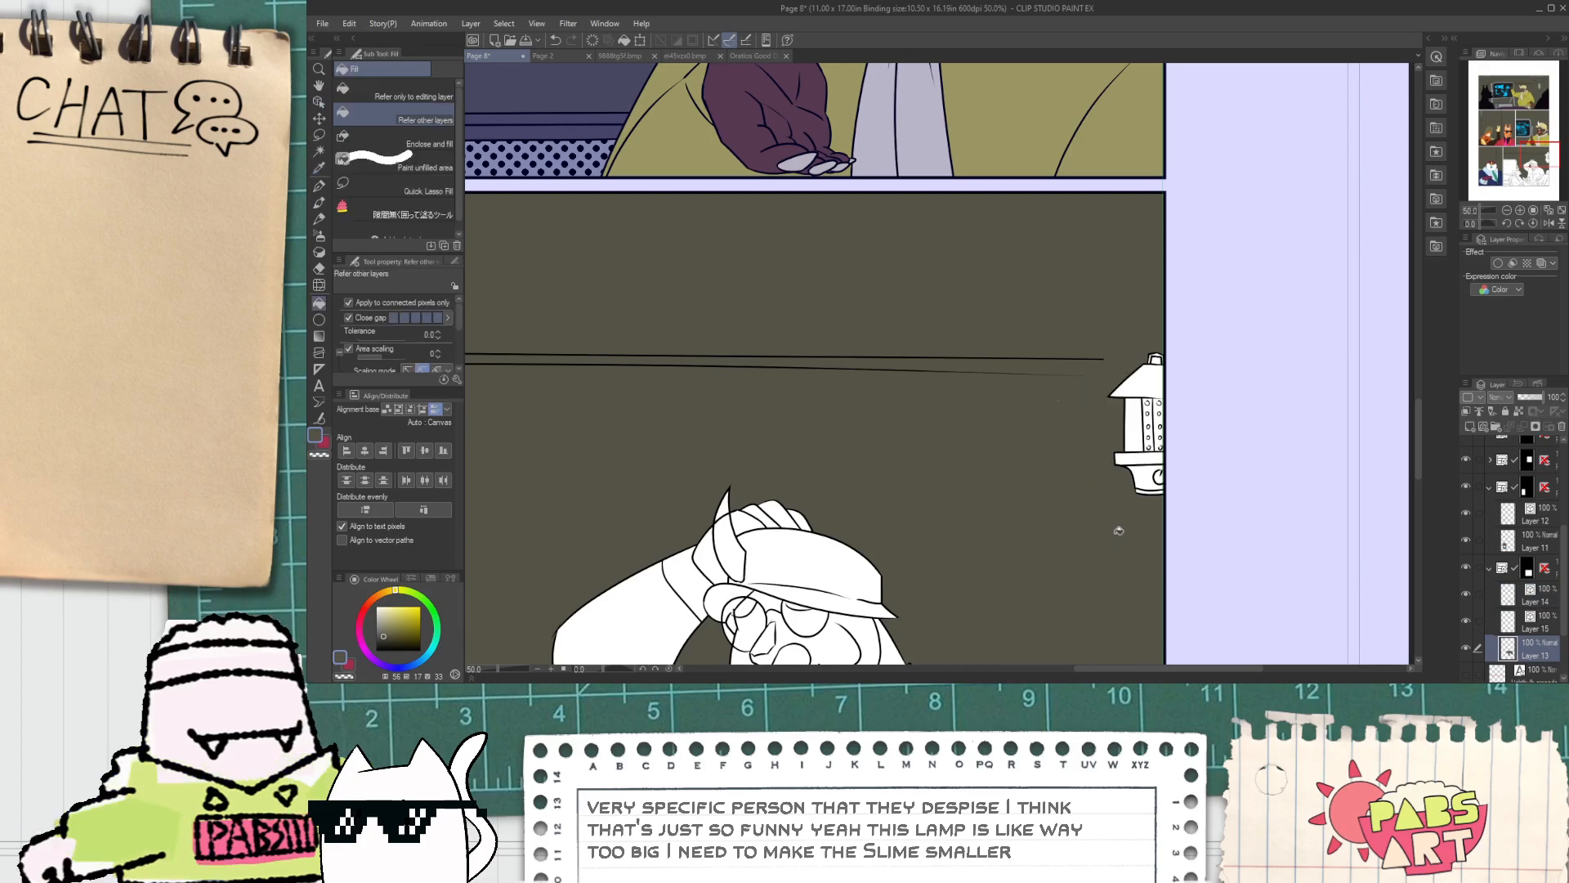
scroll(1150, 413, up, 3)
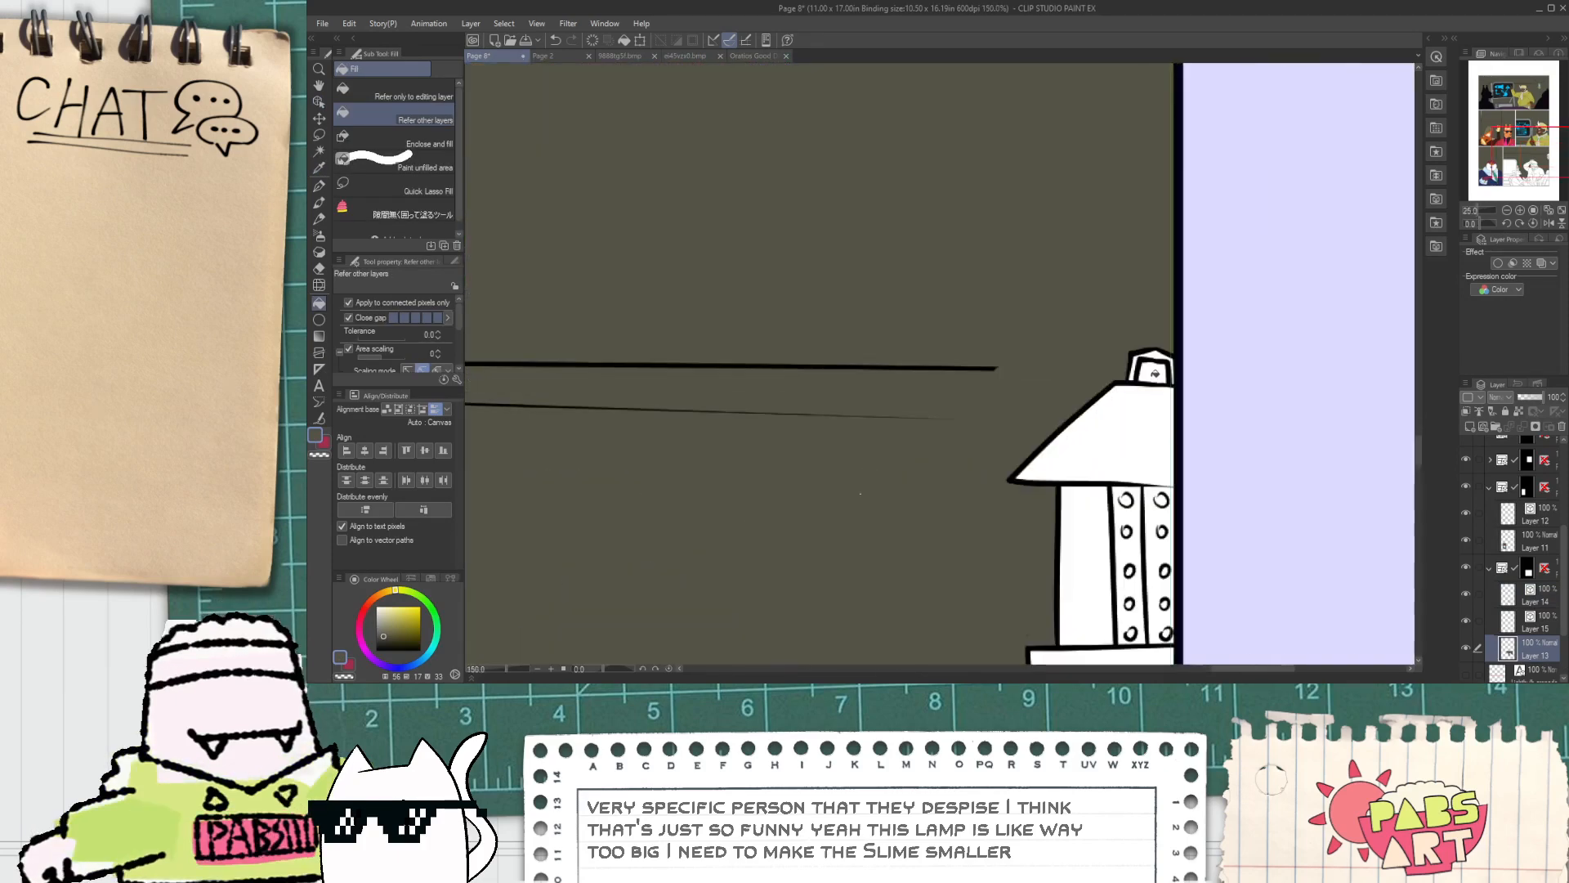
key(p)
scroll(964, 454, down, 5)
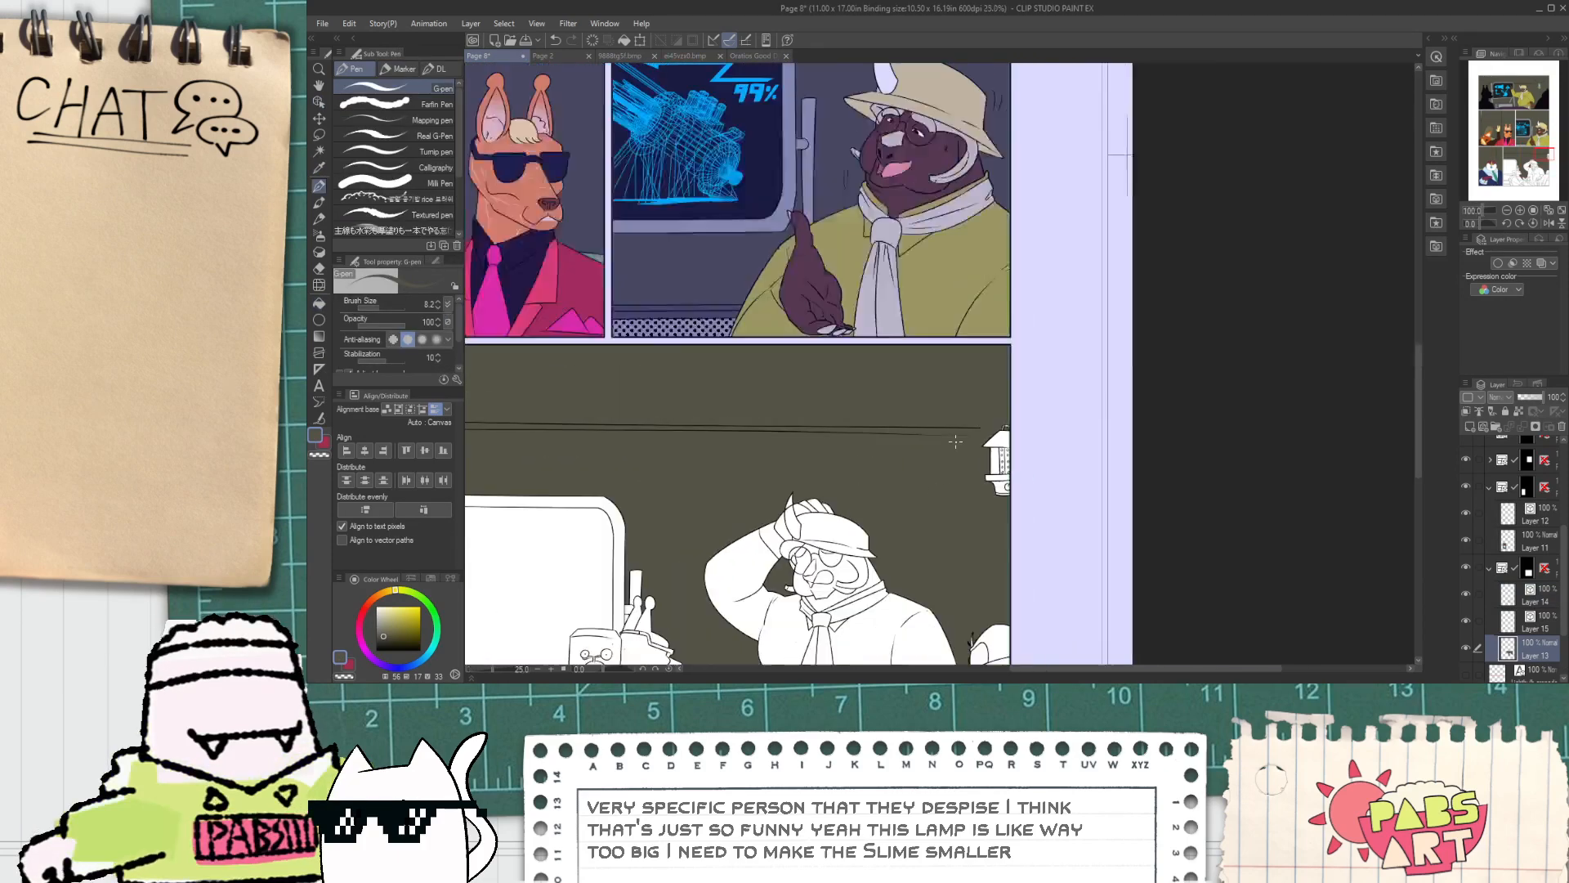
Step: Fill the wall sections below the large wall screen with the same dark olive grey
key(g)
scroll(809, 508, up, 3)
scroll(809, 508, up, 2)
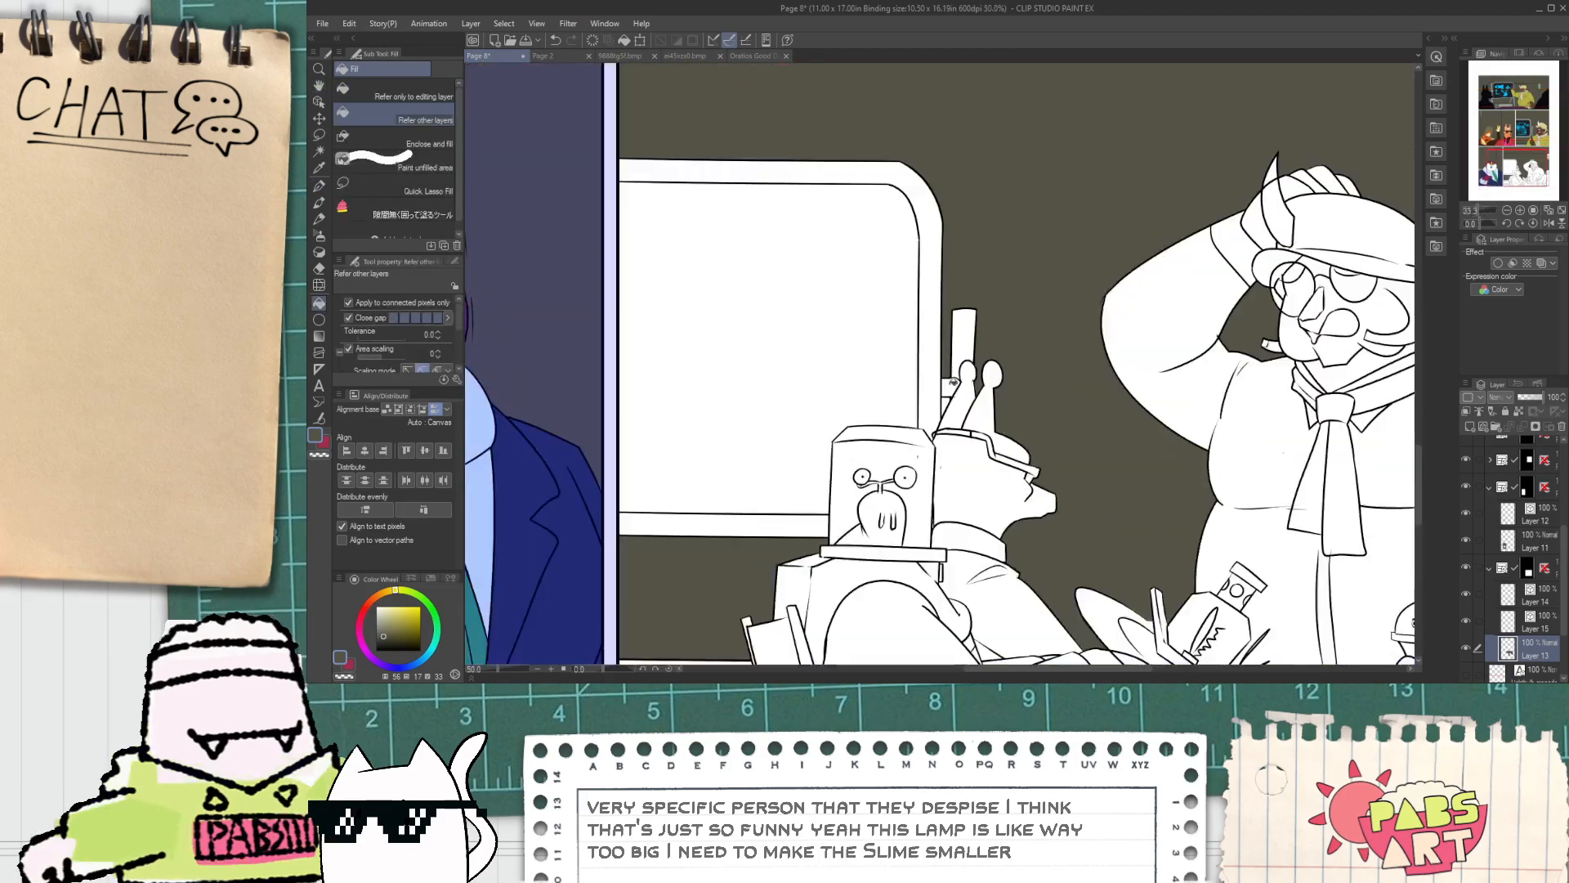
scroll(794, 609, down, 2)
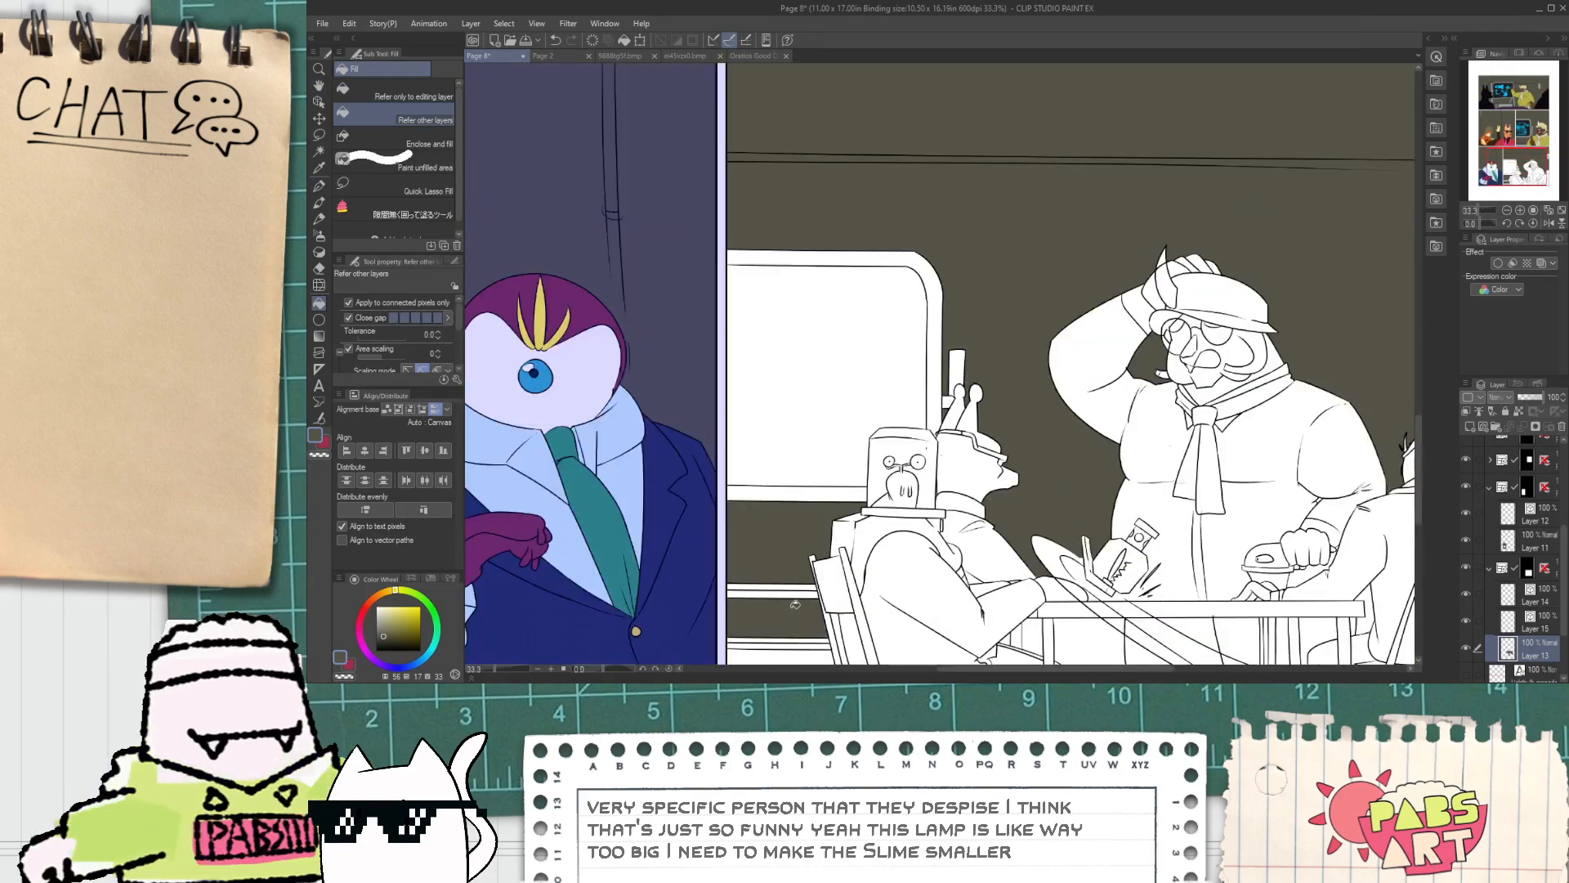
scroll(826, 554, down, 1)
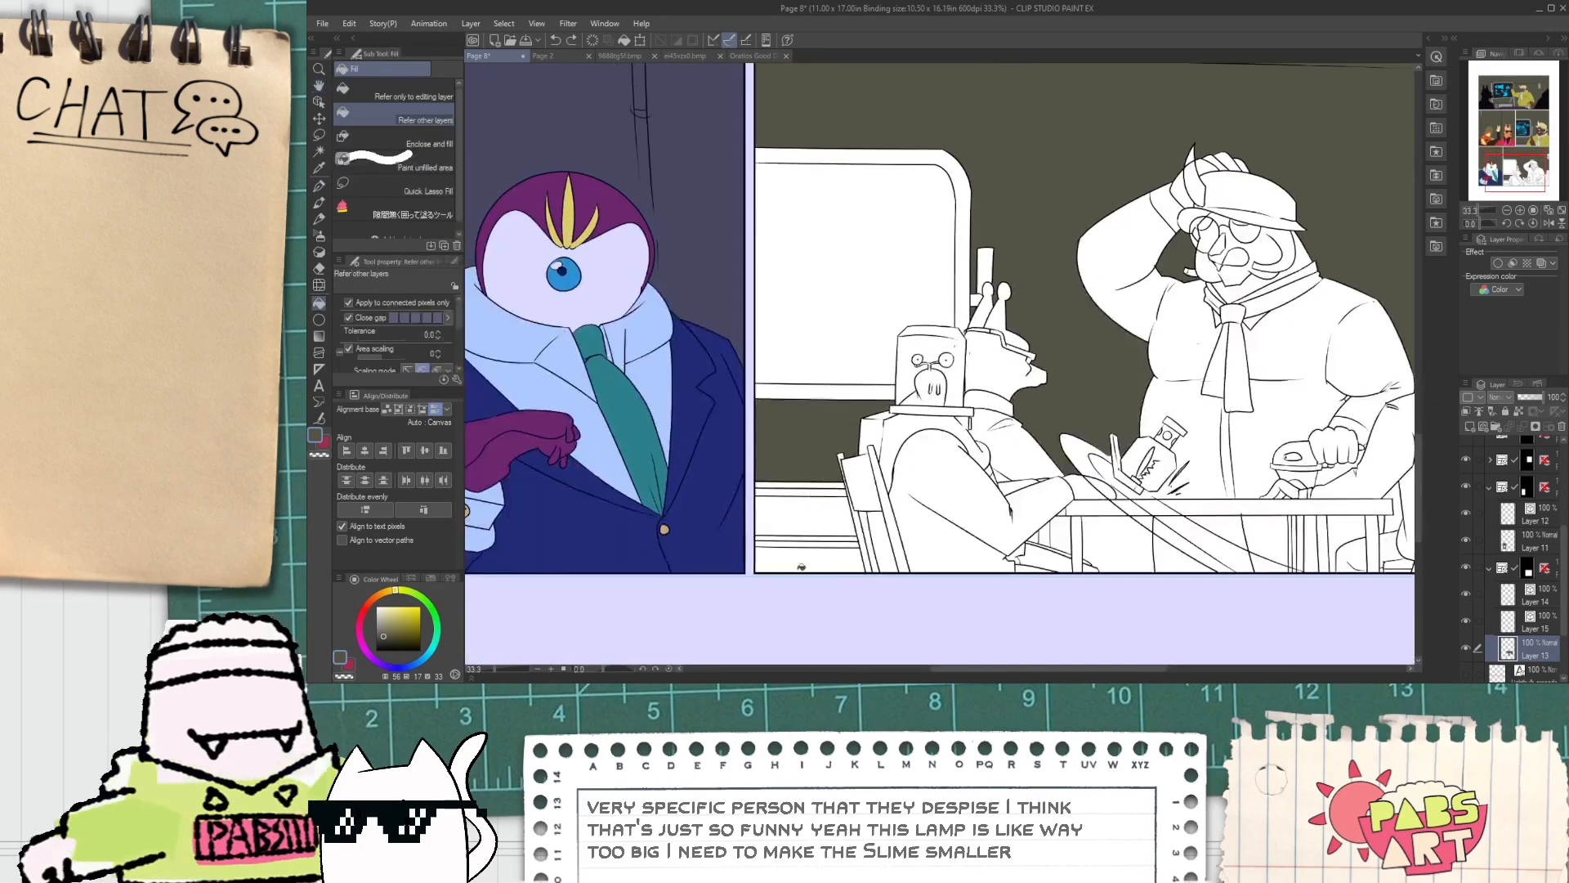
scroll(825, 554, down, 1)
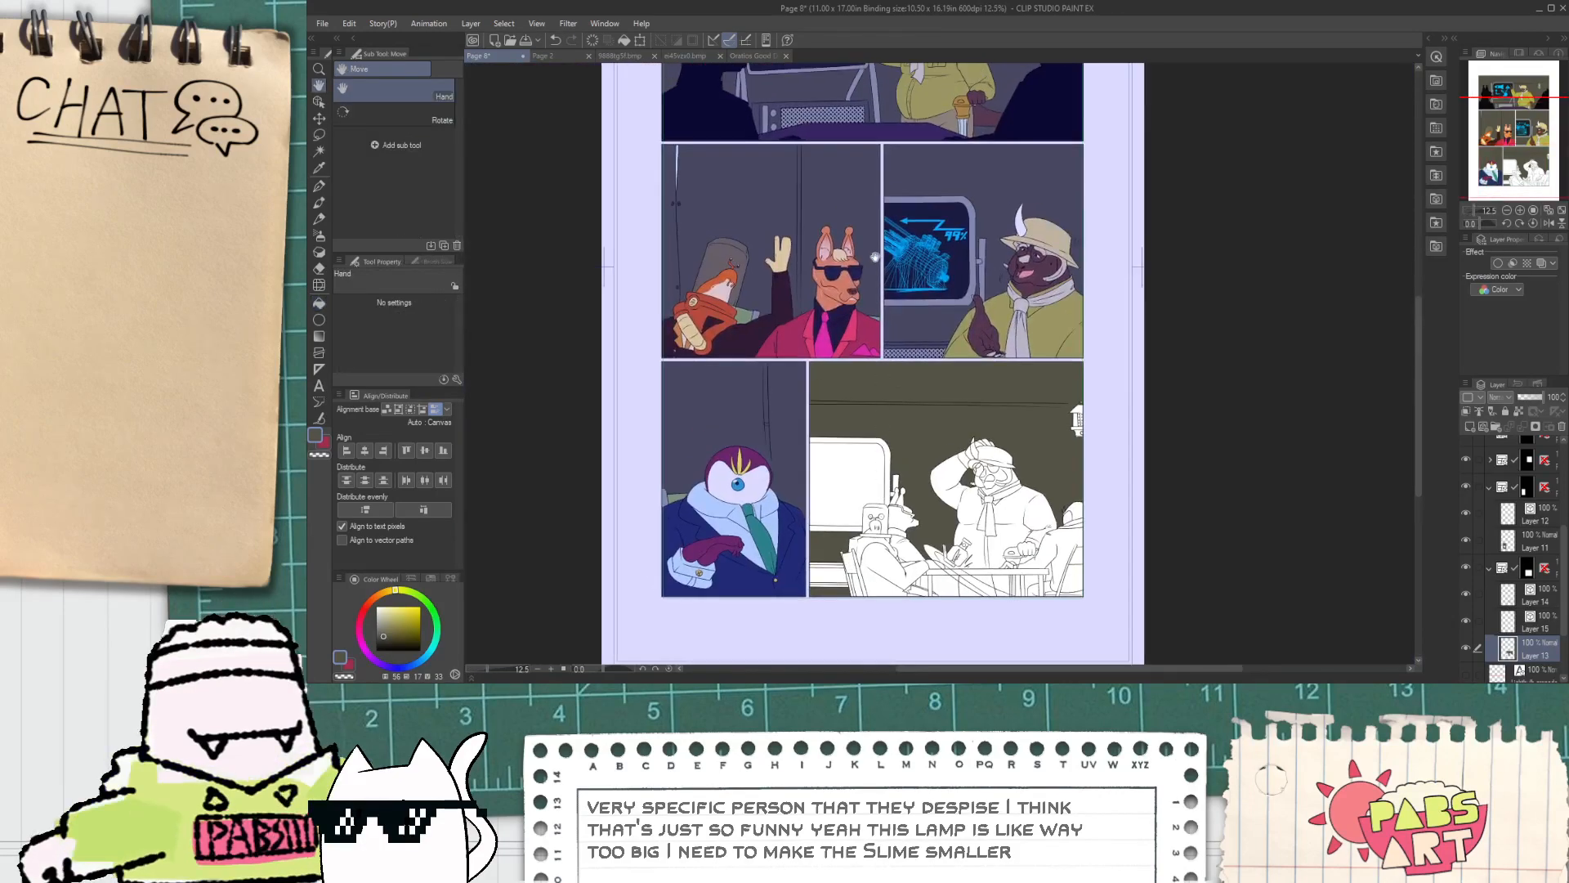
Step: Fill the table scene's large wall screen with a near-black sampled from the page artwork
scroll(937, 279, up, 1)
alt+click(973, 264)
scroll(971, 266, down, 1)
scroll(873, 495, up, 1)
click(873, 494)
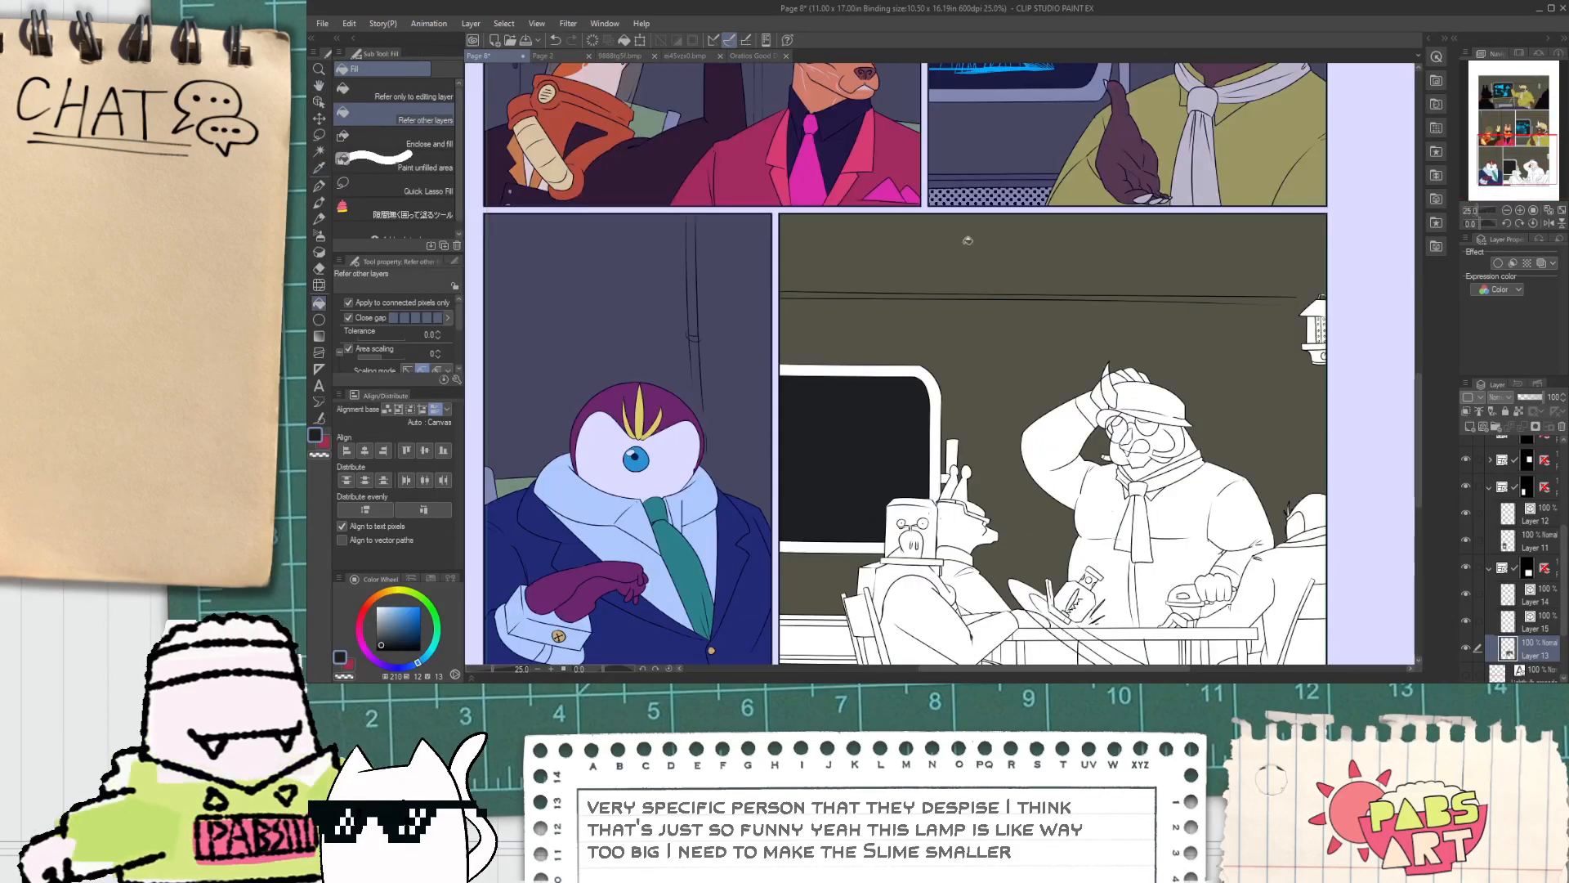
Step: Fill the screen frame's upper and side section and its side handle with a sampled light blue-grey, undoing any spill onto the wall
scroll(1068, 102, up, 1)
alt+click(1067, 98)
scroll(1050, 122, down, 1)
drag(927, 396, 973, 292)
scroll(974, 292, up, 1)
click(980, 292)
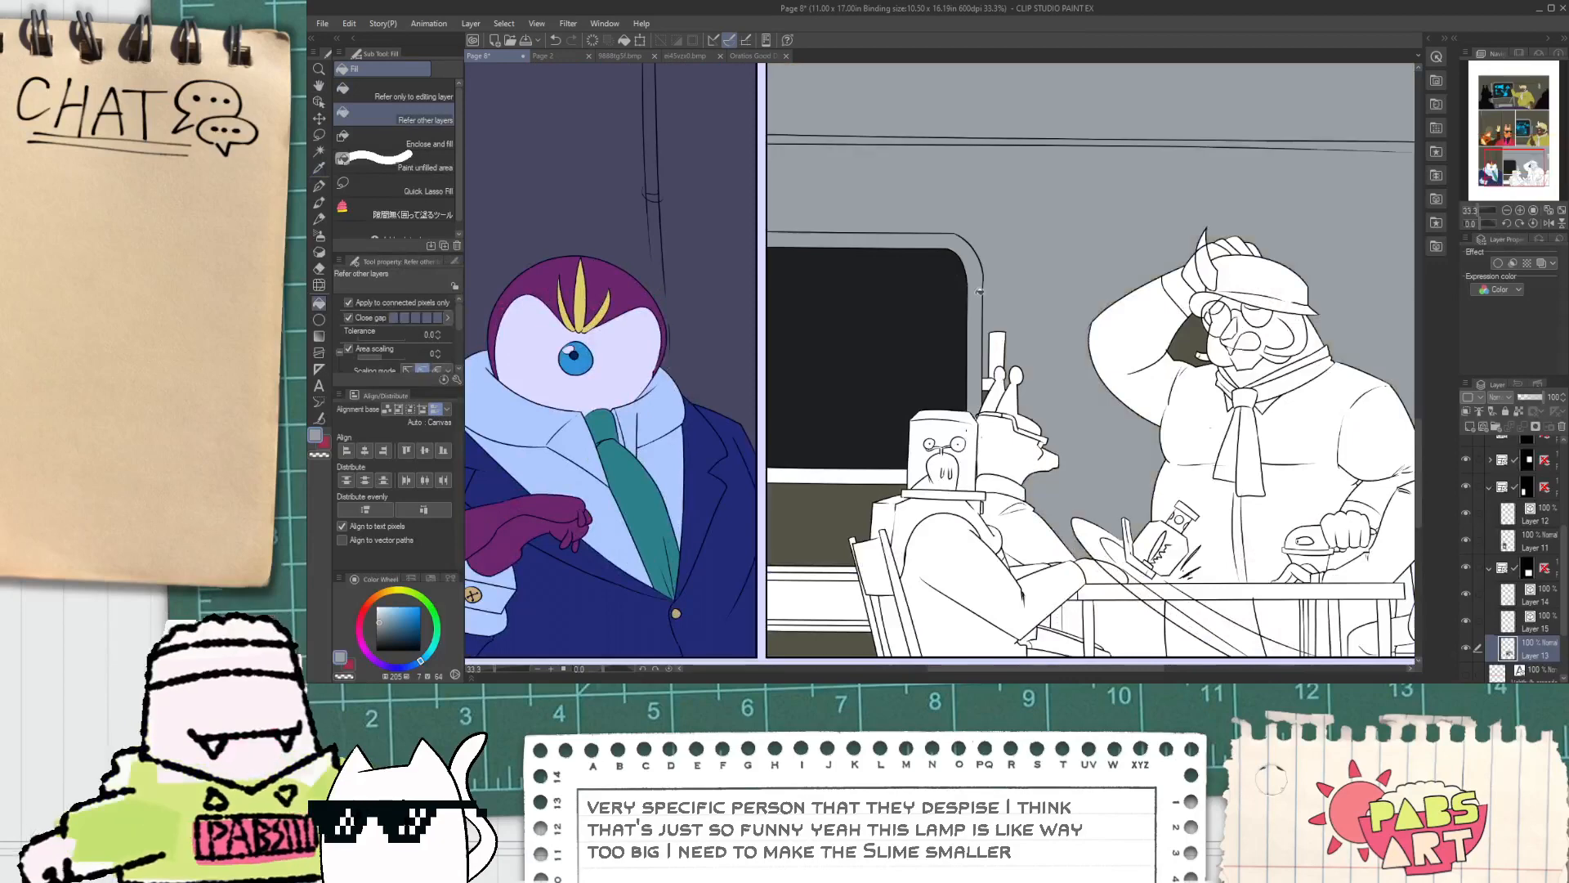
key(ctrl+z)
key(ctrl+z)
click(976, 298)
click(996, 353)
Step: Erase the stray tick marks on the two seated characters' heads on Layer 15 with the vector eraser
scroll(988, 379, up, 1)
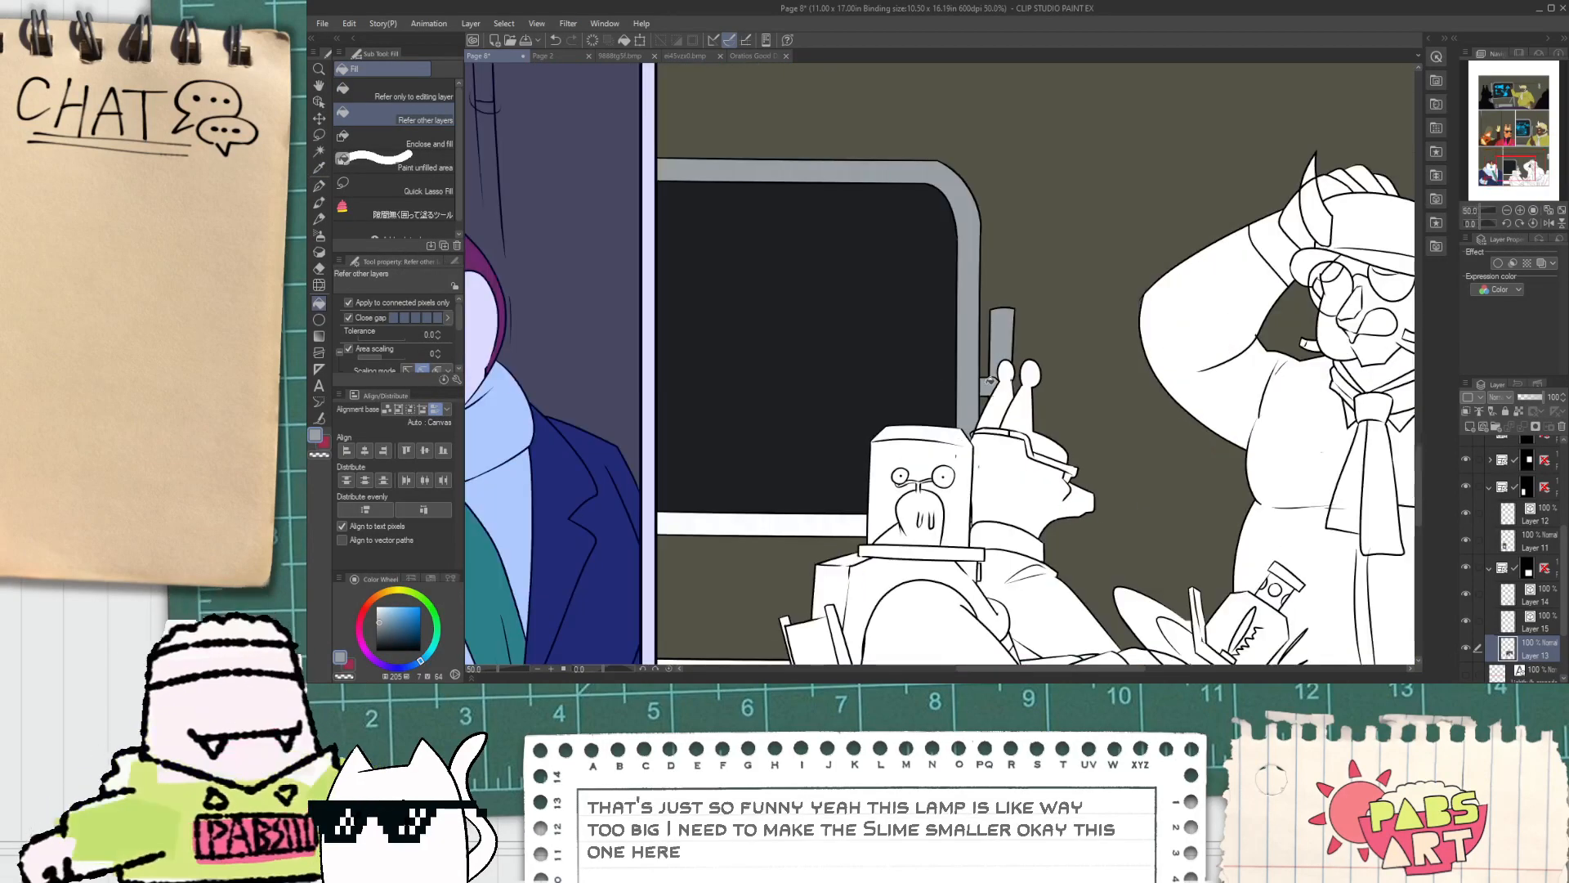
scroll(990, 380, up, 1)
click(1511, 628)
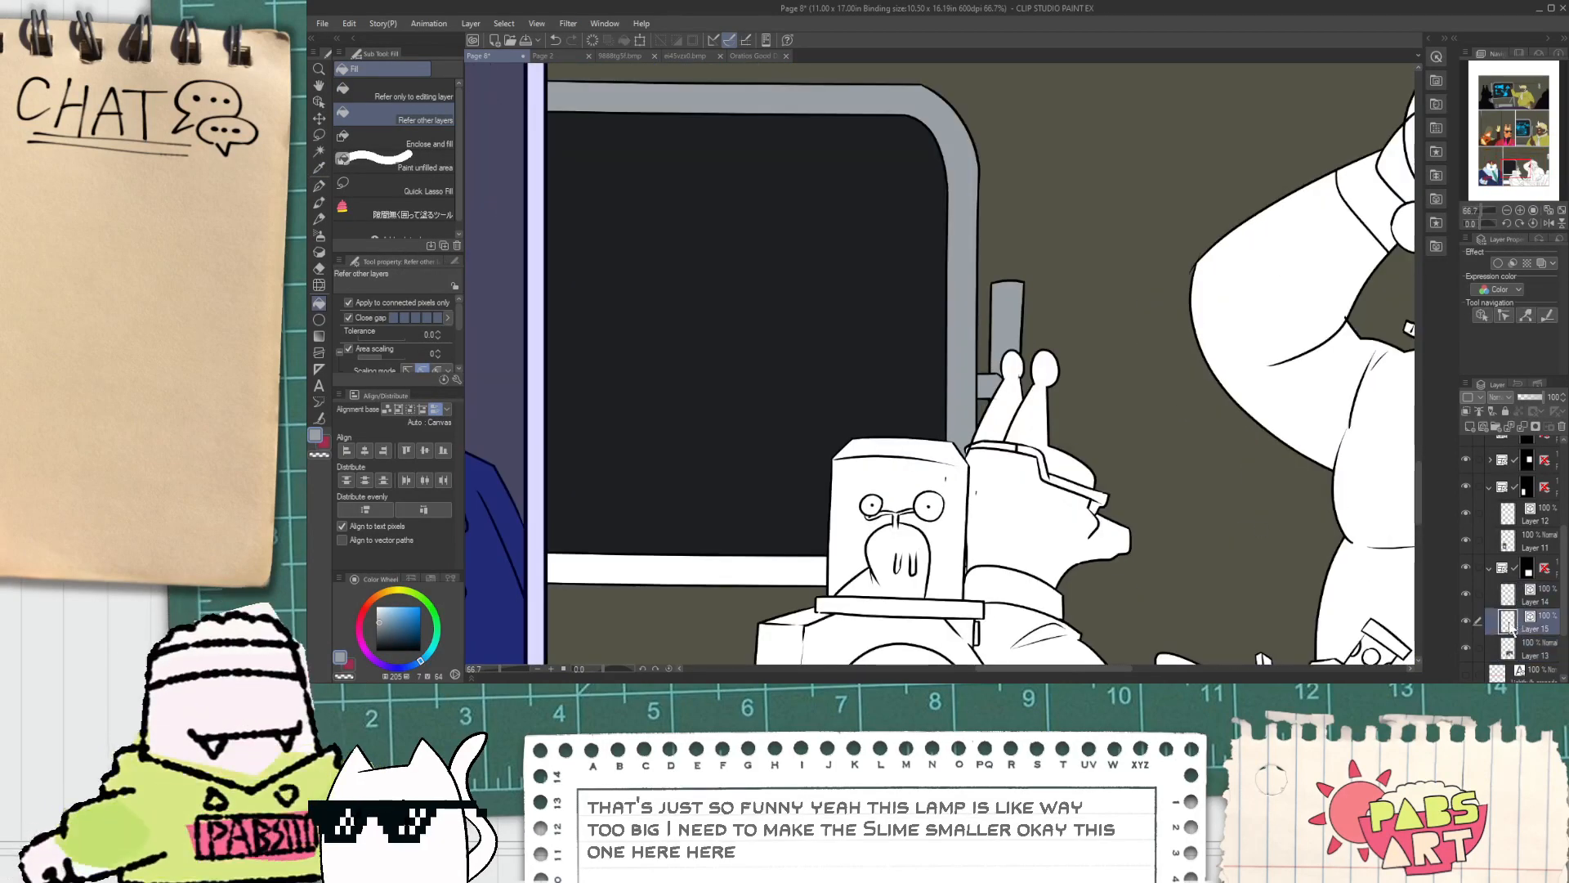
click(1466, 594)
click(1466, 594)
key(e)
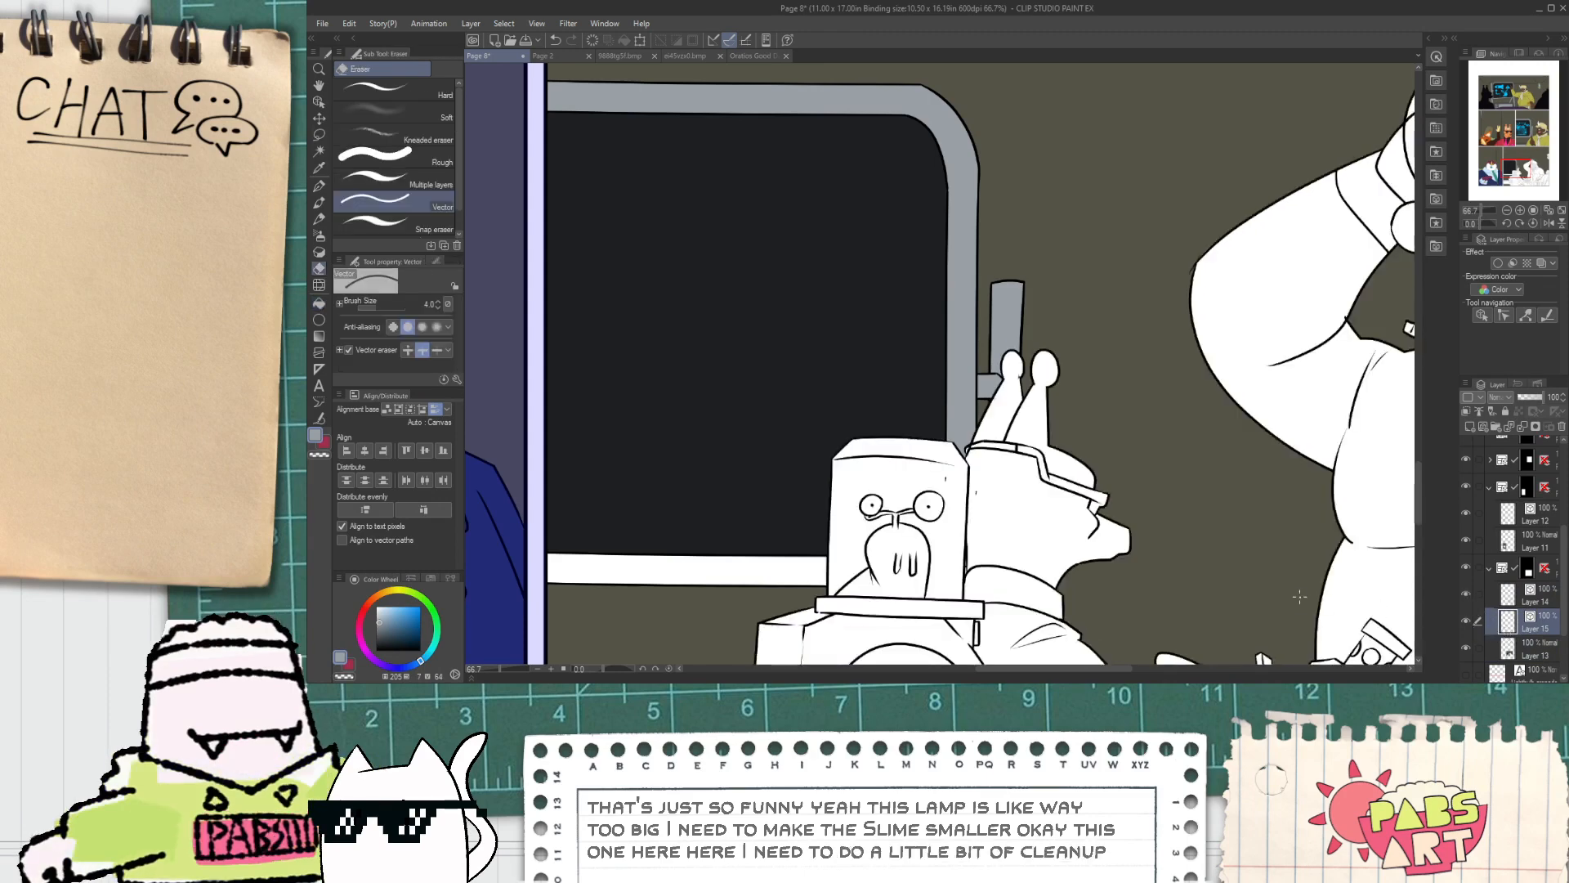
scroll(1054, 458, up, 5)
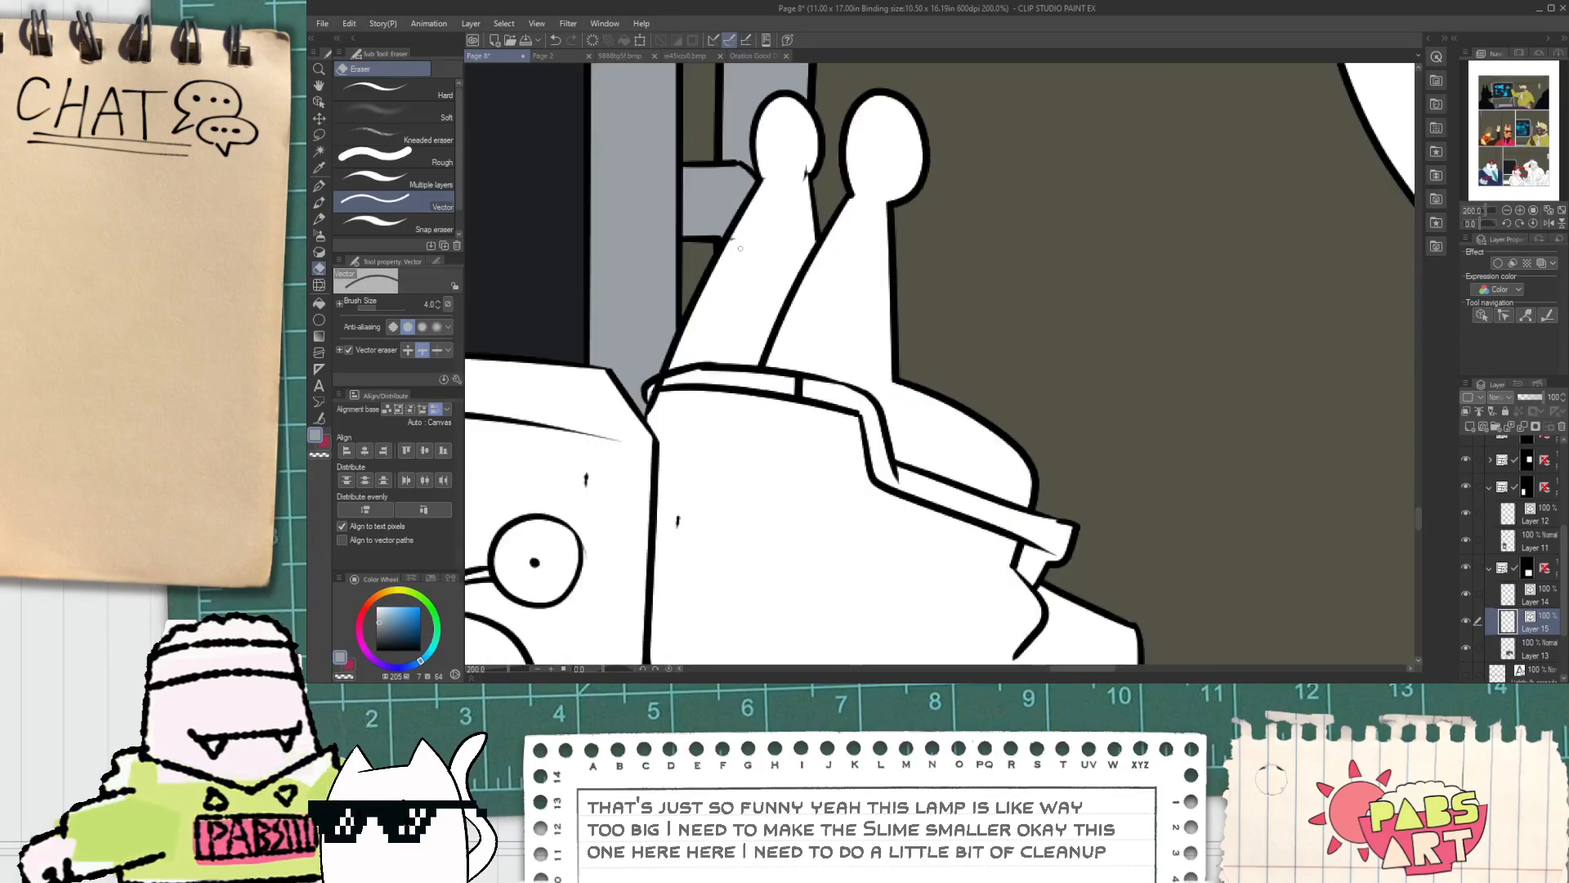
scroll(807, 172, down, 4)
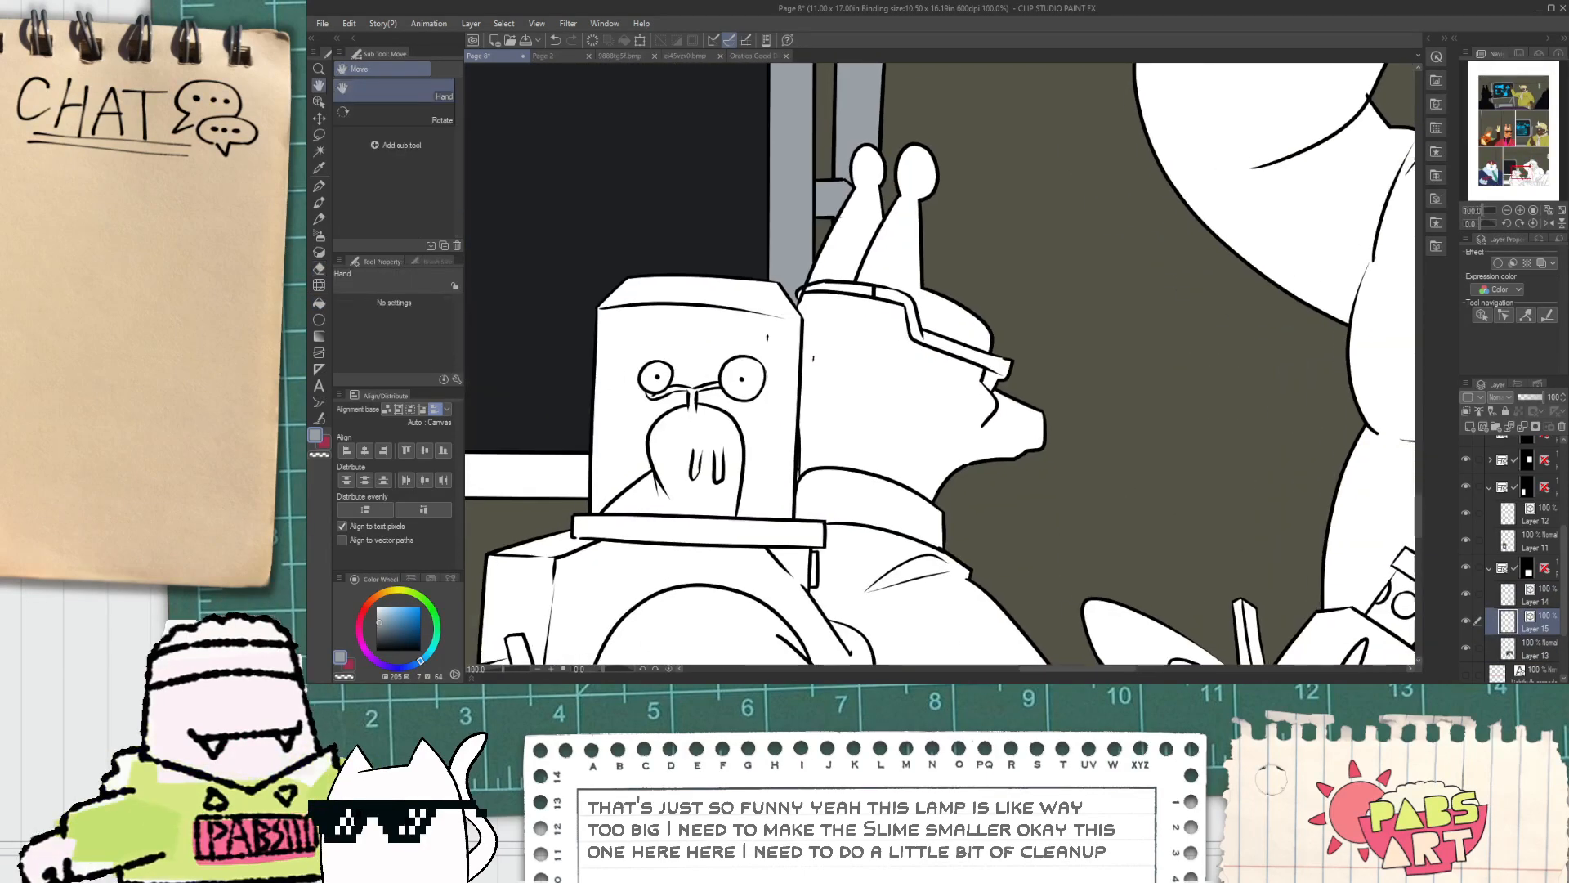
scroll(767, 335, up, 1)
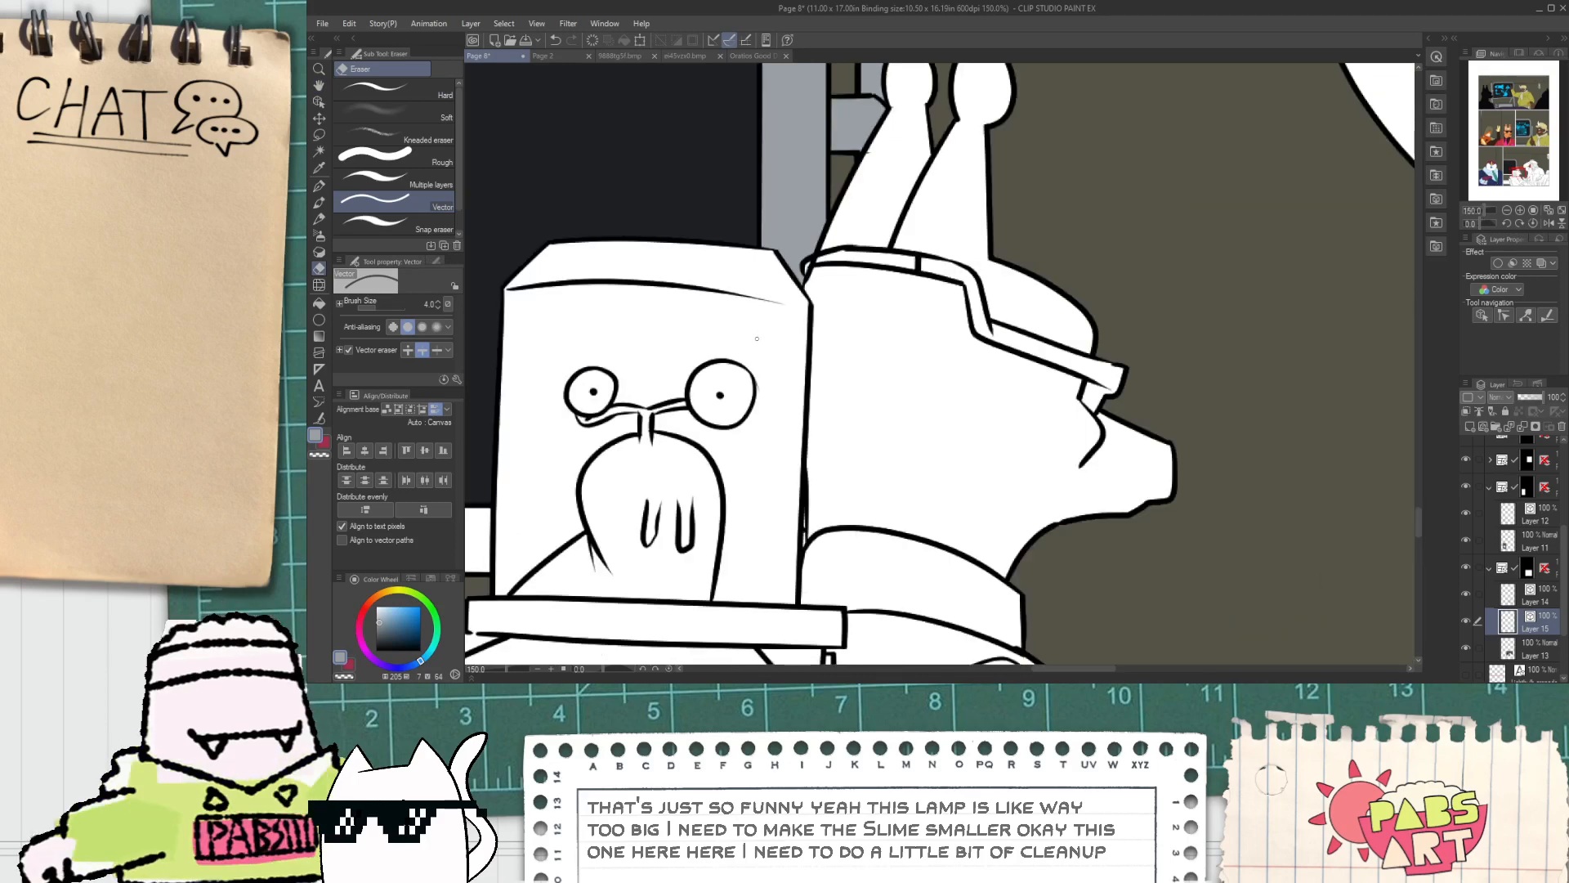
scroll(757, 339, down, 4)
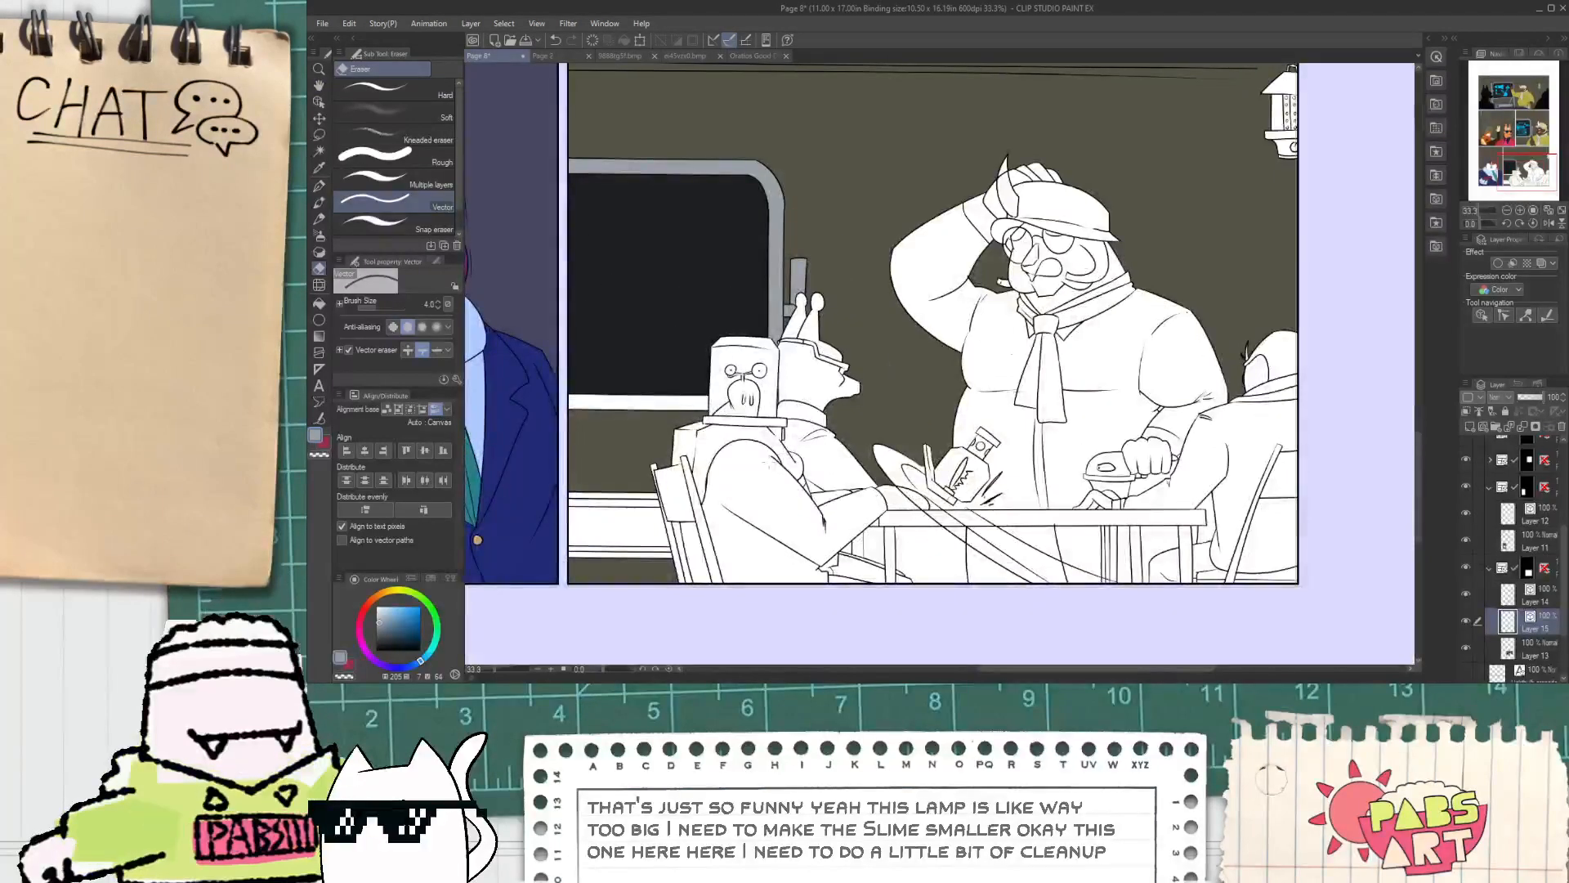
Step: Fill the wide band and the lowest thin strip of the wall trim below the screen with light blue-grey on Layer 13
key(space)
scroll(539, 515, up, 1)
click(1521, 650)
scroll(1209, 621, down, 1)
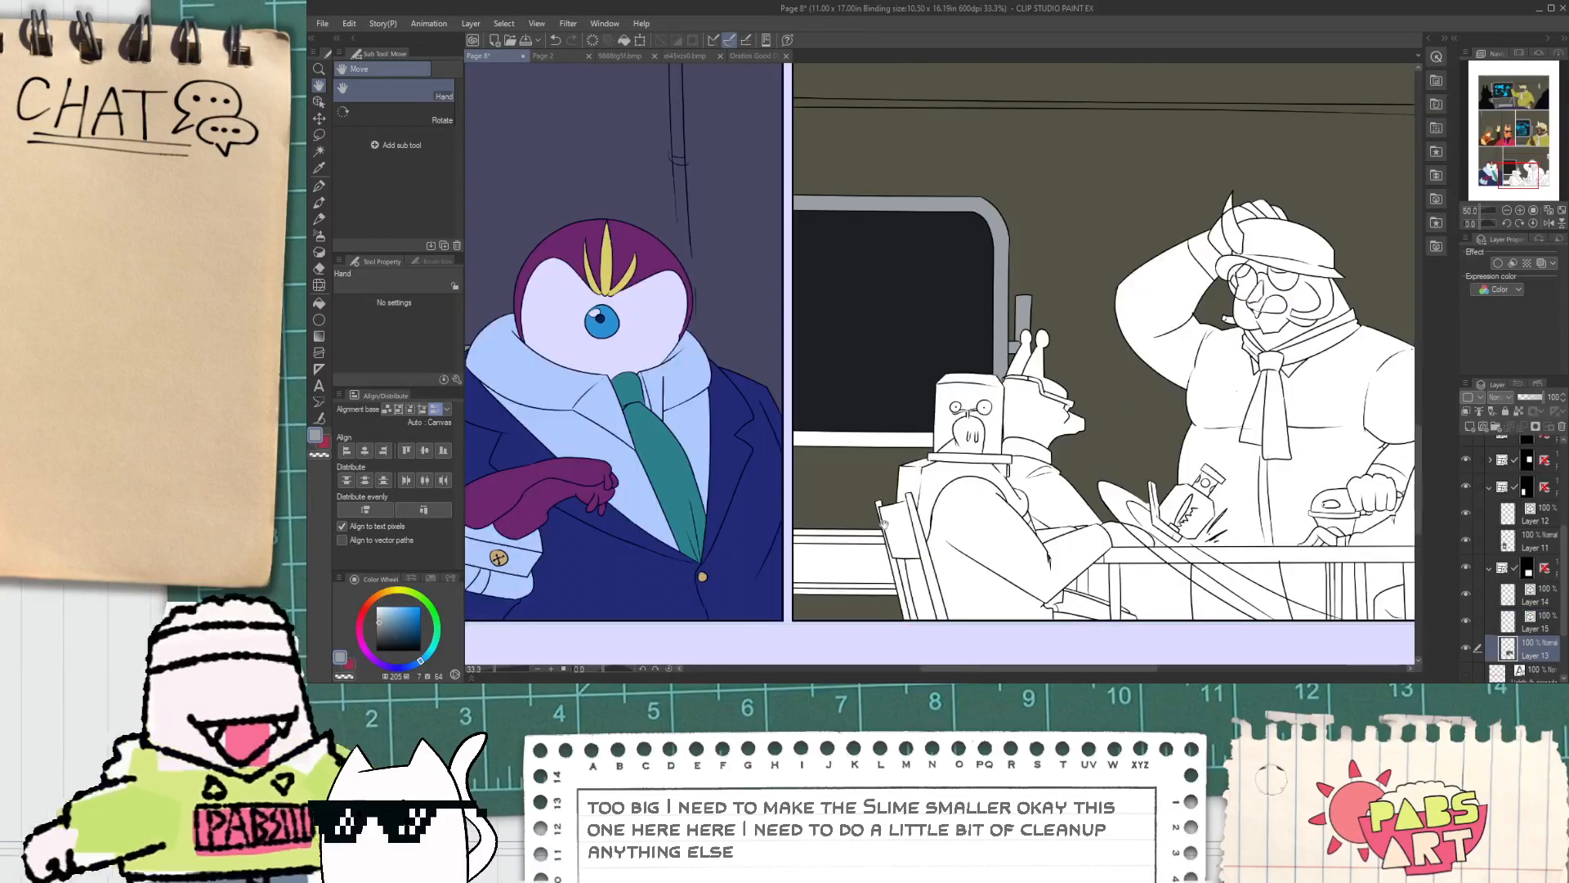
scroll(884, 523, down, 1)
drag(839, 517, 874, 553)
scroll(874, 553, up, 3)
click(837, 552)
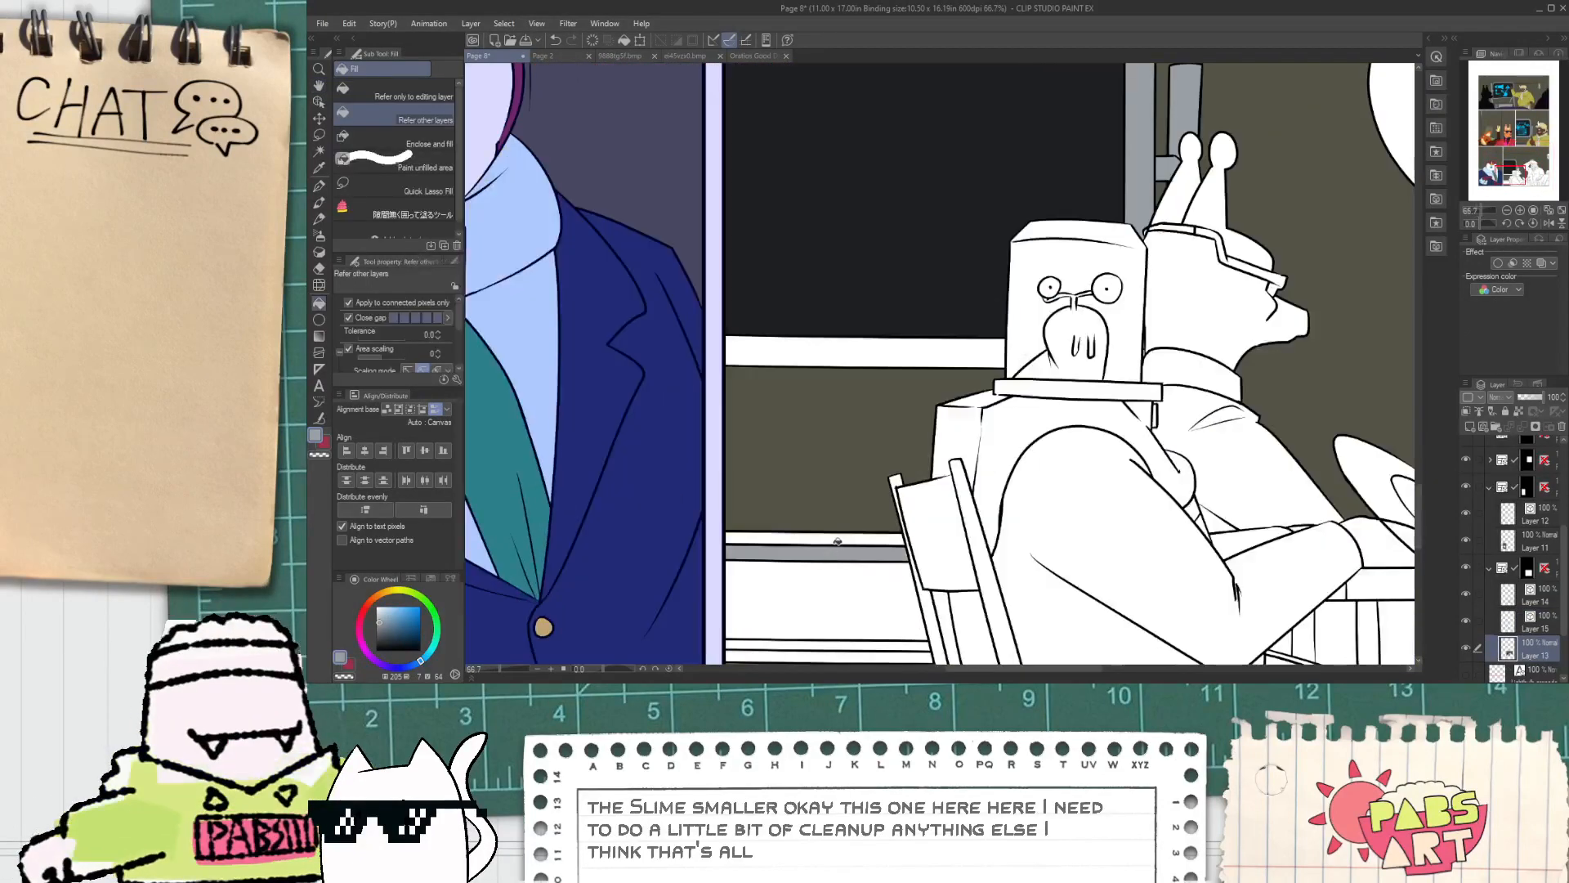
key(ctrl+z)
click(835, 593)
scroll(835, 593, down, 2)
scroll(837, 627, up, 2)
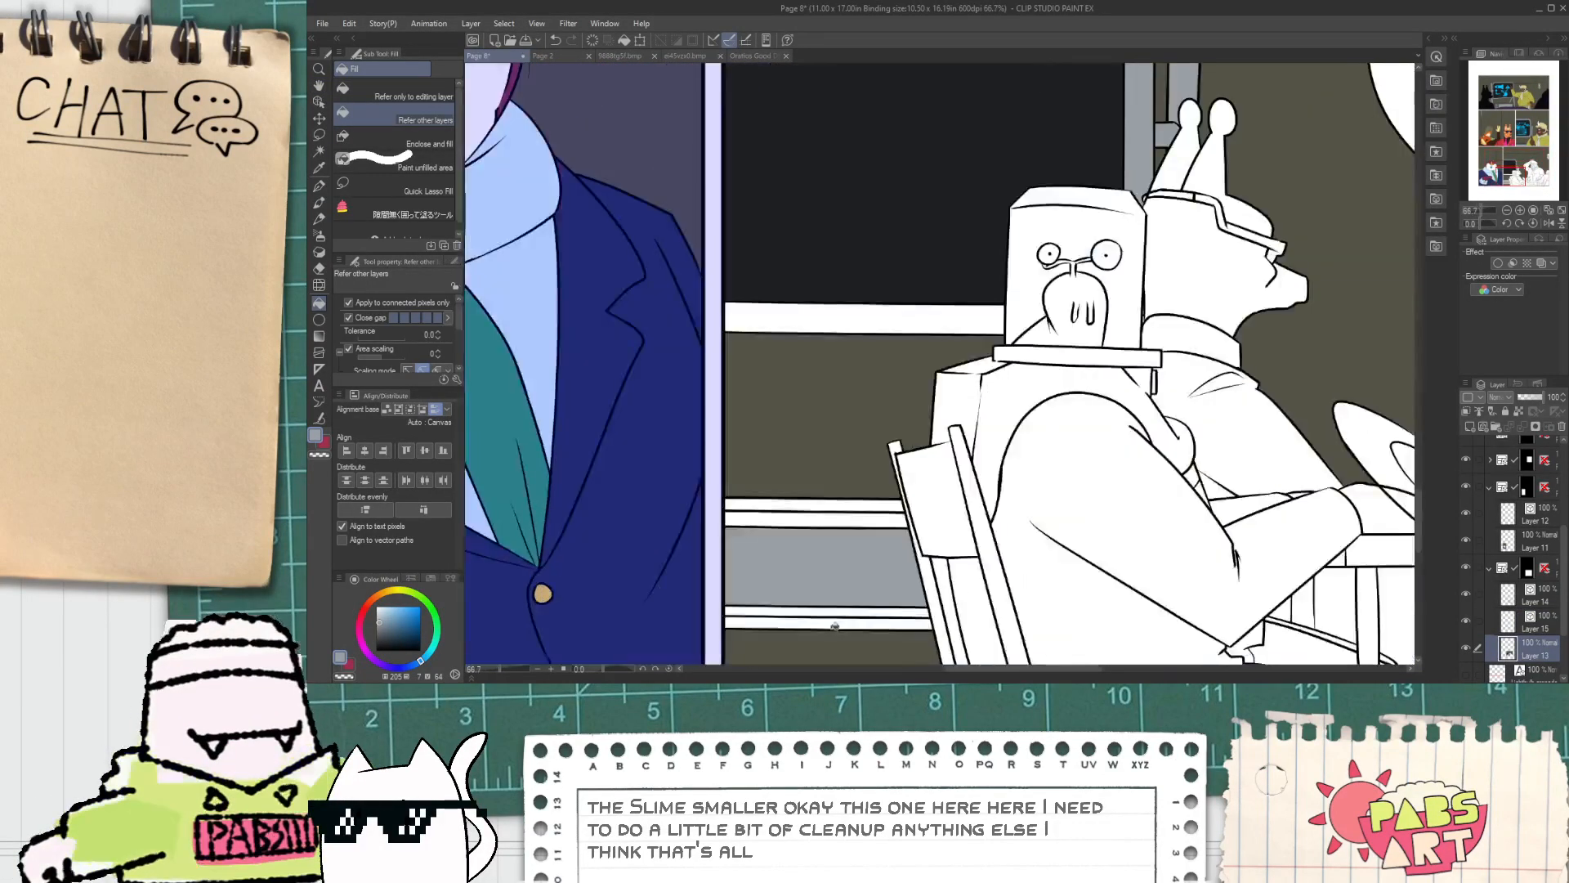
click(837, 627)
scroll(837, 627, down, 3)
Step: Sample a dark grey from the panel above and fill the remaining thin strips of the wall trim with it
key(space)
drag(842, 378, 877, 671)
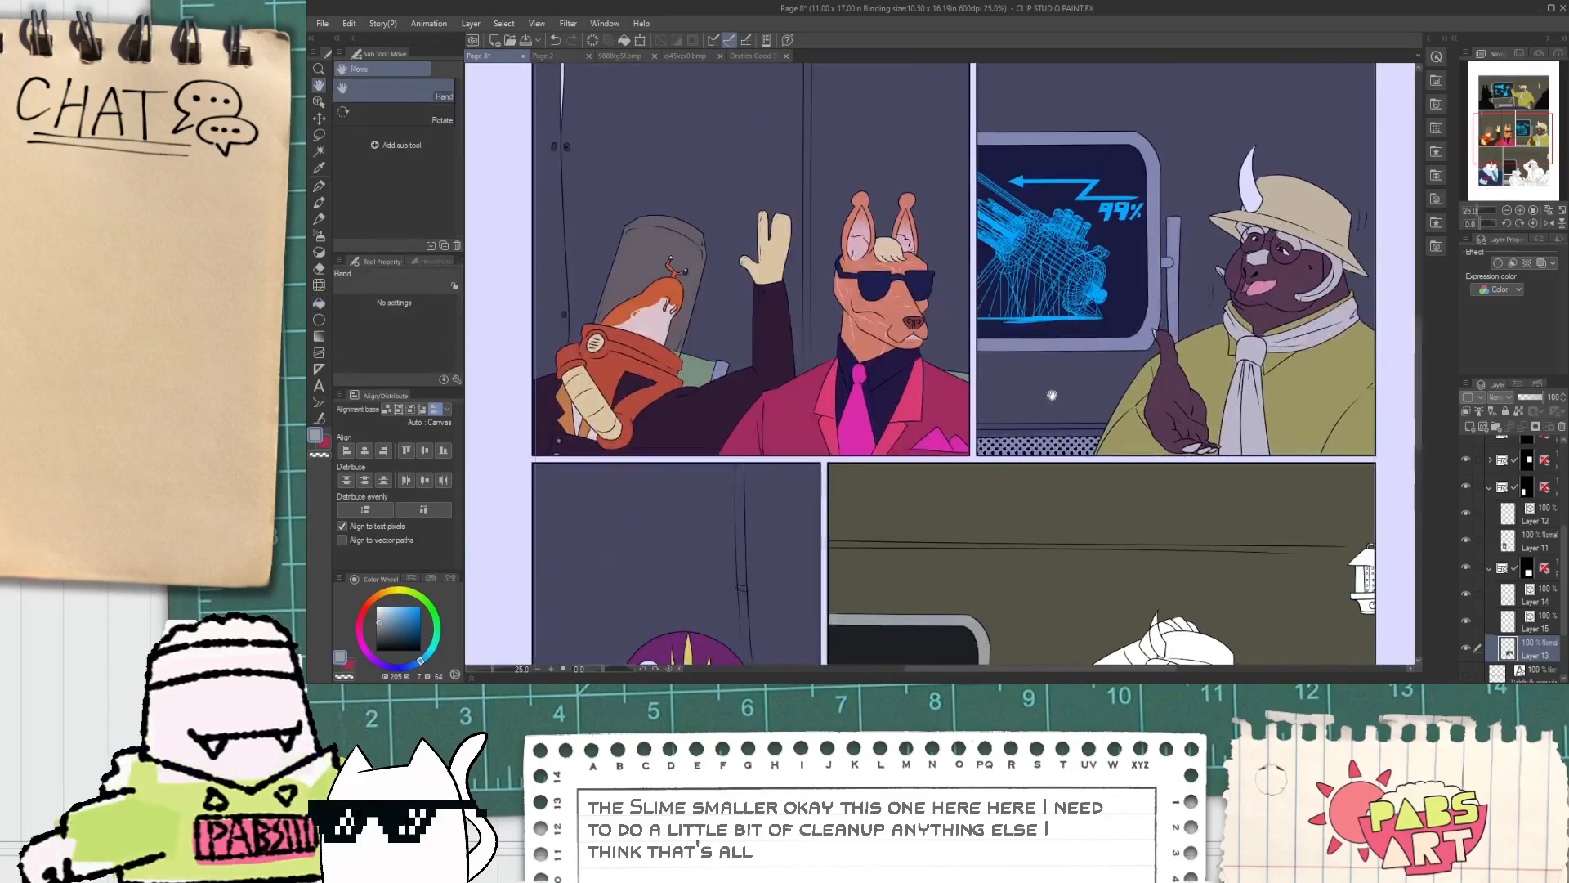
scroll(1040, 428, up, 2)
alt+click(1041, 425)
scroll(1038, 427, down, 4)
key(space)
drag(1031, 425, 1018, 249)
scroll(932, 478, up, 3)
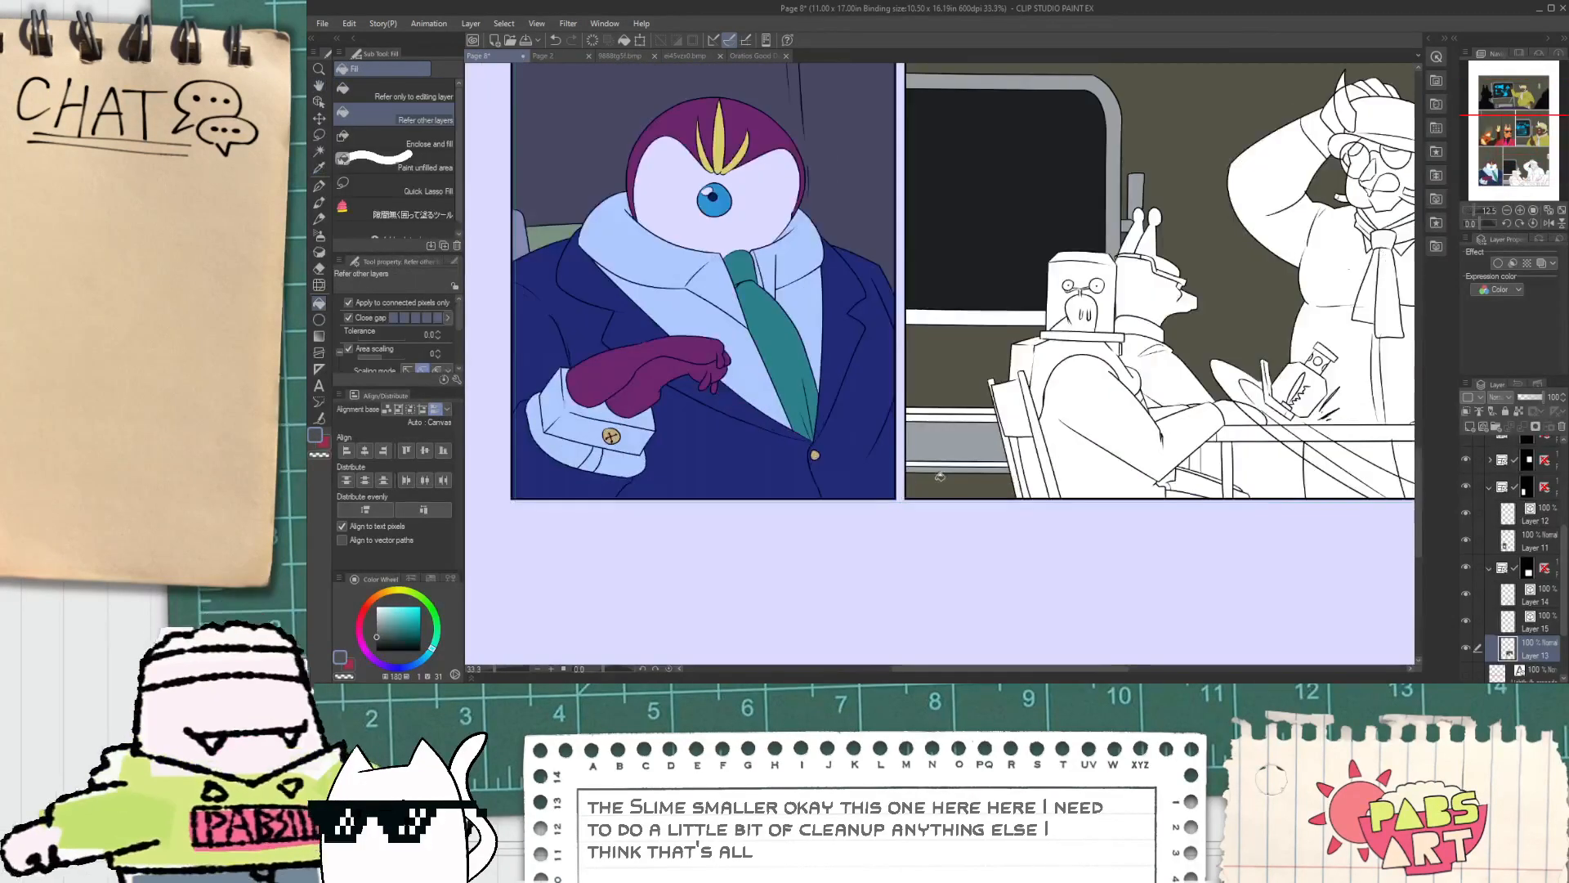
scroll(940, 476, up, 3)
click(951, 466)
scroll(964, 315, down, 6)
drag(970, 324, 960, 434)
key(space)
scroll(964, 431, up, 3)
key(alt)
alt+click(963, 430)
scroll(962, 431, up, 1)
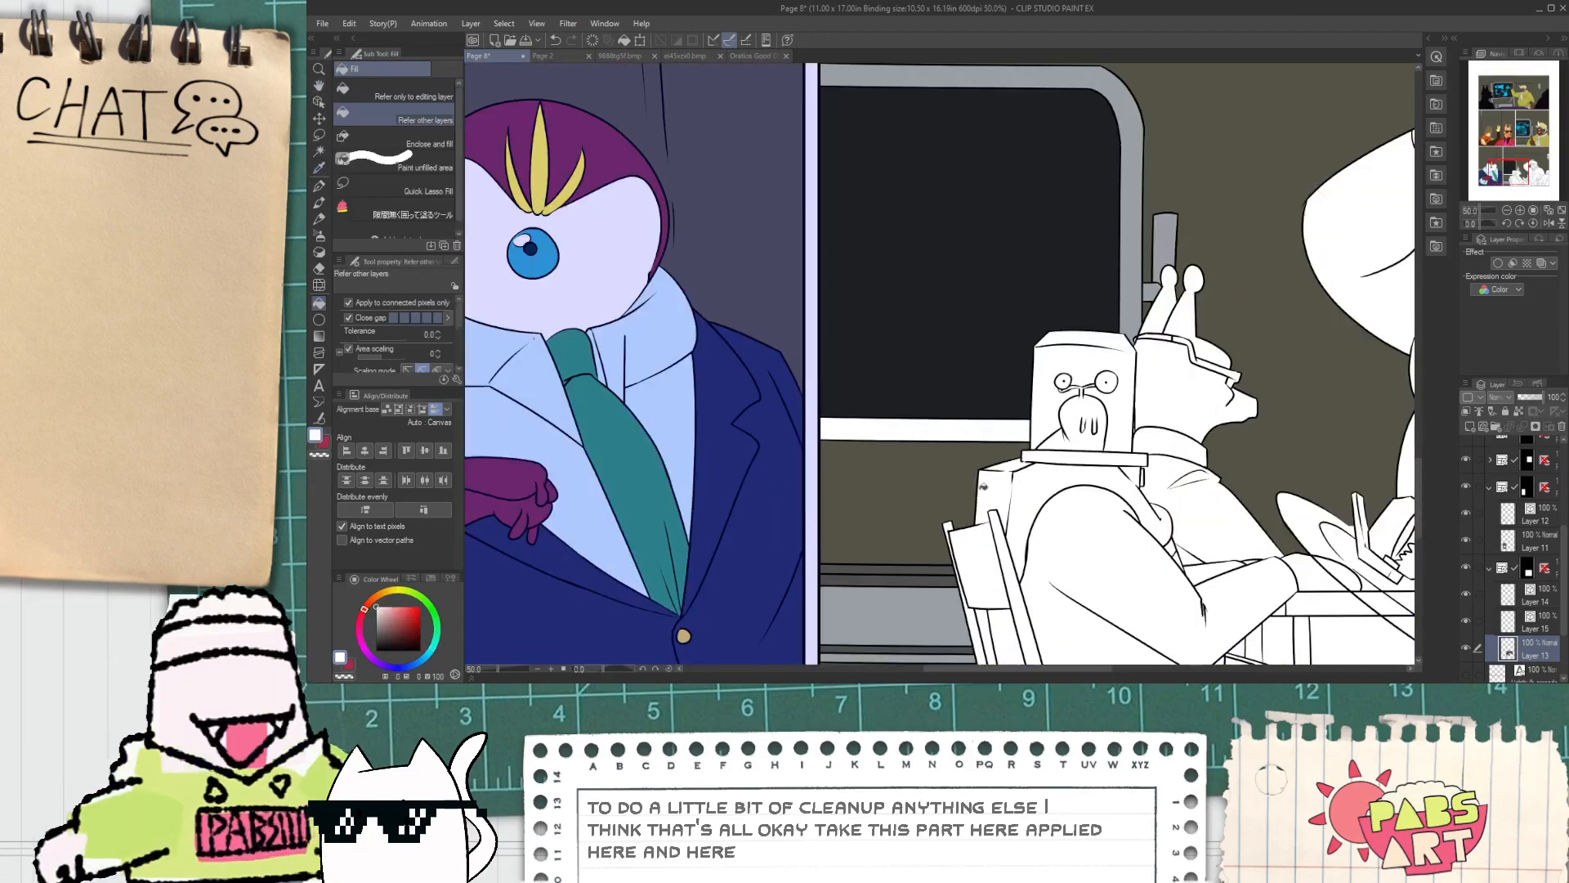
key(space)
key(space)
drag(1225, 661, 1207, 583)
scroll(1017, 501, up, 2)
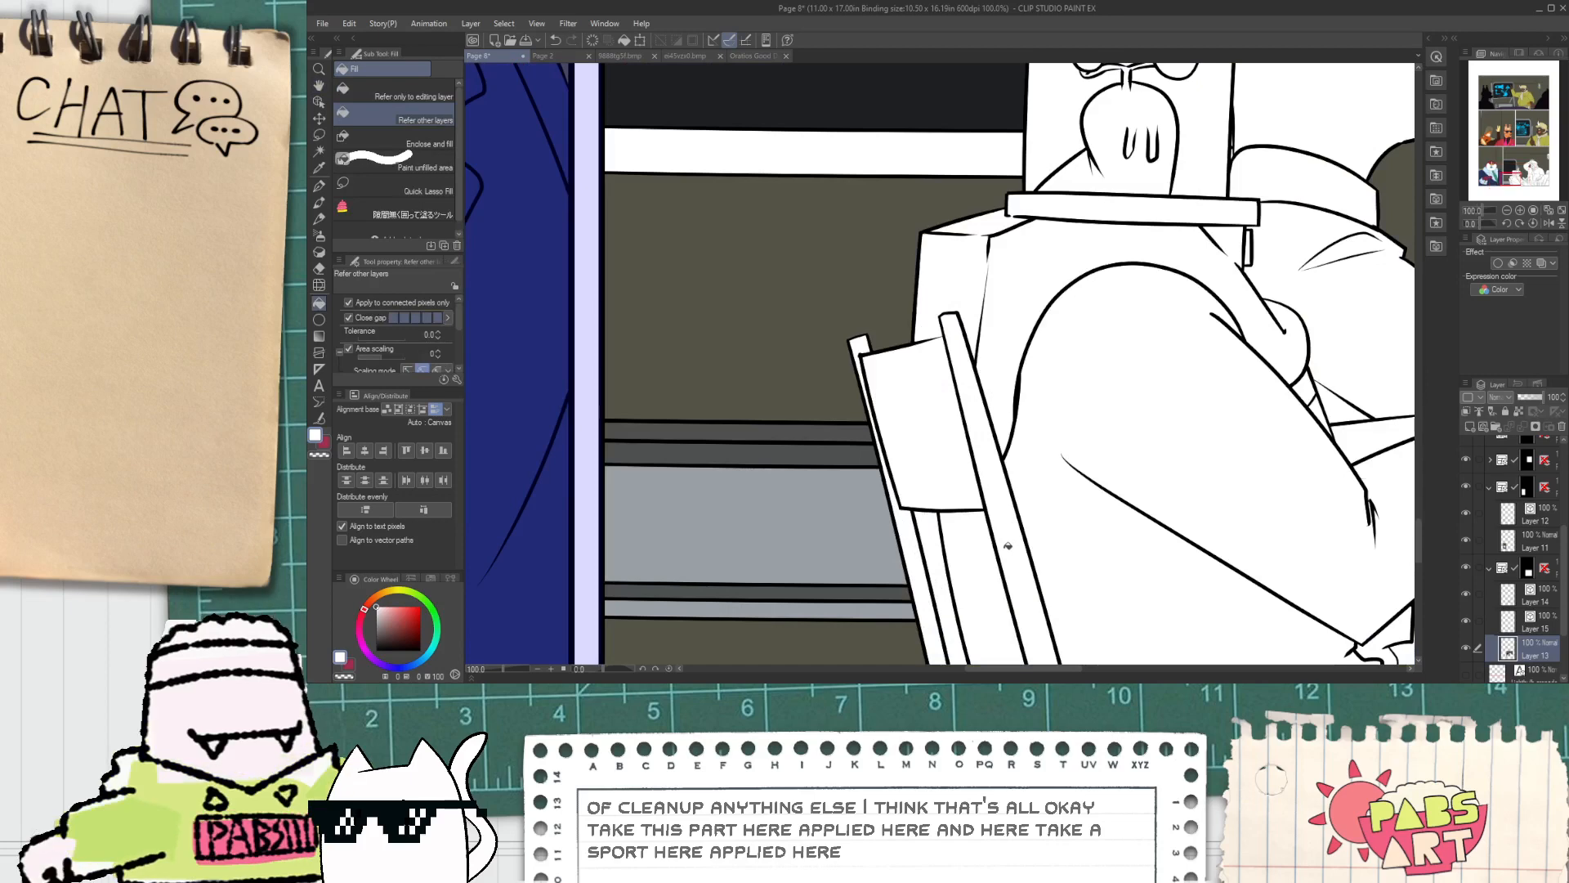
Step: Sample the wide trim band's light blue-grey and fill the chair's back post and the screen frame's bottom strip with it
key(i)
click(815, 446)
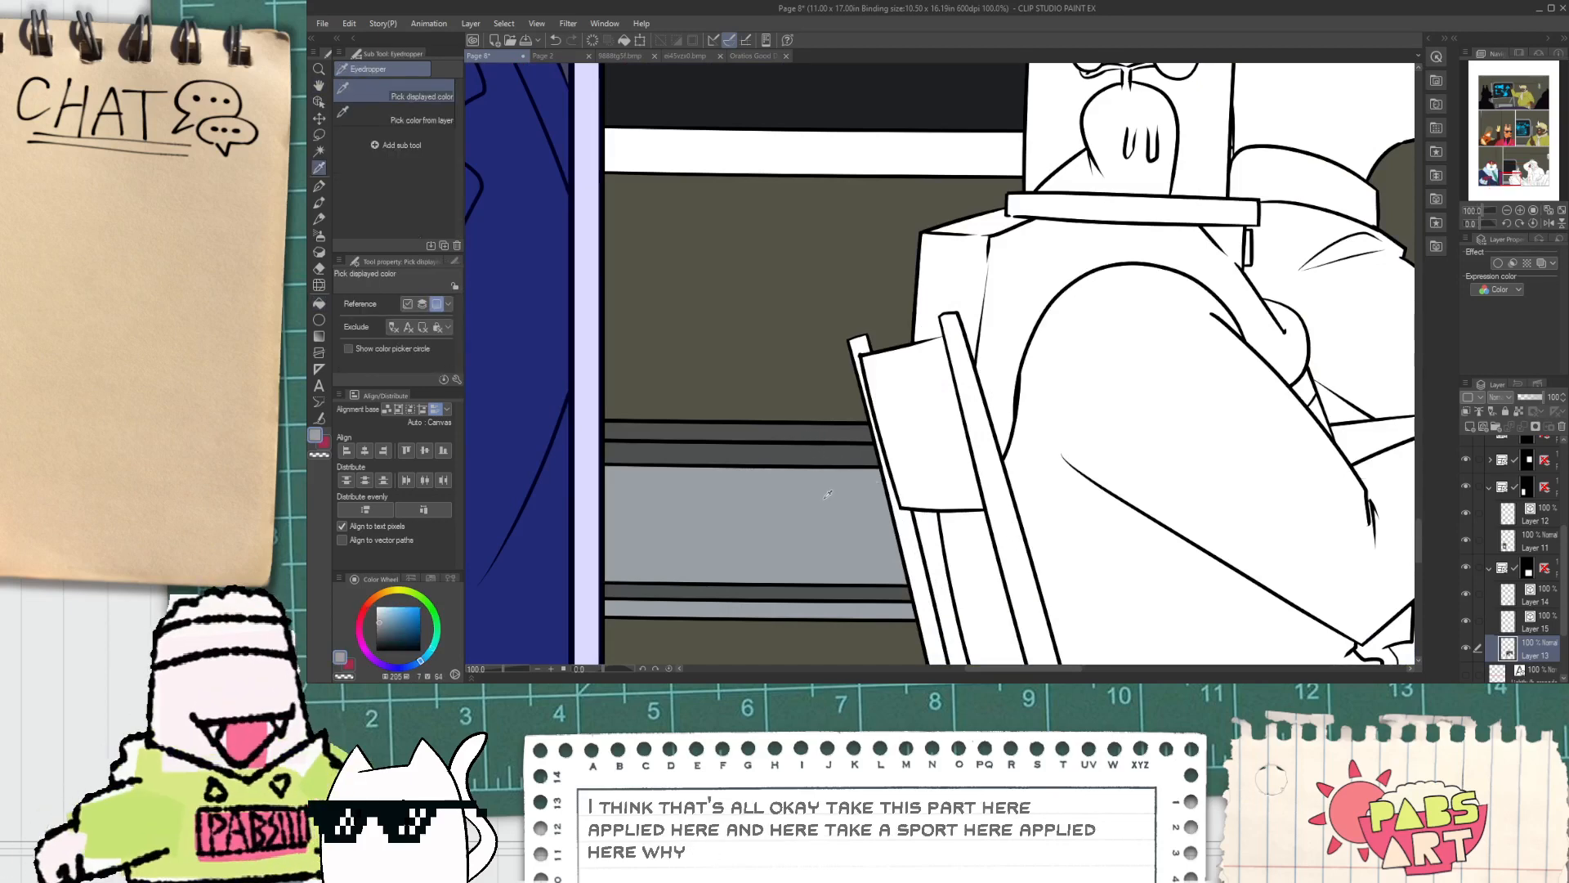
key(g)
click(961, 356)
scroll(899, 290, down, 1)
click(907, 205)
scroll(905, 238, down, 2)
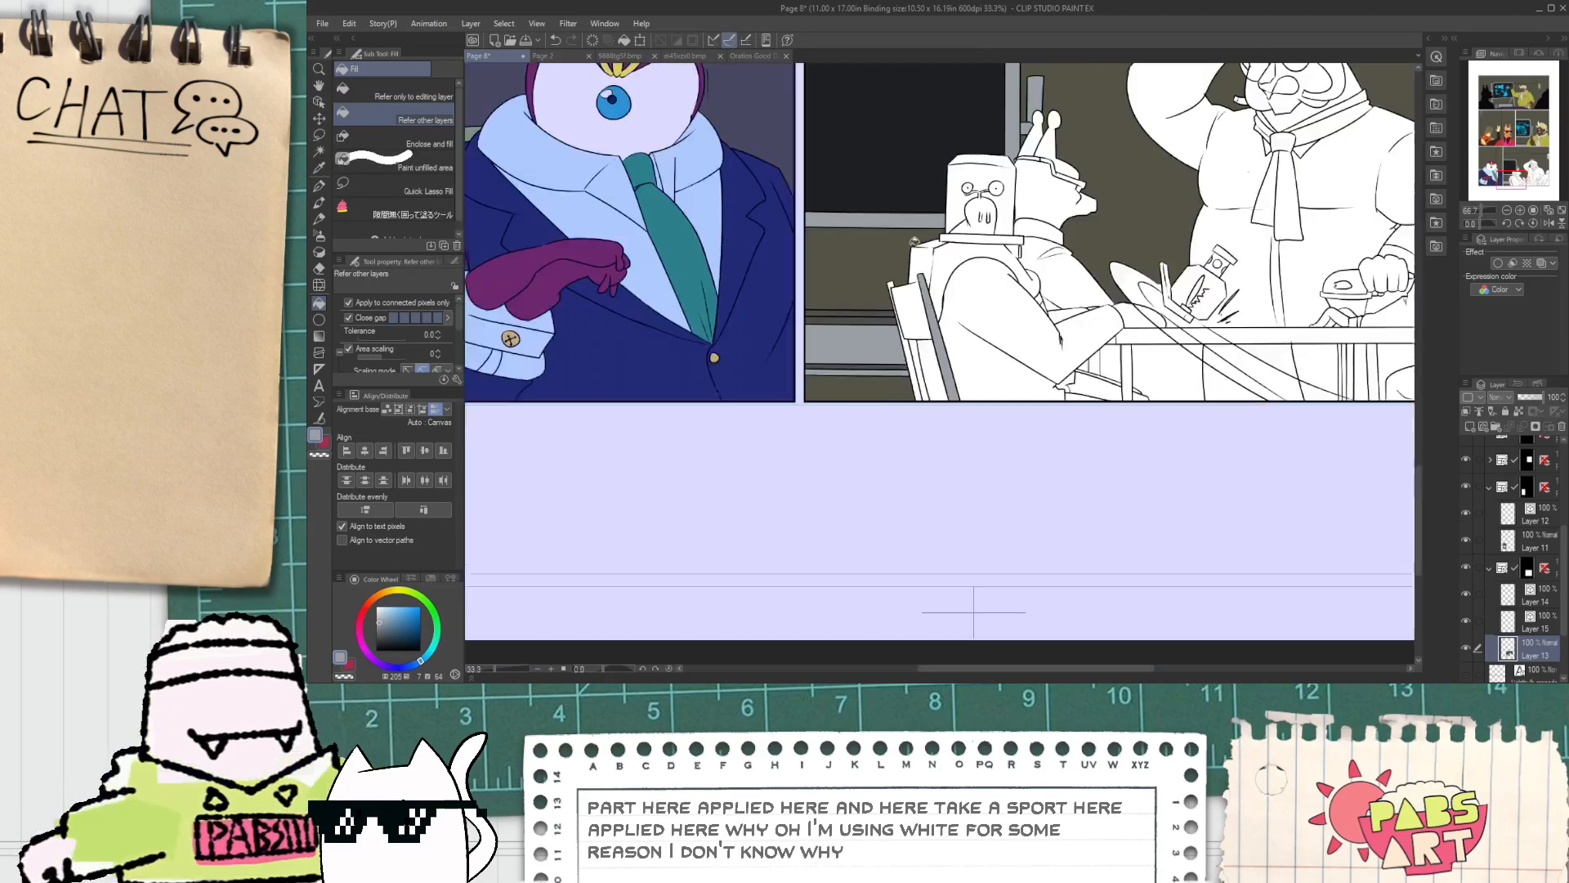
scroll(914, 242, up, 2)
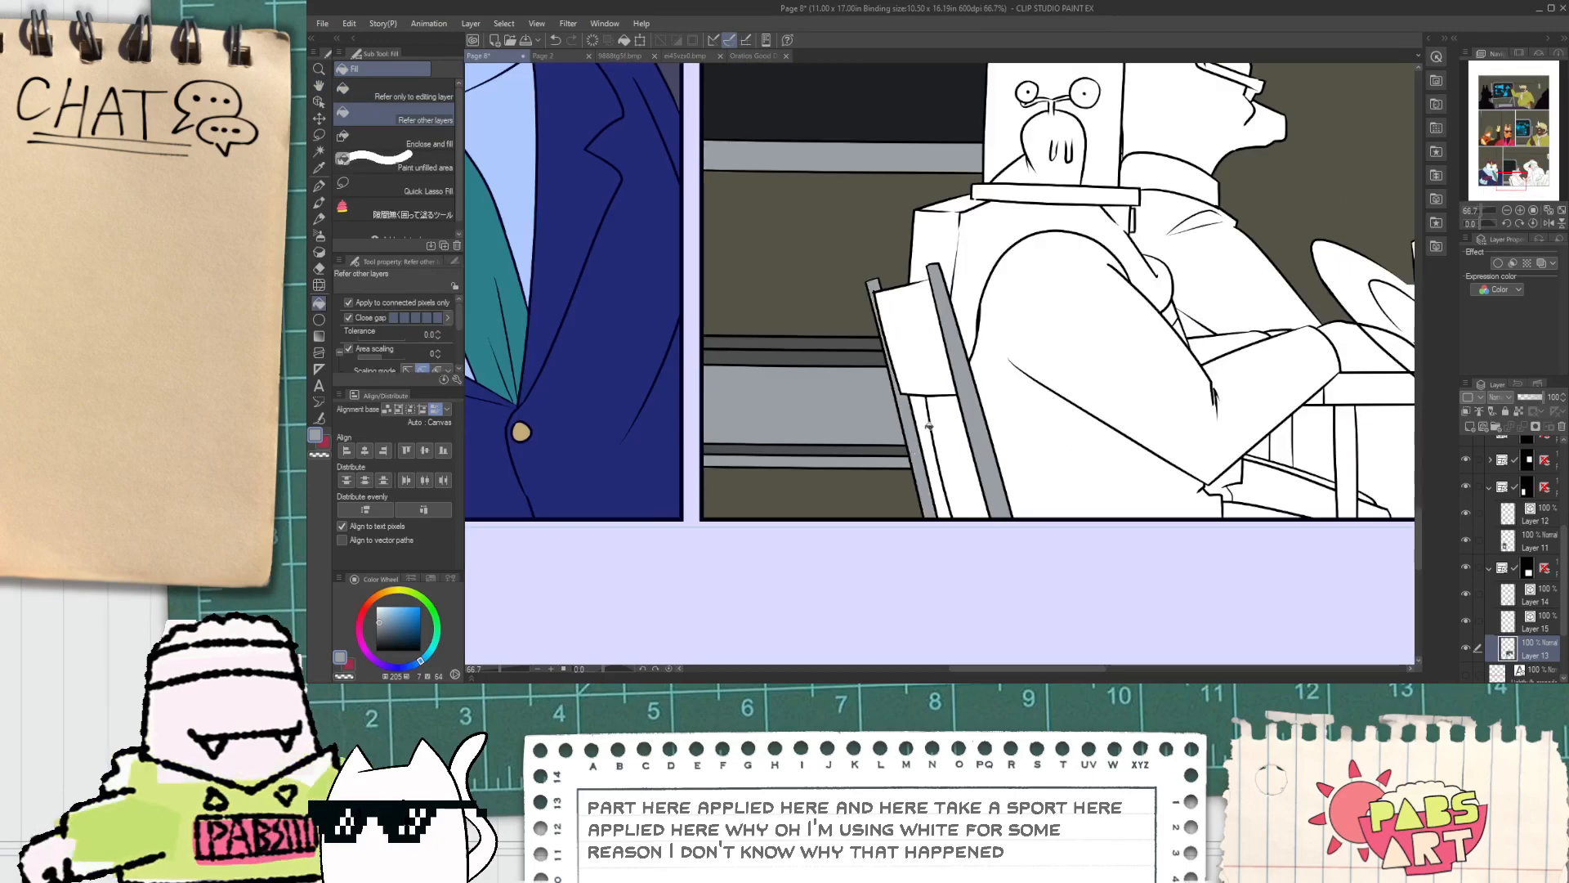
key(i)
scroll(916, 482, down, 3)
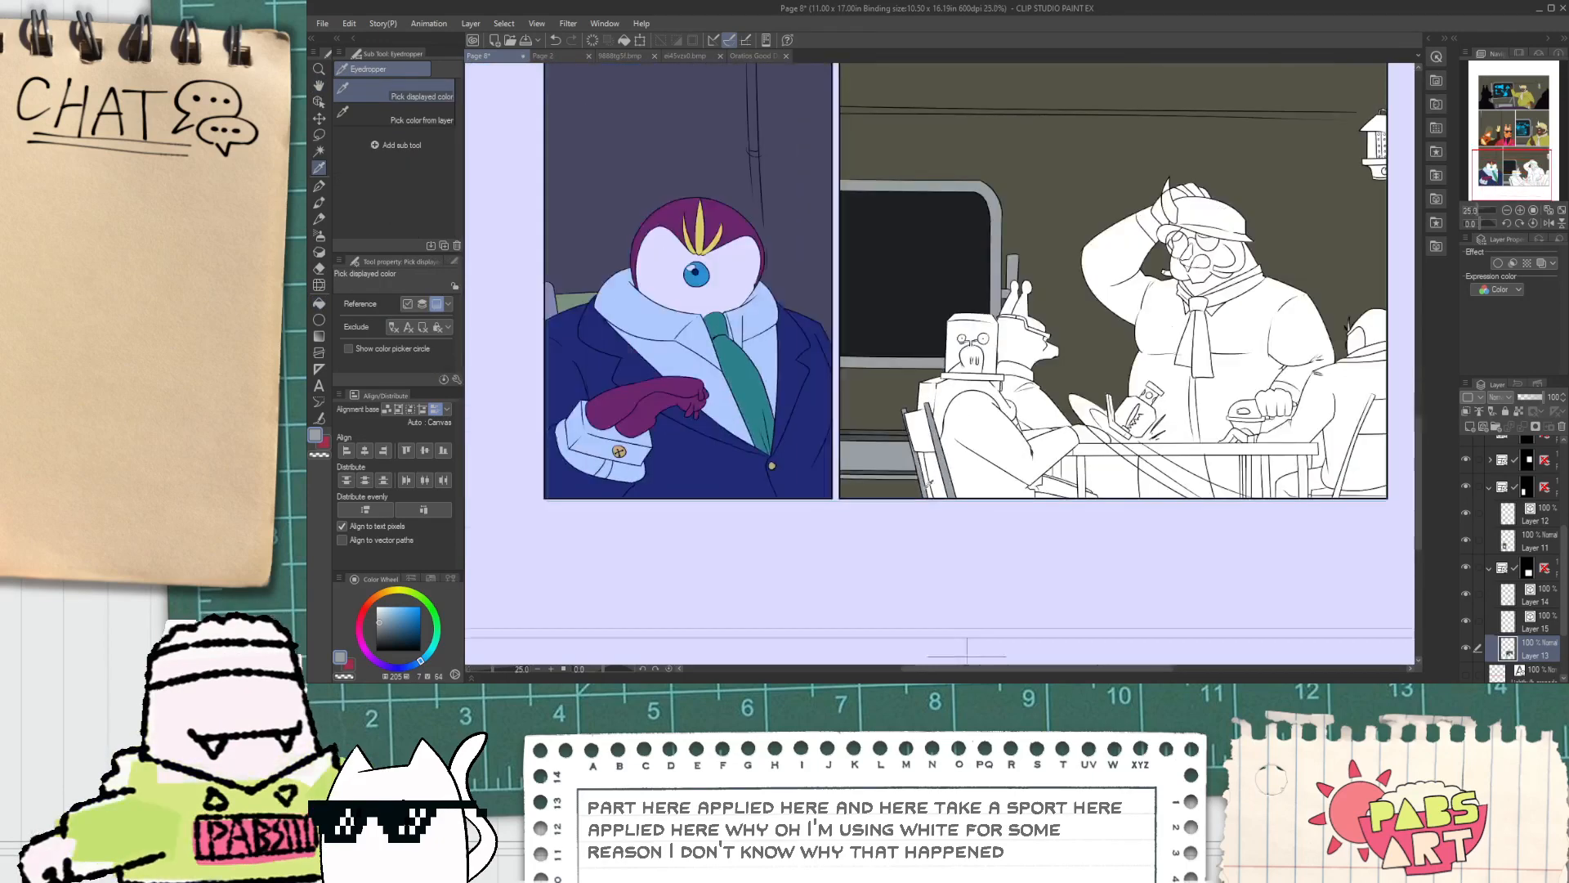
Step: Erase the extra line between the box-headed character's back and the chair back with the vector eraser
scroll(925, 477, up, 3)
key(e)
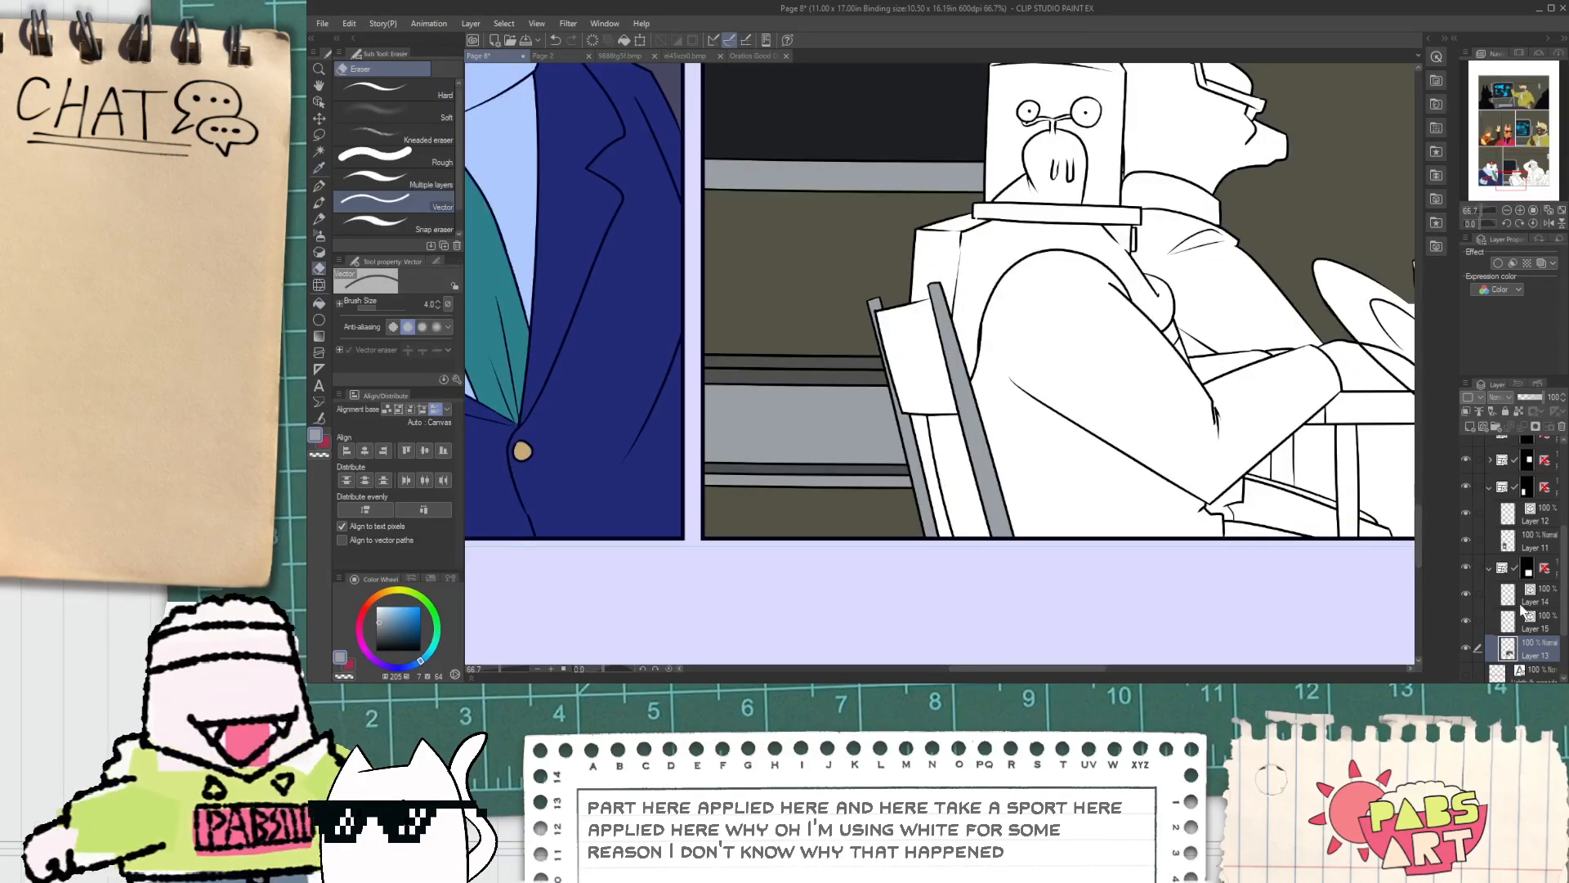
click(1520, 604)
scroll(965, 473, up, 2)
scroll(966, 473, down, 1)
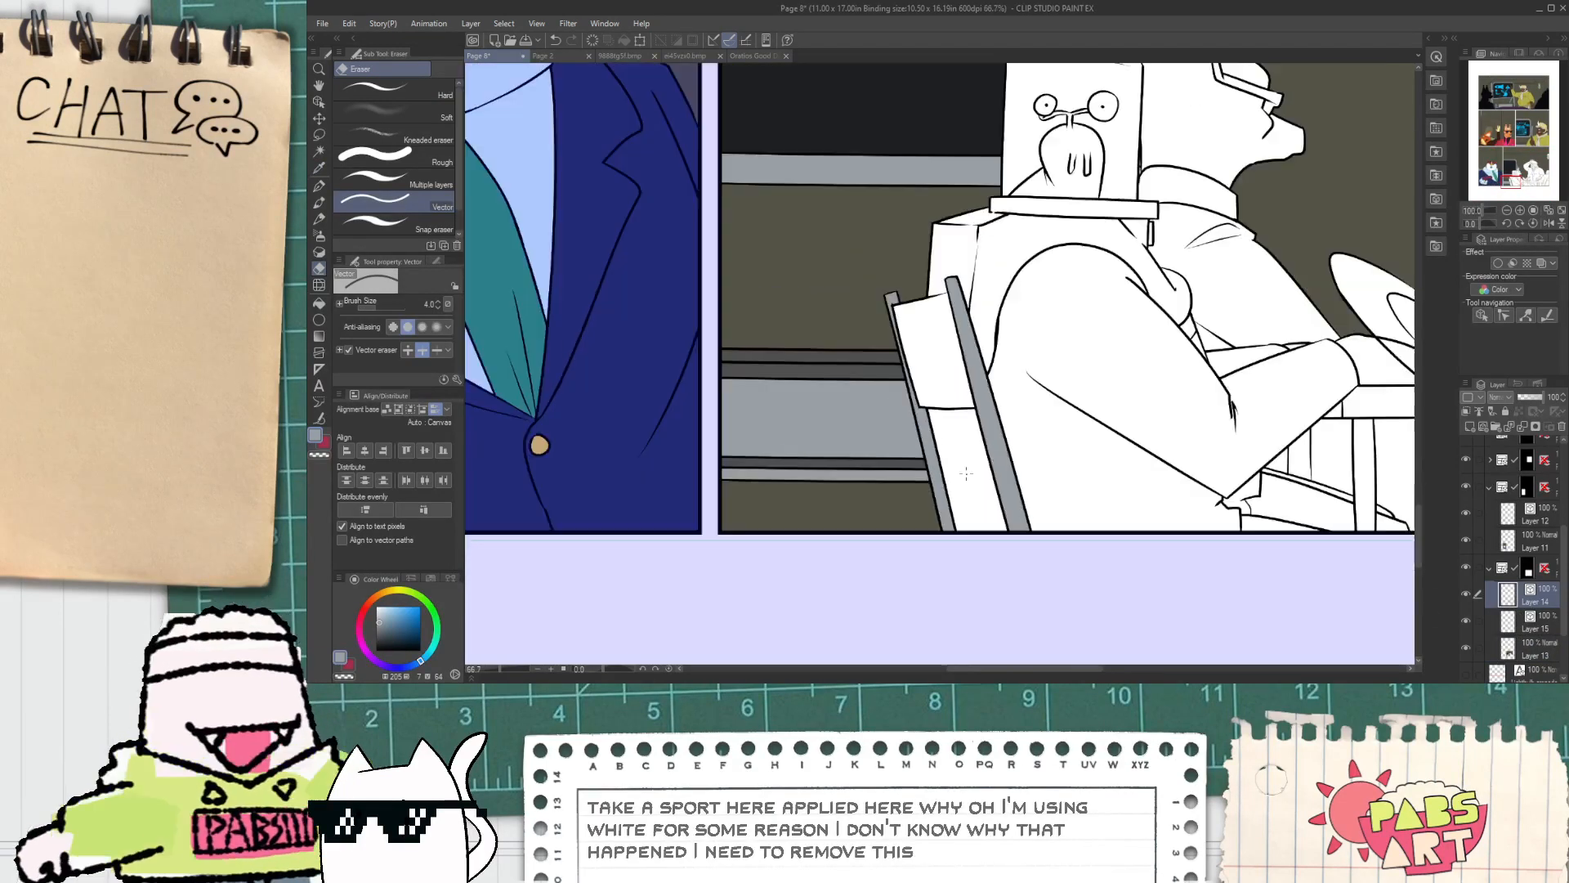
scroll(965, 474, down, 2)
key(h)
click(1510, 622)
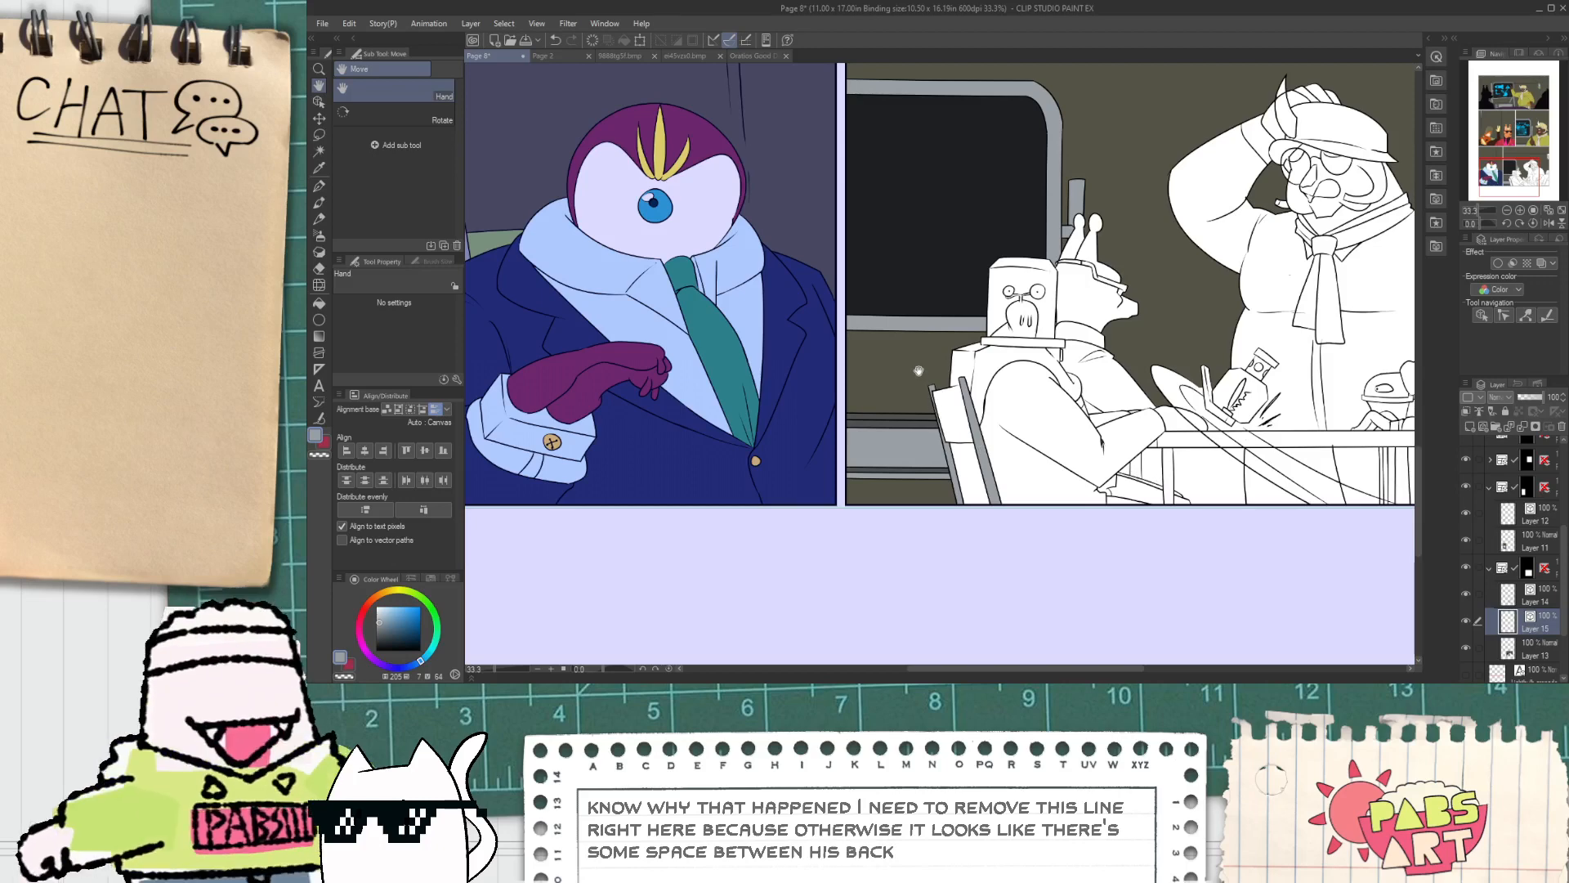
Step: Sample the dark orange collar color from the helmeted character above and fill the box-headed character's collar and shoulder piece with it on Layer 13
scroll(827, 252, down, 3)
drag(827, 252, 860, 421)
scroll(802, 318, up, 3)
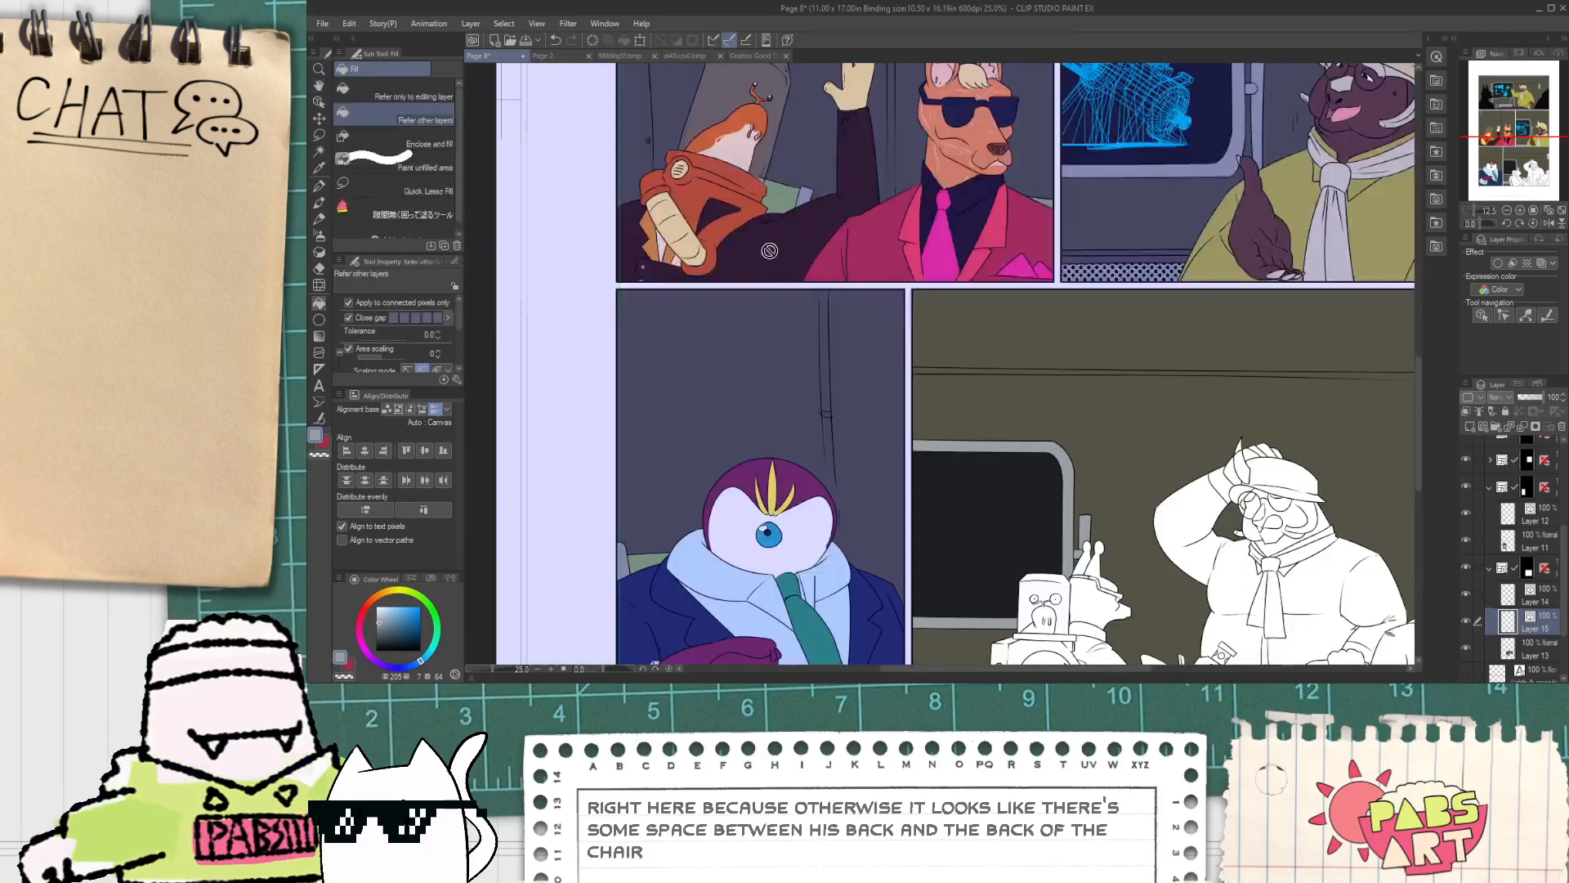
alt+click(749, 194)
scroll(978, 381, down, 1)
drag(978, 381, 888, 206)
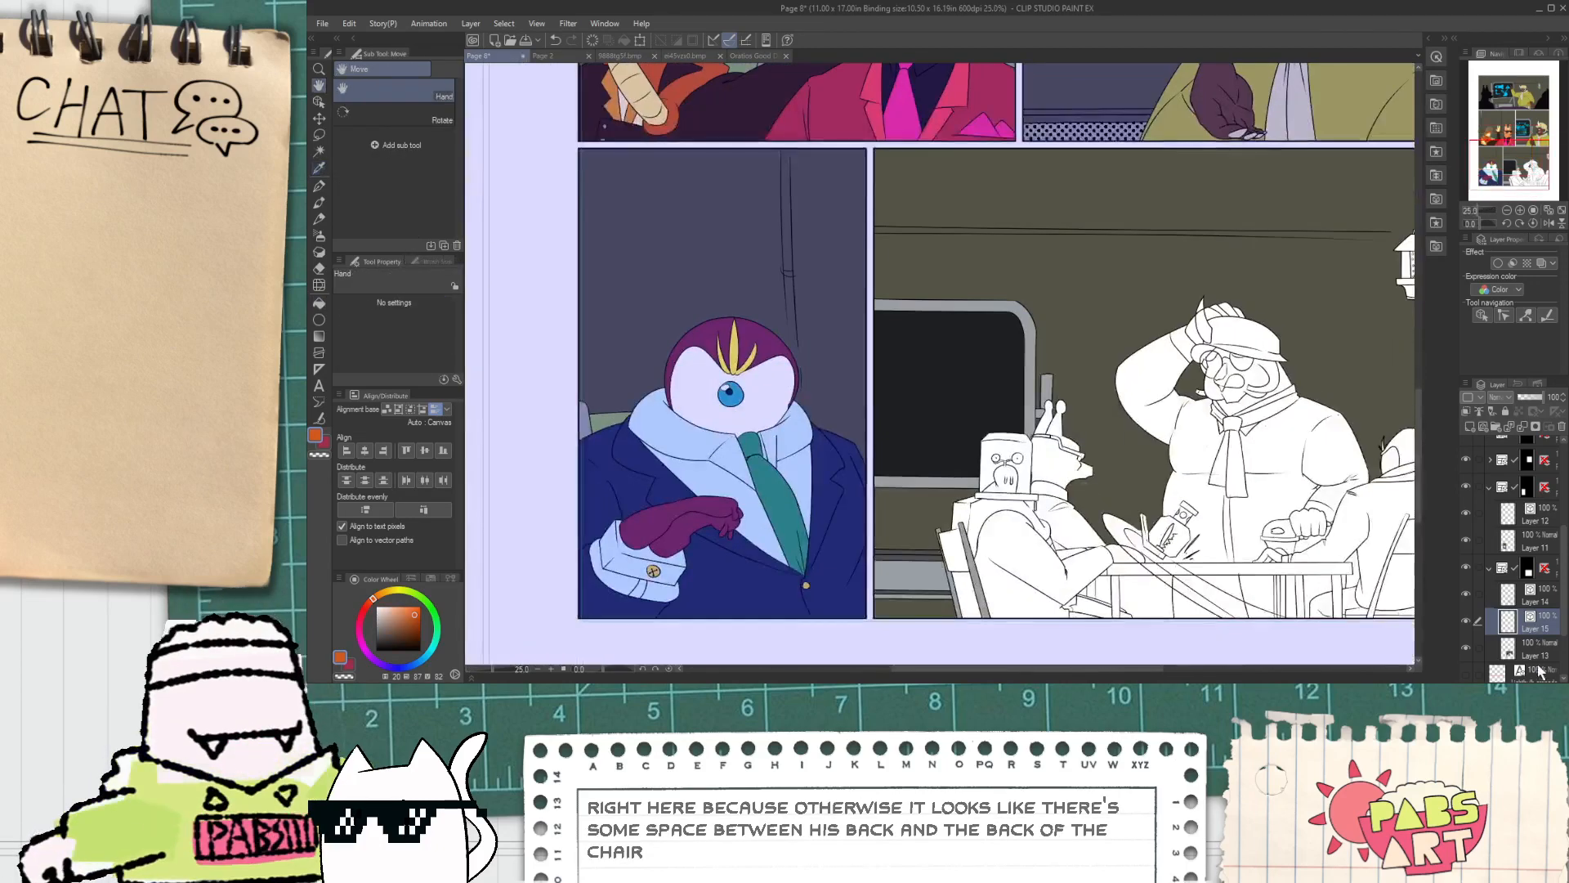
click(1527, 652)
key(g)
scroll(966, 515, up, 2)
click(969, 511)
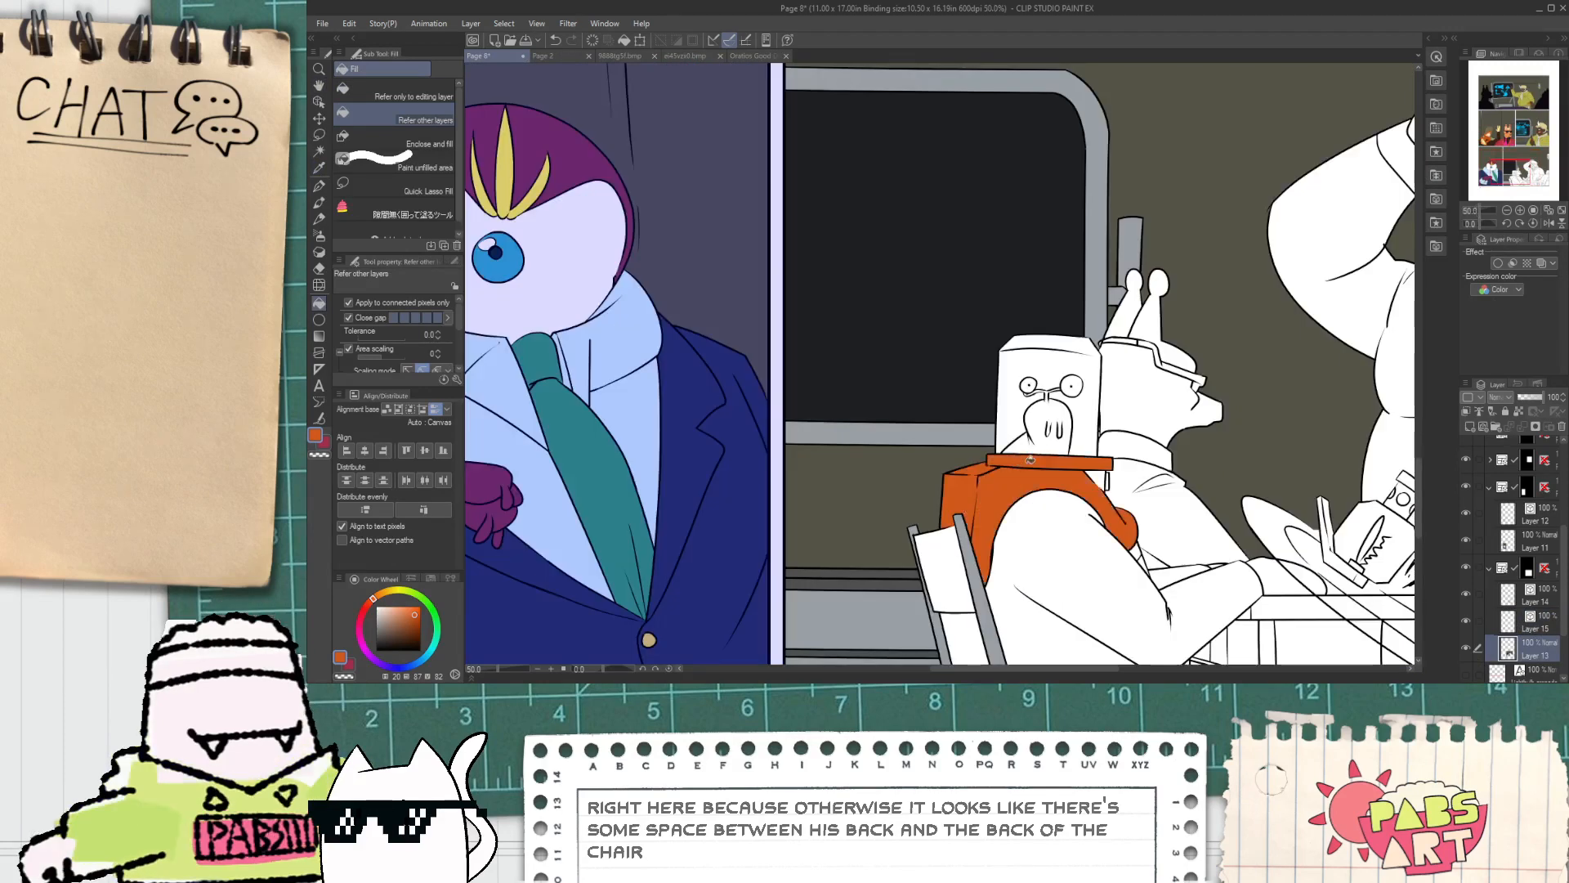
Step: Sample a pale yellow from the panel above and fill the small speaker piece beside the orange collar with it
scroll(1074, 278, down, 2)
drag(901, 140, 876, 201)
key(alt)
scroll(793, 335, up, 4)
alt+click(772, 350)
scroll(772, 350, down, 4)
scroll(1036, 357, up, 2)
scroll(1022, 507, up, 2)
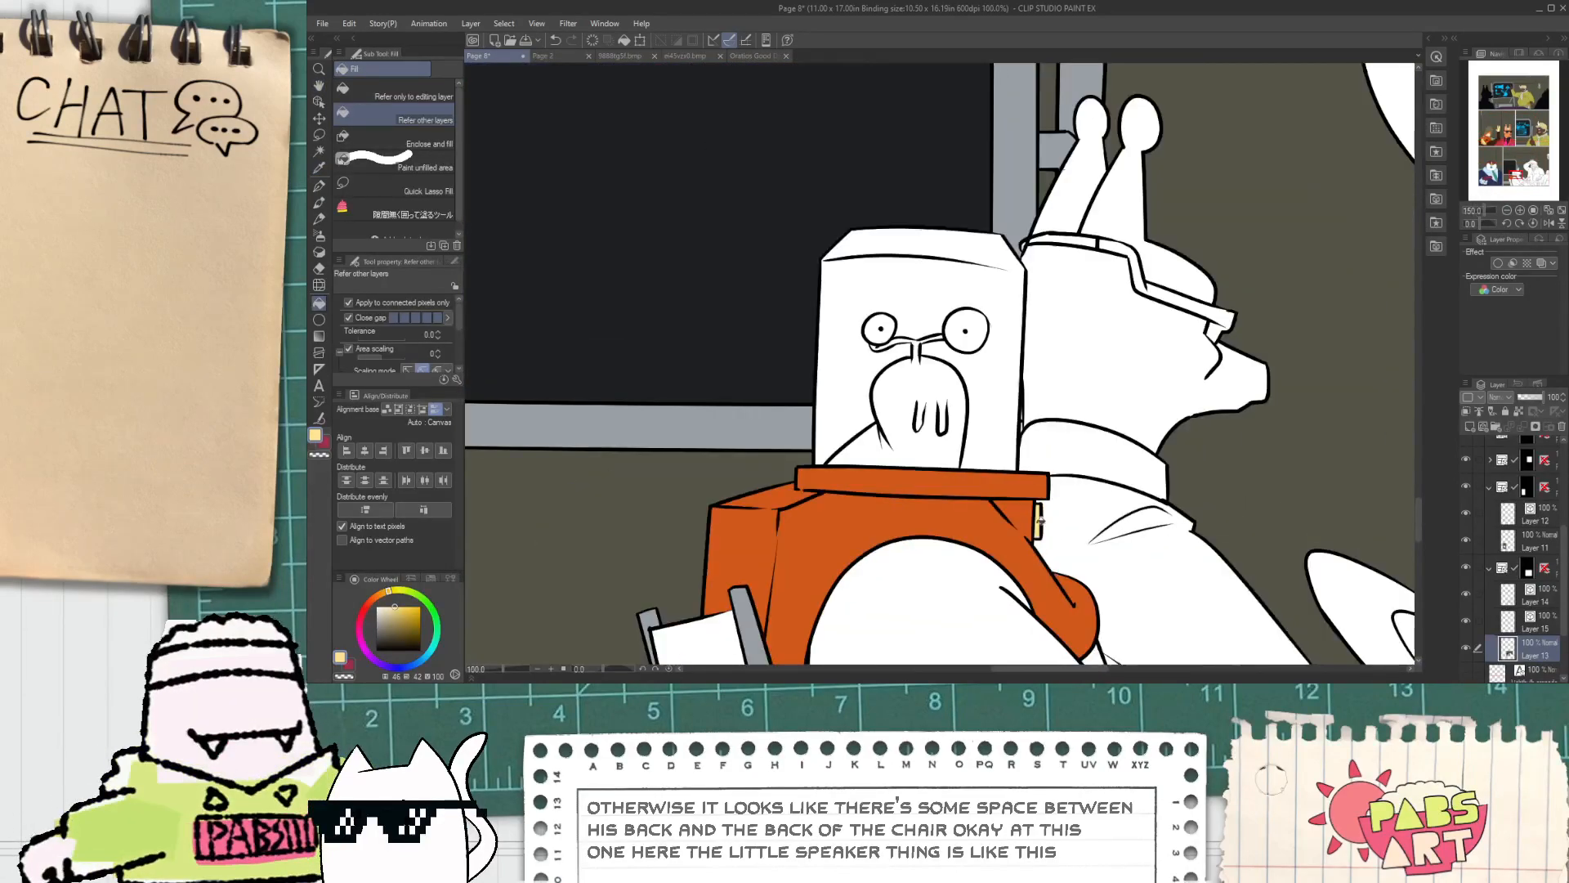
Step: Sample the helmeted character's bright orange and fill the face and both eye stalks inside the box-shaped helmet with it
scroll(1021, 507, down, 3)
drag(850, 310, 880, 235)
scroll(797, 313, up, 3)
alt+click(797, 309)
scroll(798, 312, down, 3)
scroll(997, 449, up, 5)
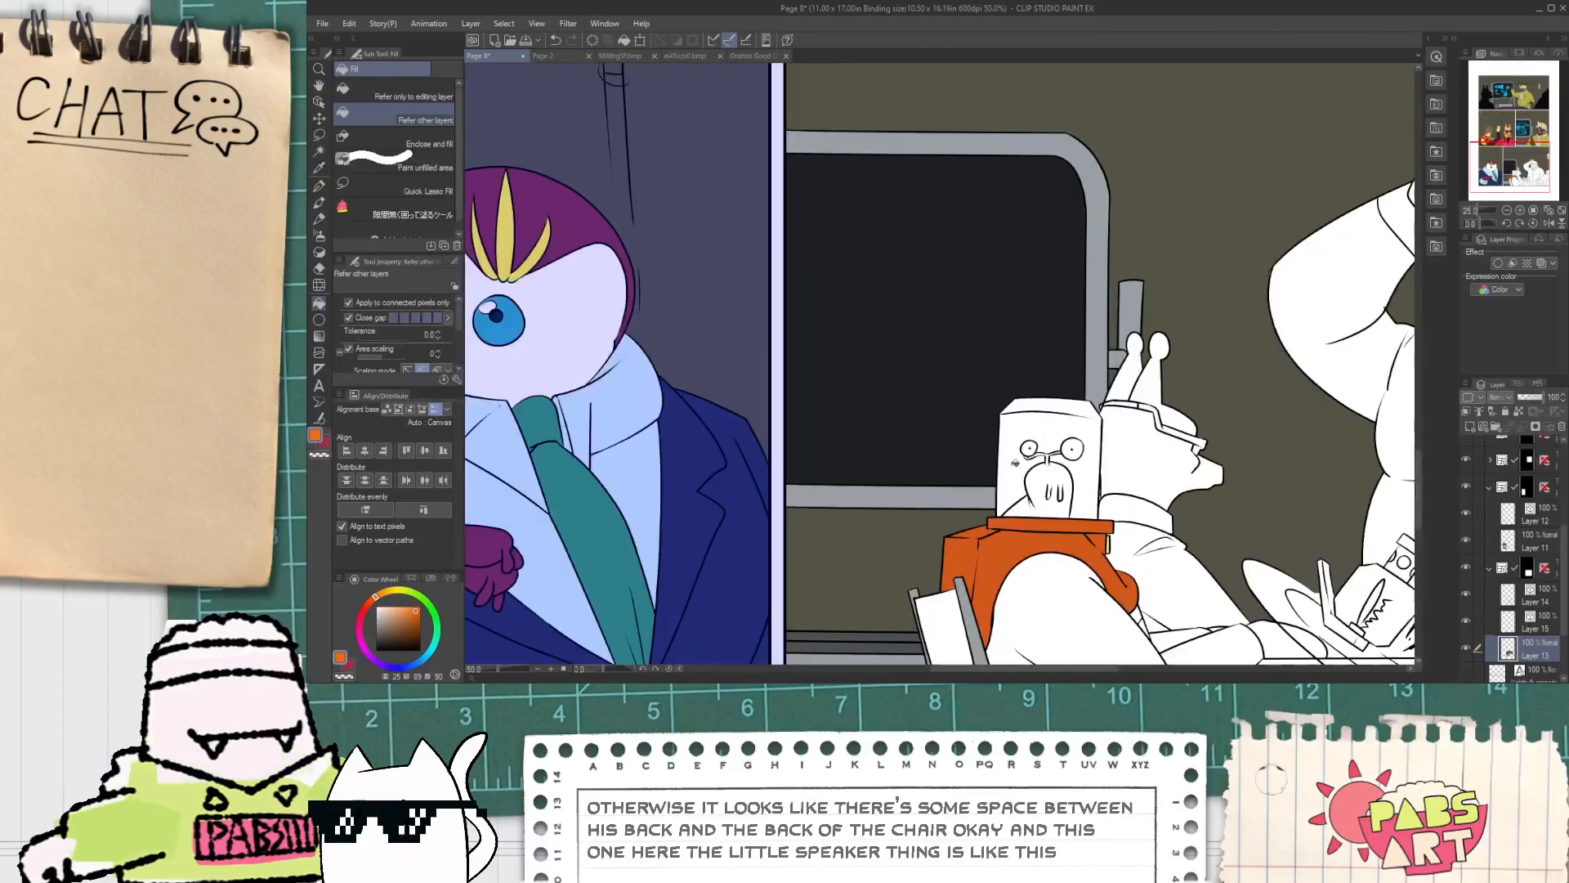
click(1018, 520)
scroll(1033, 386, up, 2)
click(1067, 349)
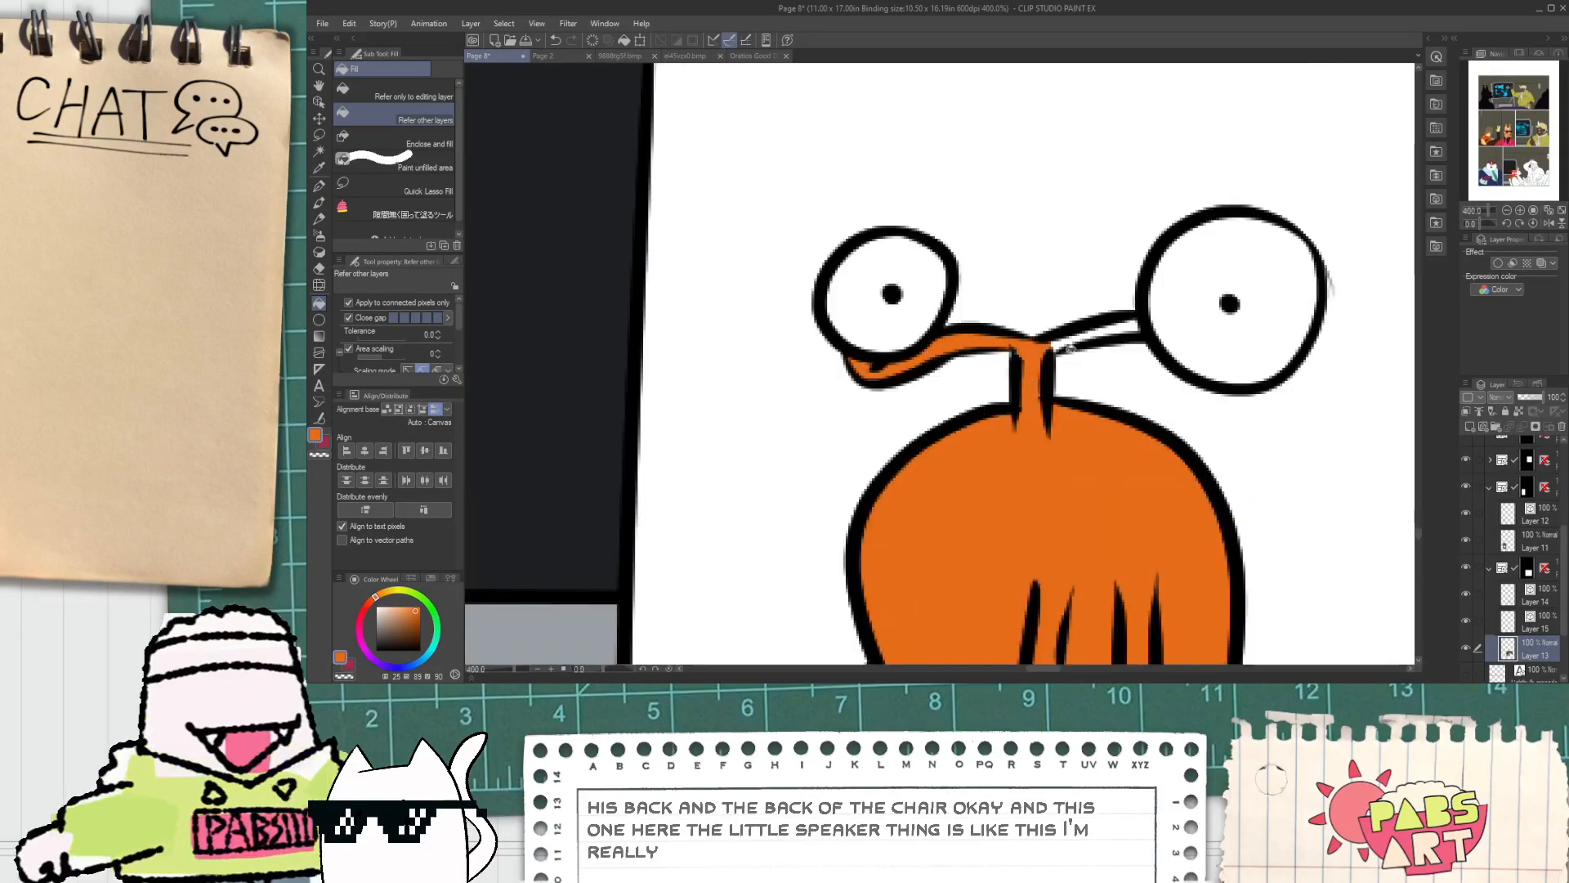
scroll(1013, 357, down, 4)
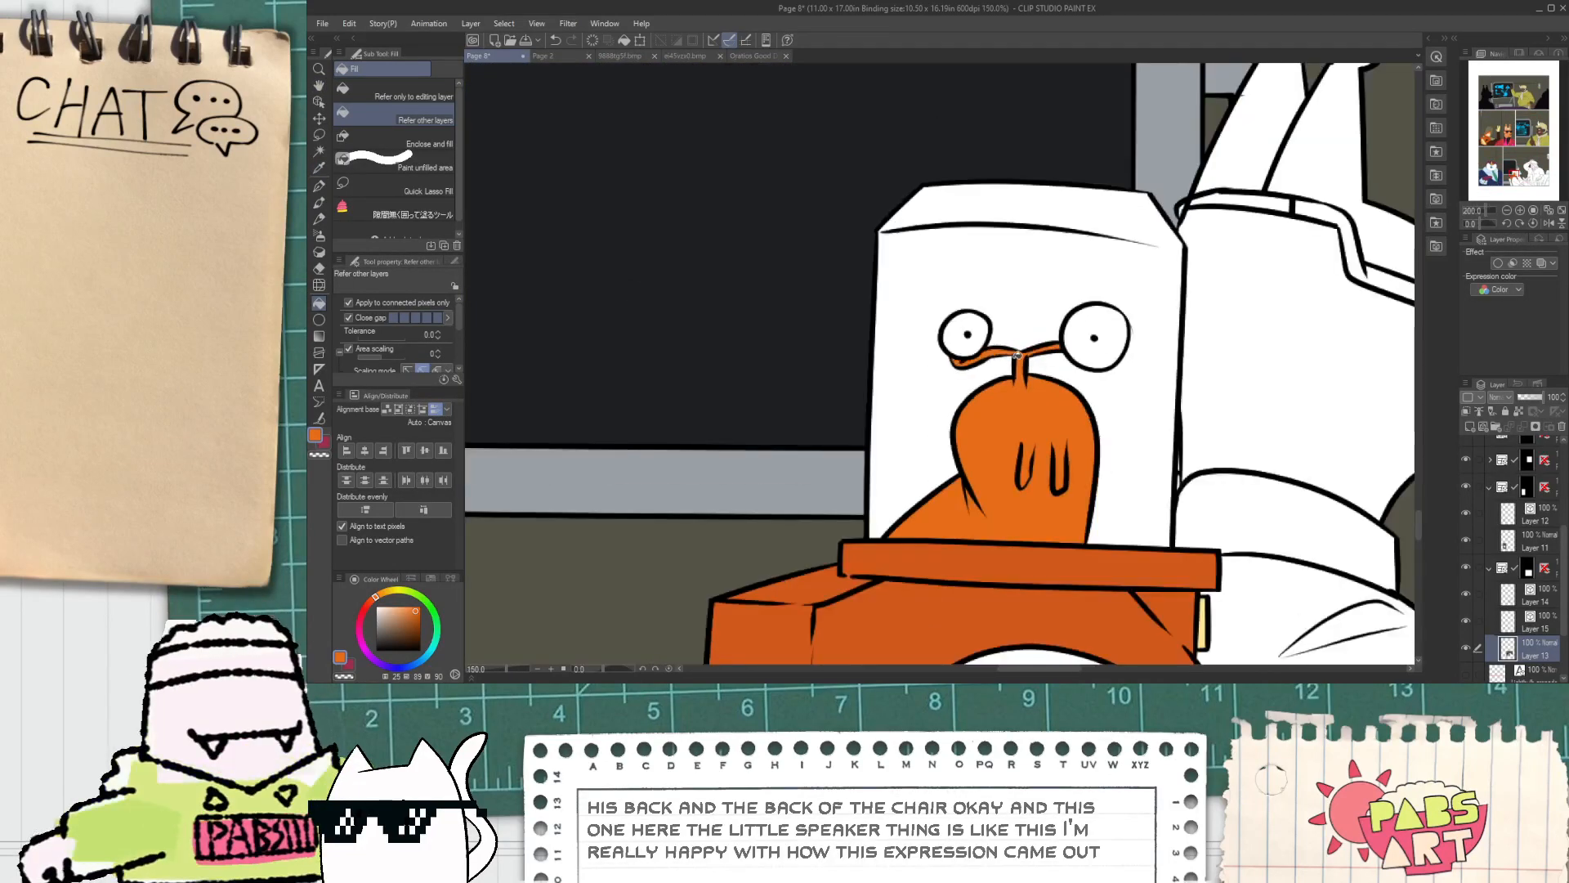
Step: Sample a tan from the helmeted character above, brighten it to a warm yellow, and fill the box-shaped helmet's front and top with it
drag(880, 283, 934, 728)
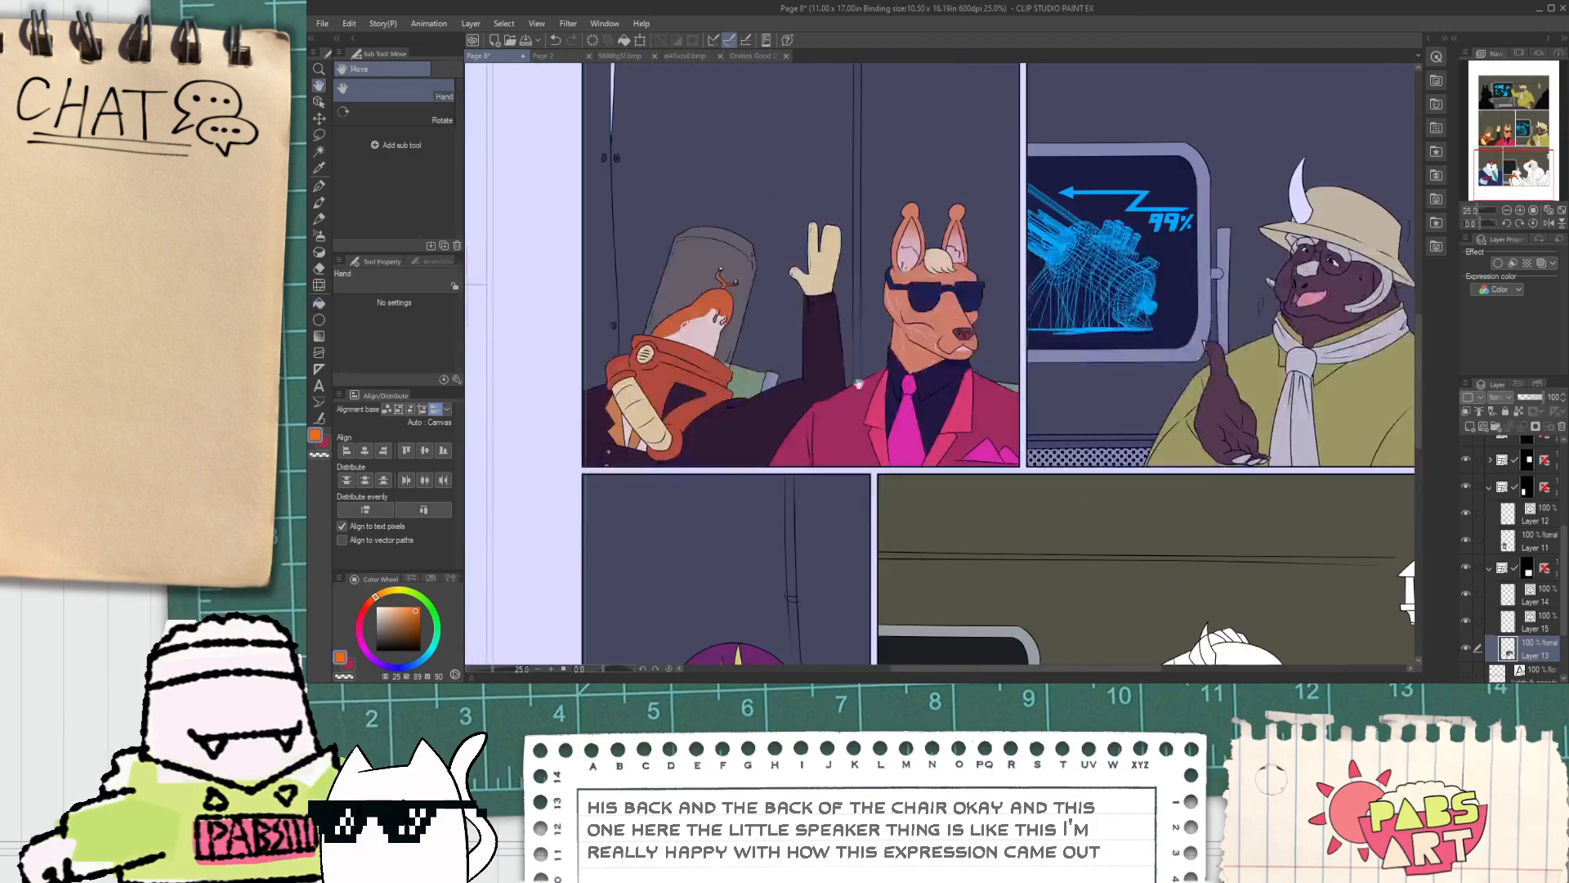
scroll(719, 278, up, 1)
scroll(690, 266, down, 1)
alt+click(627, 392)
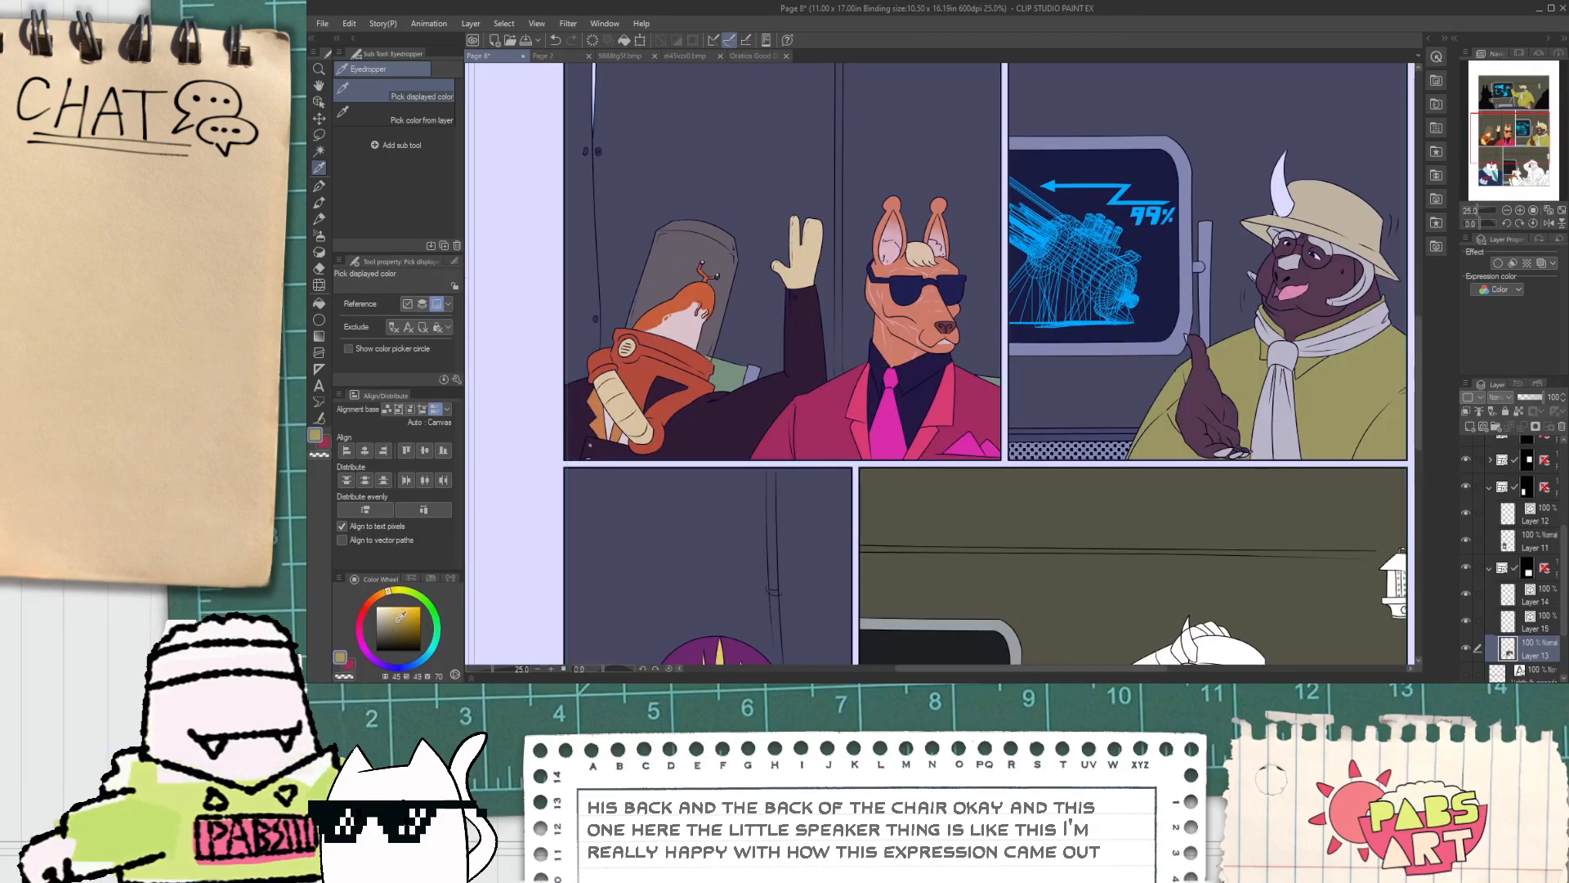
click(398, 617)
scroll(940, 357, down, 4)
drag(814, 594, 799, 543)
scroll(899, 516, up, 6)
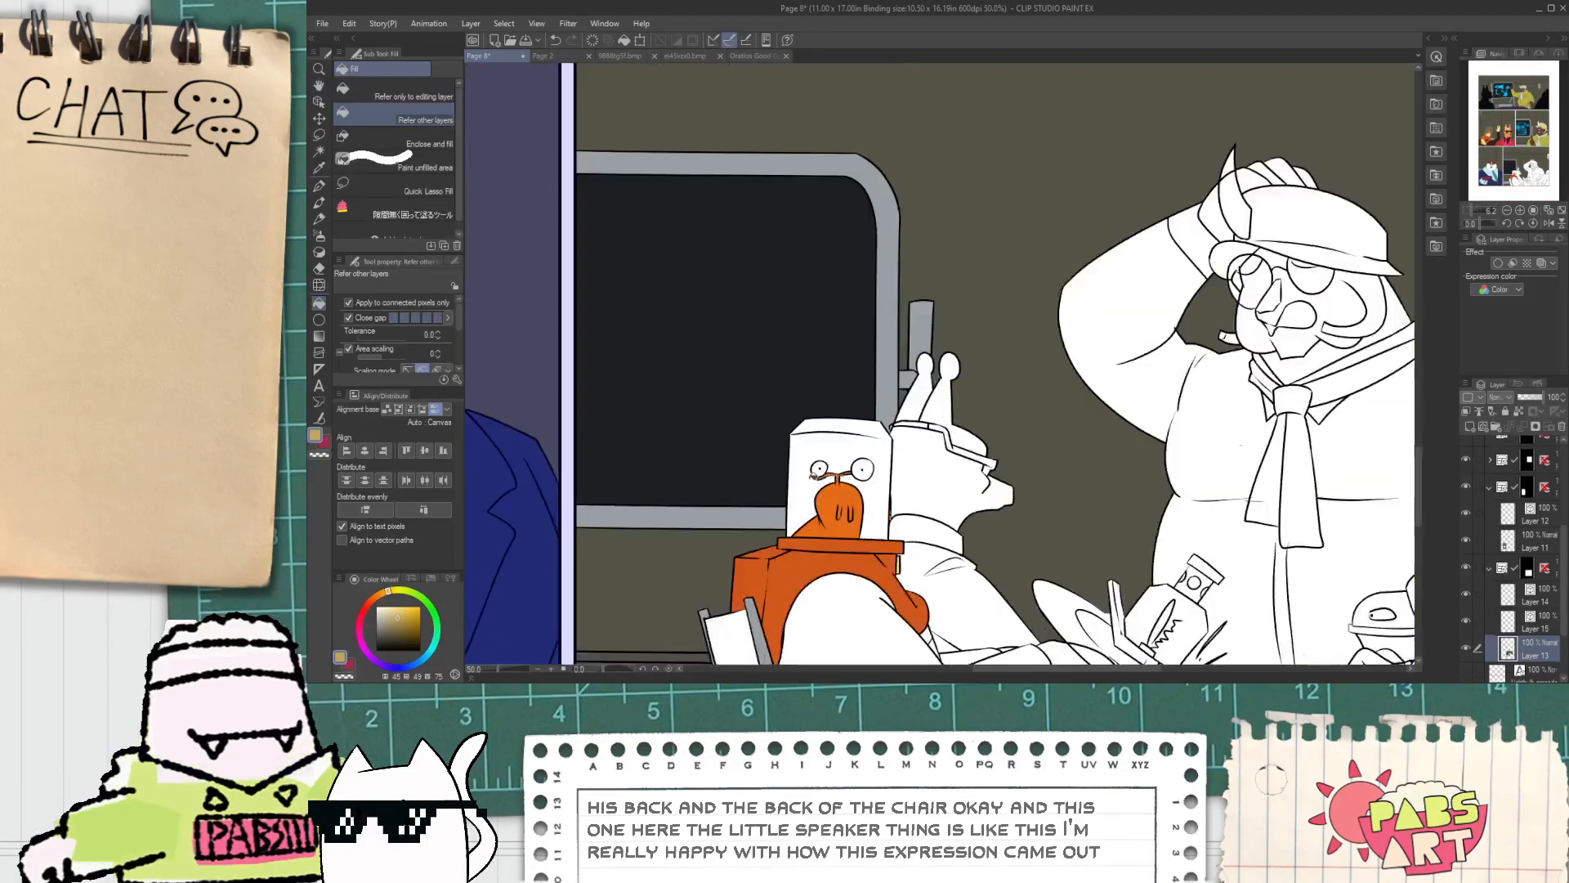
scroll(814, 474, up, 1)
click(831, 443)
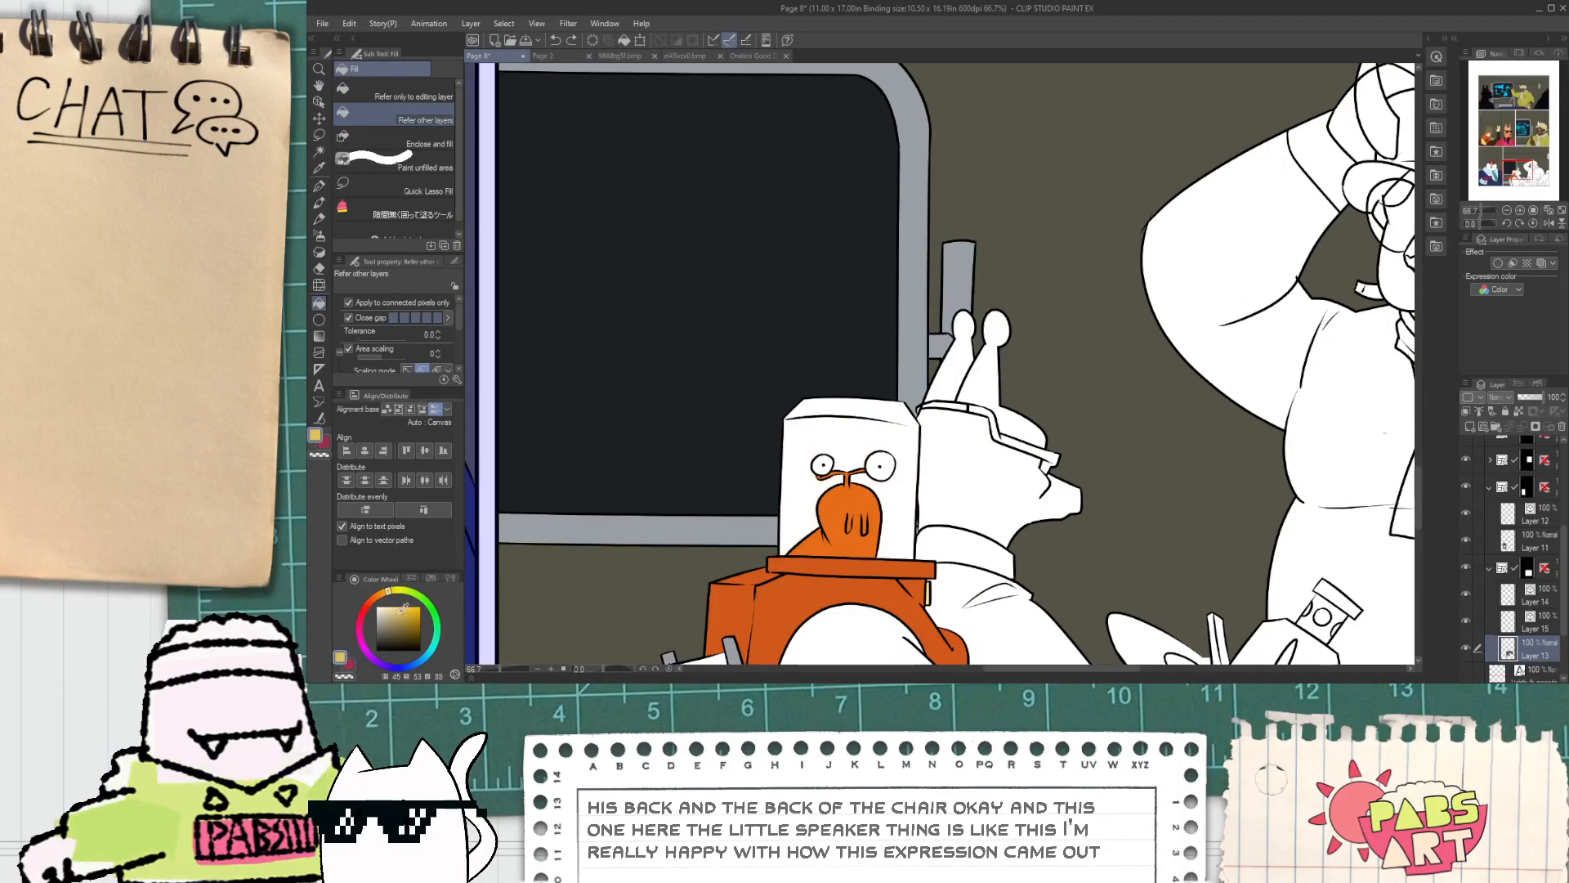
click(846, 432)
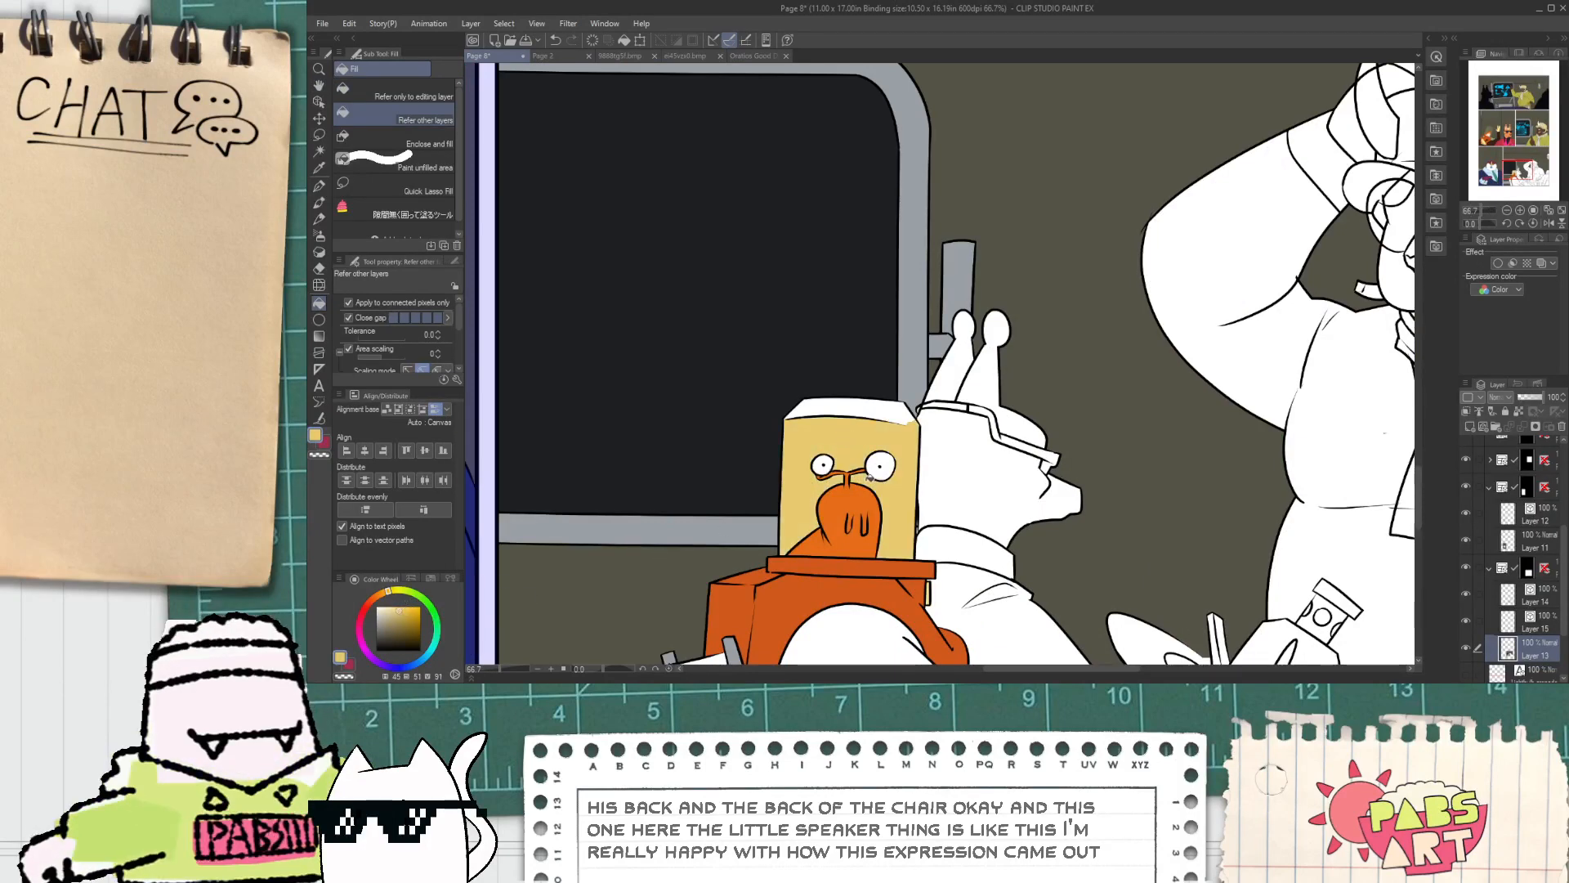
click(871, 411)
Step: Erase the short stray line crossing the arm of the second seated character's sunglasses on Layer 15
scroll(870, 417, down, 2)
scroll(877, 444, down, 3)
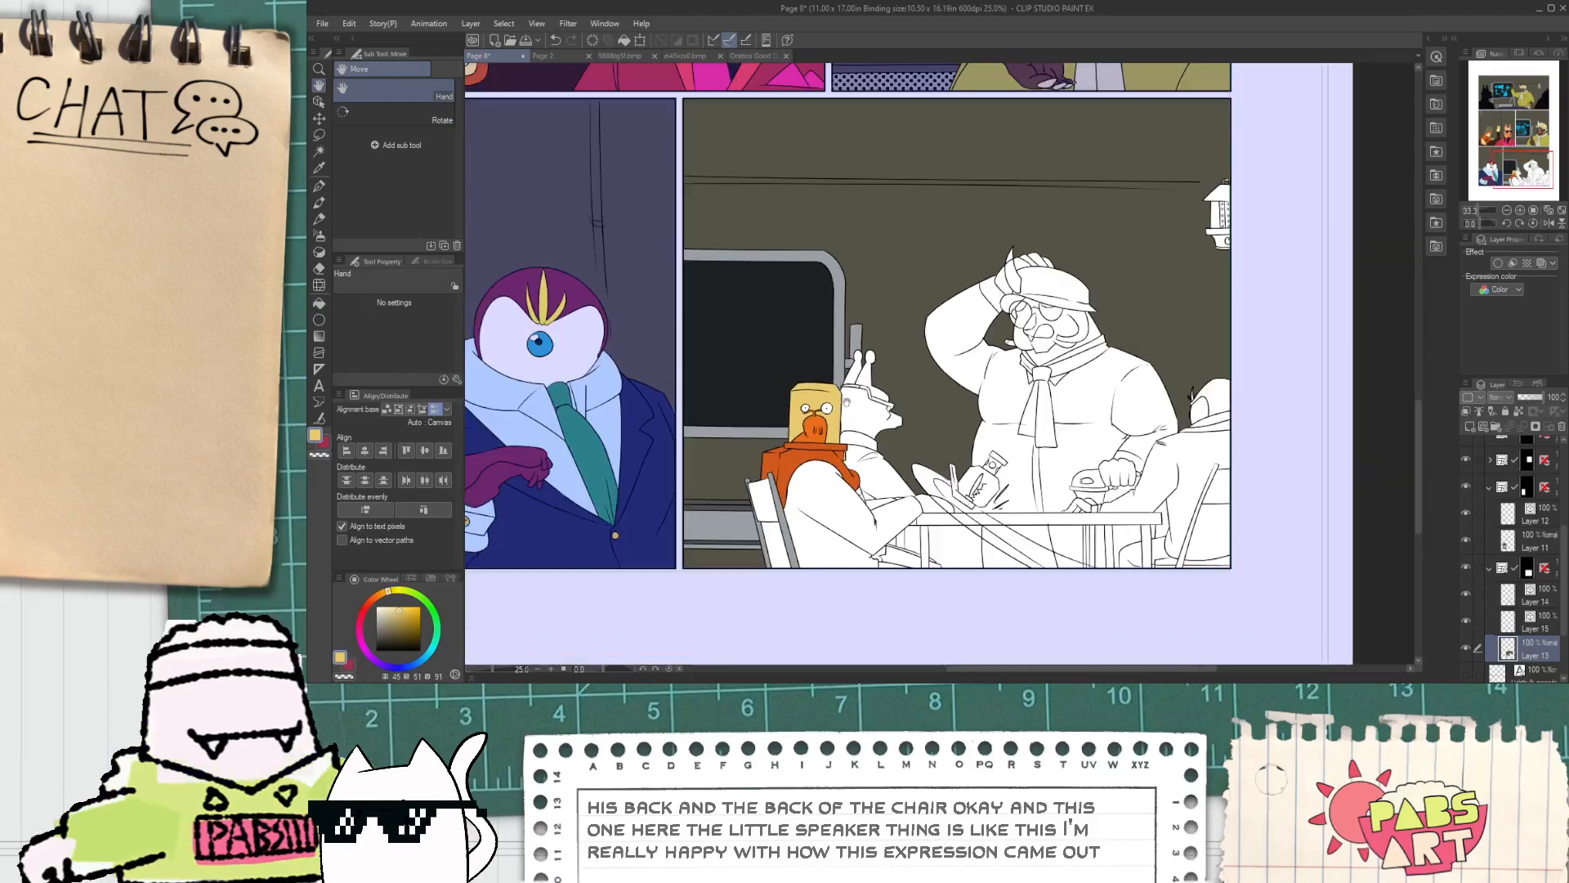
scroll(873, 475, up, 6)
scroll(873, 475, up, 4)
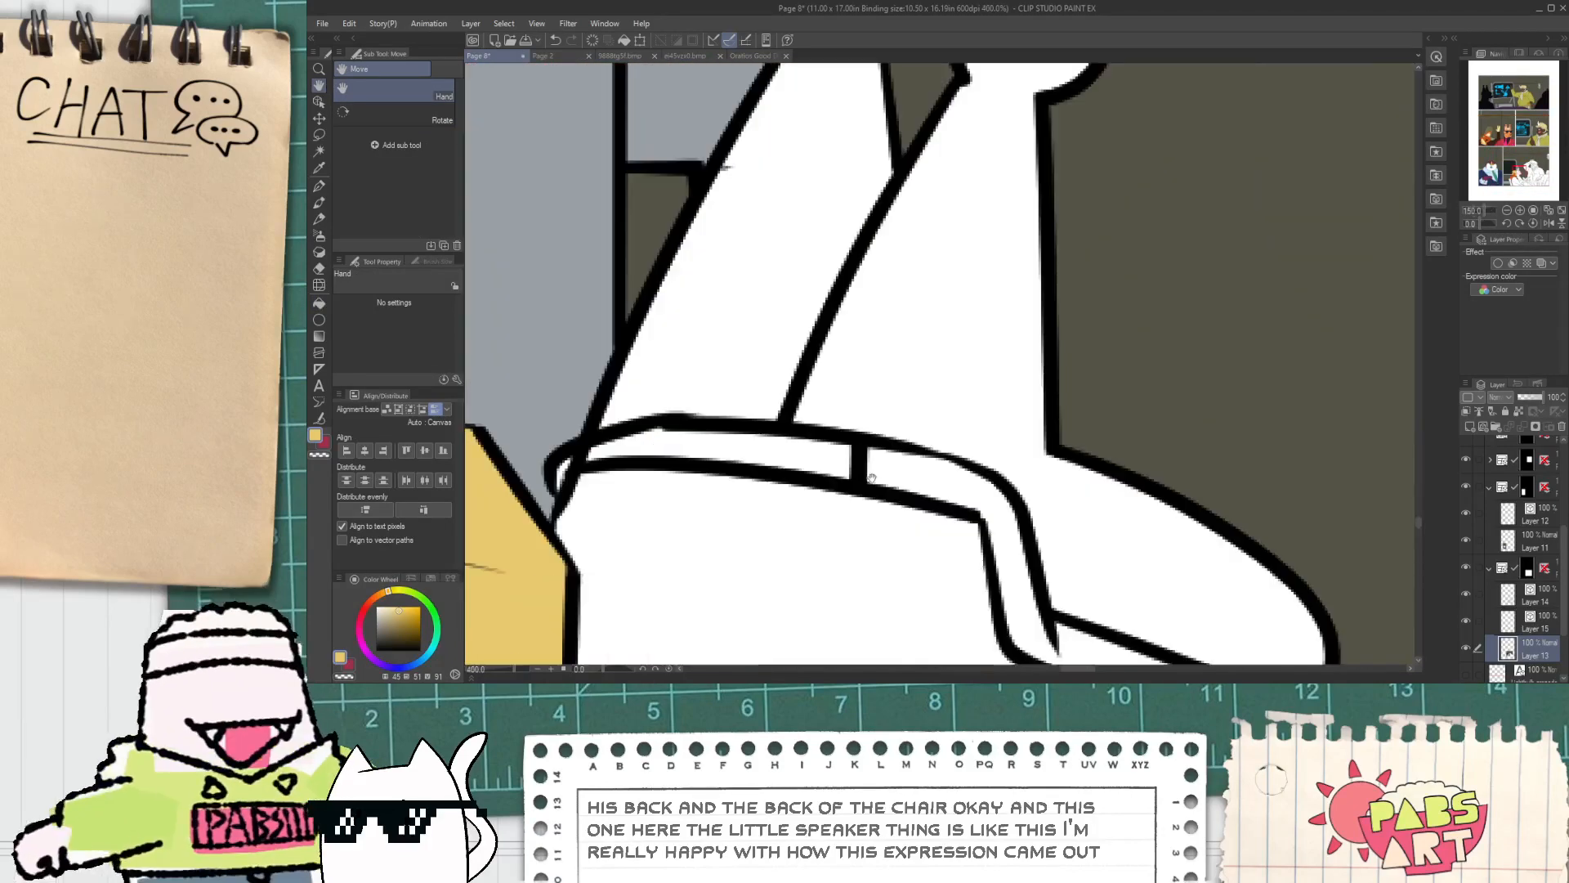
click(1489, 615)
key(e)
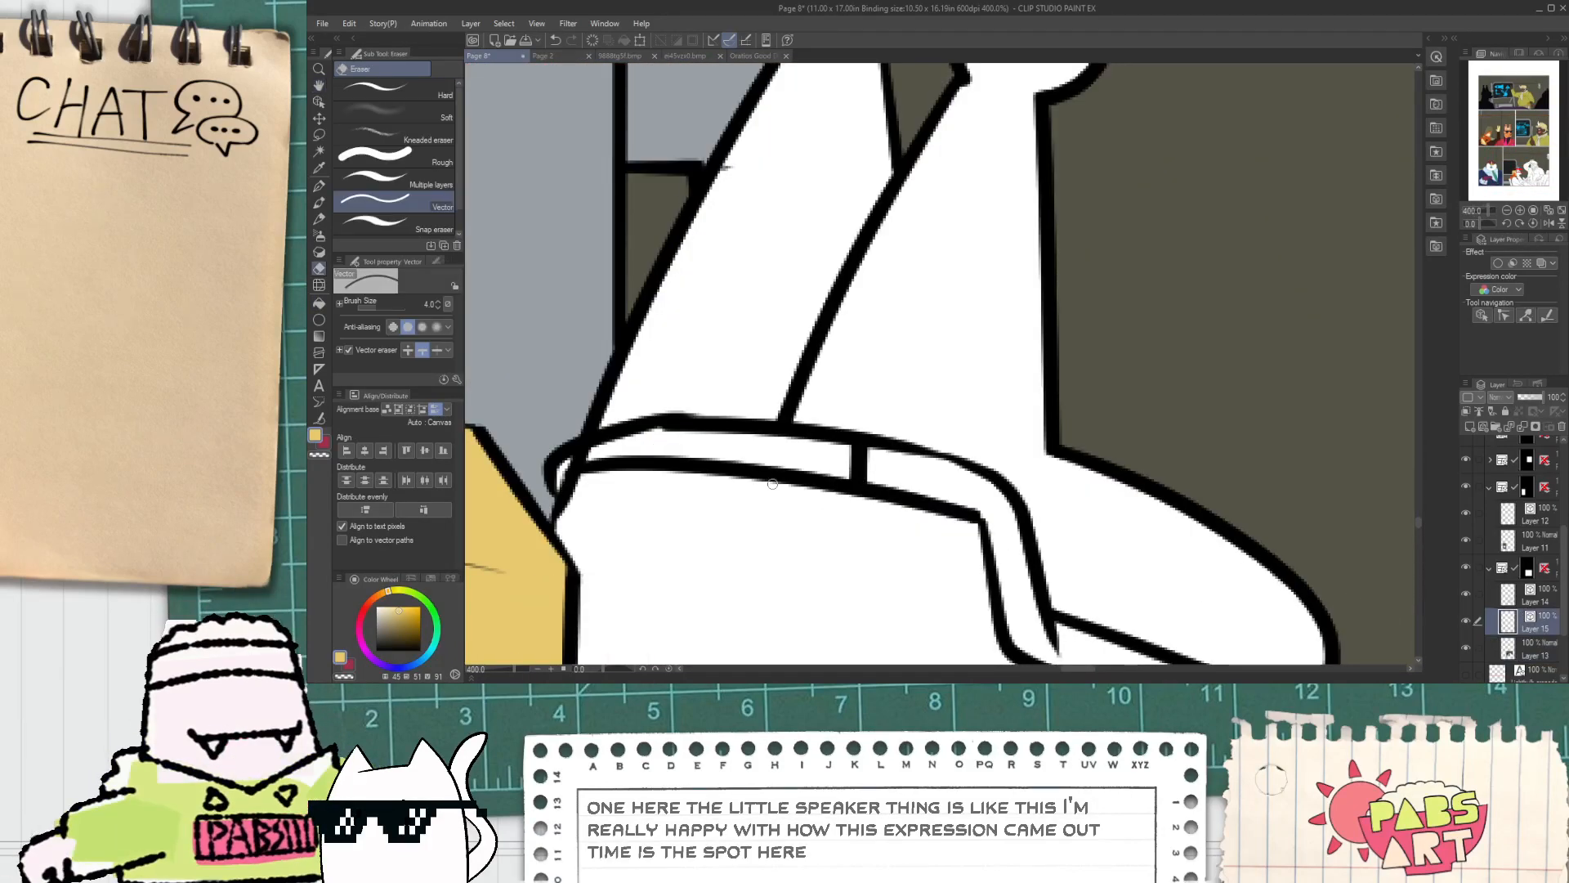
click(860, 463)
scroll(923, 470, down, 10)
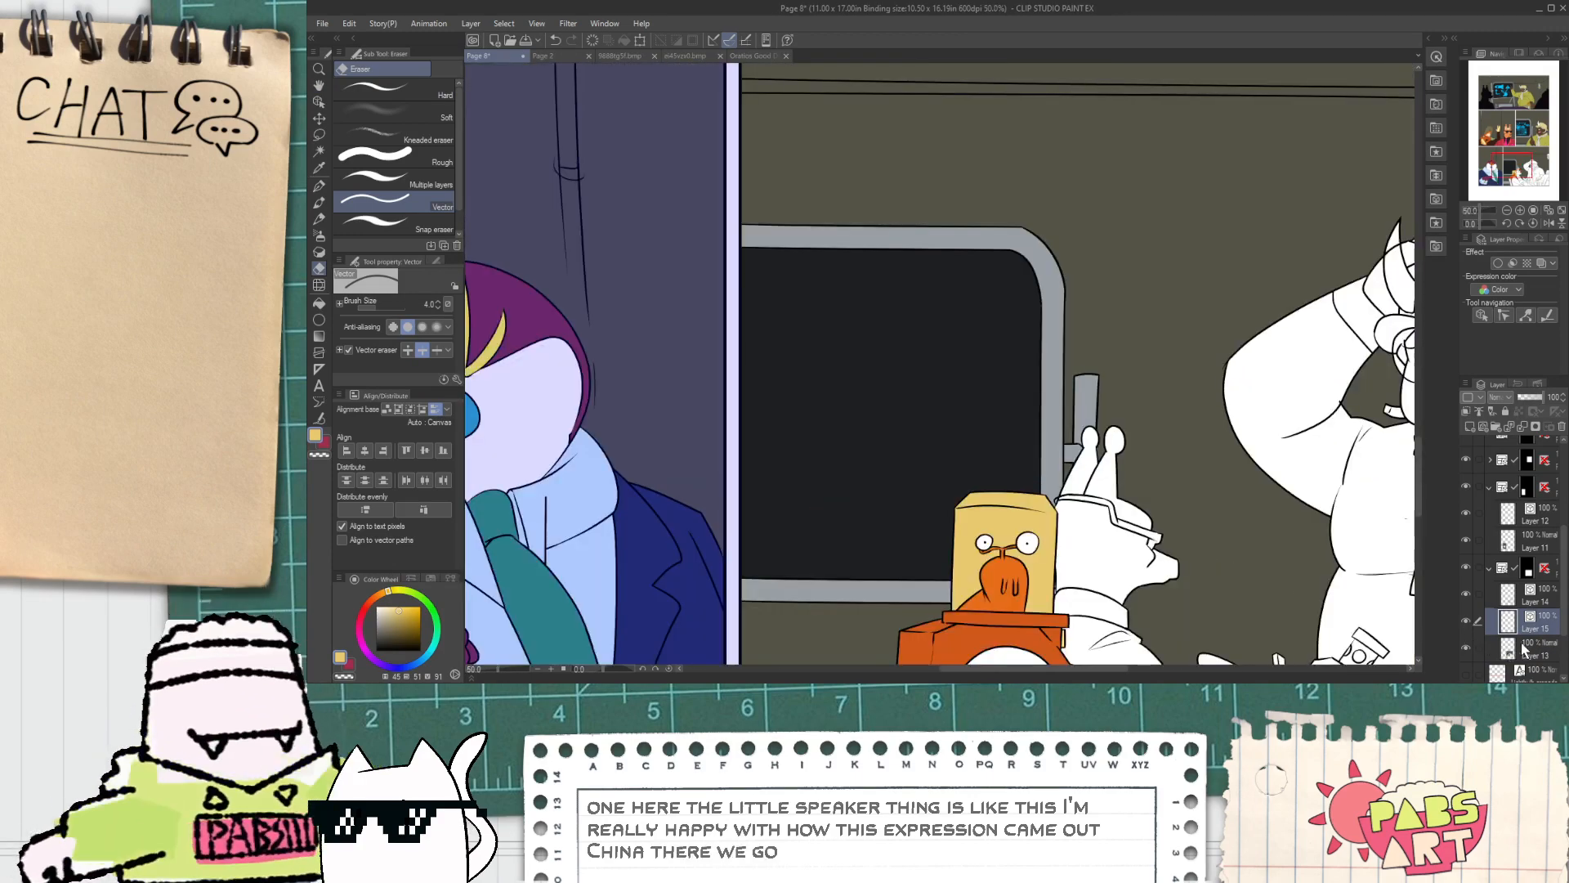
Step: Sample the dark navy from the sunglasses in the panel above and fill the second seated character's sunglasses with it on Layer 13
click(1520, 648)
scroll(1301, 404, up, 4)
scroll(1095, 526, down, 1)
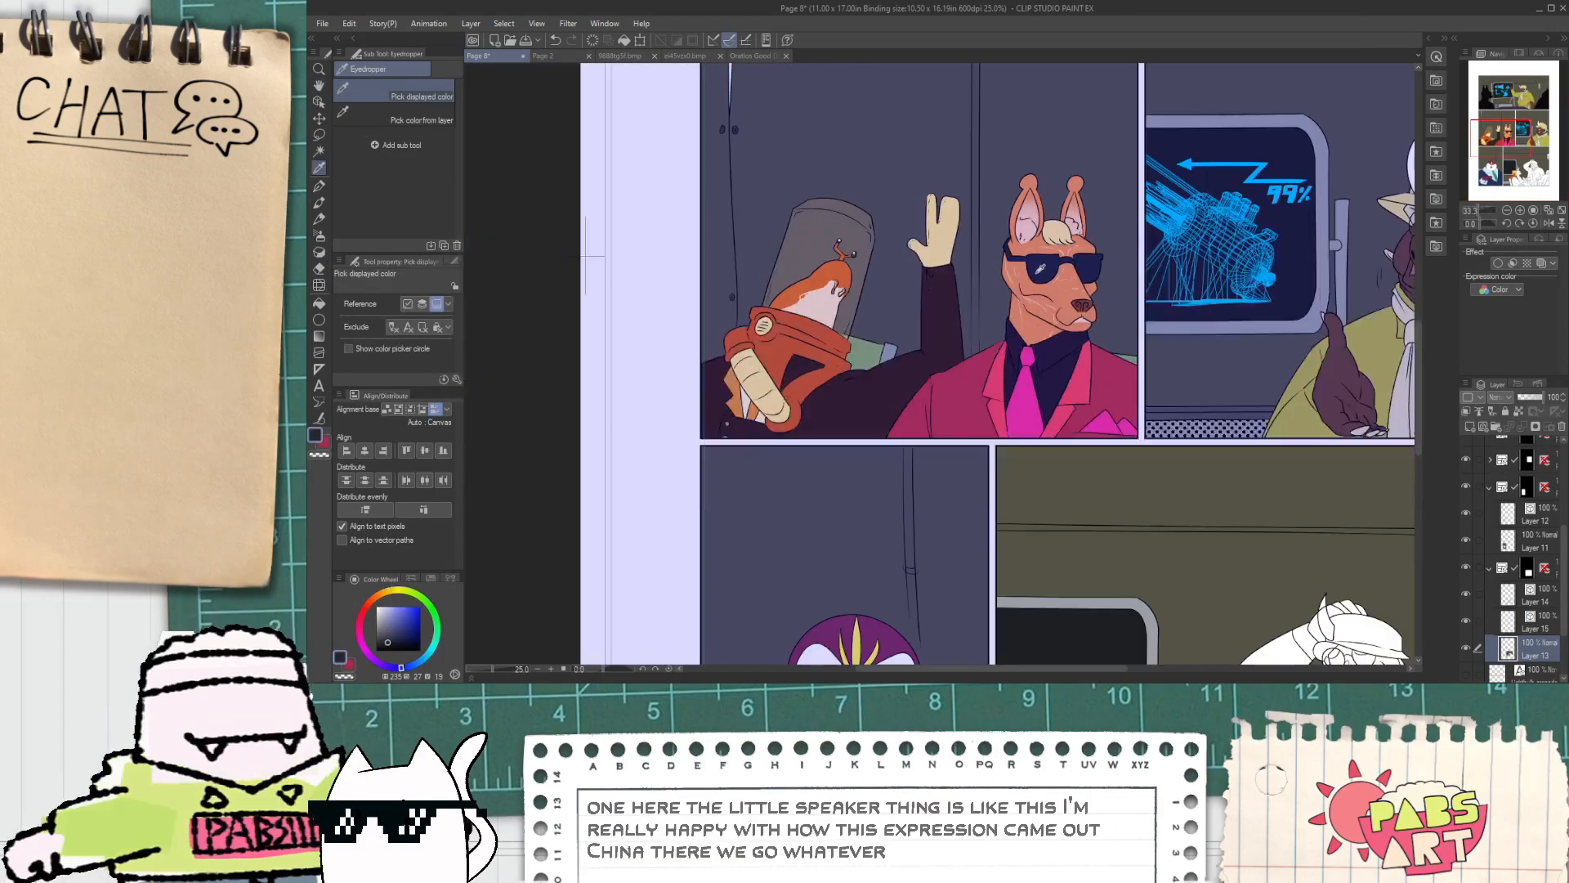
key(g)
scroll(1095, 525, up, 8)
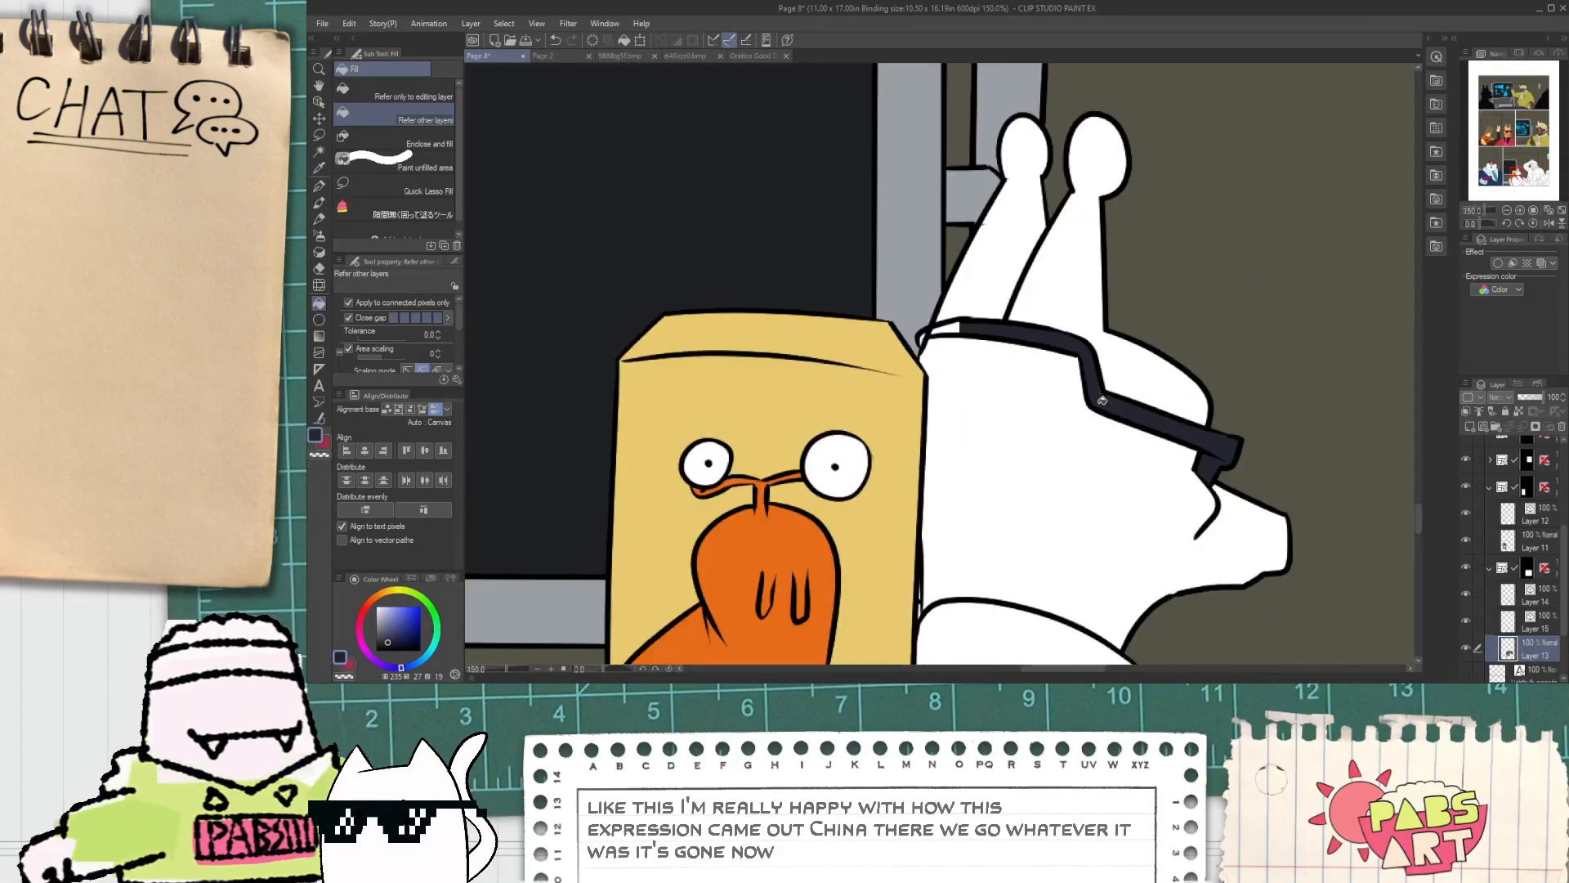
scroll(954, 323, up, 3)
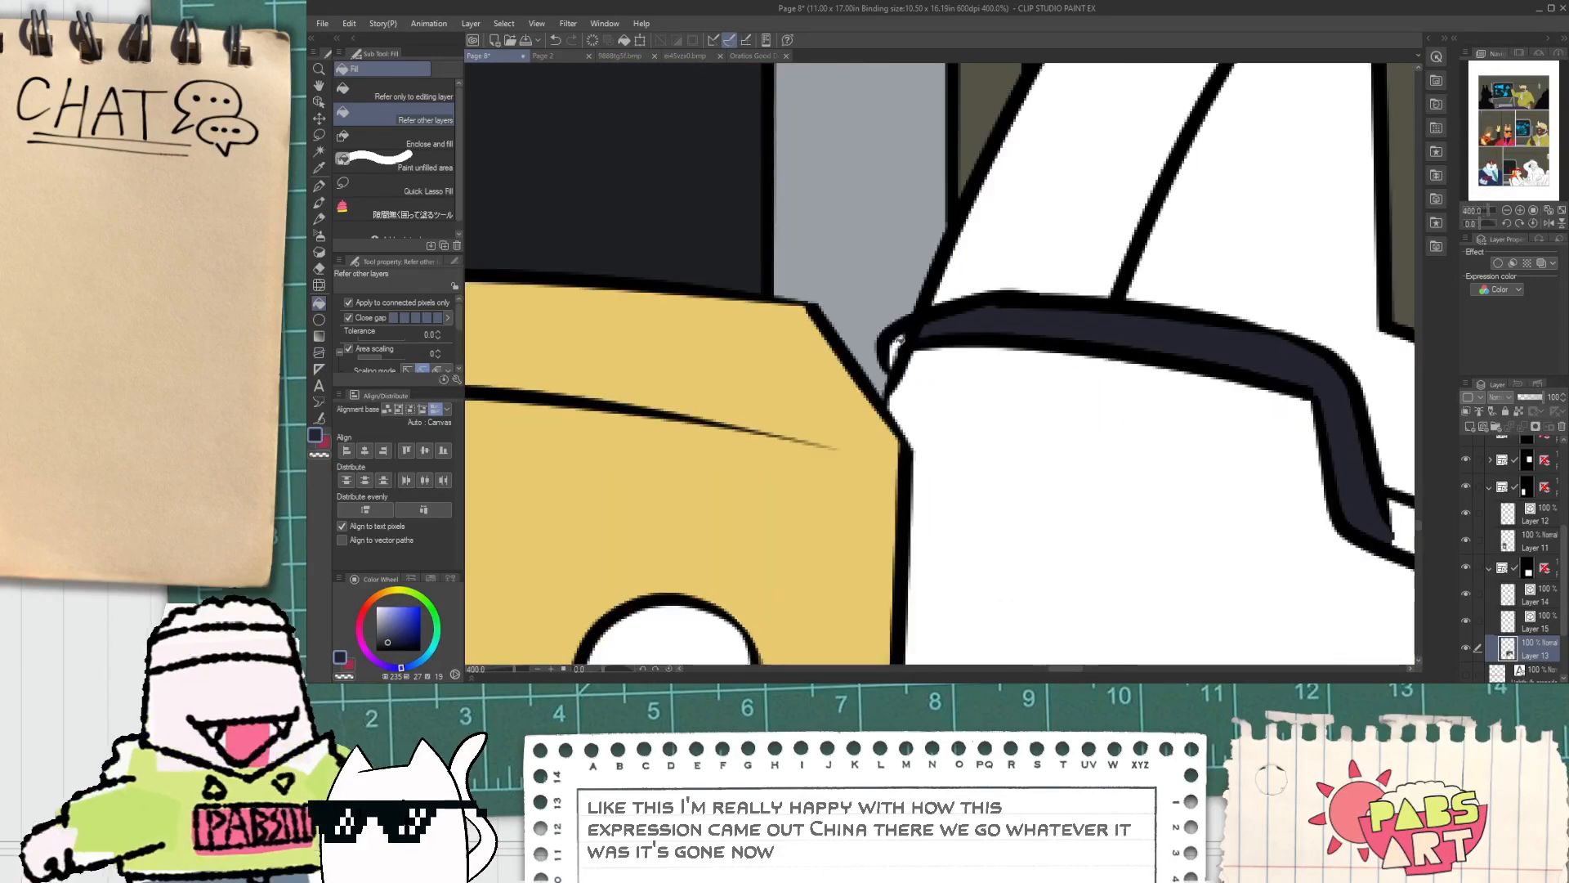
Step: Erase the head line crossing the sunglasses' ear tip on Layer 14 and touch up the tip's dark navy on Layer 13 with the G-pen
scroll(1067, 406, down, 2)
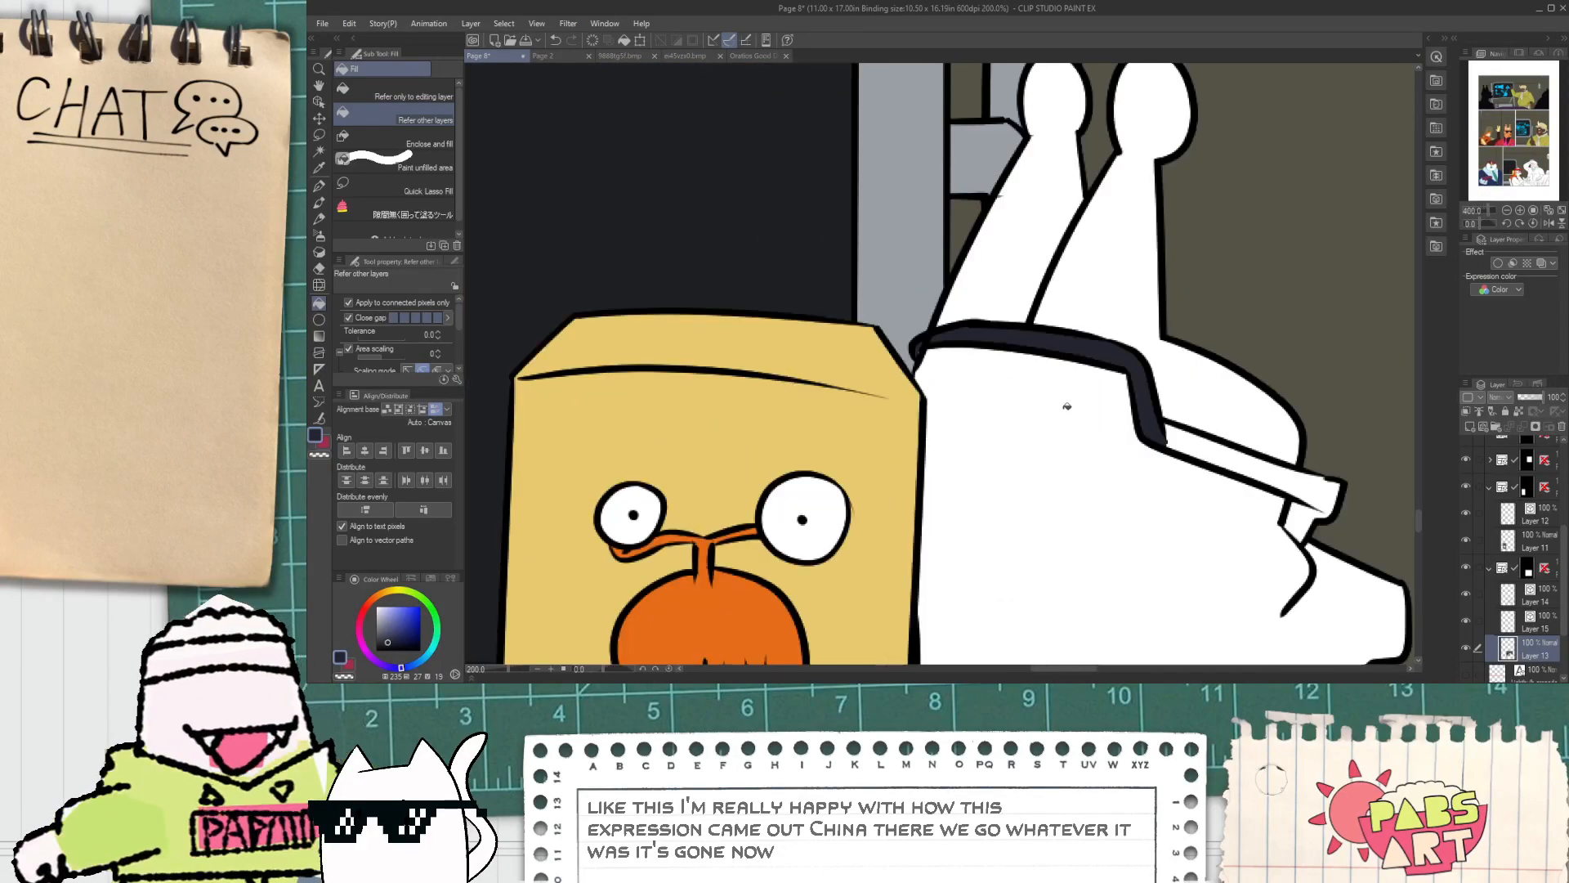
click(1535, 599)
scroll(918, 354, up, 6)
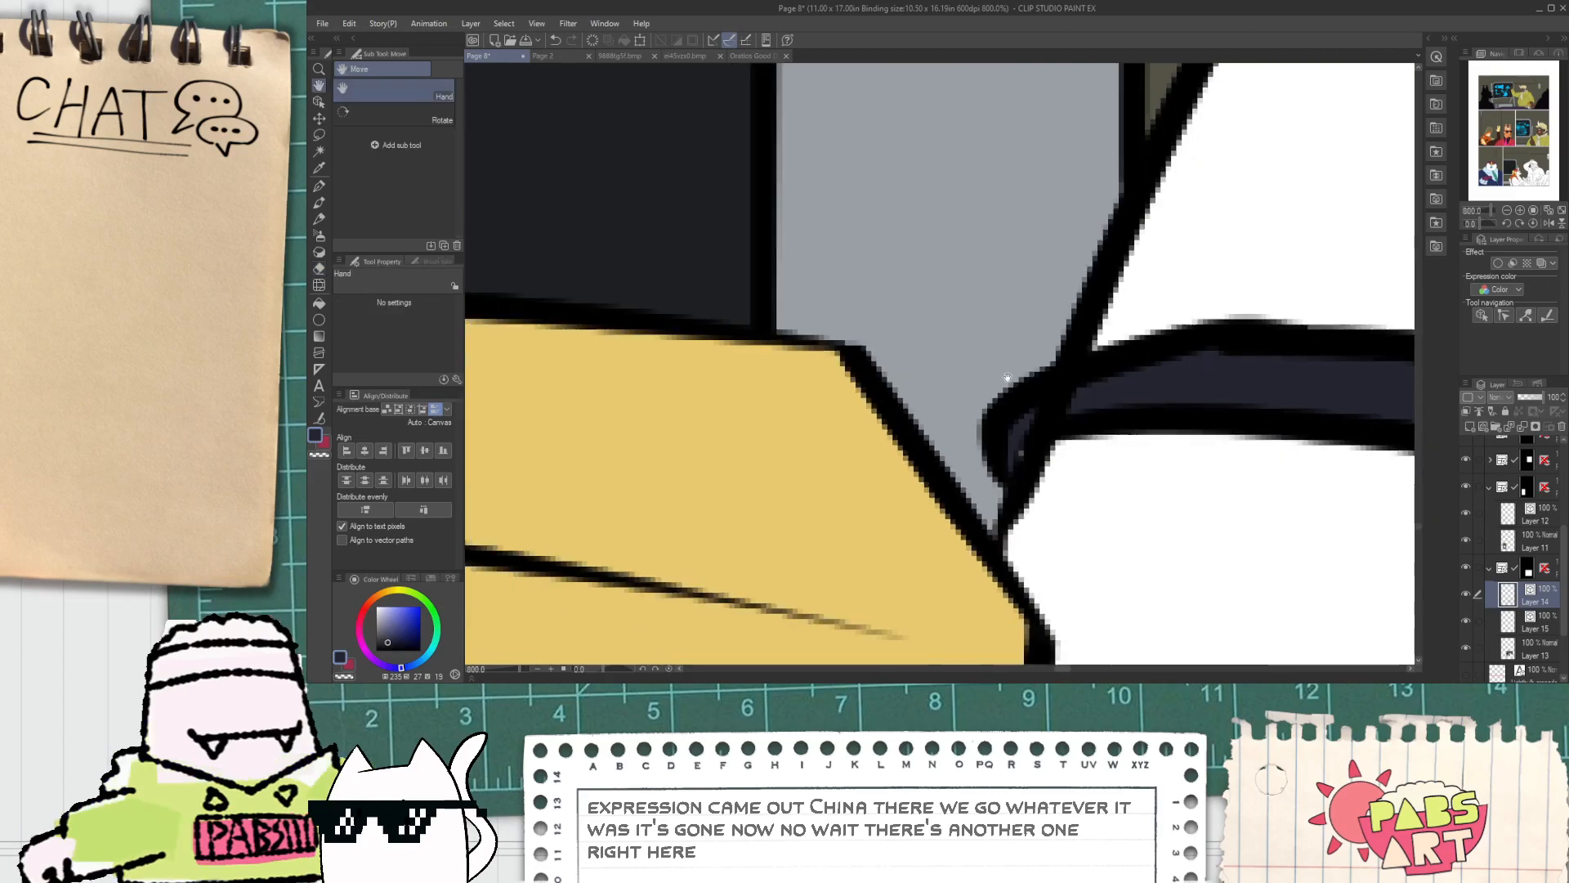
key(e)
scroll(1007, 378, up, 2)
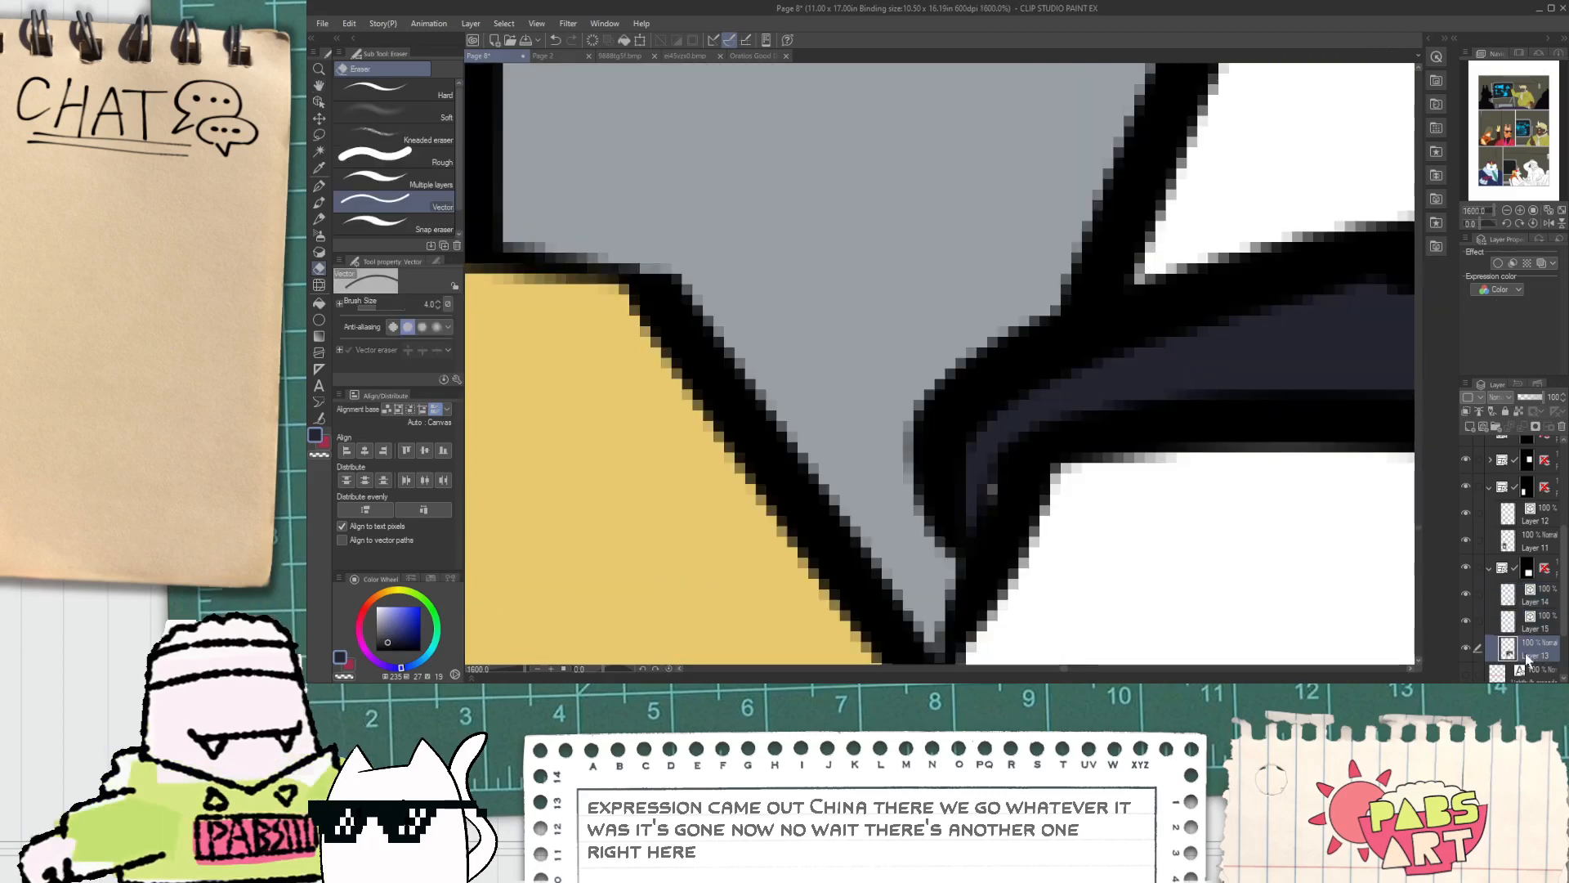
key(p)
scroll(991, 491, down, 10)
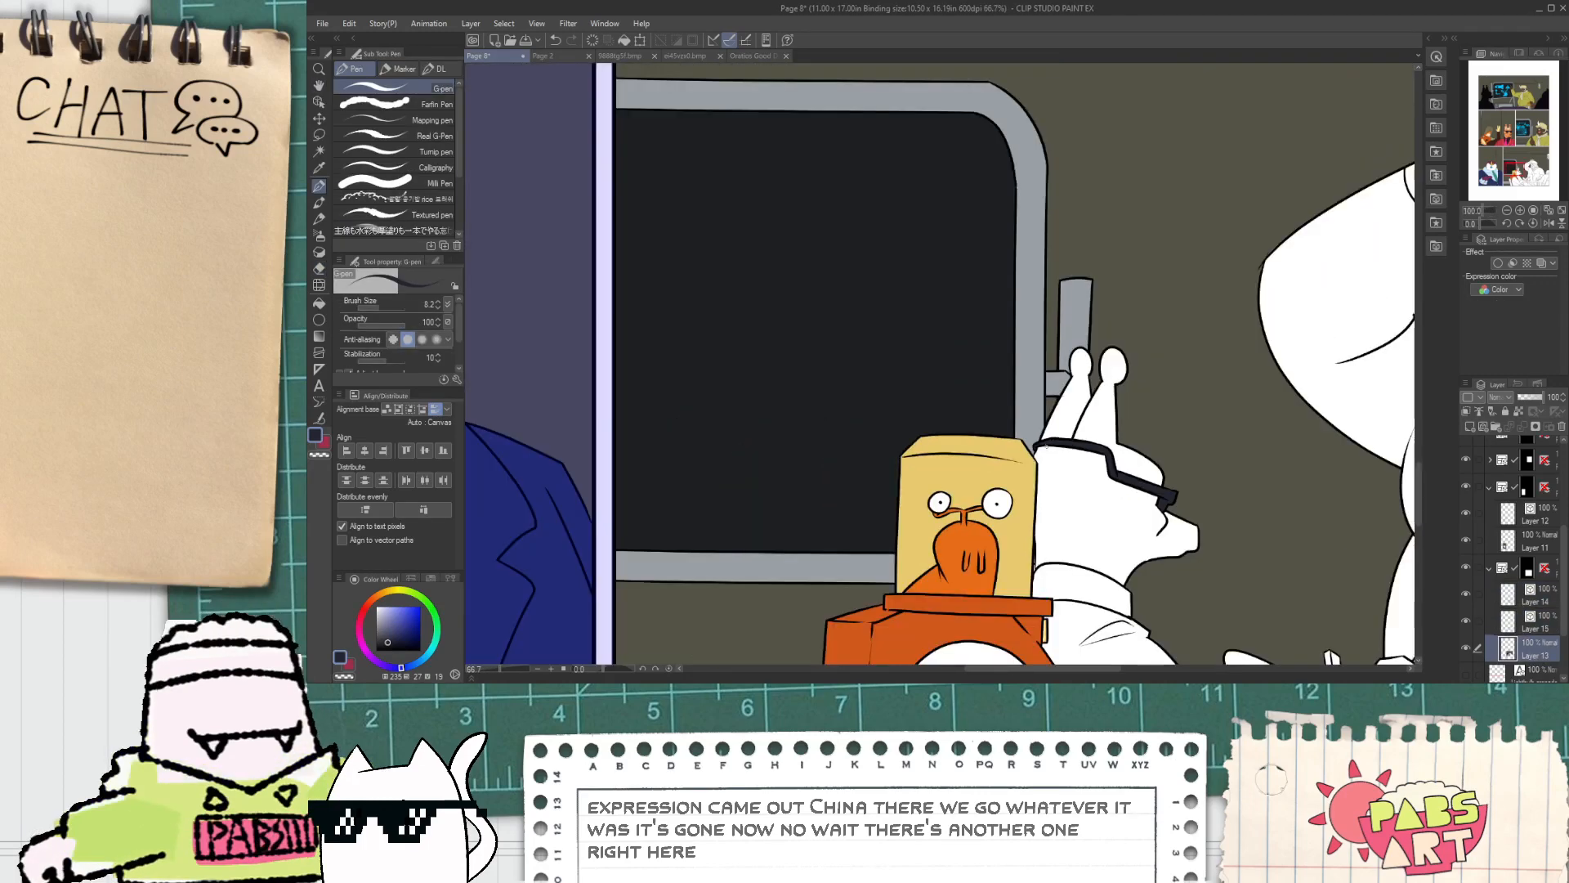
Step: Sample the helmeted character's dark suit color from the panel above
scroll(1046, 445, down, 6)
key(i)
scroll(864, 339, up, 2)
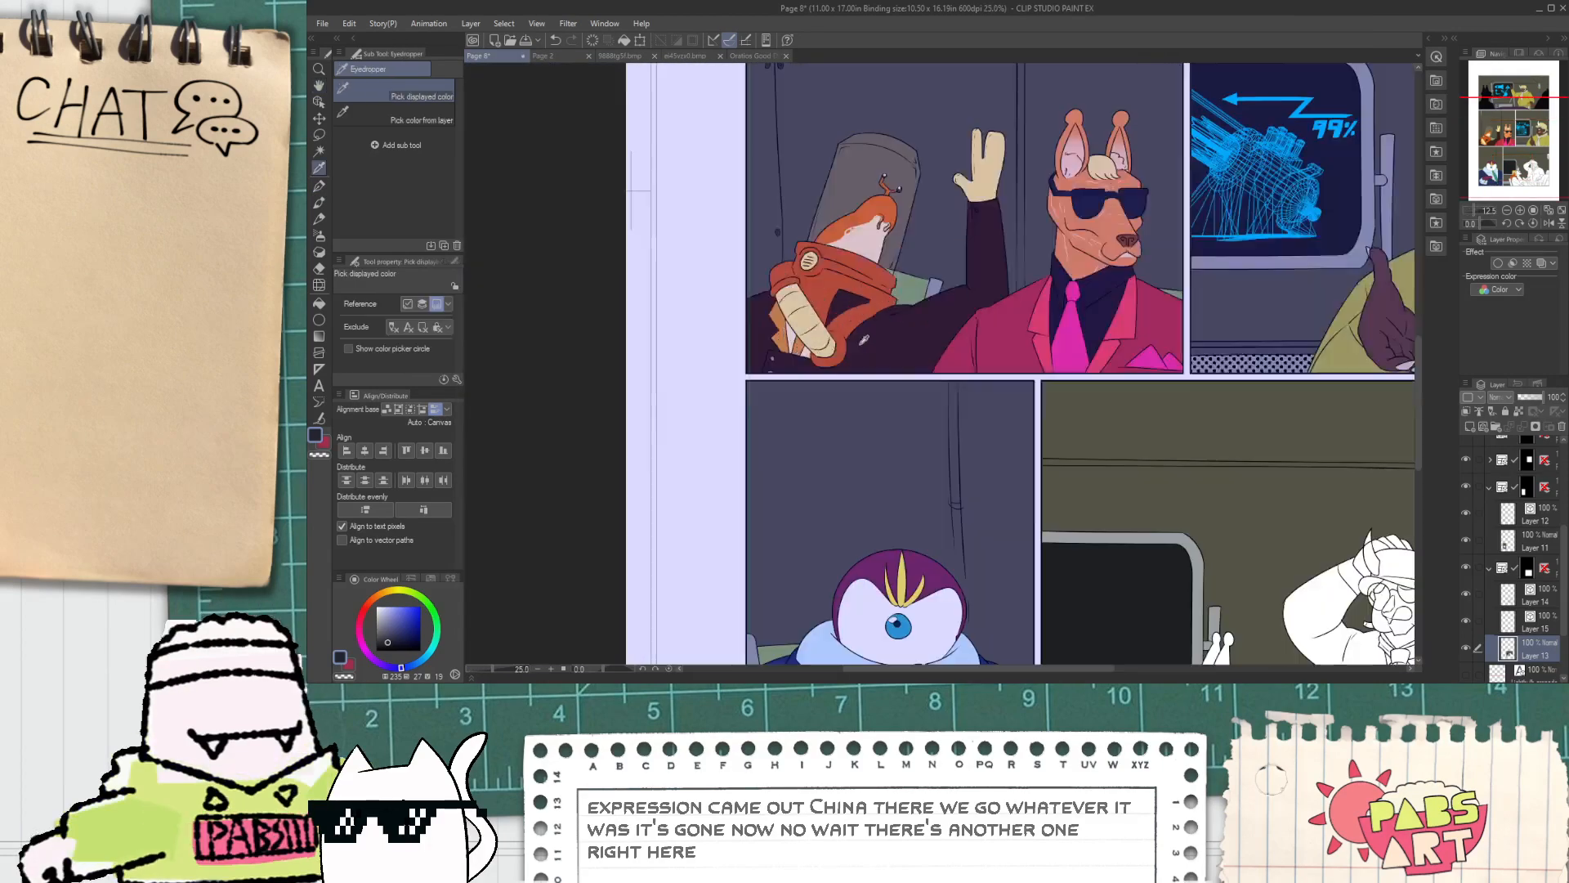
Step: Fill the seated bag-headed character's coat with the dark brown sampled from the sleeve in the panel above
click(864, 339)
scroll(864, 340, down, 2)
key(g)
scroll(1042, 459, up, 5)
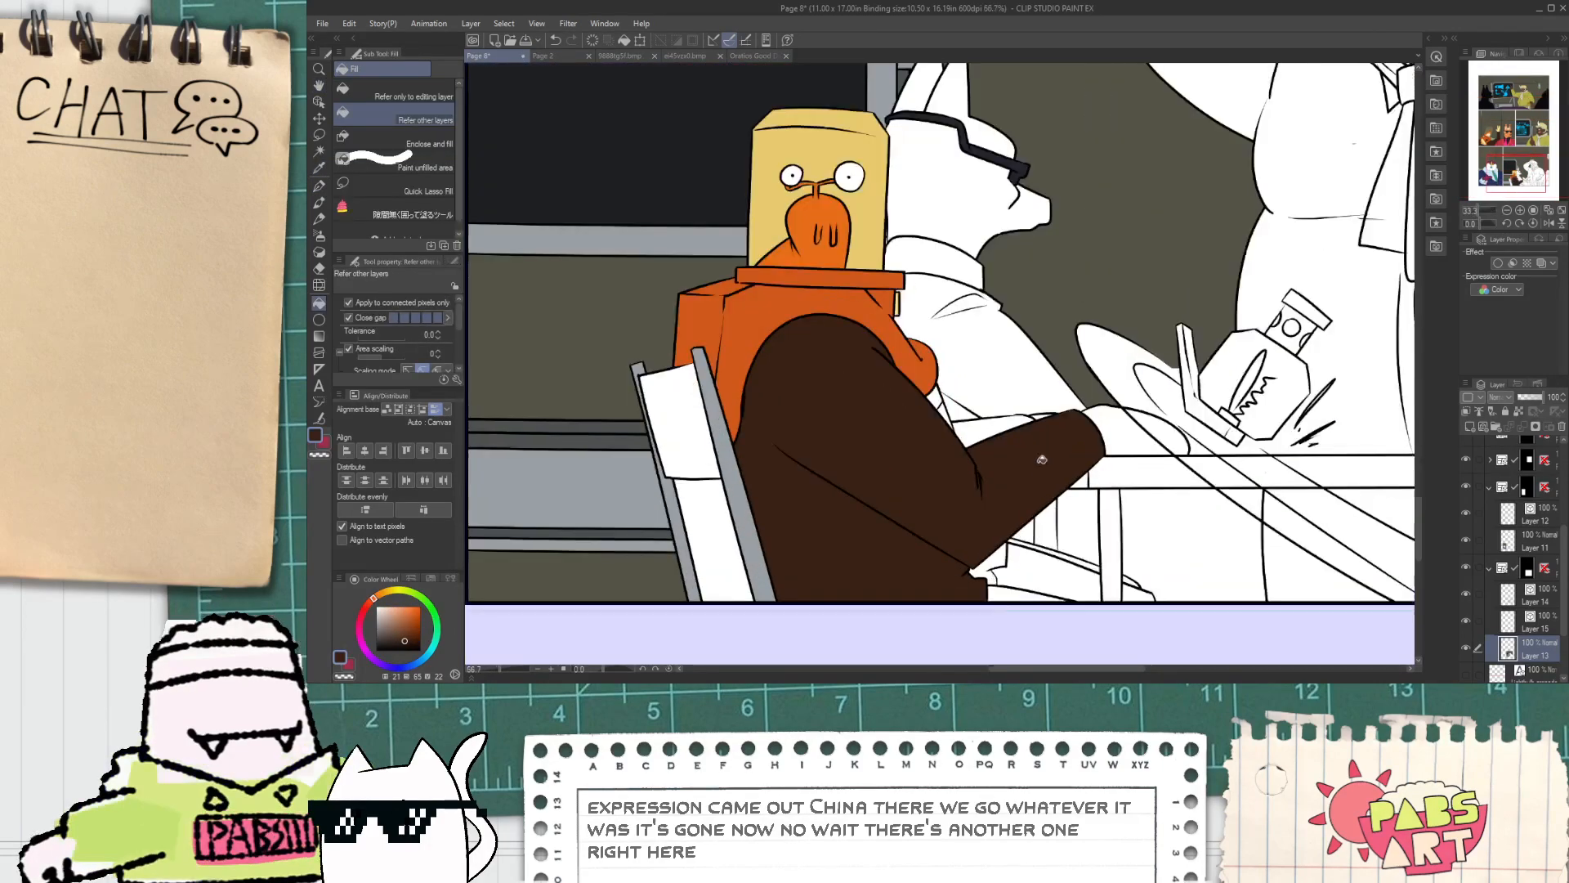
scroll(1042, 459, up, 2)
scroll(872, 402, down, 4)
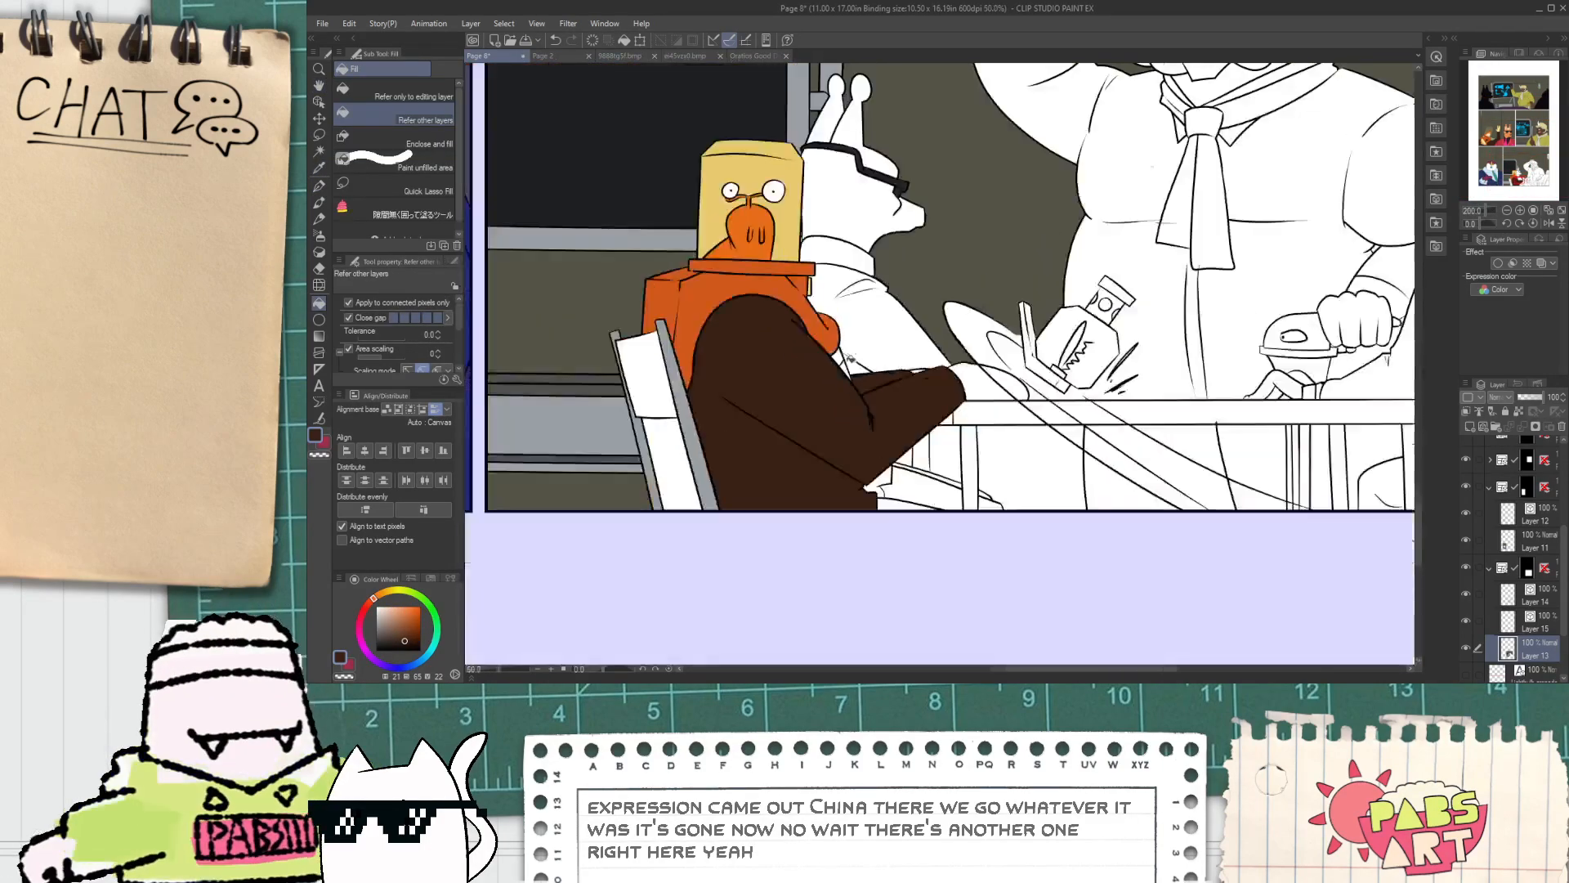
scroll(846, 292, down, 2)
Step: Sample the pale yellow of the raised hand and fill the small tube beside the bag-headed character's chest
key(i)
scroll(935, 480, down, 2)
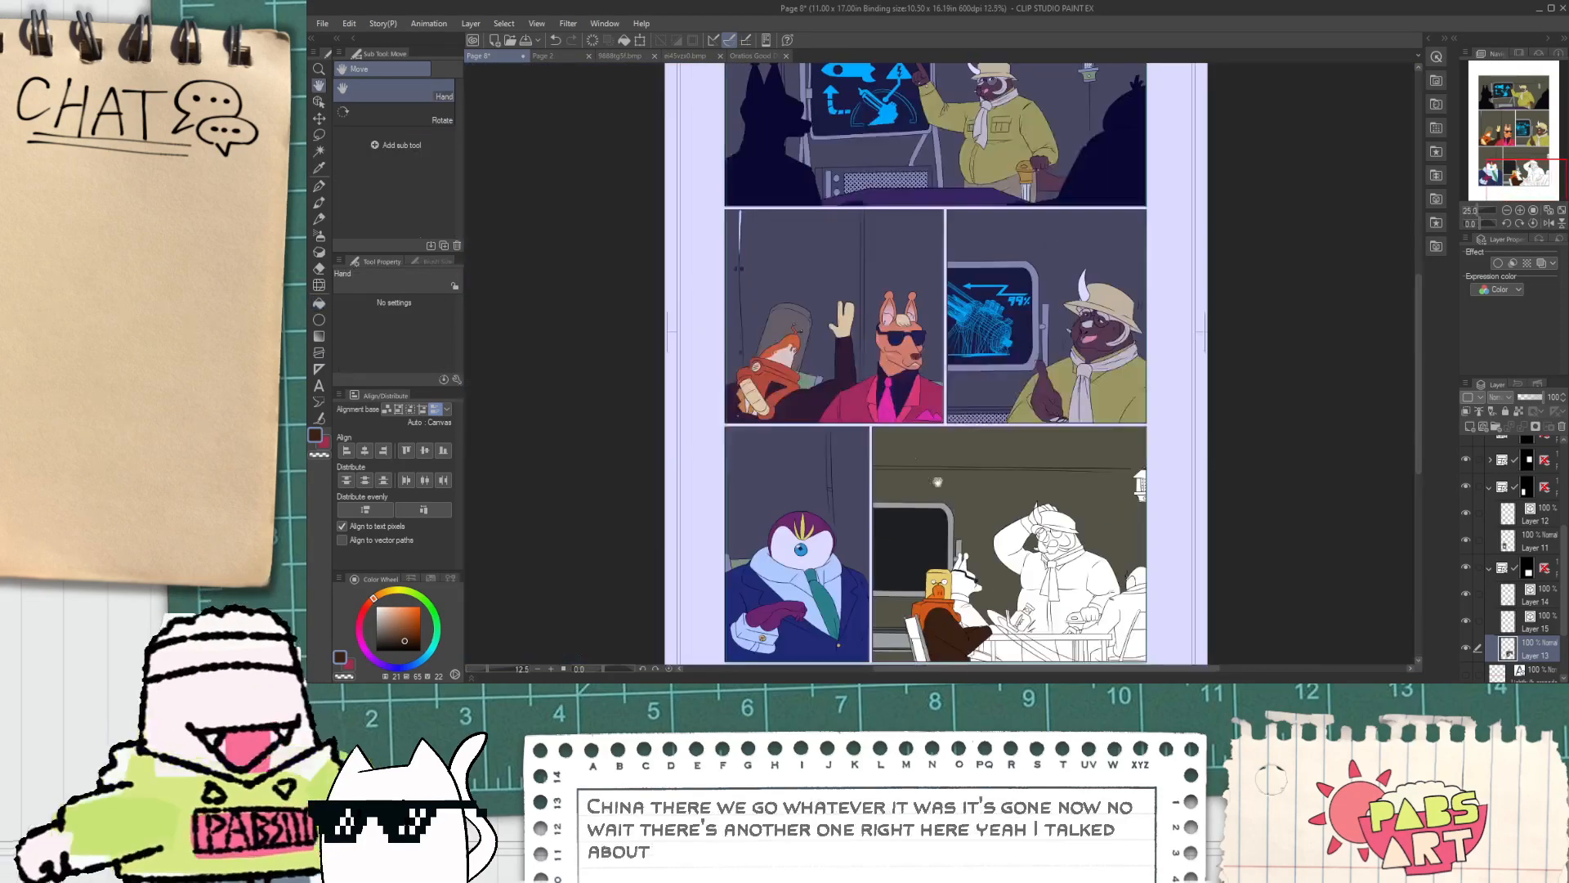
scroll(803, 381, up, 2)
scroll(776, 403, up, 2)
click(692, 412)
scroll(686, 411, down, 2)
key(space)
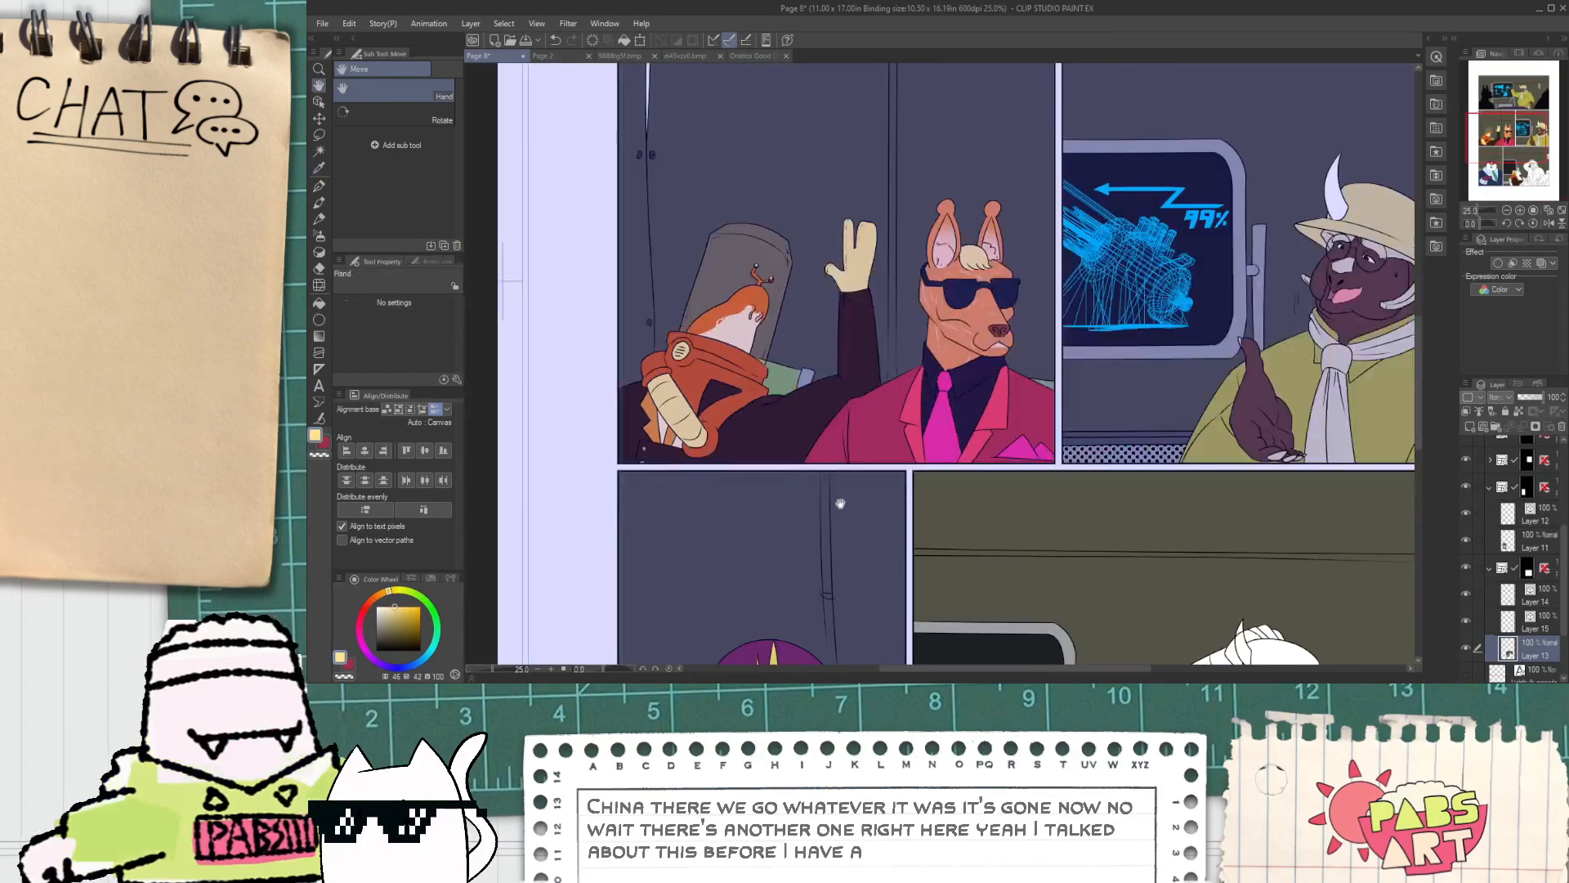
drag(840, 501, 765, 189)
key(g)
scroll(937, 456, up, 5)
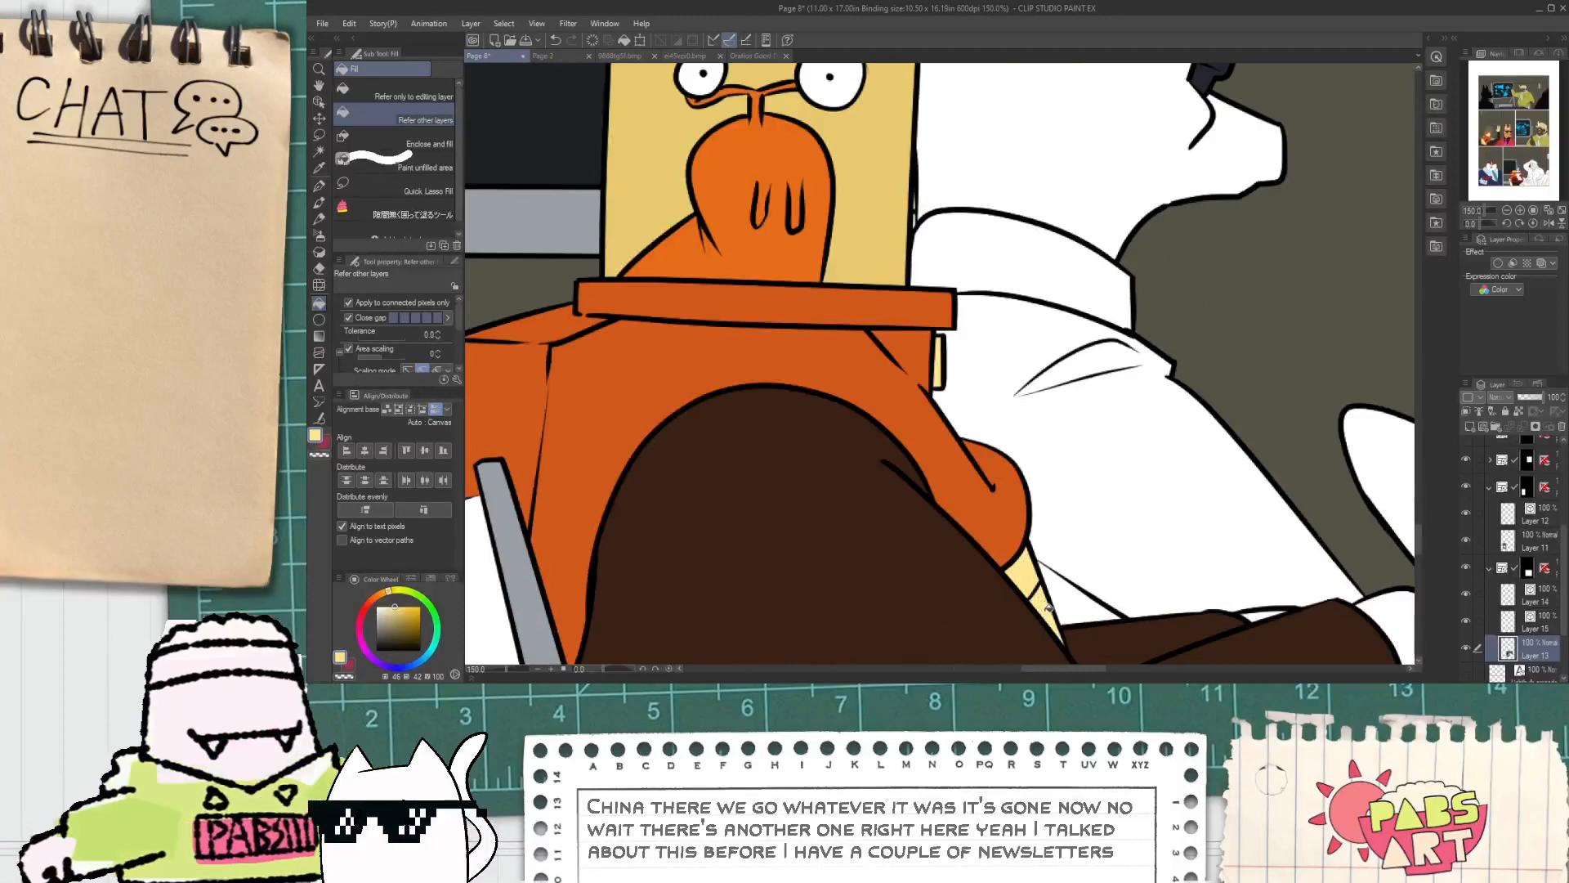
scroll(1049, 609, down, 6)
Step: Fill the bag-headed character's hand resting on the table with the raised hand's pale yellow
key(i)
scroll(861, 160, up, 2)
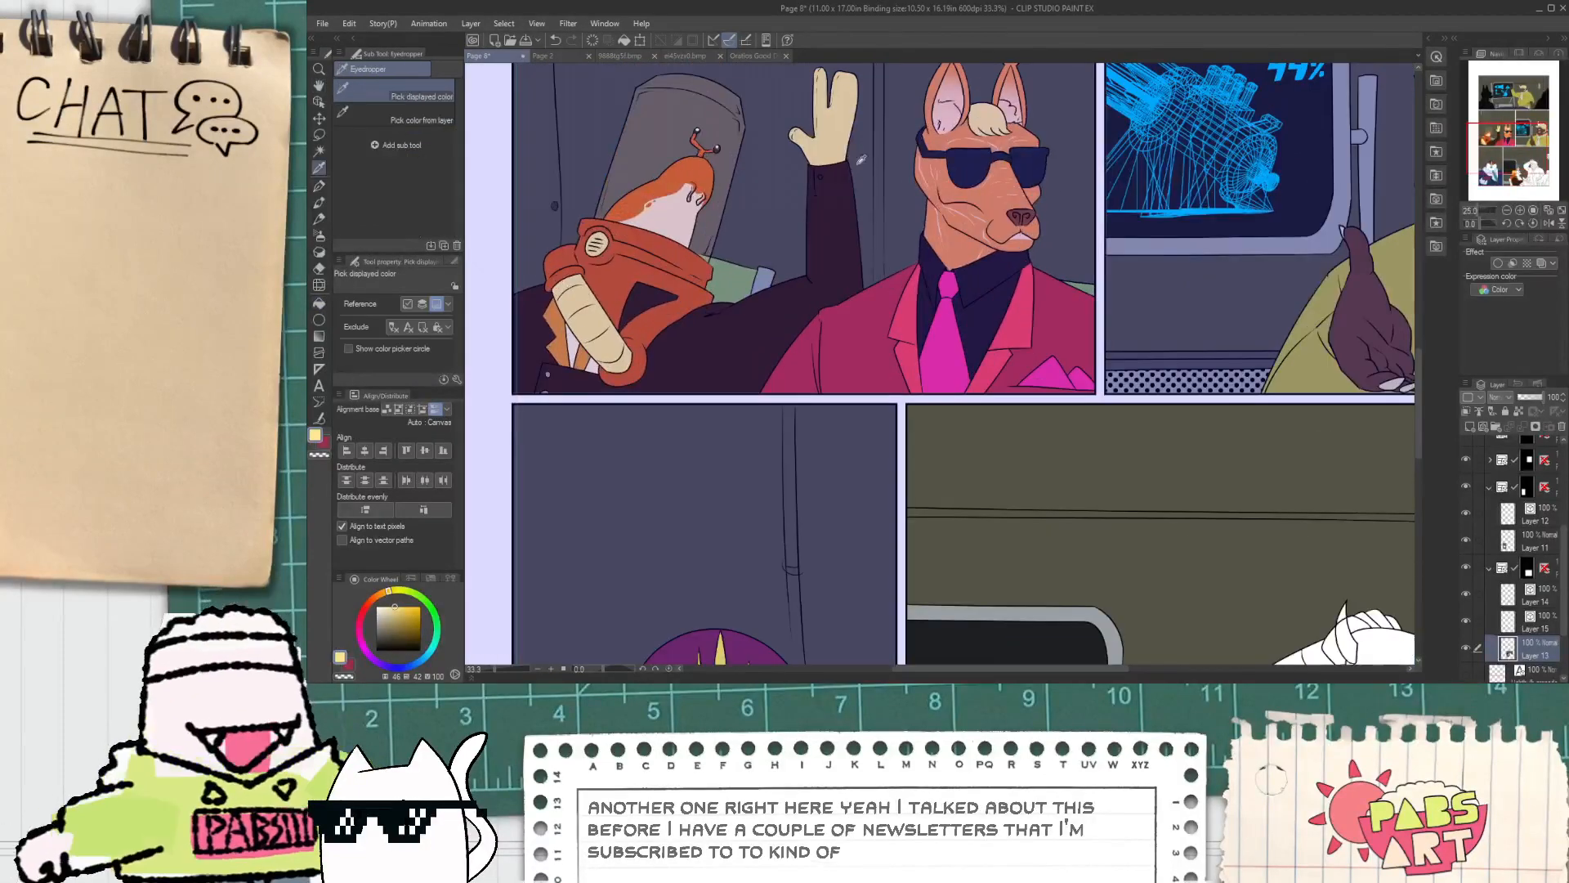
scroll(861, 160, down, 2)
key(g)
scroll(874, 307, up, 8)
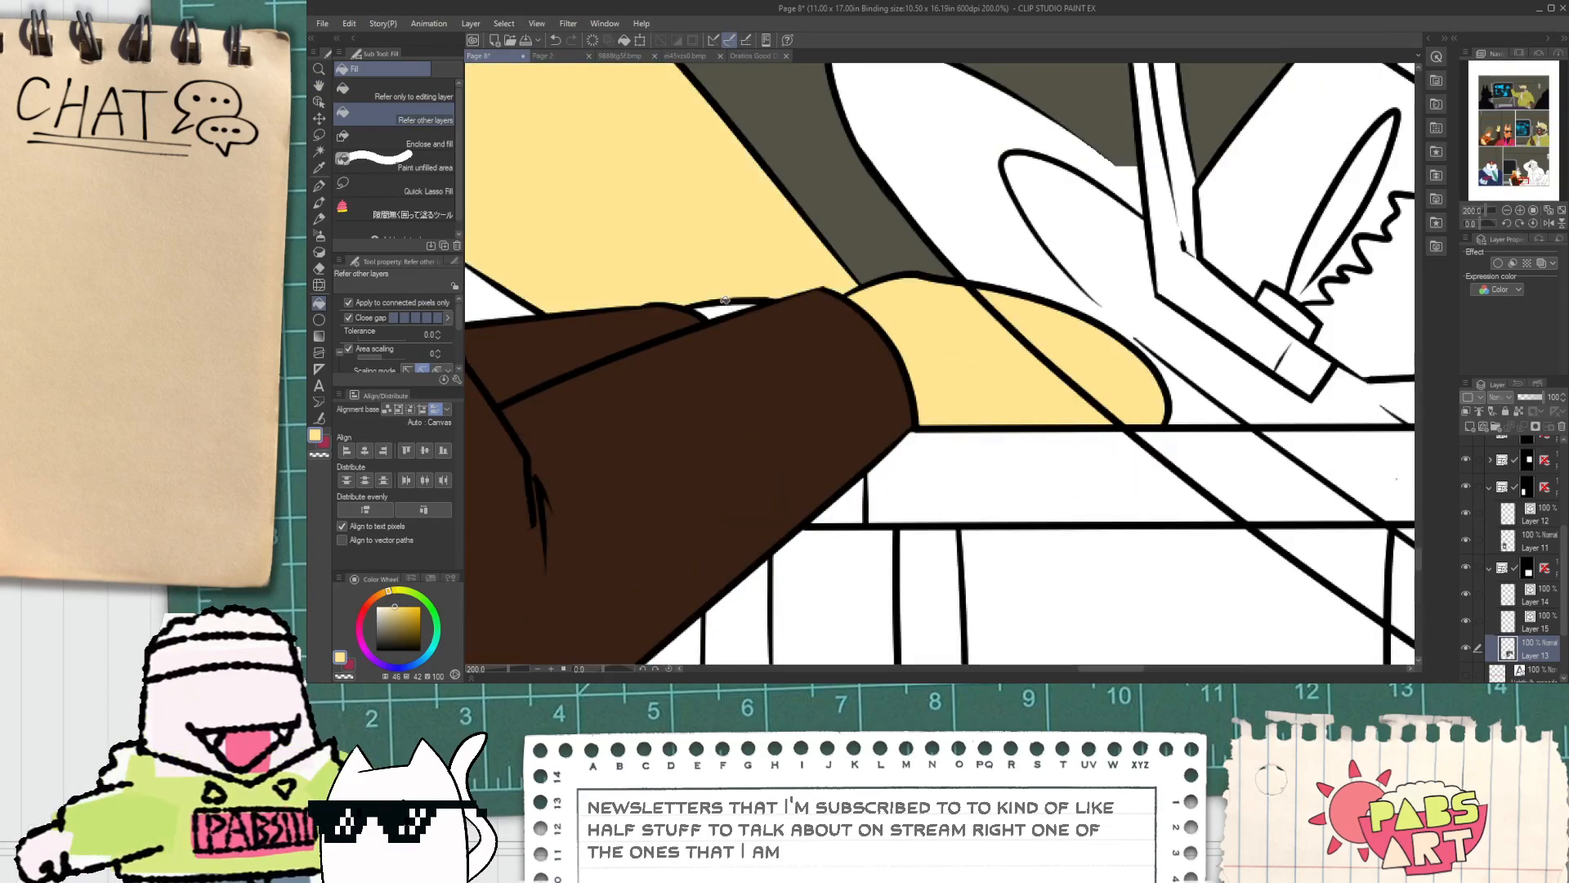
scroll(740, 333, down, 1)
scroll(741, 333, down, 7)
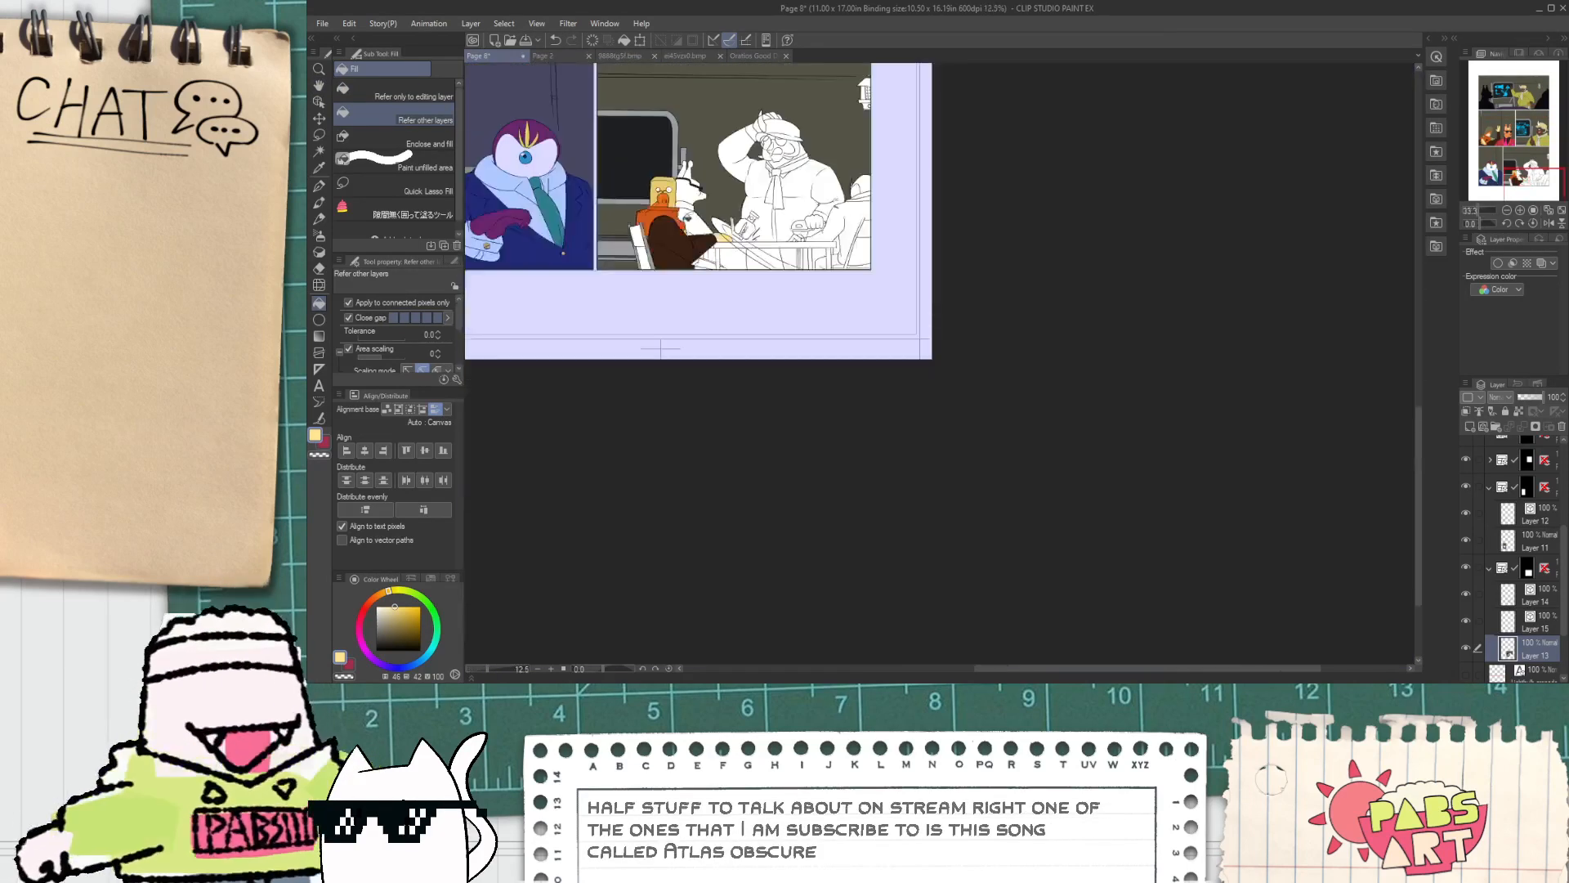
Step: Fill the remaining leg area below the bag-headed character's coat with the coat's dark brown
key(space)
drag(648, 122, 801, 432)
scroll(809, 528, up, 6)
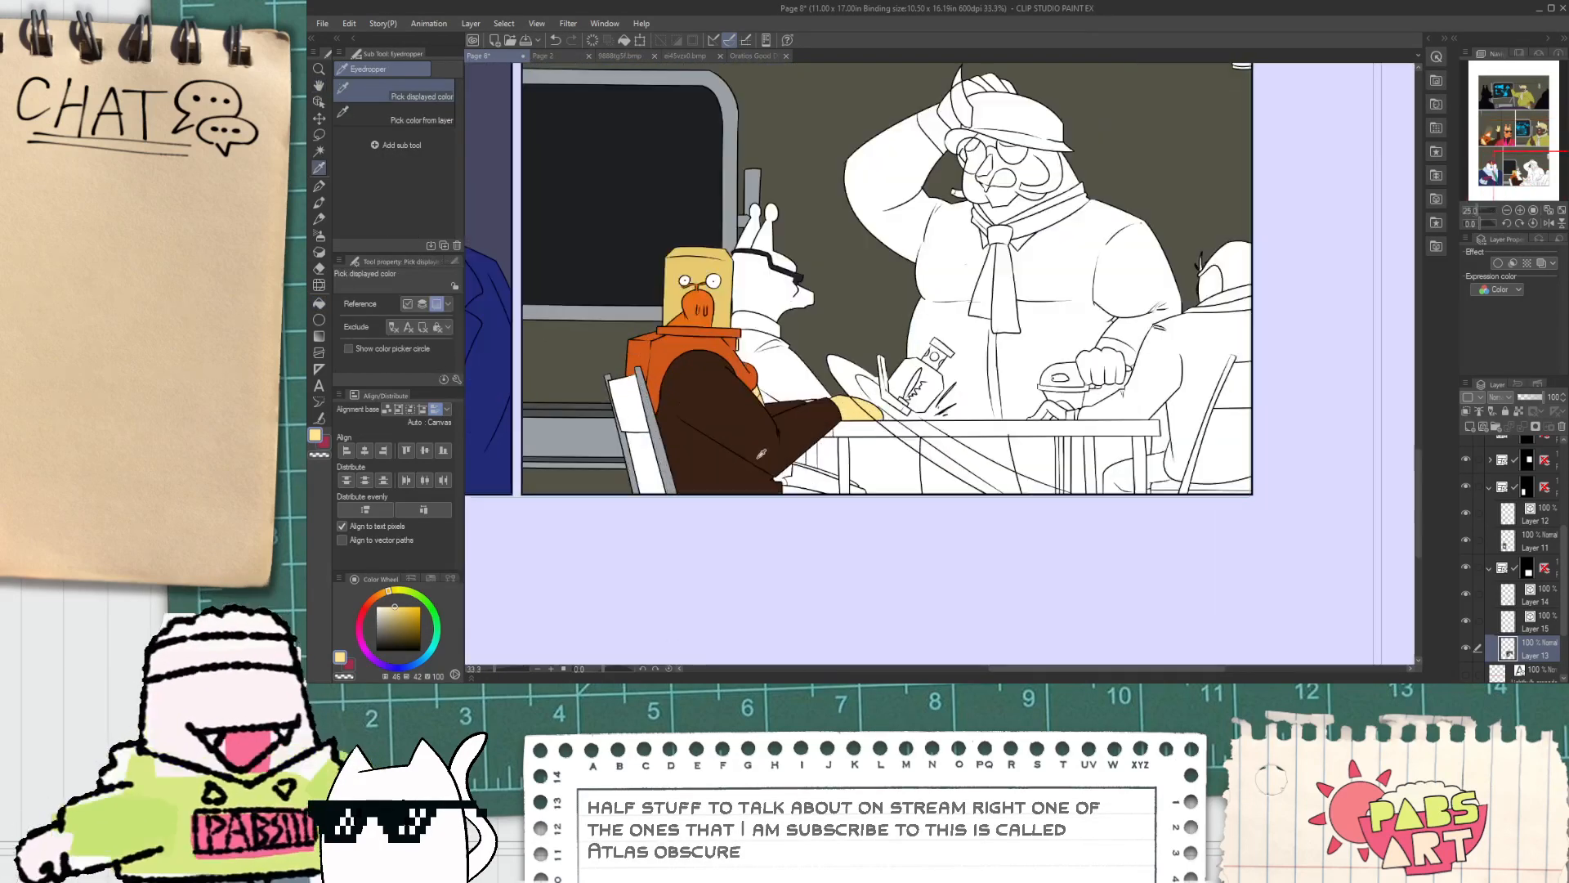
scroll(809, 528, down, 6)
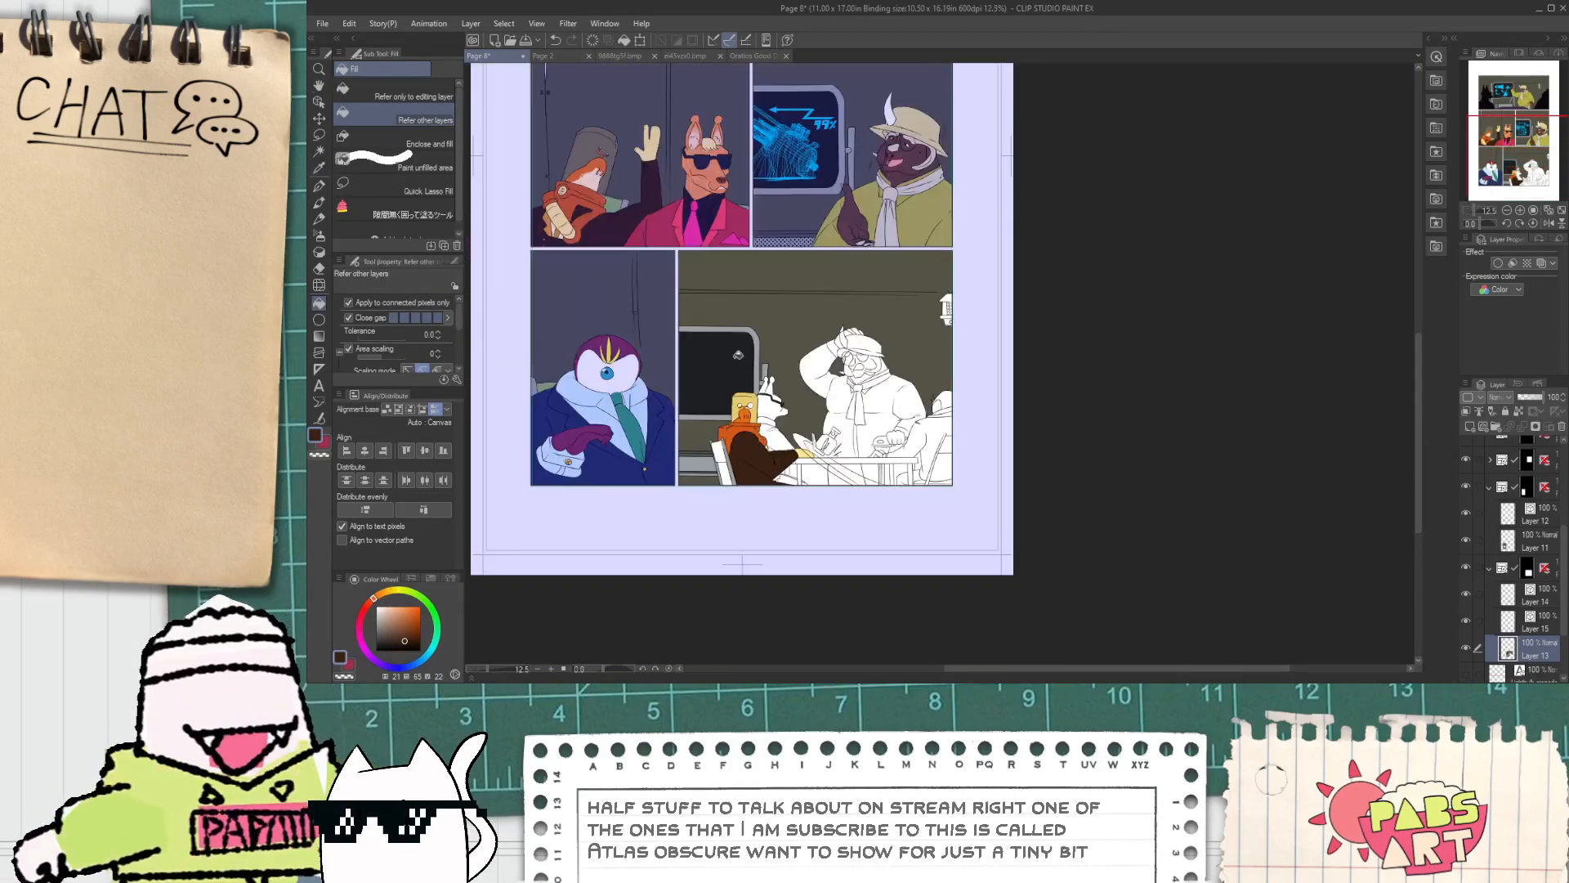
Step: Sample the crimson from the dog's suit in the panel above and fill the seated dog's jacket
key(space)
drag(675, 264, 722, 389)
scroll(722, 389, up, 3)
scroll(728, 384, down, 3)
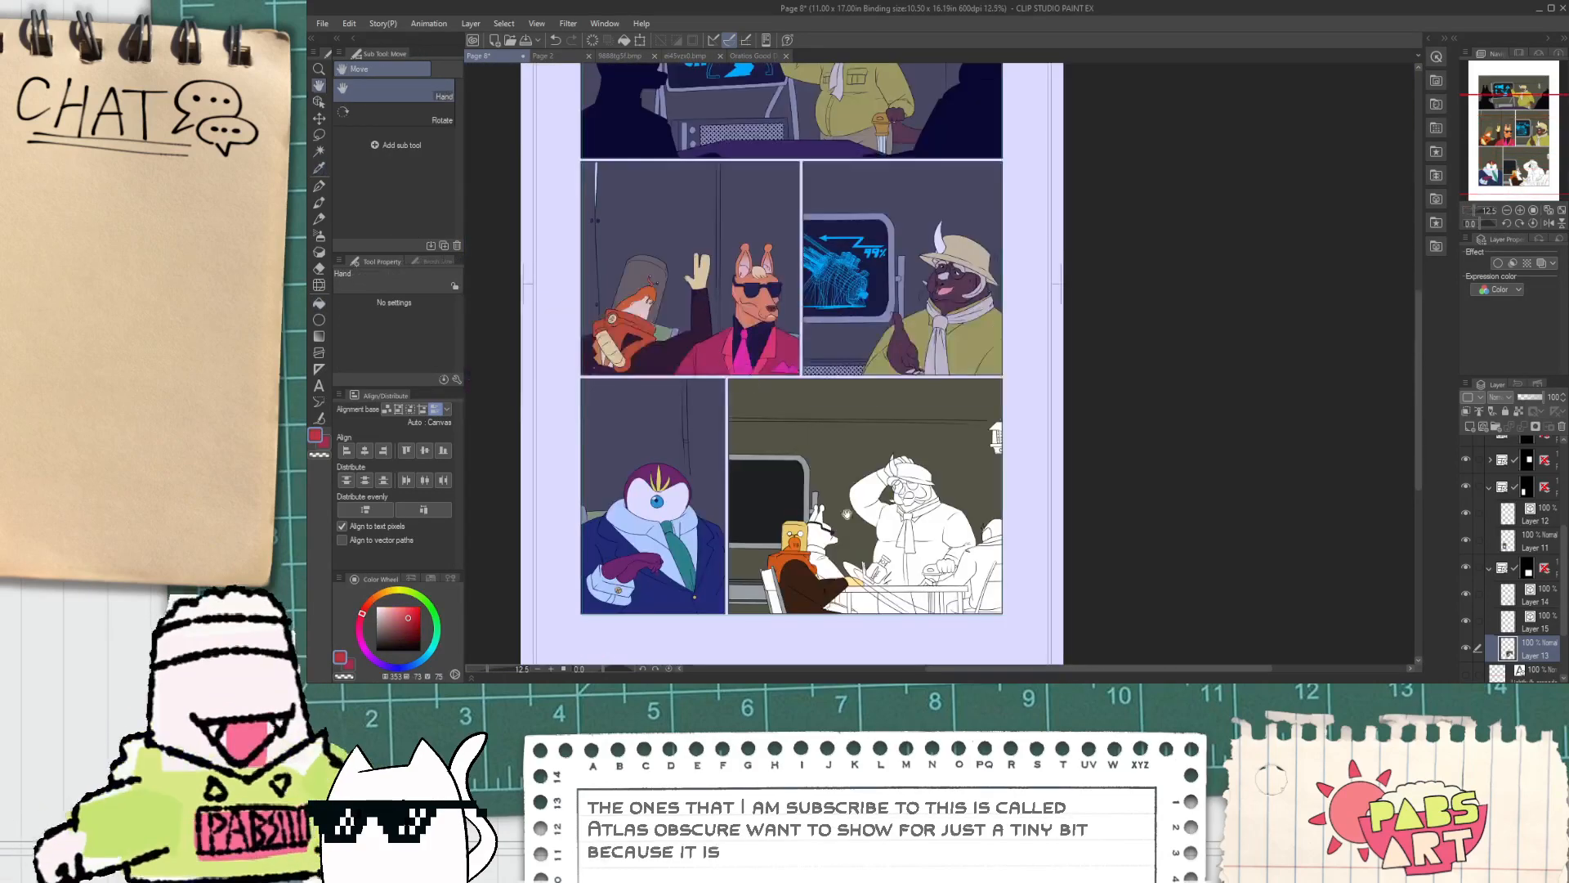
scroll(732, 367, up, 4)
click(734, 358)
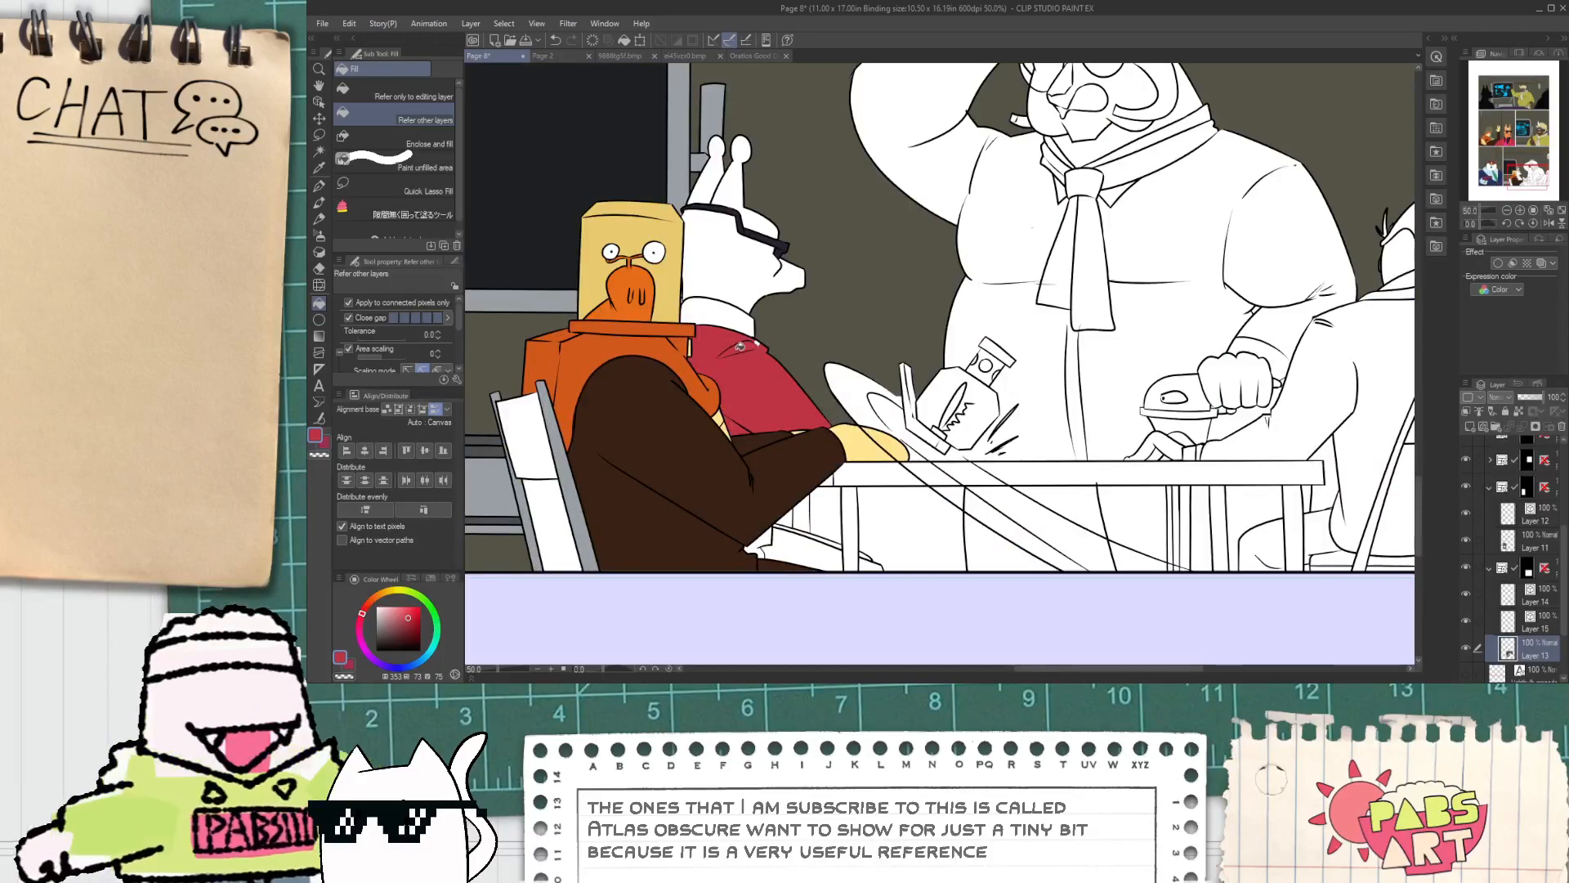
Step: Fill the seated dog's legs under the table with the same crimson, including the part beyond the table leg
scroll(759, 342, up, 3)
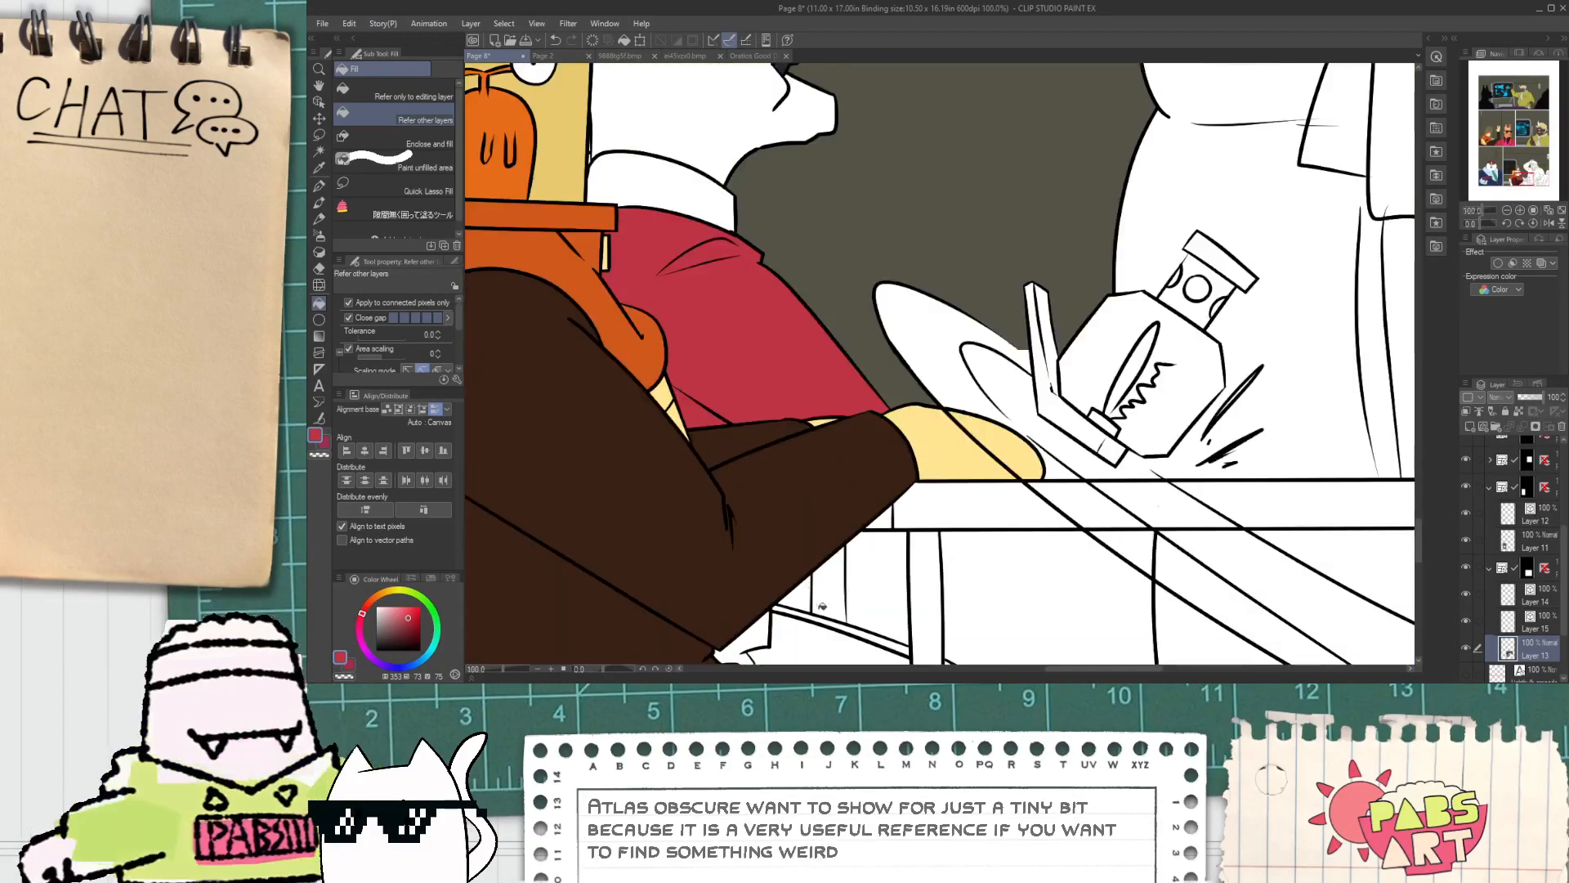
click(797, 484)
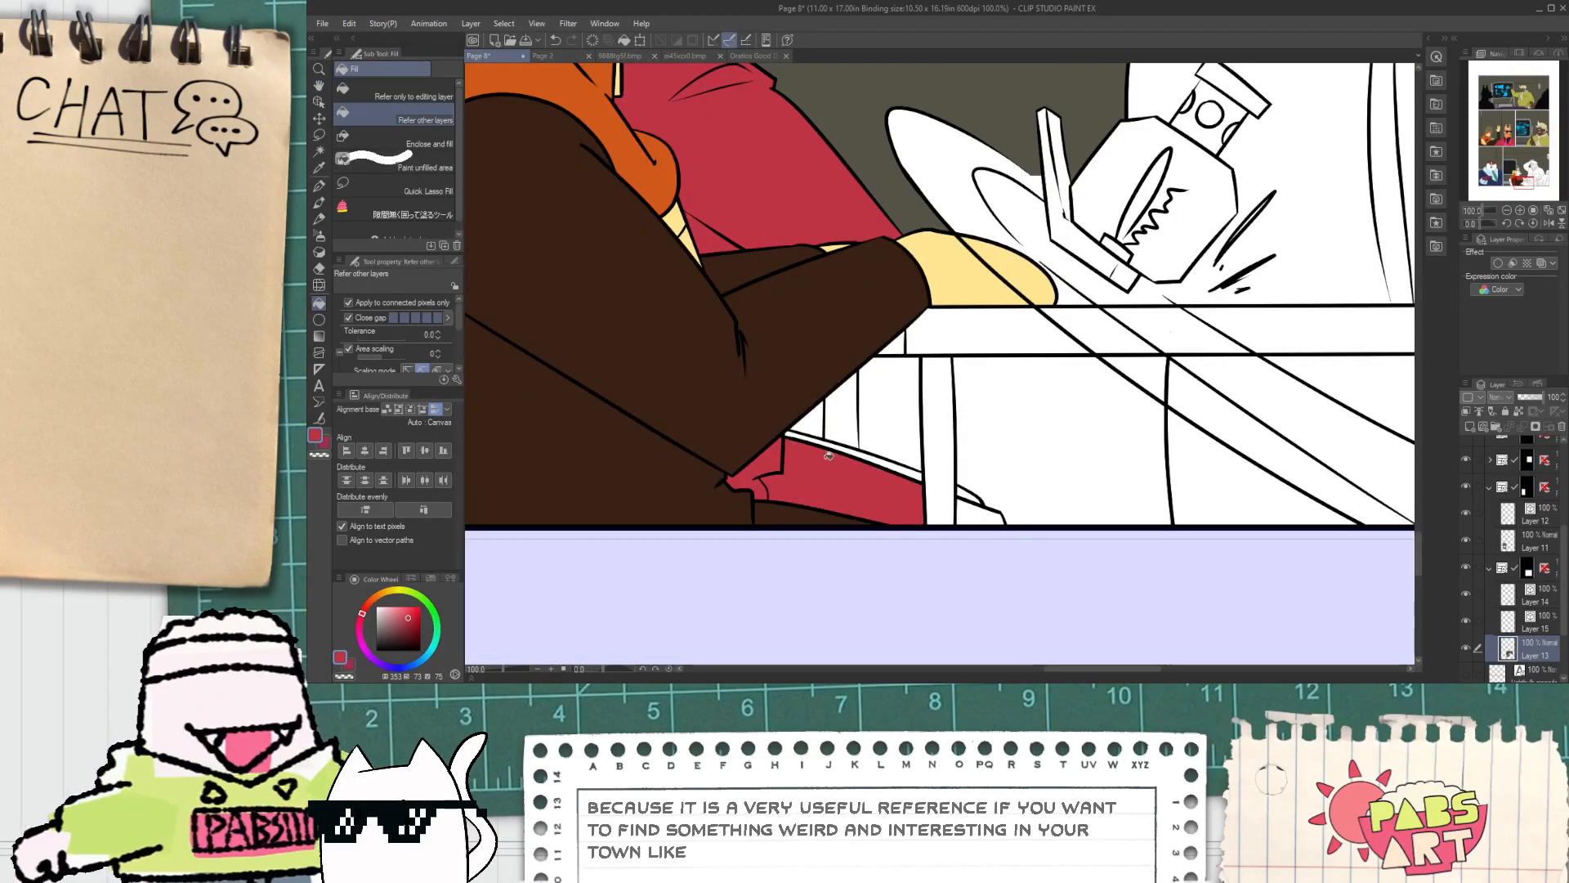
scroll(828, 455, up, 2)
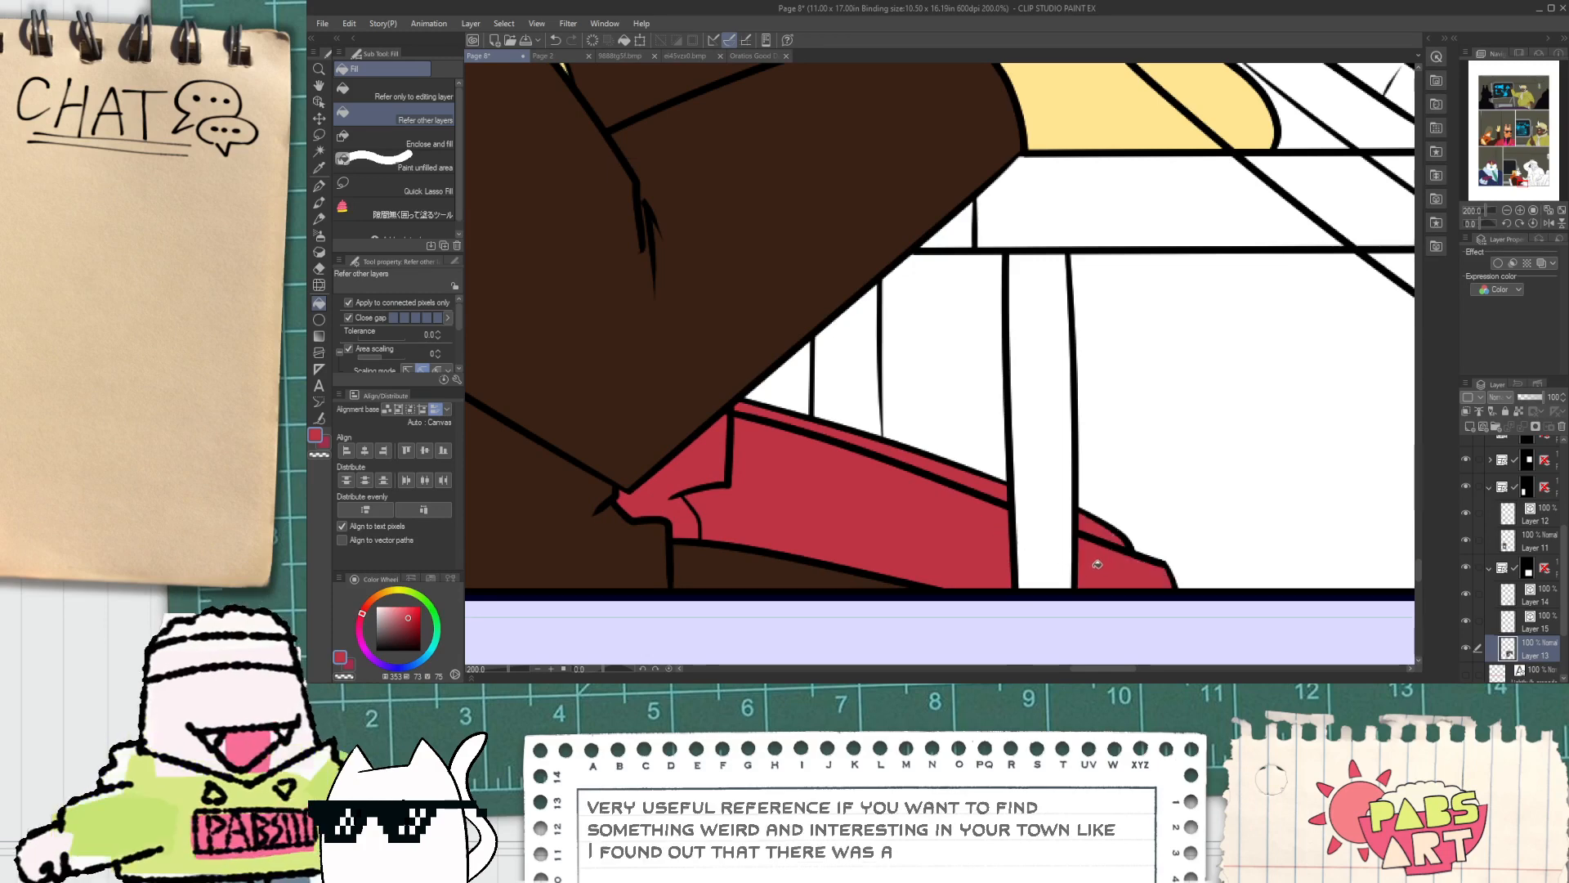
Step: Sample the olive-grey of the wall and fill the background areas enclosed by the cable loops above the table
scroll(1098, 564, down, 5)
alt+click(1028, 414)
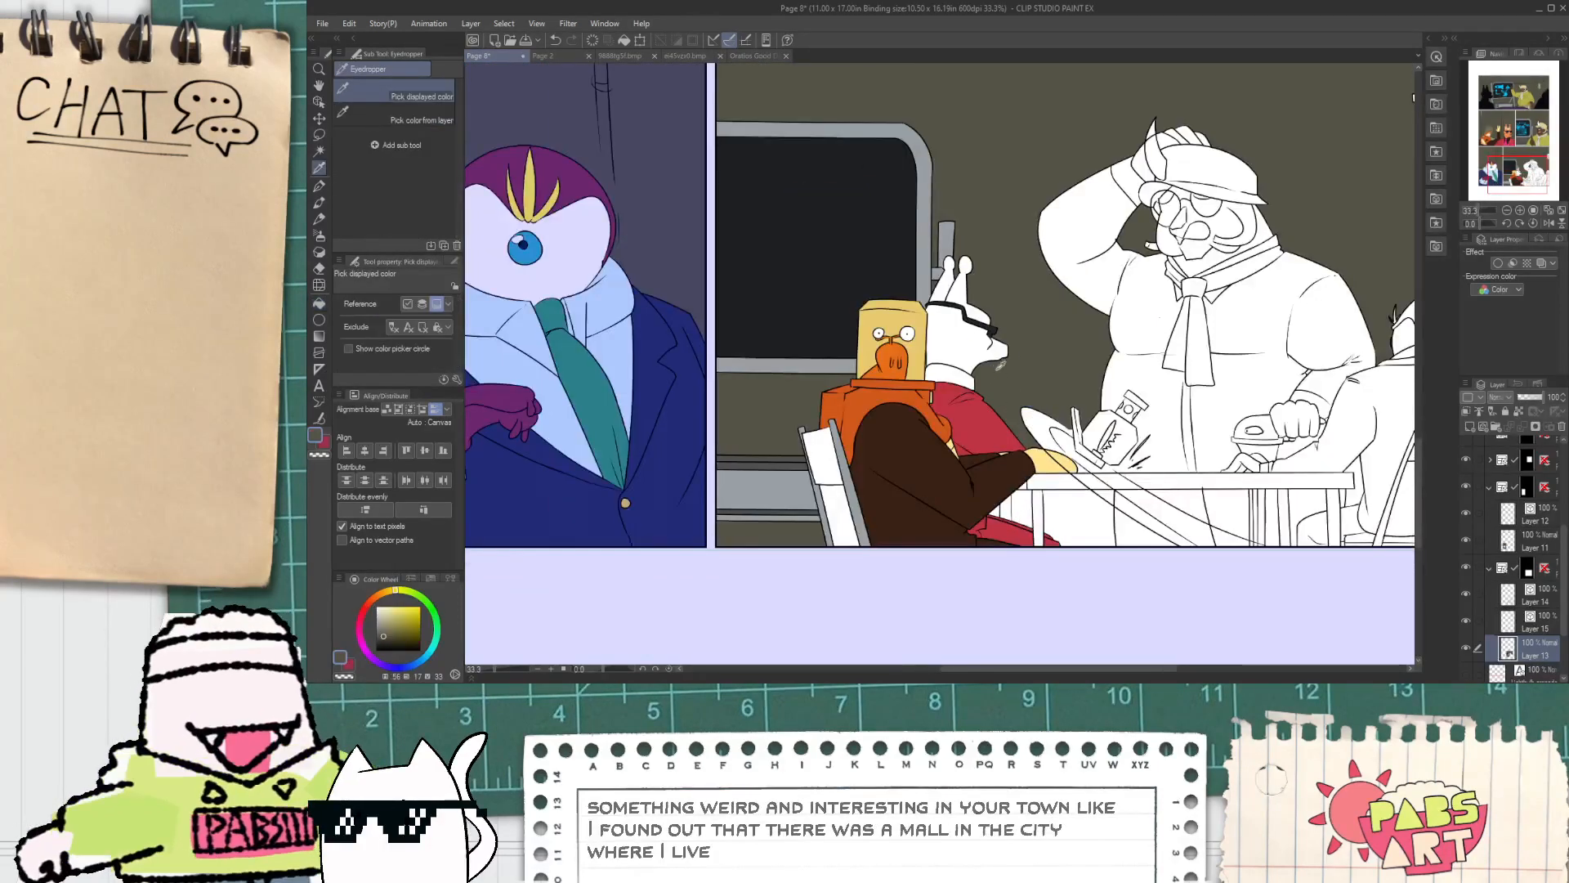
scroll(1044, 431, up, 1)
scroll(1085, 450, up, 1)
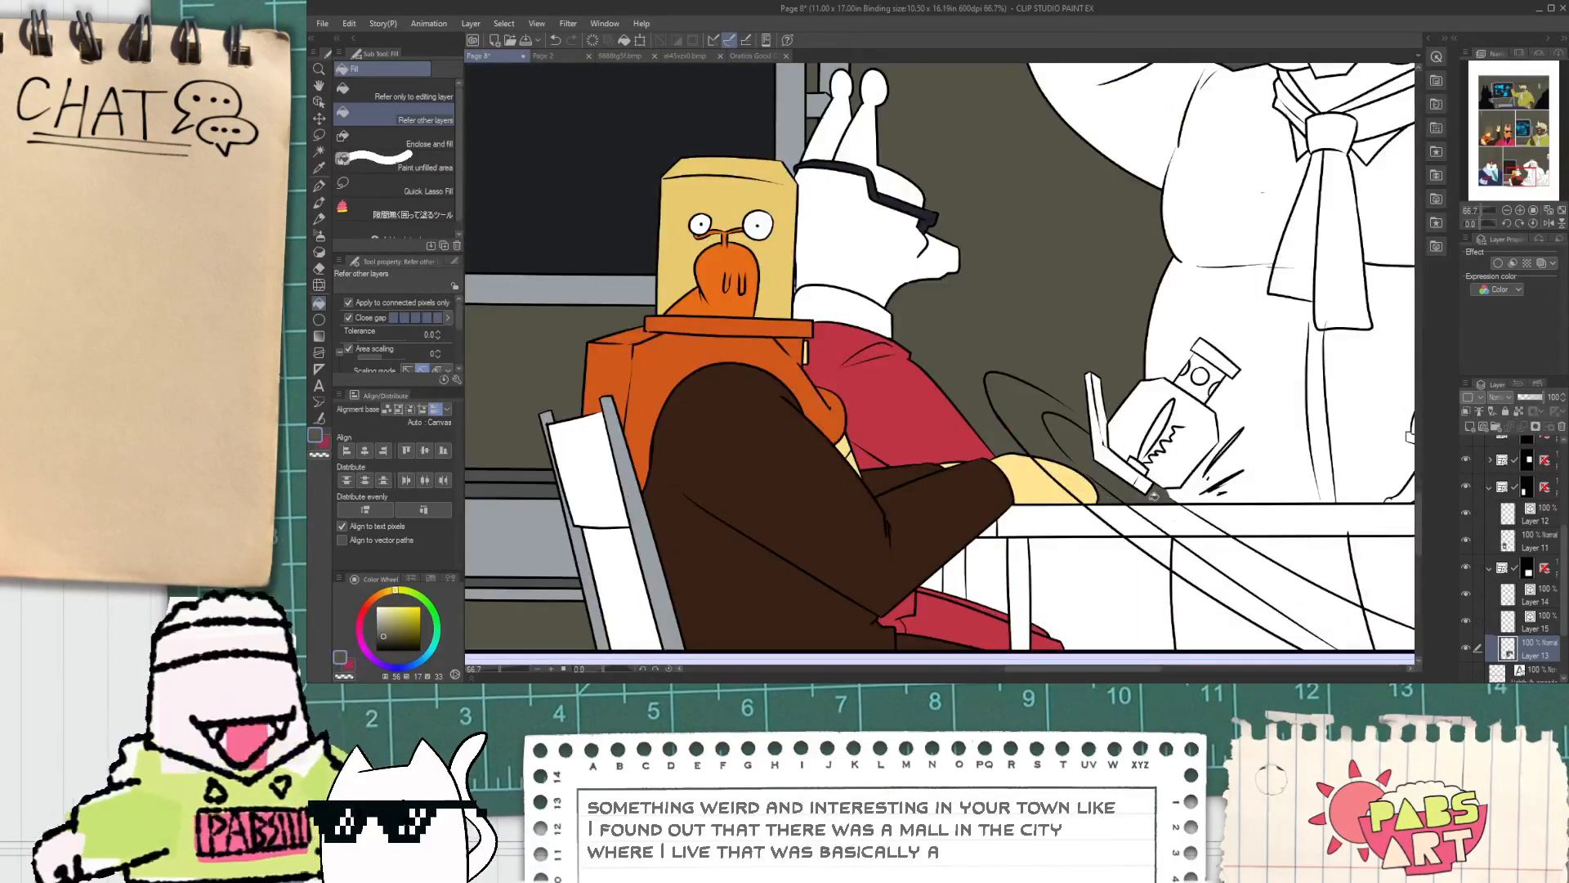
Step: Fill the background gaps under the table around the dog's legs and table leg with the wall's olive-grey
scroll(1156, 496, down, 1)
drag(1086, 554, 973, 417)
scroll(907, 433, up, 2)
click(867, 415)
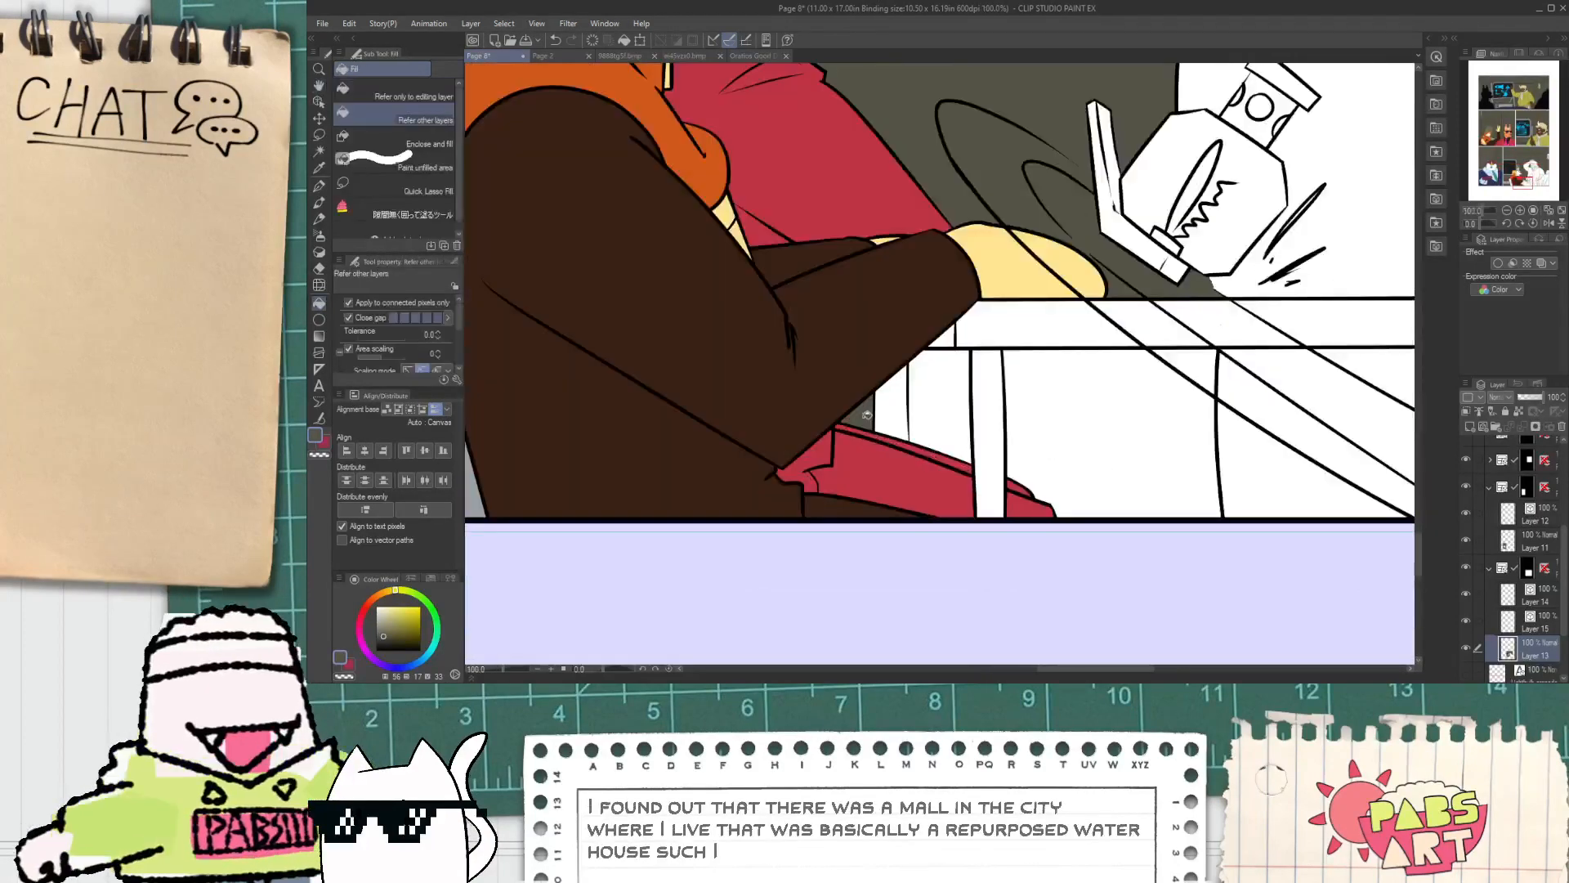
scroll(995, 418, down, 2)
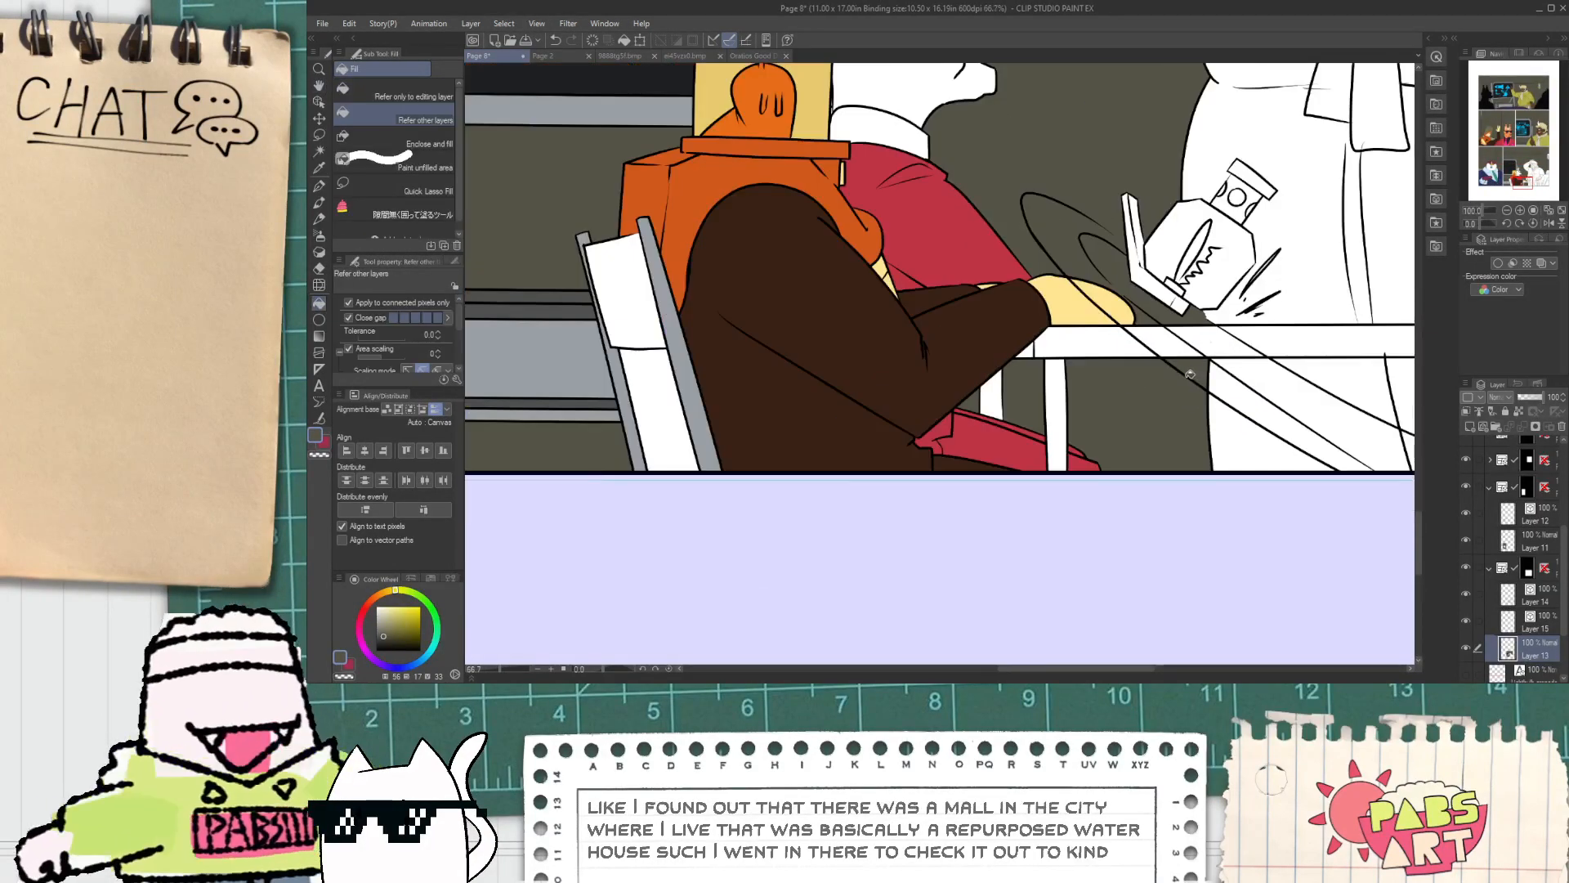
drag(980, 434, 912, 459)
drag(1076, 492, 980, 442)
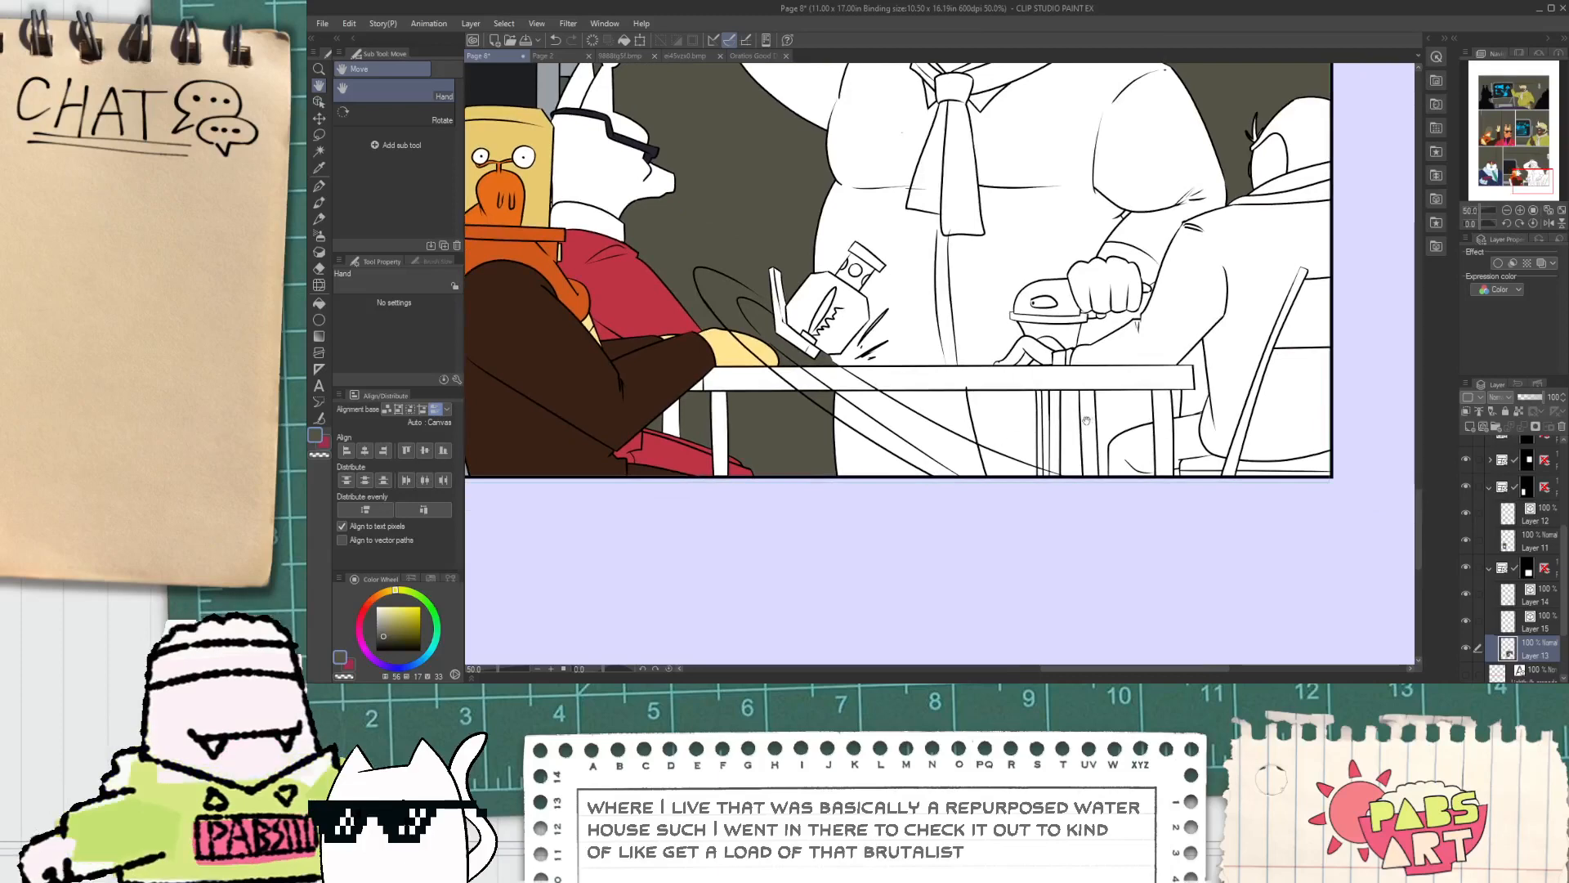
key(e)
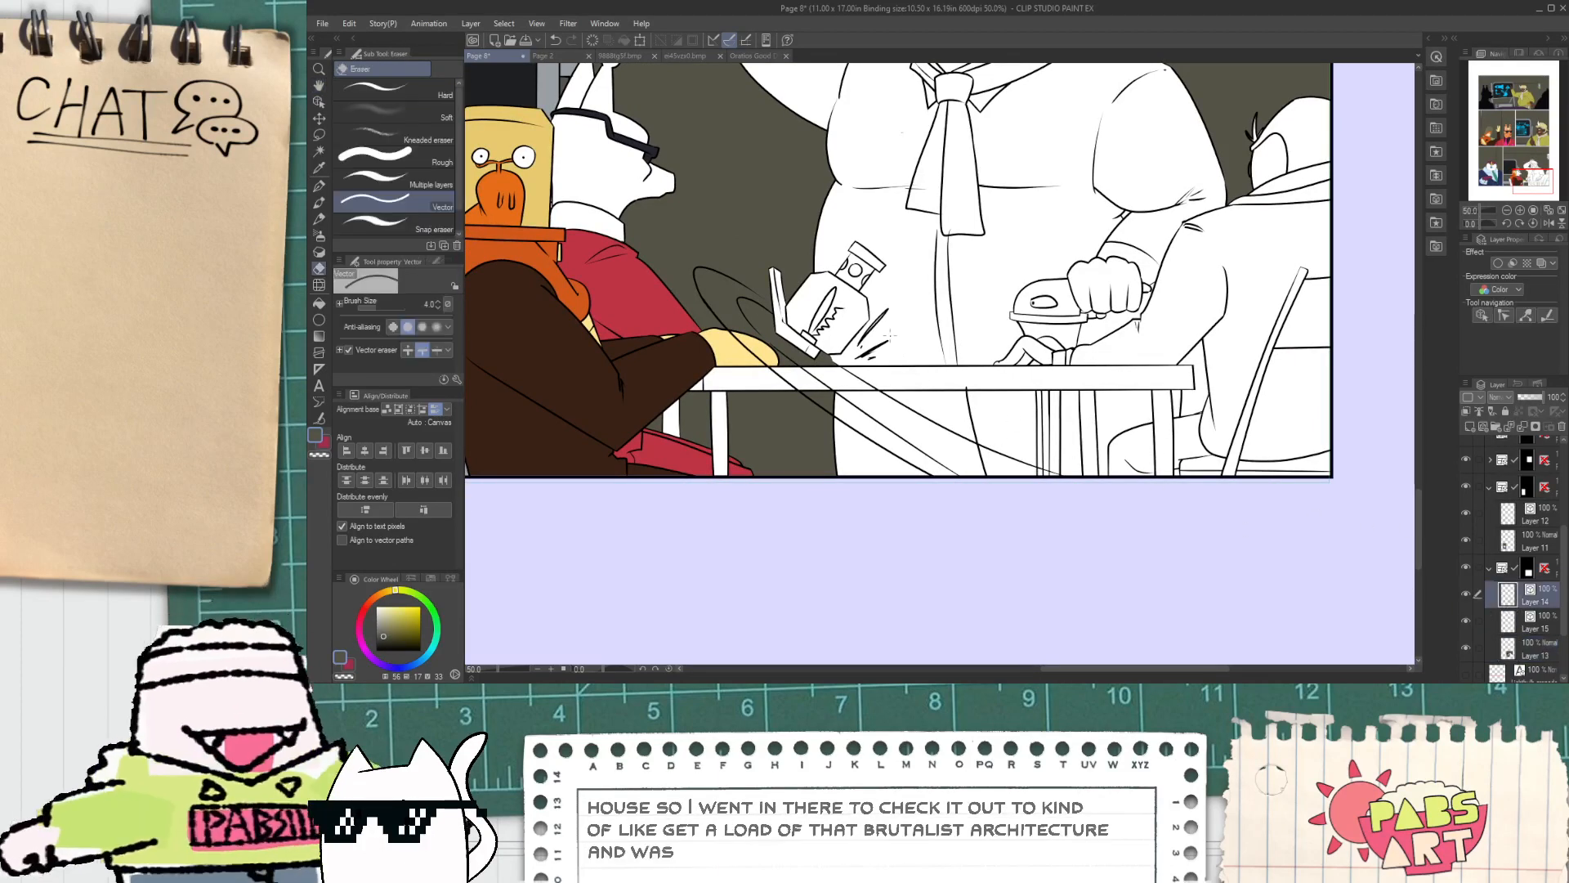
scroll(952, 372, up, 3)
scroll(1152, 523, down, 1)
key(ctrl+minus)
key(ctrl+minus)
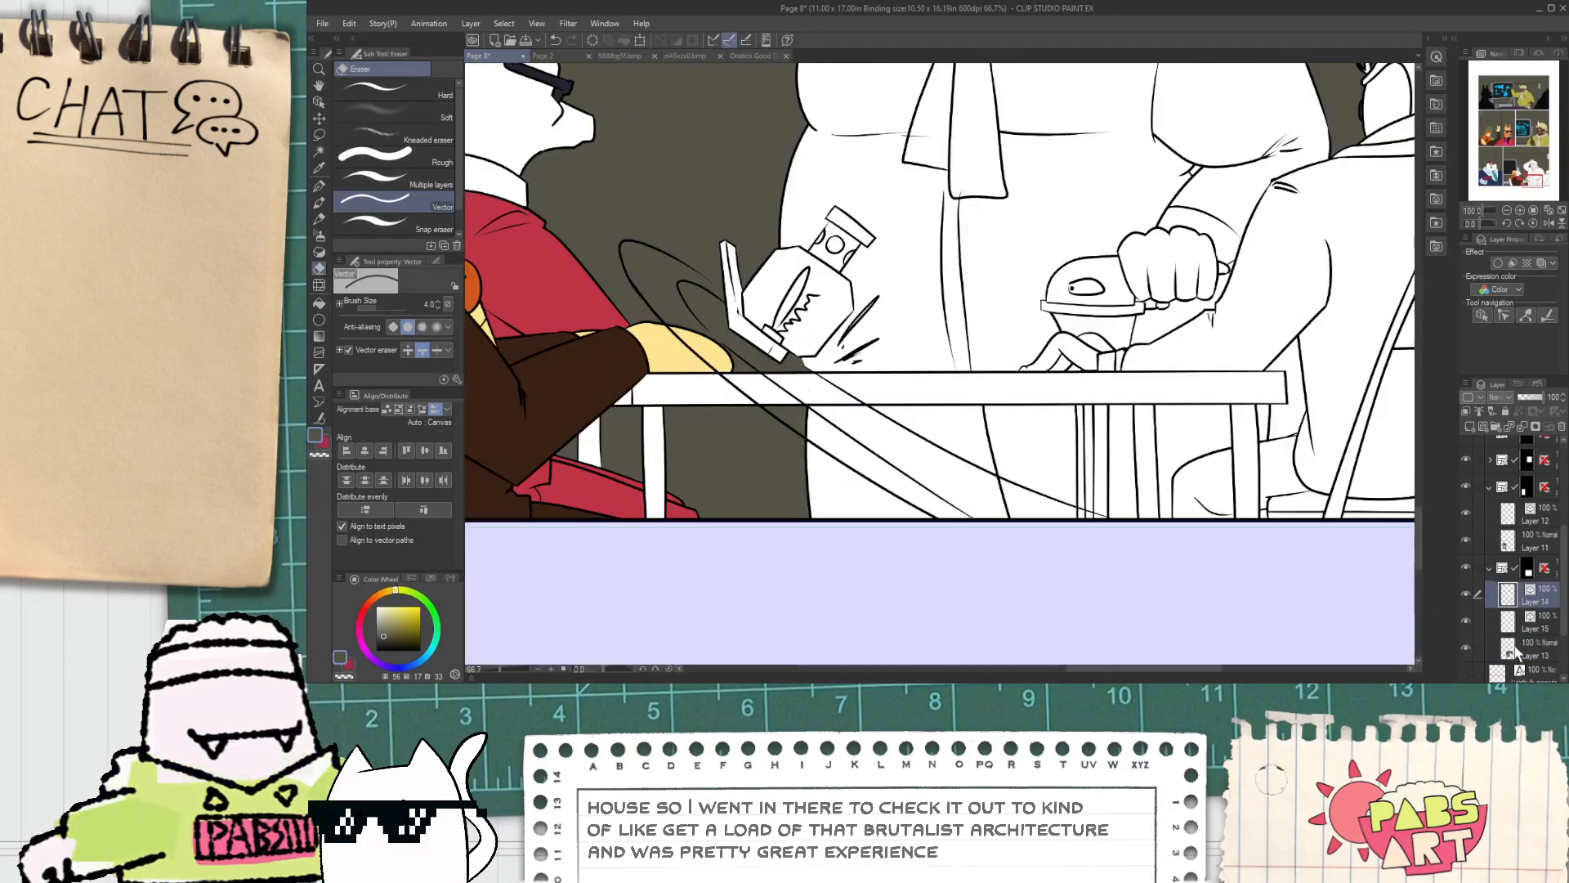
Step: On Layer 13, fill the background gap between the table's end and the seated figure in the chair with olive-grey
click(1520, 648)
key(ctrl+minus)
key(ctrl+minus)
key(ctrl+minus)
drag(1148, 384, 1100, 405)
key(g)
scroll(1100, 405, up, 2)
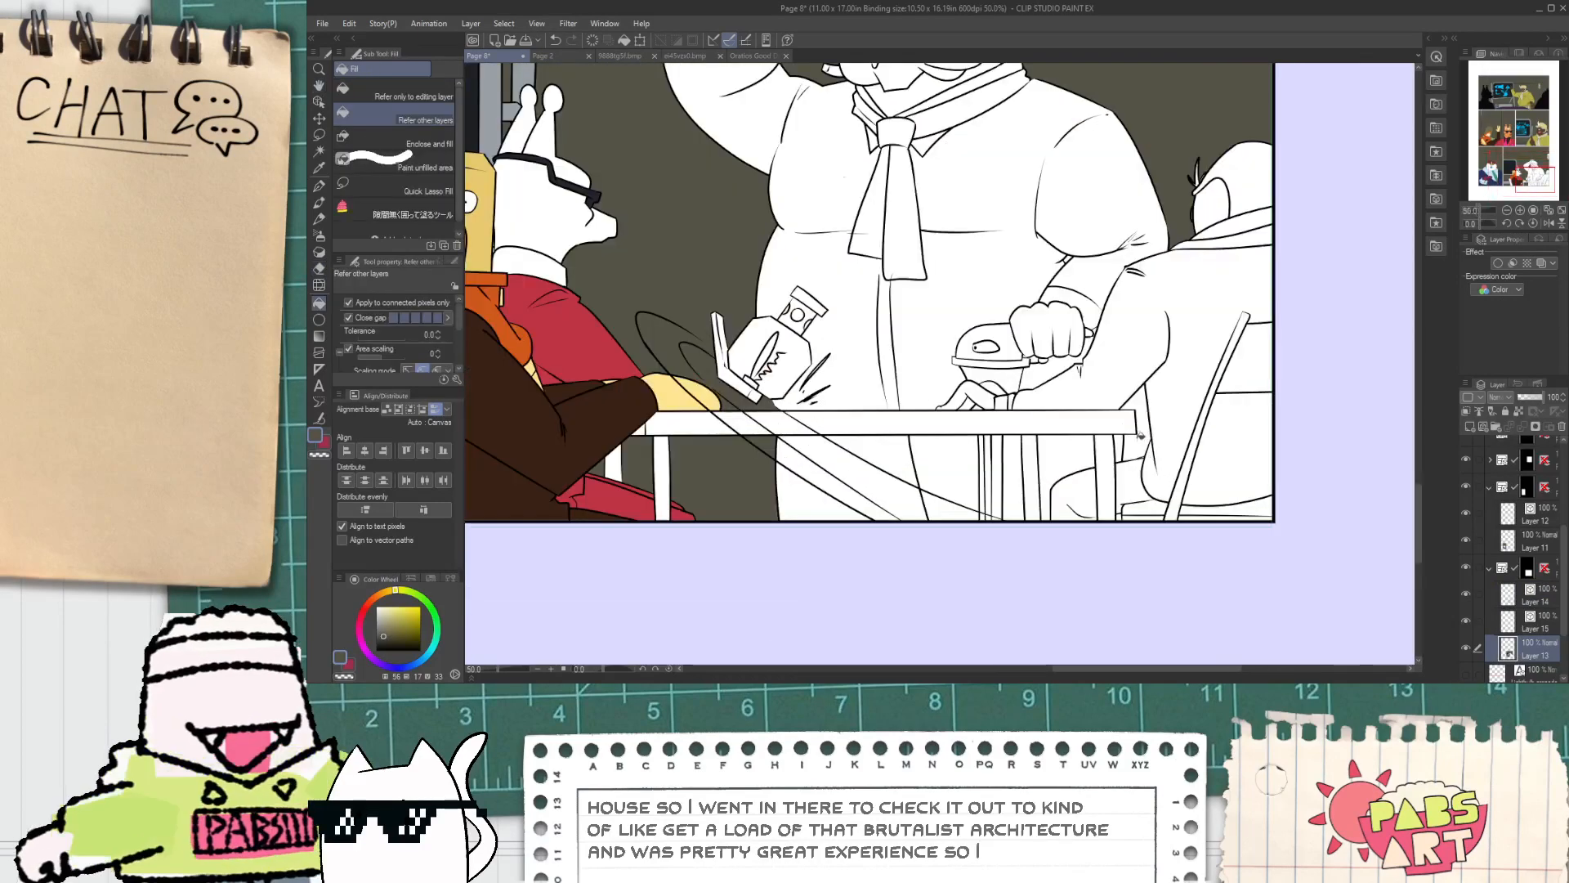
scroll(1142, 431, up, 2)
click(1141, 434)
scroll(1142, 433, up, 1)
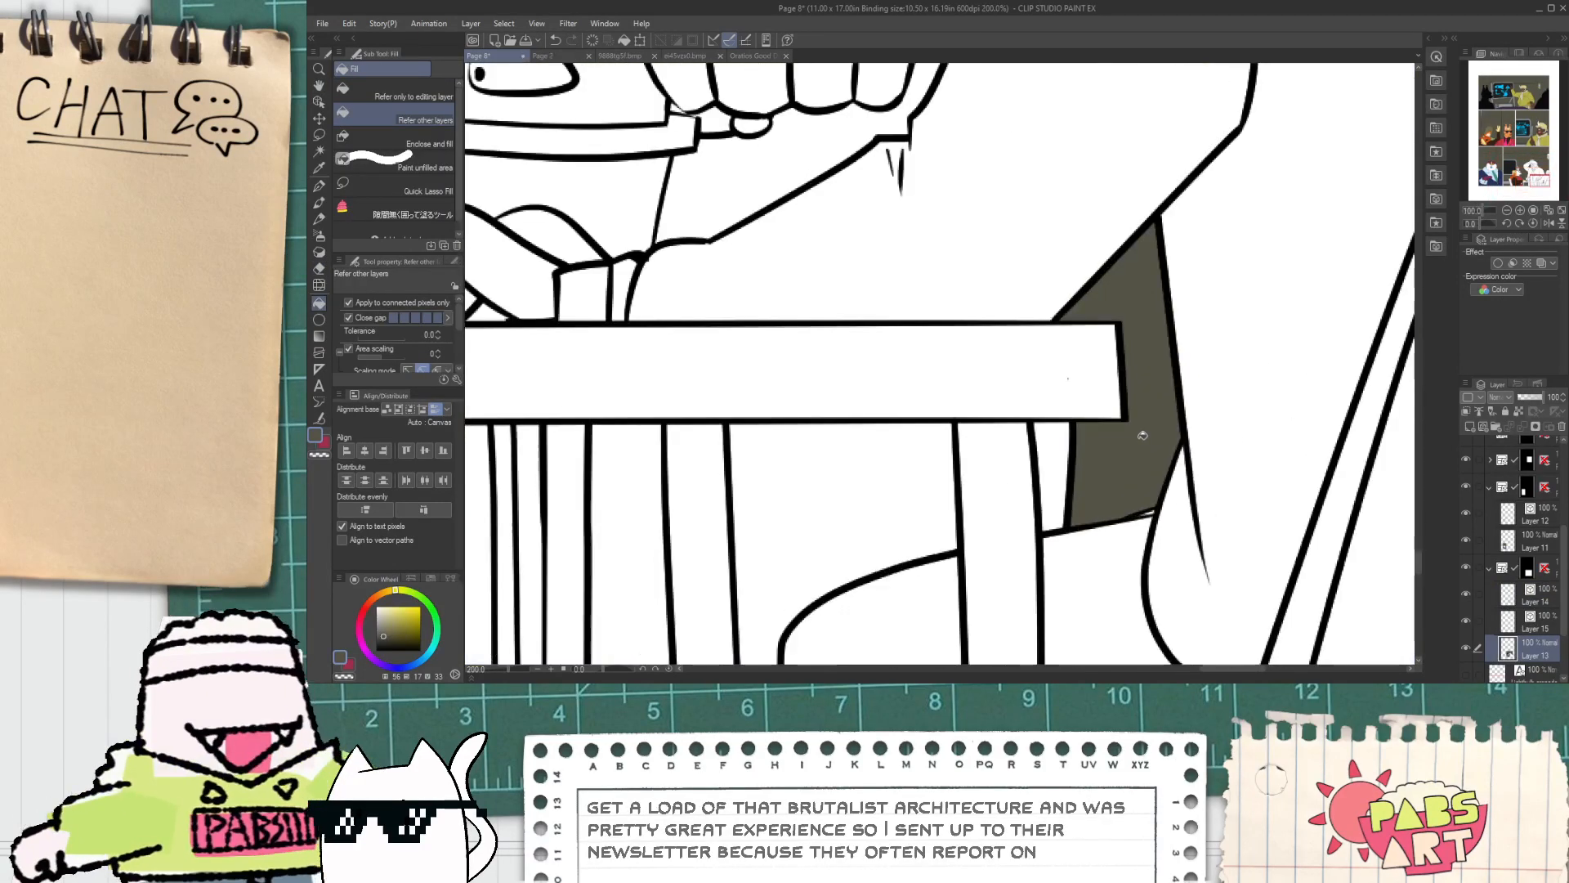
Step: On Layer 14, ink a short curved line across the gap by the table's end leg and trim its overhanging ends
scroll(1141, 436, down, 2)
key(p)
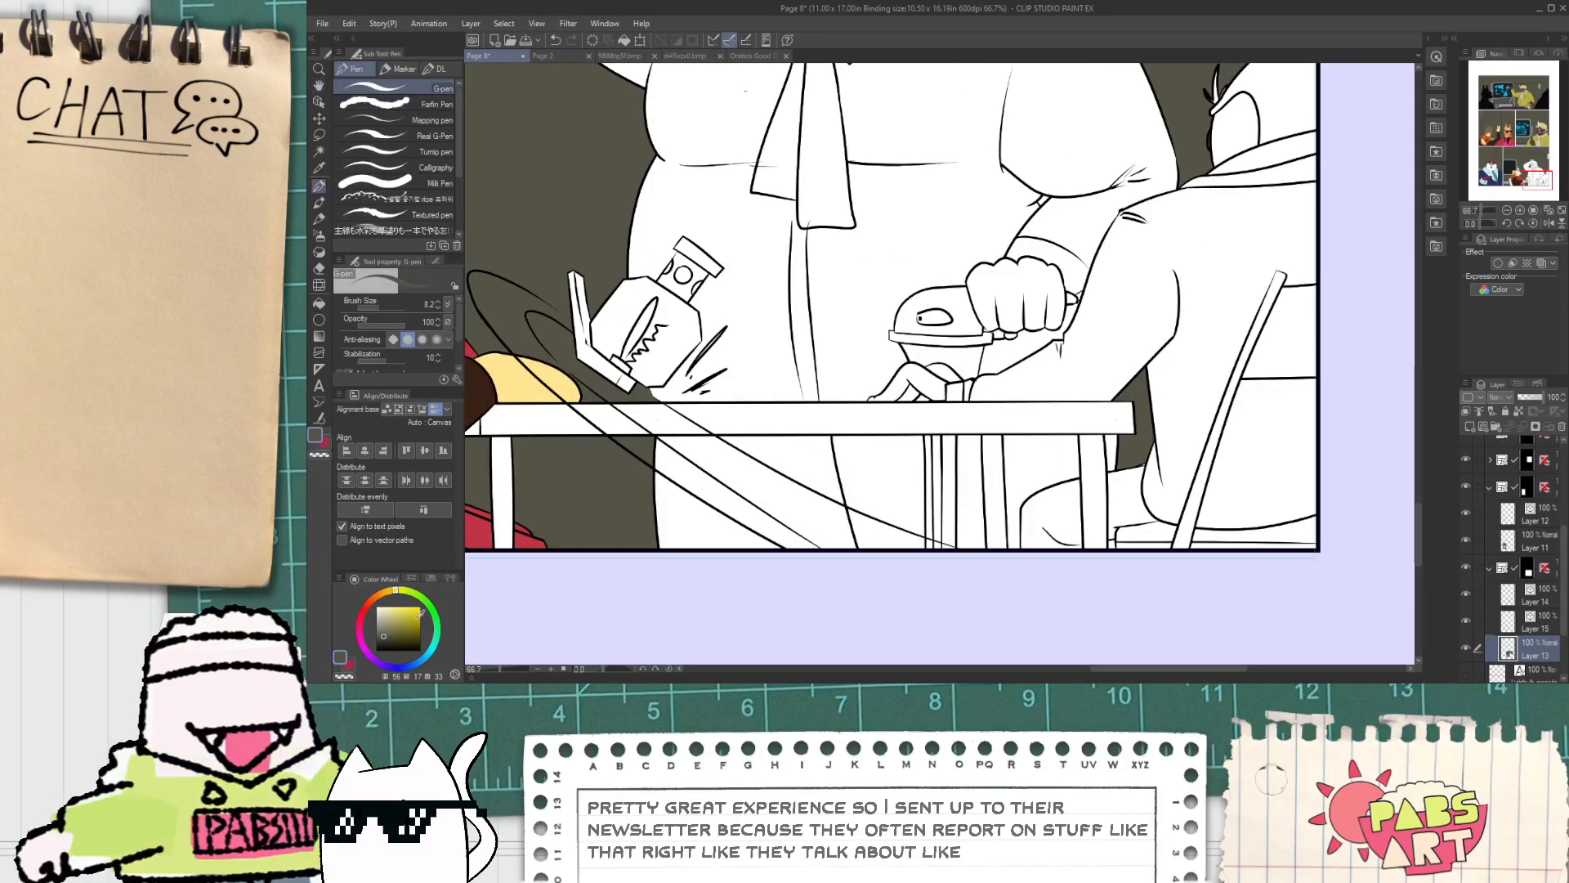
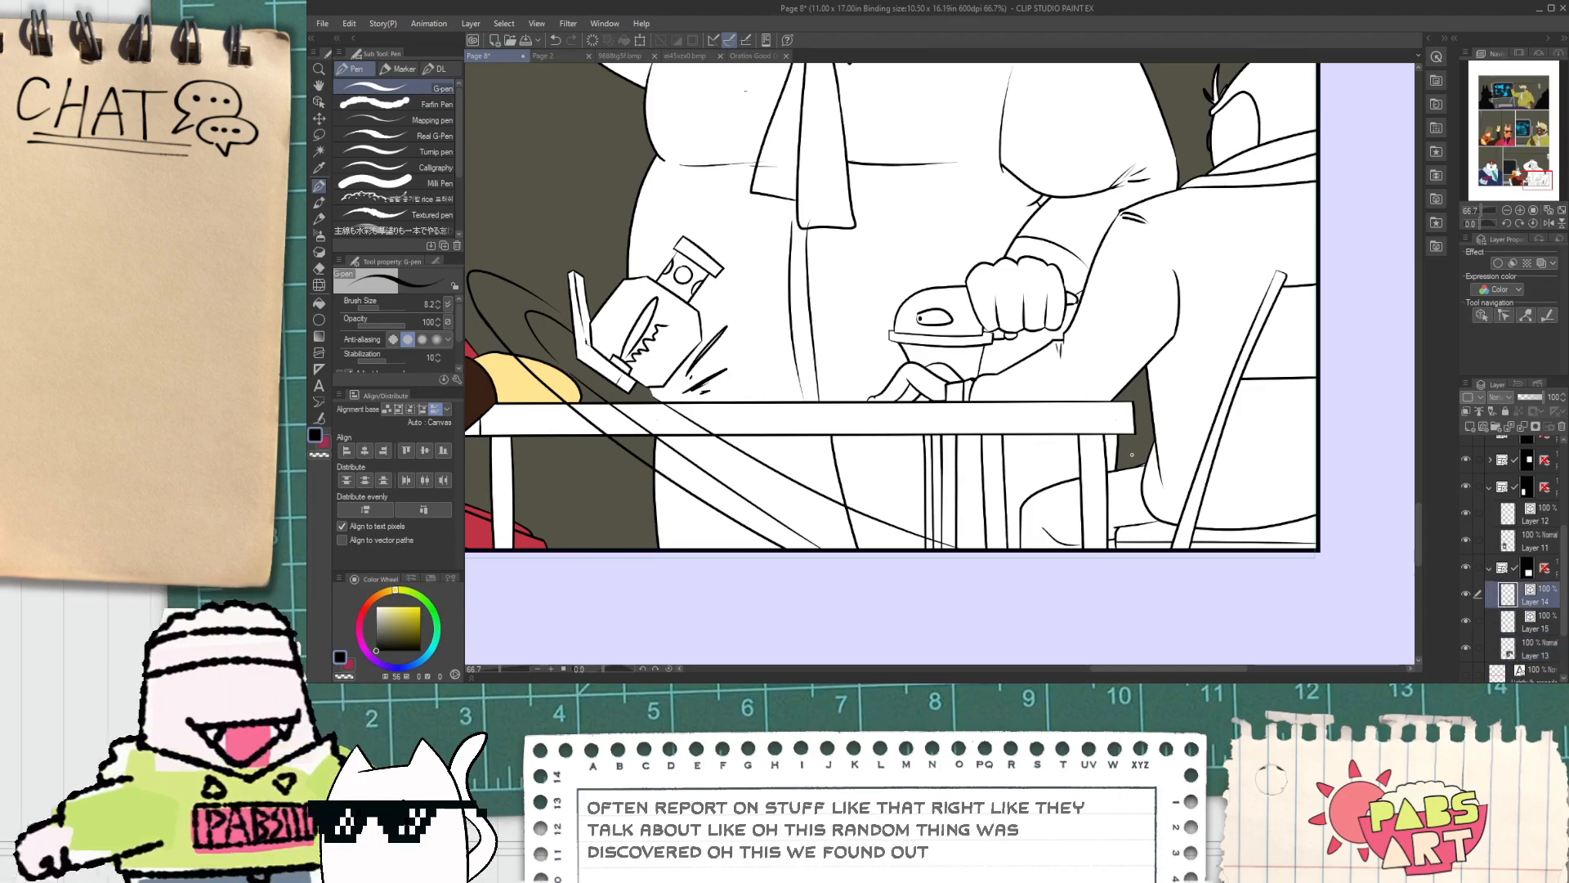
scroll(1132, 454, up, 2)
key(e)
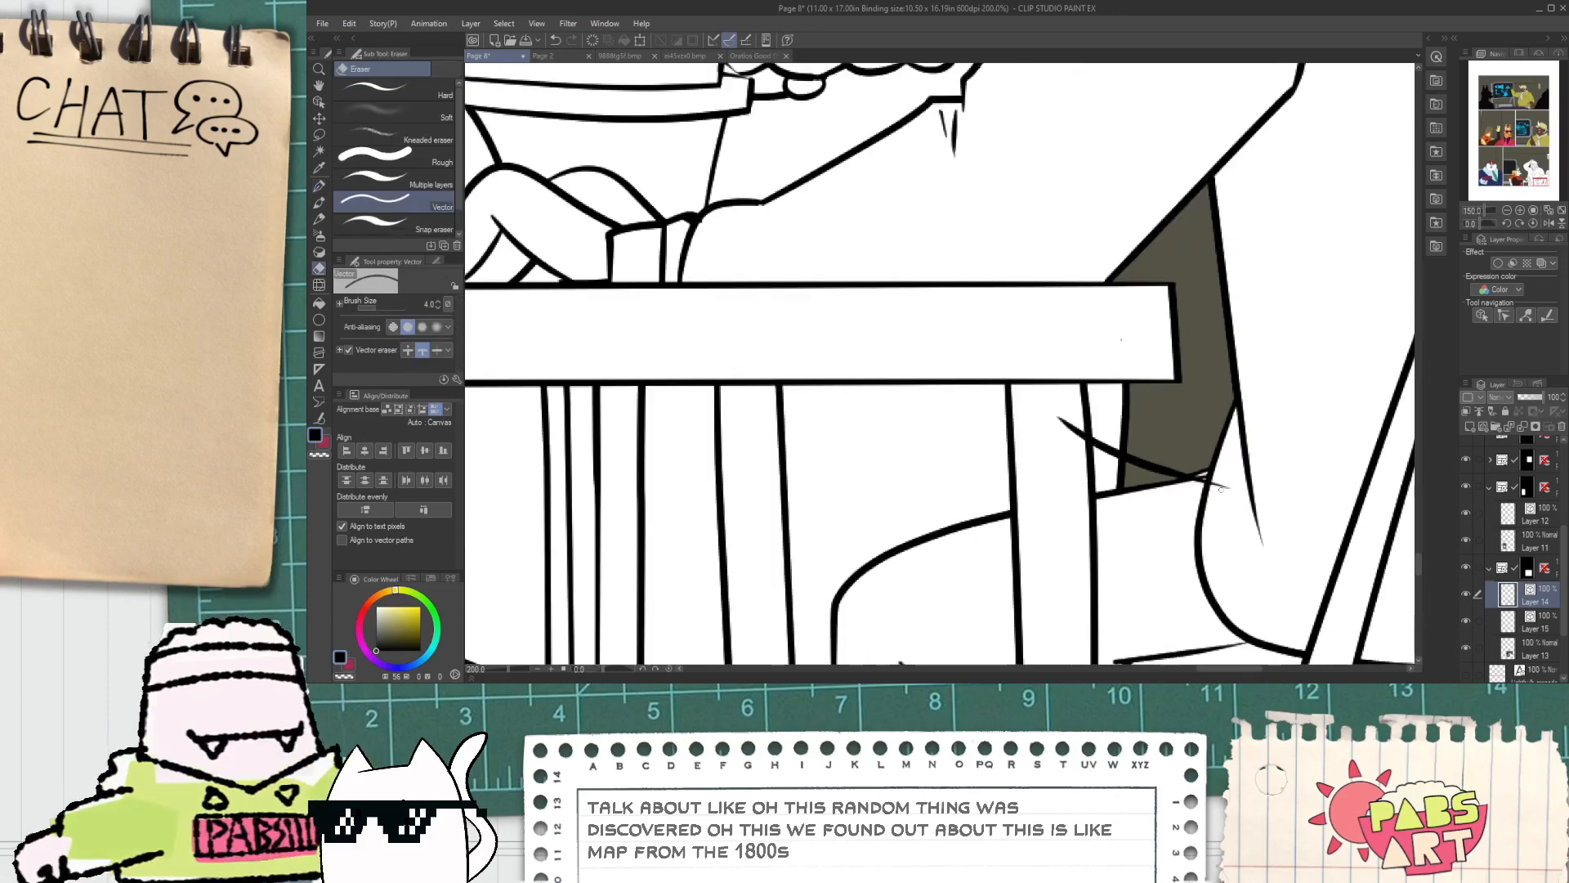
scroll(1213, 498, up, 5)
scroll(1129, 453, down, 7)
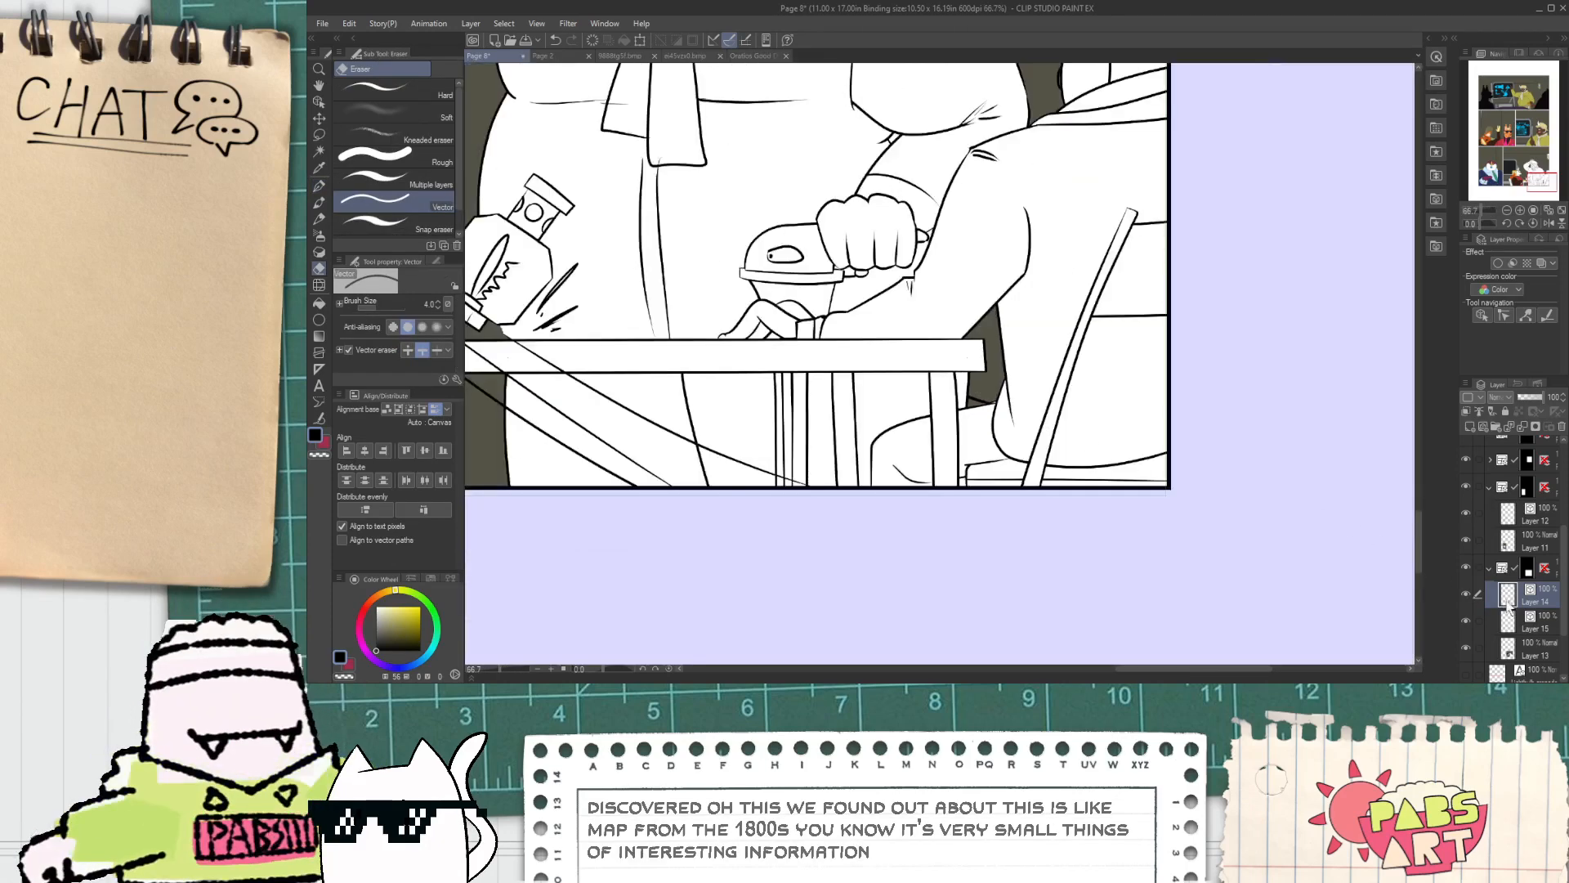
Step: On Layer 13, fill the standing character's torso and raised sleeve with the olive-yellow sampled from the shirt in the panel above
click(1533, 650)
scroll(983, 416, down, 2)
key(space)
drag(766, 323, 954, 527)
drag(891, 409, 978, 608)
scroll(979, 608, down, 1)
scroll(964, 572, down, 2)
drag(939, 343, 932, 243)
scroll(1000, 420, up, 2)
alt+click(1019, 379)
scroll(1019, 384, down, 2)
scroll(980, 511, up, 4)
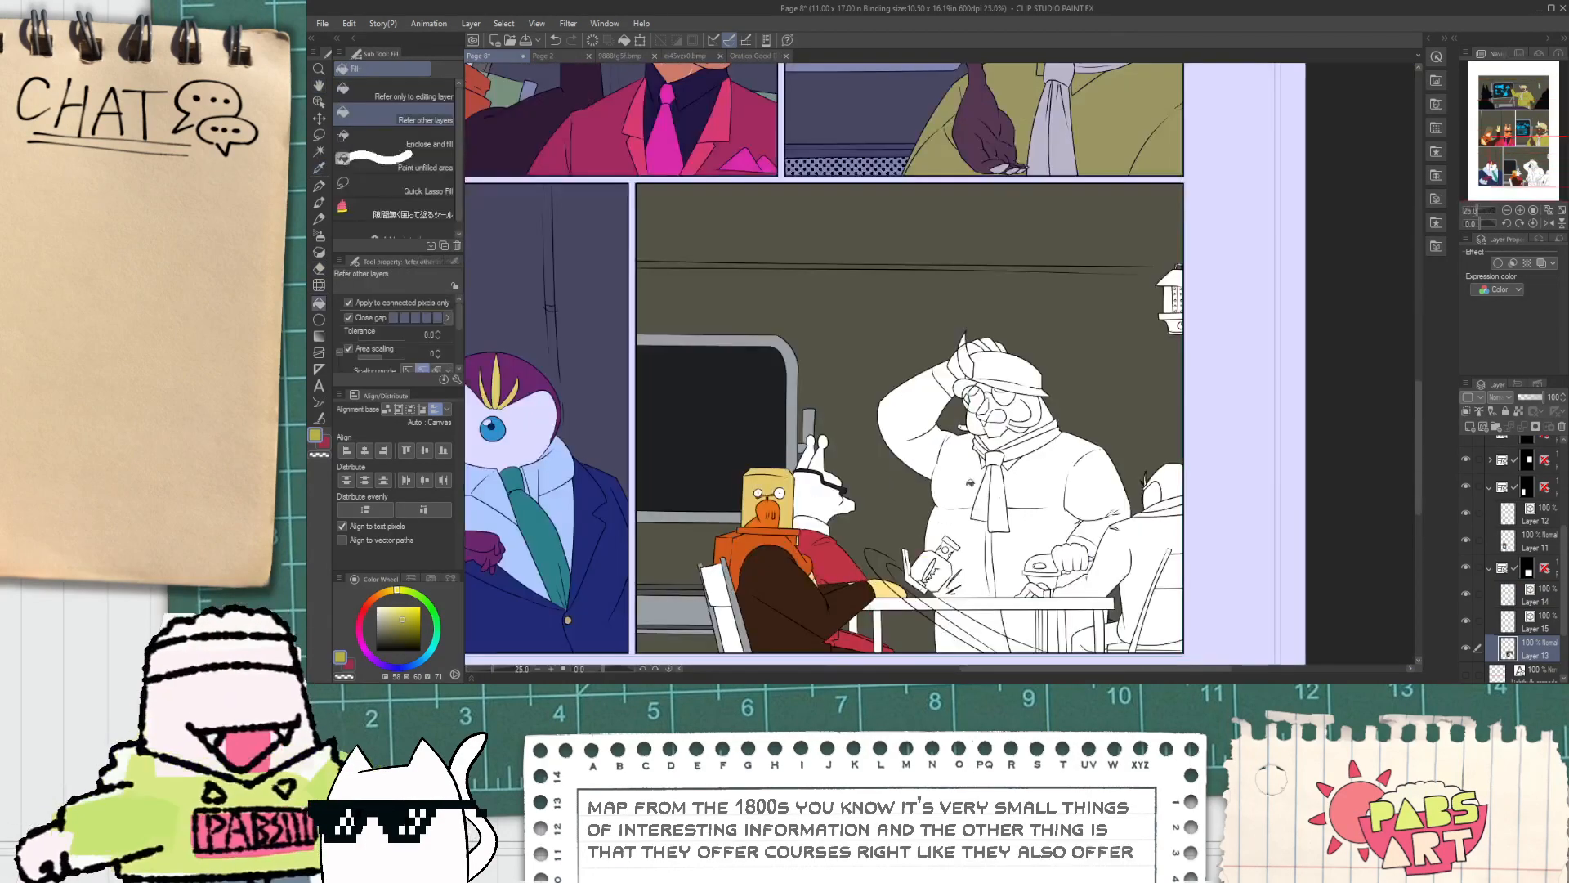
click(948, 482)
click(878, 398)
Step: Fill the cuff of the standing character's raised sleeve with the shirt's olive-yellow
scroll(878, 398, up, 1)
scroll(915, 405, up, 2)
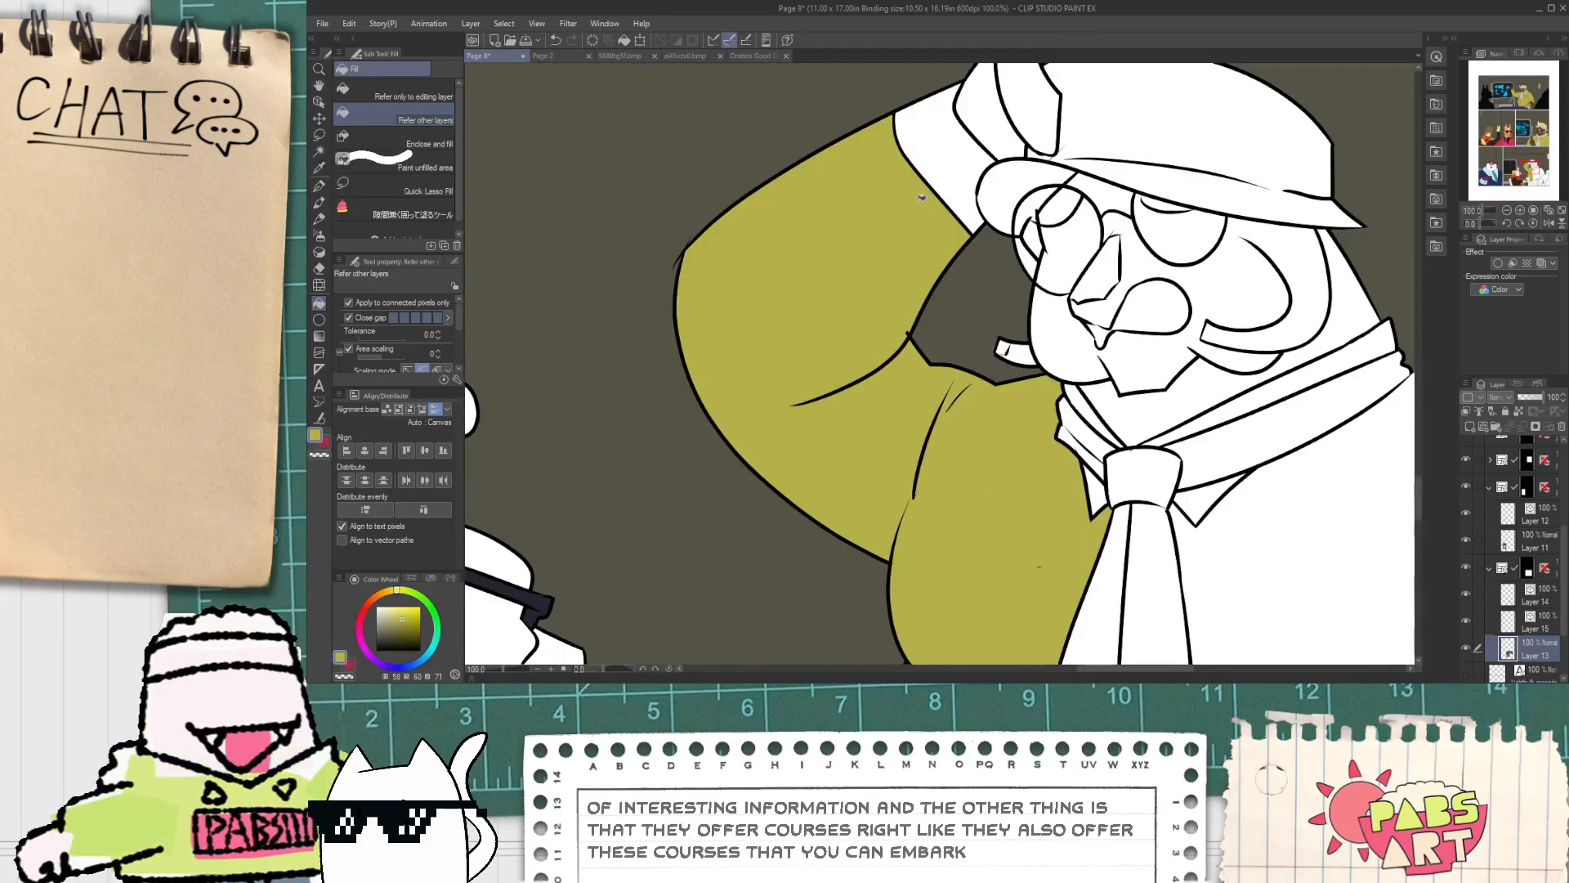
click(939, 175)
Step: Fill the rest of the standing character's shirt with olive-yellow, covering the front strip, the other half and the lowered sleeve
scroll(992, 196, down, 2)
drag(1259, 482, 1187, 414)
scroll(1186, 414, up, 1)
click(953, 518)
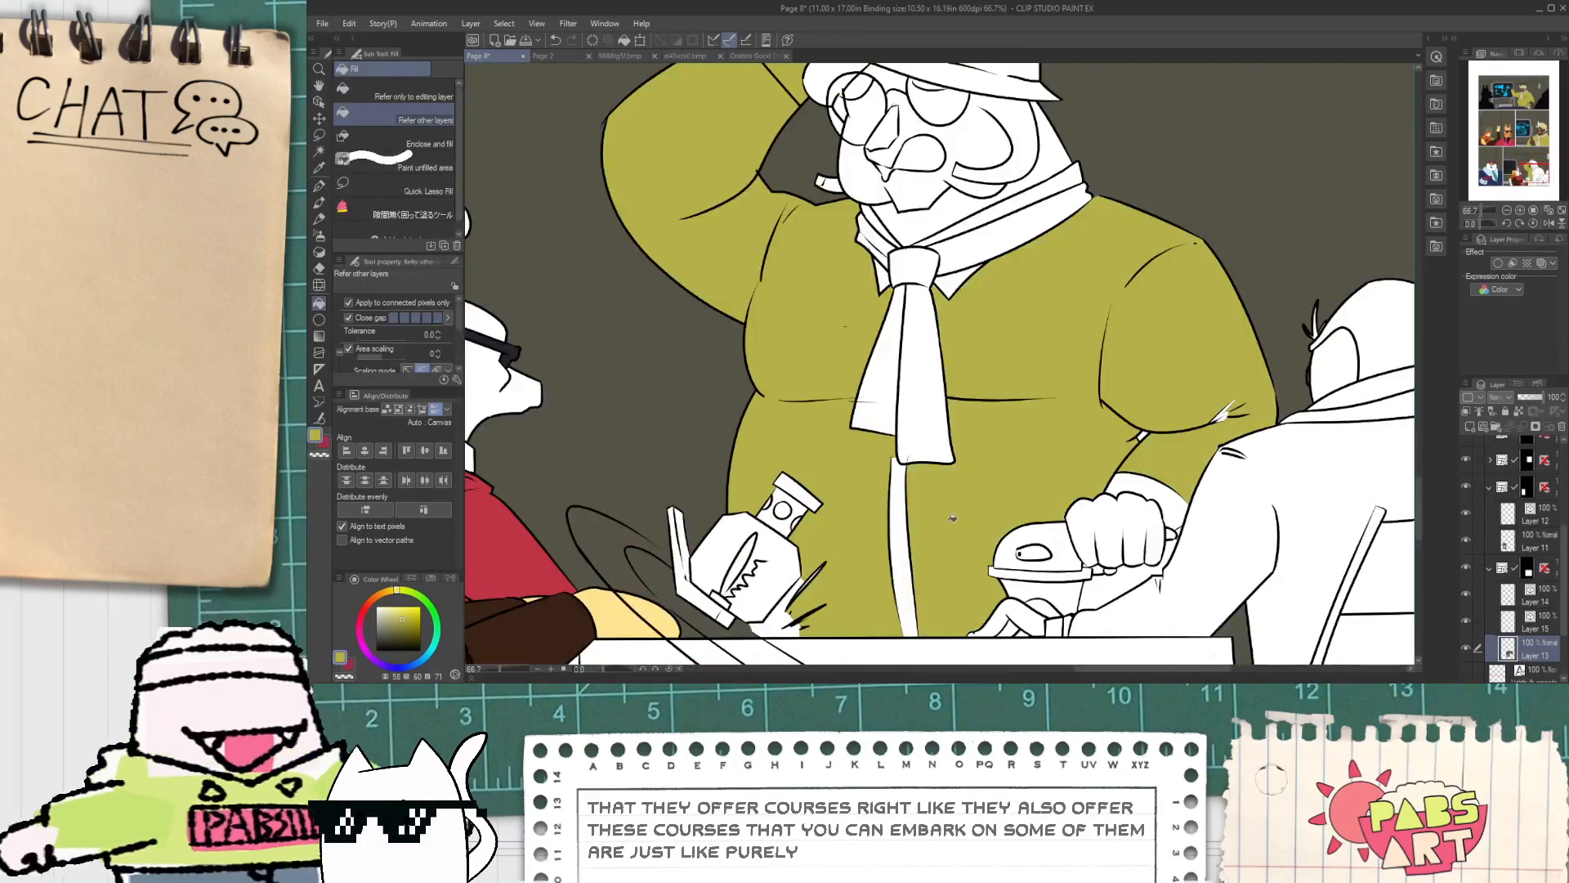
click(902, 490)
key(ctrl+z)
scroll(771, 627, up, 1)
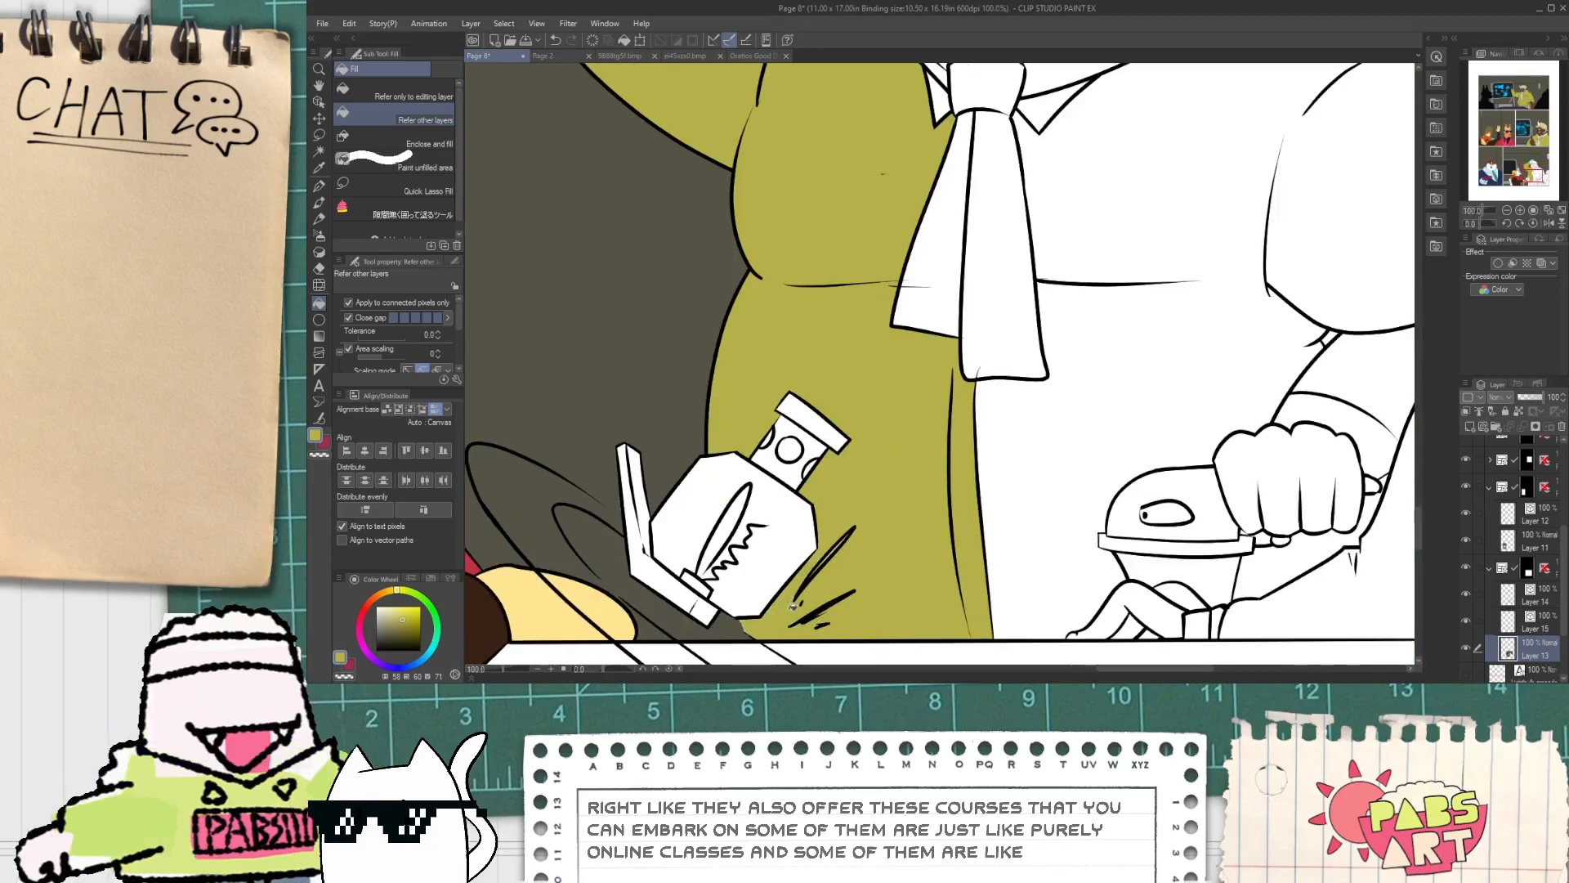
click(1007, 523)
scroll(1008, 523, down, 2)
scroll(1171, 521, up, 1)
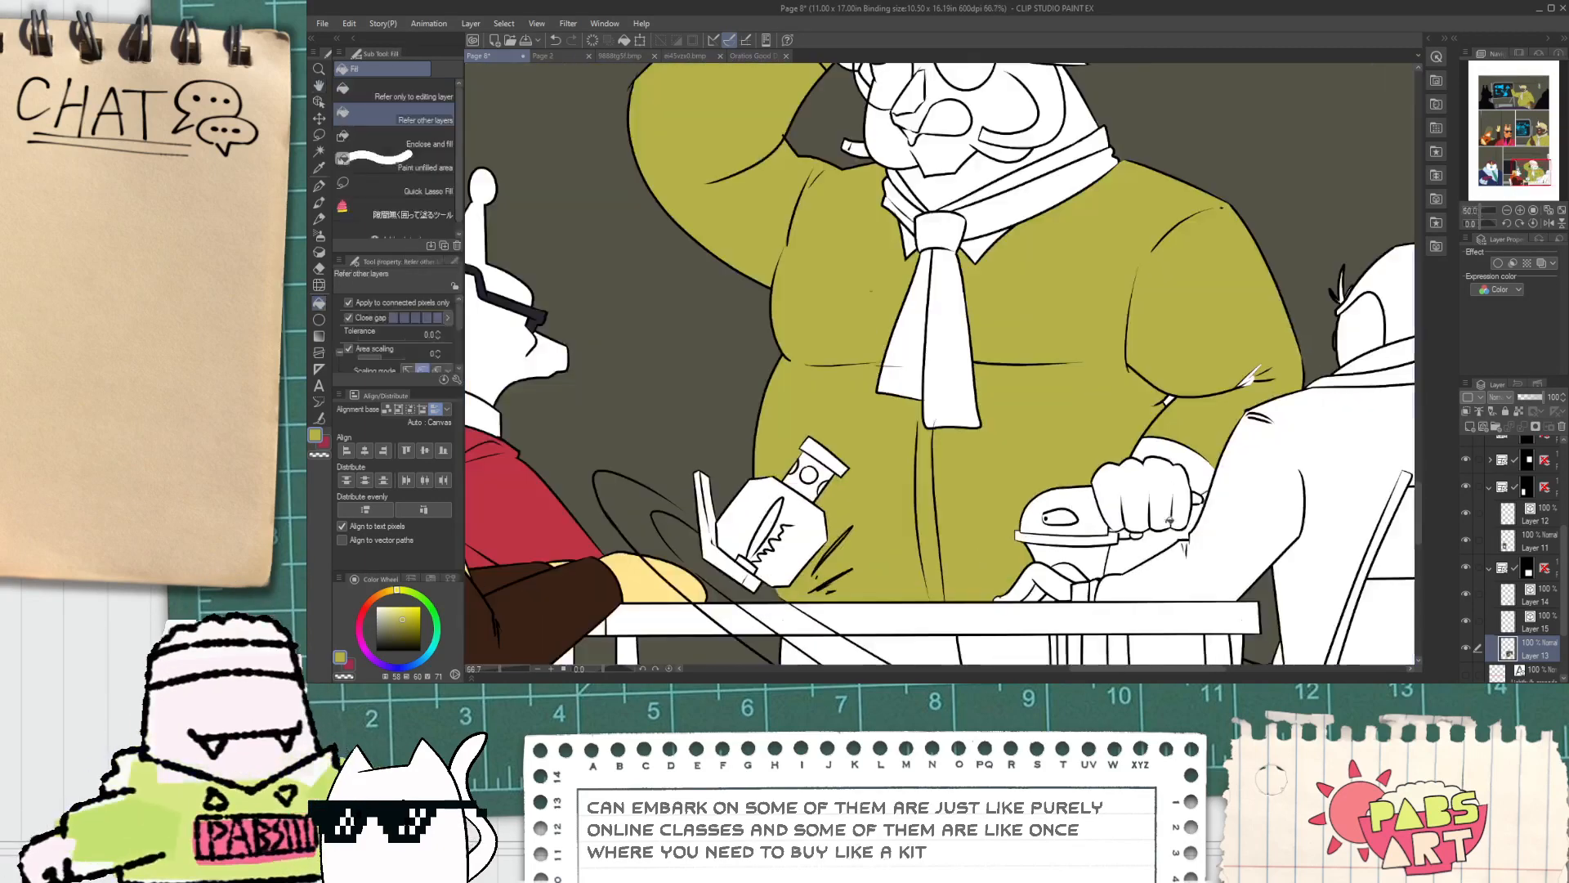
Step: Fill the lowered sleeve's cuff with olive-yellow and the small gap under the upper arm with the wall's olive-grey
scroll(1173, 451, up, 2)
scroll(1161, 391, down, 1)
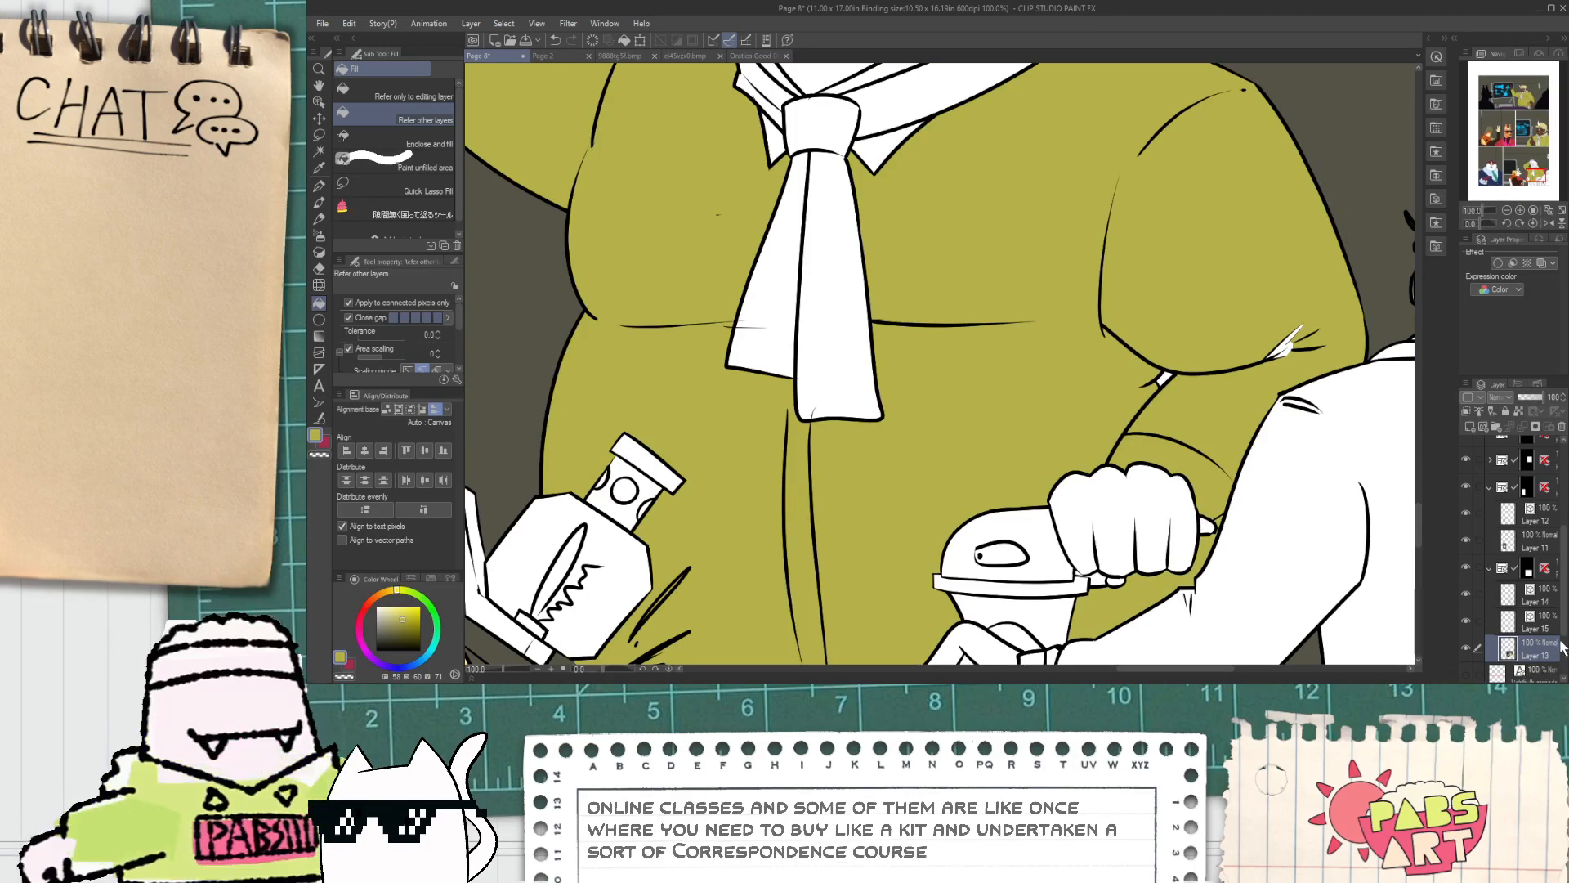
scroll(1140, 405, up, 2)
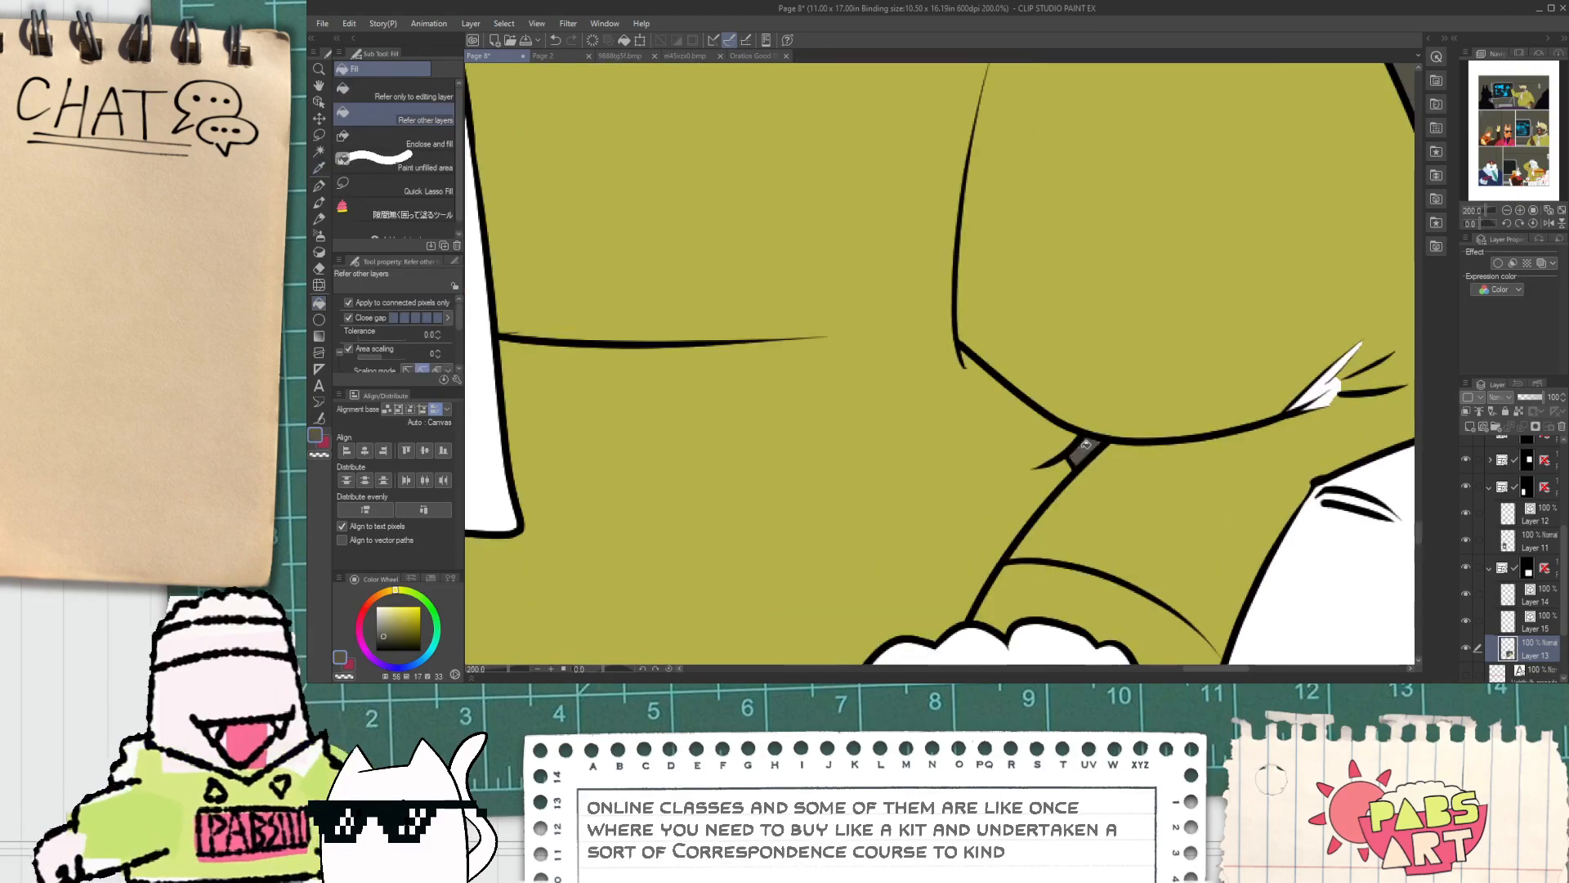
Step: Paint over the unfilled white slivers at the lowered sleeve's elbow crease with the shirt's sampled olive-yellow, using the Milli Pen
scroll(1085, 444, down, 2)
key(h)
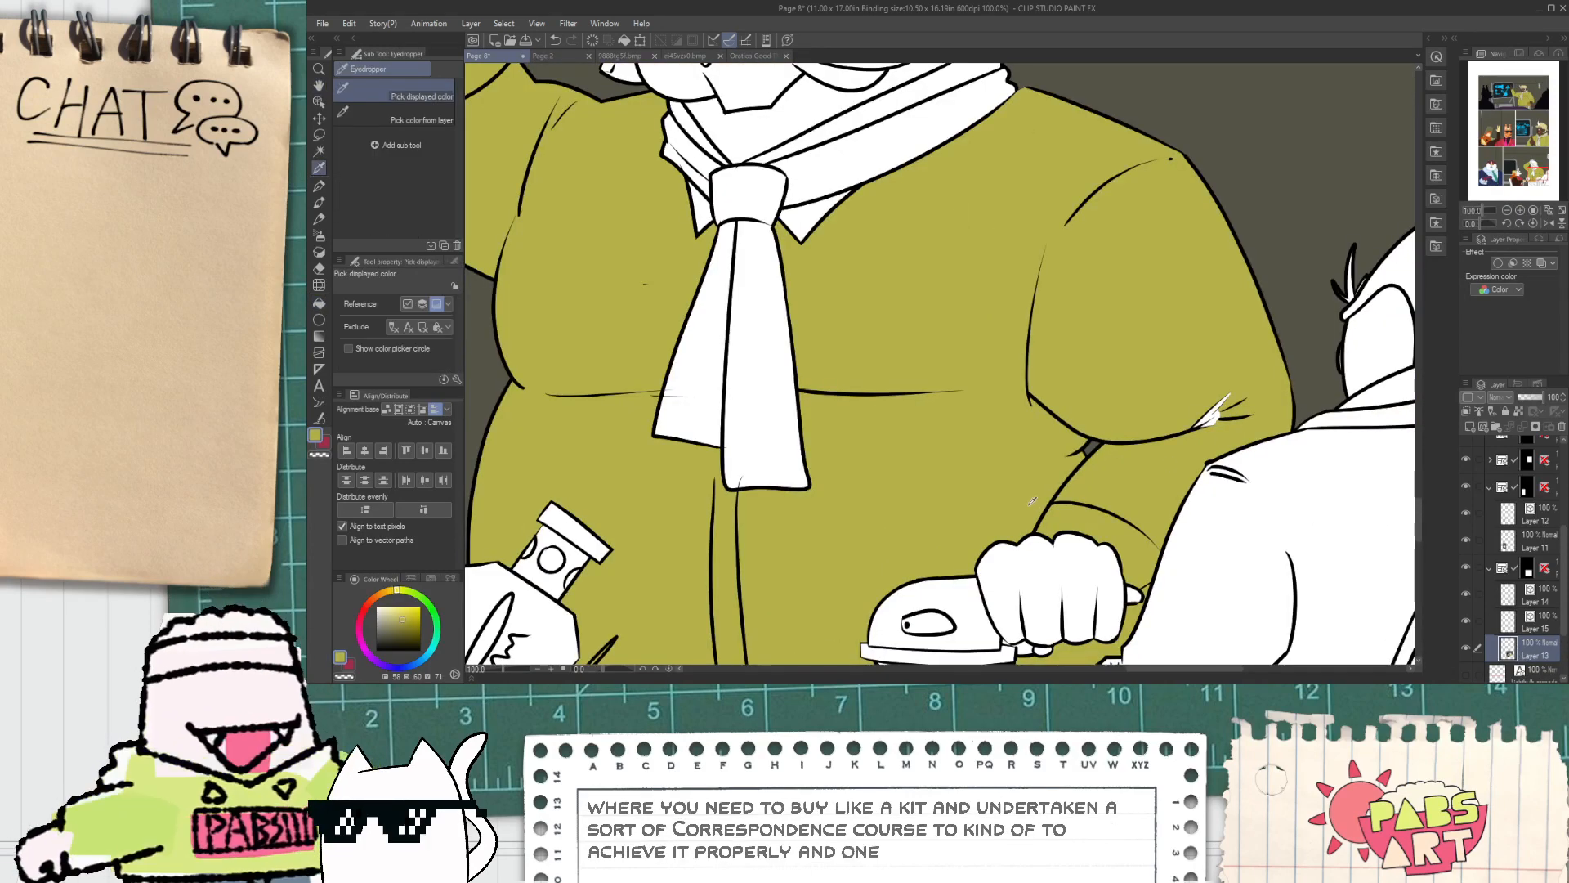
key(p)
click(435, 183)
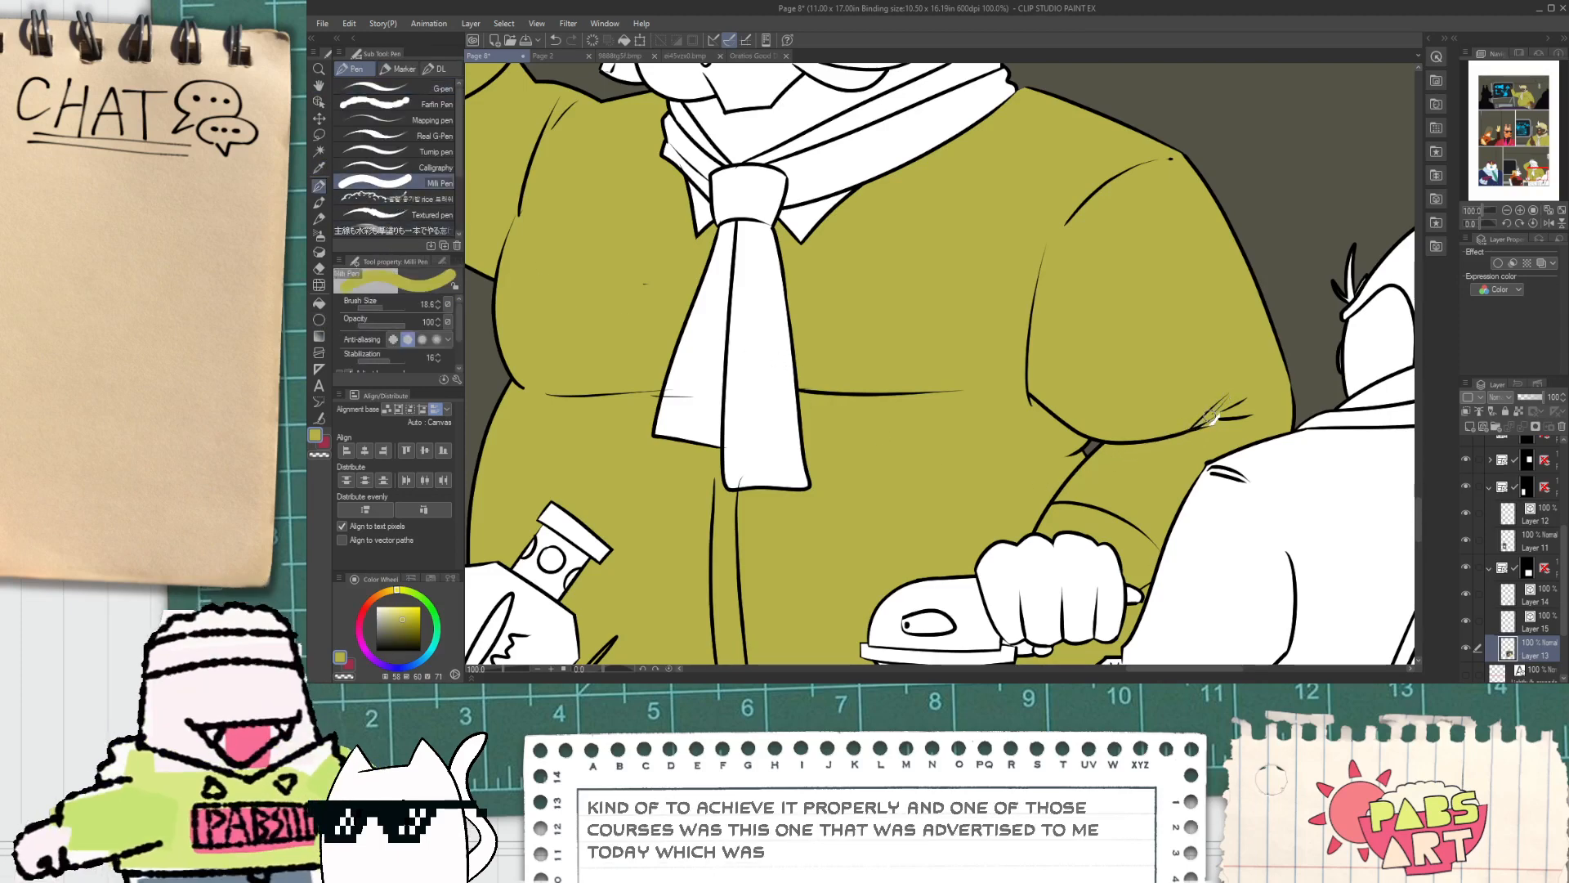
scroll(1223, 413, down, 3)
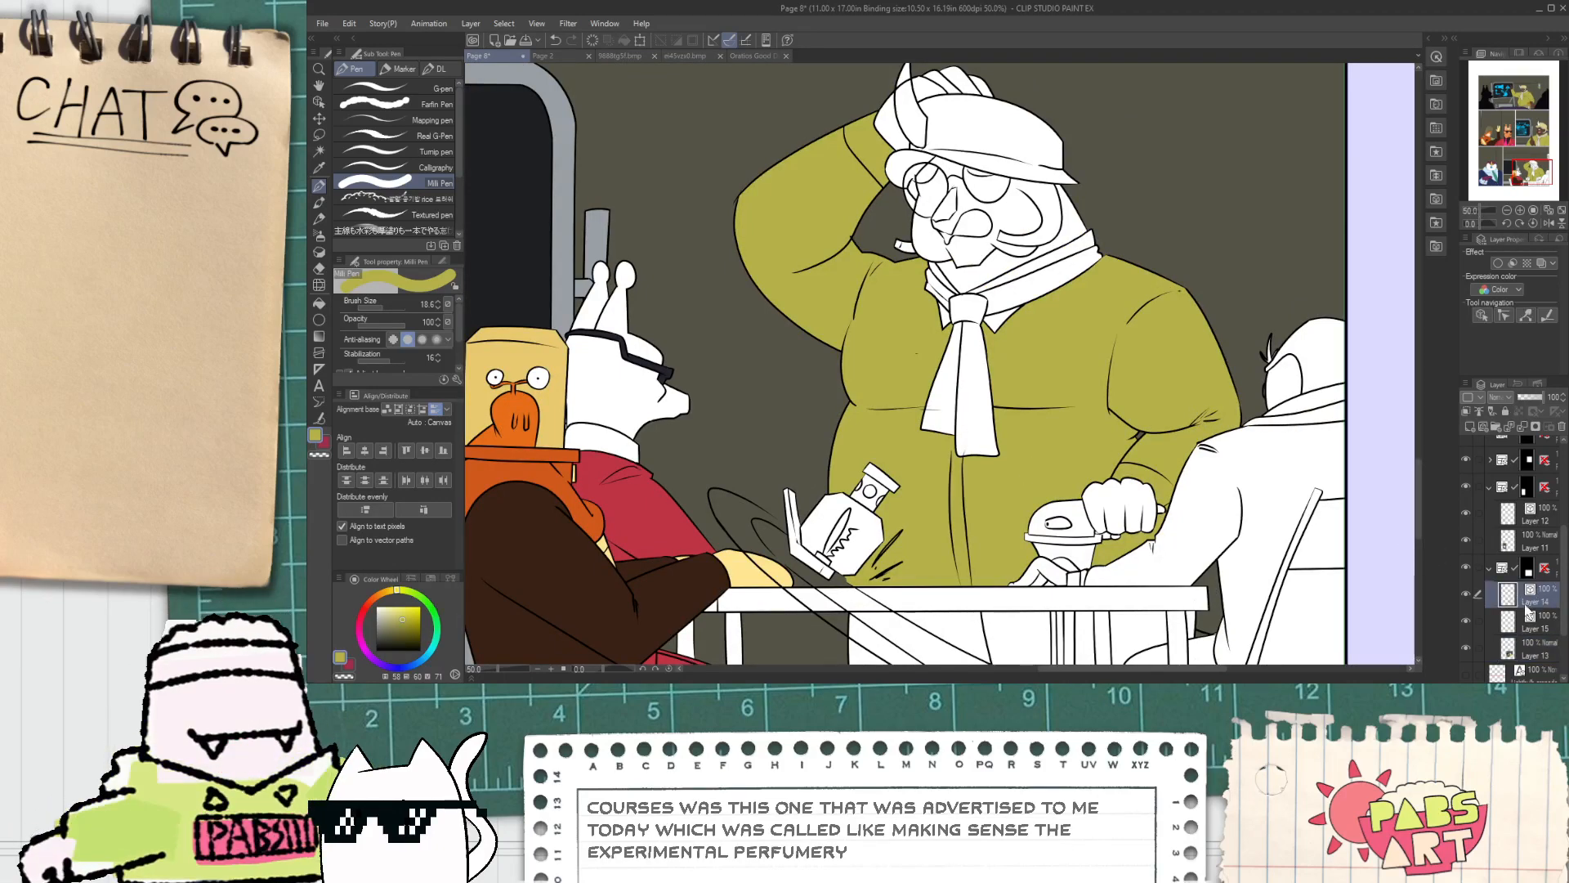
Step: Fill the standing character's shirt collar on both sides of the scarf with the shirt's olive-yellow
key(e)
scroll(932, 418, up, 3)
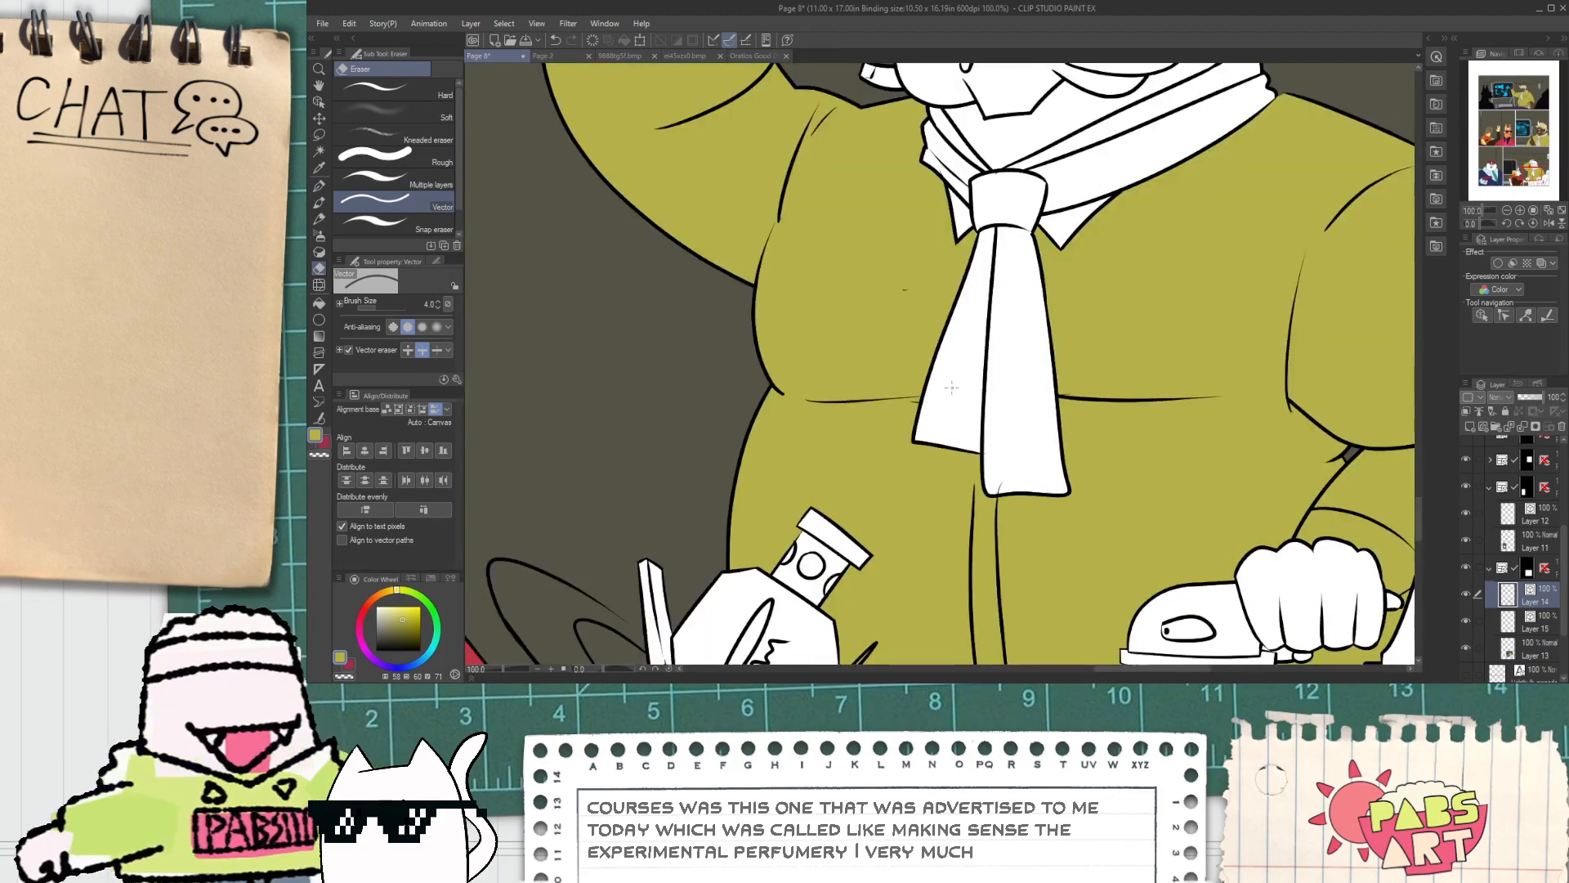
scroll(961, 390, down, 3)
scroll(965, 455, up, 3)
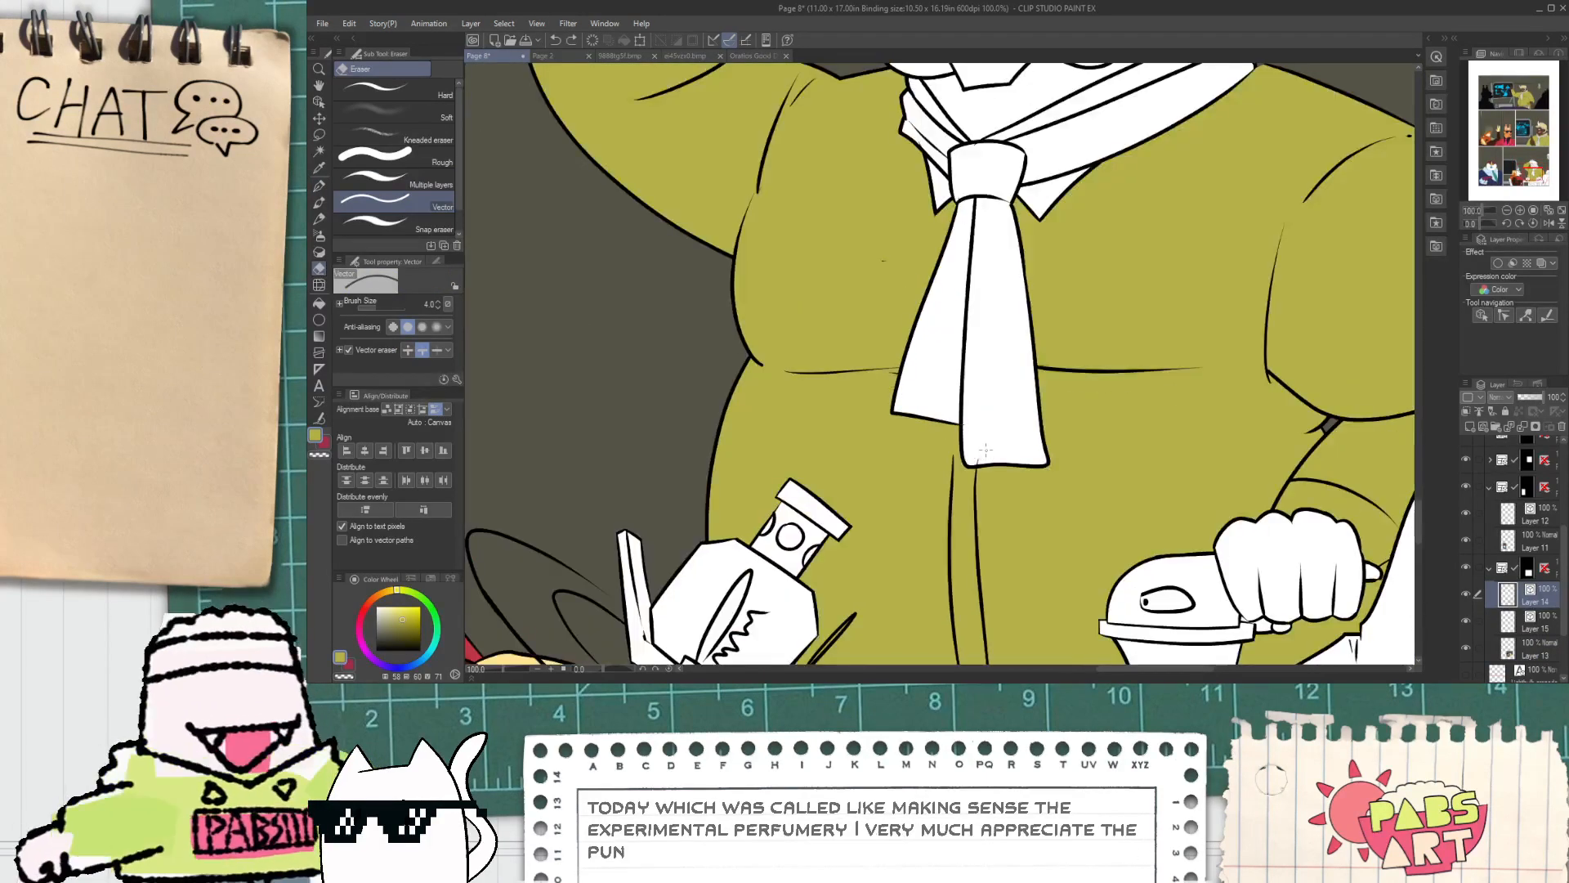
scroll(990, 453, down, 2)
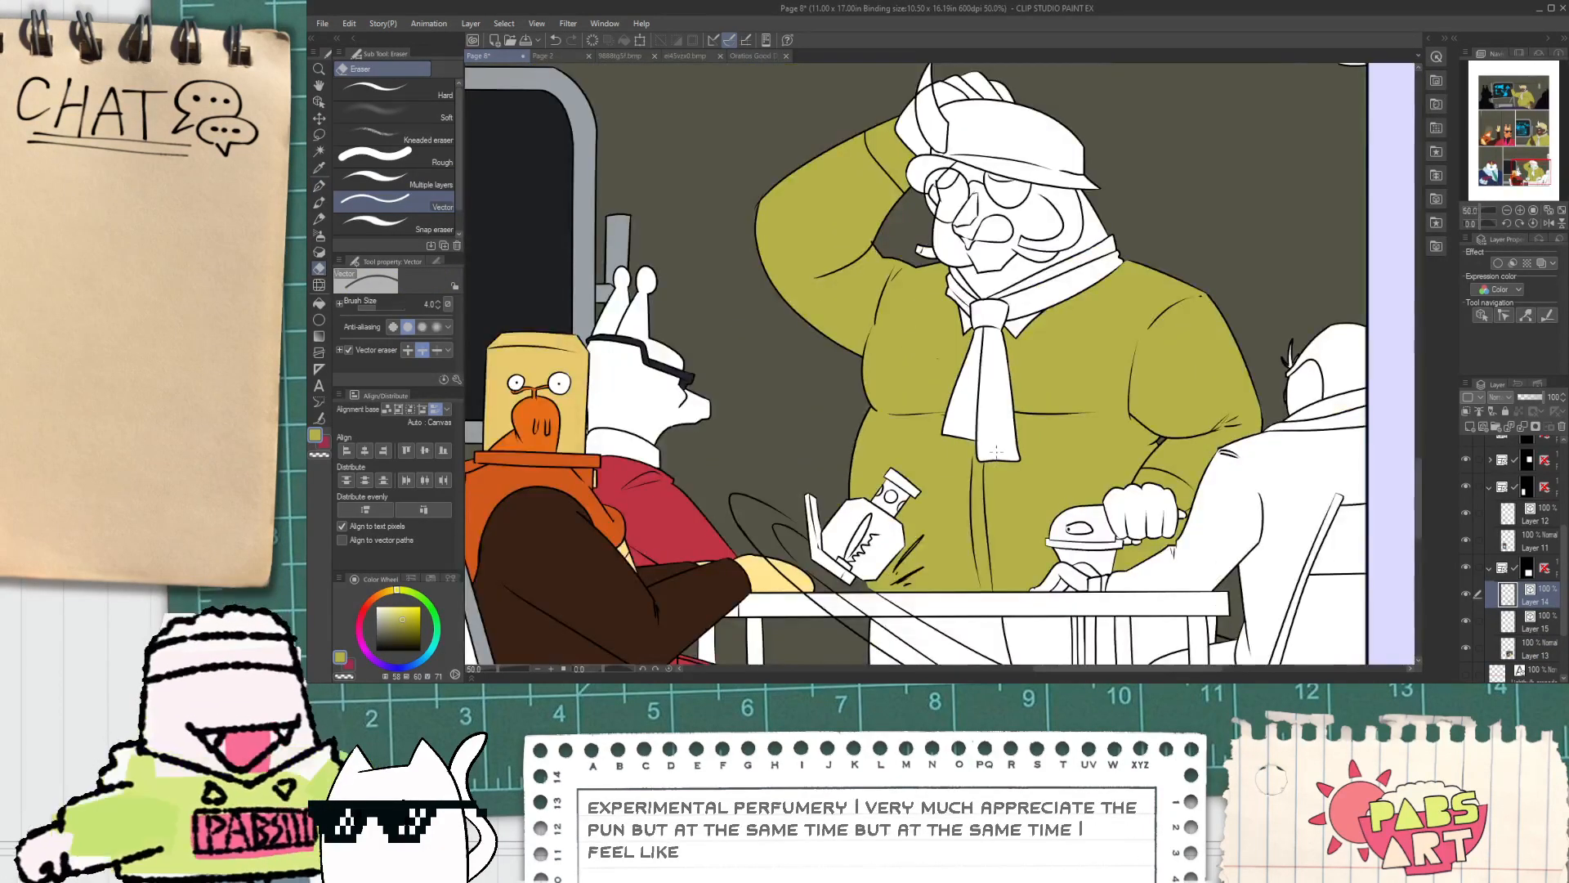
scroll(998, 443, up, 4)
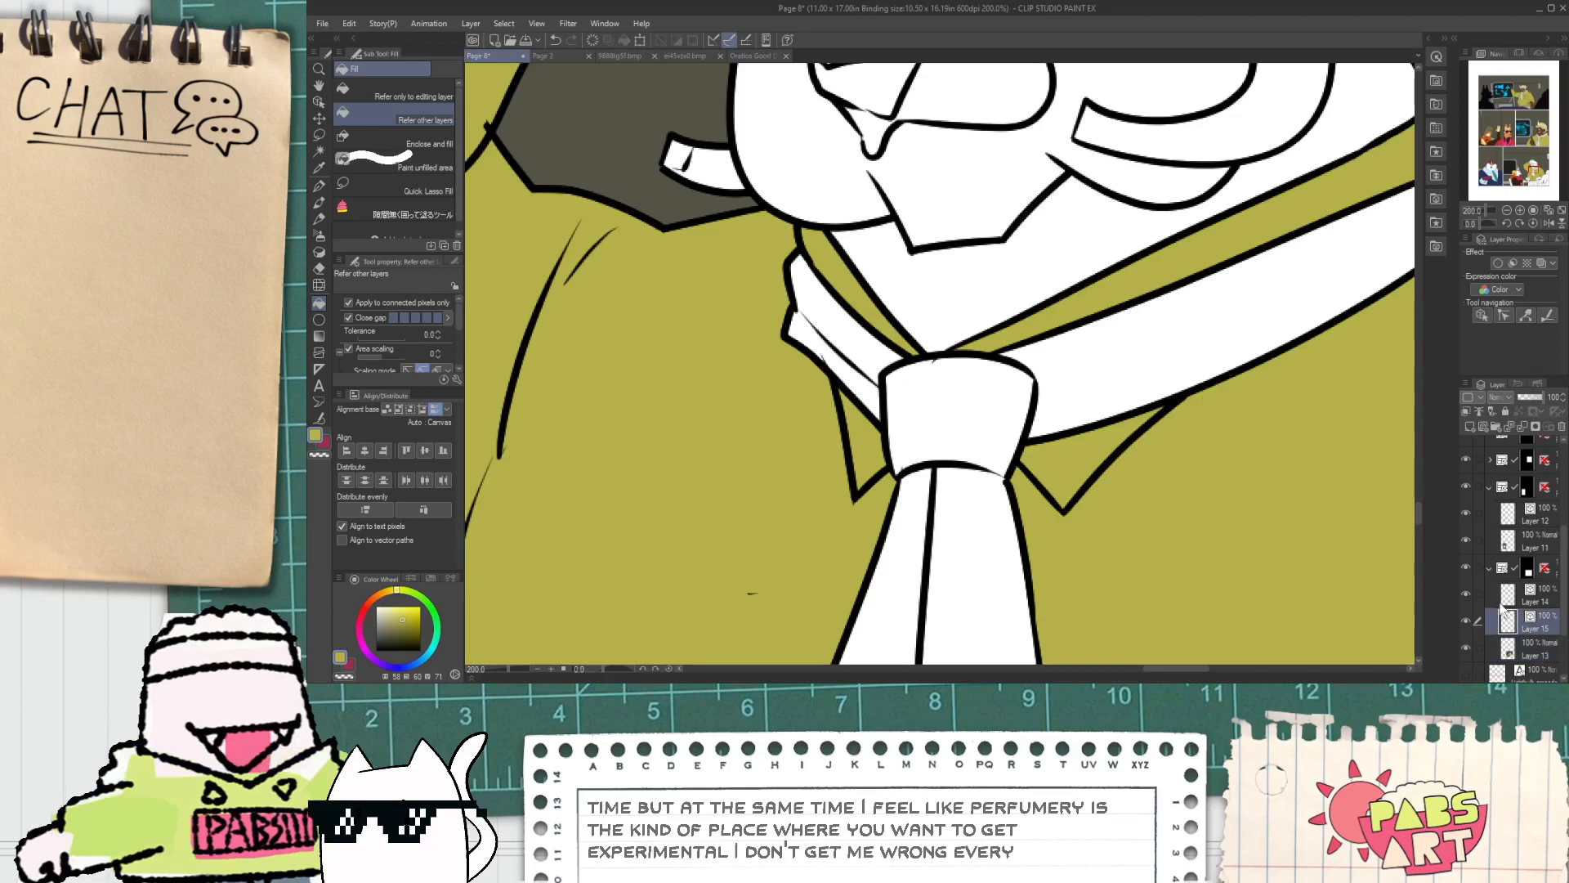
Step: Erase the stray line end on the upper edge of the scarf knot on Layer 14 with the Vector eraser
scroll(775, 590, up, 2)
drag(780, 464, 806, 613)
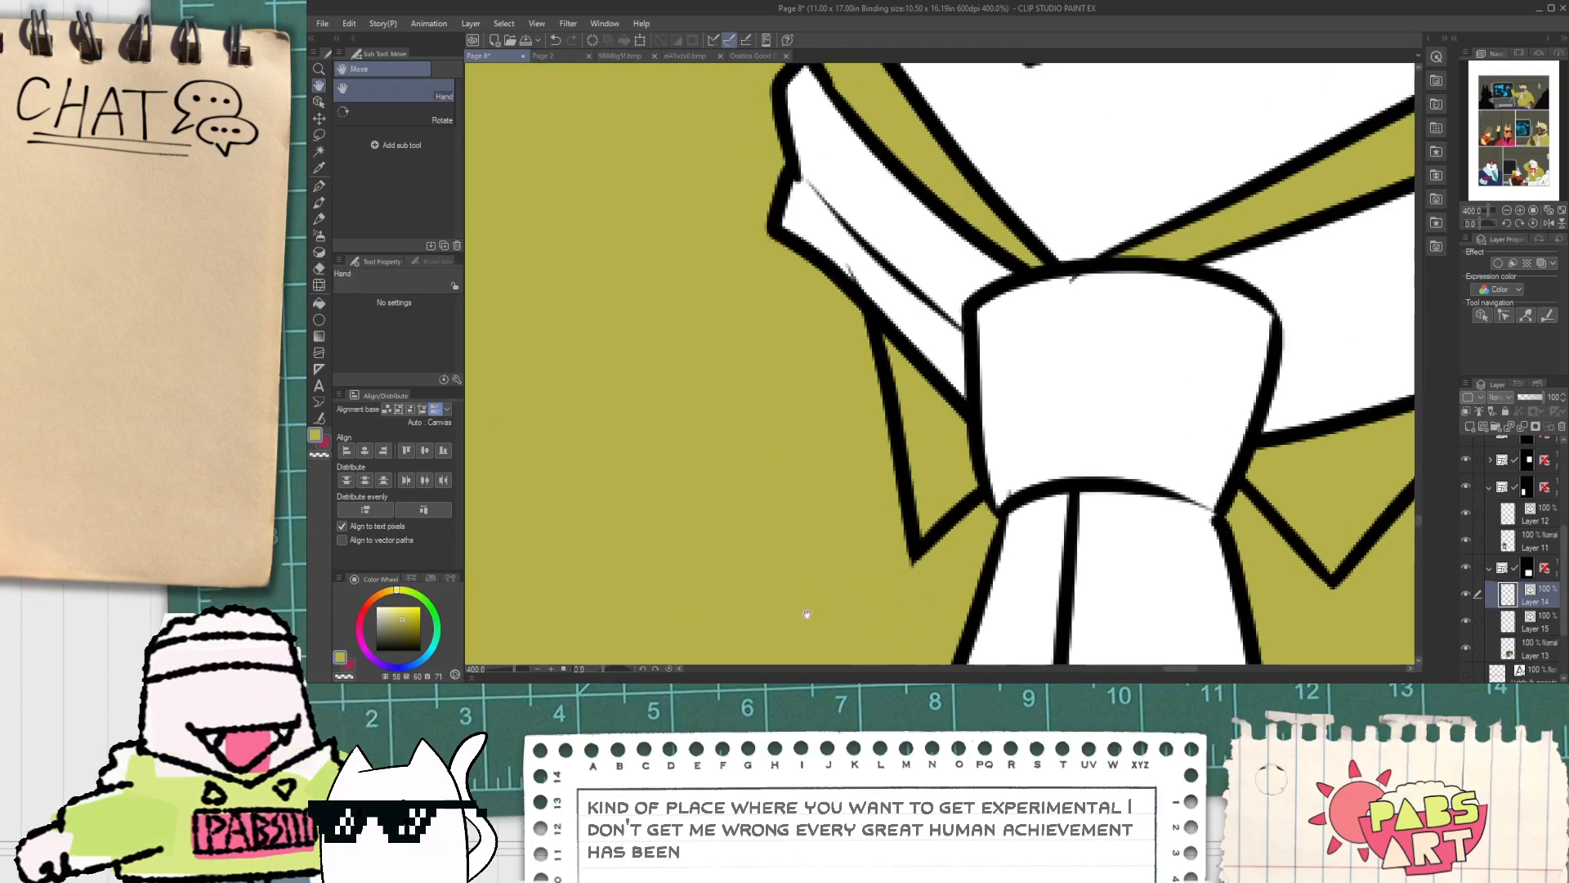
click(1073, 279)
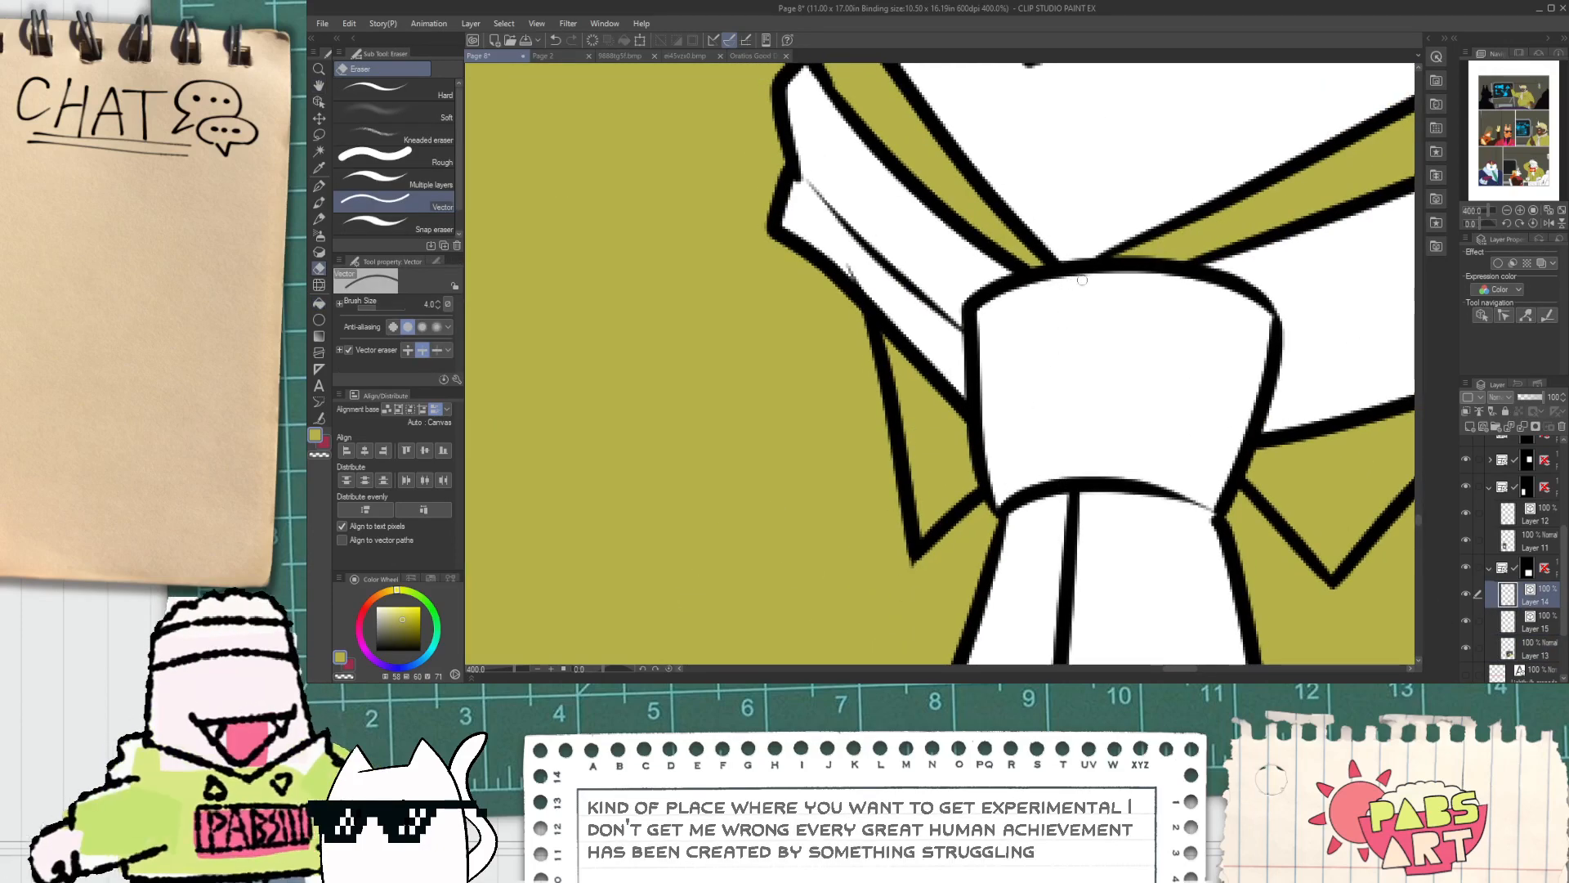
scroll(893, 302, down, 5)
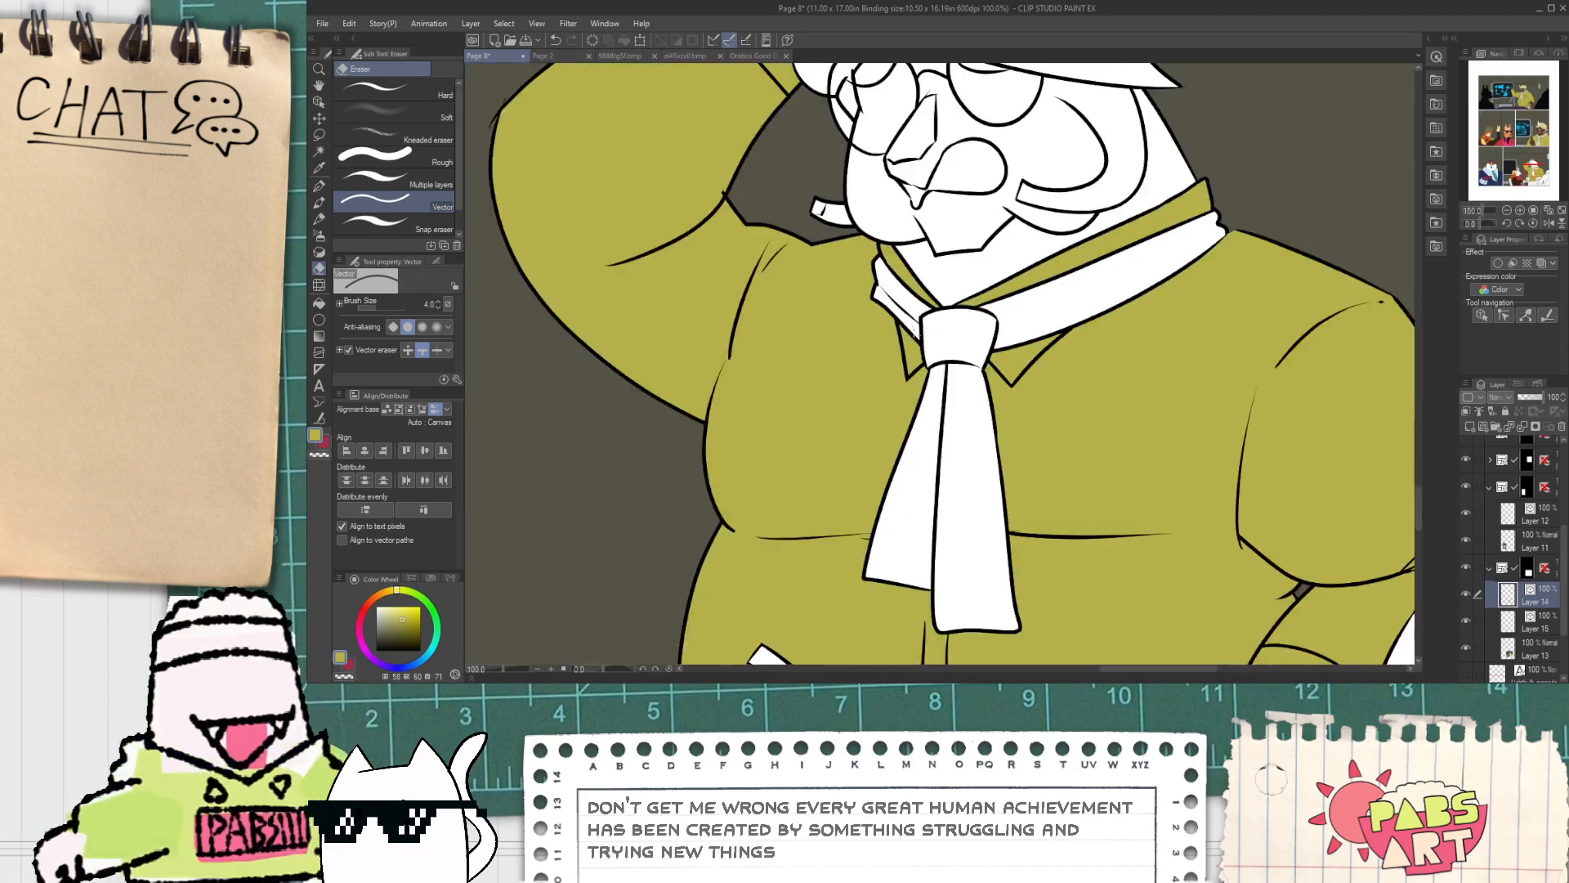
Step: Draw thin black fold lines along the scarf band beside the knot on Layer 14 with the G-pen
key(p)
scroll(959, 329, up, 1)
scroll(958, 329, up, 1)
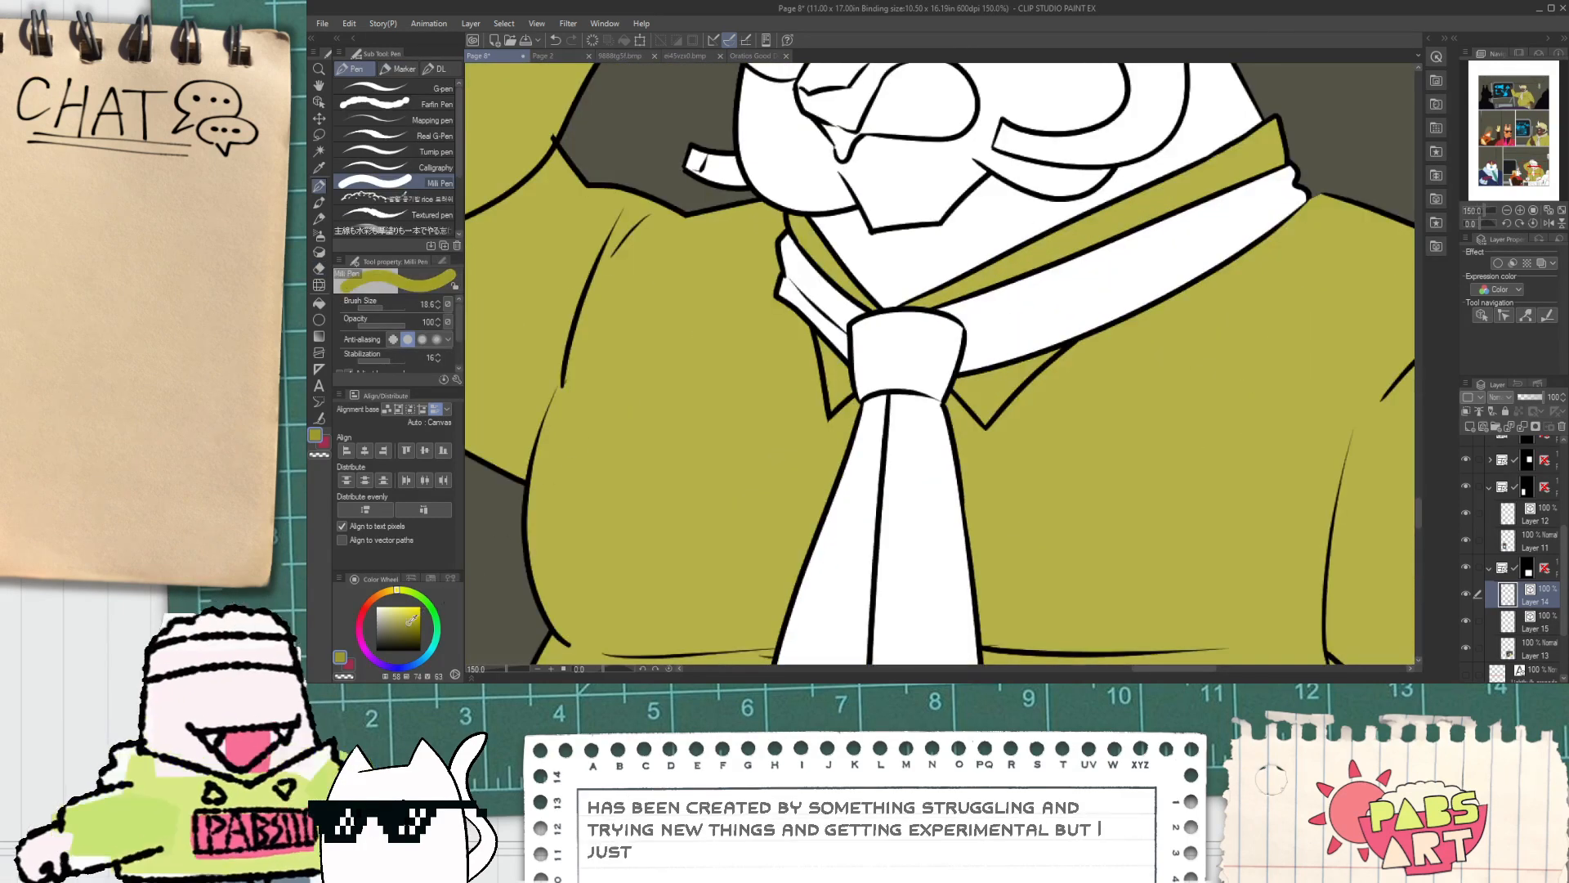
click(418, 90)
mouse_move(938, 356)
mouse_down()
mouse_move(620, 416)
mouse_move(944, 245)
mouse_up()
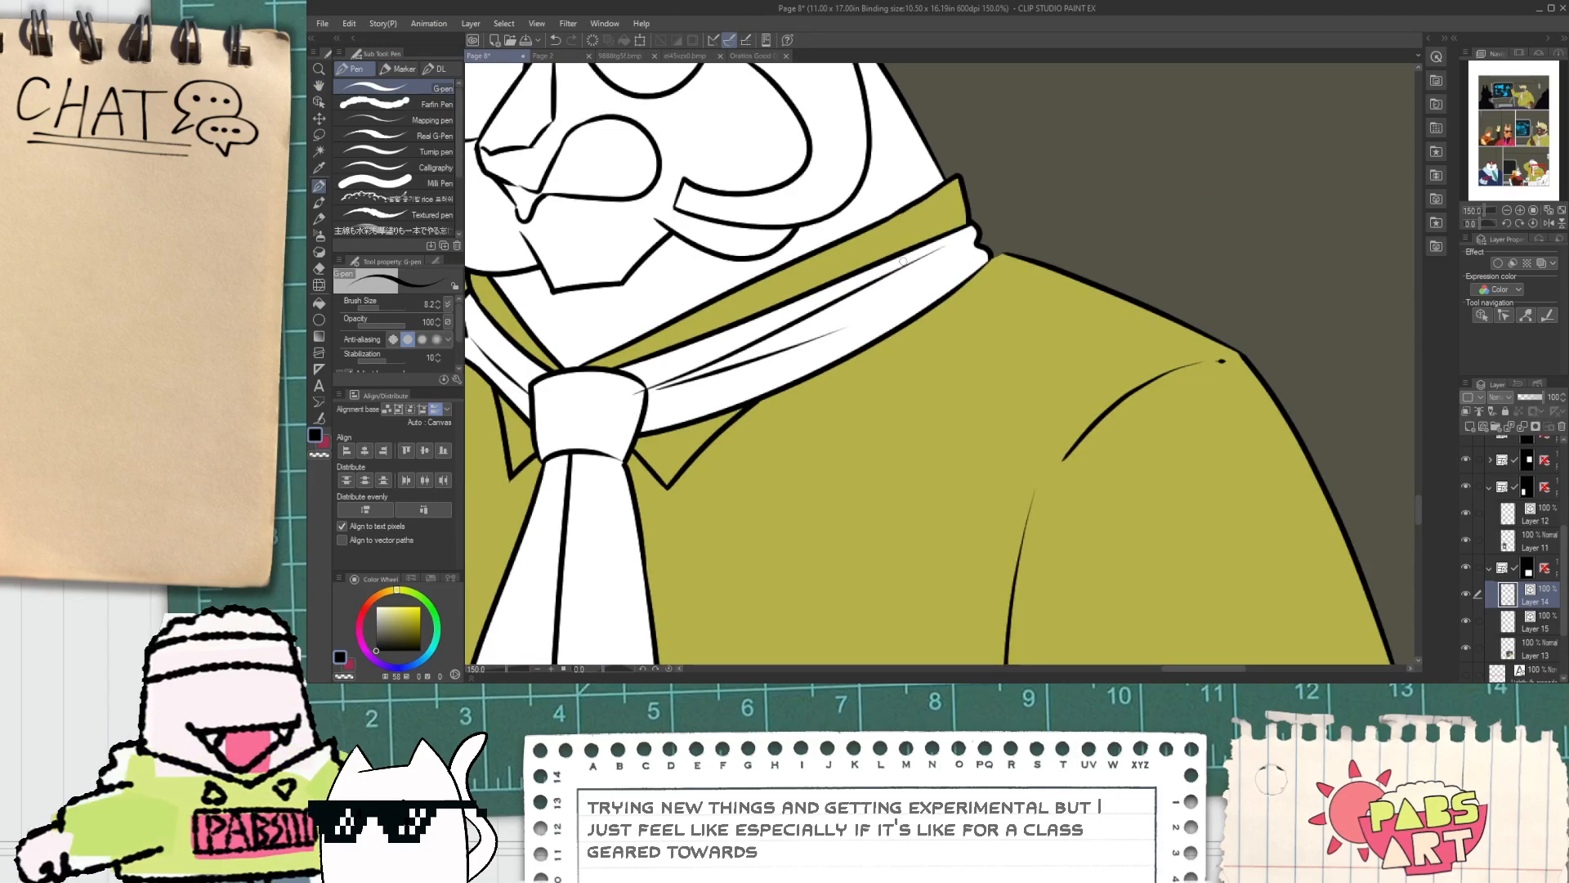
mouse_move(651, 385)
mouse_down()
mouse_move(926, 276)
mouse_move(904, 337)
mouse_up()
scroll(922, 278, down, 3)
Step: On Layer 13, fill the standing character's trousers below the table with the tan sampled from the trousers in the top panel
key(space)
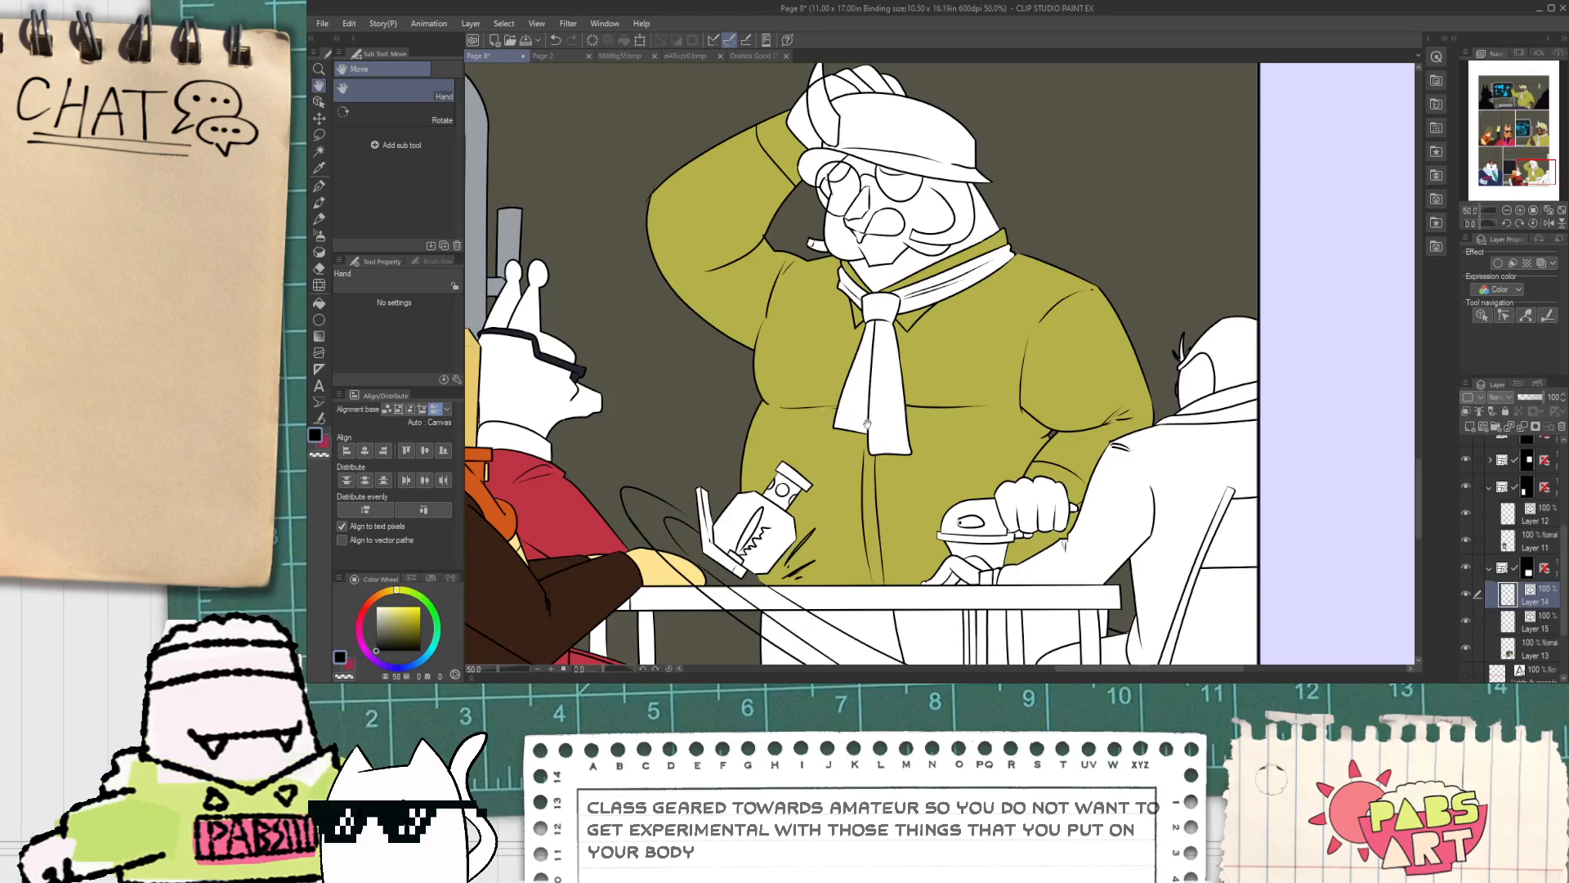
scroll(867, 424, down, 2)
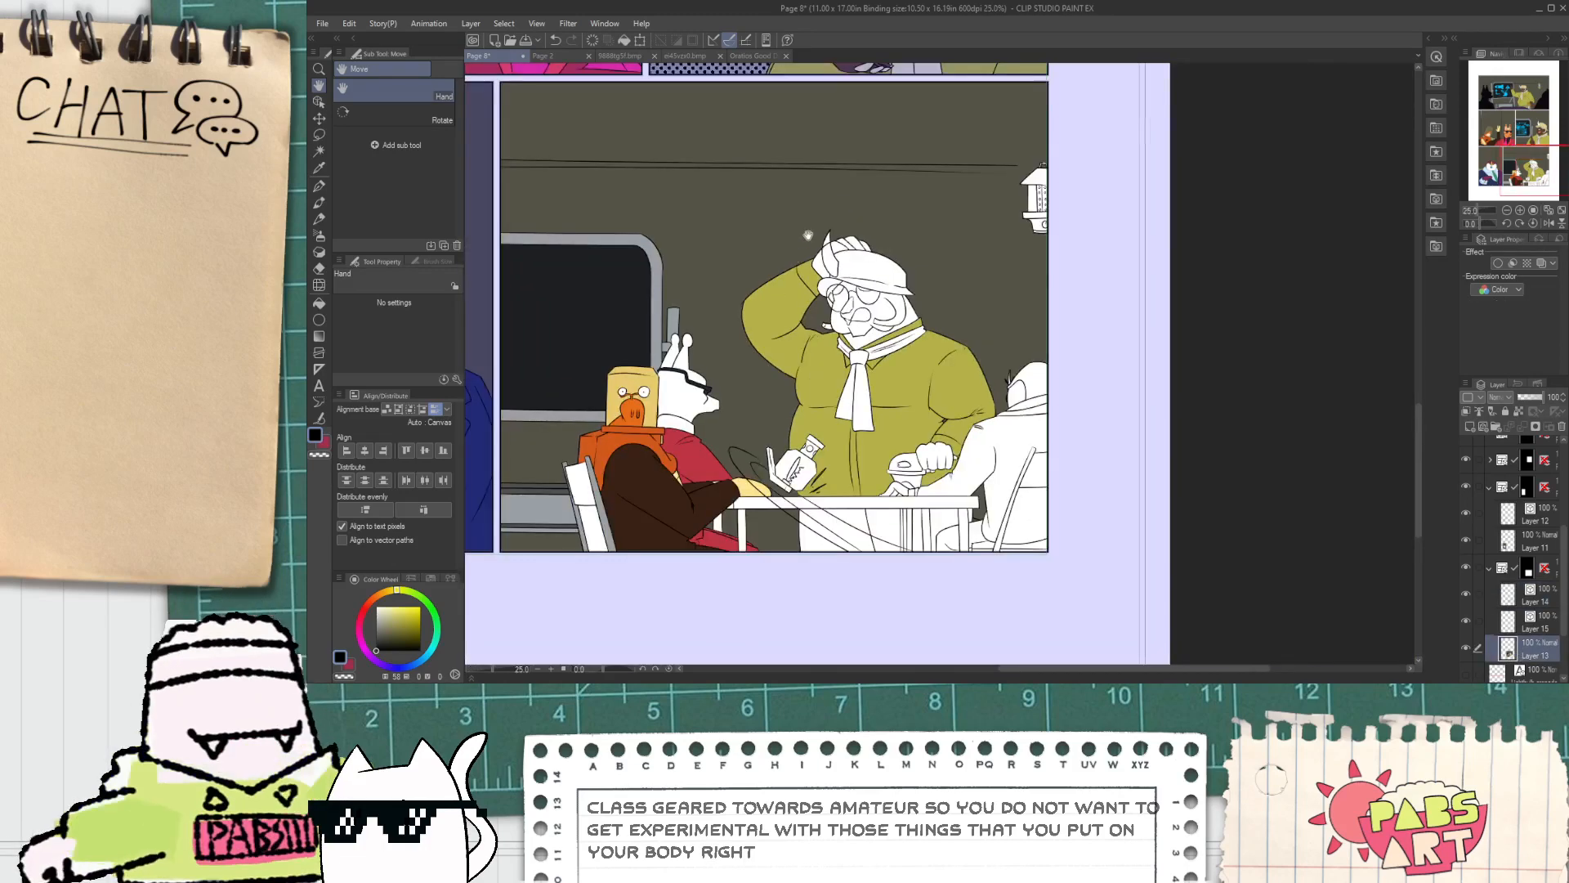
drag(770, 122, 834, 512)
scroll(835, 508, down, 4)
scroll(833, 376, up, 6)
alt+click(855, 318)
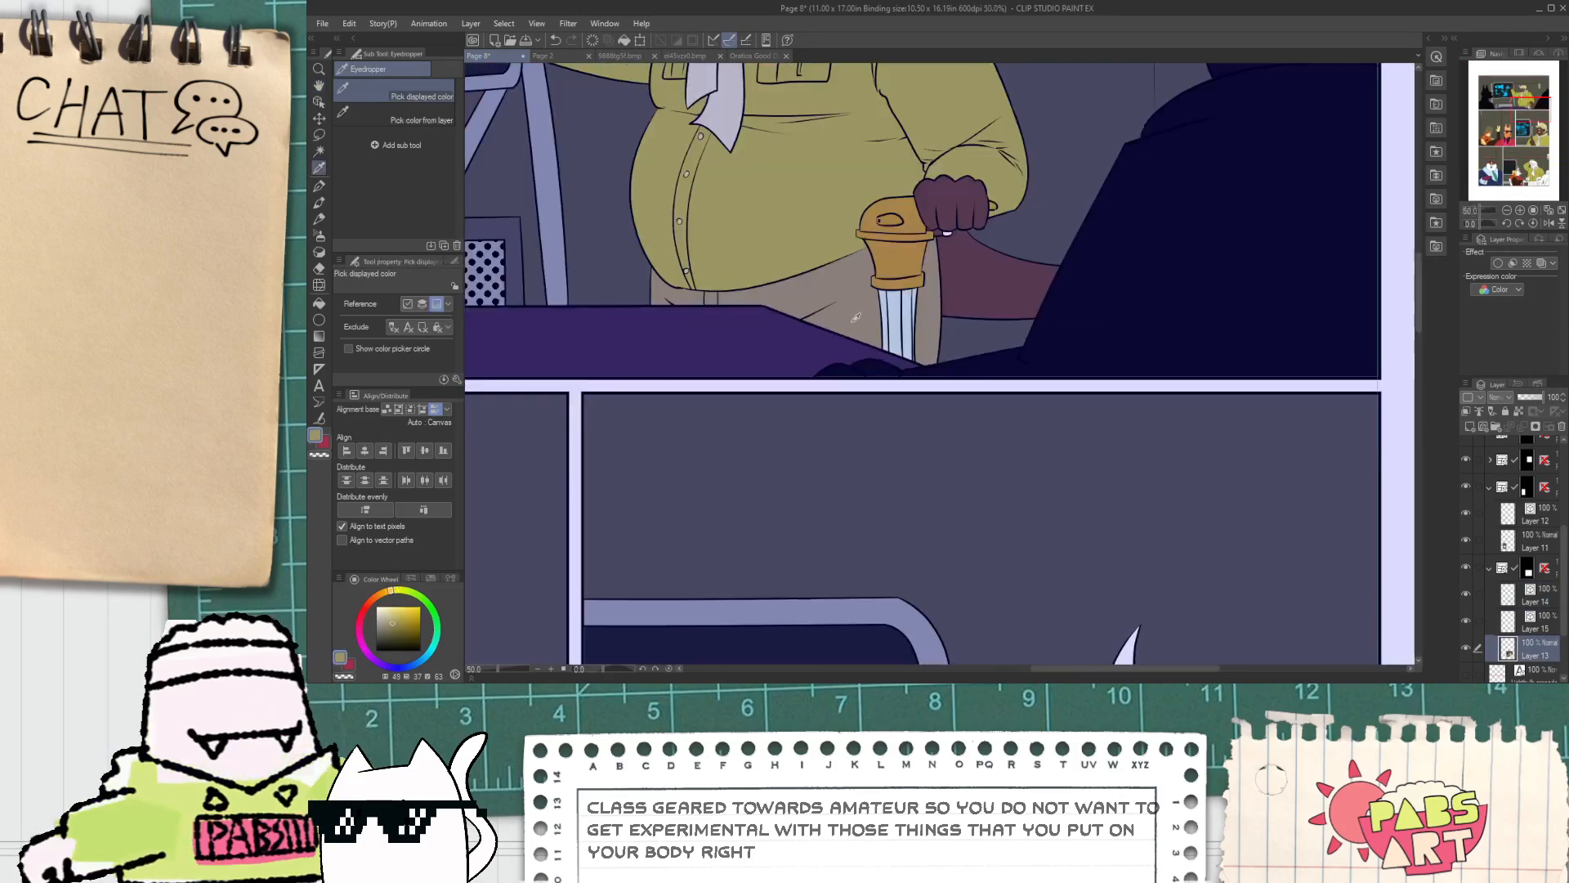
scroll(856, 318, down, 2)
drag(874, 580, 790, 107)
drag(823, 658, 830, 469)
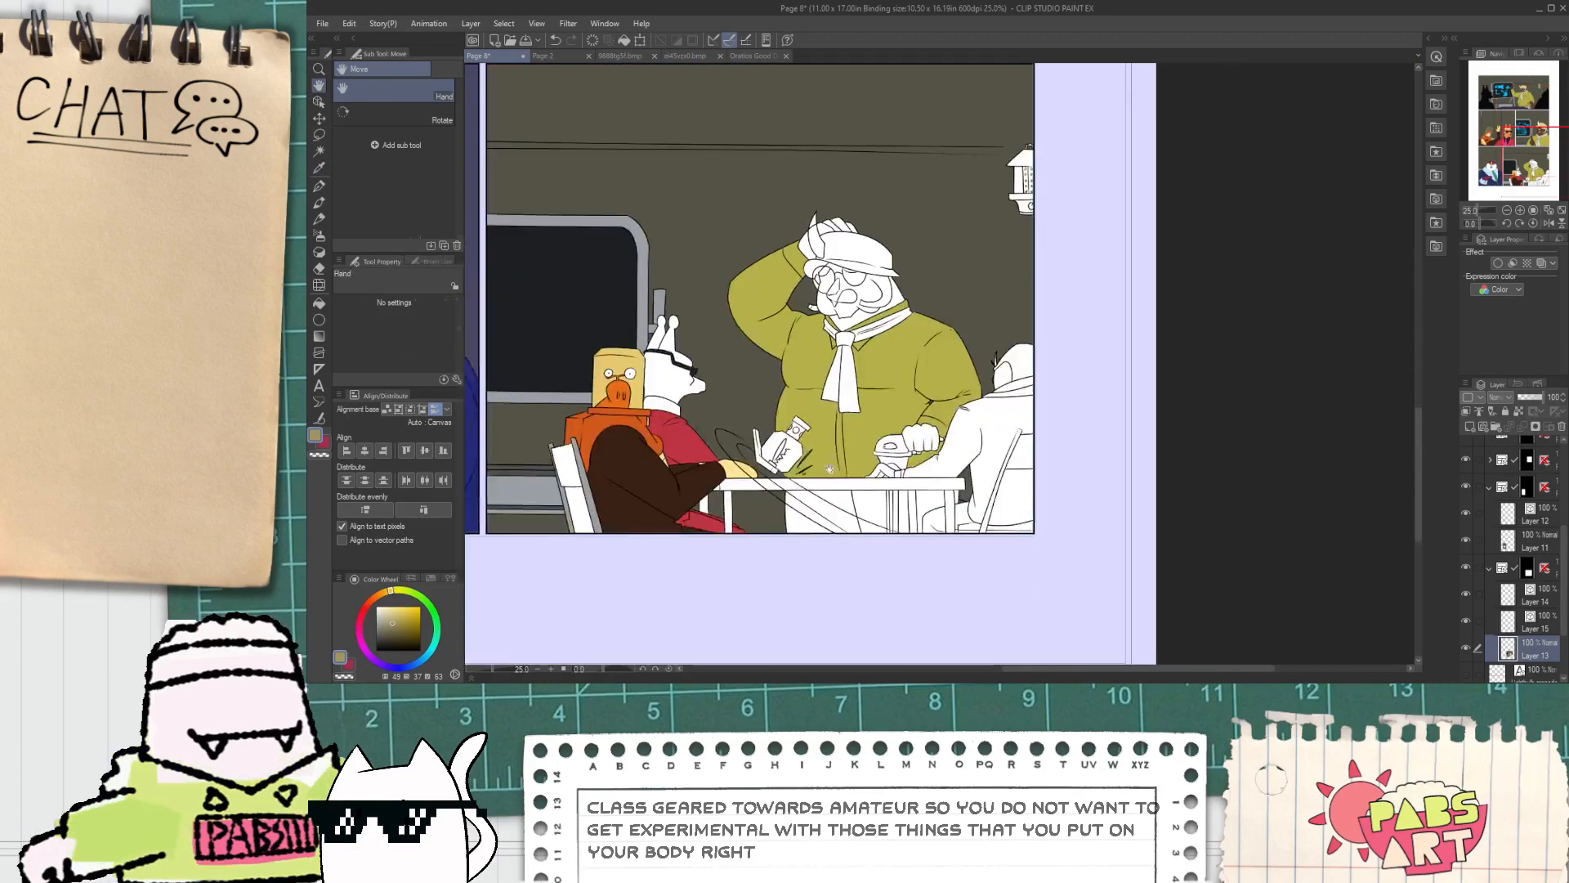
key(g)
scroll(829, 469, up, 4)
scroll(1021, 550, up, 1)
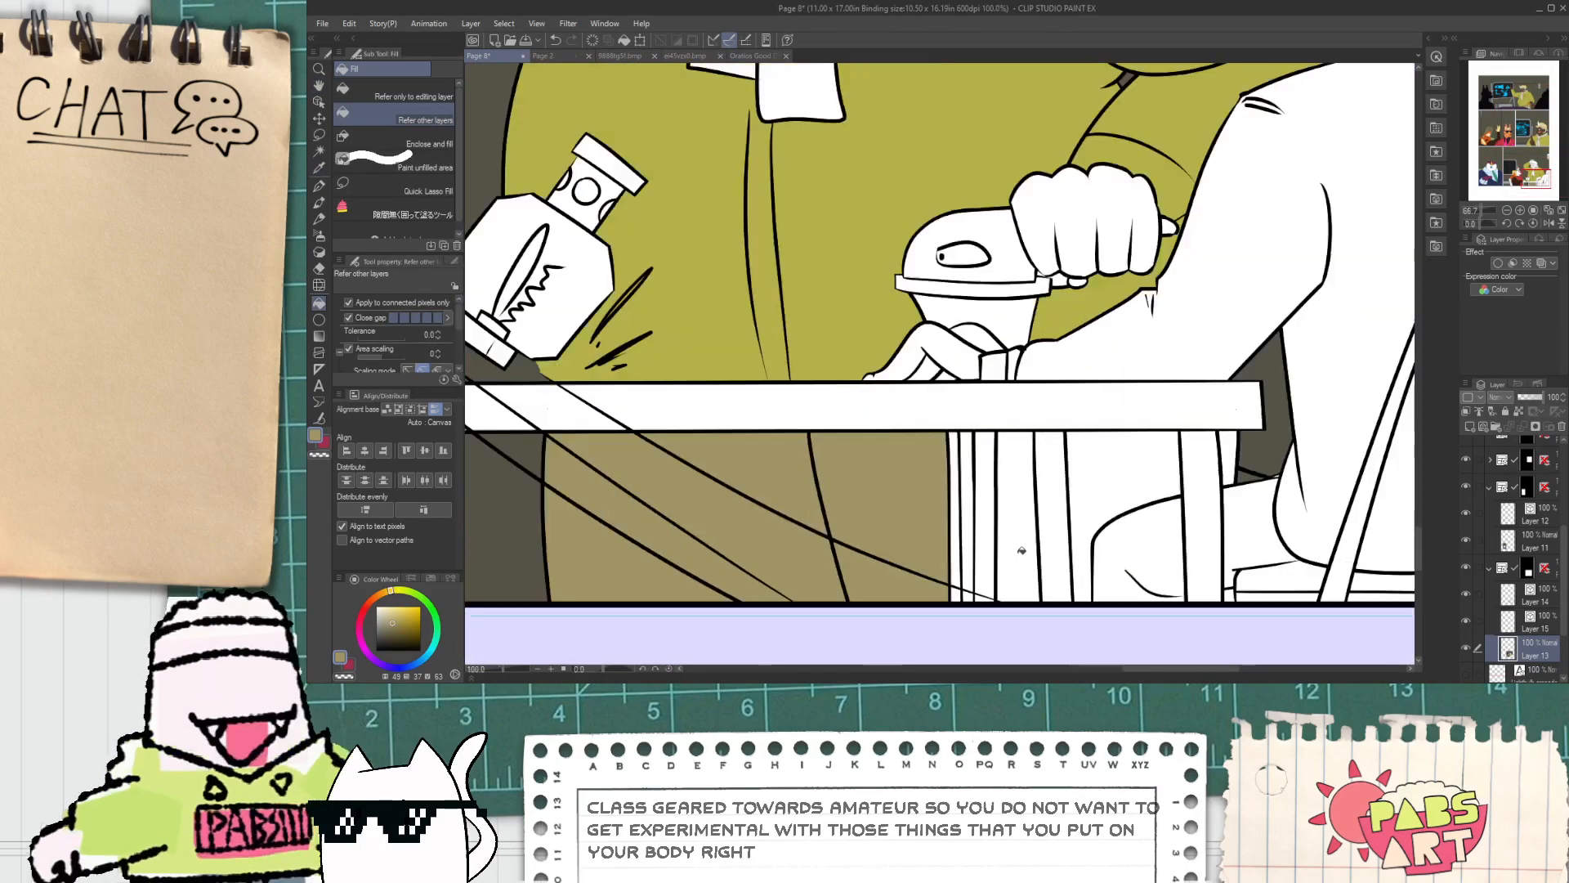
Step: Fill the remaining trouser areas between the table legs and around the seated character's knee with the same tan
scroll(1021, 550, up, 1)
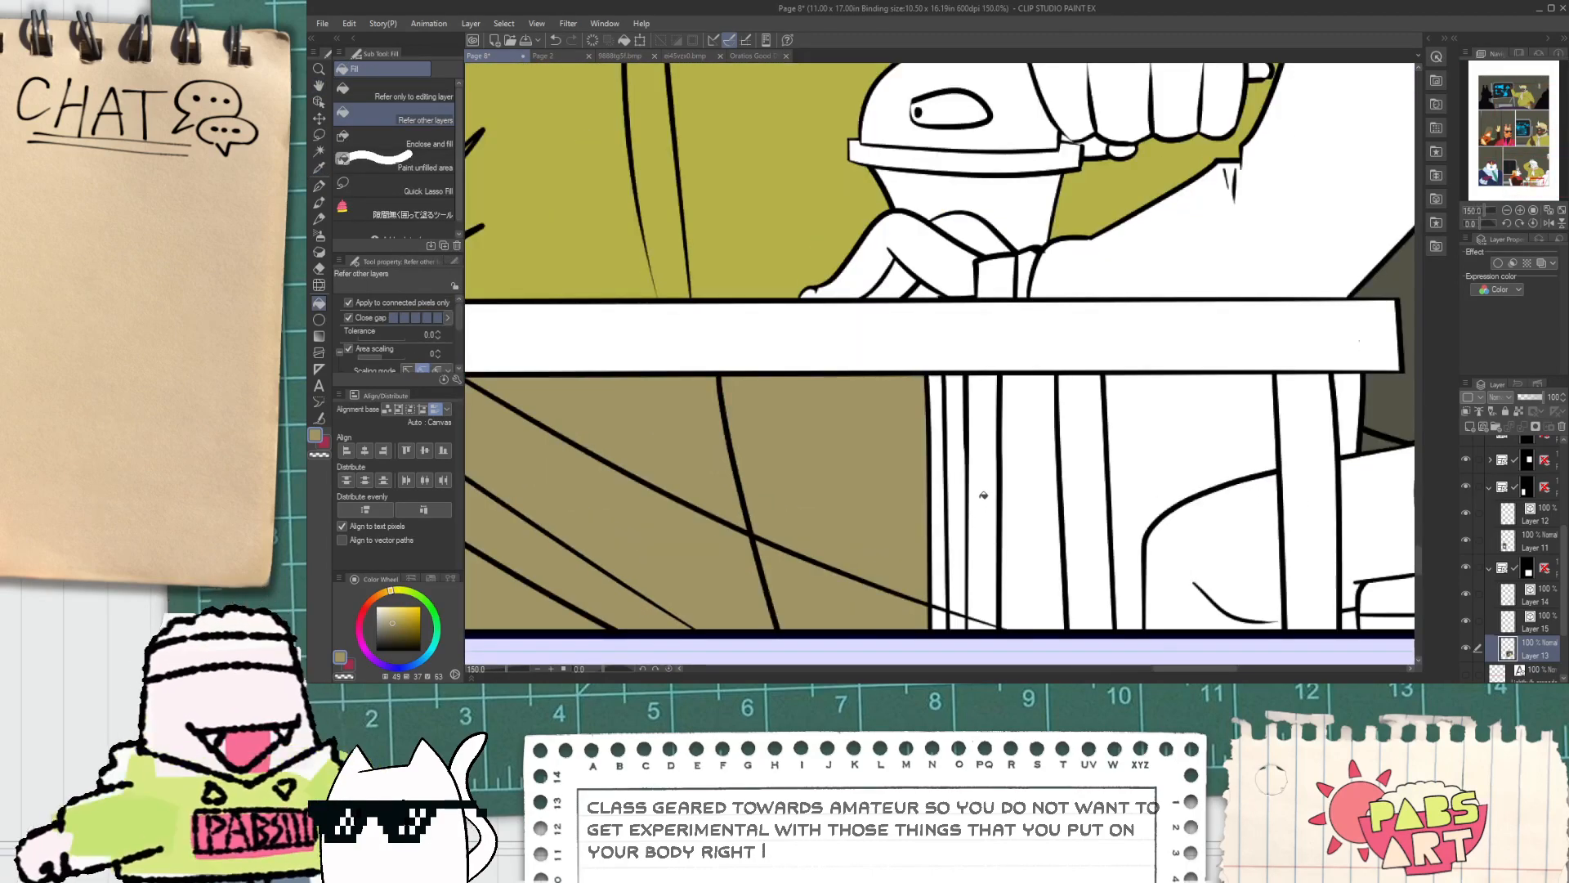
scroll(983, 495, down, 2)
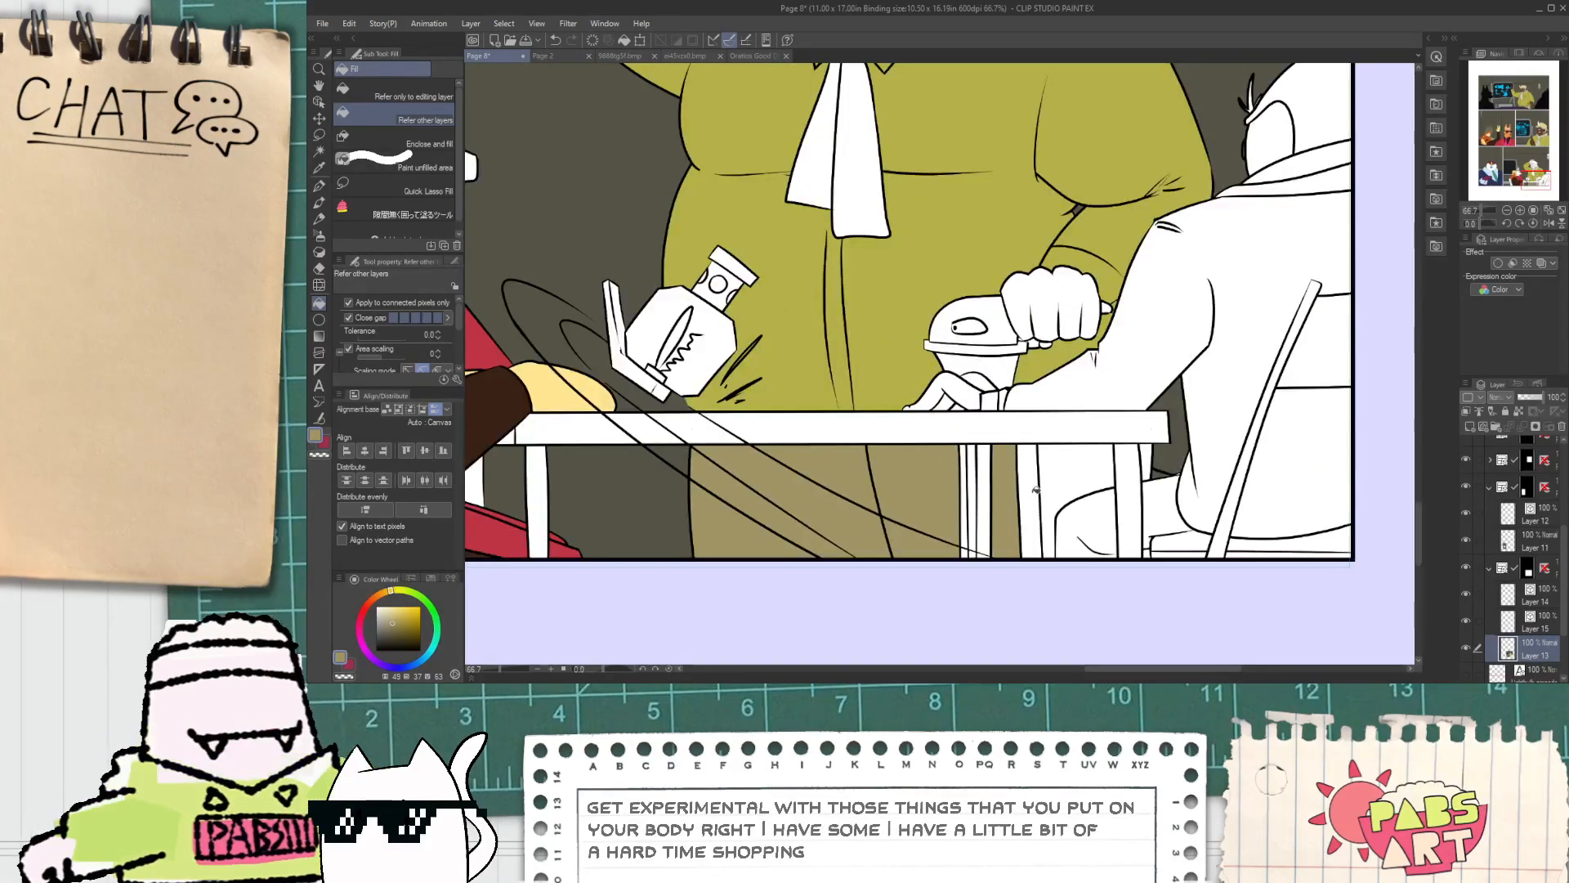
scroll(1025, 491, up, 1)
click(1064, 471)
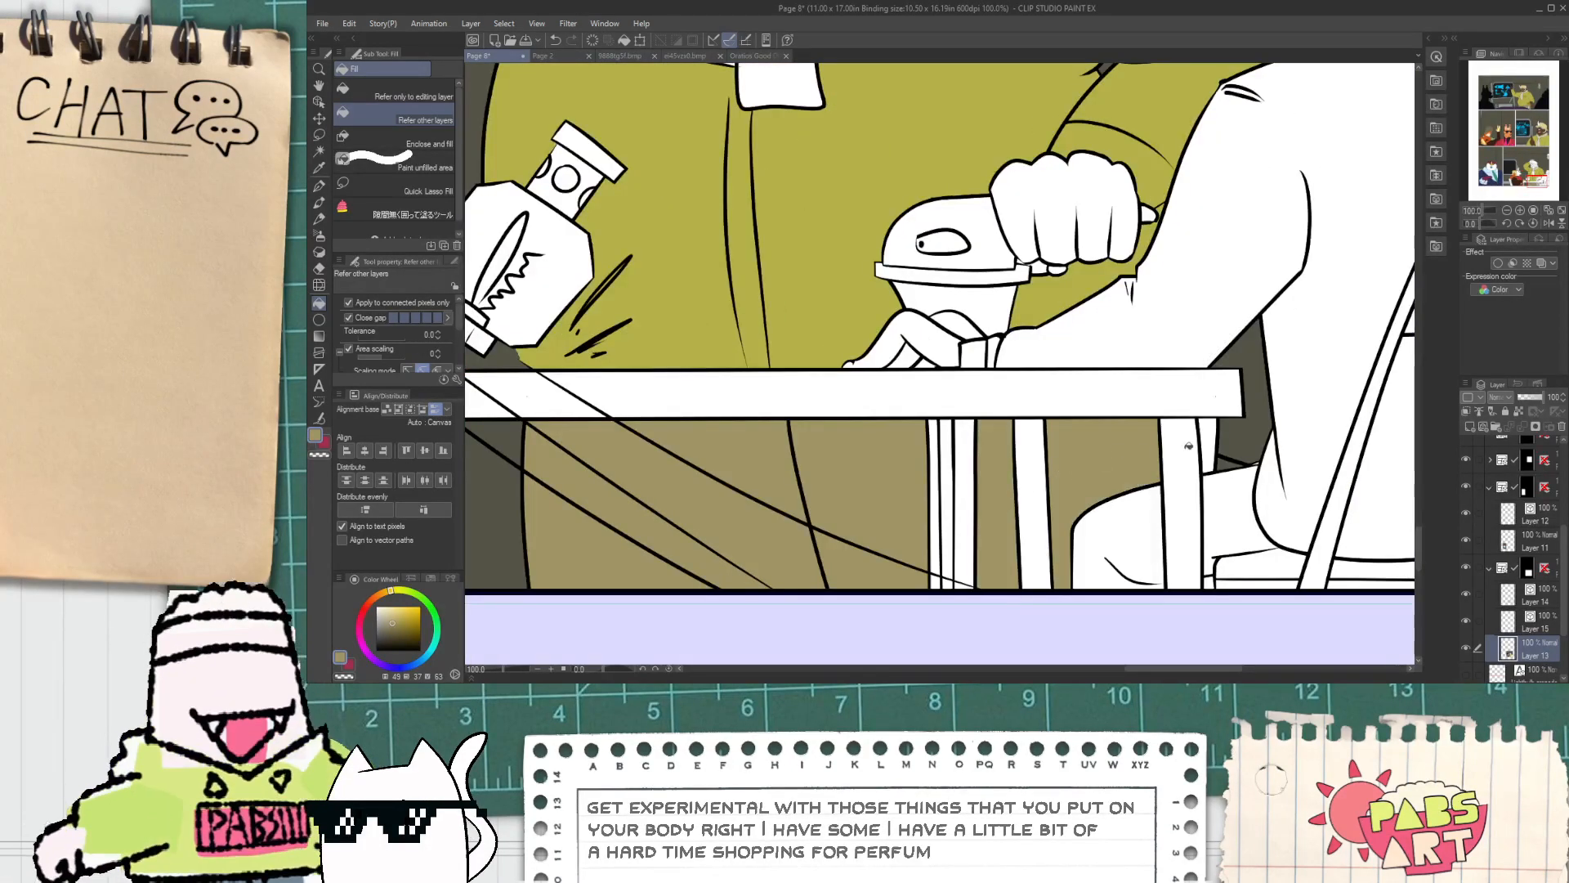
scroll(1182, 446, up, 1)
click(1213, 446)
scroll(1203, 451, down, 1)
key(space)
drag(1208, 582, 1032, 513)
scroll(1033, 513, up, 1)
scroll(1032, 512, up, 1)
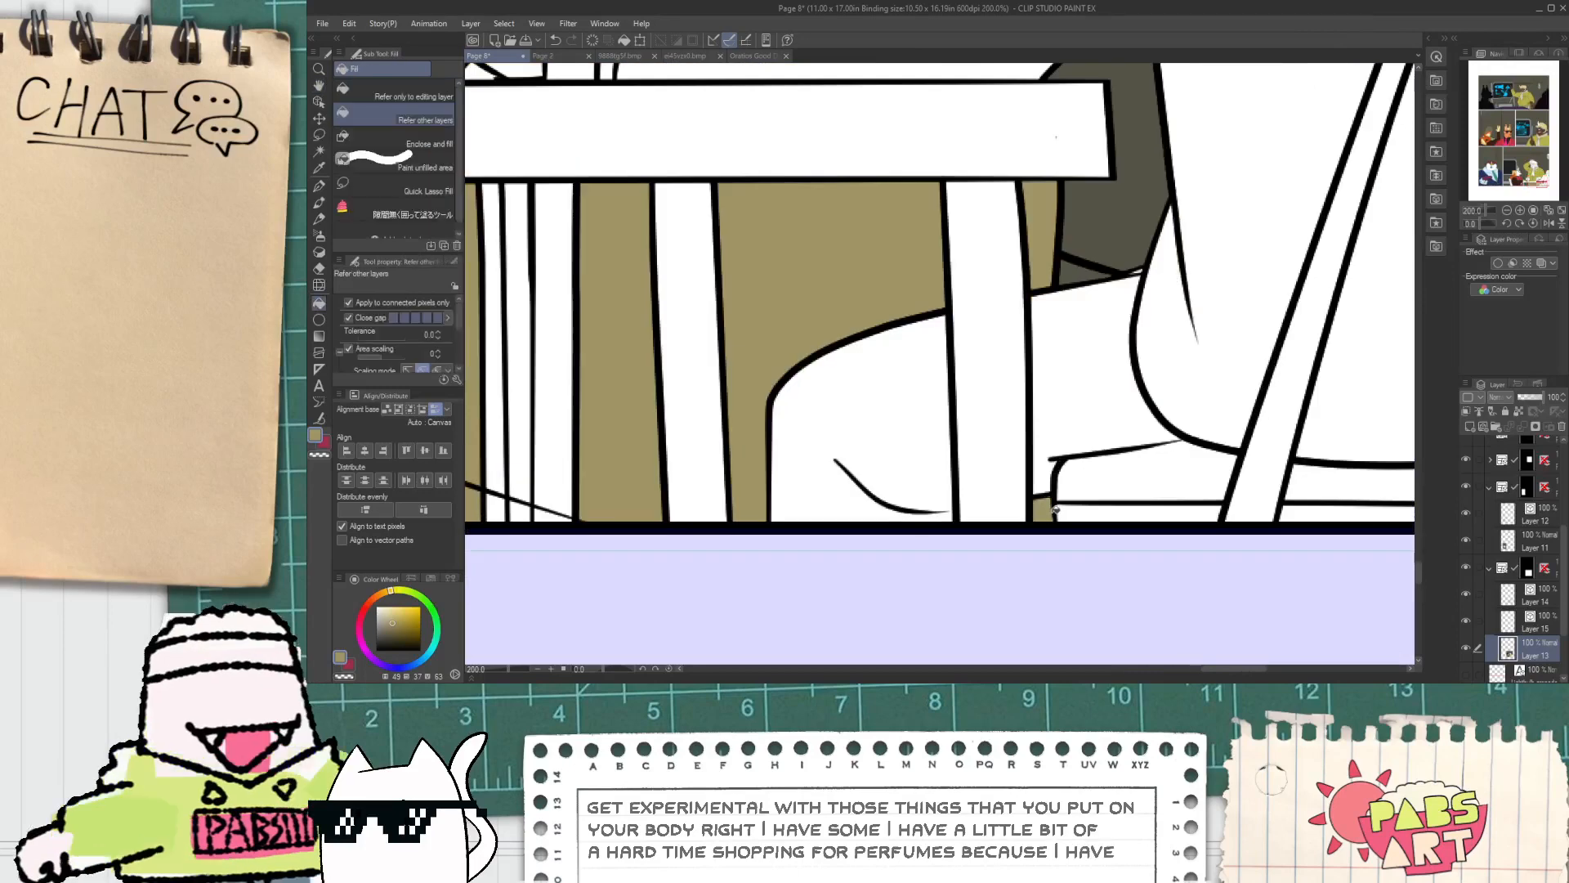
scroll(1033, 500, down, 5)
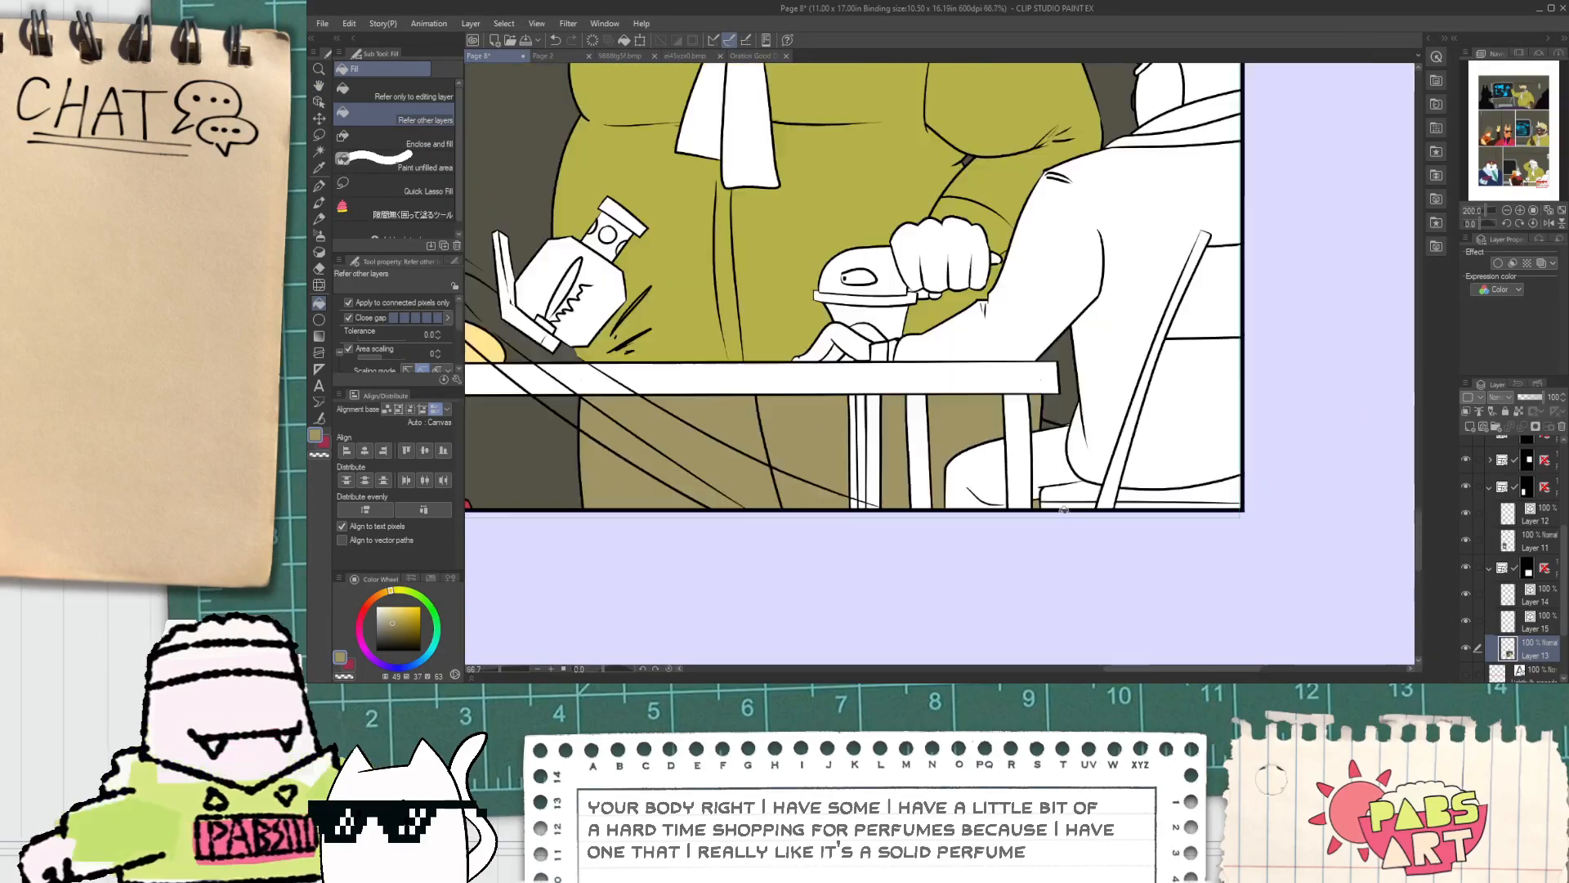
Step: Sample the table's dark purple from the top panel and fill the larger tabletop section and the outermost leg with it
key(space)
drag(1164, 549, 1166, 643)
scroll(1162, 564, down, 1)
drag(1021, 122, 1142, 650)
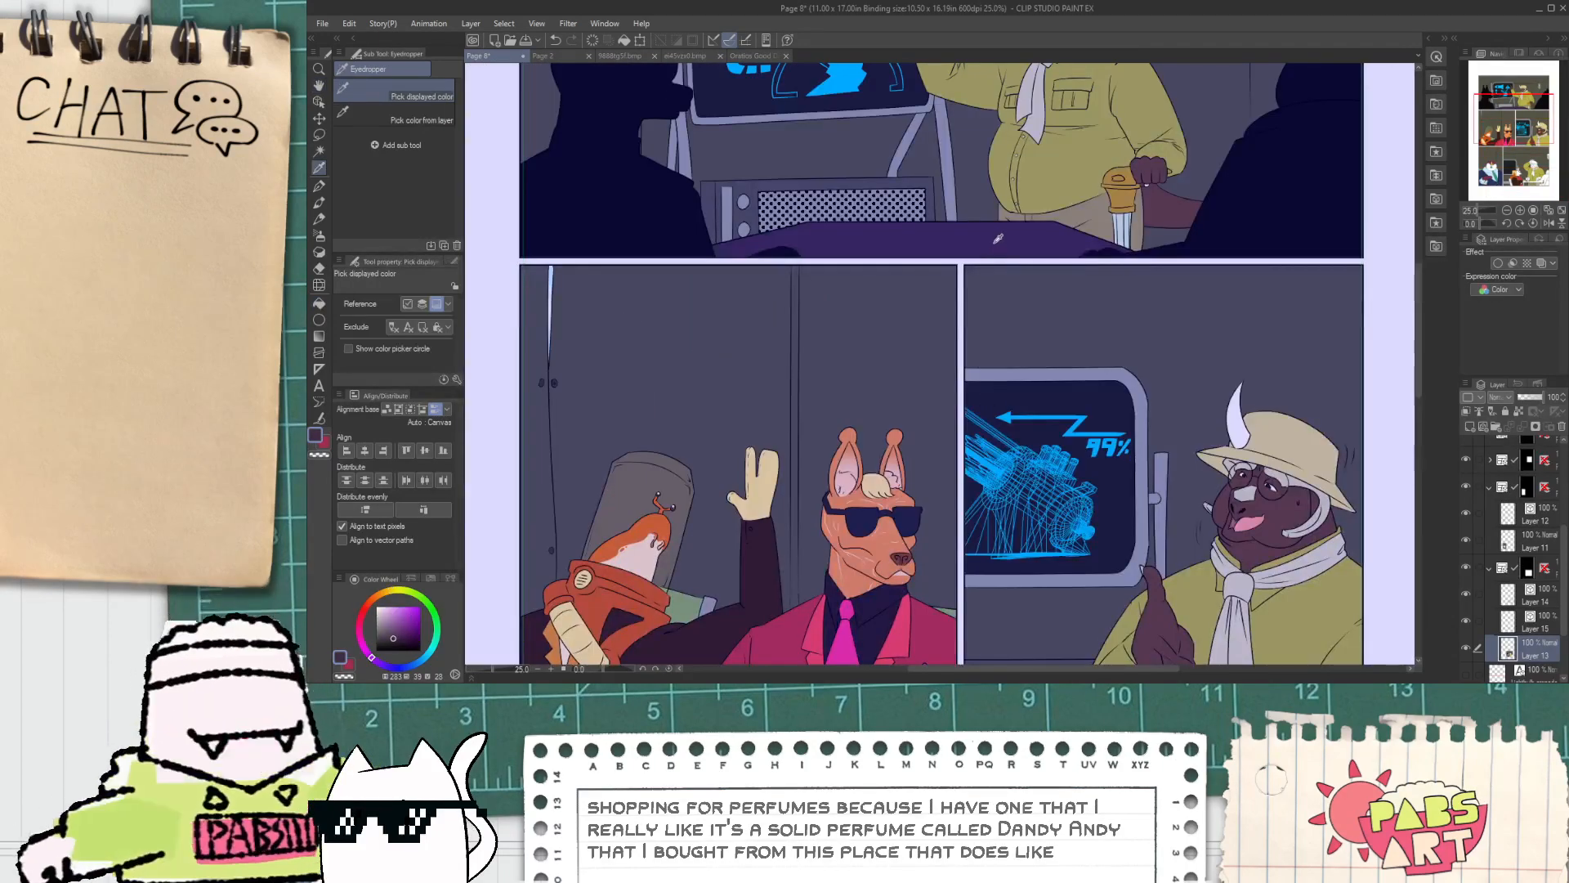
scroll(997, 238, down, 6)
drag(1038, 392, 999, 322)
scroll(1001, 325, up, 8)
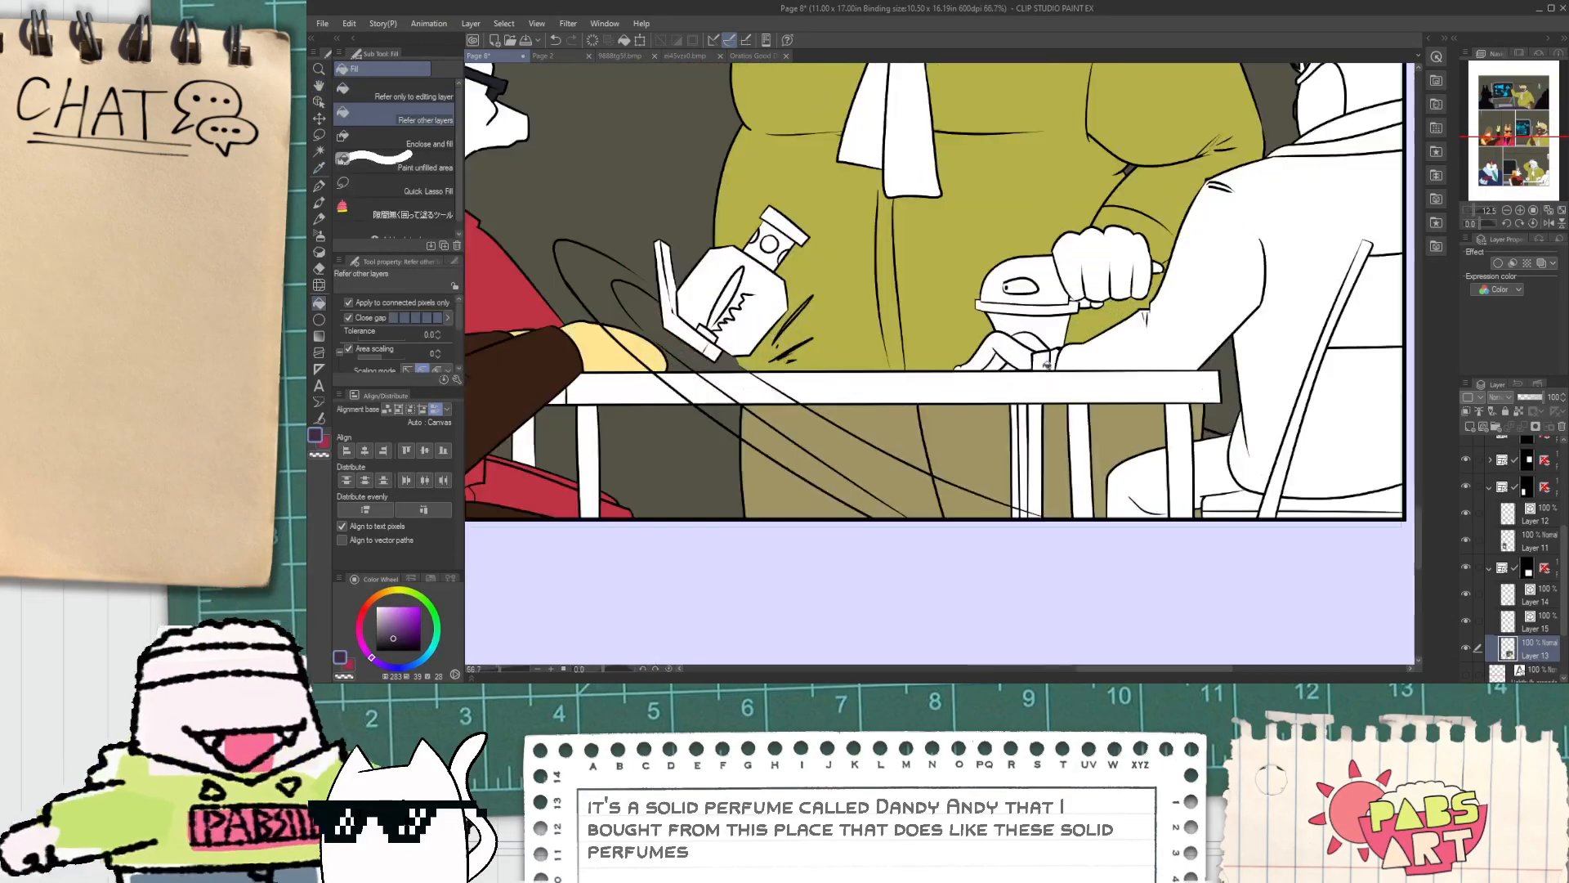
click(1048, 382)
scroll(1182, 427, up, 2)
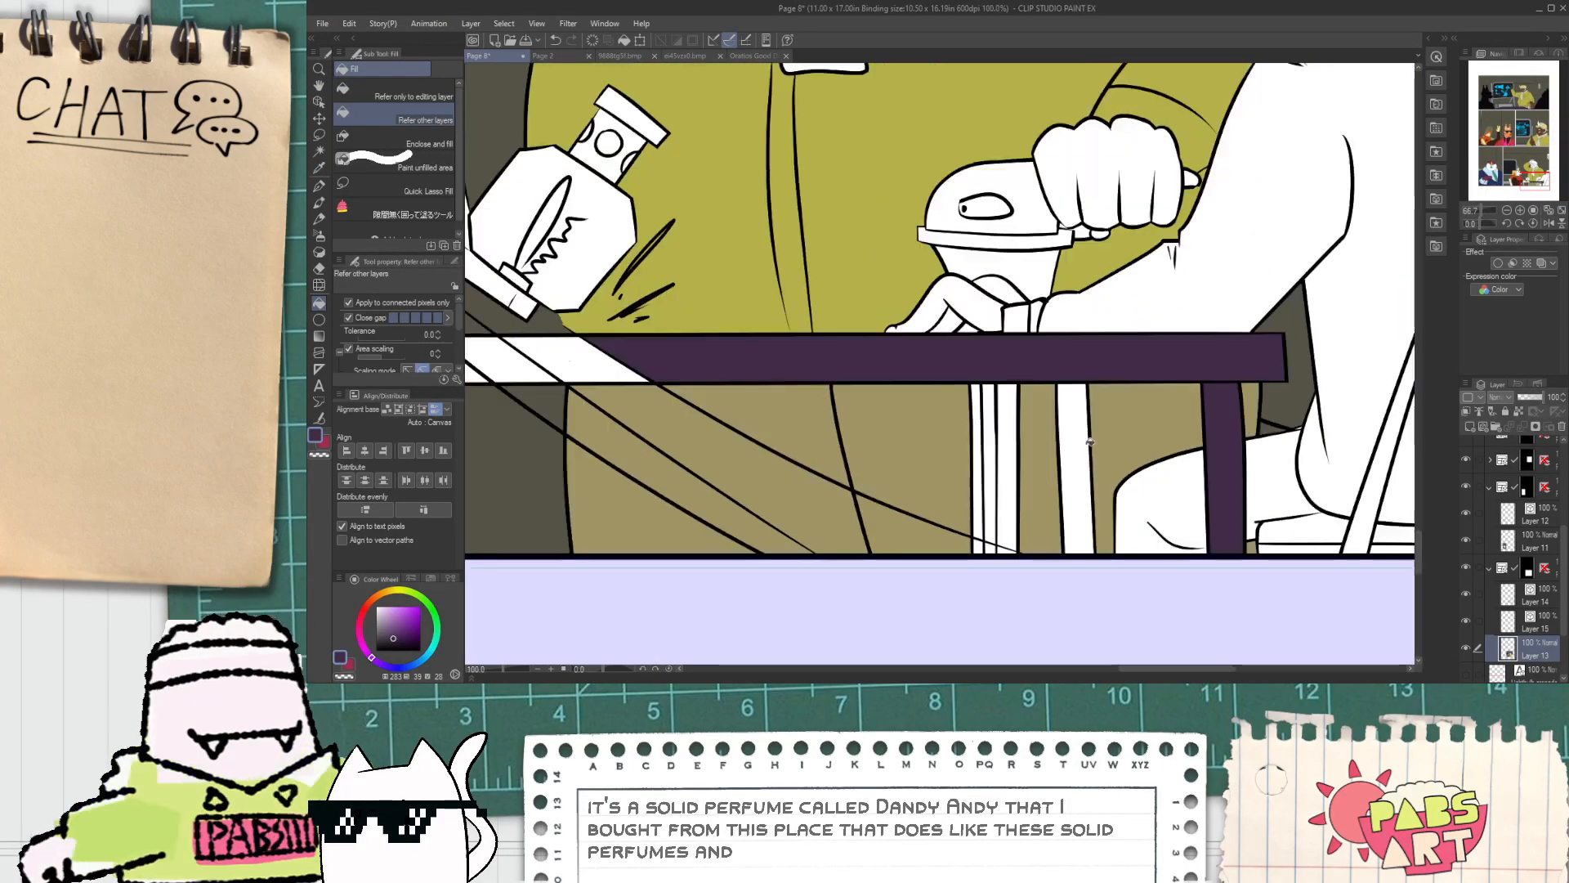
Step: Fill the rest of the table with dark purple, covering the tabletop sections crossed by motion lines and the remaining legs
scroll(1076, 444, down, 1)
drag(872, 425, 1155, 477)
click(896, 443)
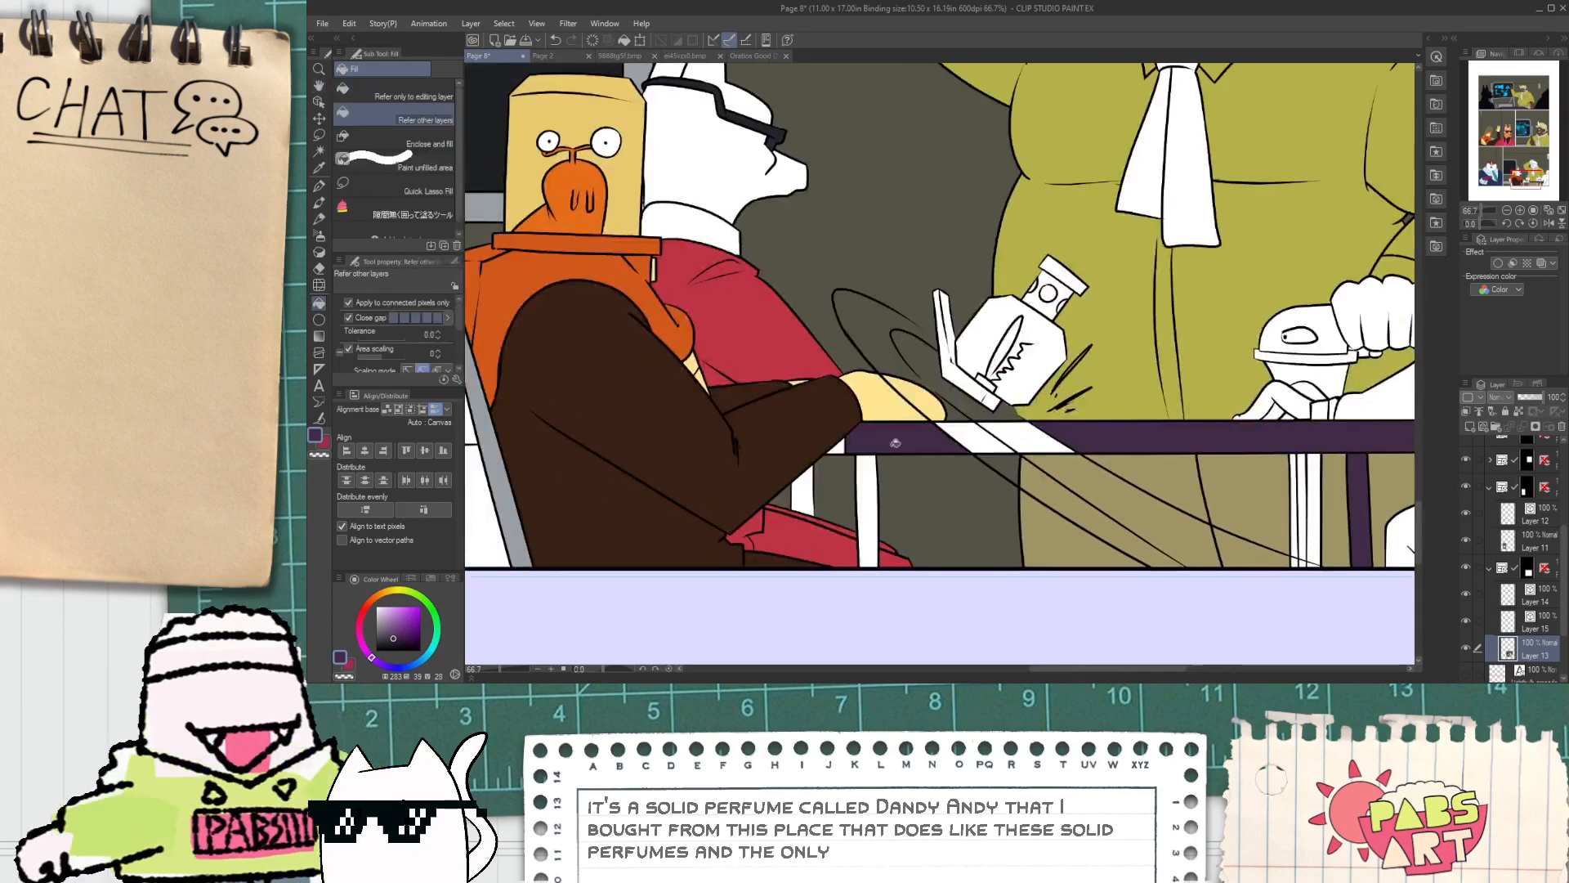
scroll(1030, 438, up, 3)
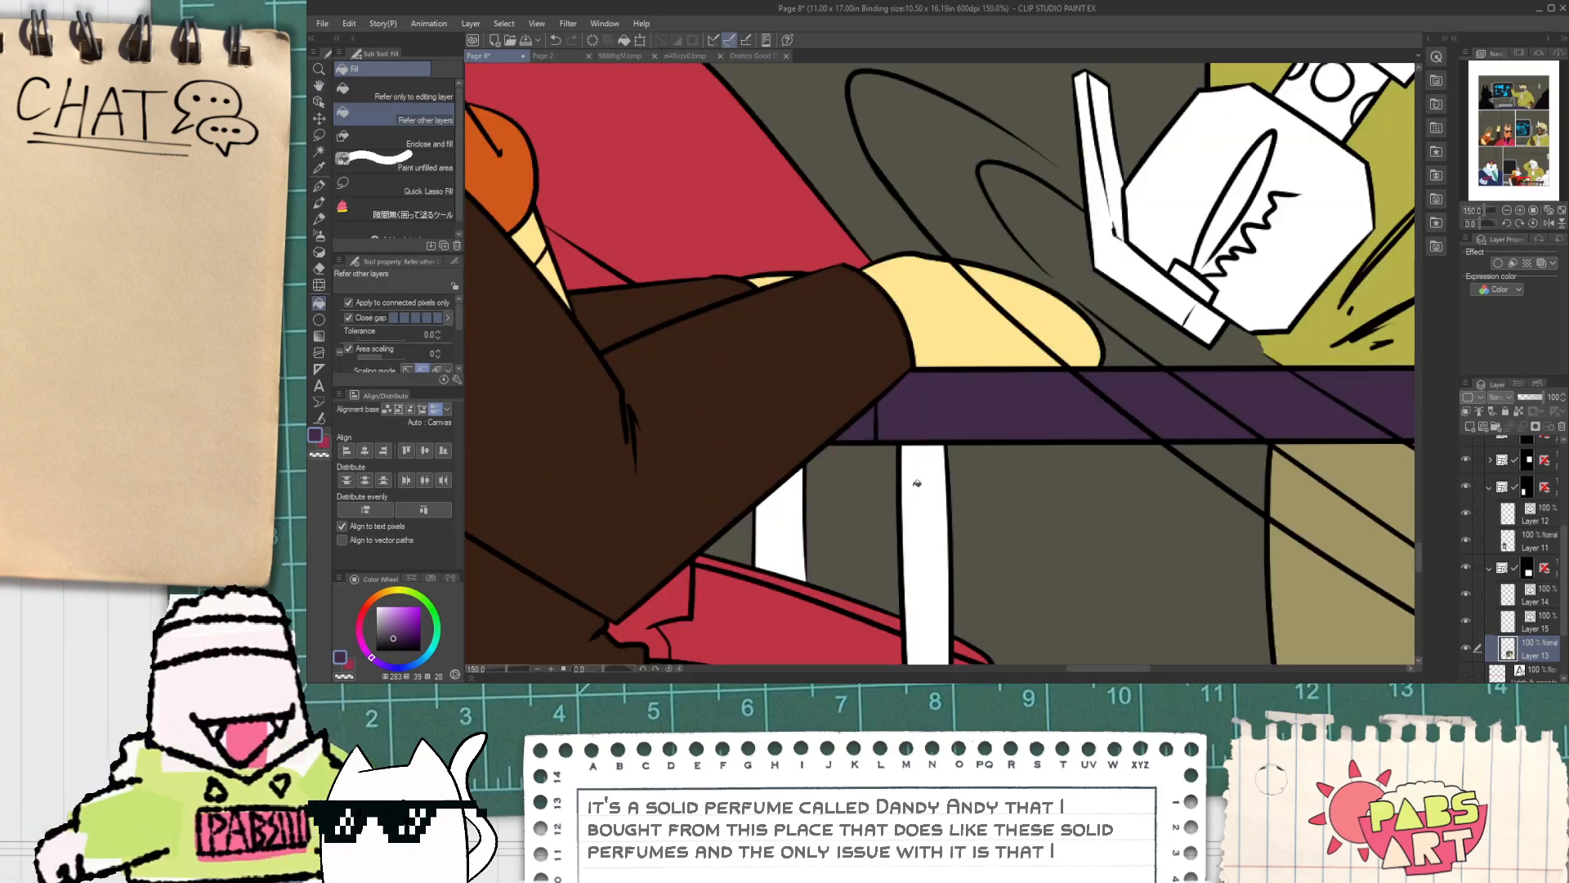
click(922, 539)
click(789, 519)
scroll(839, 518, down, 3)
drag(1084, 520, 951, 518)
scroll(878, 508, up, 6)
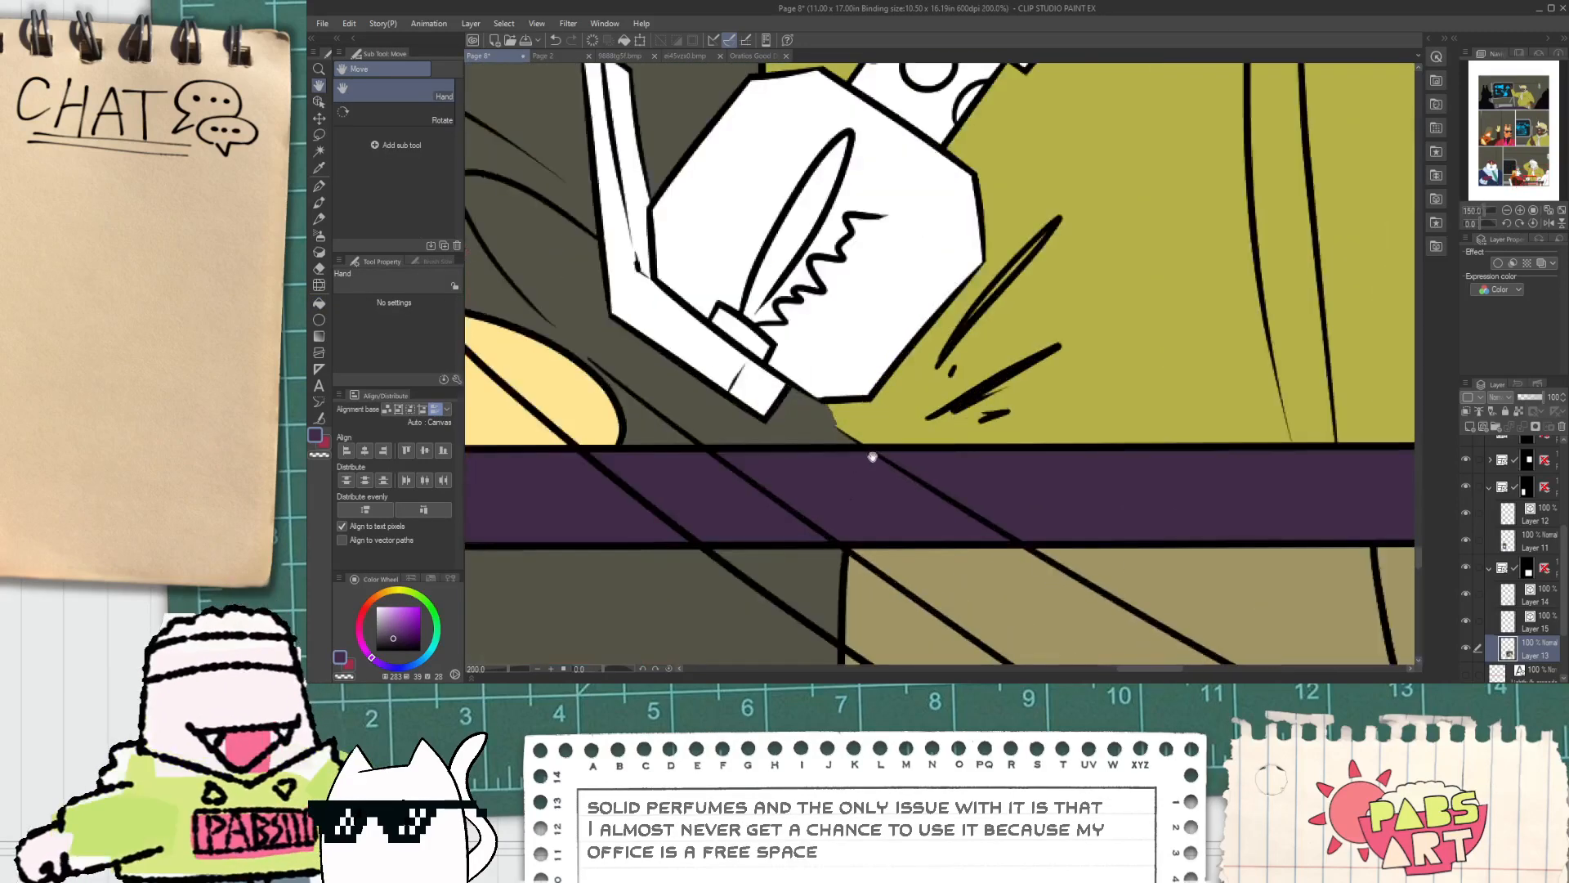
scroll(878, 472, down, 7)
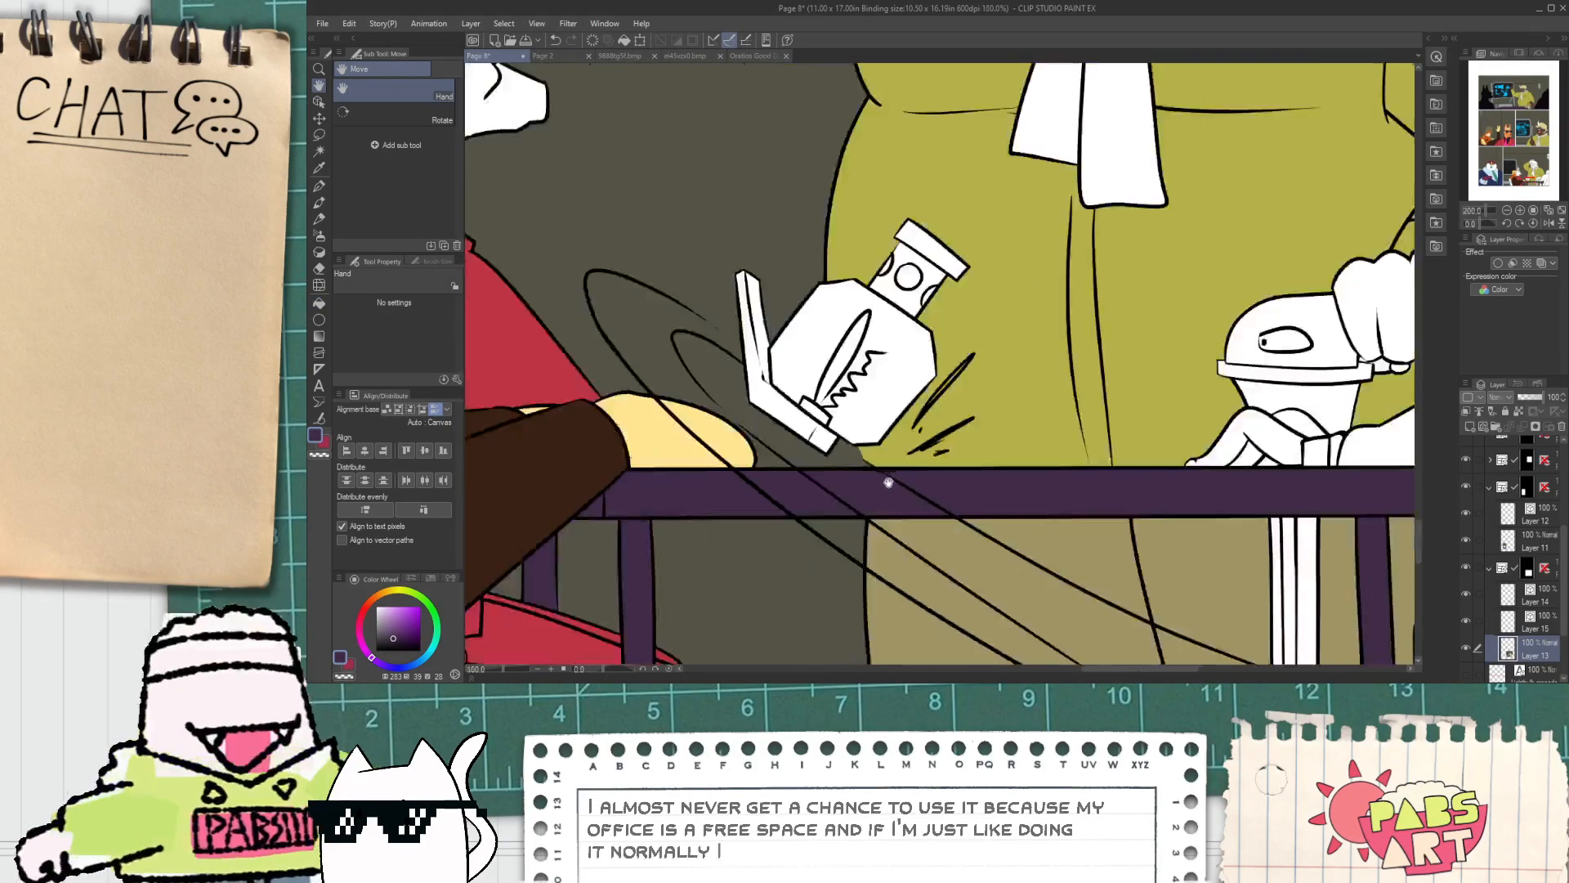
Step: Sample the dark magenta skin colour from the earlier panel and fill the head and hand of the character seated by the standing one
drag(963, 539, 1389, 628)
alt+click(945, 182)
scroll(777, 256, down, 2)
drag(1392, 377, 971, 400)
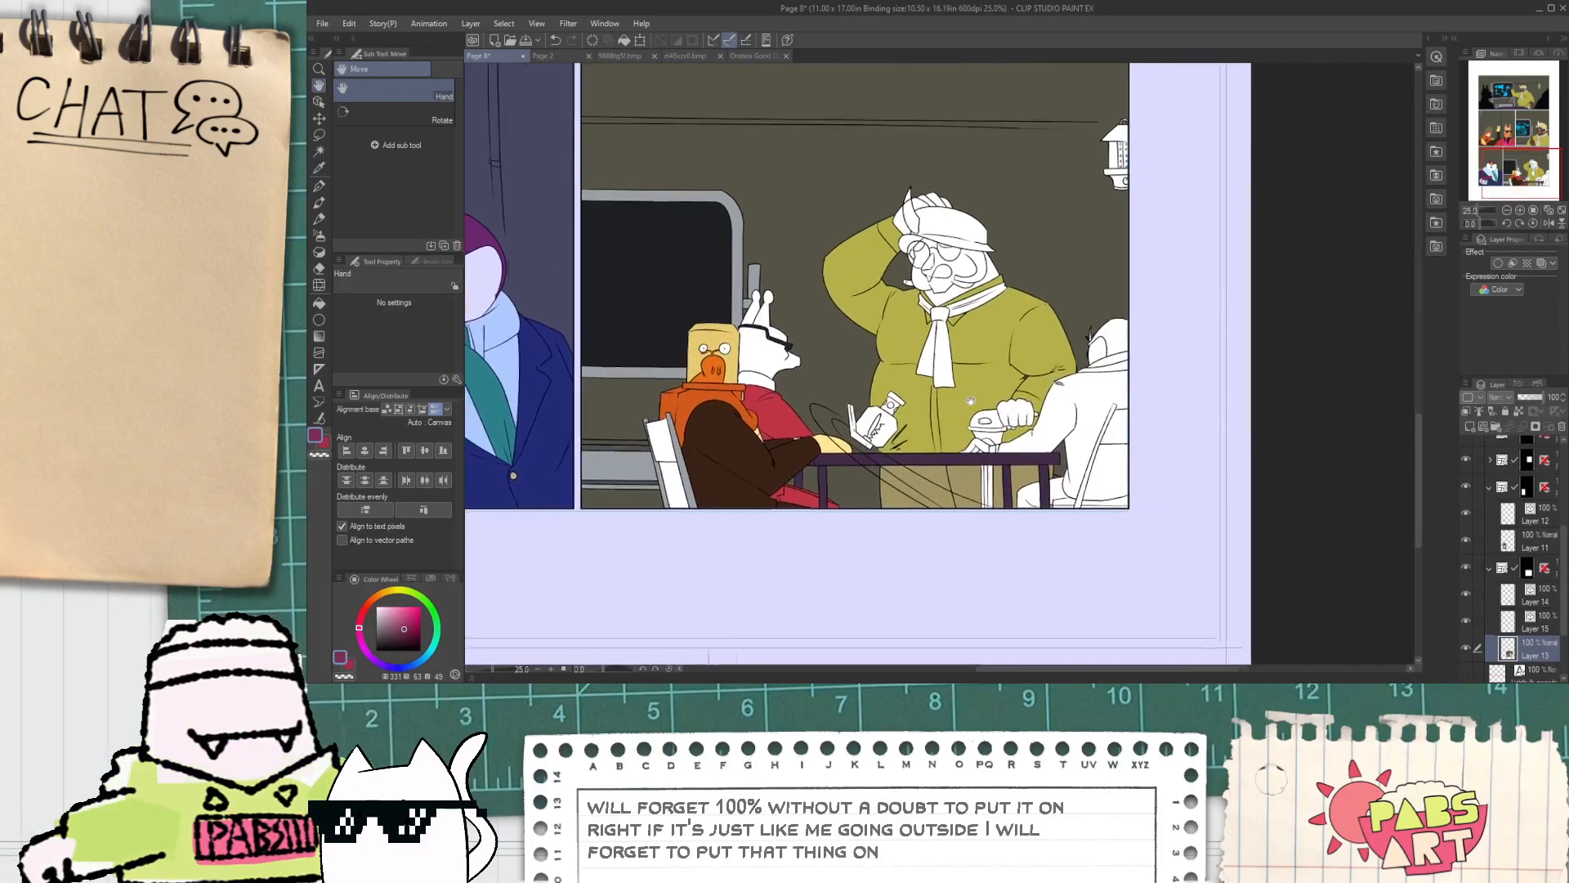
key(g)
scroll(1103, 327, up, 2)
scroll(1108, 344, down, 1)
scroll(829, 500, up, 4)
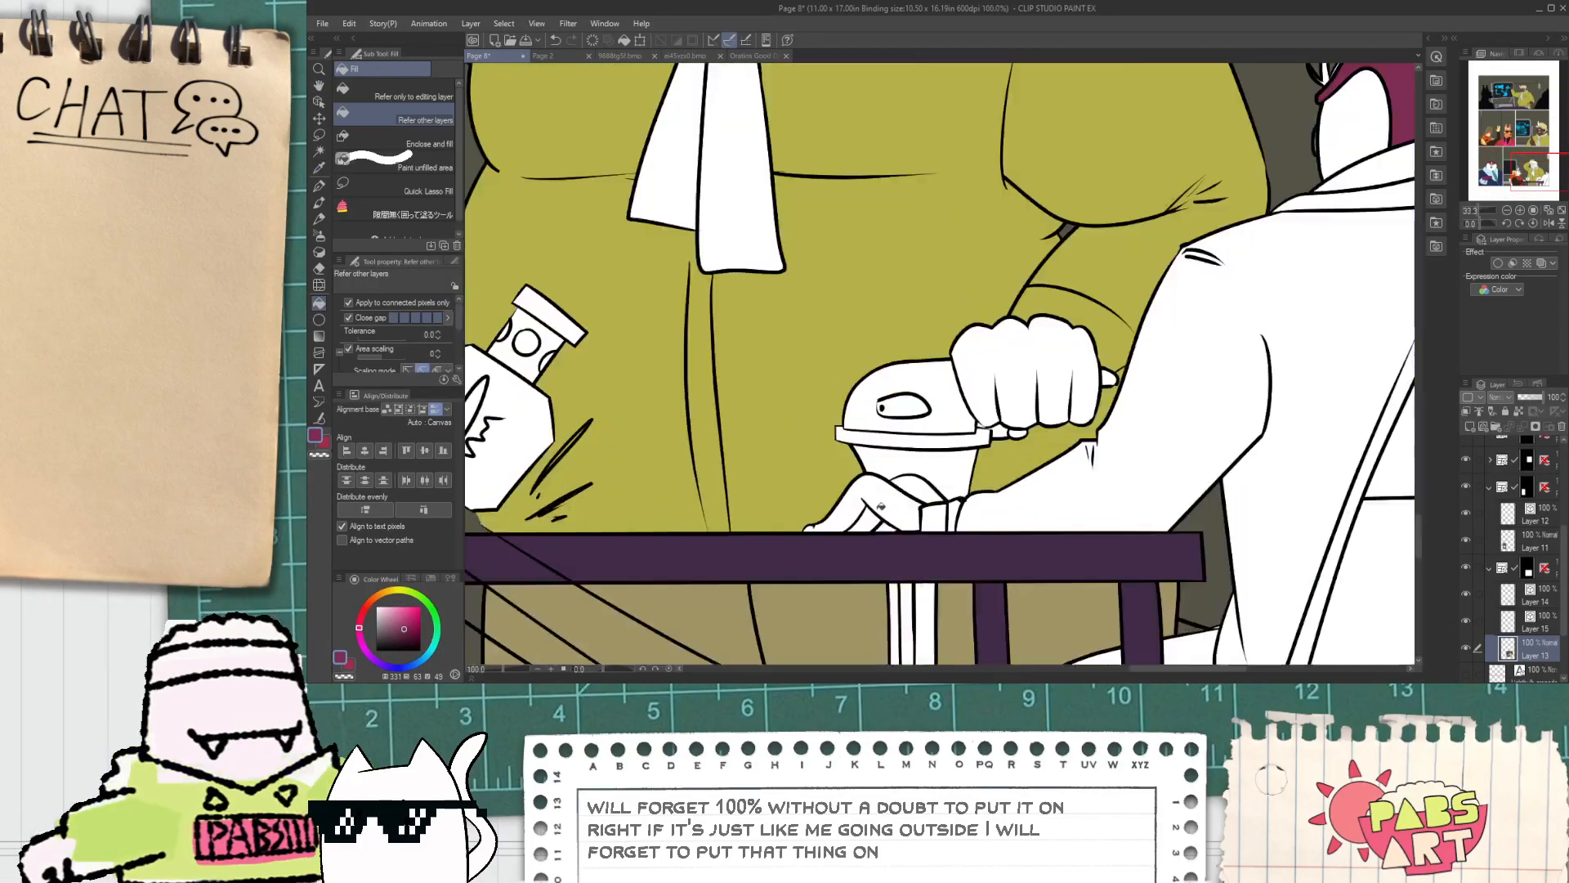
click(829, 499)
alt+click(827, 448)
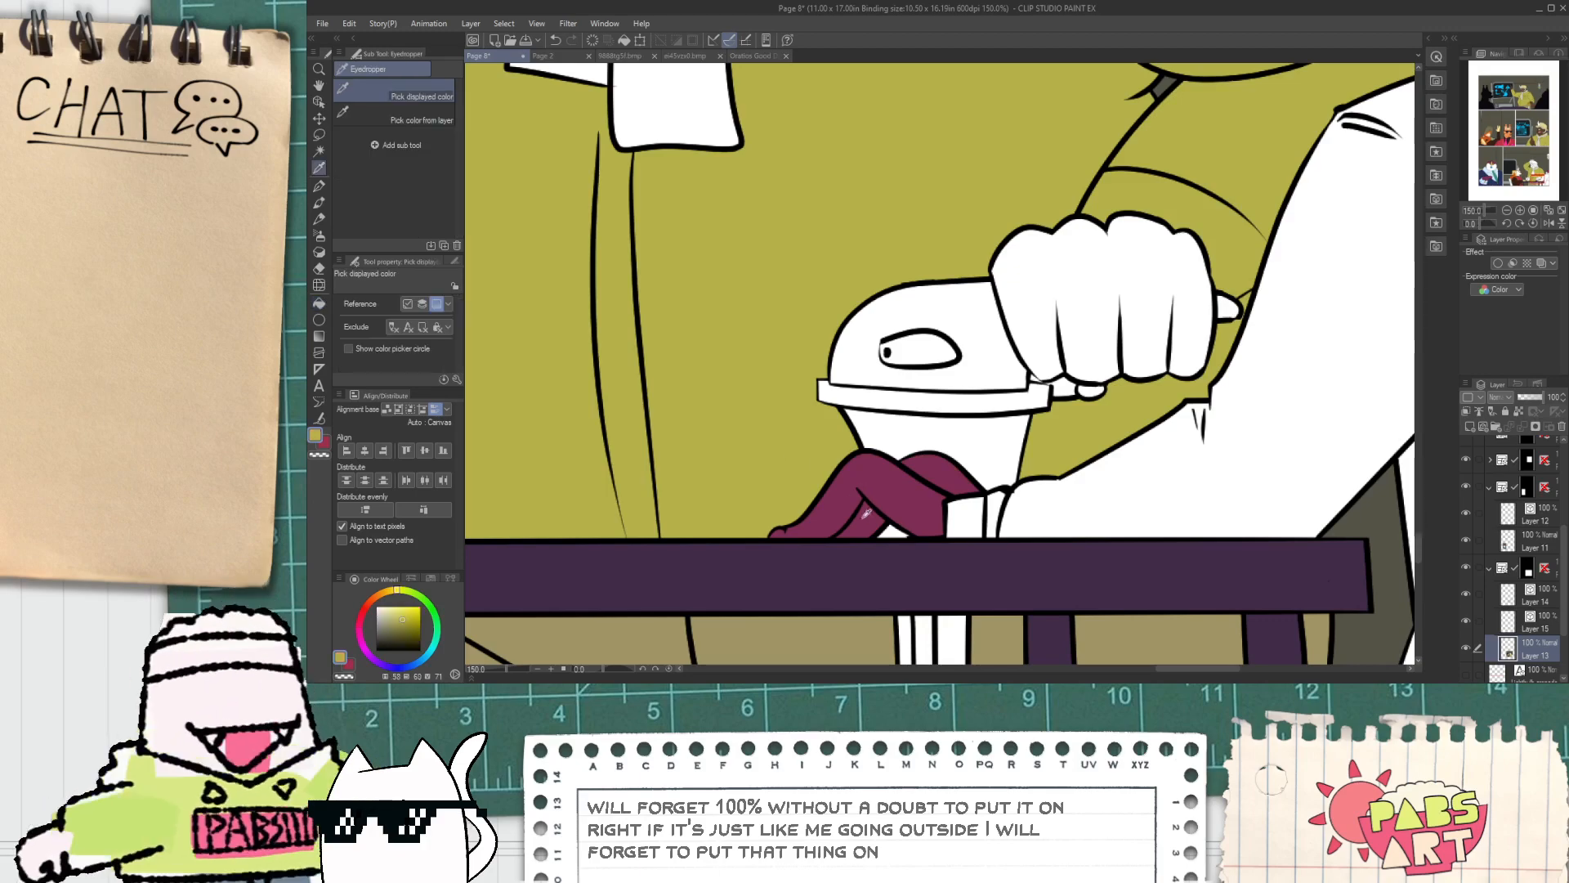
Step: Sample the golden orange of the cane handle in the top panel and fill the handle under the standing character's fist
scroll(884, 492, down, 3)
scroll(885, 488, down, 1)
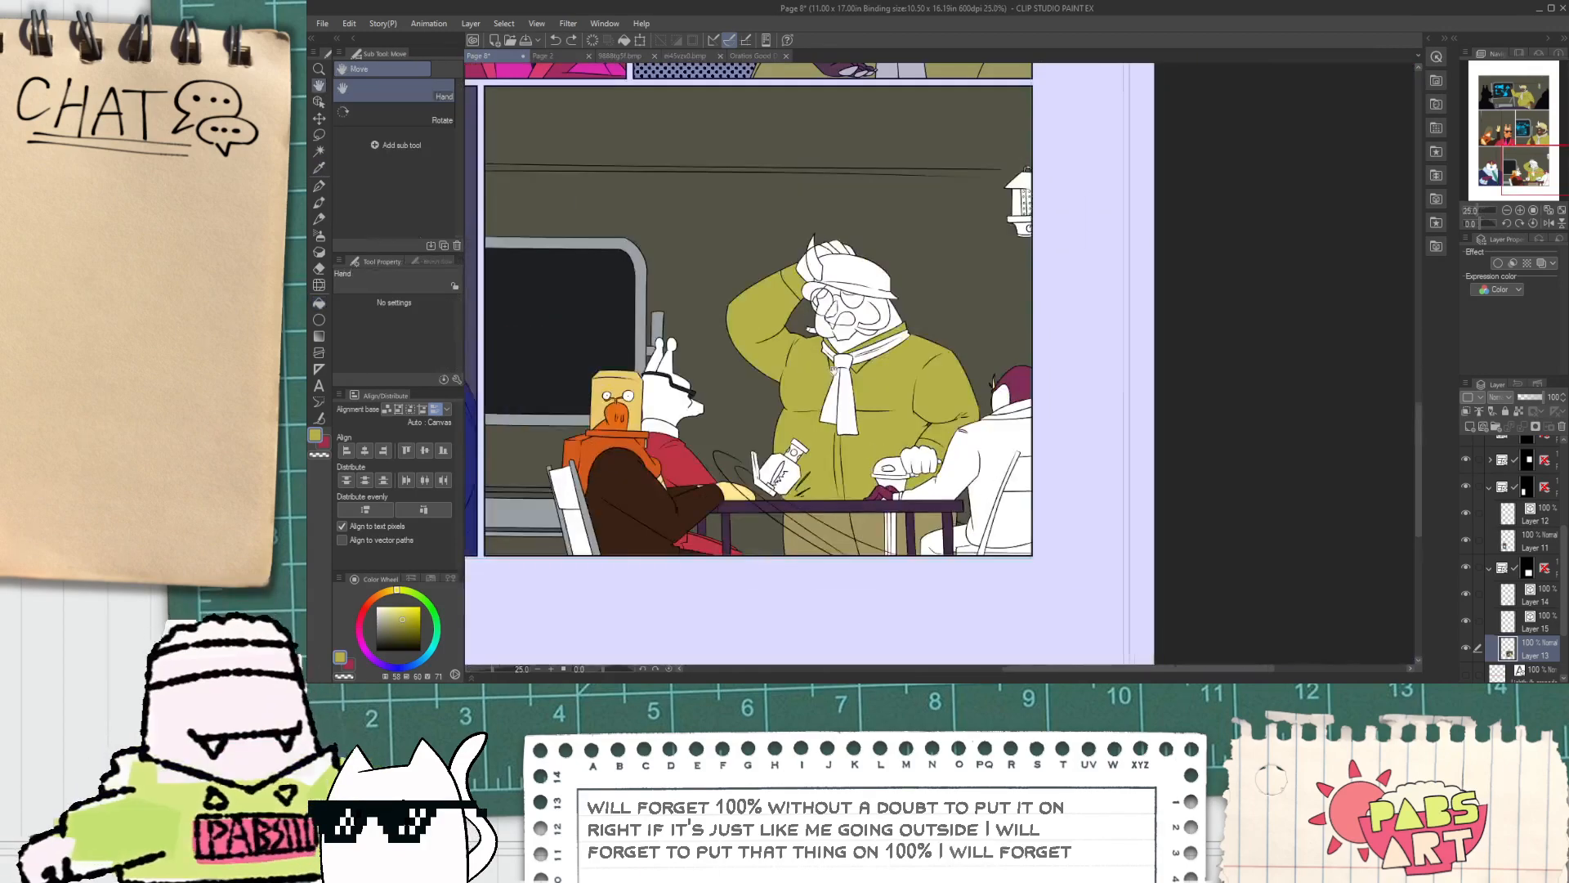
drag(708, 73, 939, 760)
scroll(1028, 330, up, 1)
alt+click(1027, 330)
scroll(1027, 330, down, 6)
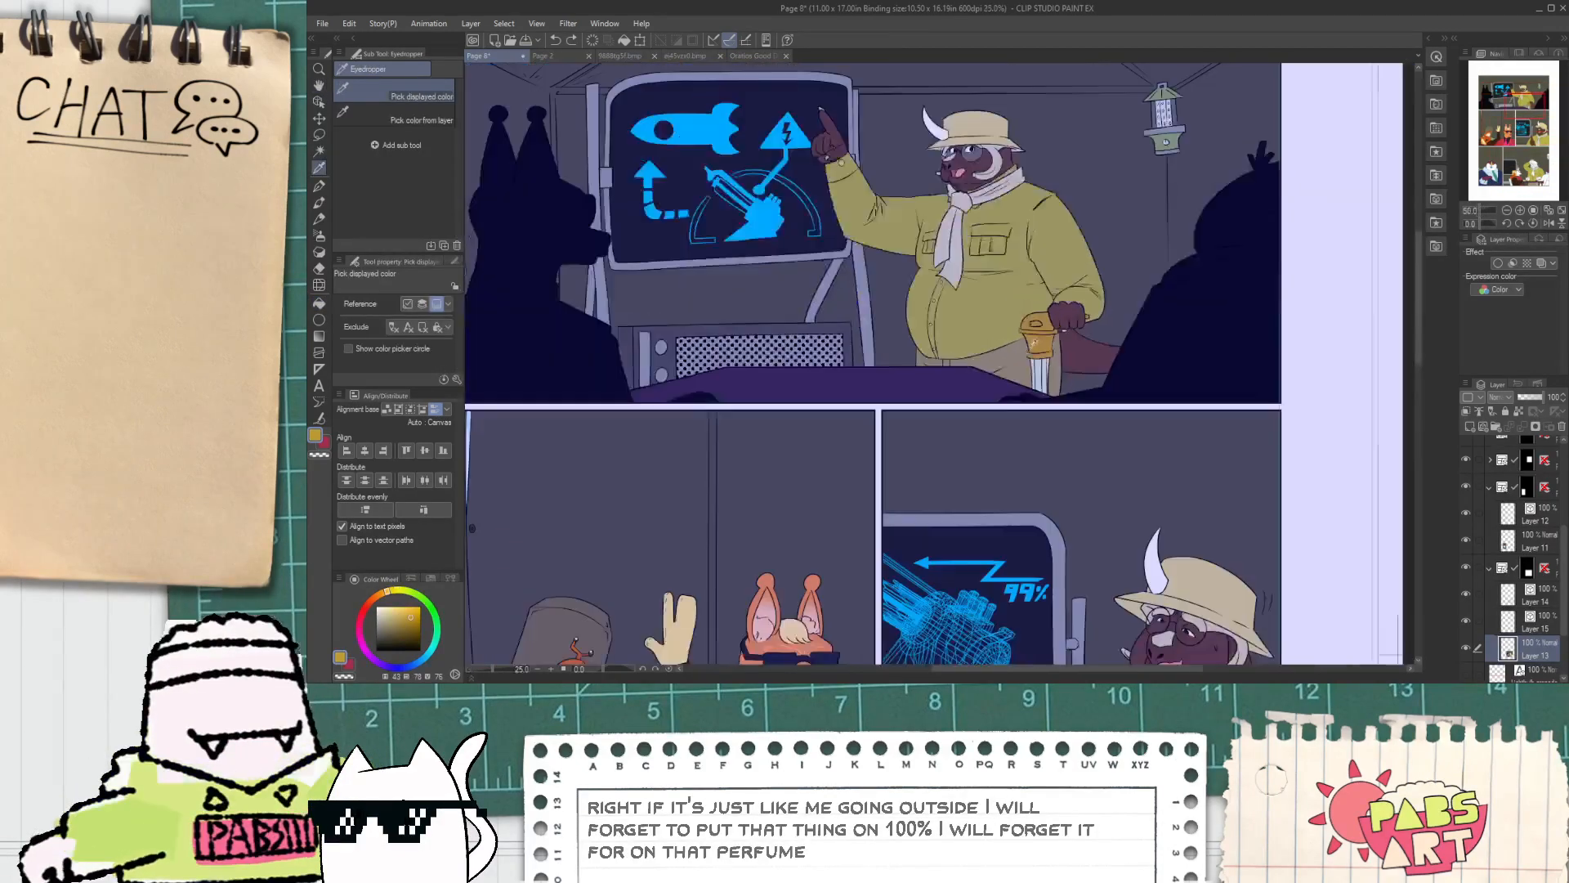
drag(1047, 612, 920, 347)
scroll(920, 347, up, 5)
scroll(956, 219, up, 6)
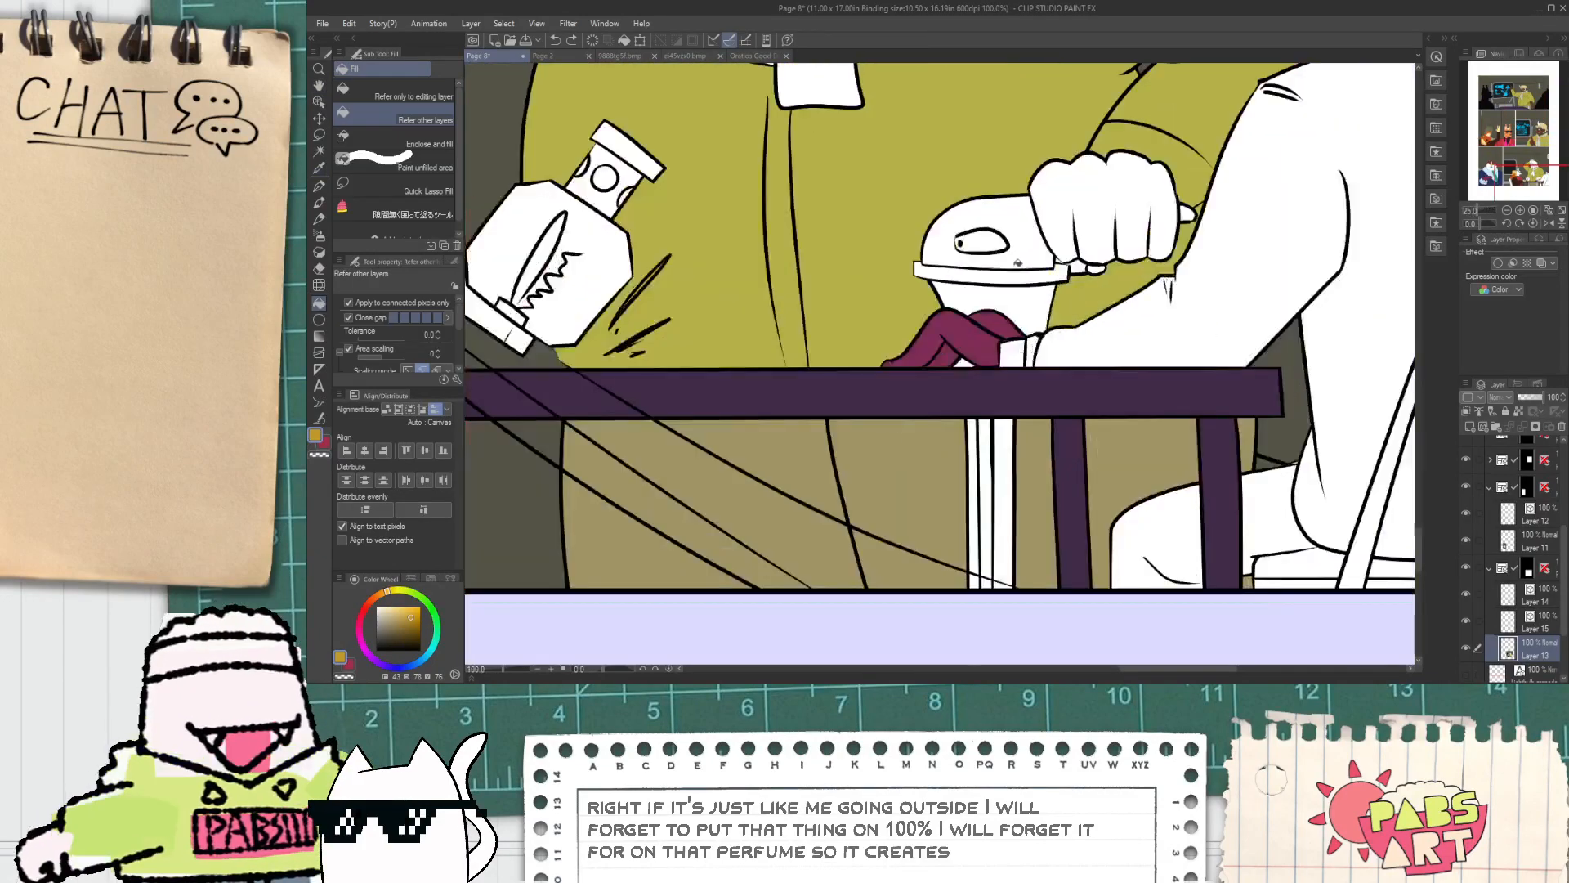
scroll(958, 372, up, 2)
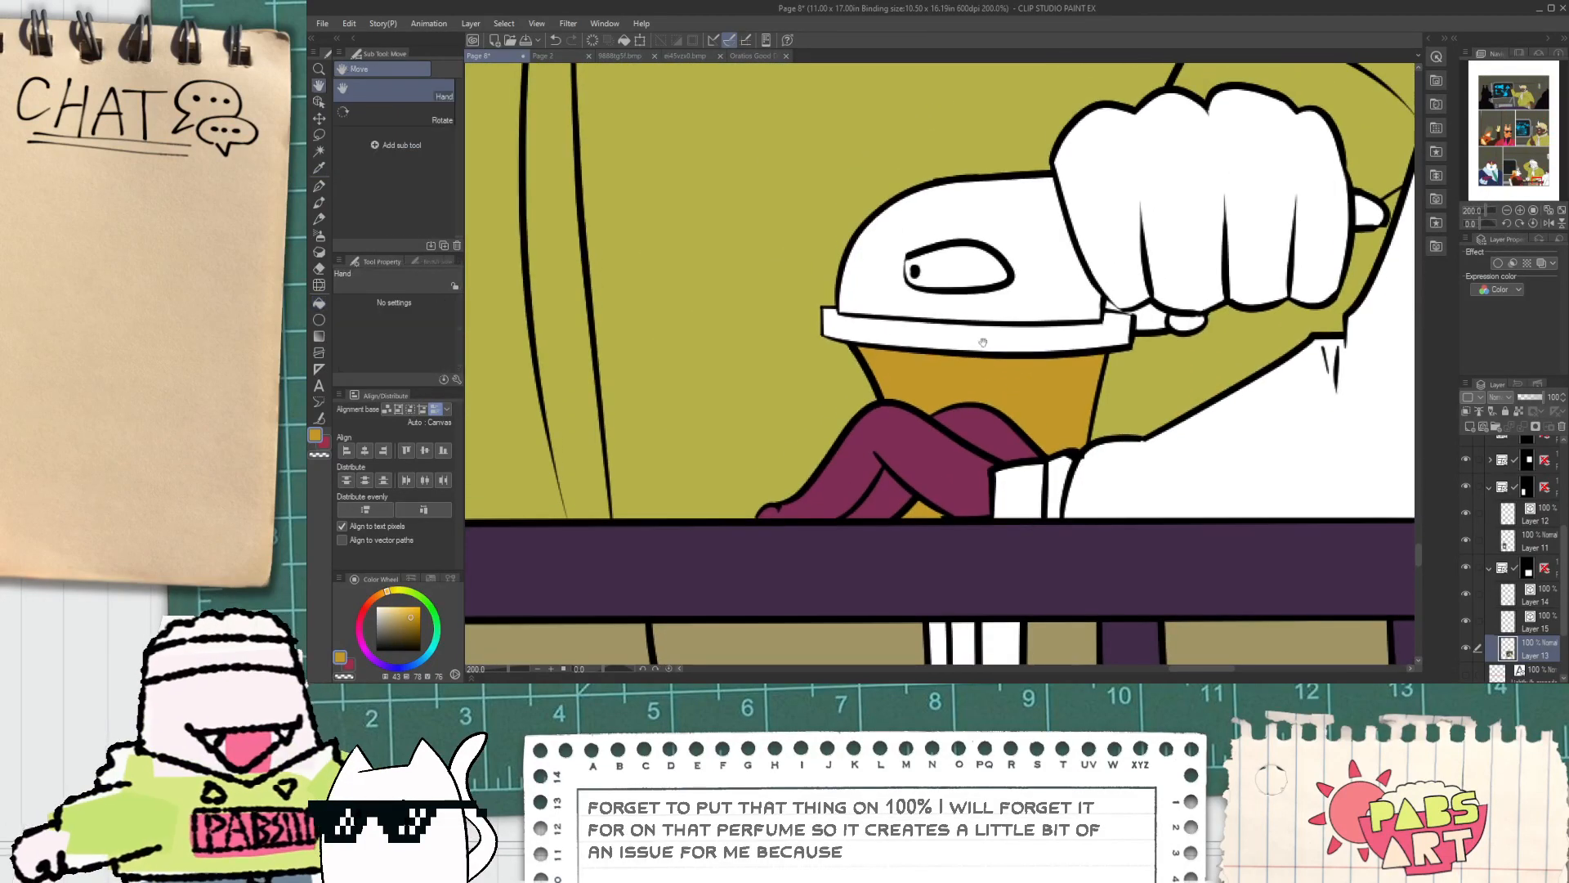
click(959, 310)
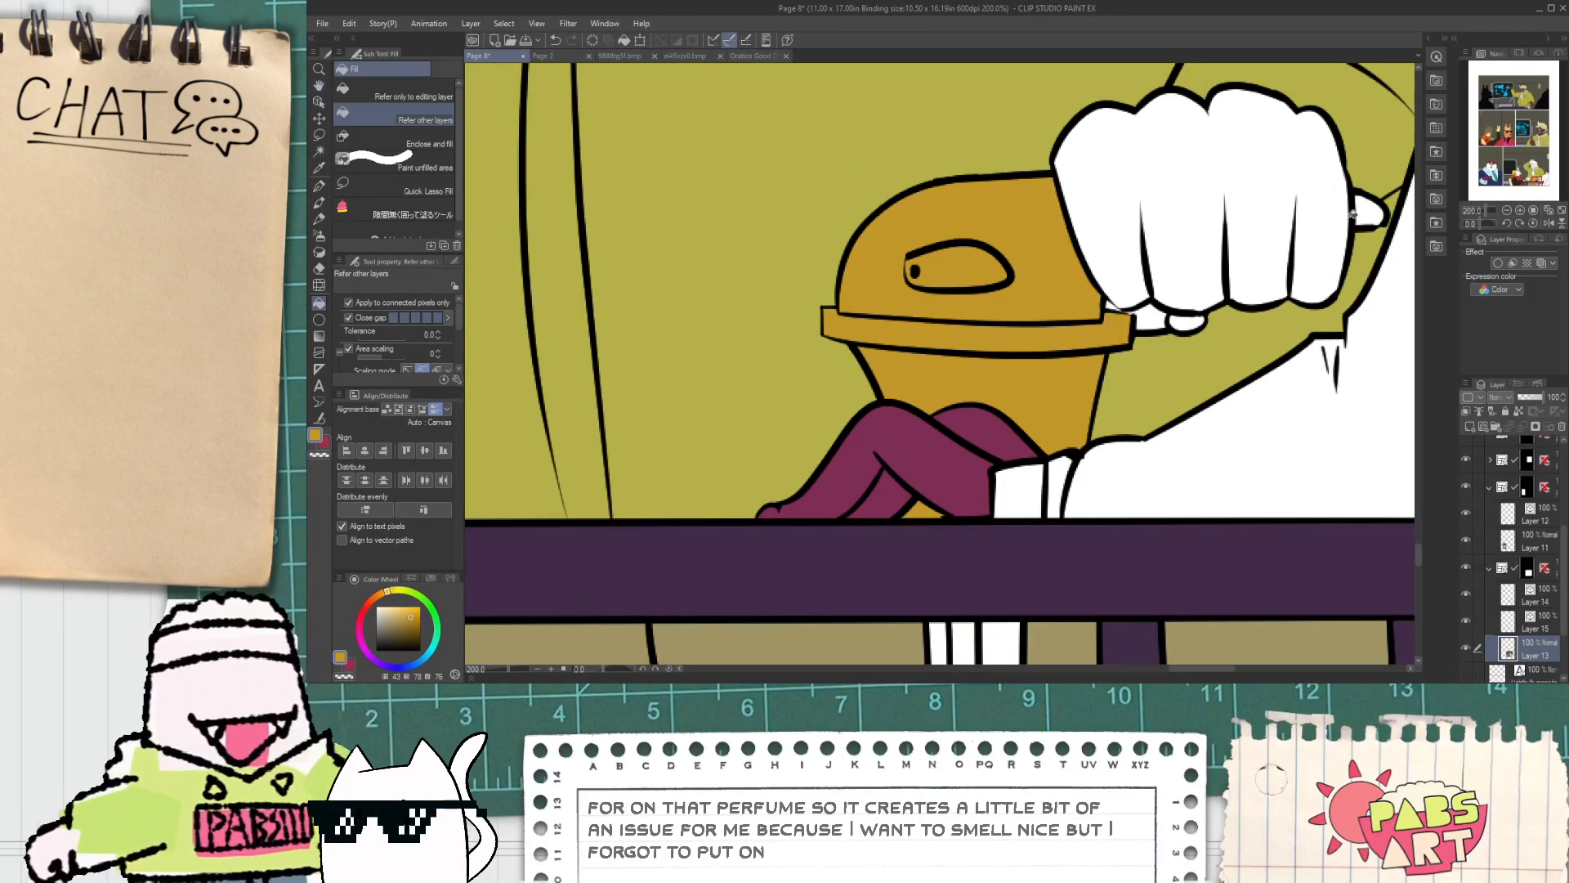
Step: Sample the dark brown skin colour from the middle panel and fill the standing character's raised hand and fist
scroll(1353, 214, down, 10)
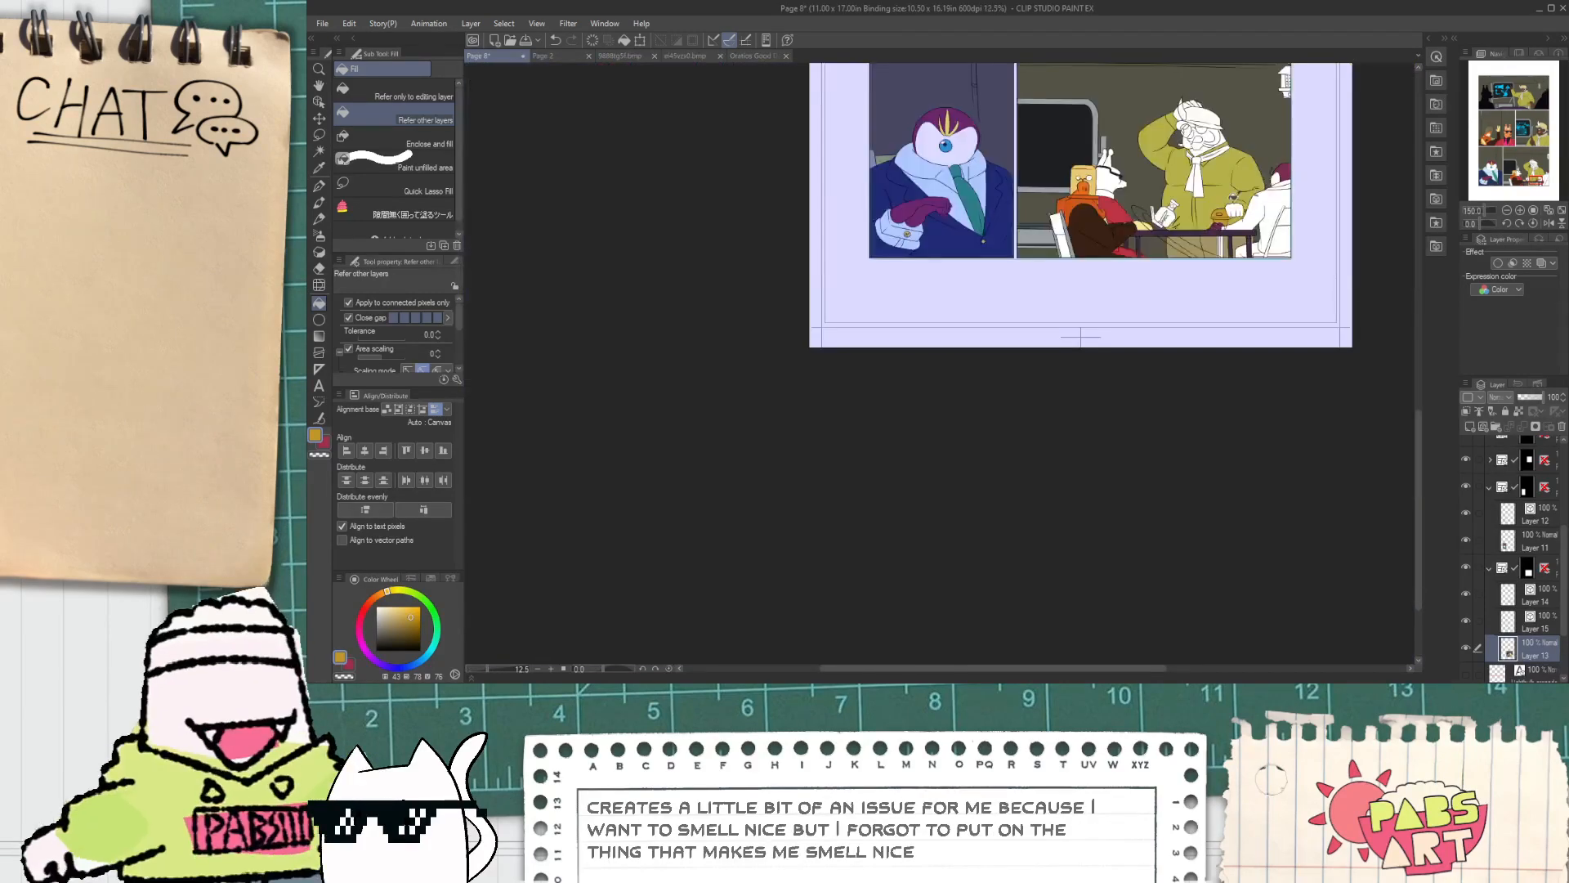
drag(1234, 93, 1098, 448)
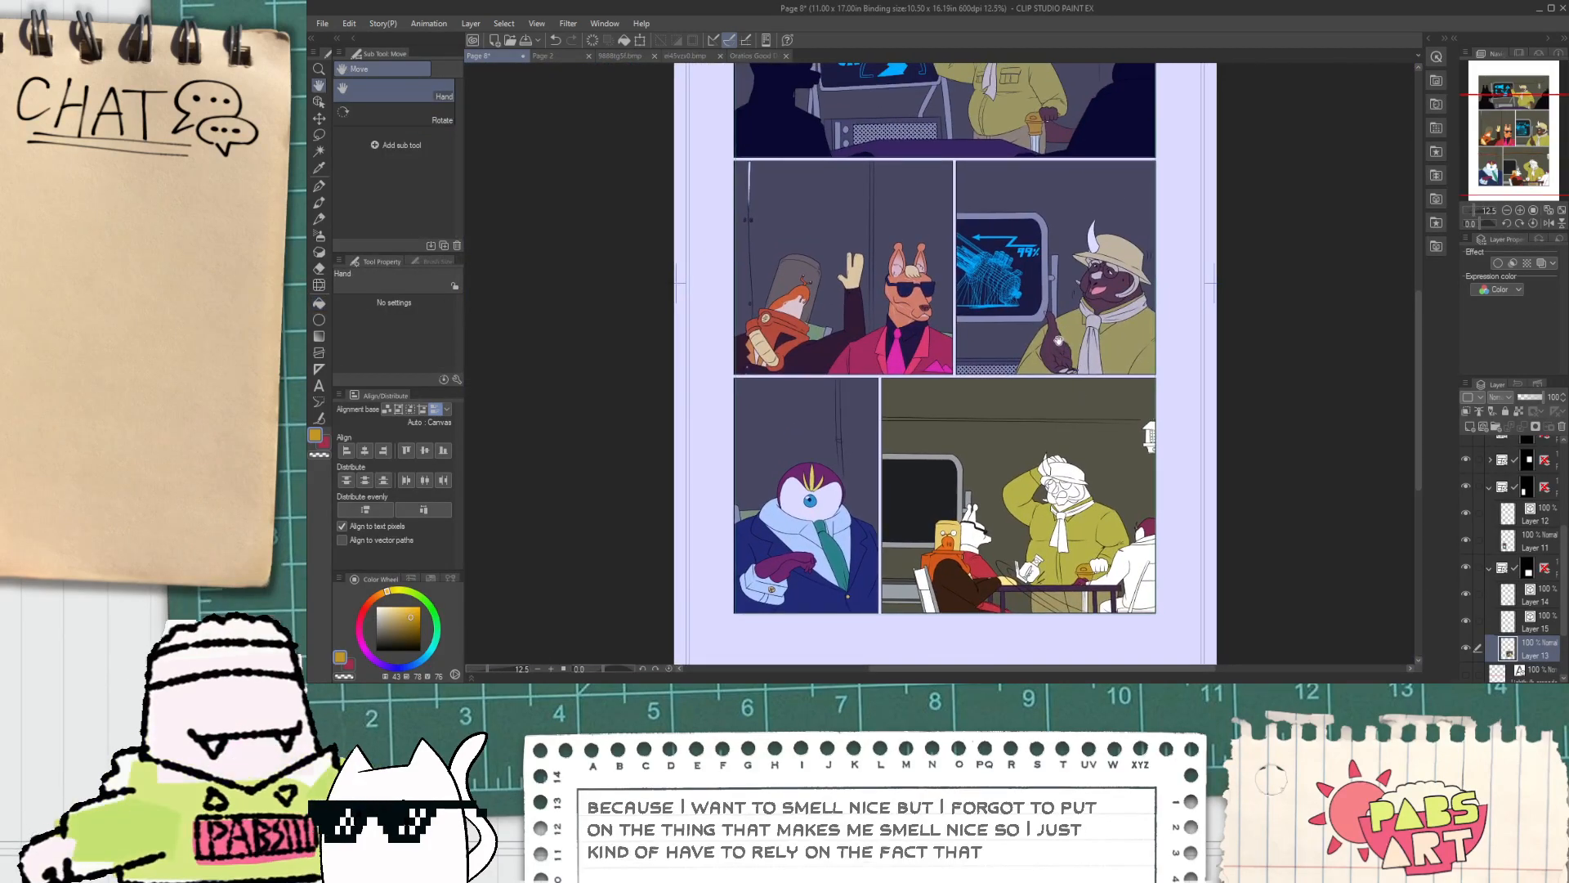
scroll(1059, 340, up, 3)
alt+click(1058, 340)
scroll(1058, 340, down, 3)
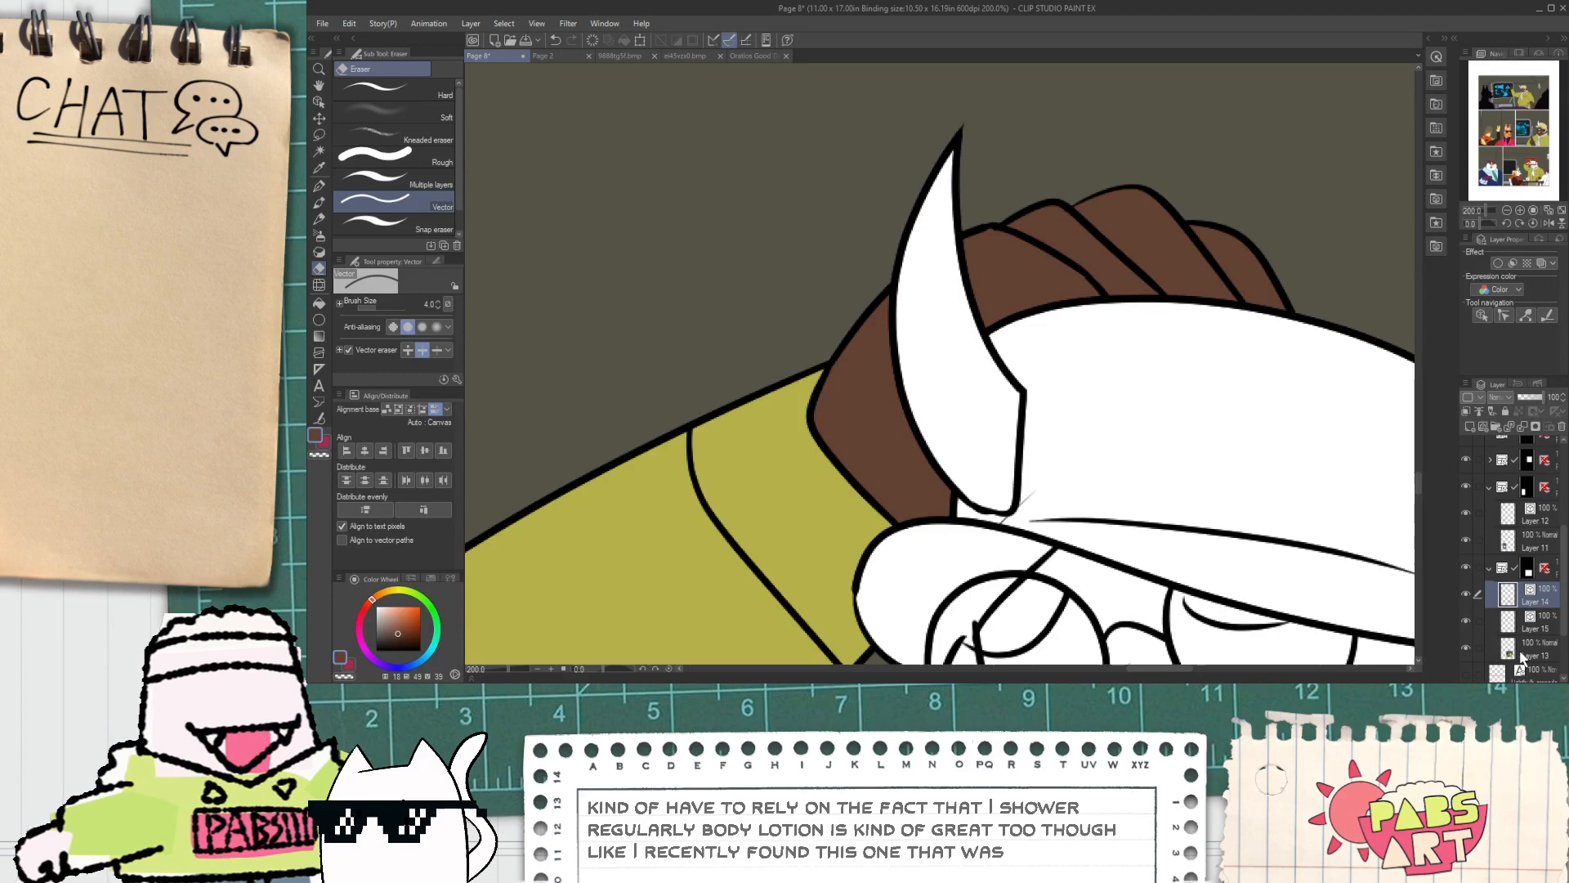
Step: Reselect Layer 13 and fill the standing character's chin, neck and cheek with the same brown
click(1524, 648)
key(ctrl+minus)
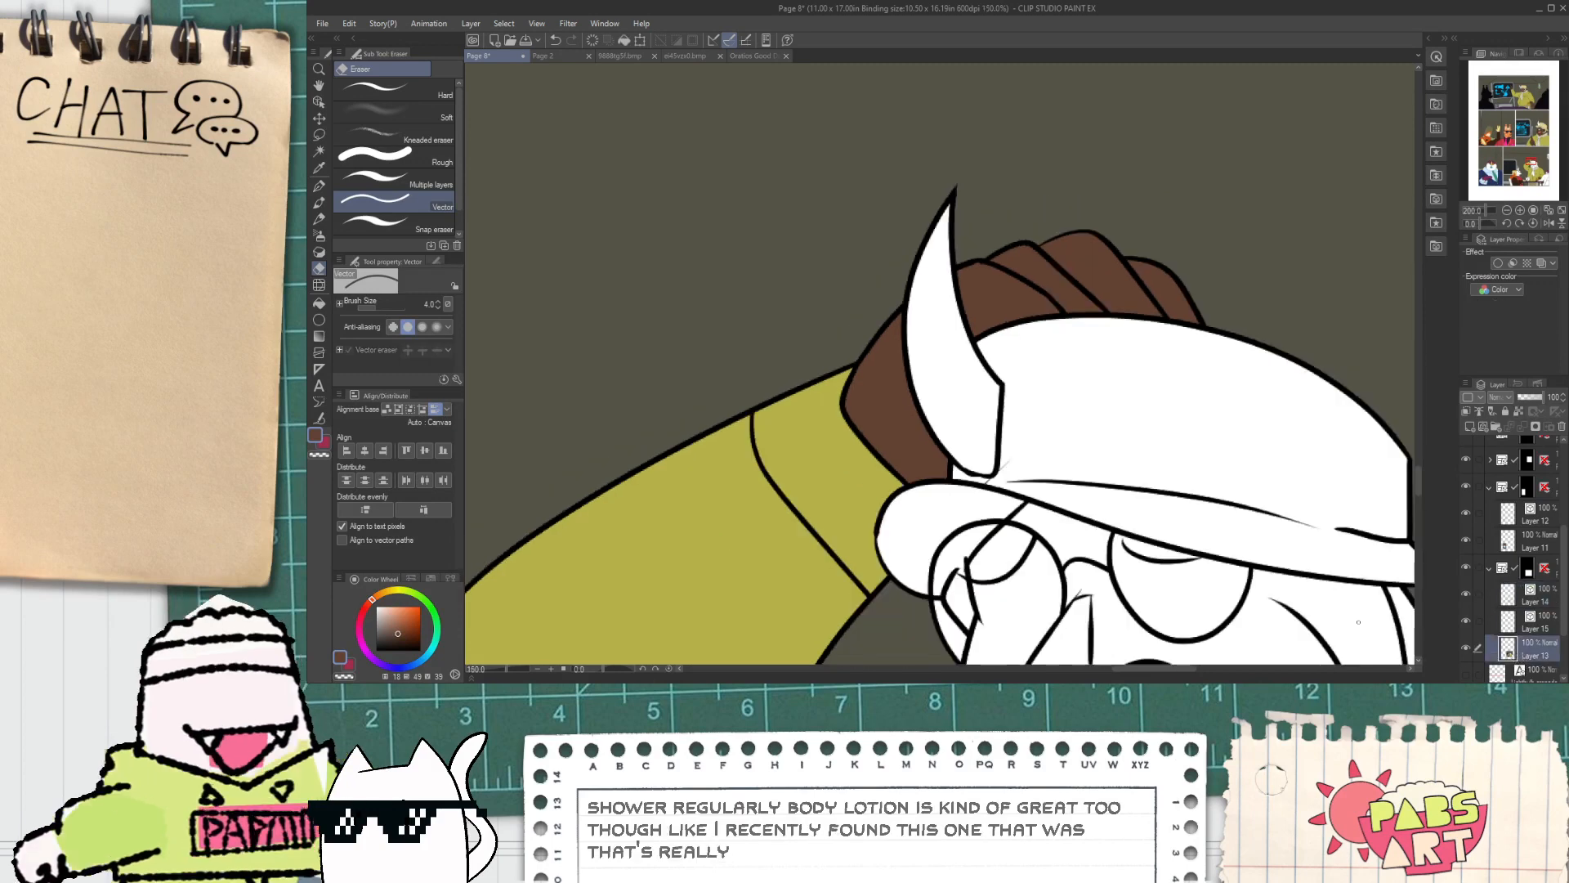
key(ctrl+minus)
key(ctrl+minus)
key(ctrl+minus)
key(g)
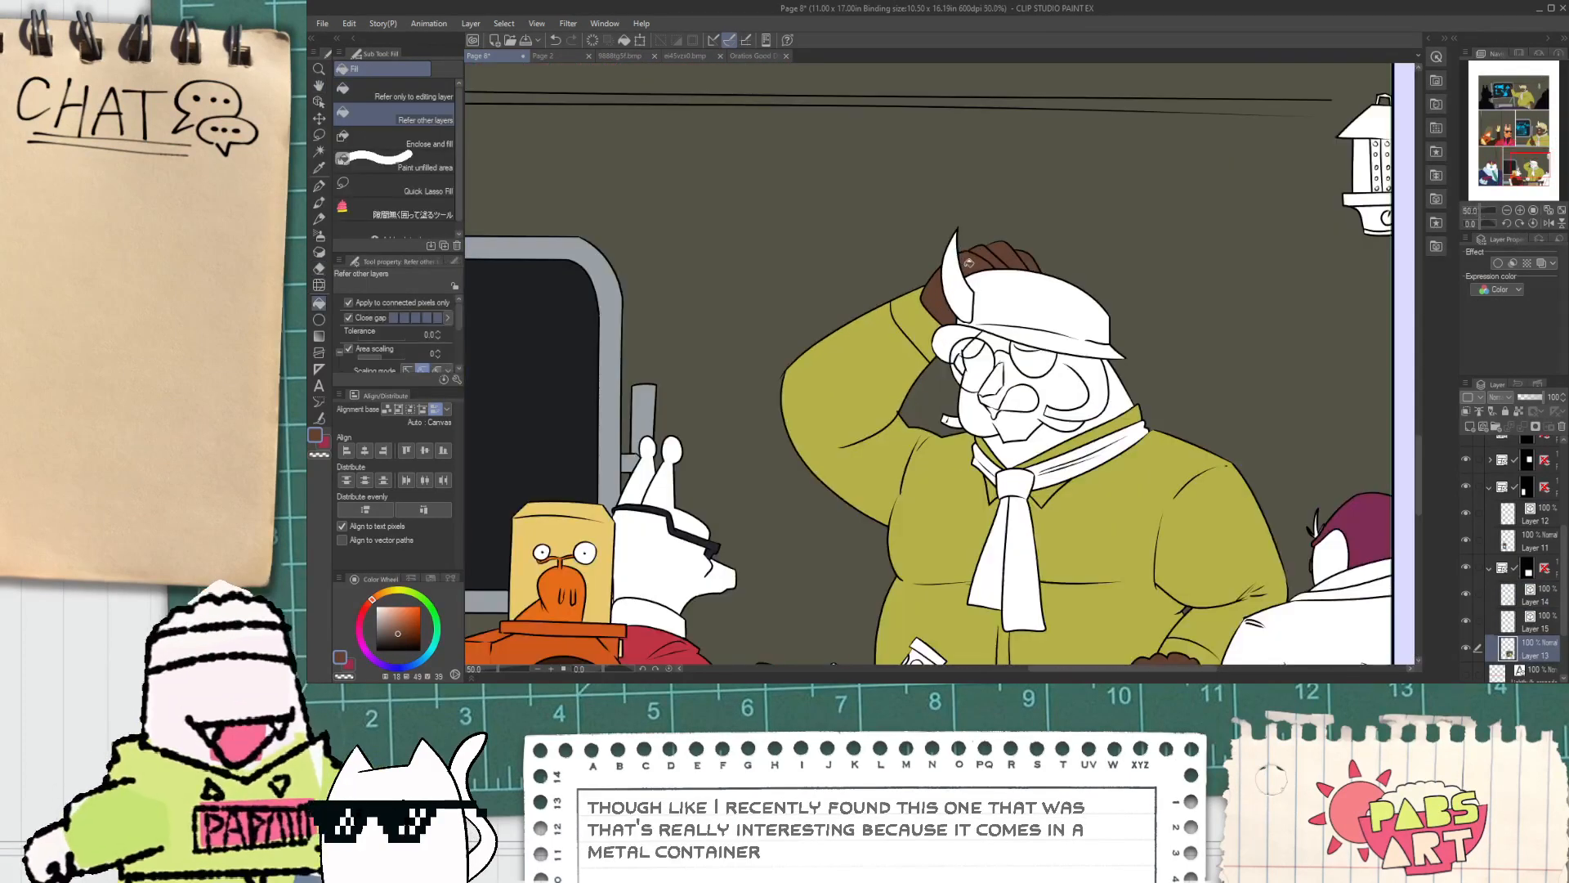
scroll(969, 263, up, 1)
scroll(973, 278, down, 2)
scroll(1013, 393, up, 2)
click(1016, 402)
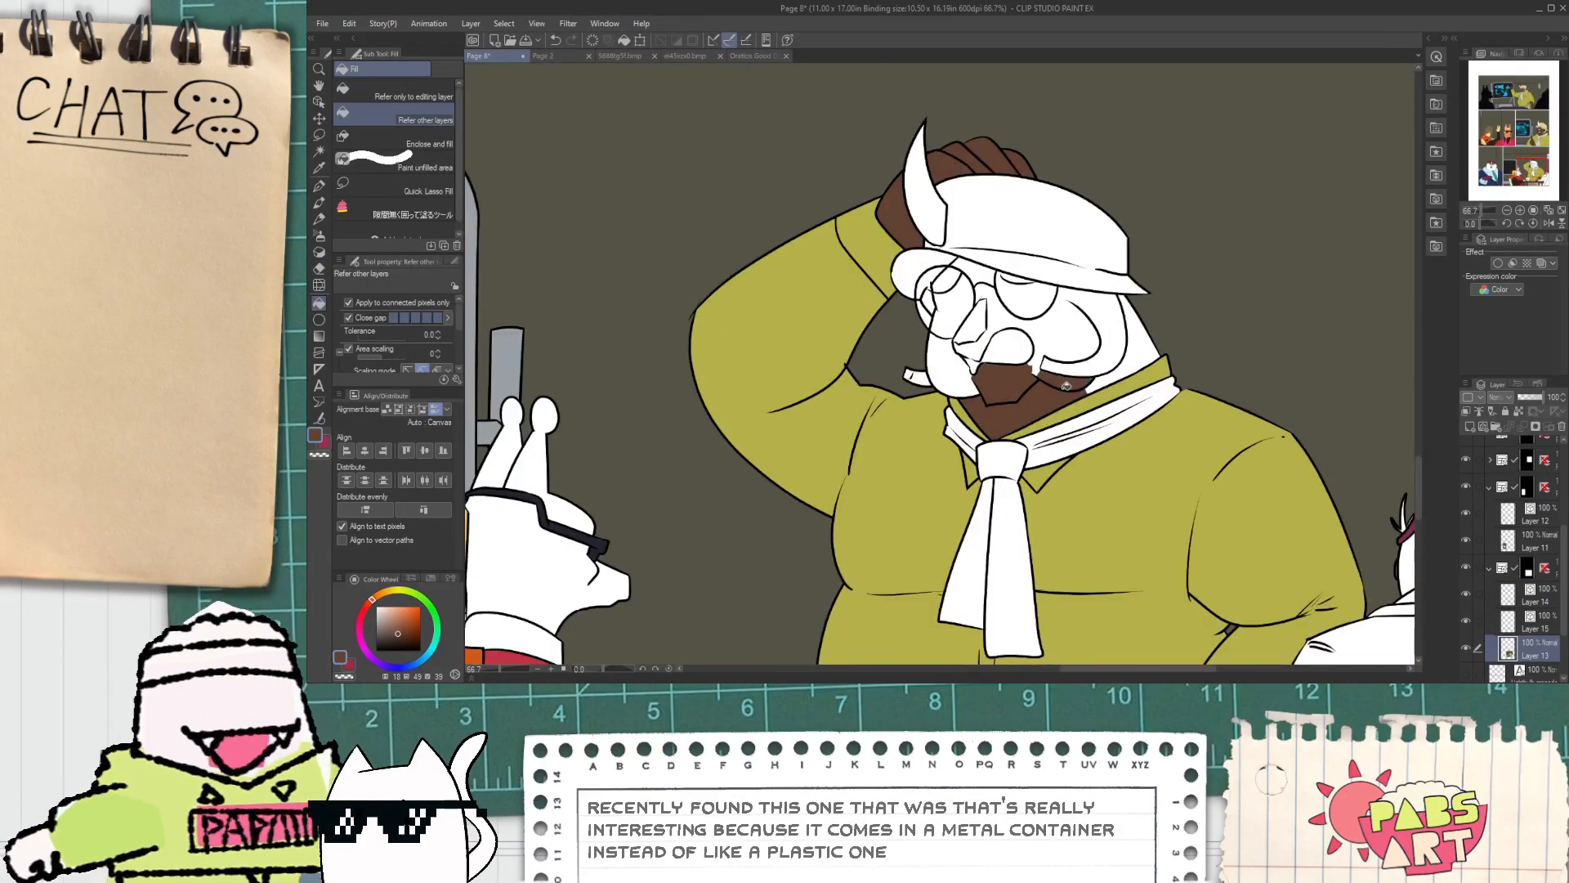
scroll(1096, 384, up, 2)
click(1063, 311)
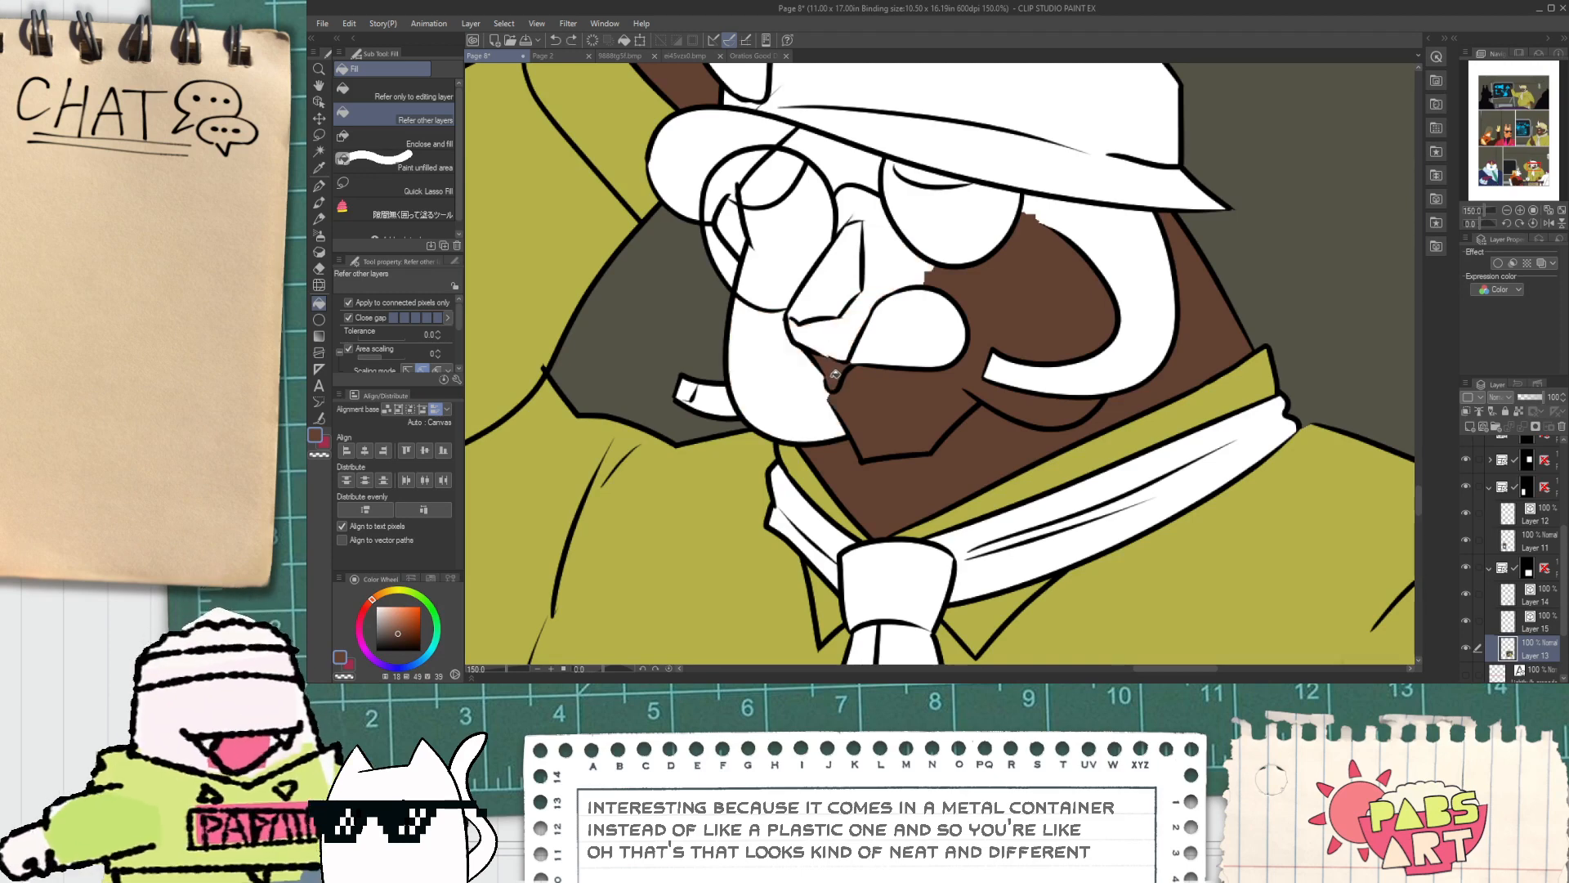
Step: Fill the remaining muzzle, brow and lens areas with brown, and the lens part beyond the face with the sampled background colour
click(824, 406)
click(836, 338)
click(877, 260)
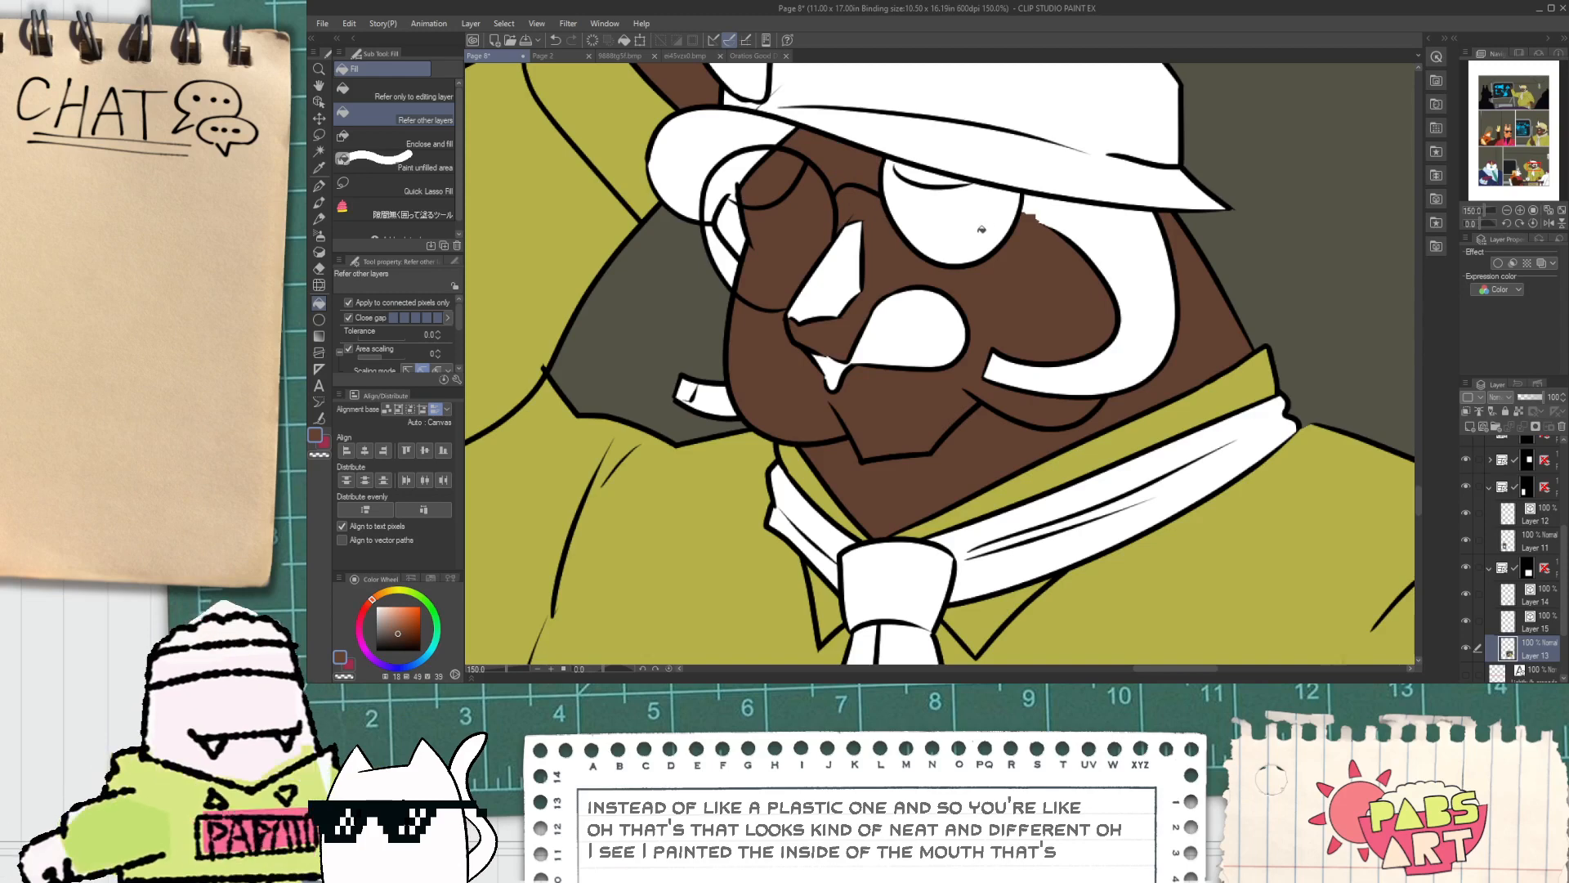
drag(928, 215, 1010, 315)
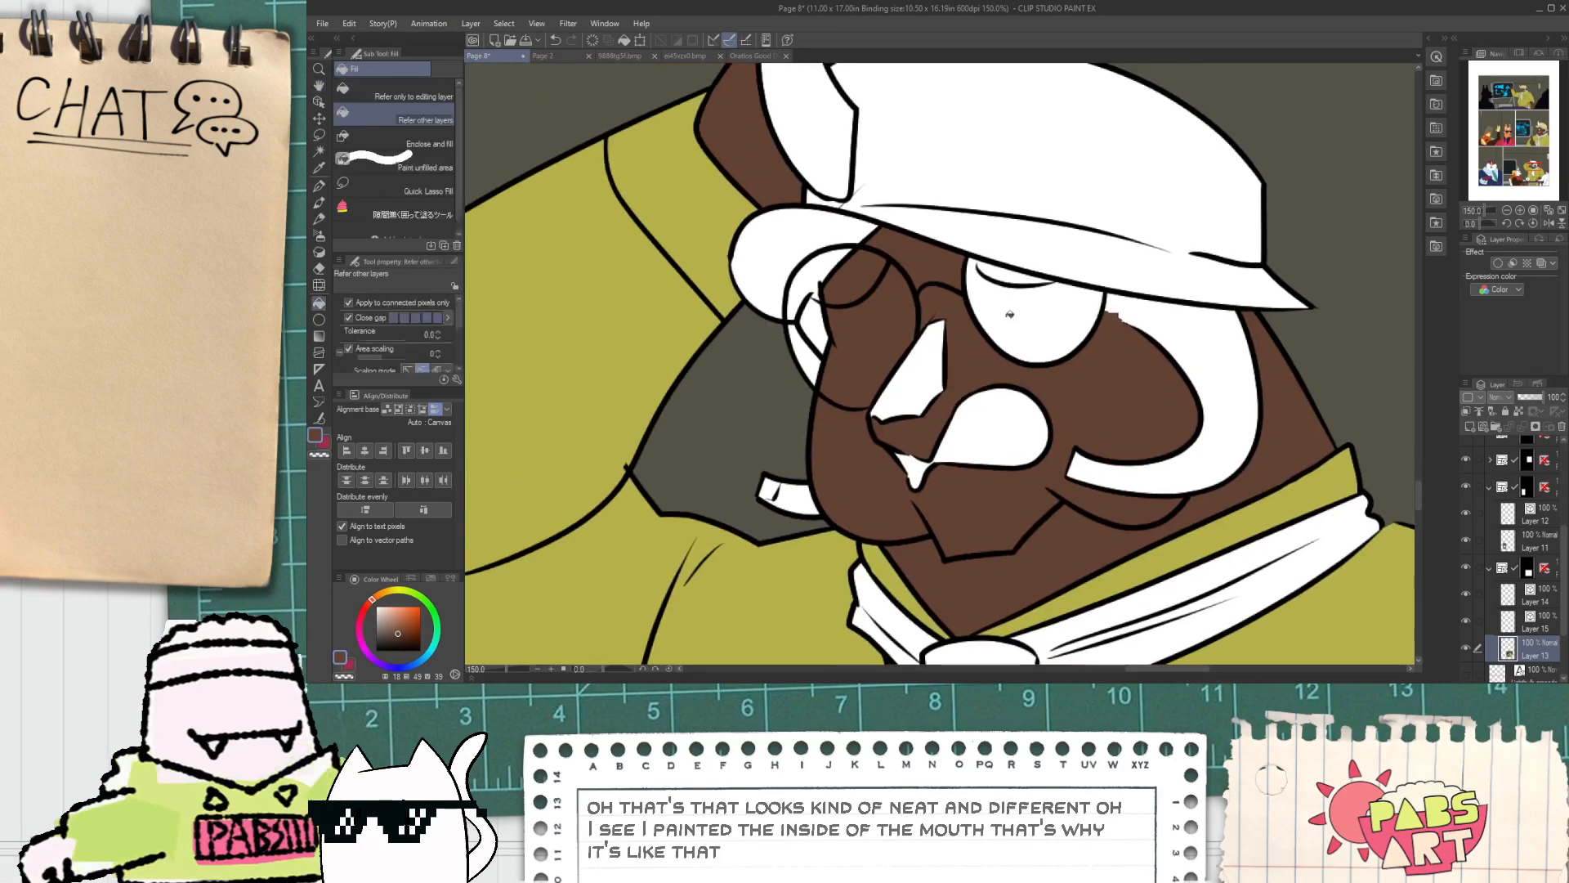
alt+click(801, 363)
Step: Sample the off-white horn colour from the middle panel and fill the standing character's horn with it
scroll(811, 361, down, 5)
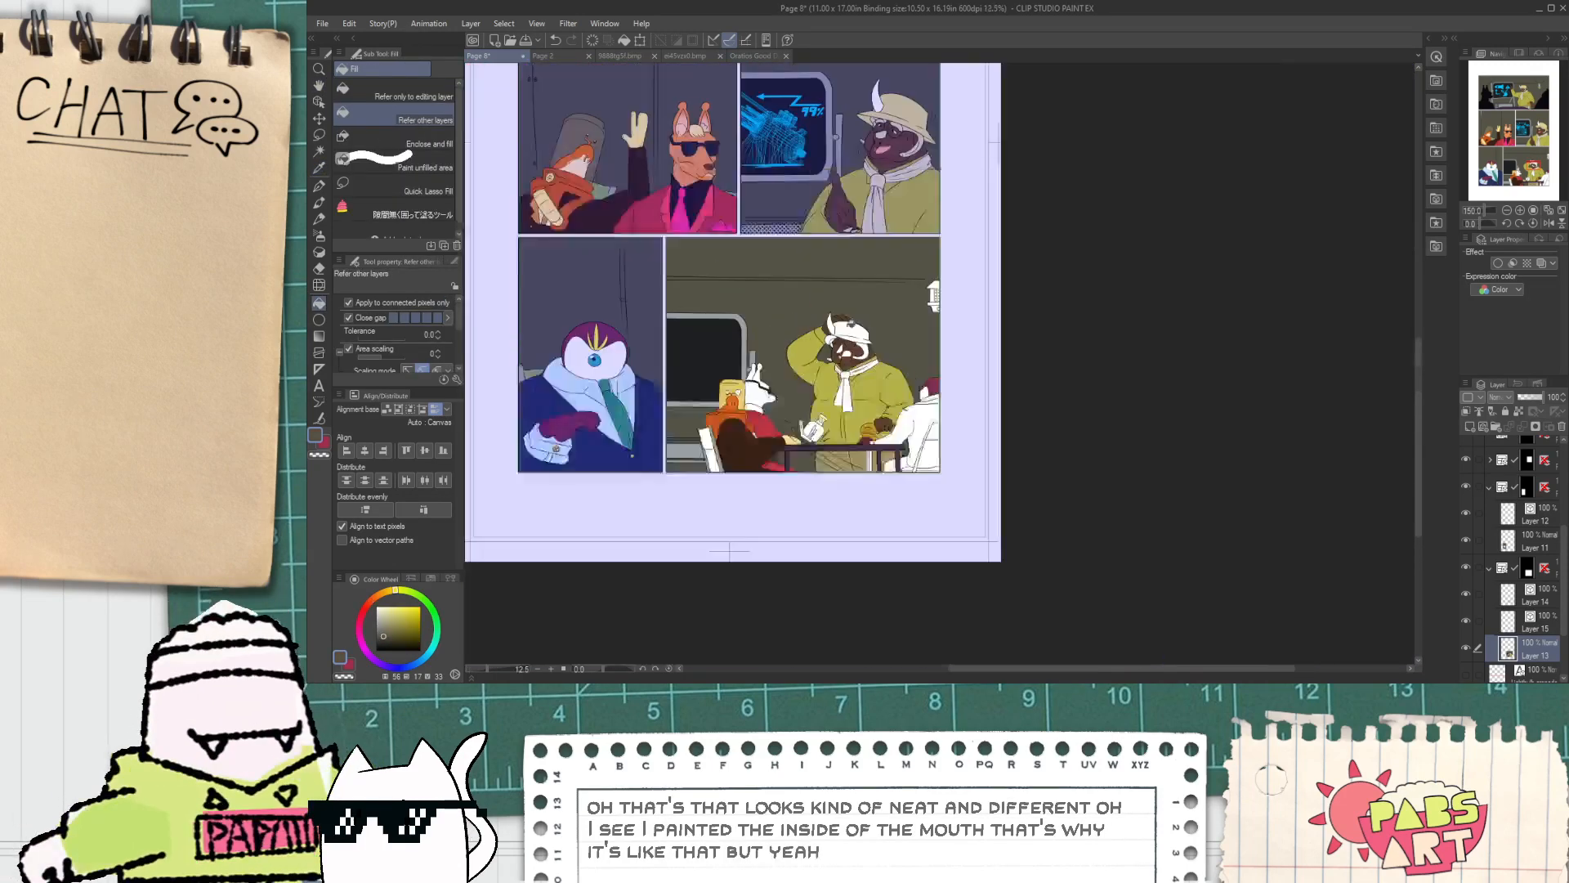
drag(868, 194, 897, 373)
scroll(899, 373, up, 1)
scroll(907, 360, up, 1)
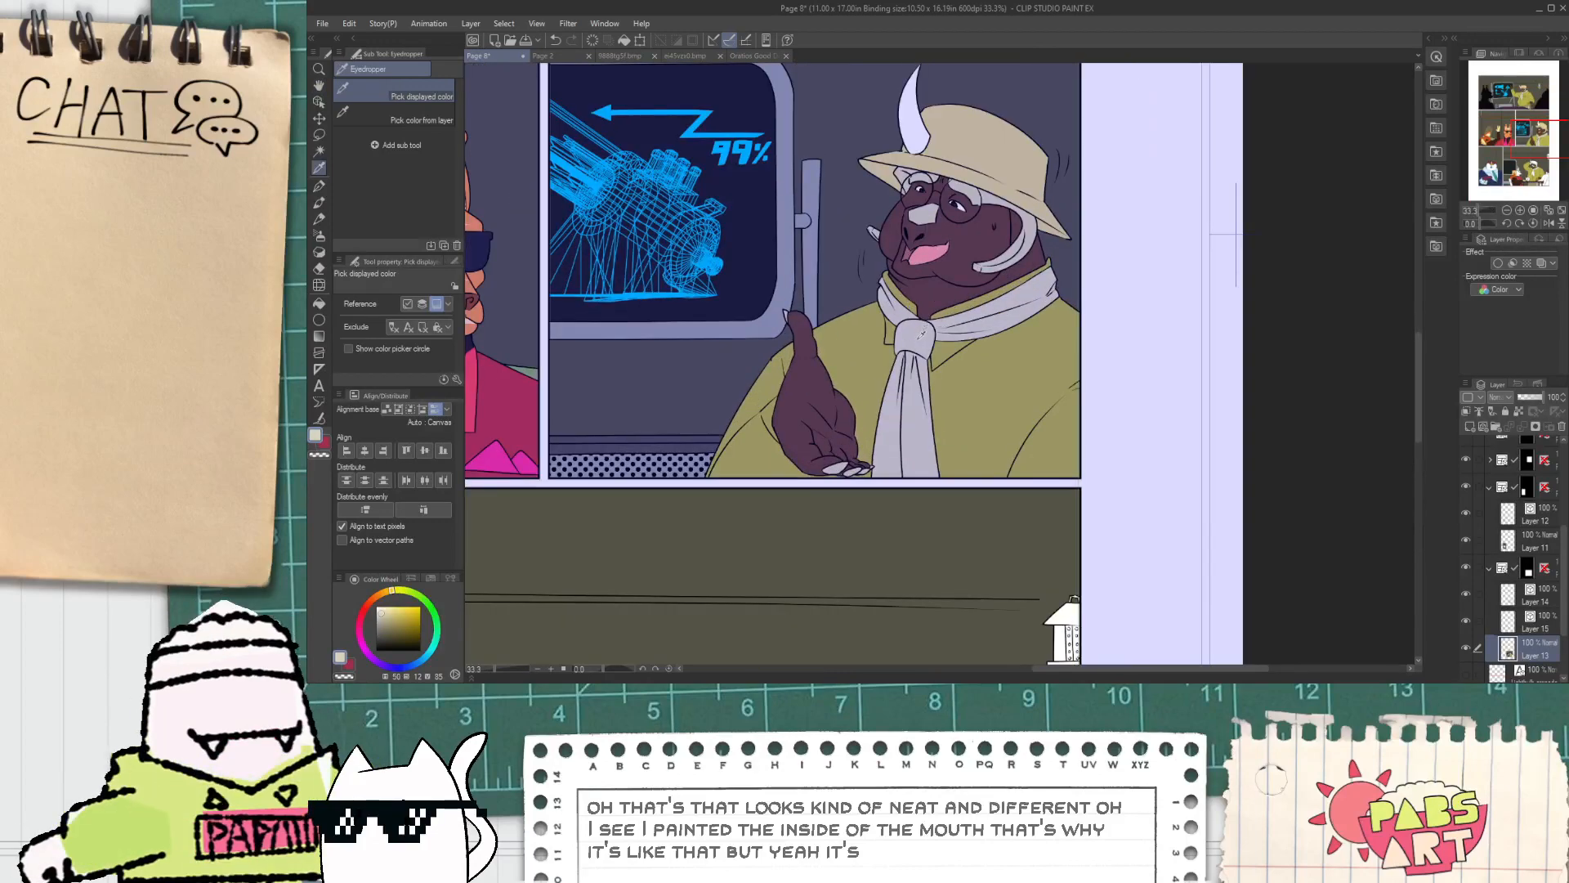
scroll(913, 327, down, 3)
key(g)
scroll(858, 486, up, 3)
scroll(850, 394, up, 2)
click(869, 367)
scroll(978, 472, up, 1)
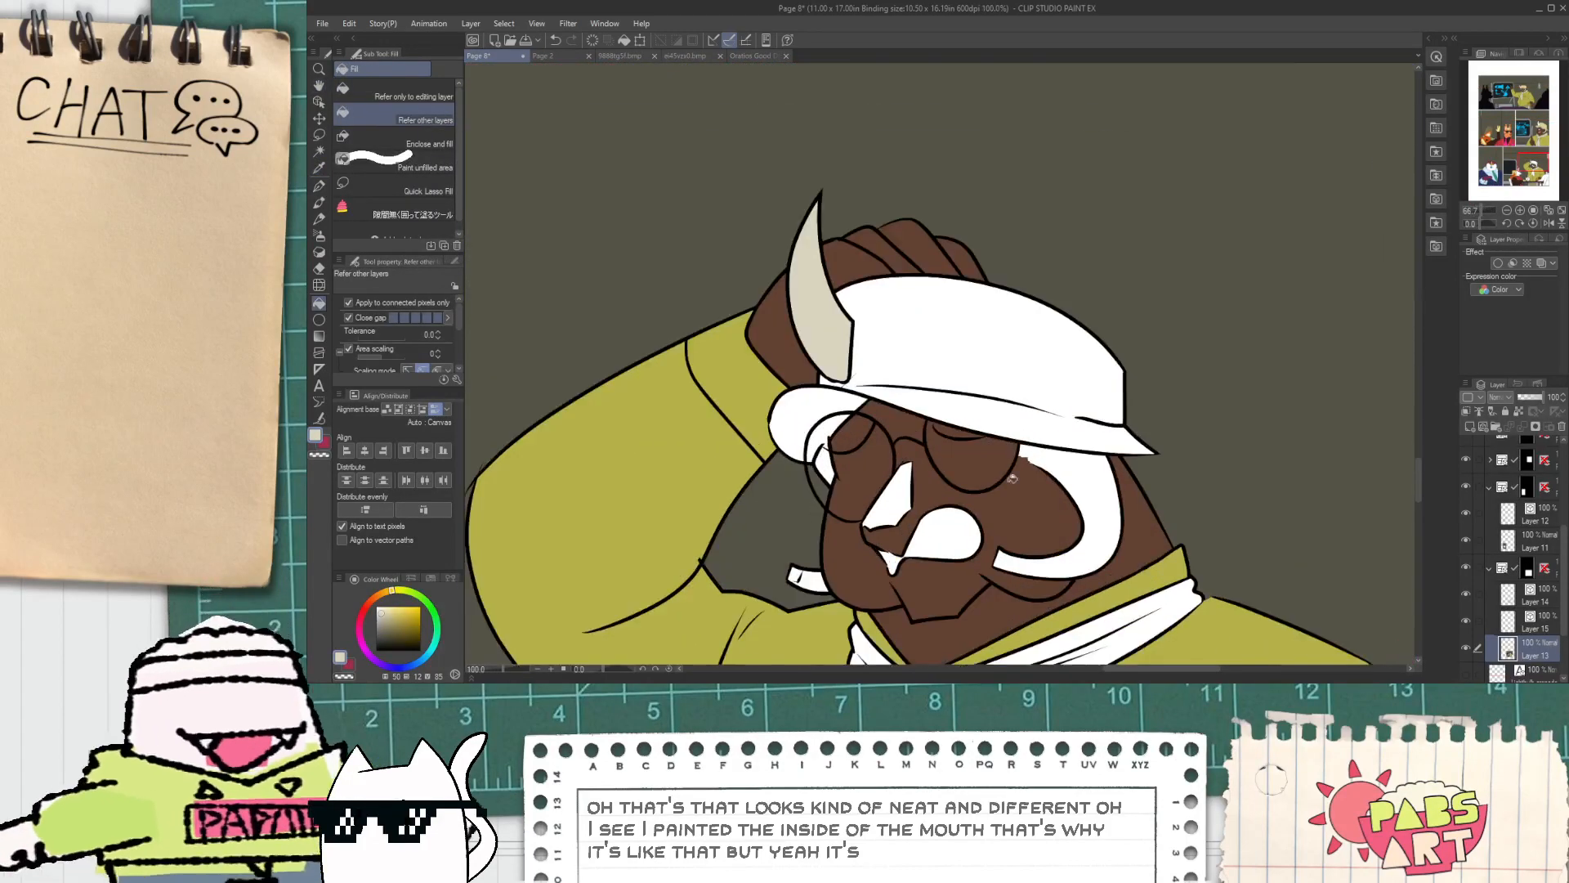
Step: Fill the standing character's small tusk, the curved sideburn and the hair beside the glasses with off-white, touching up the gap with the G-pen
scroll(1012, 478, up, 4)
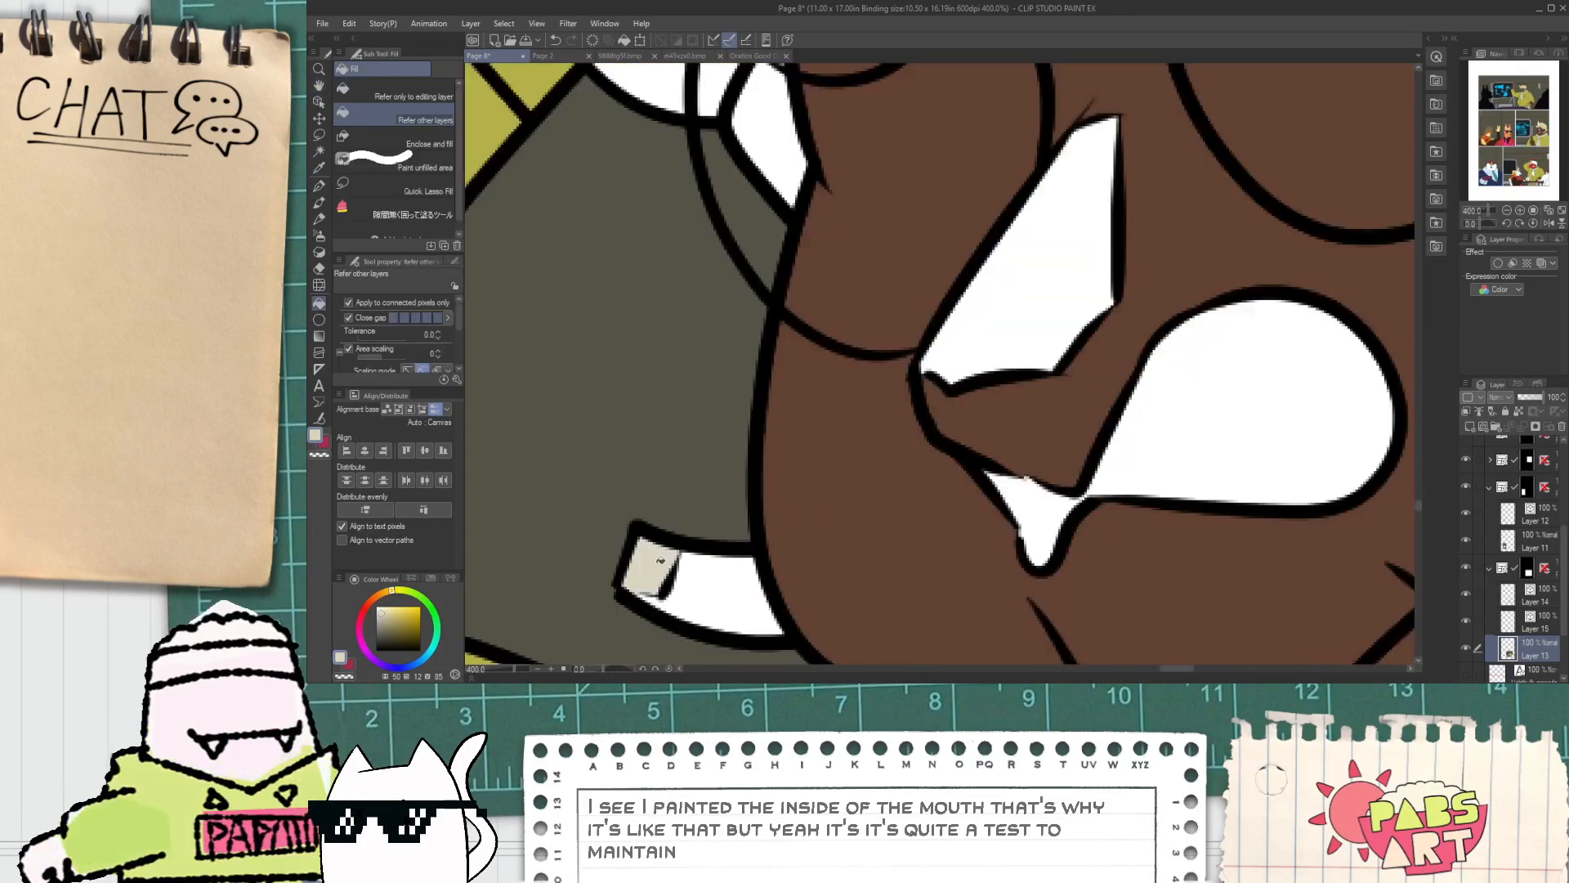
scroll(723, 576, down, 2)
scroll(767, 345, up, 2)
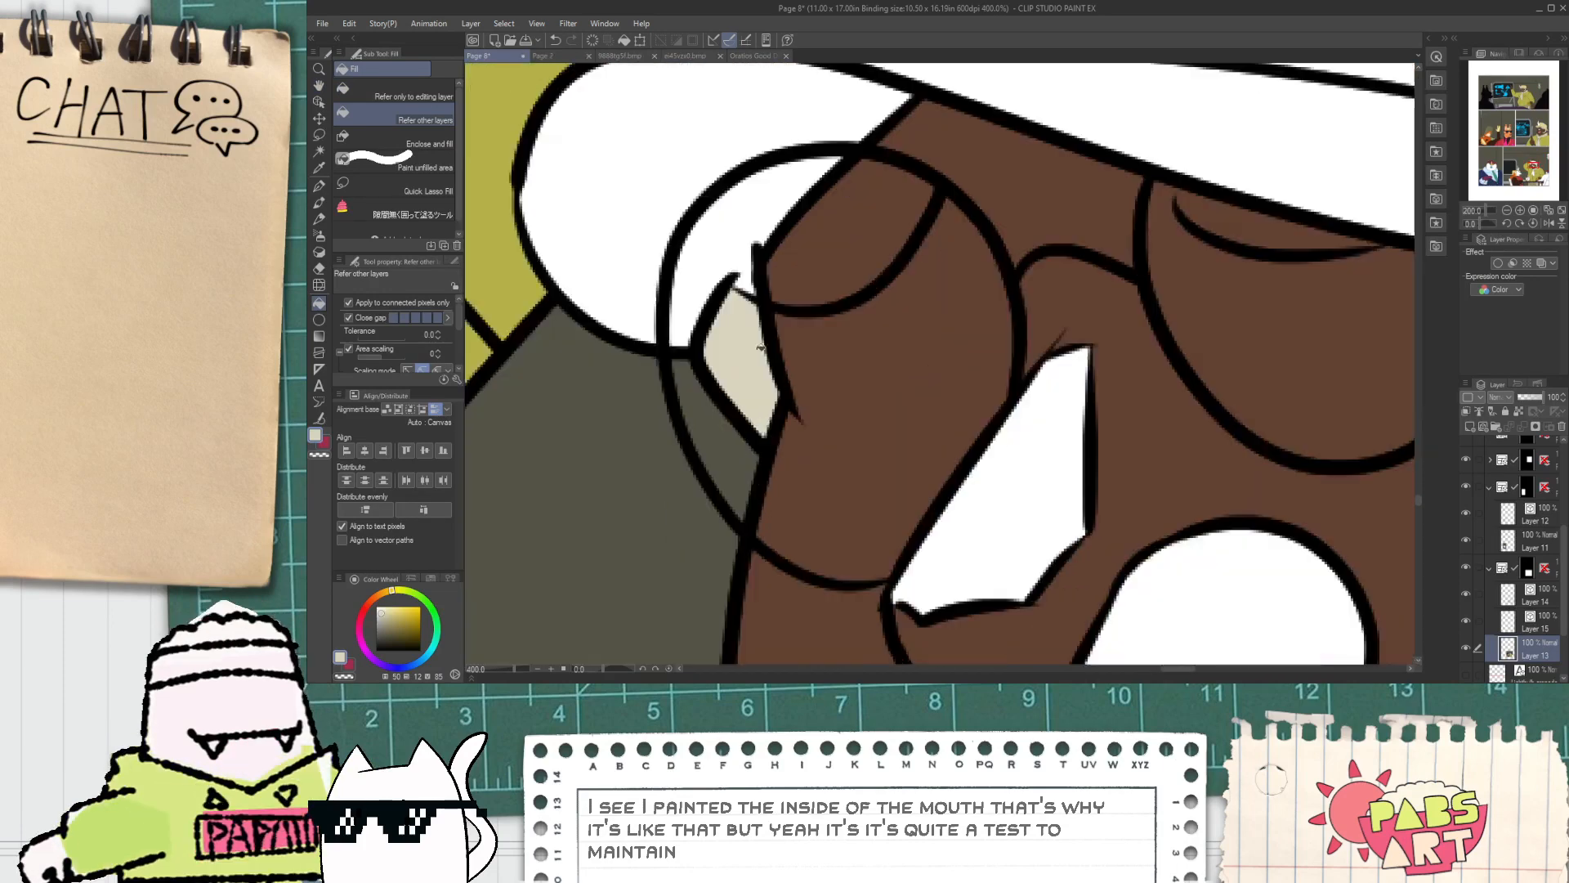
key(p)
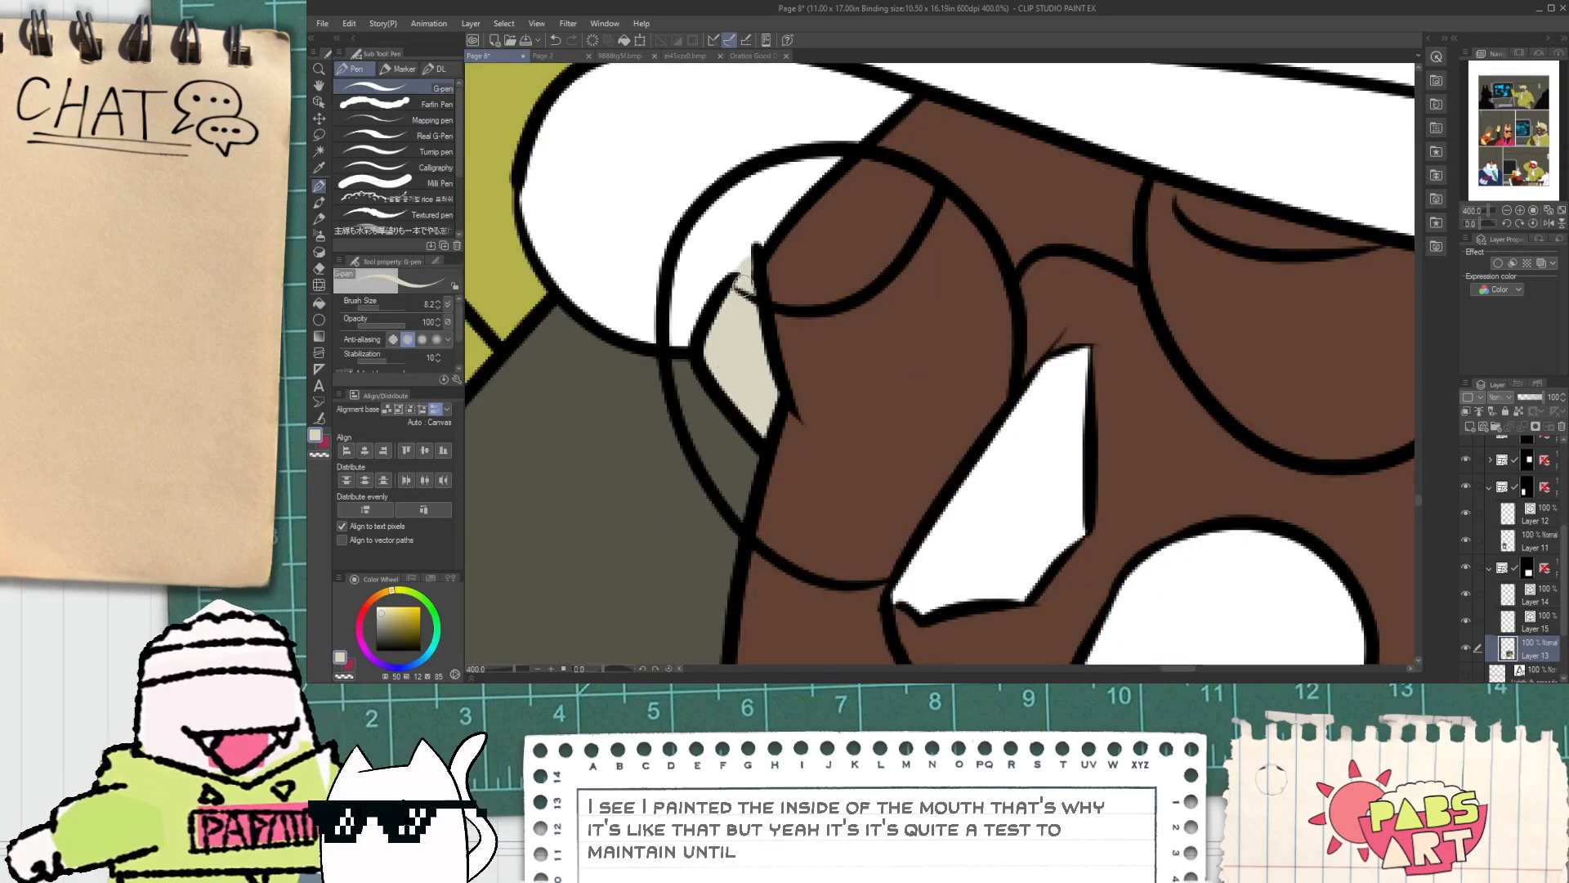
scroll(741, 283, down, 3)
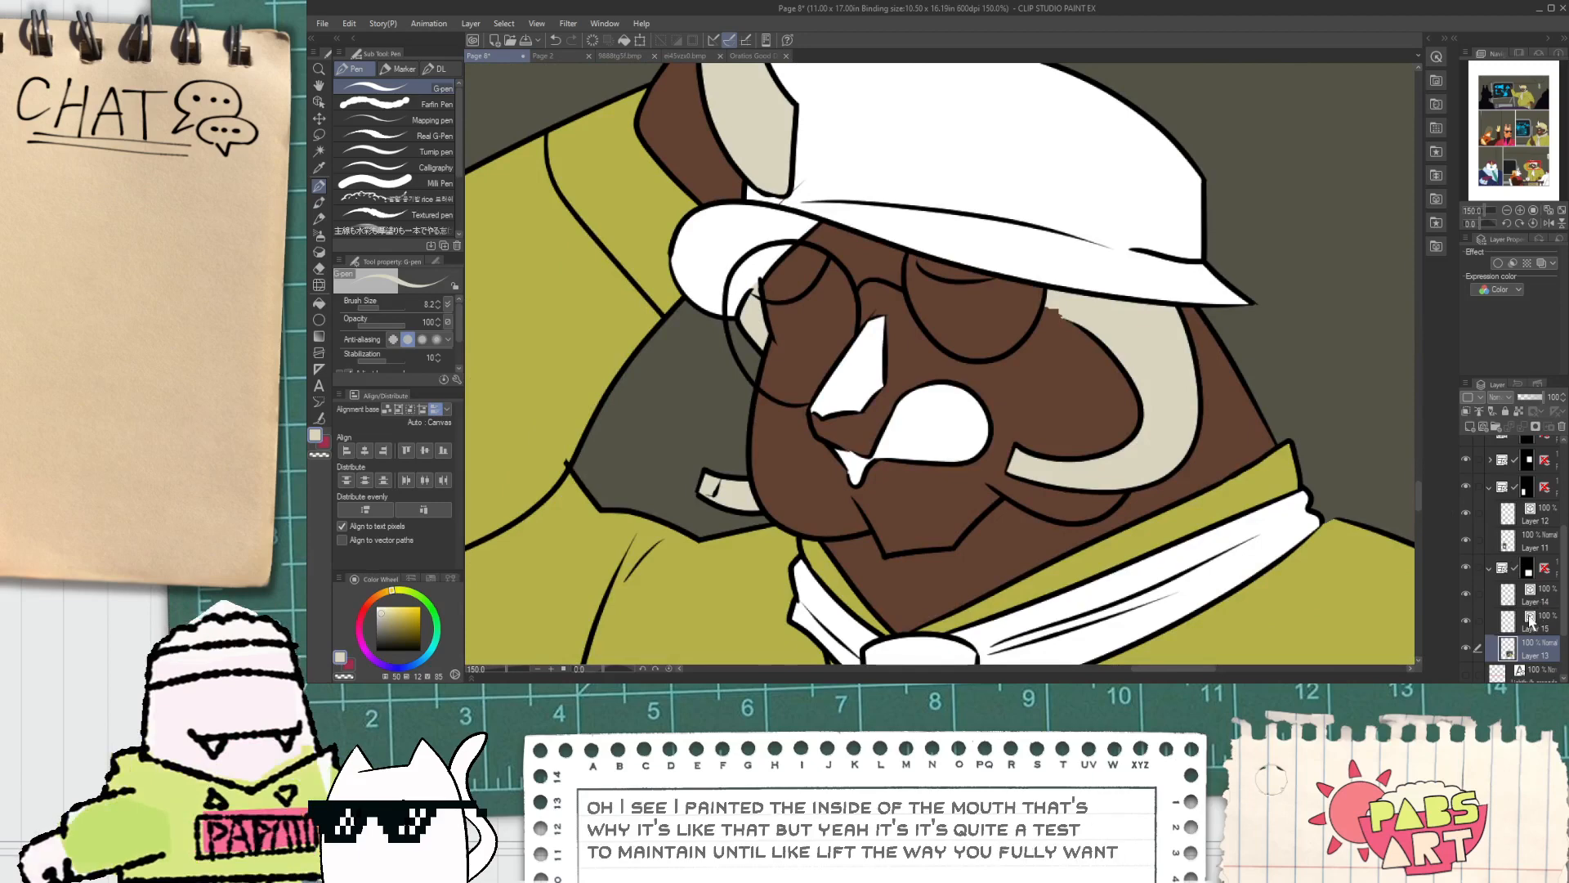
Step: Select the colour layer in the folder of the hat-wearing character's middle panel to view that panel's true colours
click(1533, 540)
key(ctrl+minus)
key(ctrl+minus)
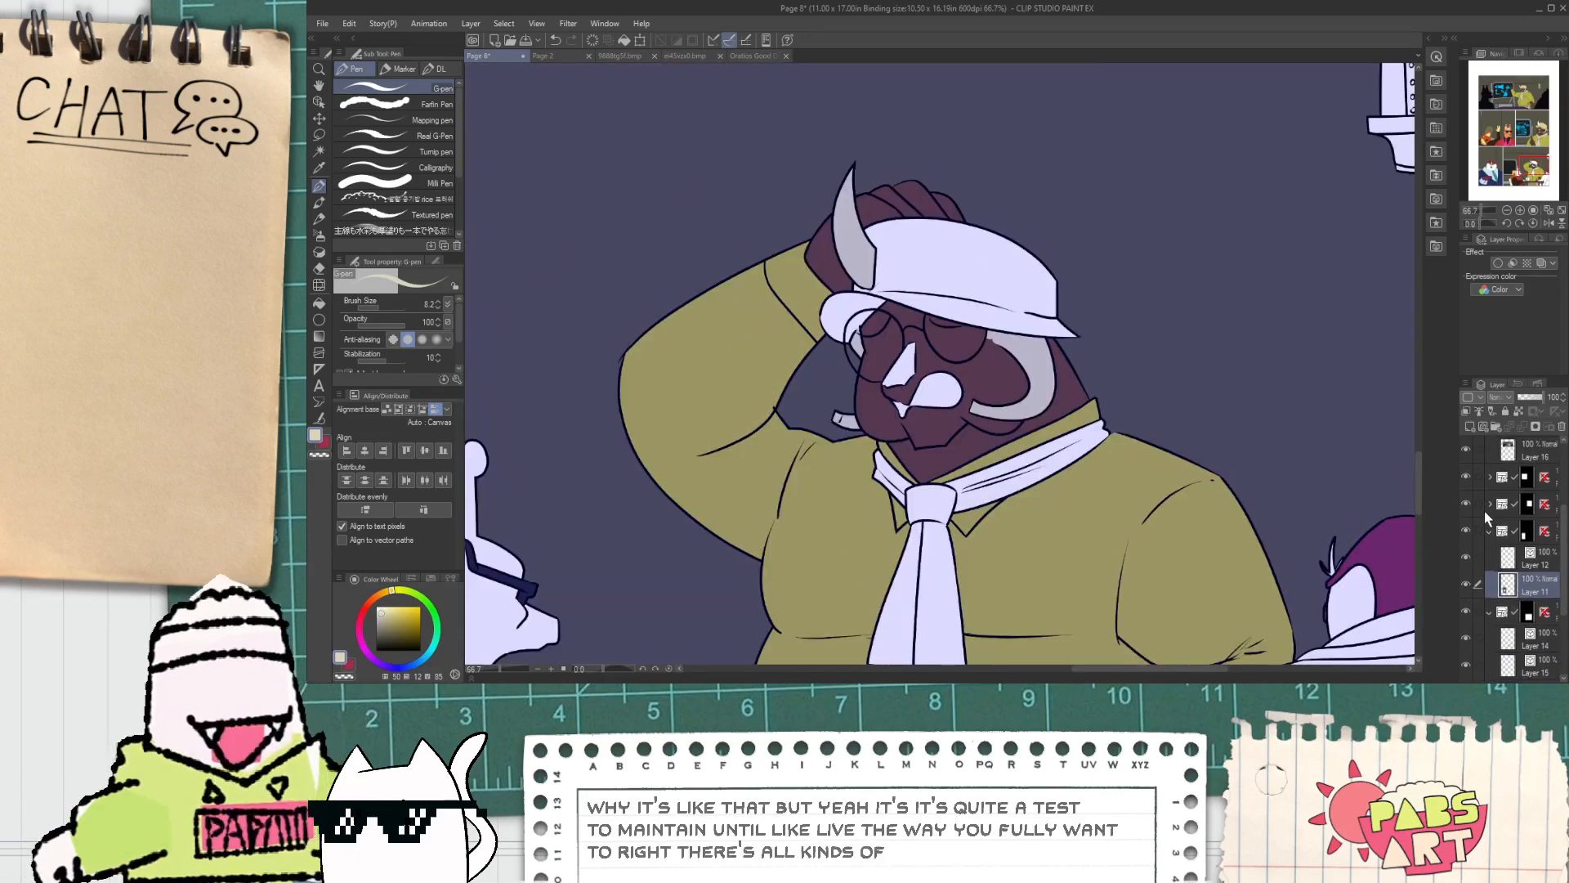
click(1487, 507)
click(1488, 507)
click(1491, 507)
click(1513, 640)
scroll(1393, 590, down, 1)
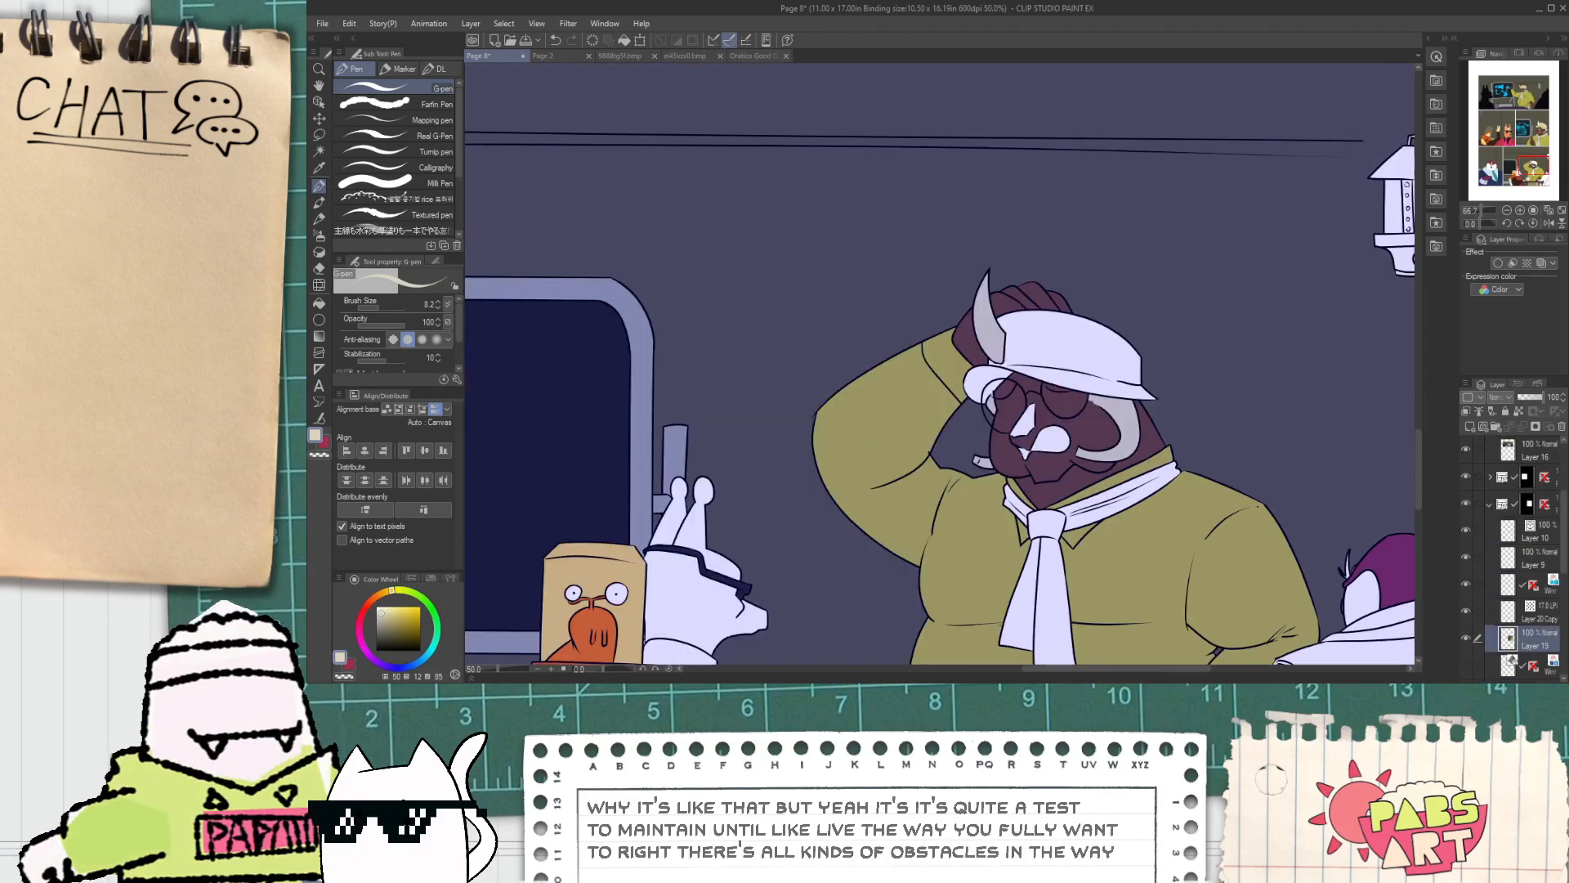
scroll(1015, 140, down, 1)
drag(1014, 140, 967, 706)
scroll(1072, 240, up, 2)
key(g)
scroll(1136, 315, down, 2)
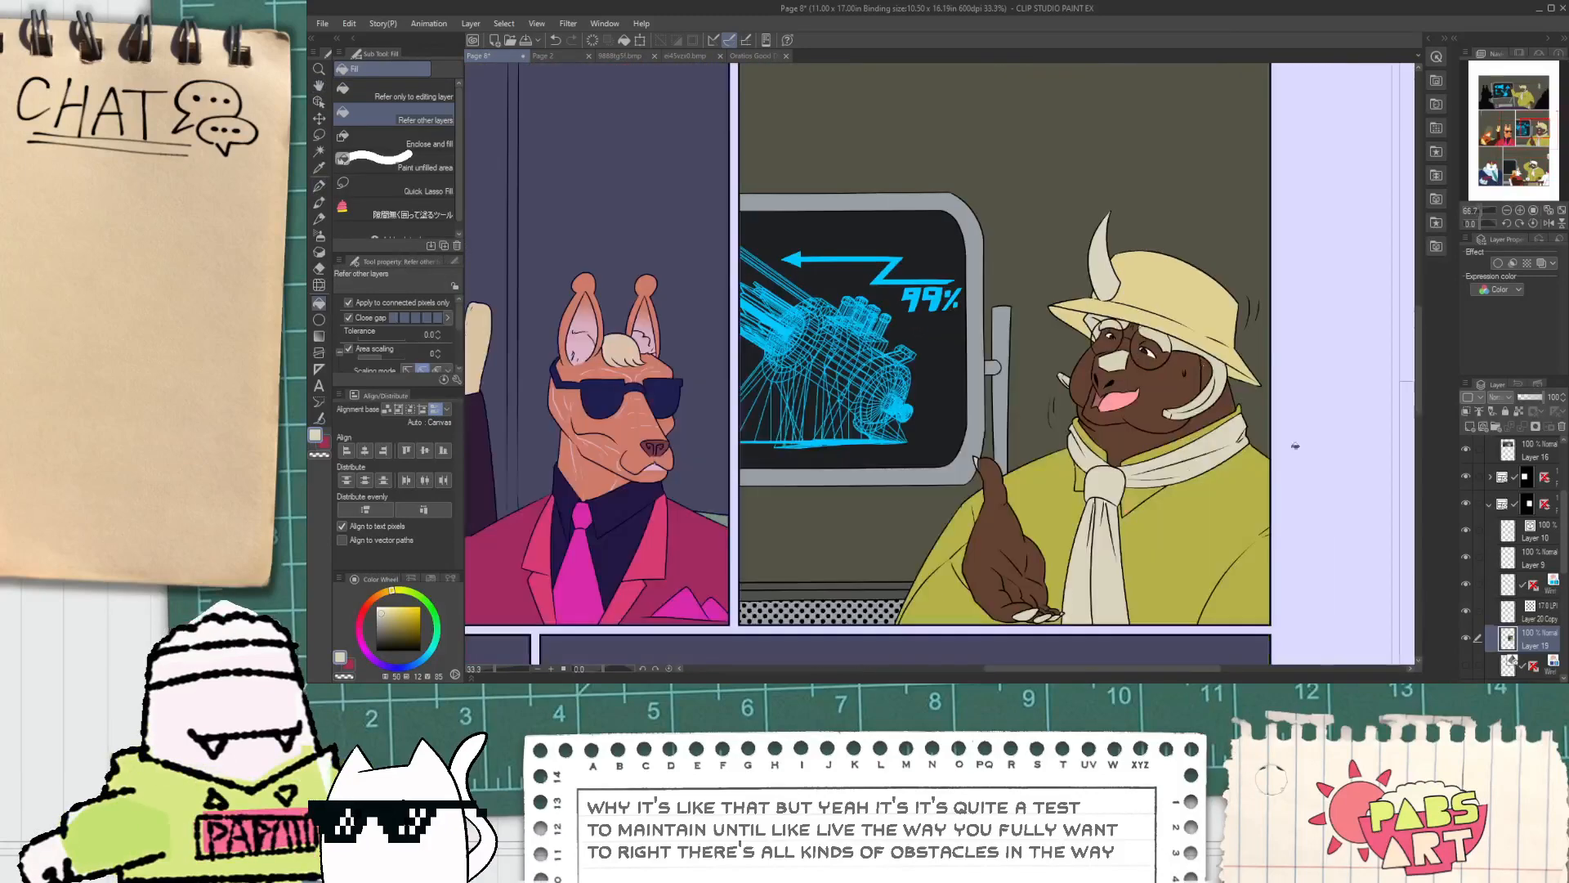
Step: Collapse the layer folders of the other panels and reselect Layer 13 in the last panel's folder
click(1492, 513)
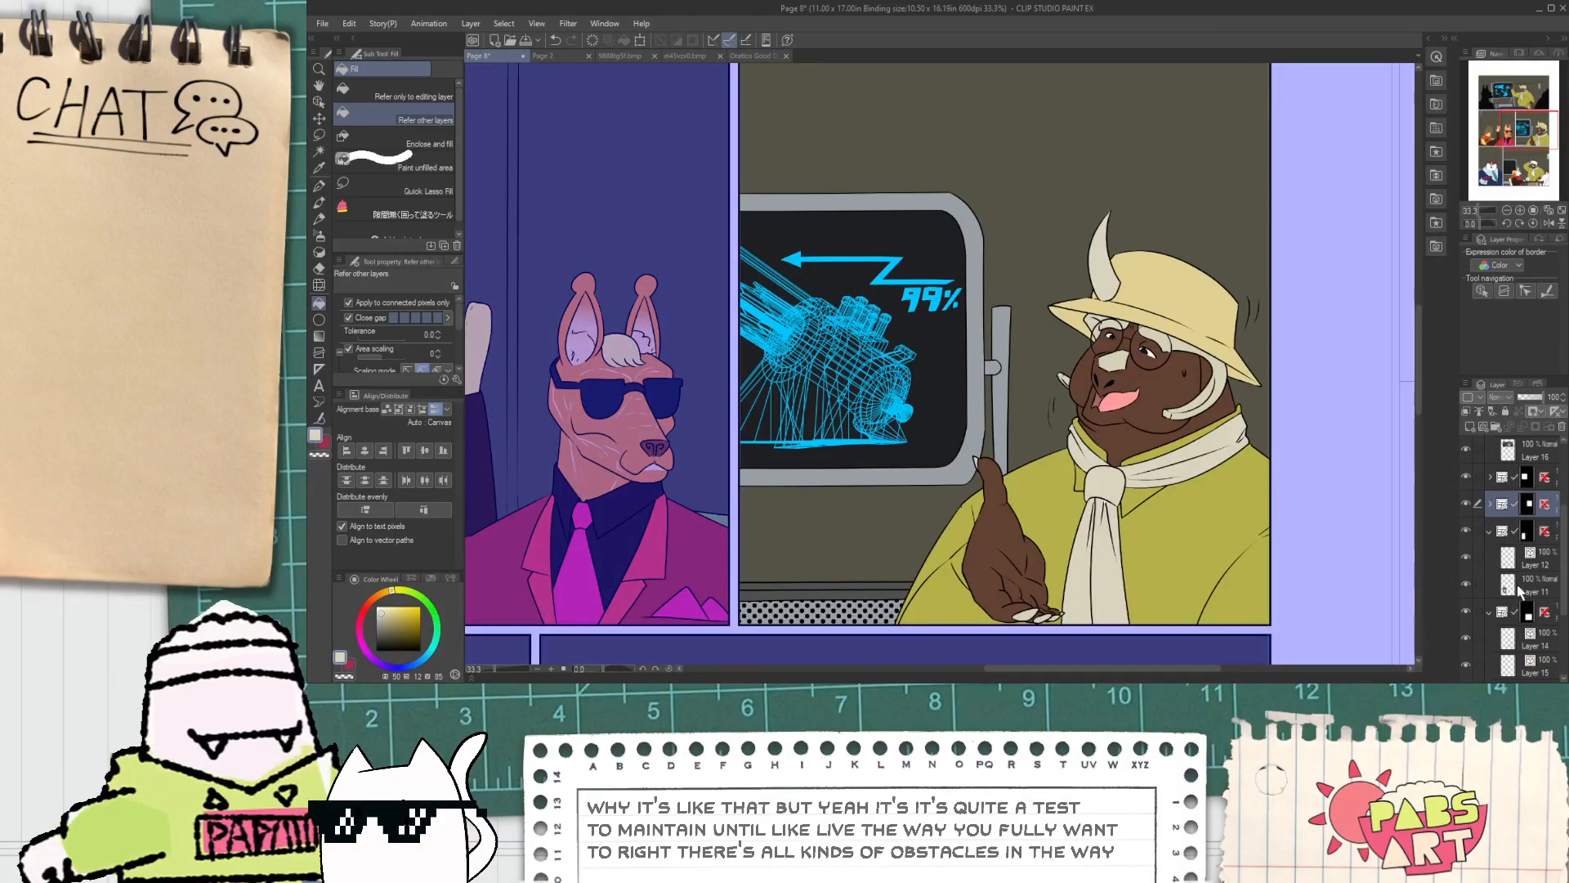
click(1518, 590)
scroll(1250, 520, down, 3)
drag(1198, 543, 1087, 171)
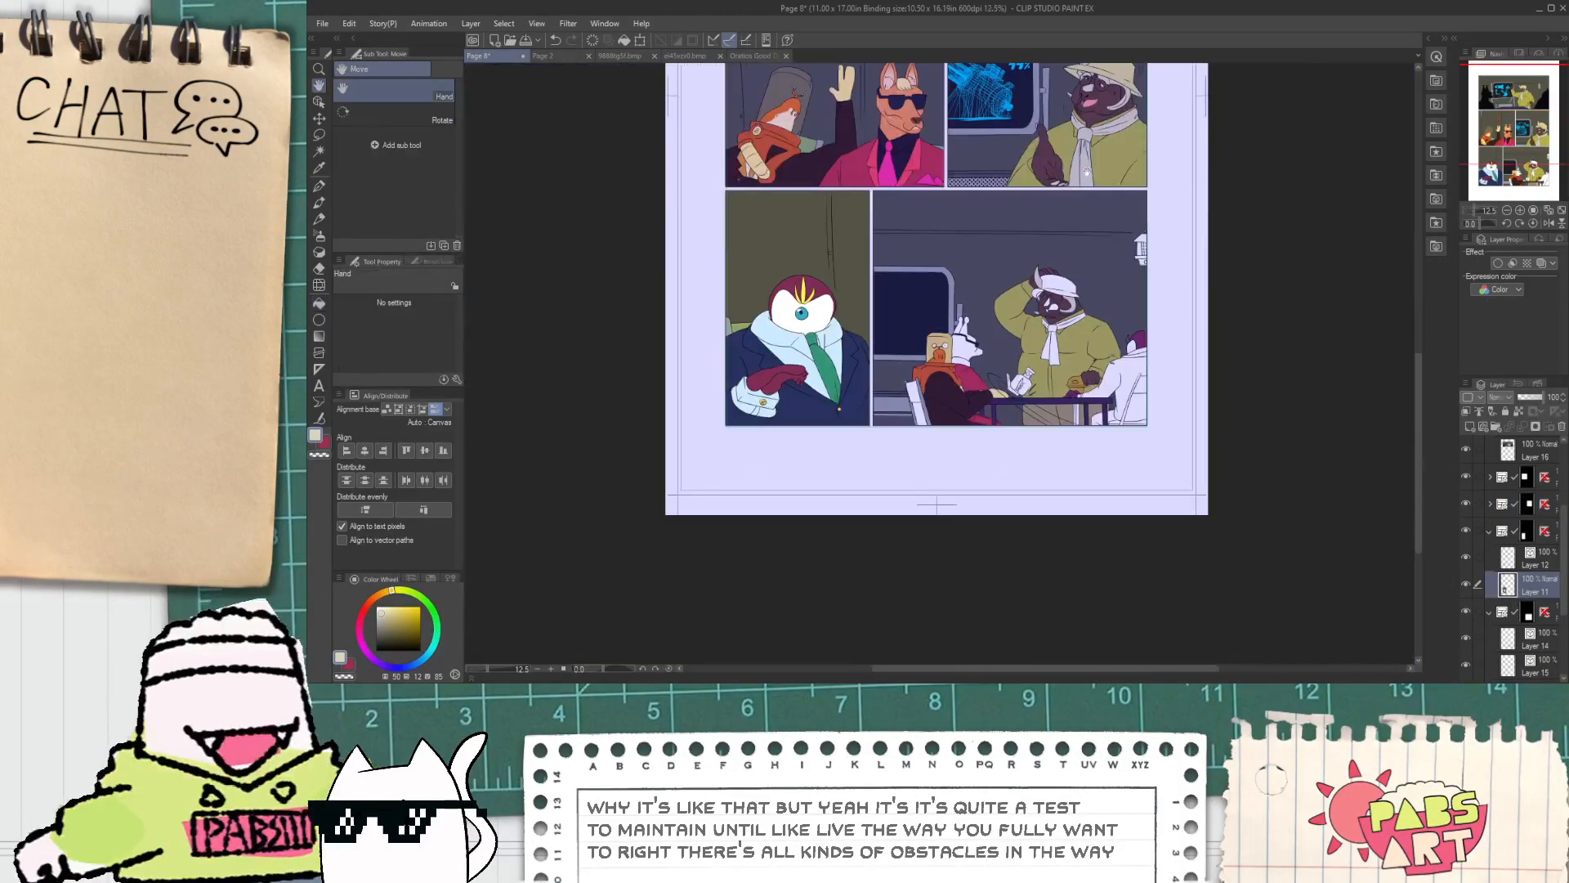
click(1489, 531)
click(1530, 612)
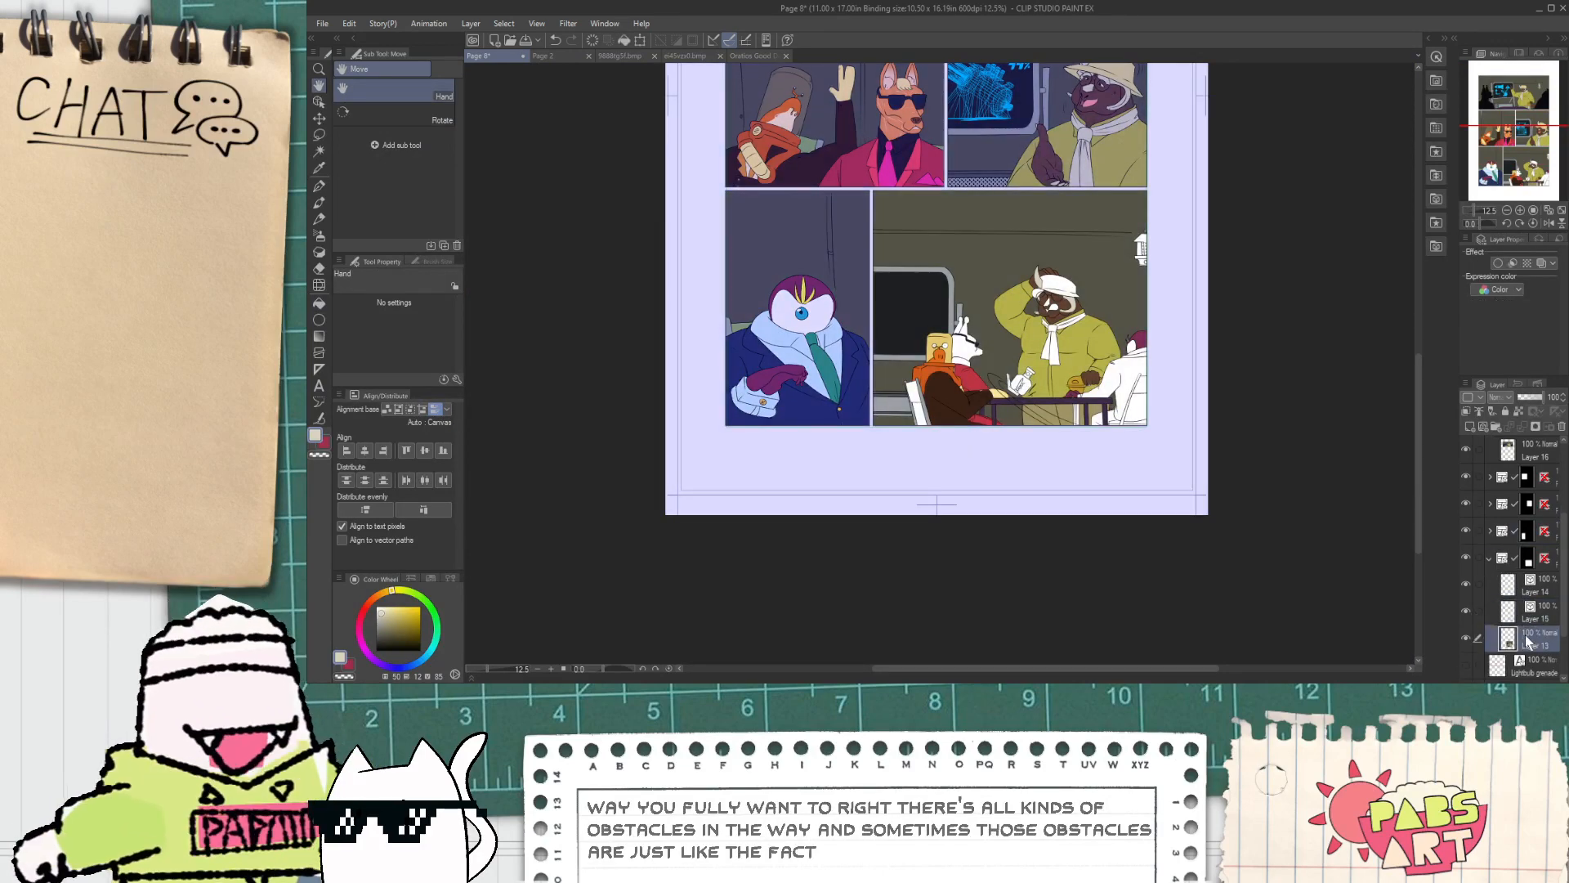
Step: Sample the dark shirt colour from the earlier panel and fill the collar of the seated character with sunglasses
scroll(1174, 514, up, 4)
scroll(985, 314, down, 1)
drag(644, 143, 720, 310)
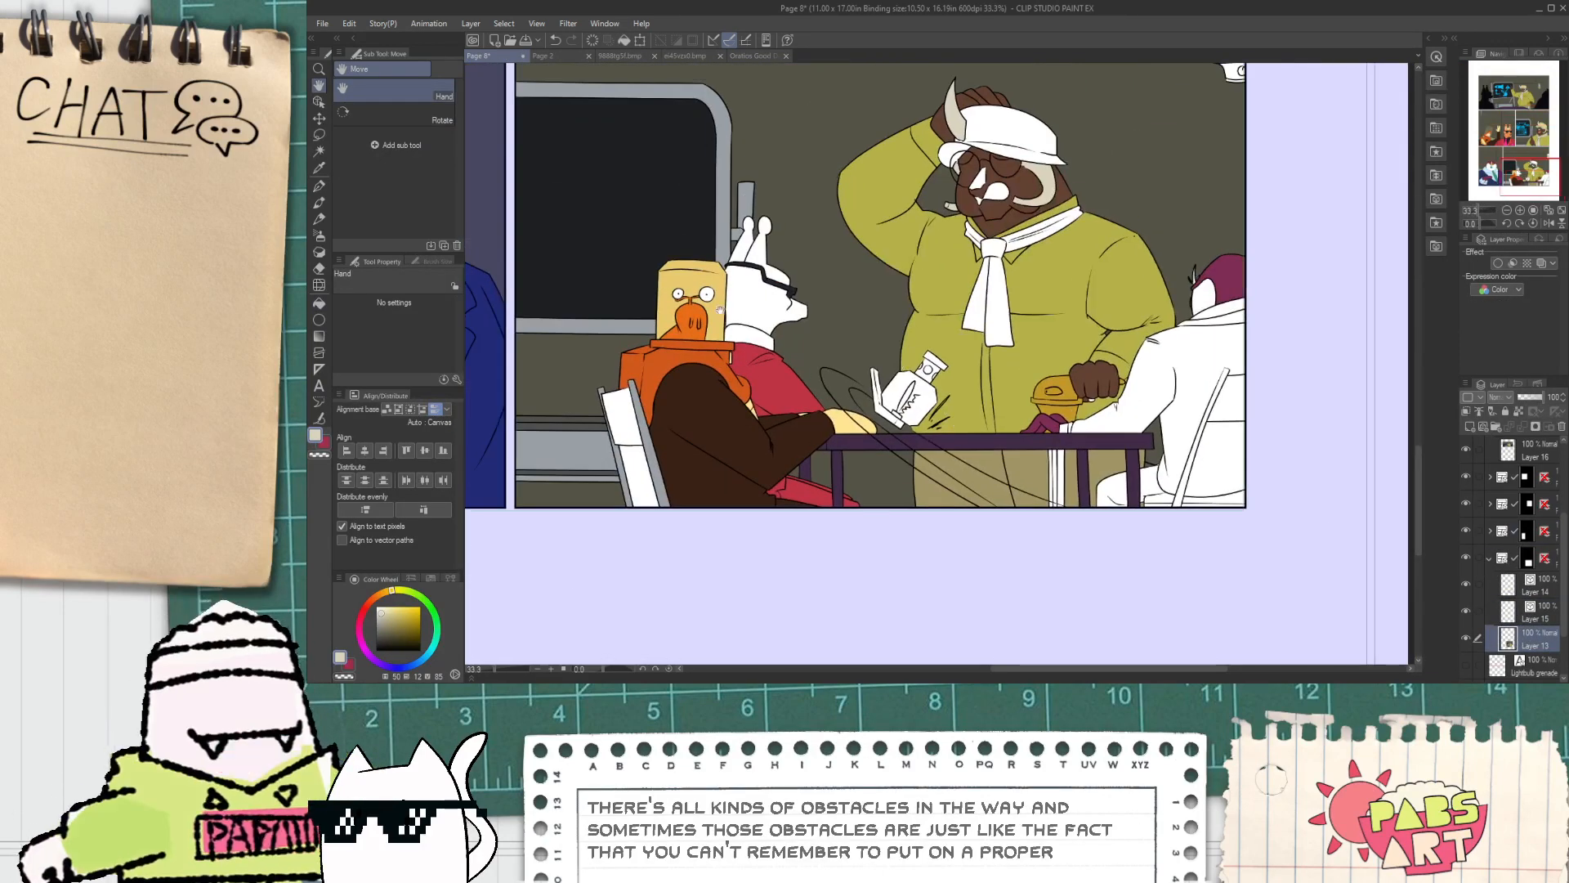
scroll(651, 244, down, 3)
drag(651, 244, 729, 336)
scroll(766, 307, up, 3)
key(alt)
scroll(795, 261, down, 3)
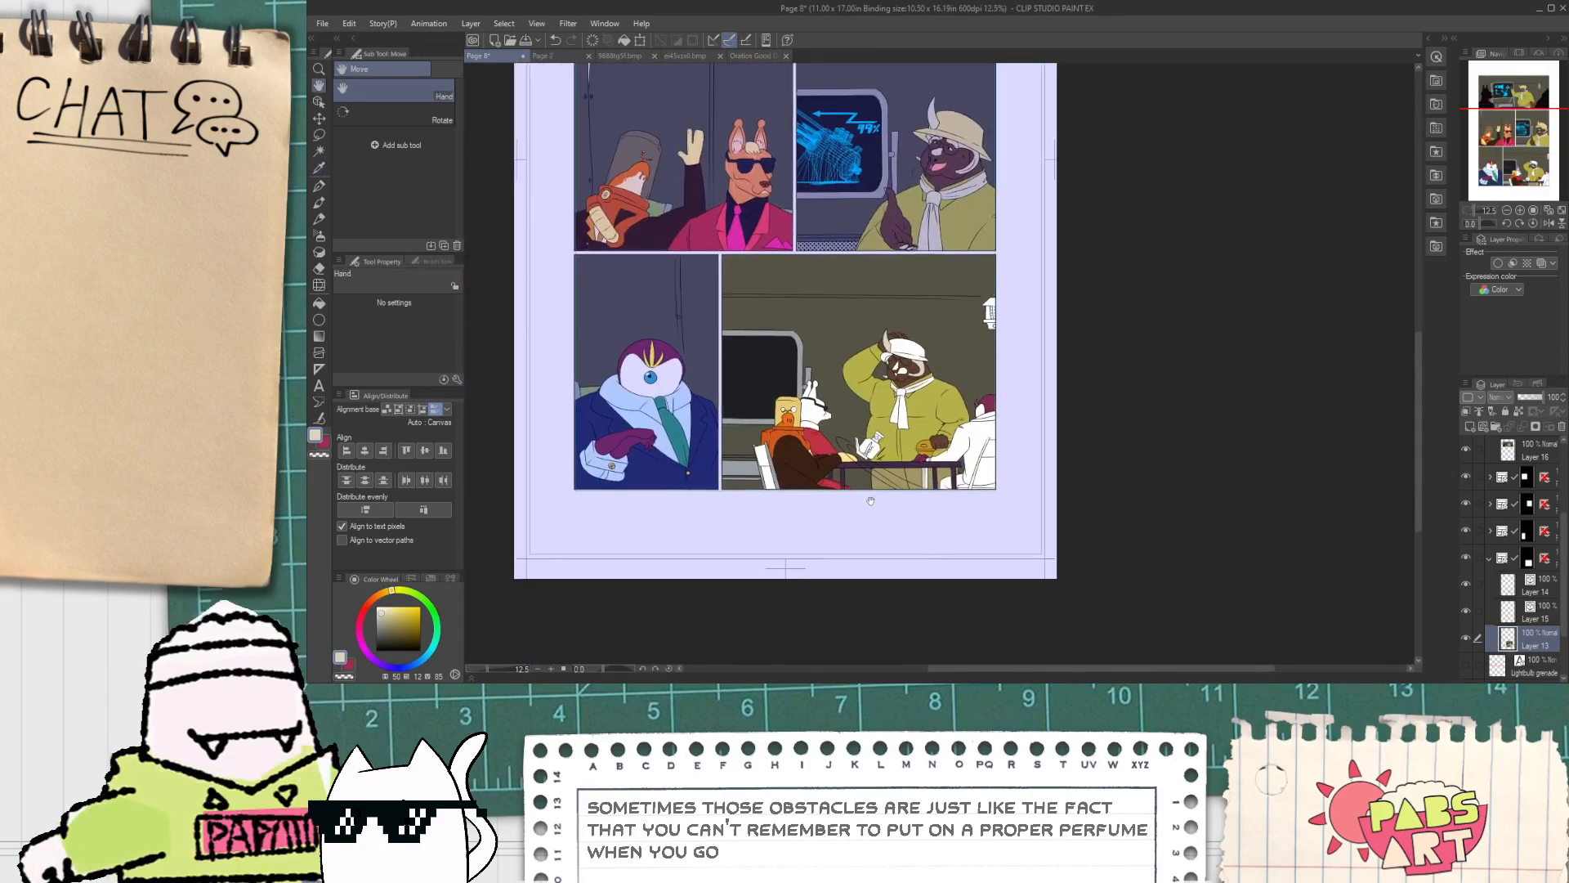
scroll(775, 382, up, 4)
scroll(783, 387, down, 3)
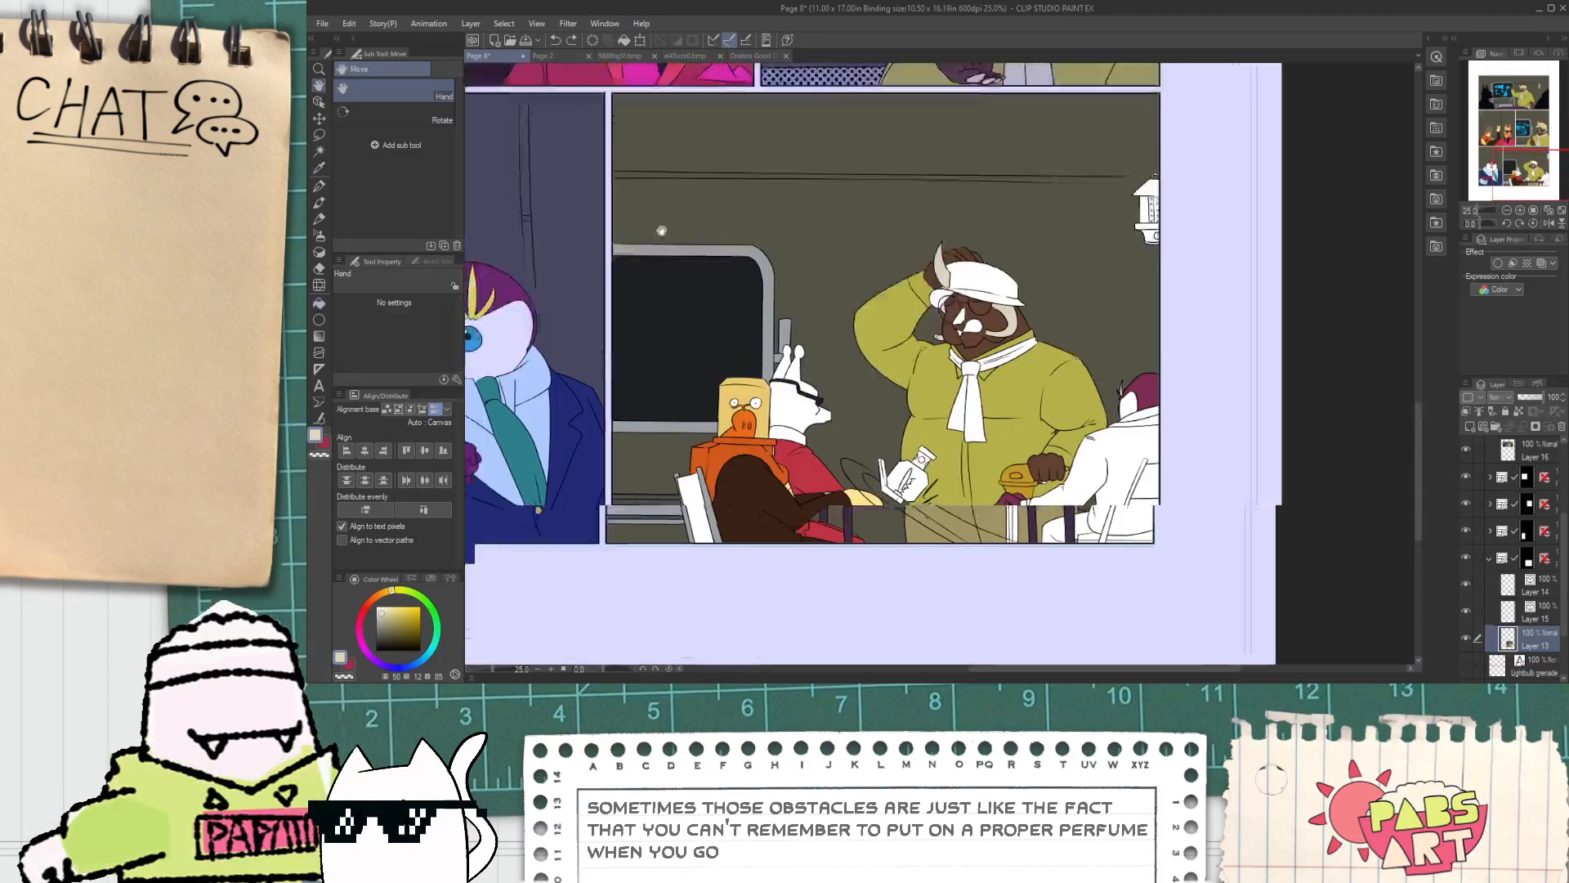
scroll(748, 315, up, 3)
key(alt)
click(749, 314)
scroll(749, 314, down, 3)
scroll(755, 438, up, 5)
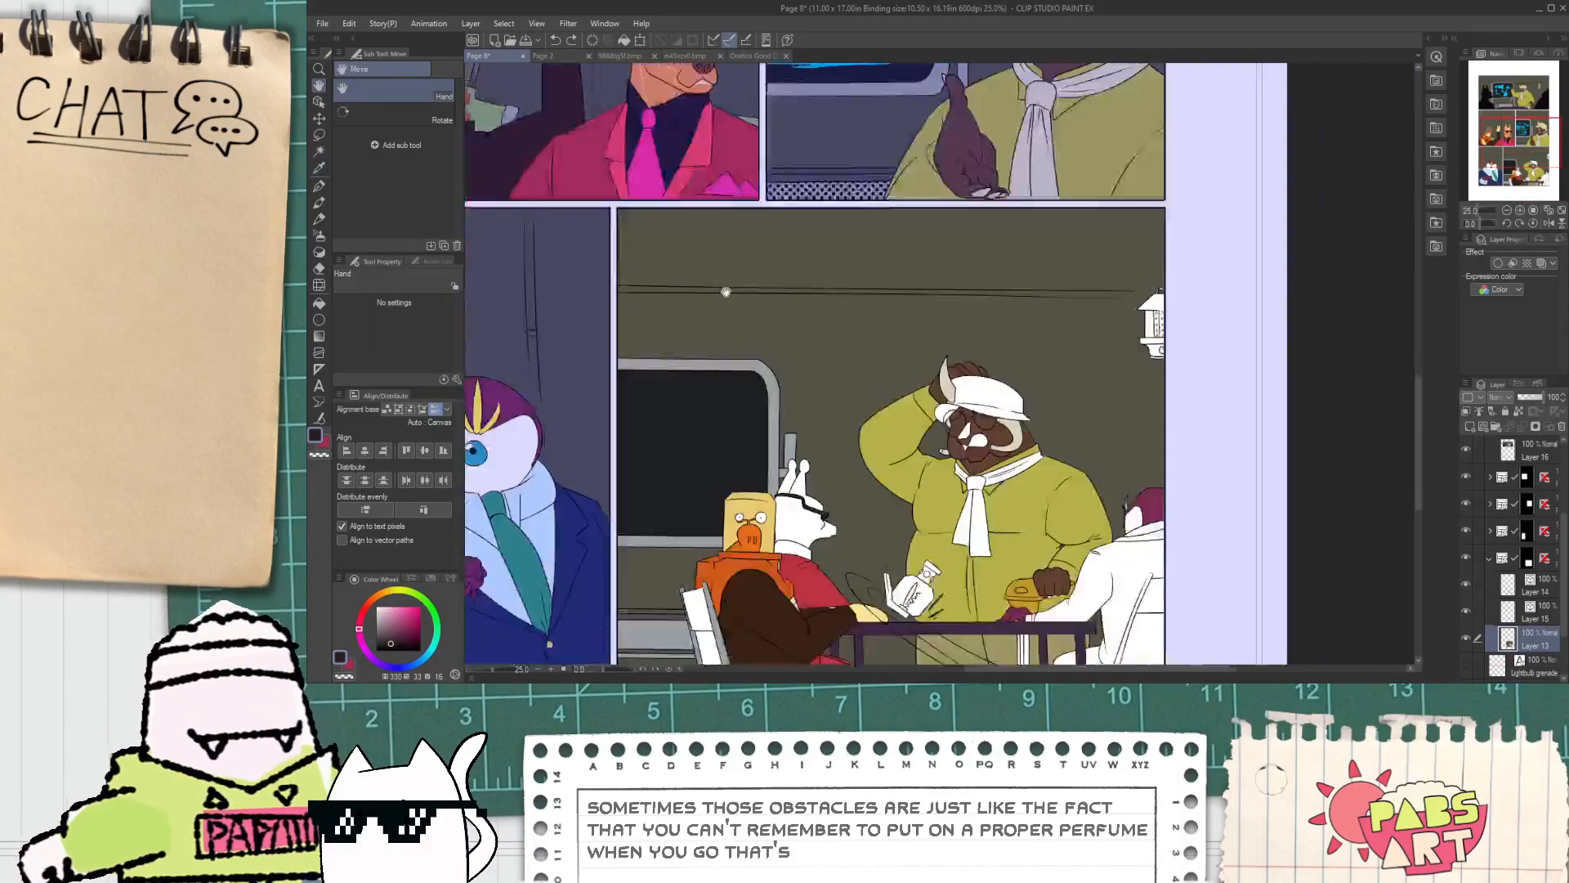
scroll(755, 438, down, 3)
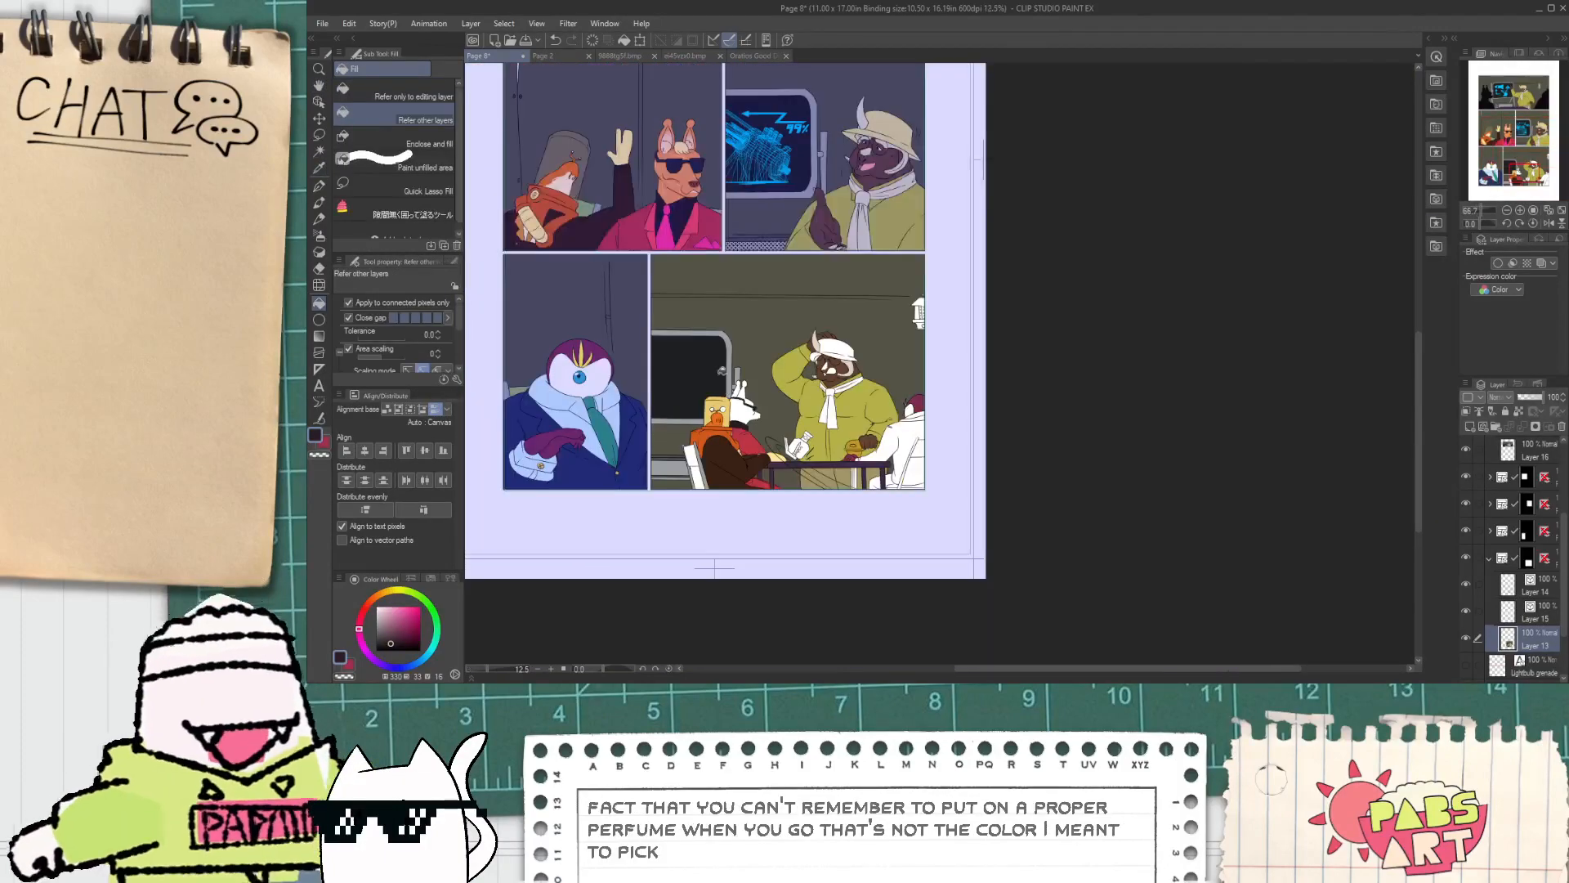
Step: Sample the orange fur colour from the middle panel and fill the head and ears of the character with sunglasses
scroll(764, 380, up, 4)
key(alt)
click(763, 380)
scroll(763, 380, down, 3)
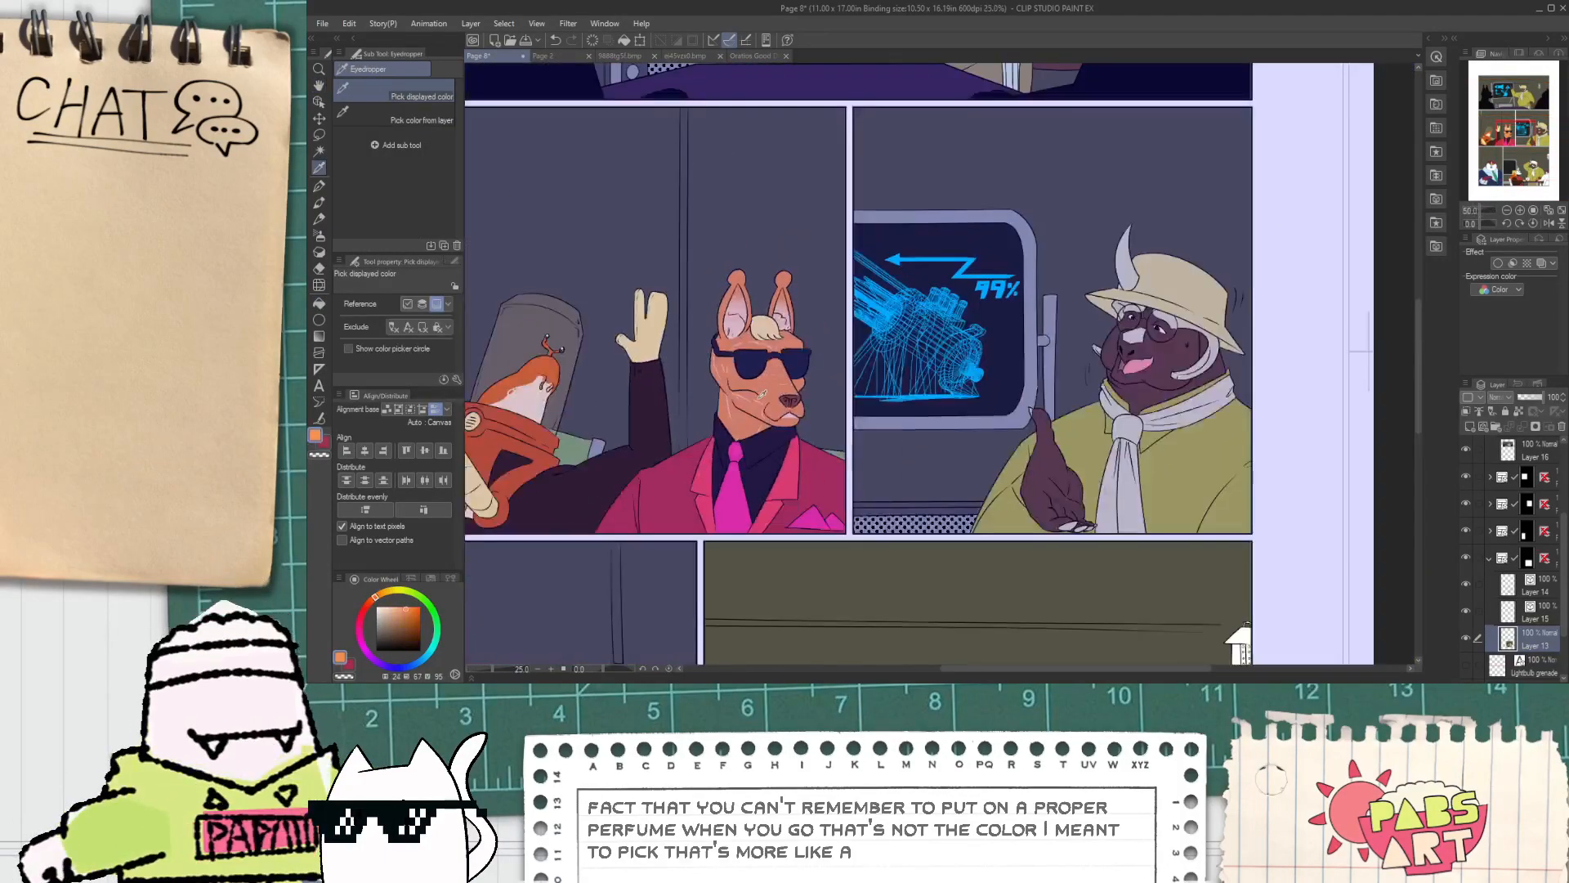
scroll(784, 409, up, 3)
scroll(693, 382, up, 3)
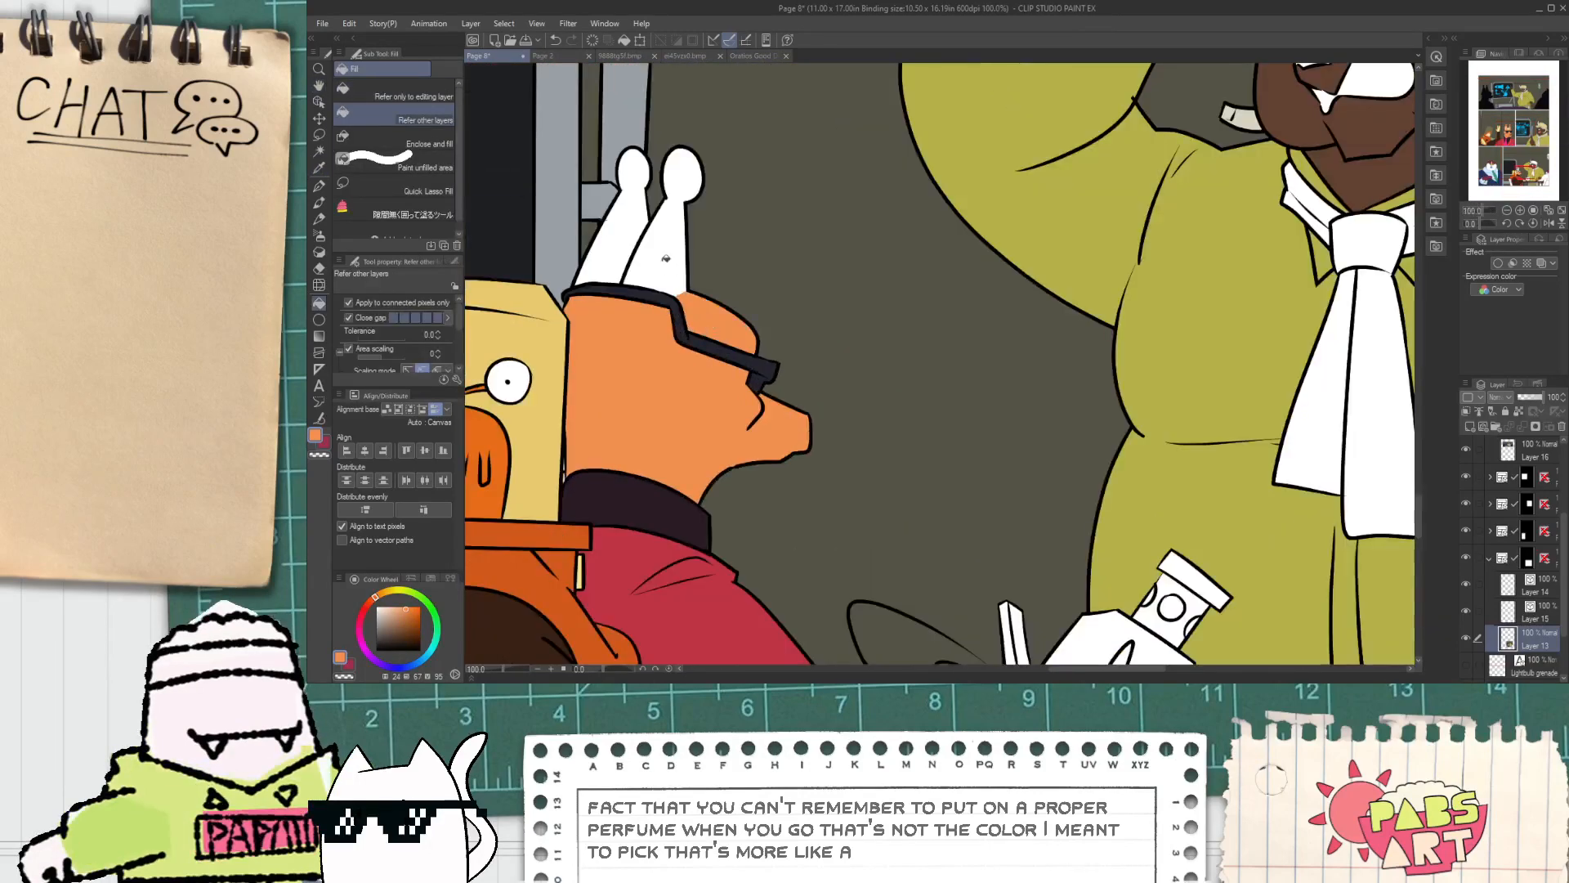
scroll(629, 241, down, 1)
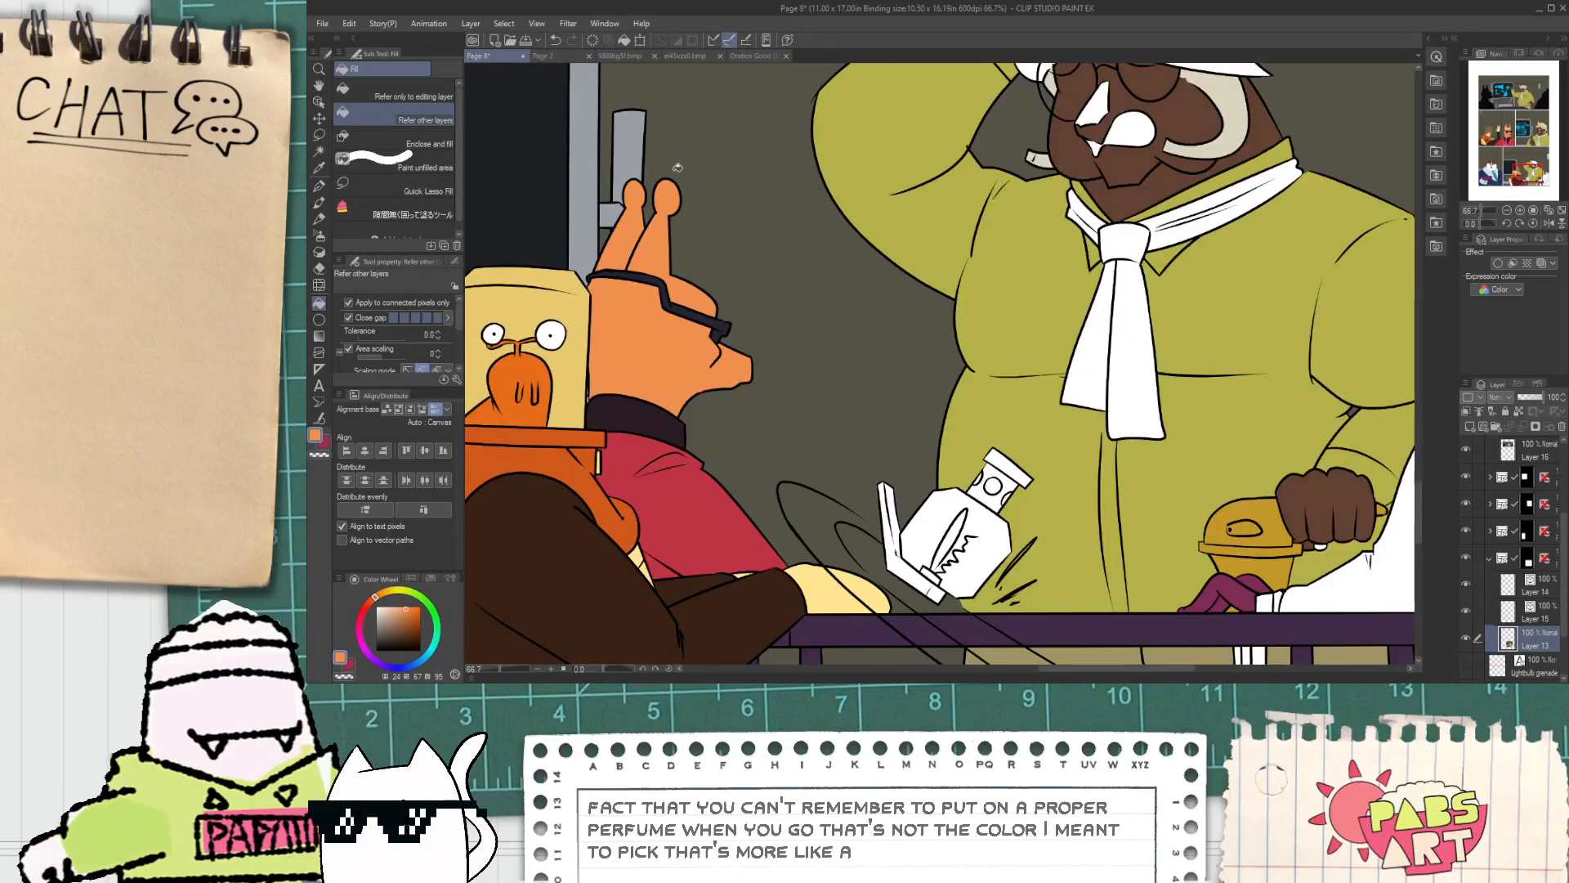
Step: Sample the olive-grey background colour and touch up the small gap between the bag-headed character and the neck of the character with sunglasses
scroll(696, 384, up, 5)
key(p)
scroll(740, 356, down, 3)
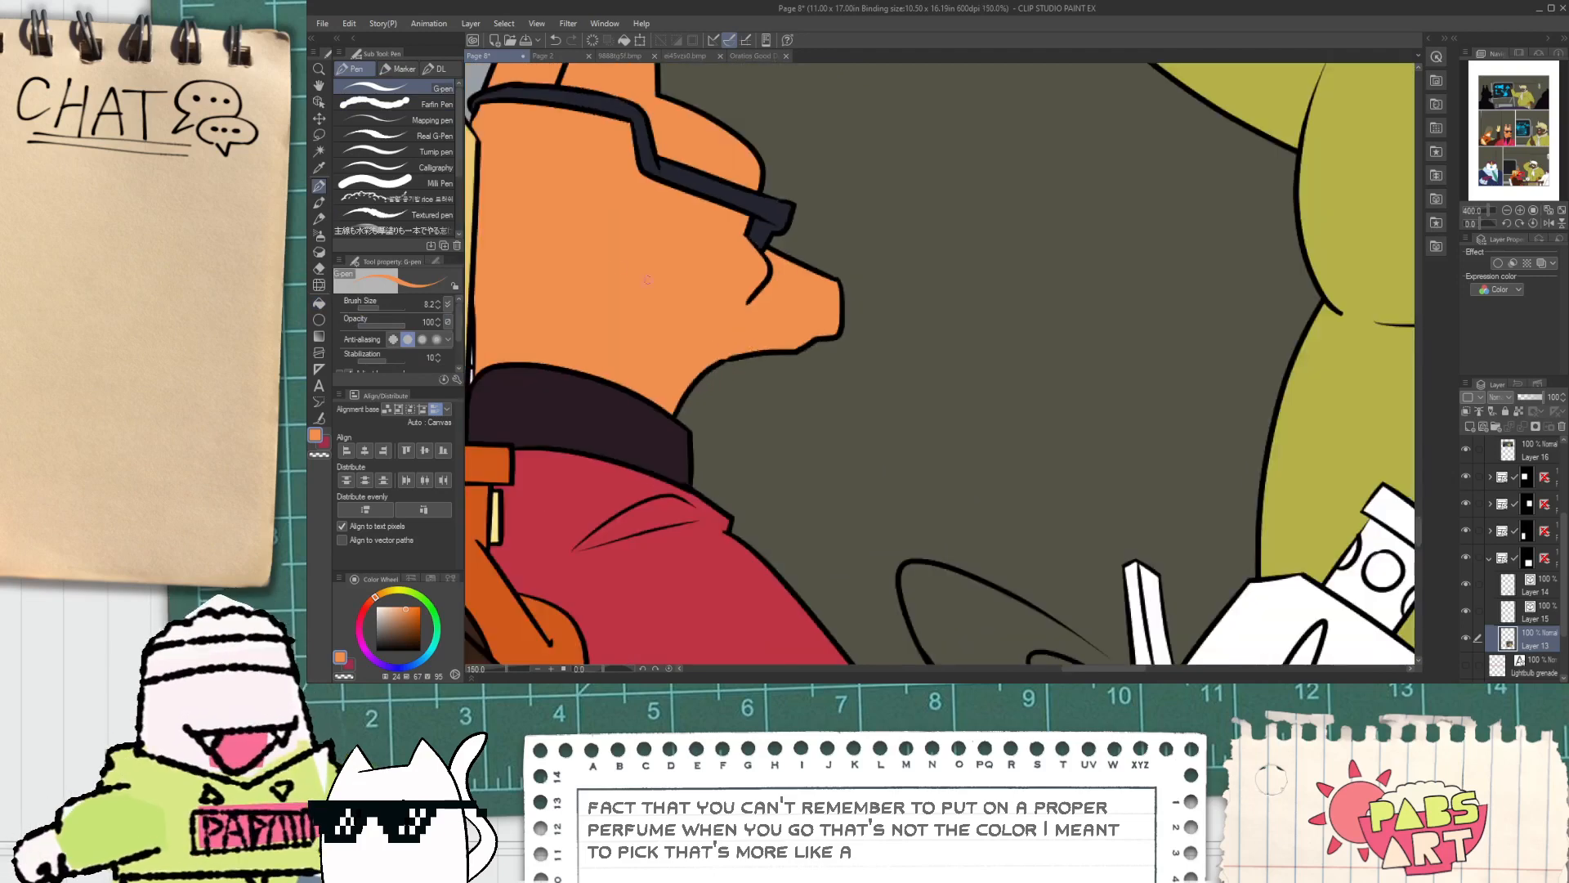
drag(746, 420, 897, 474)
key(alt)
alt+click(898, 474)
scroll(614, 429, up, 3)
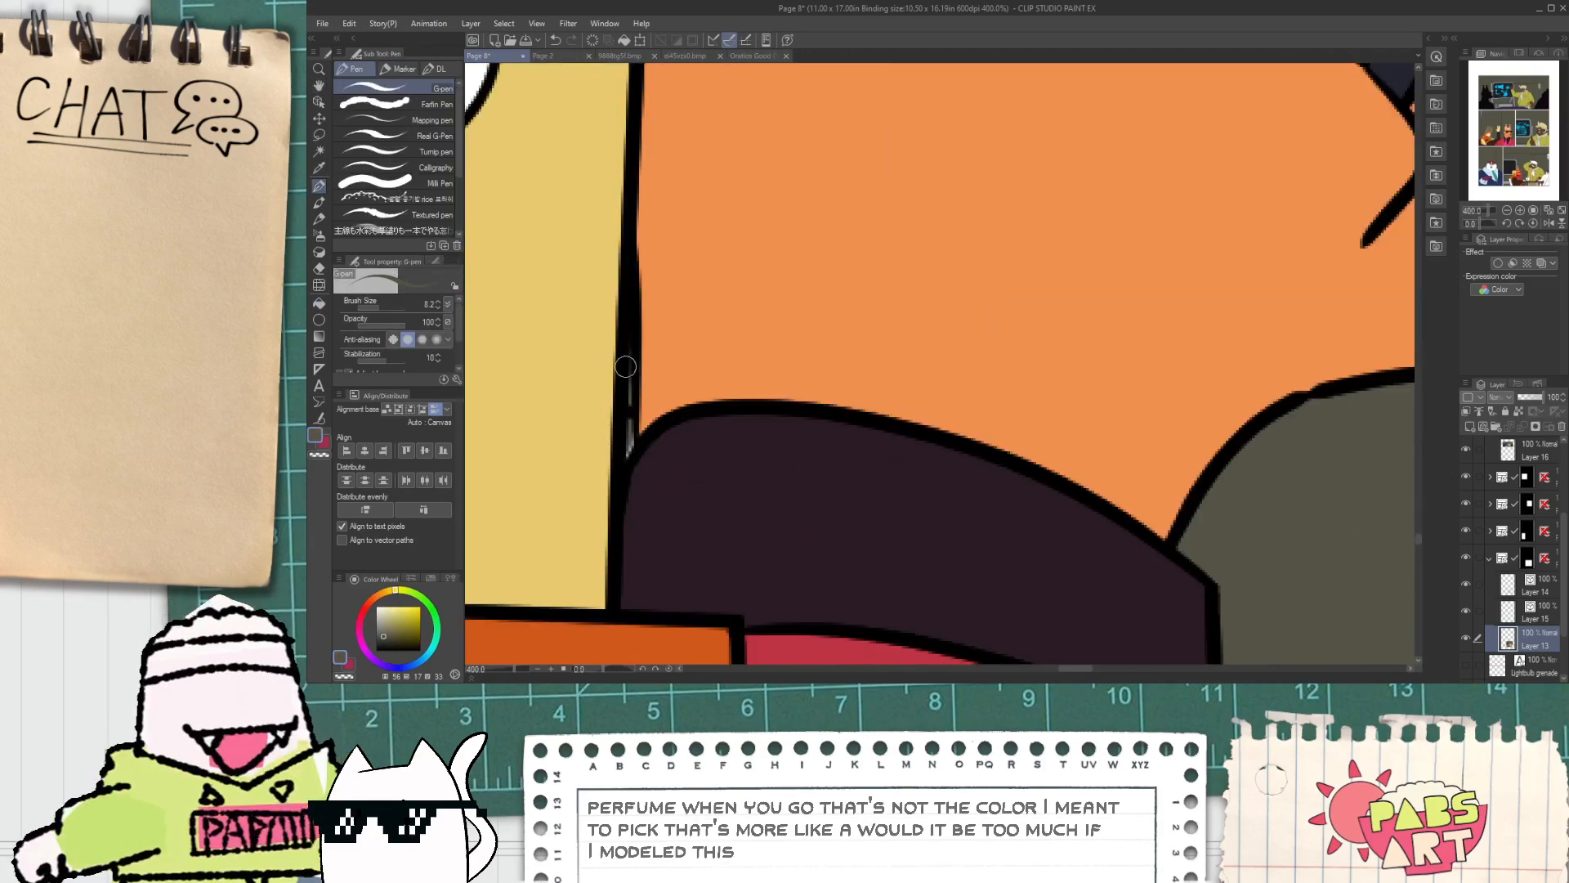
scroll(625, 310, down, 6)
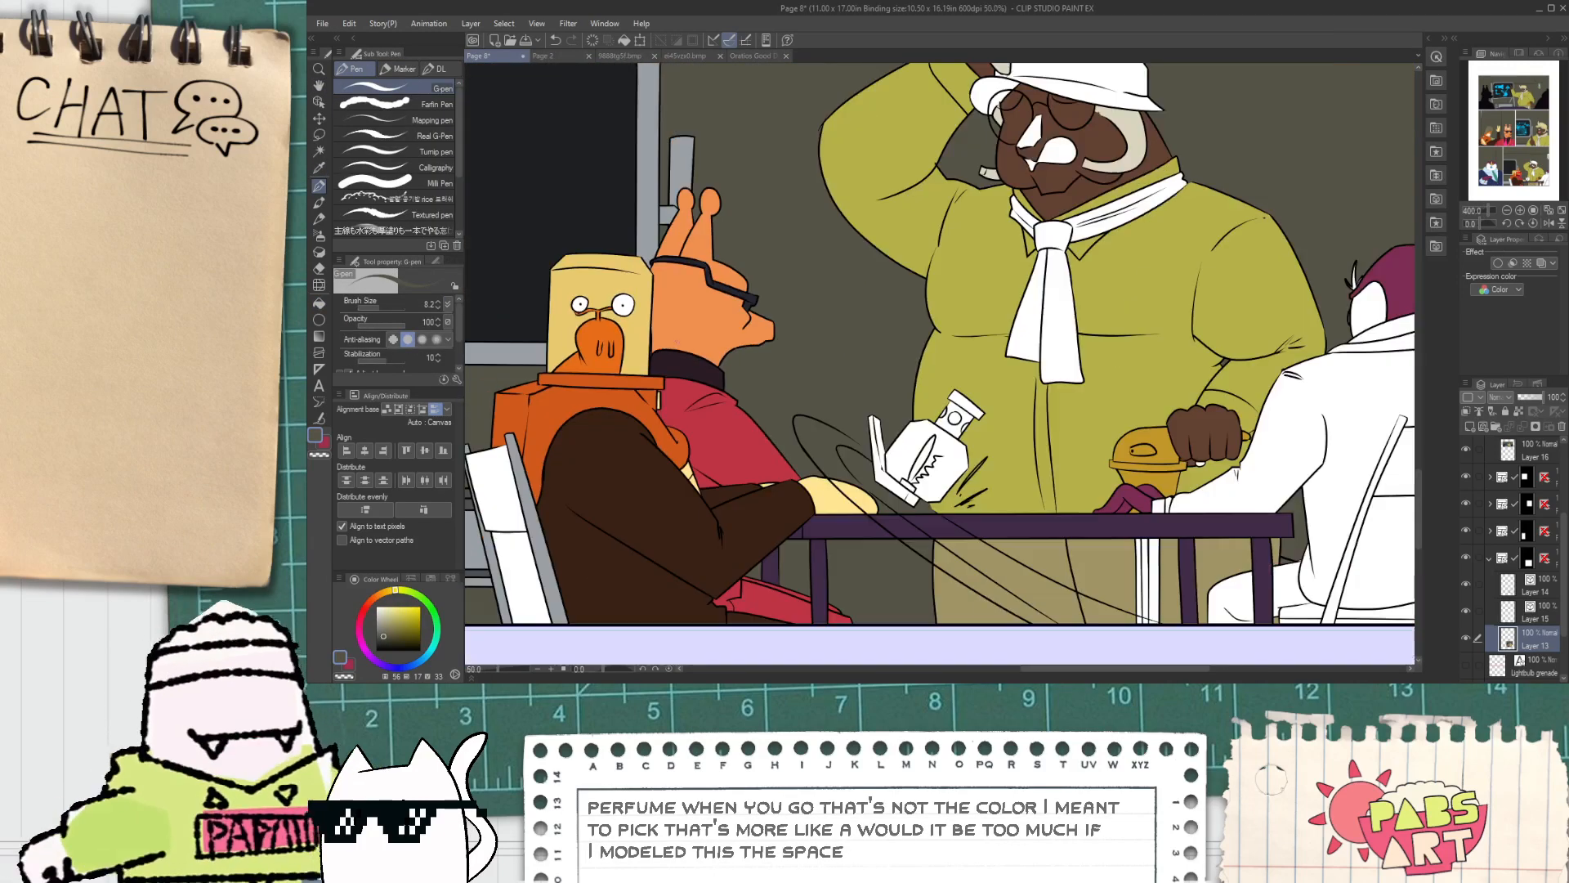
scroll(705, 374, up, 3)
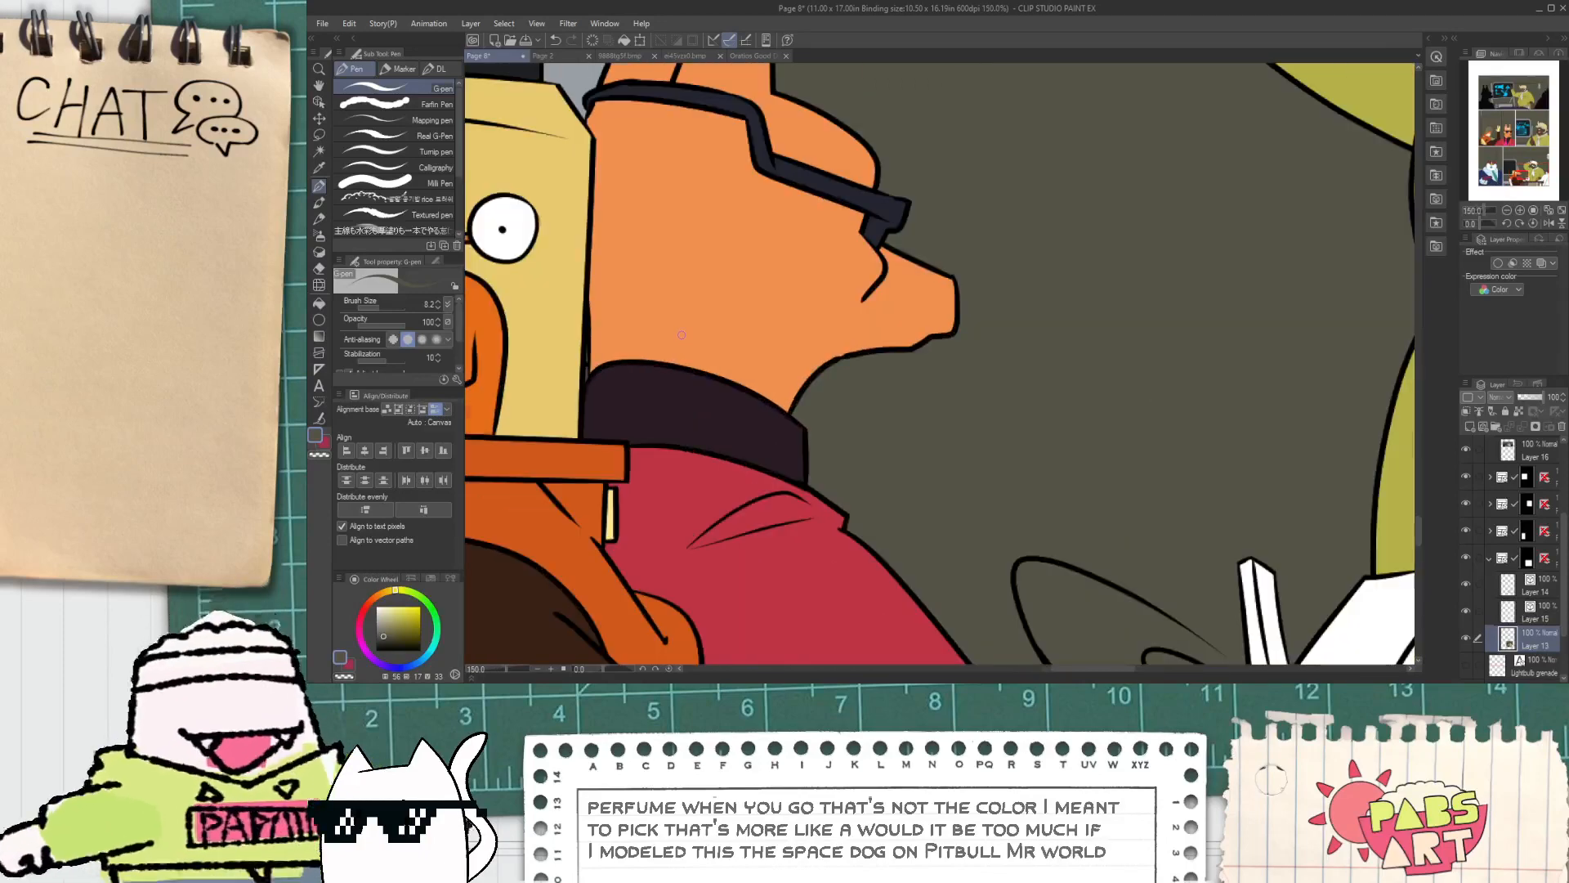
Step: Sample the navy suit colour from the neighbouring panel and fill the jacket of the seated purple-headed character
scroll(694, 352, down, 4)
key(alt)
scroll(710, 302, down, 1)
drag(709, 301, 753, 417)
scroll(586, 494, up, 1)
drag(926, 447, 630, 430)
scroll(918, 408, up, 1)
click(895, 436)
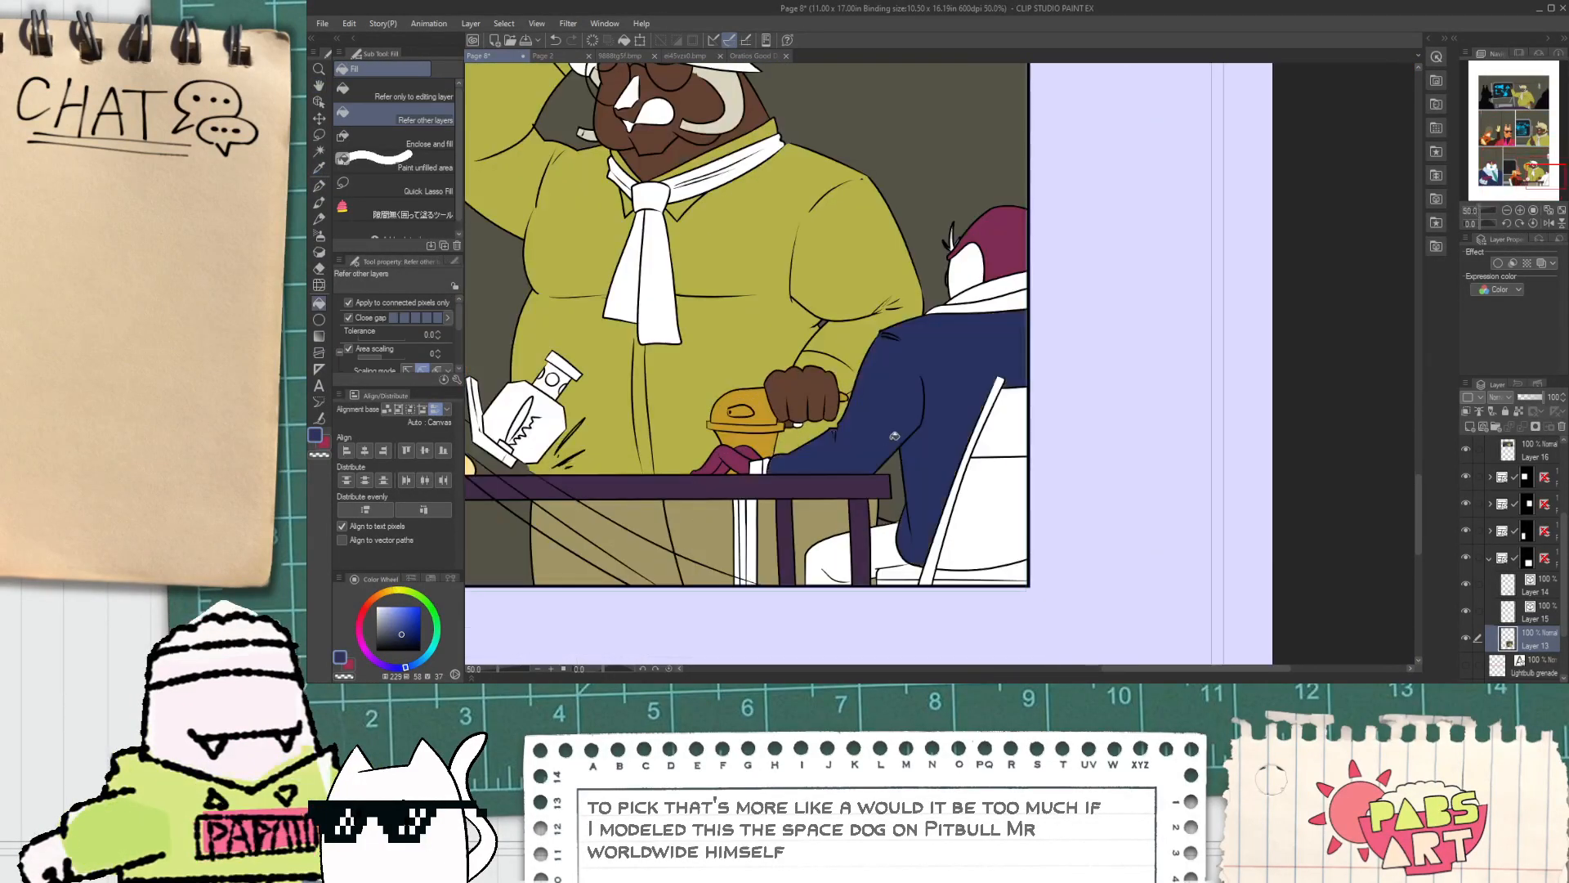
Step: Fill the rest of the purple-headed character's jacket and the trouser leg under the table with the same navy
click(999, 512)
scroll(874, 550, up, 1)
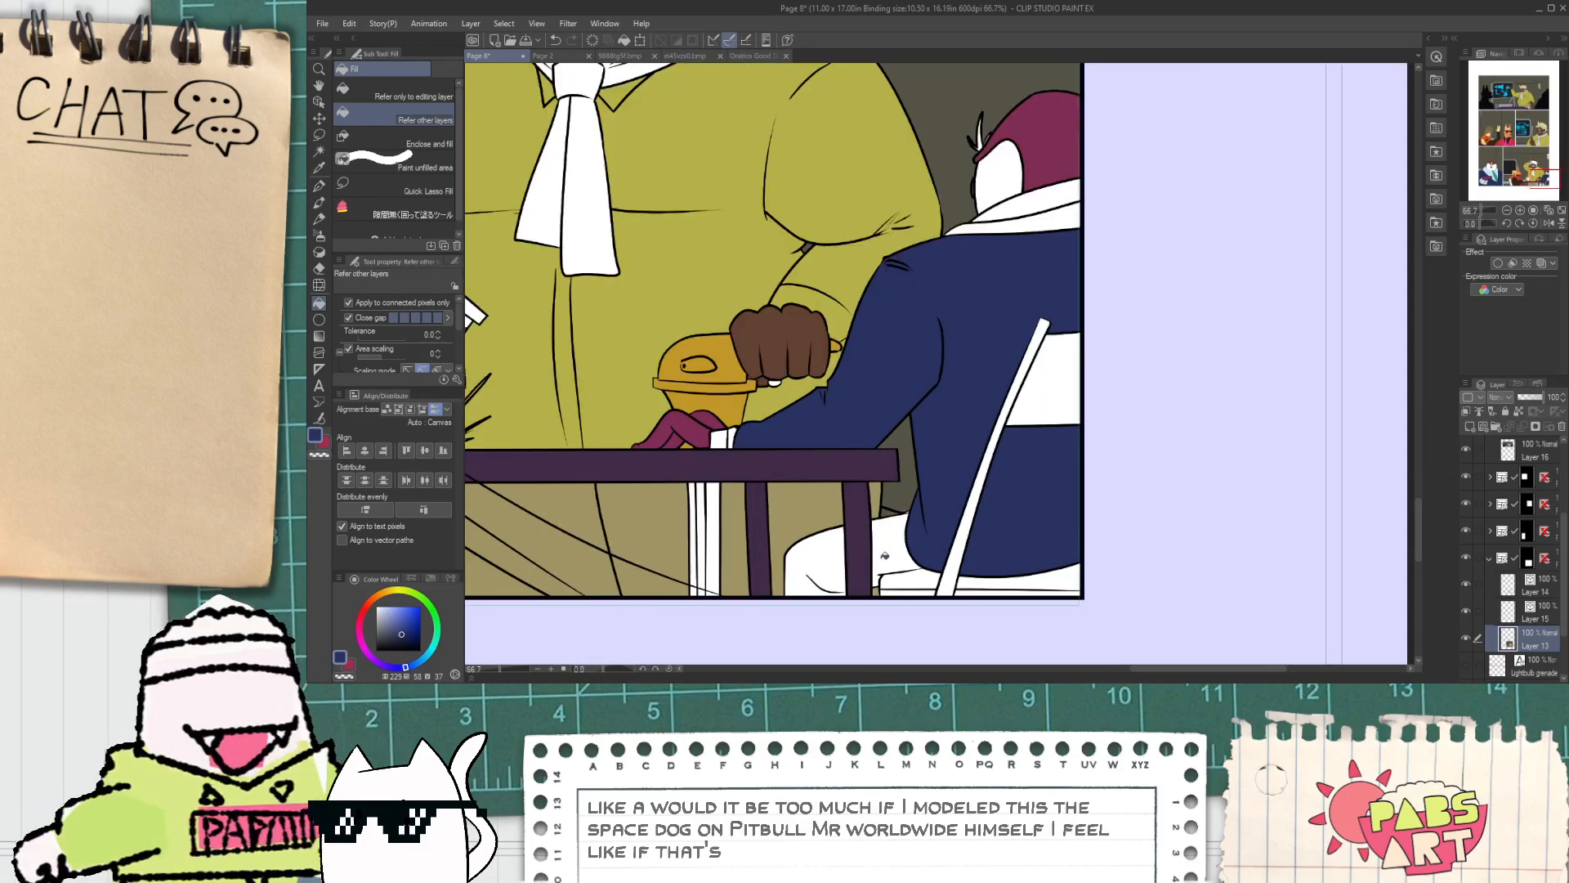
scroll(831, 569, up, 4)
key(p)
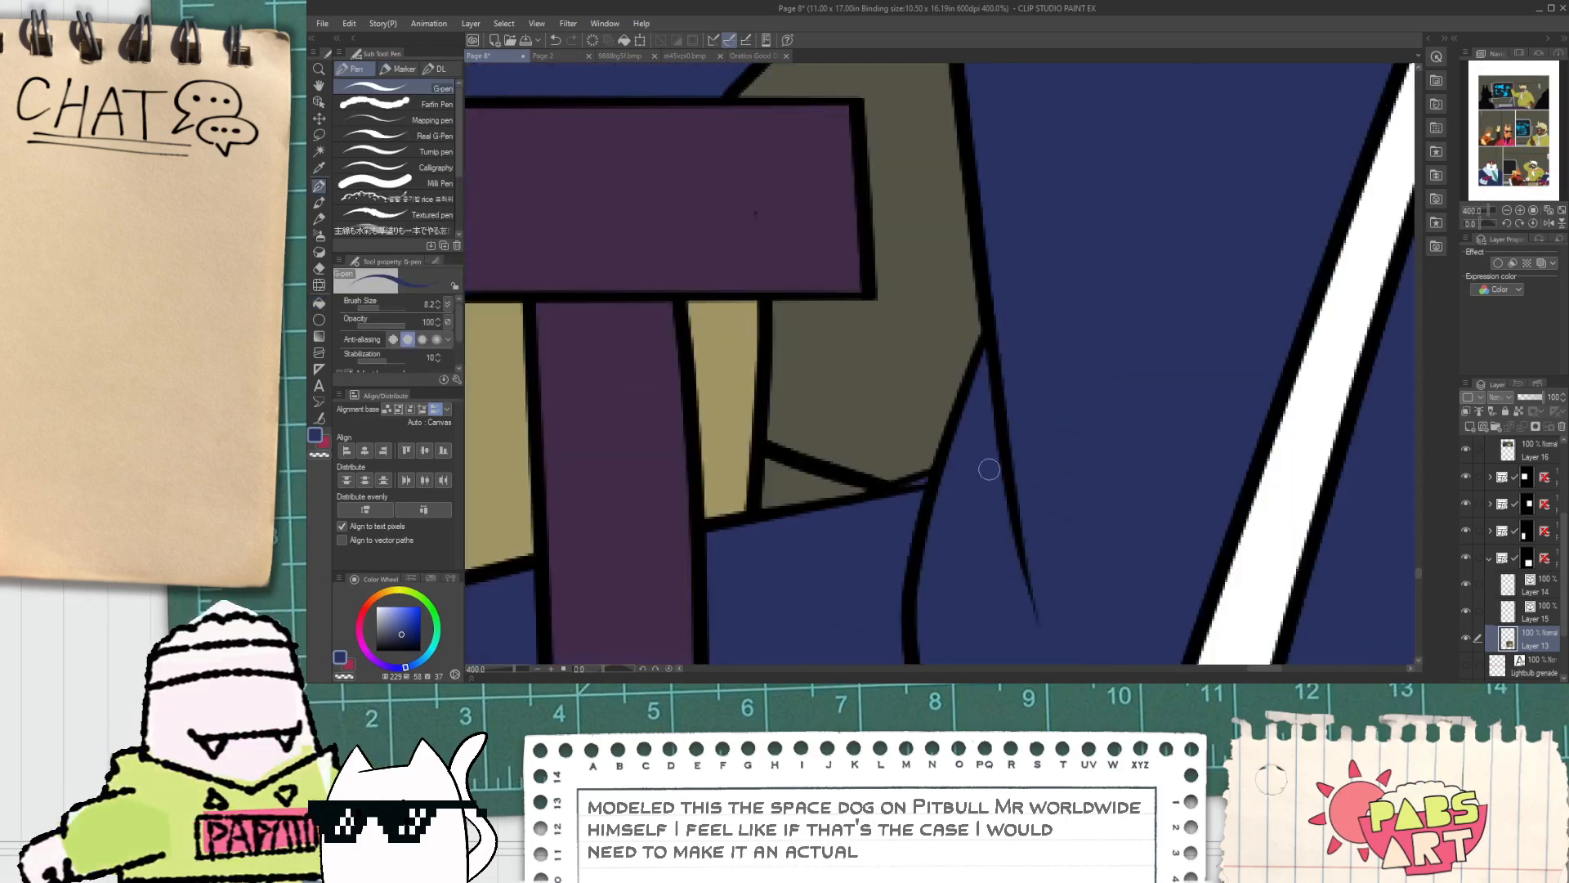
scroll(916, 479, down, 4)
Step: Sample the brown of the standing character's hand and fill the area between the suited character's arm and torso
key(i)
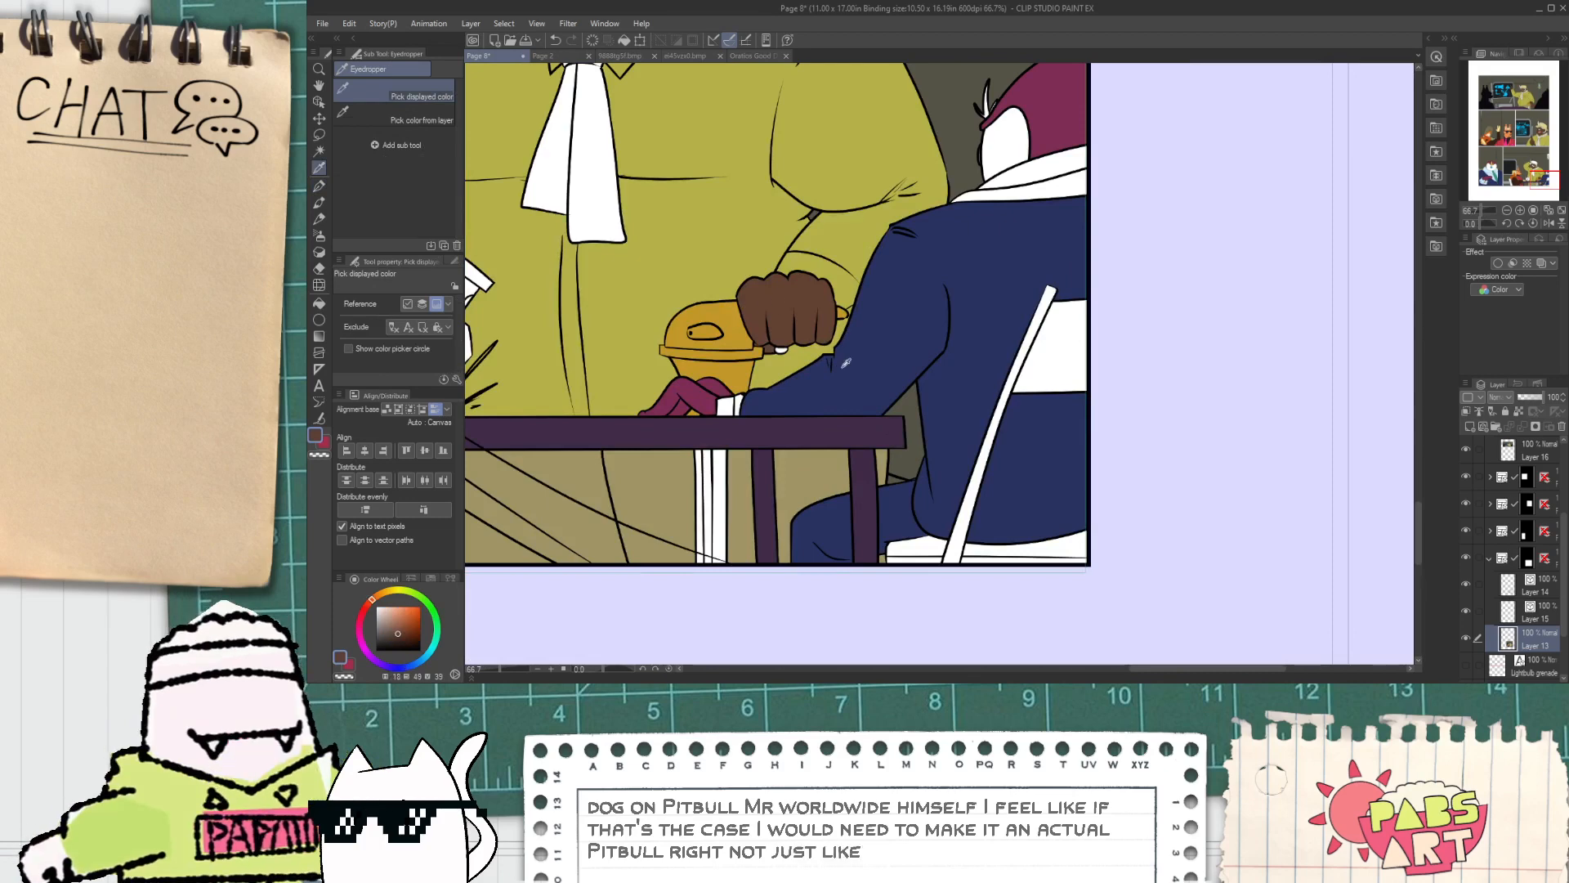
key(g)
scroll(900, 452, up, 1)
click(906, 389)
Step: Sample the green chair colour from the neighbouring panel and fill the backrest and seat of the suited character's chair
scroll(900, 419, down, 3)
key(space)
scroll(877, 482, down, 1)
drag(836, 374, 801, 469)
scroll(876, 482, down, 2)
key(i)
scroll(617, 529, up, 3)
scroll(577, 513, down, 1)
click(575, 507)
scroll(577, 505, down, 2)
key(space)
scroll(805, 469, up, 3)
key(g)
click(915, 470)
scroll(889, 523, up, 1)
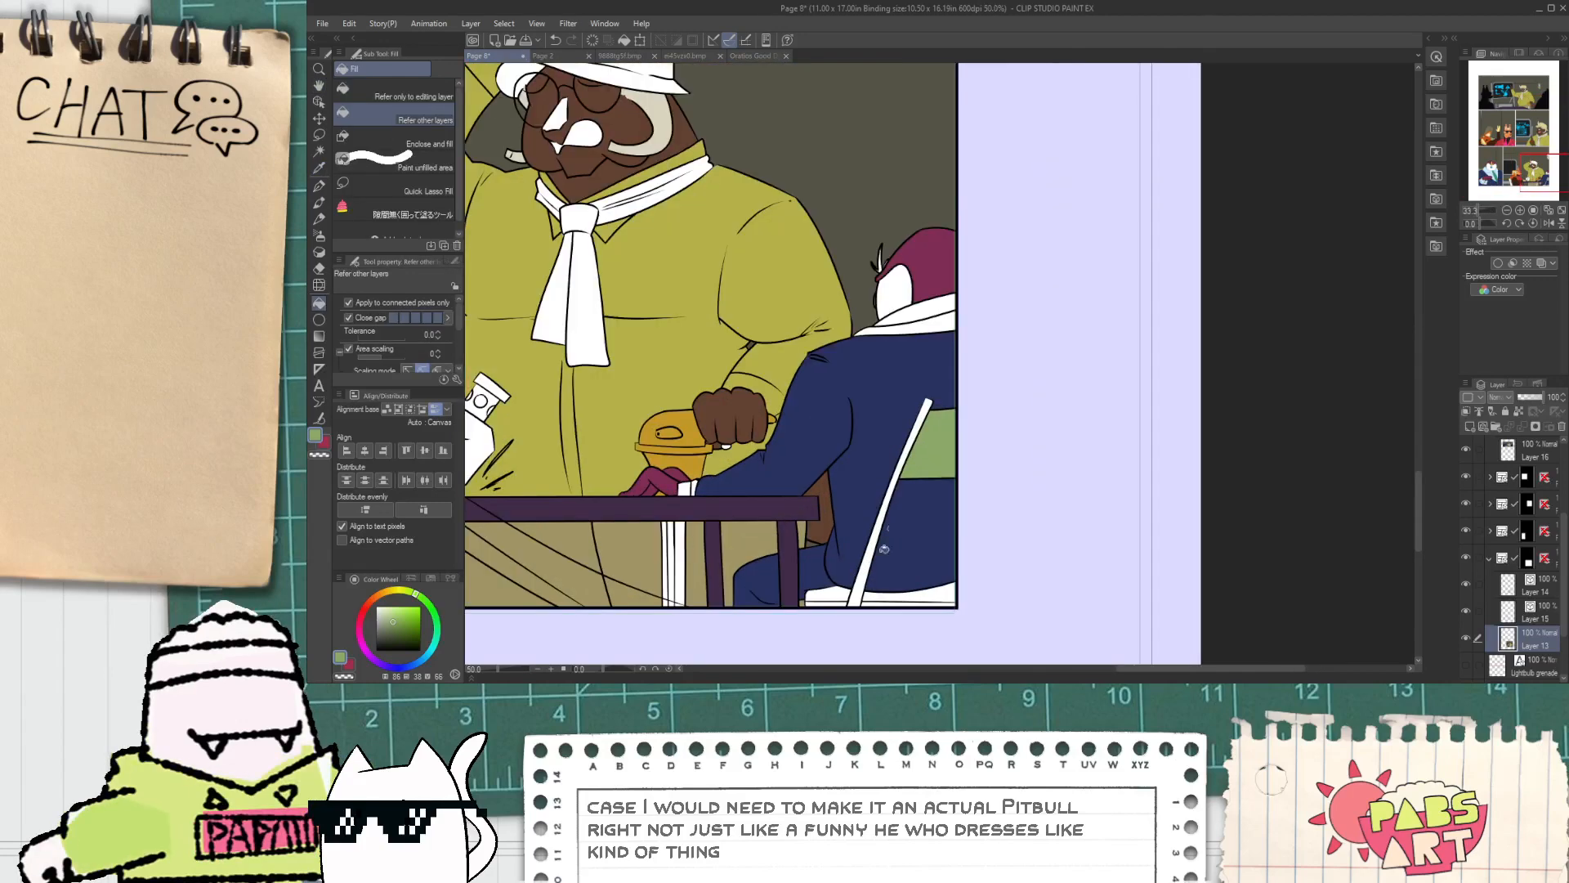
scroll(837, 596, up, 1)
scroll(838, 587, down, 5)
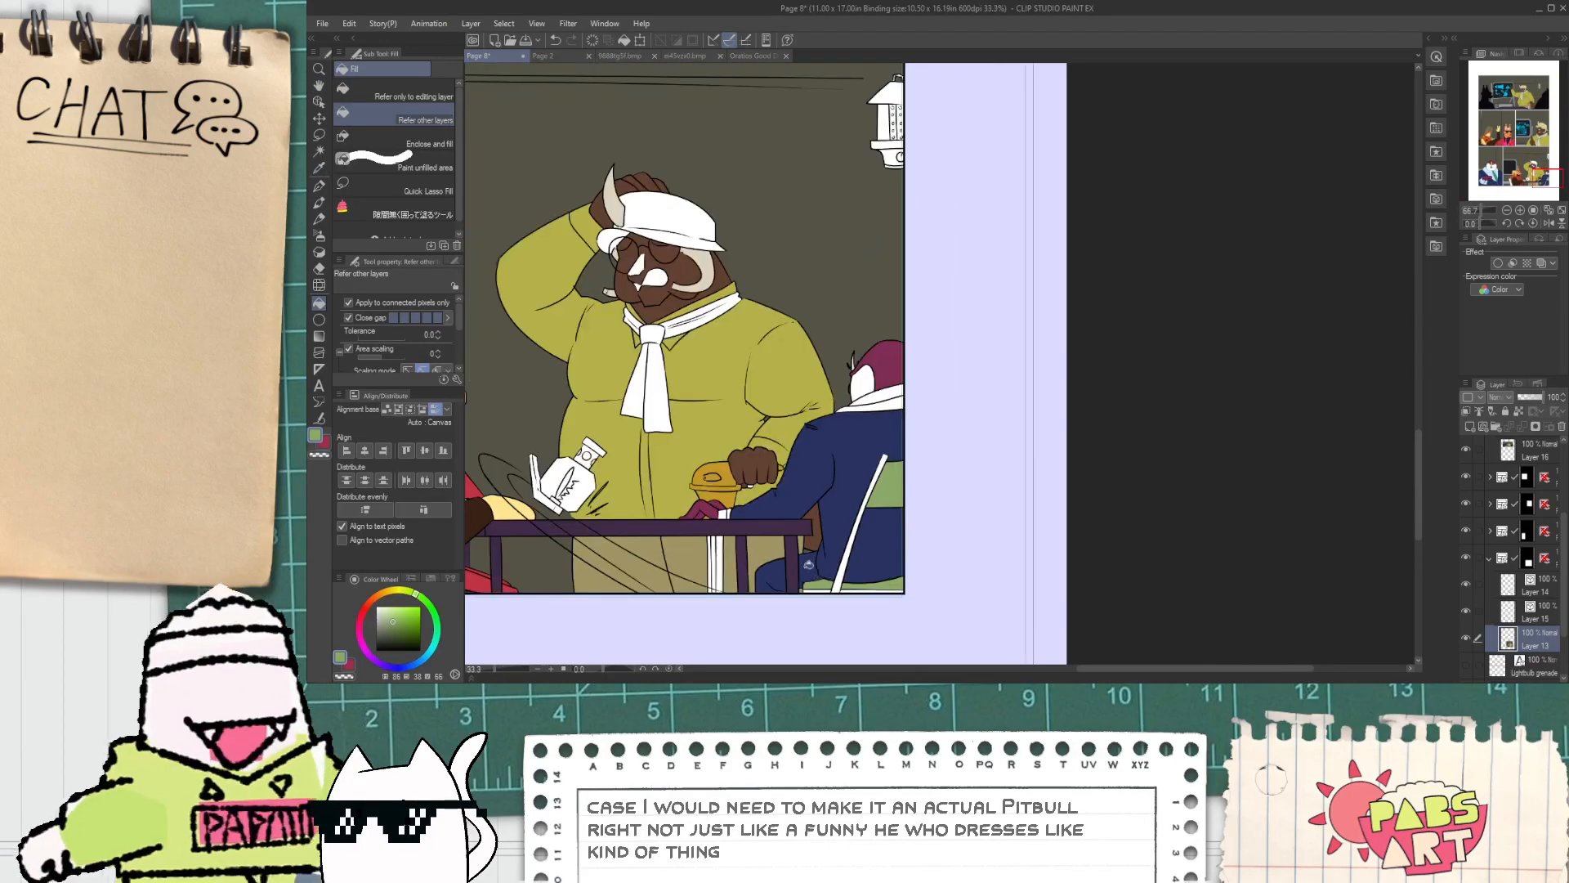
Step: Sample the grey chair-frame colour from the one-eyed character's panel and fill the frame of the bag-headed character's chair
key(space)
drag(681, 500, 881, 482)
key(i)
scroll(565, 414, up, 2)
scroll(564, 415, up, 2)
click(549, 403)
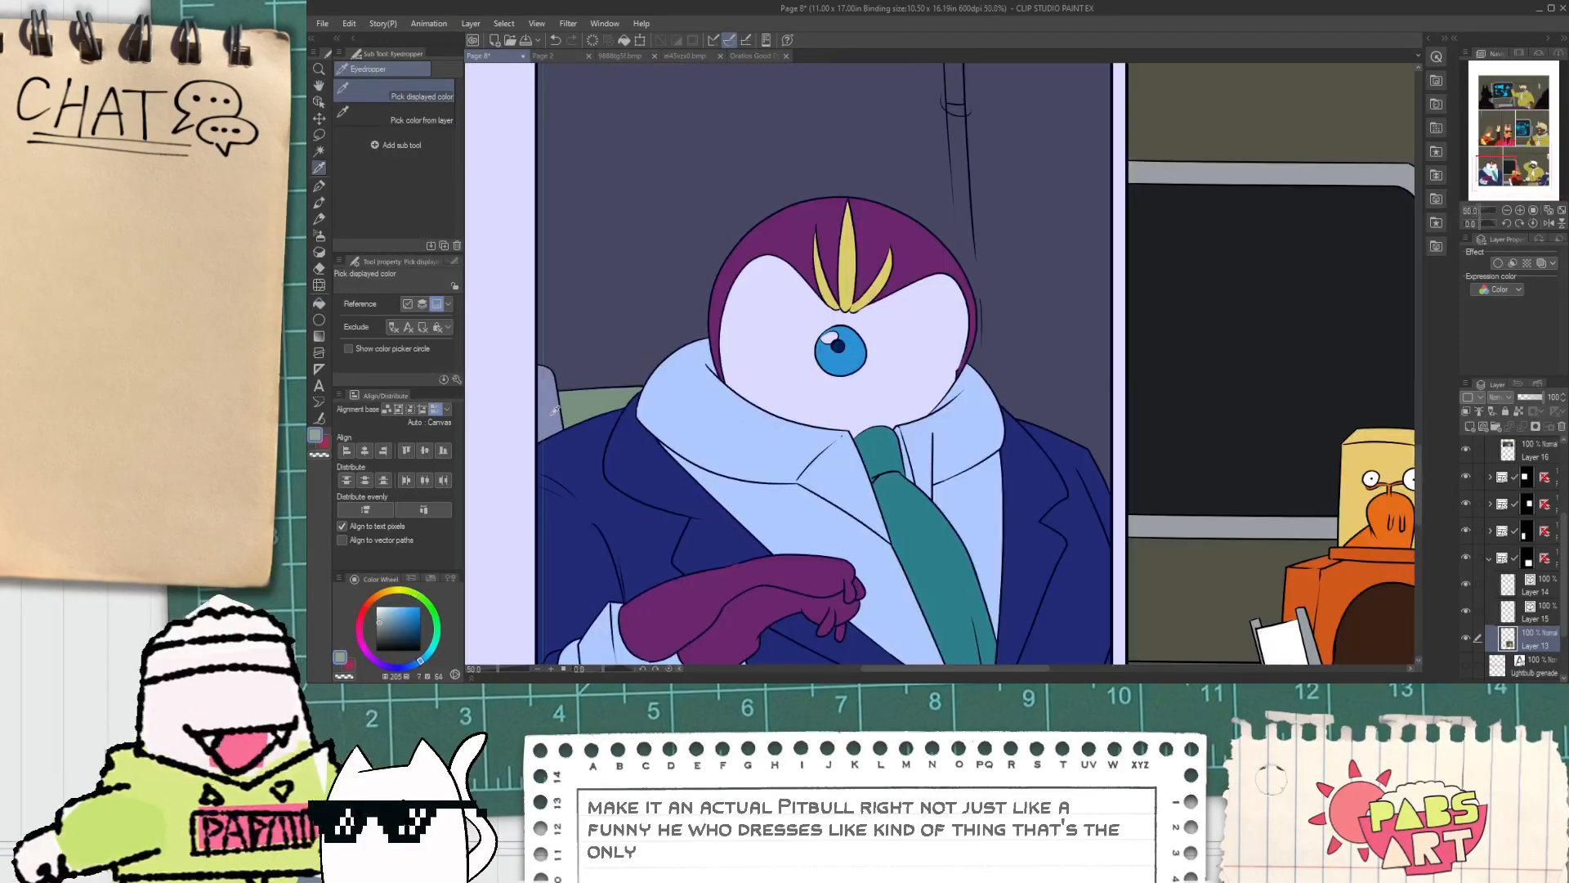
scroll(566, 399, down, 2)
key(space)
drag(927, 588, 646, 508)
key(g)
scroll(645, 507, up, 1)
scroll(651, 504, up, 2)
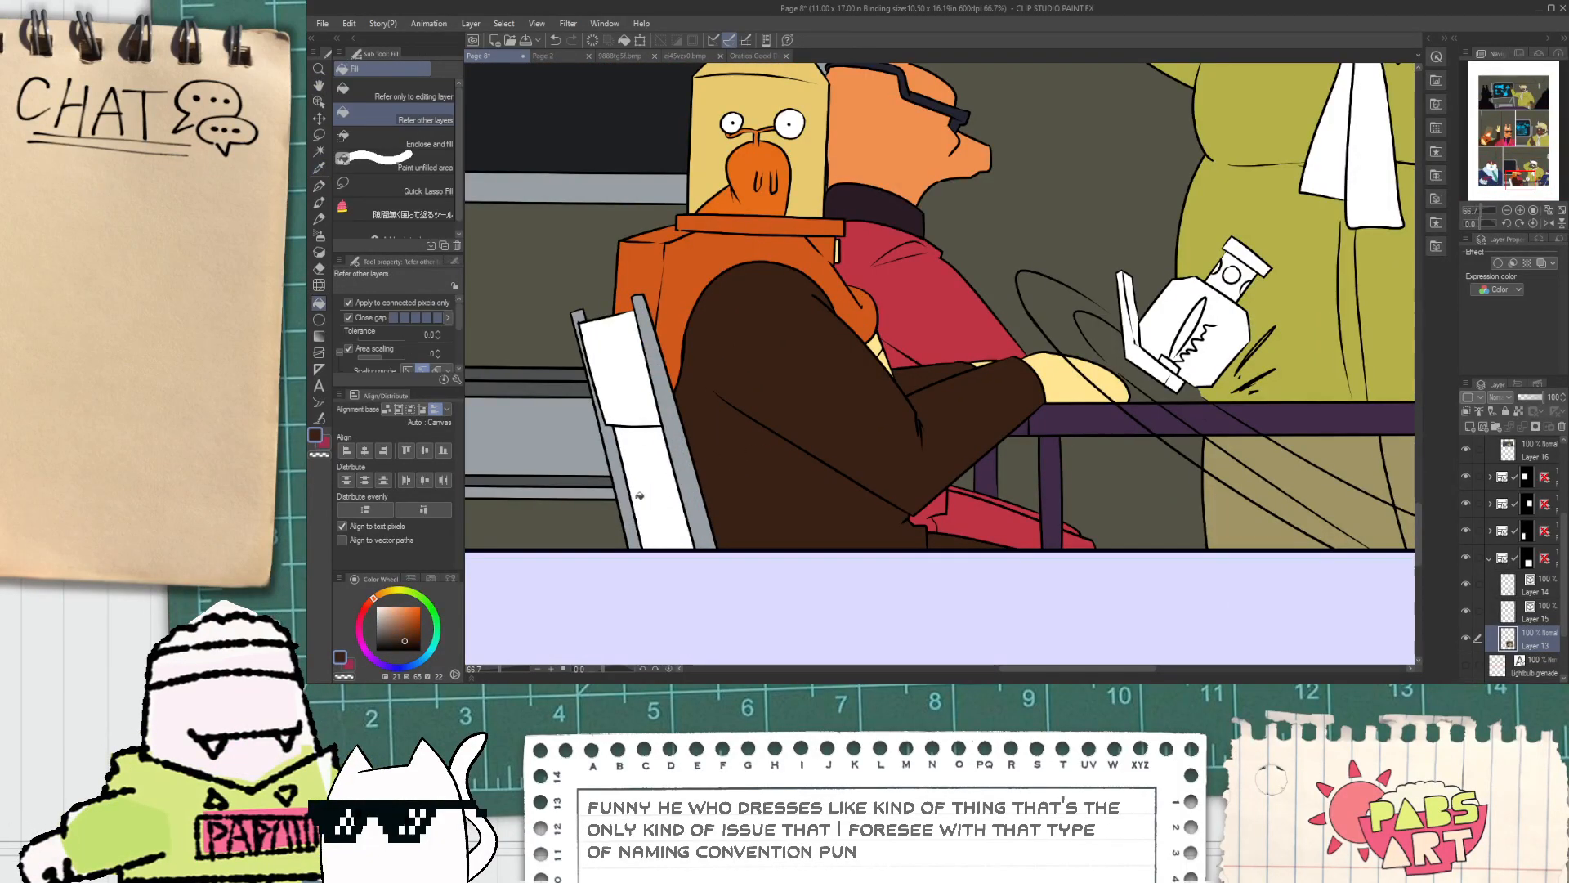
Step: Sample the pale mint colour from an earlier panel and fill the white vertical strips beneath the table
scroll(672, 483, down, 2)
scroll(1073, 424, up, 1)
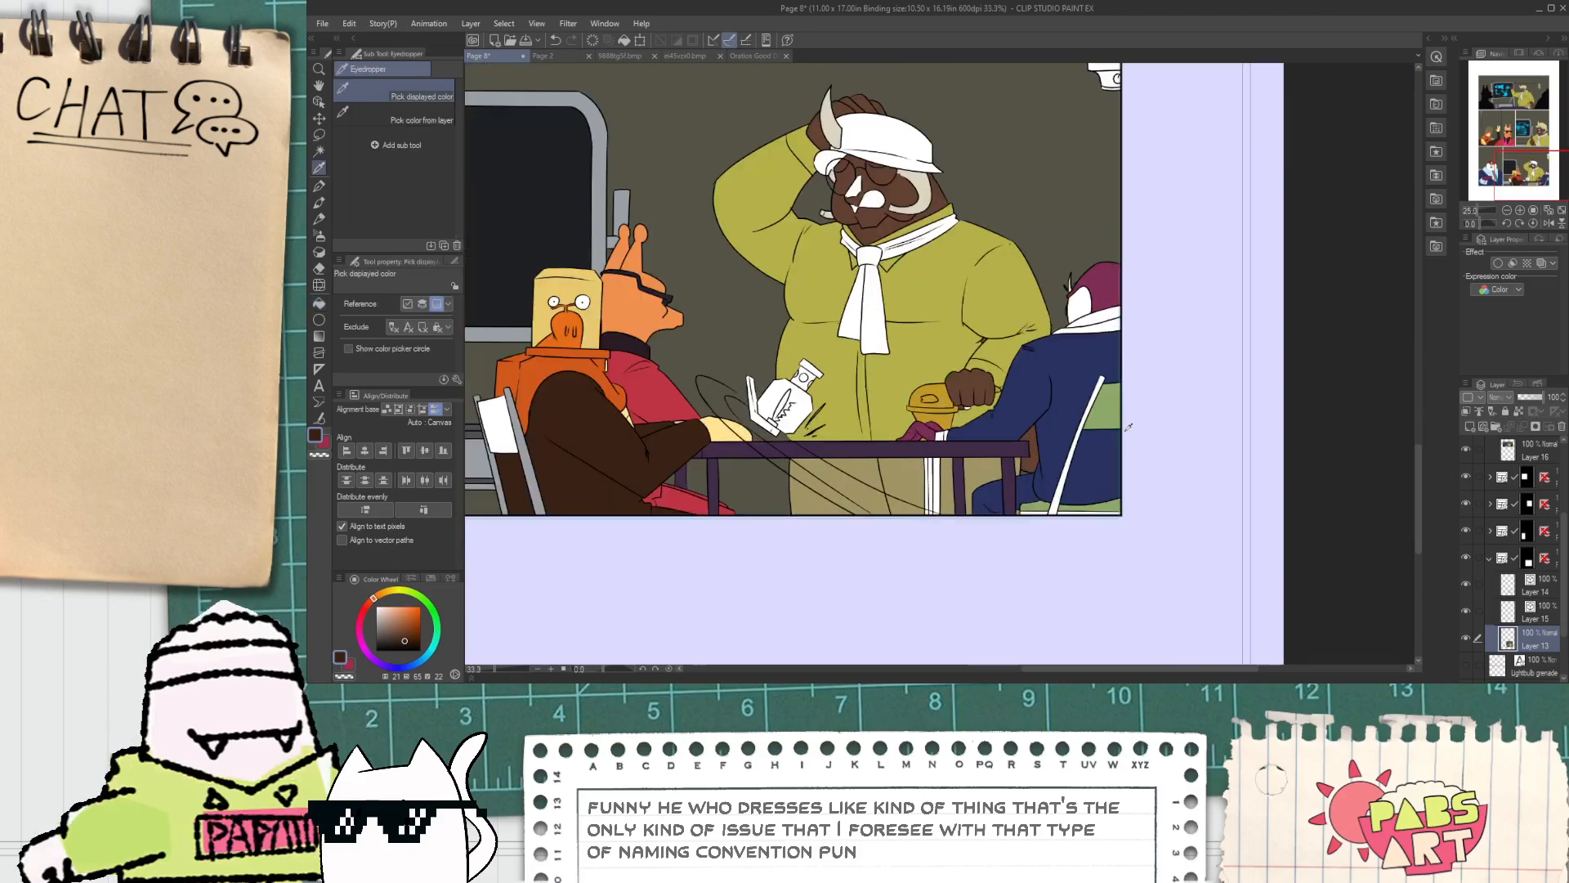
scroll(981, 511, down, 1)
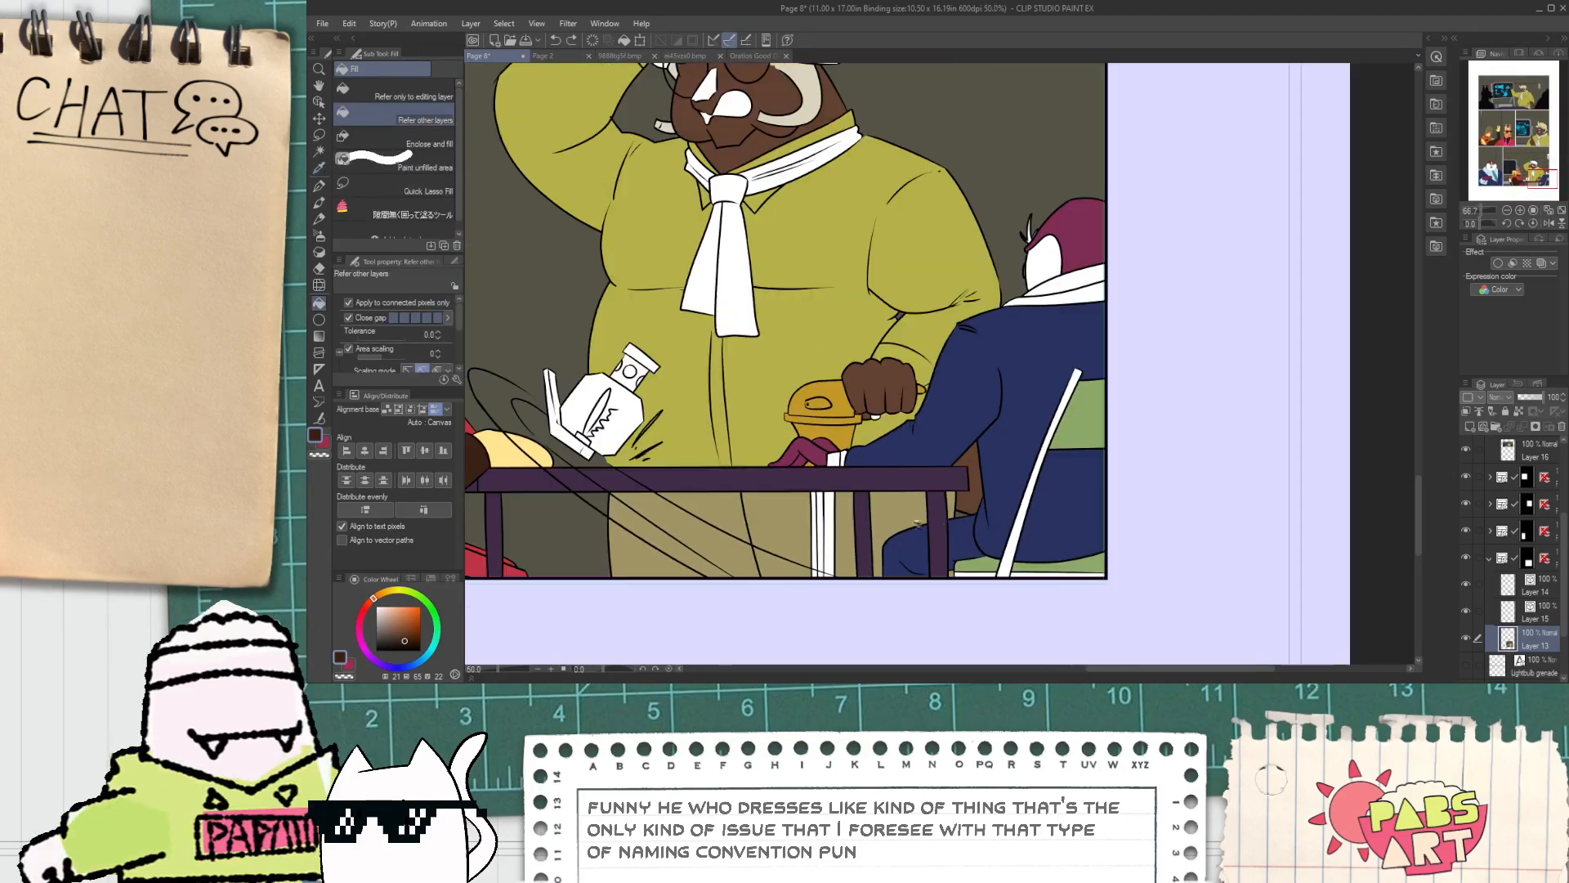
scroll(603, 482, down, 6)
scroll(569, 139, up, 6)
key(i)
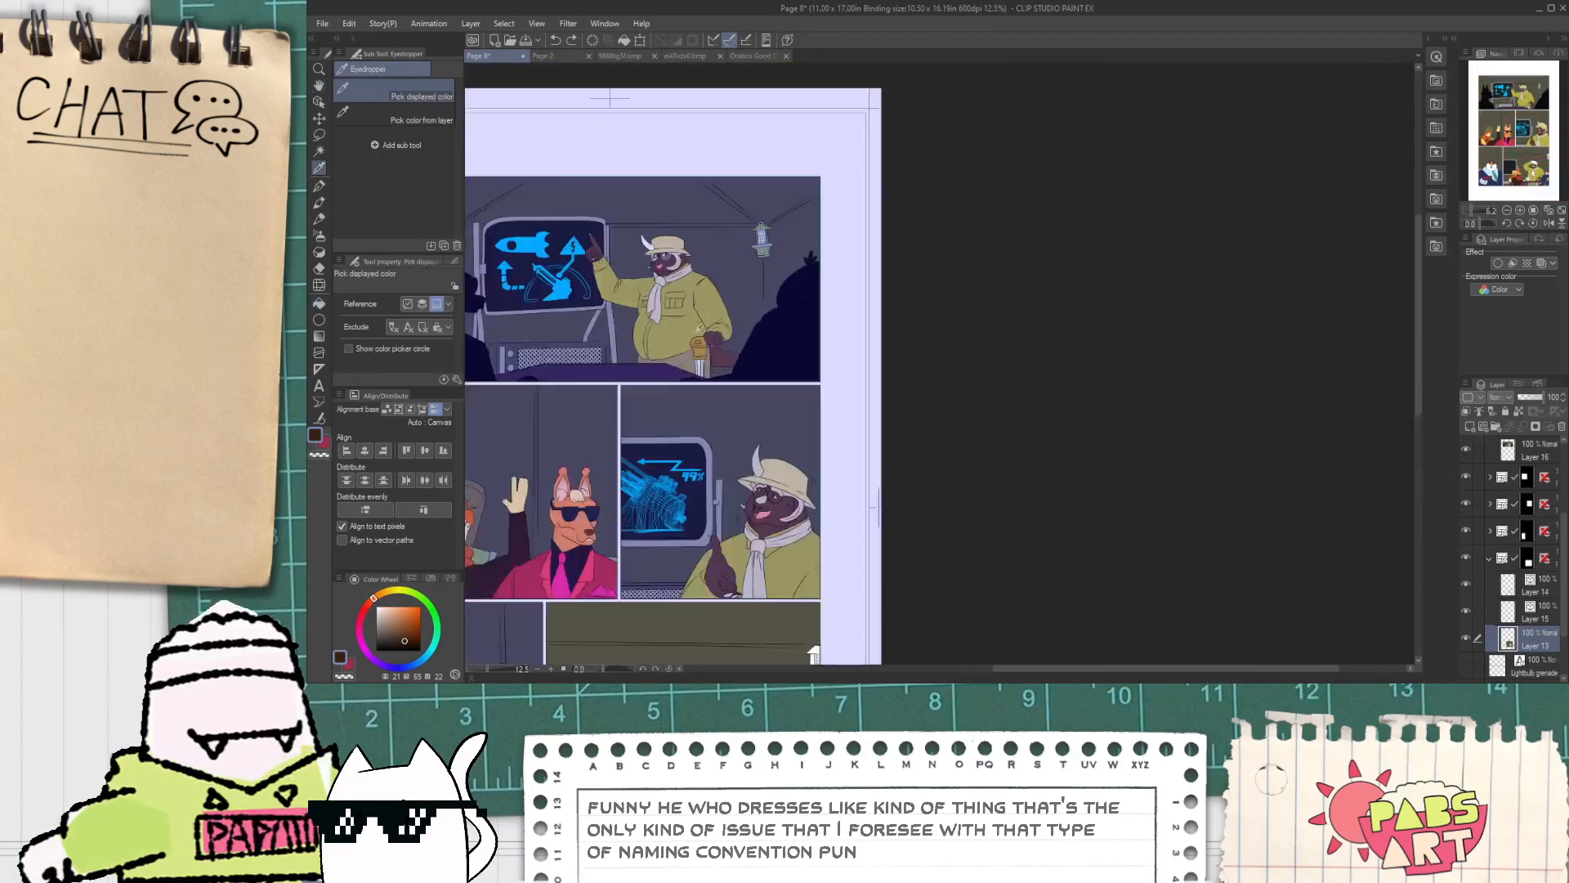
scroll(702, 375, up, 1)
click(701, 395)
scroll(702, 397, down, 3)
key(space)
drag(777, 572, 693, 70)
drag(734, 435, 787, 152)
scroll(756, 527, up, 4)
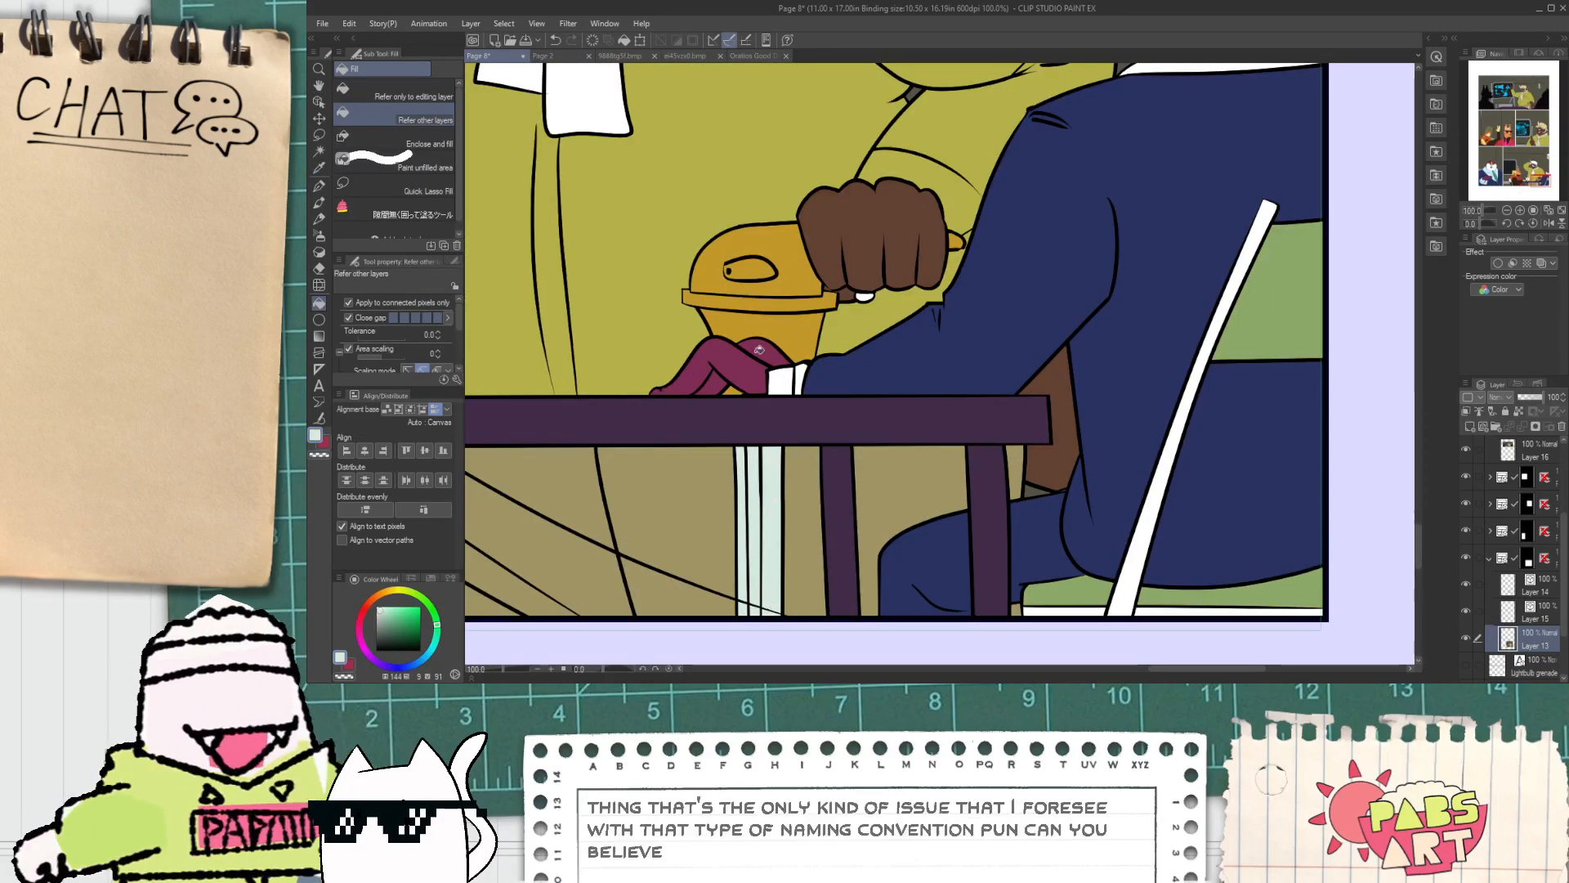
Step: Try the sampled pale blue shirt colour on the suited character's lower collar band, and refill the band with the jacket's navy
key(space)
scroll(760, 349, down, 5)
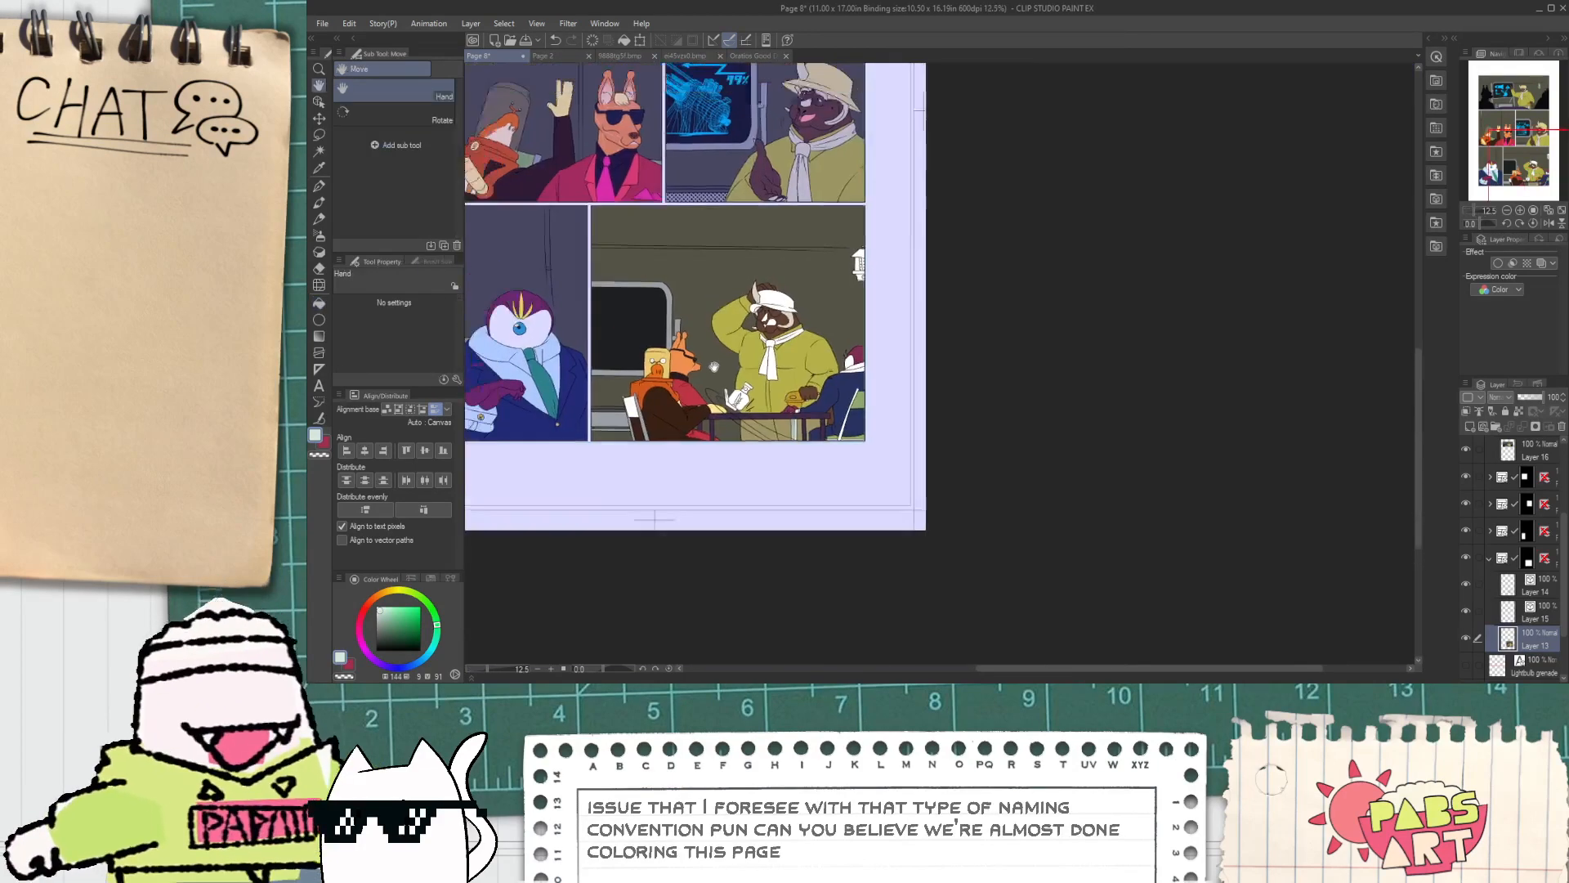
scroll(666, 507, up, 3)
drag(715, 367, 733, 454)
click(631, 457)
scroll(625, 470, down, 3)
key(space)
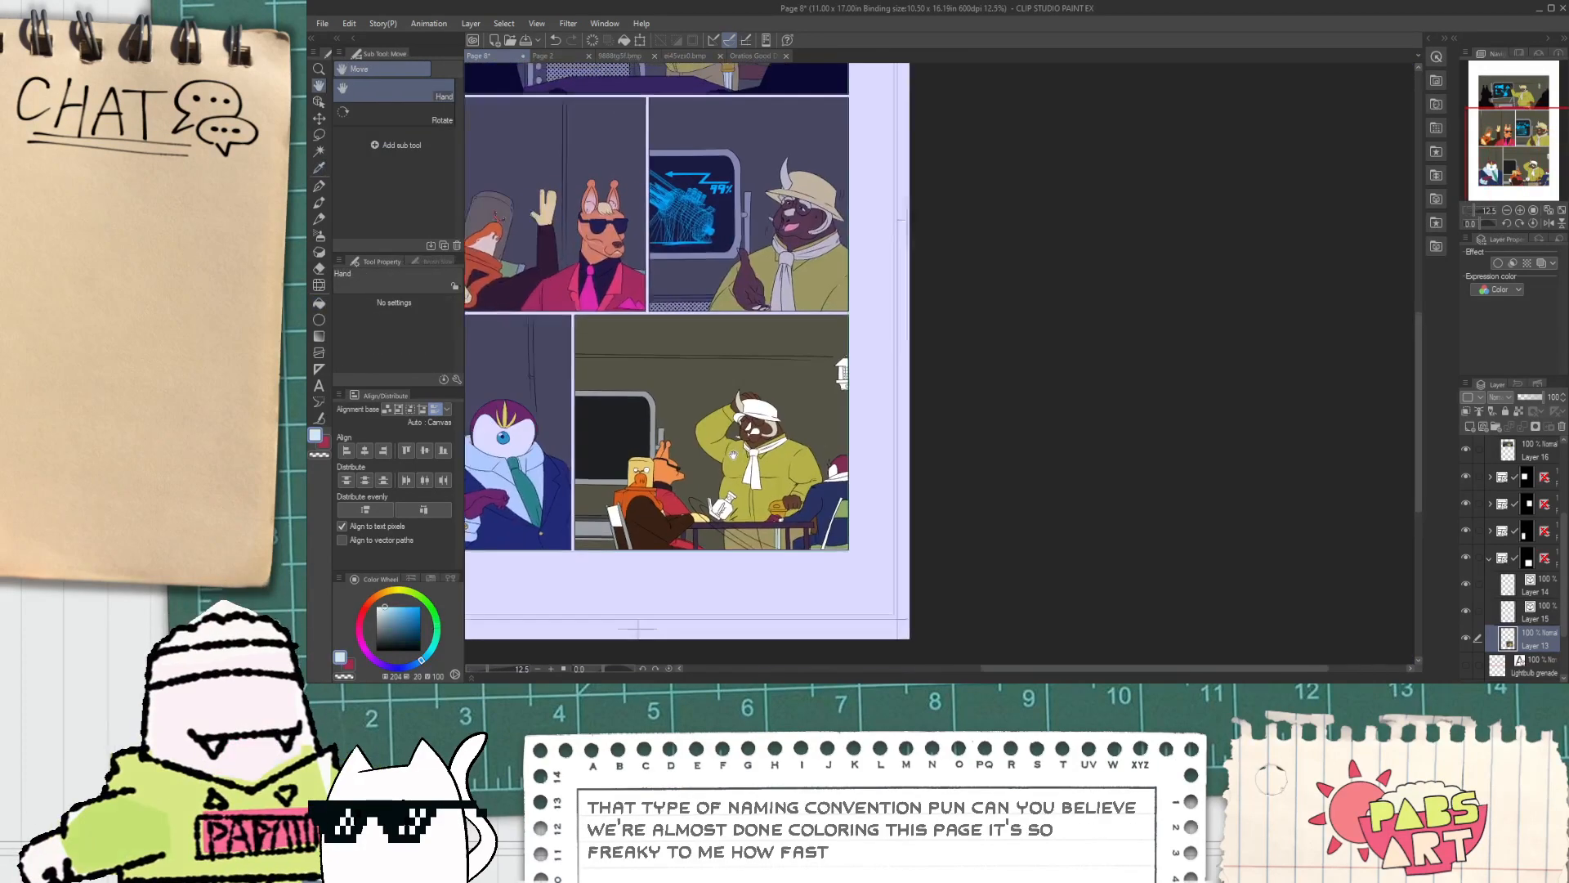
scroll(733, 455, up, 6)
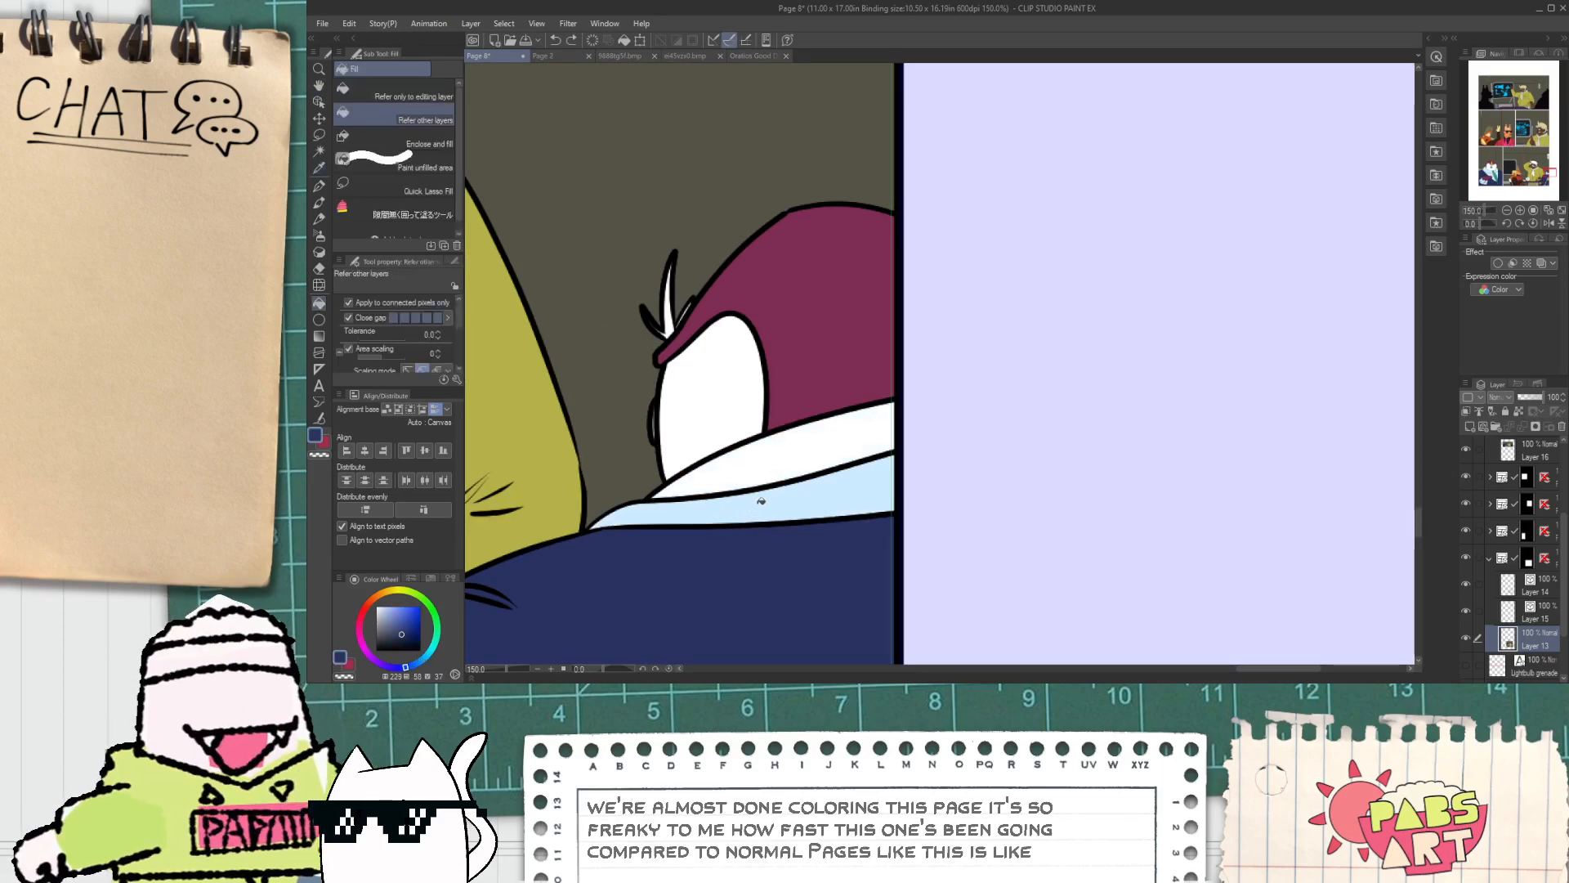
scroll(755, 507, down, 5)
Step: Sample the grey chair-frame colour from the neighbouring panel and fill the frame and seat rail of the suited character's chair
key(space)
drag(754, 506, 1142, 486)
drag(665, 502, 825, 448)
scroll(825, 446, up, 1)
alt+click(805, 521)
scroll(805, 515, down, 1)
key(space)
drag(1289, 507, 842, 438)
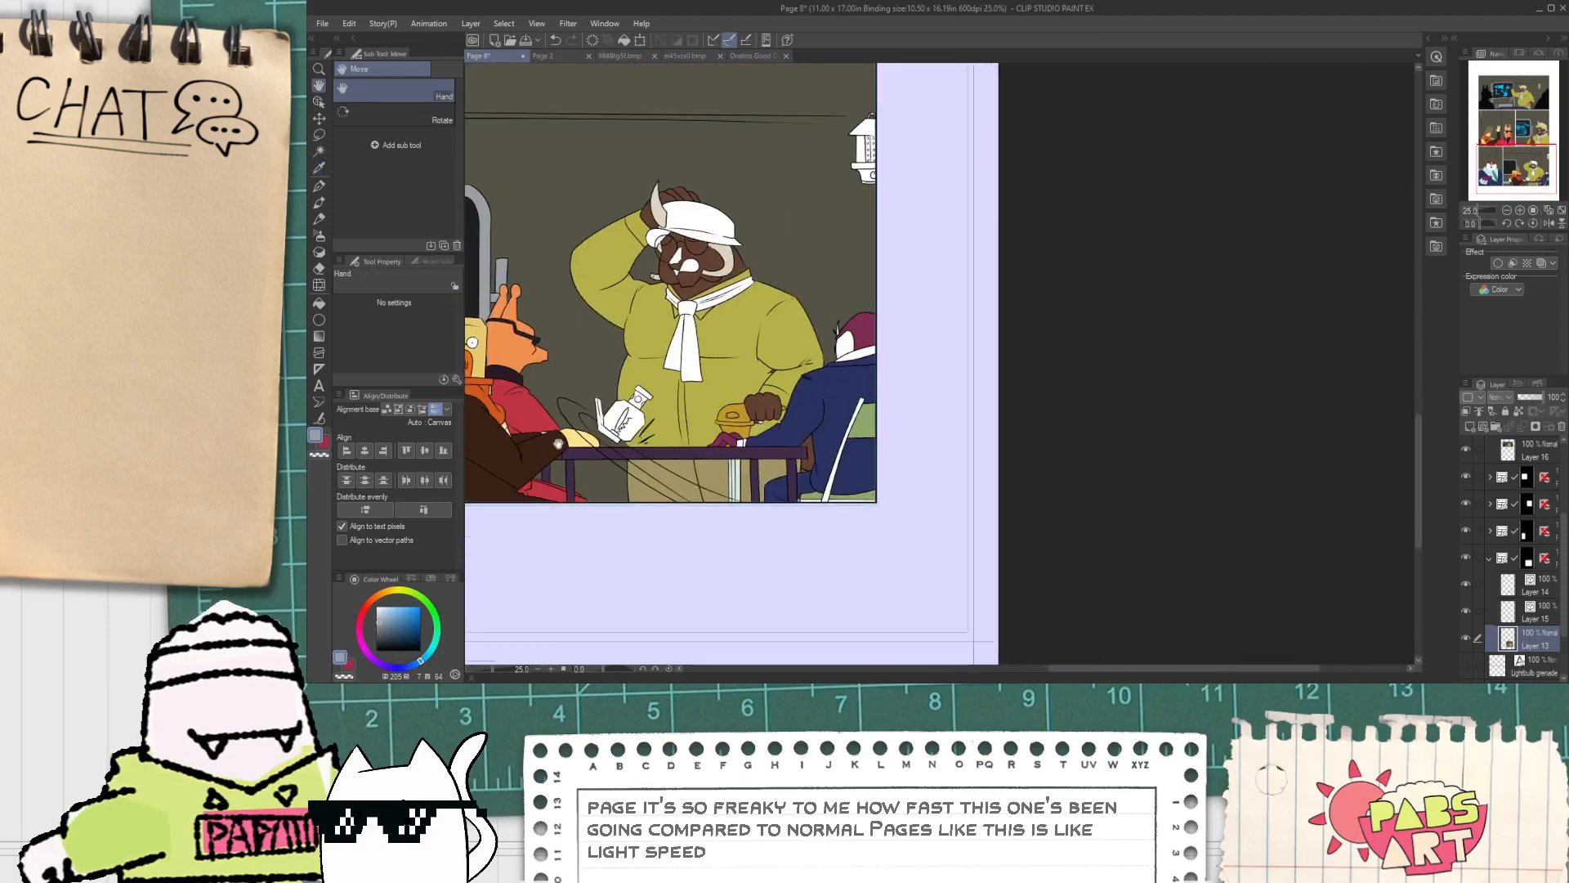
scroll(842, 438, up, 2)
scroll(860, 427, up, 1)
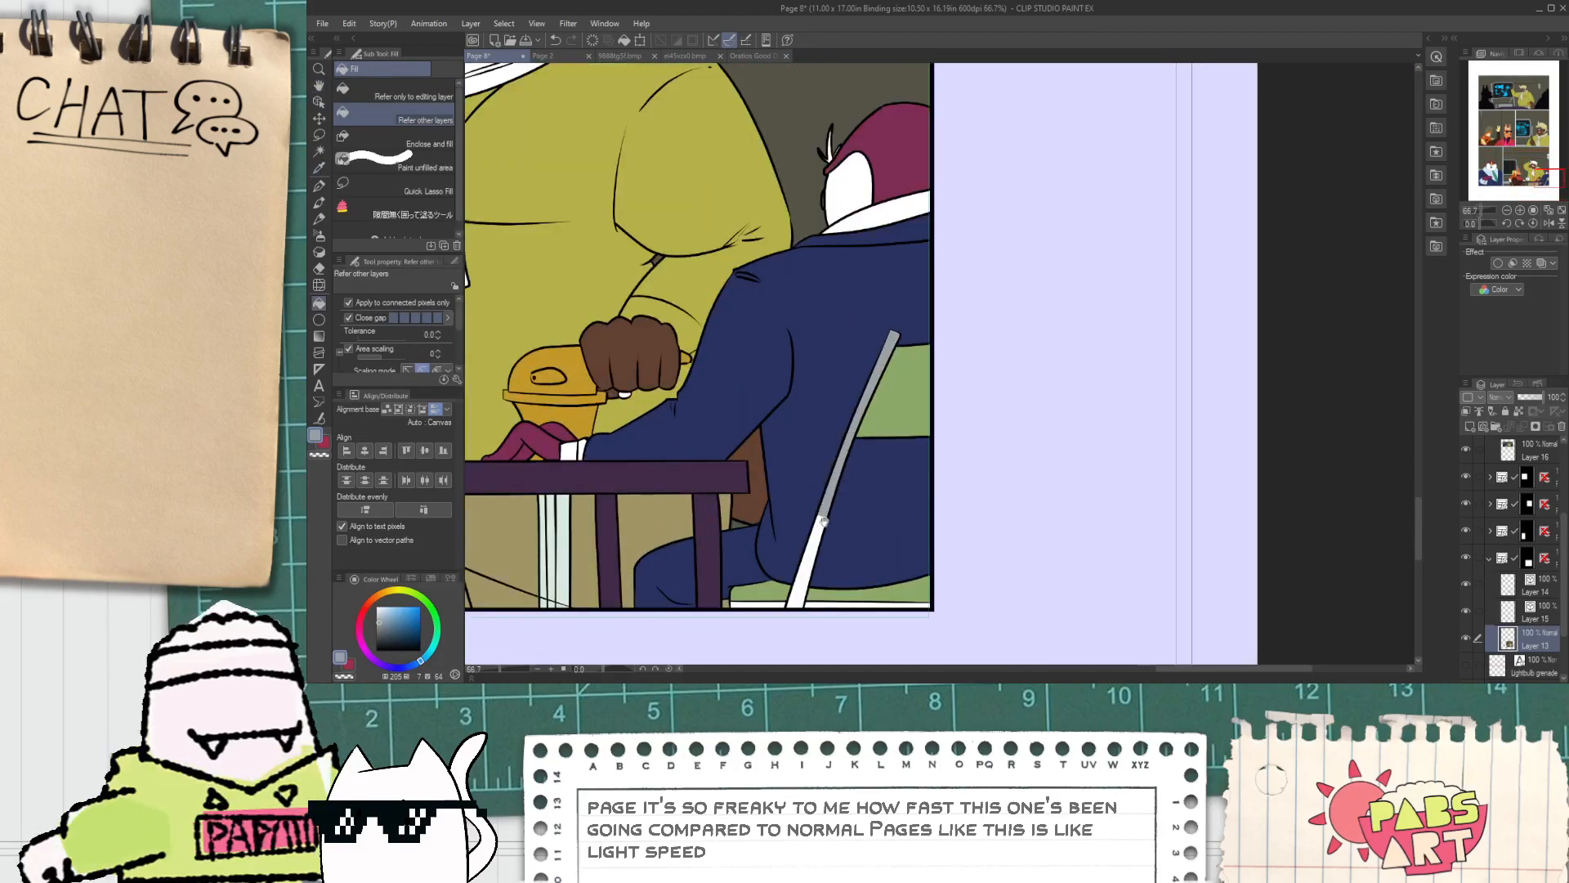
scroll(824, 520, up, 3)
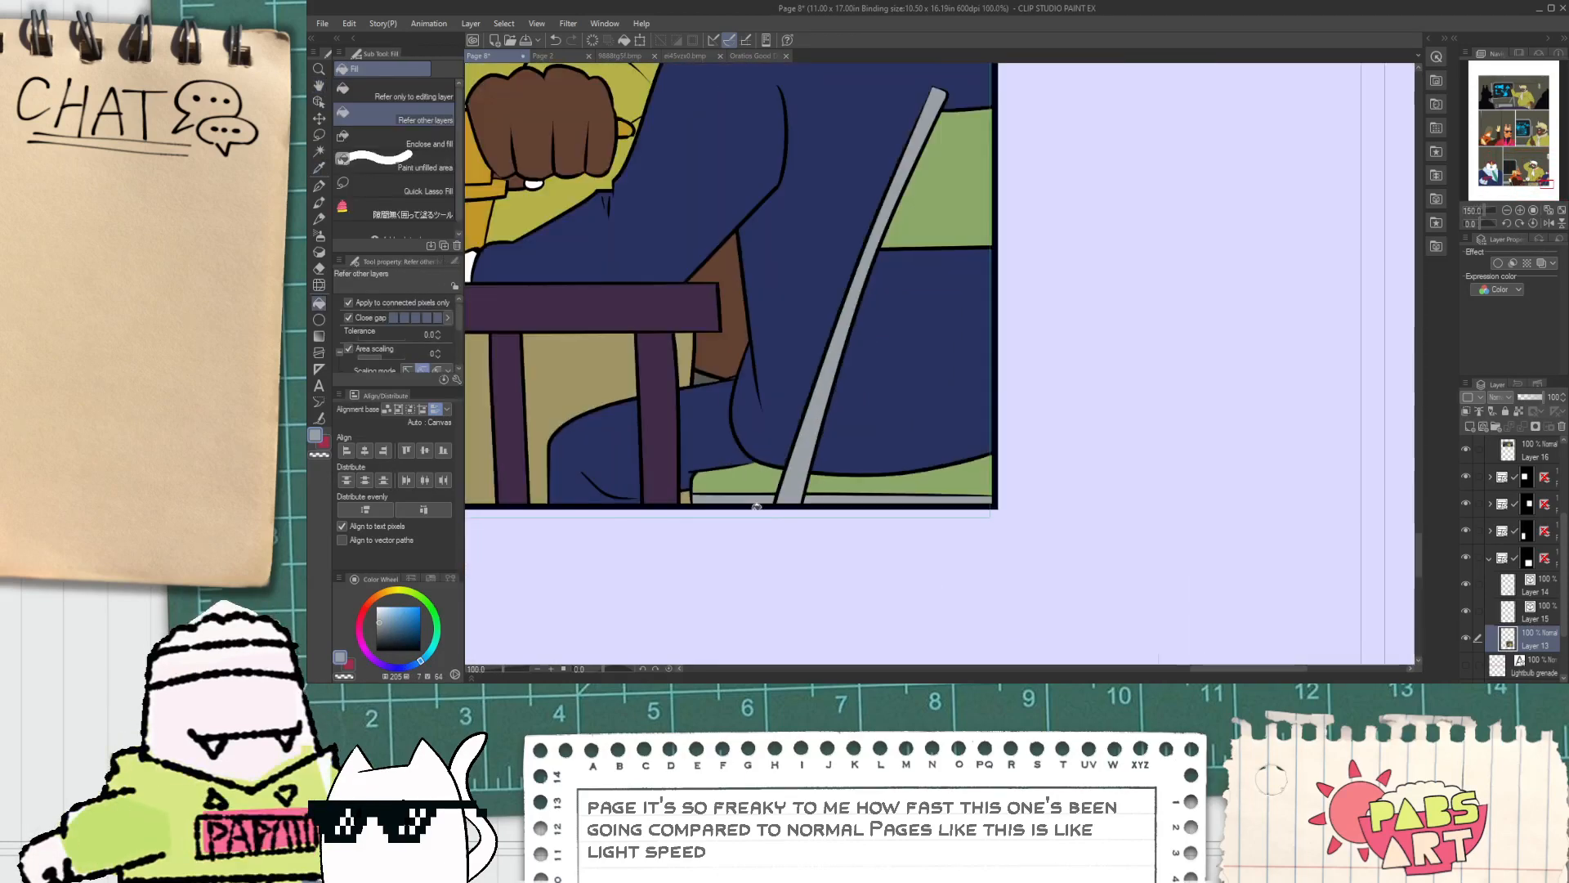
Step: Sample the white of the one-eyed character's face and fill the suited character's face and the bag-headed character's eyes
scroll(757, 506, down, 3)
drag(762, 464, 865, 520)
scroll(745, 274, down, 1)
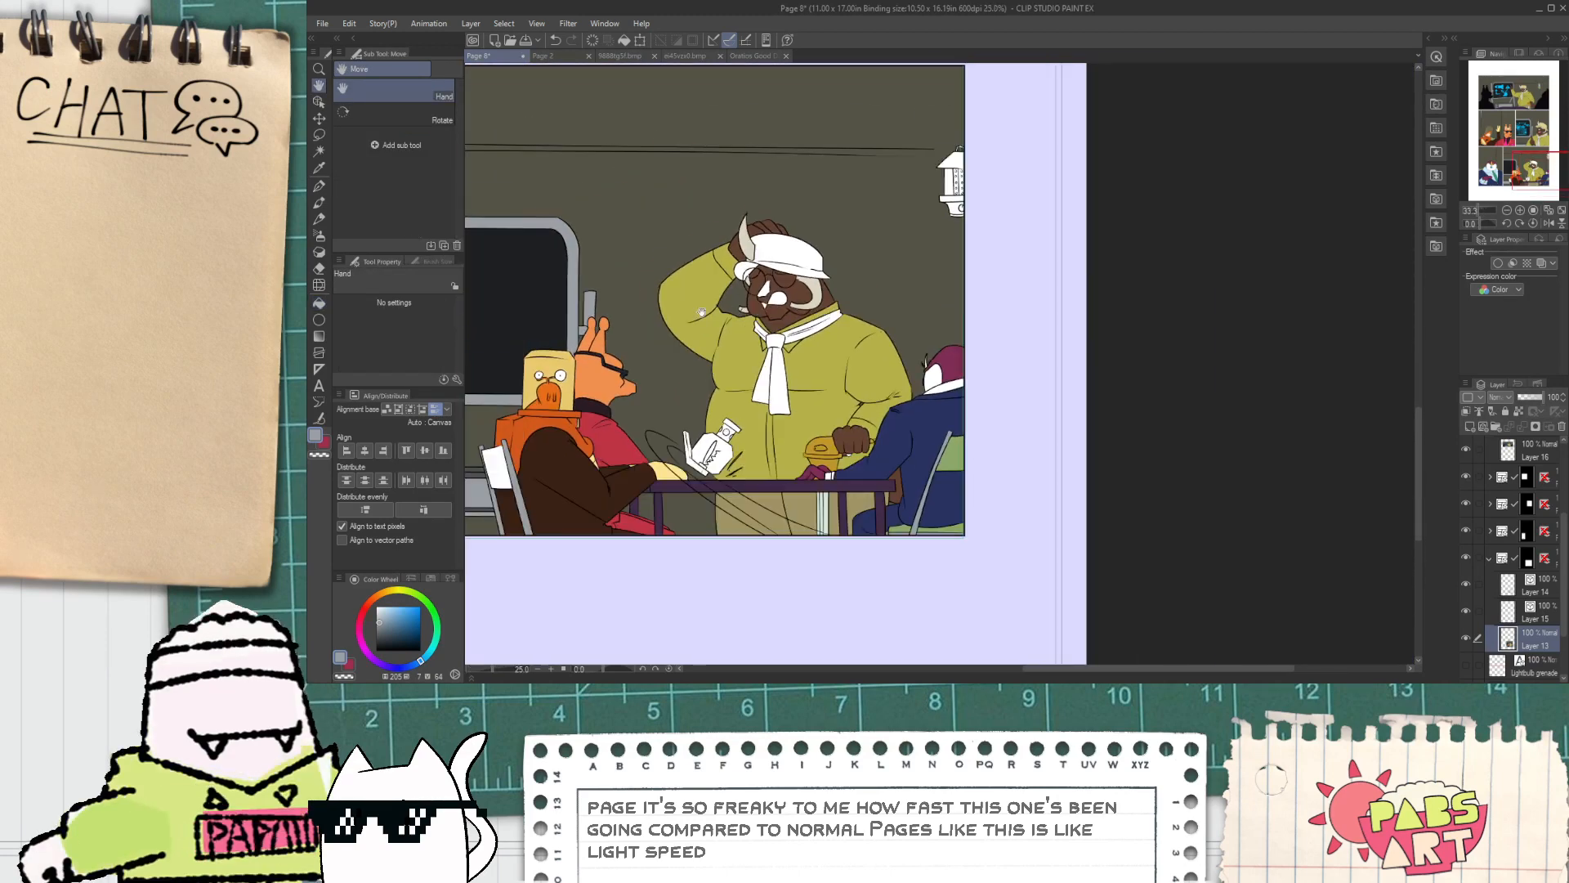
scroll(762, 266, up, 2)
scroll(759, 266, down, 2)
scroll(759, 266, down, 2)
drag(759, 266, 886, 388)
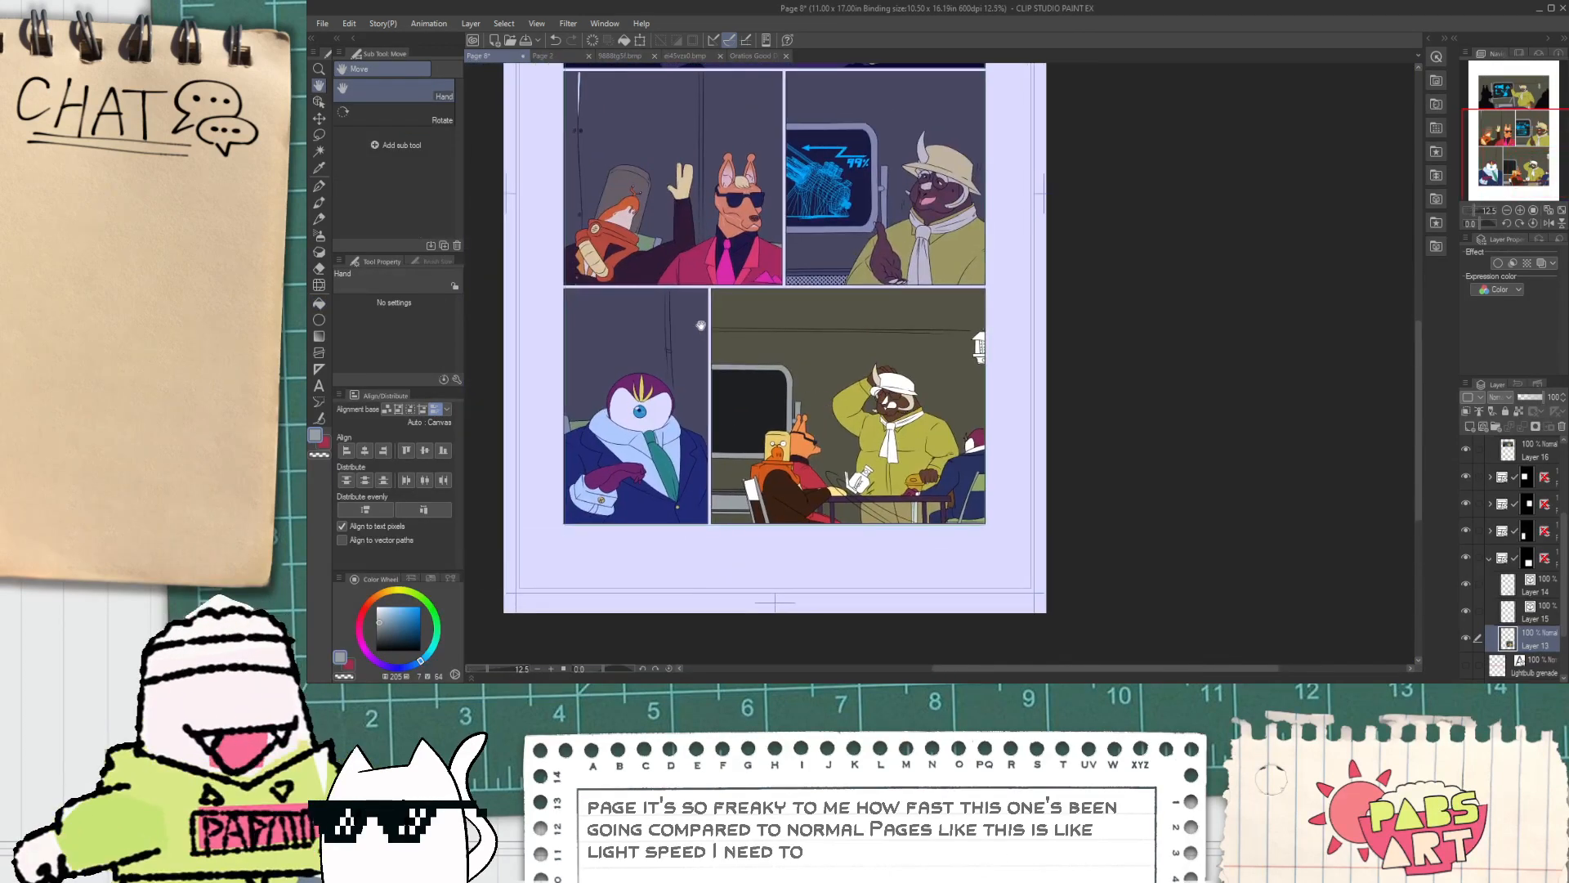
scroll(672, 390, up, 3)
alt+click(655, 444)
scroll(657, 441, down, 3)
drag(657, 442, 870, 396)
scroll(879, 433, up, 3)
scroll(886, 418, down, 1)
scroll(1115, 438, up, 4)
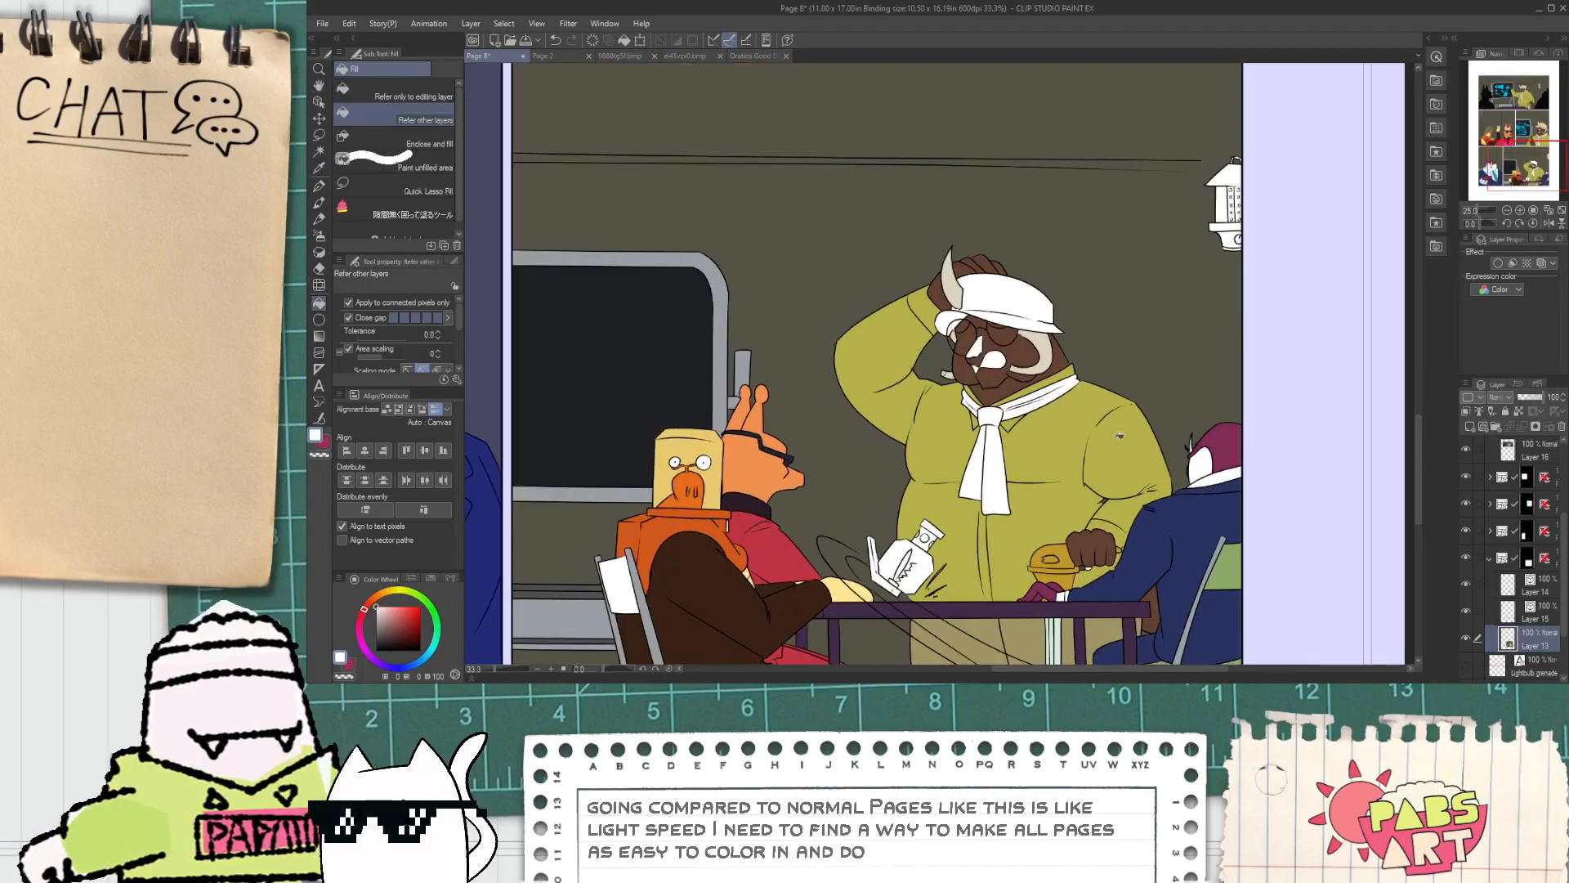
scroll(1256, 495, down, 4)
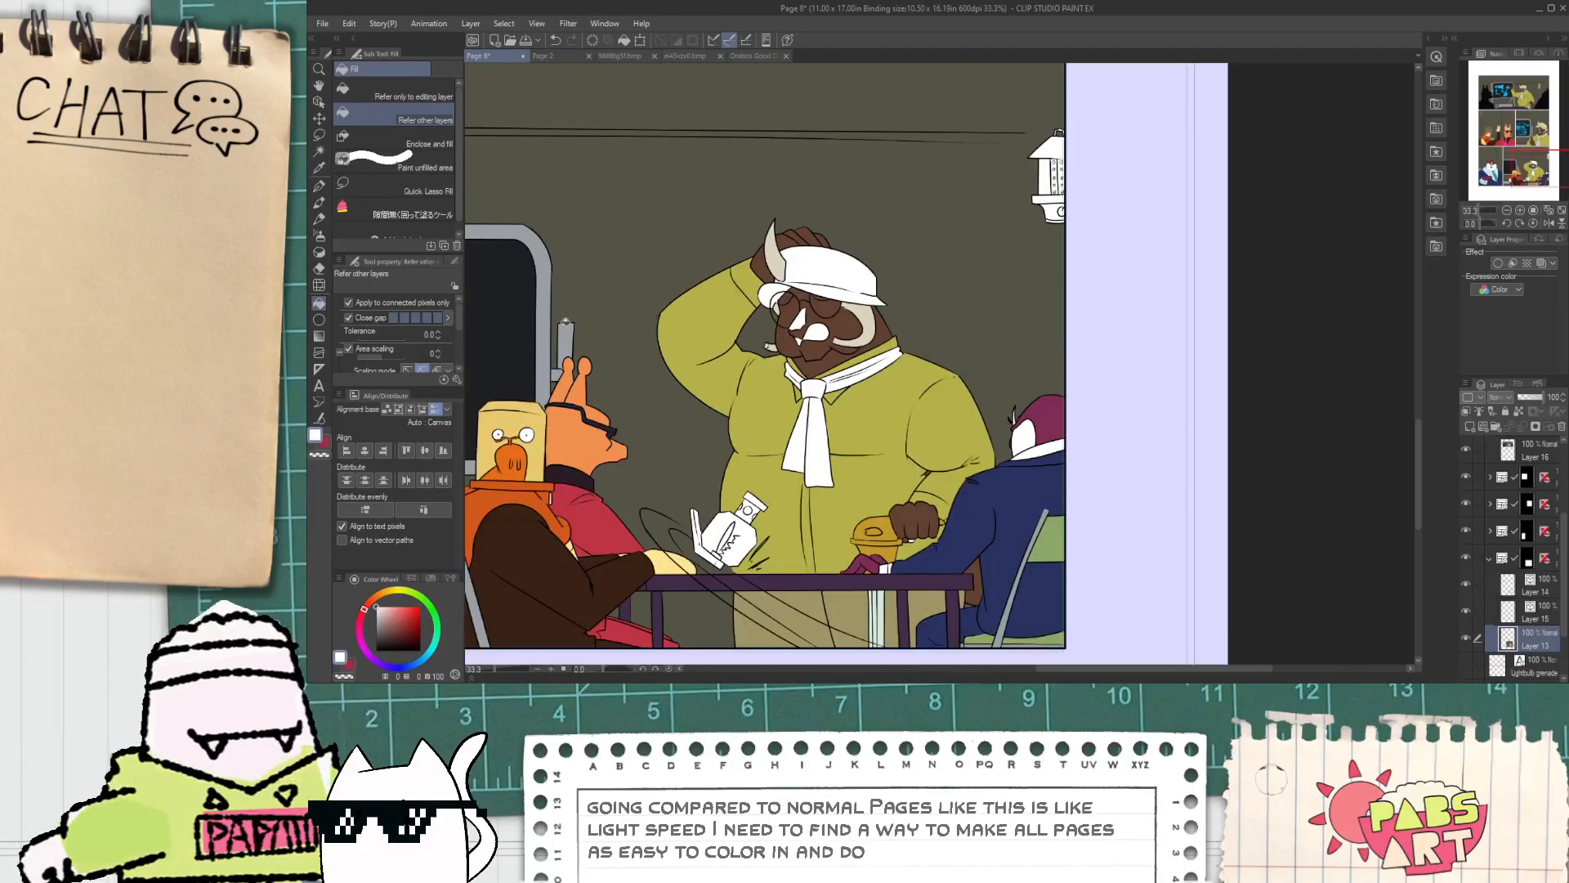
drag(474, 306, 653, 327)
scroll(805, 421, up, 5)
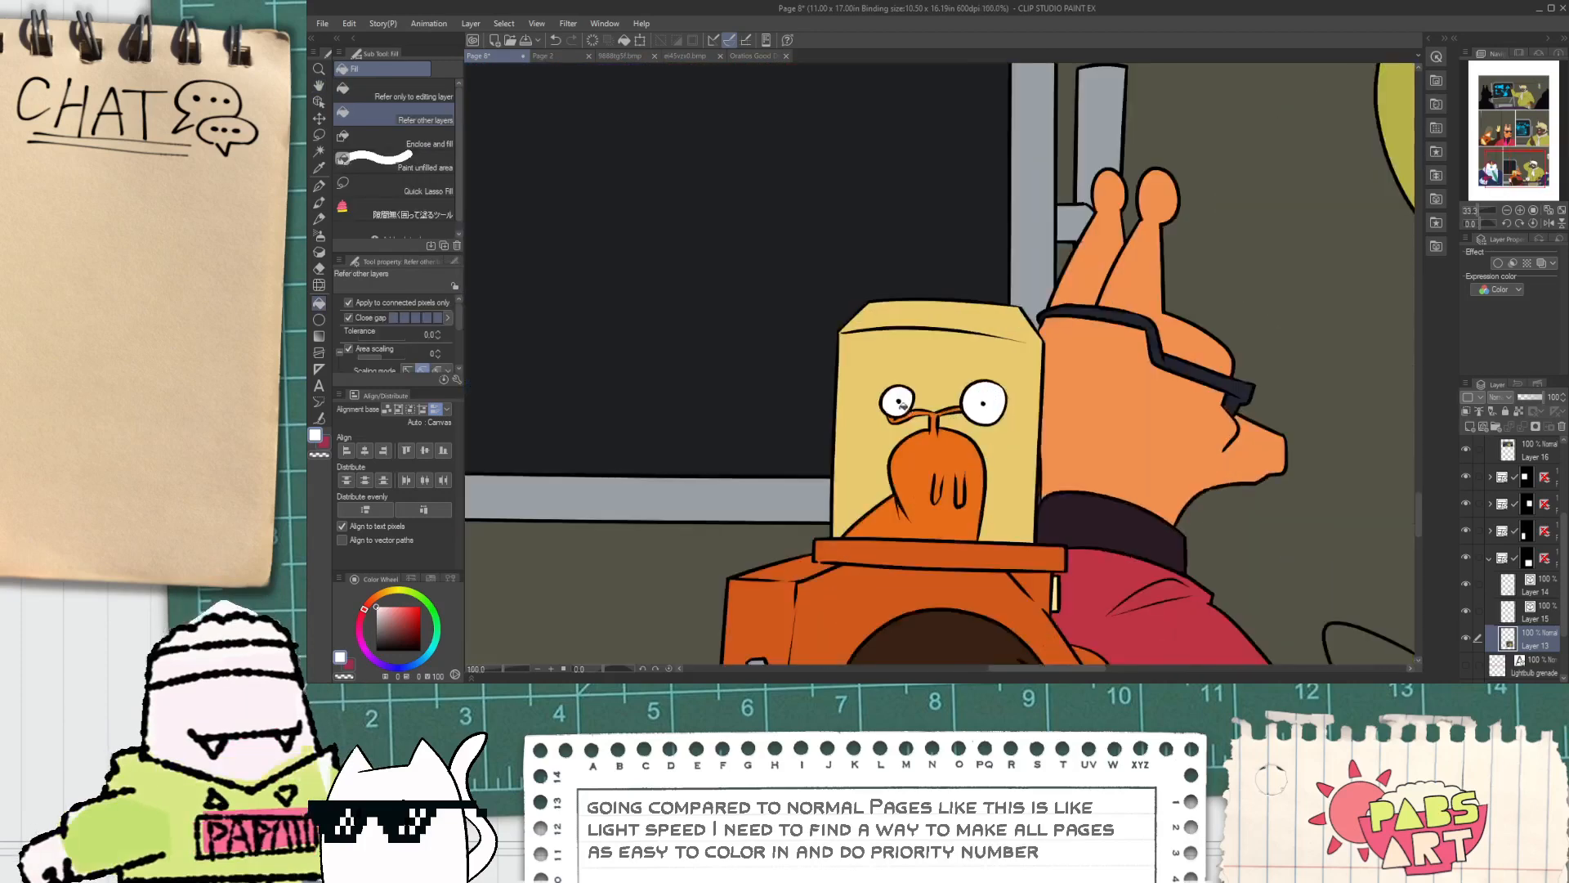
scroll(973, 425, down, 4)
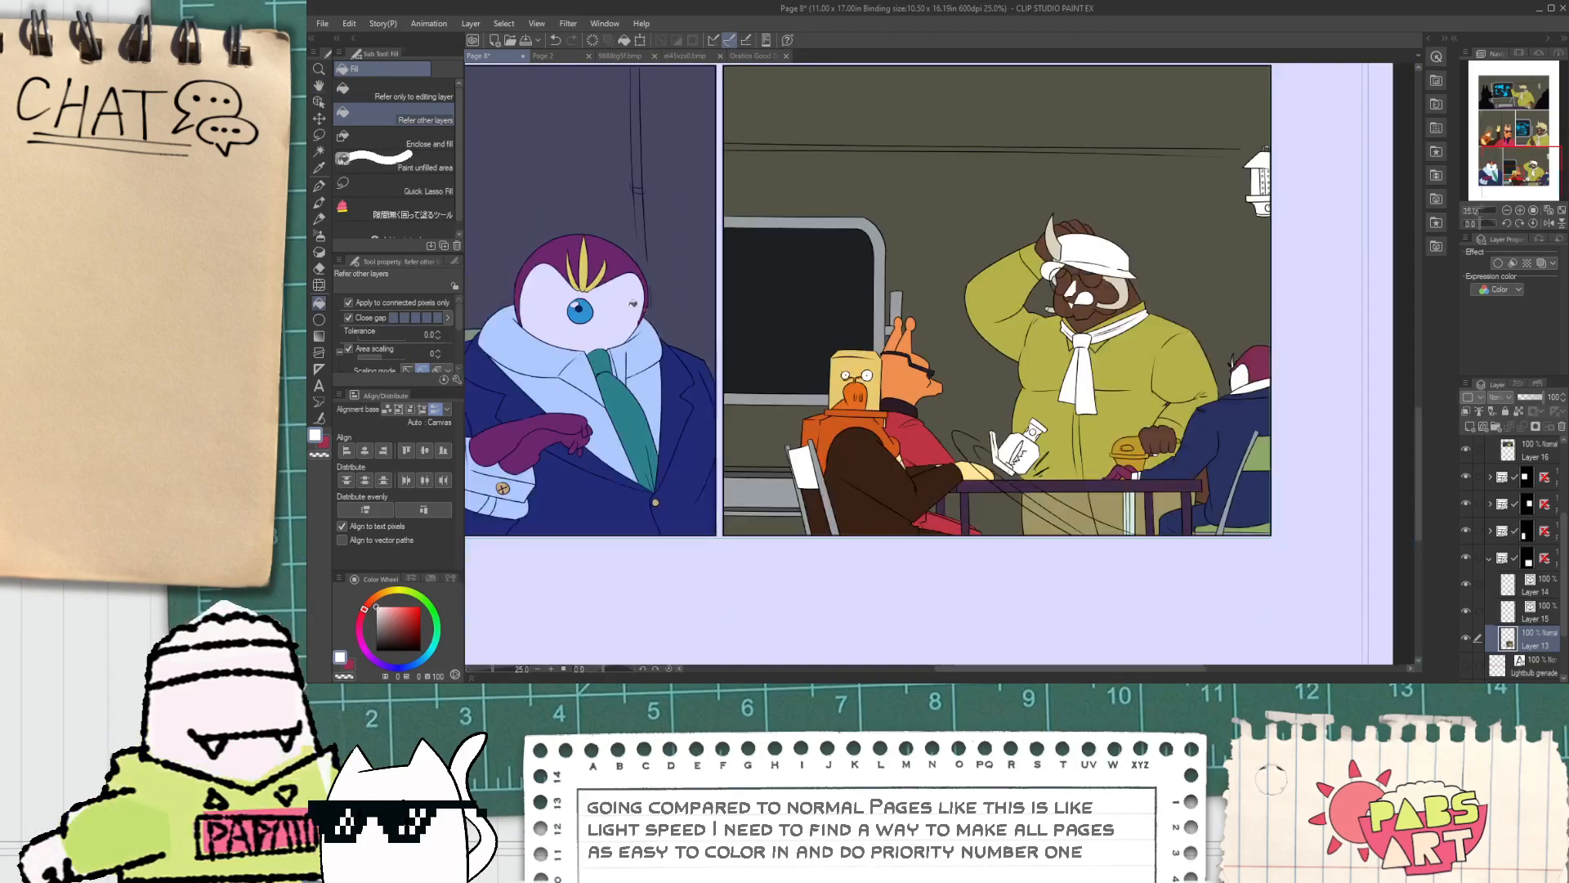
Step: Sample the yellow of the one-eyed character's crest and colour the matching head tufts in the last panel, touching up the narrow one with the pen
scroll(654, 310, up, 2)
drag(621, 294, 735, 441)
alt+click(704, 336)
scroll(712, 343, down, 5)
drag(1177, 380, 928, 375)
scroll(919, 375, up, 5)
scroll(915, 375, up, 6)
click(891, 341)
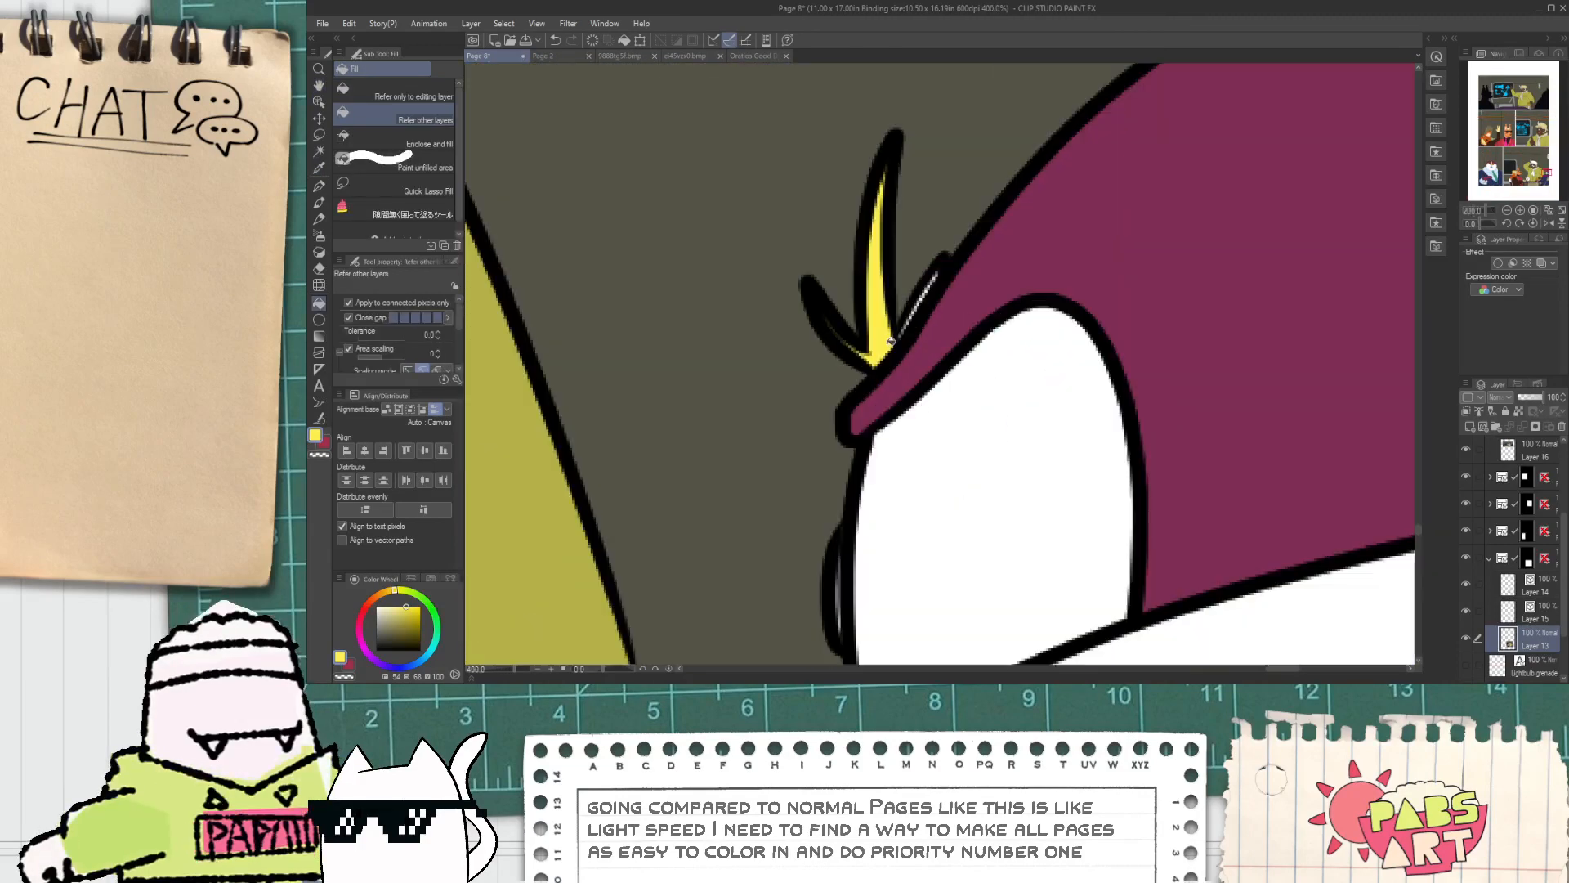
key(p)
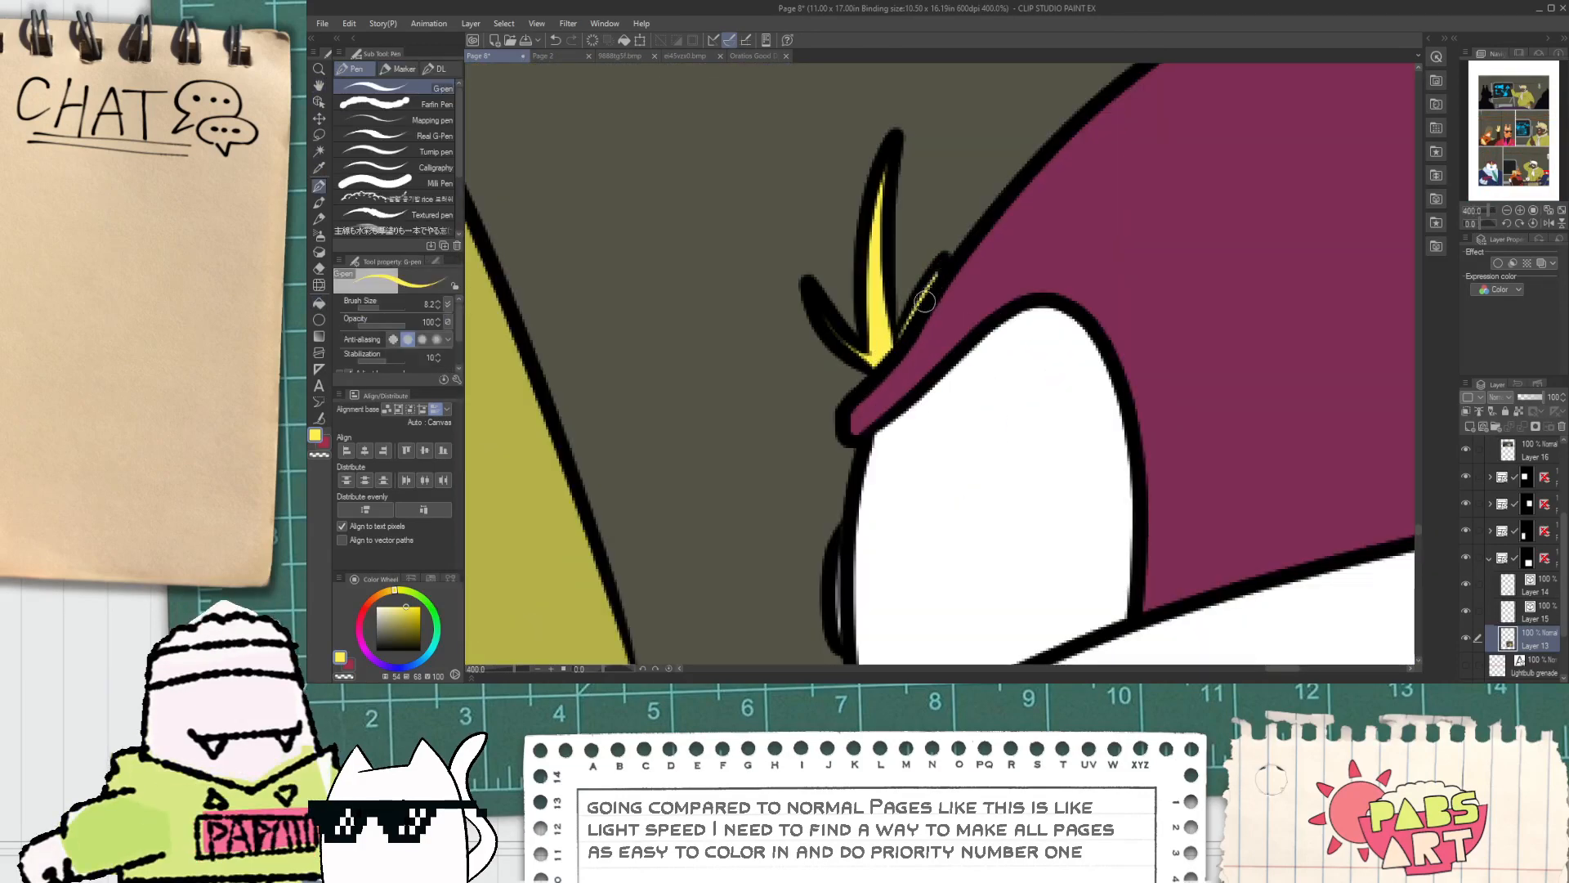
Step: Sample the blue iris colour from the neighbouring panel and colour the visible sliver of the suited character's eye
scroll(923, 312, down, 10)
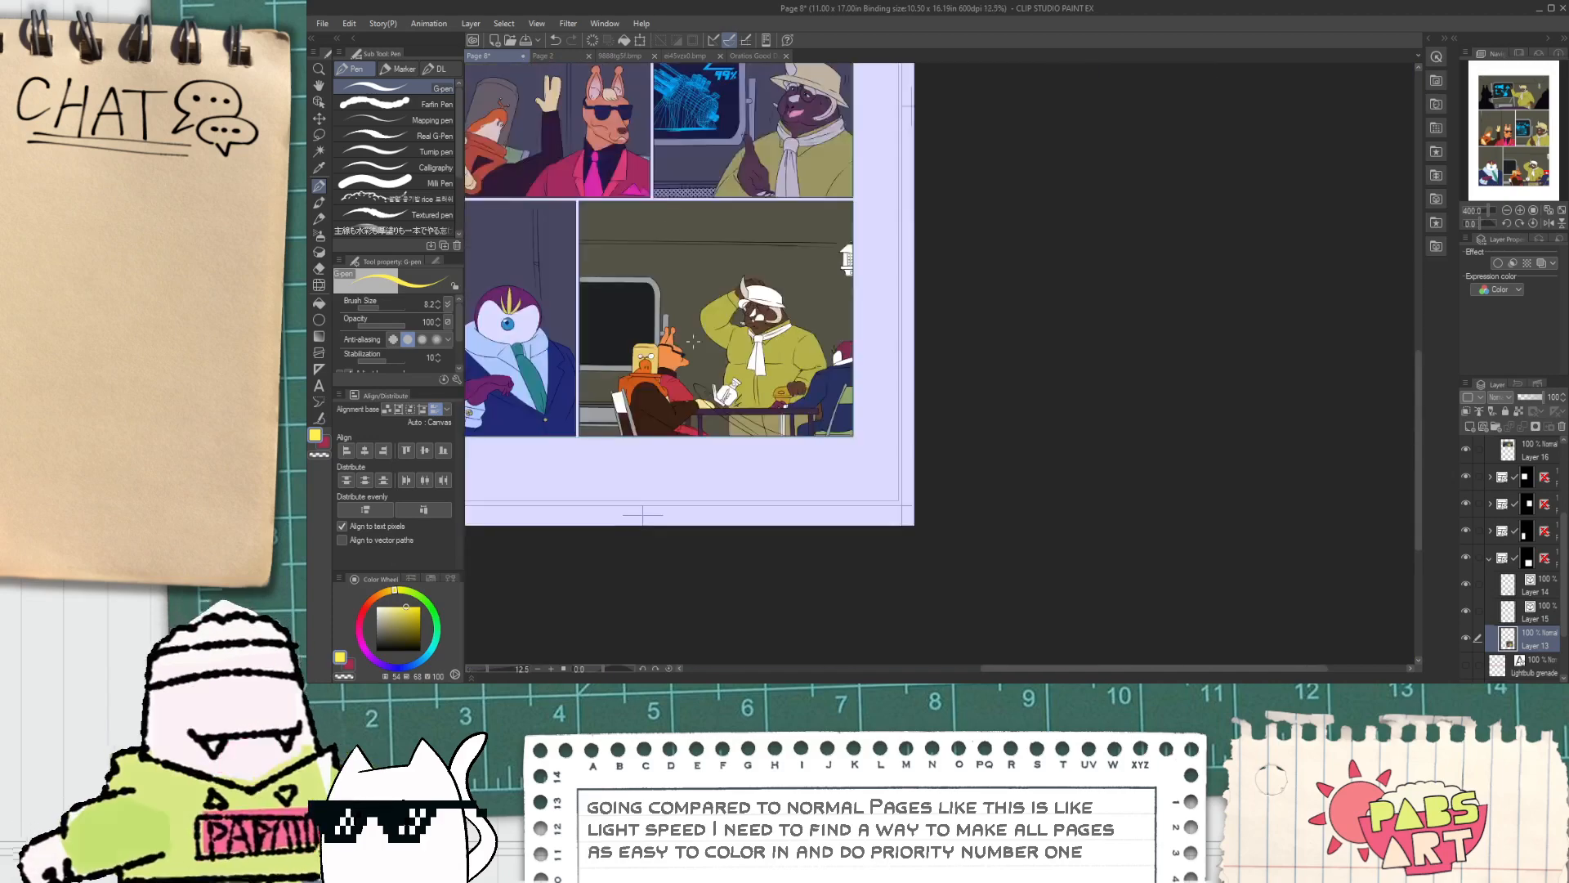
drag(466, 297, 706, 402)
scroll(736, 418, up, 4)
alt+click(829, 447)
scroll(883, 474, down, 4)
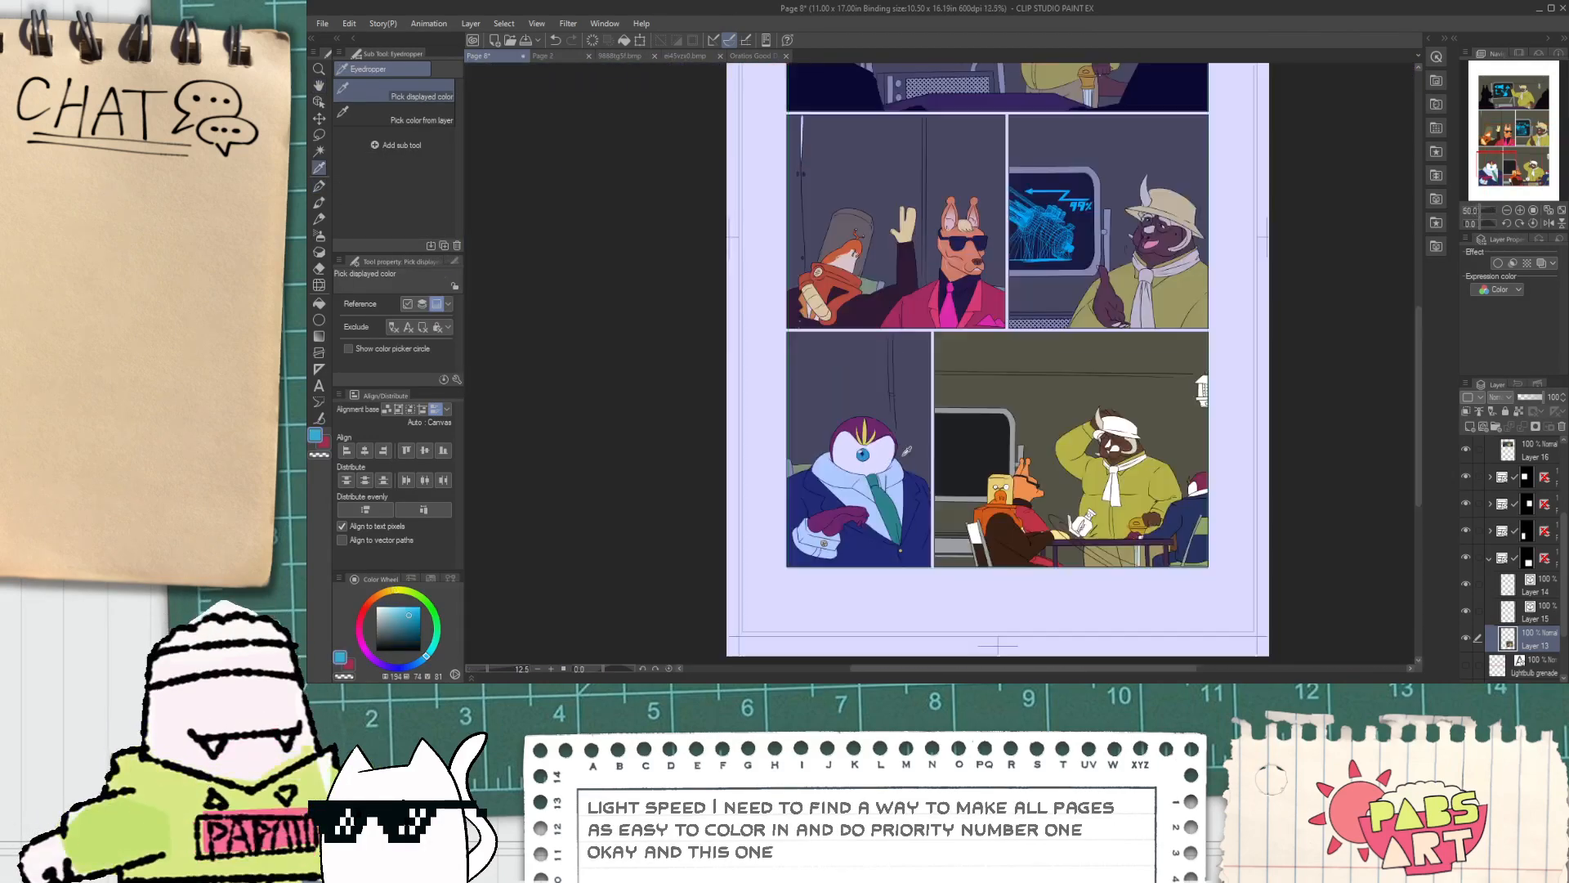
drag(1001, 485, 878, 477)
key(g)
scroll(959, 439, up, 10)
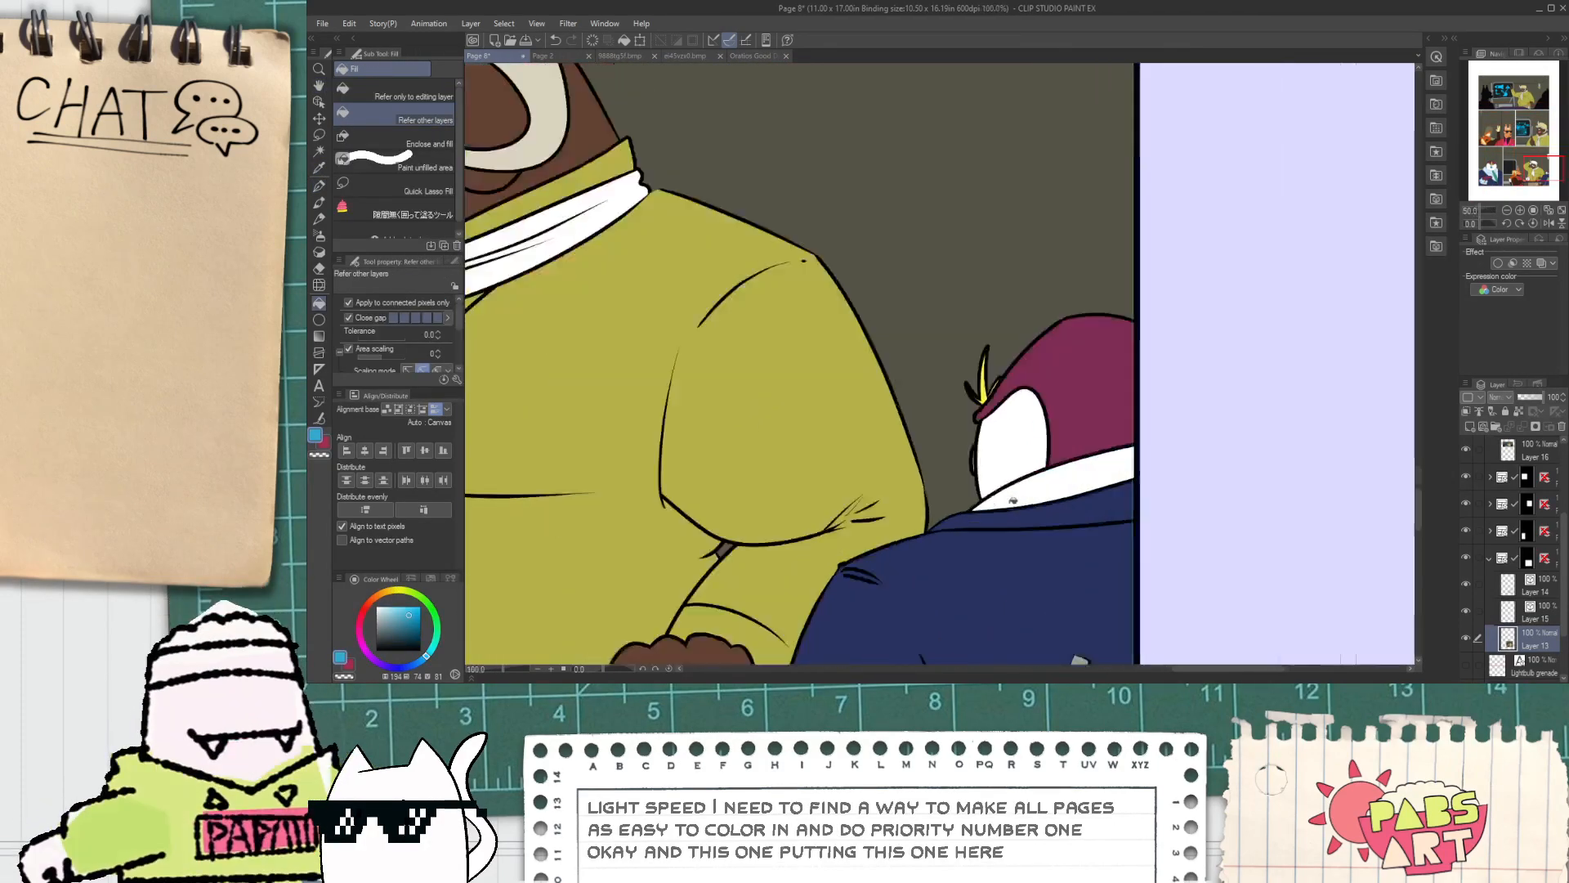
click(959, 439)
key(p)
key(ctrl+z)
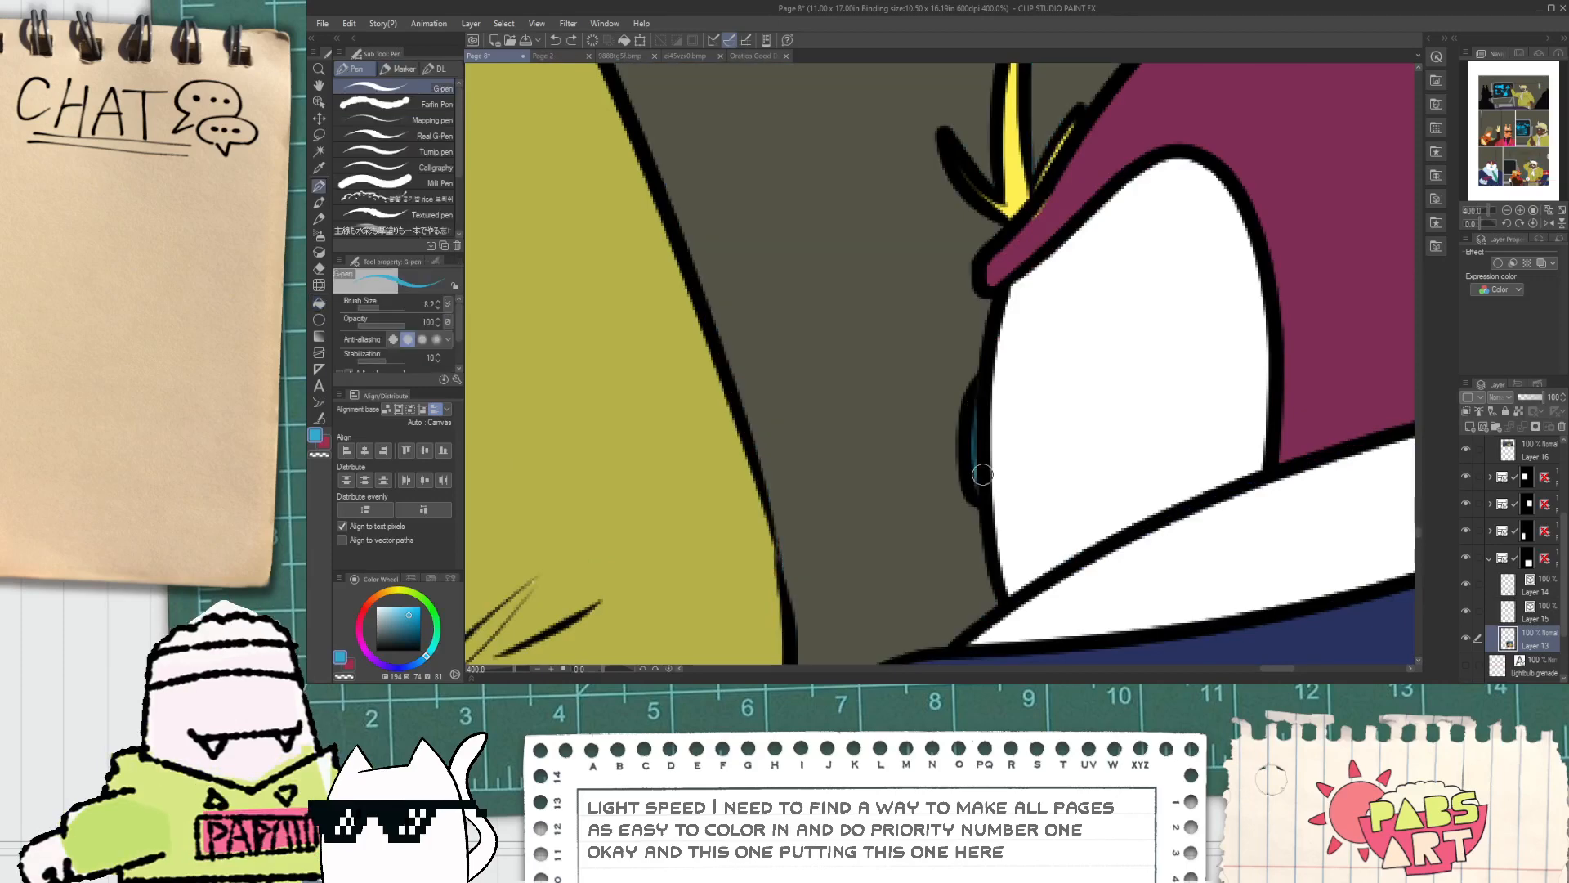
scroll(970, 405, down, 8)
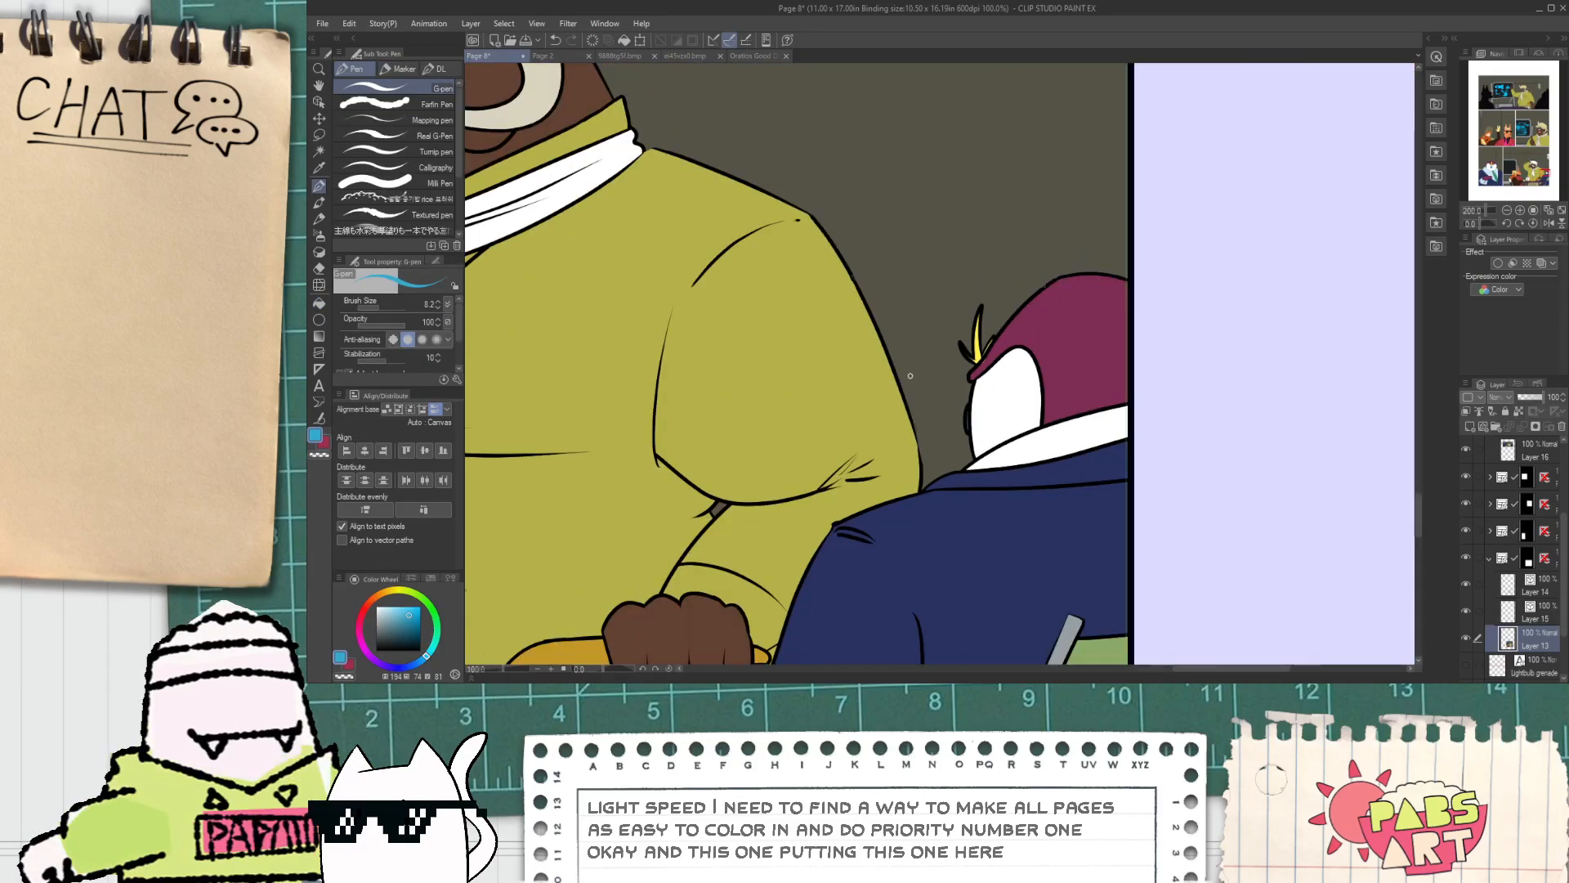
Step: Sample the off-white neckerchief colour from the panel above and fill the horned character's neckerchief band, knot and hanging ends
scroll(881, 345, down, 2)
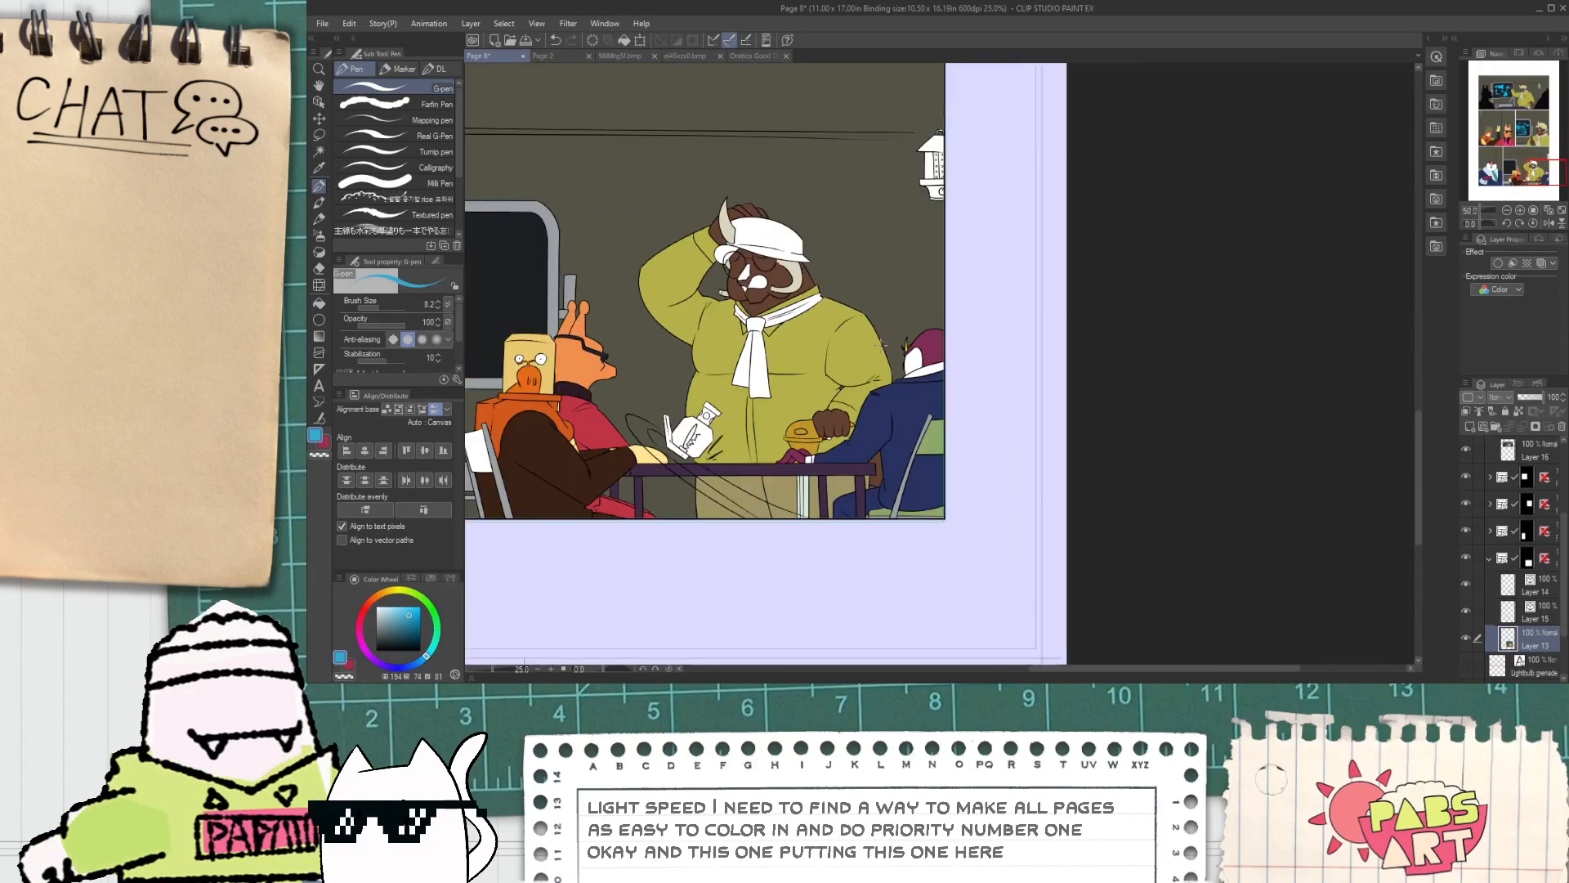
key(space)
drag(713, 431, 867, 459)
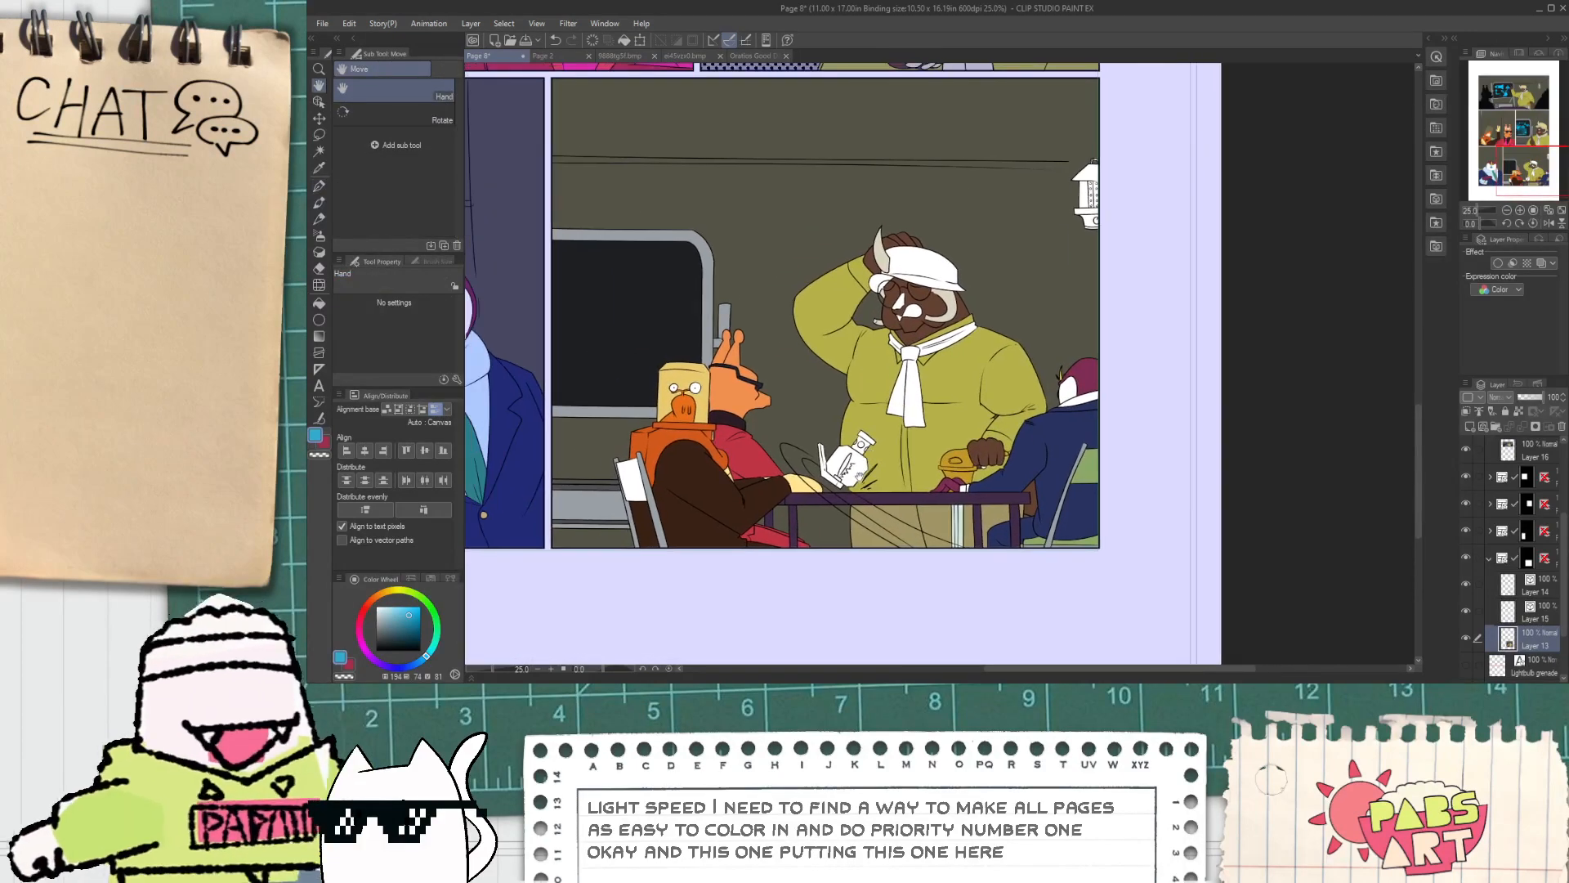
scroll(863, 288, down, 2)
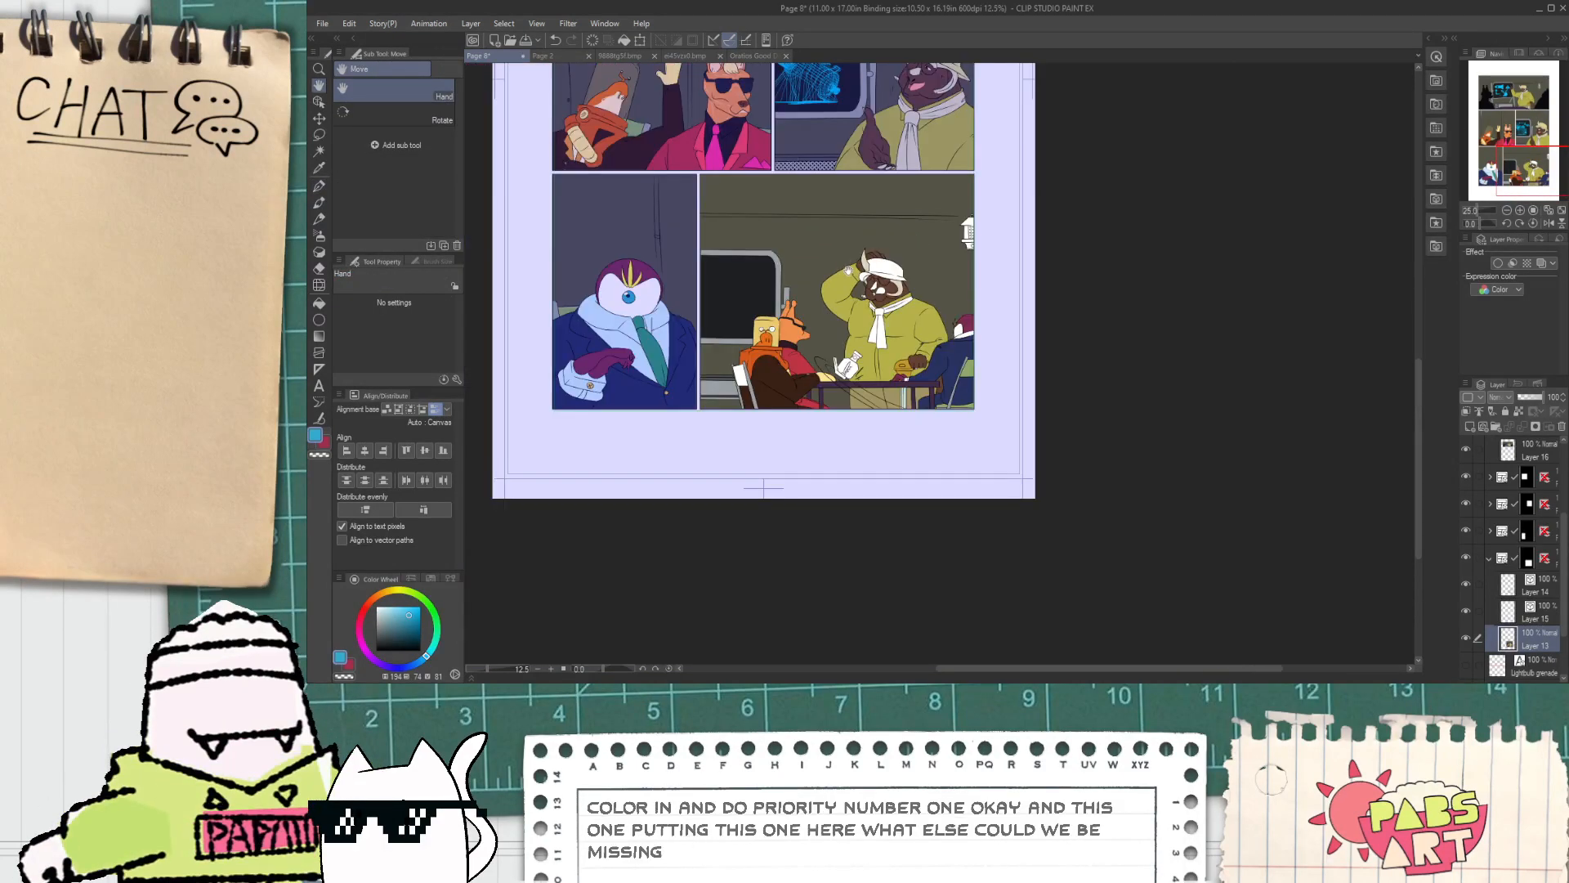
drag(827, 219, 900, 378)
scroll(957, 318, up, 2)
alt+click(1053, 141)
scroll(1014, 361, down, 2)
scroll(996, 400, up, 6)
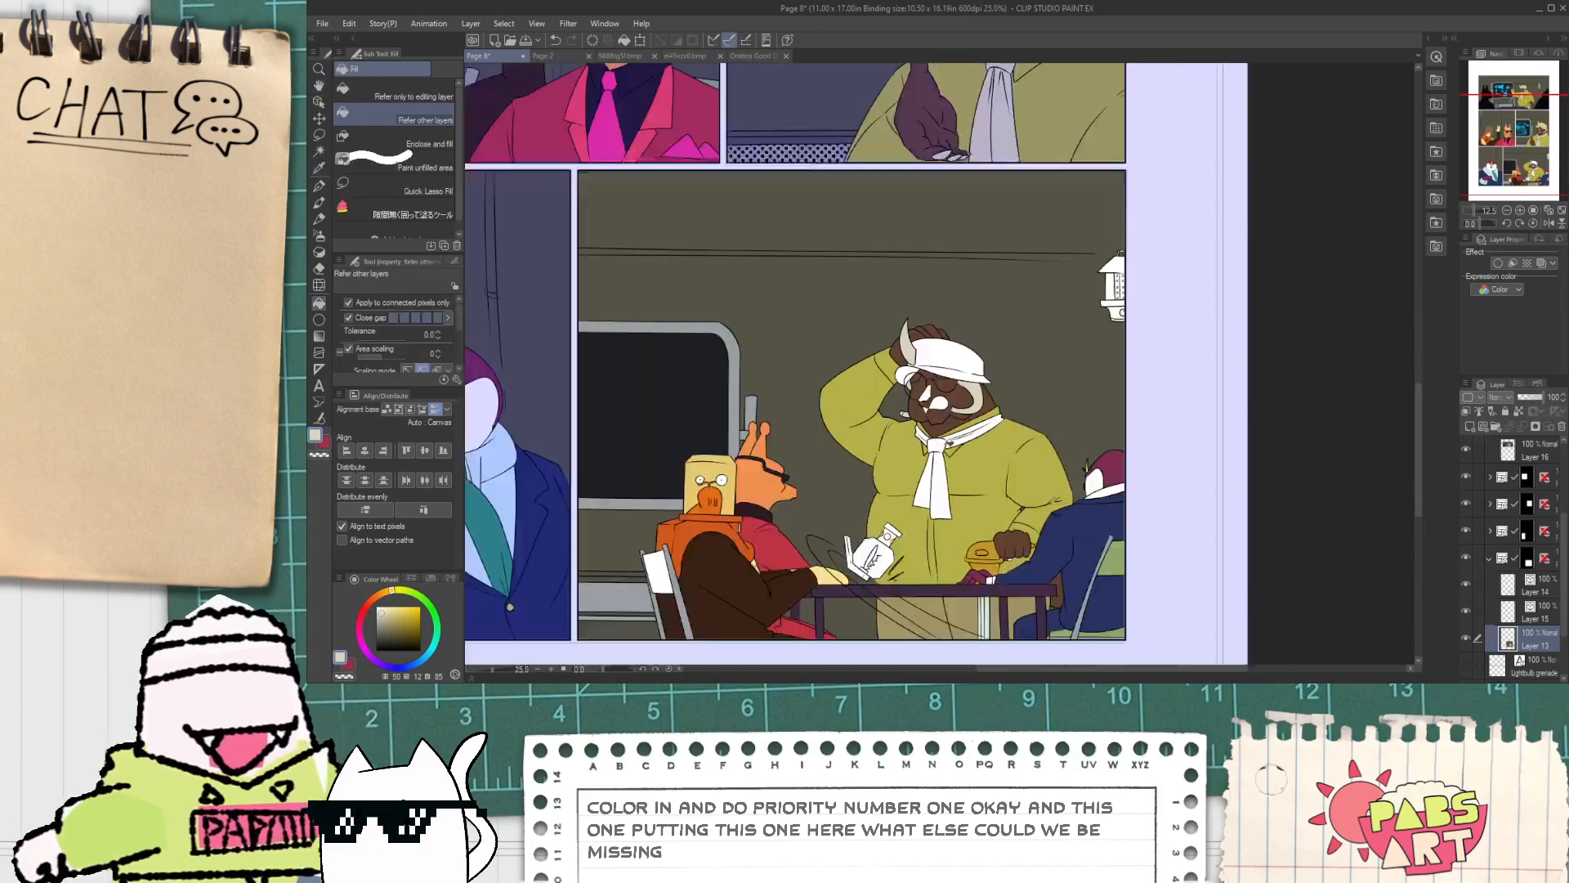
scroll(944, 494, up, 2)
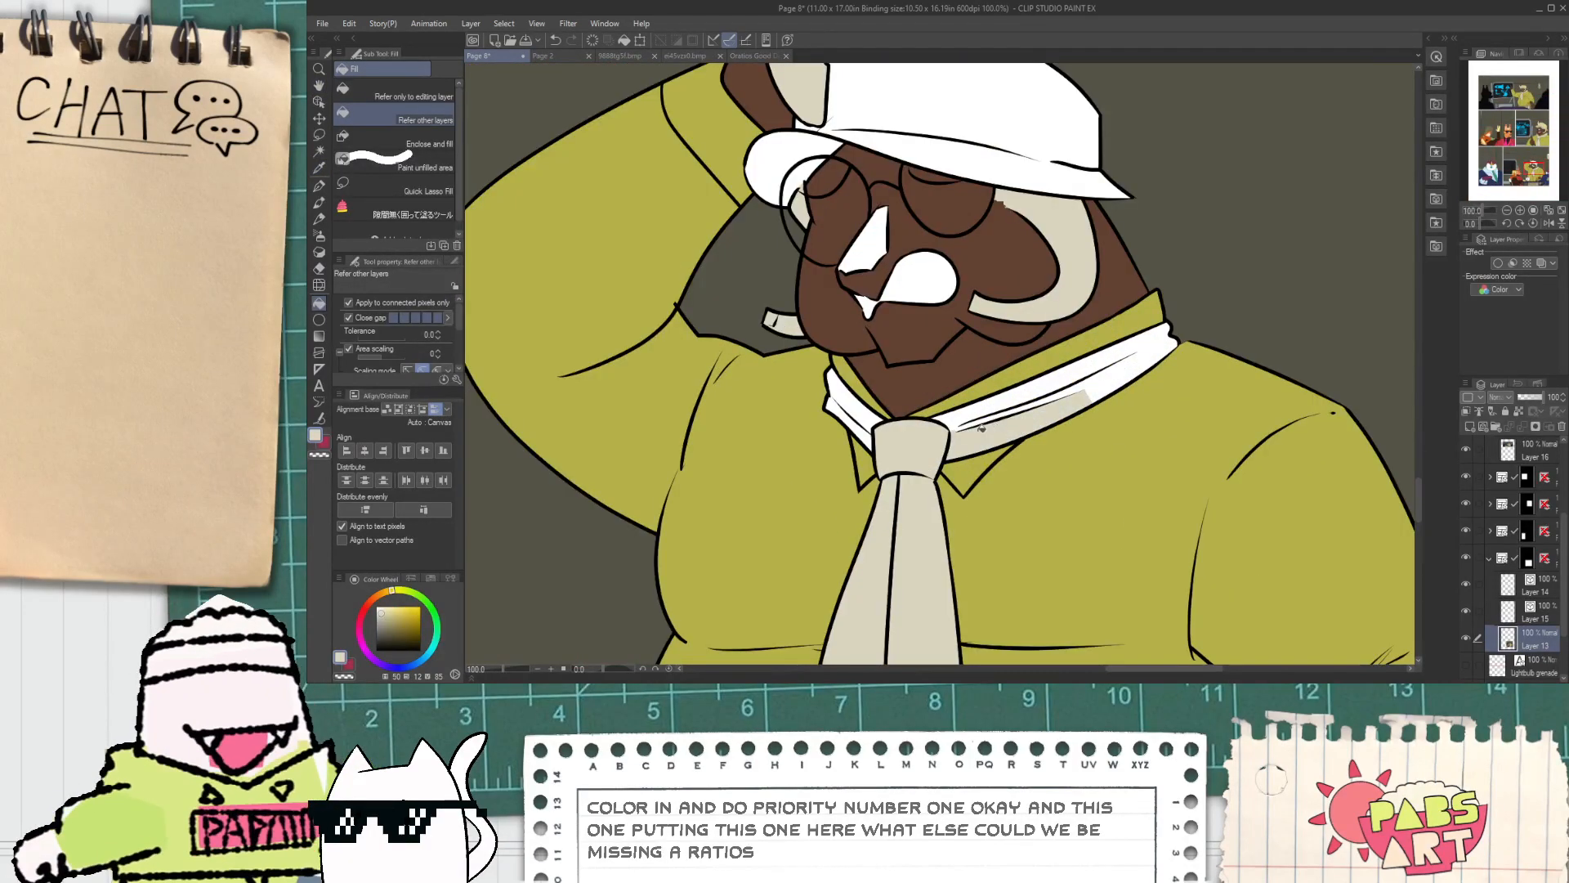
scroll(980, 429, up, 1)
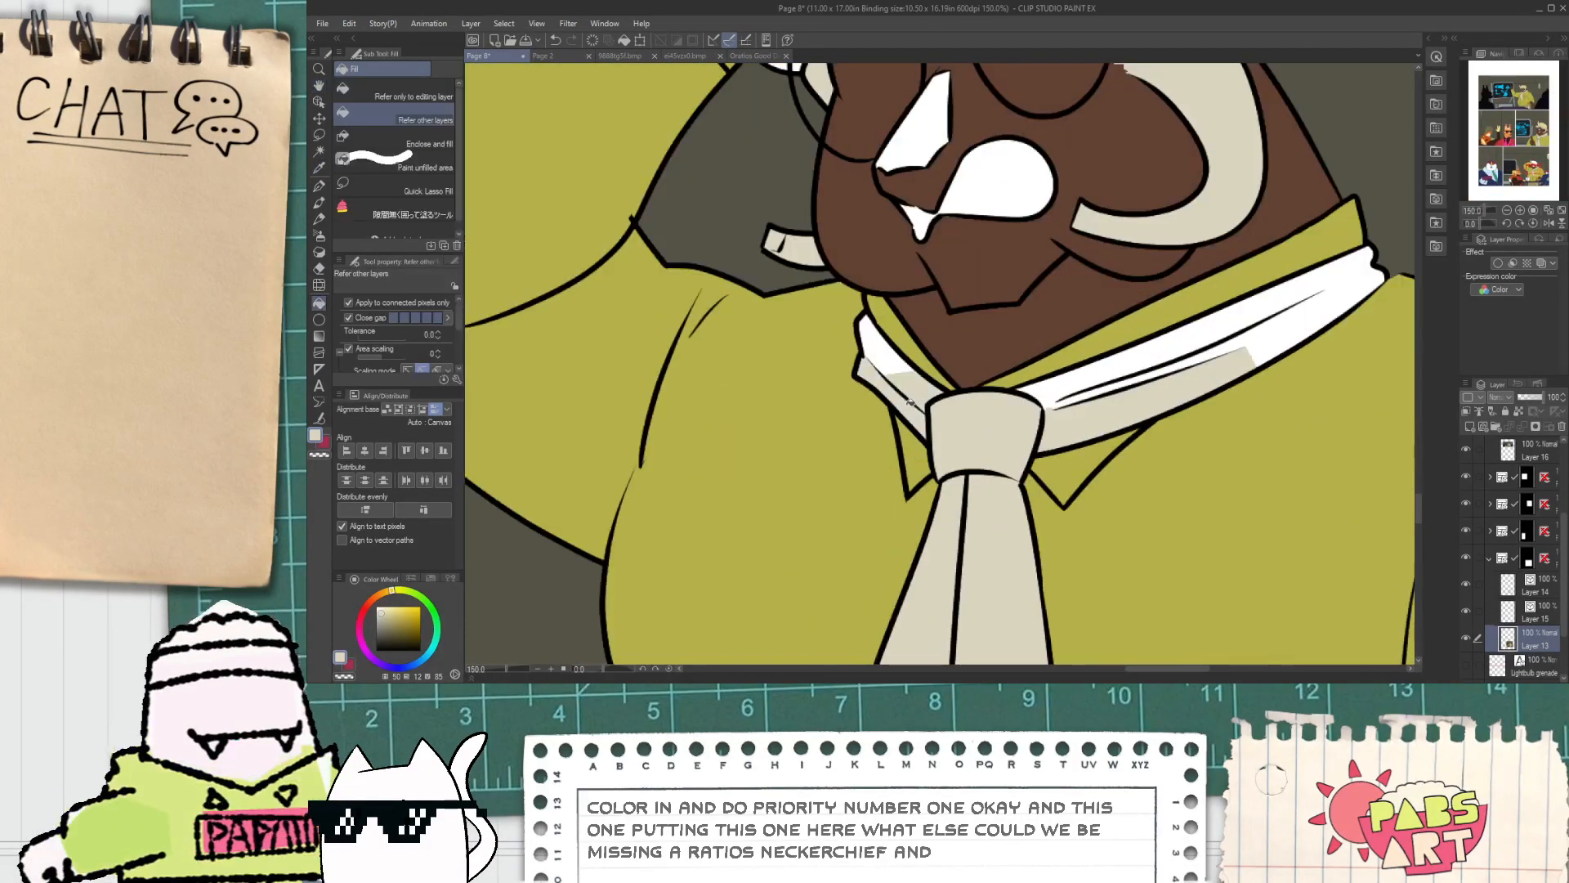
scroll(909, 402, down, 3)
scroll(1095, 356, up, 2)
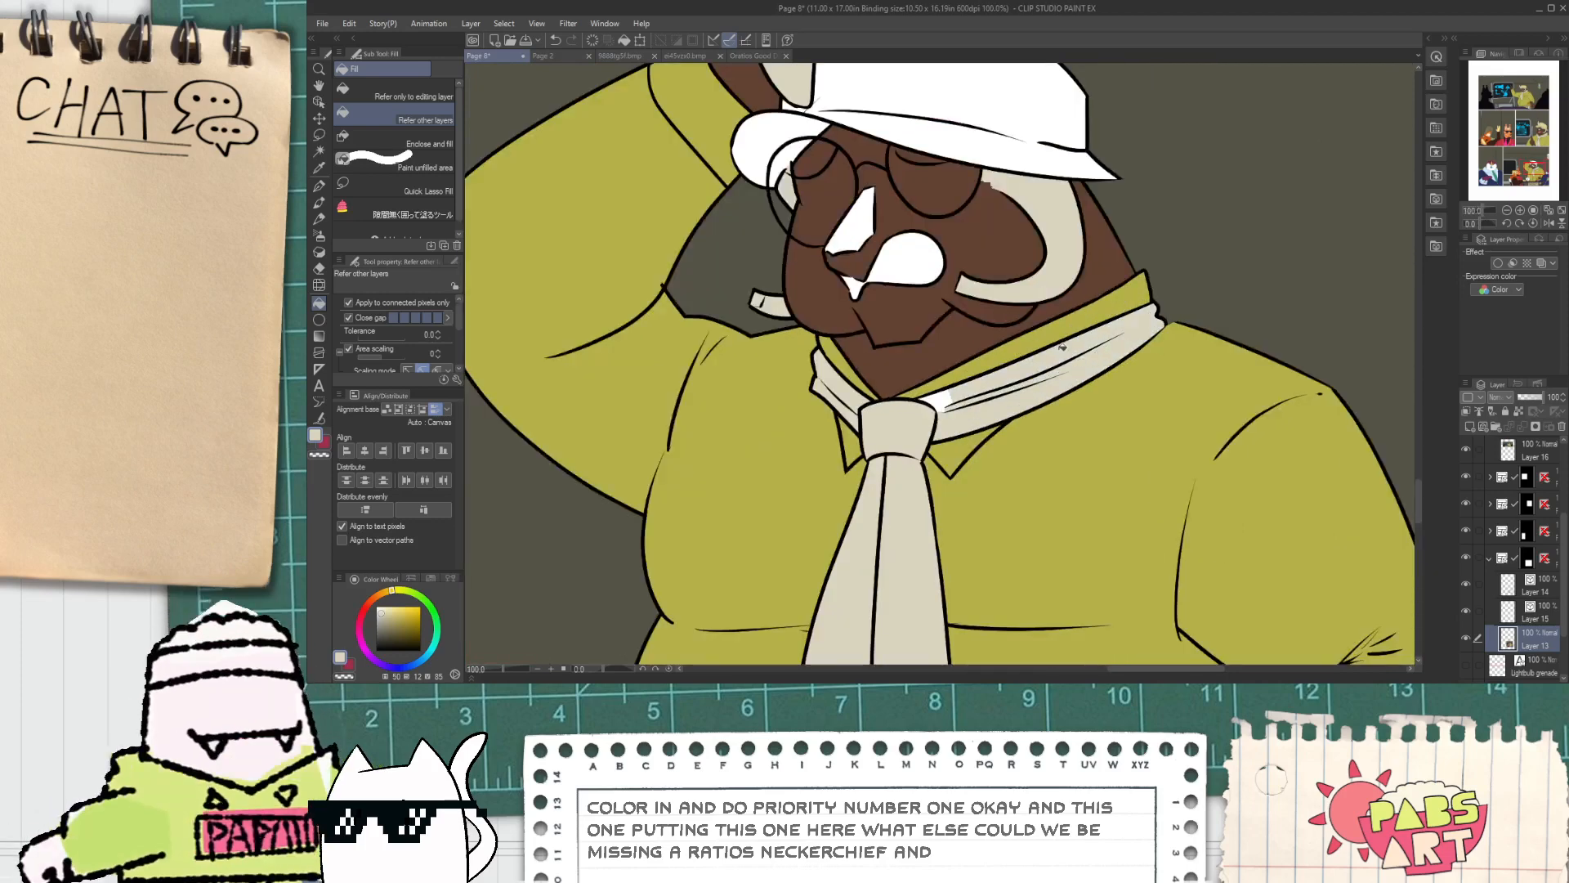
Step: Sample the tan hat colour from the panel above and fill the crown and brim of the horned character's hat
scroll(1011, 380, down, 6)
scroll(977, 240, up, 2)
key(space)
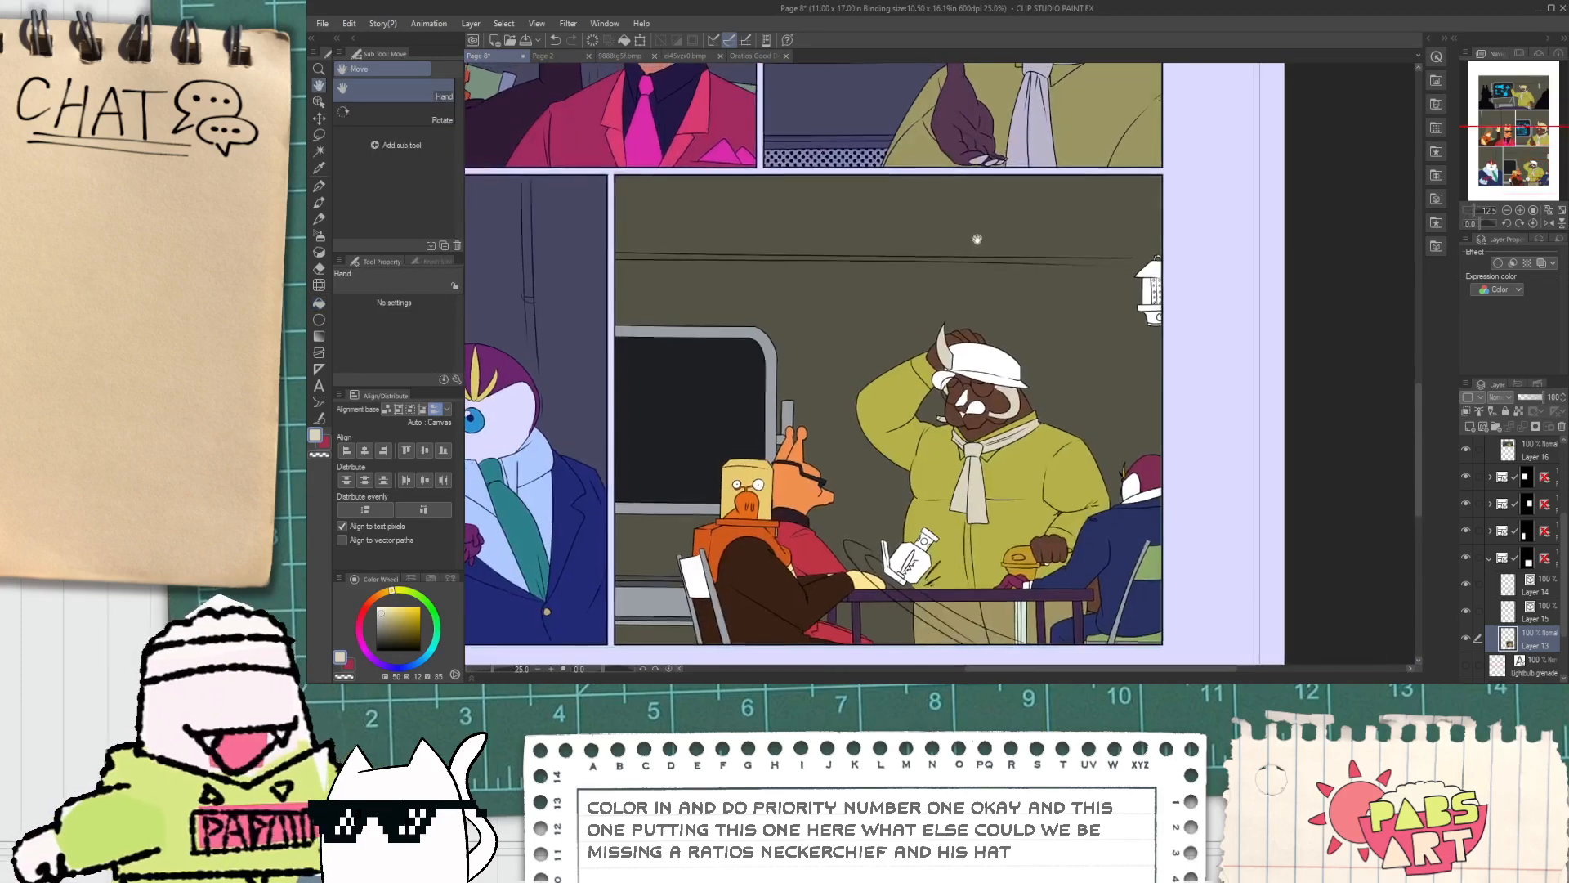
drag(977, 239, 959, 401)
key(g)
scroll(966, 512, up, 2)
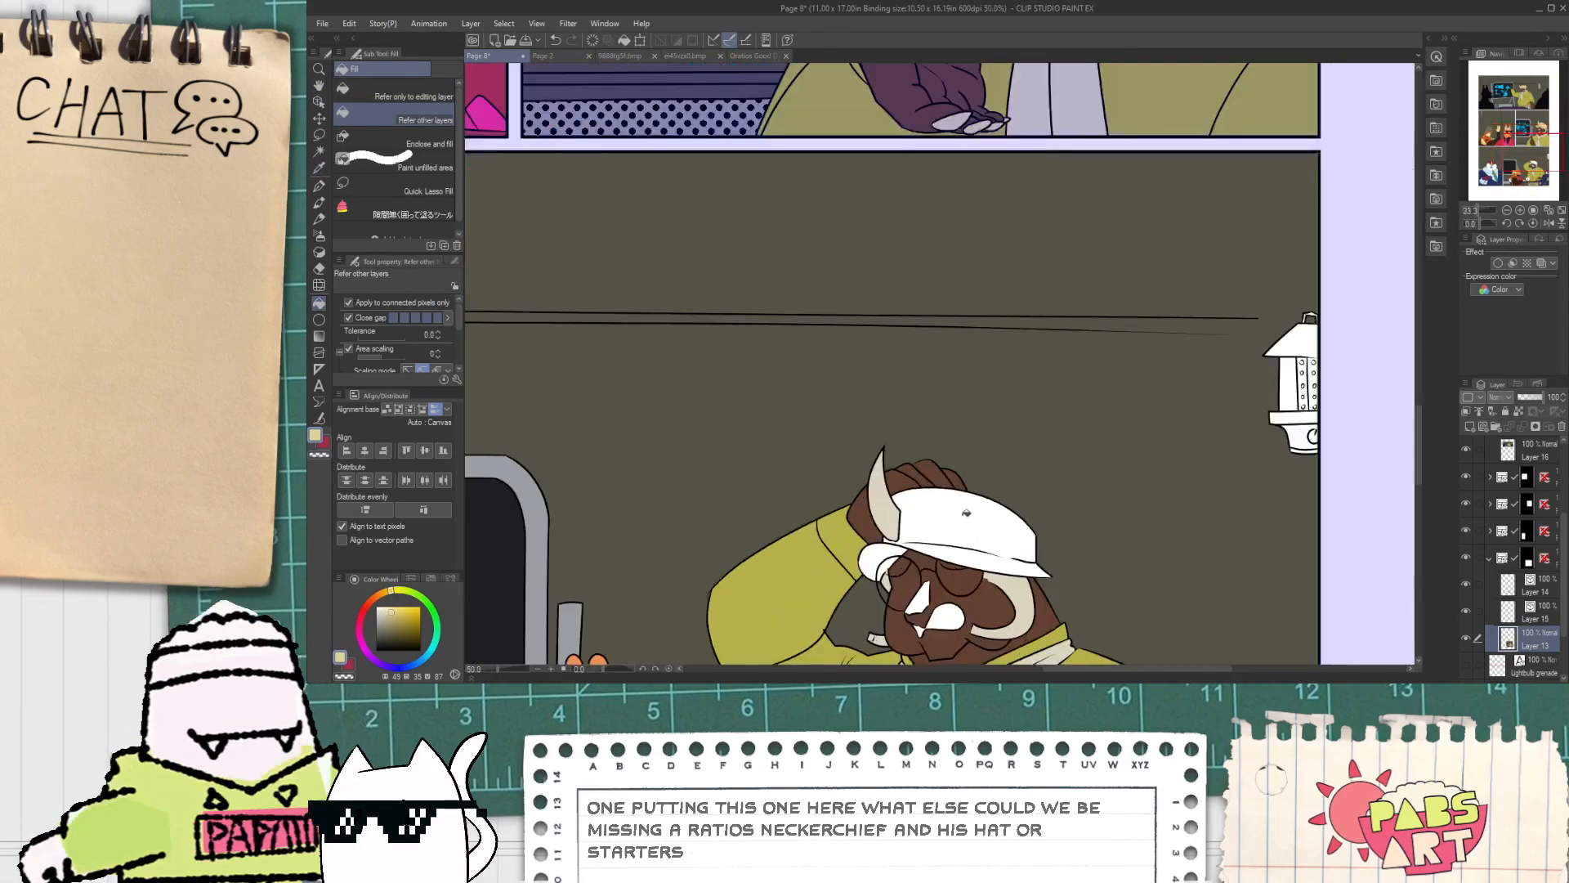
scroll(921, 544, up, 3)
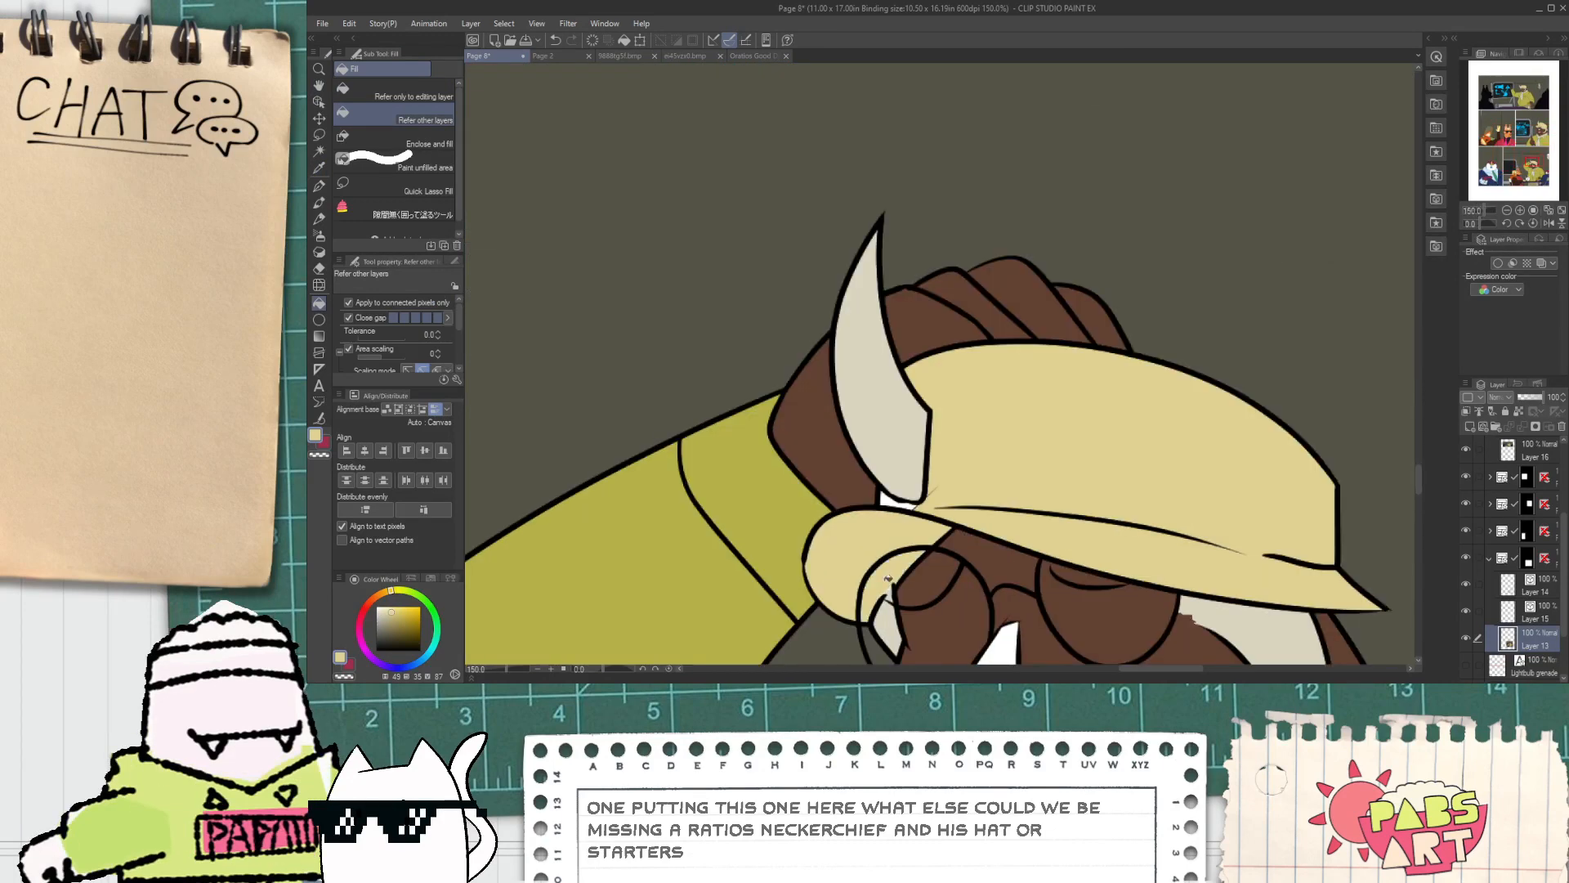
Step: Sample the metal grey and fill the handle, middle band and bottom rim of the hanging lamp in the last panel
scroll(897, 500, down, 7)
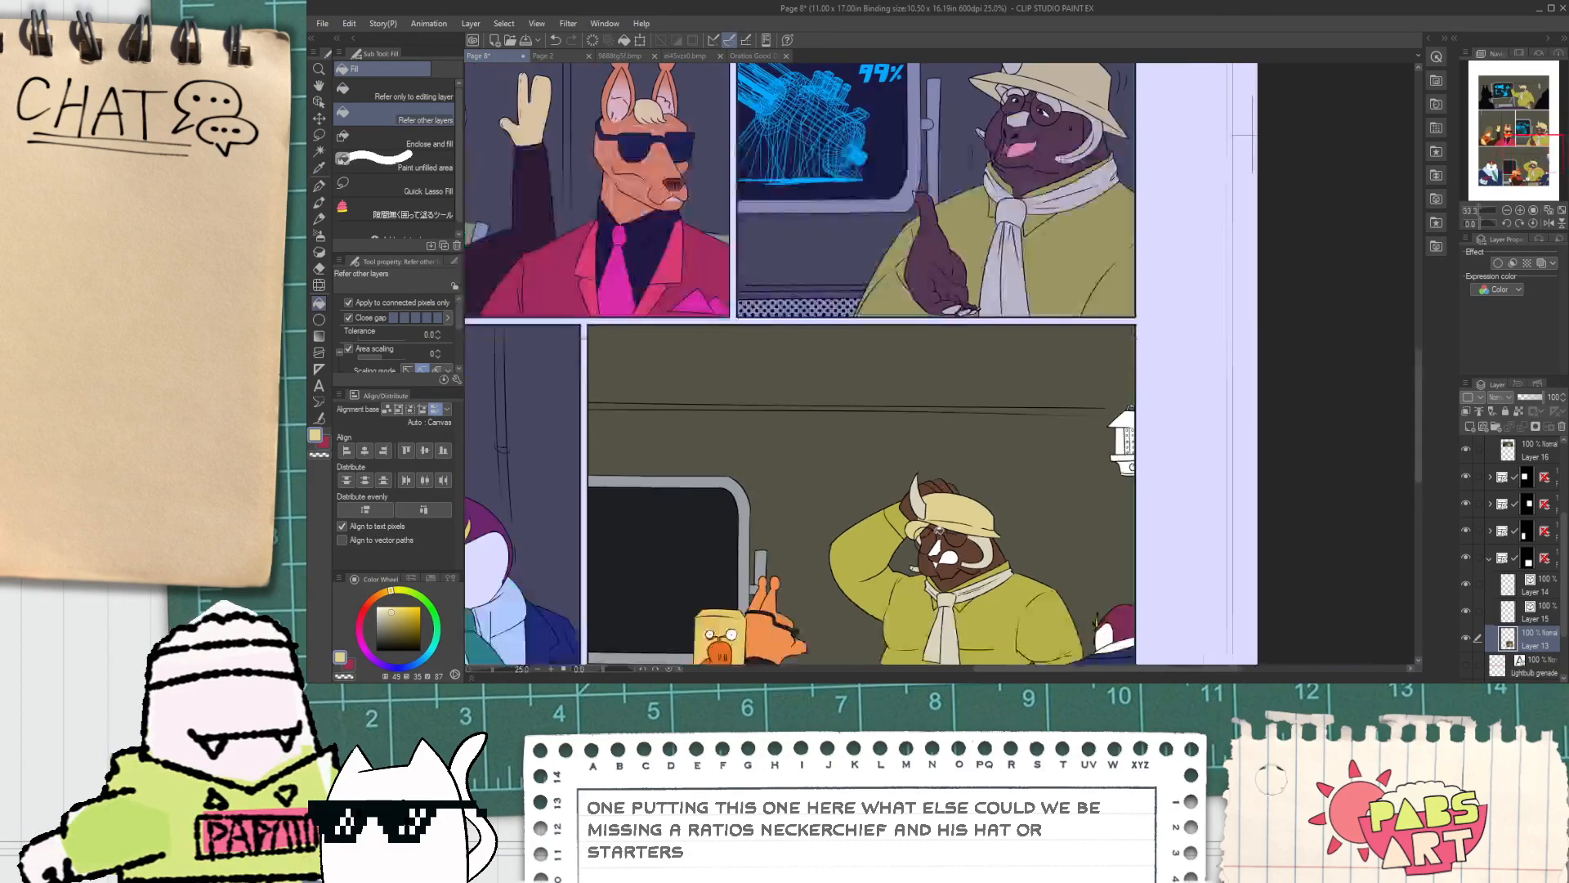
key(space)
drag(1025, 527, 980, 392)
key(i)
scroll(919, 188, up, 5)
click(978, 196)
scroll(978, 199, down, 1)
scroll(978, 200, down, 5)
key(g)
scroll(981, 388, up, 6)
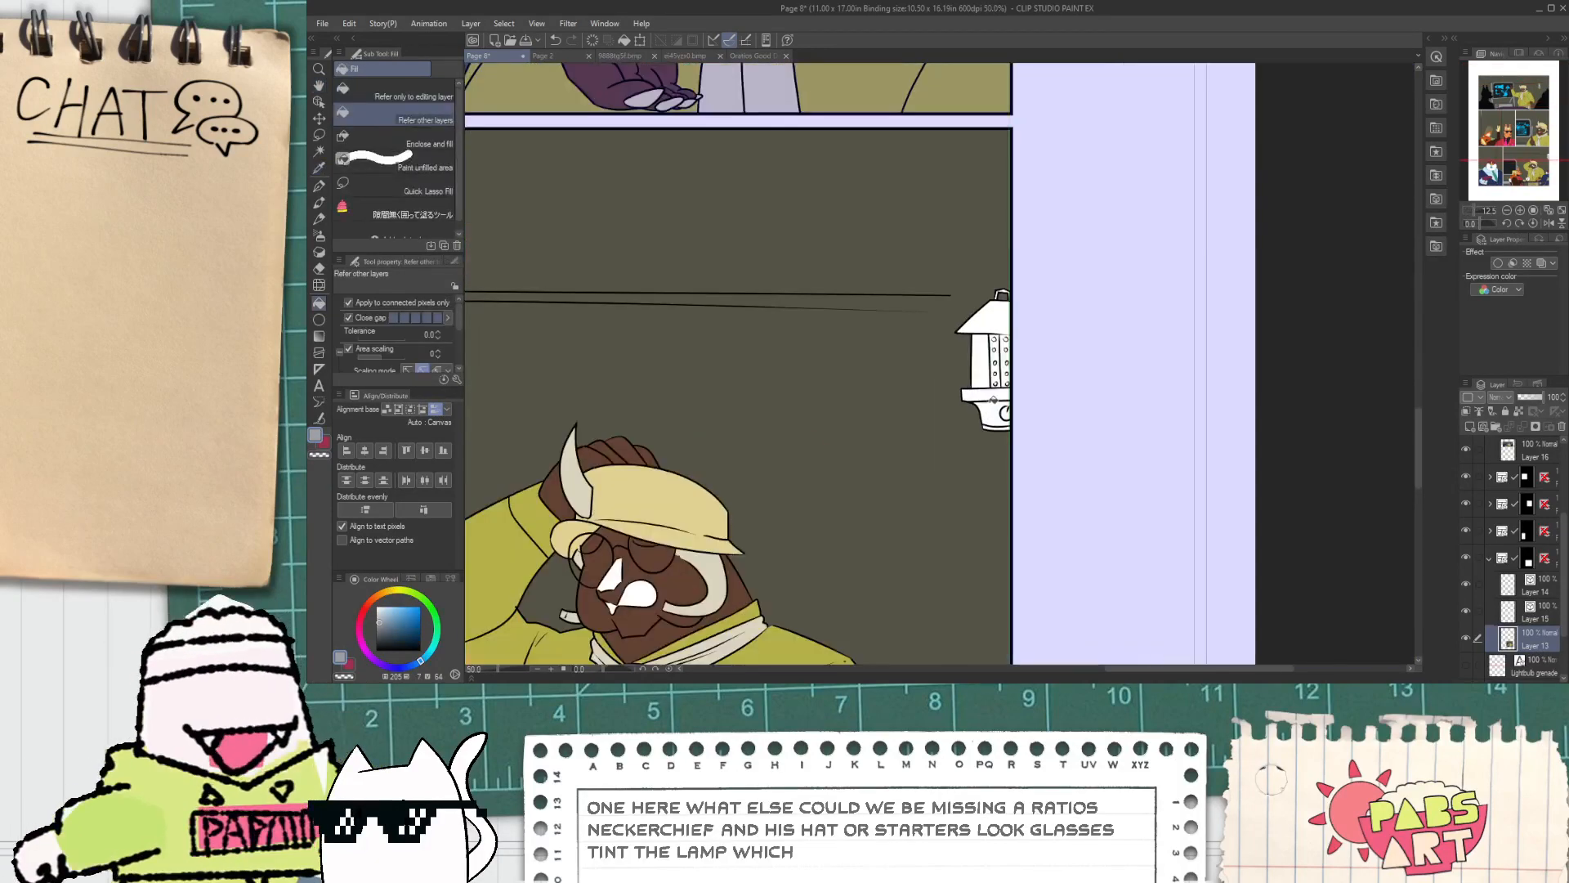
click(995, 403)
scroll(995, 429, up, 2)
scroll(996, 429, down, 3)
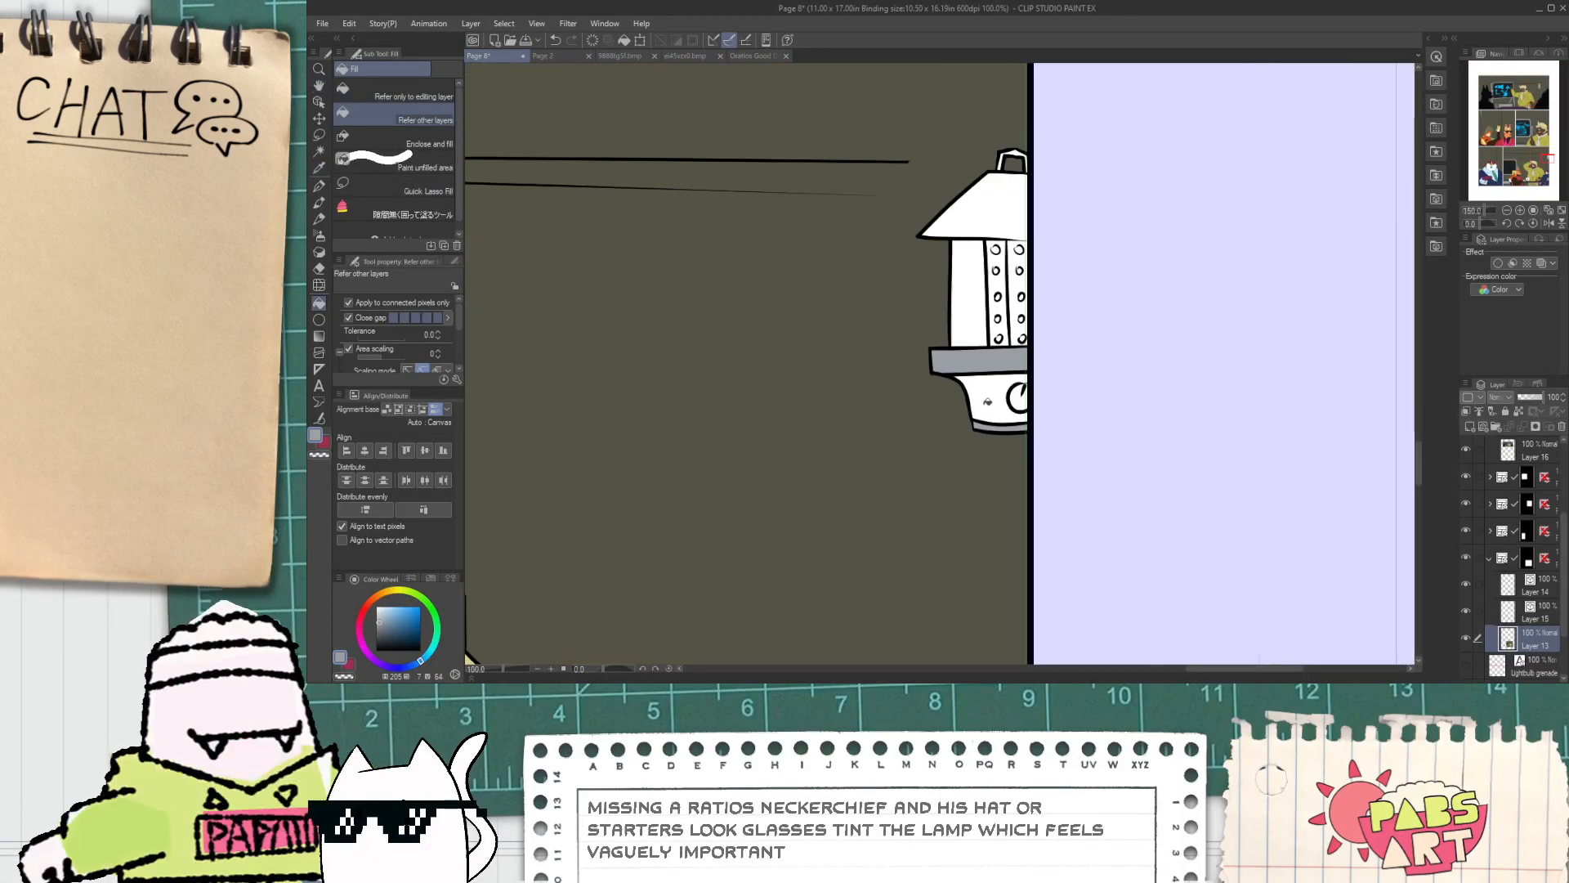
scroll(992, 289, up, 4)
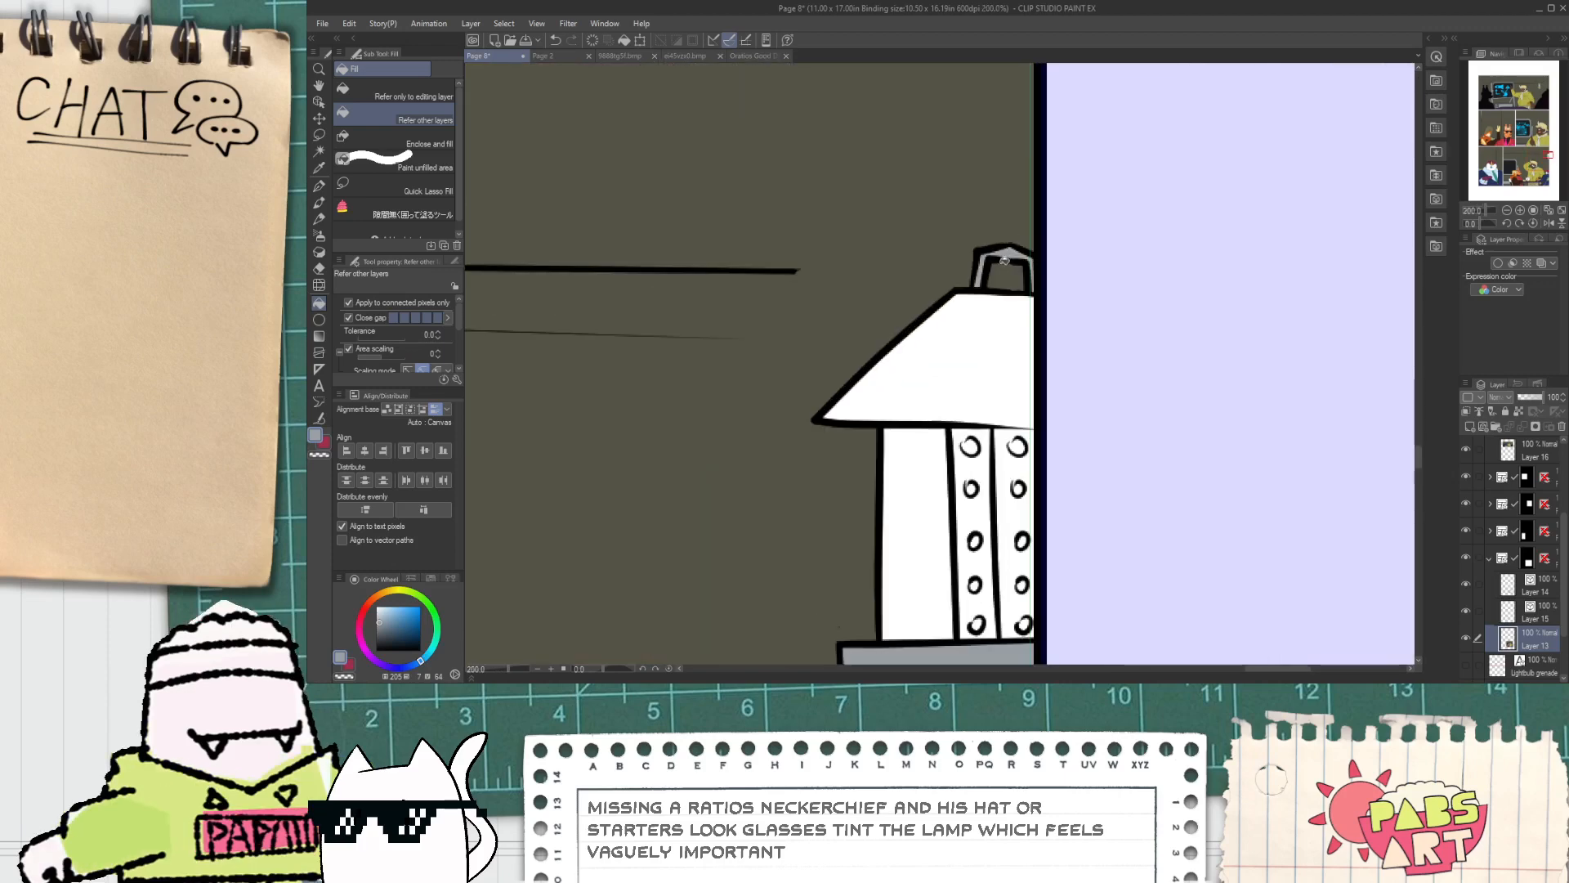
Step: Sample the green from the lamp in the first panel and fill the roof and base of the last panel's lamp
scroll(996, 280, down, 3)
drag(948, 107, 963, 641)
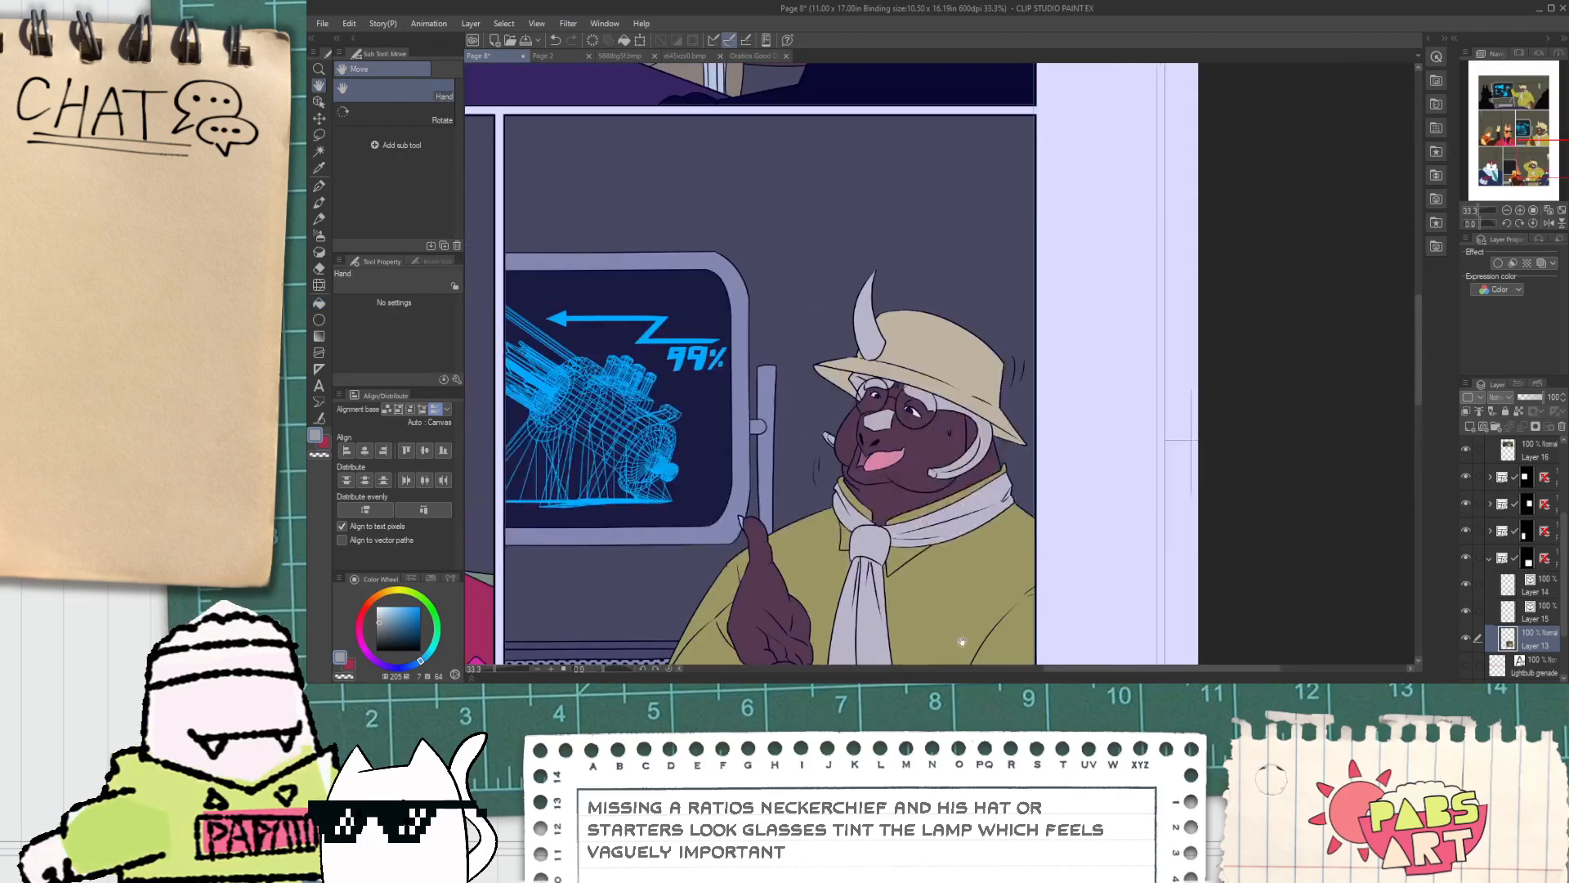
drag(883, 106, 938, 370)
scroll(932, 134, up, 1)
key(i)
scroll(938, 137, down, 8)
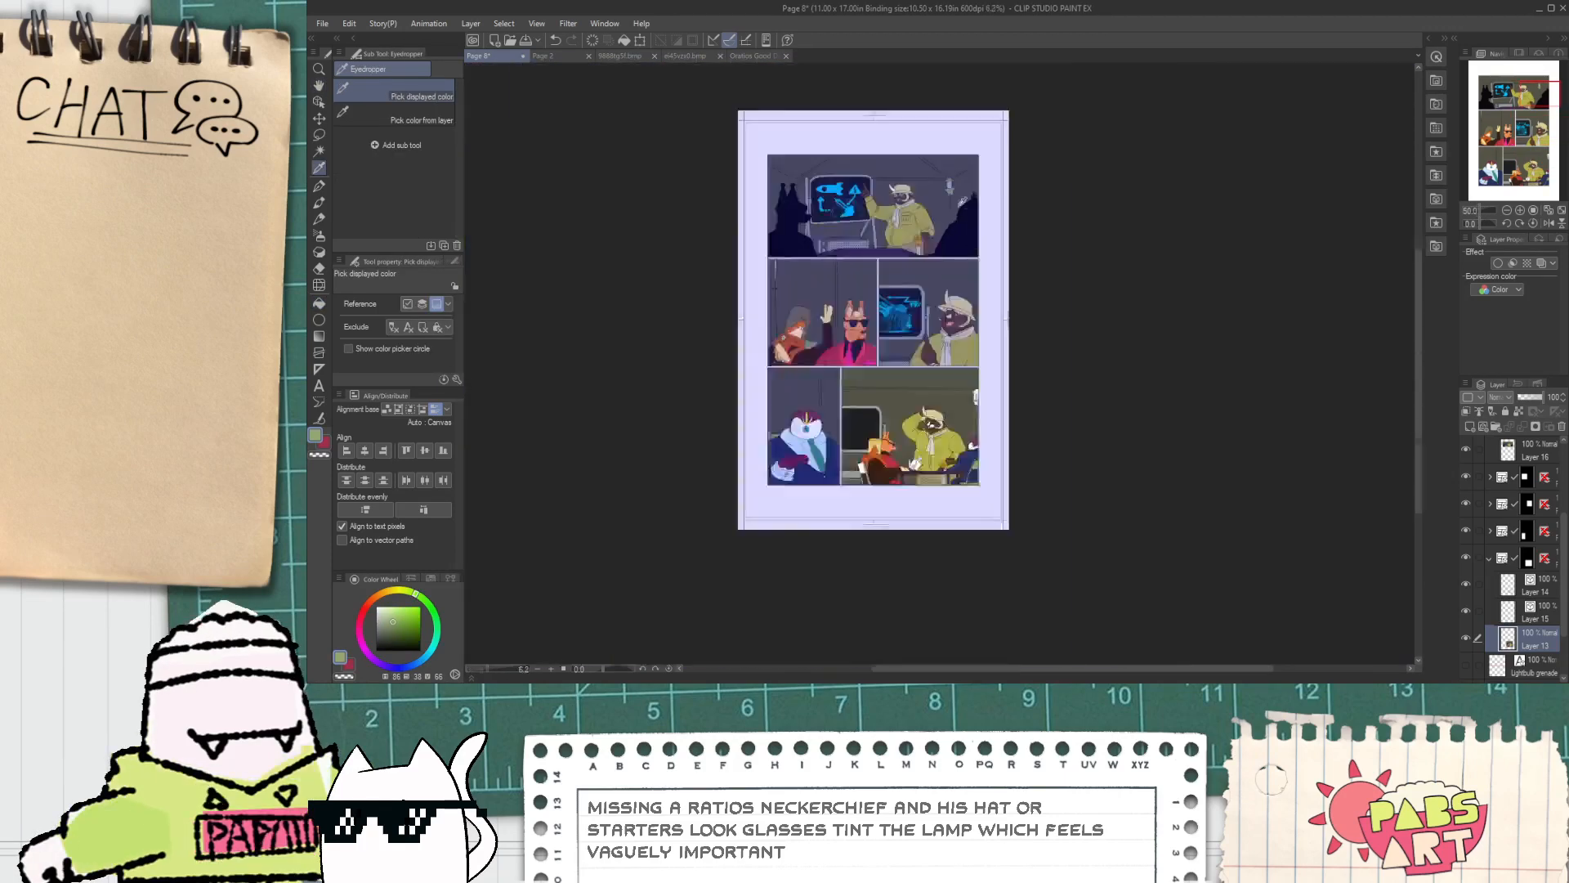
scroll(962, 341, up, 7)
key(g)
scroll(920, 353, up, 3)
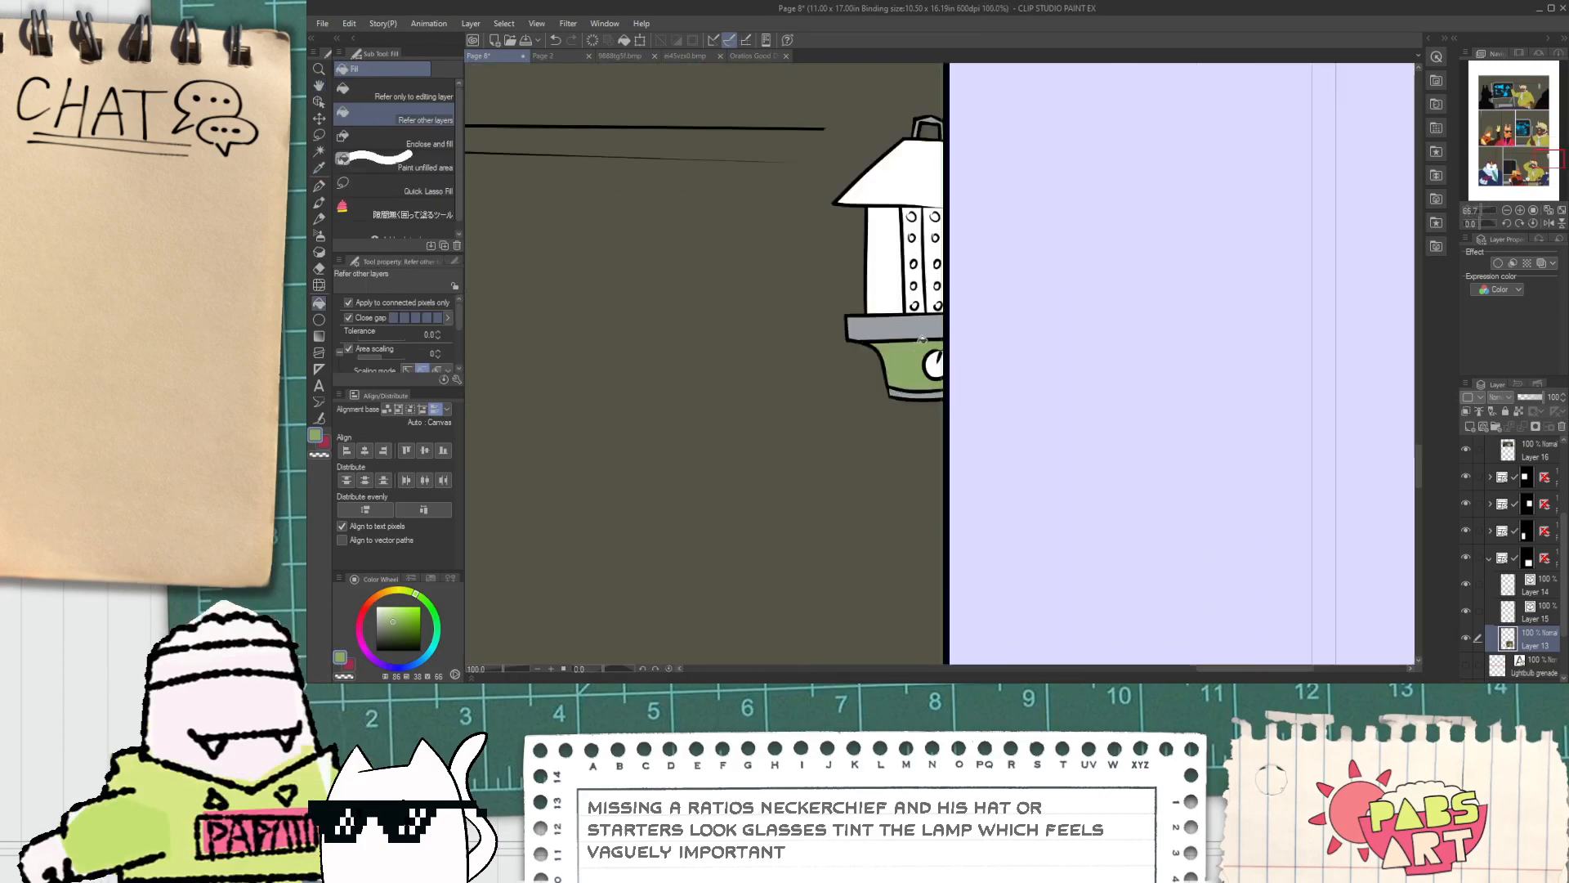
Step: Sample the pale blue from the first panel's lamp and fill the two perforated strips of the last panel's lamp
scroll(915, 157, down, 4)
key(space)
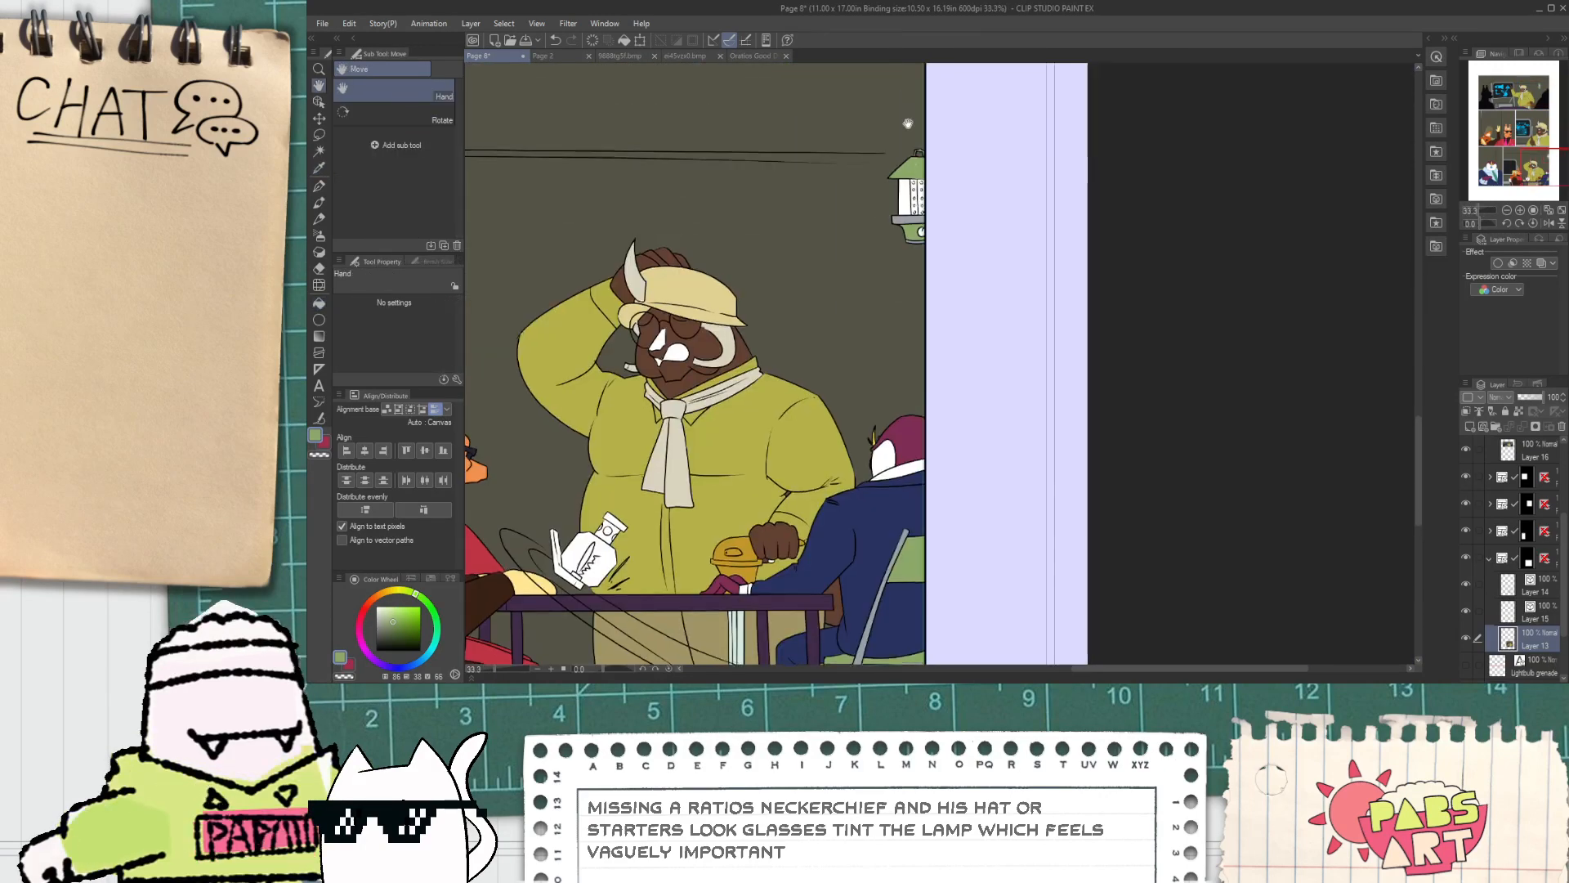
drag(907, 126, 952, 646)
drag(870, 180, 932, 662)
click(879, 151)
scroll(878, 153, up, 1)
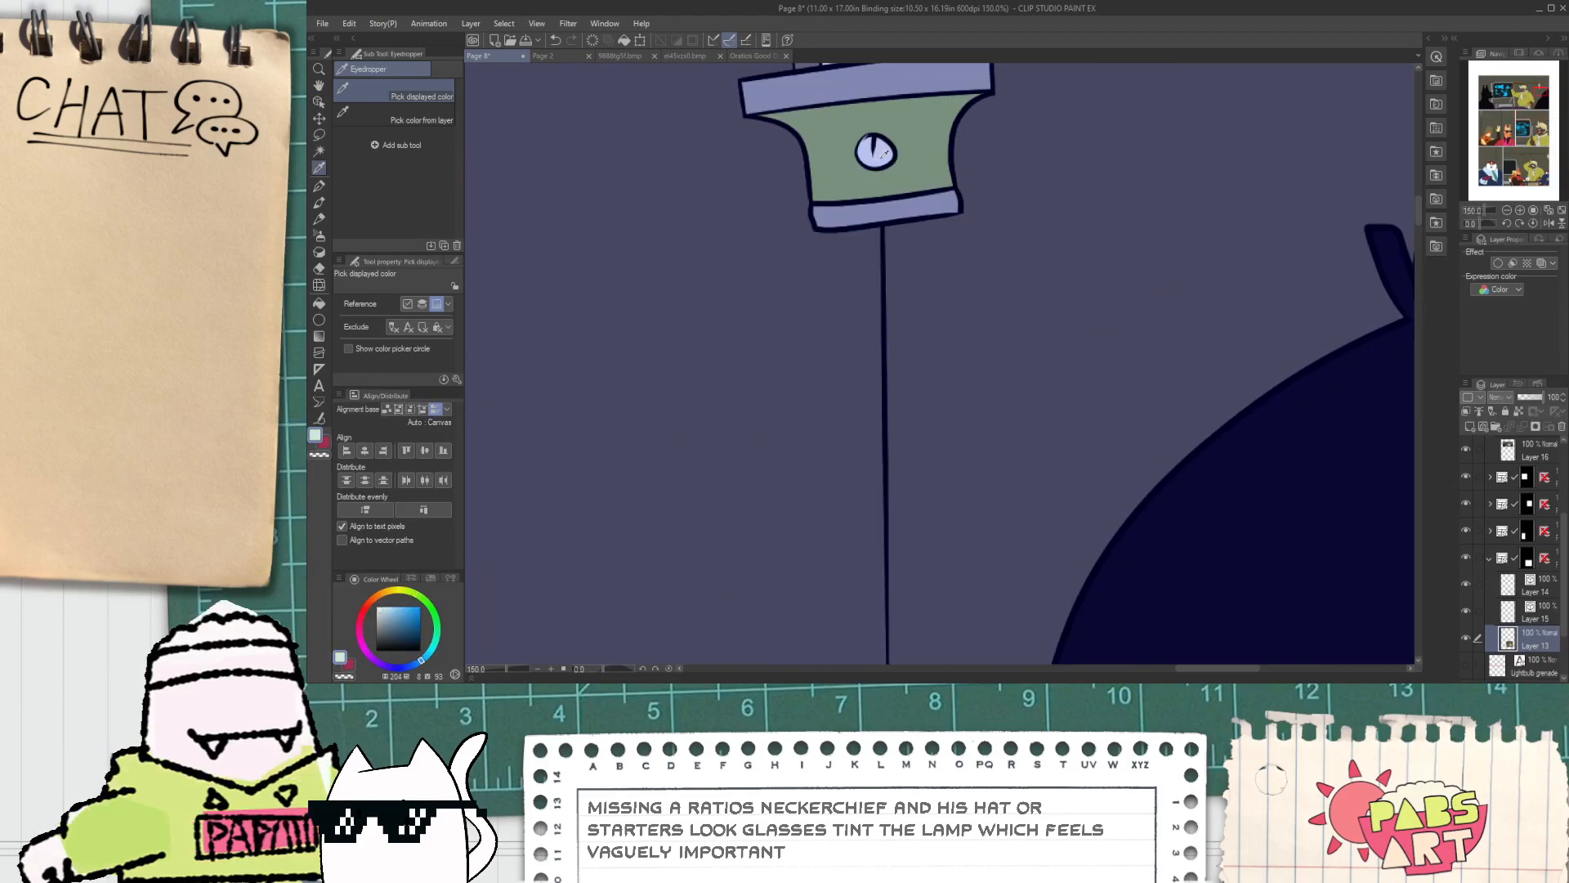
scroll(881, 186, down, 5)
drag(913, 368, 889, 98)
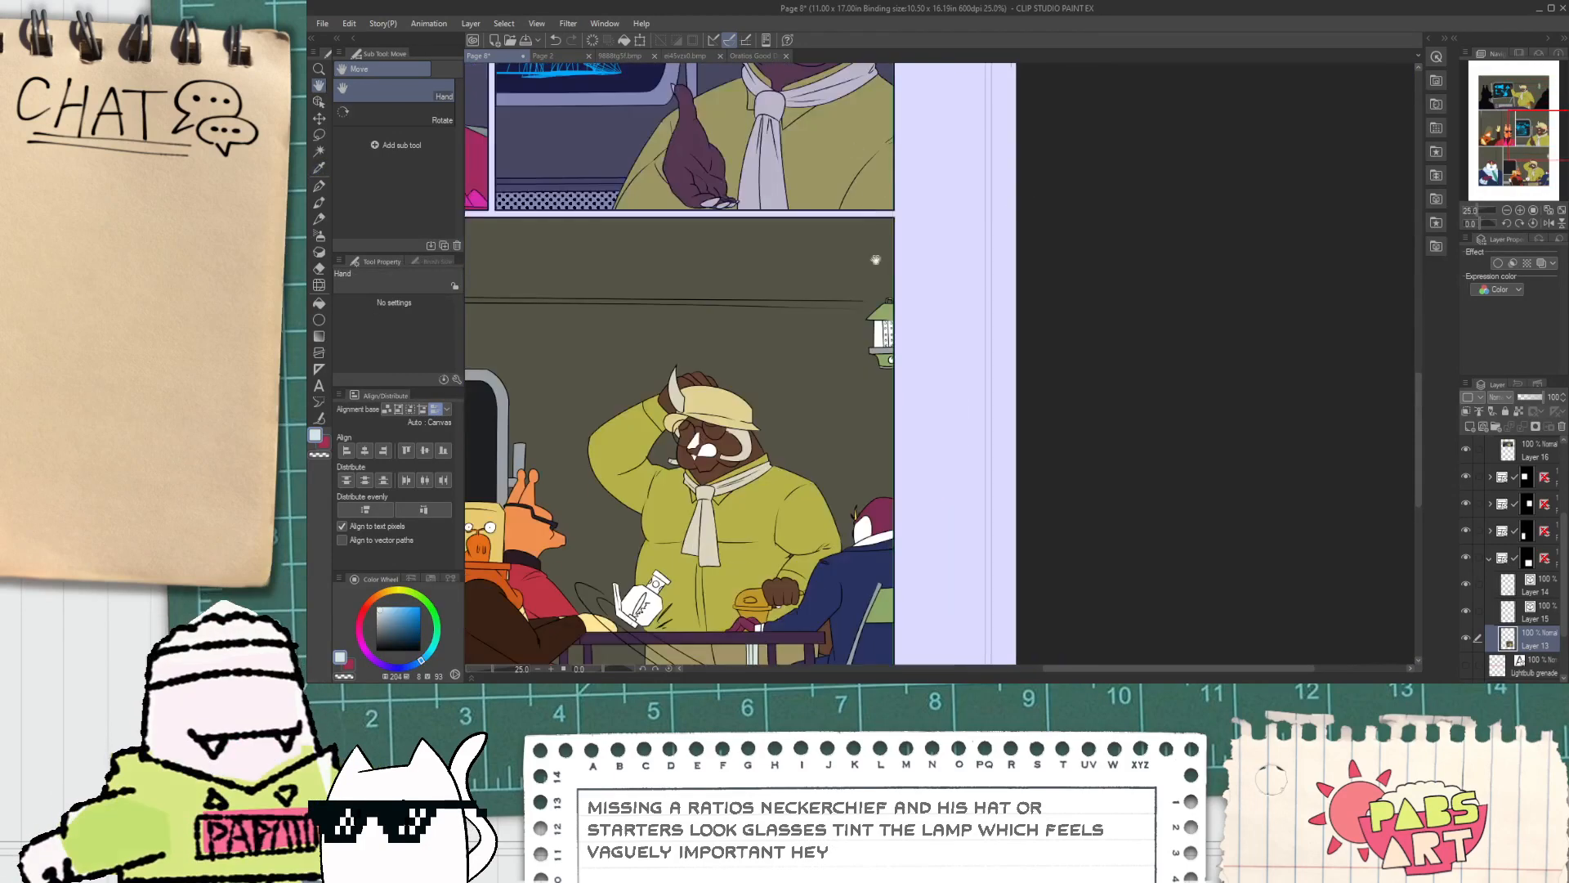
key(g)
scroll(905, 408, up, 7)
click(905, 409)
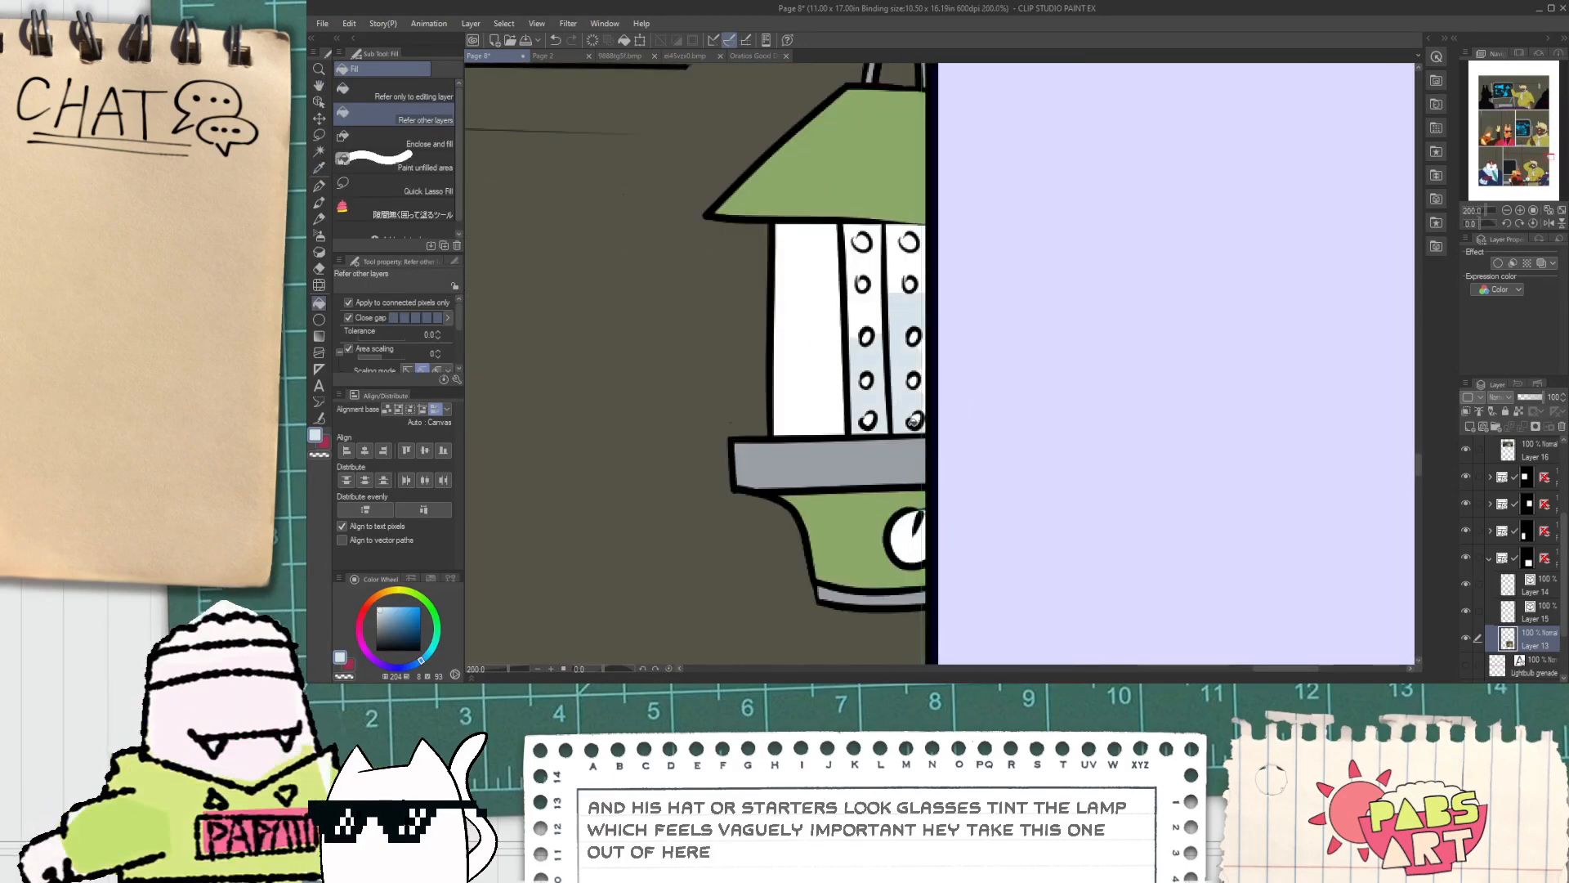
scroll(929, 330, up, 2)
mouse_move(918, 374)
mouse_down()
mouse_move(906, 174)
mouse_move(830, 204)
mouse_move(818, 295)
mouse_move(789, 196)
mouse_up()
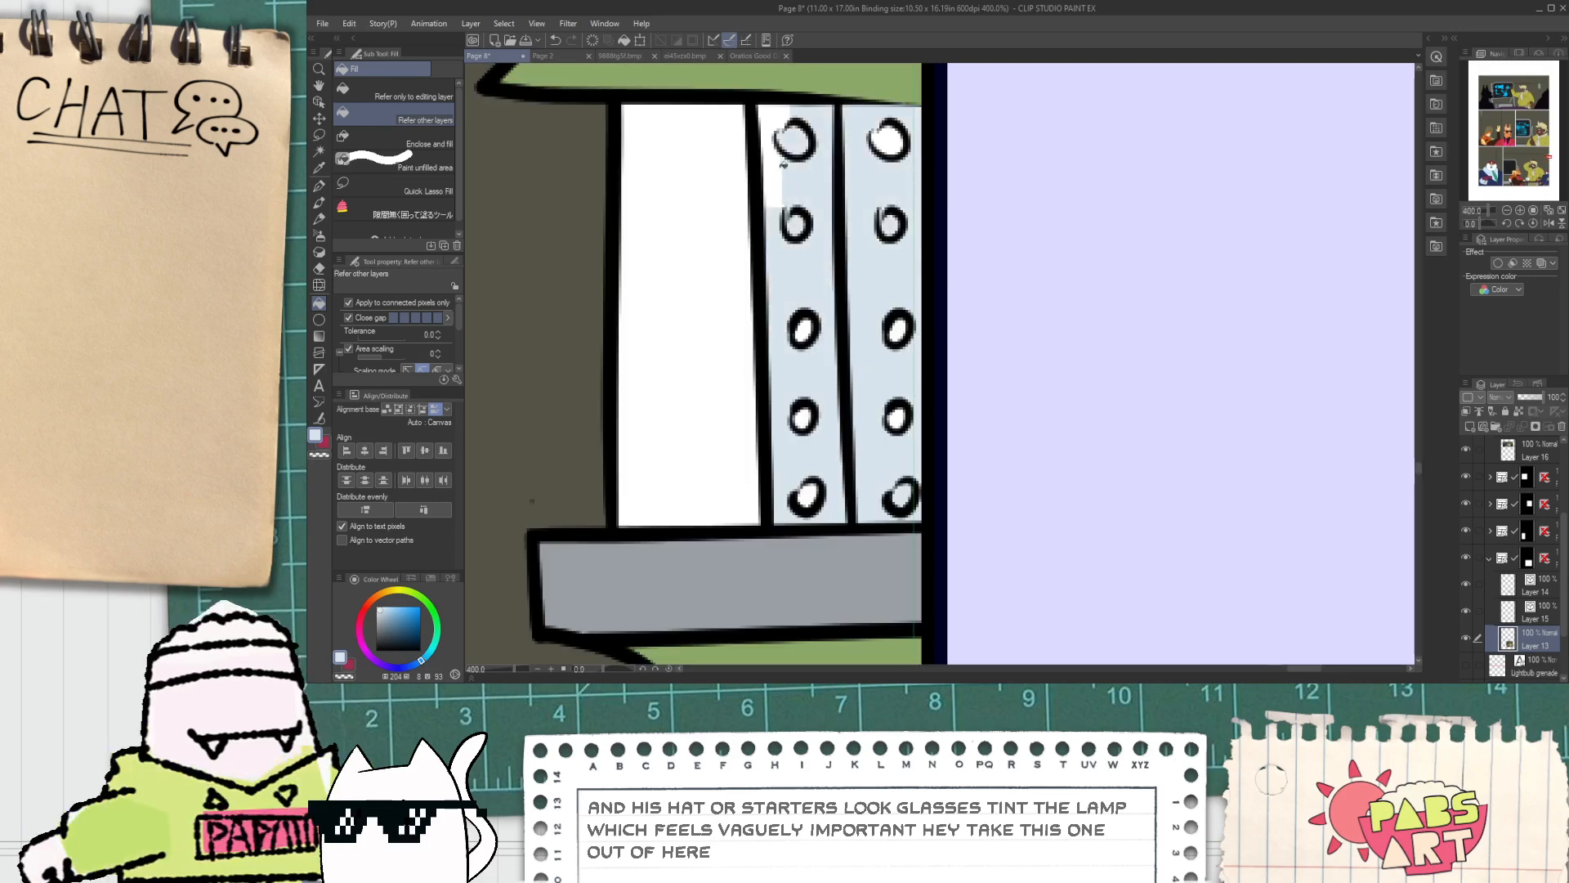
key(p)
click(396, 180)
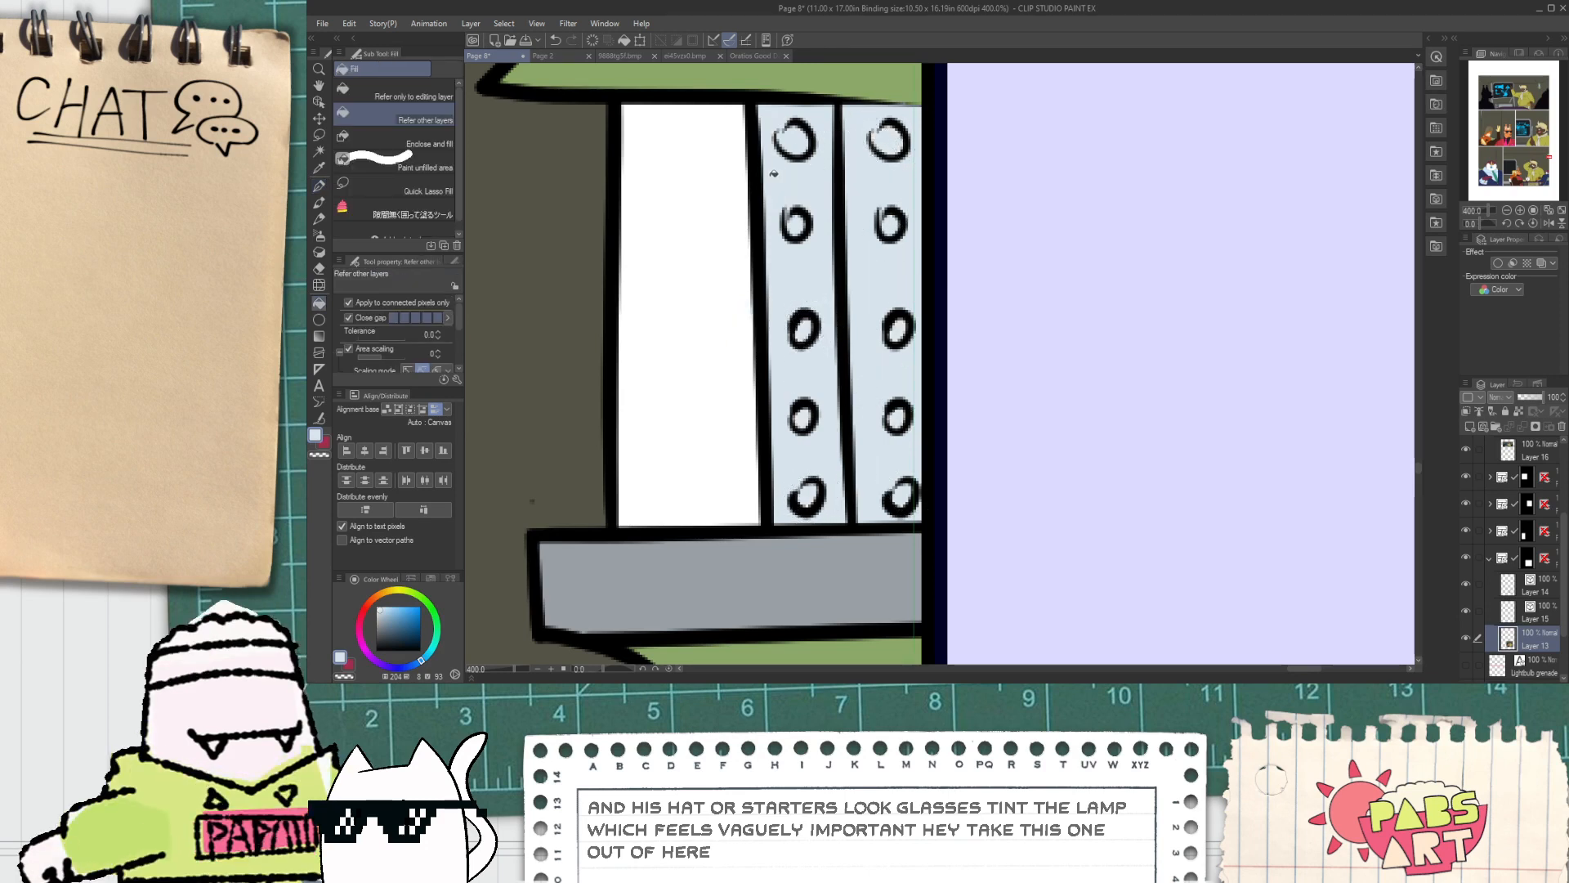
Step: Sample the grey glass colour from the first panel's lamp and fill the glass area beside the perforated strips
scroll(813, 237, down, 4)
scroll(811, 251, down, 5)
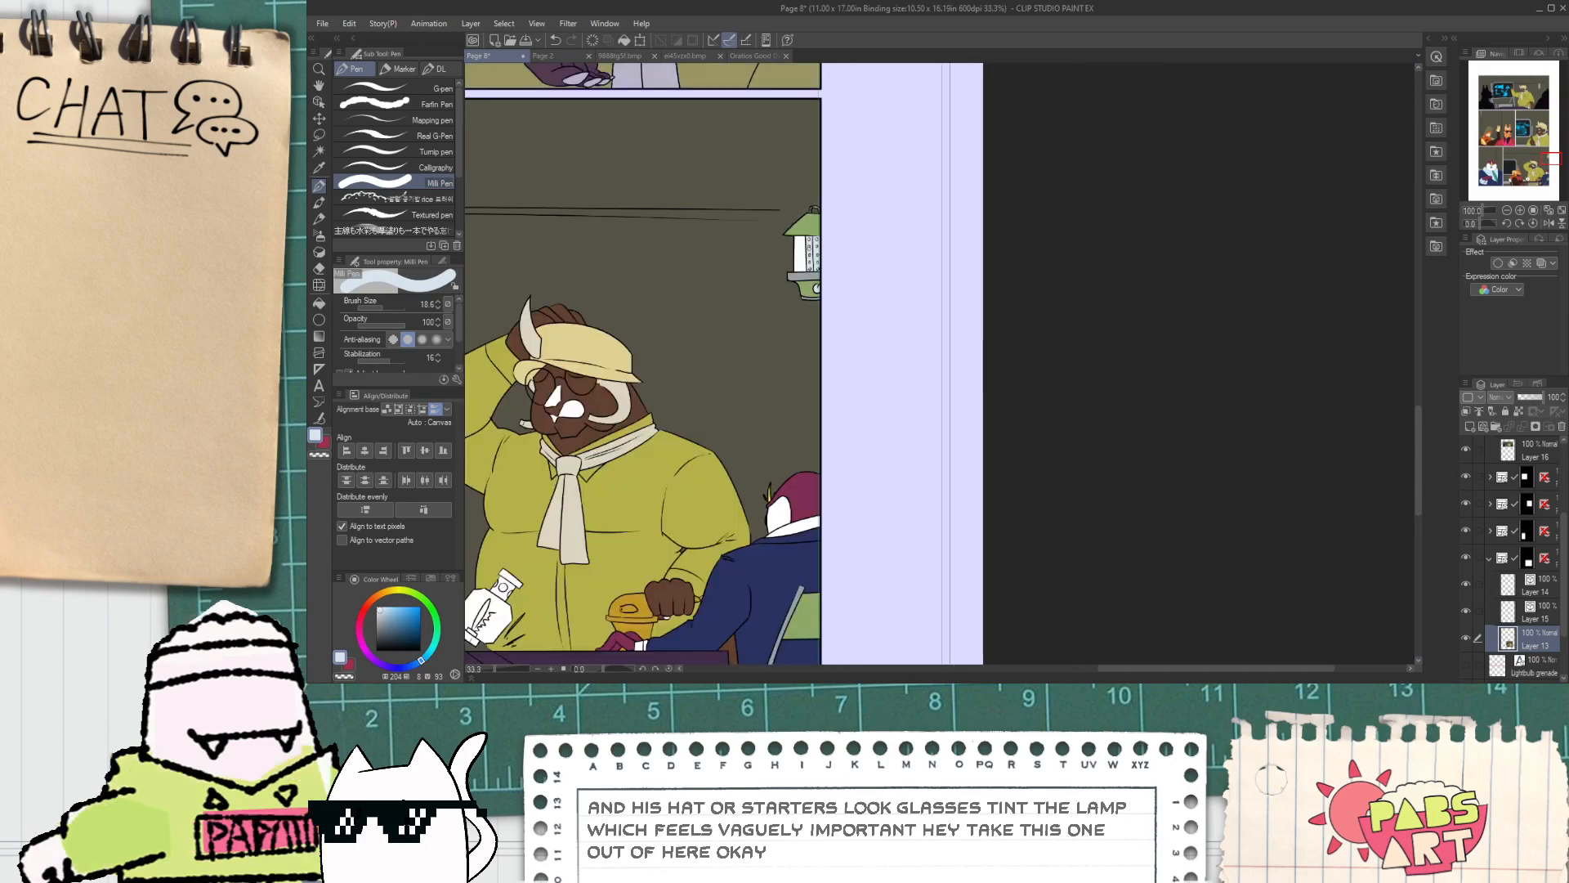
drag(745, 163, 811, 578)
scroll(811, 234, up, 3)
key(alt)
scroll(832, 212, up, 3)
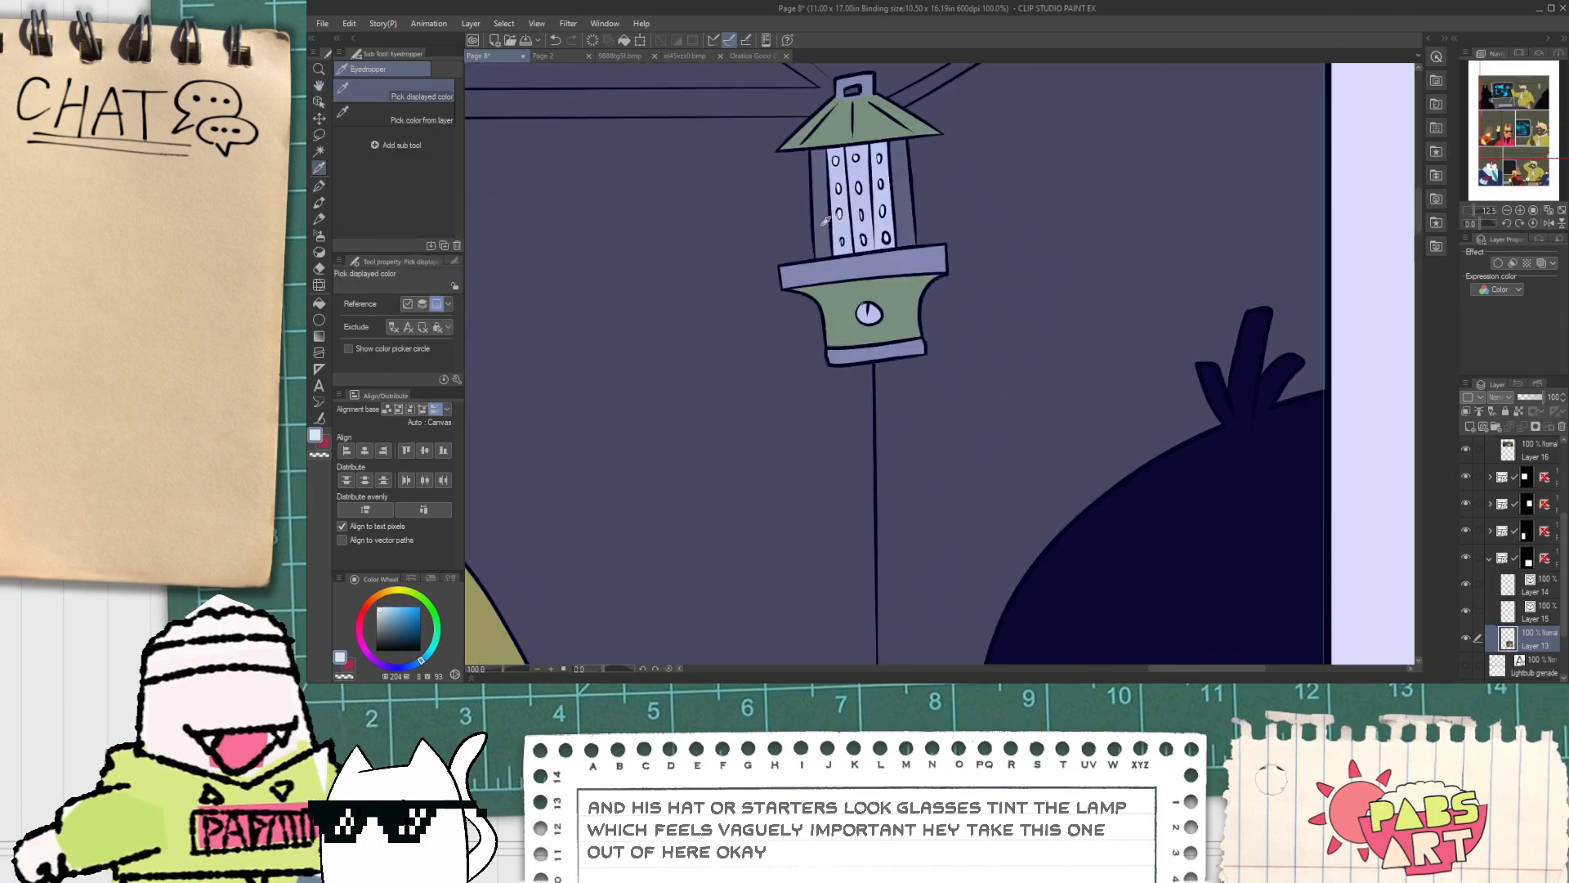
alt+click(827, 217)
scroll(824, 229, down, 6)
key(space)
drag(848, 427, 852, 636)
scroll(854, 327, up, 5)
scroll(854, 260, down, 3)
Step: Sample white and fill the inside of the top hole on each of the lamp's two perforated strips
scroll(854, 261, down, 2)
scroll(829, 373, up, 2)
alt+click(827, 353)
scroll(850, 243, down, 2)
scroll(851, 243, down, 1)
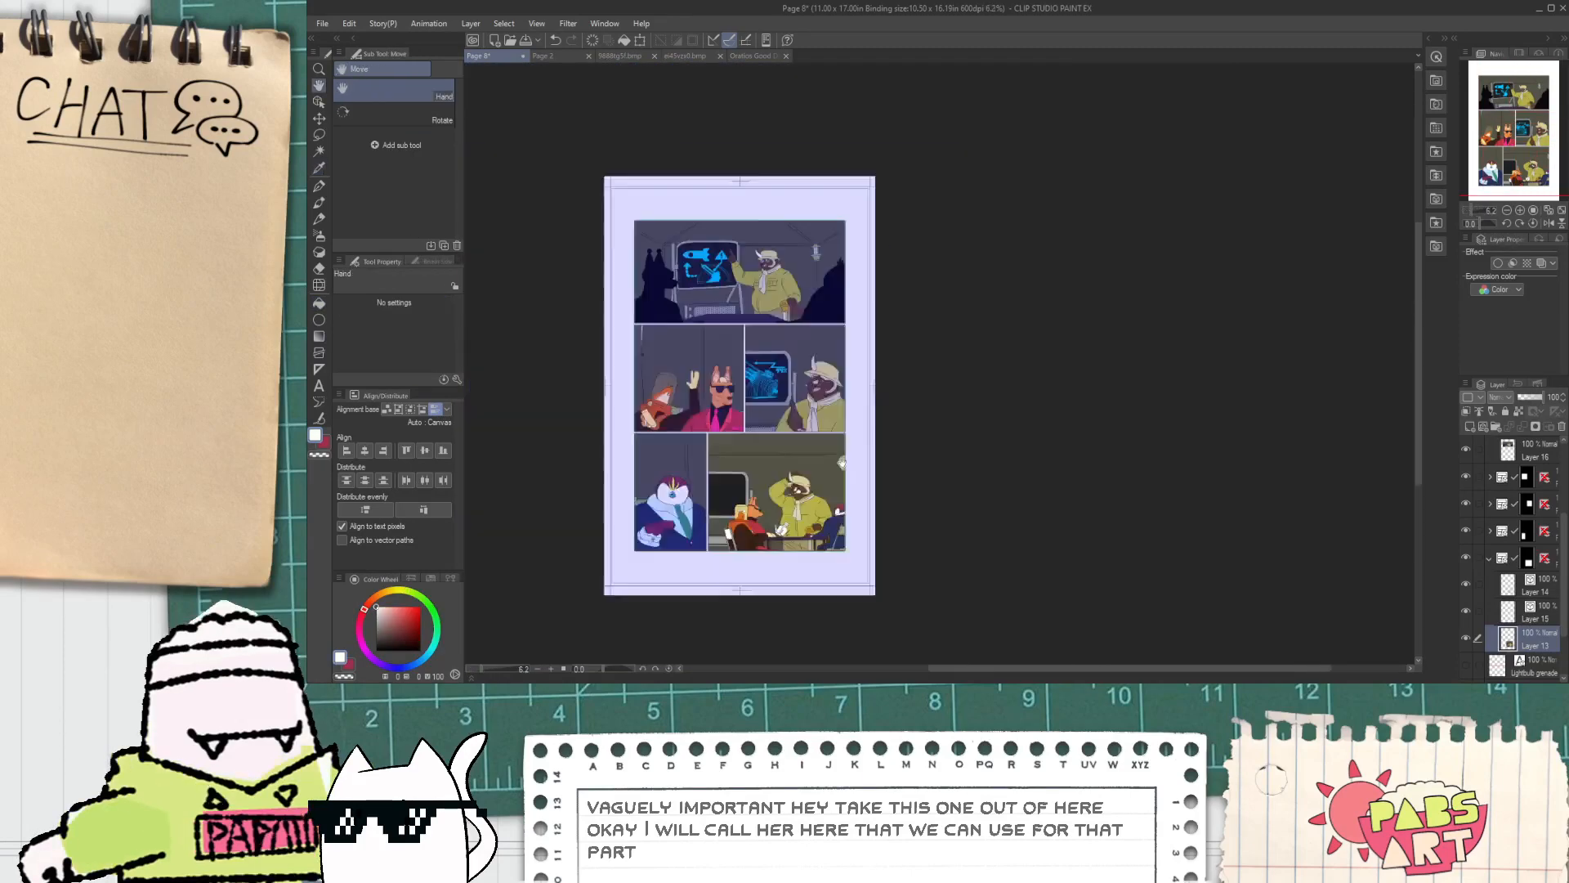
scroll(854, 245, up, 12)
click(837, 174)
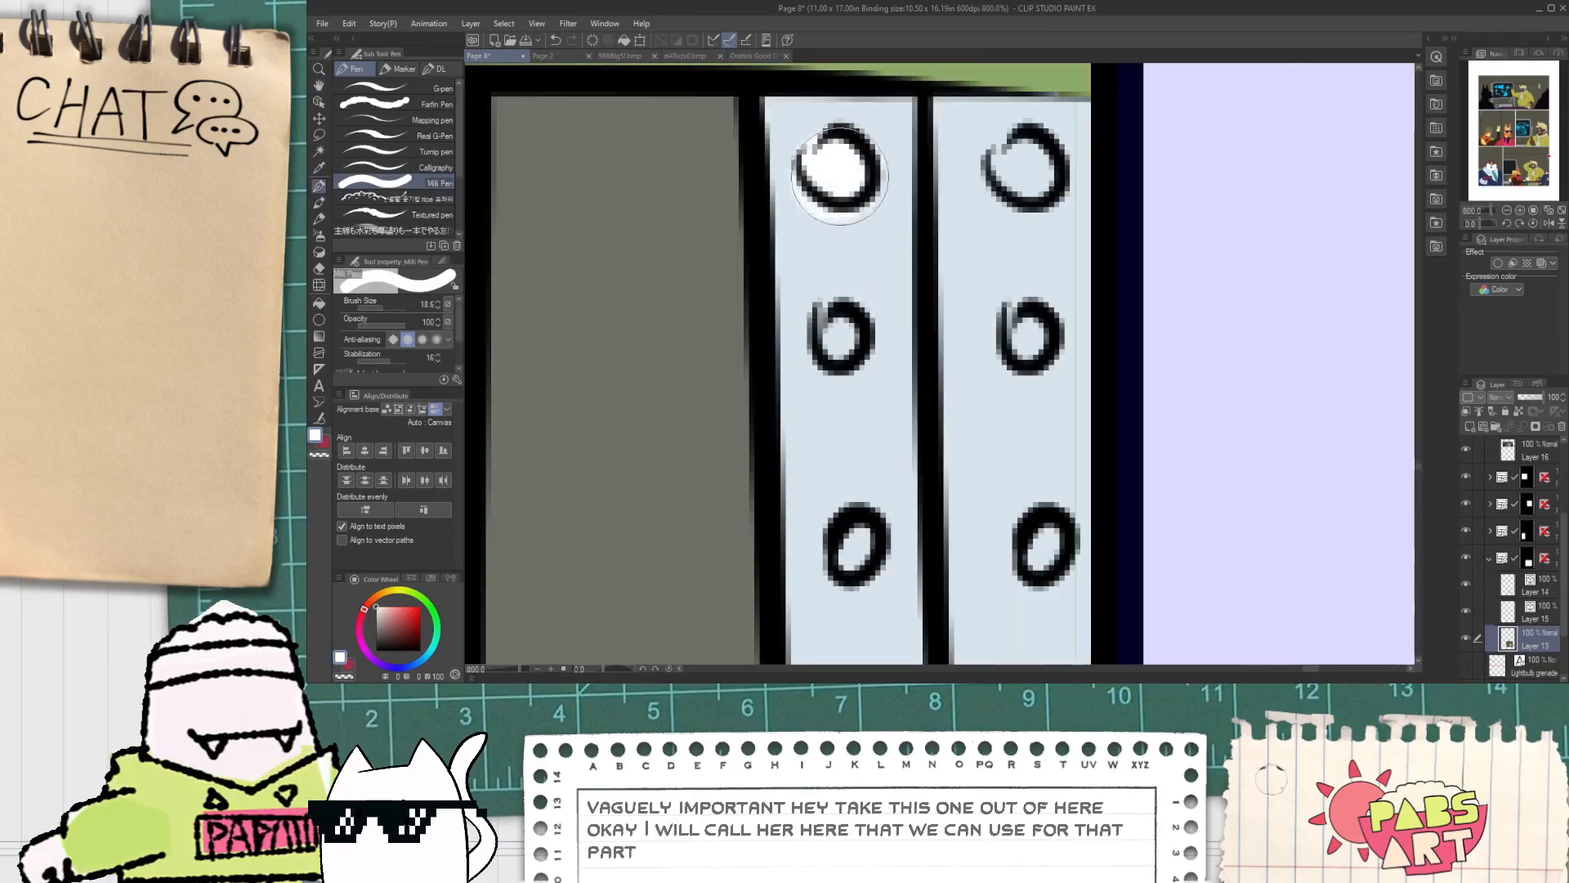
key(ctrl+z)
click(426, 89)
key(g)
click(856, 164)
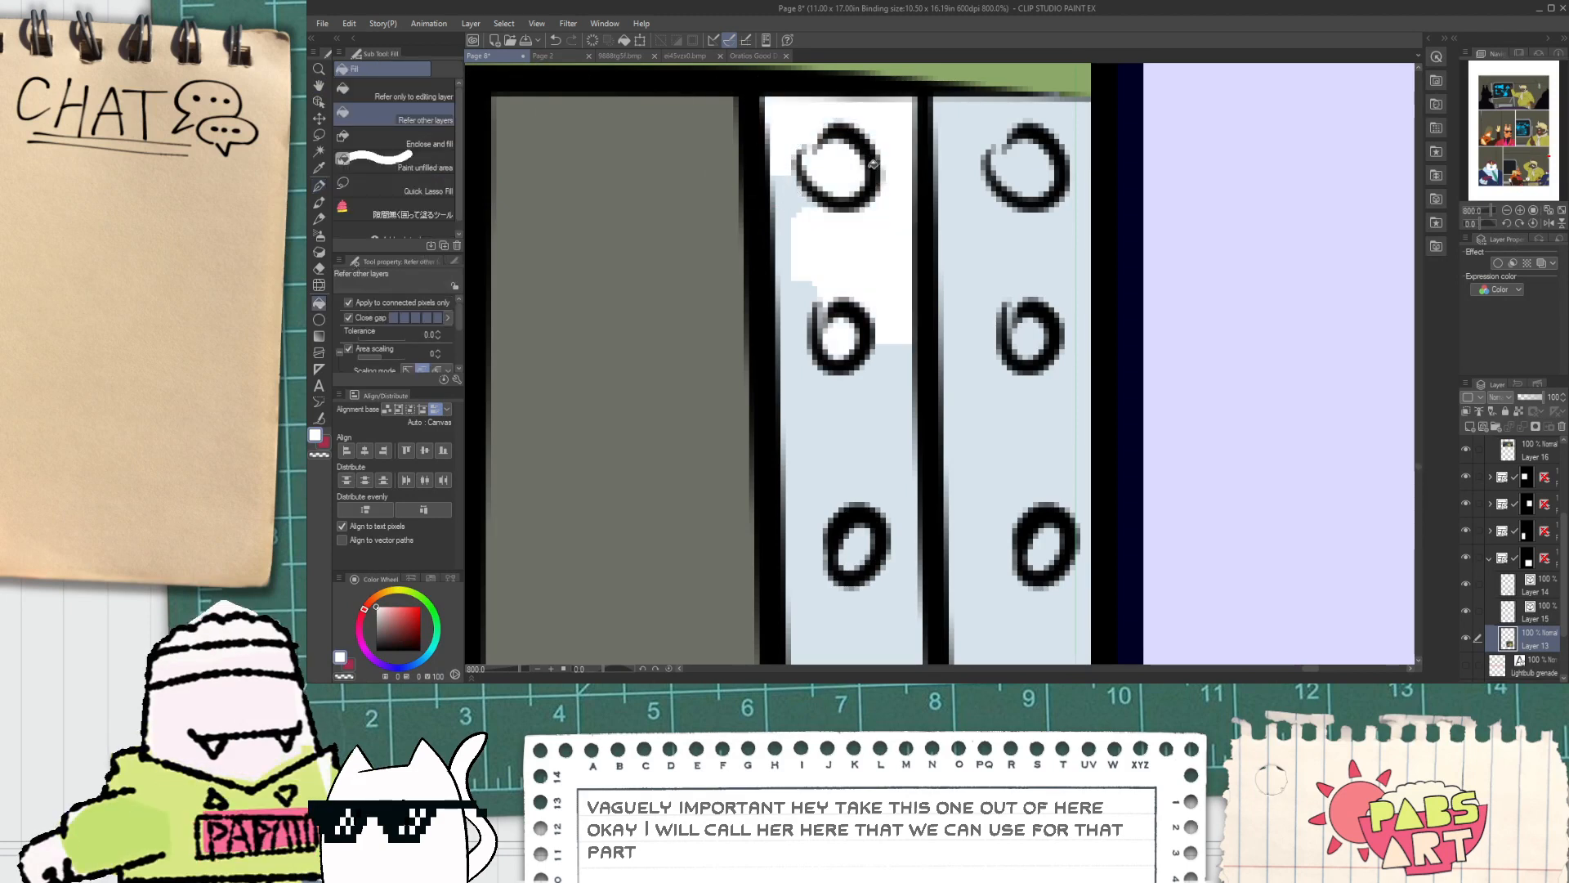
key(ctrl+z)
click(850, 176)
click(1005, 177)
click(852, 336)
key(ctrl+z)
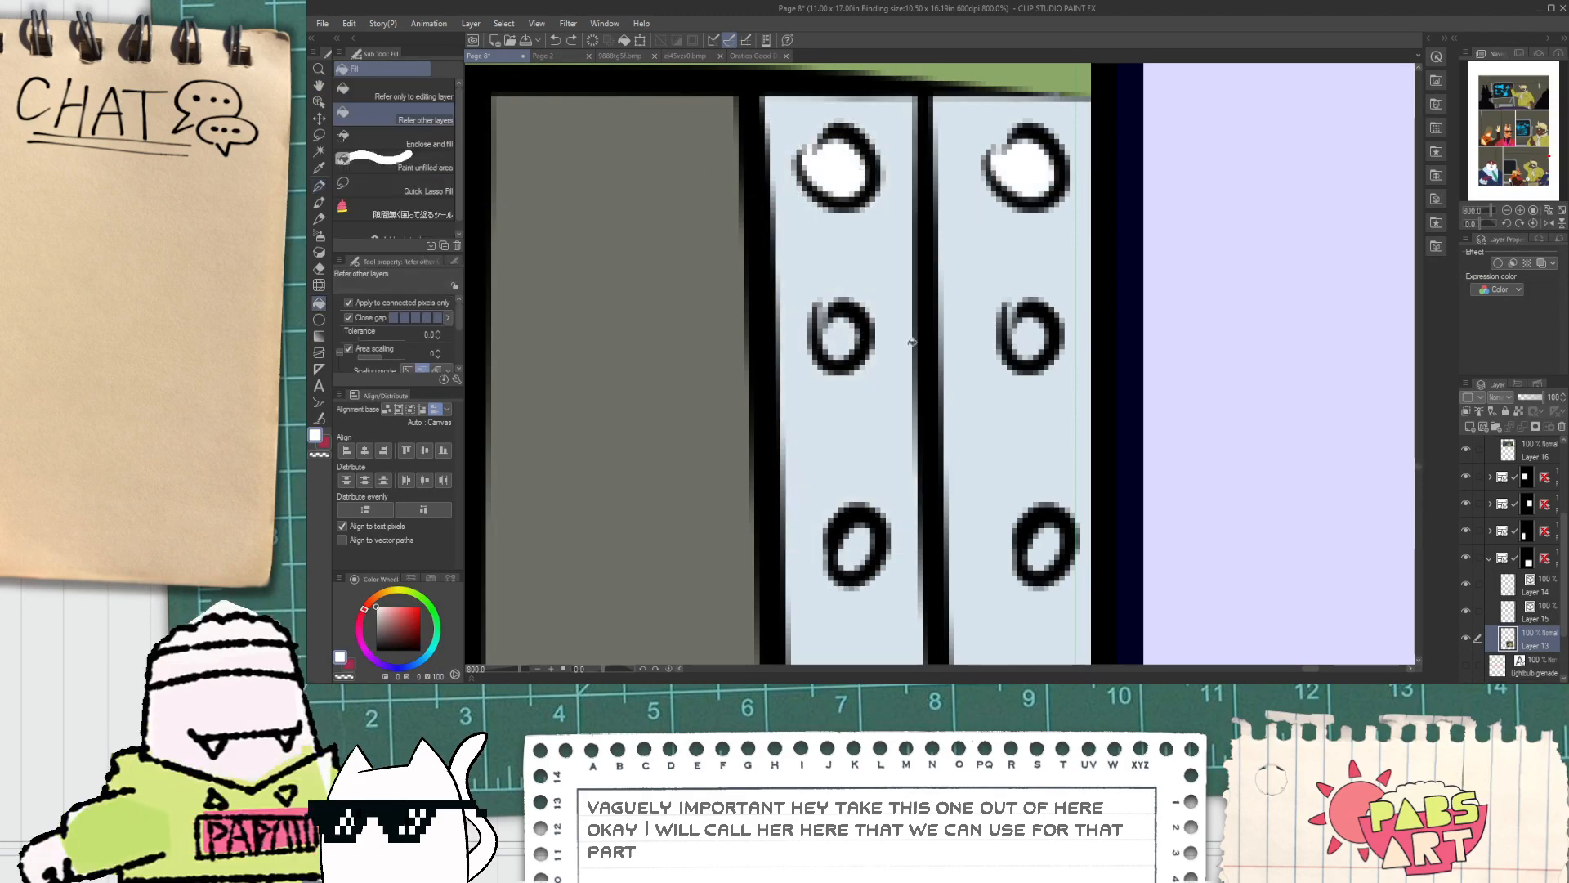
Step: Paint the remaining holes on both of the lamp's perforated strips white with the G-pen
key(p)
drag(845, 338, 855, 335)
mouse_move(1031, 348)
mouse_down()
mouse_move(1040, 363)
mouse_move(1028, 343)
mouse_up()
drag(1025, 407, 1009, 217)
drag(829, 369, 849, 352)
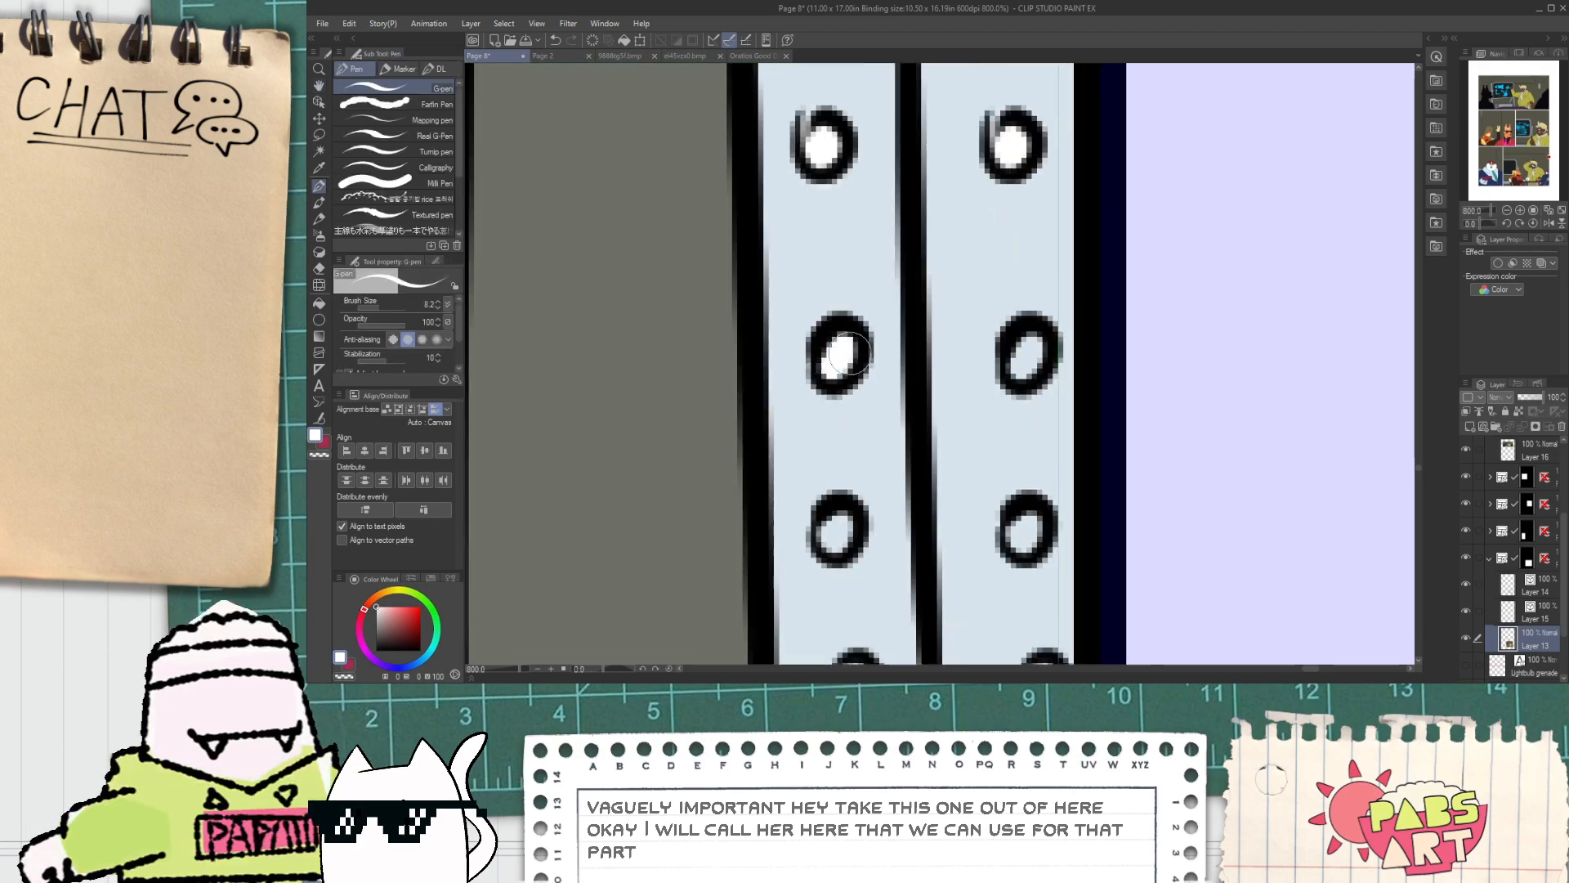
drag(1028, 353, 1030, 368)
drag(927, 464, 914, 254)
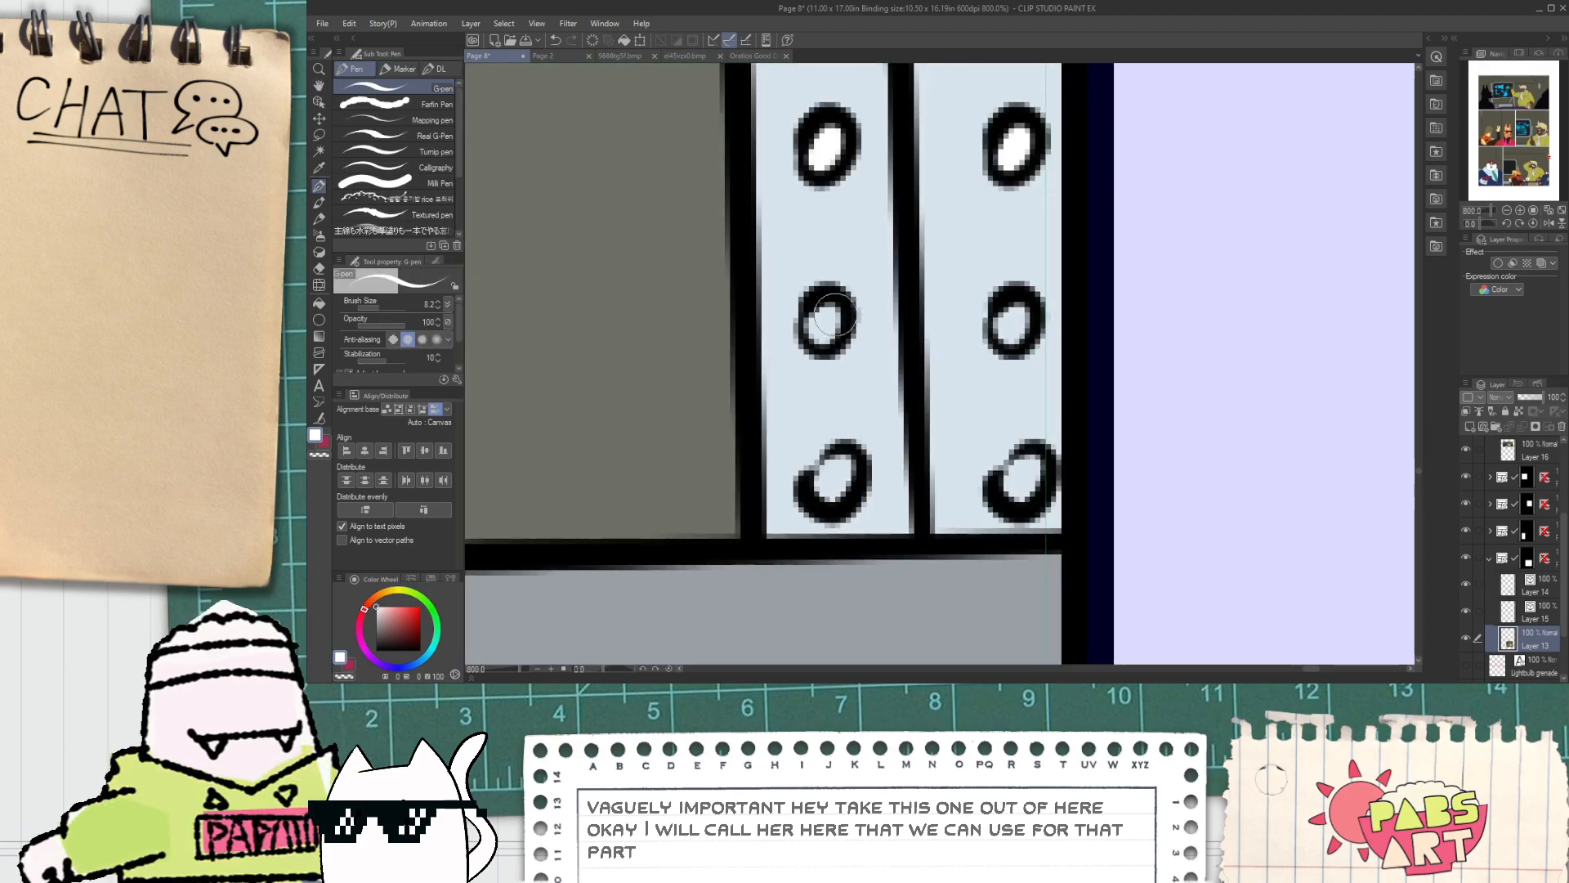
drag(833, 325, 830, 305)
drag(998, 320, 1017, 311)
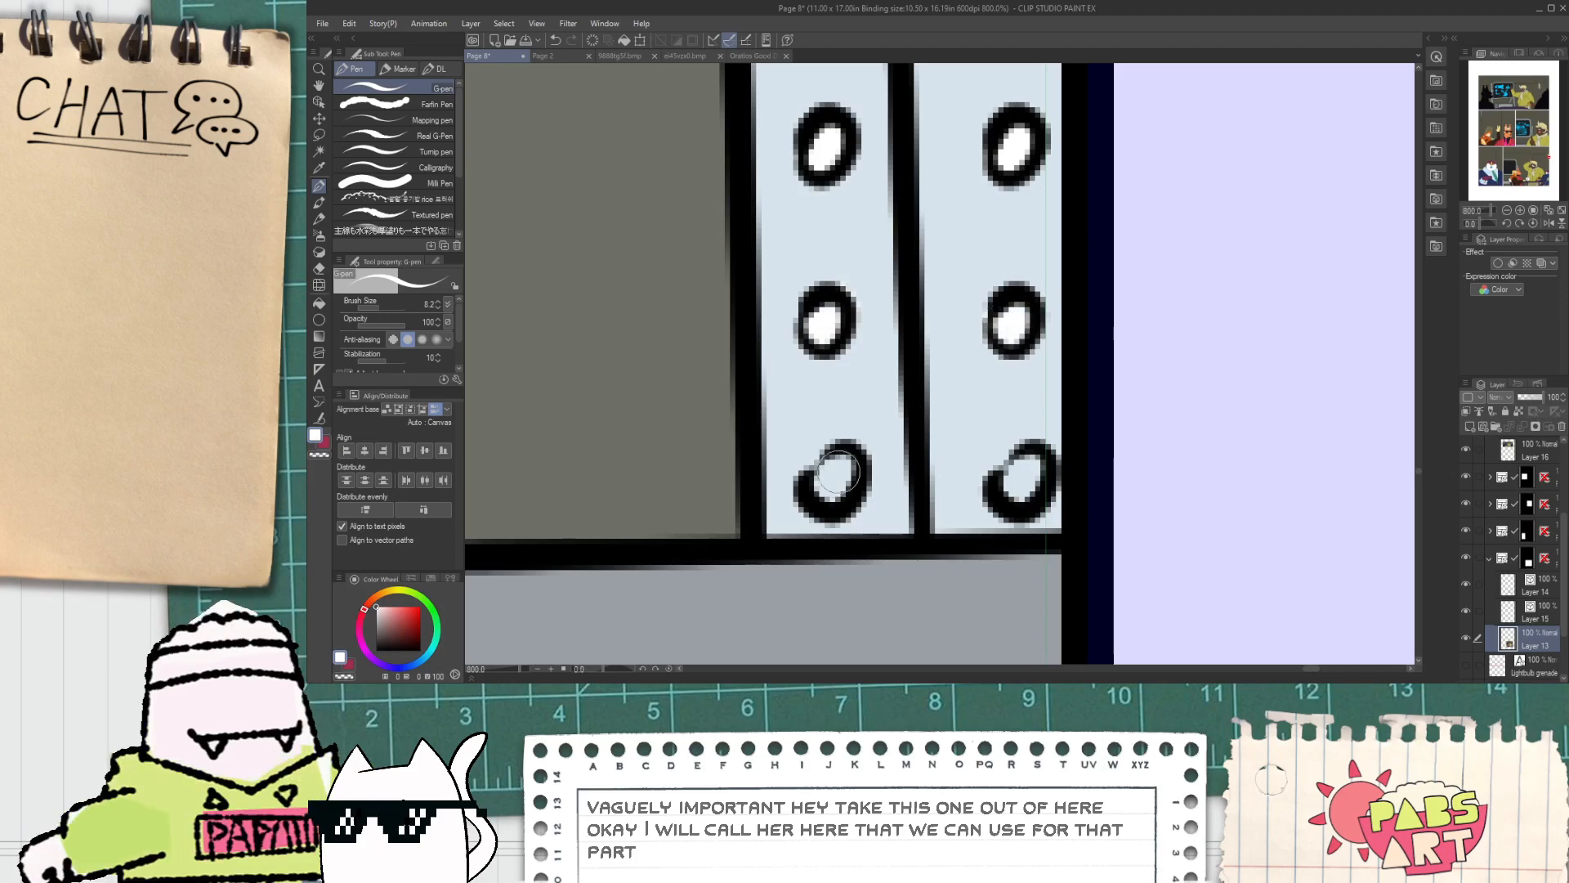
drag(840, 464, 831, 491)
mouse_move(1018, 490)
mouse_down()
mouse_move(1025, 479)
mouse_move(1015, 490)
mouse_up()
scroll(1015, 483, down, 1)
scroll(1015, 483, down, 4)
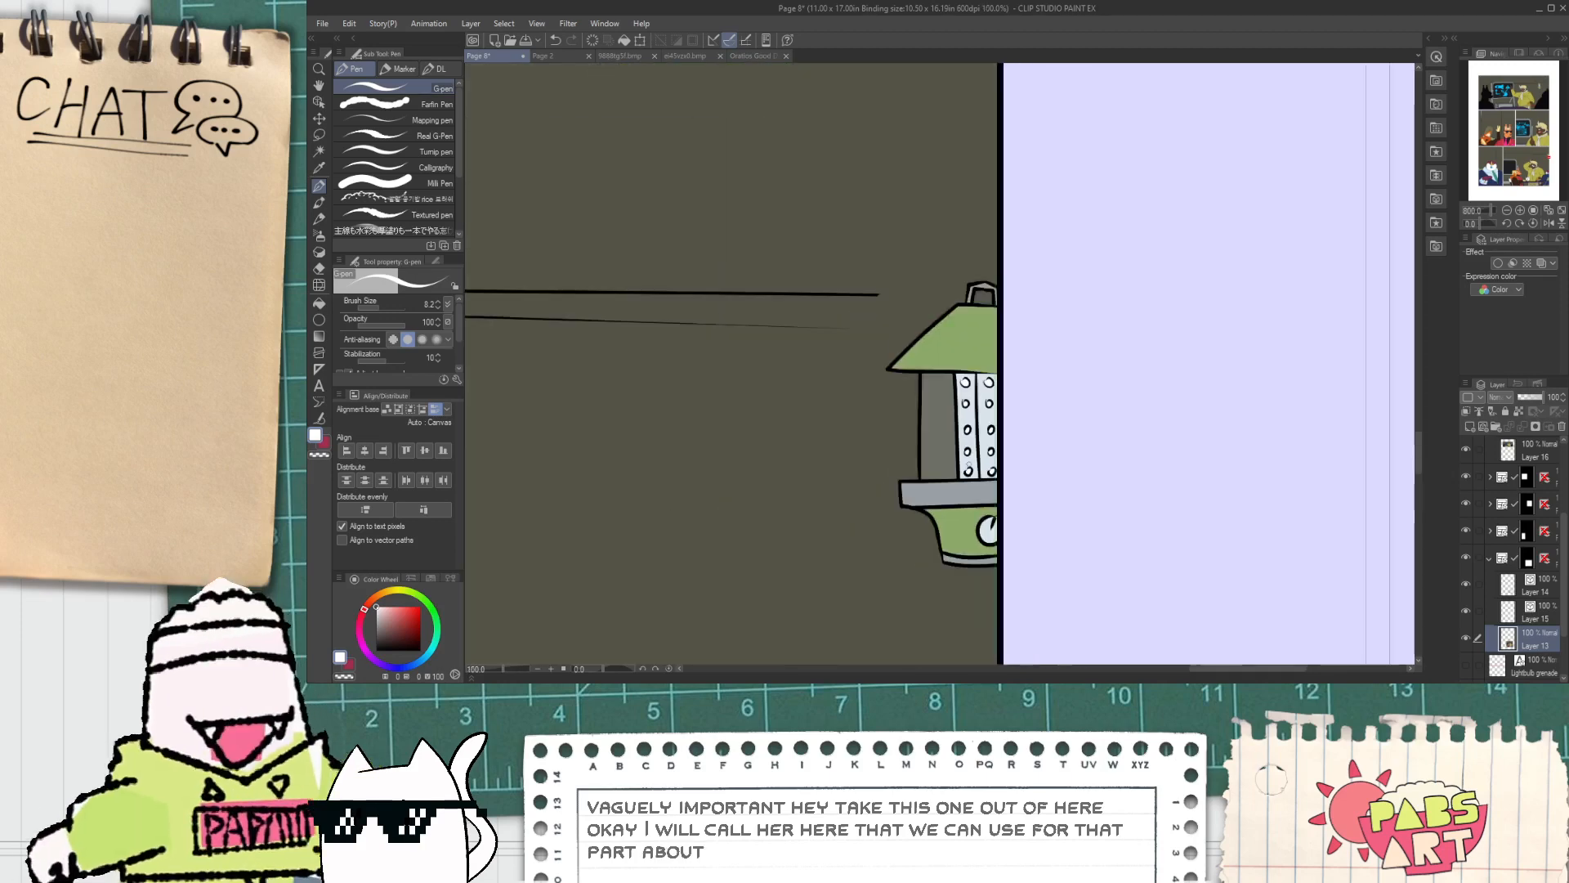
key(space)
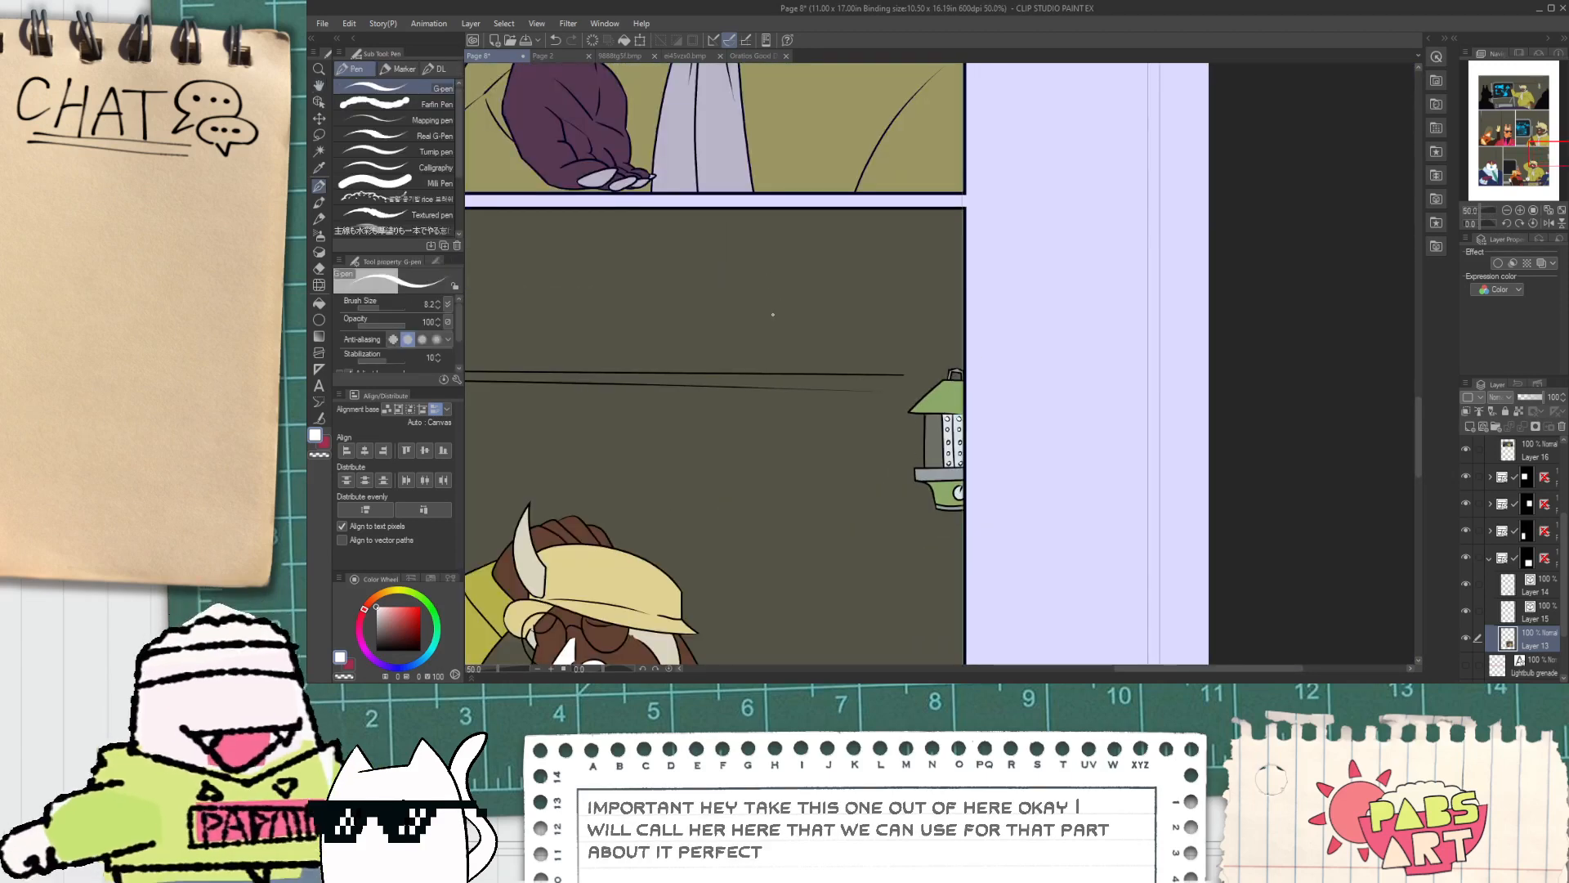
drag(771, 308, 914, 308)
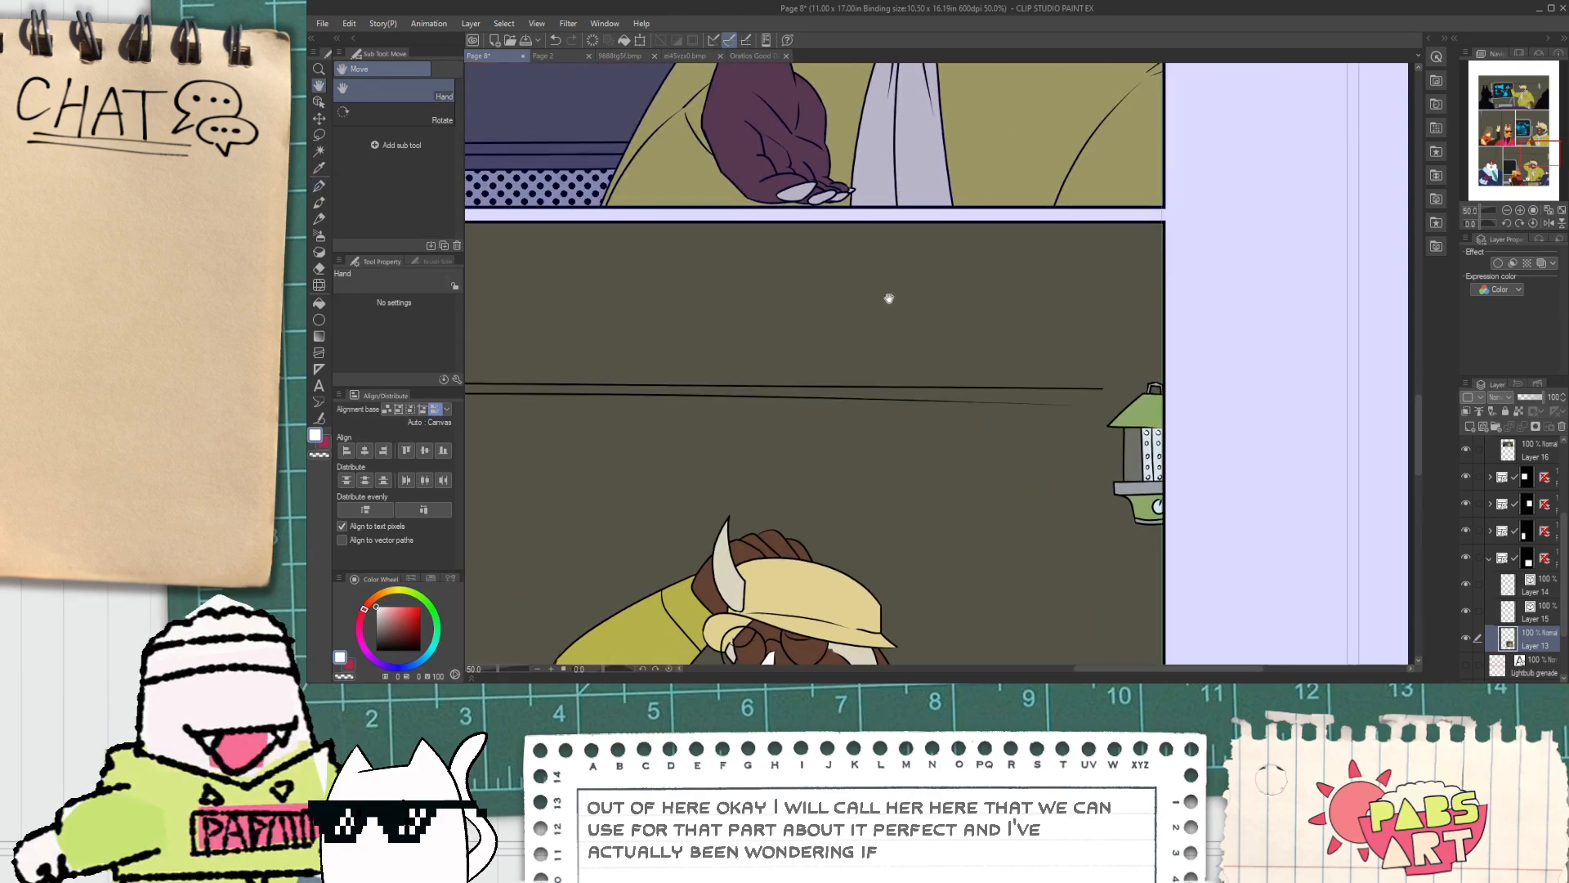
Step: Sample the green backrest colour from the eye-headed character's chair in the last panel and fill the other chair's backrest with it
scroll(838, 318, down, 5)
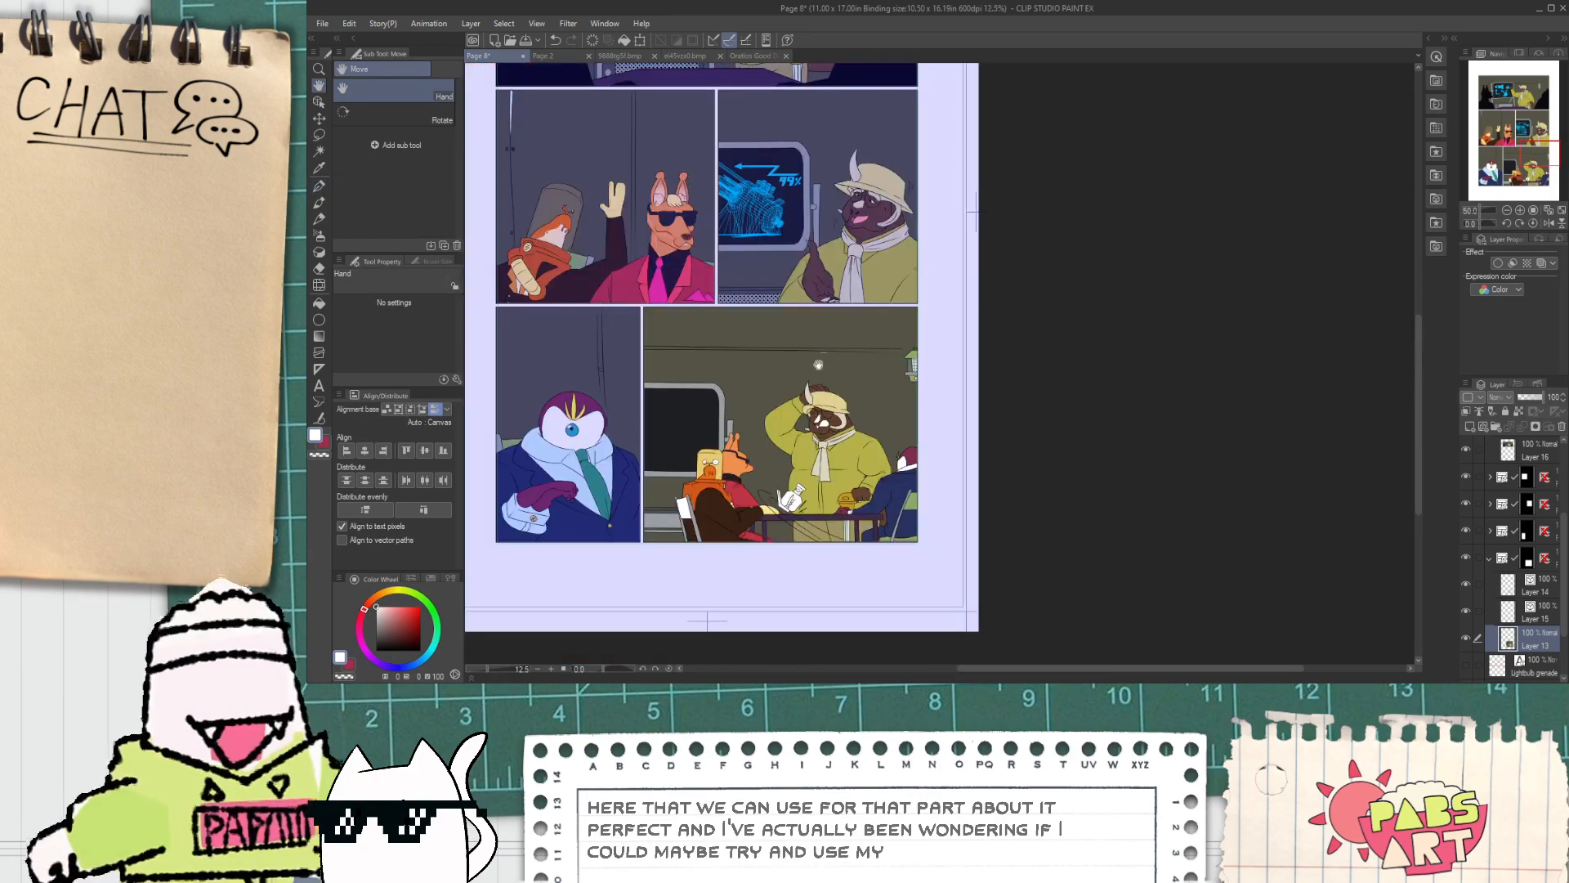
scroll(765, 391, up, 4)
scroll(766, 392, down, 1)
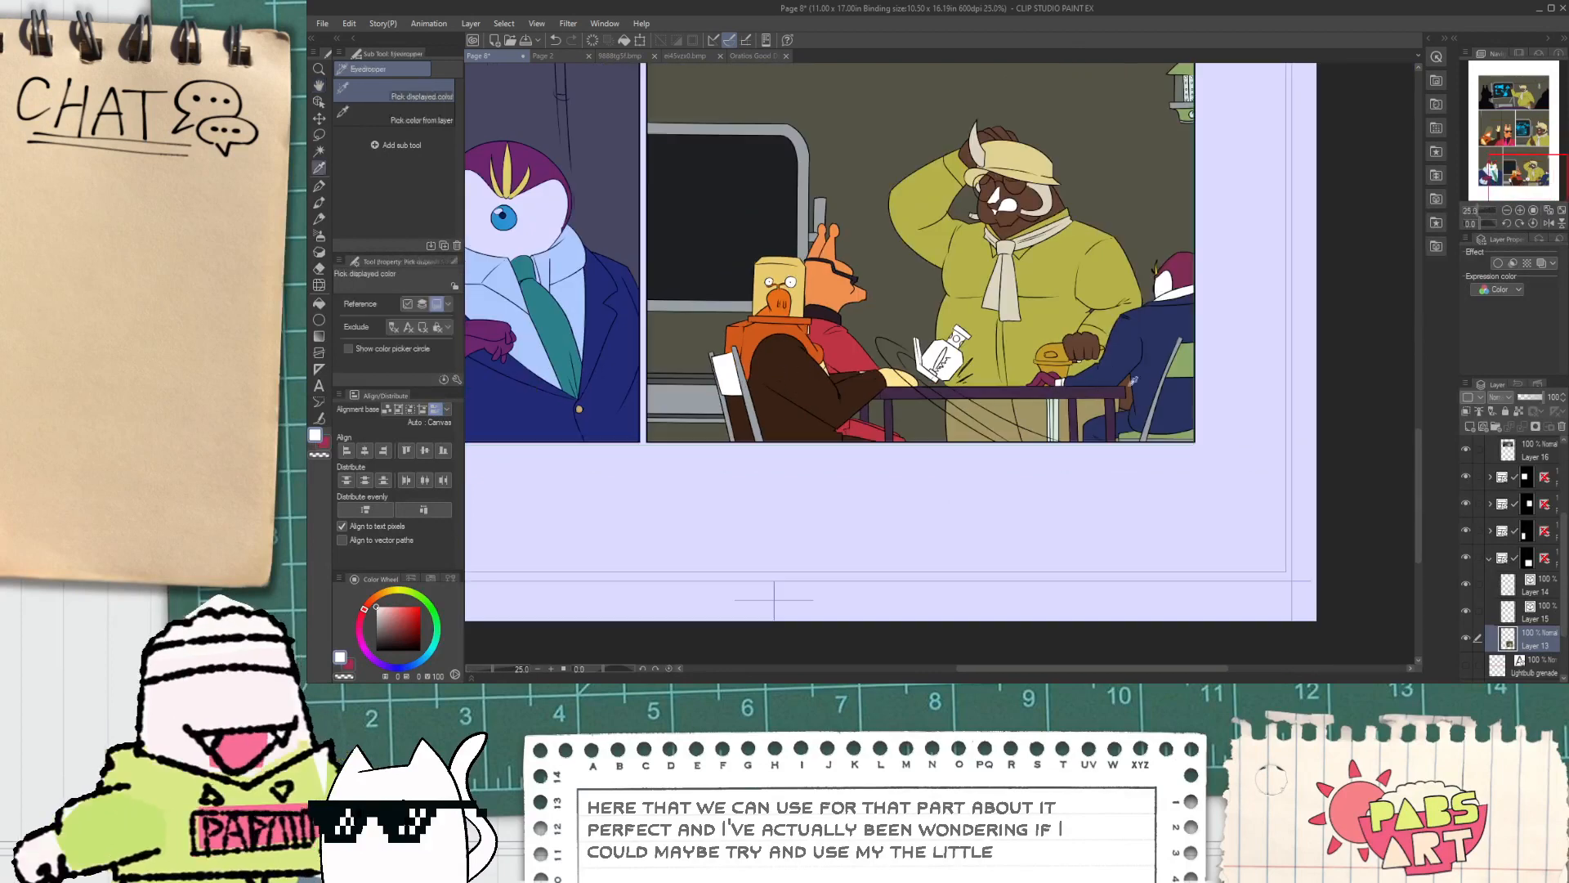
scroll(1178, 366, up, 1)
alt+click(1178, 366)
drag(579, 371, 794, 374)
scroll(793, 373, up, 1)
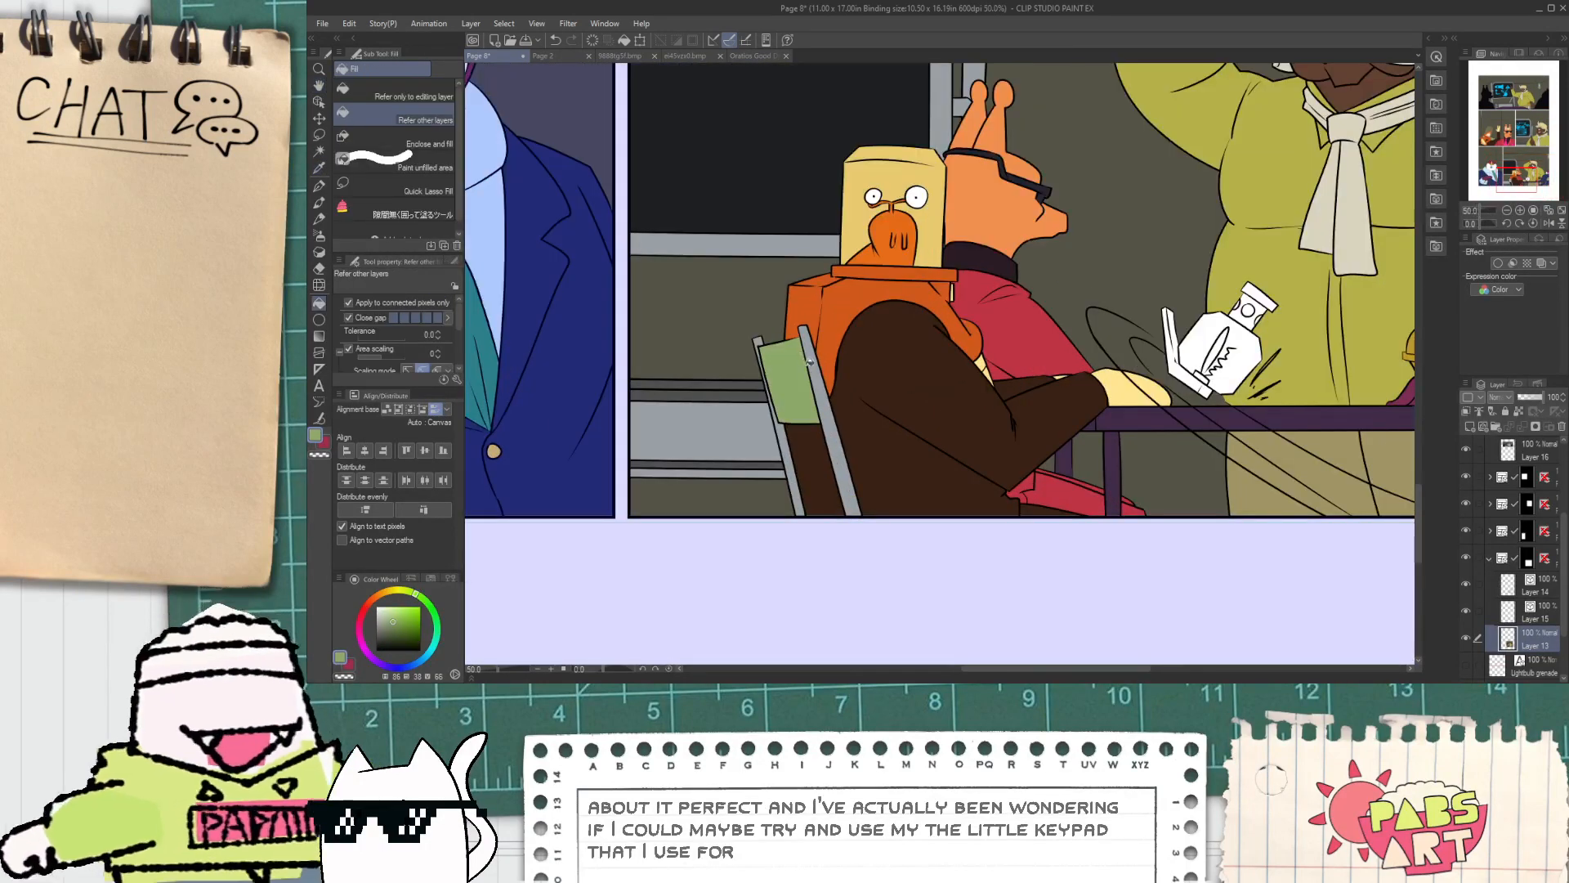
scroll(794, 373, down, 4)
key(h)
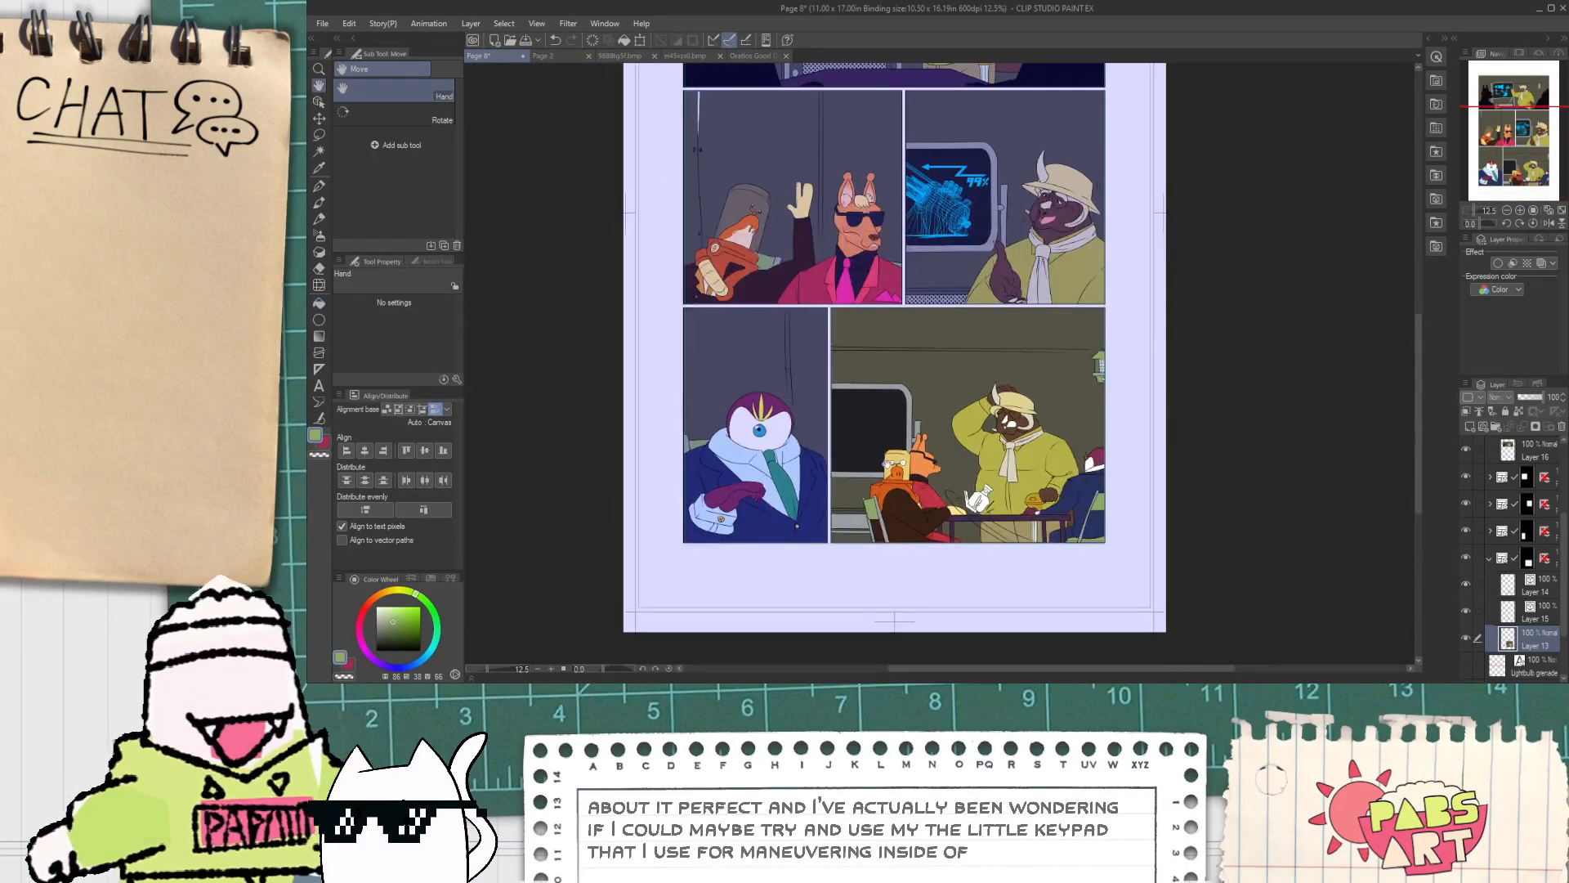
scroll(864, 384, up, 2)
scroll(866, 403, down, 2)
mouse_move(883, 347)
mouse_down()
mouse_move(897, 460)
mouse_move(879, 363)
mouse_up()
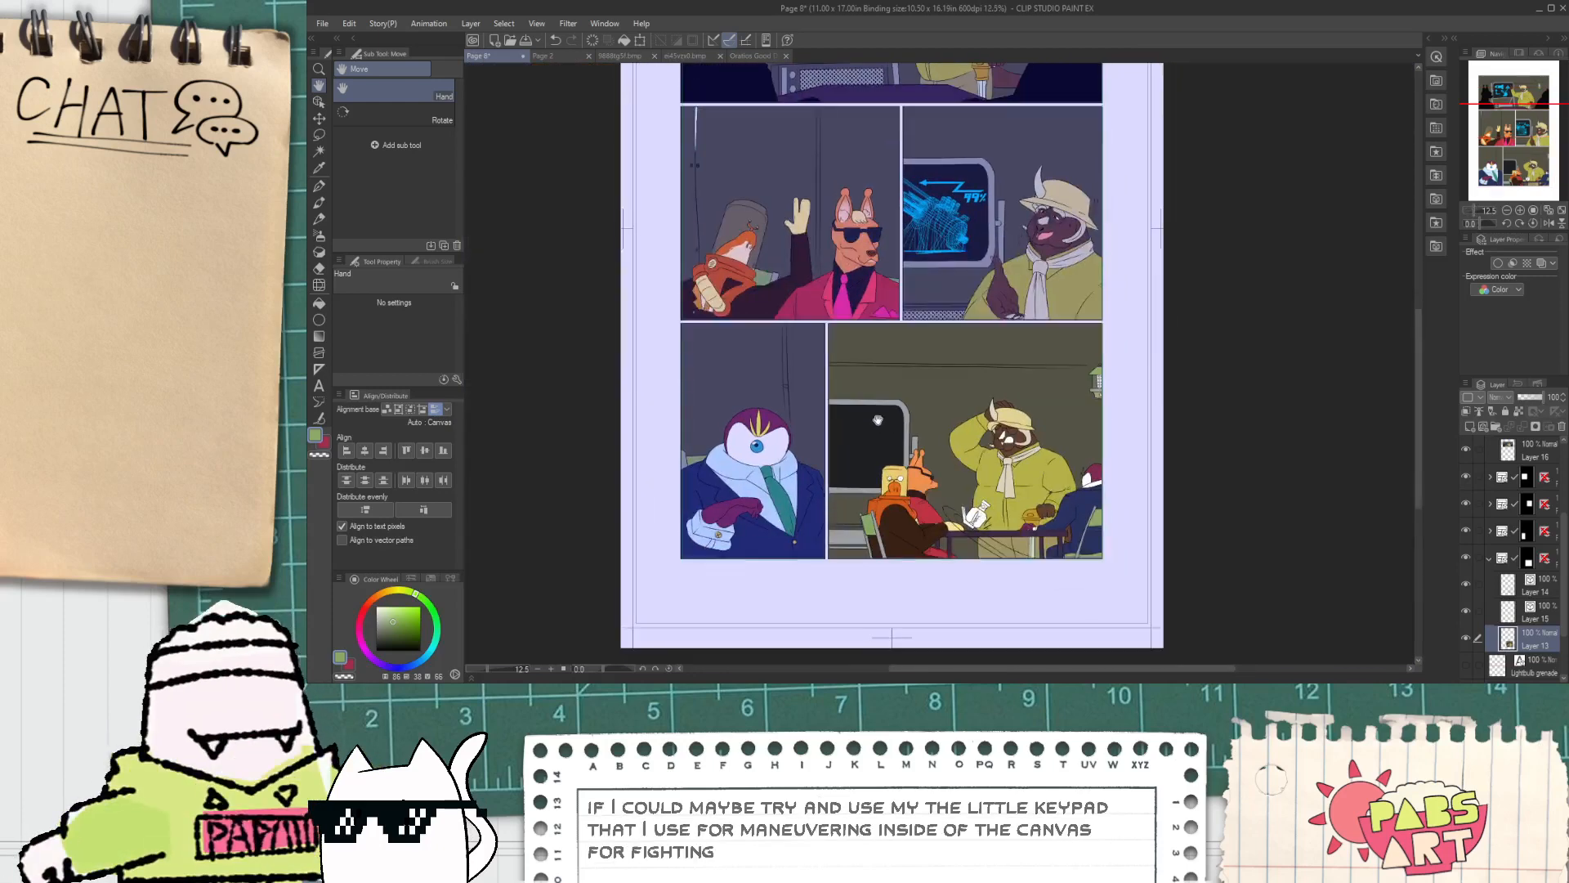
scroll(873, 428, up, 3)
scroll(1282, 552, down, 1)
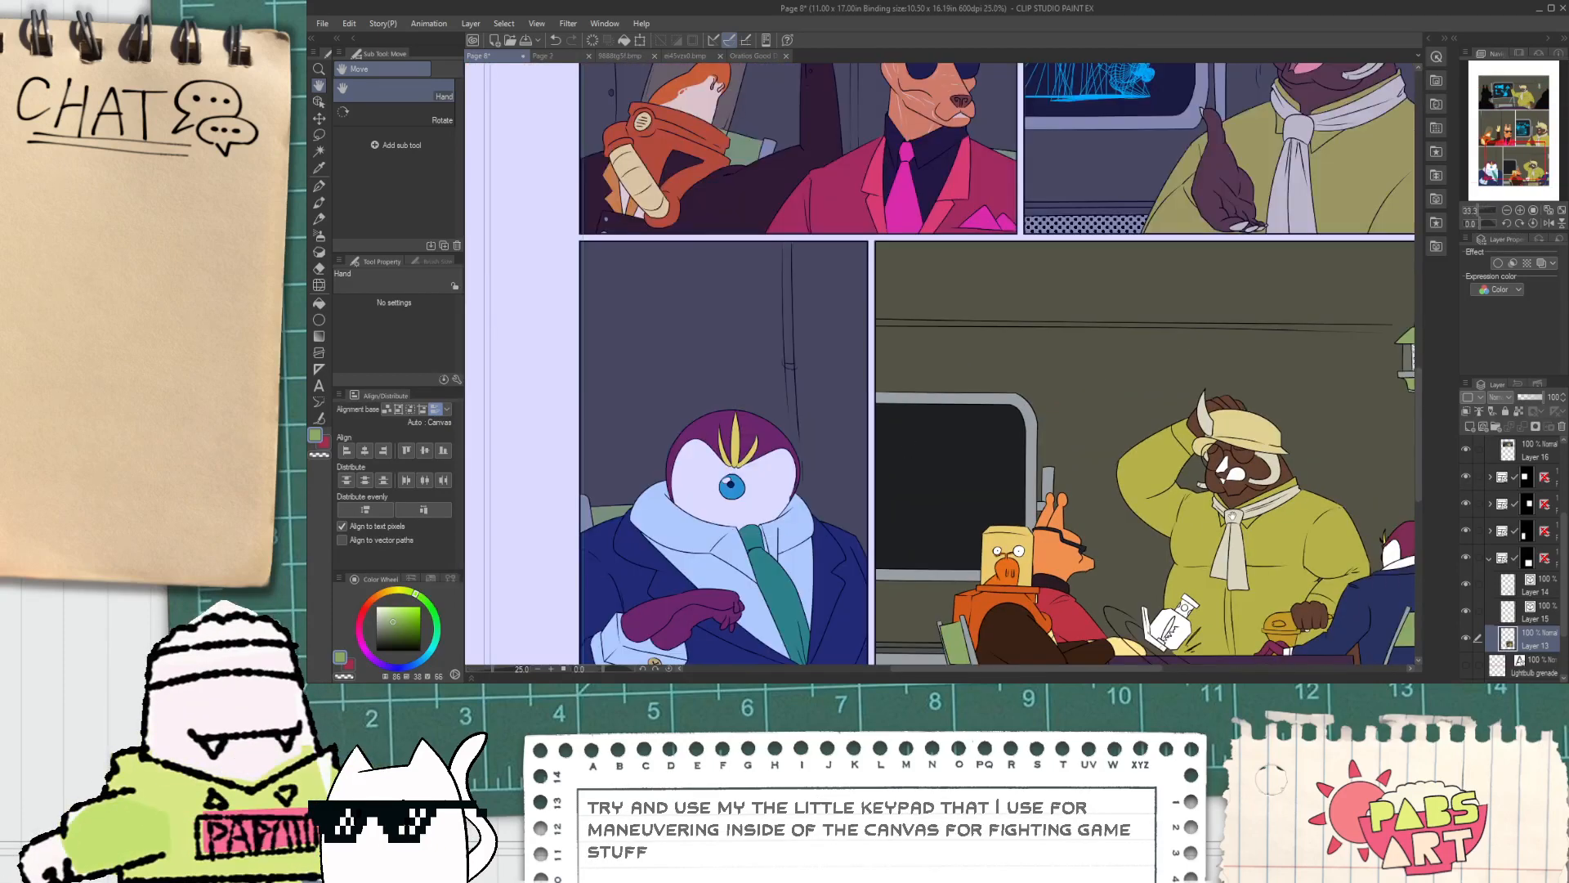
drag(1281, 551, 1258, 538)
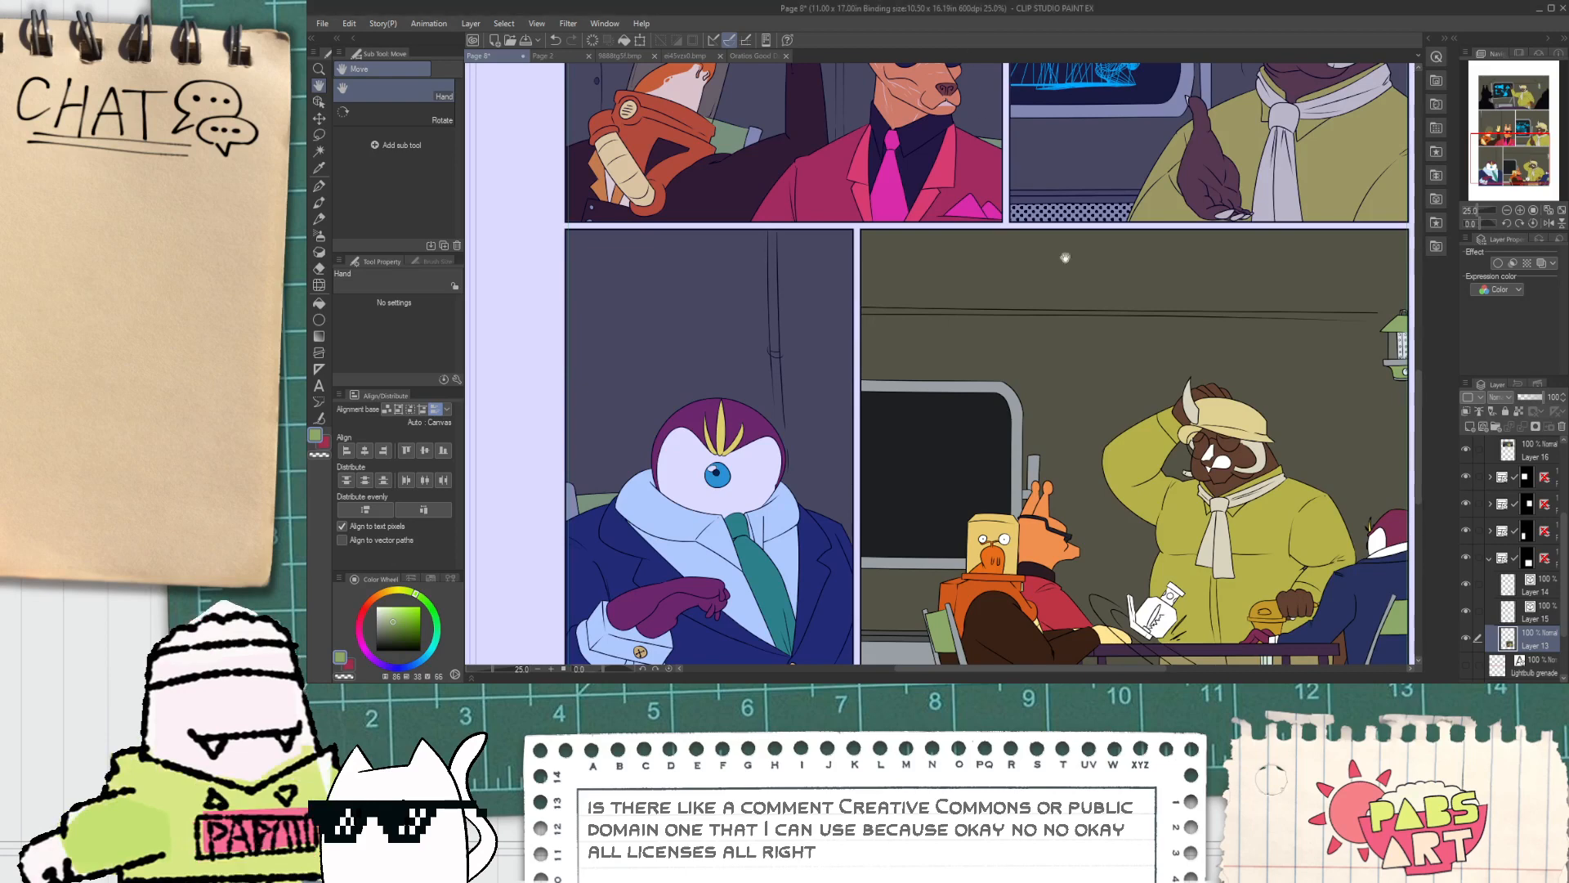
Step: Sample the bright blue of the monitor's wireframe drawing in the earlier panel and set the Text tool's font to PMingLiU-ExtB
key(t)
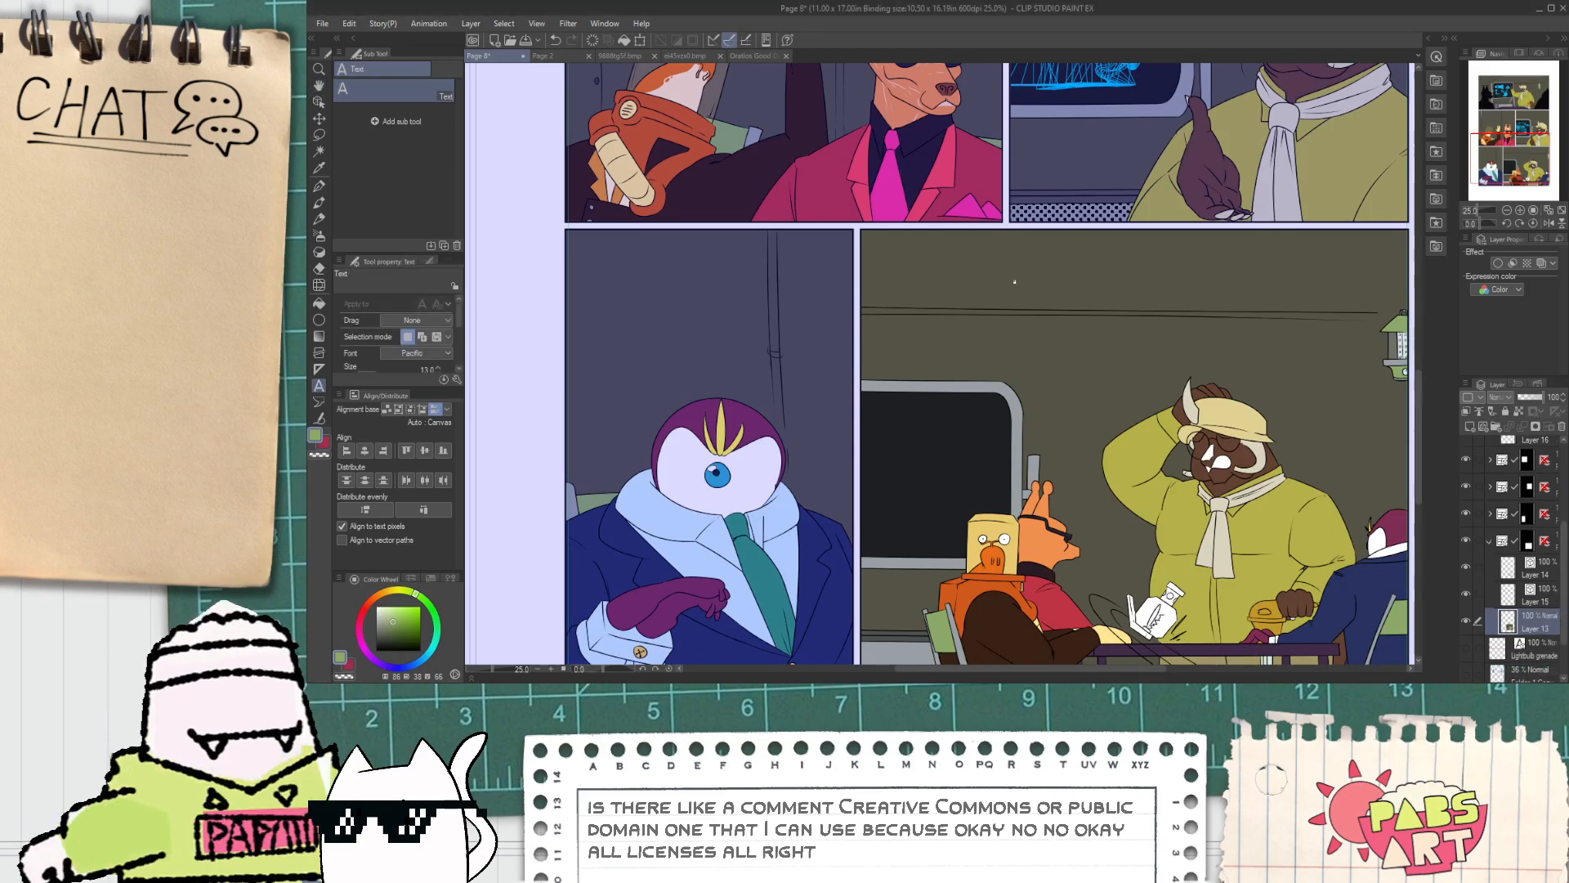
scroll(1014, 282, down, 2)
key(i)
scroll(1117, 234, up, 8)
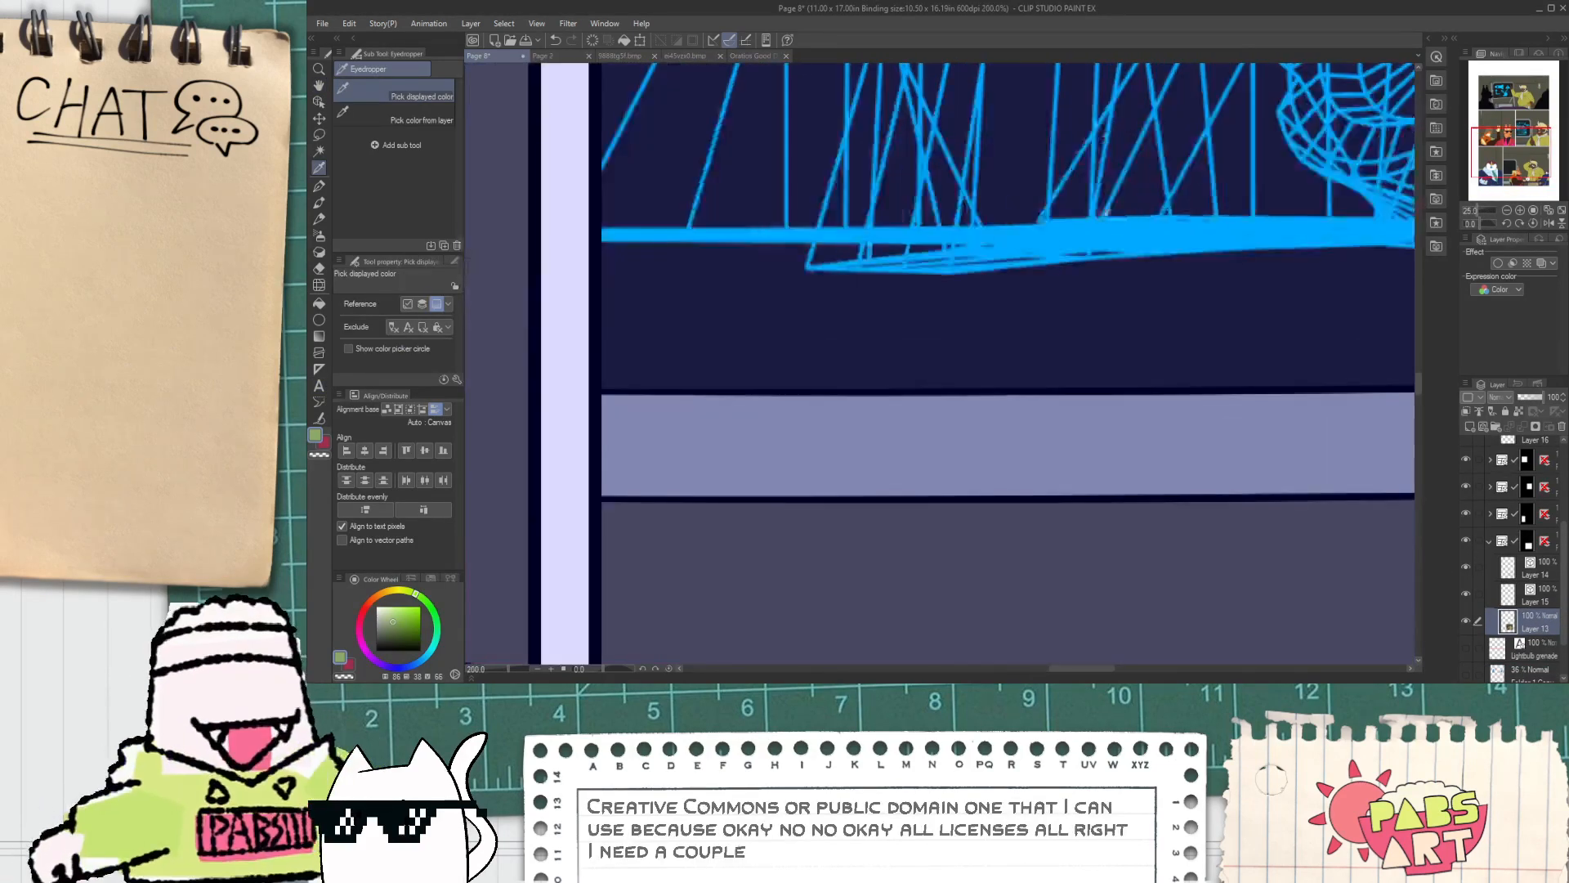
click(1117, 235)
scroll(1117, 235, down, 3)
key(h)
scroll(1101, 302, up, 1)
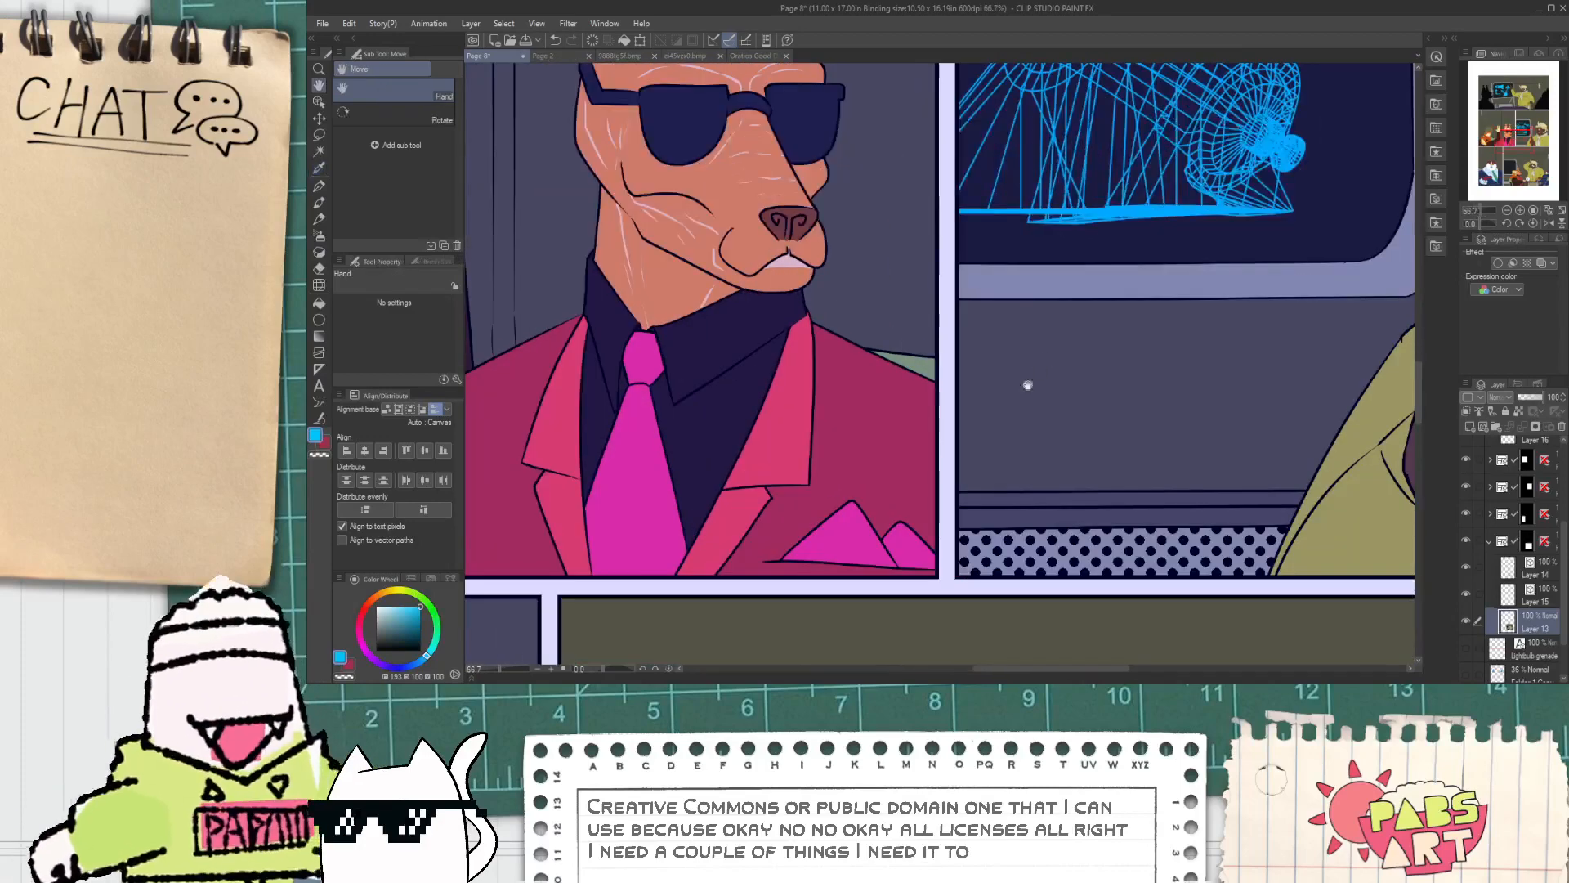
scroll(978, 463, down, 2)
drag(978, 464, 1023, 192)
key(t)
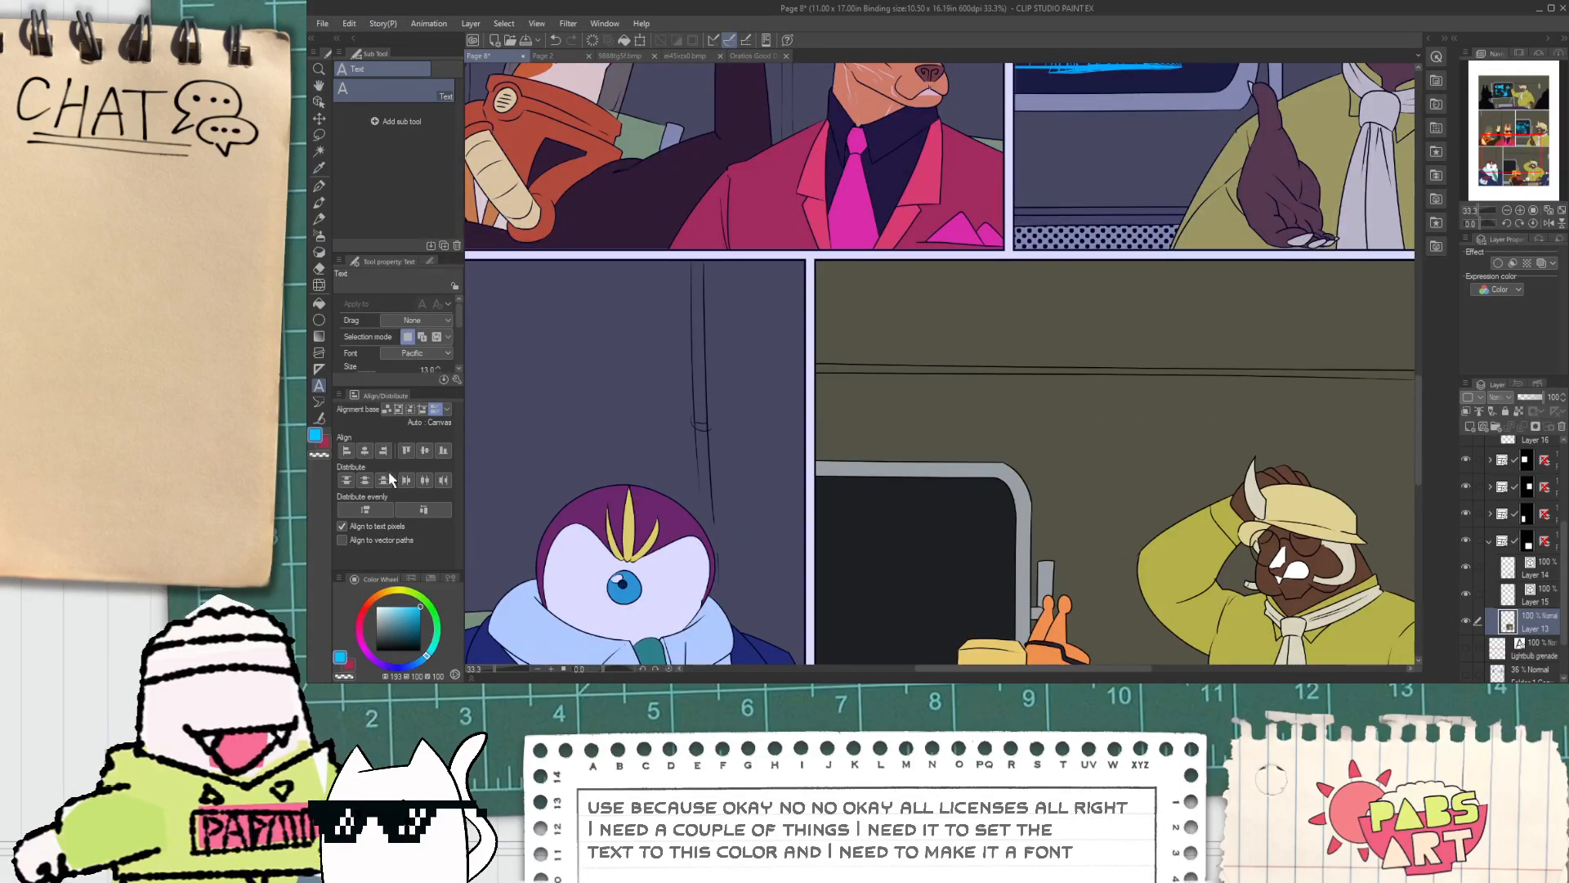
click(385, 450)
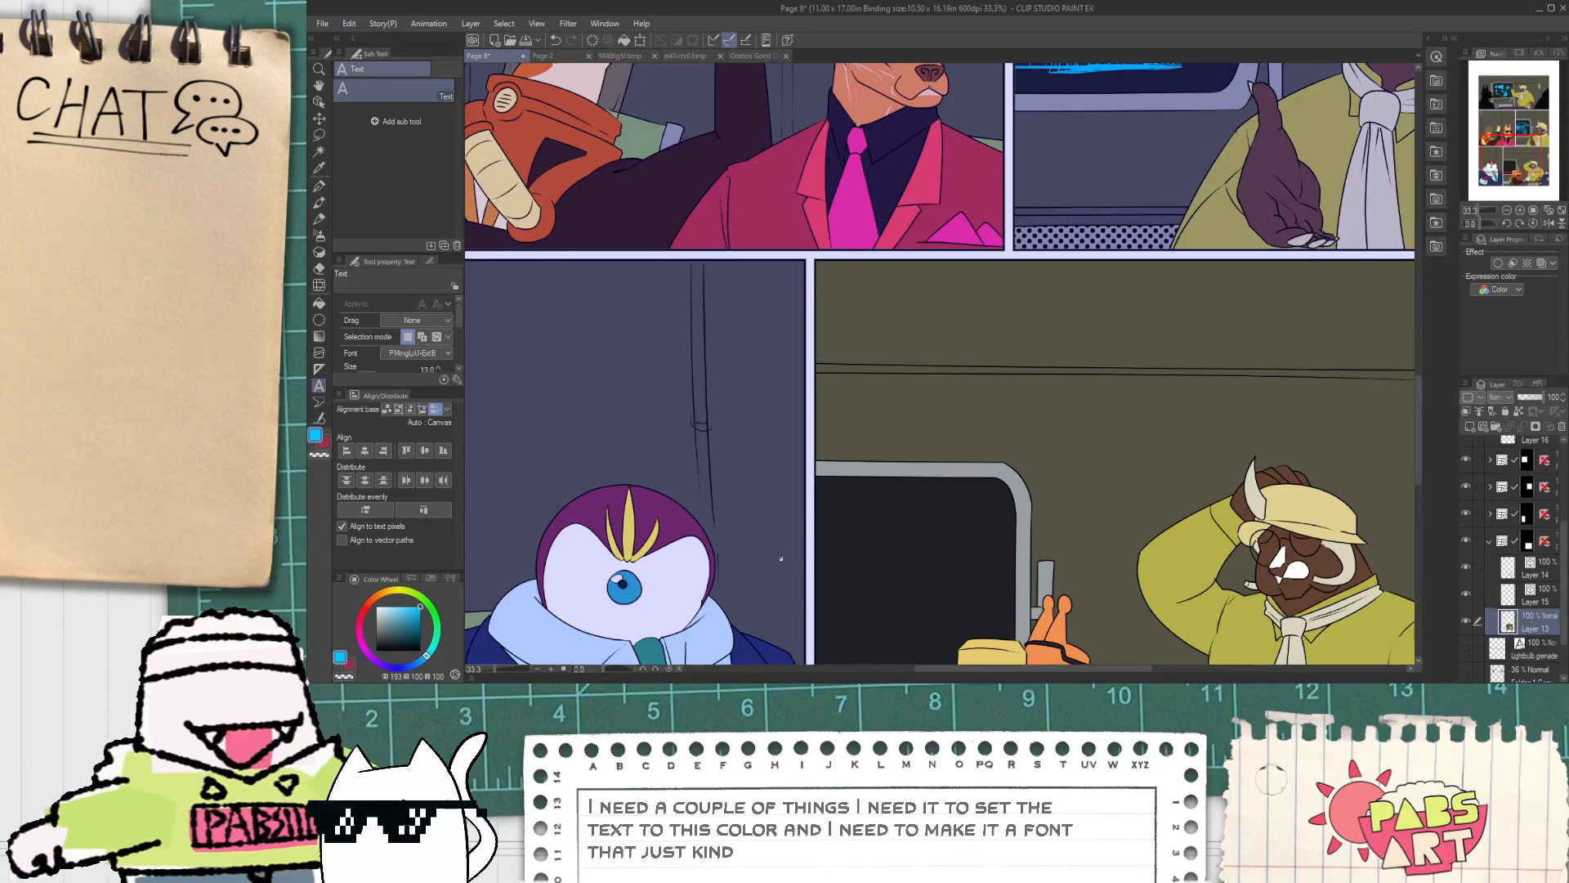
Step: Add the two-line text "Thank you" and "End of Slideshow" on the dark monitor in the last panel
click(851, 543)
text(Th)
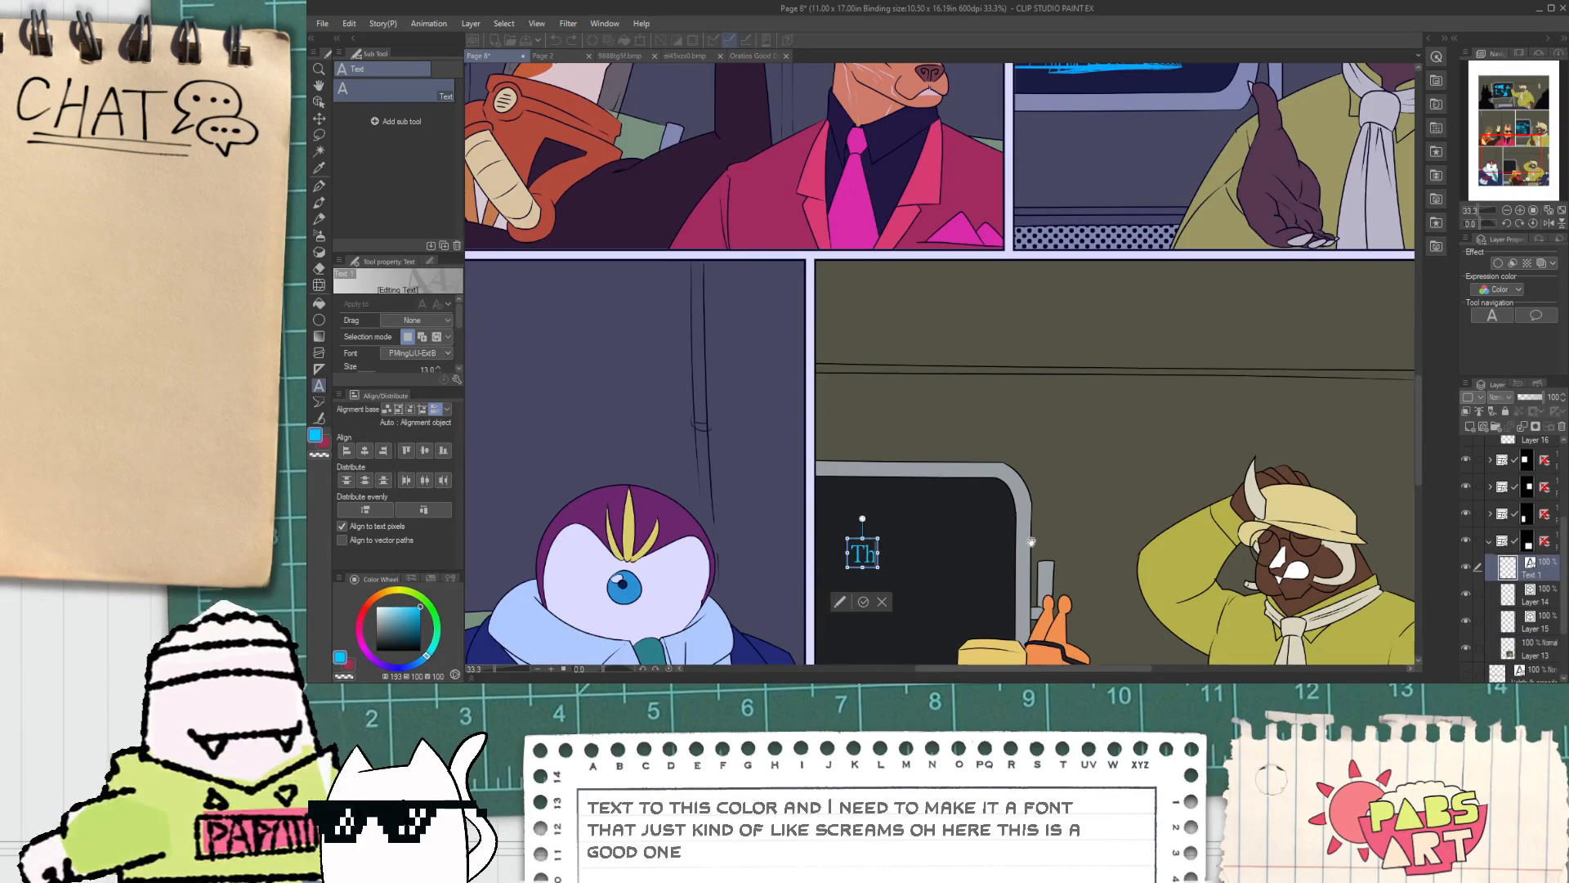
text(ank yuo)
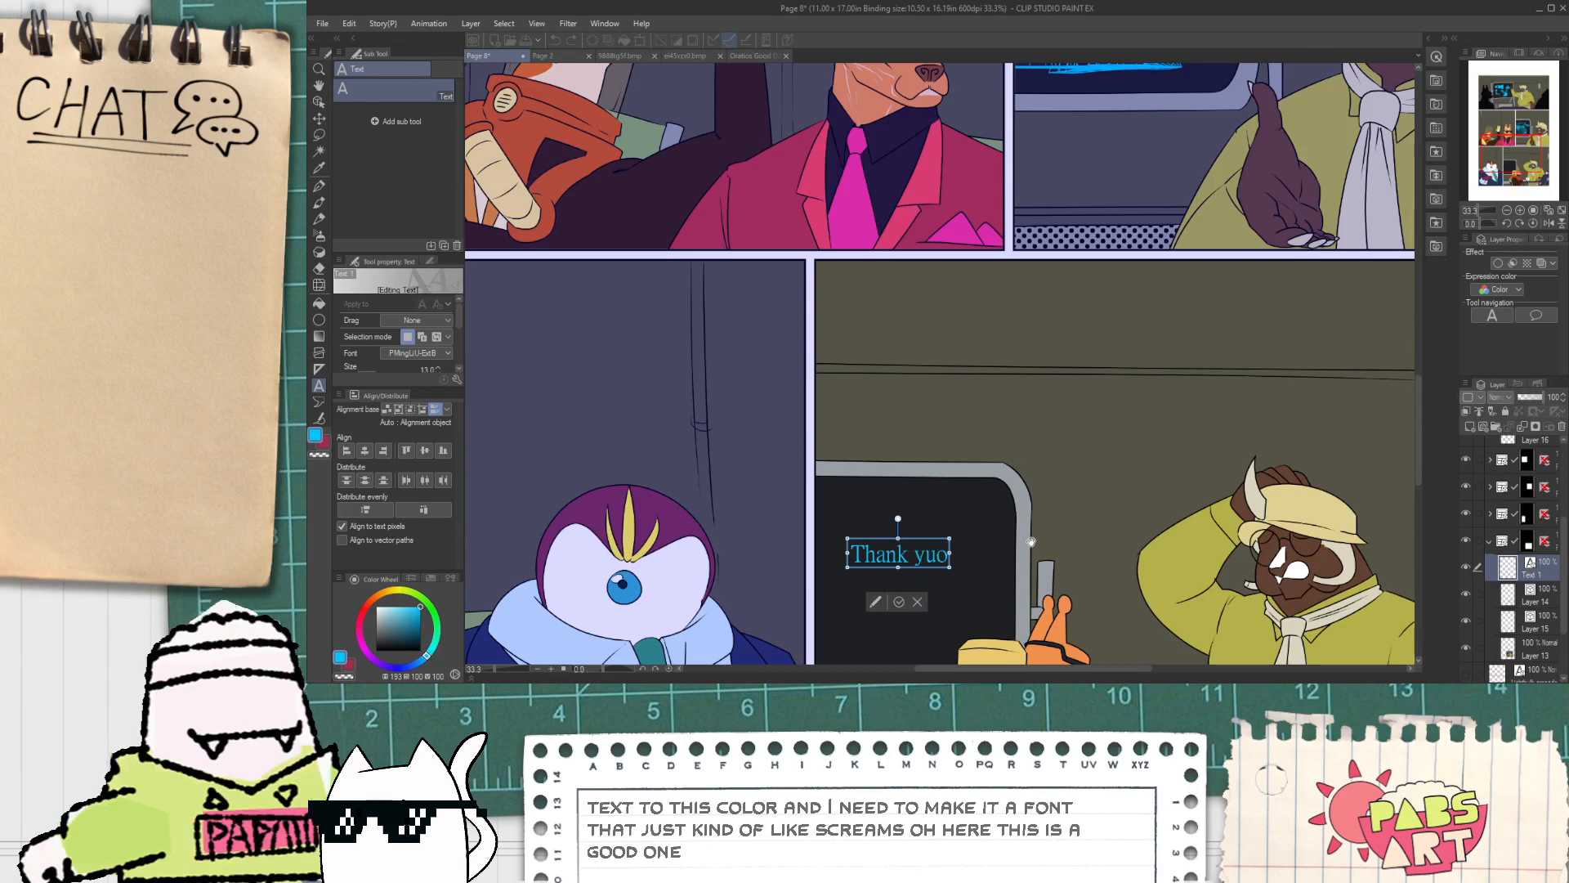
key(BackSpace)
key(BackSpace)
text(oiu)
key(BackSpace)
key(BackSpace)
text(u)
key(Return)
text(End of Slidesho)
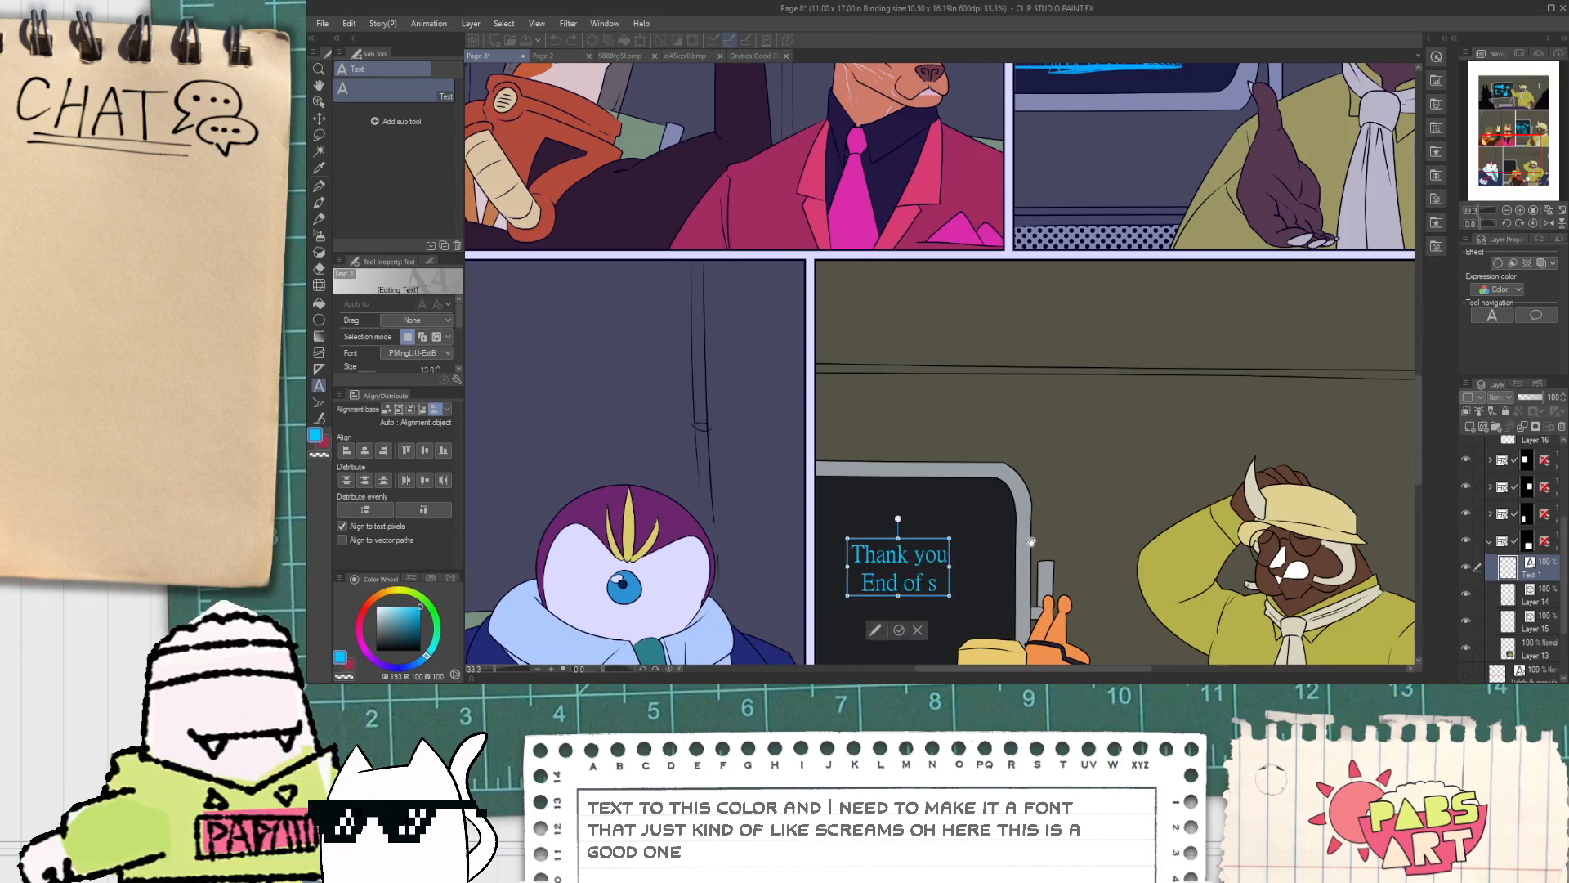
text(w)
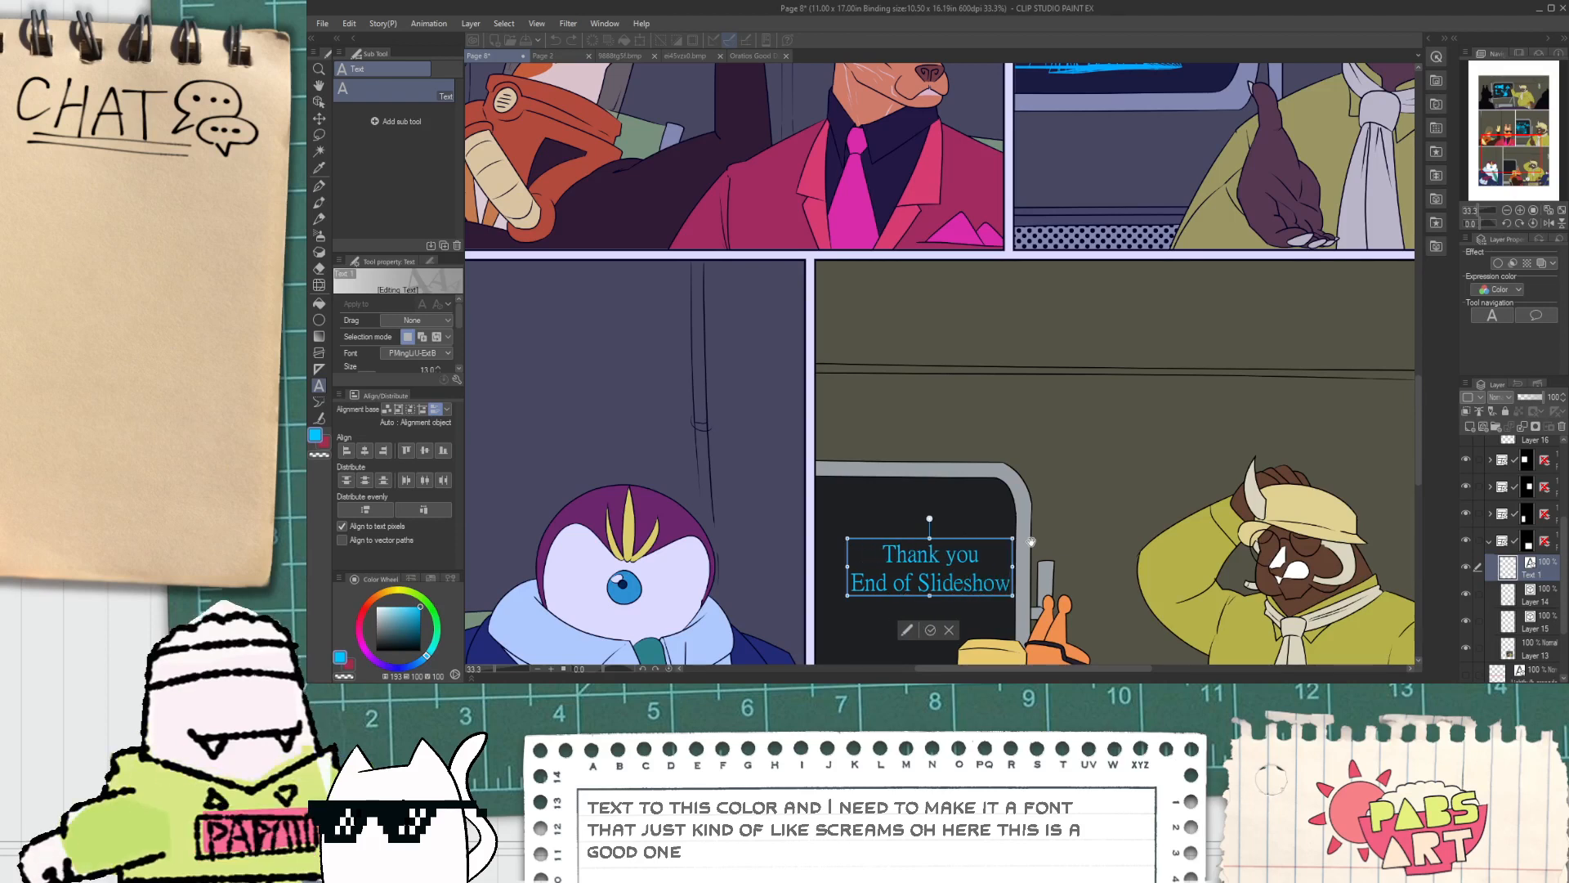
Step: Enlarge the "Thank you" line of the monitor text to about size 38.3
drag(986, 562, 780, 556)
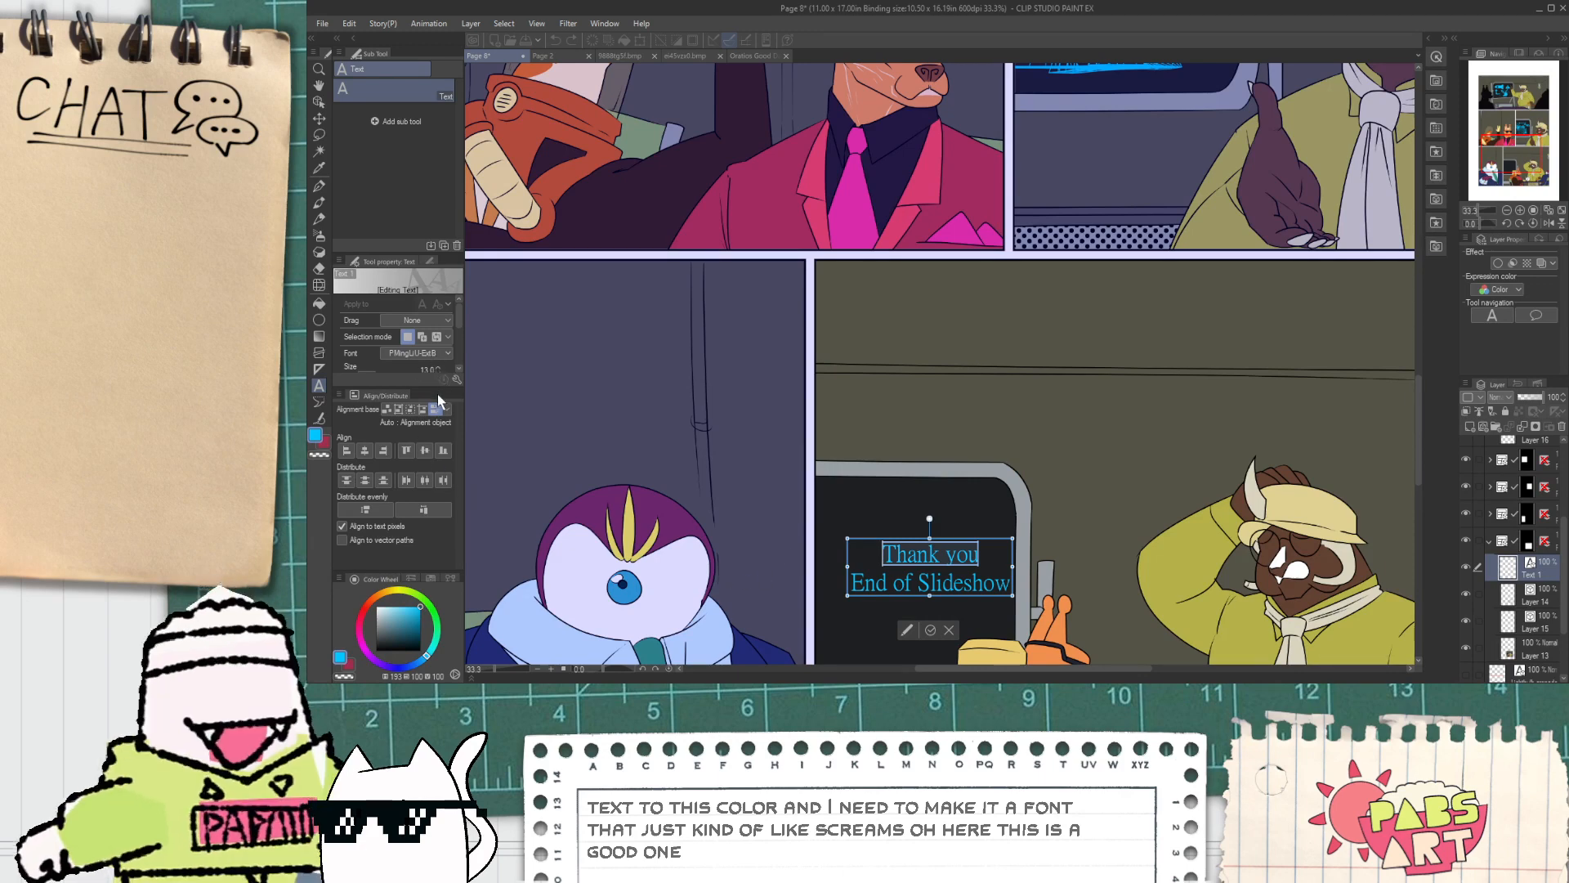
scroll(455, 317, down, 1)
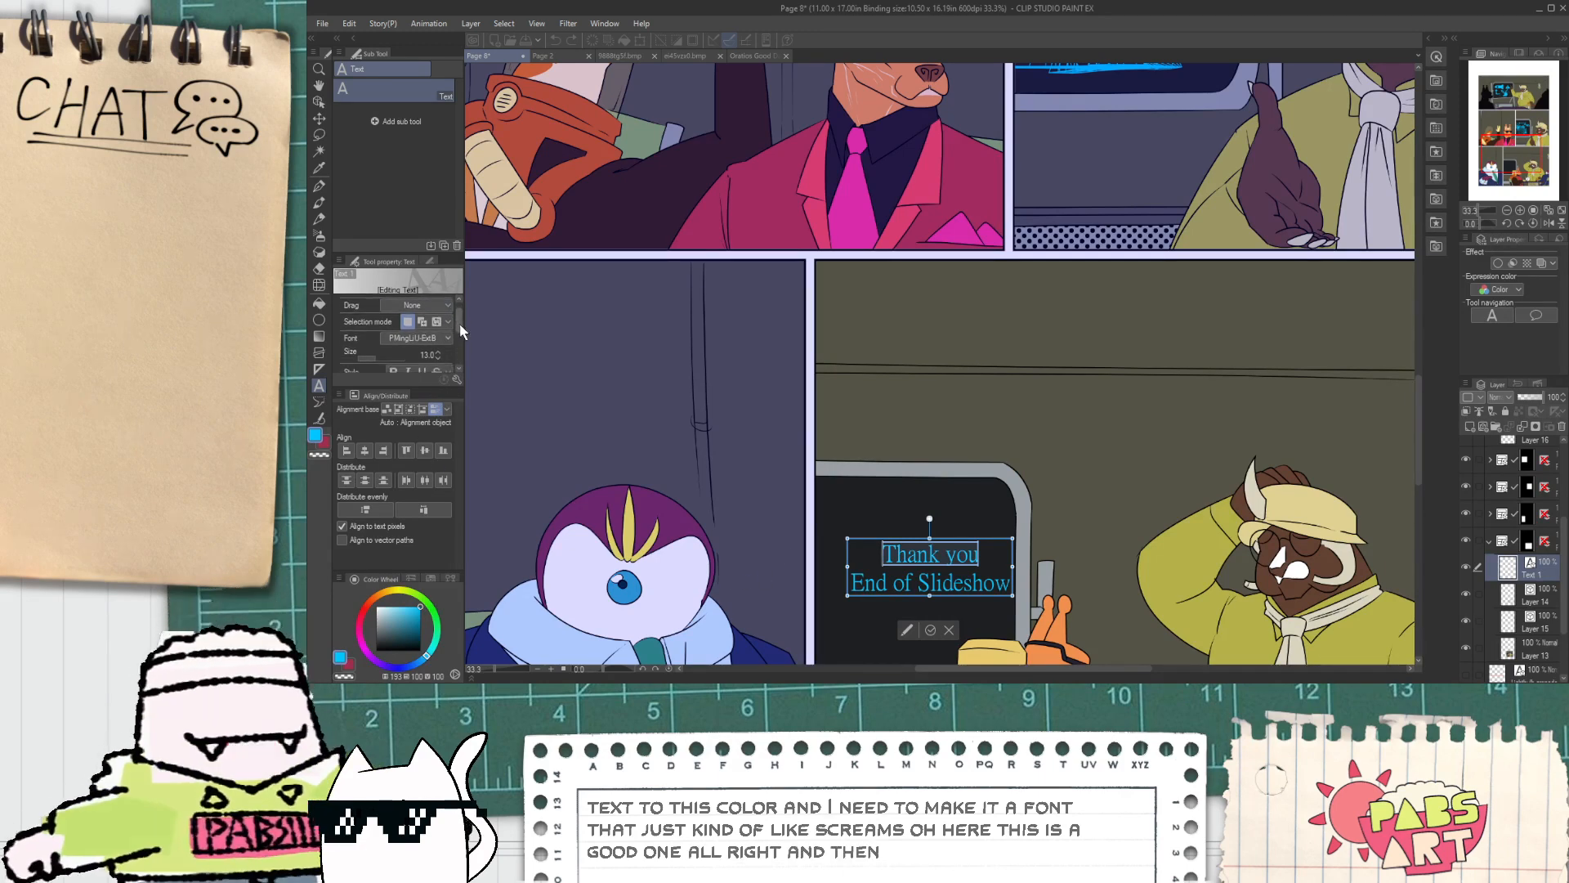
click(377, 356)
drag(378, 359, 383, 359)
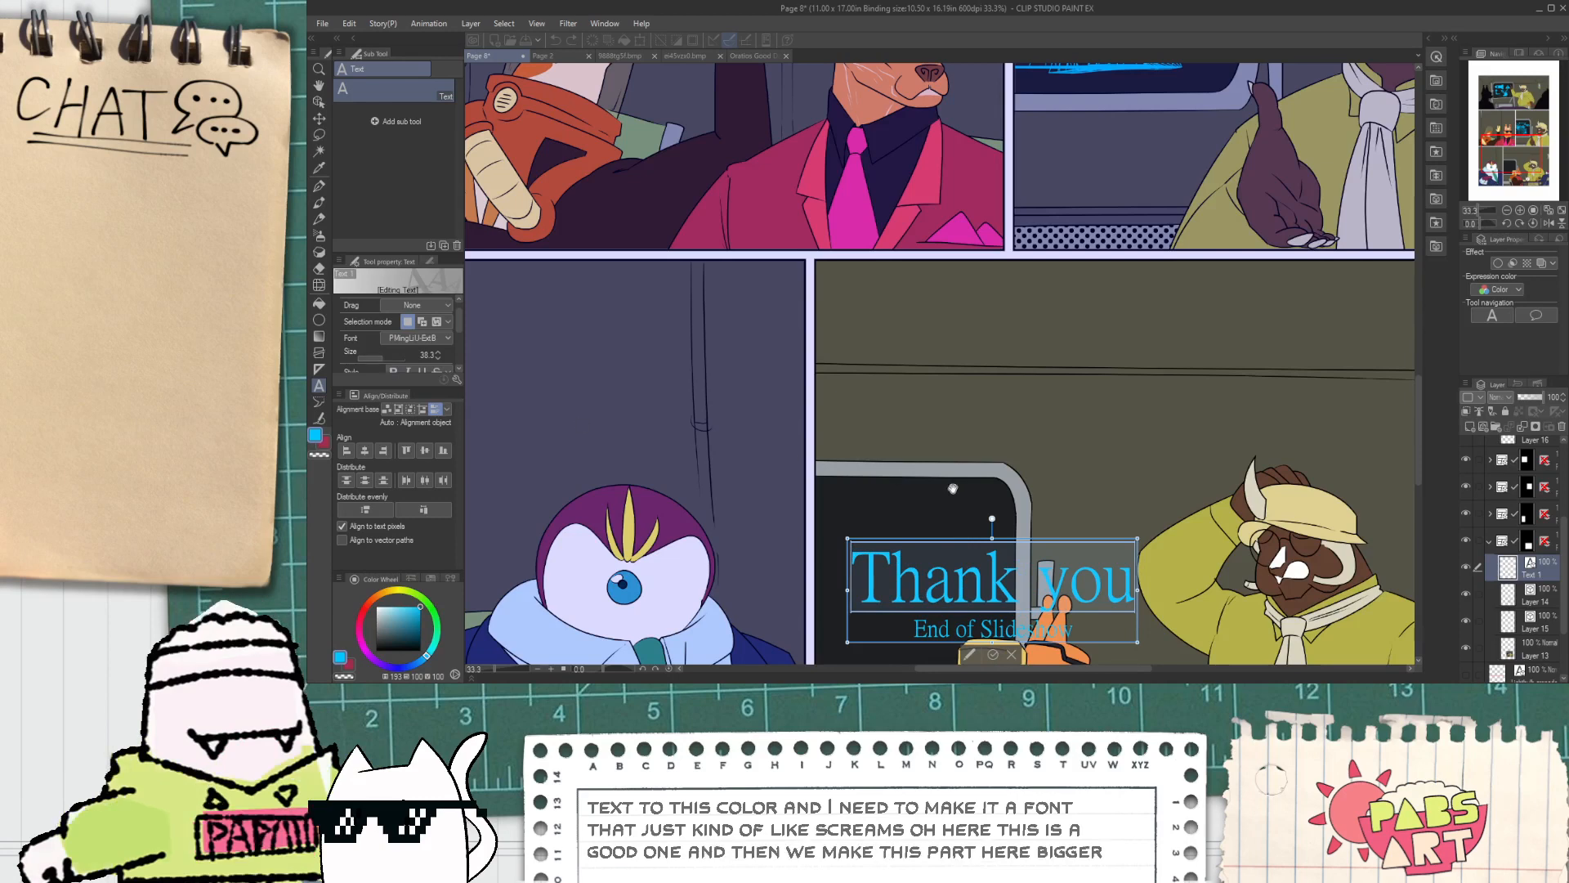
scroll(978, 491, down, 2)
scroll(956, 599, up, 2)
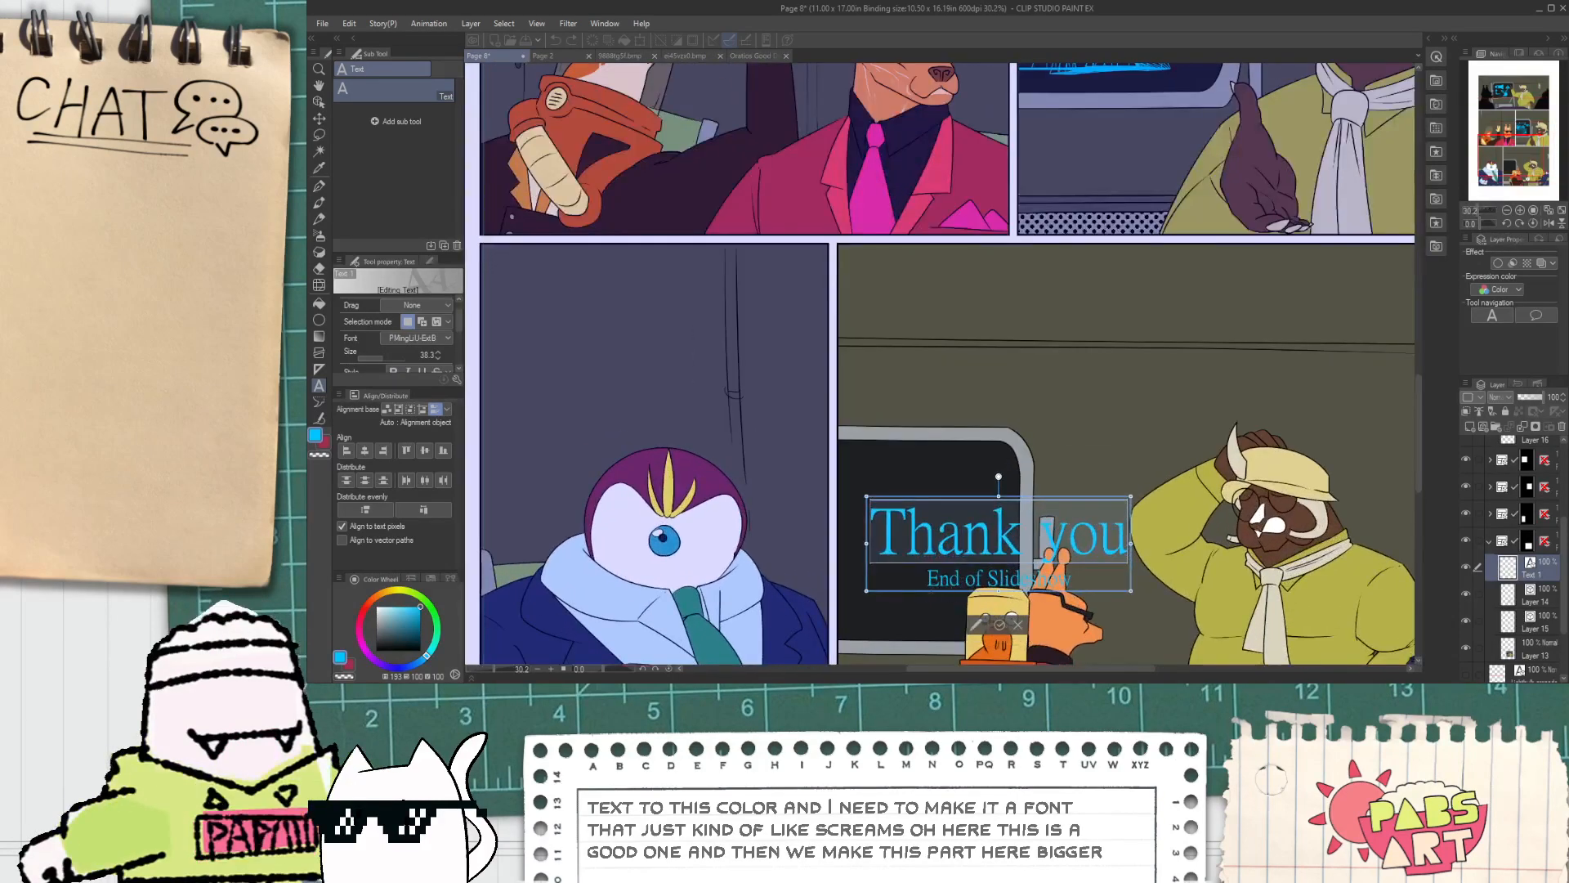
Step: Scale the monitor text down until "Thank you" is size 28, tilt it slightly and position it on the monitor
drag(926, 594, 819, 597)
drag(1019, 496, 998, 536)
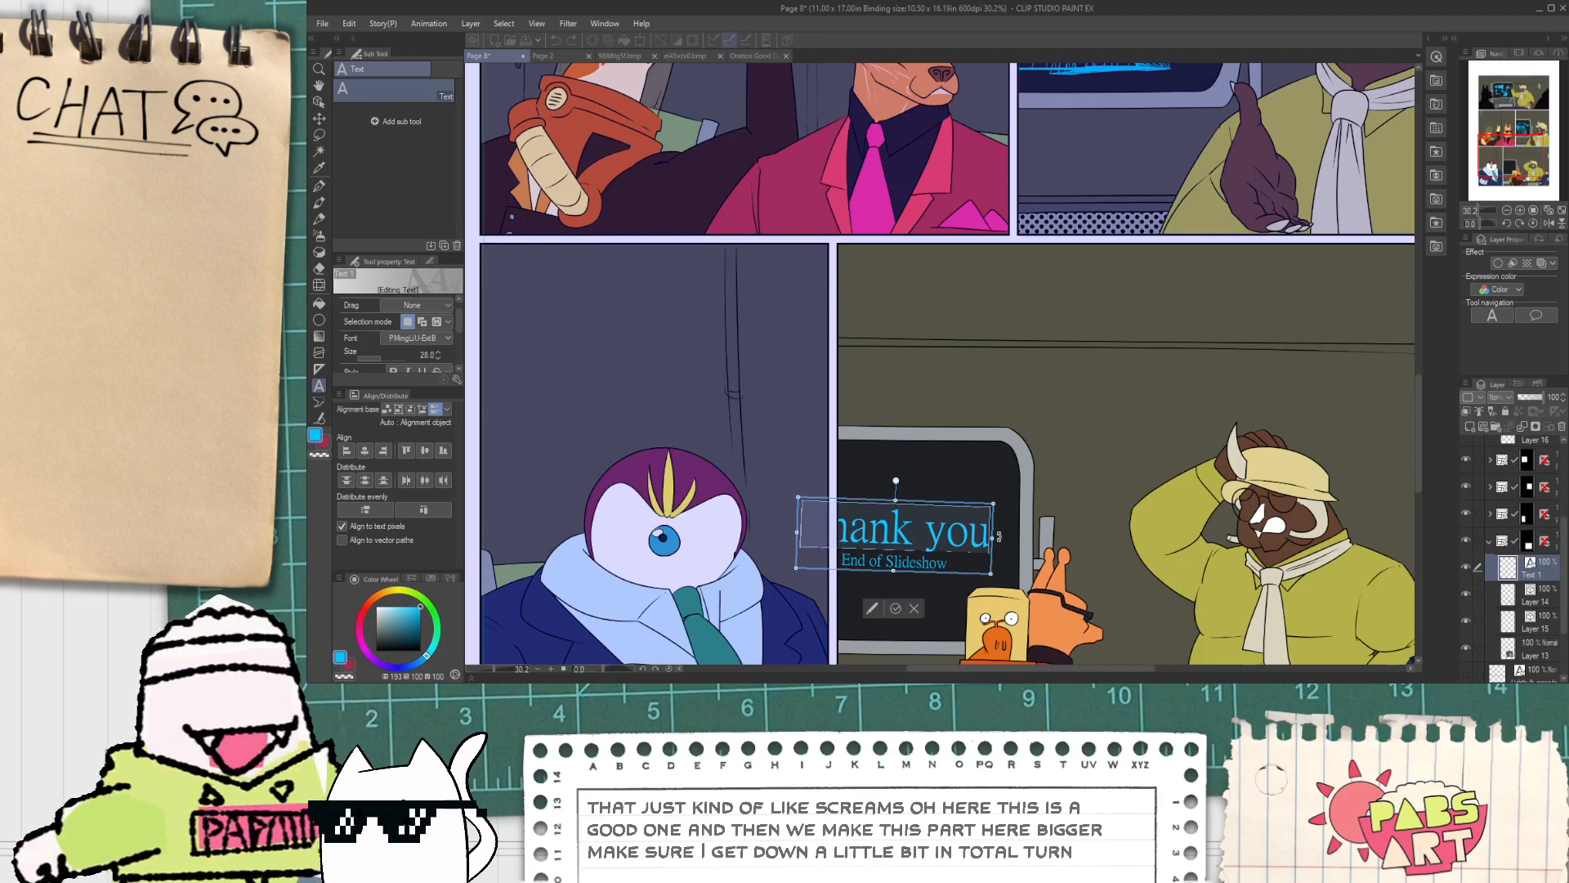
click(896, 608)
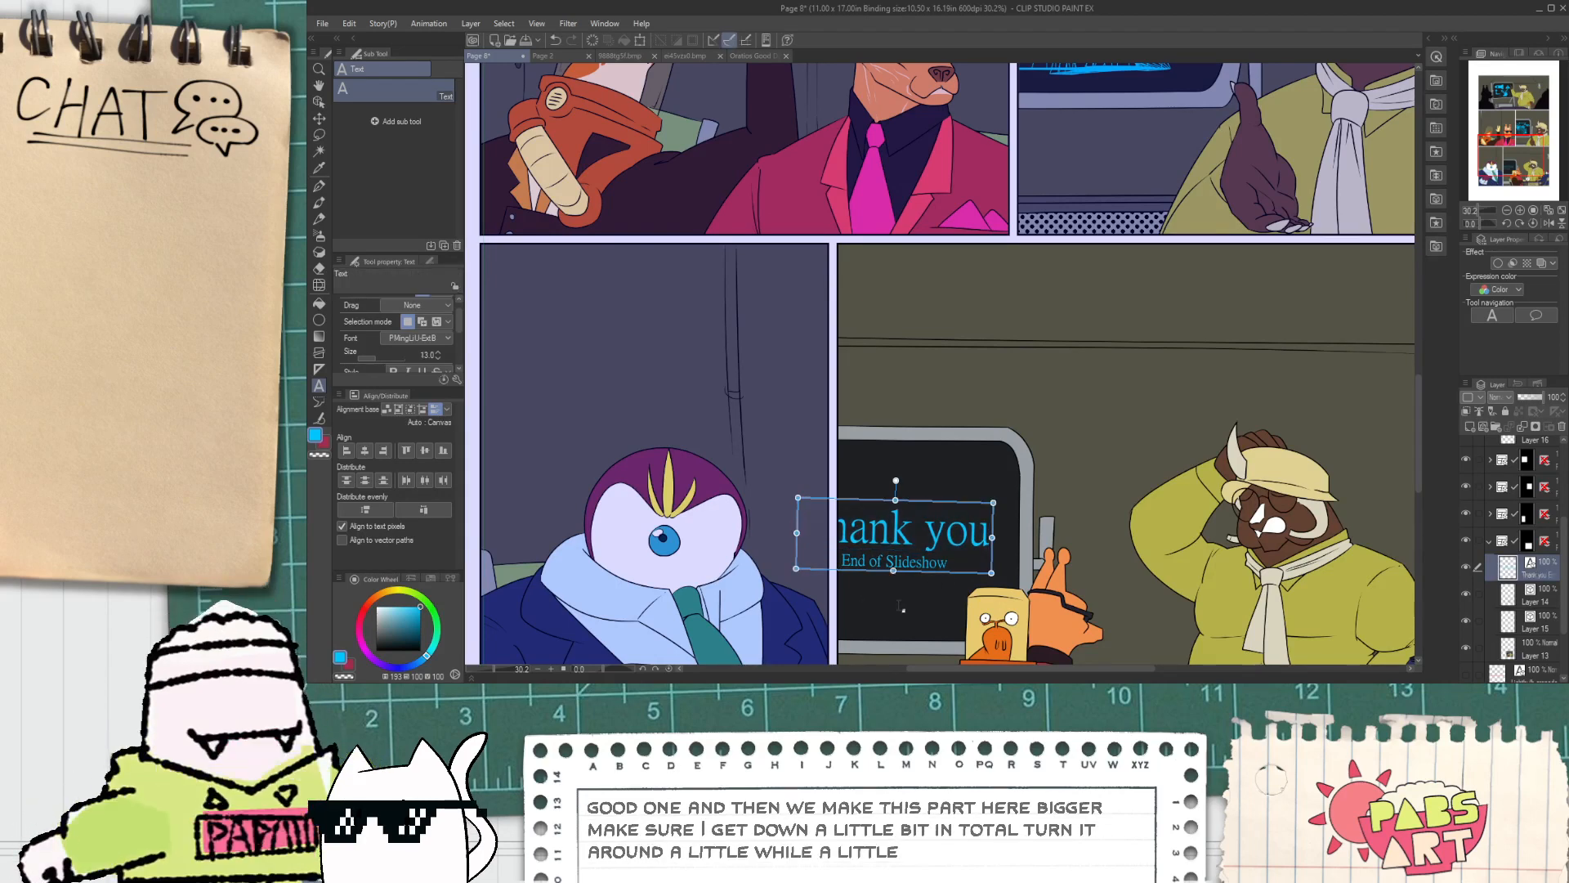
key(k)
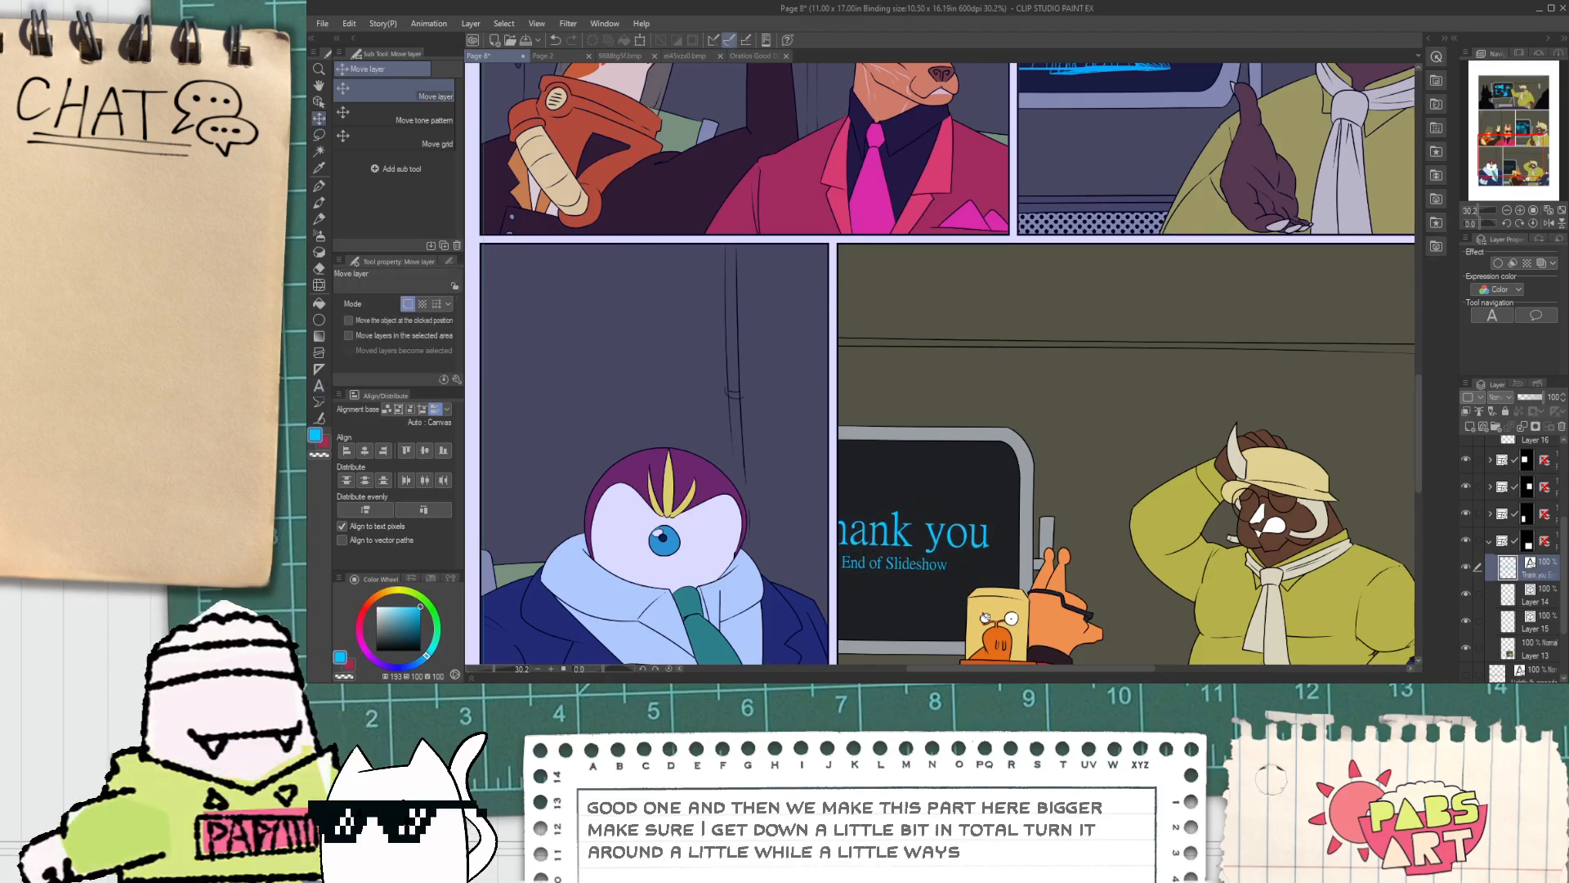
drag(984, 617, 986, 616)
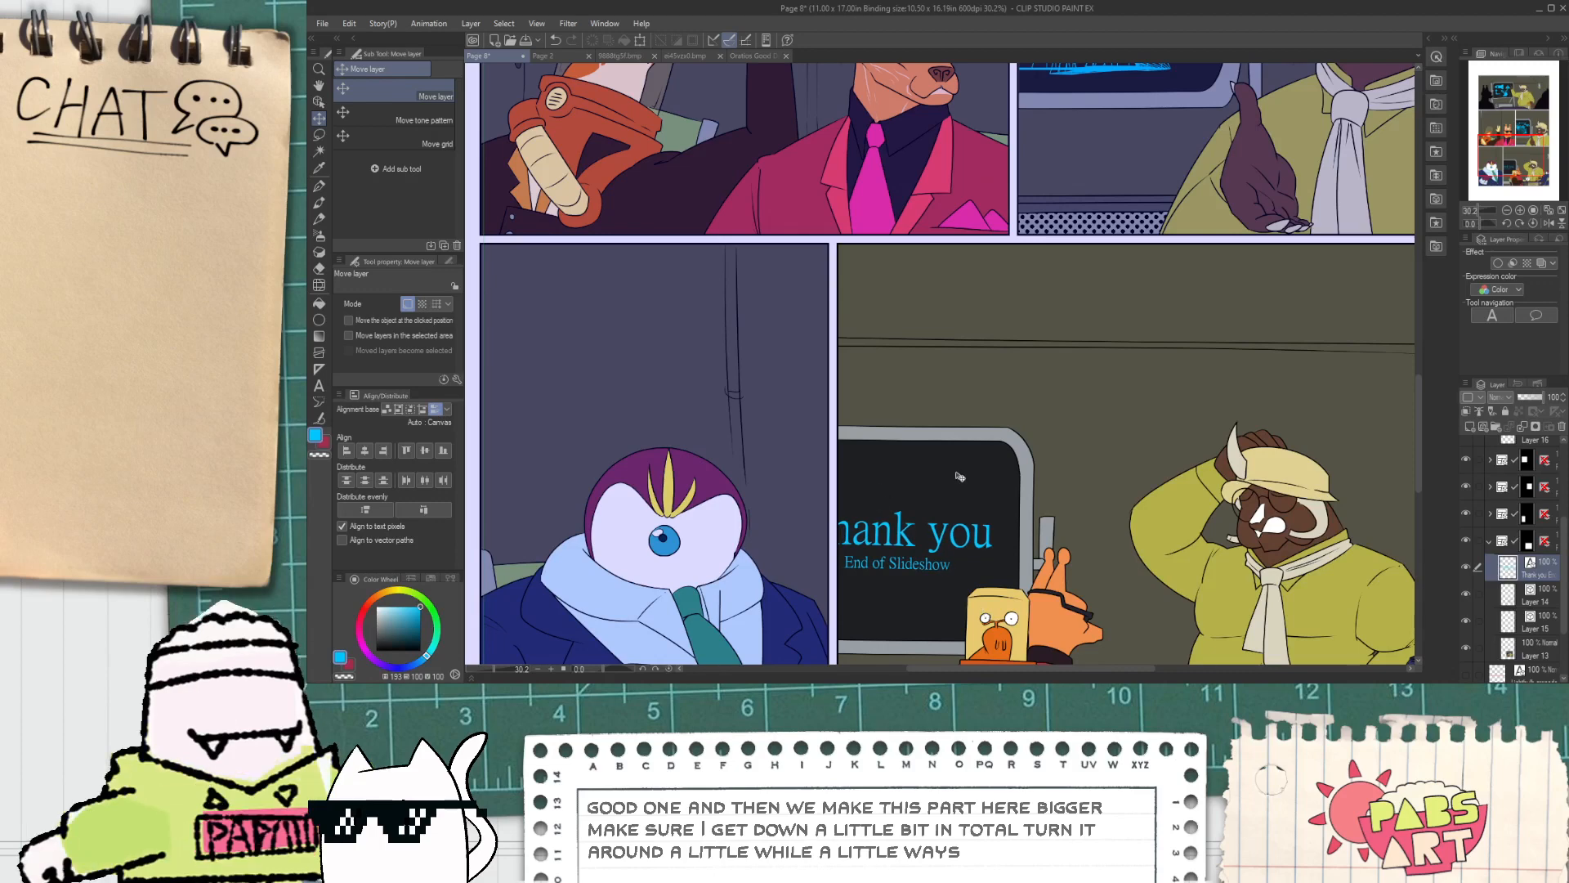
Step: Sample the light grey metal colour from the rifle in the last panel of page 4 and inspect the soldiers' belt grenades as reference
scroll(960, 476, down, 5)
drag(985, 502, 958, 435)
scroll(964, 495, up, 5)
scroll(886, 447, up, 3)
scroll(884, 449, down, 2)
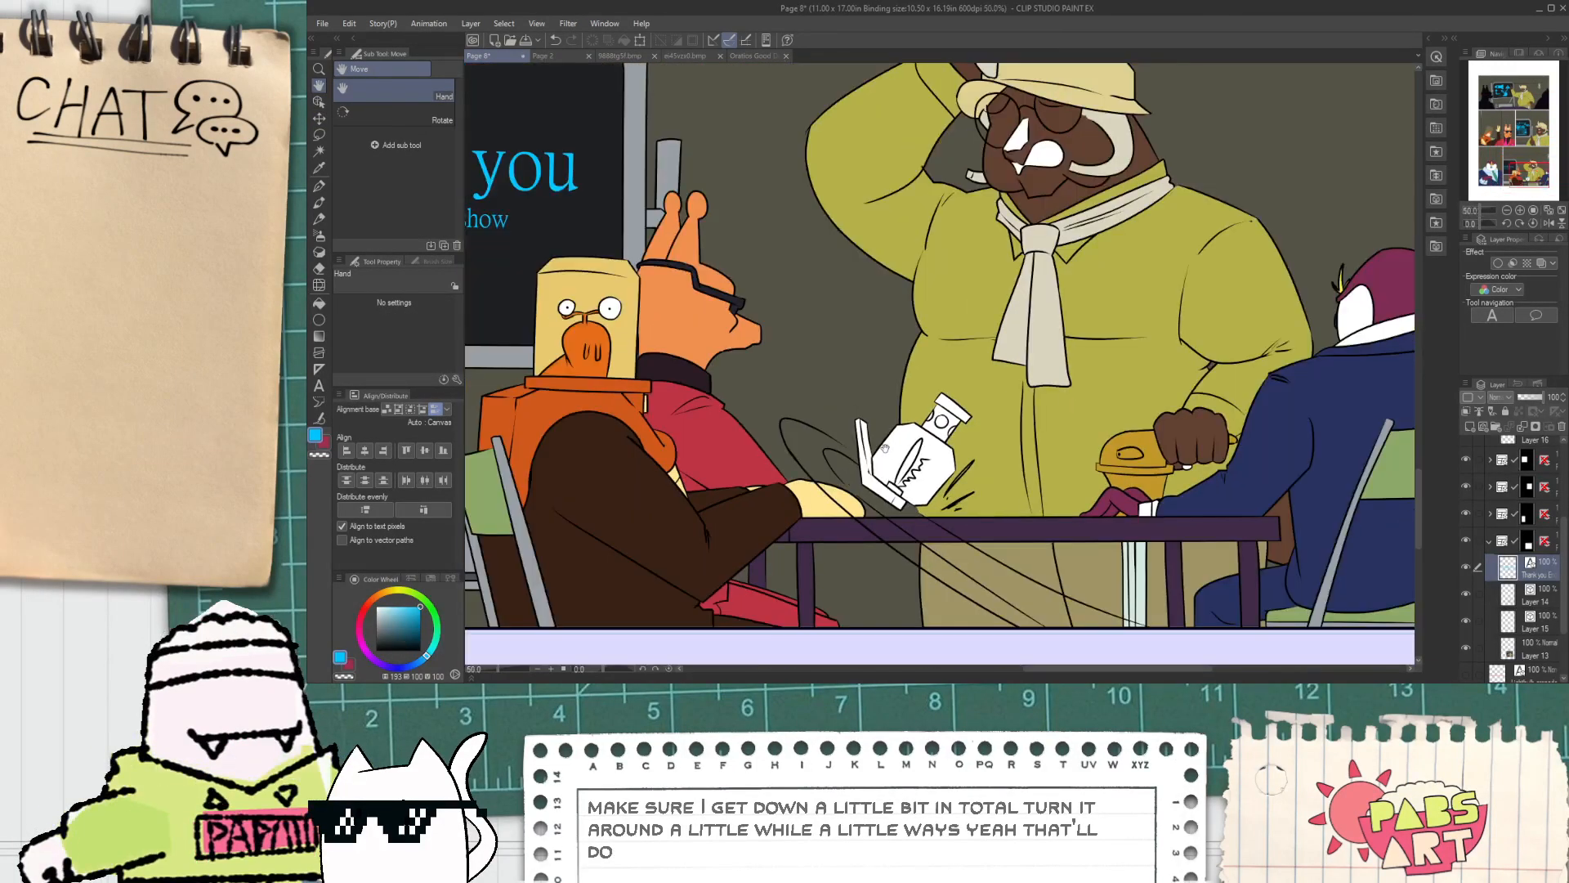
scroll(893, 464, up, 2)
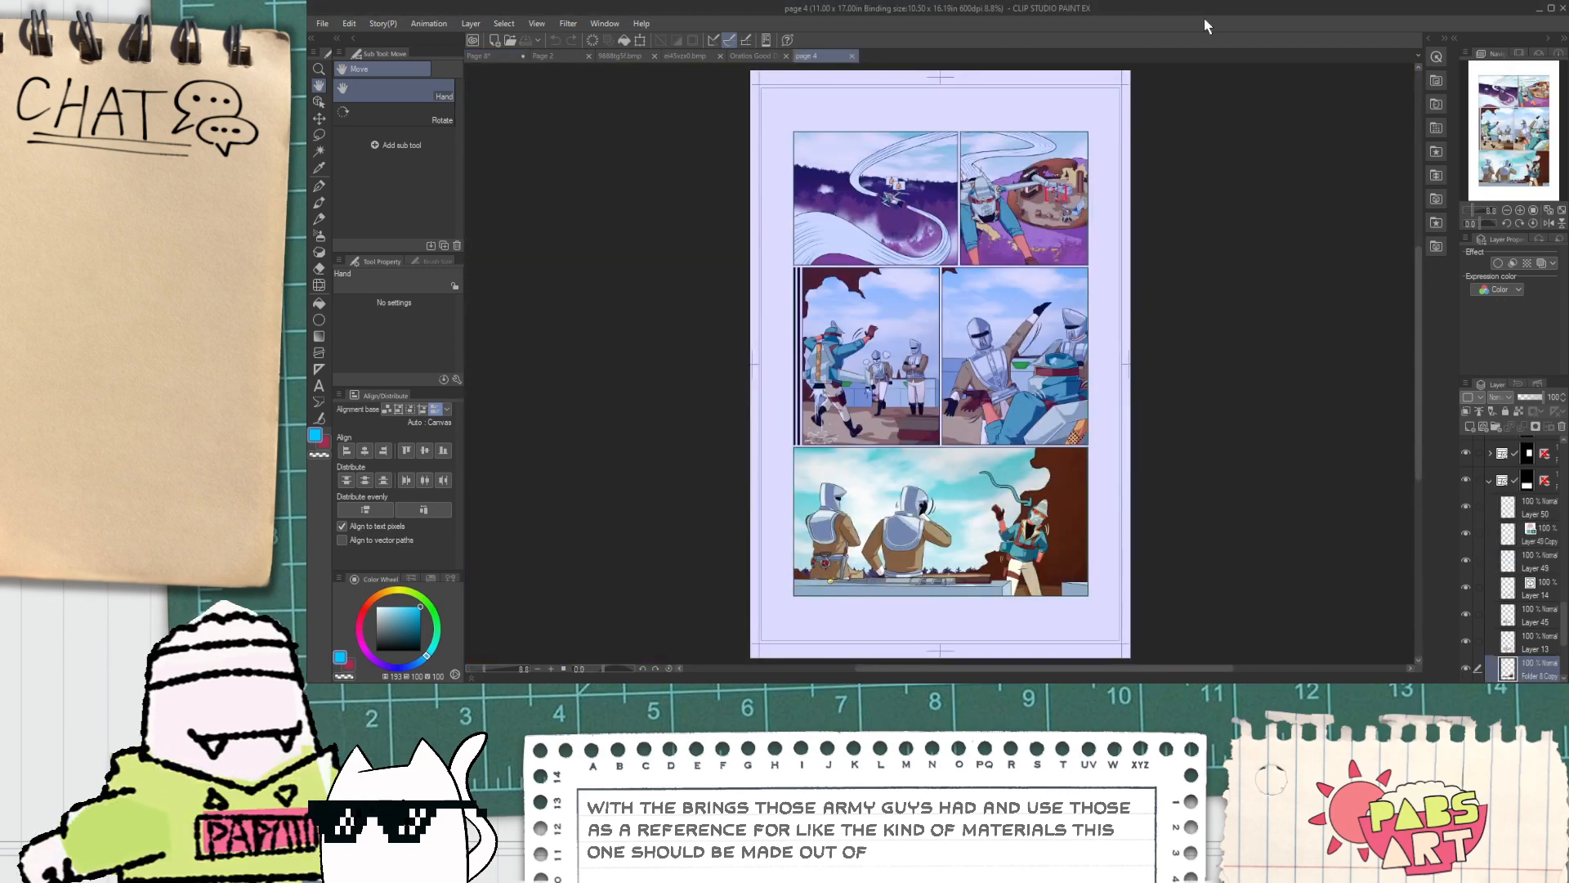
scroll(897, 599, up, 8)
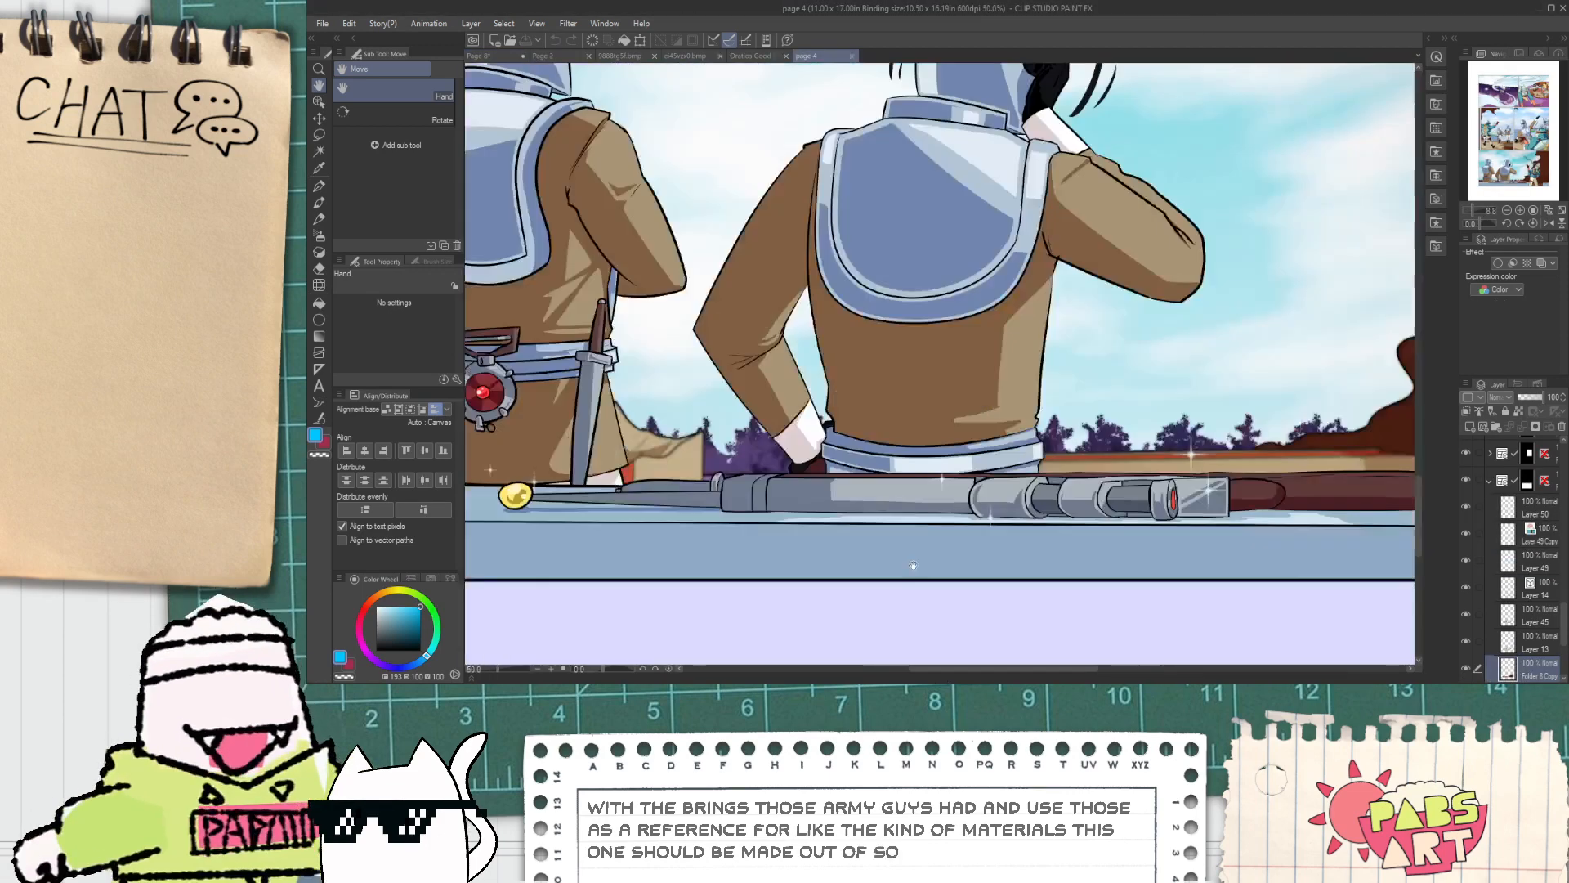
key(i)
key(h)
scroll(850, 395, down, 7)
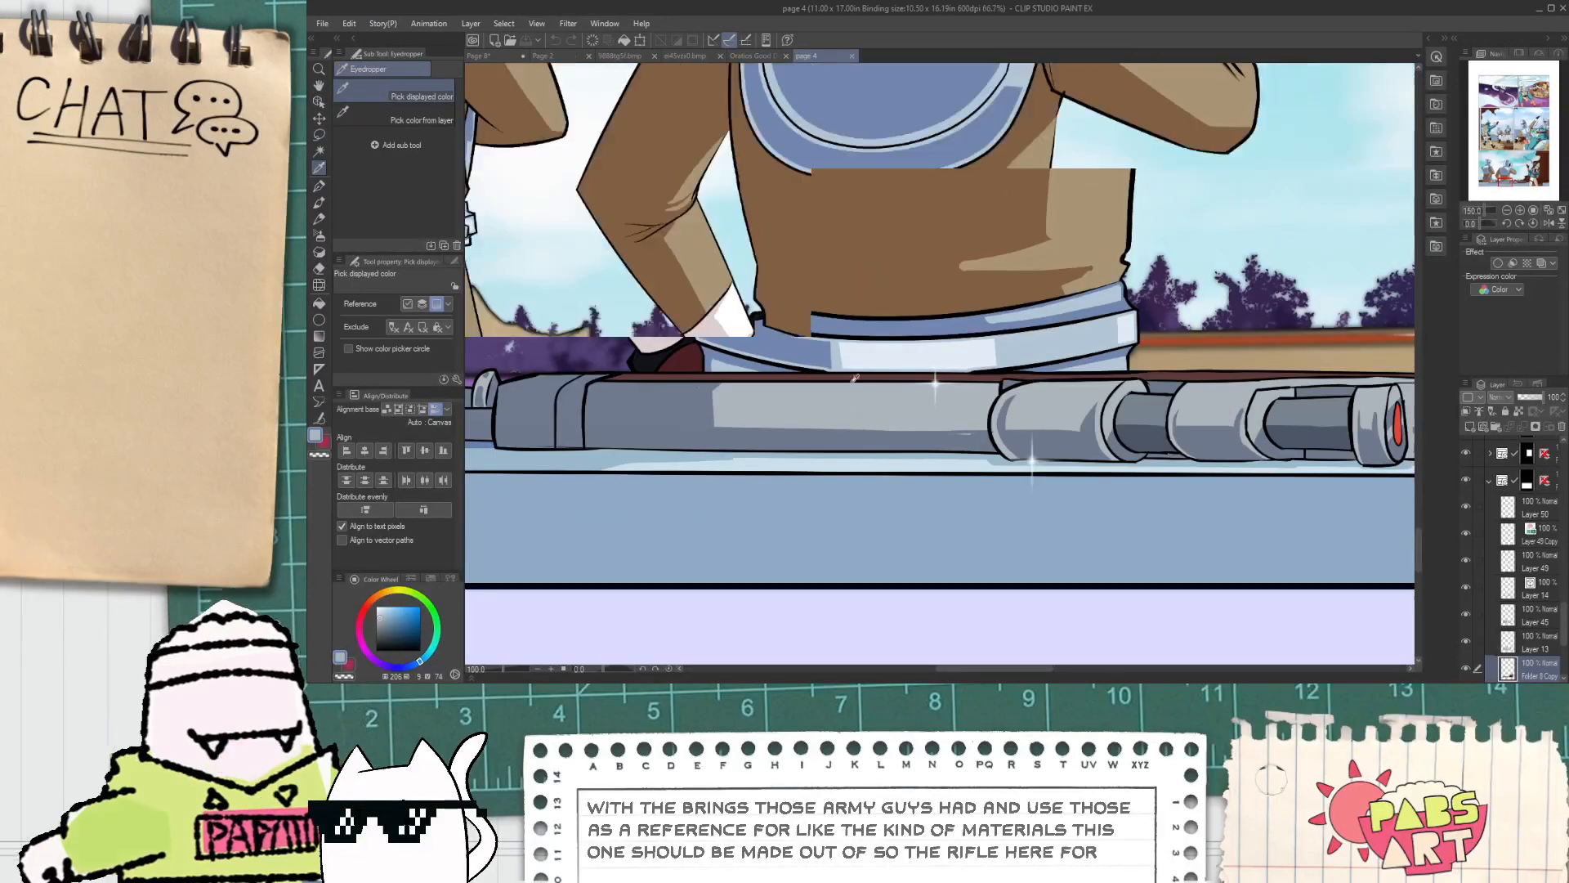
scroll(552, 305, up, 8)
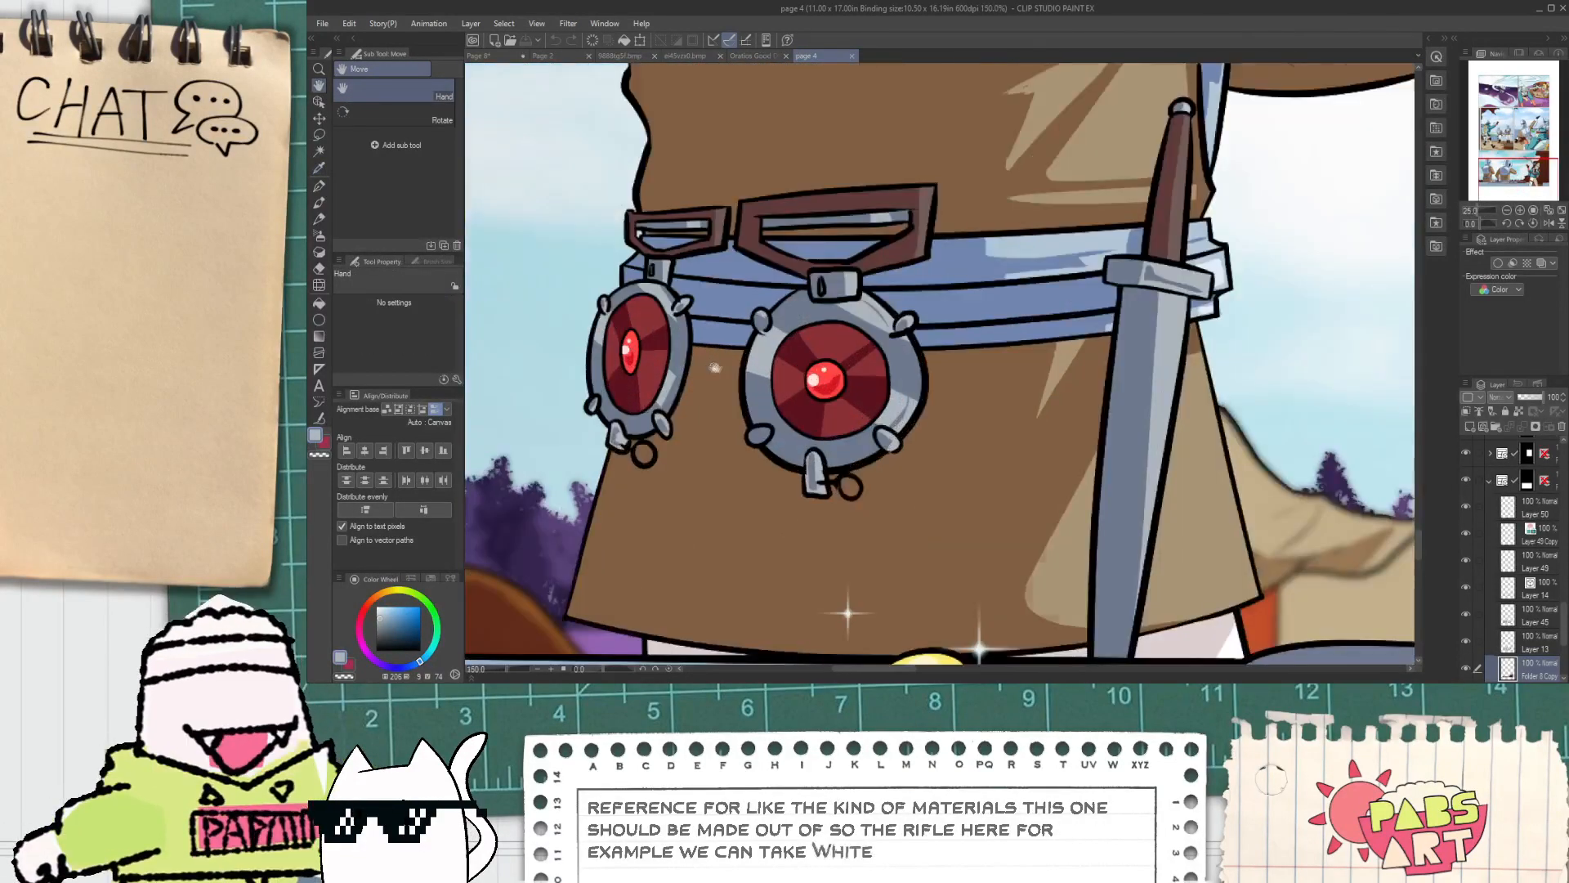
key(i)
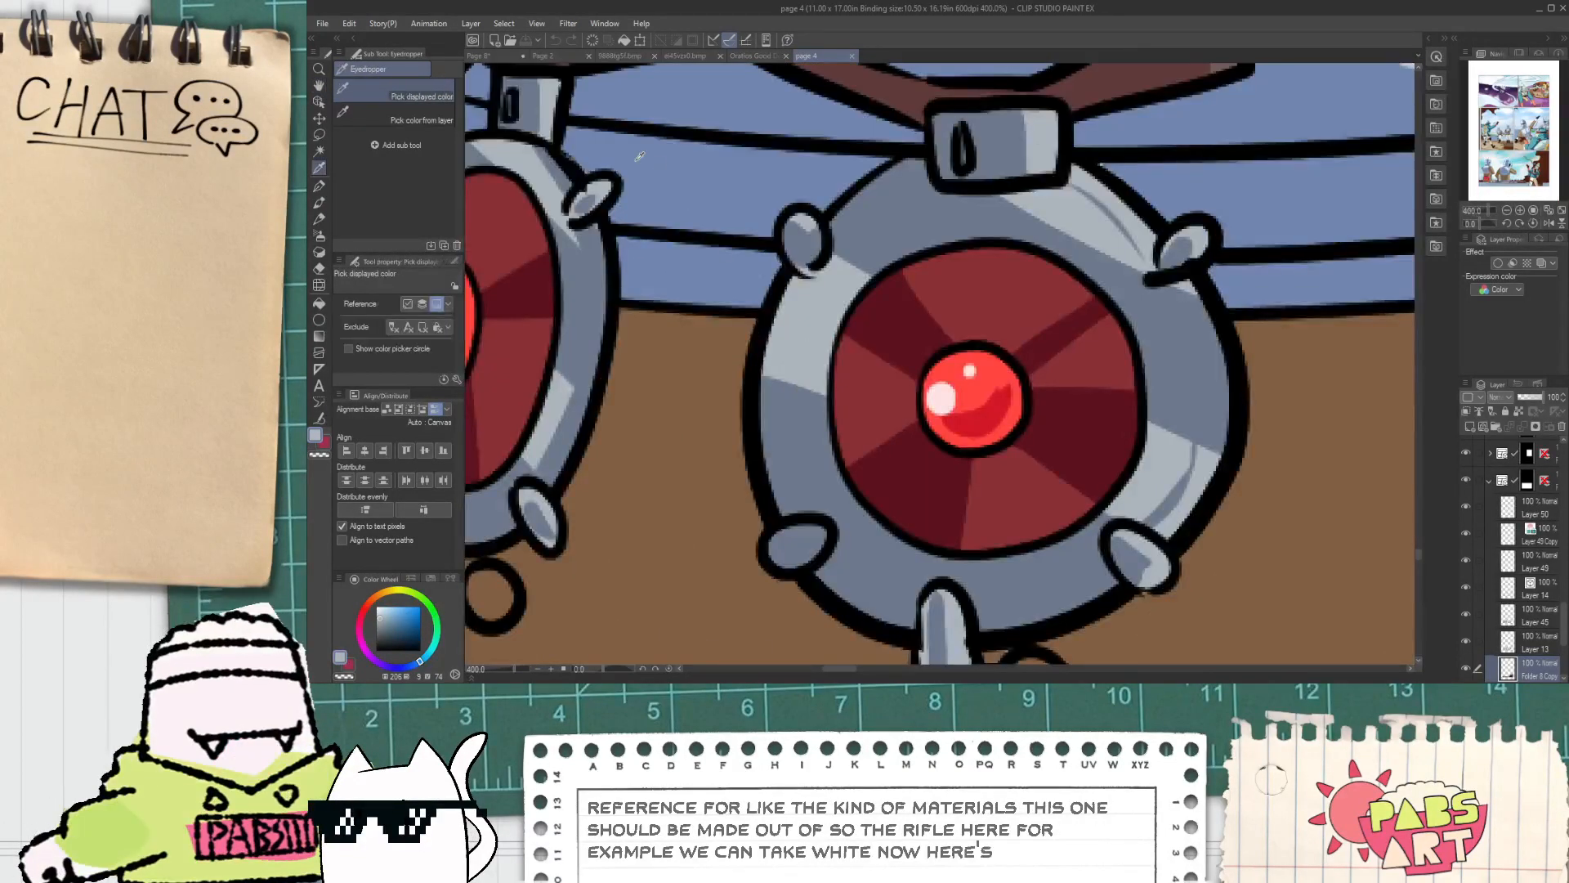
Step: Return to page 8 and fill the grenade's lever and top cap with the sampled grey on Layer 13
click(502, 59)
key(g)
scroll(1076, 476, up, 1)
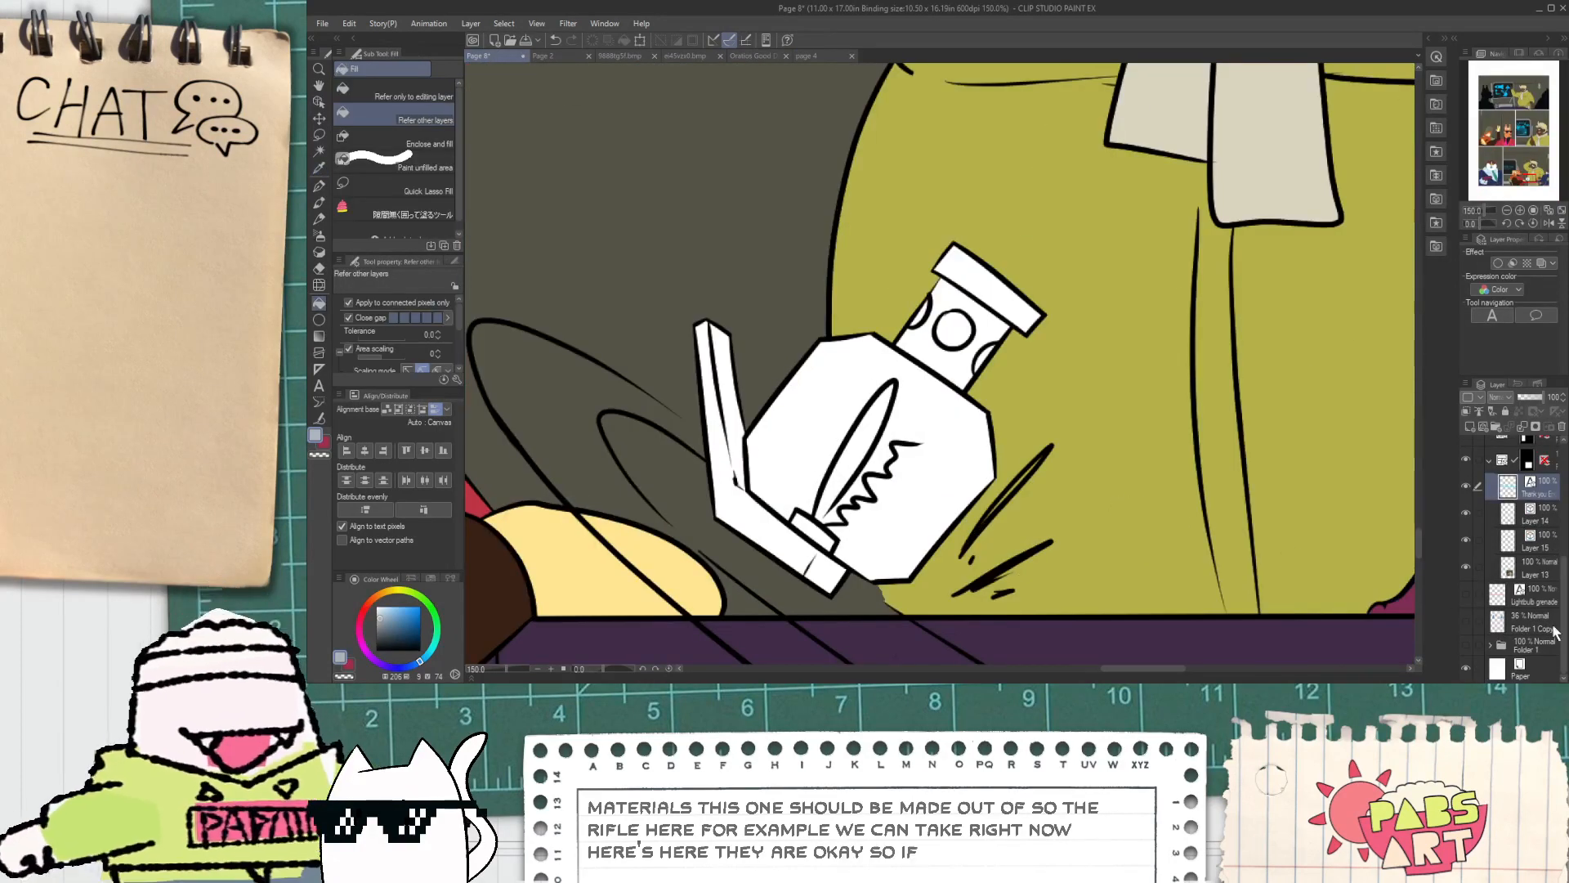
click(1535, 568)
click(713, 408)
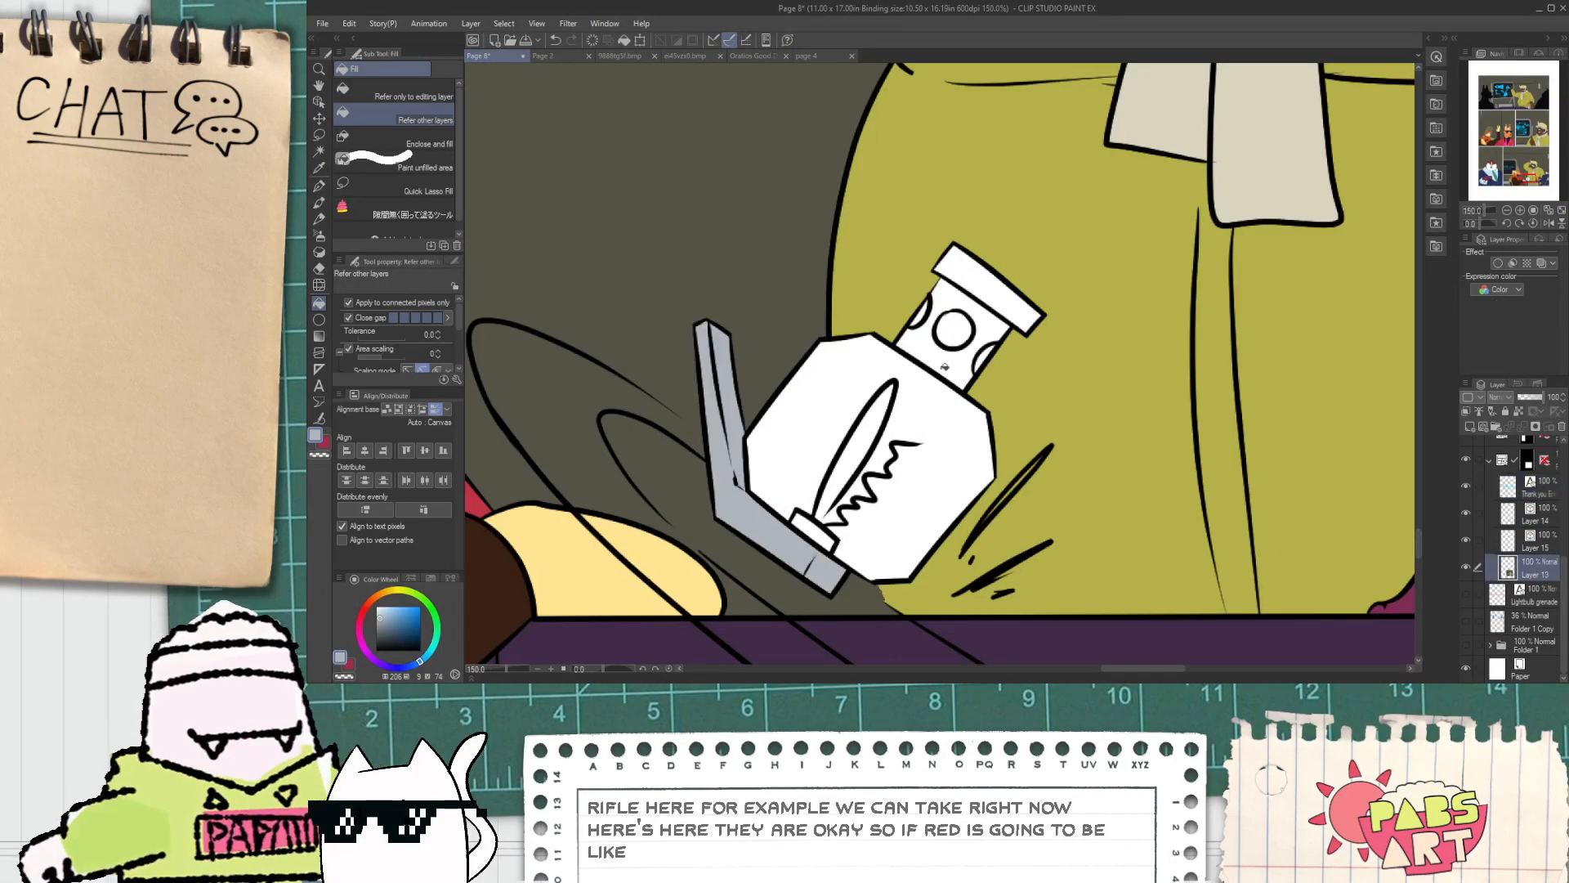
click(985, 297)
scroll(979, 316, down, 2)
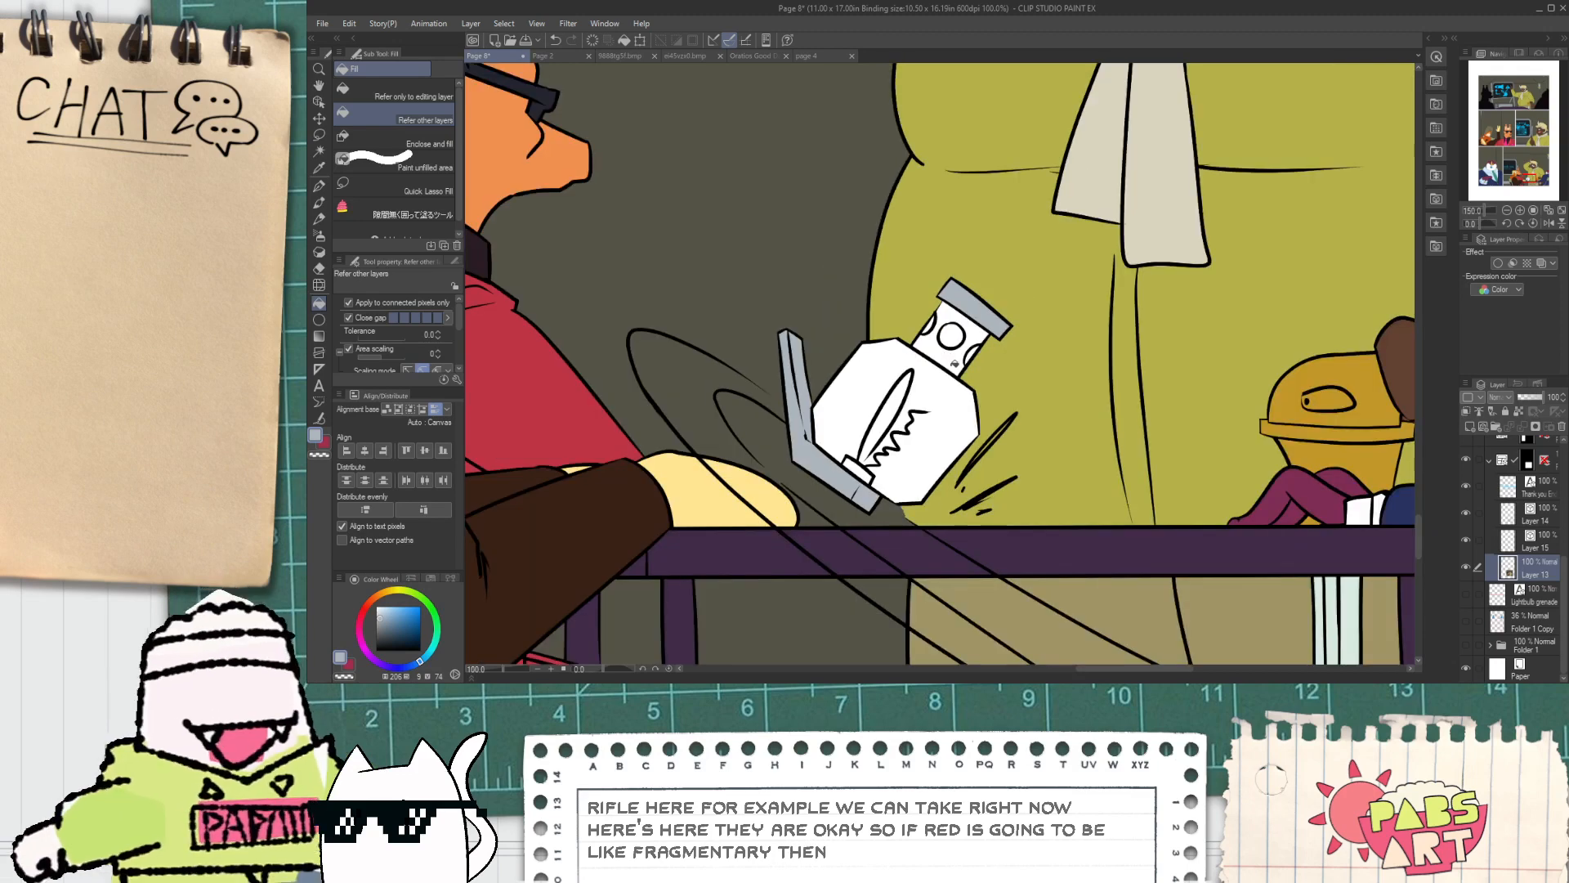
Step: Try a bright yellow fill on the grenade's neck, including the area around its holes, and undo it
drag(968, 342, 921, 401)
scroll(921, 401, up, 2)
scroll(921, 401, up, 1)
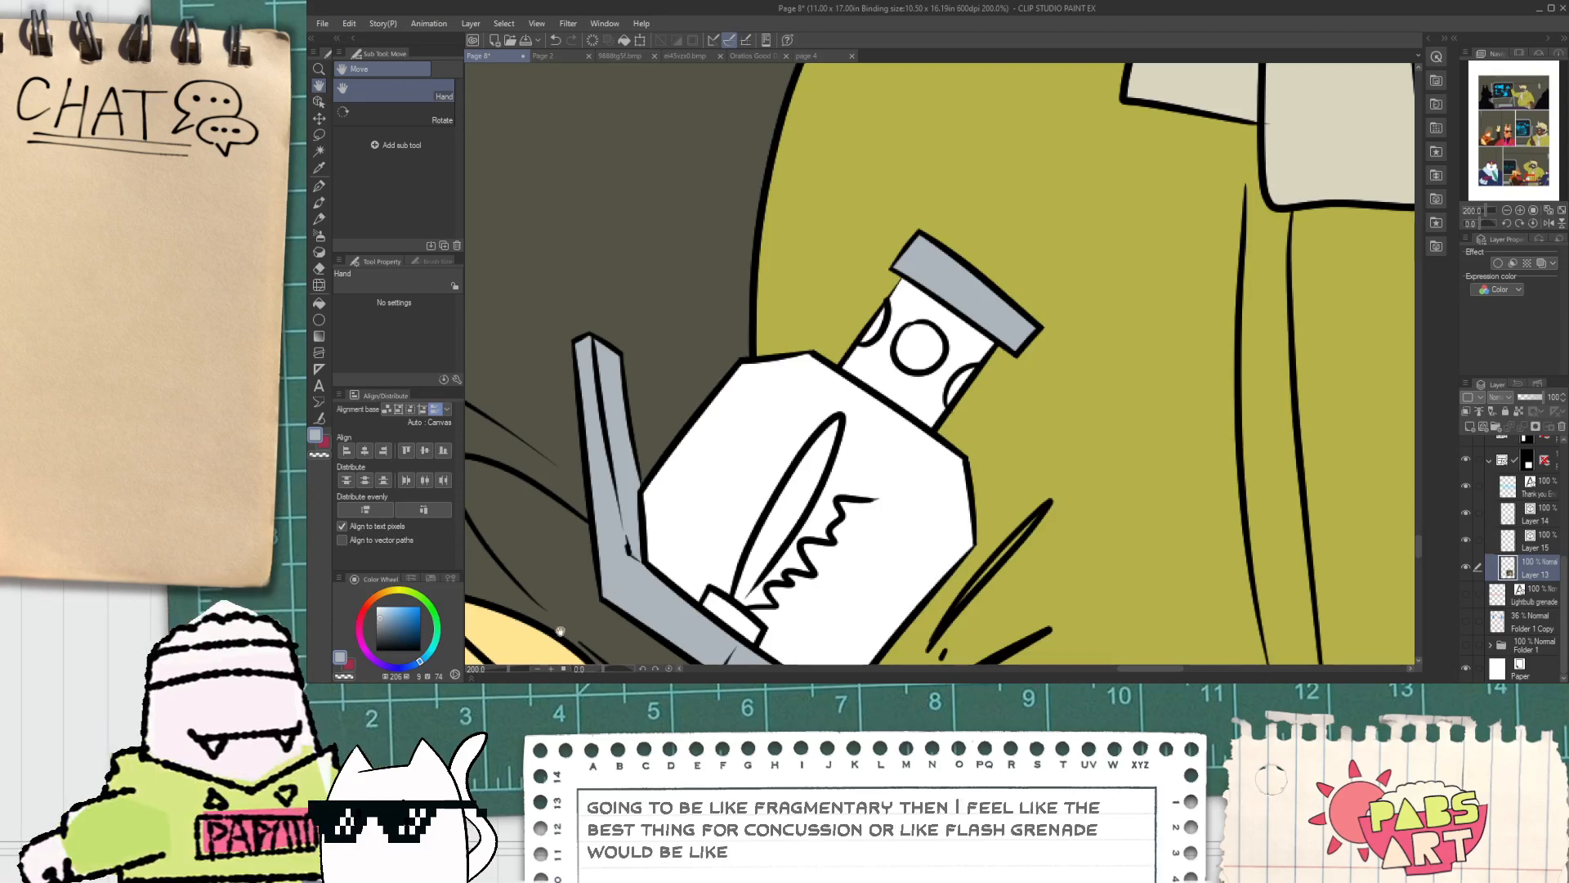
drag(368, 637, 359, 637)
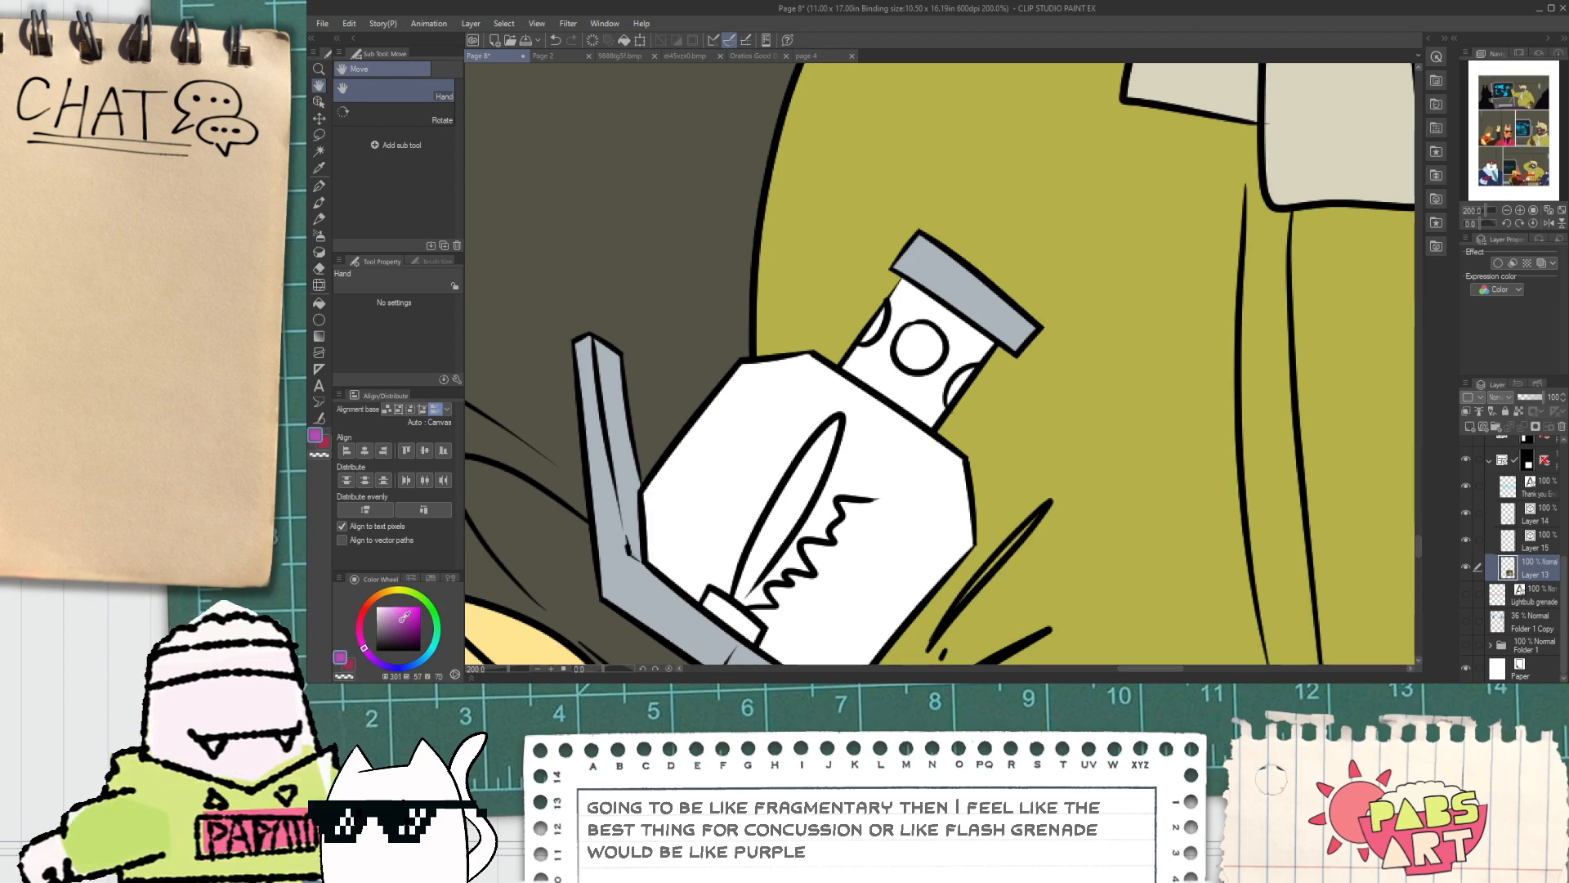
drag(382, 595, 393, 590)
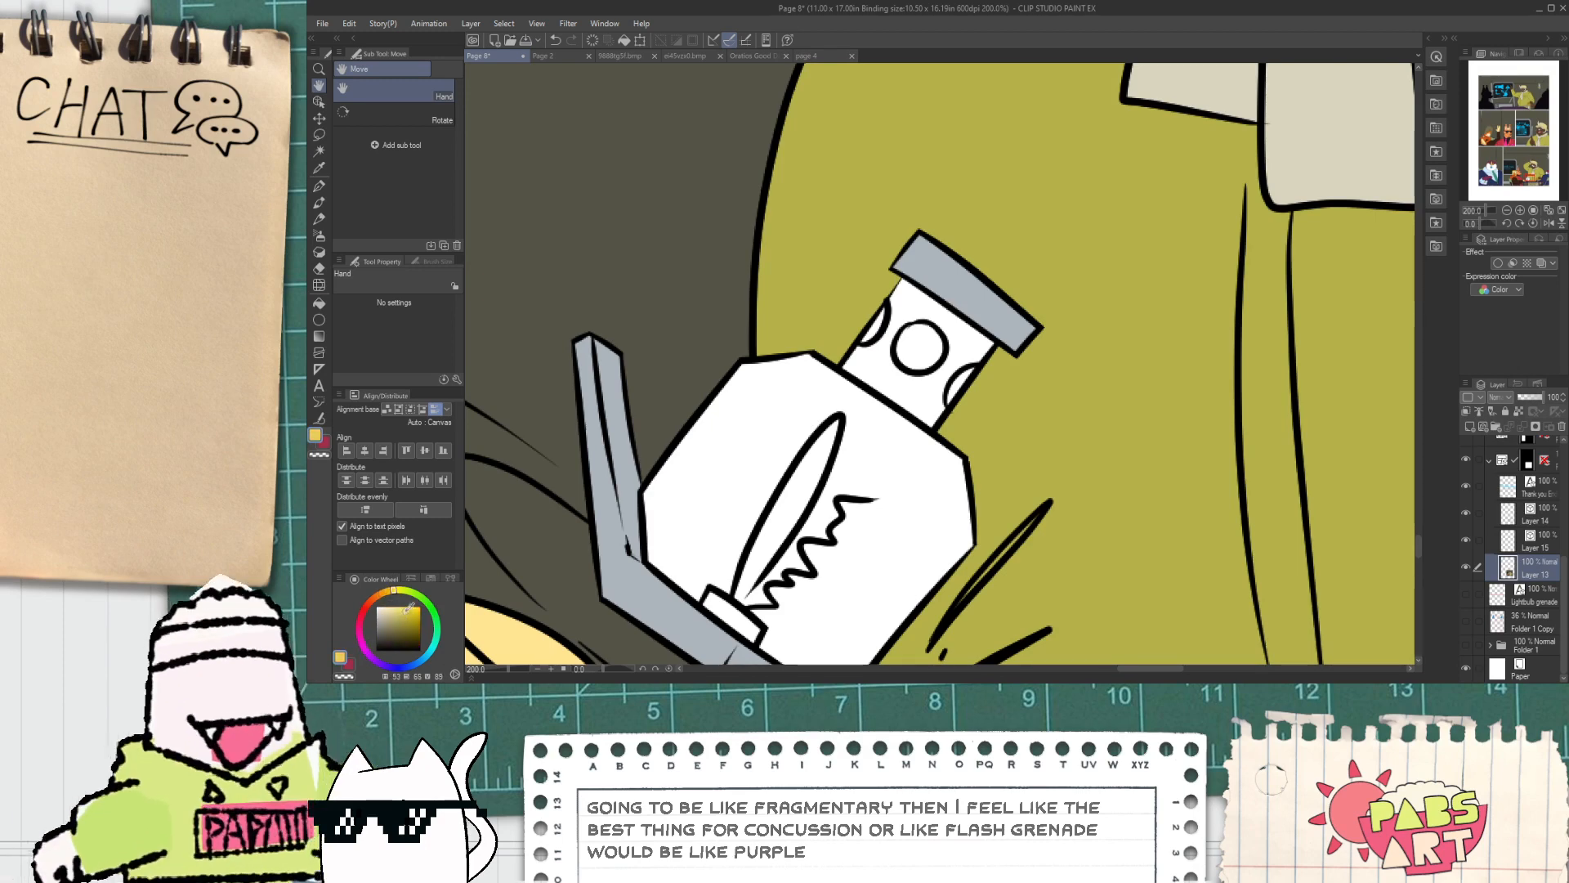
click(409, 606)
key(g)
click(898, 384)
click(940, 318)
scroll(933, 320, down, 3)
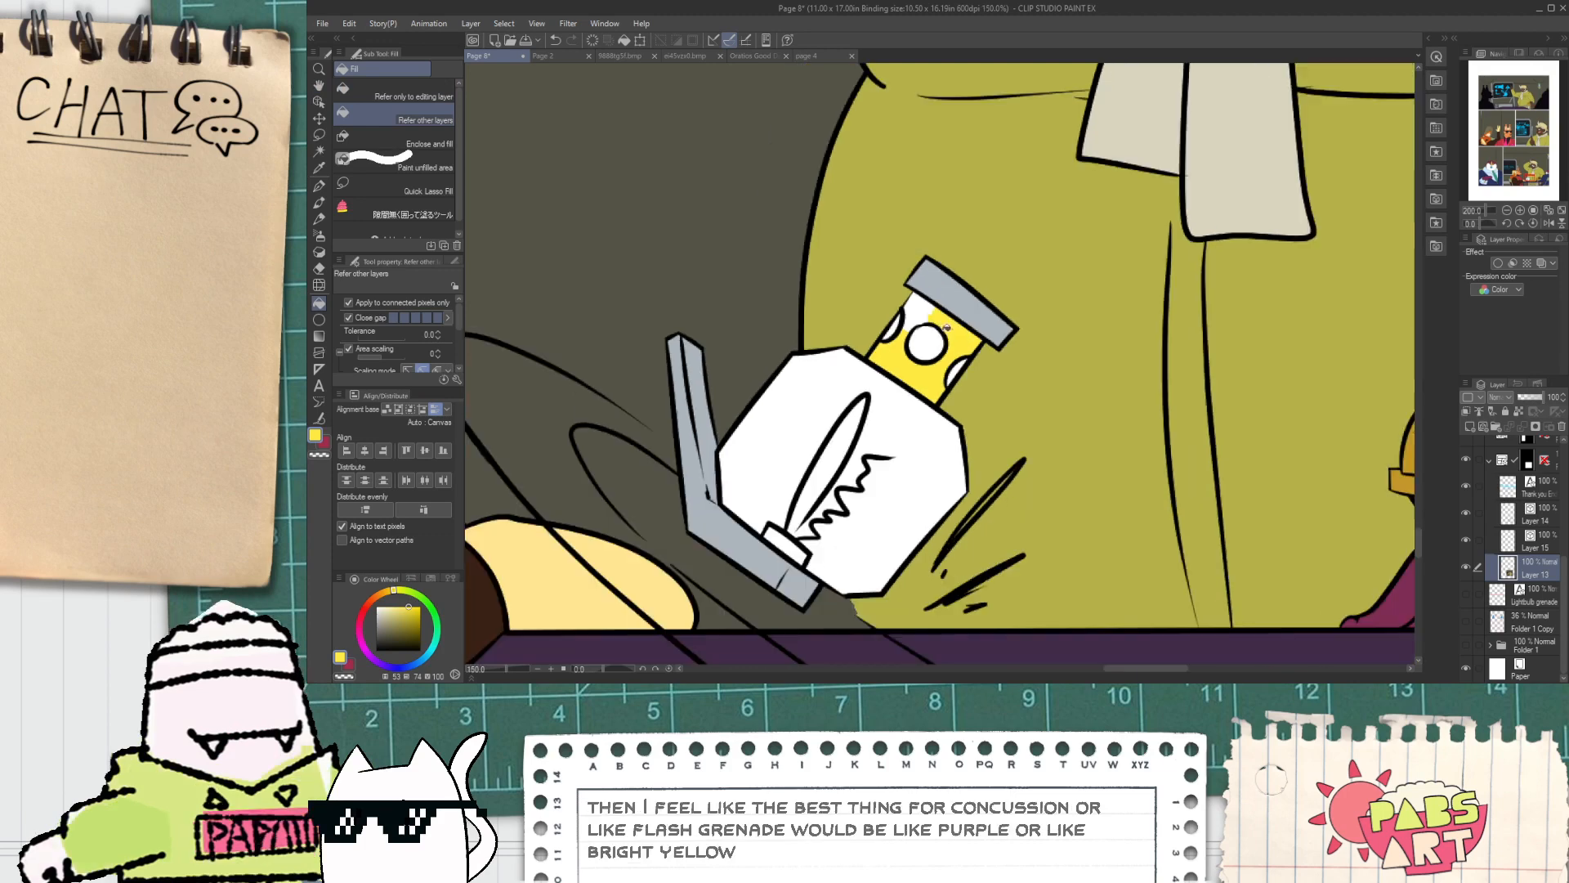
scroll(928, 322, up, 1)
key(ctrl+z)
key(ctrl+z)
scroll(929, 321, up, 1)
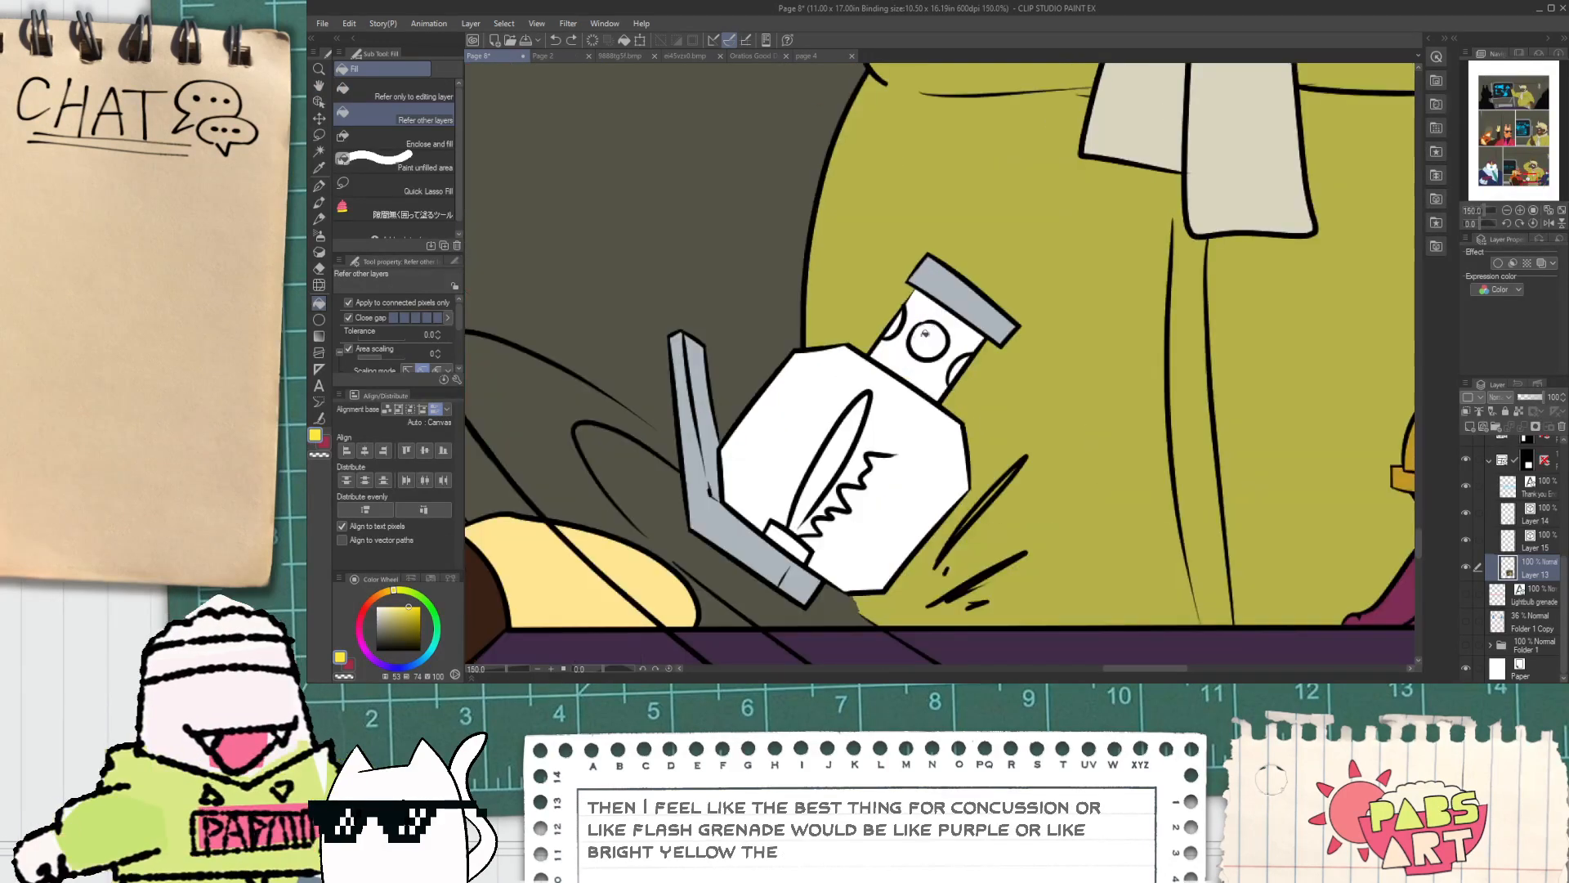
Step: Mix a magenta and fill the grenade's neck with it as a trial colour
click(361, 643)
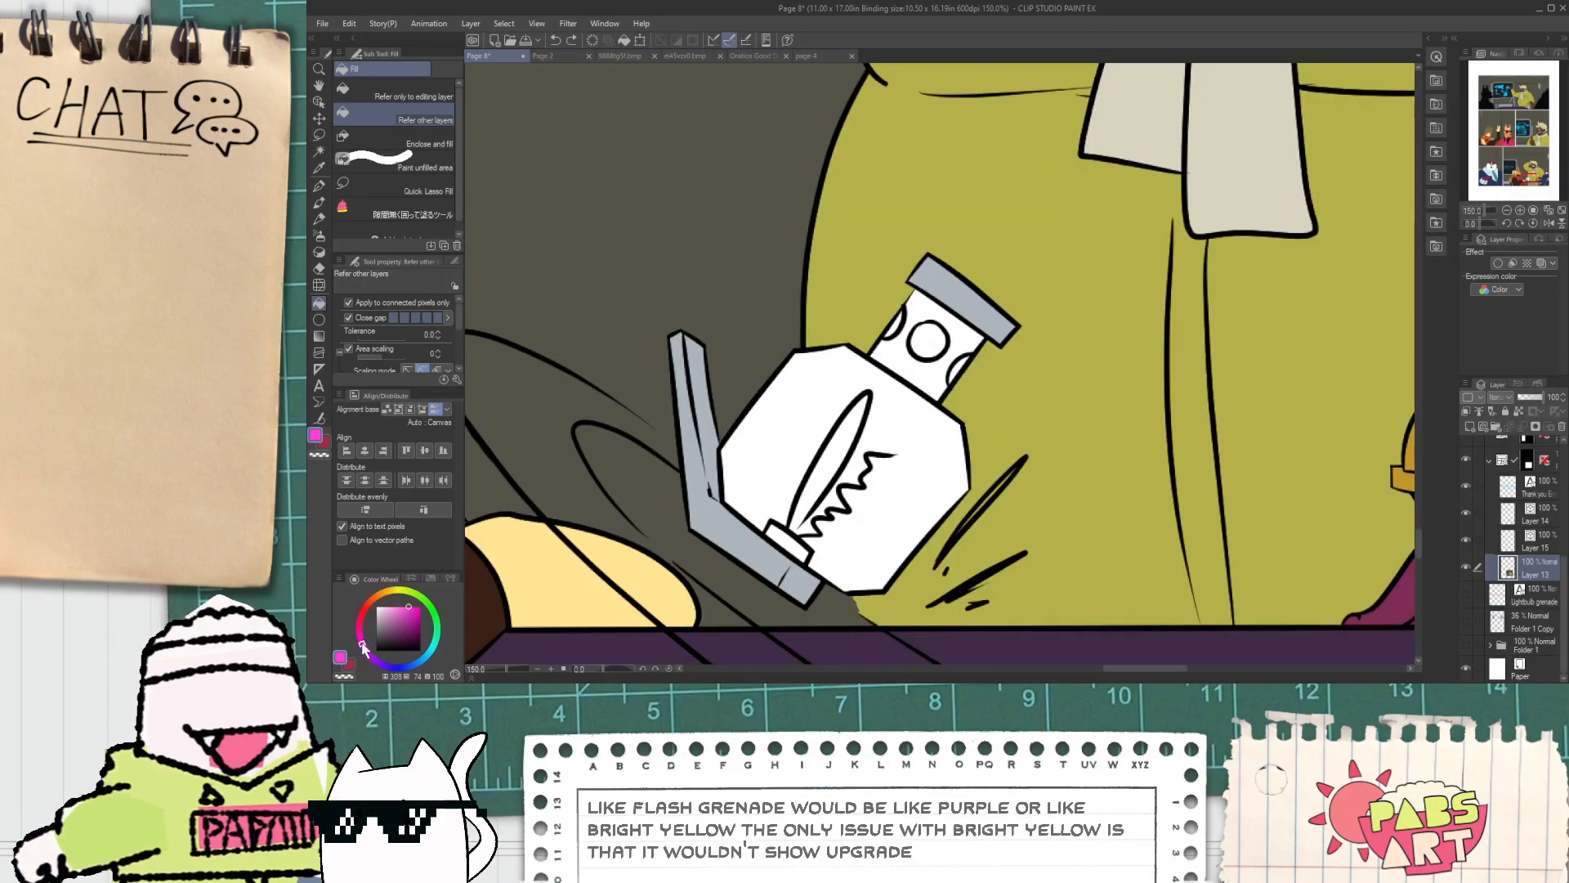
click(413, 614)
click(409, 619)
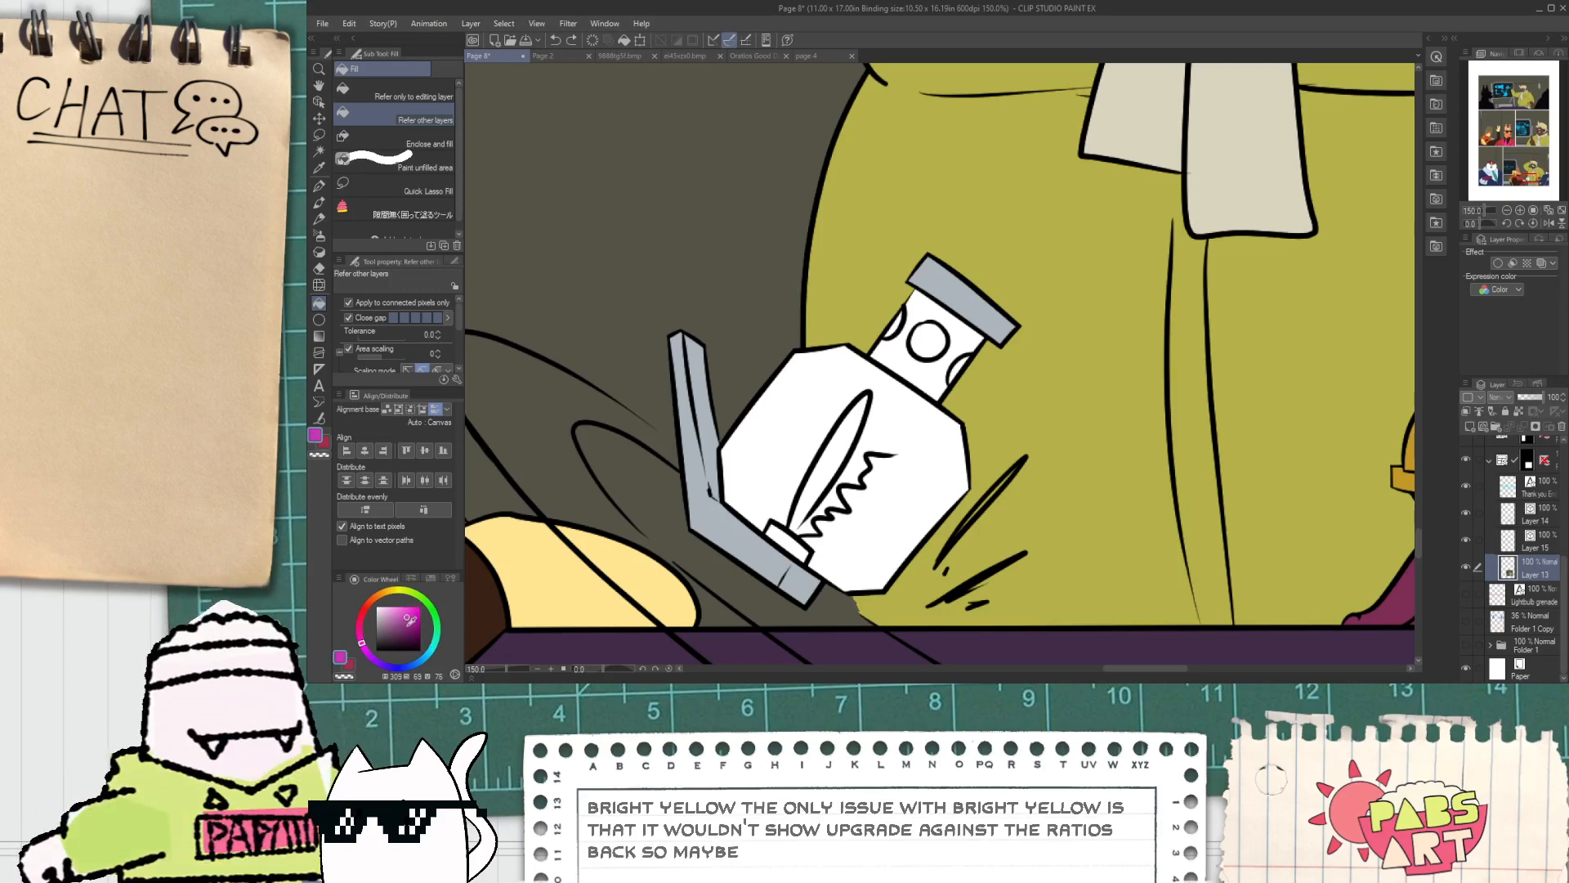
click(927, 353)
key(ctrl+z)
click(922, 373)
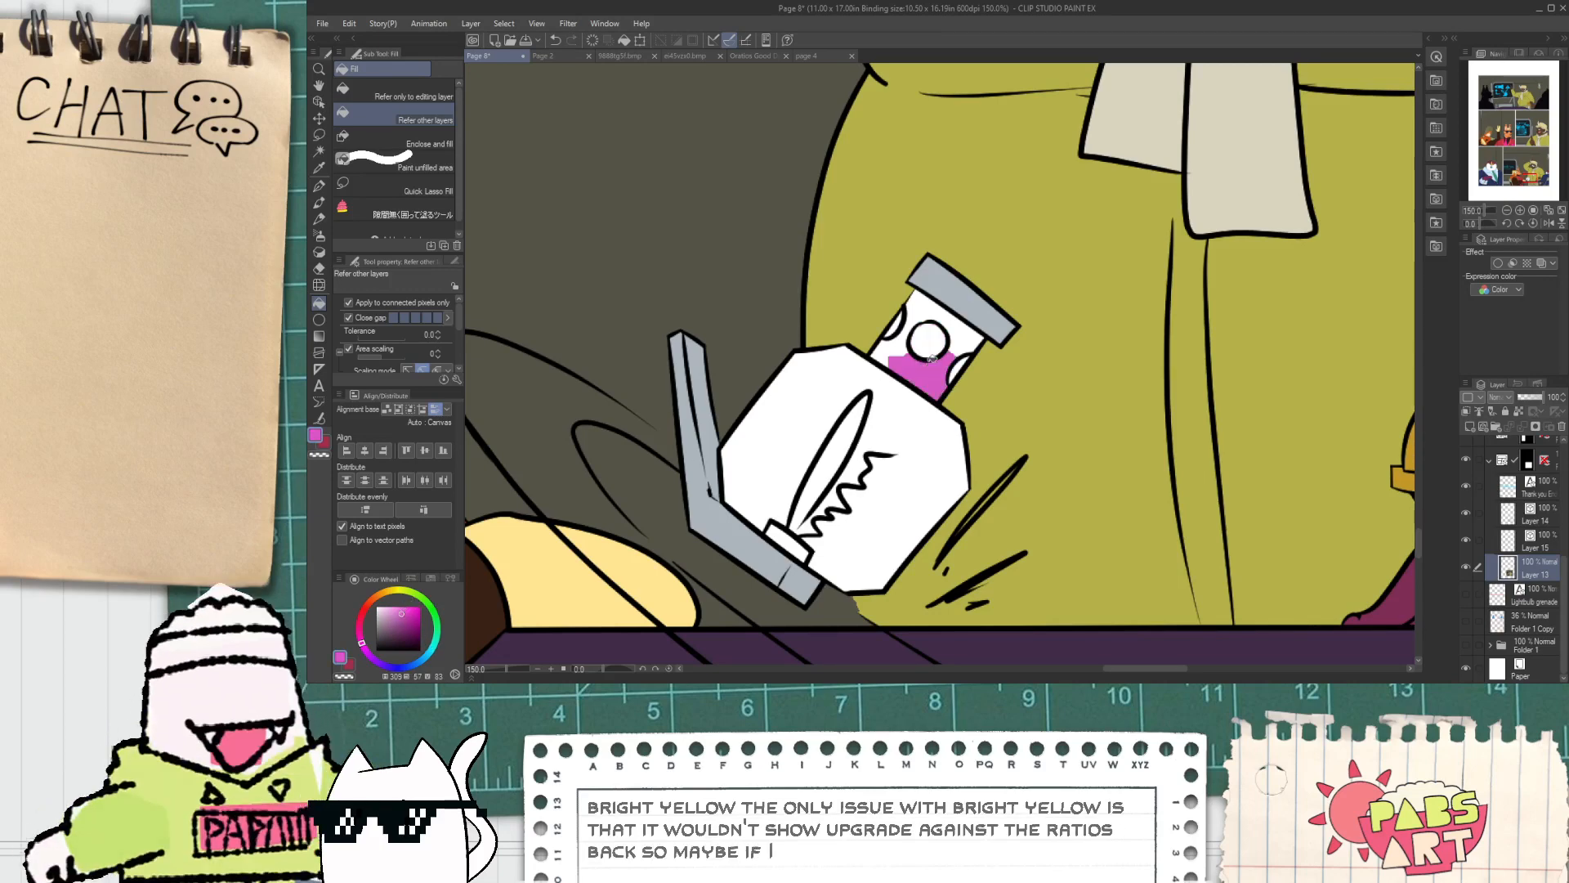
click(929, 320)
scroll(915, 320, down, 5)
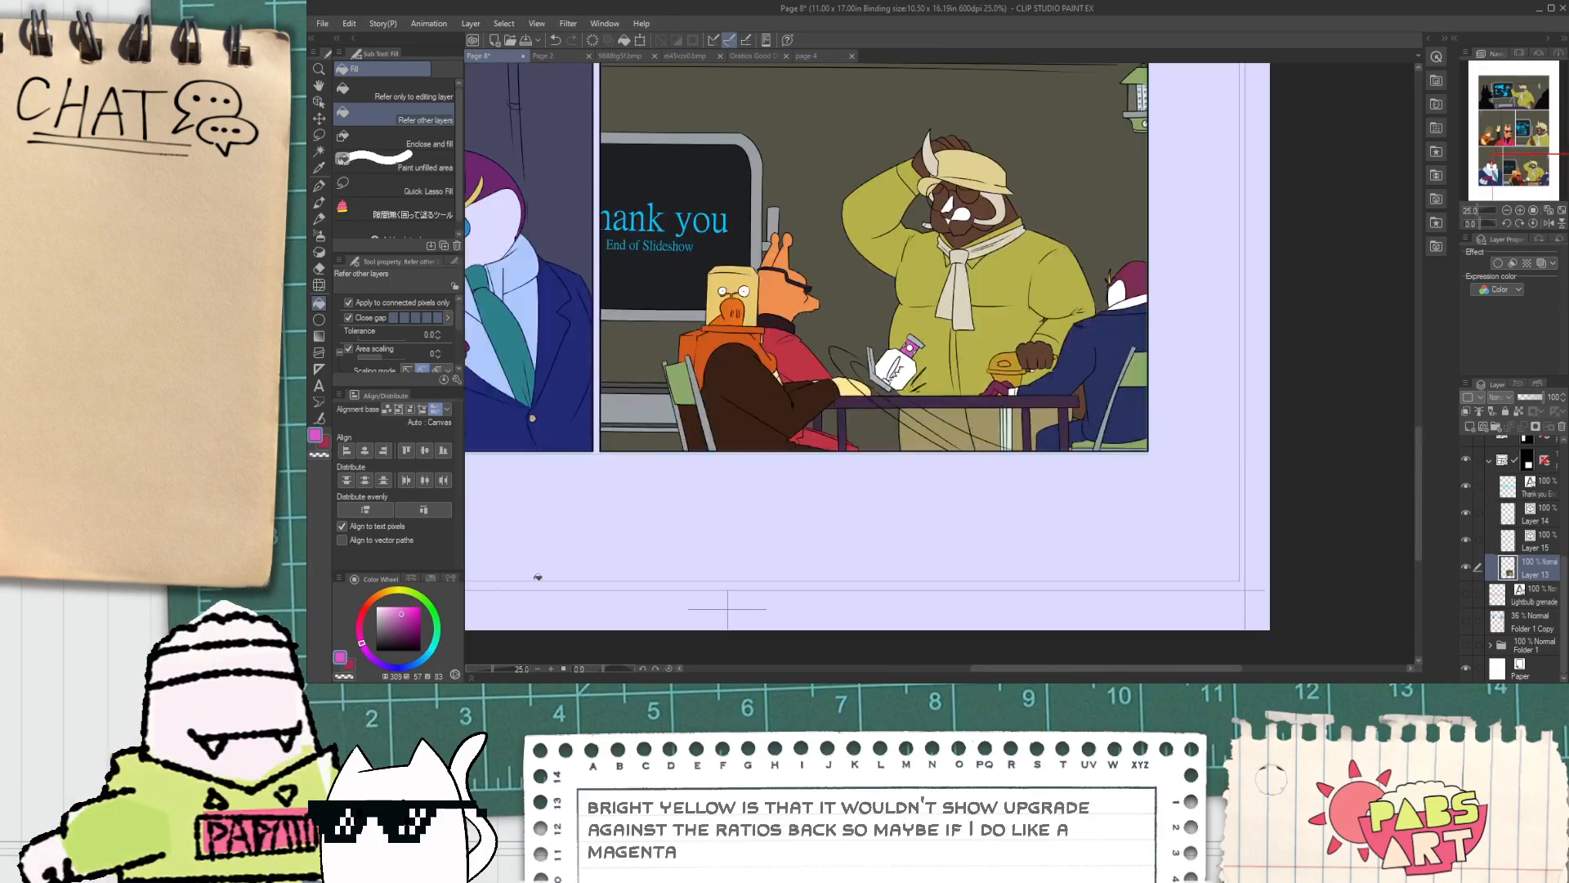
scroll(993, 373, up, 2)
Step: Mix a bright orange (hue 21, saturation 100, brightness 100) and fill both parts of the grenade's neck with it
click(411, 666)
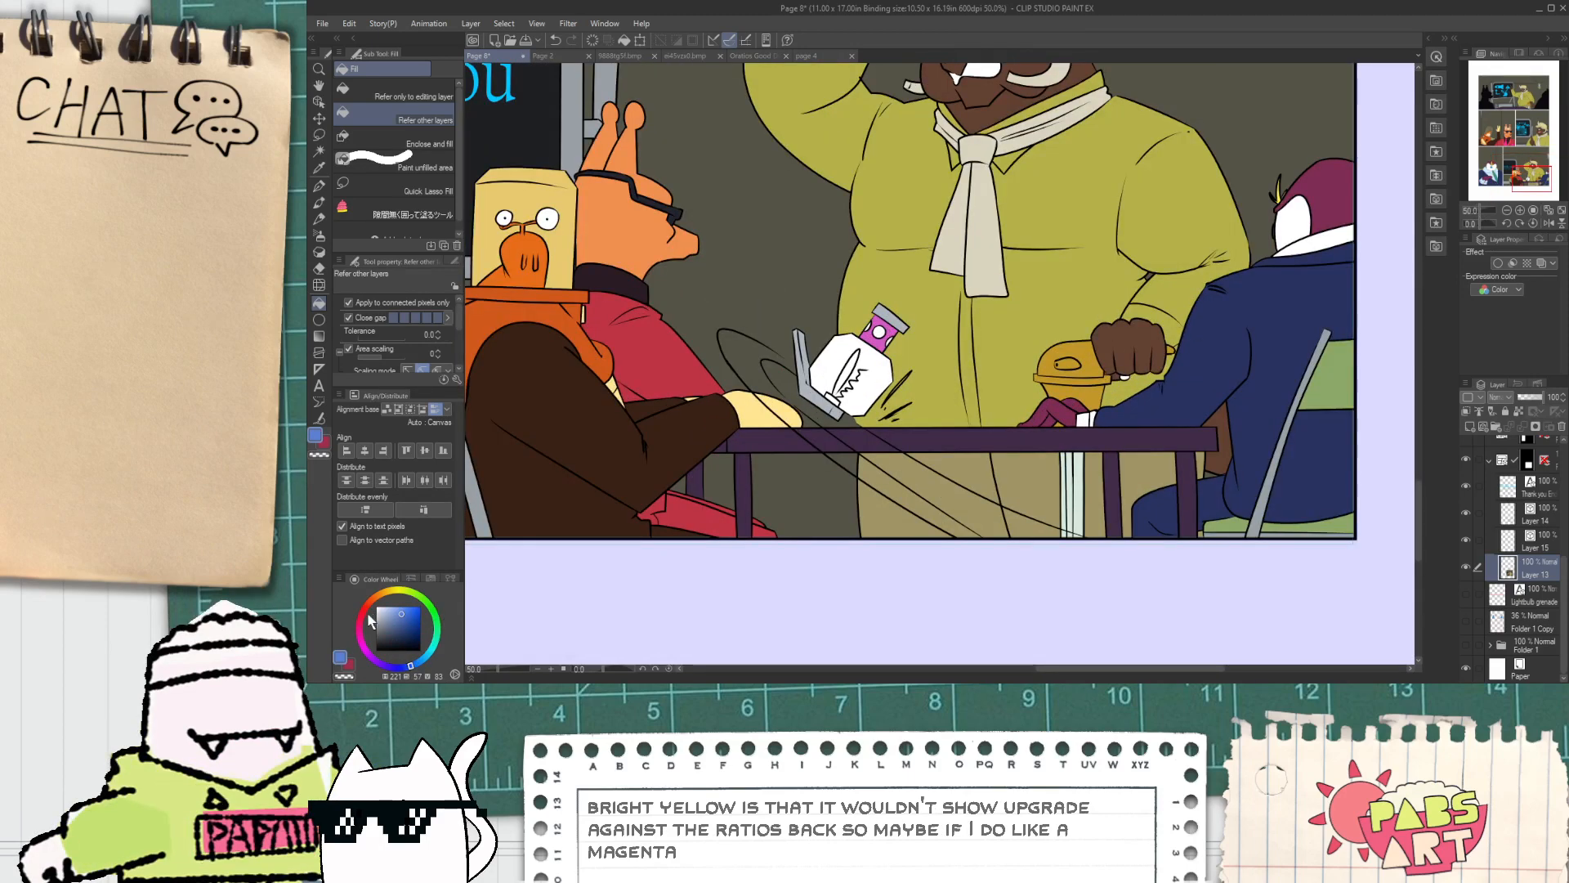
click(413, 657)
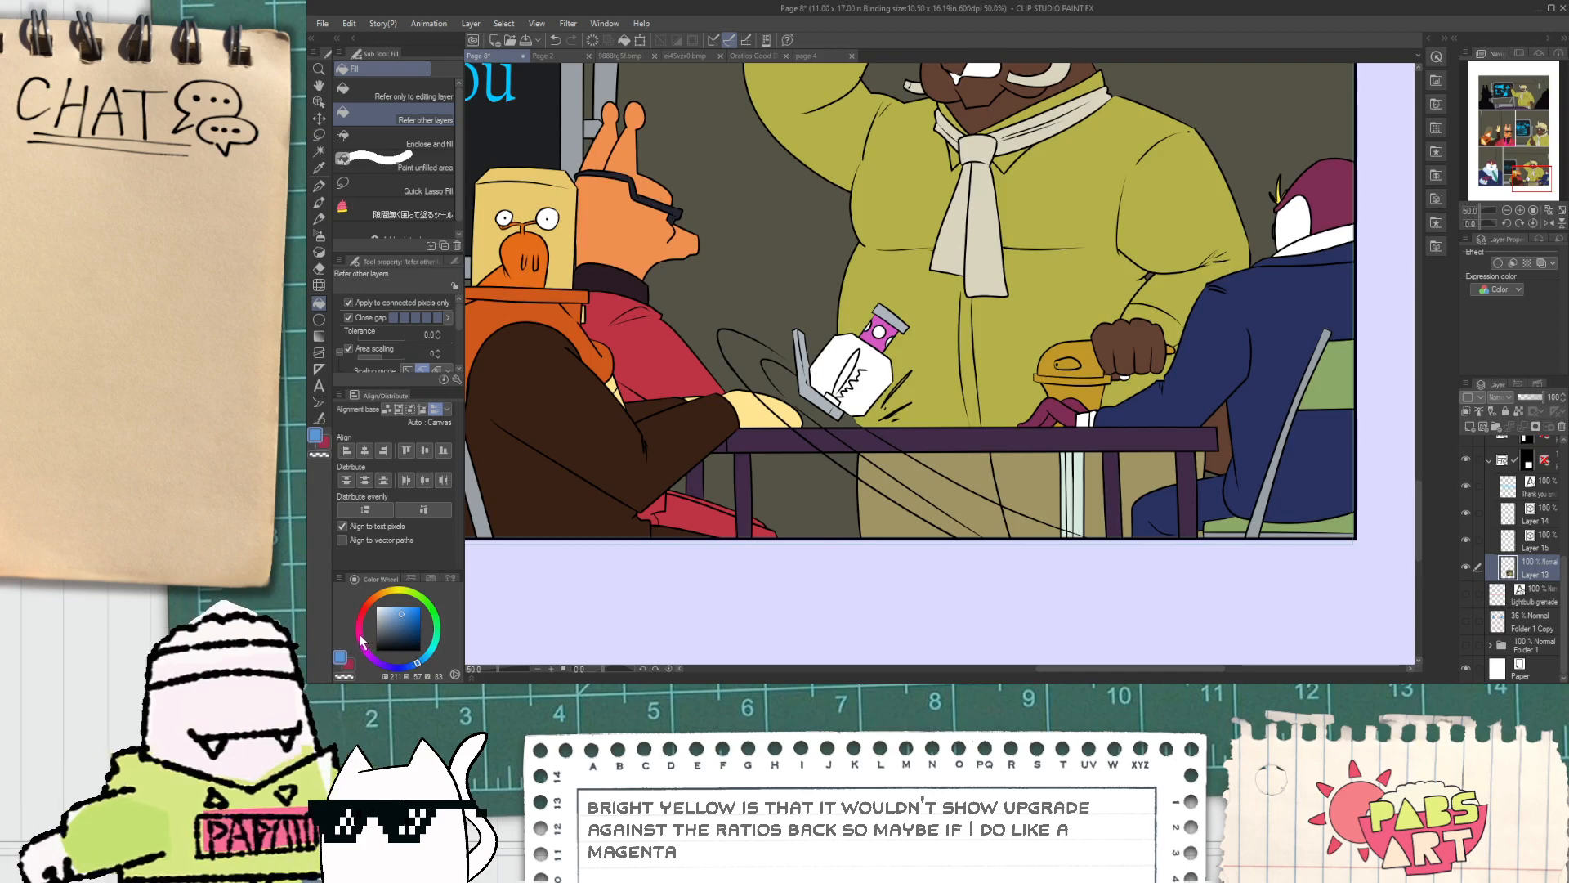
drag(361, 640, 376, 601)
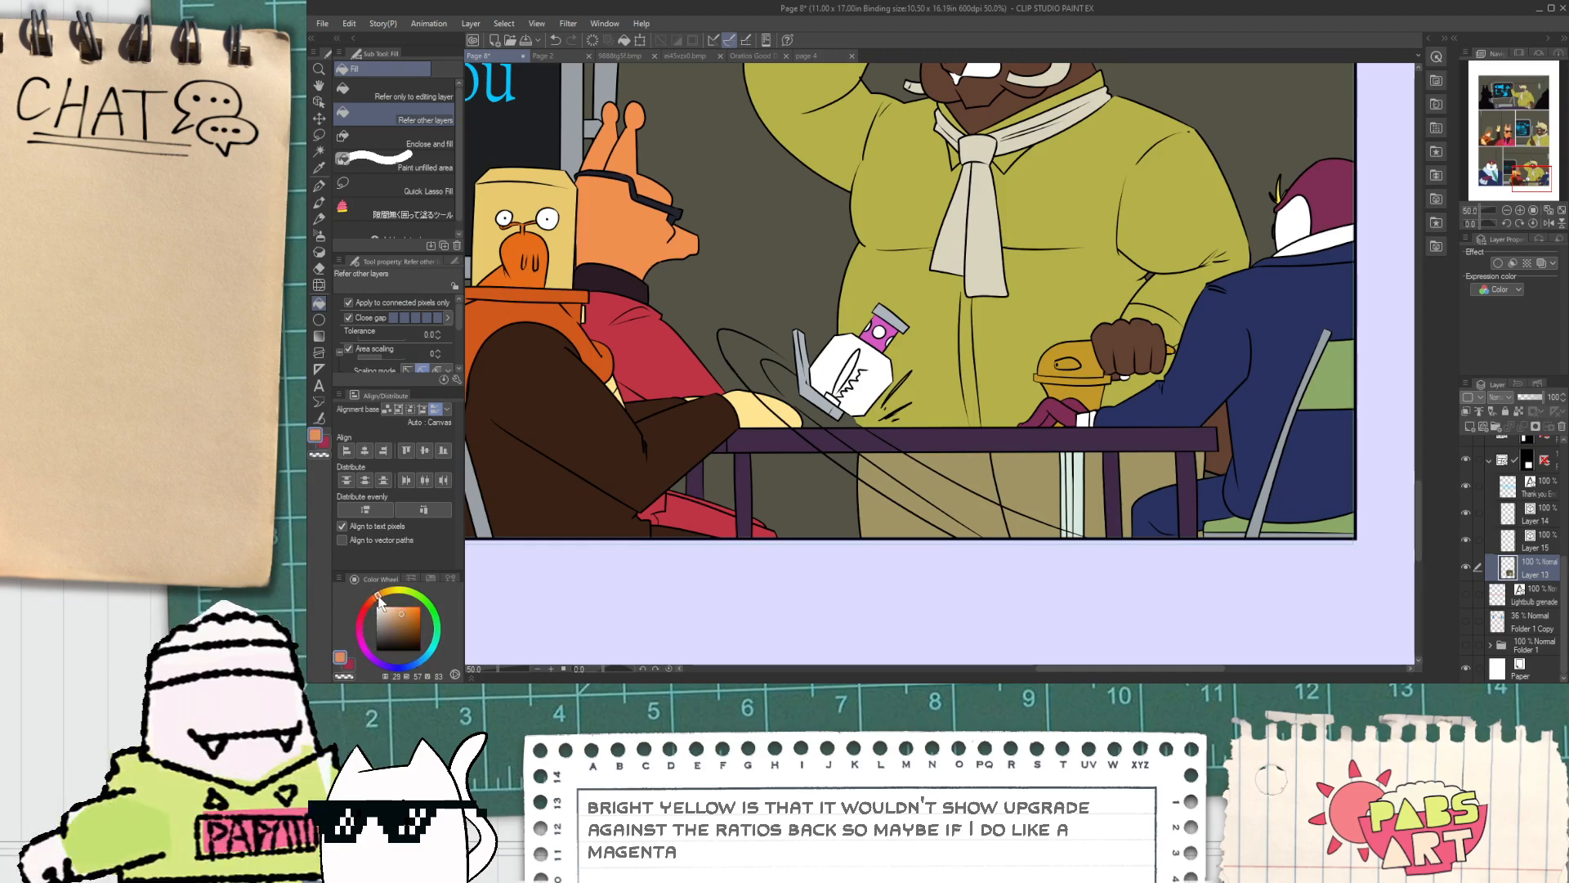
click(420, 607)
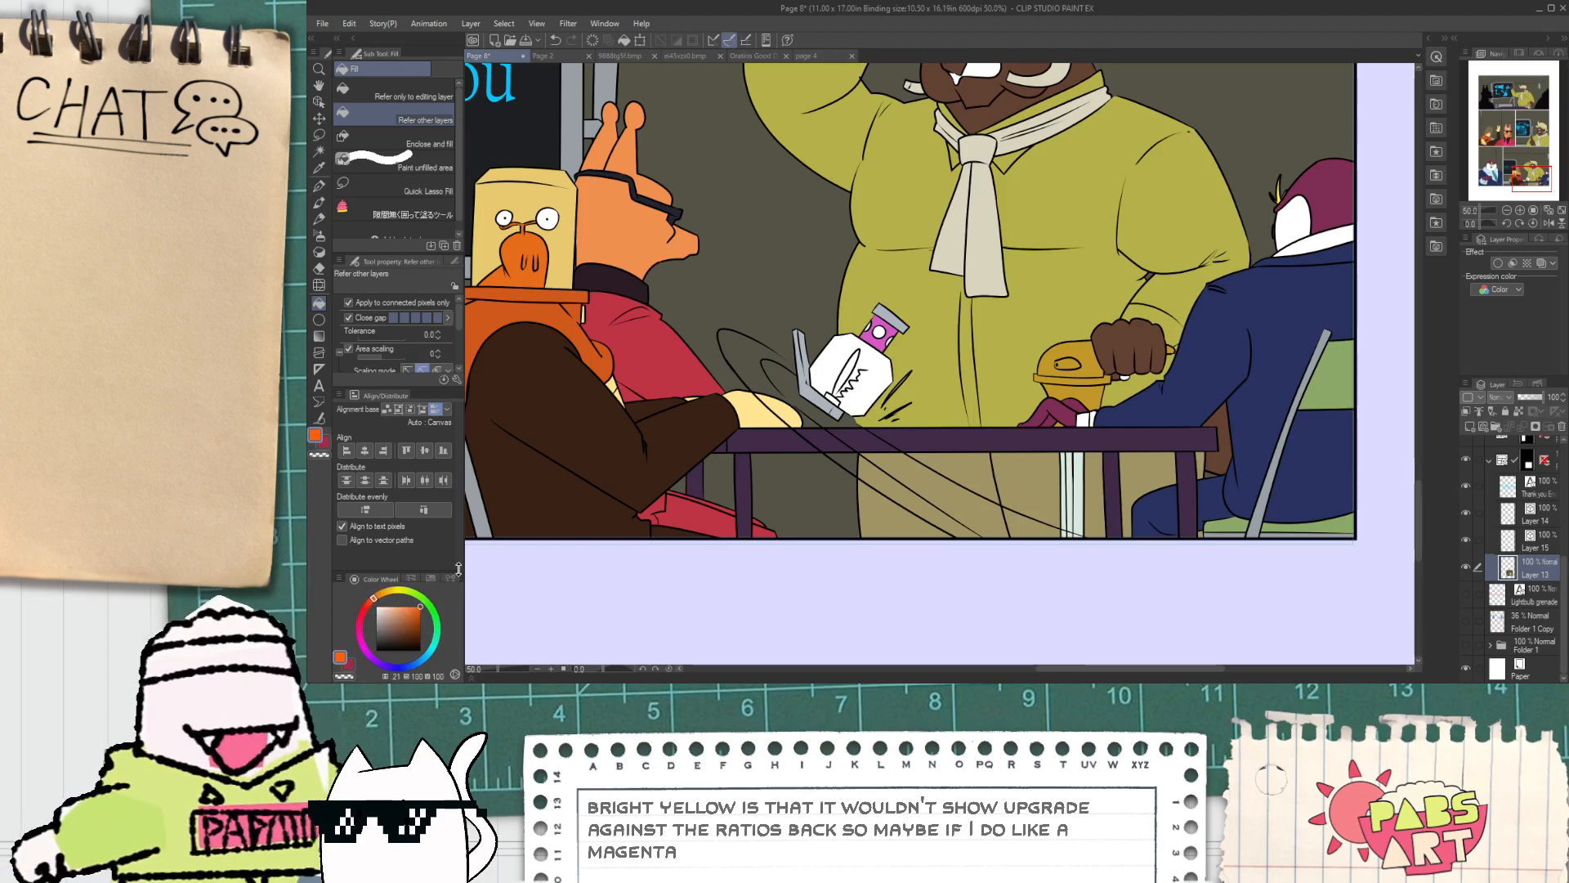
scroll(874, 392, up, 1)
scroll(876, 342, up, 3)
click(876, 325)
click(876, 264)
key(ctrl+z)
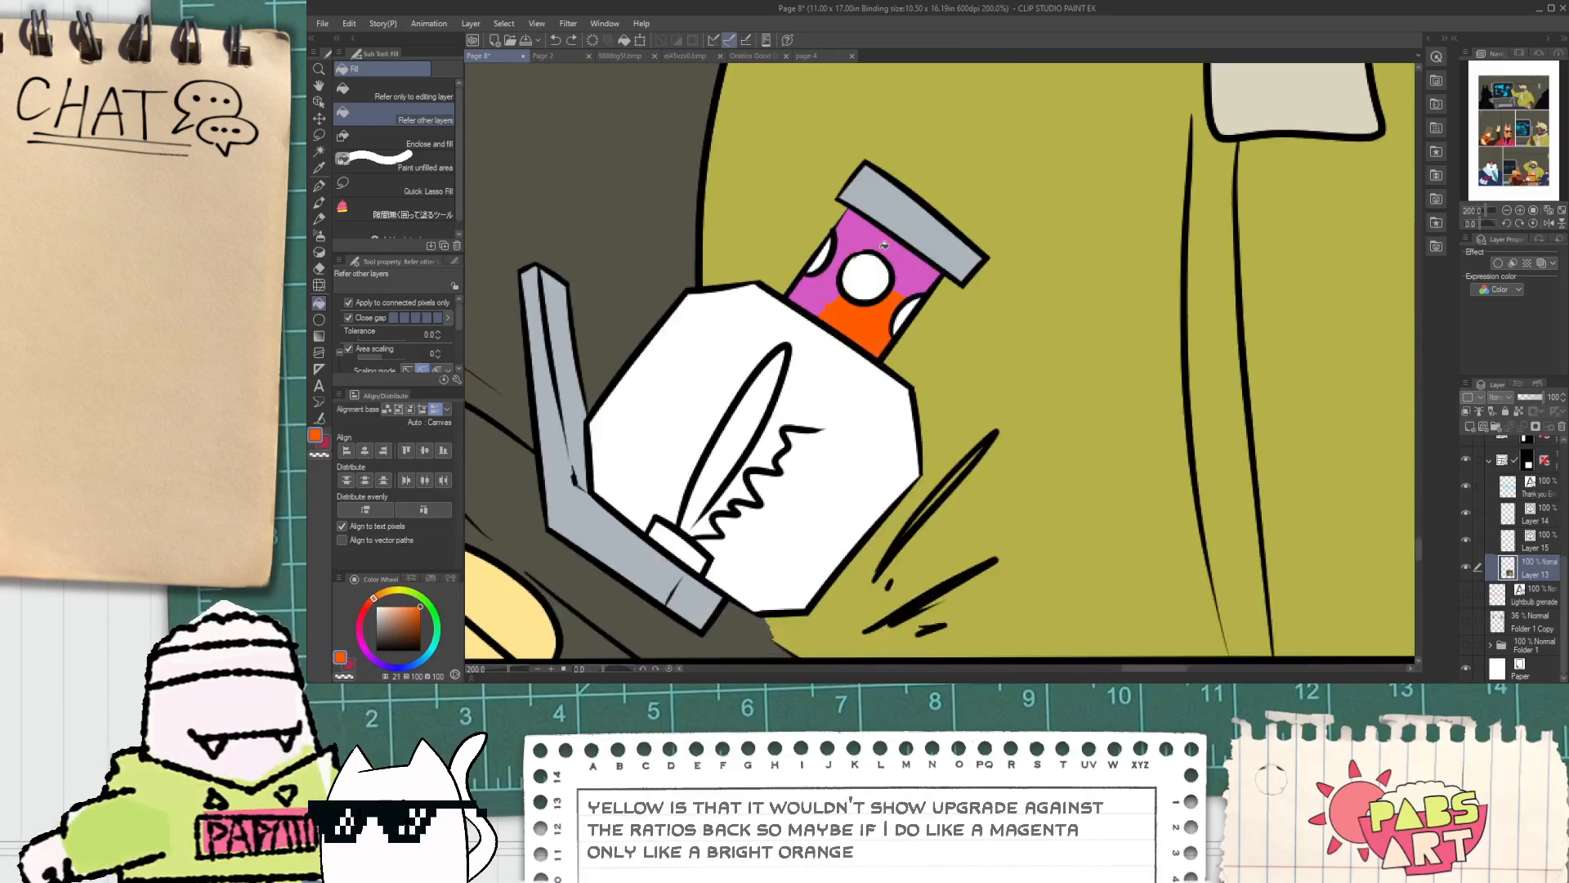
scroll(887, 261, down, 2)
click(903, 263)
click(859, 273)
scroll(859, 273, down, 3)
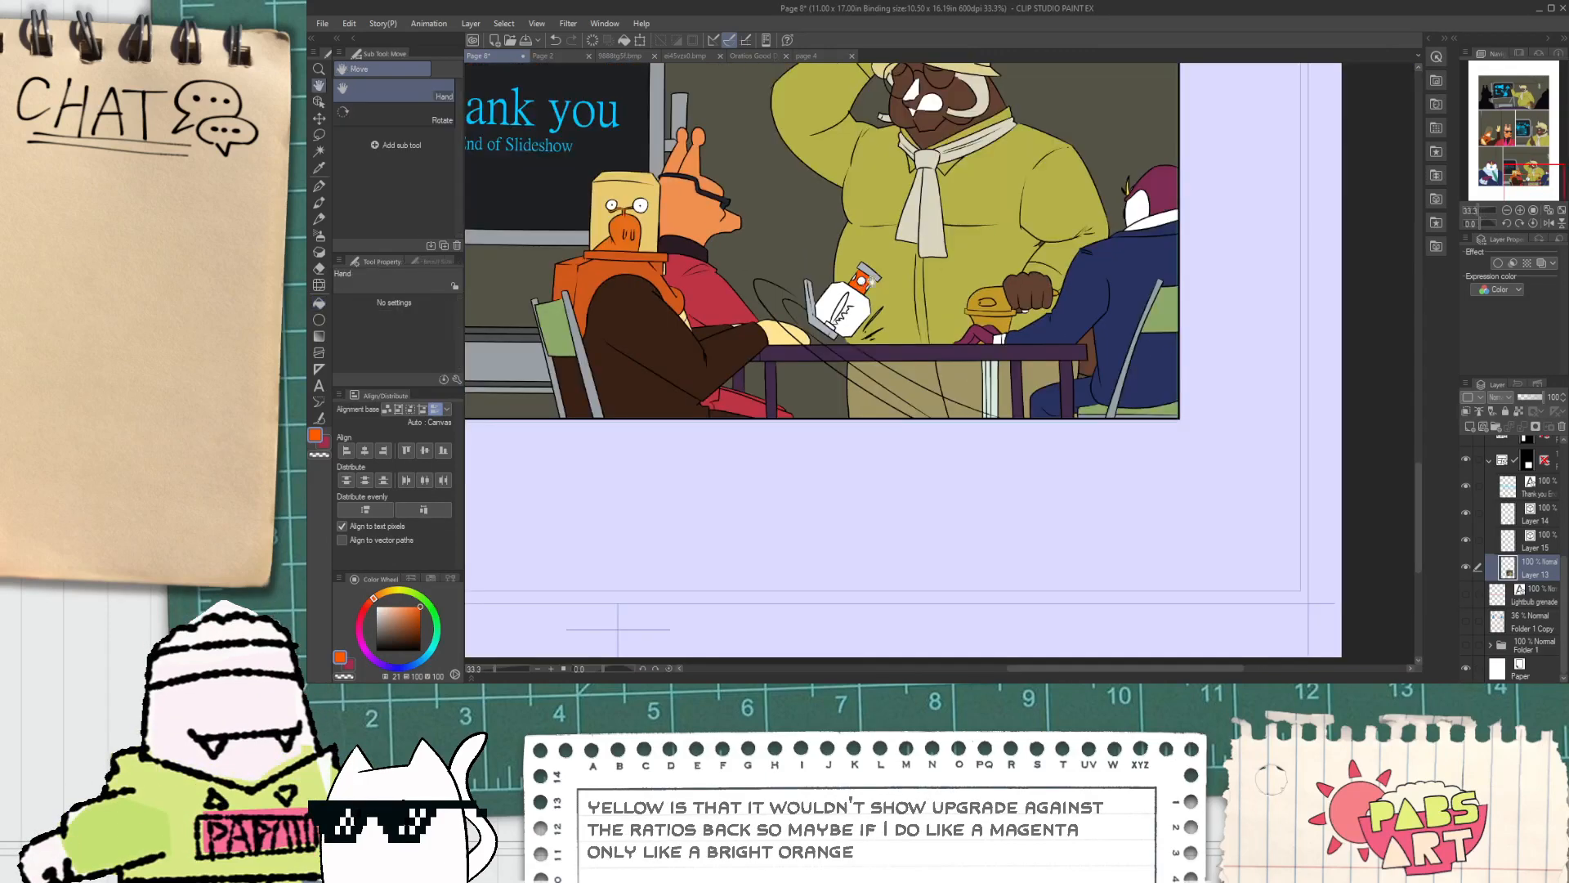
Step: Fill the three round holes on the grenade's neck with a dark brownish grey (hue 21, saturation 23, brightness 22)
drag(874, 266, 856, 331)
scroll(856, 331, up, 2)
scroll(856, 331, up, 3)
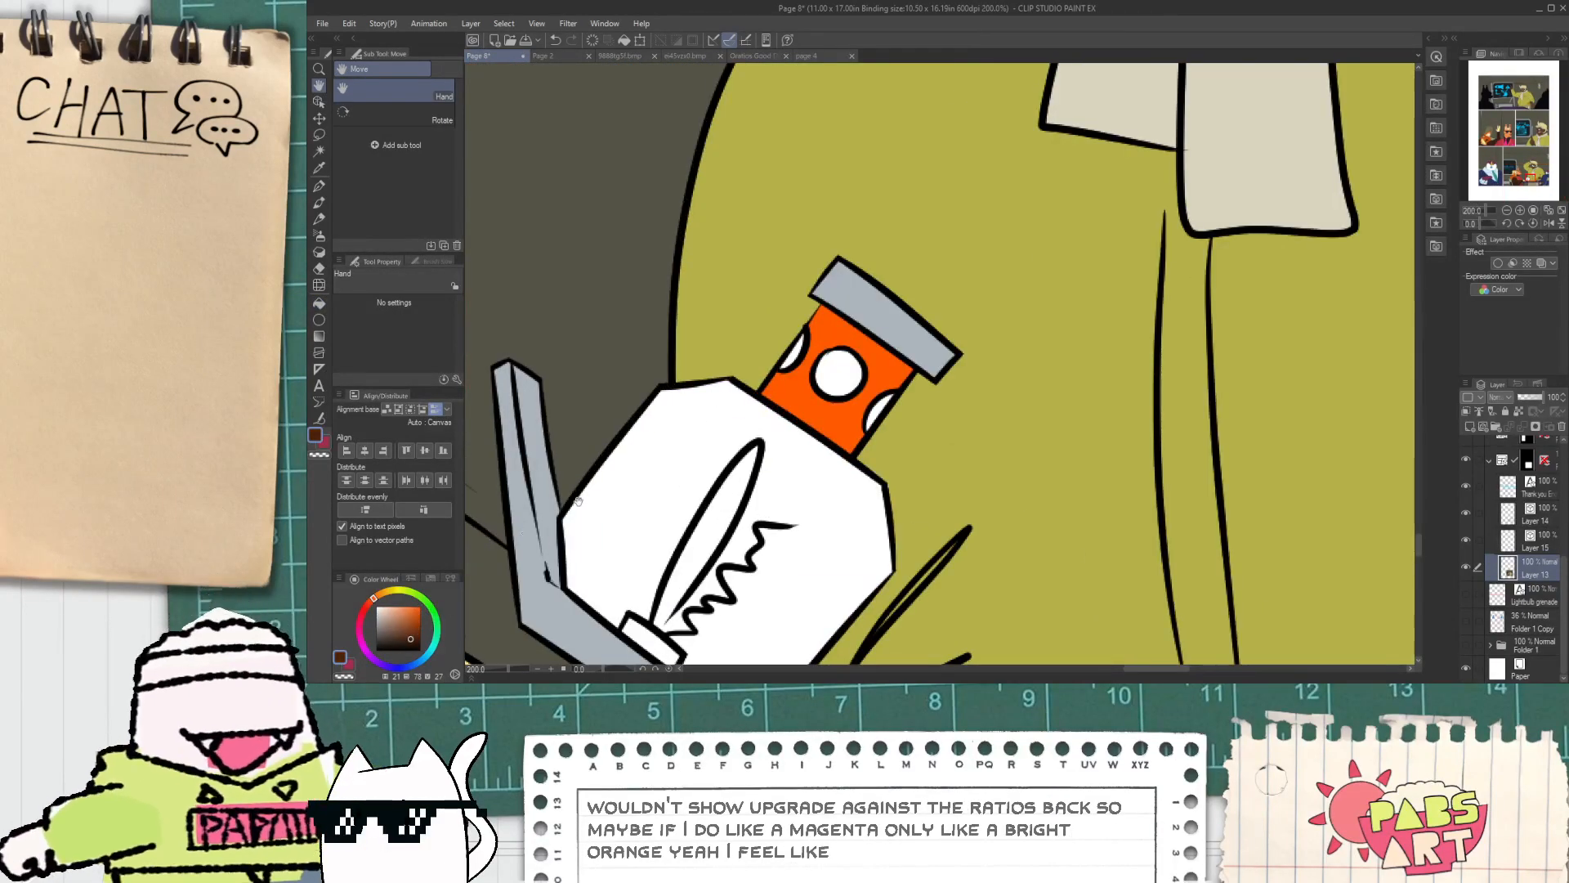
scroll(796, 344, up, 2)
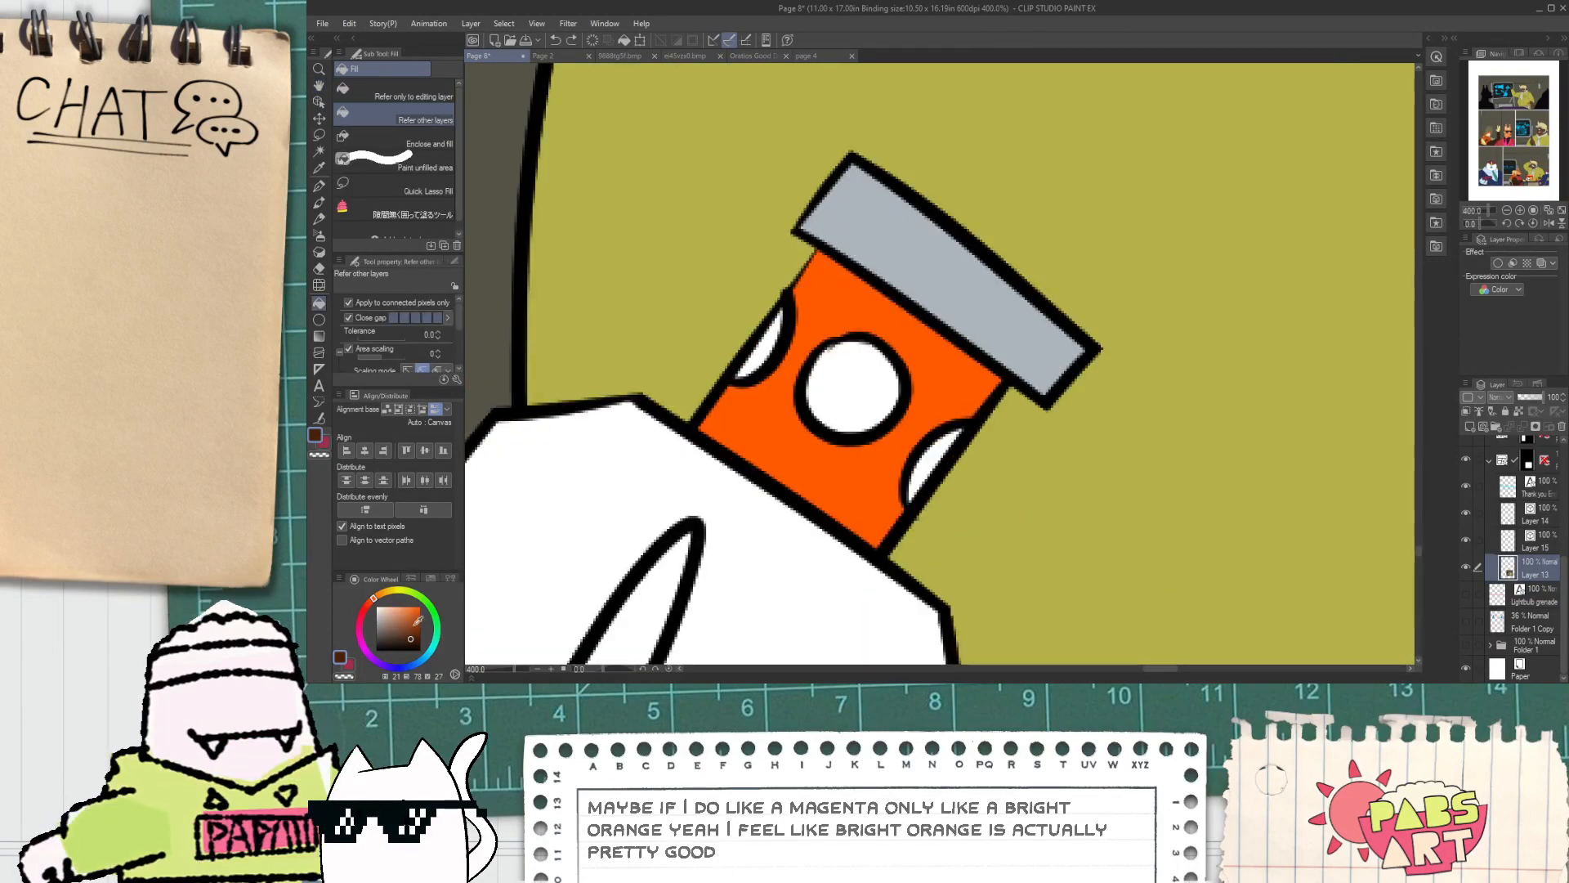
click(397, 639)
click(778, 372)
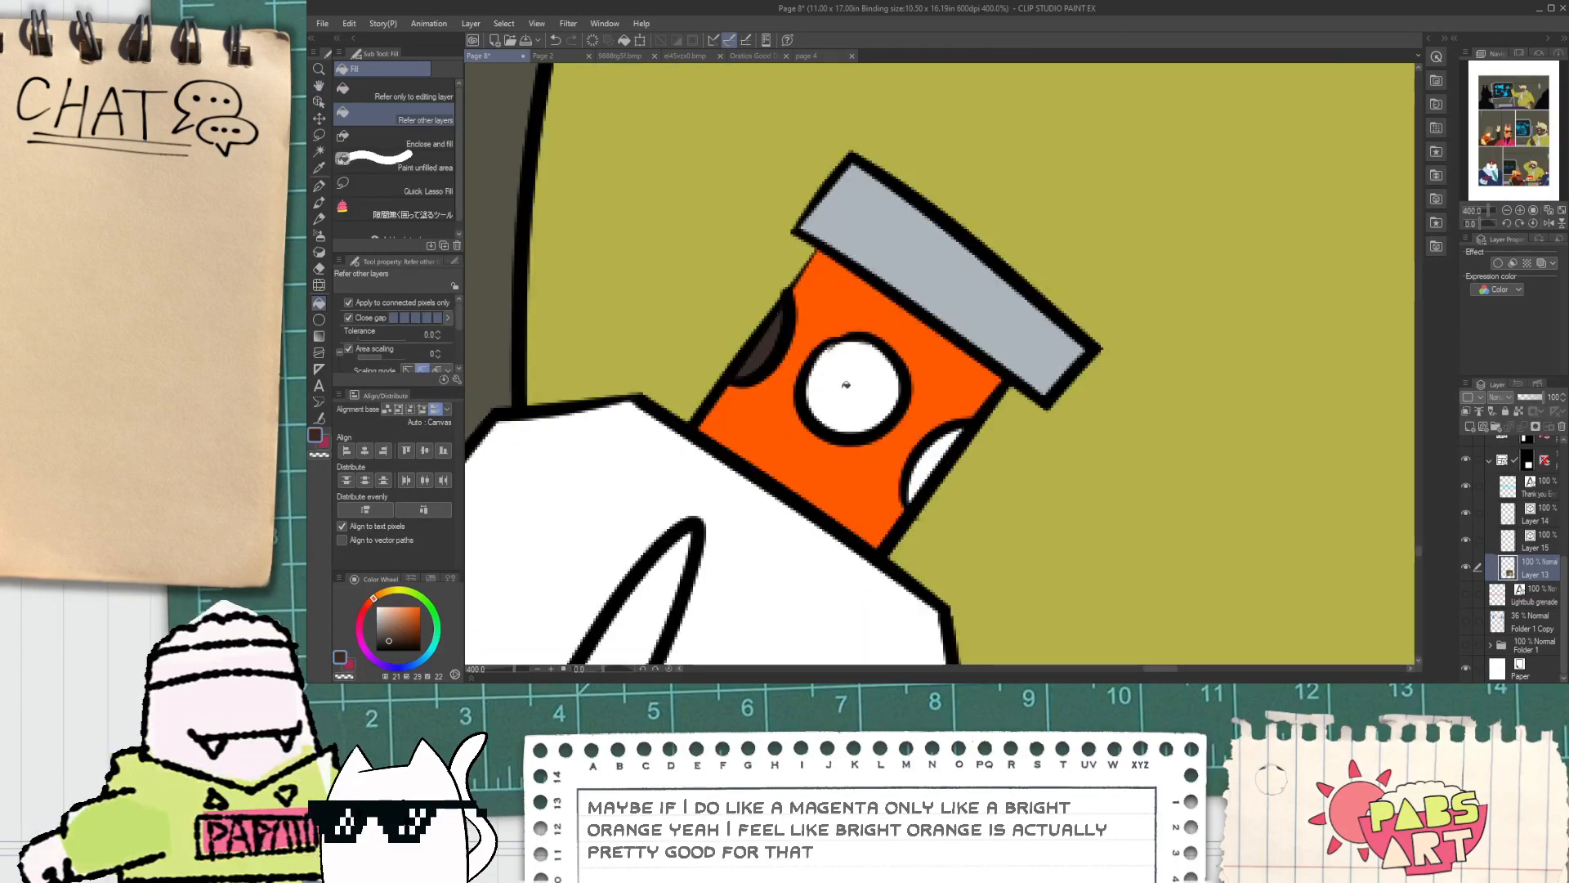
click(846, 384)
click(919, 448)
scroll(920, 450, down, 4)
scroll(919, 451, down, 1)
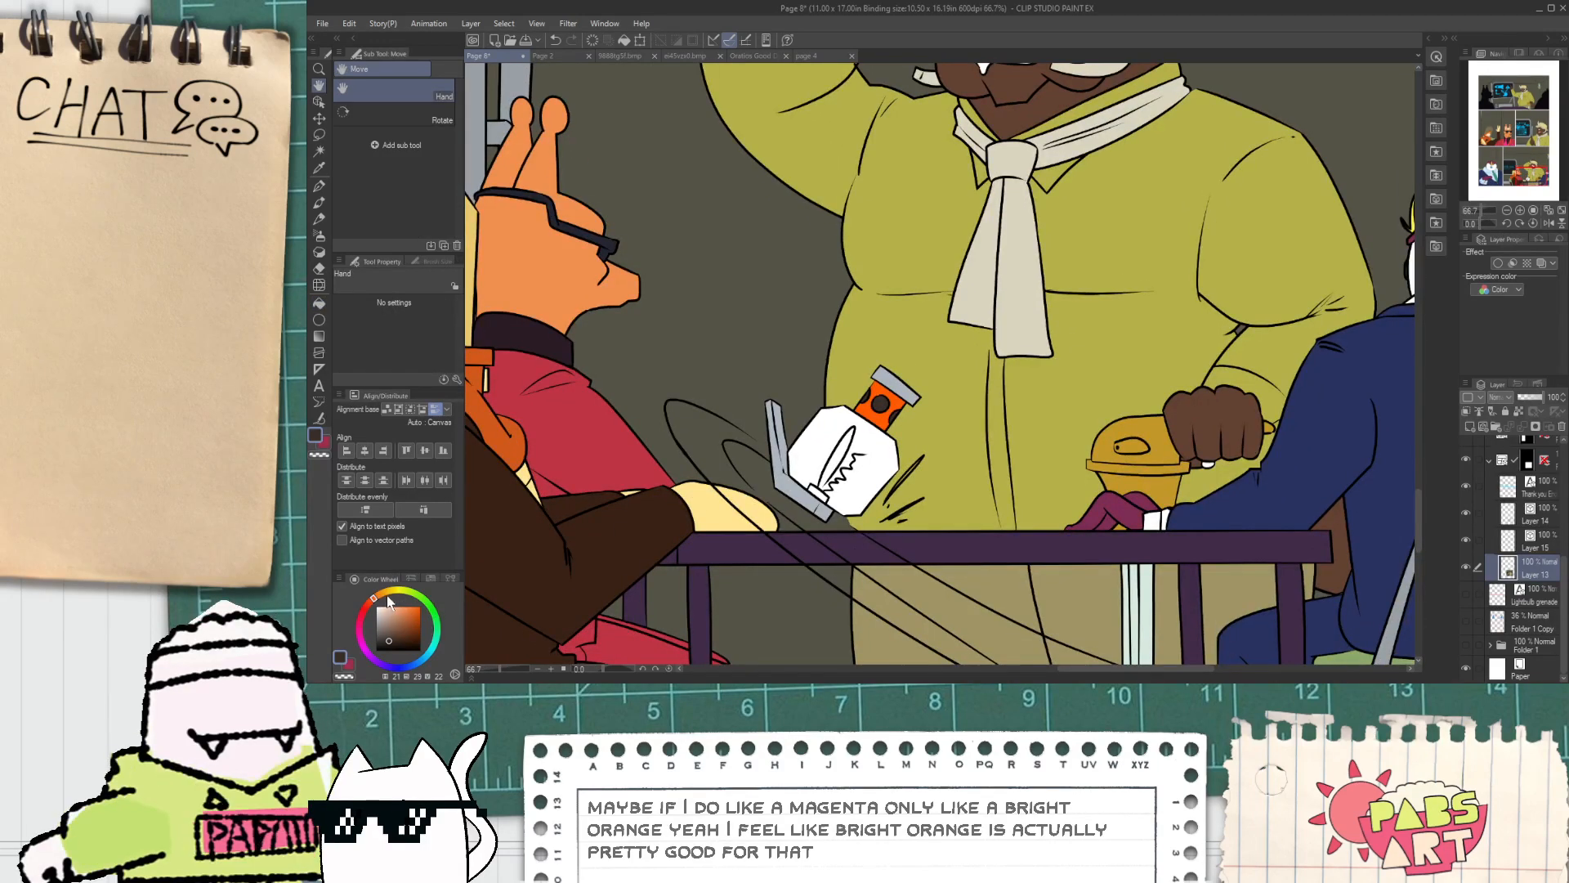
Step: Try filling the grenade's octagonal body with the orange sampled from its neck, and undo the fill
alt+click(872, 410)
scroll(871, 410, up, 2)
click(758, 471)
drag(757, 470, 830, 472)
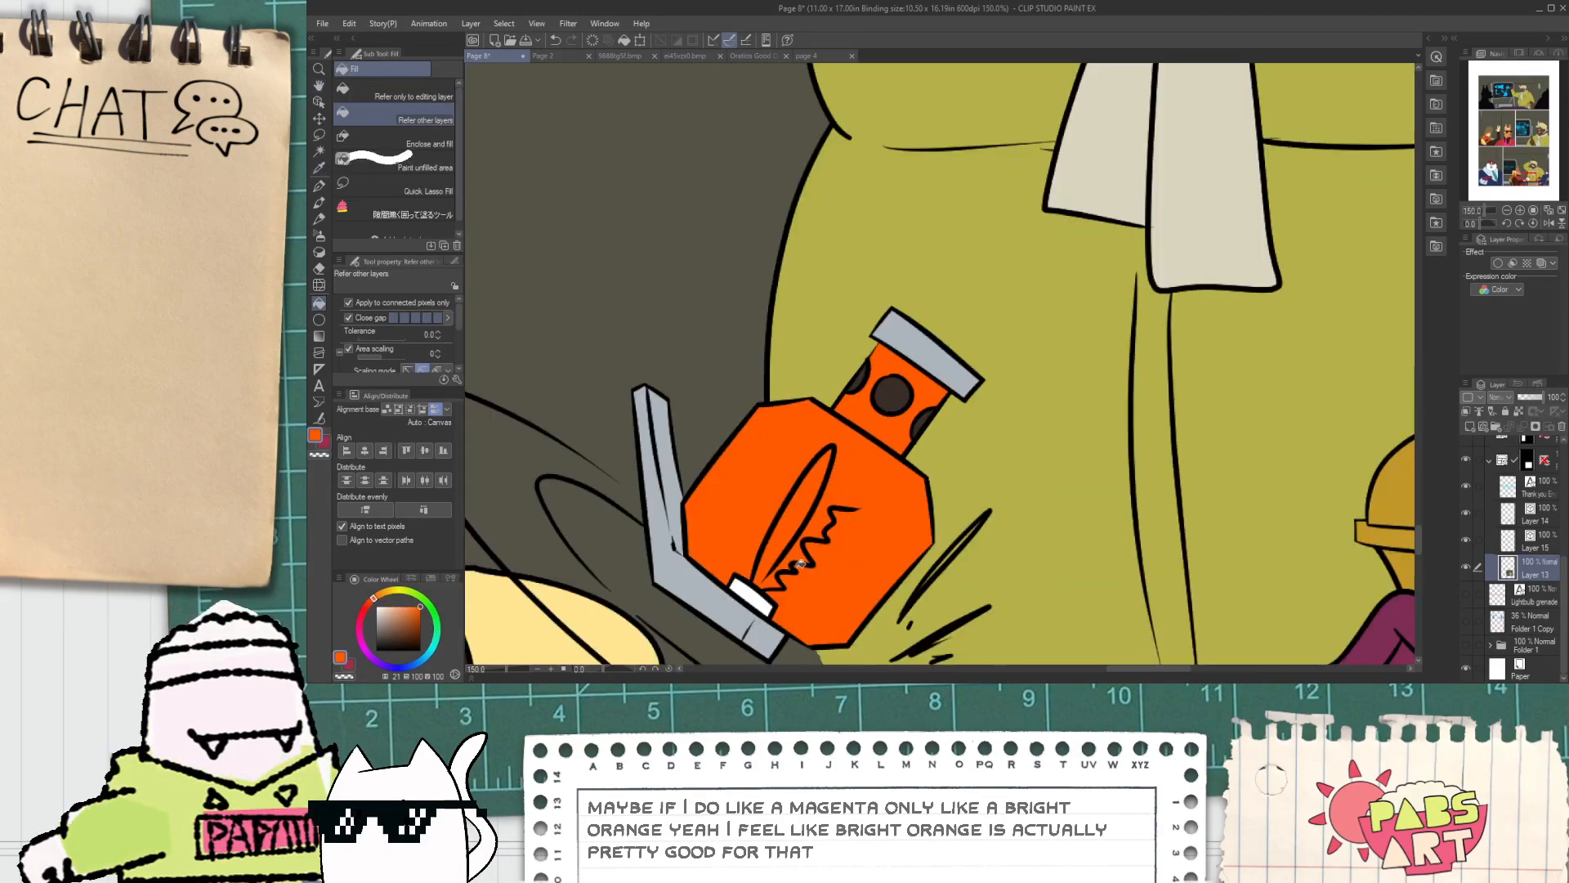
scroll(799, 564, down, 2)
scroll(781, 516, up, 1)
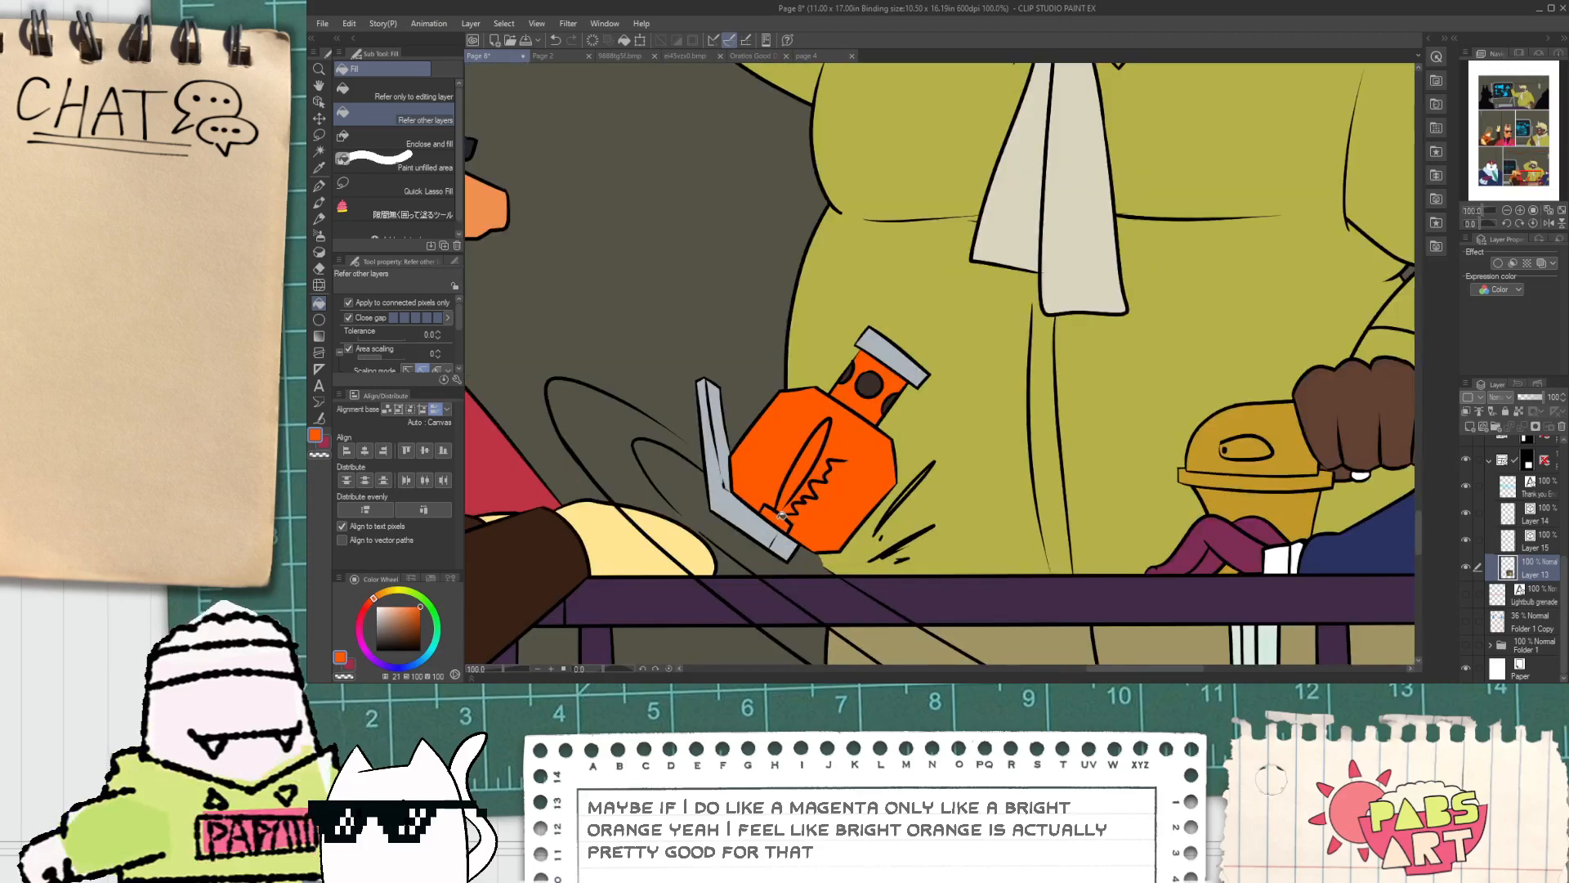
scroll(786, 521, down, 1)
scroll(786, 521, up, 2)
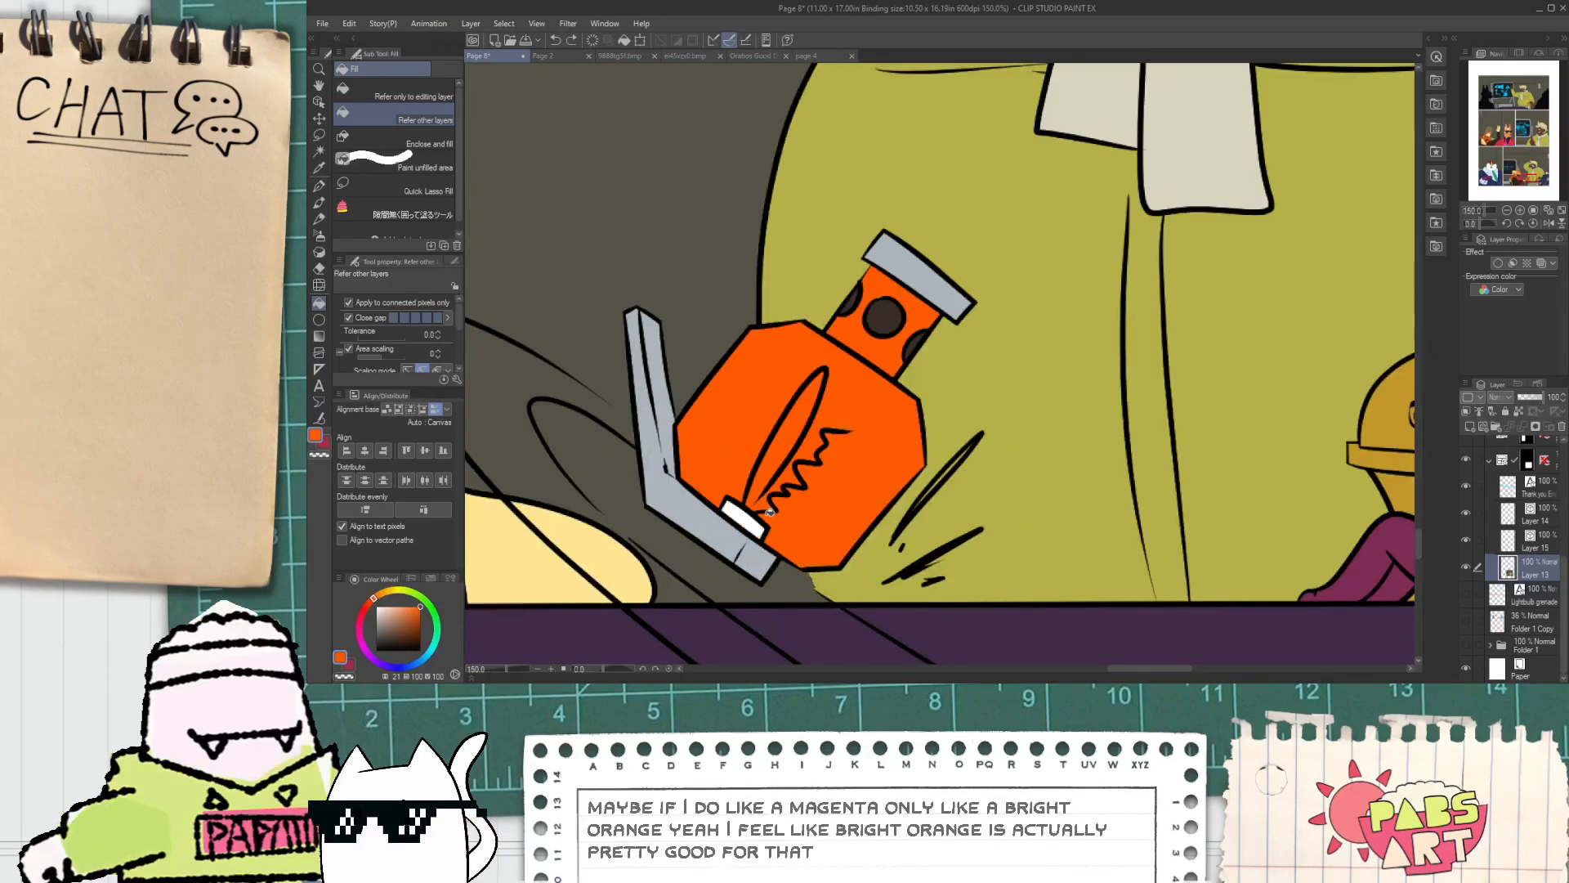
key(ctrl+z)
scroll(769, 512, down, 5)
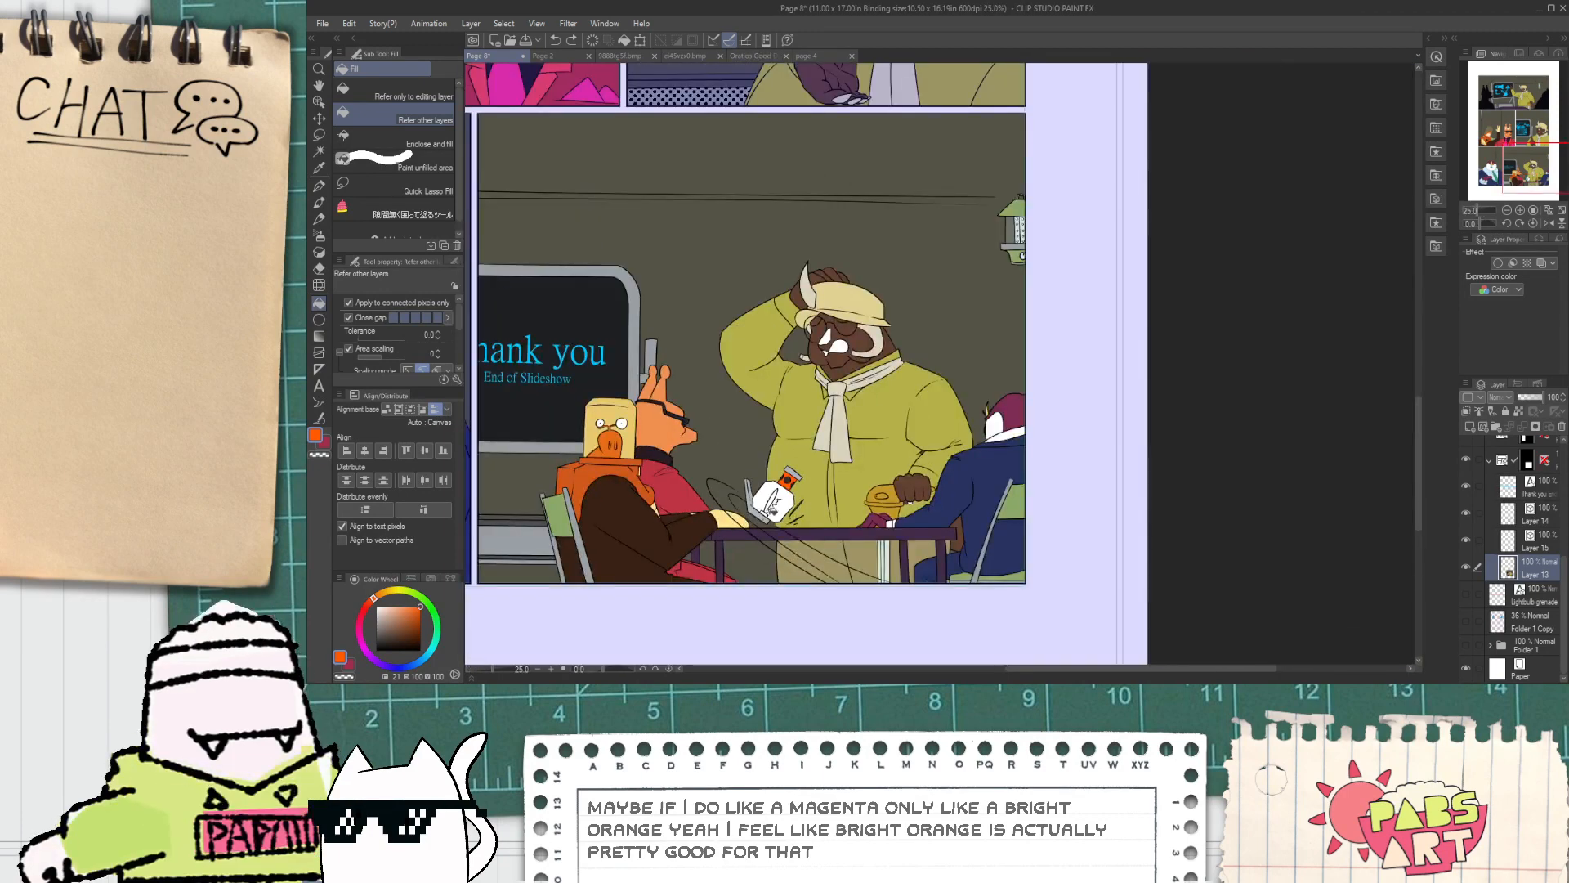
Step: Fill the grenade's body and the small block at its lower end with pale yellow-orange (hue 41, saturation 50, brightness 100)
key(space)
scroll(772, 507, up, 4)
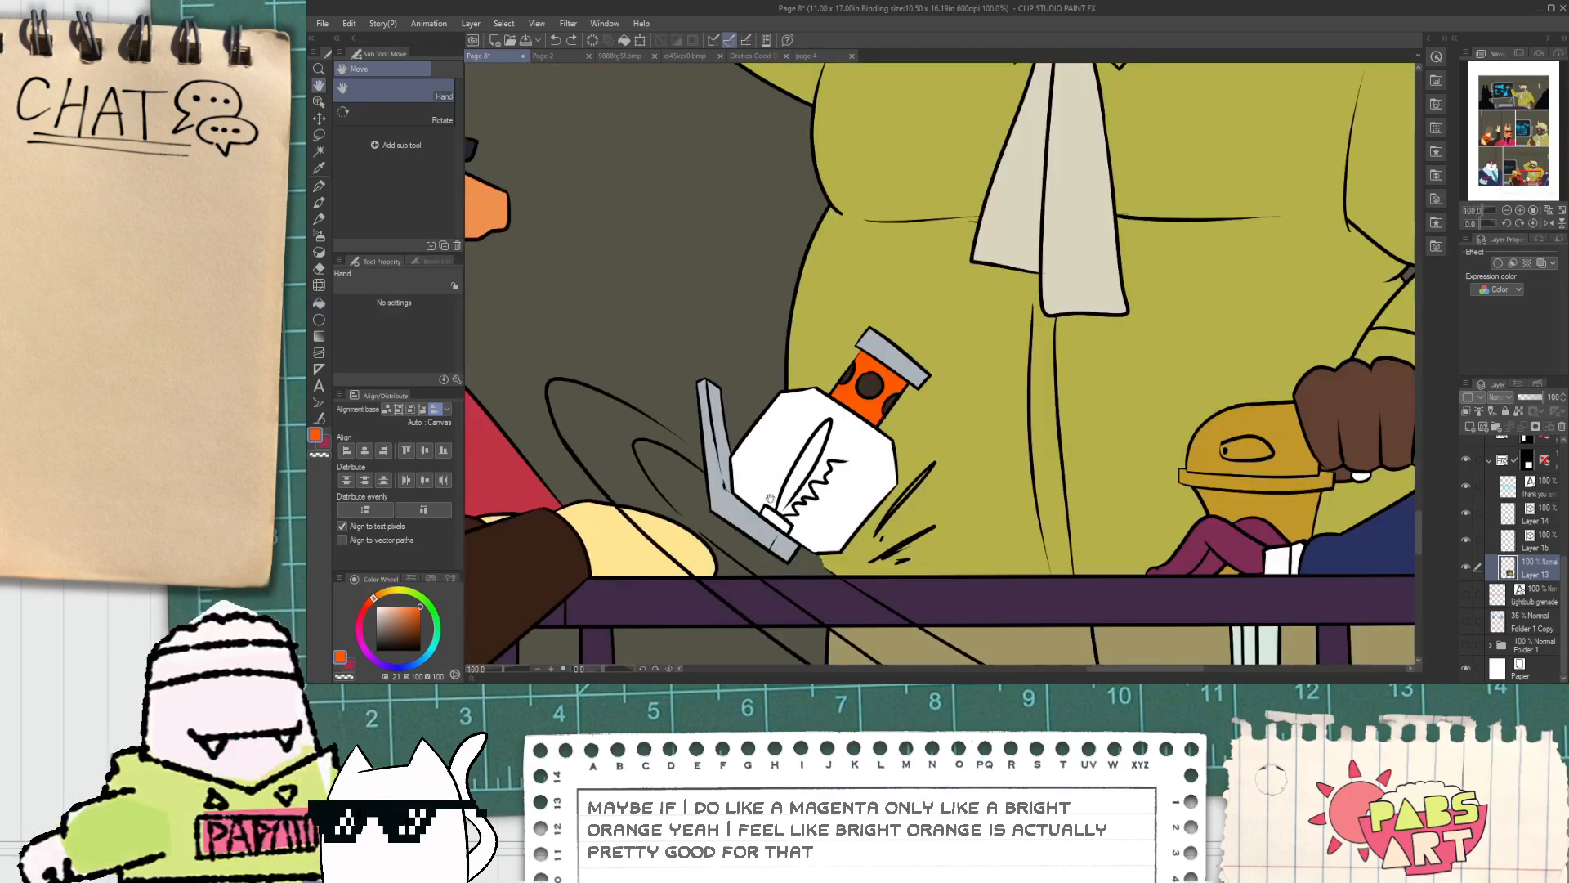
scroll(769, 500, up, 1)
drag(389, 599, 398, 606)
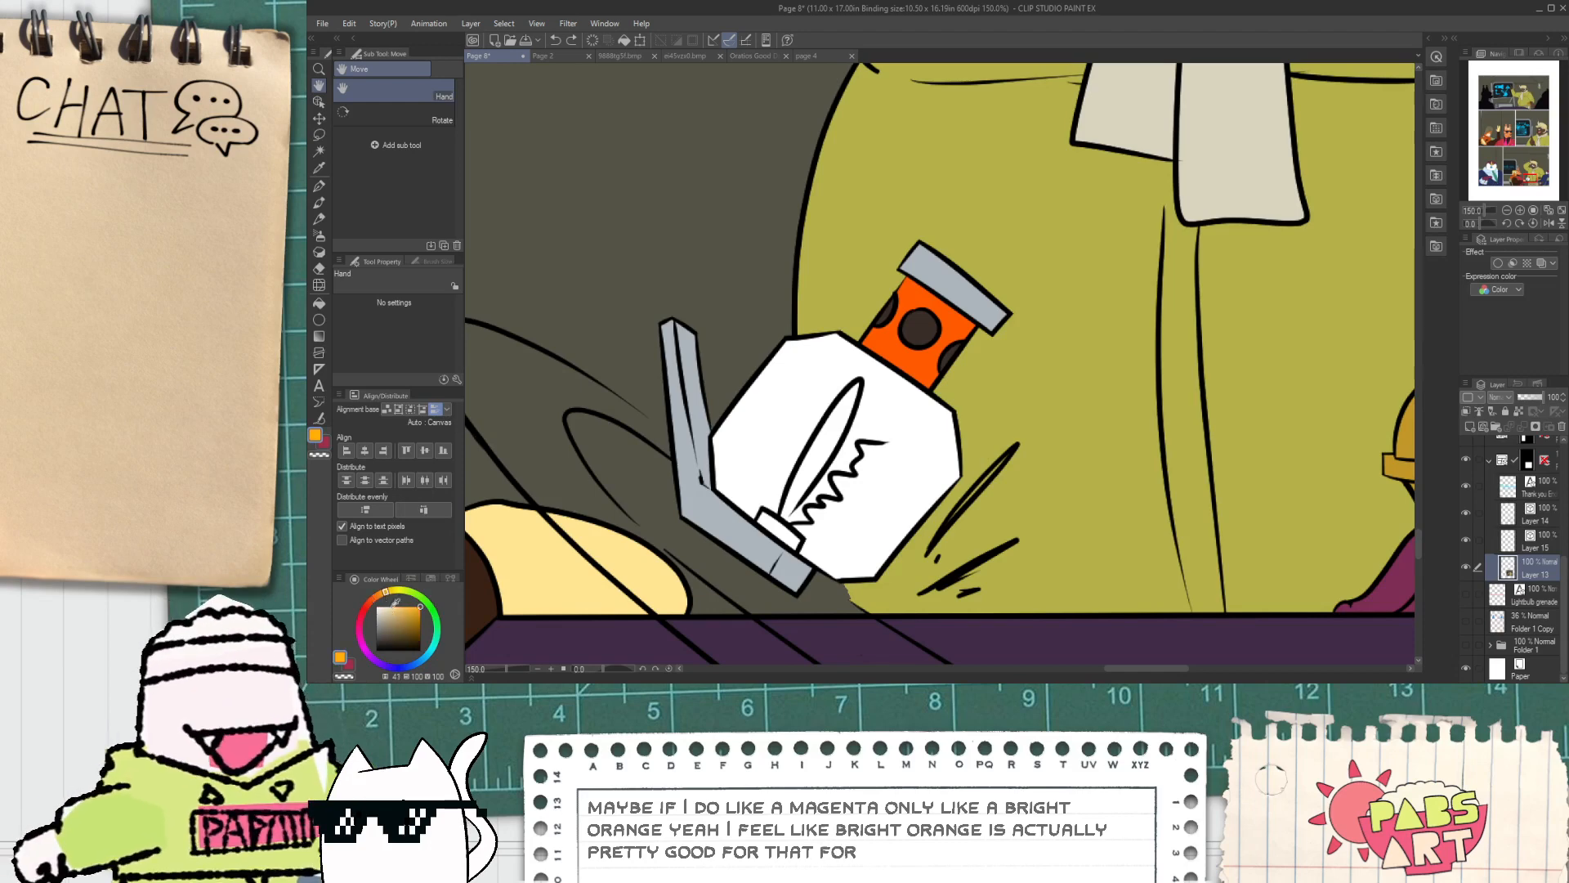
click(790, 472)
click(807, 450)
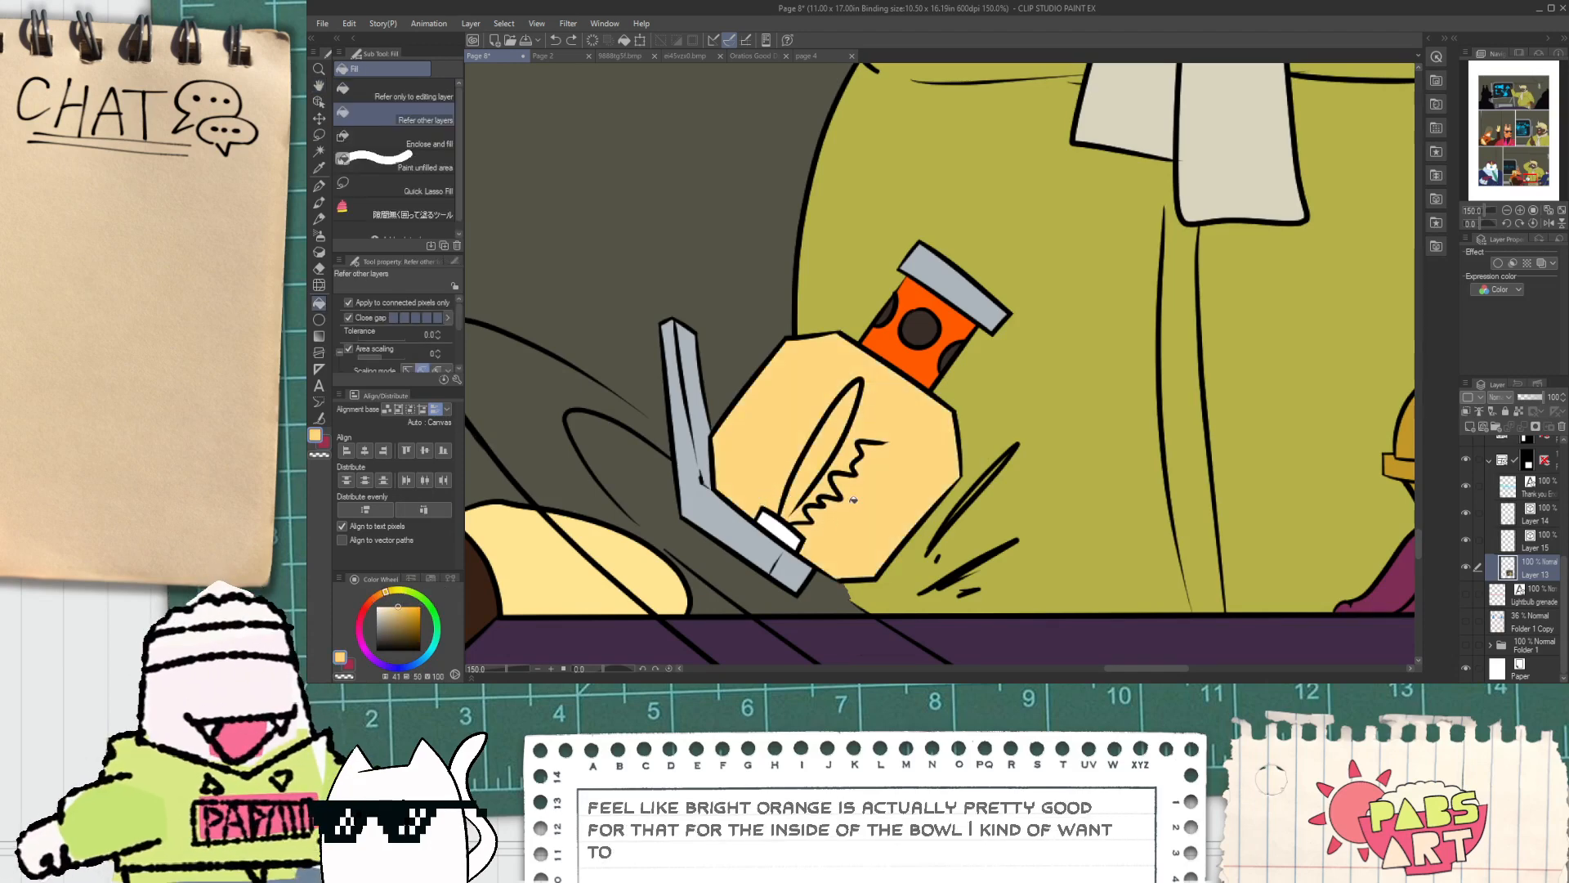
click(780, 526)
scroll(784, 513, down, 5)
scroll(783, 515, up, 4)
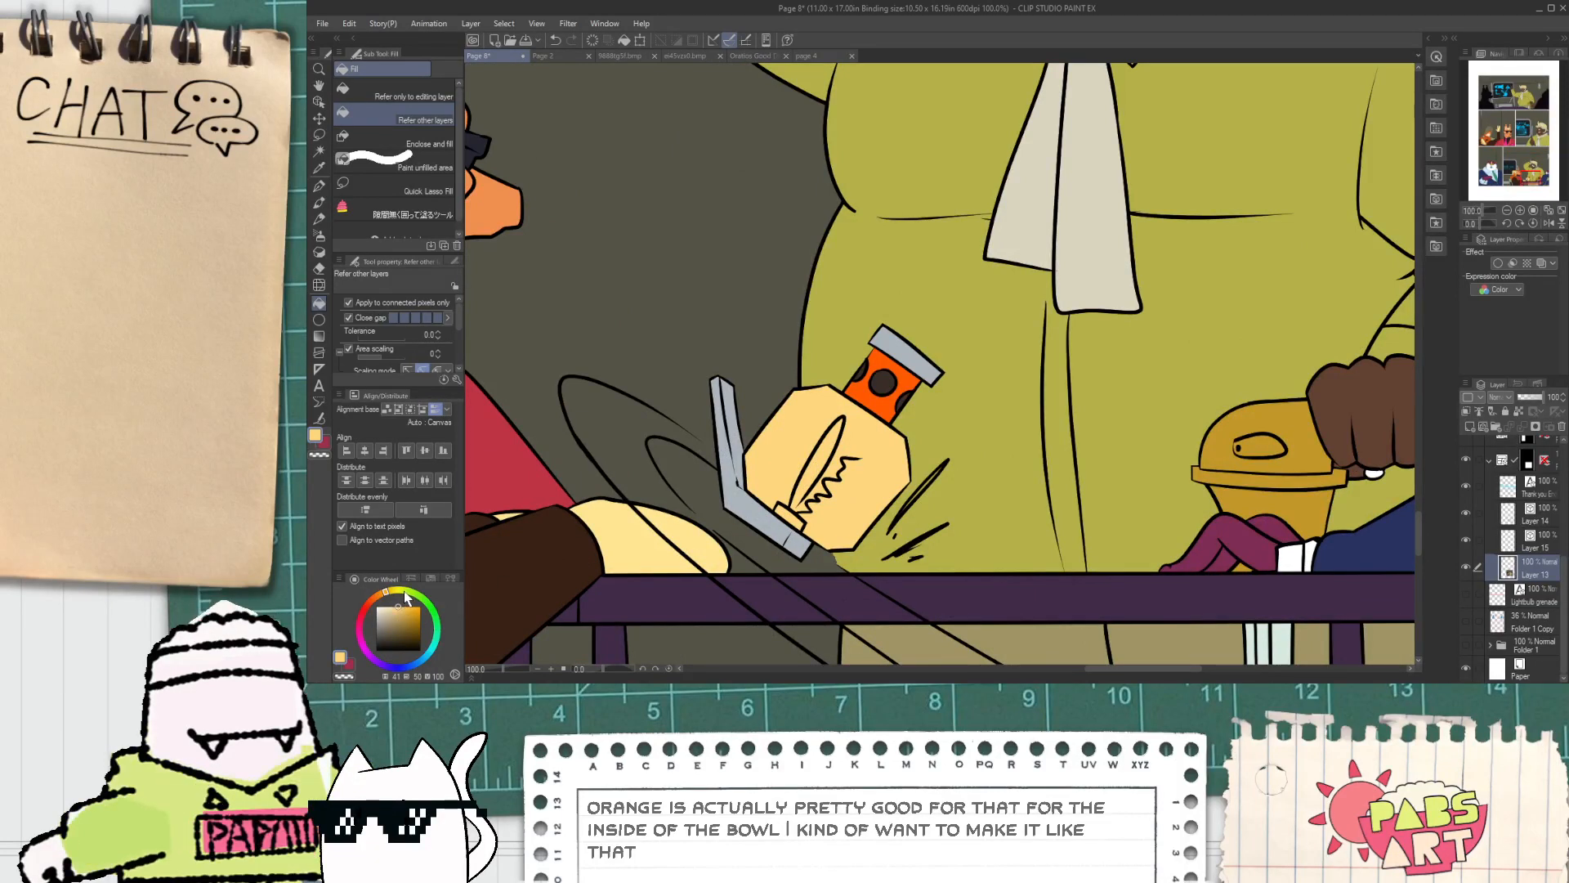
Step: Shift the colour to a creamy orange (hue 28, saturation 50, brightness 100) and refill the grenade's body with it
click(373, 599)
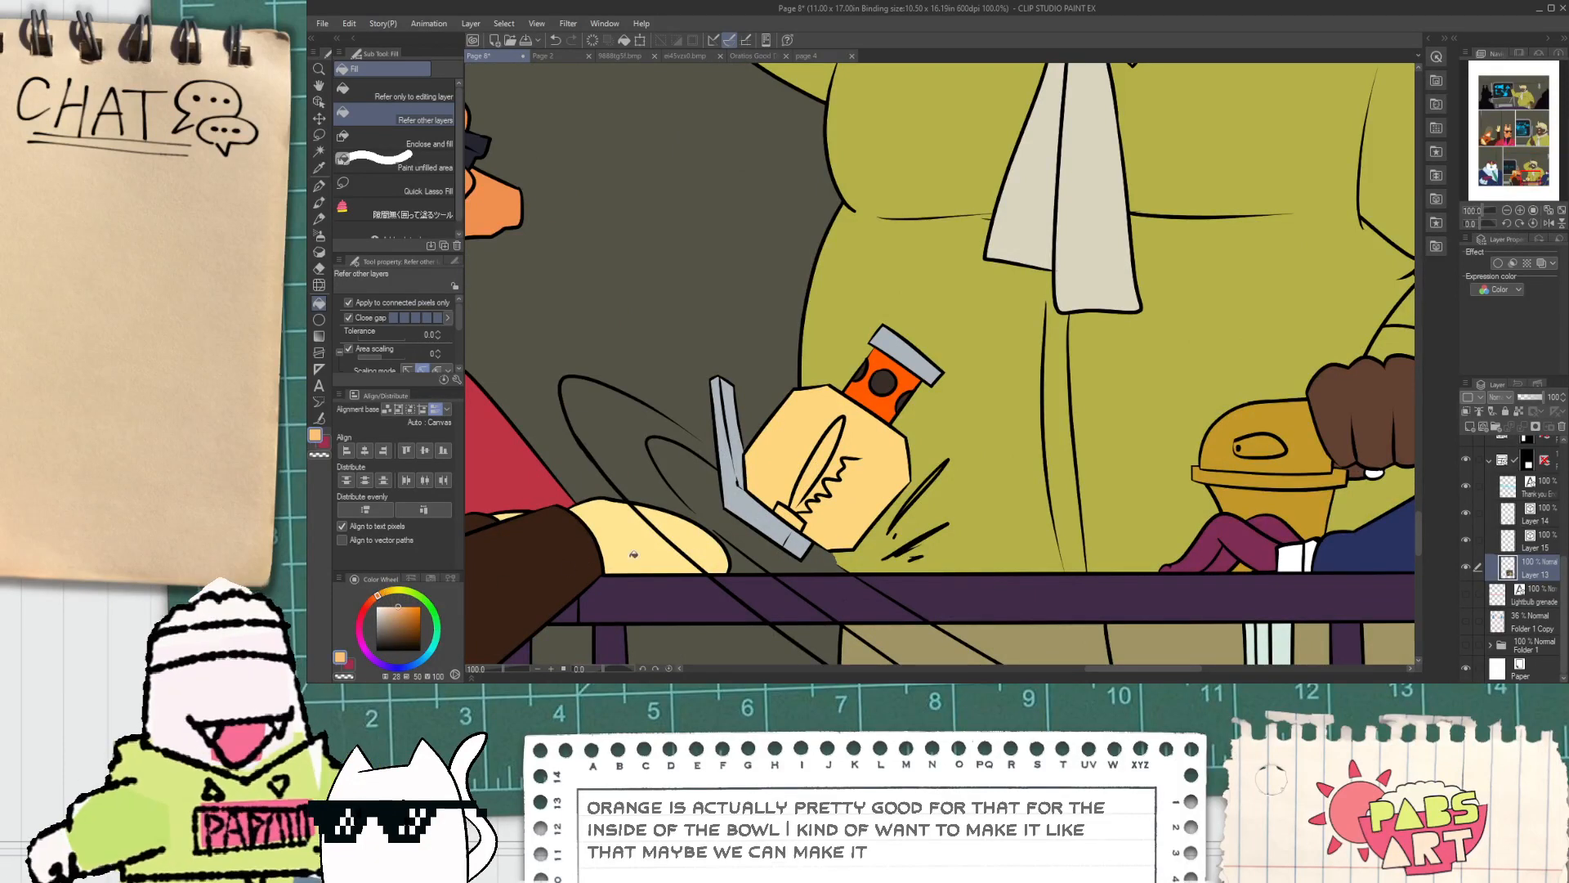
click(821, 482)
click(818, 478)
scroll(813, 495, down, 4)
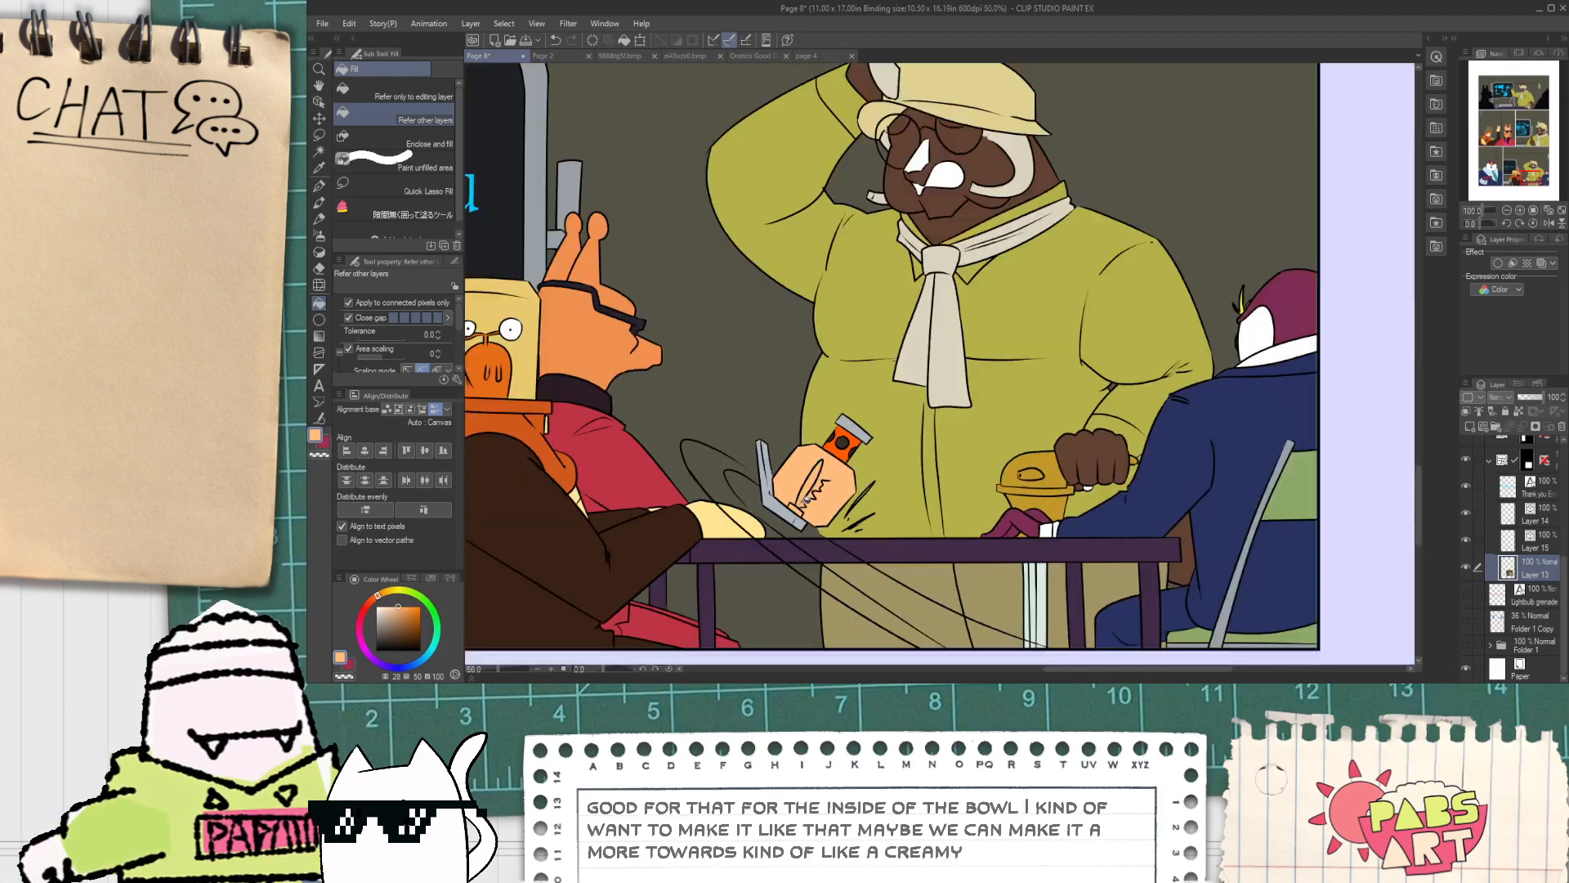
Step: Review the colours across all the page's panels and look through the layer list
key(space)
drag(807, 511, 1028, 615)
scroll(867, 613, down, 4)
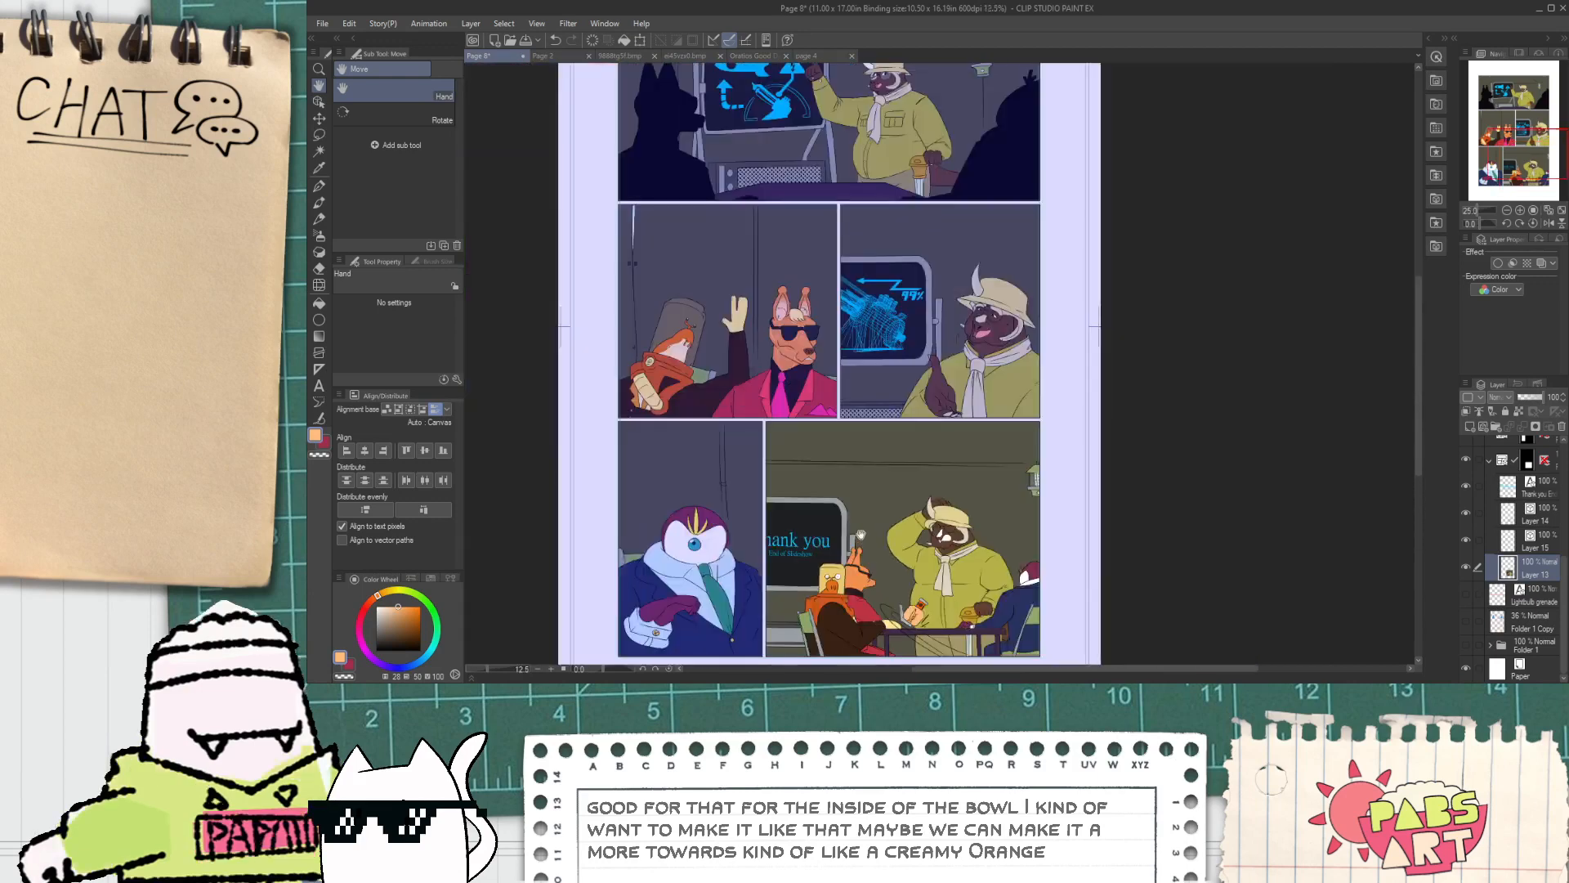
scroll(824, 286, up, 4)
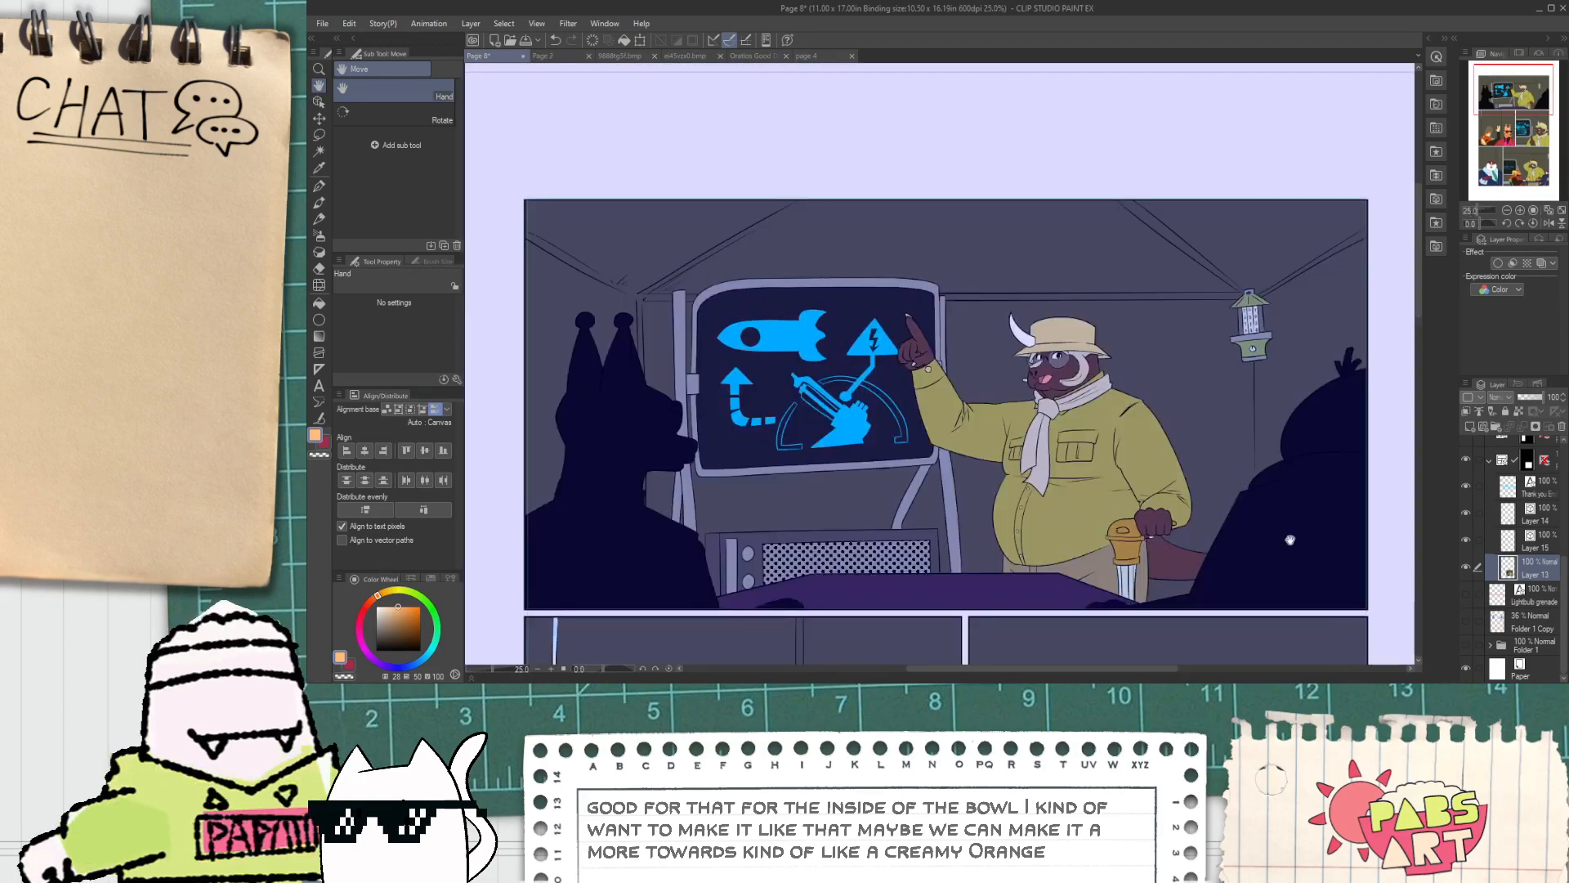
drag(1537, 596, 1539, 575)
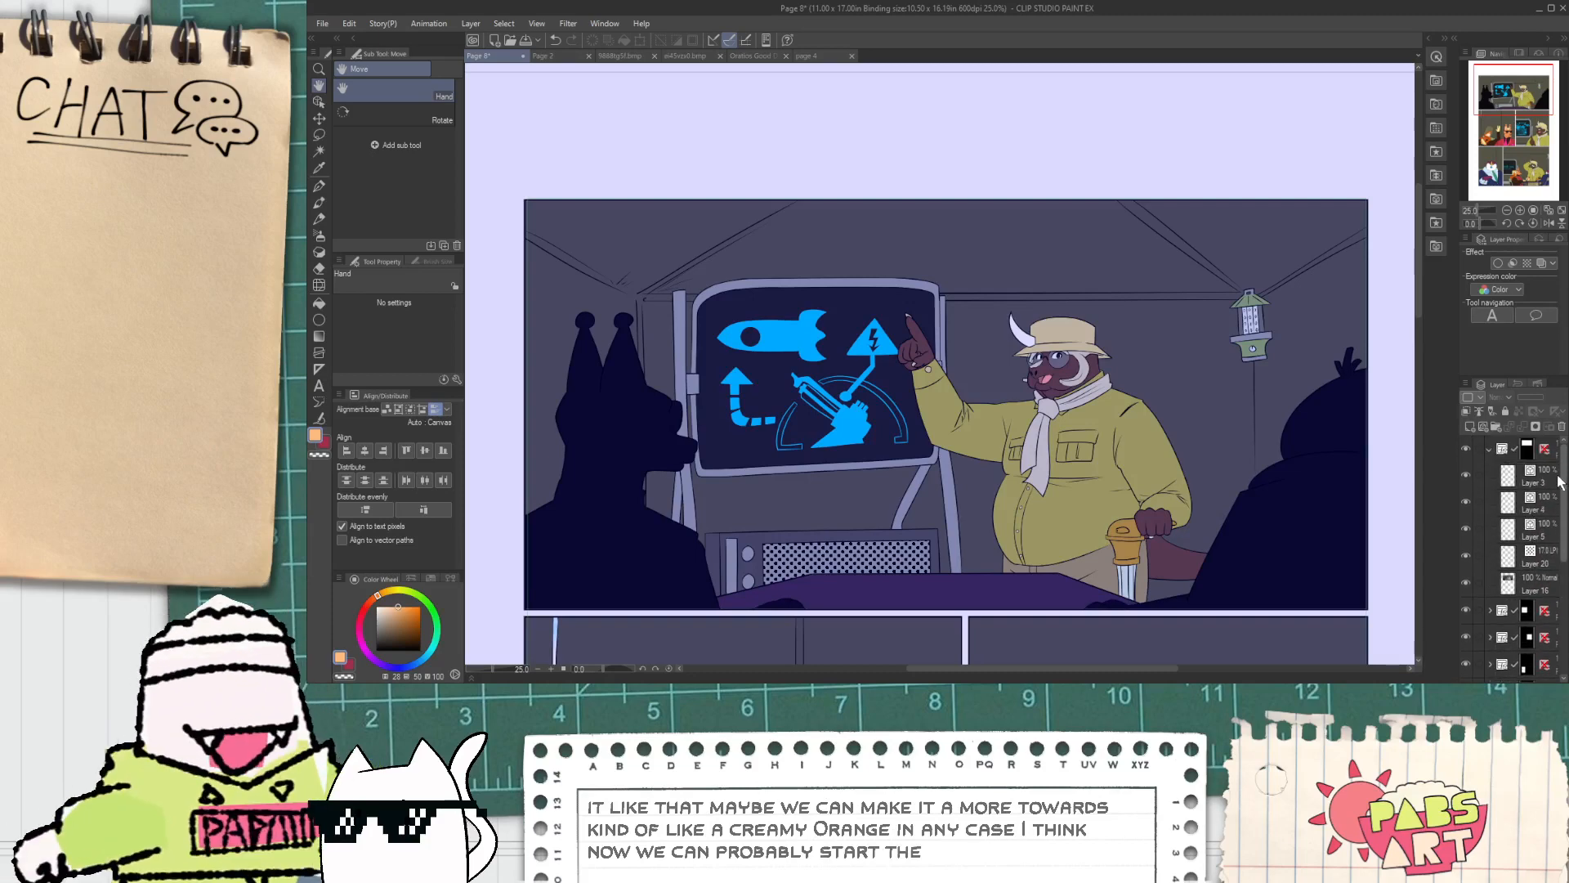
scroll(1284, 563, down, 2)
drag(1283, 563, 1272, 394)
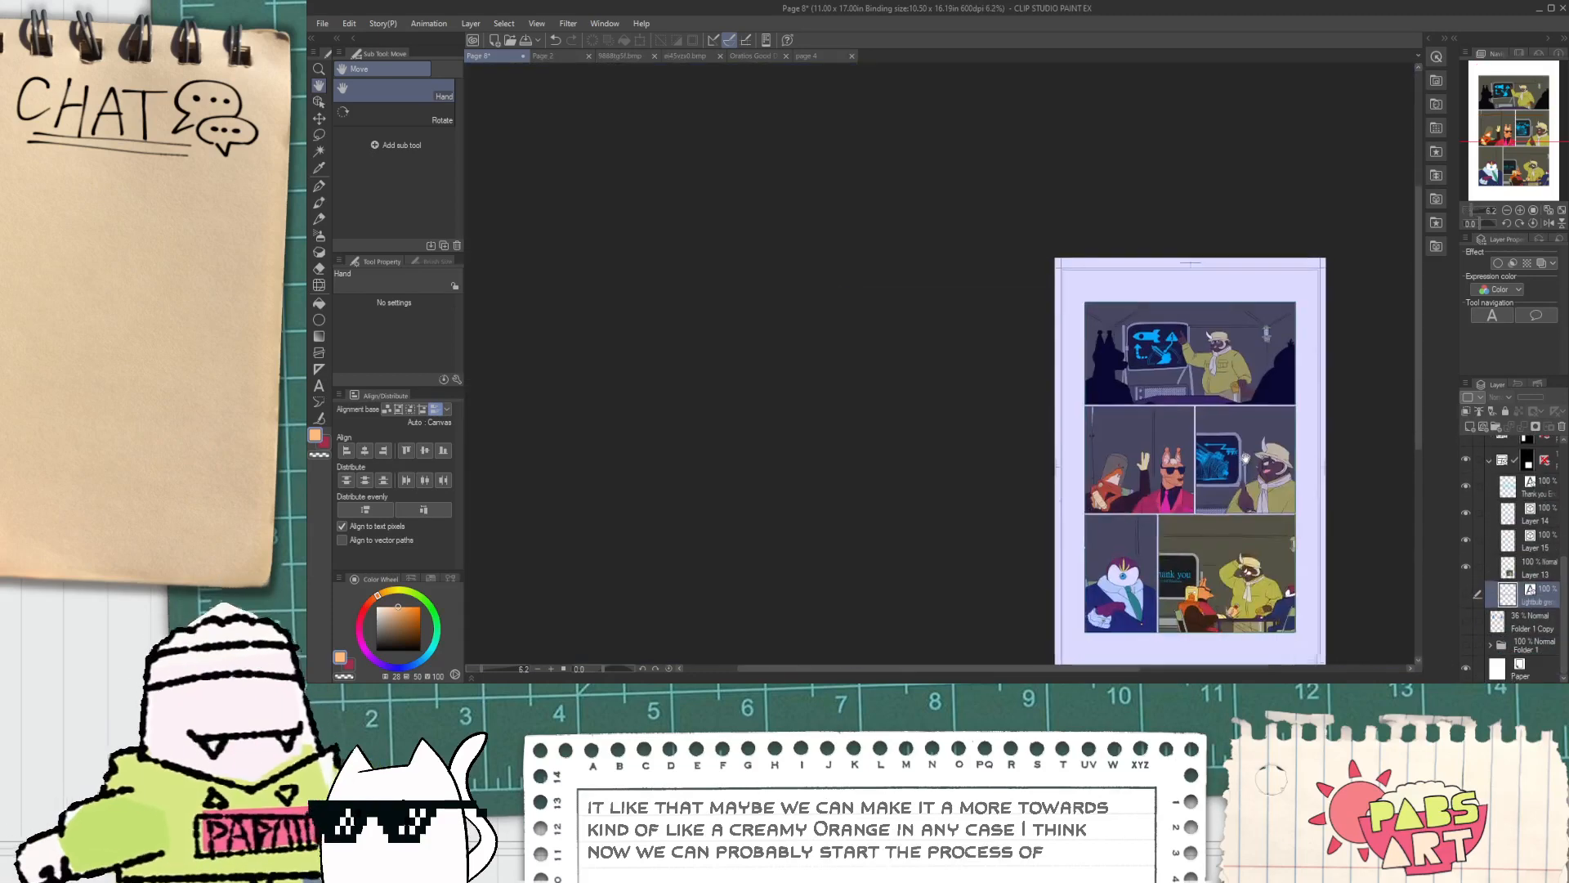
drag(1273, 595, 1258, 546)
scroll(1259, 547, up, 1)
scroll(1500, 608, up, 5)
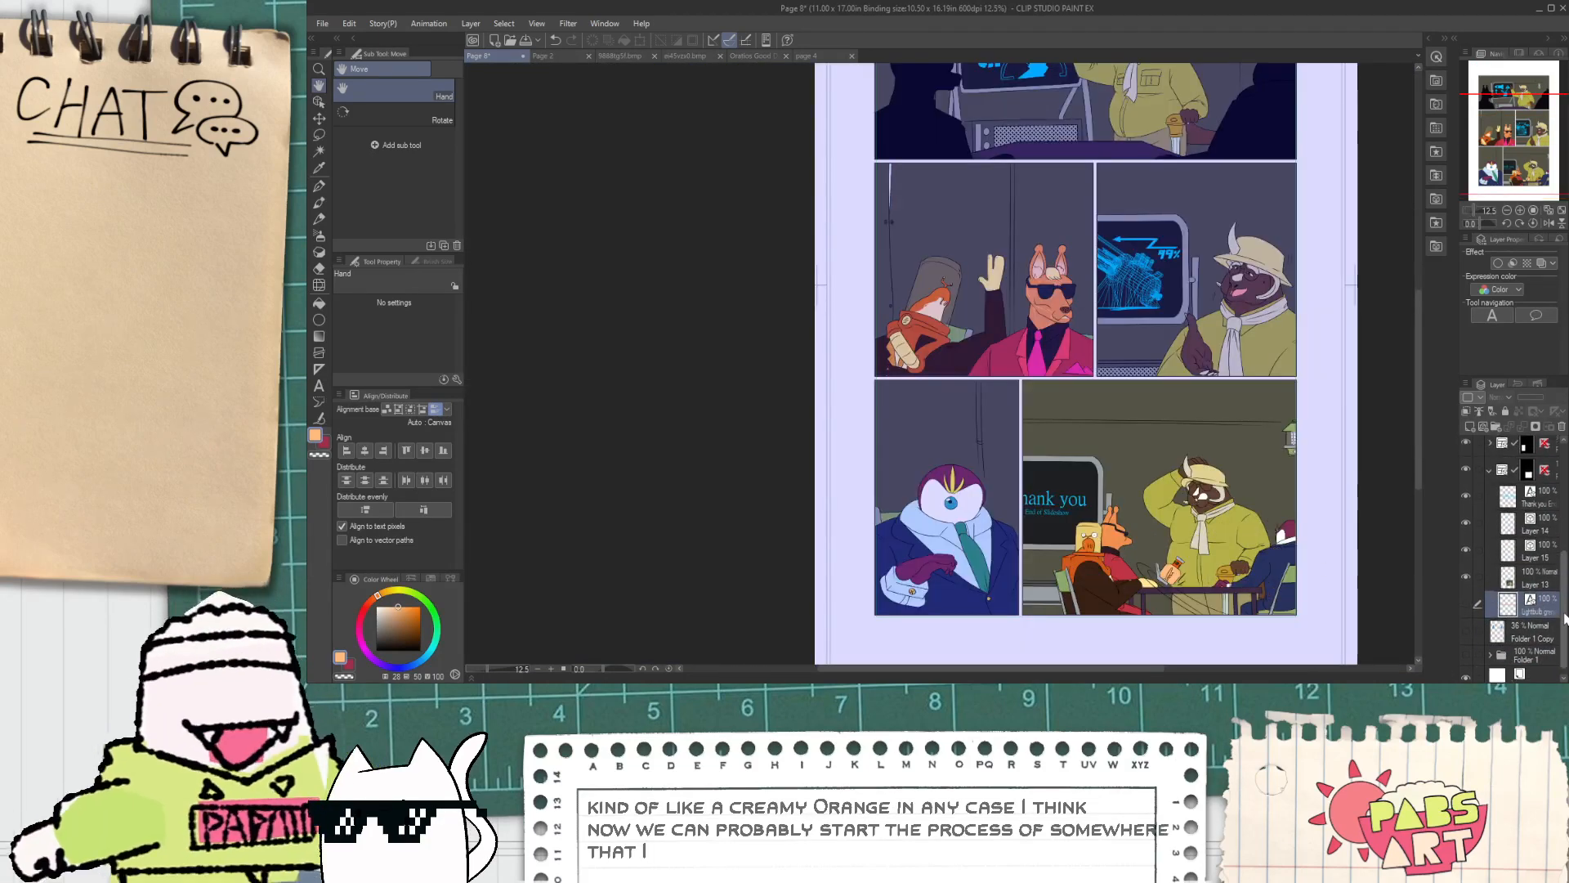
scroll(1502, 605, down, 3)
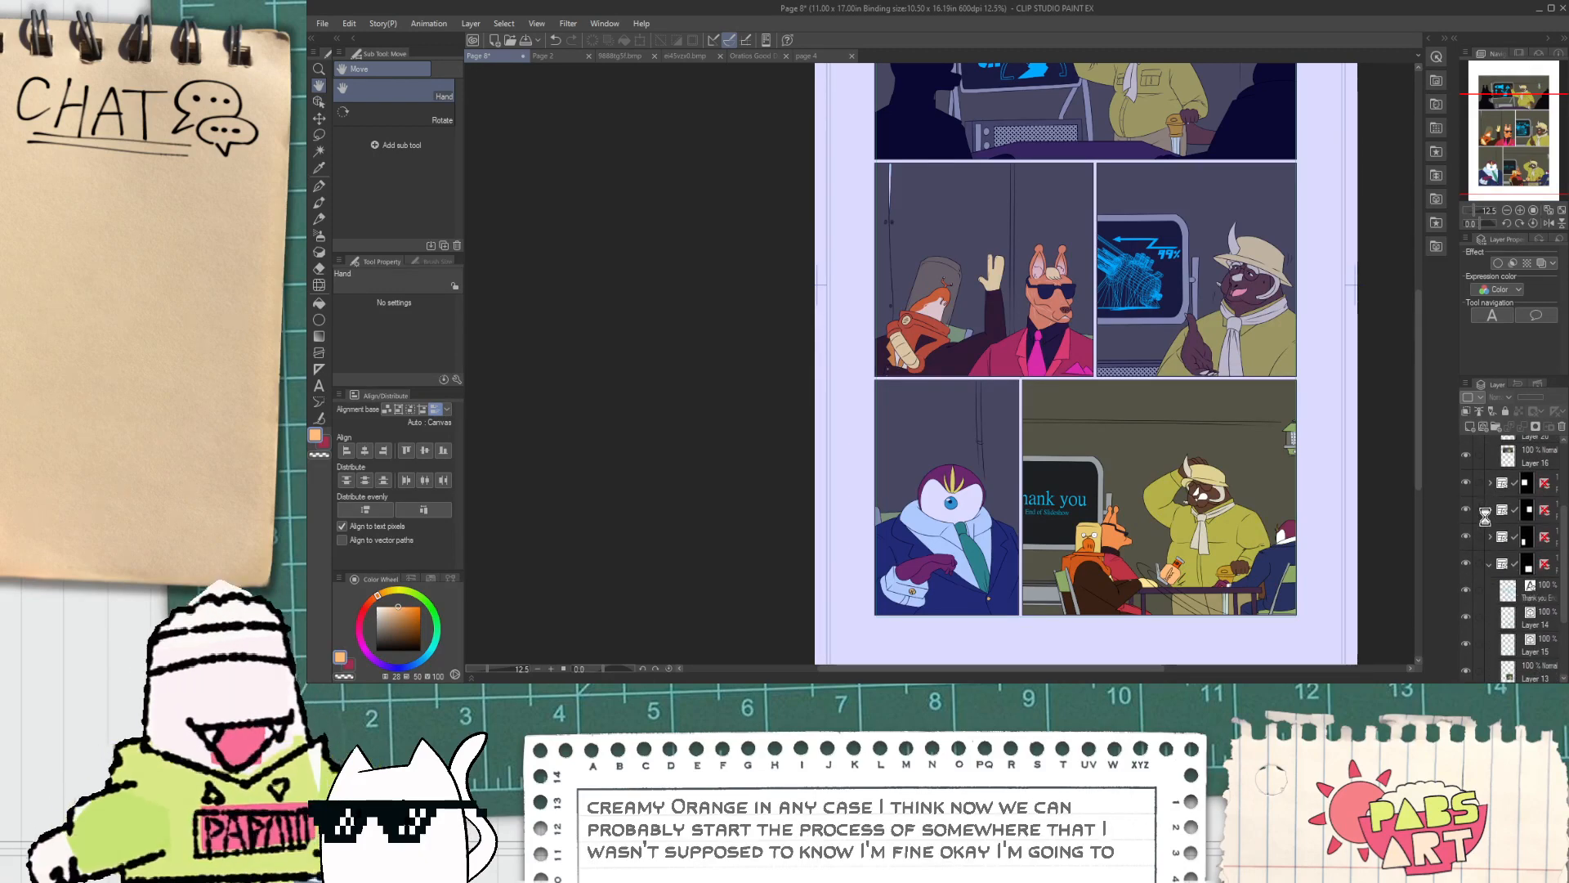
Step: Save the page and select the first panel's flat colour layer
key(ctrl+s)
click(1489, 564)
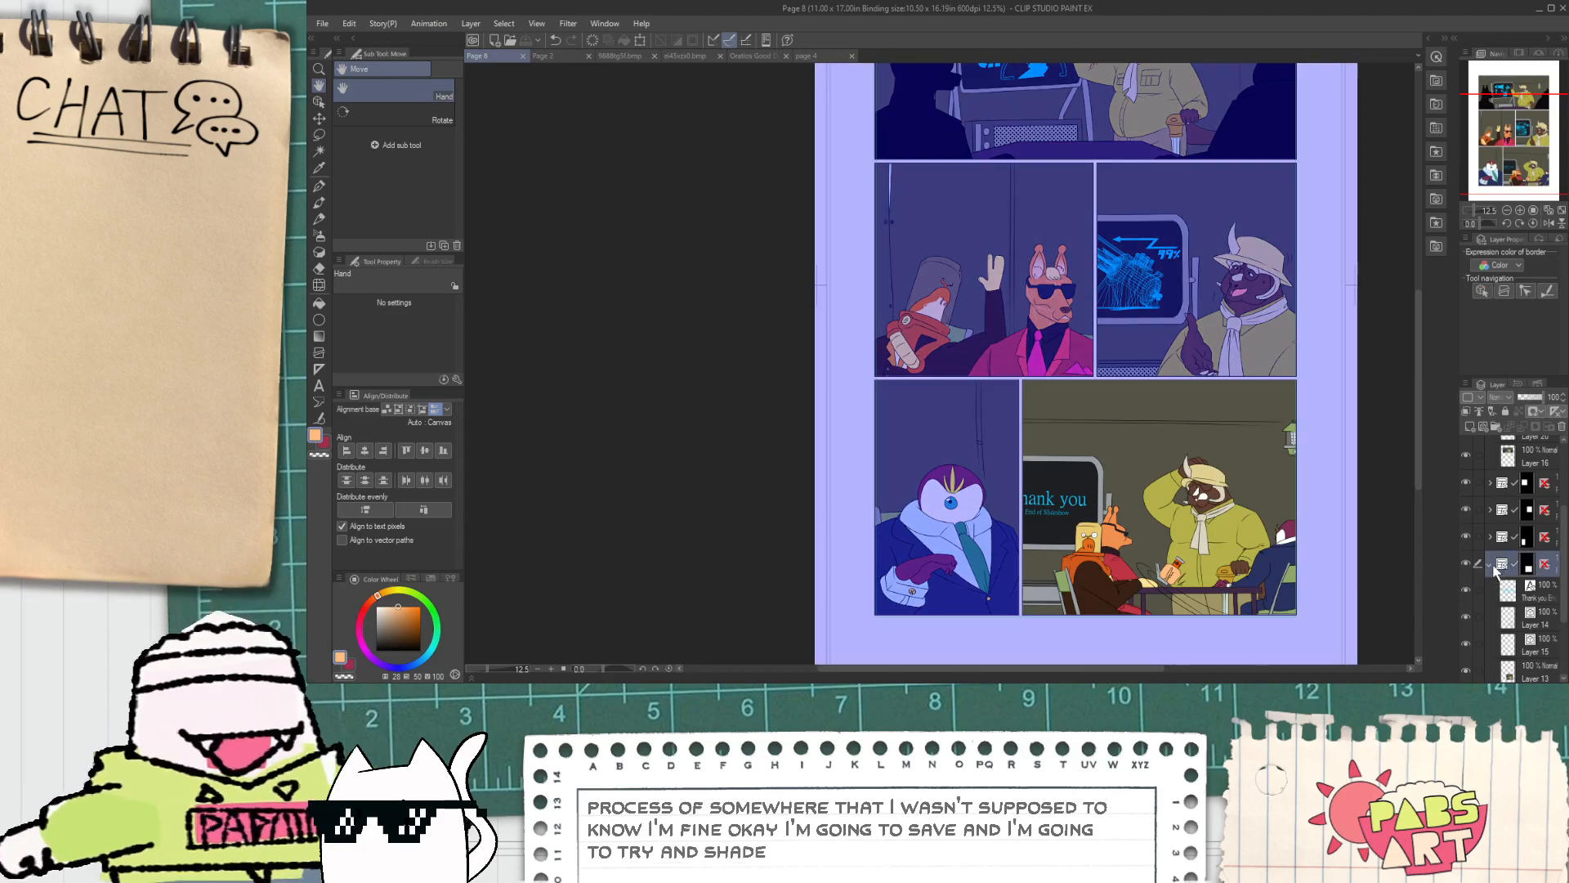
click(1512, 484)
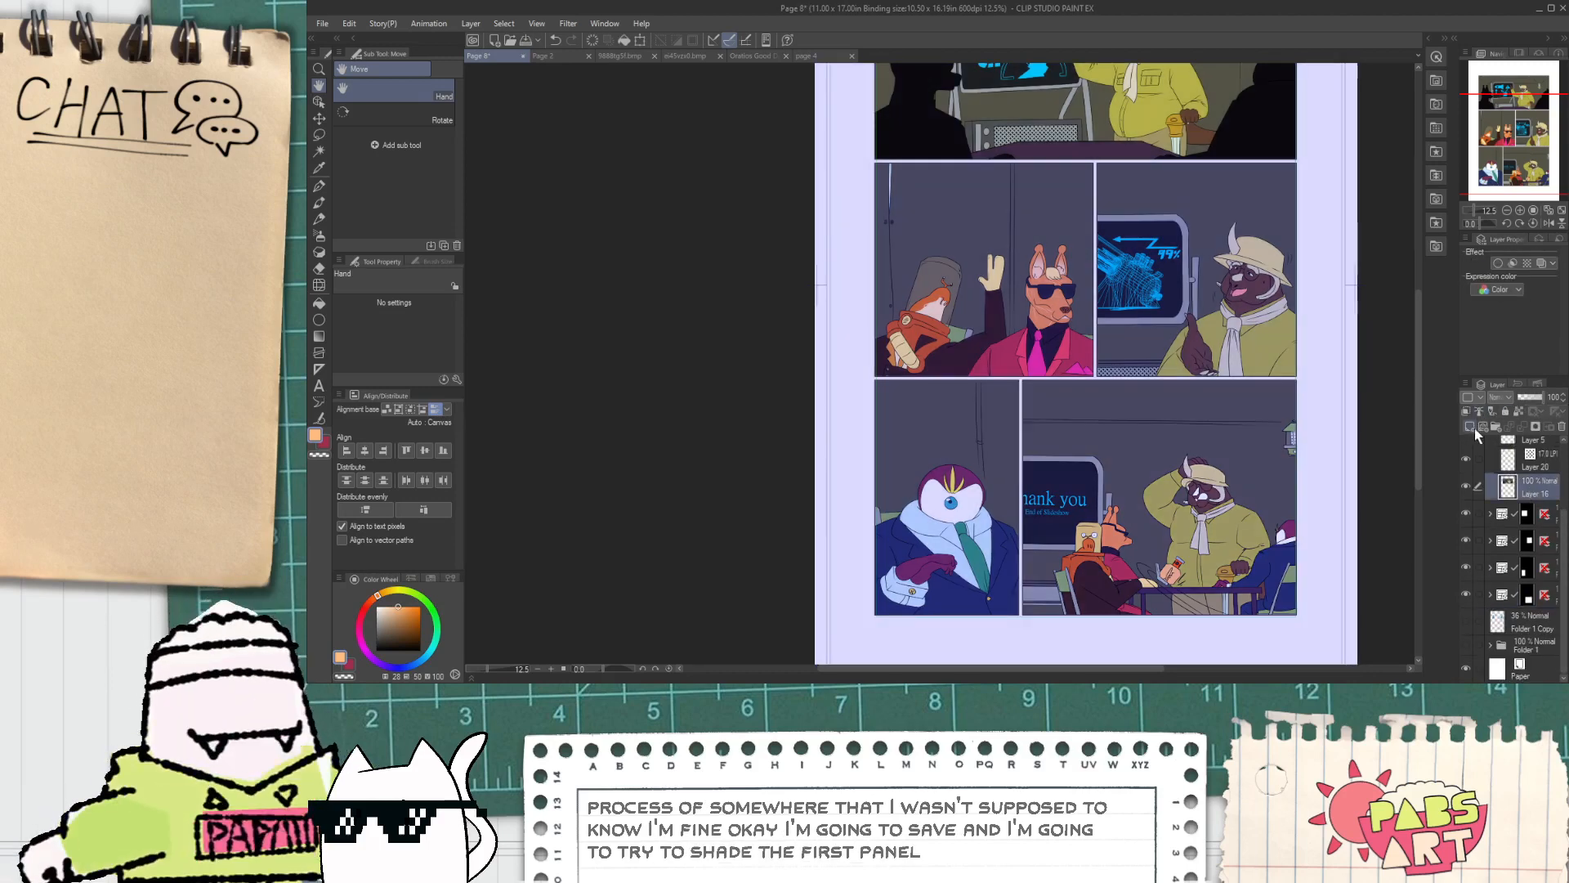
Step: Try adding a new raster layer above the first panel's flat colours, and undo it
click(1470, 426)
scroll(1267, 393, down, 2)
drag(1204, 401, 994, 581)
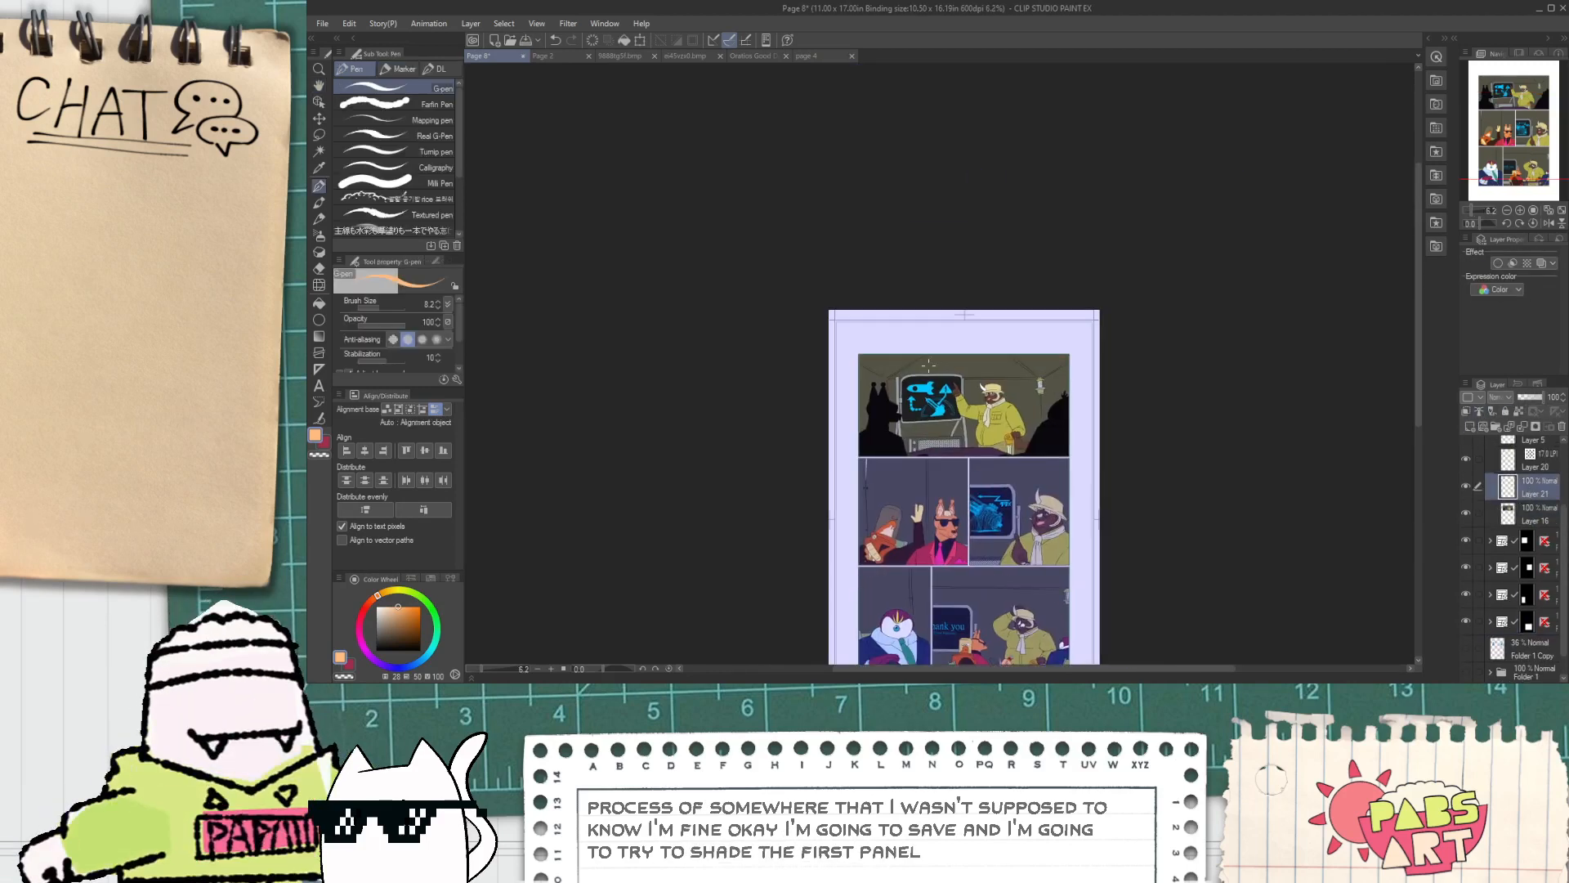
scroll(853, 399, up, 4)
key(space)
drag(868, 423, 660, 369)
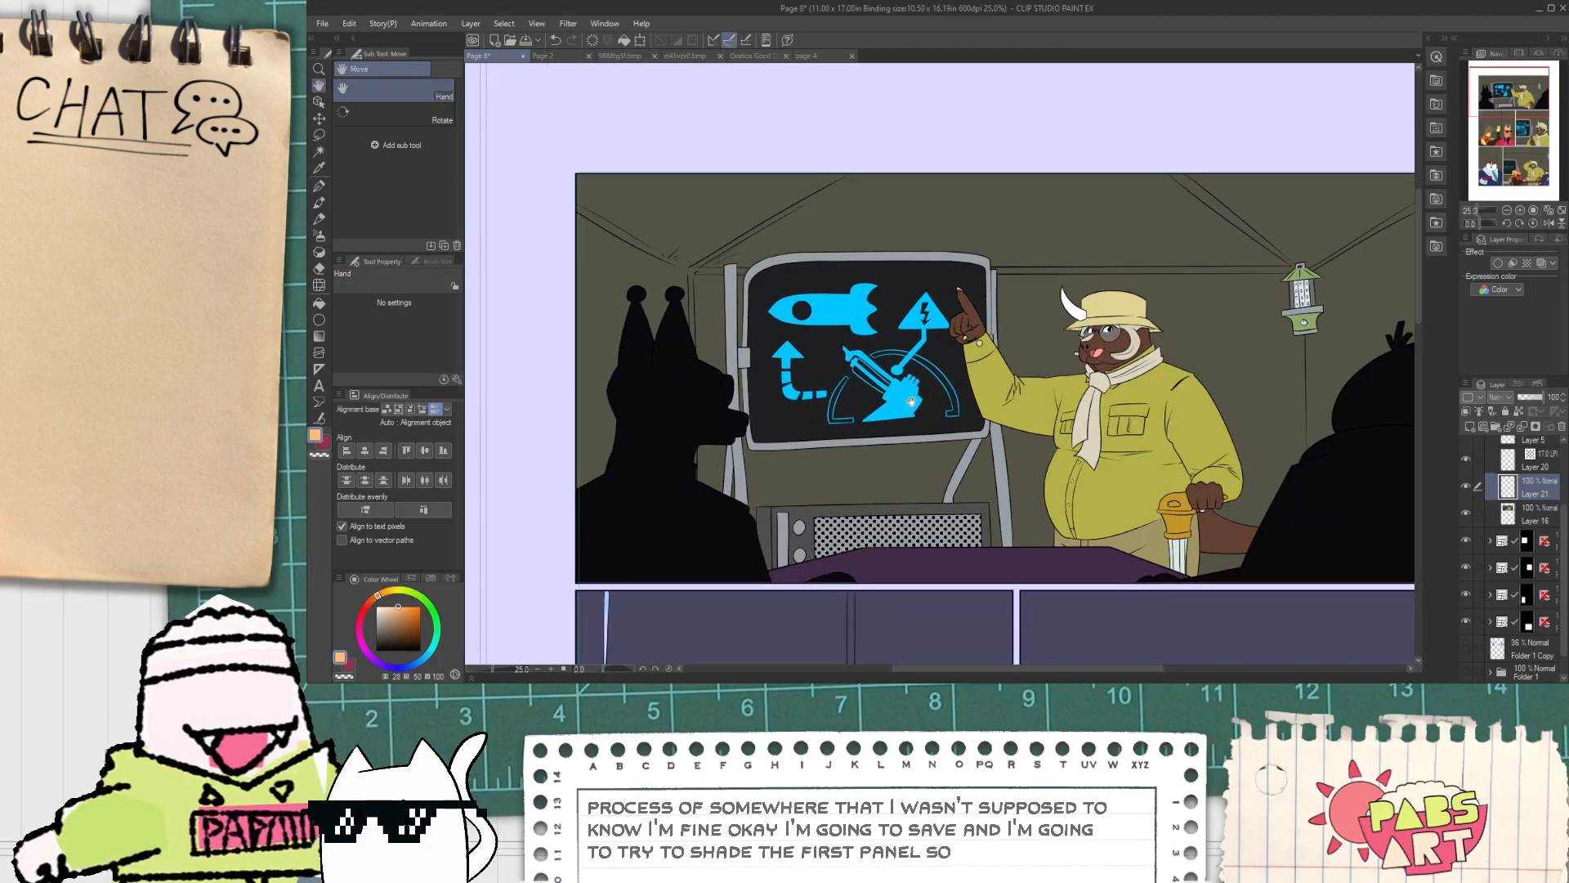
key(ctrl+z)
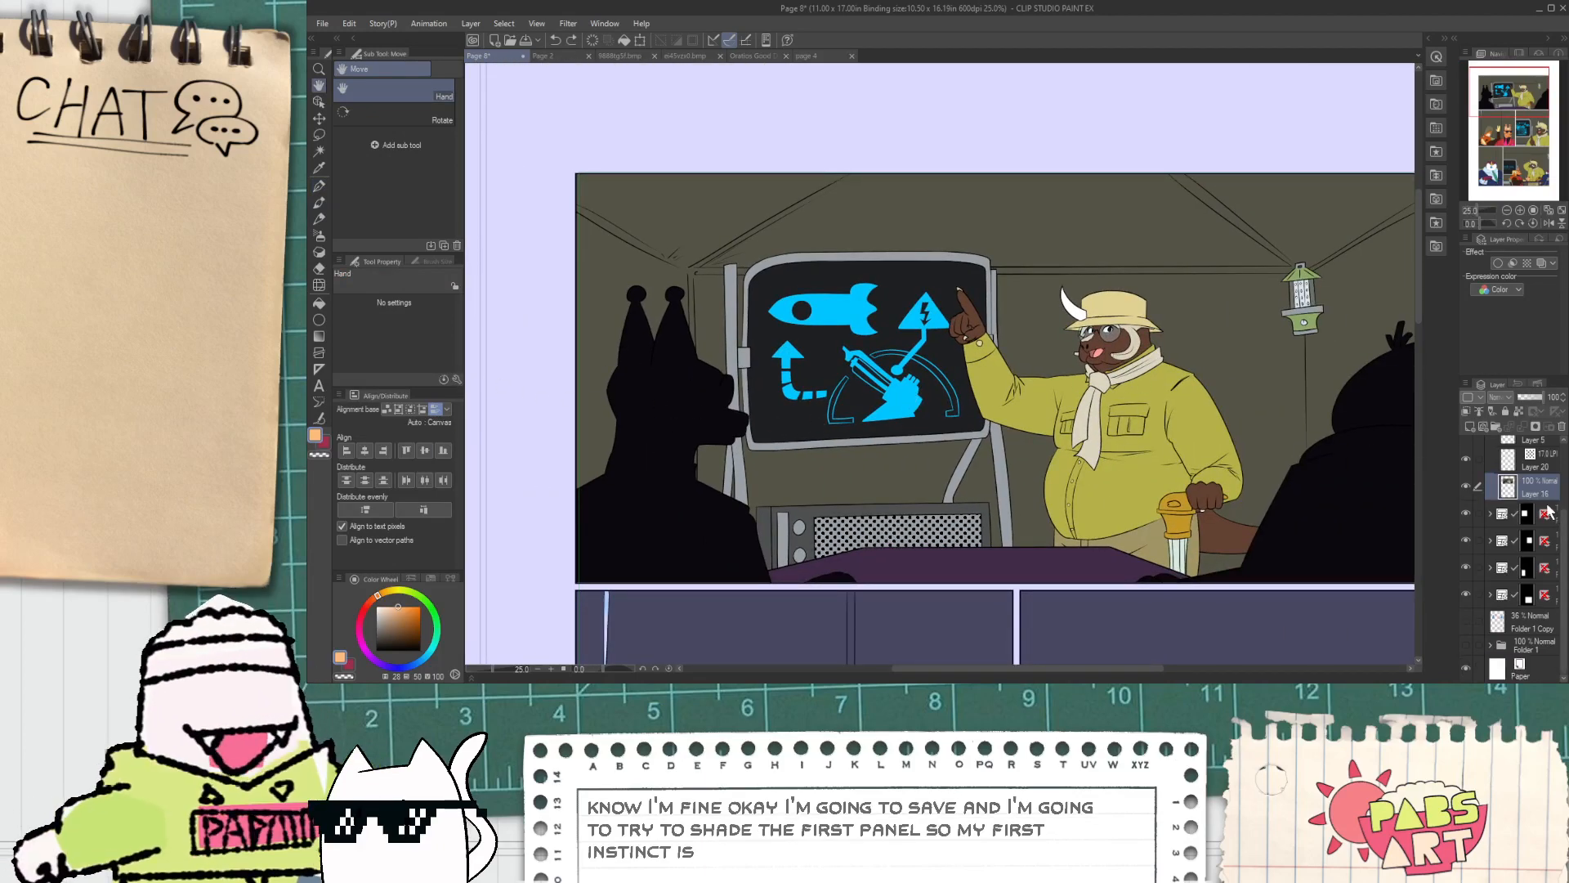
Step: Duplicate the first panel's colour layer and darken the copy, lowering its luminosity and raising its contrast
key(ctrl+v)
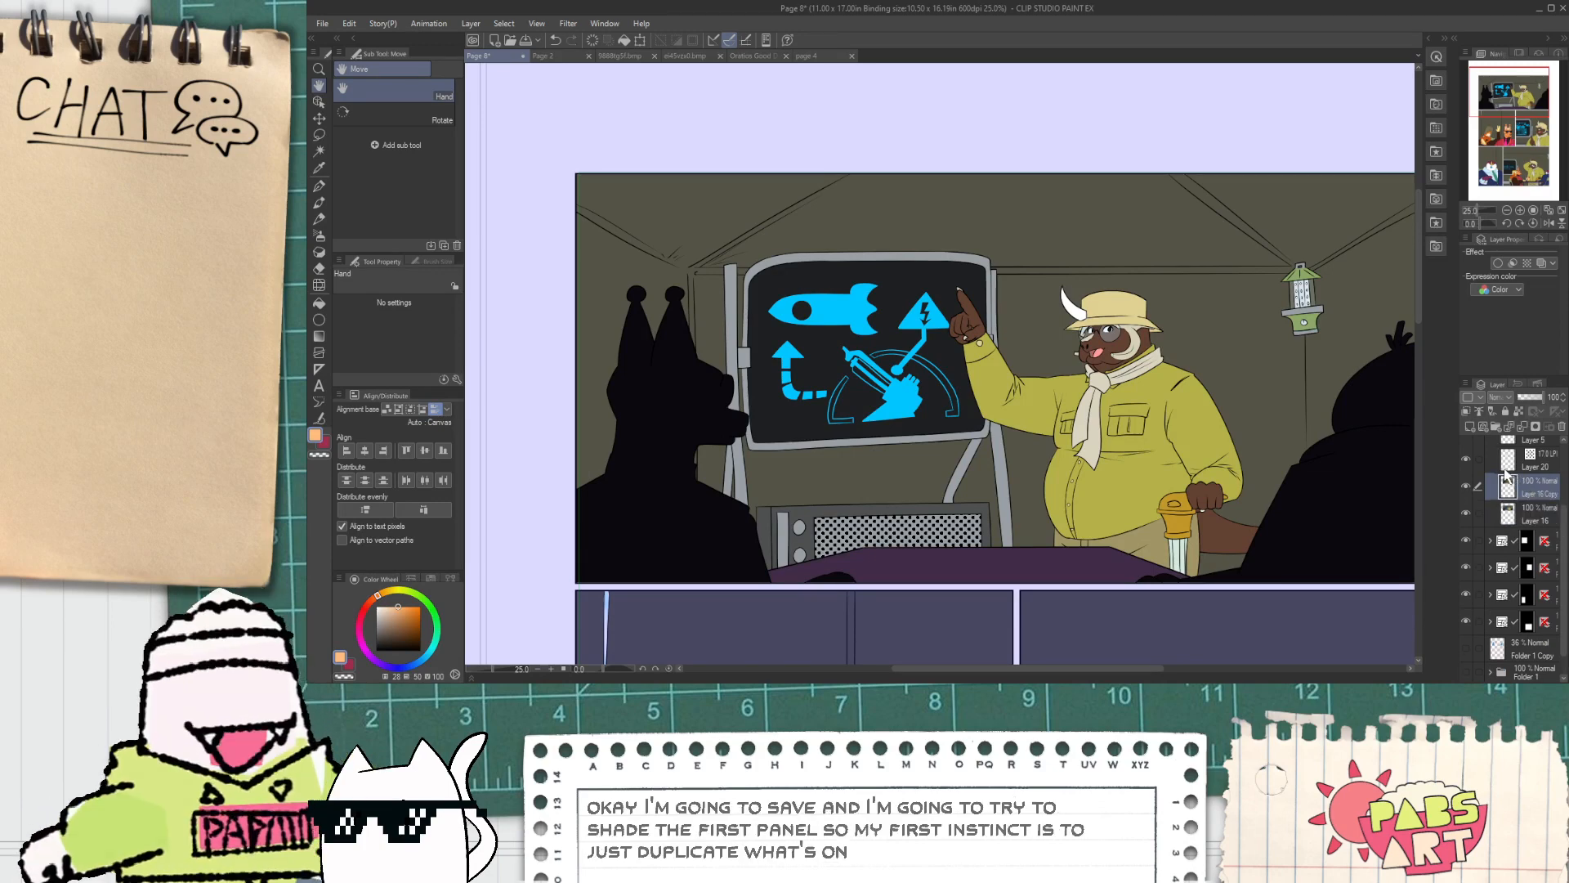
key(ctrl+s)
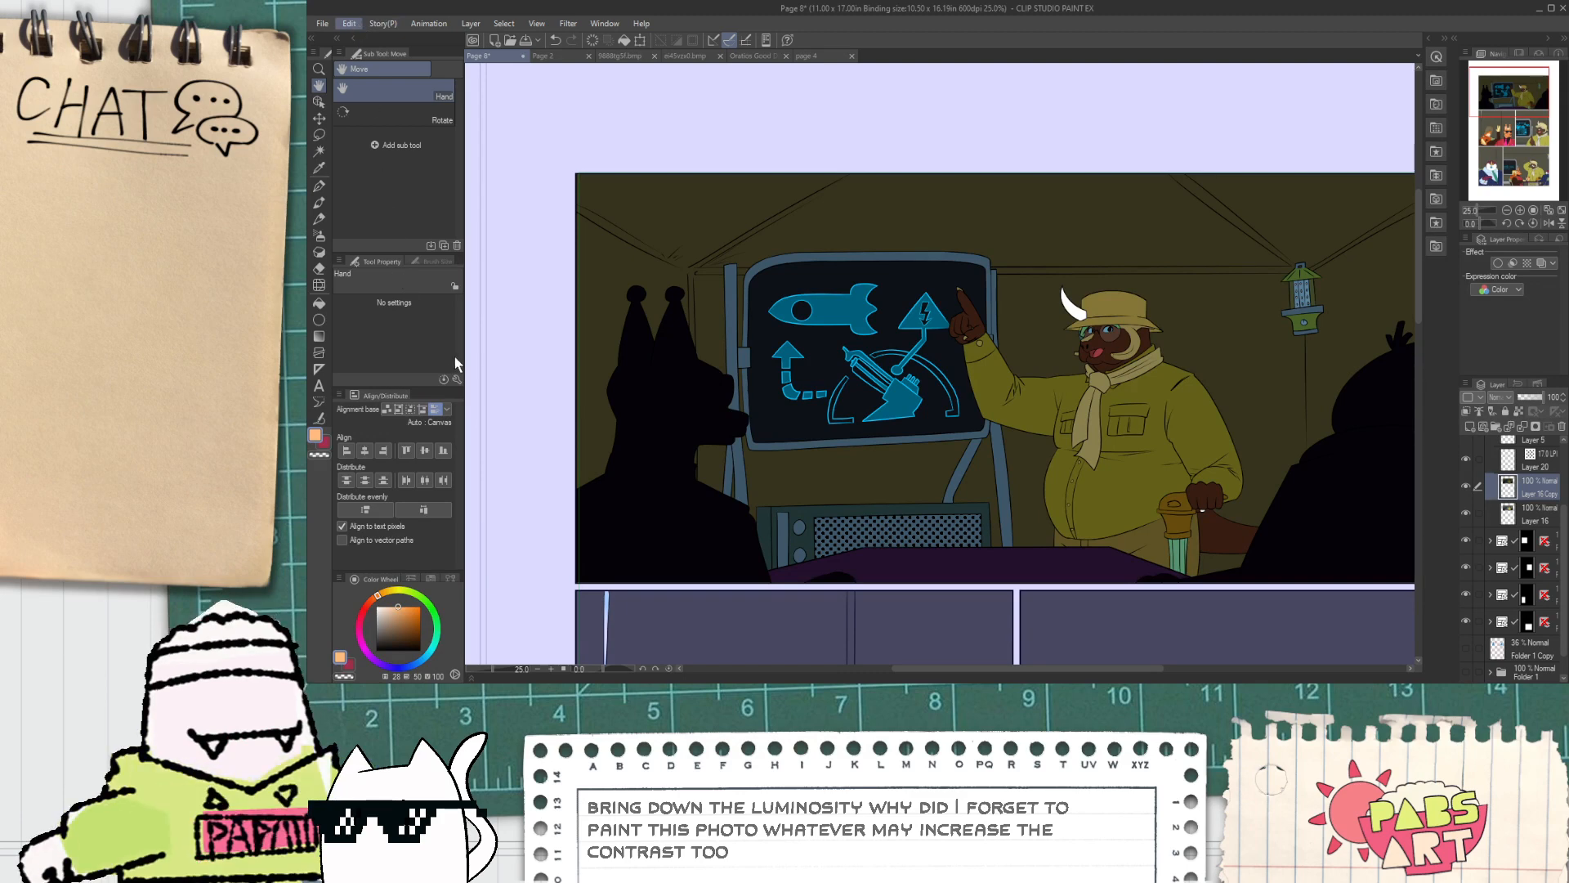
click(575, 379)
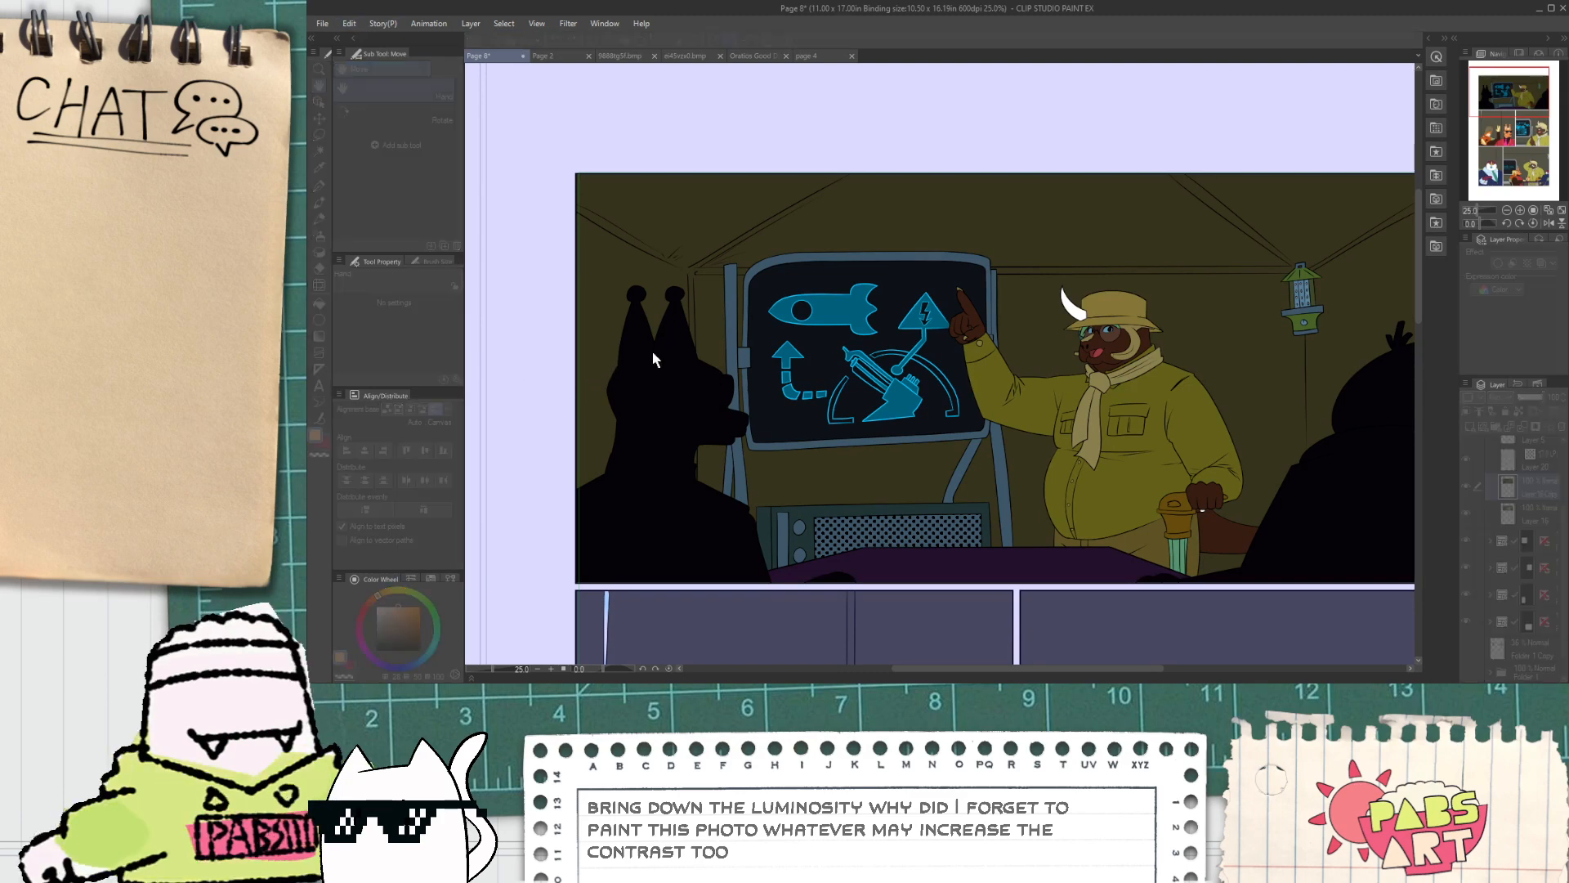
click(1283, 392)
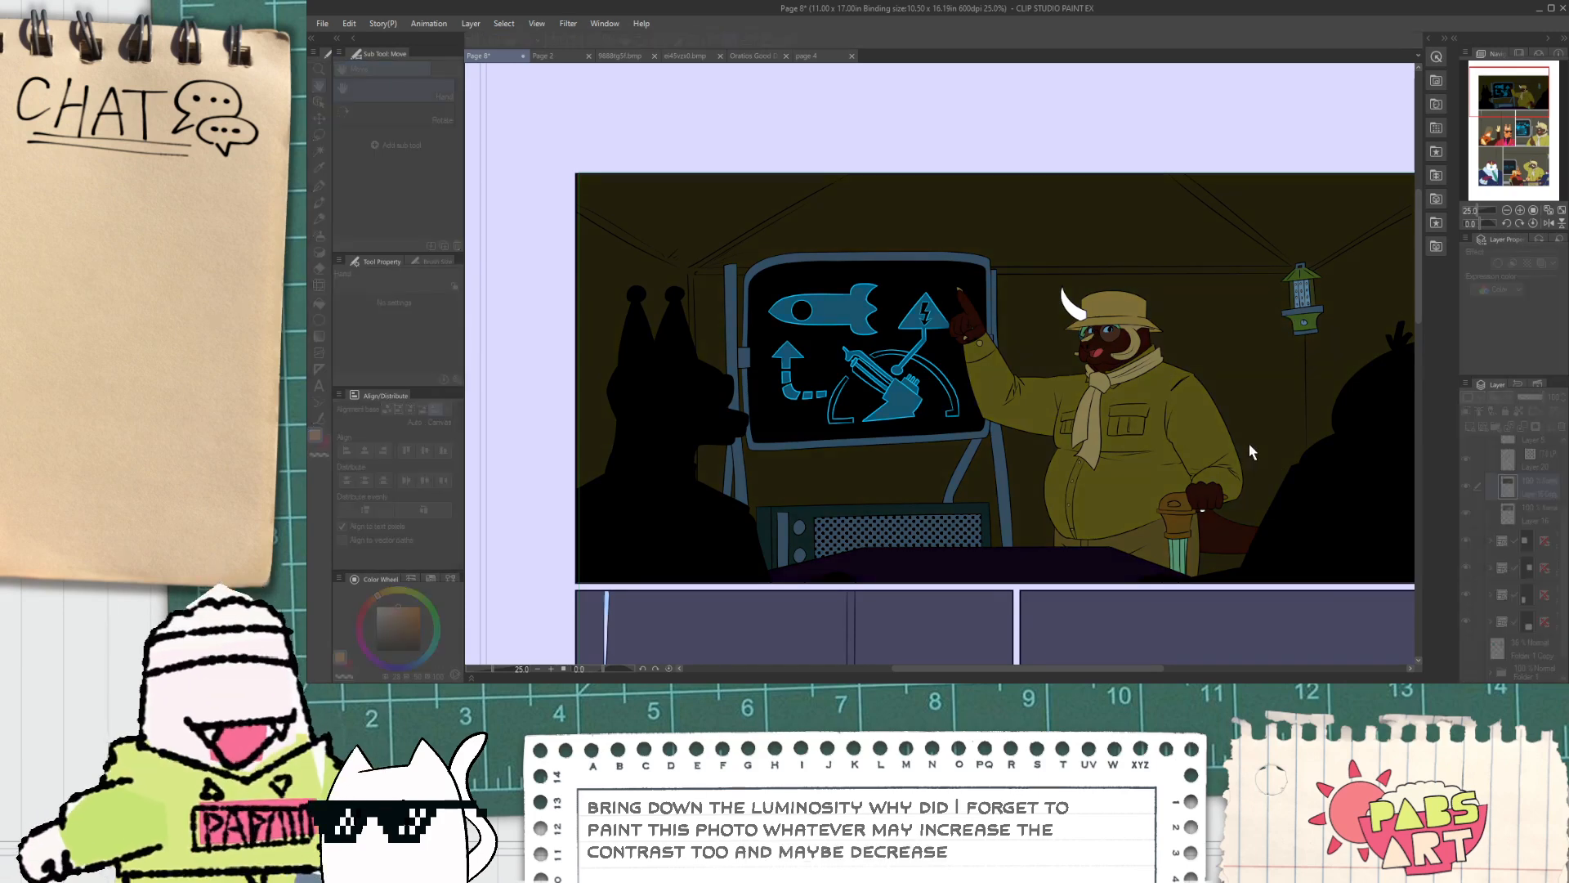
click(1416, 397)
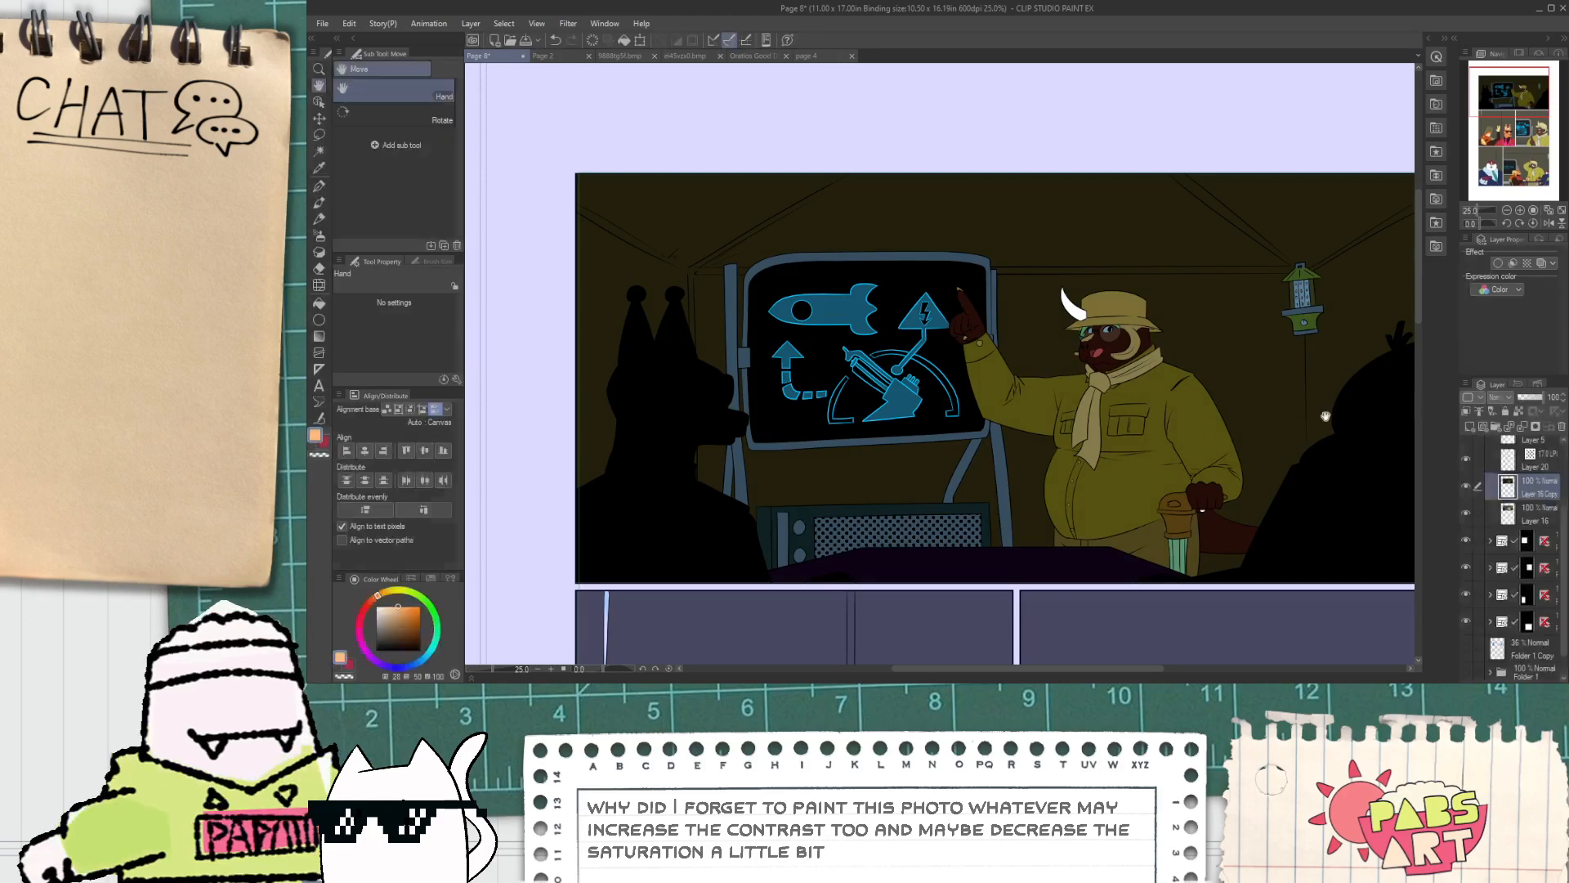
Step: Fill the speaker's white horn on the darkened layer with the dull khaki sampled from his moustache
scroll(1118, 357, up, 4)
click(1185, 289)
key(g)
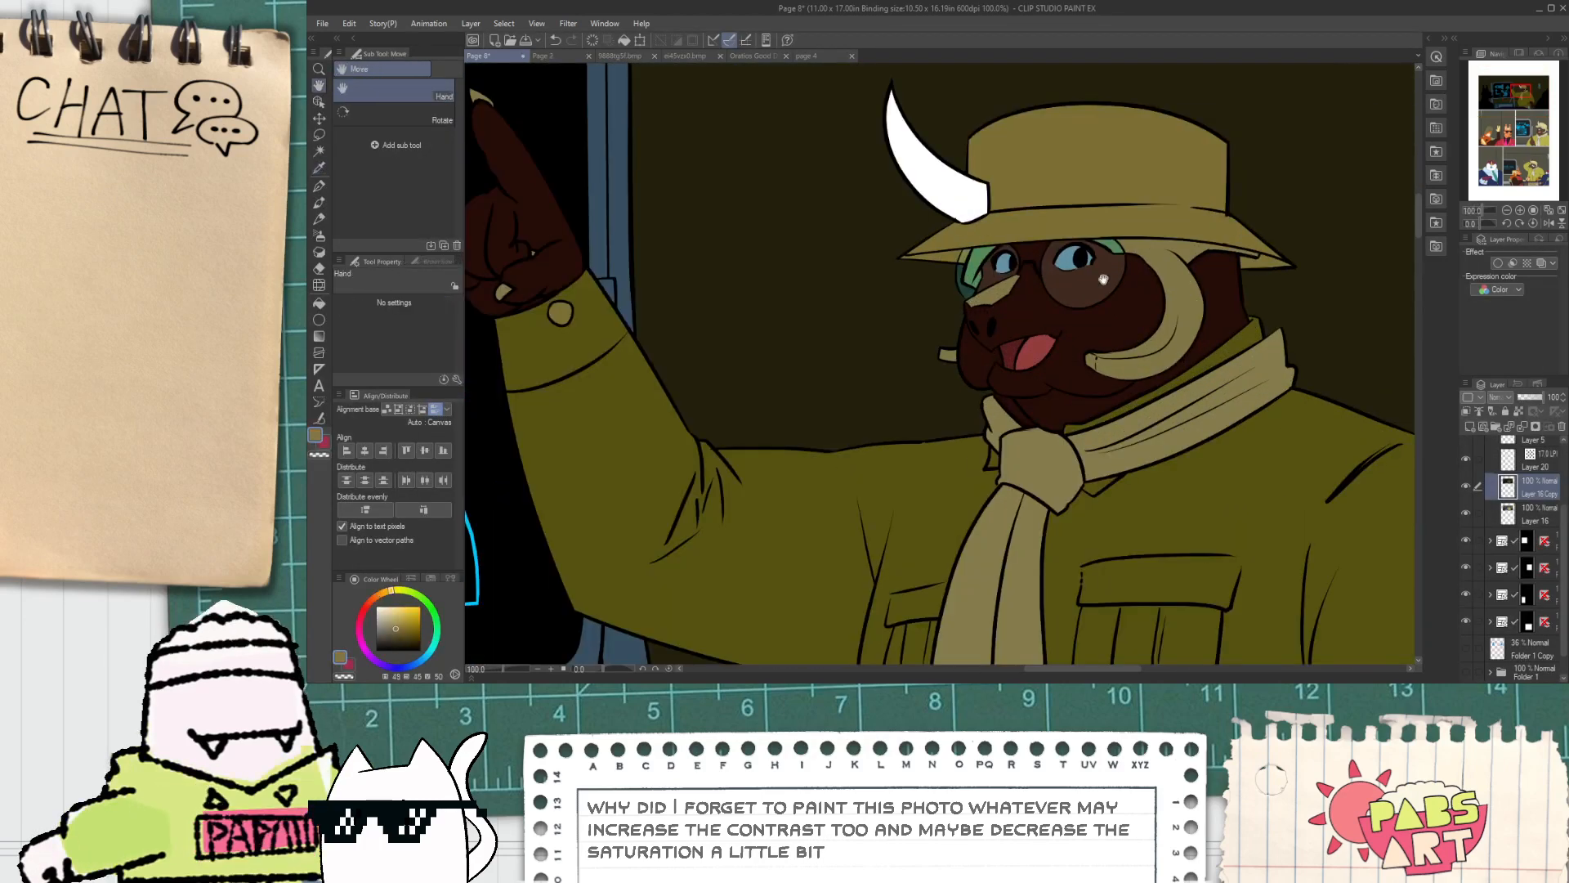
drag(958, 166, 998, 324)
scroll(997, 324, up, 1)
click(1003, 351)
scroll(1041, 389, down, 2)
scroll(1041, 389, down, 2)
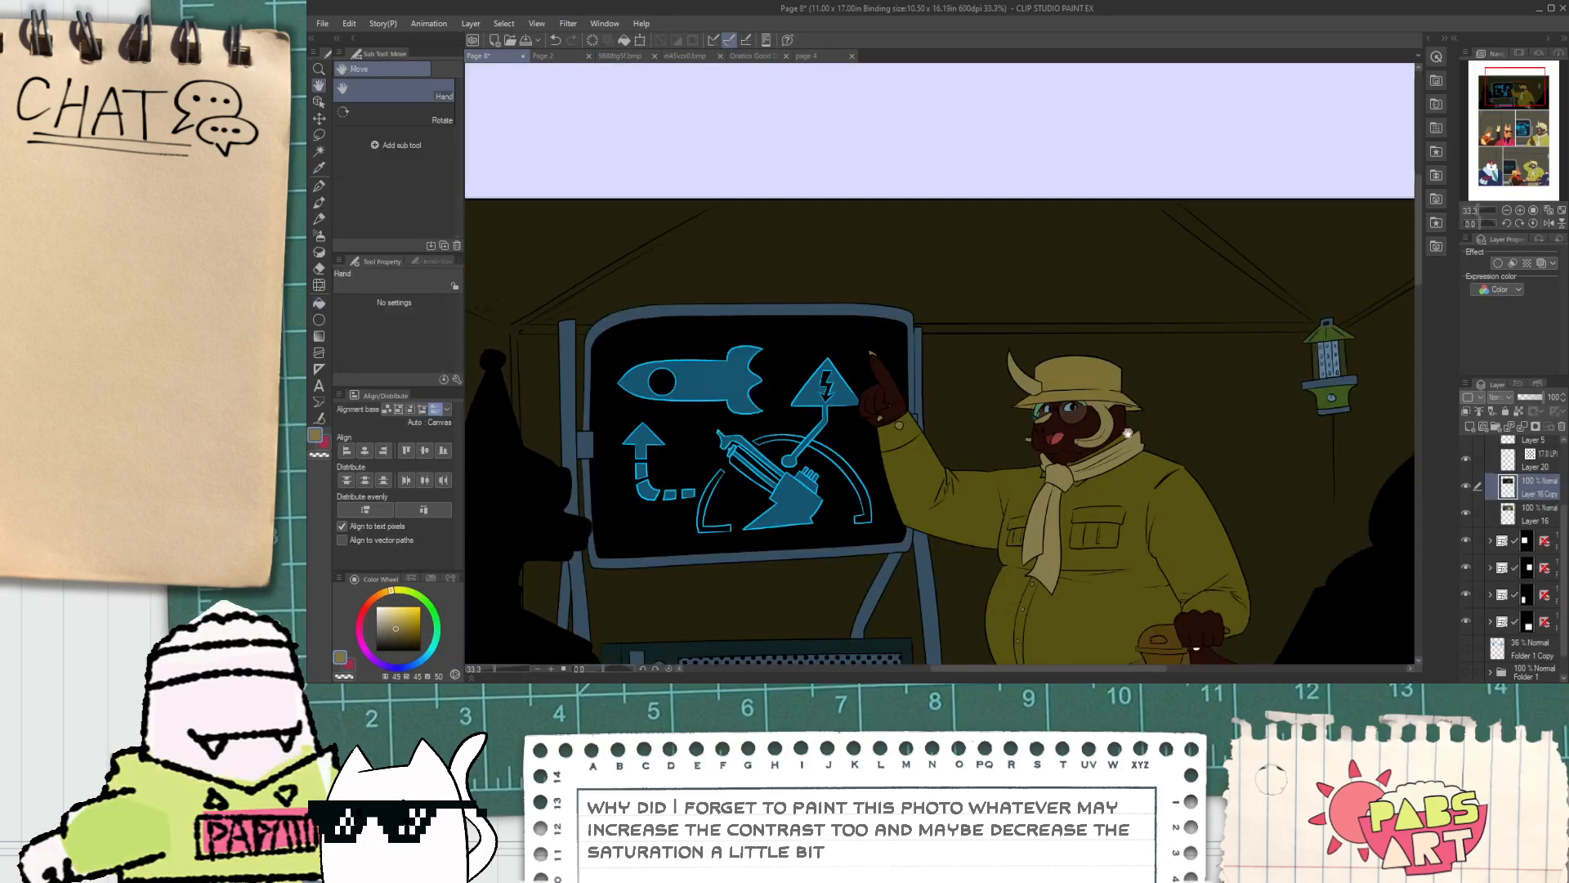
Step: Test the Hard eraser on the darkened layer with a thin stroke above the hat's brim
key(e)
click(393, 90)
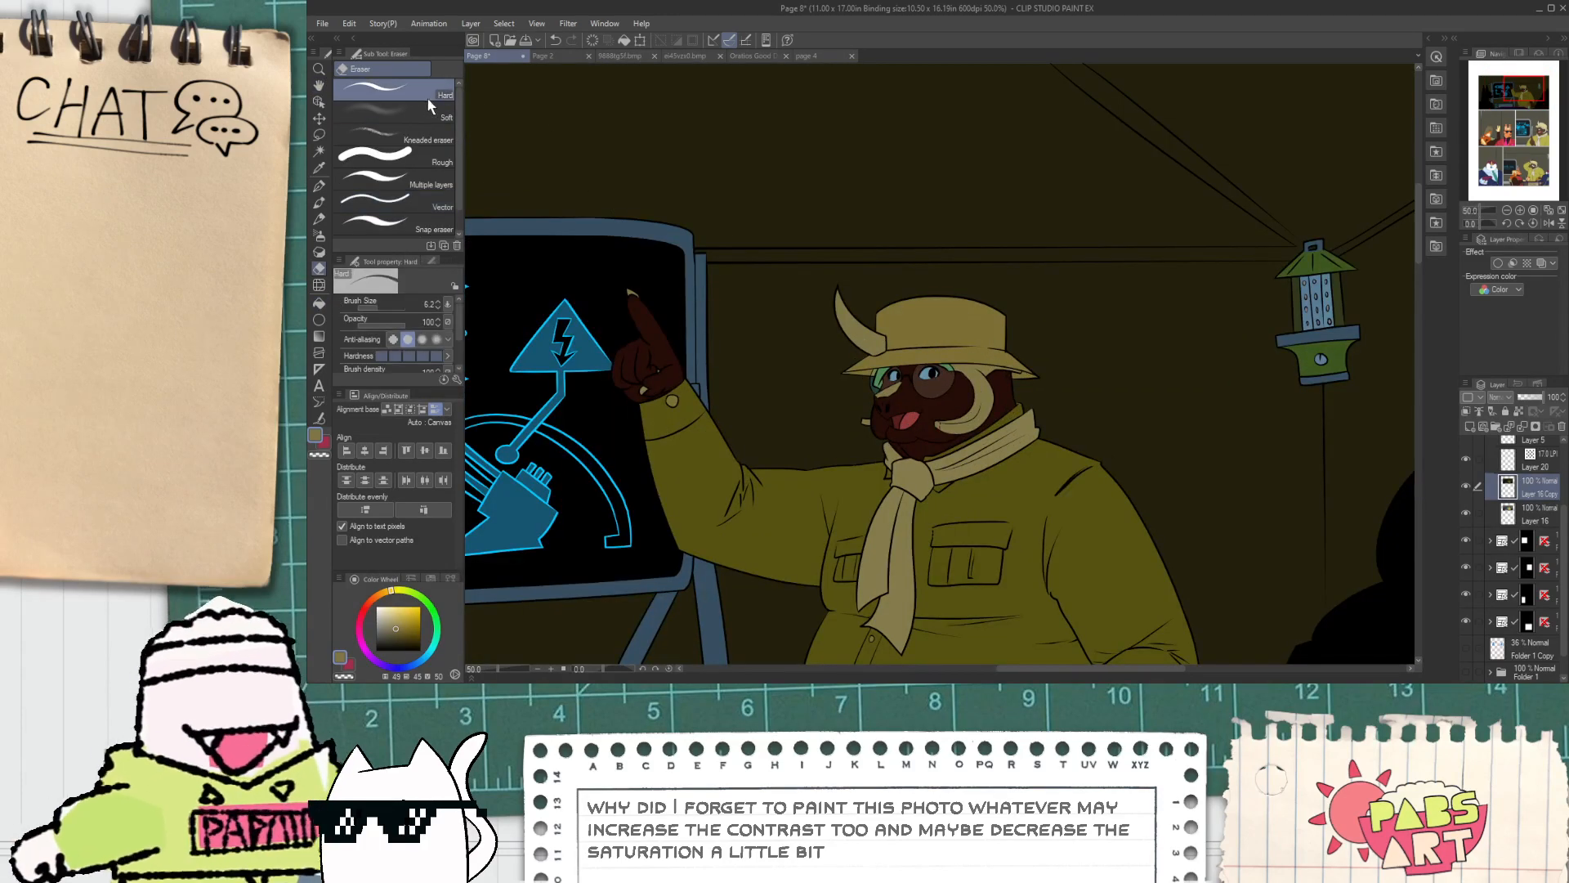
scroll(897, 338, up, 4)
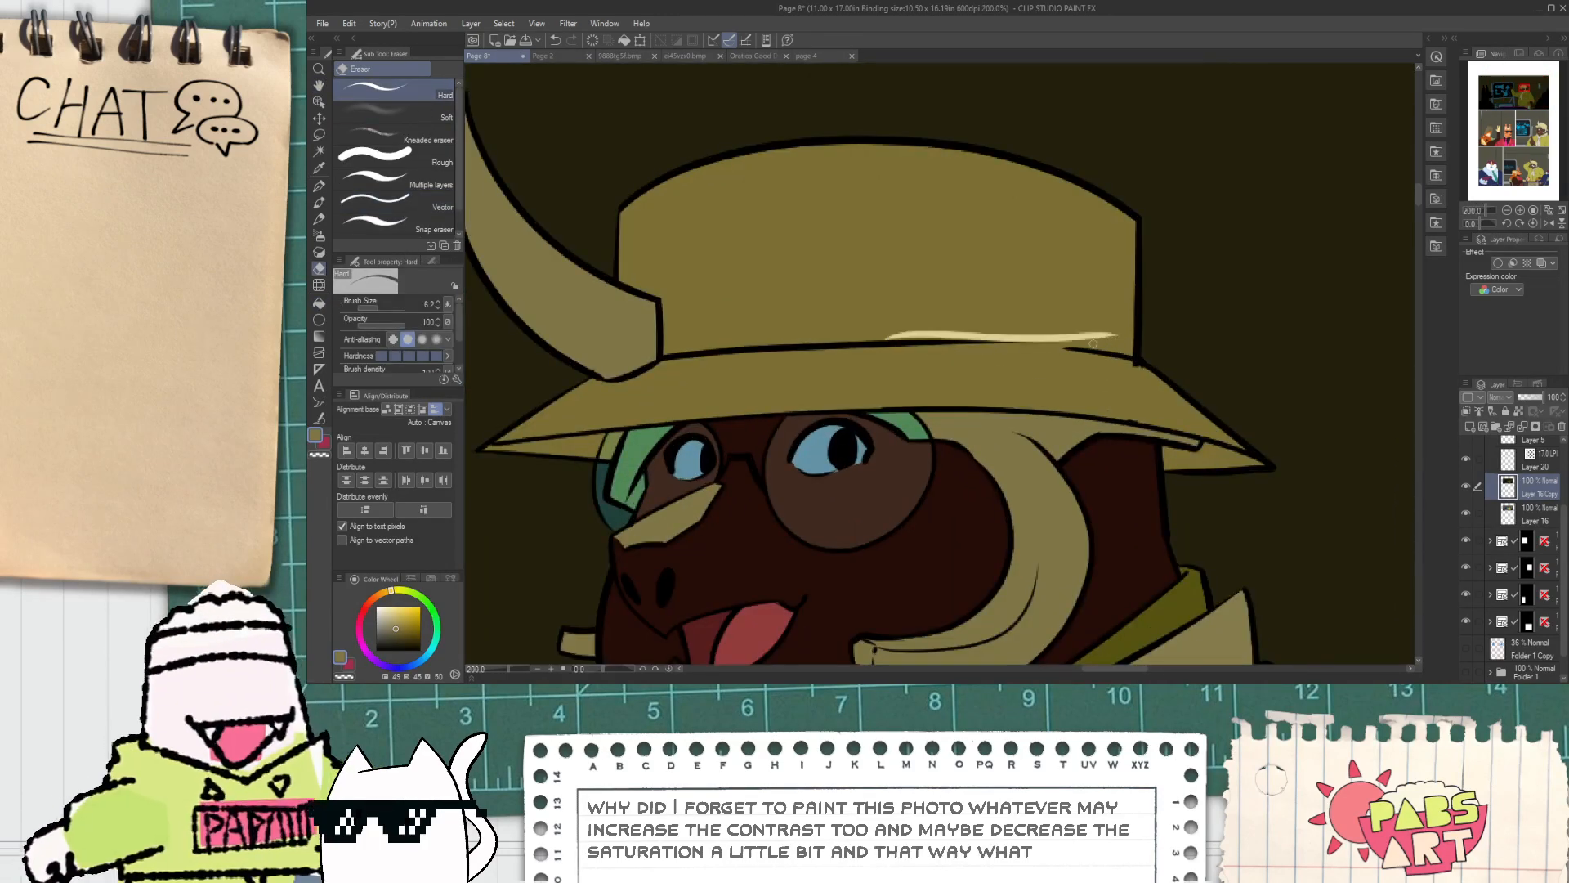
scroll(1080, 333, down, 2)
scroll(1080, 334, down, 3)
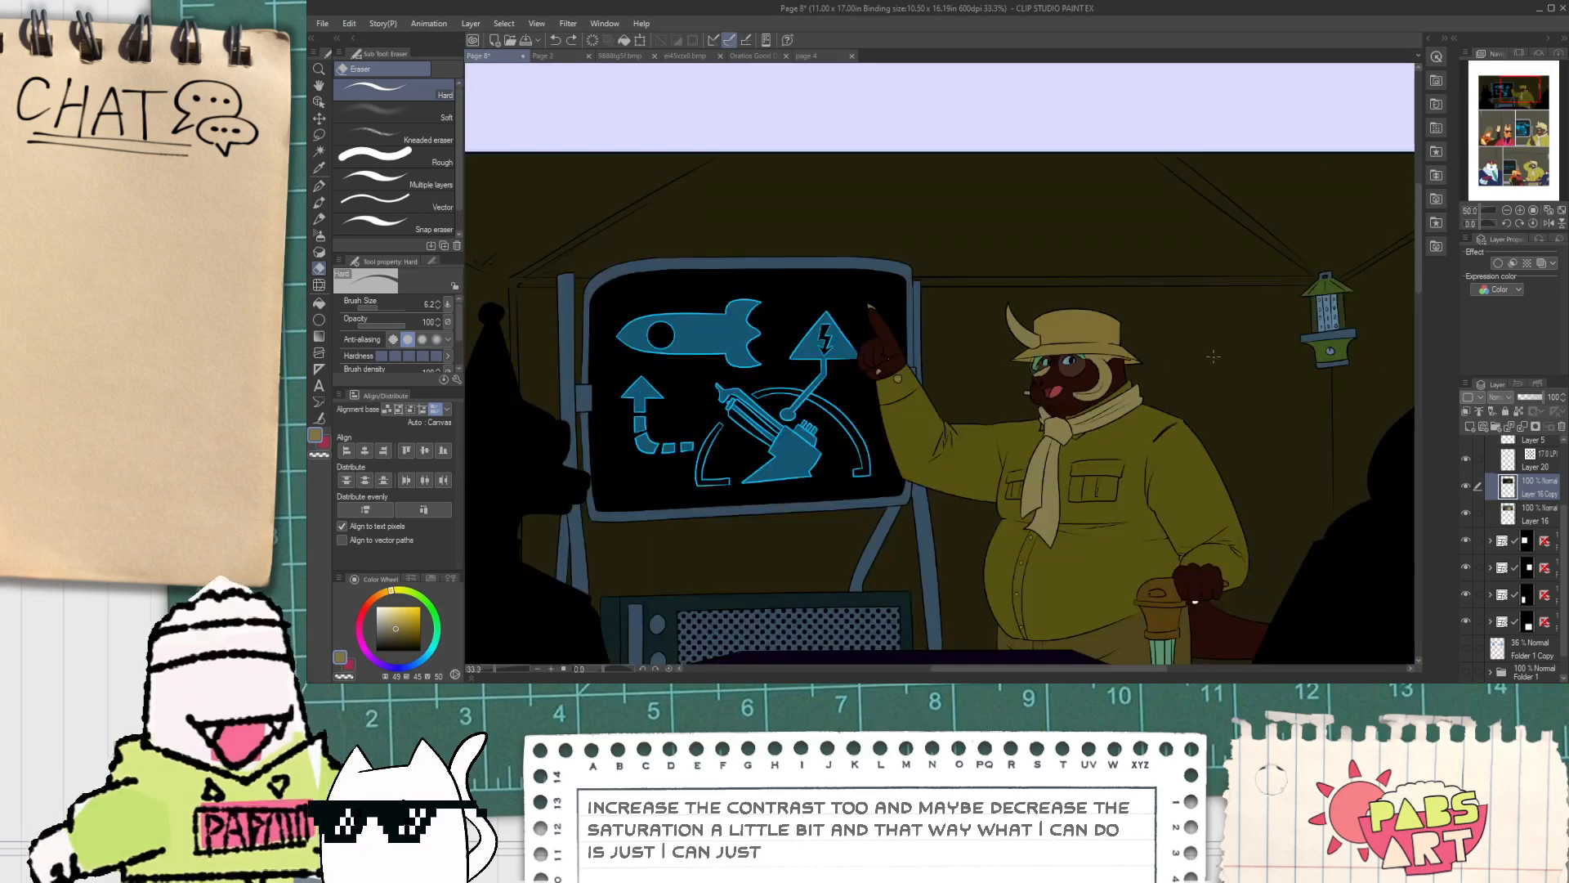
Step: Try erasing the darkened layer over the hanging lantern with the Rough eraser, and undo the stroke
key(space)
drag(1330, 331, 1094, 327)
scroll(1094, 327, up, 3)
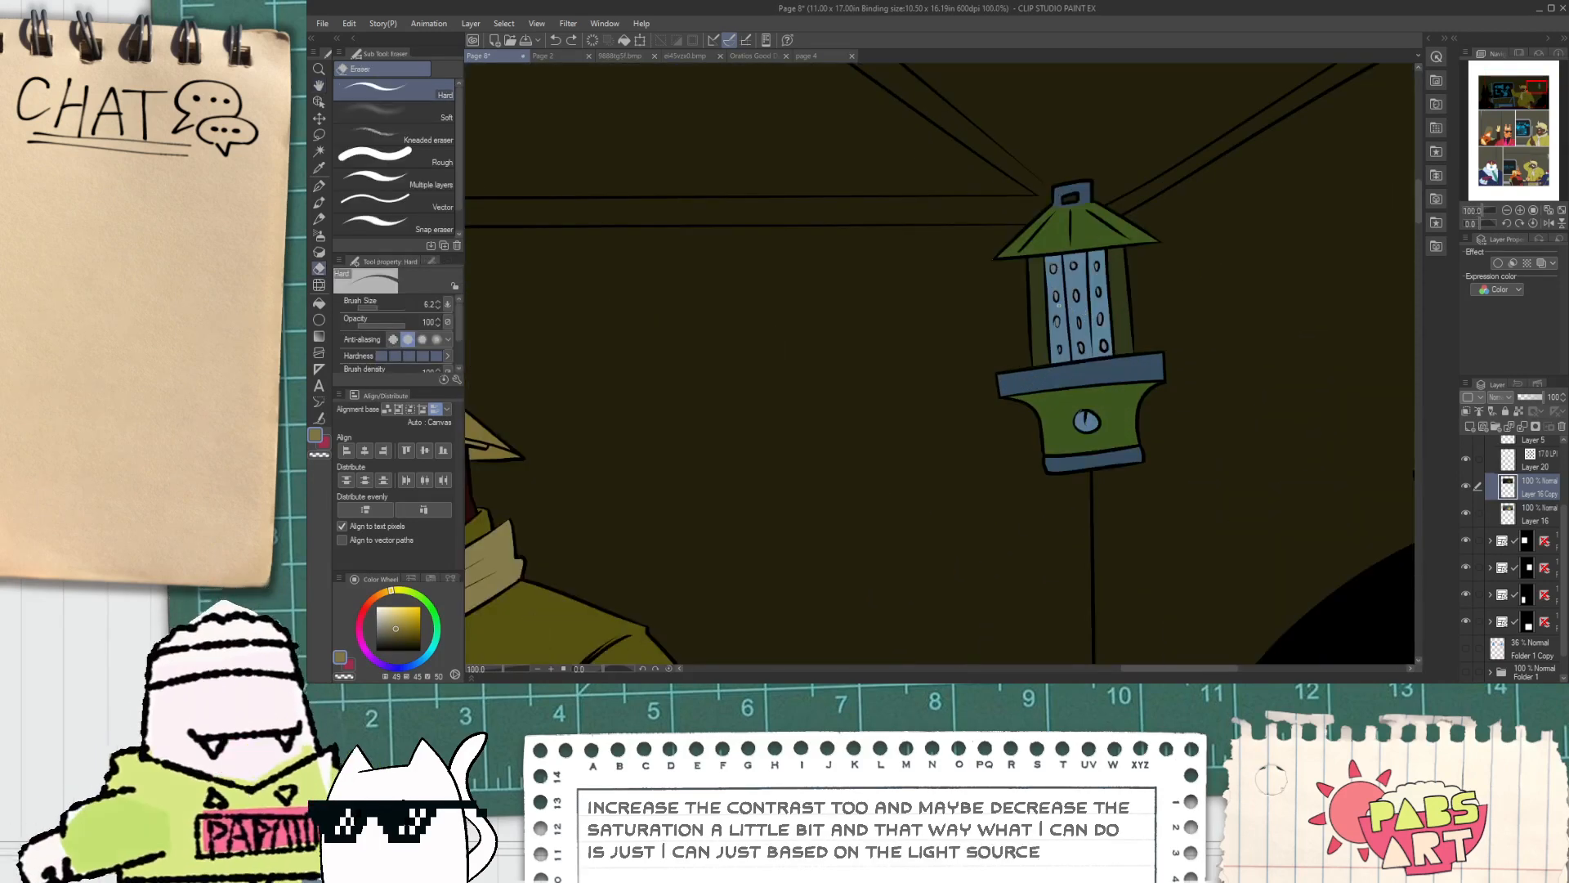
click(384, 156)
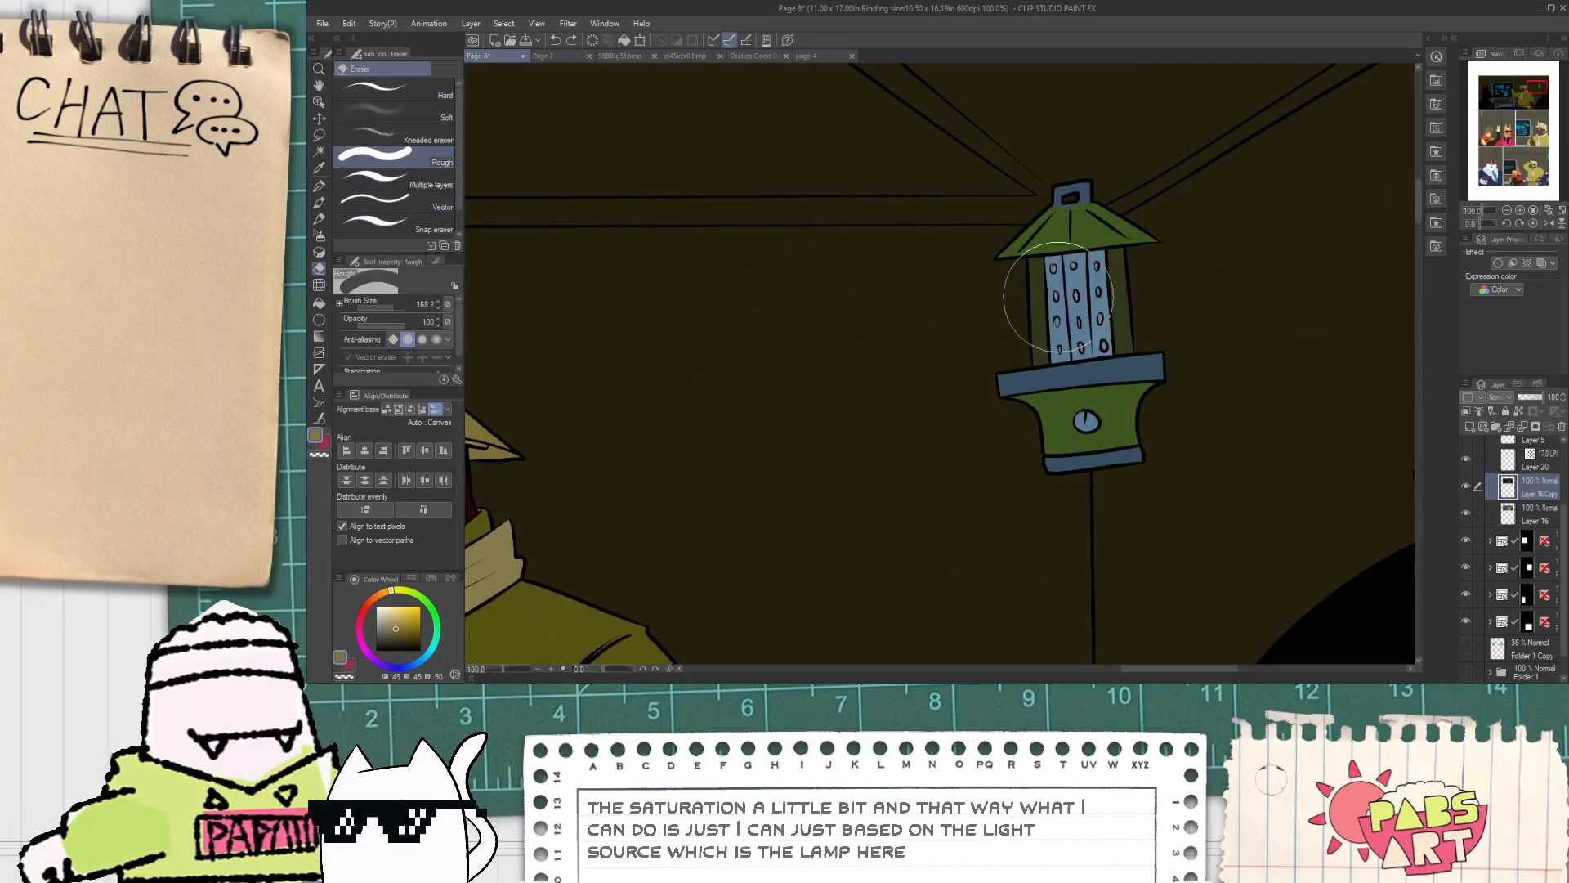
drag(1060, 295, 1076, 335)
key(ctrl+z)
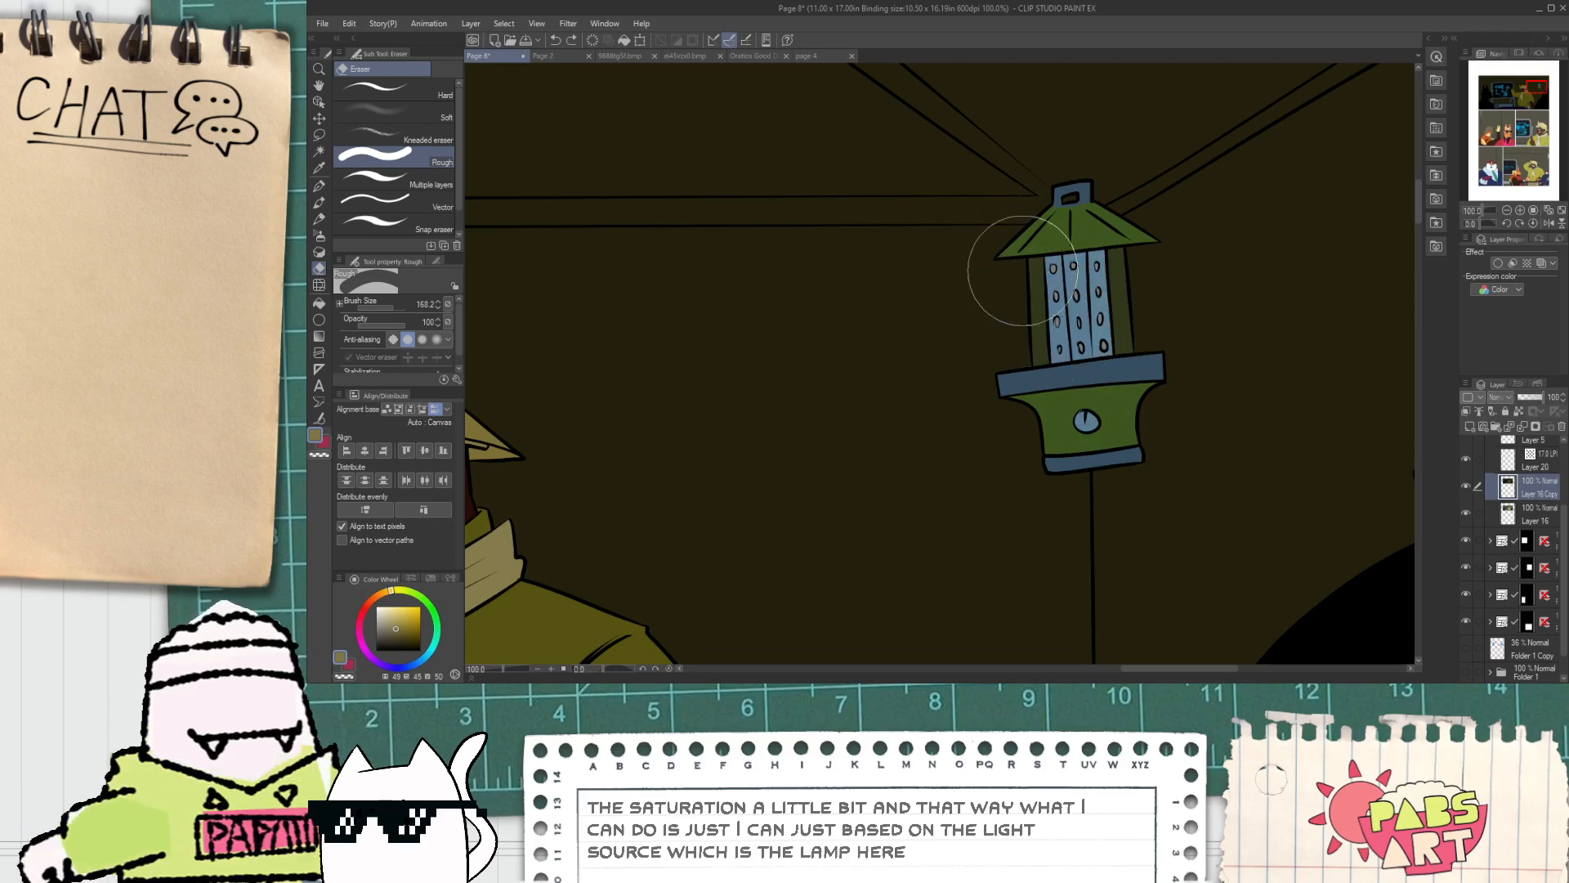
Step: Erase a thin zigzag outline of light rays beside the lantern's left side with the Hard eraser
click(417, 93)
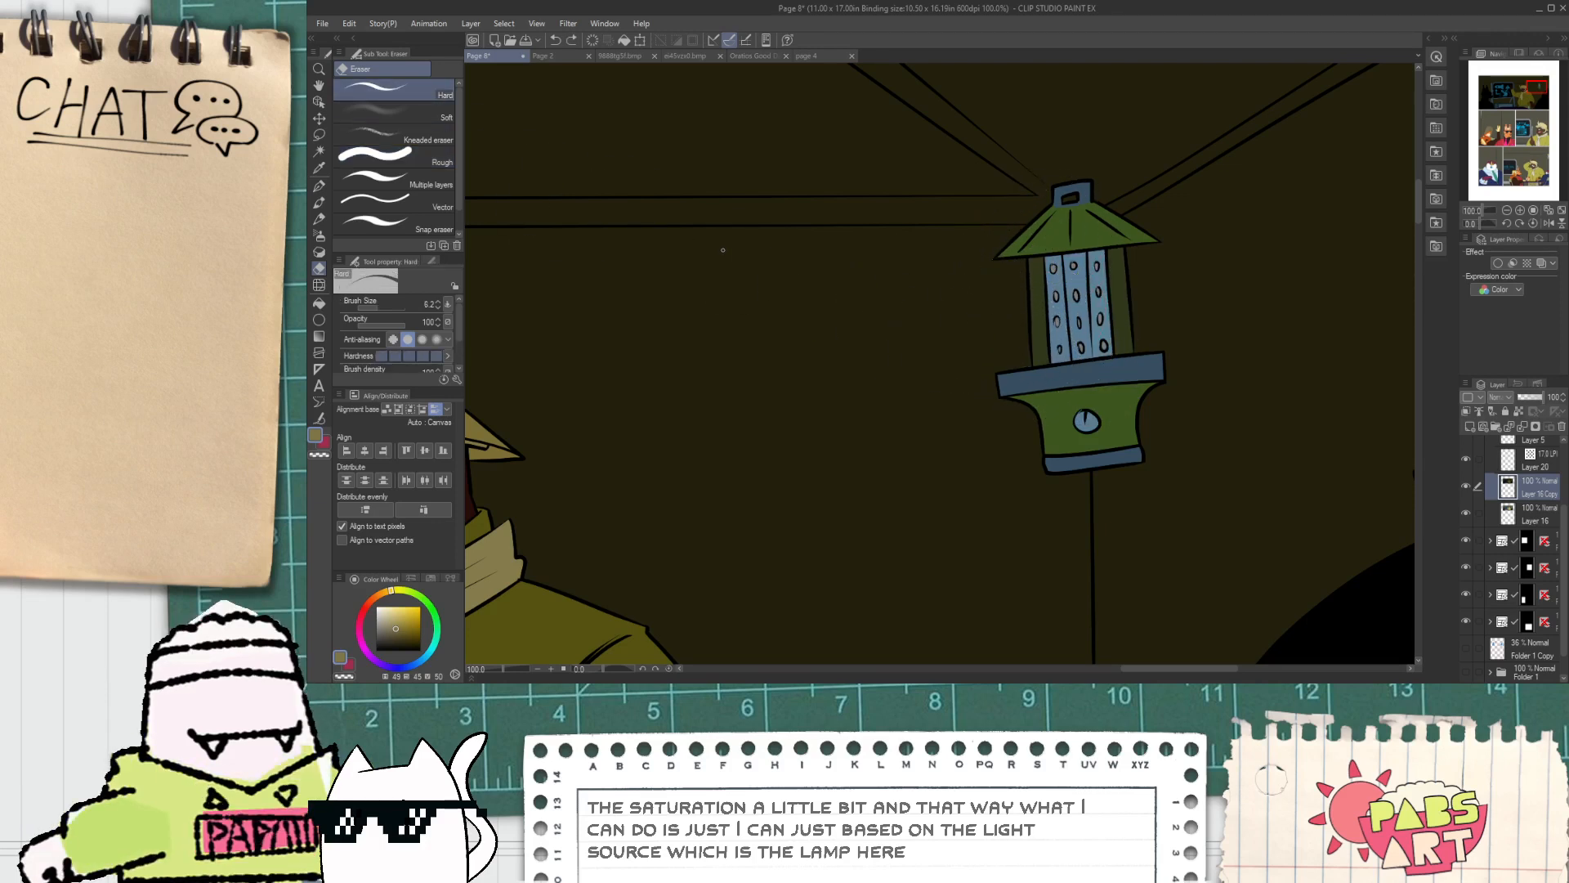
drag(738, 248, 993, 237)
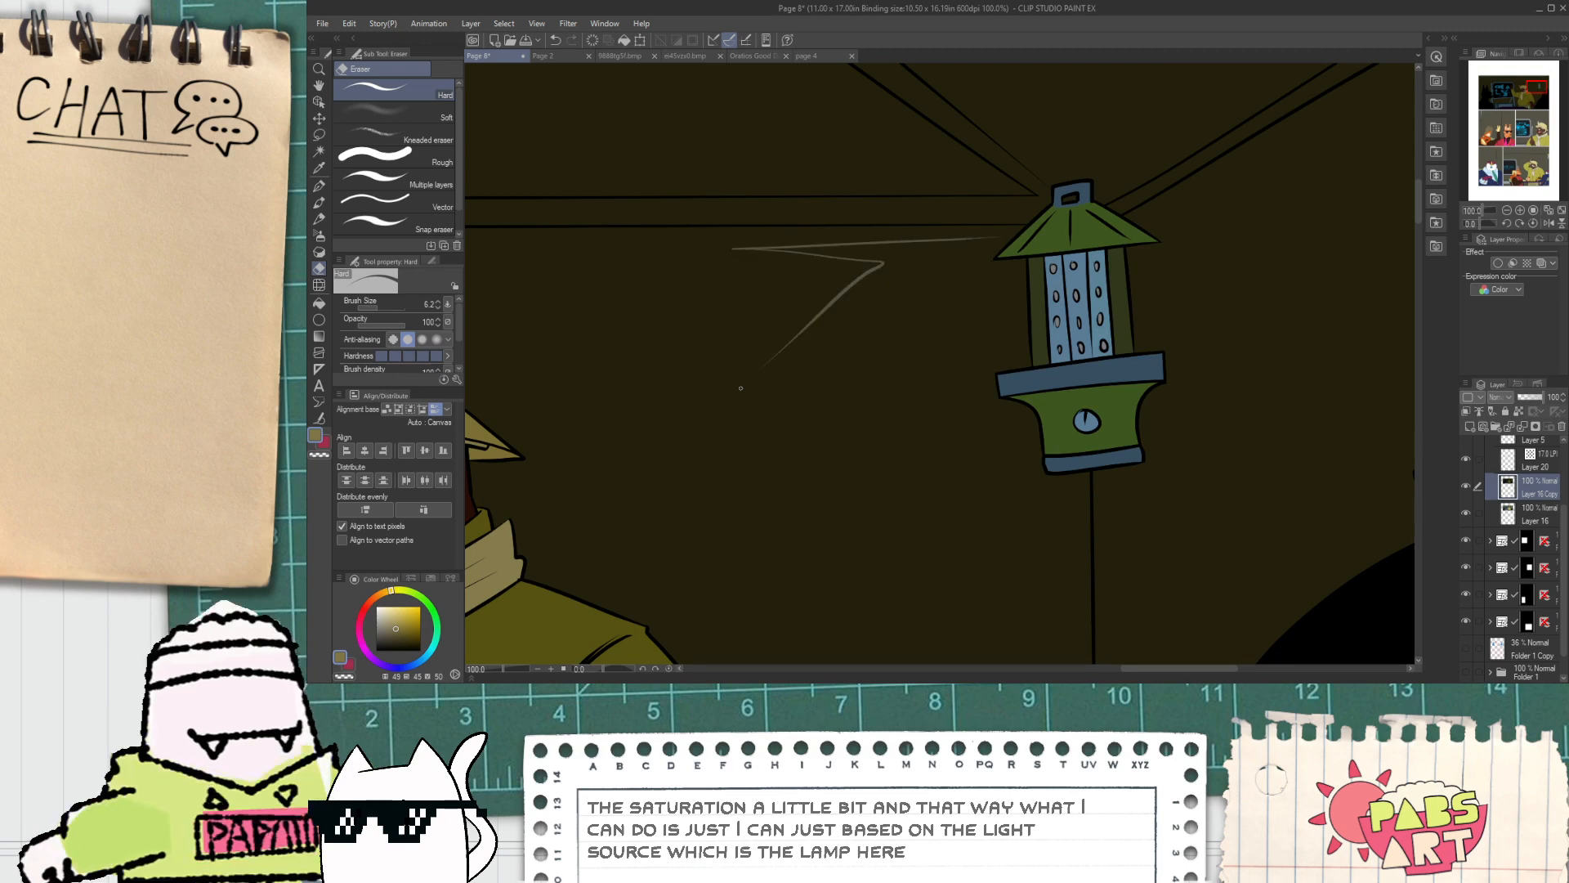
mouse_move(740, 387)
mouse_down()
mouse_move(850, 329)
mouse_move(885, 373)
mouse_up()
key(ctrl+z)
key(ctrl+z)
mouse_move(771, 363)
mouse_down()
mouse_move(998, 308)
mouse_move(885, 495)
mouse_move(952, 437)
mouse_move(876, 419)
mouse_move(873, 363)
mouse_up()
key(space)
key(p)
key(e)
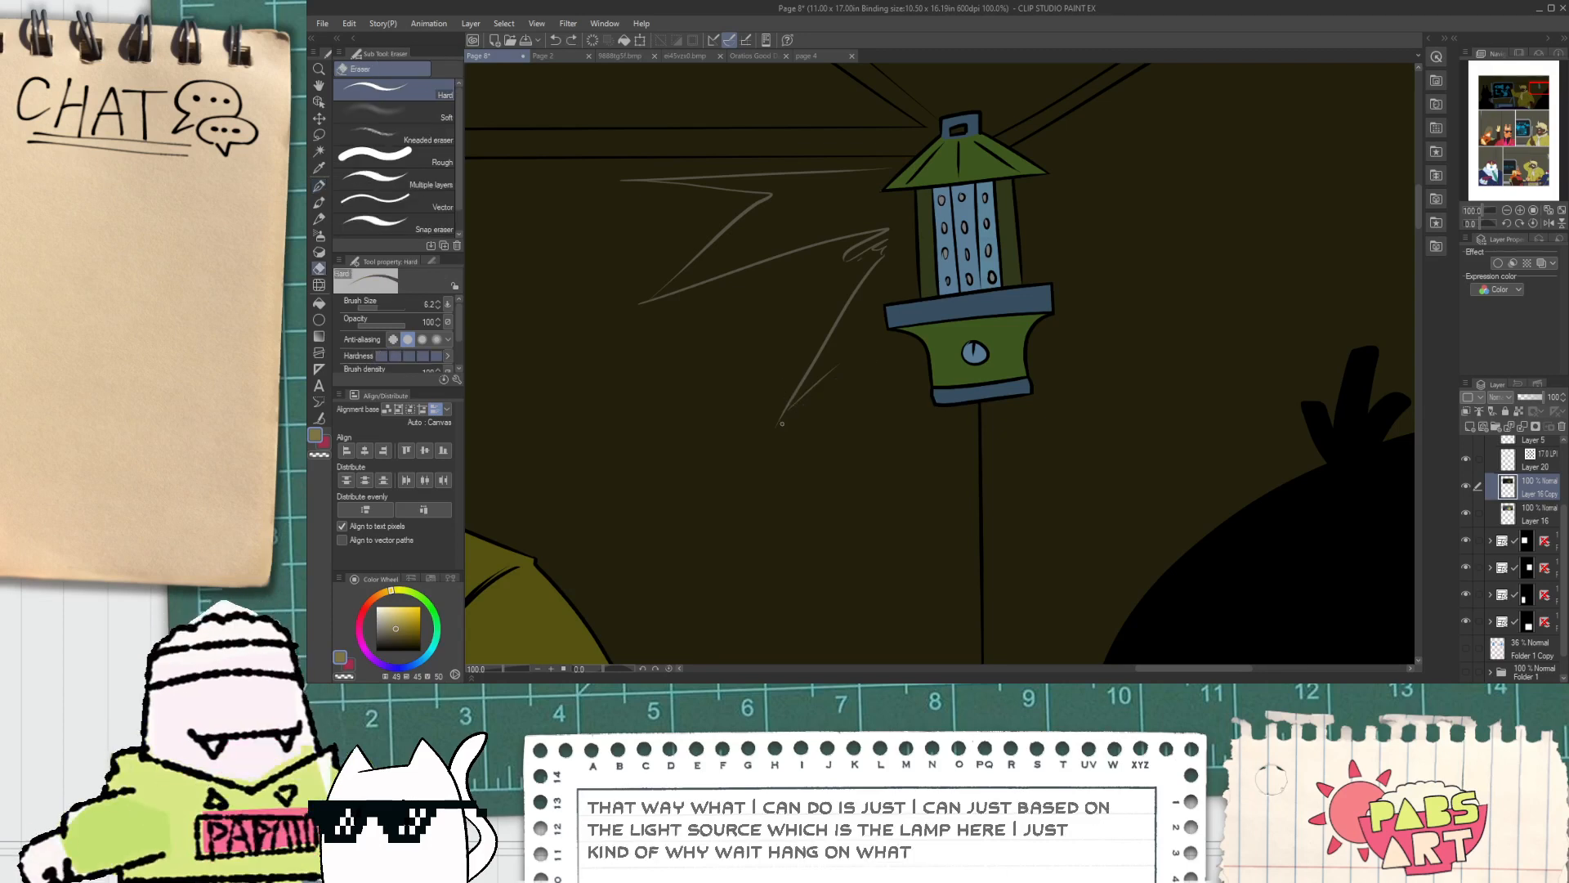
Step: Continue the jagged ray outline downward with the Hard eraser, closing it beneath the lantern along its cord
drag(883, 358, 922, 474)
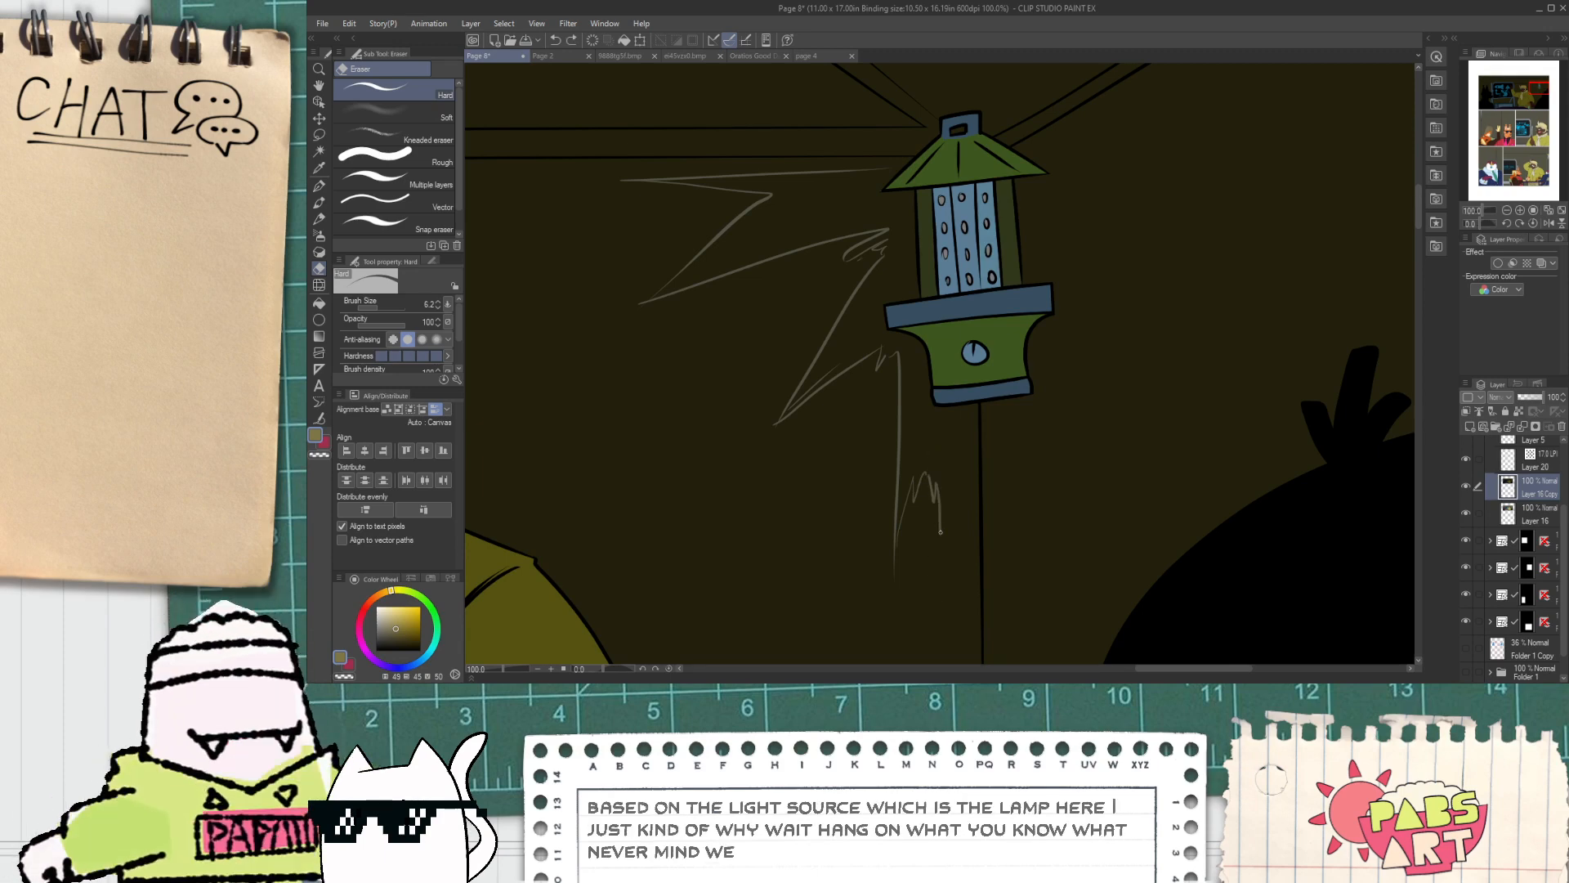
mouse_move(948, 545)
mouse_down()
mouse_move(960, 384)
mouse_move(940, 294)
mouse_move(945, 618)
mouse_up()
key(p)
key(ctrl+z)
key(e)
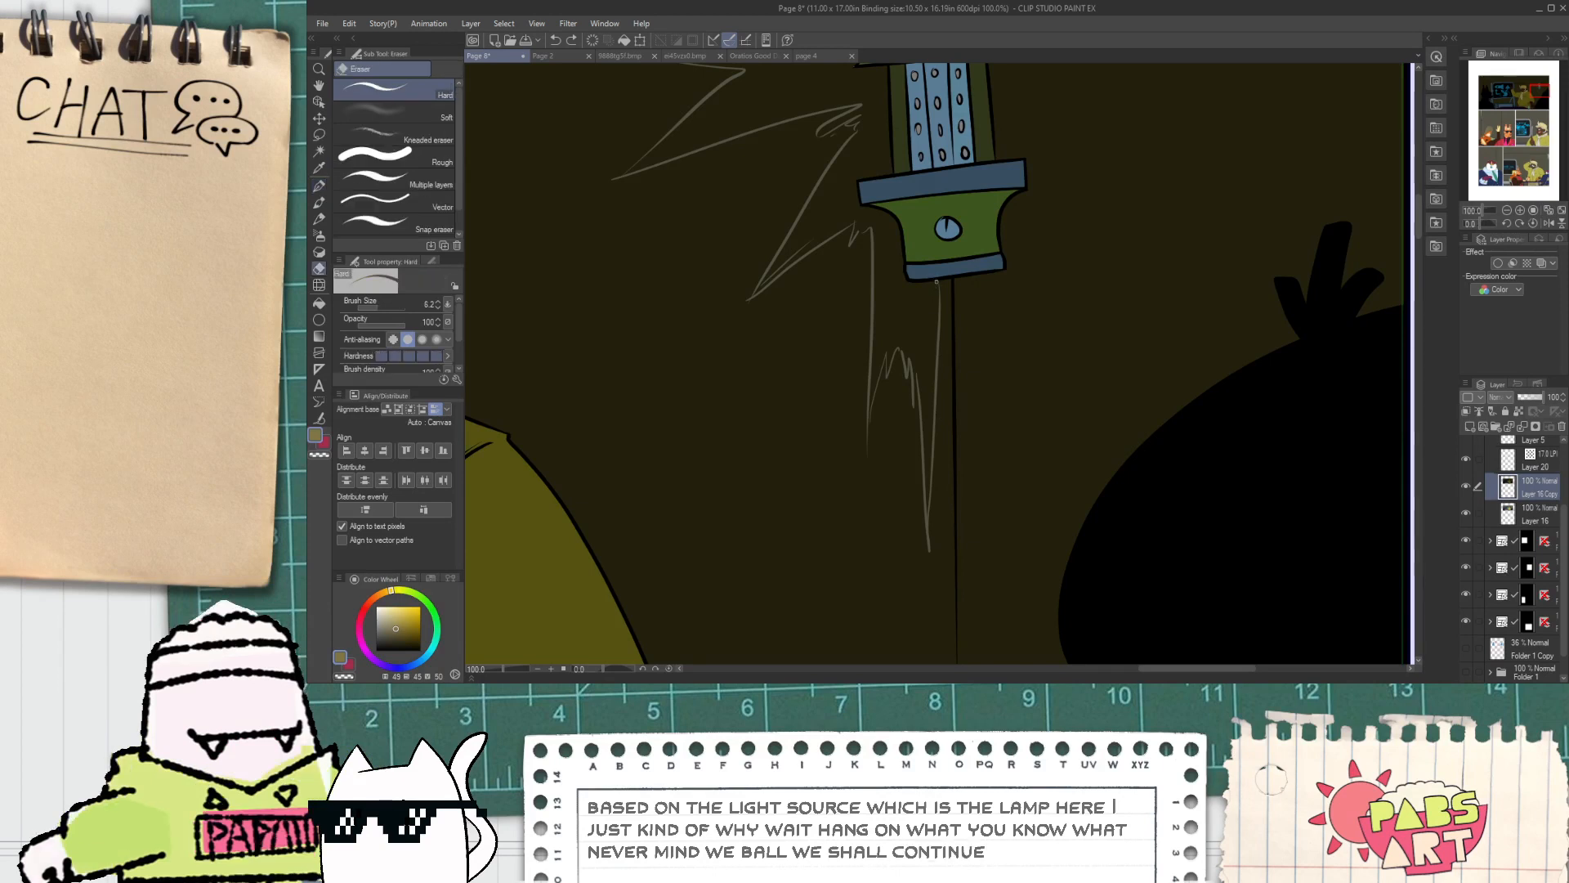
key(ctrl+y)
Step: Try clearing the outlined rays with a transparent fill that refers to other layers, and undo it
key(g)
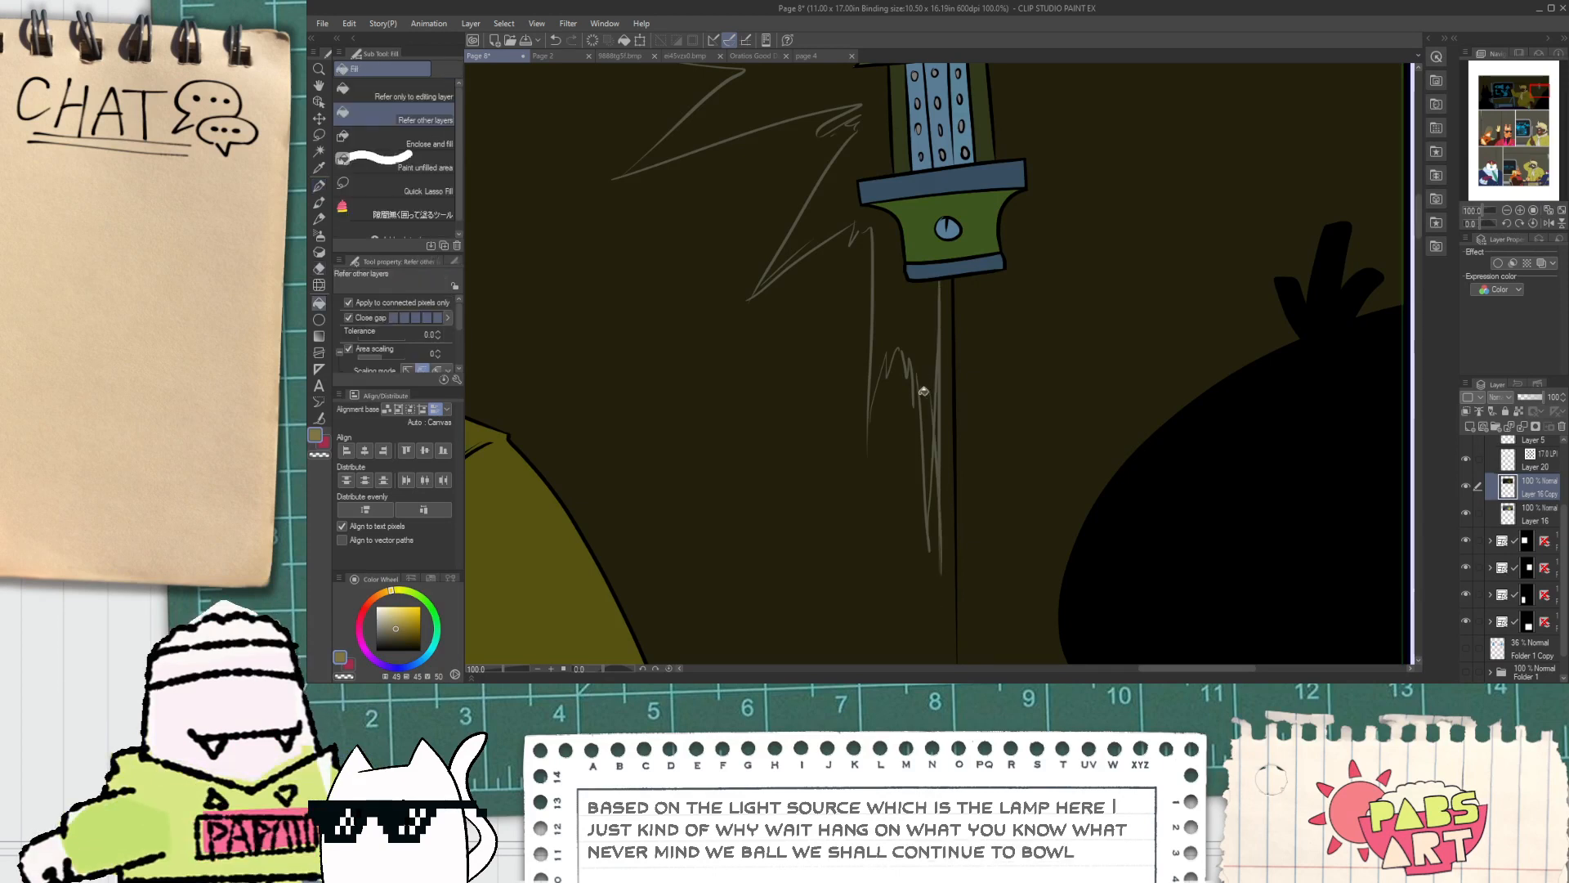
scroll(694, 400, down, 1)
click(813, 332)
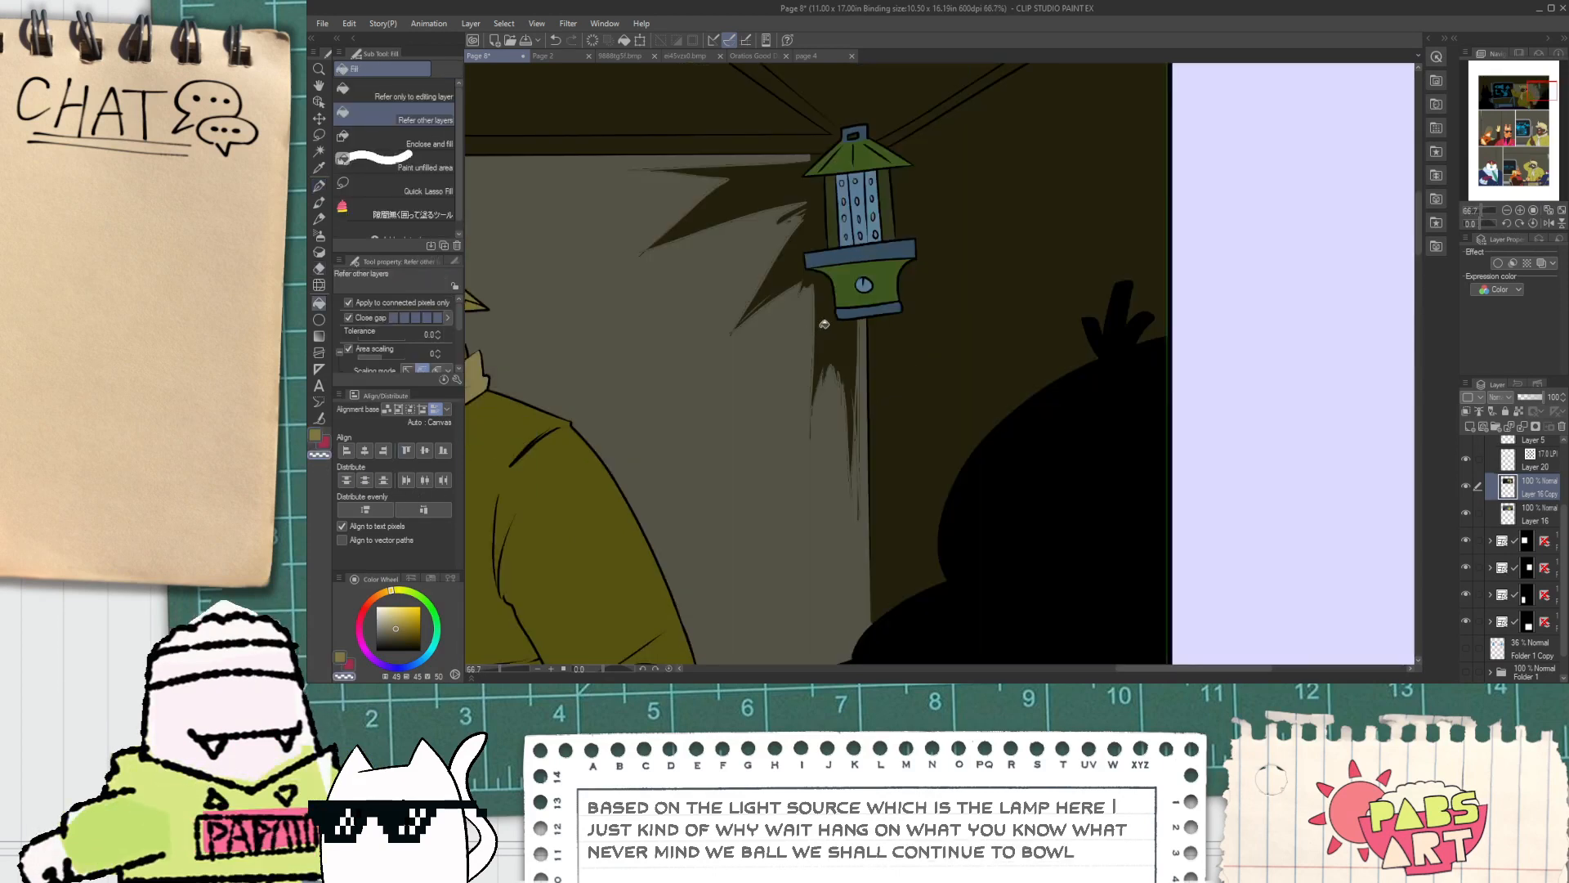
key(ctrl+z)
Step: Clear the outlined light rays with a transparent fill, redoing it with area scaling set to 1
click(822, 322)
scroll(802, 286, down, 3)
key(space)
scroll(814, 253, up, 5)
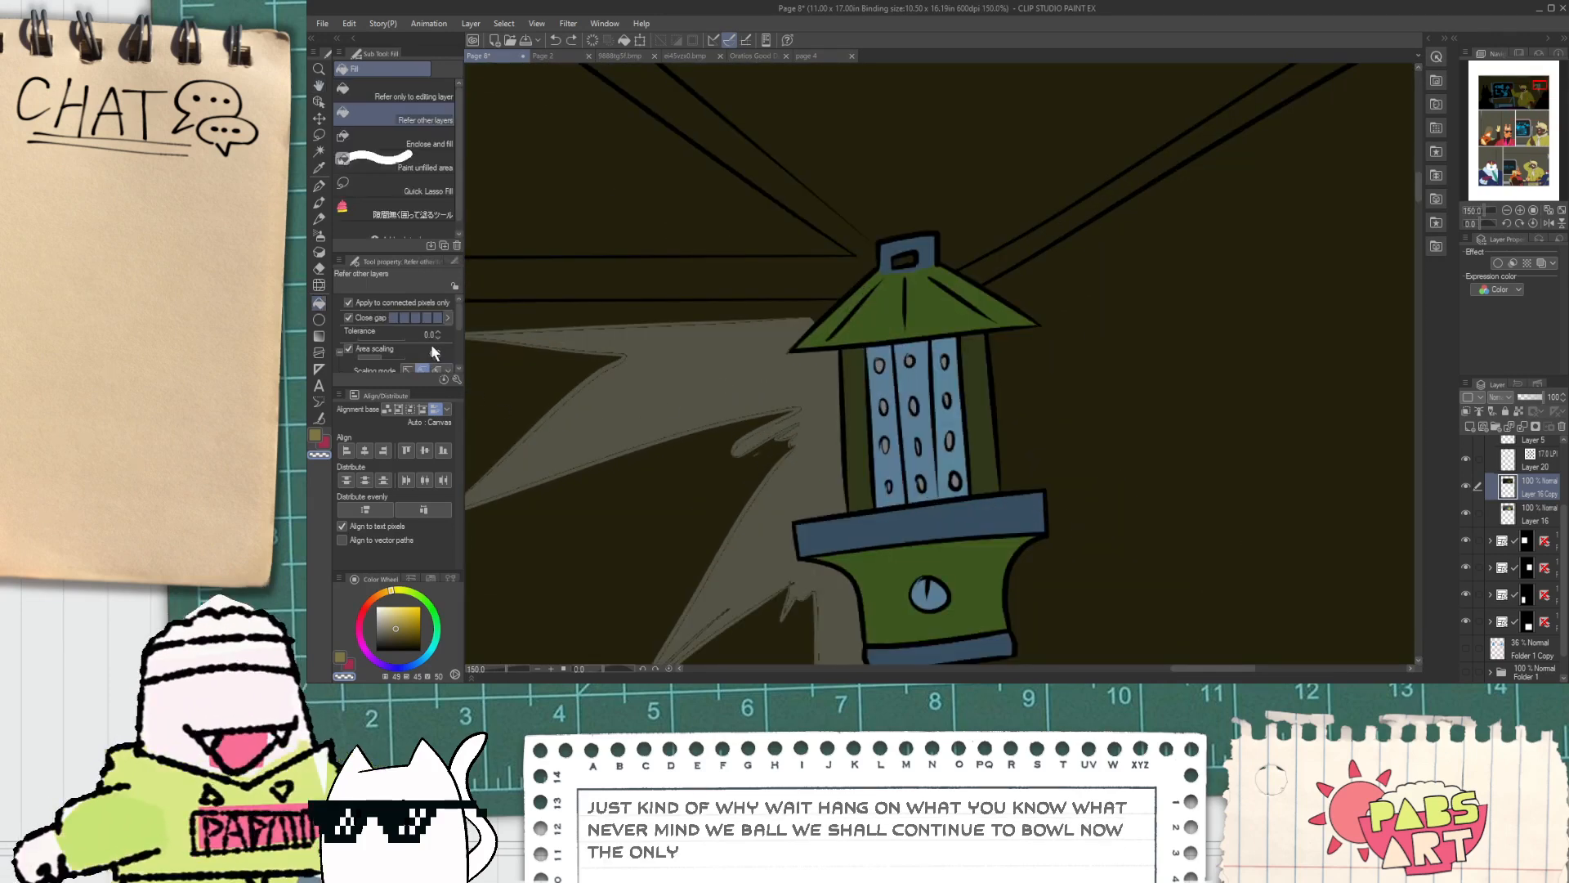
click(439, 350)
key(ctrl+z)
click(670, 390)
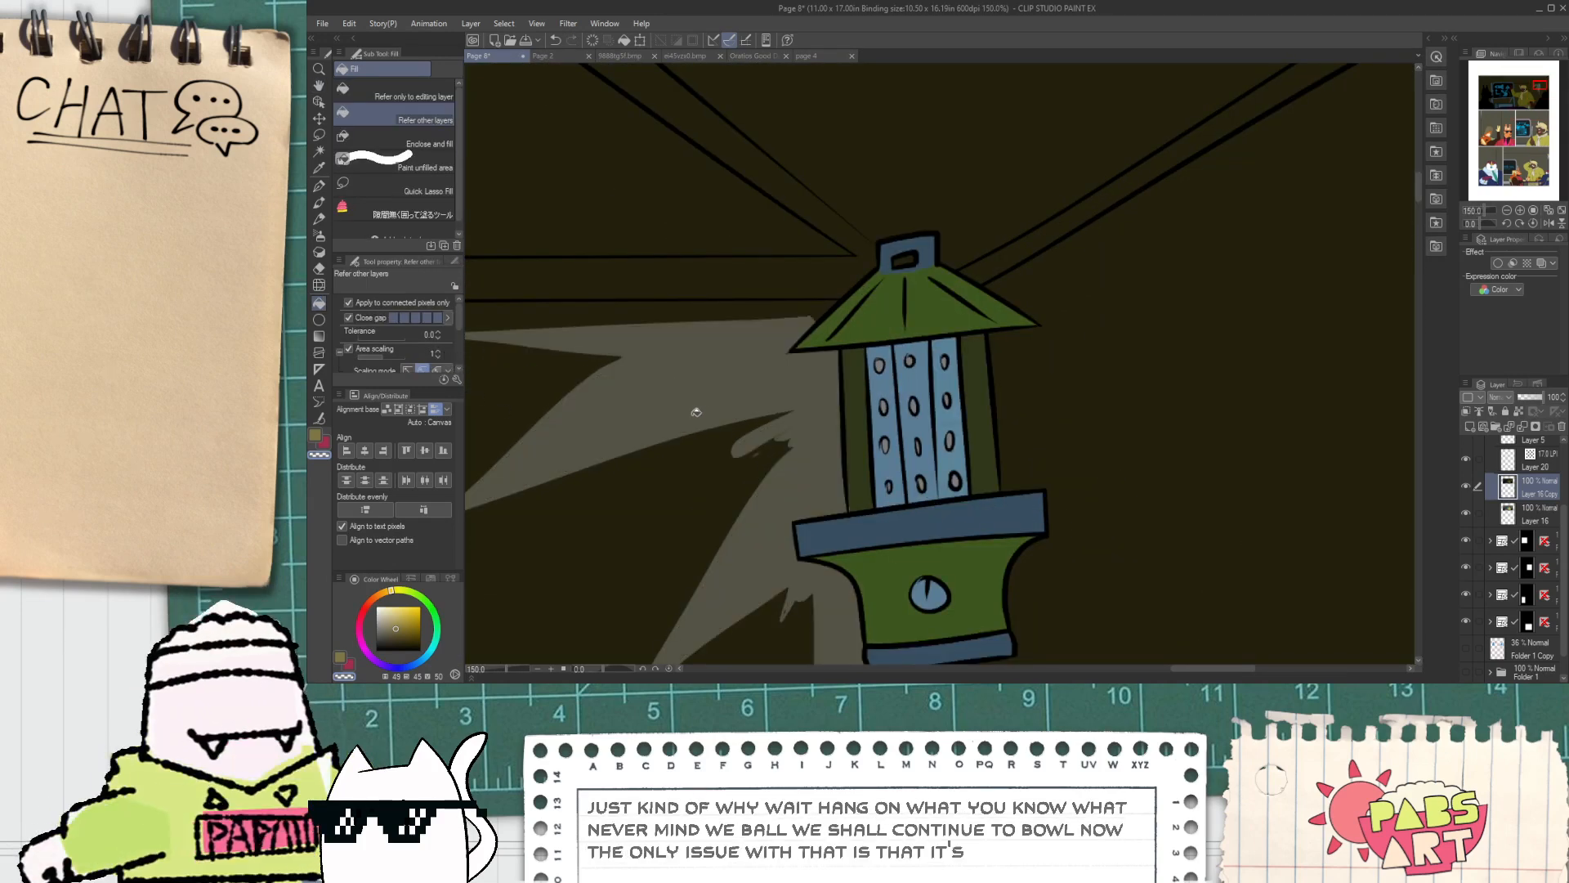
Step: Clean up the crossed tip of the lower ray with the G-pen in the sampled dark background colour
scroll(697, 412, down, 1)
key(space)
drag(686, 429, 711, 375)
scroll(693, 567, up, 4)
key(p)
alt+click(666, 547)
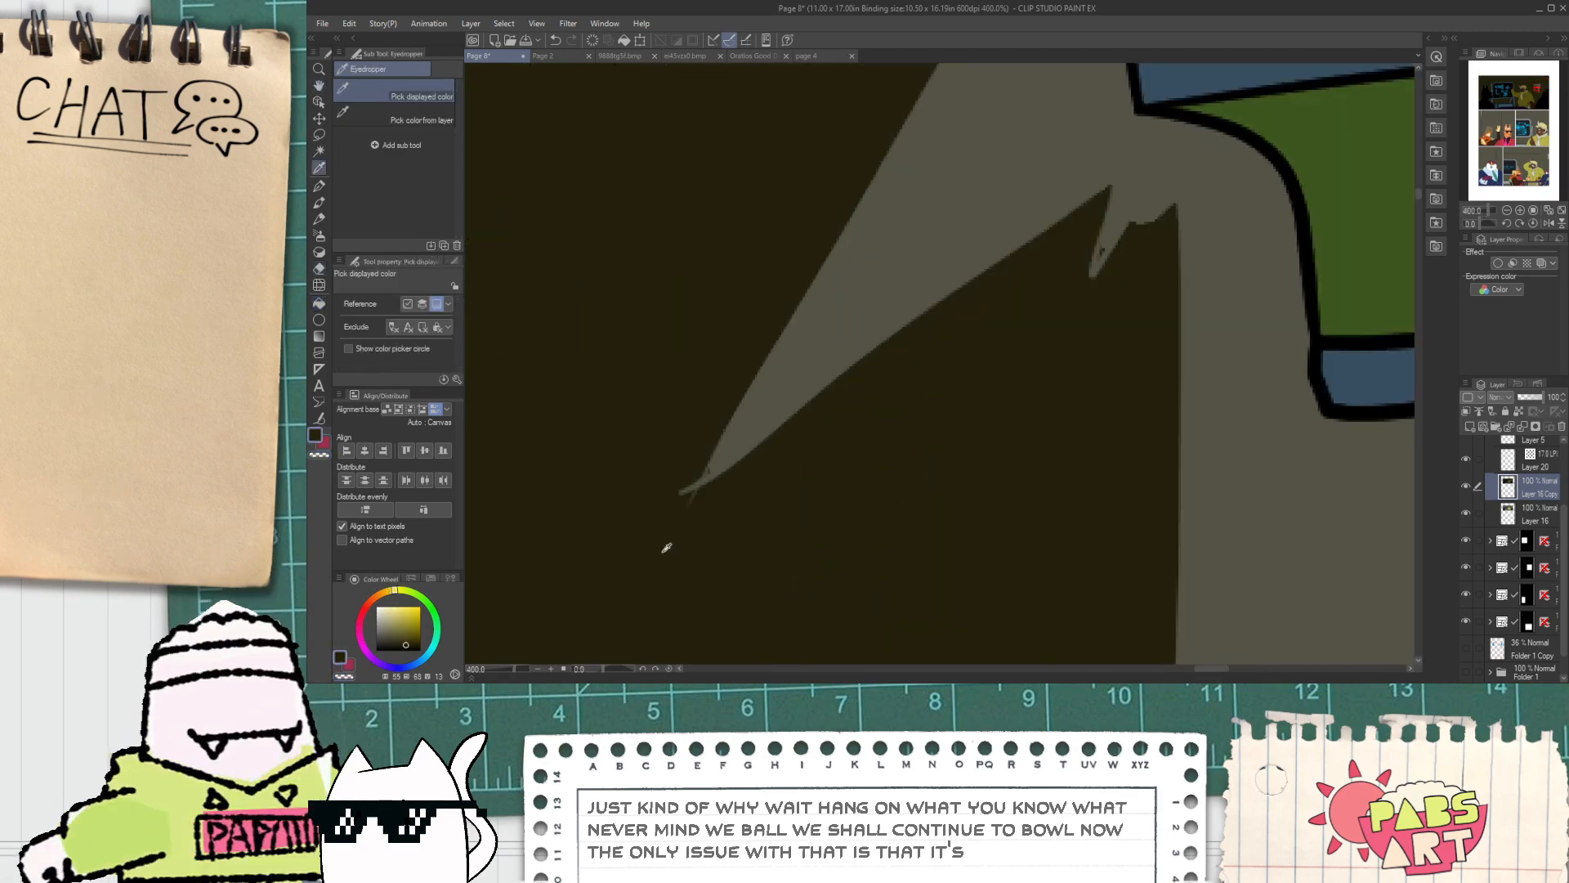
scroll(692, 512, down, 3)
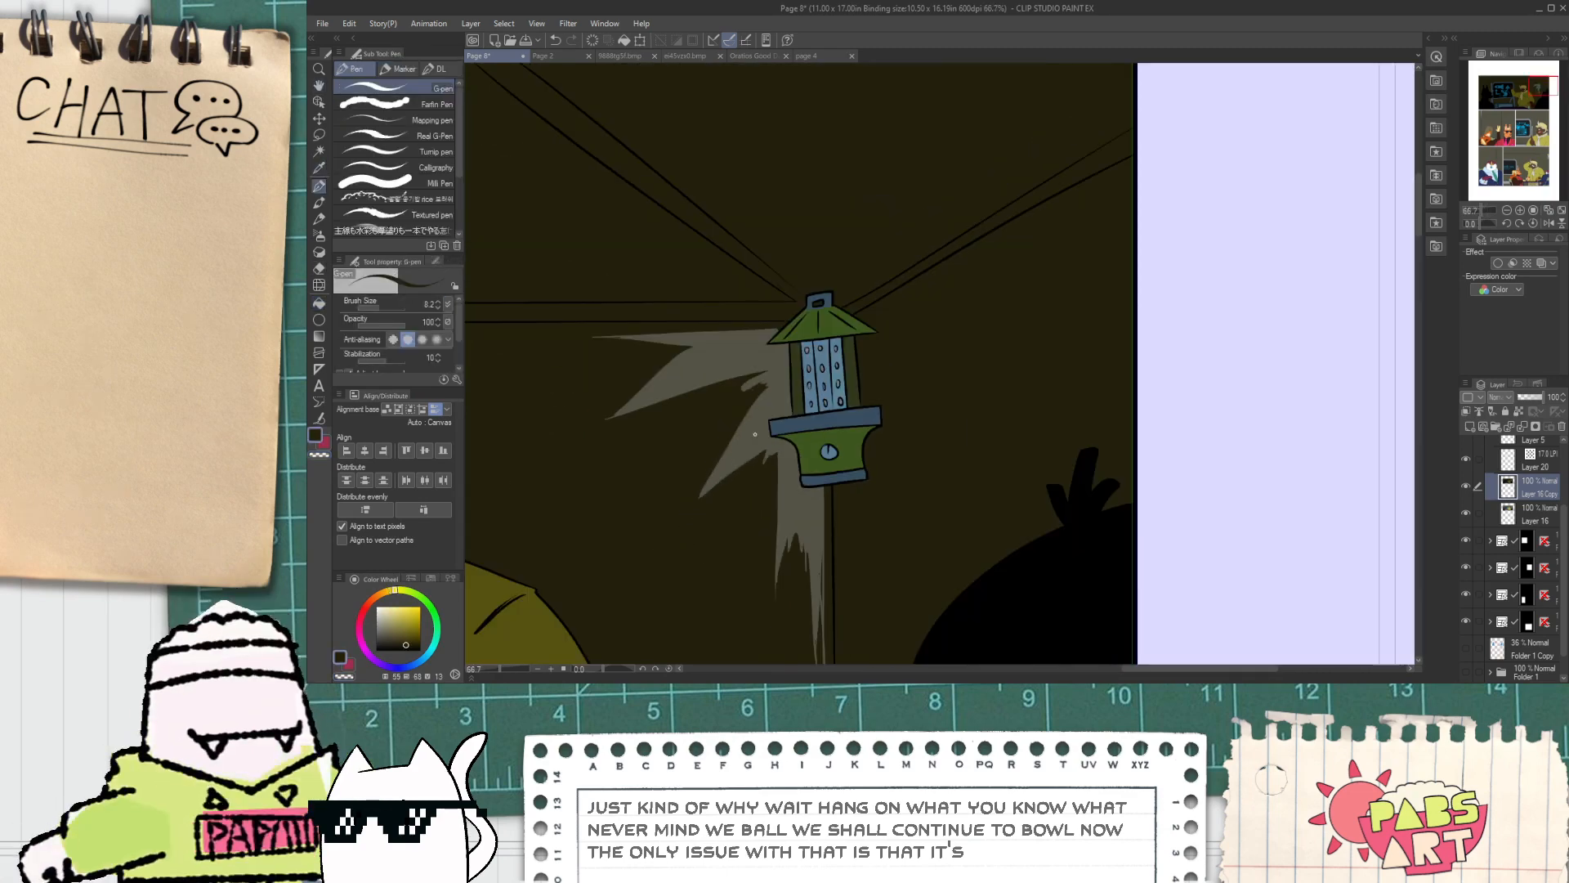
scroll(773, 479, up, 4)
drag(795, 378, 701, 591)
key(ctrl+z)
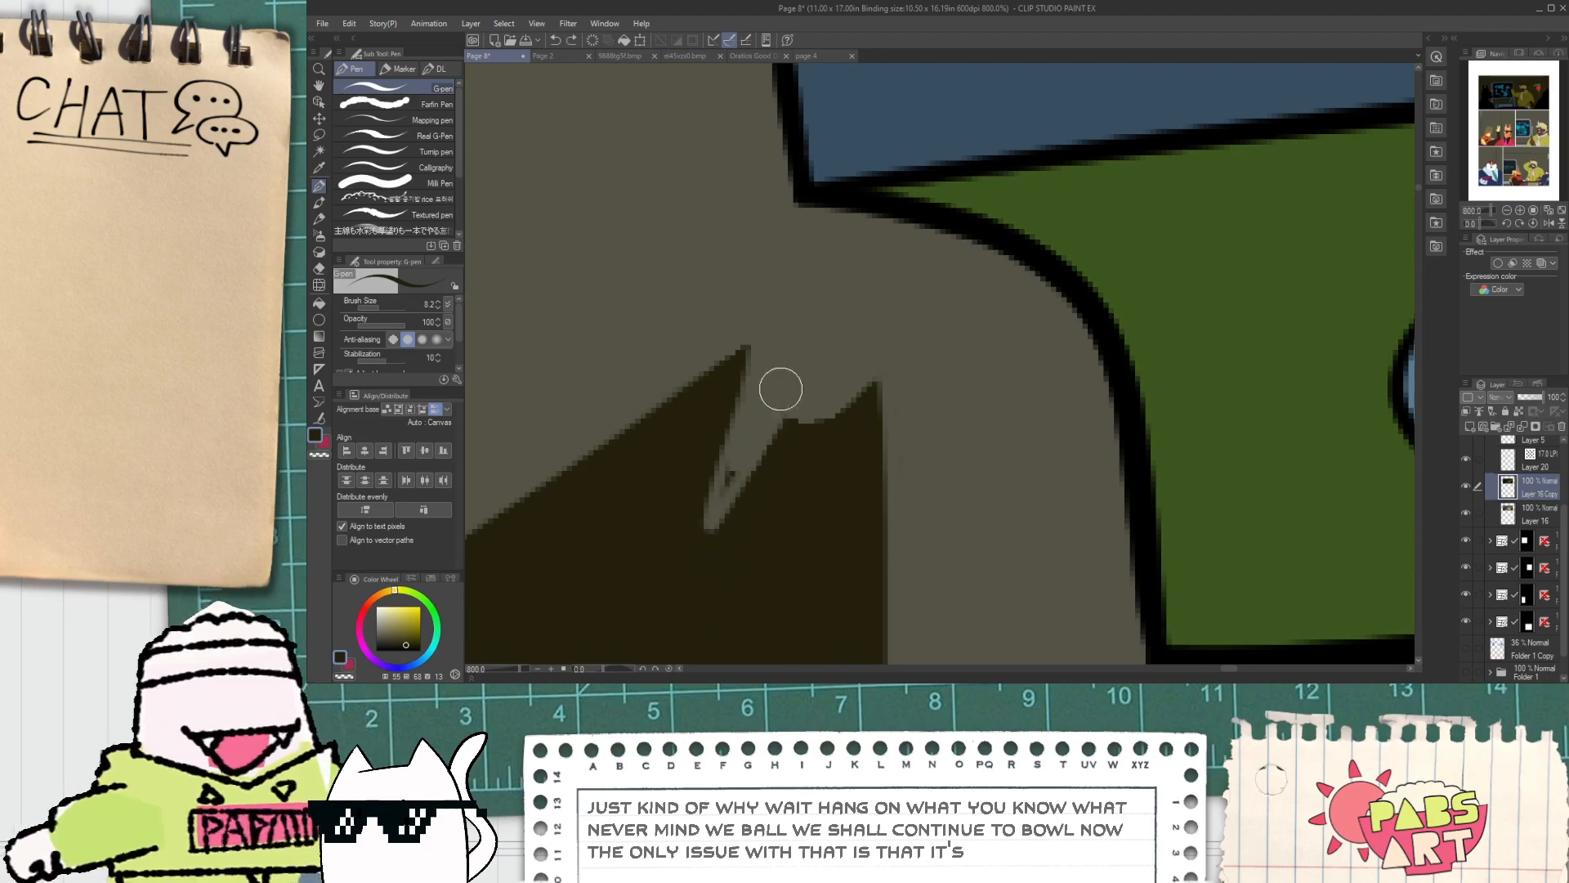
Step: Redraw the small spur beside the lantern's base with the G-pen in the grey-brown sampled from the rays
alt+click(781, 380)
scroll(781, 375, down, 5)
drag(780, 381, 709, 552)
key(ctrl+z)
drag(780, 389, 744, 452)
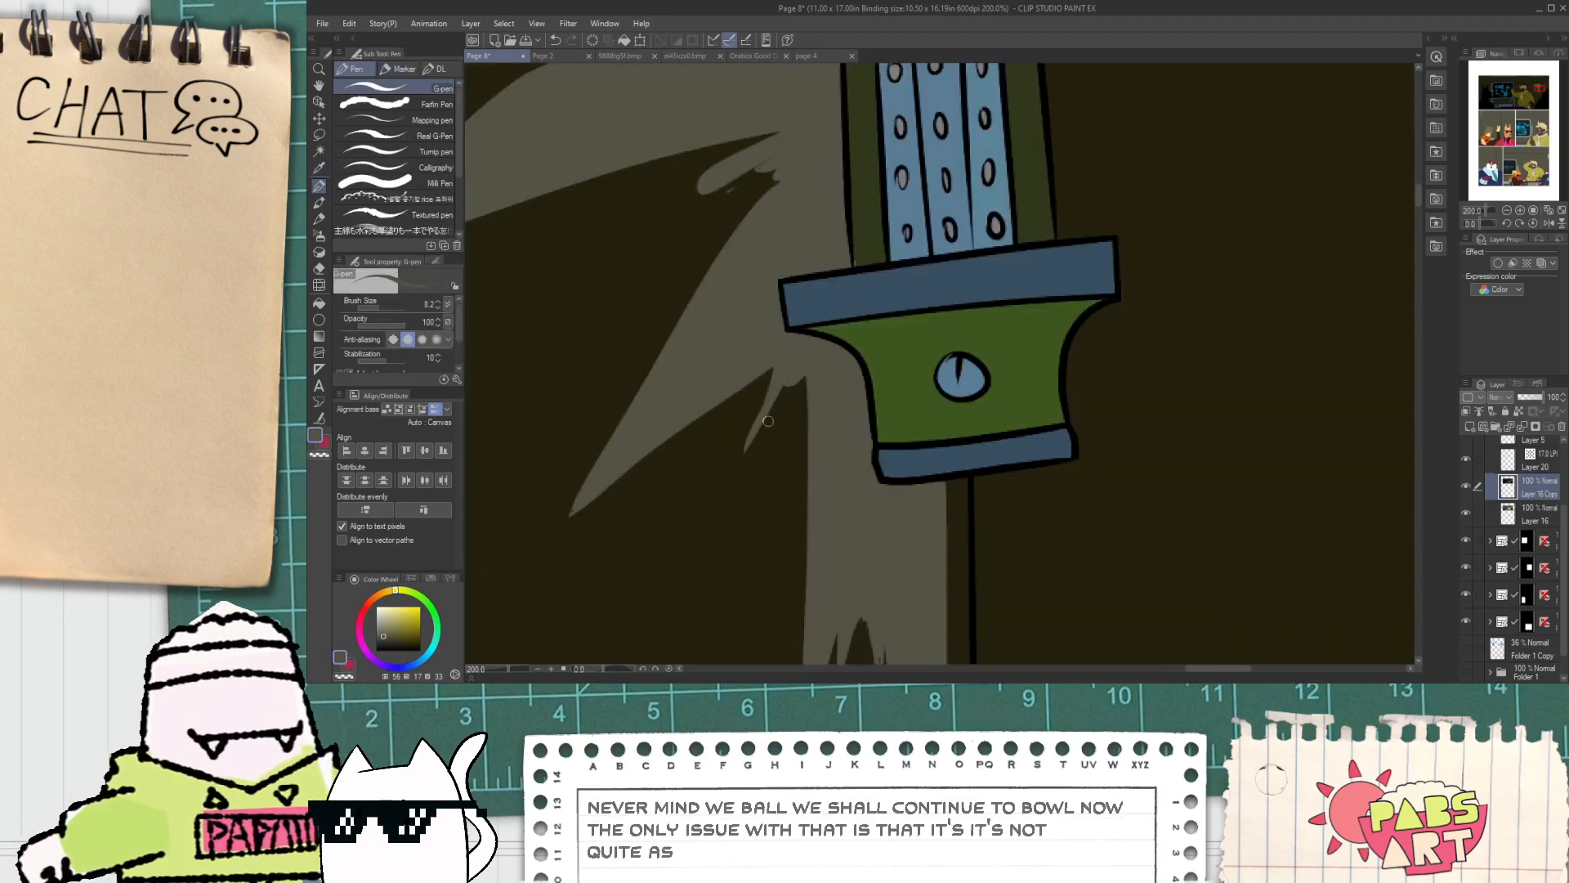
Step: Toggle the darkened copy's visibility to compare it with the original flat colours, leaving the copy hidden
scroll(782, 396, down, 5)
scroll(782, 394, down, 1)
key(space)
drag(782, 395, 781, 434)
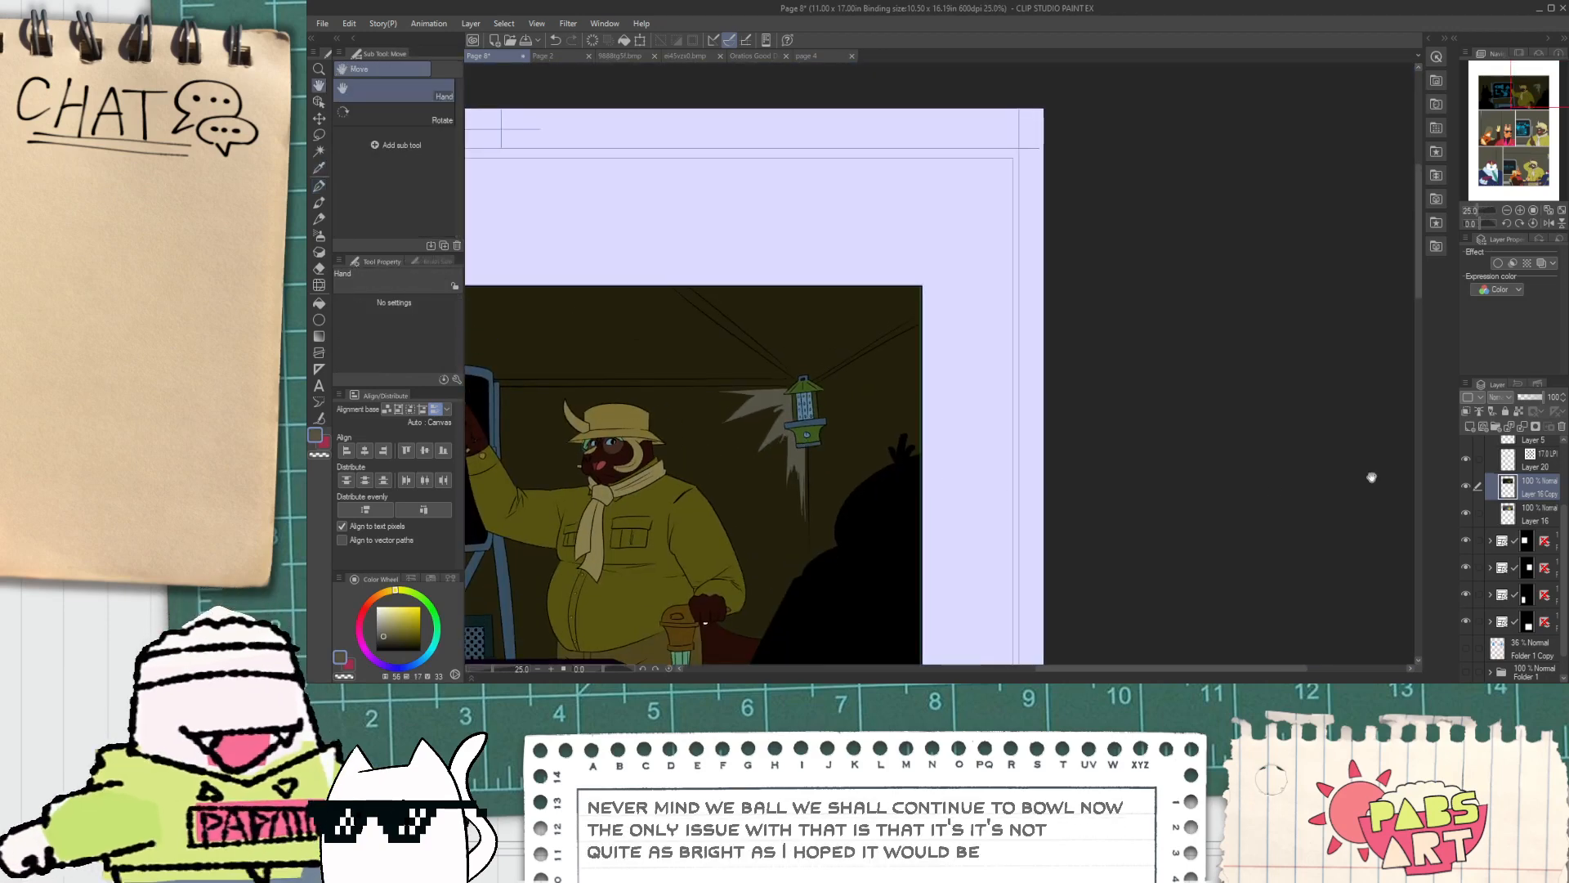
click(1466, 486)
click(1468, 487)
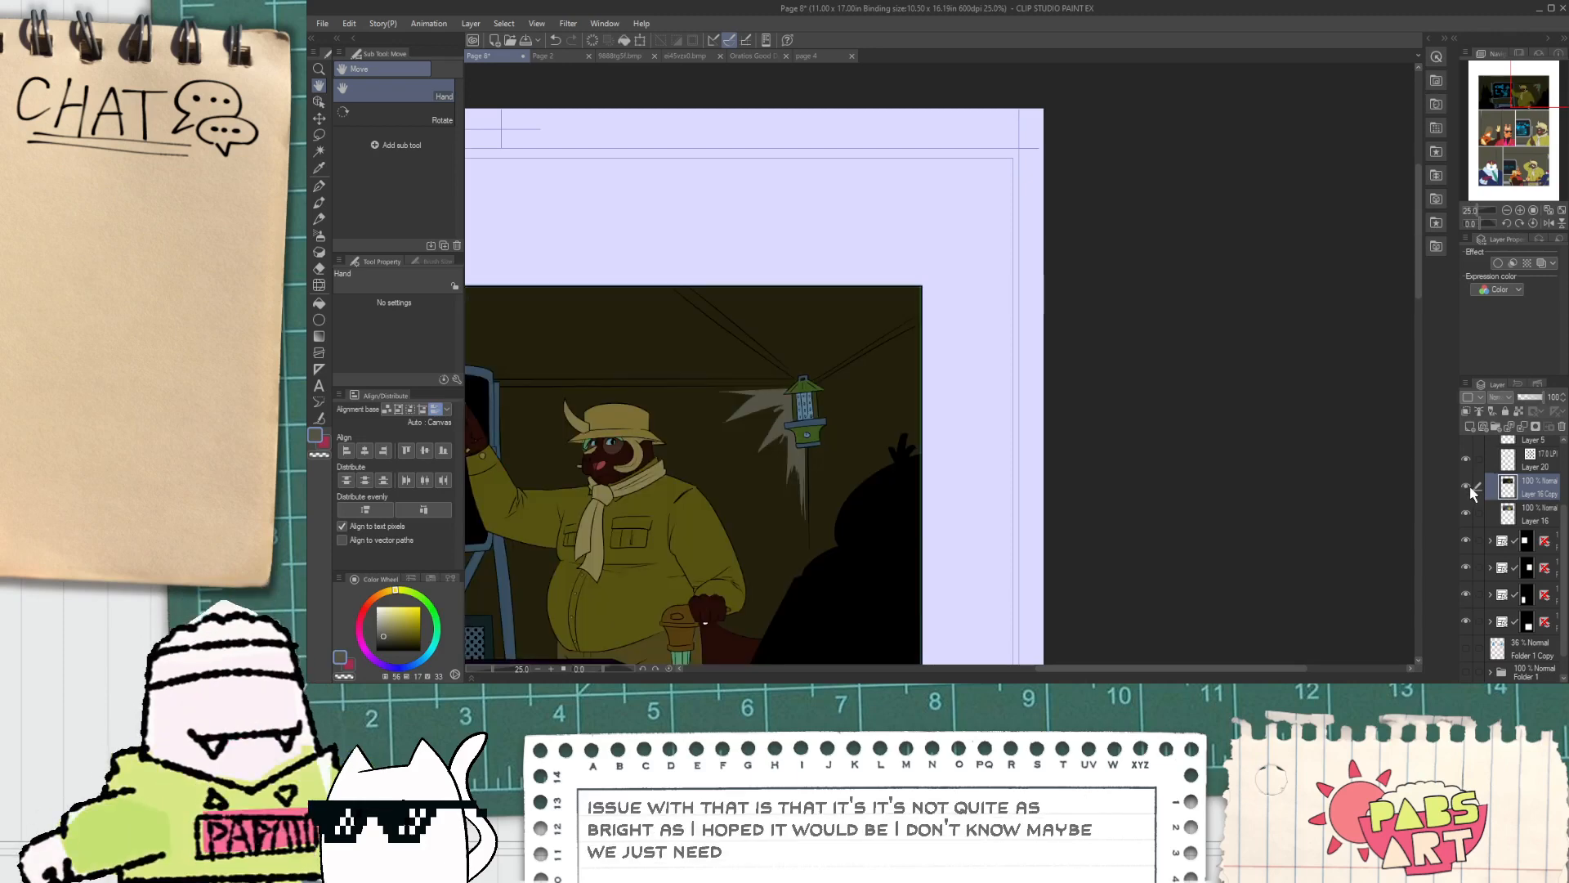
click(1468, 489)
scroll(1138, 449, down, 5)
scroll(846, 449, up, 7)
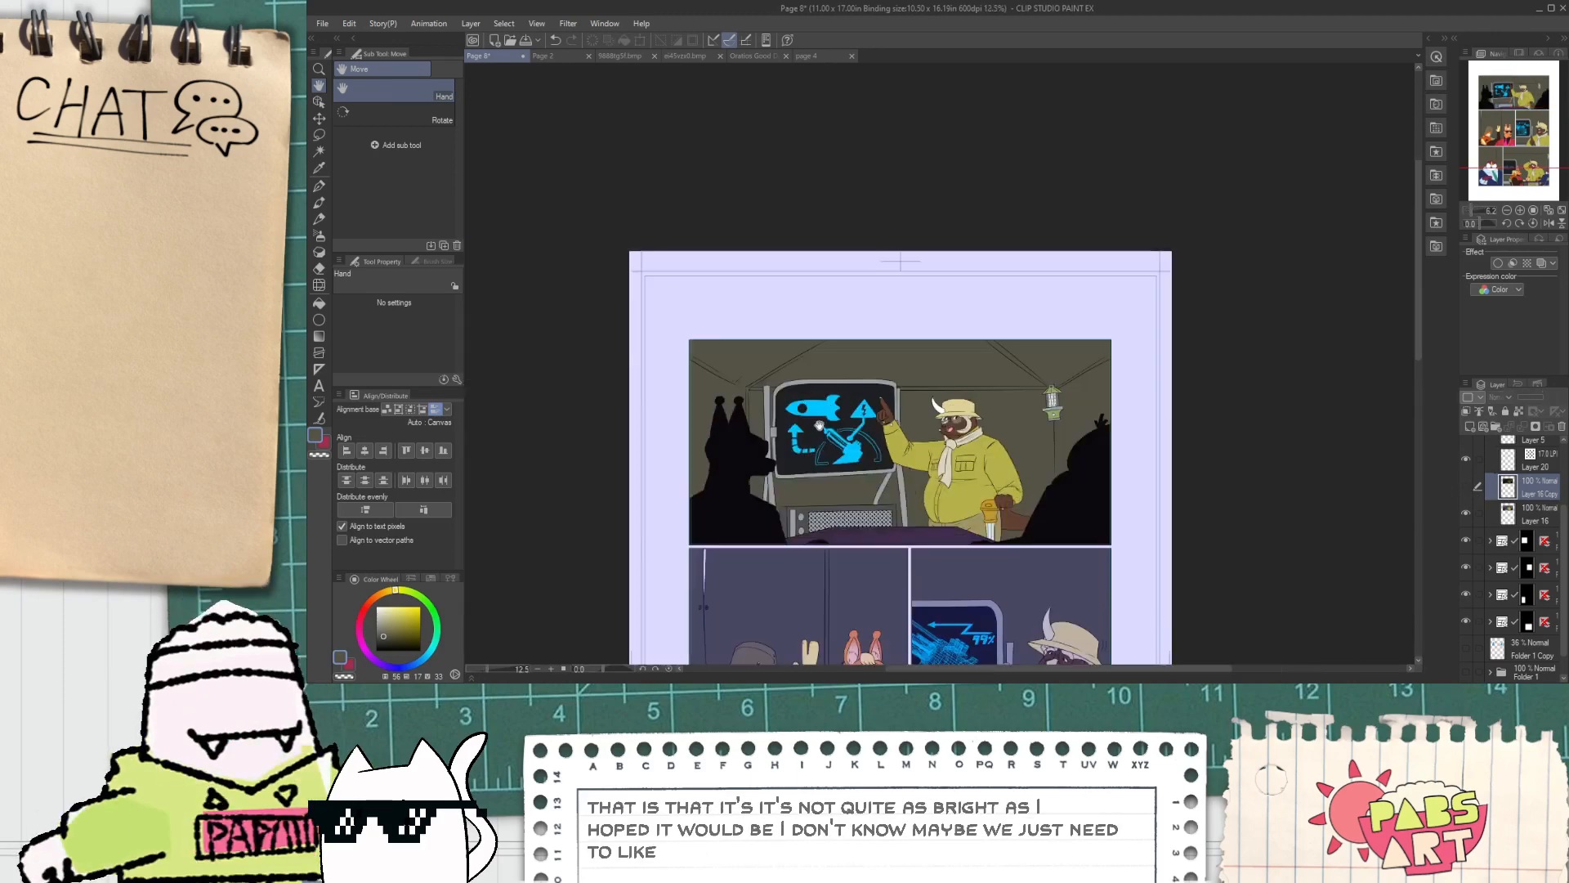
drag(846, 448, 707, 414)
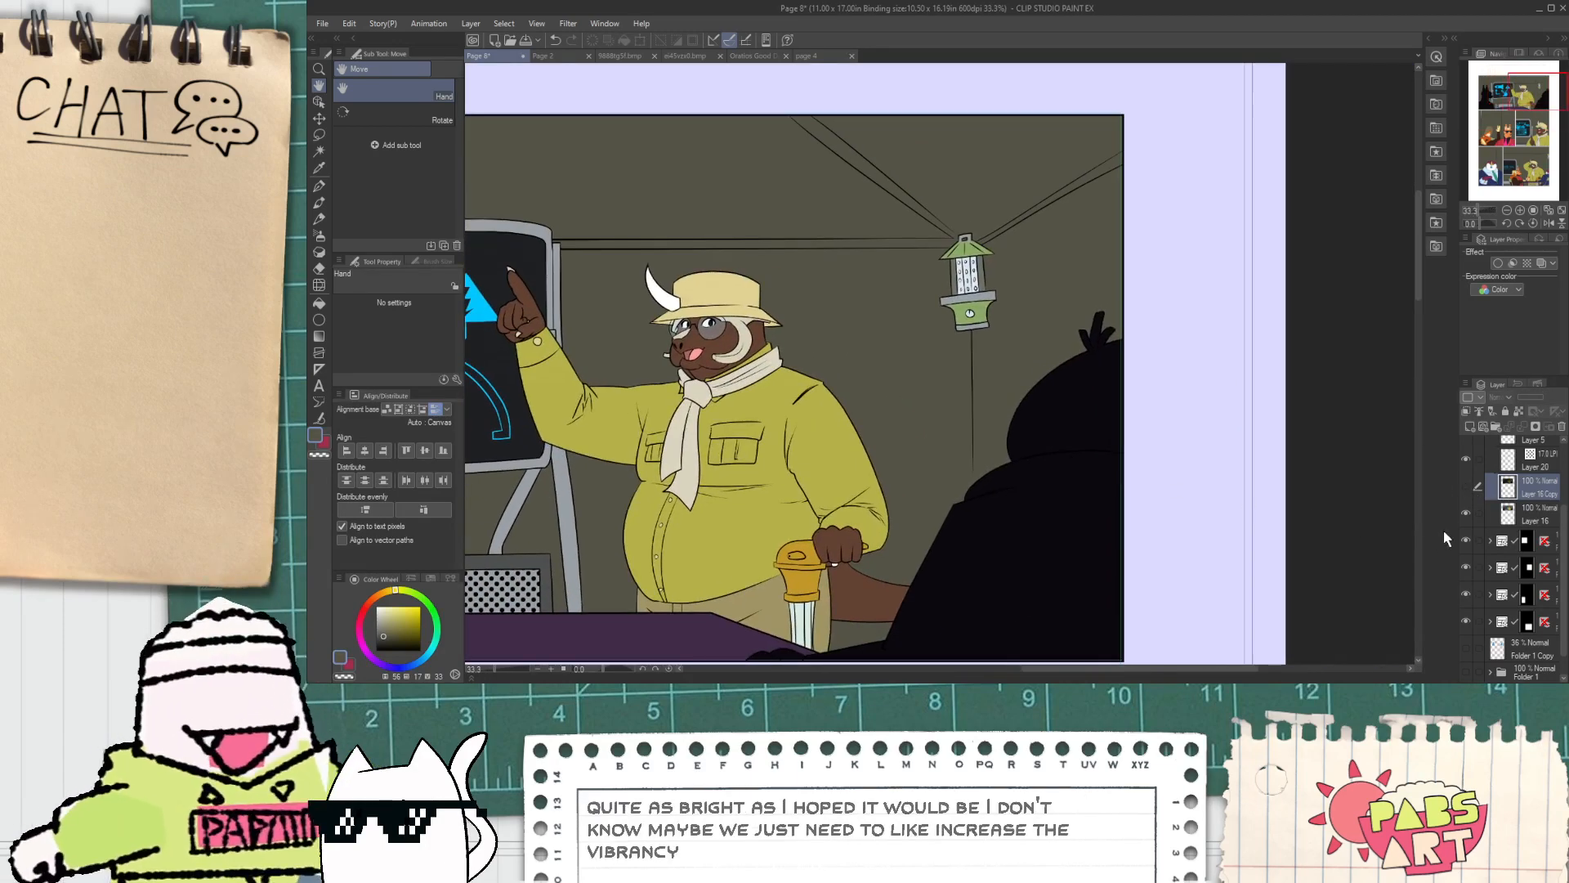
Step: Show the darkened copy again and outline jagged light rays along the lantern's right side and beneath its base with the hard eraser
click(1465, 486)
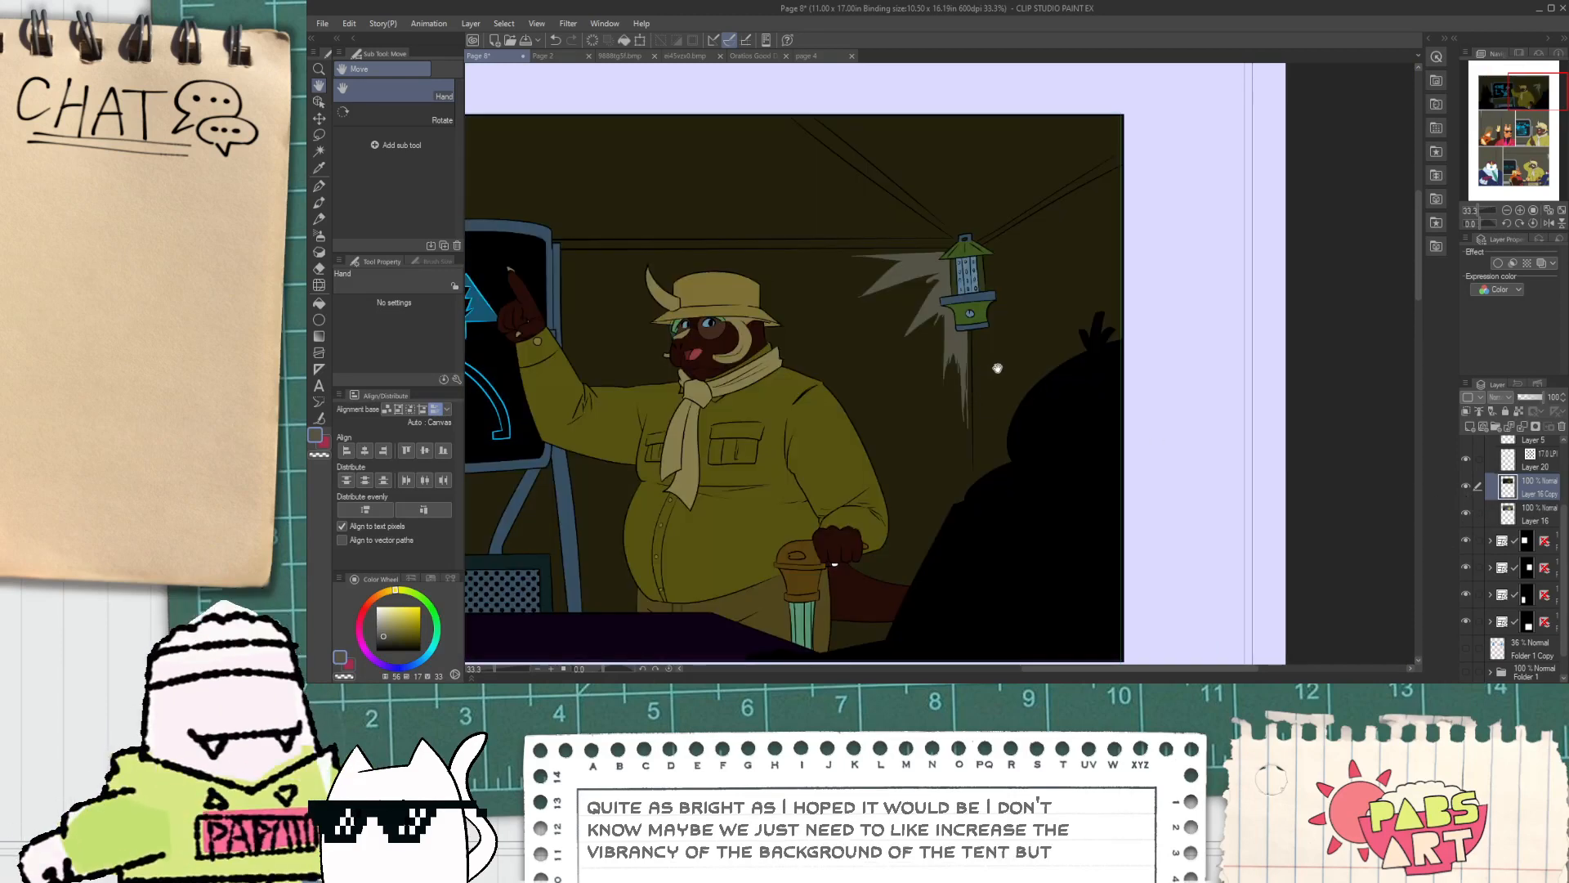
drag(996, 372, 991, 430)
key(e)
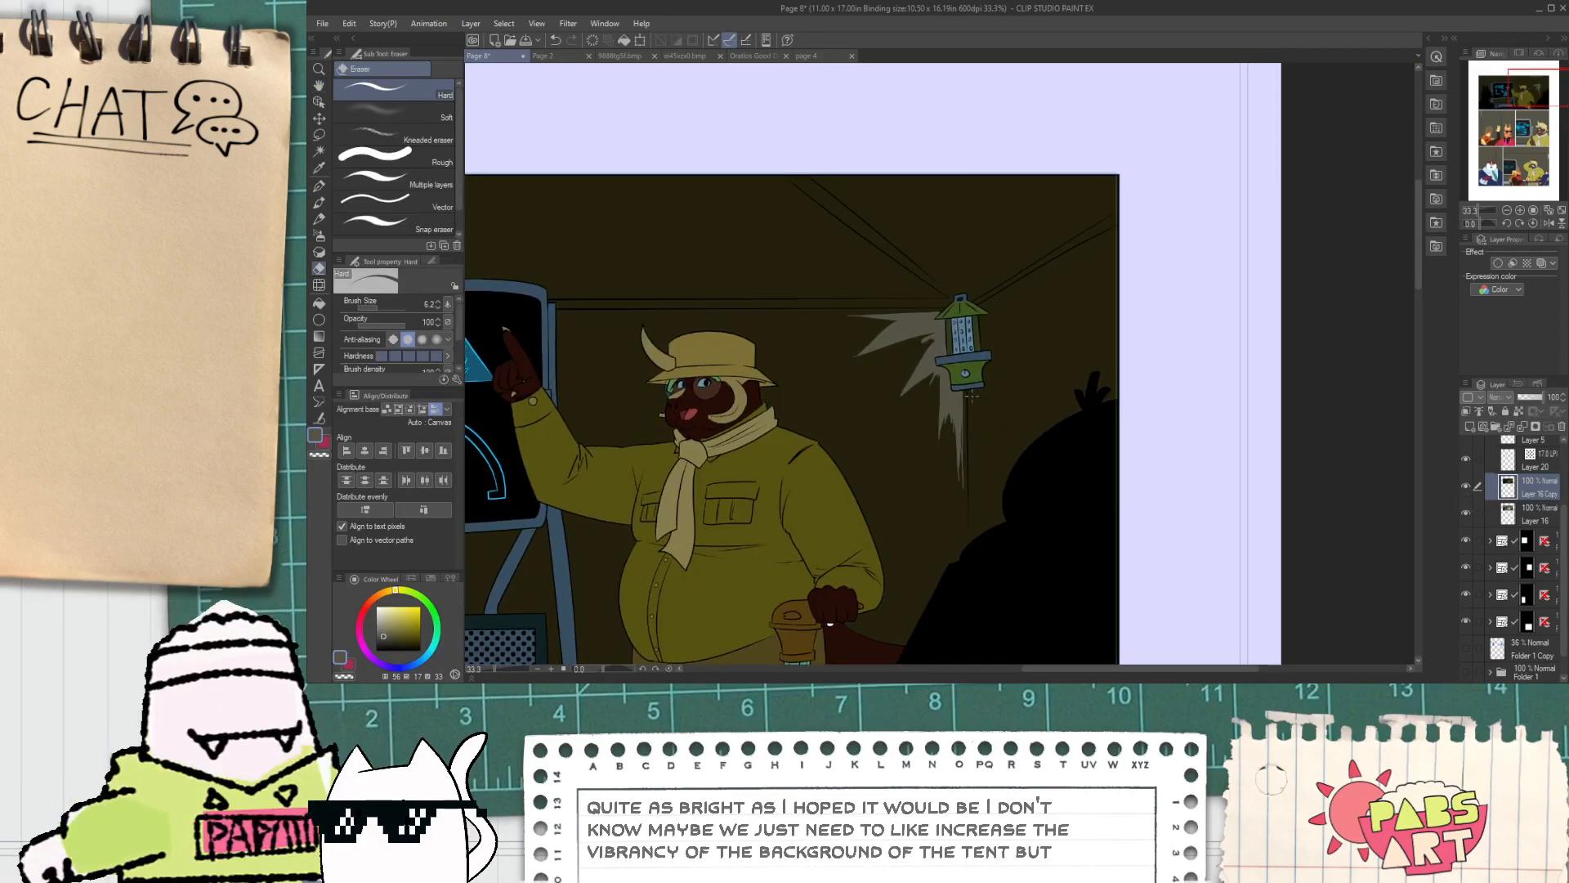
scroll(968, 356, up, 1)
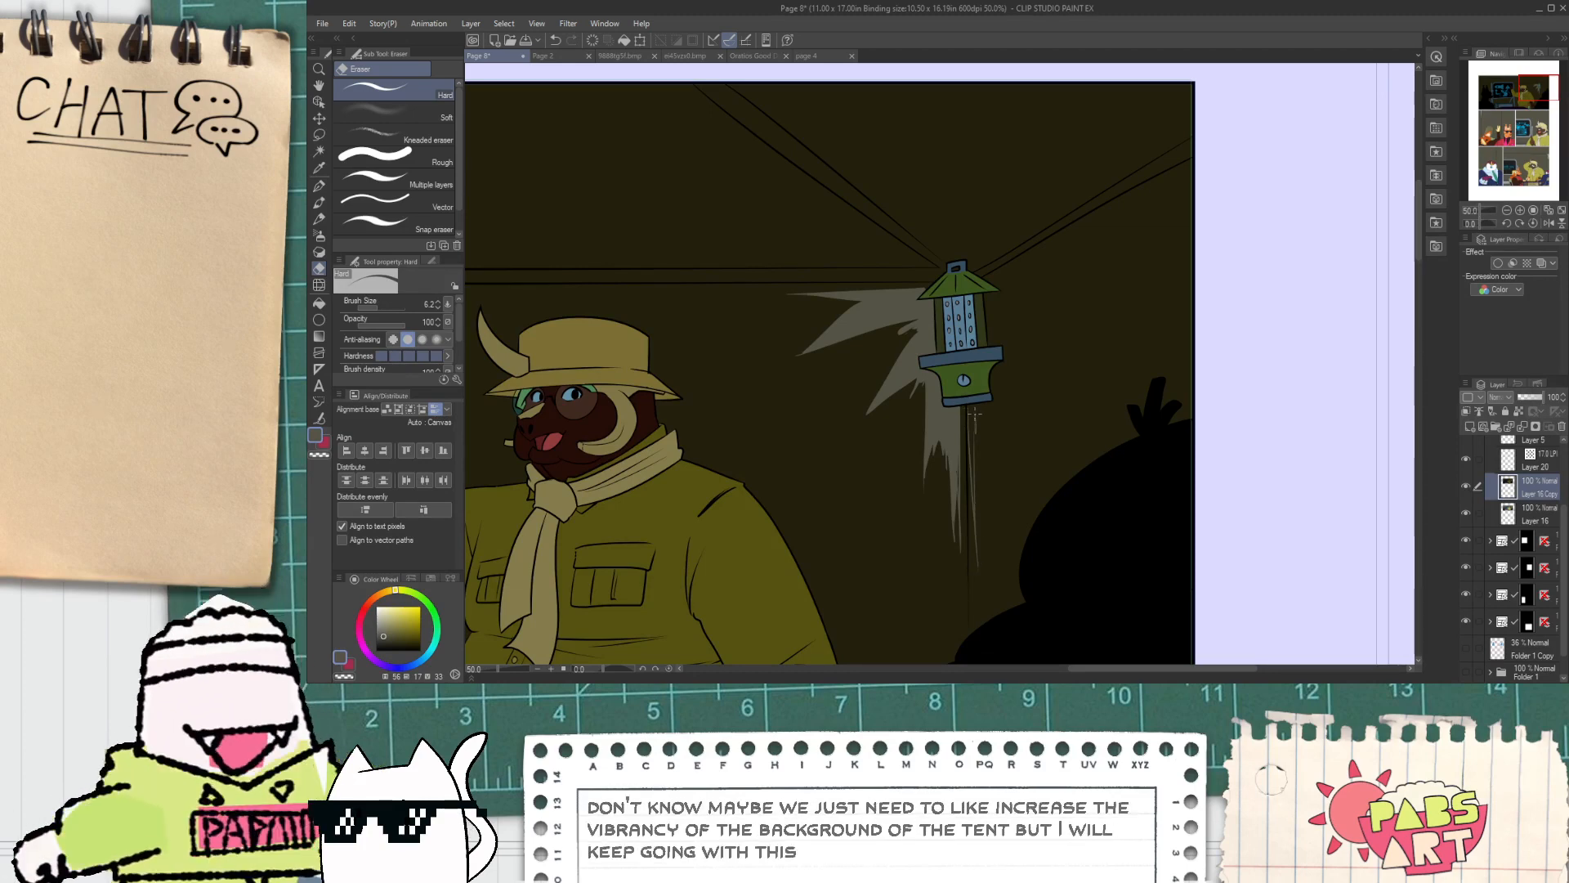
mouse_move(988, 409)
mouse_down()
mouse_move(1050, 449)
mouse_move(1013, 407)
mouse_up()
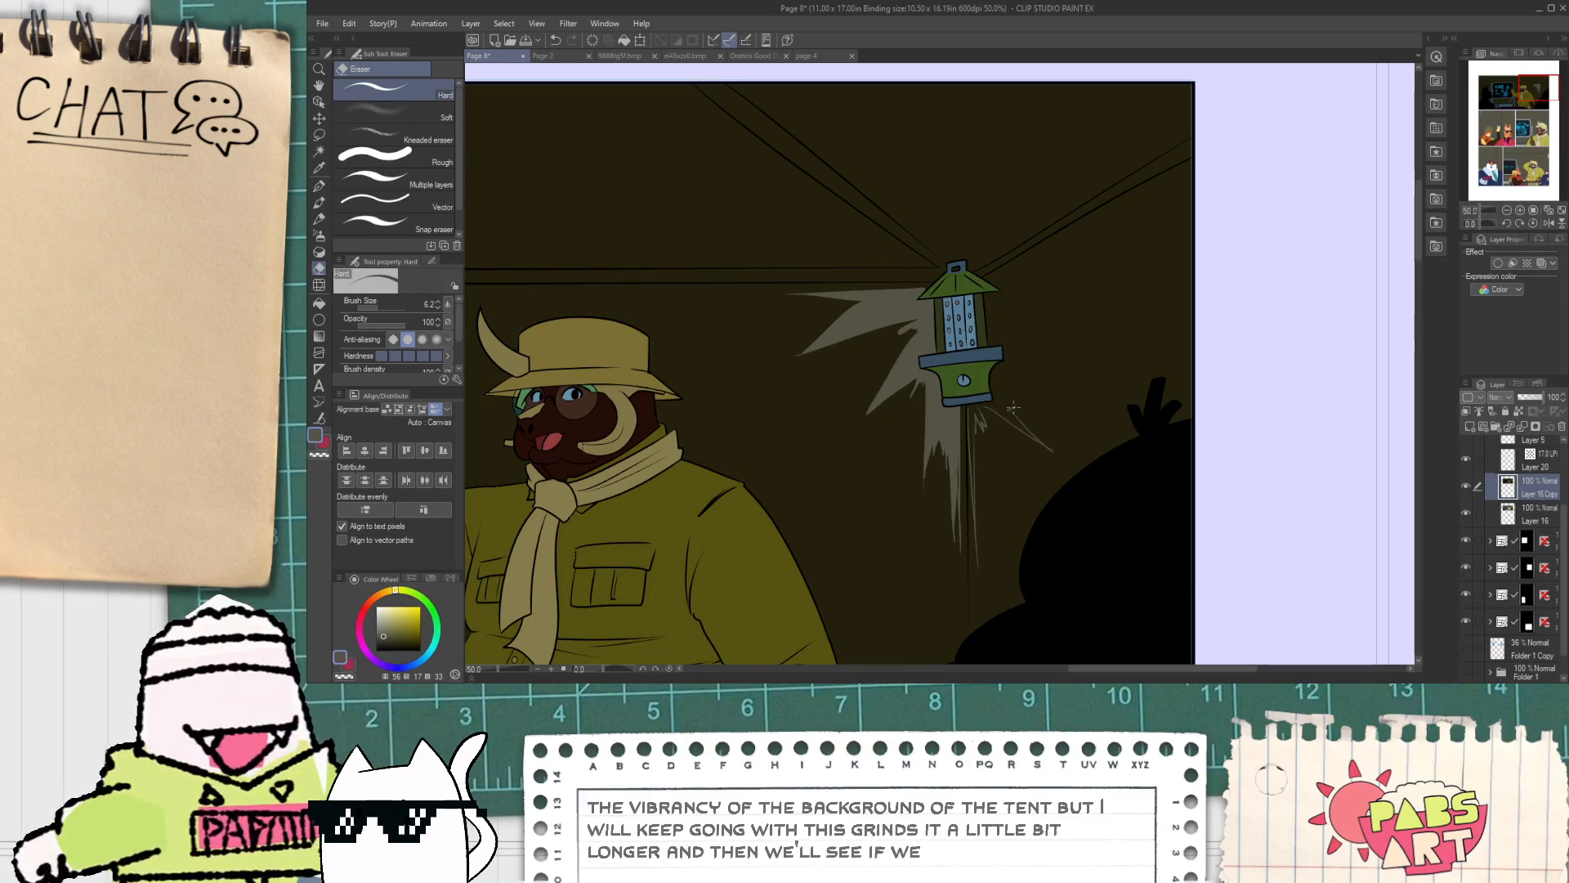
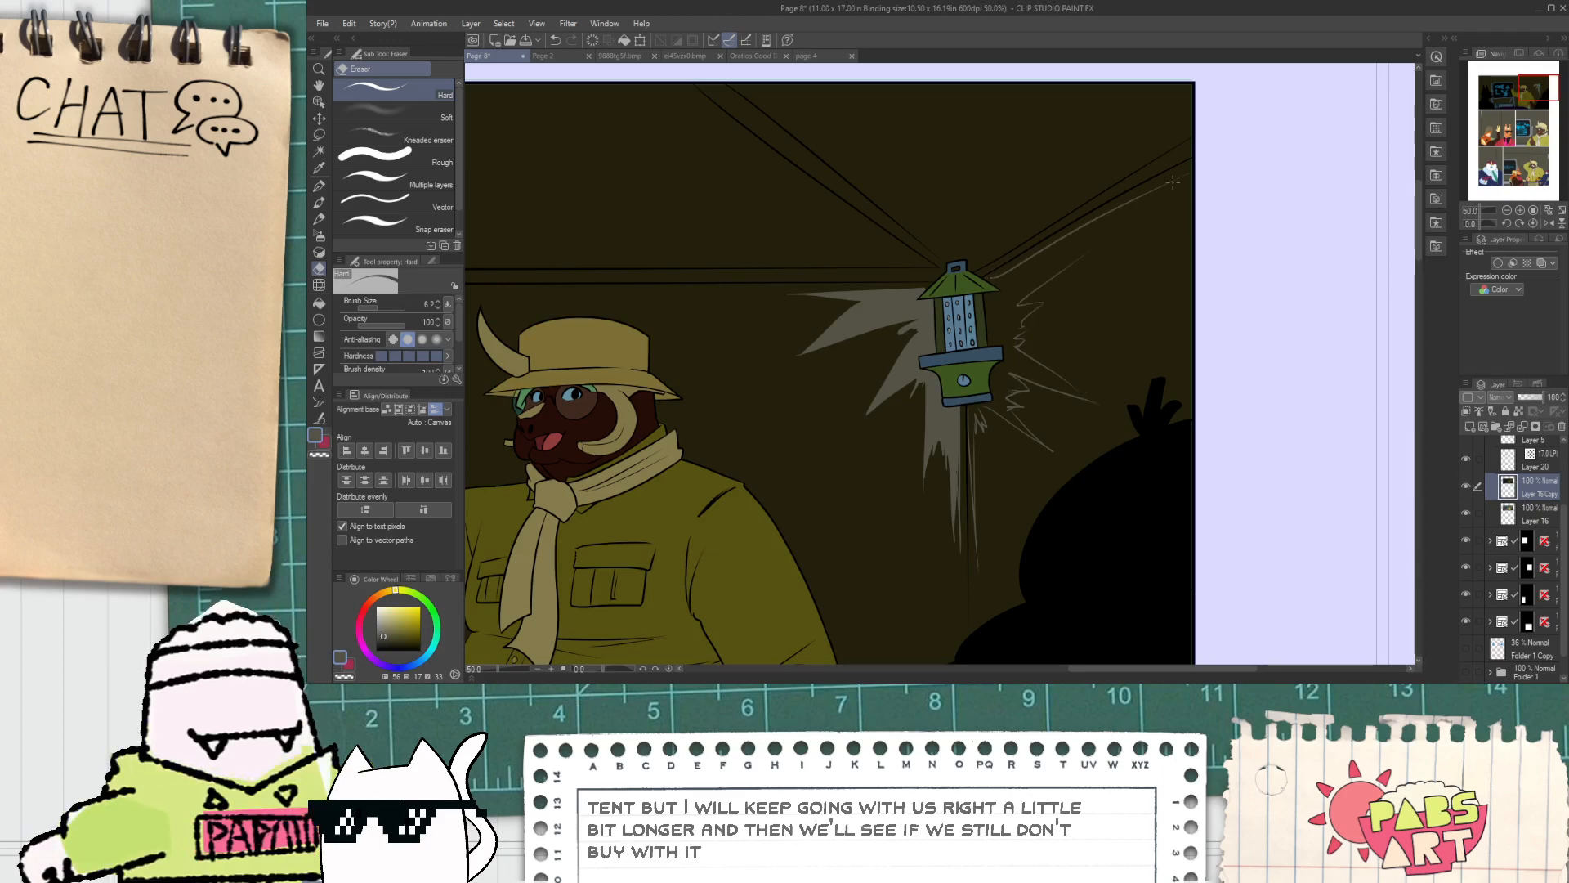
Step: Clear the outlined rays to the right of the lantern and the small ray beneath its base with a transparent fill
scroll(1053, 249, up, 1)
key(g)
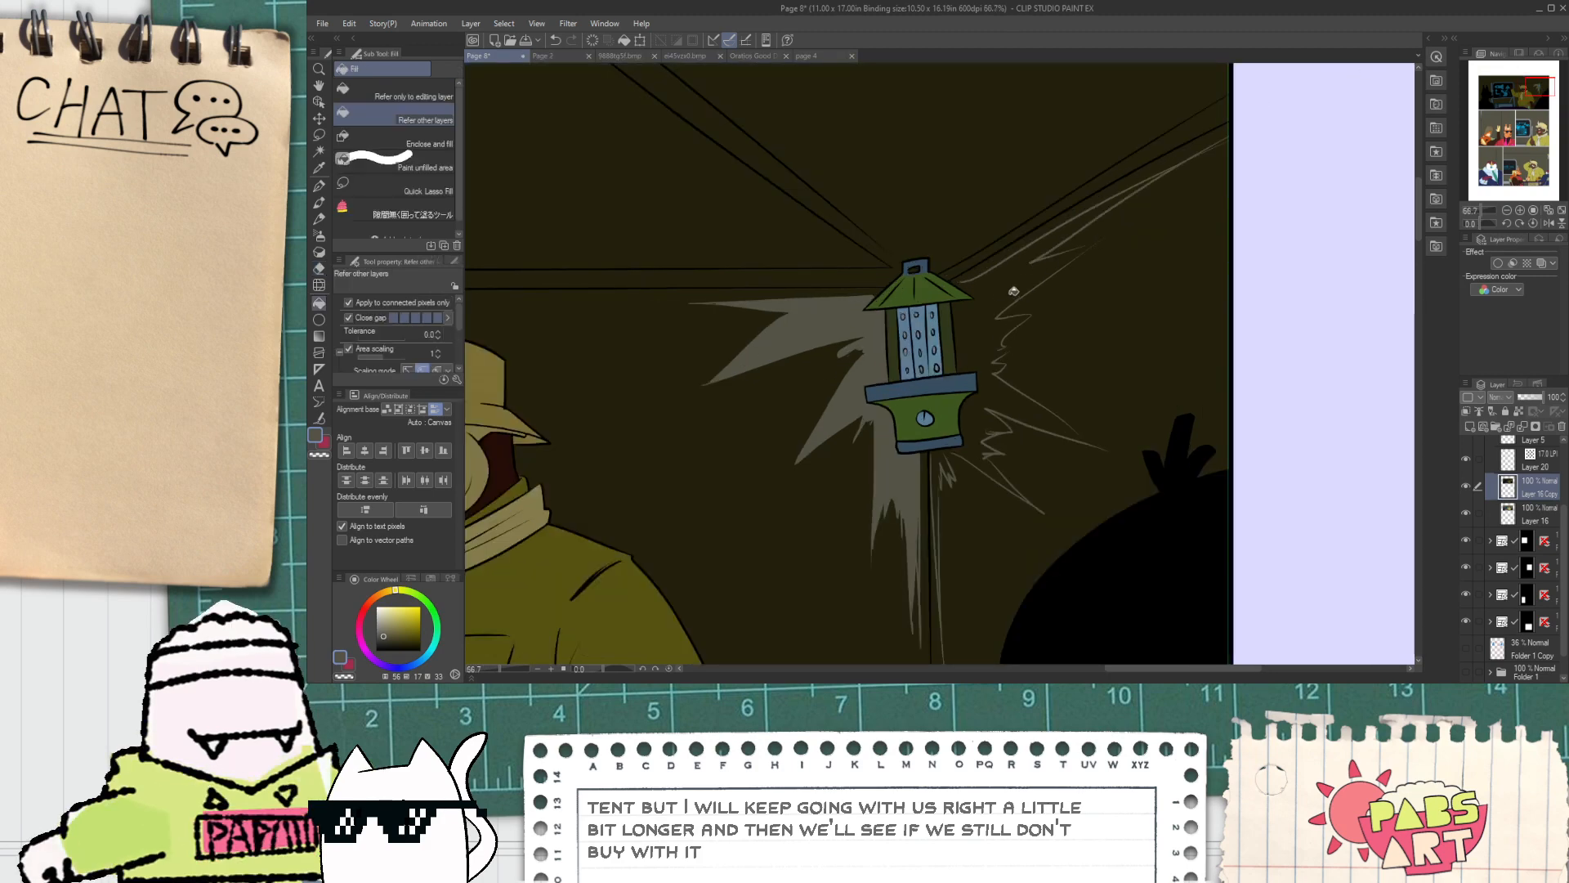
click(989, 313)
scroll(930, 392, down, 1)
scroll(935, 429, up, 2)
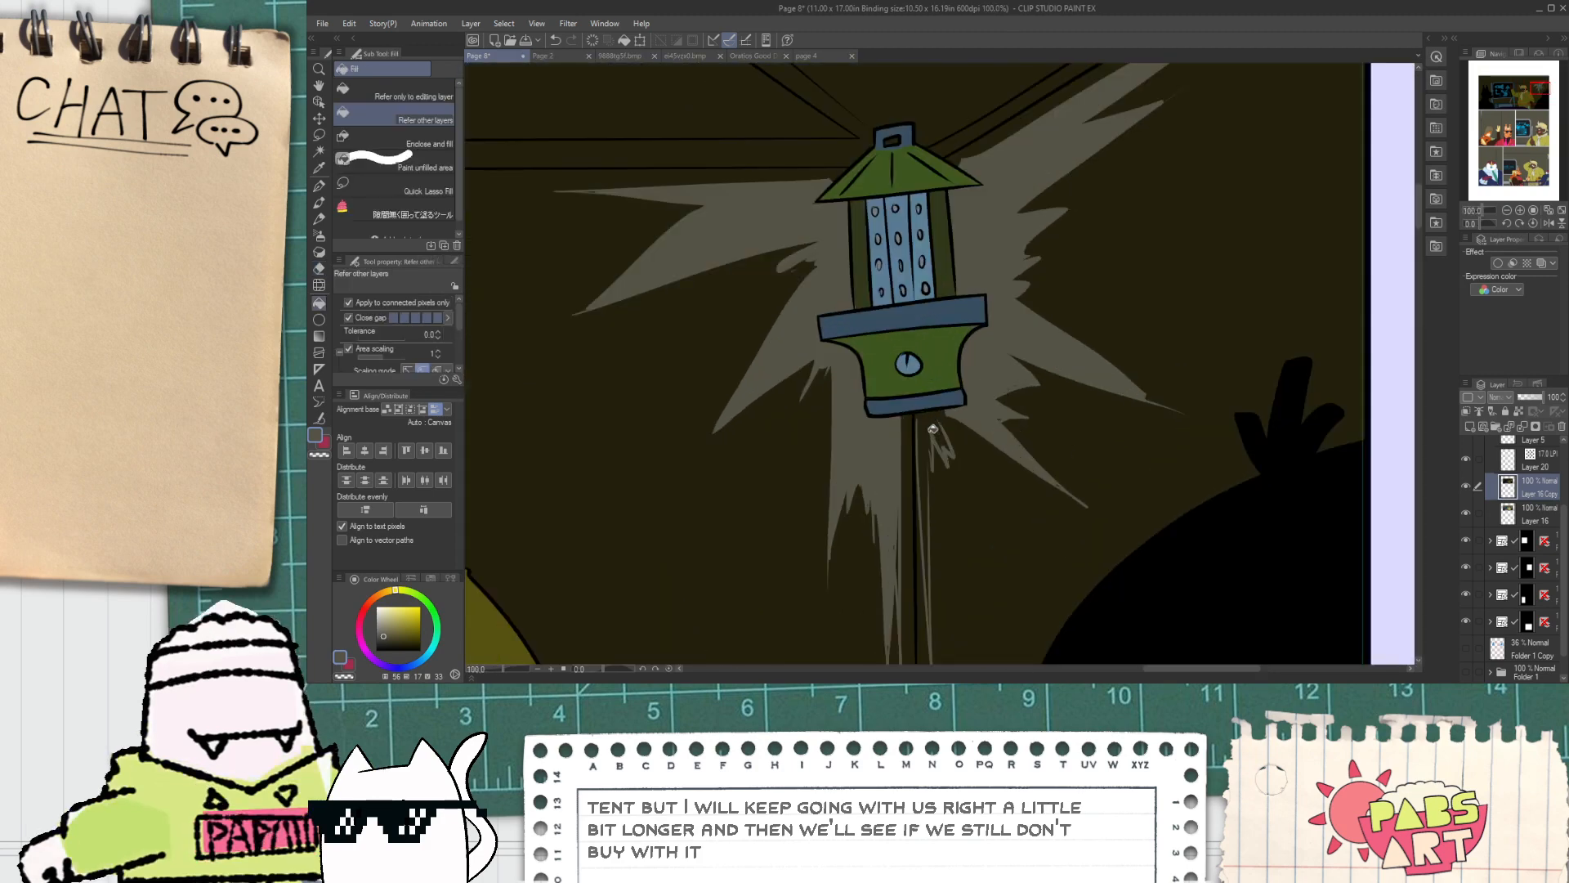
click(926, 470)
scroll(926, 470, down, 3)
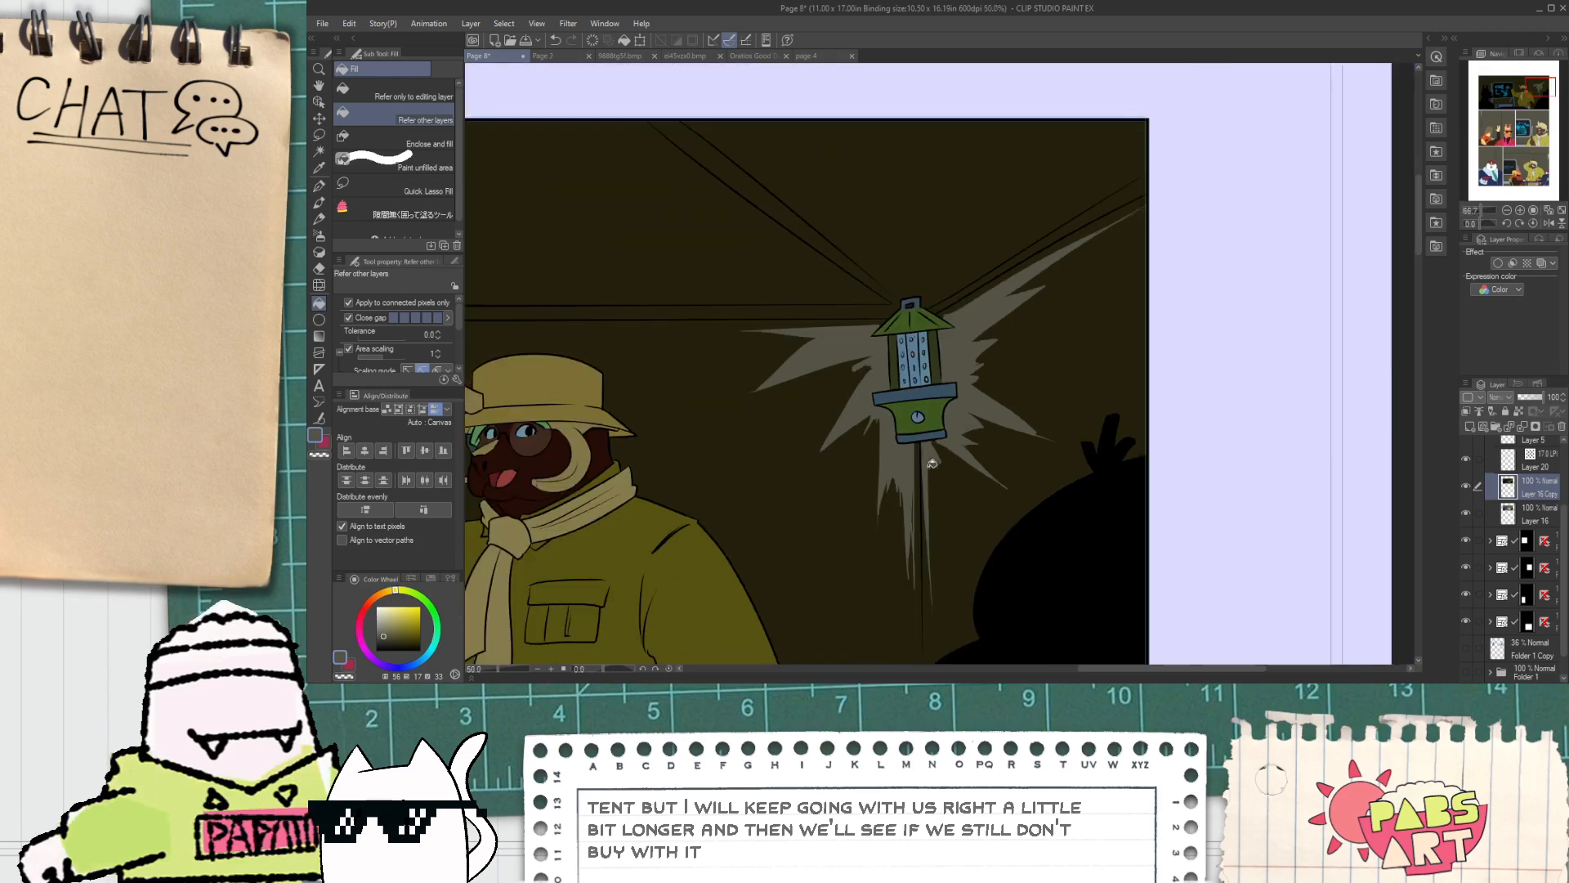
Step: Outline a narrow light ray between the two horizontal ropes left of the lantern with the hard eraser, closing it at the lantern's roof
drag(926, 470, 933, 482)
scroll(933, 482, up, 1)
key(e)
scroll(949, 498, up, 3)
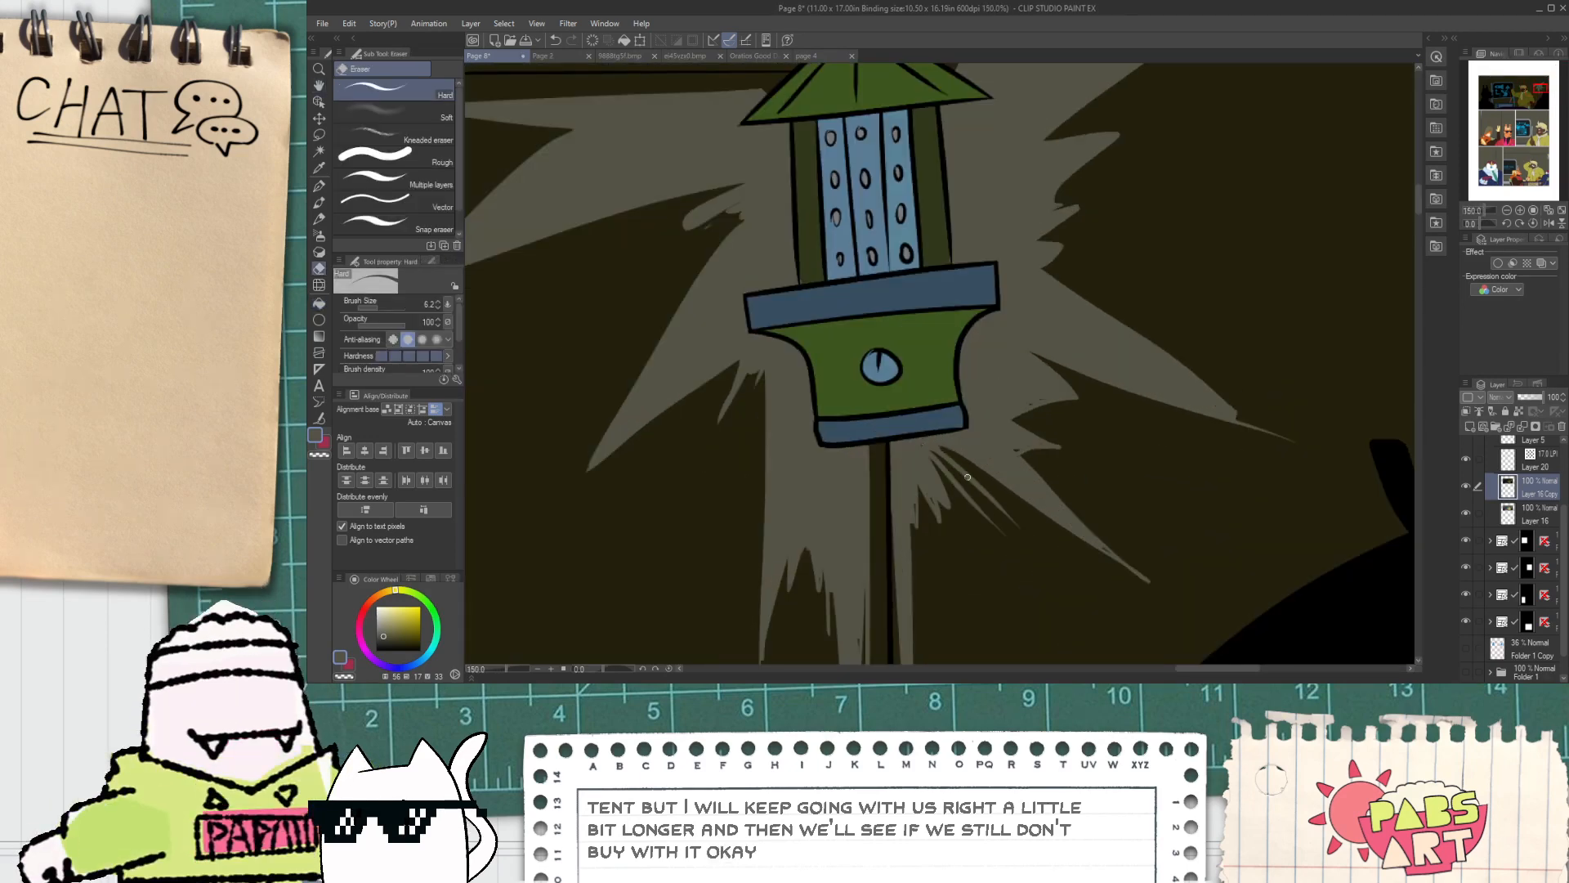
scroll(967, 477, down, 4)
scroll(917, 398, up, 3)
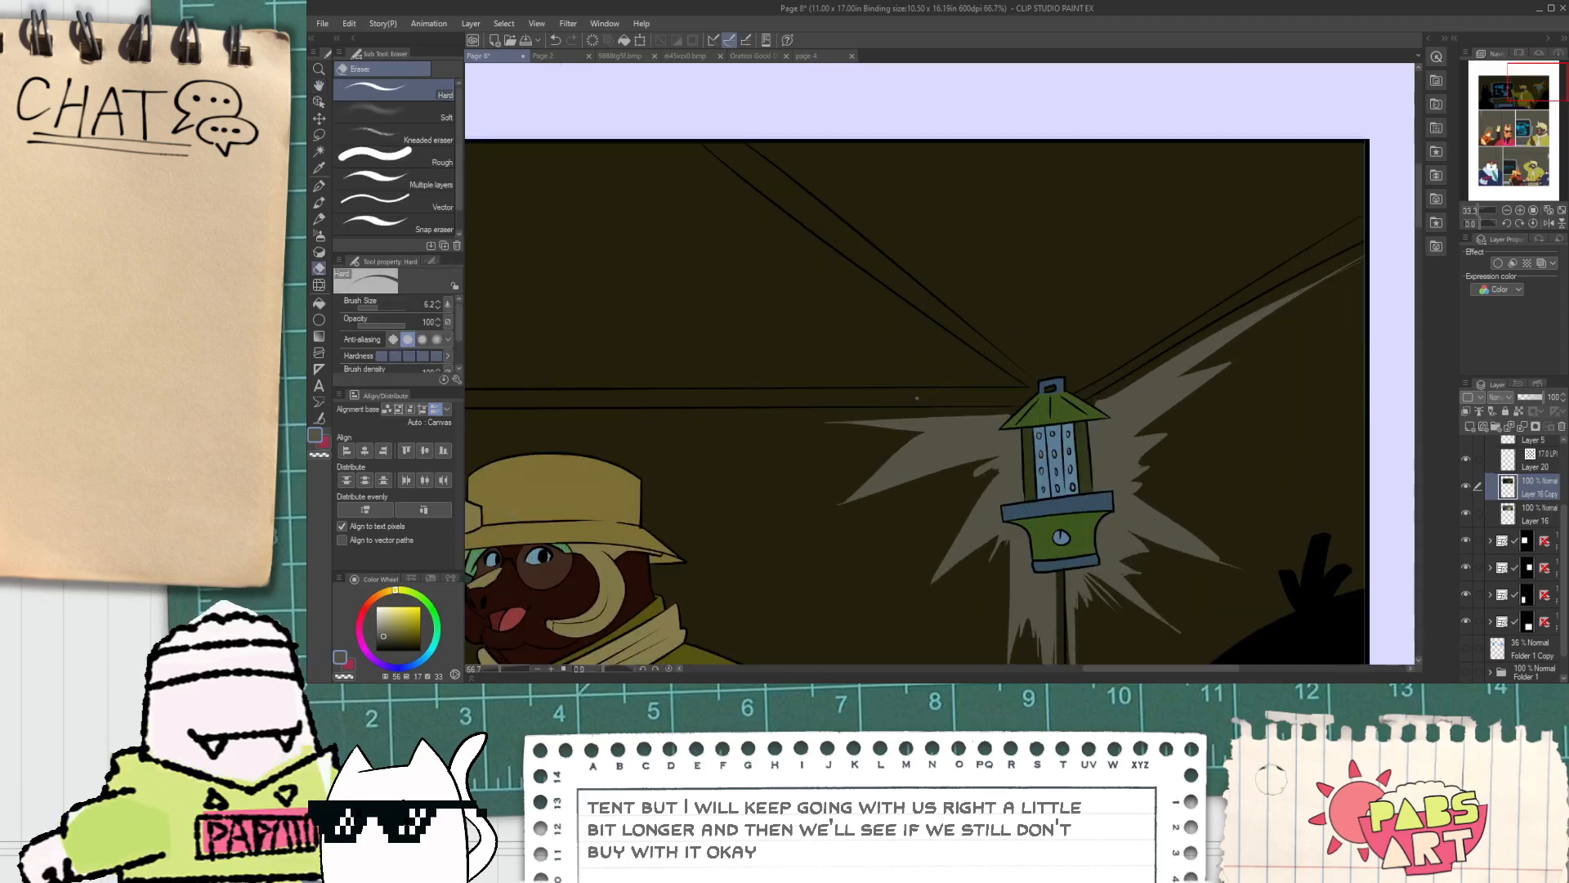
scroll(917, 398, up, 3)
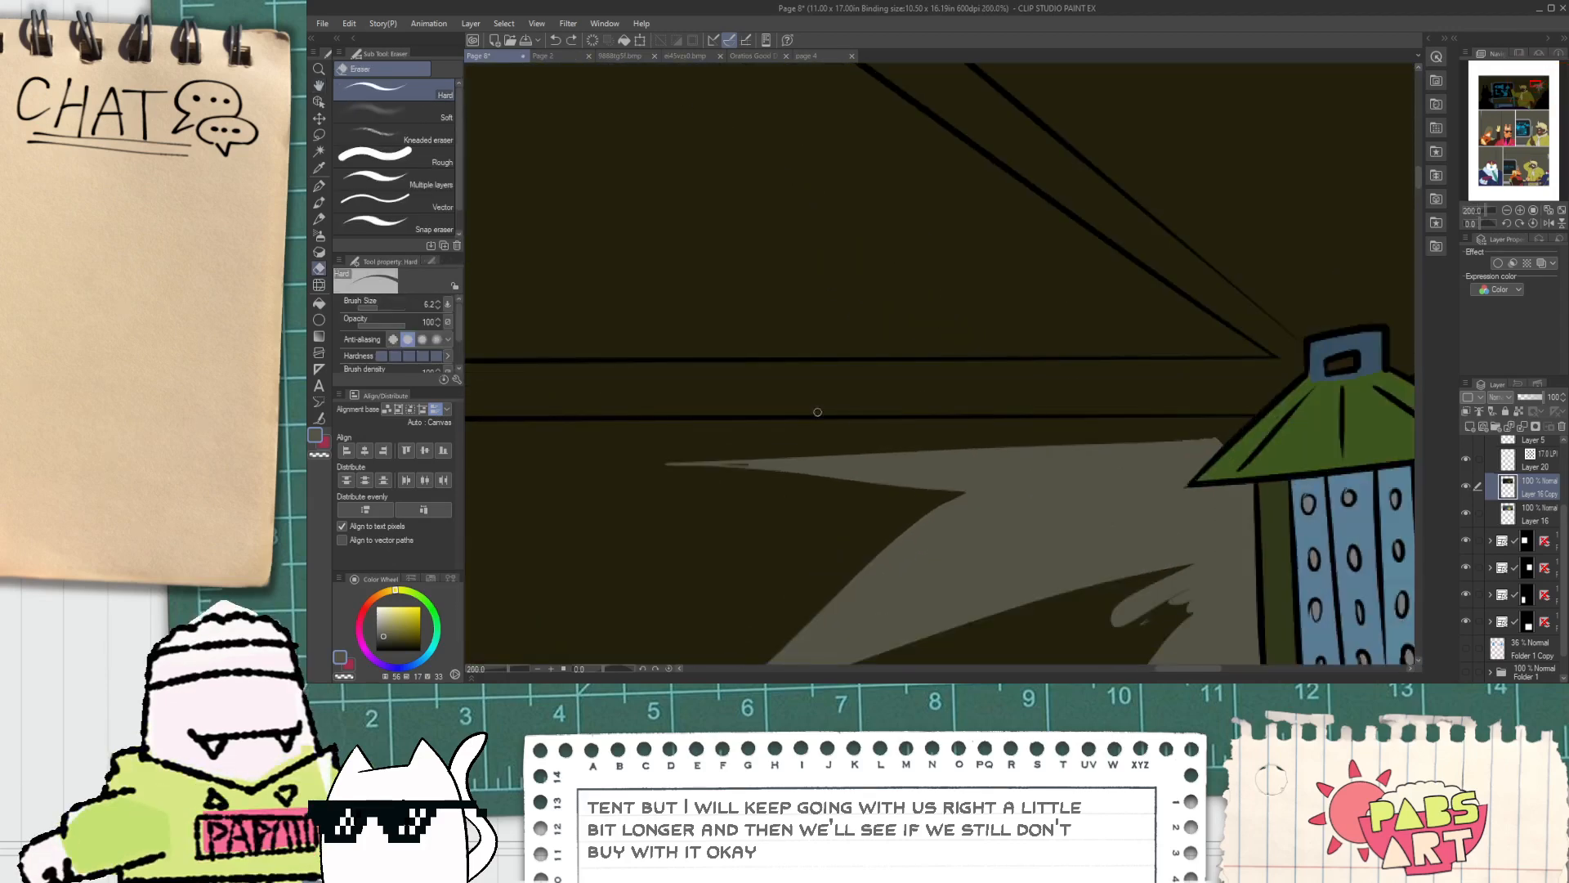
drag(817, 412, 1264, 396)
key(ctrl+z)
drag(773, 401, 1228, 401)
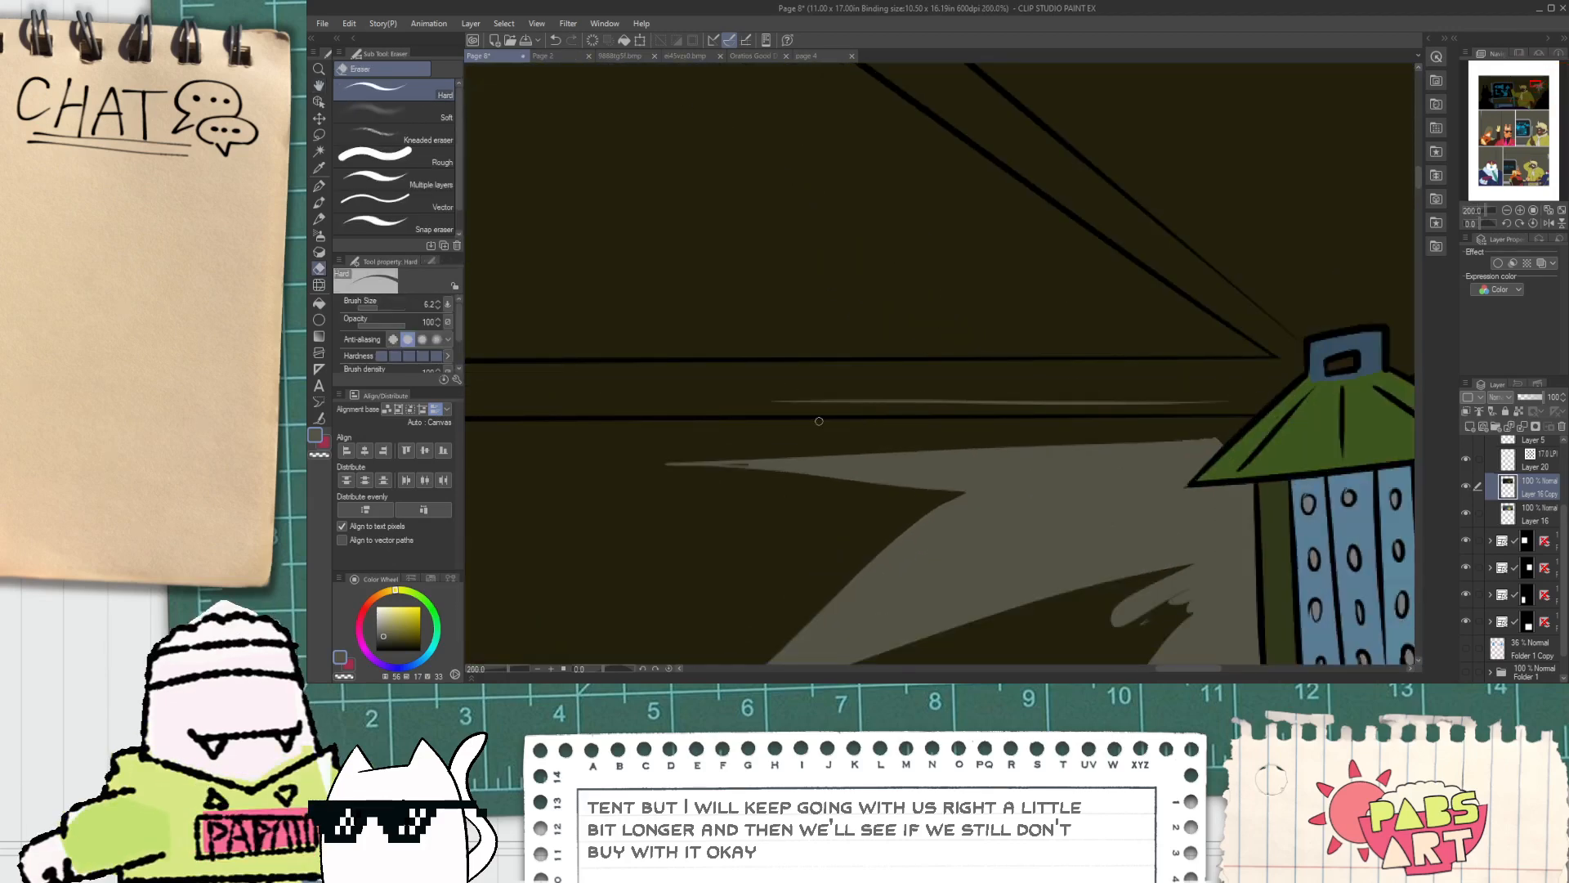
drag(815, 378, 1368, 384)
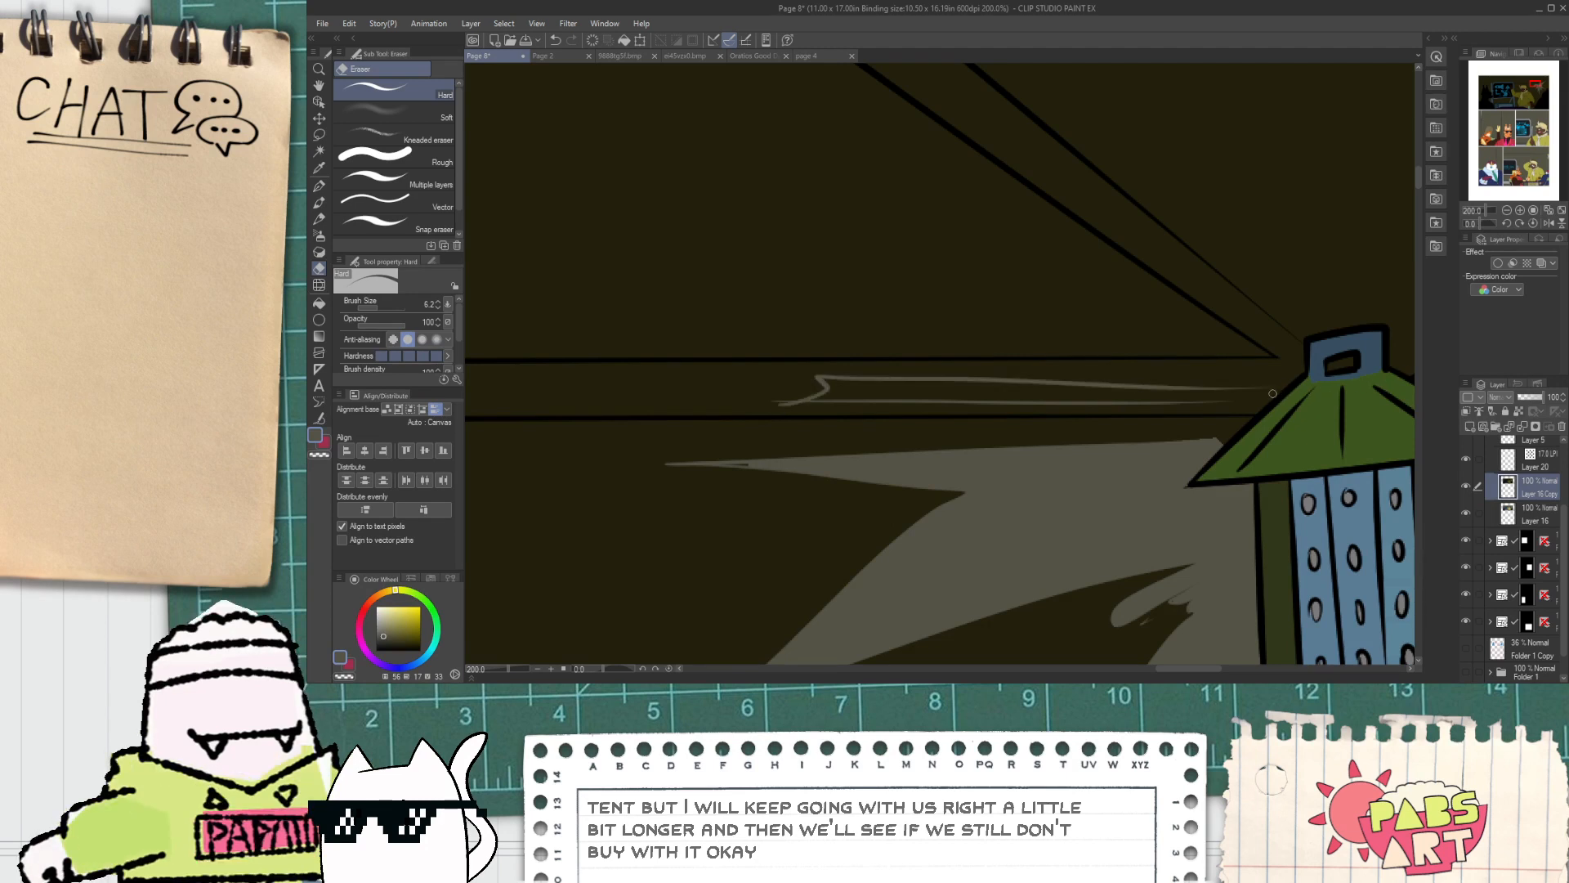
scroll(1277, 387, up, 2)
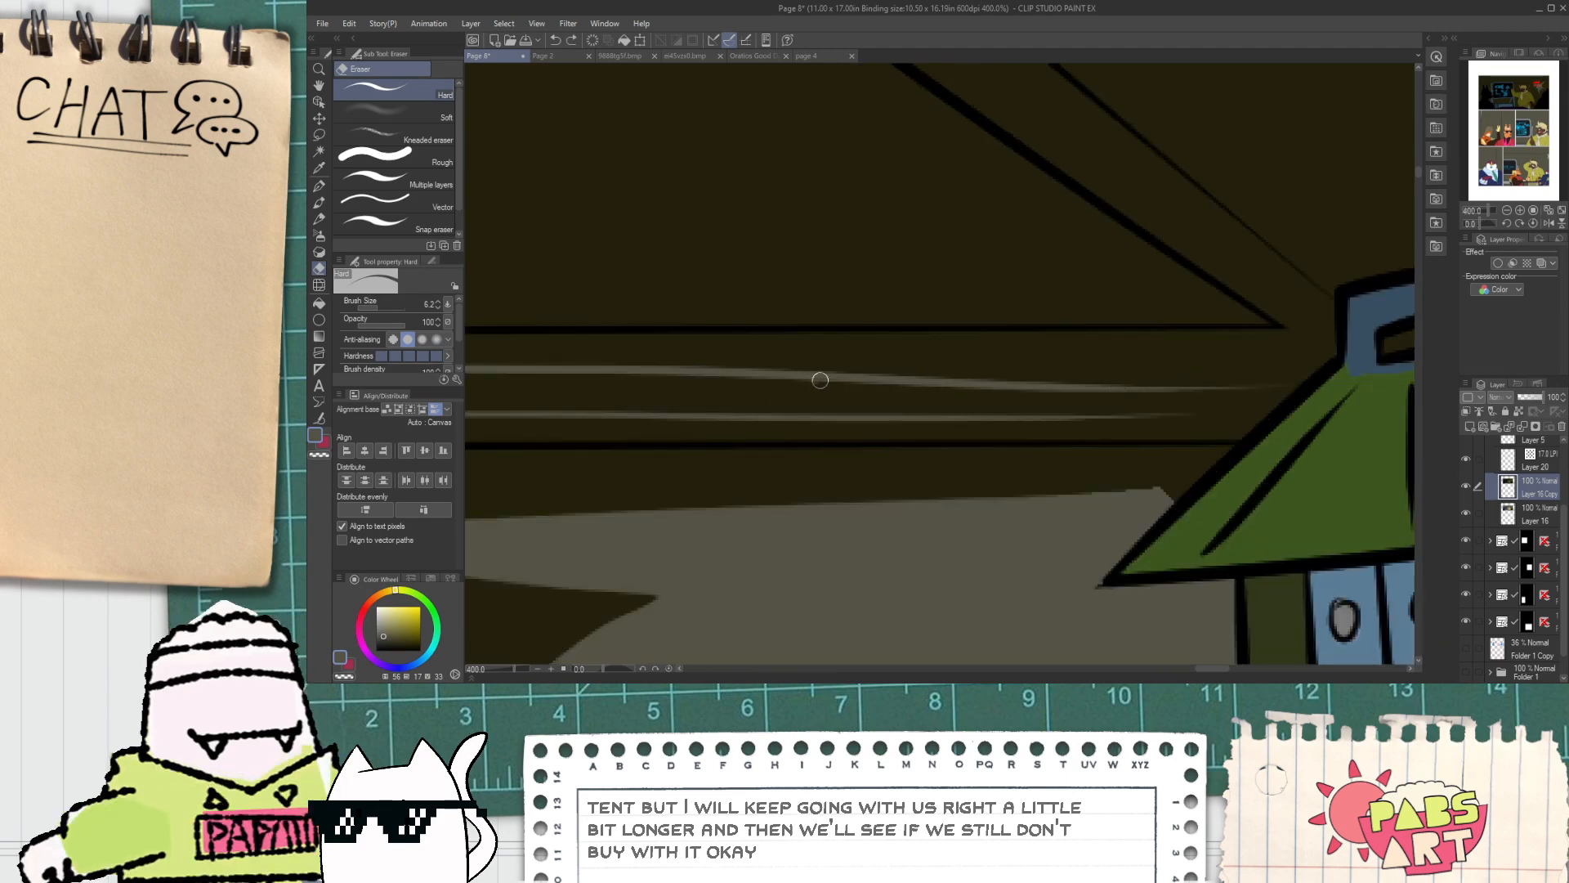
drag(772, 371, 1293, 372)
drag(1054, 383, 1300, 384)
drag(931, 419, 1262, 407)
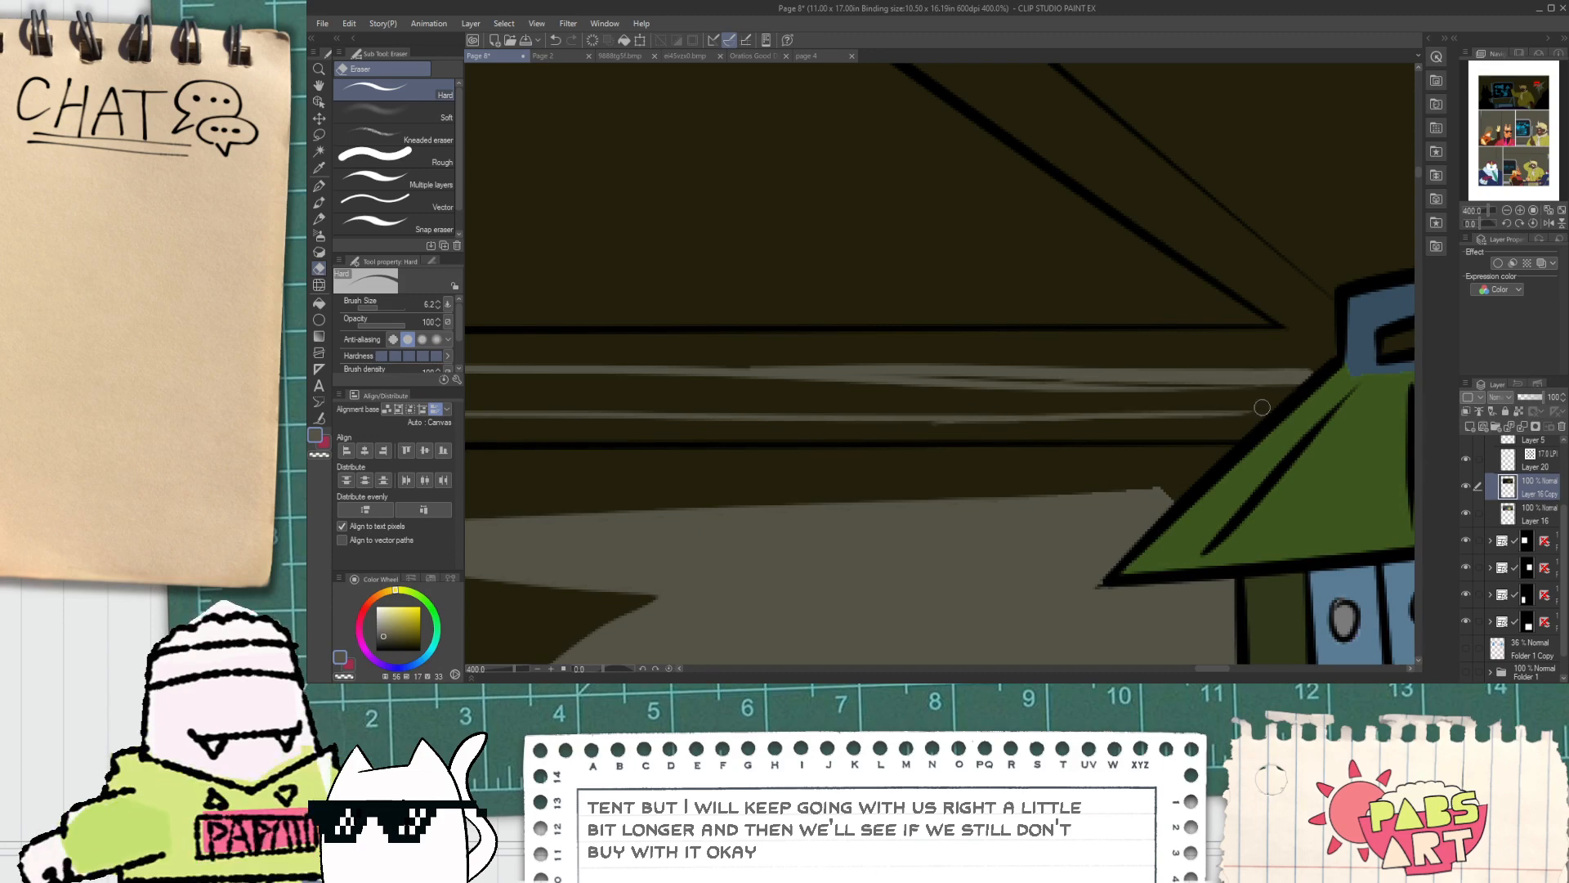
drag(1141, 412, 1278, 409)
Step: Clear the ray between the horizontal ropes with a transparent fill and smooth its lower edge and tip with the hard eraser
key(g)
click(1185, 404)
scroll(1019, 415, down, 7)
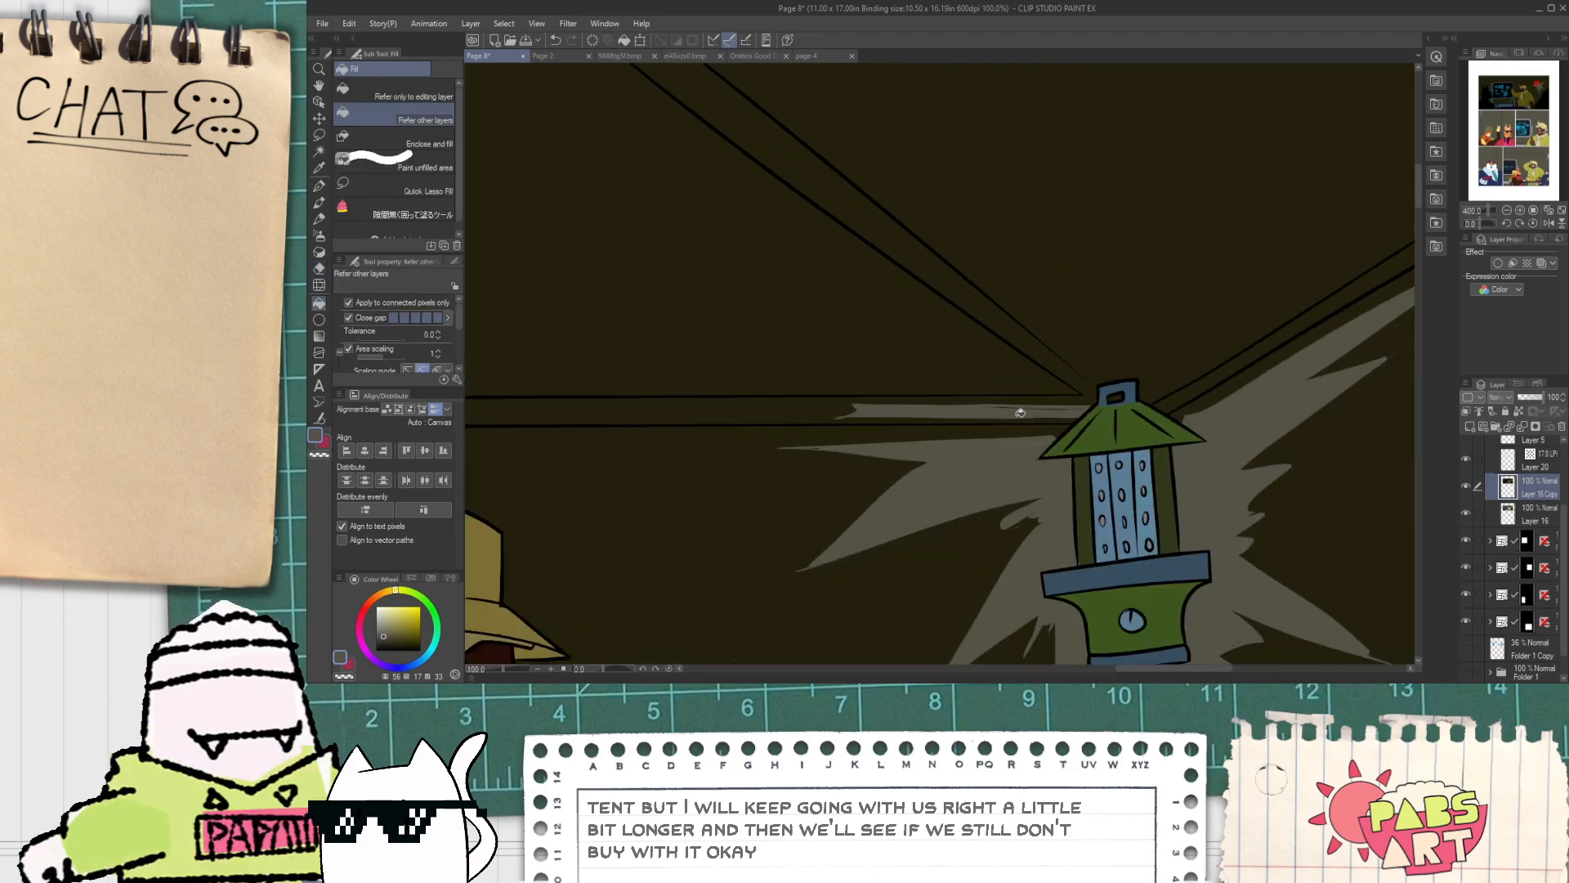
key(space)
scroll(1033, 414, up, 7)
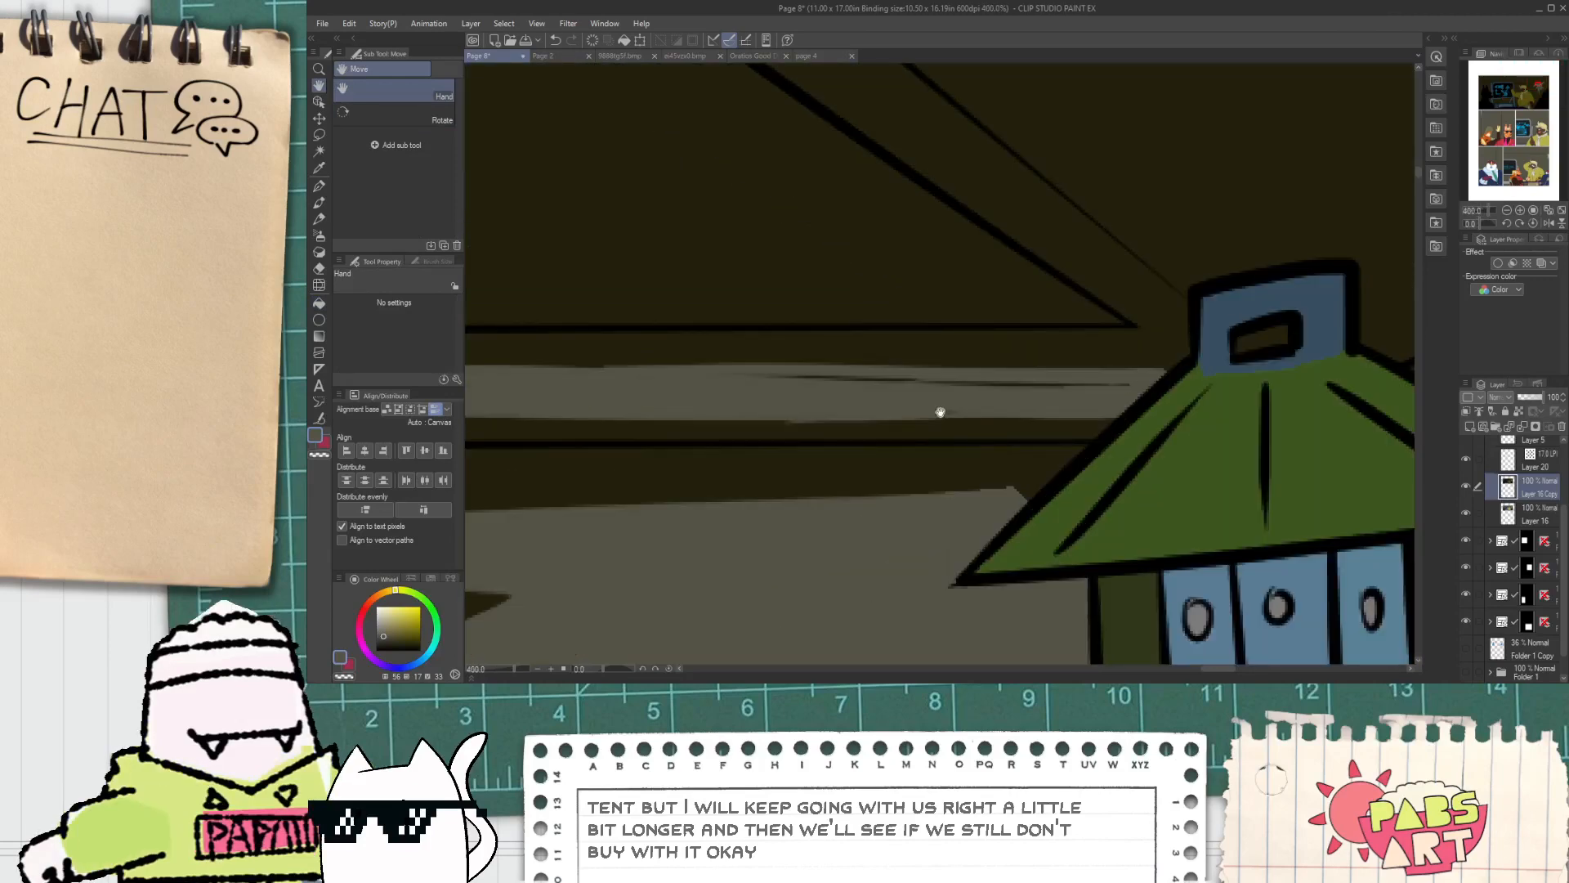
key(p)
scroll(879, 416, down, 2)
key(e)
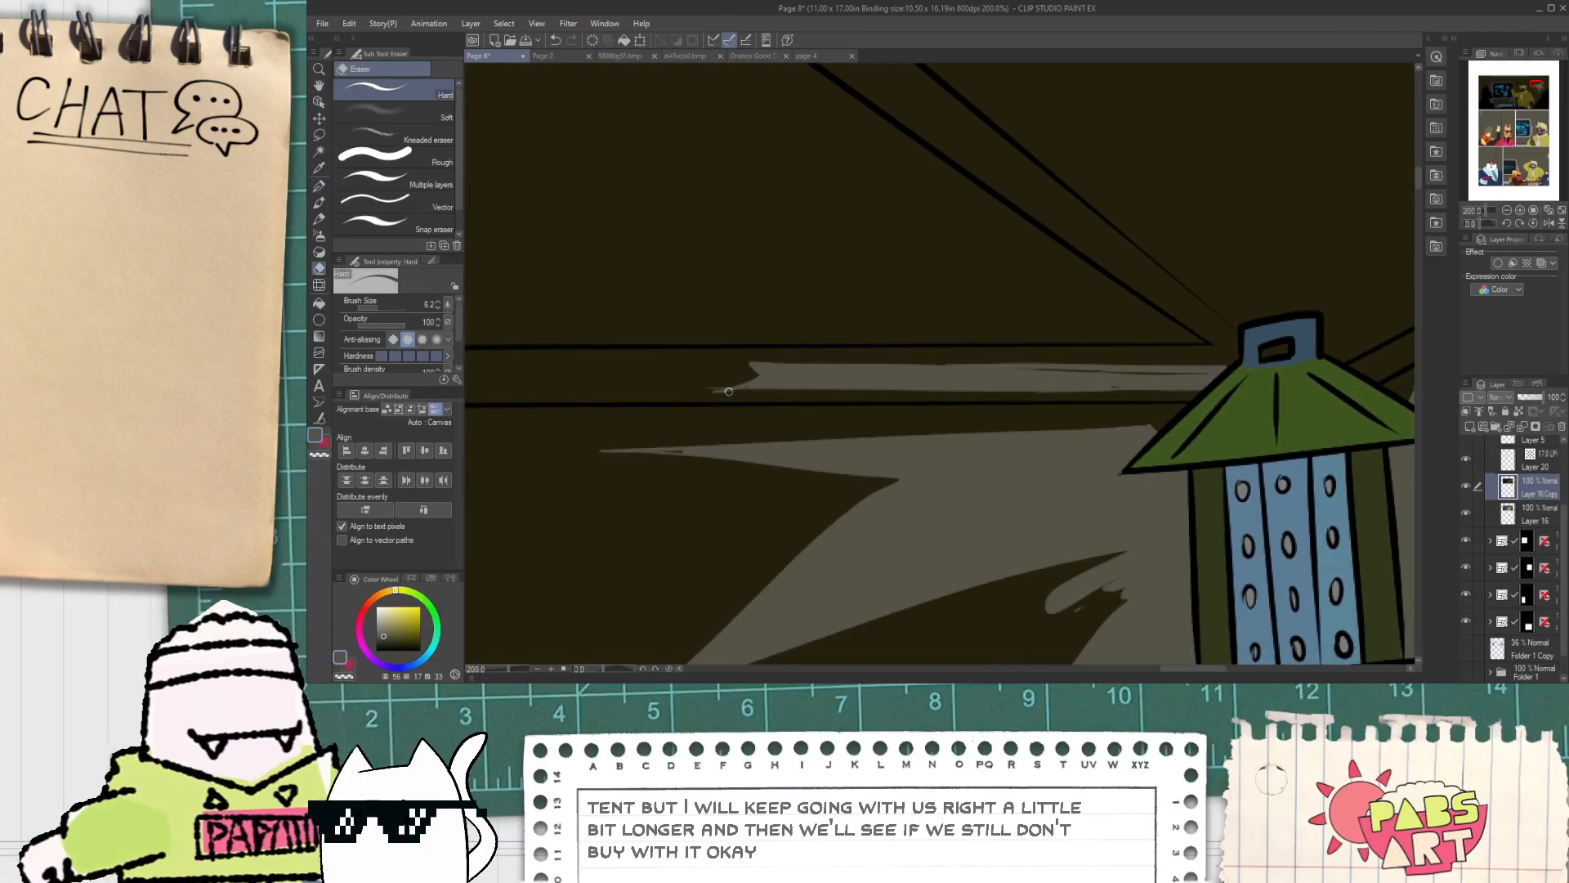
drag(1182, 385, 1205, 390)
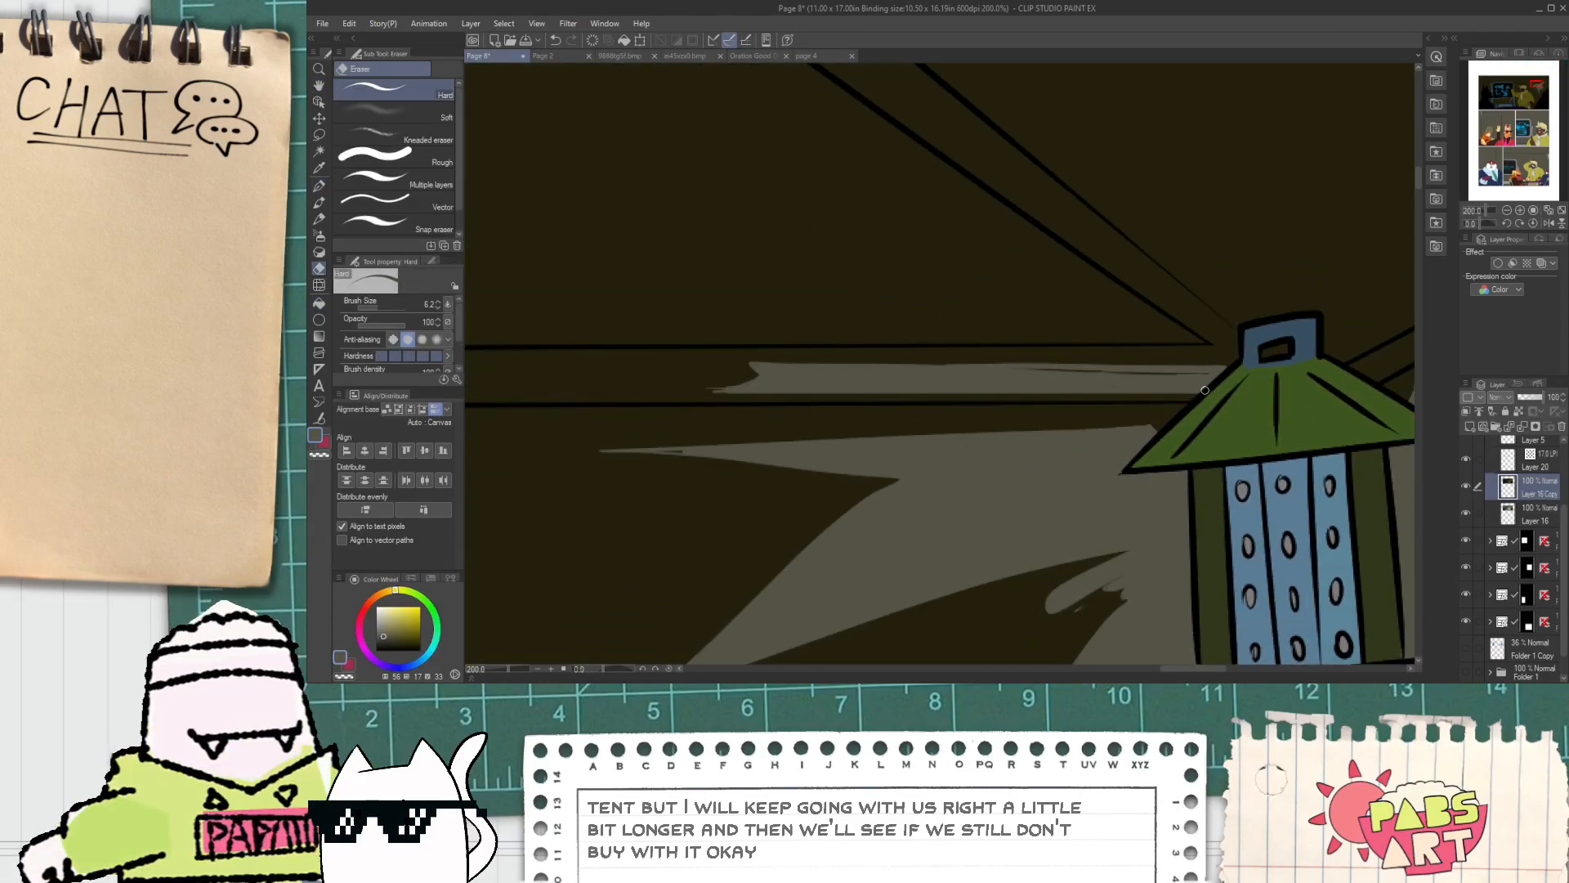
drag(721, 394, 687, 391)
Step: Refine the horizontal ray's outer end with the G-pen in the dark background colour and cover its leftover streaks in the sampled grey-brown
key(p)
scroll(673, 395, up, 2)
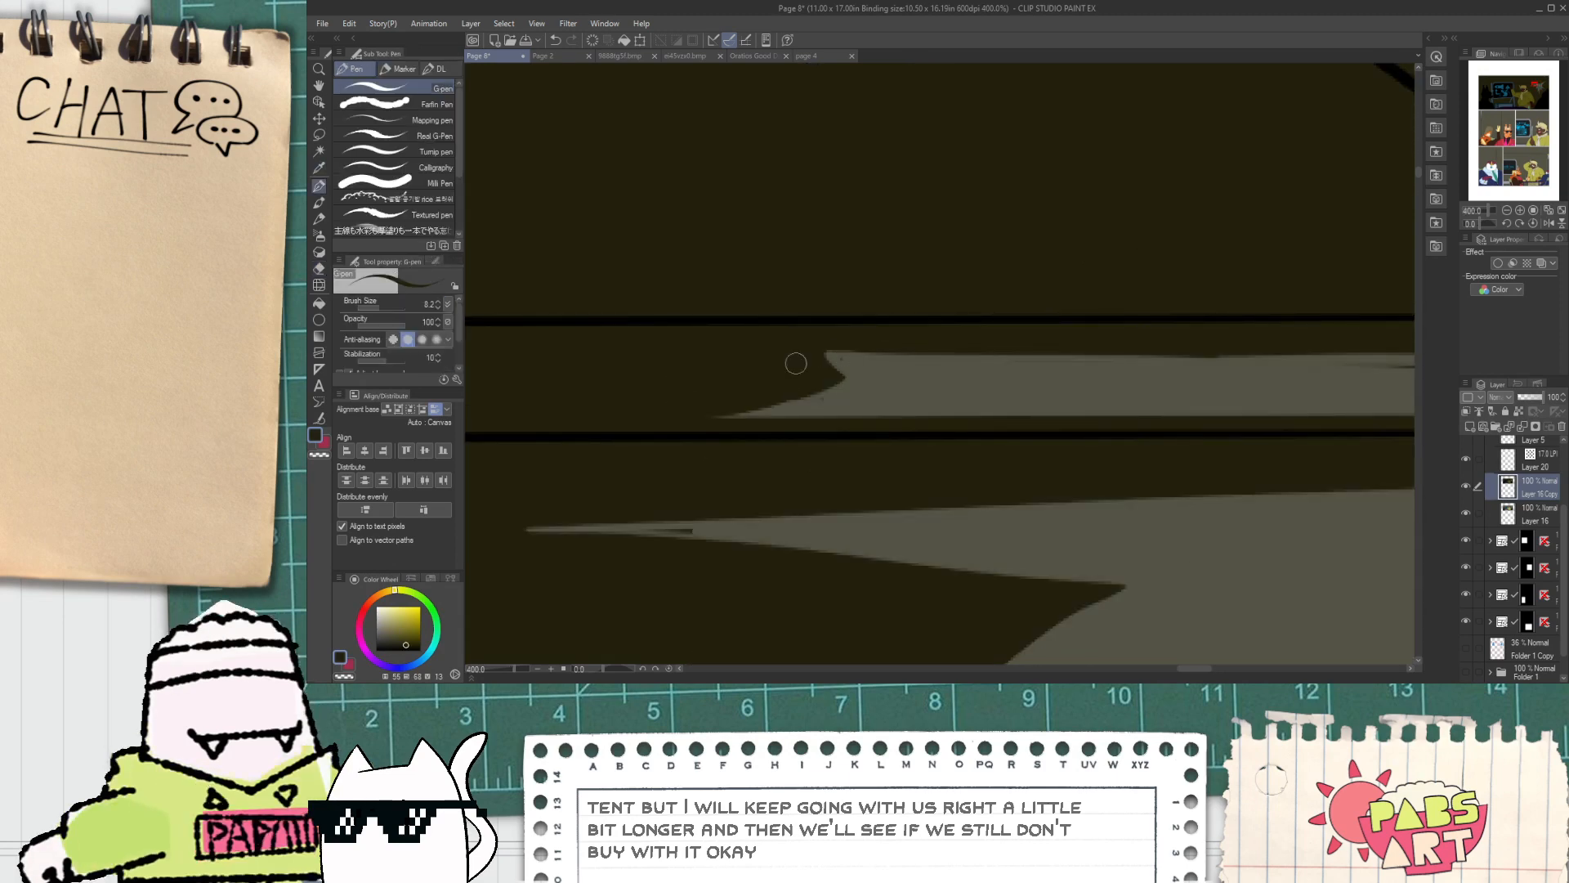
scroll(785, 386, down, 7)
drag(817, 393, 849, 381)
scroll(861, 392, up, 2)
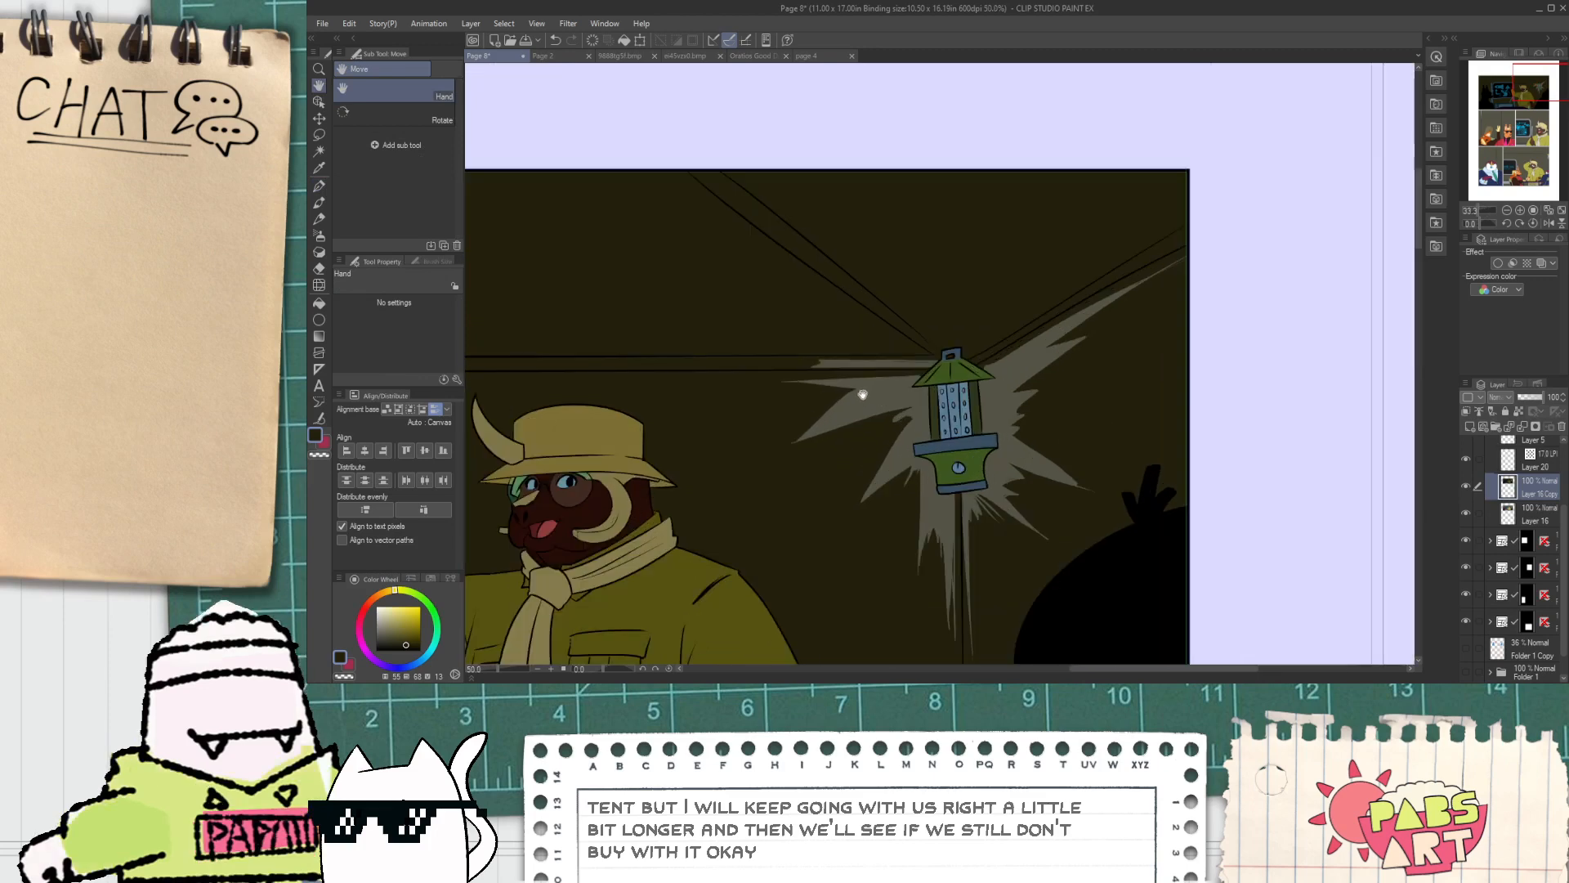
key(i)
click(918, 357)
scroll(911, 360, up, 3)
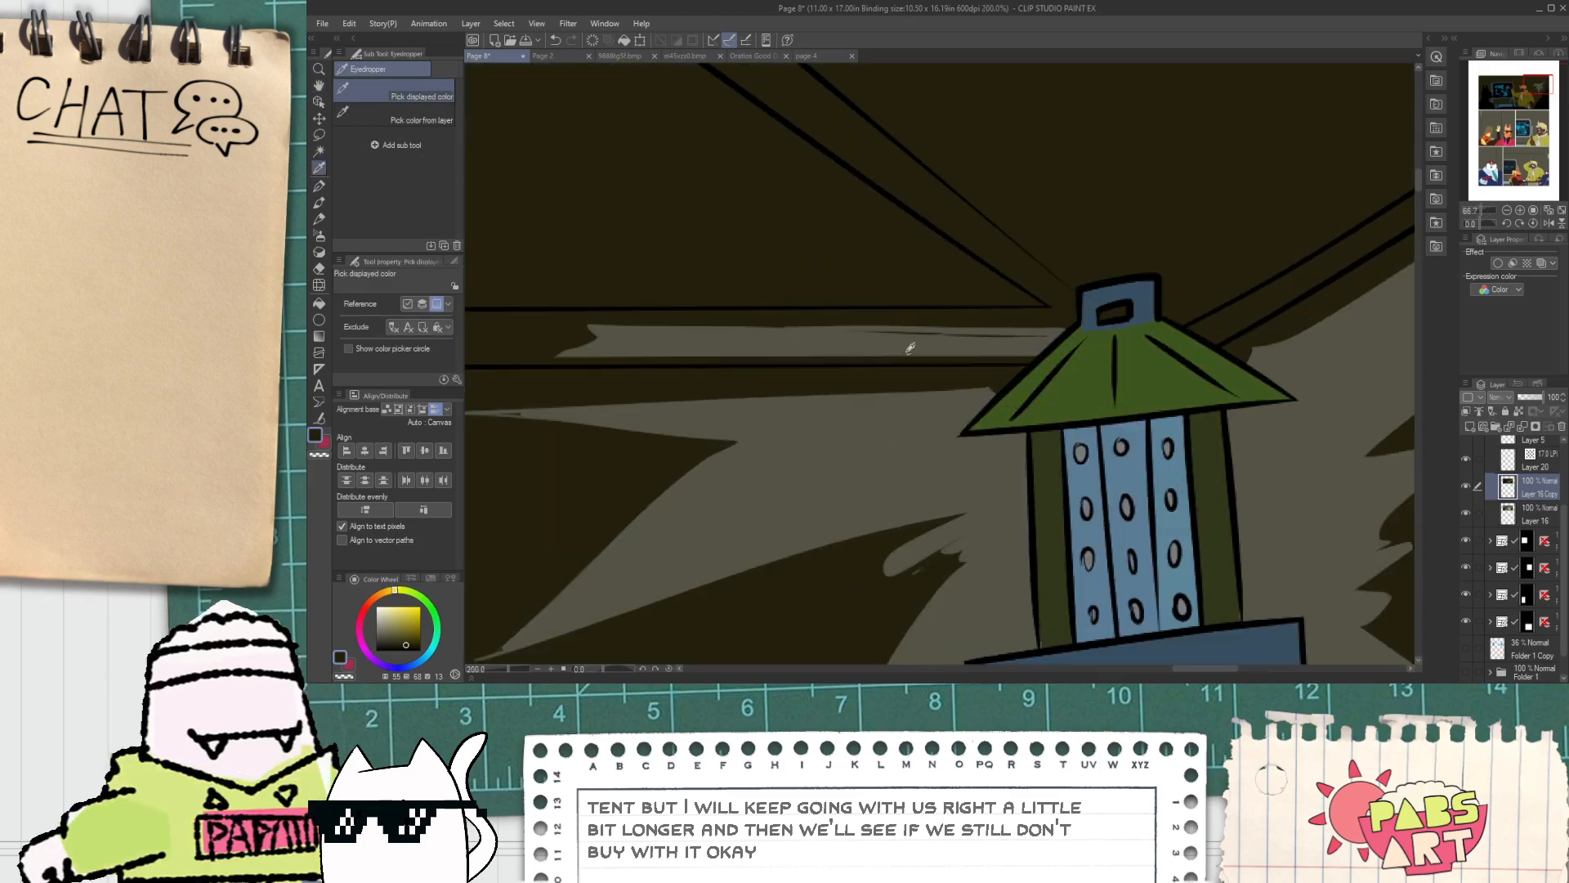
key(p)
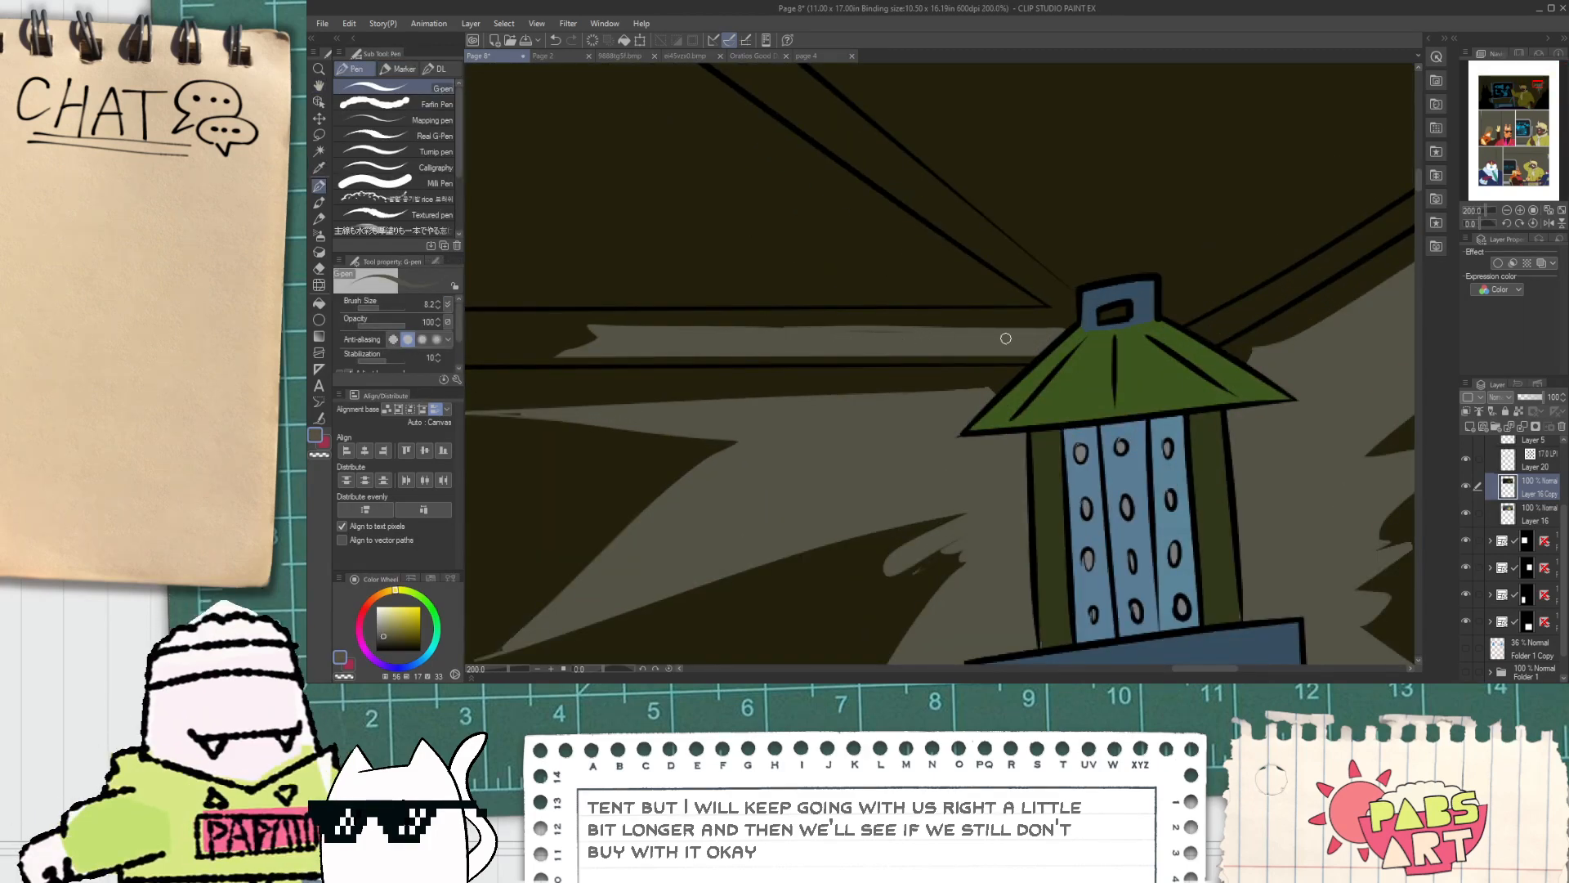
scroll(1006, 338, down, 4)
key(e)
scroll(963, 322, up, 3)
mouse_move(893, 270)
mouse_down()
mouse_move(1108, 460)
mouse_move(1111, 435)
mouse_up()
key(ctrl+z)
key(ctrl+z)
mouse_move(864, 253)
mouse_down()
mouse_move(1116, 456)
mouse_move(1087, 395)
mouse_up()
key(ctrl+z)
key(ctrl+z)
drag(868, 260, 1121, 436)
key(ctrl+z)
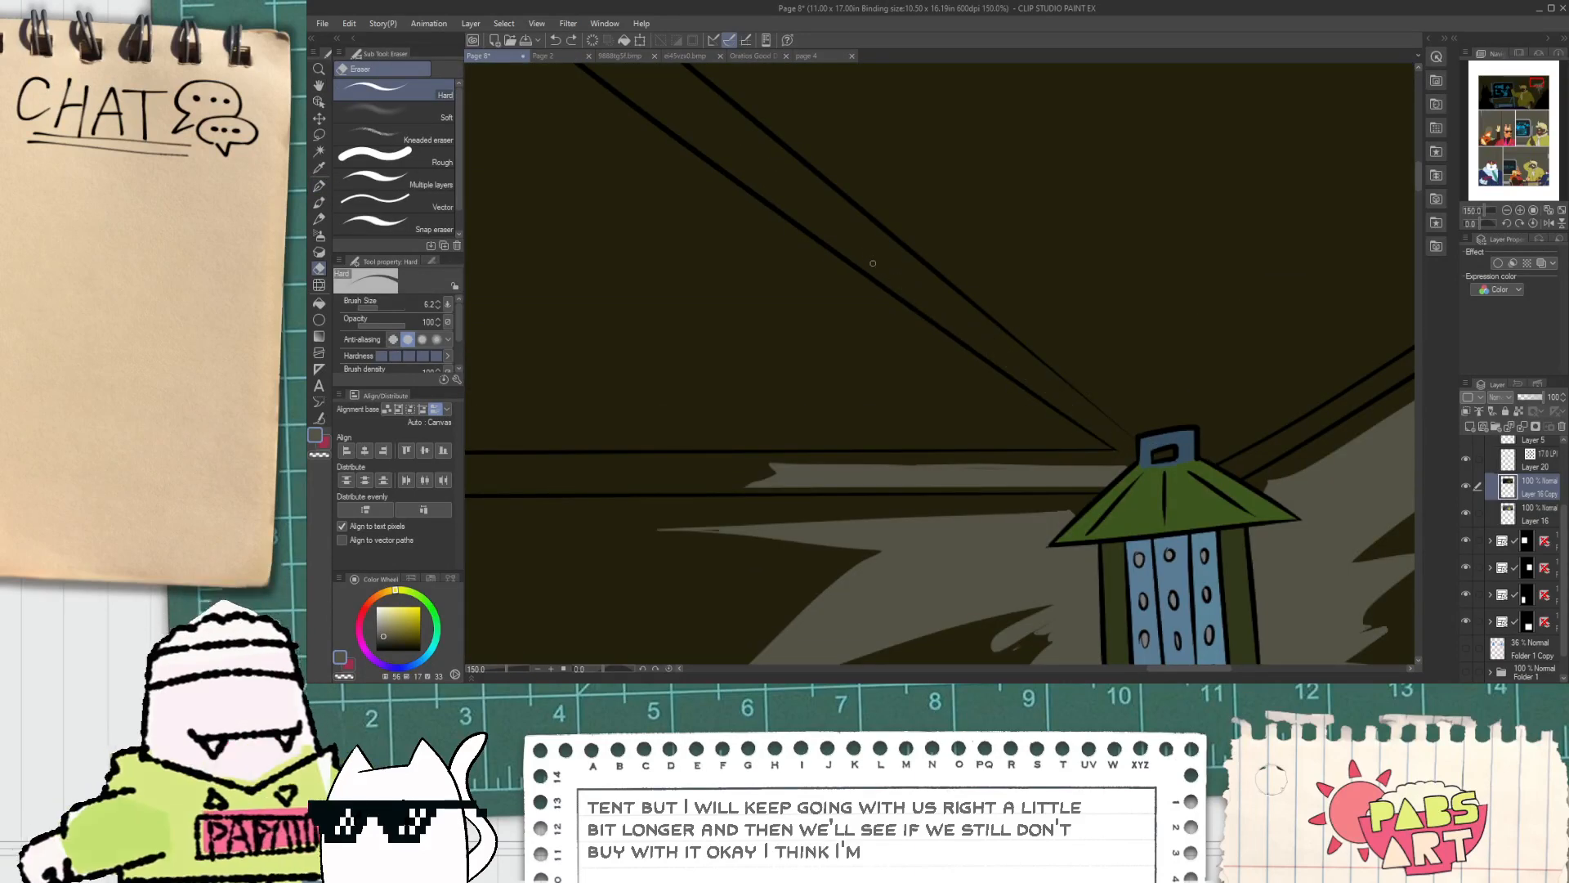
drag(873, 263, 1076, 420)
key(ctrl+z)
Step: Erase a thin tapering light ray between the two diagonal ropes at the lantern's upper left with the hard eraser
drag(875, 269, 1089, 434)
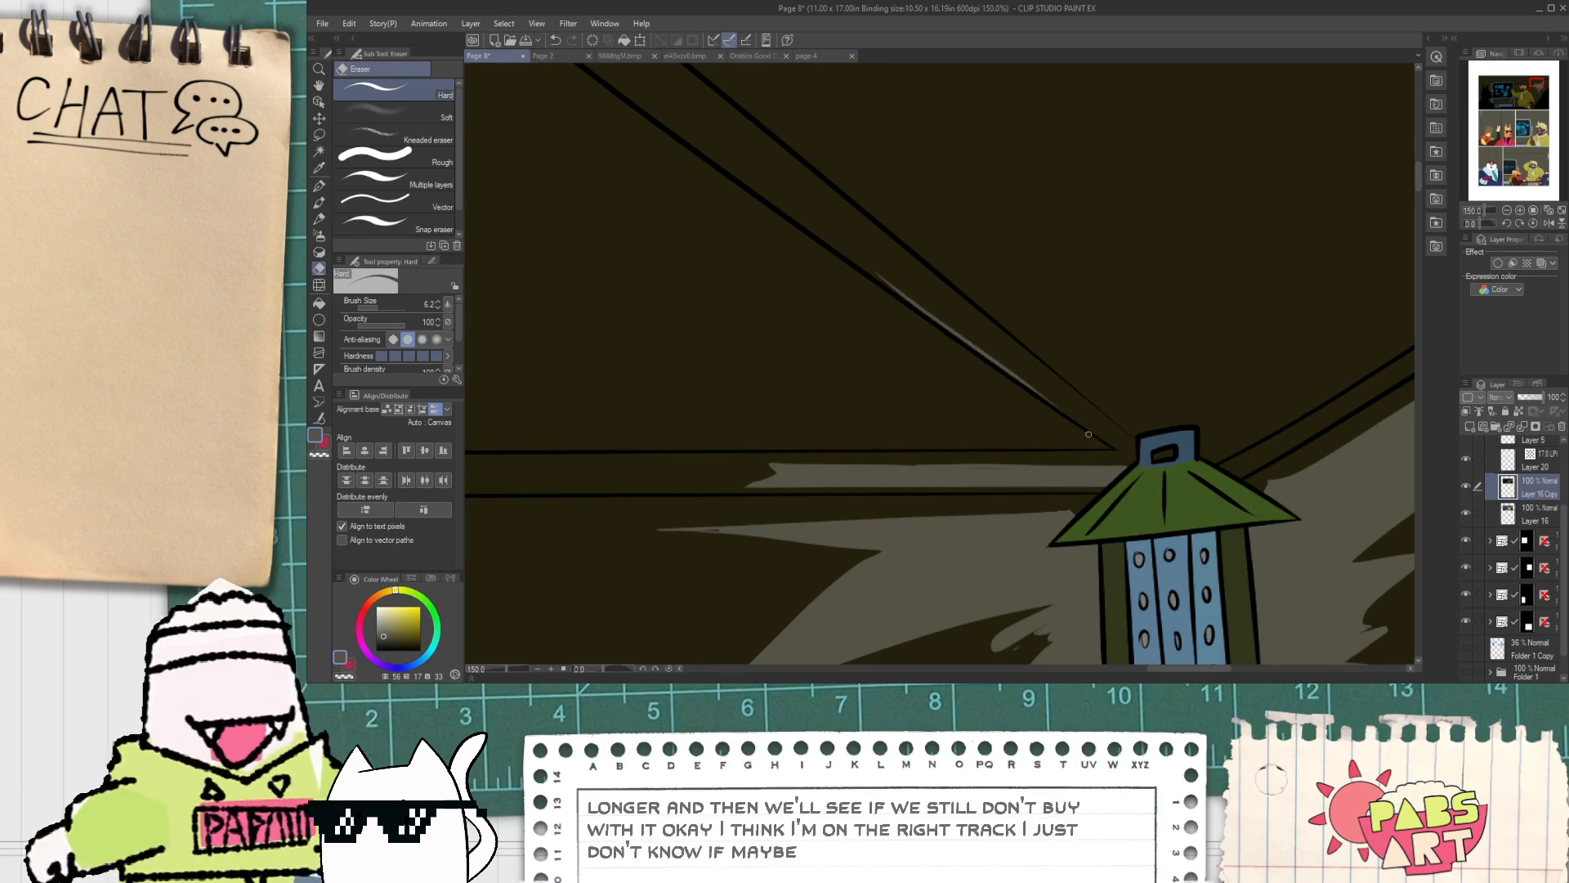
mouse_move(868, 261)
mouse_down()
mouse_move(1113, 434)
mouse_move(1056, 448)
mouse_up()
scroll(1030, 391, down, 5)
scroll(1071, 442, up, 1)
scroll(1055, 351, up, 6)
Step: Paint a thin grey-brown light ray between the two ropes rising to the lantern's right with the G-pen, undoing the last stroke
key(p)
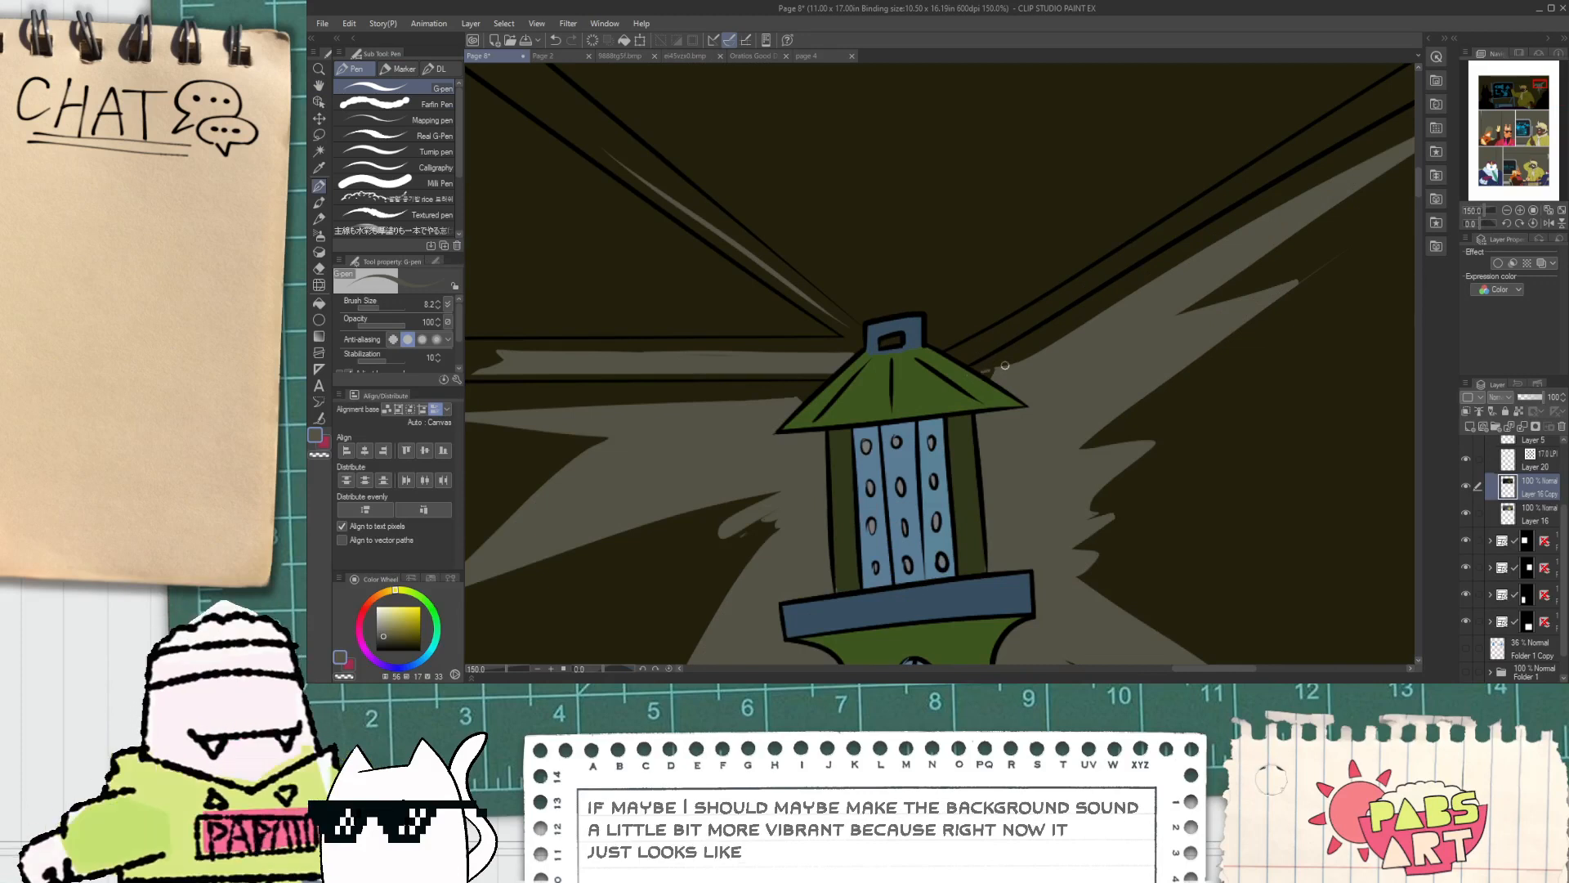
mouse_move(1136, 290)
mouse_down()
mouse_move(1016, 359)
mouse_move(1301, 179)
mouse_up()
scroll(1034, 311, down, 2)
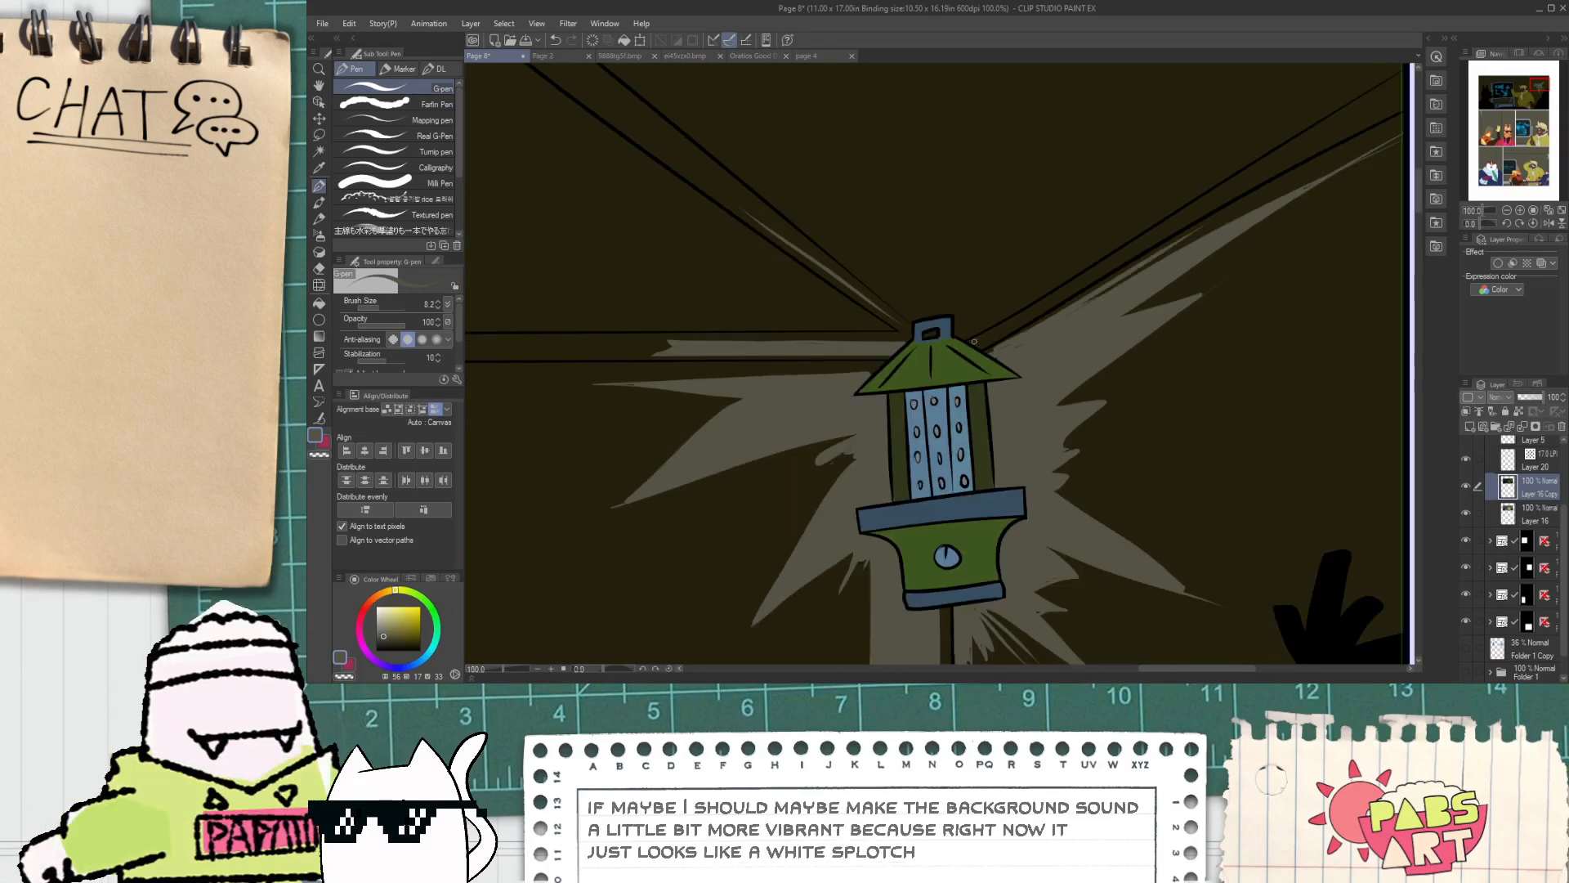
drag(983, 336, 1265, 174)
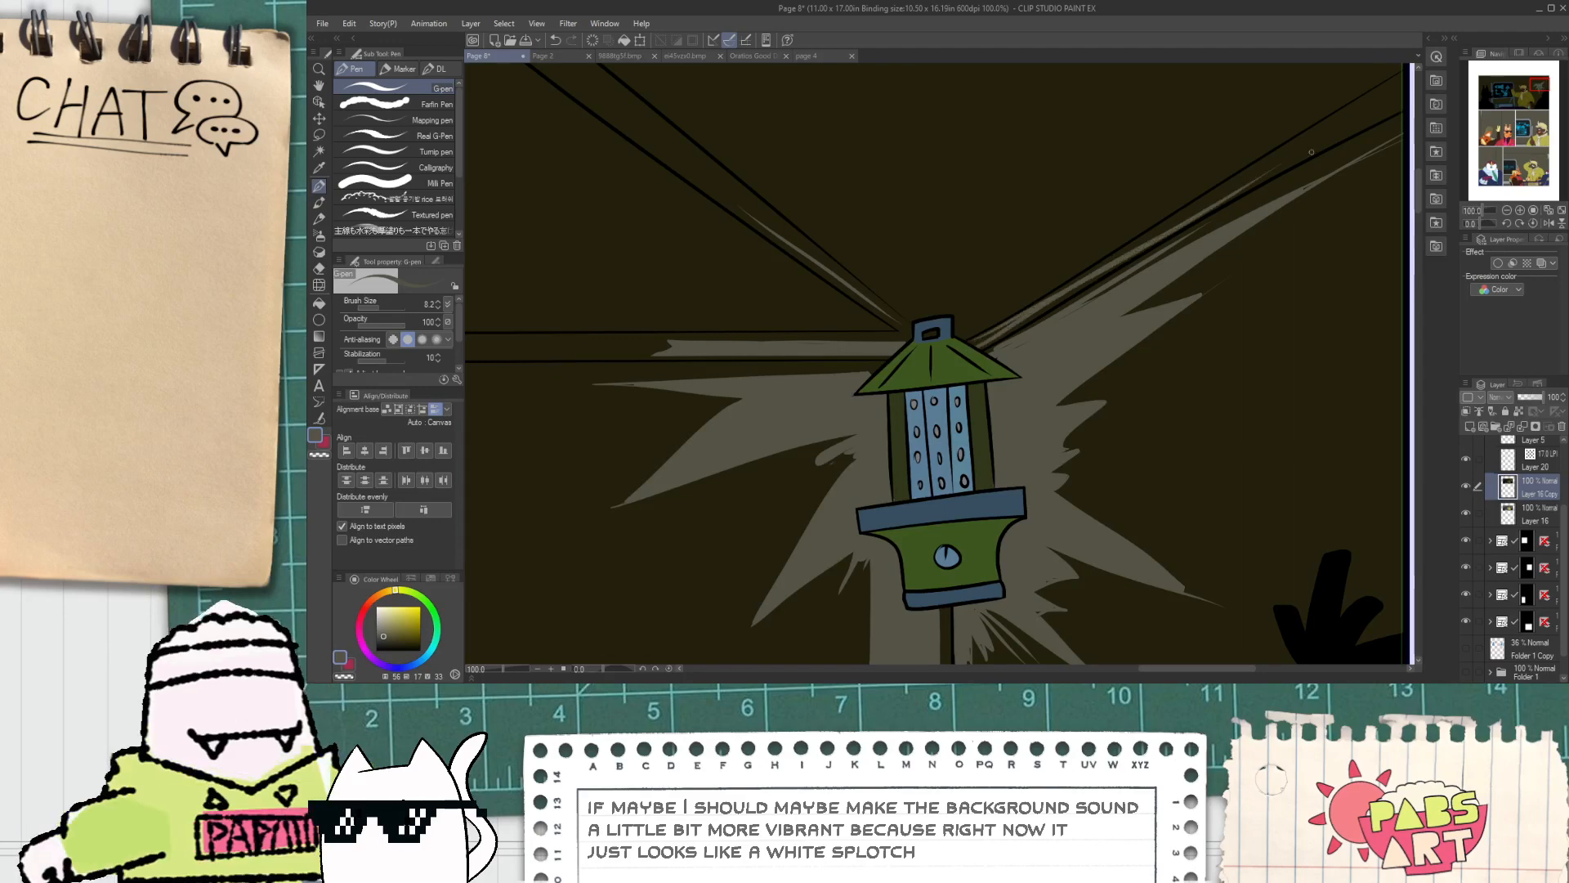
key(ctrl+z)
scroll(998, 231, down, 3)
Step: Widen the diagonal ray at the lantern's upper left with the hard eraser, undoing the last touch-up along its lower edge
scroll(978, 203, up, 5)
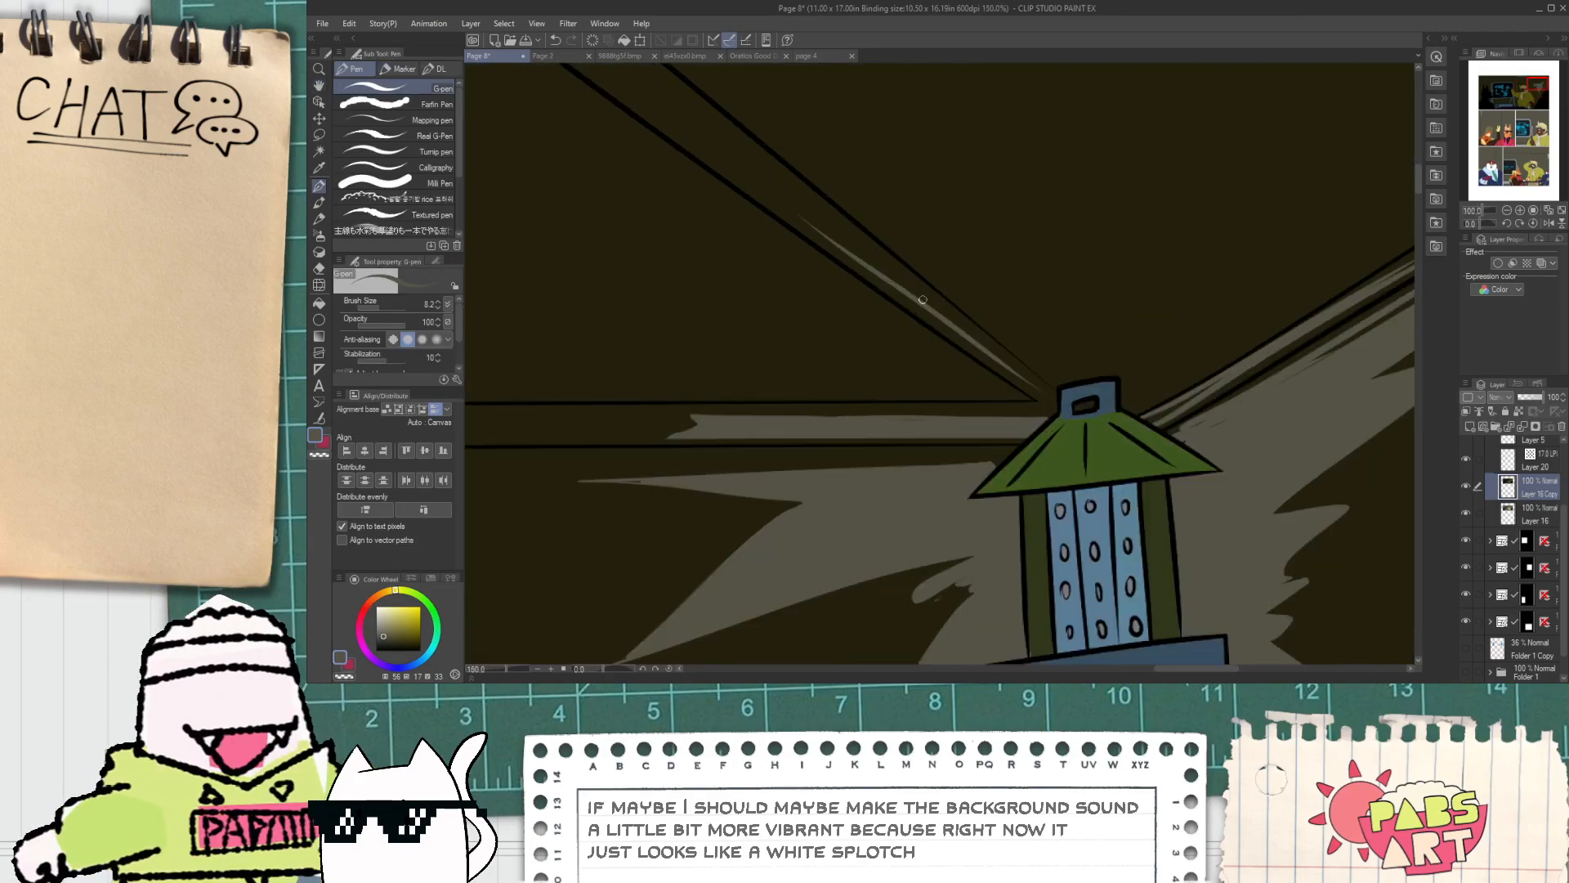
key(e)
mouse_move(1010, 379)
mouse_down()
mouse_move(869, 272)
mouse_move(977, 369)
mouse_move(884, 282)
mouse_move(1024, 397)
mouse_move(905, 294)
mouse_move(1038, 393)
mouse_up()
scroll(1033, 392, down, 4)
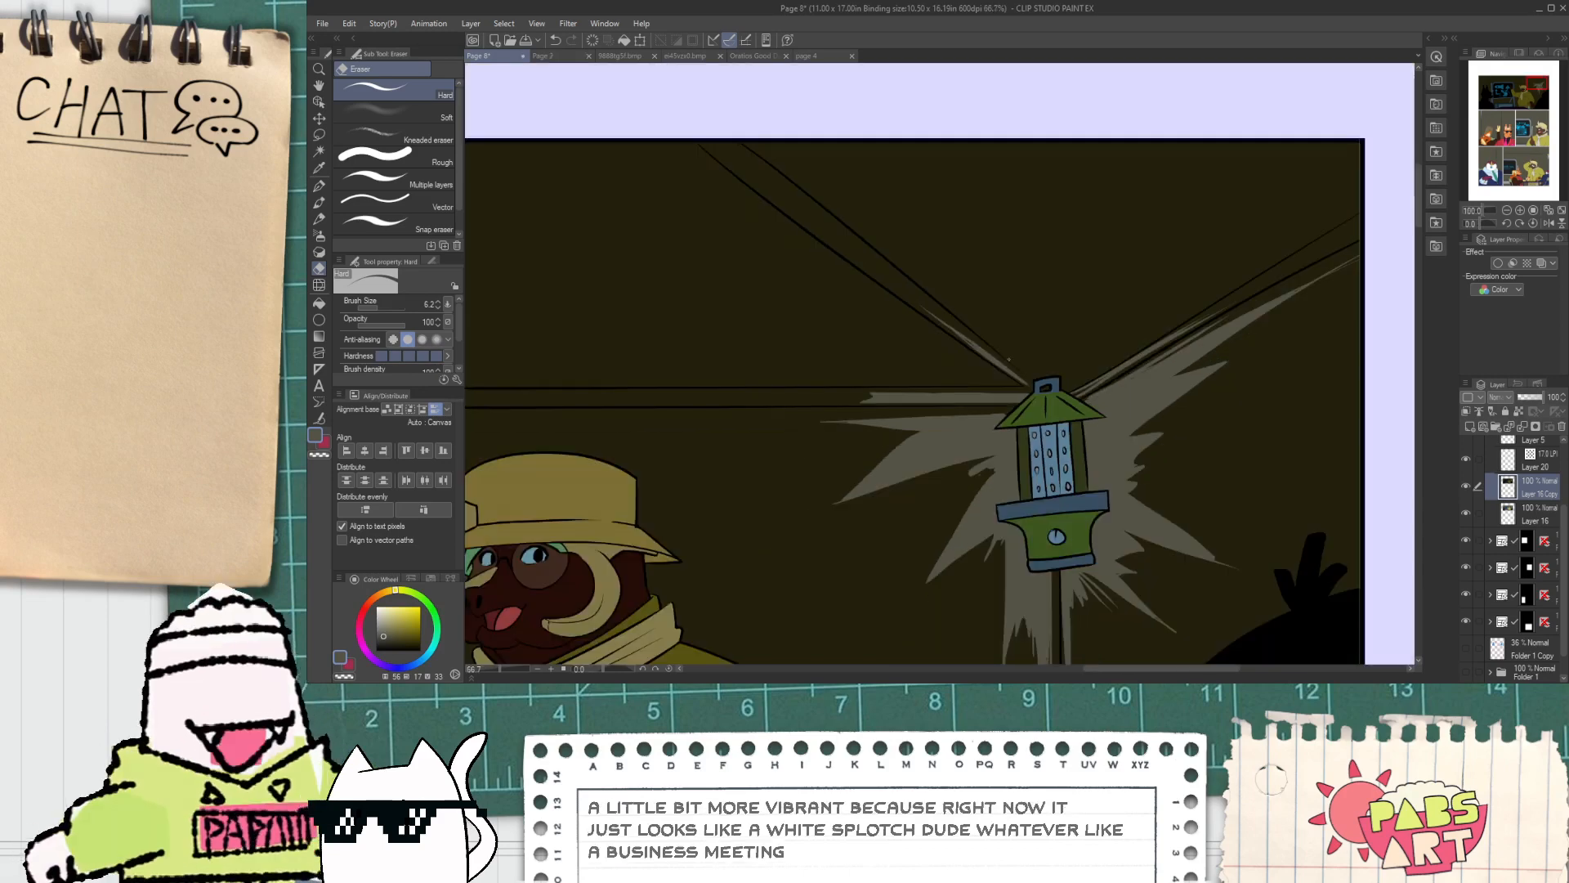
scroll(985, 343, up, 7)
scroll(791, 182, down, 2)
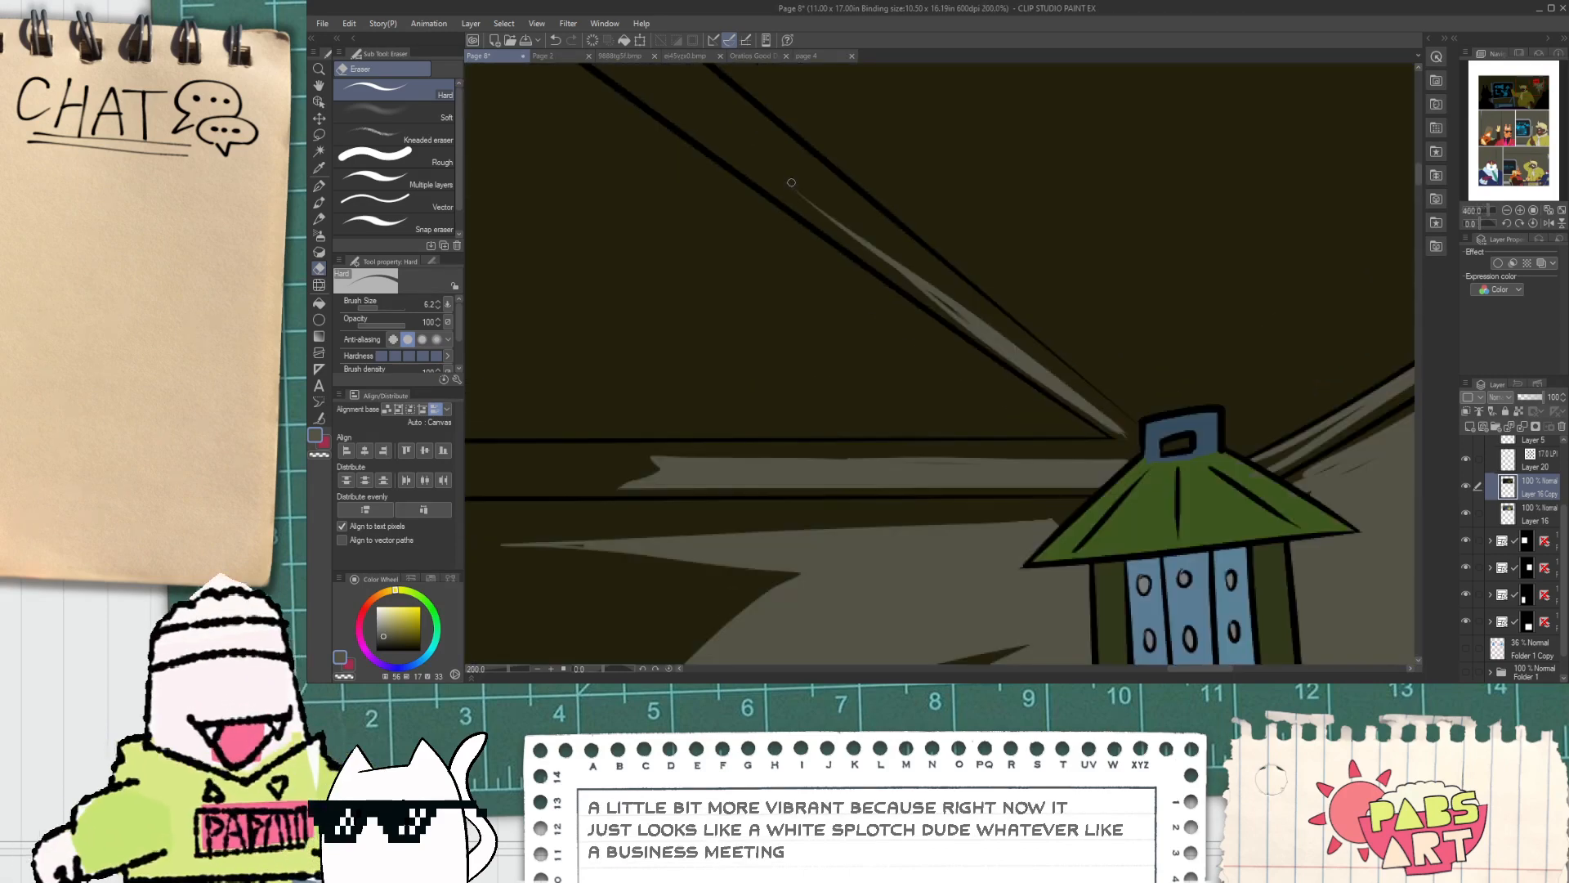
drag(887, 286, 973, 333)
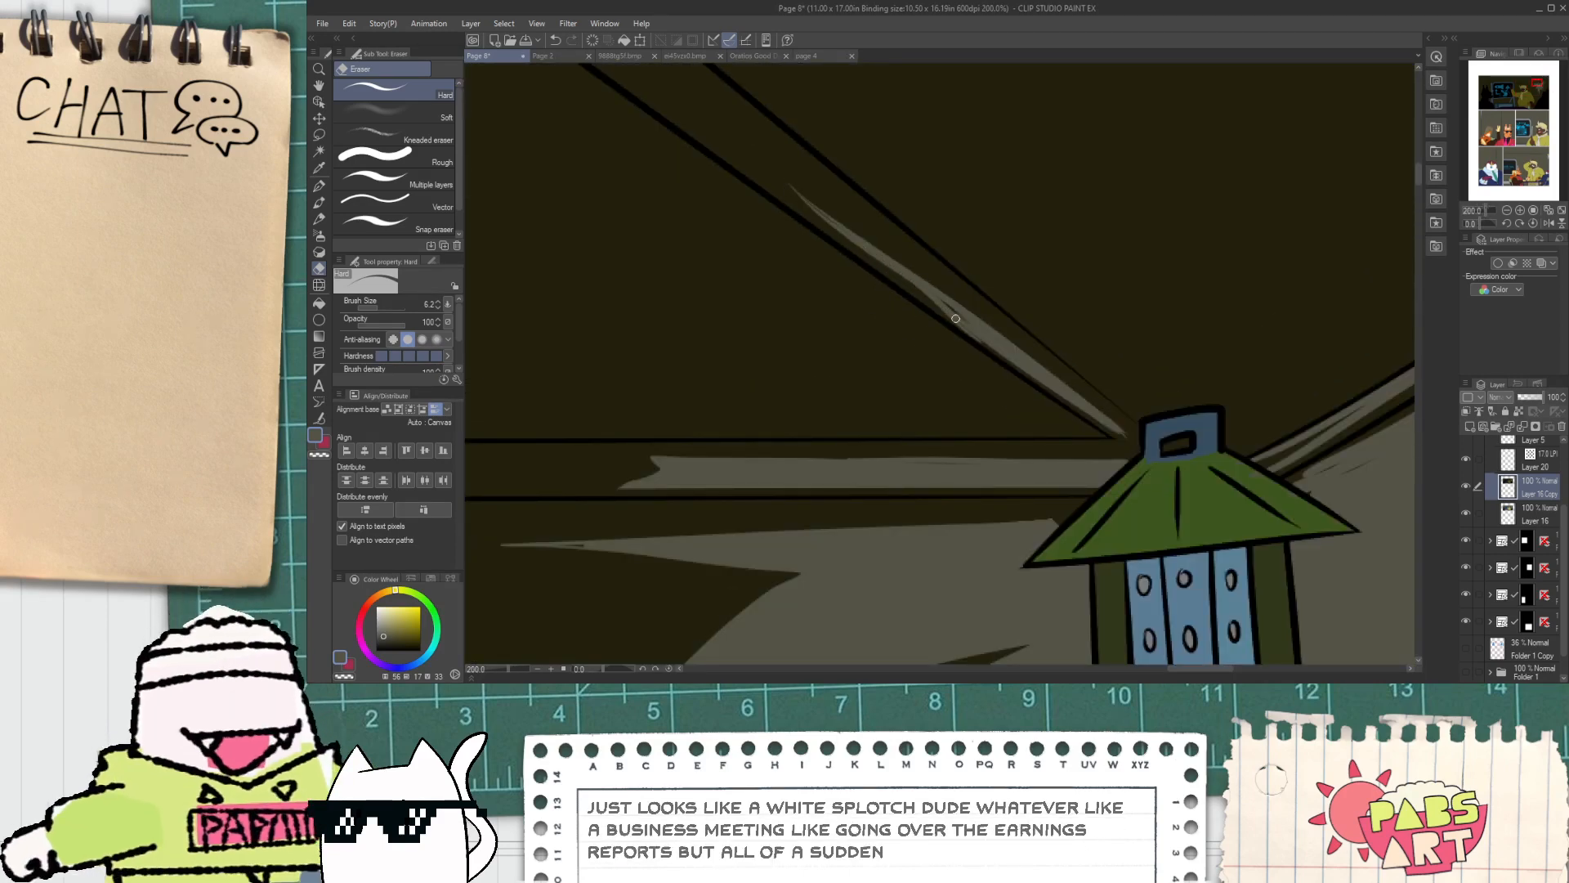
key(ctrl+z)
scroll(966, 321, down, 4)
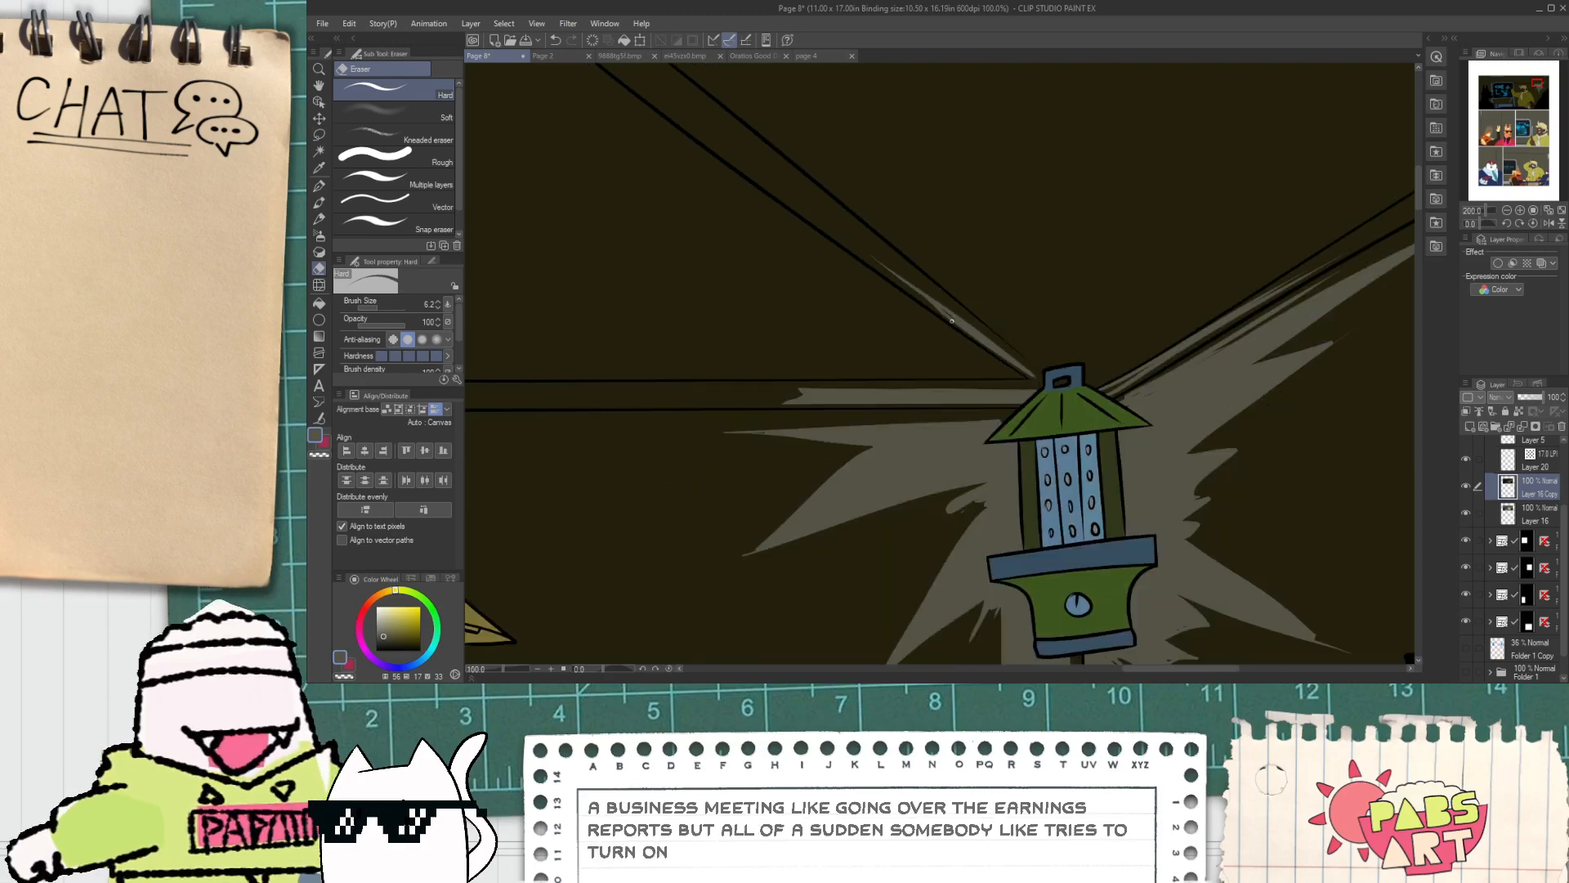
drag(1019, 318, 991, 362)
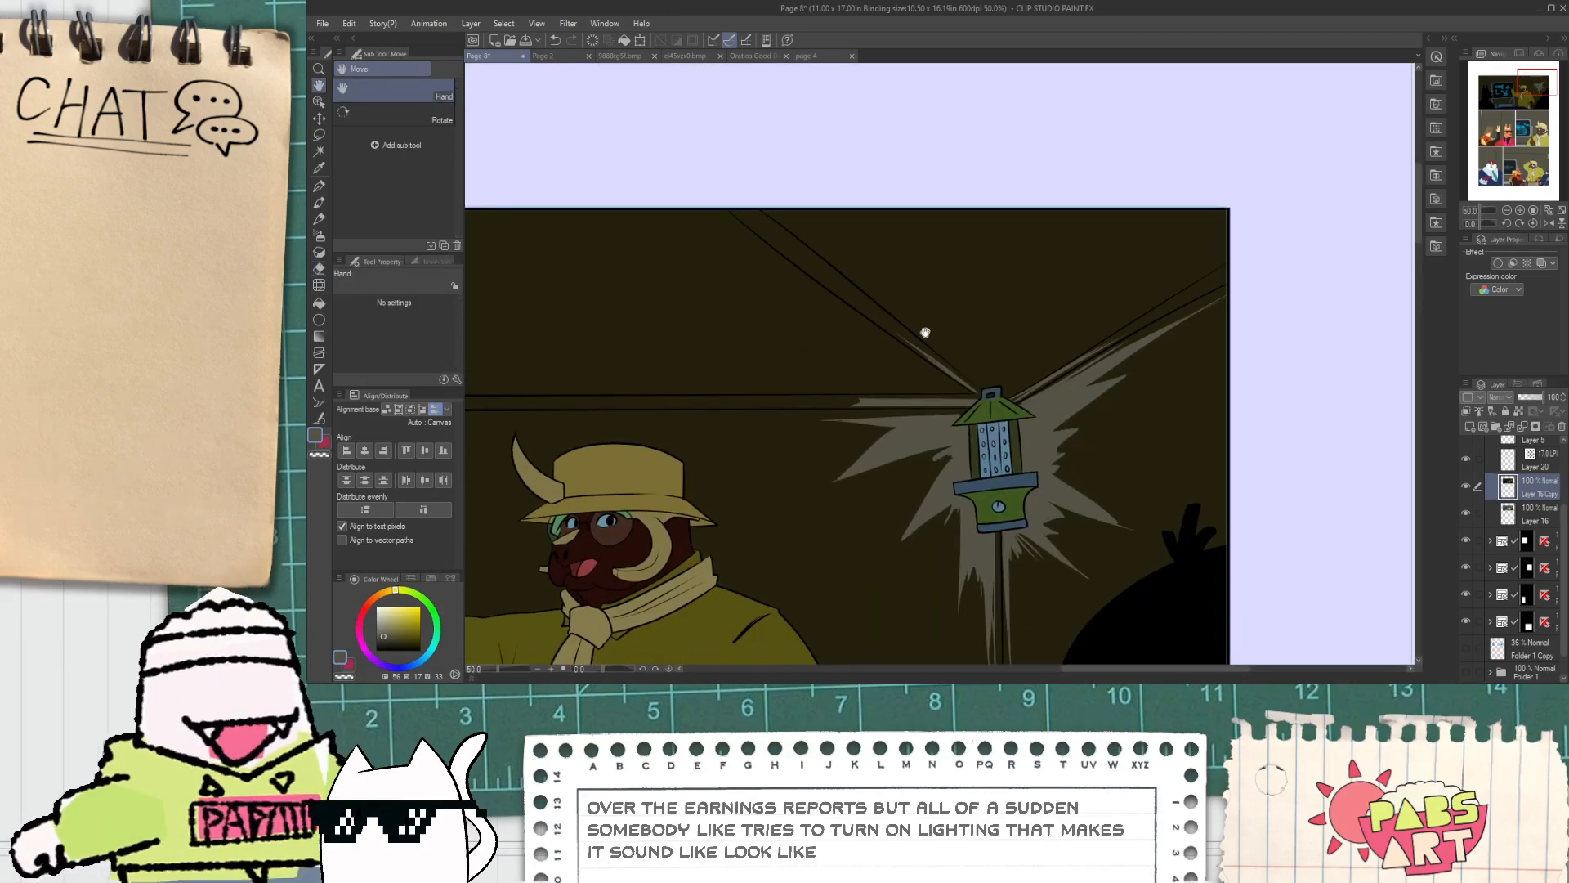
scroll(980, 389, up, 1)
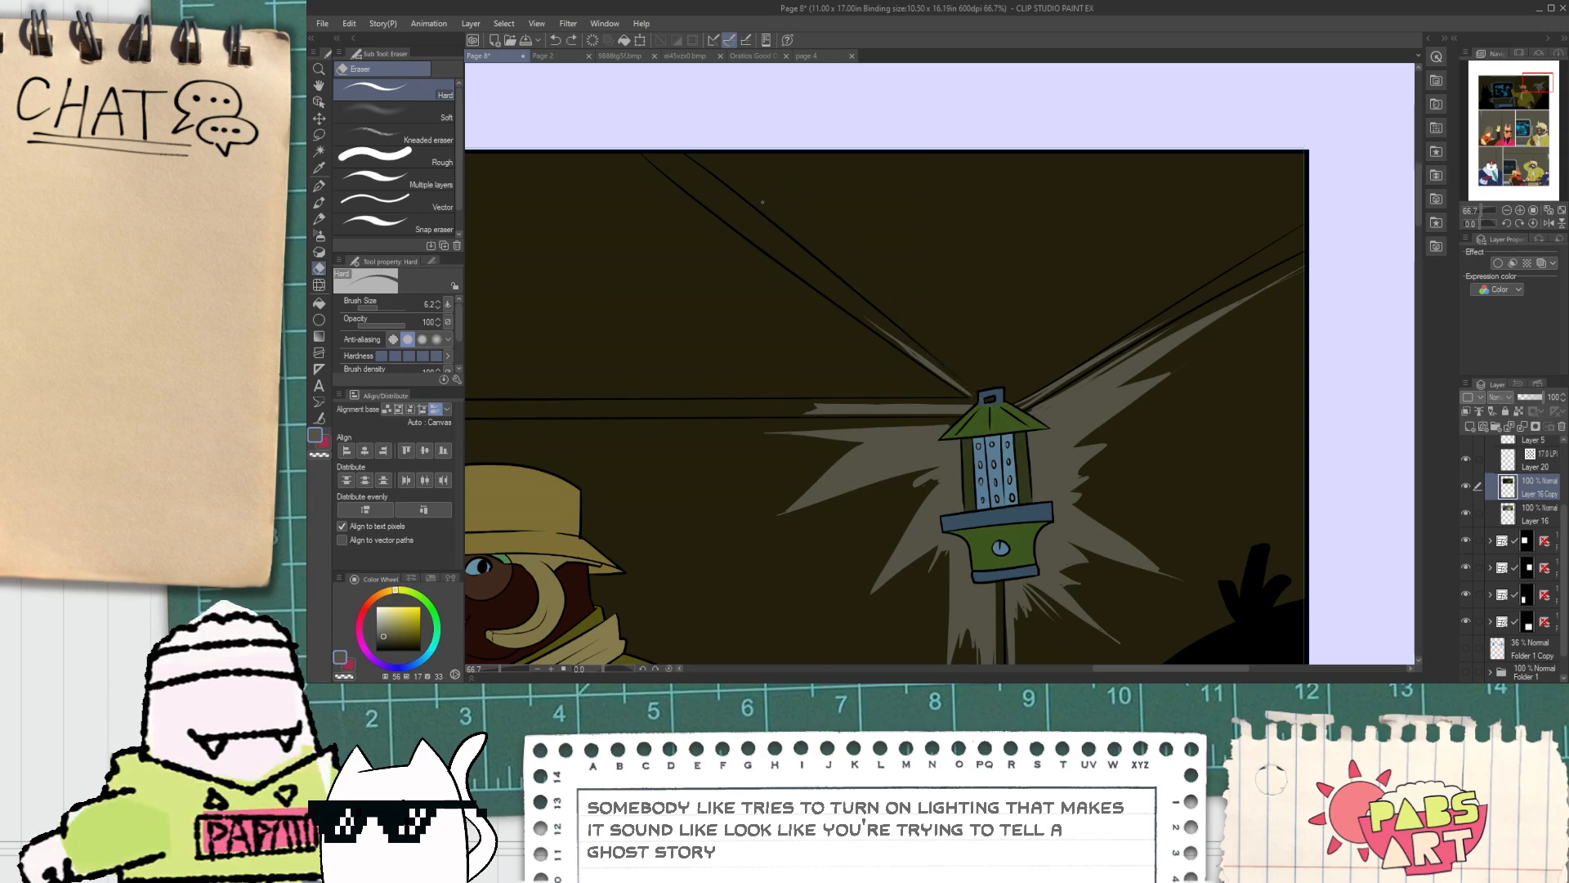
Step: Erase a thin light line along the upper side of the lantern's upper-left rope with the hard eraser, undoing the stray strokes
key(ctrl+z)
key(ctrl+z)
key(ctrl+z)
key(ctrl+z)
key(ctrl+z)
key(ctrl+z)
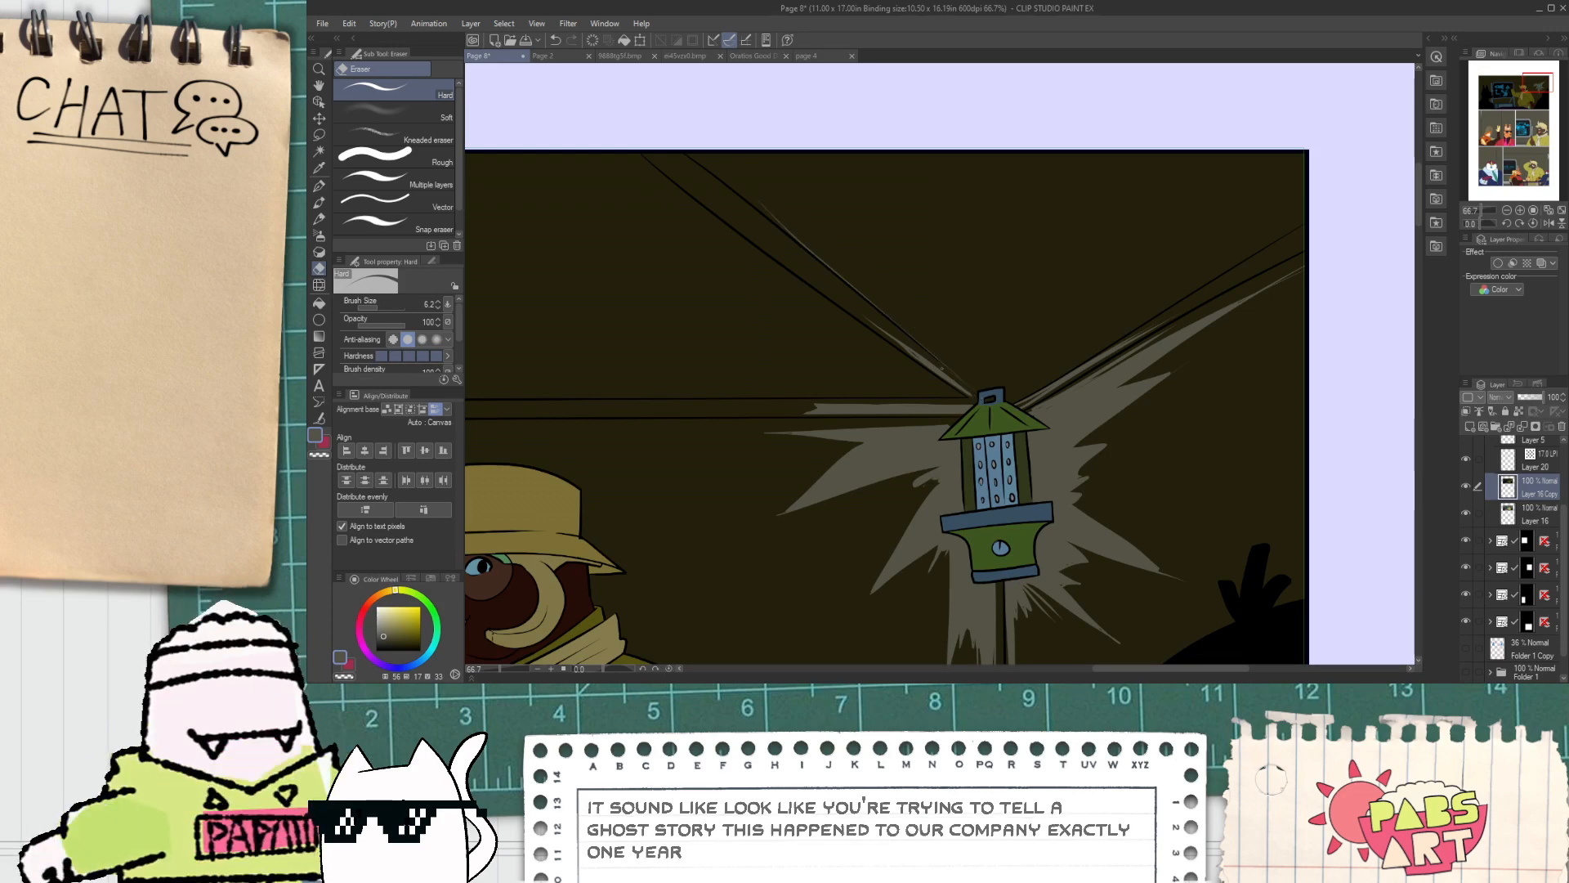
drag(975, 391, 745, 195)
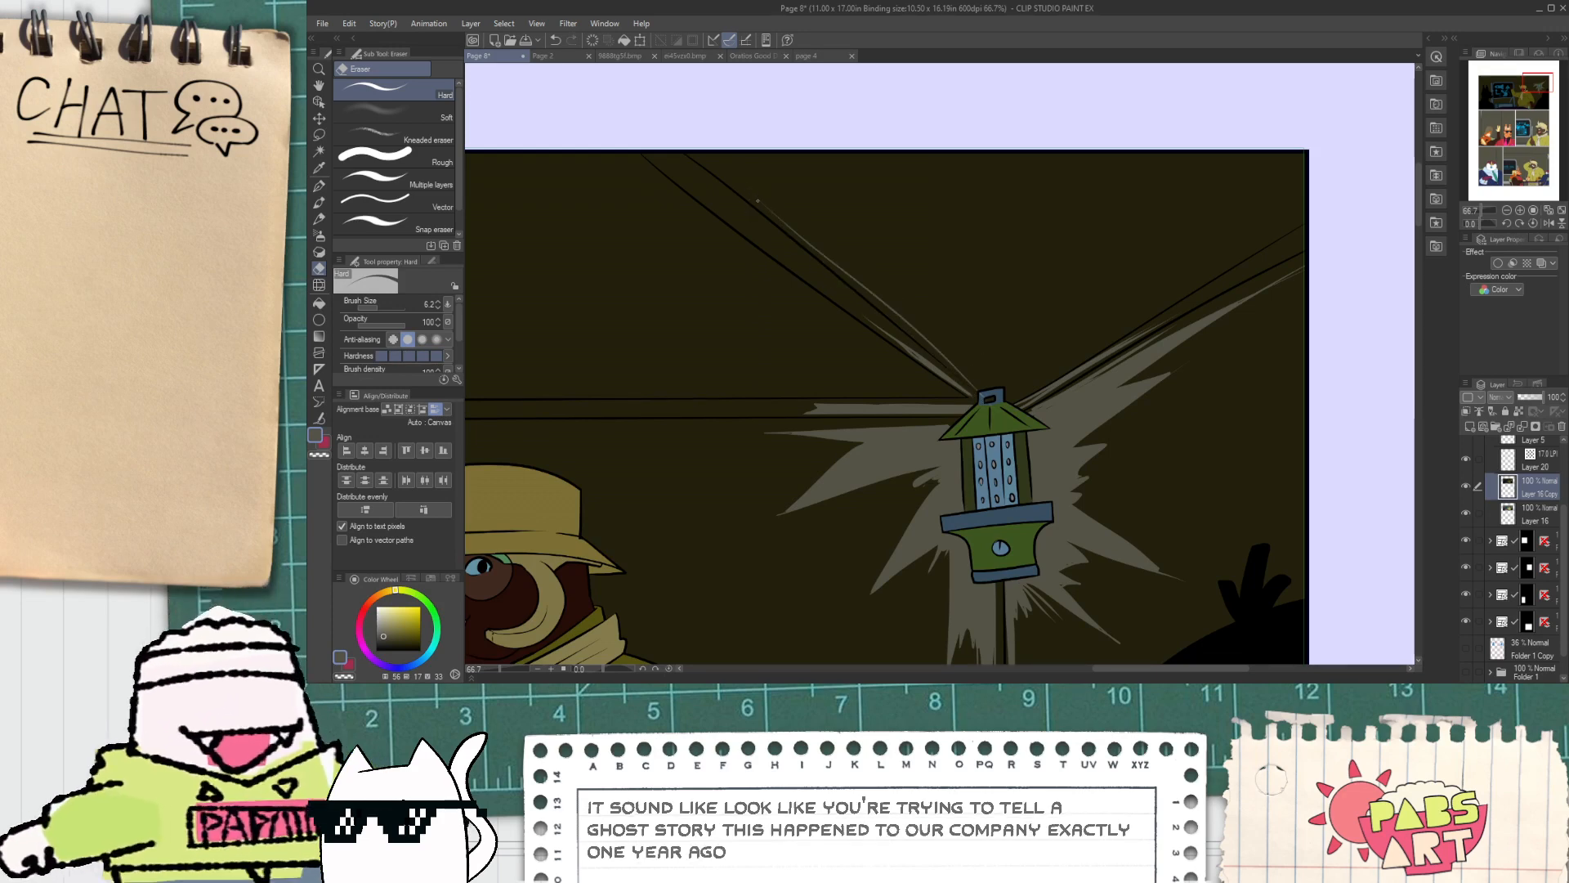
key(ctrl+z)
key(ctrl+z)
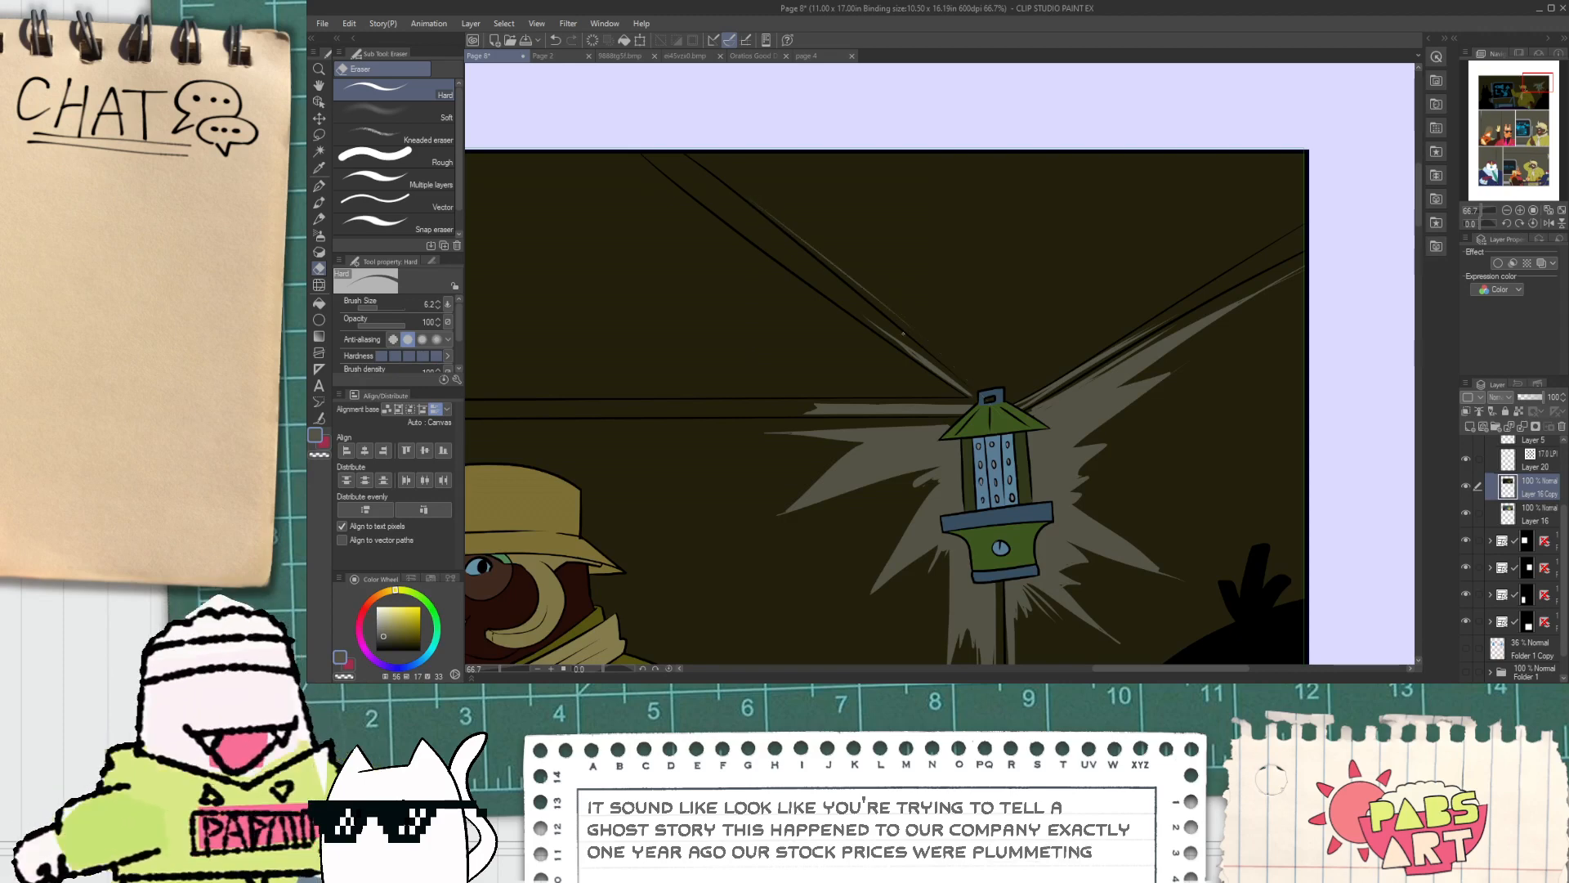
drag(940, 362, 973, 392)
key(ctrl+z)
Step: Outline jagged light rays above the lantern between the two diagonal rope pairs with the hard eraser and fill the enclosed area in grey-brown
mouse_move(769, 197)
mouse_down()
mouse_move(891, 312)
mouse_move(828, 155)
mouse_up()
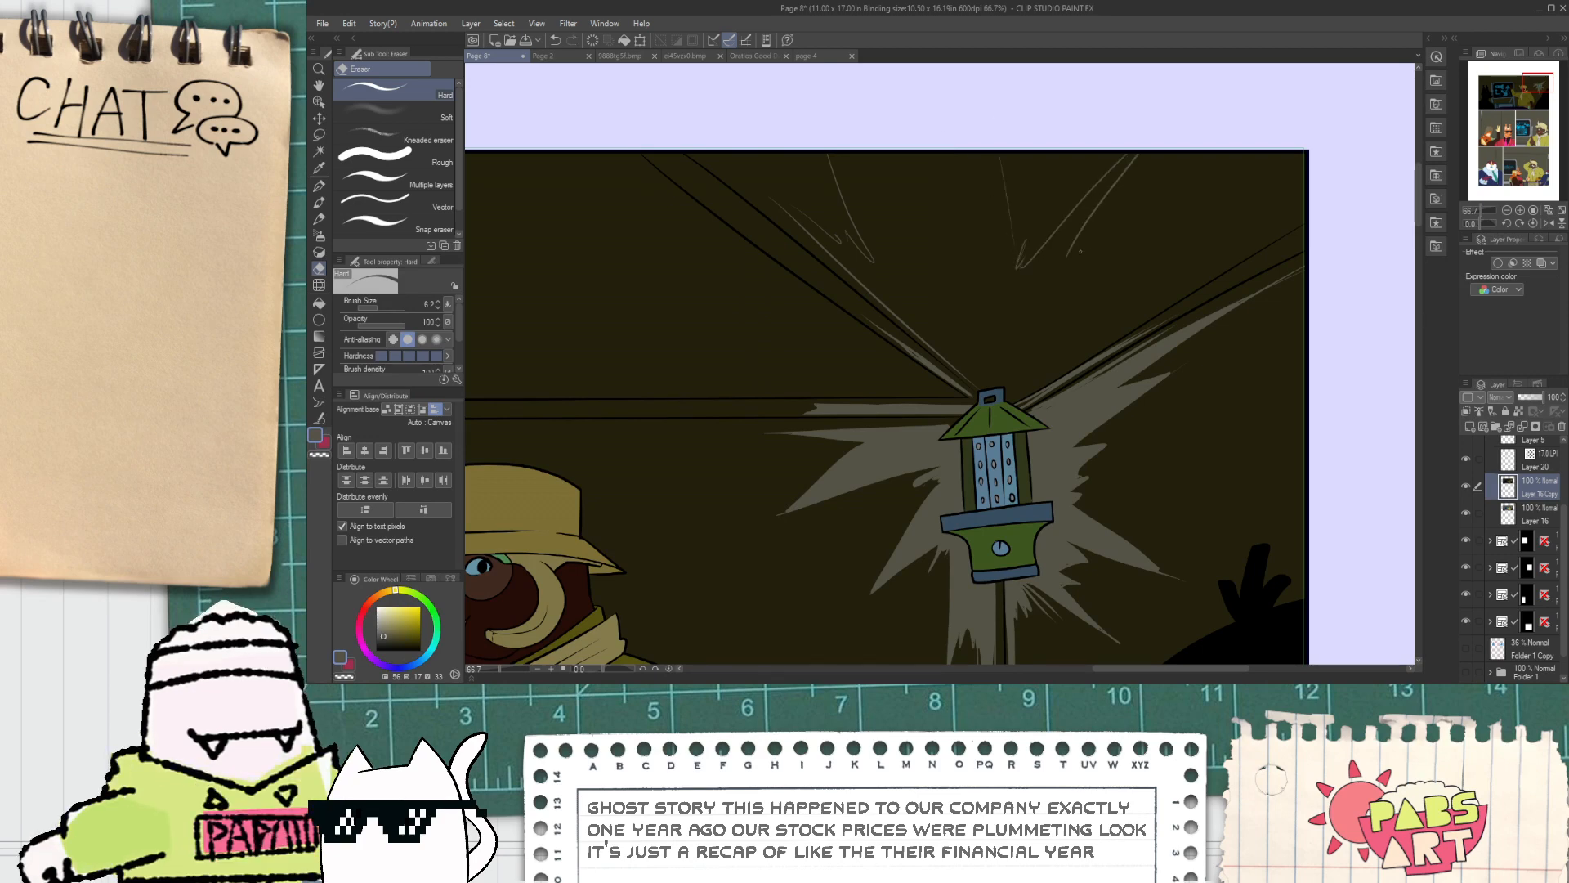
drag(1052, 305, 1095, 266)
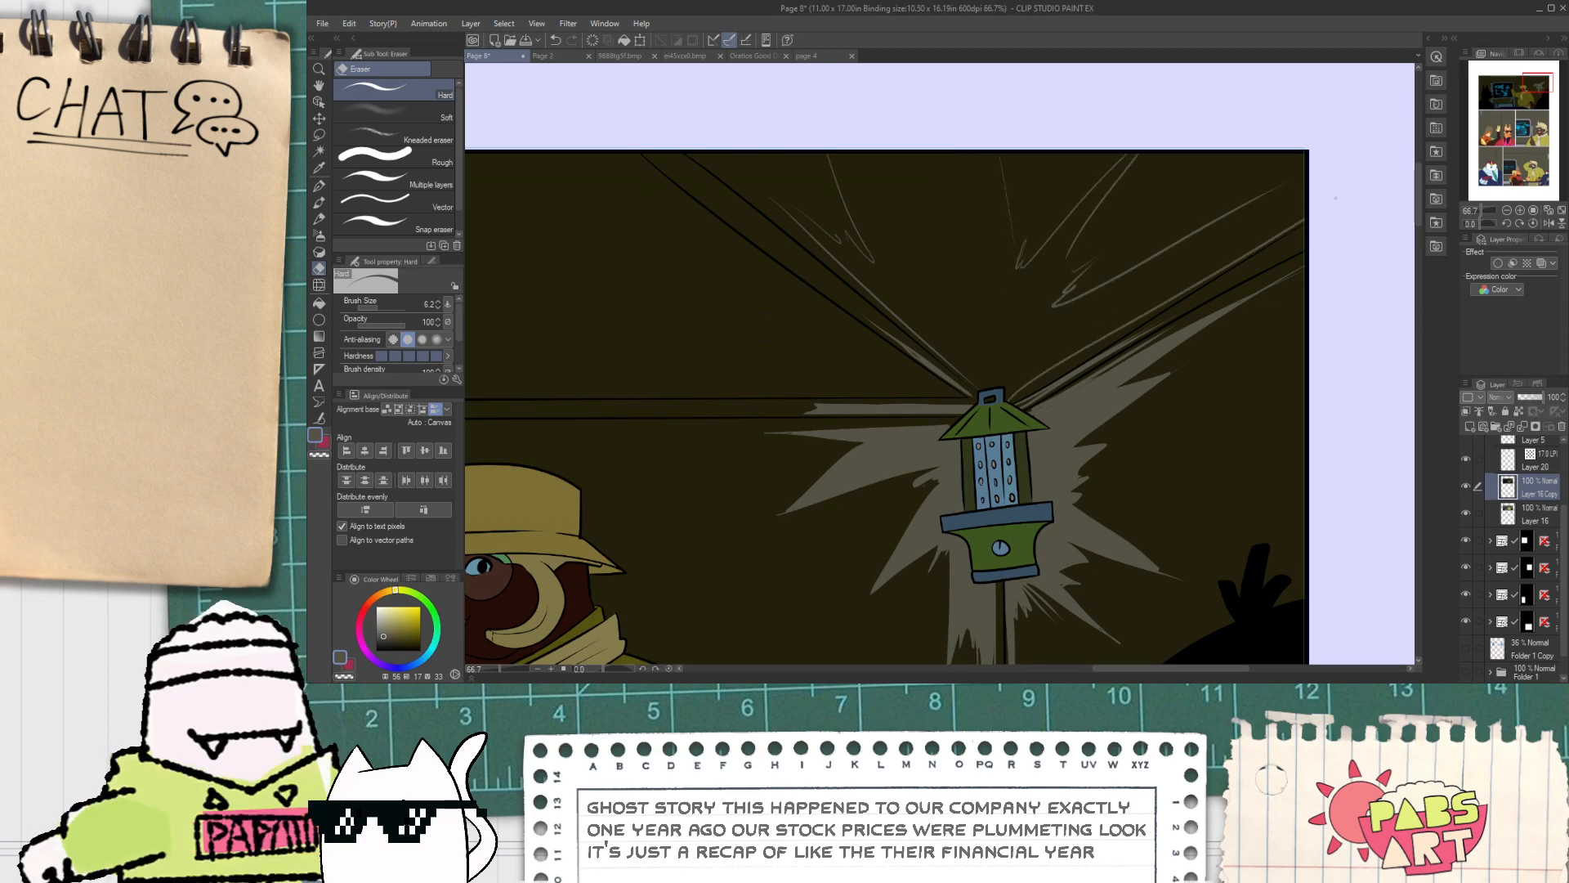
key(g)
click(1135, 304)
scroll(1061, 326, down, 7)
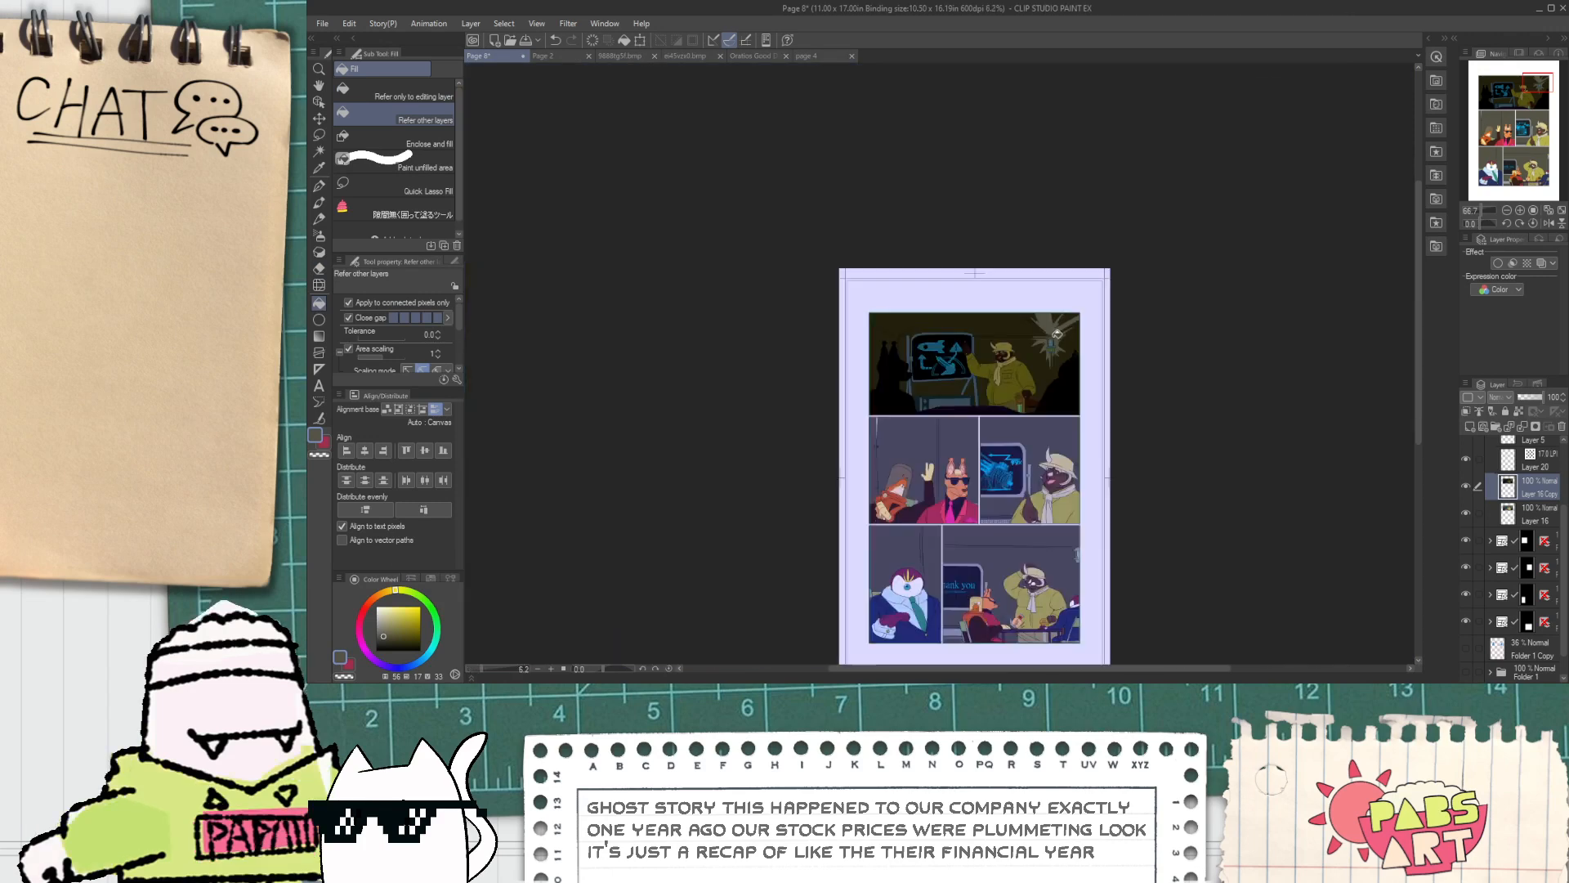
Step: Extend the ray beside the upper-left rope into a longer tapering point with the hard eraser at size 21.4, undoing unsuitable strokes
scroll(1061, 325, up, 4)
scroll(1014, 351, up, 2)
key(e)
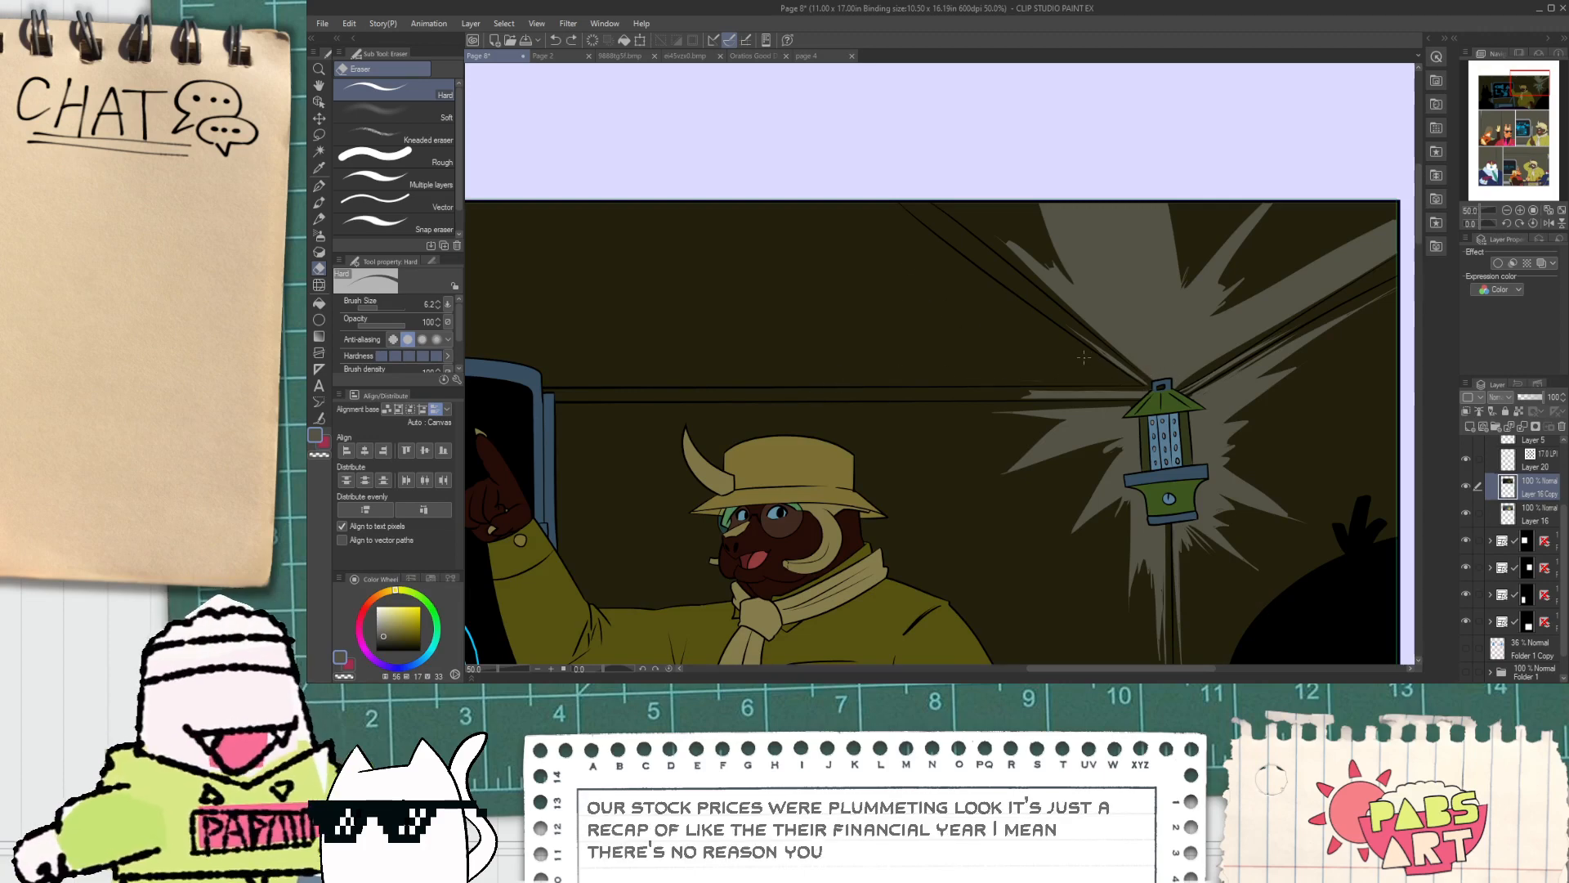
scroll(1083, 357, up, 3)
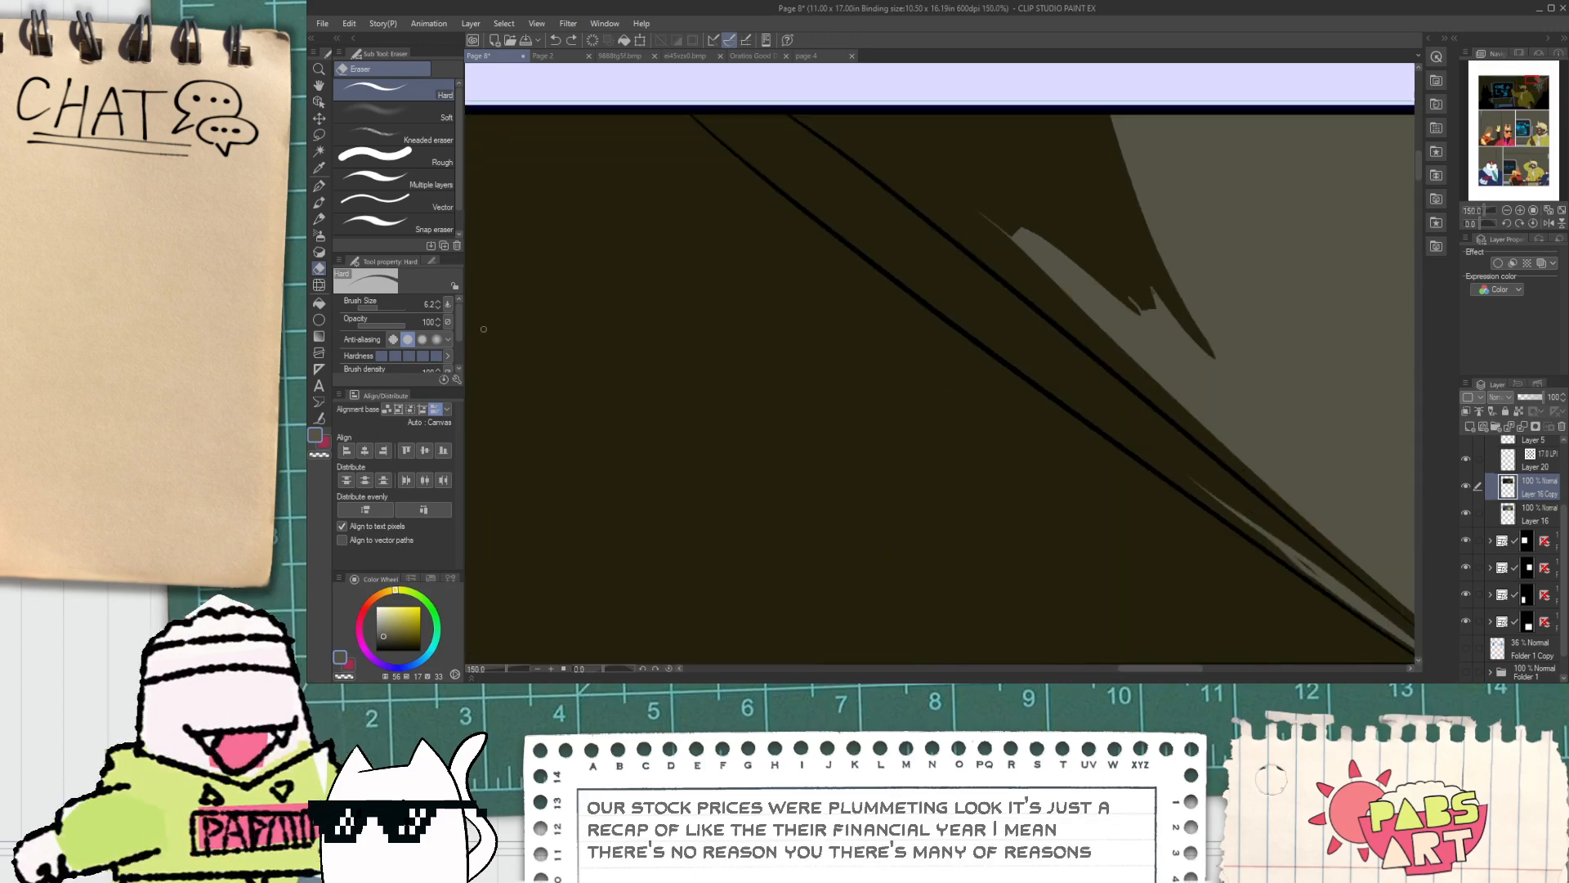
drag(380, 307, 390, 306)
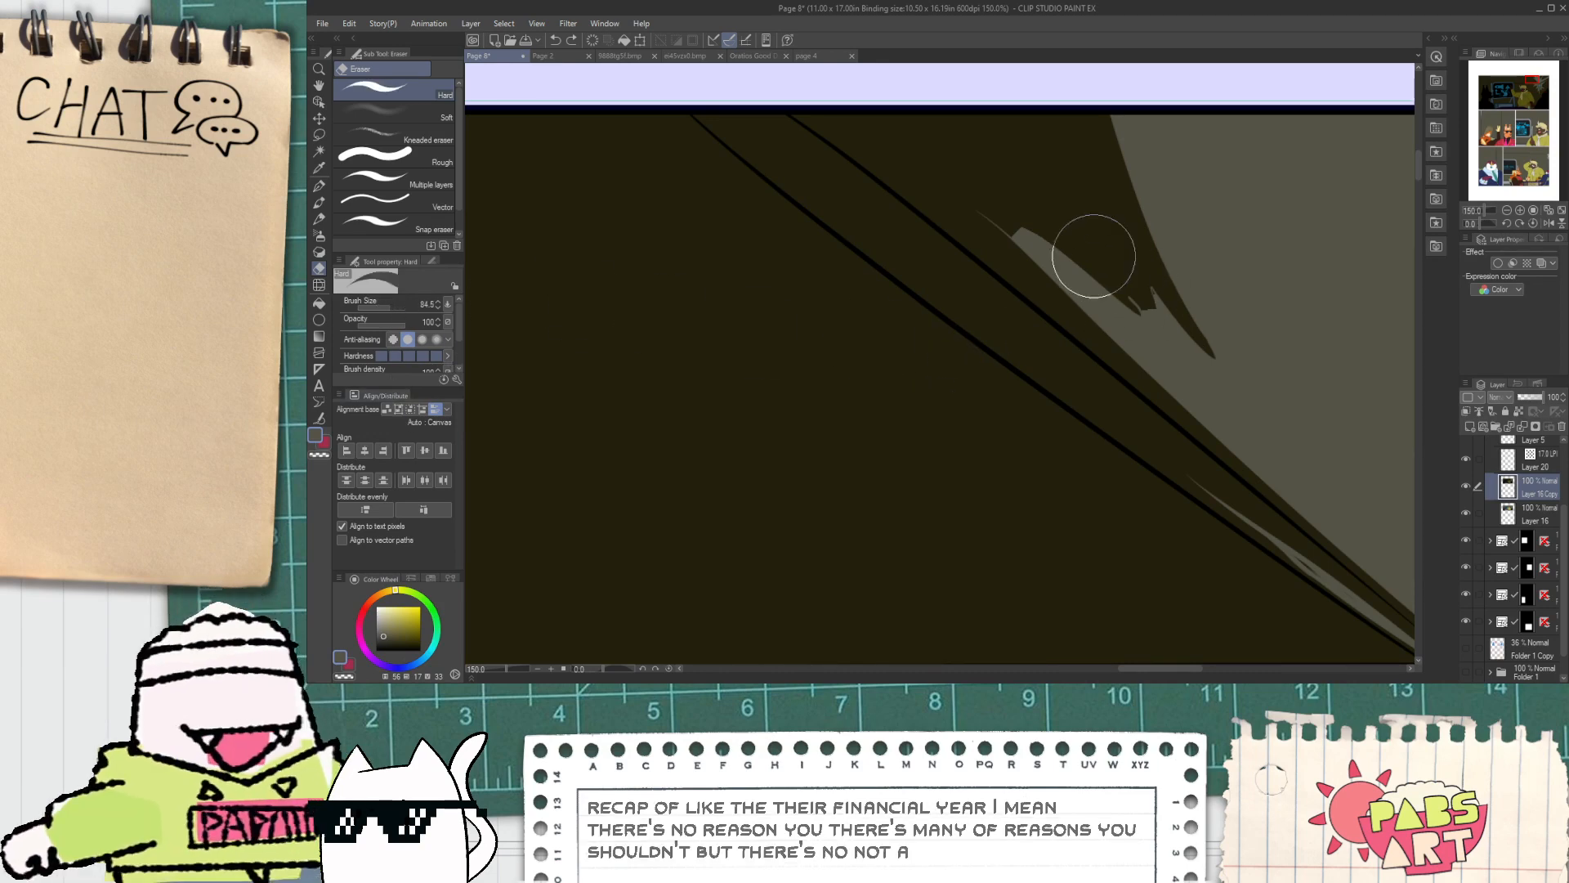
drag(937, 173, 1176, 400)
key(ctrl+z)
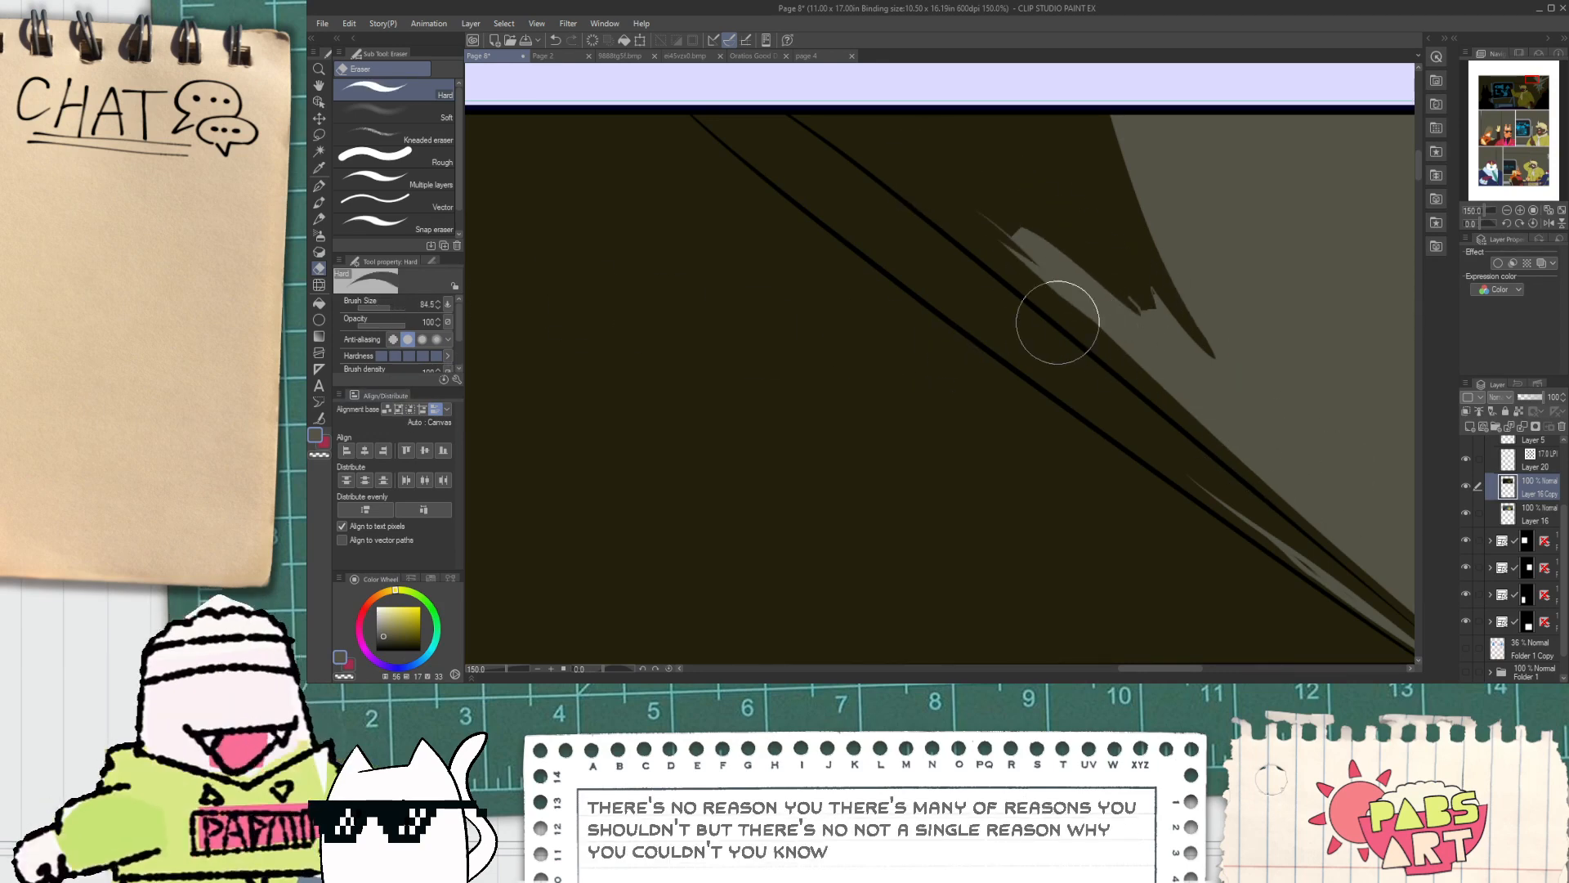
click(385, 306)
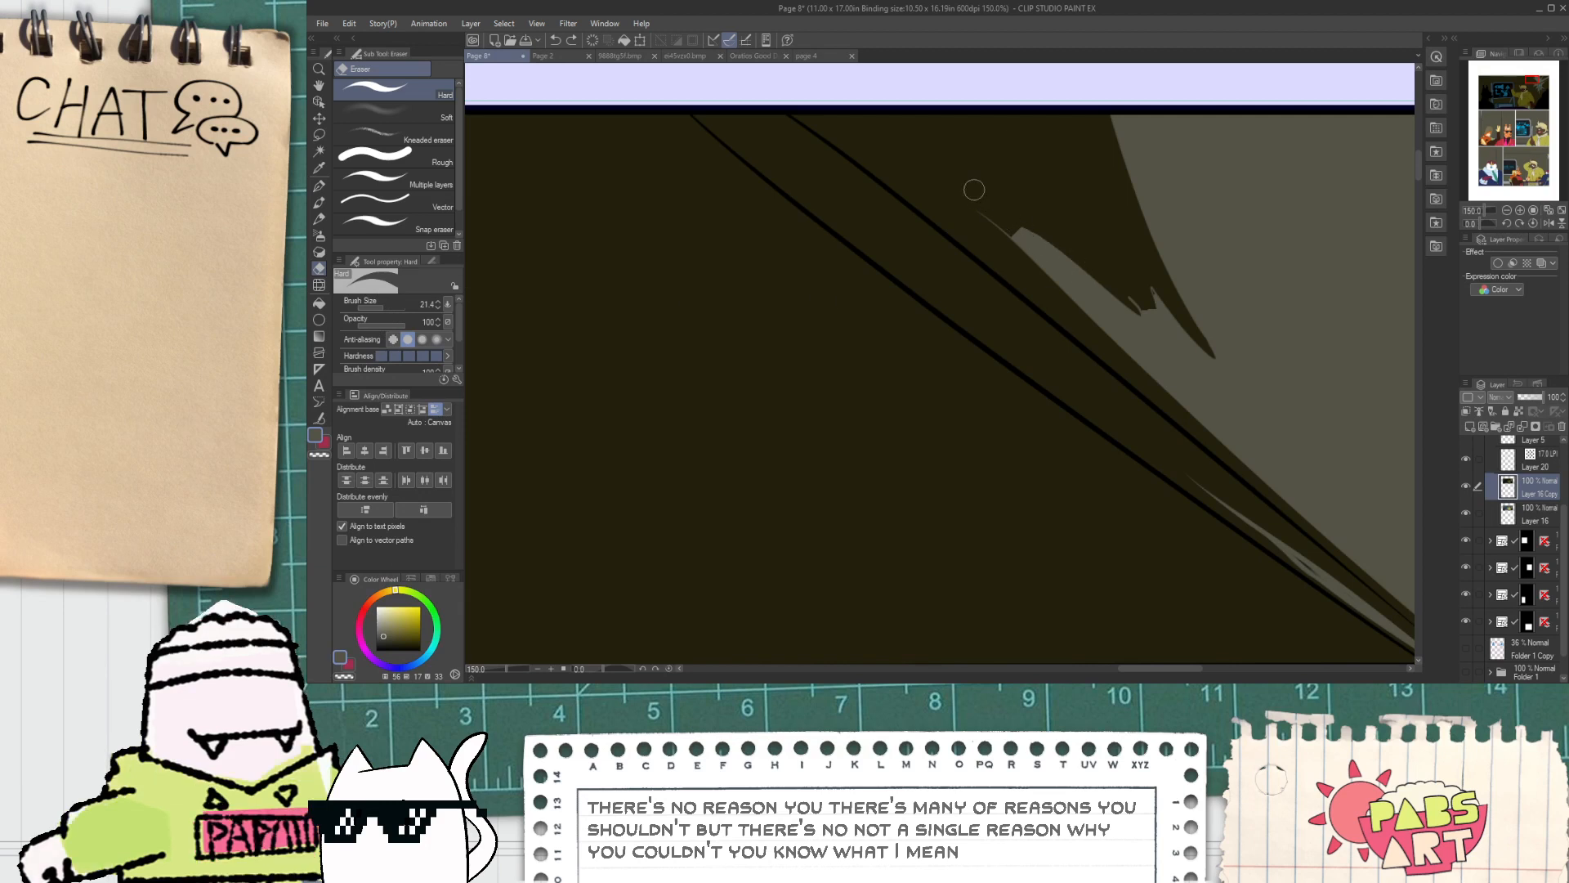
drag(928, 170, 1156, 377)
drag(941, 180, 1174, 369)
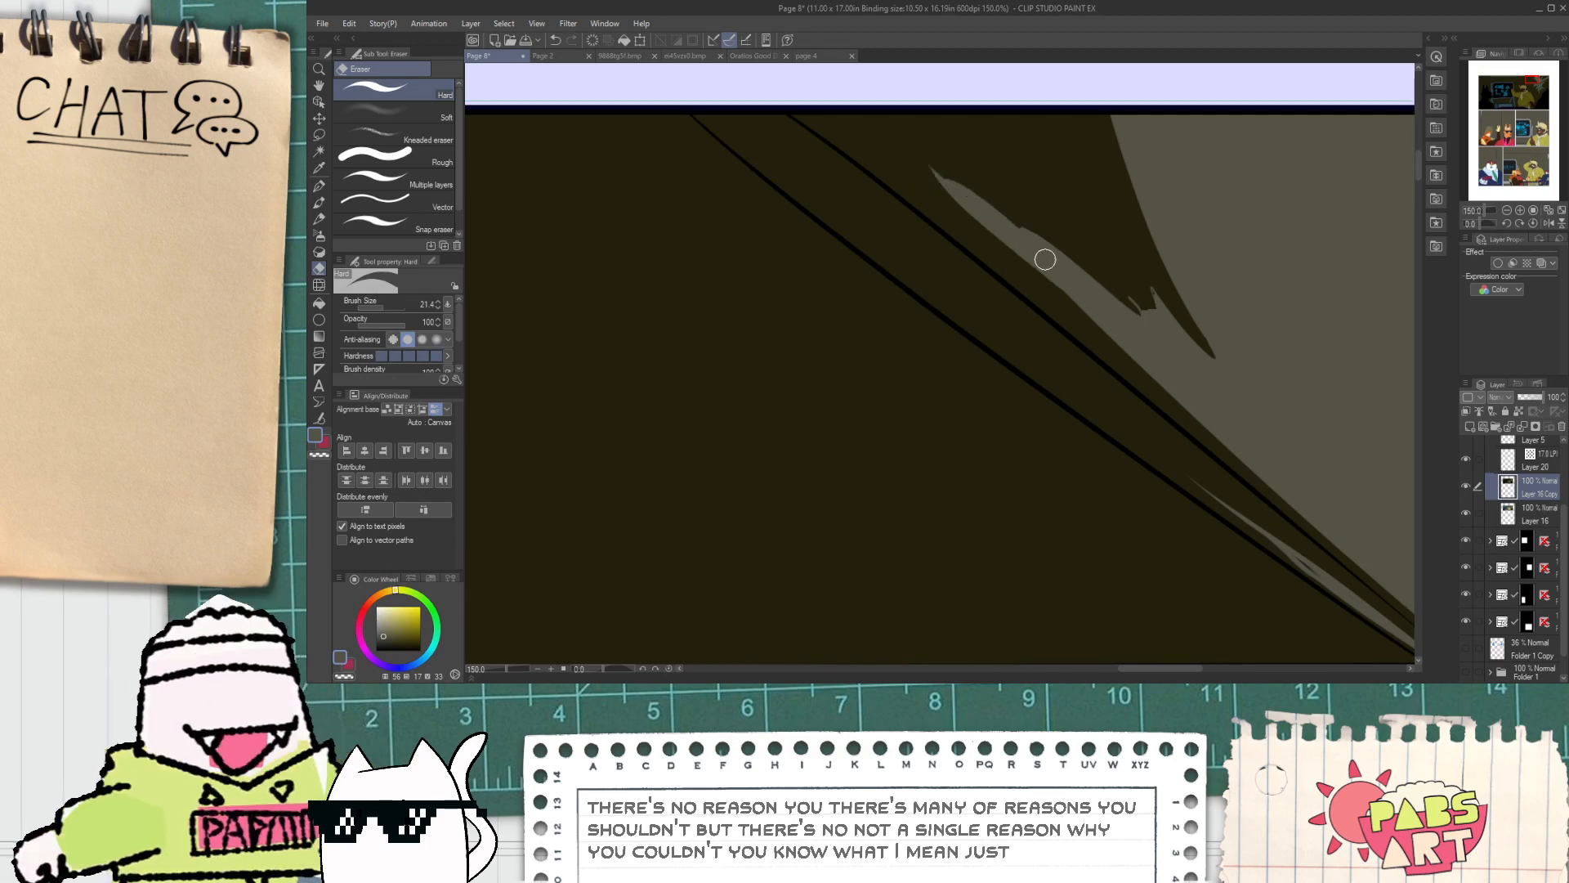
mouse_move(957, 185)
mouse_down()
mouse_move(1126, 375)
mouse_move(938, 170)
mouse_move(1205, 435)
mouse_move(933, 207)
mouse_move(931, 172)
mouse_move(1203, 436)
mouse_move(967, 196)
mouse_move(1177, 363)
mouse_up()
key(ctrl+z)
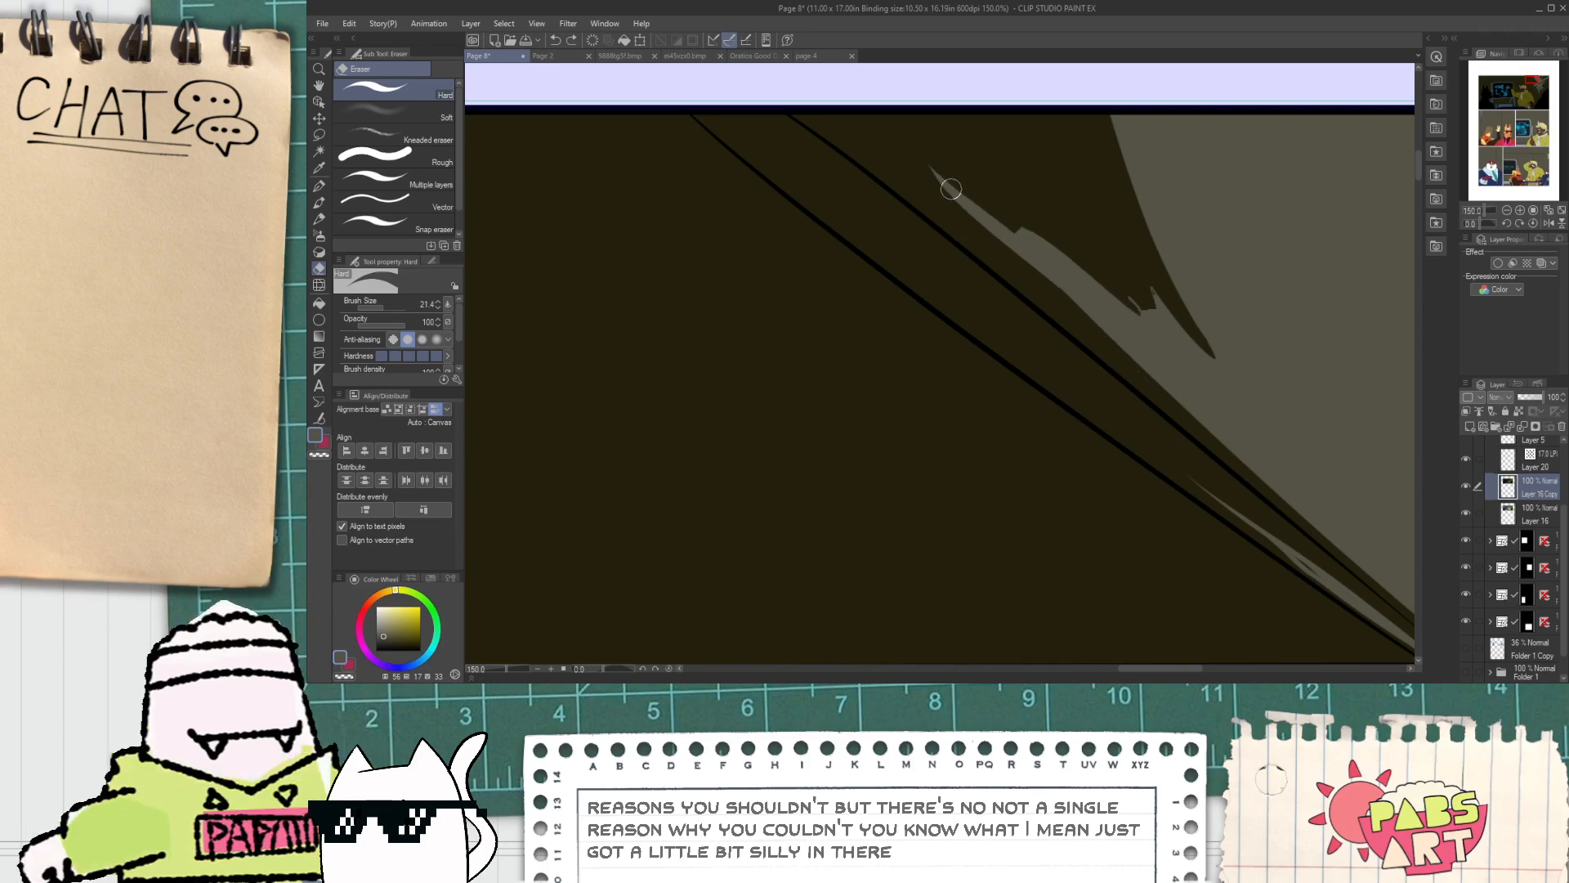
drag(950, 188, 1162, 338)
Step: Erase two more pointed spikes between that ray and the wide ray above the lantern
drag(1004, 138, 1212, 396)
drag(1087, 193, 1272, 461)
drag(1103, 260, 1190, 360)
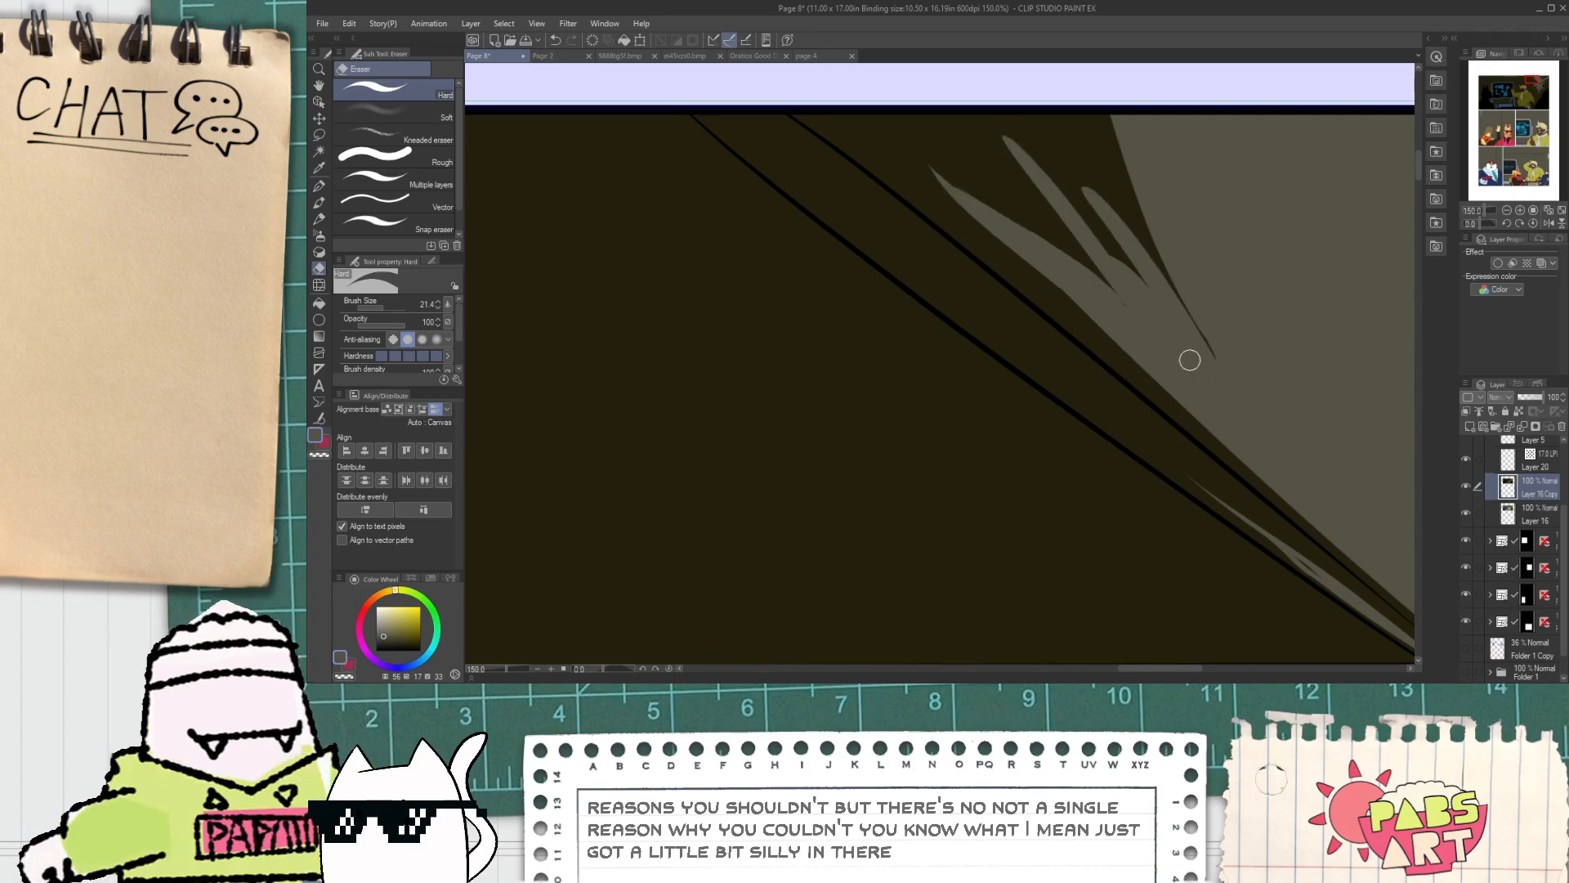
Step: Auto-select the dark background between the upper-left rope and the horizontal rope, referring to all layers, and shrink the selection
scroll(1168, 358, down, 3)
drag(1170, 440, 1089, 409)
scroll(1093, 406, up, 2)
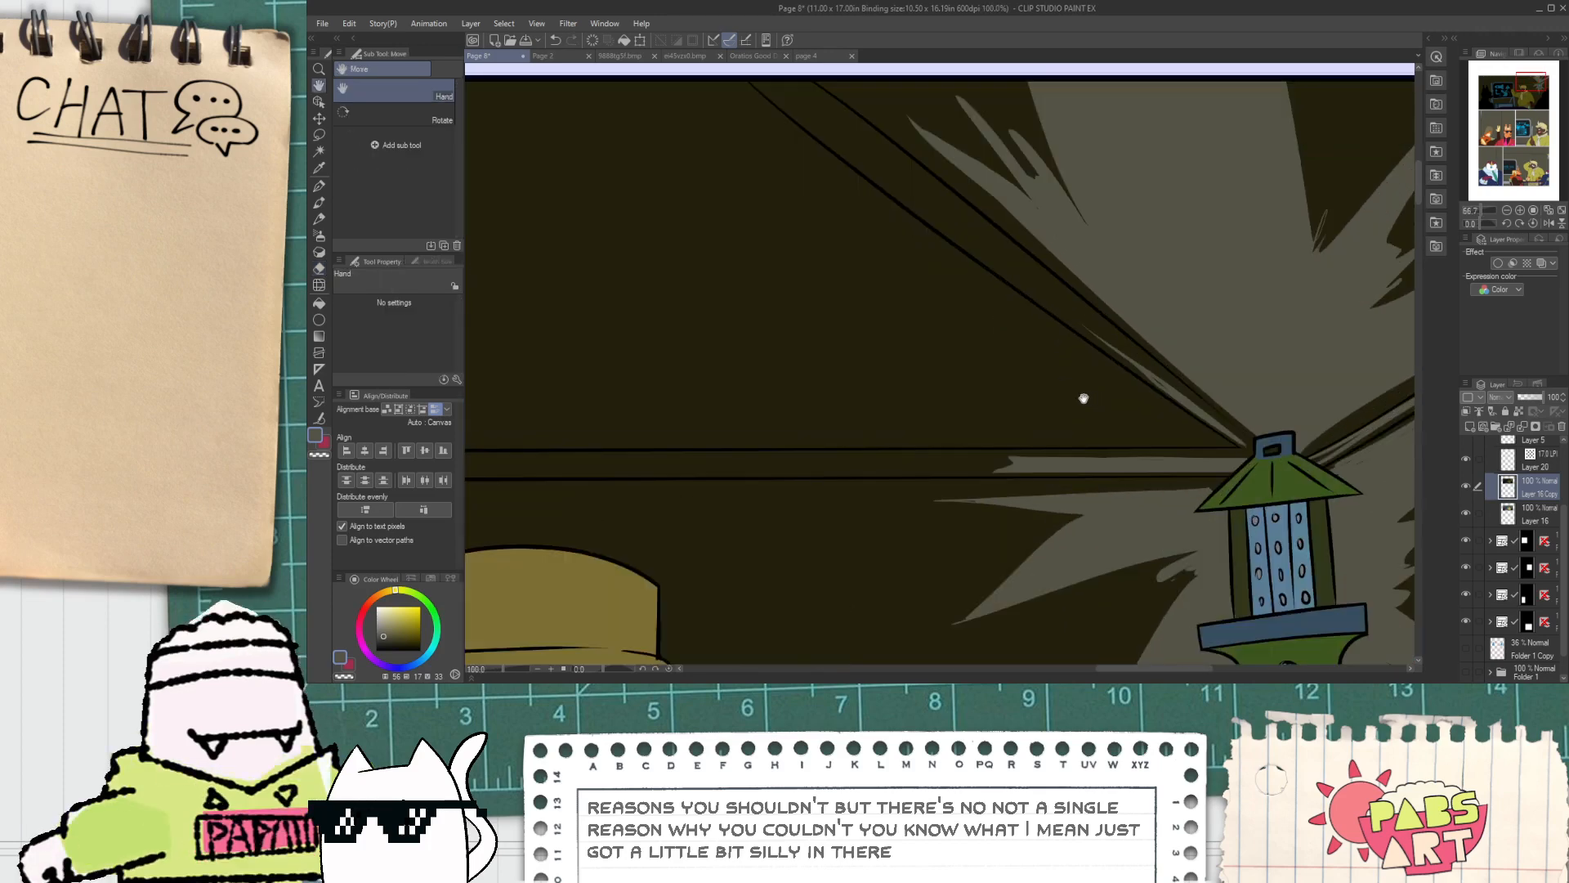
key(w)
click(1050, 422)
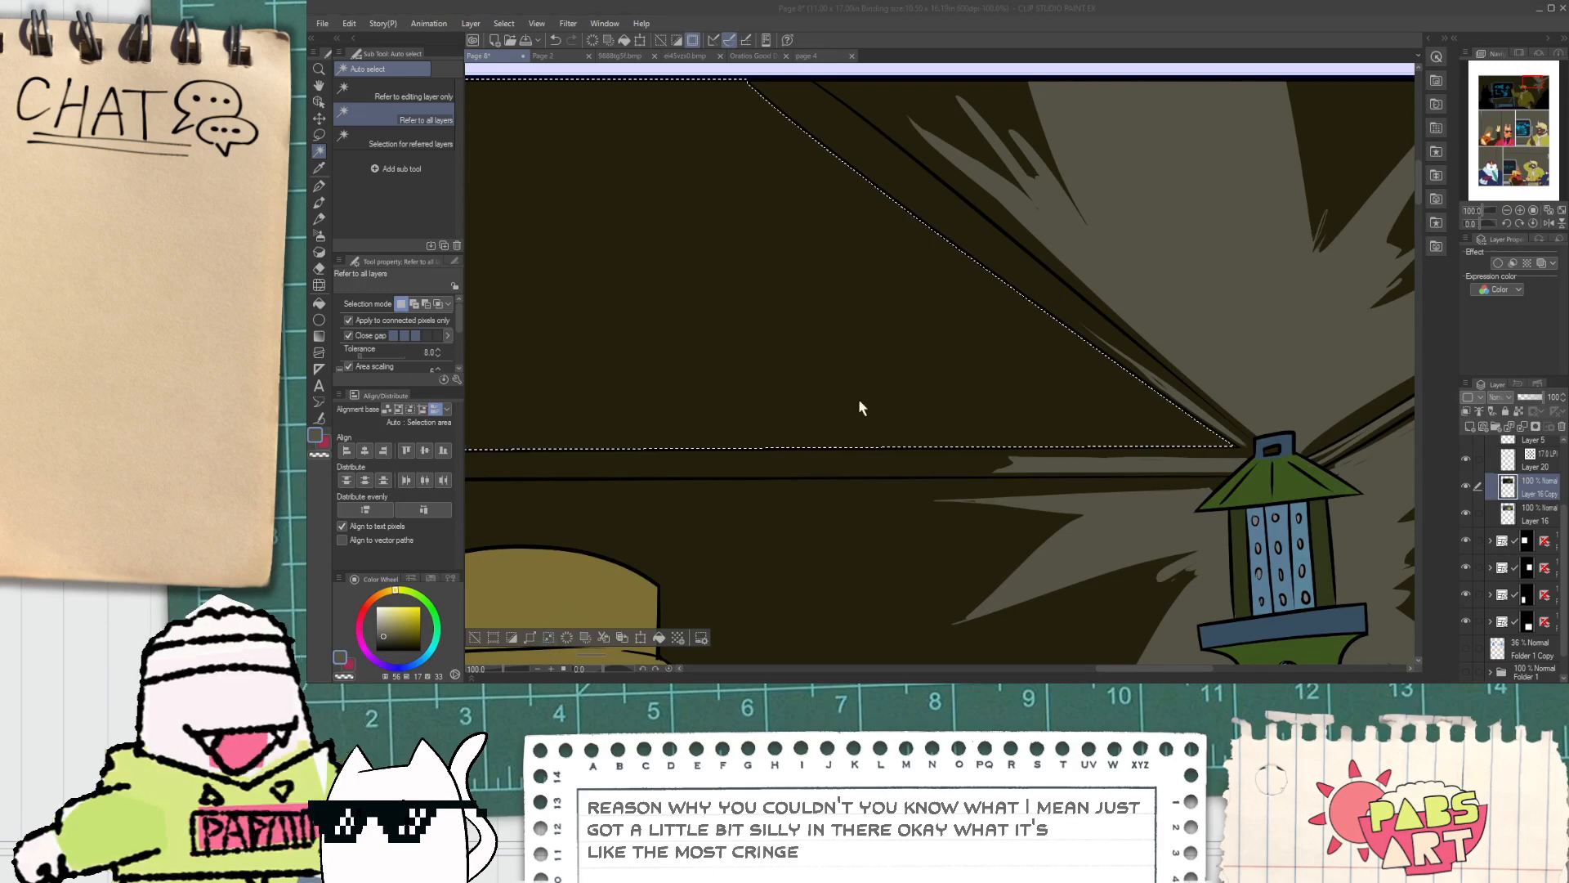
click(1006, 324)
click(566, 638)
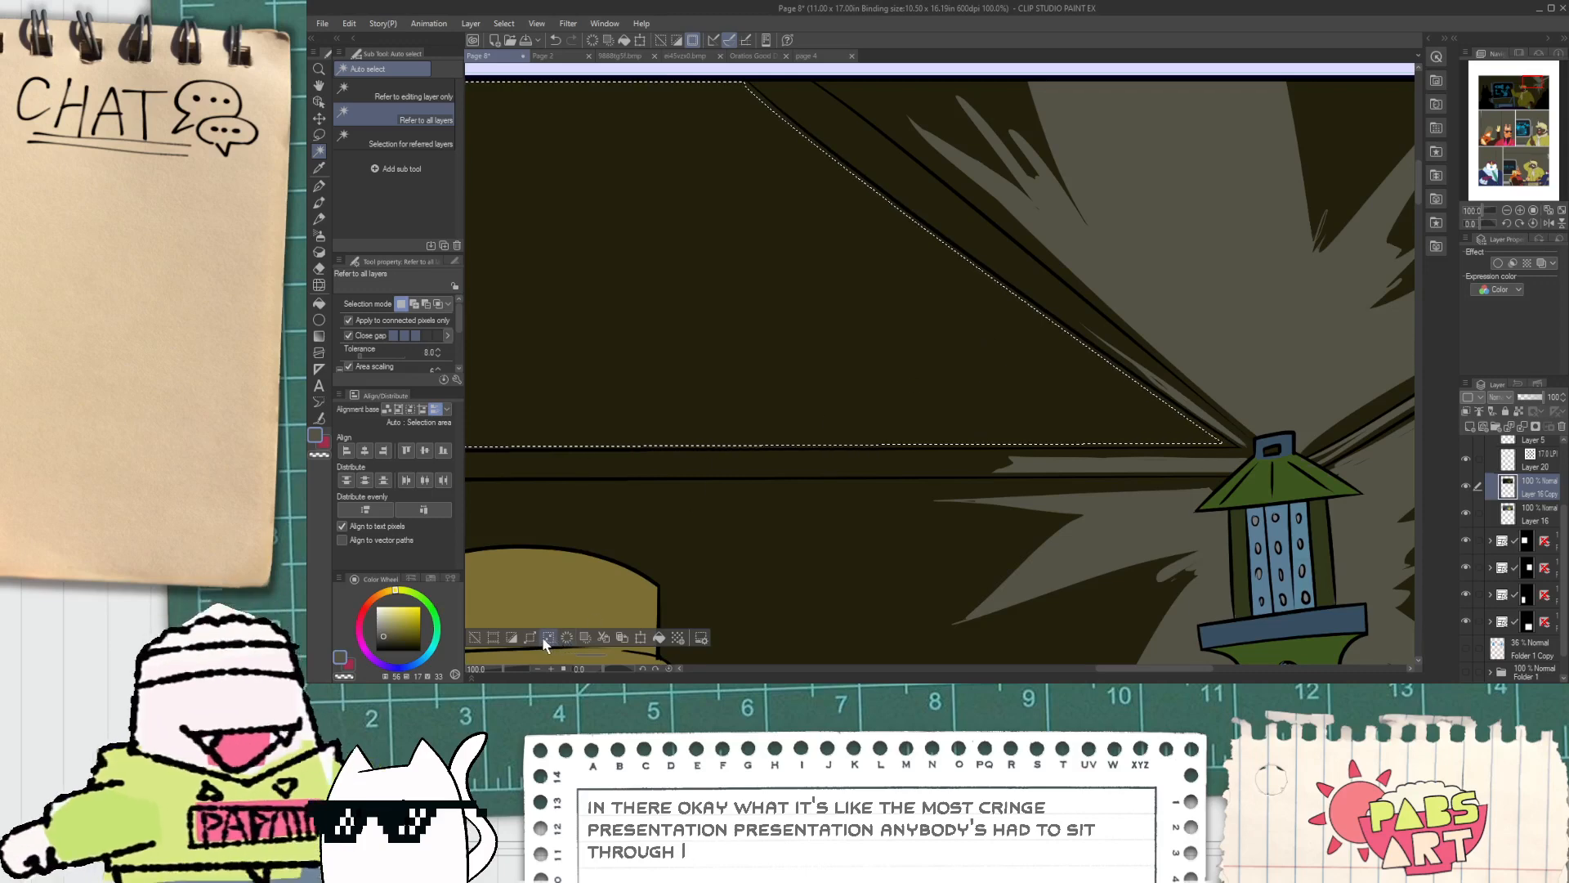
click(998, 323)
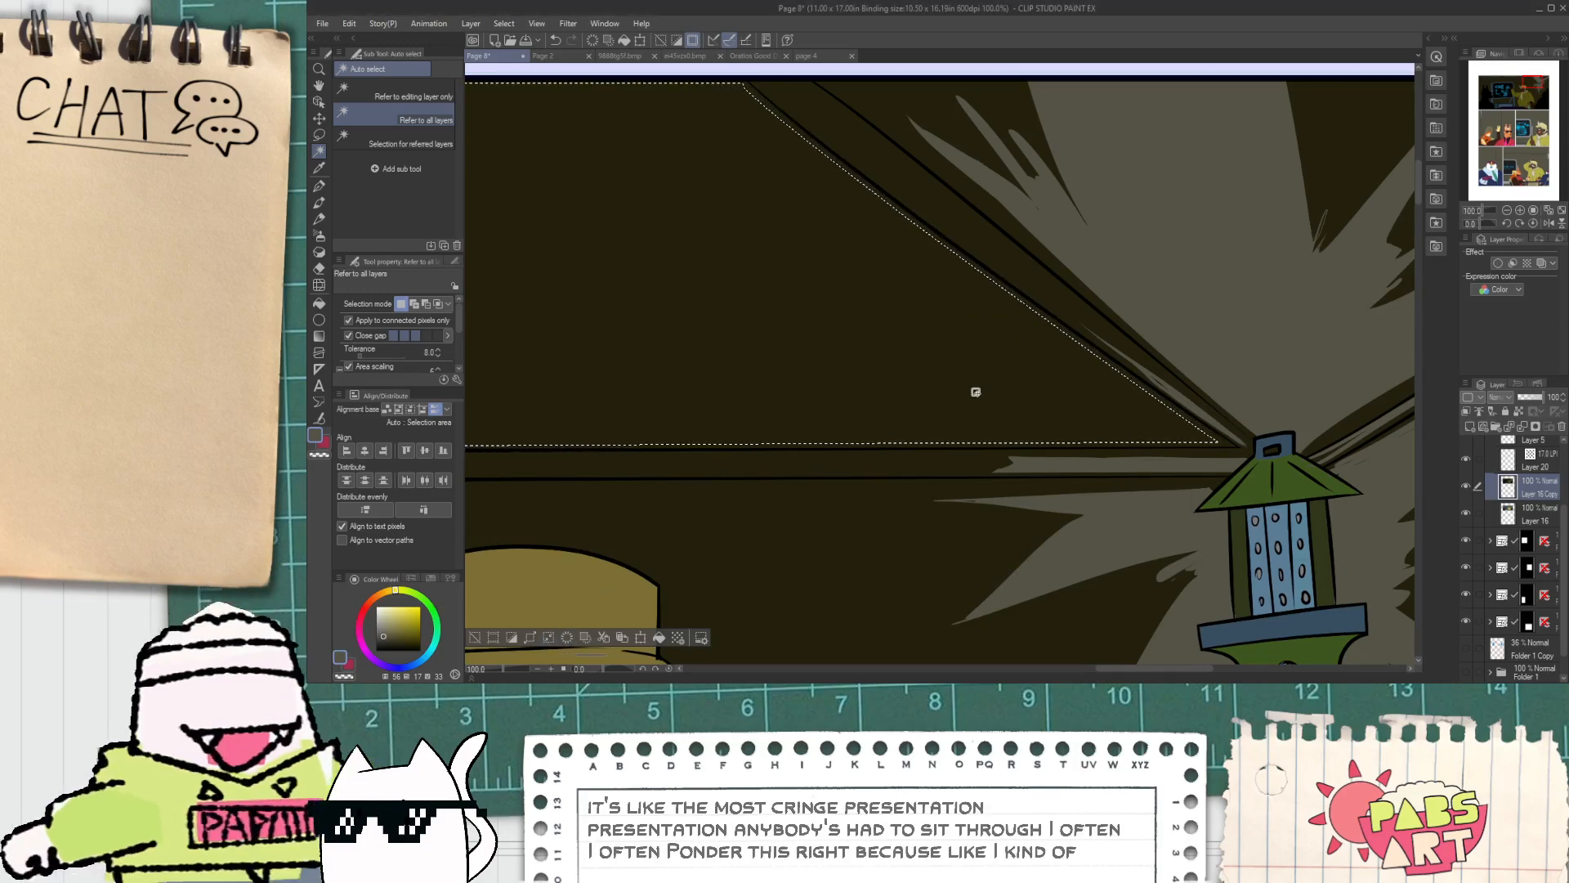
Step: Erase a thin tapering ray just above the horizontal rope inside the selection with the hard eraser at size 56.0
key(e)
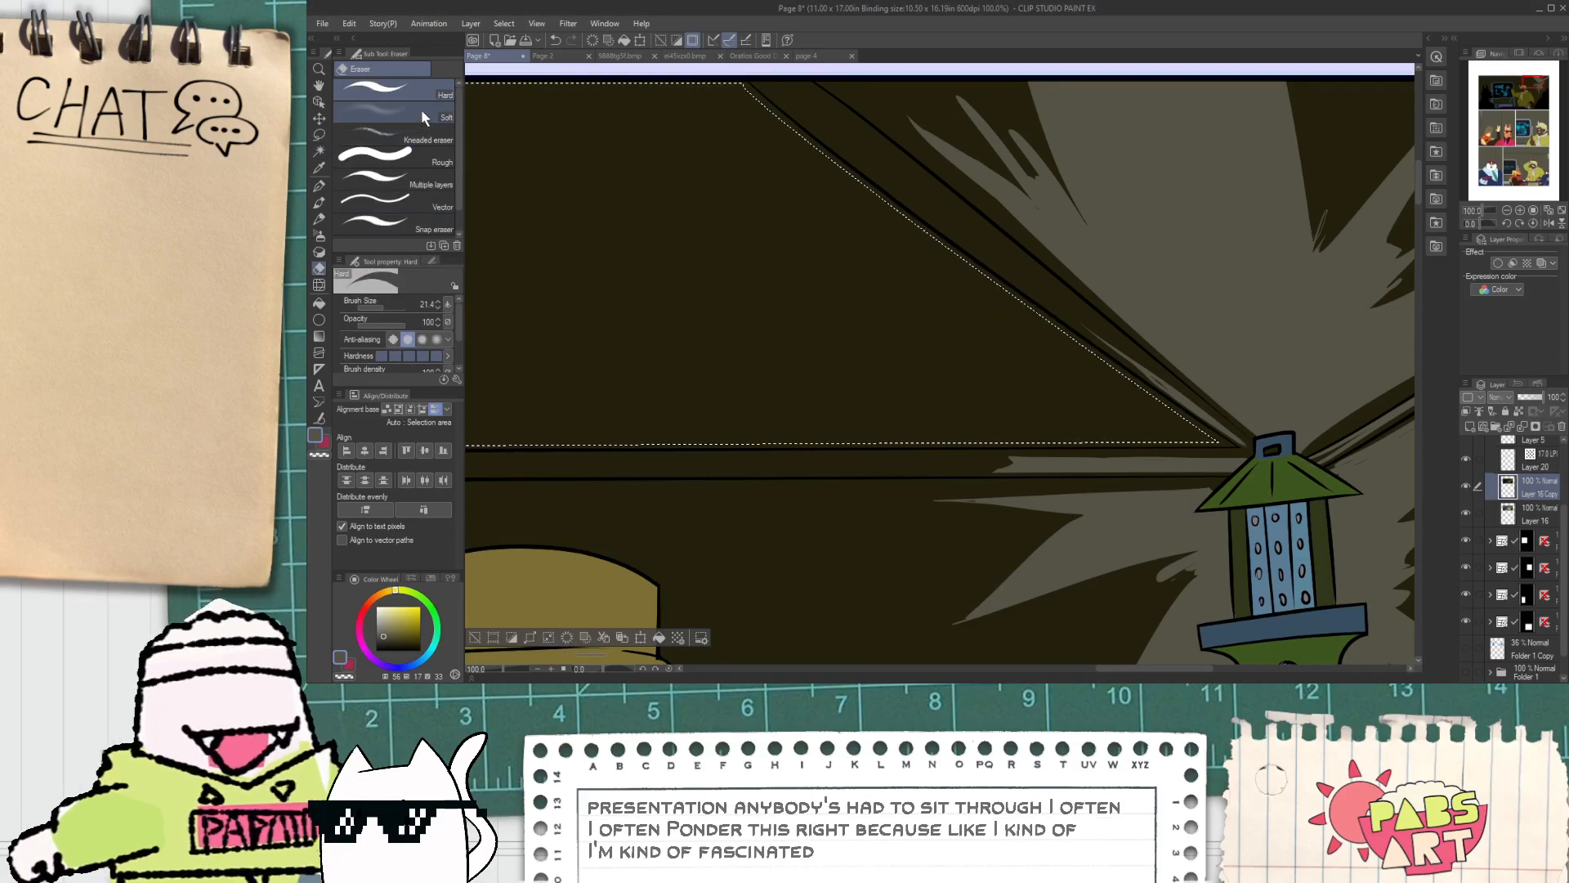
drag(382, 309, 389, 309)
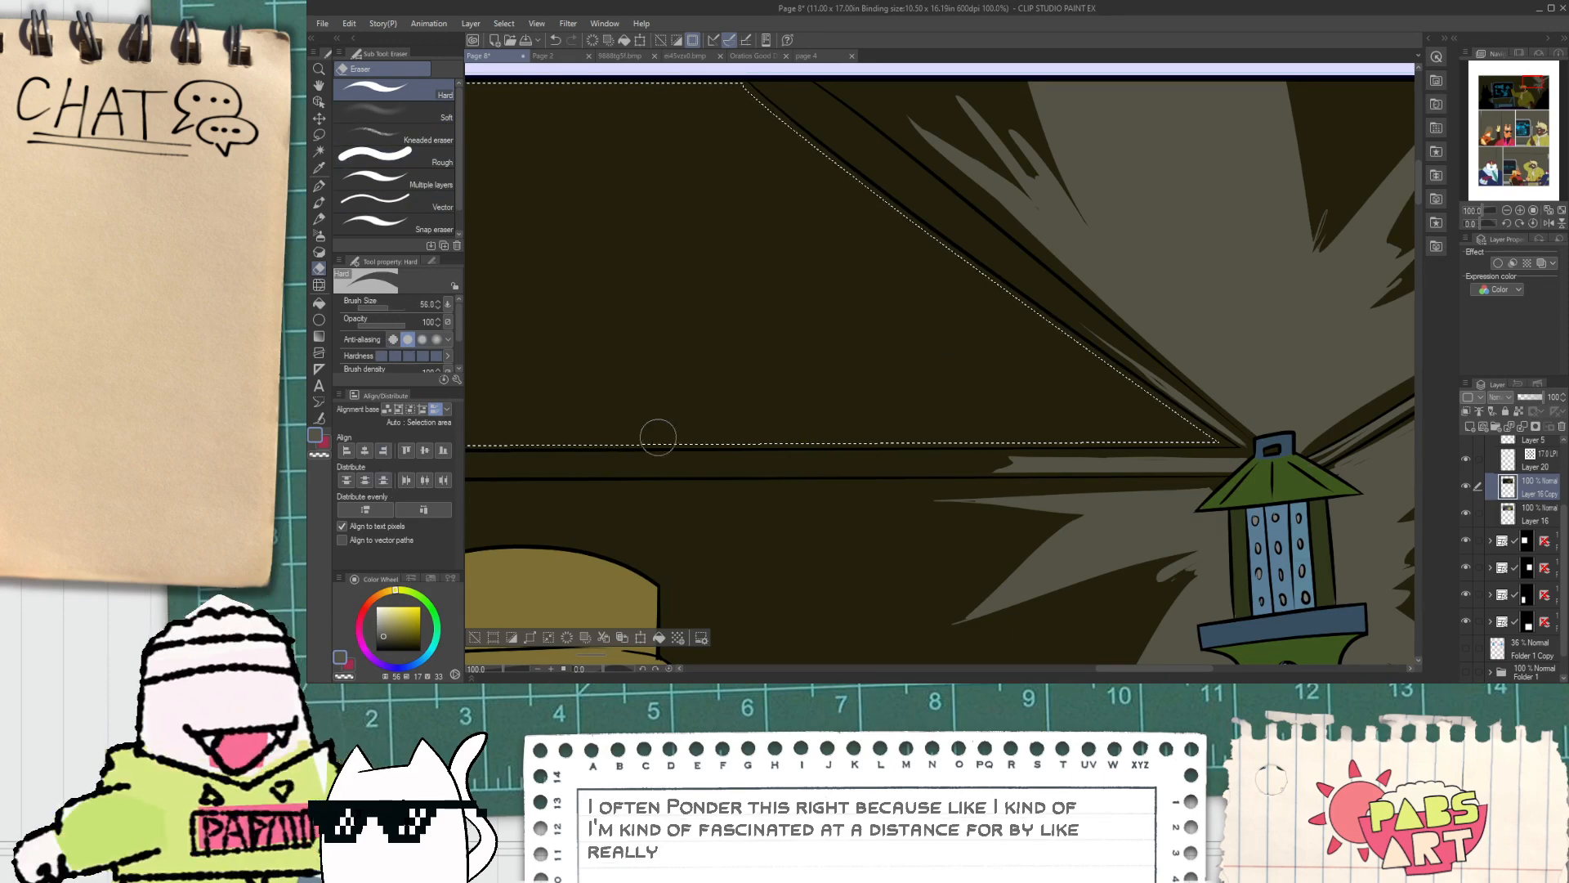
drag(781, 446, 1104, 415)
key(ctrl+z)
drag(791, 453, 1305, 437)
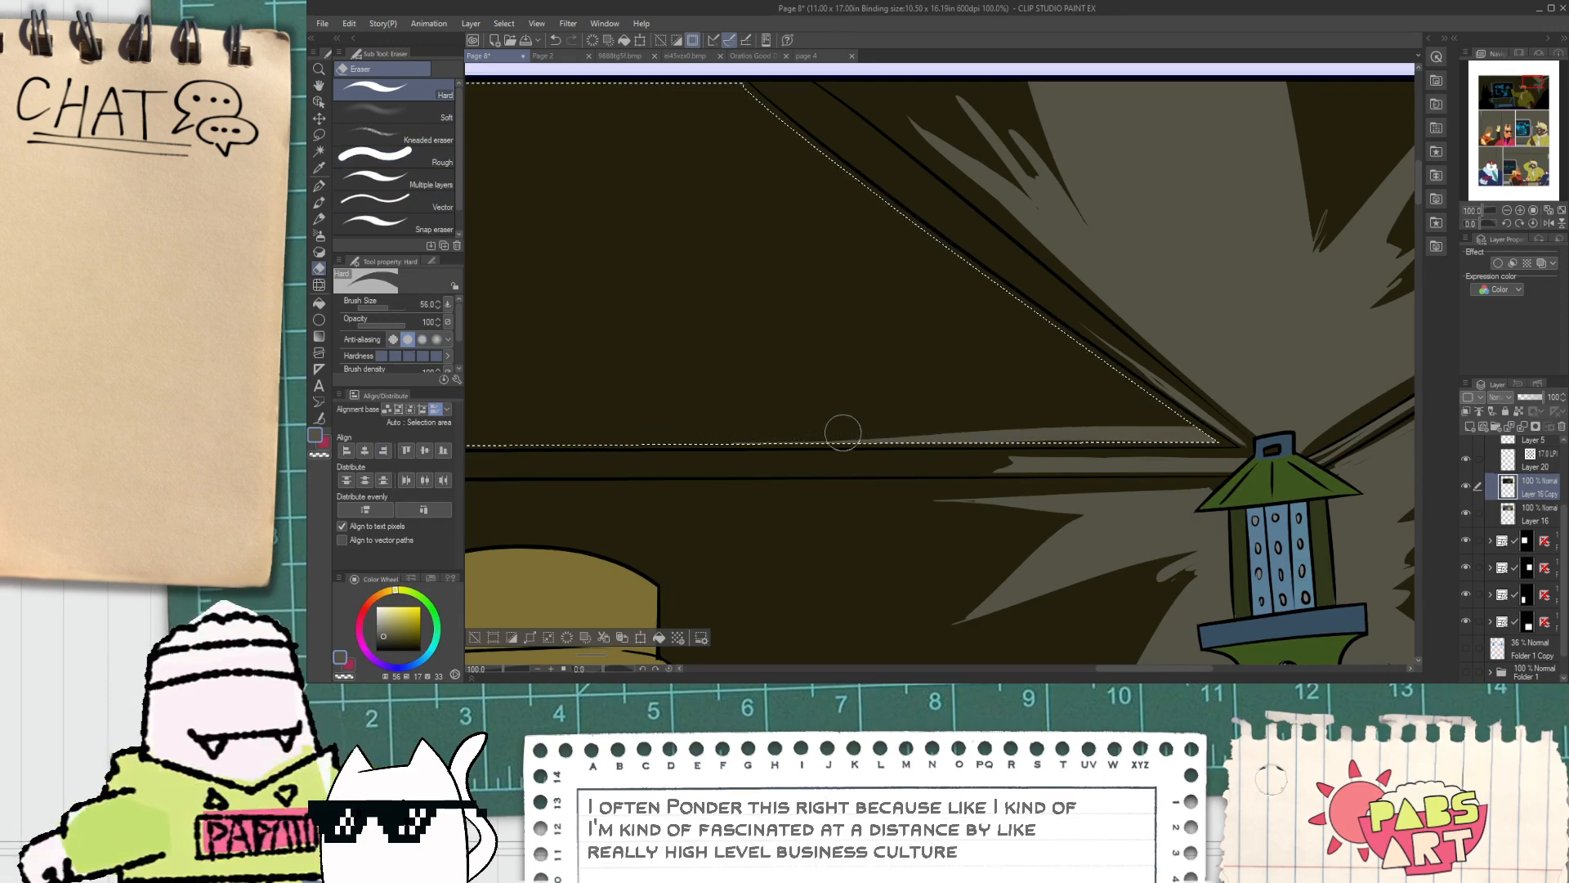
drag(790, 409, 1308, 425)
key(ctrl+z)
drag(858, 377, 1087, 407)
key(ctrl+z)
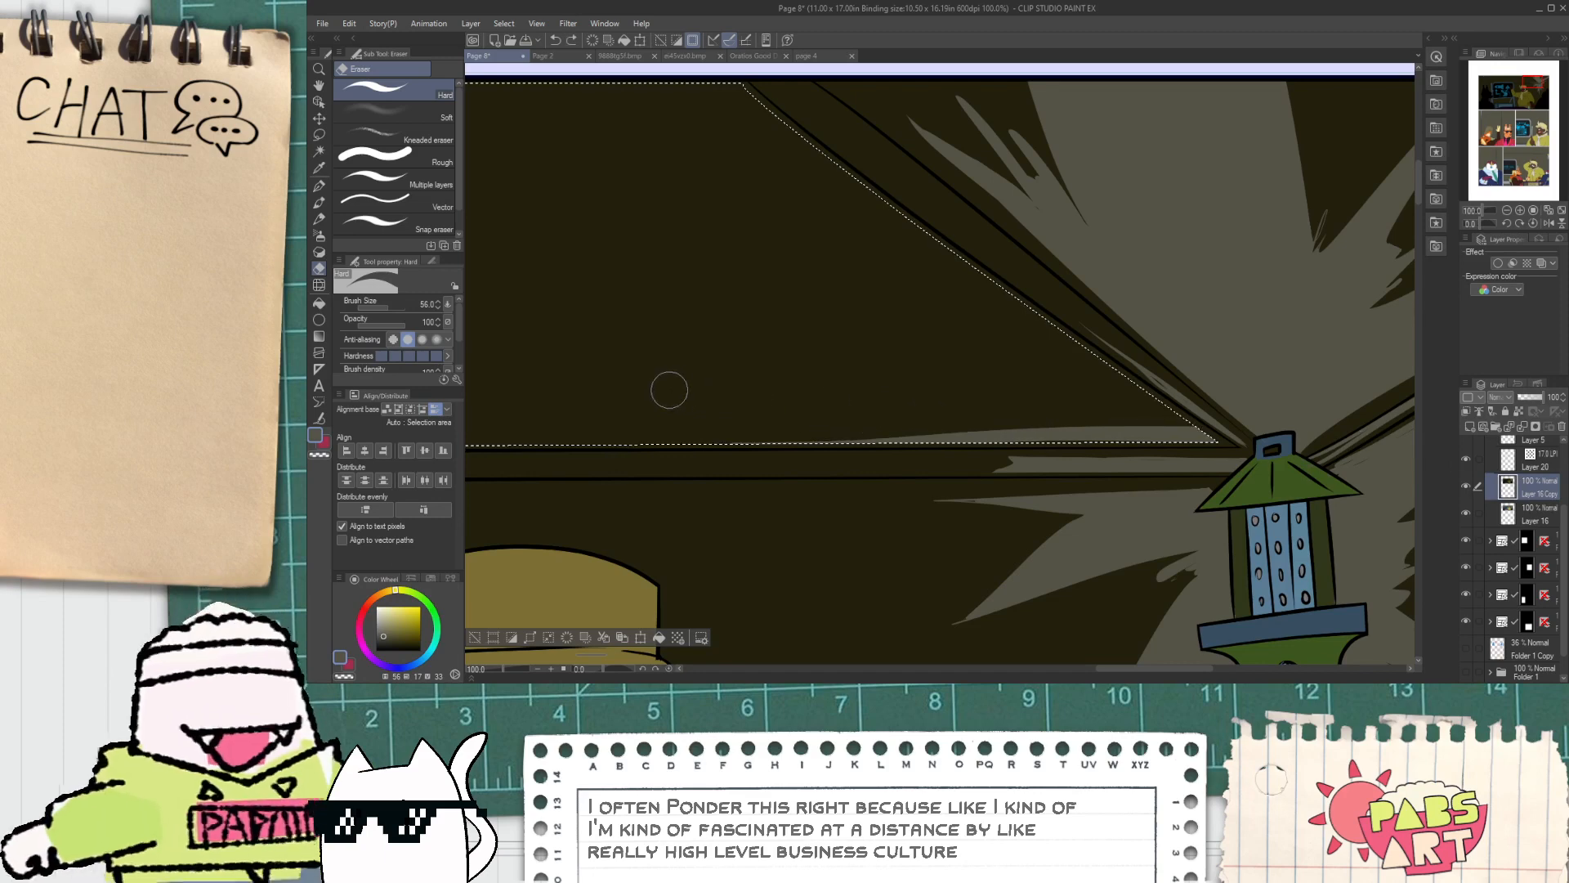
Step: Erase a longer pointed ray above the thin one and join the two towards the lantern, undoing the strokes that miss
drag(703, 394, 1091, 416)
drag(721, 392, 1201, 459)
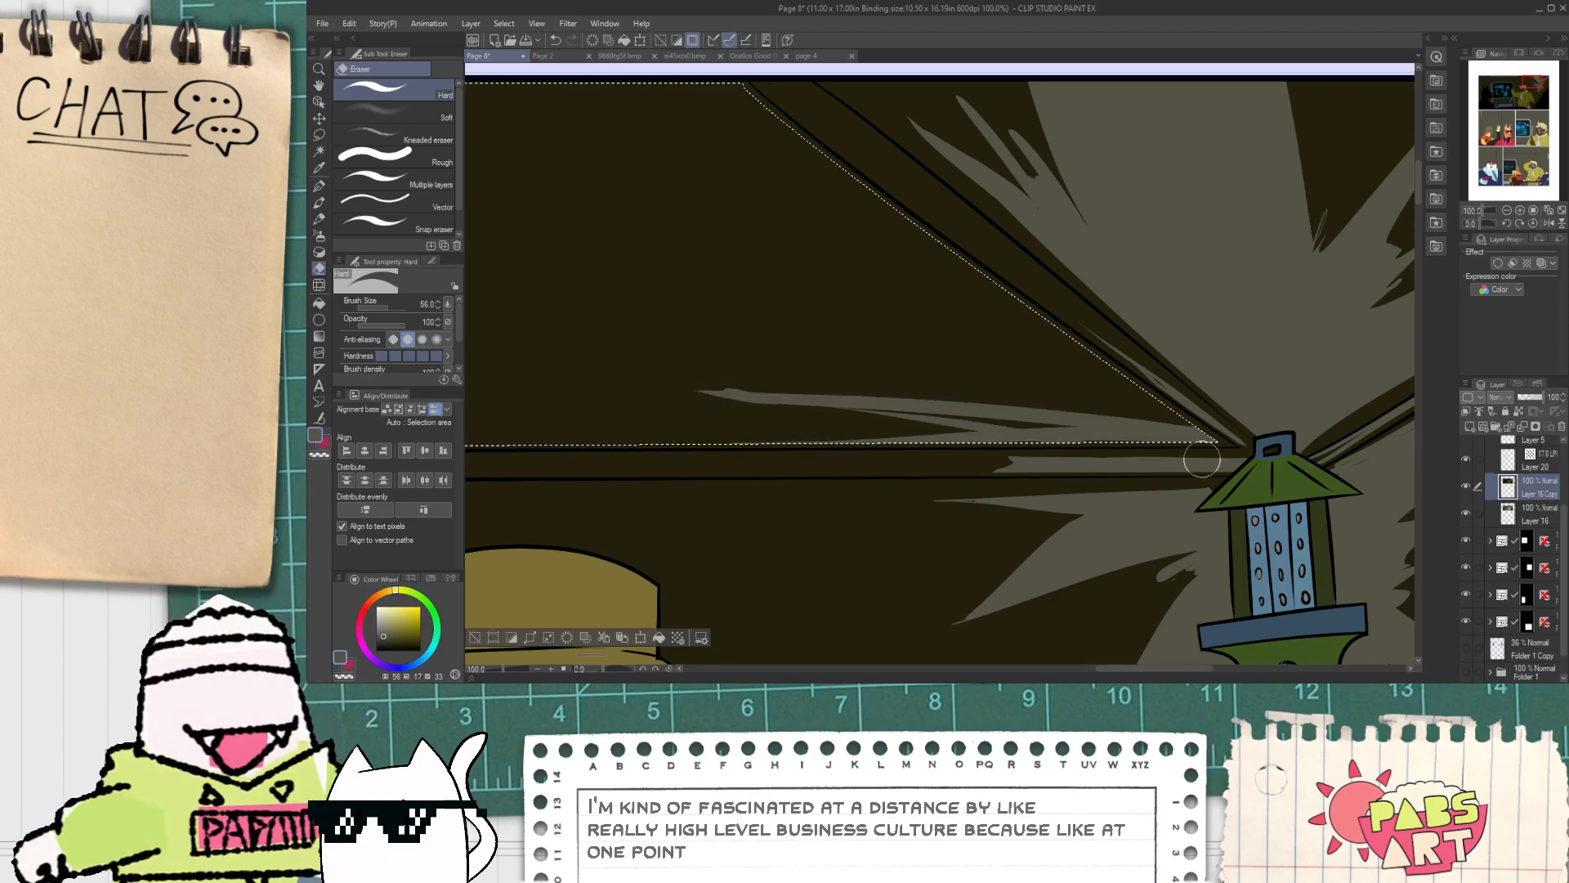
key(ctrl+z)
drag(746, 399, 1144, 466)
key(ctrl+z)
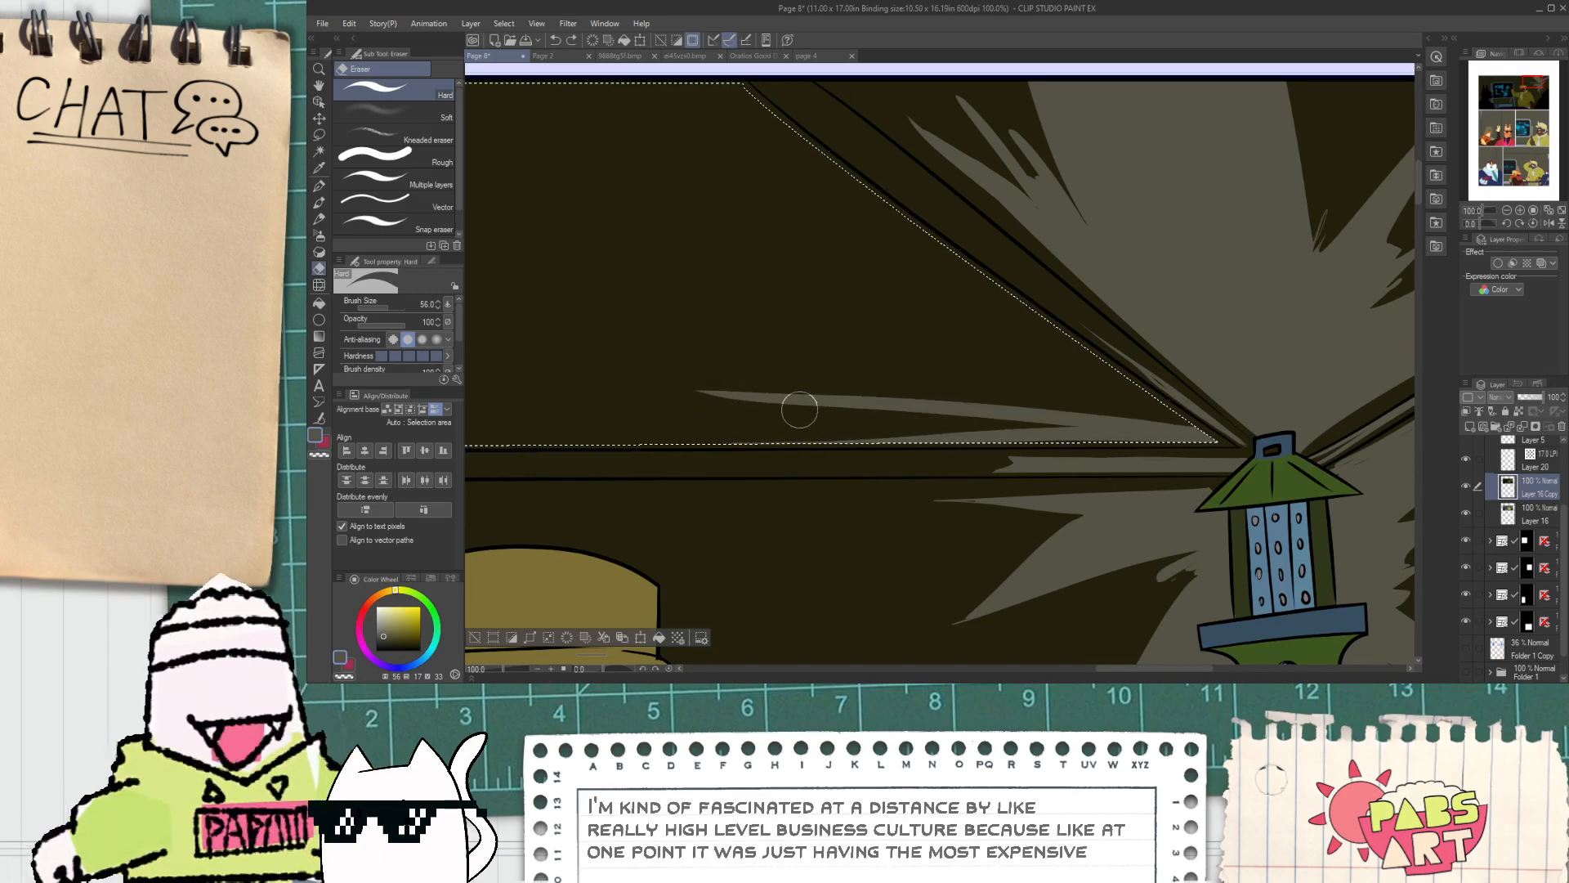
drag(742, 398, 1152, 478)
key(ctrl+z)
drag(719, 392, 954, 424)
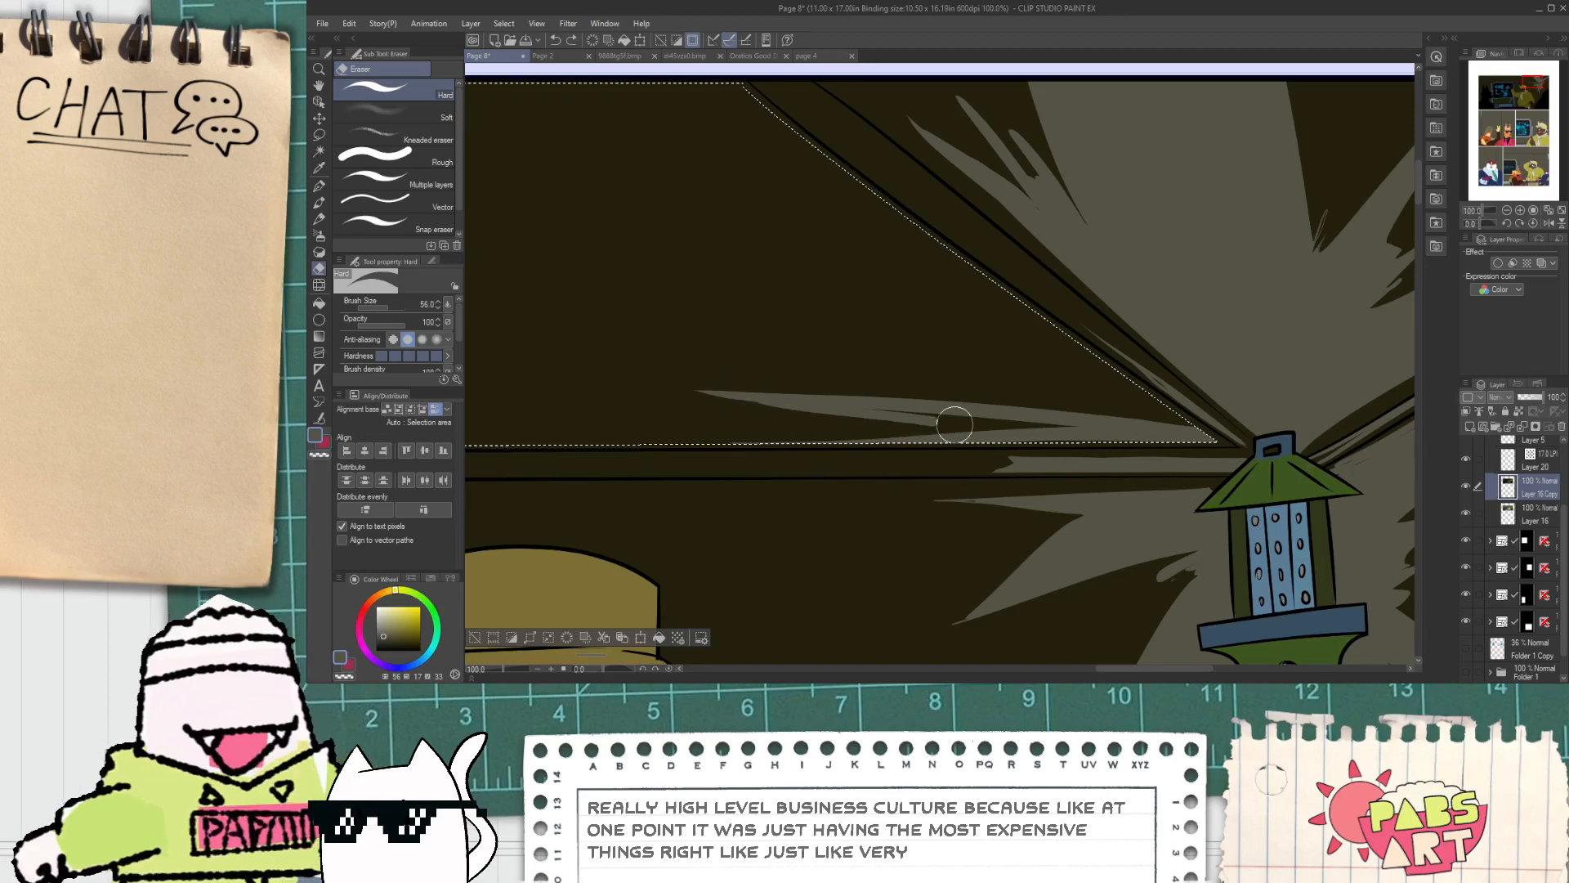
drag(810, 394, 1089, 452)
drag(876, 407, 1155, 445)
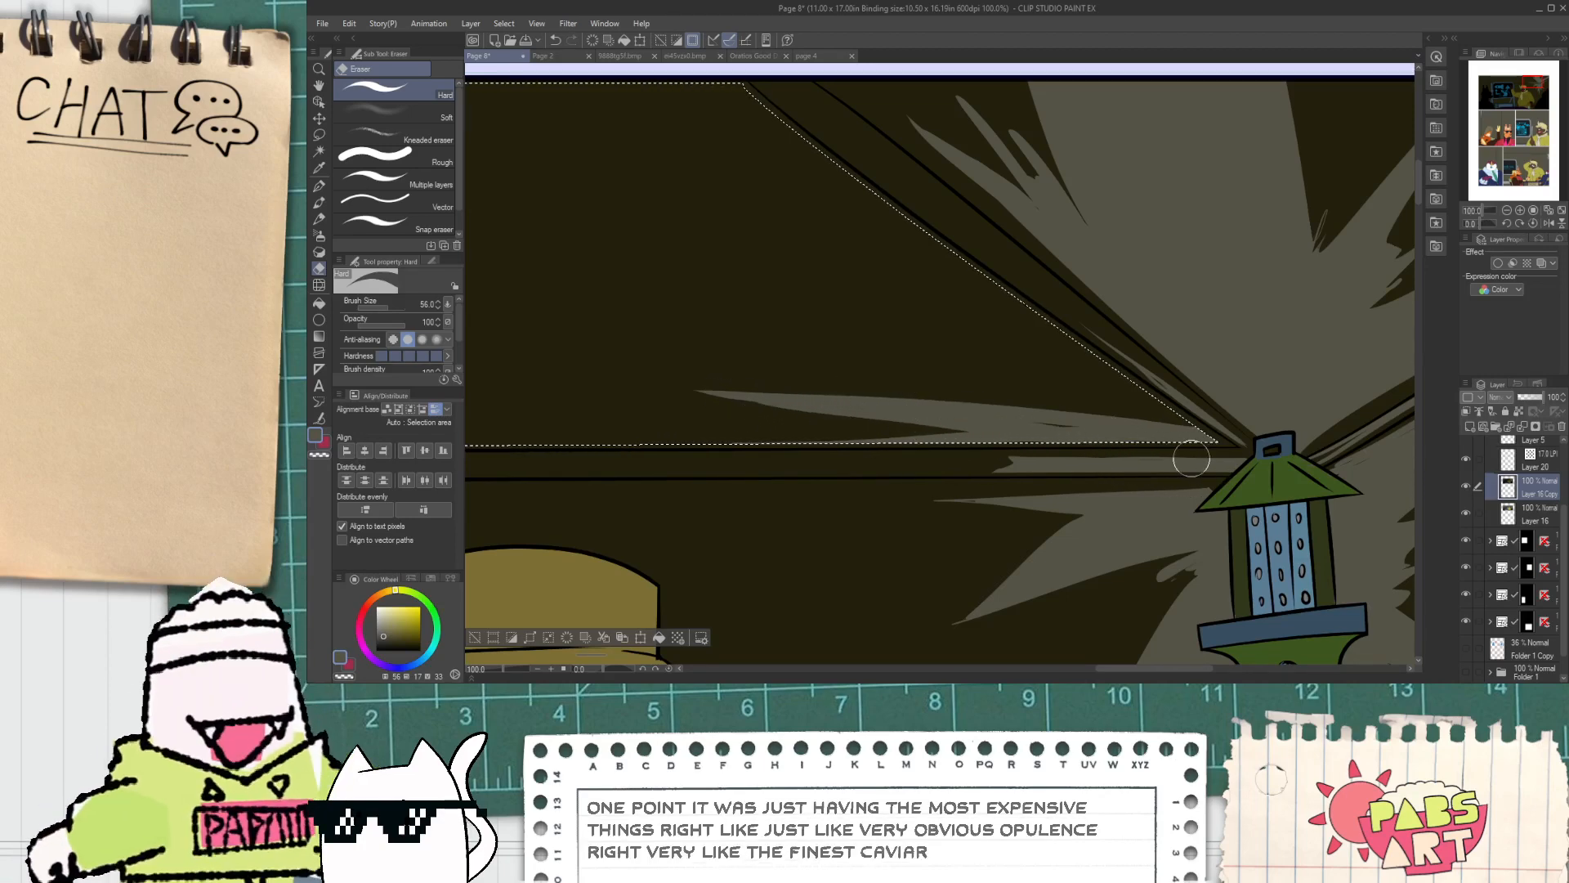
Step: Erase a third, longer ray higher up inside the selection and widen it into the light area leading to the lantern
drag(699, 324, 973, 389)
key(ctrl+z)
drag(634, 322, 899, 391)
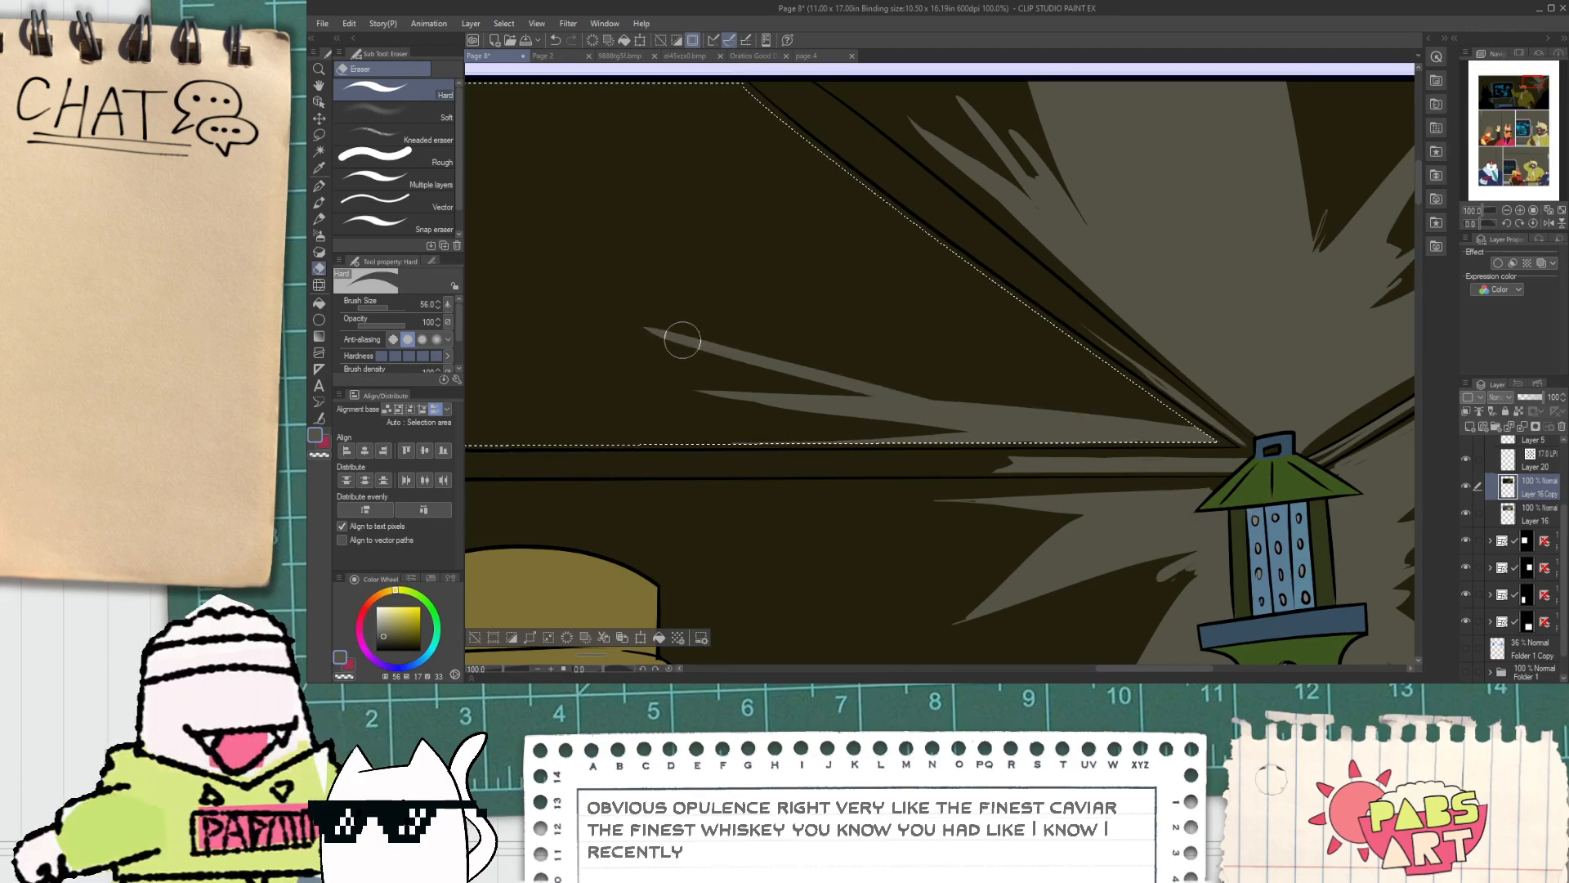
drag(650, 330, 940, 388)
key(g)
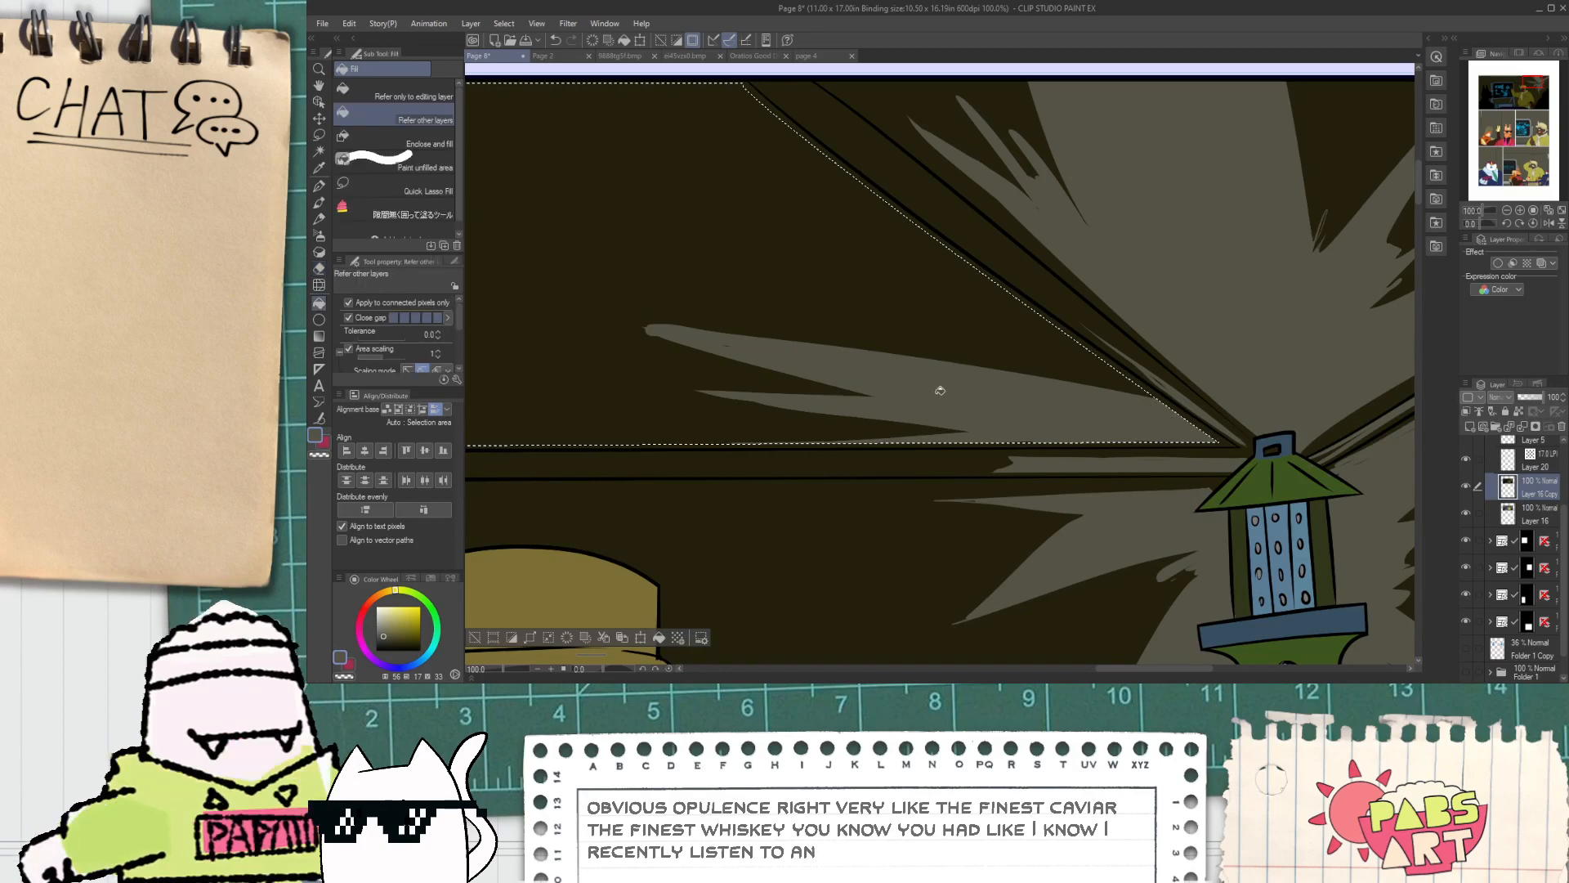
key(e)
Step: Sample the dark background colour and trim the long ray's upper edge, blunt tip and lower edge with the G-pen
key(p)
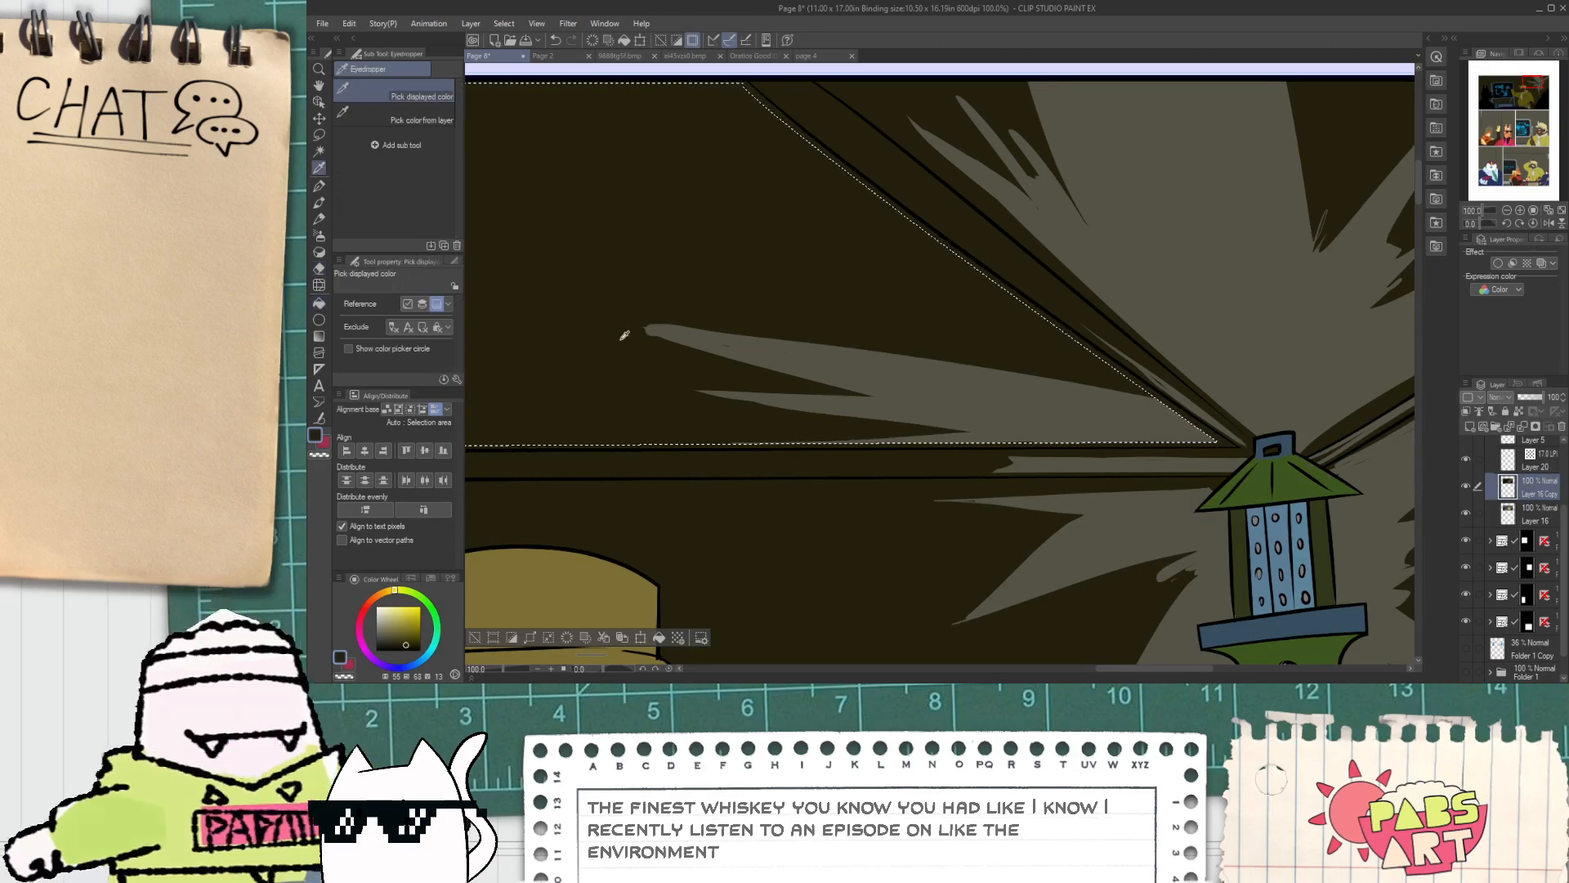
scroll(638, 328, up, 2)
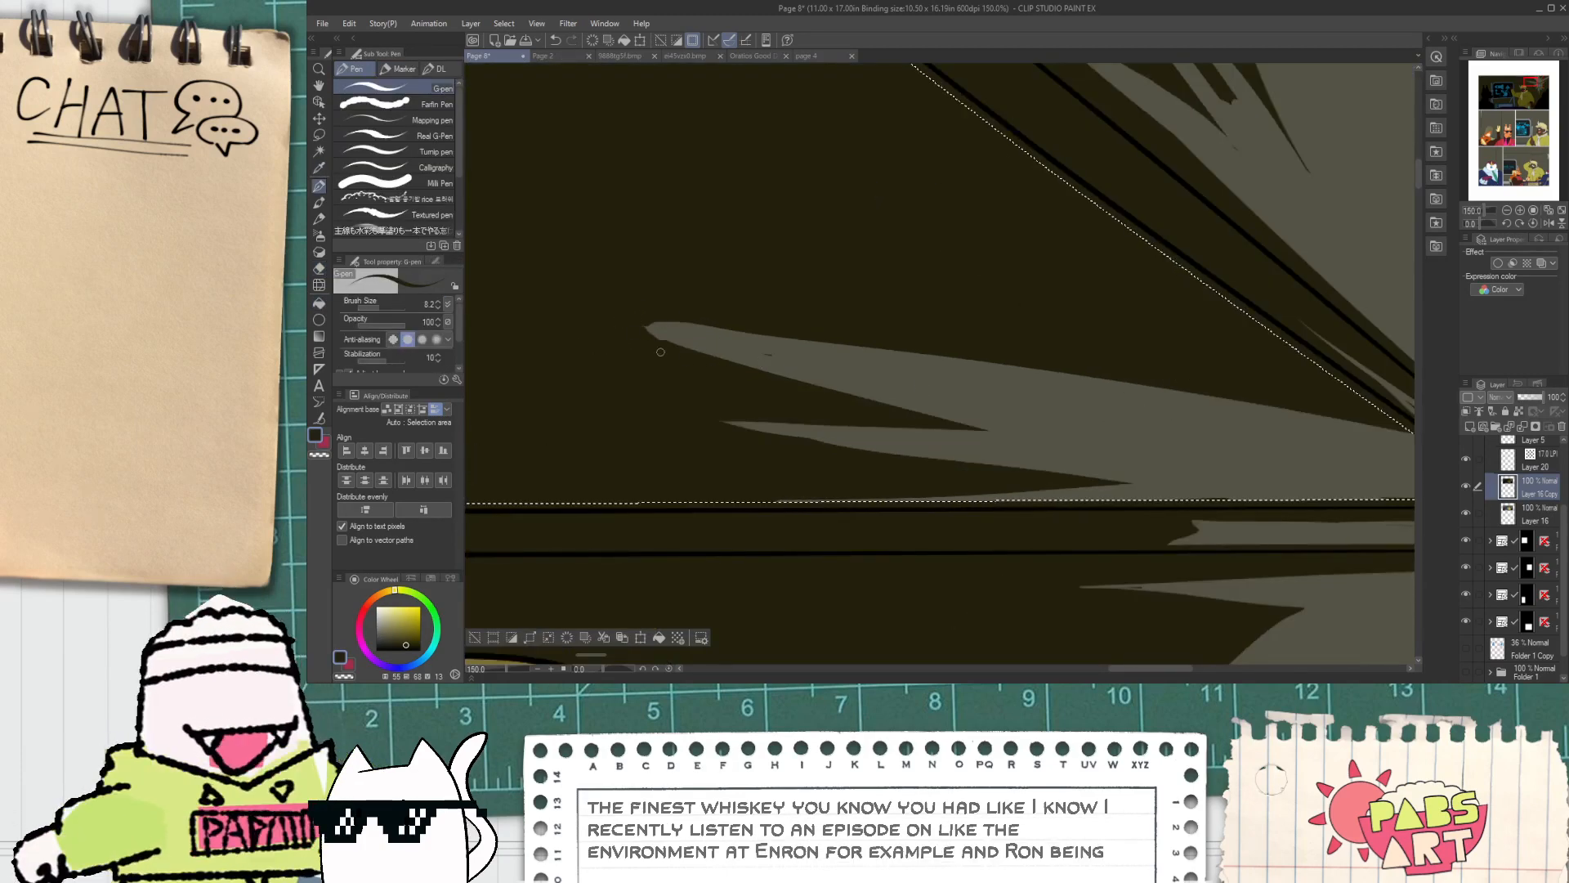
scroll(659, 331, down, 2)
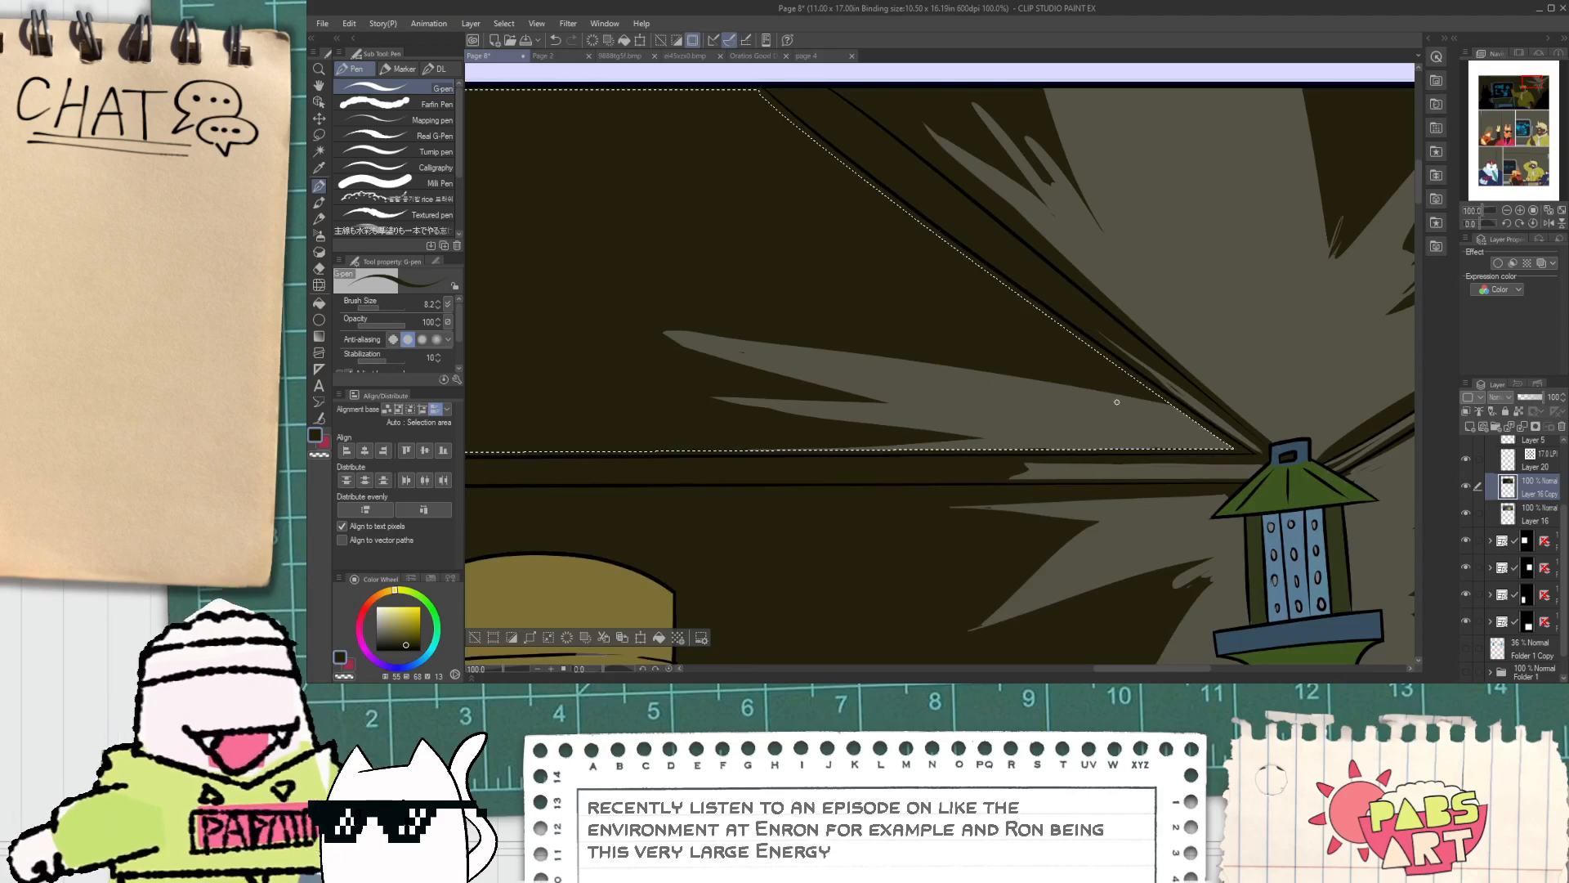
drag(650, 327, 1152, 402)
key(ctrl+z)
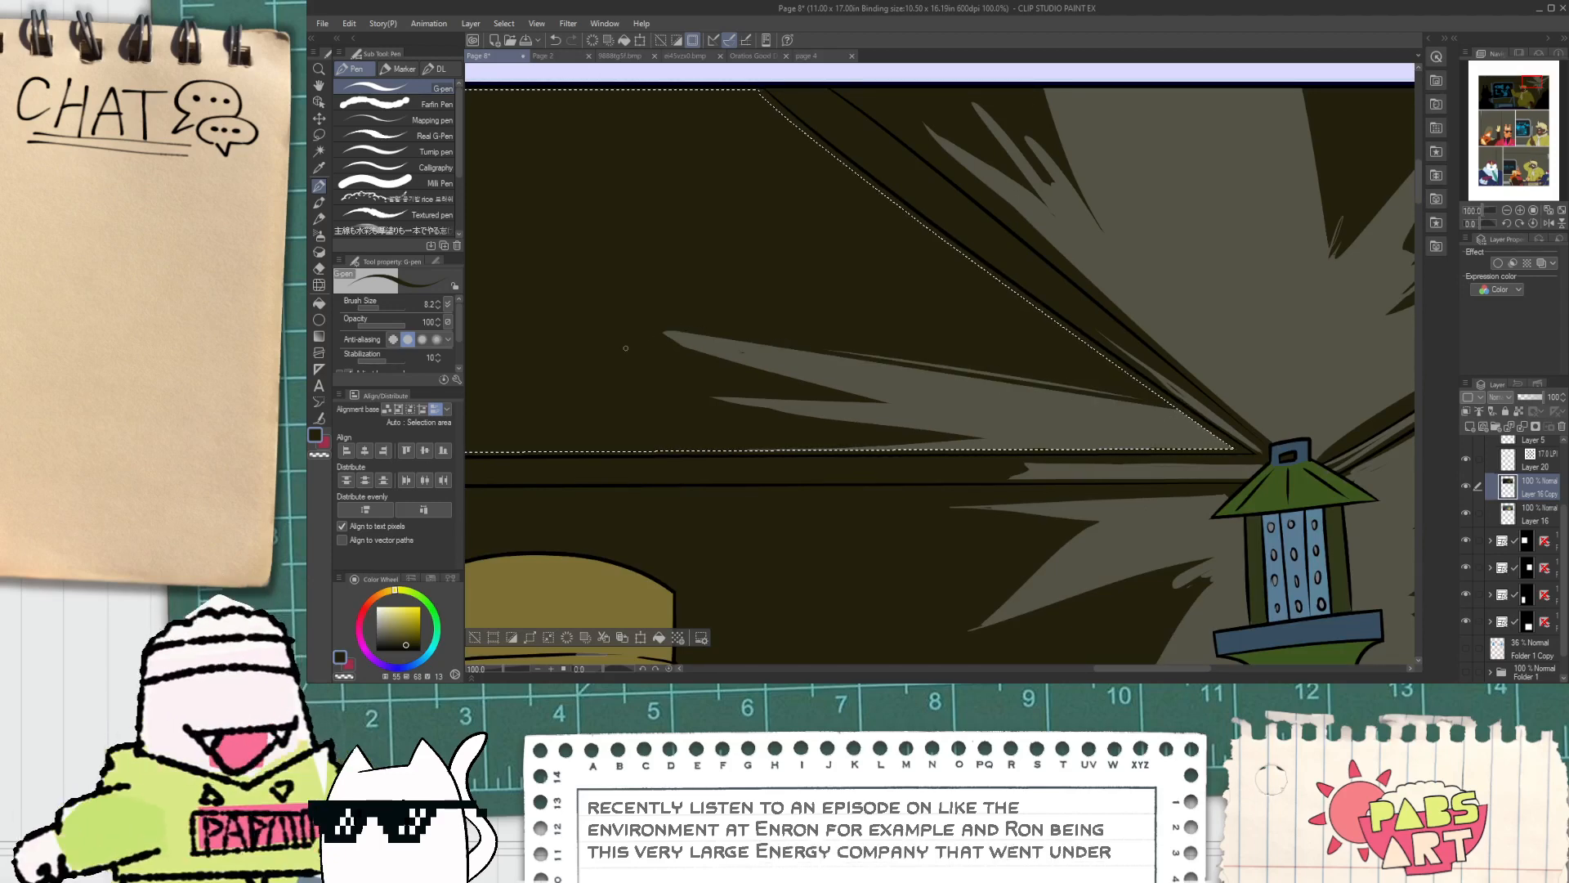
drag(629, 334, 811, 393)
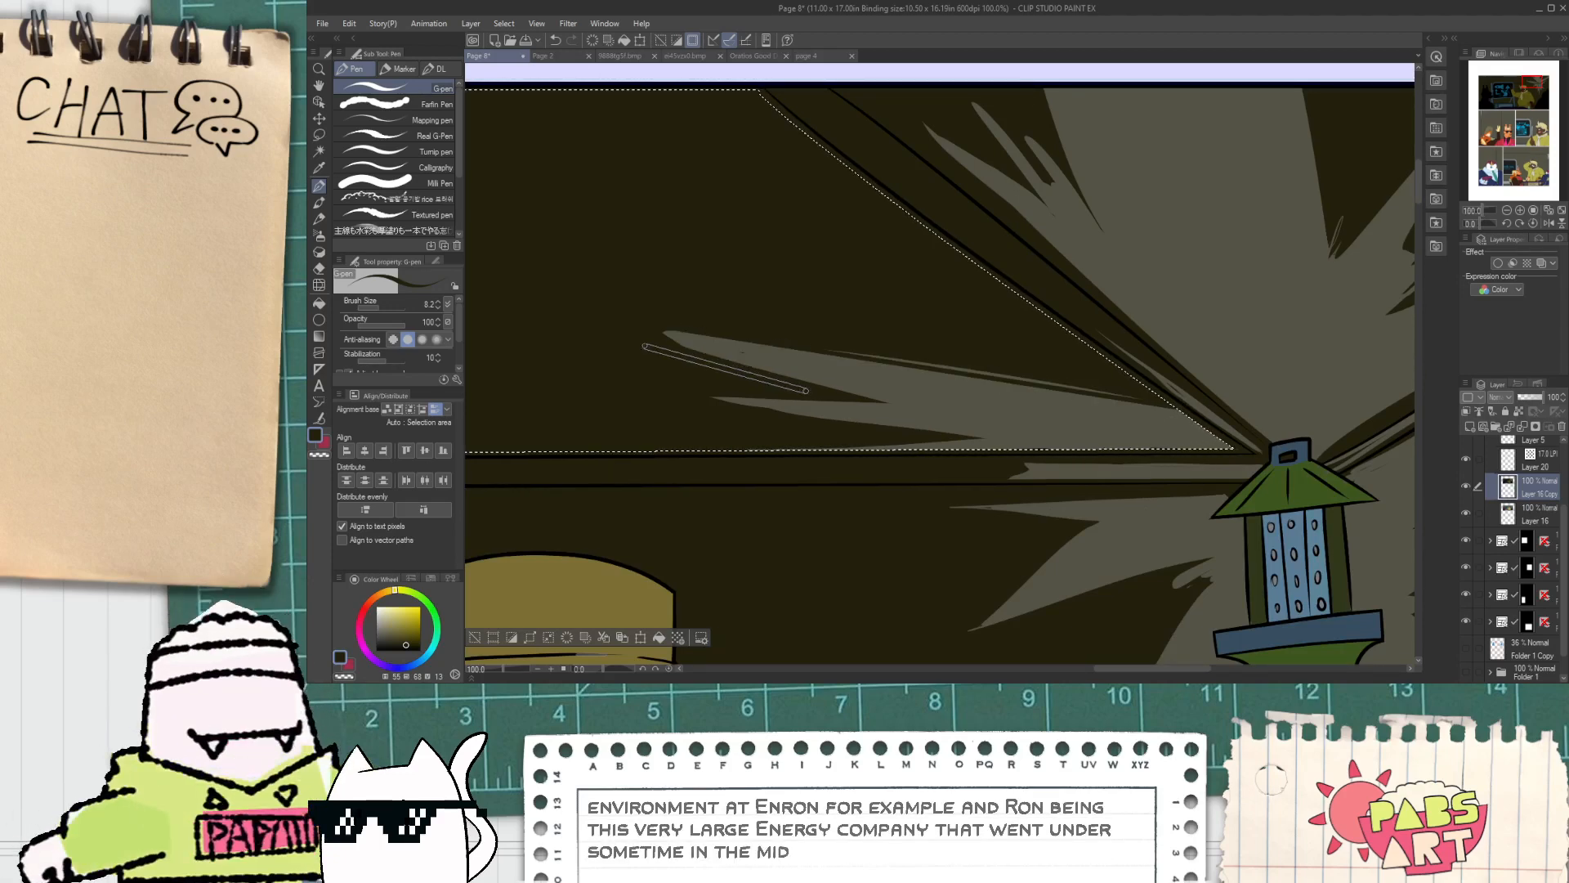
mouse_move(634, 328)
mouse_down()
mouse_move(790, 394)
mouse_move(819, 391)
mouse_up()
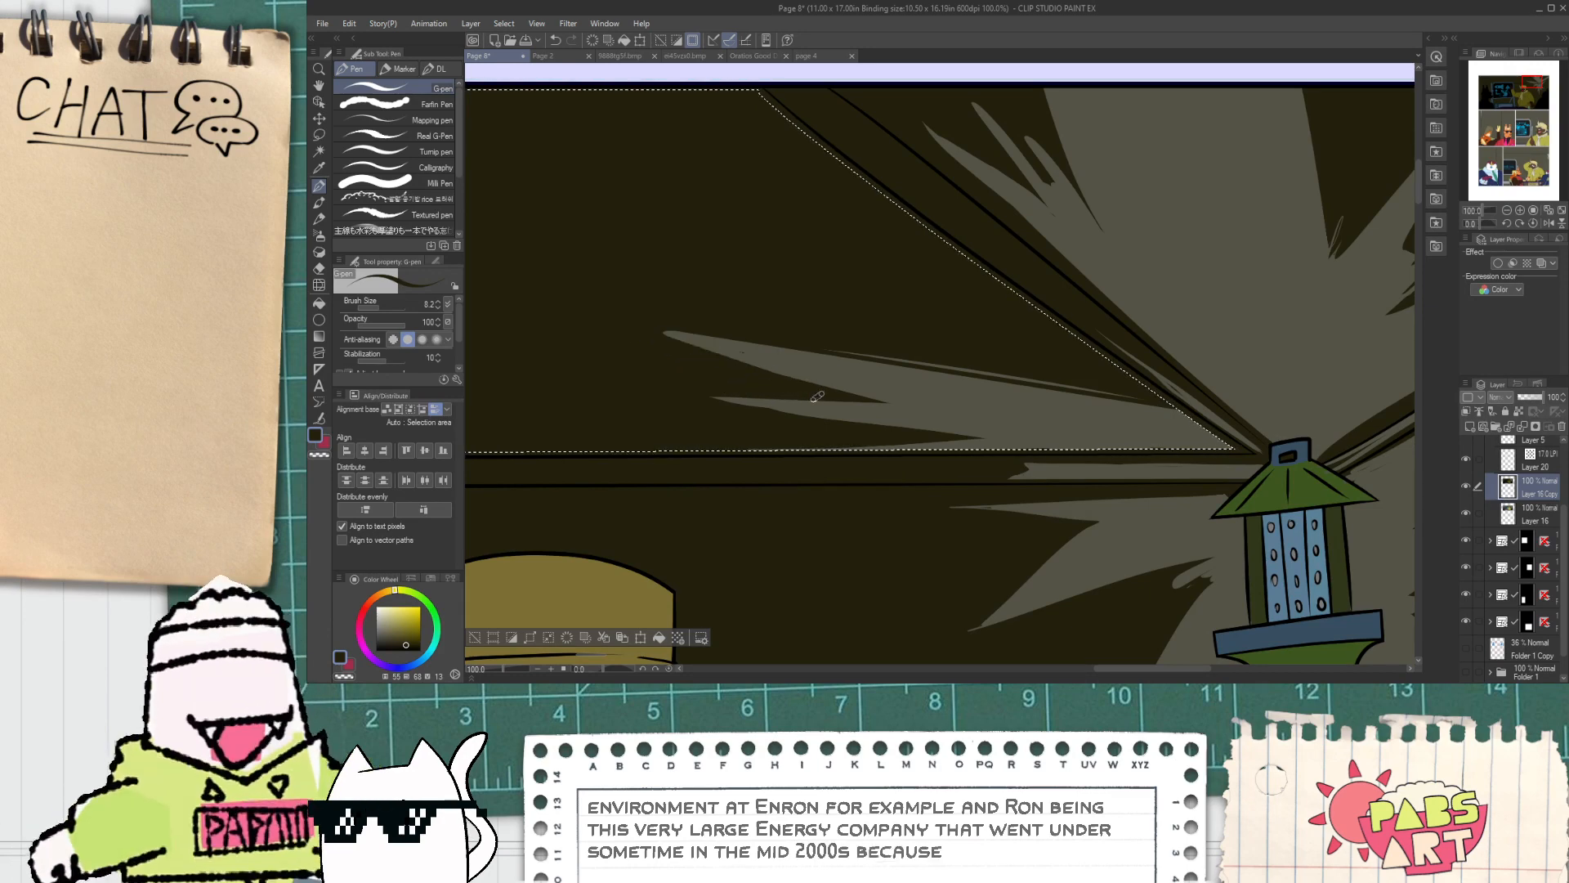
Step: Erase pointed rays above the long ray inside the selection, converging towards the lantern, with the hard eraser at size 56.0
scroll(738, 351, up, 1)
scroll(737, 351, up, 1)
key(e)
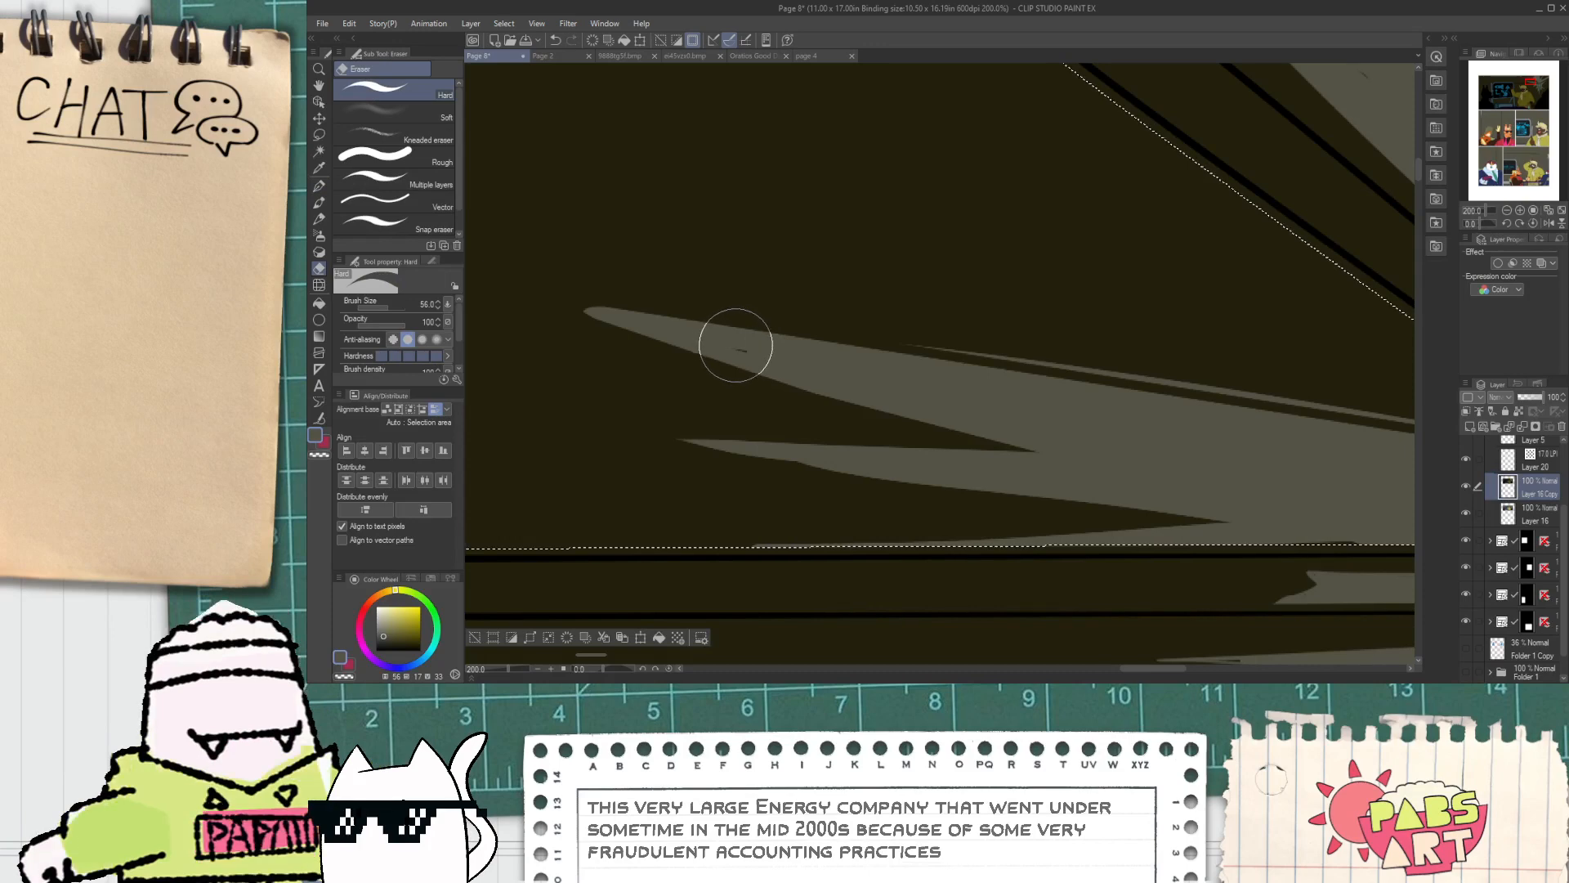
scroll(706, 264, down, 3)
scroll(707, 265, down, 1)
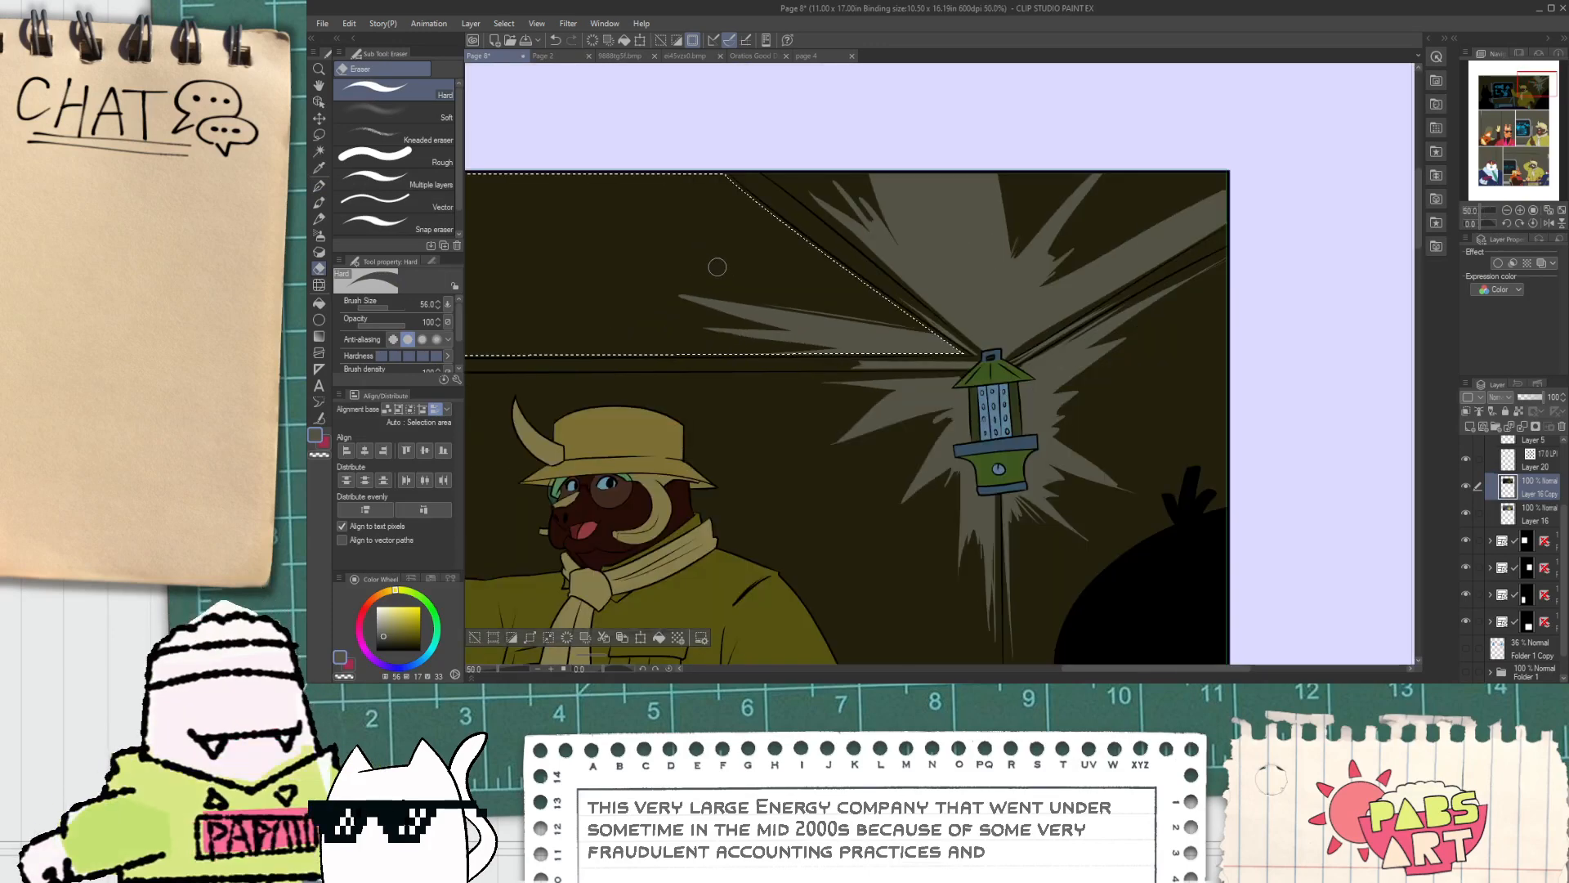
key(ctrl+z)
drag(676, 244, 933, 332)
drag(752, 217, 924, 325)
drag(725, 232, 985, 356)
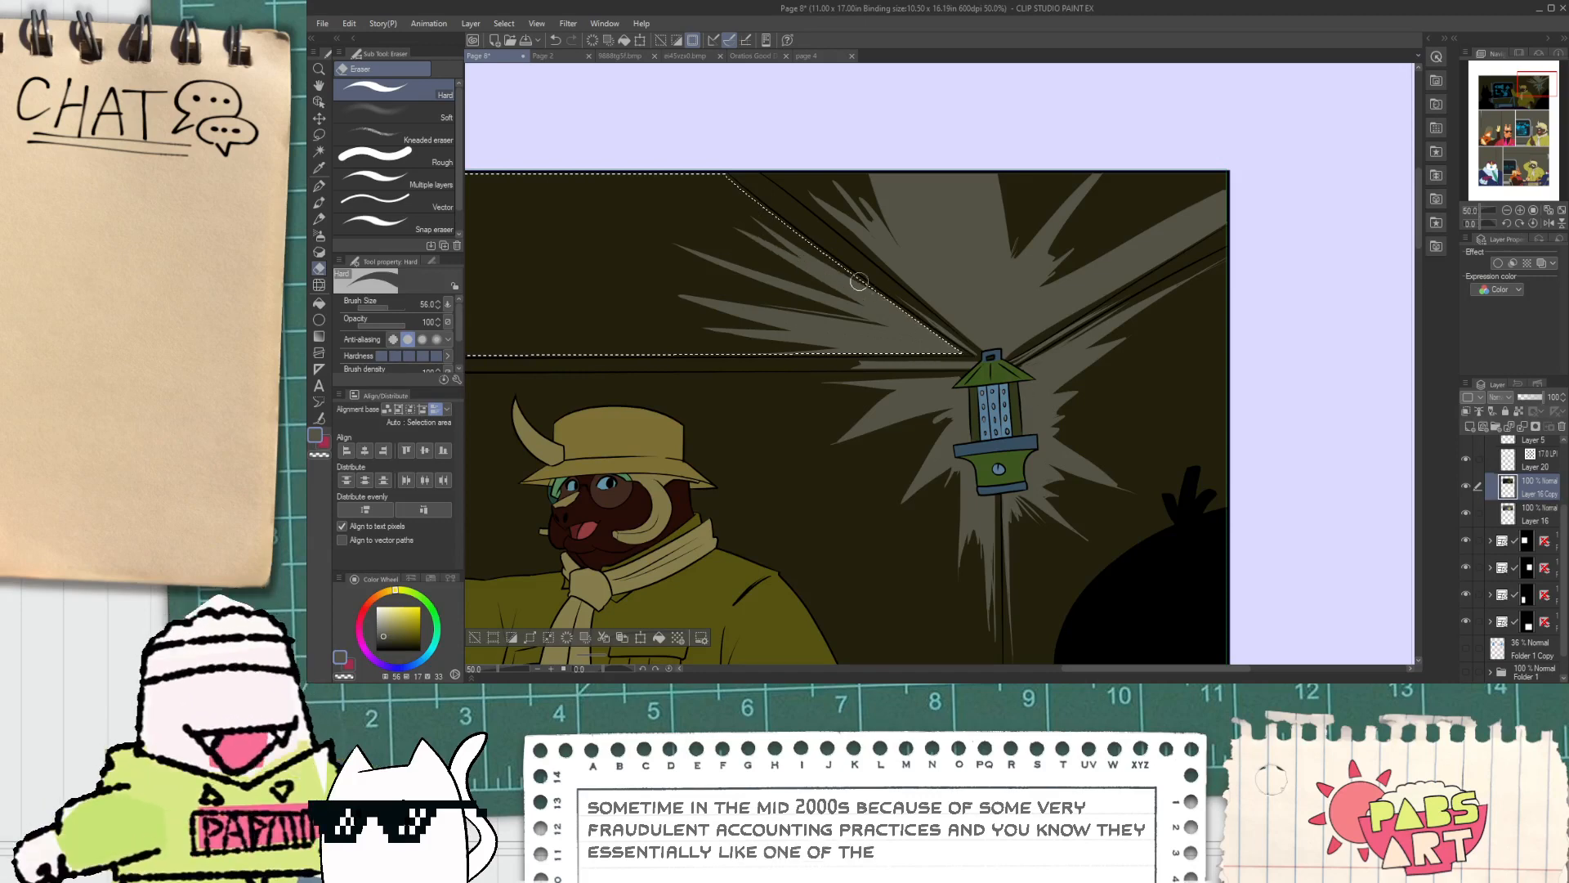
Step: Undo the last eraser stroke, erase another ray beside the selection's diagonal edge, and clear the selection
key(ctrl+z)
drag(765, 205, 900, 327)
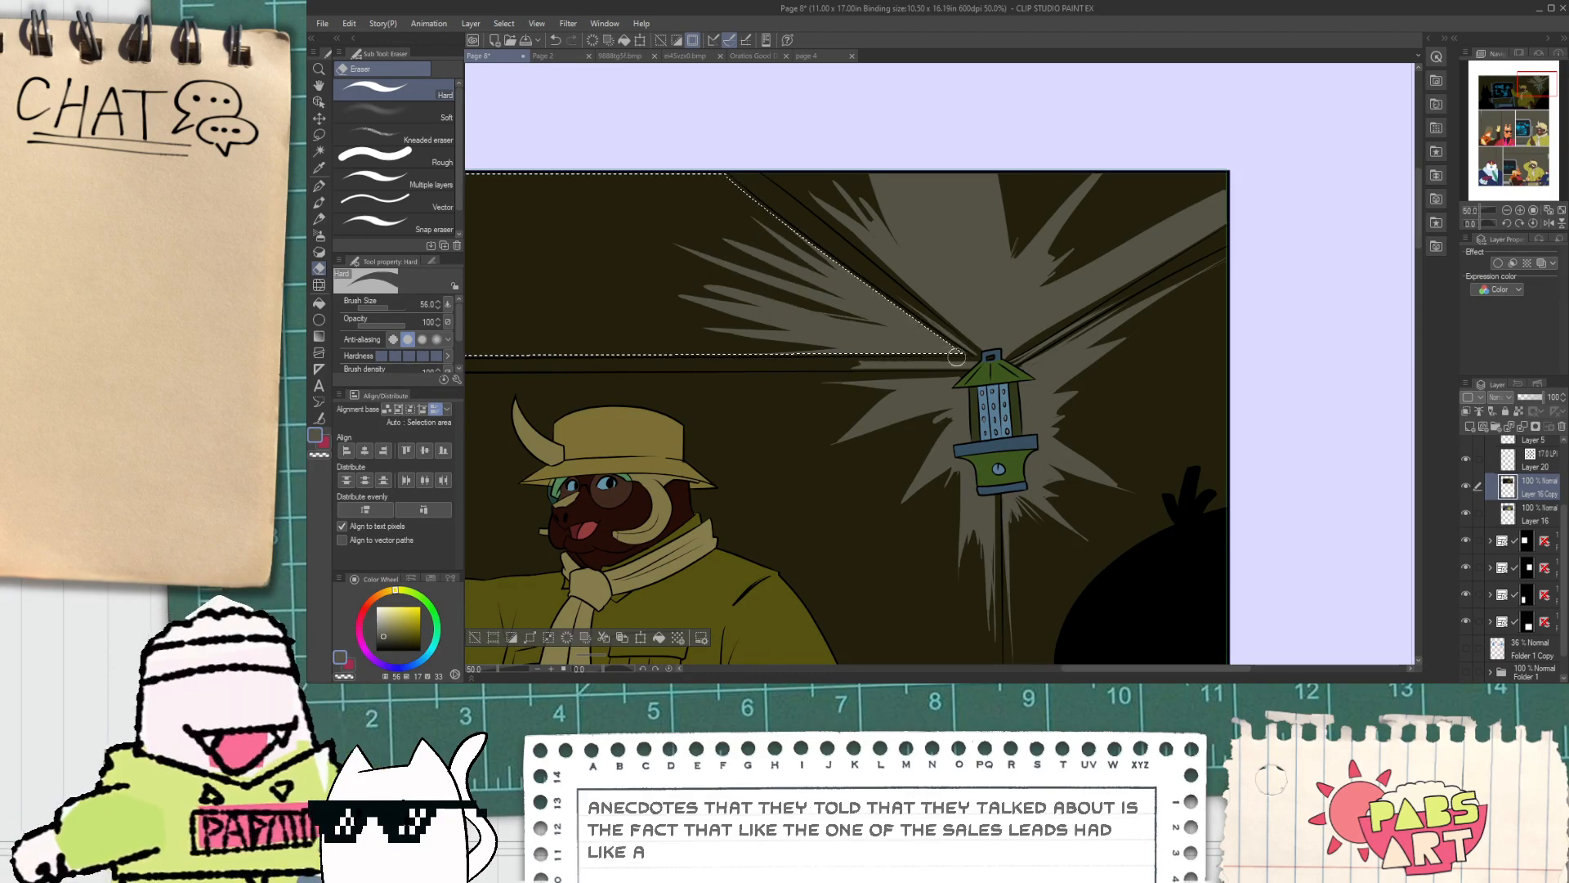
scroll(715, 449, down, 1)
scroll(715, 449, down, 1)
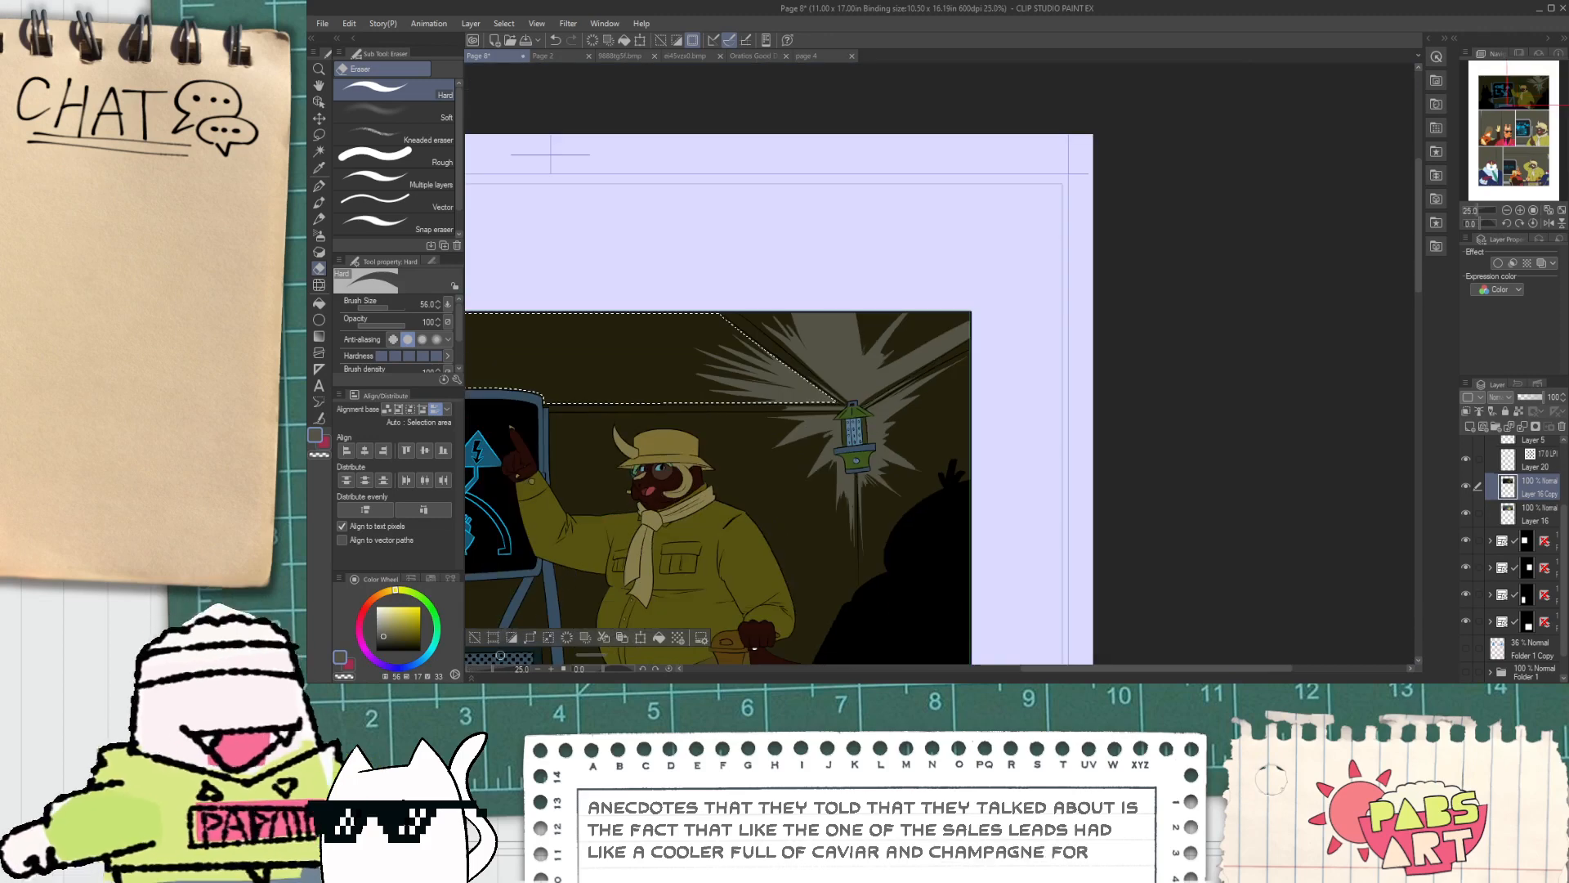
click(474, 637)
Step: Auto-select the rope strips referring to all layers, erase a light ray along the diagonal rope towards the lantern, and deselect
scroll(499, 623, down, 6)
key(space)
scroll(654, 556, up, 8)
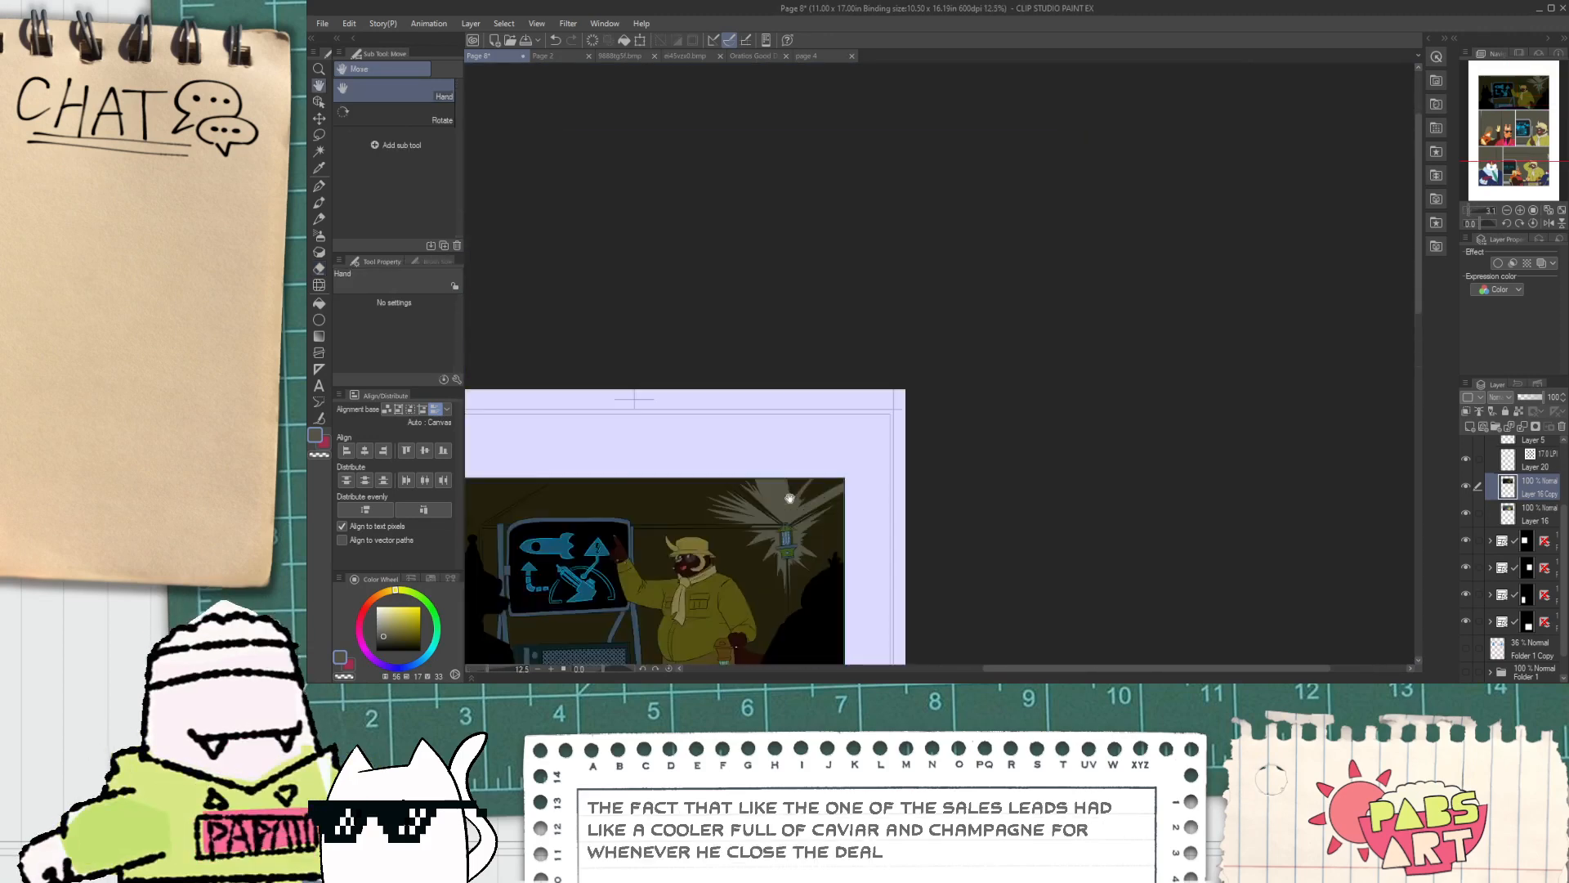
scroll(754, 500, up, 3)
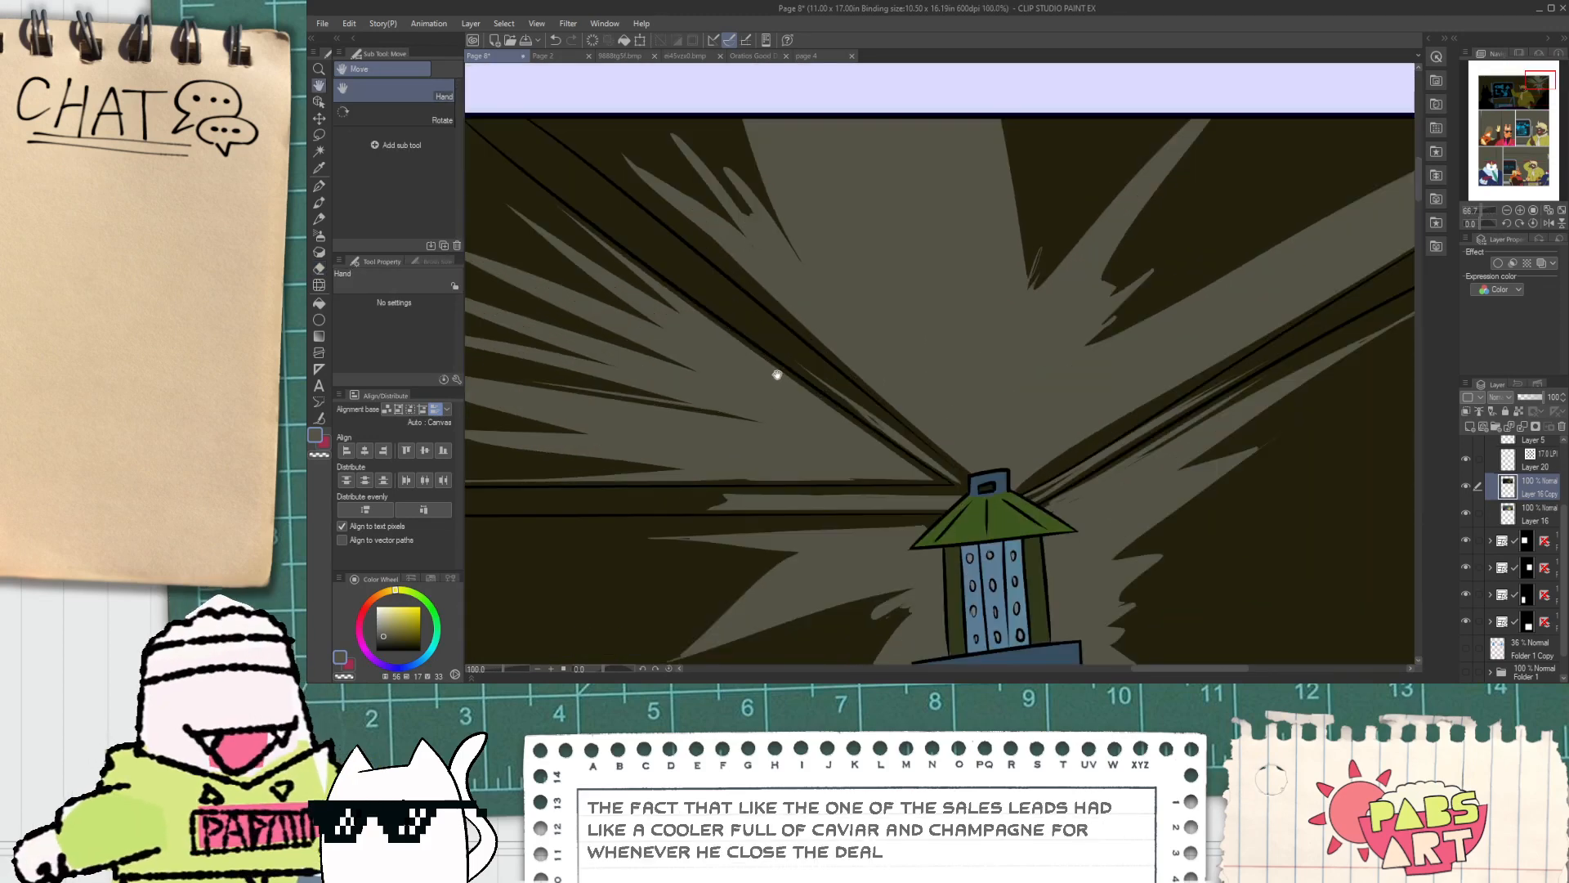
key(w)
click(823, 370)
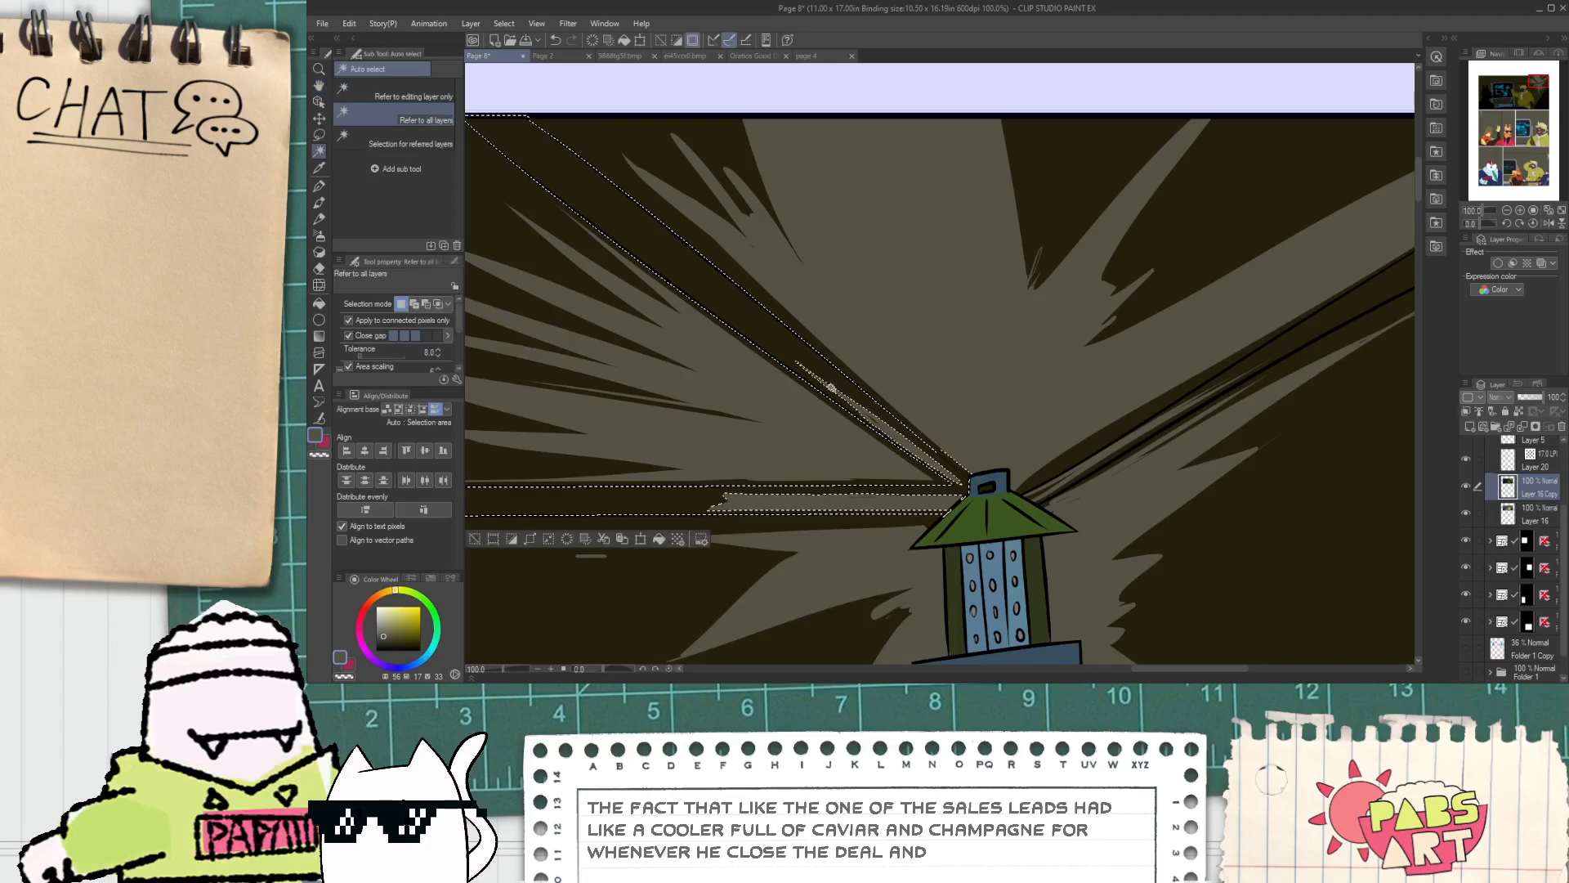
key(e)
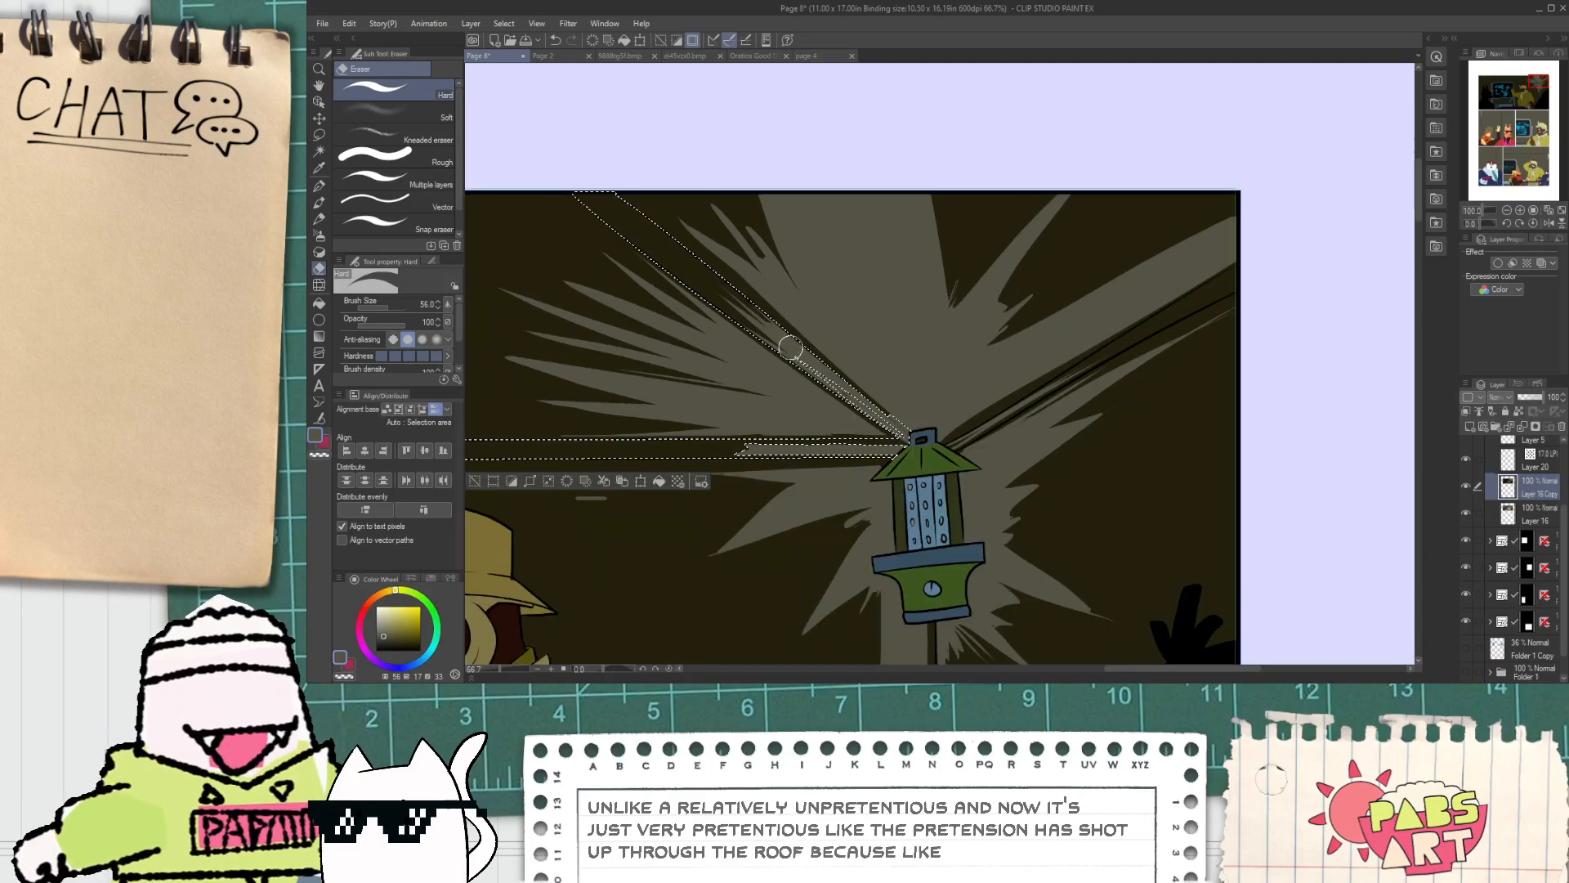
scroll(799, 343, down, 1)
key(ctrl+d)
Step: Sample the dark background colour, patch the gap along the diagonal rope's upper edge by the lantern handle with the G-pen, and sample the light grey
scroll(842, 401, up, 2)
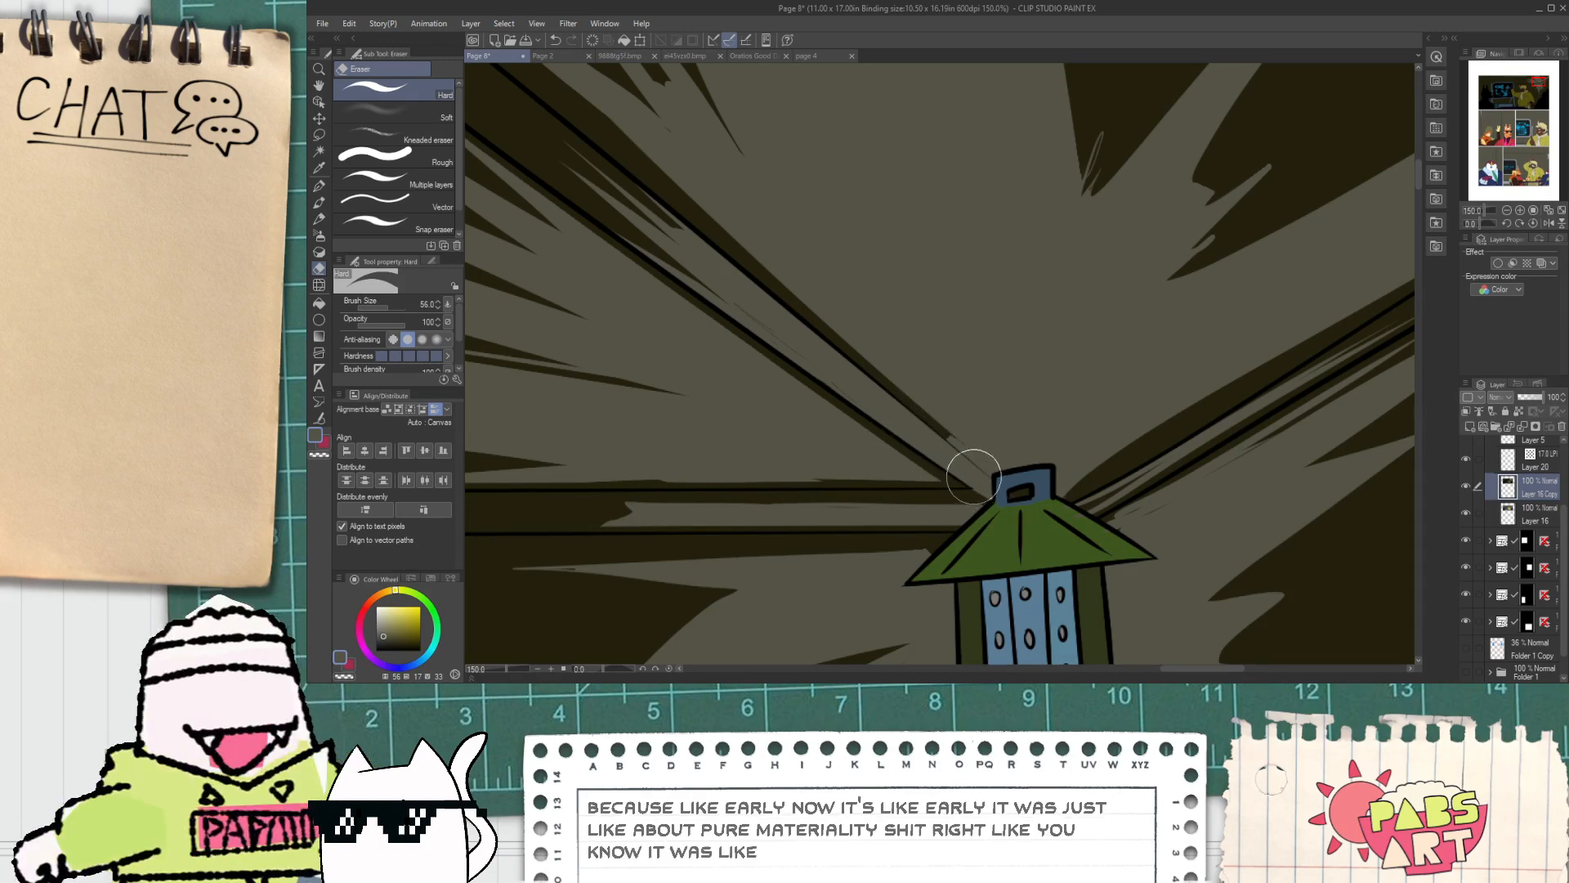
key(i)
scroll(938, 456, up, 1)
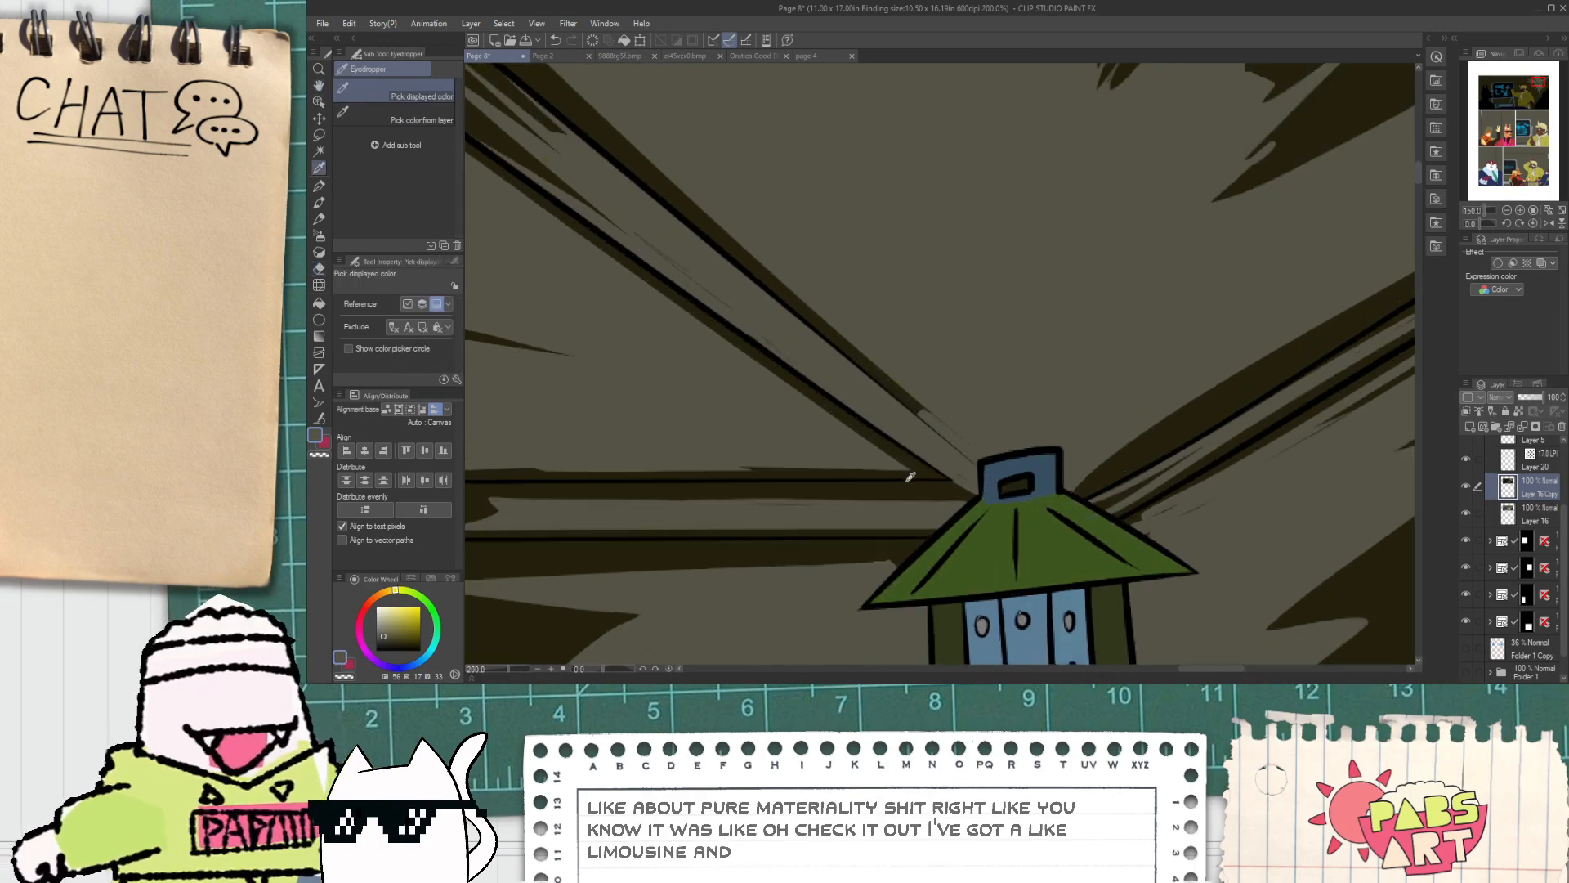
scroll(923, 468, up, 2)
key(p)
drag(932, 398, 1022, 489)
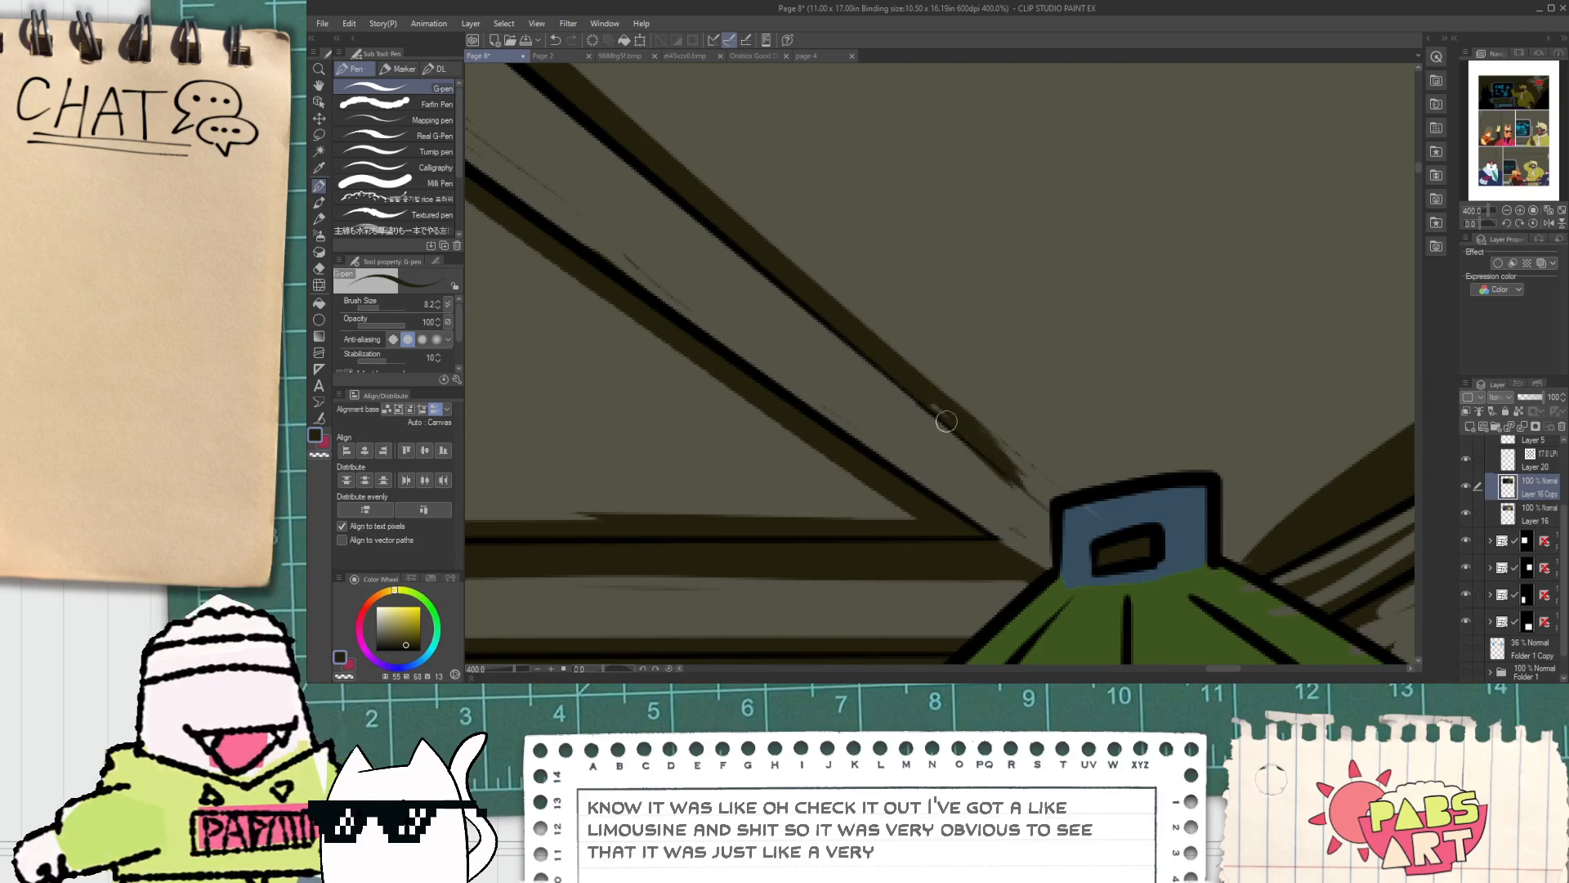
mouse_move(947, 409)
mouse_down()
mouse_move(1052, 491)
mouse_move(948, 409)
mouse_move(1049, 482)
mouse_move(998, 447)
mouse_move(1047, 503)
mouse_up()
alt+click(952, 457)
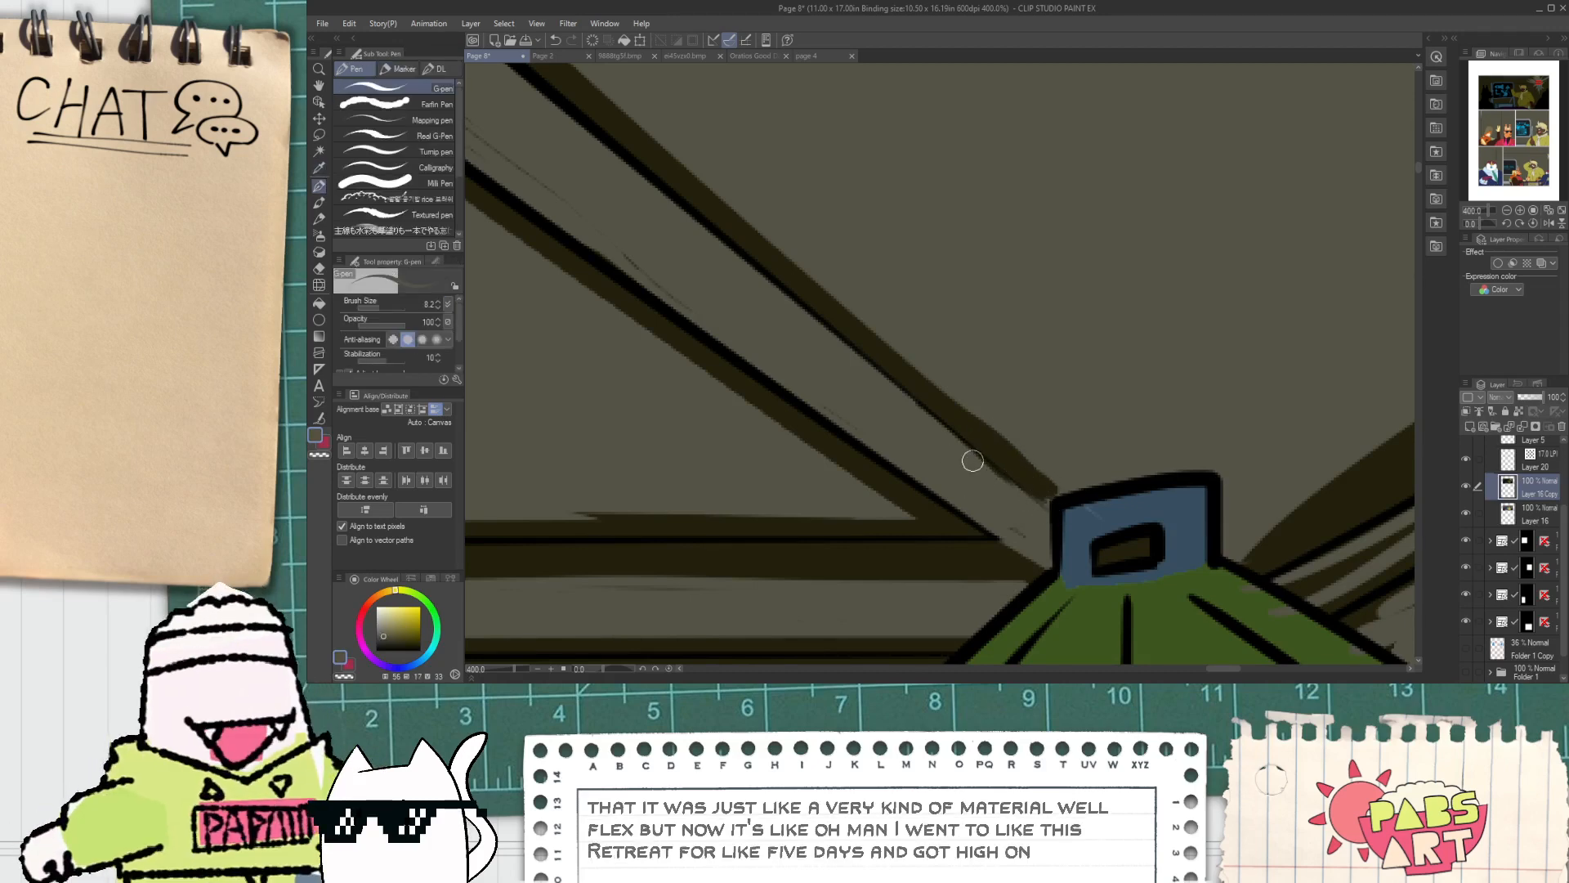
scroll(1007, 527, down, 2)
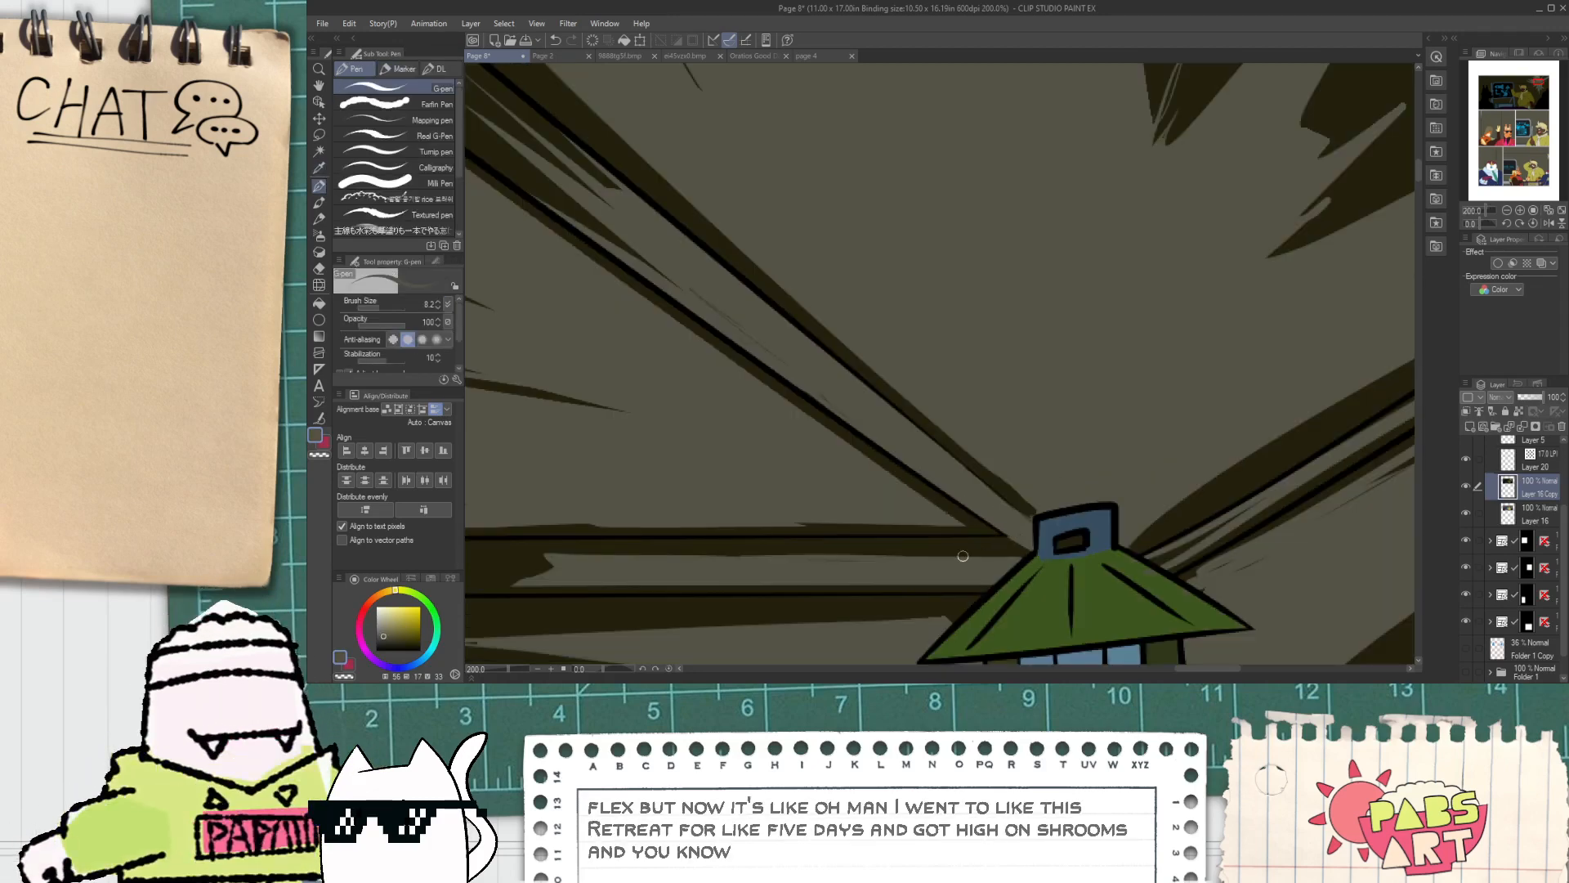
key(space)
mouse_move(754, 495)
mouse_down()
mouse_move(865, 411)
mouse_move(783, 439)
mouse_move(899, 435)
mouse_up()
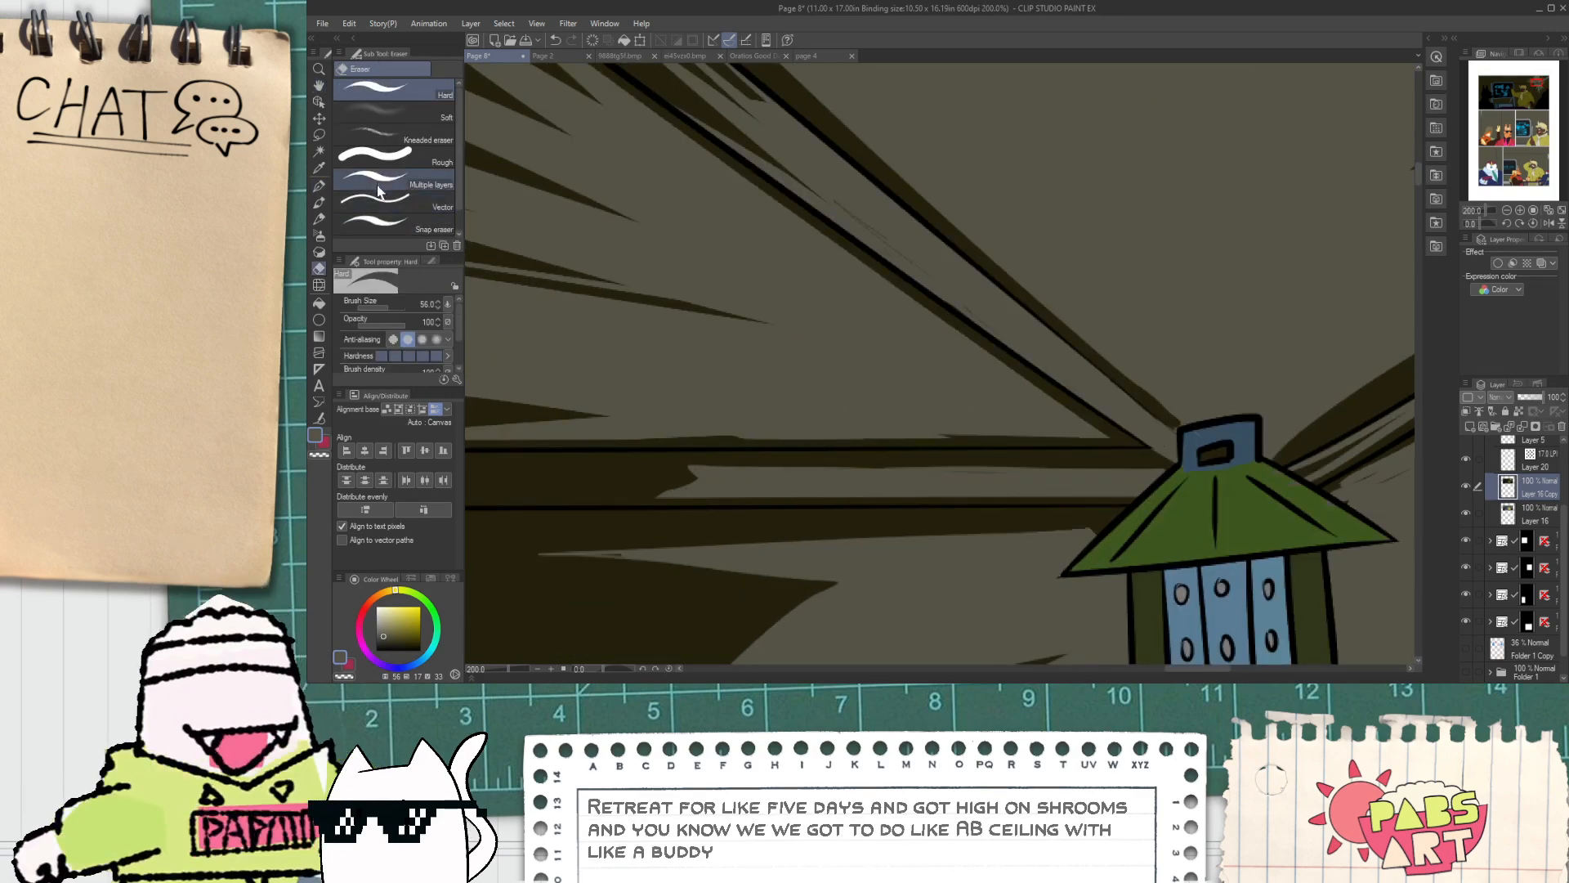
Step: Erase the thin dark streaks between the light rays left of the lantern, using the Hard eraser at size 18.6
drag(384, 311, 381, 304)
drag(595, 326, 911, 446)
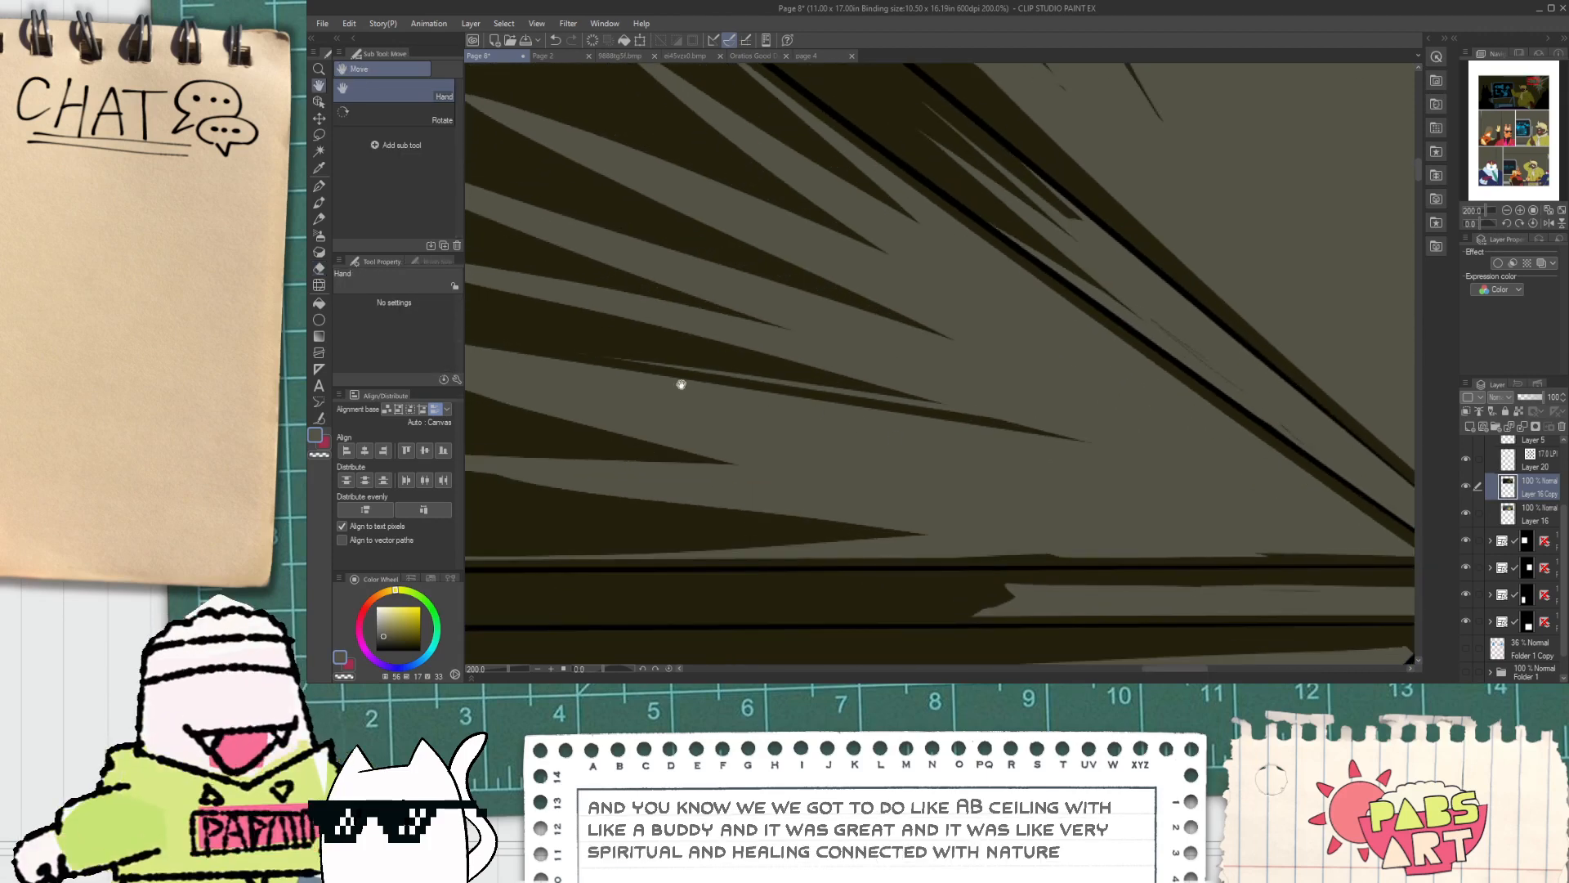
drag(572, 350, 742, 379)
key(ctrl+z)
drag(506, 350, 653, 370)
key(ctrl+z)
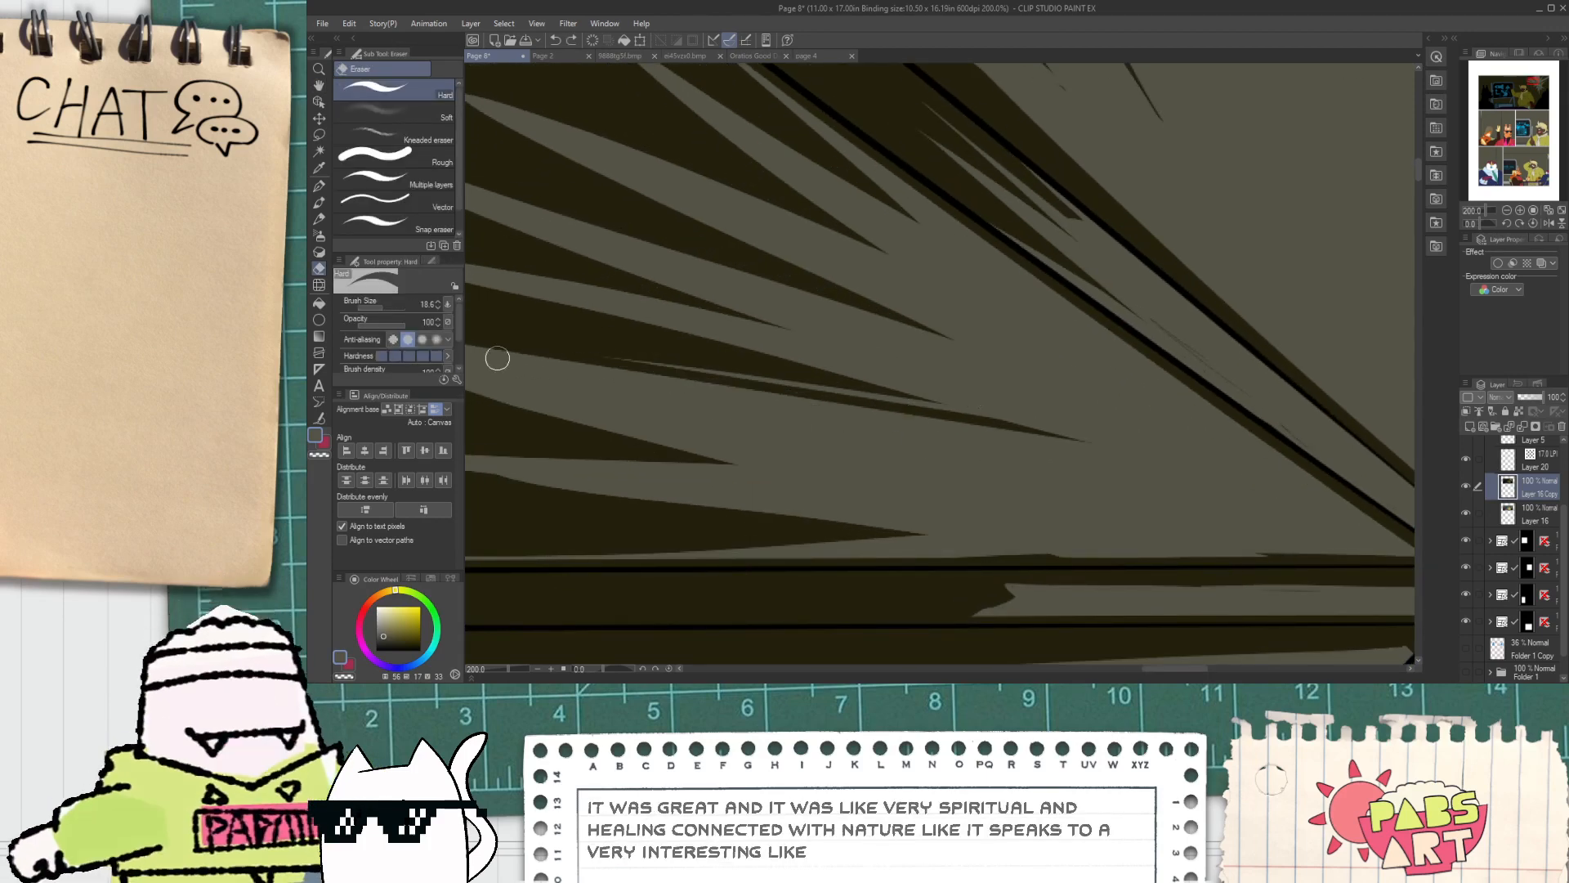
drag(490, 356, 1050, 414)
key(ctrl+z)
drag(518, 360, 1030, 410)
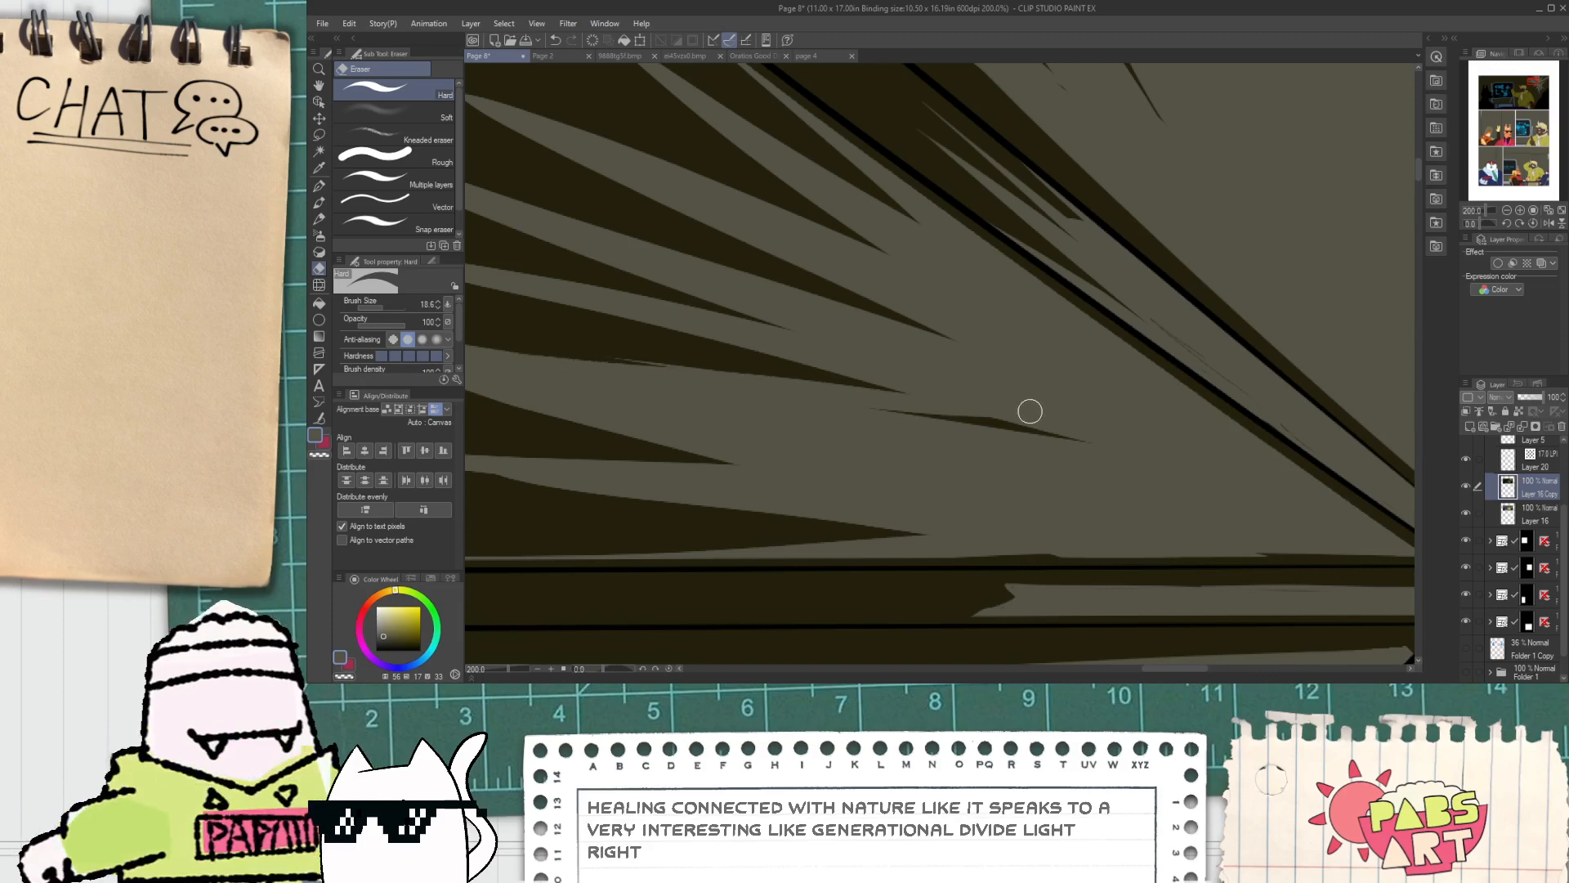
mouse_move(844, 400)
mouse_down()
mouse_move(1045, 420)
mouse_move(1079, 438)
mouse_up()
scroll(1026, 448, down, 2)
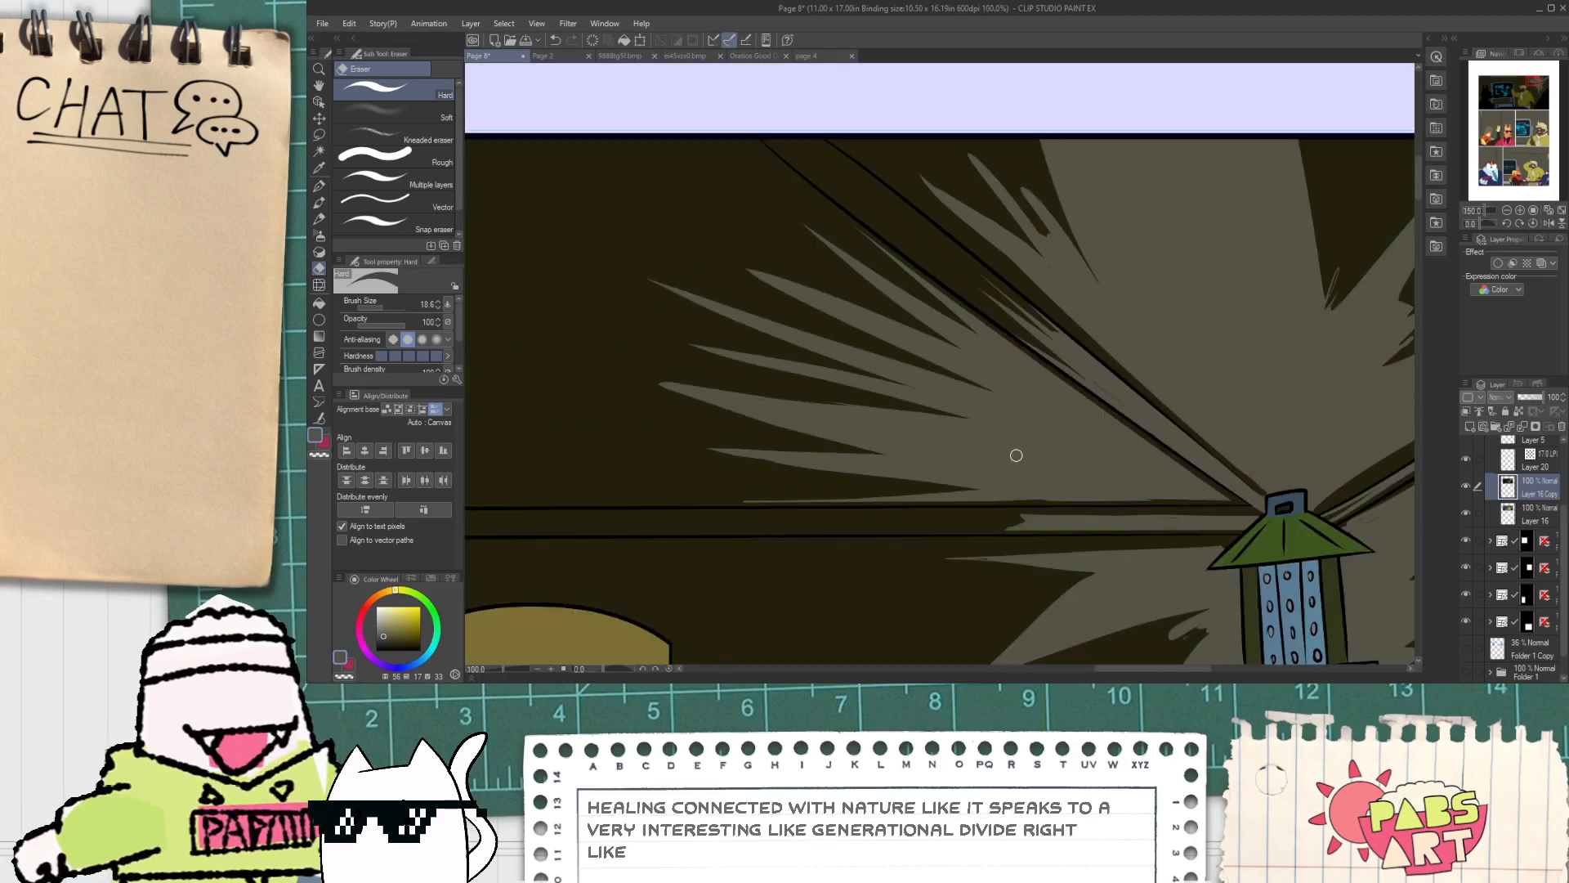
Step: Sample the dark shadow colour and paint over the tip of the thin light sliver above the horizontal beam with the G-pen
key(i)
scroll(763, 501, up, 4)
key(p)
scroll(654, 499, up, 1)
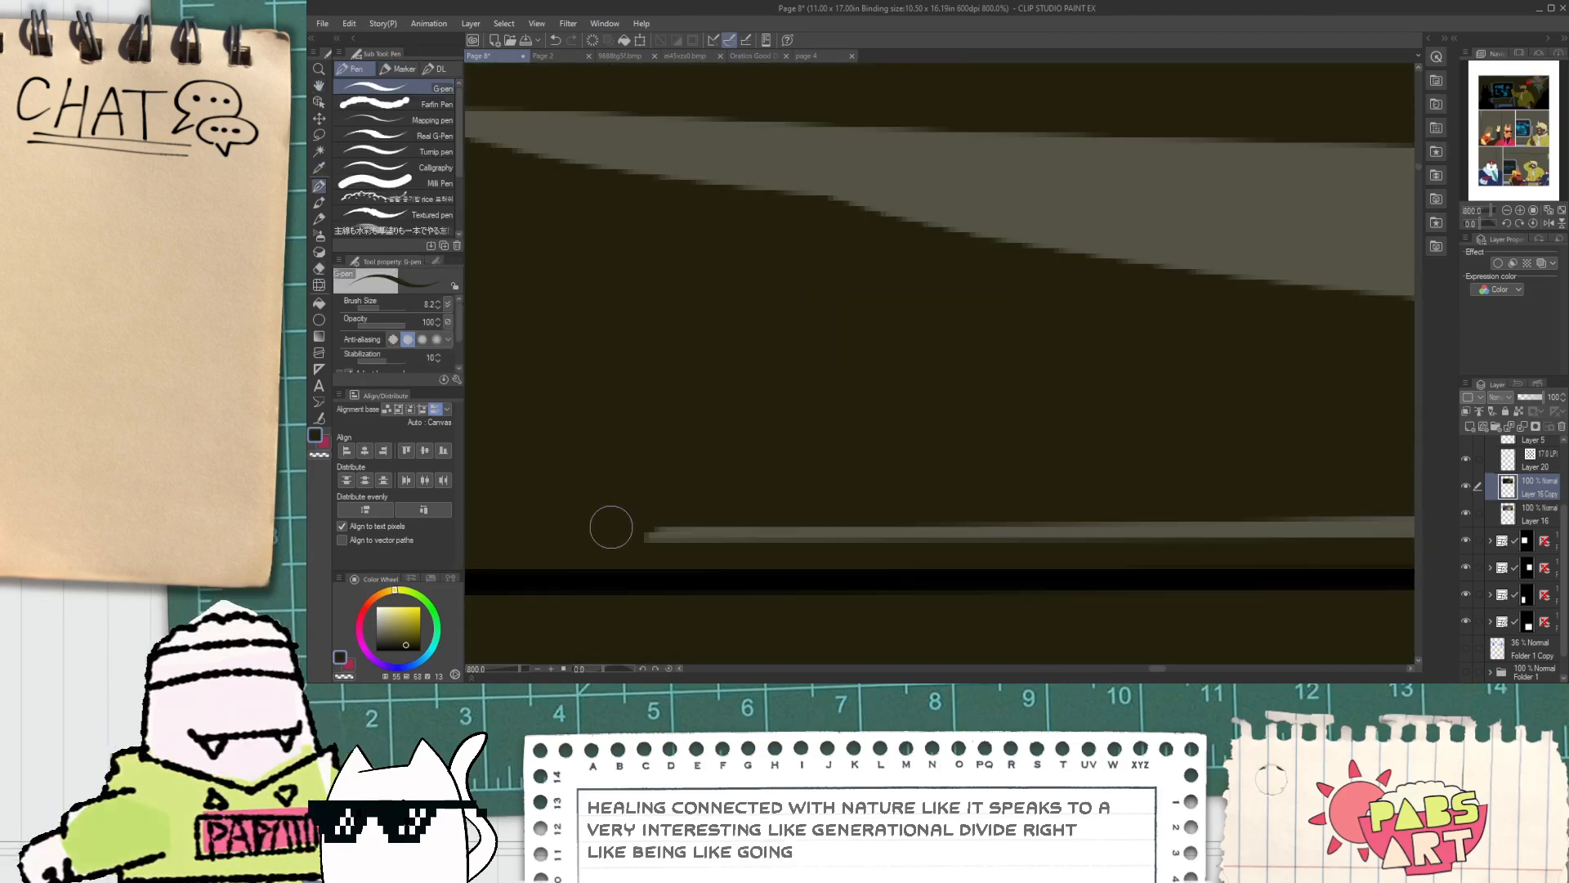
drag(613, 525, 1123, 480)
scroll(1006, 470, down, 1)
scroll(1005, 470, down, 3)
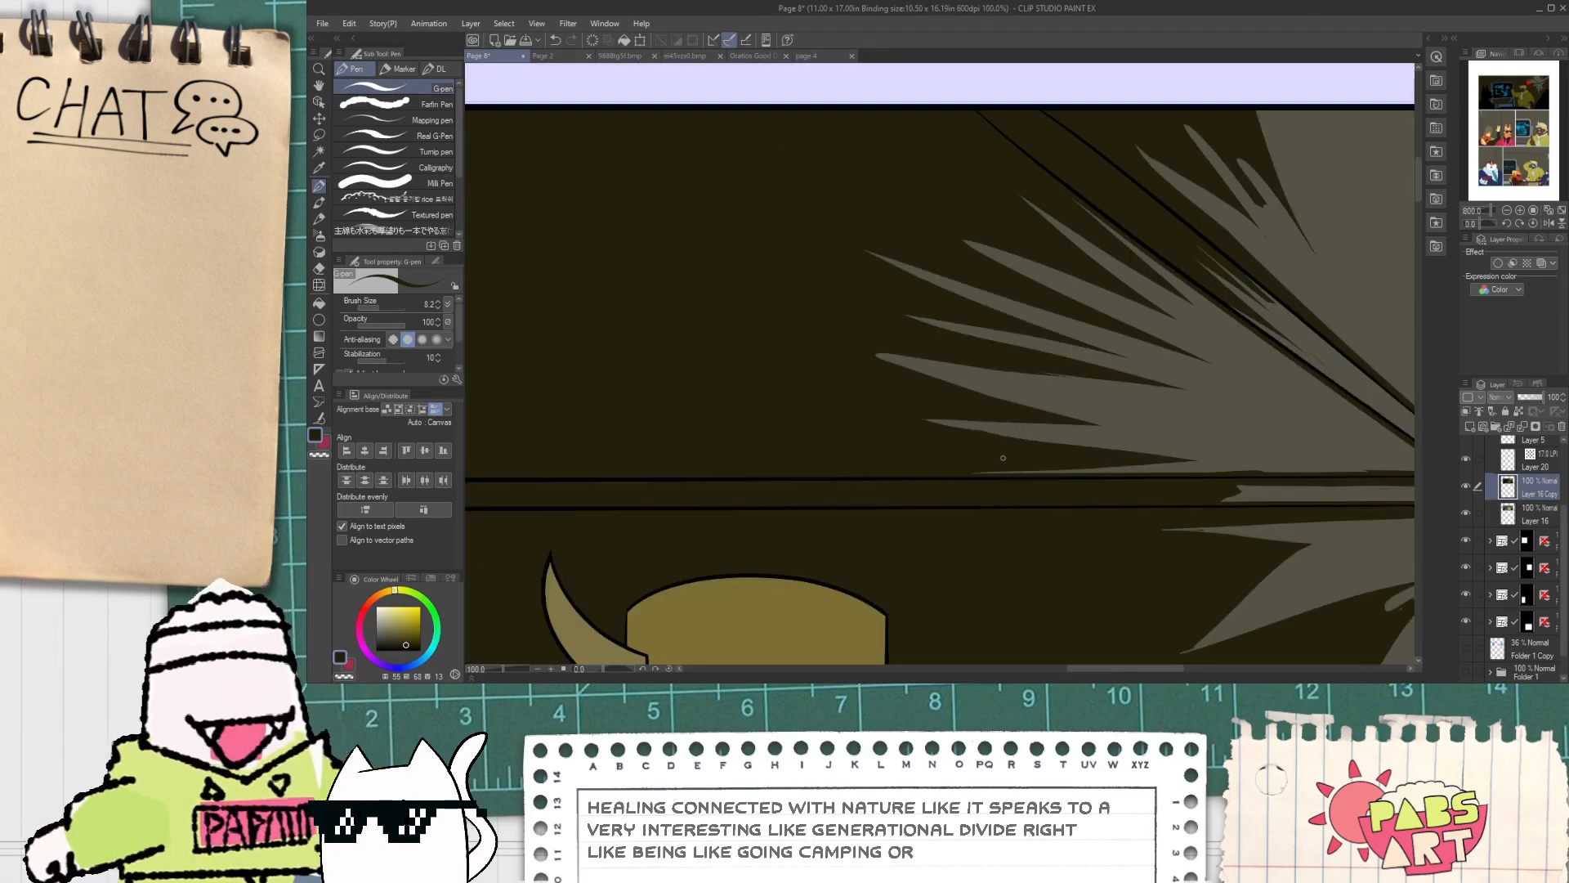
Step: Select the horizontal beam left of the lantern and erase its shadow with the Rough eraser to extend the lit area
key(h)
drag(1076, 371, 855, 417)
scroll(906, 407, up, 3)
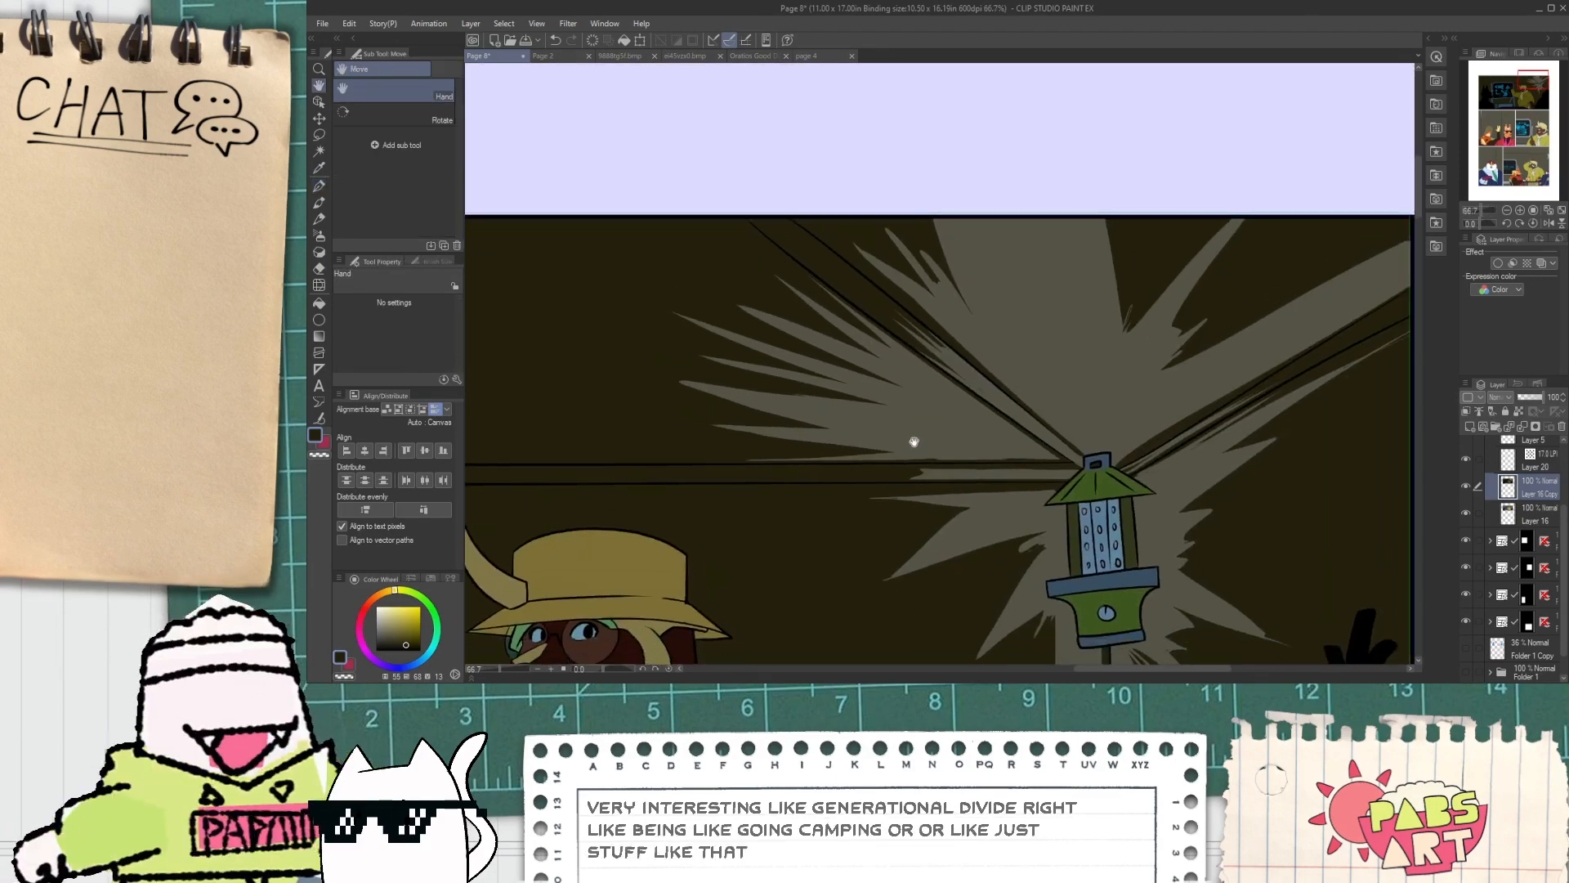
scroll(969, 466, down, 3)
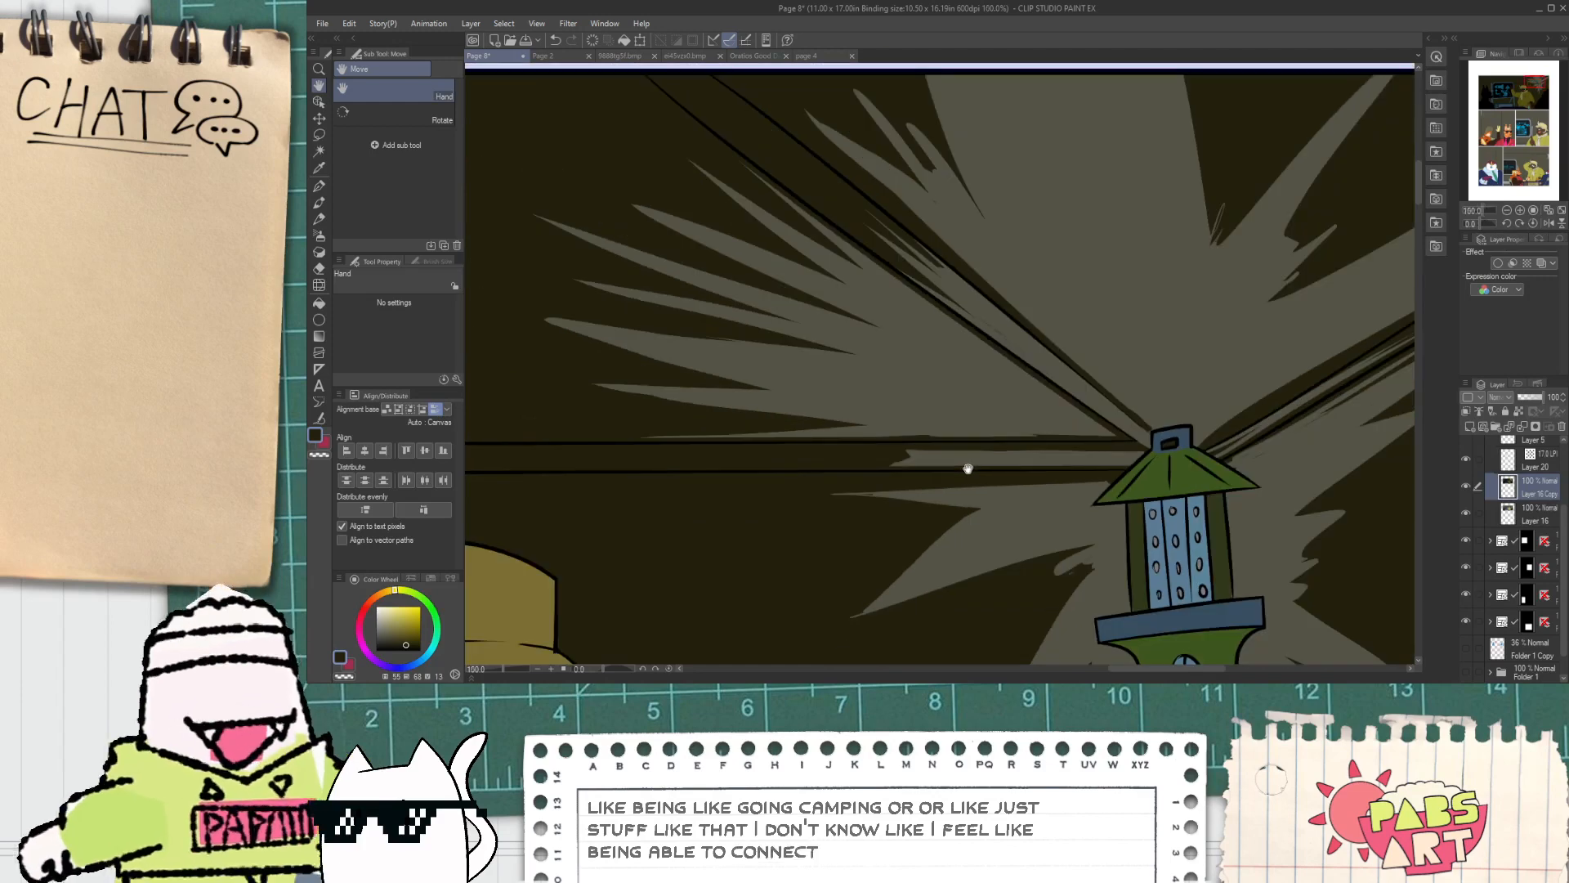
key(w)
click(892, 453)
click(891, 450)
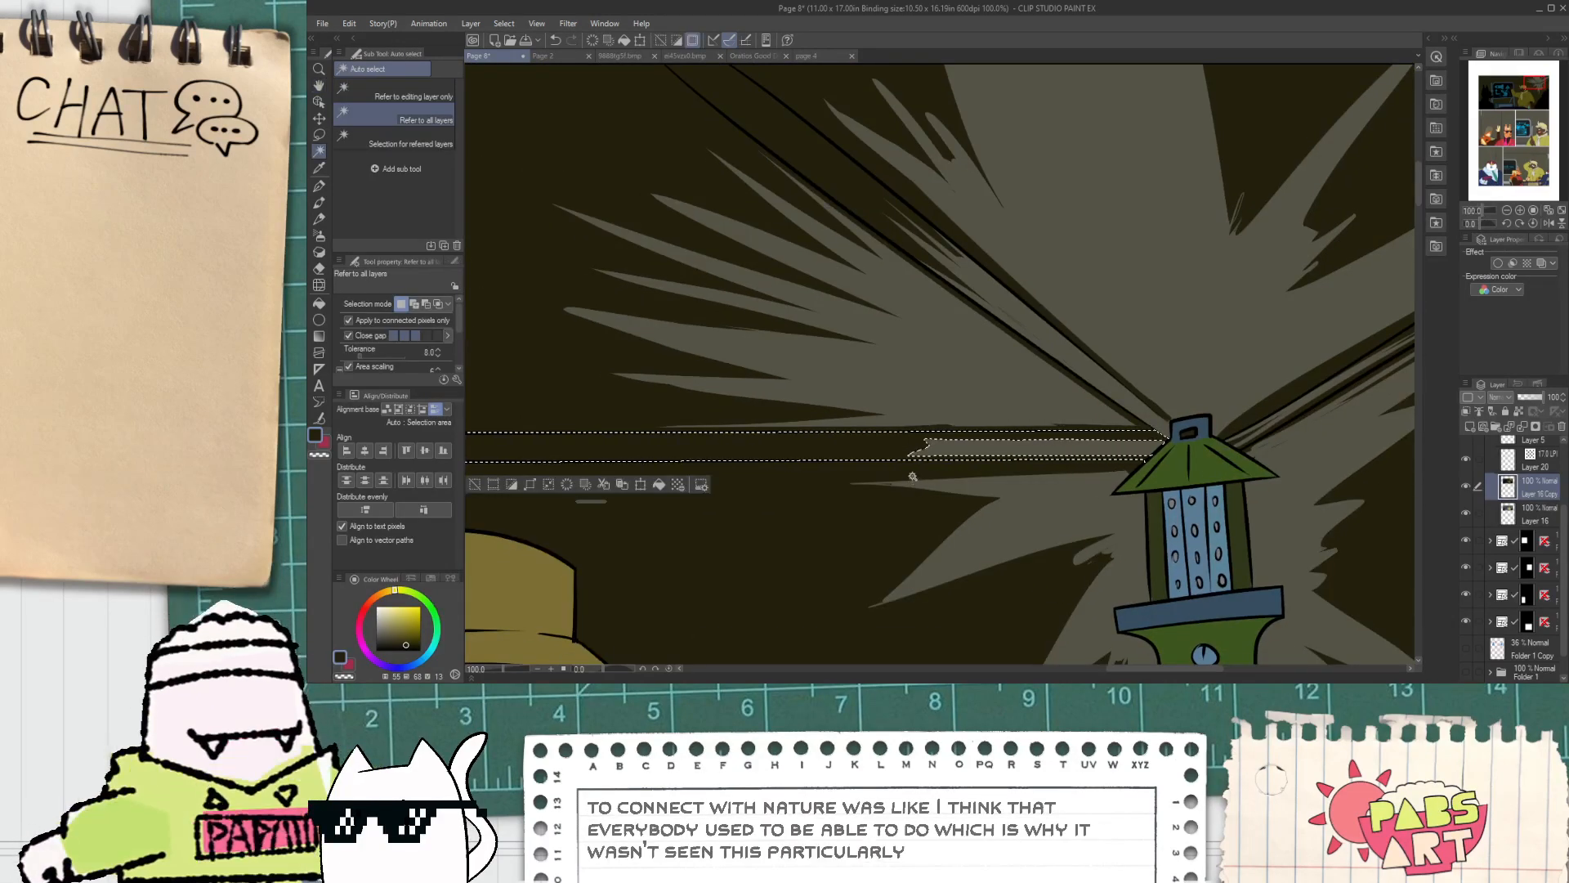
key(e)
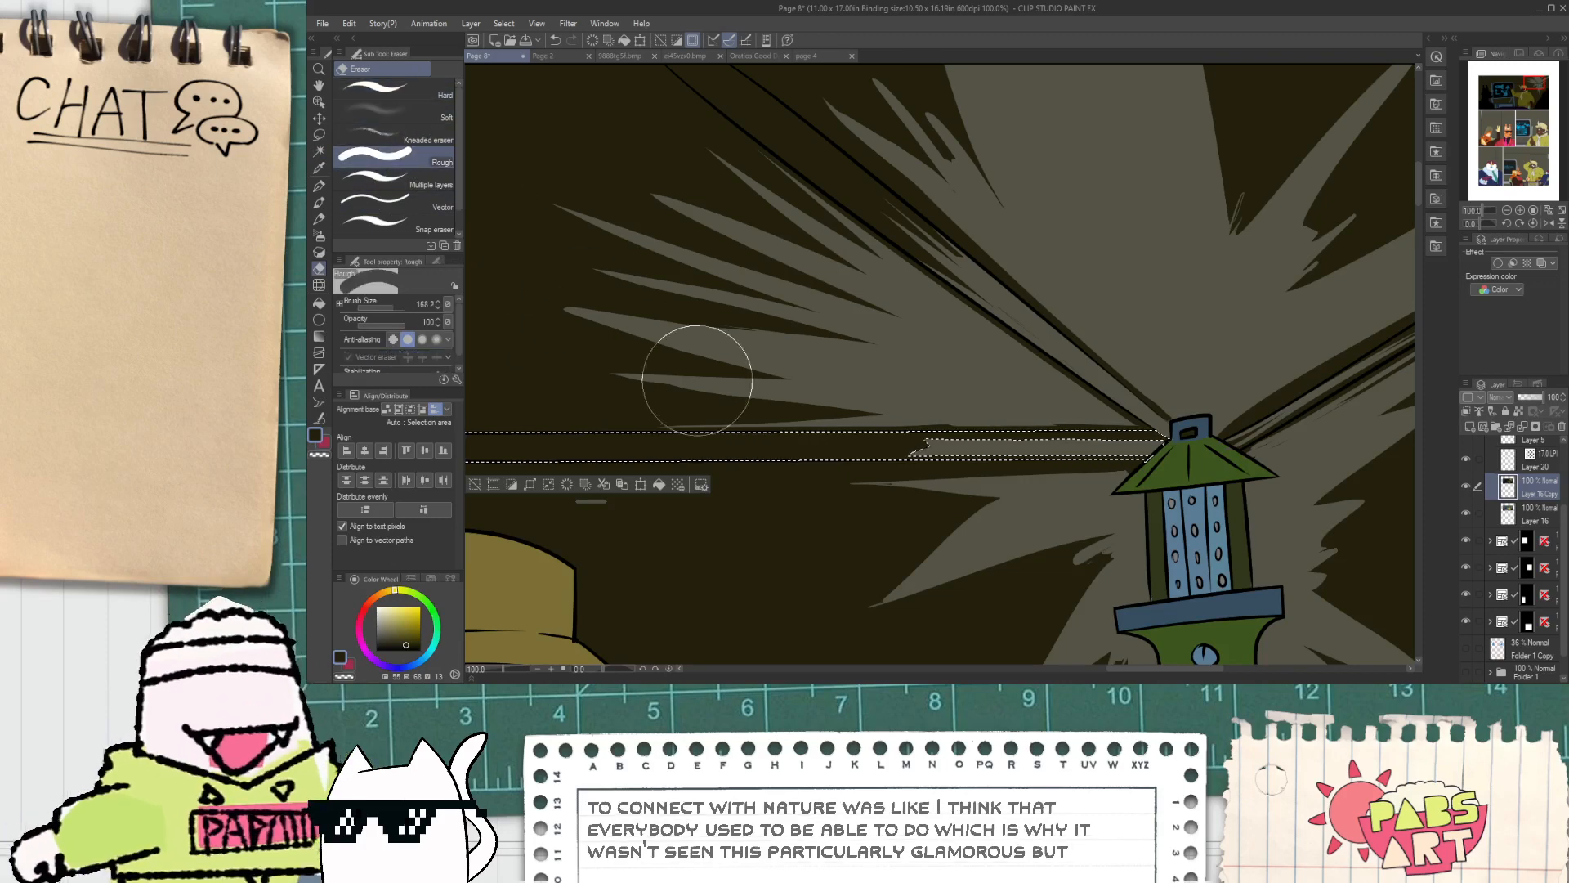
drag(697, 380, 770, 444)
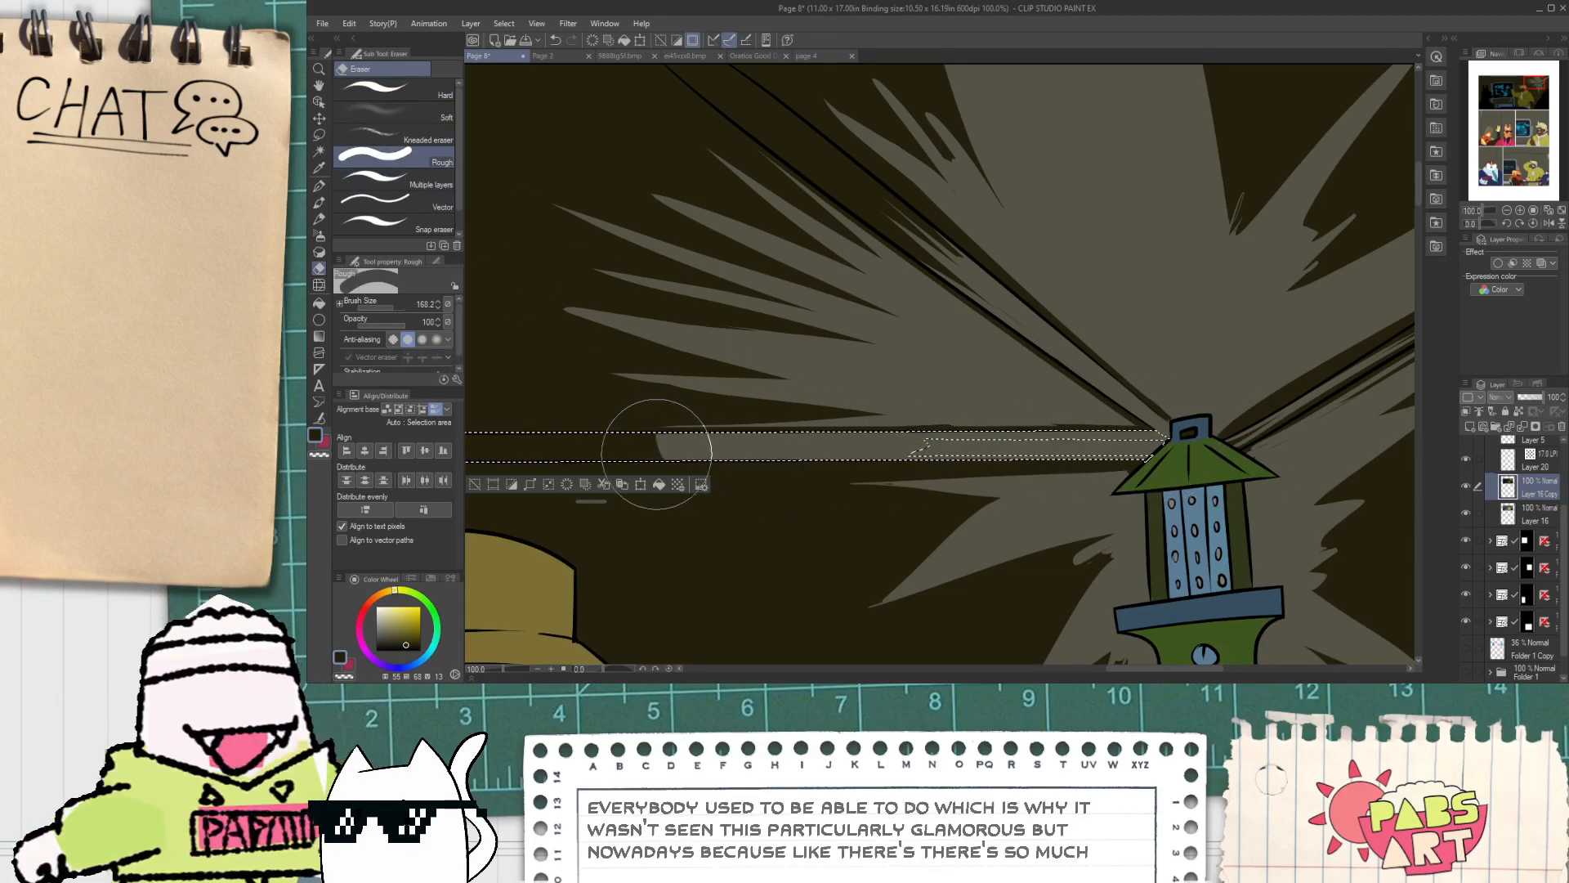
drag(578, 395, 633, 511)
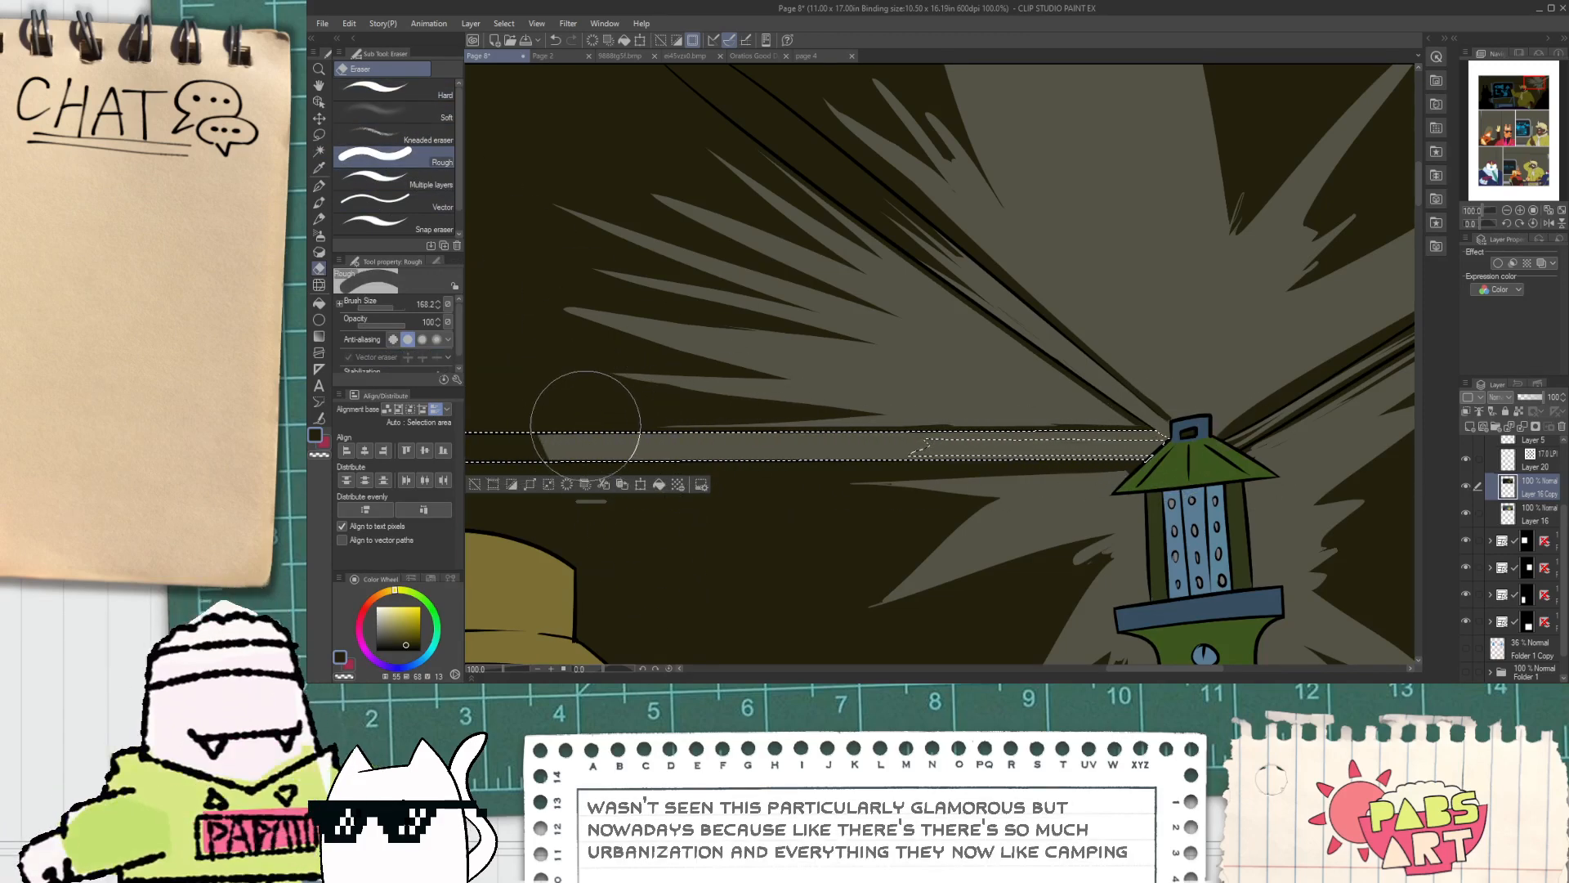
mouse_move(585, 425)
mouse_down()
mouse_move(555, 441)
mouse_move(794, 431)
mouse_up()
Step: Erase short slanted light streaks at the far end of the lit beam with the Hard eraser and deselect
click(415, 90)
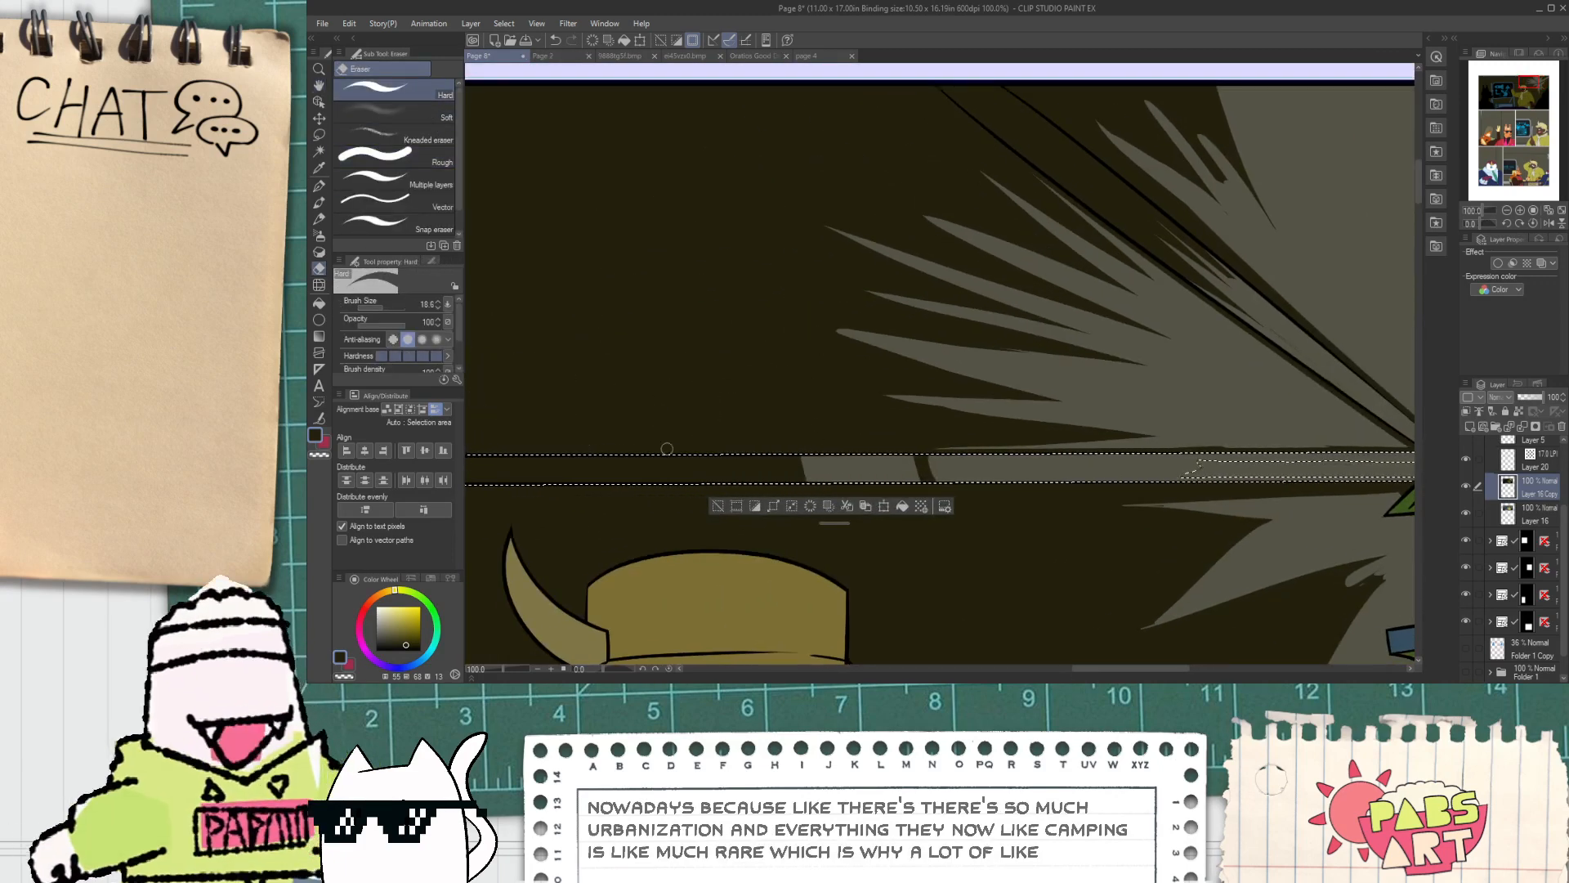
mouse_move(774, 449)
mouse_down()
mouse_move(792, 505)
mouse_move(759, 449)
mouse_up()
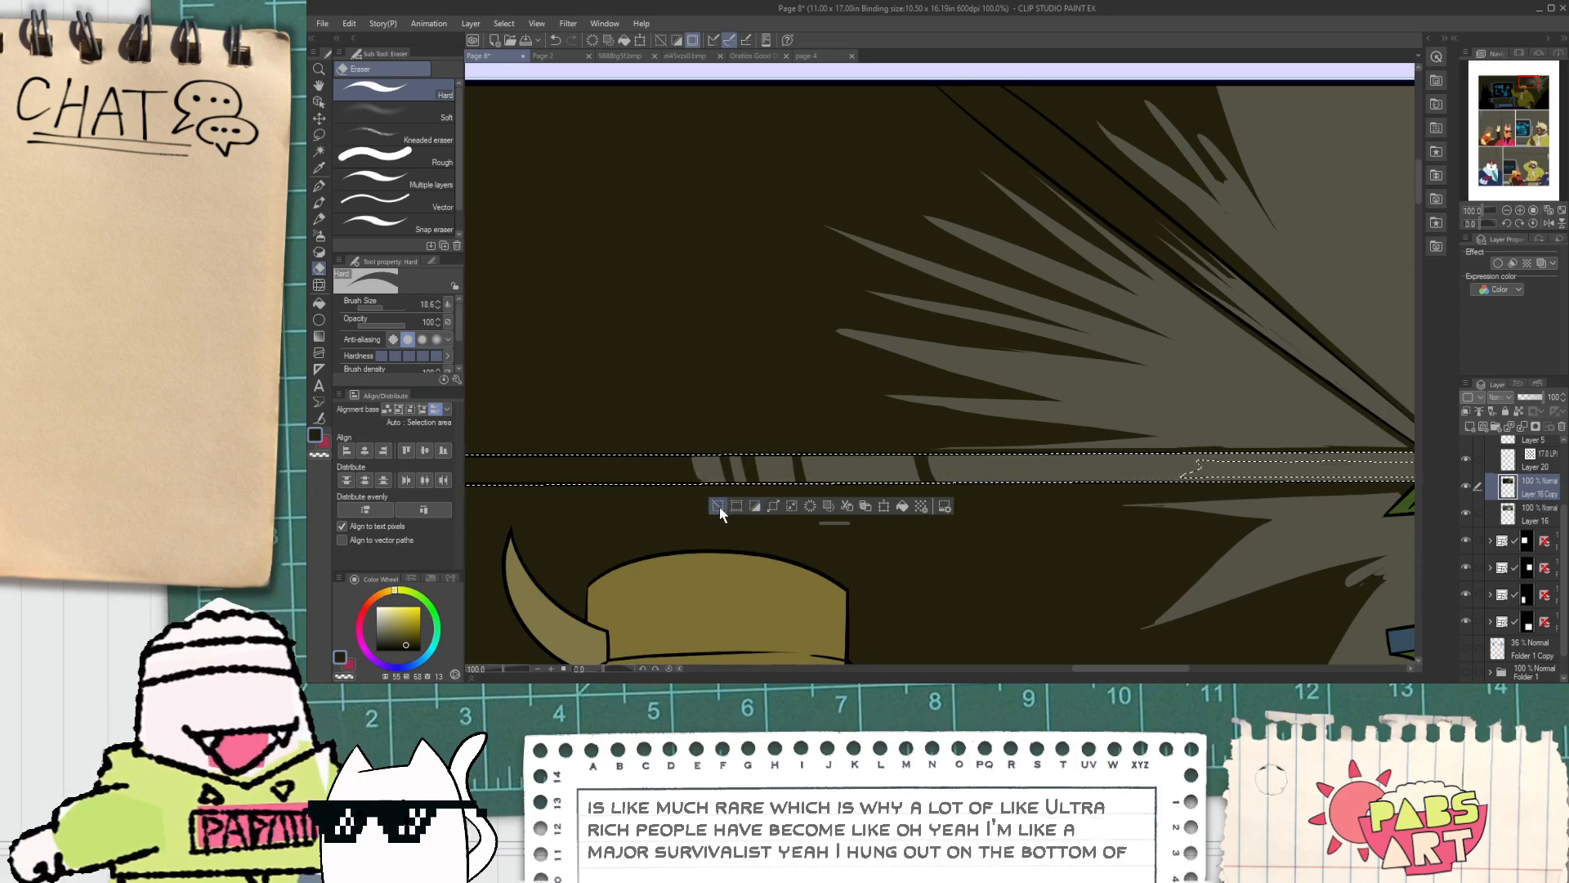
key(ctrl+d)
Step: Outline the lit side of the character's hat crown by erasing a vertical shadow edge and a line along the crown's base
scroll(737, 513, down, 3)
scroll(789, 513, down, 4)
key(space)
drag(794, 515, 817, 428)
scroll(787, 470, up, 4)
scroll(768, 460, down, 1)
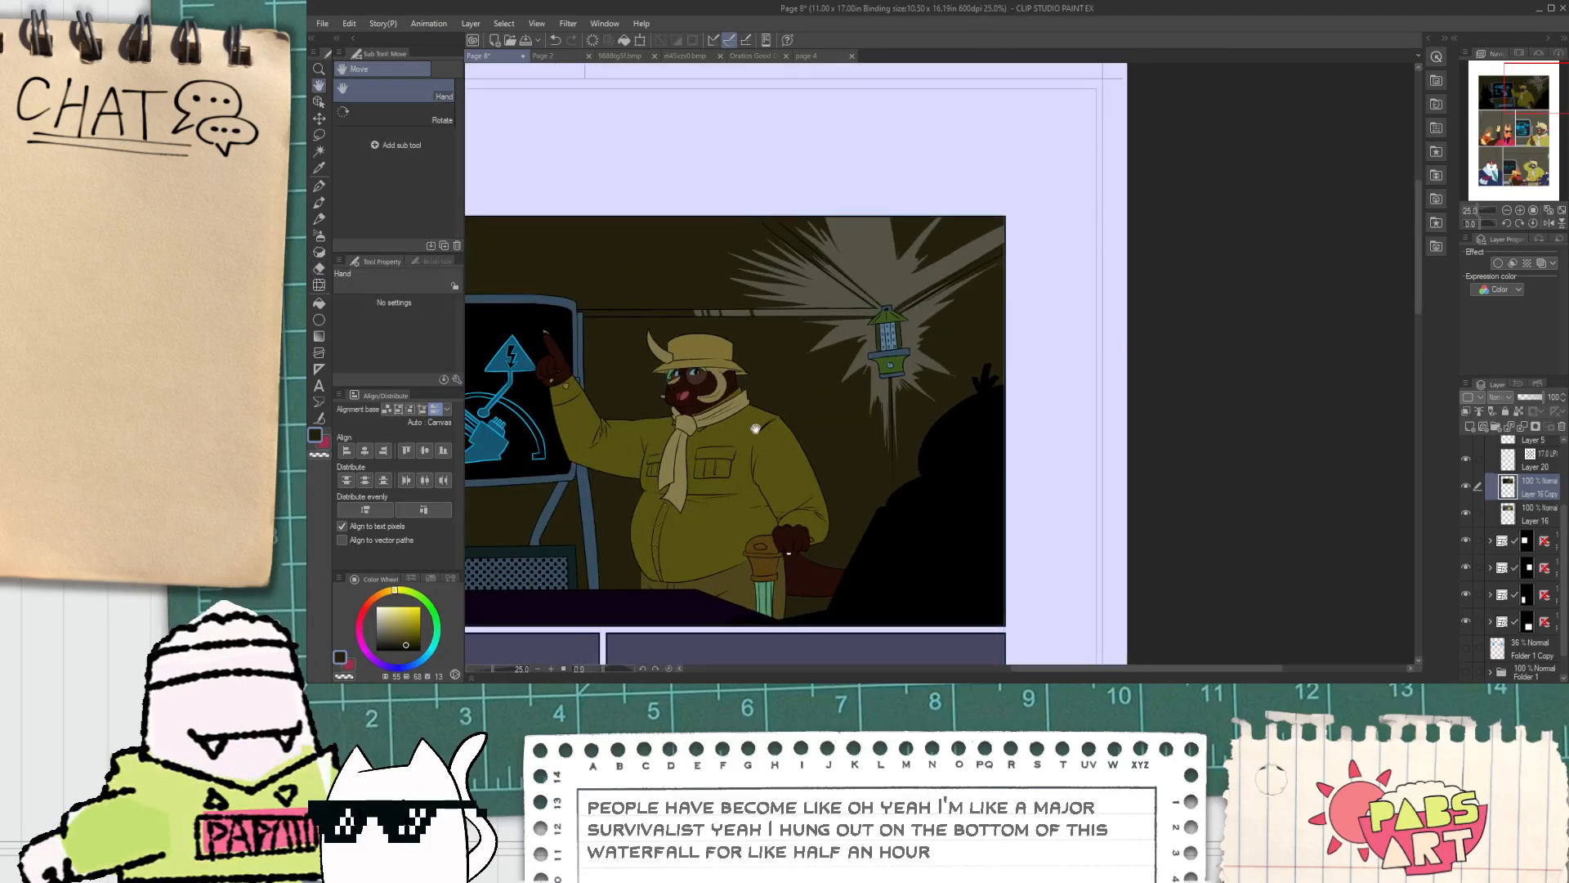
scroll(731, 373, up, 6)
key(e)
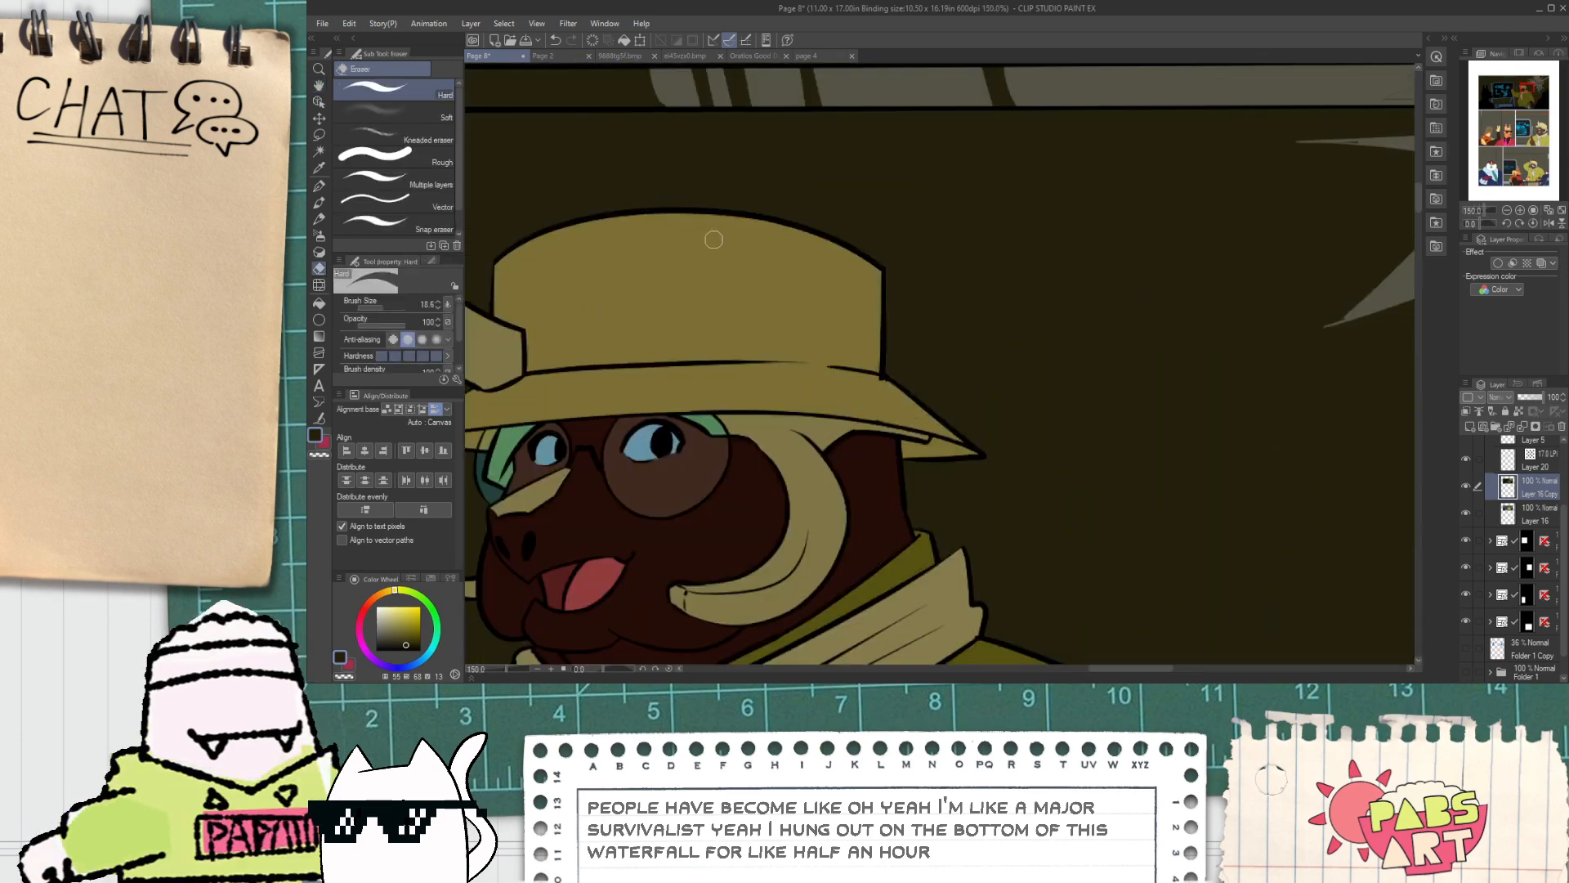
key(ctrl+z)
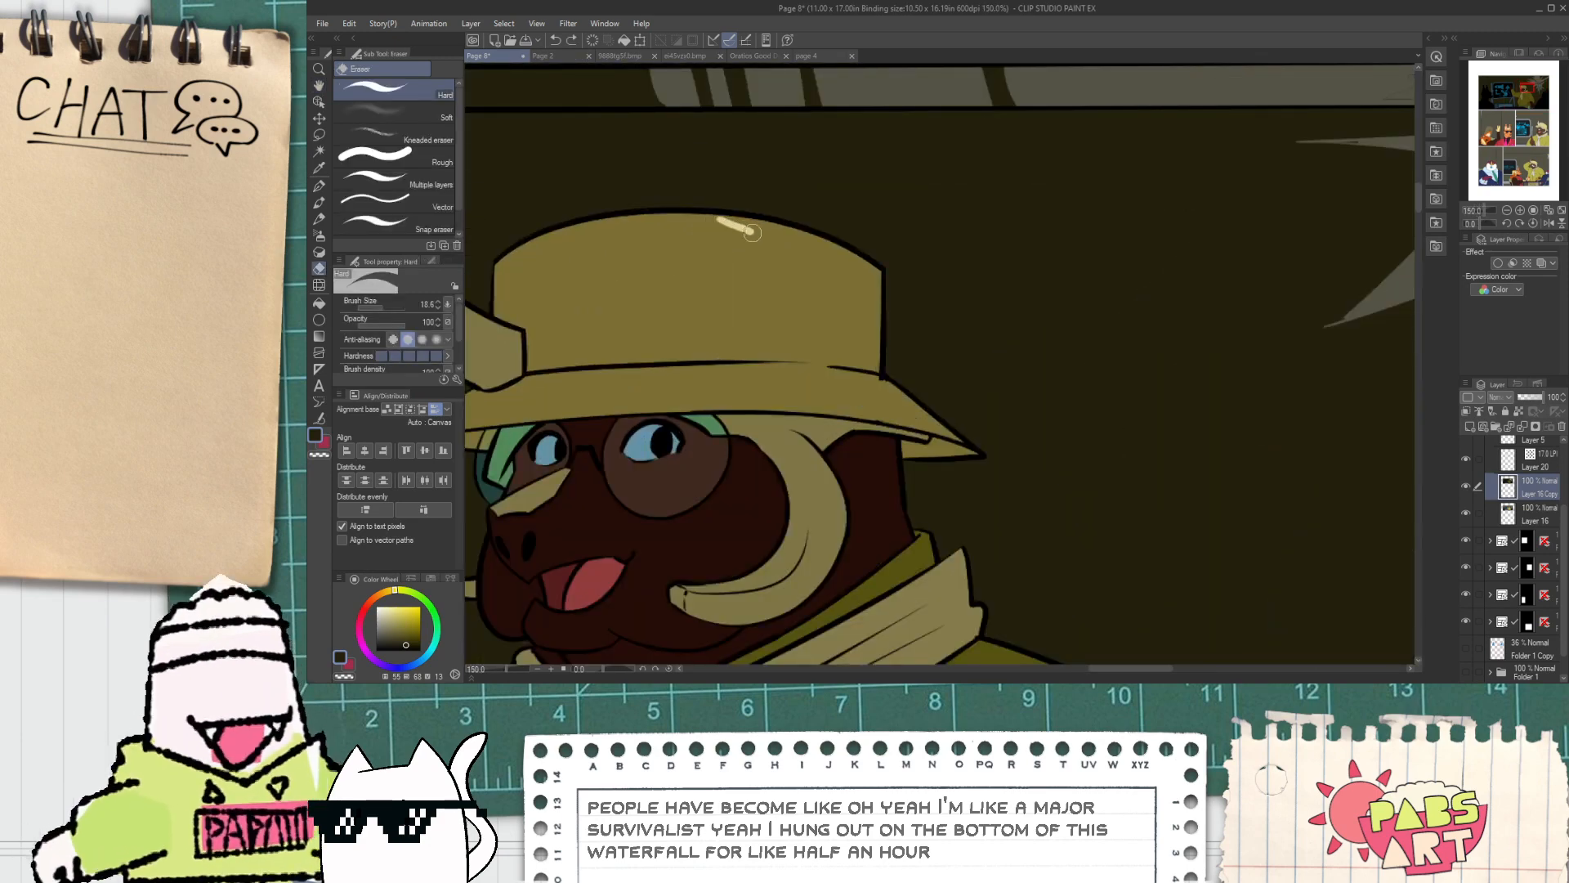
drag(753, 233, 762, 327)
key(ctrl+z)
mouse_move(690, 215)
mouse_down()
mouse_move(734, 254)
mouse_move(747, 331)
mouse_move(699, 357)
mouse_move(811, 369)
mouse_up()
key(ctrl+z)
scroll(710, 357, up, 3)
key(ctrl+z)
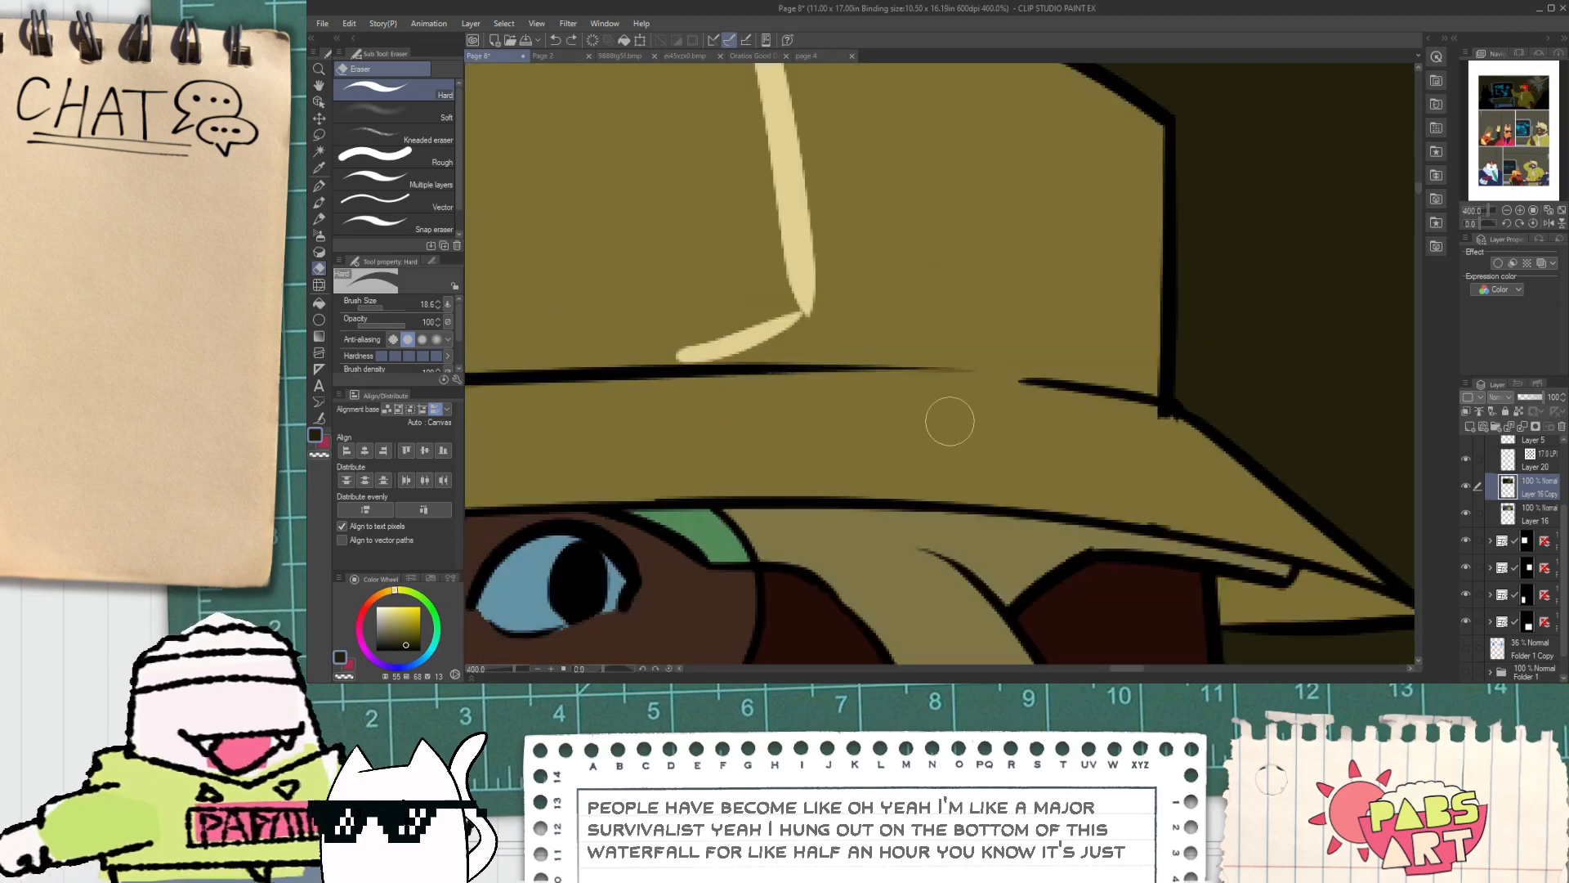
mouse_move(687, 376)
mouse_down()
mouse_move(904, 372)
mouse_move(1061, 409)
mouse_move(1100, 364)
mouse_move(992, 372)
mouse_move(1104, 397)
mouse_up()
key(ctrl+z)
Step: Fill the outlined side of the hat crown with transparent colour to clear its shadow
key(g)
scroll(625, 397, down, 2)
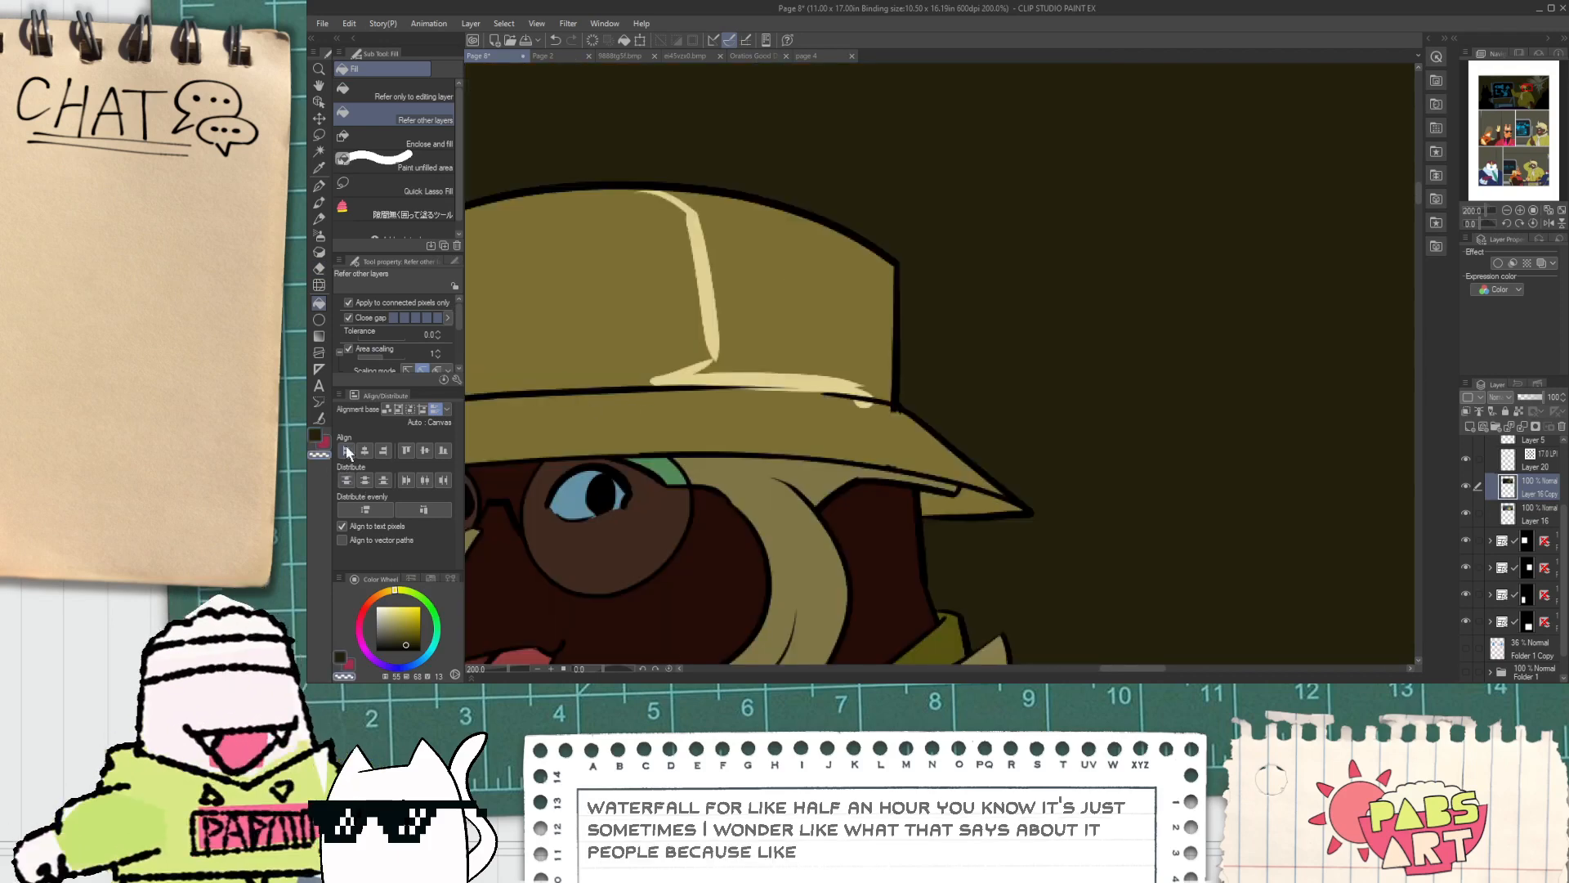
click(808, 315)
Step: Clean up the specks and spill along the base of the hat crown and straighten the vertical shadow edge
key(p)
scroll(817, 384, up, 2)
alt+click(830, 410)
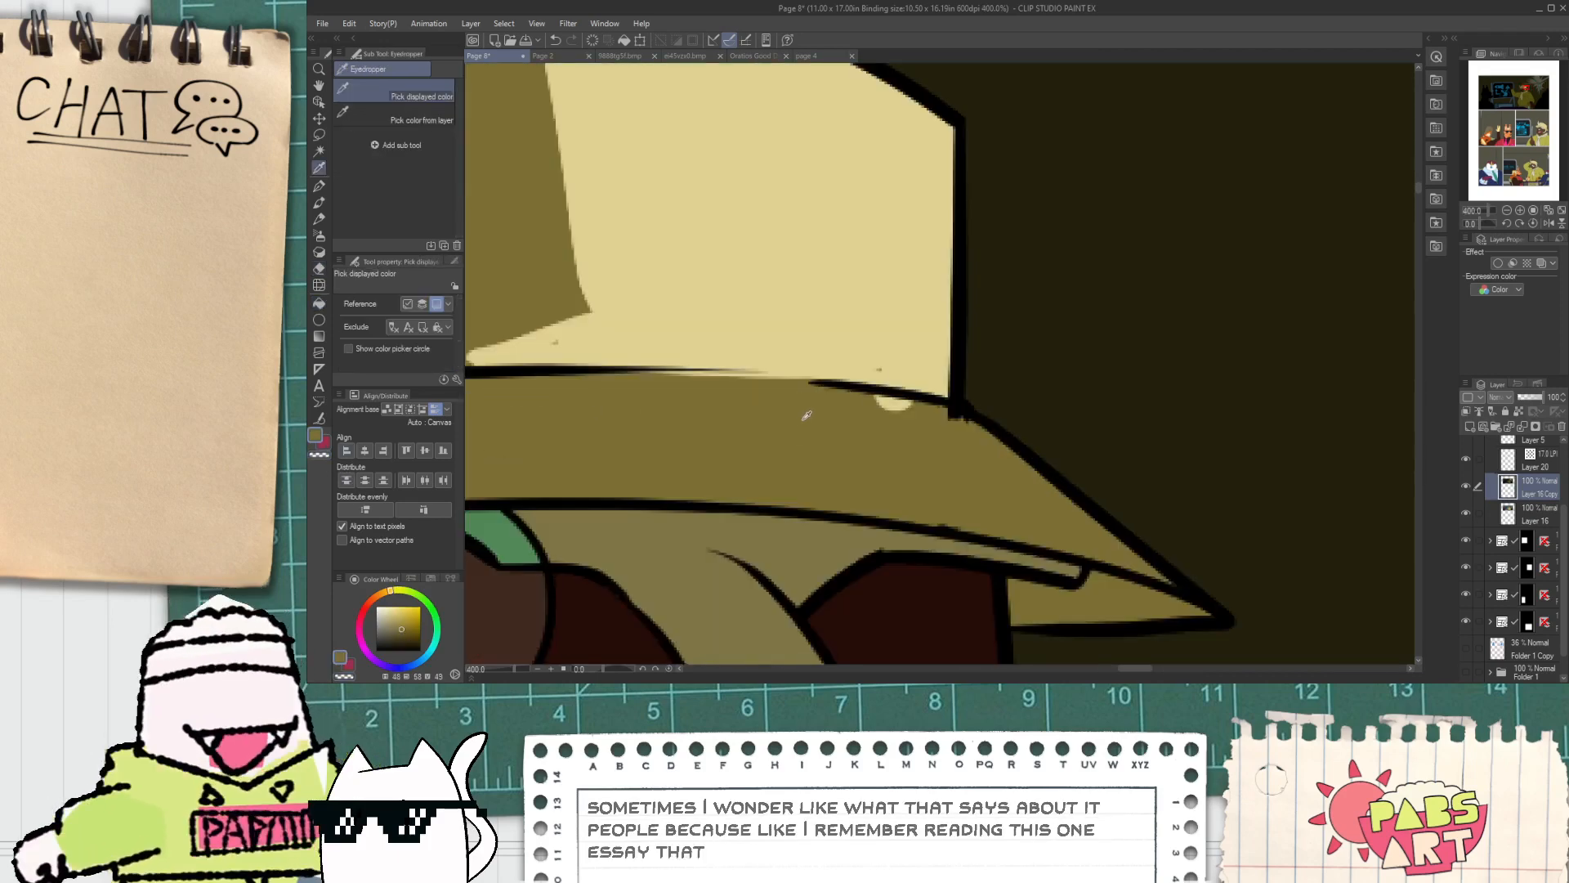
key(e)
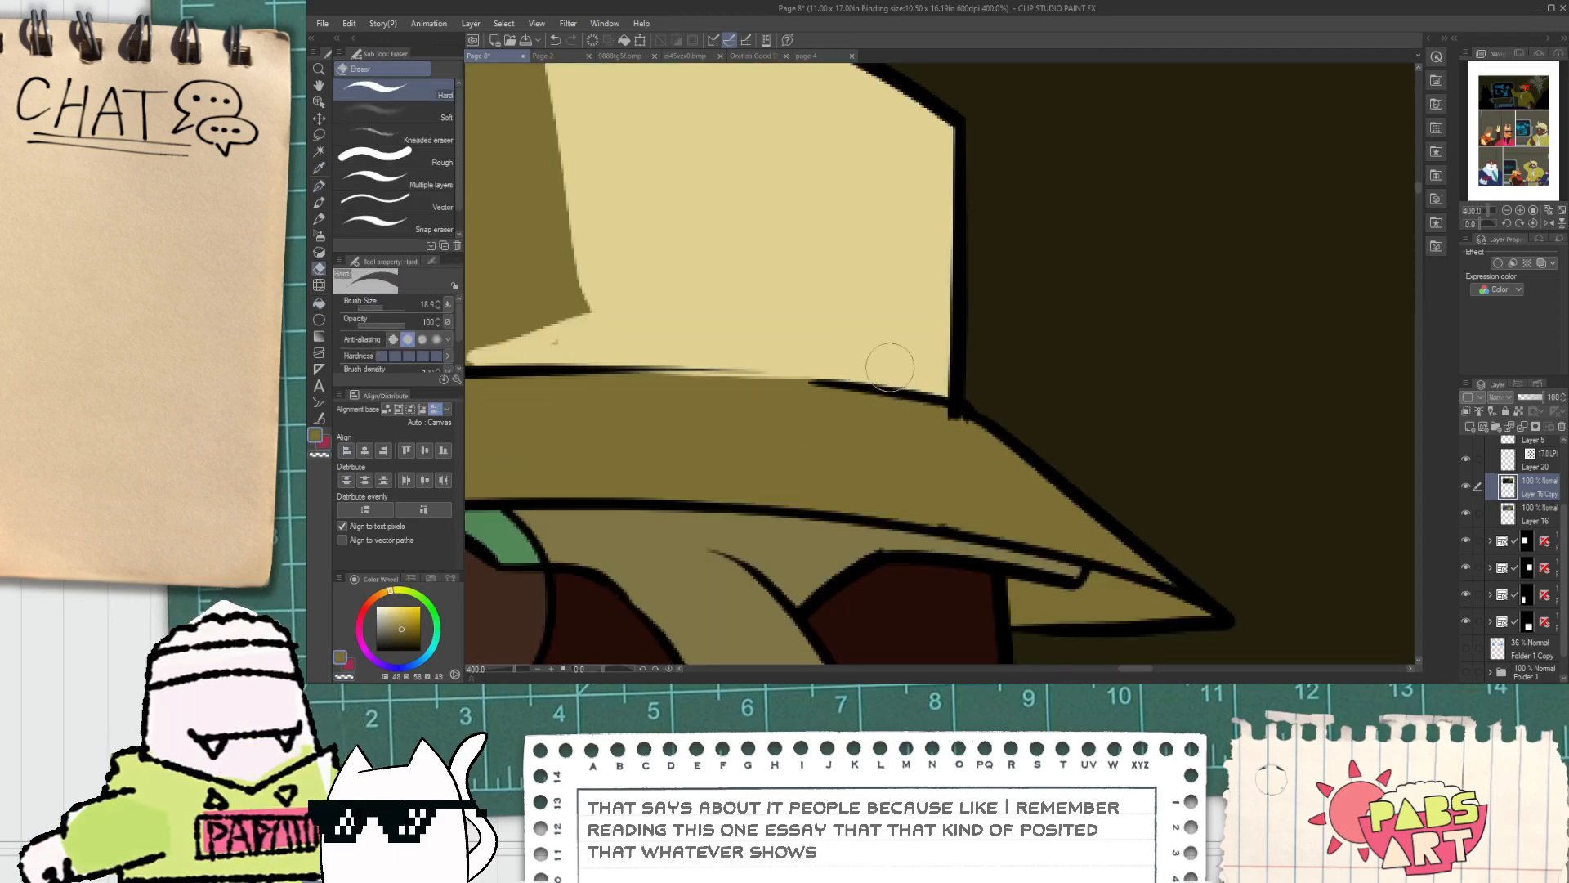
drag(563, 331, 839, 373)
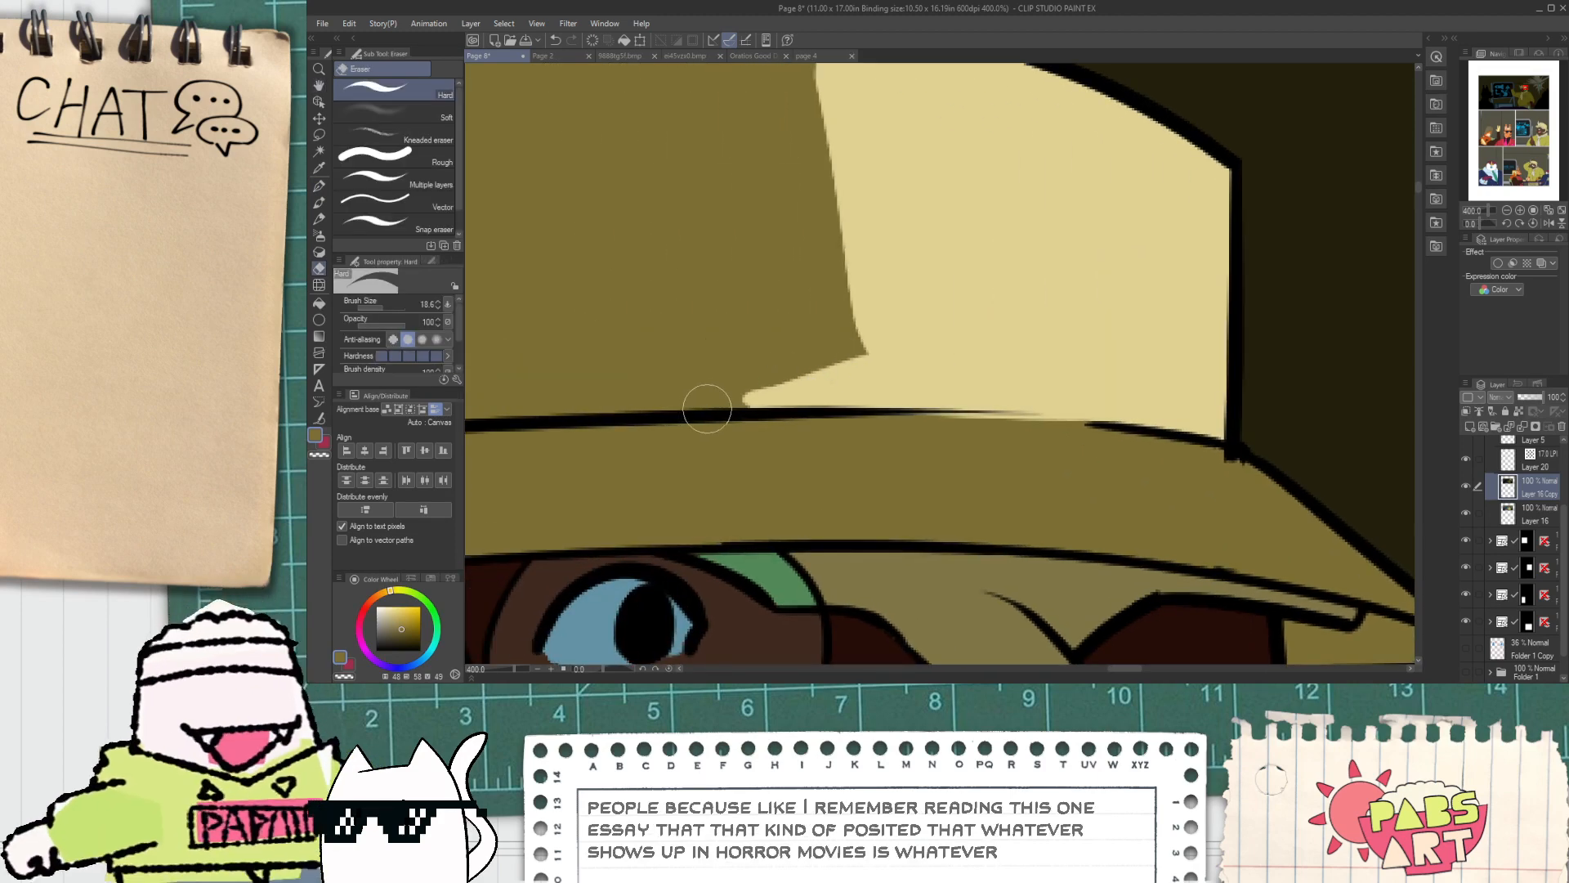
scroll(768, 392, down, 3)
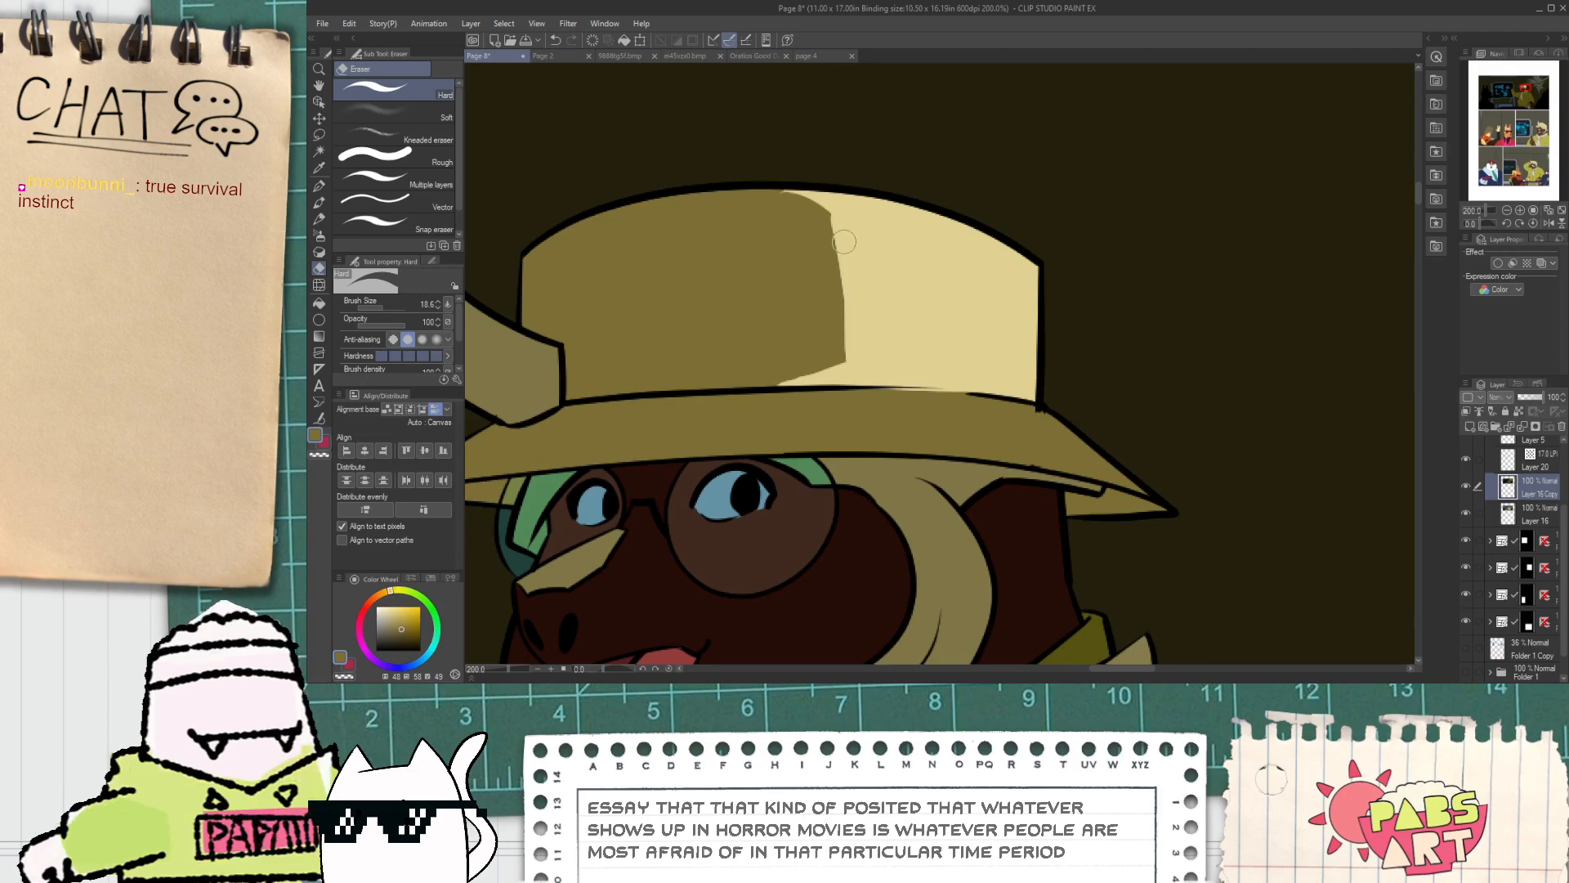
mouse_move(831, 221)
mouse_down()
mouse_move(847, 385)
mouse_move(840, 206)
mouse_up()
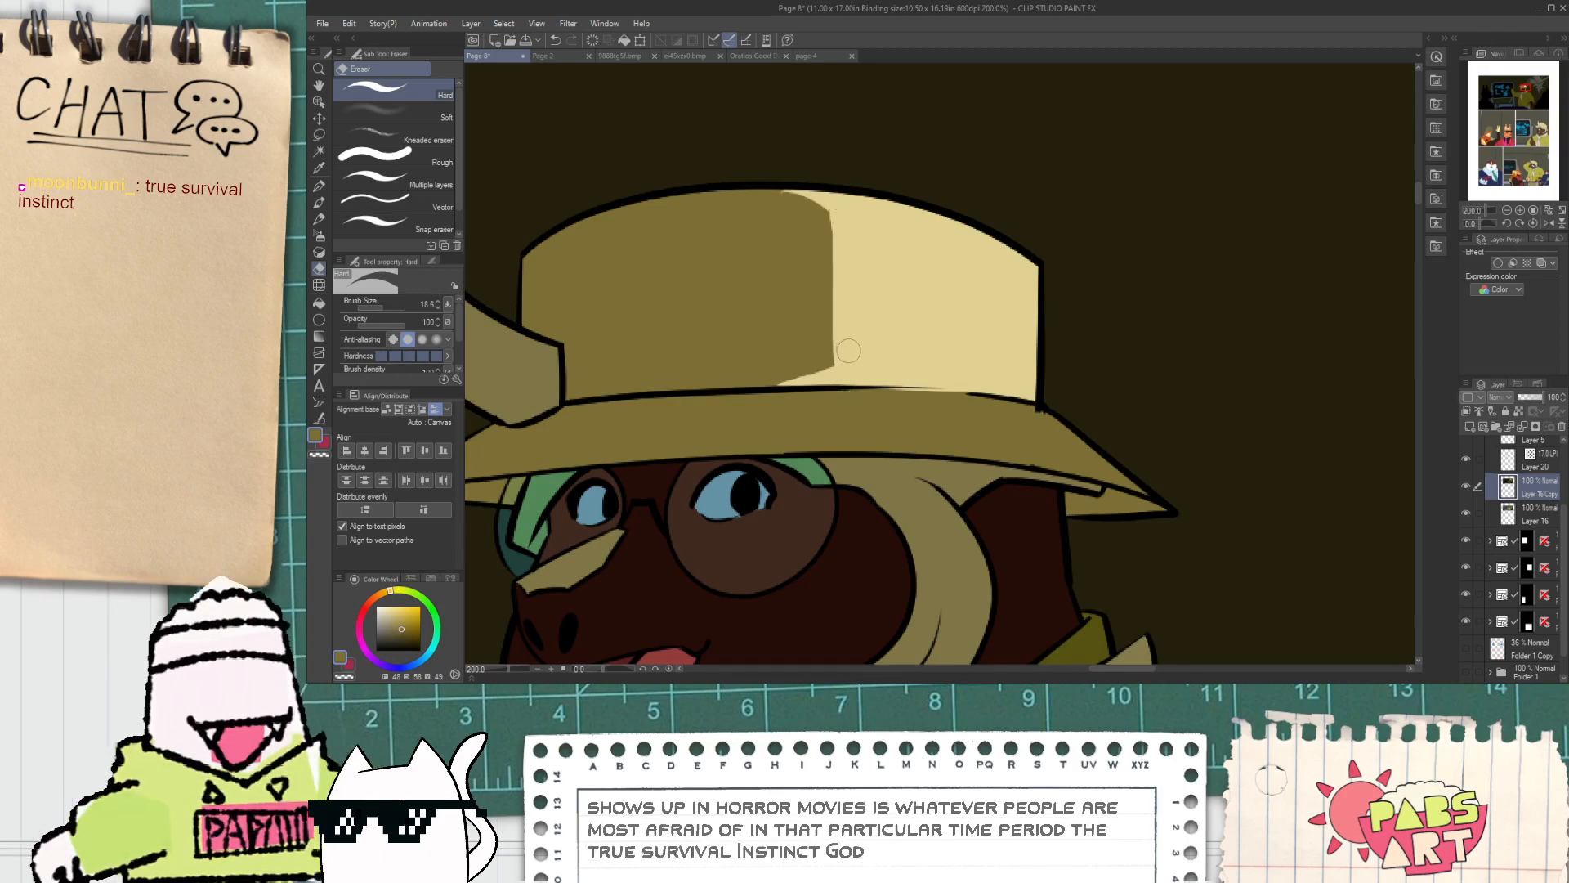
Step: Select the hat brim and erase its shadow along the top edge and toward the lantern side, leaving a slanted shadow edge
key(w)
click(917, 417)
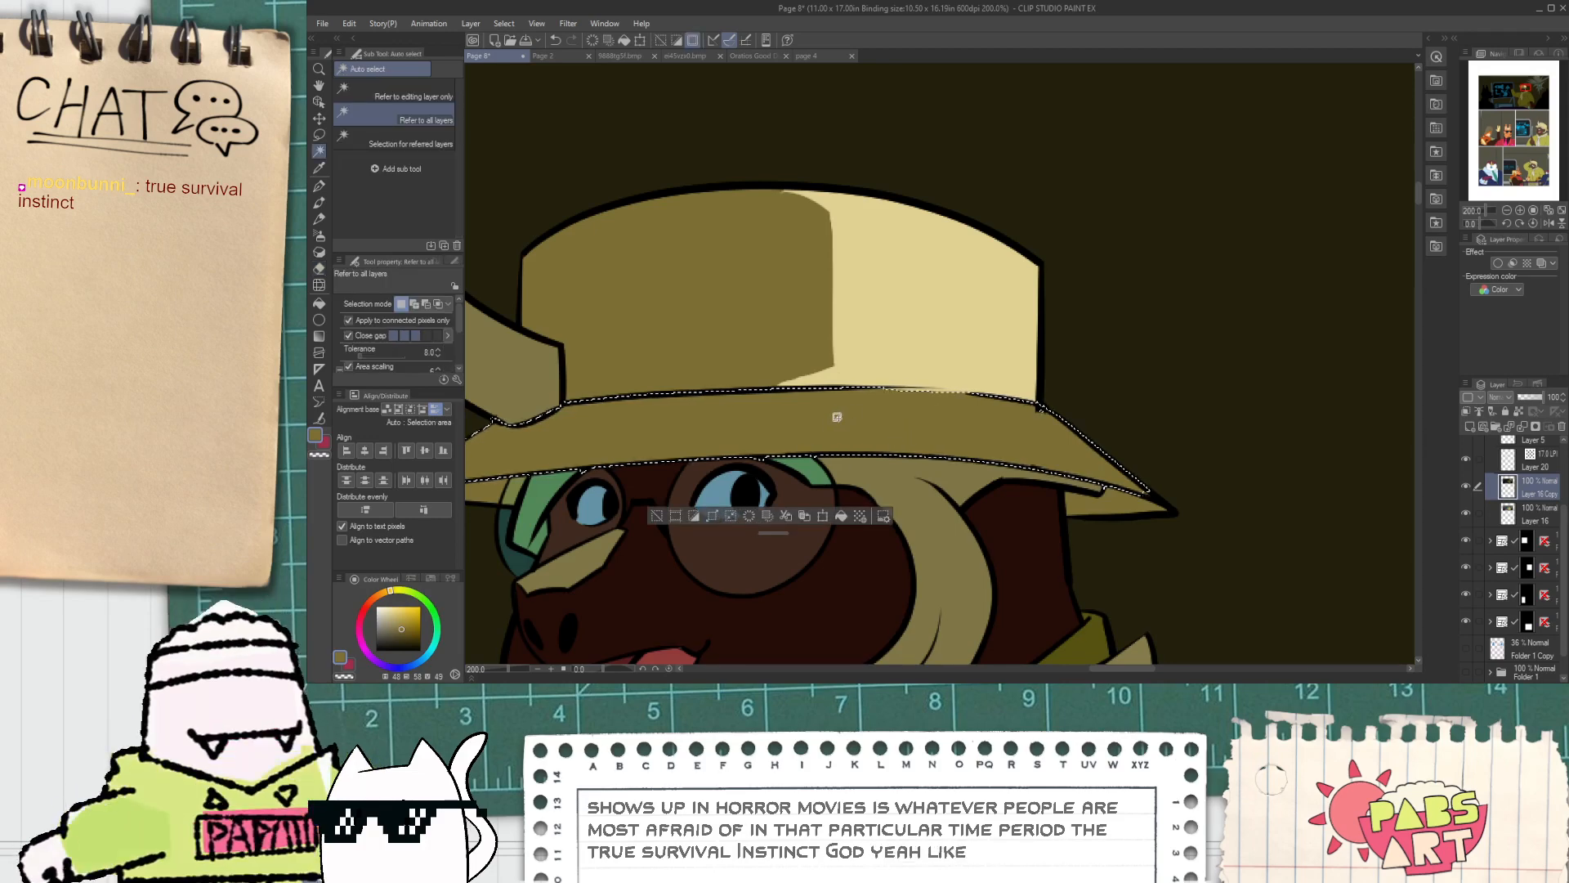
key(e)
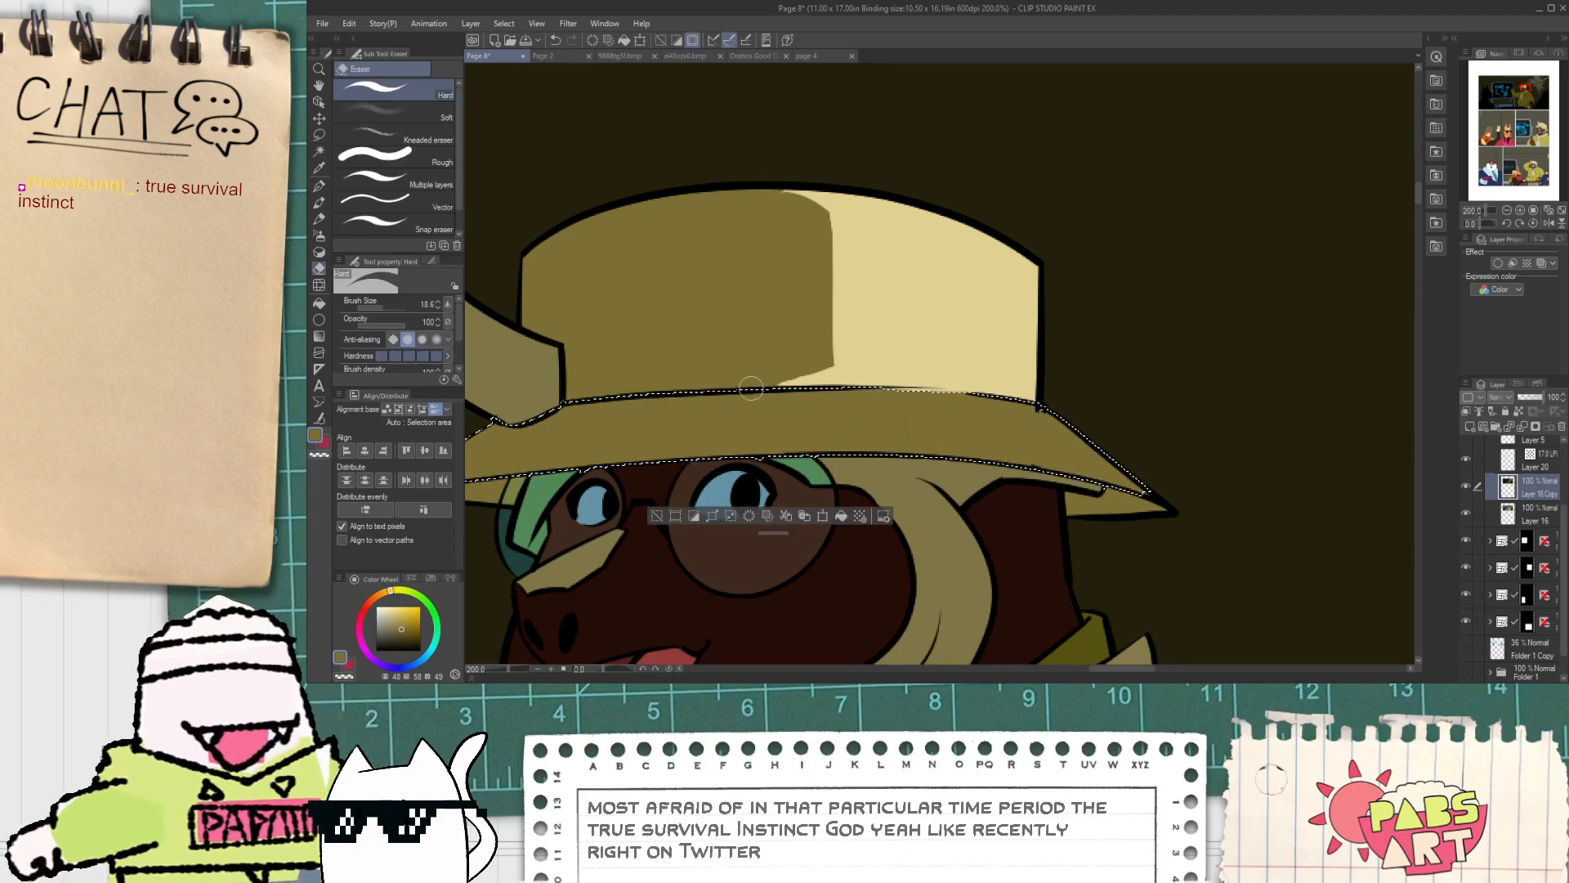
drag(712, 398, 1031, 404)
key(ctrl+z)
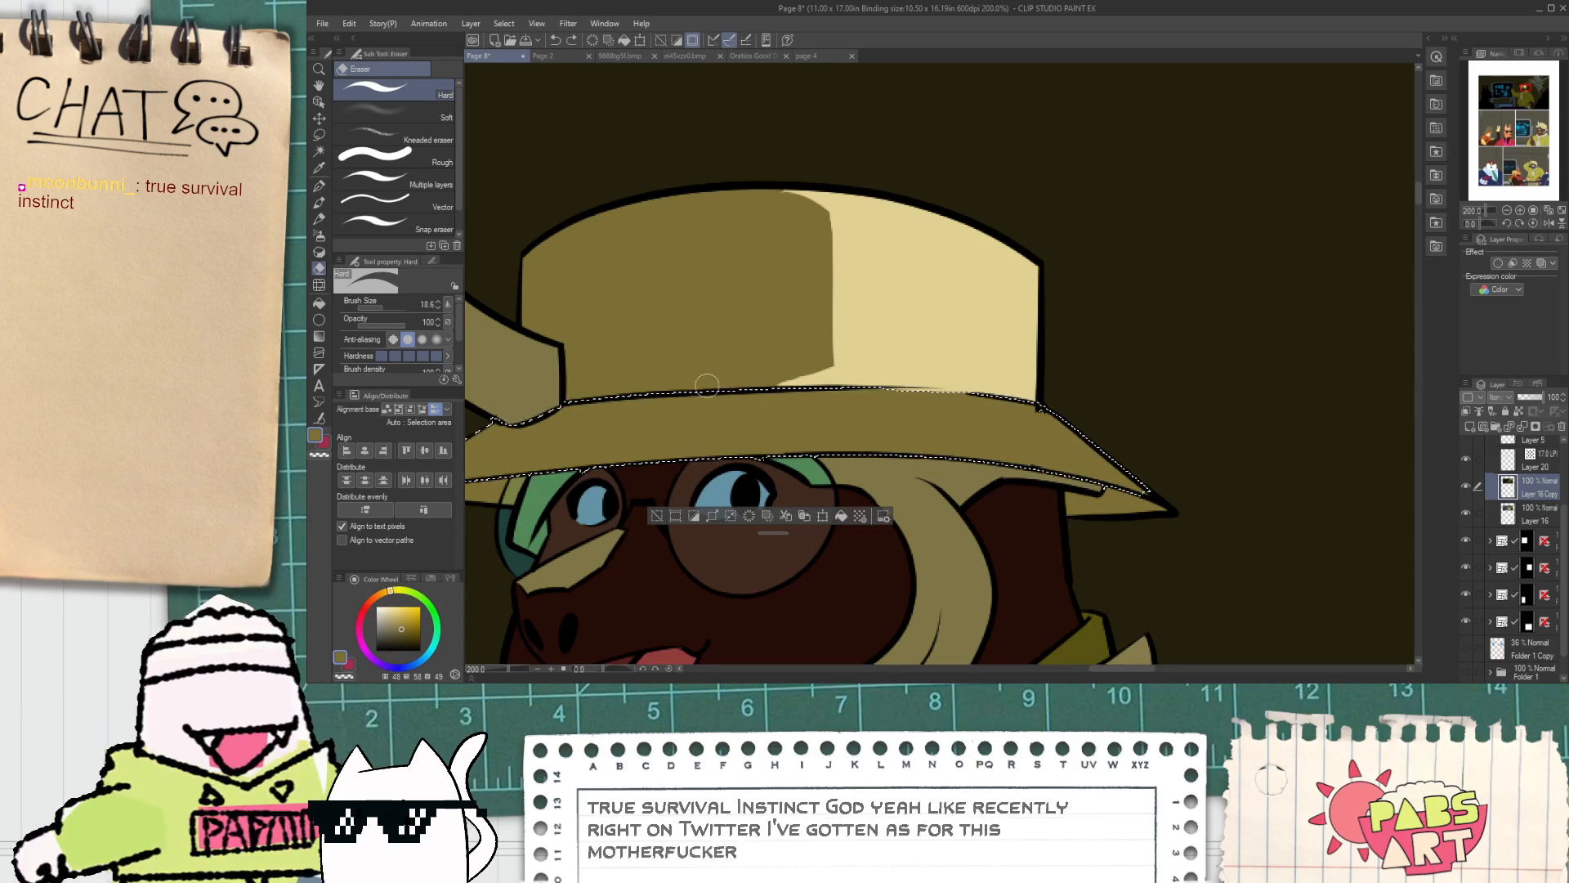
drag(740, 397, 1056, 415)
key(ctrl+z)
drag(764, 392, 1128, 404)
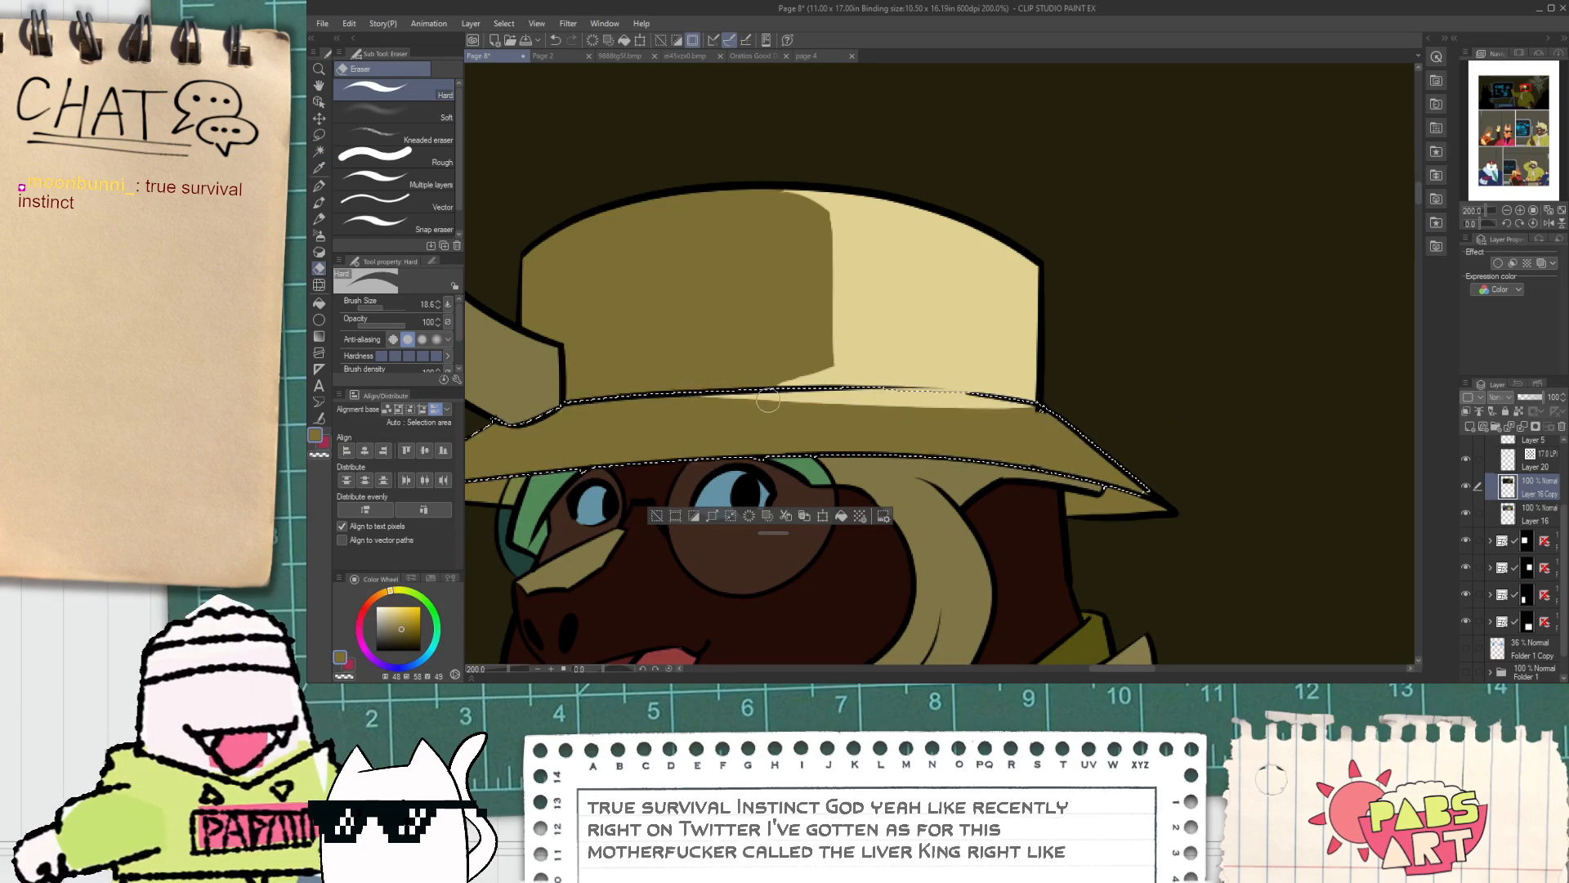
mouse_move(776, 395)
mouse_down()
mouse_move(805, 454)
mouse_move(799, 388)
mouse_move(850, 434)
mouse_move(940, 425)
mouse_move(1013, 502)
mouse_move(1046, 494)
mouse_move(1073, 442)
mouse_move(1134, 497)
mouse_up()
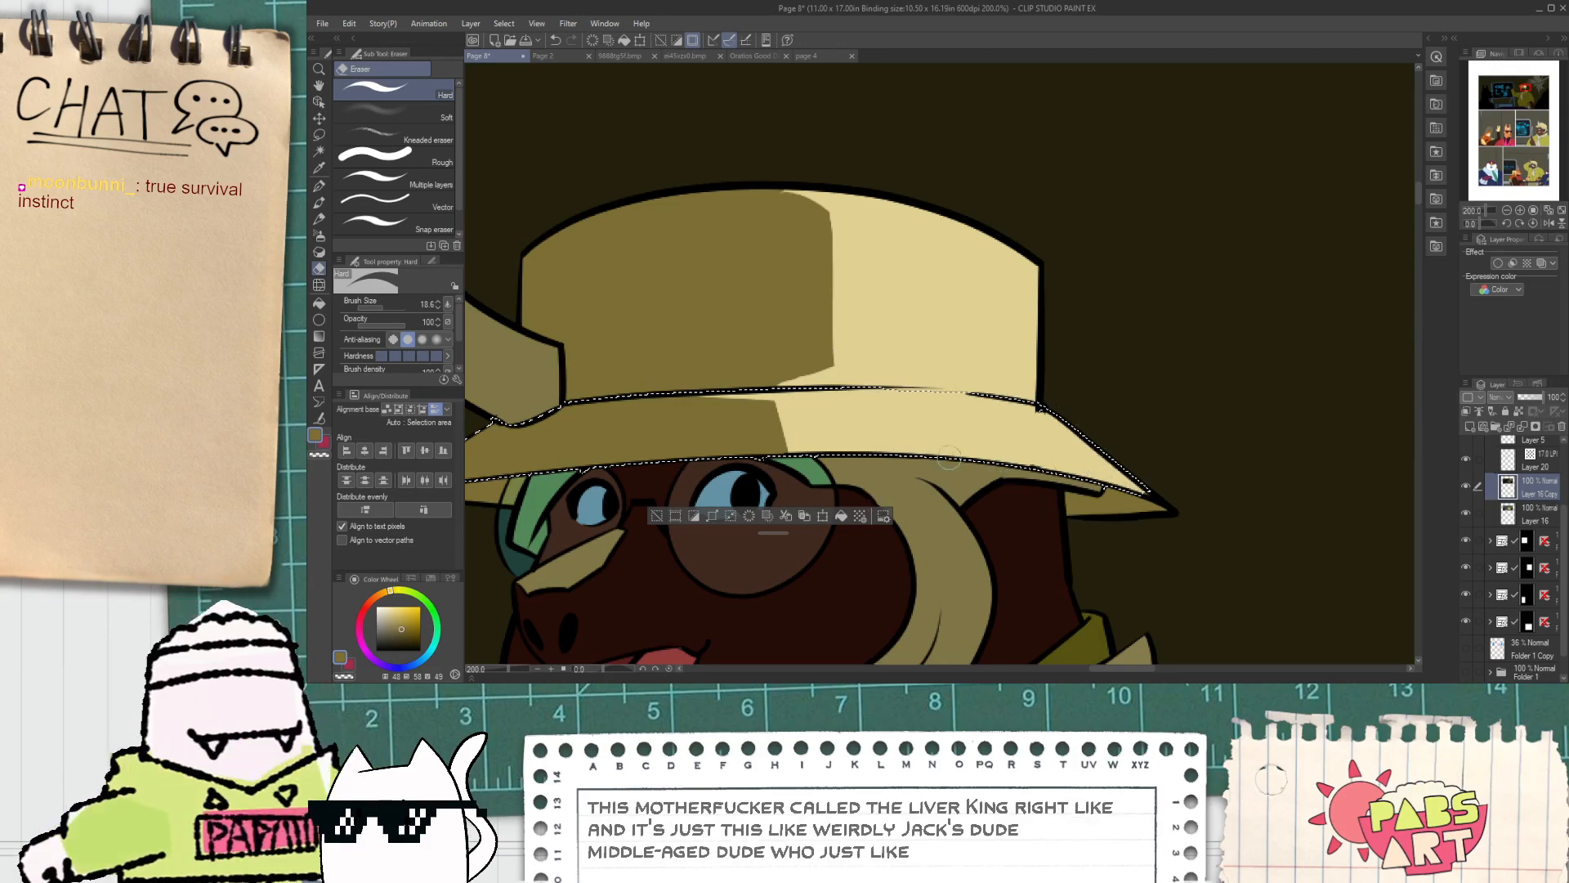
Step: Erase a thin strip of light along the lower edge of the brim's shadow and deselect
mouse_move(660, 453)
mouse_down()
mouse_move(908, 432)
mouse_move(699, 447)
mouse_move(777, 445)
mouse_up()
key(ctrl+z)
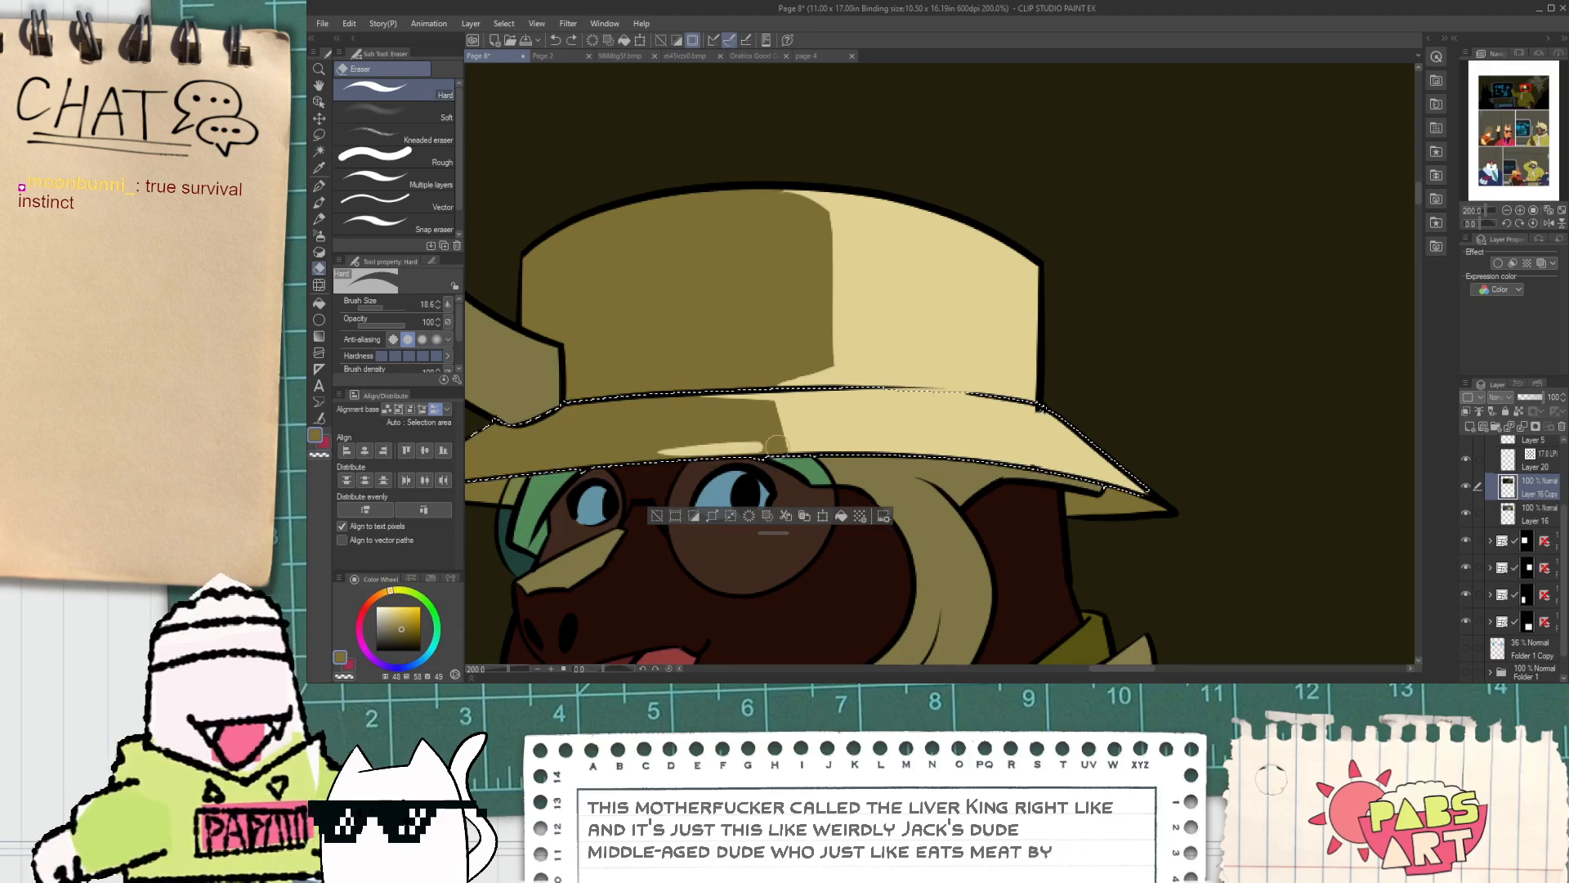
key(ctrl+z)
drag(647, 470, 781, 449)
key(ctrl+z)
drag(634, 468, 794, 448)
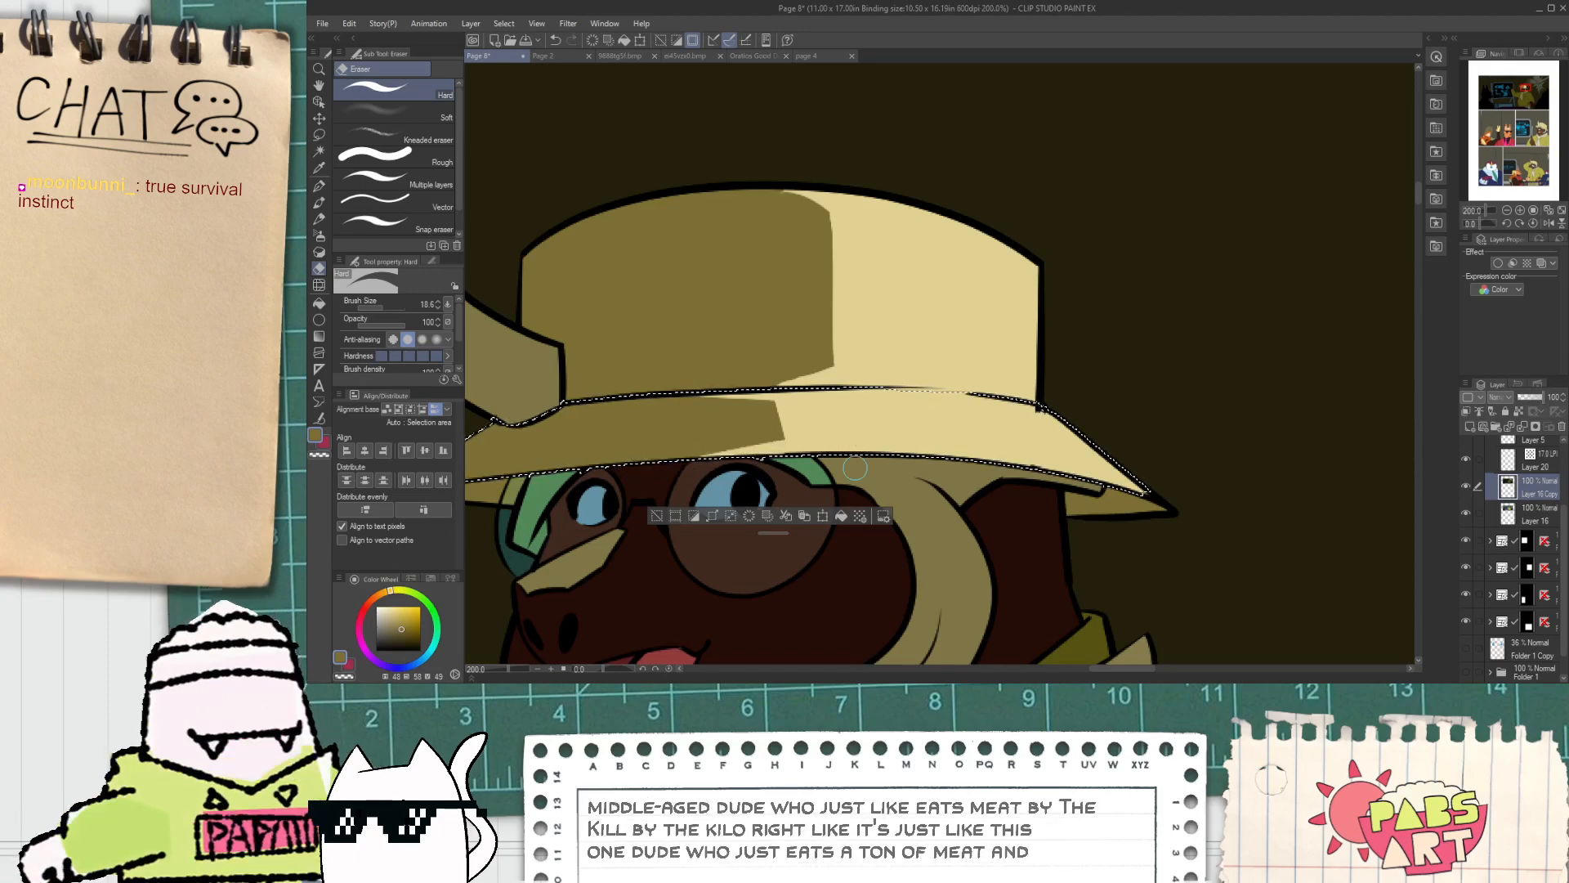
key(ctrl+d)
Step: Trim the line overhanging the corner where the hat crown meets the brim, using the Vector eraser on Layer 4
scroll(996, 511, up, 4)
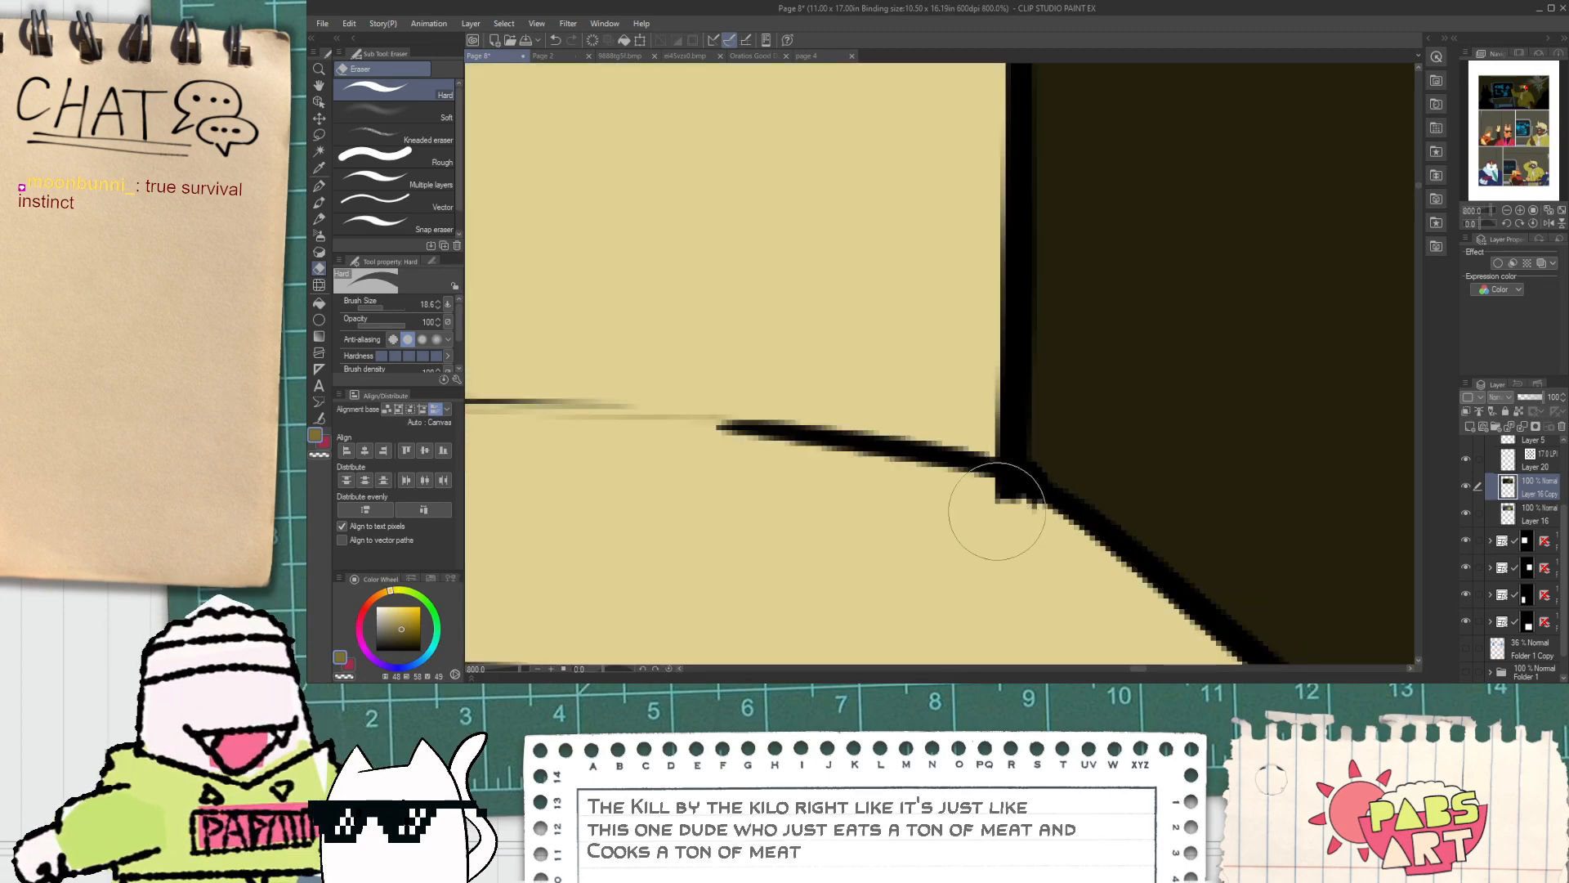
click(1541, 465)
drag(1565, 525, 1561, 495)
click(1531, 458)
click(1468, 450)
click(1467, 451)
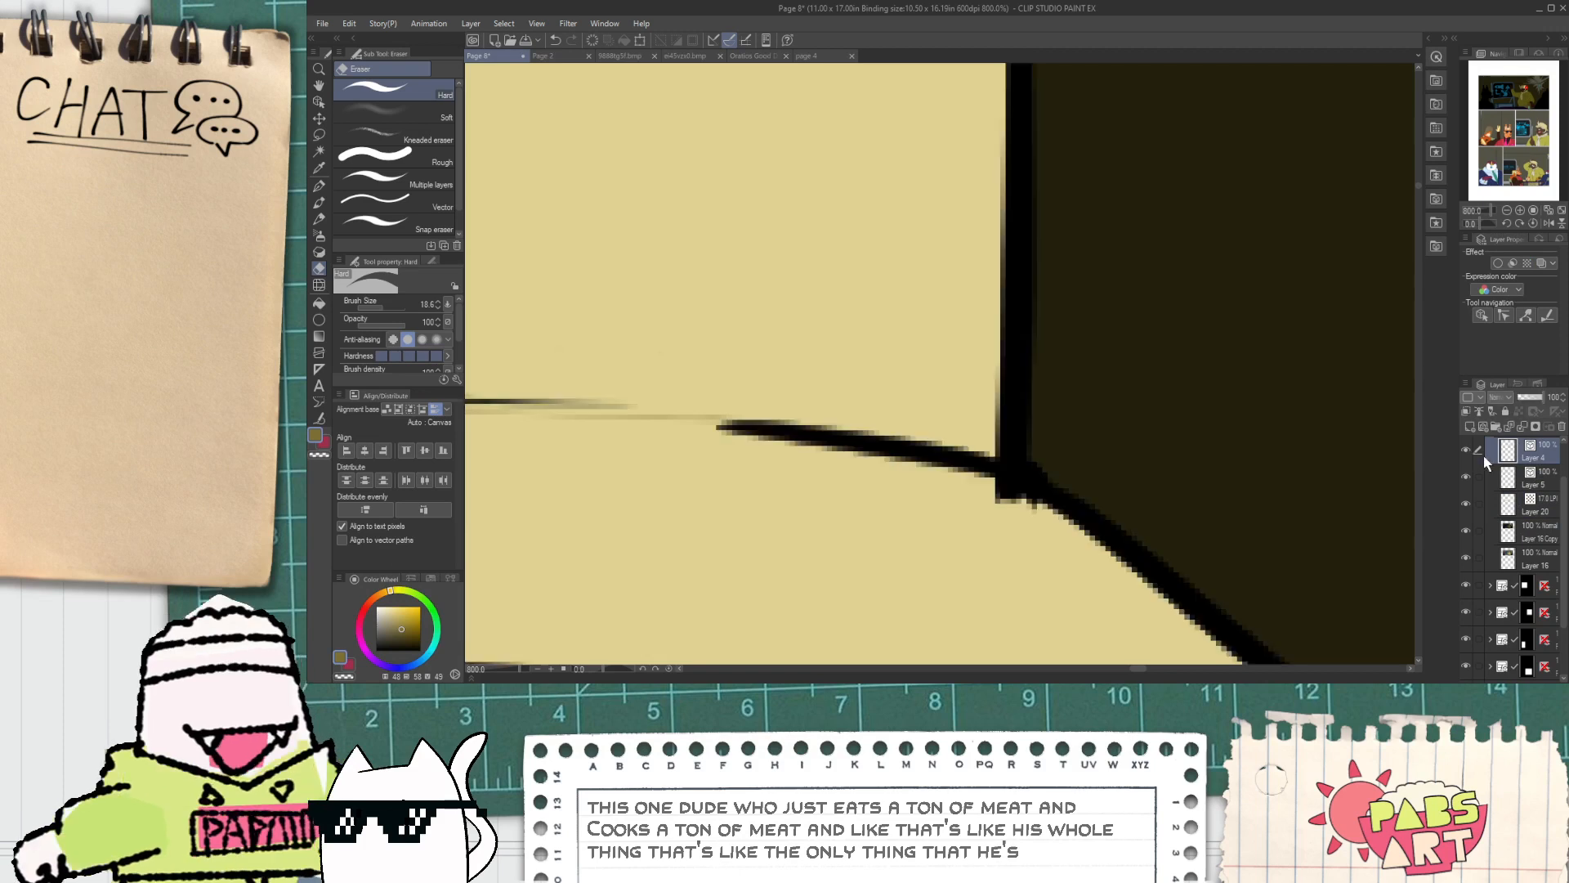
click(384, 203)
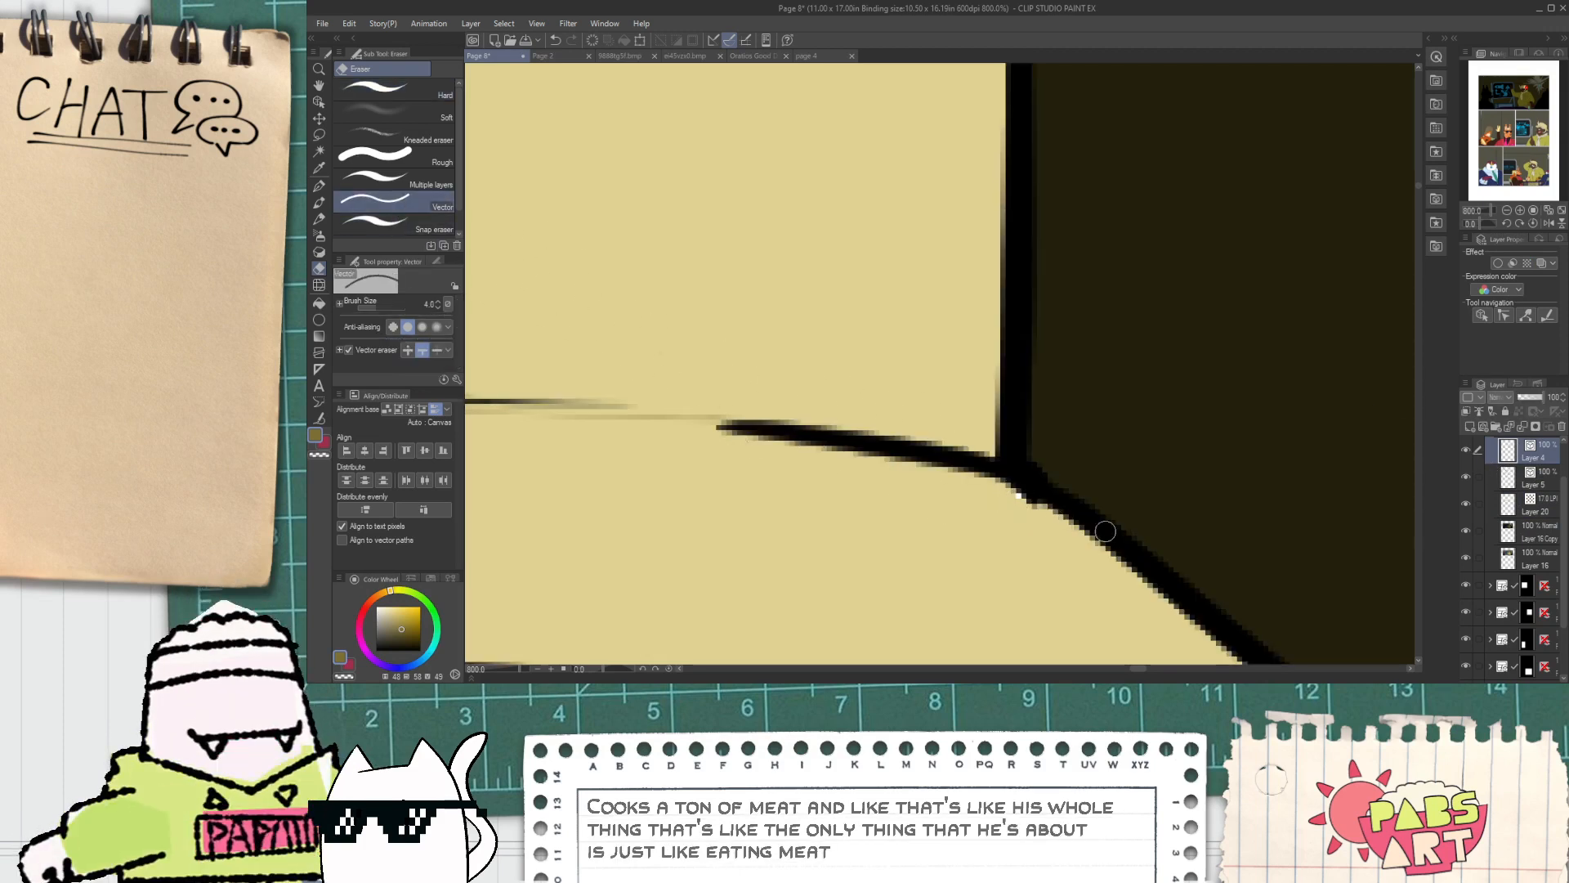
Step: Sample the hat's cream colour and cover the white specks beneath the crown and brim corner with the G-pen on Layer 16
click(1481, 537)
key(p)
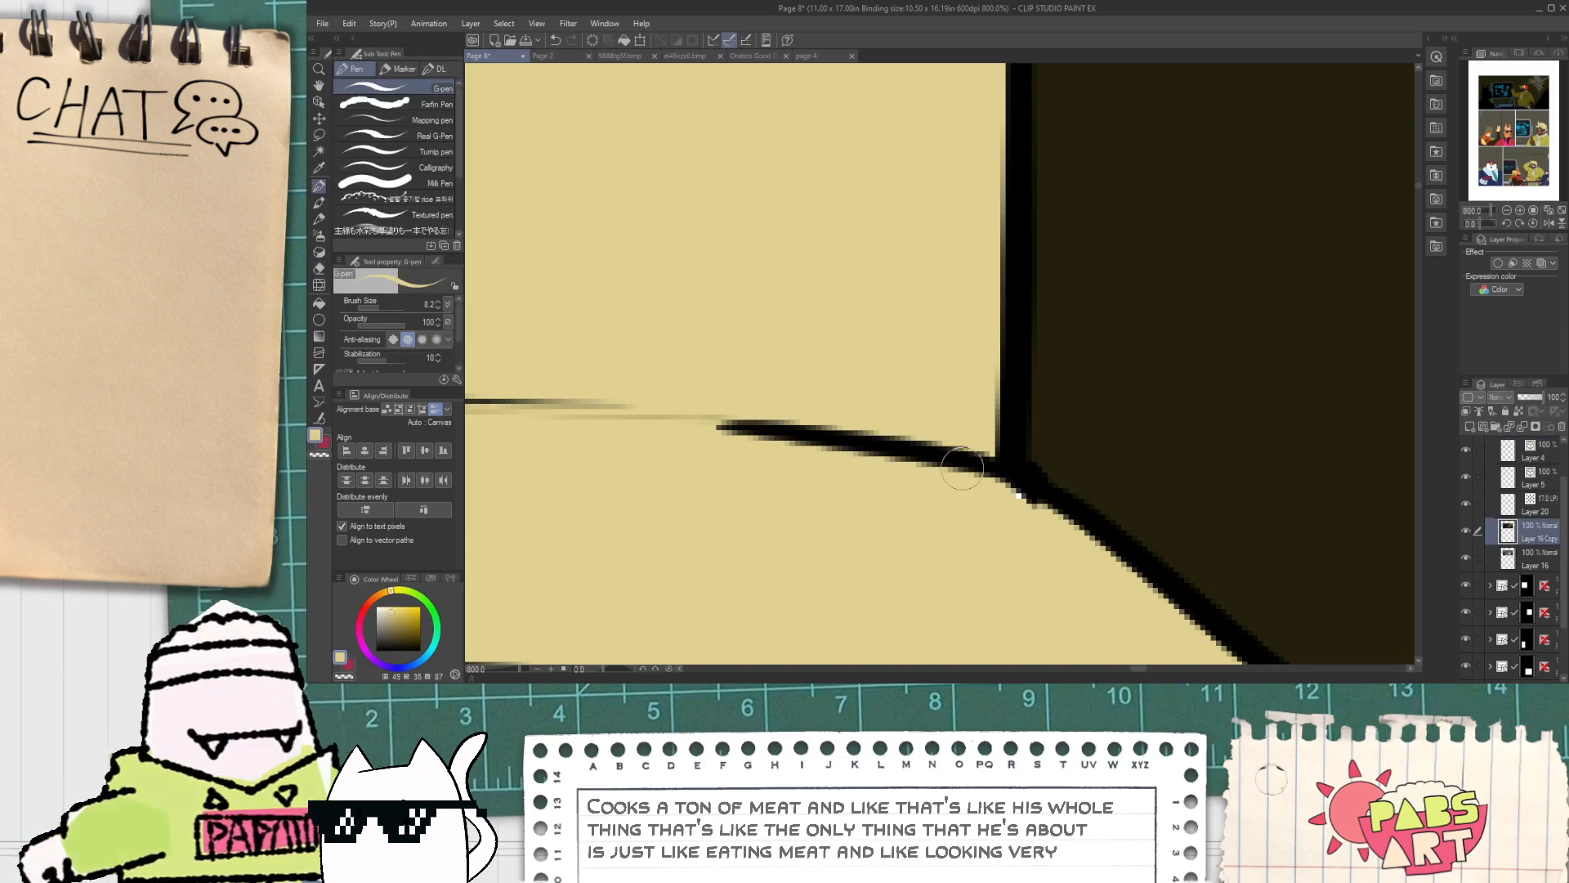
alt+click(1008, 497)
click(1527, 560)
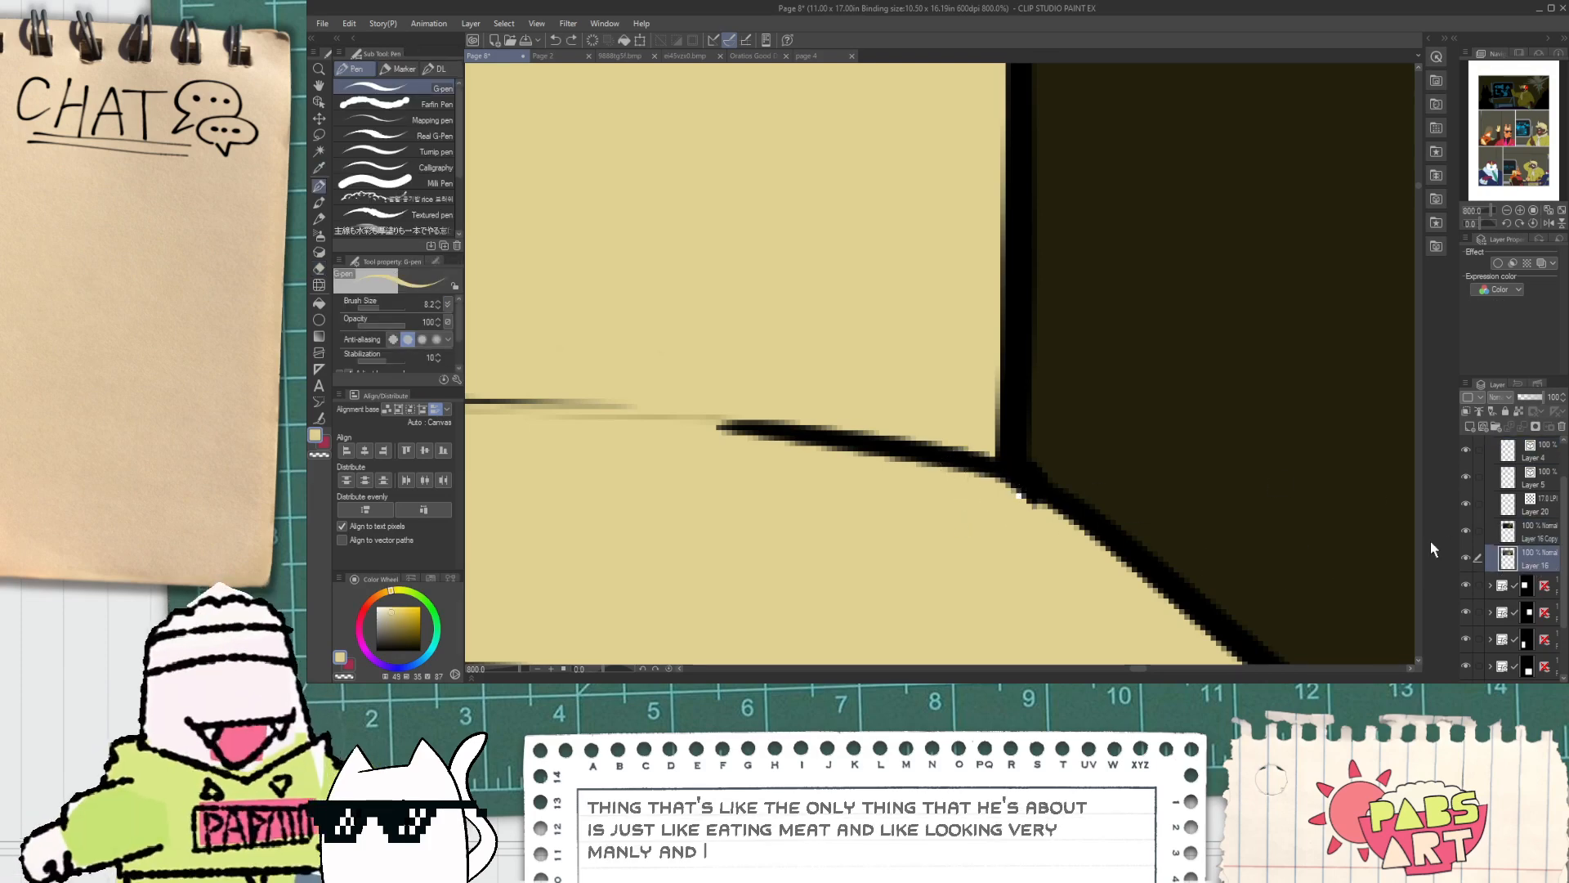
drag(1000, 494, 1027, 496)
scroll(1066, 499, down, 4)
scroll(1080, 580, up, 4)
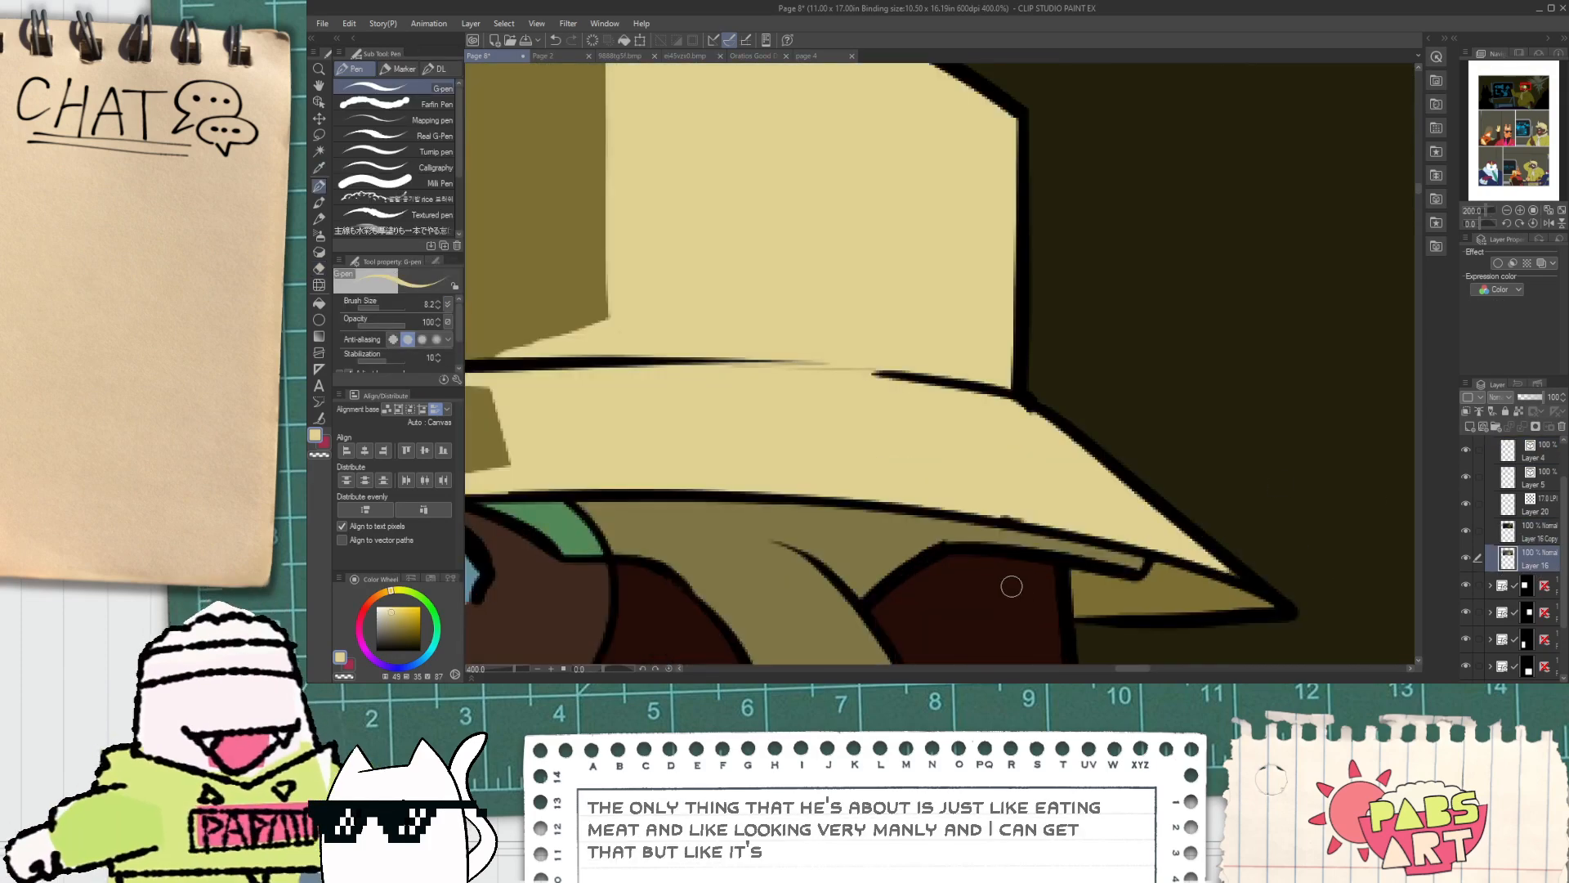
Step: Delete the small stray vector stroke at the corner where the hat crown meets the brim on Layer 4
click(1479, 457)
click(1465, 450)
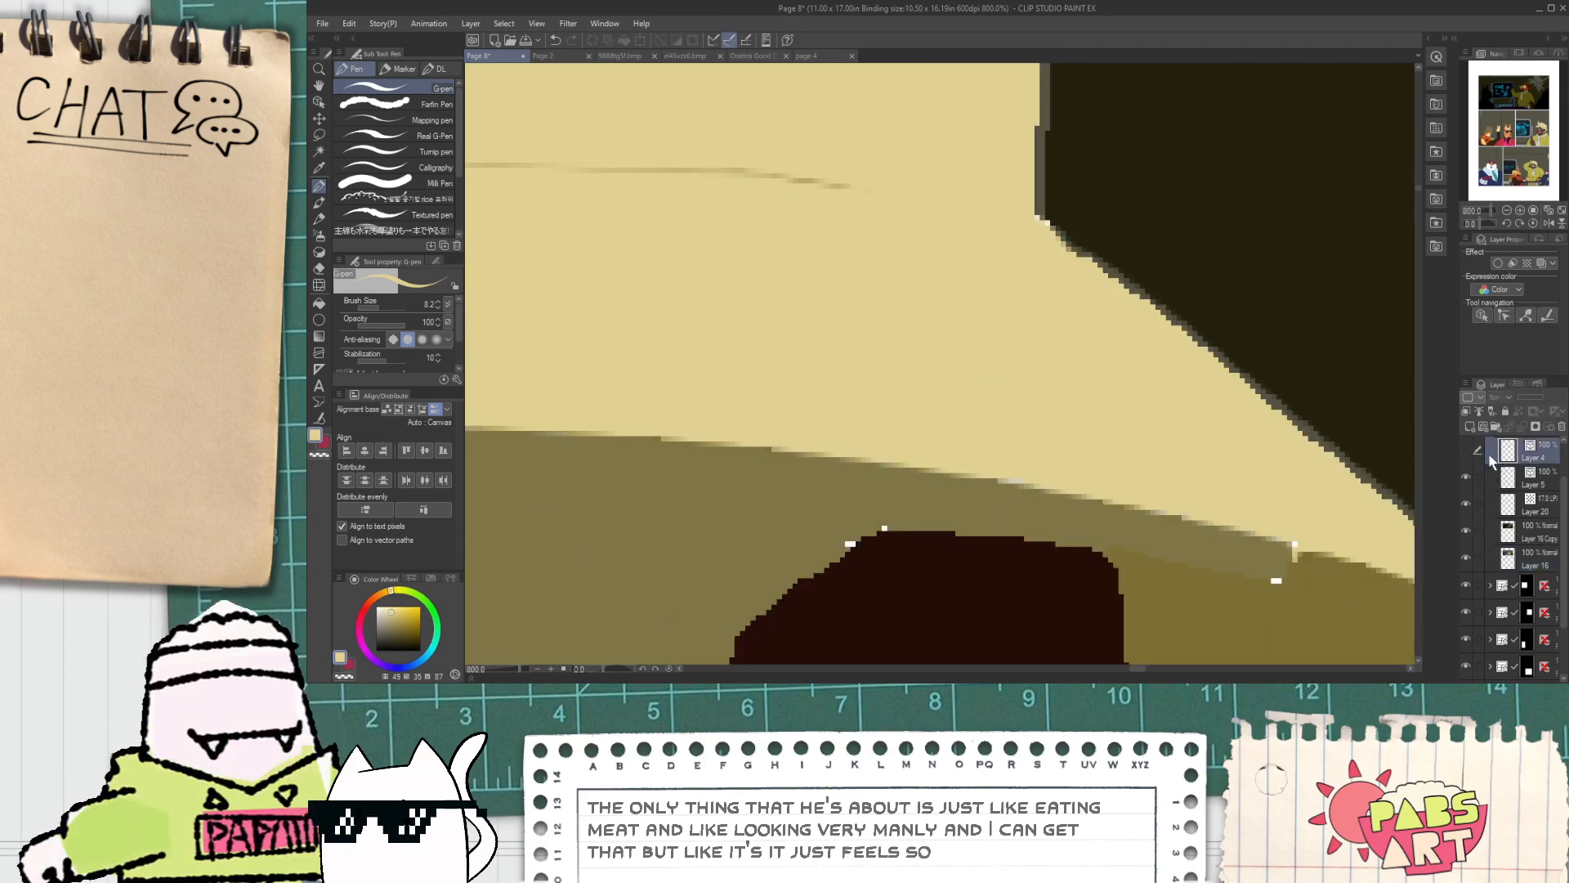
click(1466, 450)
key(o)
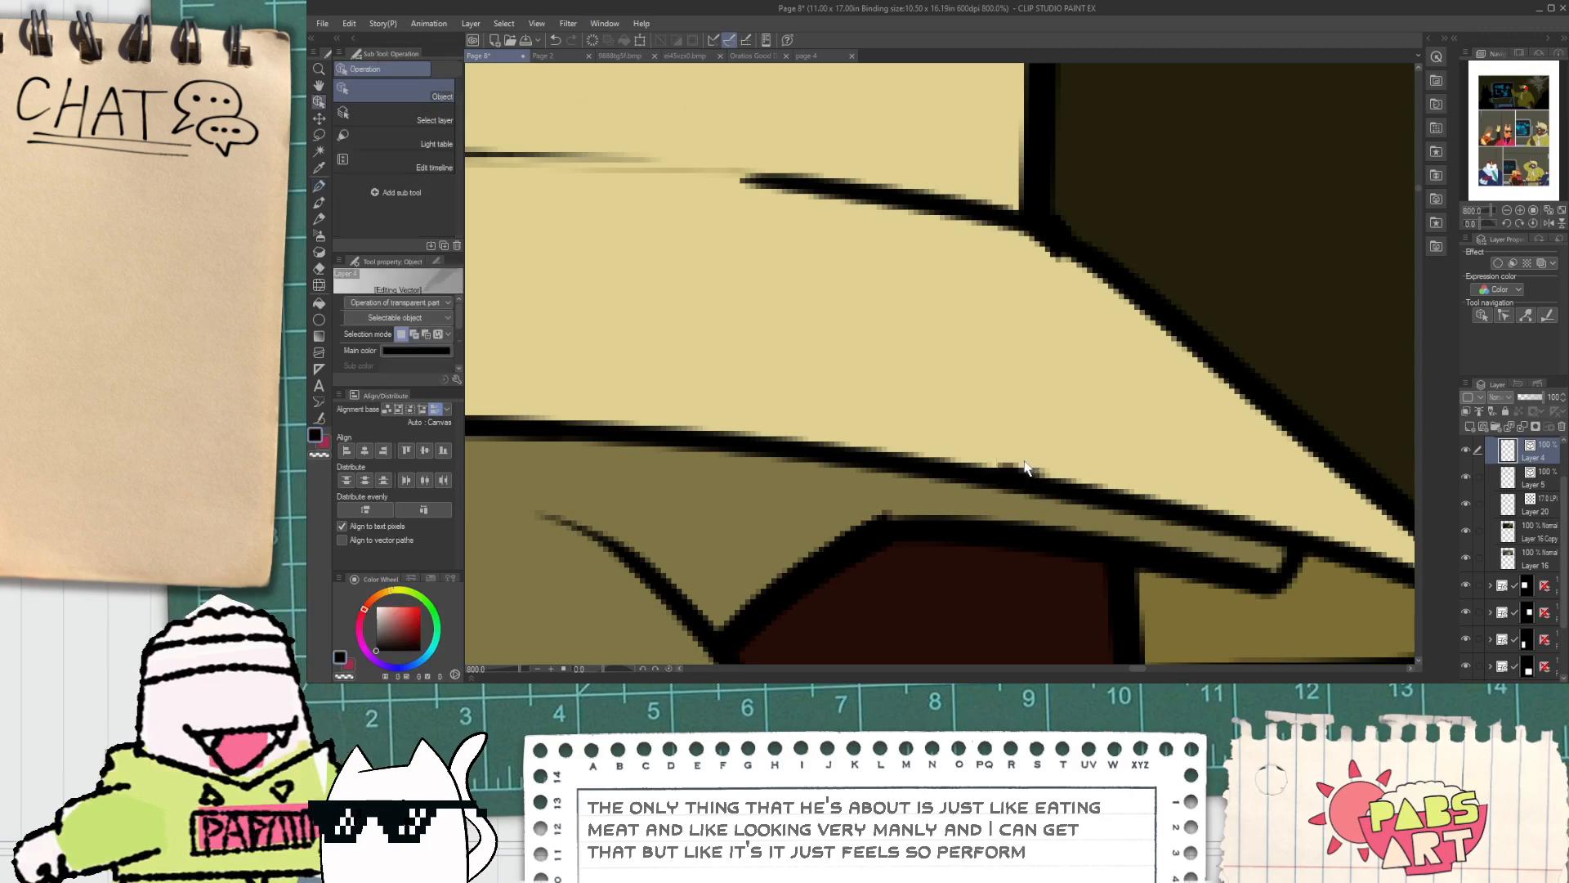
click(1051, 260)
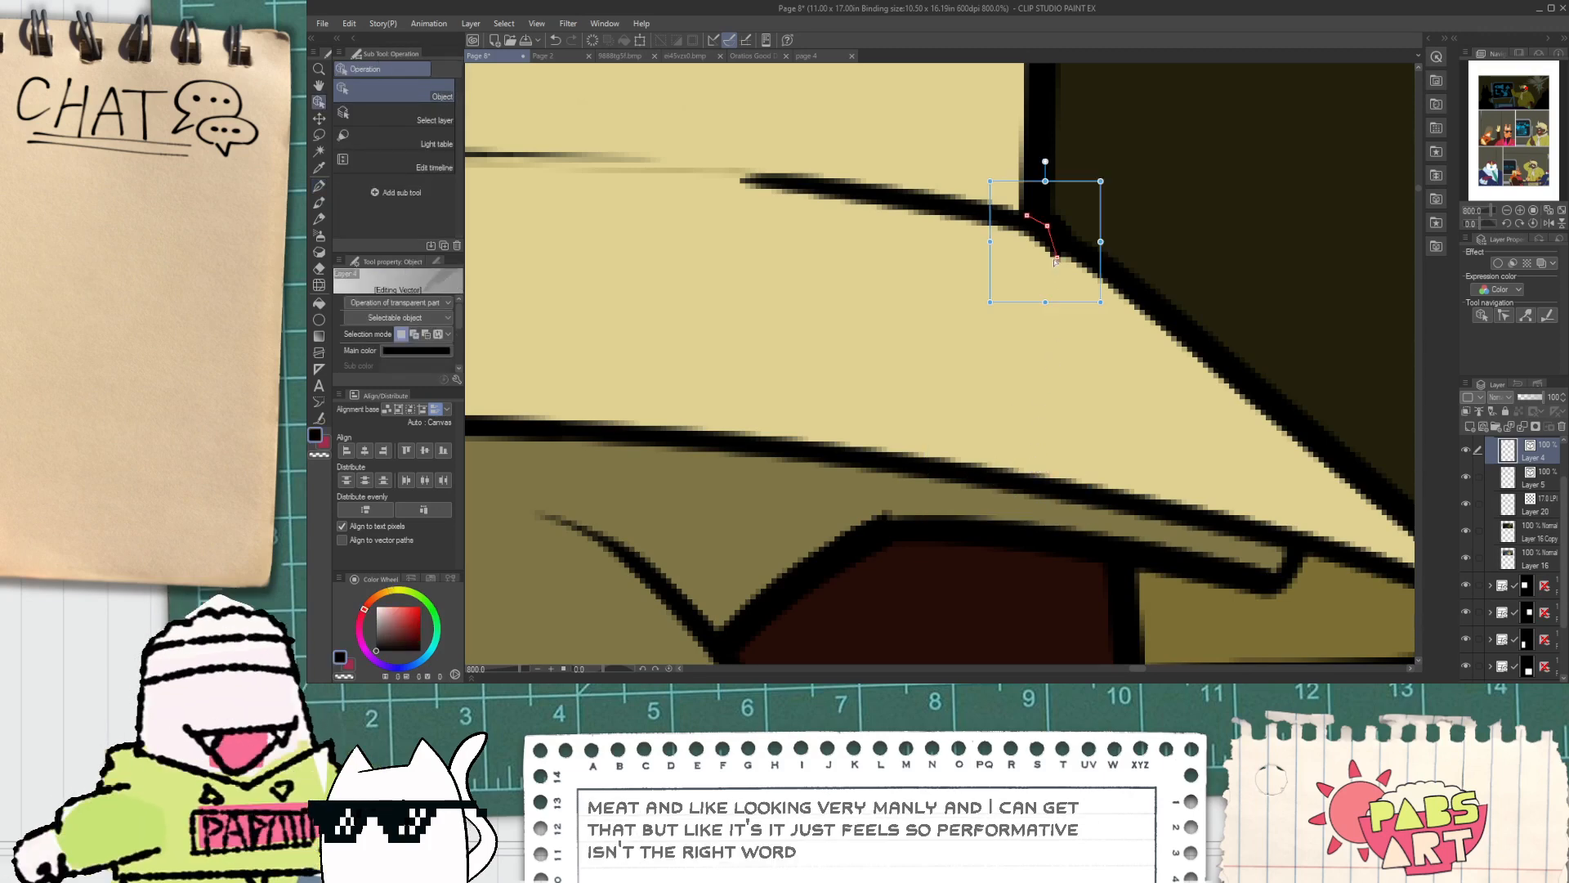
key(Delete)
Step: Adjust the end points of the brim line and the crown's vertical line so they join cleanly at the hat corner
click(1051, 261)
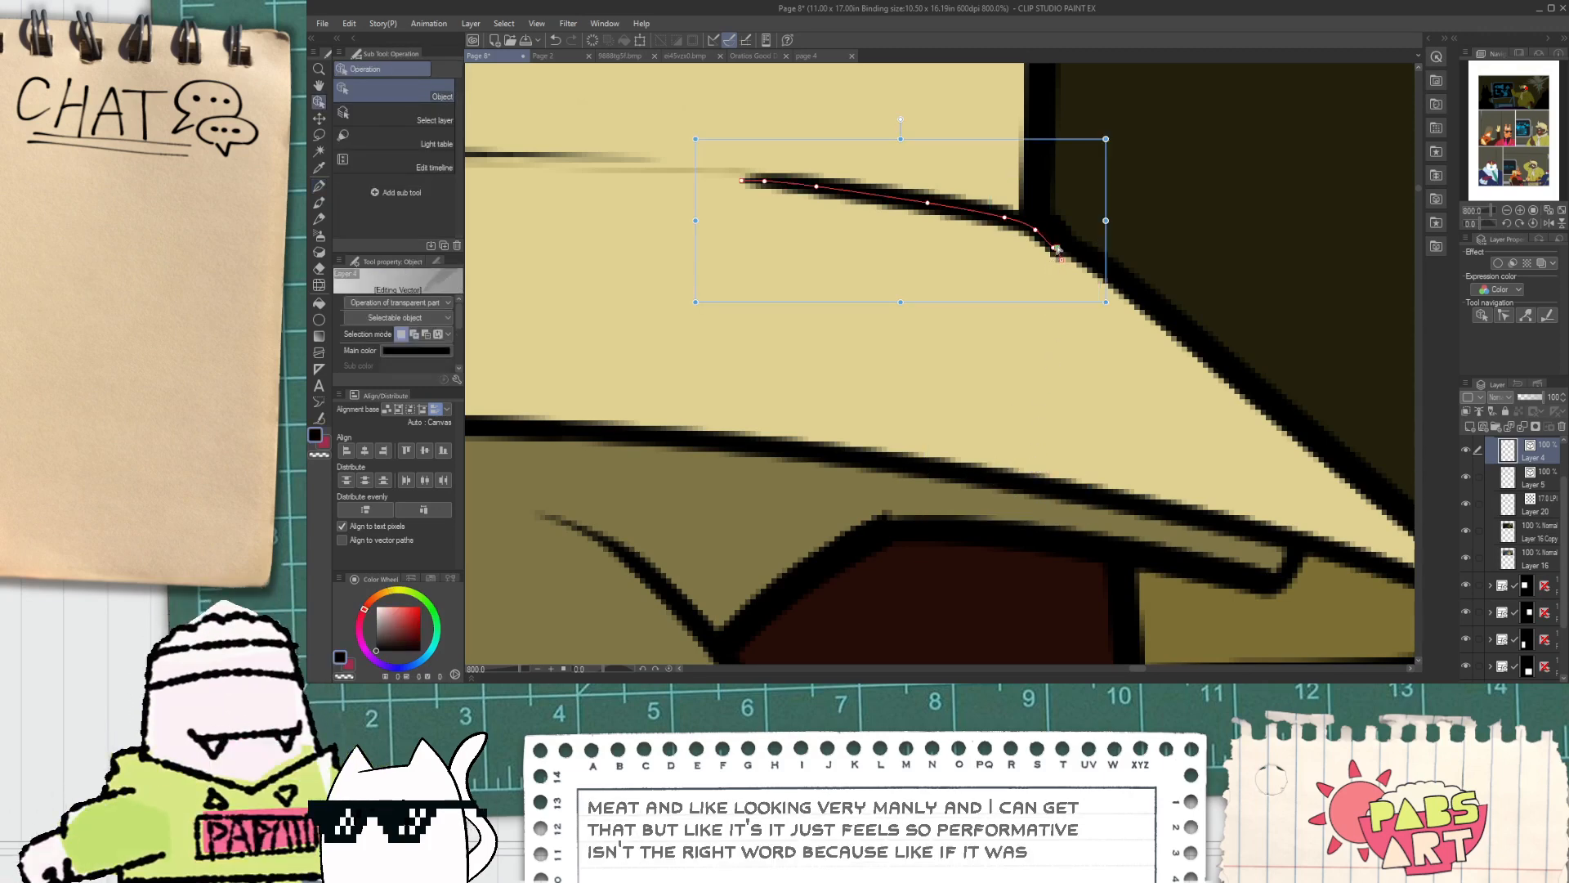
drag(1060, 252, 1066, 251)
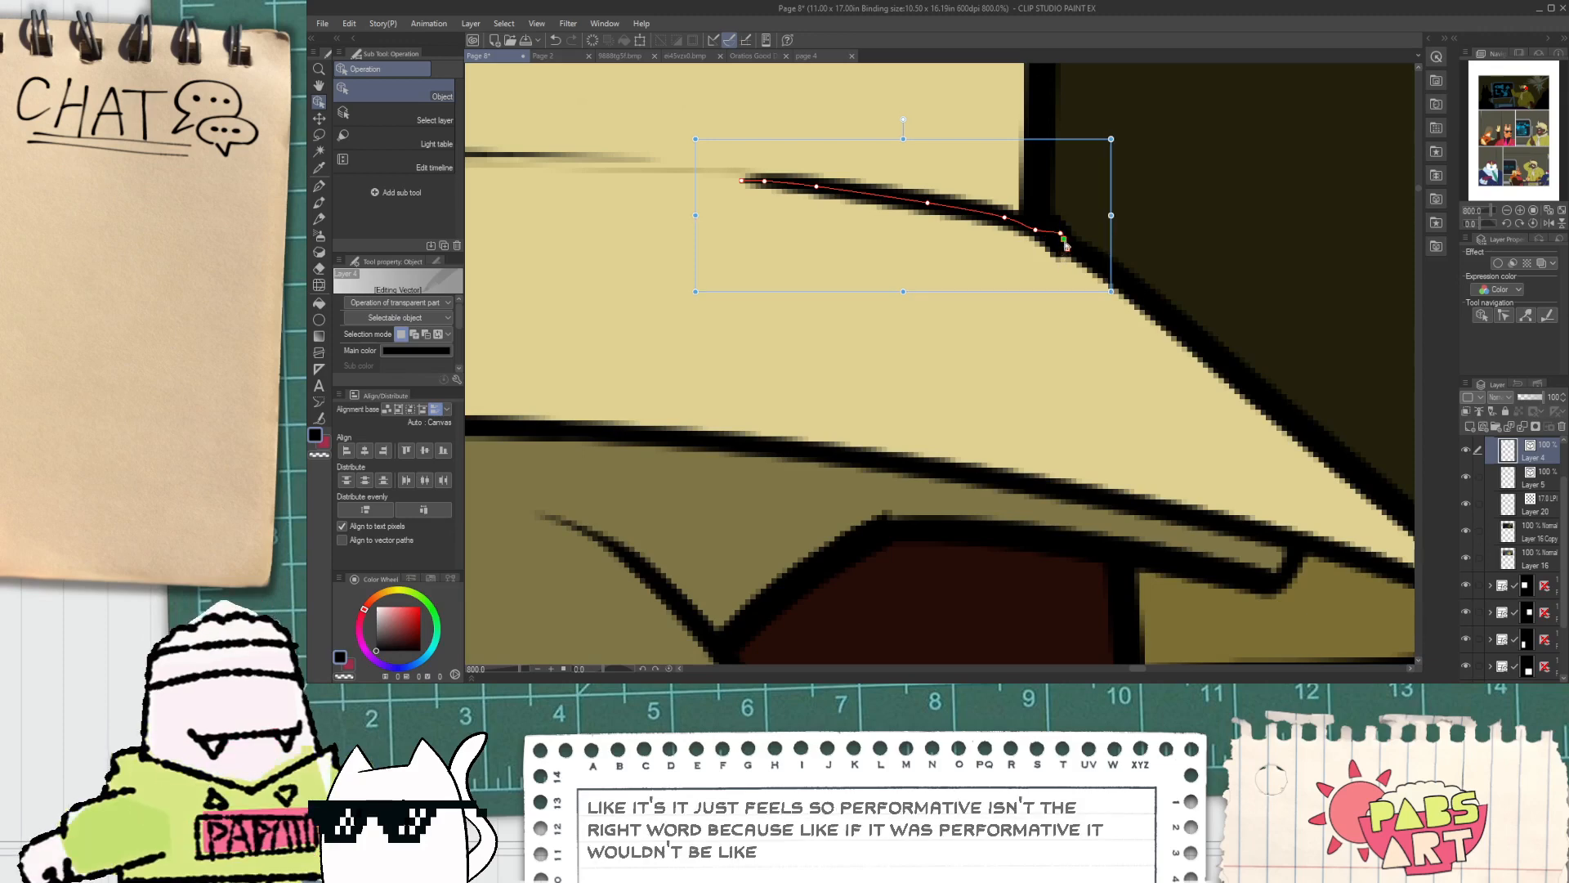
click(1054, 266)
click(1040, 231)
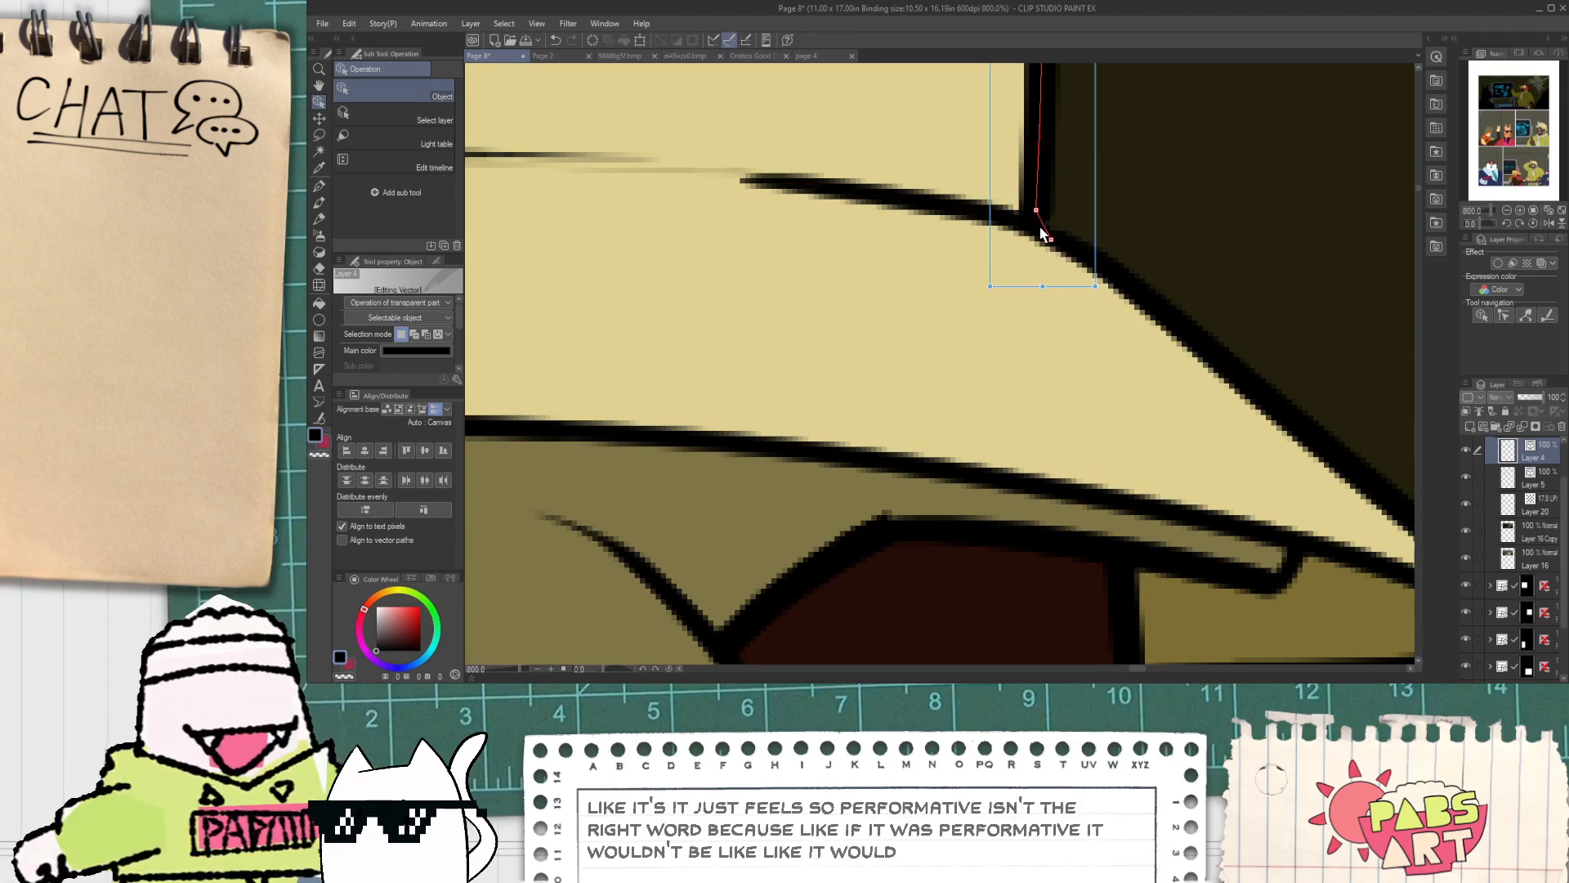
drag(1037, 219, 1038, 226)
click(1033, 306)
Step: On the Layer 16 copy, auto-select the curved horn beside the face and lasso its inner side out of the selection
scroll(1030, 355, down, 7)
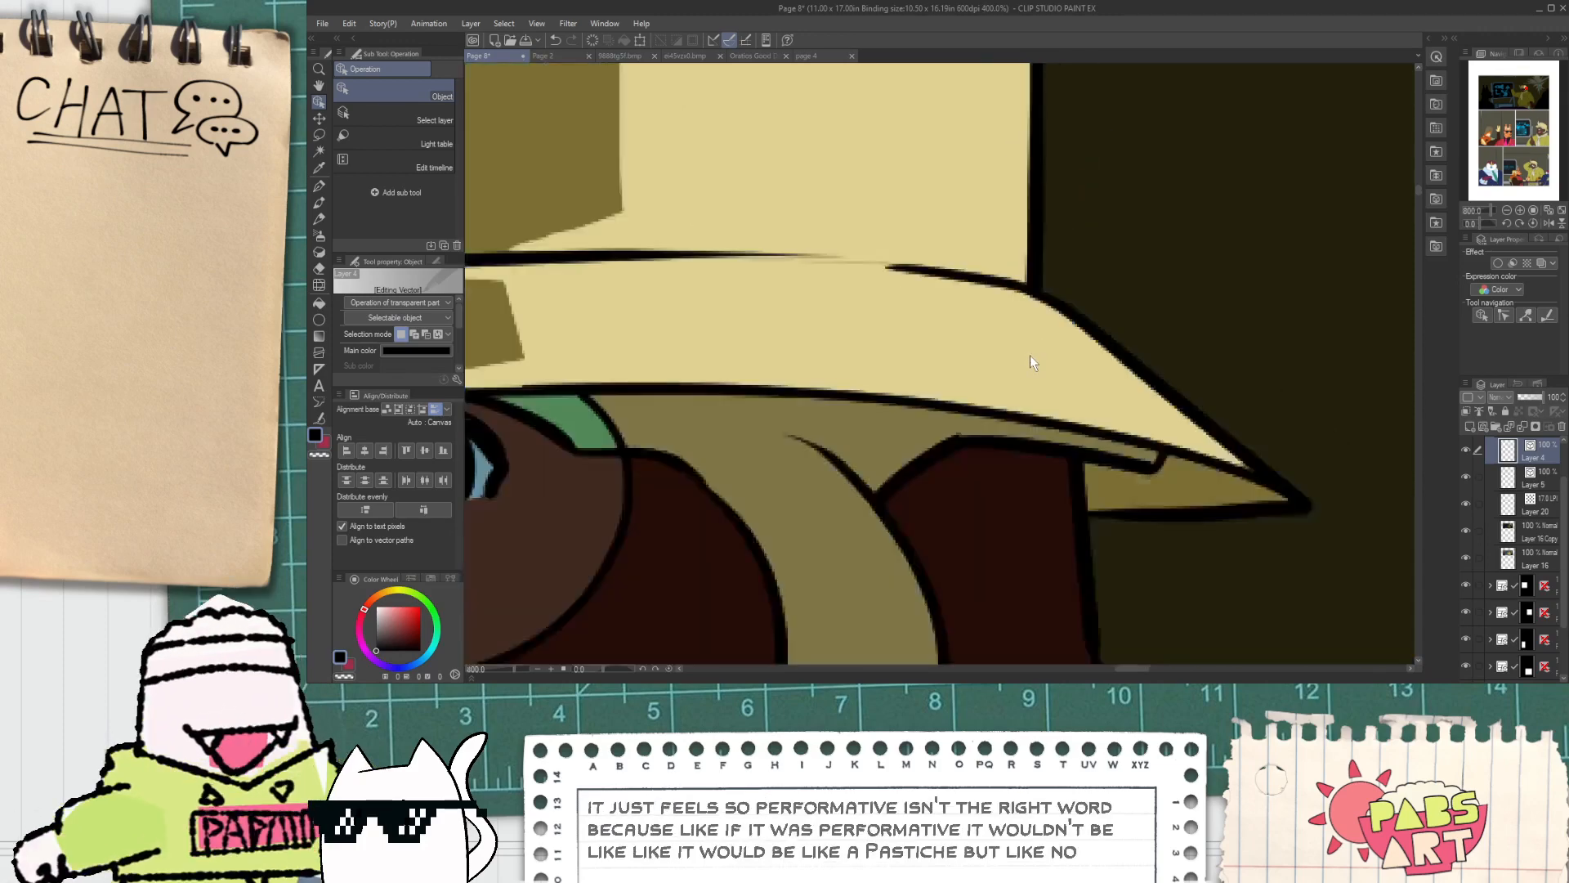
key(space)
drag(994, 351, 1008, 364)
scroll(1008, 363, up, 2)
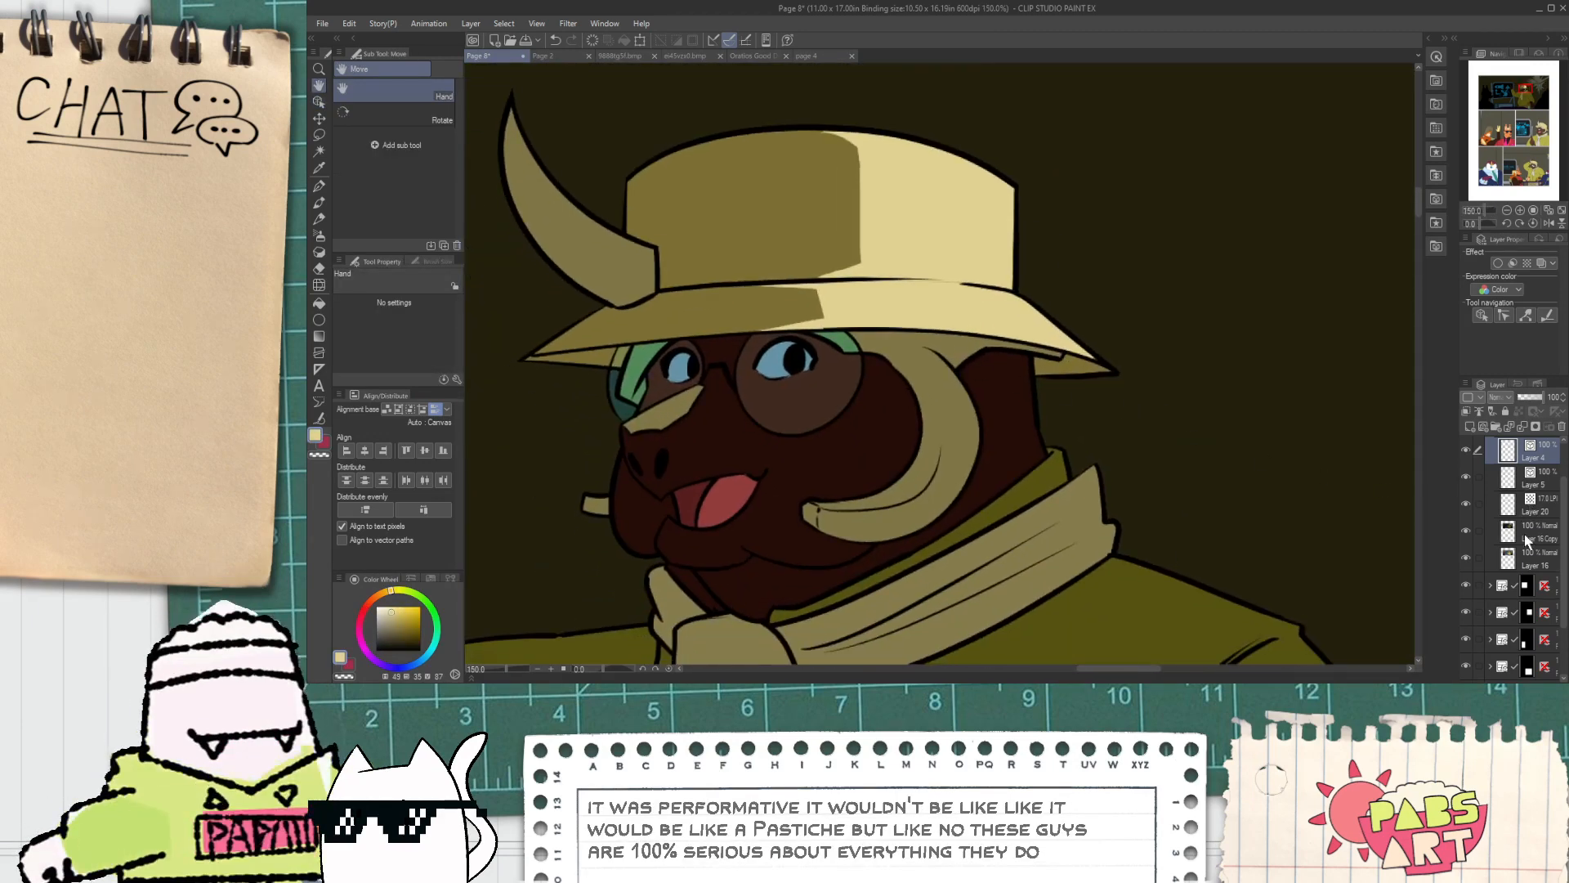
click(1526, 540)
scroll(907, 410, up, 3)
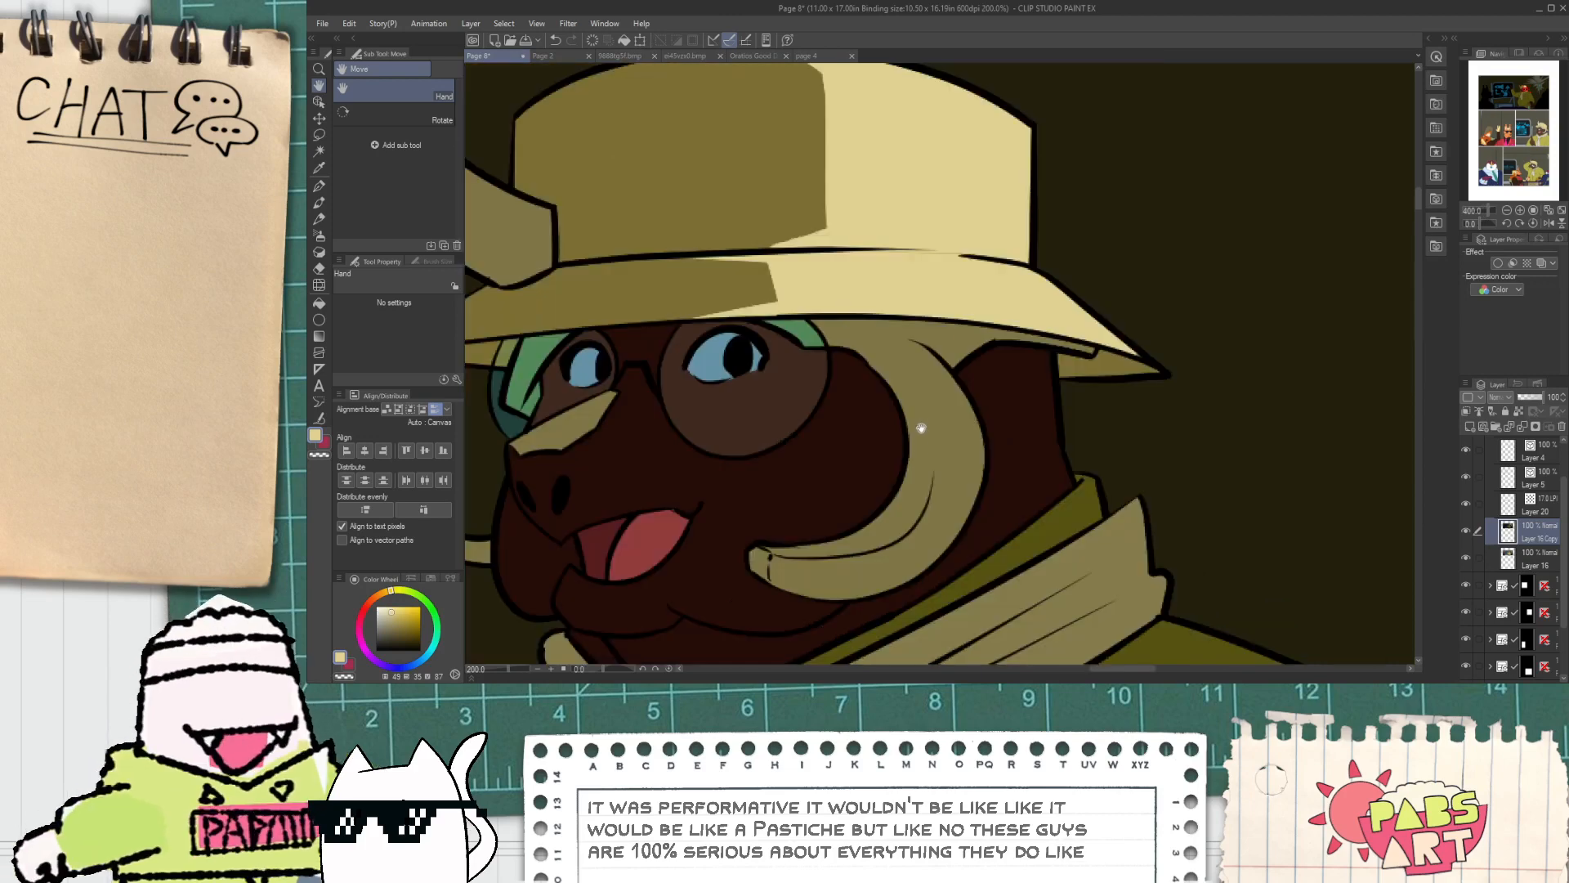
scroll(921, 428, up, 4)
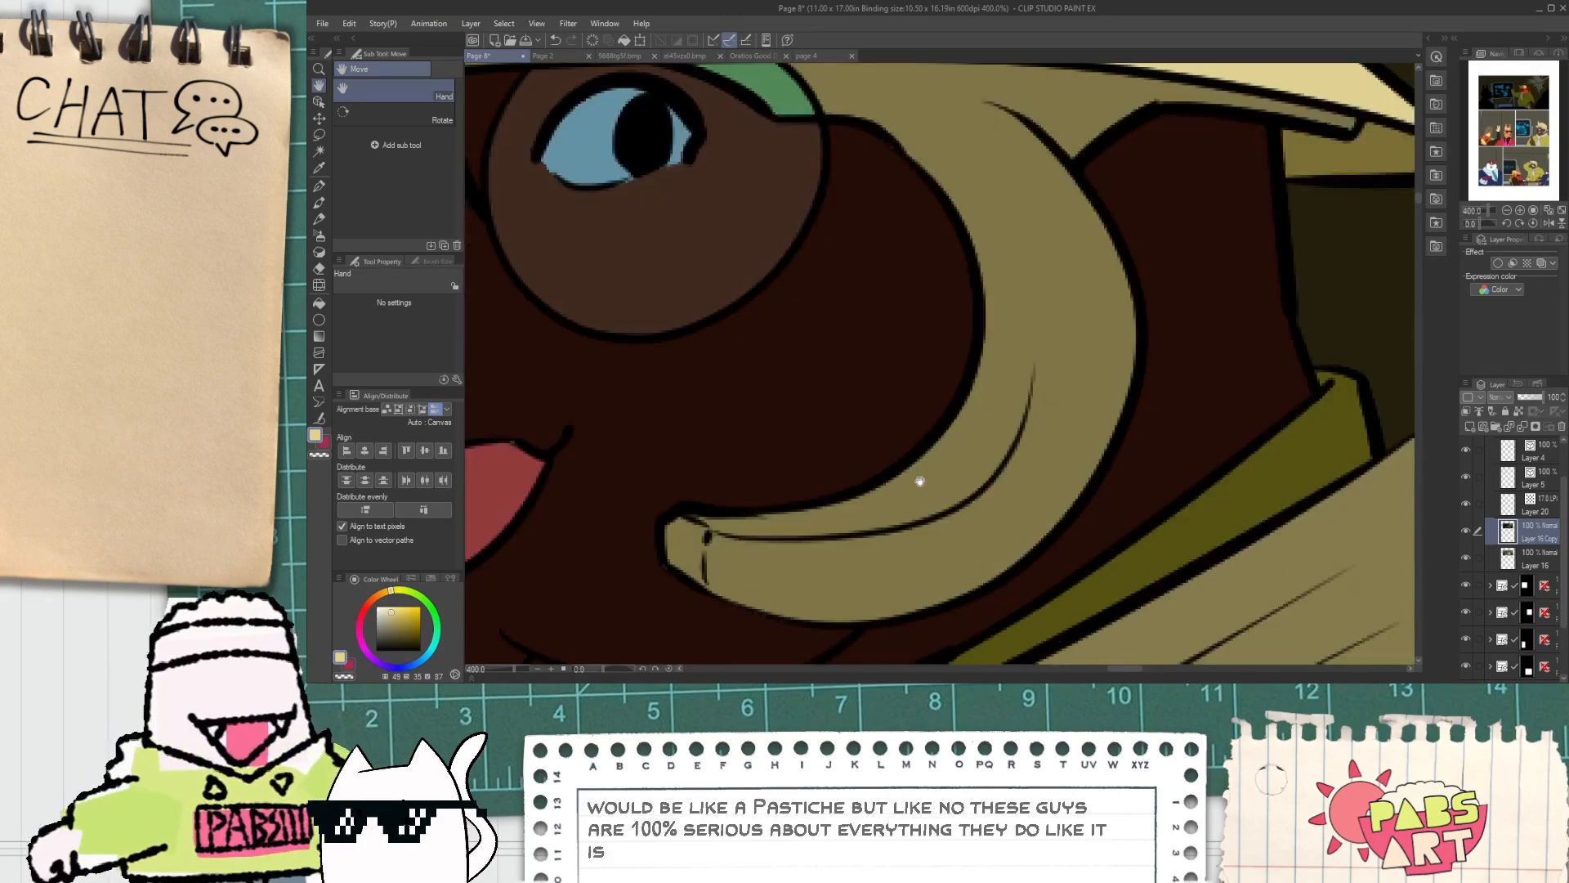
key(w)
click(894, 560)
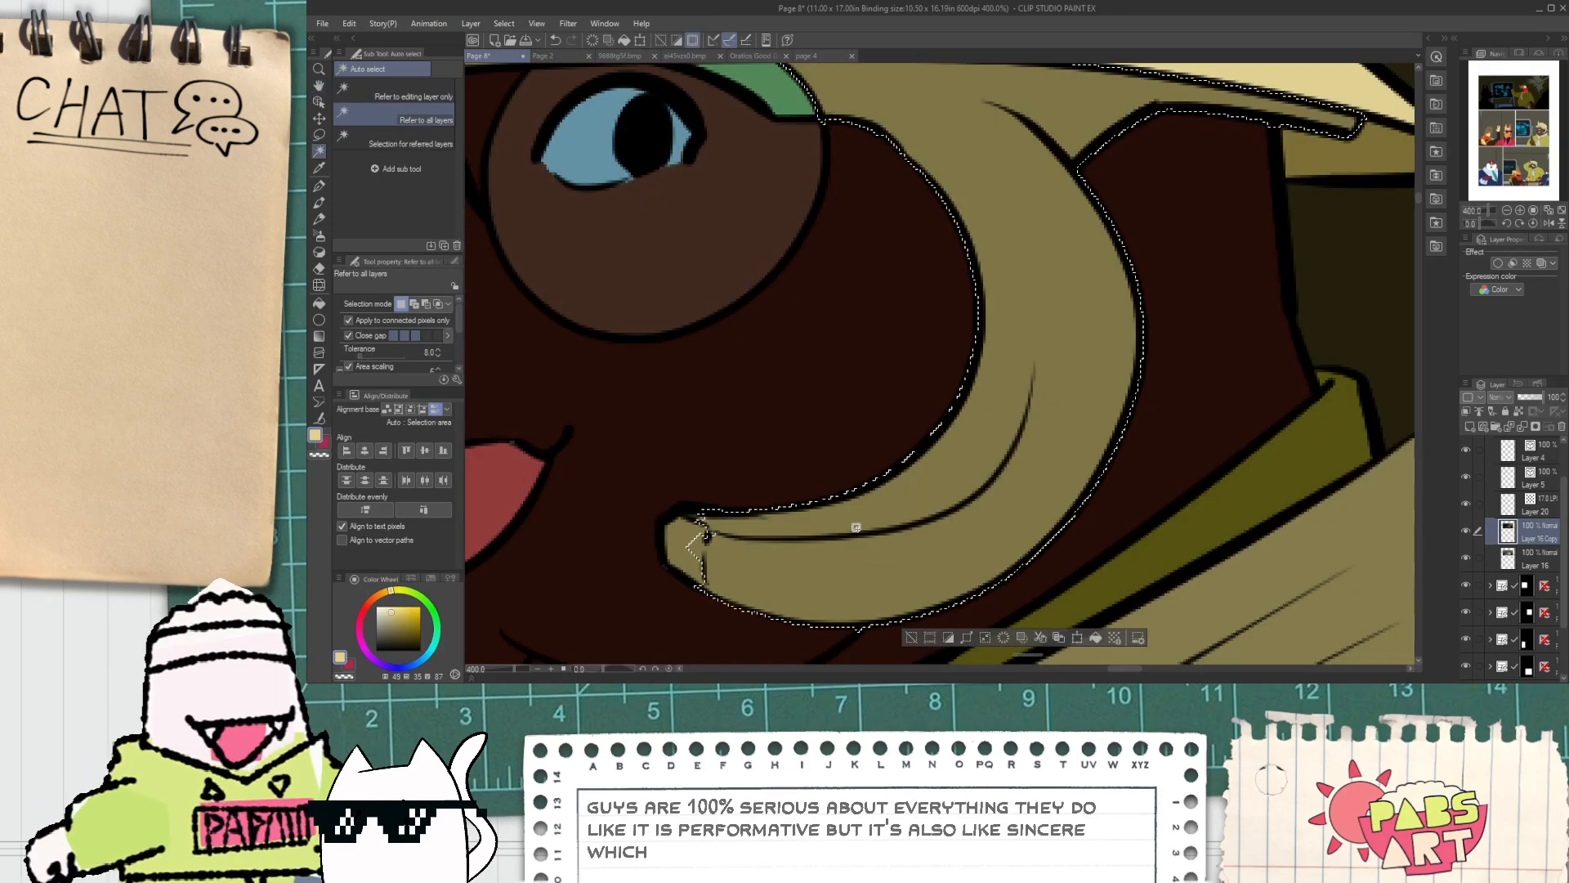
key(m)
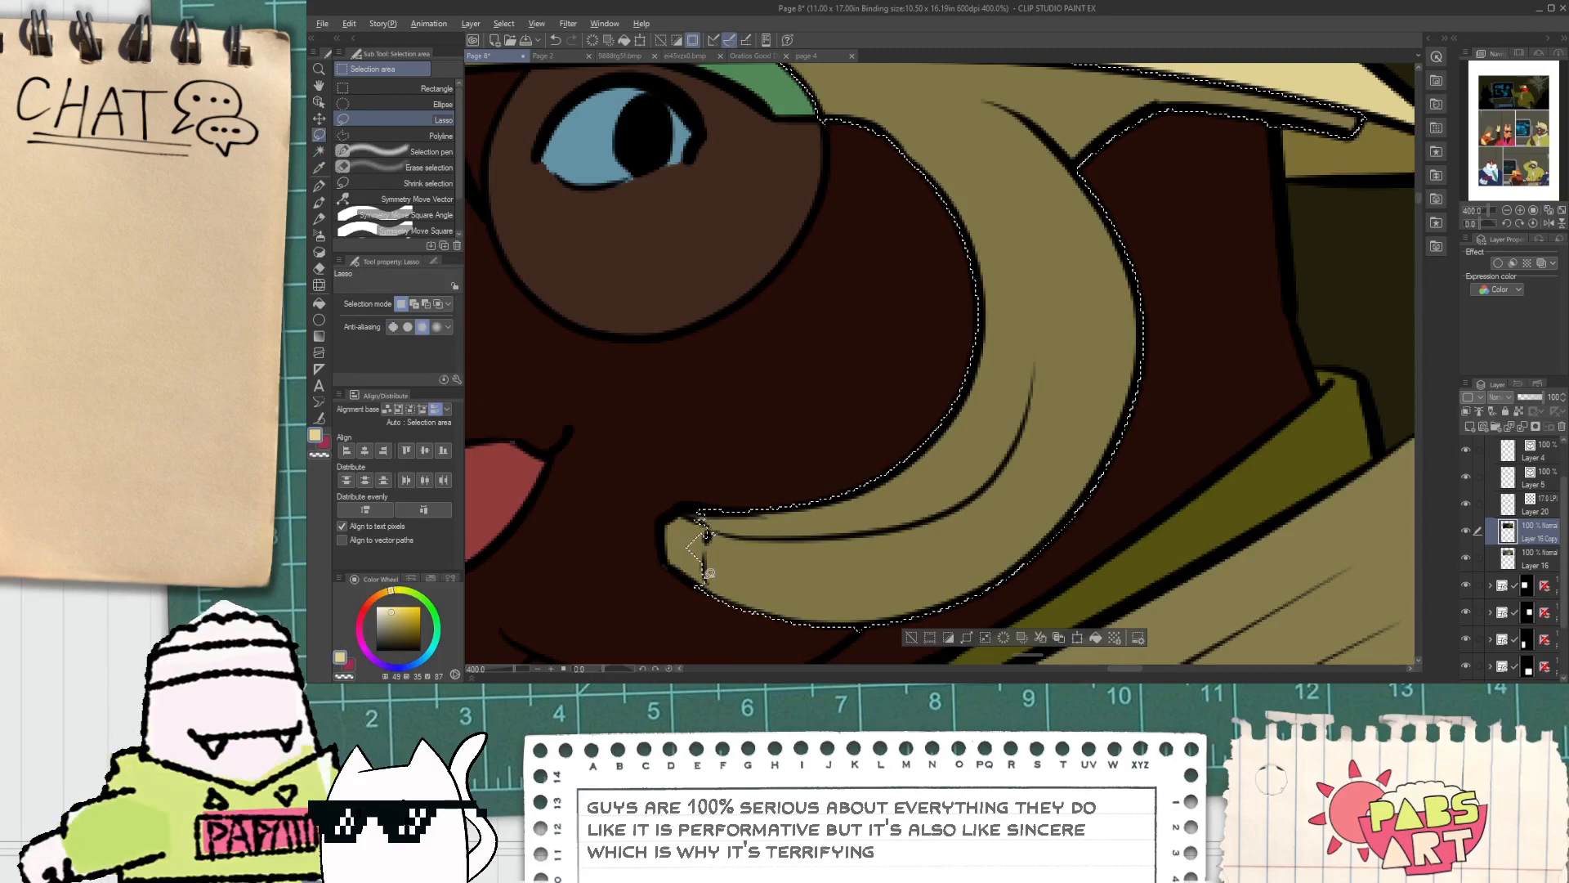
drag(707, 541, 712, 609)
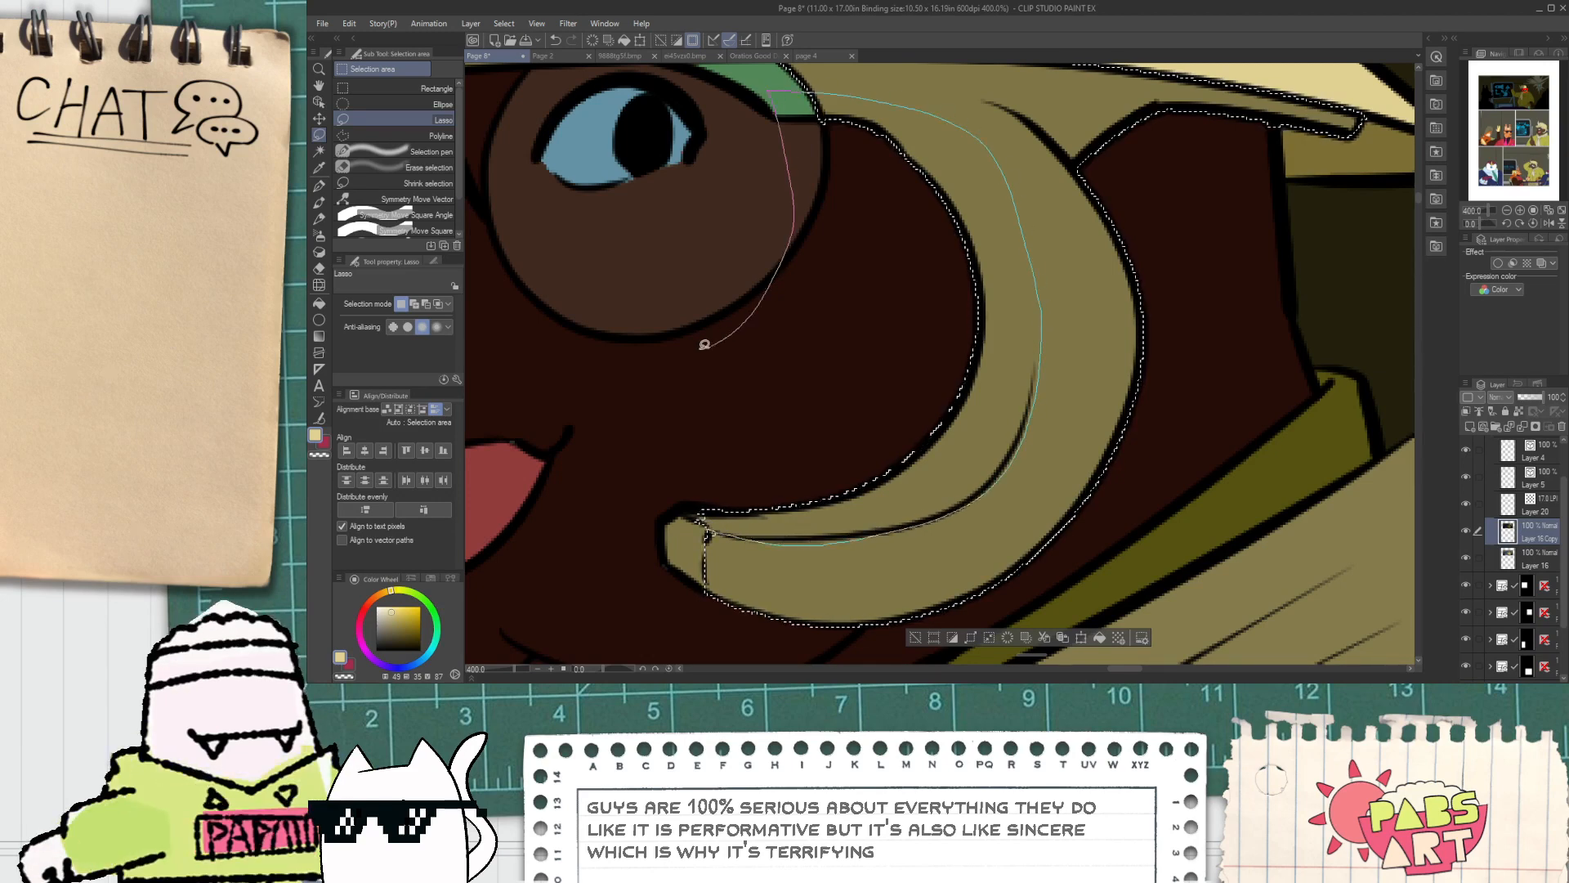
drag(700, 512, 688, 495)
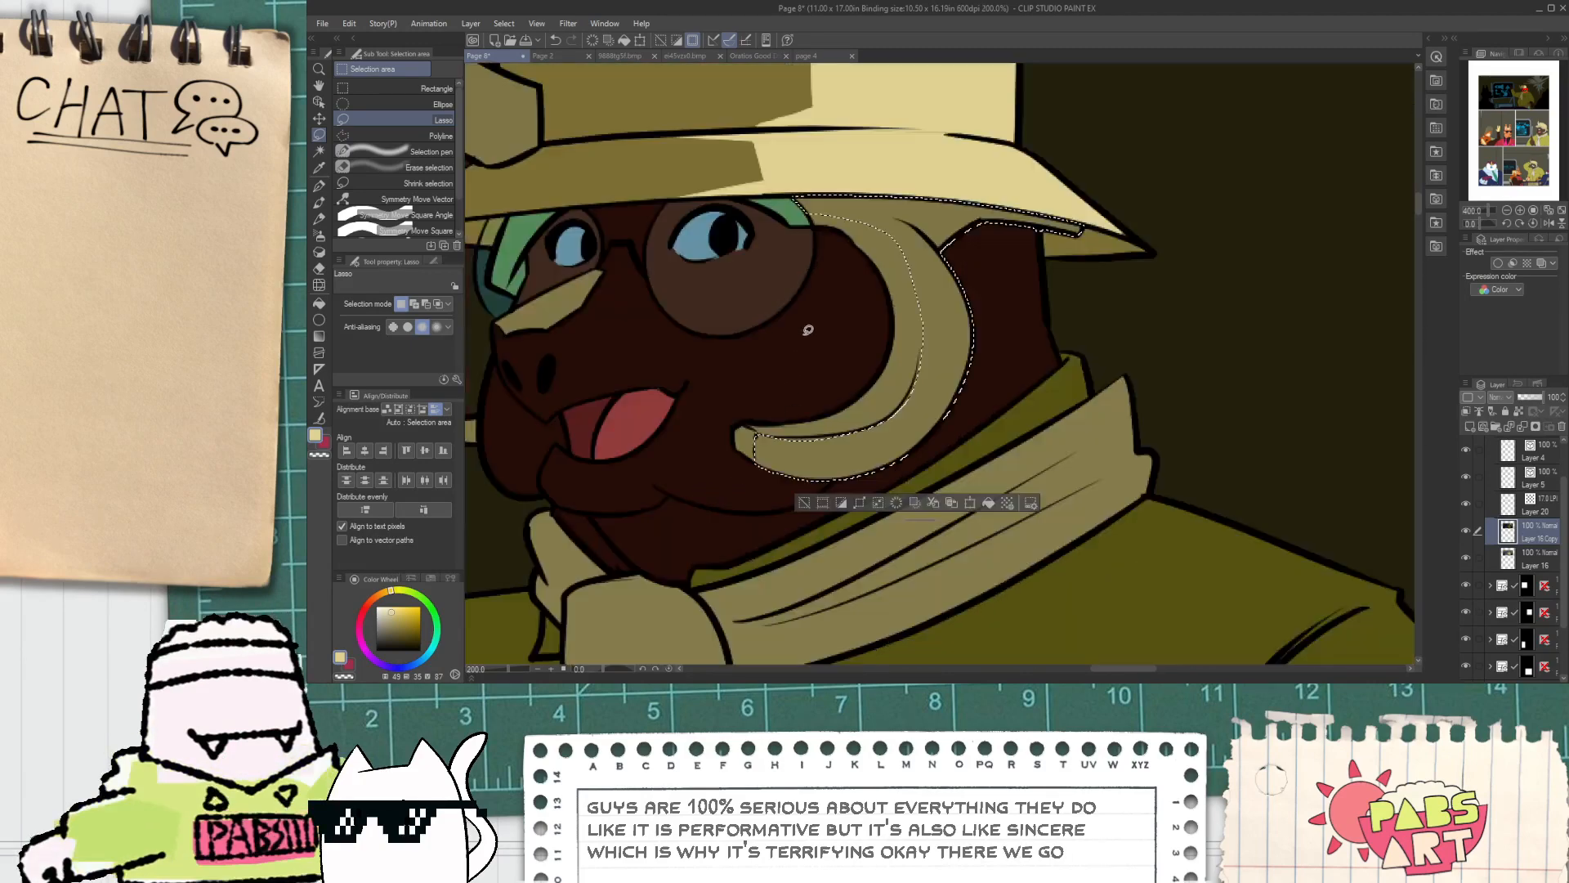
Step: Lasso the underside of the hat brim out of the selection, leaving only the horn's outer side
scroll(803, 340, down, 2)
key(space)
drag(809, 288, 817, 378)
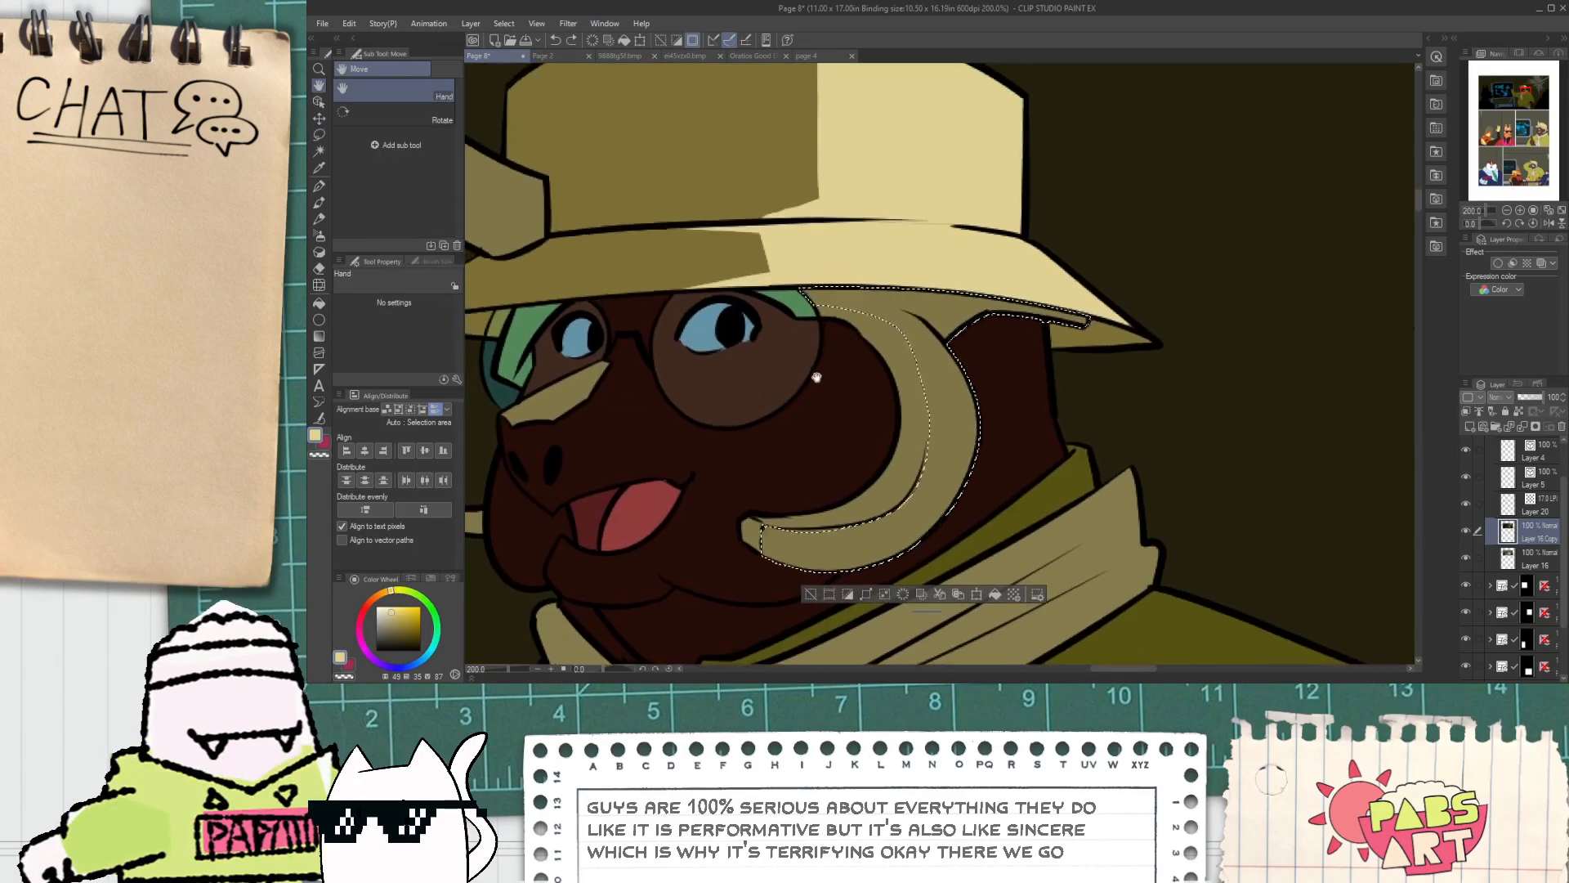
scroll(814, 357, up, 4)
scroll(813, 291, down, 2)
drag(833, 266, 727, 355)
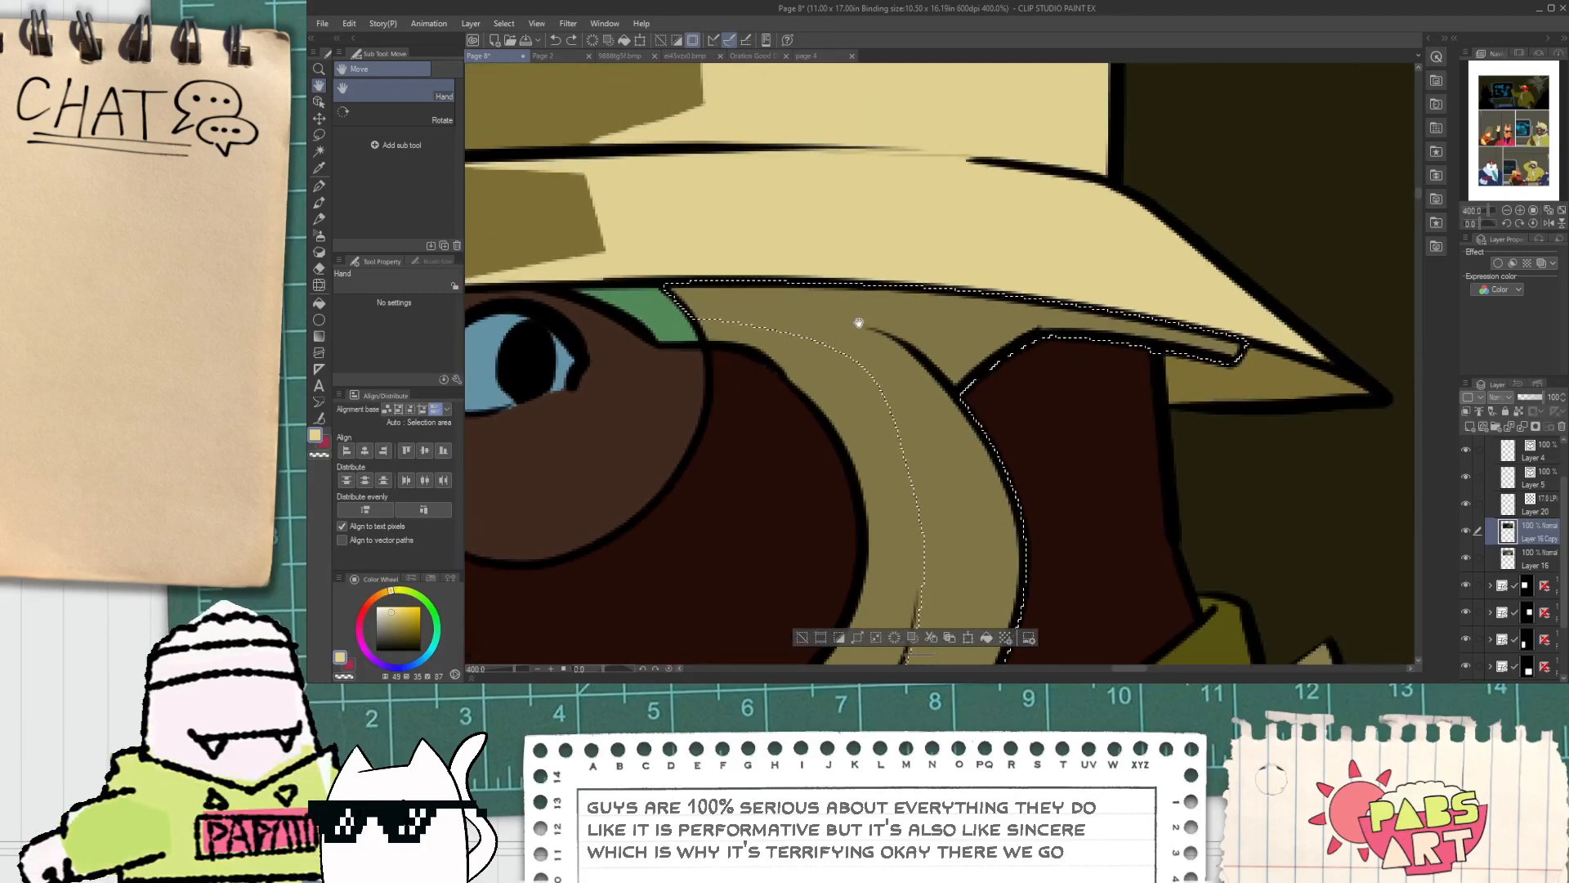
click(889, 325)
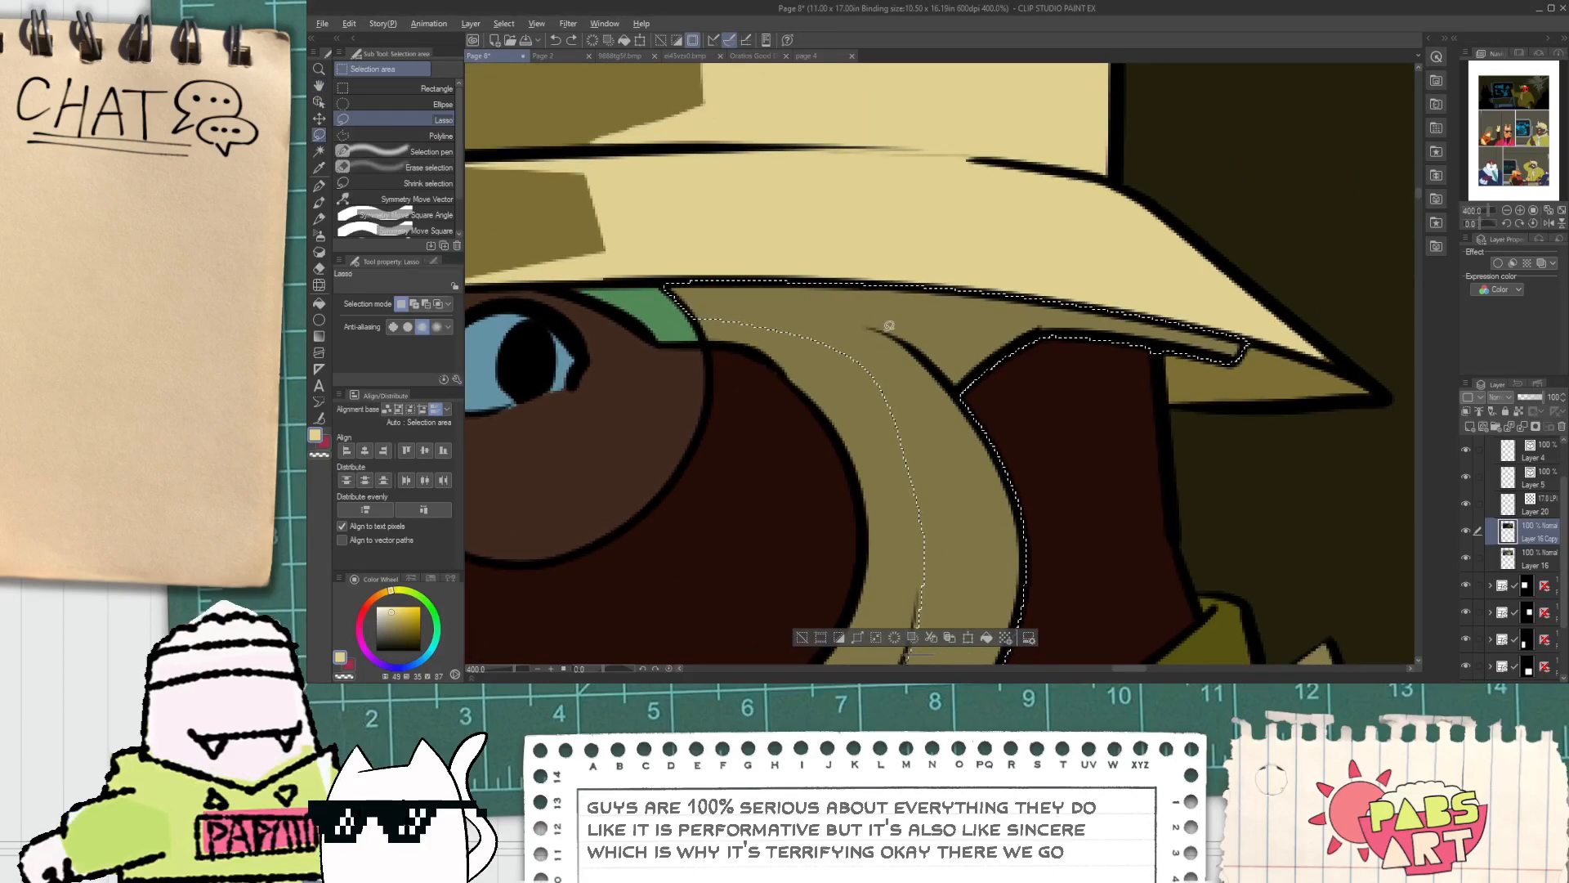
mouse_move(903, 335)
mouse_down()
mouse_move(1025, 391)
mouse_move(1195, 401)
mouse_move(1238, 325)
mouse_move(1068, 212)
mouse_move(887, 227)
mouse_move(891, 261)
mouse_up()
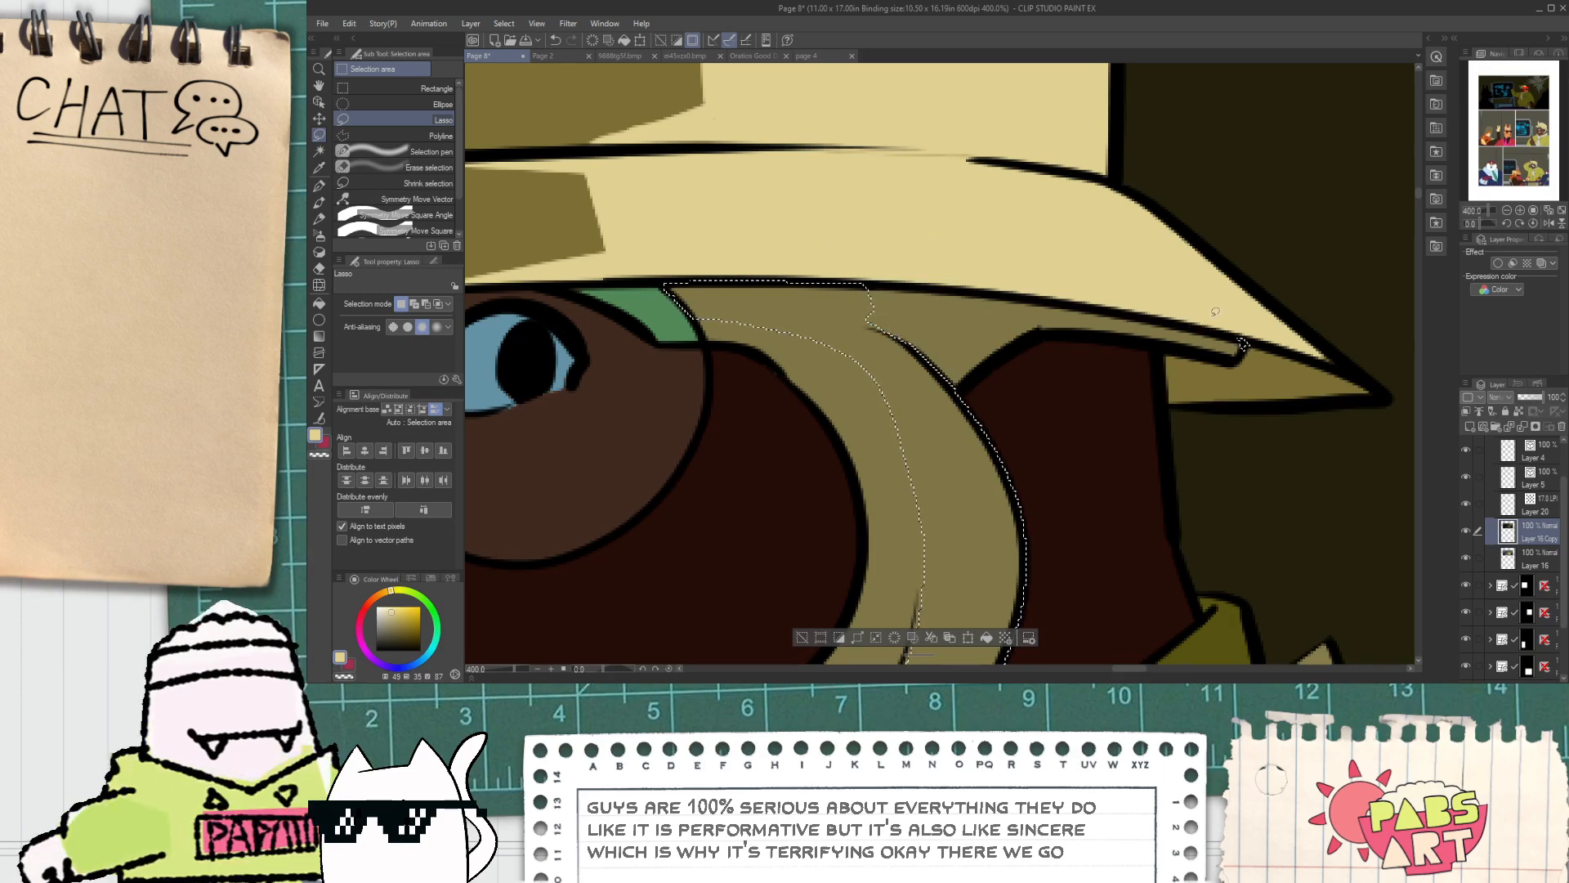
scroll(1013, 316, down, 2)
Step: Erase soft light along the horn's outer side within the selection using the Soft eraser, and deselect
key(e)
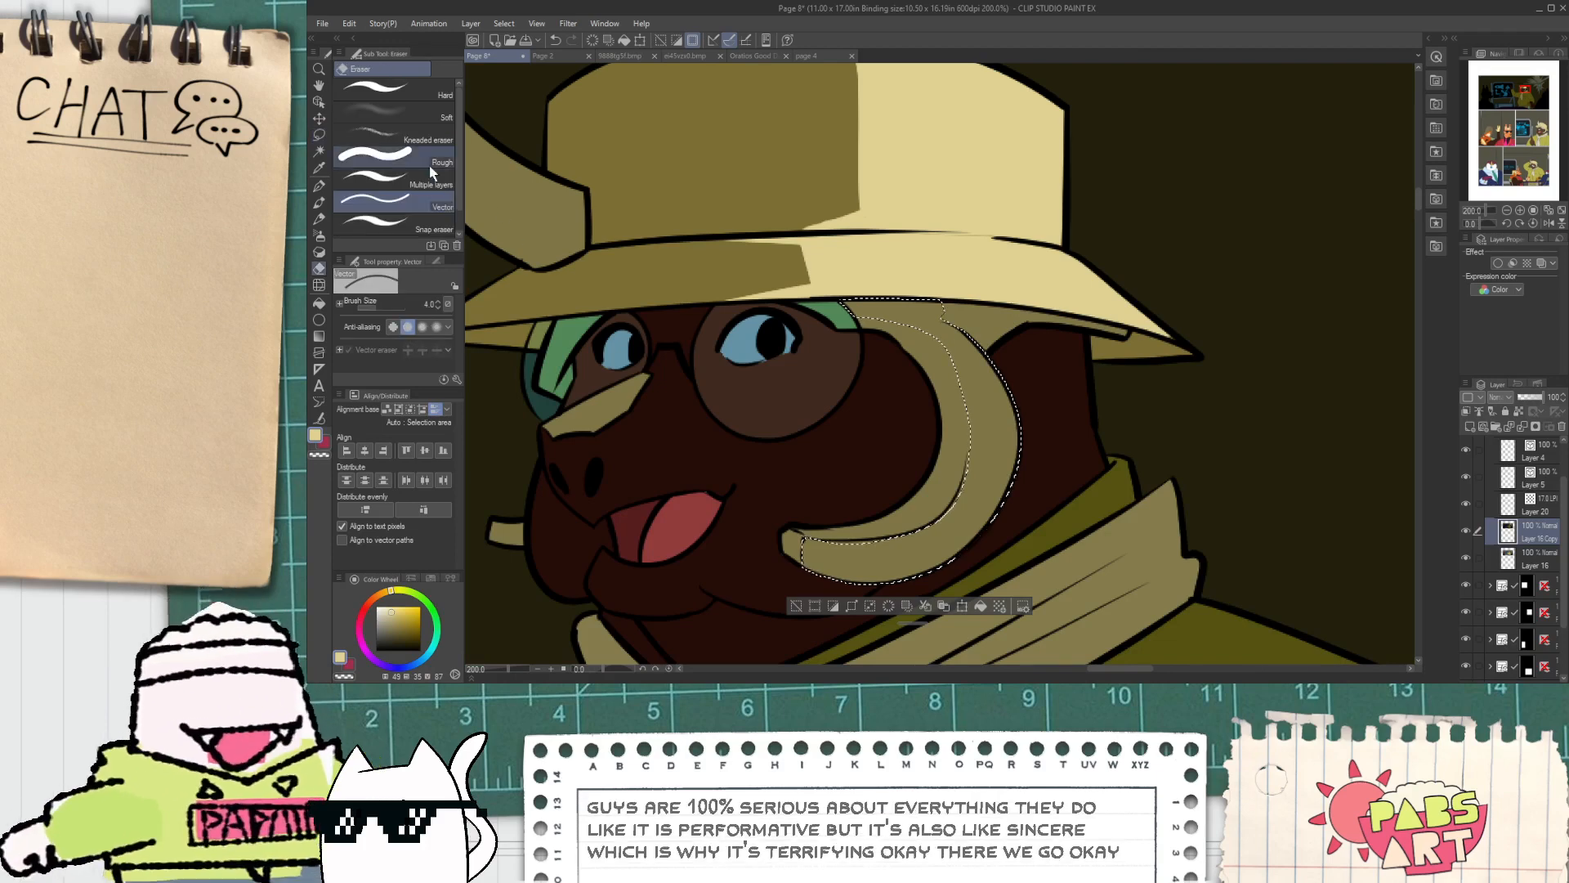
click(425, 120)
mouse_move(967, 516)
mouse_down()
mouse_move(844, 549)
mouse_move(975, 291)
mouse_move(947, 305)
mouse_move(1023, 442)
mouse_move(975, 368)
mouse_move(989, 400)
mouse_move(926, 421)
mouse_up()
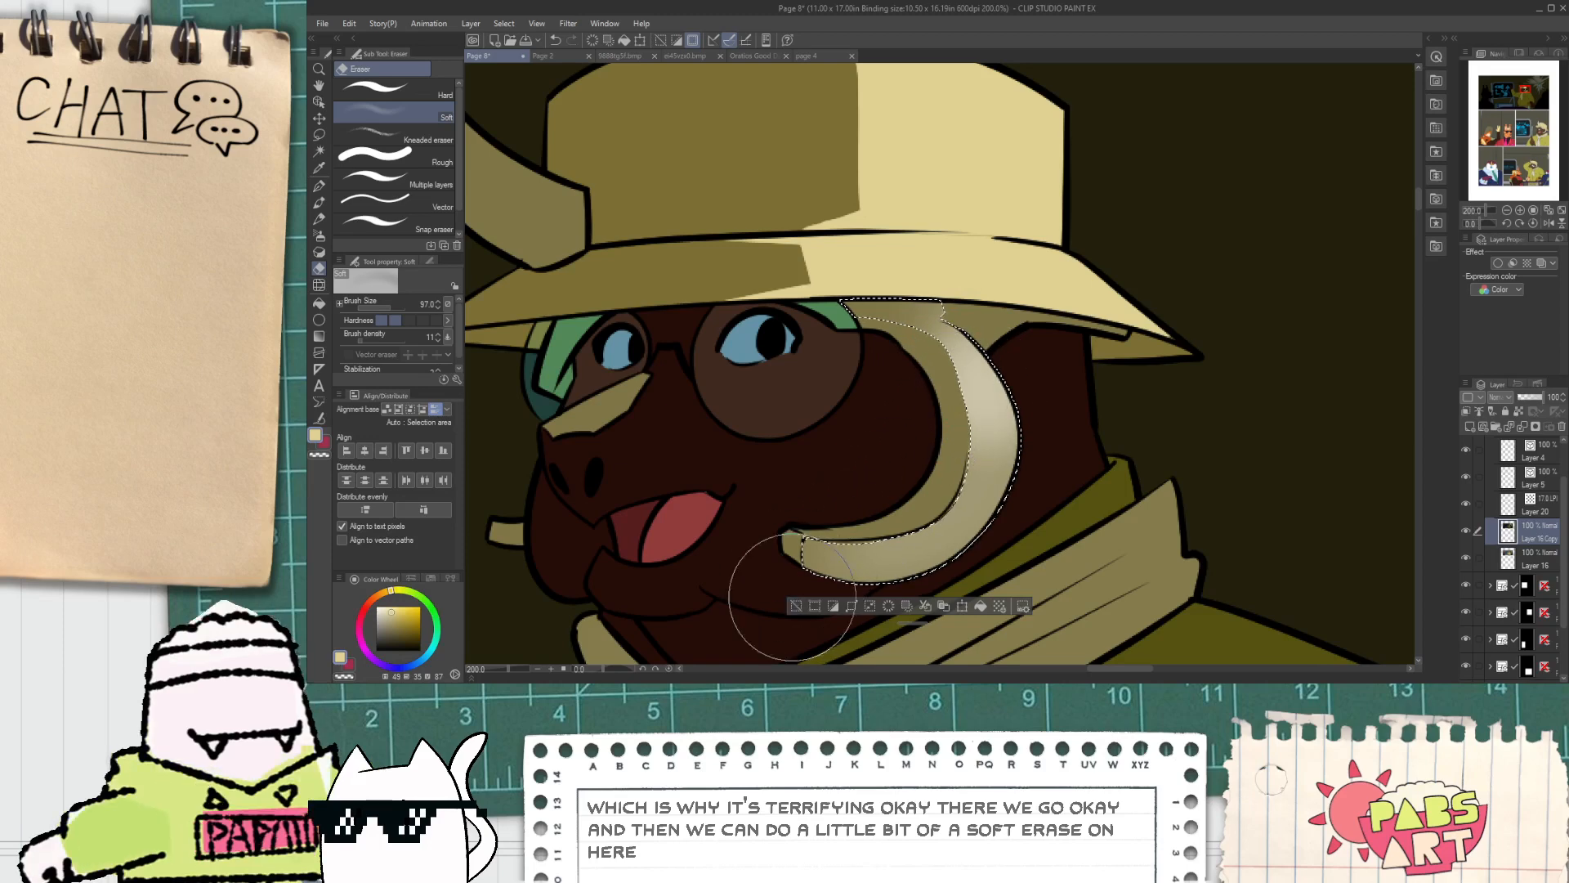
key(ctrl+d)
Step: Add small hard-edged highlights along the horn's soft light using the Hard eraser
key(i)
scroll(909, 313, up, 2)
scroll(909, 313, up, 2)
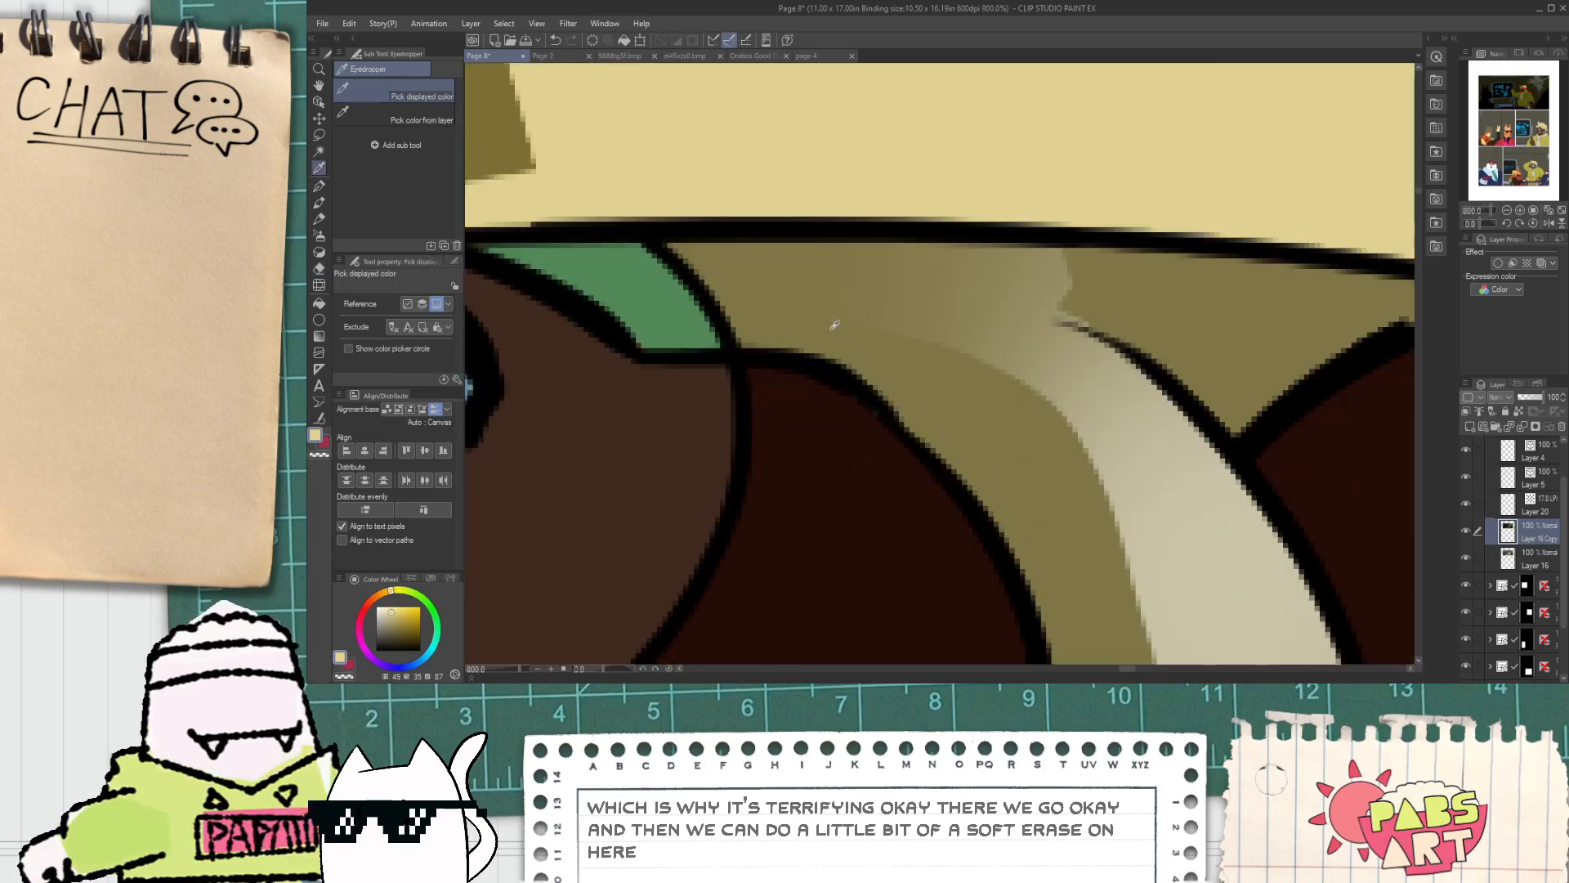
scroll(907, 307, down, 2)
scroll(904, 299, up, 2)
key(e)
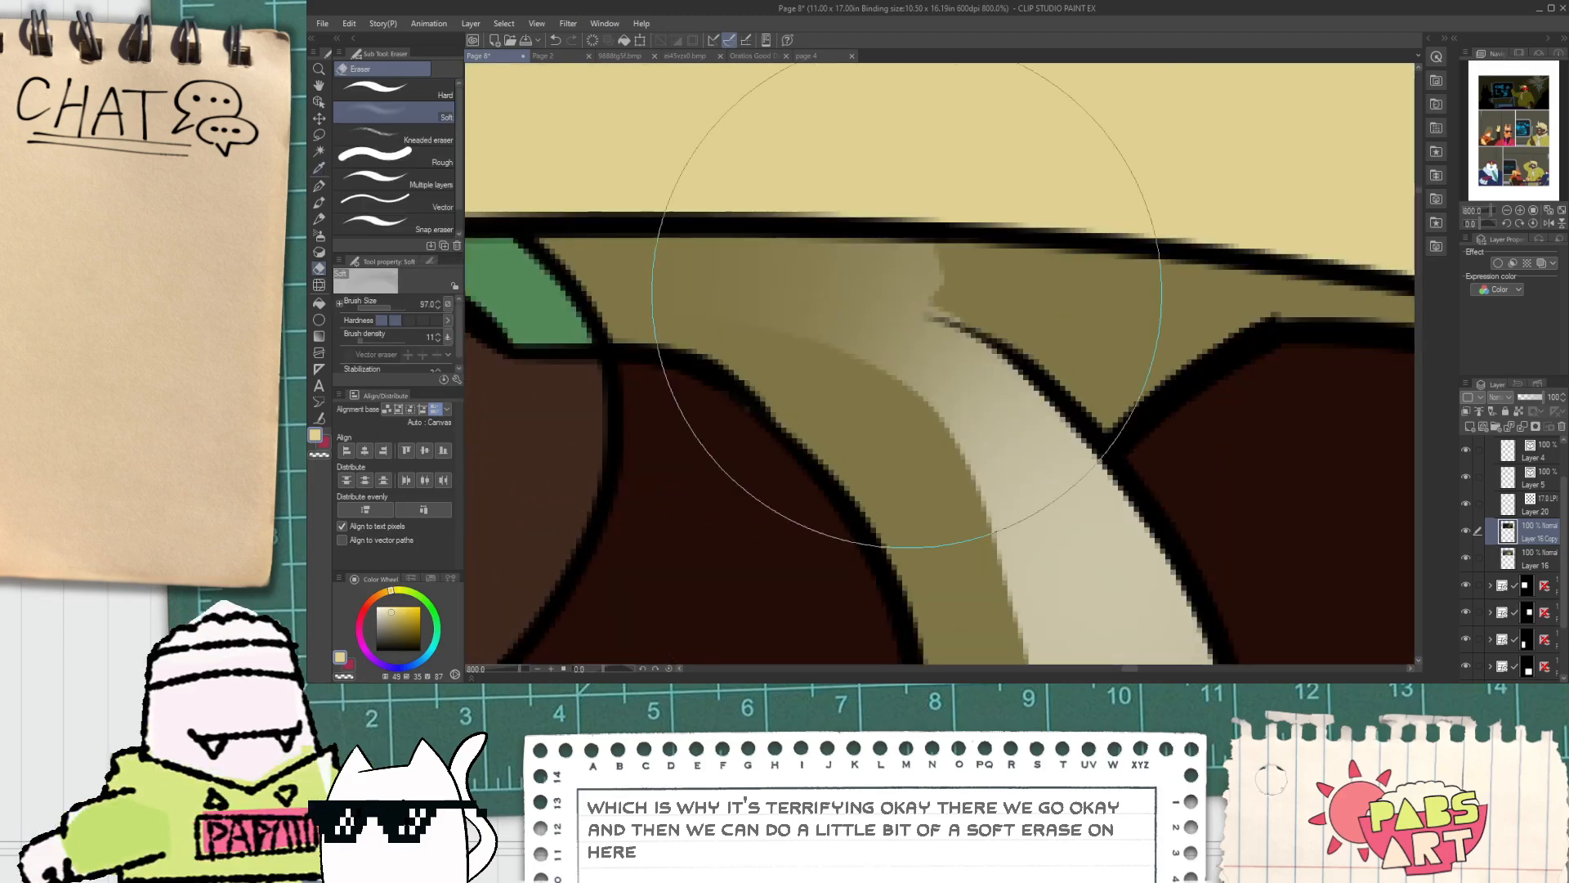
scroll(1038, 309, up, 2)
scroll(539, 151, down, 2)
click(386, 90)
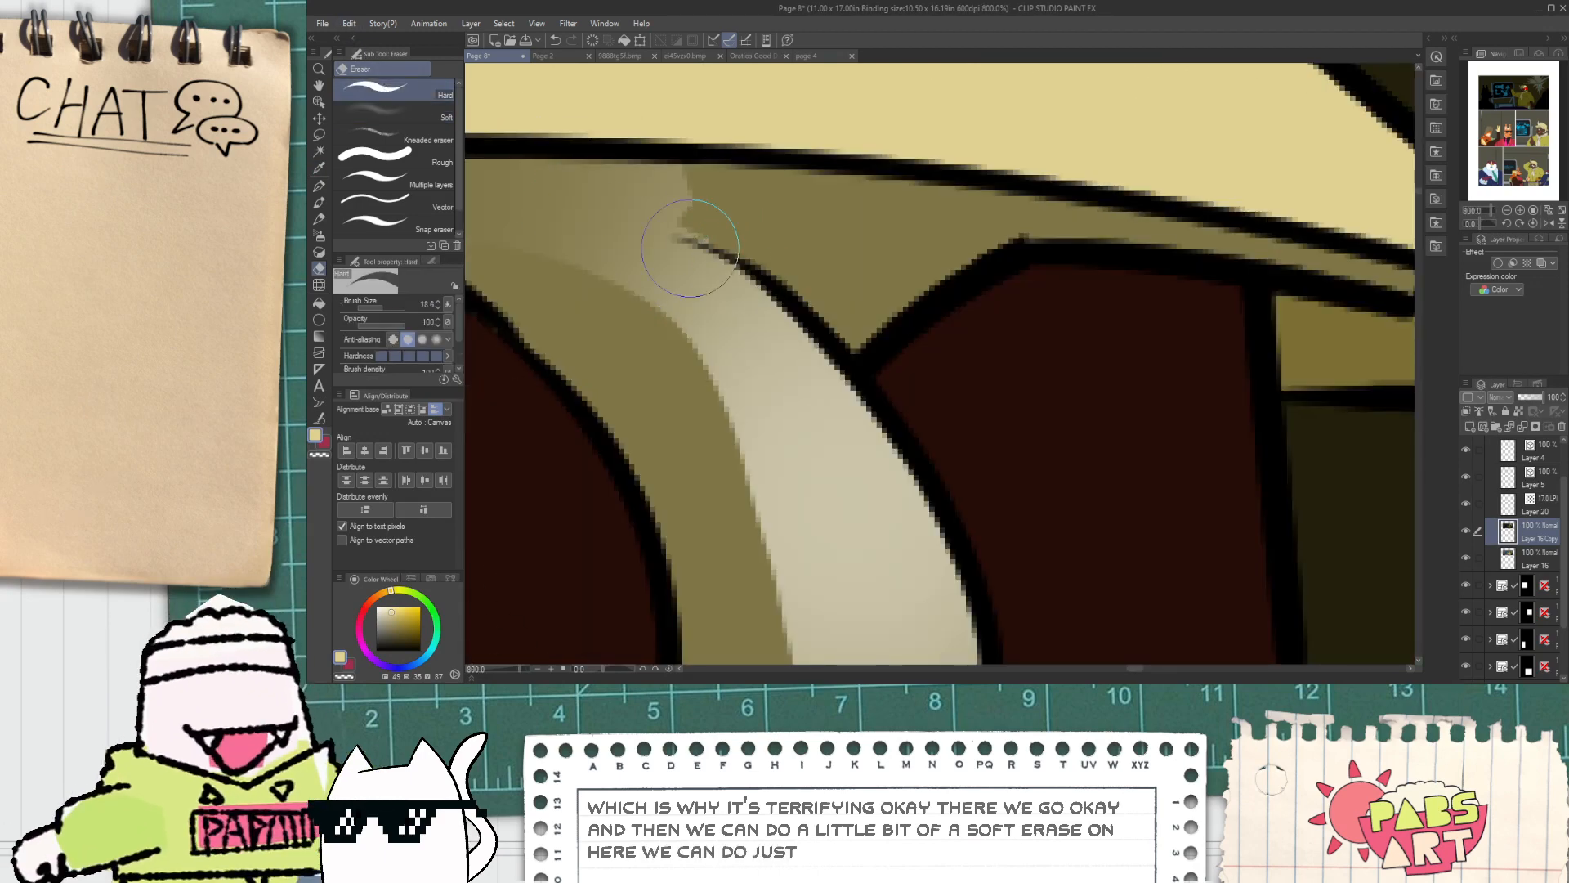
scroll(727, 368, down, 2)
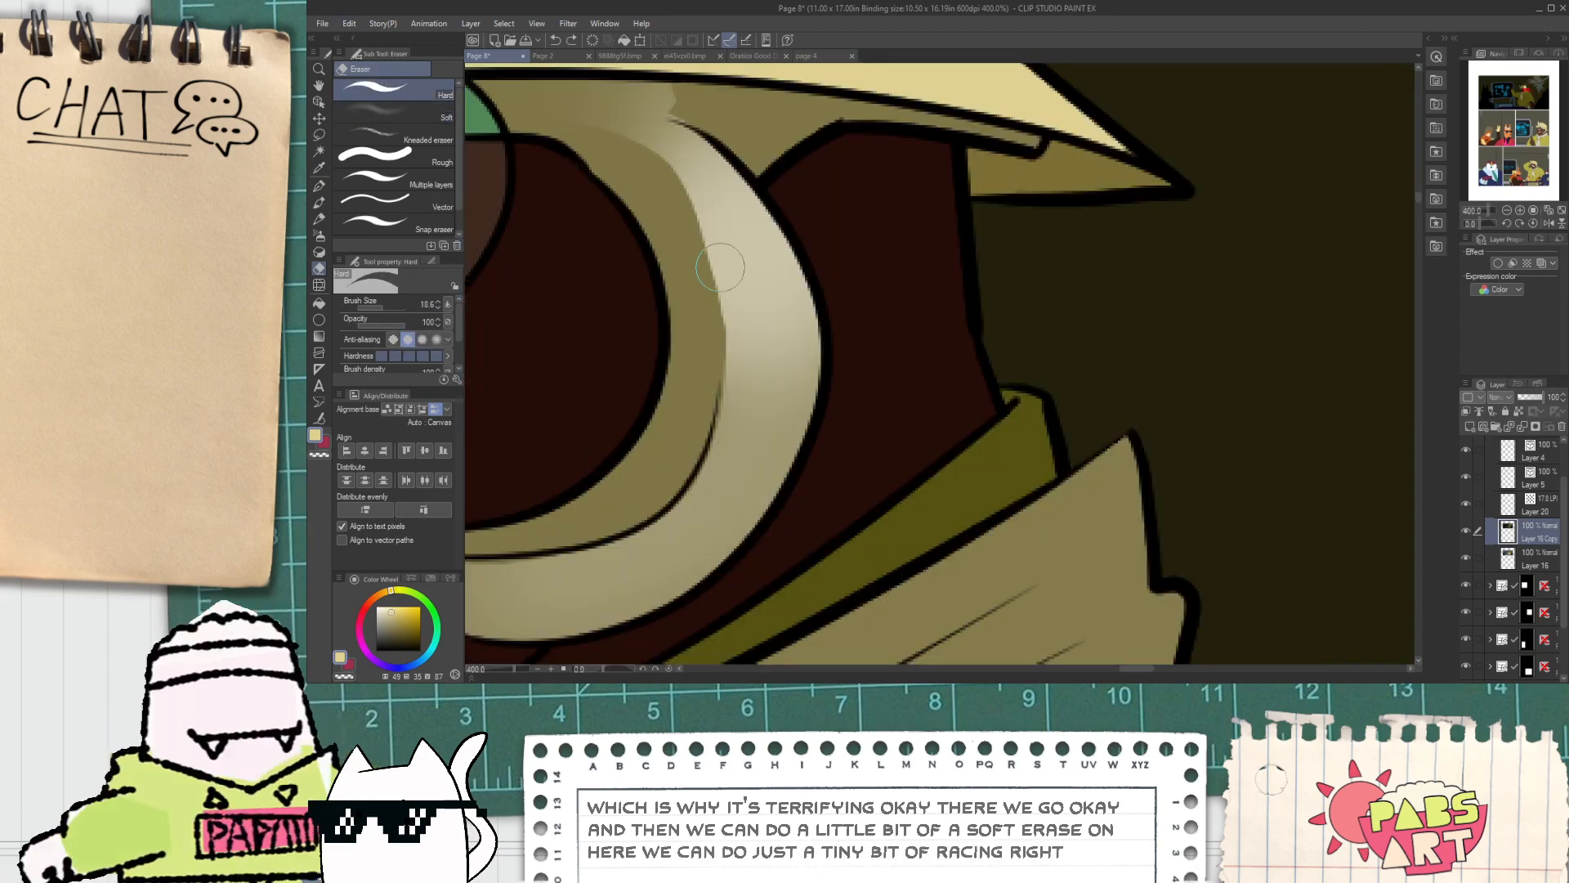
mouse_move(721, 269)
mouse_down()
mouse_move(737, 315)
mouse_move(778, 274)
mouse_move(794, 318)
mouse_up()
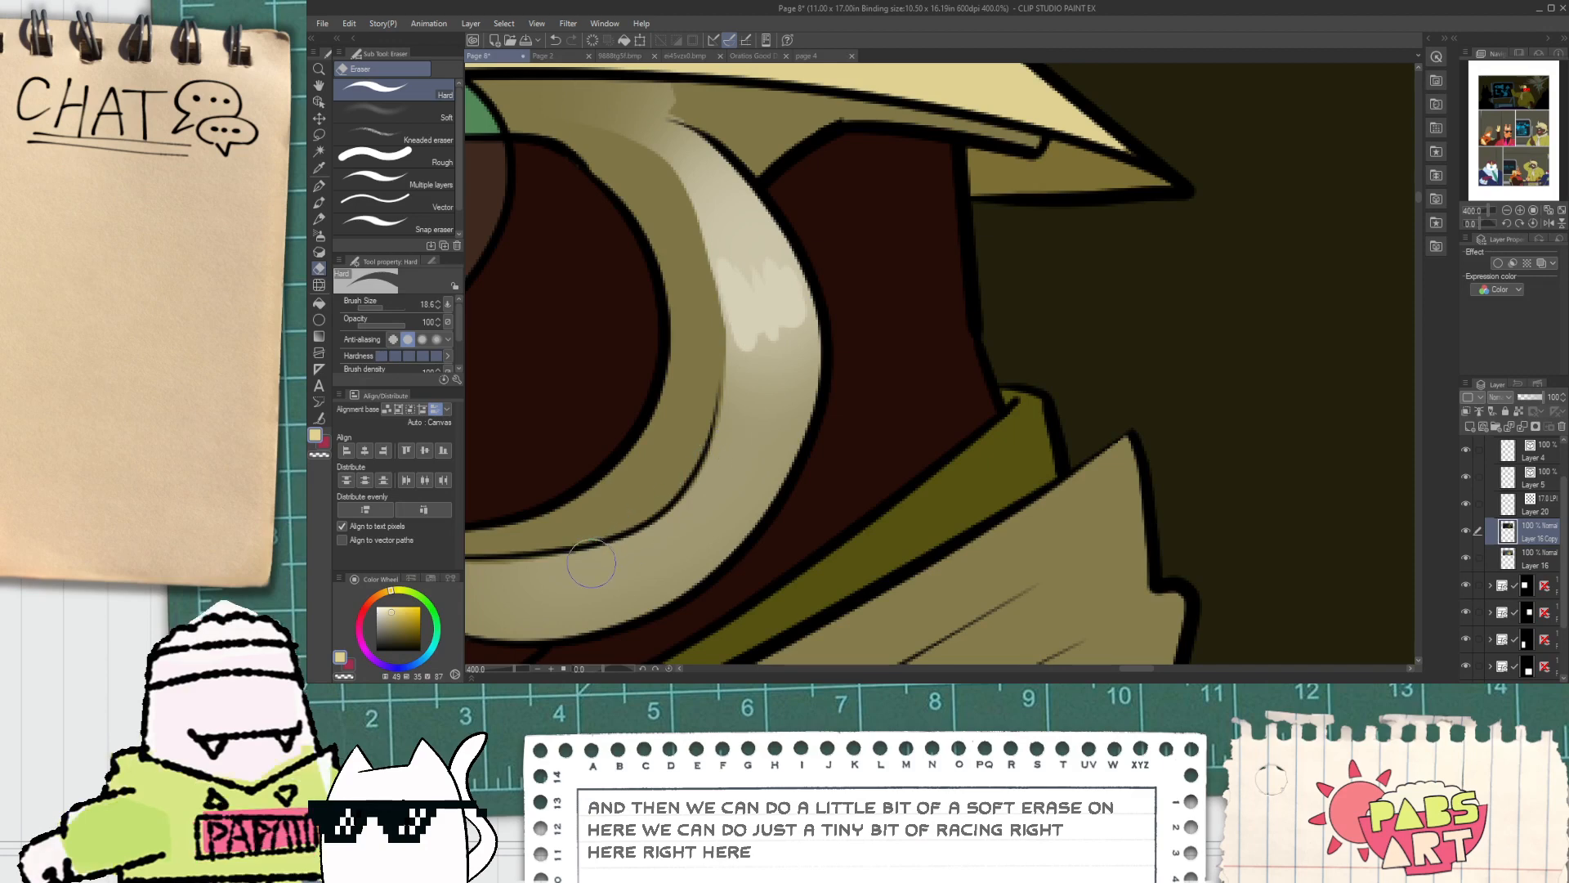
drag(608, 569, 677, 543)
Step: Rework the jagged upper end of the horn's light beneath the hat brim with the G-pen in a colour sampled there
scroll(659, 588, down, 3)
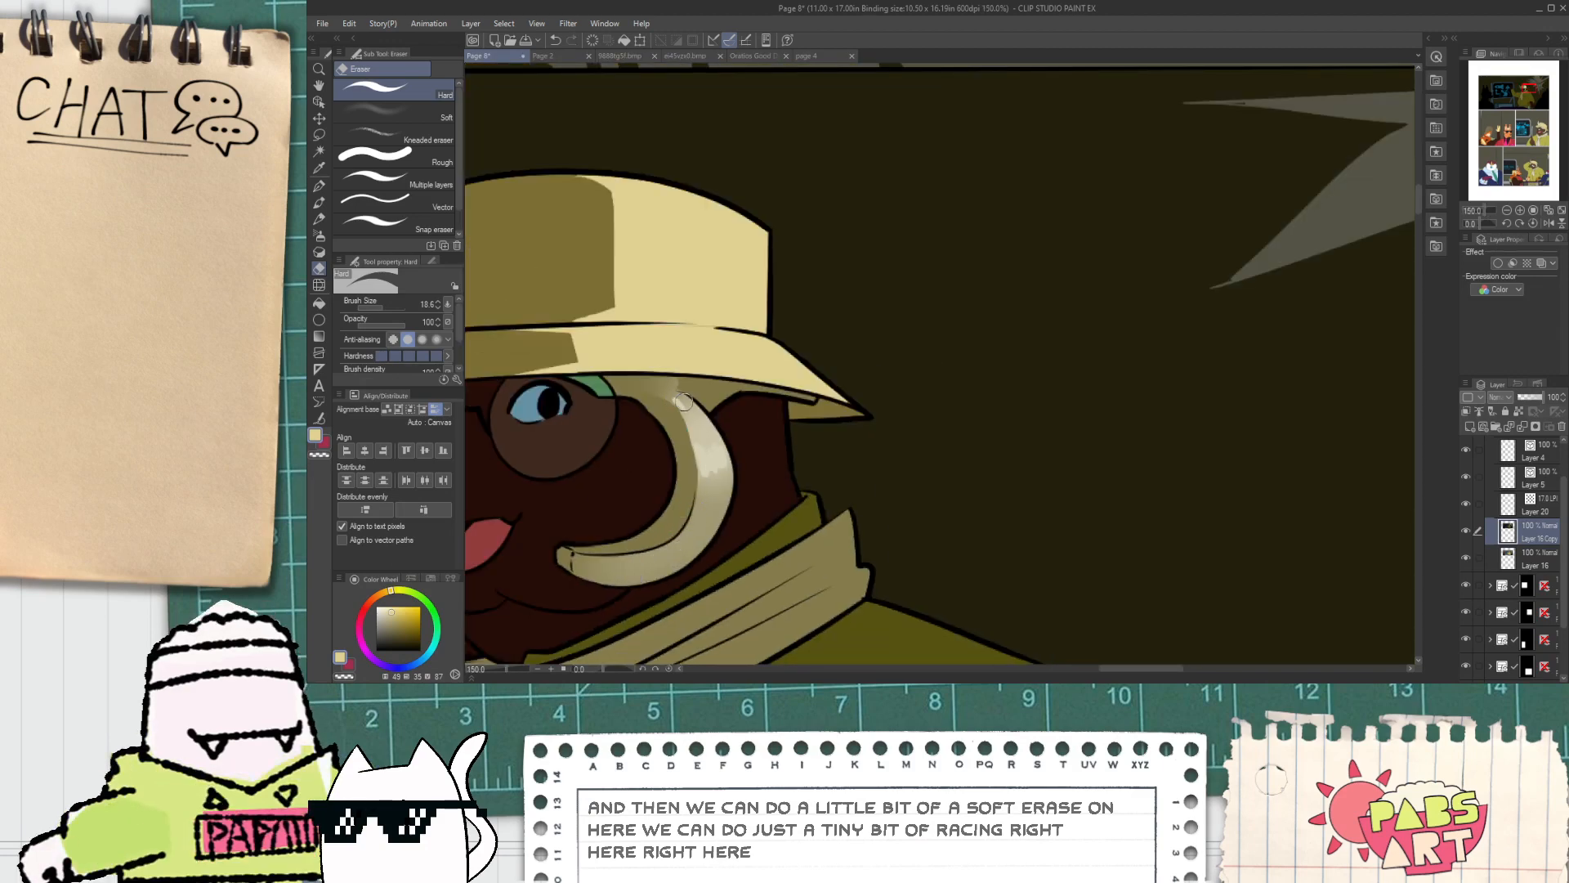
scroll(686, 398, down, 3)
scroll(659, 400, up, 8)
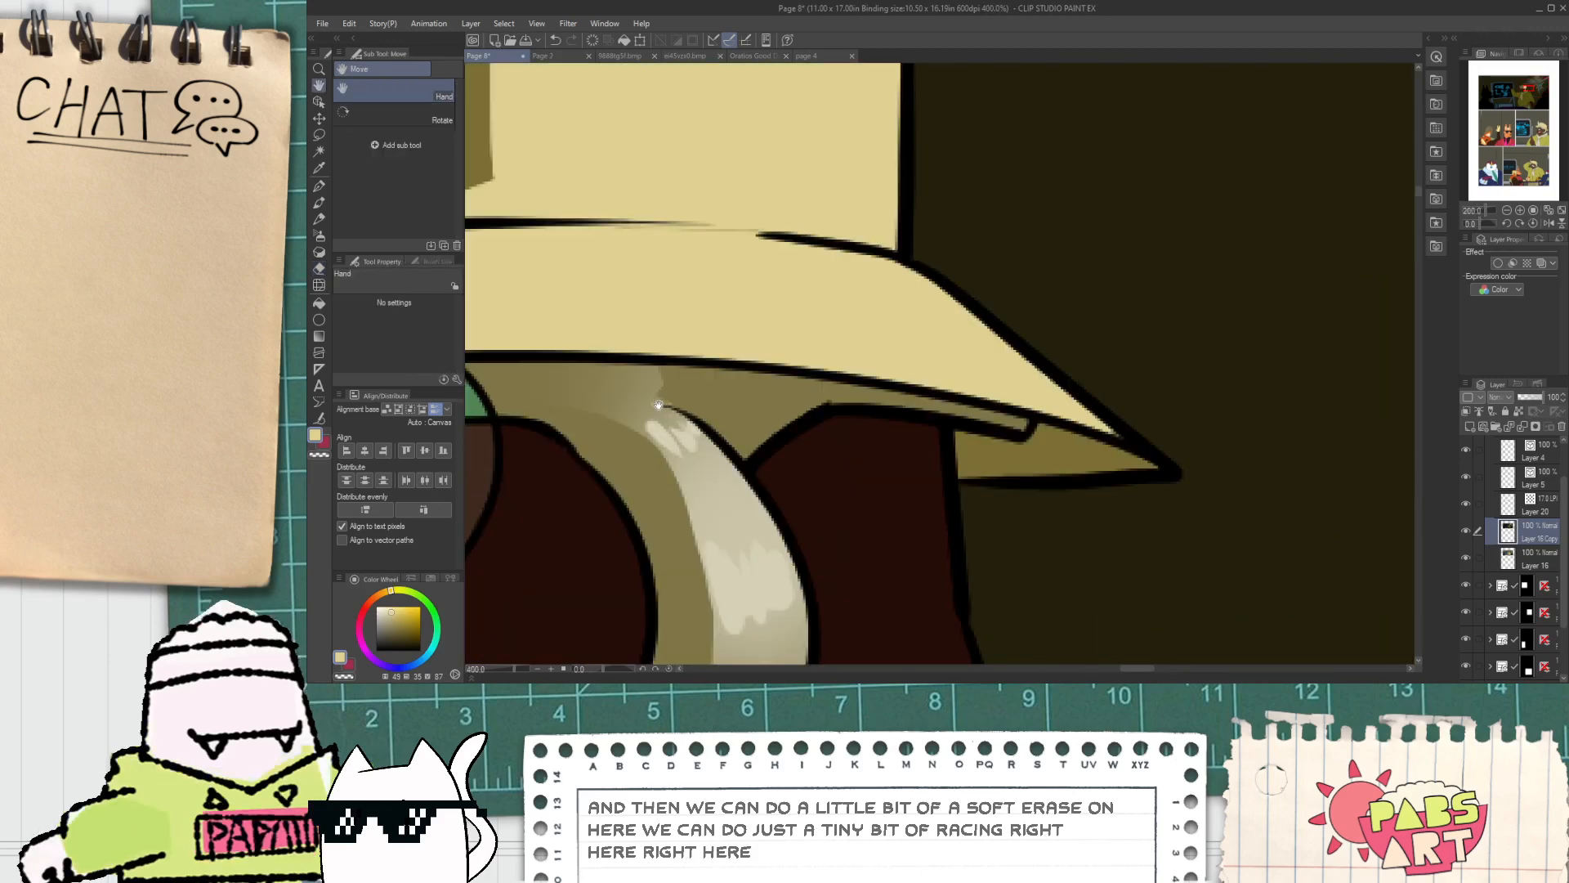
alt+click(655, 397)
mouse_move(680, 391)
mouse_down()
mouse_move(656, 364)
mouse_move(700, 417)
mouse_move(702, 366)
mouse_move(727, 399)
mouse_up()
scroll(729, 393, down, 3)
scroll(717, 363, down, 5)
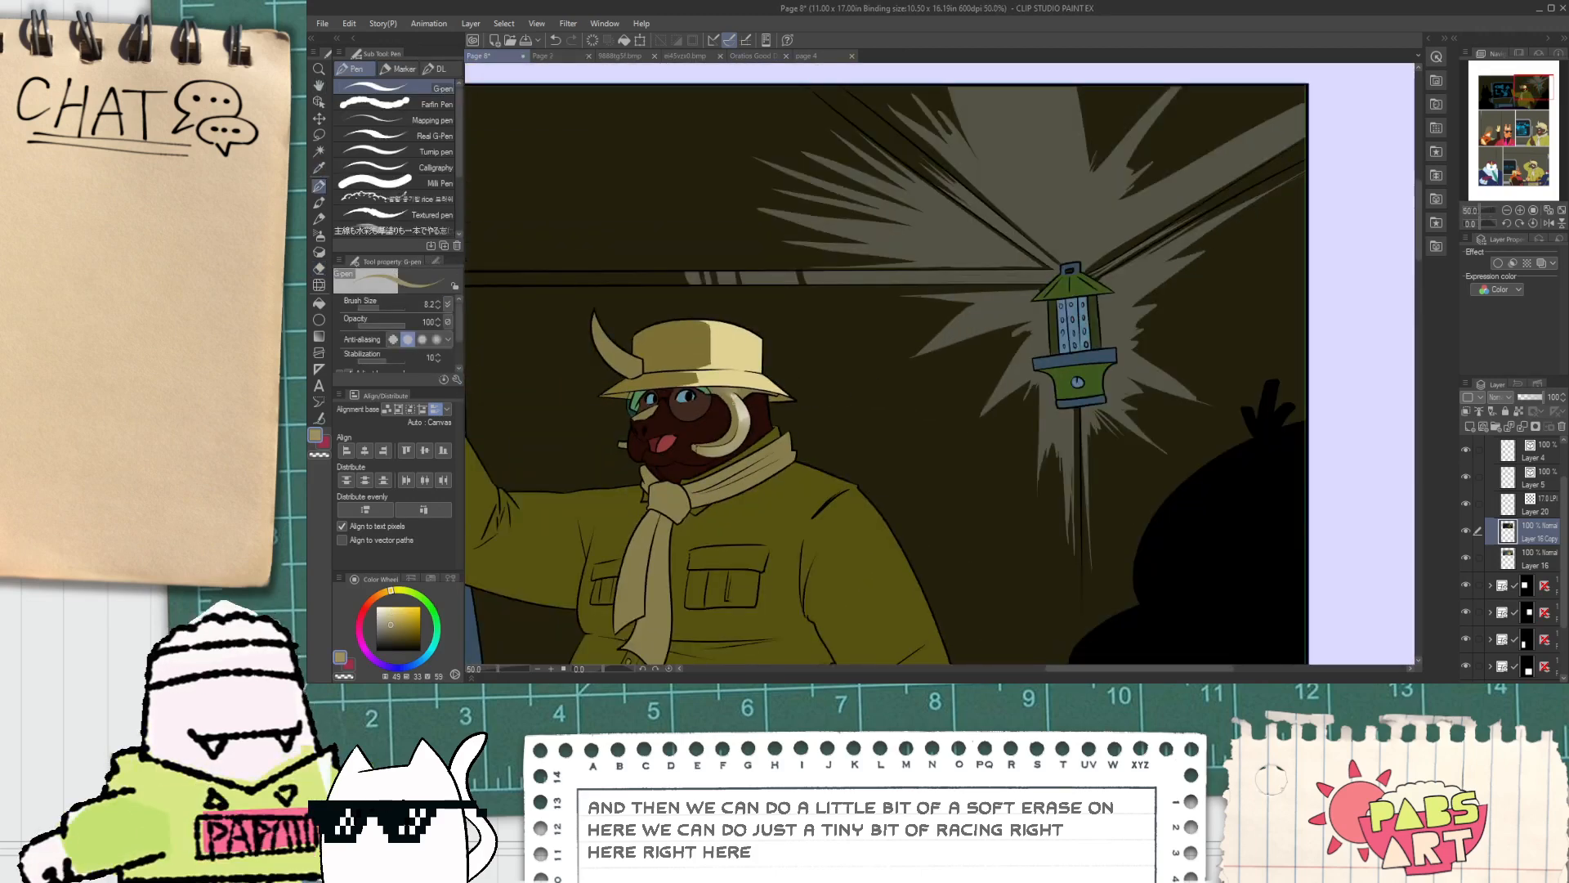
Step: Paint shadow colour over the upper end of the horn's light to cut it off beneath the brim
scroll(740, 395, up, 6)
scroll(636, 336, up, 2)
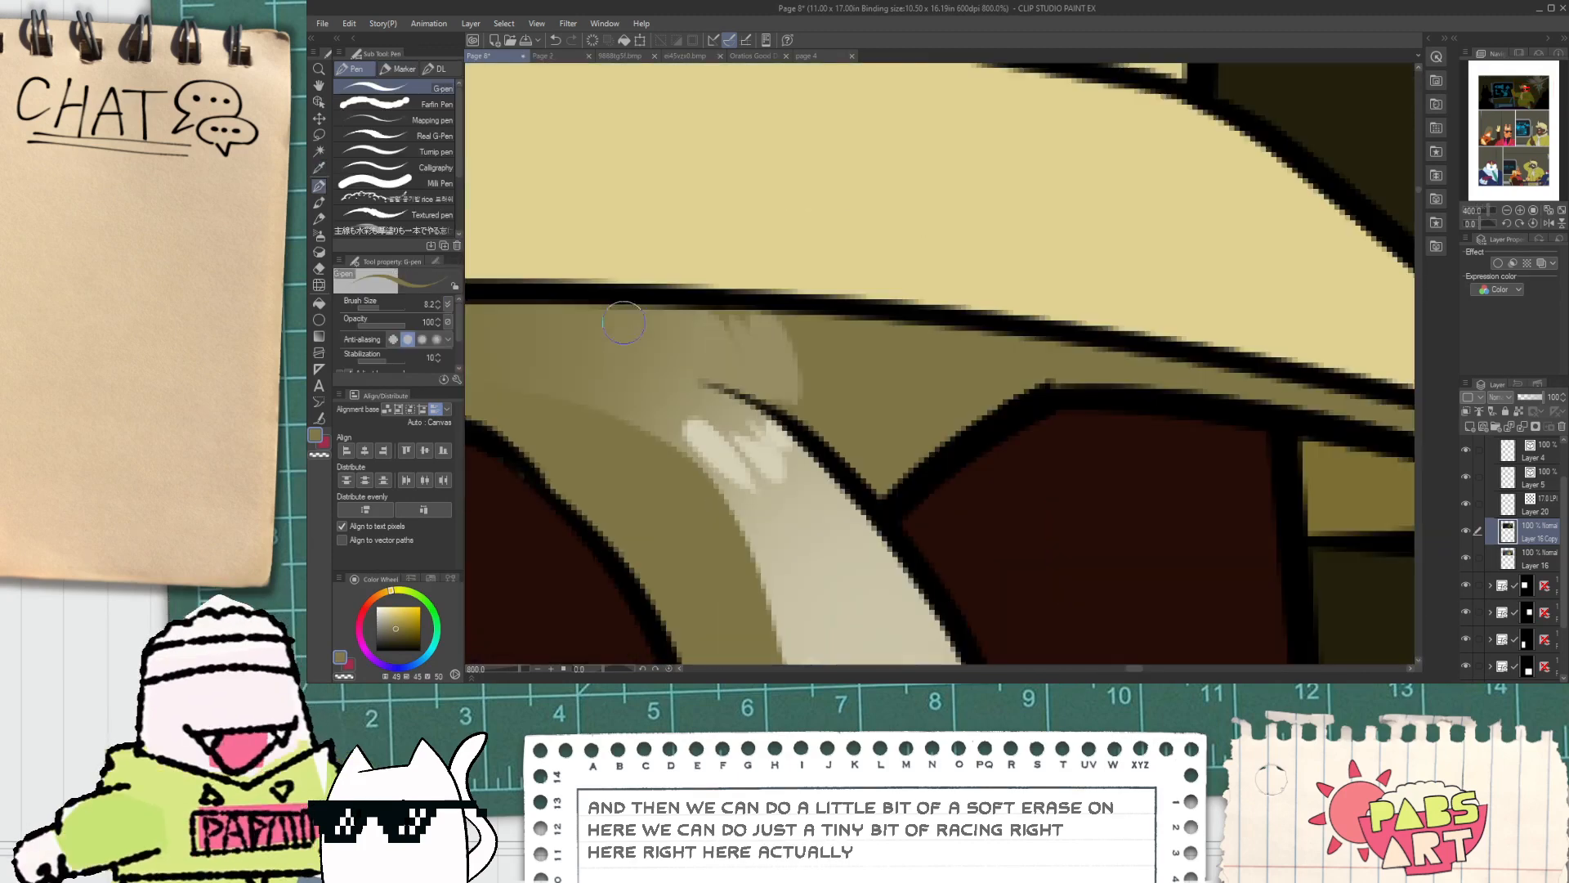
mouse_move(627, 319)
mouse_down()
mouse_move(727, 389)
mouse_move(627, 320)
mouse_move(791, 408)
mouse_up()
key(ctrl+z)
mouse_move(689, 325)
mouse_down()
mouse_move(757, 336)
mouse_move(776, 318)
mouse_move(768, 379)
mouse_move(807, 438)
mouse_up()
Step: Select the neck area behind the curved horn, erase hard-edged light along its outer side, and deselect
scroll(760, 327, down, 7)
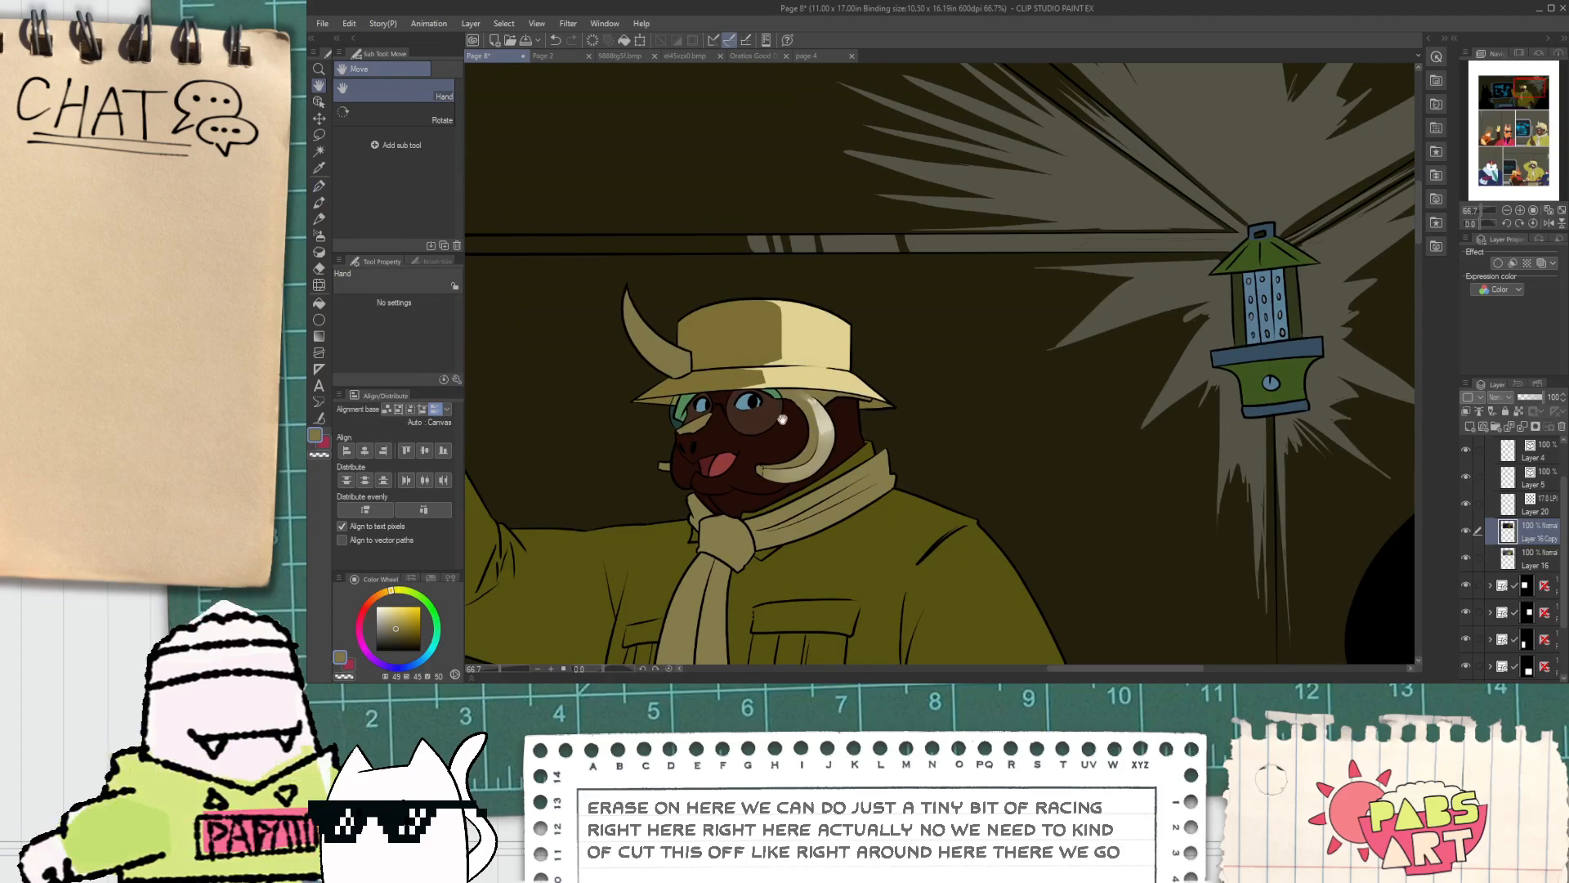
scroll(782, 420, up, 4)
key(w)
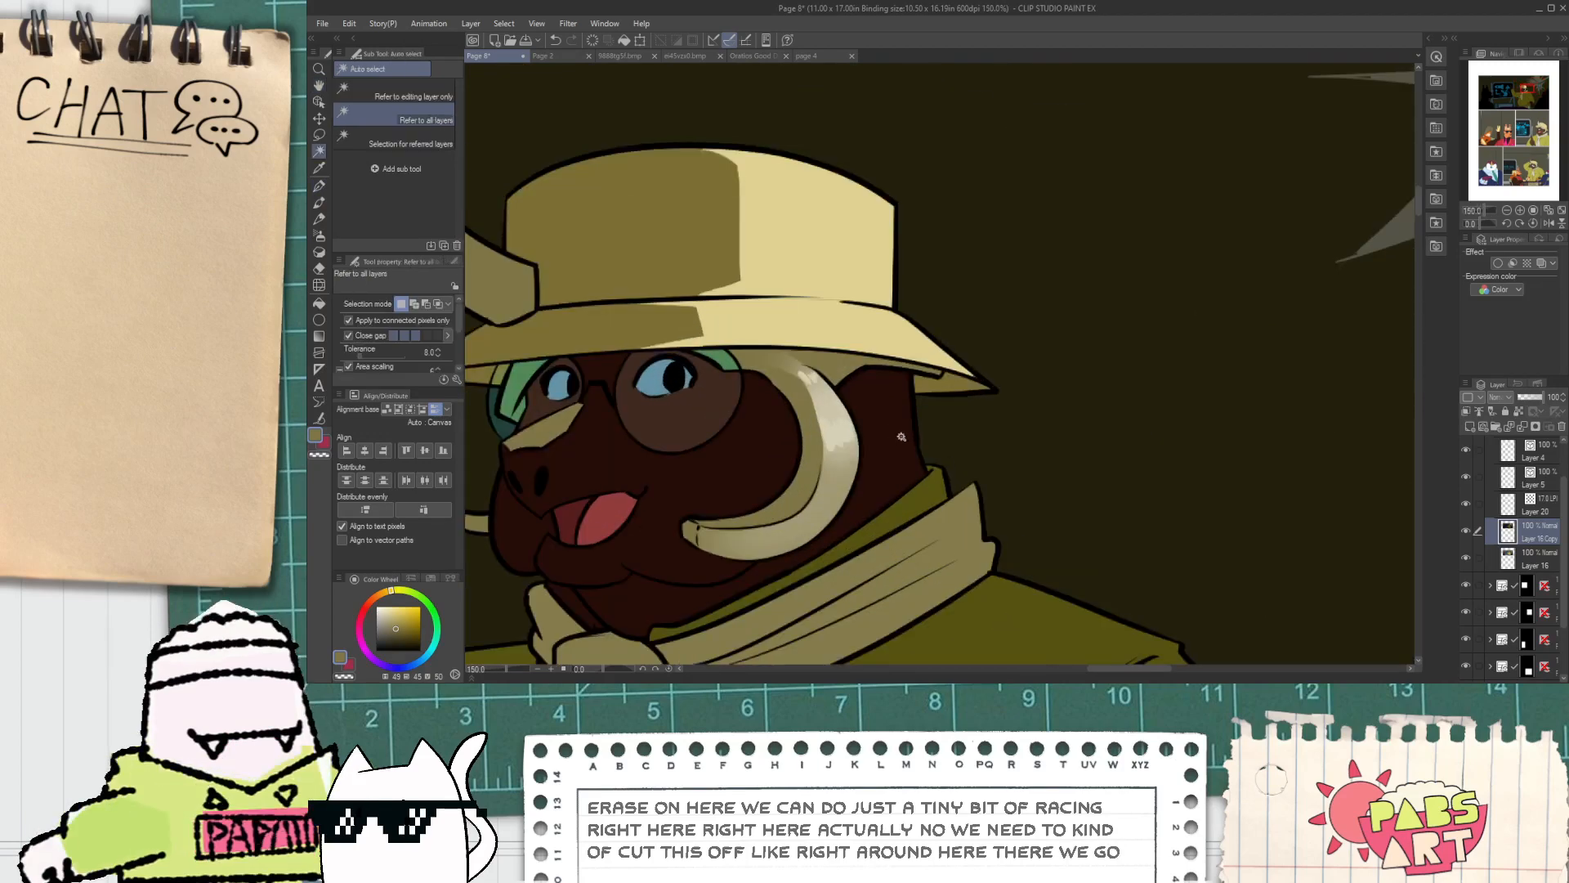
click(899, 432)
key(e)
drag(899, 405, 906, 435)
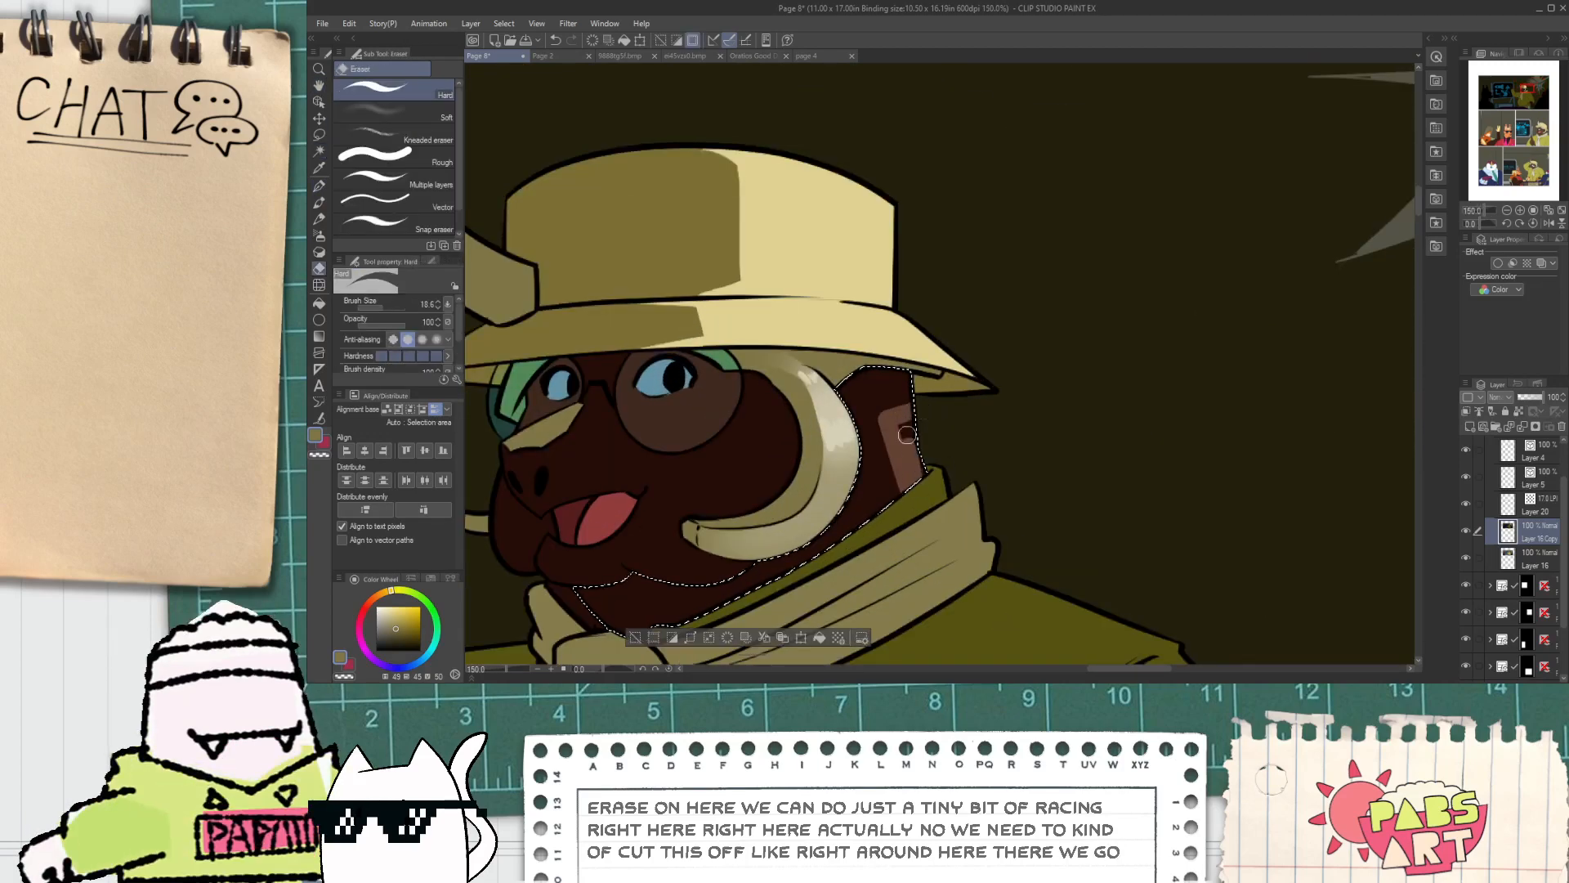
scroll(840, 504, down, 5)
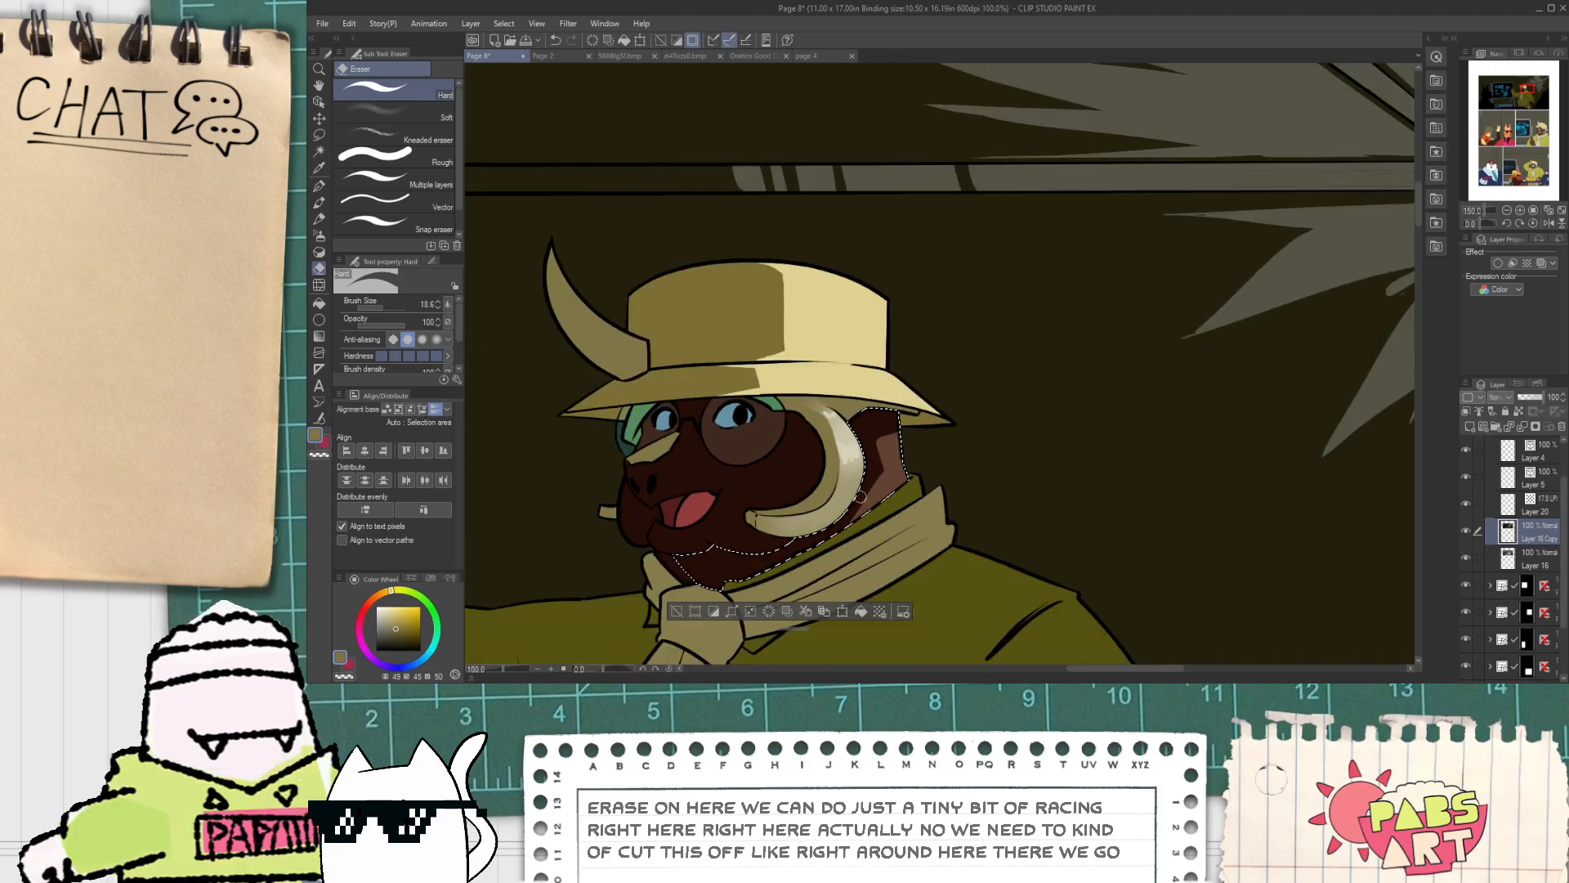
click(715, 569)
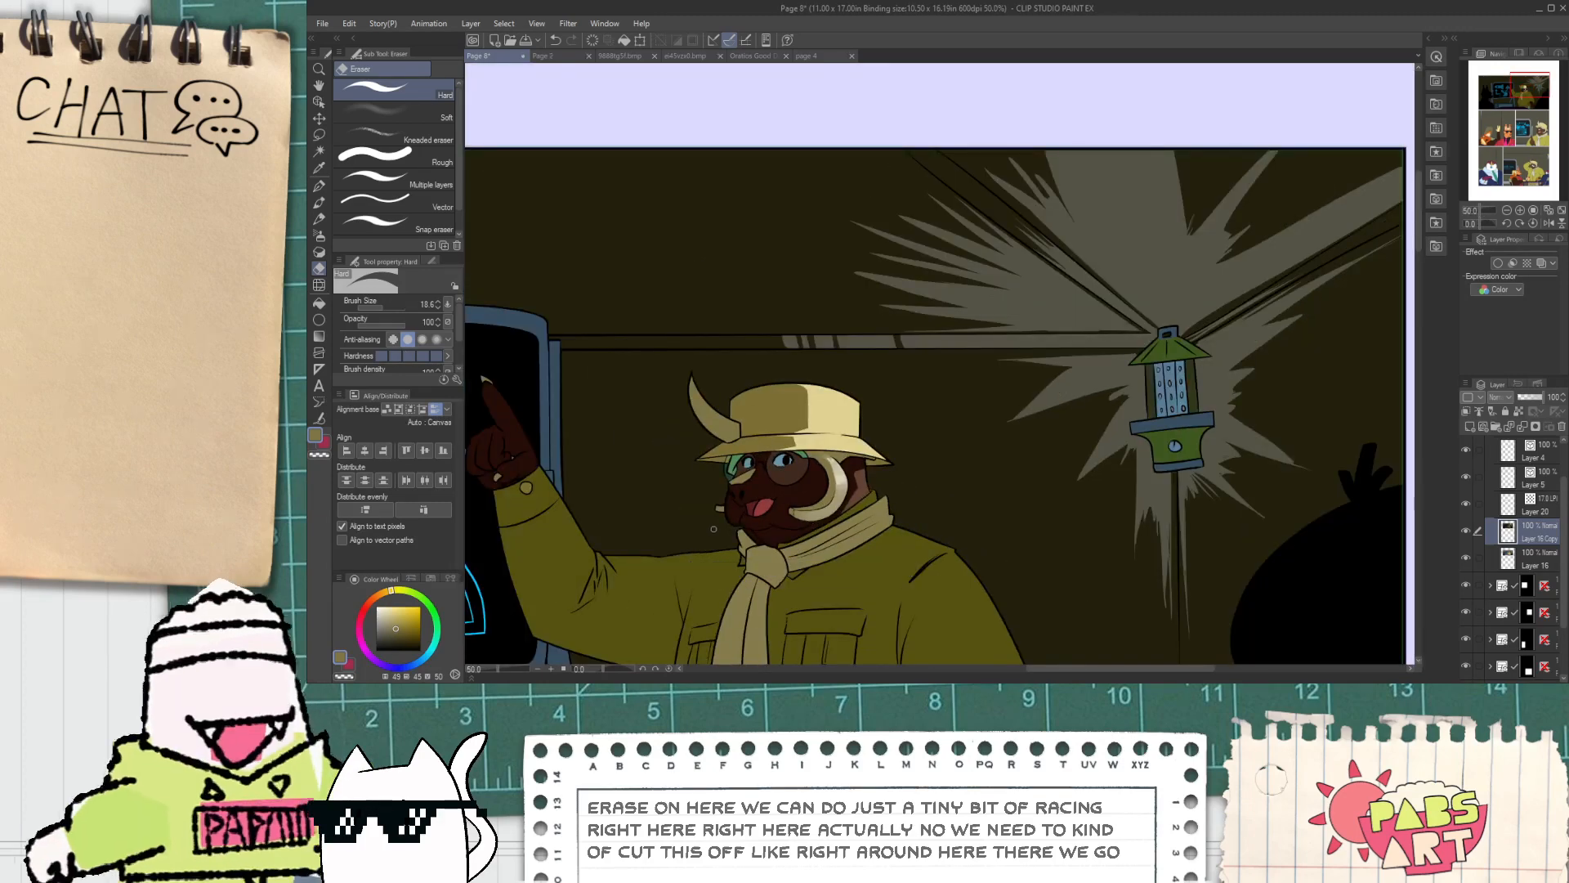
Step: Select the upturned horn beside the hat and erase a hard-edged band of light along its outer curve
scroll(713, 529, down, 1)
drag(713, 529, 747, 457)
scroll(735, 408, up, 3)
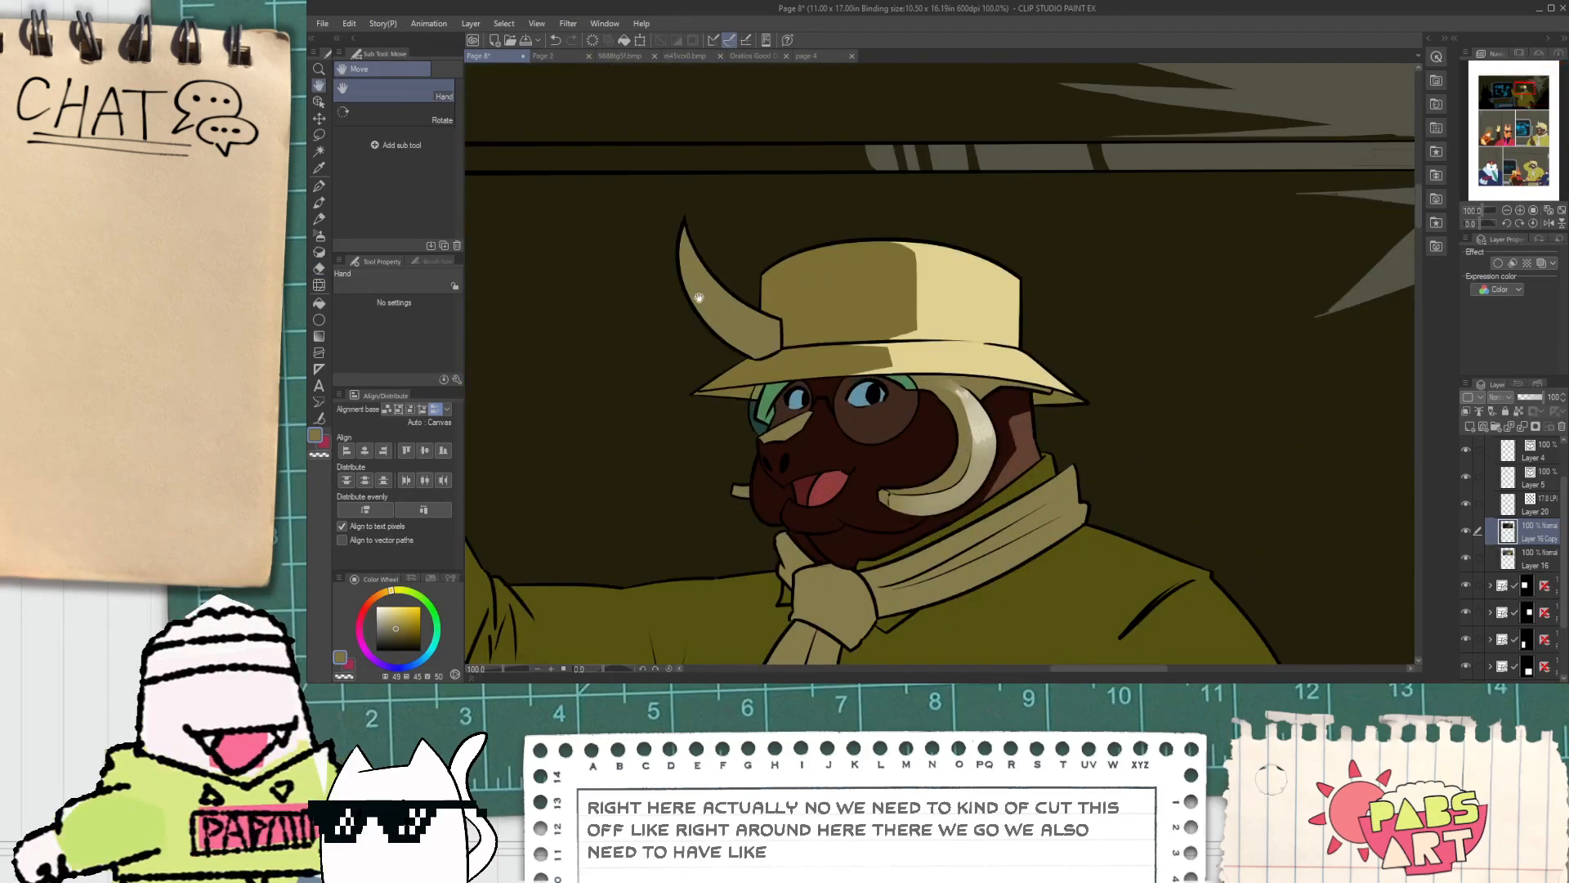
scroll(699, 298, down, 1)
drag(701, 357, 707, 392)
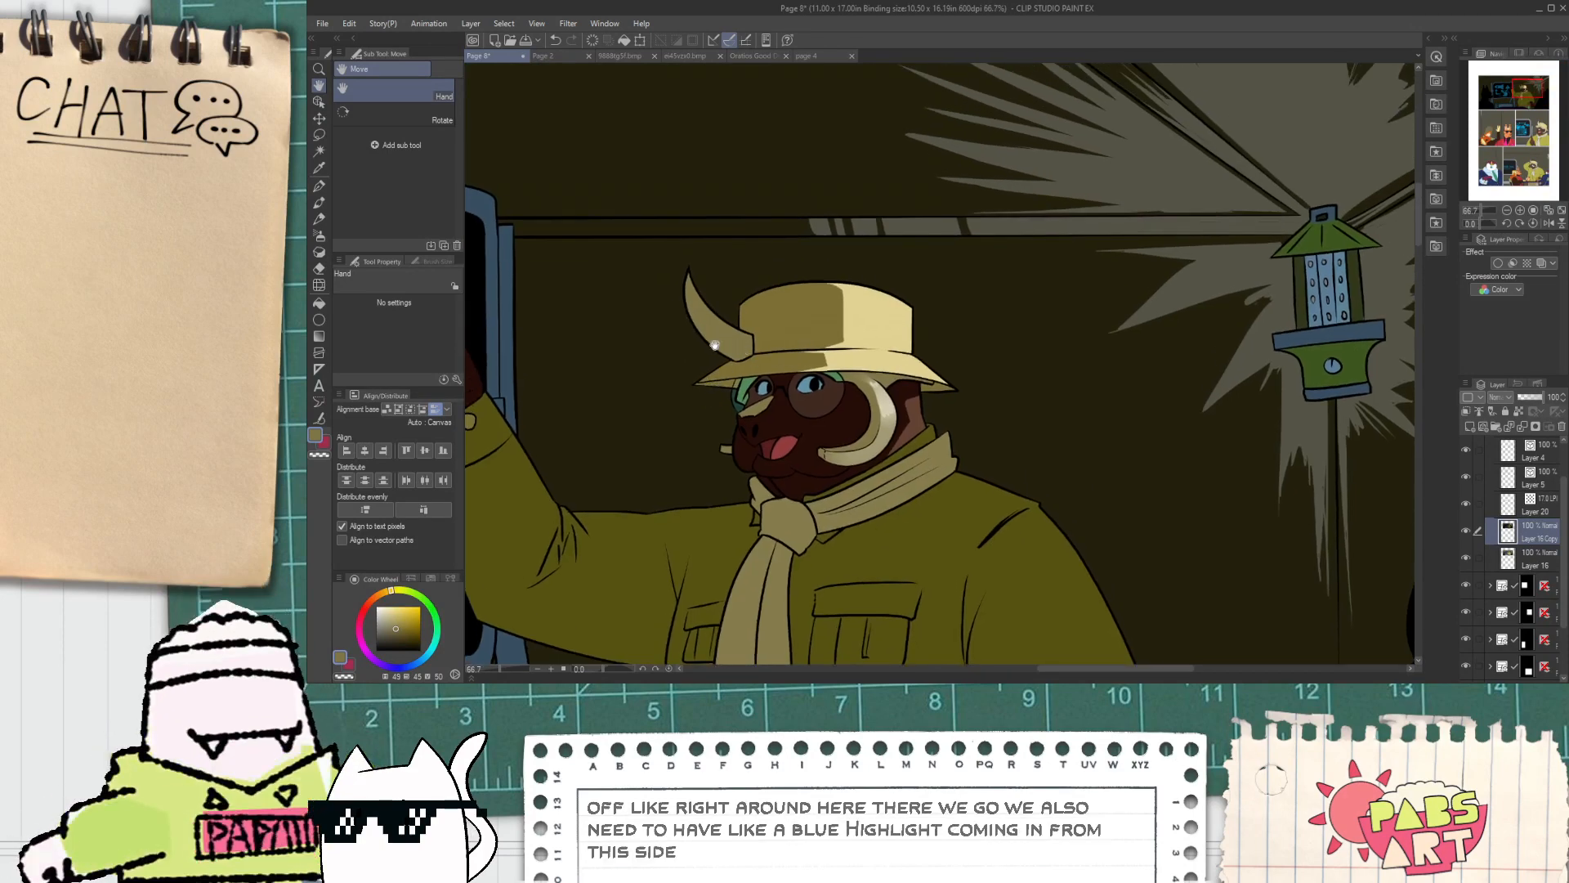
scroll(744, 344, up, 4)
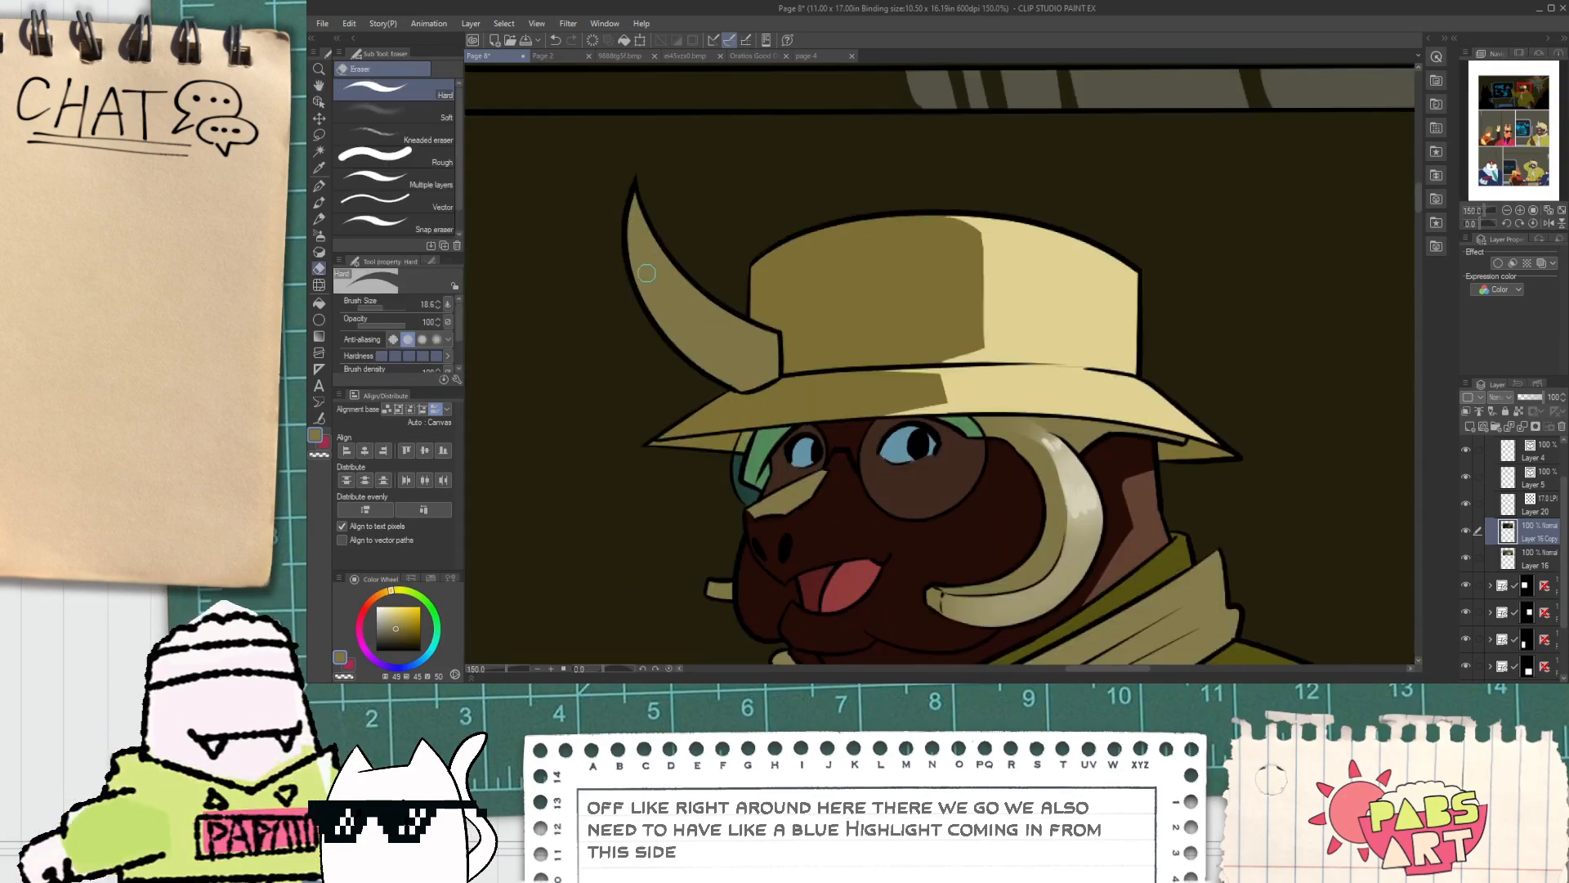
key(w)
click(664, 284)
key(e)
drag(633, 204, 703, 364)
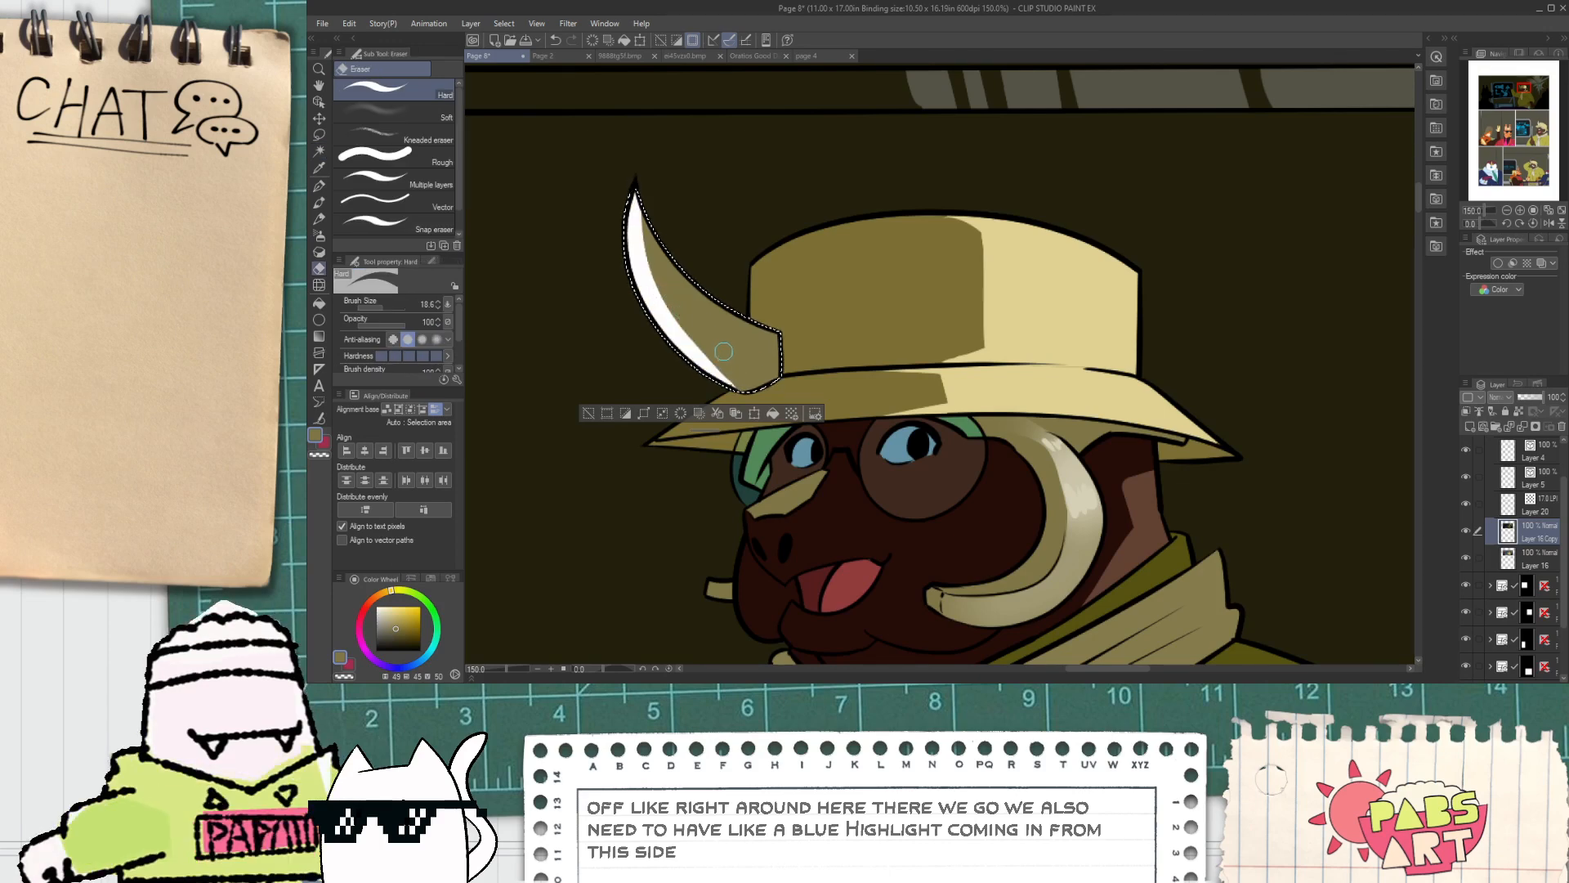
Step: Hide the shadow layer, fill the upturned horn on Layer 16 with the sampled horn colour, and return to the visible shadow layer
click(1462, 529)
click(1532, 560)
key(i)
key(g)
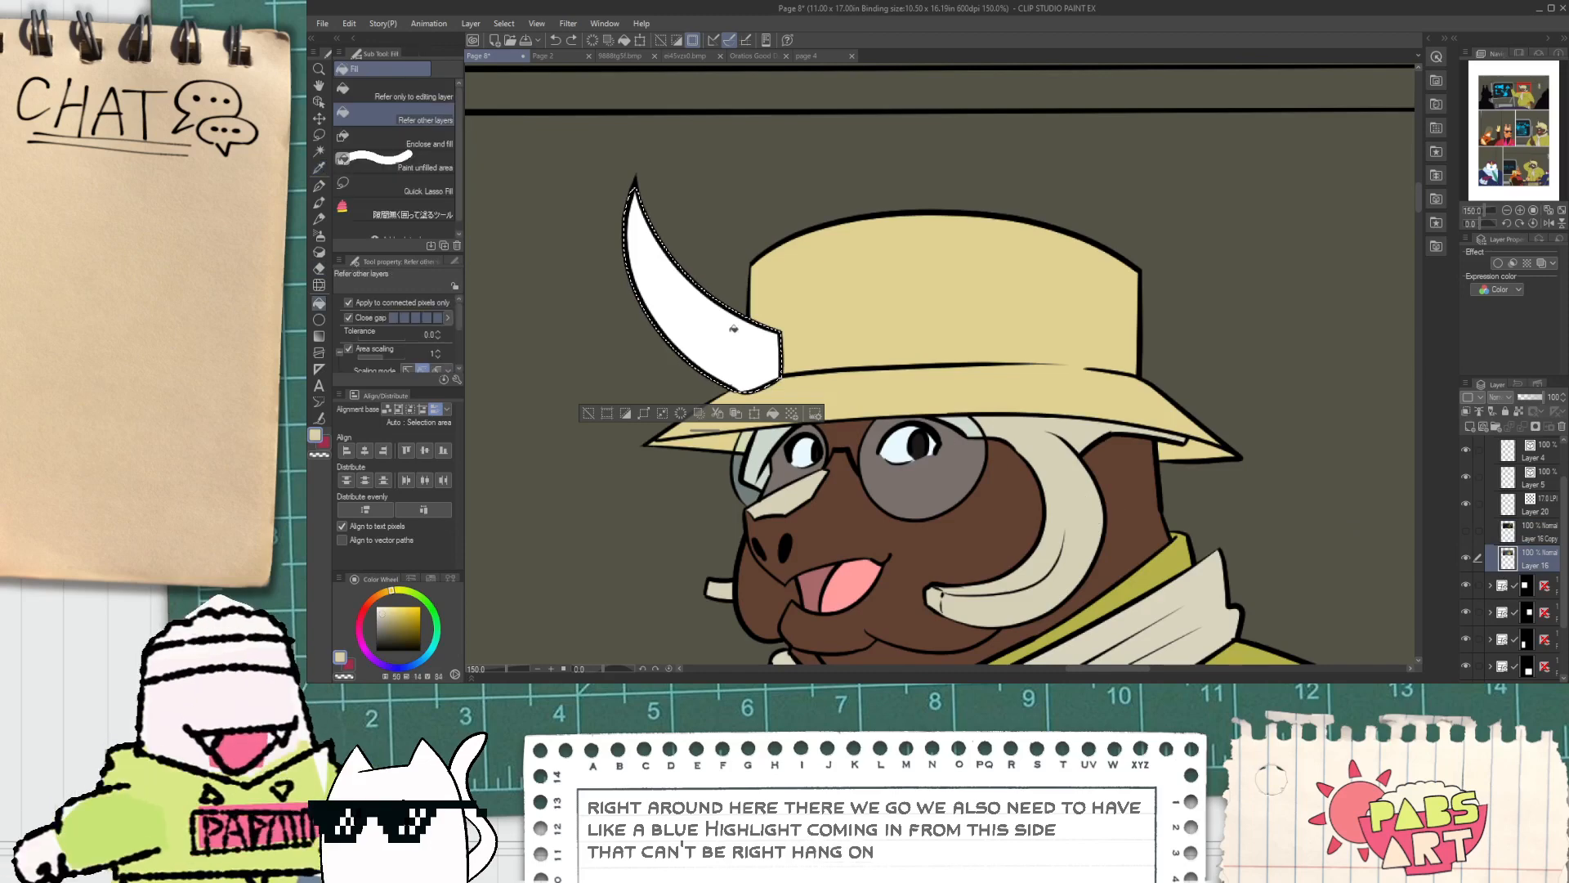
click(693, 365)
click(586, 417)
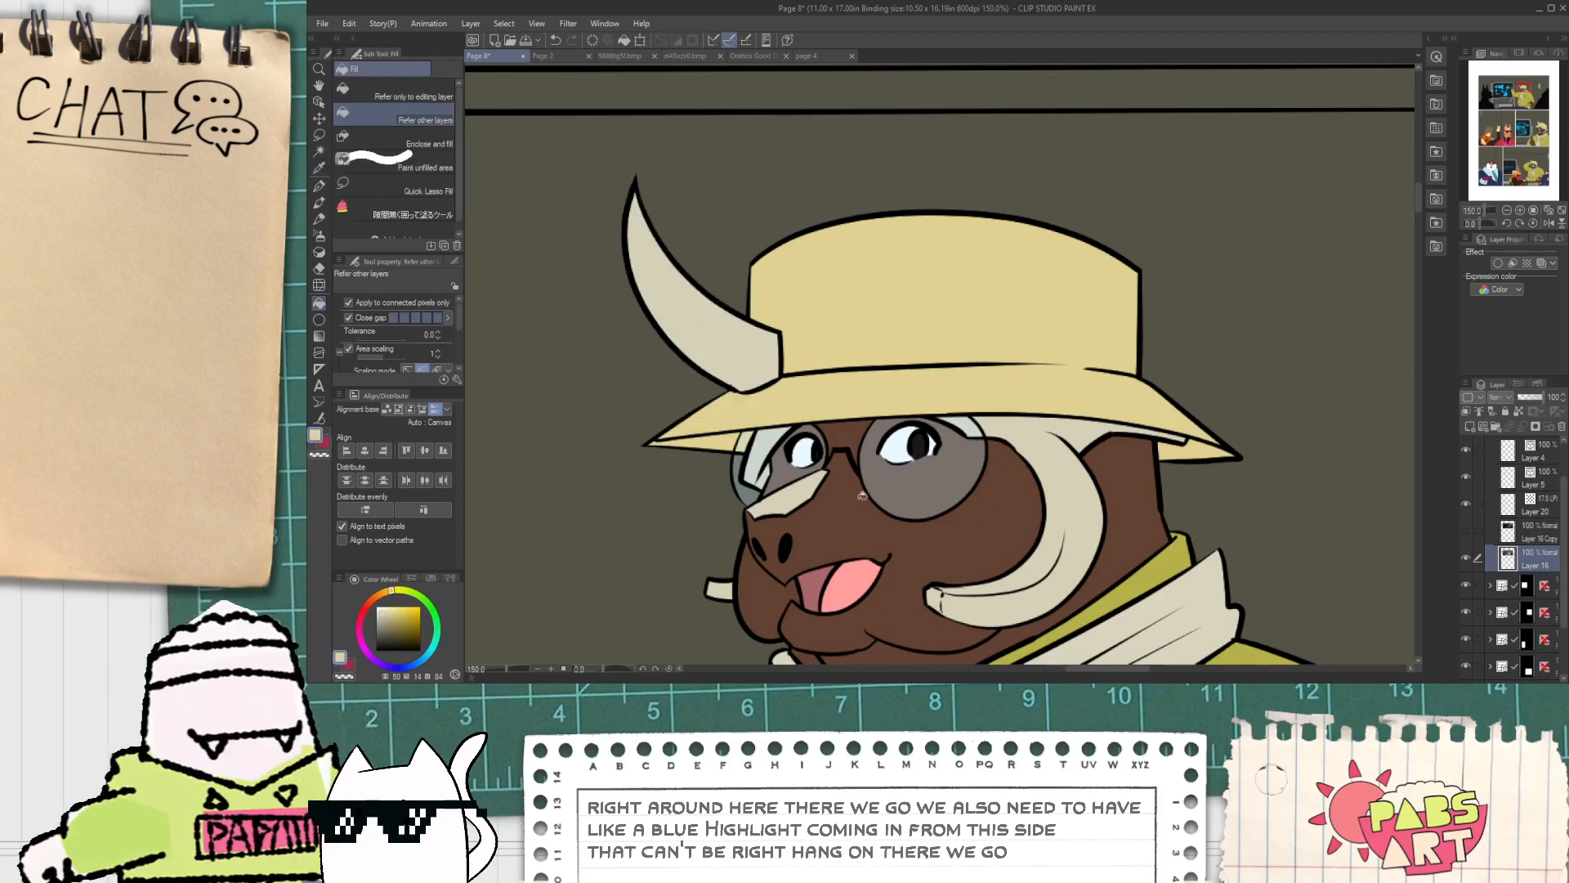
key(ctrl+z)
click(1522, 531)
click(1463, 530)
key(e)
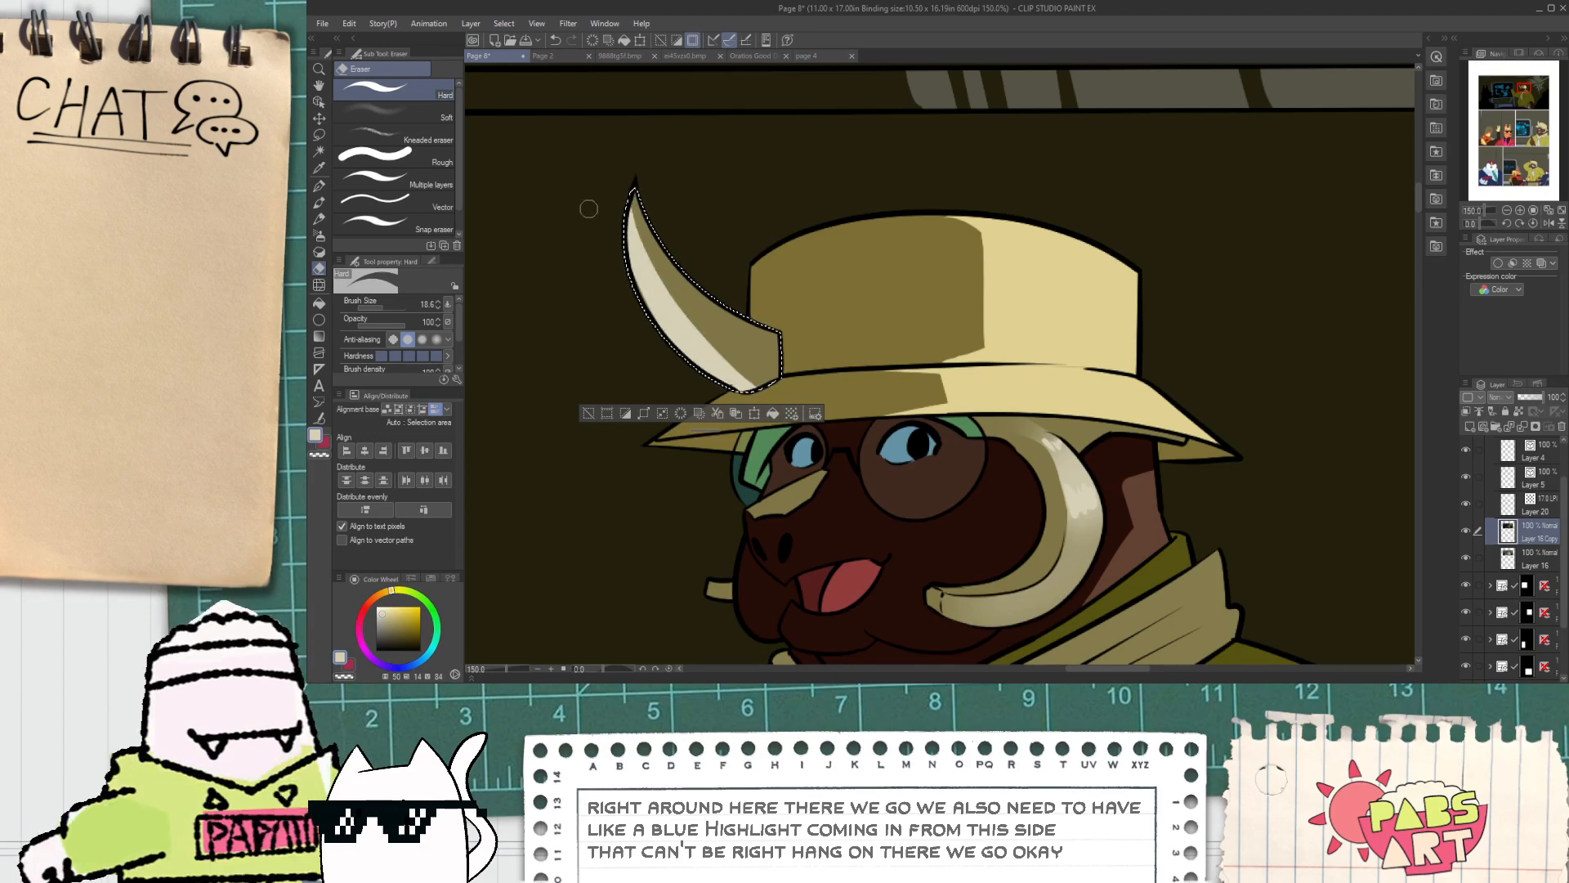
Step: Erase soft light over the inner side of the upturned horn with the Soft eraser, keeping the horn selected
click(393, 113)
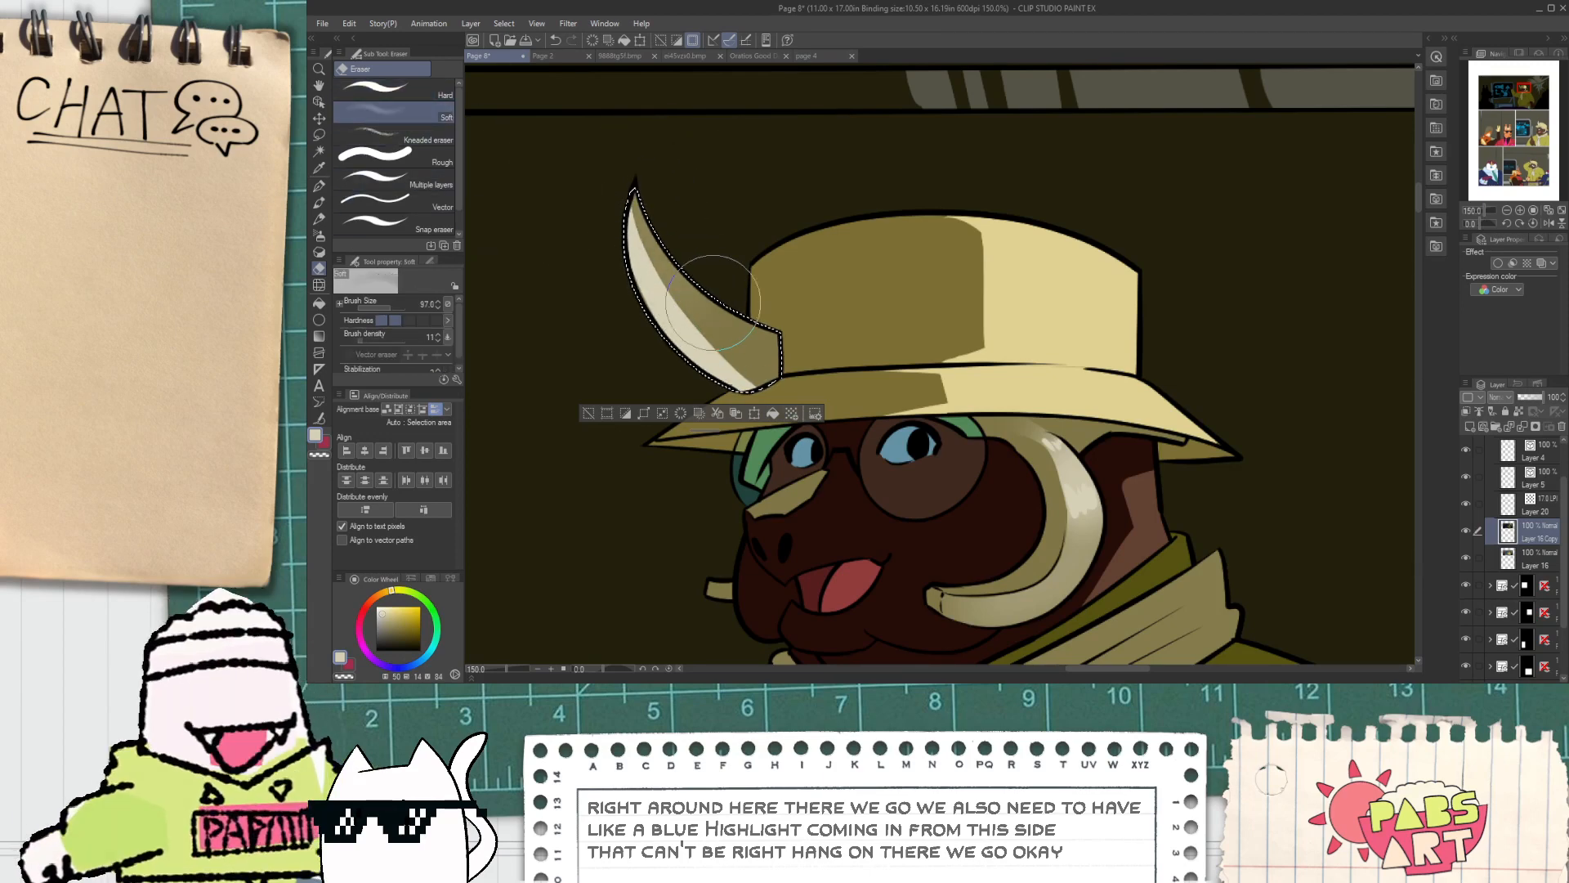
mouse_move(713, 302)
mouse_down()
mouse_move(685, 254)
mouse_move(708, 299)
mouse_move(682, 270)
mouse_up()
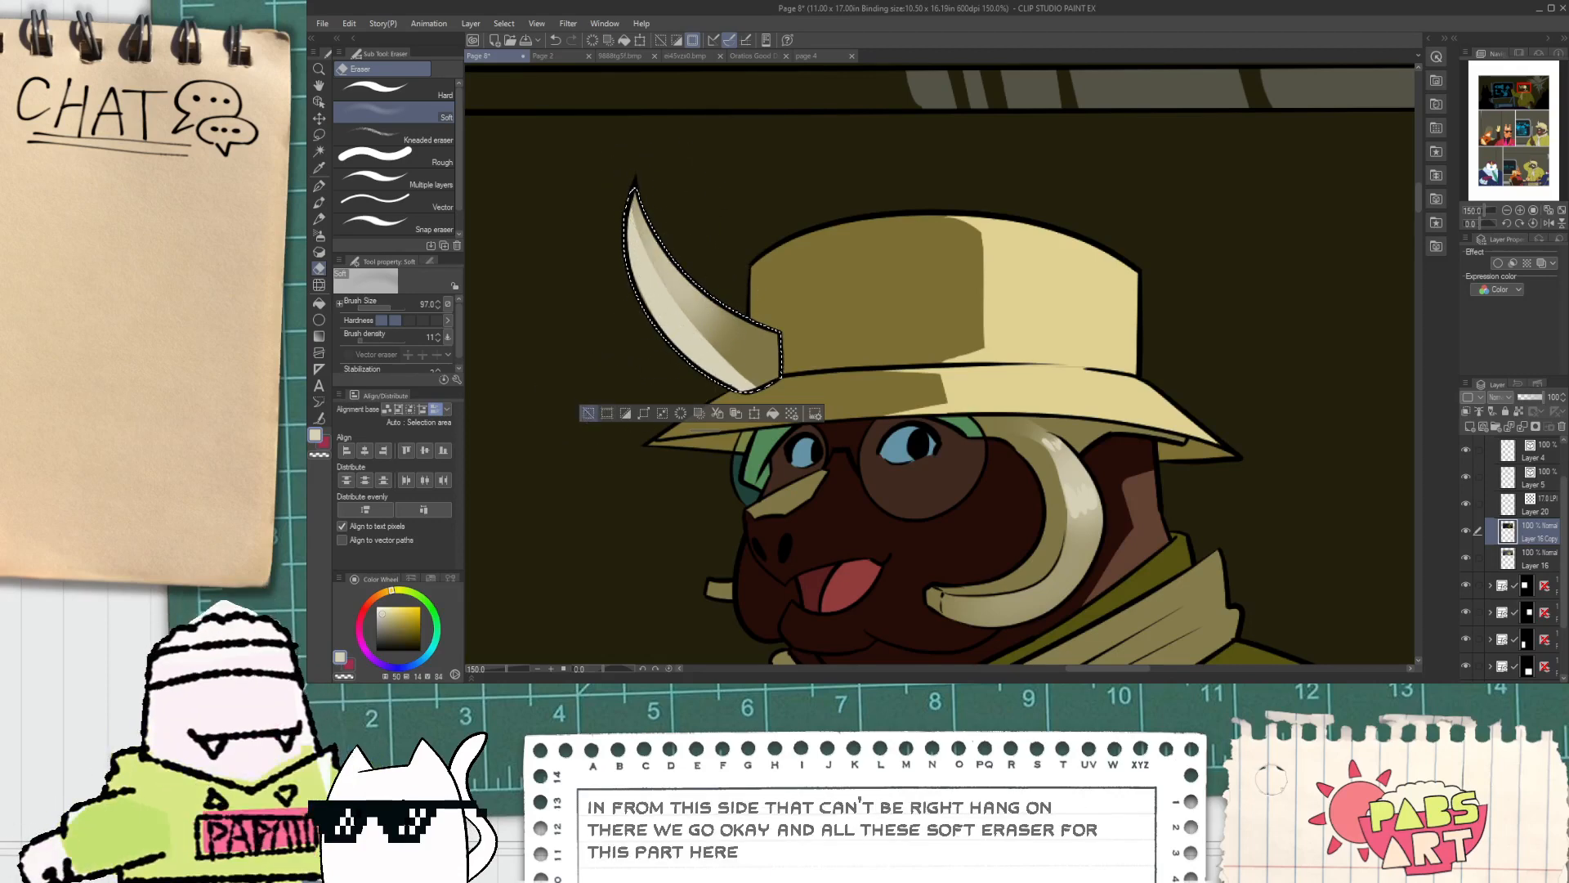
click(588, 413)
scroll(605, 400, down, 1)
scroll(649, 367, up, 1)
key(ctrl+z)
Step: Draw a crisp shadow edge down the middle of the upturned horn with the G-pen in the sampled shadow colour
scroll(712, 357, up, 3)
alt+click(719, 353)
key(p)
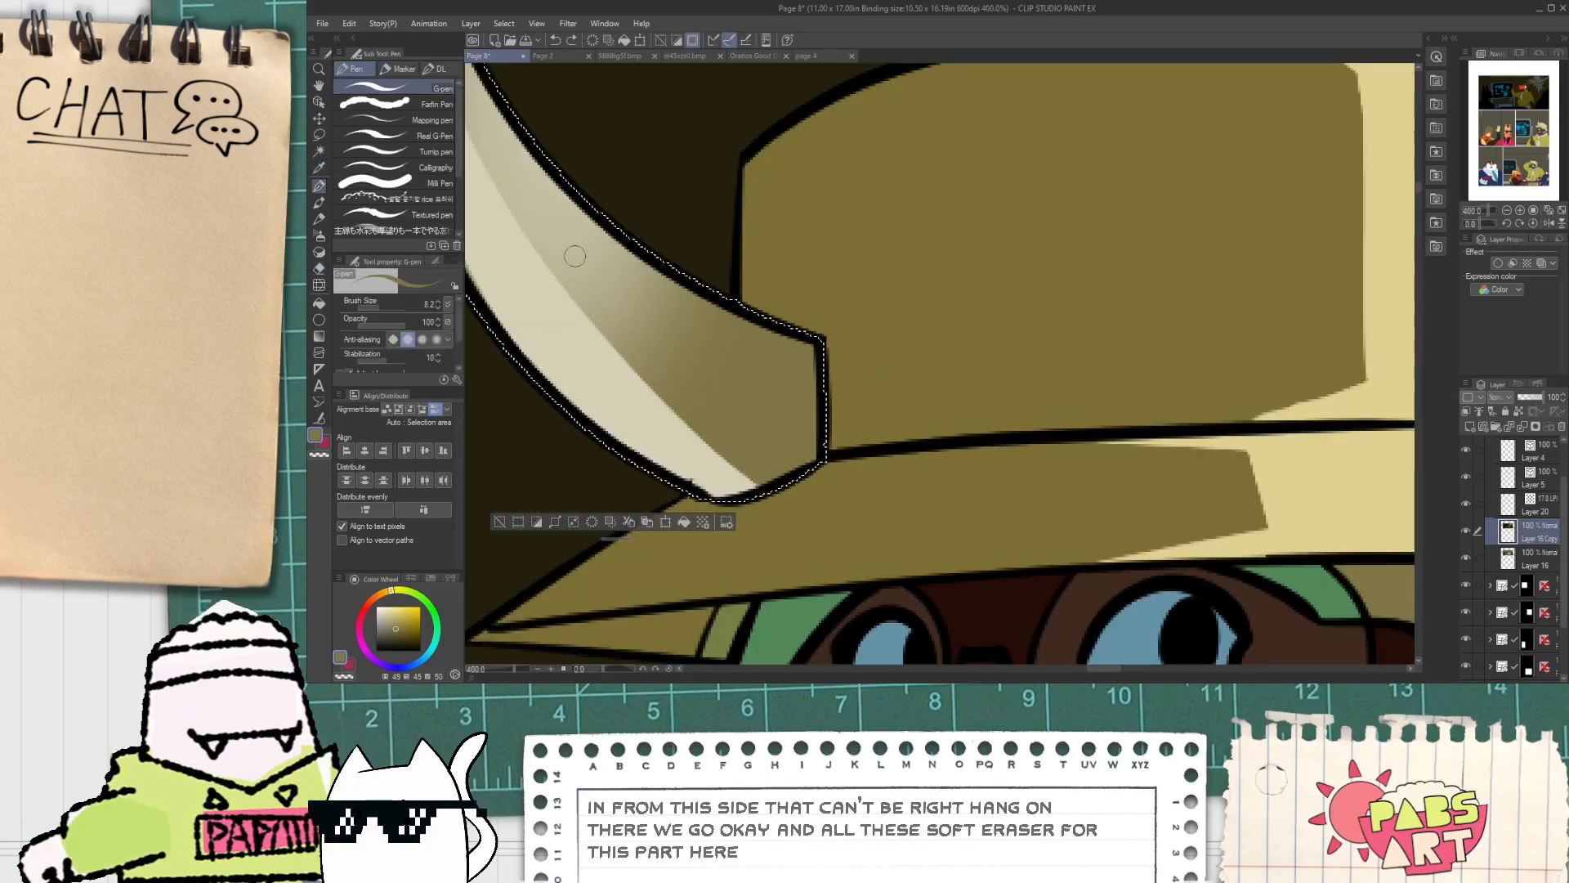
drag(491, 169, 679, 380)
key(ctrl+z)
drag(493, 170, 686, 384)
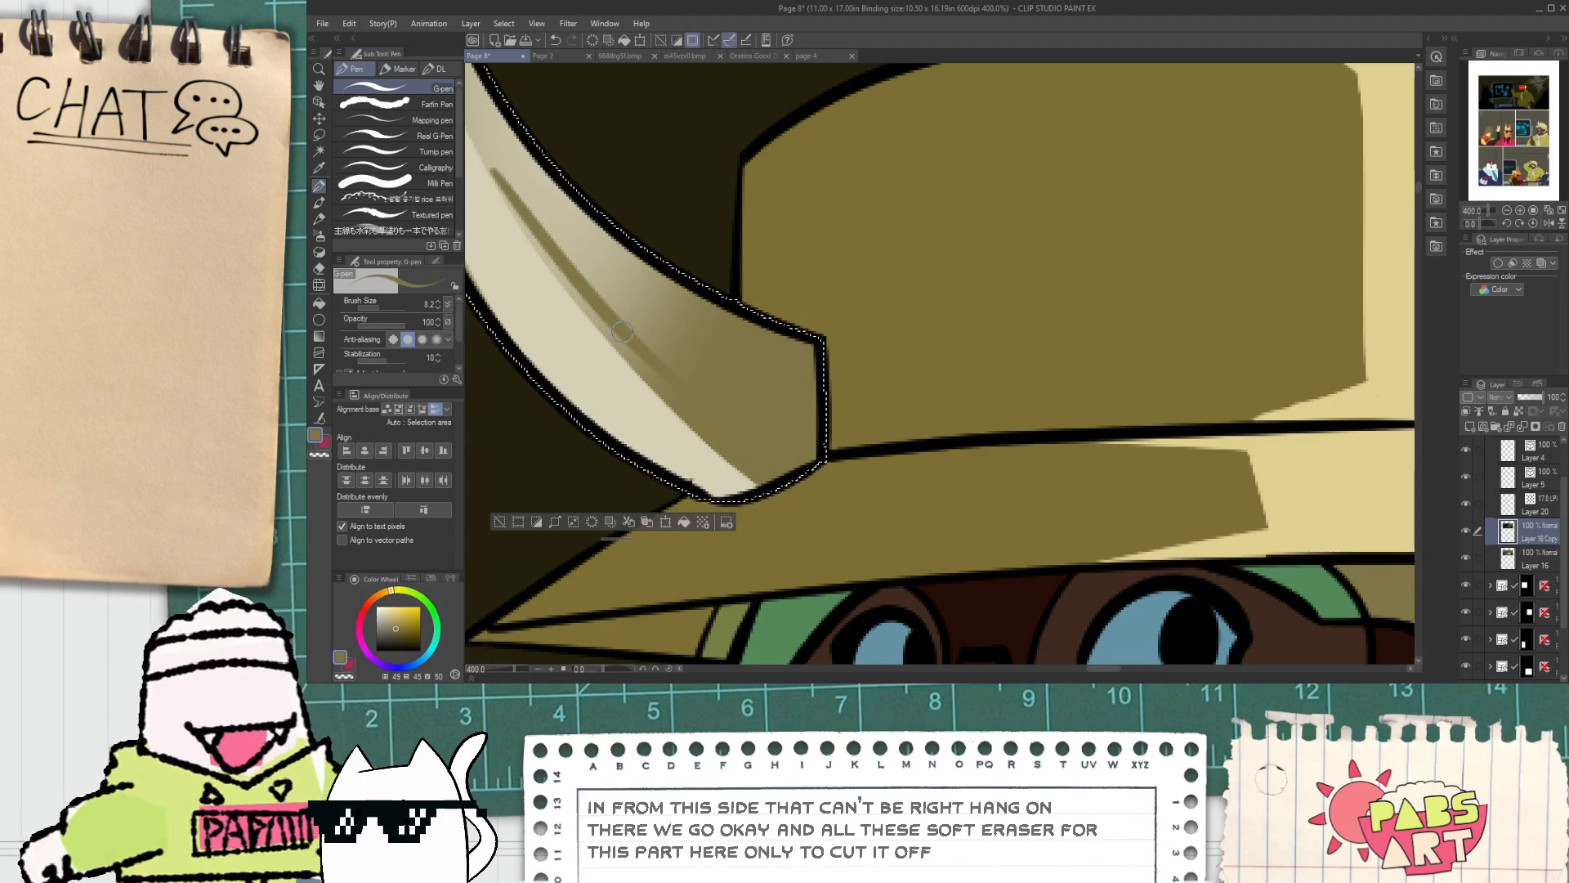
key(ctrl+z)
drag(492, 169, 649, 353)
key(space)
mouse_move(617, 298)
mouse_down()
mouse_move(745, 433)
mouse_move(761, 493)
mouse_up()
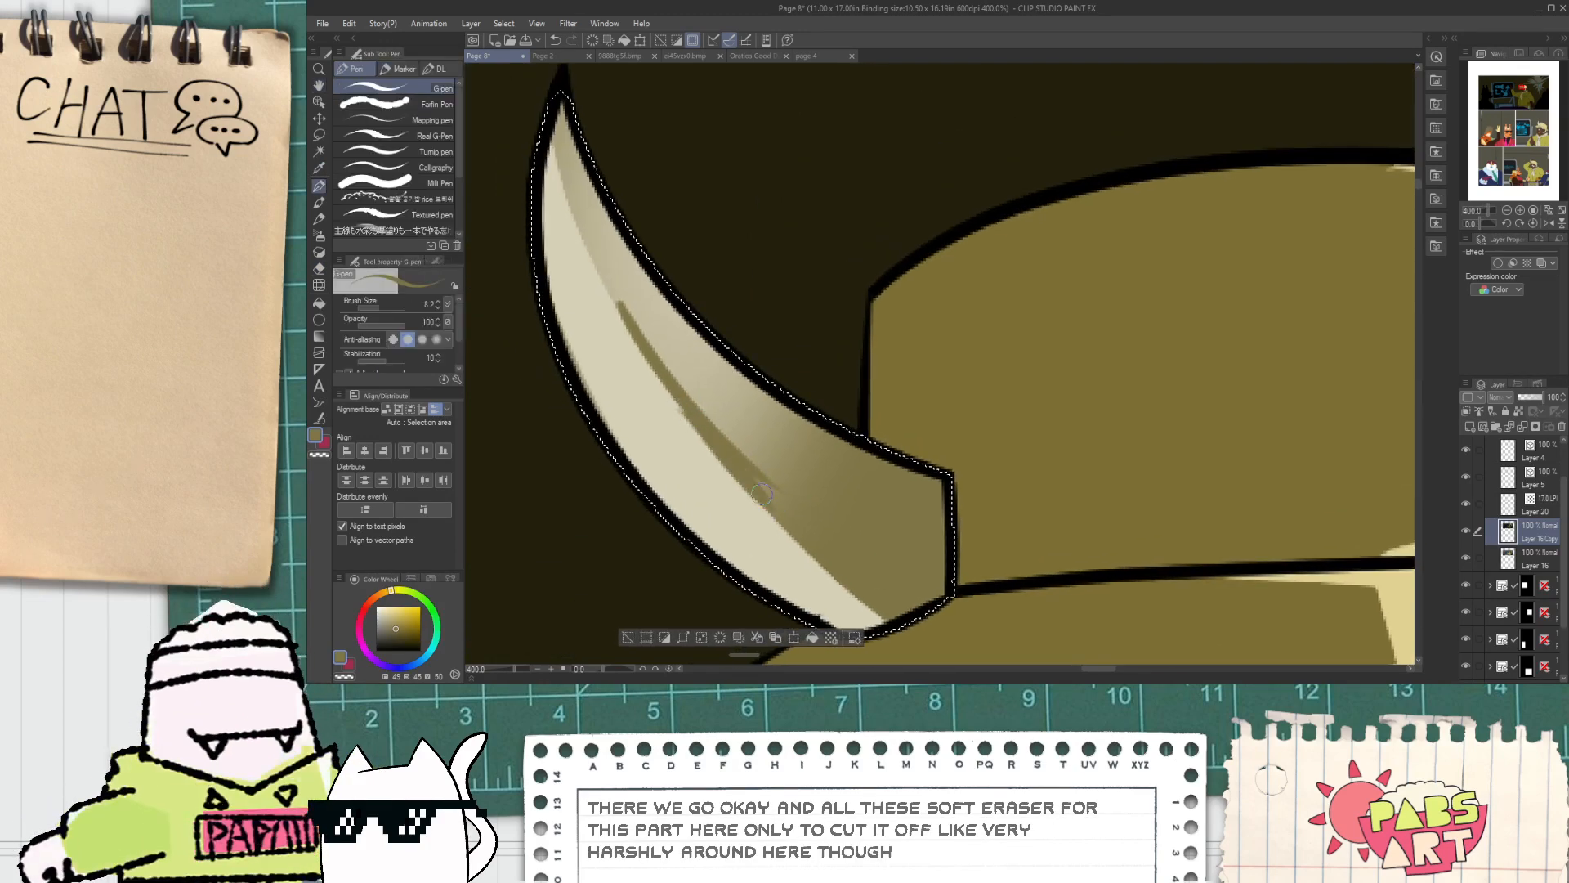
key(ctrl+z)
mouse_move(704, 433)
mouse_down()
mouse_move(785, 507)
mouse_move(764, 502)
mouse_up()
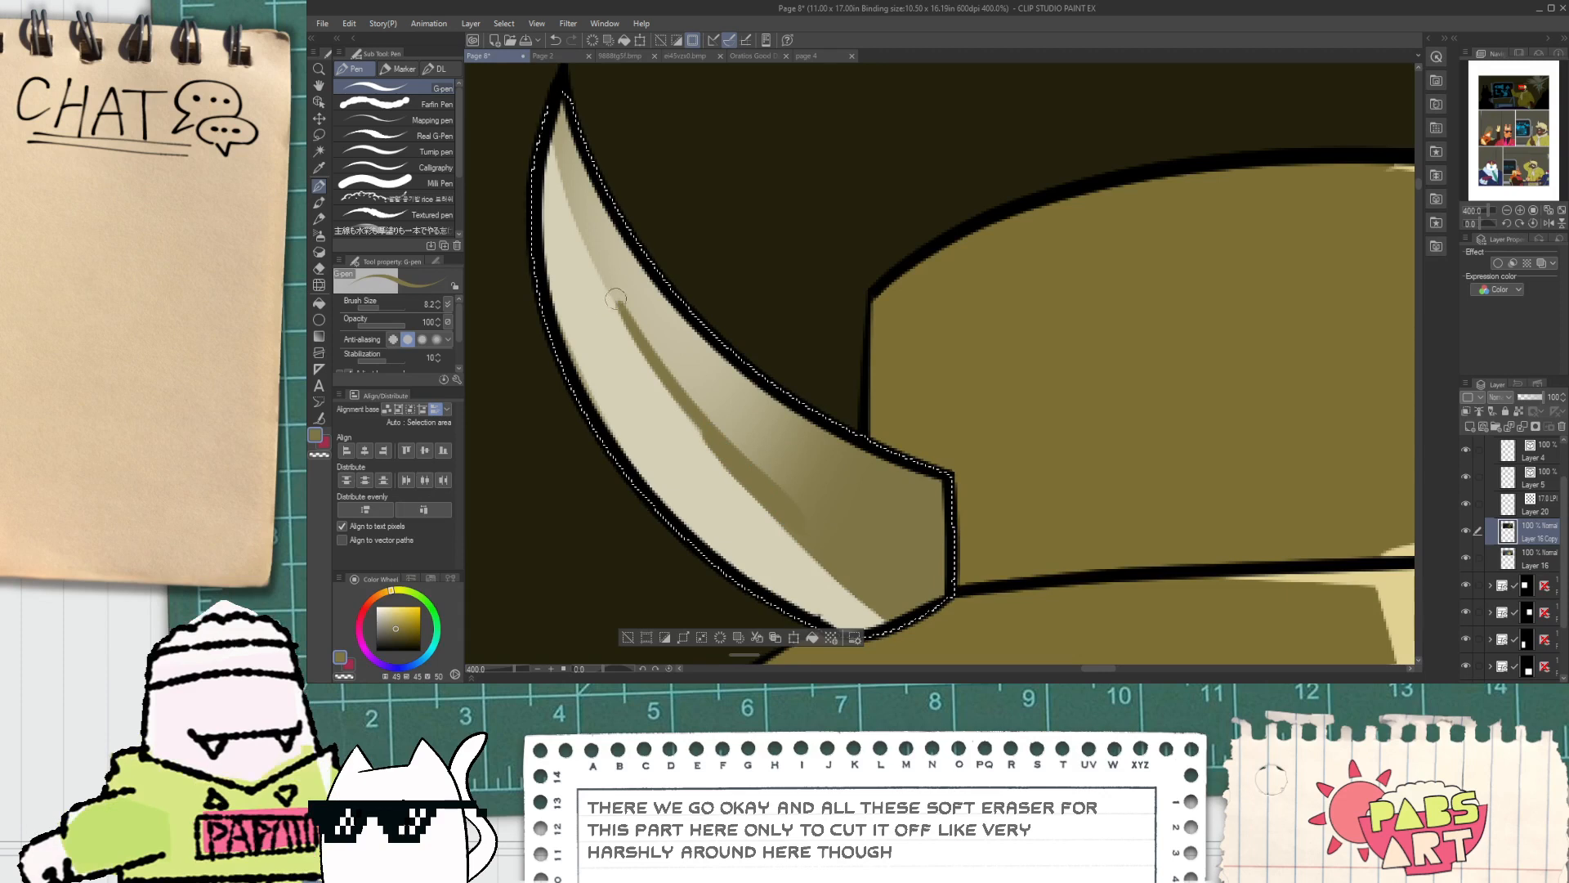
Step: Paint shadow over the soft light on the horn's lower inner part, cutting the light off sharply toward the tip
key(e)
mouse_move(697, 342)
mouse_down()
mouse_move(673, 325)
mouse_move(646, 316)
mouse_move(682, 321)
mouse_move(644, 319)
mouse_move(774, 472)
mouse_move(662, 343)
mouse_move(748, 429)
mouse_up()
key(p)
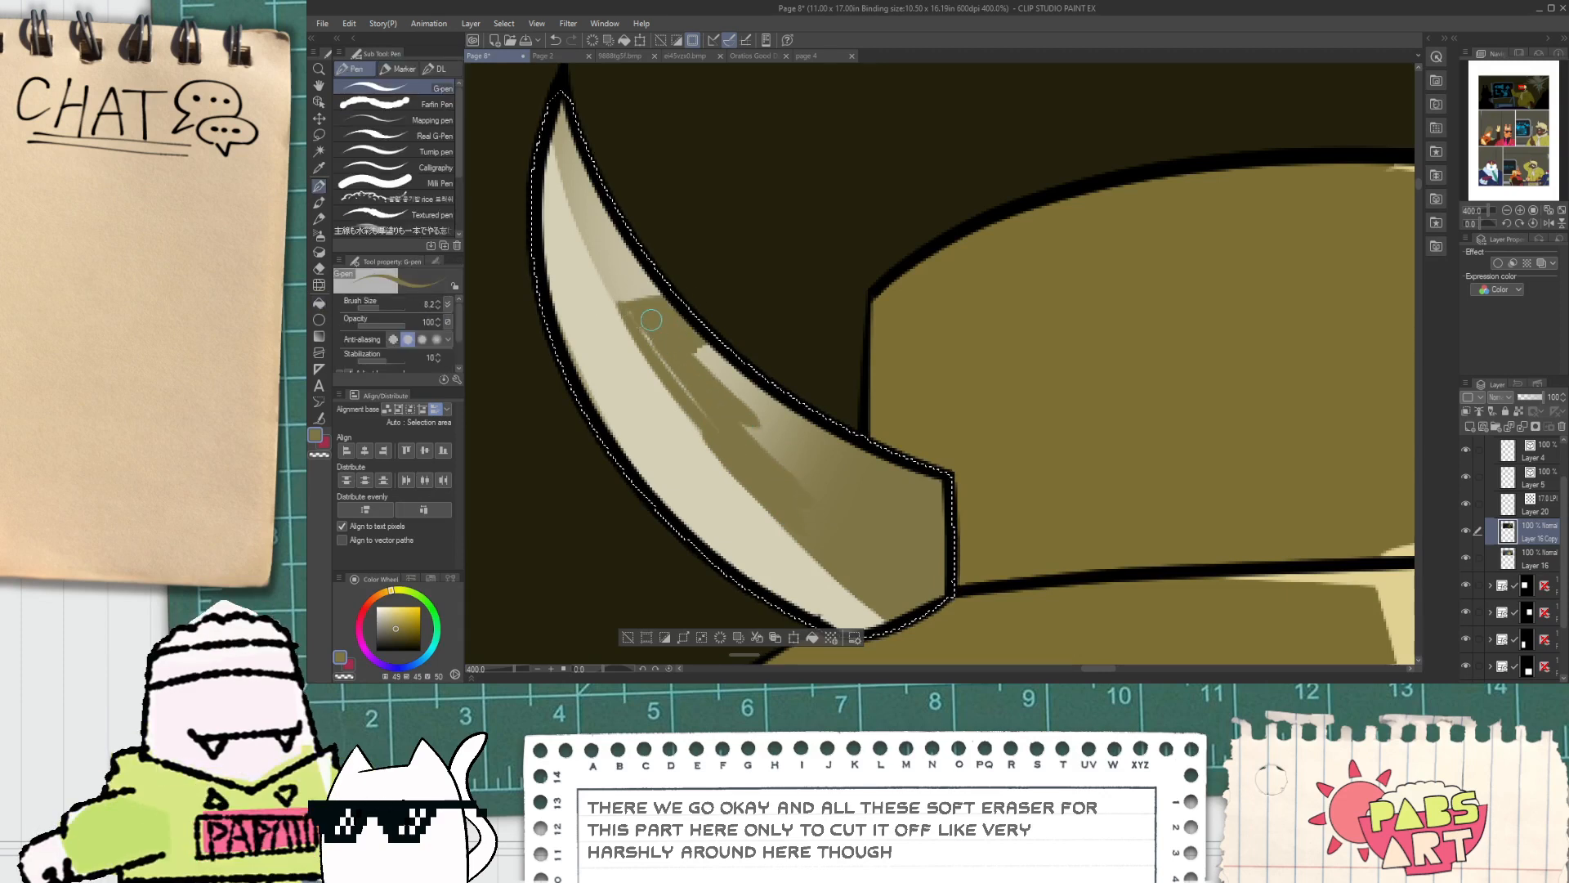
drag(640, 317, 737, 419)
mouse_move(686, 340)
mouse_down()
mouse_move(797, 478)
mouse_move(824, 465)
mouse_up()
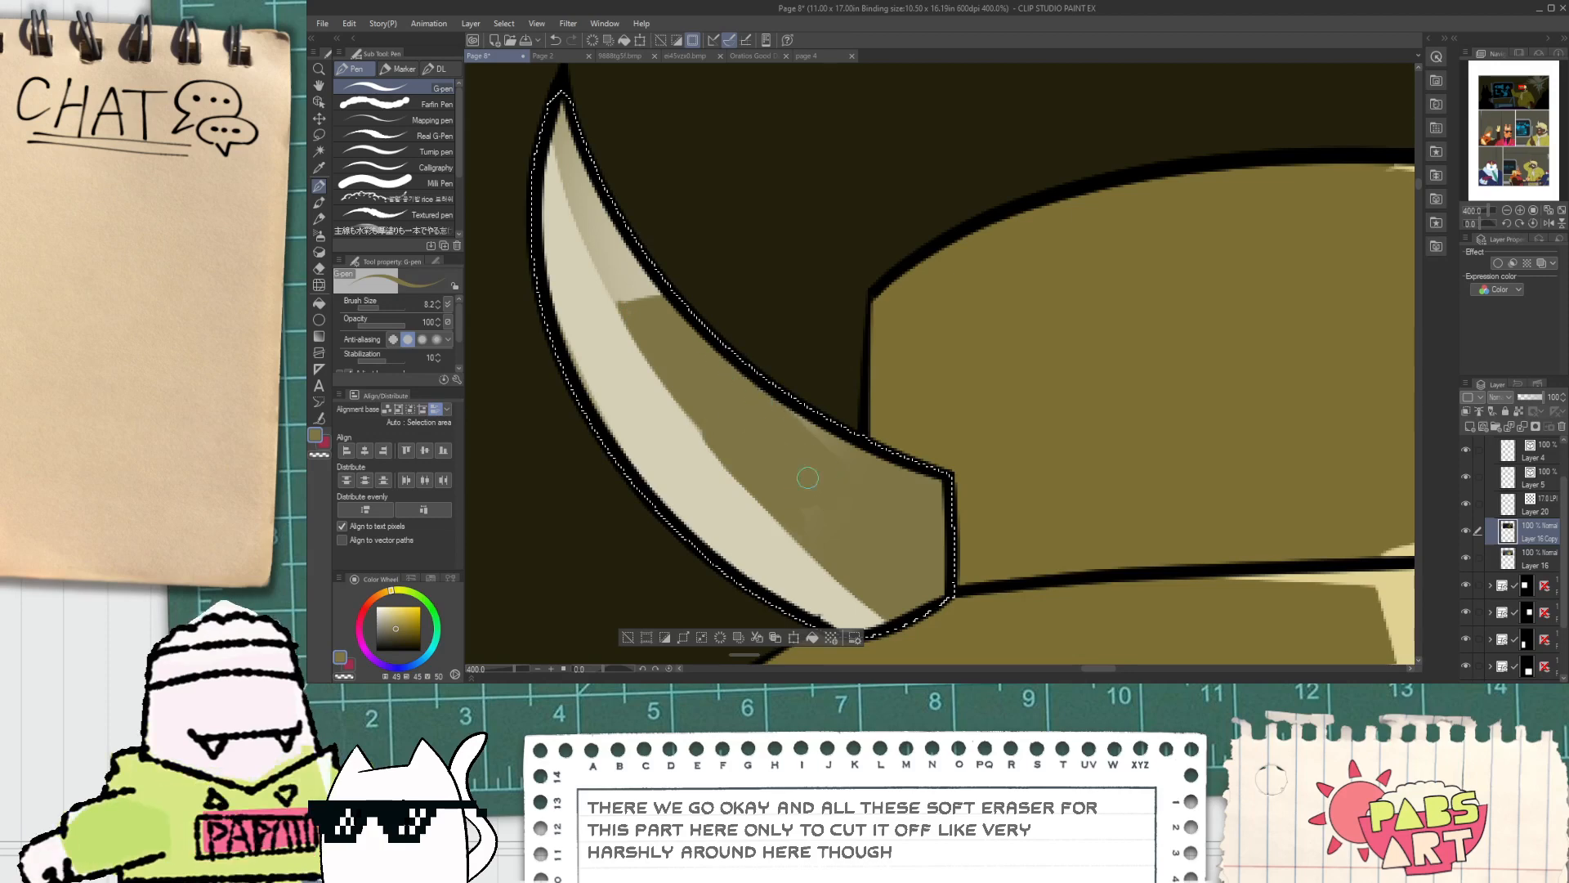
Step: Erase hard-edged light along the front edge of the muzzle below the nostrils within a selection, and deselect
scroll(787, 397, down, 6)
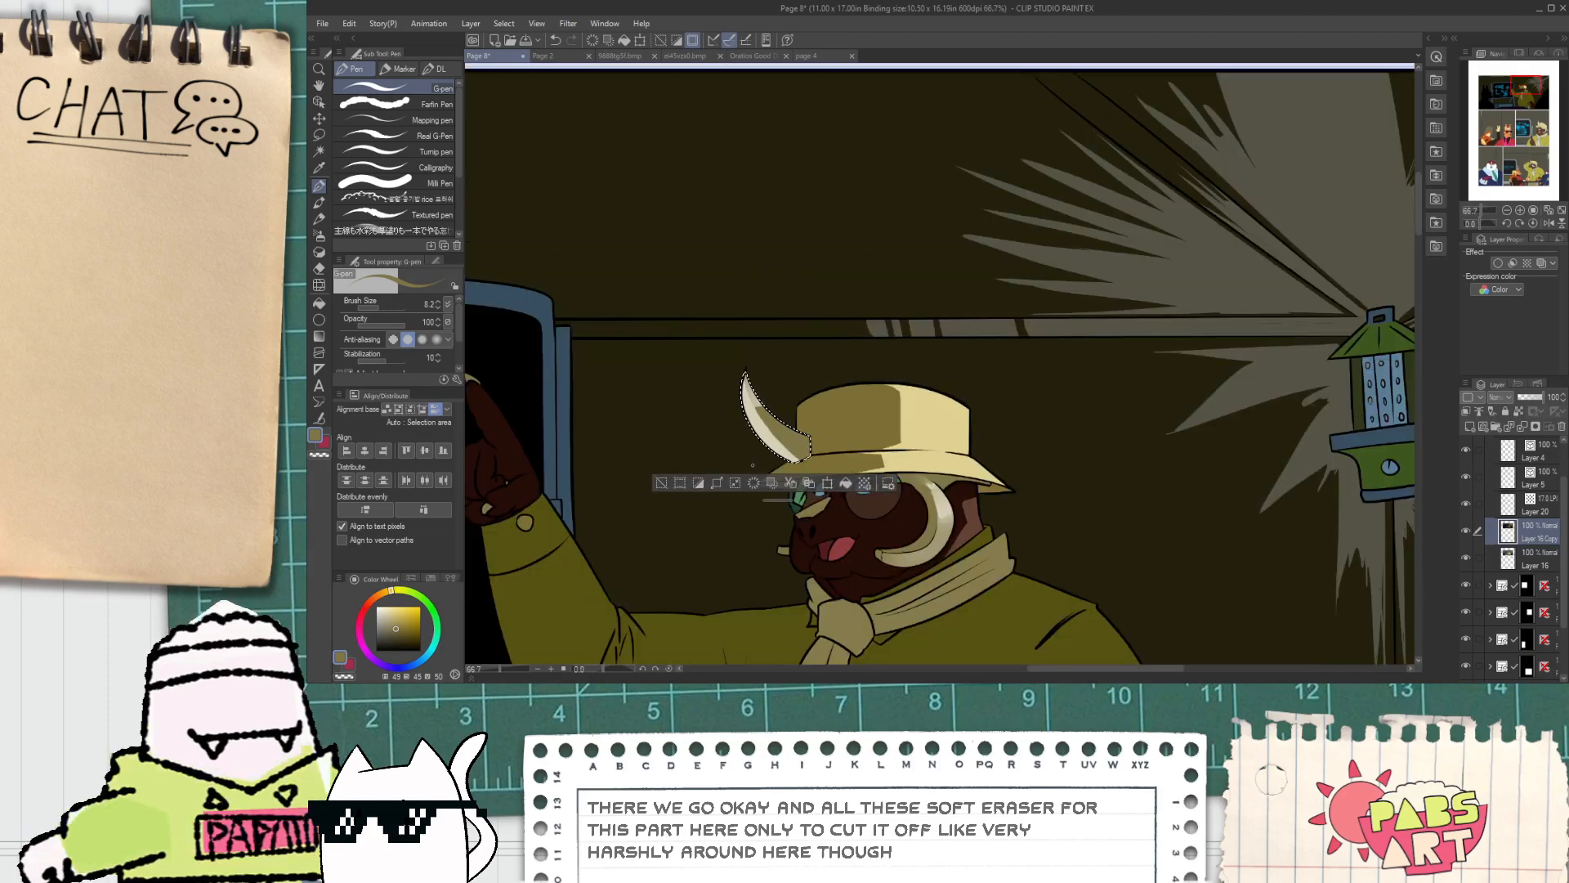
scroll(753, 465, up, 2)
scroll(756, 287, up, 3)
key(e)
drag(731, 214, 759, 260)
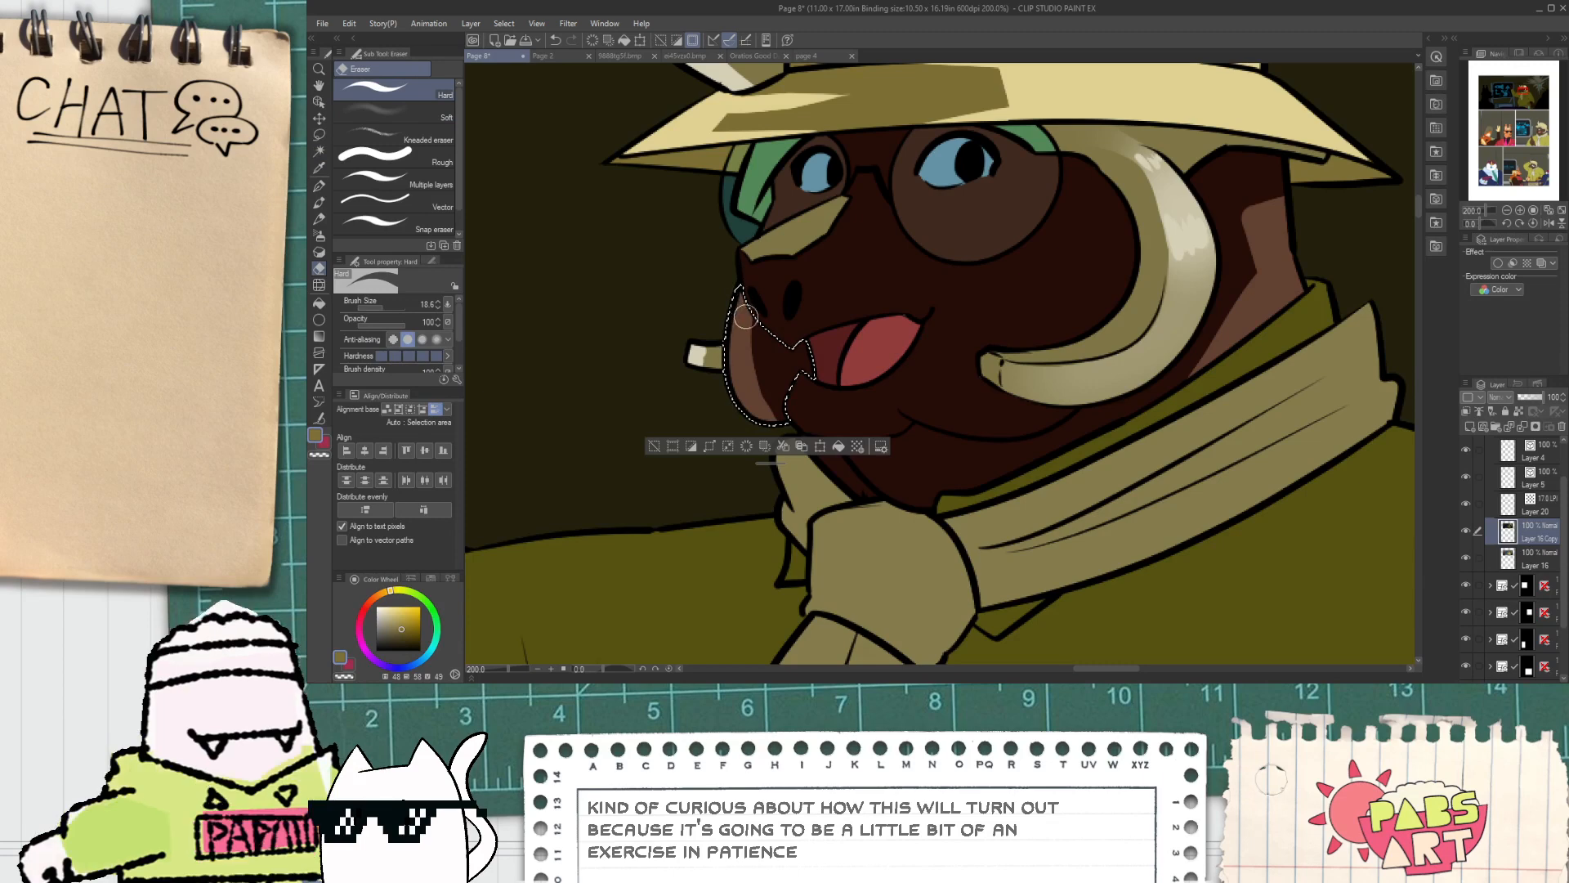
drag(743, 325, 746, 276)
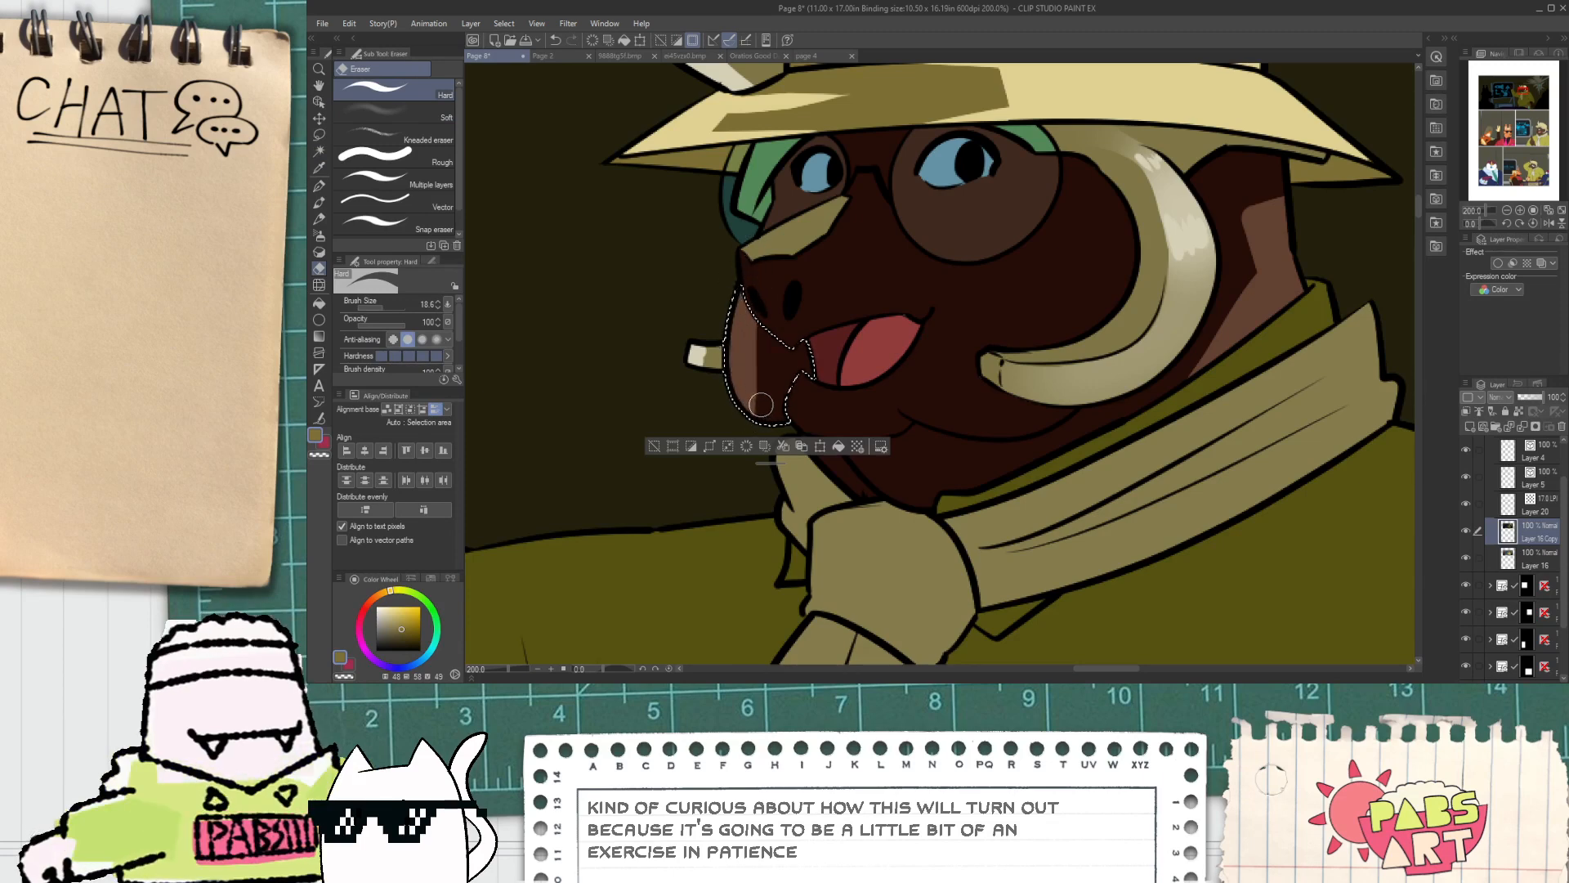
scroll(760, 404, down, 2)
key(ctrl+d)
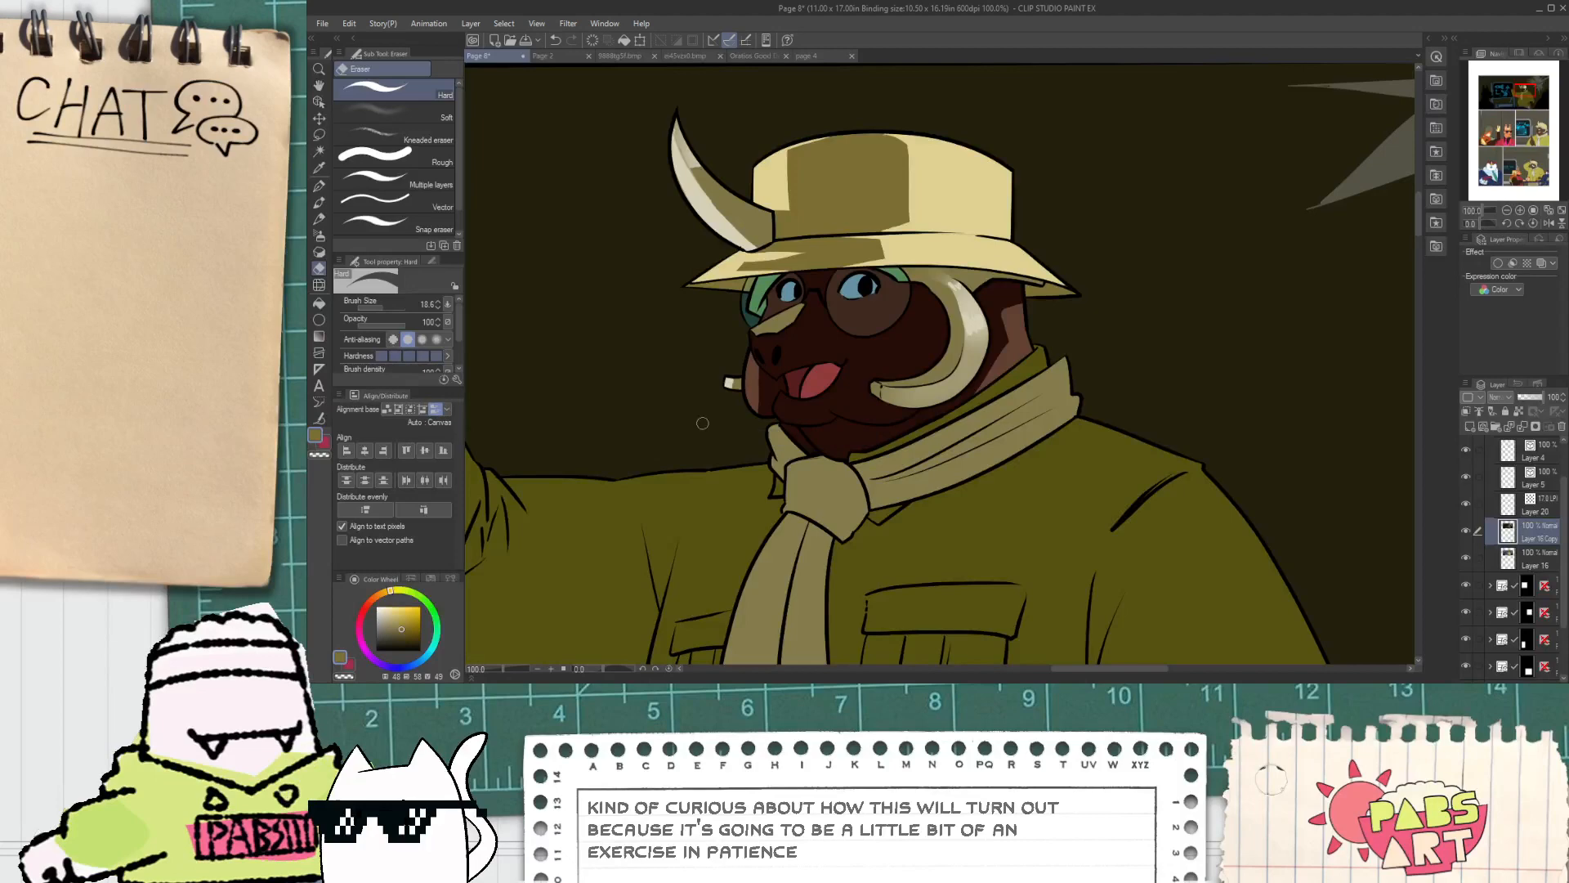
Step: Select the face area and erase hard-edged light down the side of the snout and across the chin
key(w)
click(910, 352)
scroll(868, 371, up, 1)
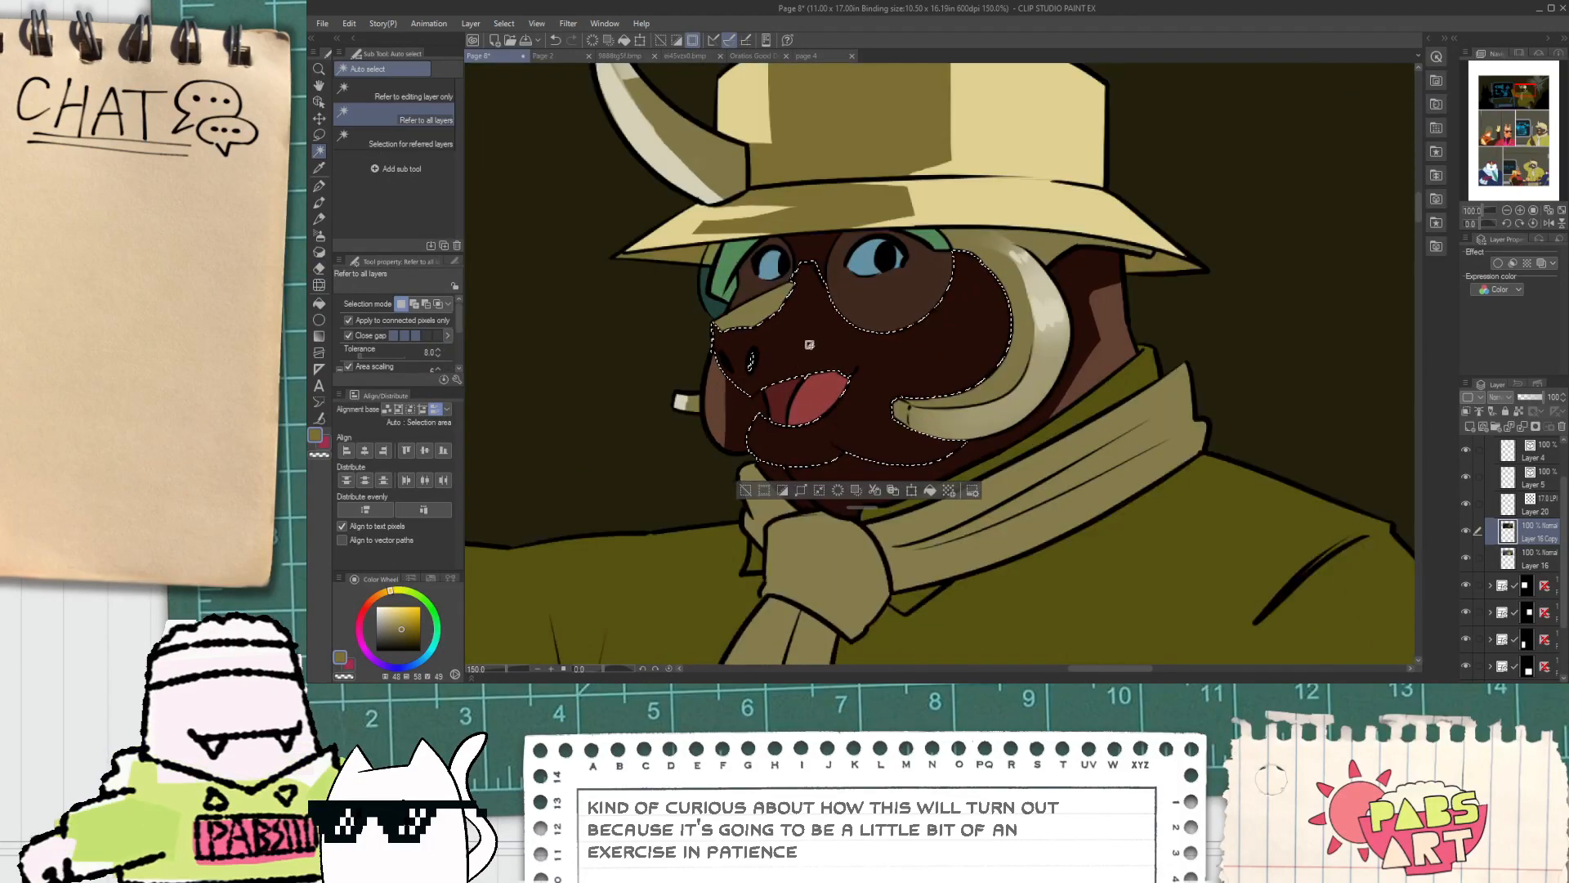
key(e)
scroll(760, 319, up, 1)
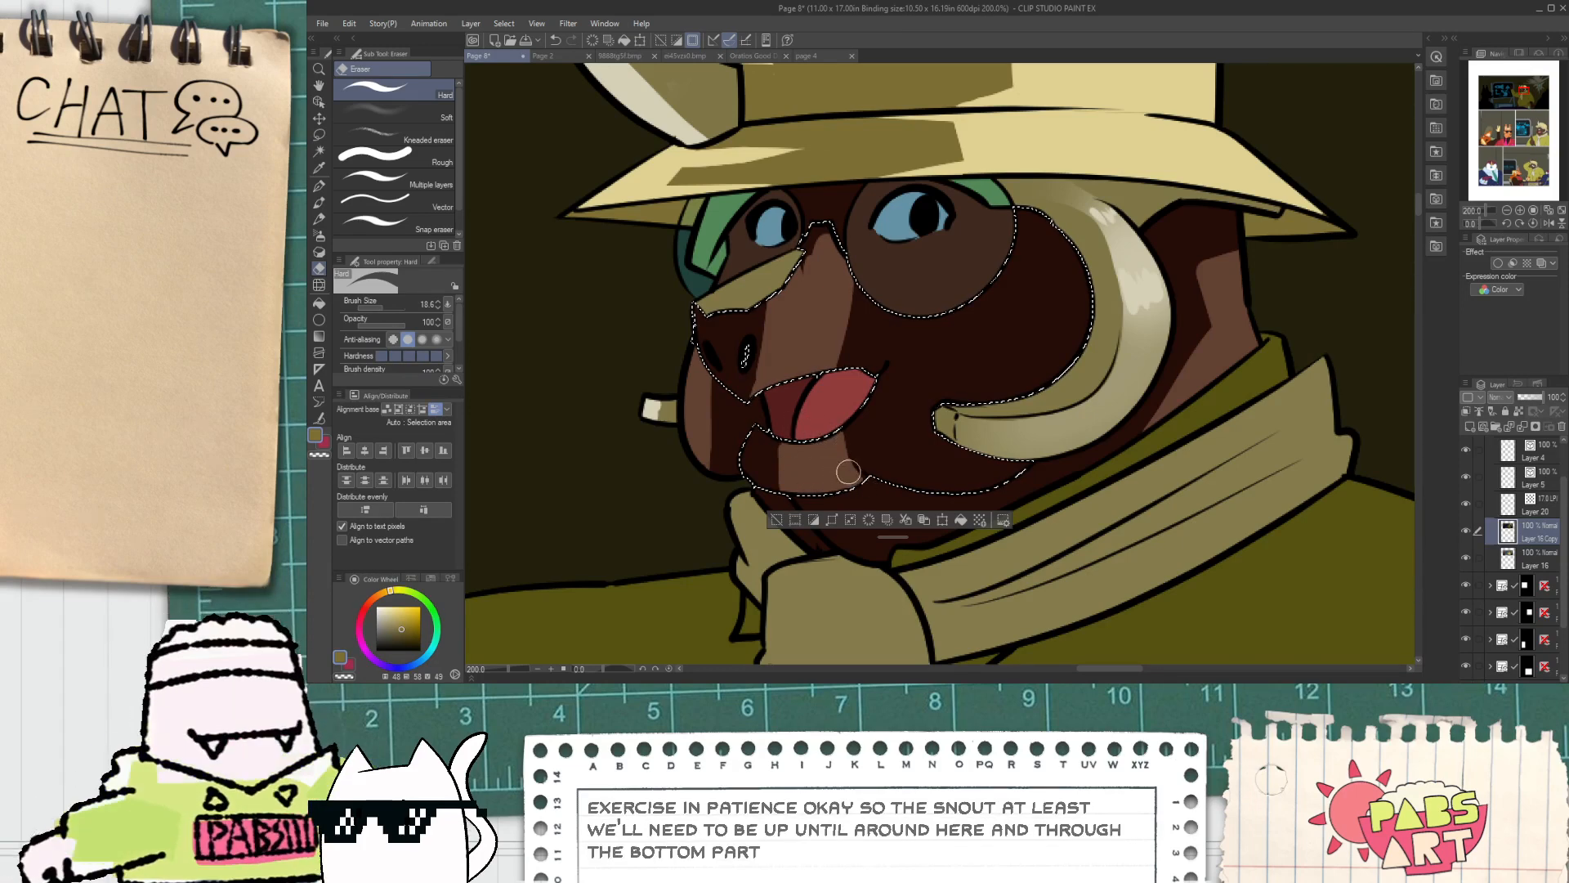
Step: Reshape the edges of the chin's light below the mouth with the G-pen in the sampled dark shadow colour
scroll(763, 463, up, 4)
alt+click(774, 449)
key(p)
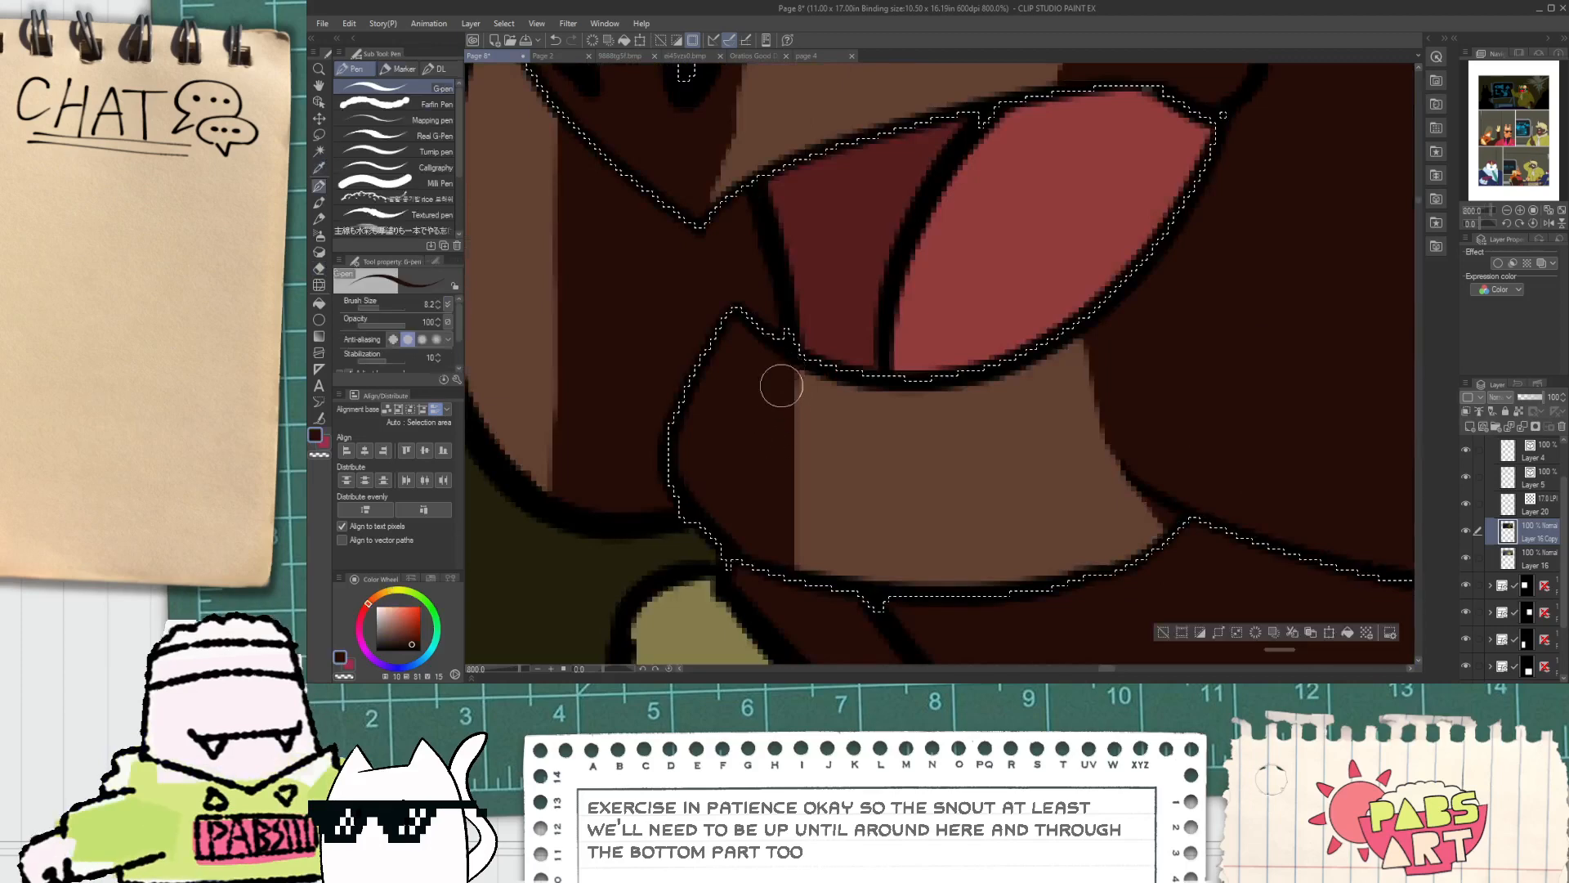
mouse_move(781, 391)
mouse_down()
mouse_move(832, 454)
mouse_move(807, 449)
mouse_move(853, 455)
mouse_move(837, 452)
mouse_move(790, 555)
mouse_move(833, 471)
mouse_move(811, 576)
mouse_up()
scroll(809, 564, down, 4)
scroll(886, 445, up, 4)
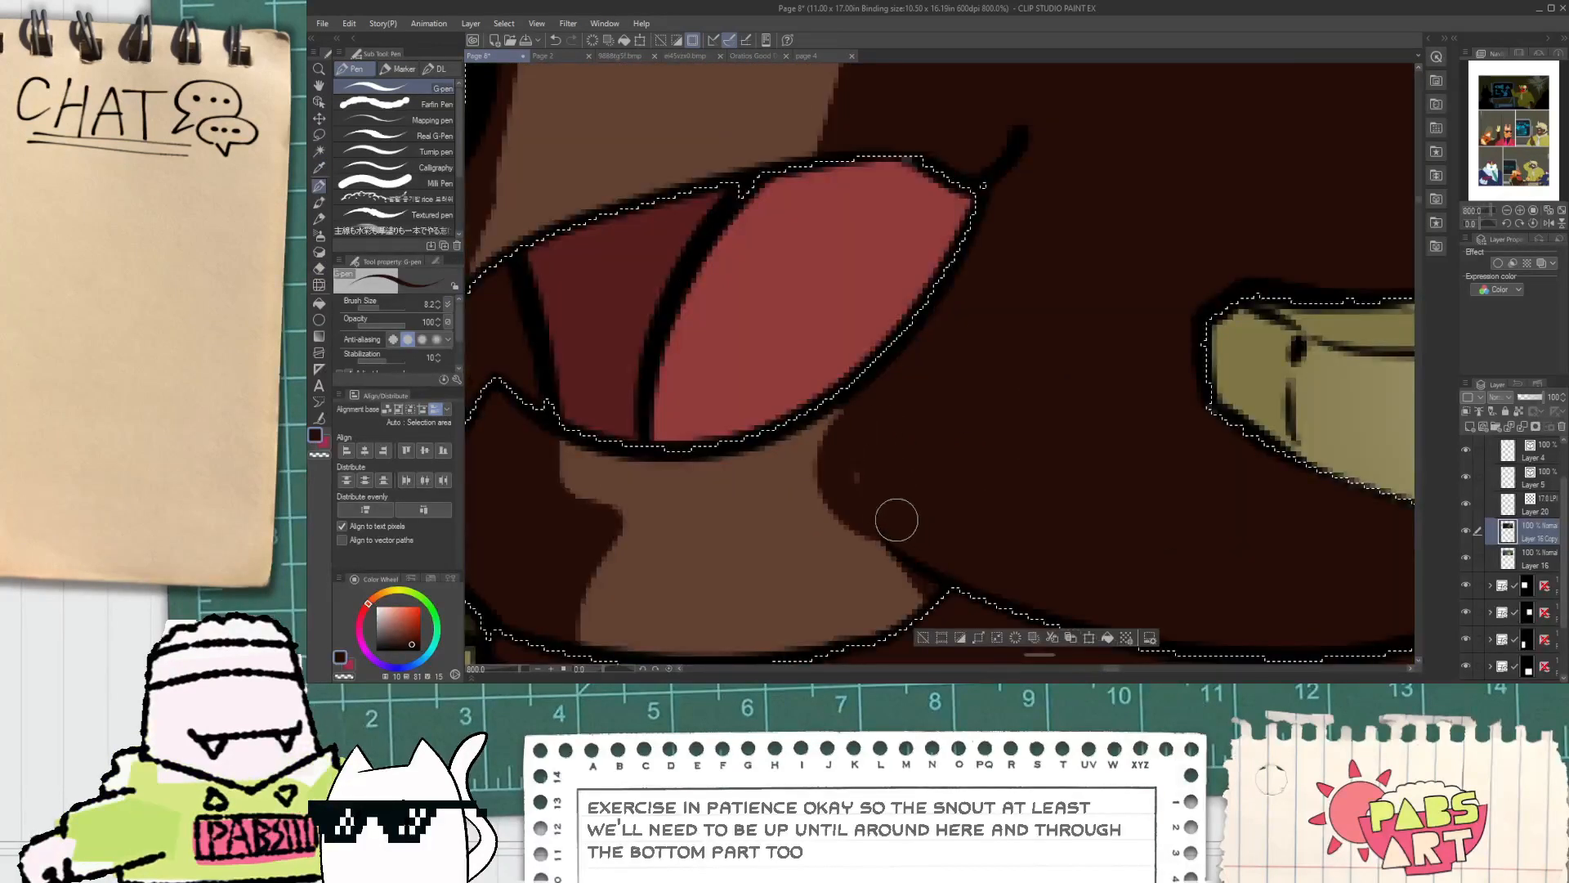
scroll(854, 468, down, 4)
Step: Erase hard-edged light over the jaw and cheek below the glasses, leaving shadow beside the curved horn, and deselect
key(e)
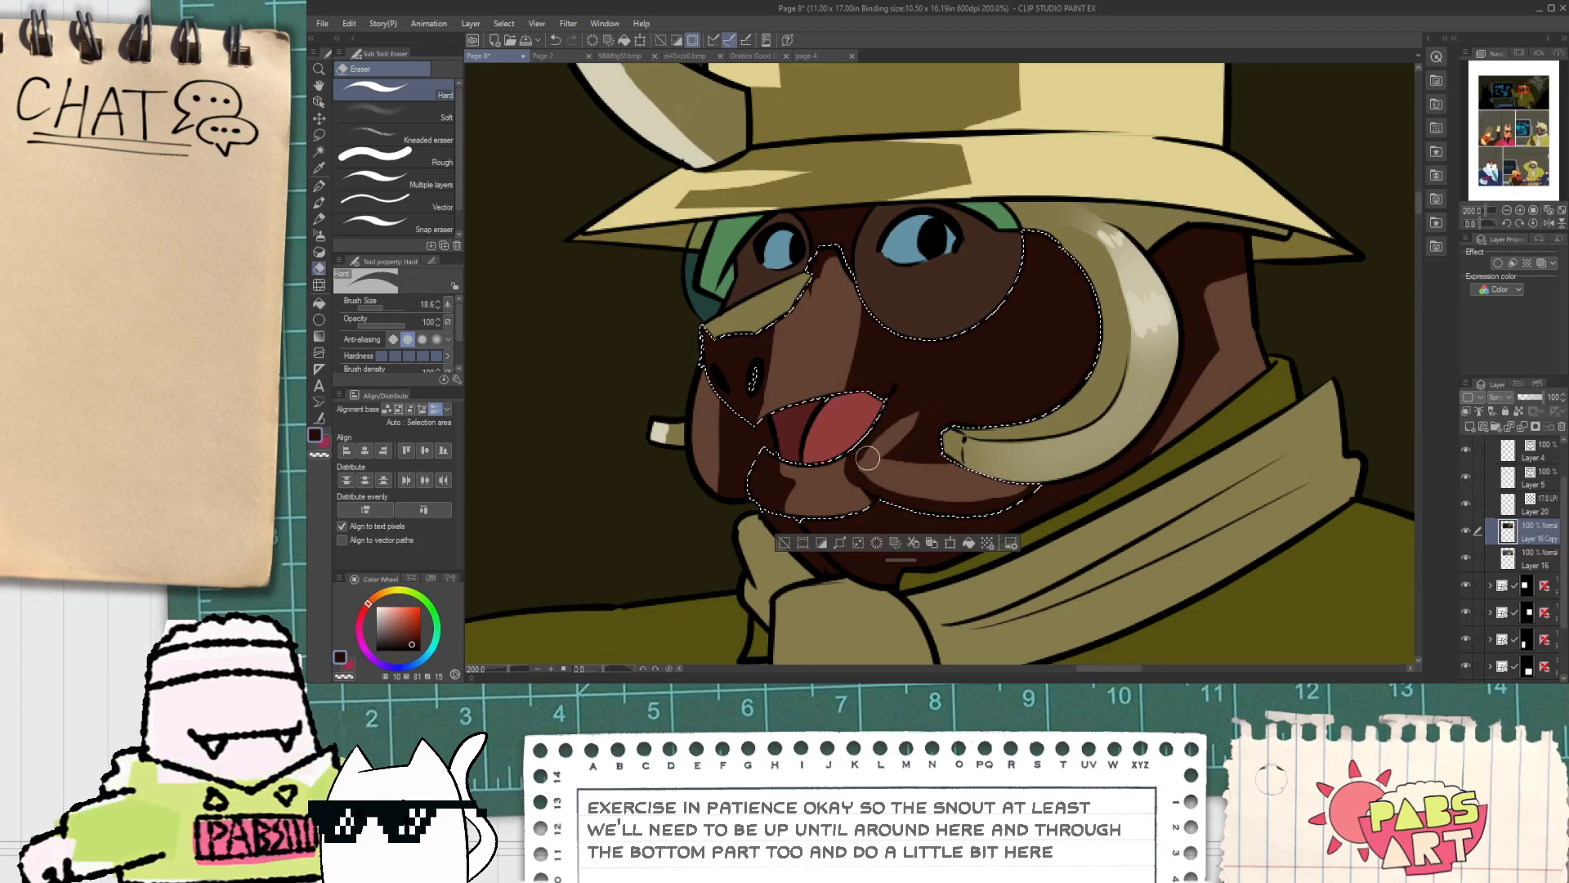
mouse_move(899, 427)
mouse_down()
mouse_move(964, 407)
mouse_move(929, 417)
mouse_move(1025, 294)
mouse_move(1024, 323)
mouse_move(1033, 286)
mouse_move(956, 401)
mouse_move(920, 414)
mouse_move(951, 360)
mouse_up()
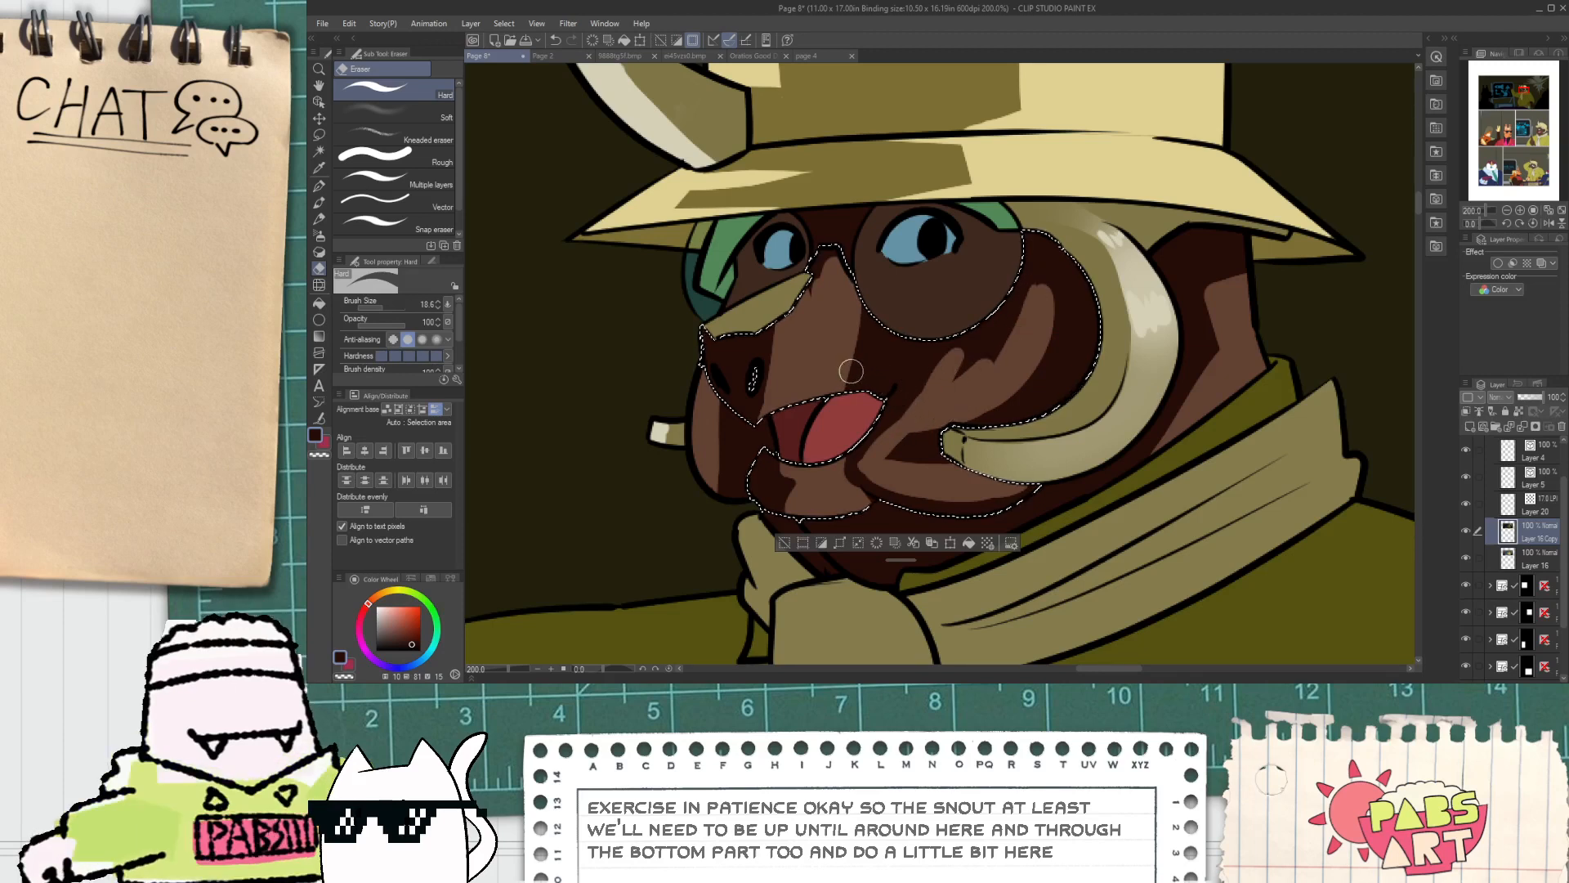
mouse_move(889, 285)
mouse_down()
mouse_move(914, 322)
mouse_move(923, 304)
mouse_move(928, 330)
mouse_move(901, 385)
mouse_move(966, 311)
mouse_move(954, 356)
mouse_move(983, 369)
mouse_move(1026, 236)
mouse_up()
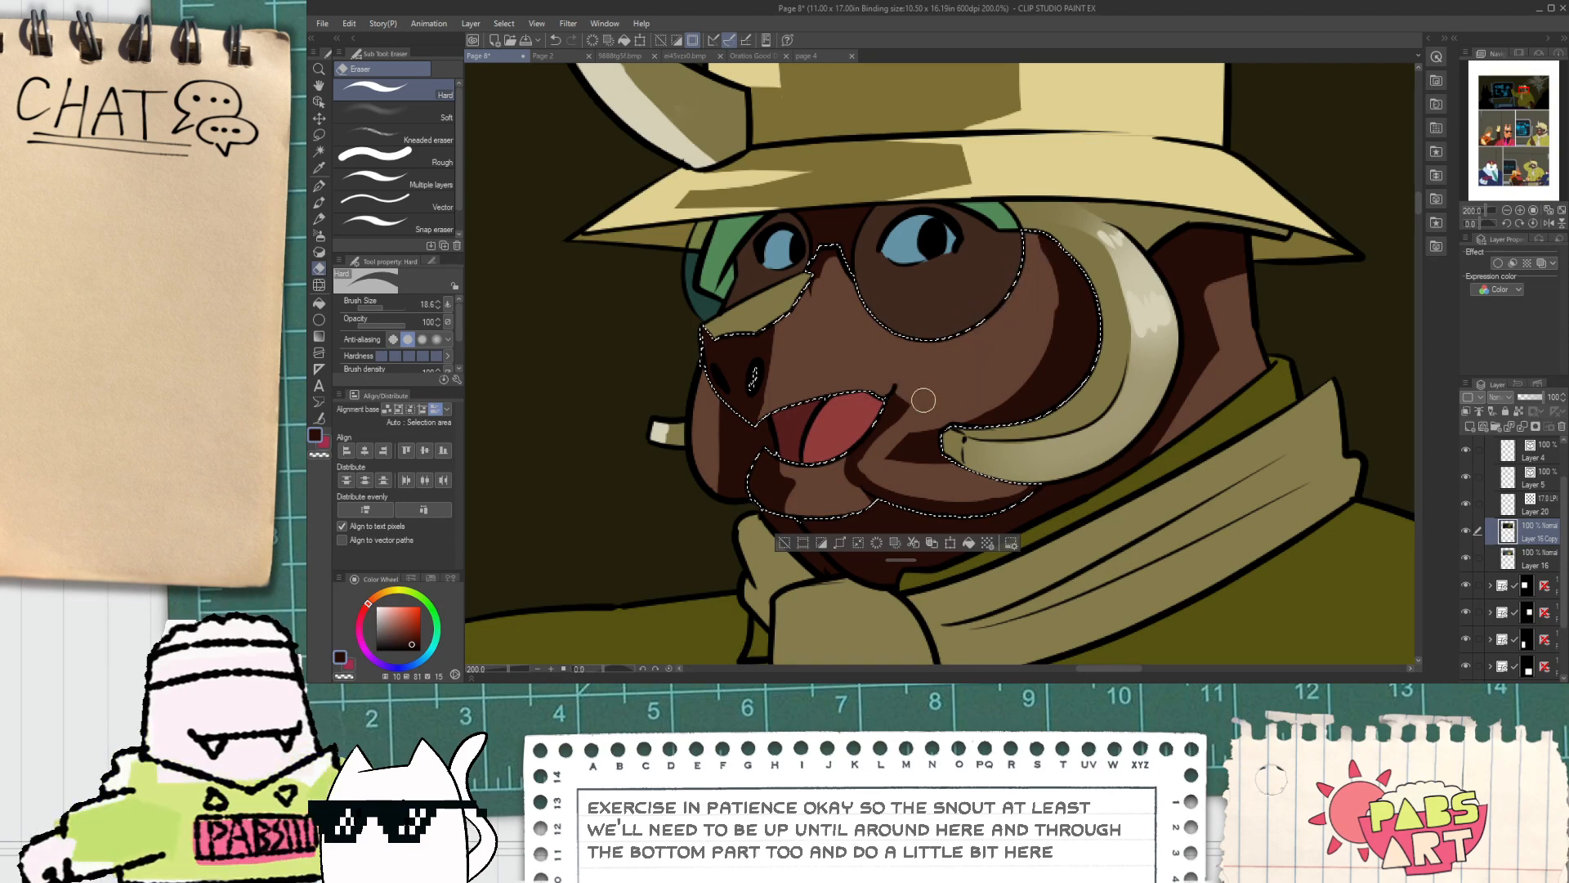
scroll(953, 410, down, 2)
click(811, 489)
Step: Refine the shadow edge on the cheek between the round lens and the curved horn with the G-pen
scroll(940, 368, up, 4)
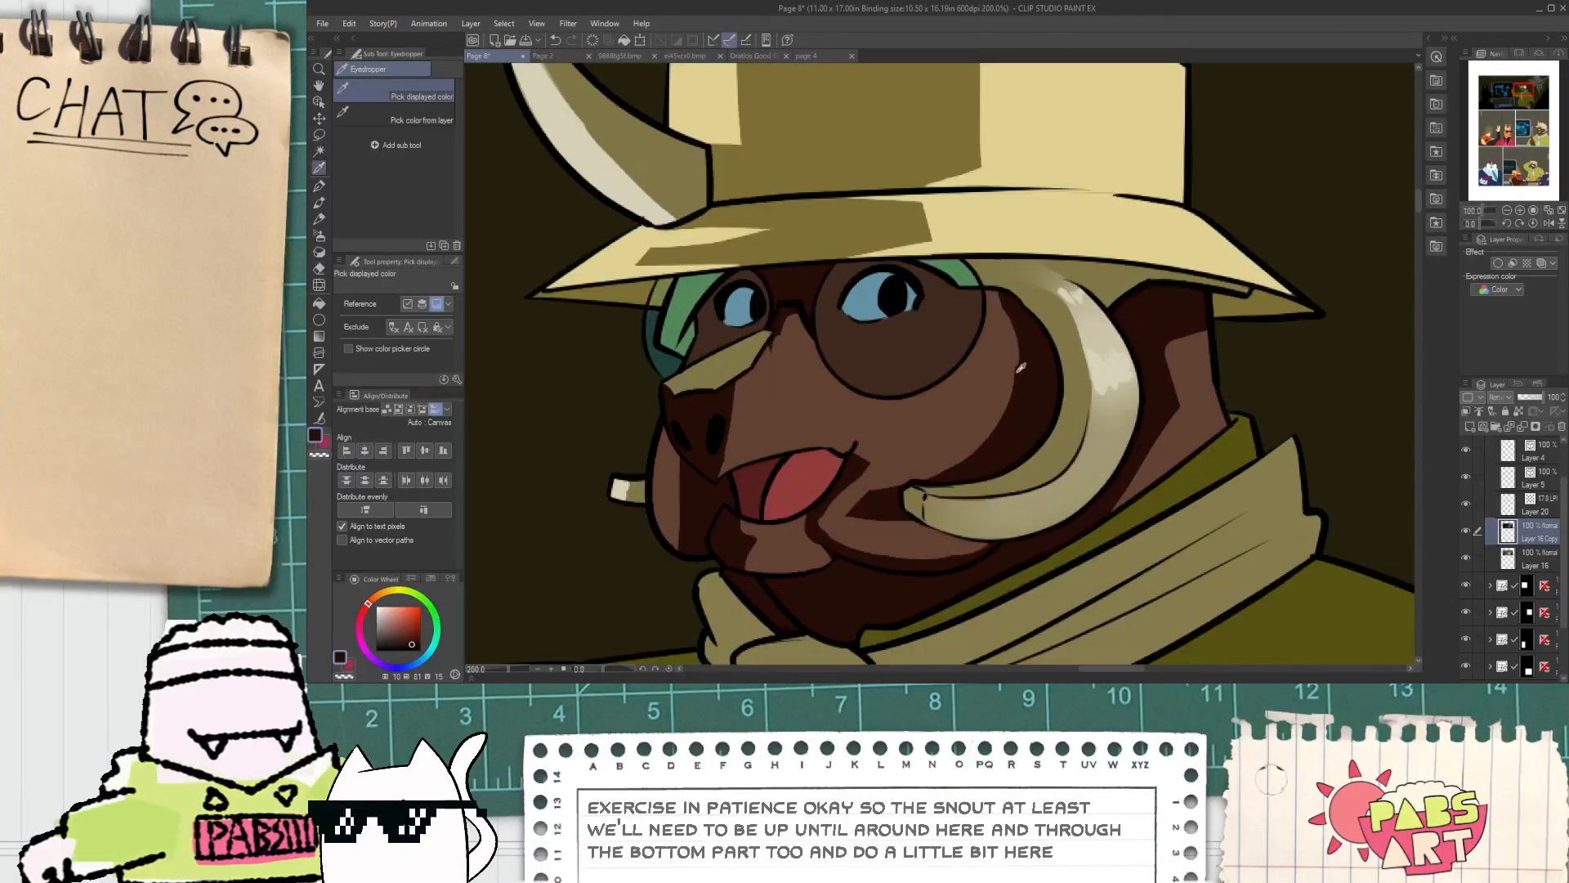
key(p)
drag(1002, 444, 1033, 235)
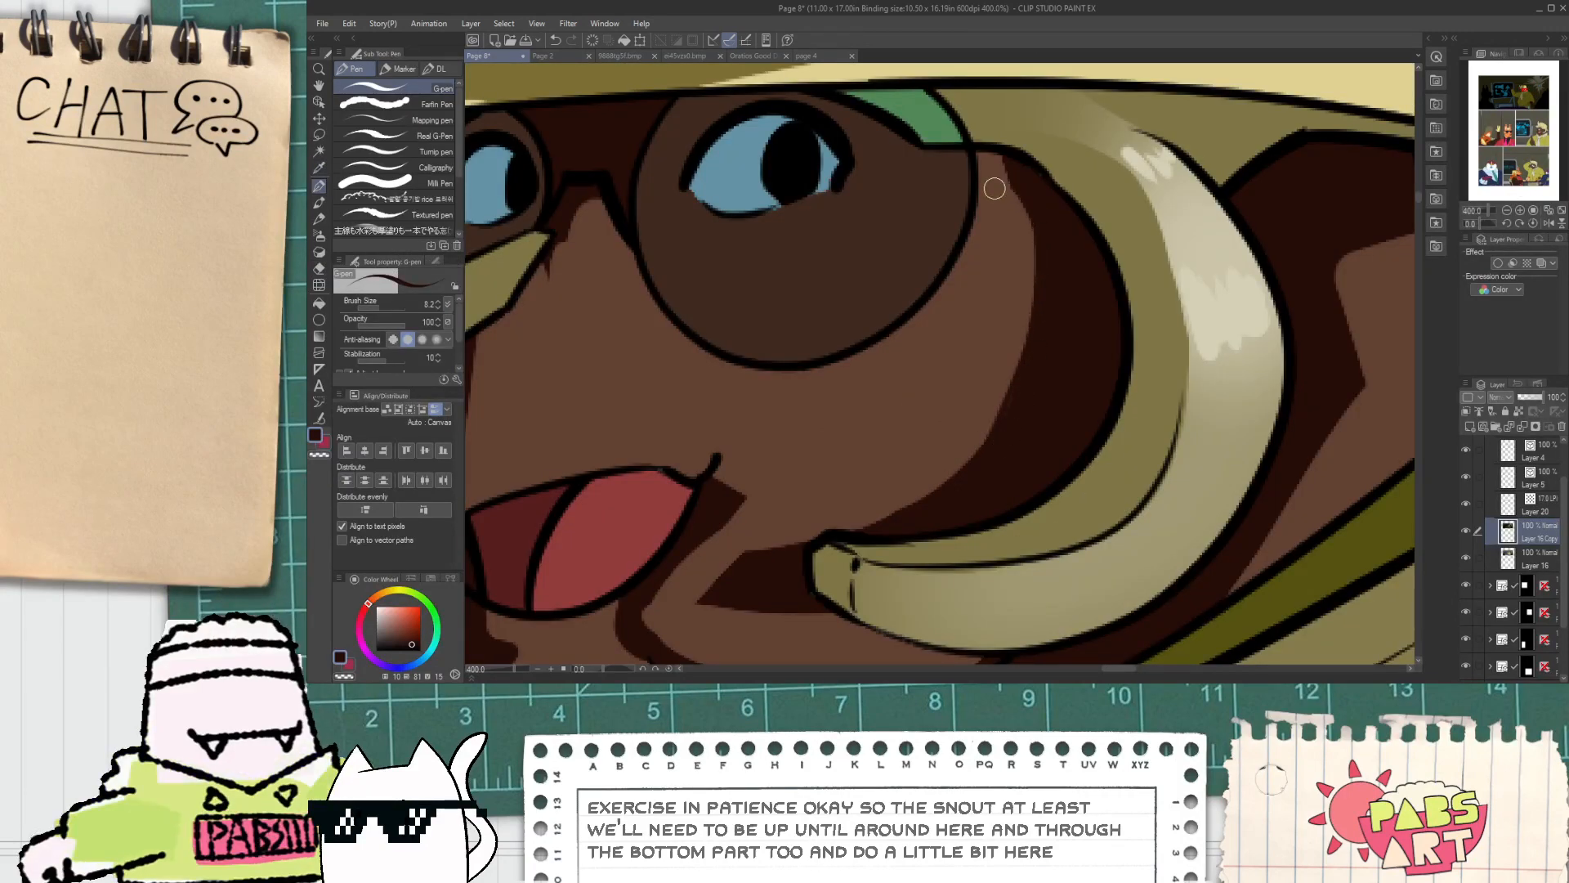
mouse_move(980, 189)
mouse_down()
mouse_move(1035, 244)
mouse_move(1031, 224)
mouse_move(920, 270)
mouse_up()
key(e)
key(p)
scroll(1012, 194, down, 5)
key(space)
scroll(907, 278, up, 5)
Step: Erase hard-edged light over the lower part of the pale plate on the snout, leaving shadow along its upper edge
key(e)
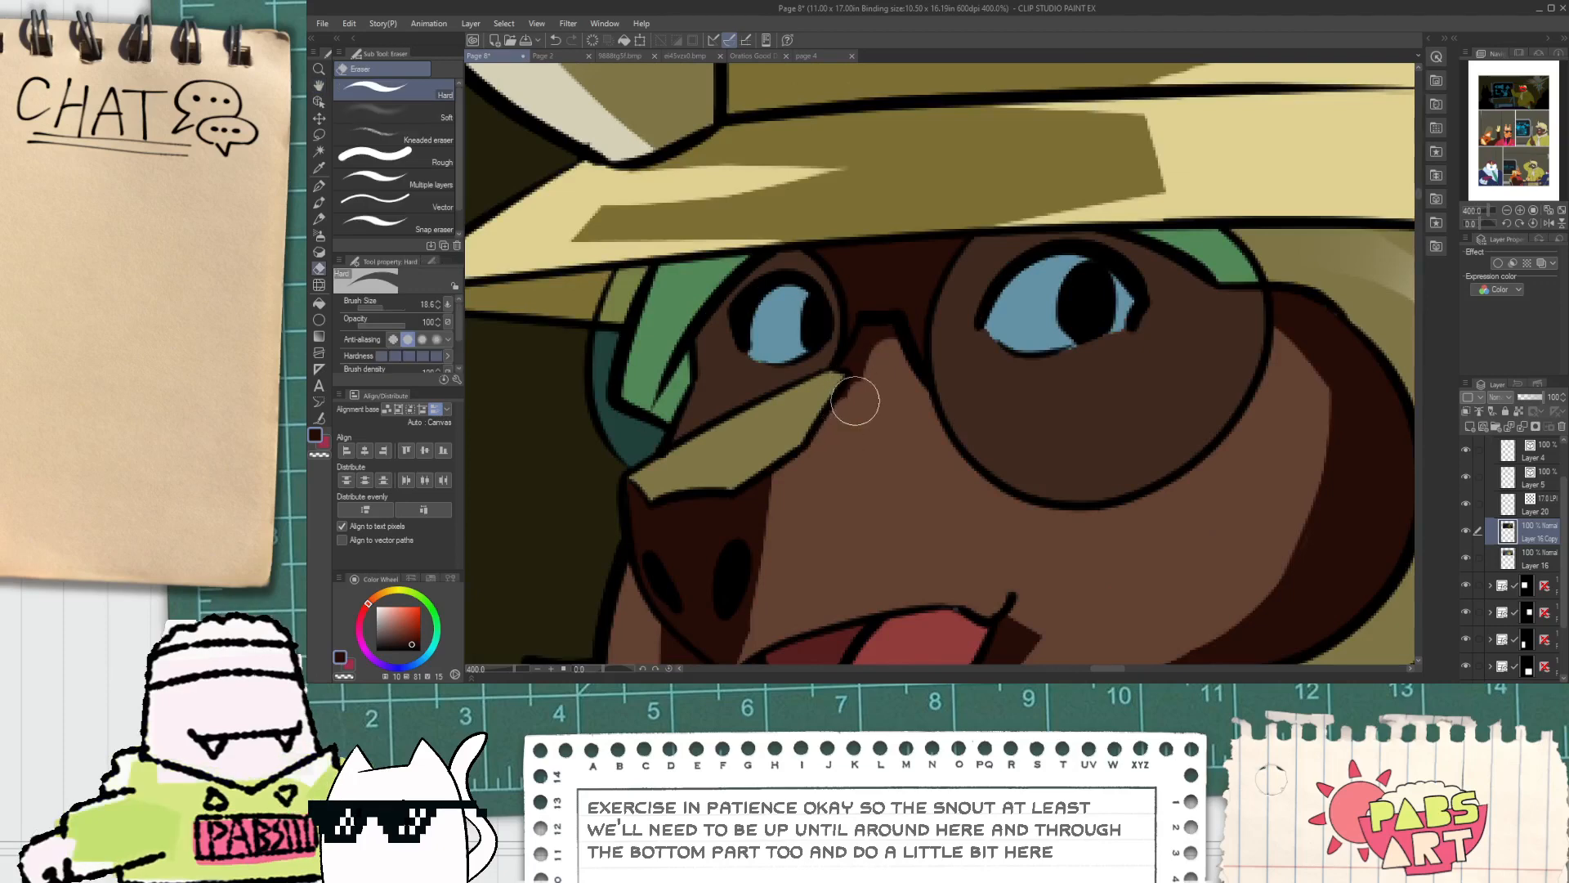
scroll(685, 462, up, 3)
drag(613, 525, 973, 253)
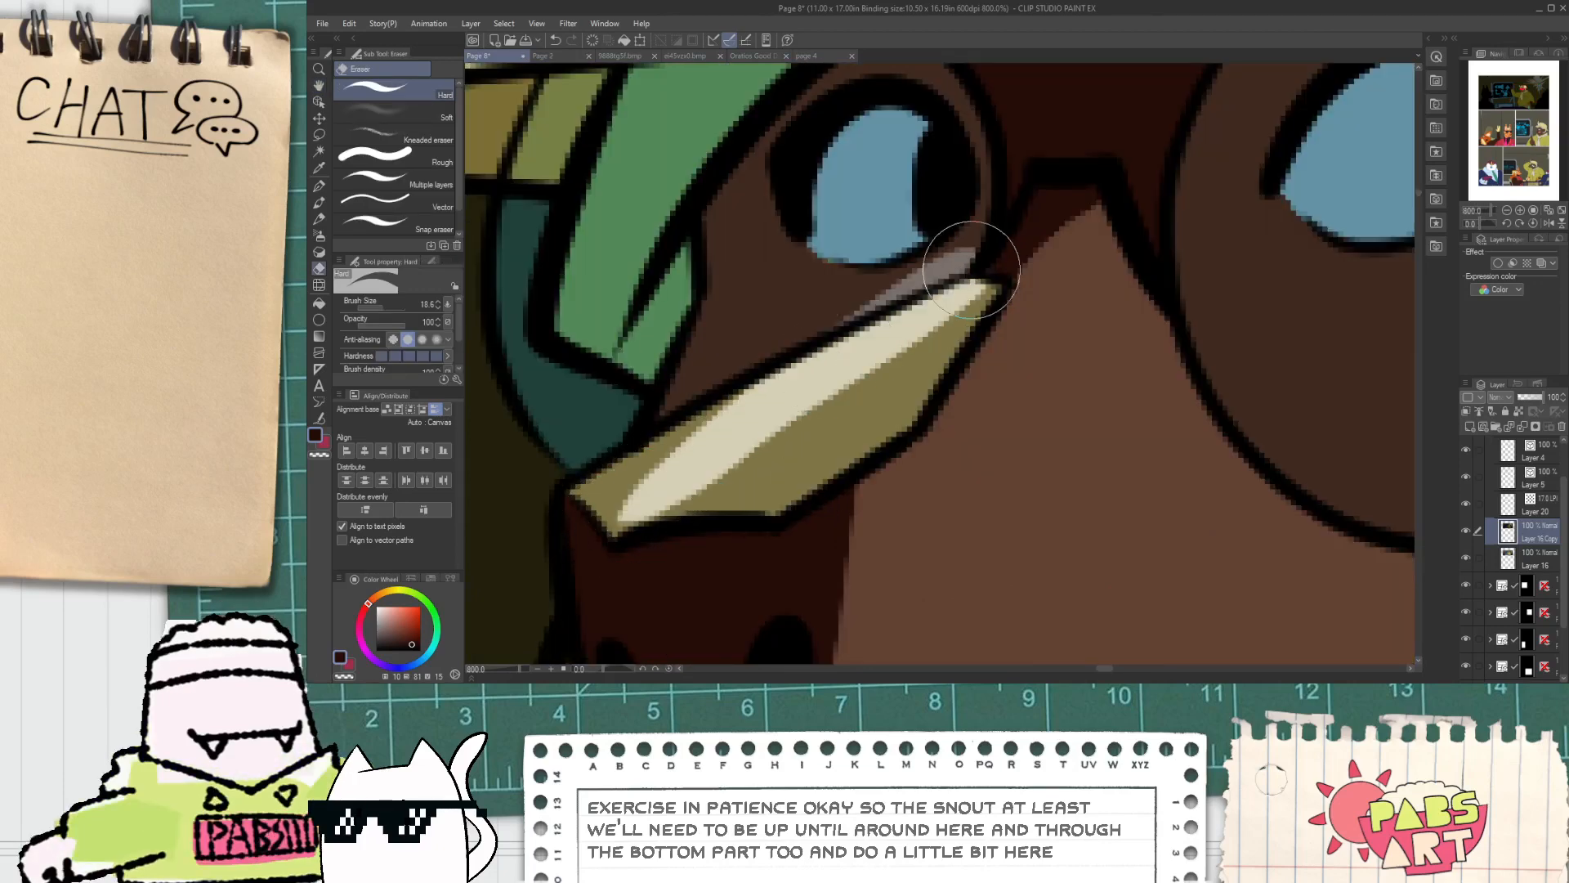
key(ctrl+z)
mouse_move(630, 532)
mouse_down()
mouse_move(952, 304)
mouse_move(958, 318)
mouse_move(792, 463)
mouse_move(714, 484)
mouse_move(805, 466)
mouse_move(770, 496)
mouse_move(883, 390)
mouse_move(856, 437)
mouse_move(807, 466)
mouse_move(858, 414)
mouse_up()
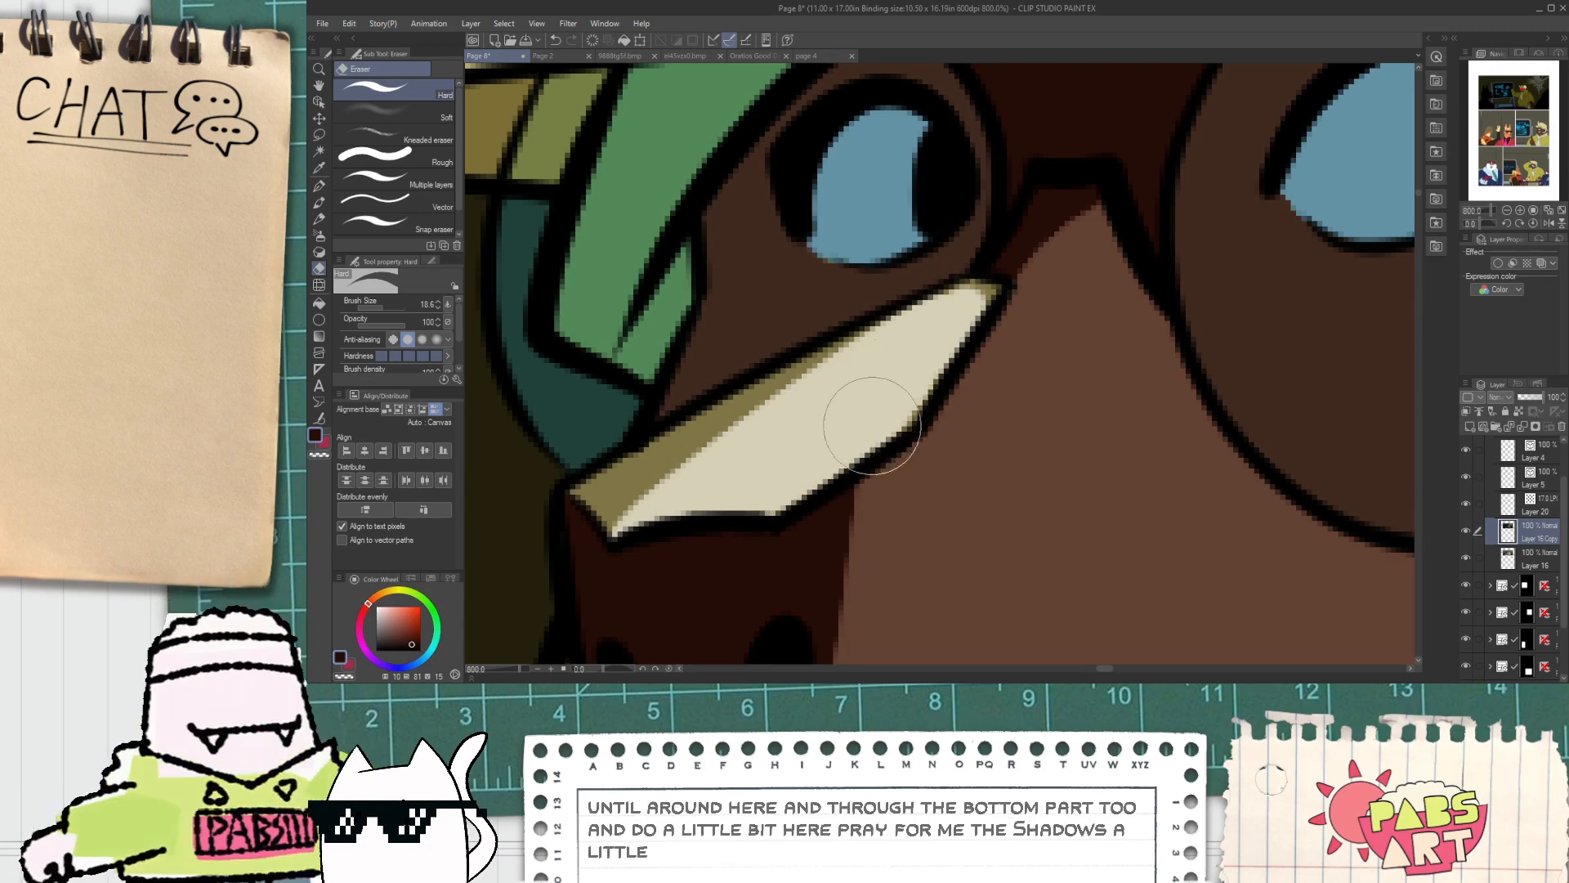
scroll(964, 290, down, 8)
mouse_move(968, 294)
mouse_down()
mouse_move(978, 282)
mouse_move(919, 409)
mouse_up()
Step: Refine the shadow edge on the snout between the nostrils and the mouth with the G-pen in the sampled shadow colour
scroll(918, 409, up, 2)
scroll(894, 352, up, 6)
key(i)
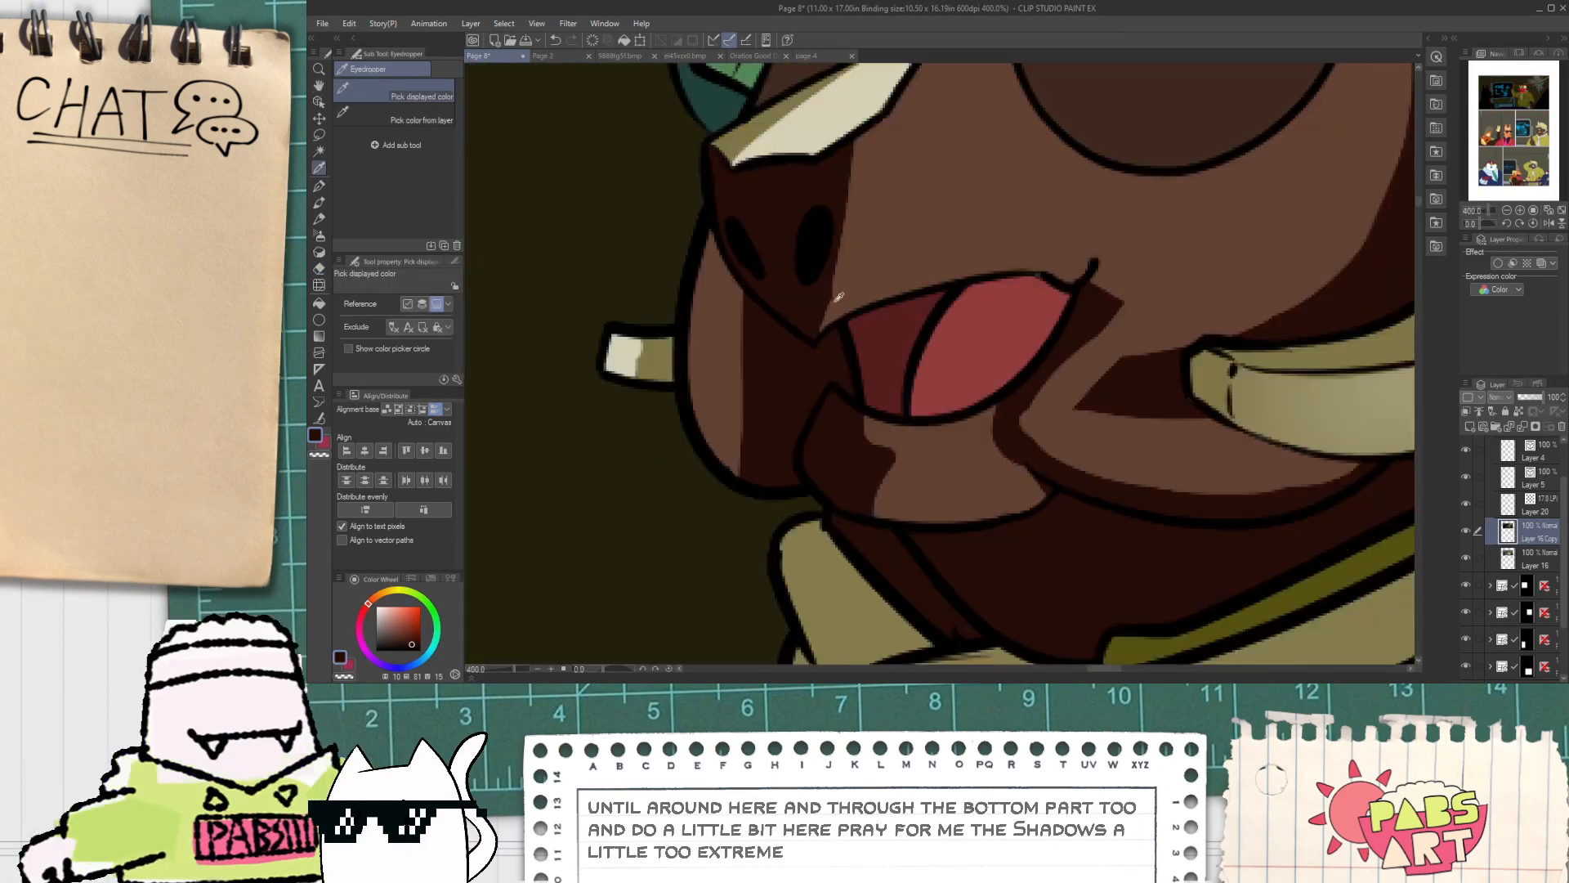
key(p)
drag(824, 329, 846, 249)
drag(854, 151, 840, 273)
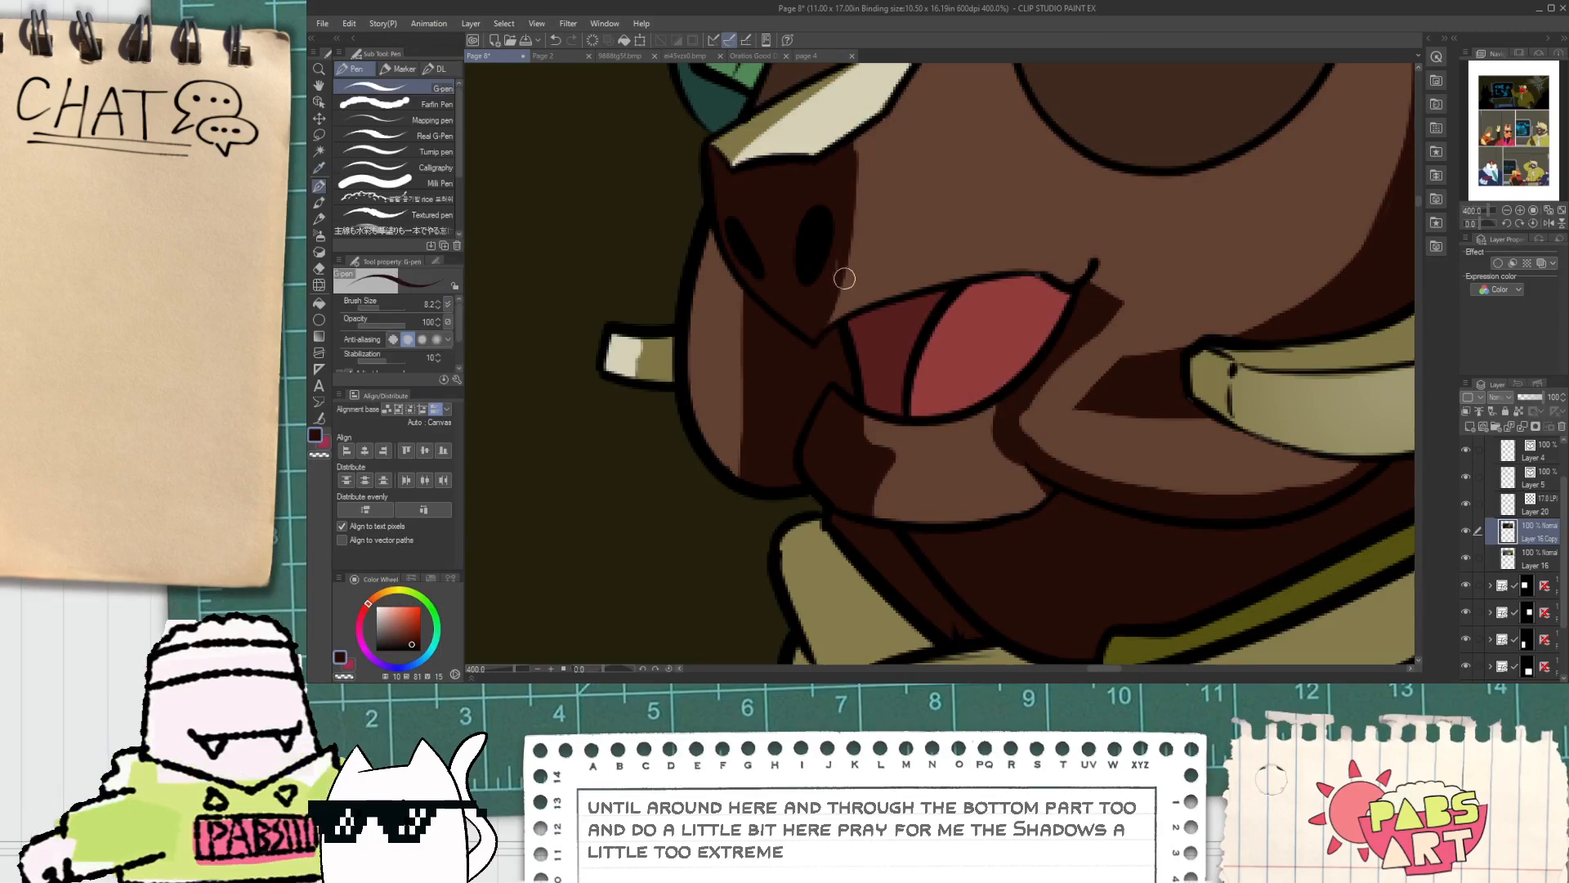
Step: Outline a shadow around the corner of the mouth with the G-pen and fill the gap inside it
scroll(841, 273, down, 4)
scroll(915, 311, up, 4)
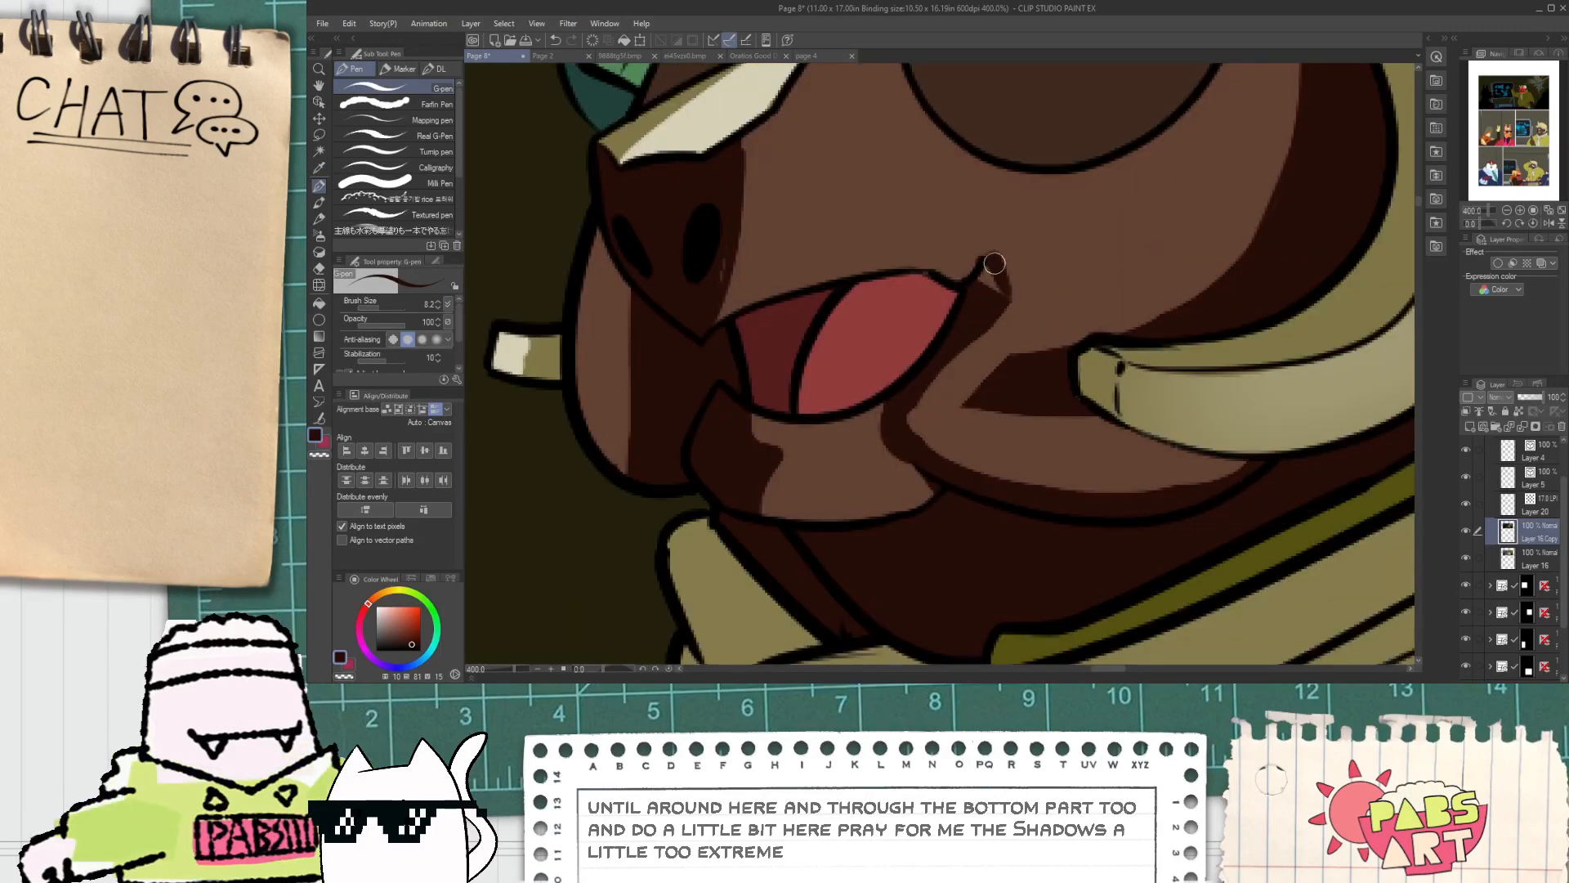
drag(994, 263, 1001, 282)
key(g)
click(989, 276)
Step: Paint shadow beneath the lower lip and along the side of the chin with the G-pen
key(p)
mouse_move(751, 437)
mouse_down()
mouse_move(846, 432)
mouse_move(913, 489)
mouse_up()
key(ctrl+z)
key(ctrl+z)
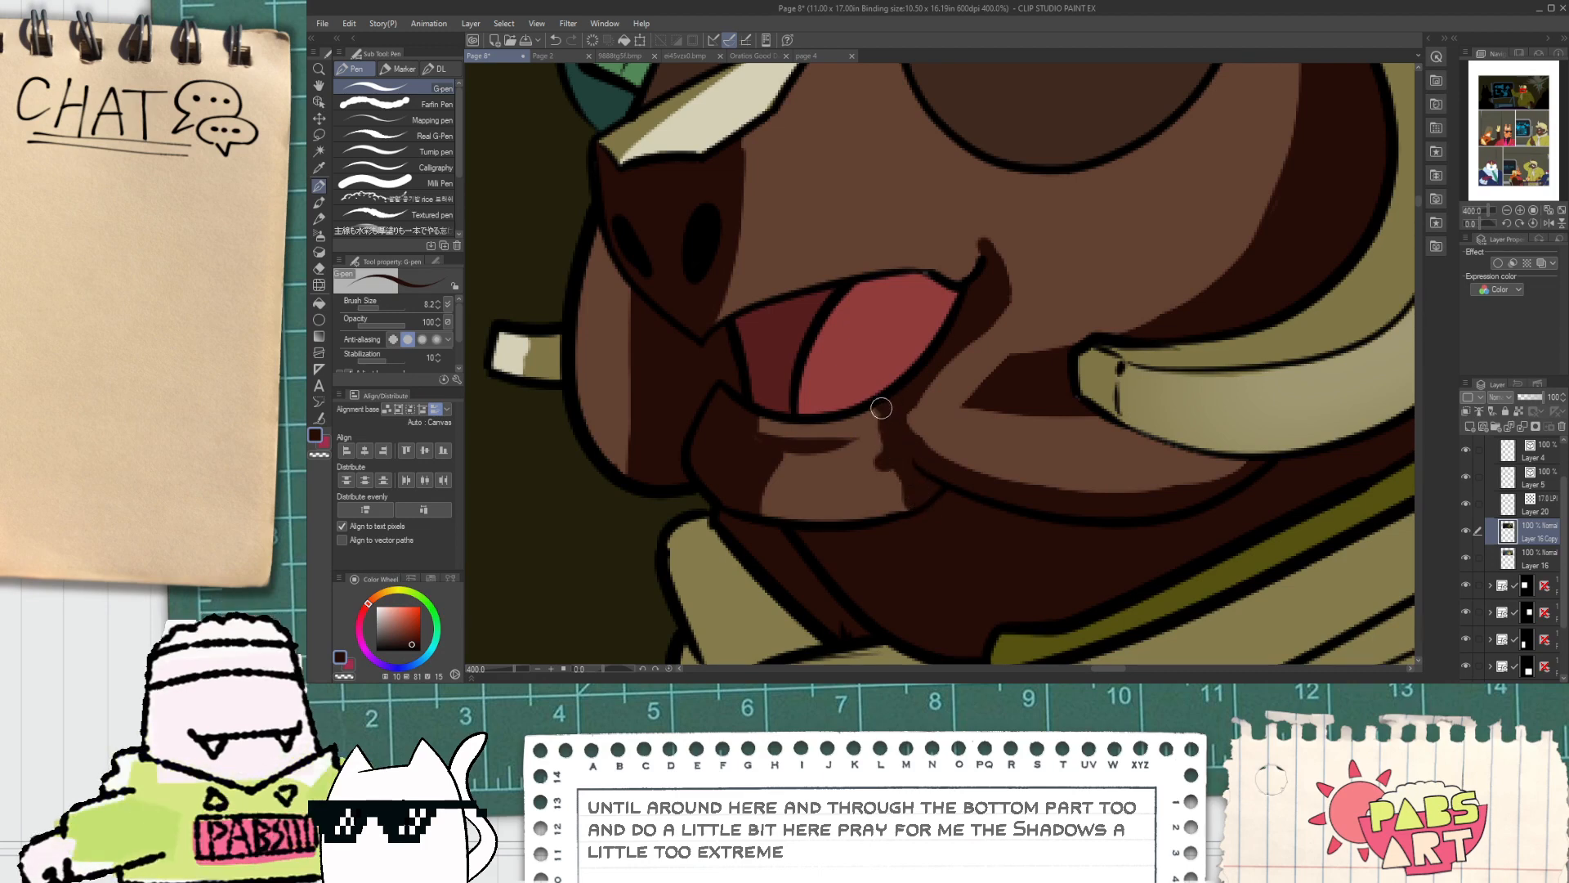
drag(881, 407, 885, 460)
Step: Paint a narrow shadow along the inner rim of the larger round lens beside the nose bridge with the G-pen
scroll(912, 515, down, 5)
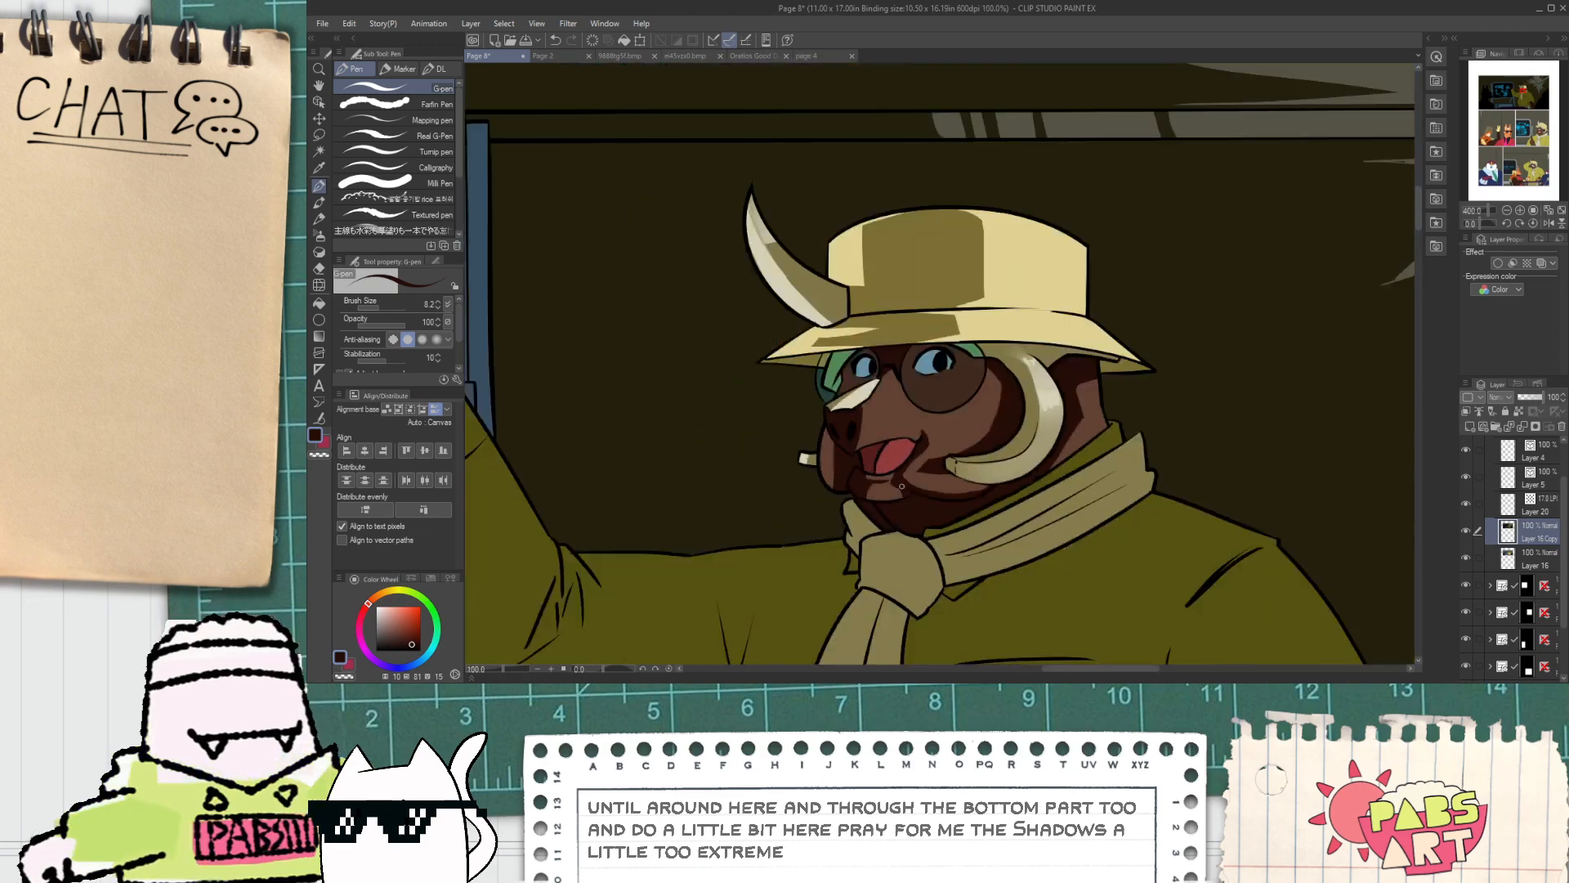
scroll(855, 382, up, 5)
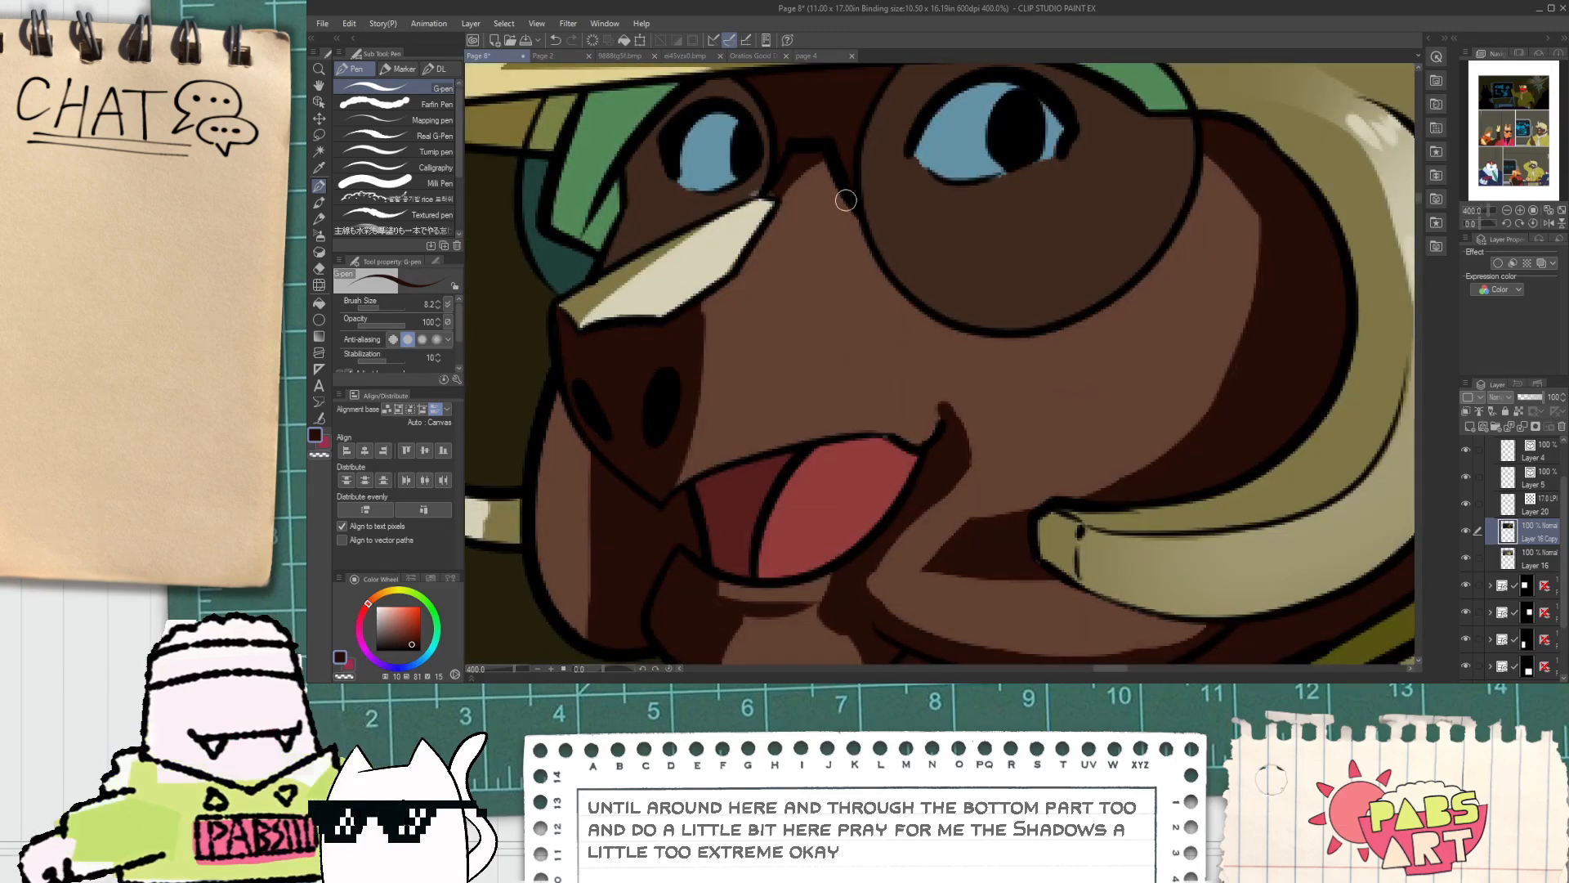
mouse_move(830, 155)
mouse_down()
mouse_move(865, 281)
mouse_move(907, 314)
mouse_up()
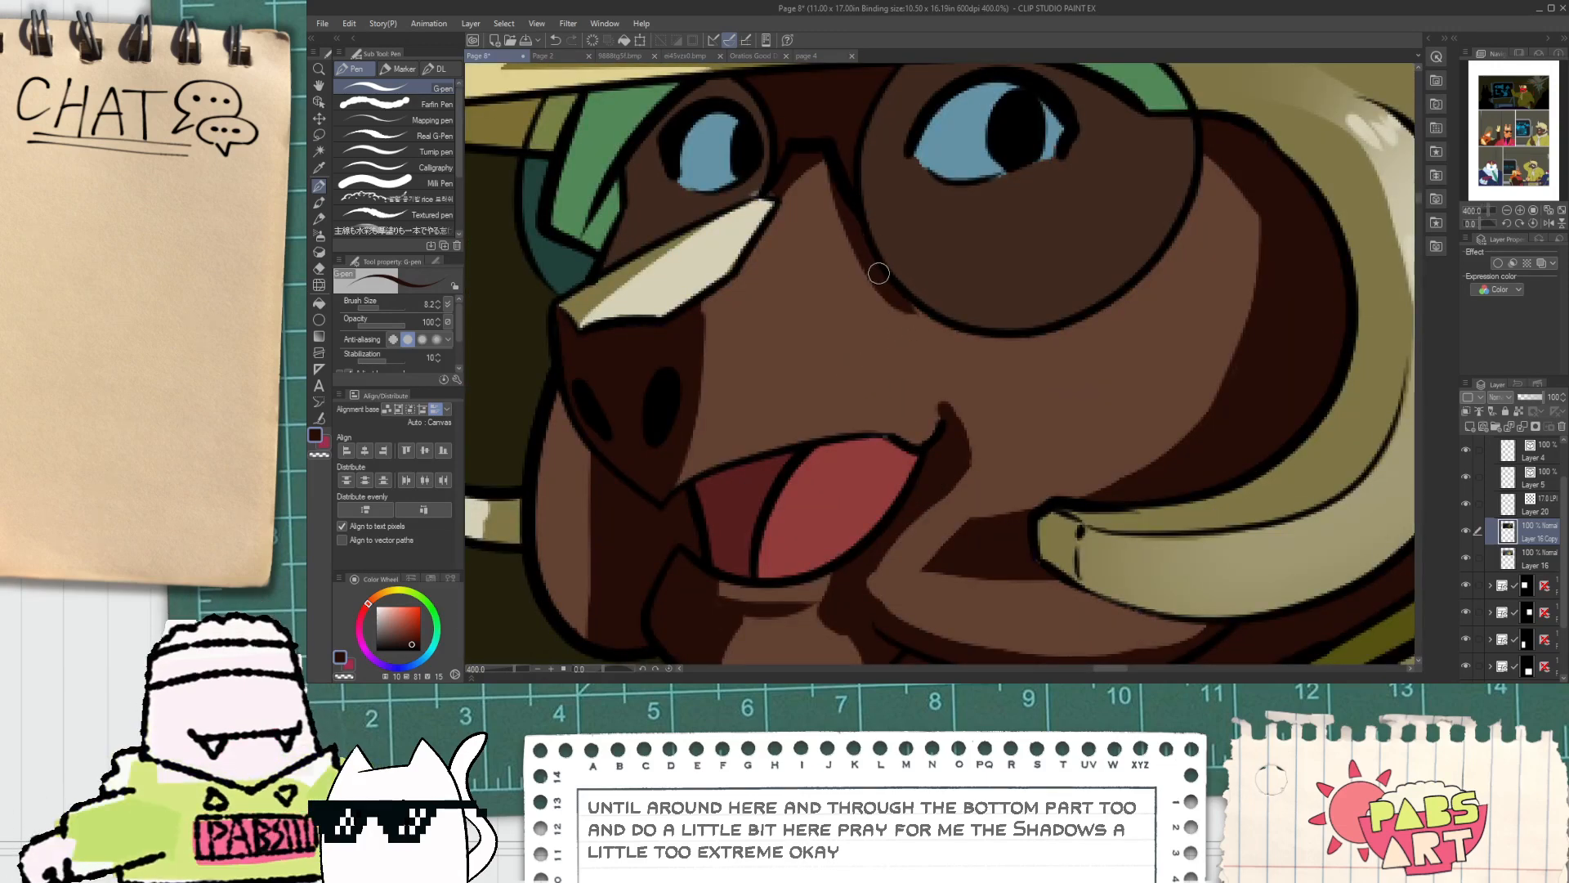
Step: Examine the face shading up close and against the whole lantern-lit panel
scroll(679, 226, down, 6)
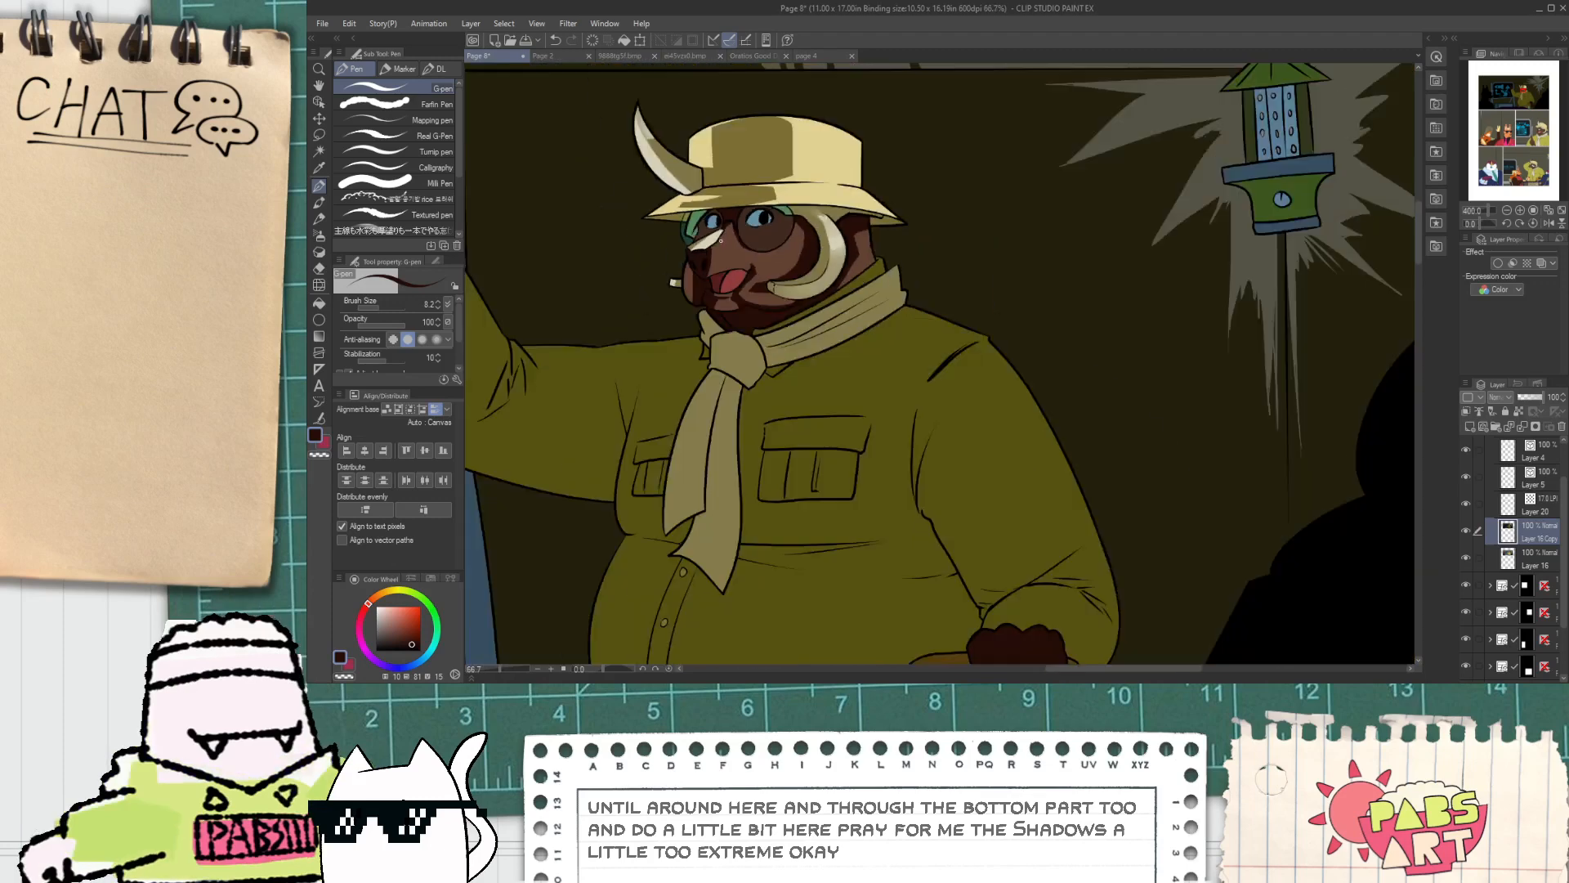
drag(737, 278, 793, 394)
scroll(793, 394, up, 1)
scroll(794, 393, up, 3)
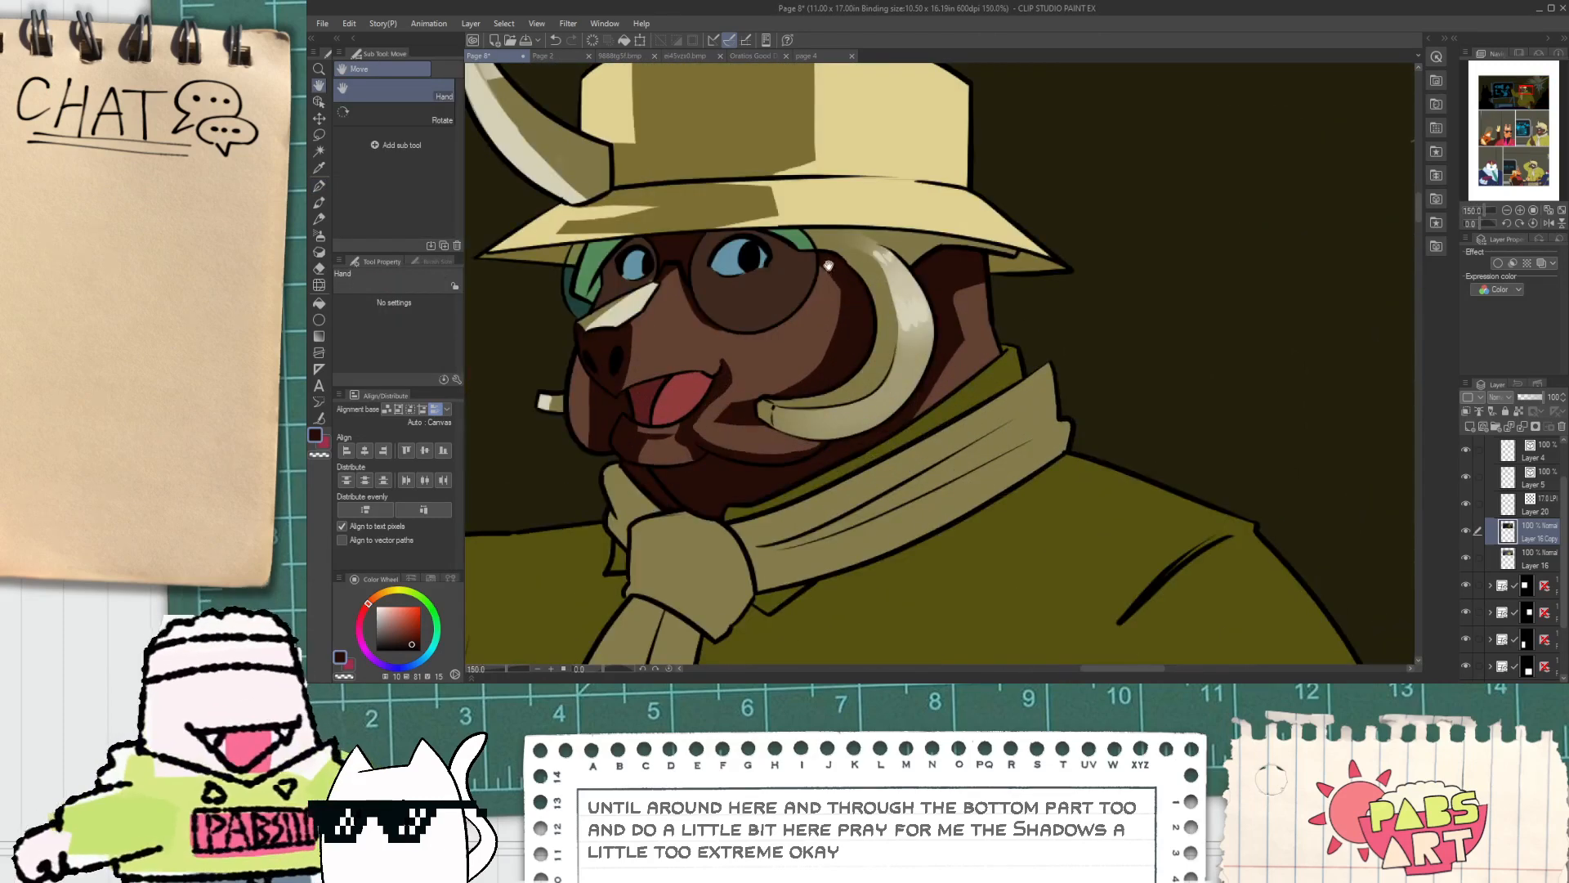
drag(827, 266, 862, 327)
scroll(817, 303, down, 3)
drag(776, 408, 798, 374)
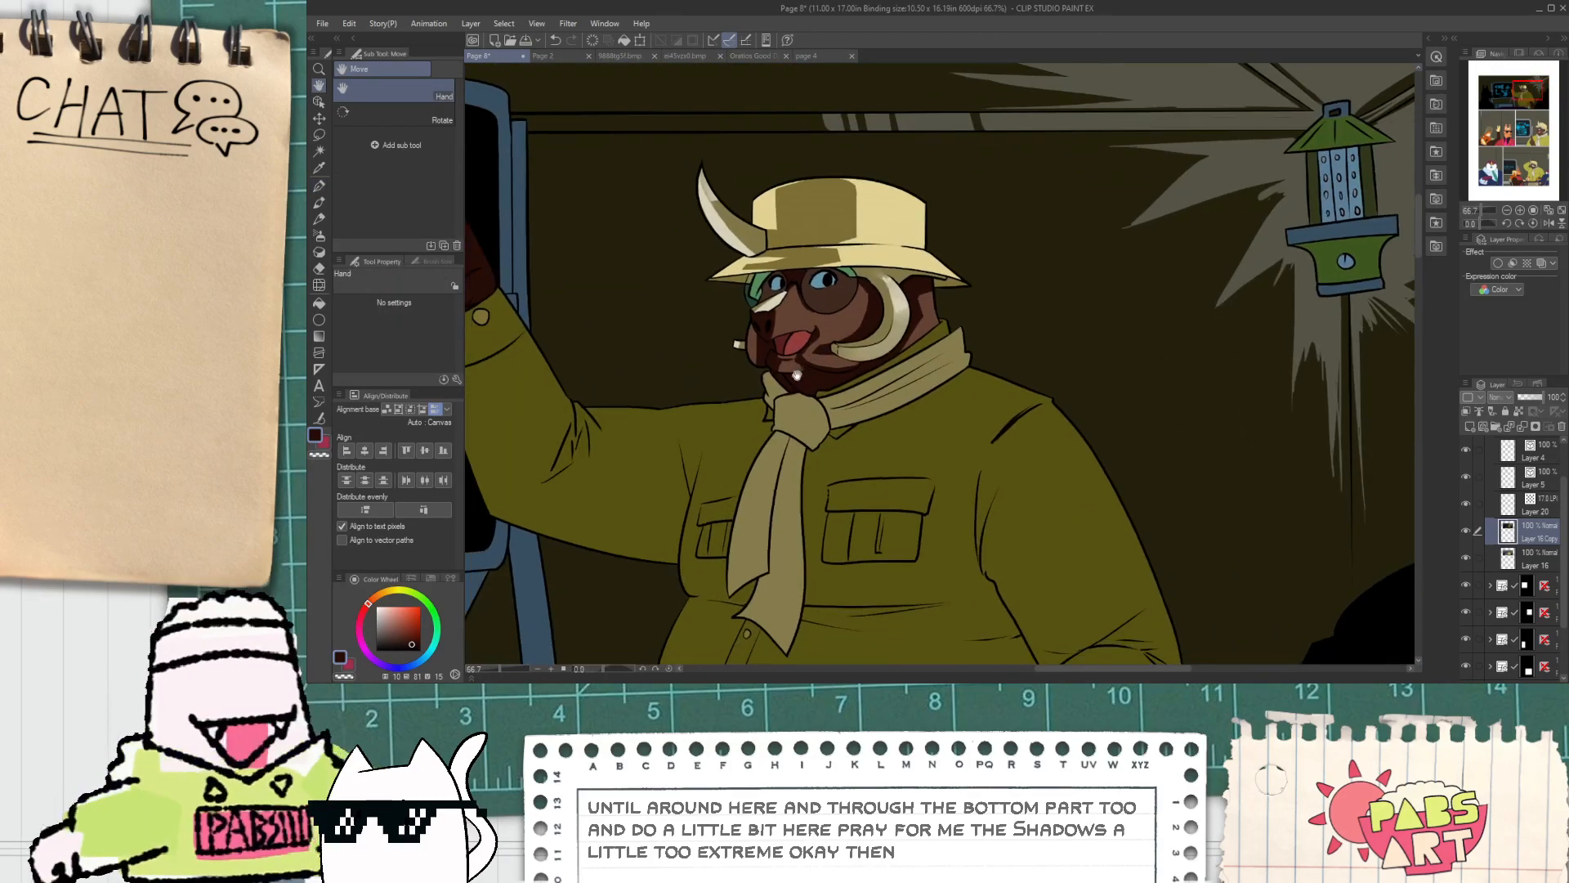
scroll(775, 355, up, 4)
scroll(777, 347, down, 5)
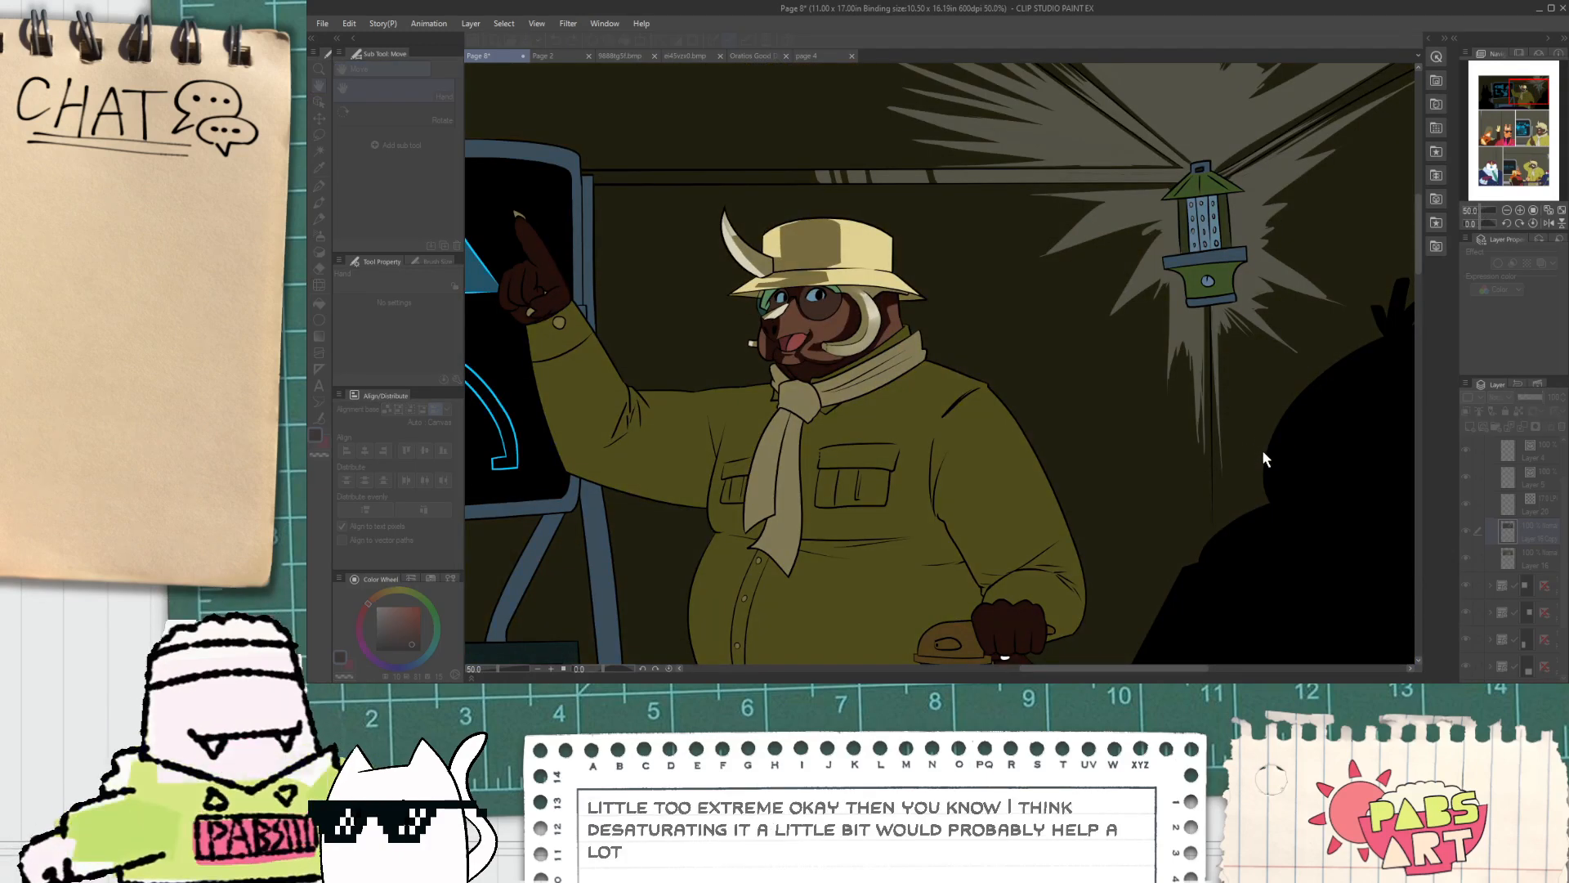
click(1286, 479)
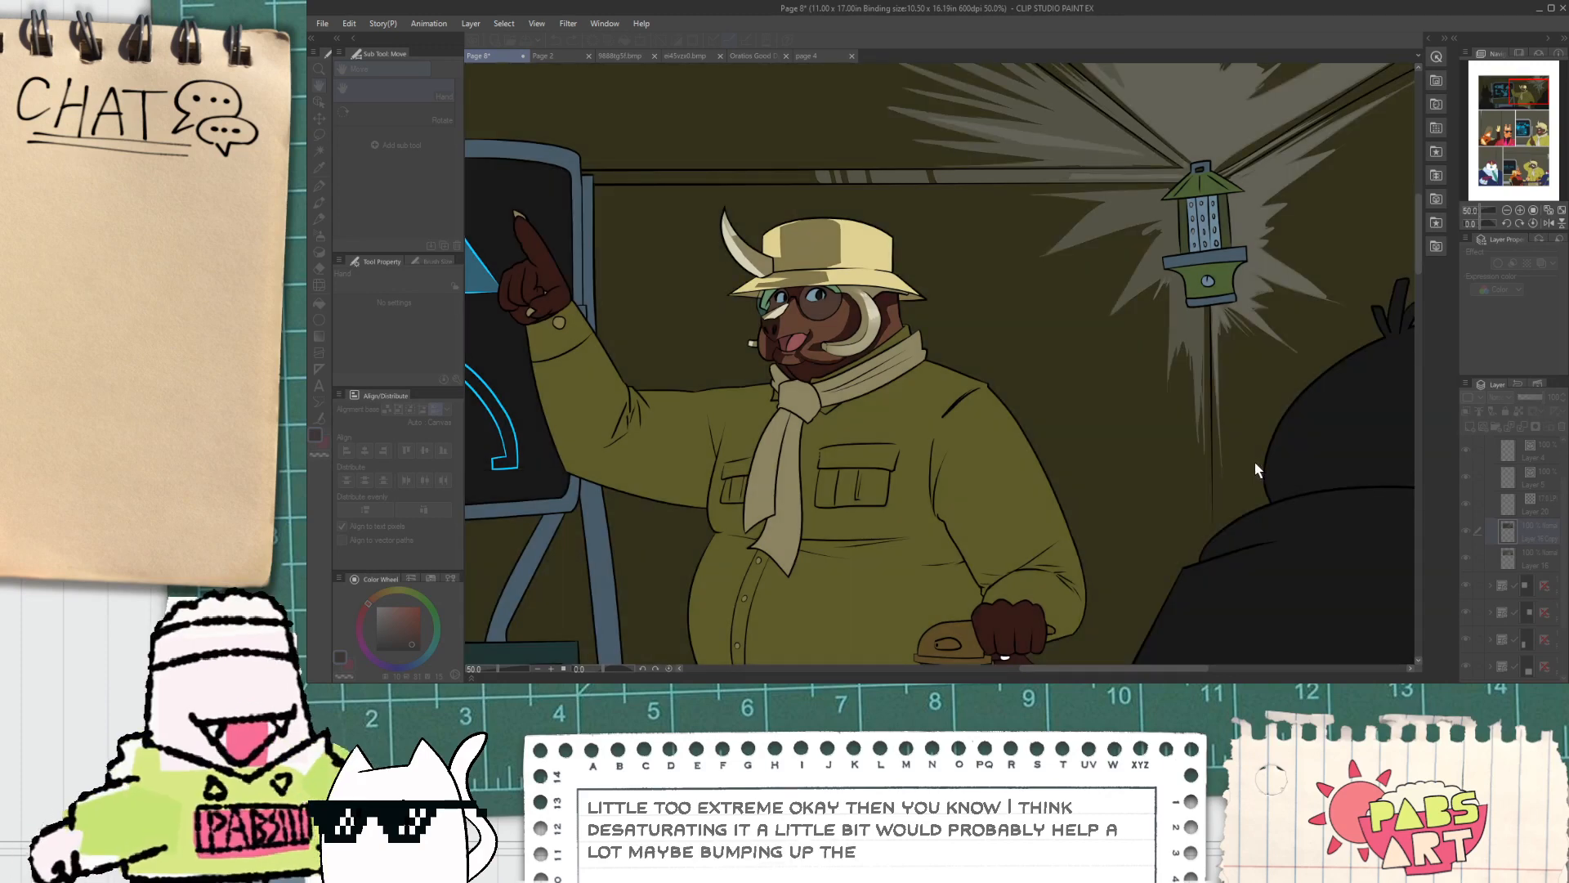
drag(1273, 481, 1278, 480)
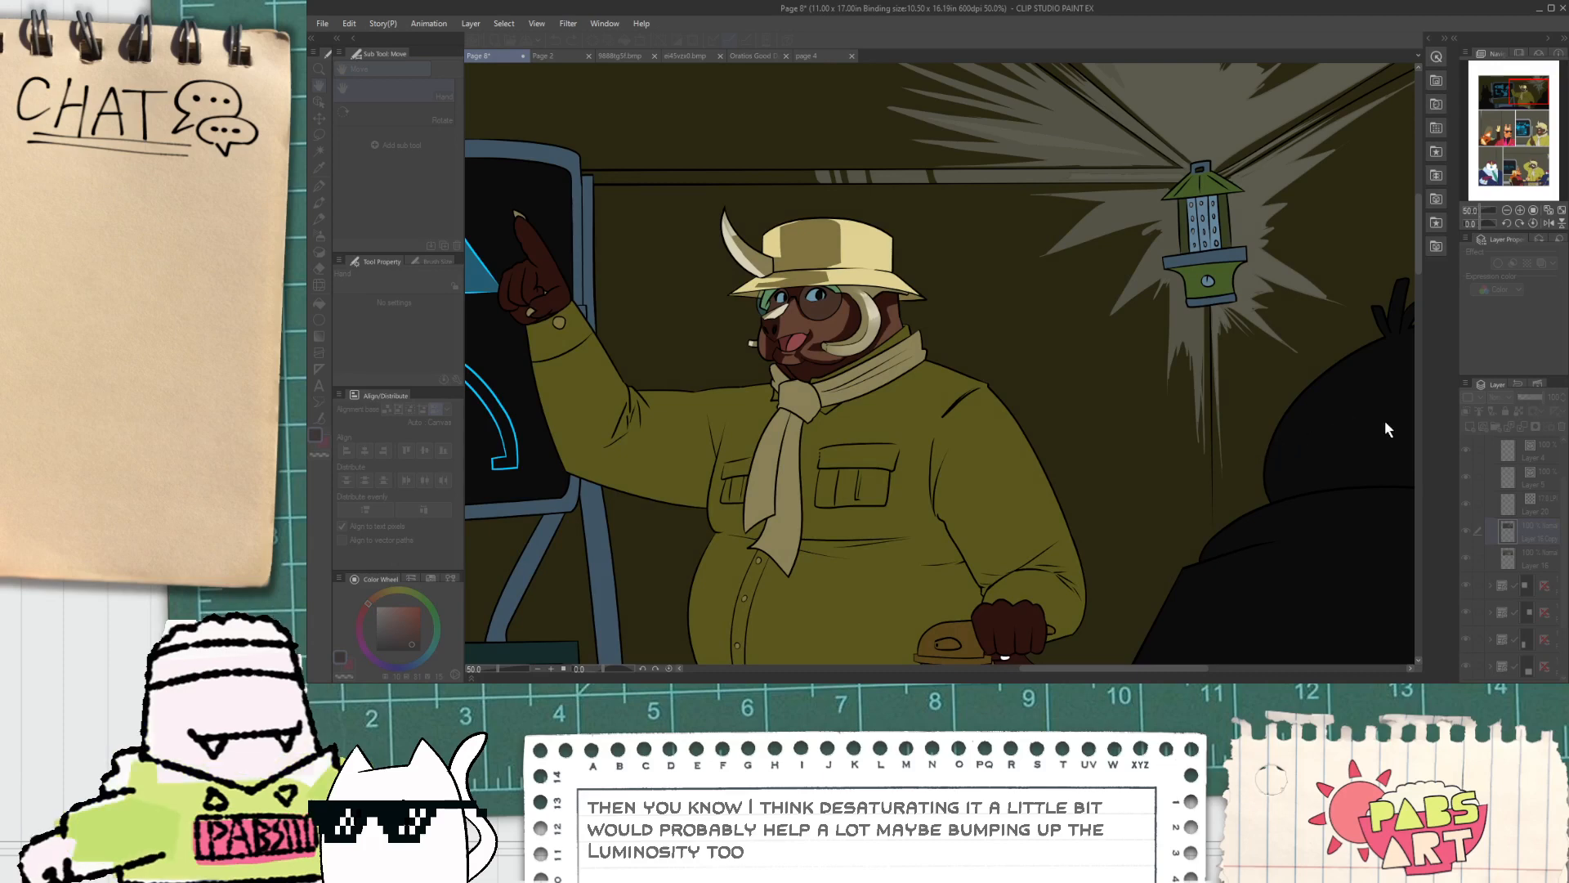
key(Return)
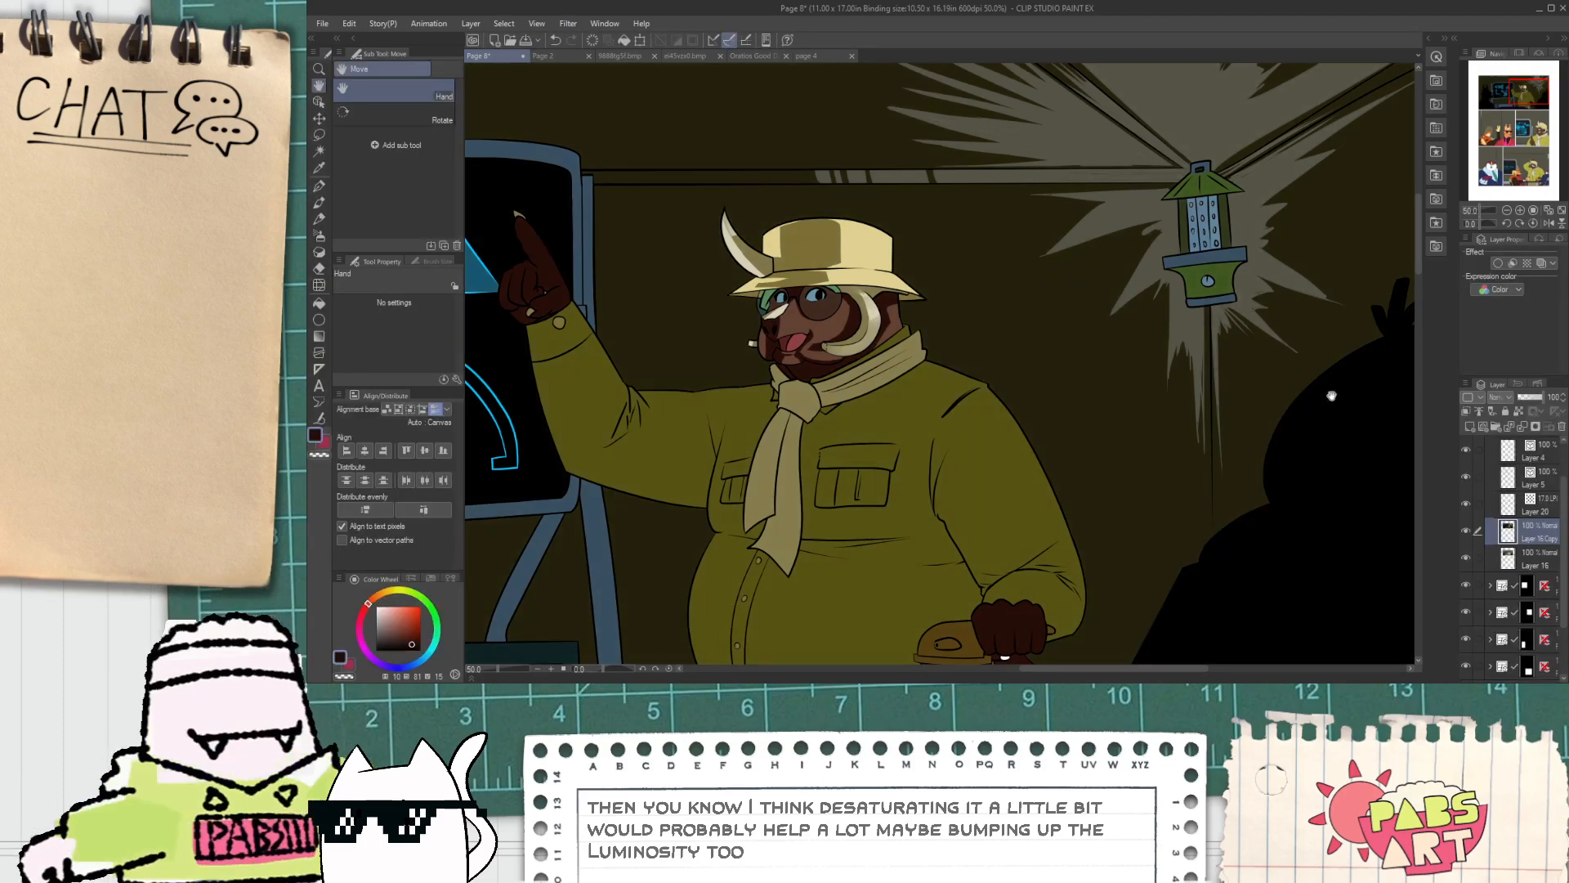
Step: Duplicate the uncarved Layer 16 shadow layer, hide the carved Layer 16 Copy and clear the selection
ctrl+click(1501, 539)
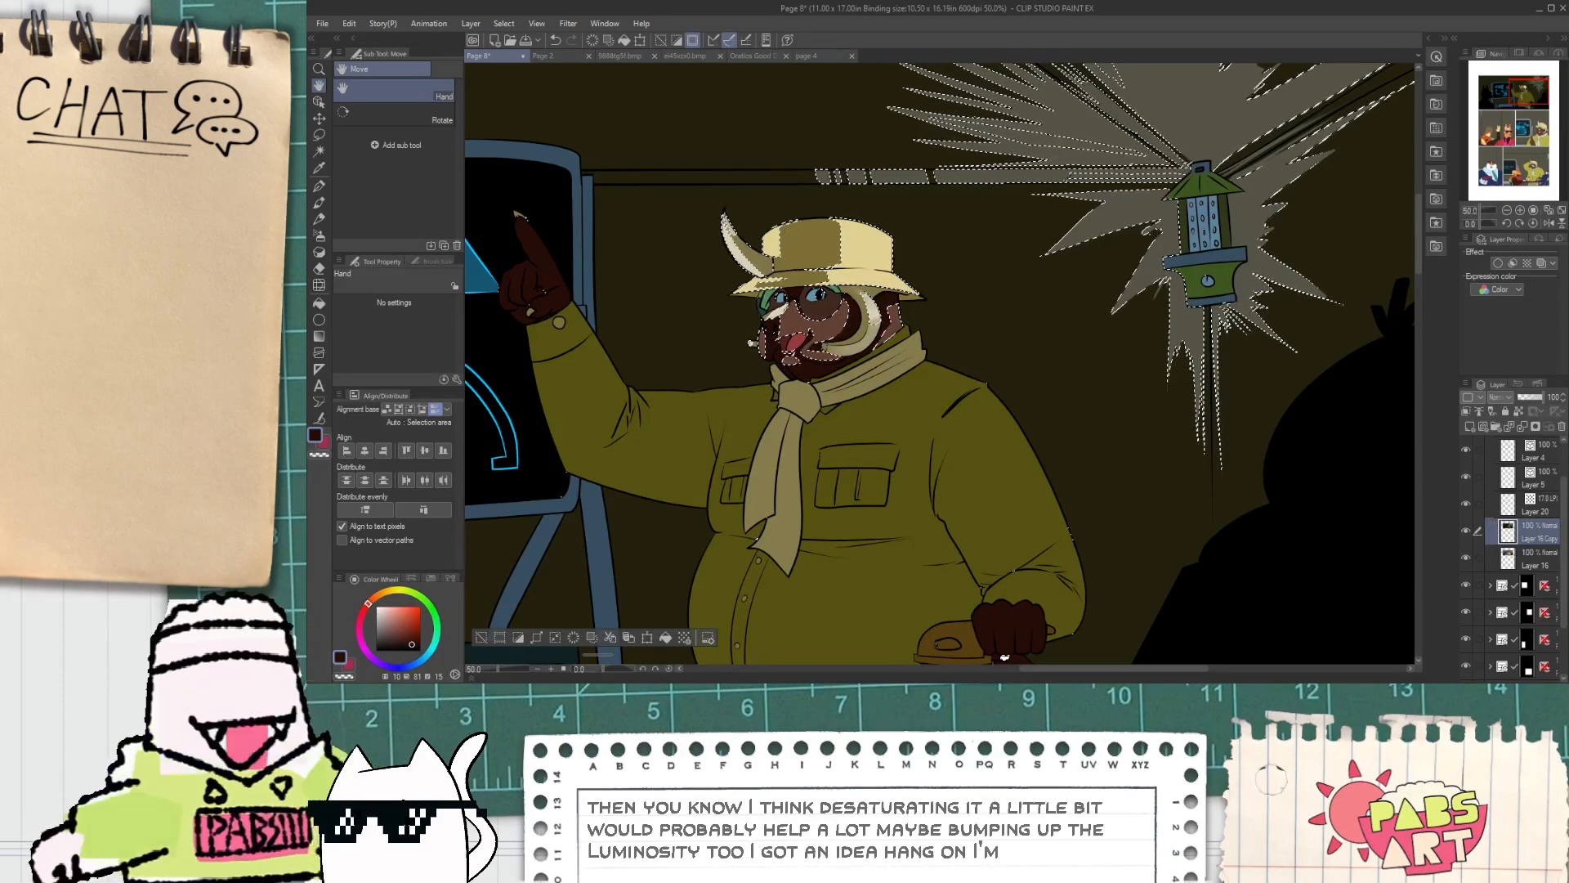
click(1508, 560)
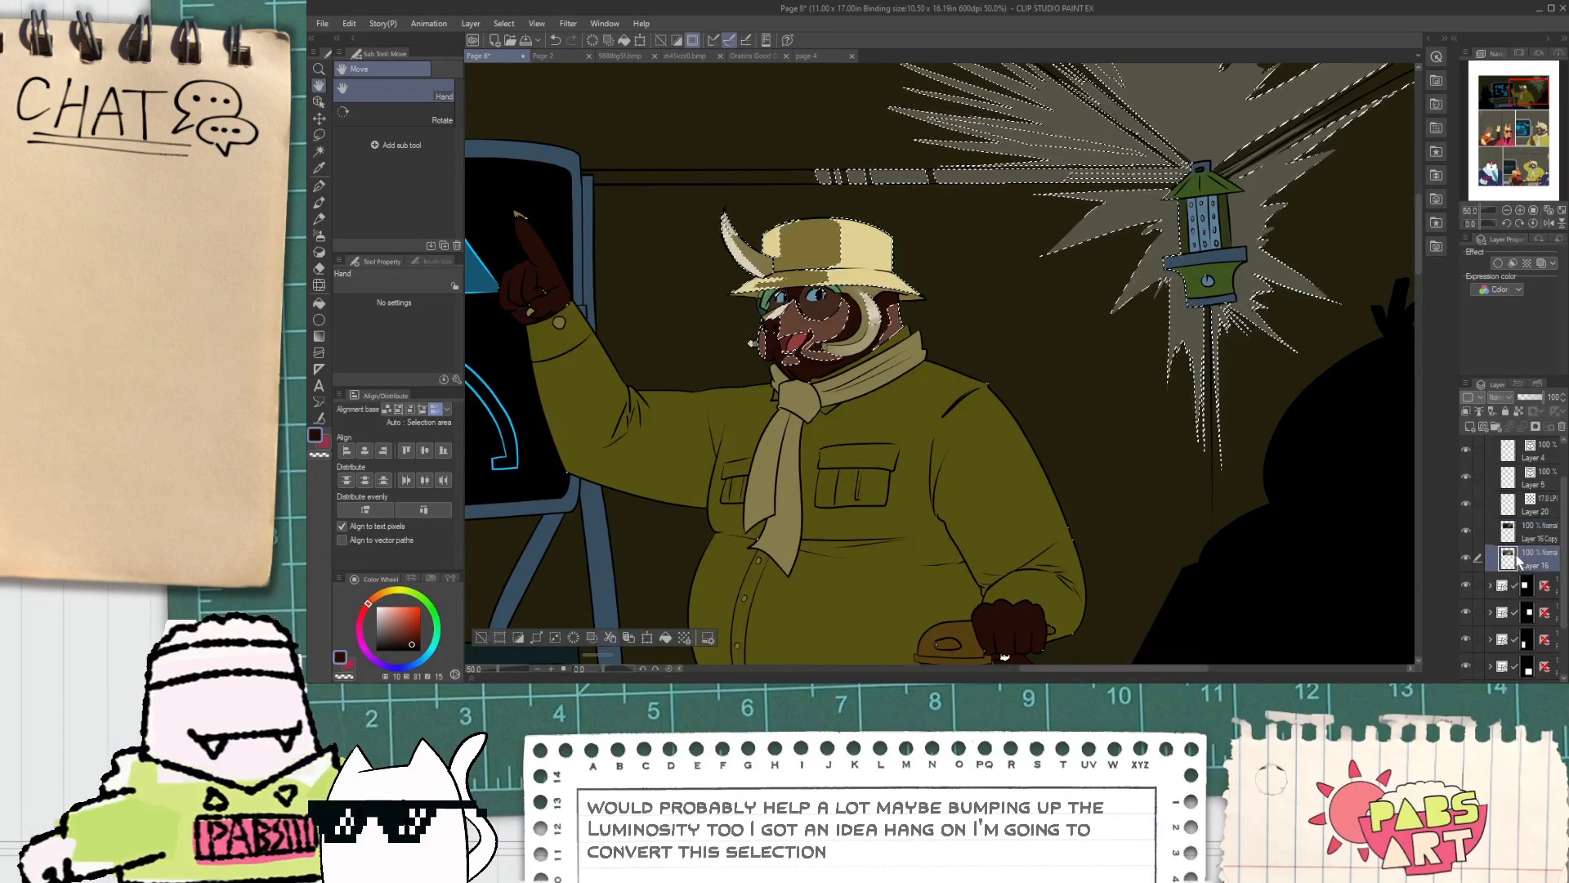
key(ctrl+j)
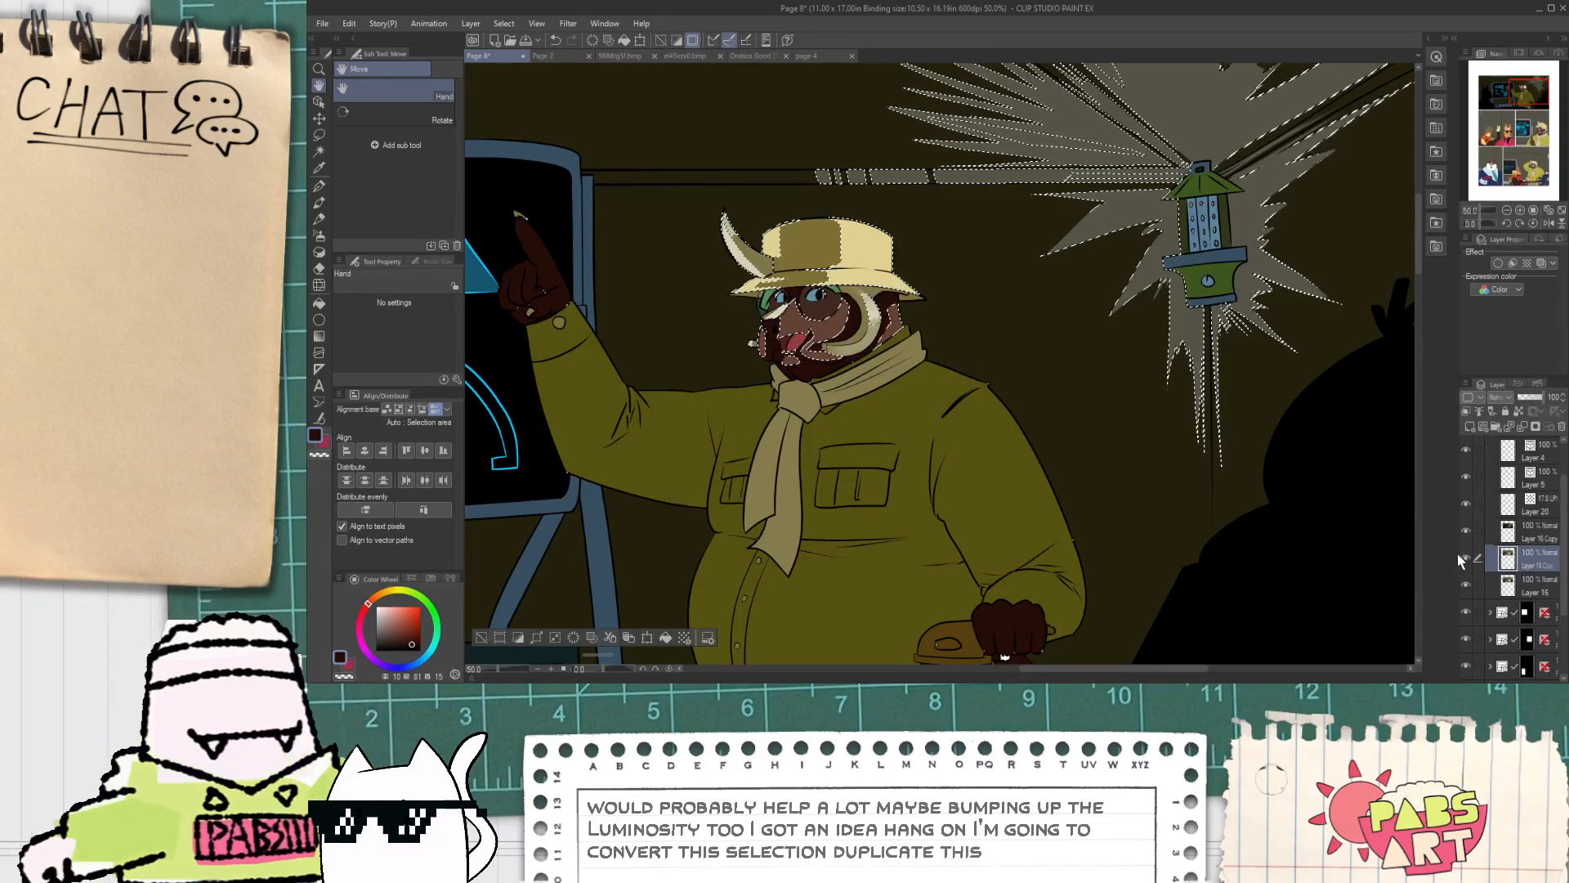
click(1468, 532)
key(ctrl+d)
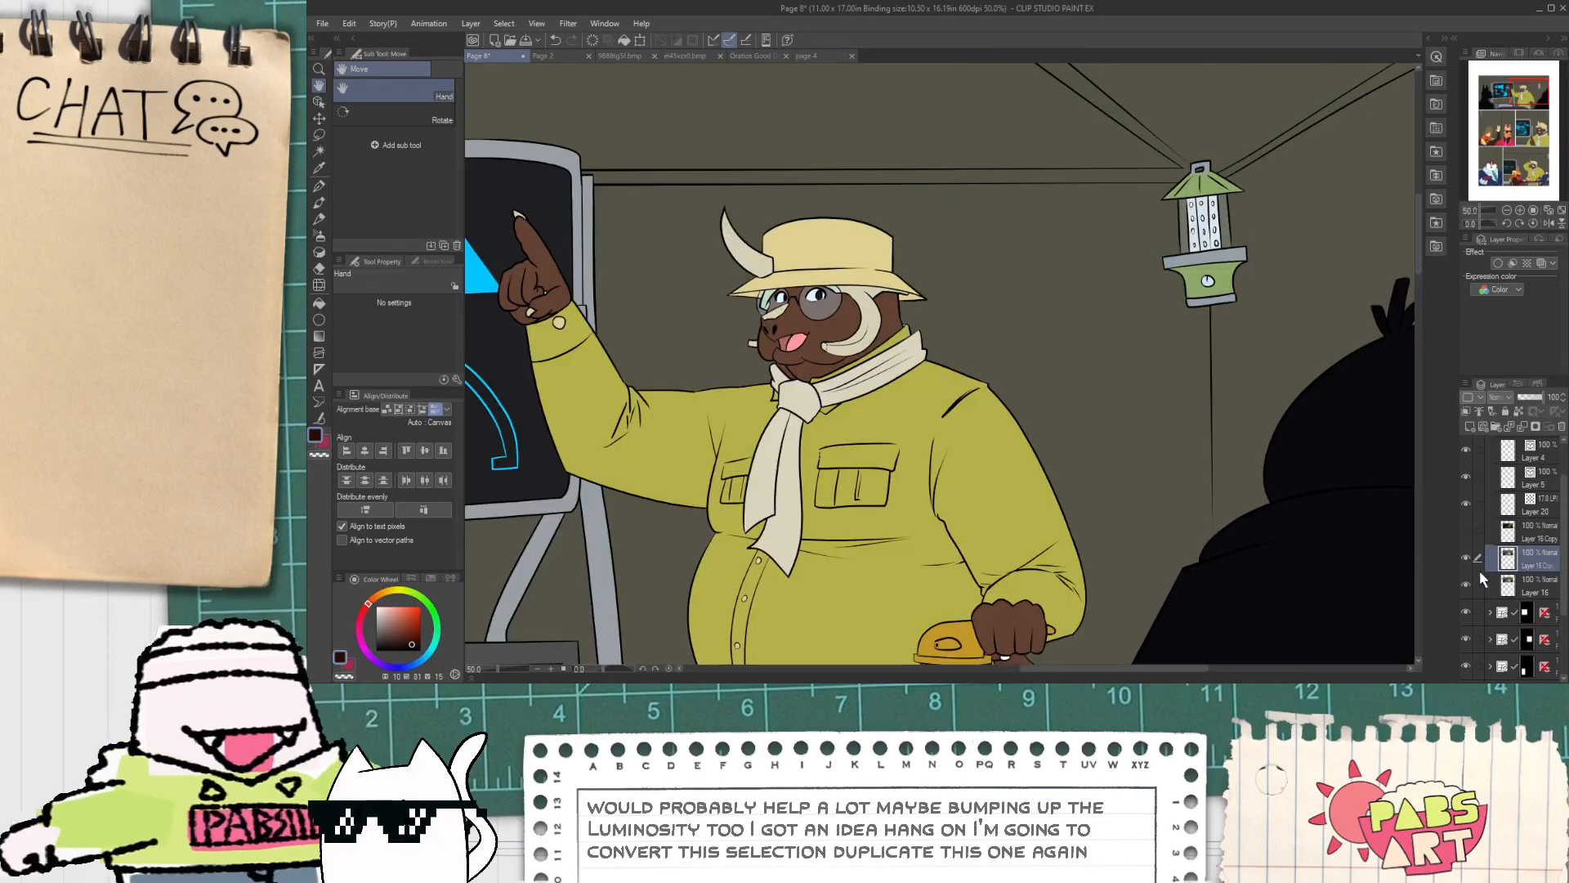
Step: Adjust the hue, saturation and luminosity of the duplicated shadow layer to a darker, more muted brown tone
key(ctrl+u)
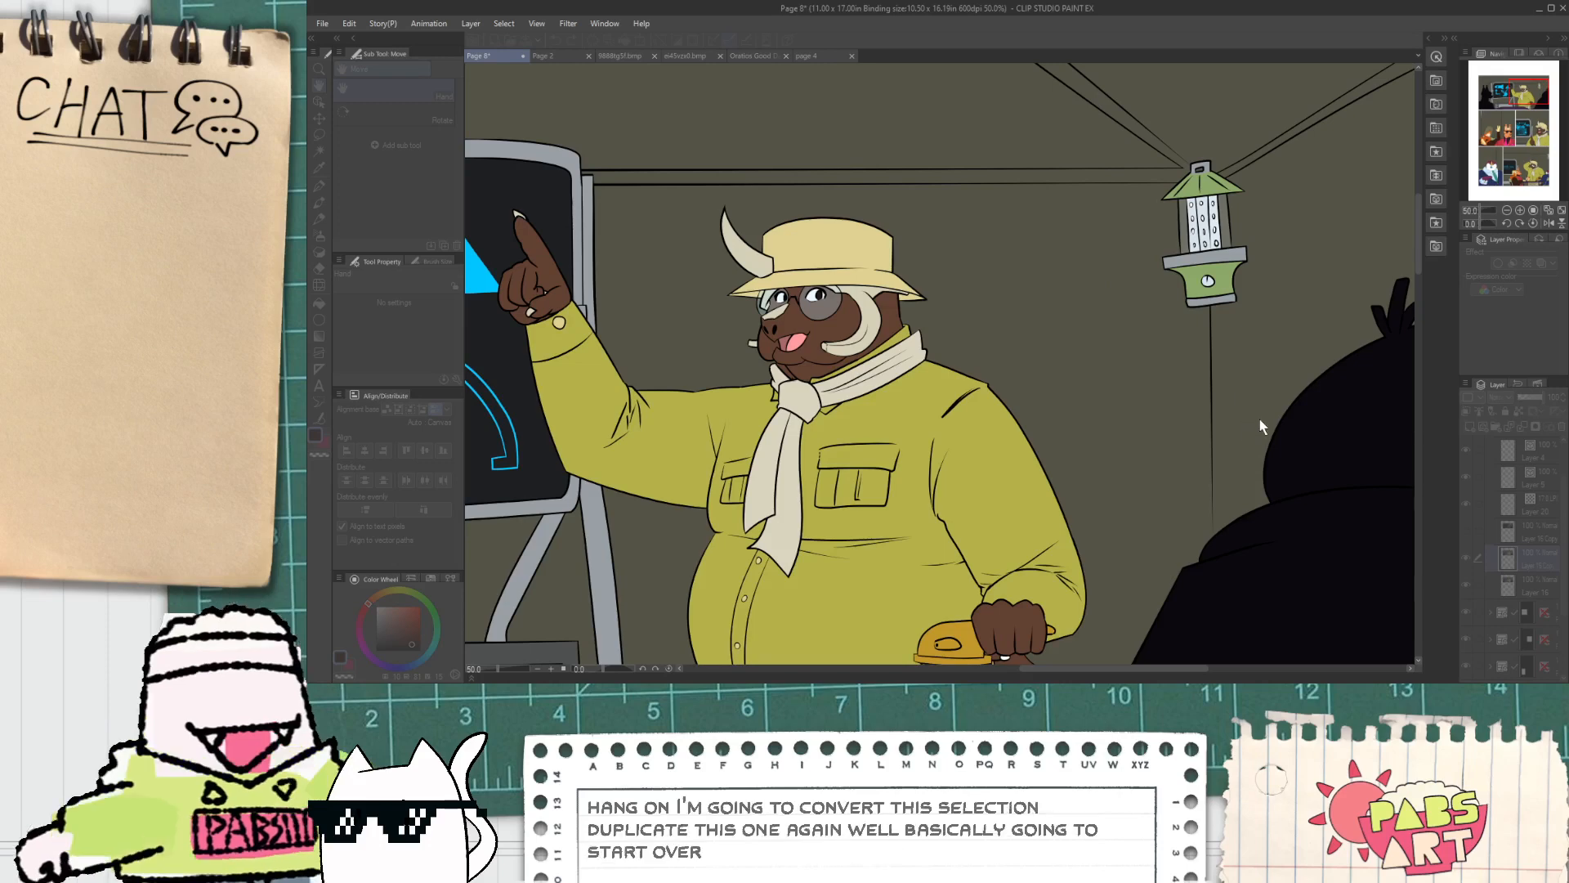
drag(1268, 414, 1264, 410)
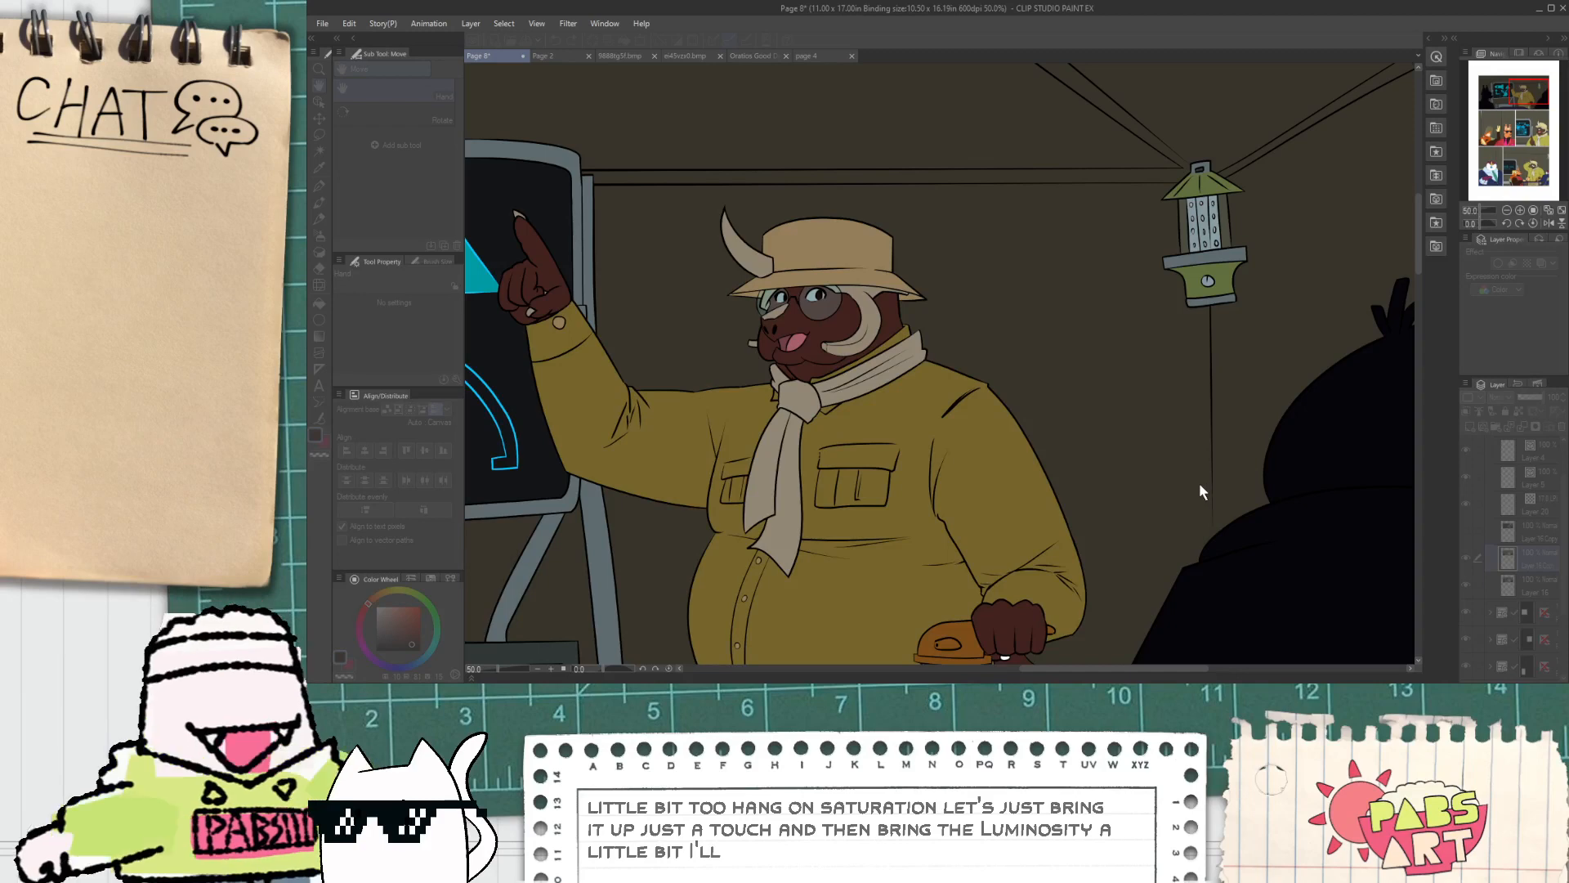
scroll(996, 490, down, 5)
scroll(765, 514, up, 3)
scroll(765, 513, up, 1)
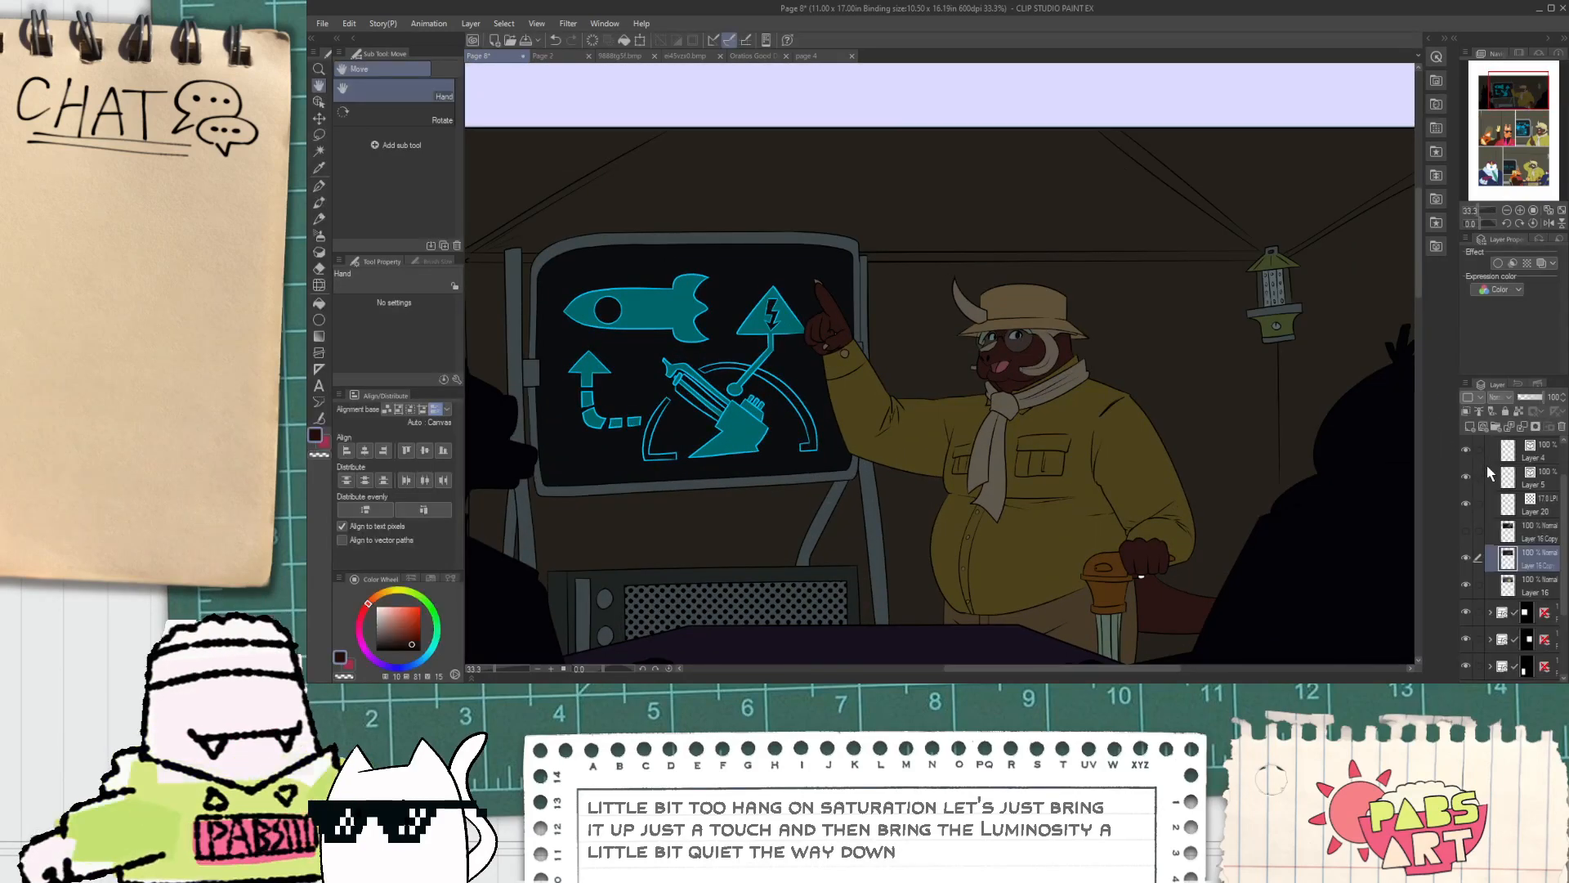
Step: Load the carved Layer 16 Copy as a selection, clear its lit areas from the recoloured duplicate layer, and deselect
click(1509, 531)
ctrl+click(1509, 535)
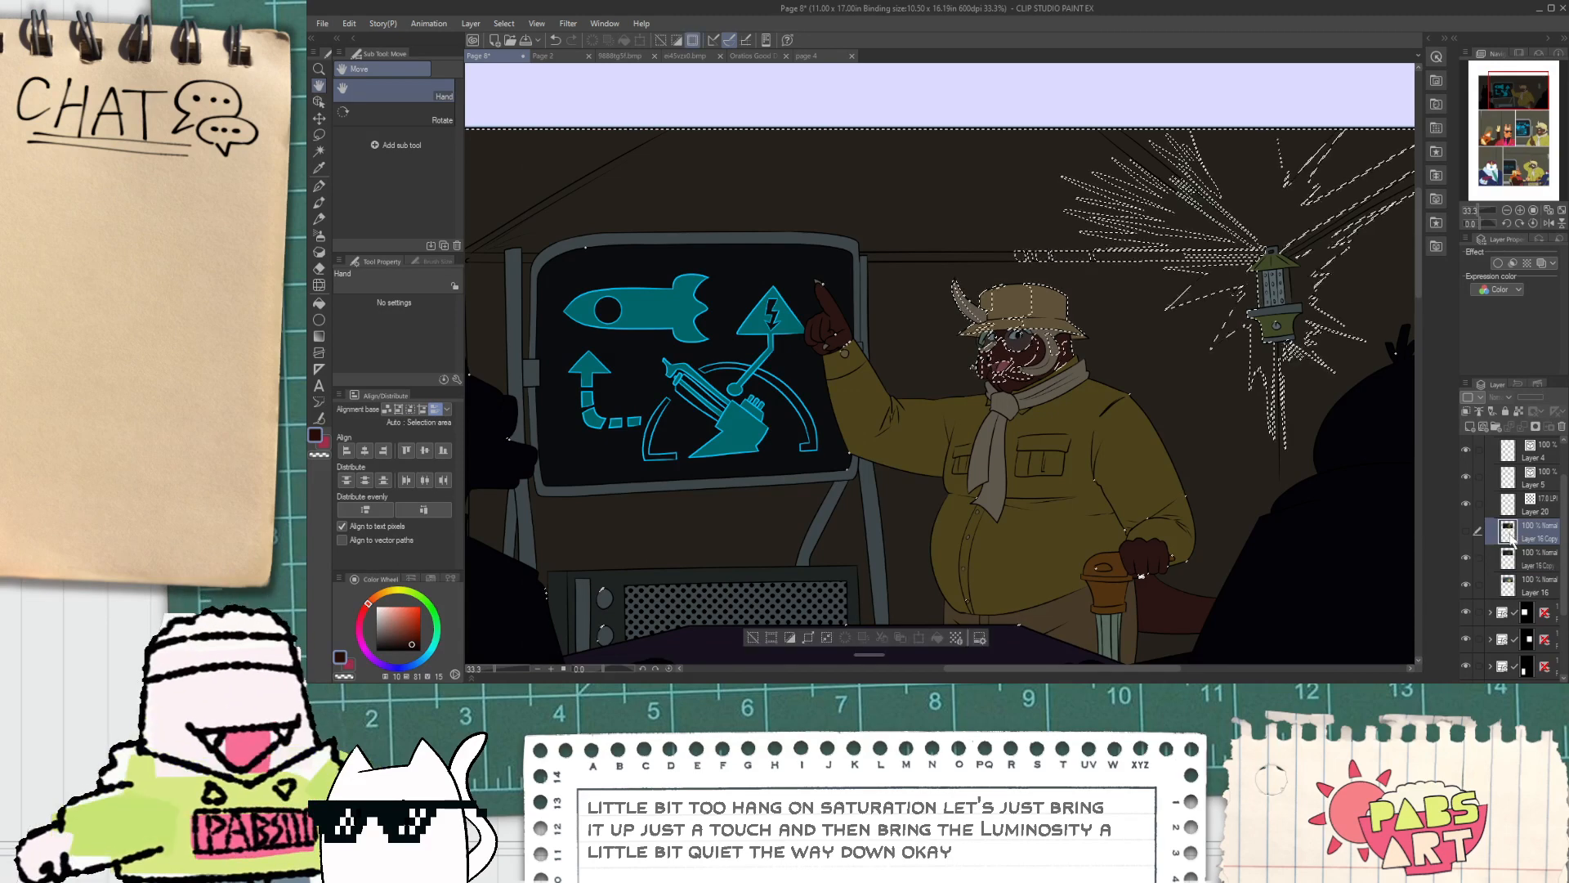
click(1504, 558)
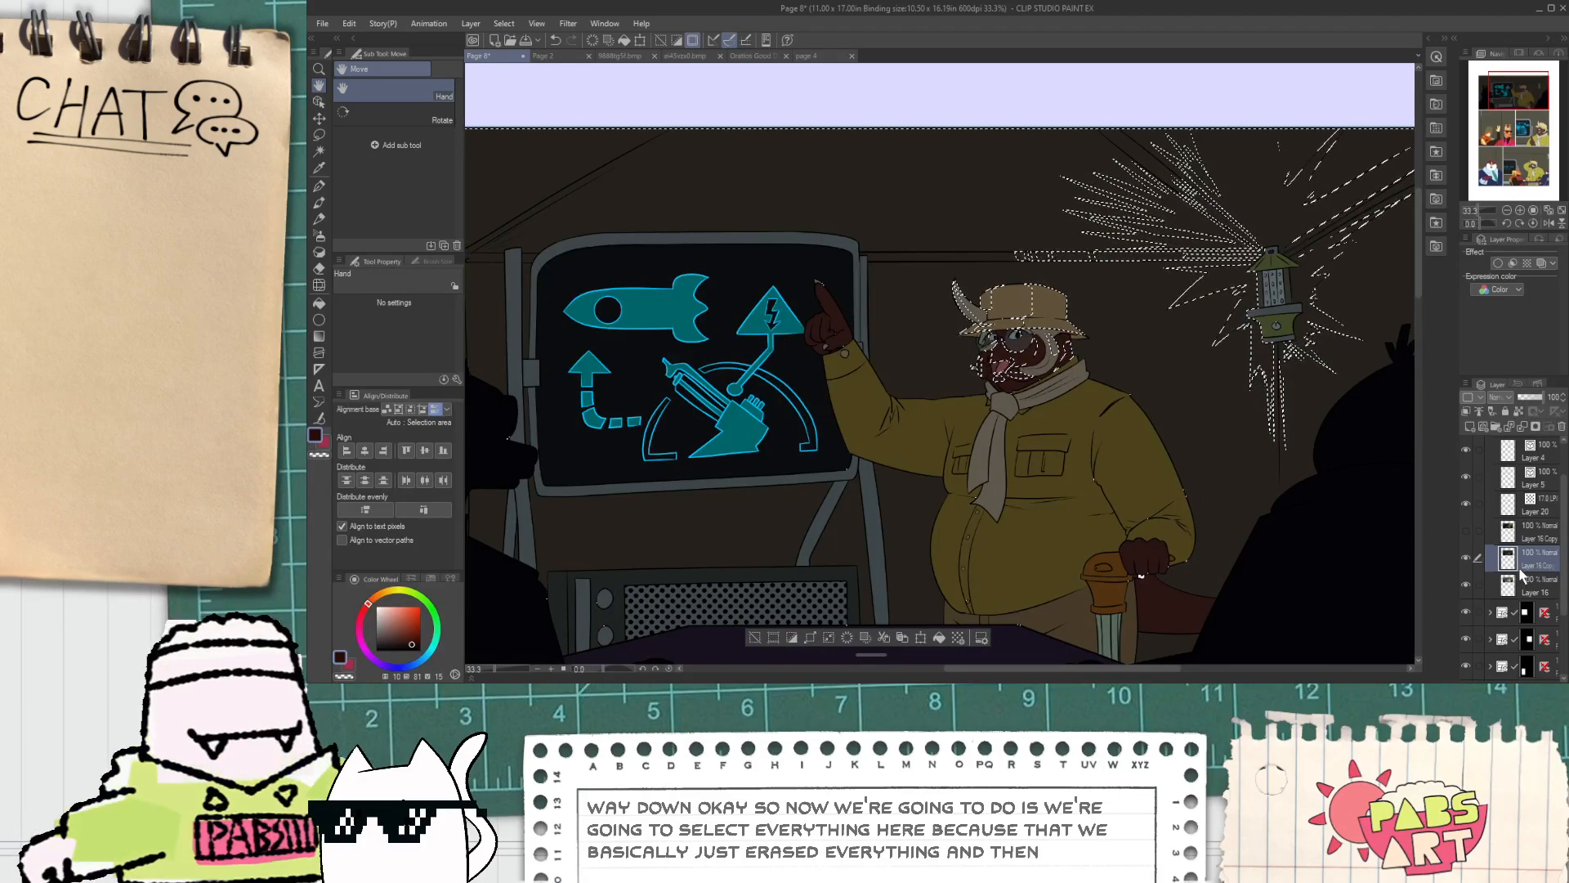
click(1466, 531)
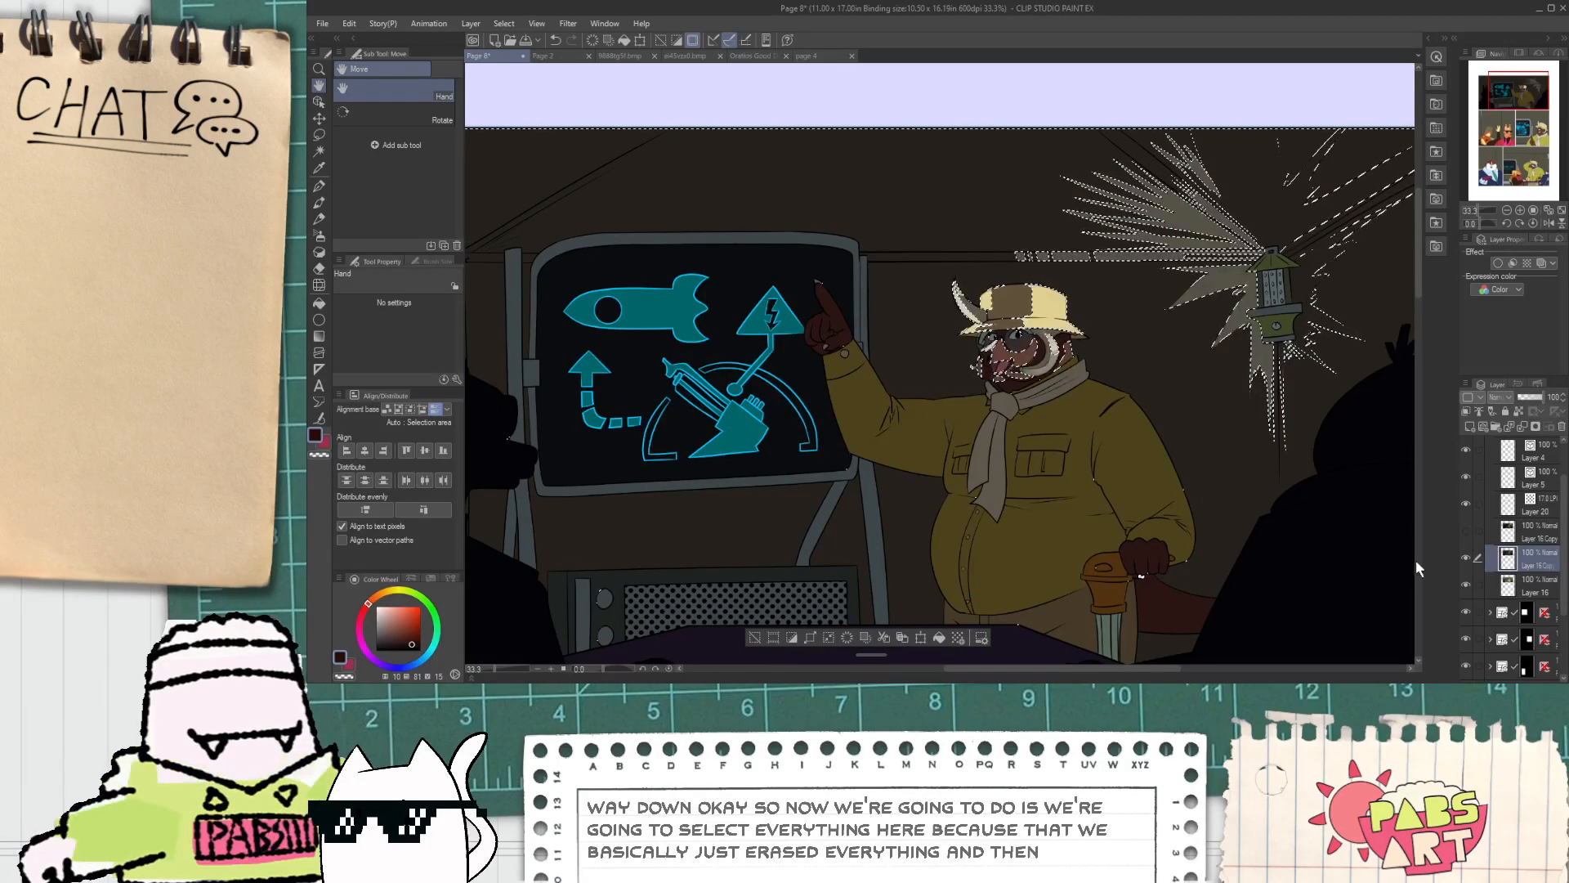
click(754, 638)
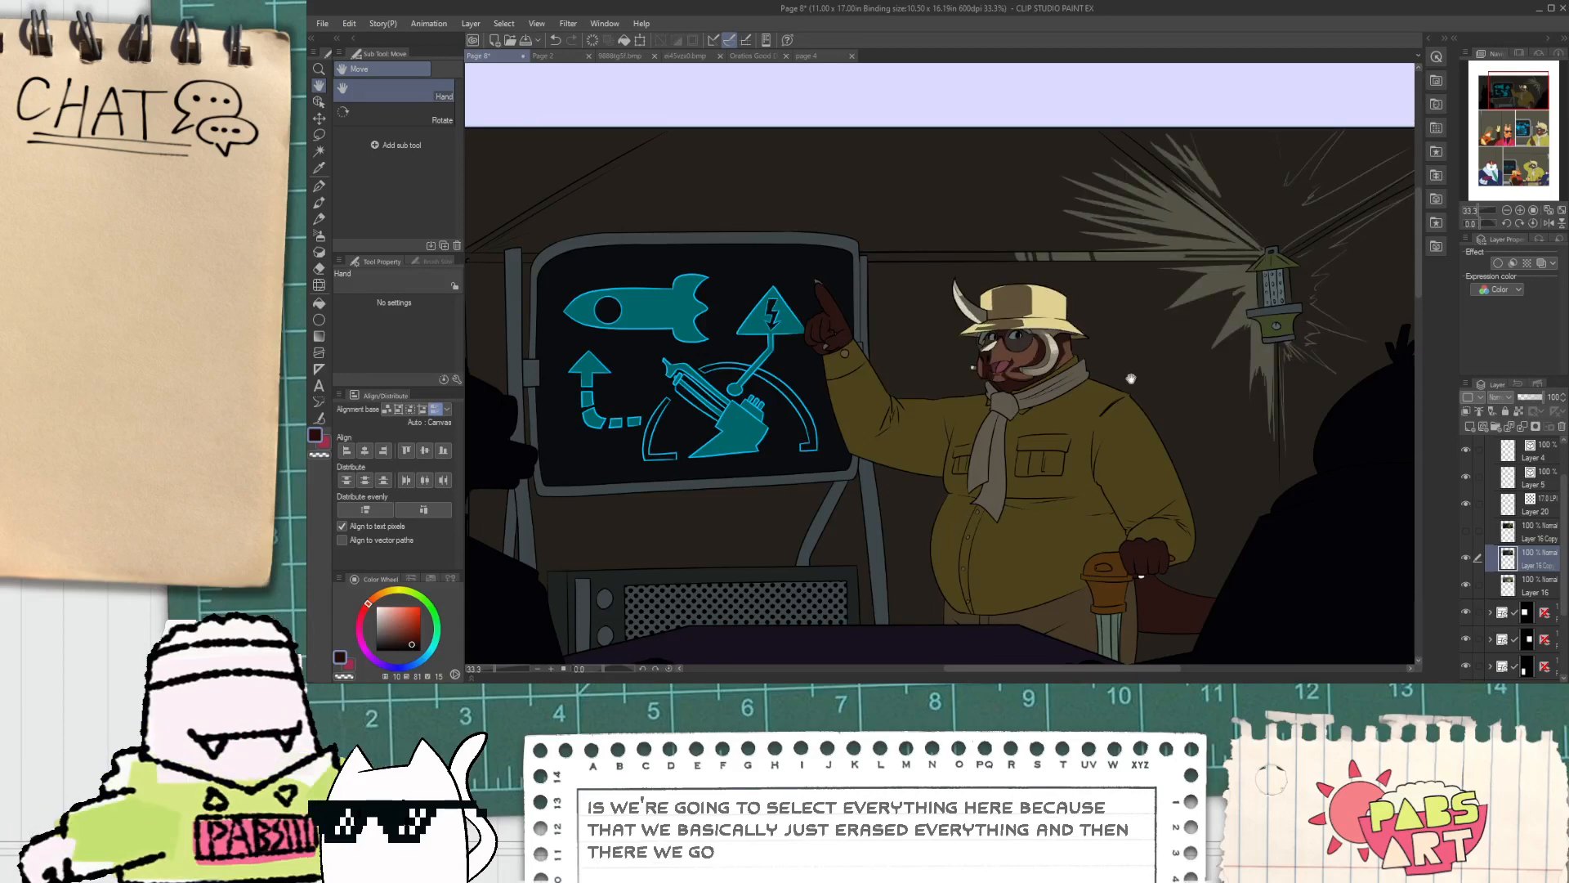
Step: Examine the recoloured shadows on the face, hat and background of the panel
drag(1087, 282, 1025, 241)
scroll(993, 245, up, 4)
scroll(917, 304, down, 1)
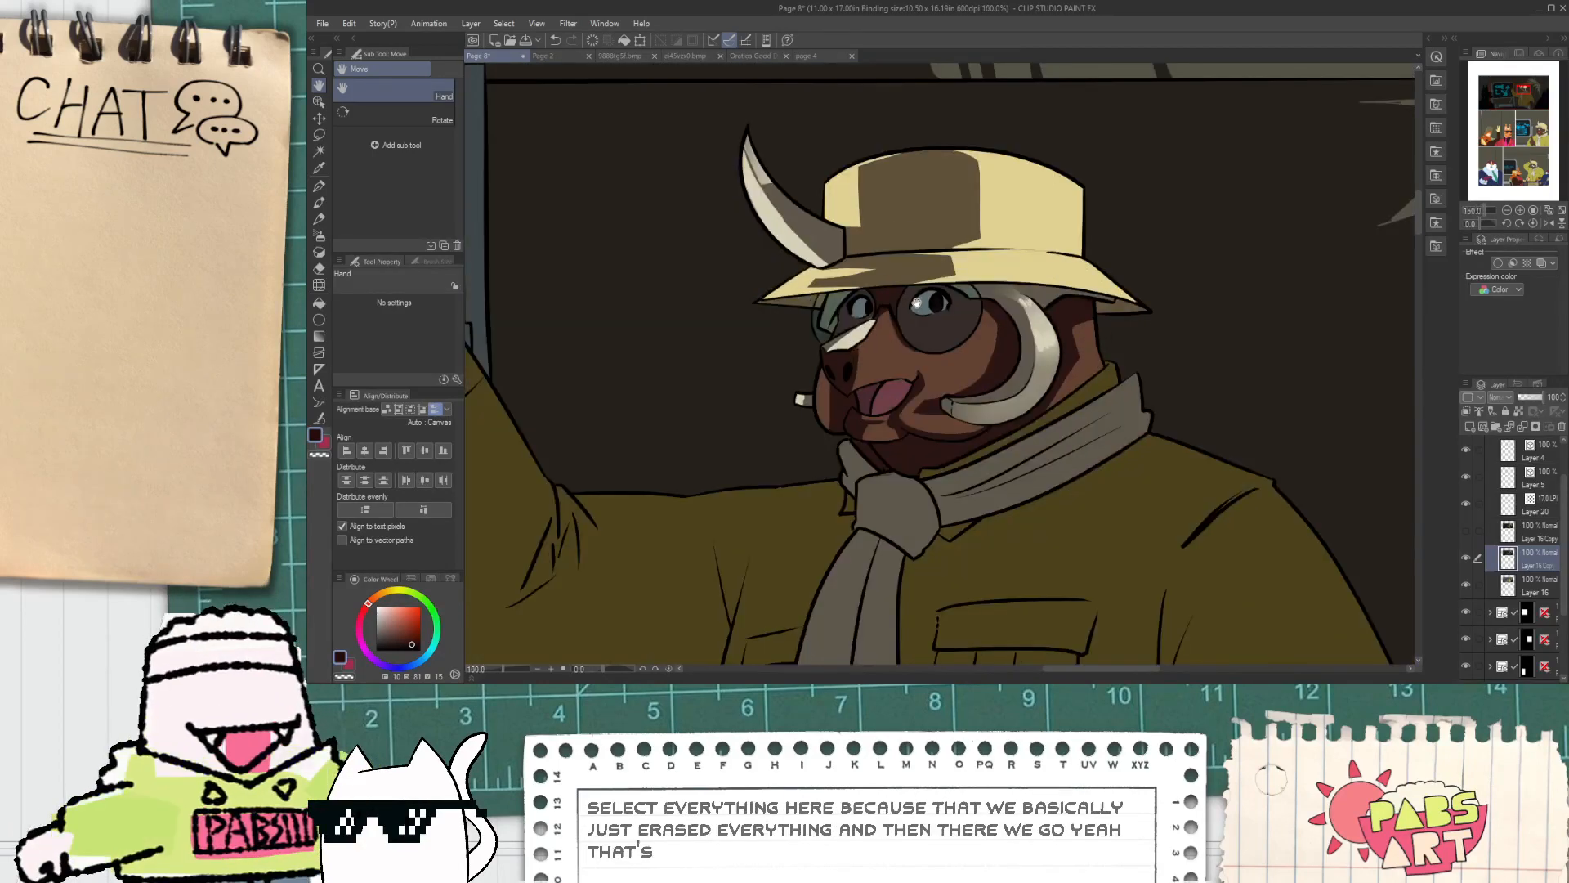
scroll(917, 304, down, 1)
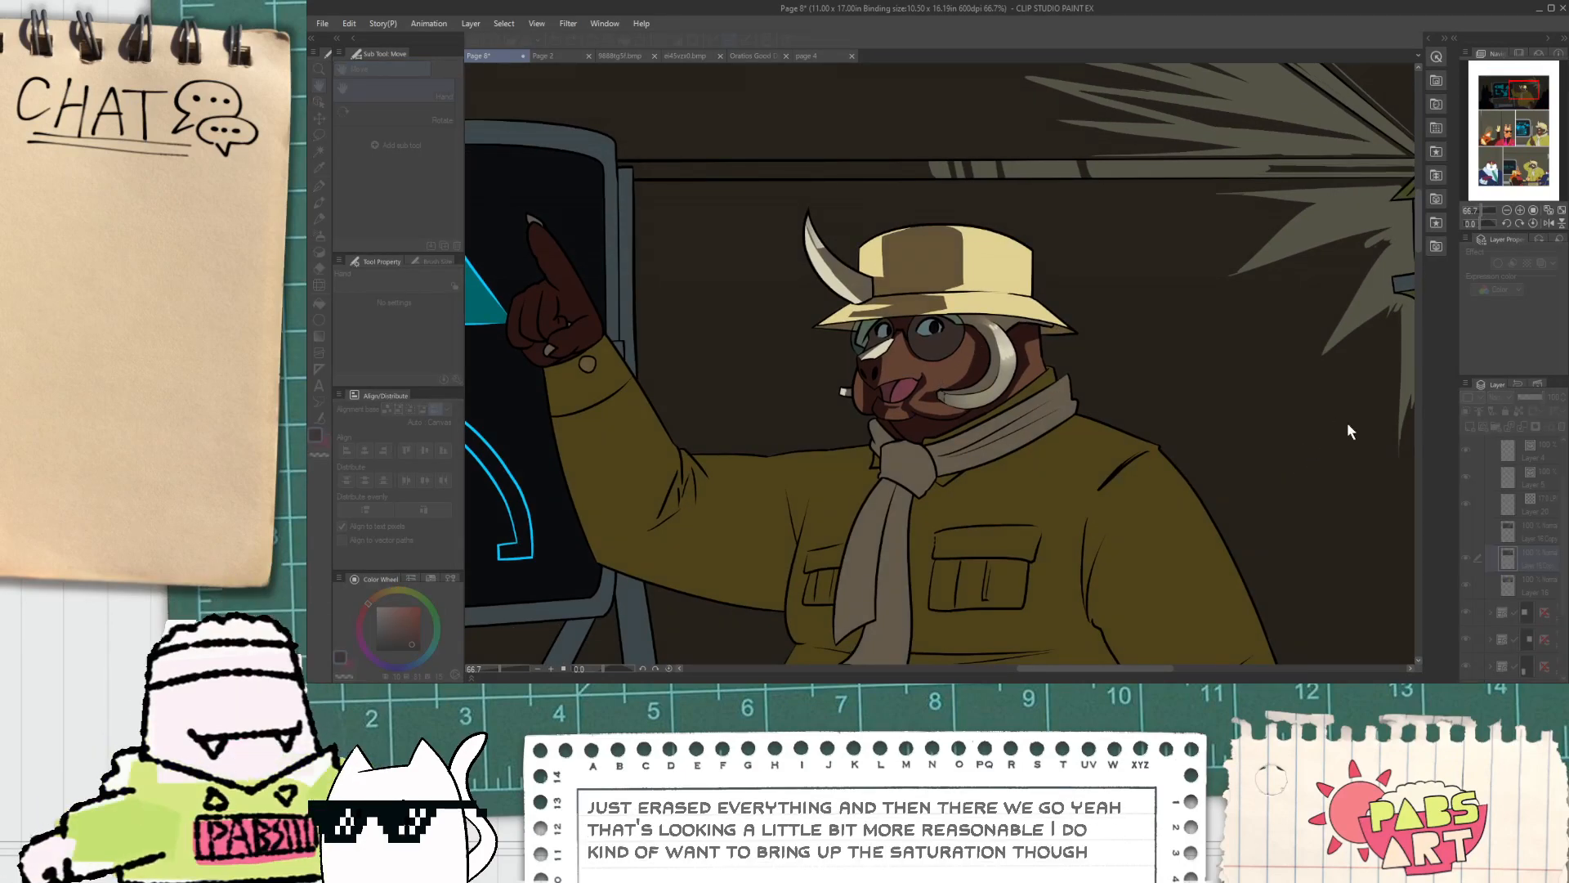
scroll(1317, 427, down, 2)
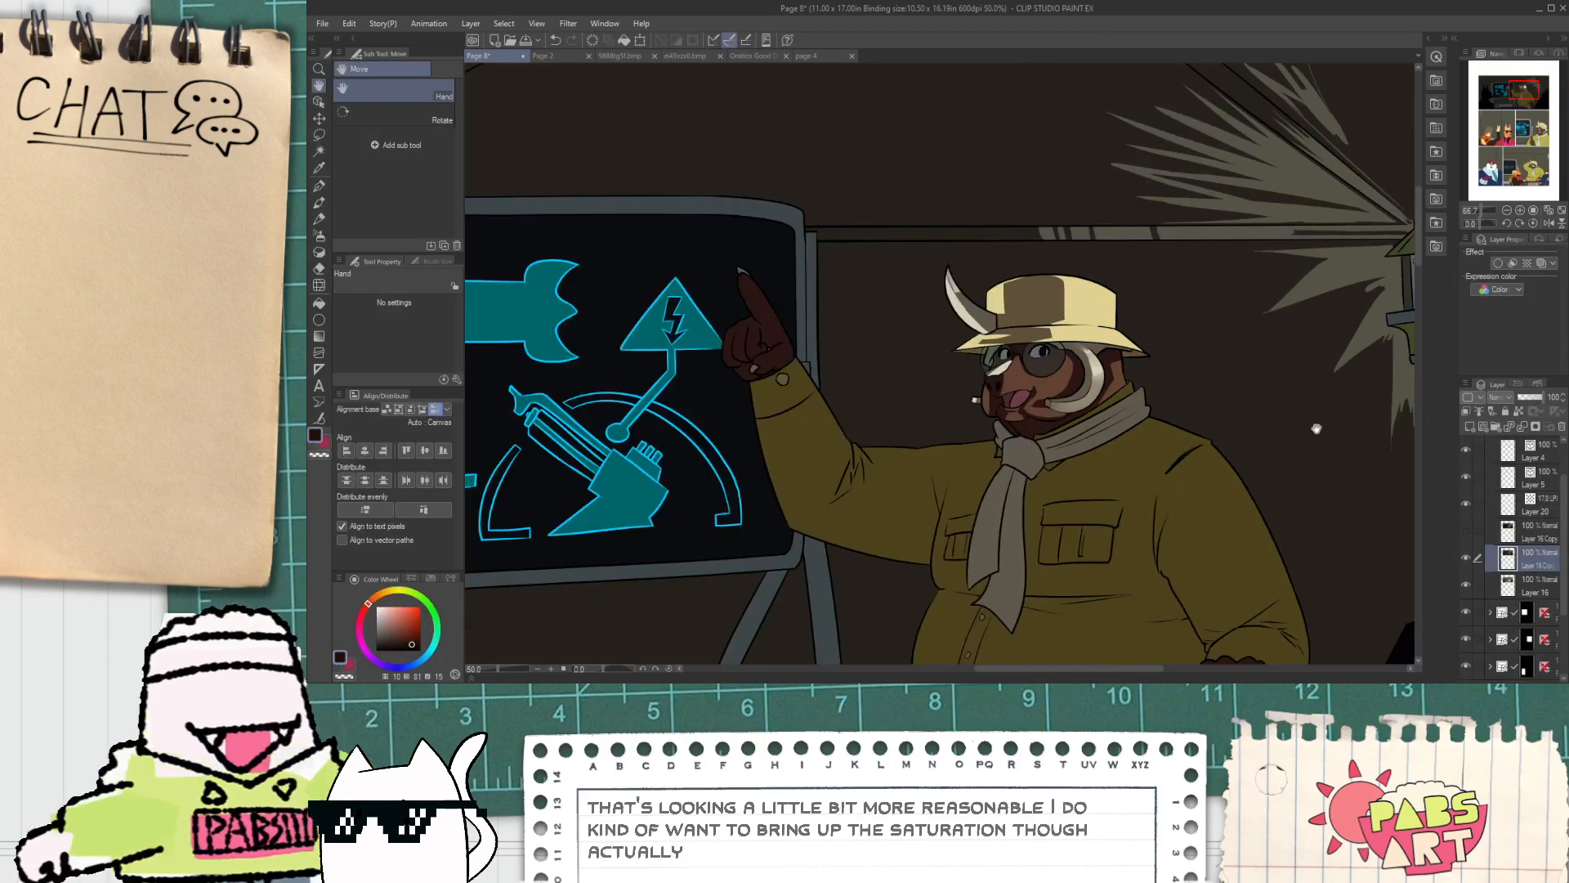
drag(1166, 387, 1075, 384)
scroll(1075, 384, up, 4)
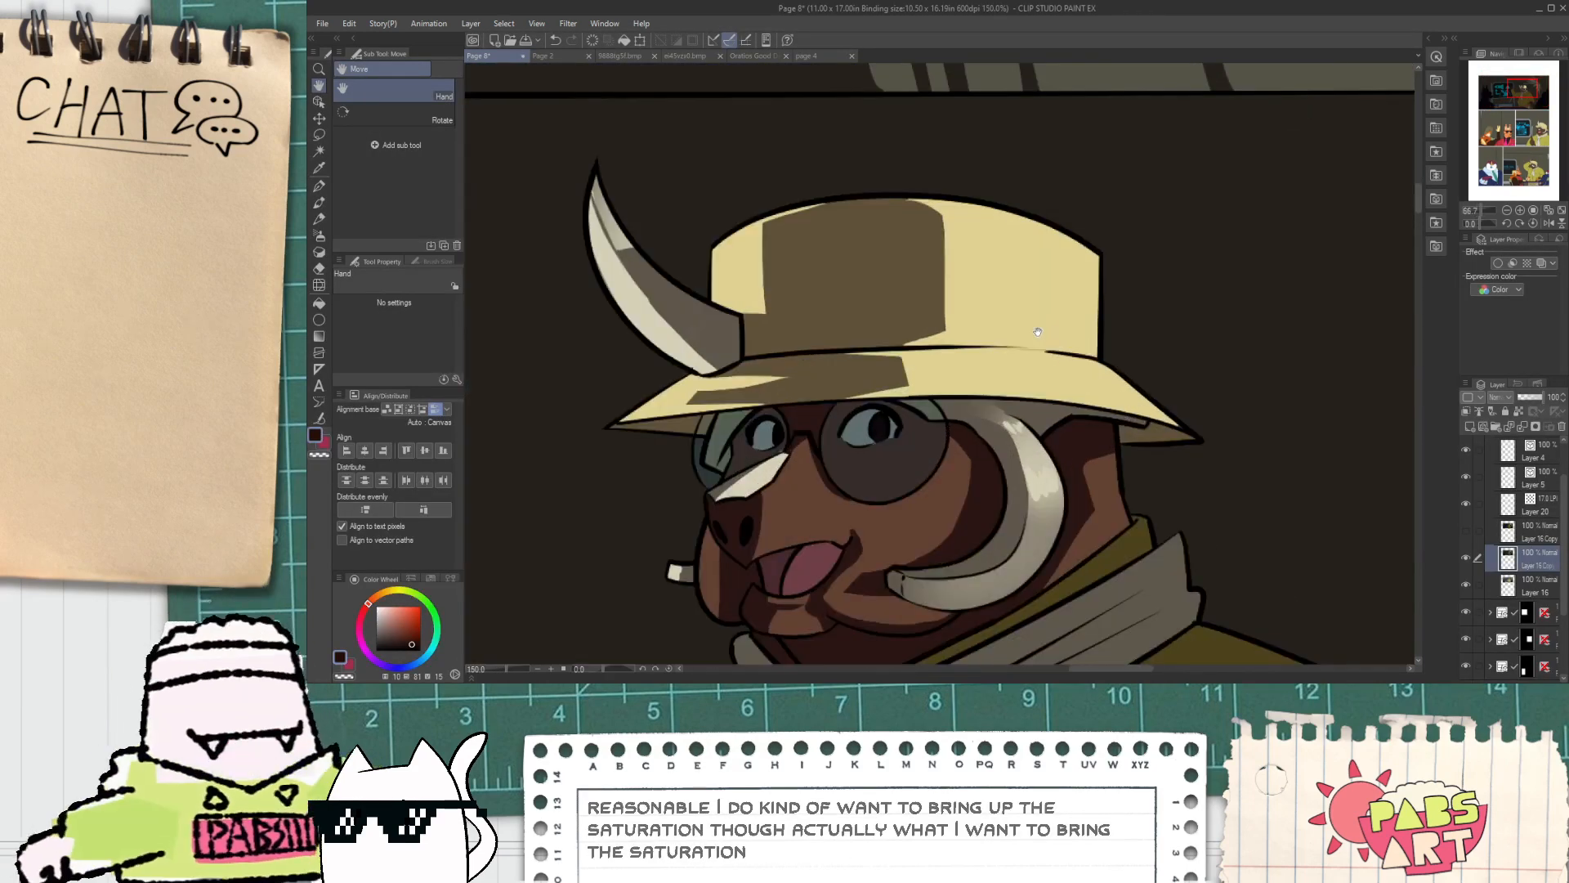
scroll(1255, 466, down, 4)
scroll(1387, 476, up, 1)
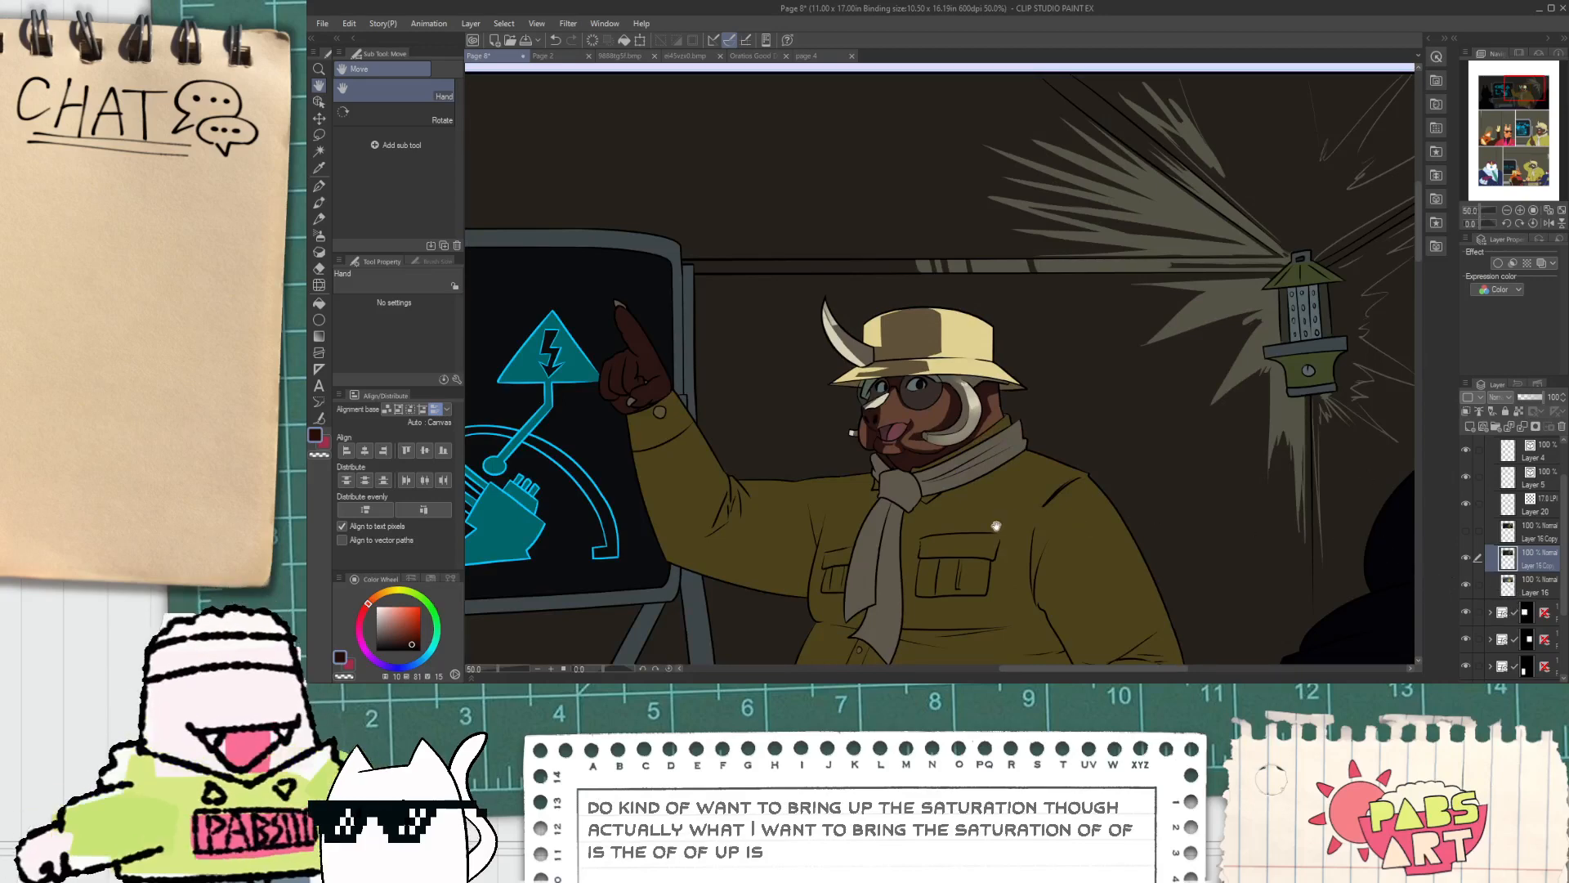
Step: Erase the shadow along the outer edge of the character's snout and jaw to carve in light
scroll(995, 526, up, 6)
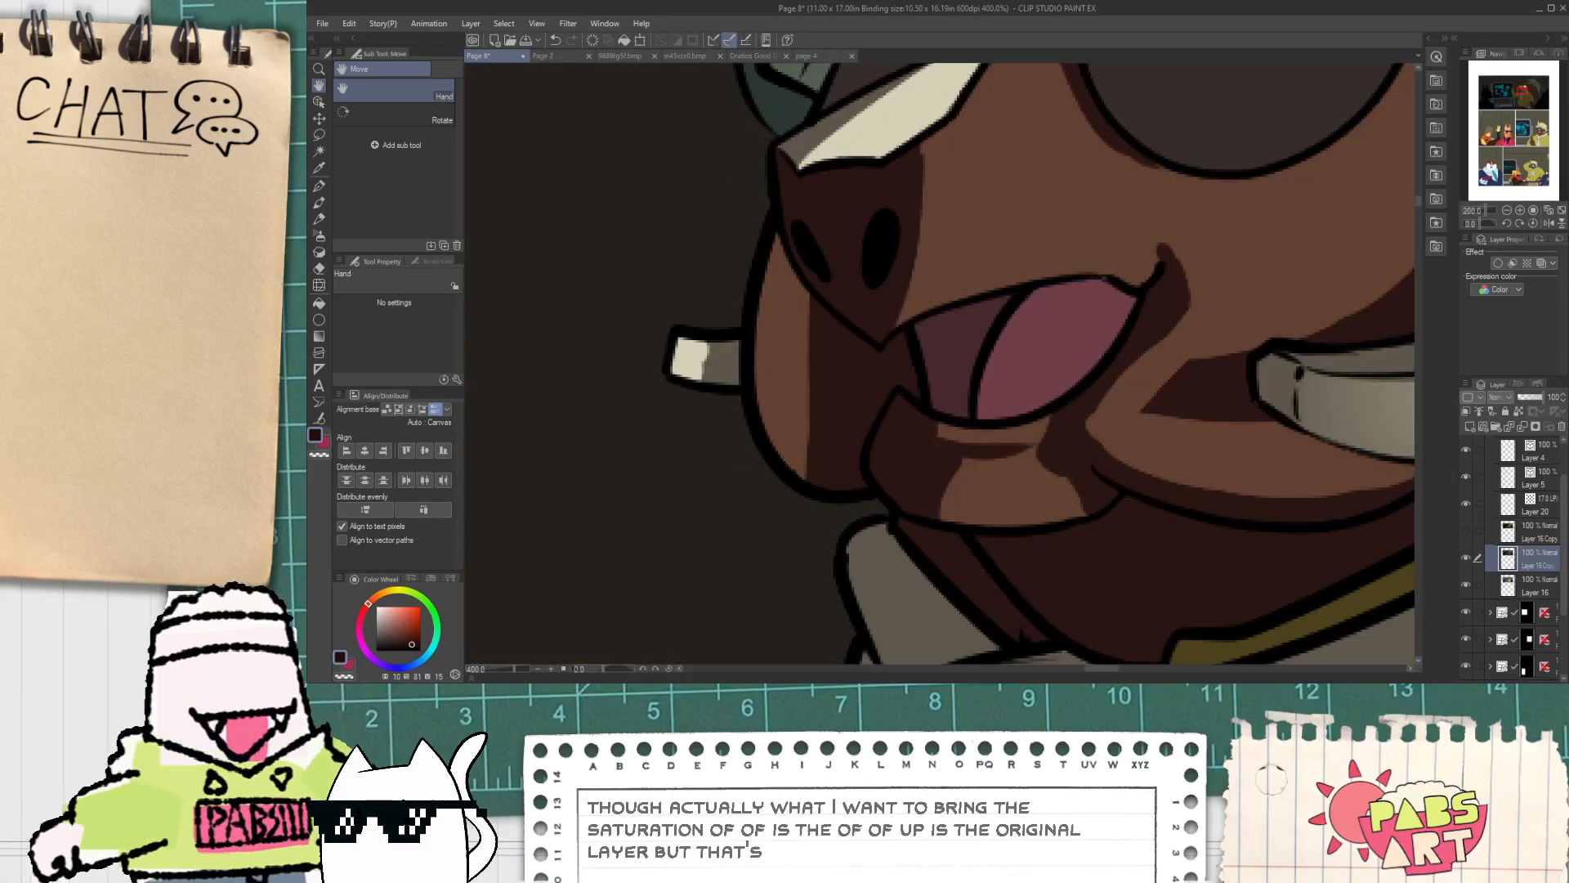
key(e)
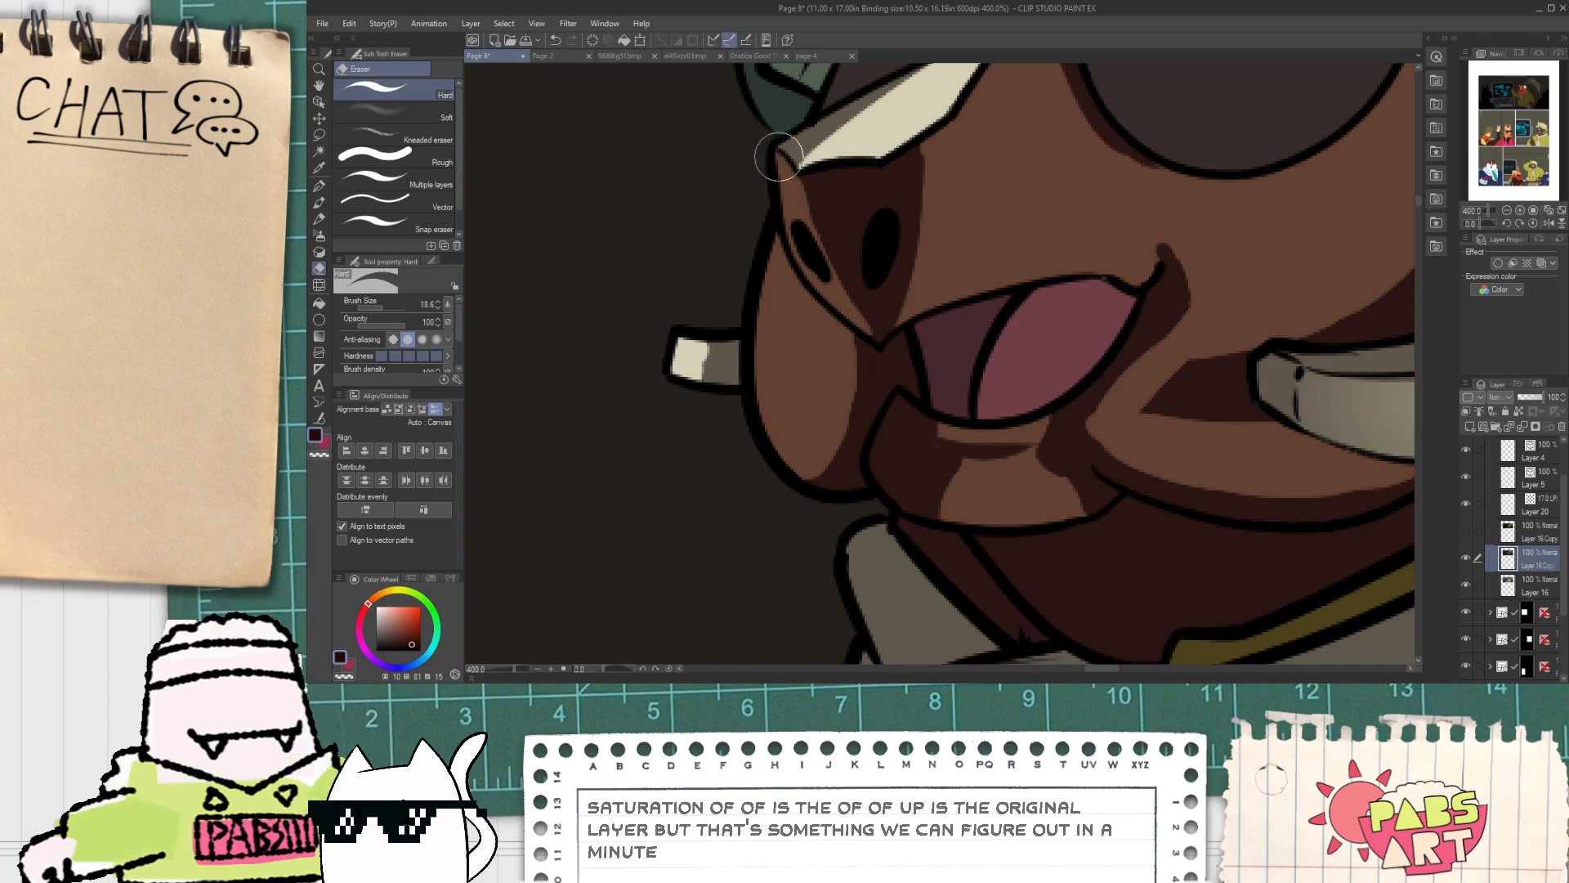
scroll(779, 156, down, 6)
drag(893, 270, 884, 408)
scroll(883, 372, up, 1)
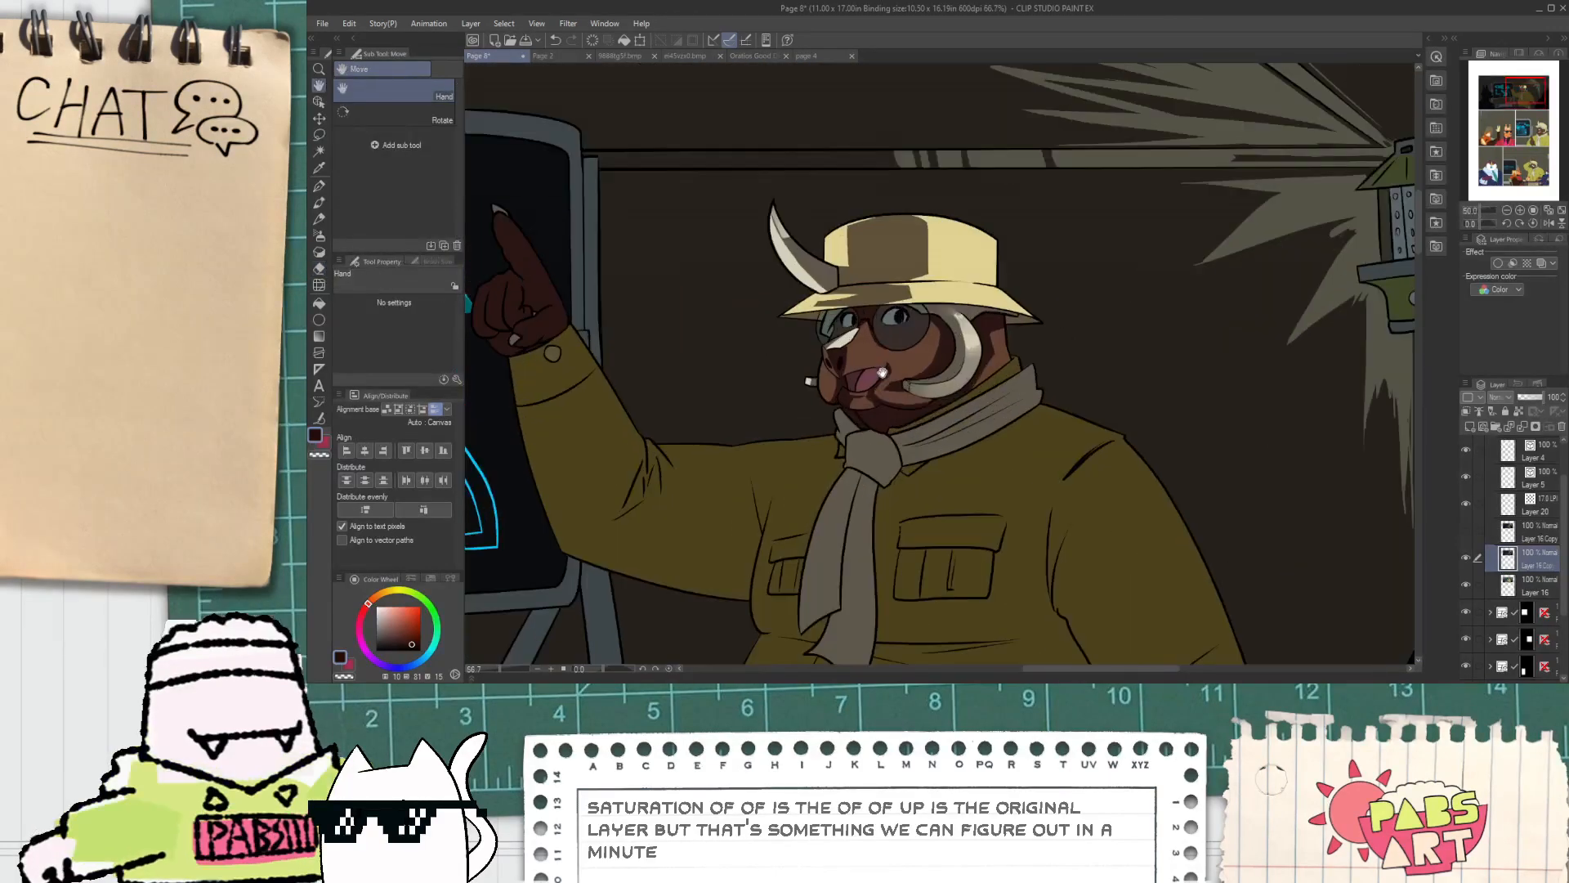
Step: Erase shadow around the glasses' outer lens and frame beside the nose horn to add a light glint
scroll(883, 373, up, 5)
mouse_move(778, 186)
mouse_down()
mouse_move(742, 270)
mouse_move(778, 167)
mouse_move(734, 290)
mouse_move(780, 181)
mouse_move(785, 229)
mouse_up()
key(ctrl+z)
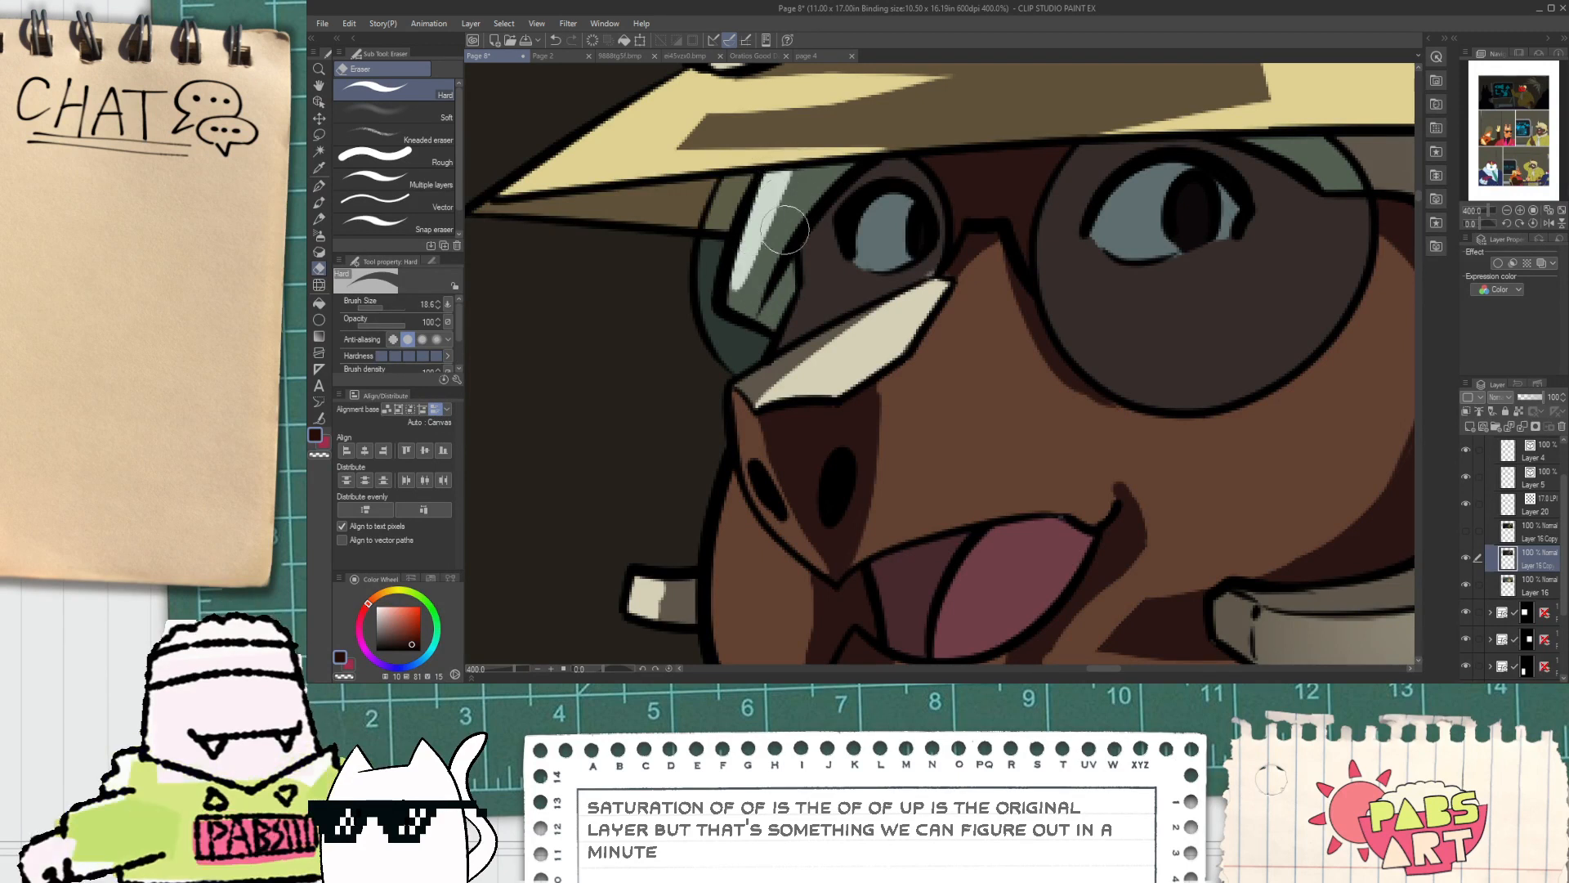
mouse_move(782, 341)
mouse_down()
mouse_move(854, 300)
mouse_move(843, 260)
mouse_up()
Step: Erase thin highlights from the shadow on the scarf knot and the small fold beside it
scroll(831, 307, down, 7)
scroll(845, 318, up, 3)
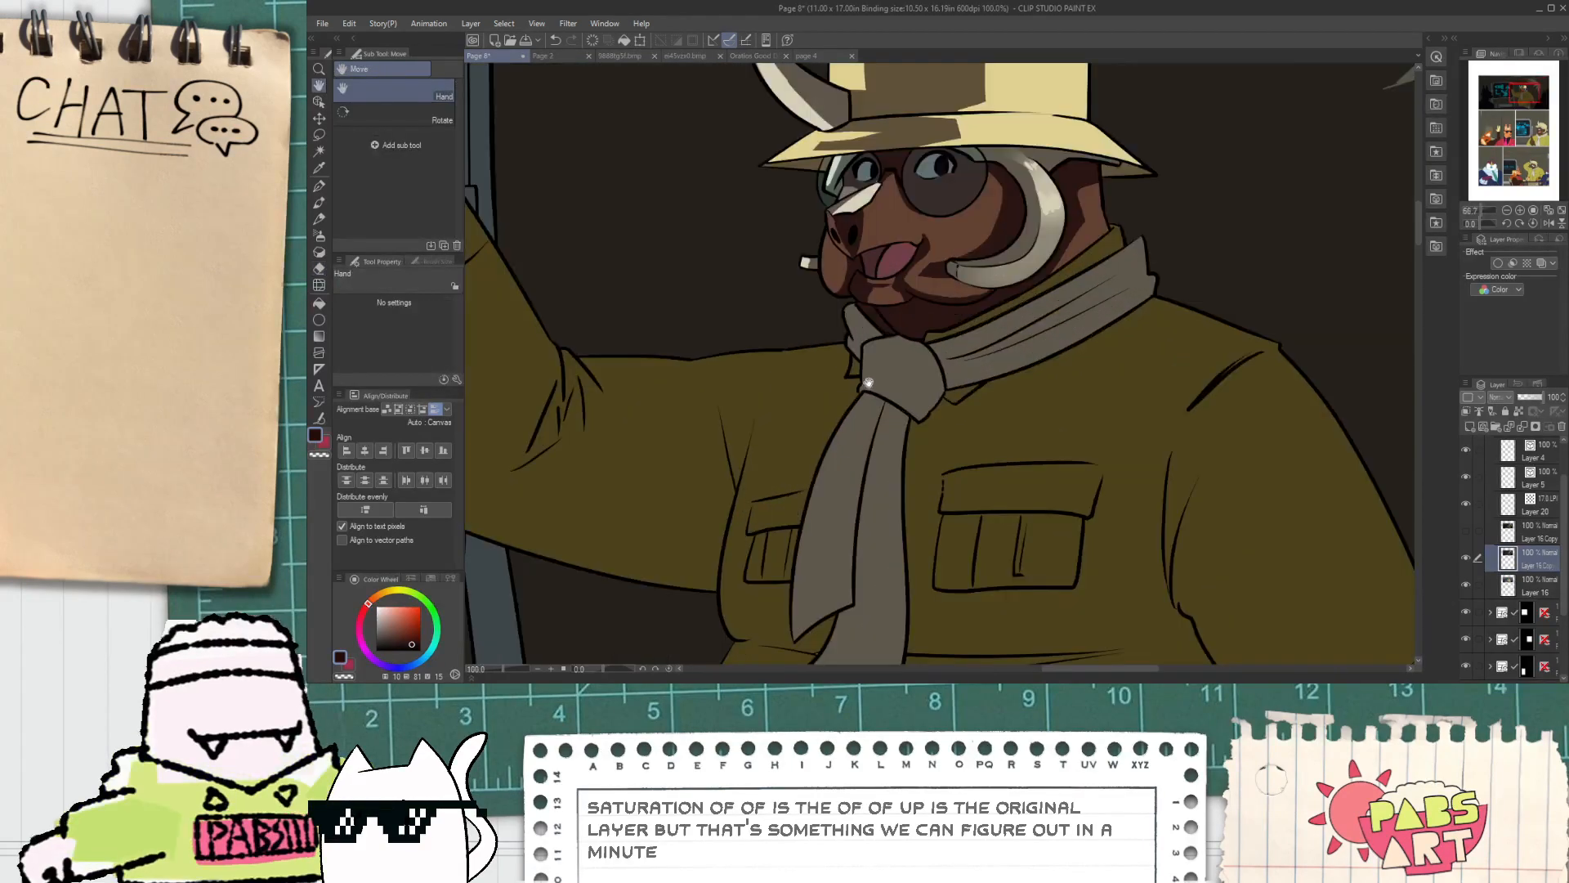
scroll(854, 326, up, 2)
mouse_move(868, 313)
mouse_down()
mouse_move(876, 390)
mouse_move(905, 427)
mouse_up()
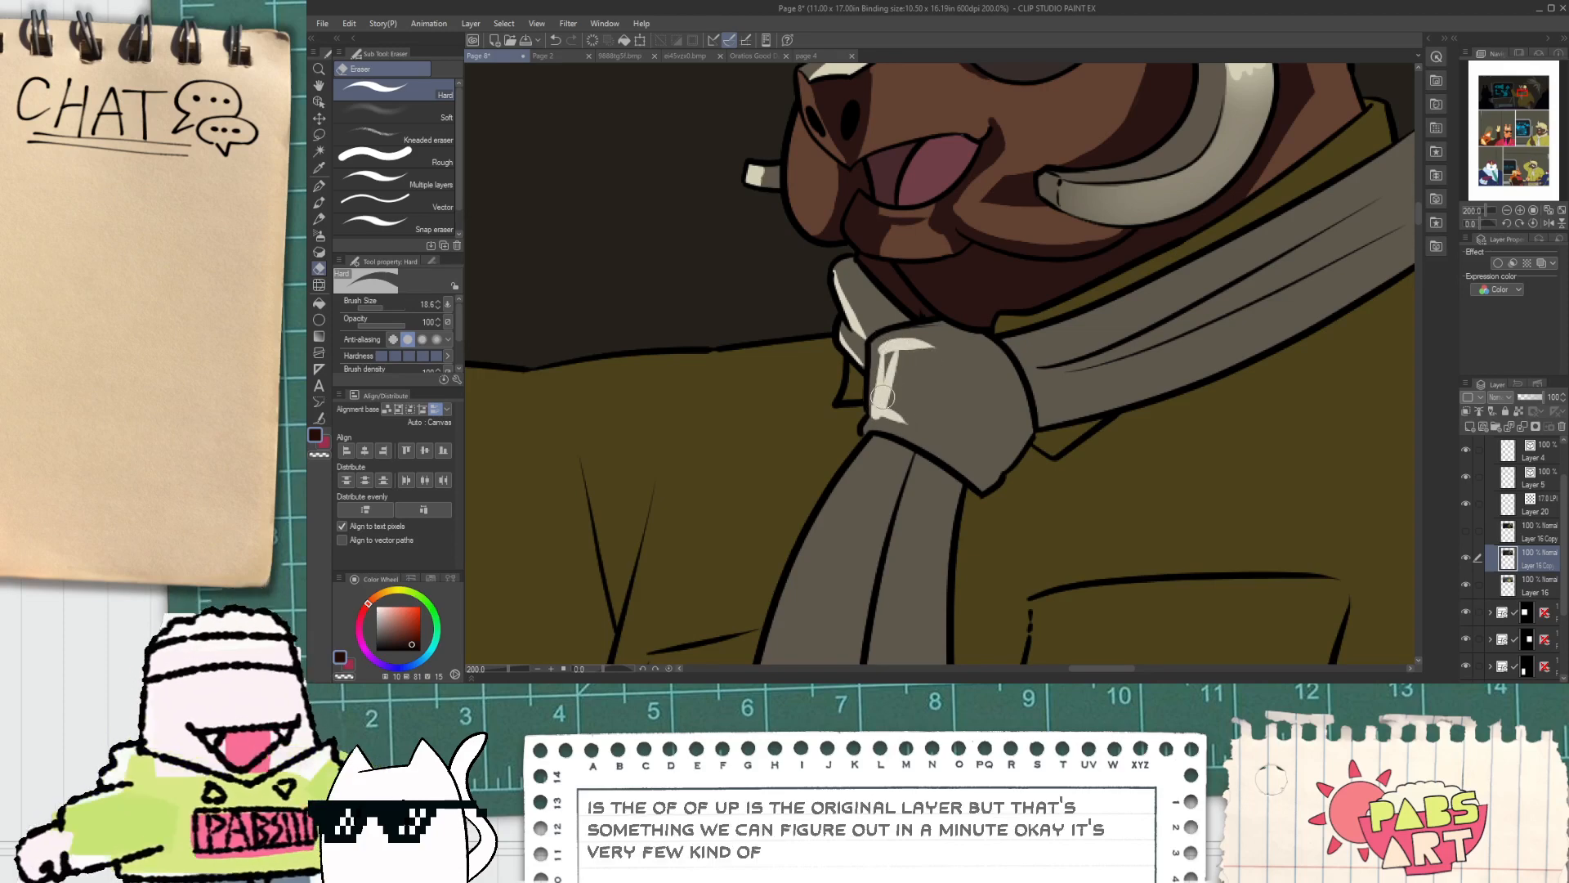
scroll(878, 404, down, 2)
scroll(1062, 336, up, 2)
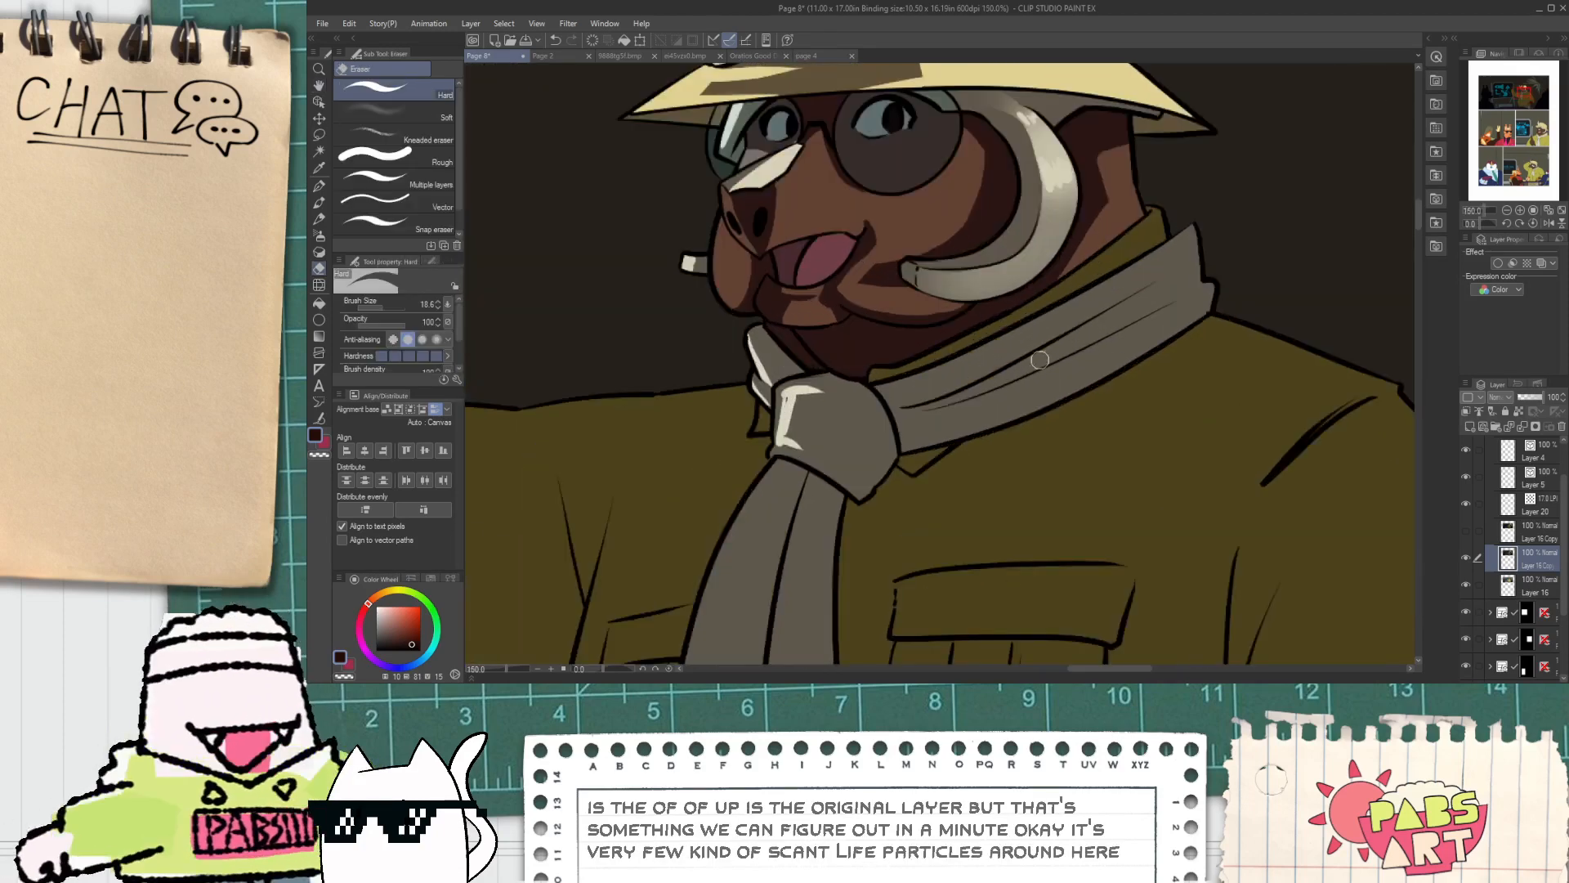
drag(919, 378, 1243, 218)
key(ctrl+z)
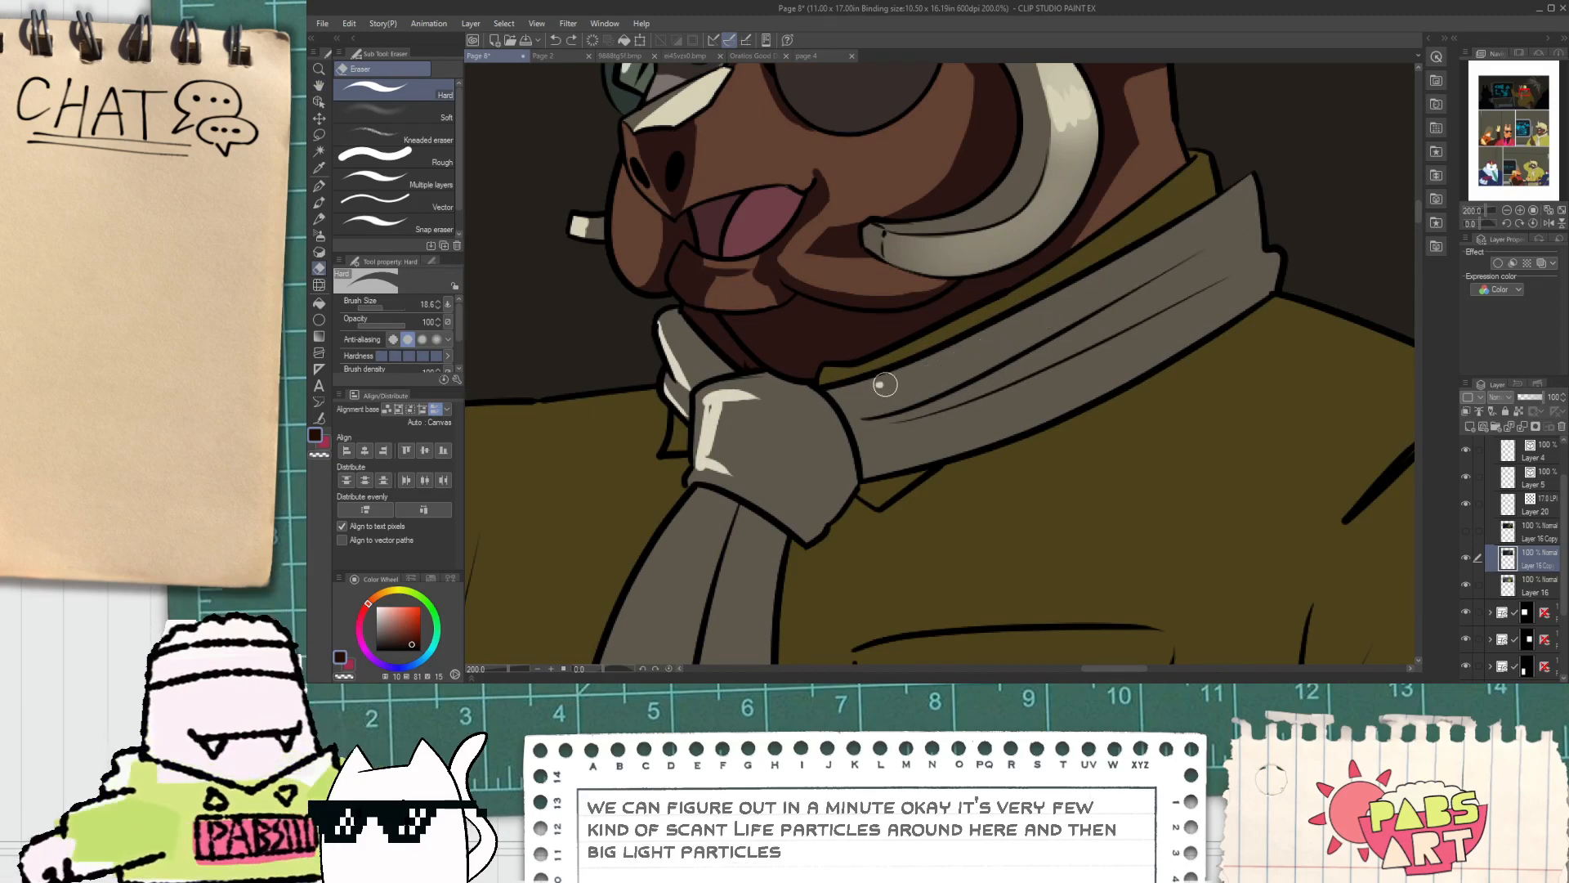
drag(885, 384, 1228, 264)
key(ctrl+z)
drag(940, 359, 1223, 222)
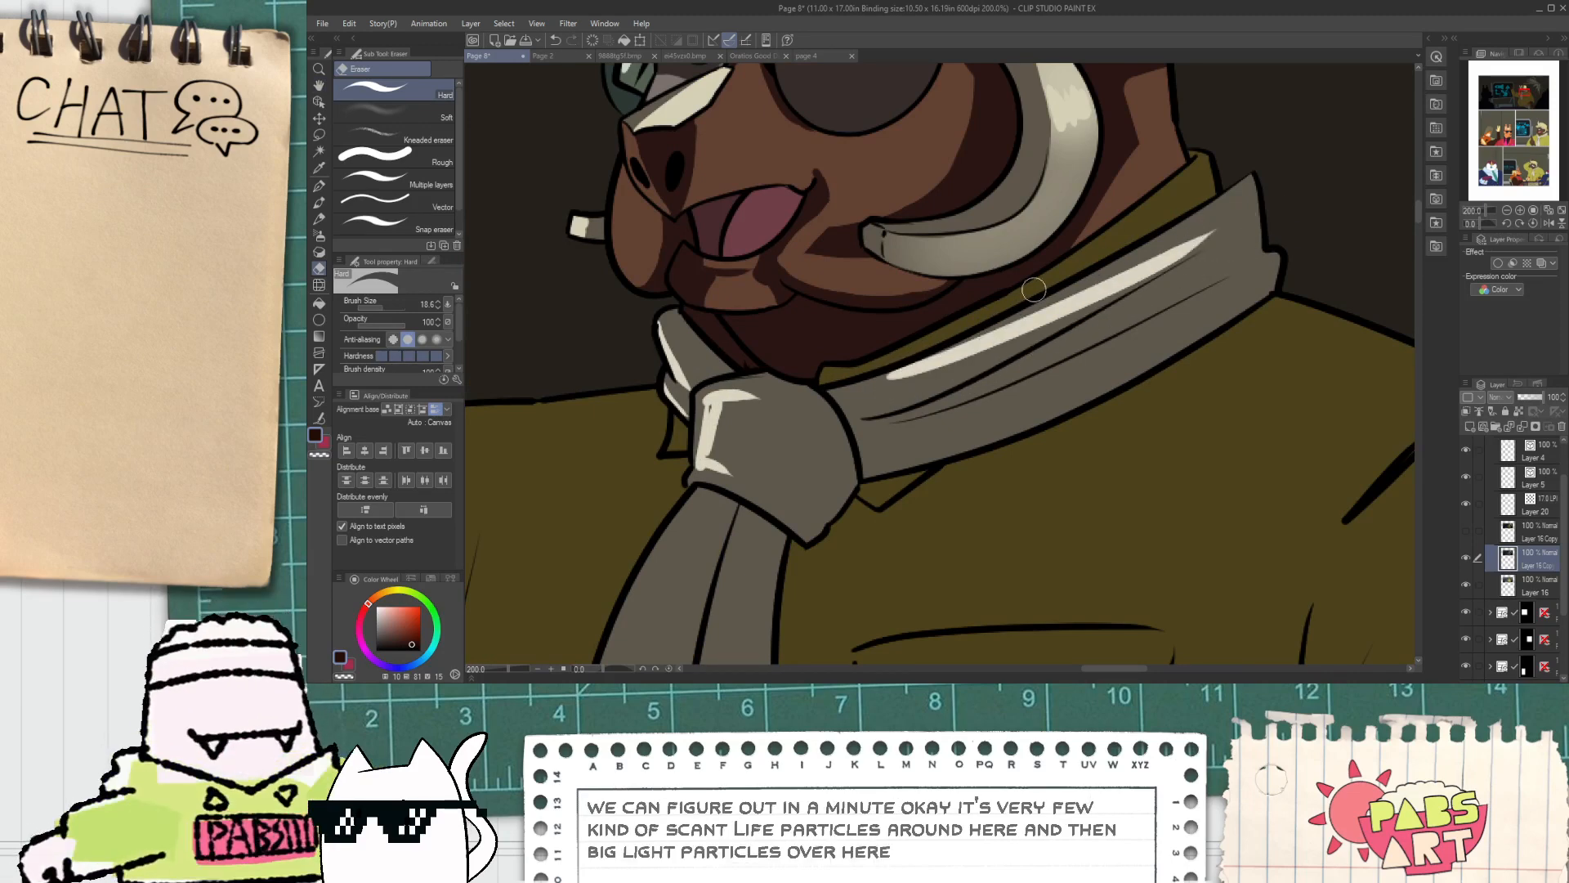
key(ctrl+z)
drag(936, 337, 1235, 169)
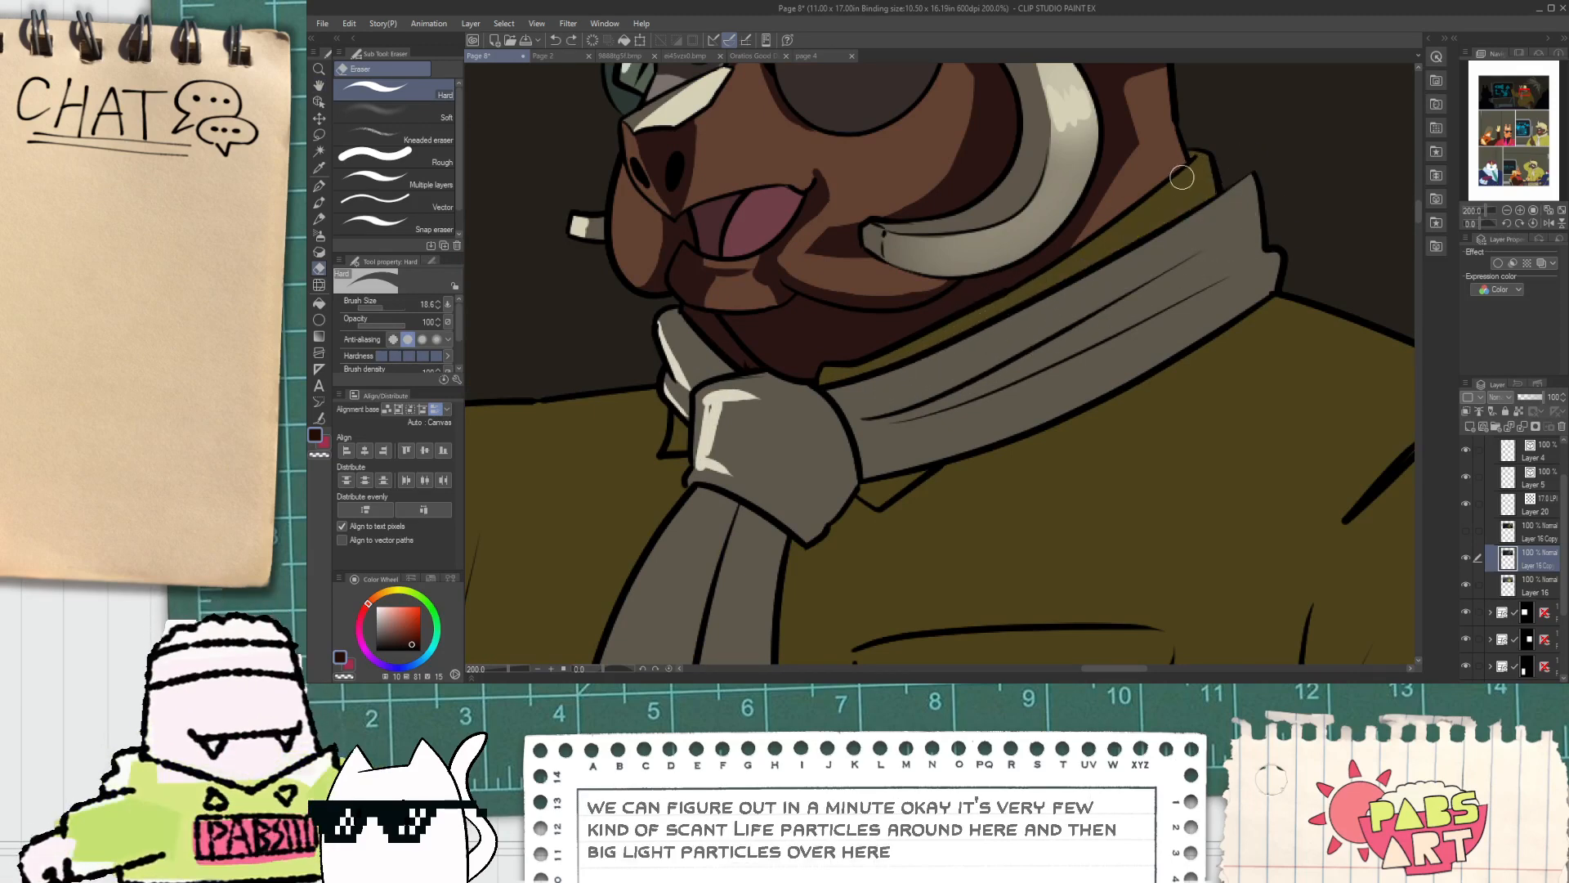
Step: Select the jacket collar strip above the scarf, erase its shadow along the neck side, and deselect
key(w)
click(1171, 210)
key(e)
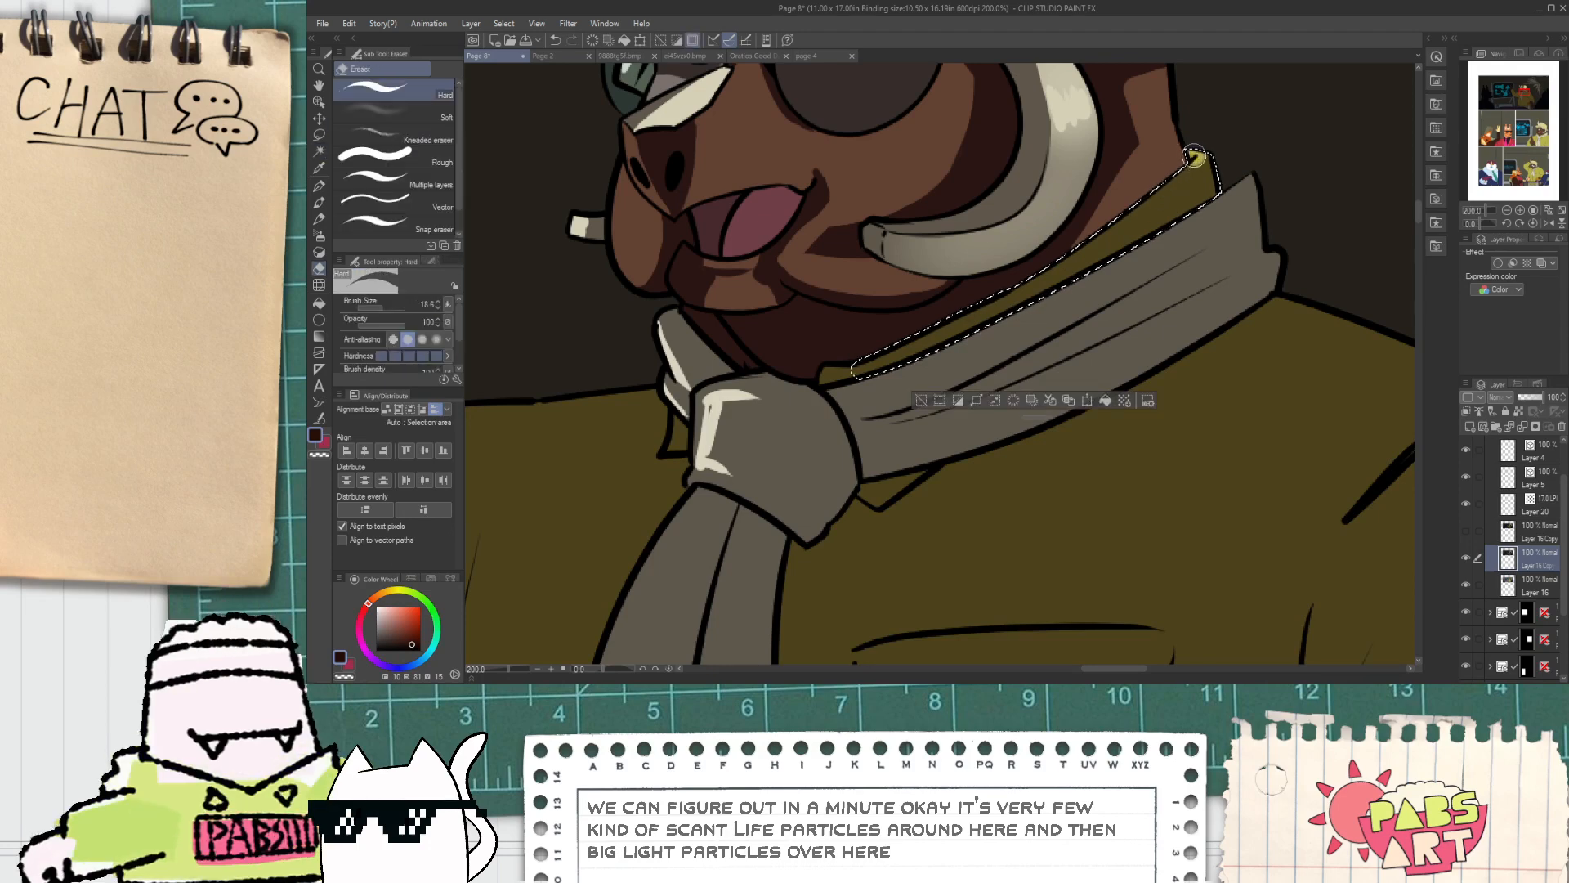
mouse_move(1197, 164)
mouse_down()
mouse_move(962, 316)
mouse_move(1214, 150)
mouse_move(905, 342)
mouse_move(1176, 195)
mouse_up()
key(ctrl+z)
drag(899, 343, 1254, 150)
key(ctrl+z)
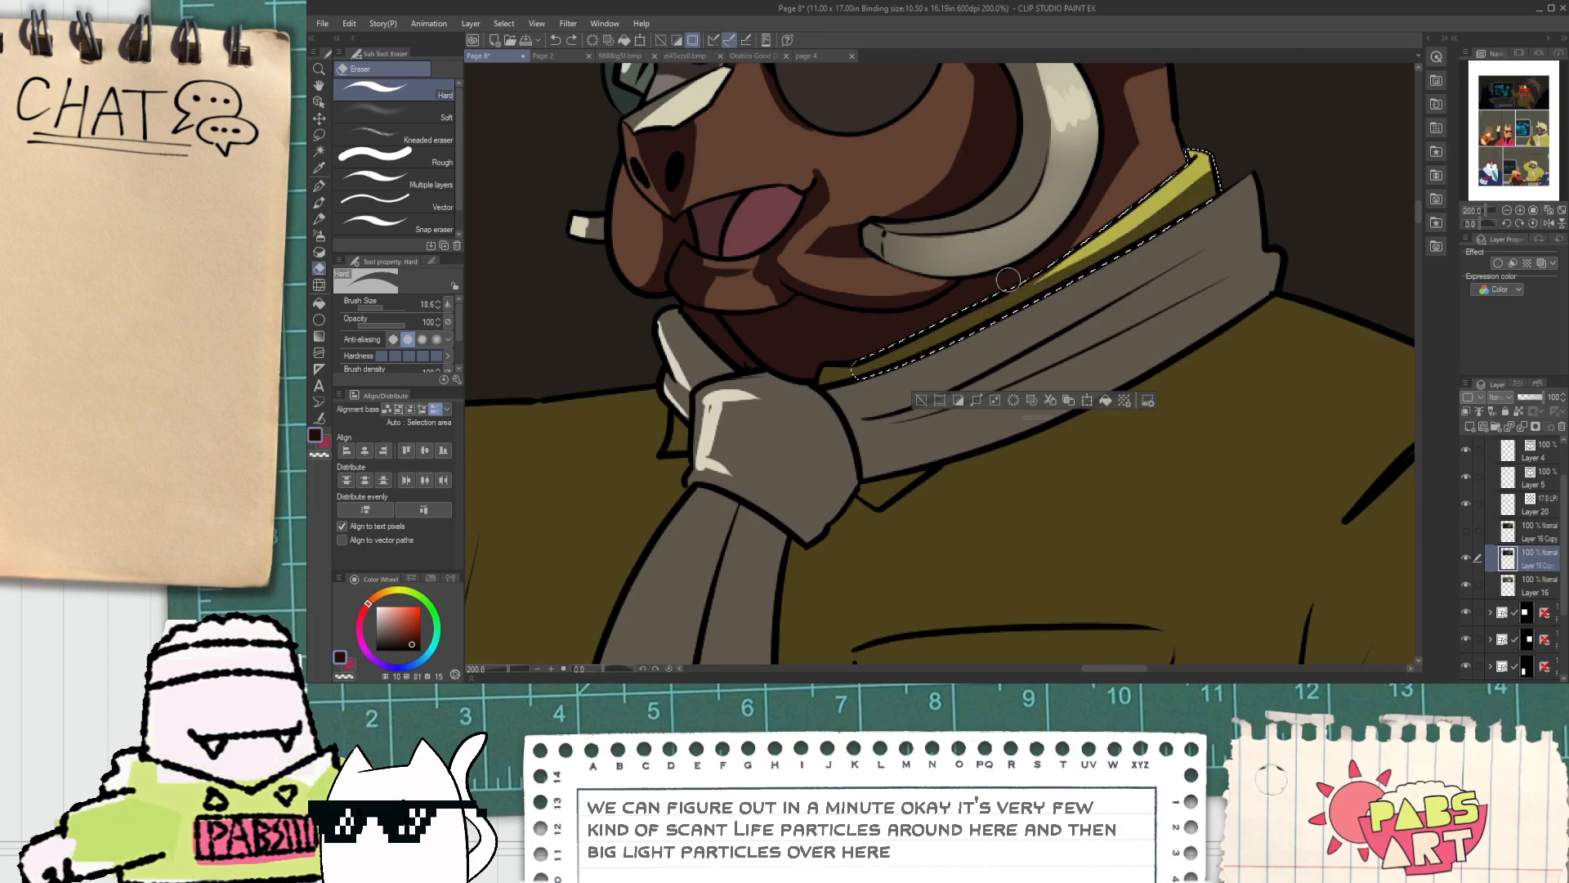
drag(972, 306, 1181, 186)
drag(945, 327, 1284, 139)
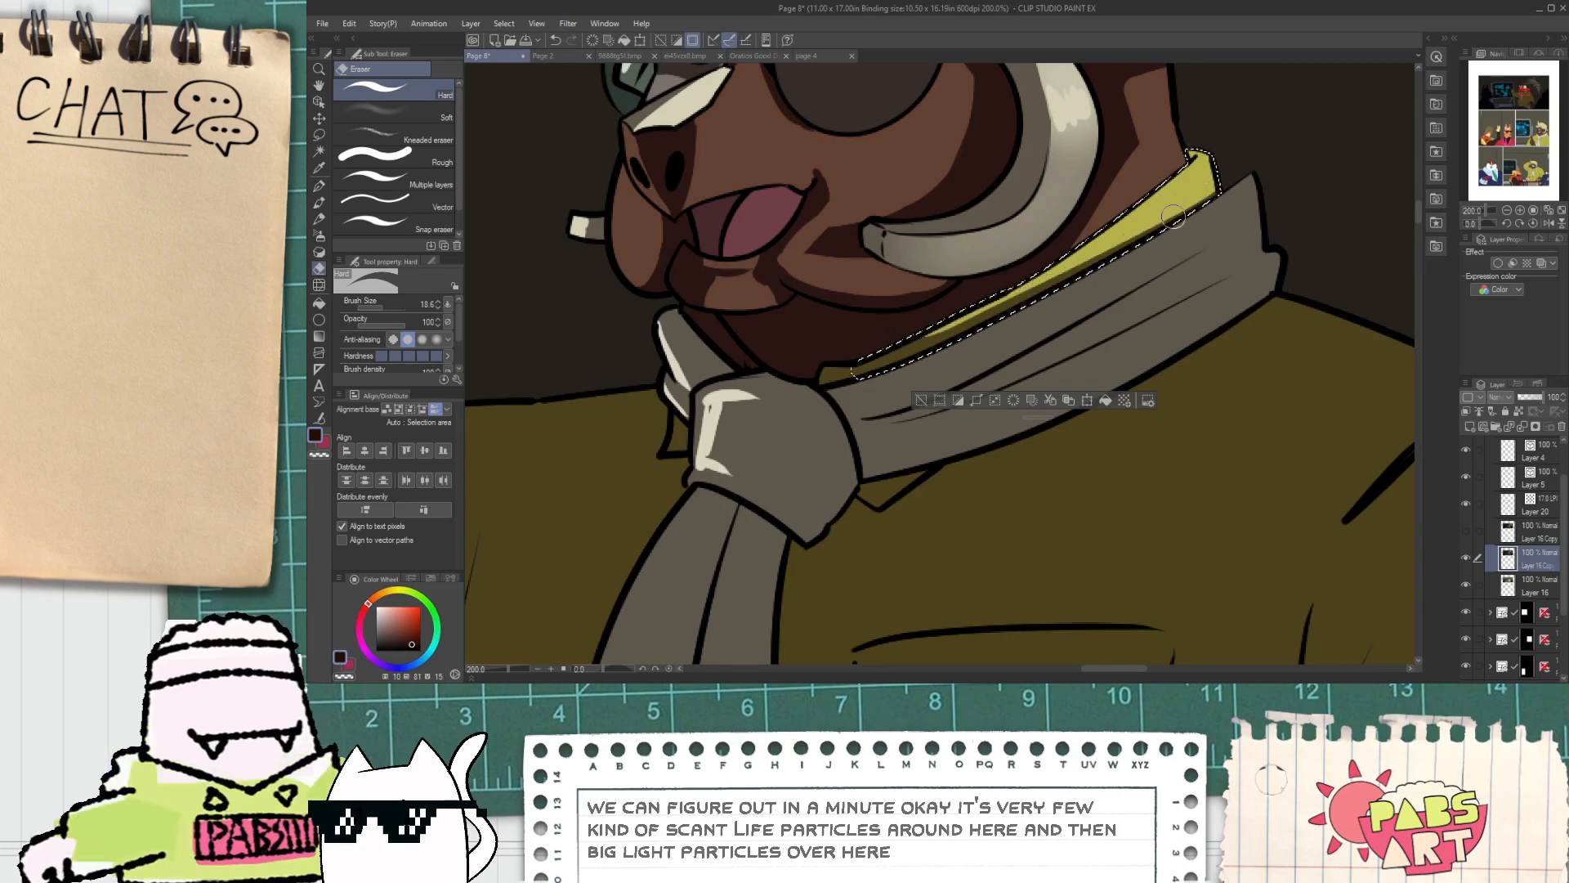
key(ctrl+z)
click(919, 399)
Step: Reselect the collar strip and extend its carved light in a taper down toward the scarf knot
key(w)
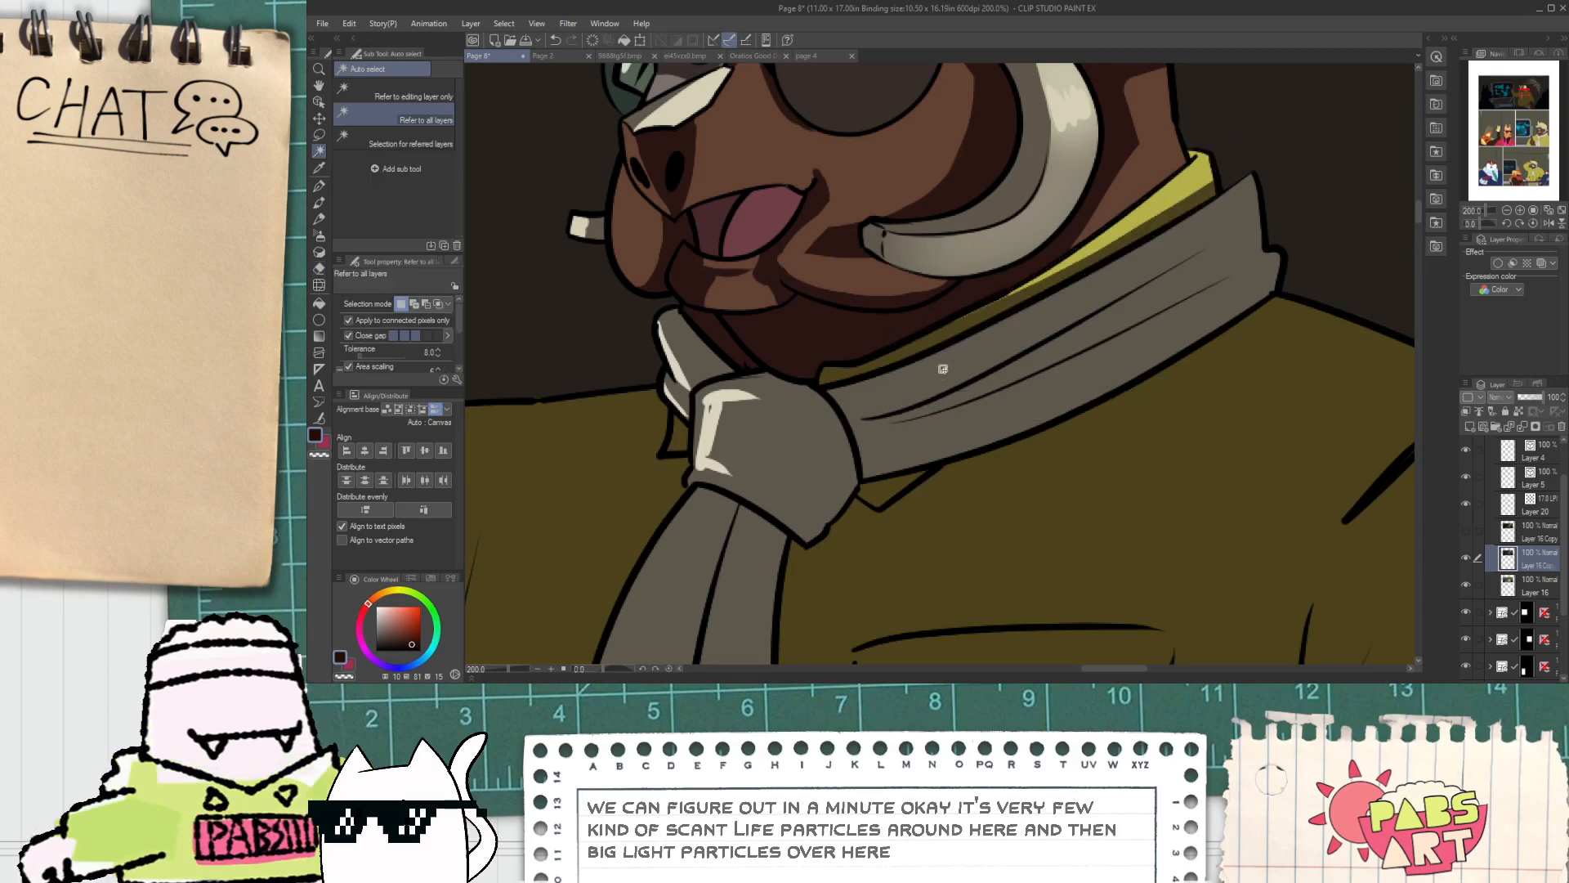
click(943, 368)
key(ctrl+z)
click(998, 309)
key(e)
scroll(903, 326, up, 2)
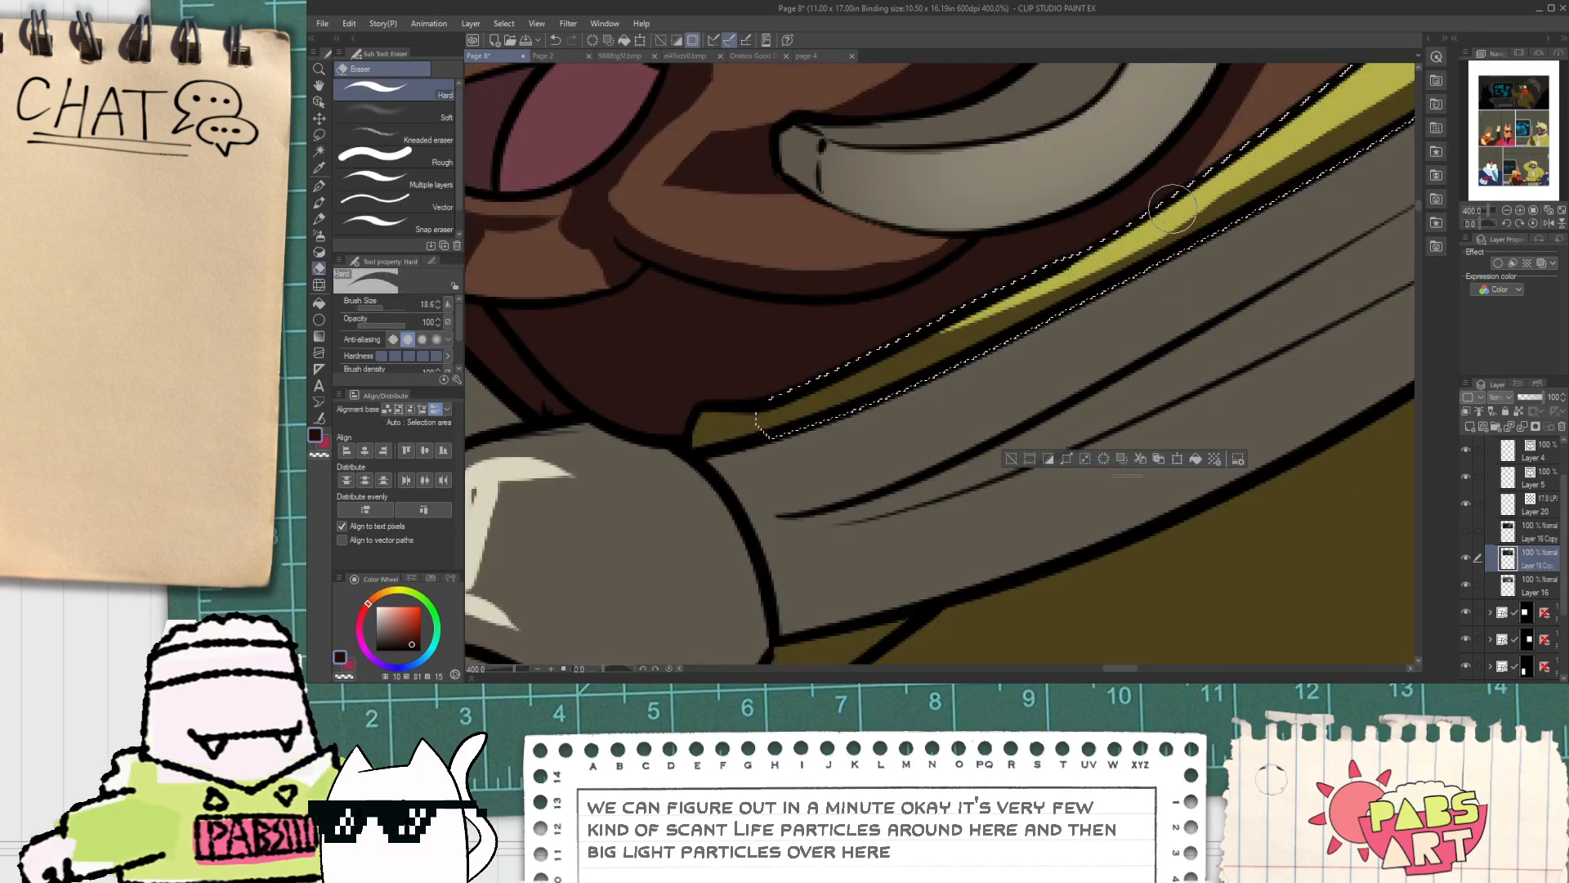
scroll(1284, 156, down, 3)
drag(1284, 155, 918, 392)
scroll(917, 396, up, 1)
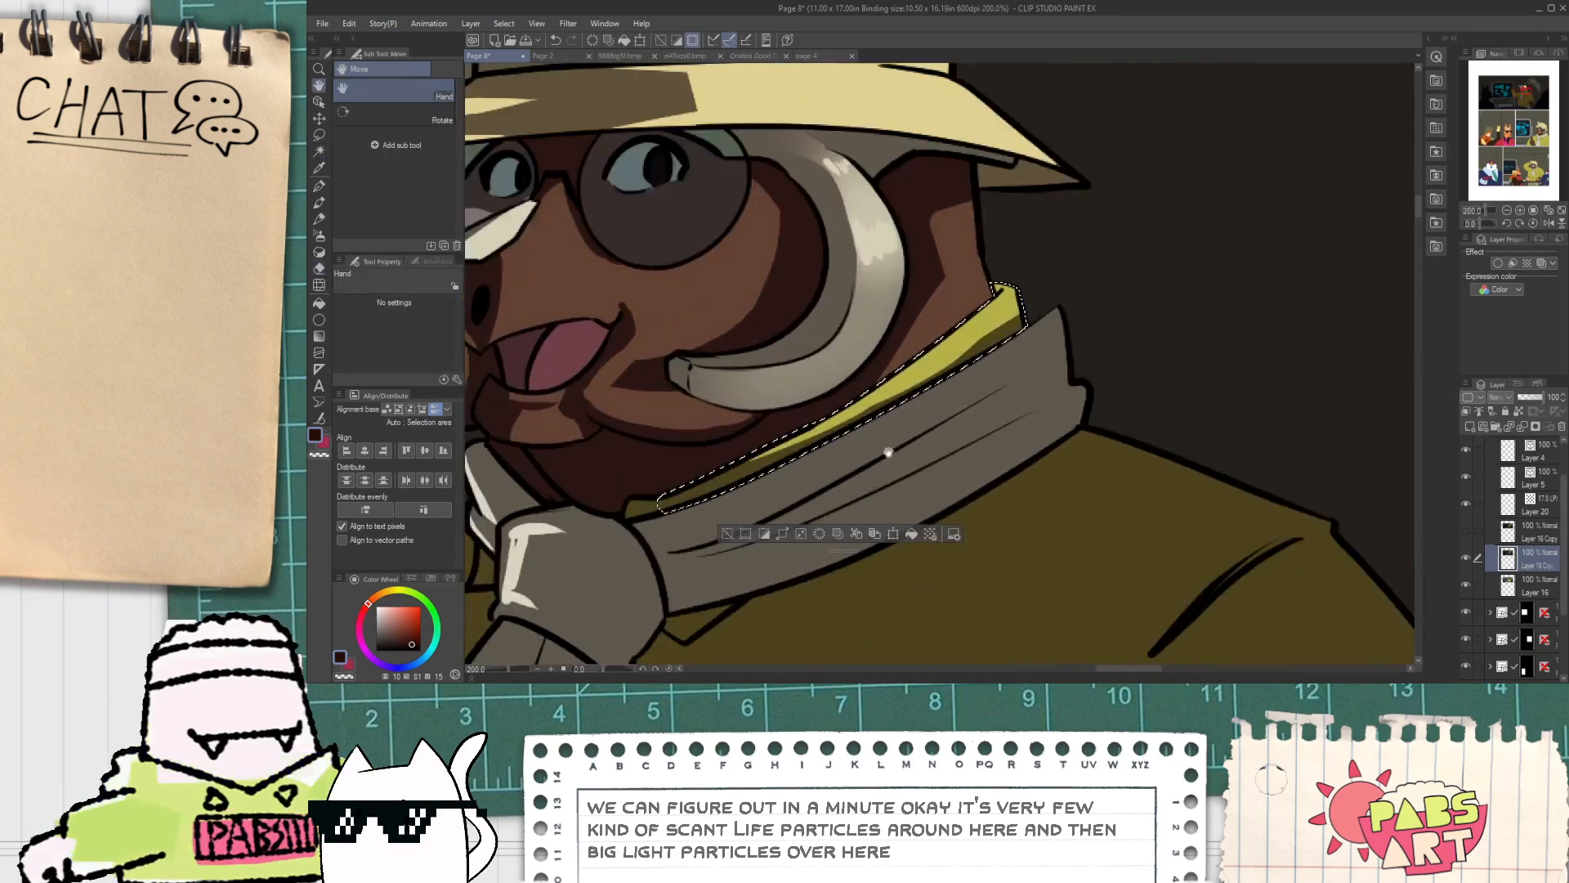
Step: Select the scarf band around the neck and erase broad tapering light streaks along its upper folds
key(w)
click(885, 448)
key(e)
drag(703, 512, 1055, 316)
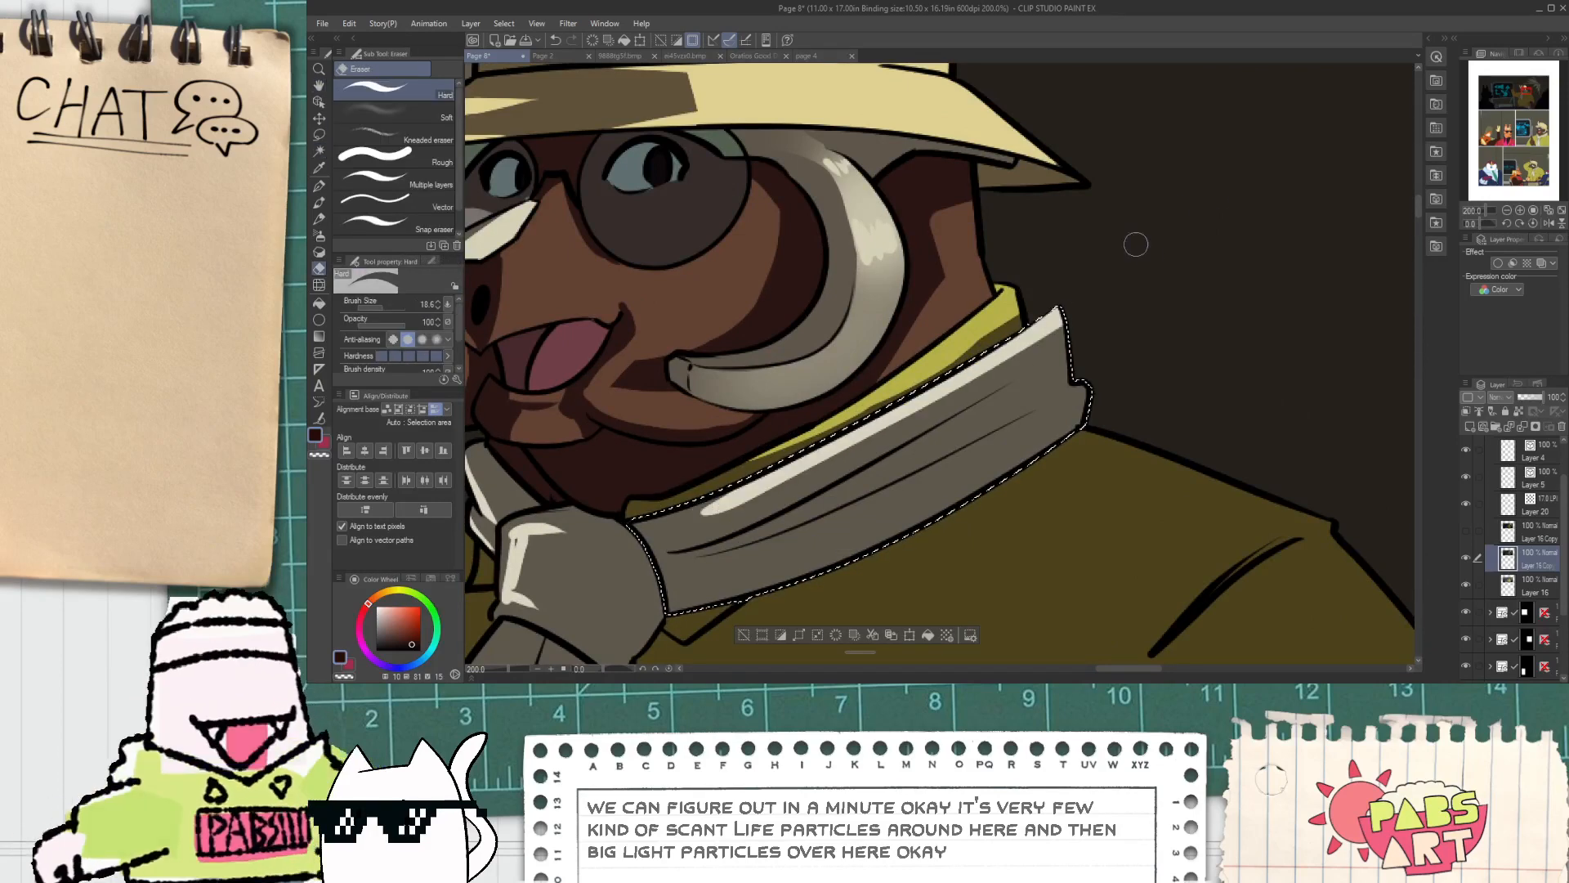
drag(821, 500, 1174, 268)
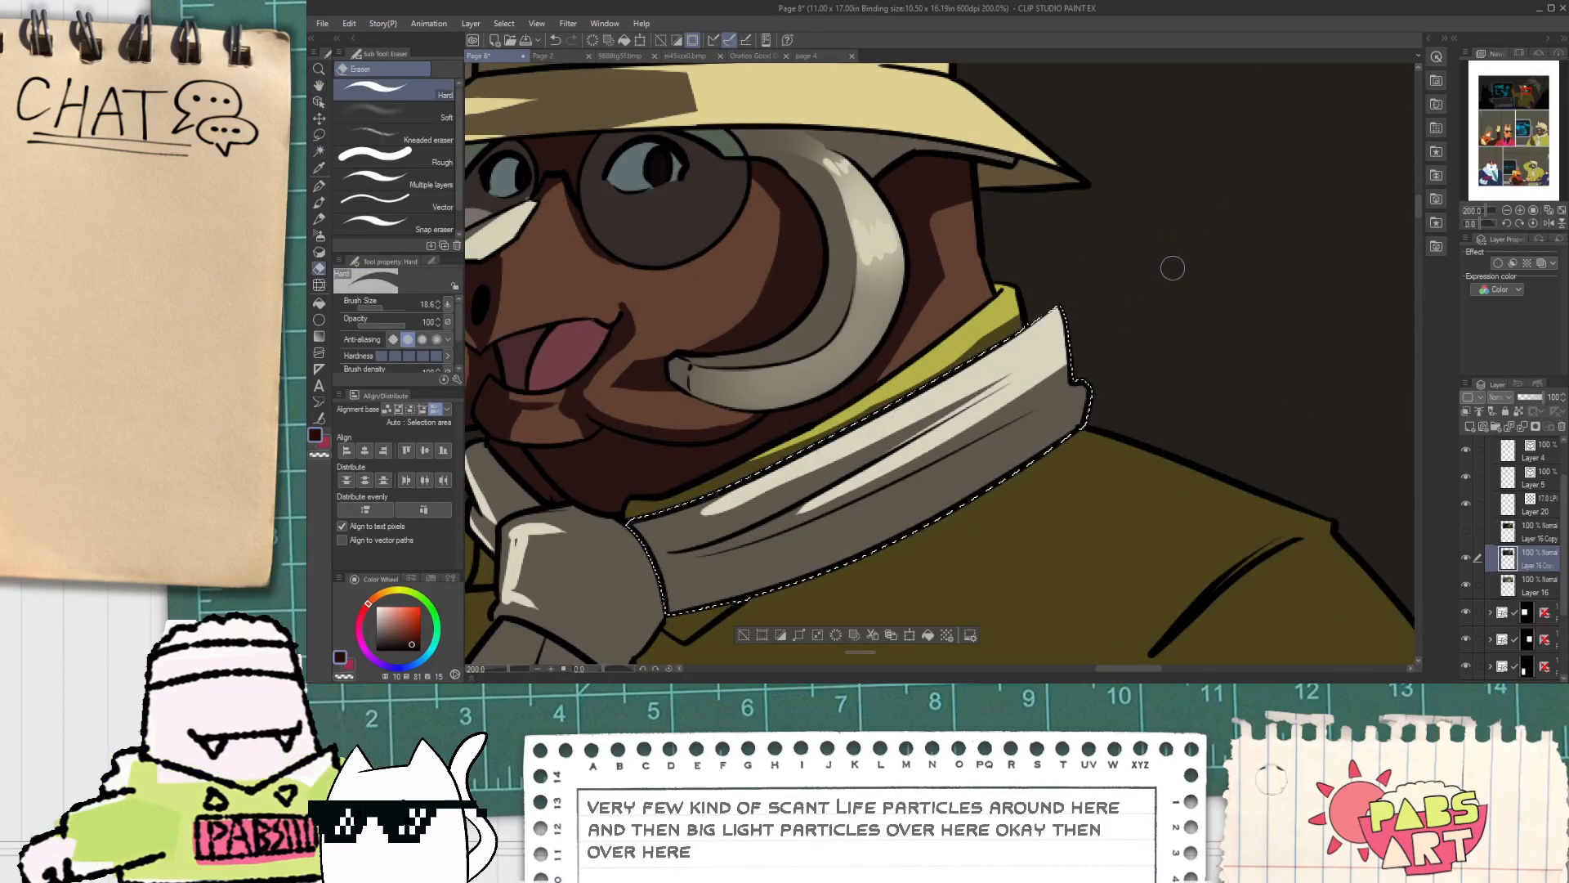
key(ctrl+z)
drag(849, 479, 1092, 338)
key(ctrl+z)
mouse_move(818, 500)
mouse_down()
mouse_move(913, 451)
mouse_move(833, 504)
mouse_move(1179, 309)
mouse_up()
key(ctrl+z)
drag(814, 494, 1177, 295)
key(ctrl+z)
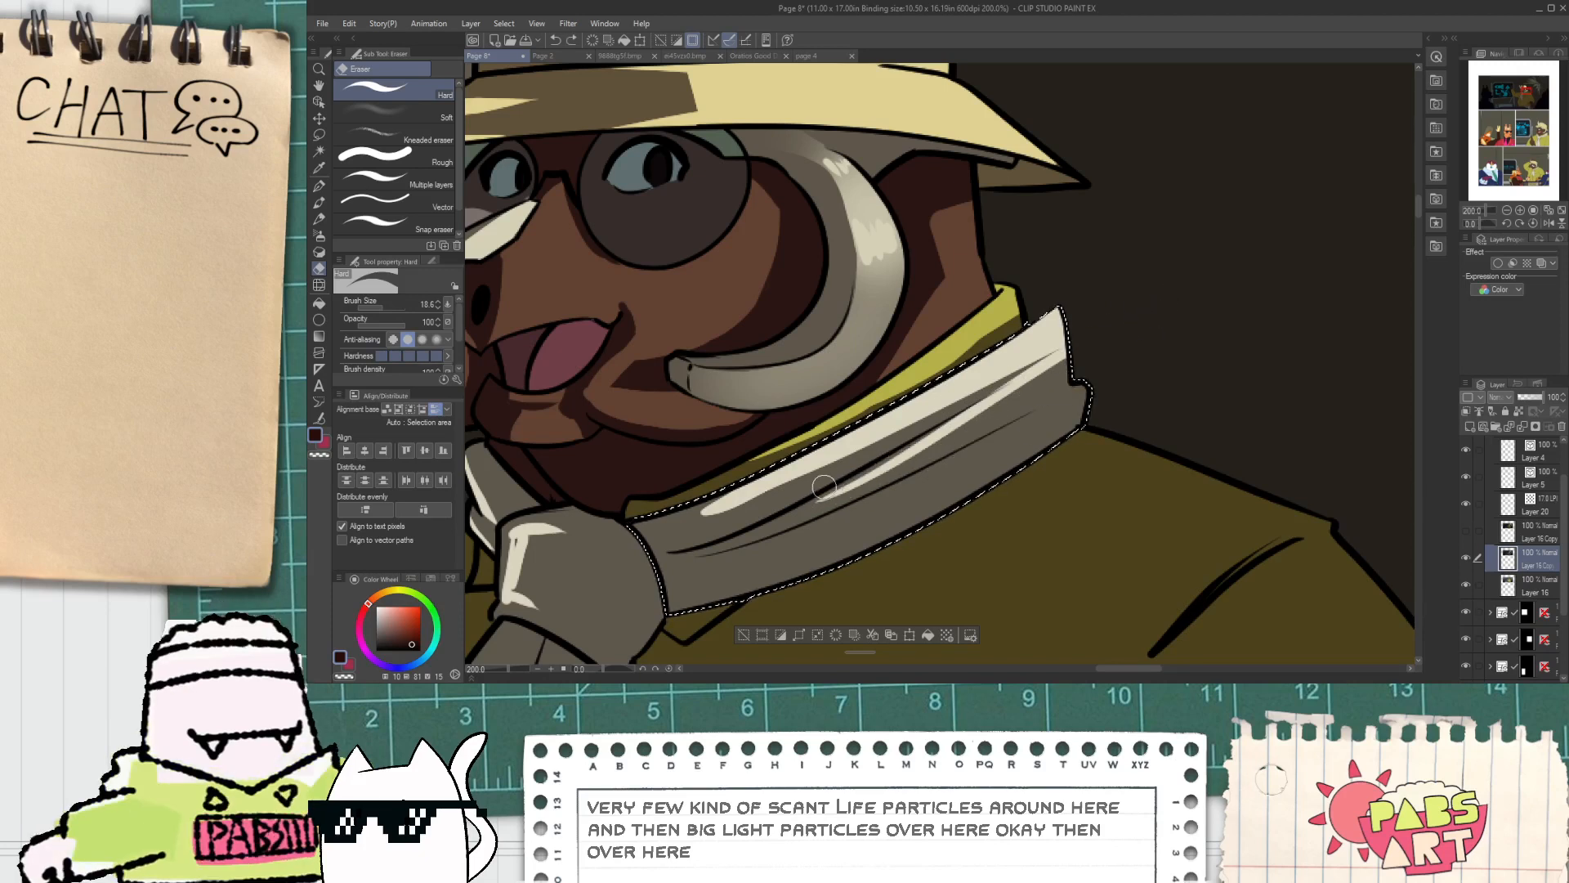
drag(824, 496, 1152, 321)
drag(896, 464, 1014, 393)
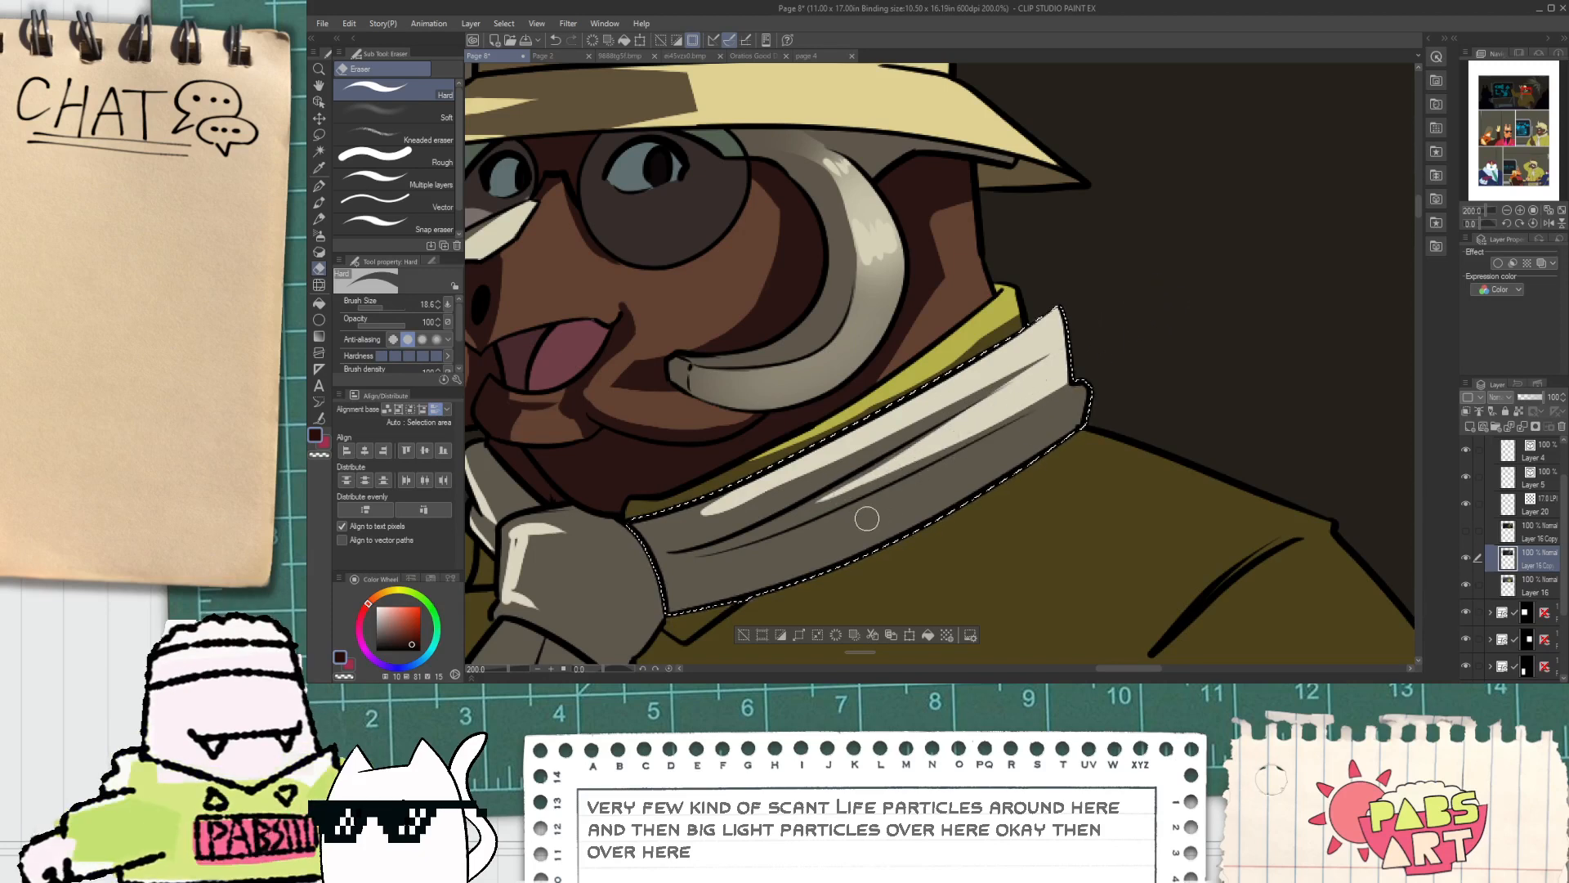
Step: Erase tapering light streaks into the lower folds of the scarf band, toward the shoulder
drag(867, 518, 1028, 433)
key(ctrl+z)
drag(822, 533, 1007, 433)
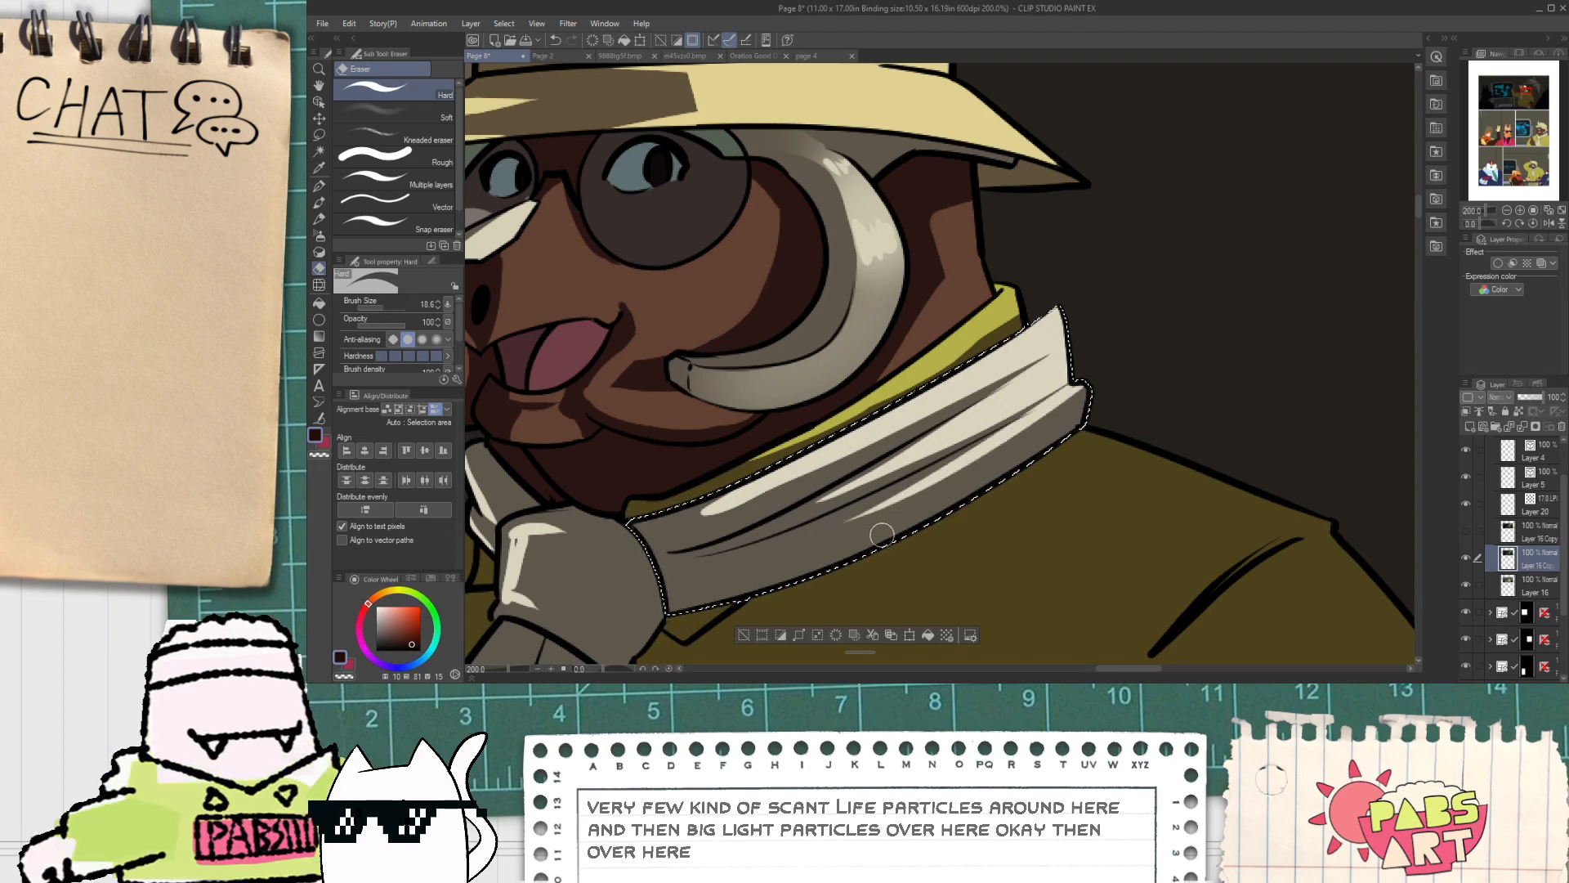
drag(882, 535, 1233, 304)
scroll(923, 507, down, 2)
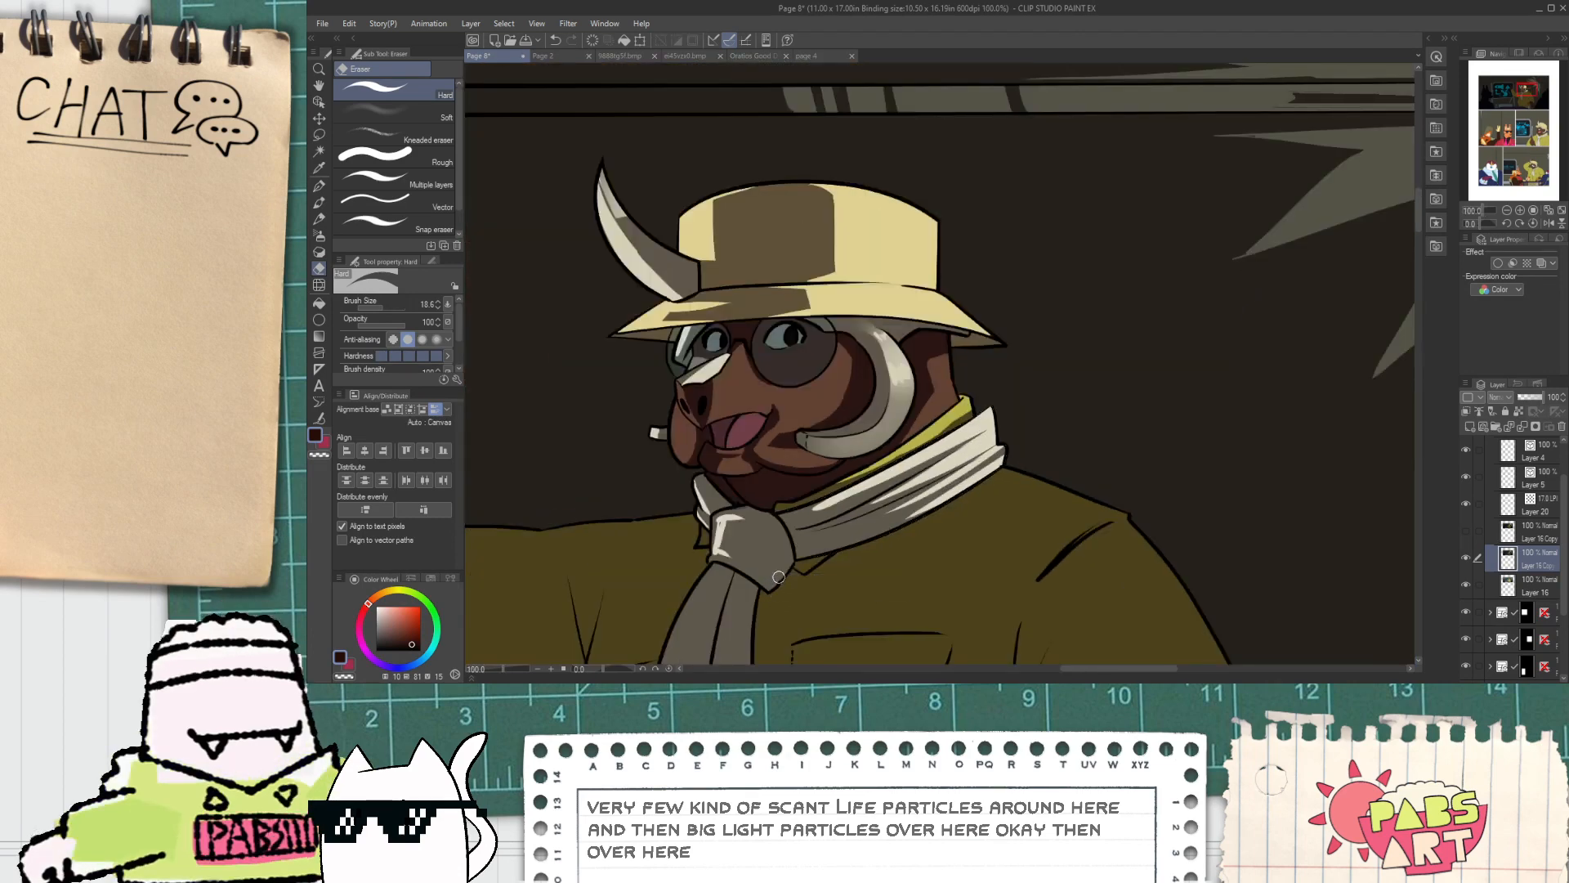
Step: Select the scarf knot, erase a large rounded light area on its lantern-facing side, and deselect
scroll(777, 572, down, 2)
key(space)
drag(777, 572, 823, 475)
scroll(823, 474, up, 1)
scroll(823, 475, up, 3)
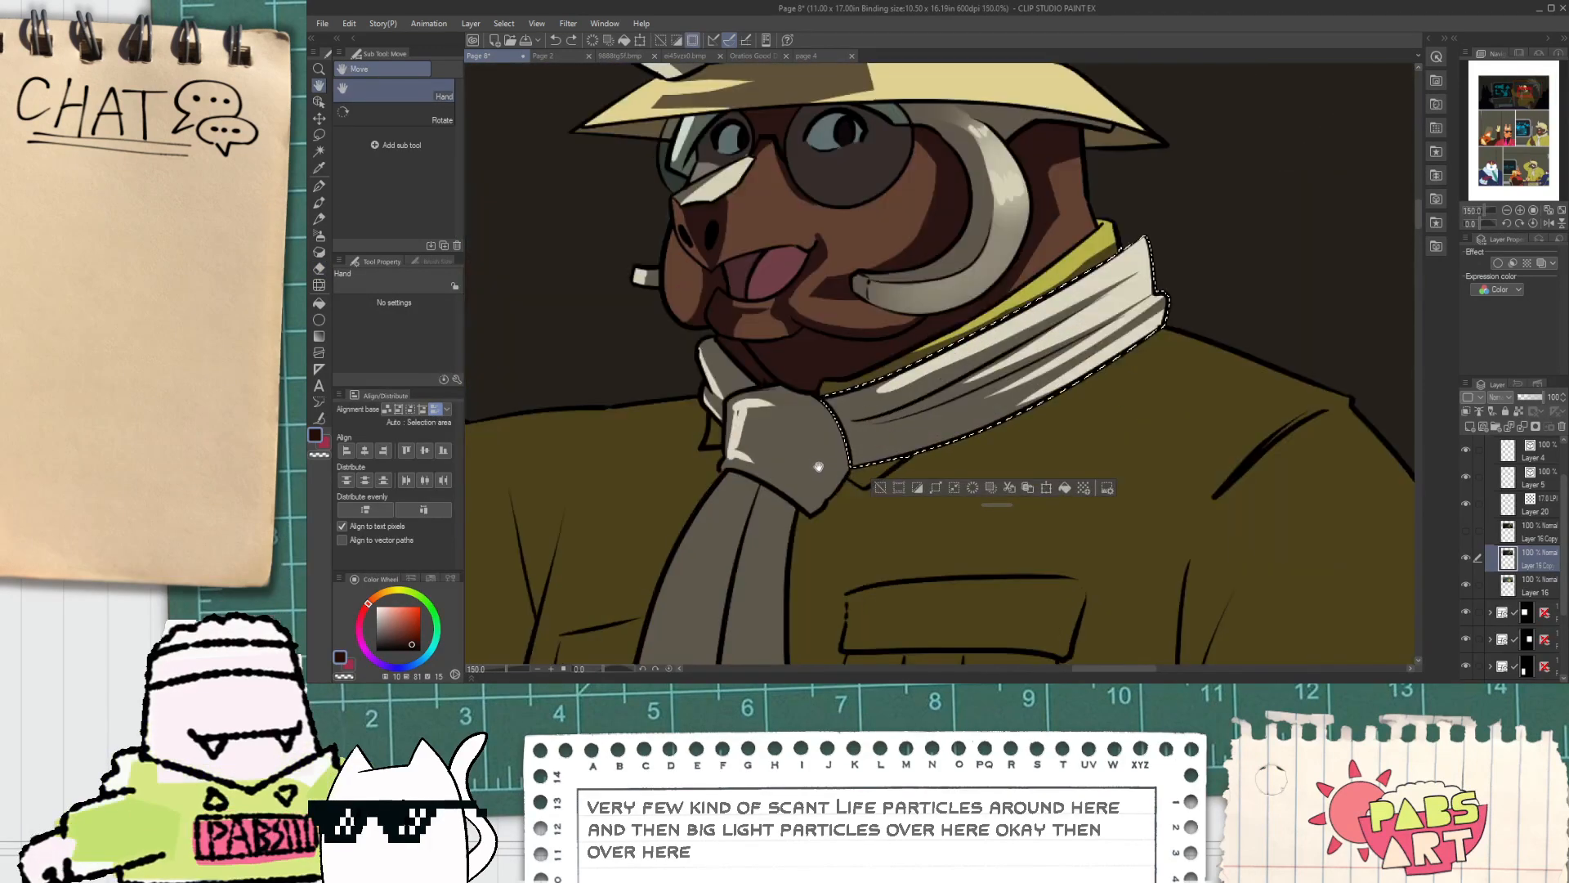
key(w)
click(814, 461)
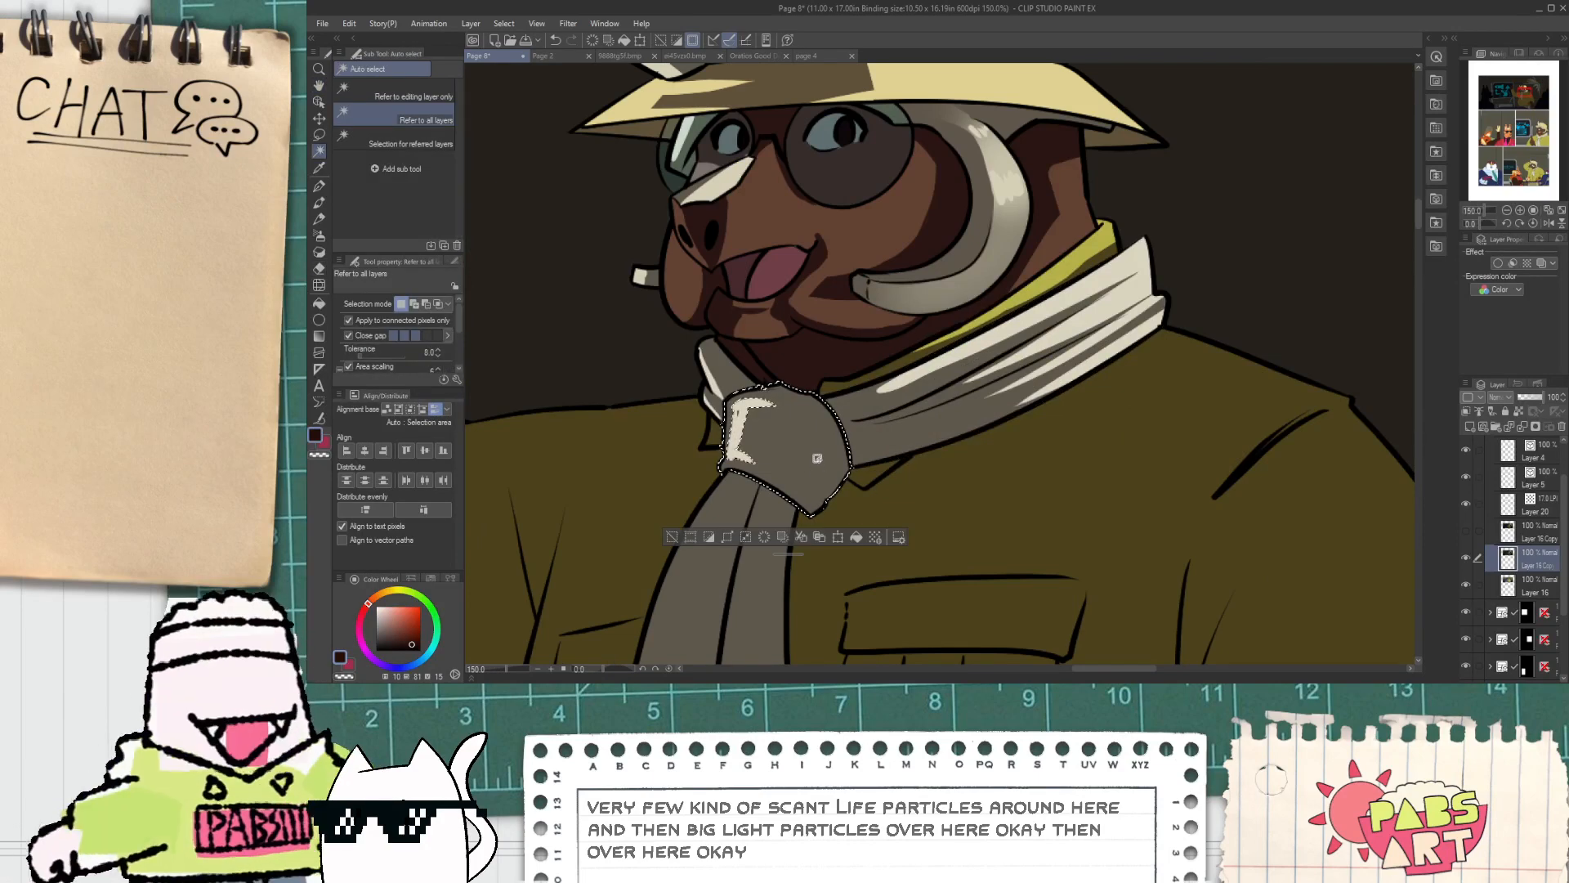
key(e)
mouse_move(842, 486)
mouse_down()
mouse_move(805, 425)
mouse_move(775, 478)
mouse_up()
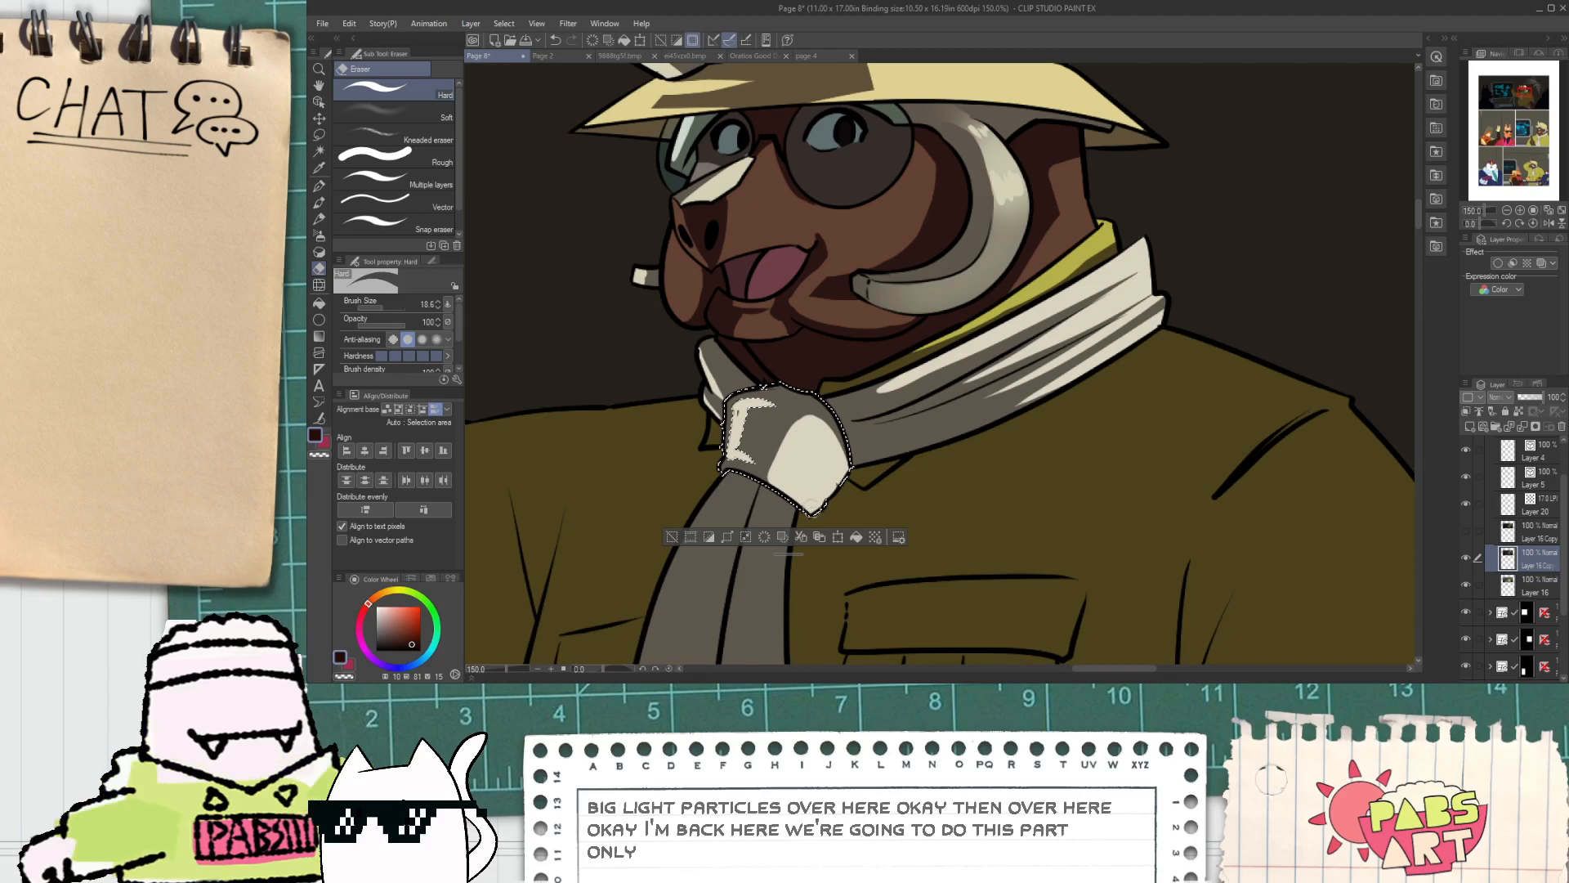
click(673, 536)
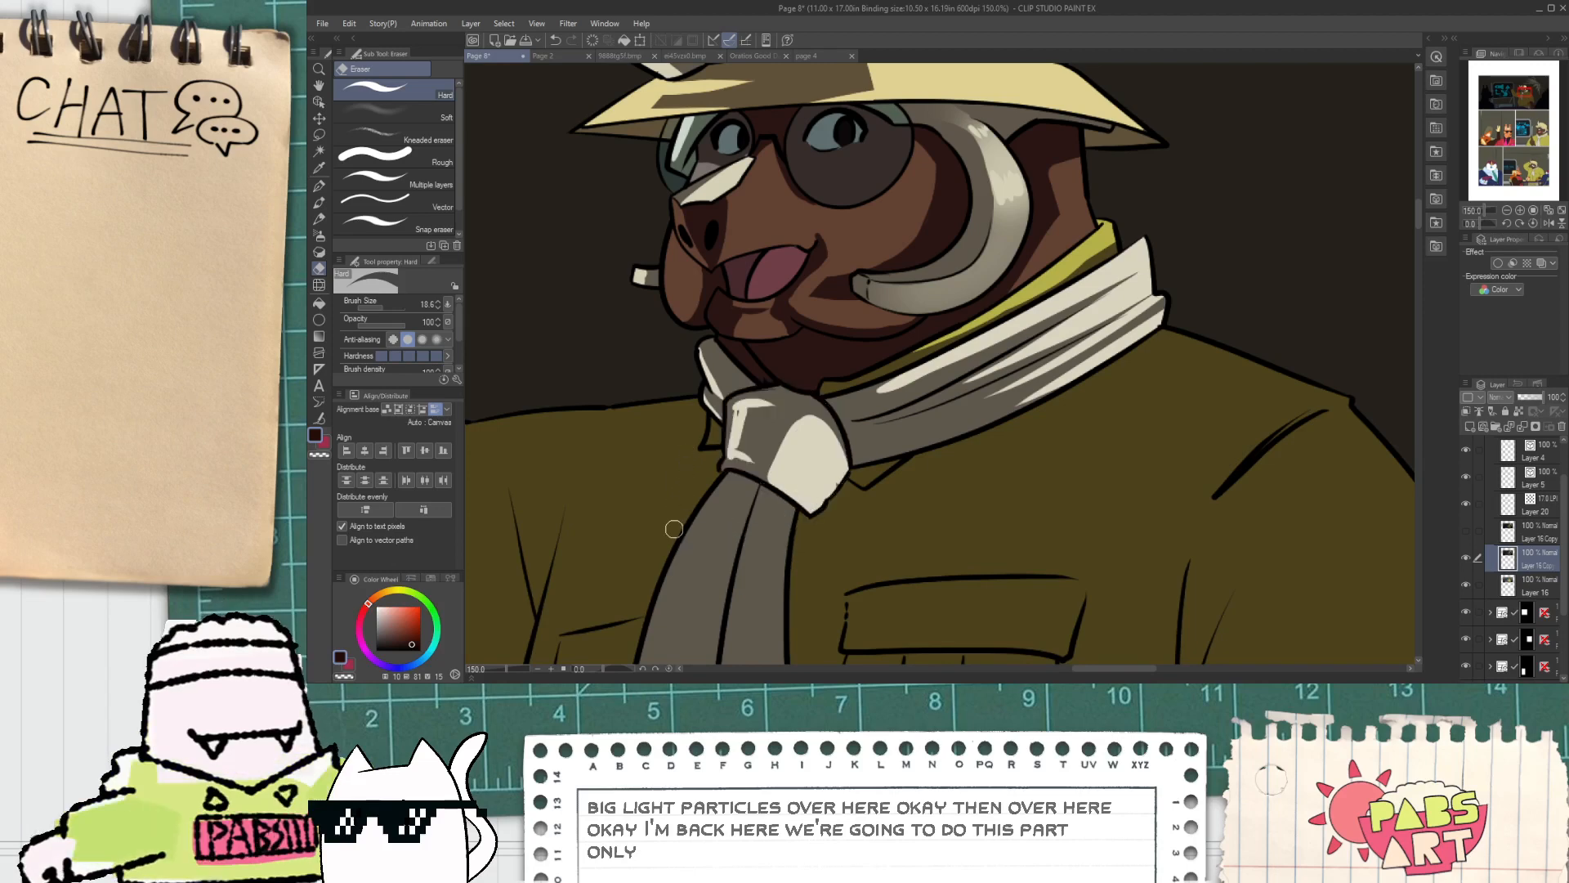
Step: Save the page and clean up the inner edge of the thin highlight on the scarf knot
key(space)
scroll(708, 527, down, 2)
drag(761, 505, 816, 459)
scroll(816, 459, up, 3)
scroll(815, 459, up, 2)
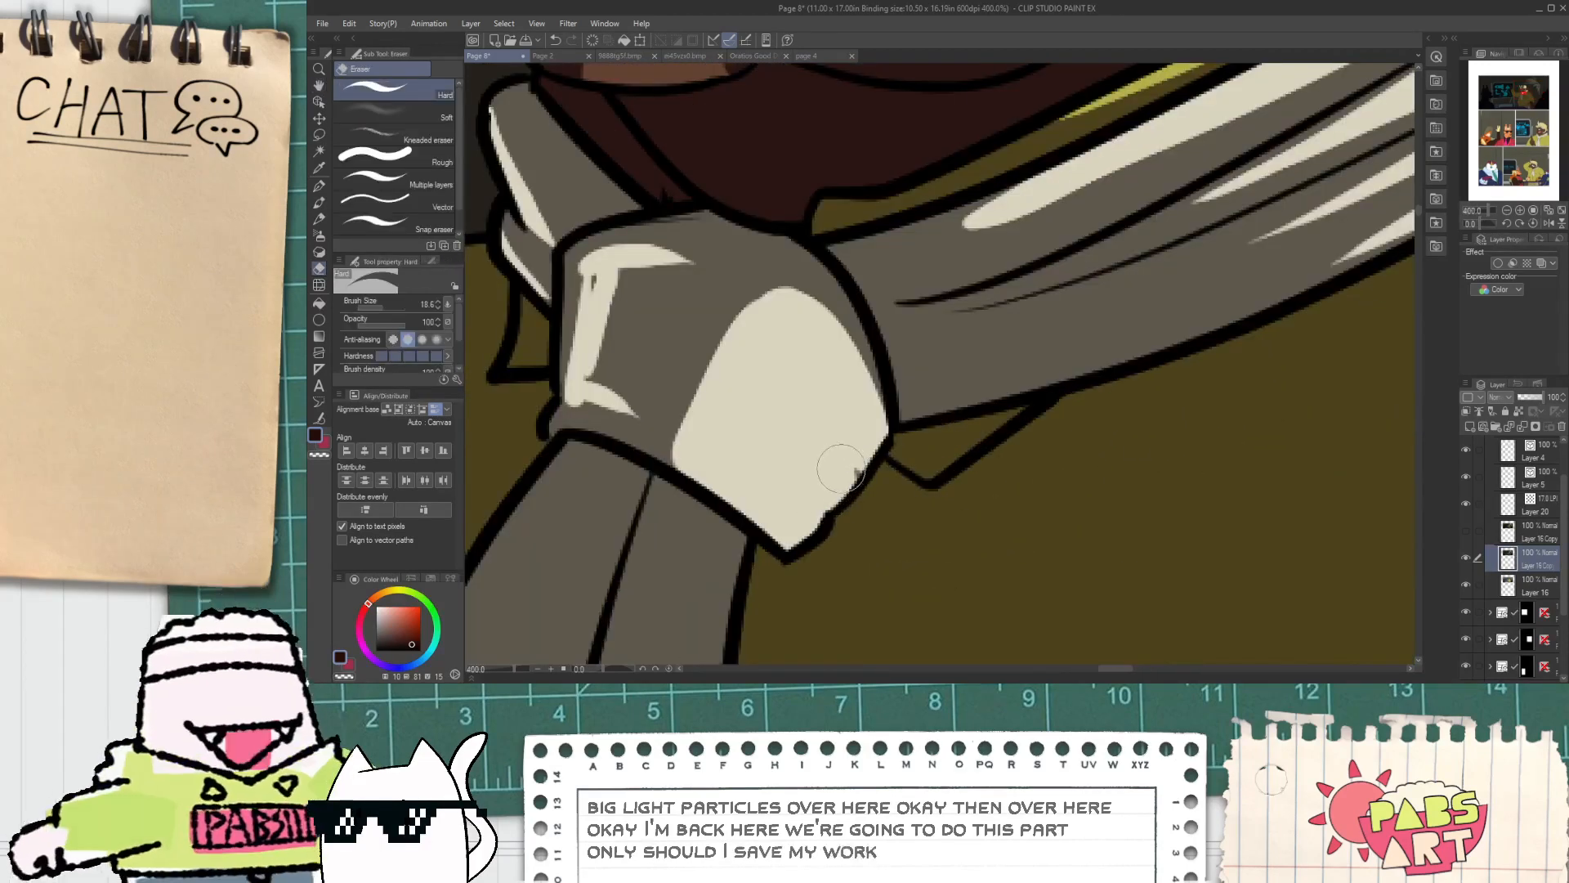
key(ctrl+s)
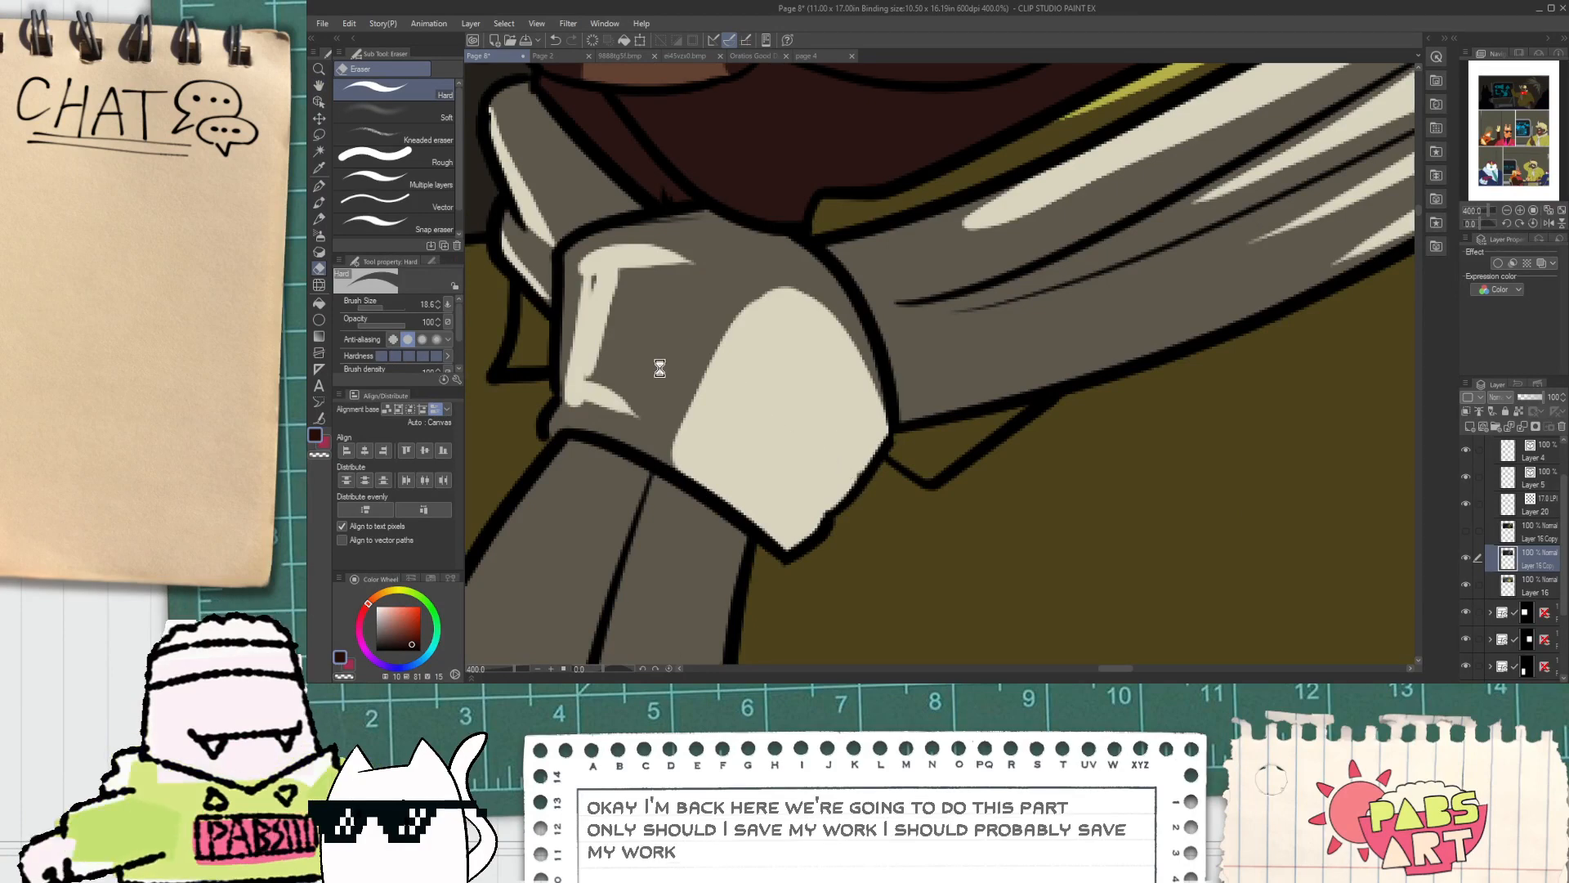
drag(597, 263, 593, 282)
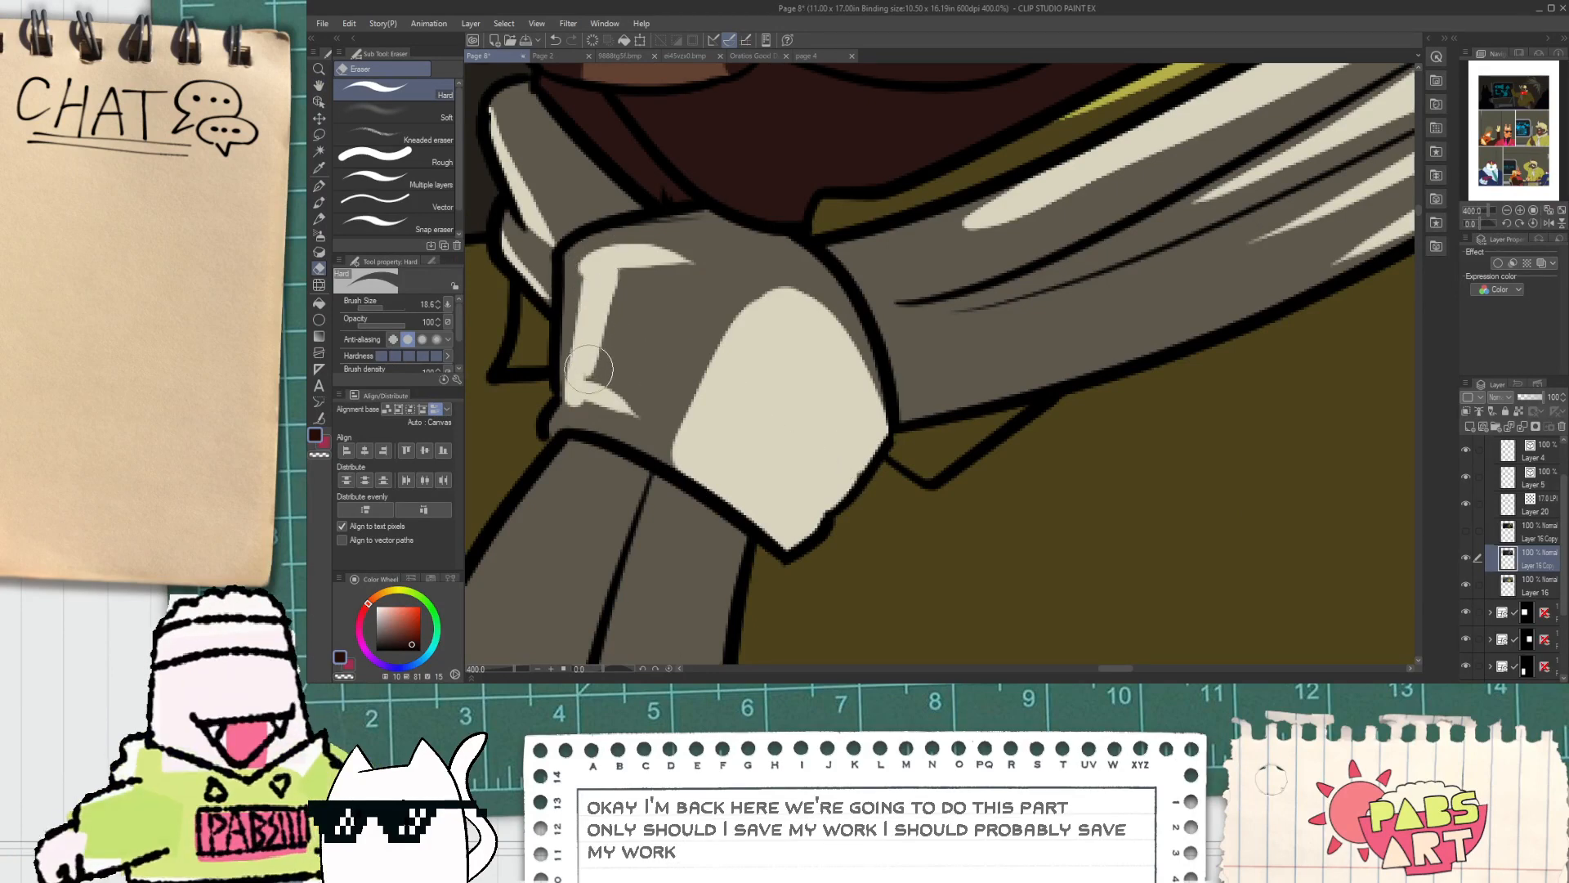
scroll(881, 331, down, 5)
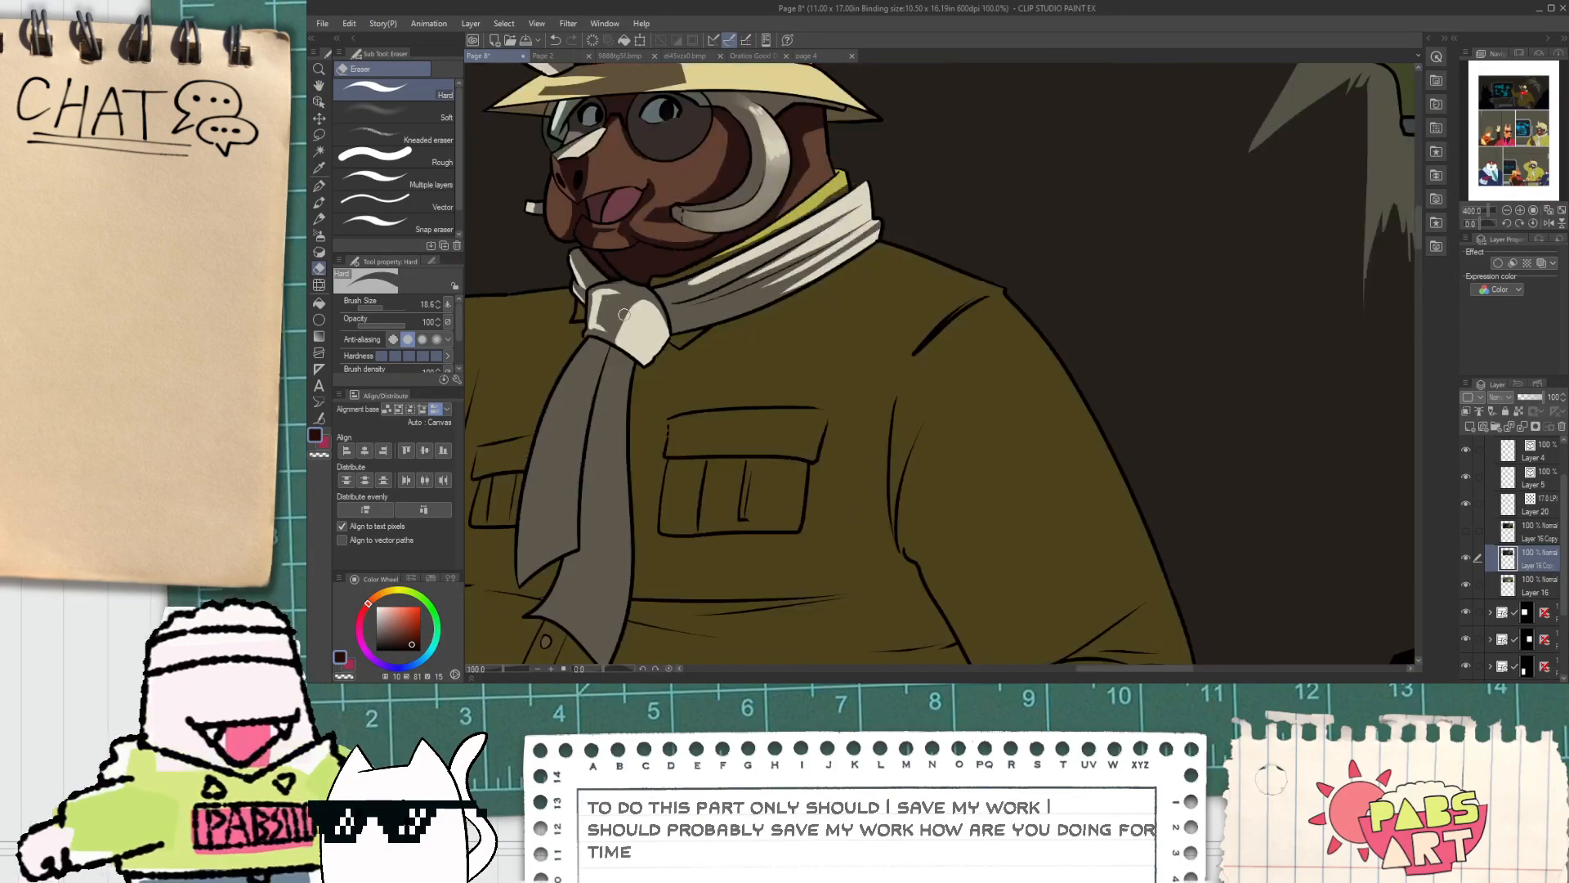
Step: Erase the shadow on the small collar tip sticking out beneath the scarf knot
scroll(881, 331, up, 6)
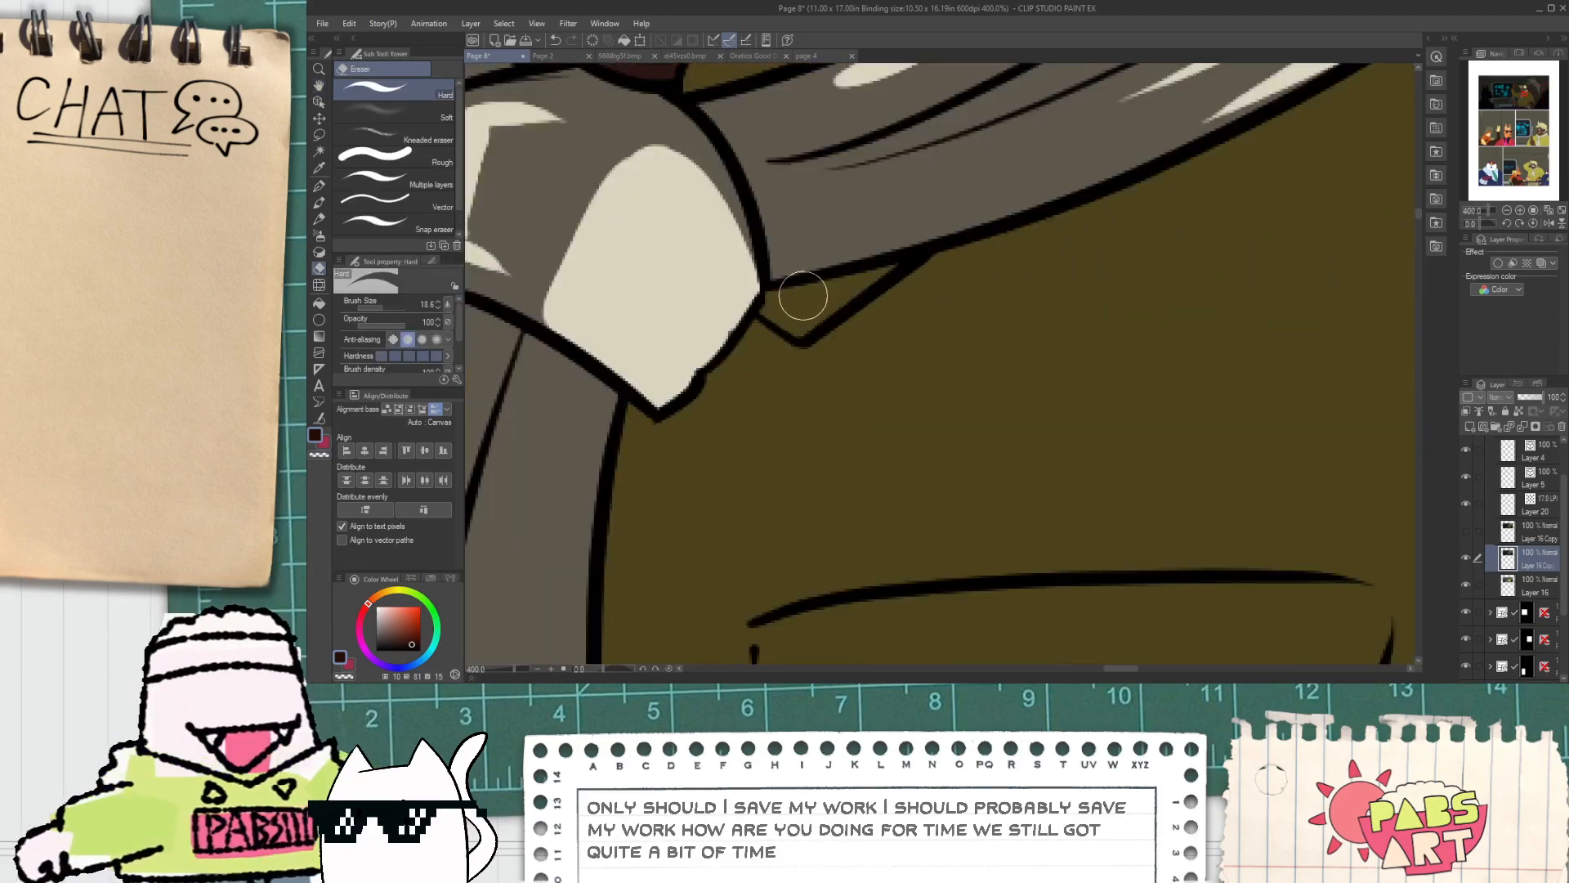
key(ctrl+z)
mouse_move(806, 319)
mouse_down()
mouse_move(799, 307)
mouse_move(849, 284)
mouse_up()
key(ctrl+z)
key(ctrl+z)
scroll(848, 285, down, 4)
drag(730, 401, 806, 377)
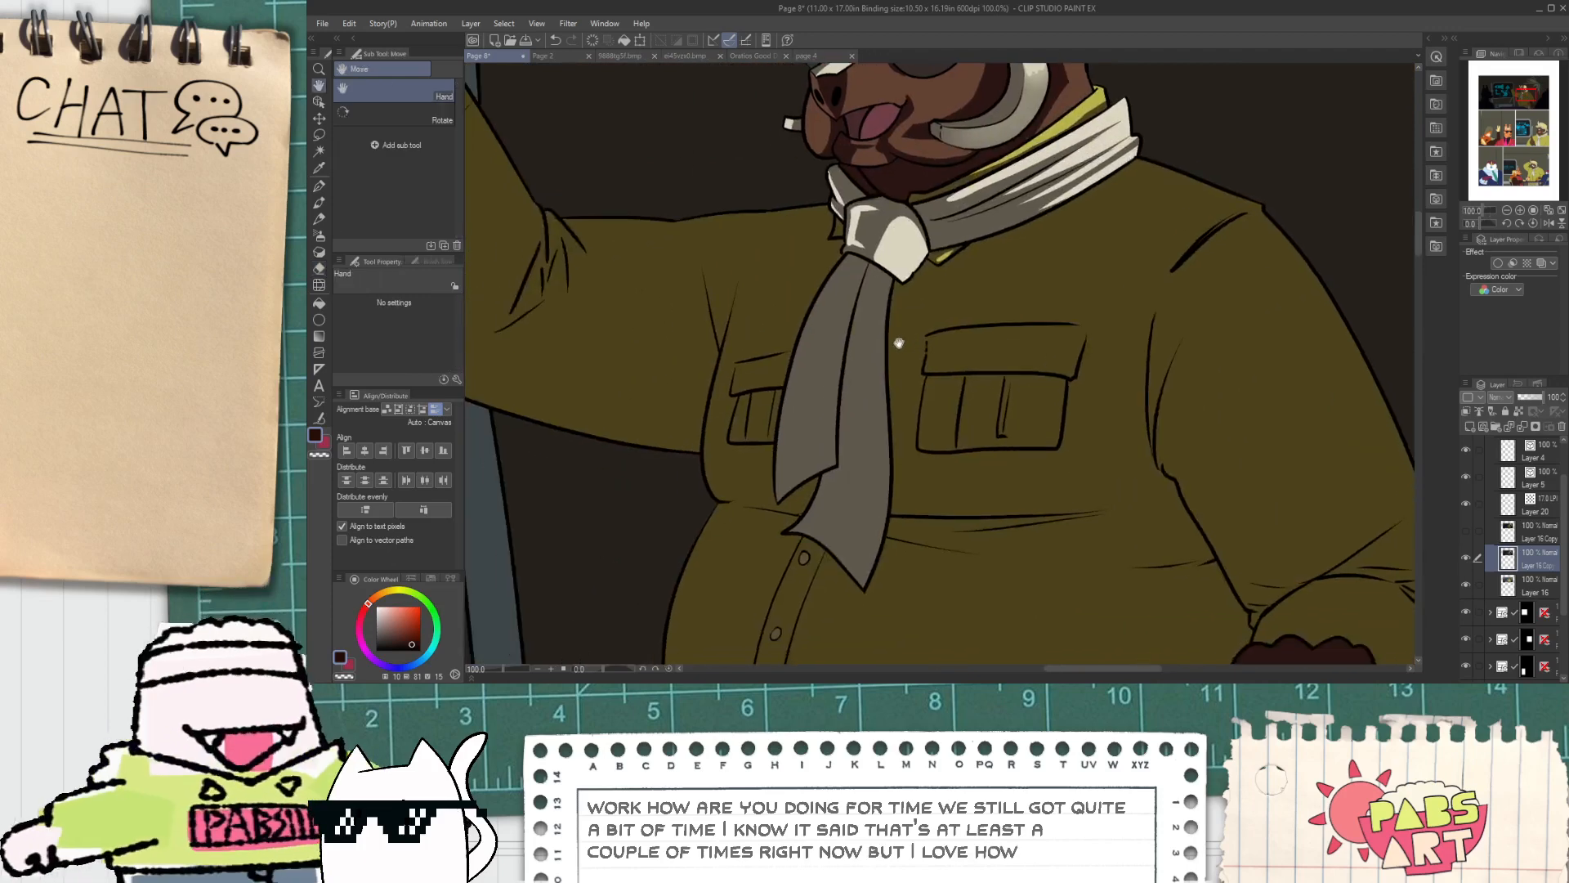
Step: Select the front hanging tail of the scarf and erase light streaks along its inner edge and upper fold
scroll(806, 377, up, 1)
key(w)
click(784, 403)
key(e)
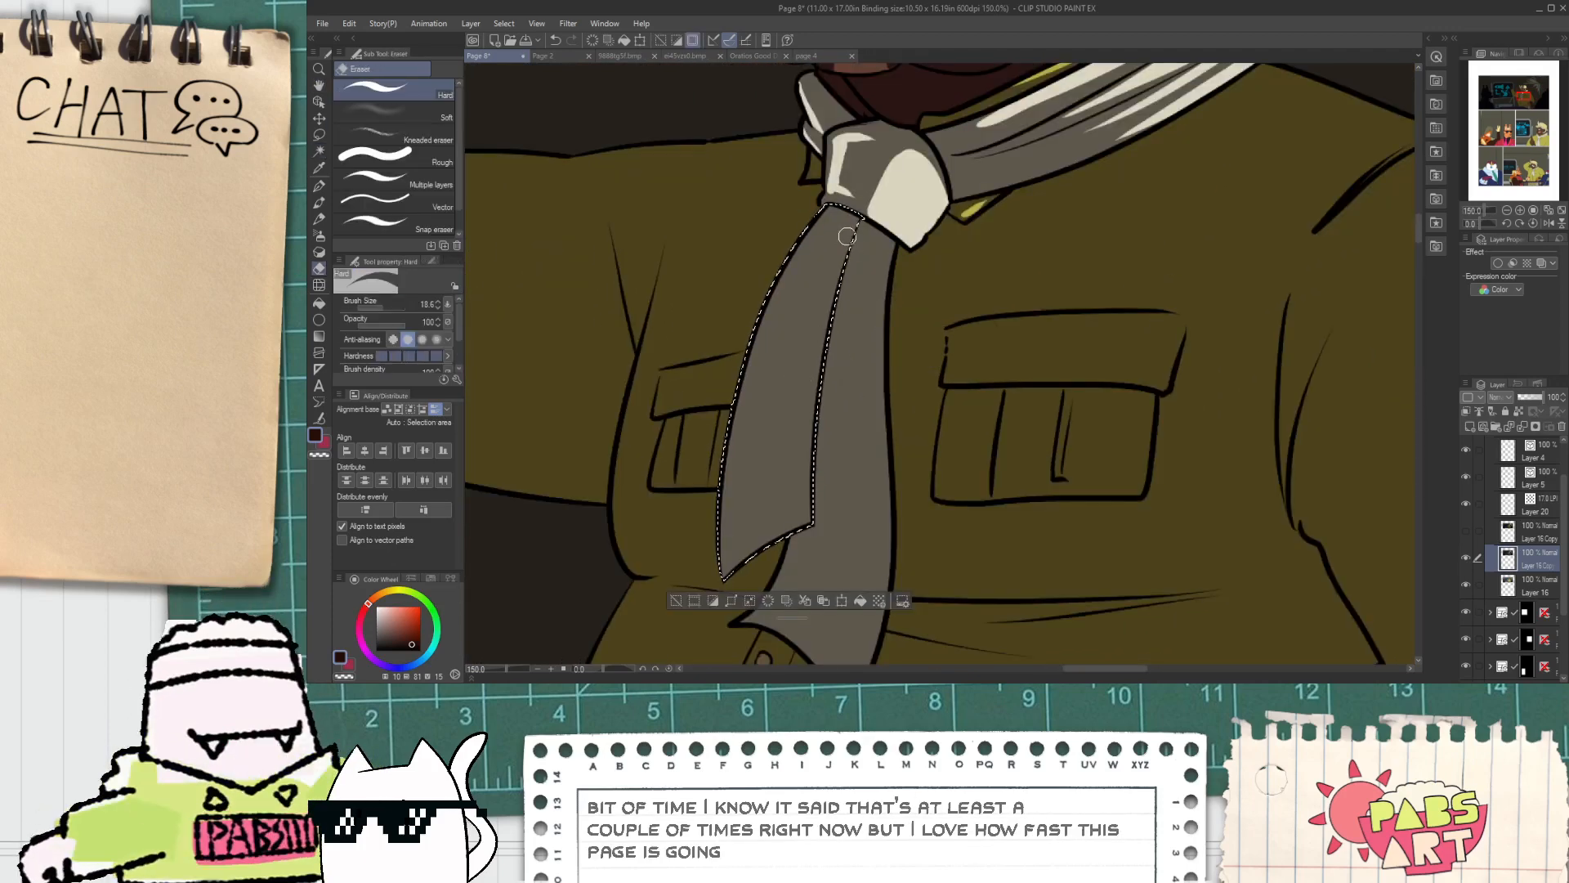
drag(844, 226, 806, 524)
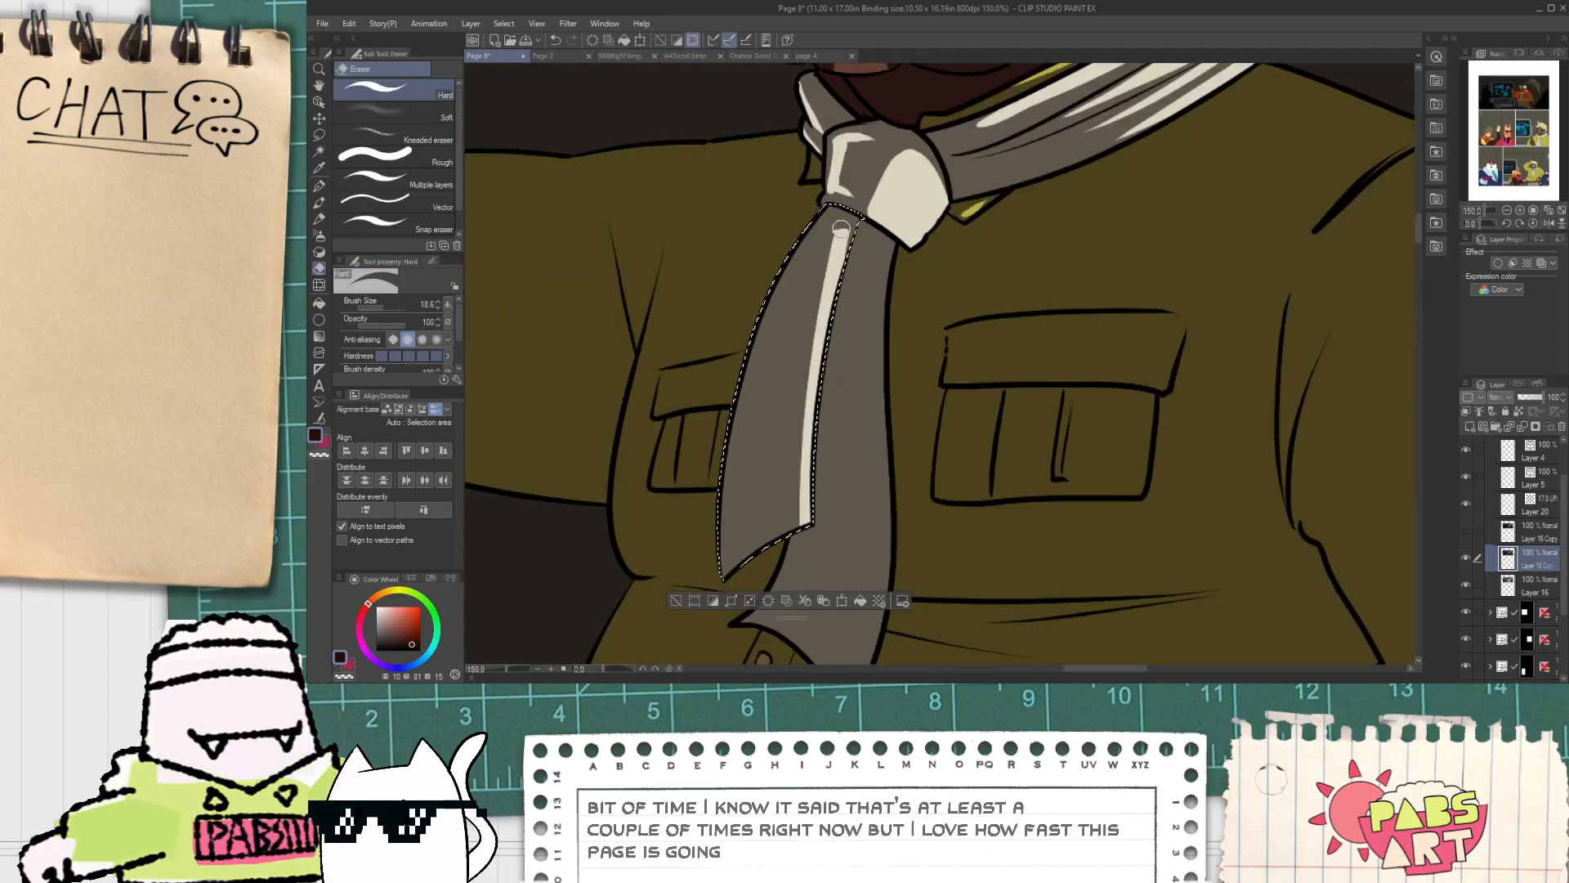
drag(827, 232, 756, 412)
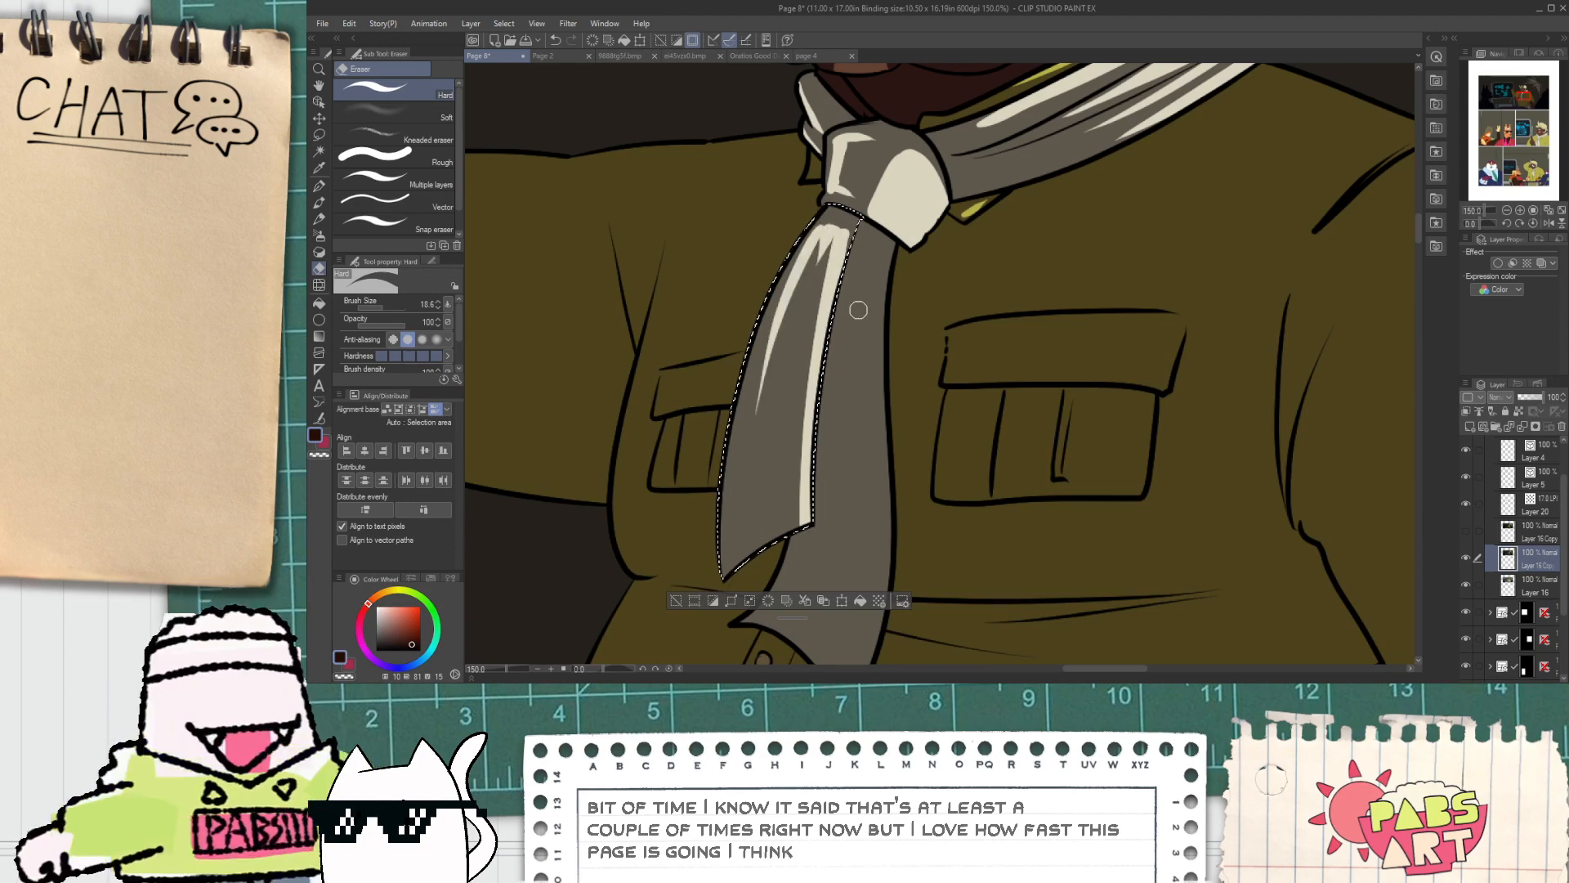
Step: Select the rear hanging tail of the scarf and erase a light streak along its lantern-facing edge
key(ctrl+d)
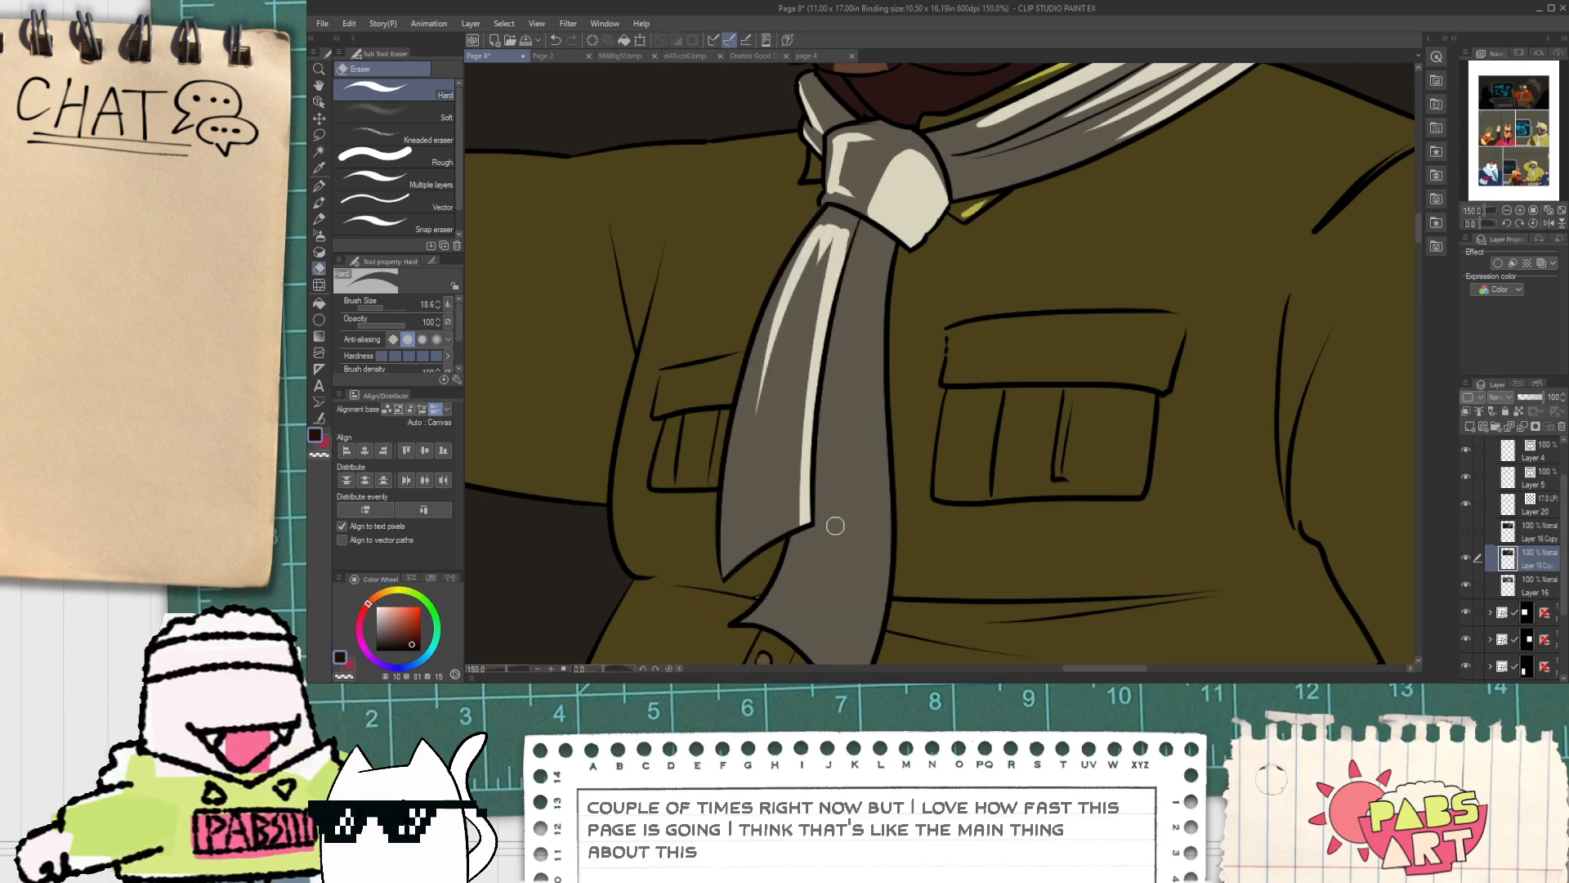
key(w)
click(833, 520)
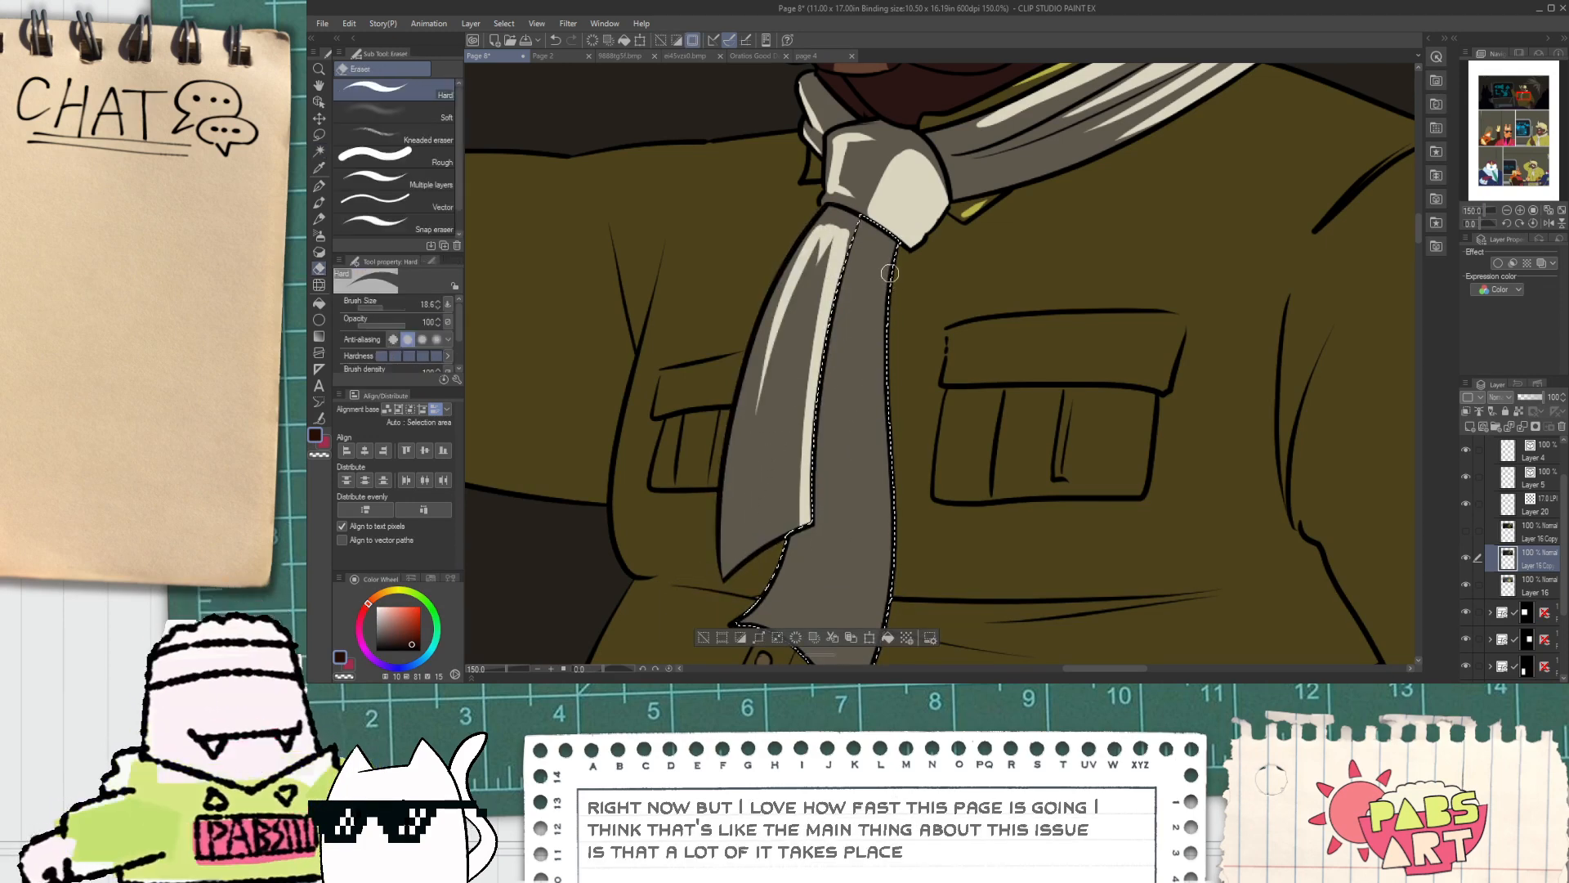
key(e)
scroll(891, 253, down, 1)
drag(889, 246, 881, 515)
key(ctrl+z)
mouse_move(879, 459)
mouse_down()
mouse_move(834, 548)
mouse_move(875, 483)
mouse_move(854, 555)
mouse_up()
key(ctrl+z)
drag(881, 463, 857, 552)
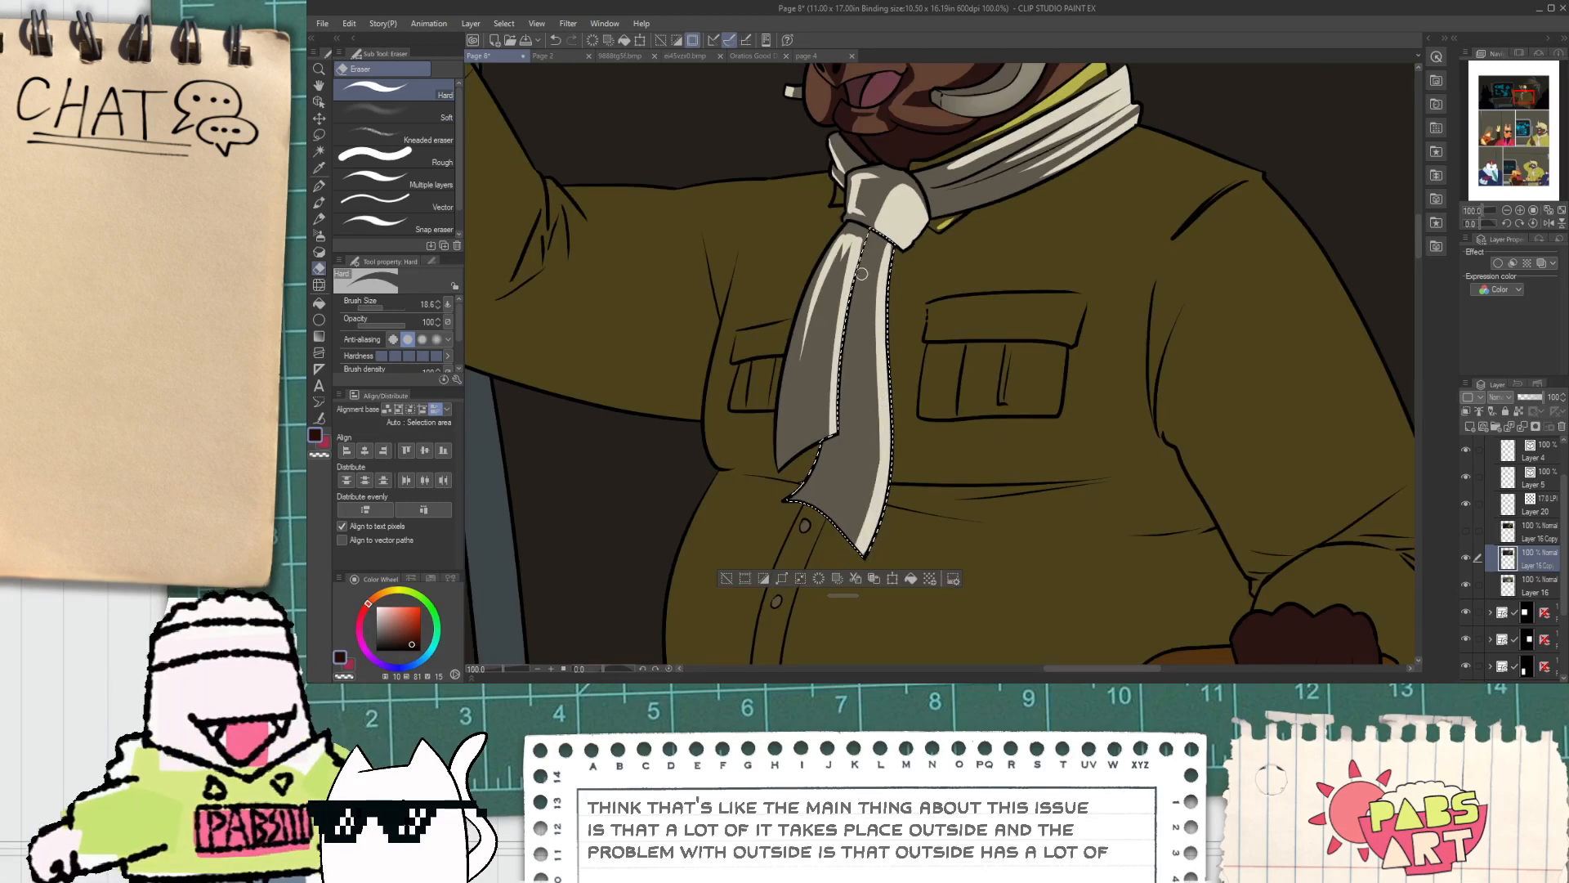
Step: Erase tapered light streaks into the upper fold of the rear scarf tail
drag(873, 236, 886, 309)
key(ctrl+z)
key(ctrl+z)
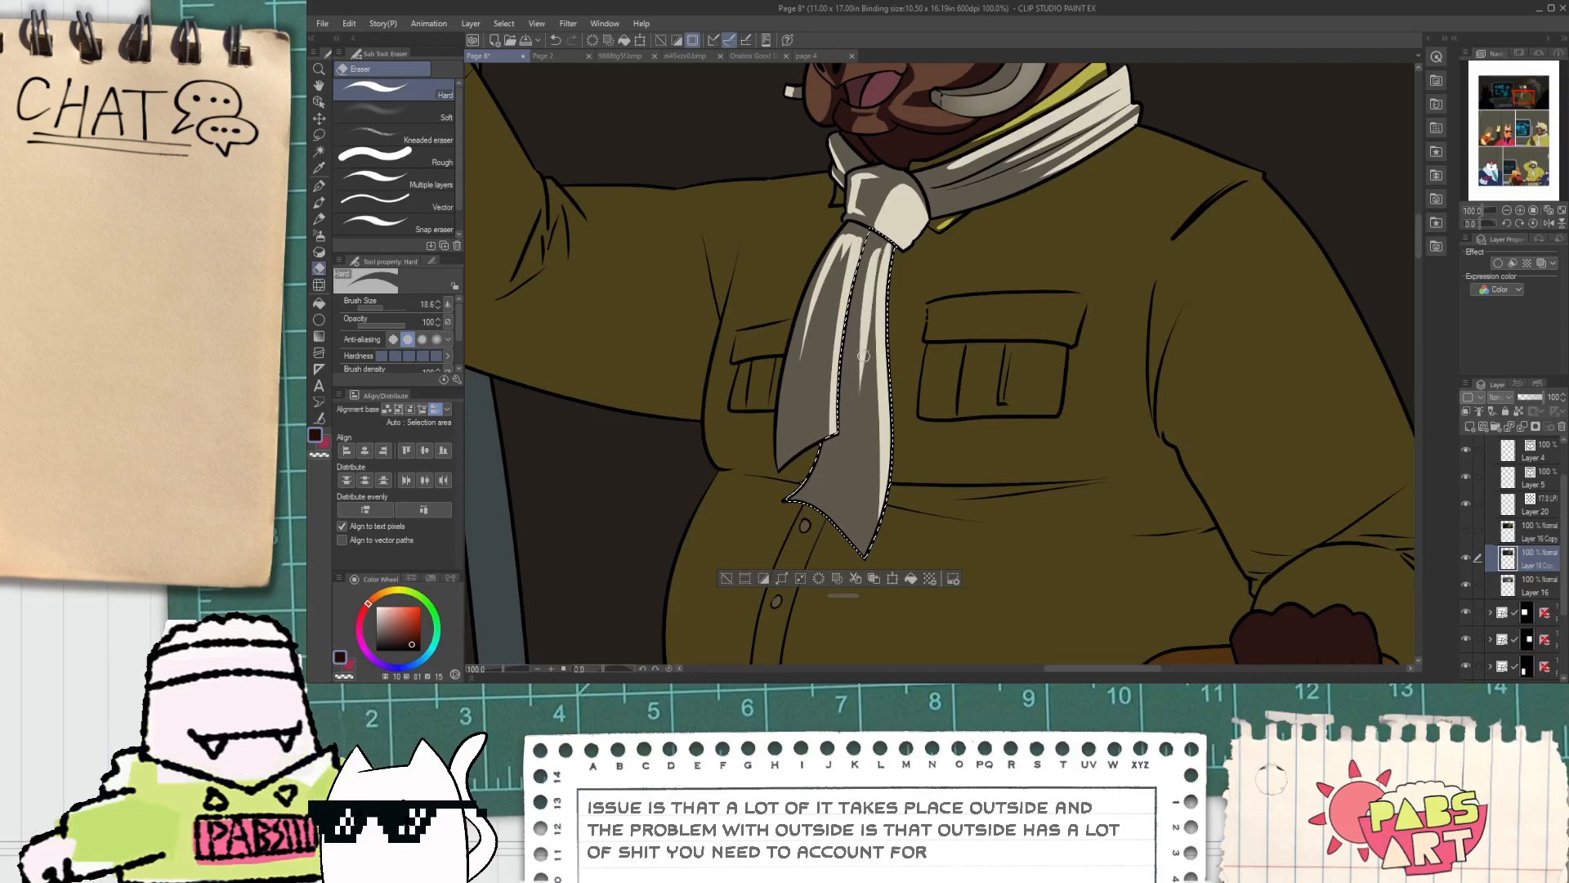
drag(875, 414, 836, 556)
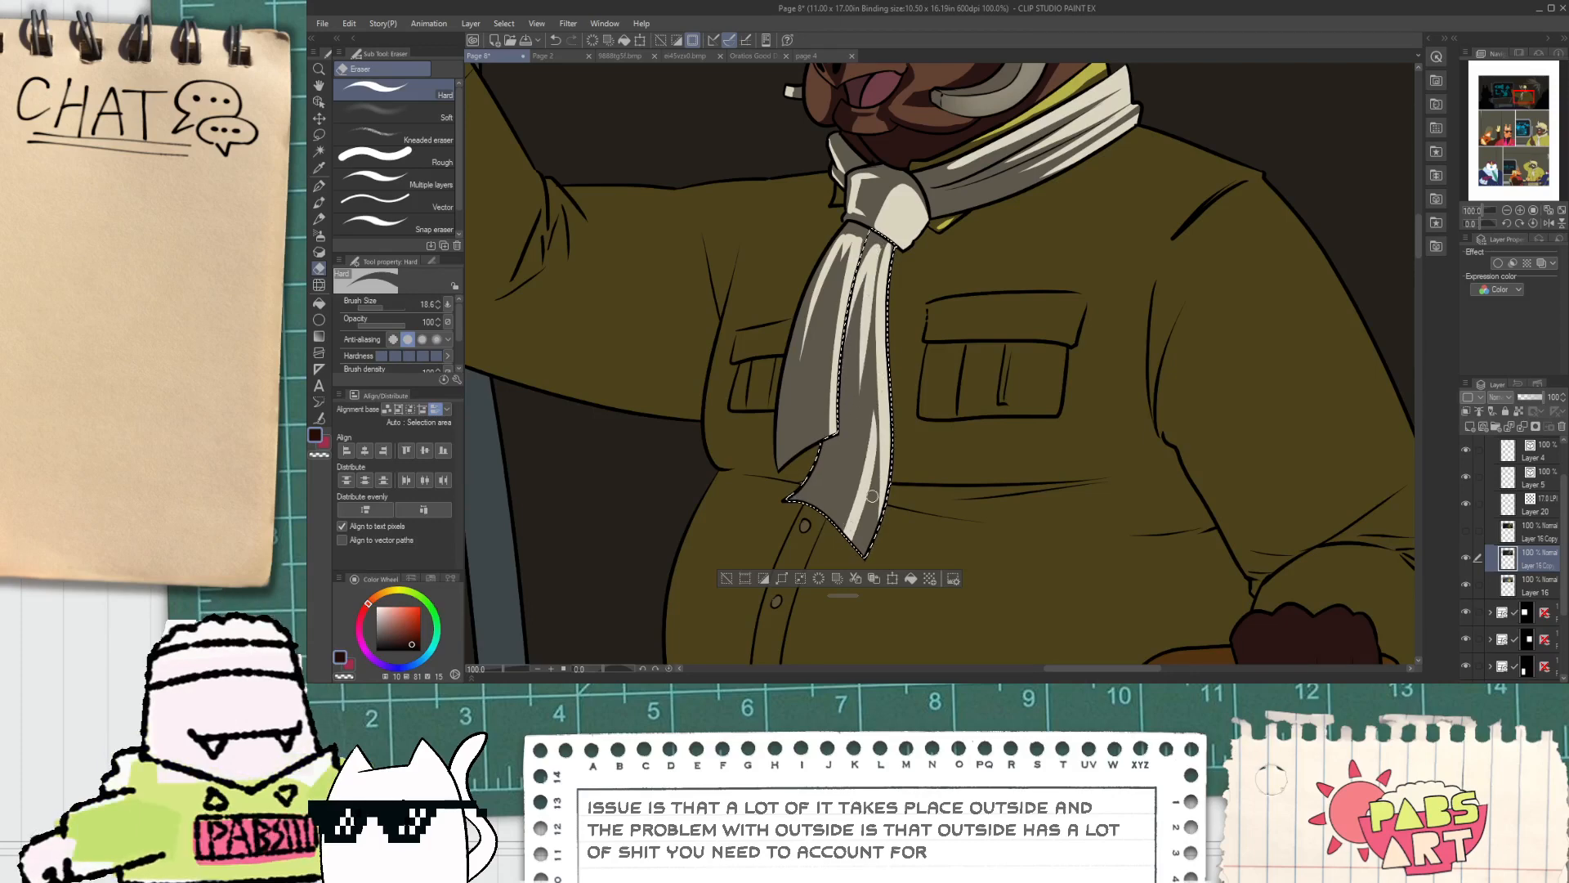
key(ctrl+z)
Step: Erase a broad light area over the lower end of the rear scarf tail, reaching its pointed tip
drag(889, 491, 874, 549)
scroll(890, 398, up, 1)
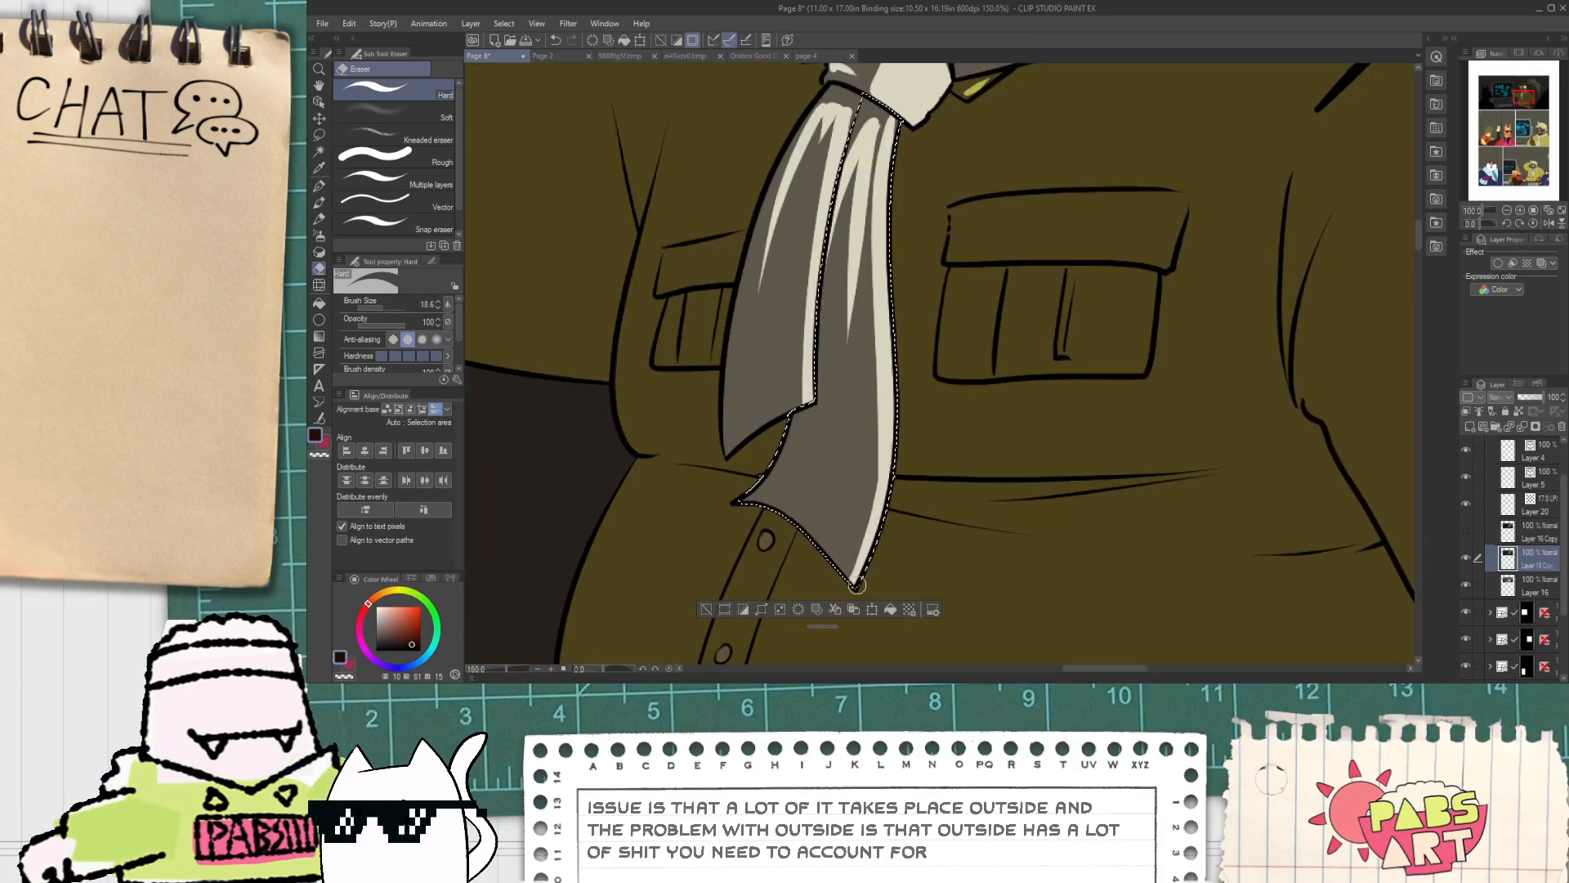
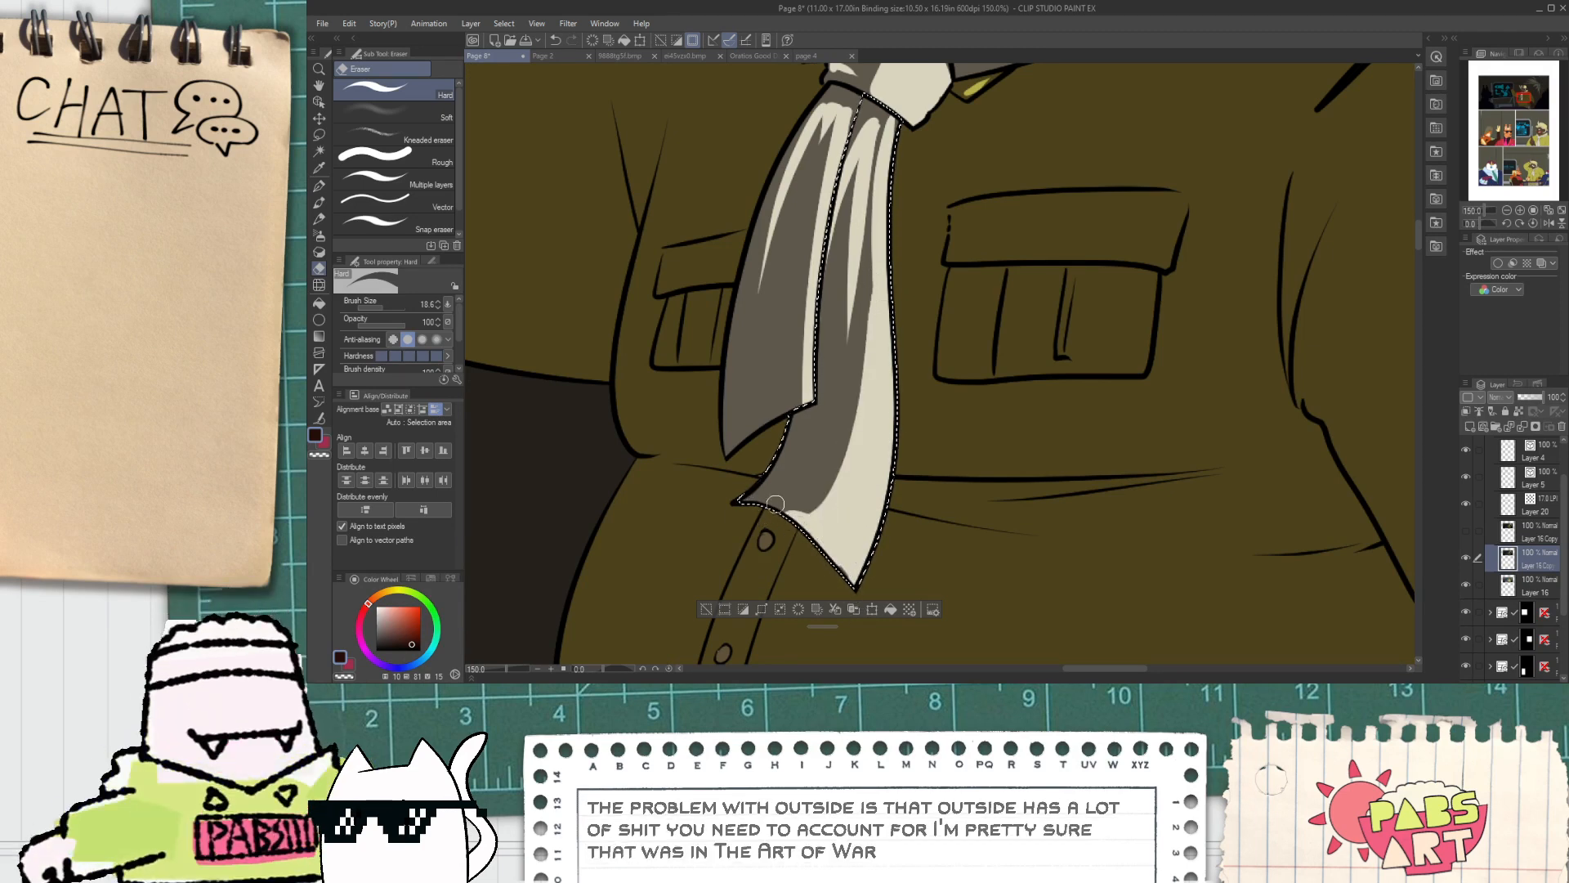
scroll(772, 508, up, 1)
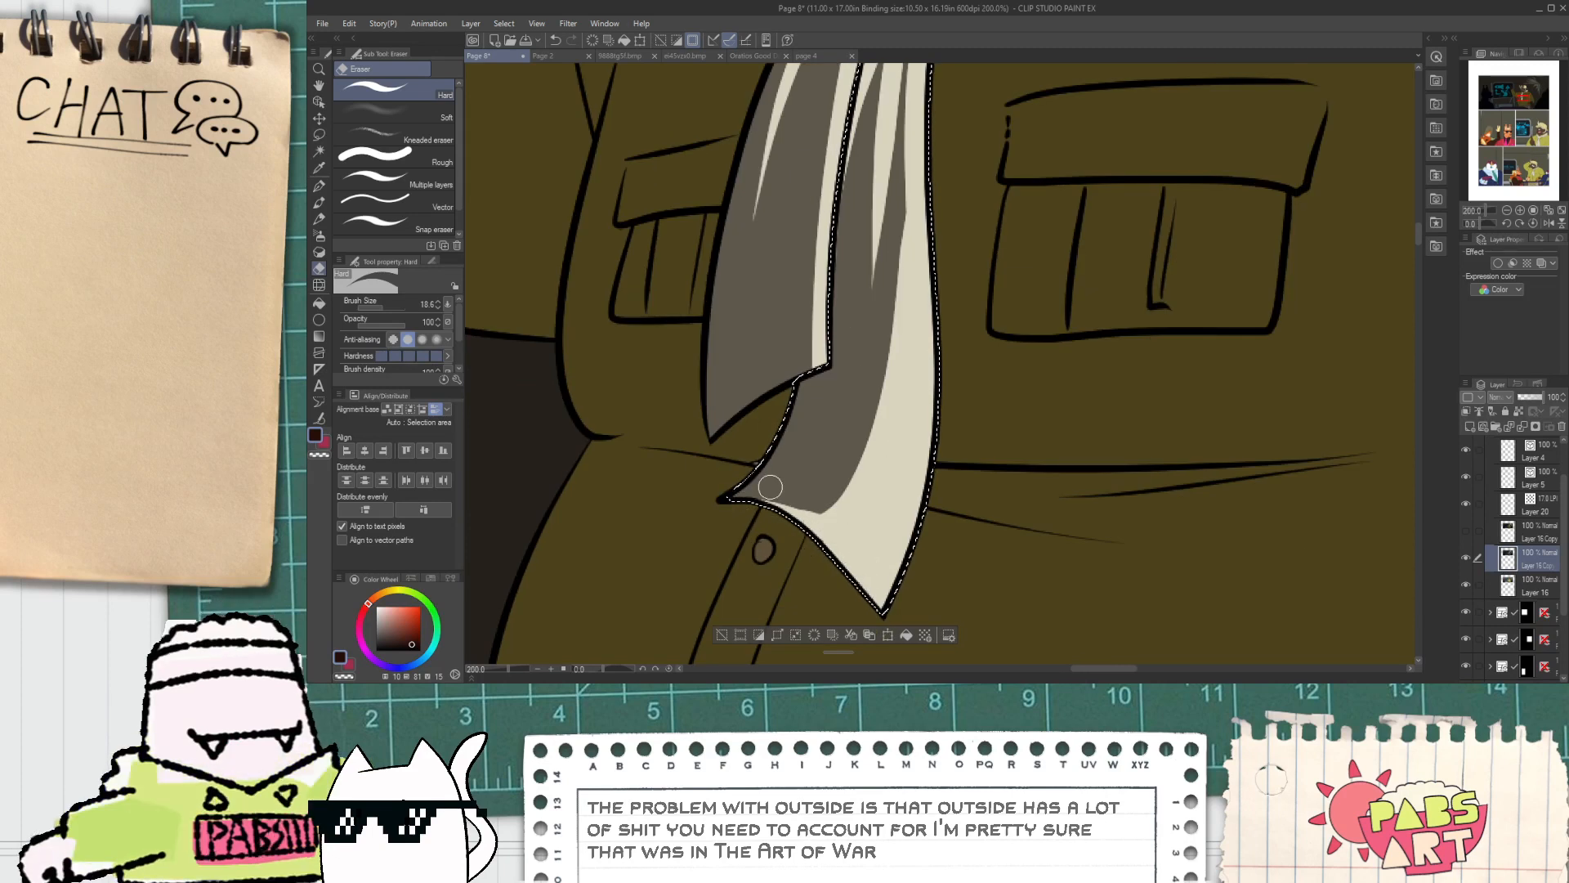
mouse_move(774, 483)
mouse_down()
mouse_move(836, 522)
mouse_move(784, 487)
mouse_move(851, 481)
mouse_up()
key(ctrl+z)
key(ctrl+z)
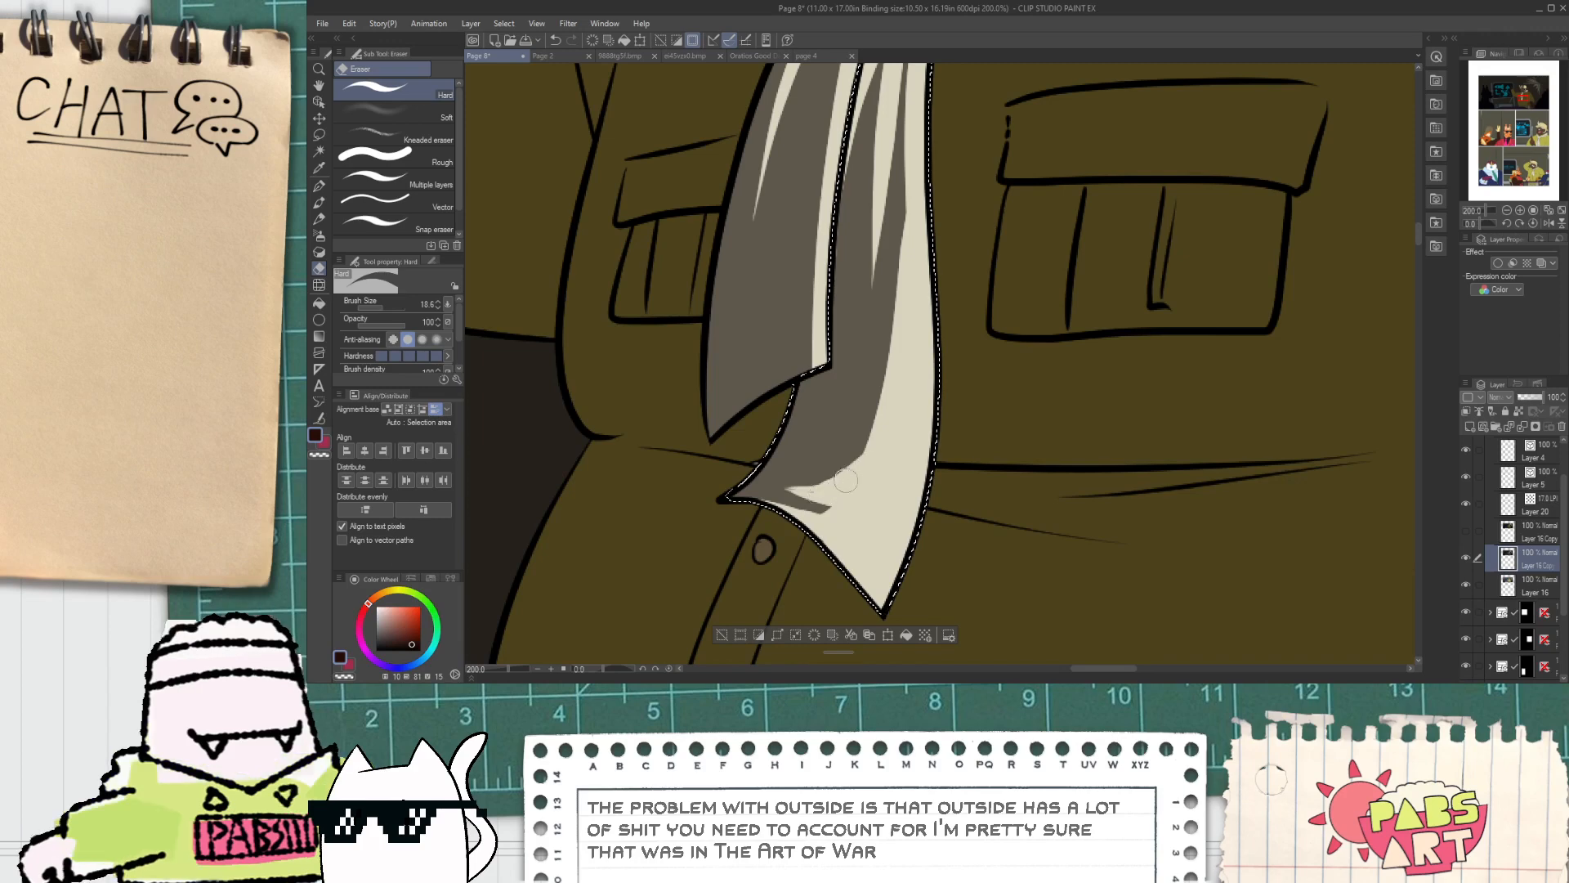
scroll(877, 462, down, 5)
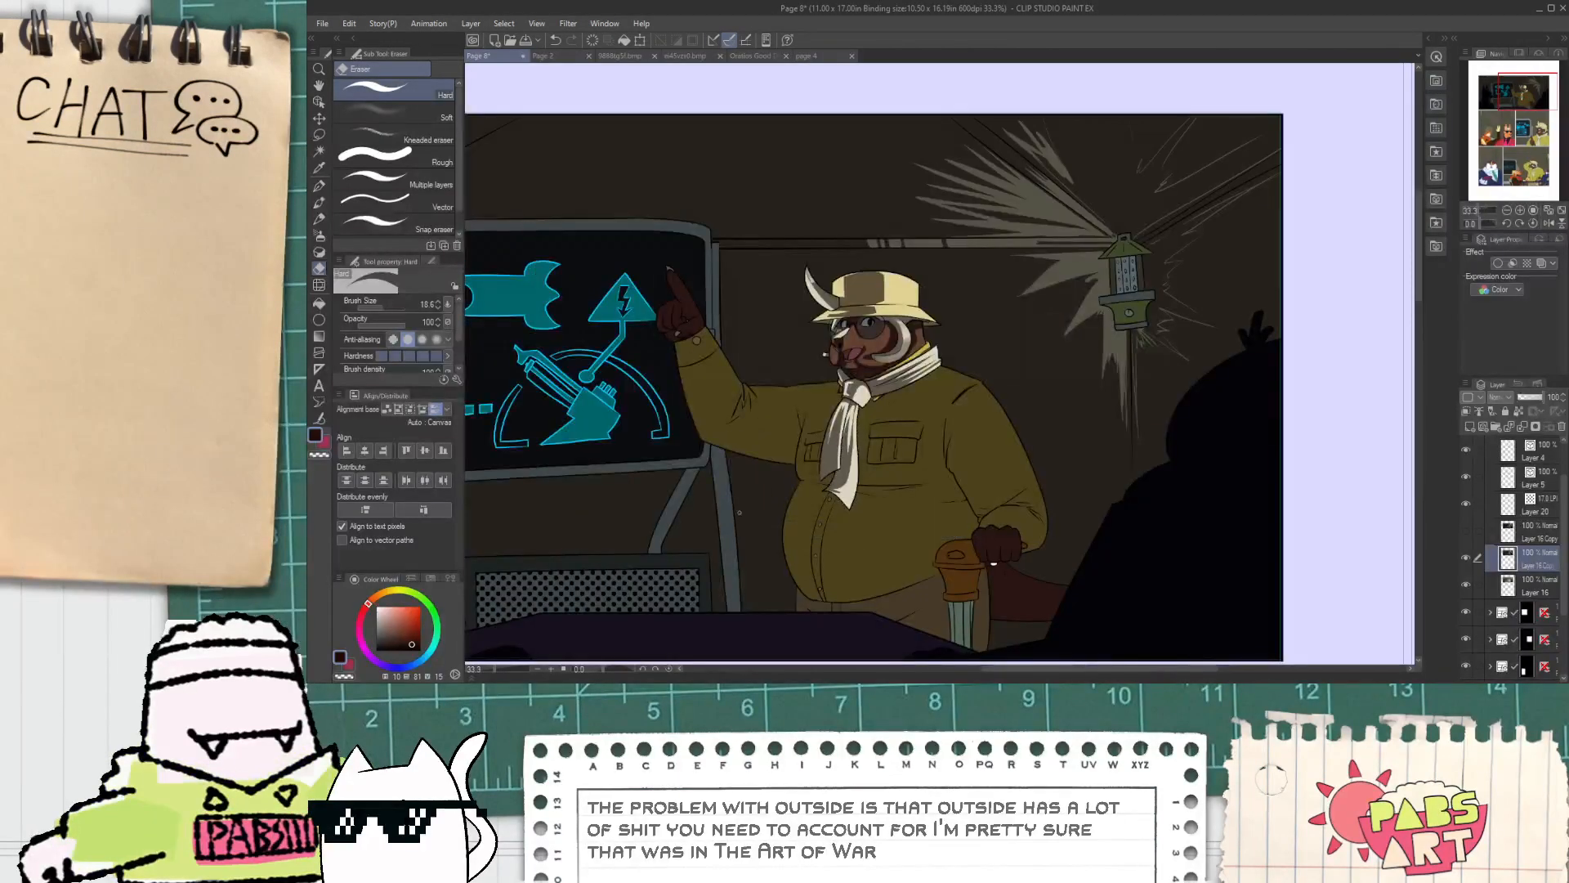
Step: Select the jacket, outline a lit area across the shoulder with the eraser, and fill it with transparency
scroll(929, 369, up, 4)
key(w)
click(929, 369)
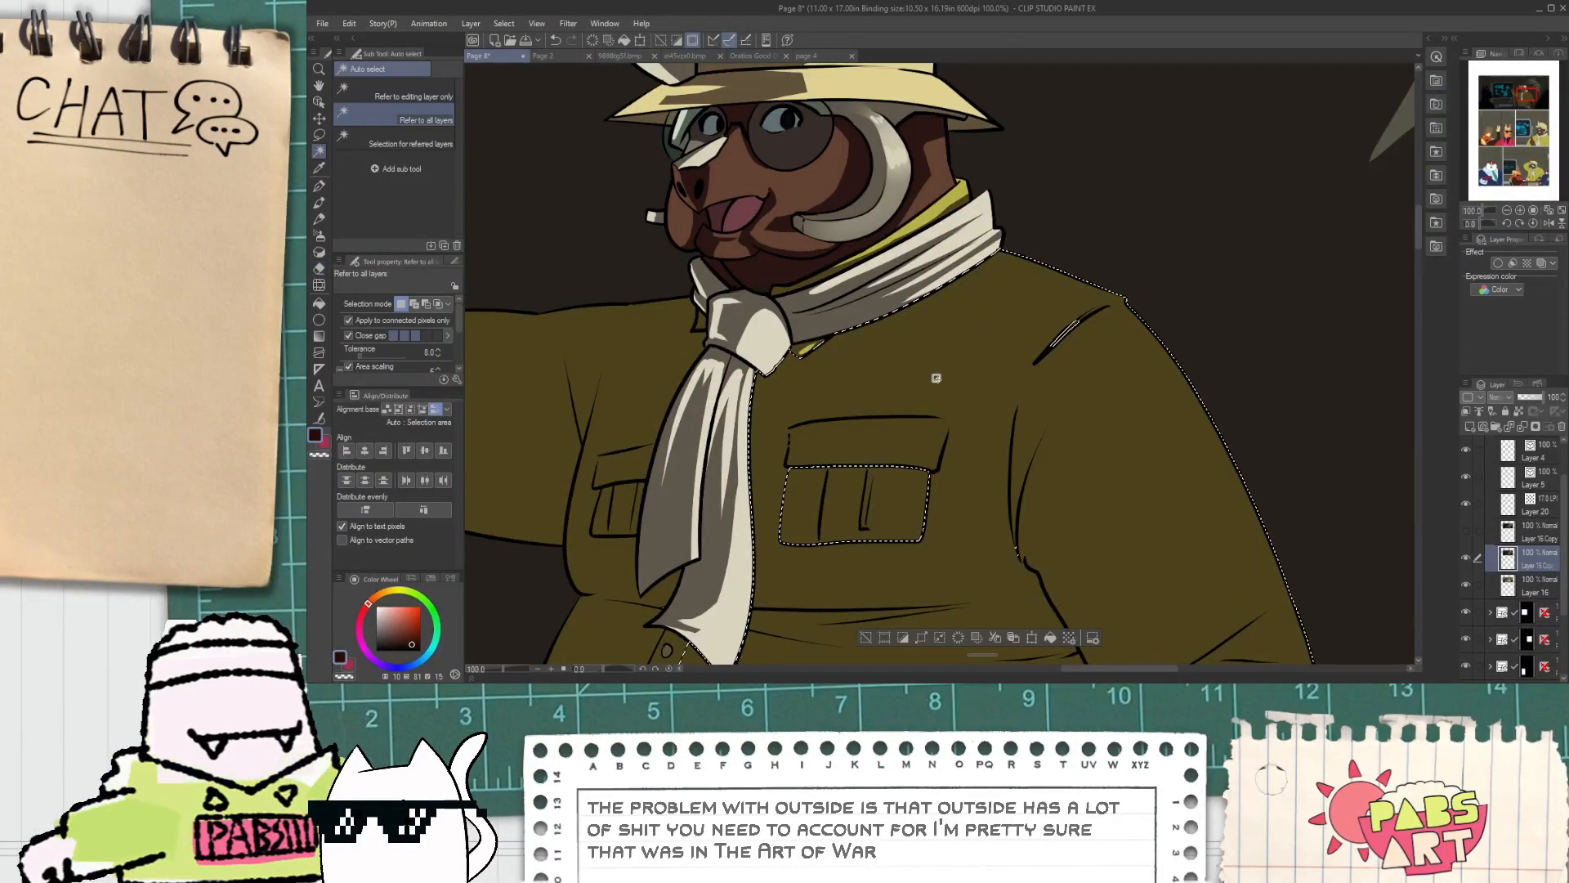
key(e)
key(ctrl+z)
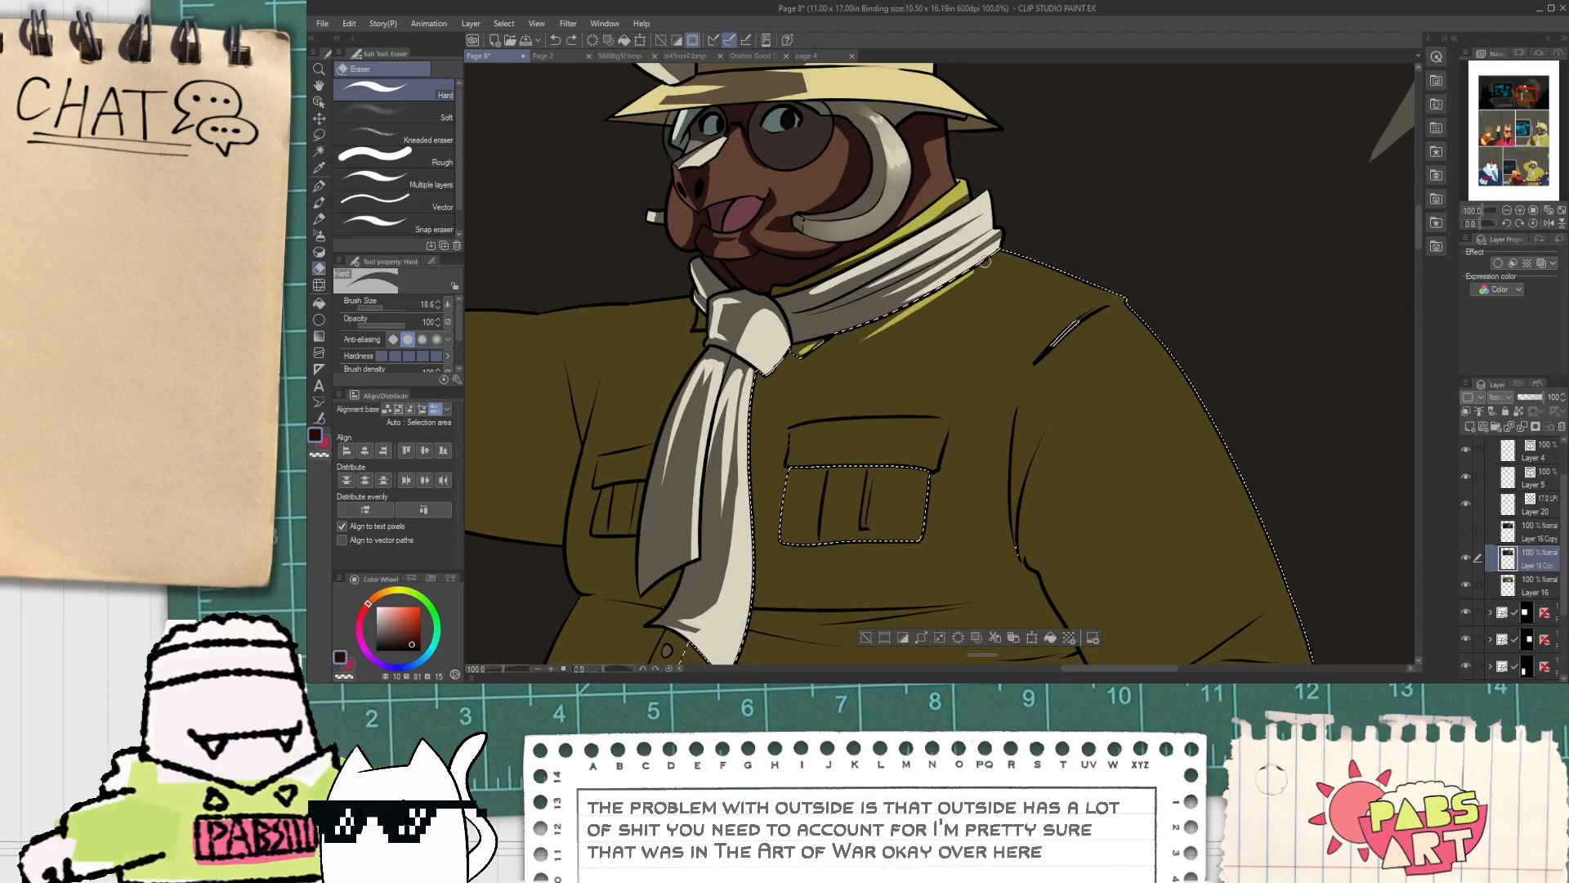
mouse_move(998, 253)
mouse_down()
mouse_move(868, 333)
mouse_move(1168, 272)
mouse_up()
key(g)
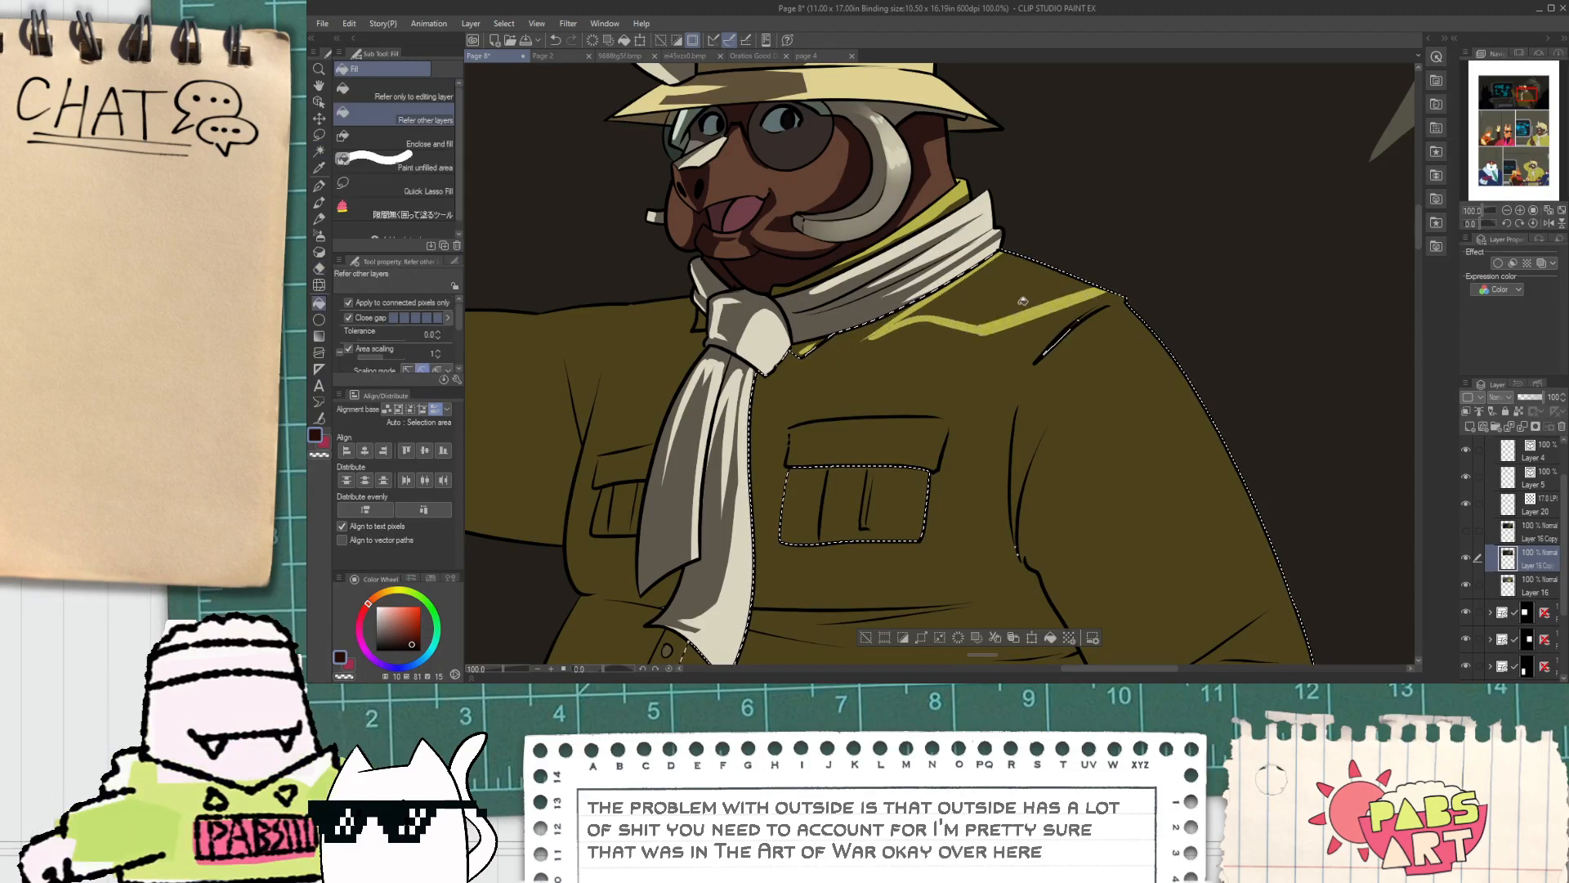
click(345, 677)
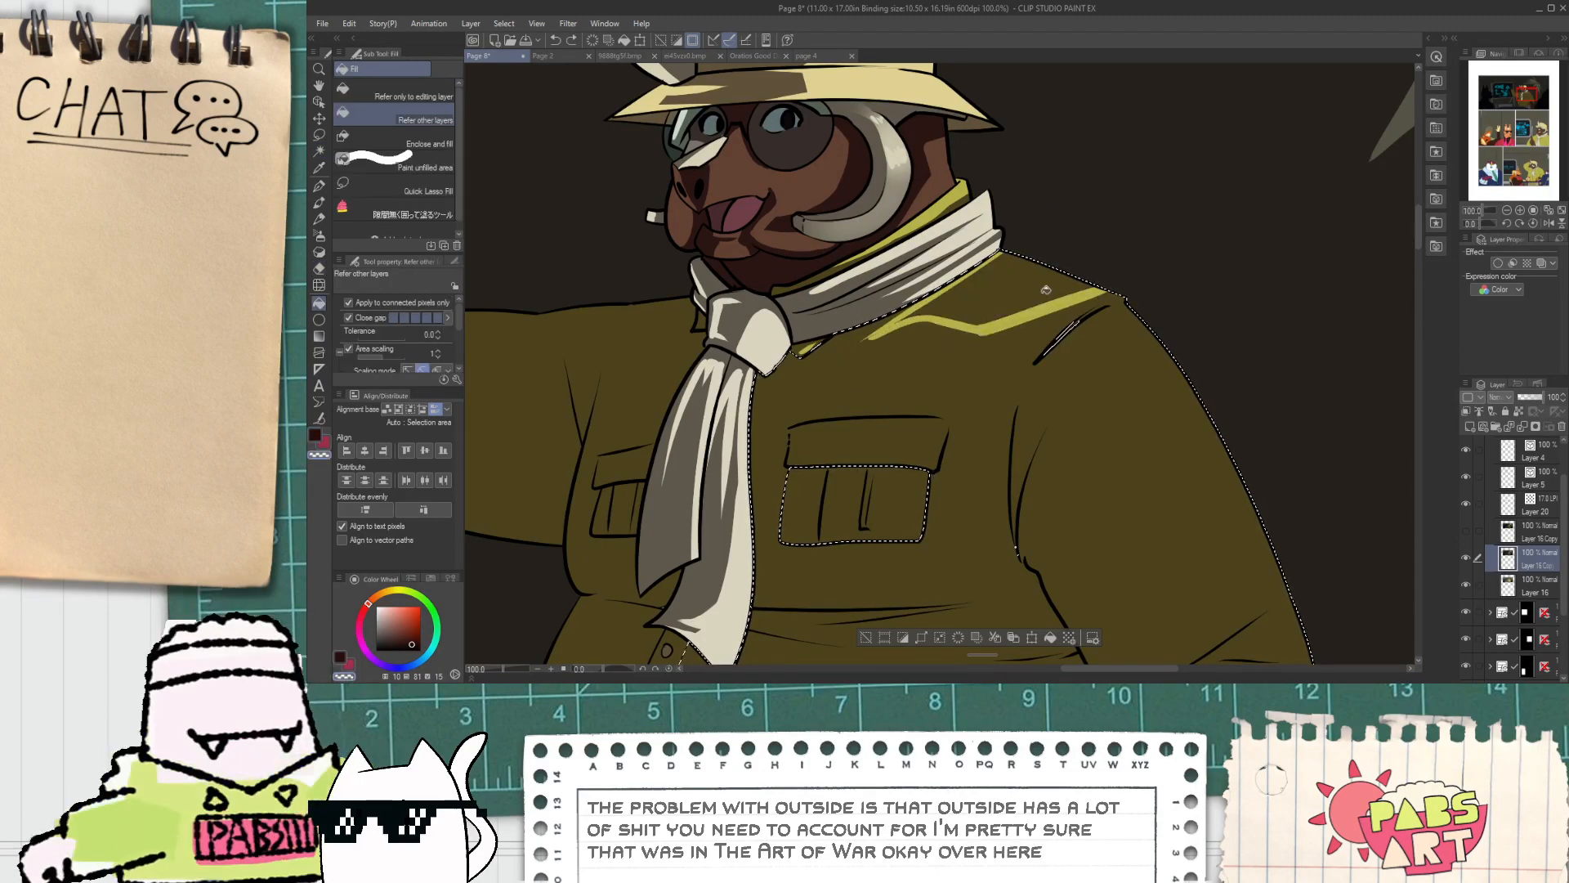
click(1001, 296)
Step: Extend the shoulder light into a tapered point beneath the scarf, toward the collar tip
scroll(965, 286, down, 2)
scroll(932, 303, up, 3)
key(e)
scroll(878, 327, up, 1)
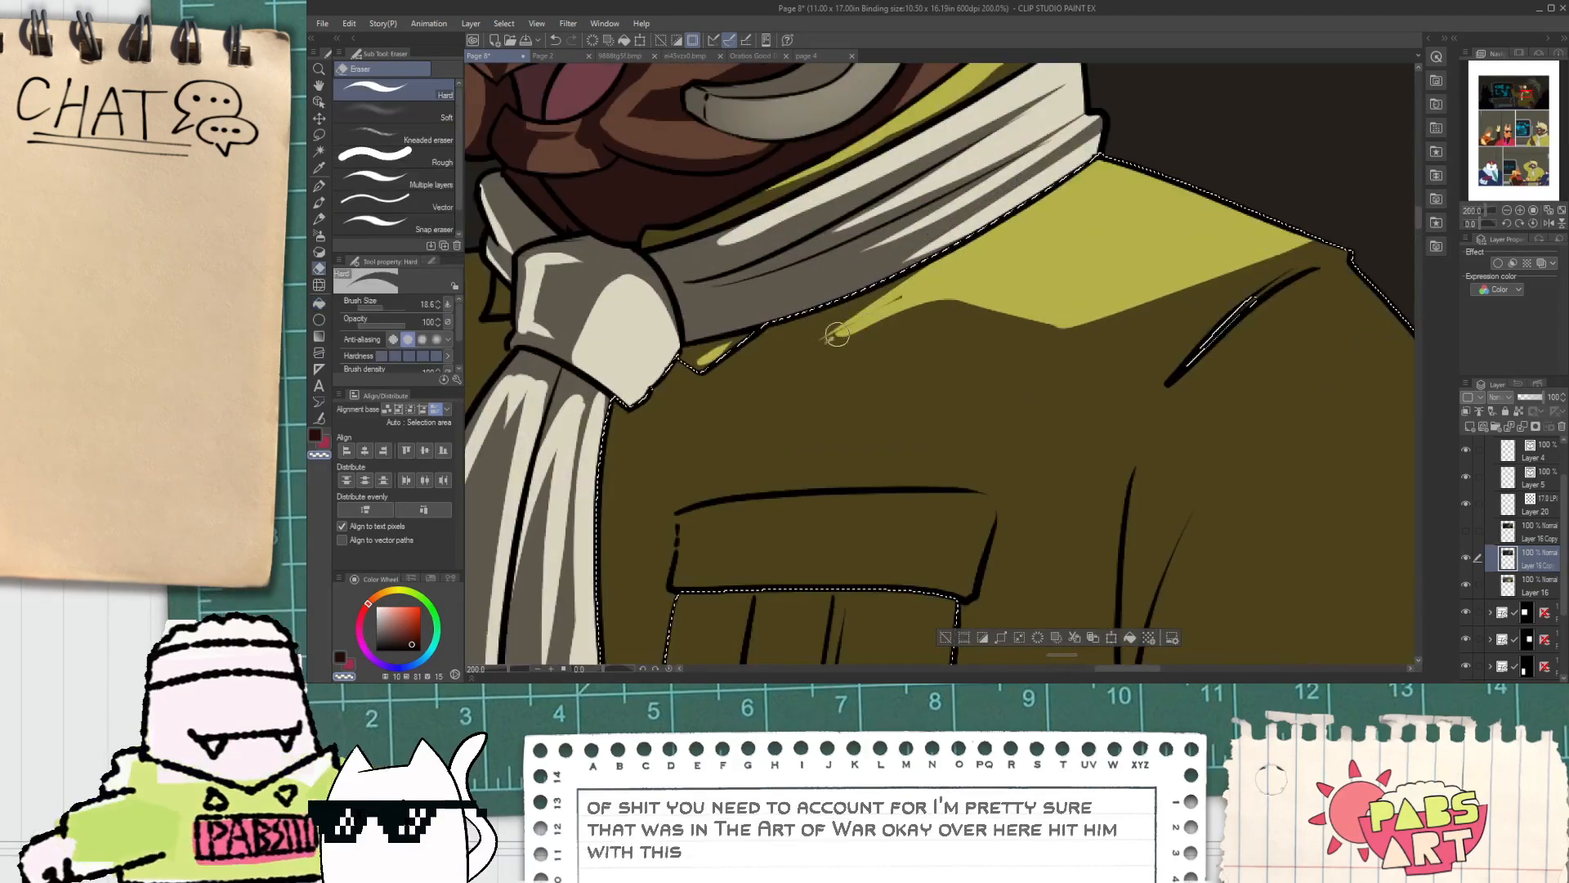
drag(835, 335, 794, 348)
Step: Outline a lit area on the lantern-facing side of the upper sleeve with the eraser and fill it with transparency
scroll(871, 318, down, 2)
key(space)
mouse_move(1093, 308)
mouse_down()
mouse_move(929, 296)
mouse_move(939, 308)
mouse_move(894, 405)
mouse_move(913, 487)
mouse_move(1005, 615)
mouse_move(915, 506)
mouse_up()
key(space)
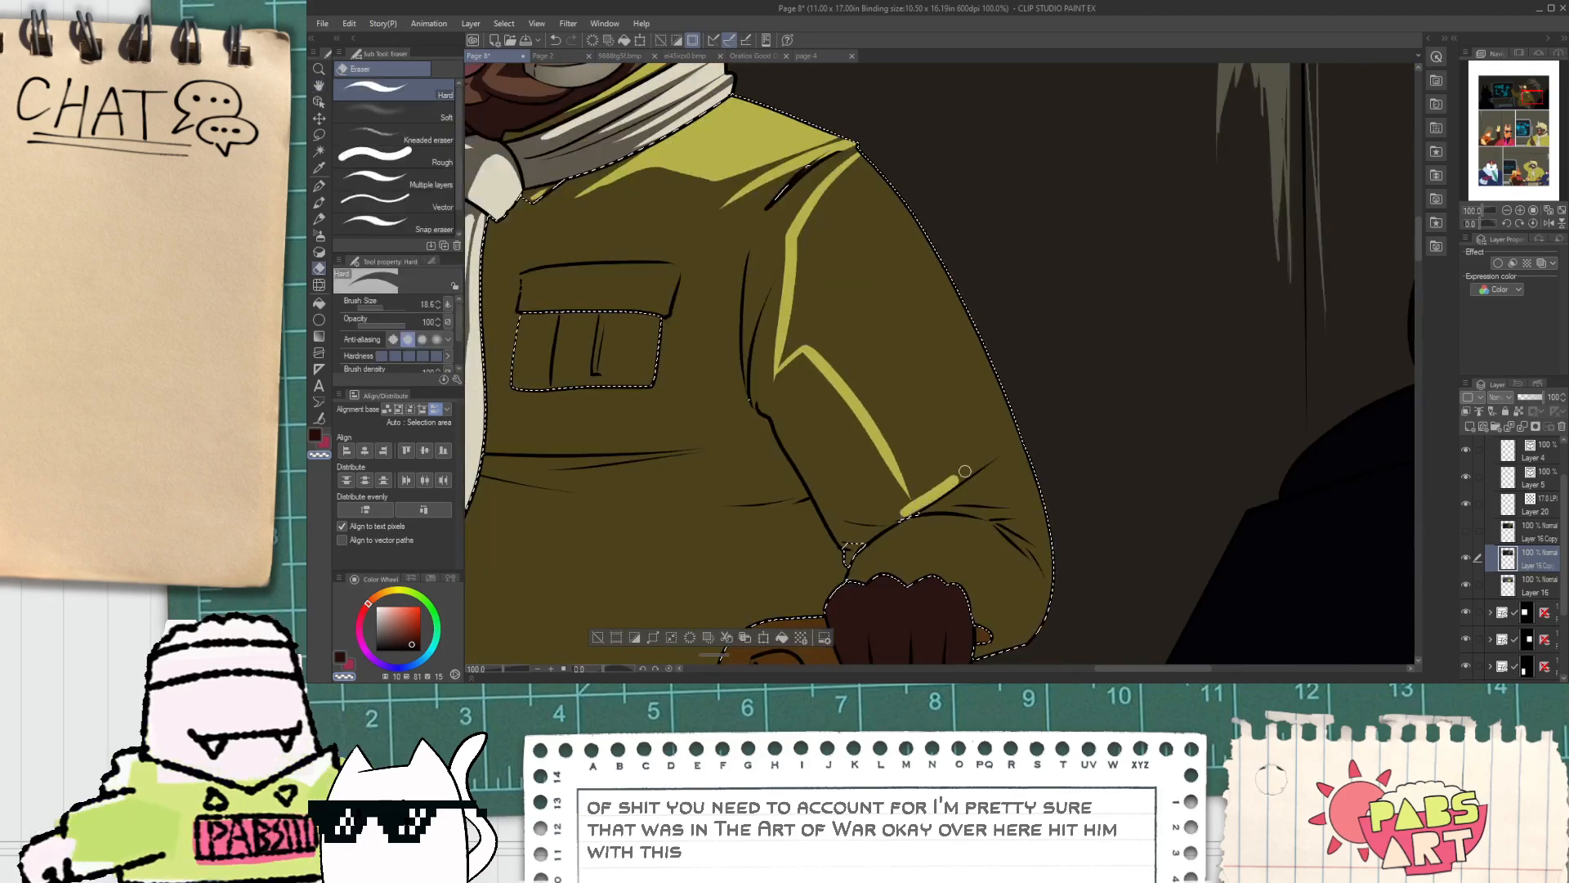
key(g)
click(972, 412)
scroll(972, 413, down, 4)
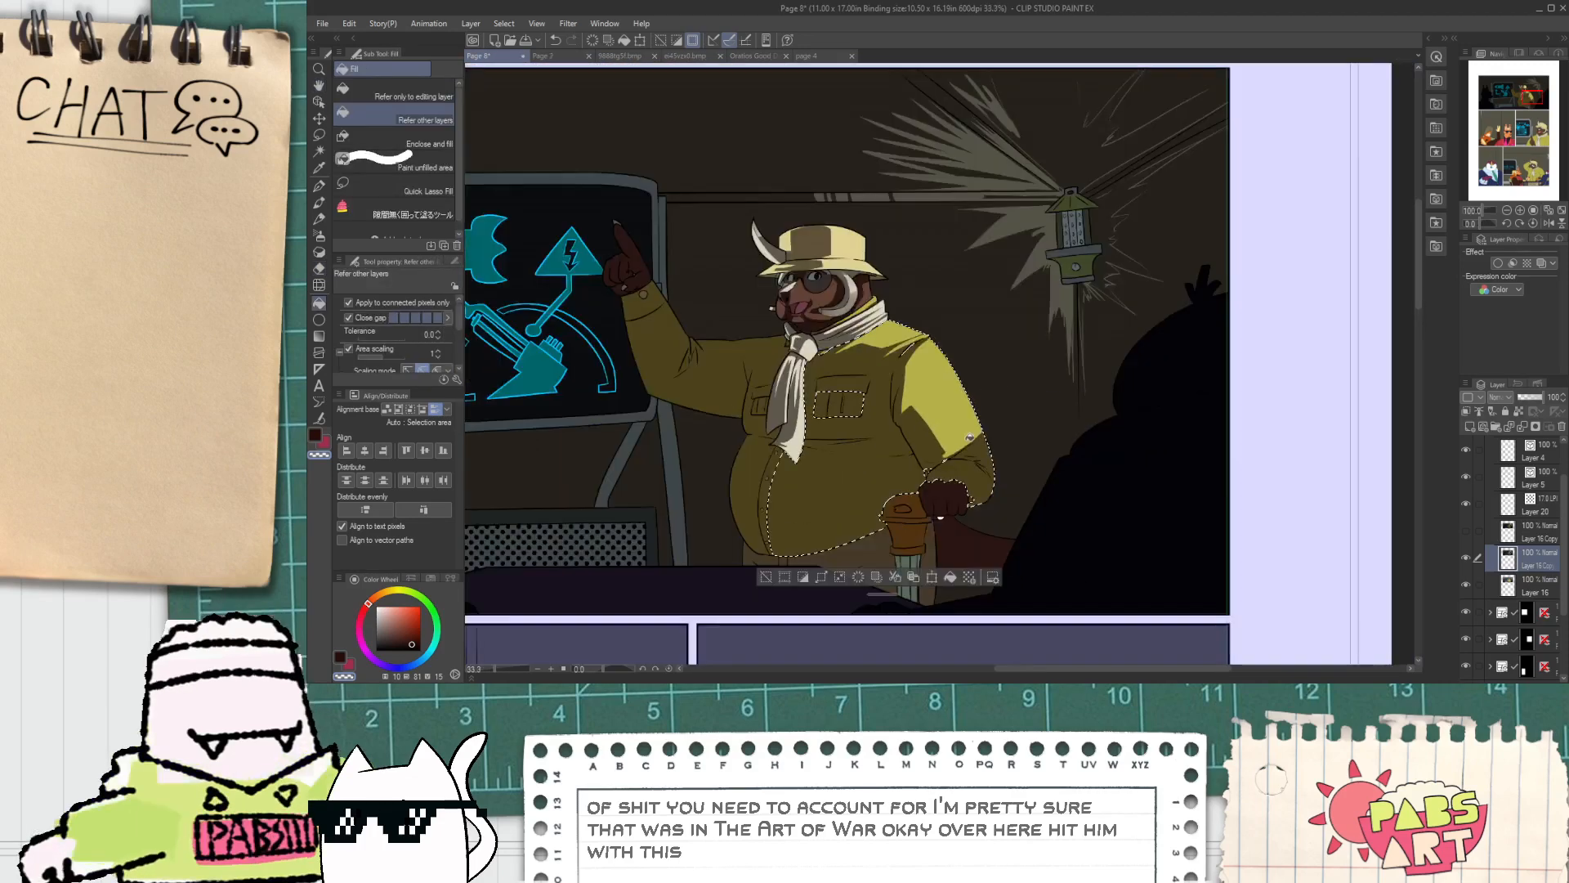
Step: Outline a lit patch on the sleeve just below the diagonal elbow crease and fill it with transparency
key(space)
drag(971, 413, 936, 406)
scroll(948, 417, up, 4)
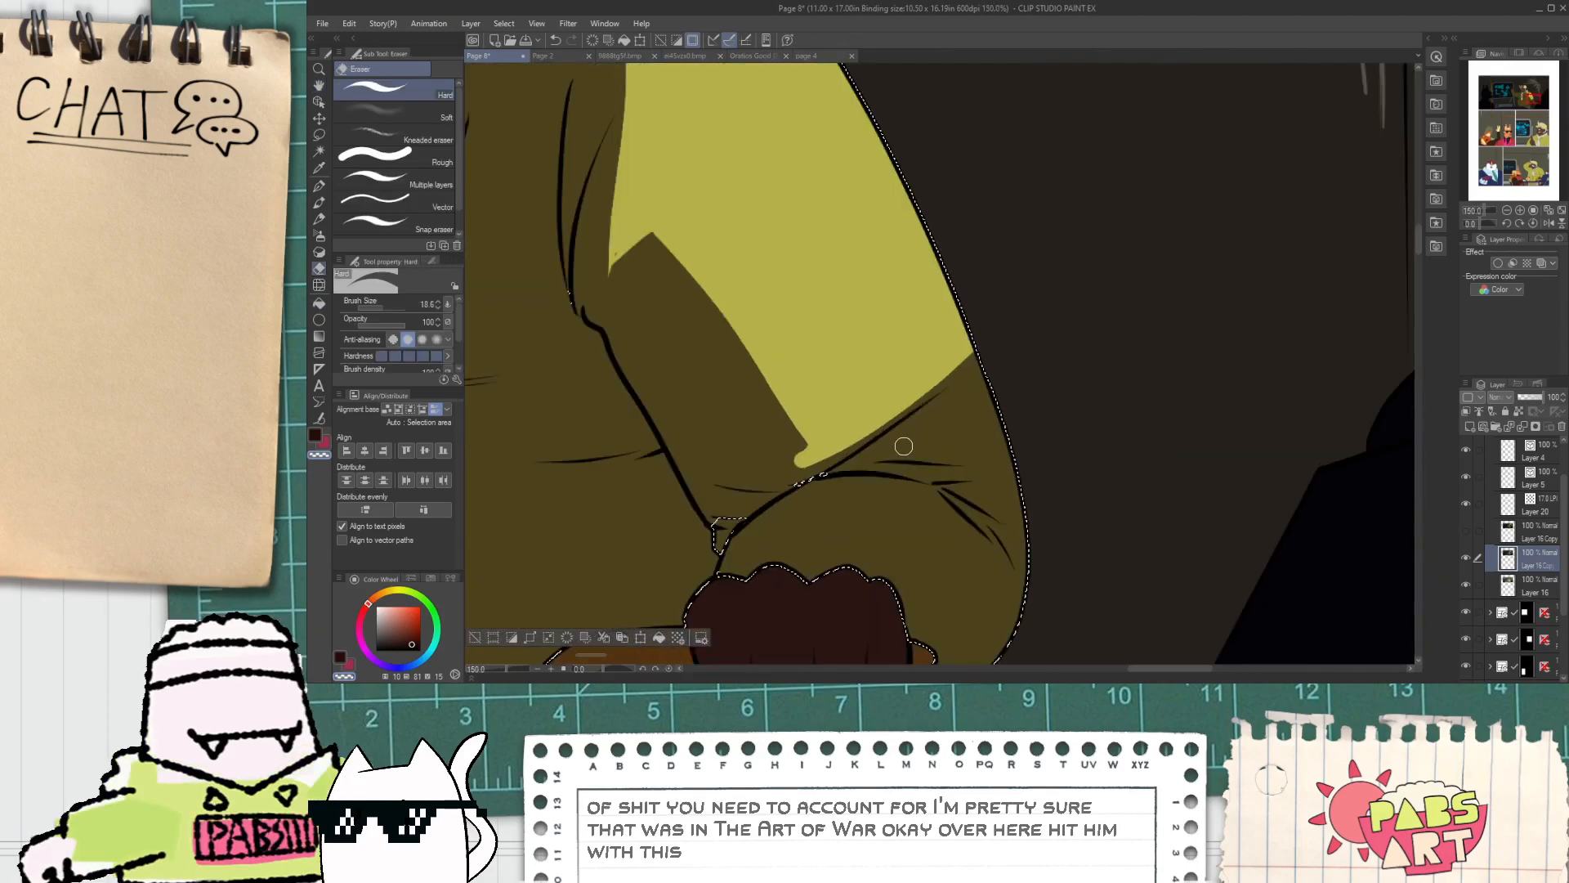
scroll(917, 447, down, 3)
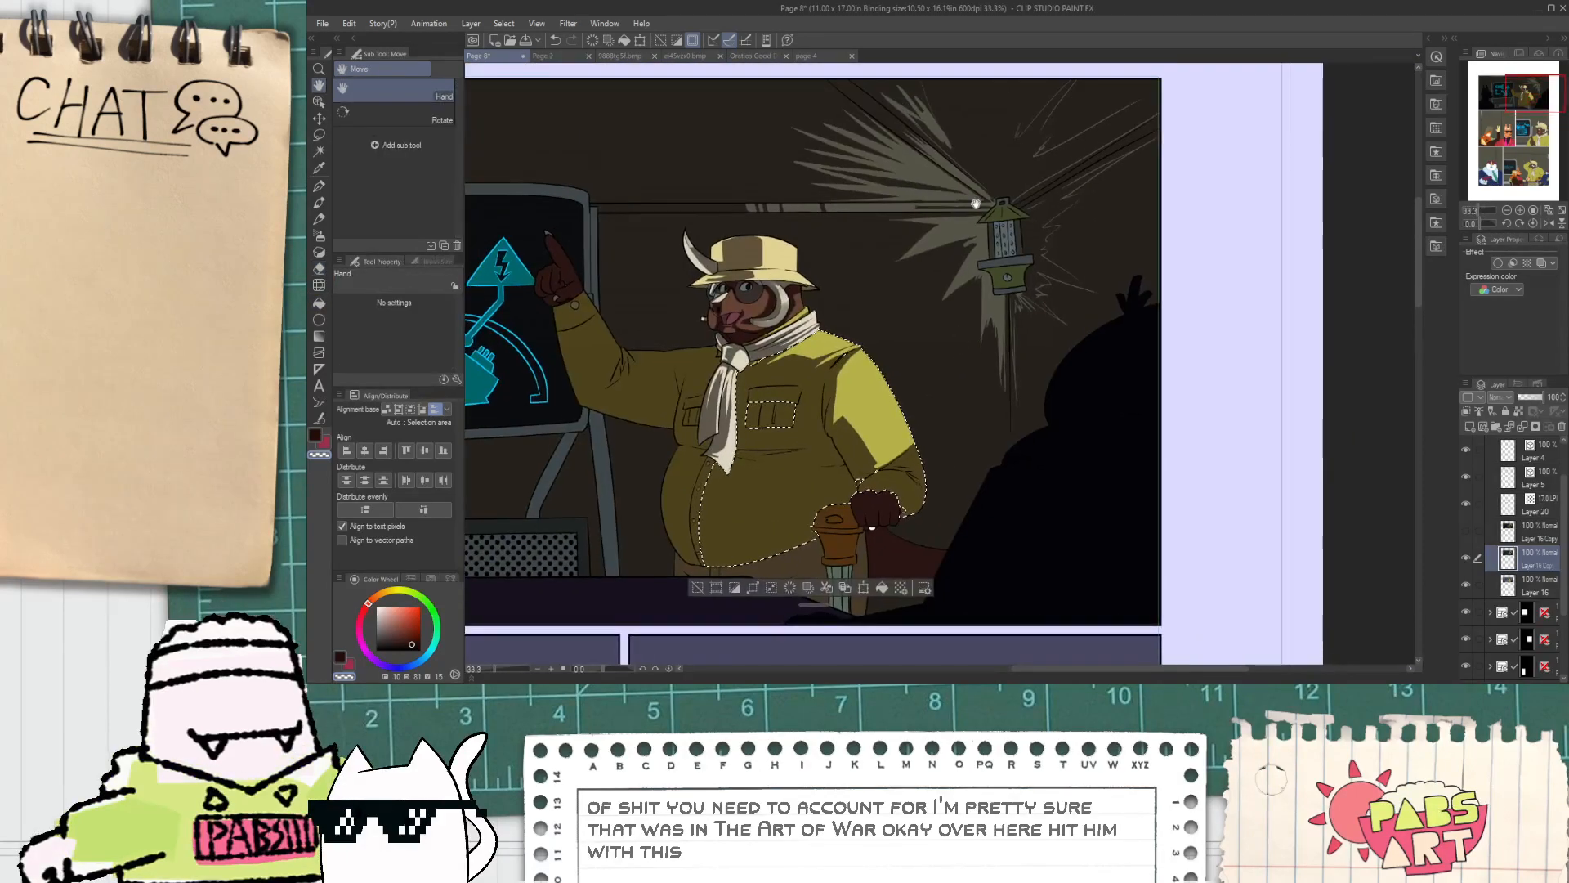
scroll(968, 262, up, 1)
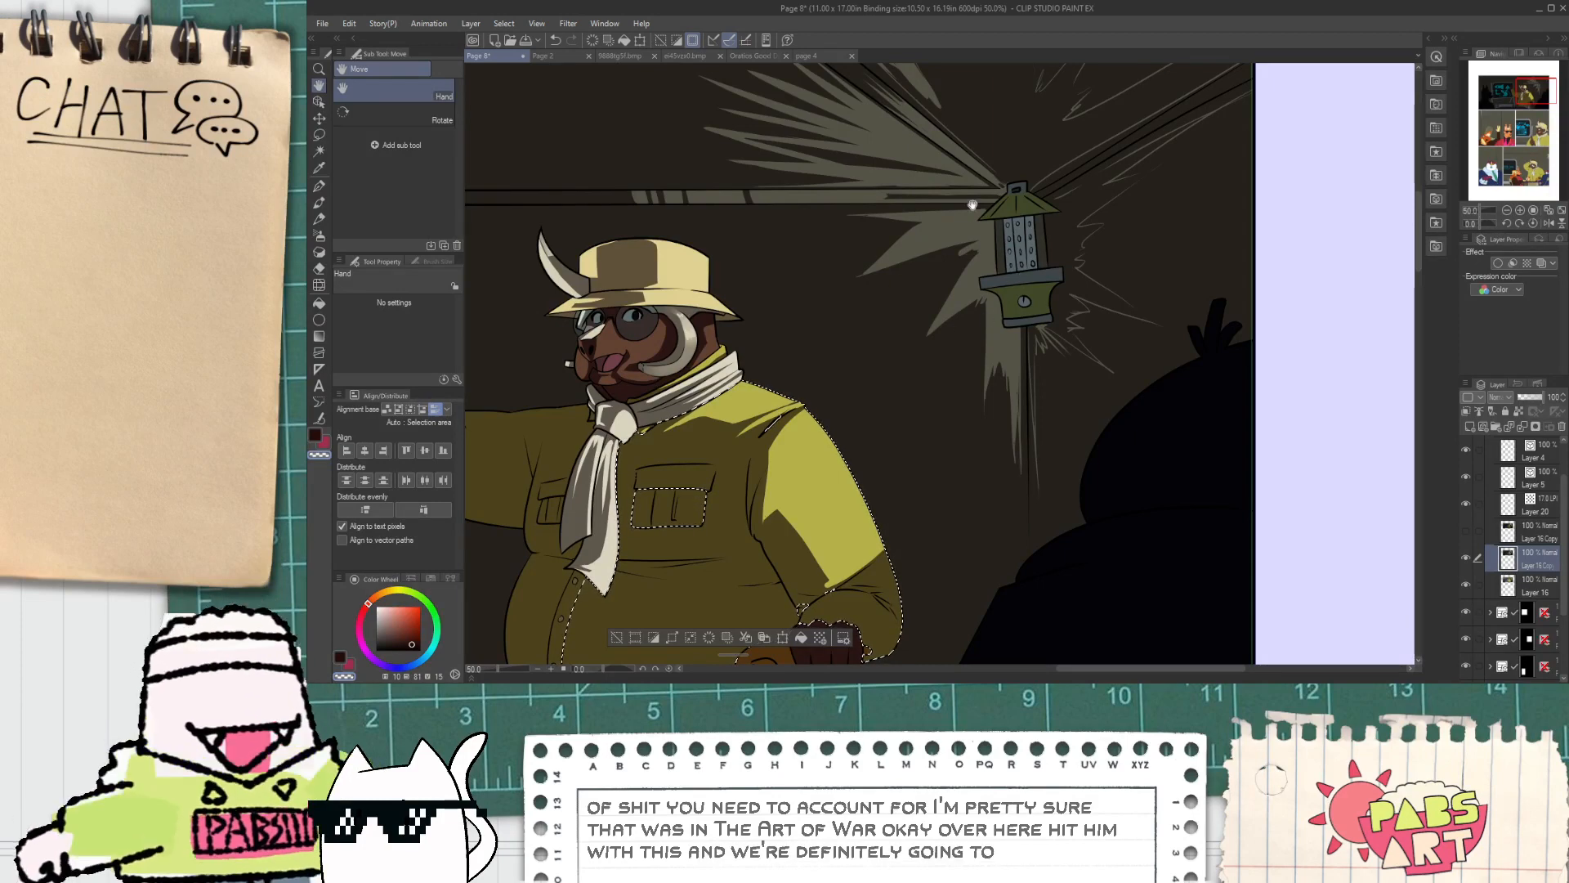
scroll(1025, 362, up, 3)
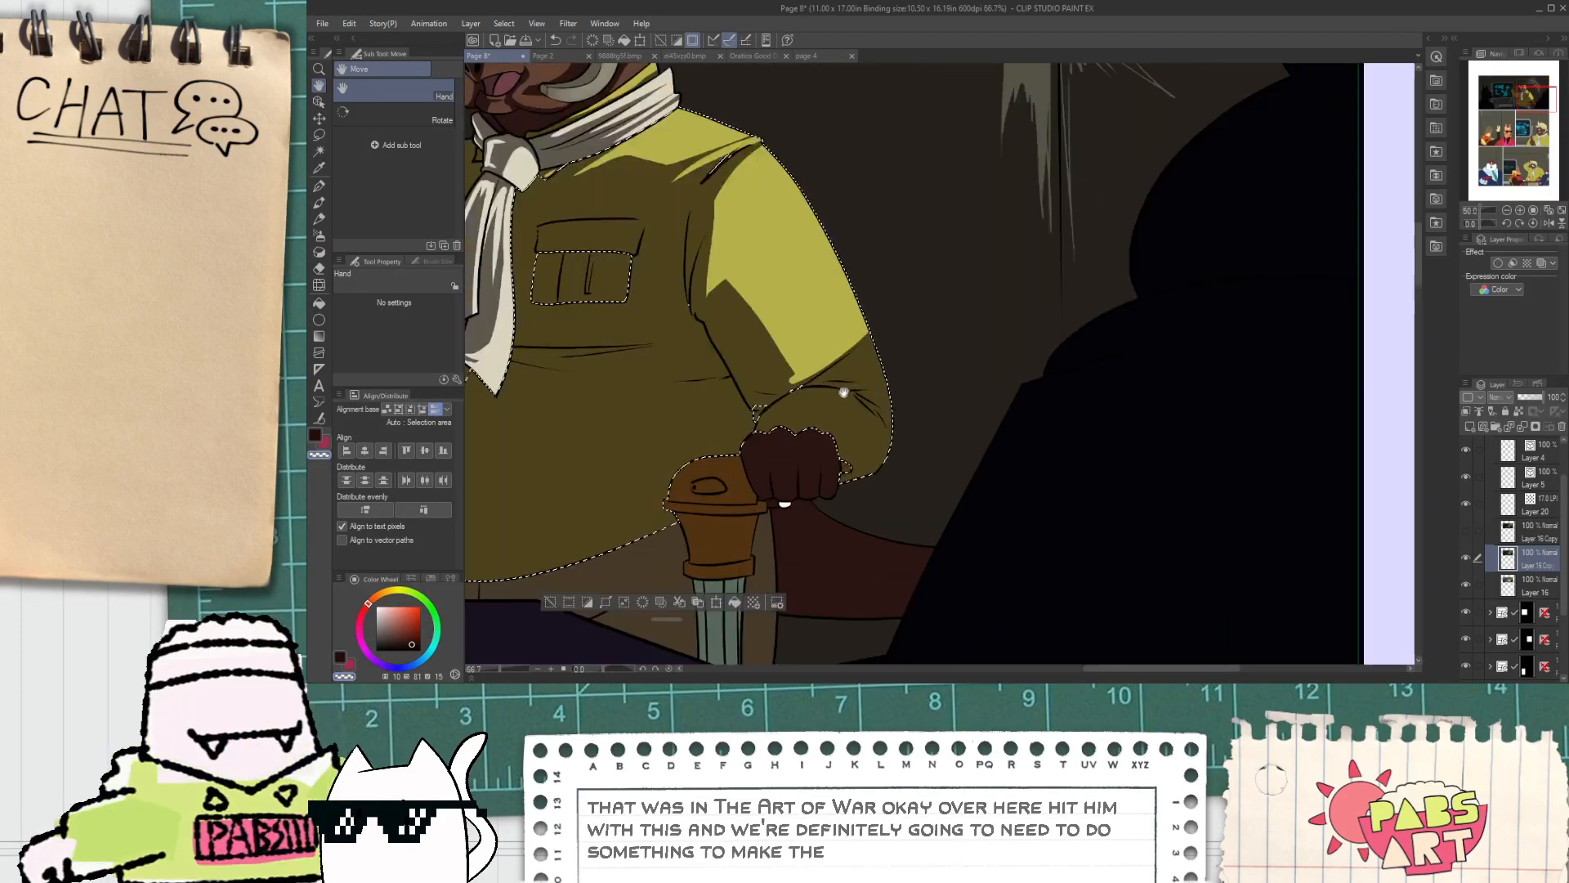
key(e)
drag(803, 379, 935, 242)
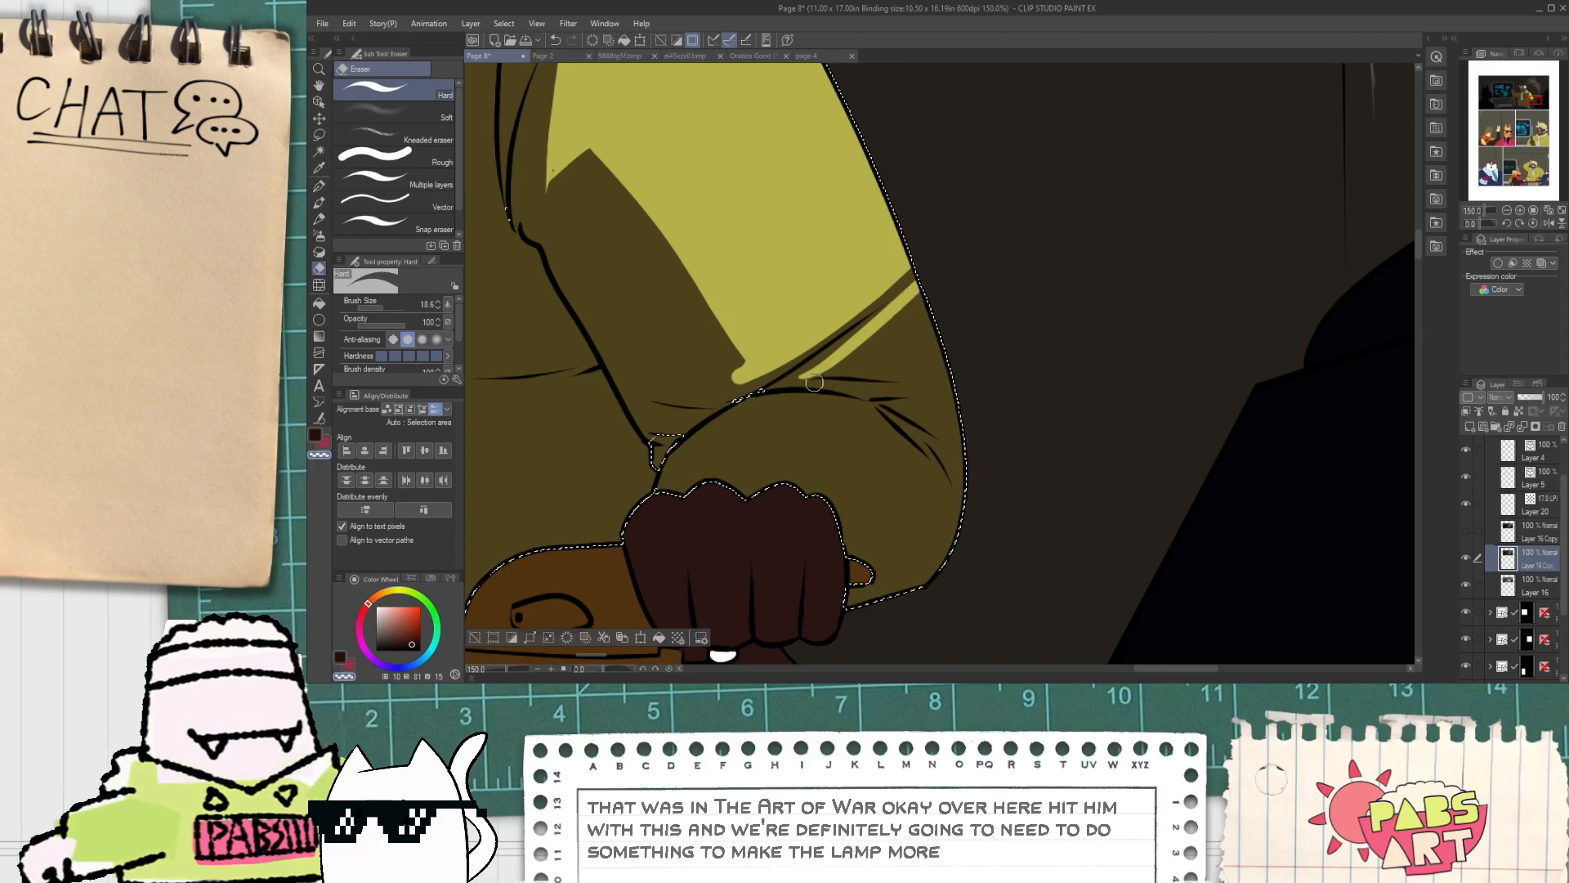
drag(819, 377, 1016, 358)
key(g)
click(904, 343)
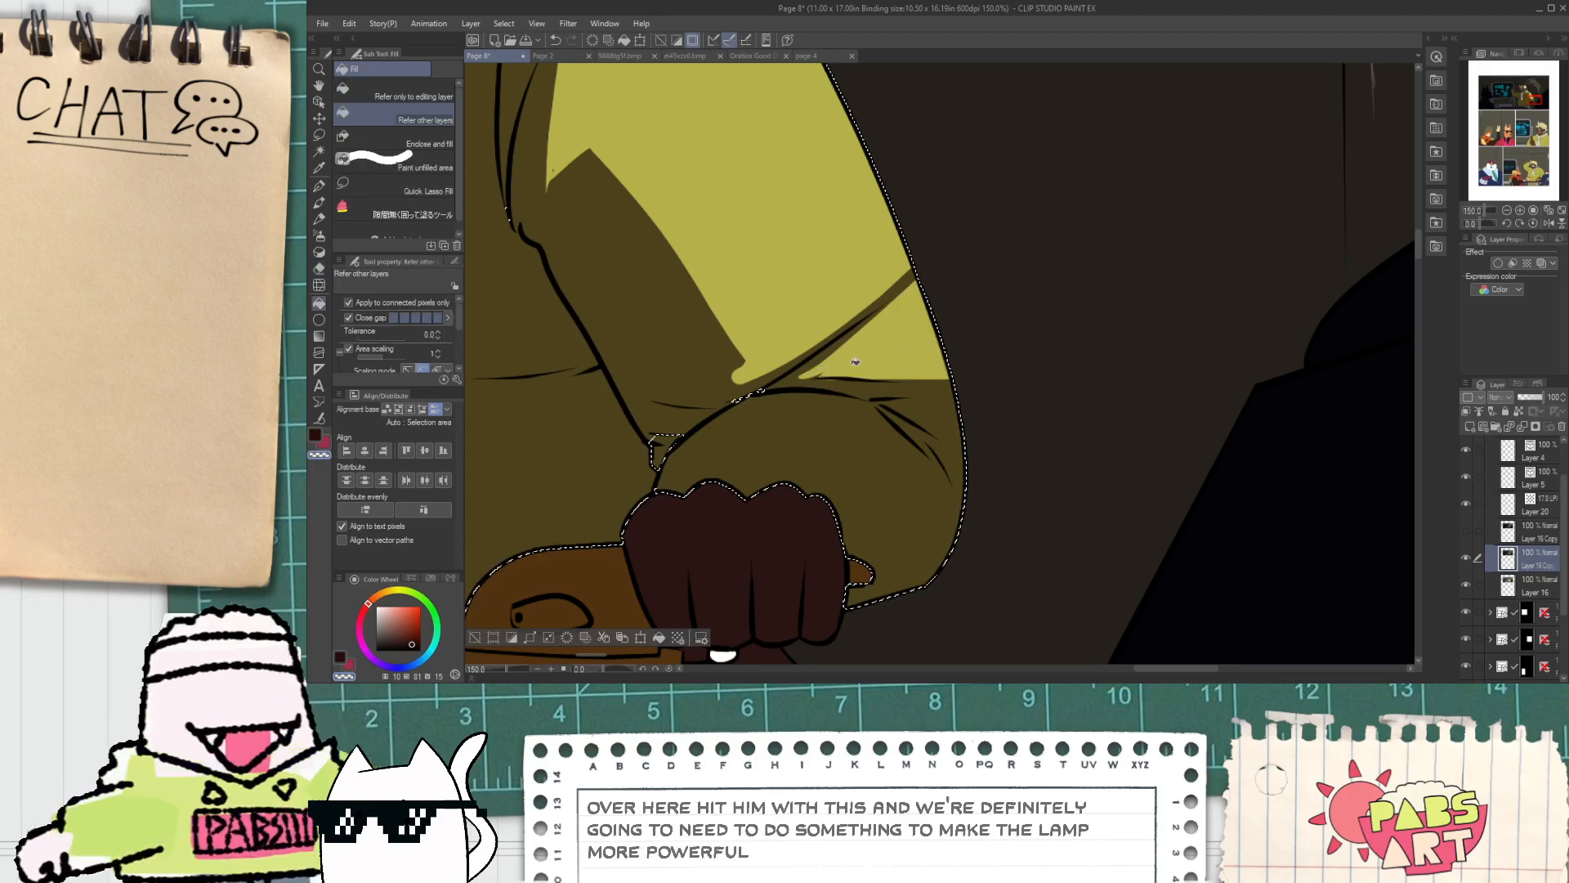
Step: Erase thin light streaks between the crease lines on the outer elbow of the sleeve
key(e)
mouse_move(840, 385)
mouse_down()
mouse_move(1023, 377)
mouse_move(922, 396)
mouse_move(891, 421)
mouse_move(869, 409)
mouse_move(968, 491)
mouse_move(892, 411)
mouse_move(934, 461)
mouse_up()
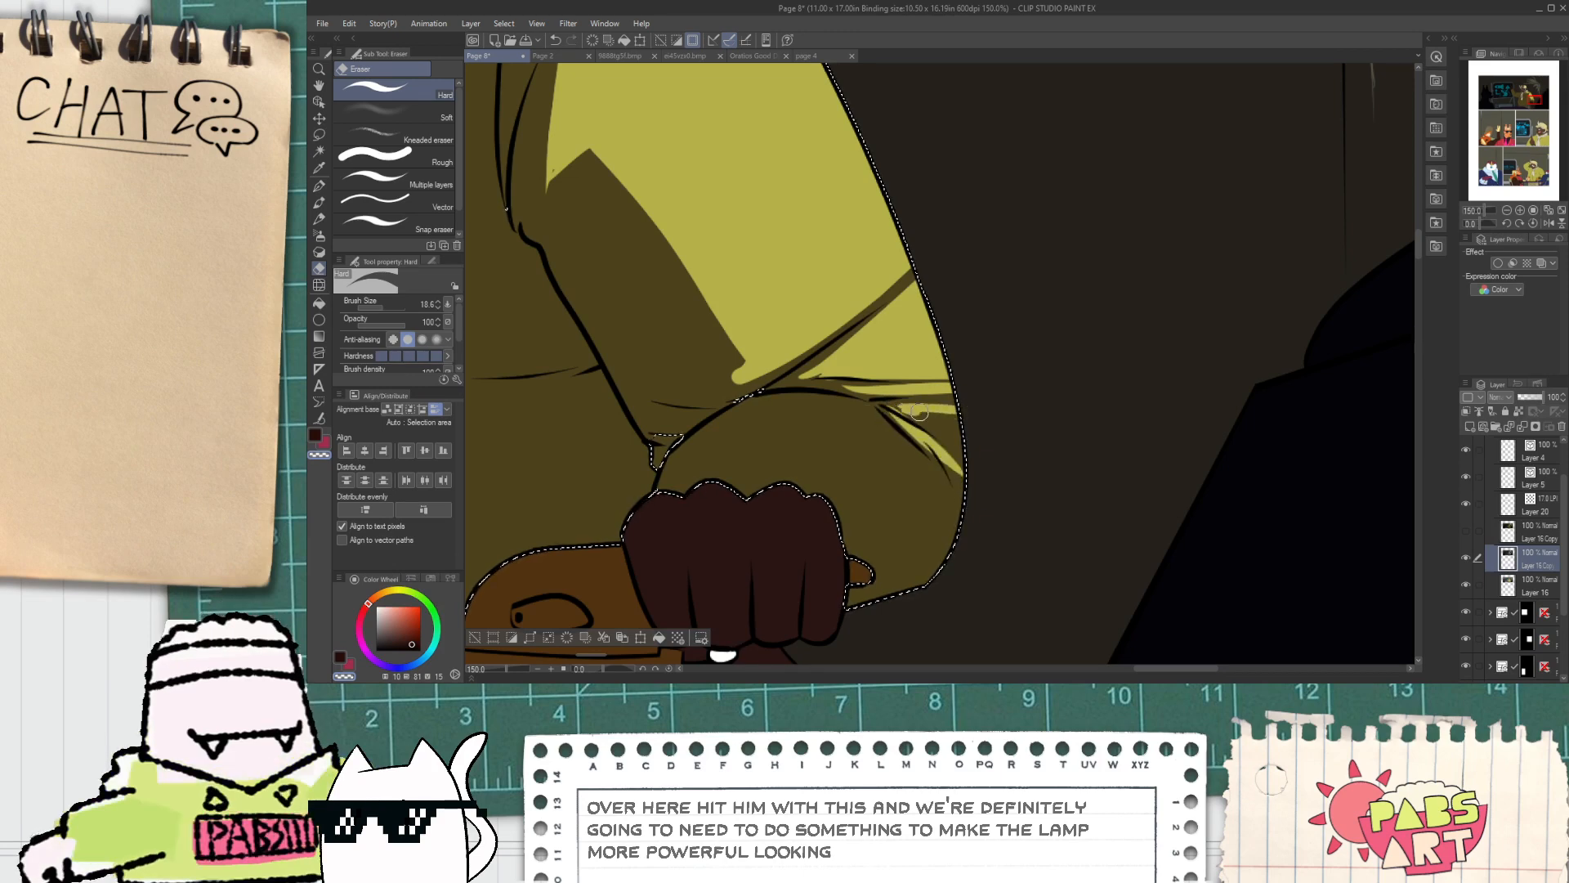
scroll(906, 423, down, 3)
Step: Outline and clear a lit area on the forearm sleeve above the fist, leaving shadow along its lower edge
scroll(872, 404, up, 3)
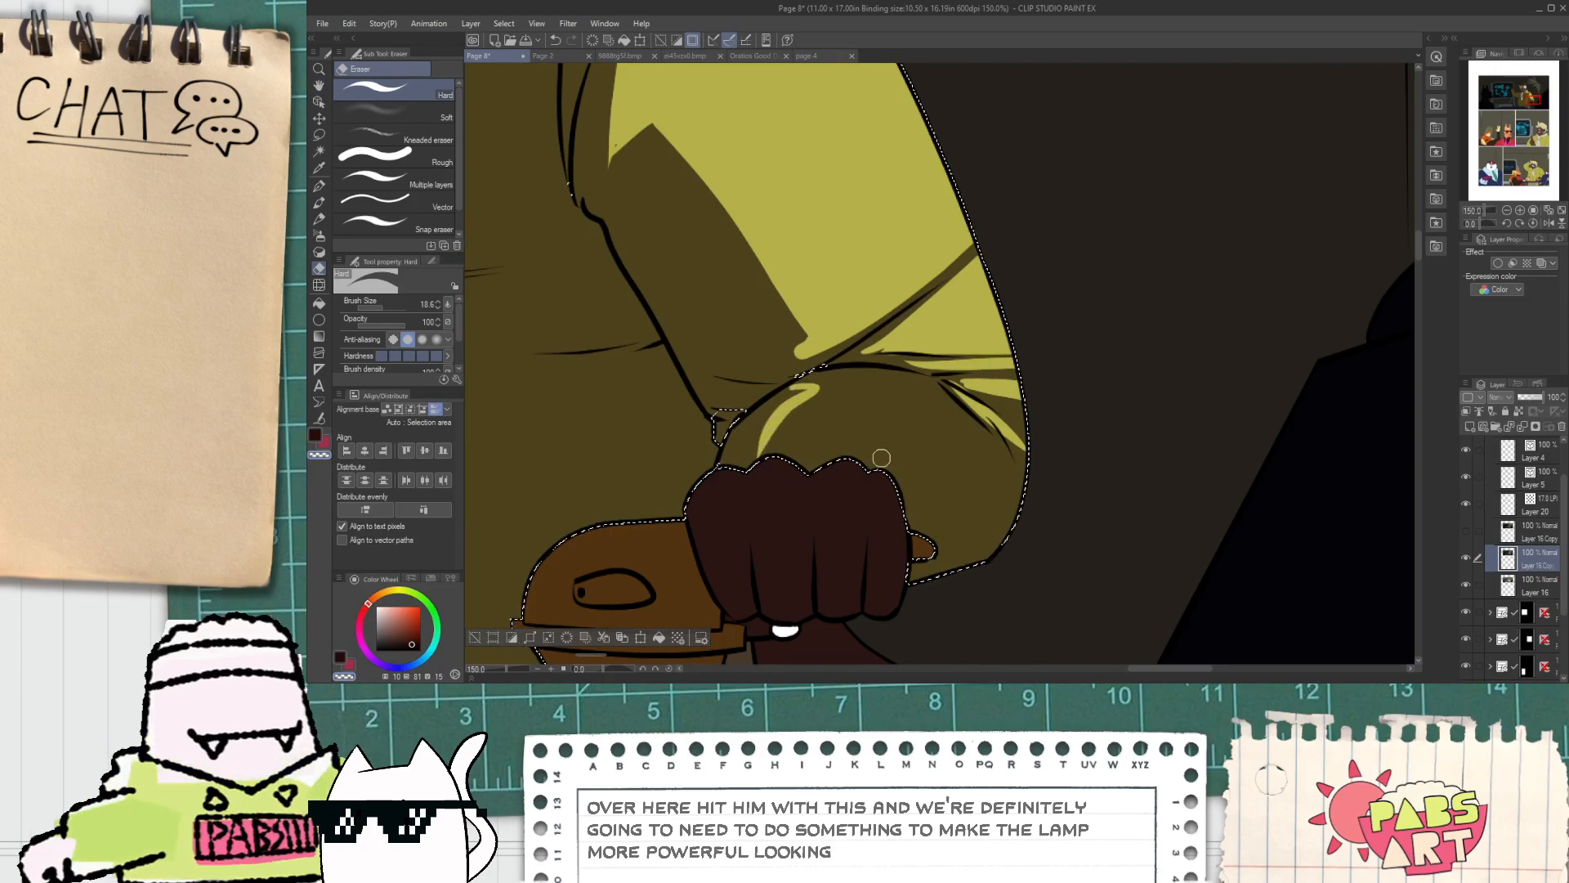
key(ctrl+z)
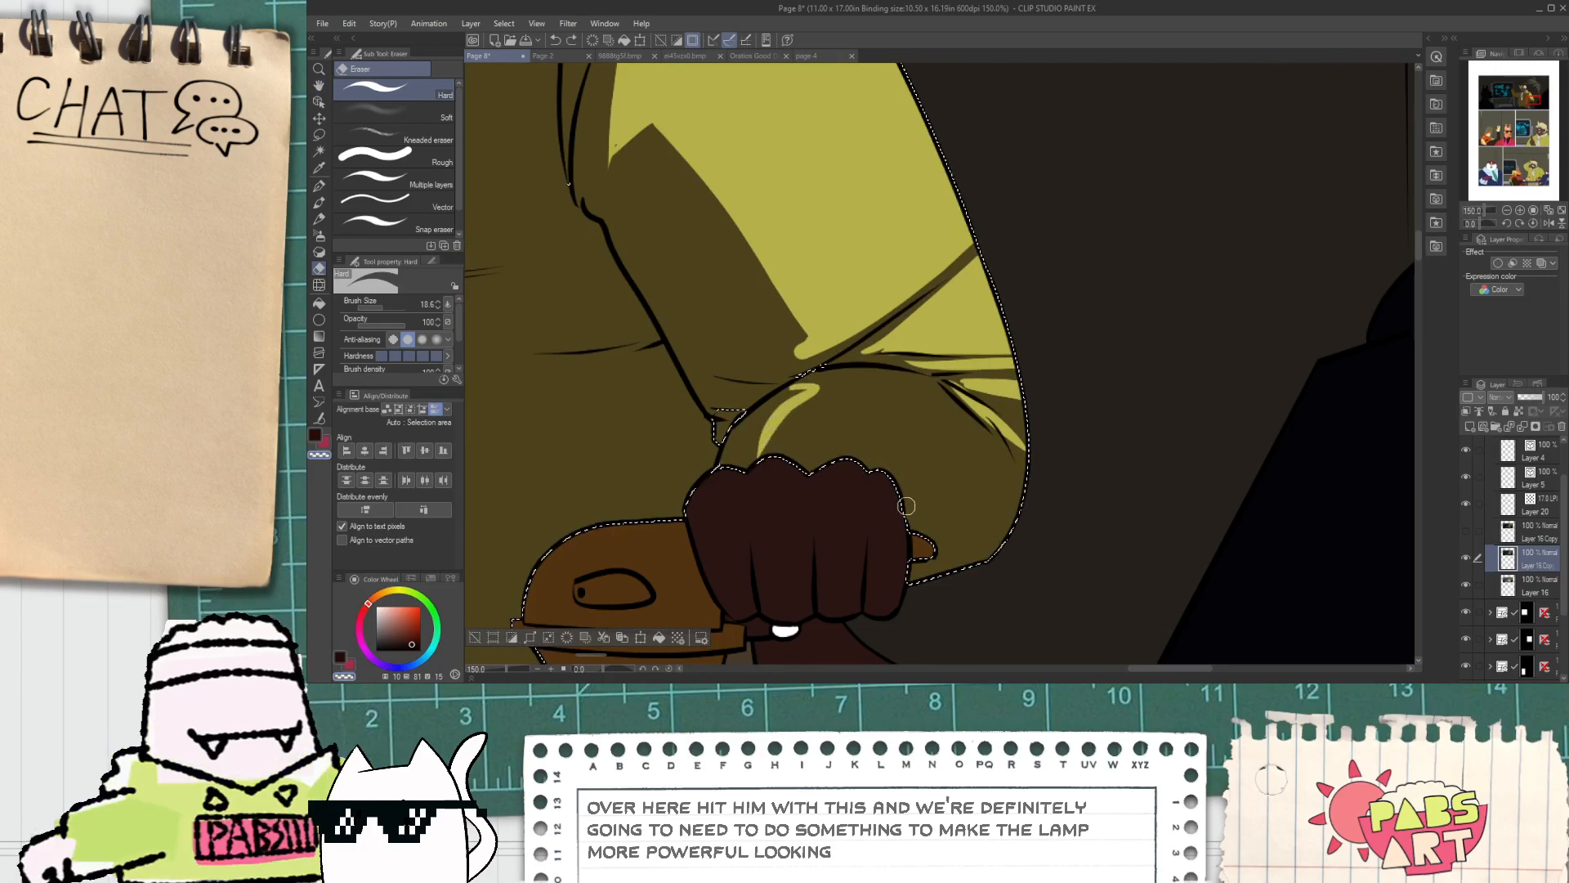
drag(907, 513, 933, 501)
drag(993, 519, 1004, 466)
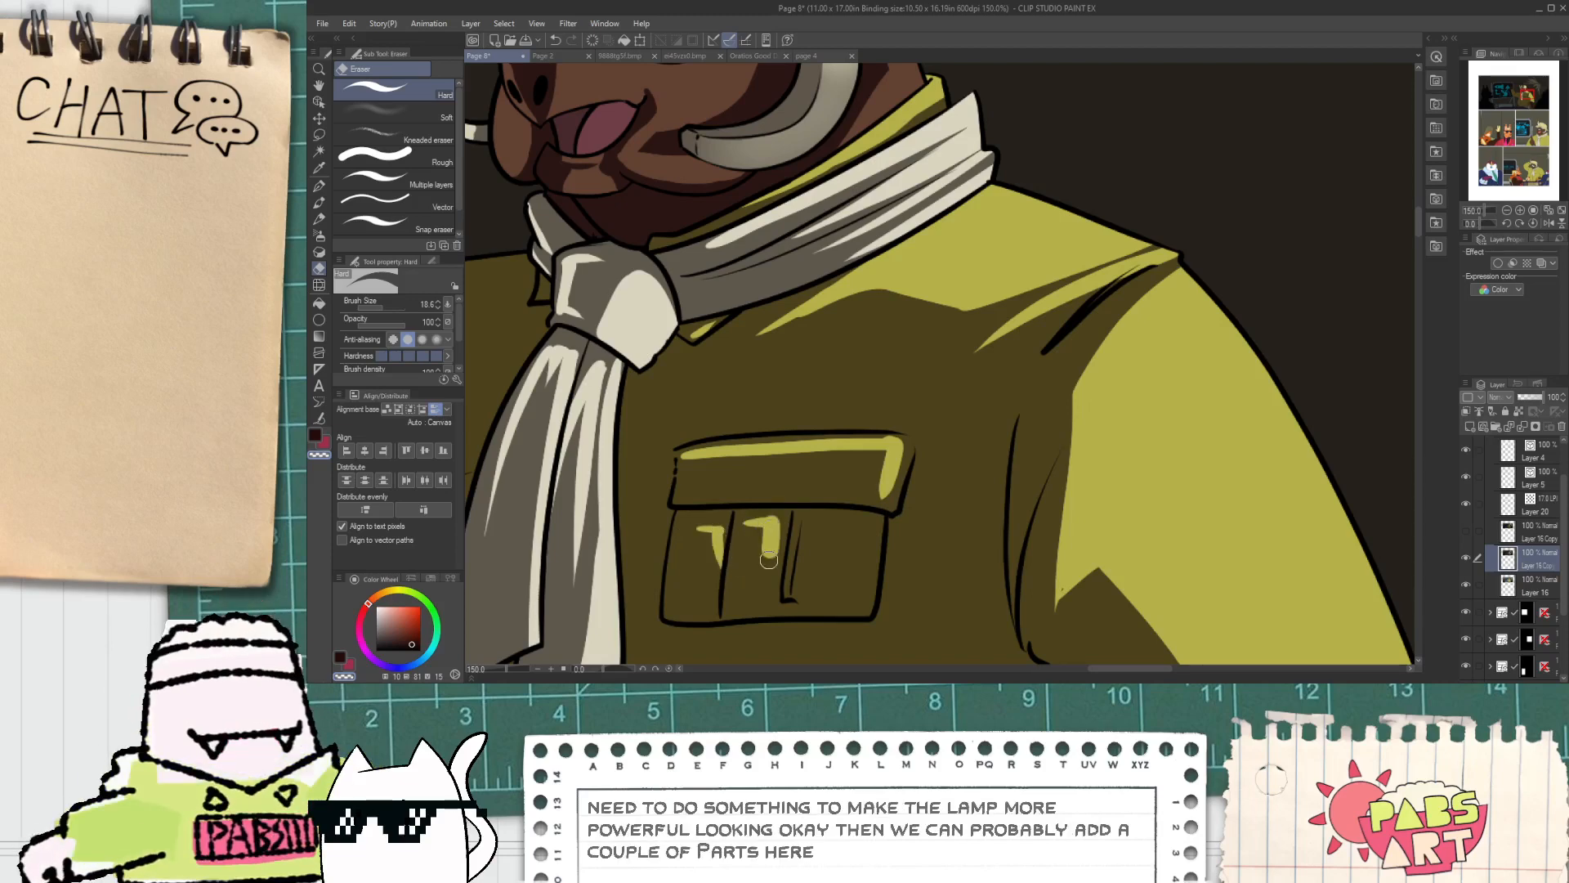
Step: Erase light accents along the chest pocket's flap edges and pleats
mouse_move(826, 517)
mouse_down()
mouse_move(866, 582)
mouse_move(866, 483)
mouse_up()
scroll(861, 601, down, 4)
scroll(858, 491, up, 2)
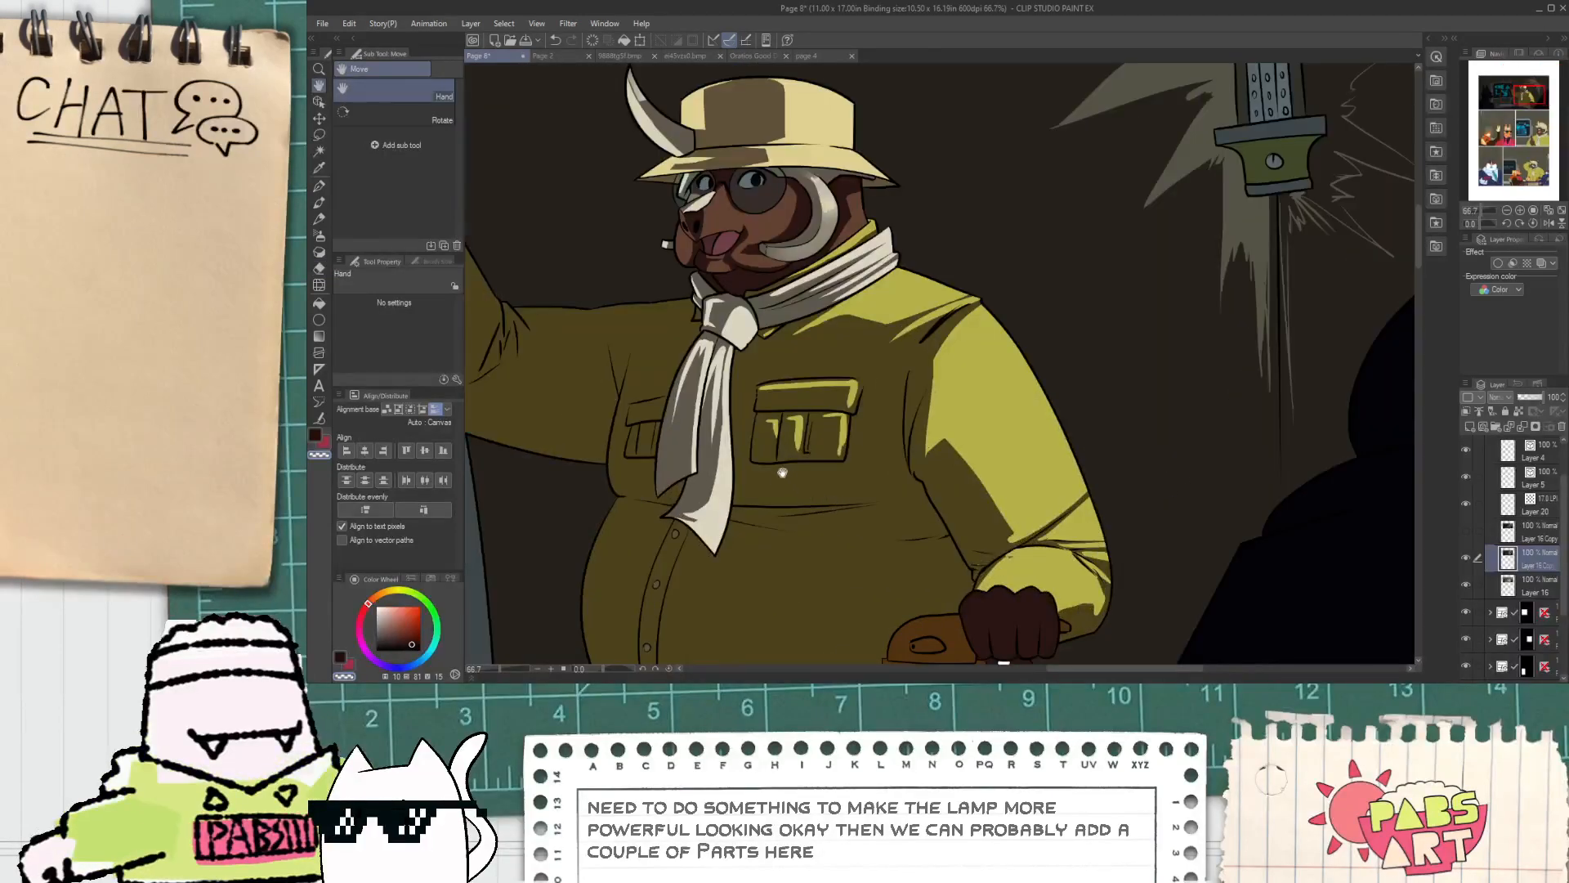
Step: Try to carve a lit strip on the jacket's torso beside the bent arm and fill it with transparency
scroll(782, 472, up, 1)
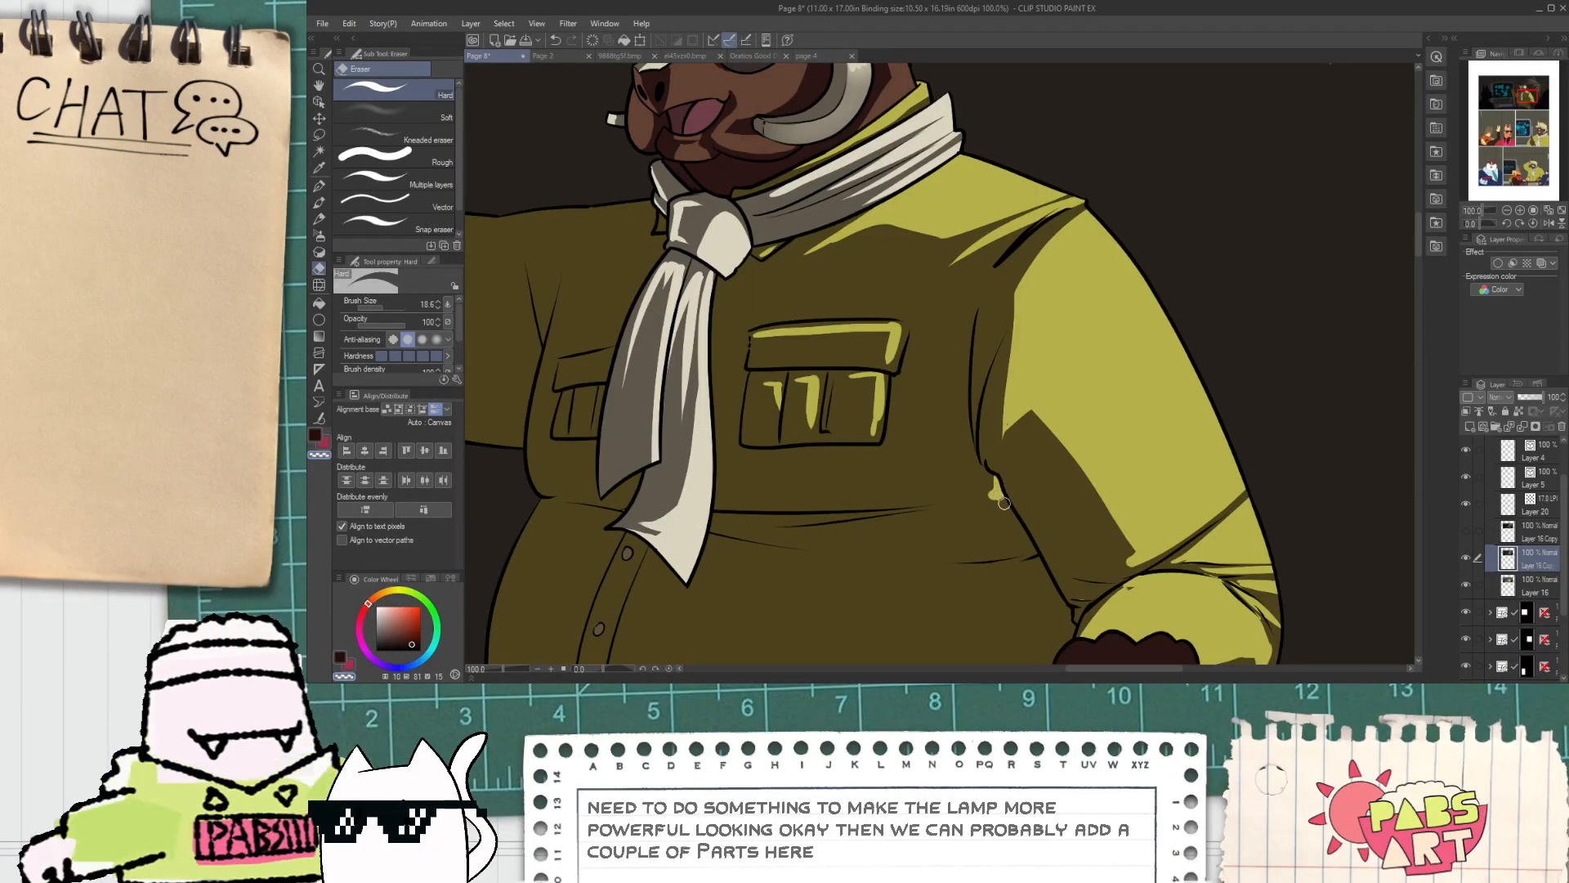
scroll(1004, 503, down, 4)
drag(1004, 503, 943, 449)
scroll(942, 449, up, 4)
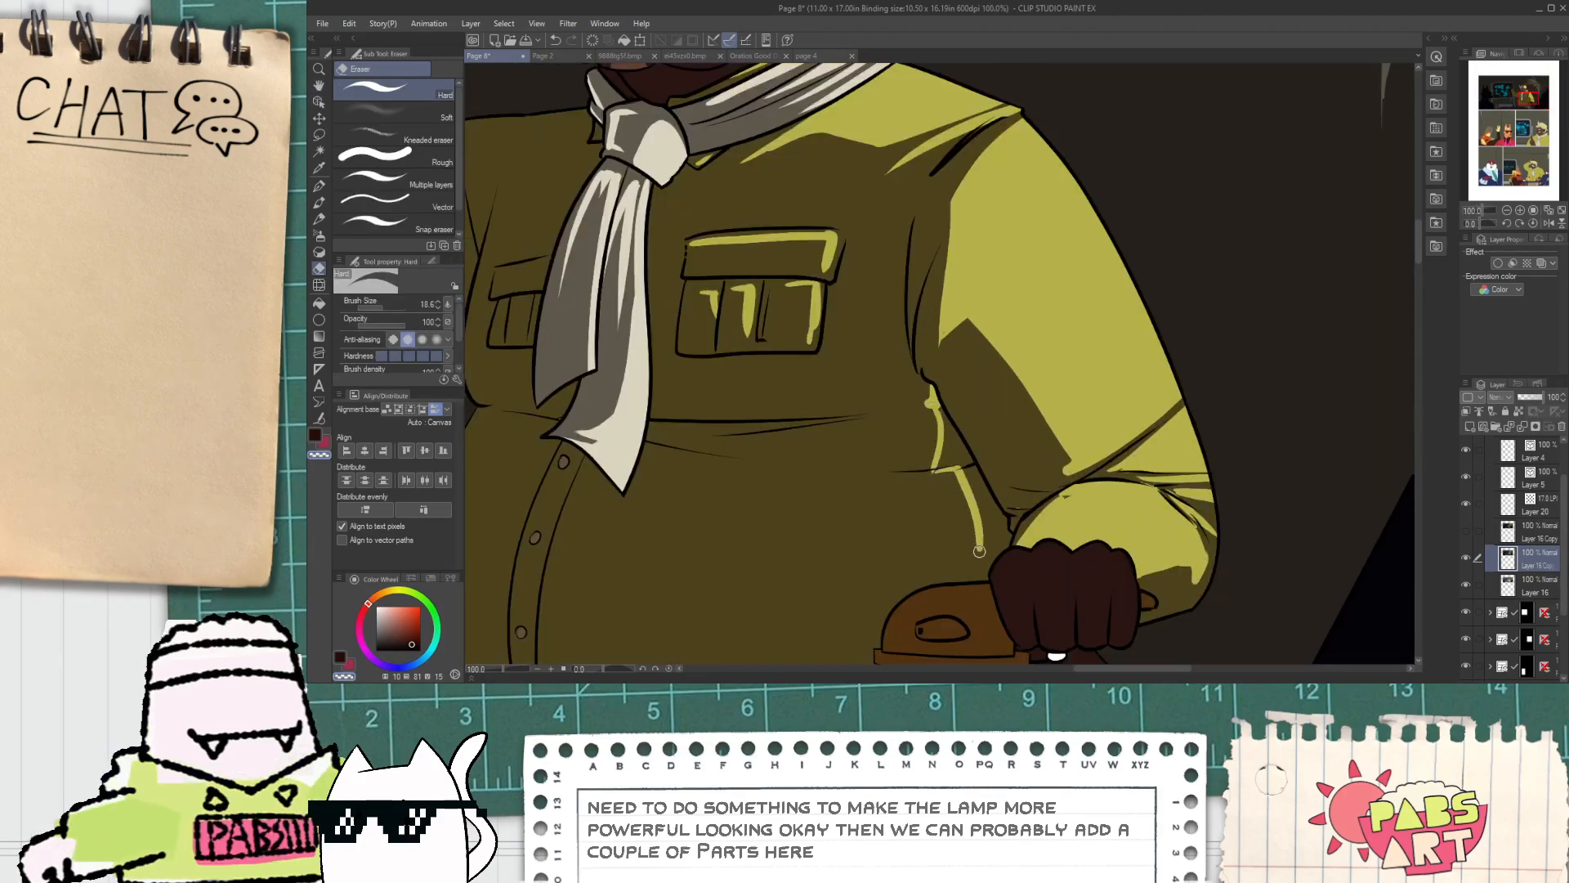
key(g)
click(989, 527)
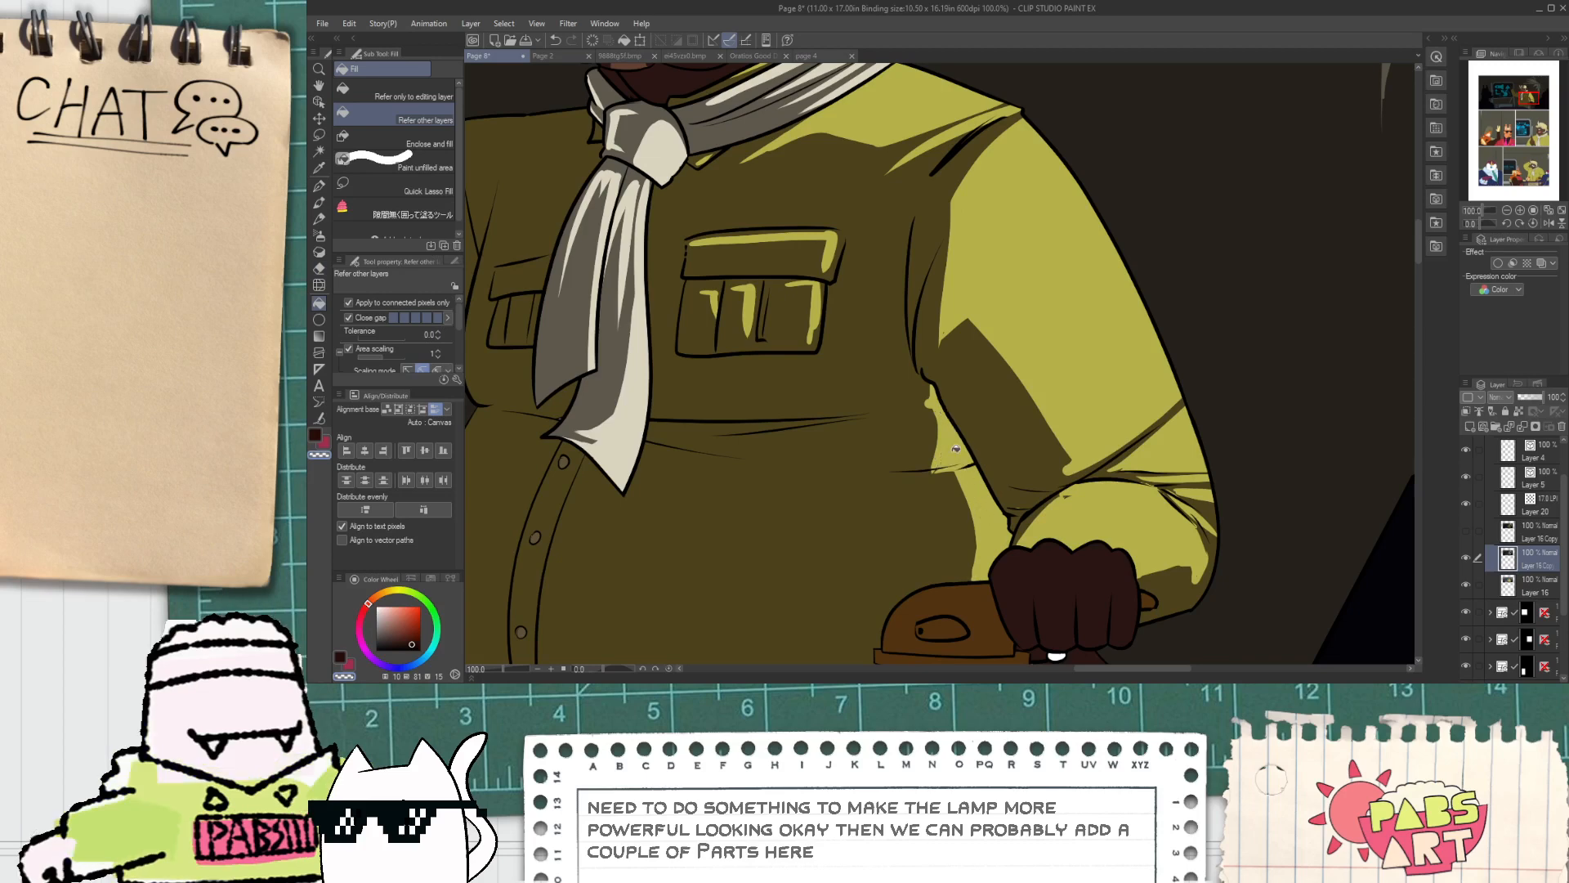
scroll(955, 449, down, 5)
drag(956, 457, 924, 411)
scroll(924, 411, up, 5)
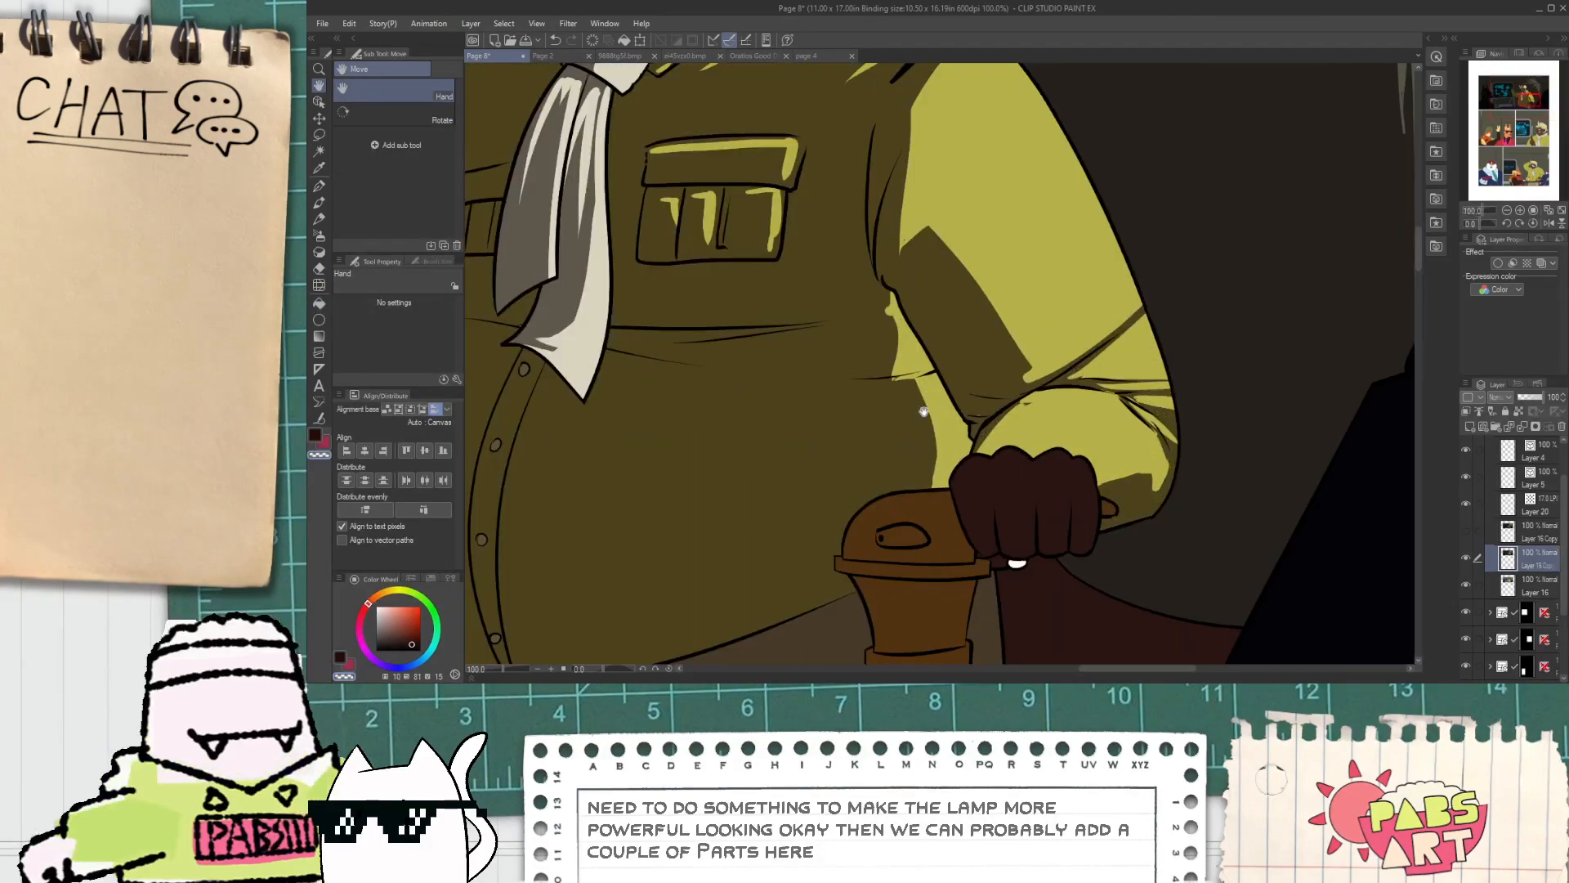
Step: Undo the light strip on the torso beside the bent arm
key(ctrl+z)
key(ctrl+z)
key(ctrl+z)
key(ctrl+z)
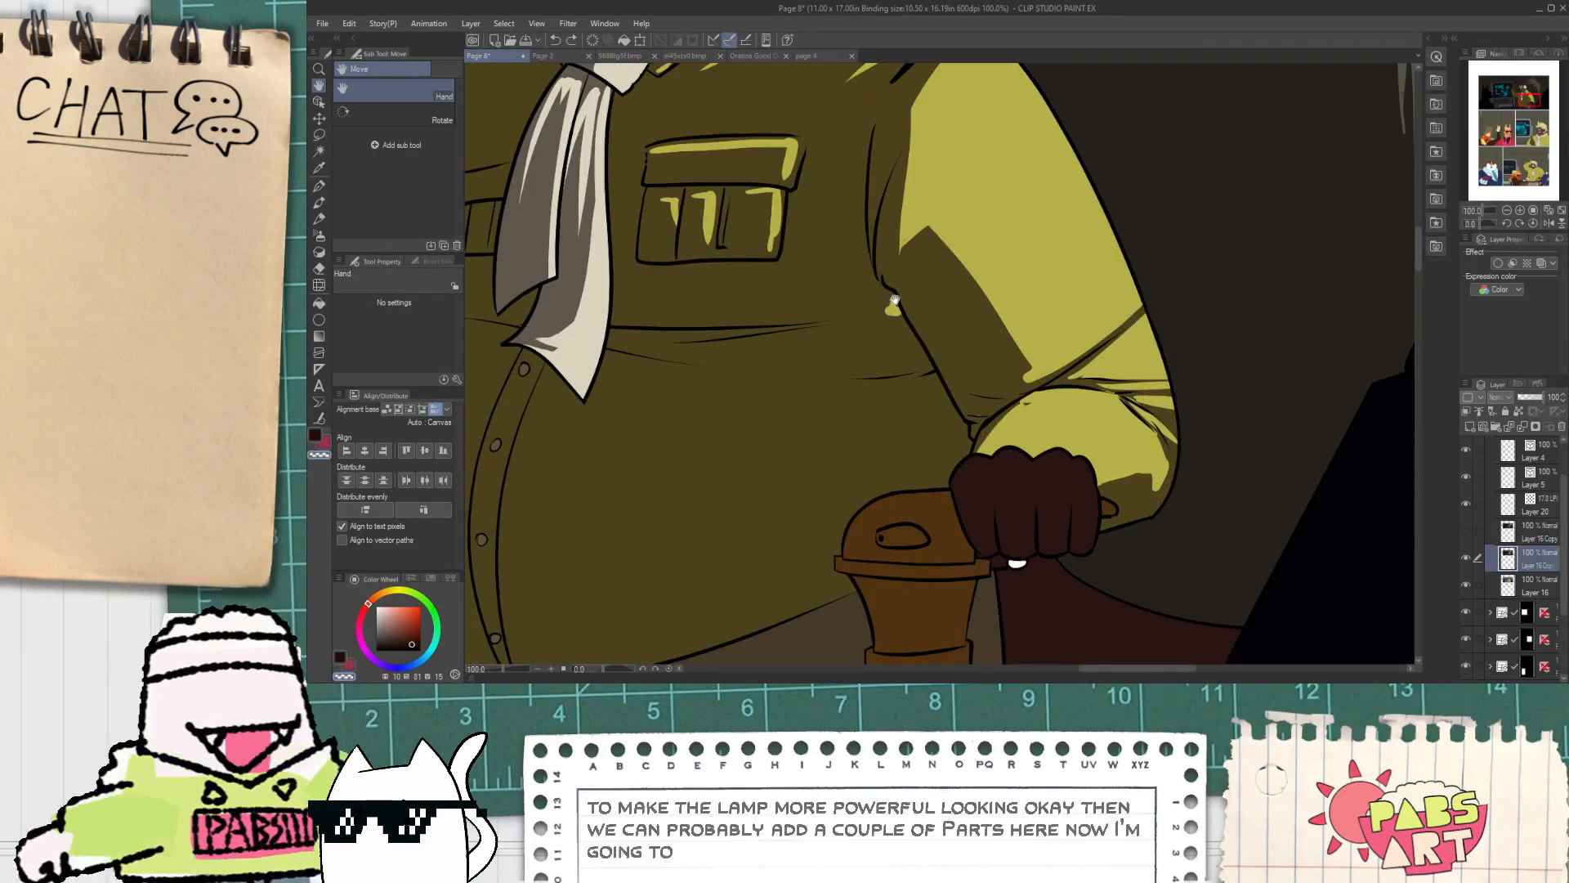
Step: Erase light accents along the tops of the fist's knuckles and down the outer side of the hand
scroll(940, 376, down, 1)
drag(974, 472, 961, 442)
scroll(961, 442, up, 4)
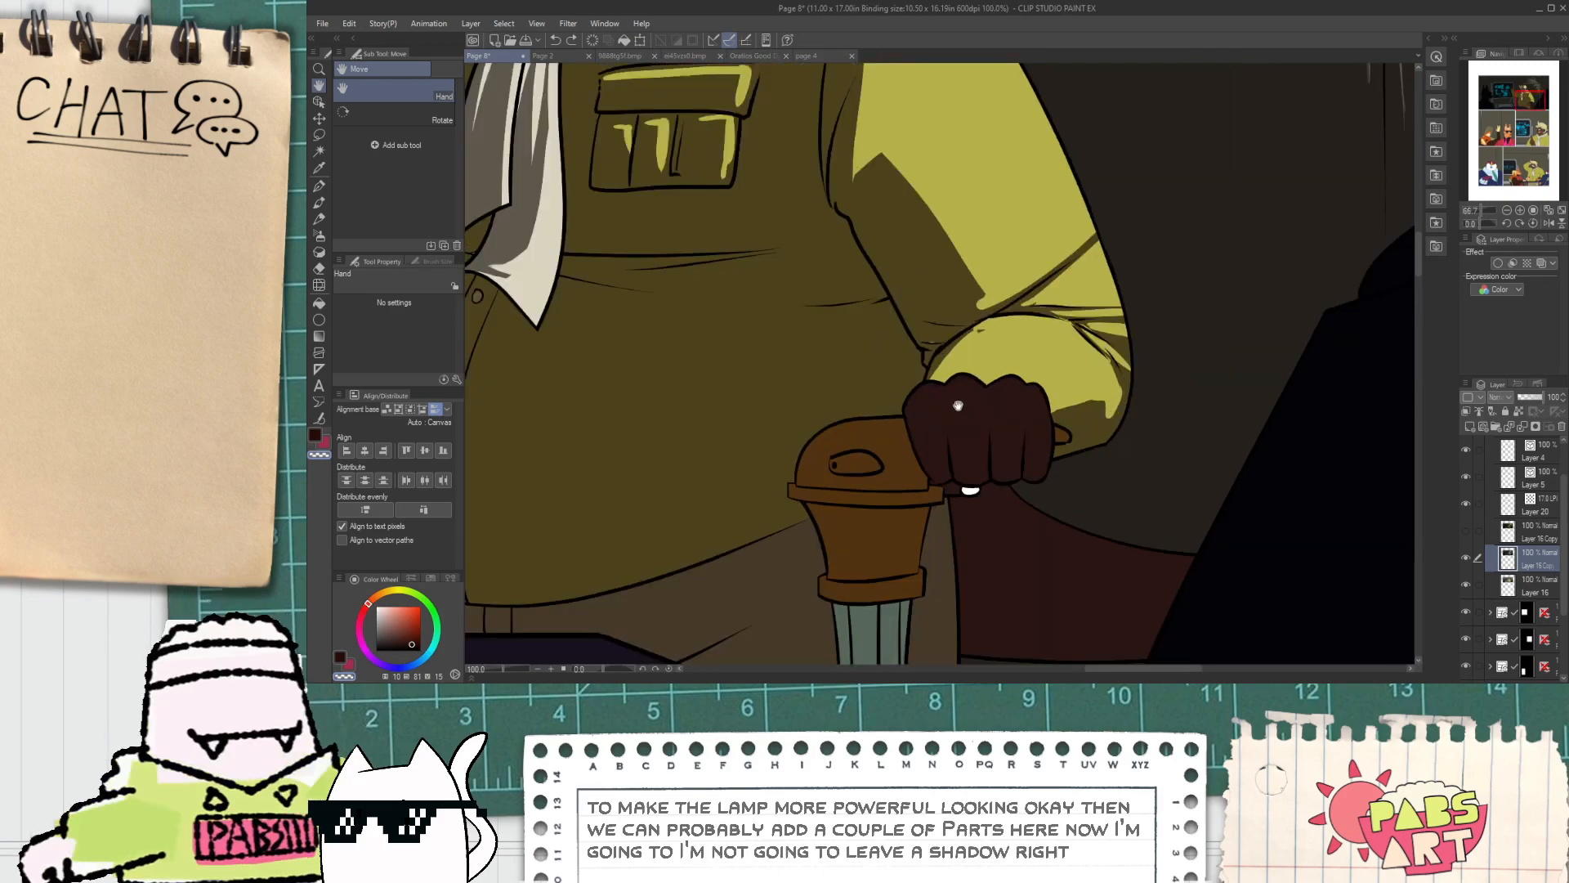
key(e)
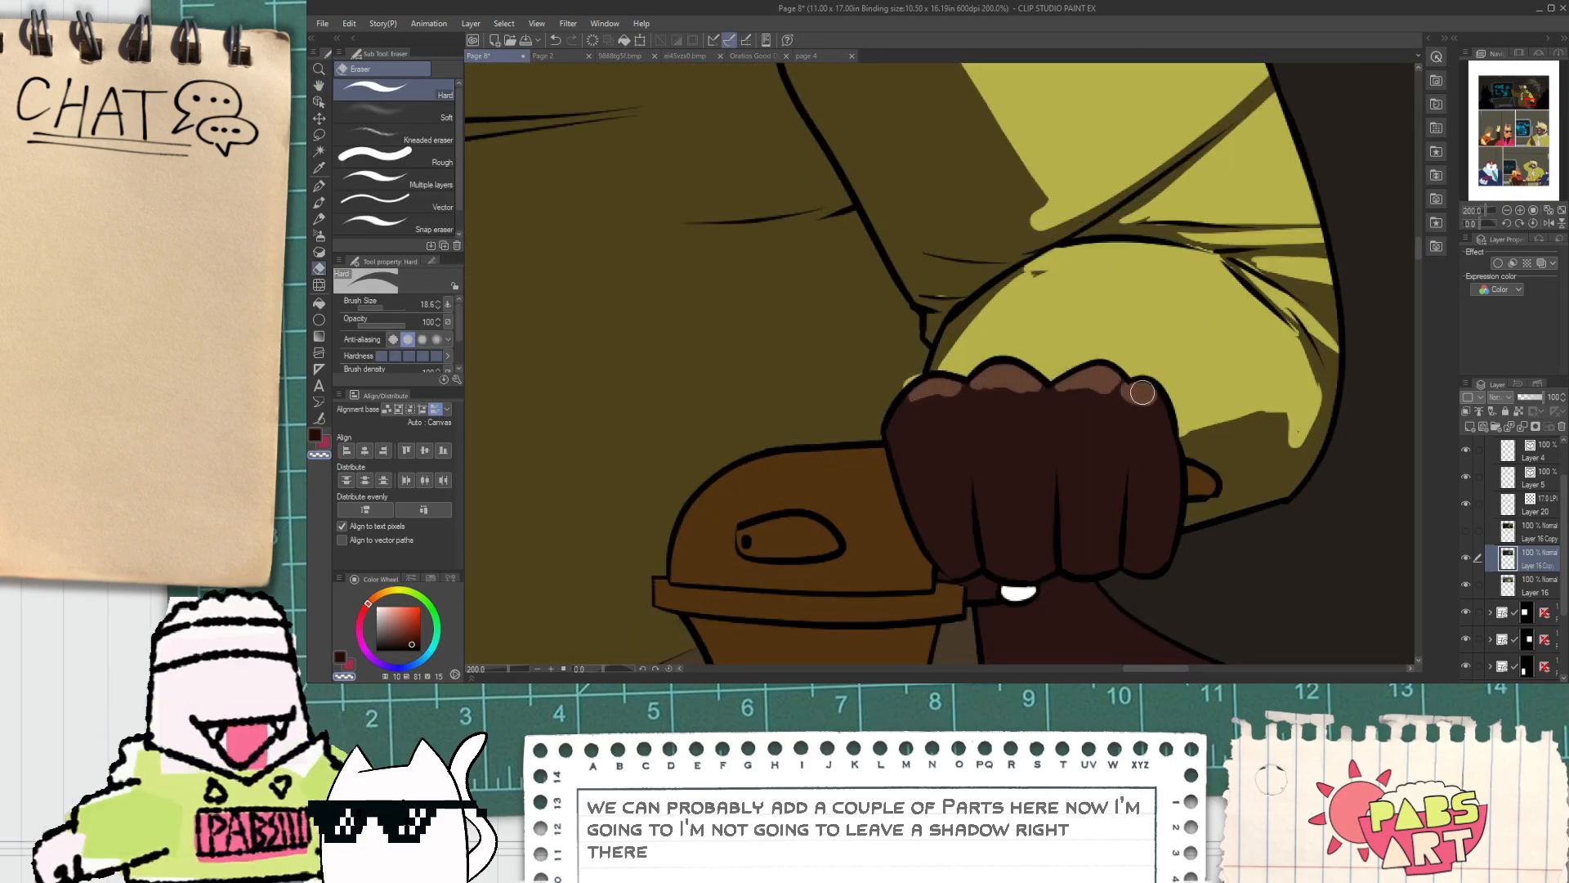
drag(997, 510, 856, 463)
drag(1012, 350, 1028, 469)
key(ctrl+z)
drag(1031, 402, 1027, 483)
drag(917, 545, 913, 481)
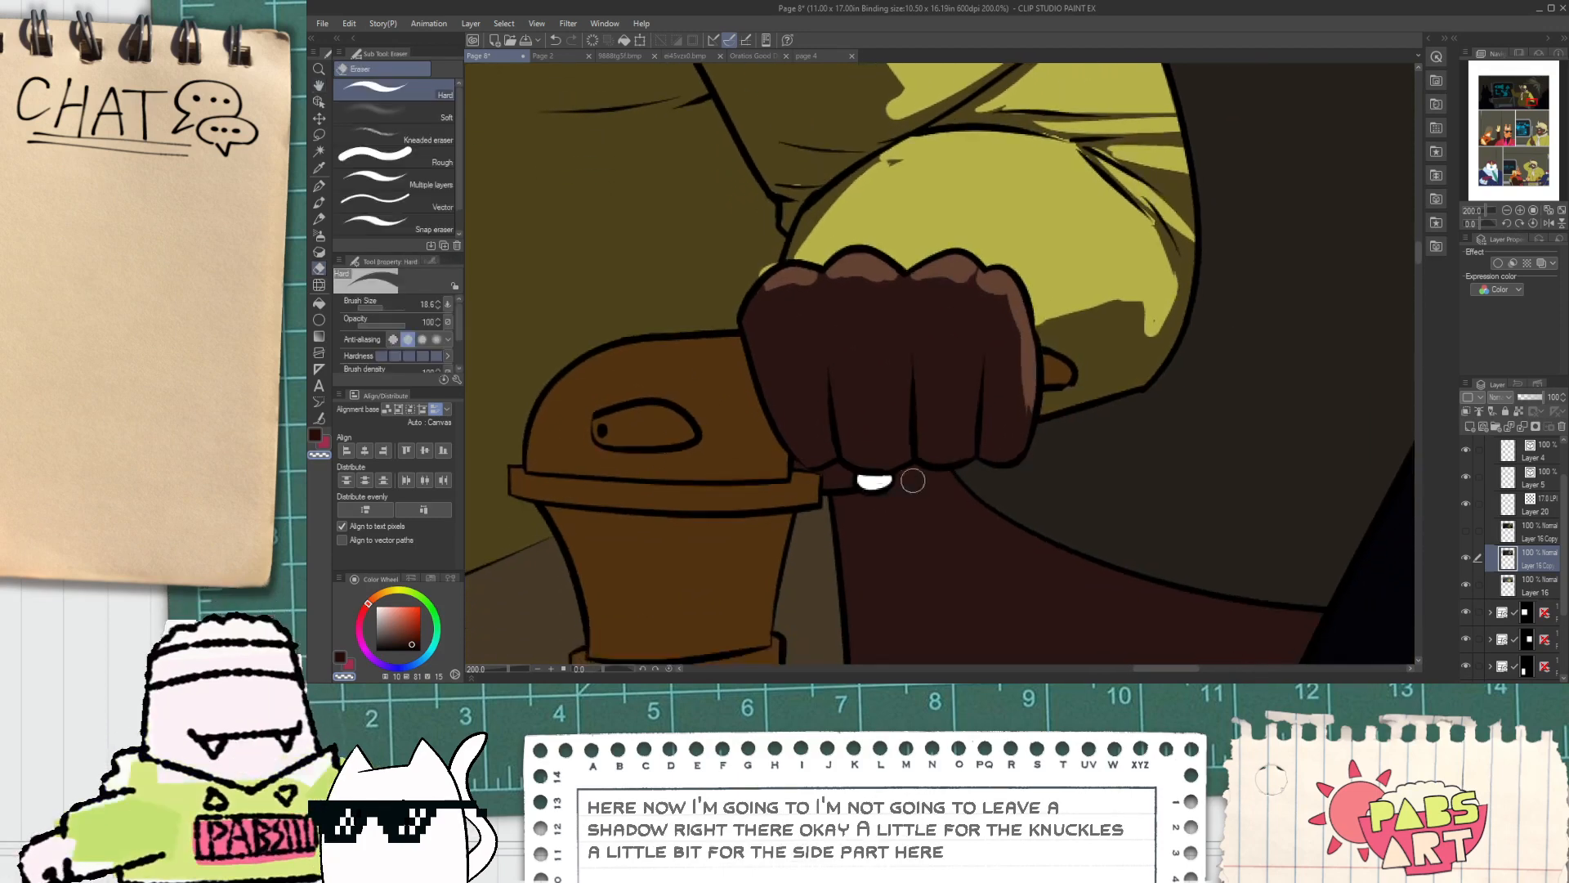
Step: On Layer 16, fill the white nail below the fist with the off-white sampled from the pale piece beside the character's mouth
scroll(940, 437, down, 3)
click(1525, 585)
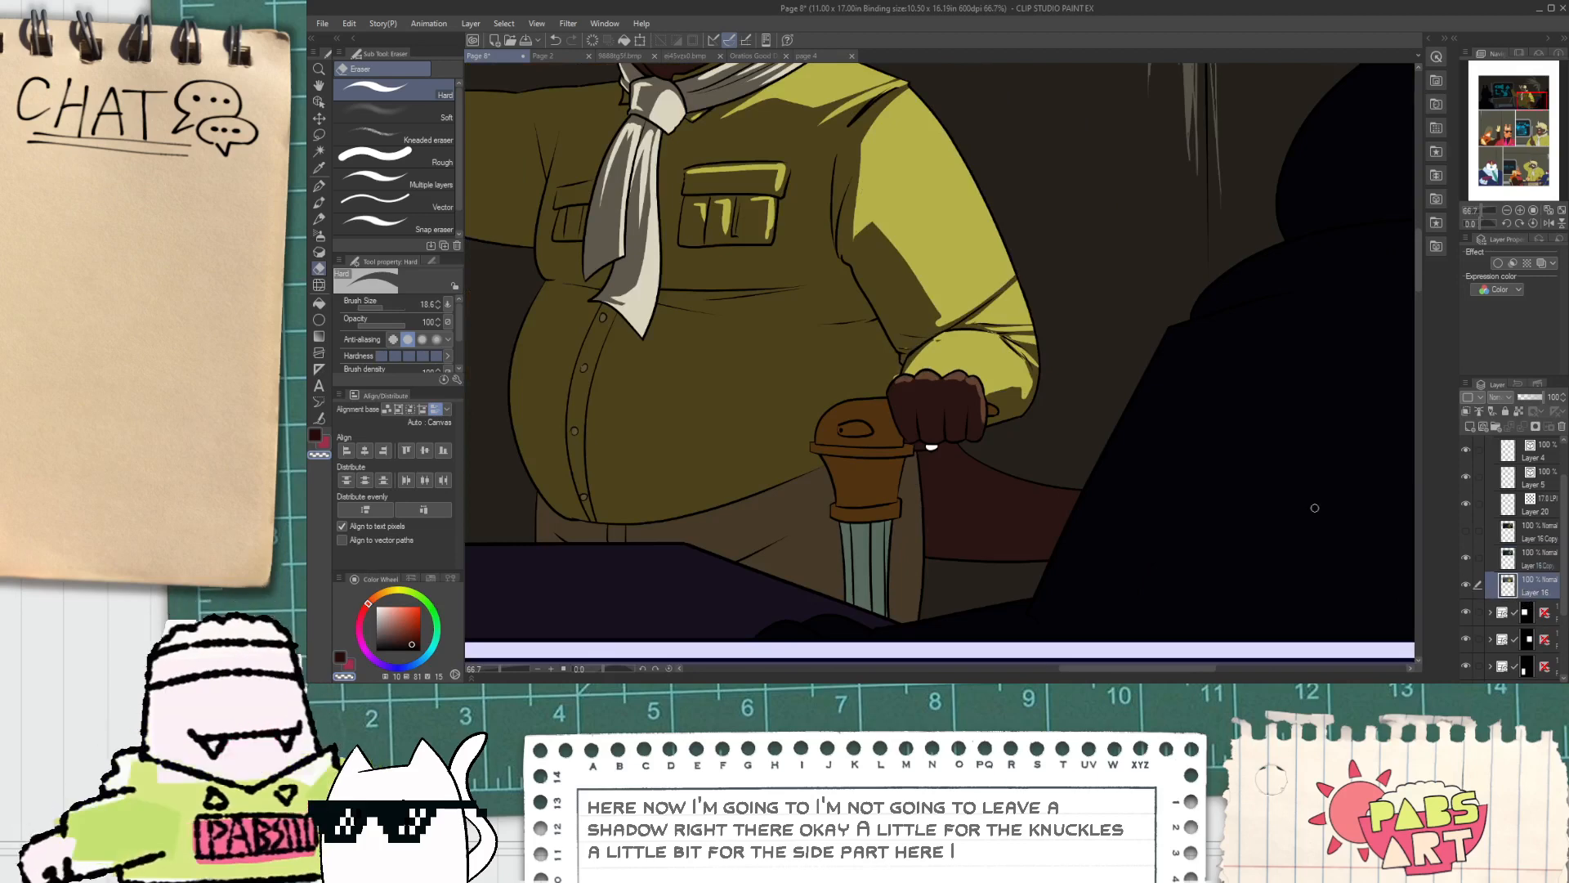
drag(797, 237, 903, 413)
key(i)
scroll(815, 202, up, 2)
scroll(572, 206, up, 1)
click(546, 216)
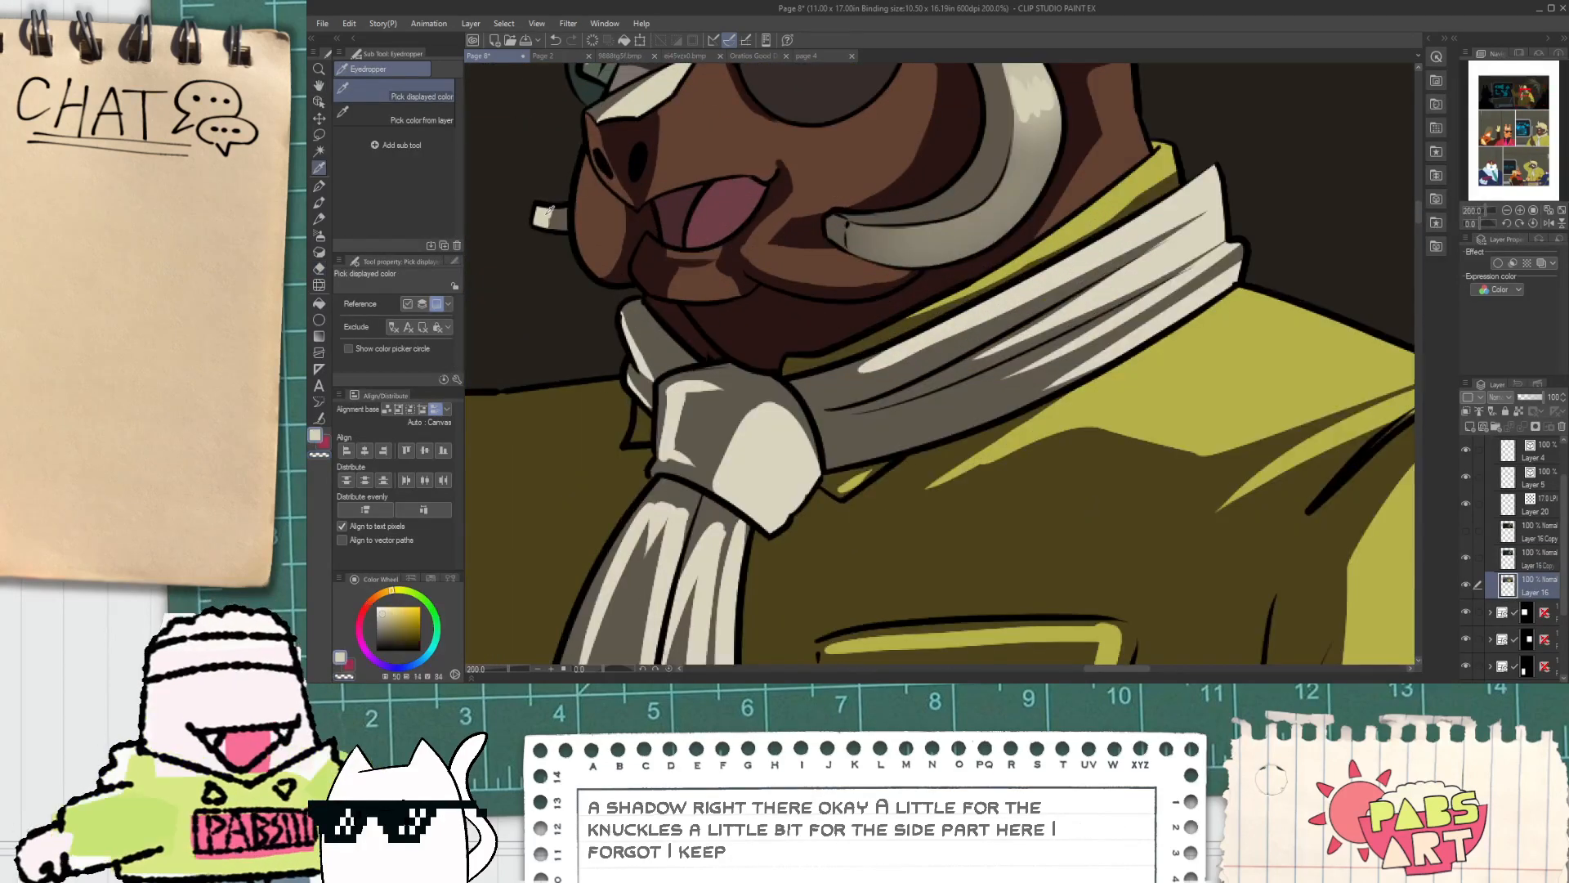
scroll(543, 215, down, 3)
key(g)
drag(836, 600, 844, 478)
scroll(842, 487, up, 3)
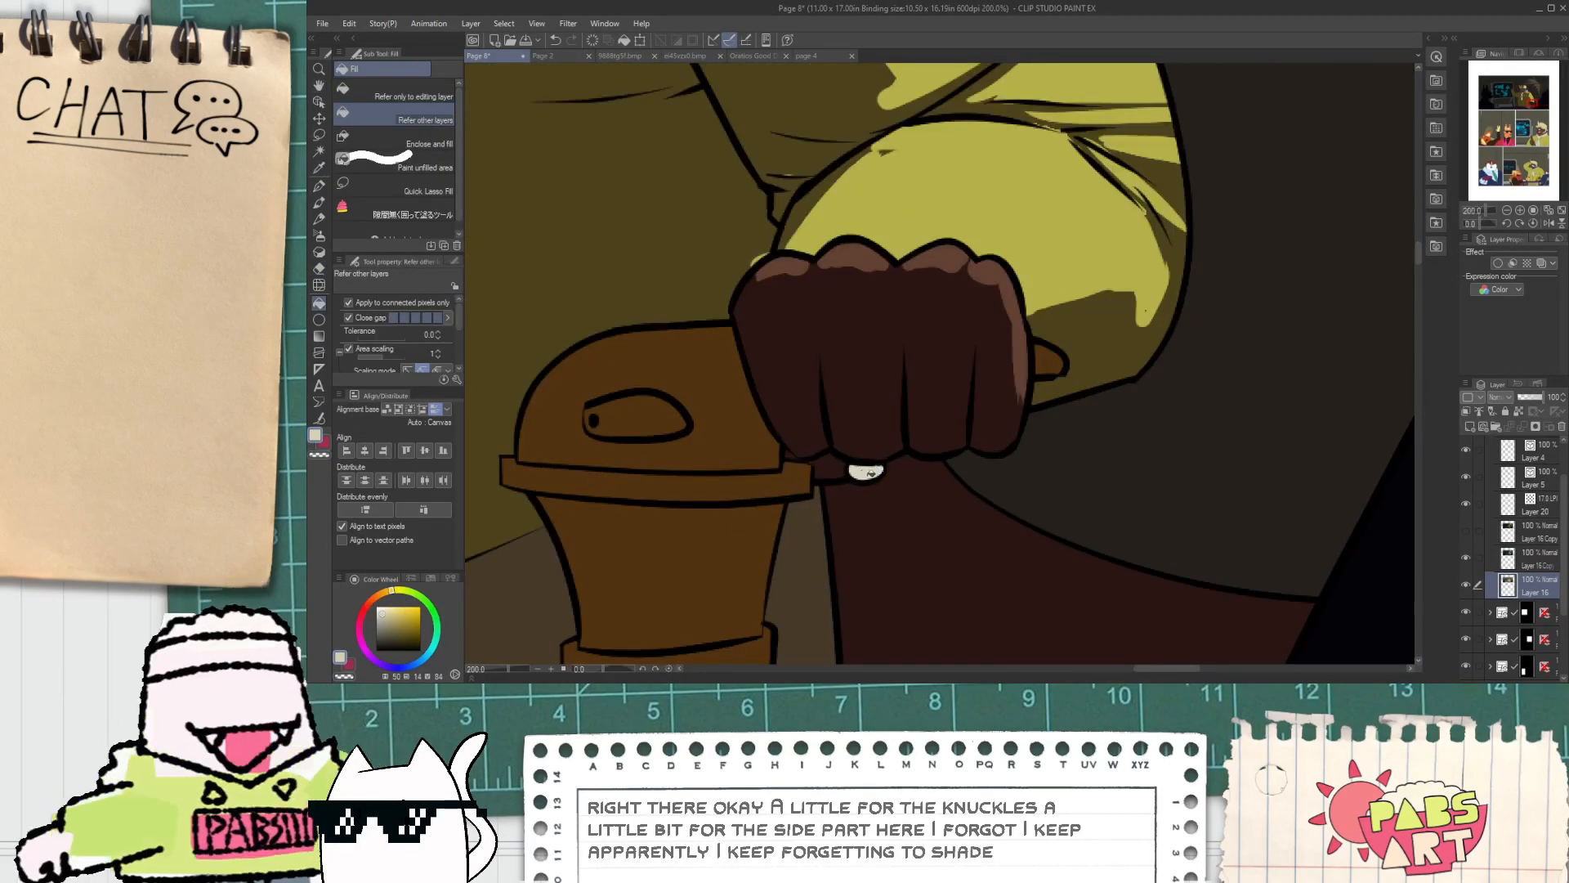
Step: On the shadow layer copy above Layer 16, fill the nail with the shaded grey-beige sampled from the ivory piece above the nostrils
scroll(871, 473, down, 3)
click(1518, 560)
scroll(969, 344, down, 1)
key(space)
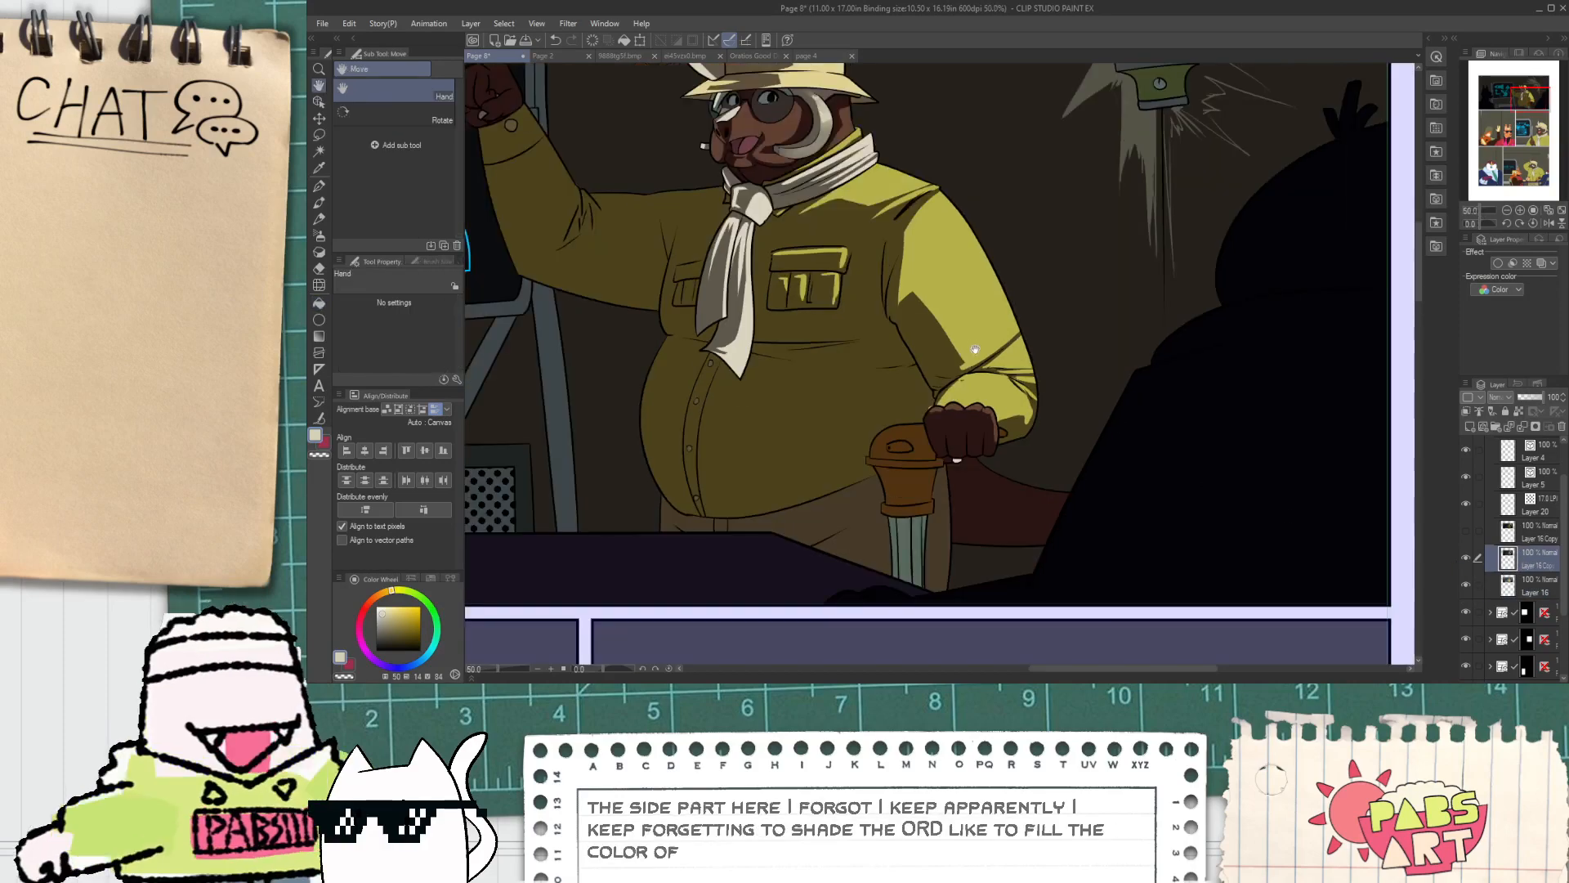
drag(975, 349, 1032, 516)
key(i)
scroll(844, 289, up, 4)
scroll(575, 286, up, 4)
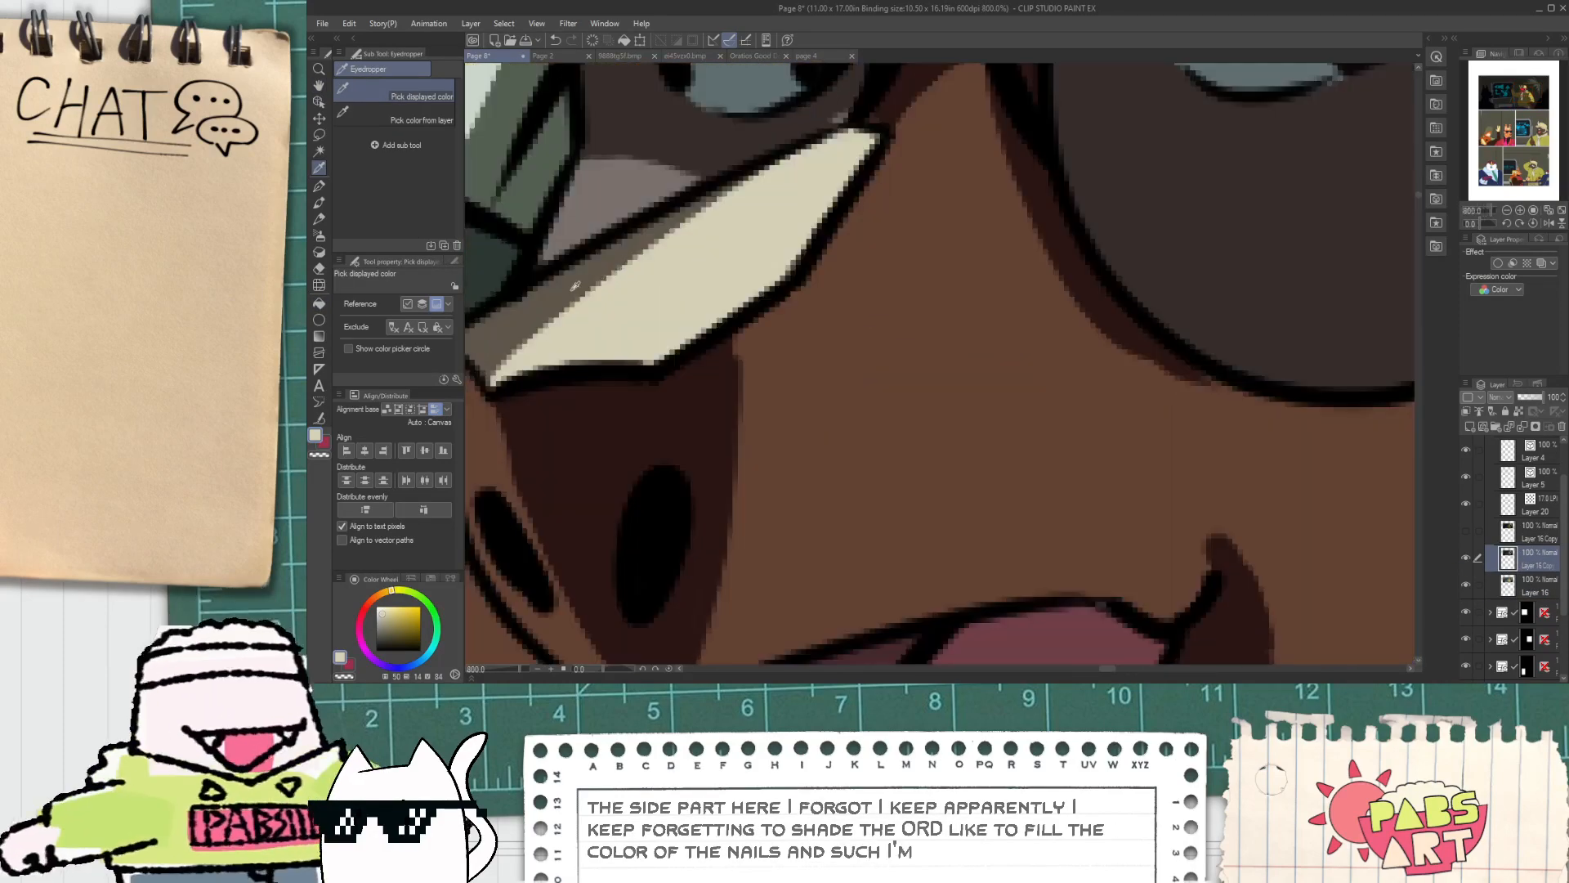
click(575, 286)
scroll(736, 310, down, 8)
key(space)
drag(956, 490, 918, 360)
drag(928, 523, 936, 405)
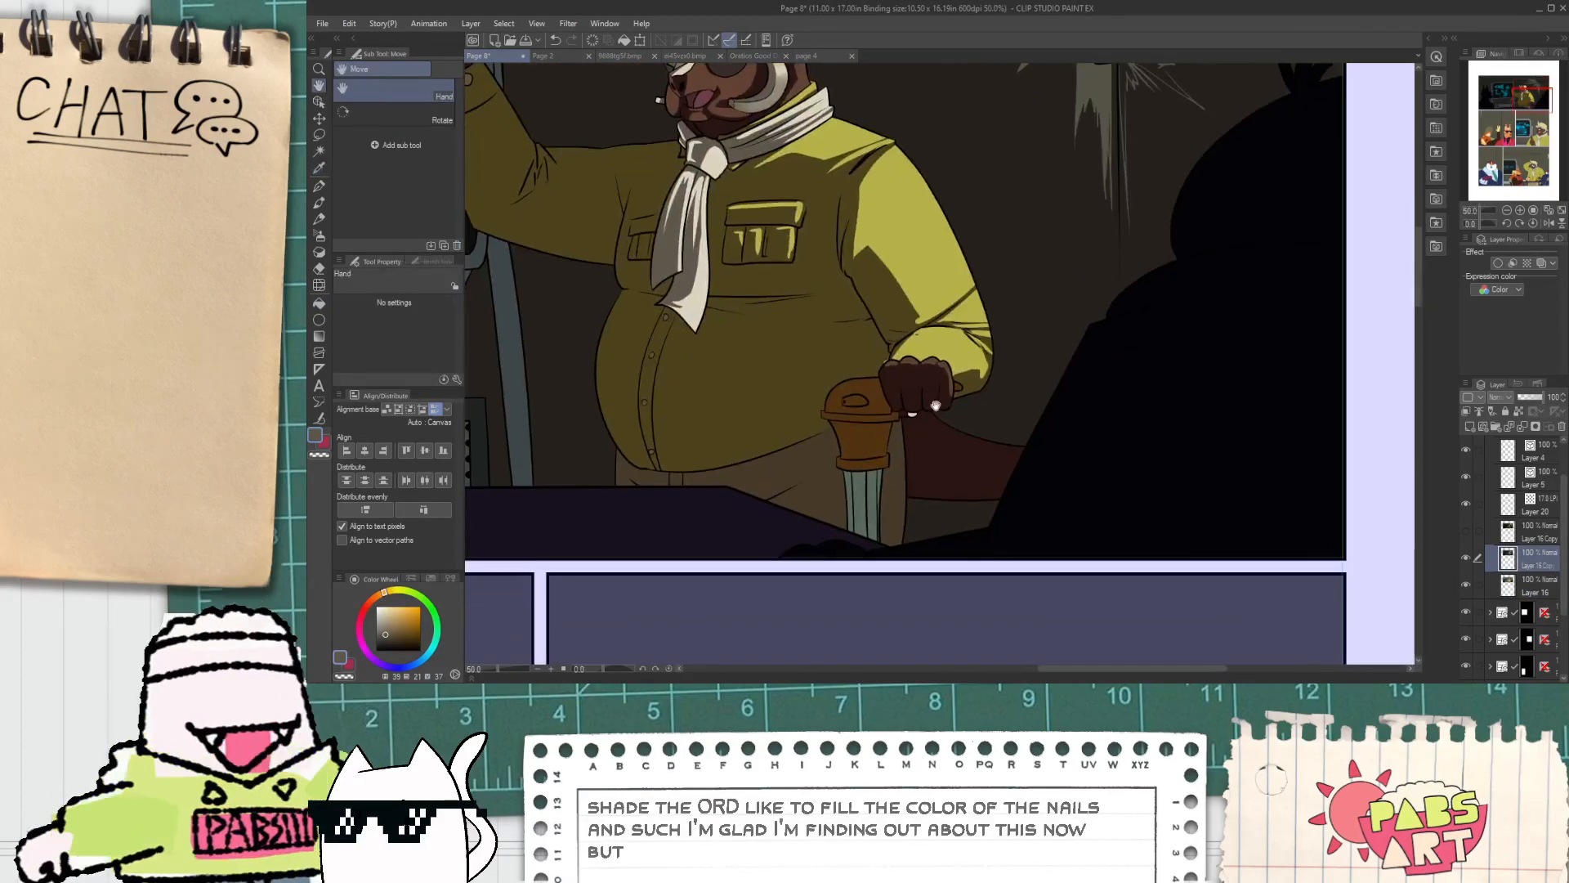
key(g)
scroll(936, 406, up, 4)
scroll(1066, 472, down, 2)
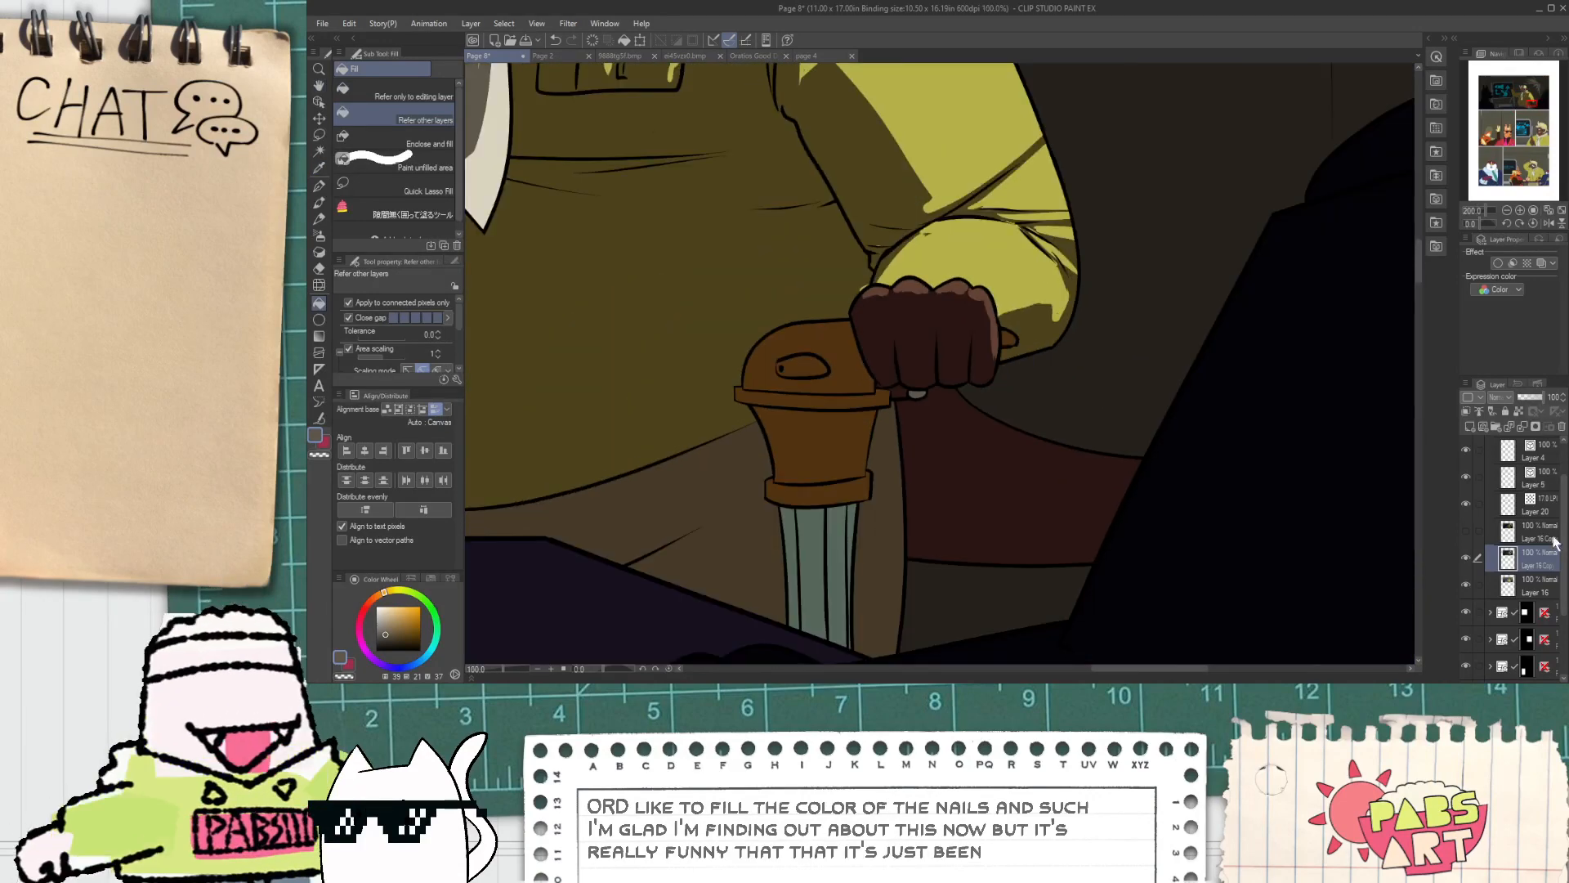
Step: Select the tail area, carve a lit band along its upper edge with the Rough eraser, and clear the selection
key(w)
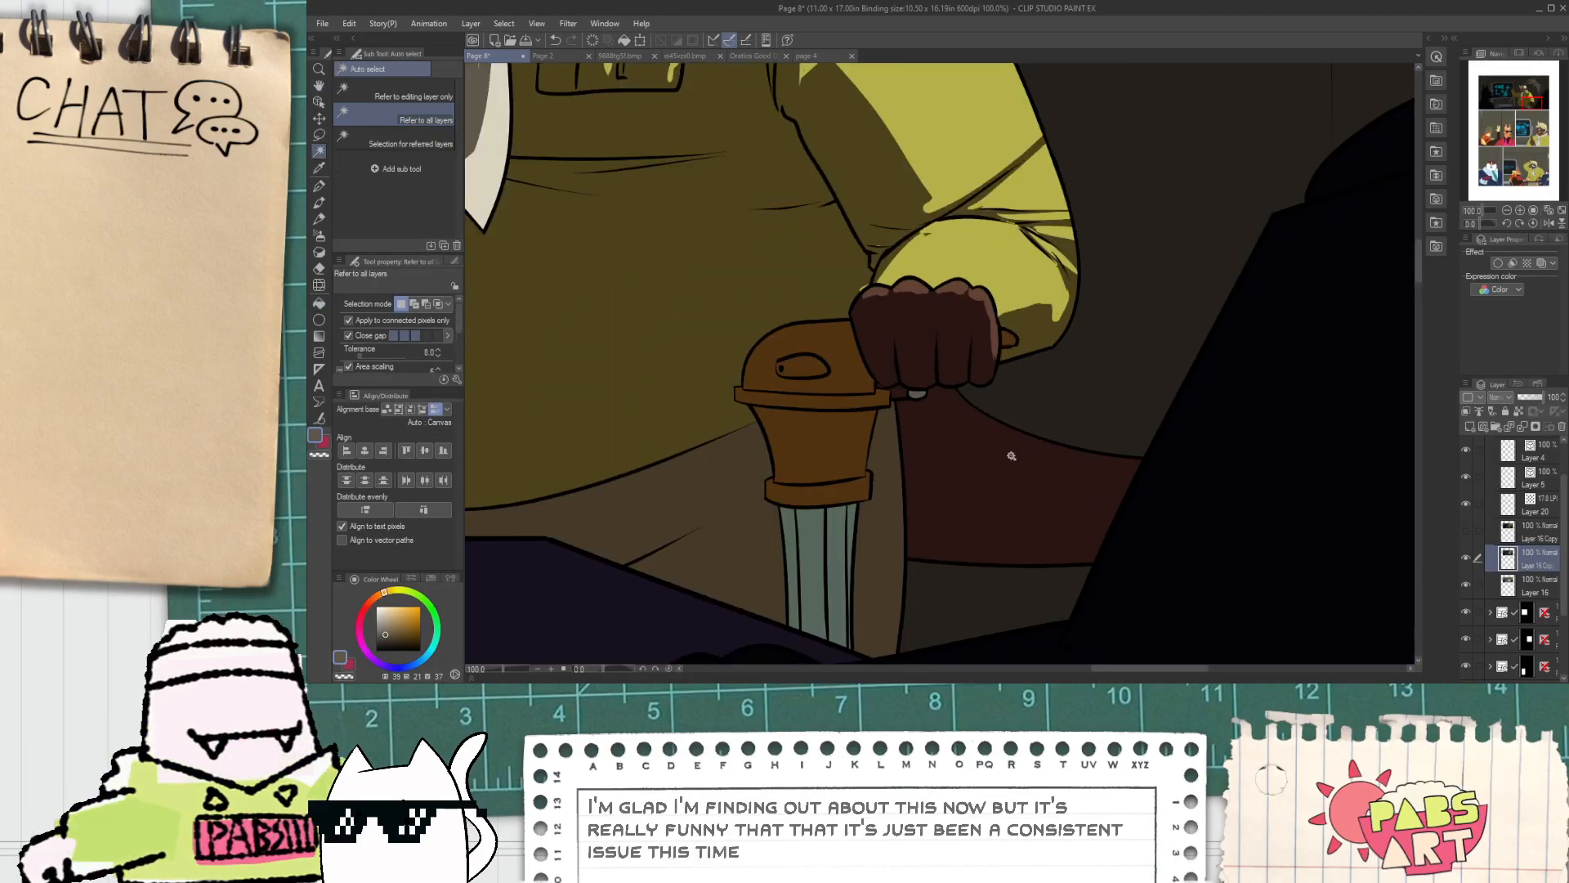
click(951, 432)
key(e)
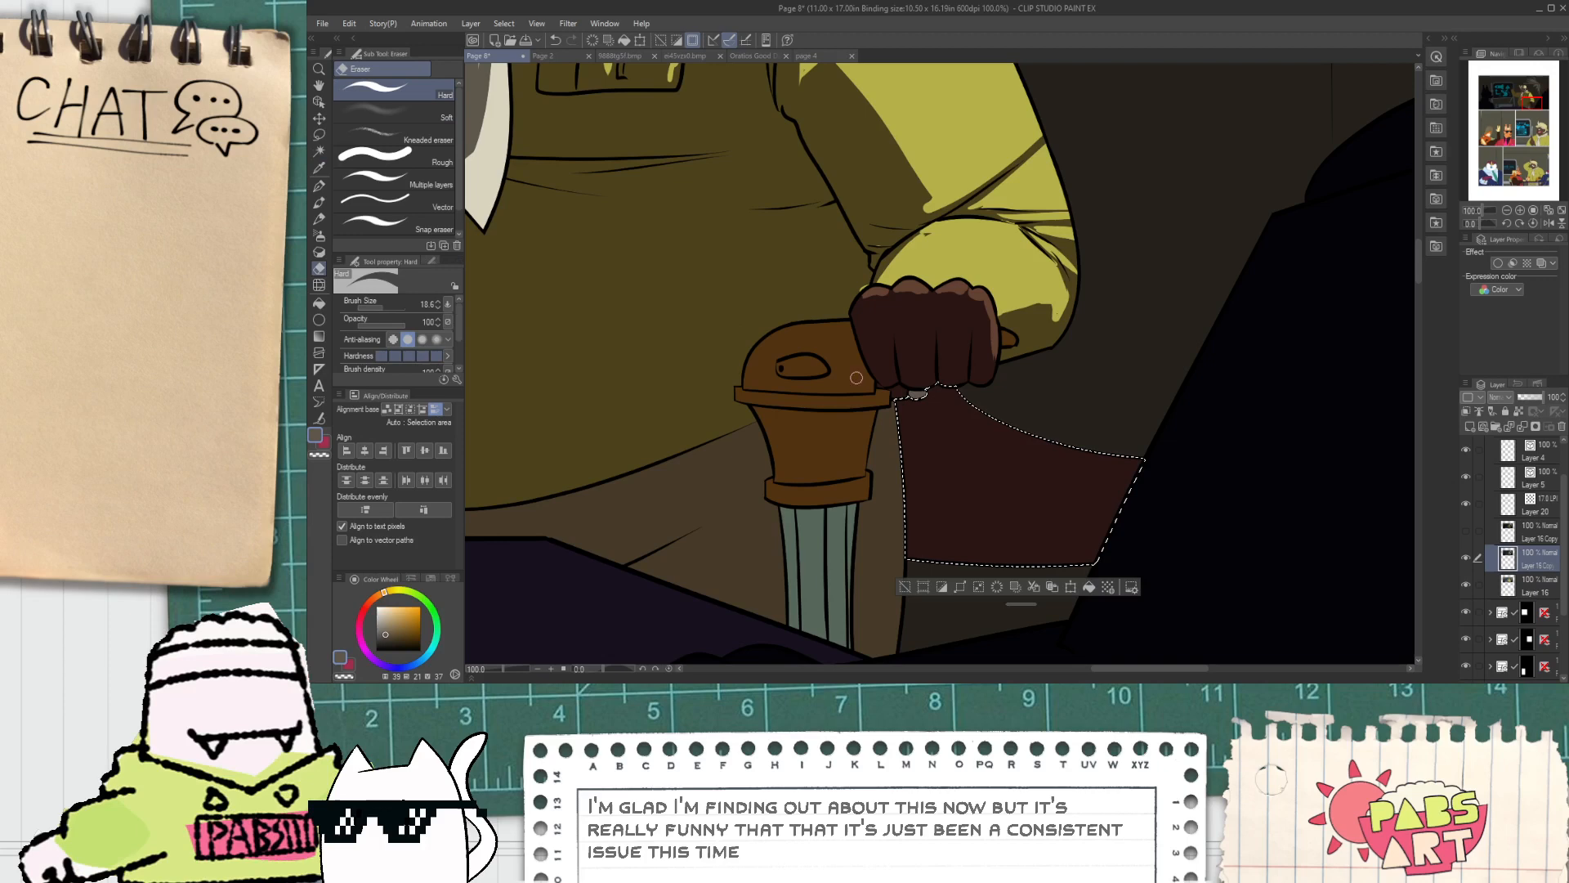
click(417, 152)
mouse_move(904, 385)
mouse_down()
mouse_move(1191, 448)
mouse_move(981, 403)
mouse_move(1341, 394)
mouse_up()
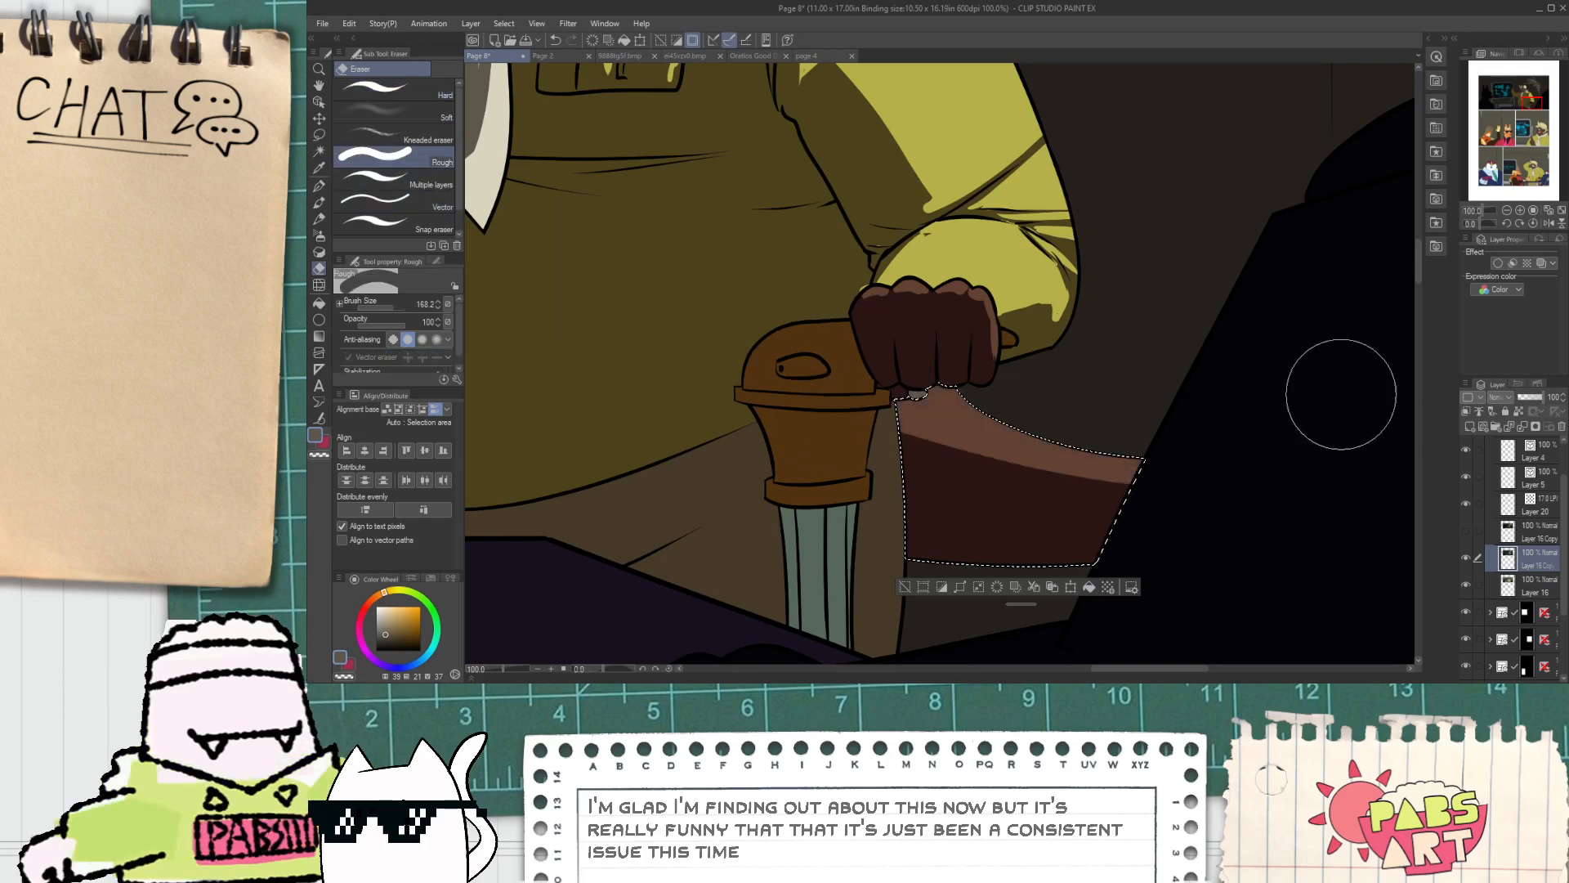
key(ctrl+z)
drag(865, 338, 1240, 410)
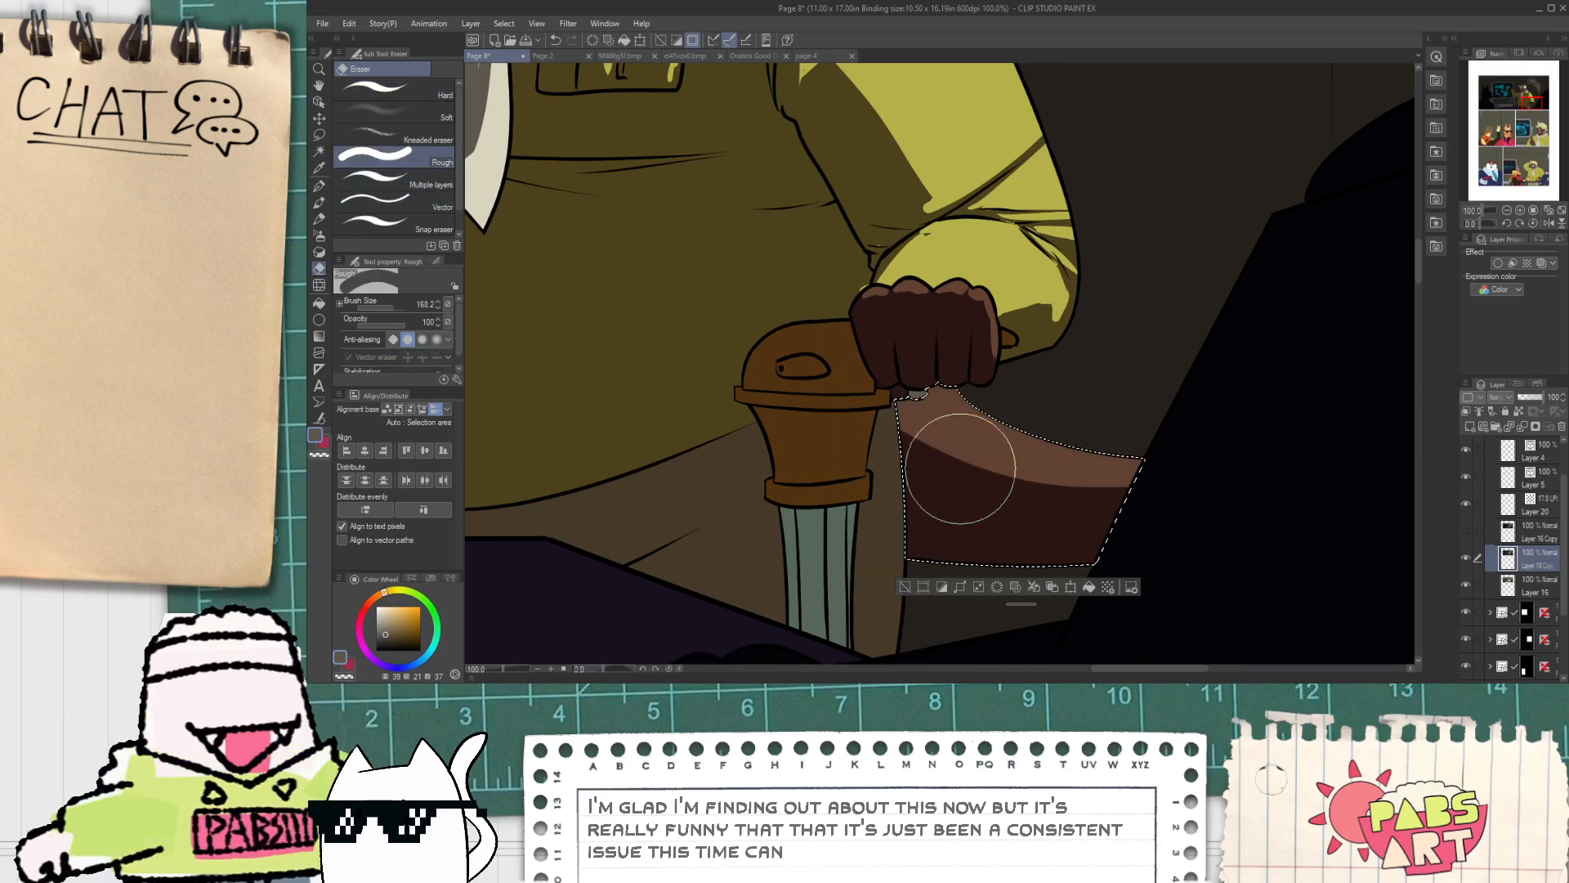
click(905, 586)
scroll(904, 571, down, 2)
drag(881, 515, 942, 518)
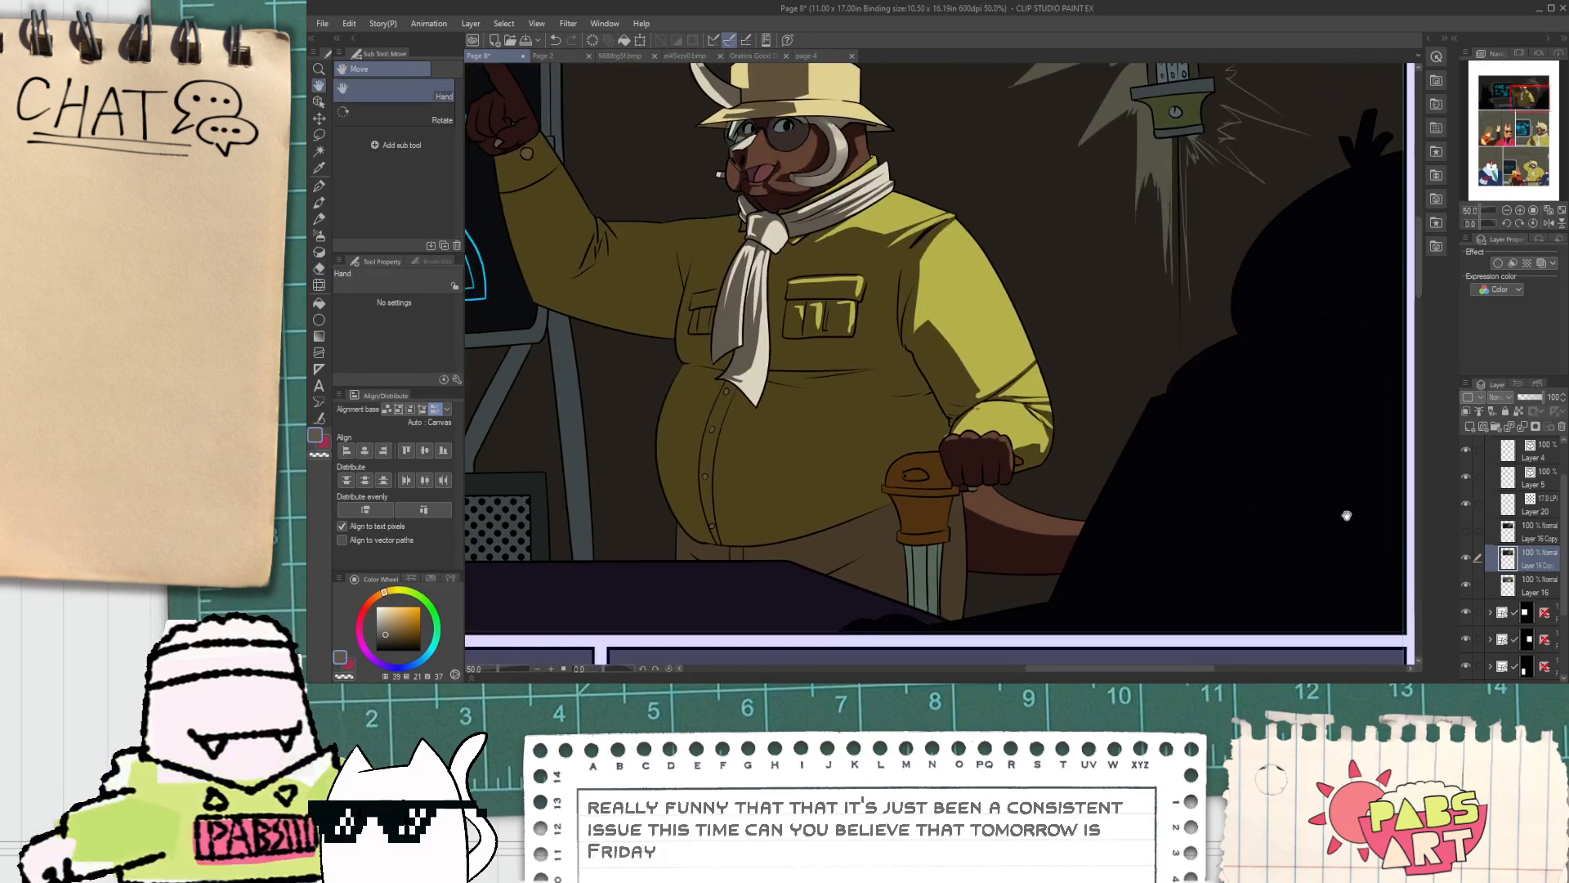
Step: Select the trouser area and erase a narrow lit strip down the leg's outer edge beside the tail
scroll(752, 448, up, 1)
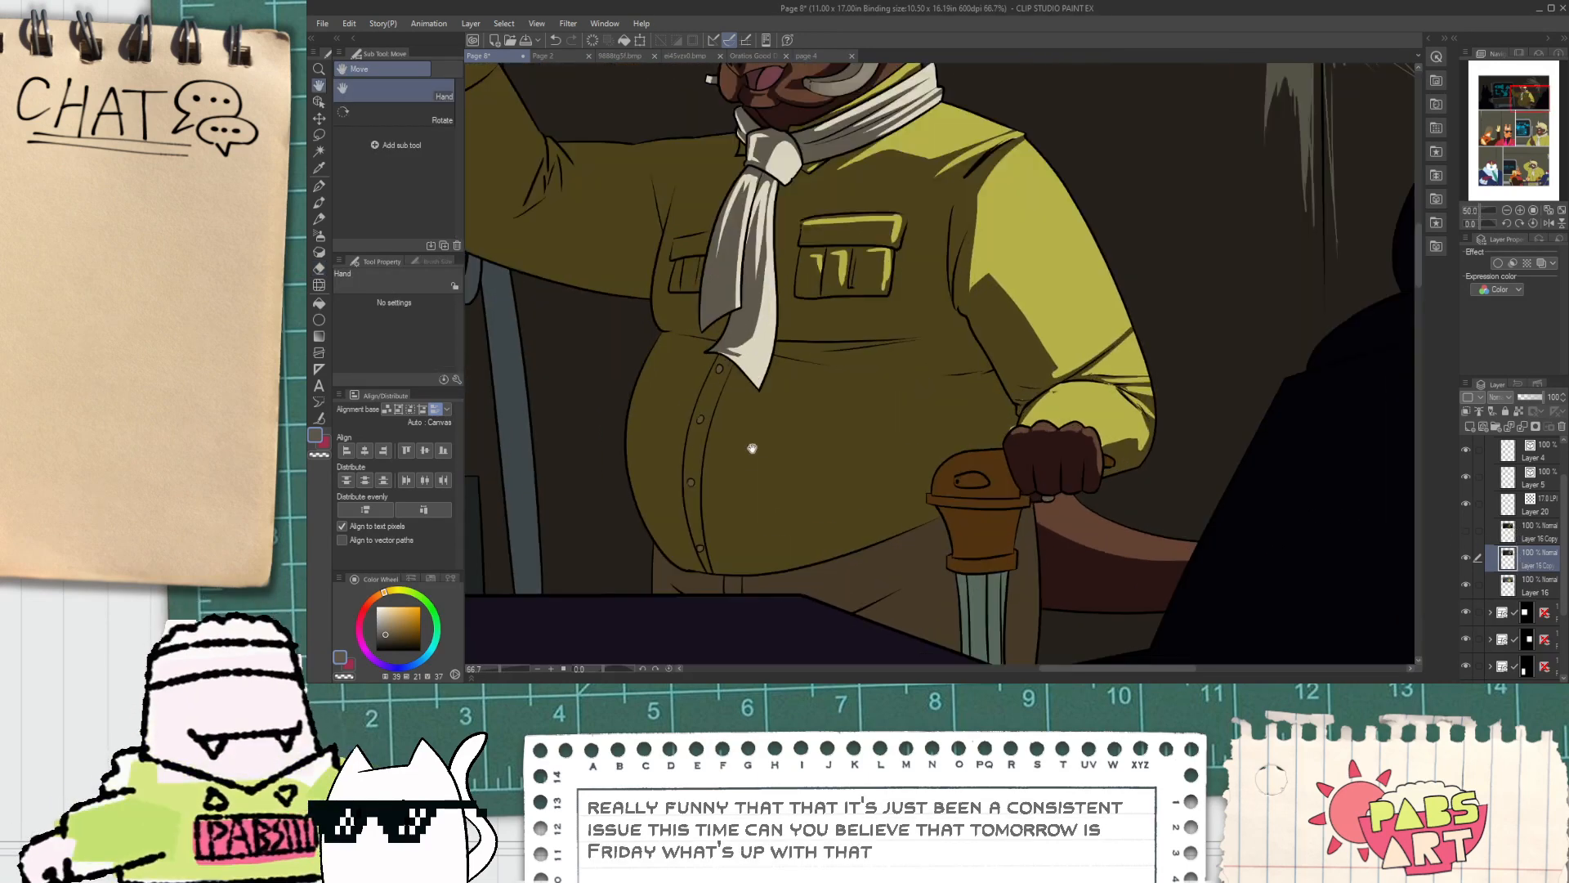
scroll(796, 462, up, 2)
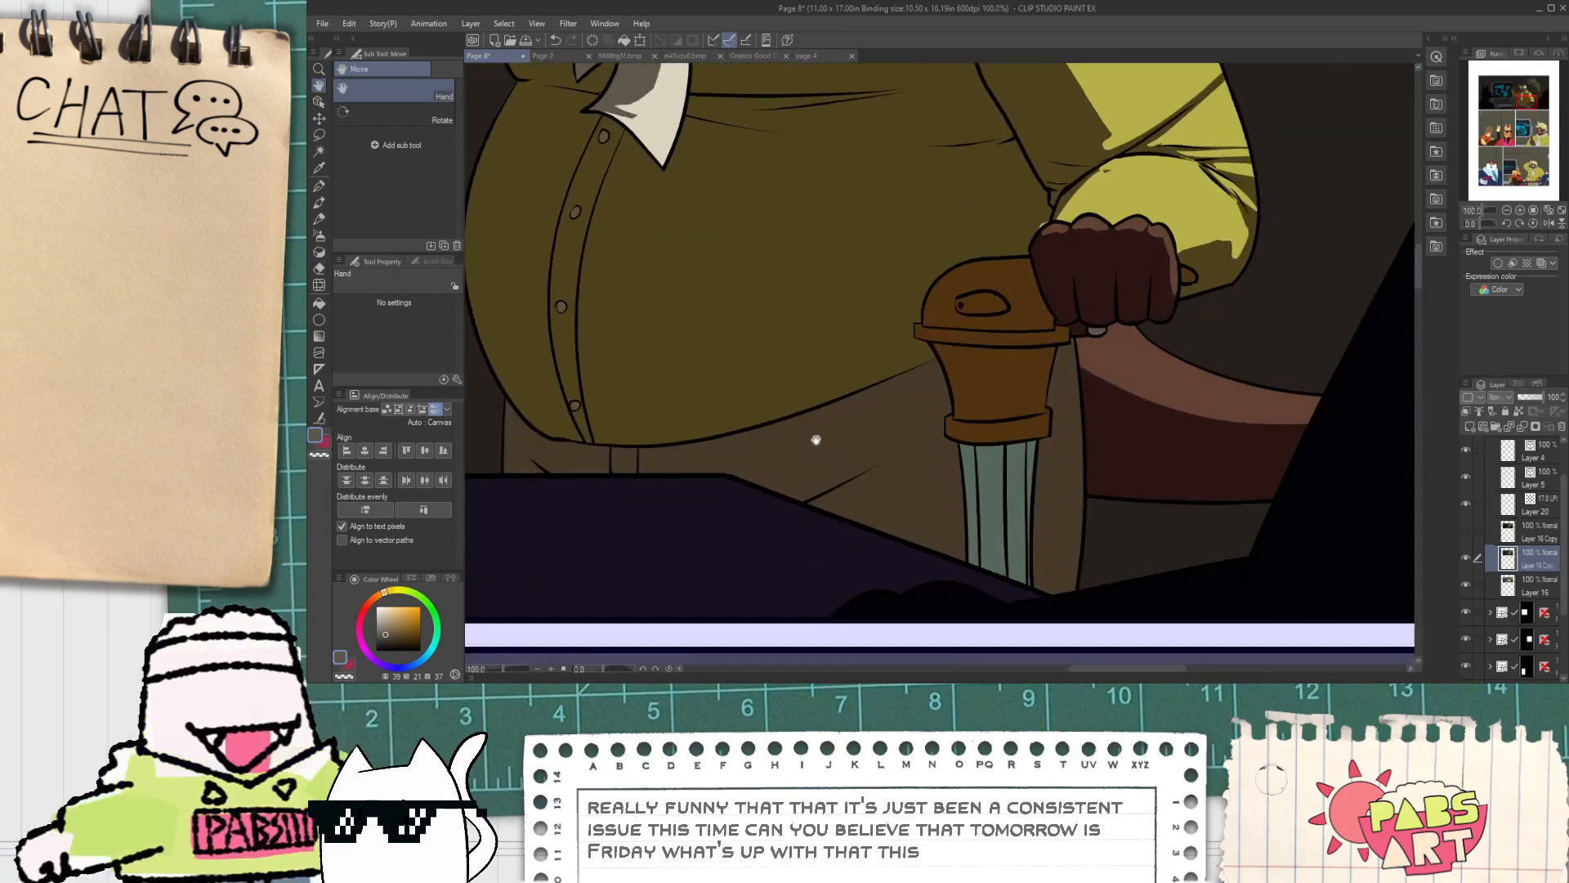
click(842, 466)
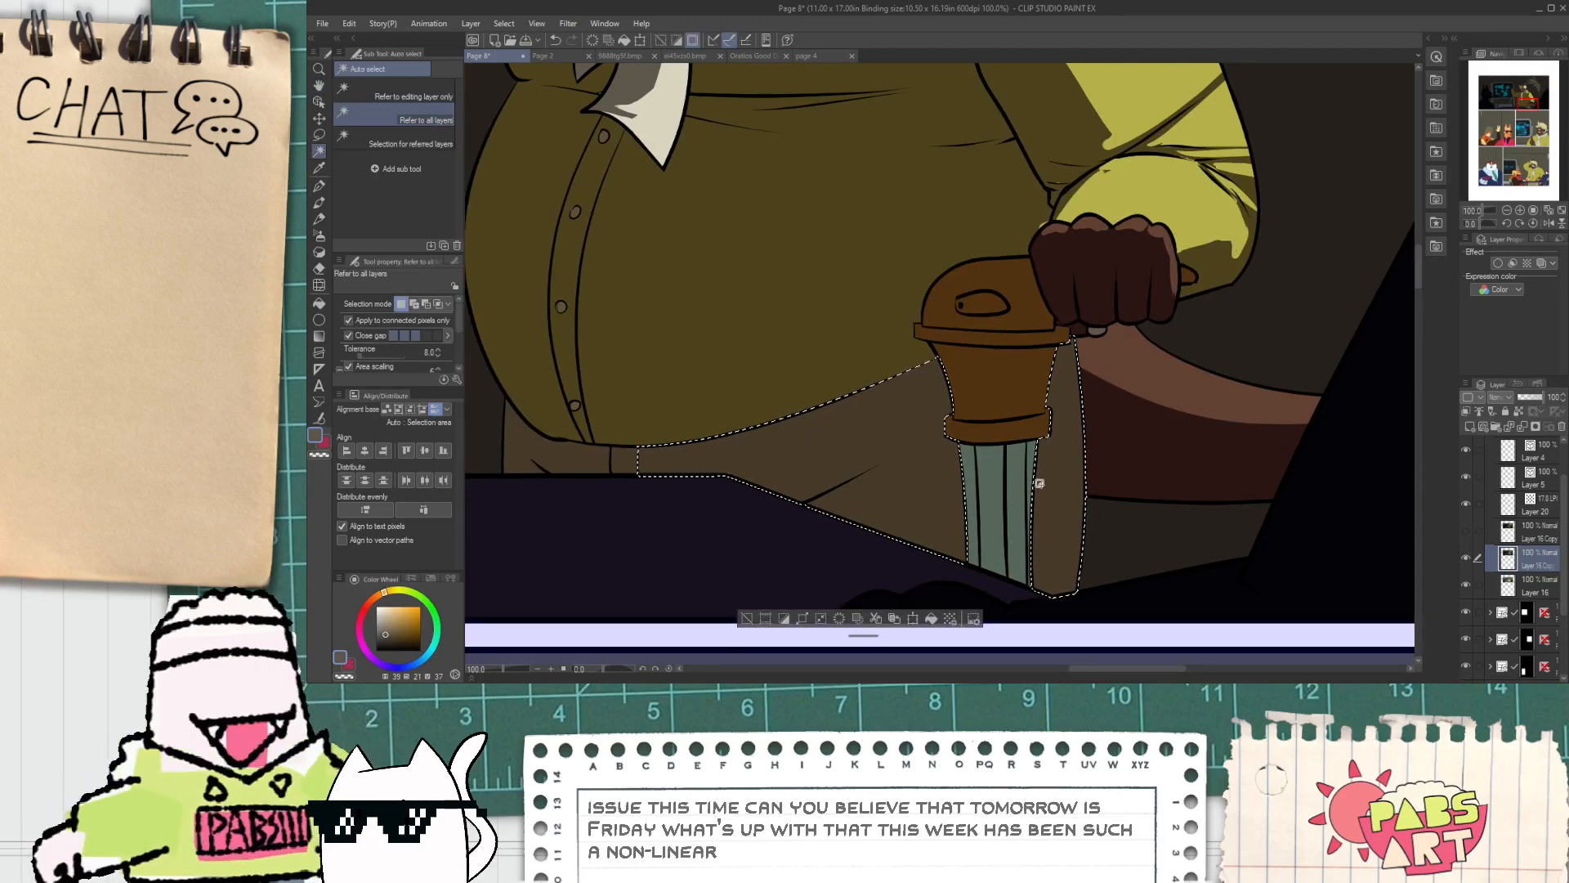
key(e)
drag(1051, 392, 1031, 588)
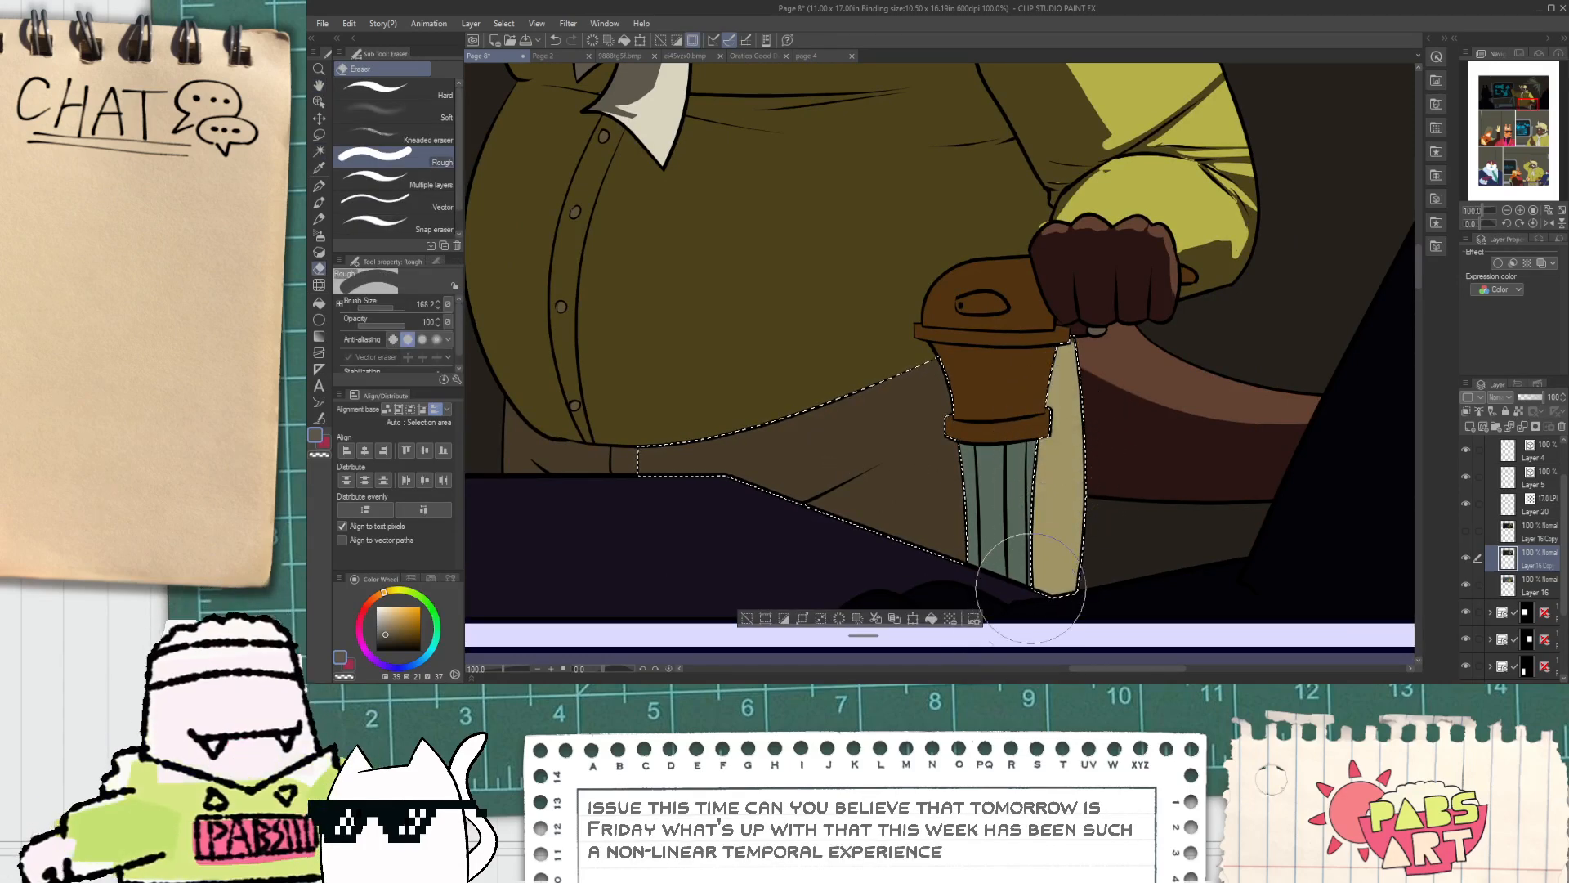
drag(1150, 387, 1128, 573)
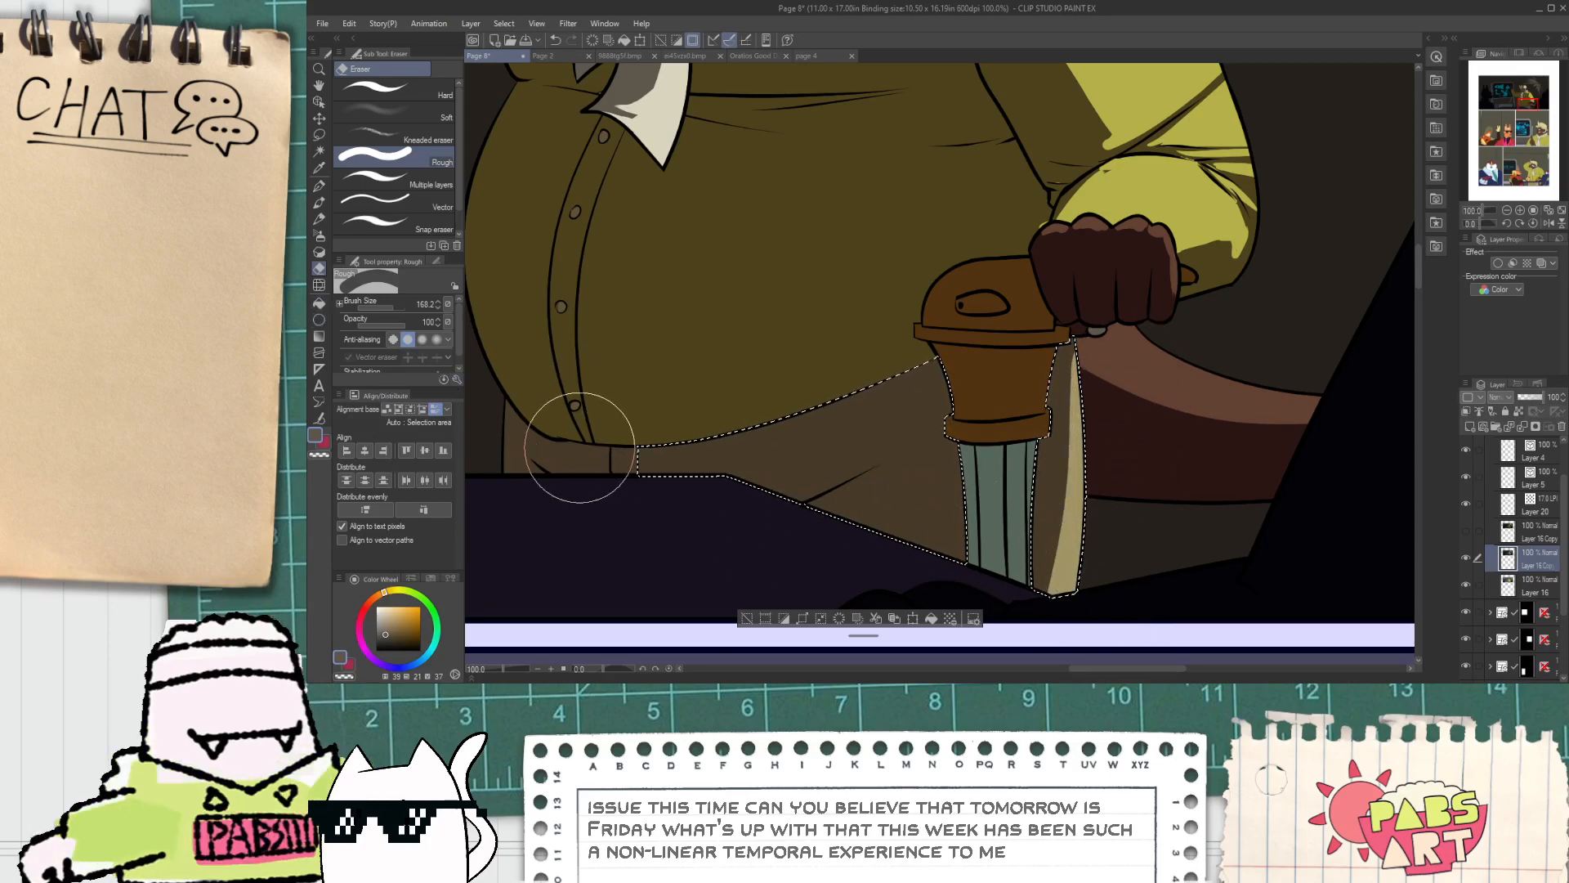
Step: Try to erase a tapered light accent along the trouser crease below the belly with the Hard eraser
drag(585, 444, 659, 419)
key(e)
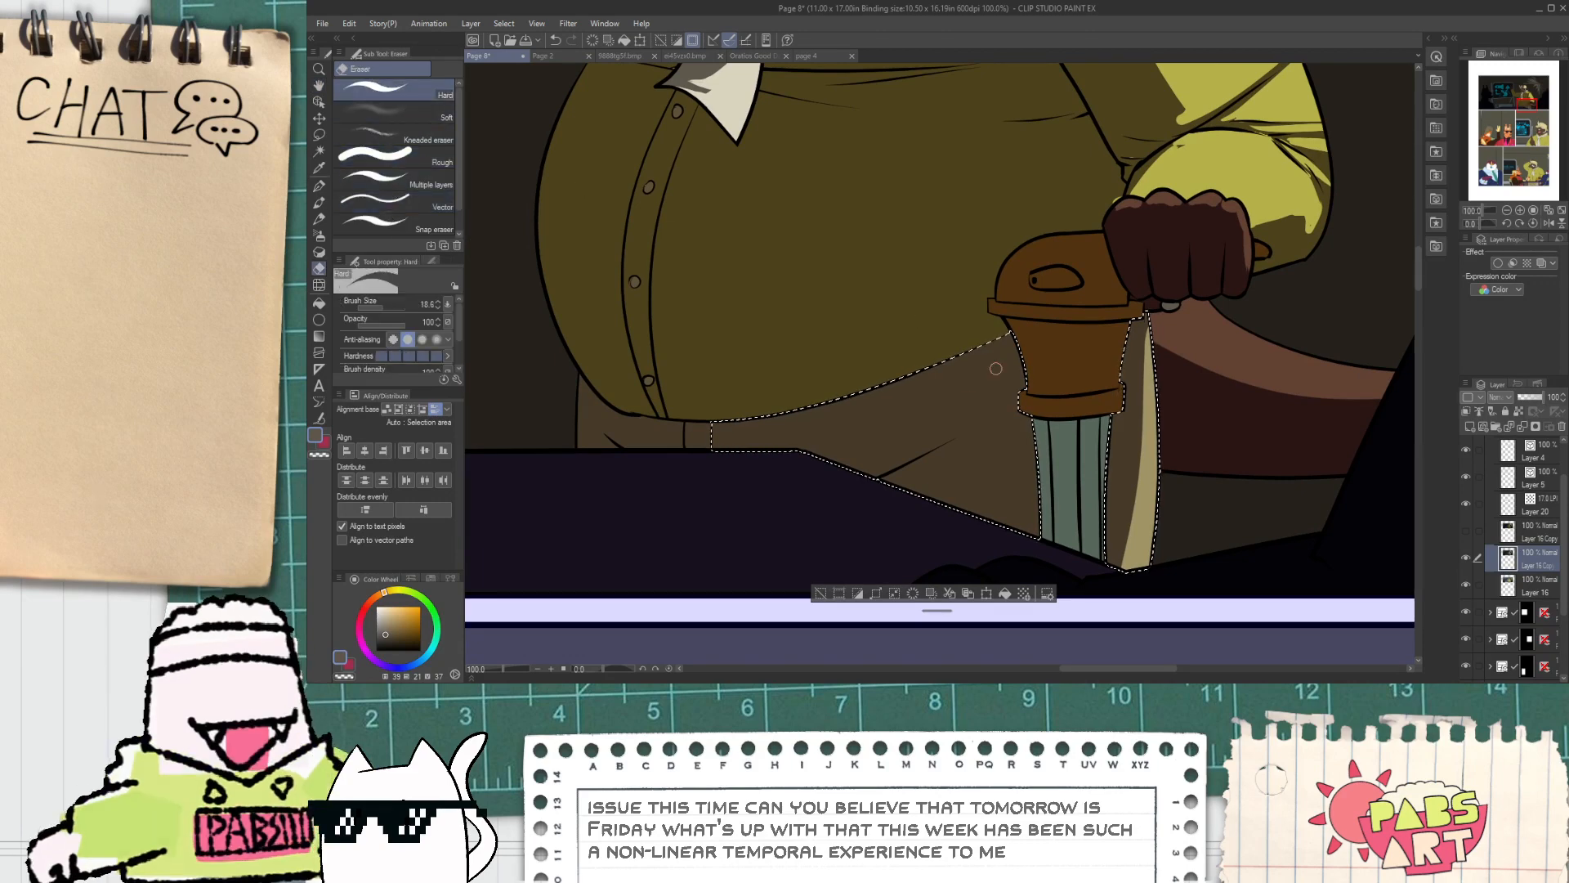
key(space)
drag(997, 444, 928, 397)
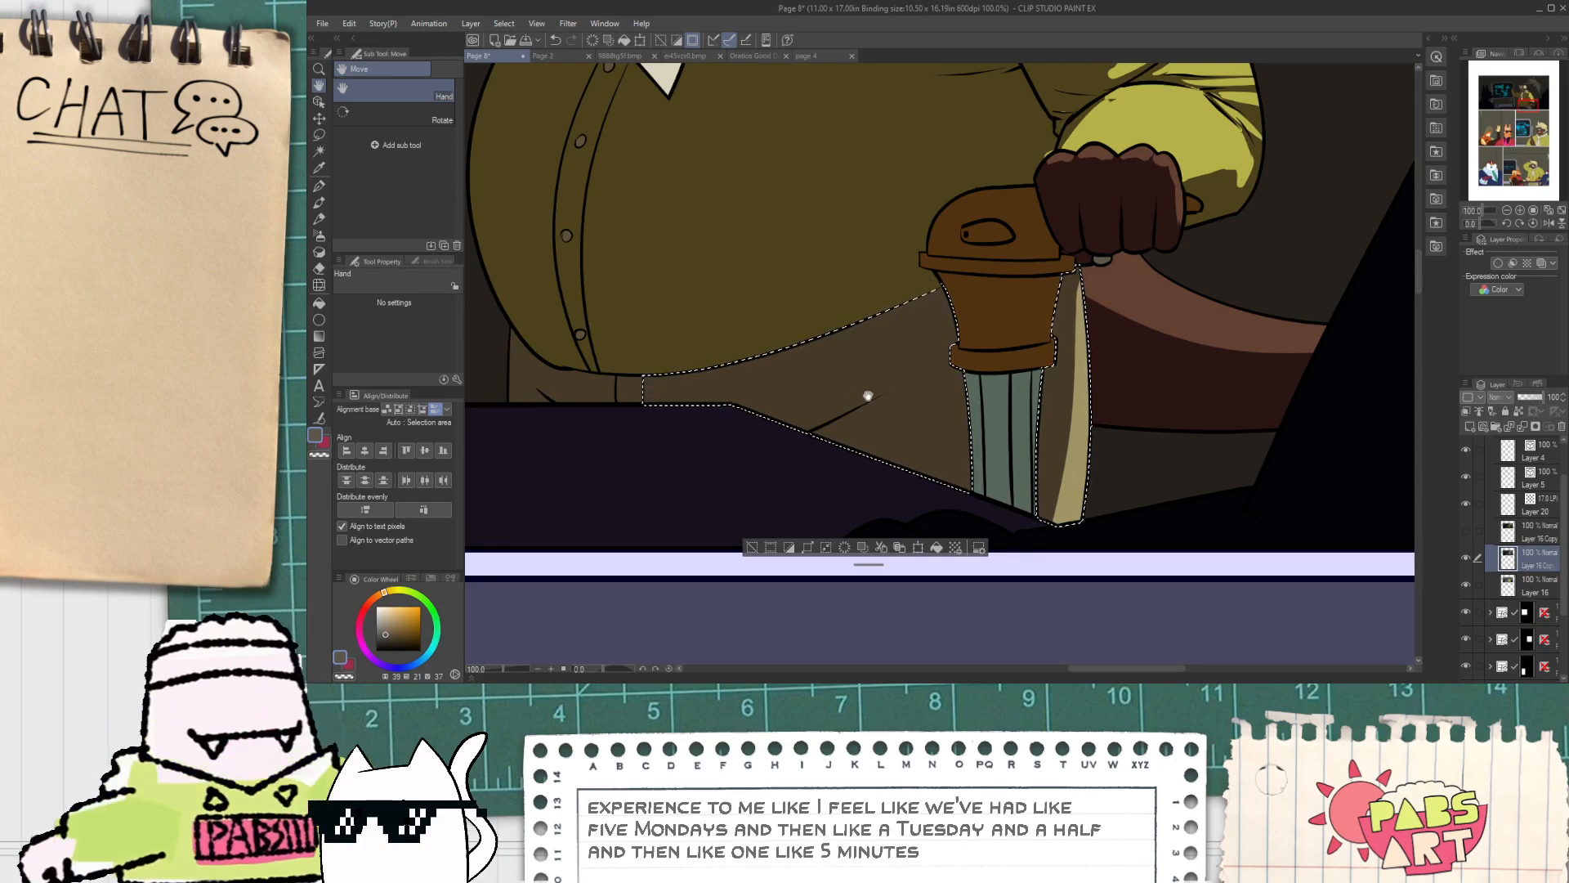
key(e)
drag(874, 398, 887, 371)
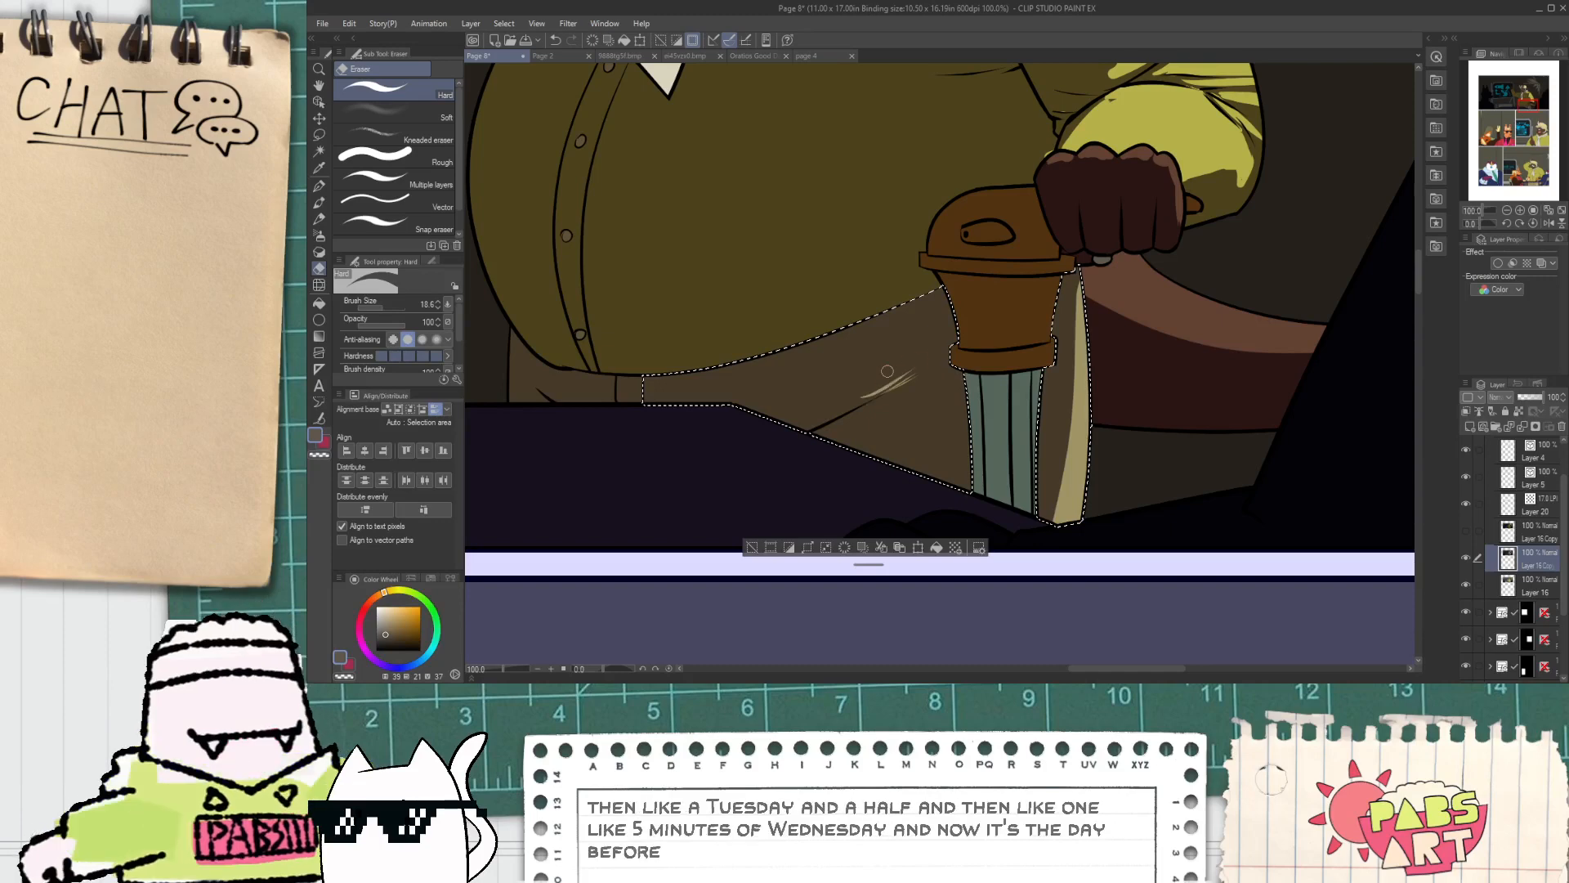
scroll(818, 422, up, 1)
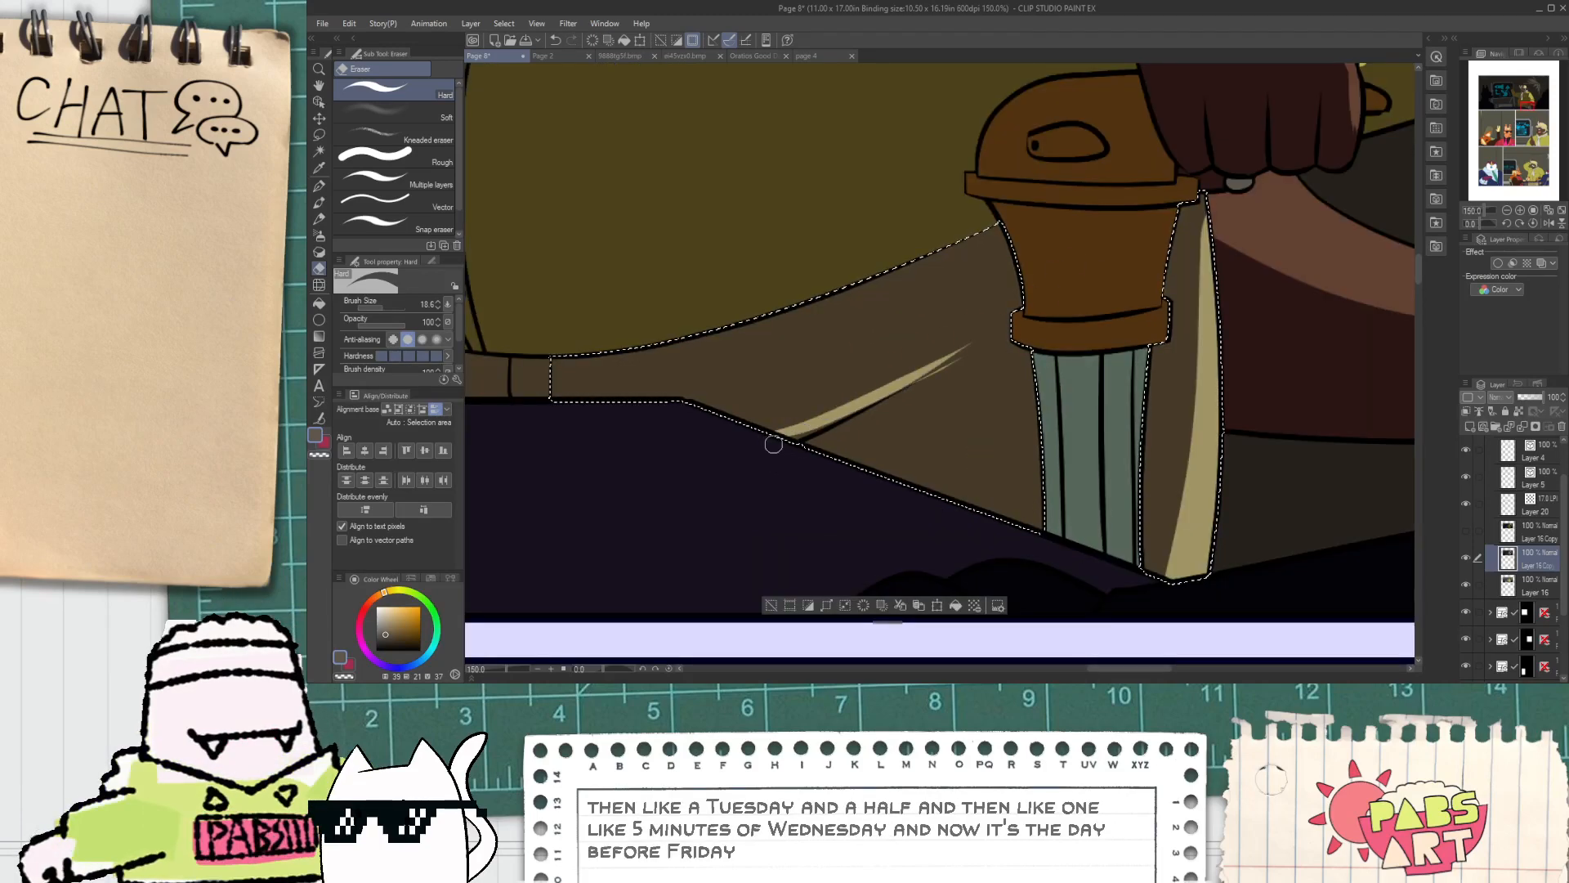
scroll(981, 337, down, 2)
scroll(954, 382, up, 2)
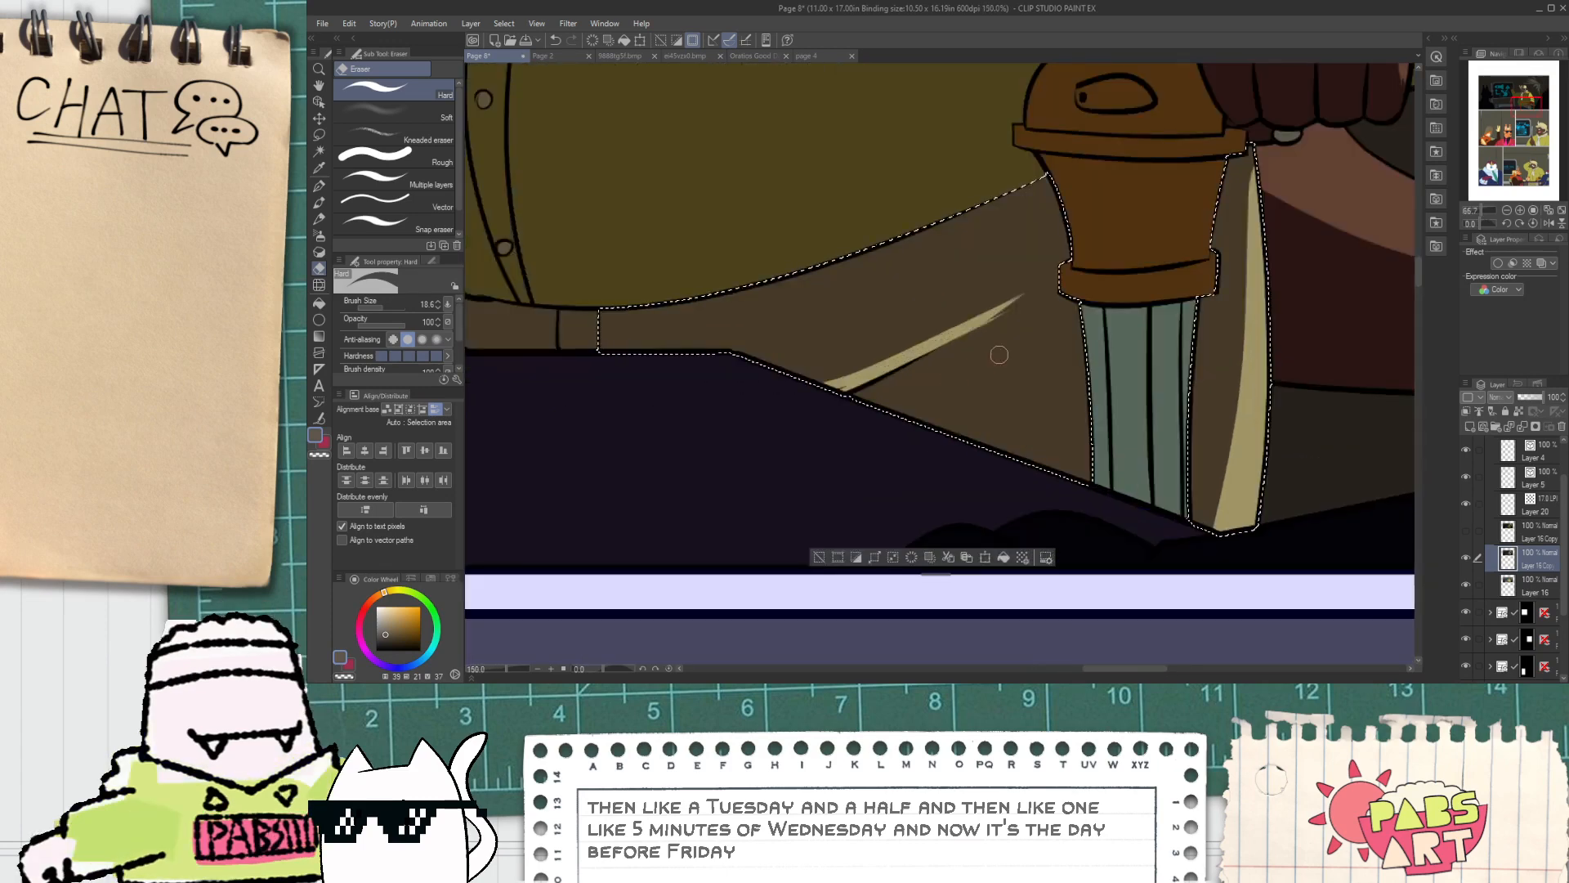
scroll(989, 433, down, 3)
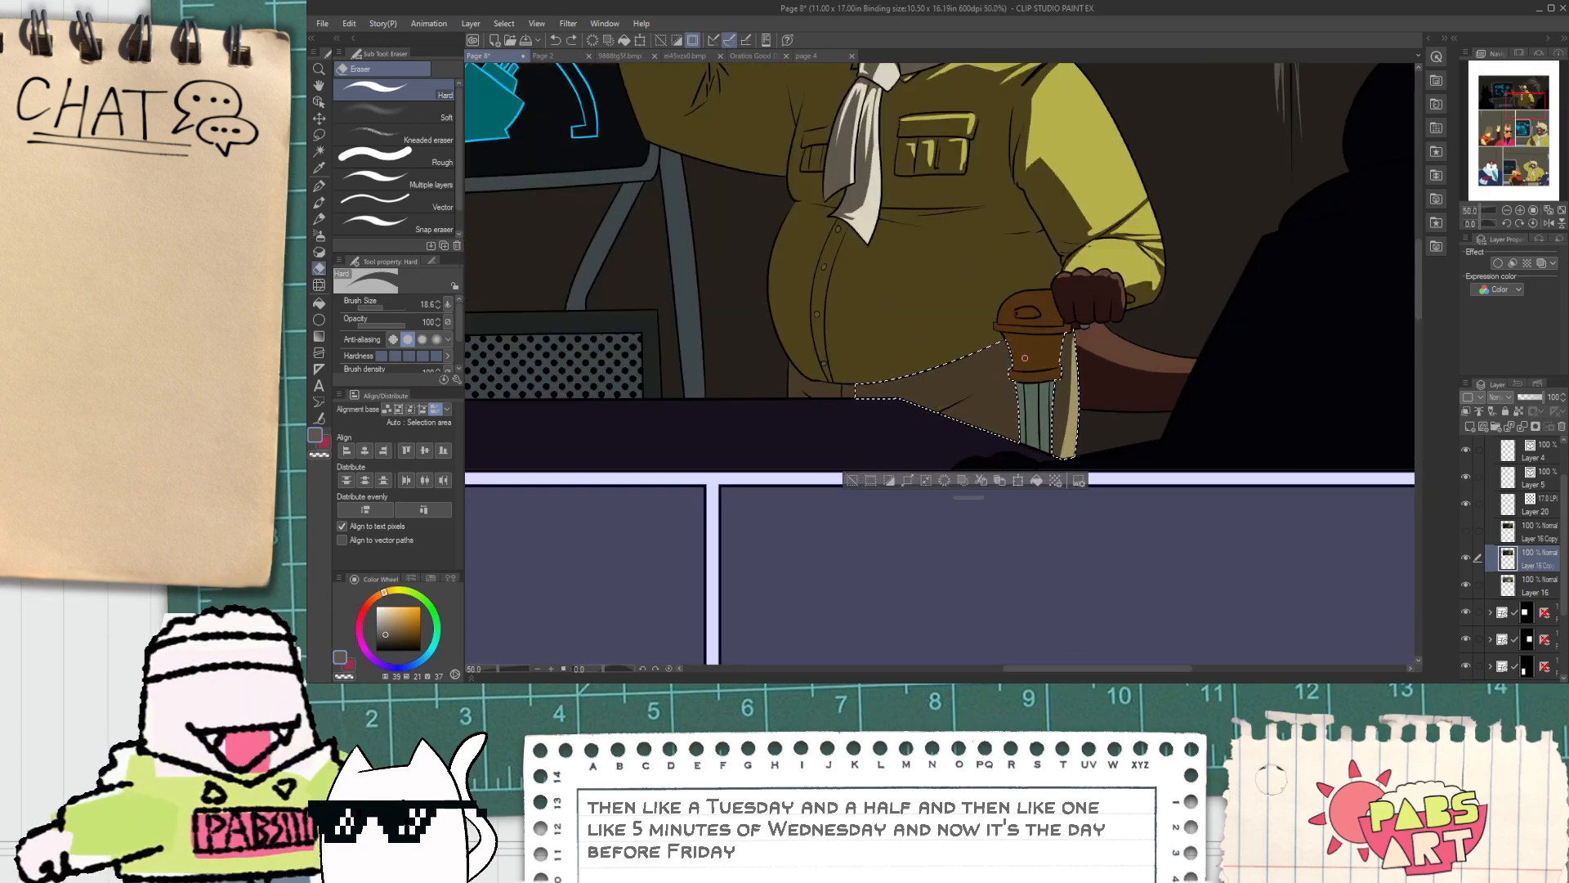
Step: Erase small light fold accents at the top of the lit trouser strip, beside the brown handle
scroll(1025, 358, up, 3)
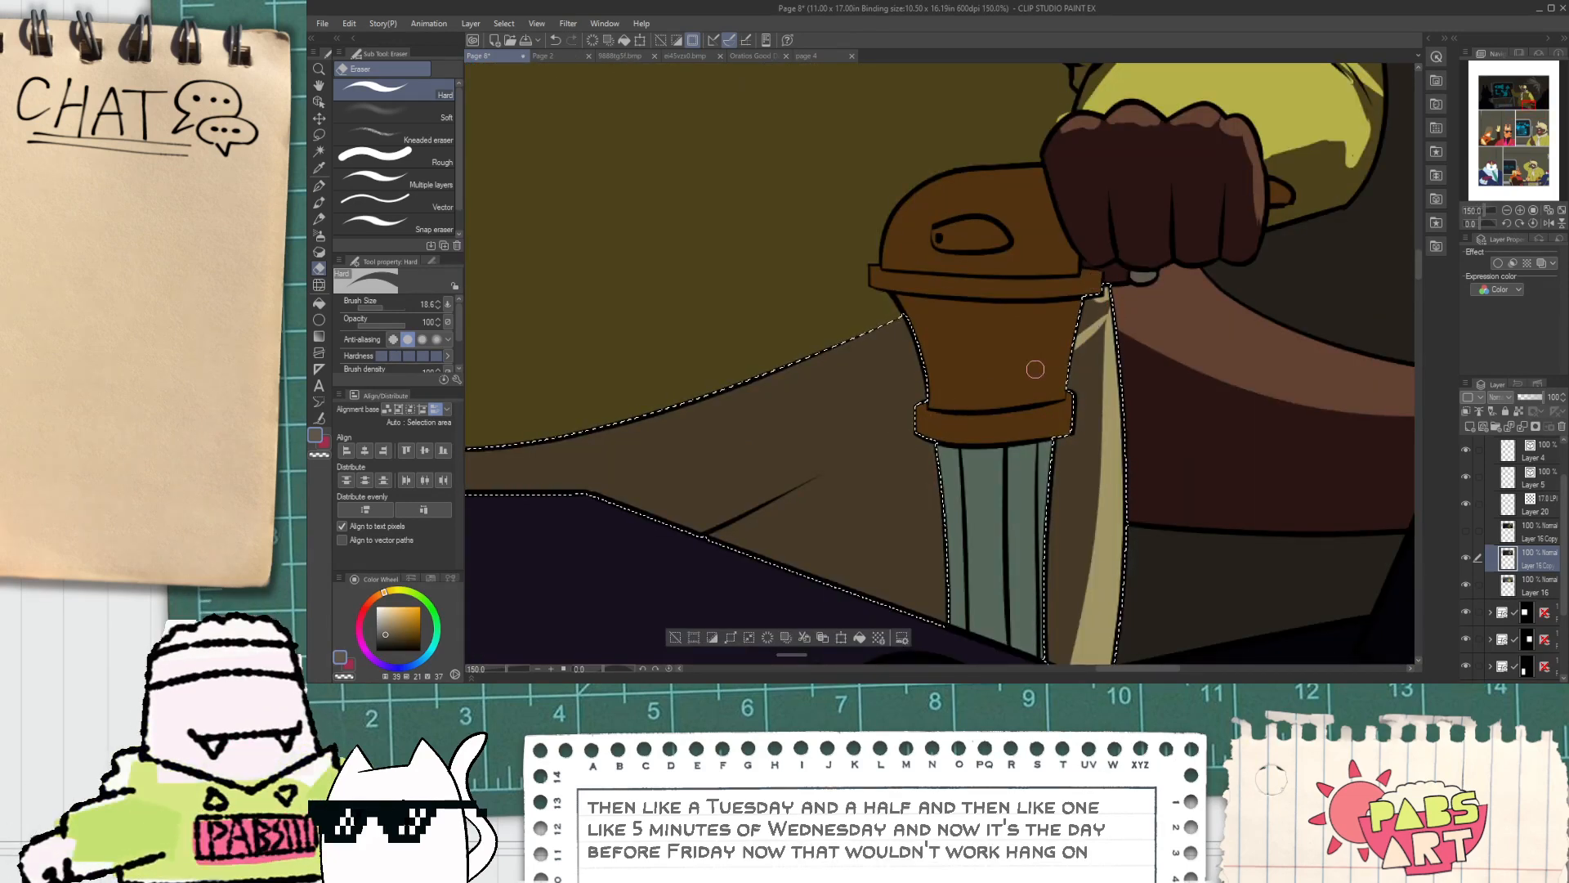
scroll(1099, 328, up, 1)
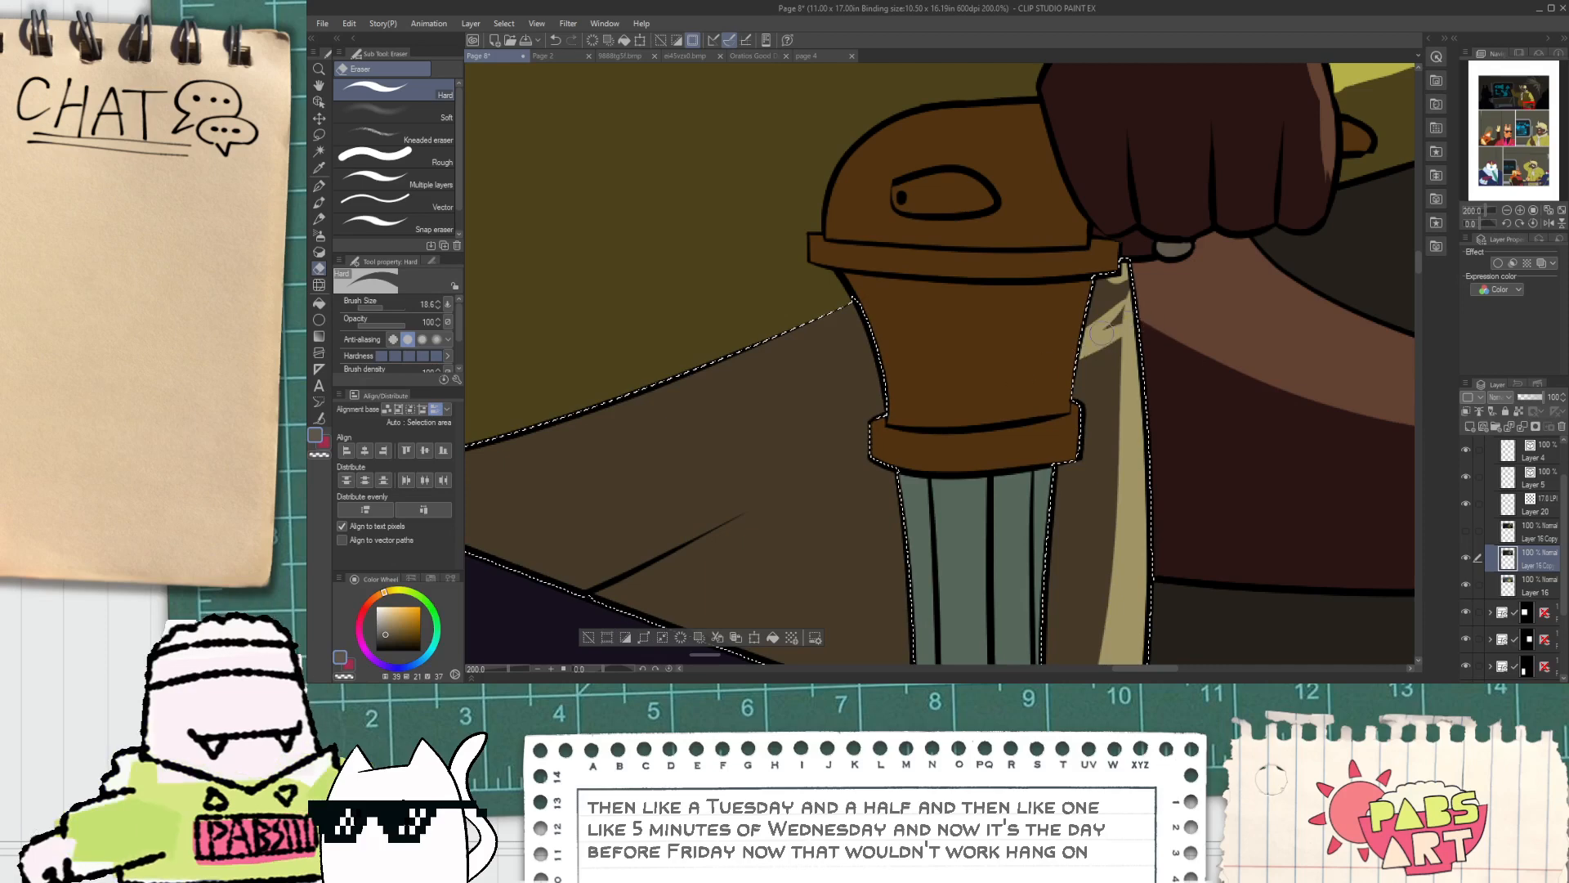
scroll(1111, 368, down, 4)
key(space)
drag(1075, 362, 951, 454)
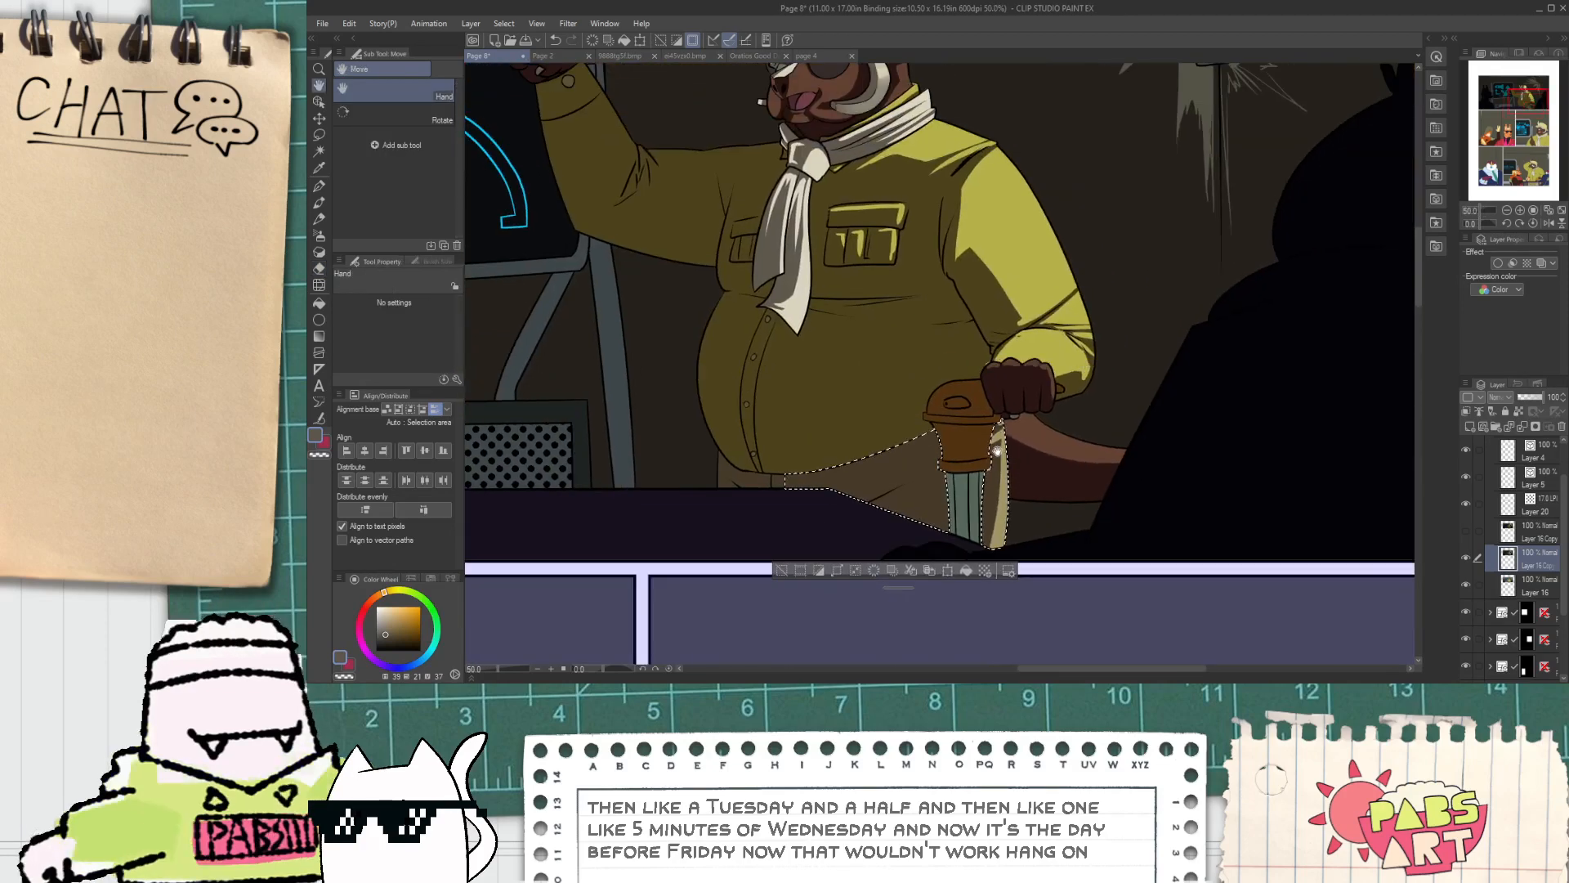
scroll(951, 454, up, 3)
scroll(951, 454, up, 1)
Step: Refine the small trouser fold accents beside the handle with the G-pen and Hard eraser, and clear the selection
key(p)
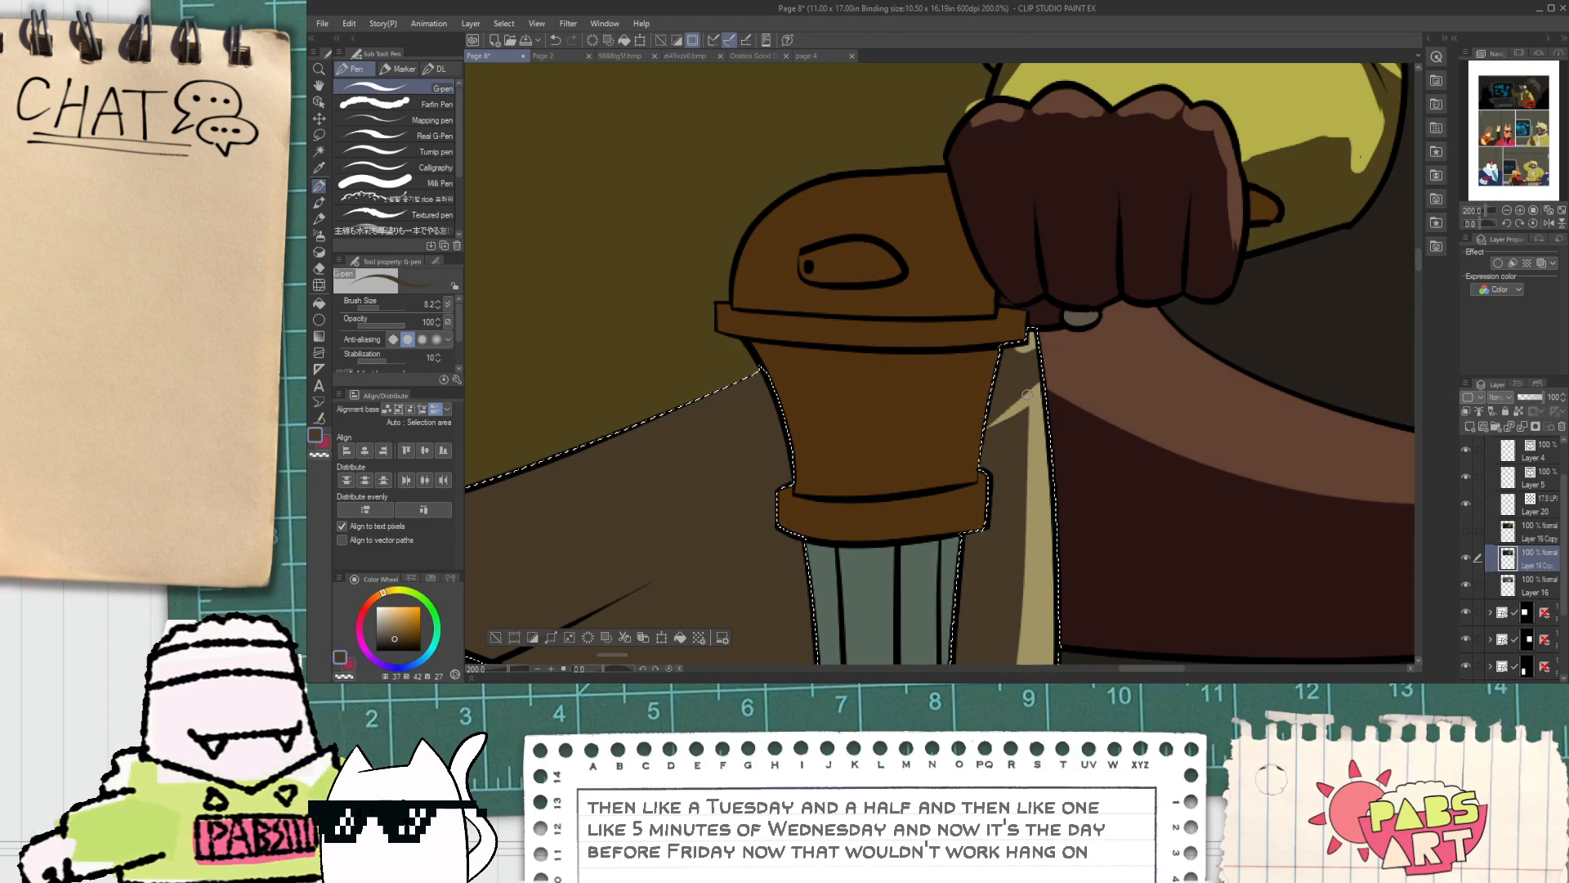
key(e)
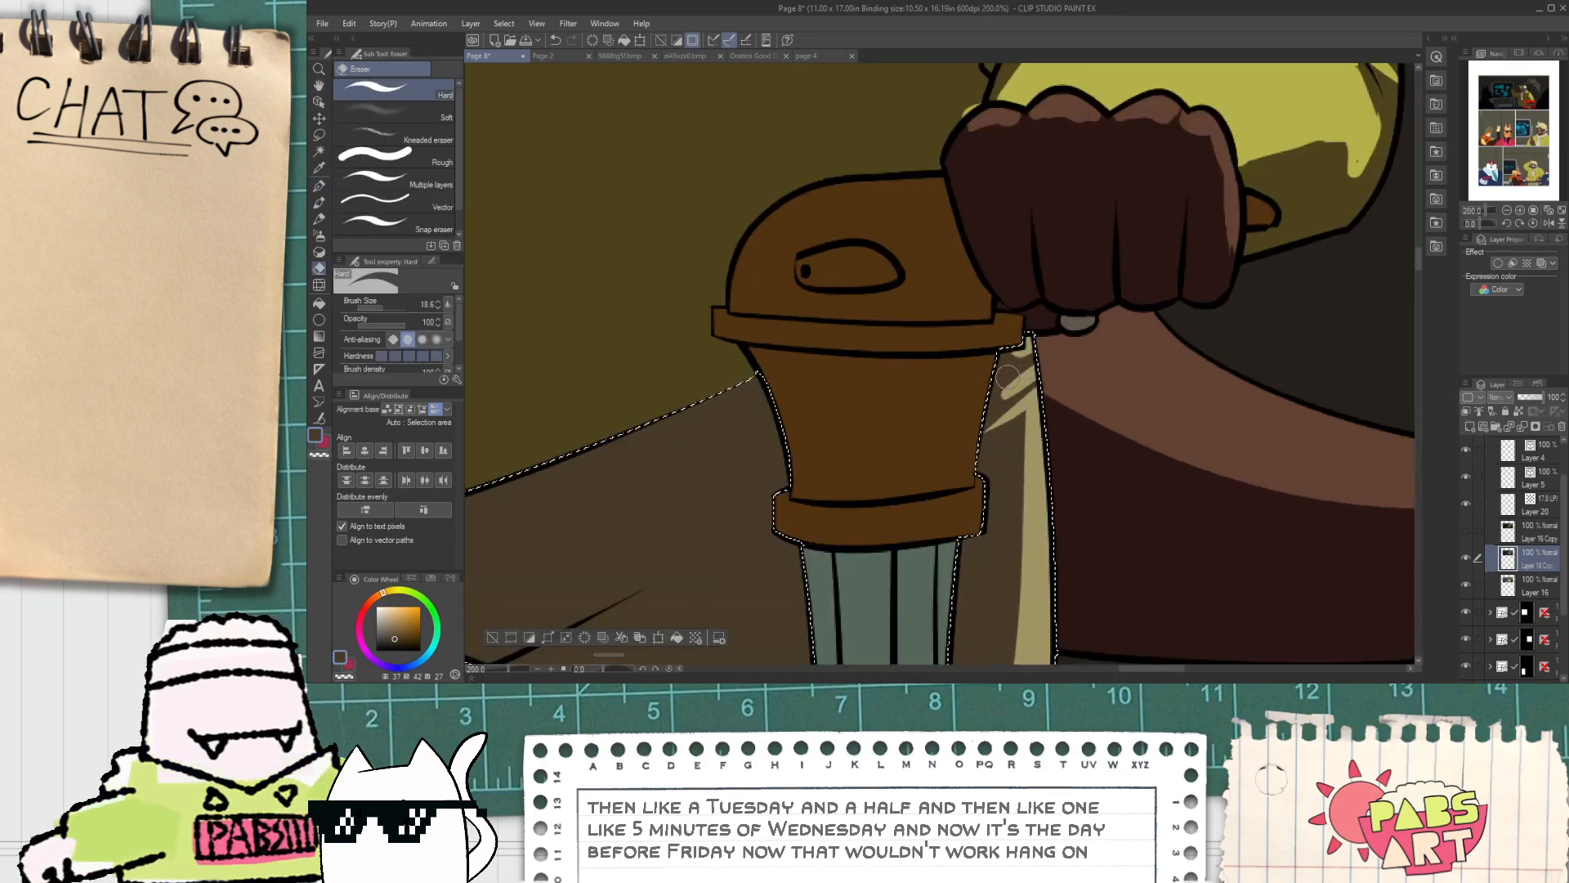
scroll(1023, 378, down, 4)
key(space)
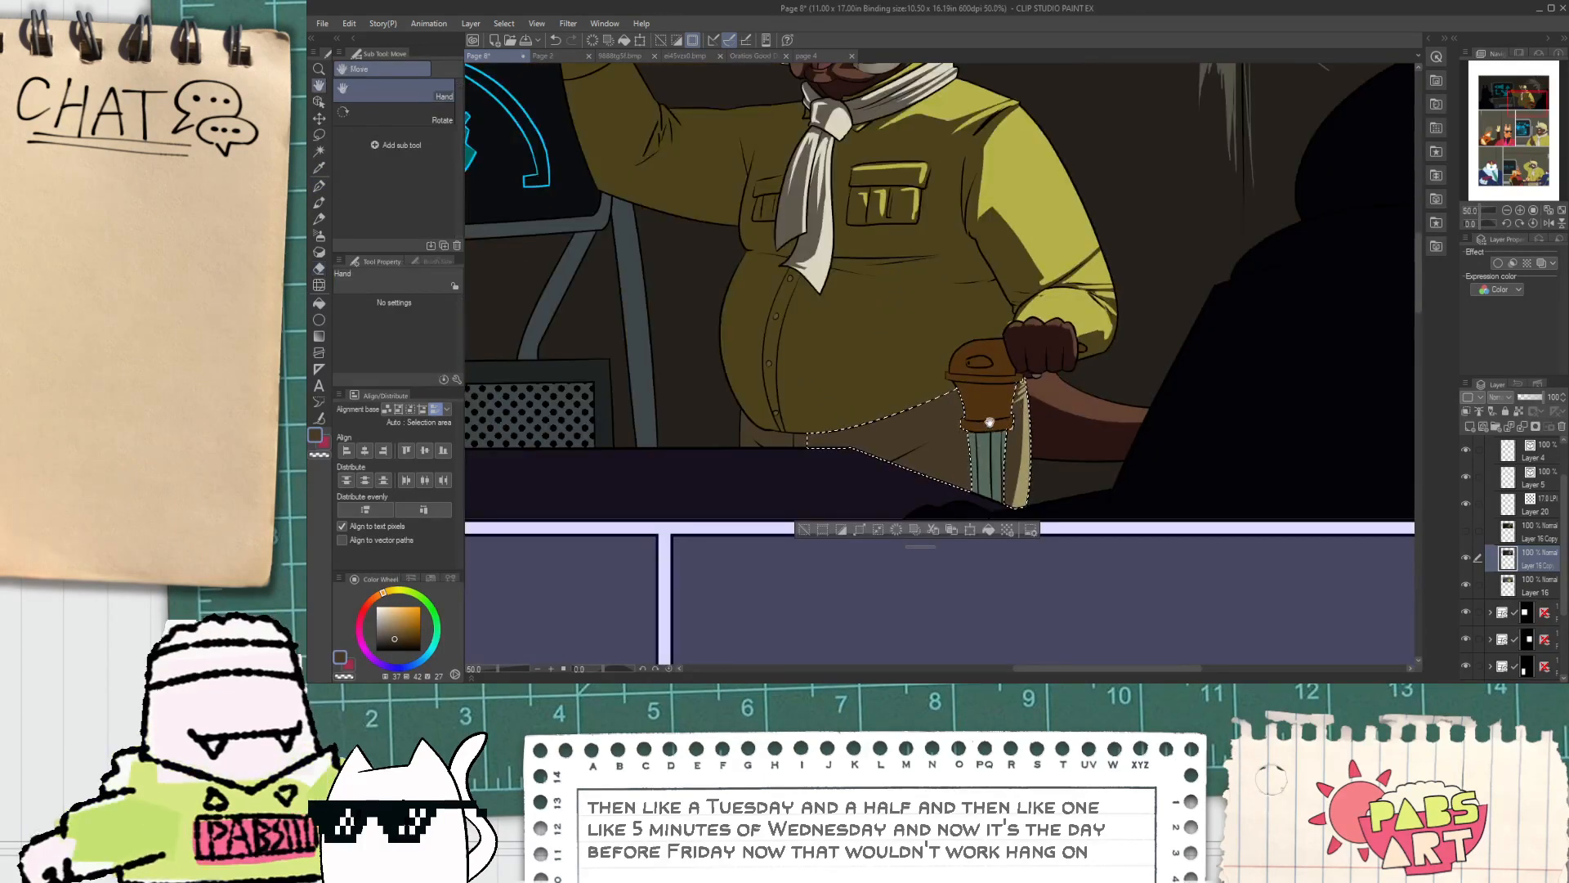
scroll(988, 422, up, 3)
key(p)
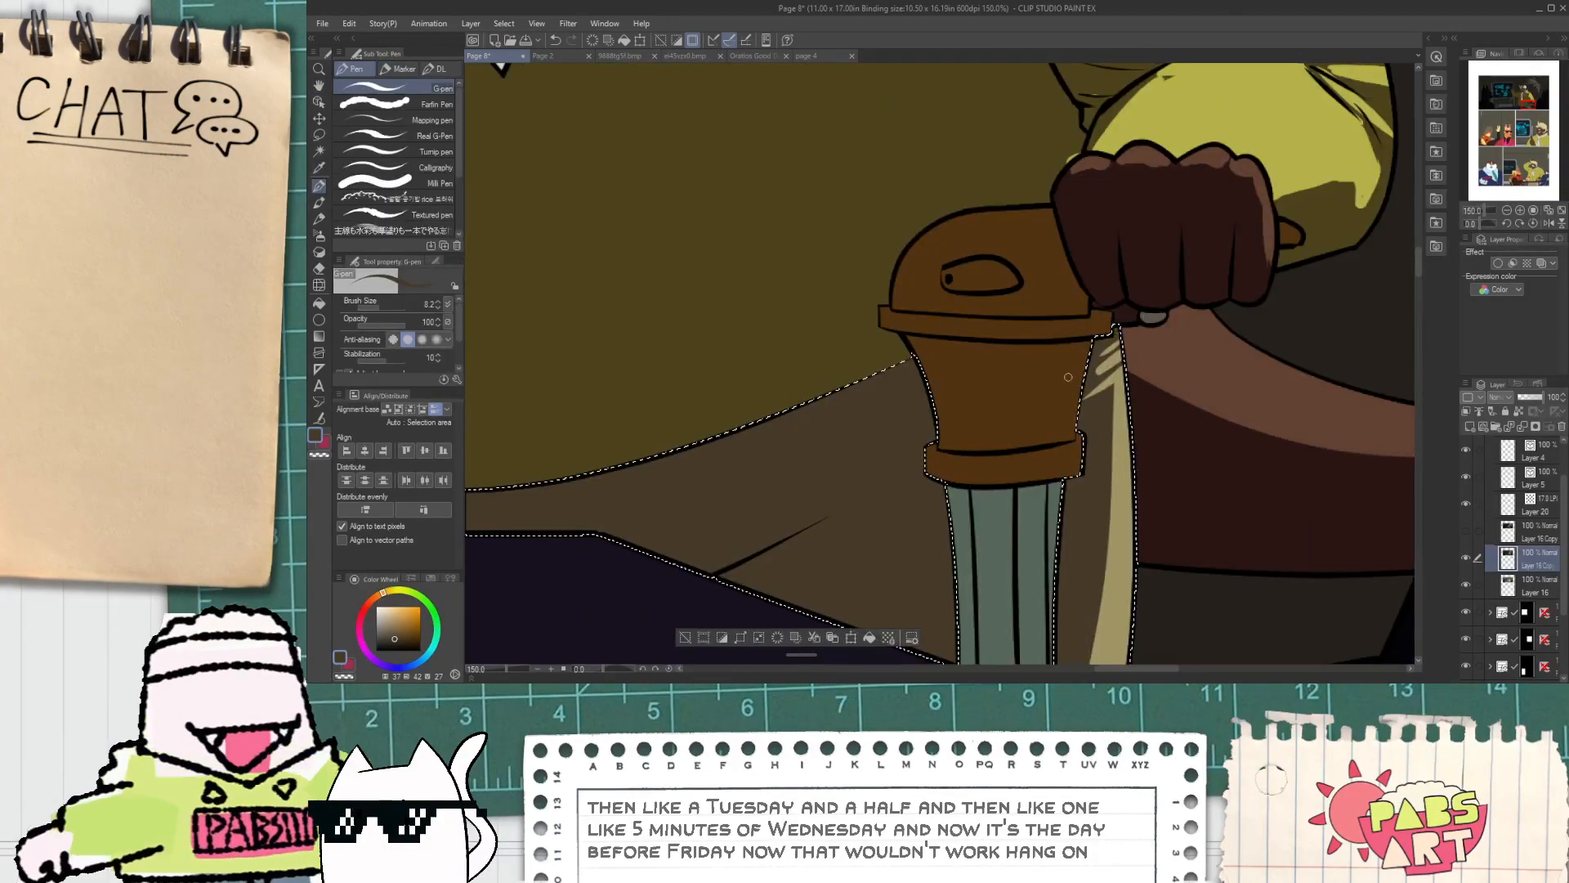
scroll(964, 474, down, 3)
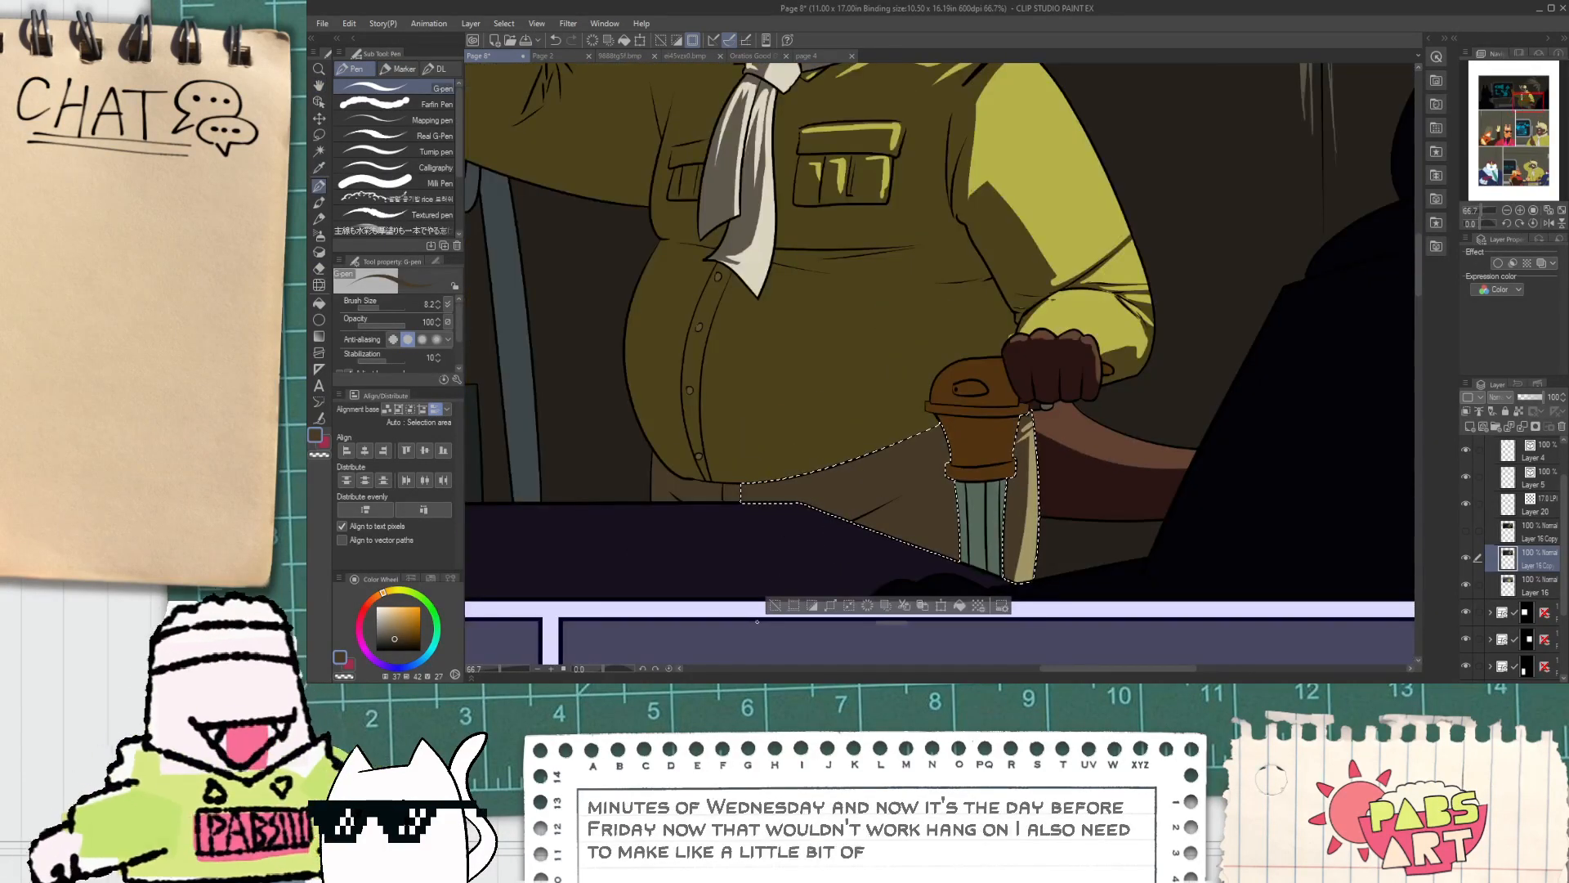
click(775, 605)
scroll(777, 603, down, 2)
key(space)
drag(824, 454, 936, 378)
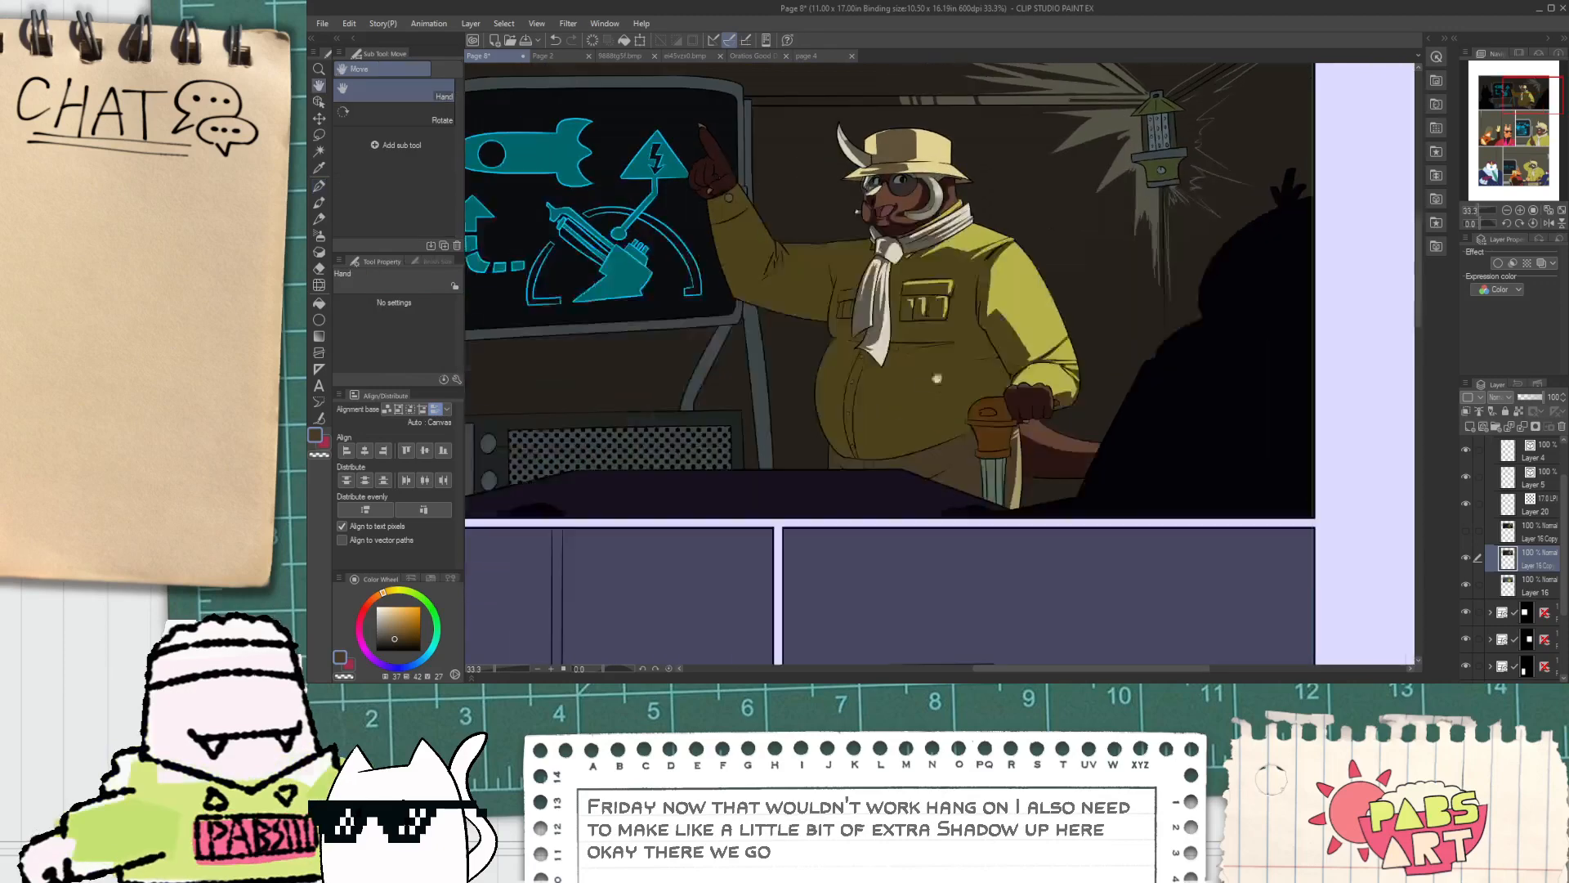
Step: Select the shirt's raised-sleeve area and erase the outline of a lit patch on the shoulder beside the scarf with the Hard eraser
scroll(823, 282, up, 2)
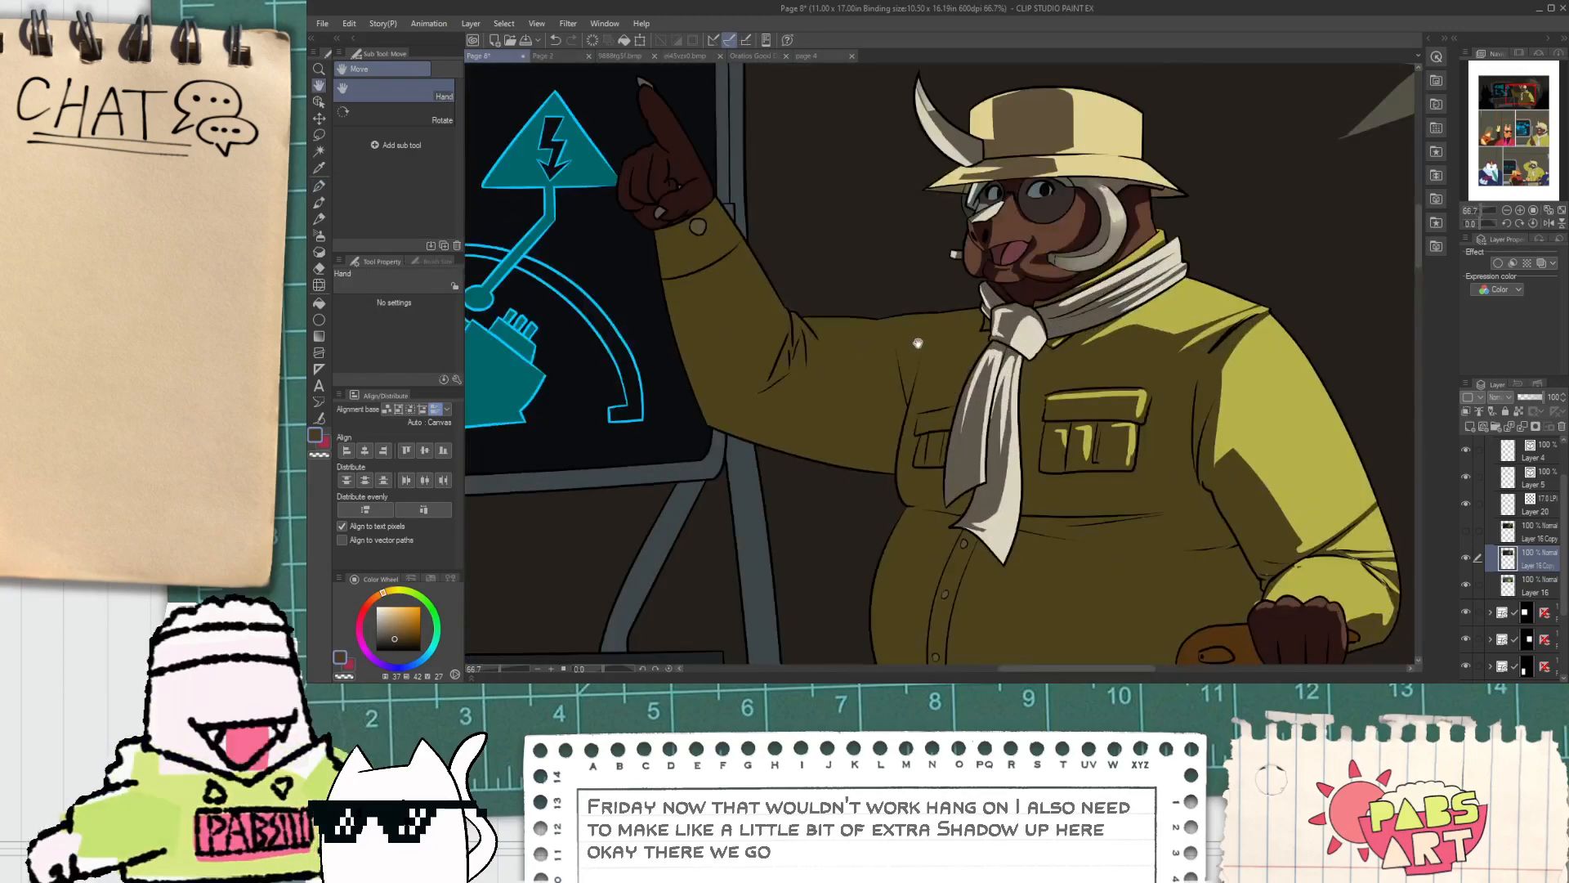
key(w)
click(918, 343)
key(e)
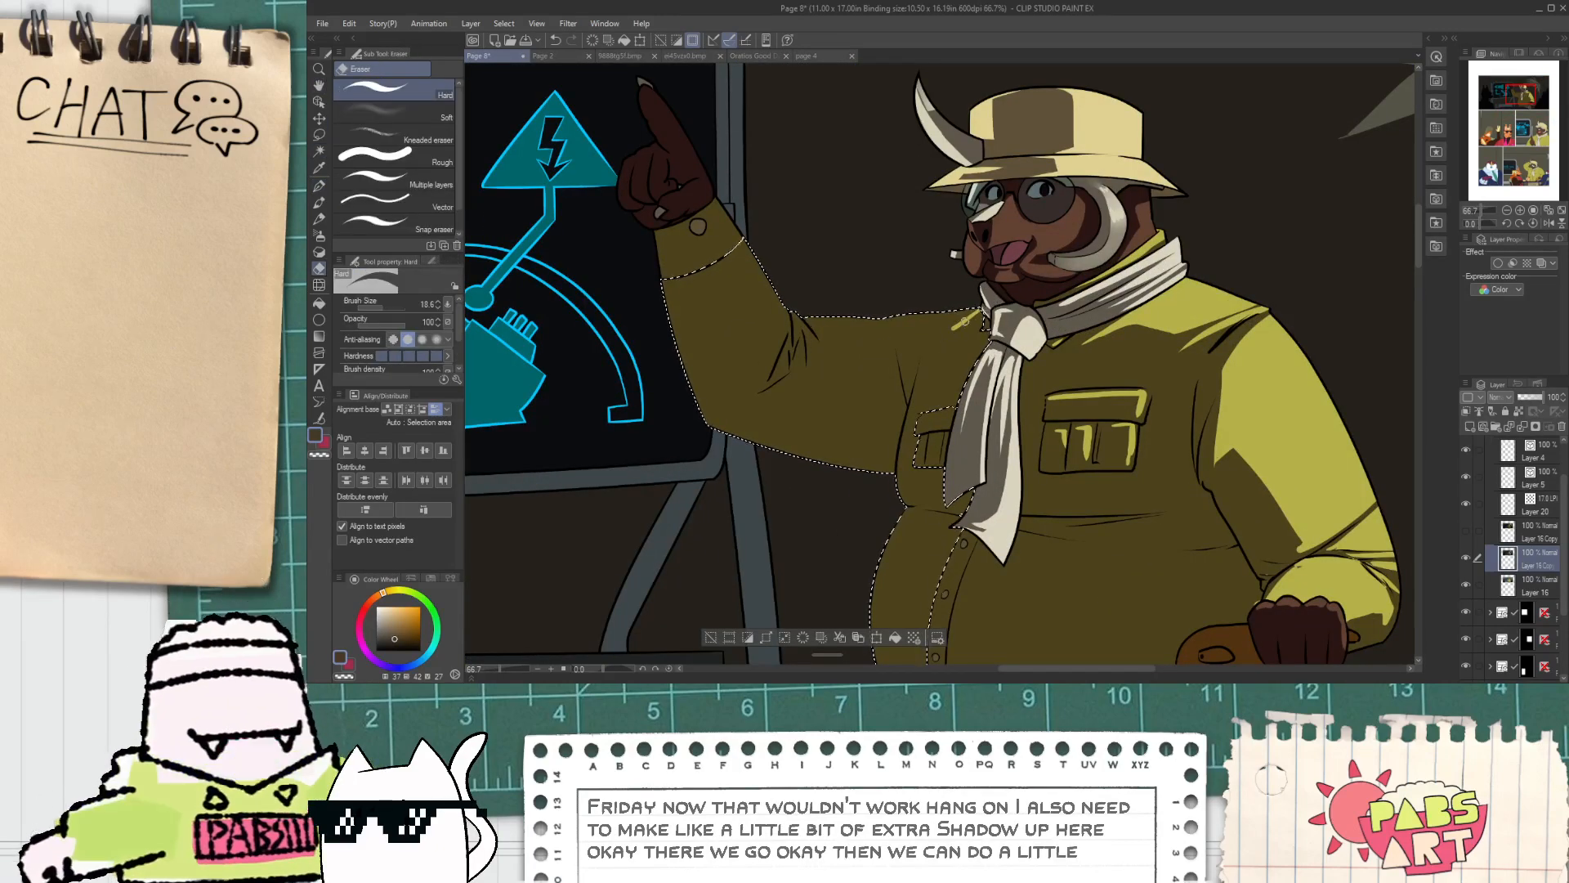
scroll(956, 326, up, 2)
mouse_move(958, 321)
mouse_down()
mouse_move(852, 328)
mouse_move(892, 297)
mouse_up()
Step: Clear the shadow inside the outlined shoulder patch by filling it with transparent colour
key(g)
click(949, 300)
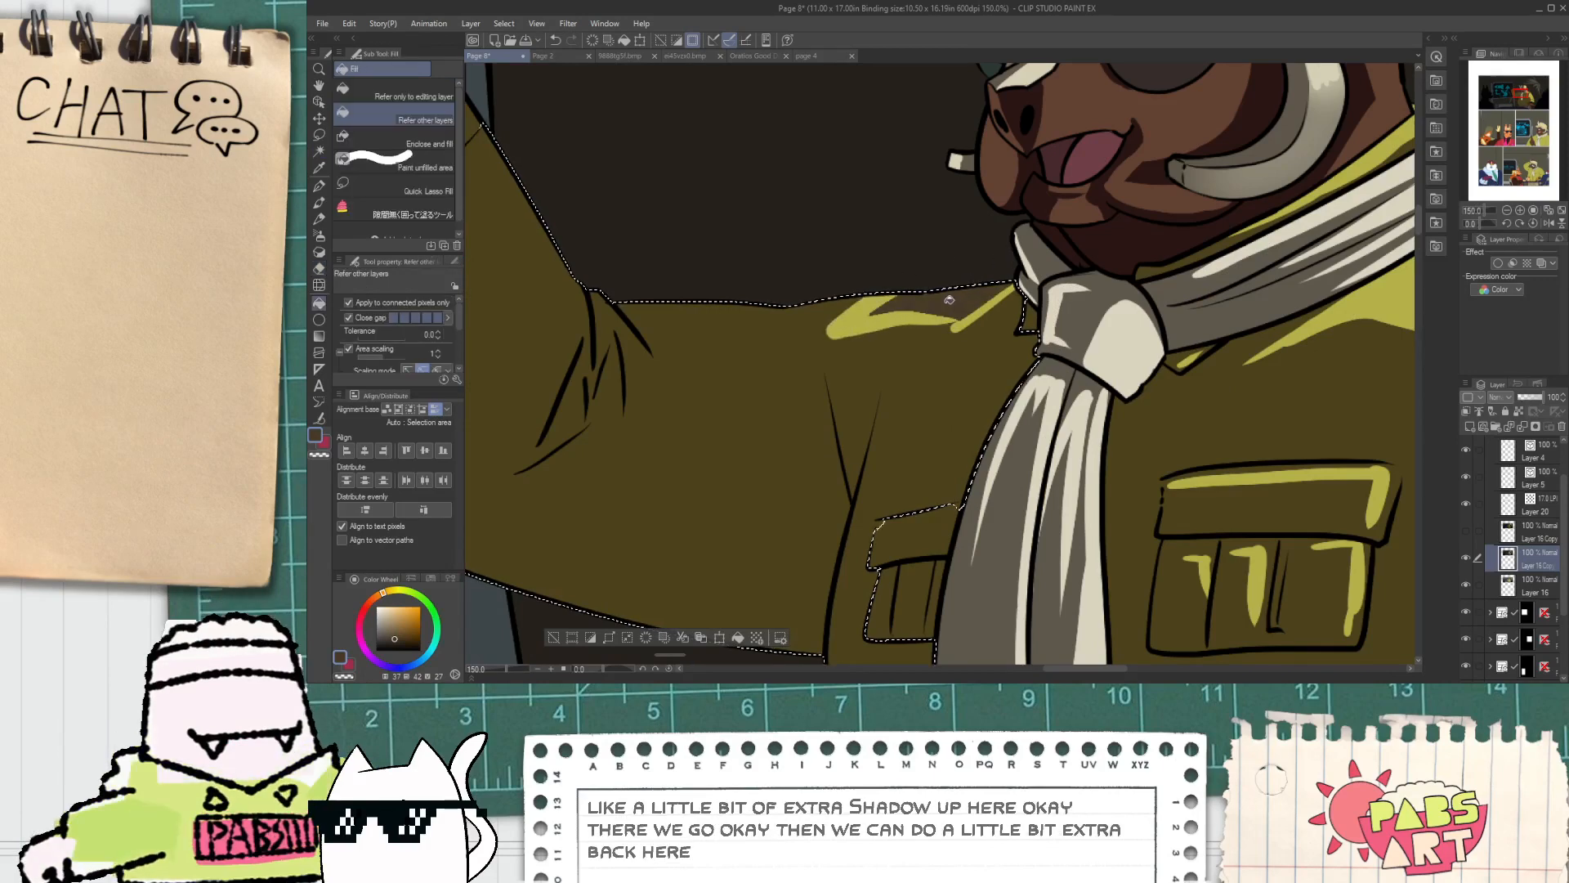
key(ctrl+z)
click(319, 455)
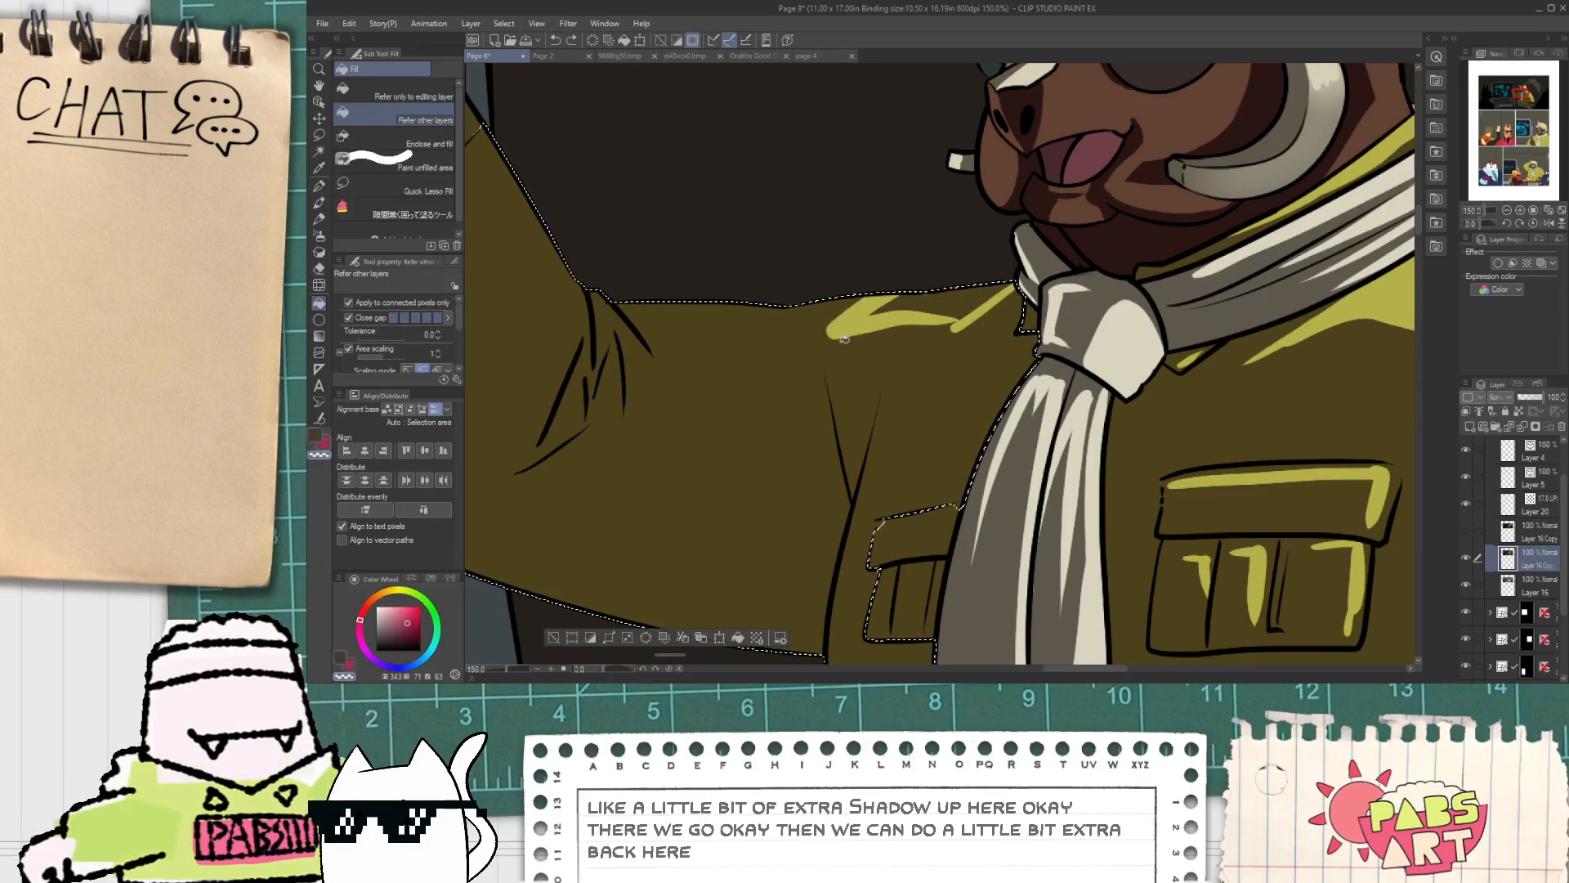
click(914, 306)
key(ctrl+z)
click(952, 307)
Step: Erase a thin lit strip along the raised sleeve's upper edge, from the shoulder patch toward the elbow
scroll(919, 327, up, 1)
key(e)
mouse_move(820, 332)
mouse_down()
mouse_move(971, 309)
mouse_move(747, 316)
mouse_up()
scroll(996, 327, down, 1)
key(ctrl+z)
key(ctrl+z)
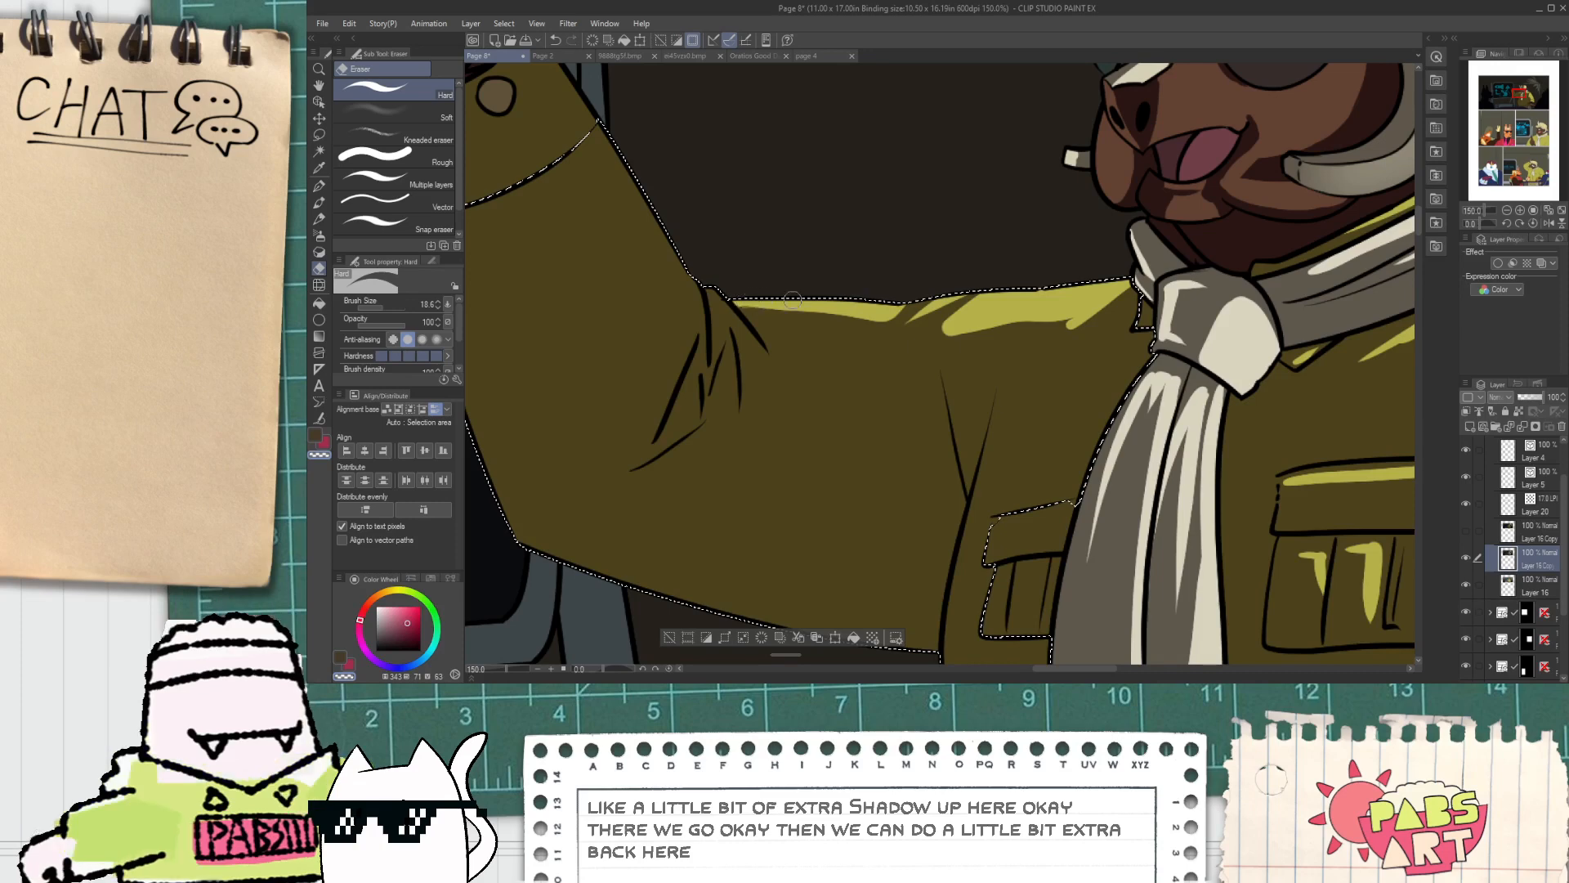
Step: Erase small tapered light accents into the elbow folds of the raised sleeve
scroll(792, 299, down, 3)
scroll(807, 378, up, 3)
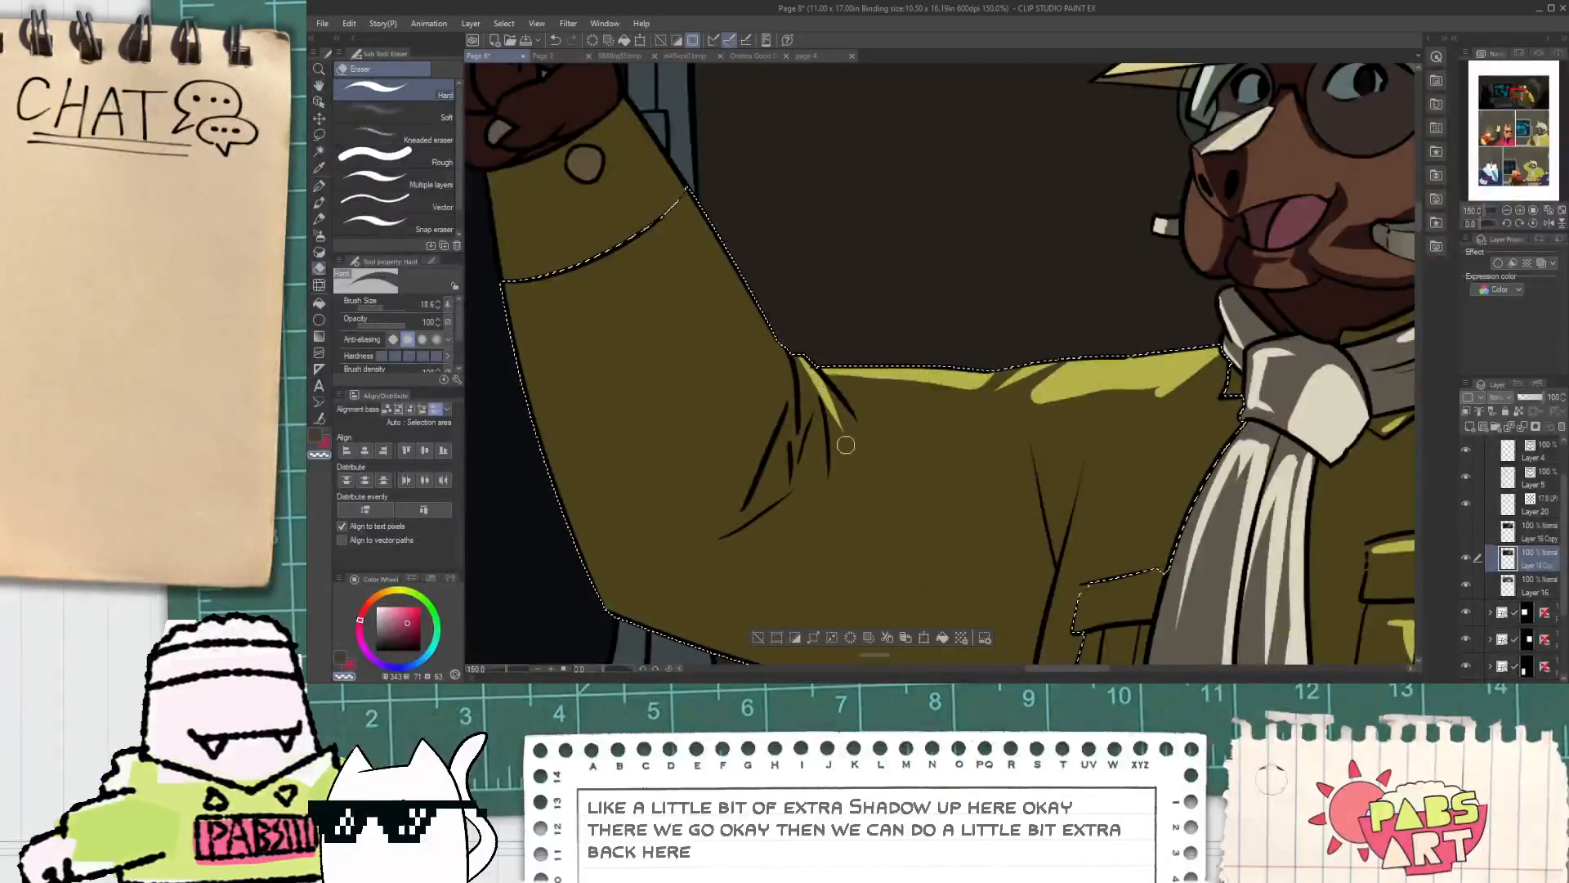
drag(775, 350, 786, 410)
key(ctrl+z)
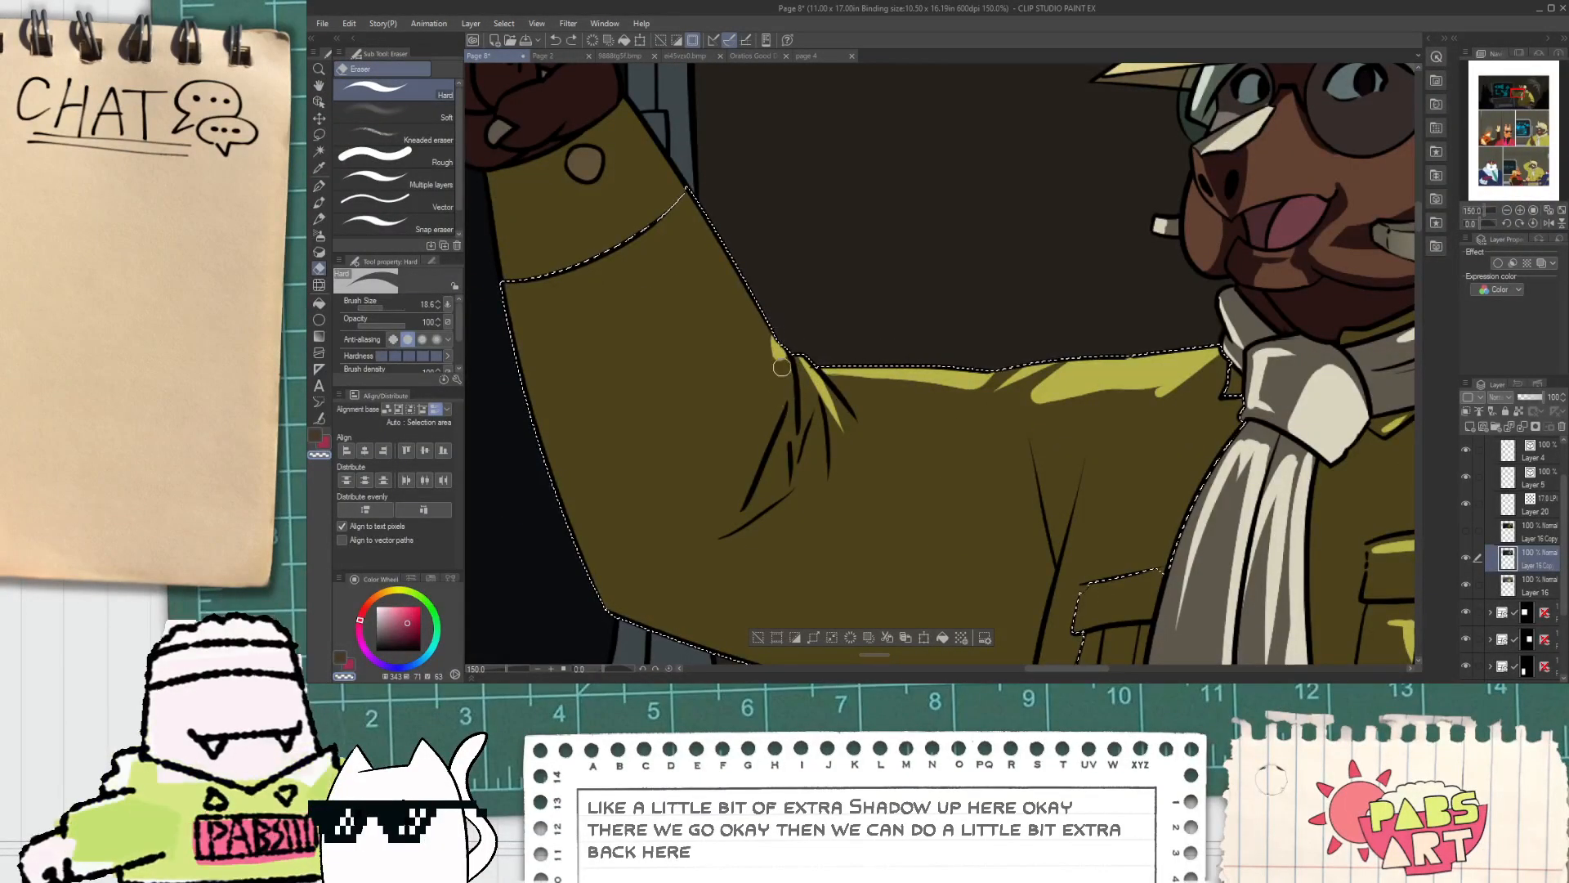
drag(776, 347, 790, 438)
scroll(830, 451, down, 3)
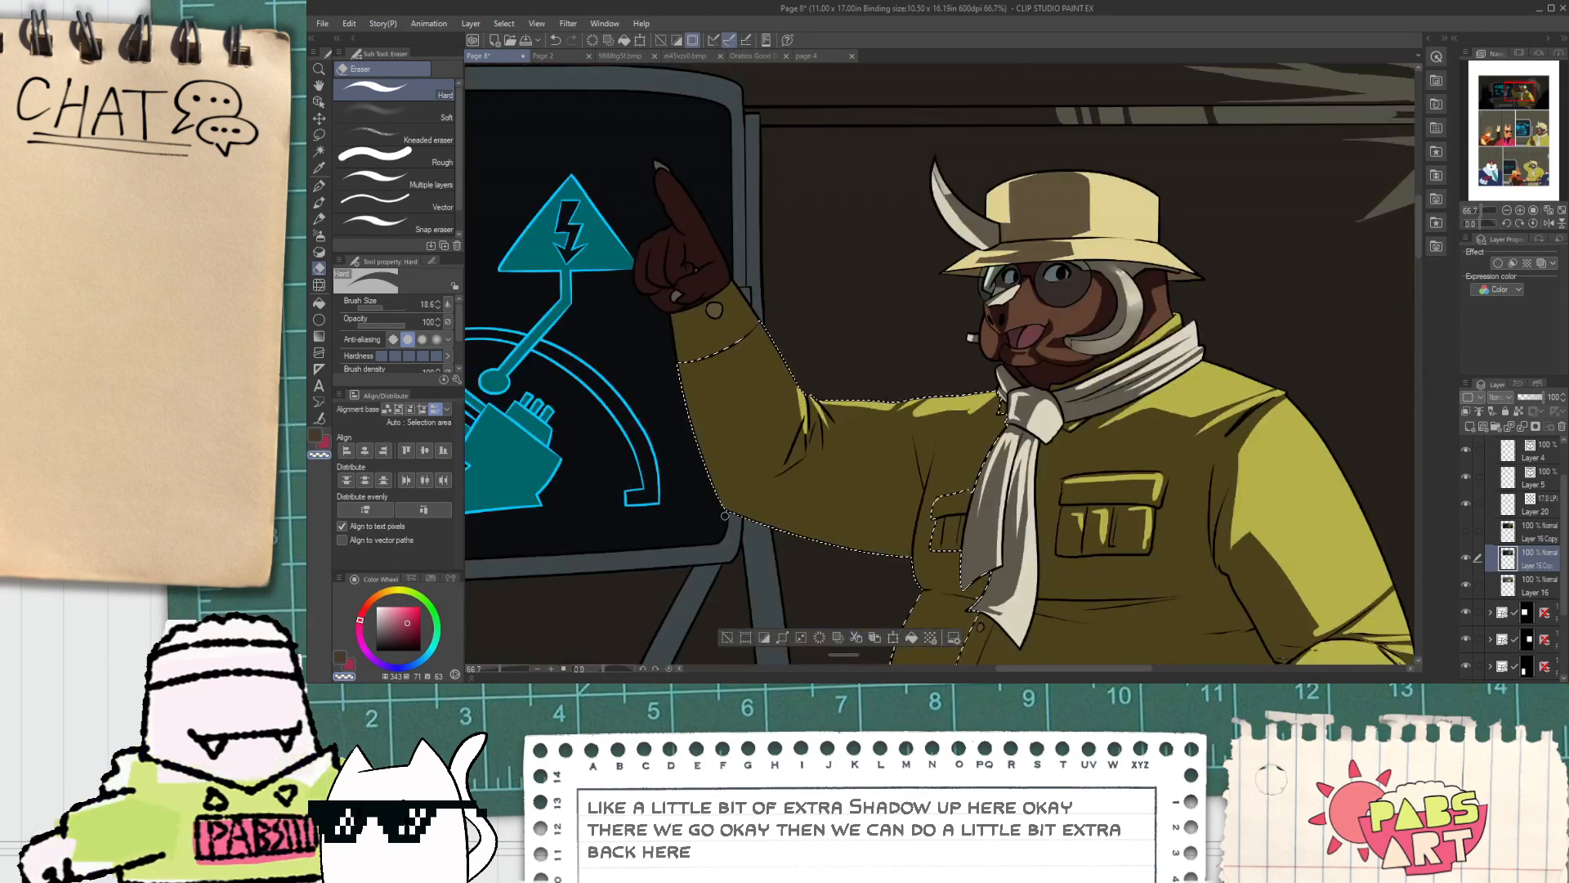
Step: Include the cuff in the selection and softly erase a glow along the raised sleeve's outer edge beside the screen with the Soft eraser
key(w)
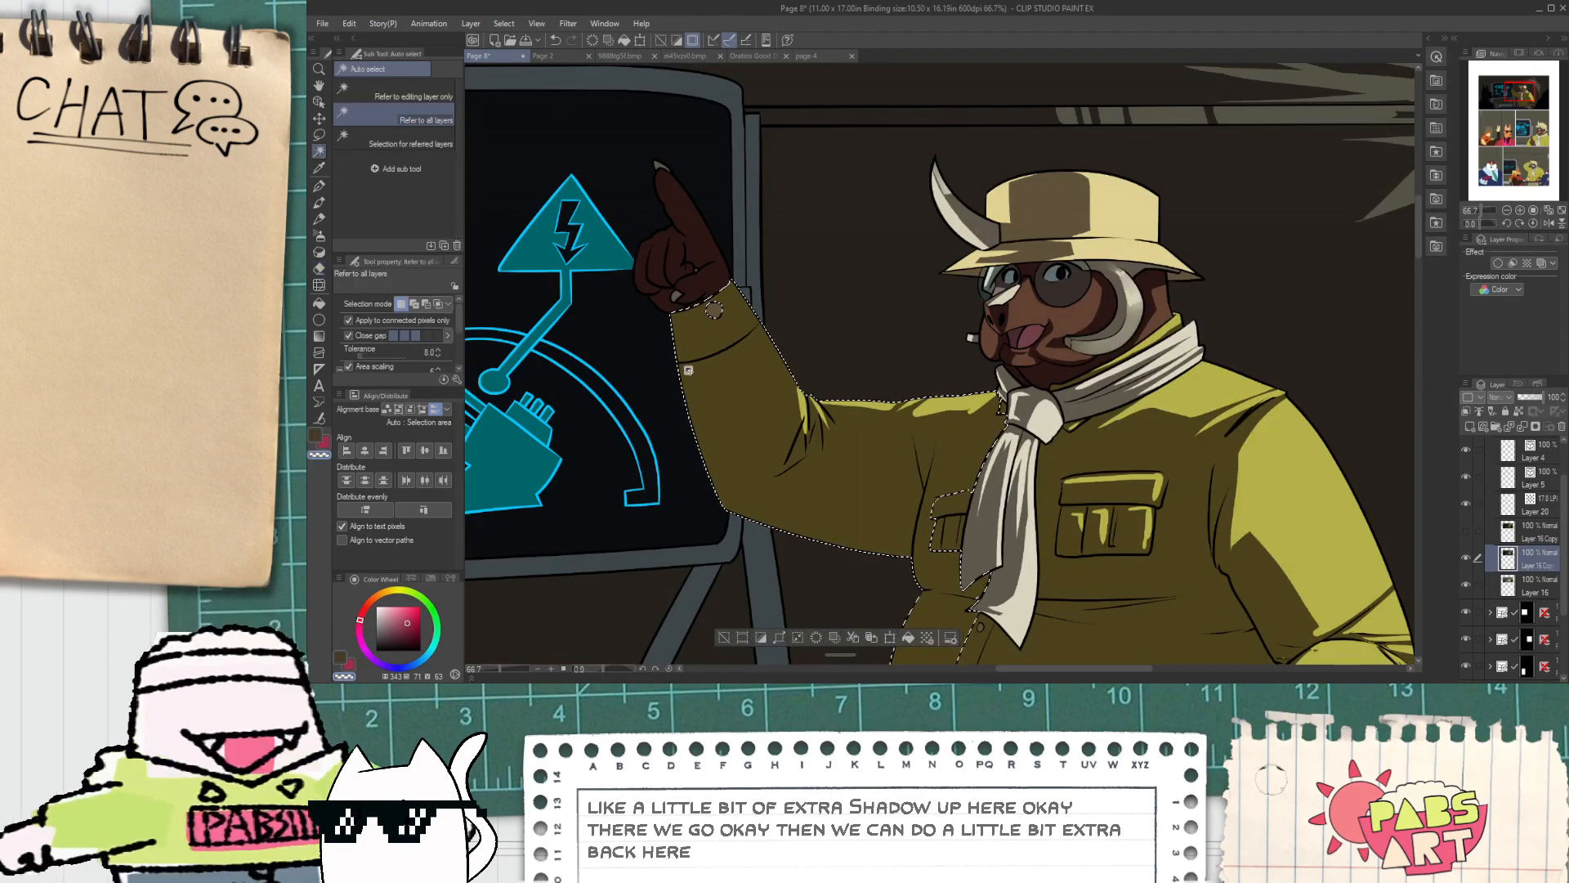
key(p)
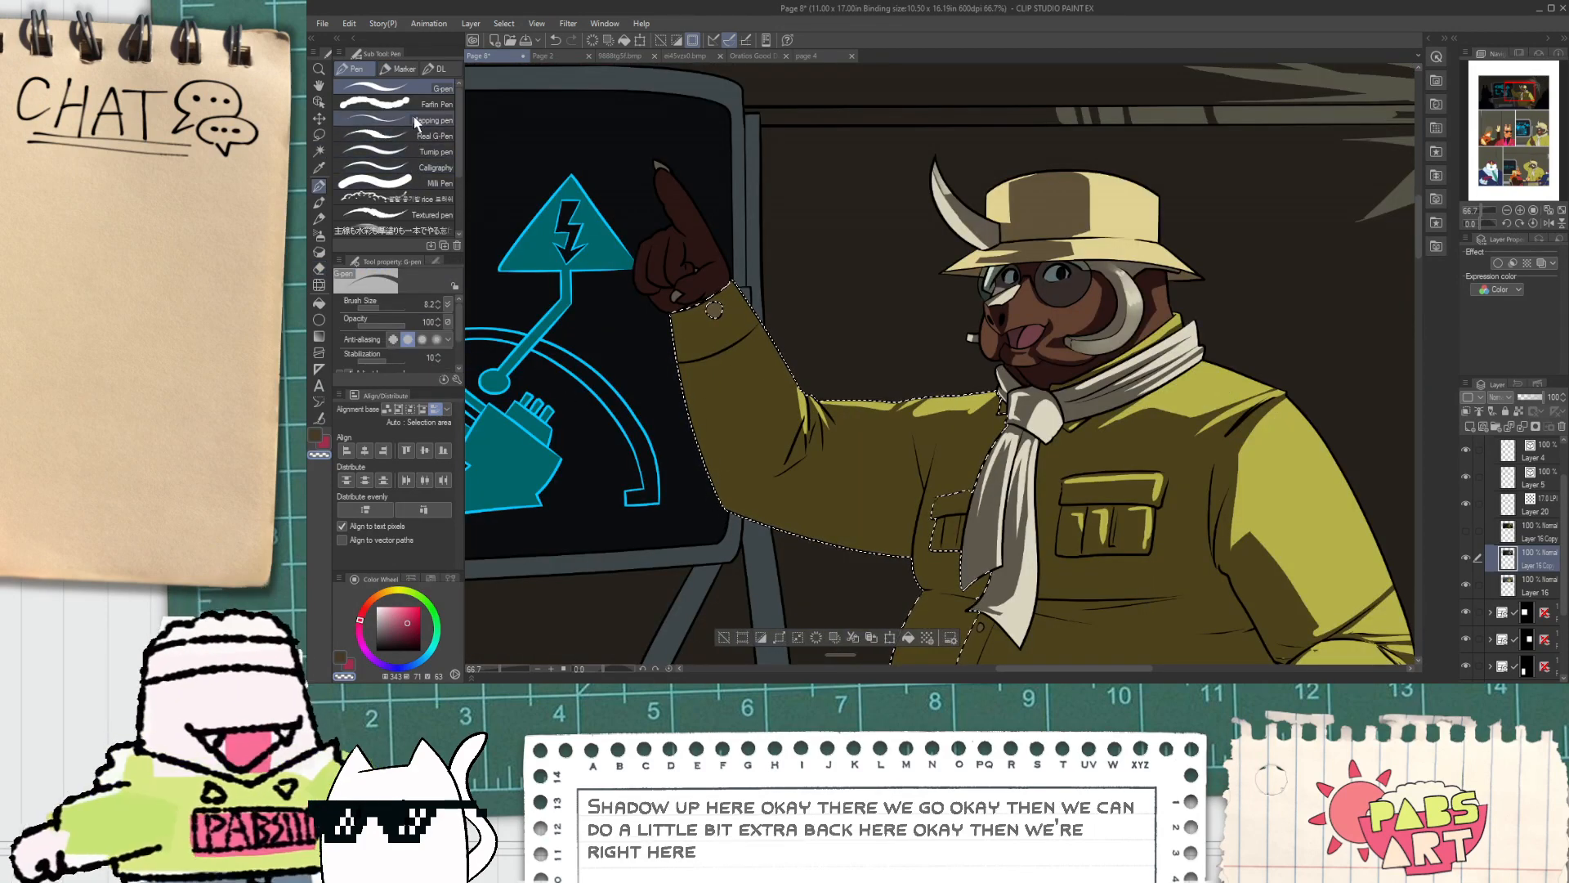
click(423, 189)
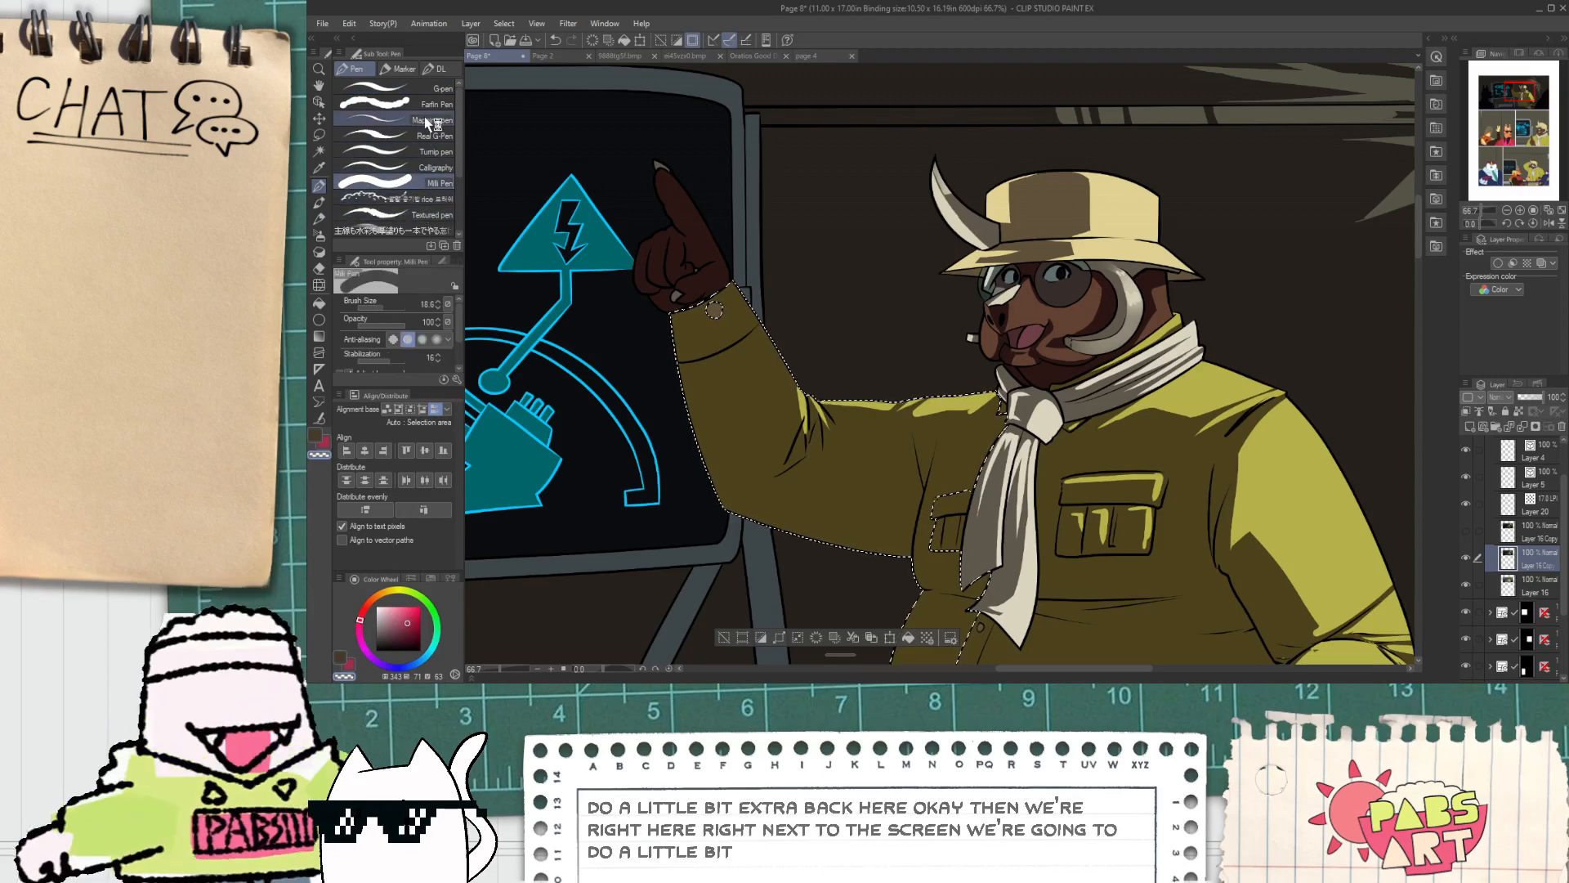
click(441, 135)
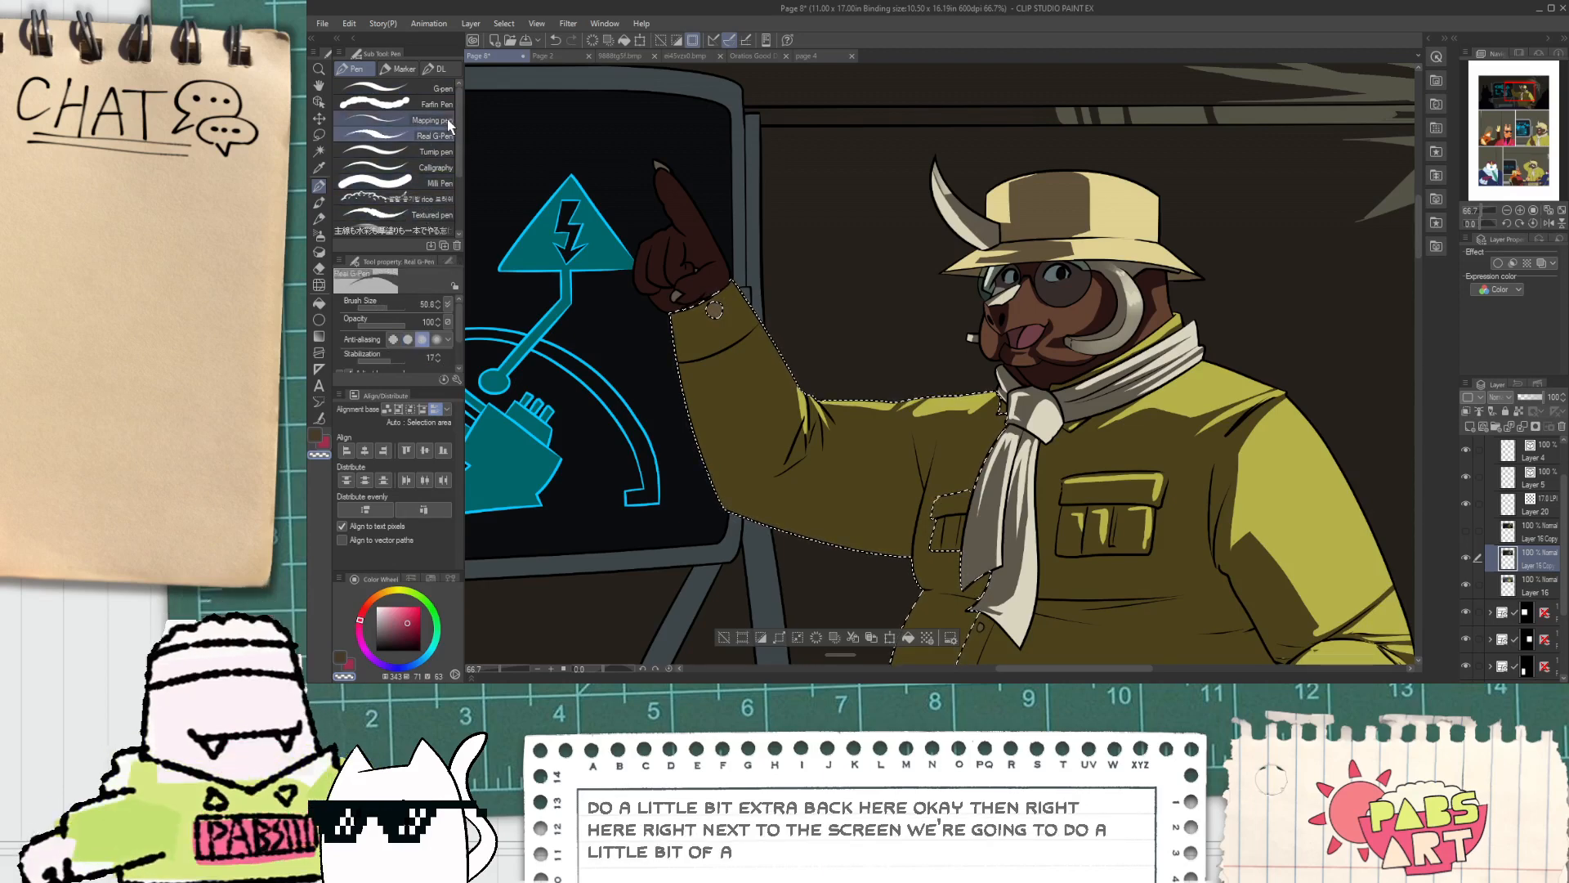
key(e)
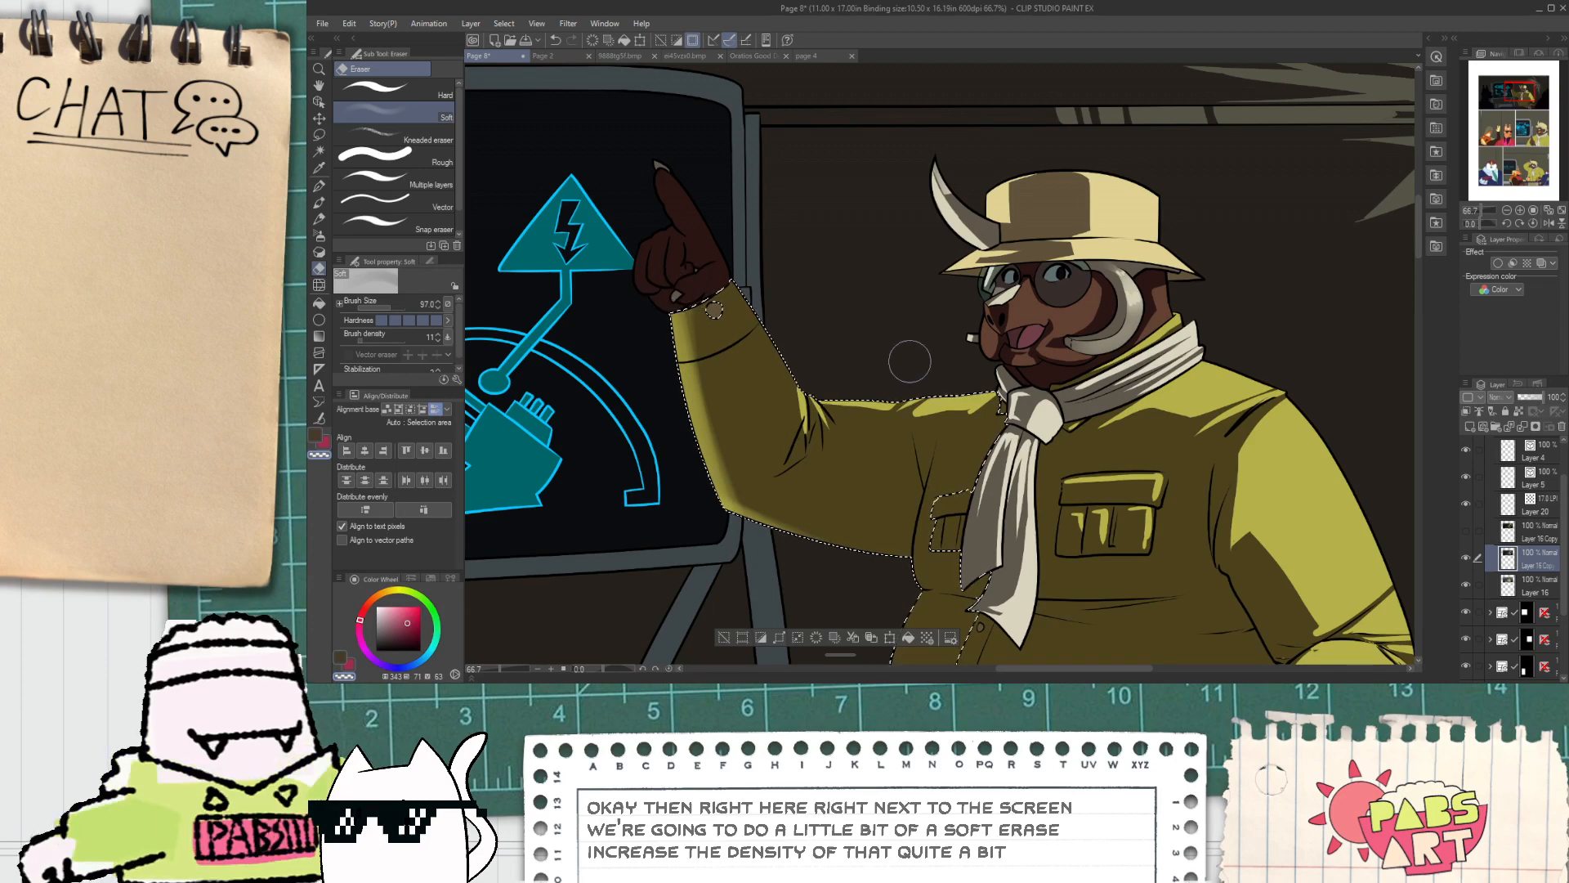
scroll(1003, 341, up, 3)
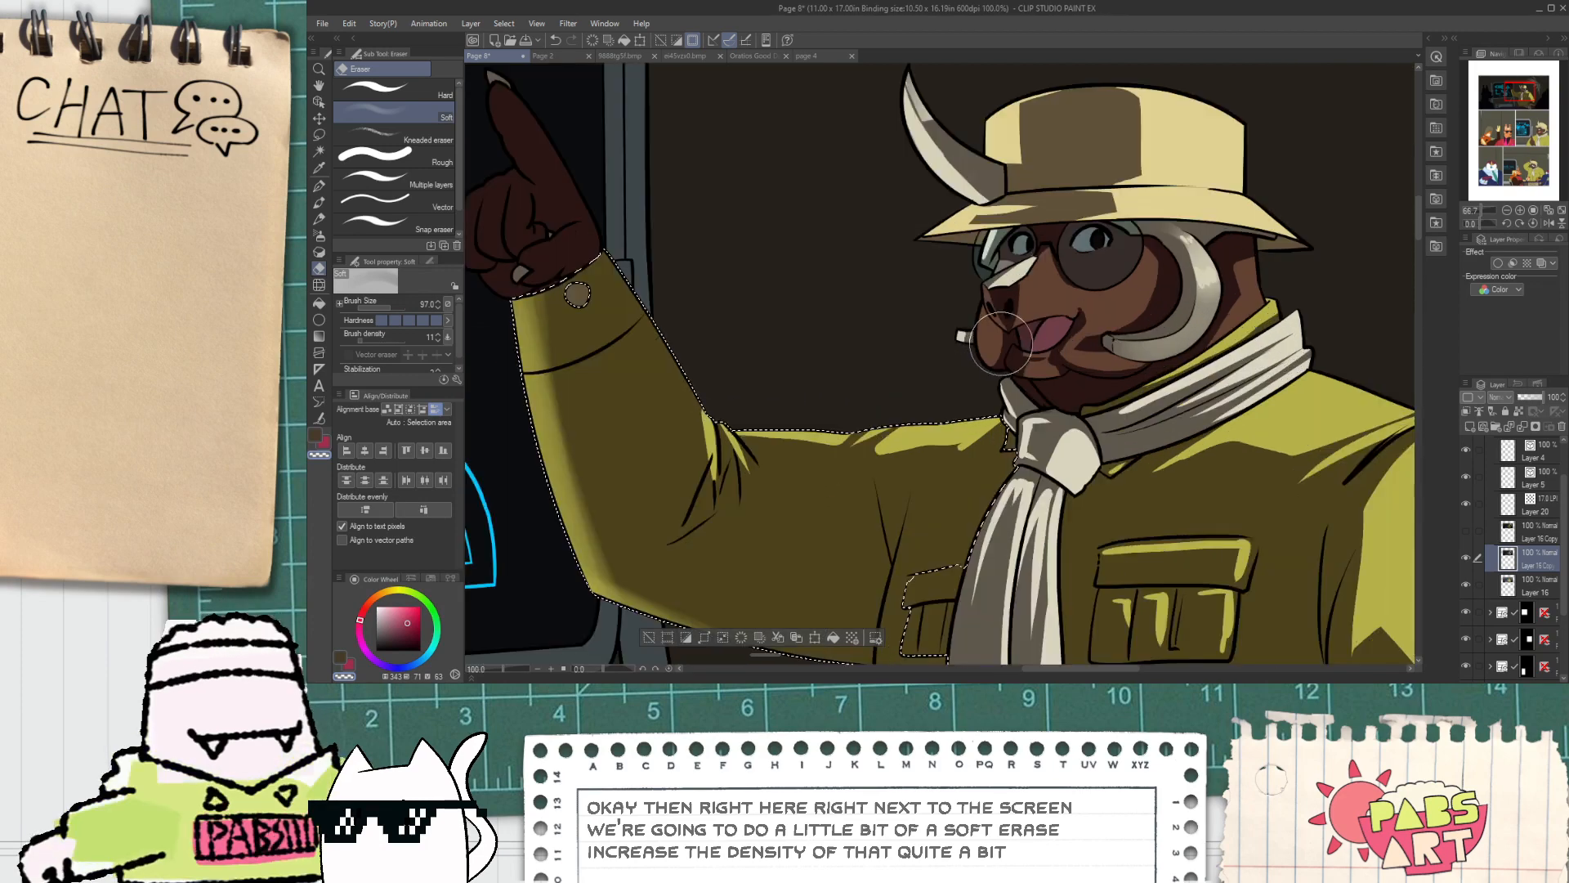
Step: Clear the selection and cover the lit patches at the front of the snout with the sampled shadow colour, using Fill and the G-pen
alt+click(1003, 342)
key(g)
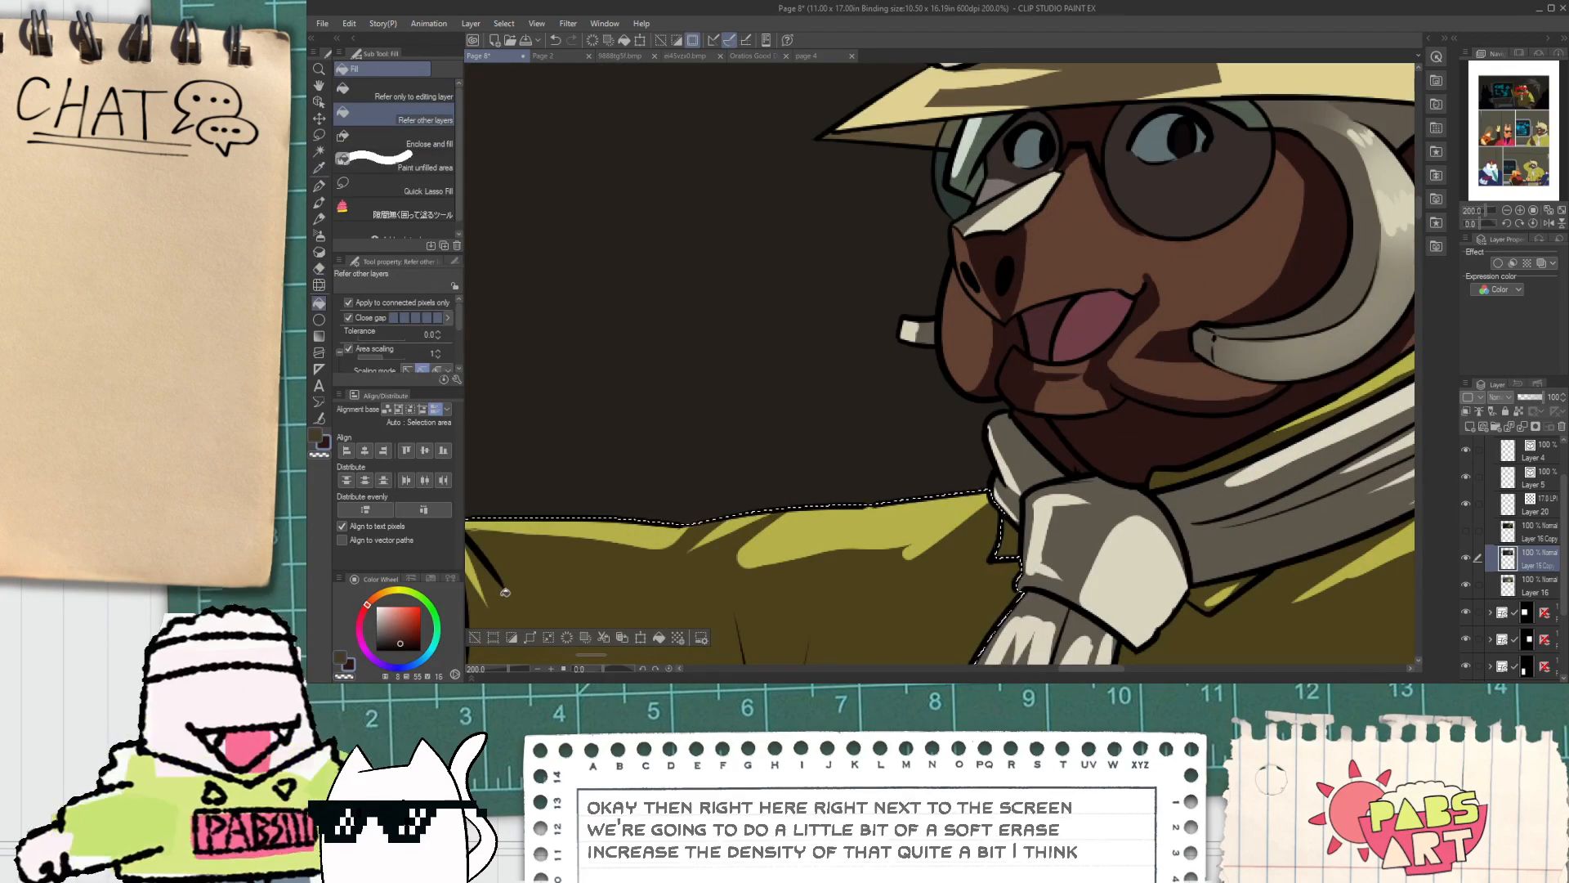
key(ctrl+d)
click(975, 342)
scroll(975, 343, up, 4)
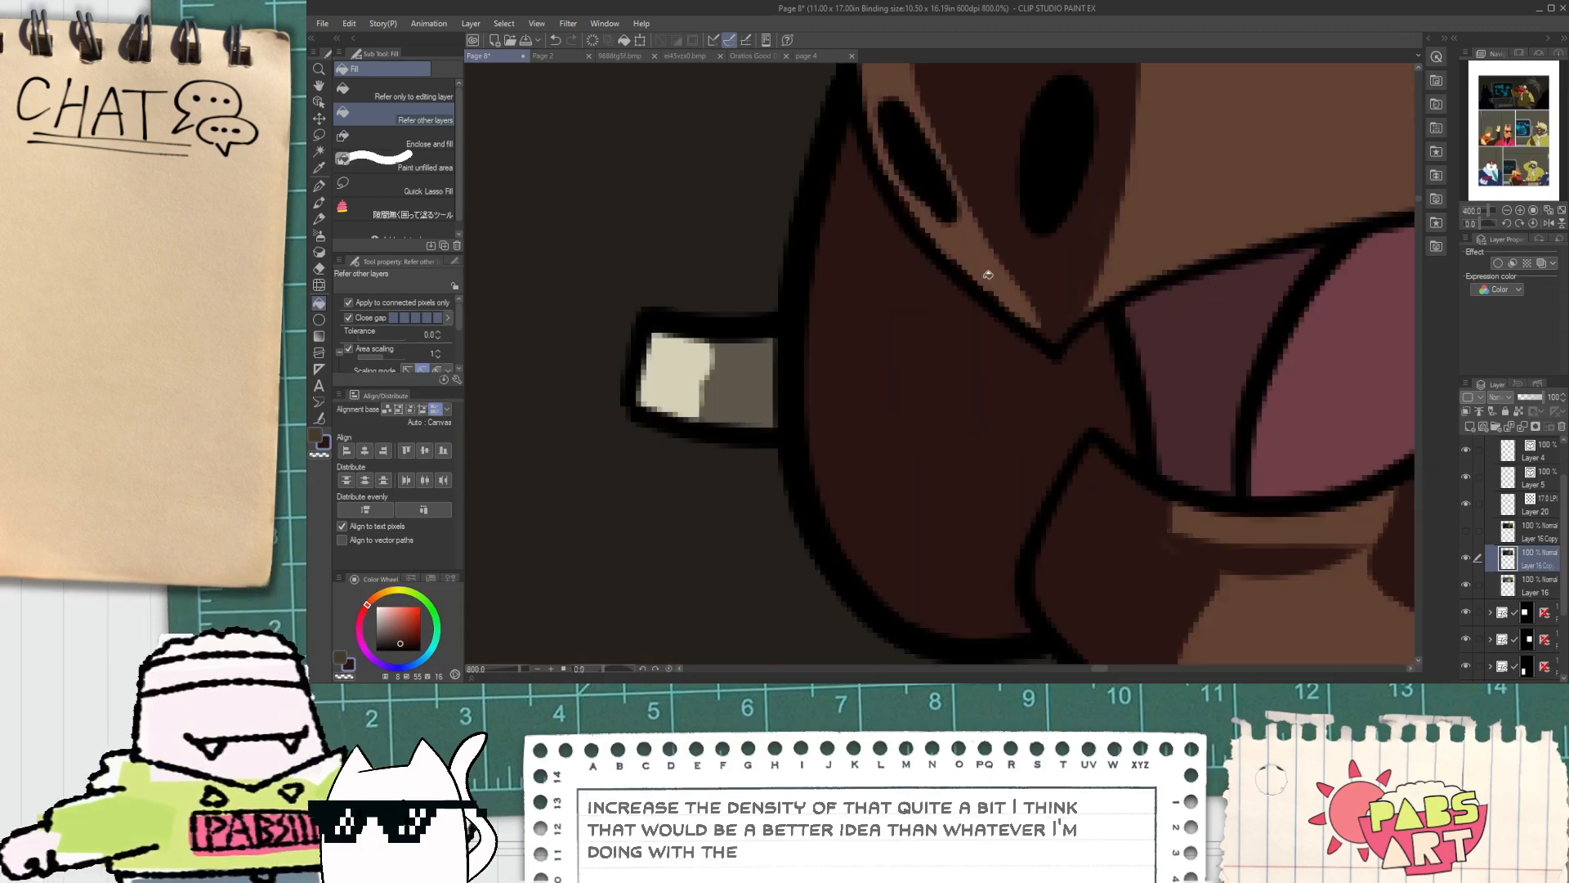
key(p)
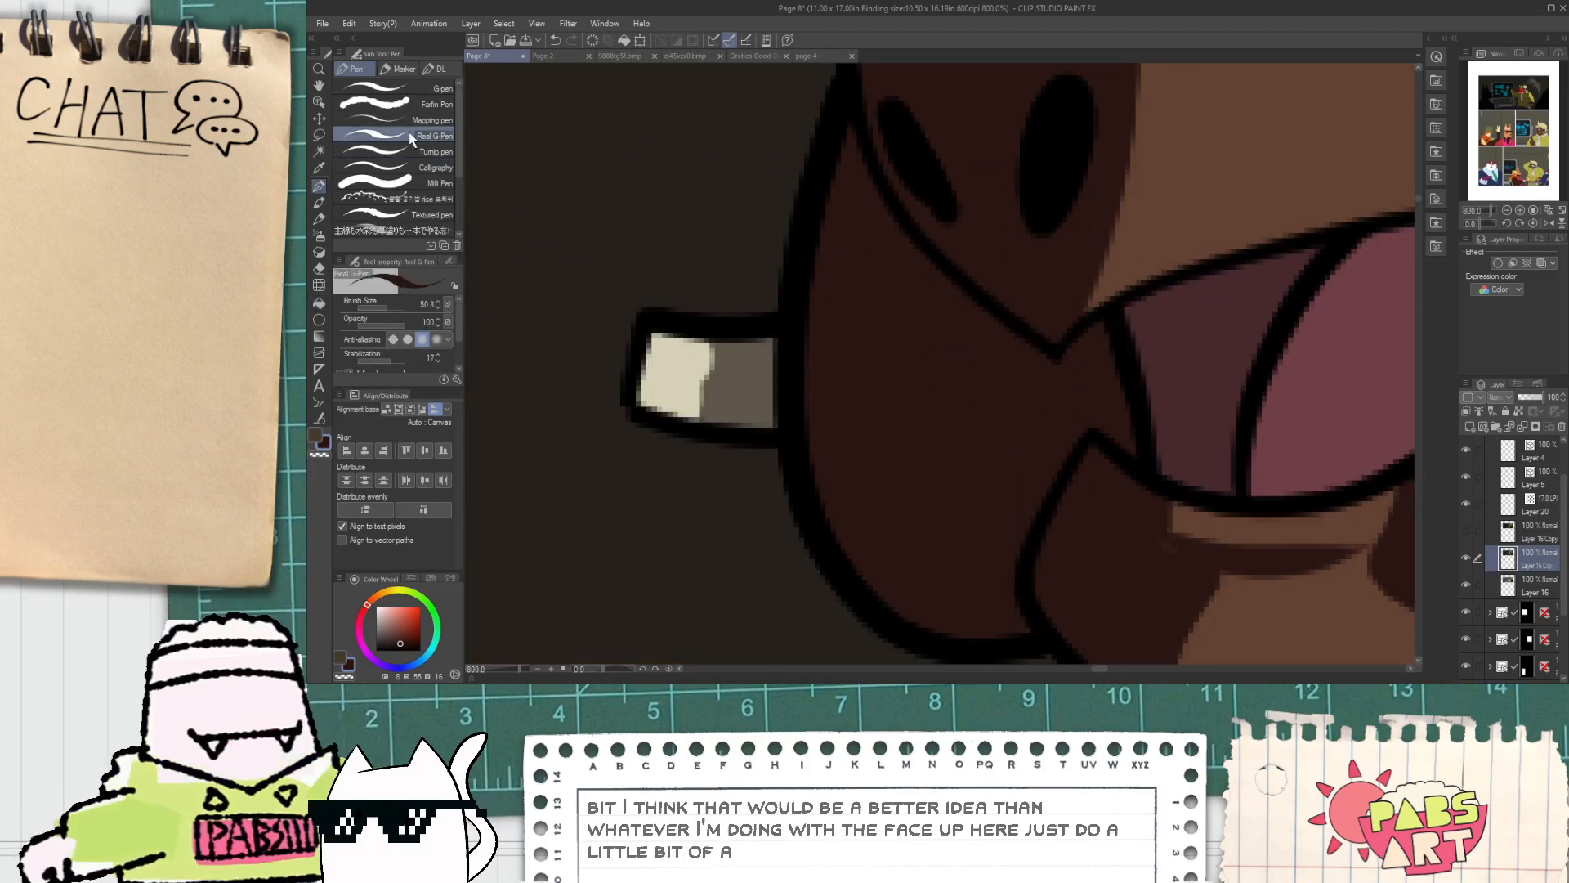
click(384, 86)
scroll(730, 268, down, 4)
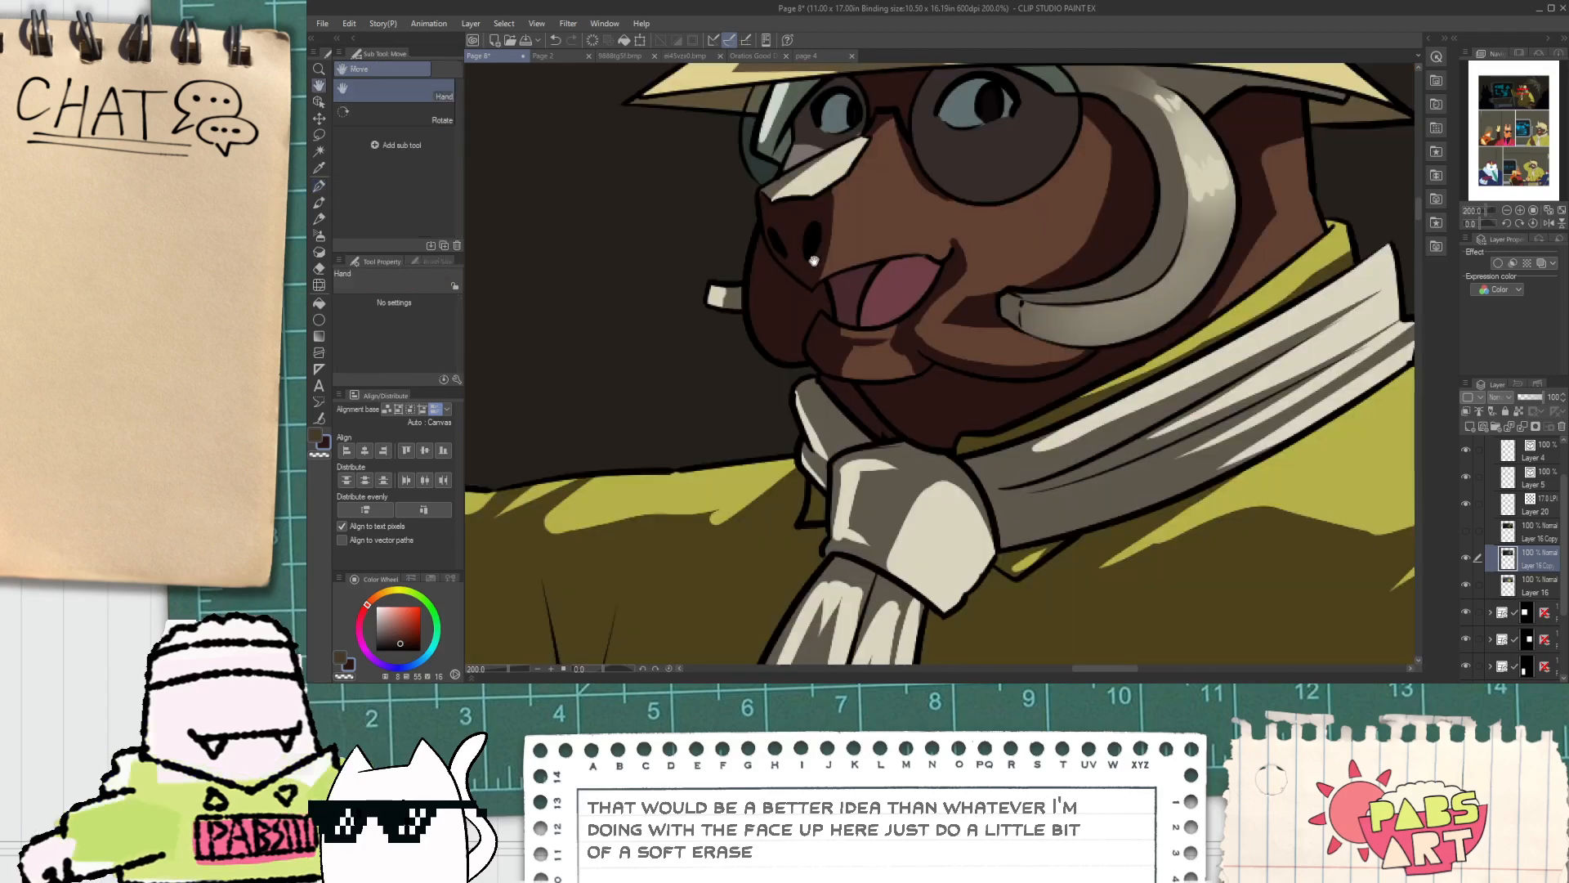
Step: Select the shadowed lower front of the snout and softly erase a glow along its outer edge with the Soft eraser
mouse_move(808, 264)
mouse_down()
mouse_move(819, 323)
mouse_move(769, 380)
mouse_up()
key(w)
click(787, 345)
key(e)
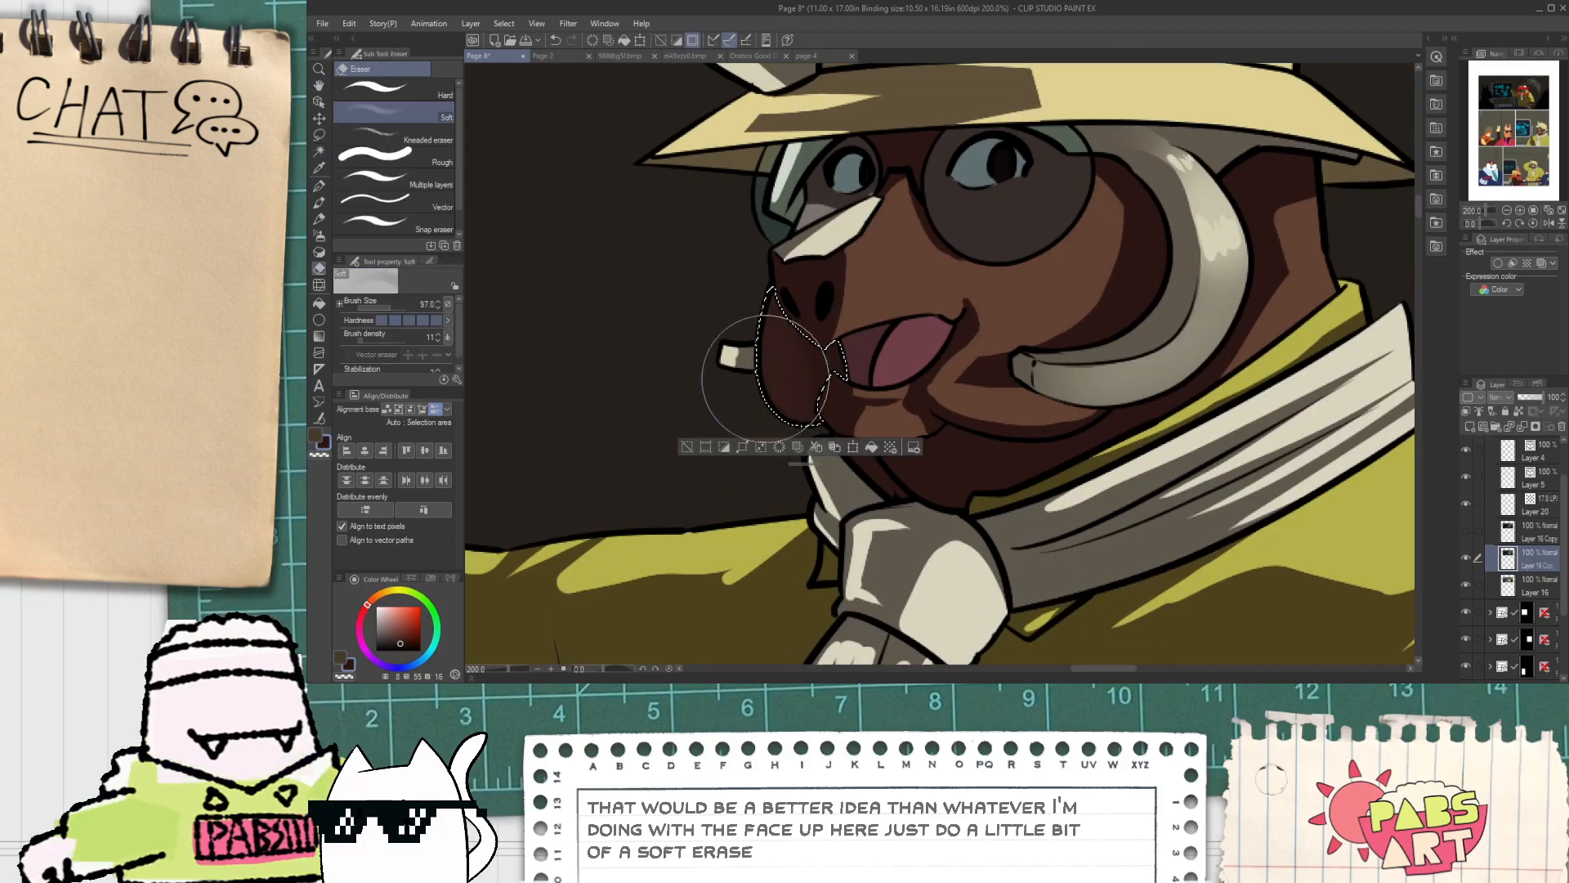
drag(730, 252, 752, 424)
drag(724, 288, 740, 402)
mouse_move(766, 227)
mouse_down()
mouse_move(762, 443)
mouse_move(739, 329)
mouse_move(788, 250)
mouse_move(734, 323)
mouse_move(771, 389)
mouse_move(778, 263)
mouse_up()
Step: Select the nose area around the nostrils and softly erase a faint glow along its front edge
key(w)
click(808, 286)
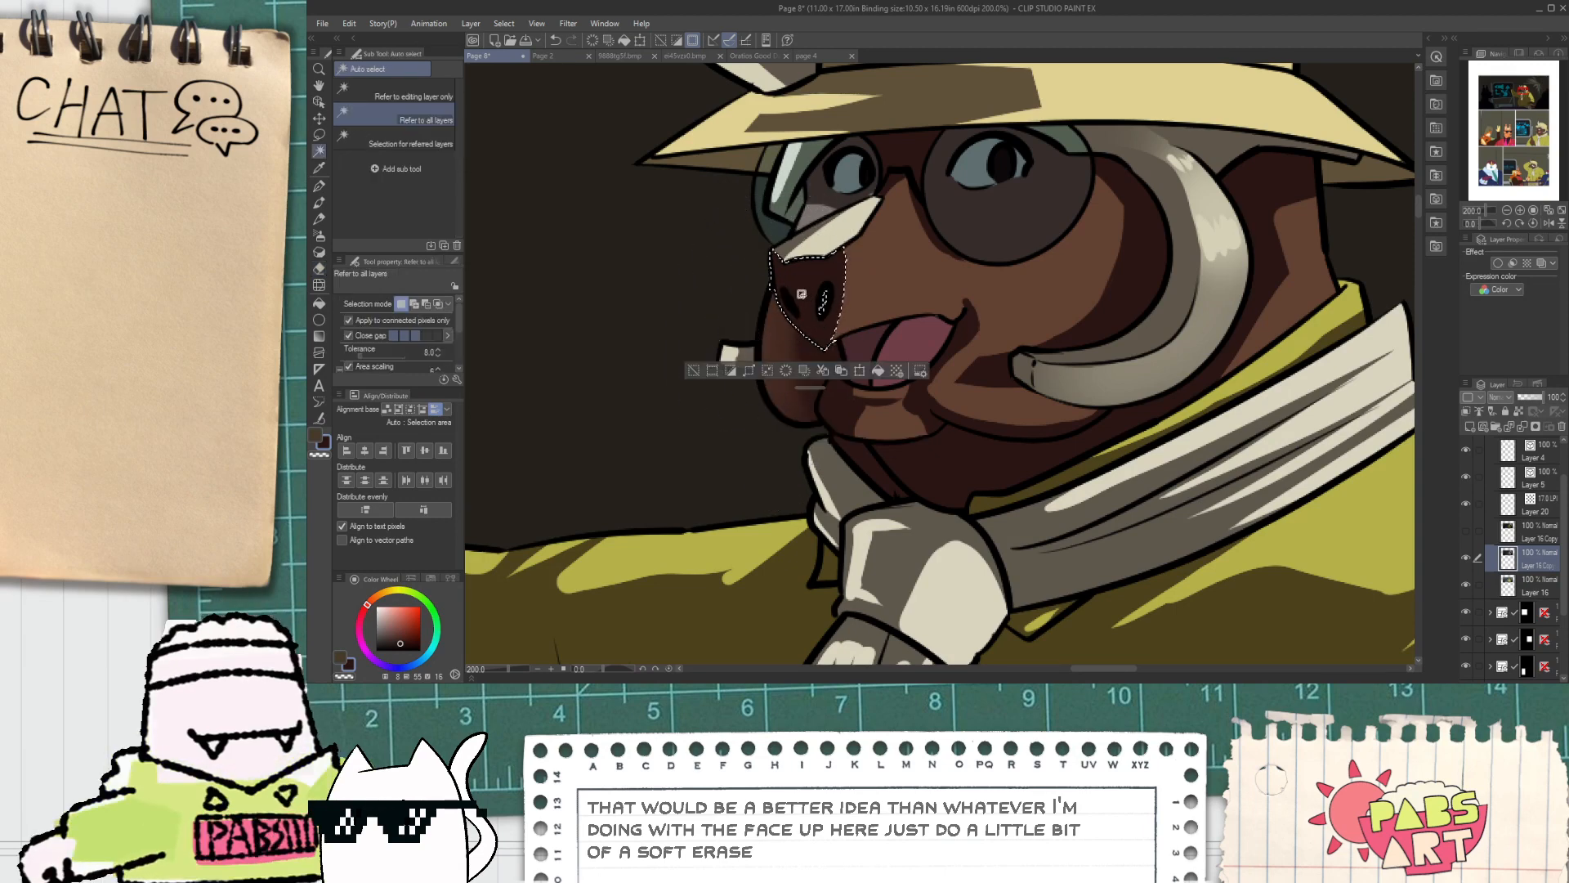
key(e)
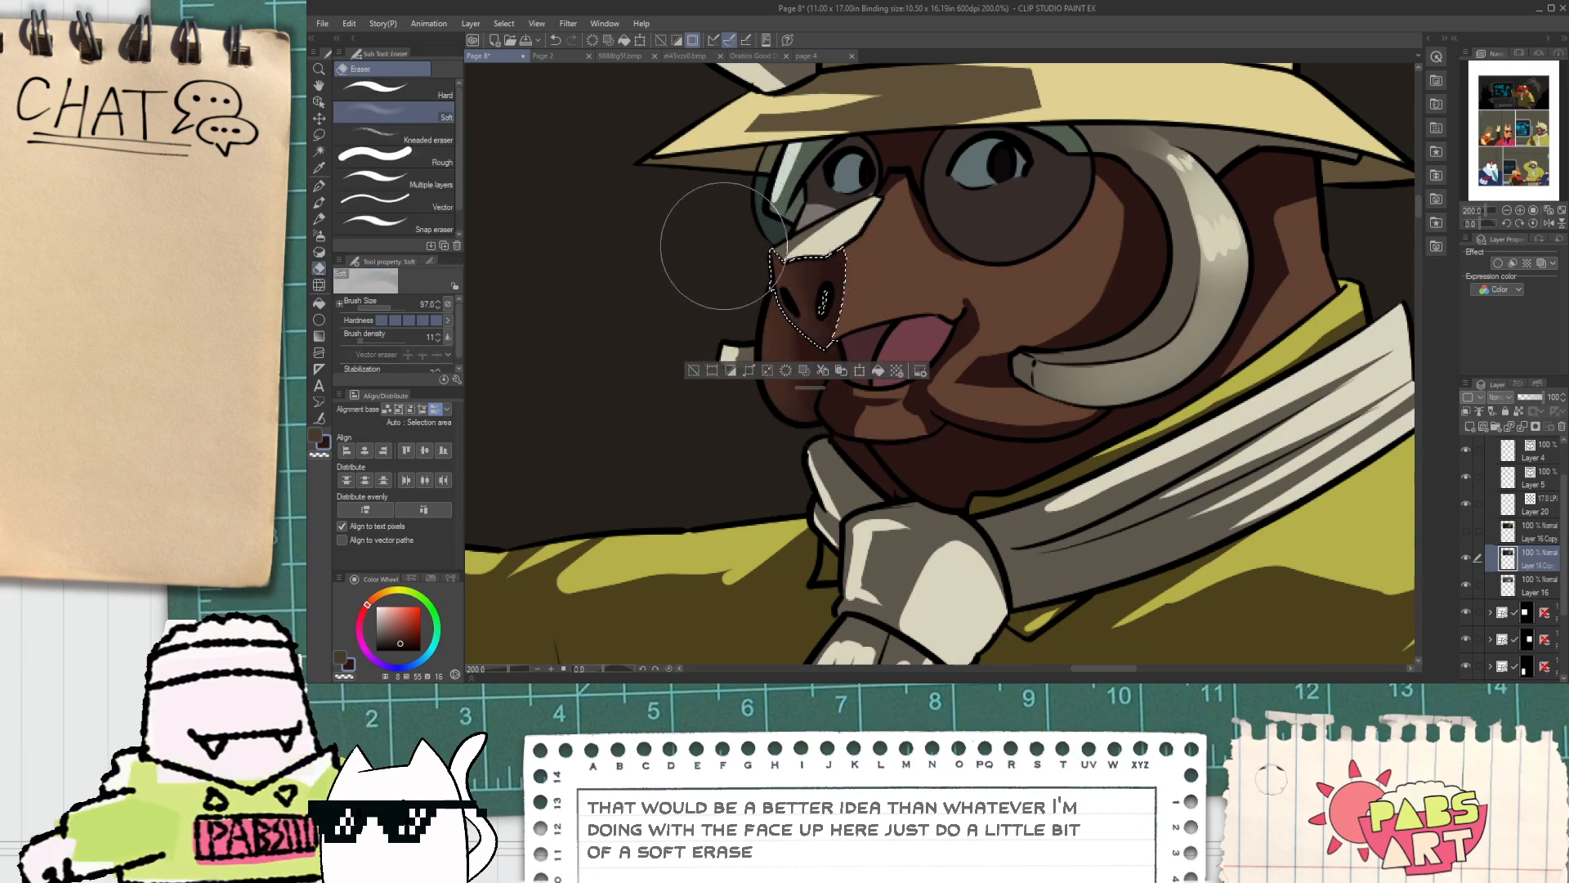
scroll(776, 233, down, 3)
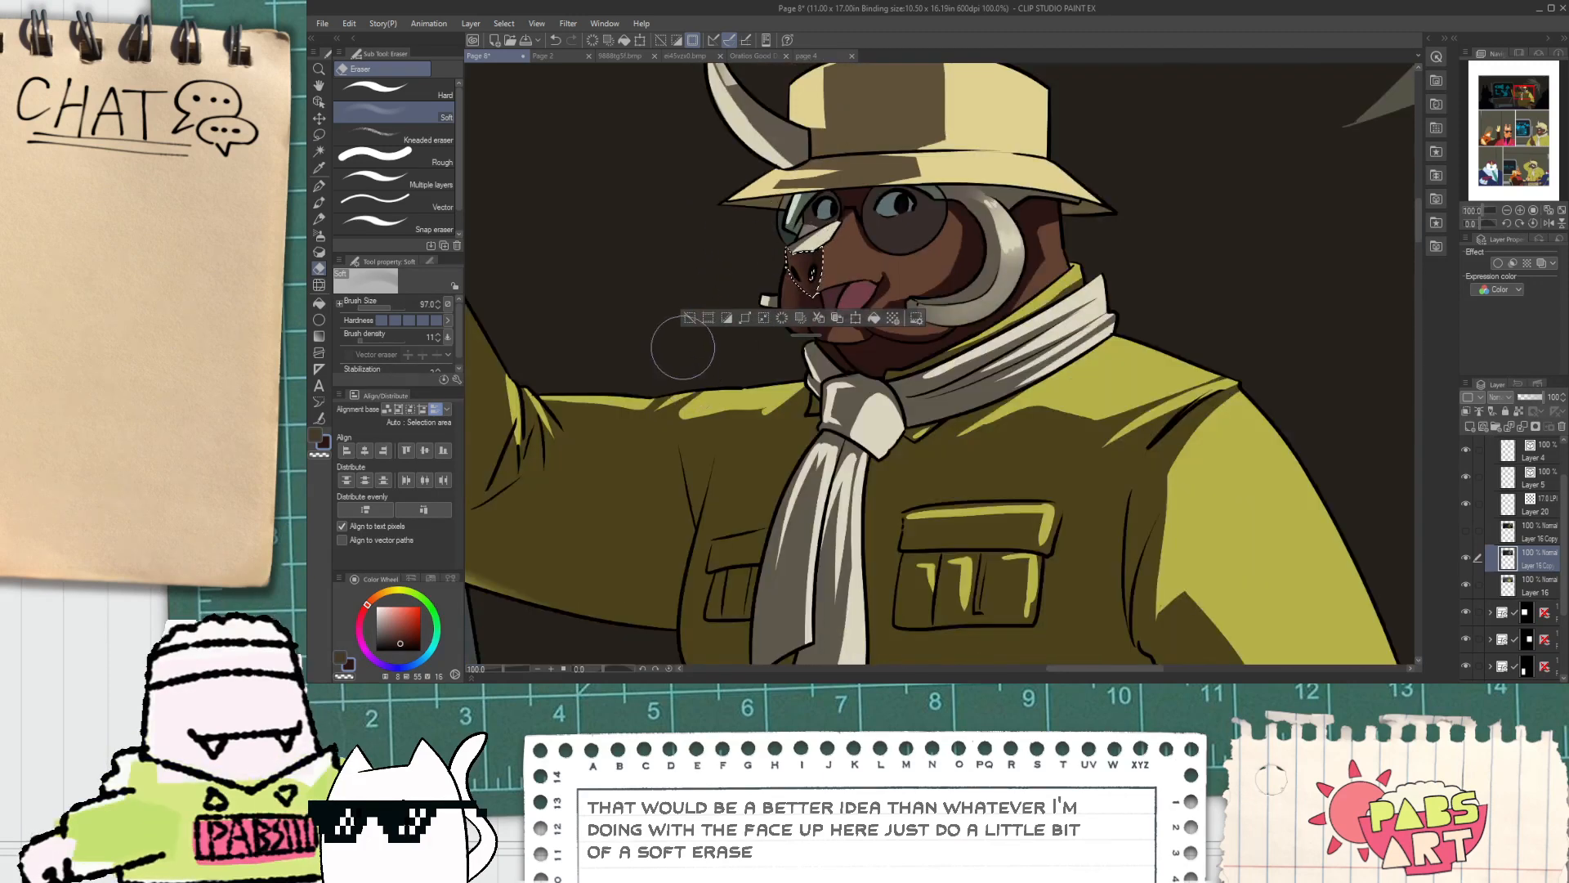
Step: Fill the lit skin behind the front glasses lens with the shadow colour and tidy the leftover specks with the G-pen
key(g)
scroll(801, 237, up, 6)
click(775, 285)
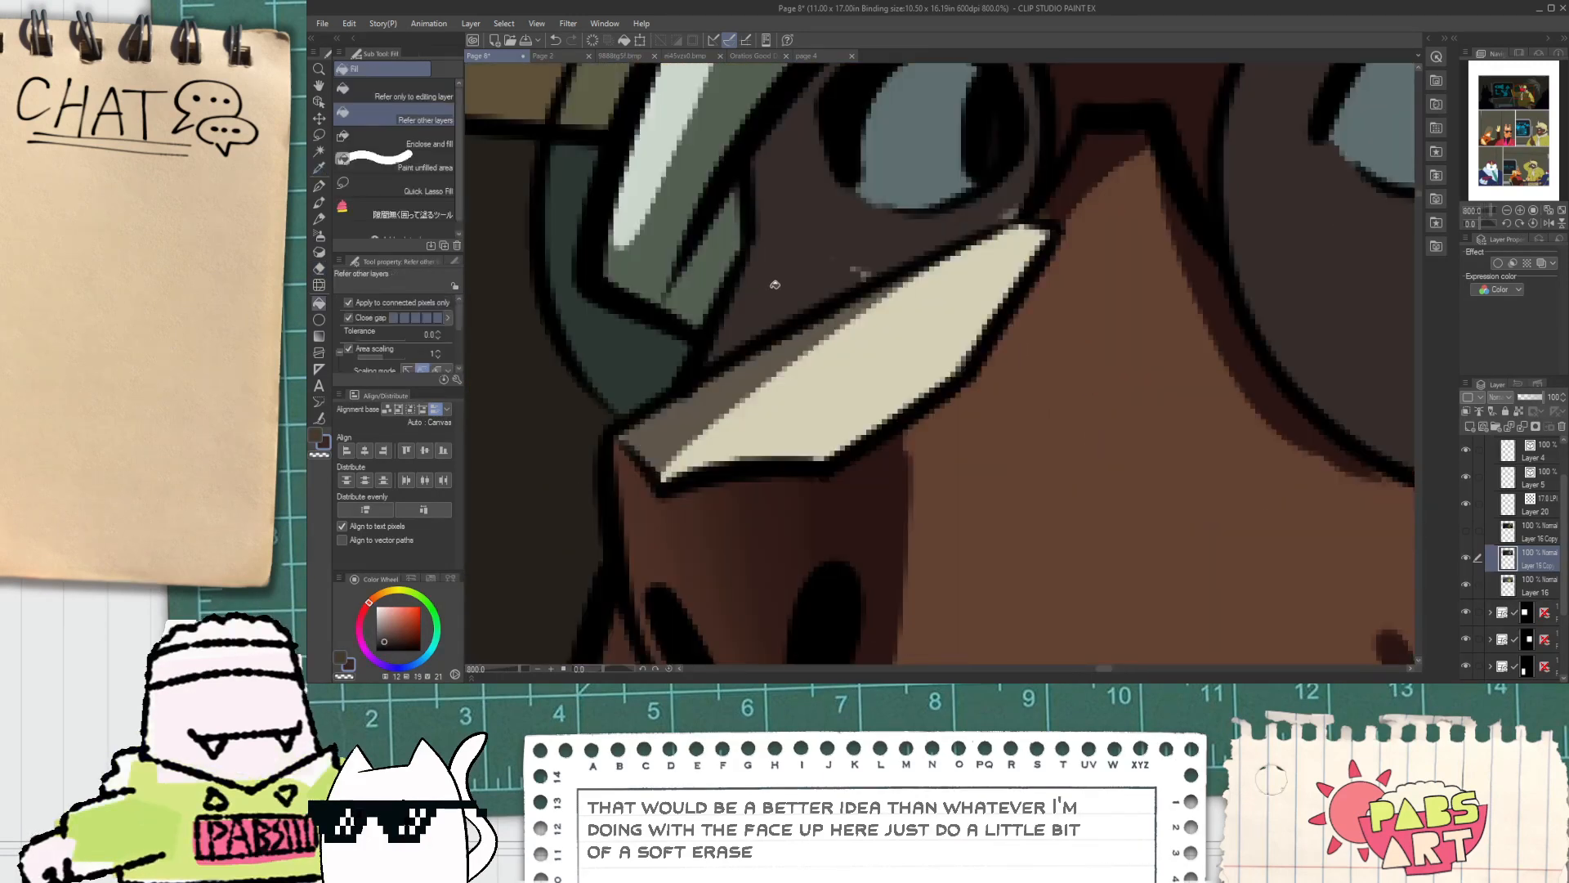
key(p)
scroll(827, 274, down, 7)
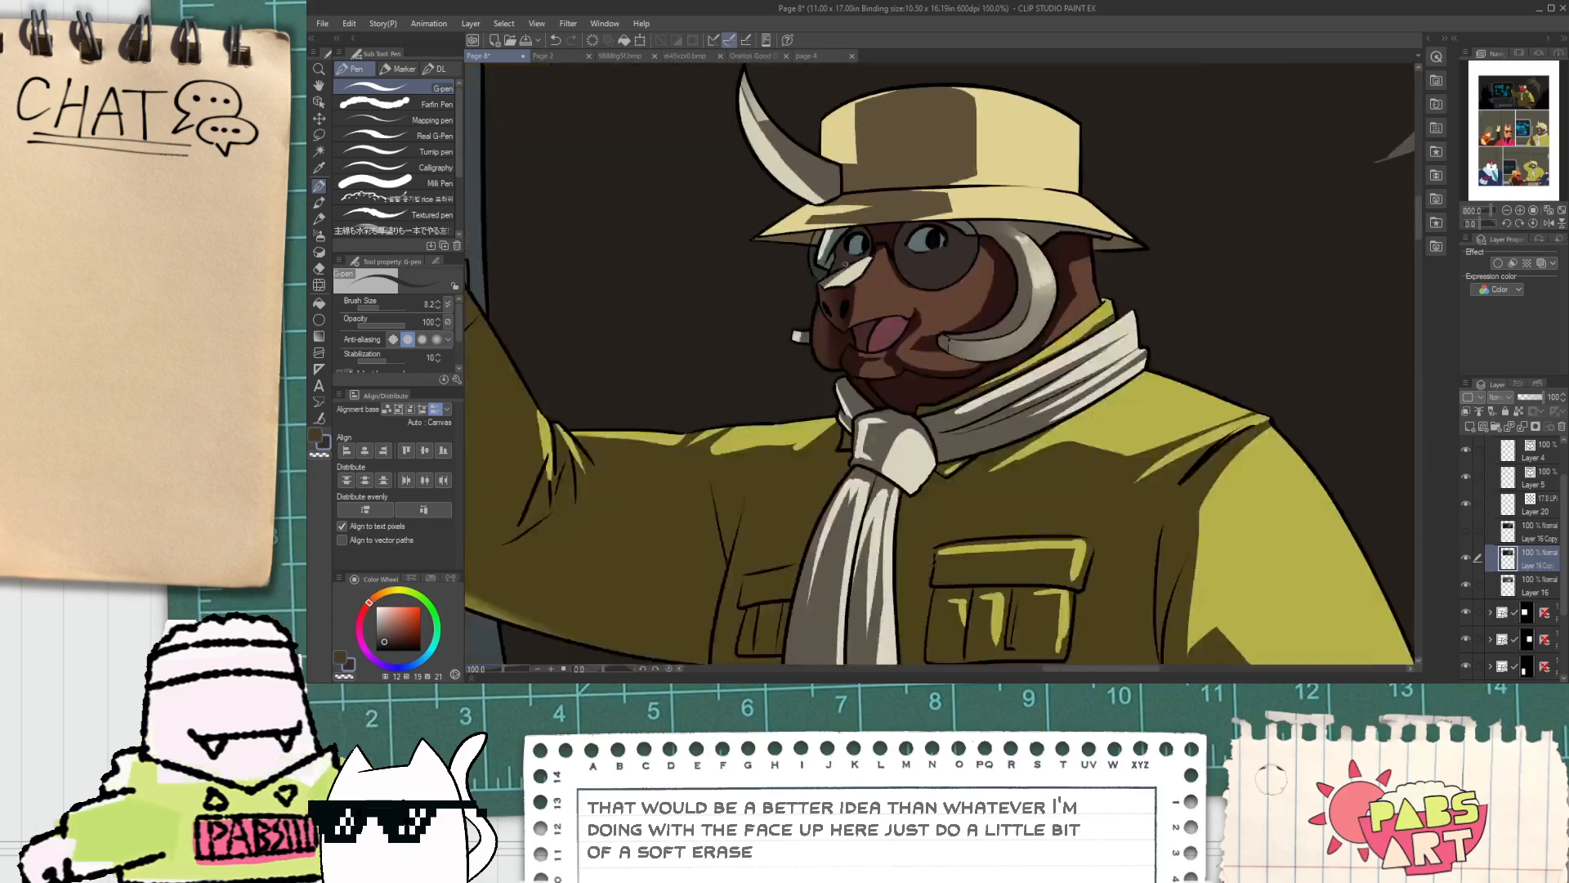
Step: Lower the fill's area scaling to 0 and fill the lit front parts of the hat's brim and crown with shadow
key(space)
drag(801, 247, 834, 295)
scroll(852, 278, up, 3)
key(g)
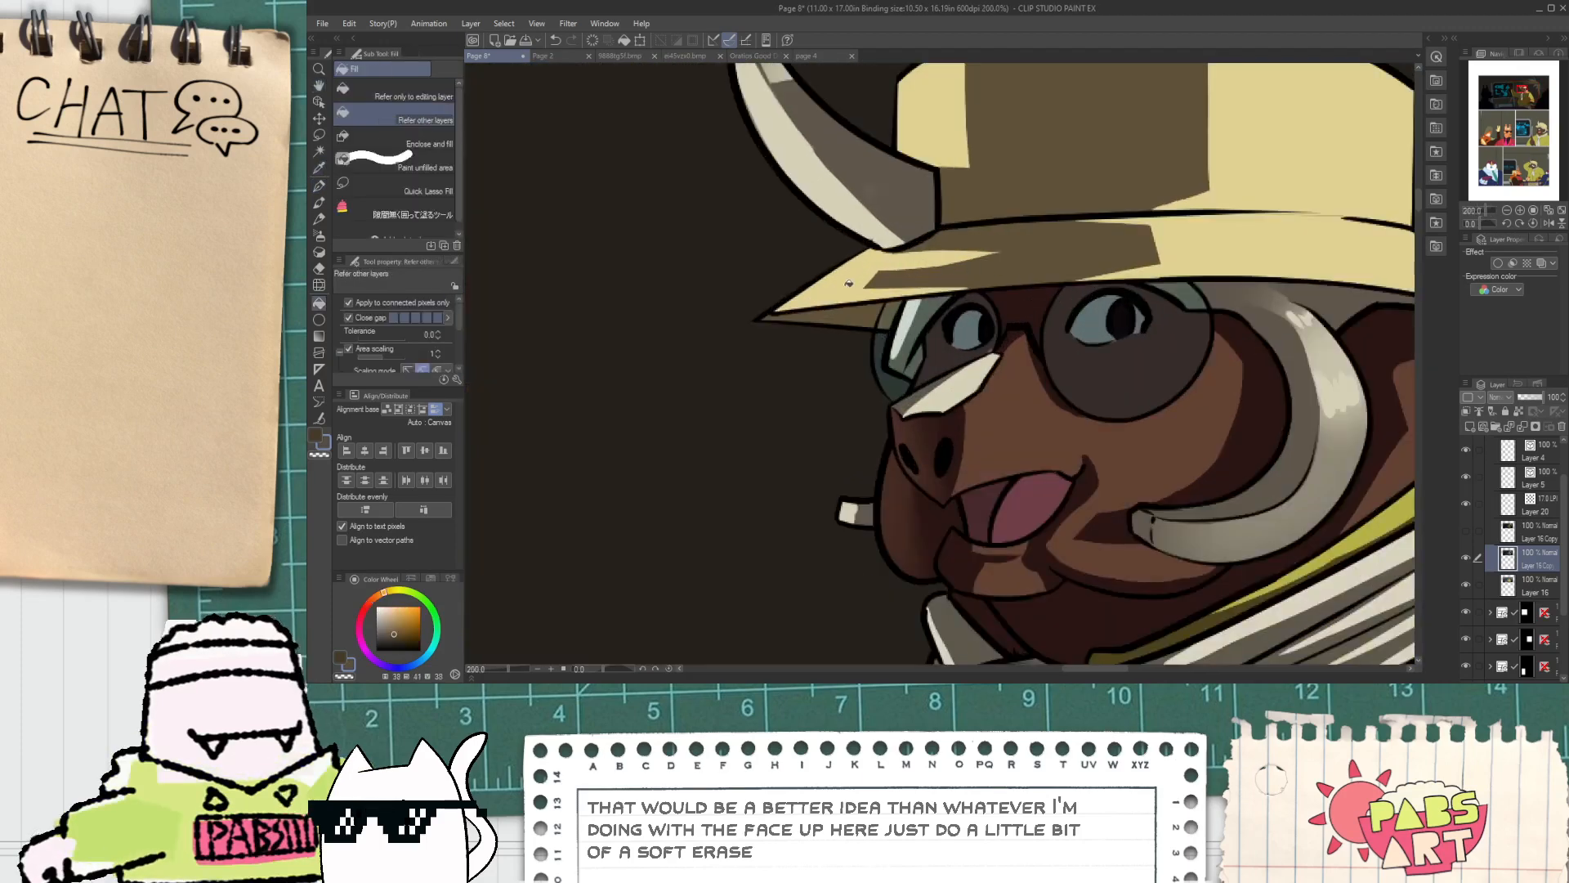
click(438, 357)
click(907, 270)
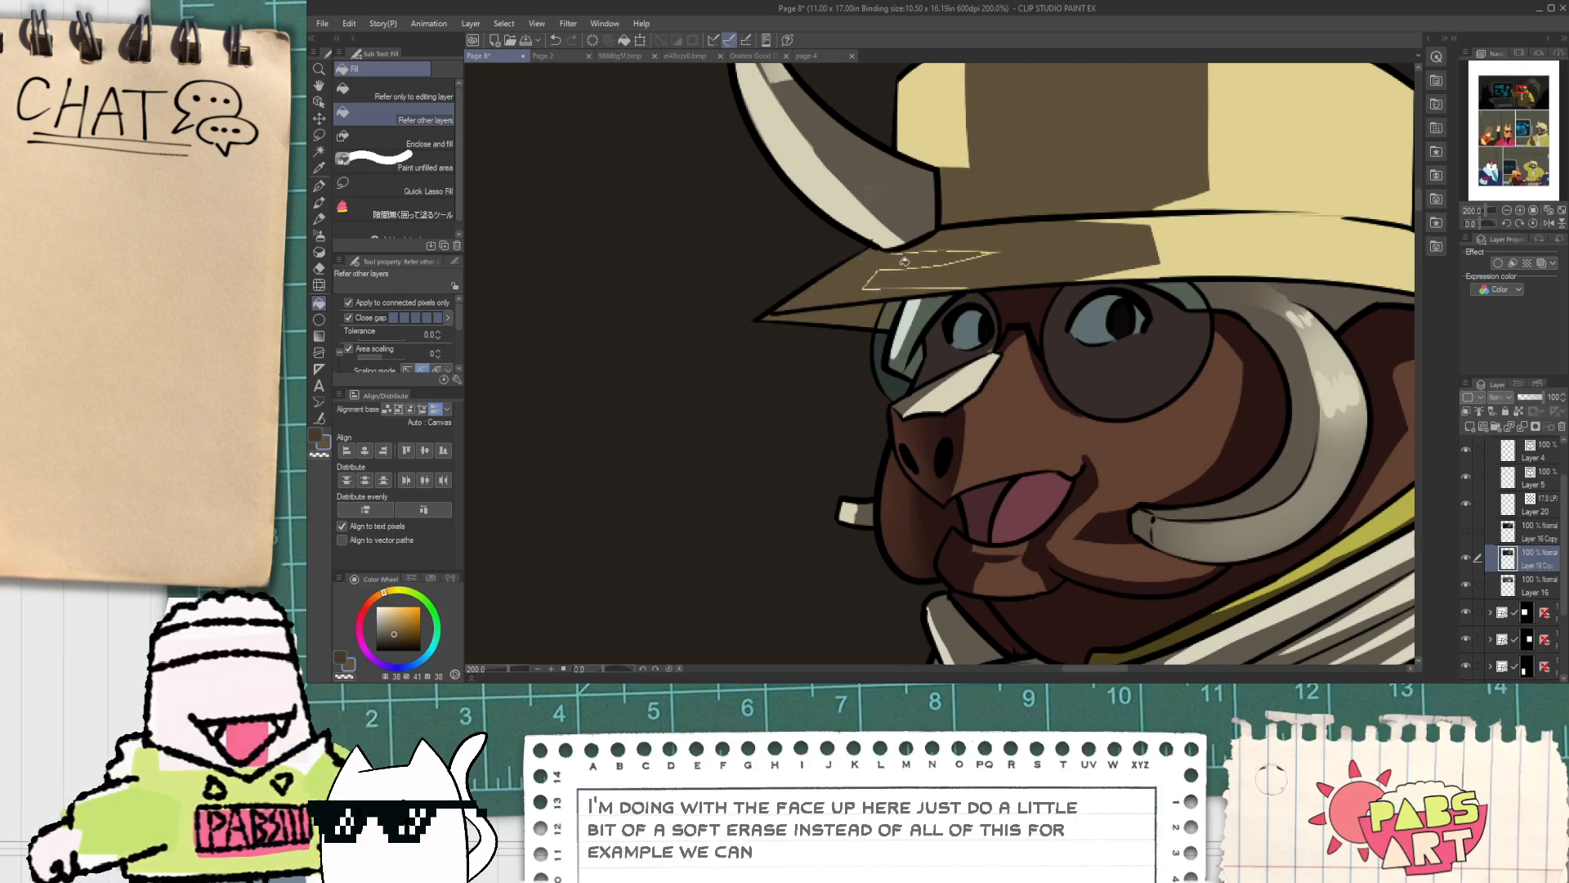
click(955, 161)
Step: Paint over the leftover light seams on the hat's brim and crown with the G-pen
key(p)
scroll(868, 284, up, 2)
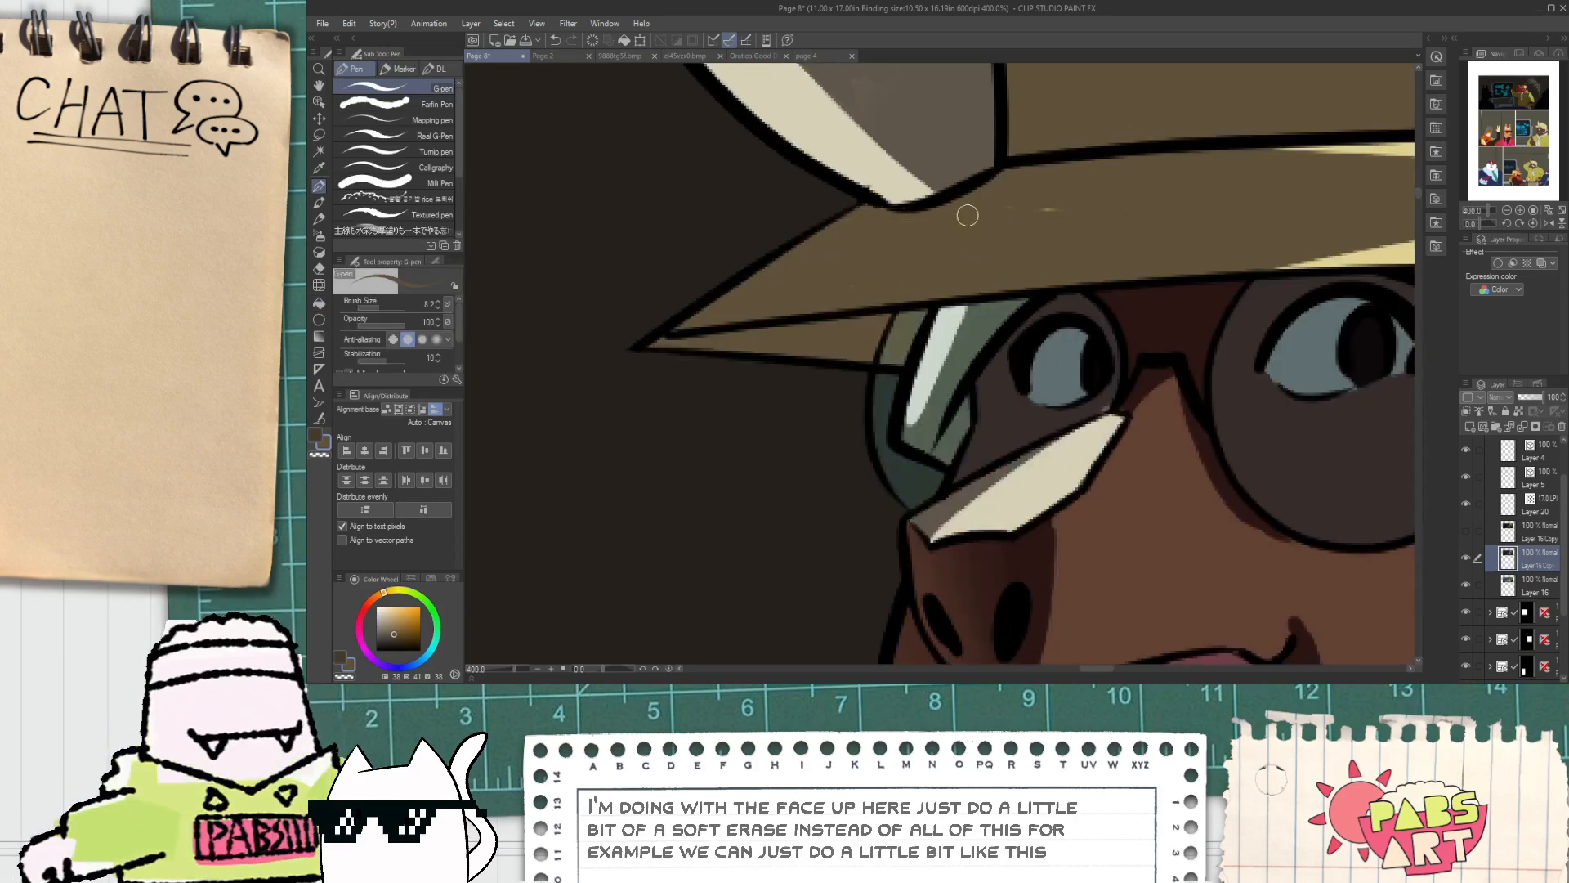
scroll(1007, 217, down, 2)
drag(1028, 166, 967, 348)
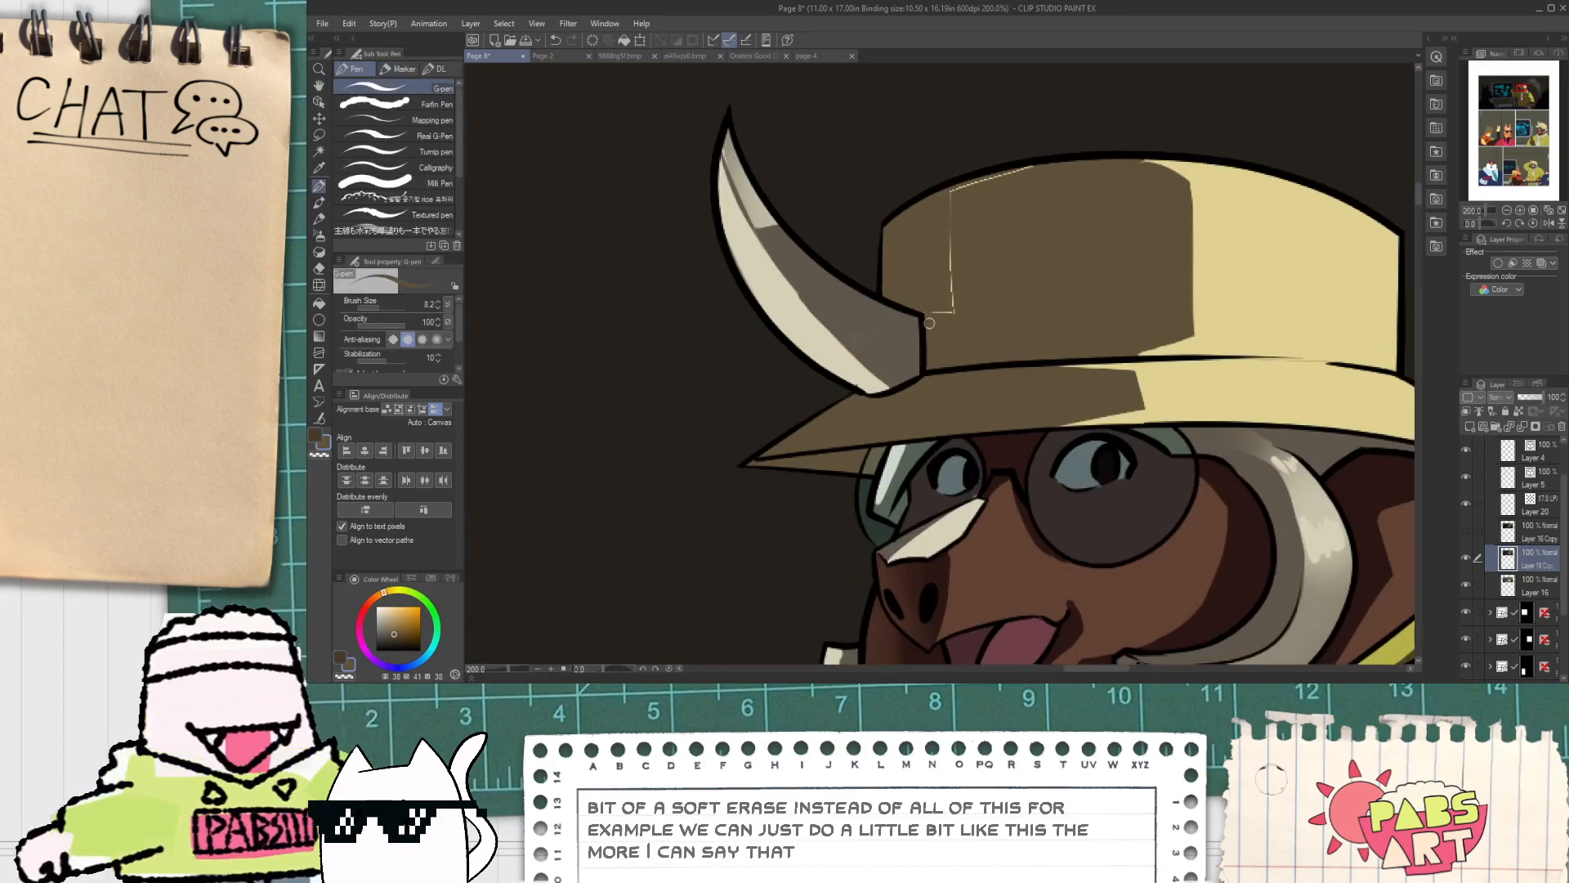
scroll(958, 302, down, 3)
Step: Cover the lit inner patch near the horn's tip with shadow and smooth the shadow edge with the G-pen
scroll(863, 230, up, 3)
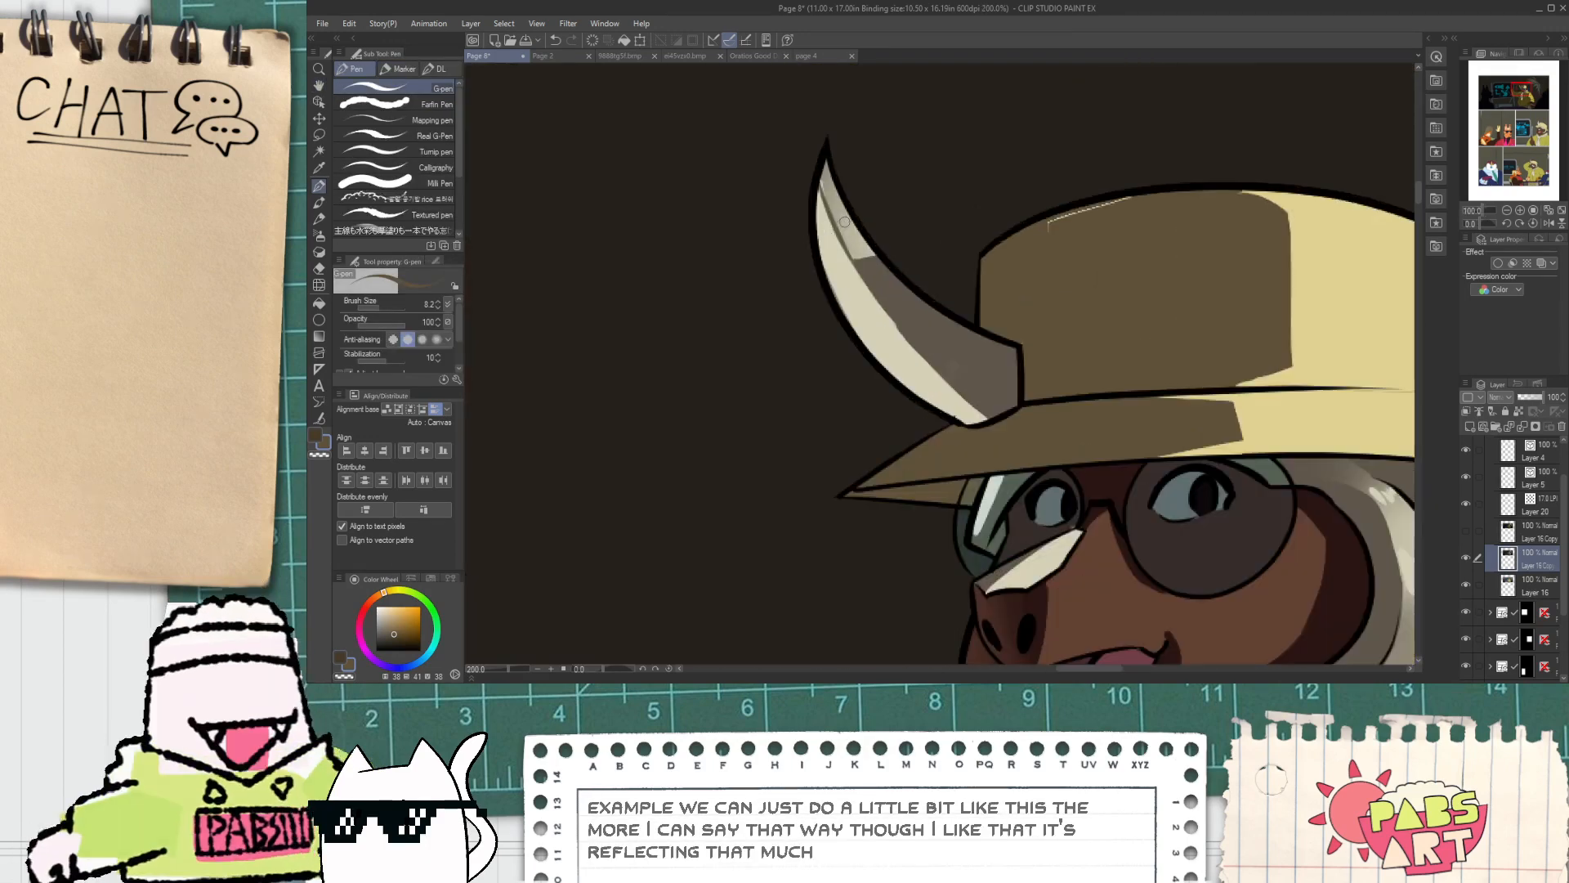
key(g)
key(p)
scroll(855, 225, up, 3)
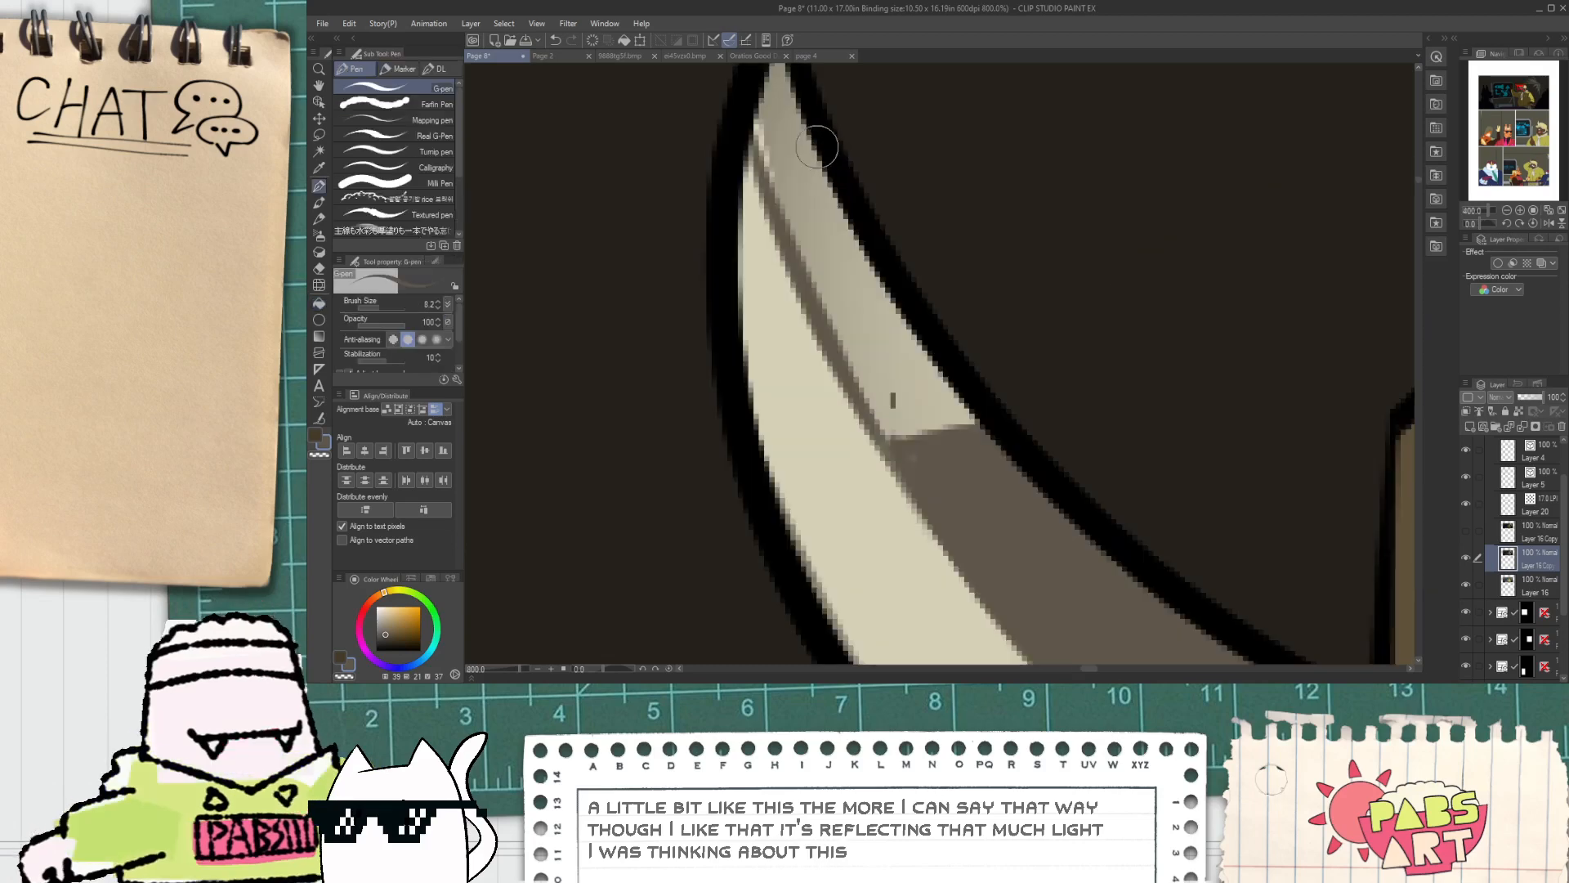
scroll(852, 295, down, 2)
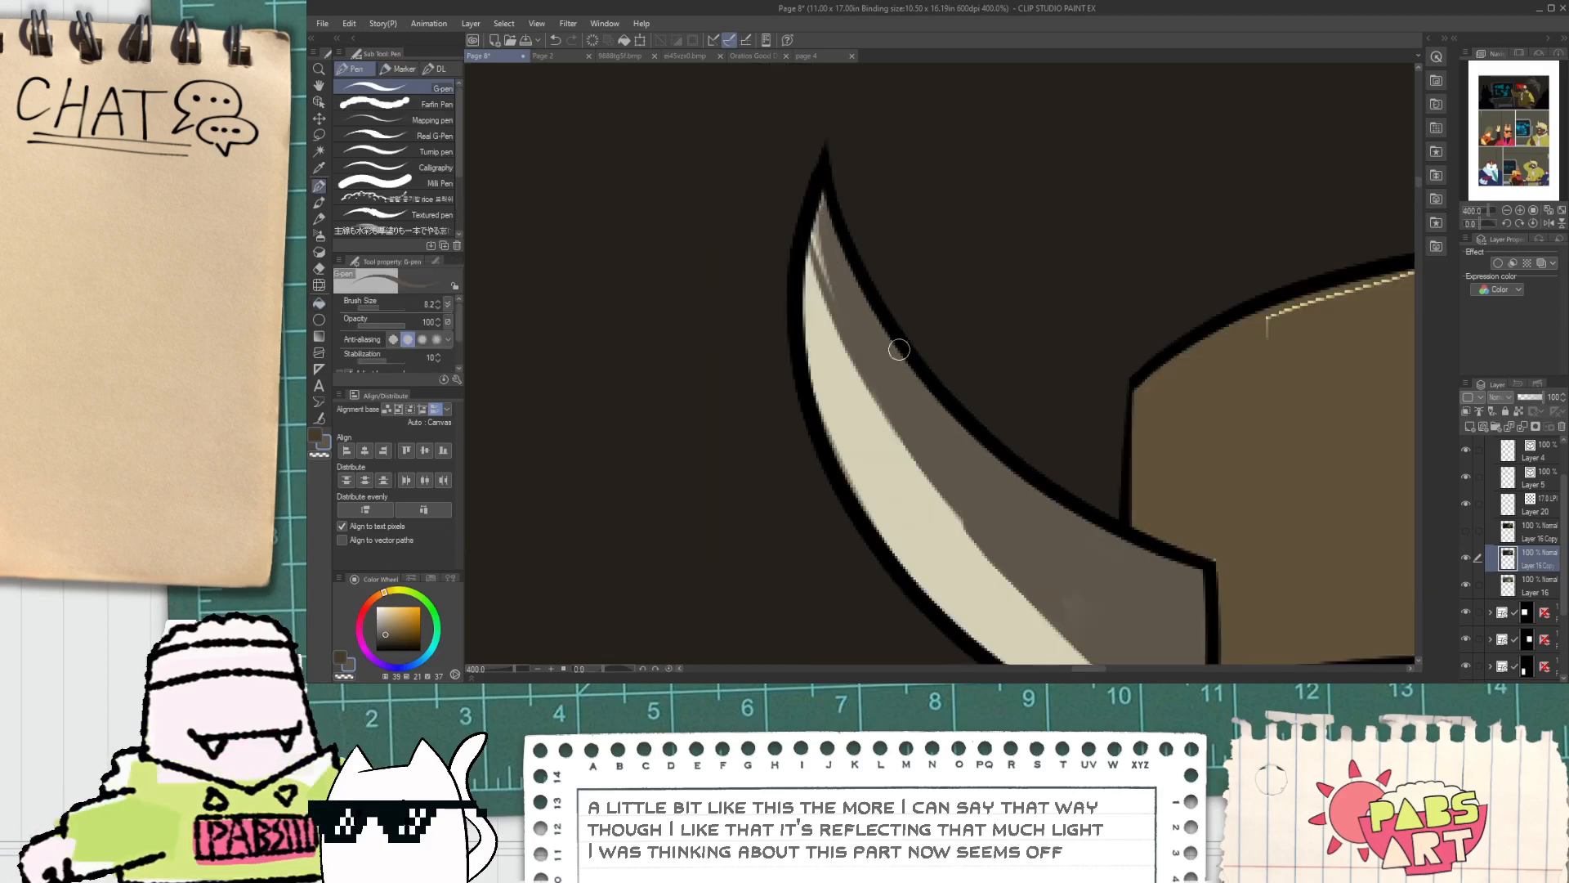
scroll(915, 451, down, 5)
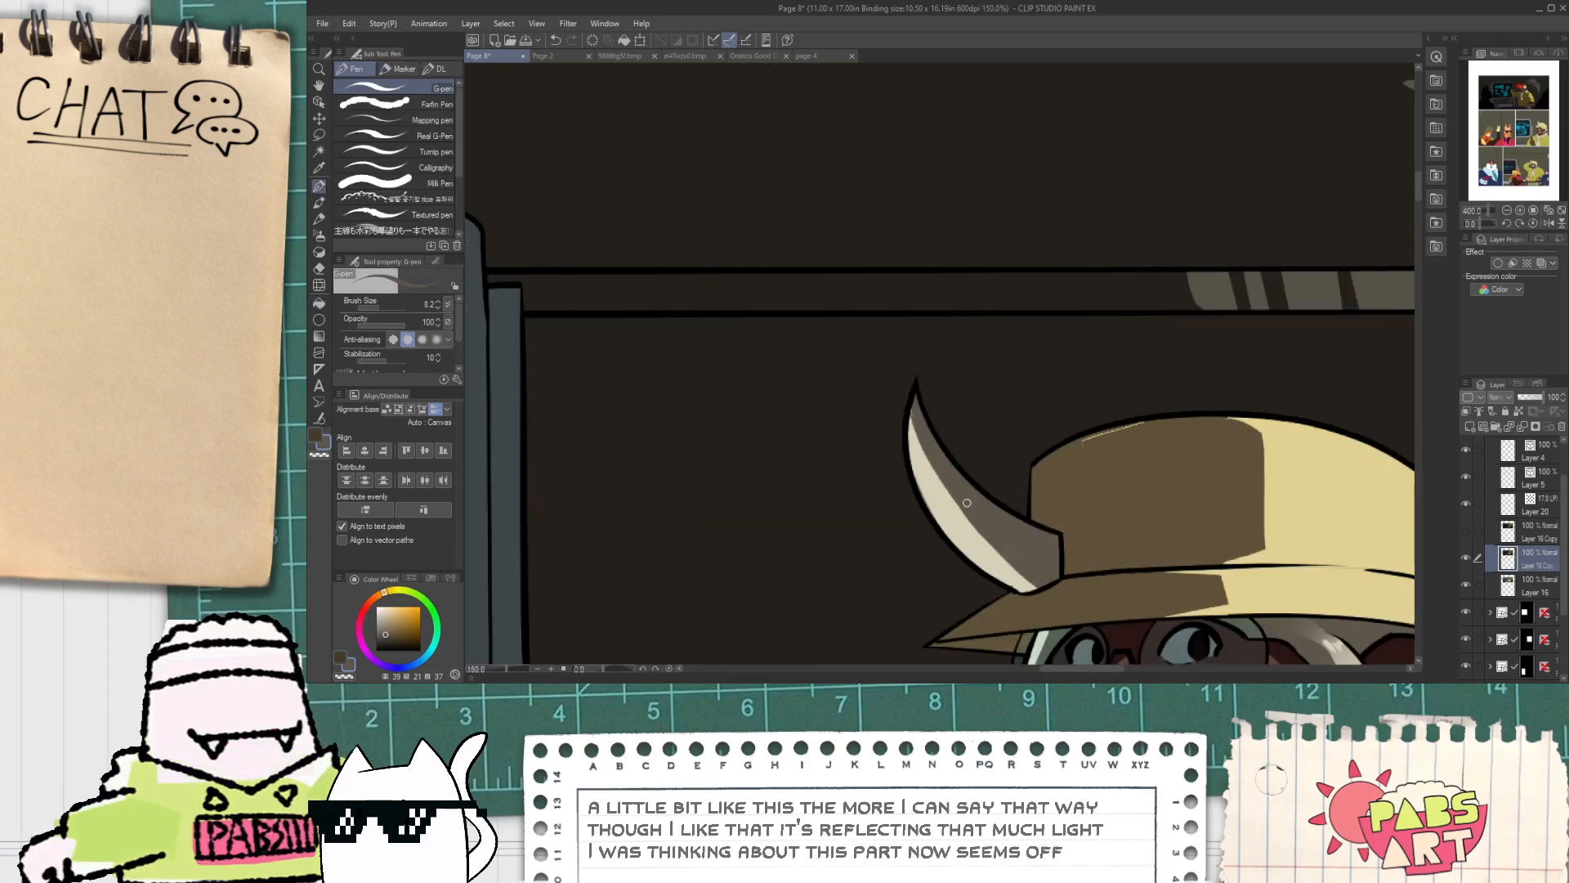
Step: Try to fill the horn's lit outer strip with shadow without a selection
key(g)
scroll(835, 406, up, 2)
click(835, 406)
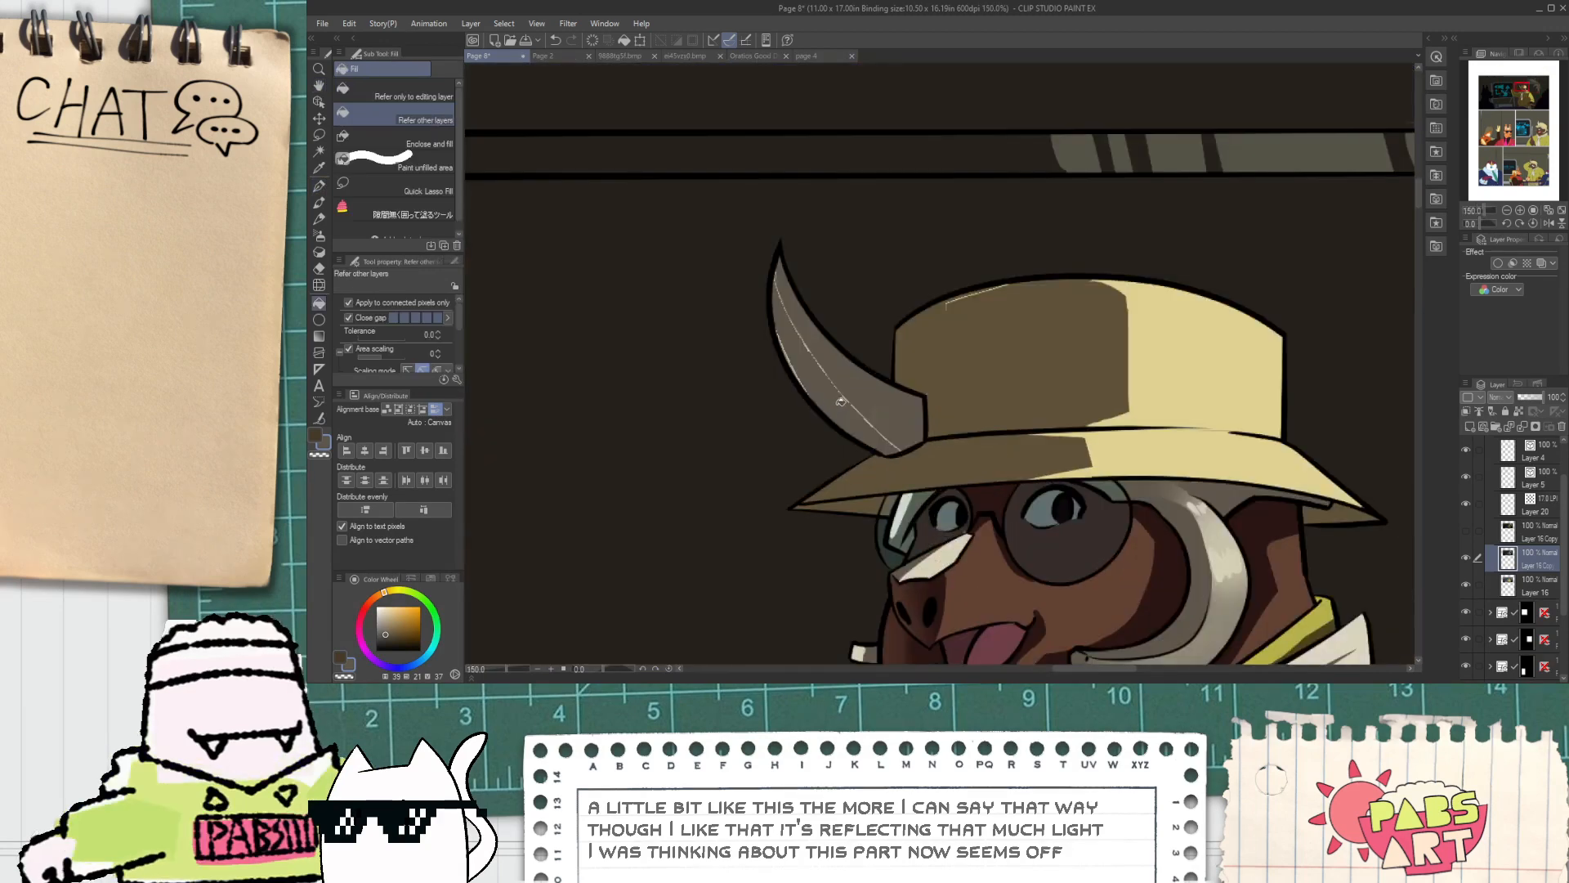
scroll(835, 406, up, 1)
key(ctrl+z)
Step: Select the lit outer strip of the horn and fill it with shadow
key(w)
click(817, 387)
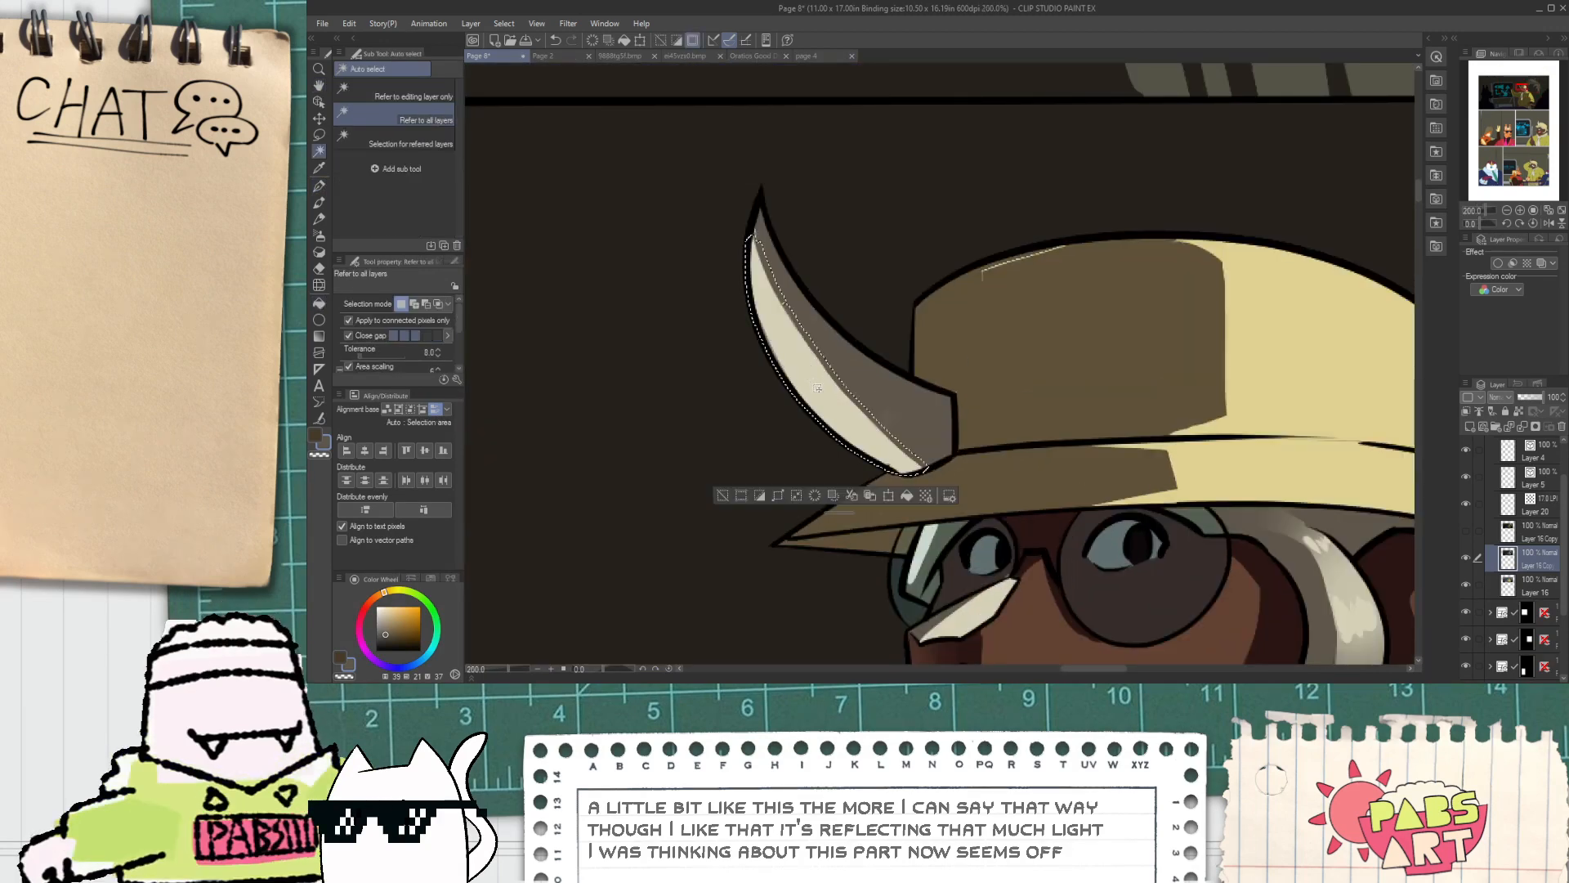
click(907, 495)
Step: Erase a soft glow into the horn's outer strip with the Soft eraser, and clear the selection
key(e)
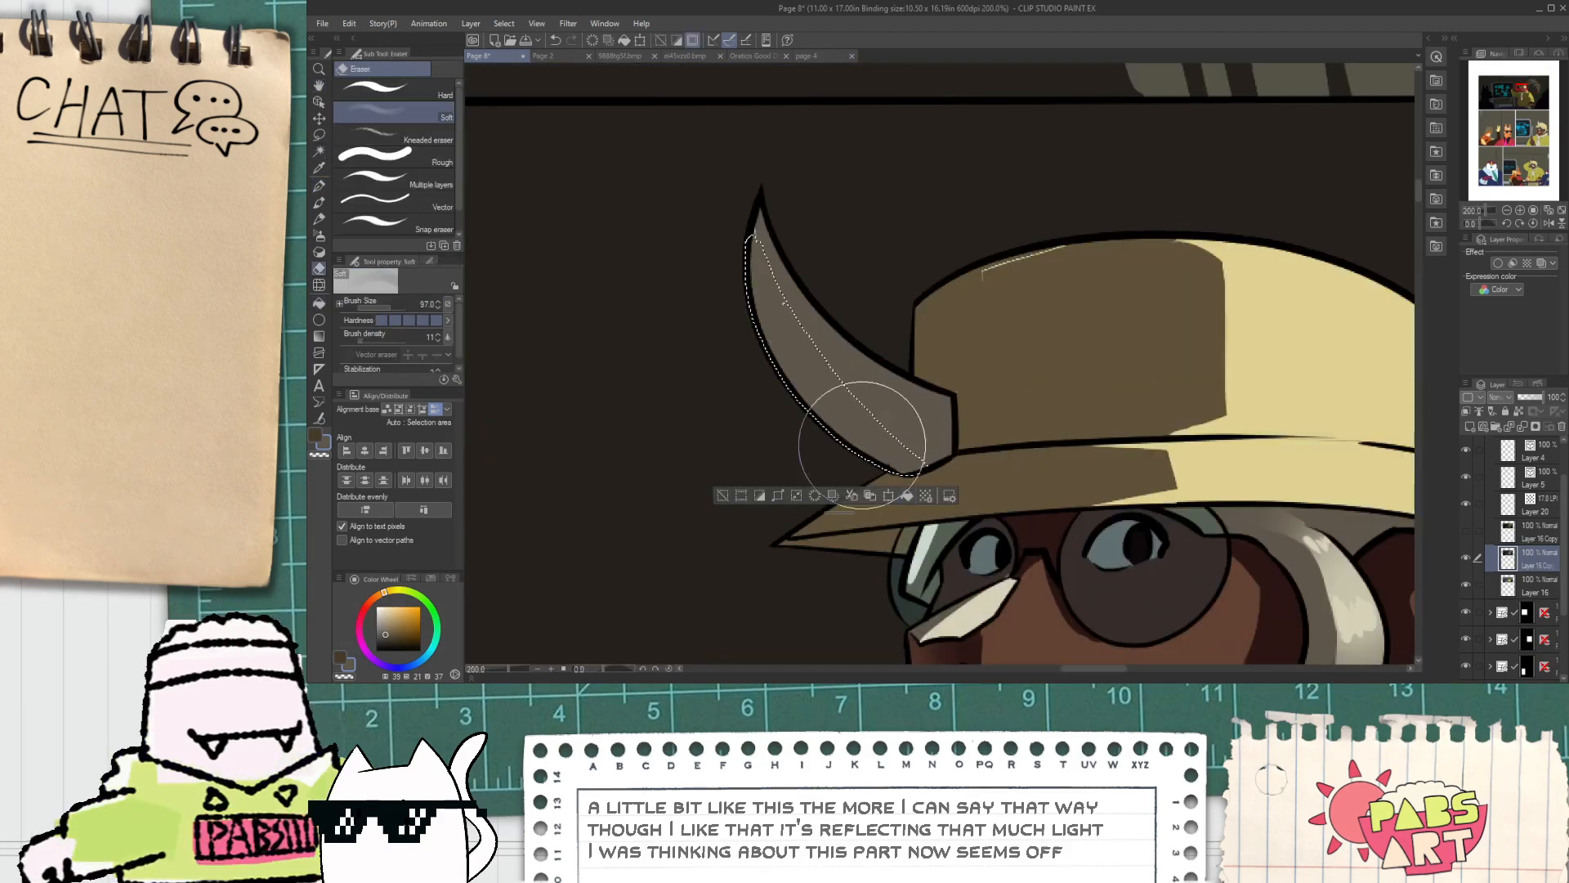
mouse_move(743, 249)
mouse_down()
mouse_move(757, 308)
mouse_move(845, 405)
mouse_up()
drag(715, 226, 962, 513)
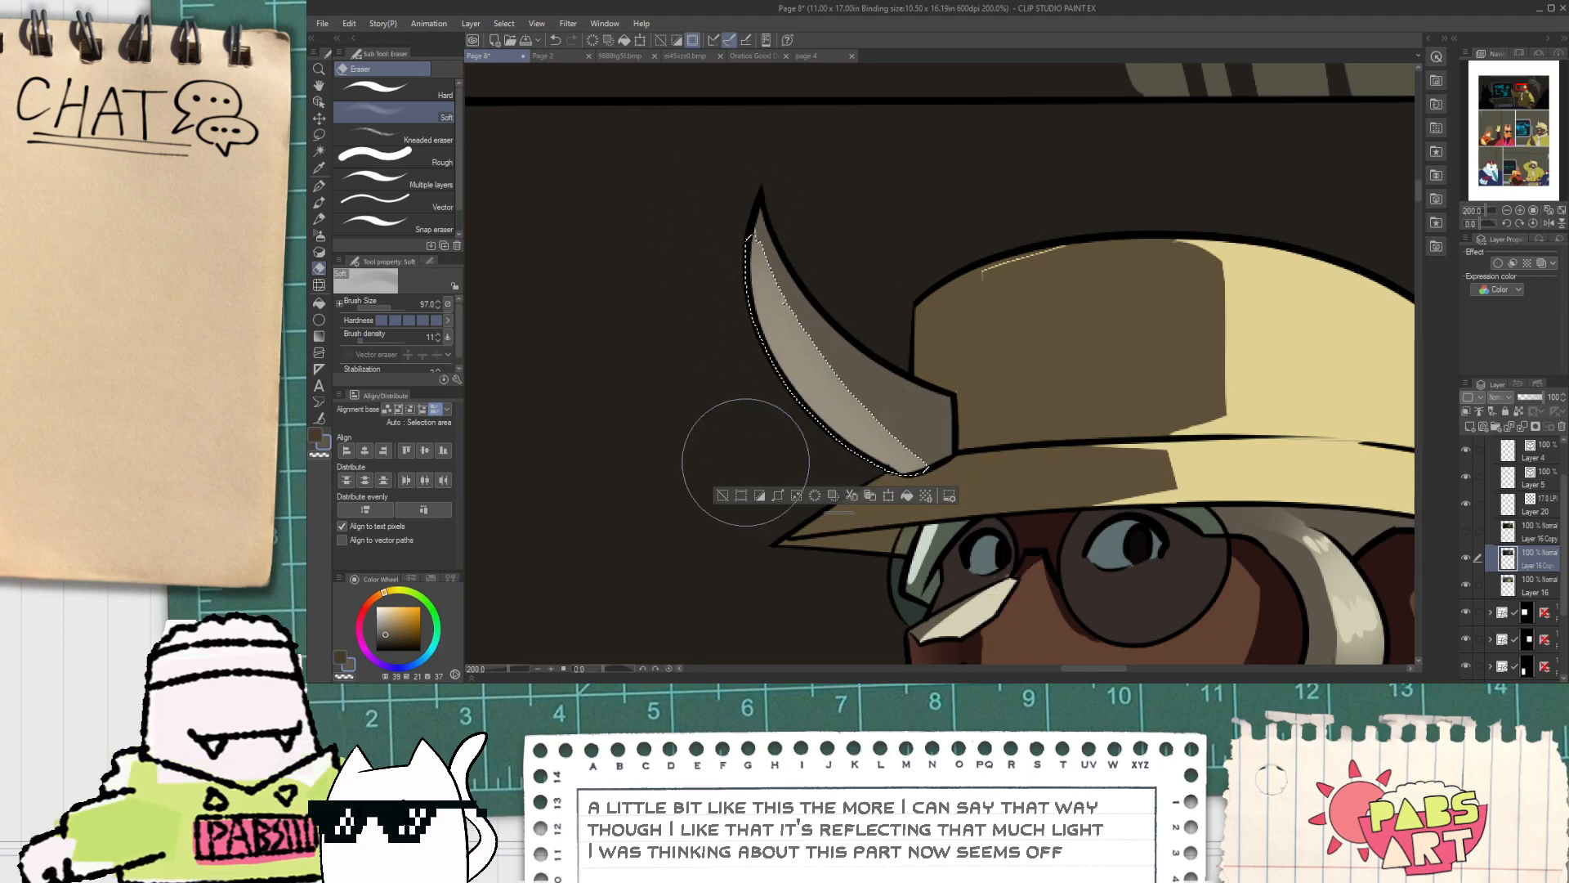
mouse_move(697, 263)
mouse_down()
mouse_move(736, 298)
mouse_move(757, 382)
mouse_up()
key(ctrl+d)
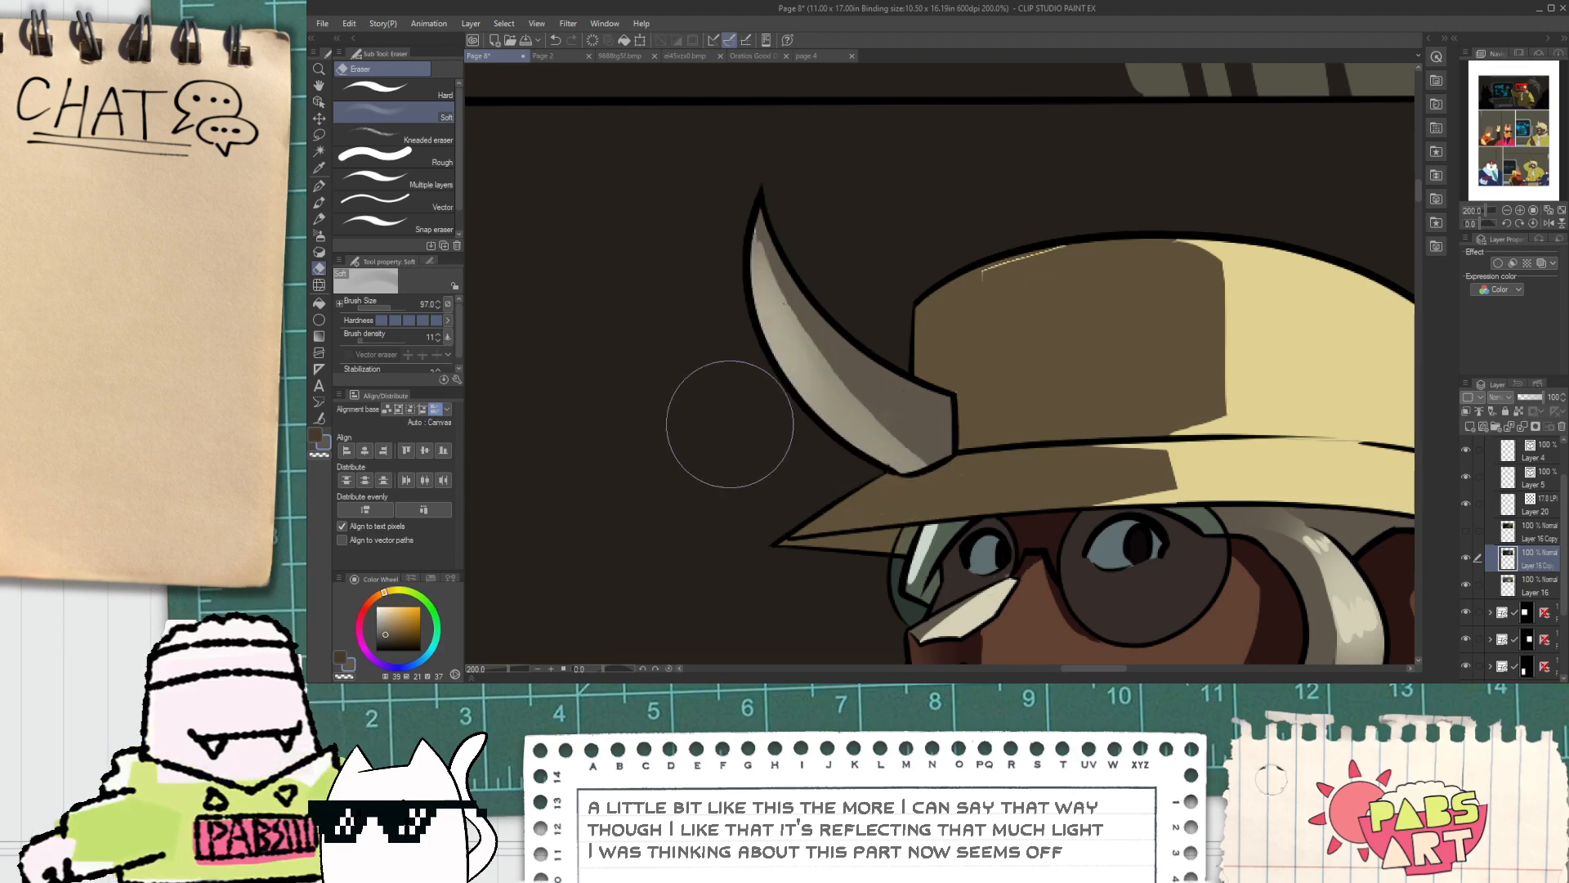
Step: Sample the shadow colours and touch up the horn's tip and the light seam atop the hat's crown with the G-pen
key(i)
scroll(768, 235, up, 3)
click(748, 261)
key(p)
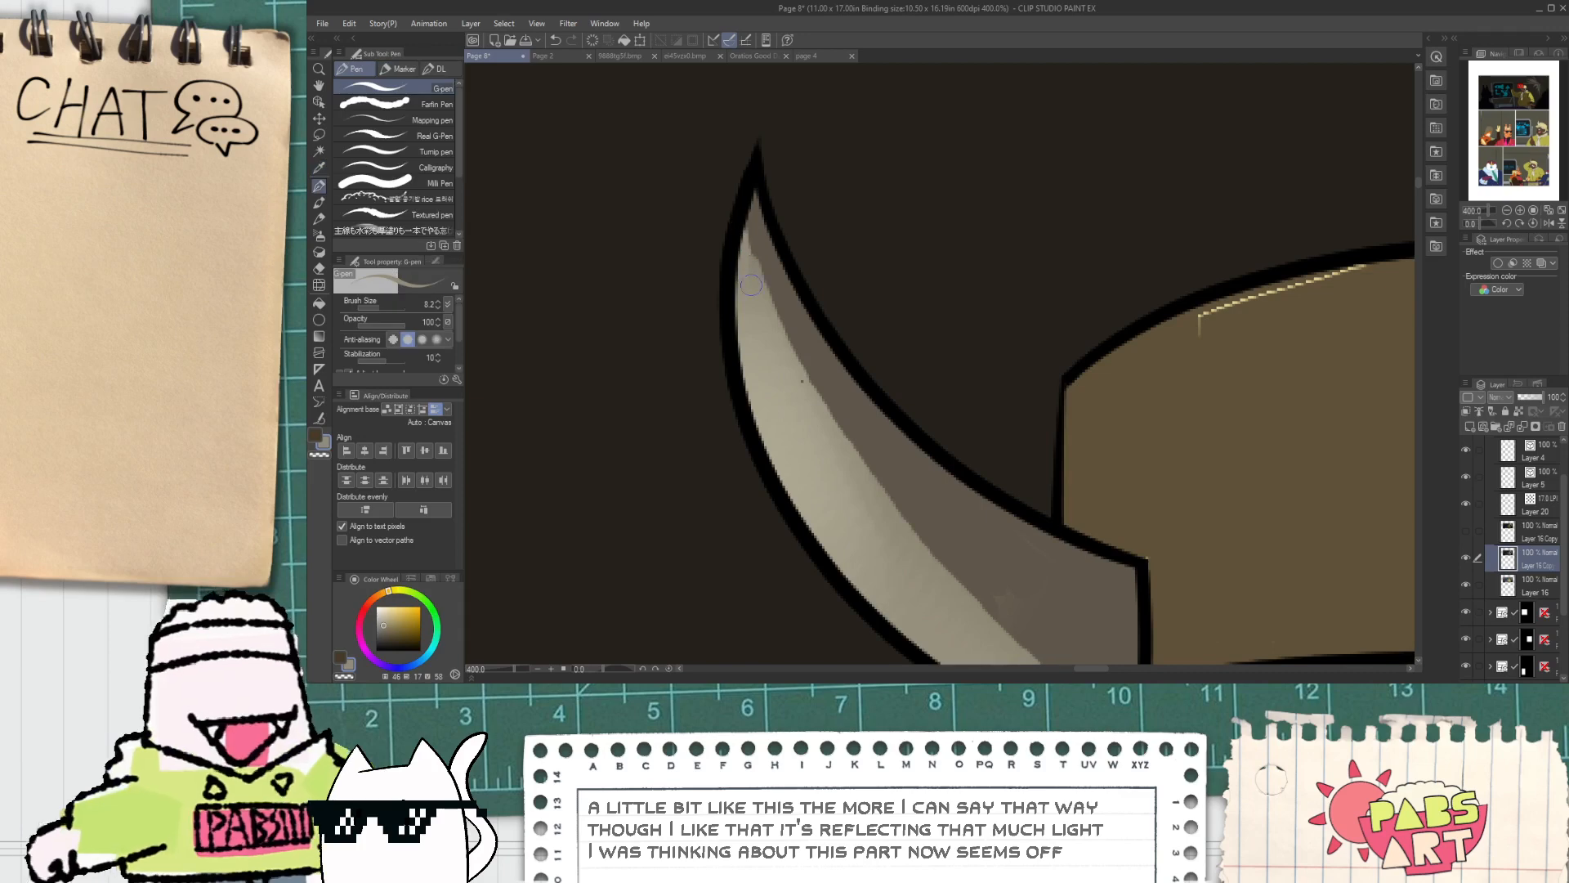
scroll(786, 329, down, 3)
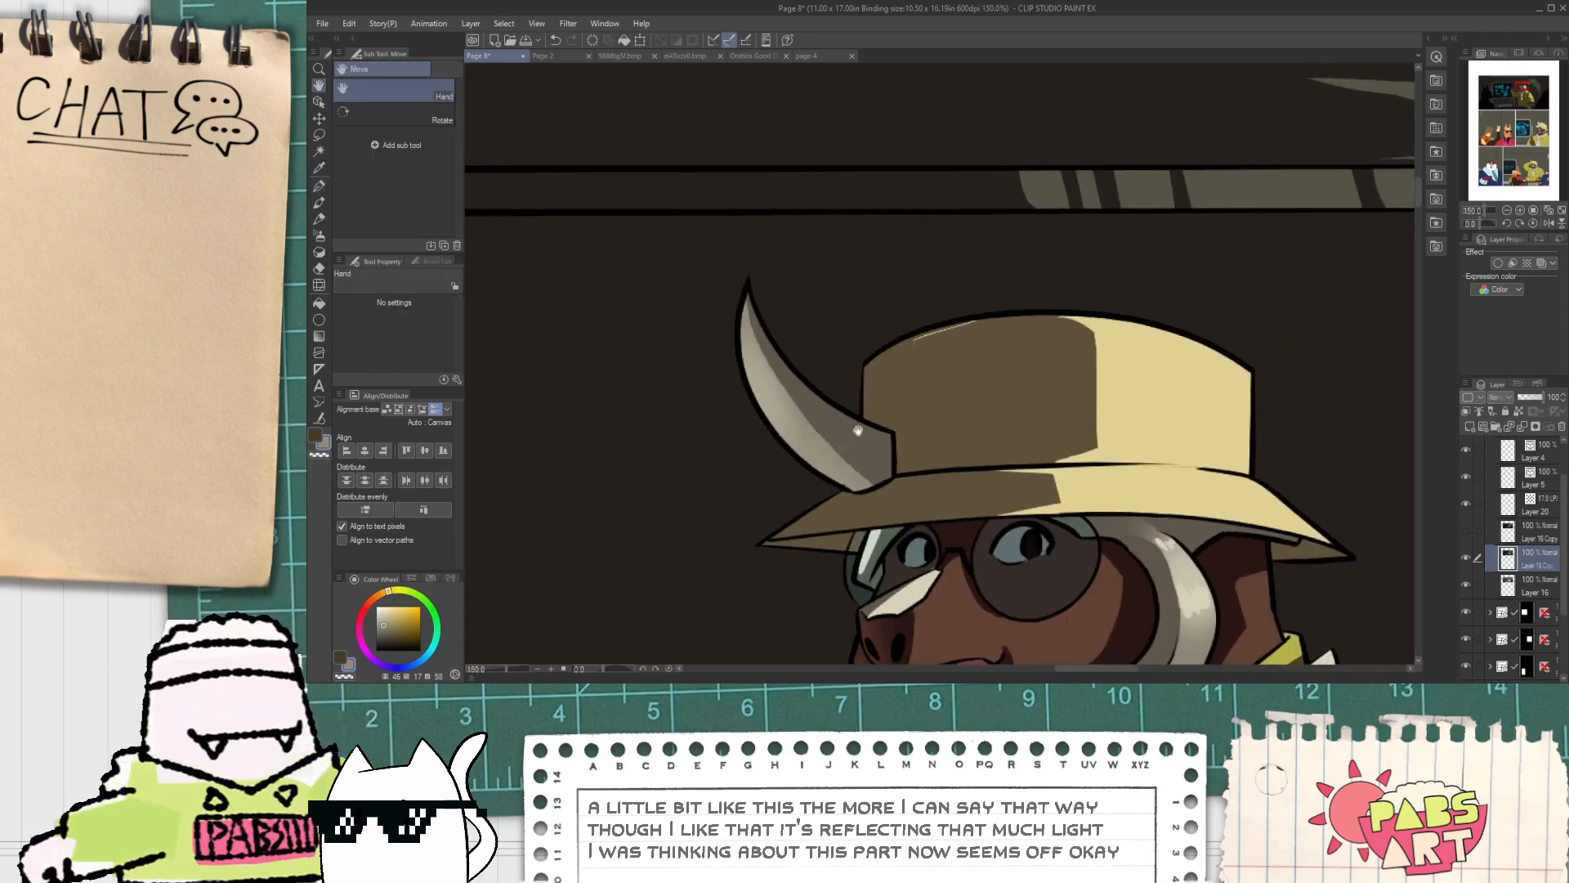
alt+click(997, 323)
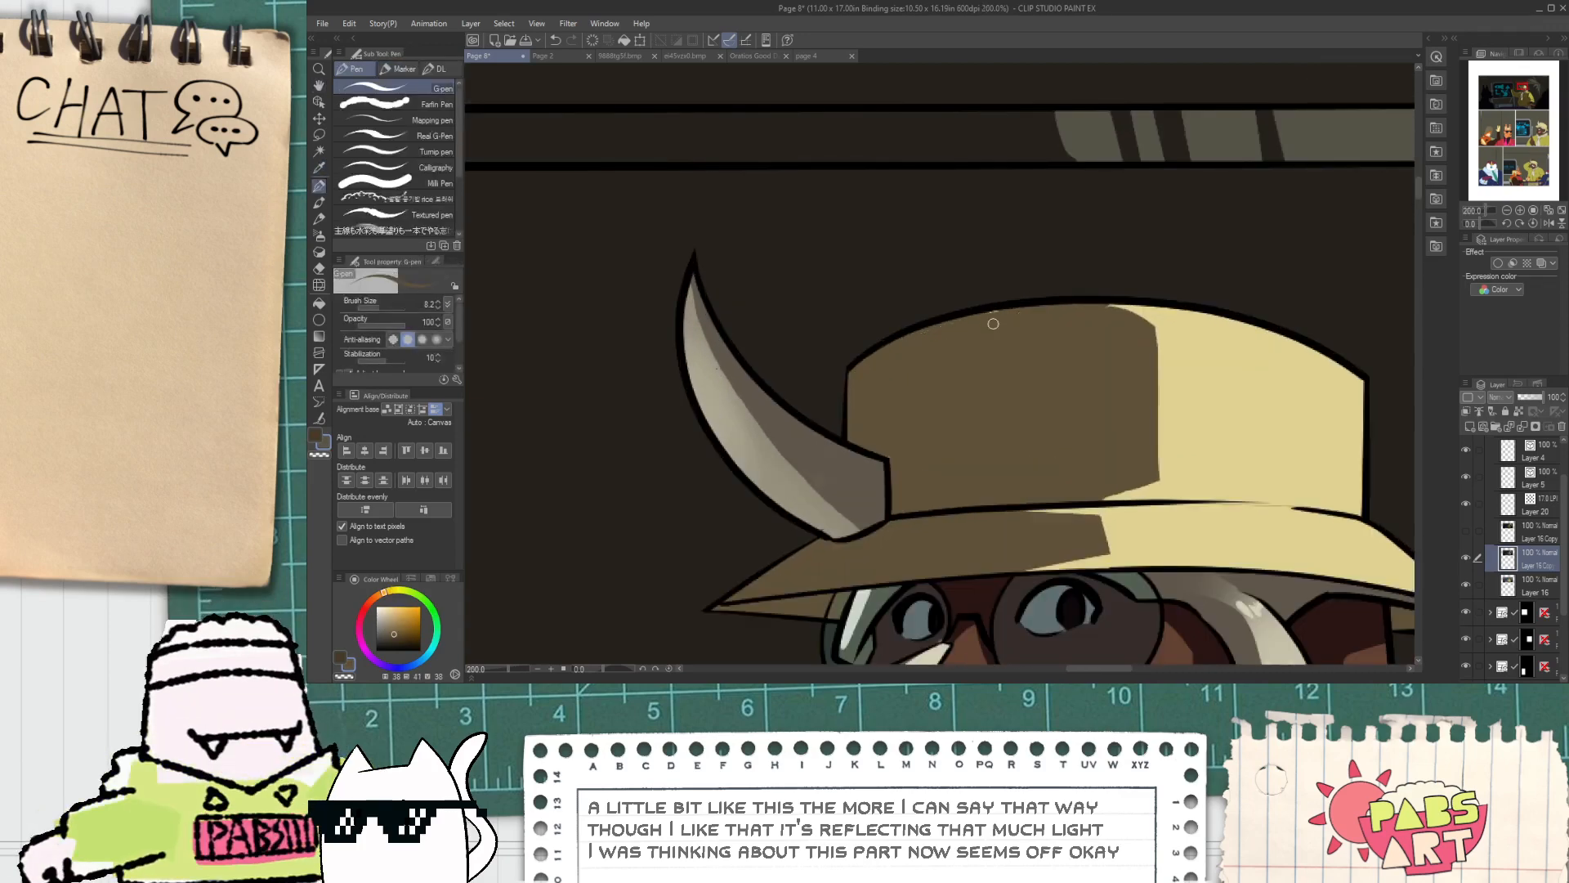
drag(831, 555, 855, 466)
Step: Select the brim's shadowed part and erase a soft glow into its front tip with the Soft eraser at size 42.5
key(w)
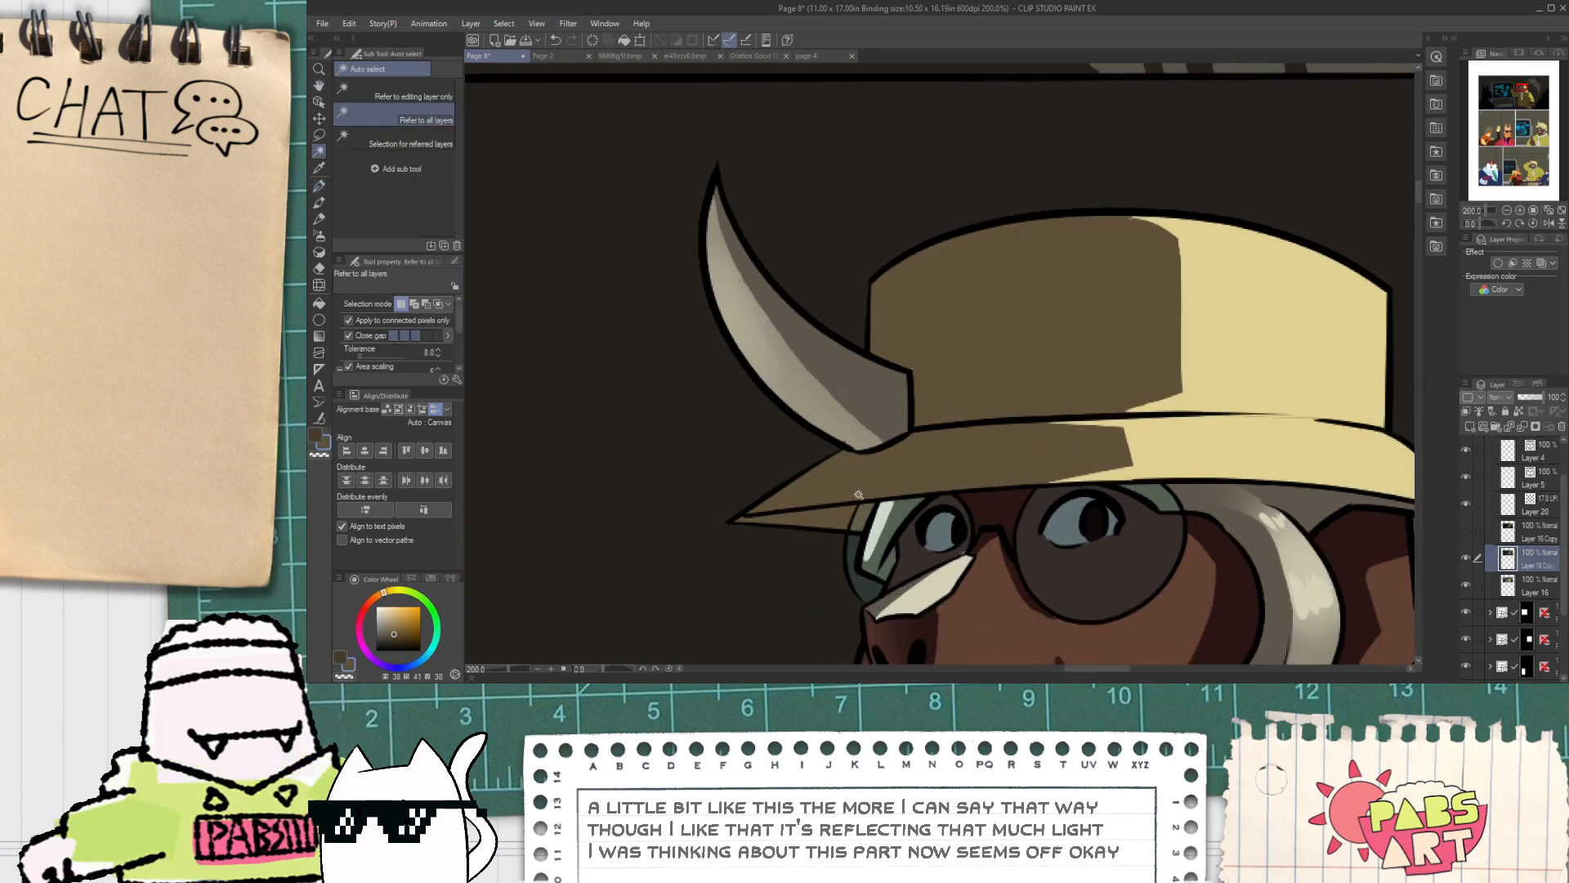
click(854, 490)
key(e)
mouse_move(706, 534)
mouse_down()
mouse_move(822, 408)
mouse_move(701, 512)
mouse_move(784, 445)
mouse_move(714, 496)
mouse_move(855, 360)
mouse_move(731, 482)
mouse_move(967, 466)
mouse_up()
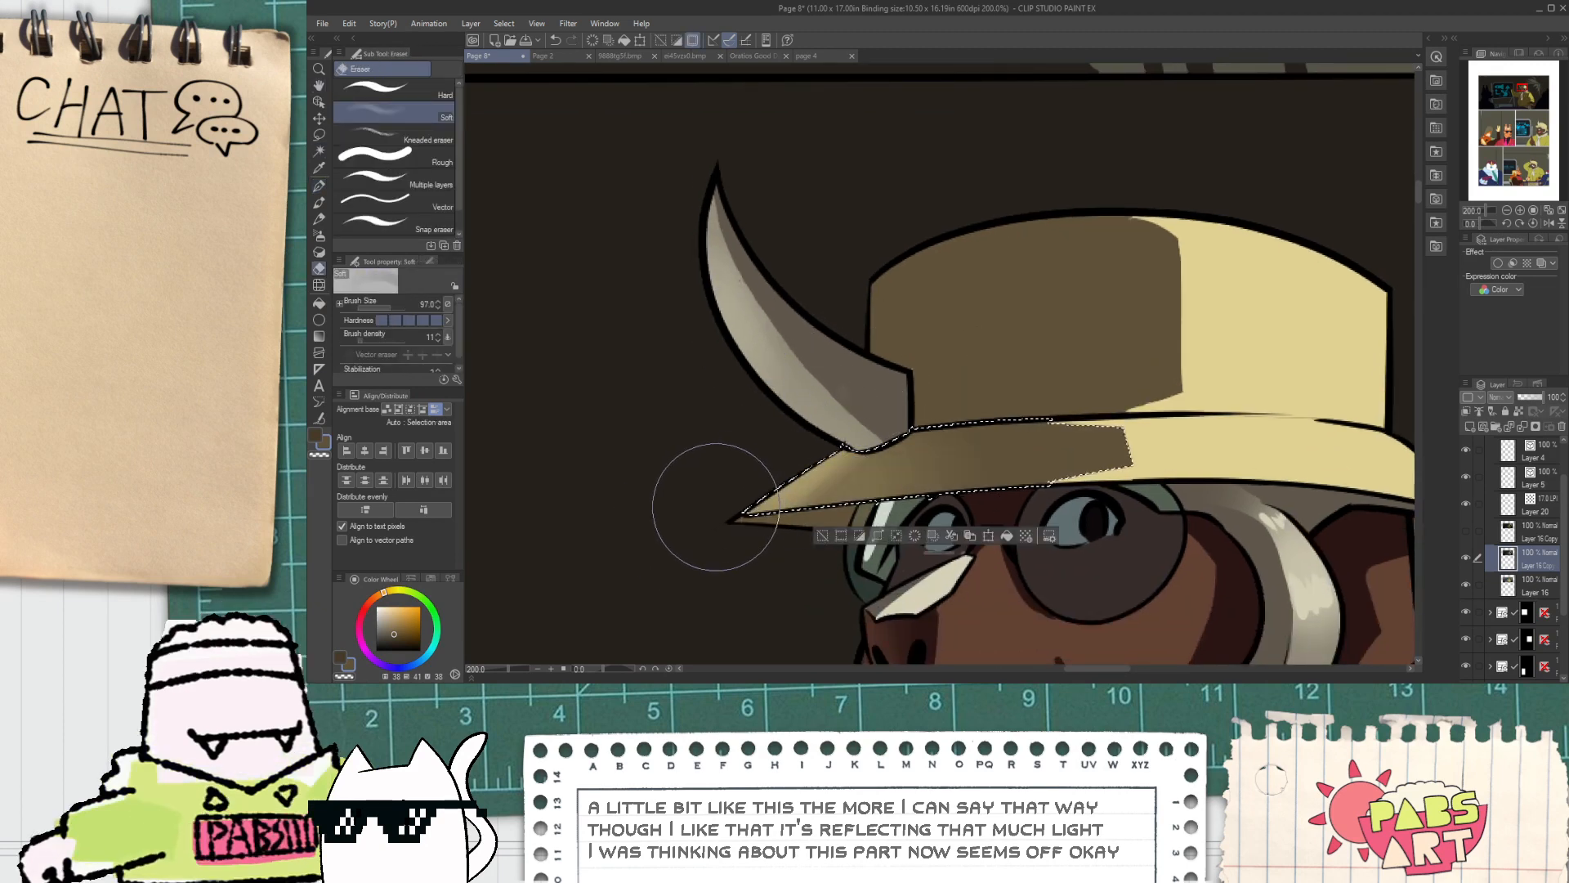
key(ctrl+z)
drag(393, 317, 378, 311)
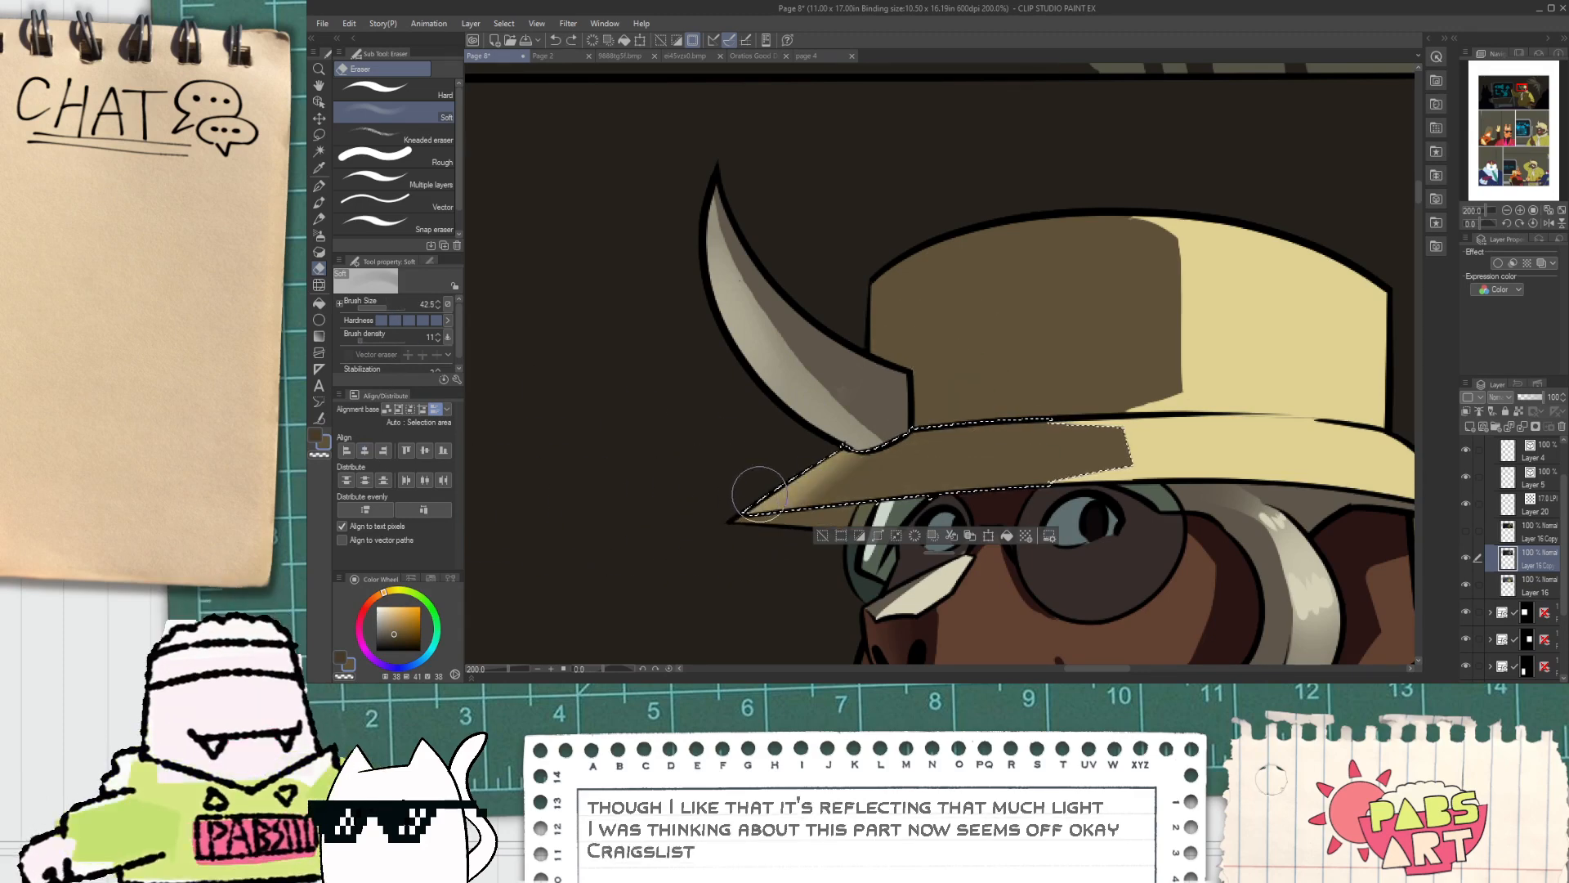
drag(774, 510, 1043, 450)
drag(757, 491, 991, 477)
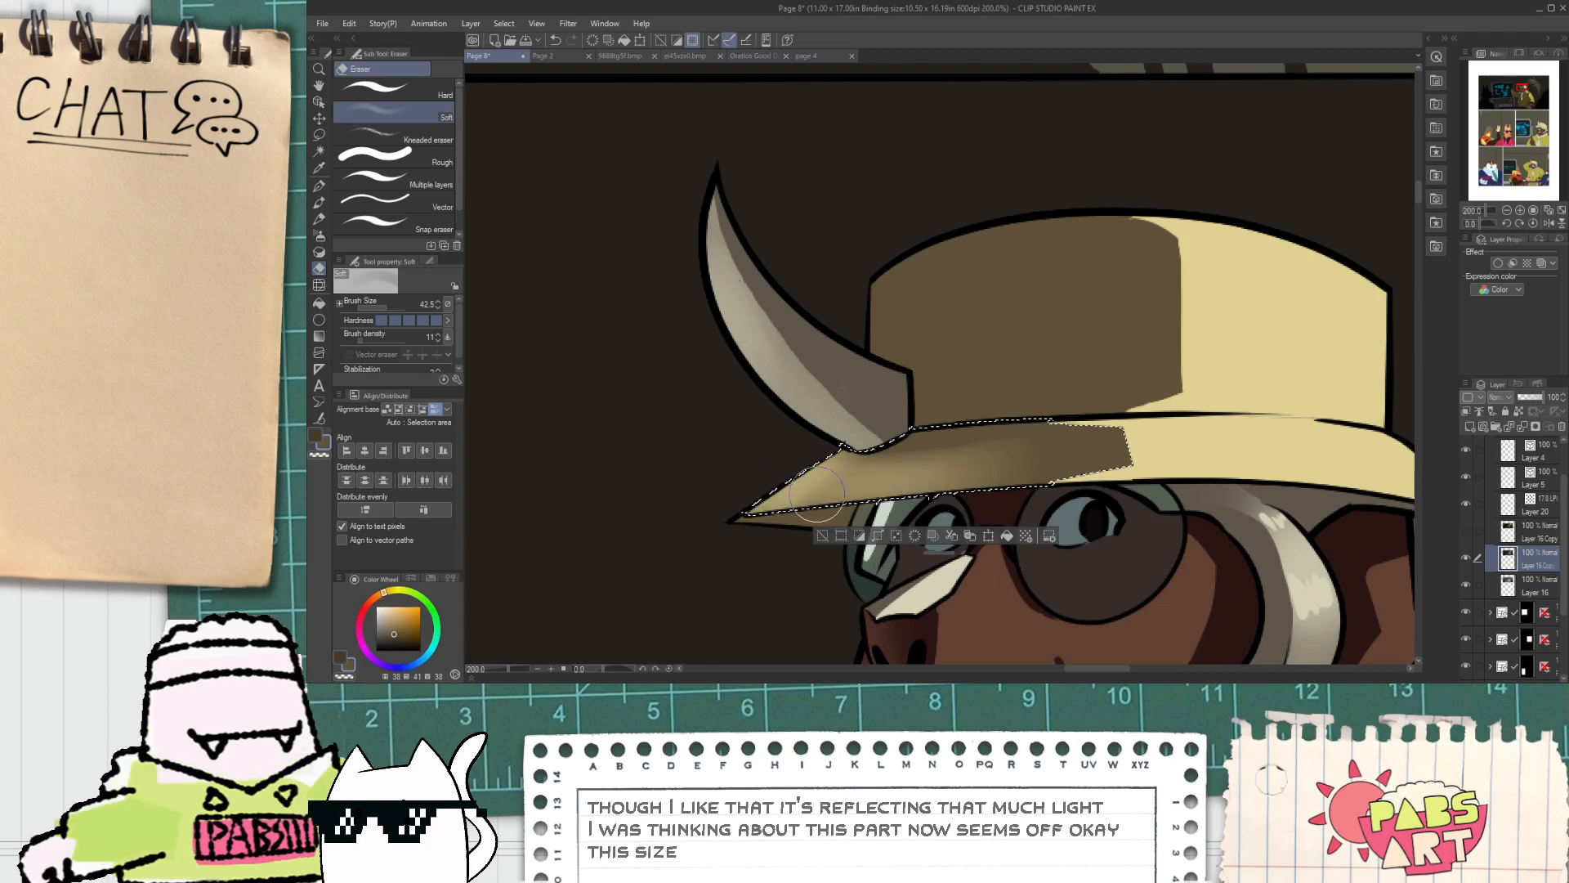
key(ctrl+z)
mouse_move(783, 480)
mouse_down()
mouse_move(913, 464)
mouse_move(788, 491)
mouse_move(984, 479)
mouse_up()
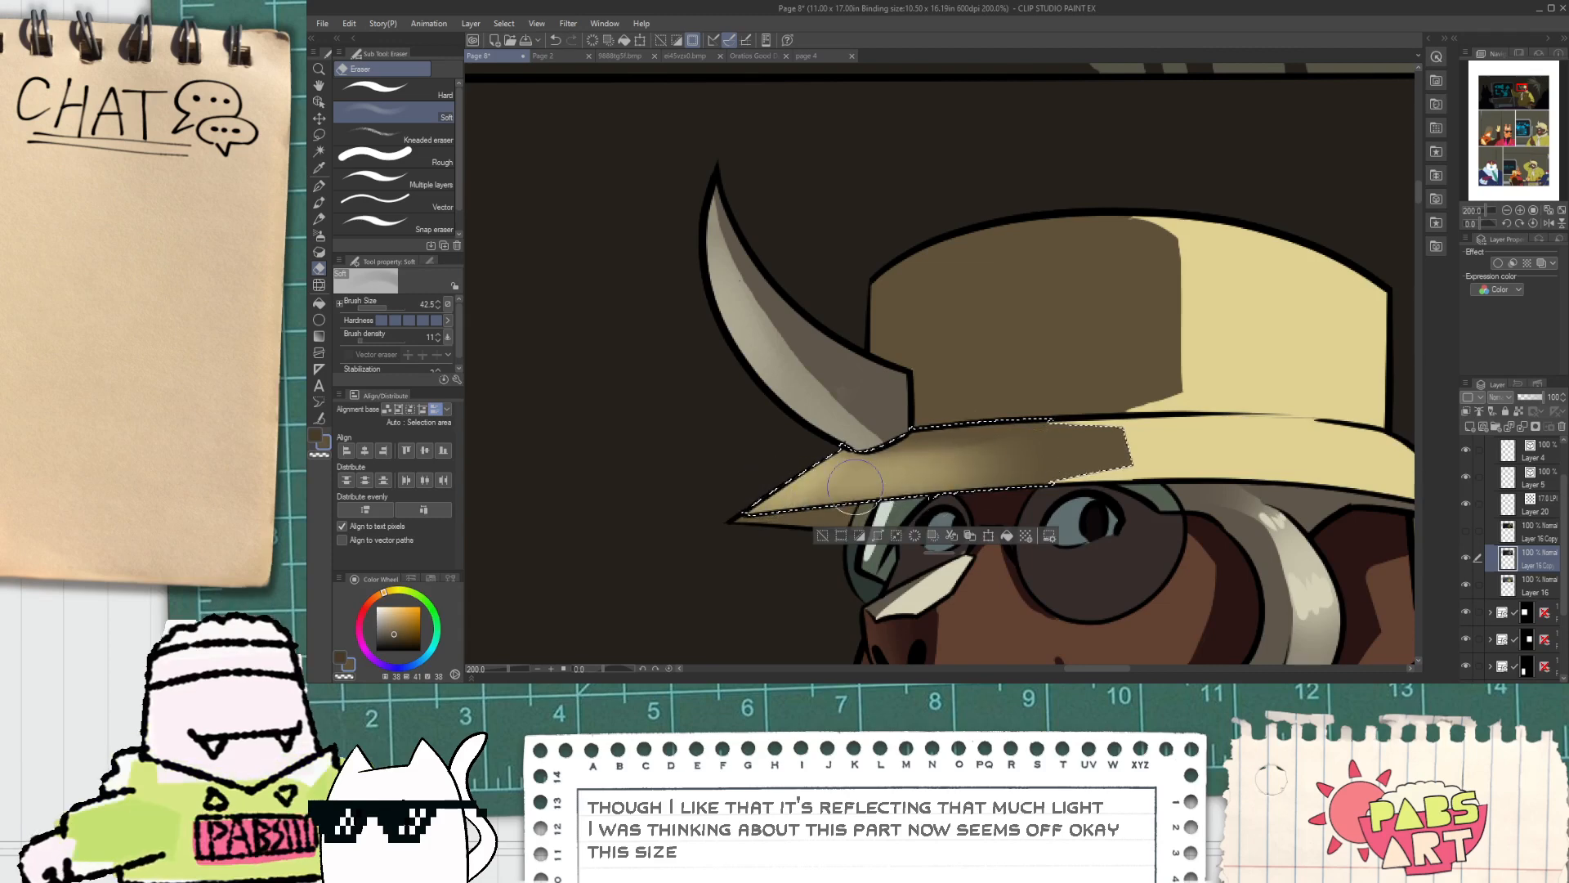
Step: Select the crown's shadowed part, erase a soft glow along its front edge beside the horn, and clear the selection
key(w)
click(907, 311)
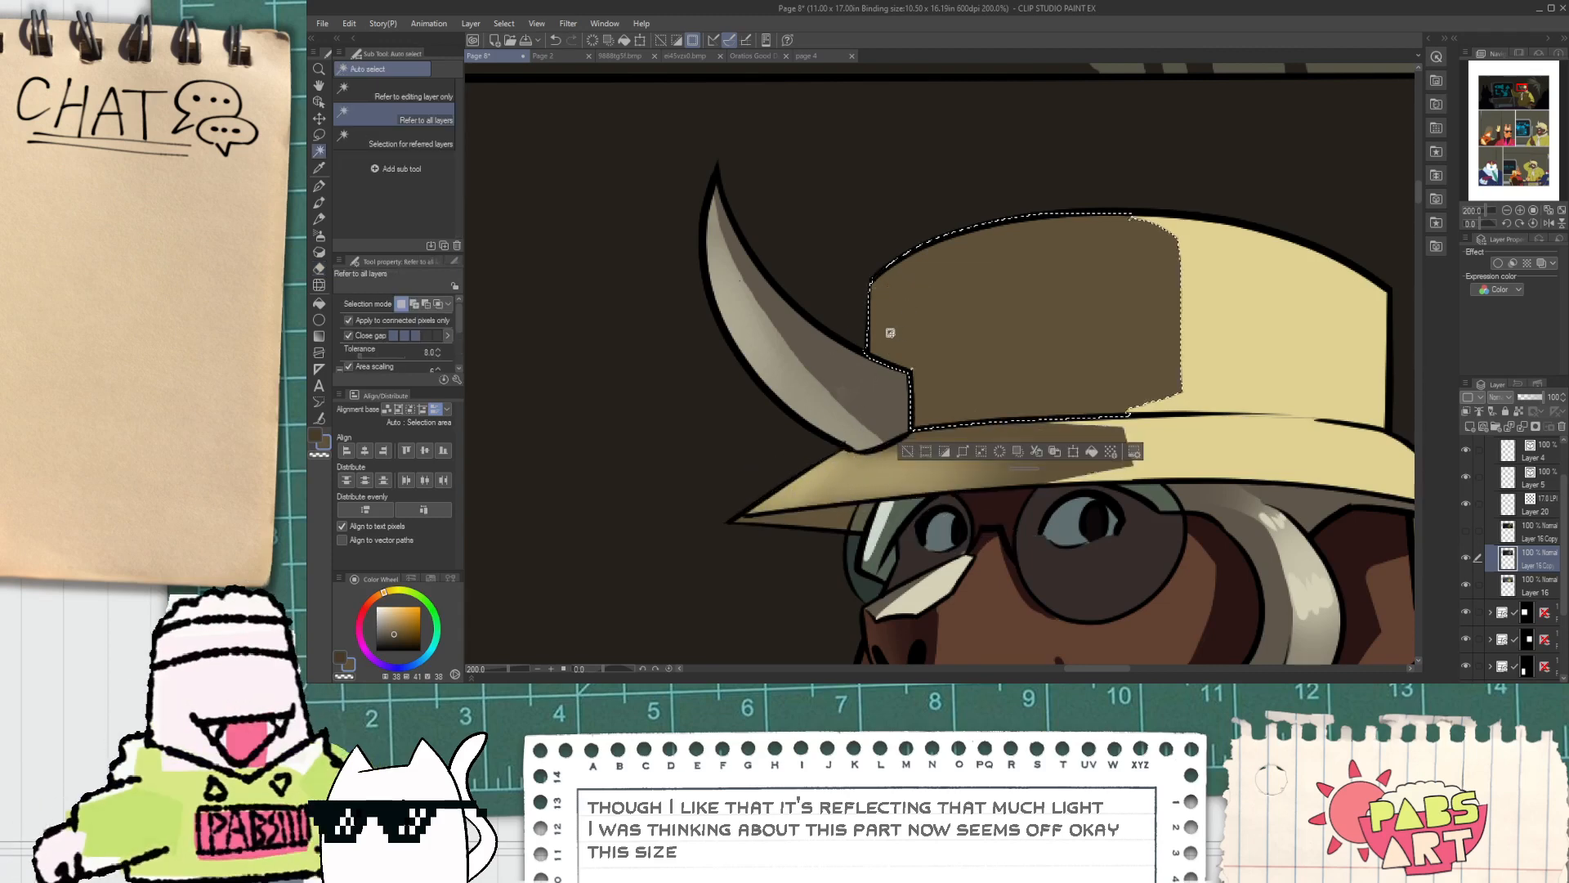
key(e)
drag(847, 336, 964, 311)
drag(809, 317, 1022, 282)
key(ctrl+z)
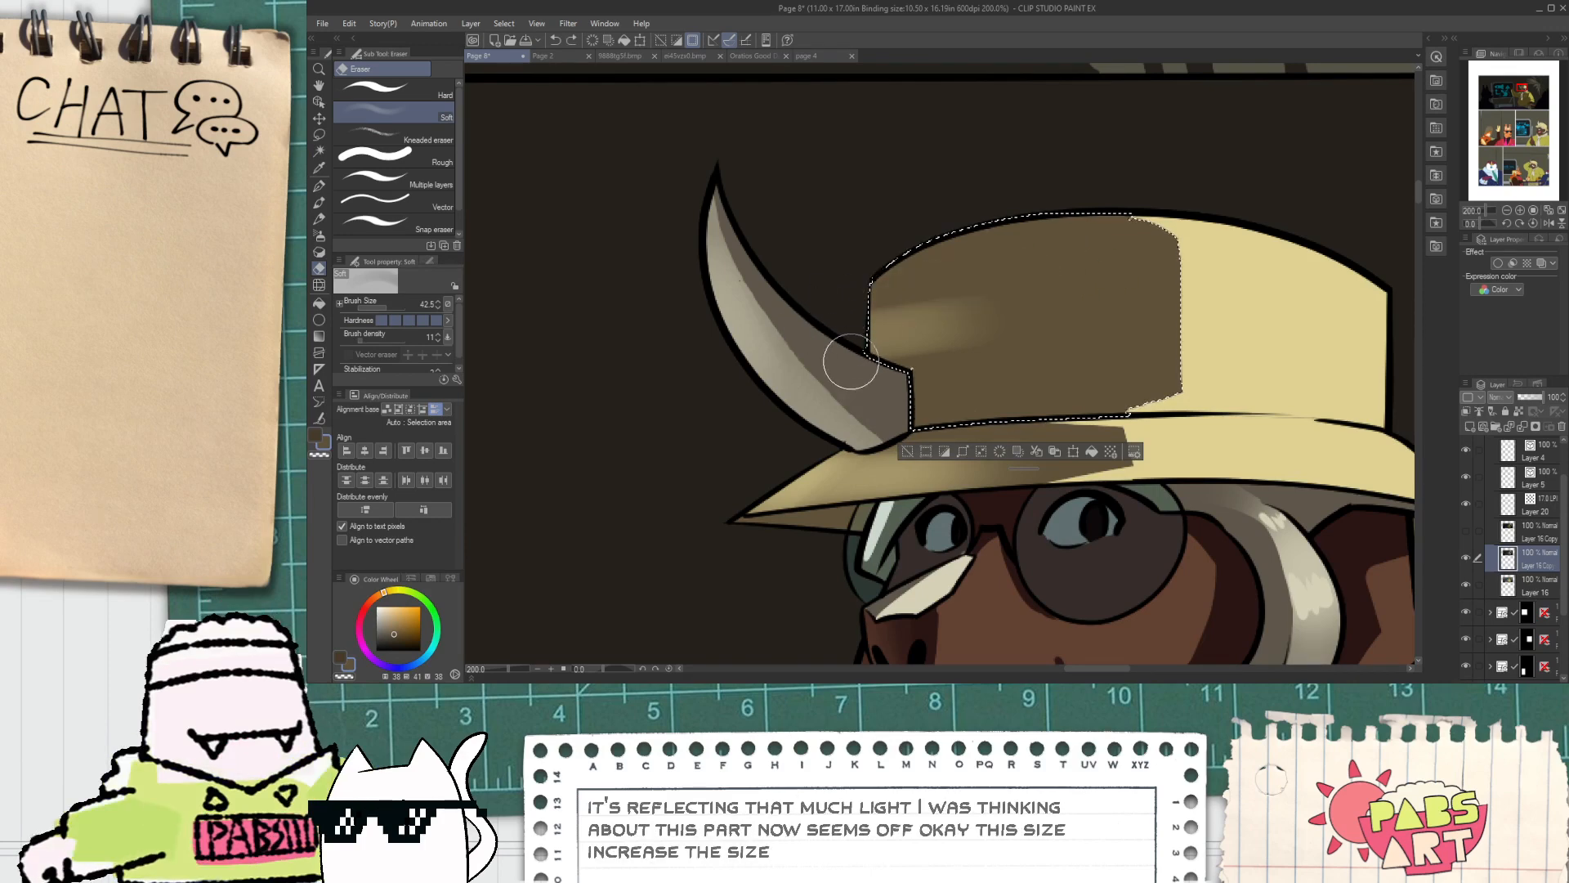
drag(851, 361, 1079, 308)
drag(830, 326, 971, 312)
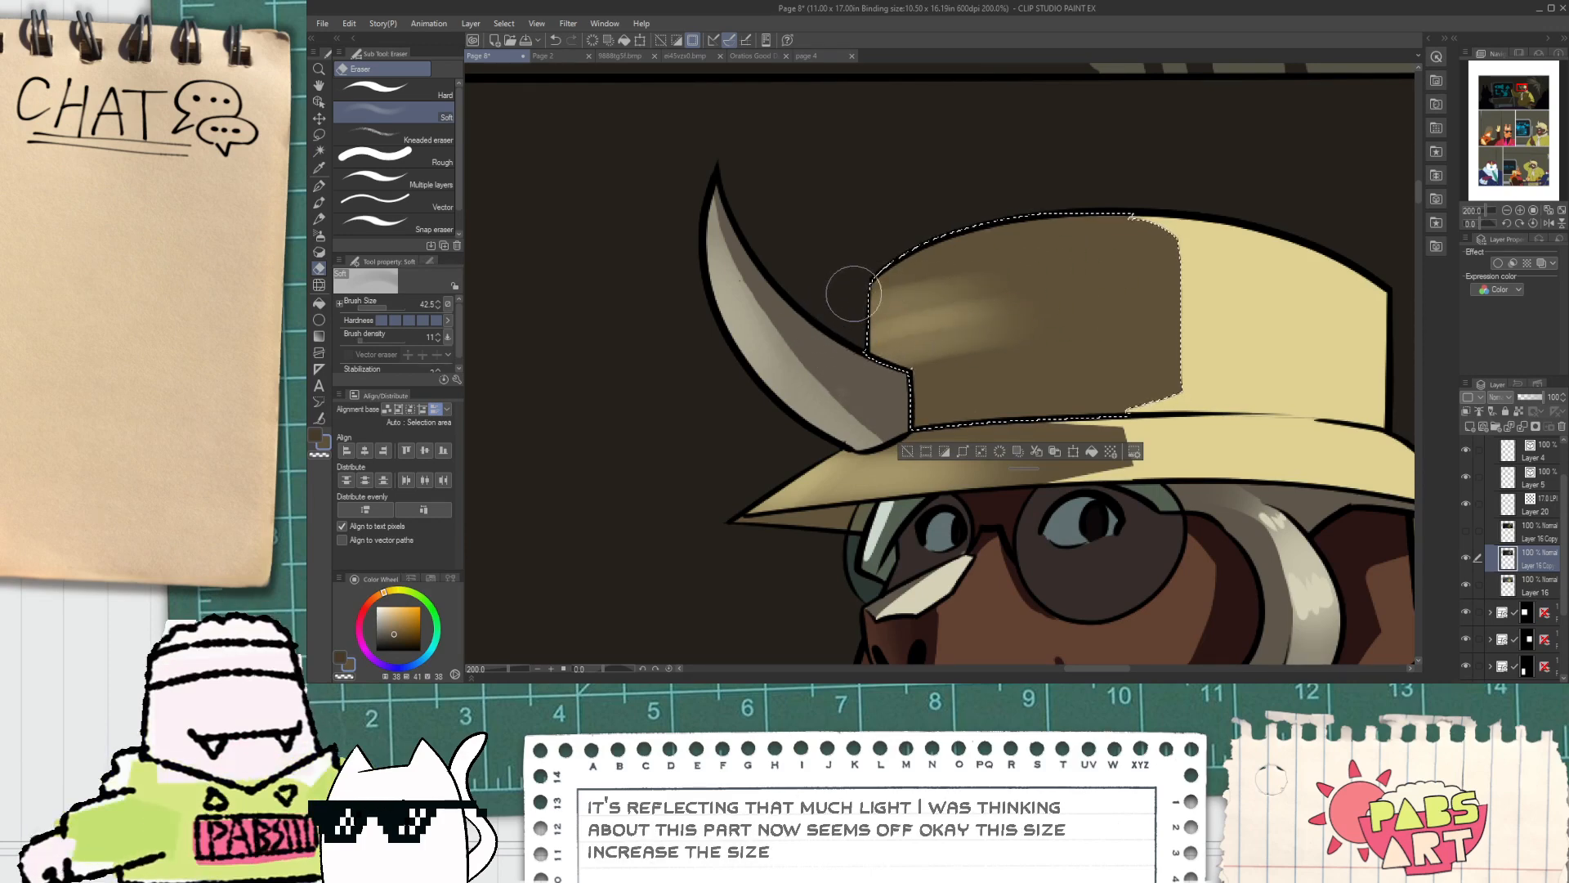
mouse_move(853, 292)
mouse_down()
mouse_move(890, 317)
mouse_move(938, 303)
mouse_move(911, 348)
mouse_move(924, 344)
mouse_move(865, 328)
mouse_move(857, 289)
mouse_move(885, 279)
mouse_move(838, 346)
mouse_up()
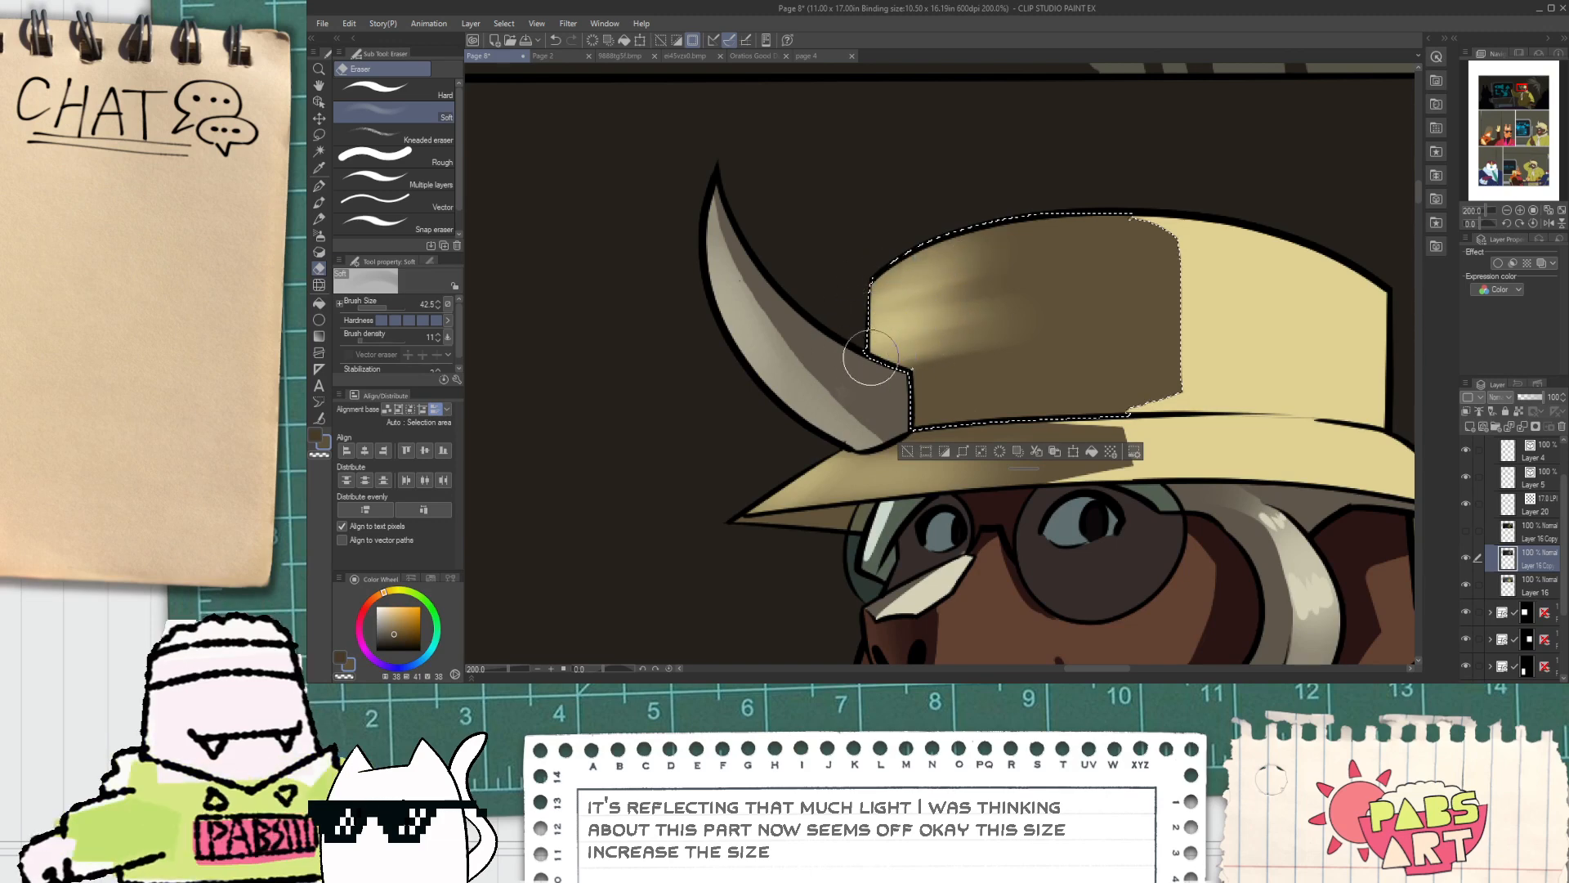
scroll(857, 444, down, 5)
key(ctrl+d)
Step: Select the raised hand, softly lighten its edge facing the board with the Soft eraser, and clear the selection
drag(812, 502, 855, 387)
scroll(744, 336, up, 3)
drag(722, 366, 694, 321)
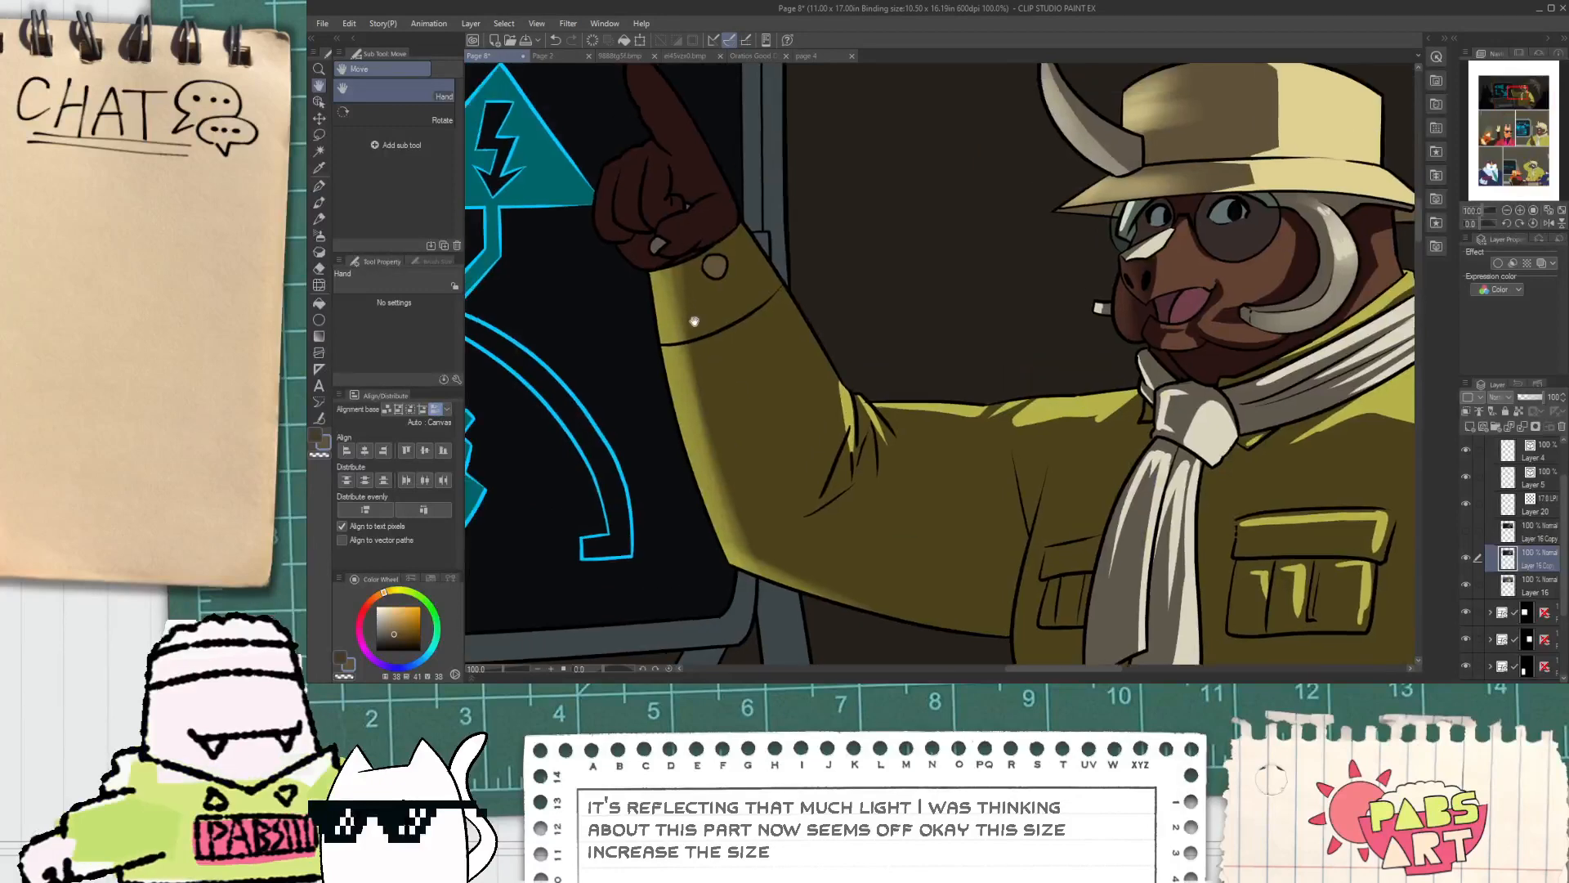
scroll(694, 321, up, 2)
key(w)
click(683, 335)
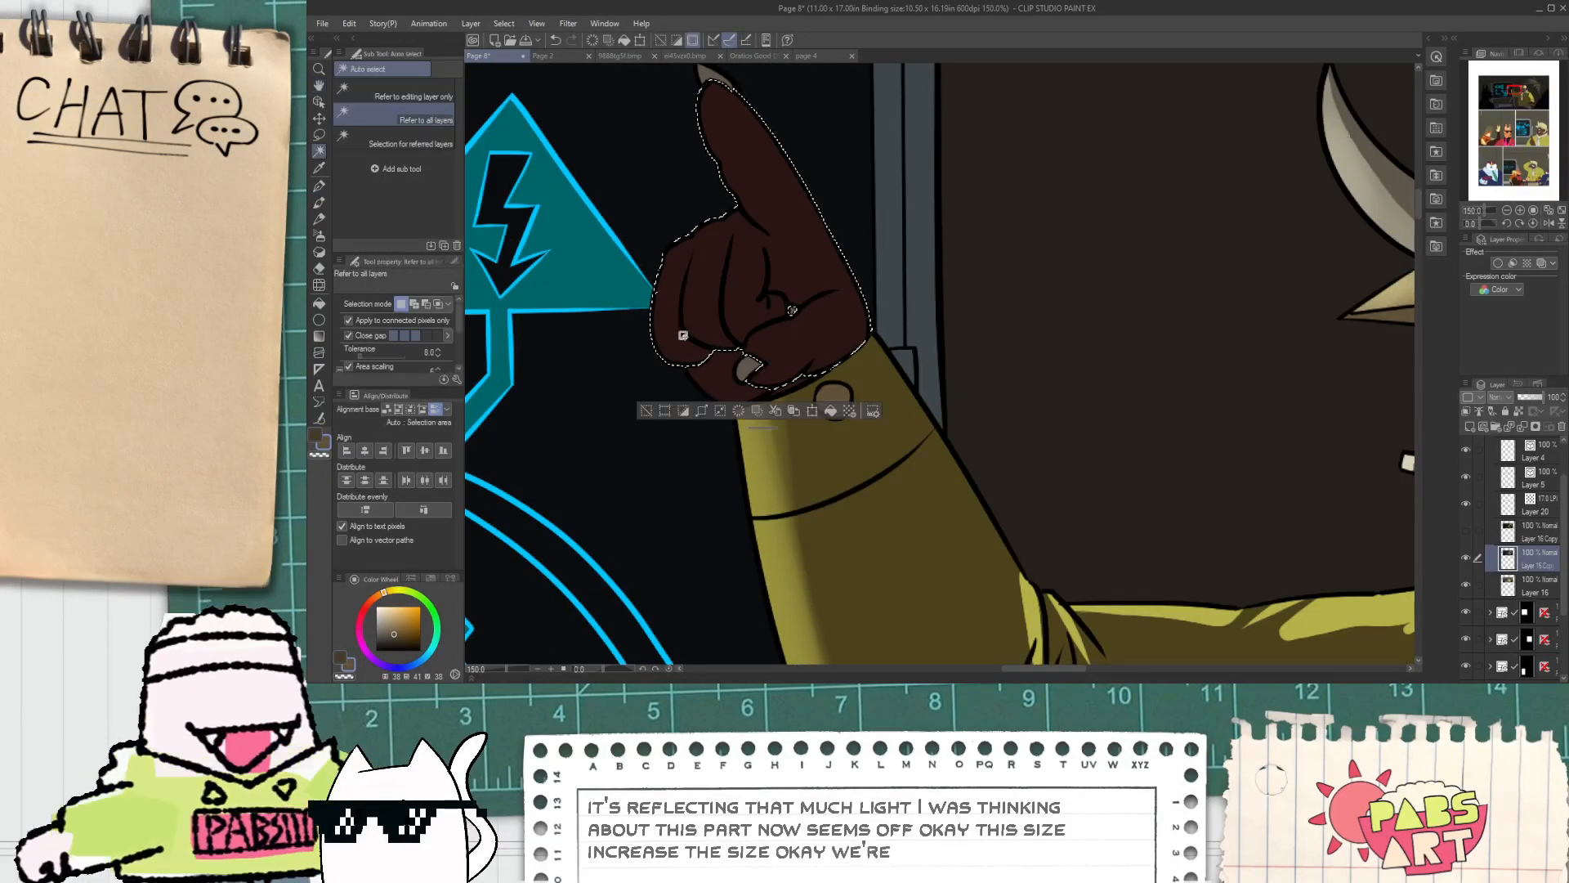
shift+click(711, 374)
key(e)
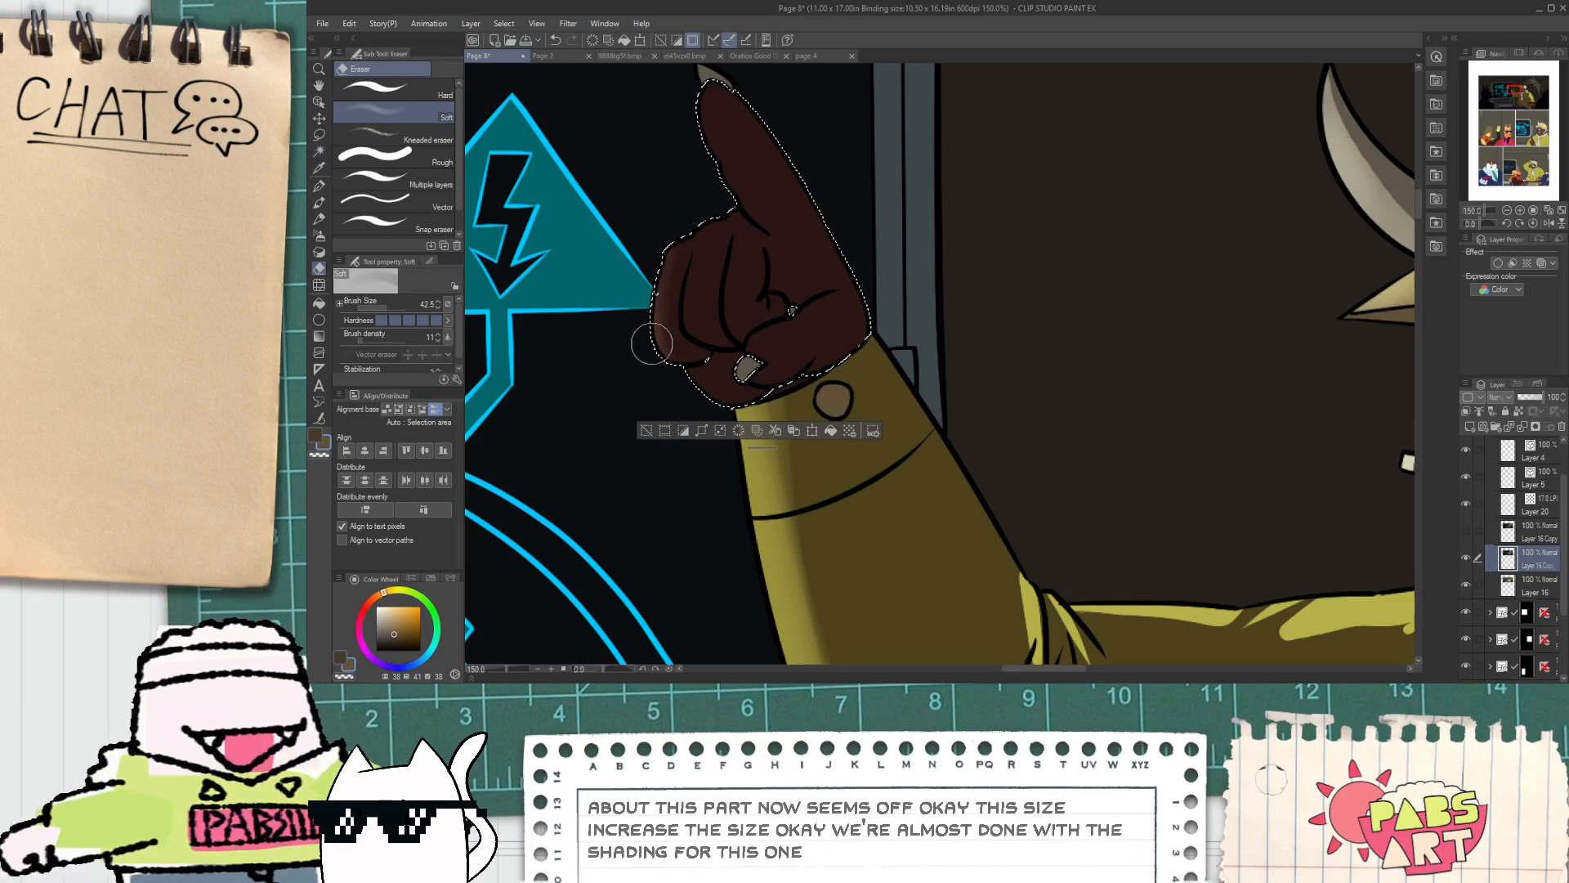
click(645, 431)
Step: Try to erase the shadow from the arrow on the board with the Rough eraser
scroll(639, 433, down, 3)
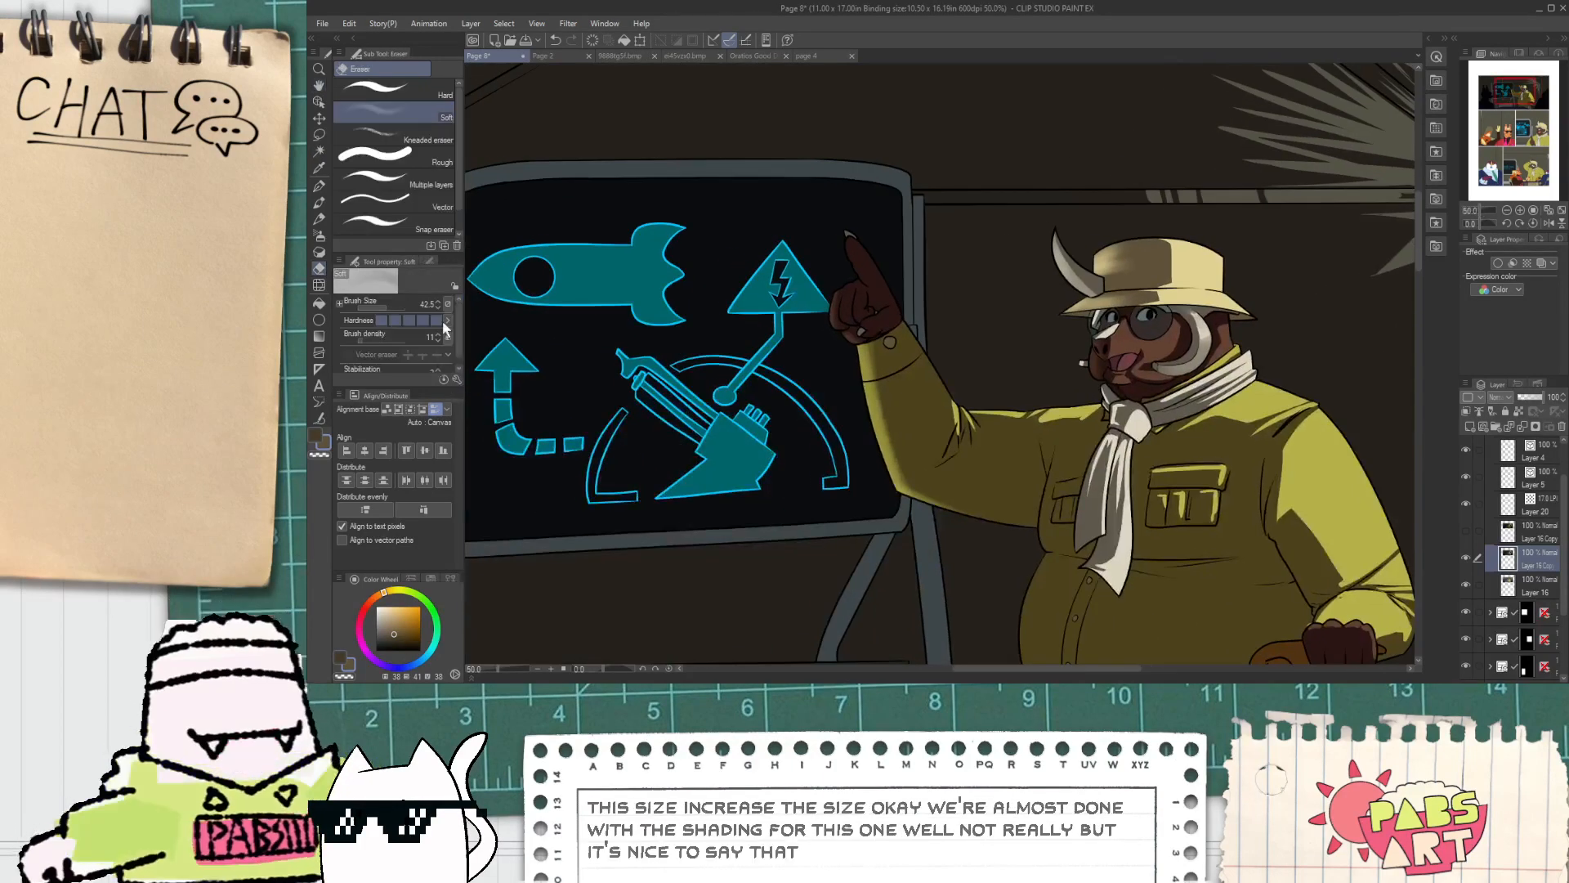
click(398, 156)
key(space)
drag(597, 428, 720, 442)
mouse_move(625, 339)
mouse_down()
mouse_move(644, 453)
mouse_move(632, 395)
mouse_up()
key(ctrl+z)
Step: Clear the shadow from the board's background, bent arrow and gauge arcs by filling them with the transparent colour
key(g)
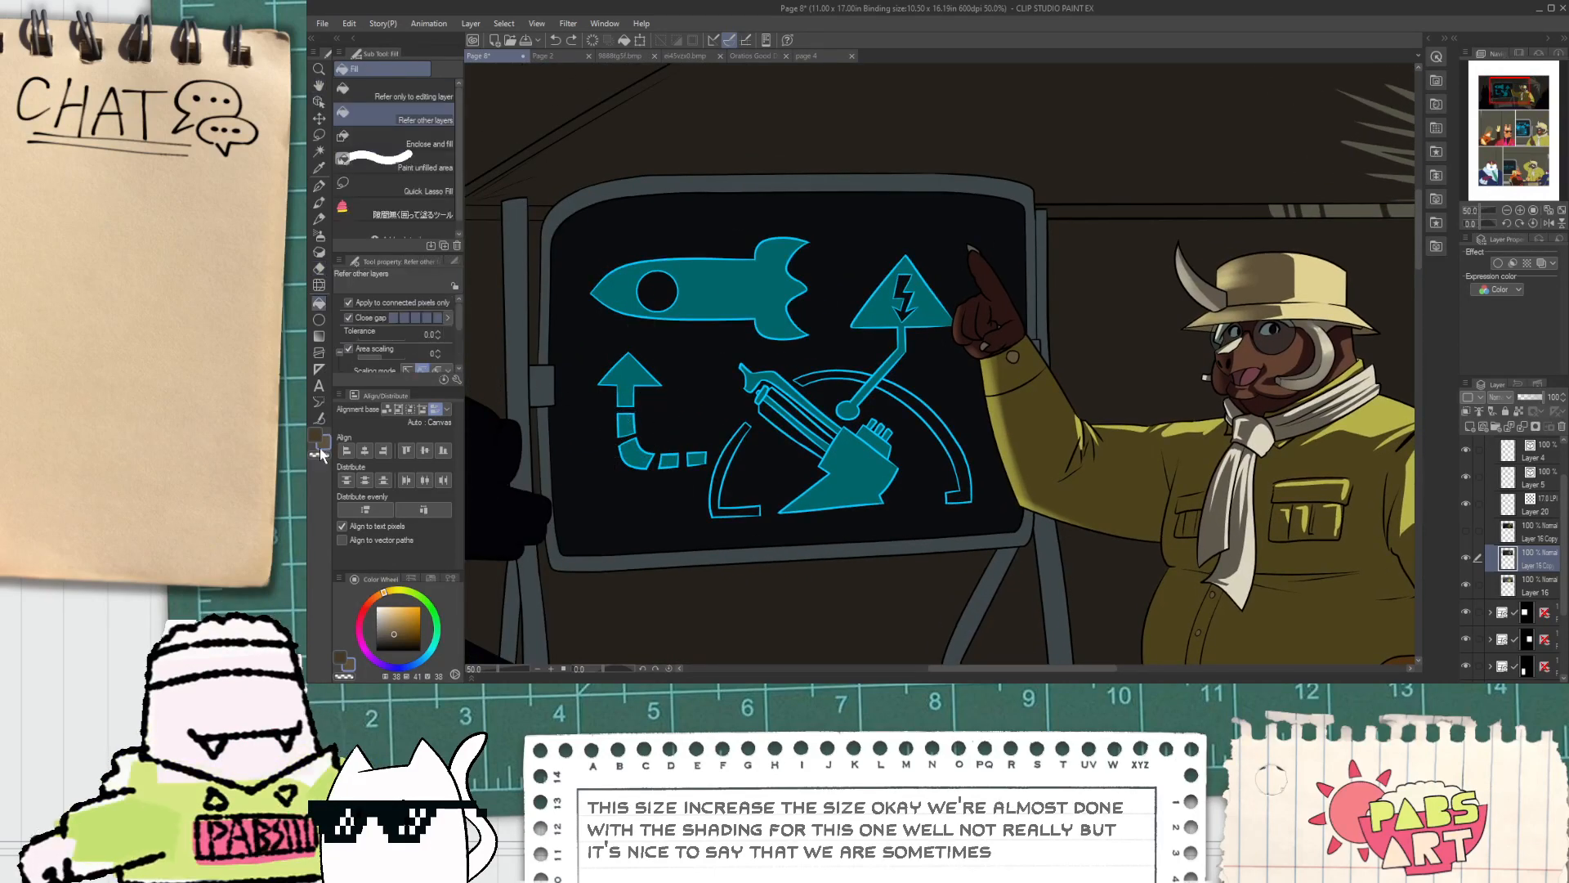
click(633, 459)
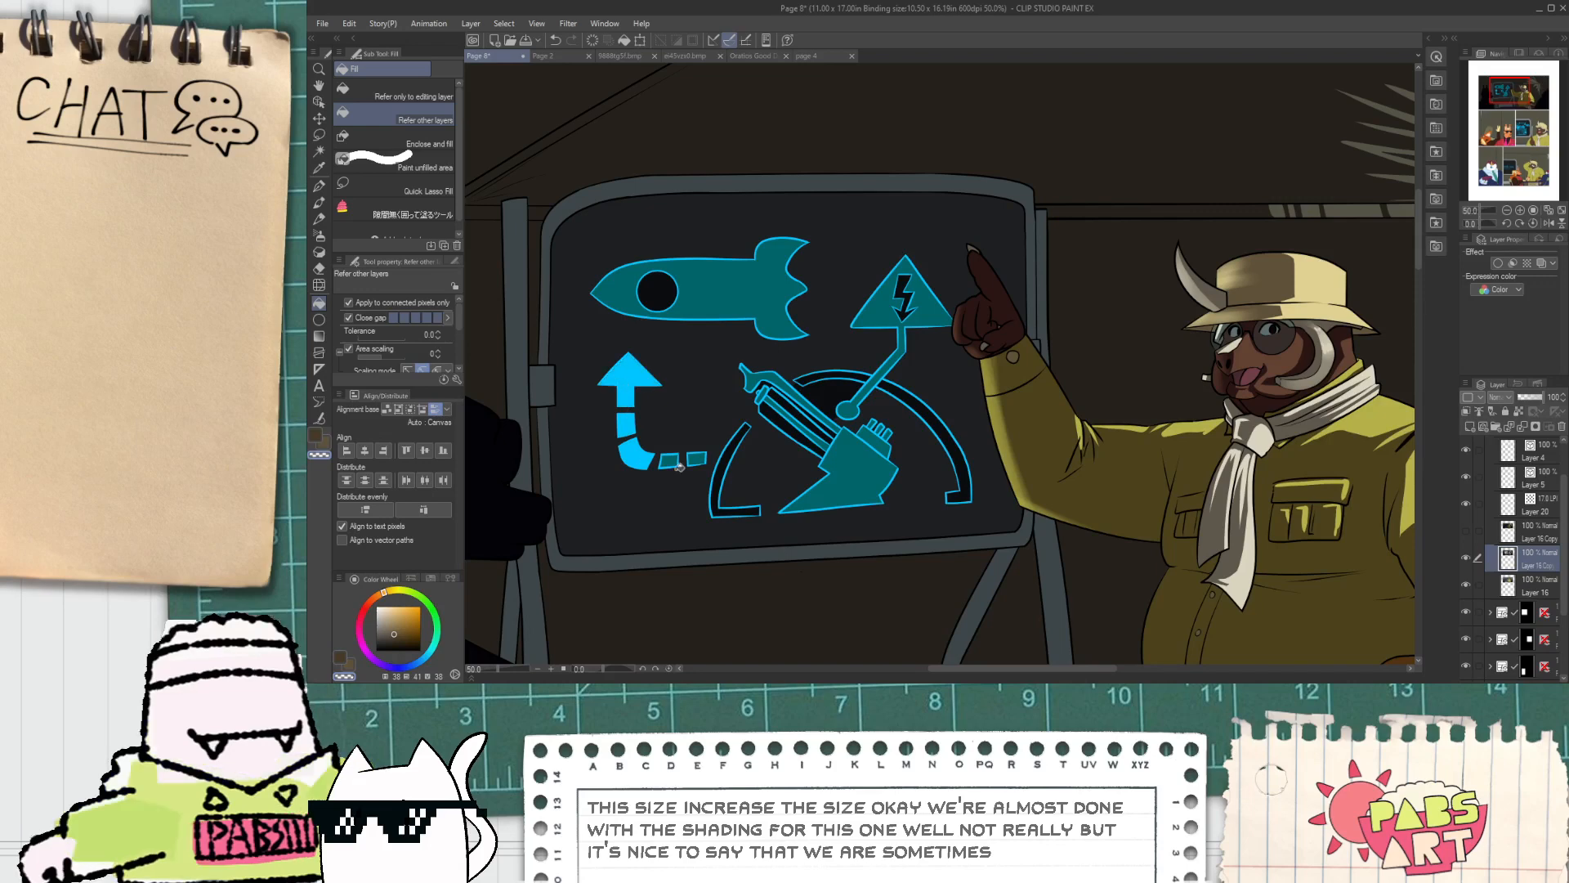
scroll(775, 451, up, 2)
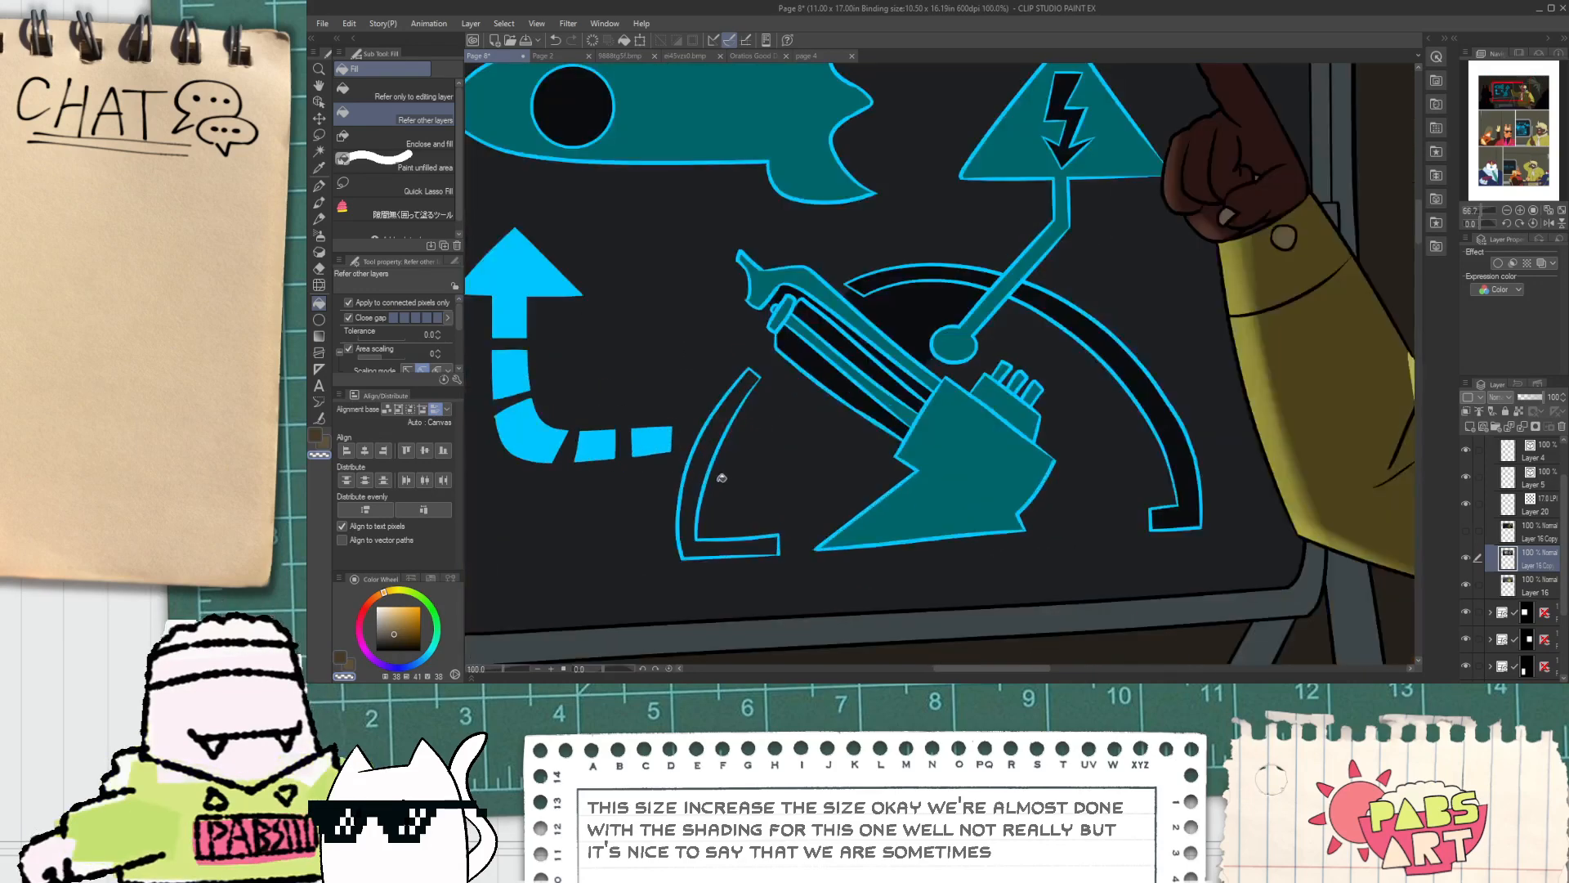
click(870, 347)
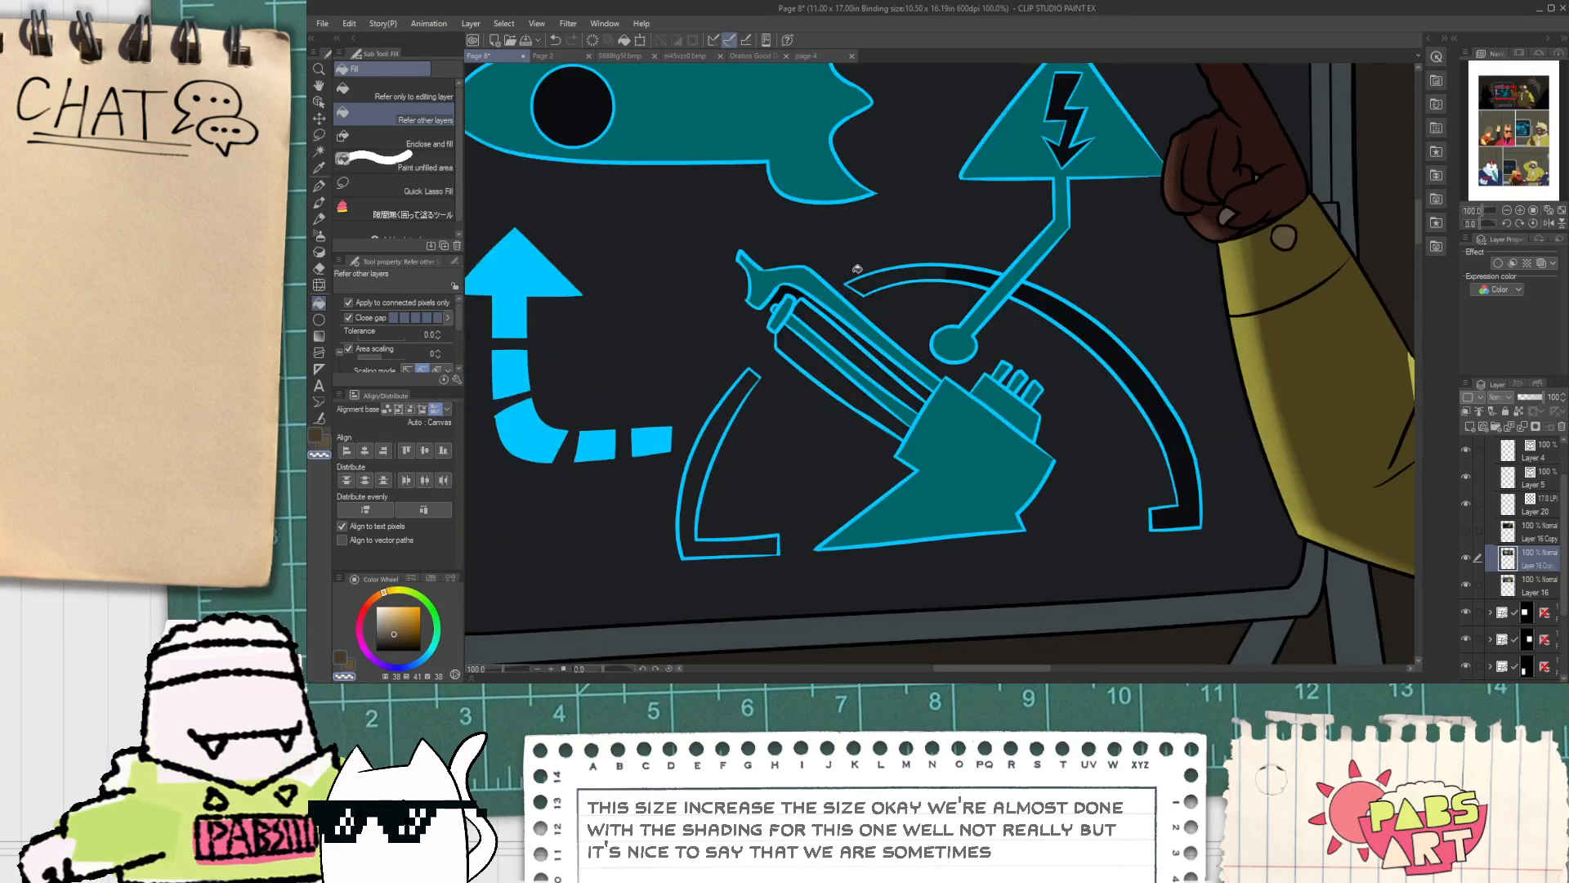
click(974, 276)
click(1031, 288)
Step: Clear the shadow from the drawn machine's body, the lever and the warning triangle with transparent fills
click(988, 464)
click(999, 397)
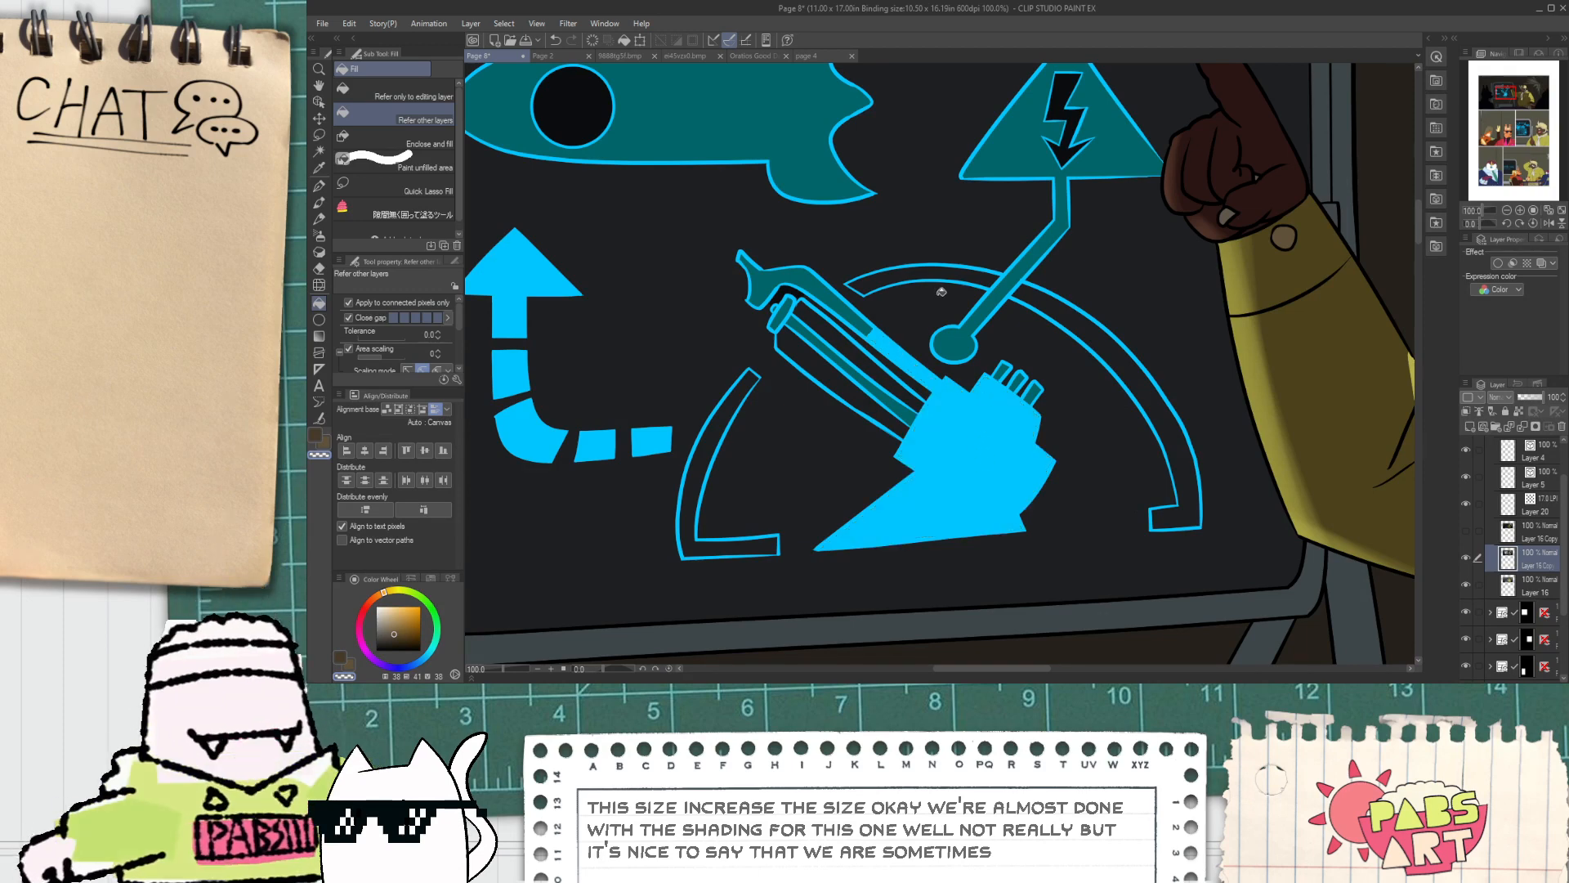
click(980, 310)
click(1031, 158)
click(1068, 177)
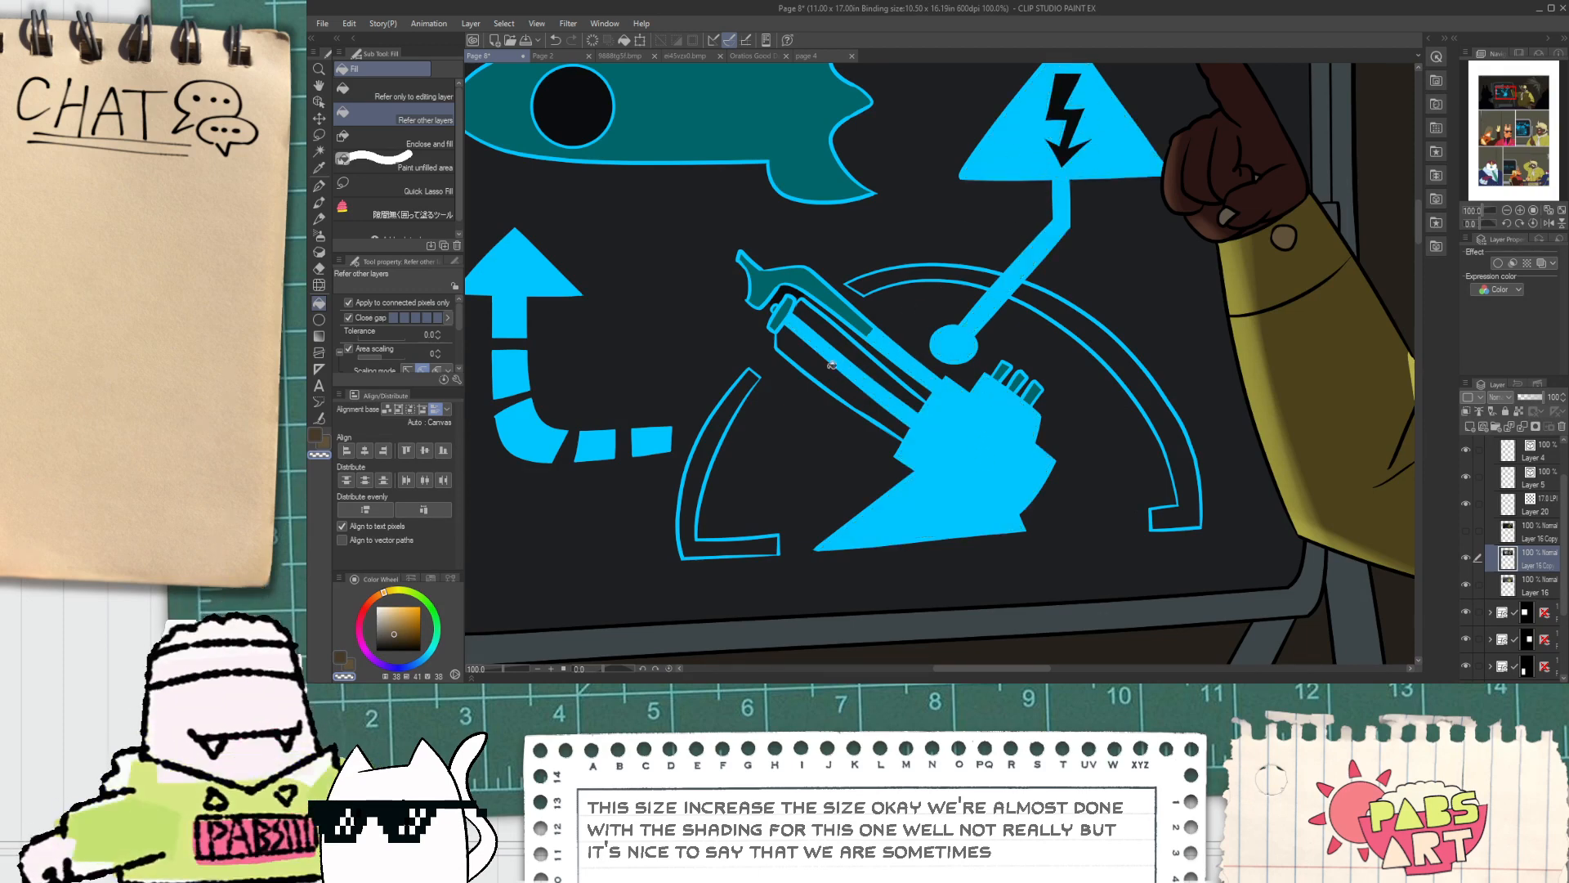
Step: Clear the shadow from the machine's barrel, the rocket and its round window with transparent fills
click(773, 310)
click(787, 125)
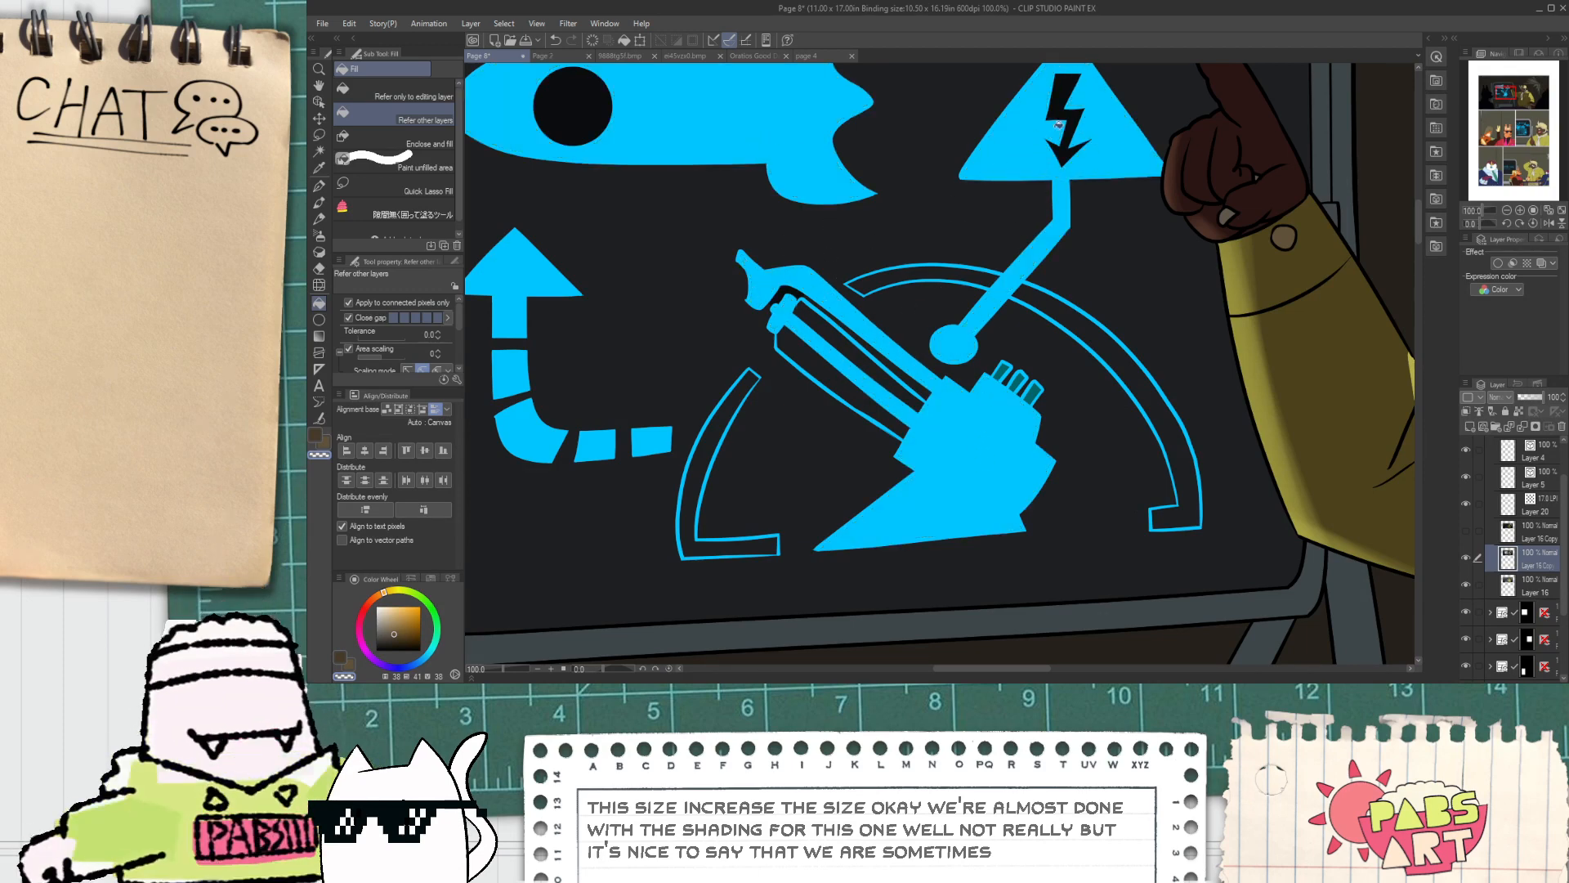
click(580, 102)
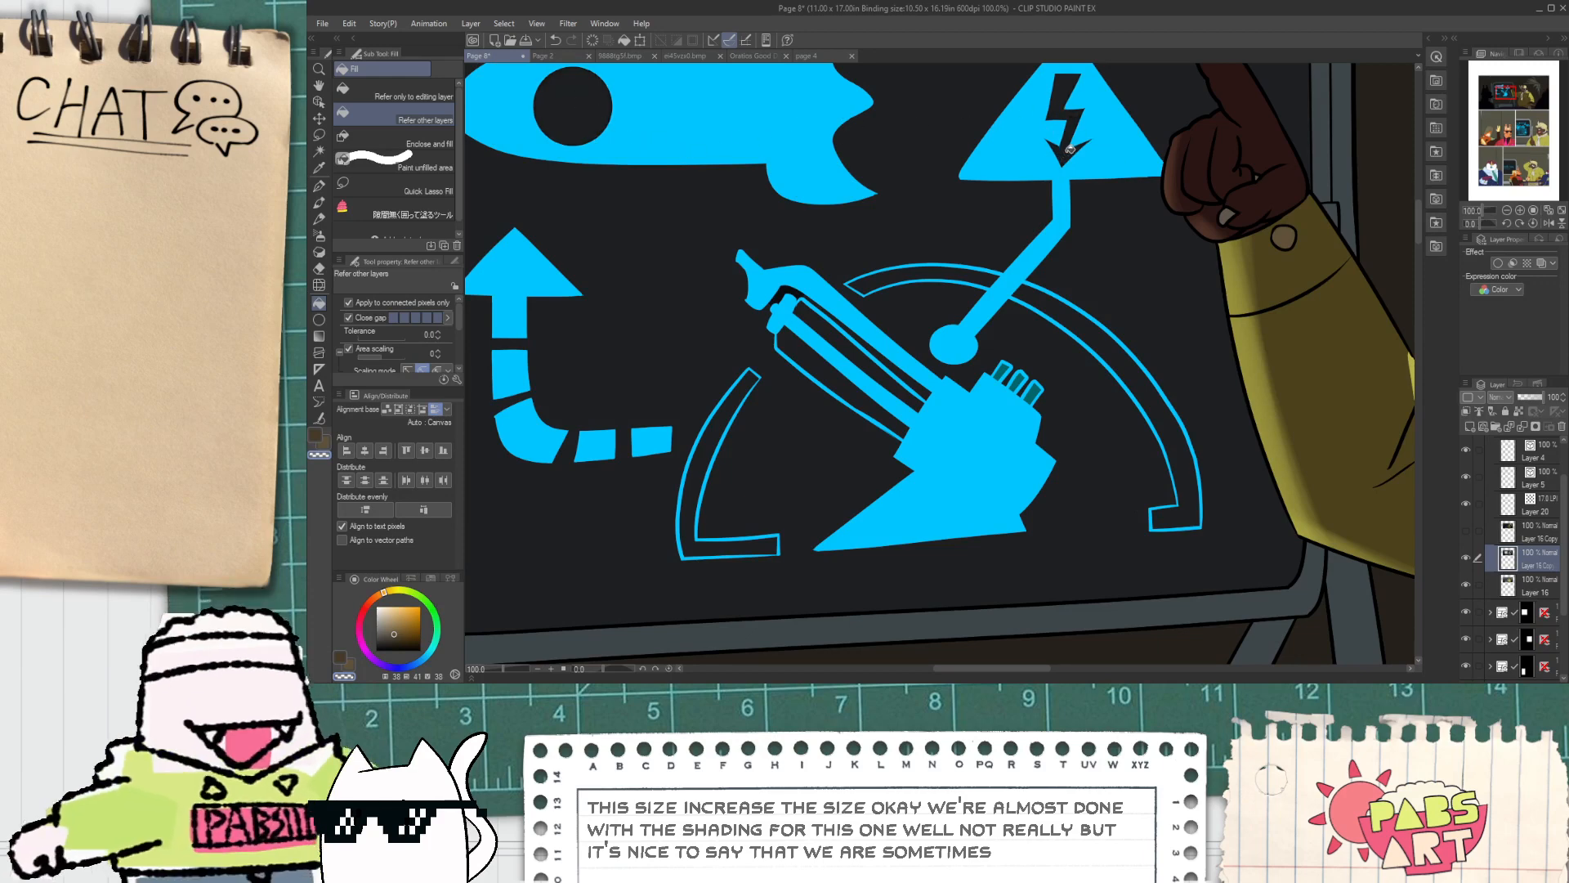
scroll(1069, 149, down, 3)
scroll(886, 202, up, 5)
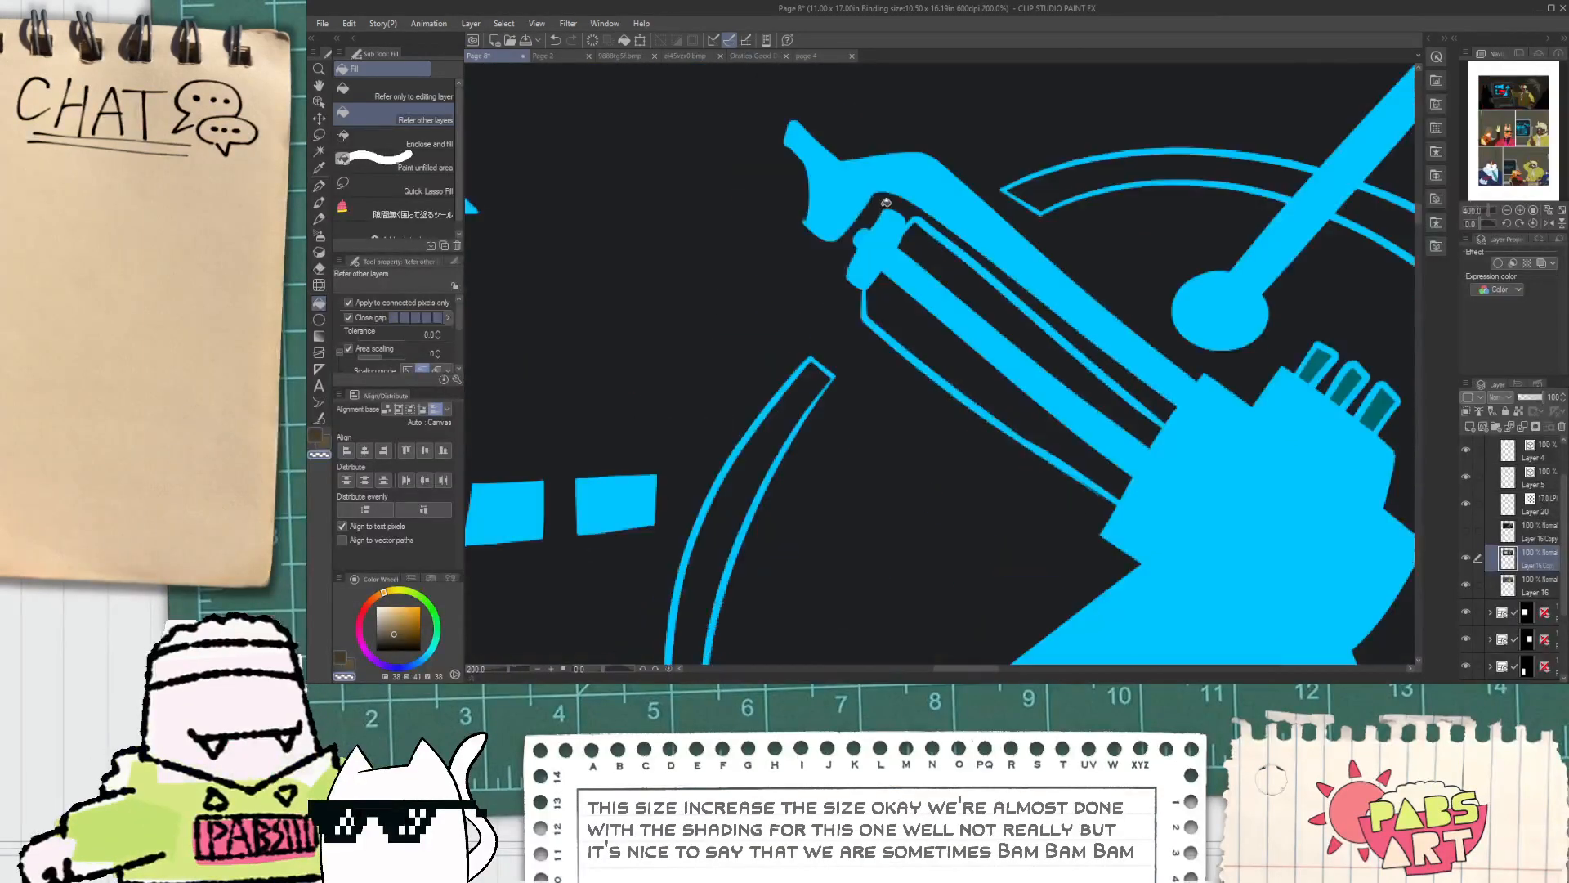
scroll(886, 202, down, 5)
Step: Select the board's outer frame using Auto select with reference to all layers
key(space)
drag(909, 228, 893, 406)
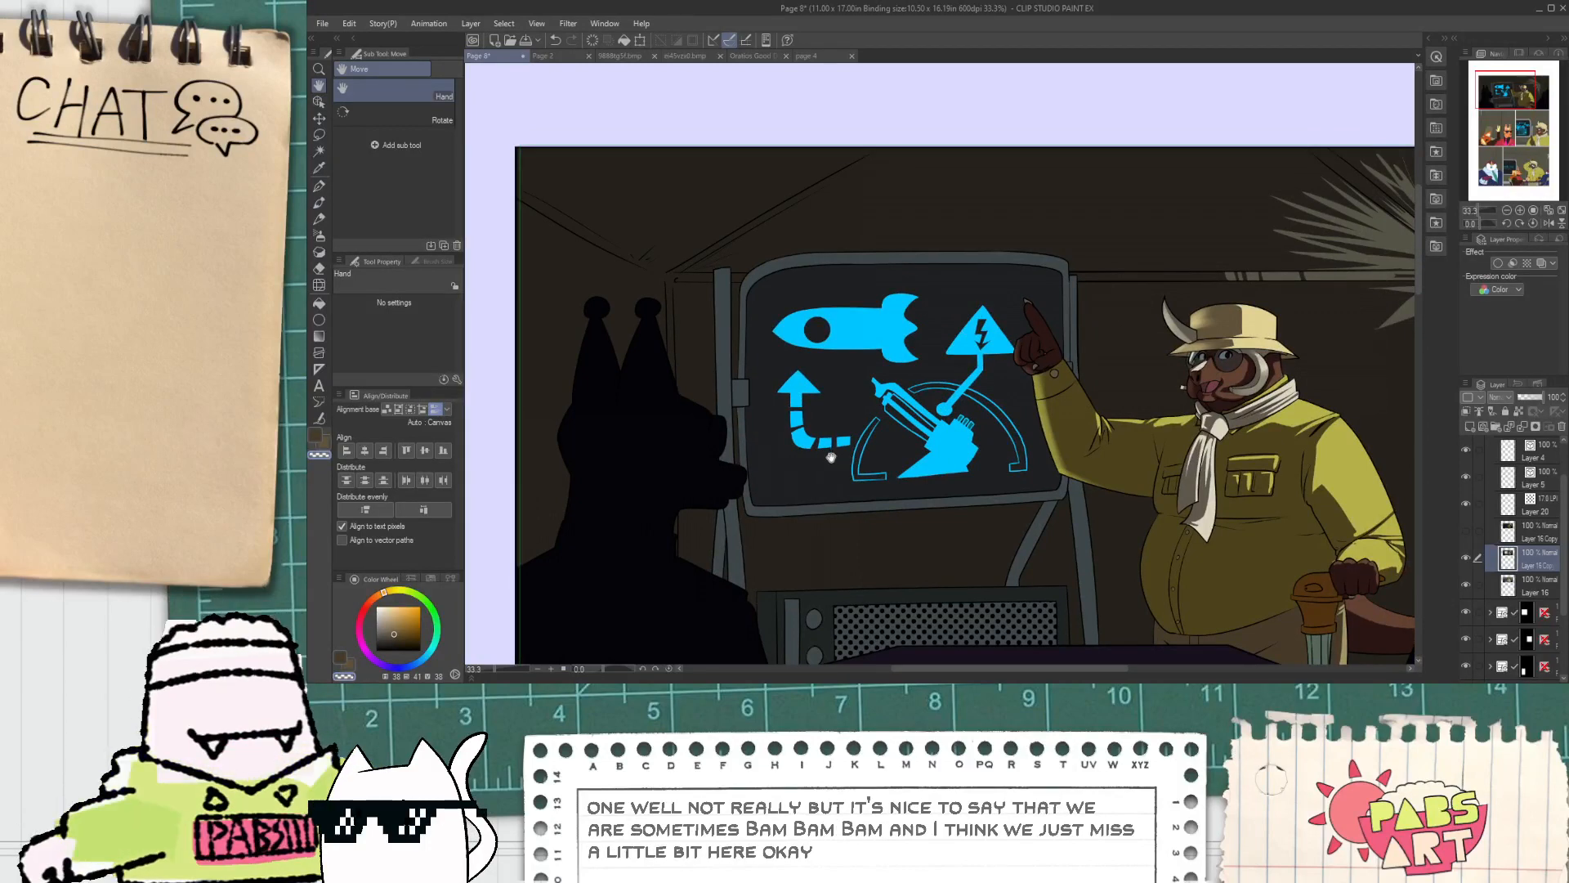
scroll(745, 411, up, 2)
key(e)
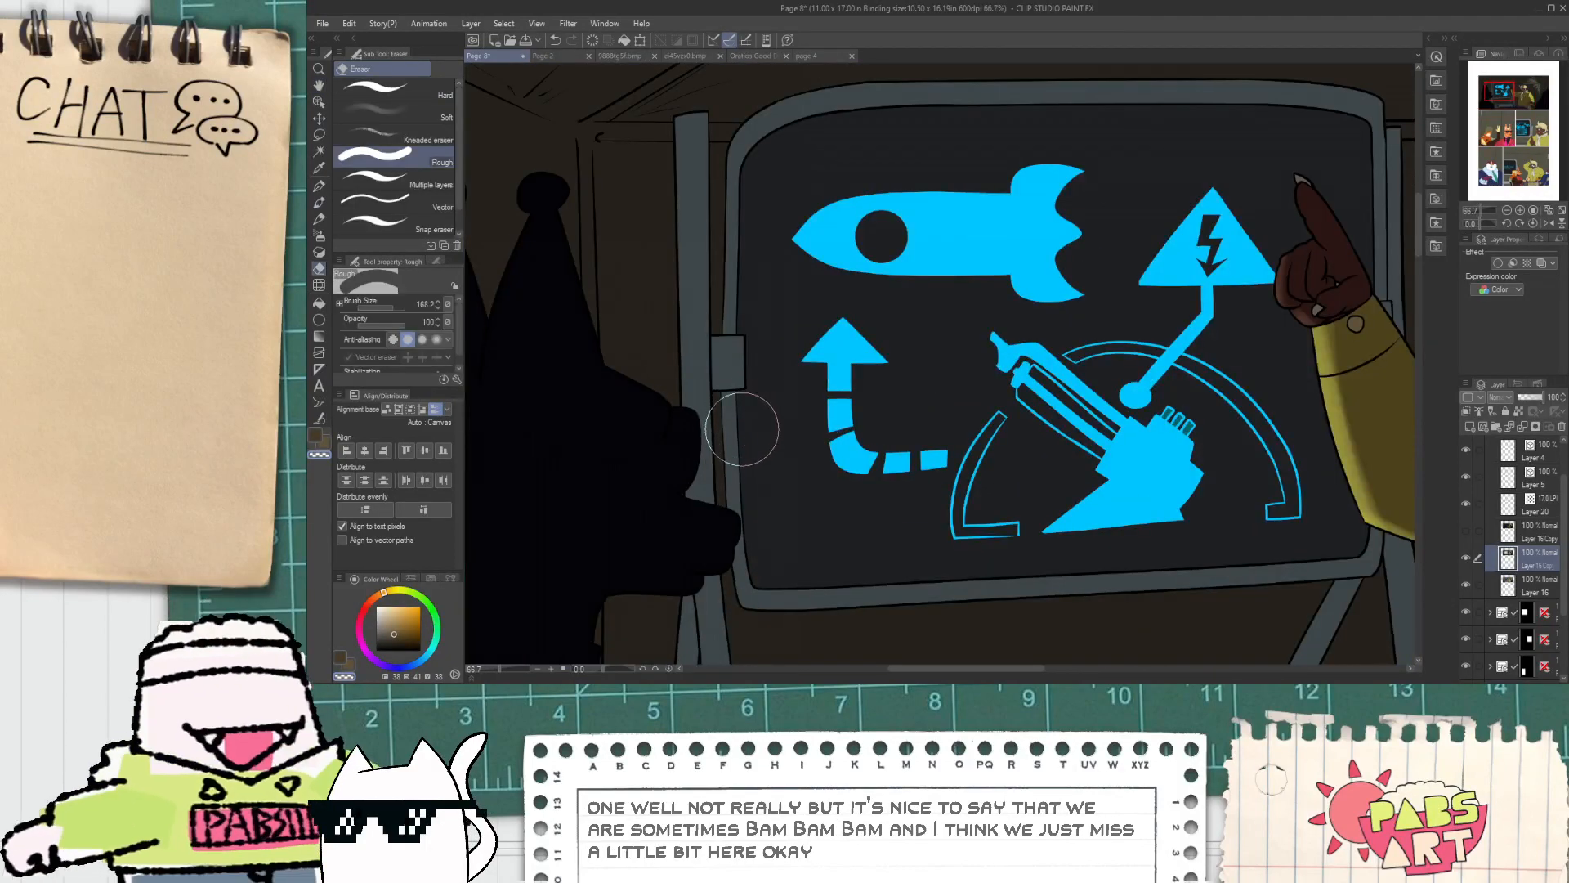
key(w)
click(733, 486)
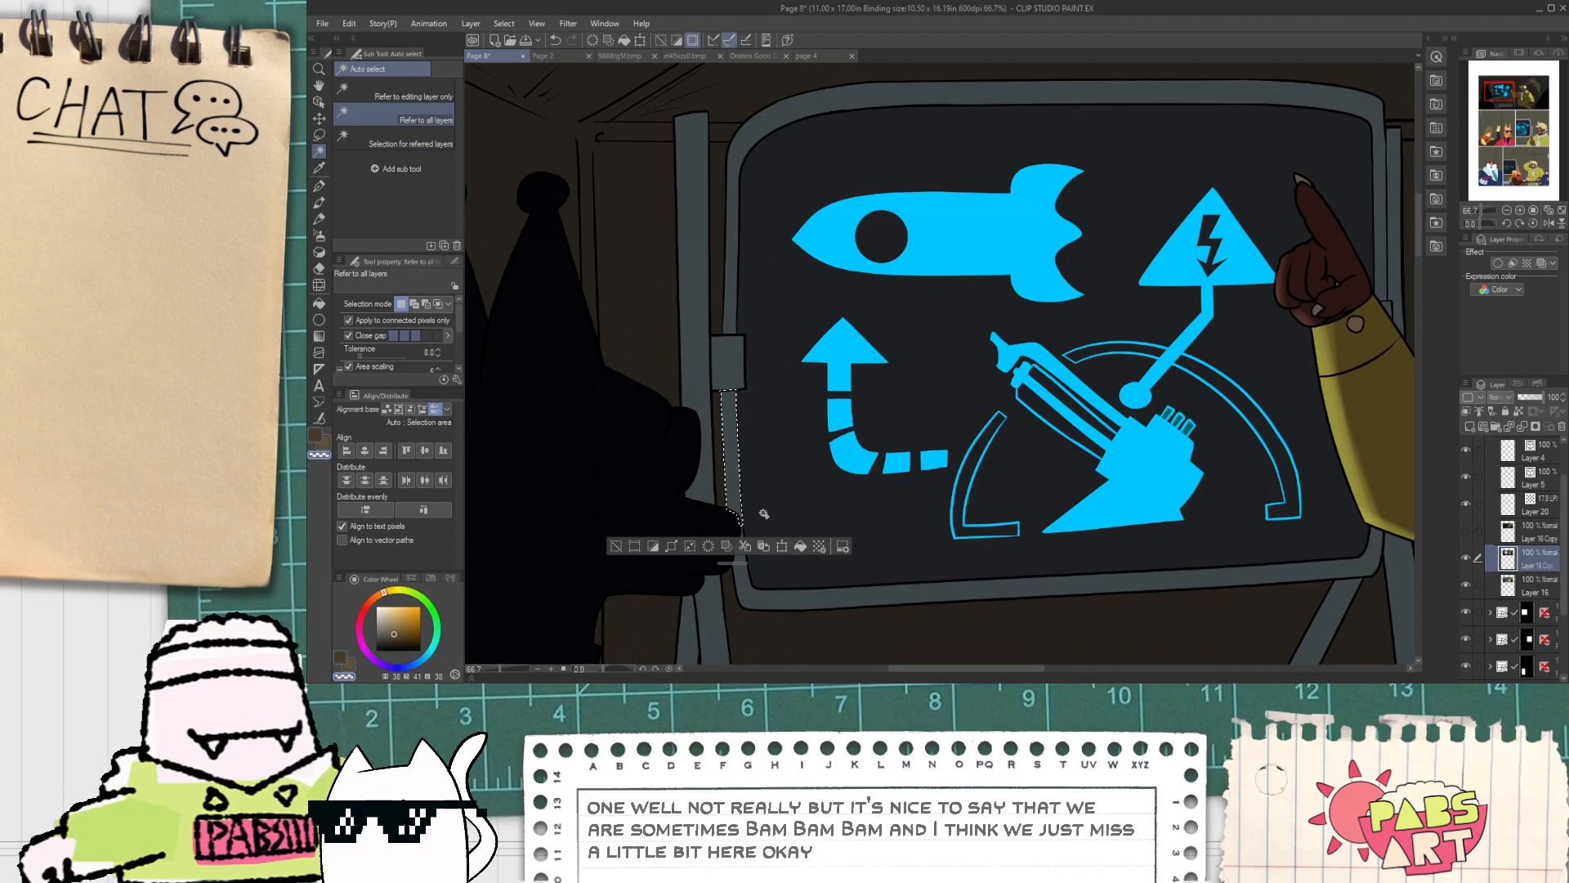
click(766, 593)
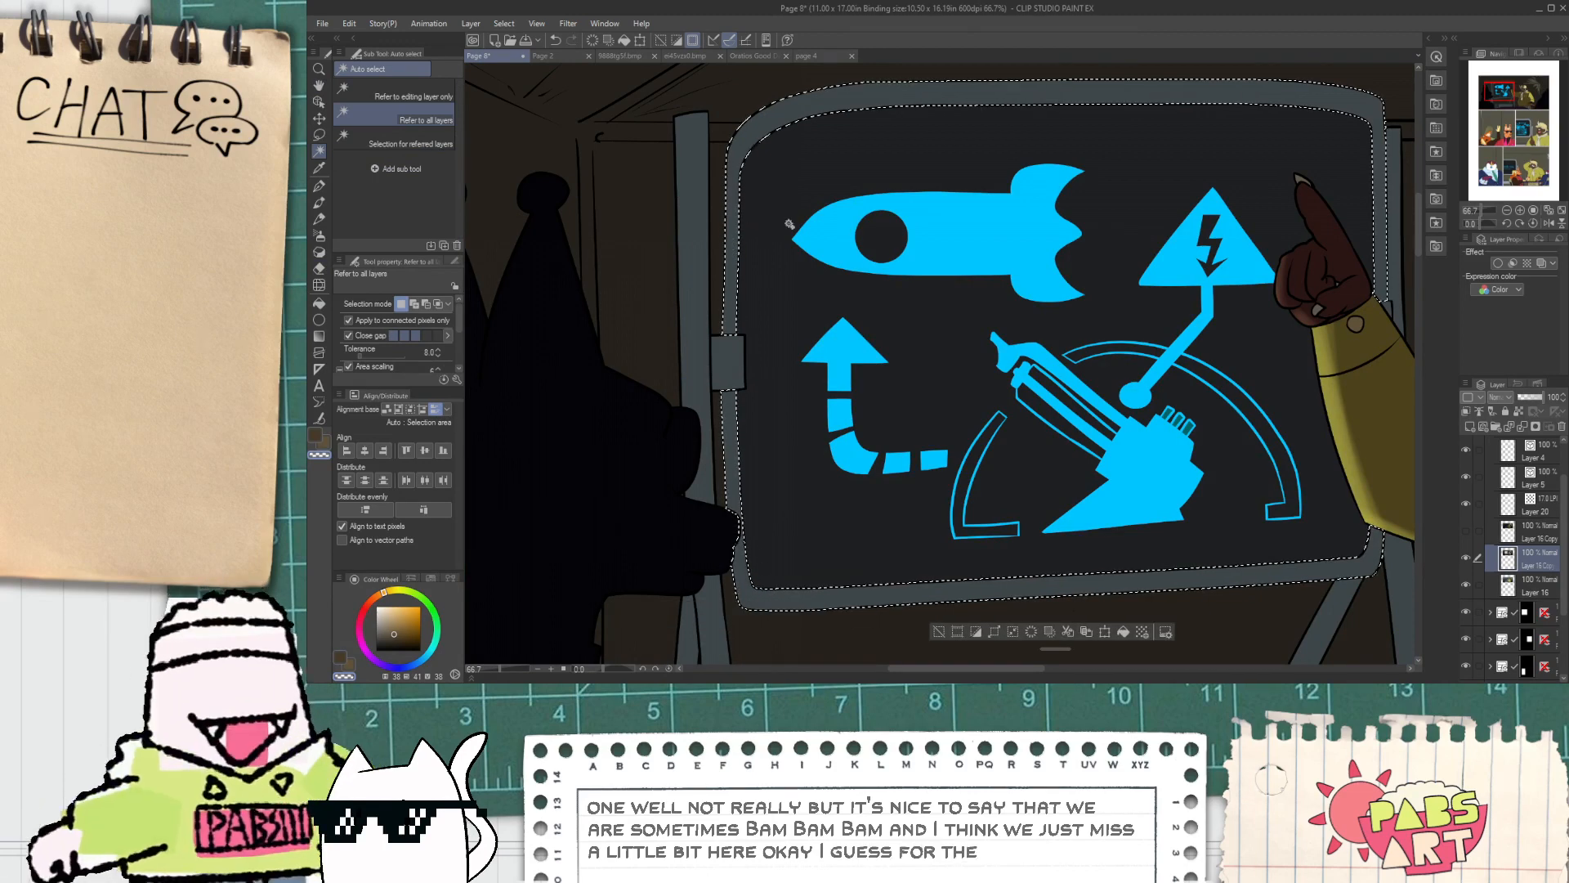
Step: Carve a soft glow along the inner edge of the frame's left and lower sides with the Soft eraser at size 42.5
key(e)
scroll(744, 401, up, 1)
click(393, 112)
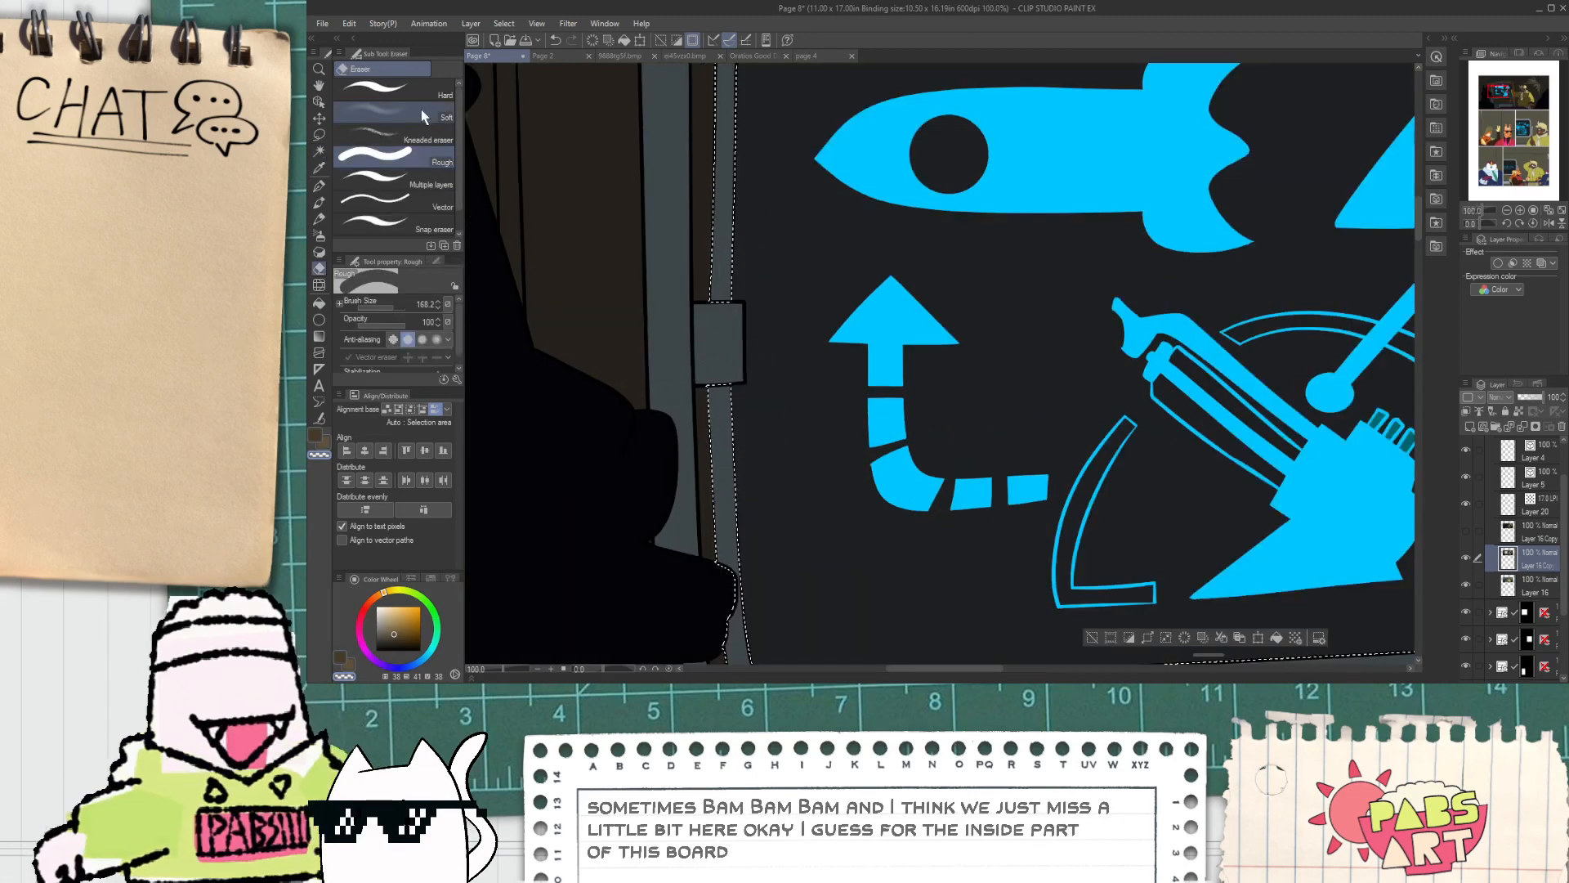
scroll(728, 335, down, 2)
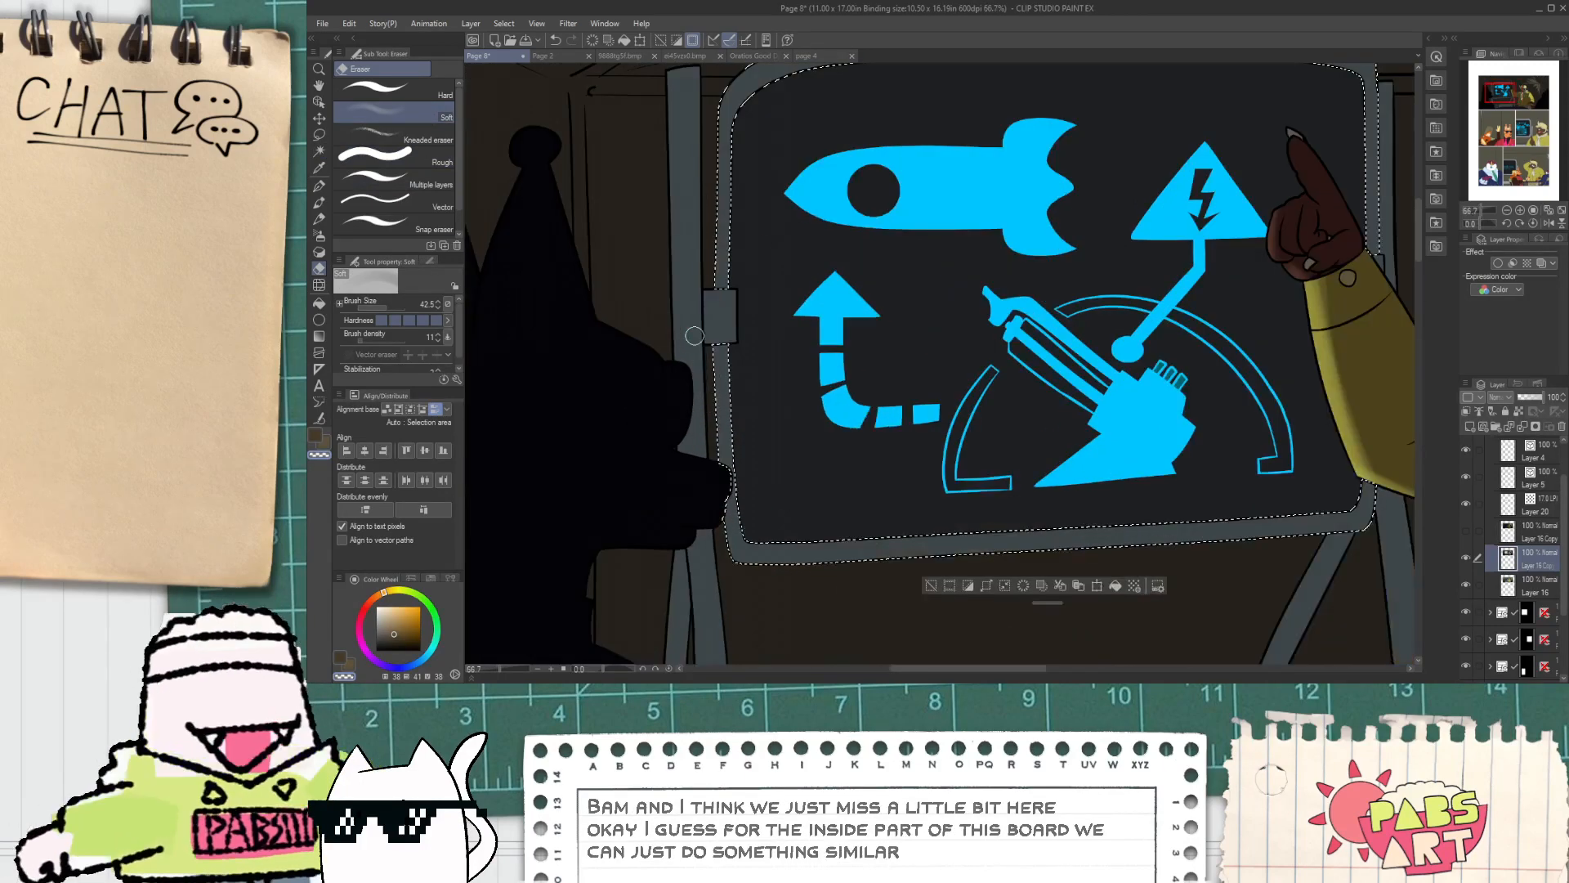
scroll(734, 421, up, 1)
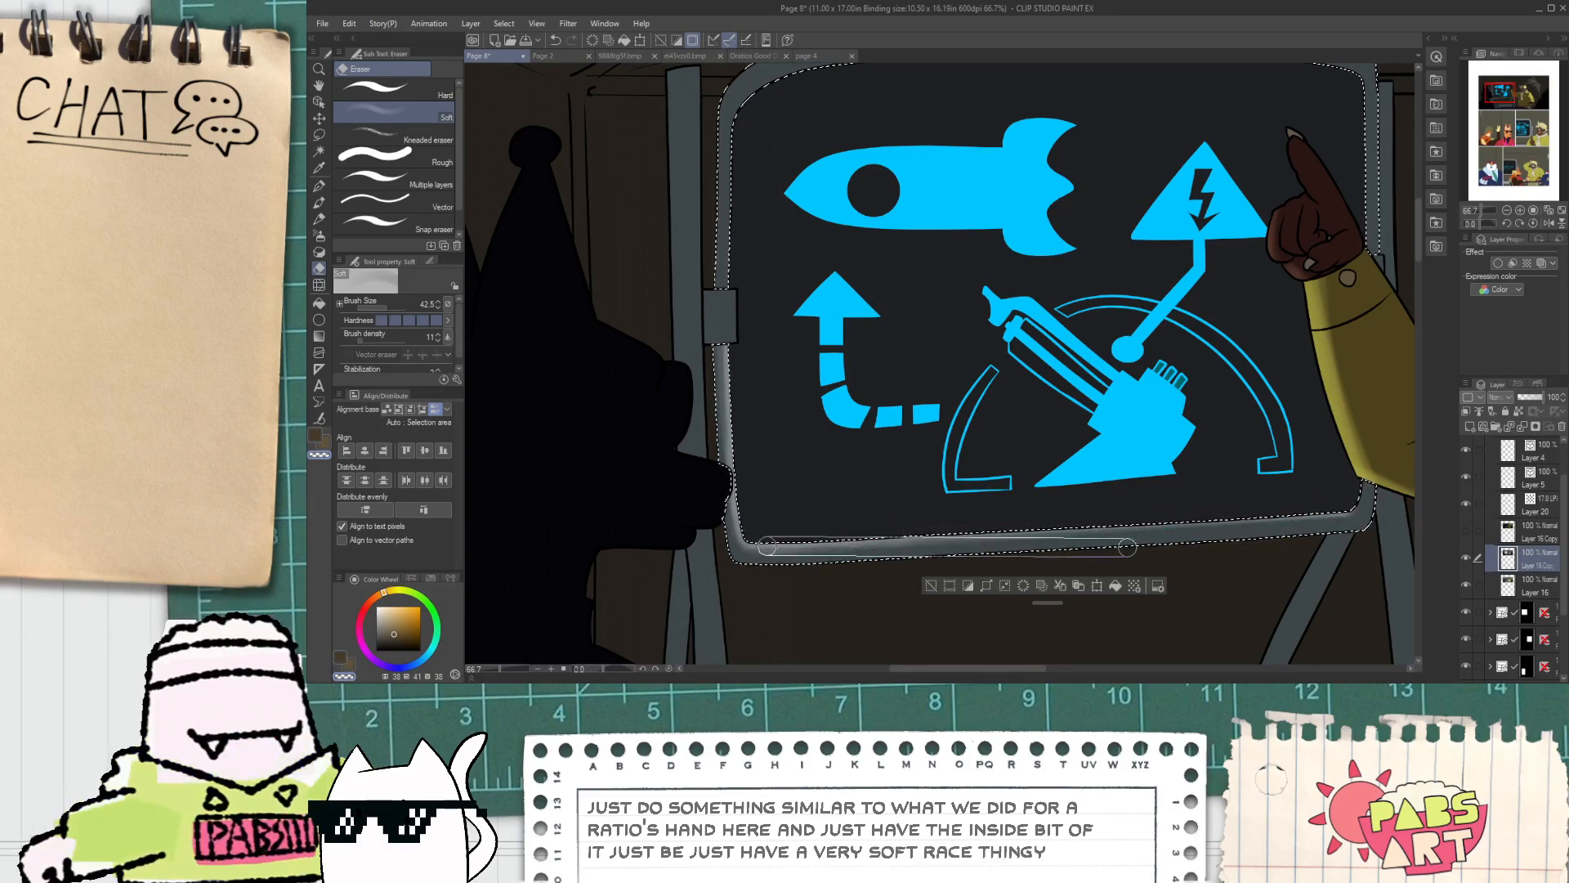
shift+click(1349, 505)
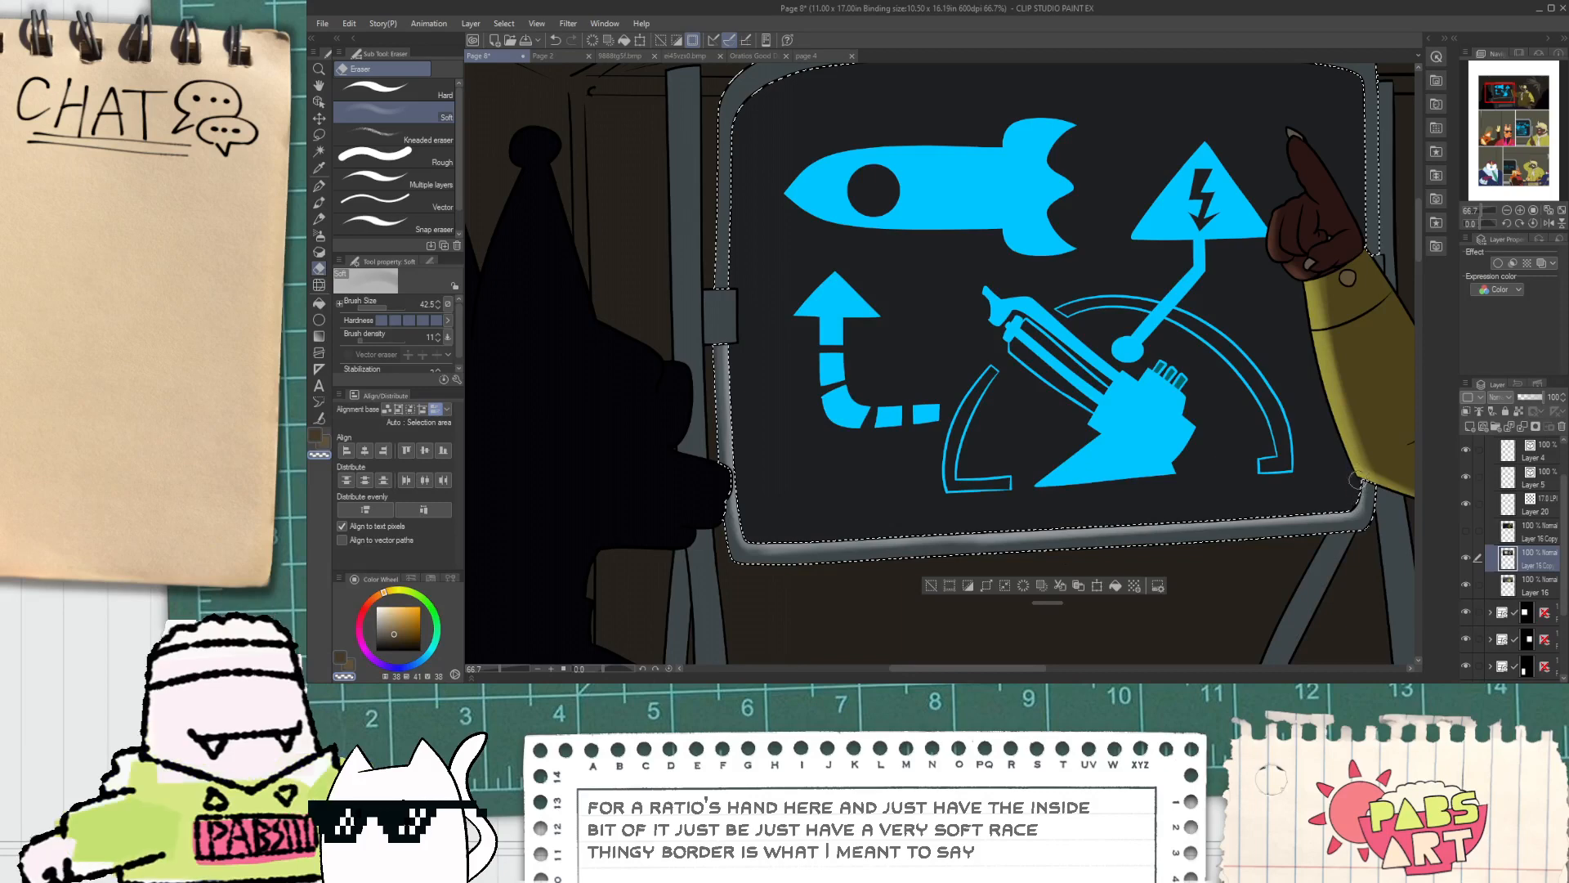
Step: Softly erase the shadow along the frame's side beside the pointing hand, undoing the last stroke
scroll(1354, 487, down, 1)
scroll(1208, 273, up, 3)
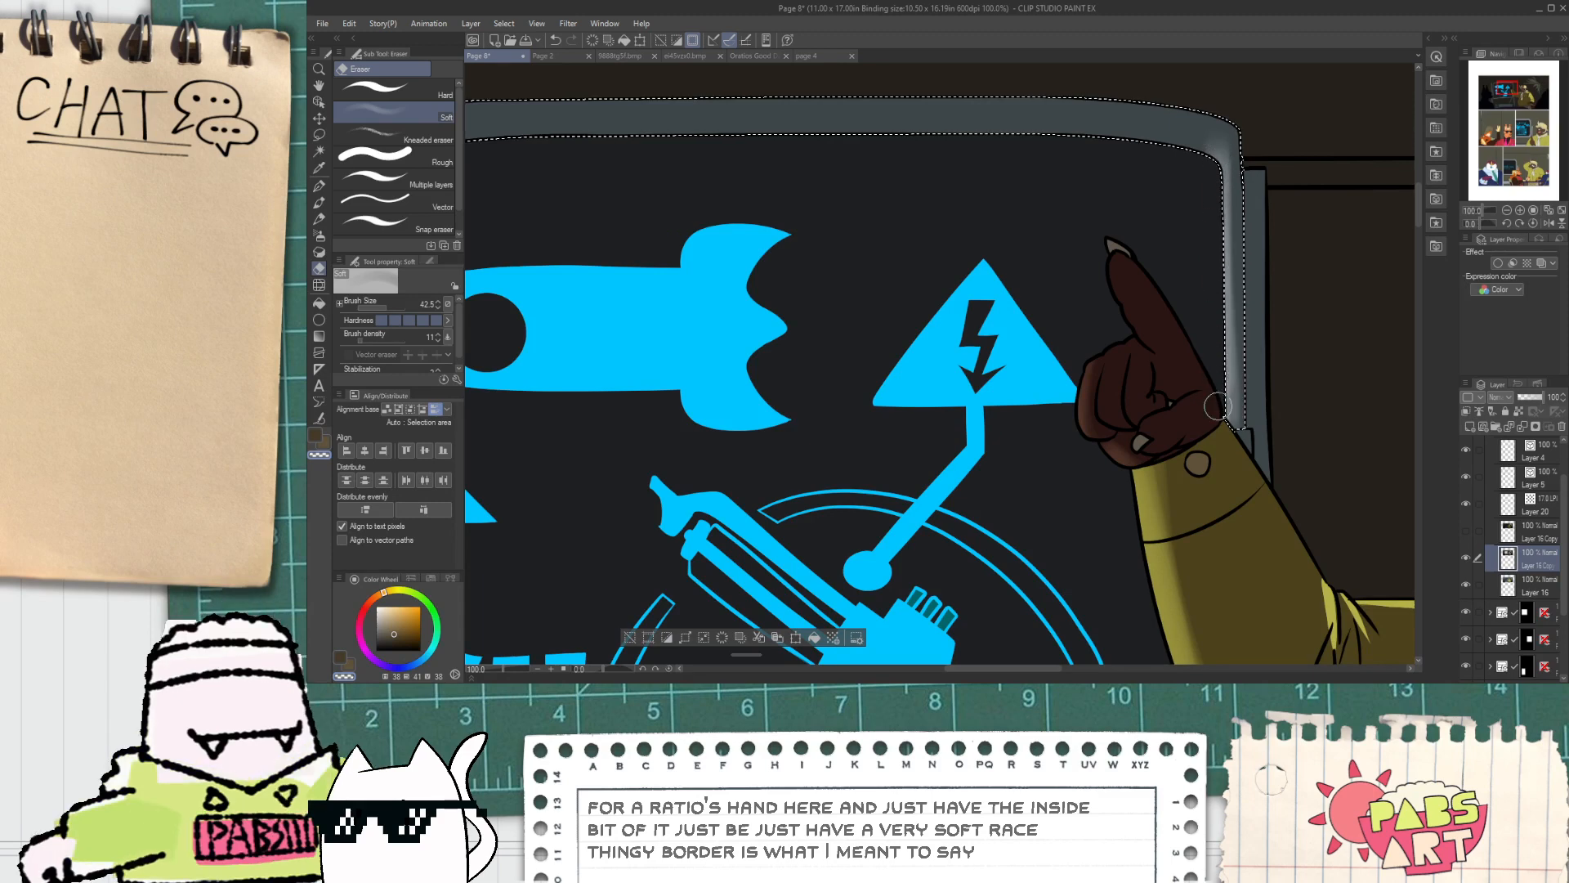
scroll(1213, 164, down, 1)
drag(917, 170, 1093, 228)
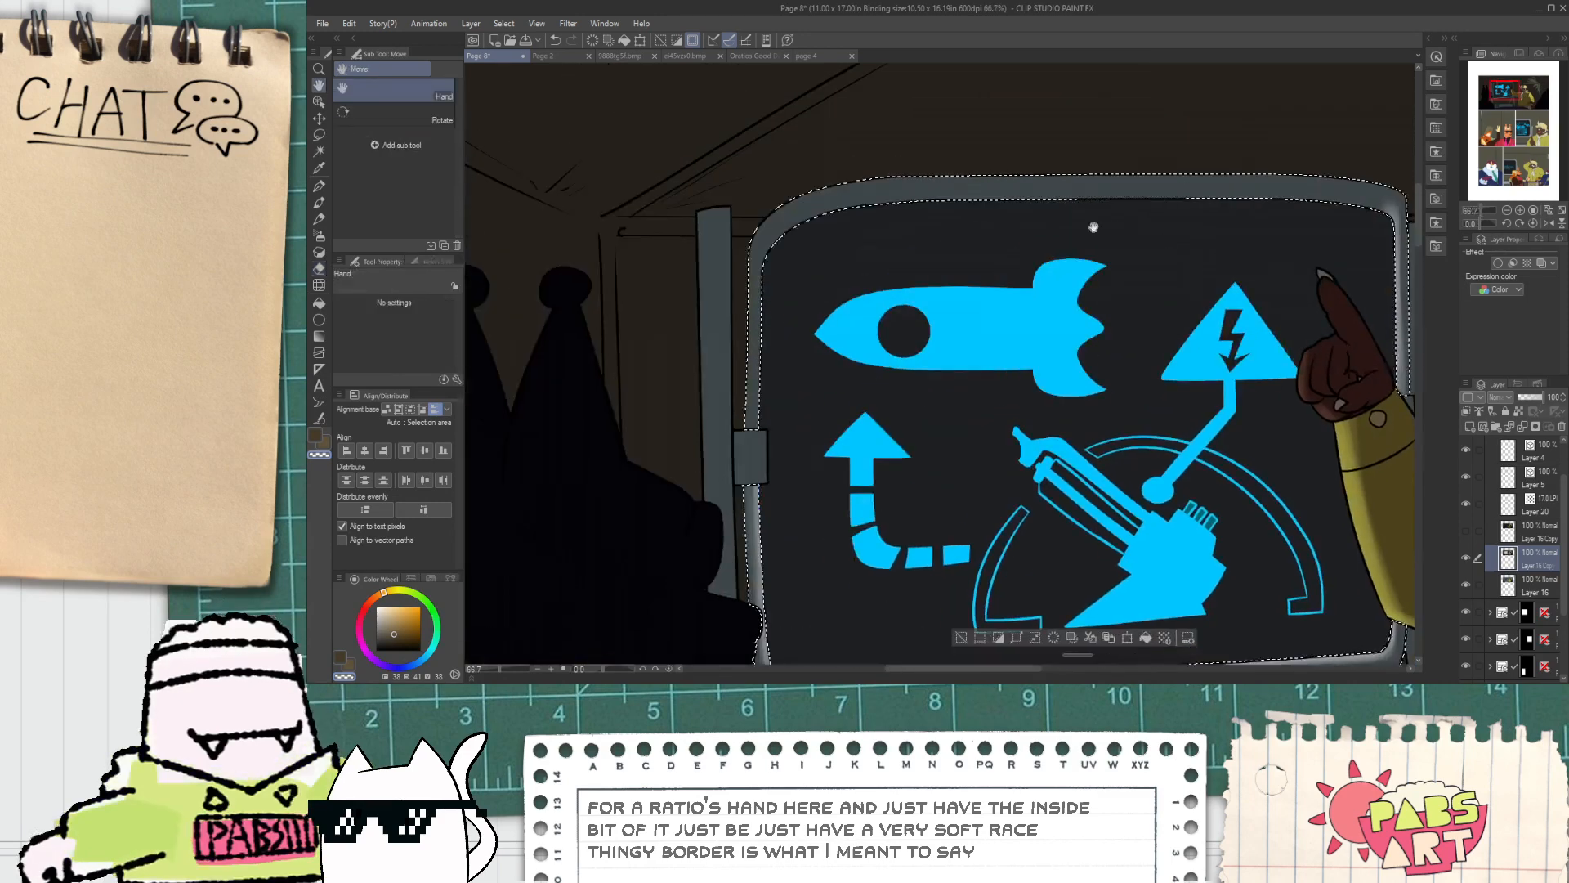
shift+click(1386, 211)
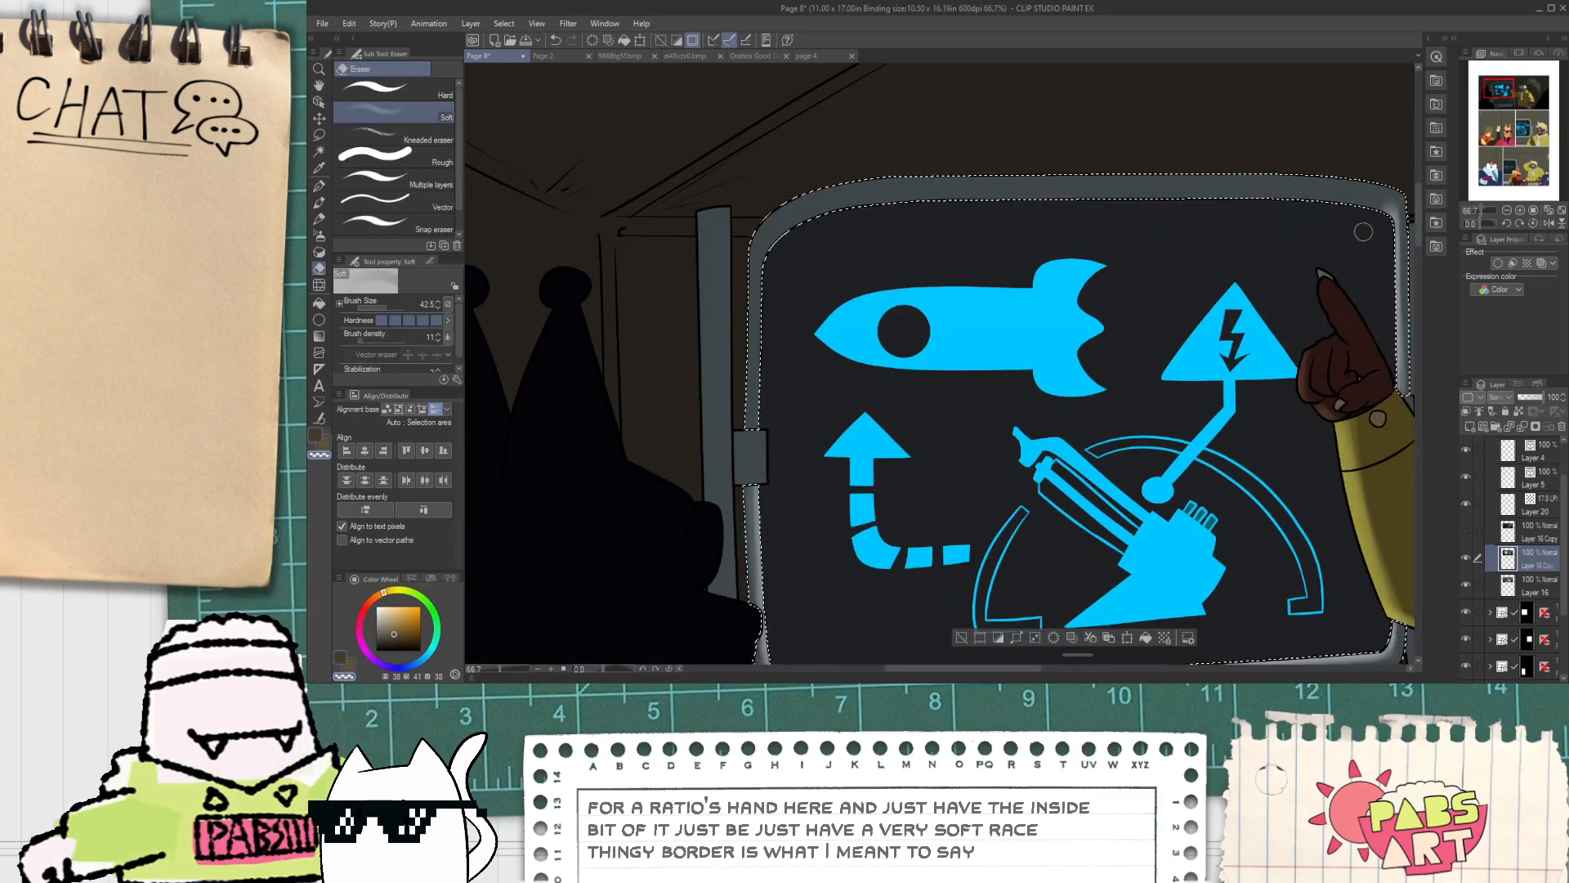
key(ctrl+z)
Step: Extend the soft glow up the frame's left side above the clamp and around its upper-left corner
scroll(772, 417, up, 2)
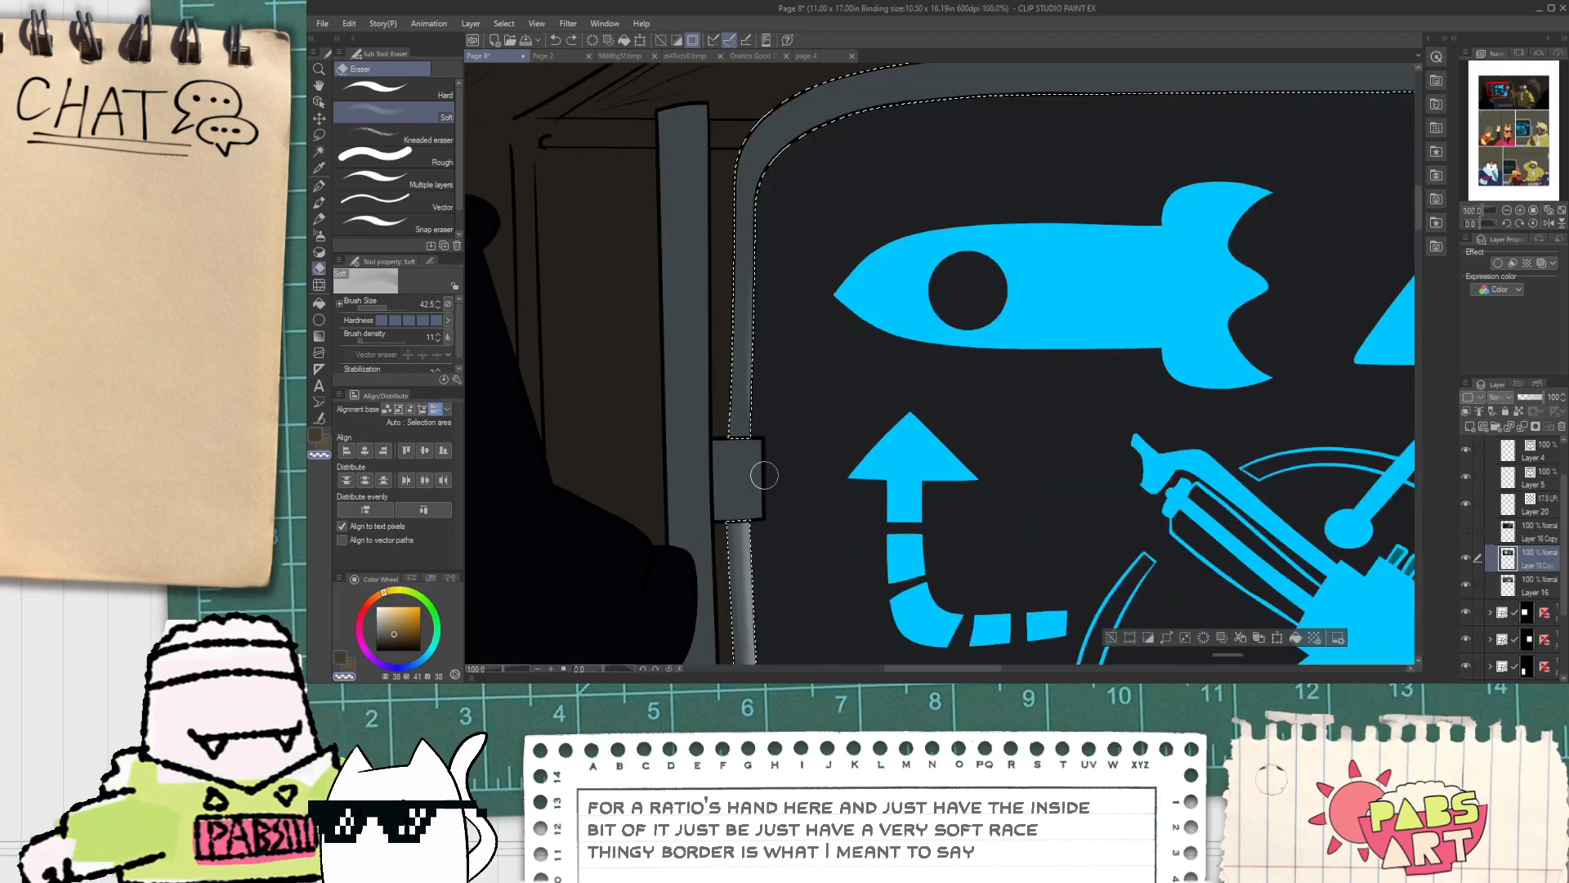
drag(769, 200, 750, 386)
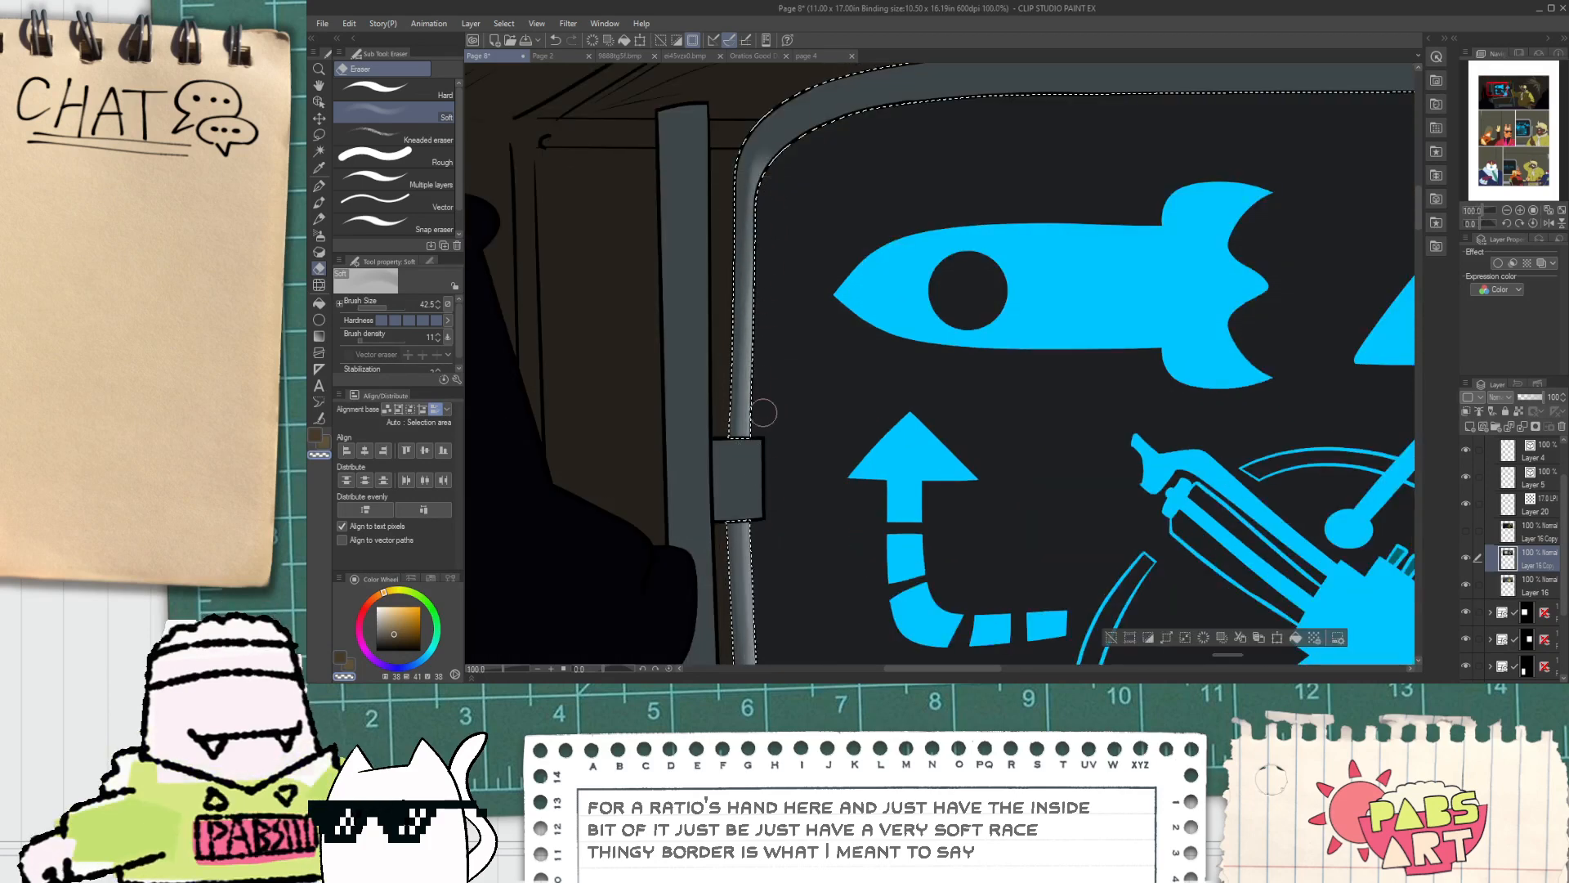
mouse_move(763, 173)
mouse_down()
mouse_move(837, 144)
mouse_move(773, 141)
mouse_move(793, 162)
mouse_move(769, 175)
mouse_move(923, 130)
mouse_up()
key(ctrl+z)
drag(799, 141, 965, 111)
Step: Rotate the canvas and carve the glow along the first stretch of the frame's top edge, undoing uneven strokes
key(space)
drag(1044, 268, 803, 495)
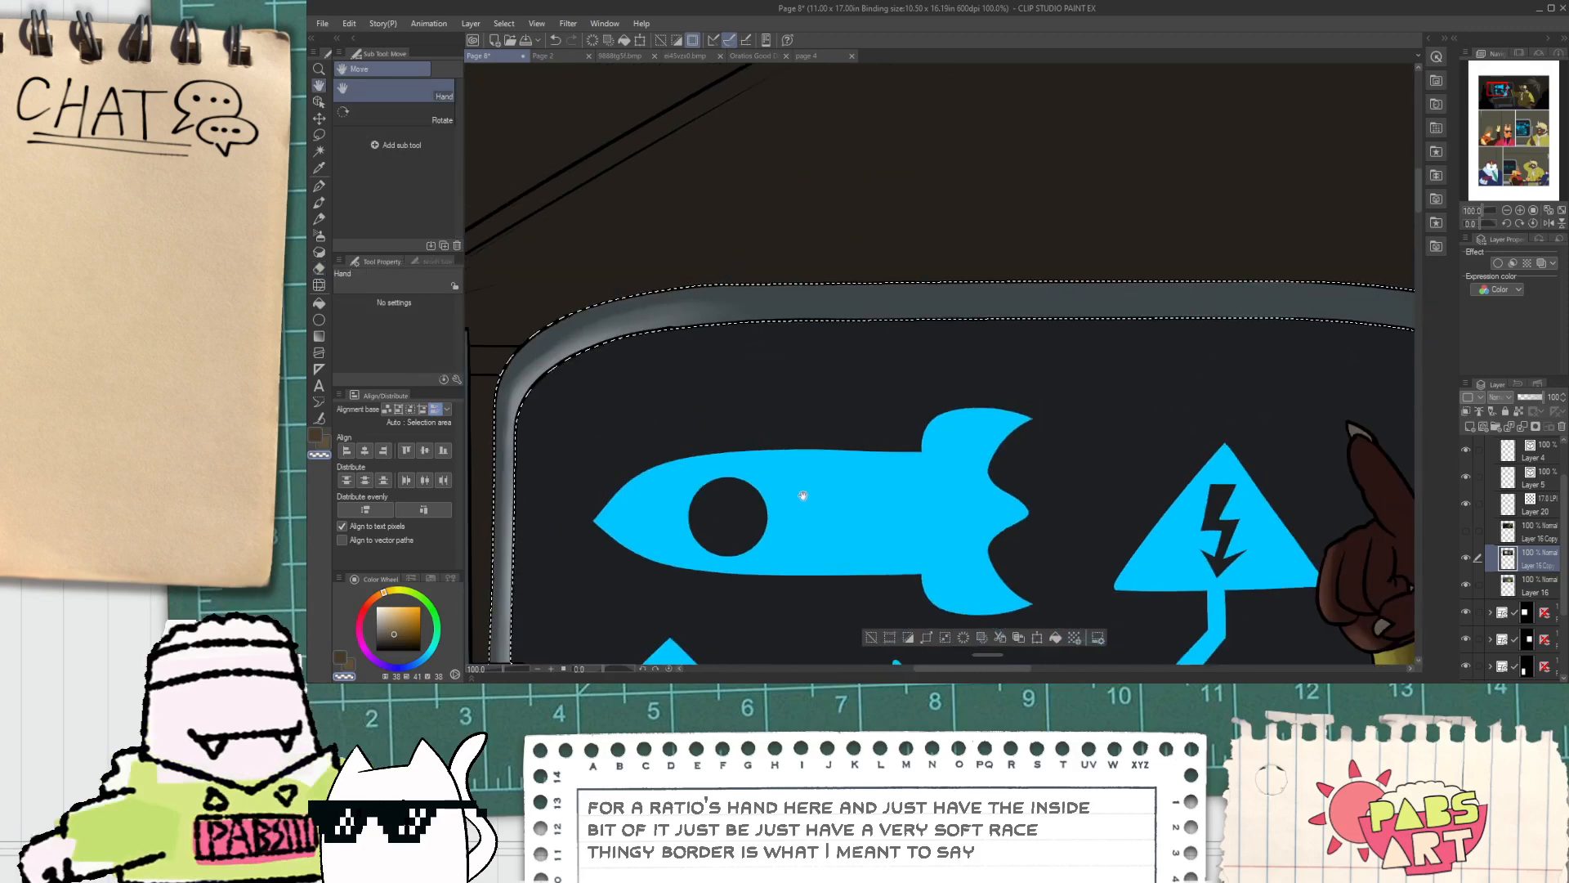
drag(605, 668, 594, 668)
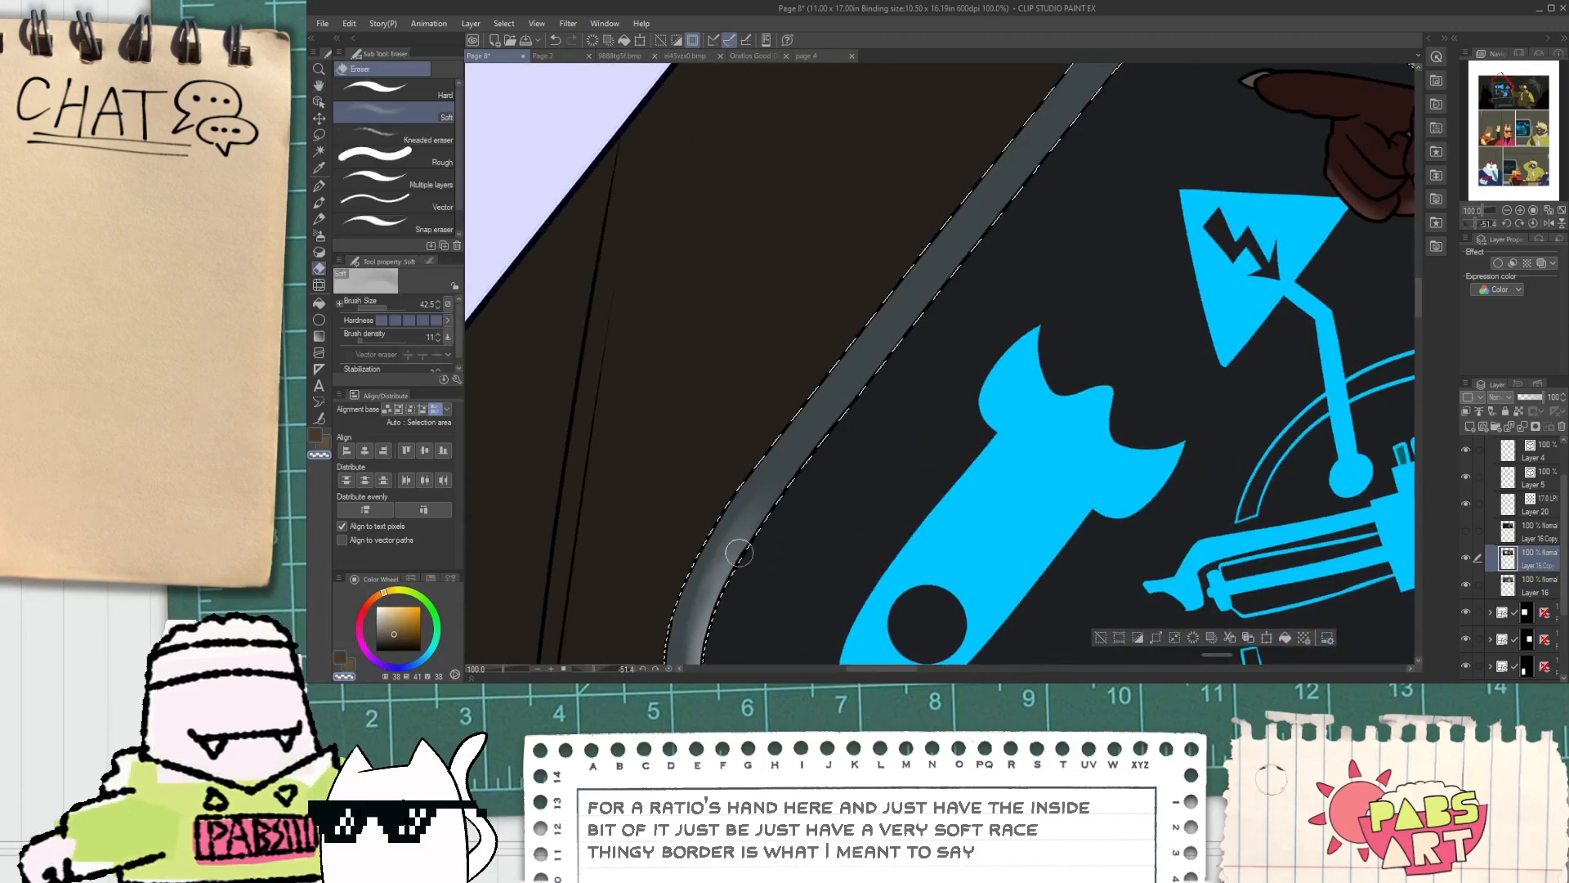
drag(739, 553, 940, 282)
key(ctrl+z)
drag(752, 523, 970, 244)
drag(809, 441, 998, 204)
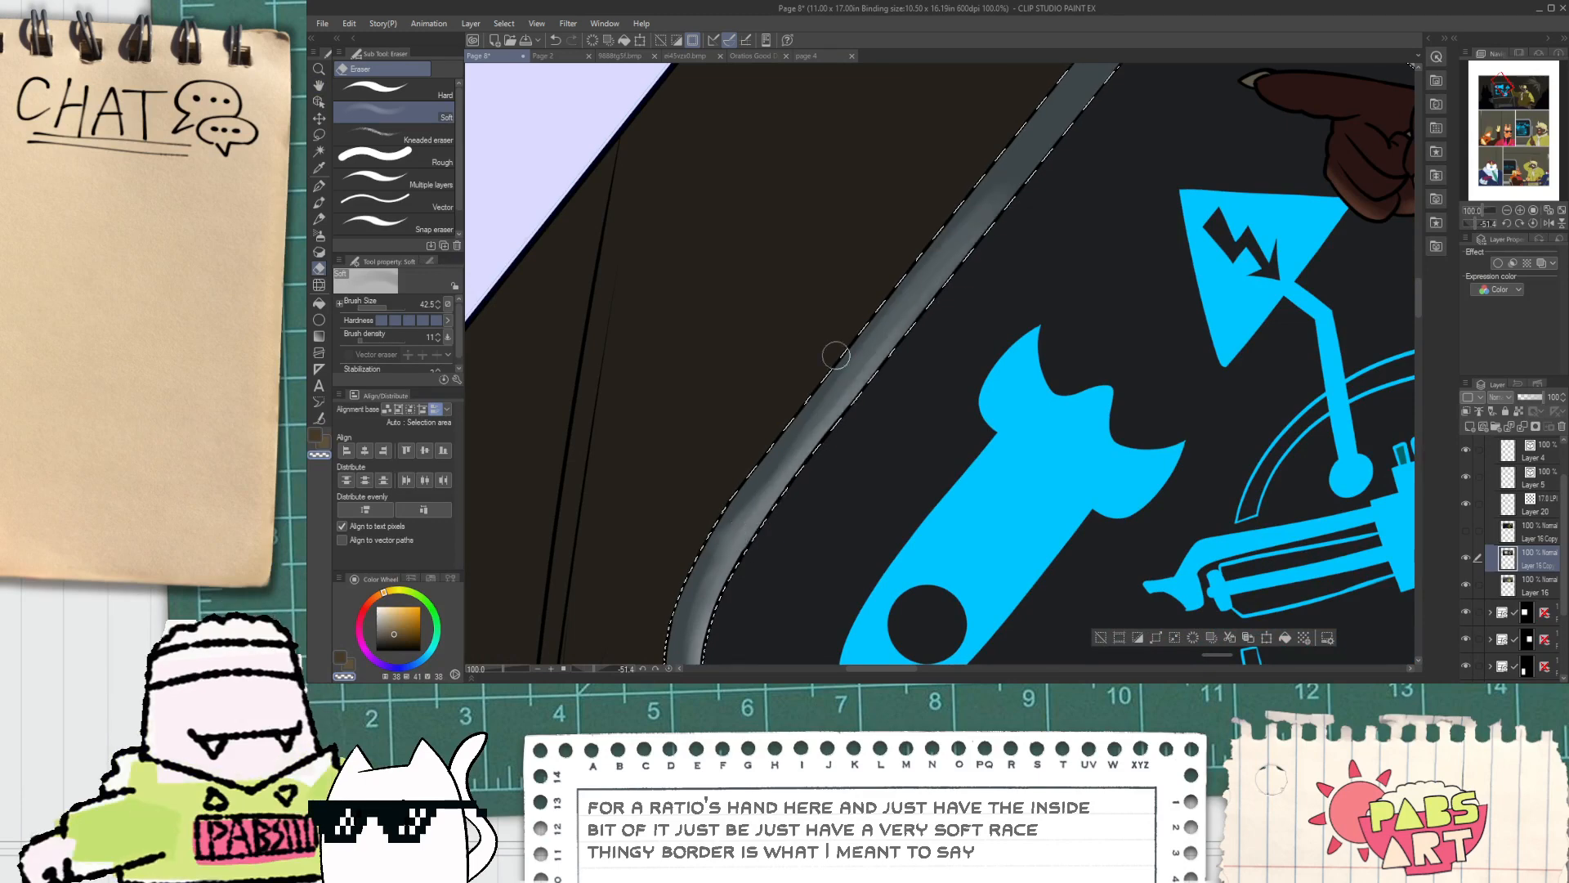
key(ctrl+z)
drag(768, 503, 1003, 203)
drag(805, 449, 1025, 166)
key(ctrl+z)
mouse_move(767, 496)
mouse_down()
mouse_move(889, 315)
mouse_move(905, 334)
mouse_up()
key(ctrl+z)
Step: Continue the soft glow along the rest of the frame's top edge to the corner above the pointing hand
drag(1092, 151, 938, 337)
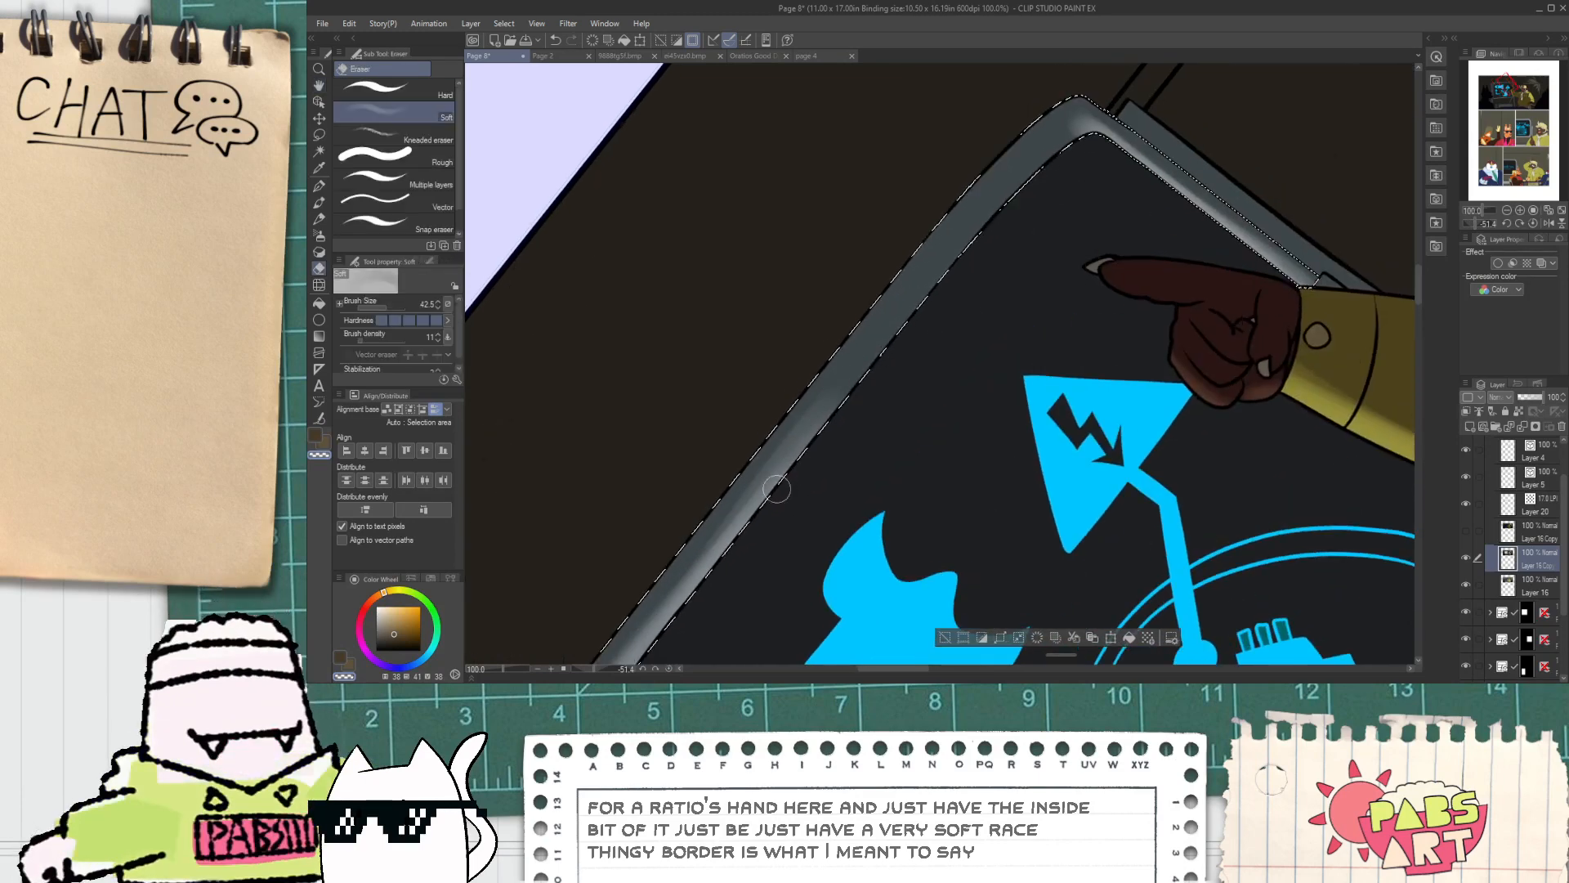
drag(777, 490, 968, 236)
drag(808, 472, 1012, 174)
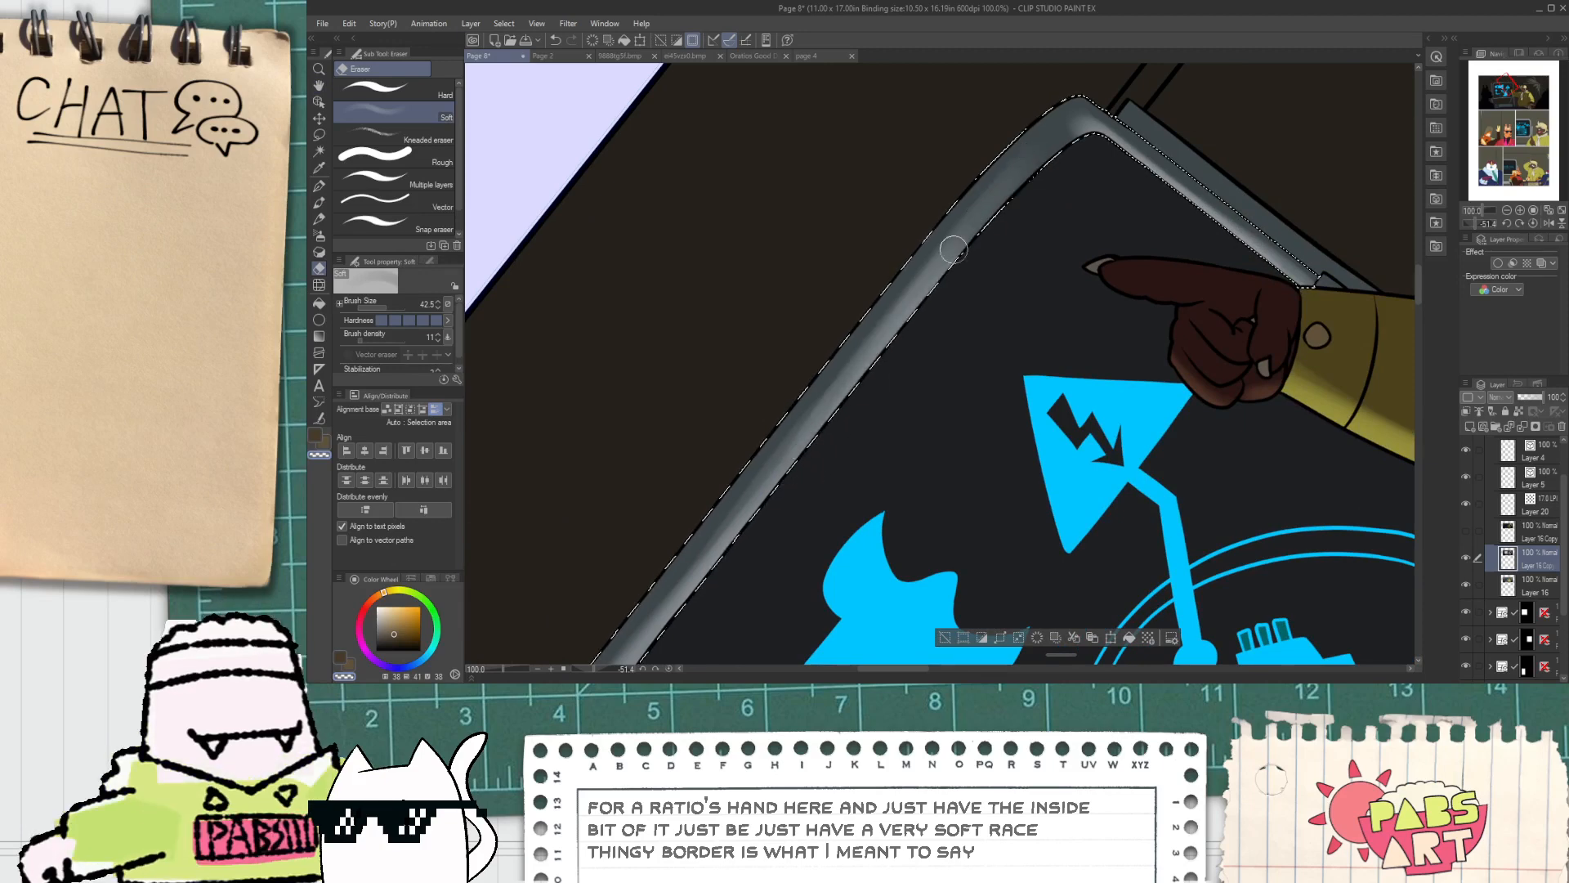
drag(948, 254, 1062, 145)
drag(986, 213, 1081, 136)
scroll(1004, 215, down, 2)
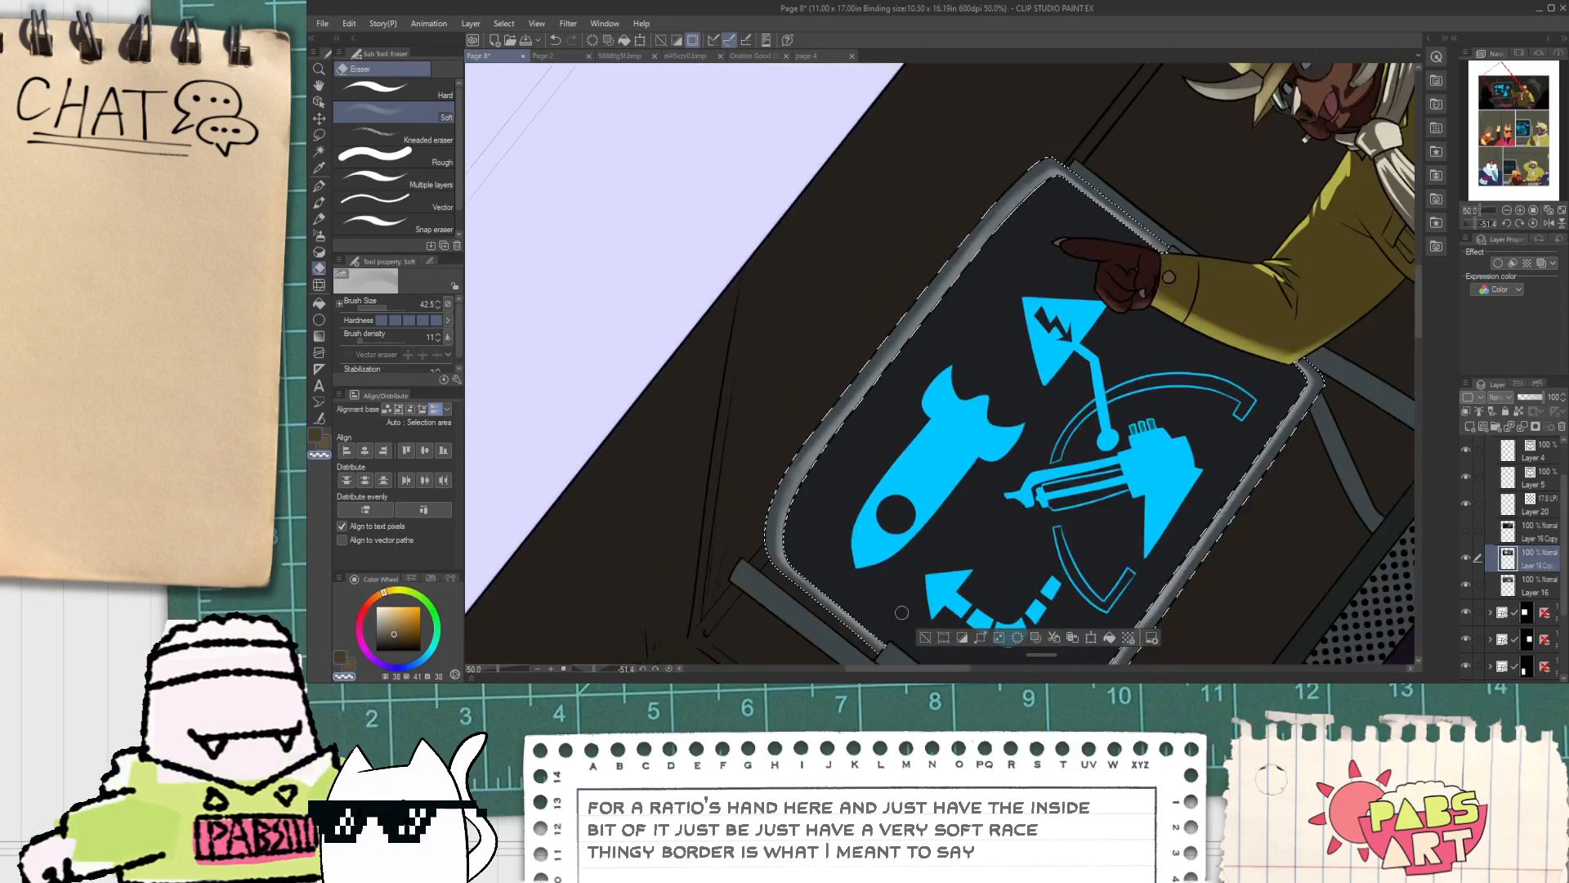
mouse_move(902, 612)
mouse_down()
mouse_move(856, 454)
mouse_move(869, 556)
mouse_up()
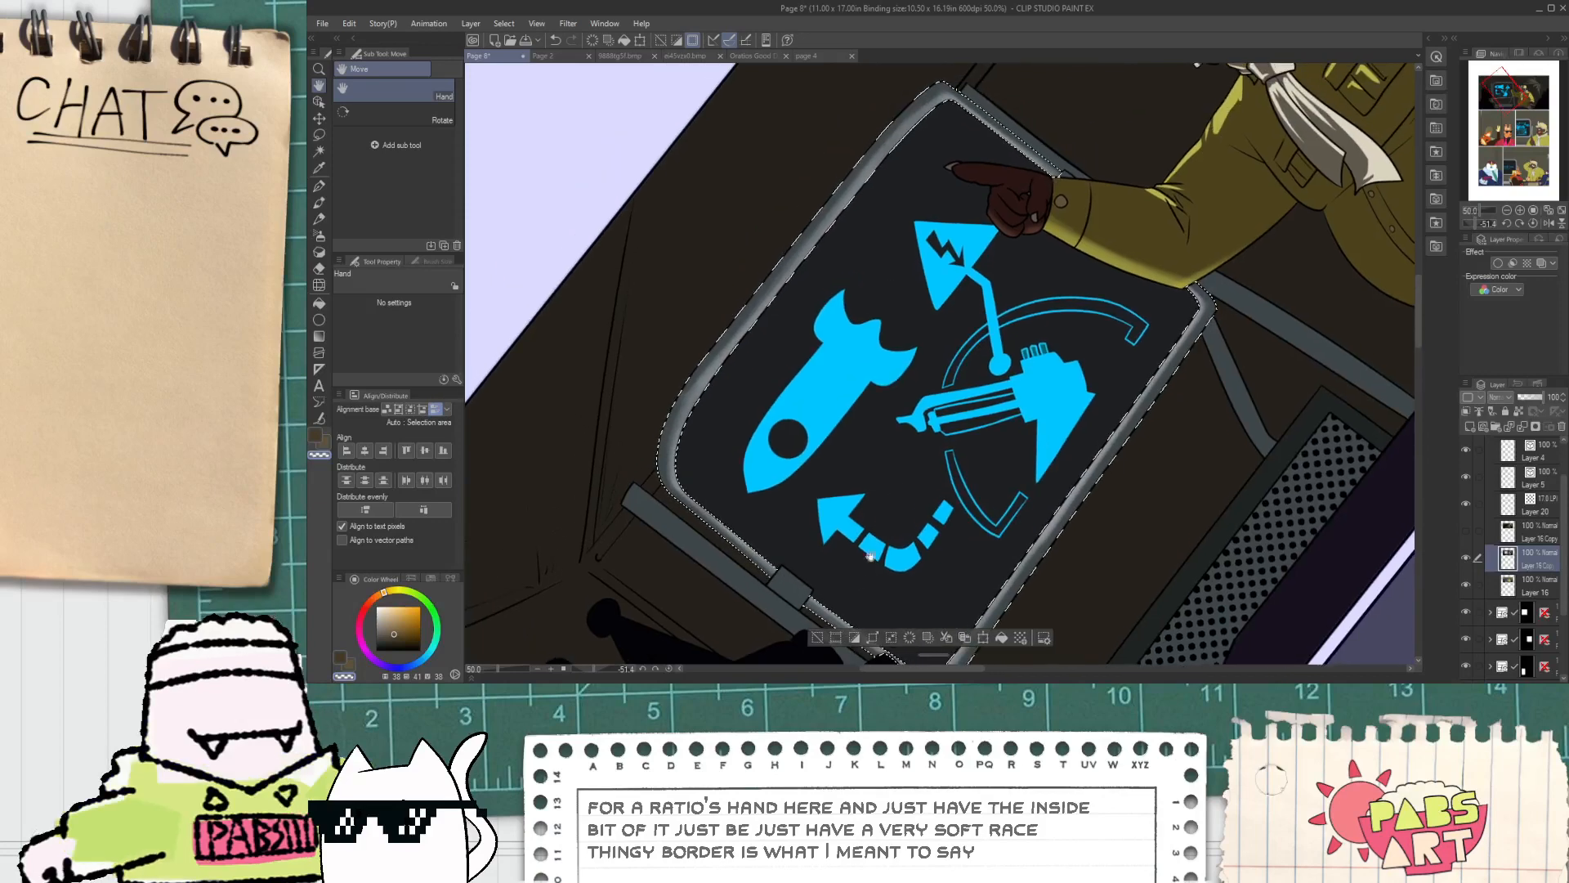
Step: Reset the canvas rotation, then pick the frame's grey at its lower corner beside the sleeve for the G-pen
click(669, 669)
scroll(1209, 515, up, 4)
key(i)
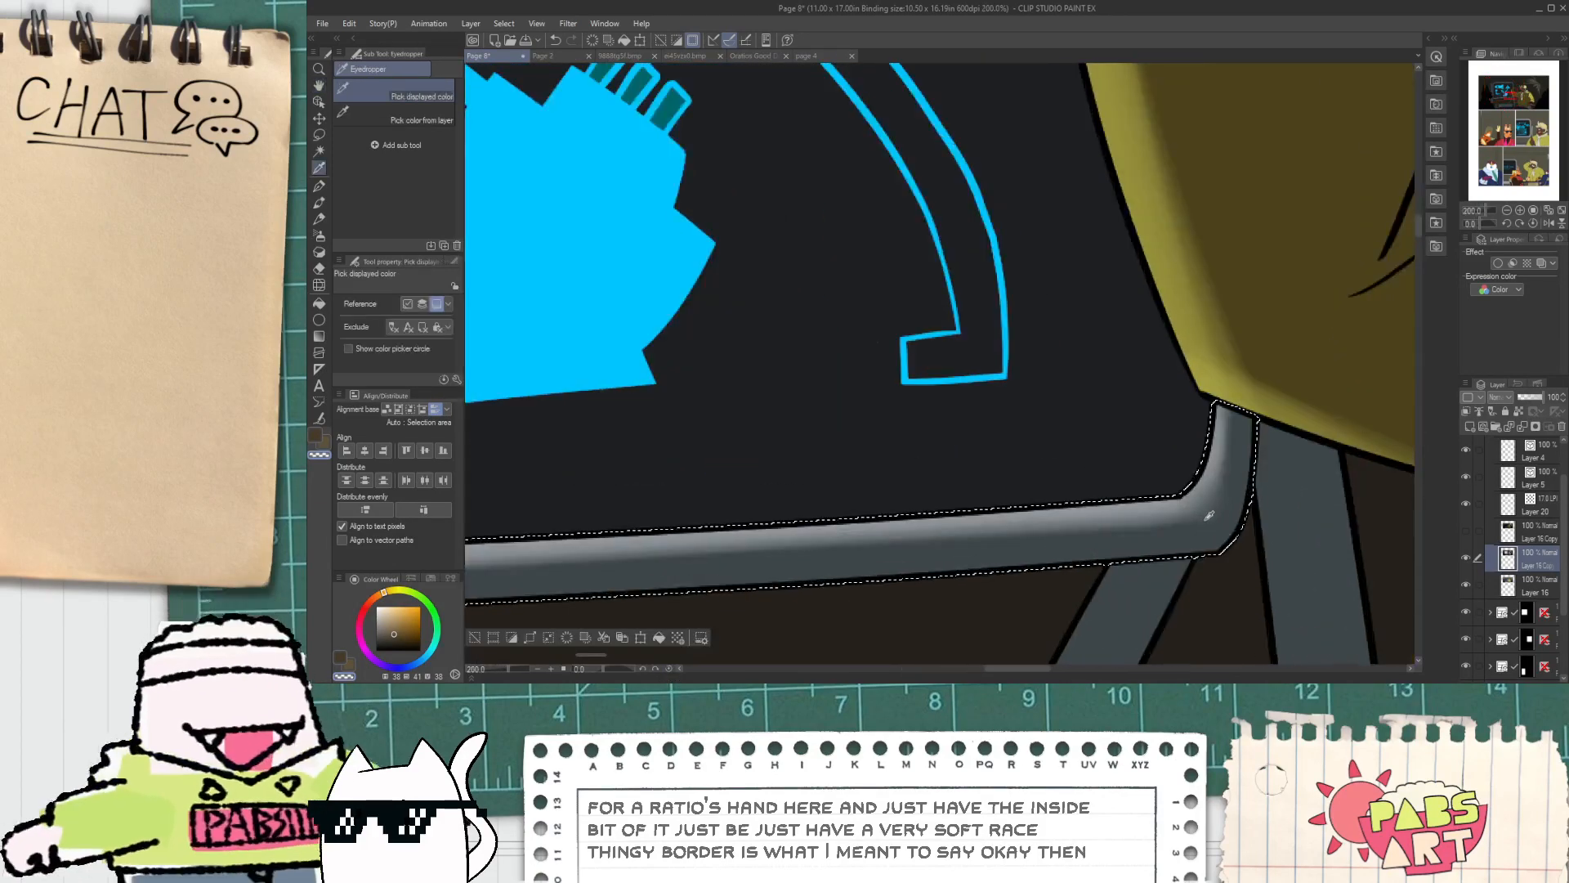
click(1208, 515)
key(p)
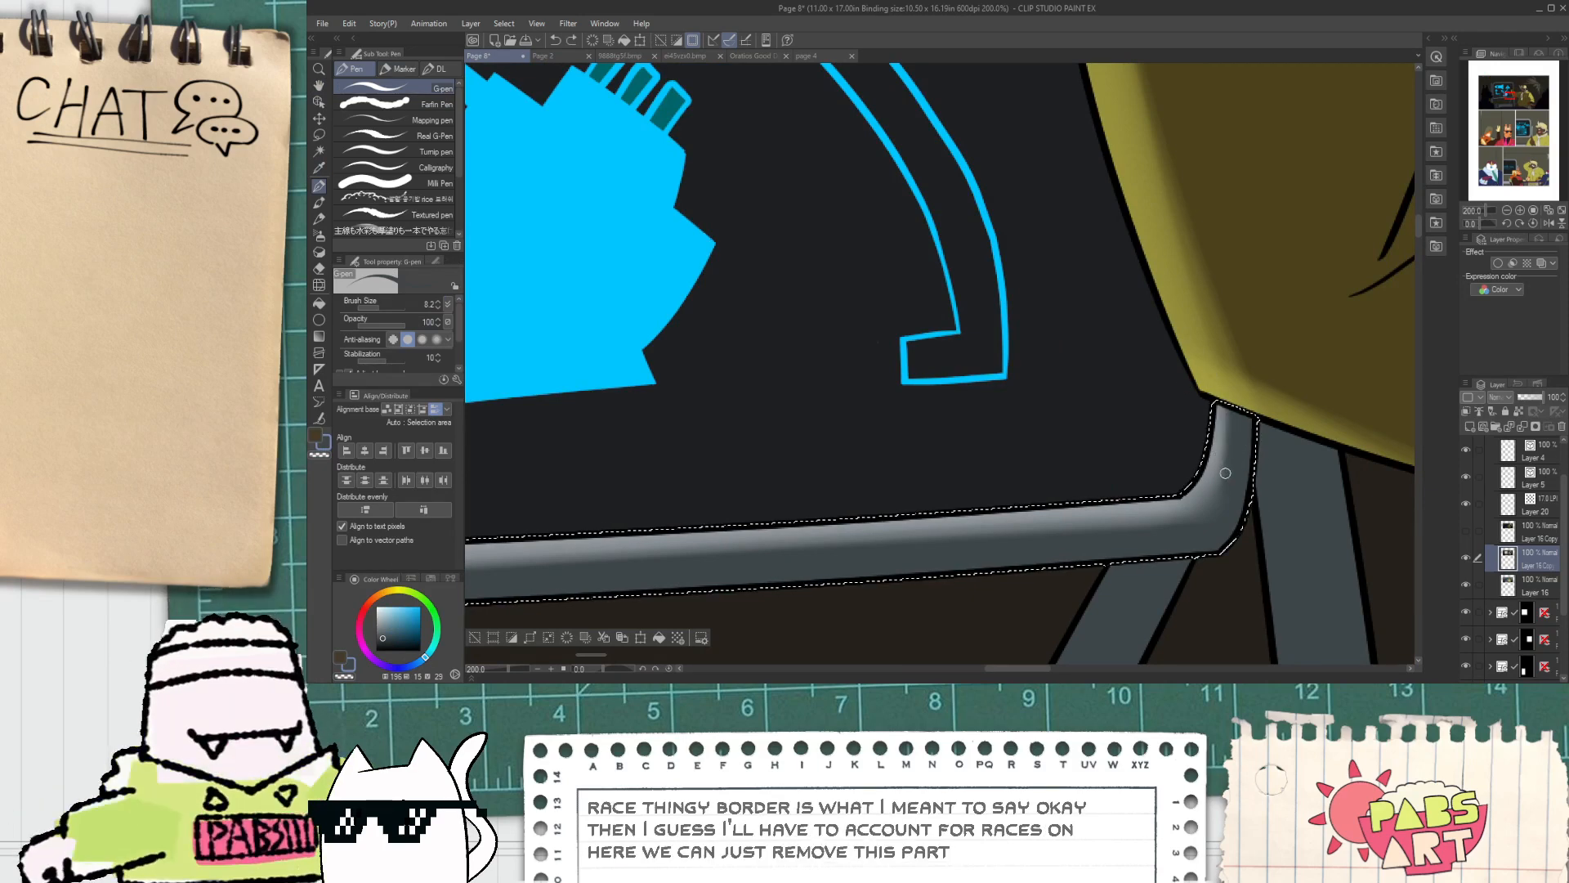
Step: Select the horned character's jacket front and raised sleeve, carve a soft glow along the belly and chest edge, and deselect
scroll(1225, 477, down, 1)
scroll(1225, 476, down, 4)
key(space)
drag(1231, 487, 1103, 515)
scroll(1103, 514, up, 2)
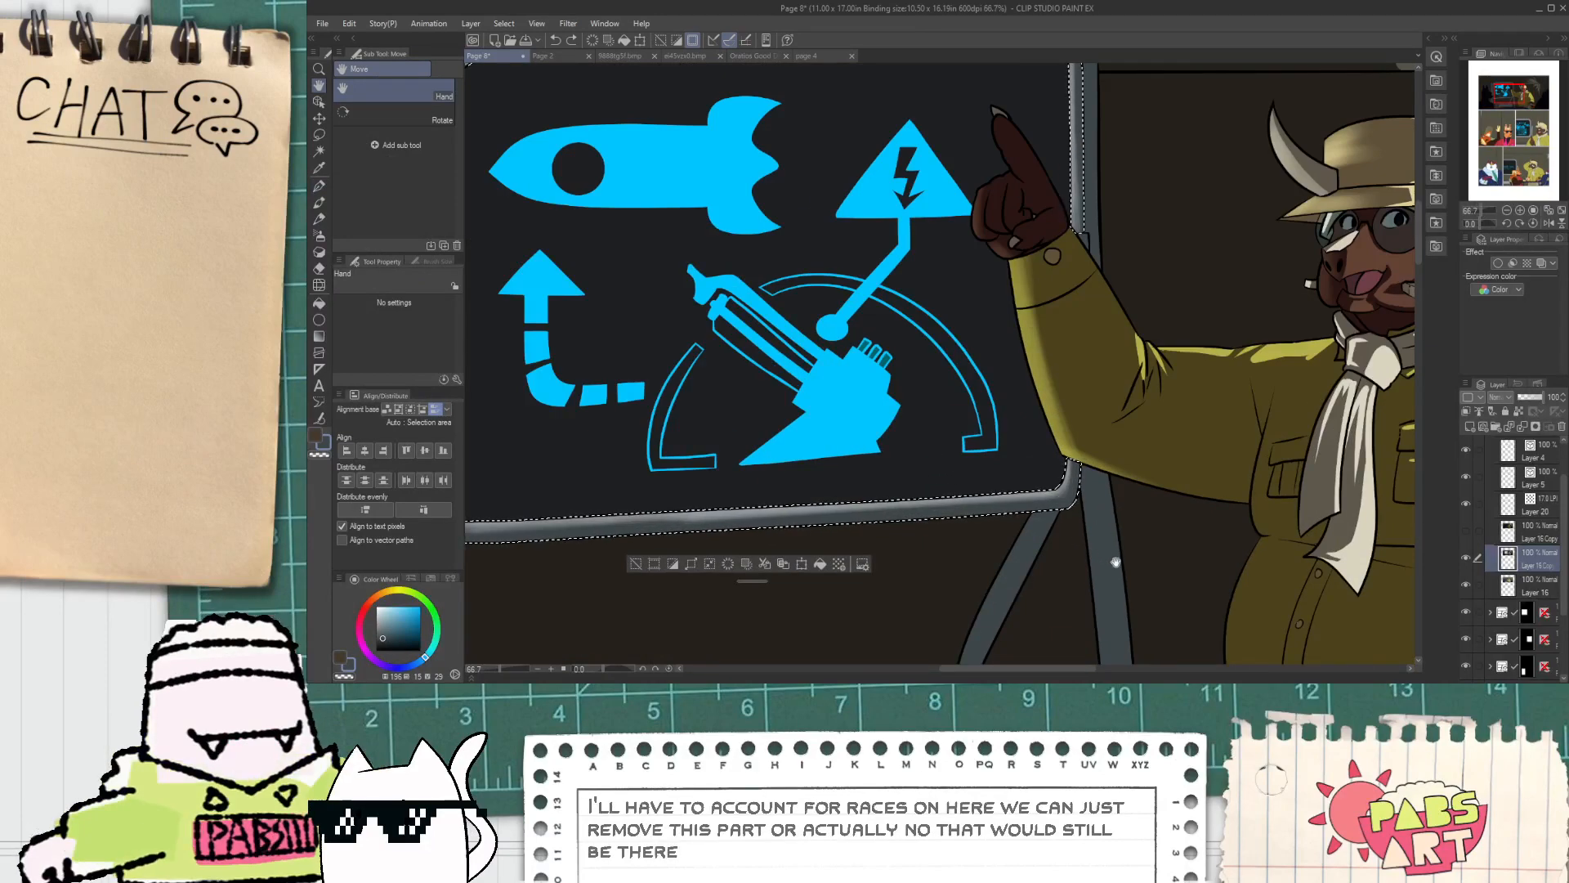
scroll(1233, 539, down, 1)
drag(1234, 543, 1072, 442)
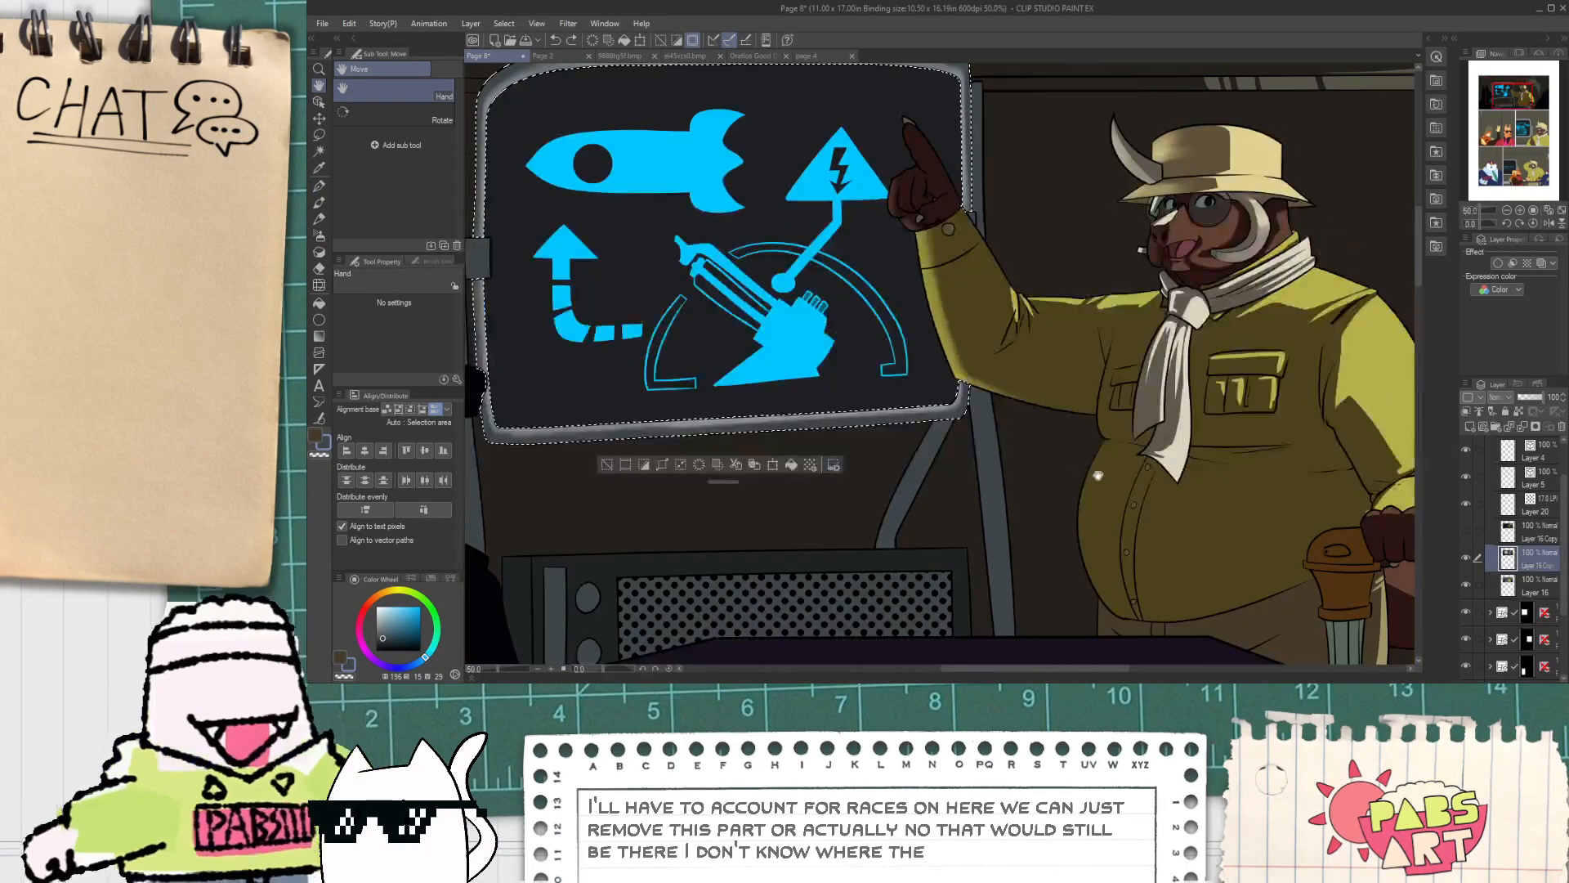
click(1099, 510)
key(e)
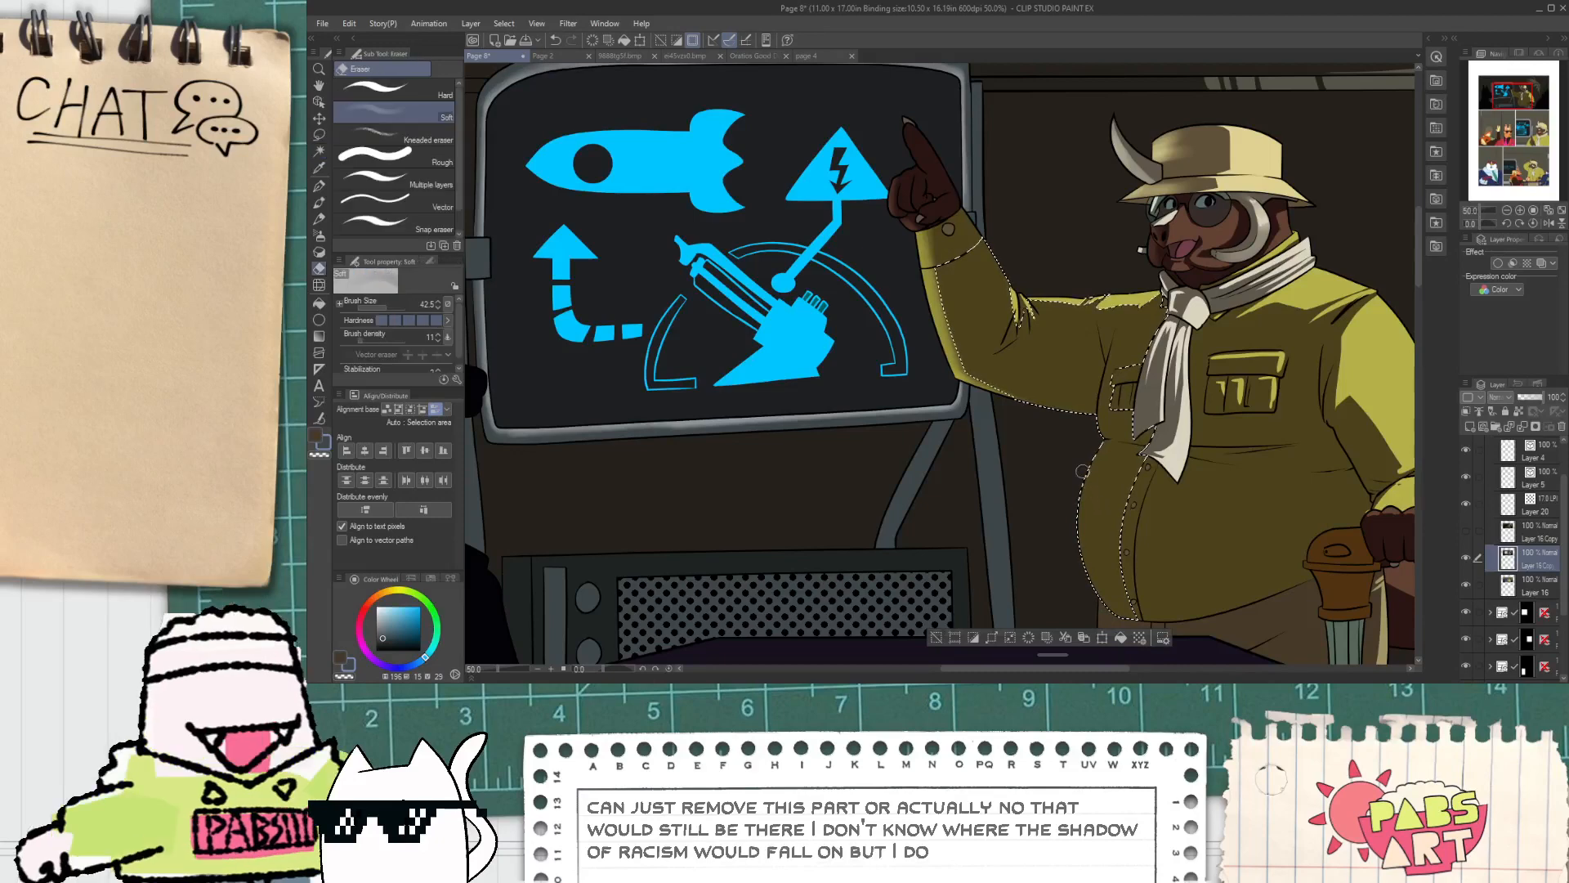
scroll(1099, 531, up, 1)
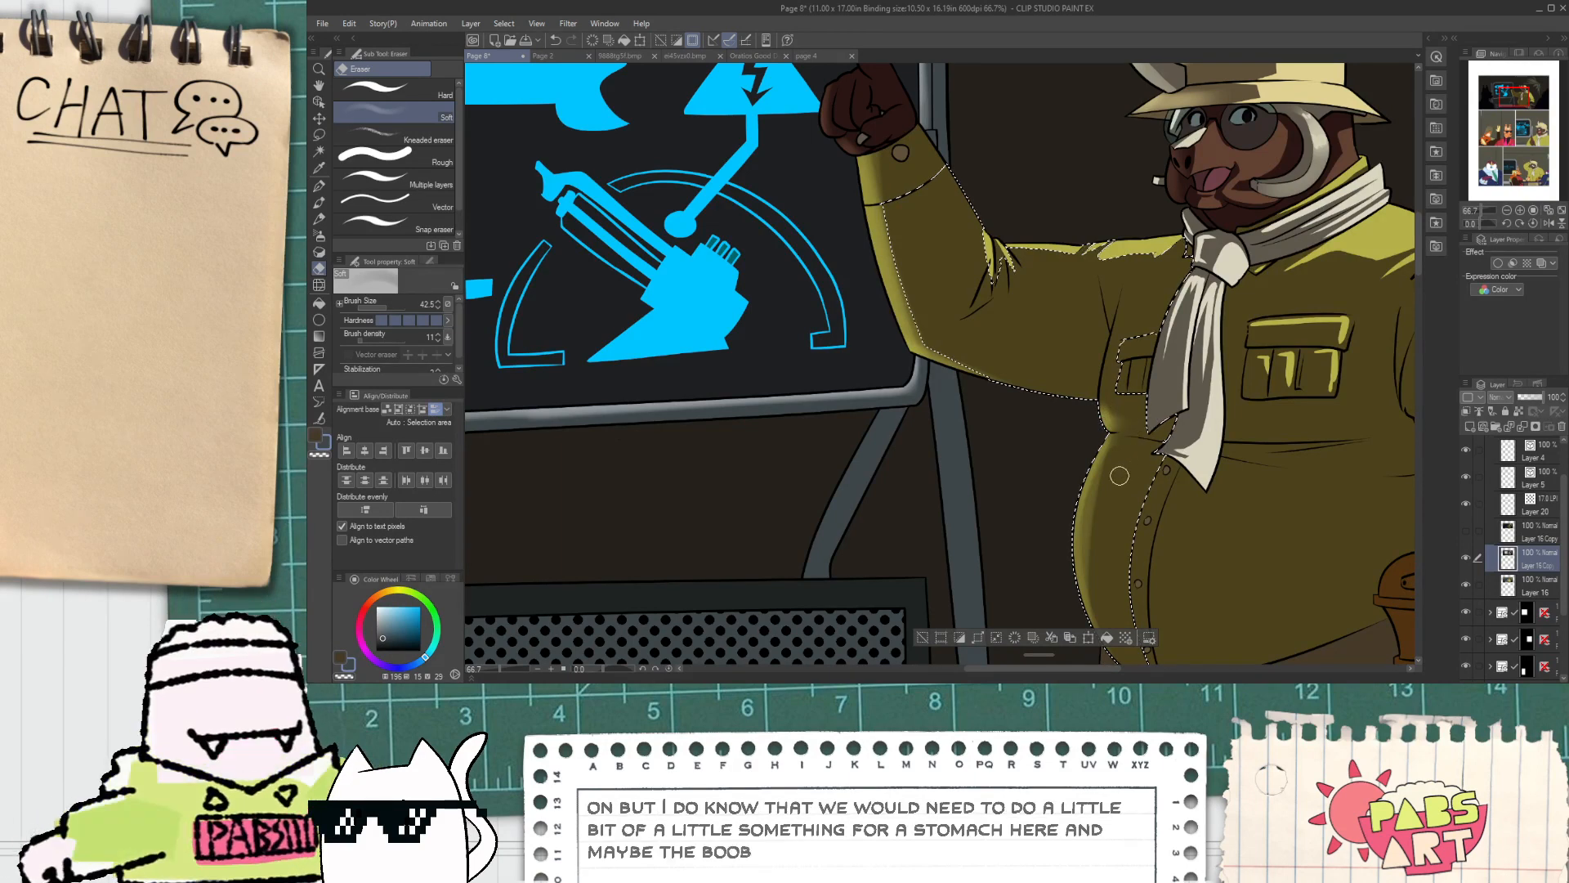
scroll(1110, 490, down, 1)
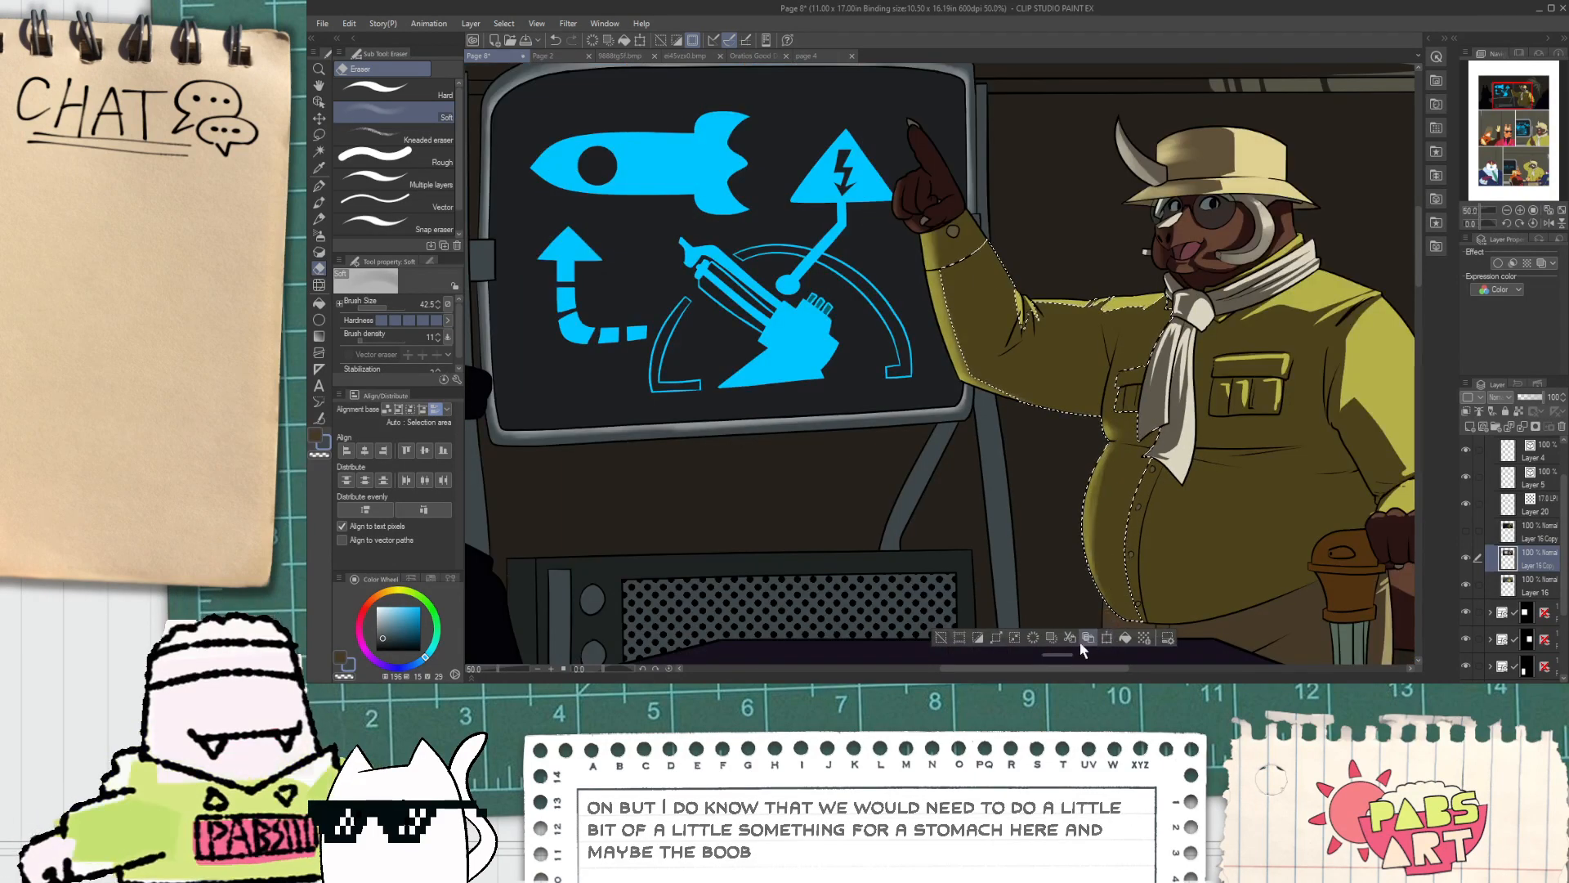
click(941, 638)
Step: Select the trouser area below the belly, softly erase the shadow along its board-facing edge, and deselect
key(w)
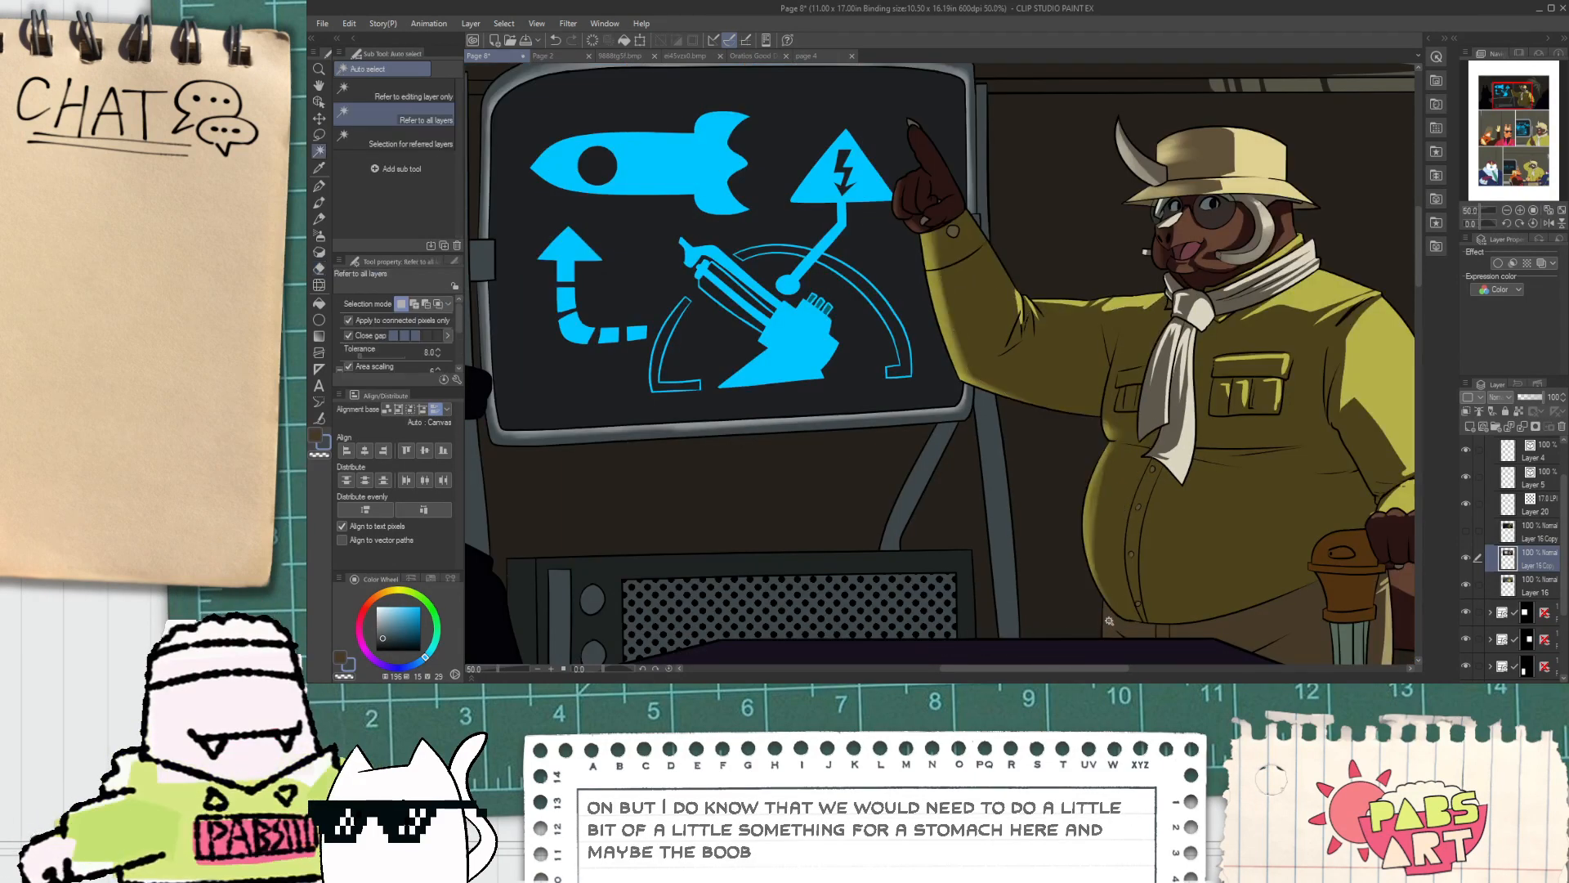
click(1108, 628)
drag(1118, 609, 1083, 446)
scroll(1071, 448, up, 2)
key(e)
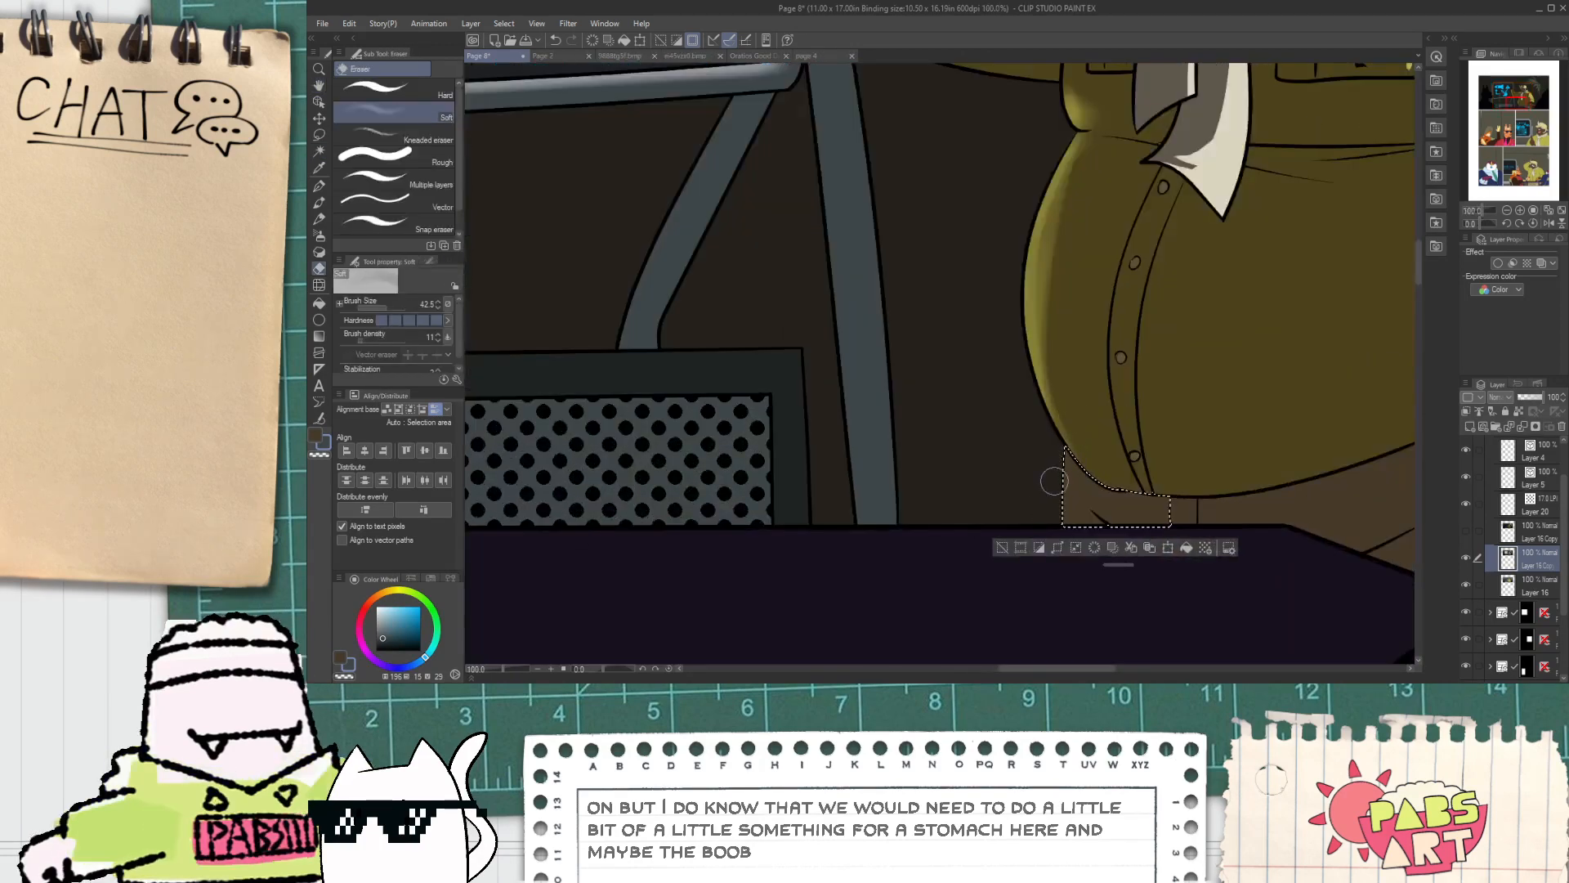
drag(1064, 483, 1098, 458)
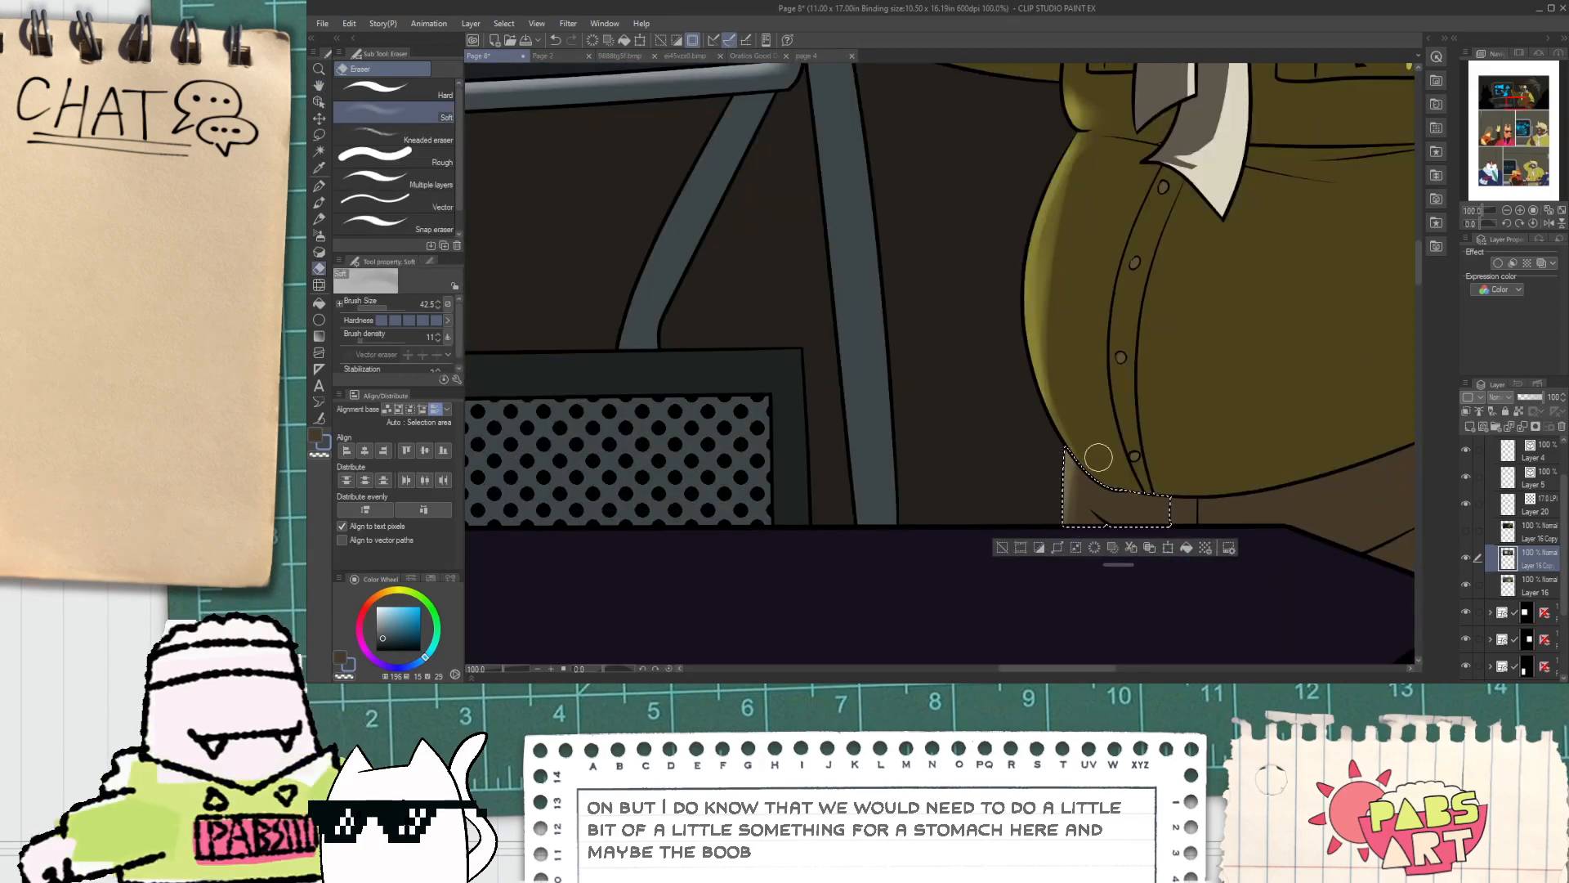
scroll(1005, 531, down, 2)
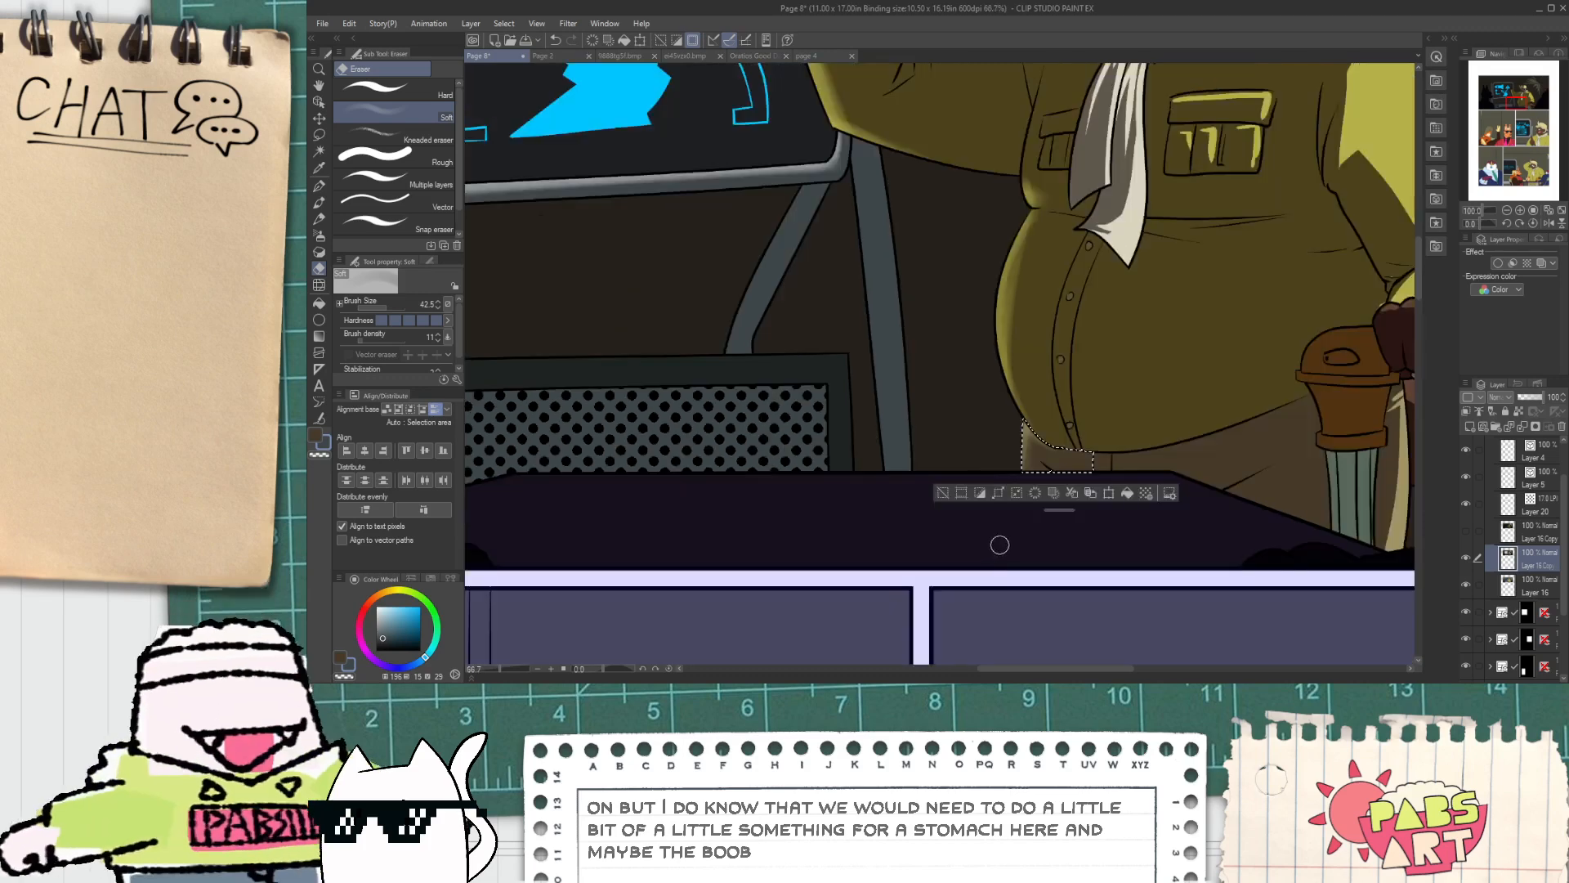
click(932, 506)
Step: Retouch the glow on the jacket's chest fold below the raised arm with the G-pen in colours picked from the jacket
scroll(934, 465, down, 2)
drag(940, 406, 989, 455)
scroll(988, 450, up, 2)
scroll(1136, 380, up, 4)
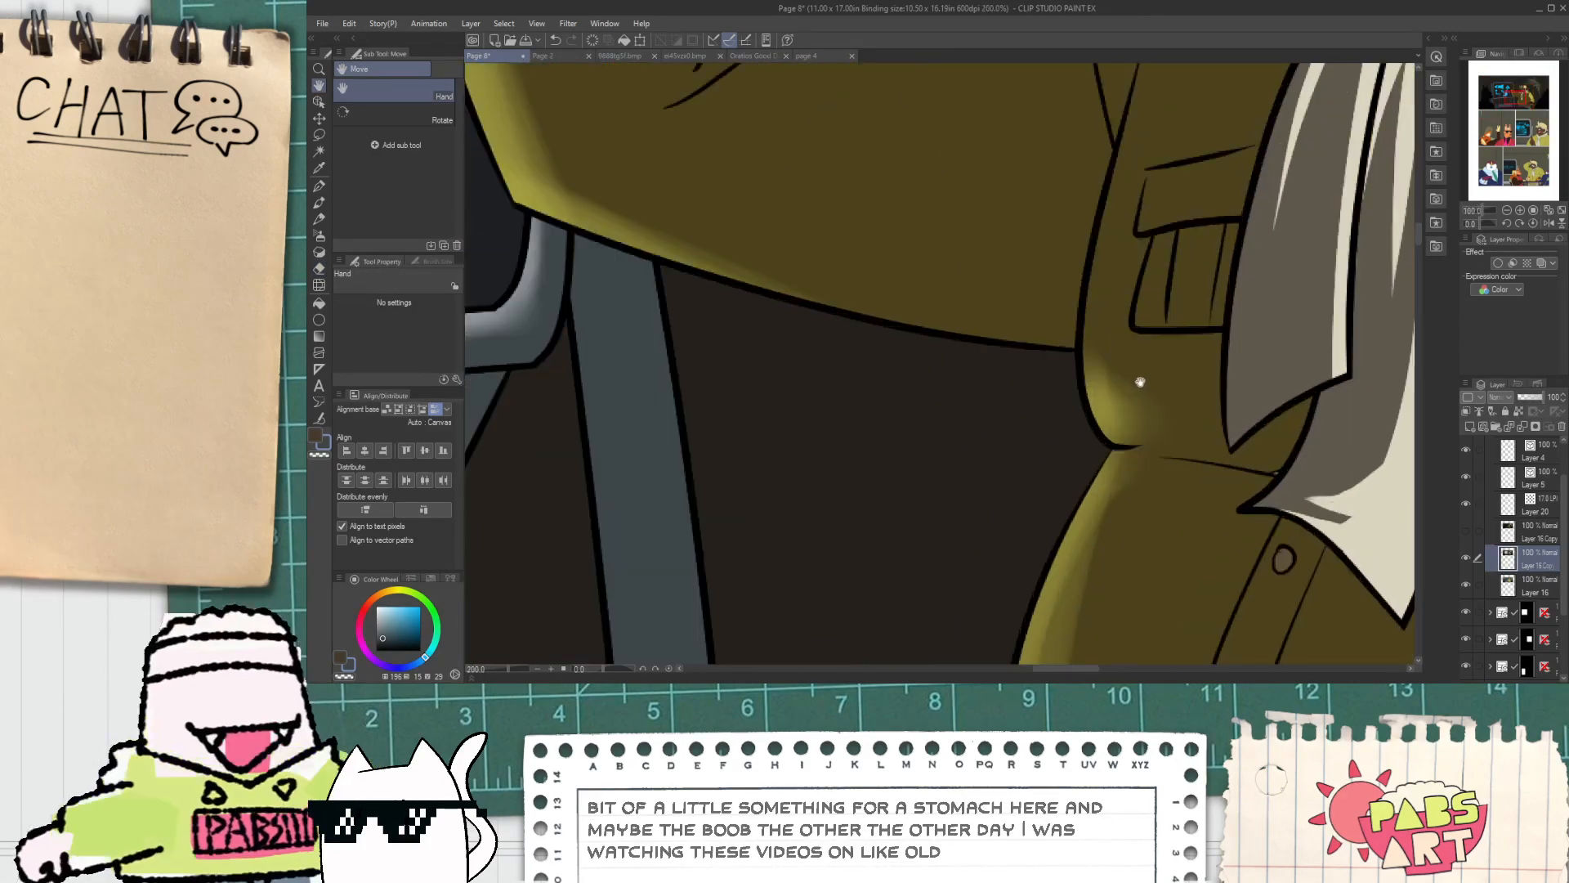
scroll(1133, 381, down, 2)
scroll(1131, 392, down, 2)
scroll(1120, 405, up, 5)
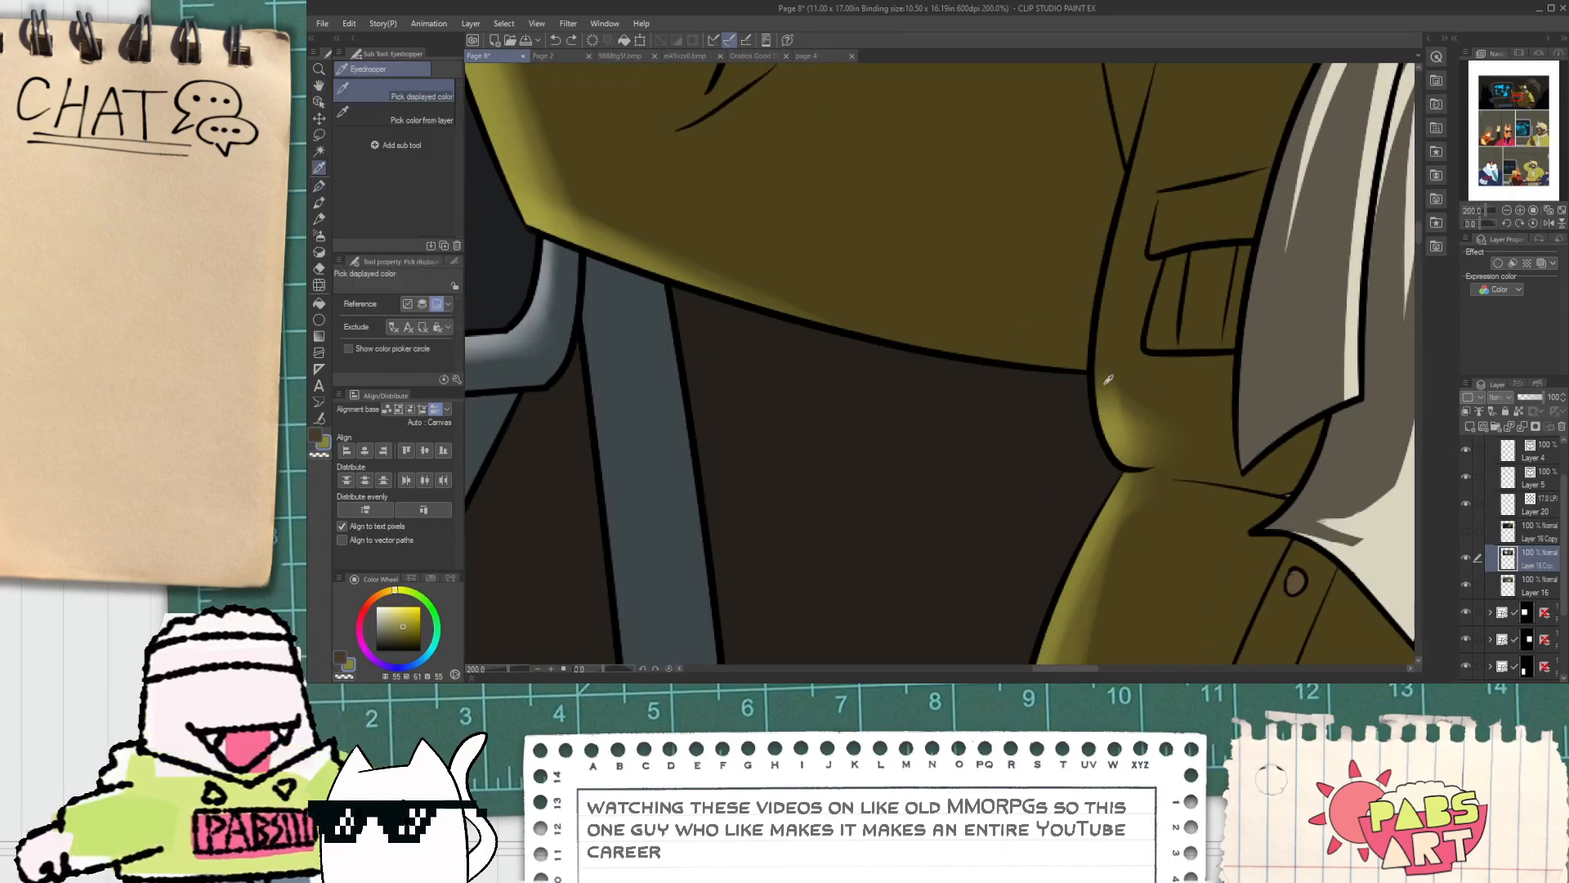
scroll(1102, 412, up, 2)
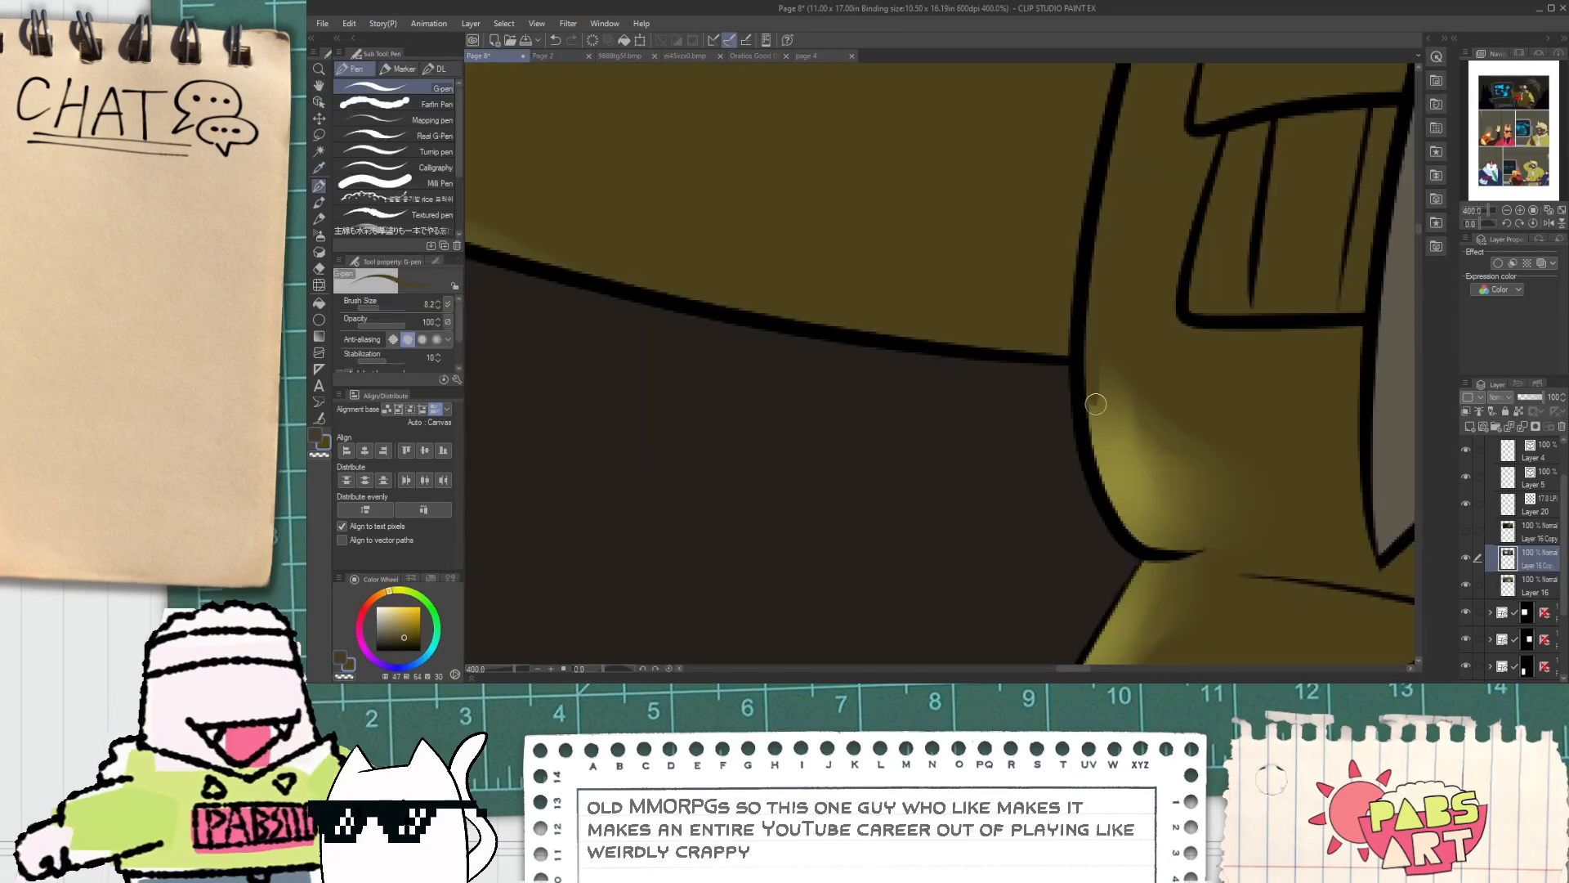
scroll(1096, 402, down, 6)
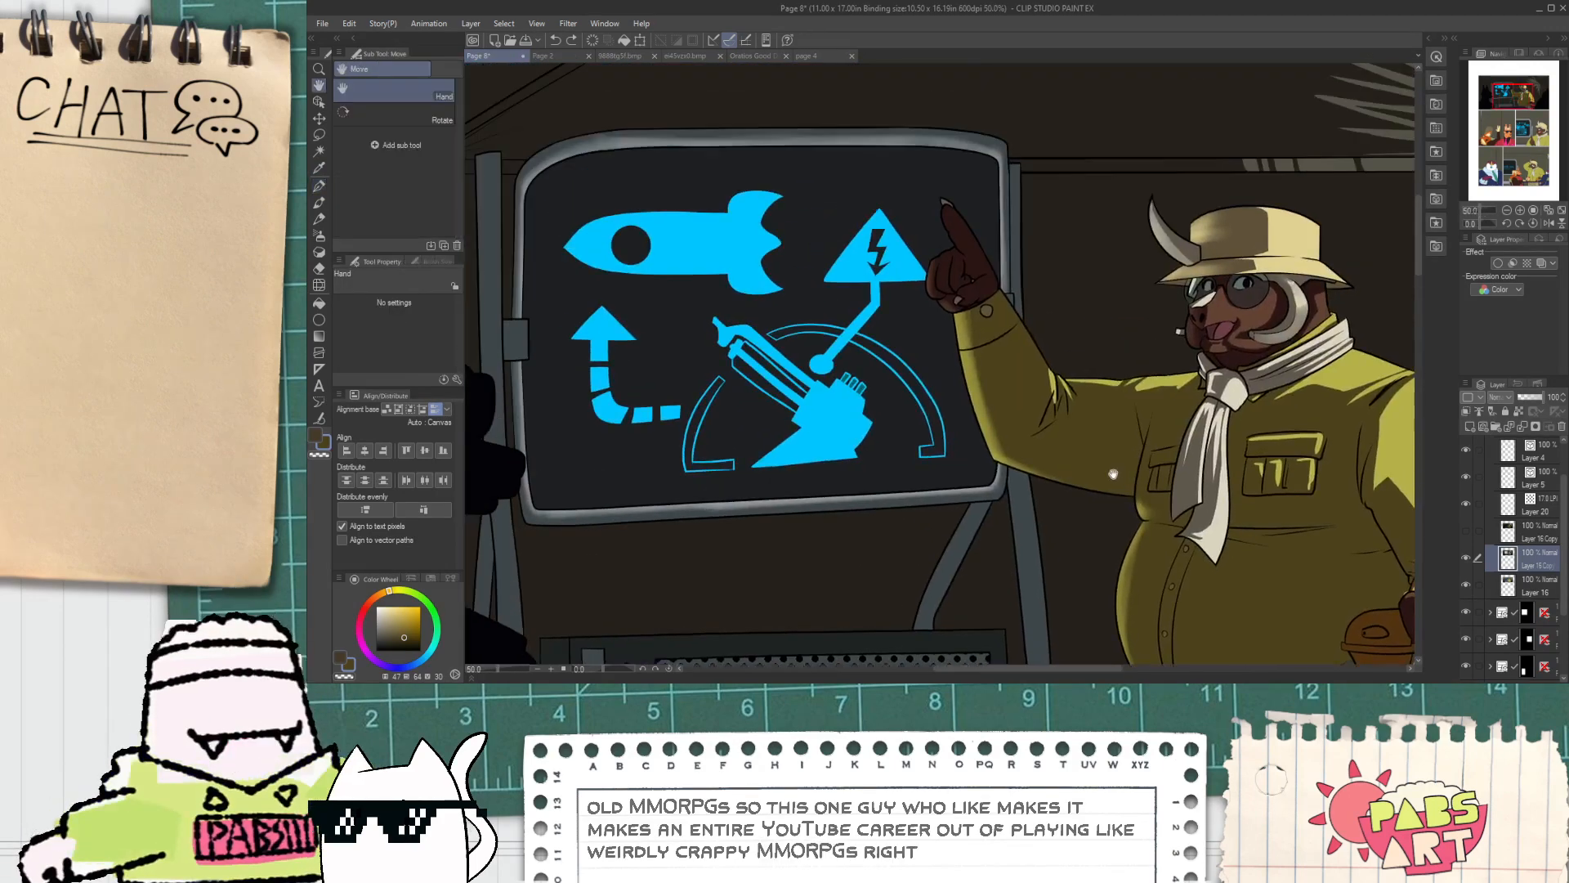
Step: Select the upper part of the board stand's pole beside the silhouetted figure and softly erase its shadow for a glow
drag(1049, 336, 1073, 447)
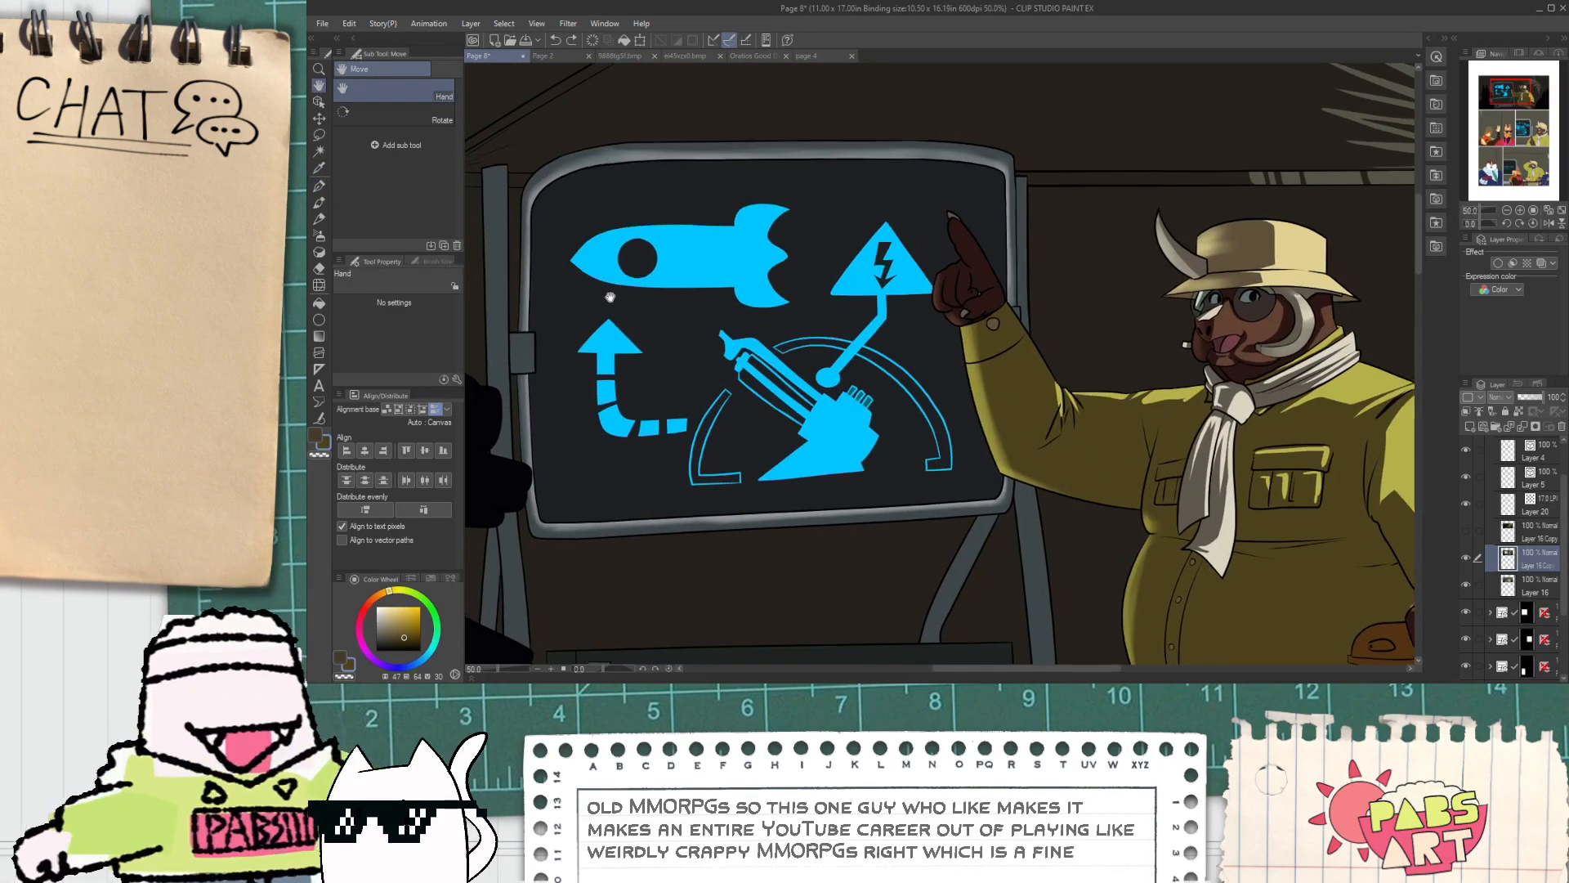
drag(508, 276, 564, 268)
key(w)
click(570, 301)
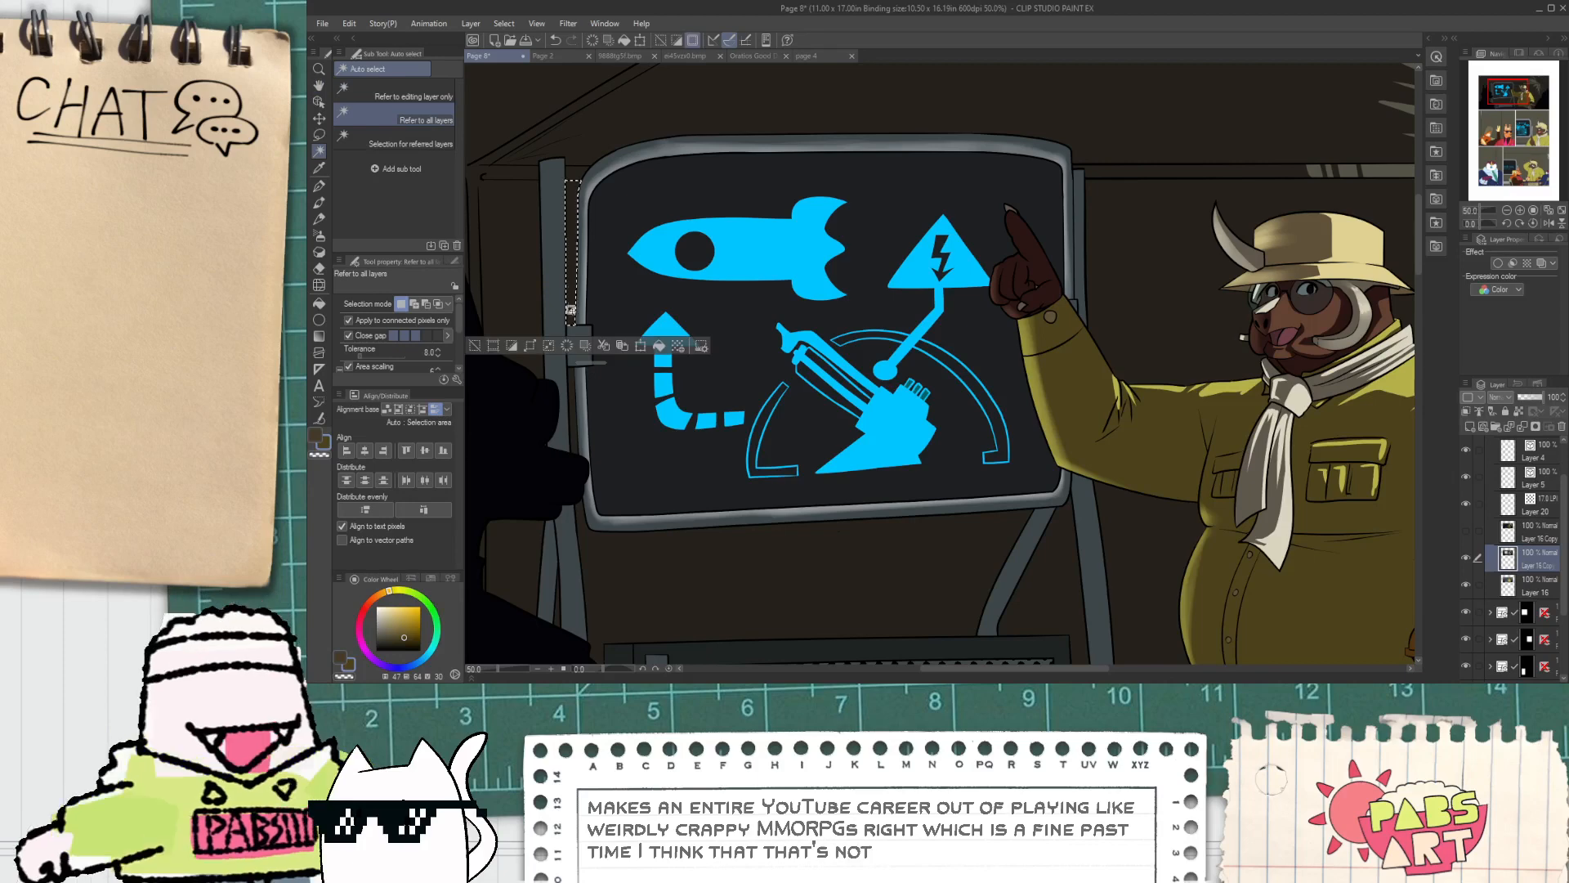
click(559, 291)
key(e)
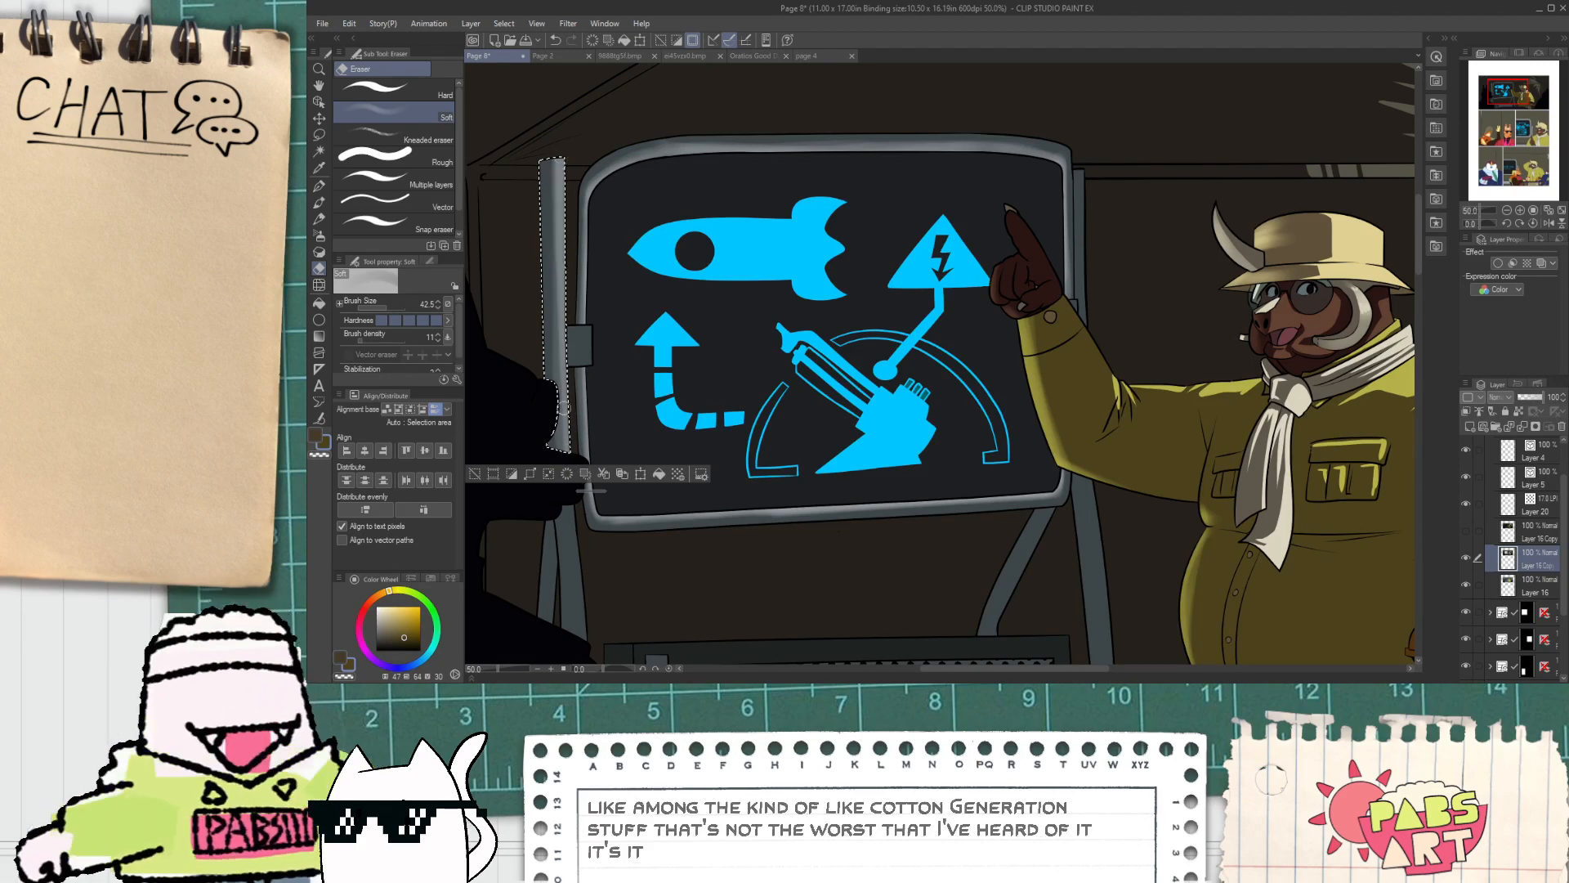
Step: Select the stand leg below the silhouetted figure's snout, softly erase the shadow along its length, and deselect
key(w)
click(579, 542)
drag(605, 531, 658, 415)
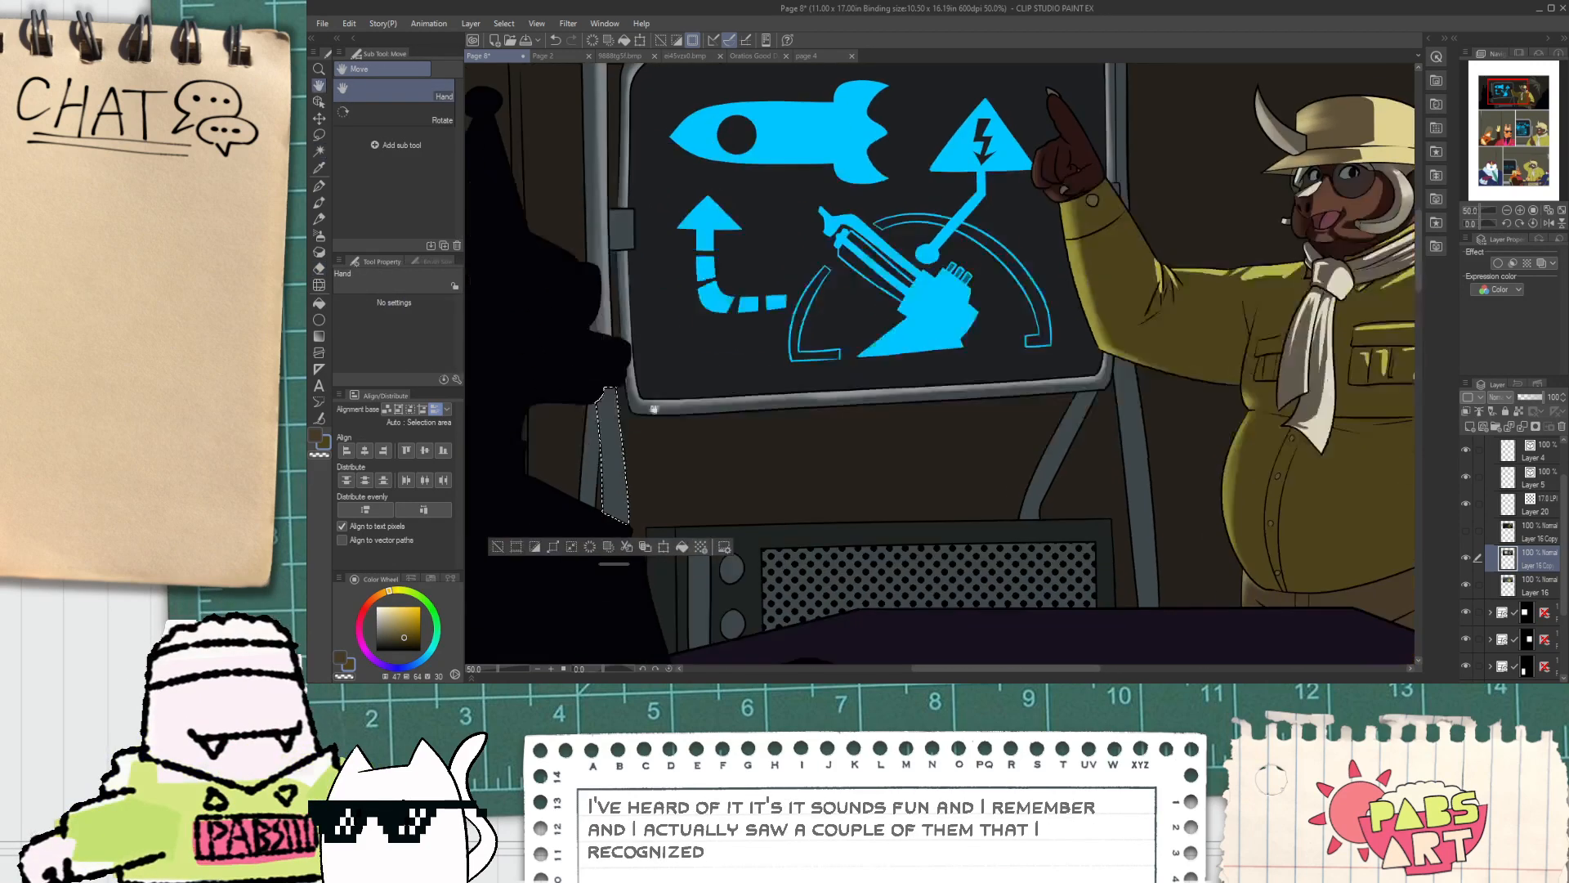
scroll(658, 415, up, 1)
key(e)
drag(609, 364, 640, 534)
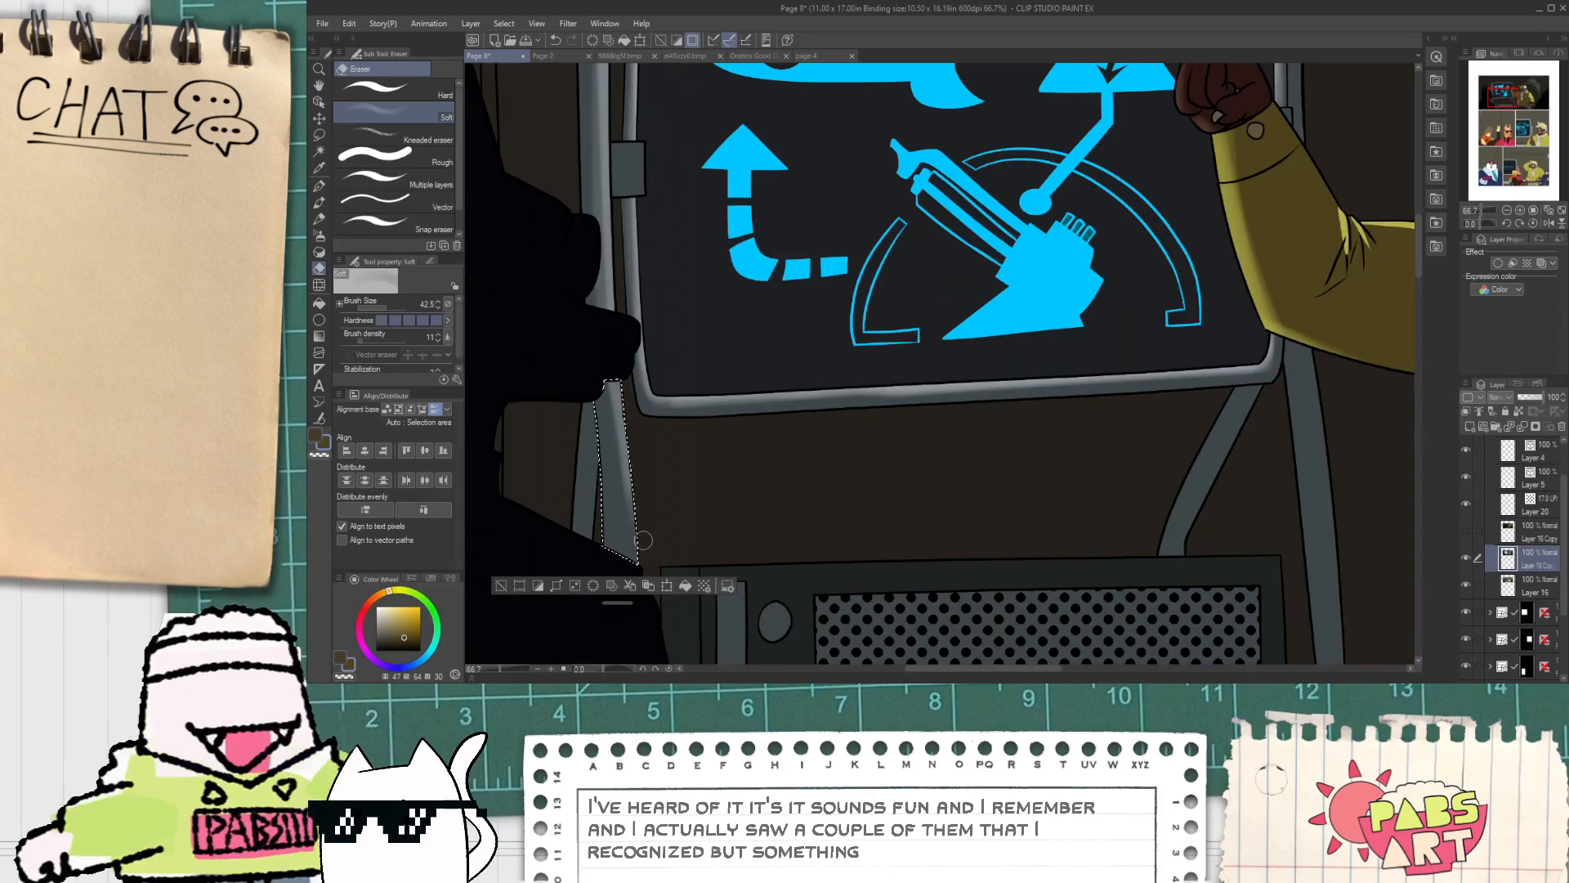
drag(613, 358, 618, 523)
key(ctrl+z)
mouse_move(611, 372)
mouse_down()
mouse_move(627, 501)
mouse_move(652, 526)
mouse_move(624, 528)
mouse_move(616, 554)
mouse_up()
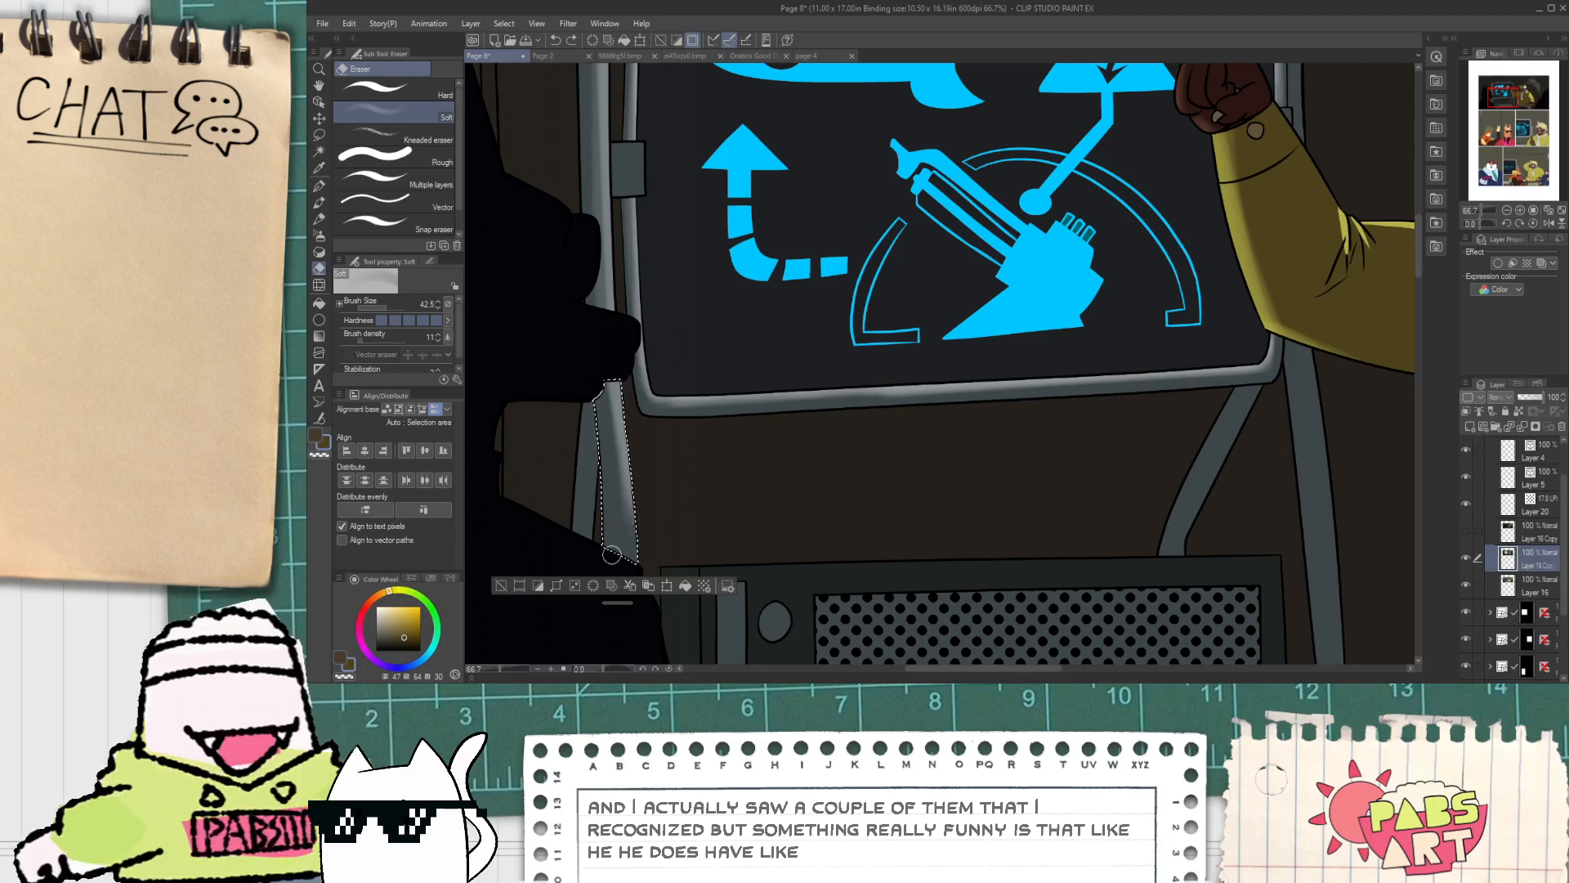
click(499, 586)
Step: Select the stand pole beside the horned character, softly erase its shadow above and below the raised sleeve, and deselect
scroll(549, 582, down, 2)
drag(974, 412, 898, 456)
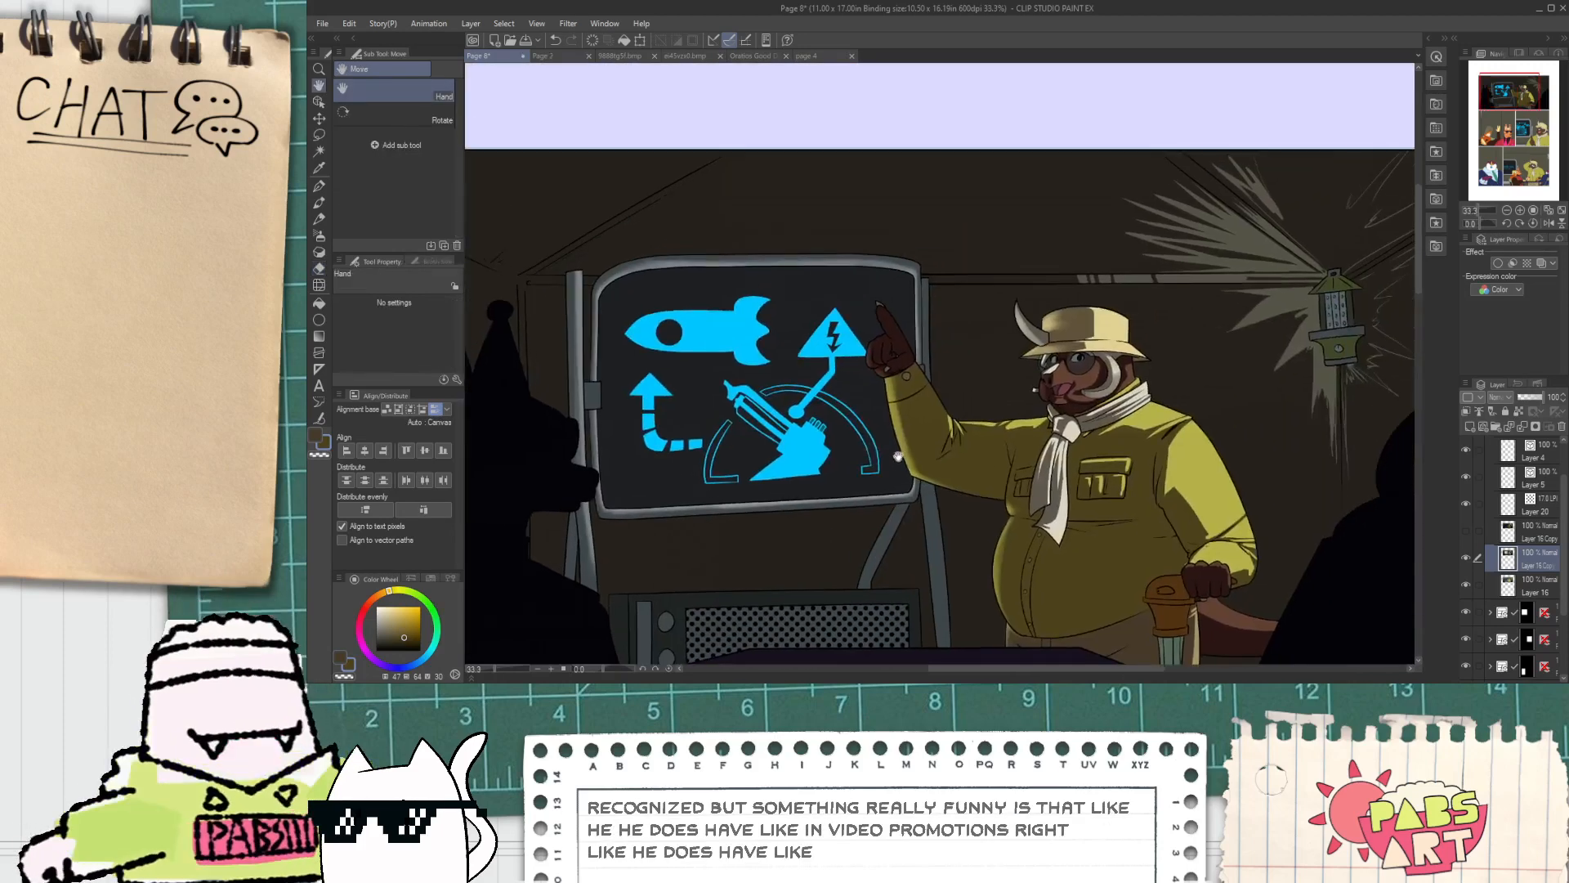
scroll(924, 400, up, 1)
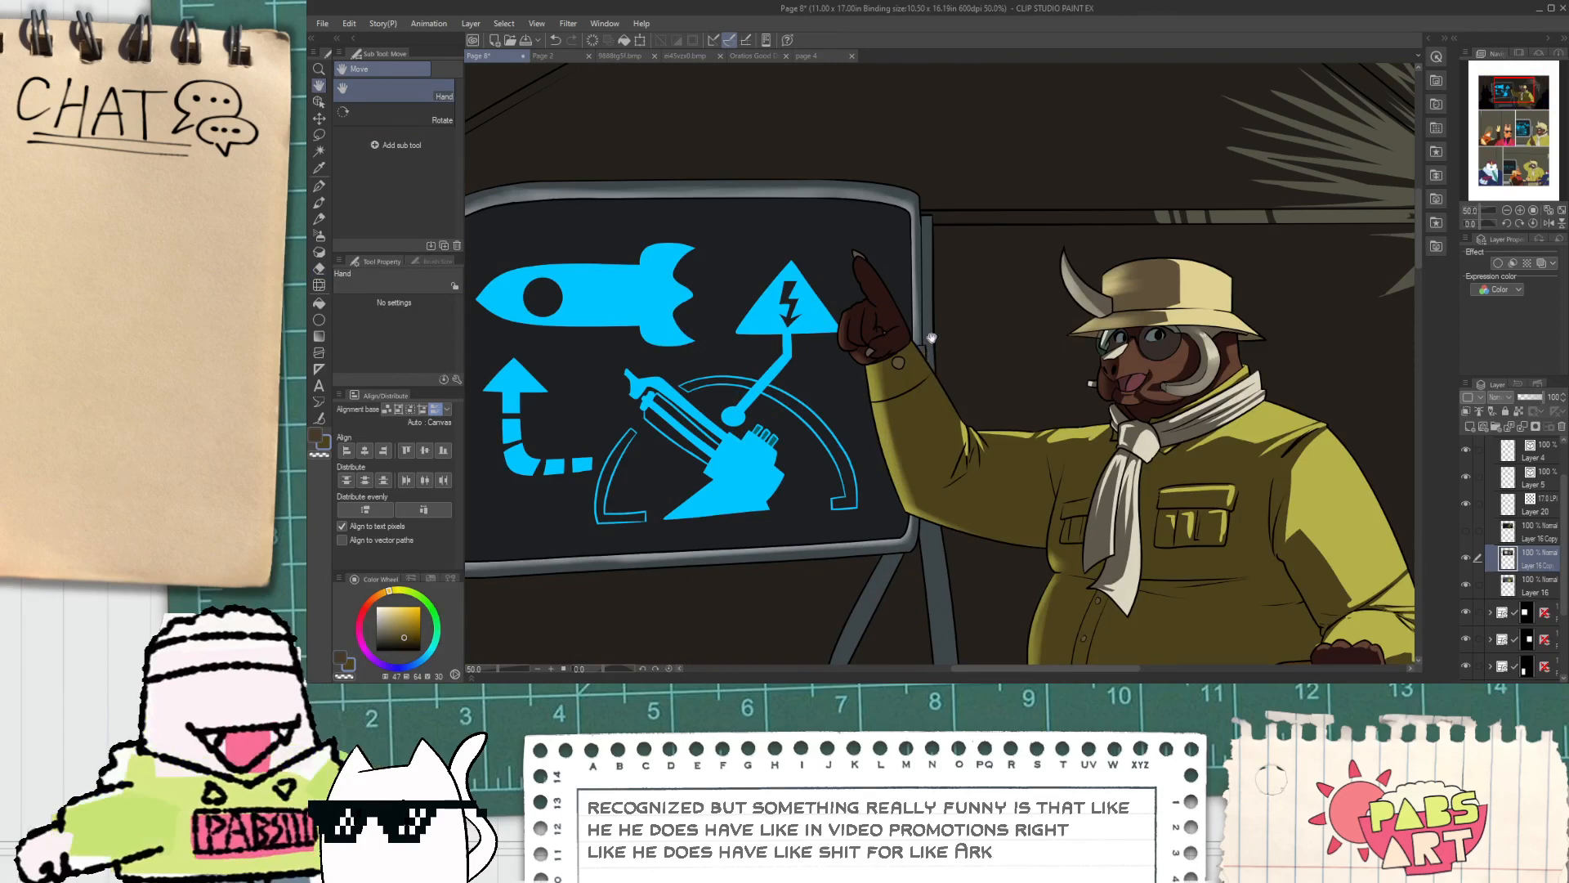
key(w)
click(929, 364)
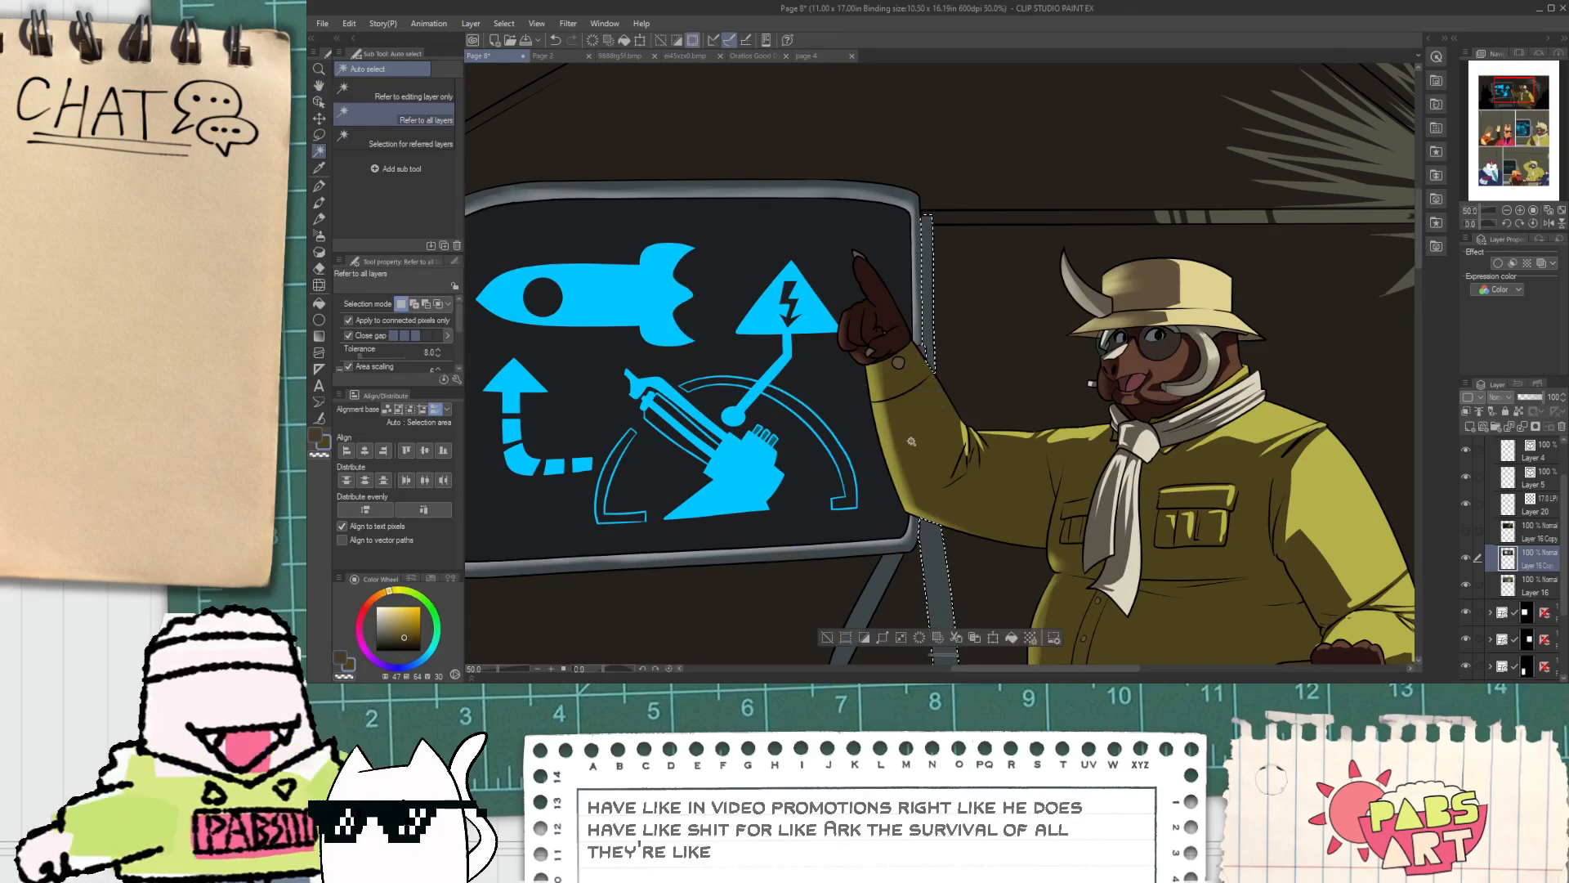
scroll(940, 269, up, 1)
key(e)
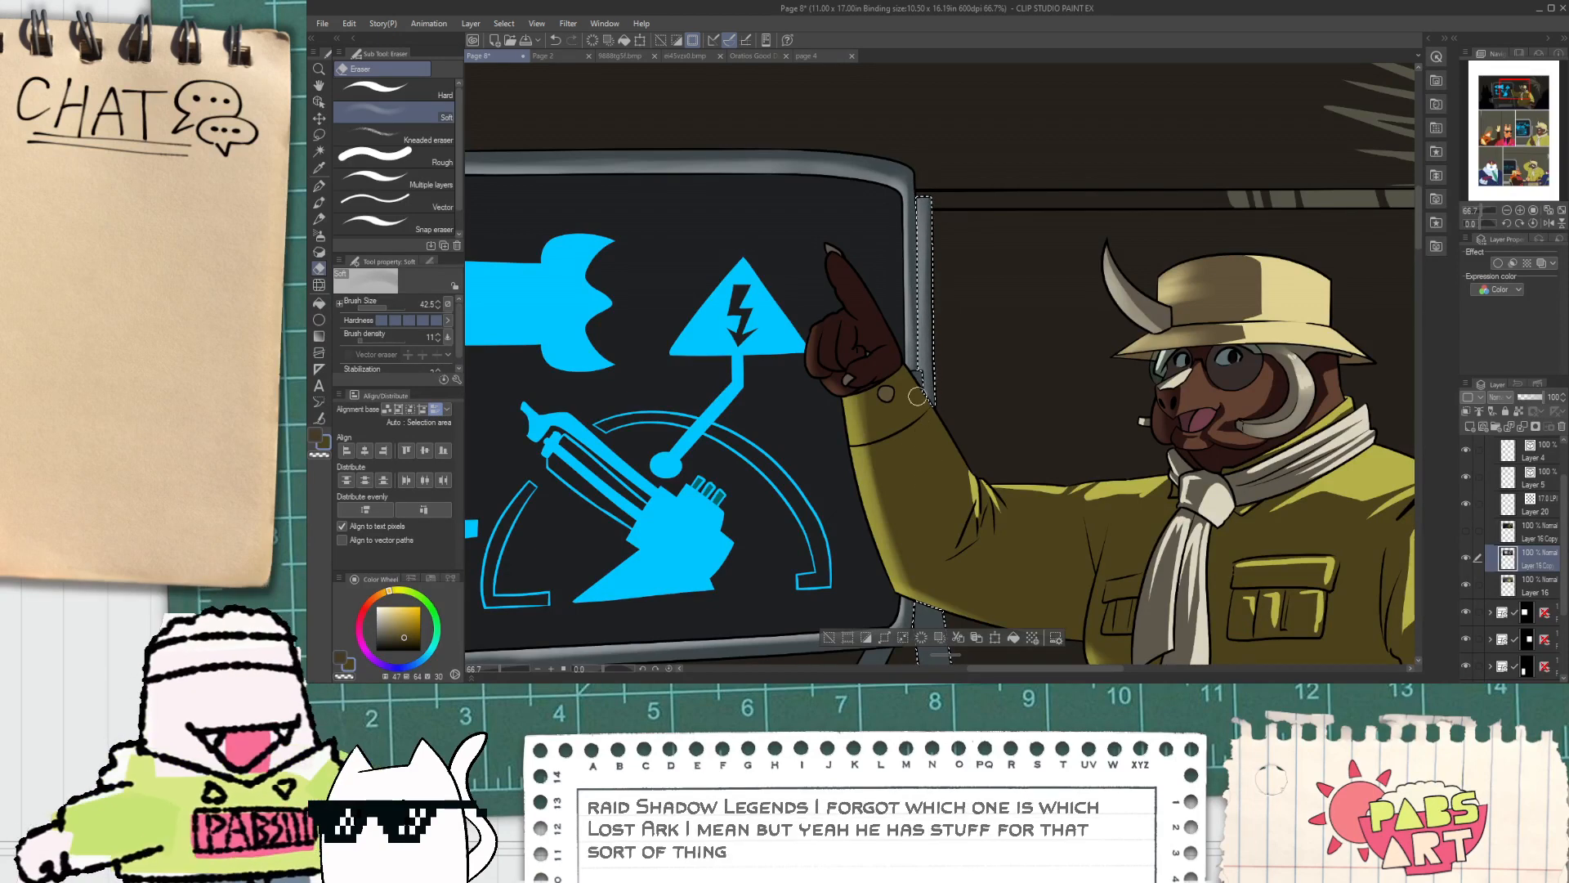
scroll(918, 396, down, 1)
drag(923, 467, 920, 216)
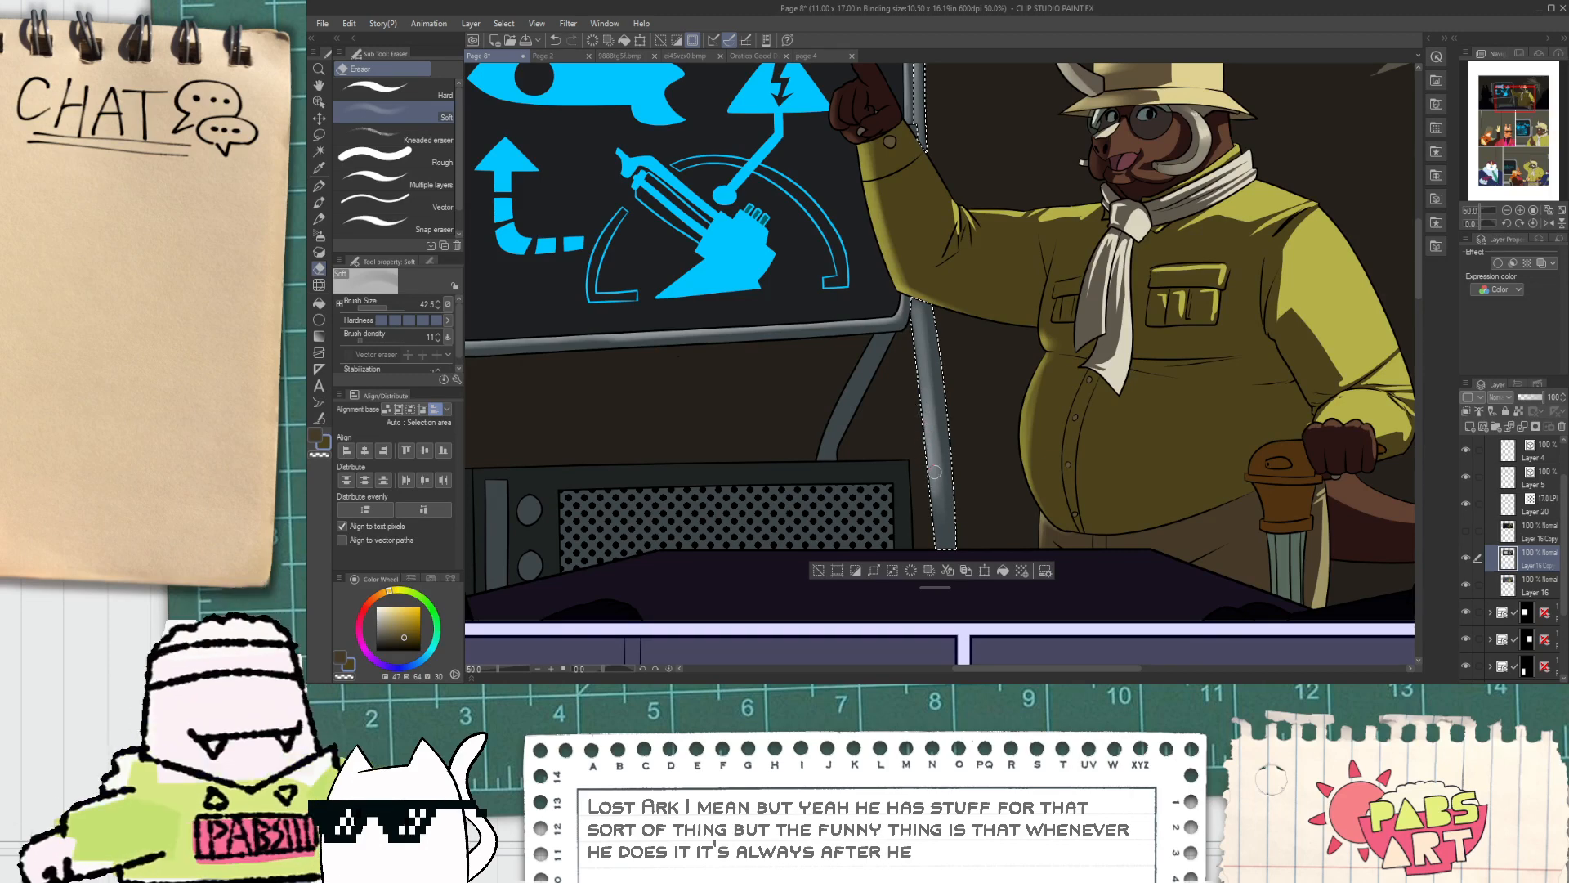
click(818, 571)
Step: Pick the grey of the stand's rear leg and shift it towards a more saturated blue for the Fill tool
scroll(816, 564, down, 2)
key(space)
drag(777, 518, 822, 525)
scroll(631, 489, up, 2)
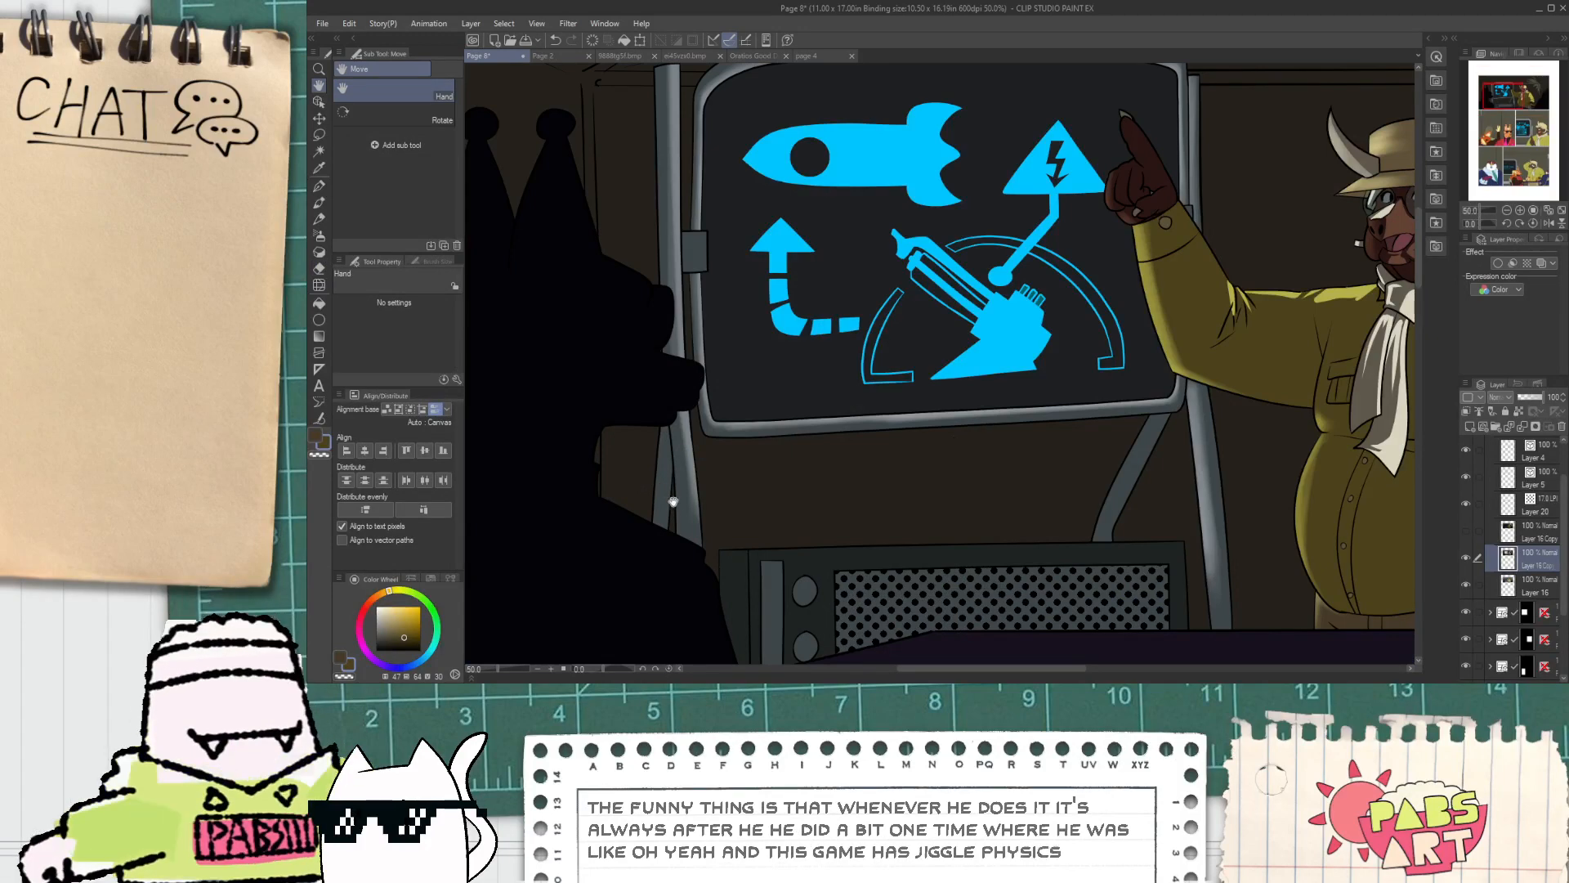
key(i)
scroll(663, 564, up, 1)
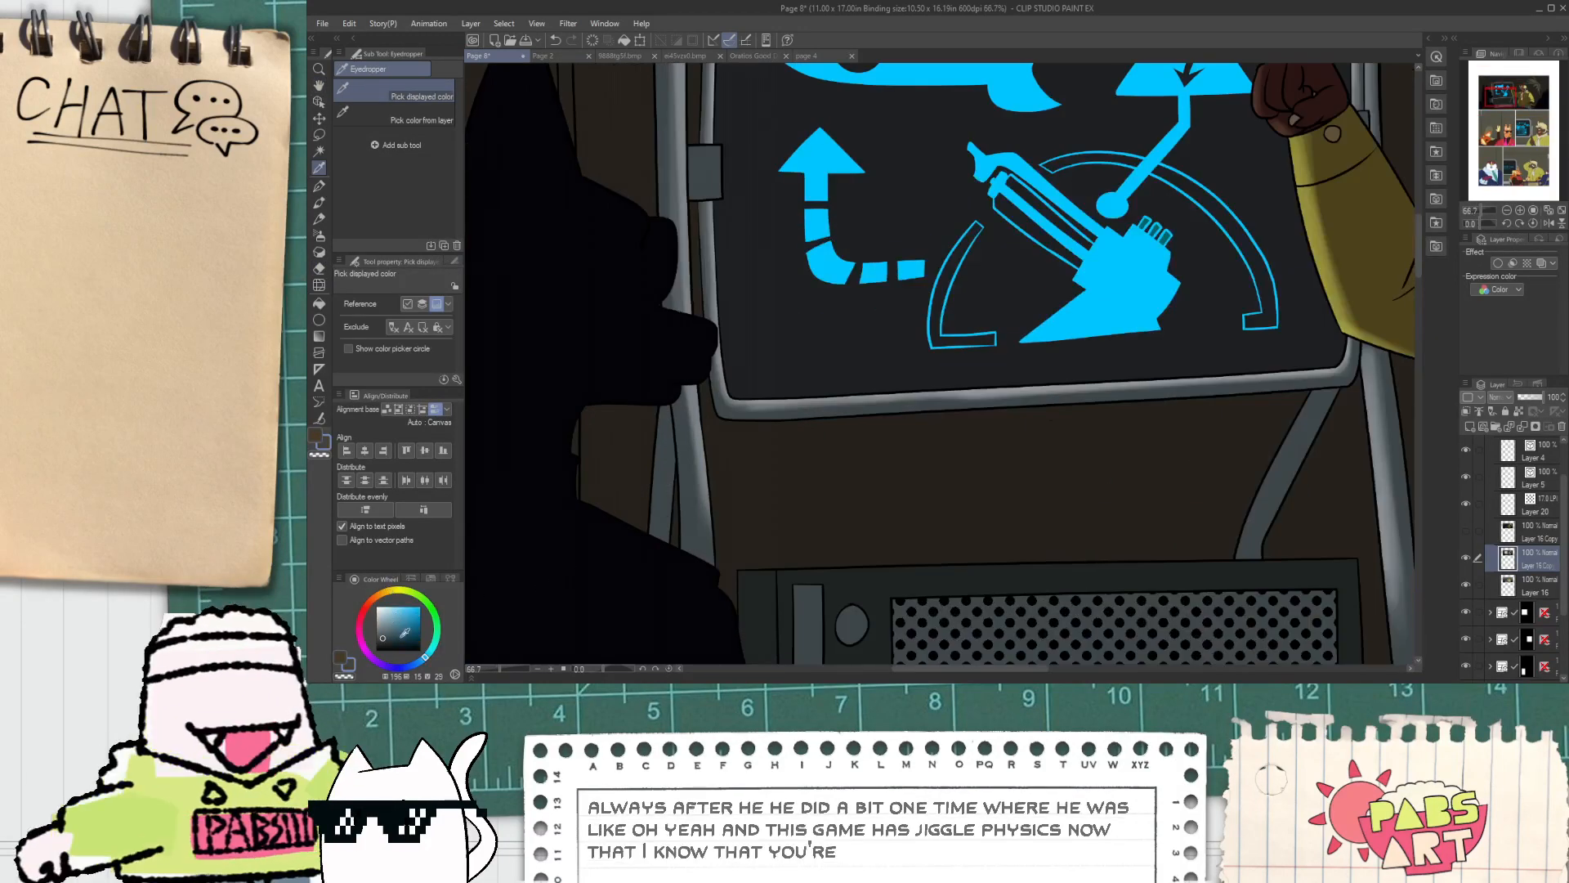
click(422, 660)
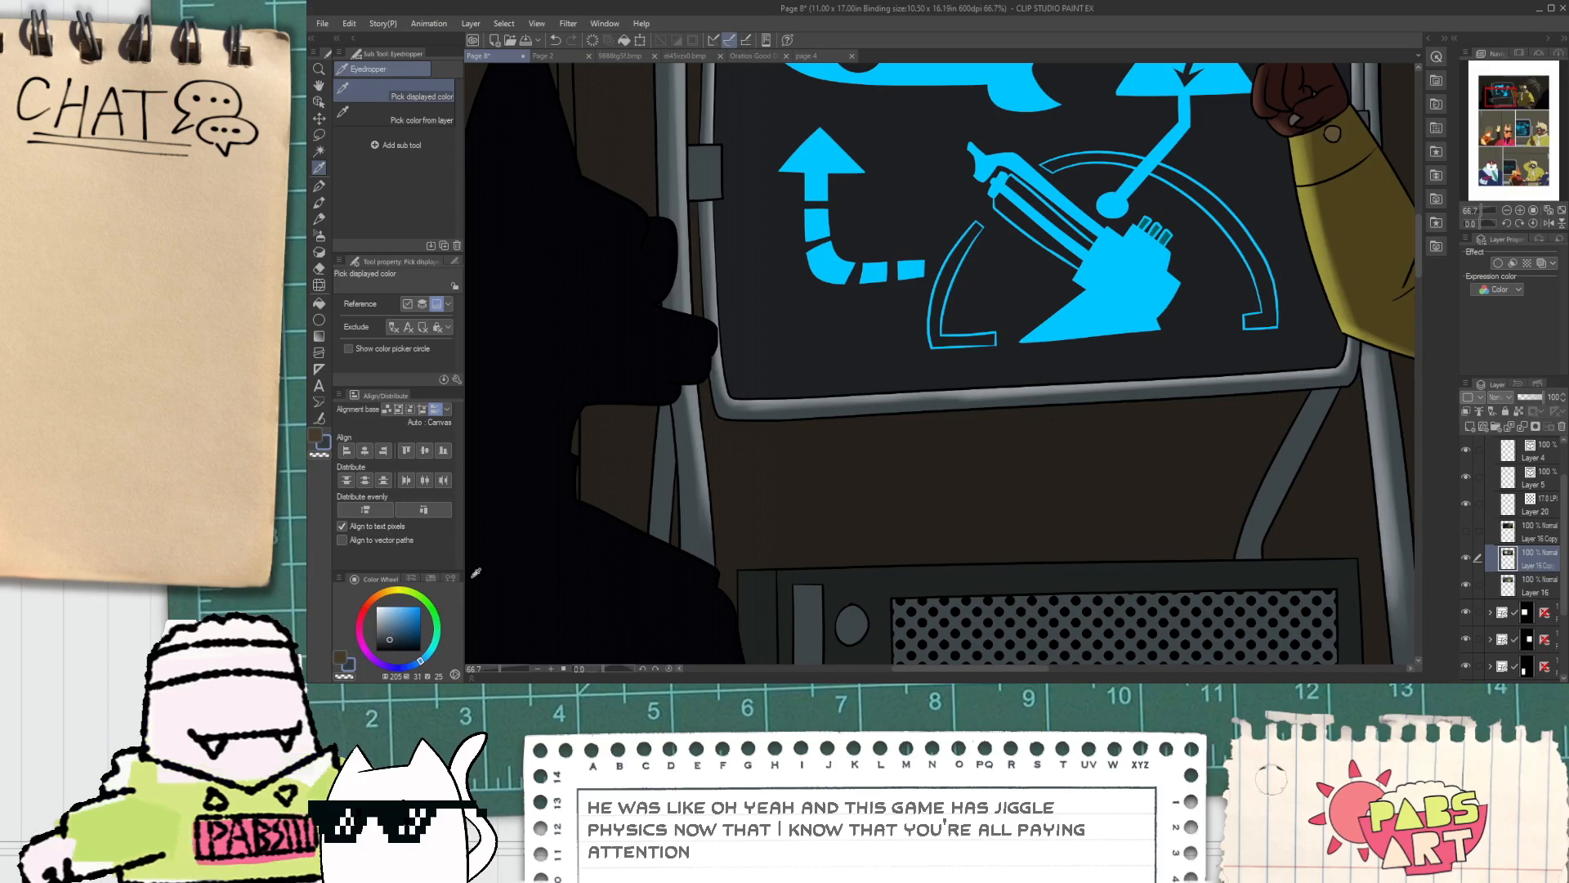
key(g)
click(678, 470)
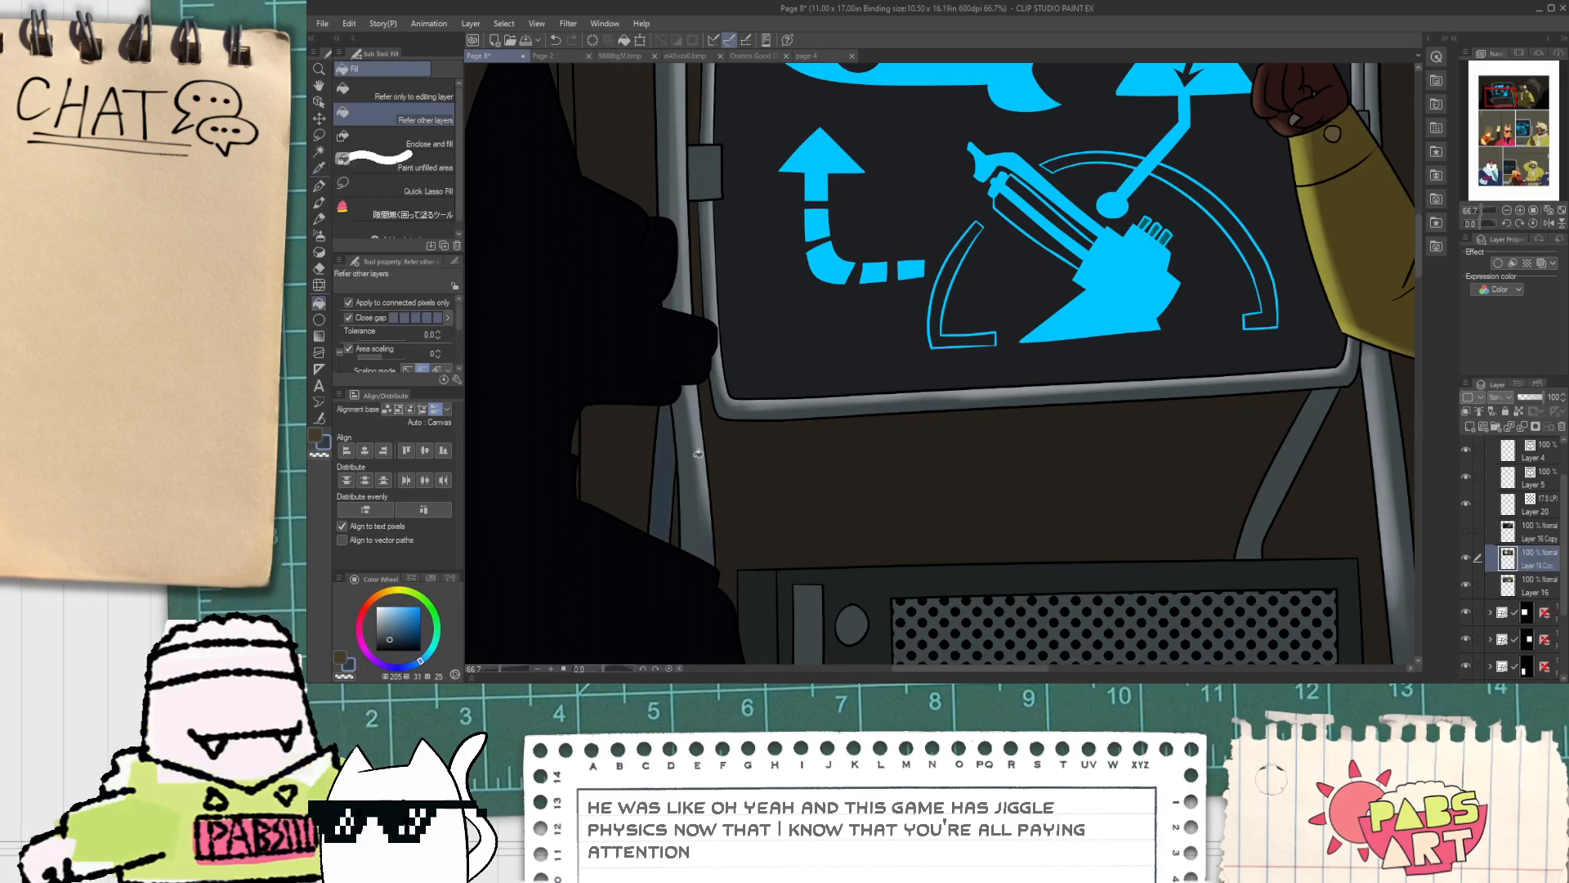
key(ctrl+z)
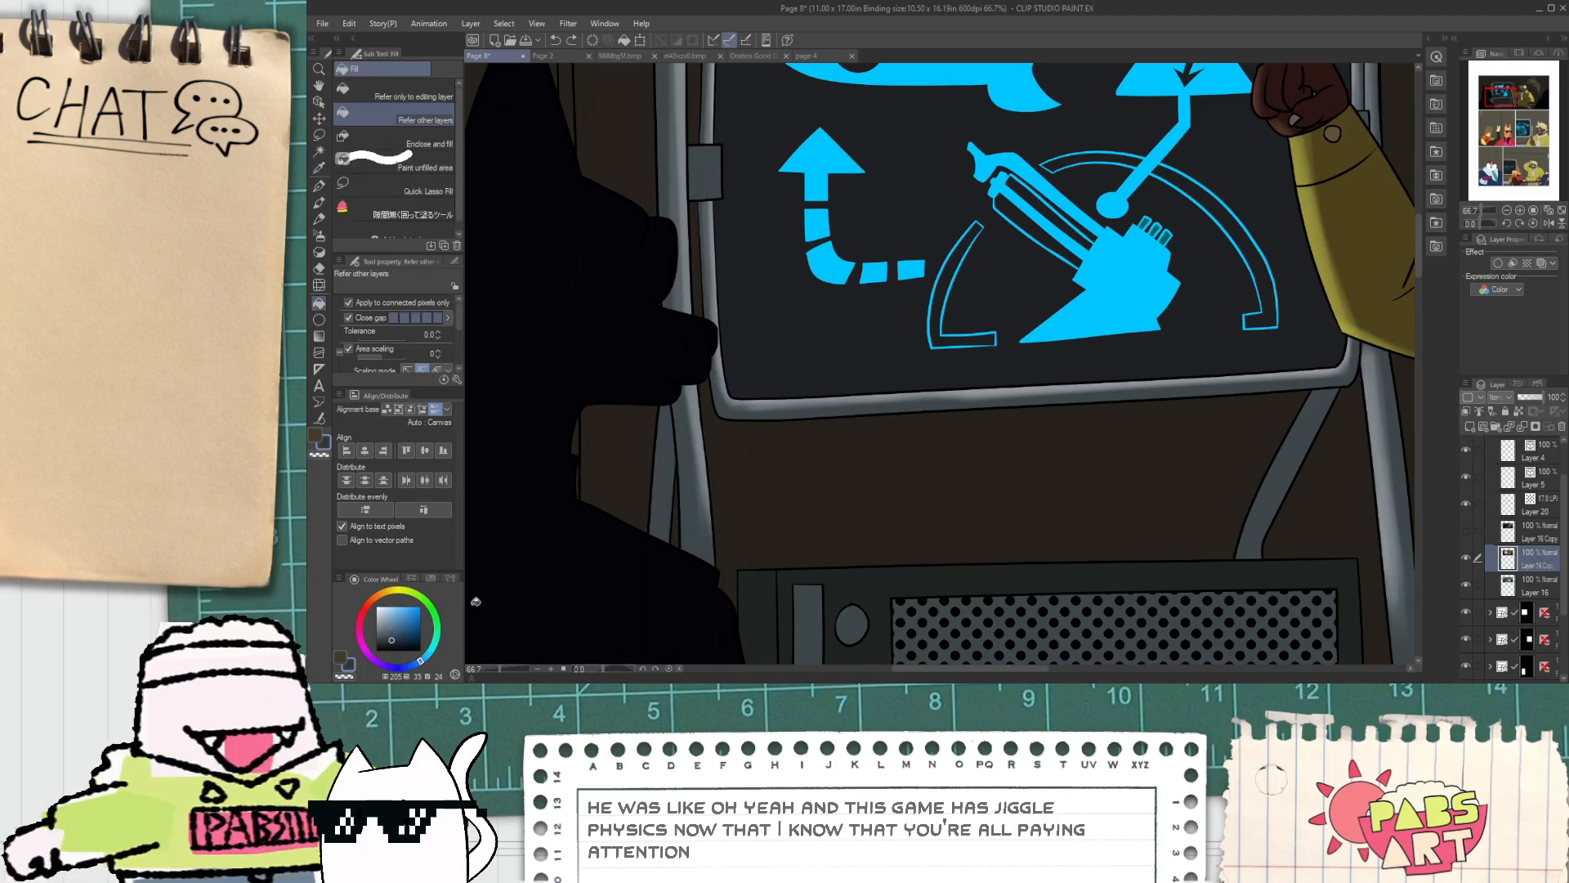
click(671, 488)
key(ctrl+z)
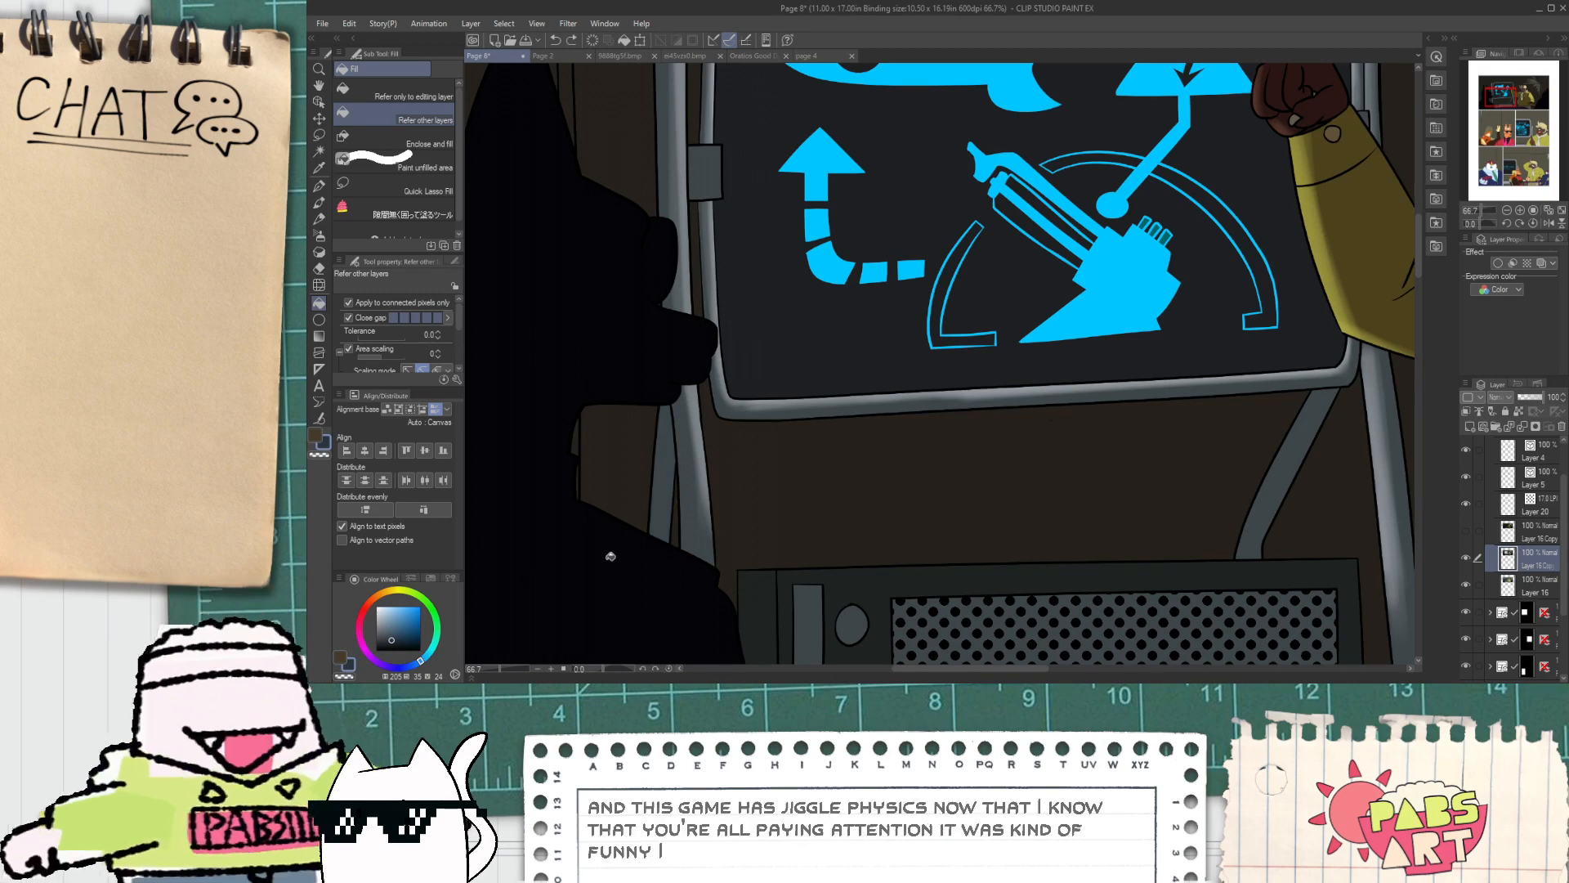
click(390, 639)
click(659, 483)
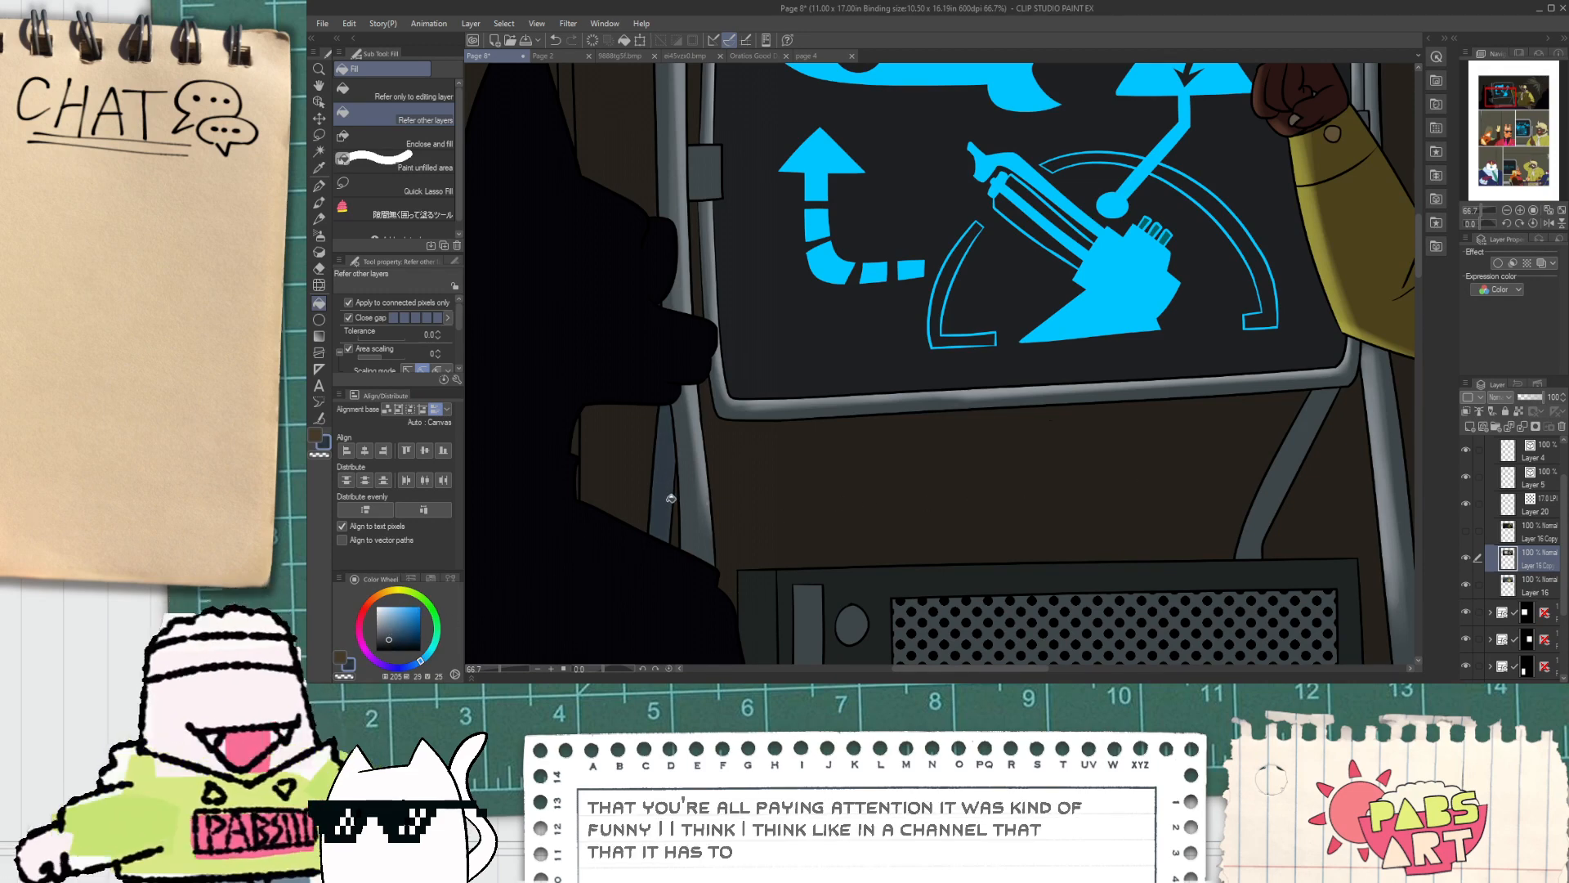
key(ctrl+z)
Step: Darken the blue to hue 205, saturation 35, value 17 and fill both rear legs of the board stand
click(396, 641)
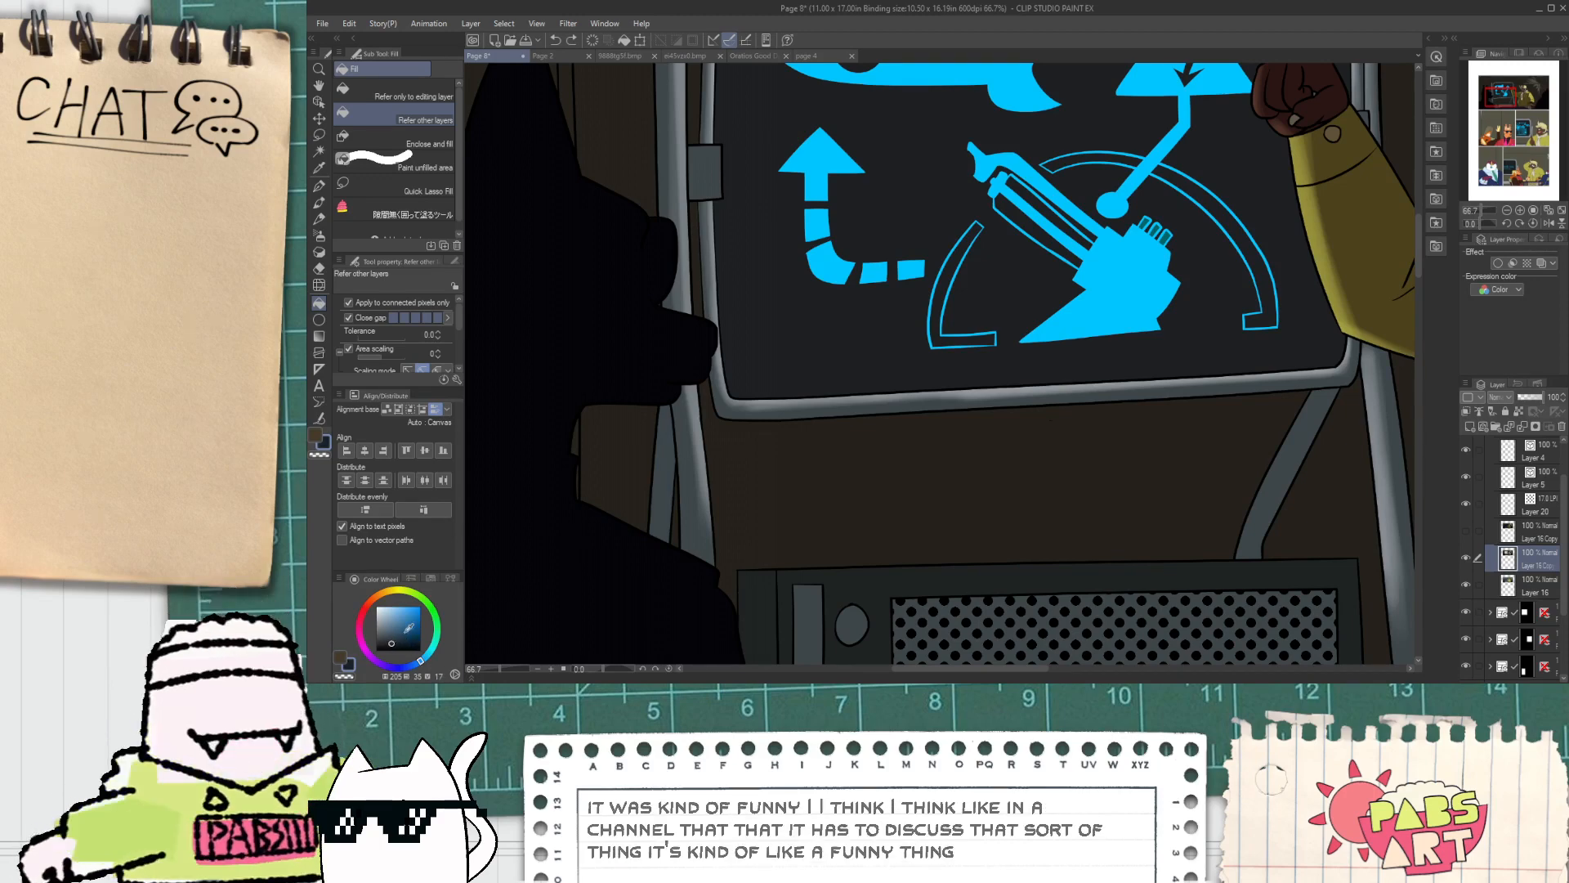
click(660, 480)
click(1279, 485)
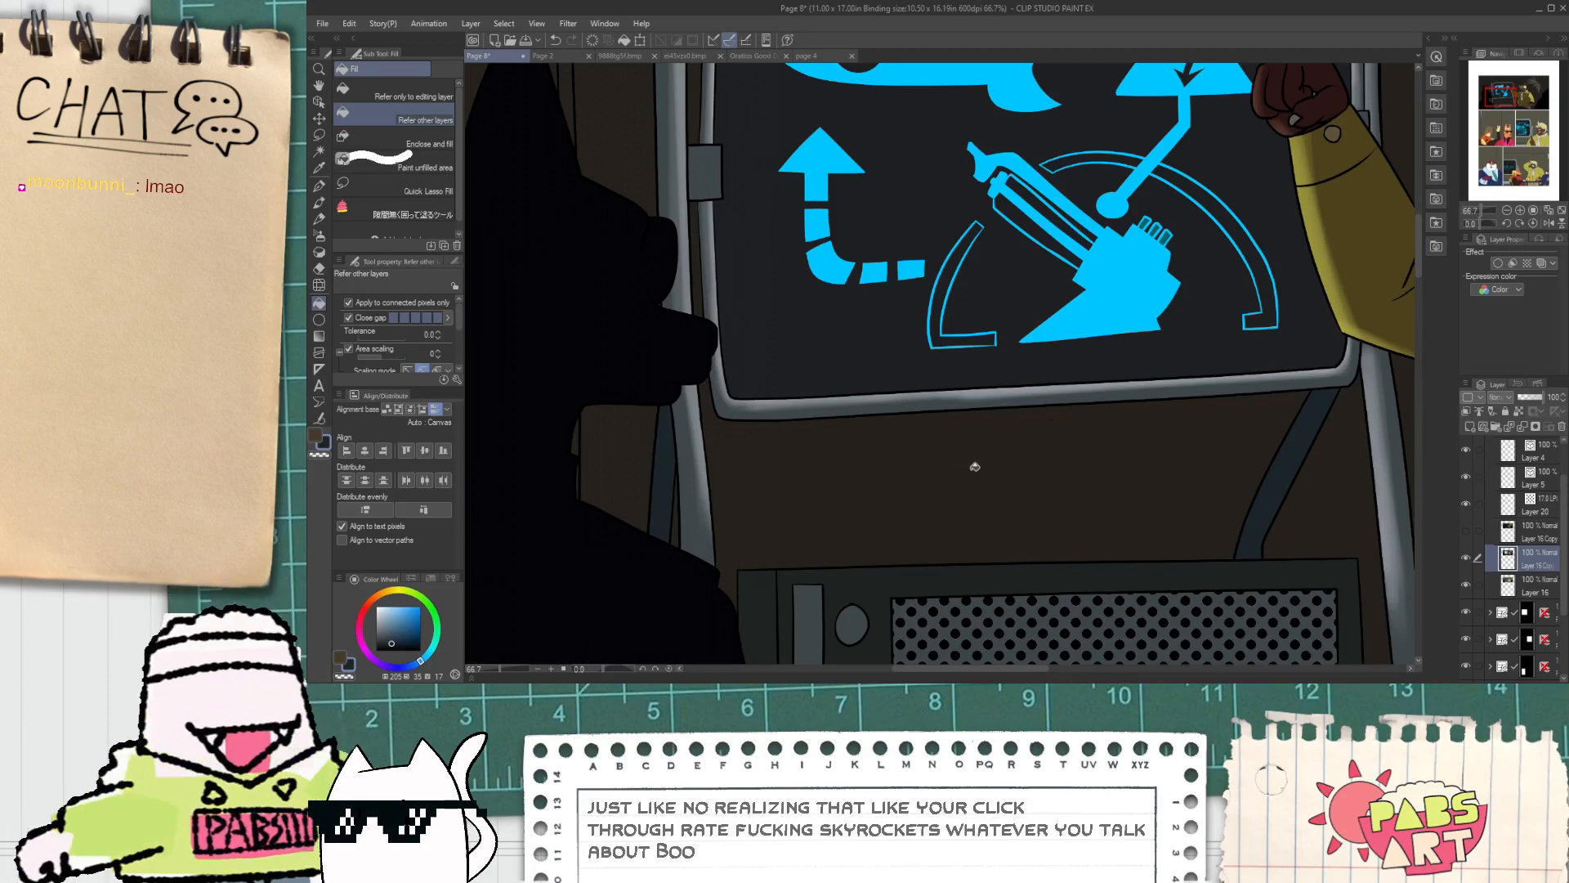
Step: Pick the speaker unit's dark casing colour, shift it to a darker teal, and fill its narrow side face
scroll(956, 412, down, 3)
key(space)
drag(970, 480, 923, 453)
scroll(911, 456, up, 3)
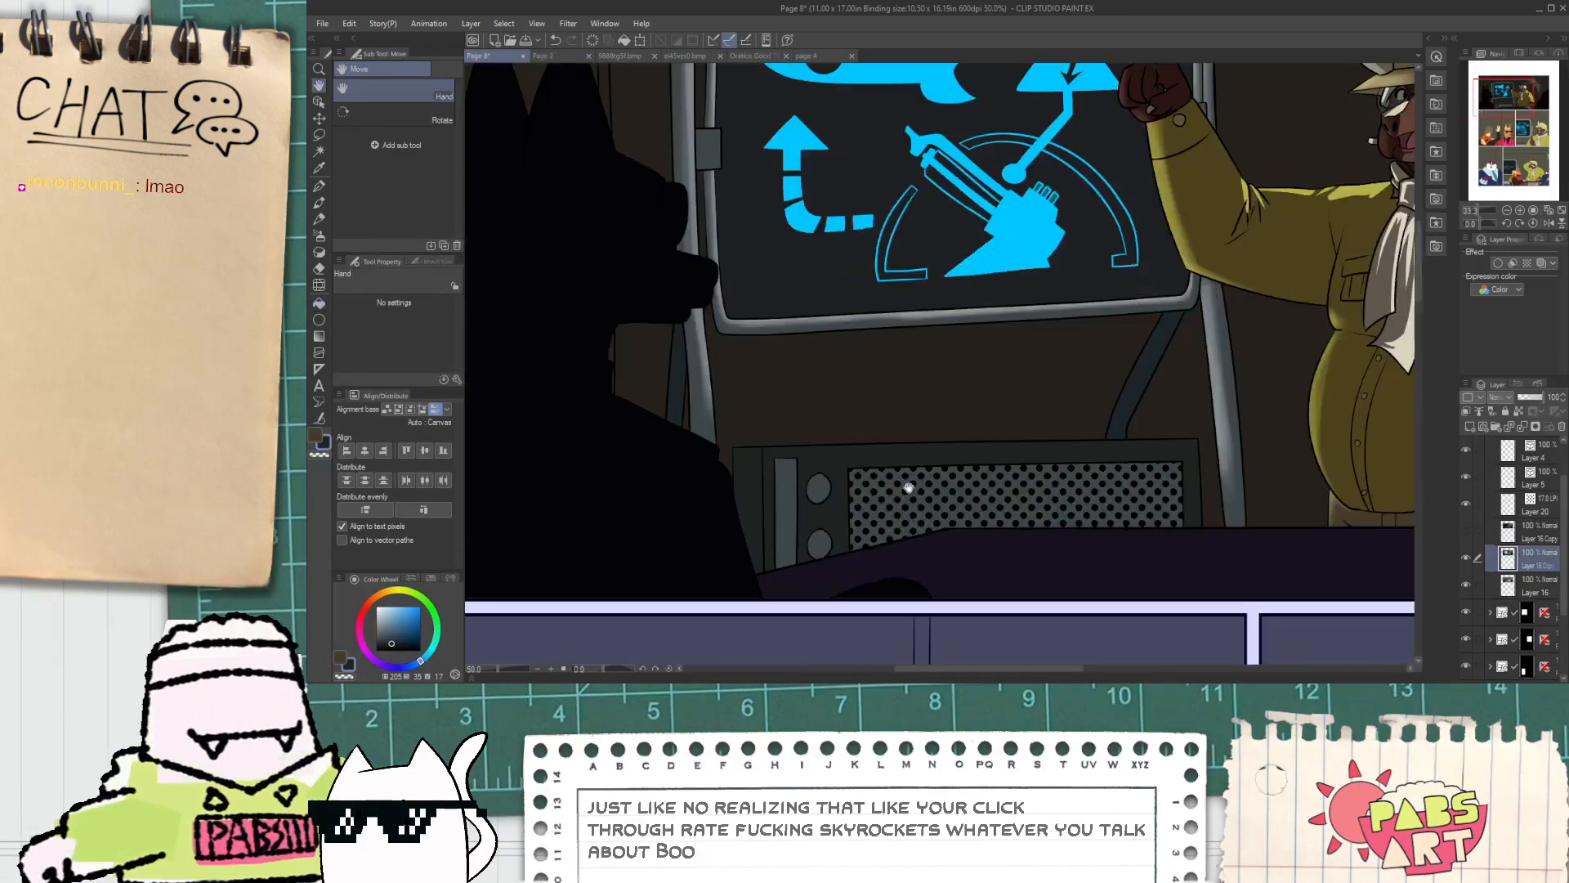
key(i)
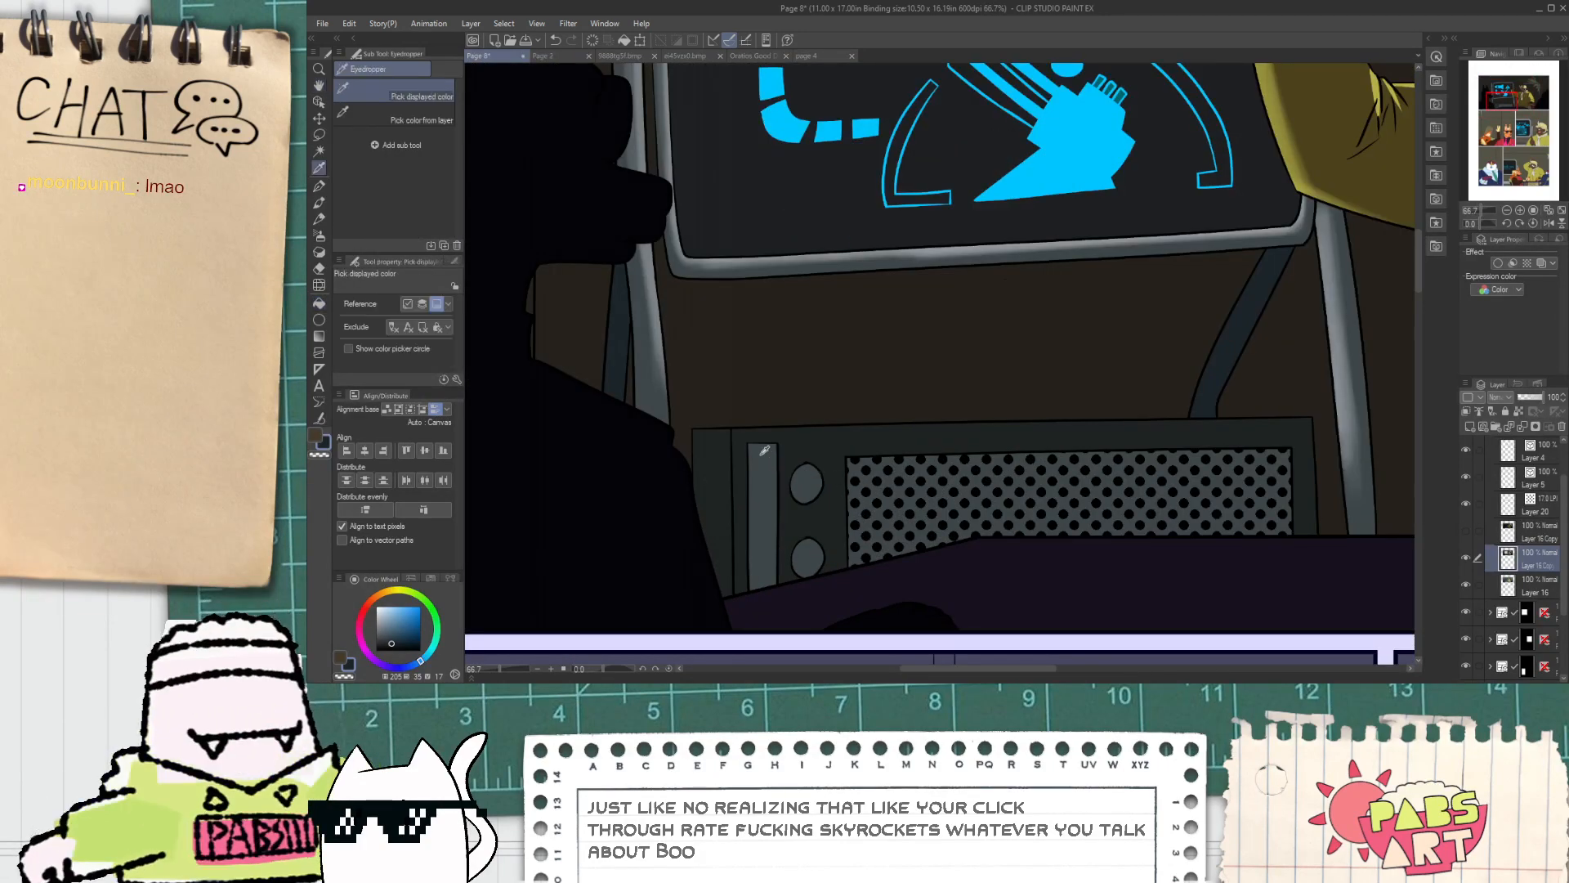
click(787, 443)
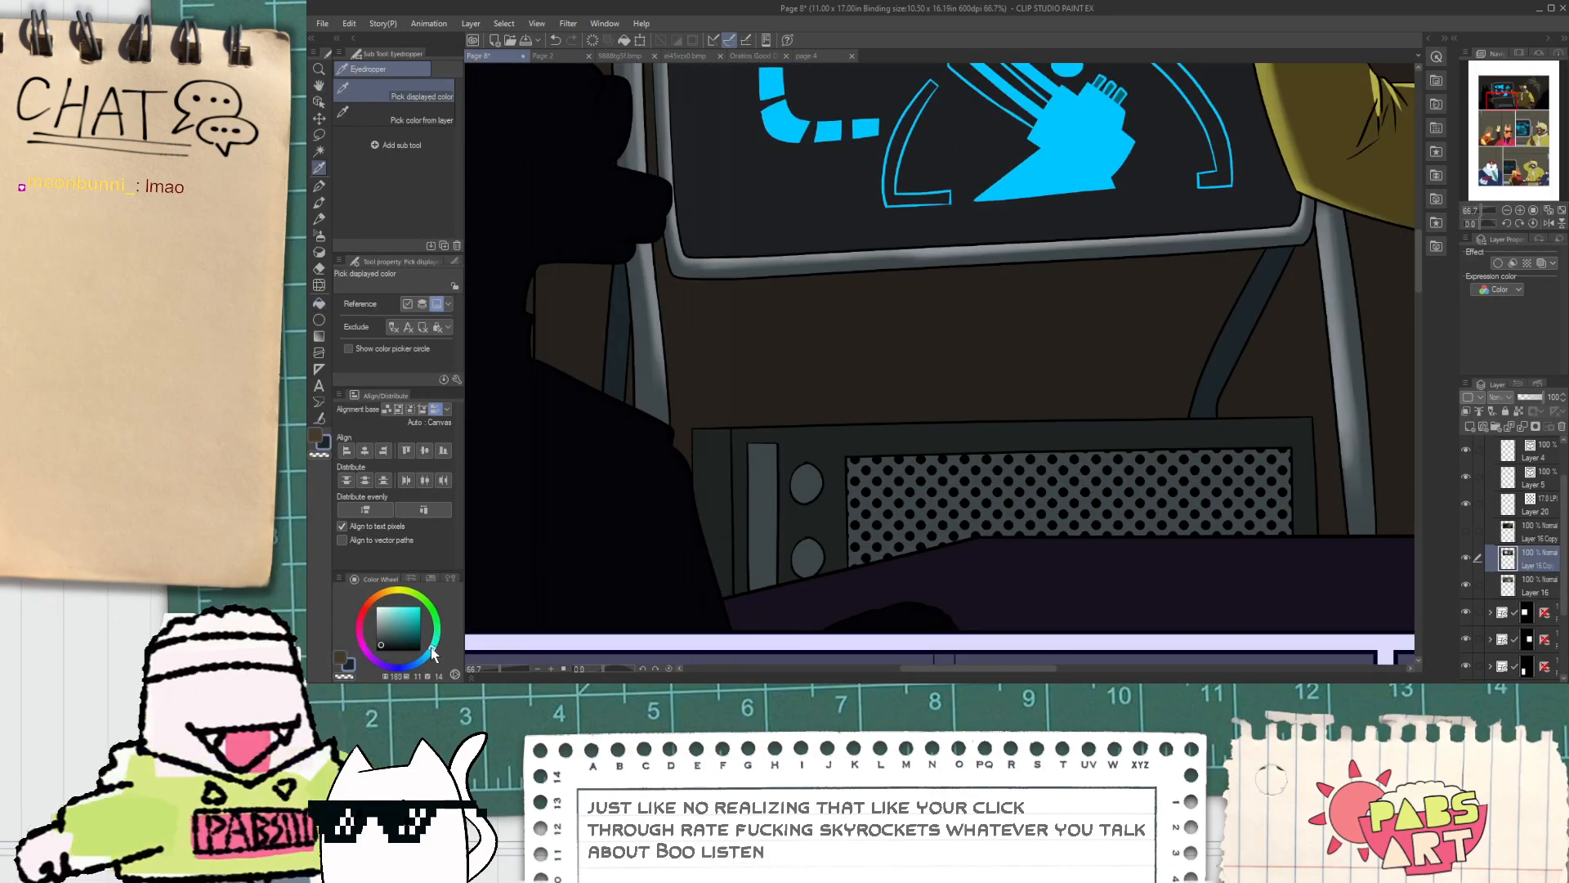
key(g)
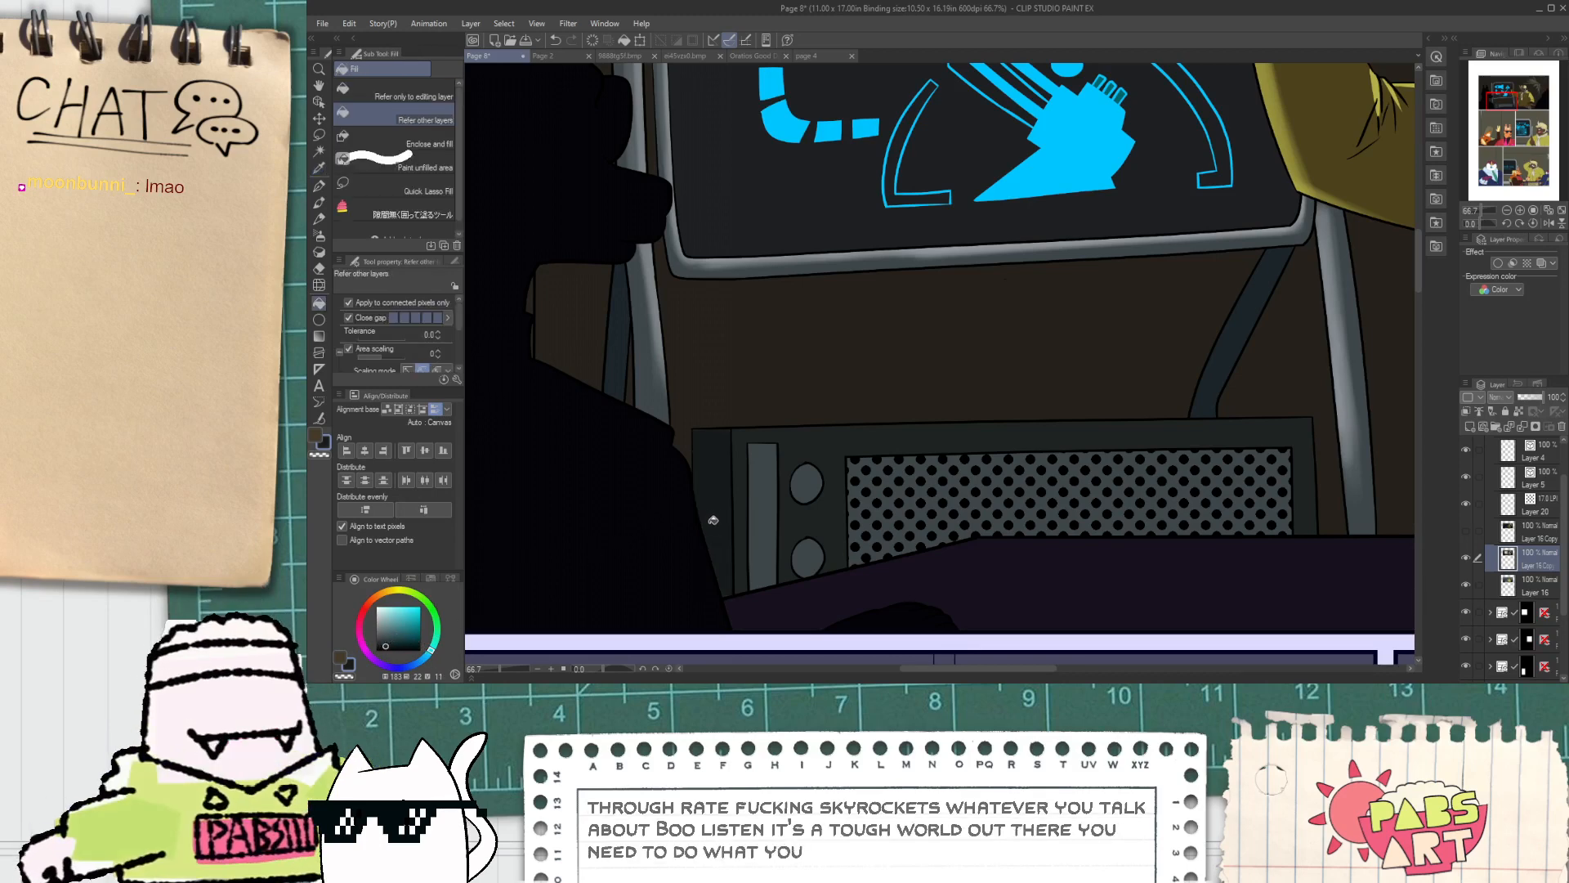
Step: Select the front casing of the speaker unit below the board and choose the Gradient eraser for its shadow
scroll(713, 521, down, 1)
scroll(713, 520, down, 1)
key(space)
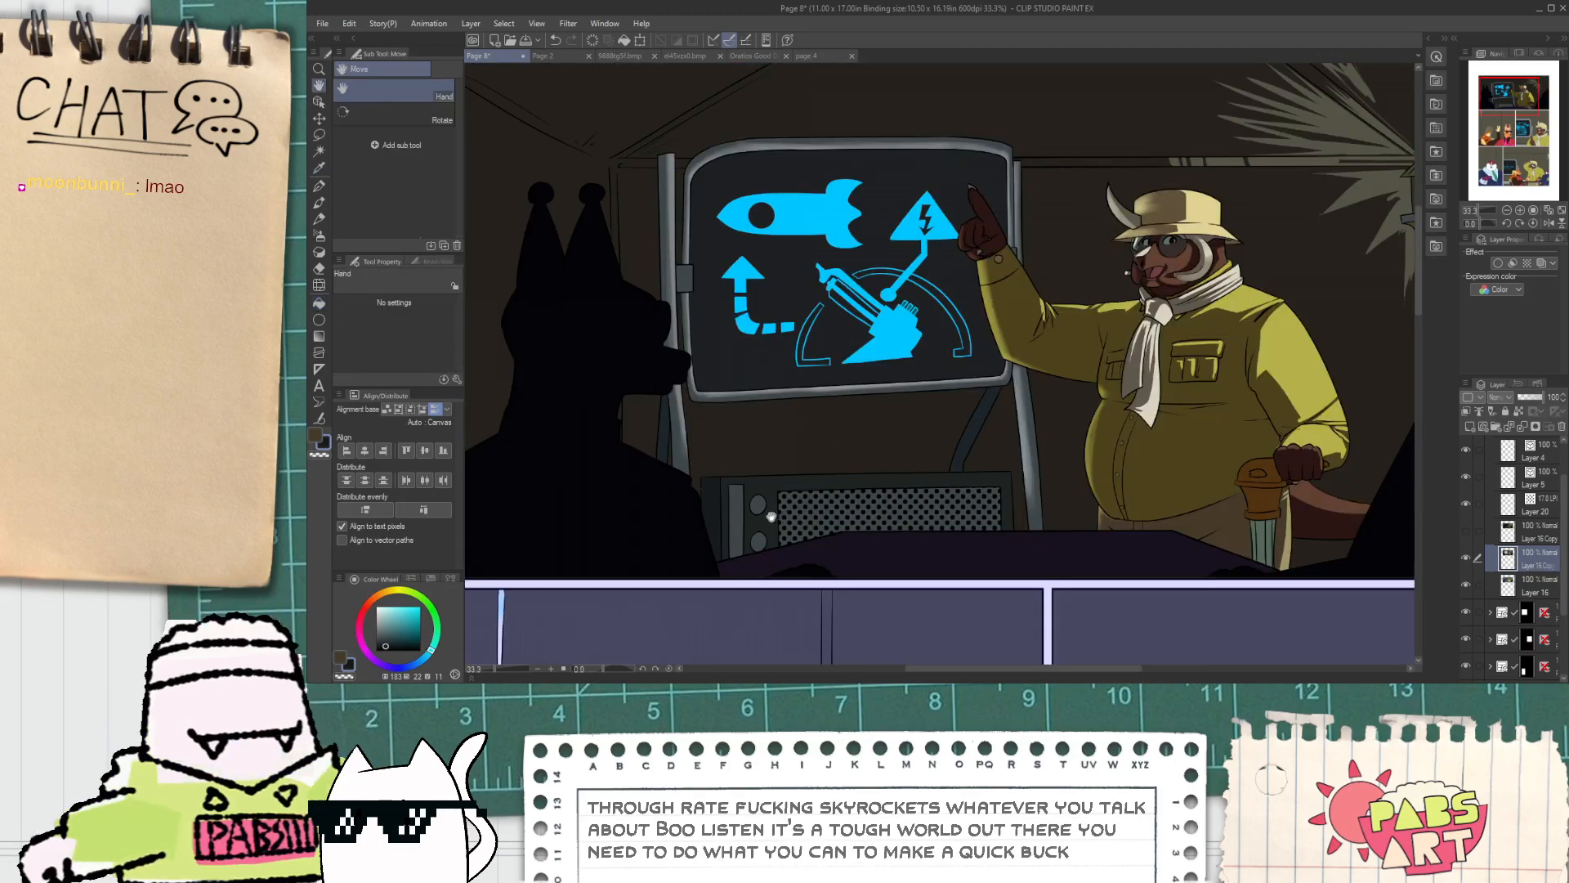
key(w)
click(772, 500)
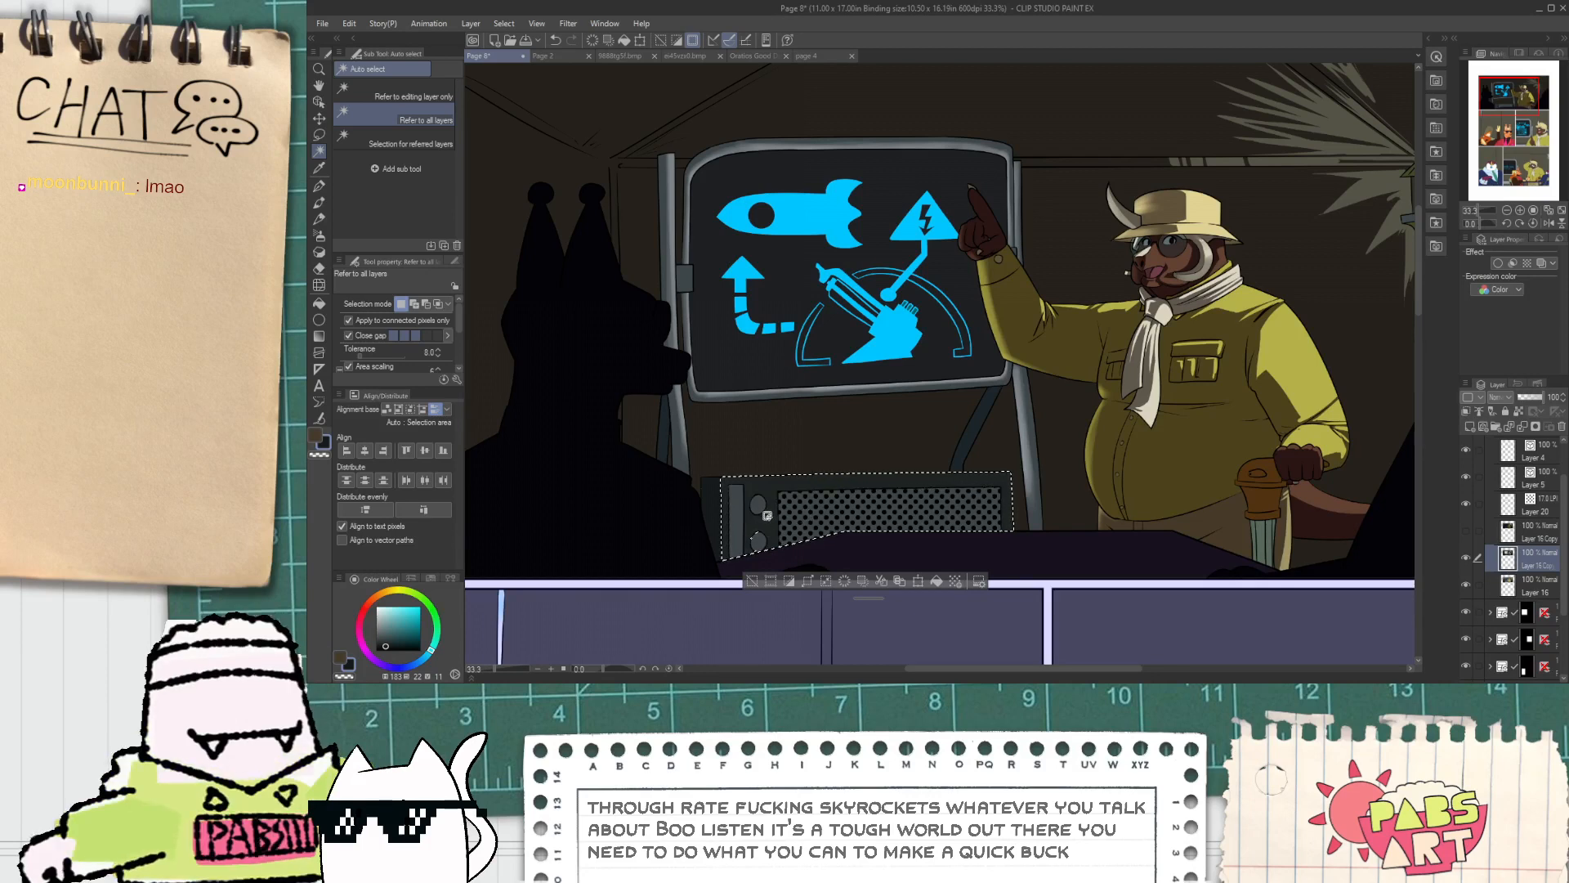
click(320, 336)
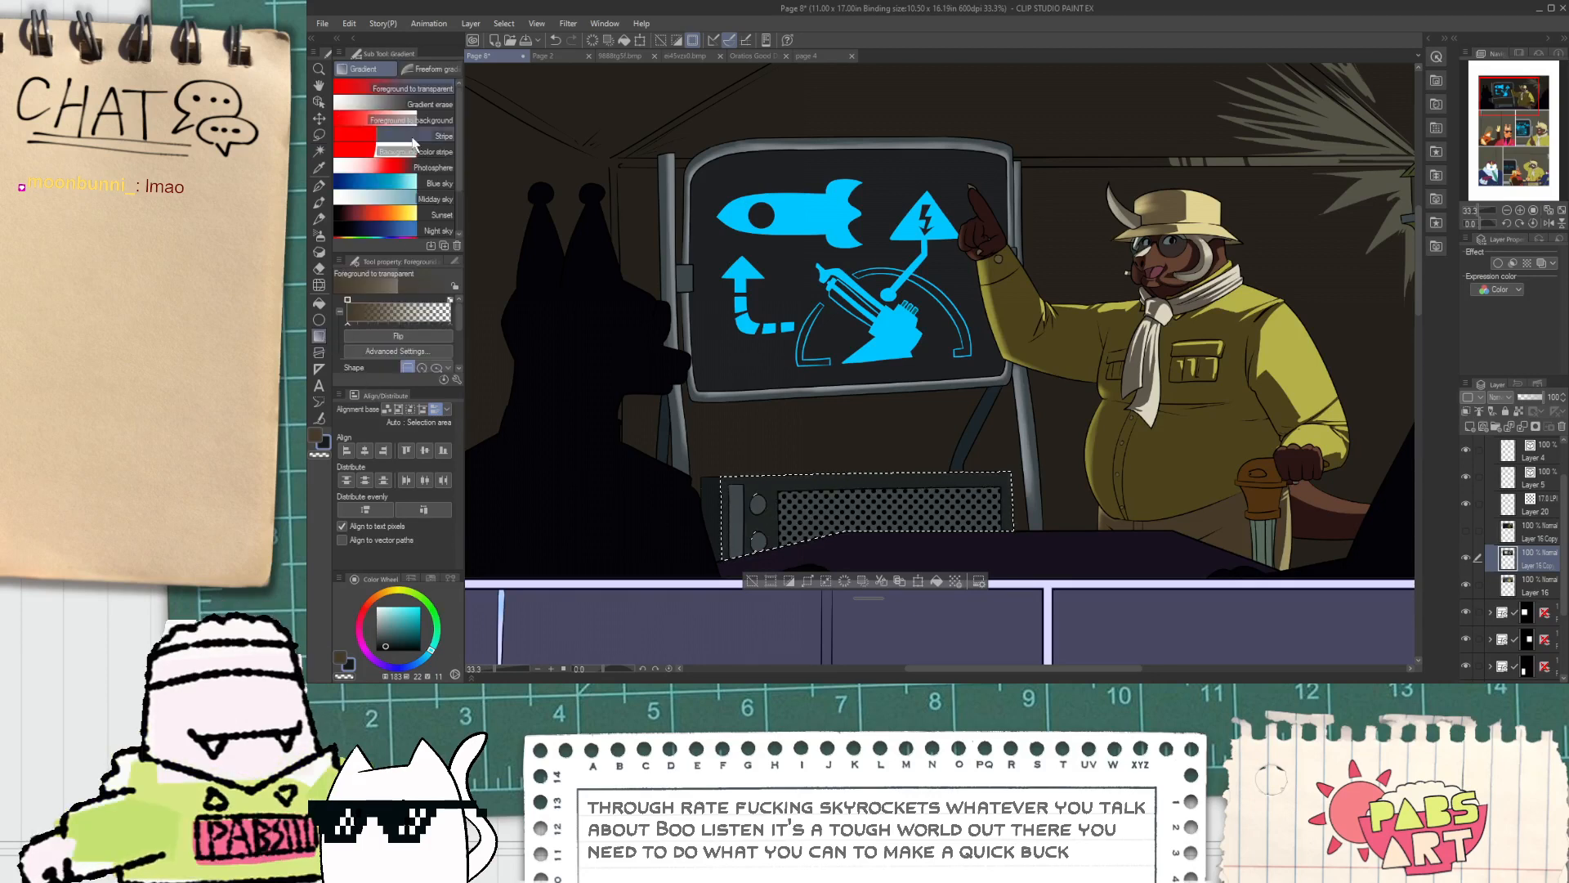
click(430, 104)
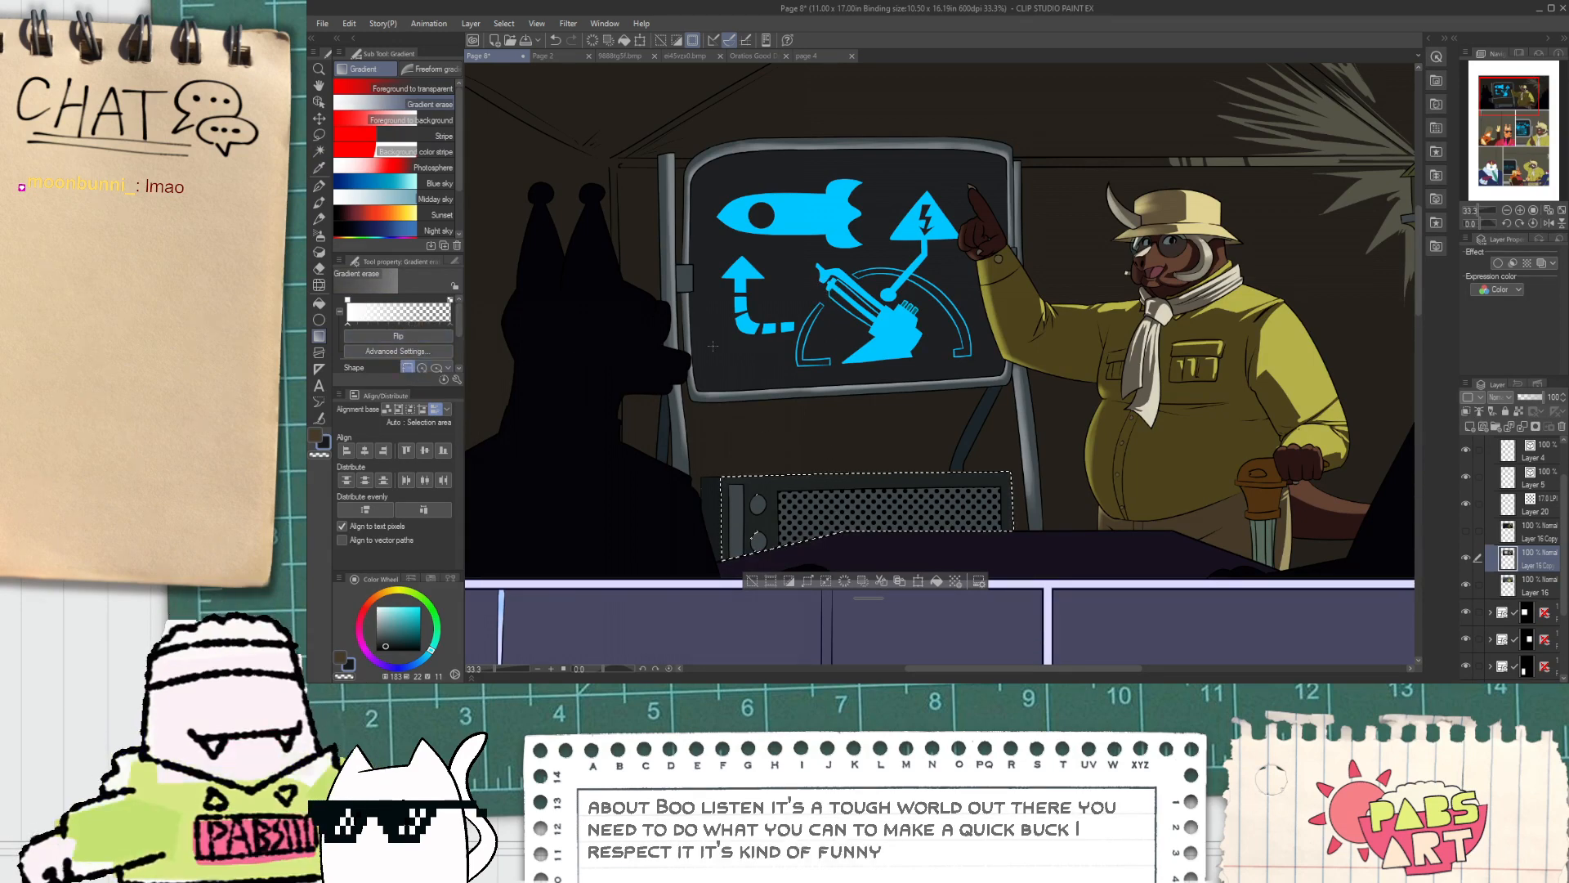
Step: Fade the shadow over the selected speaker box below the board with the Gradient erase tool, and clear the selection
drag(846, 536, 841, 525)
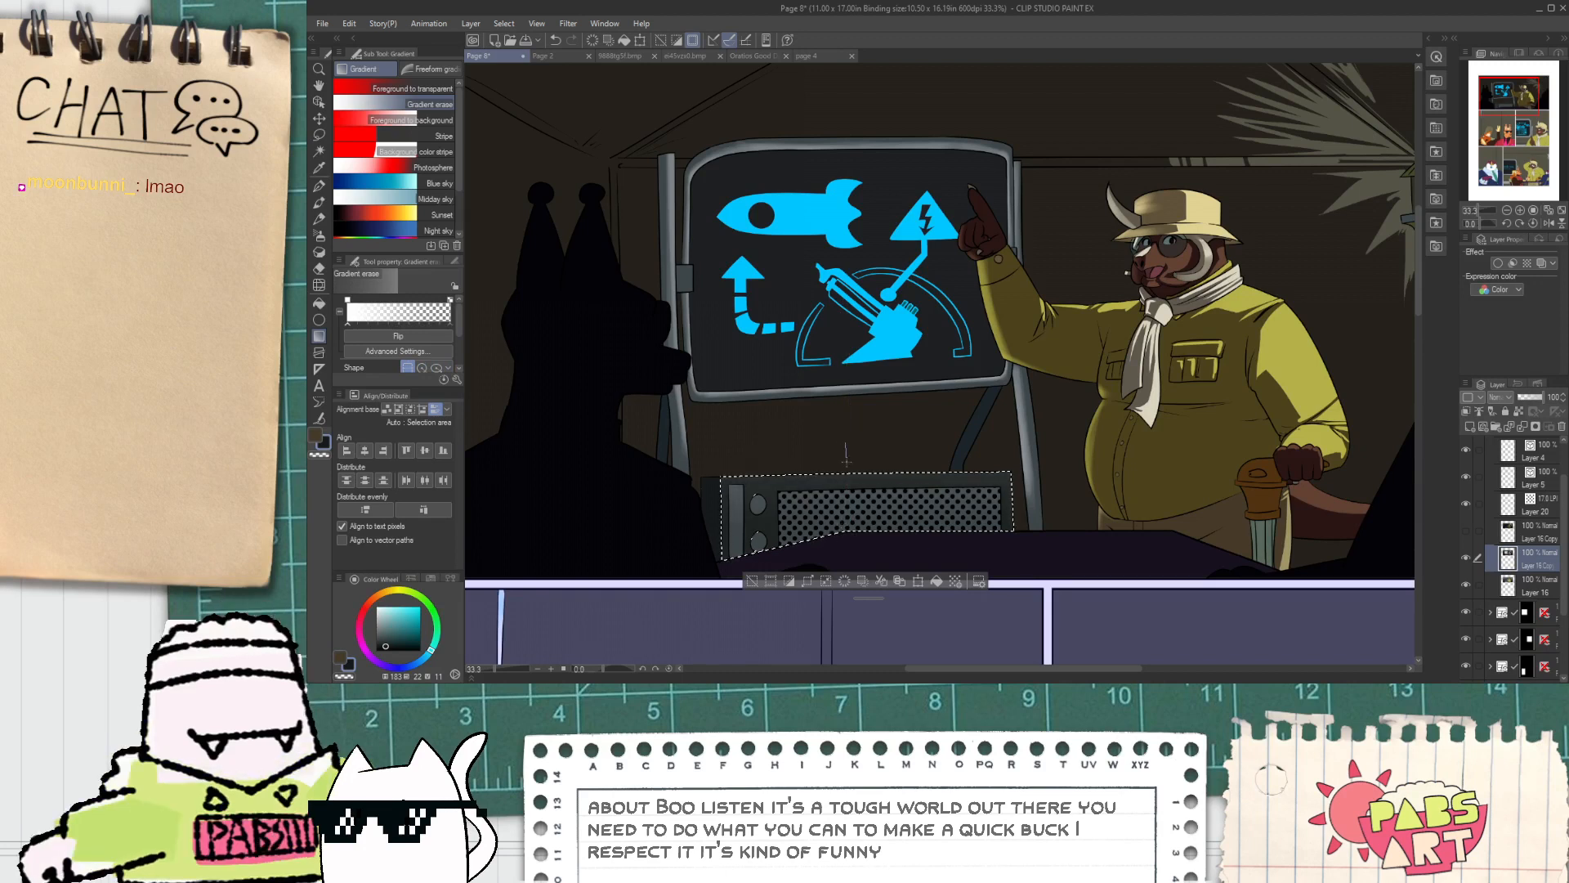
drag(846, 462, 846, 512)
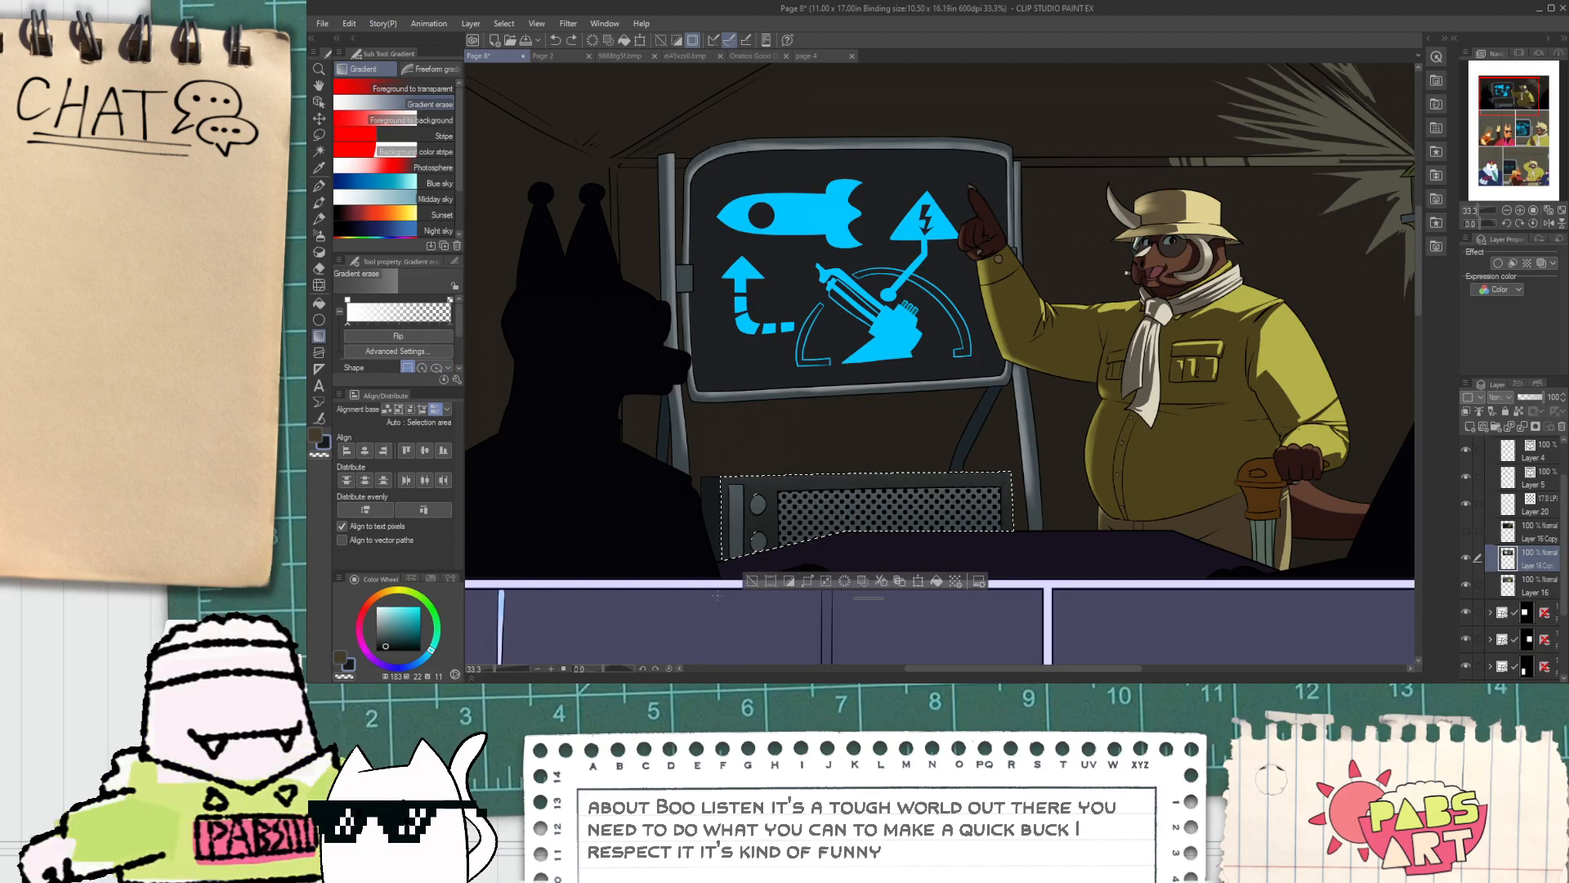
key(ctrl+d)
Step: Fill the outlined light-burst areas around the hanging lantern and beside its pole with the lighter lit-wall tone
key(space)
drag(763, 525, 771, 582)
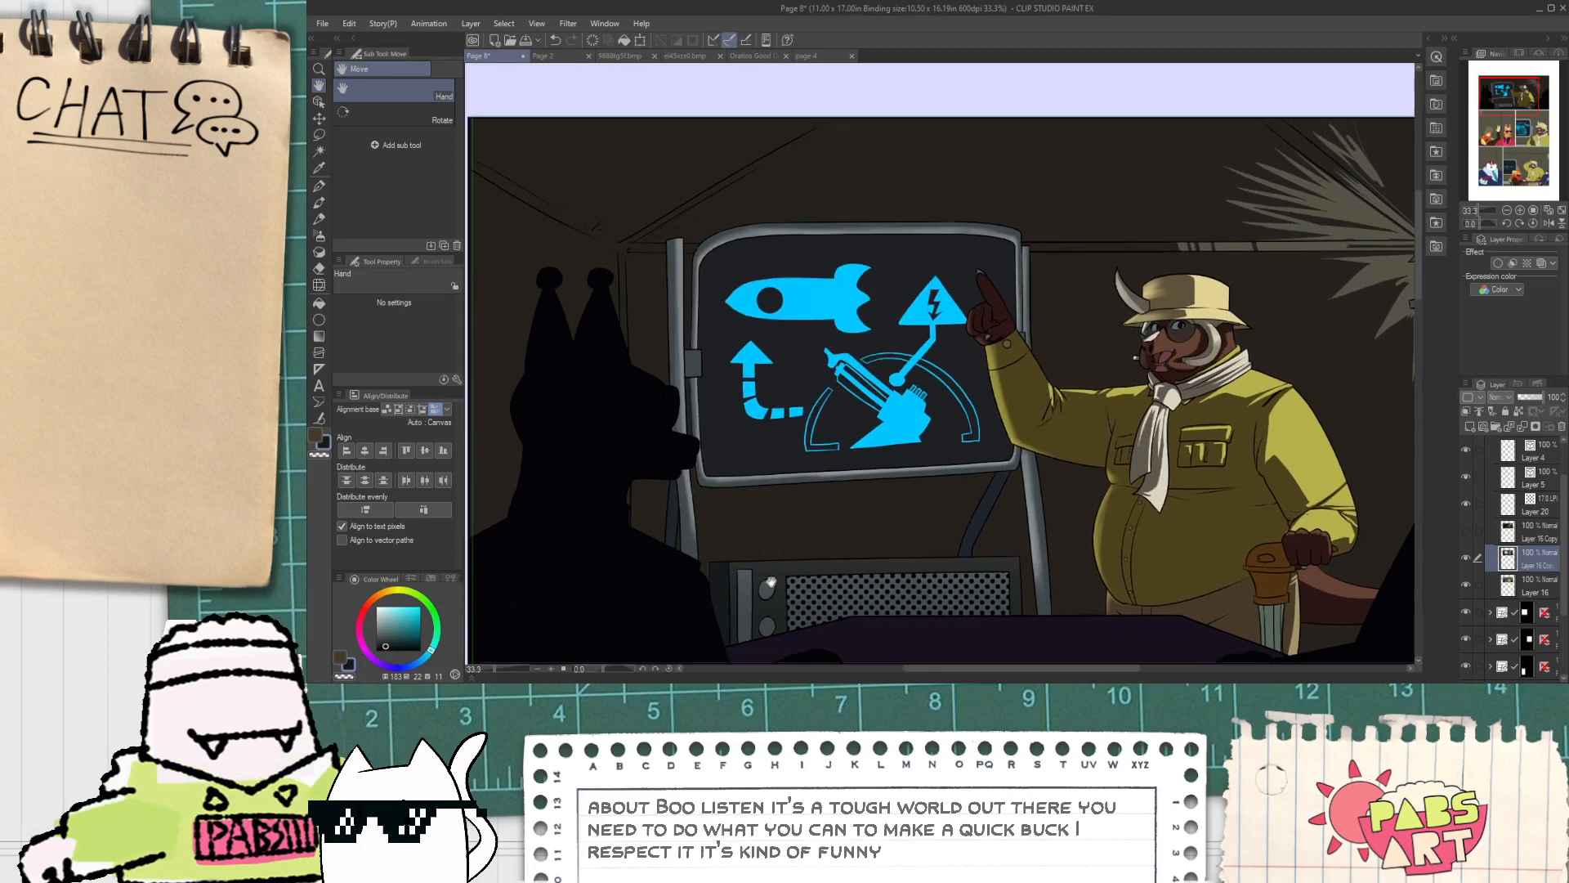
scroll(739, 528, down, 1)
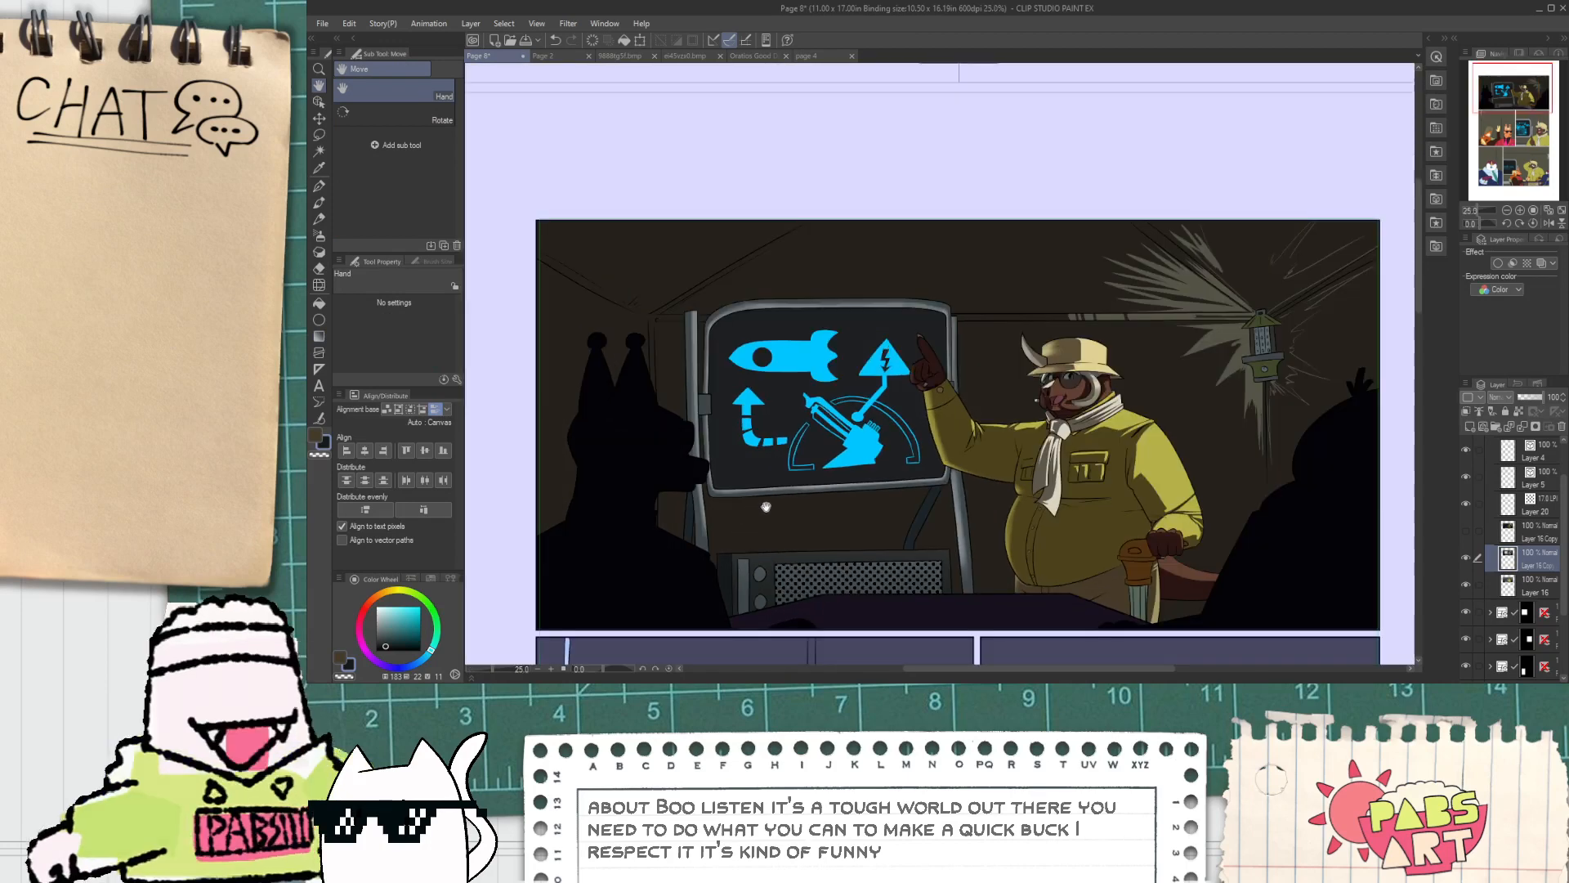
drag(1242, 420, 1041, 493)
scroll(1041, 493, up, 2)
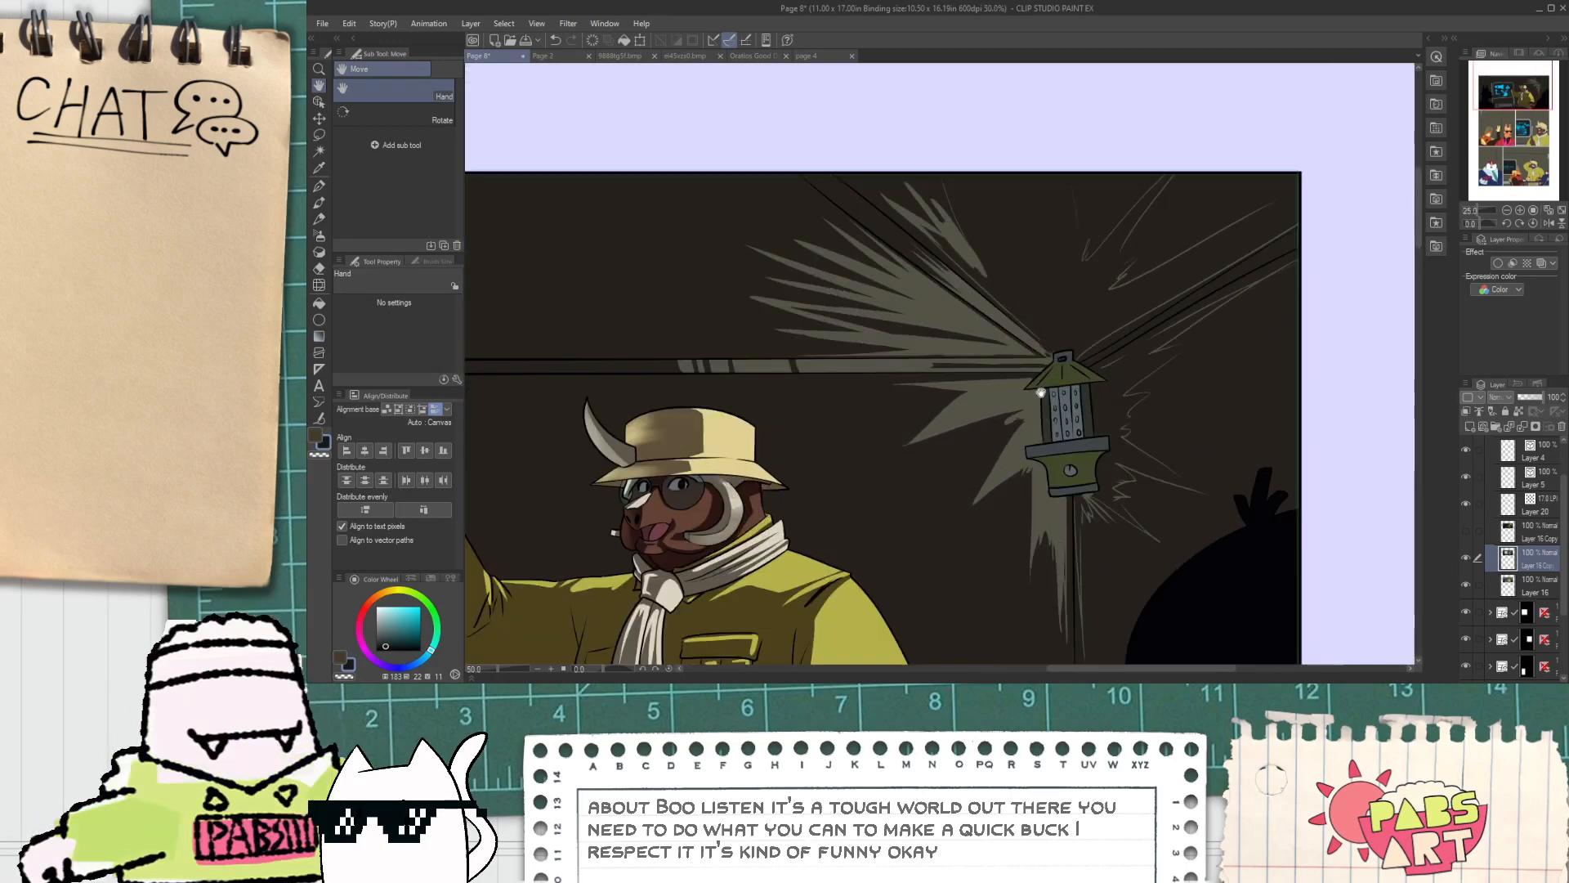
scroll(1040, 341, up, 1)
alt+click(971, 321)
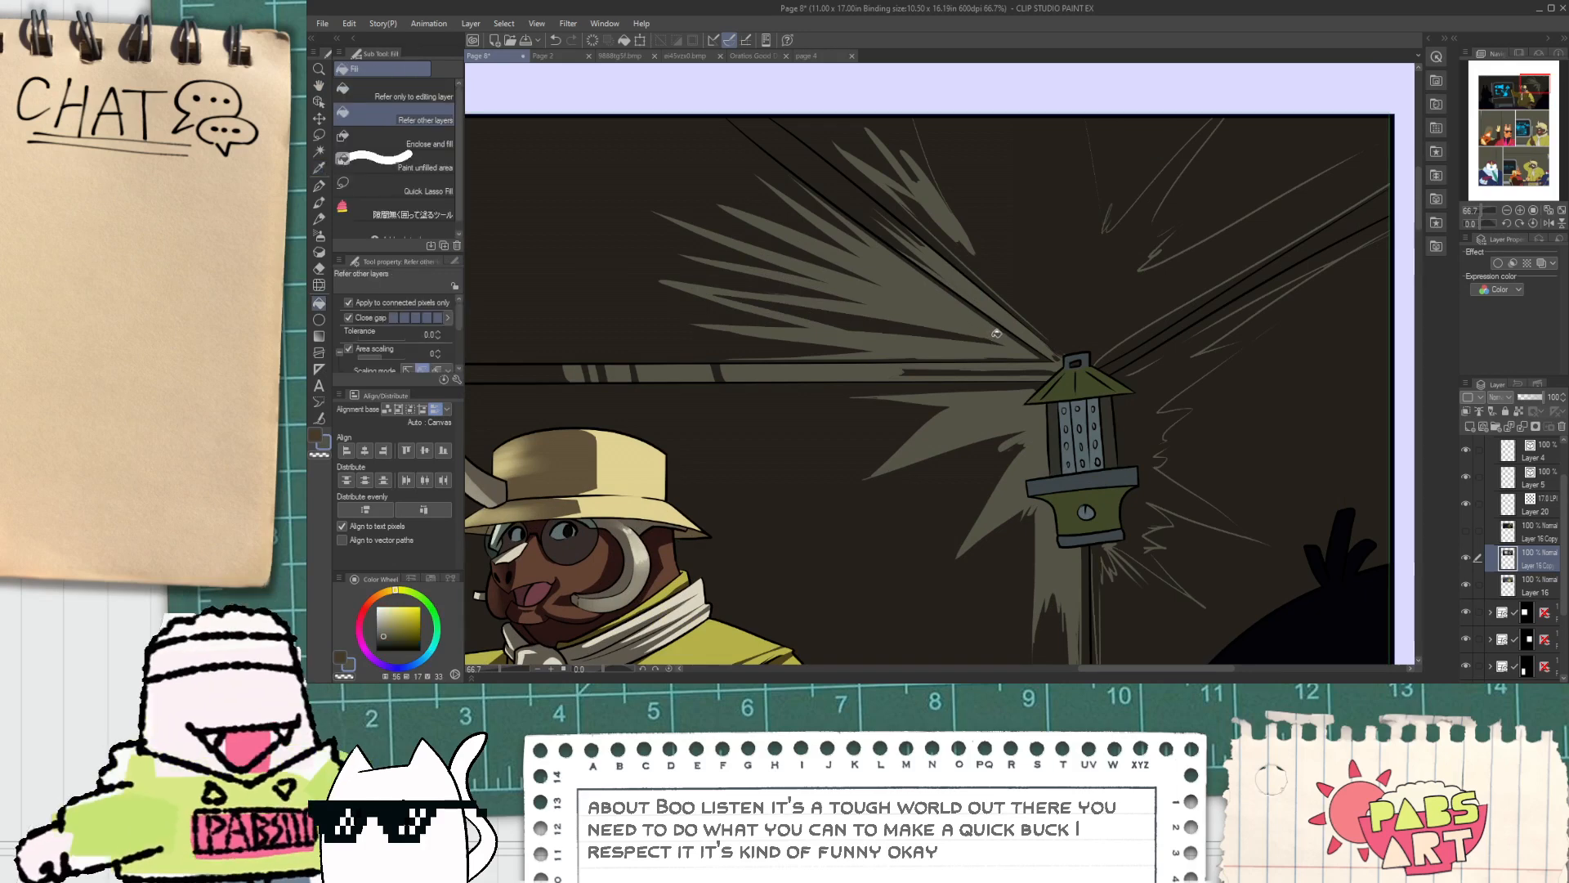
click(1028, 305)
scroll(952, 242, up, 1)
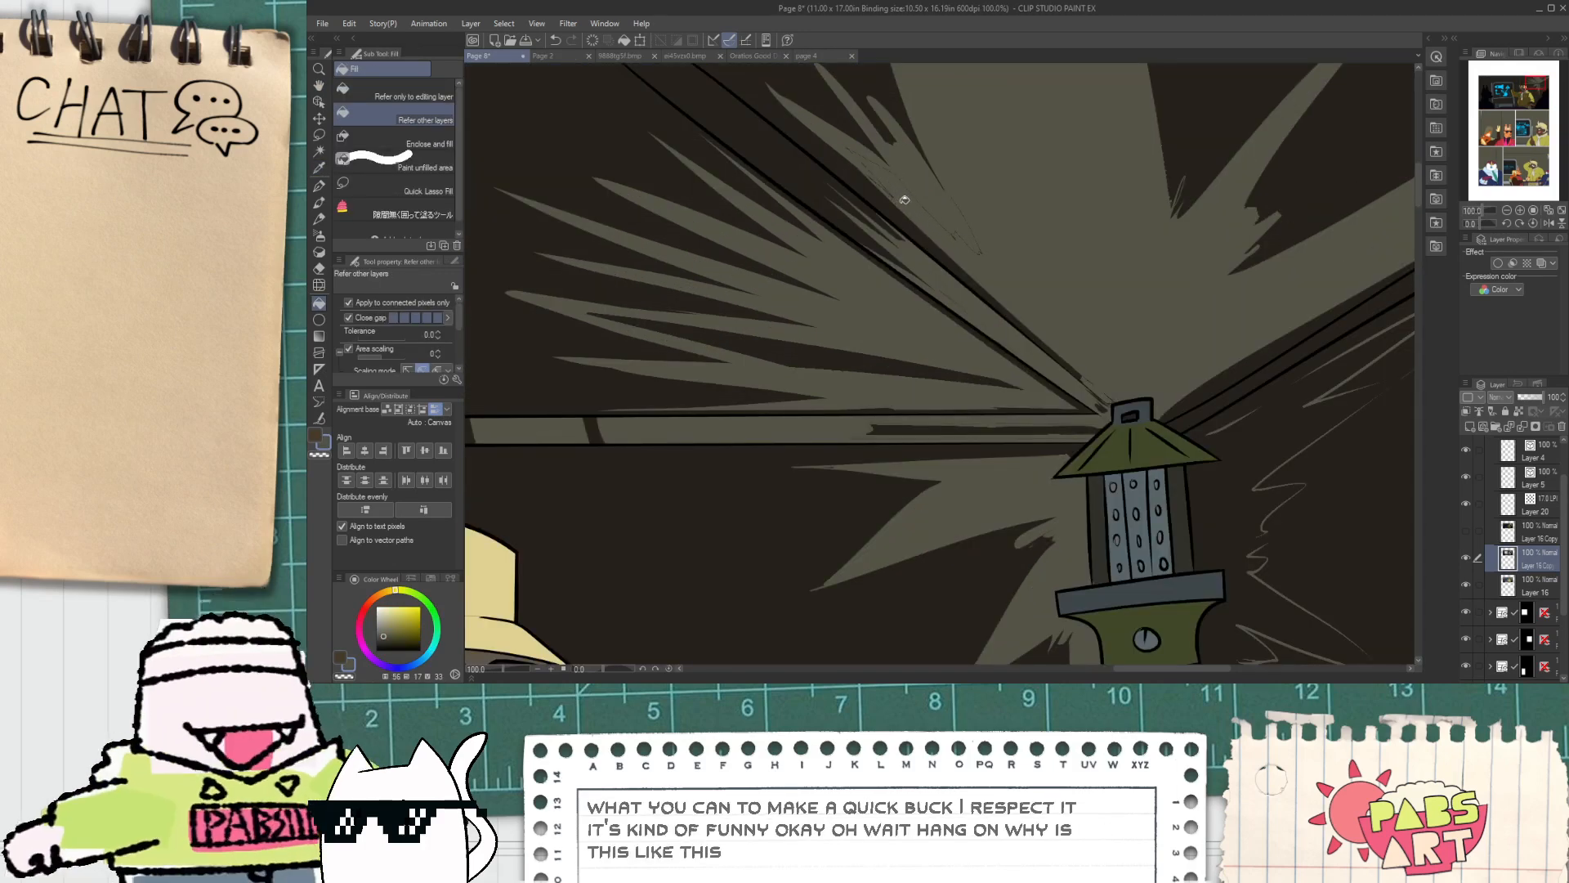
click(850, 355)
scroll(850, 355, down, 2)
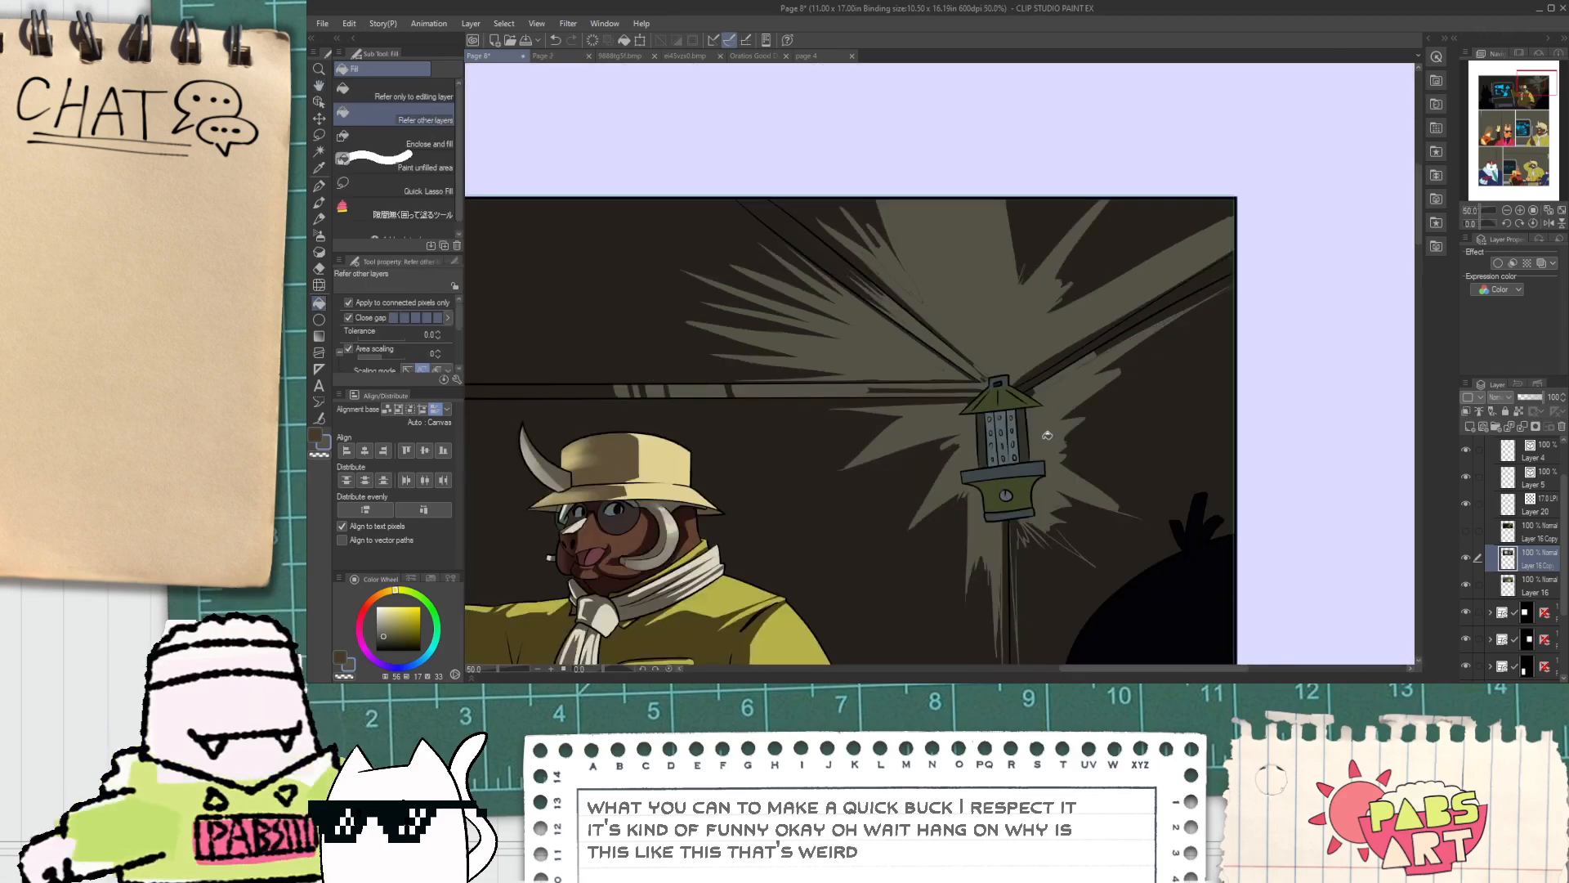
scroll(1036, 515, up, 3)
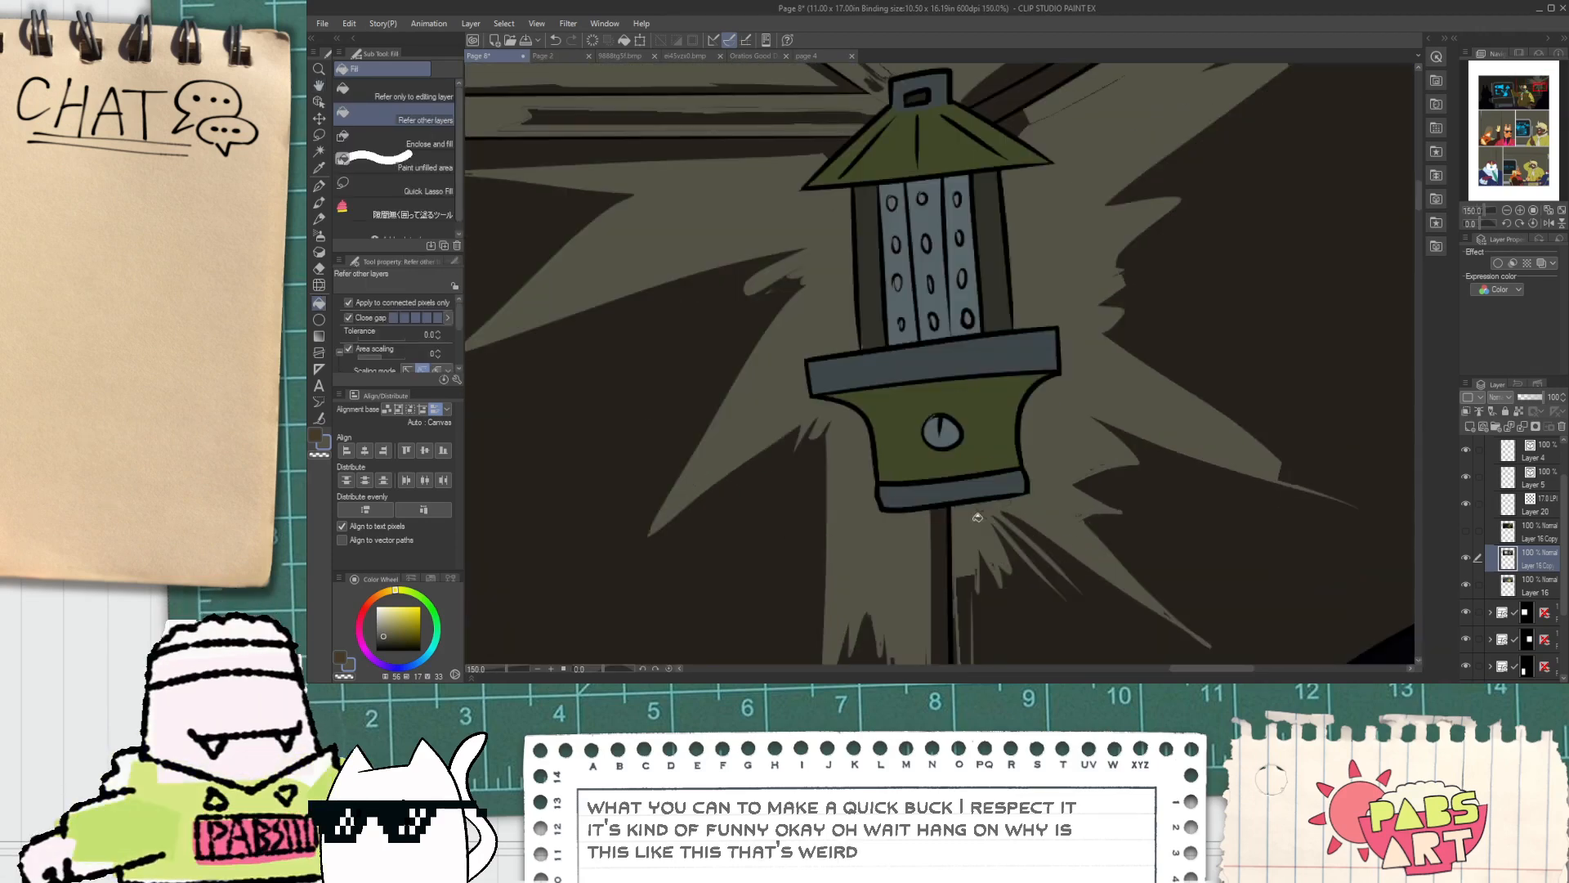
click(970, 595)
scroll(968, 590, down, 5)
Step: Erase the shadow along the pole beneath the lantern with the hard eraser, tapering the light downward
drag(969, 609, 968, 554)
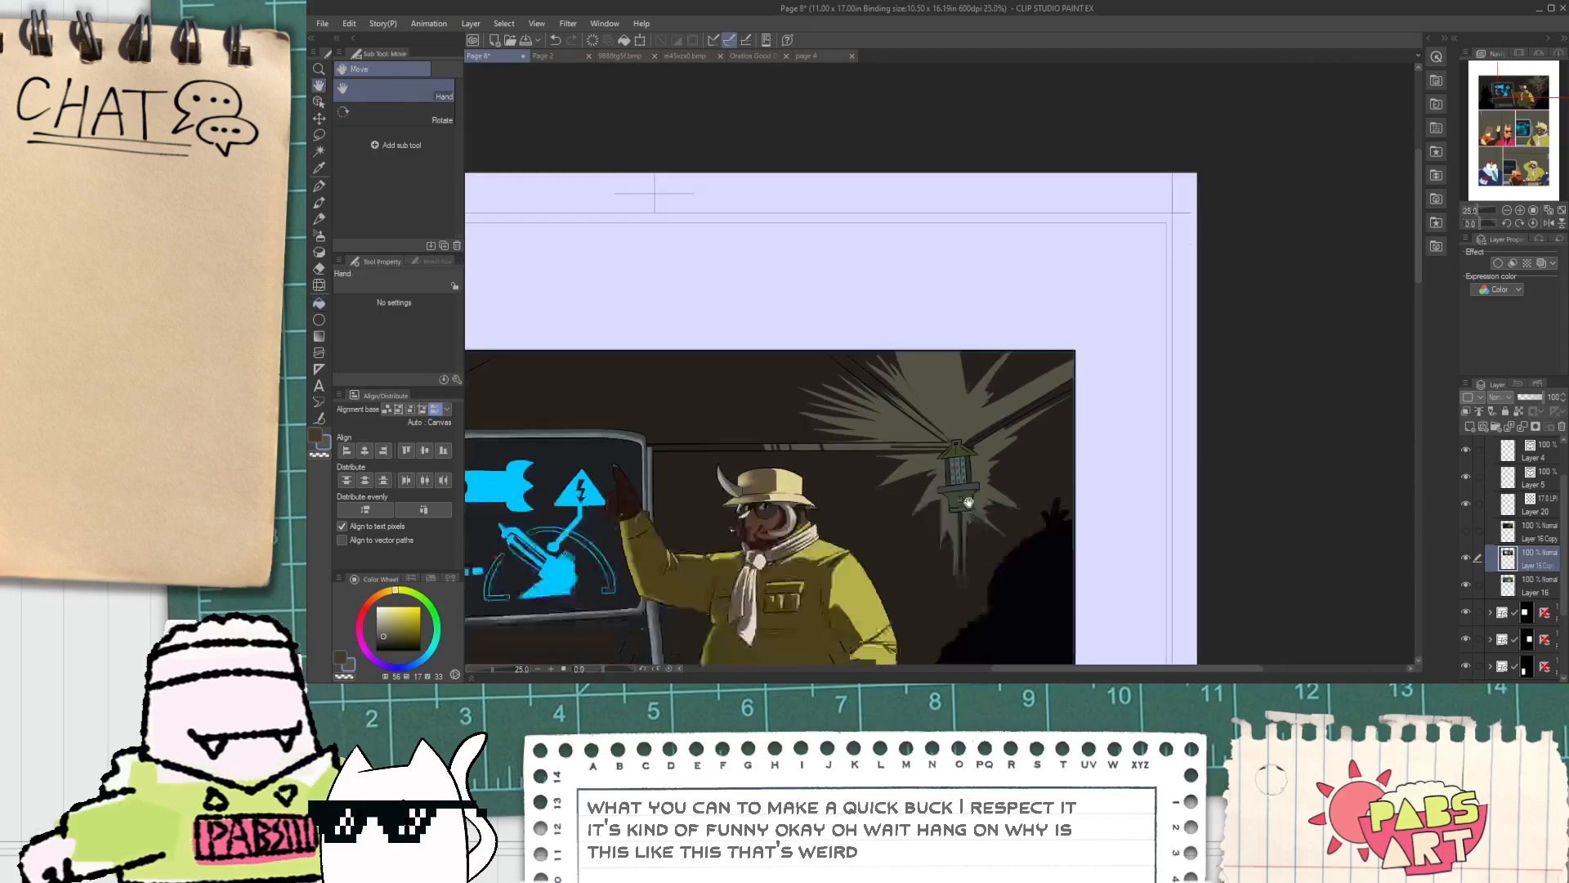
scroll(967, 554, up, 2)
key(e)
scroll(966, 516, up, 2)
click(421, 91)
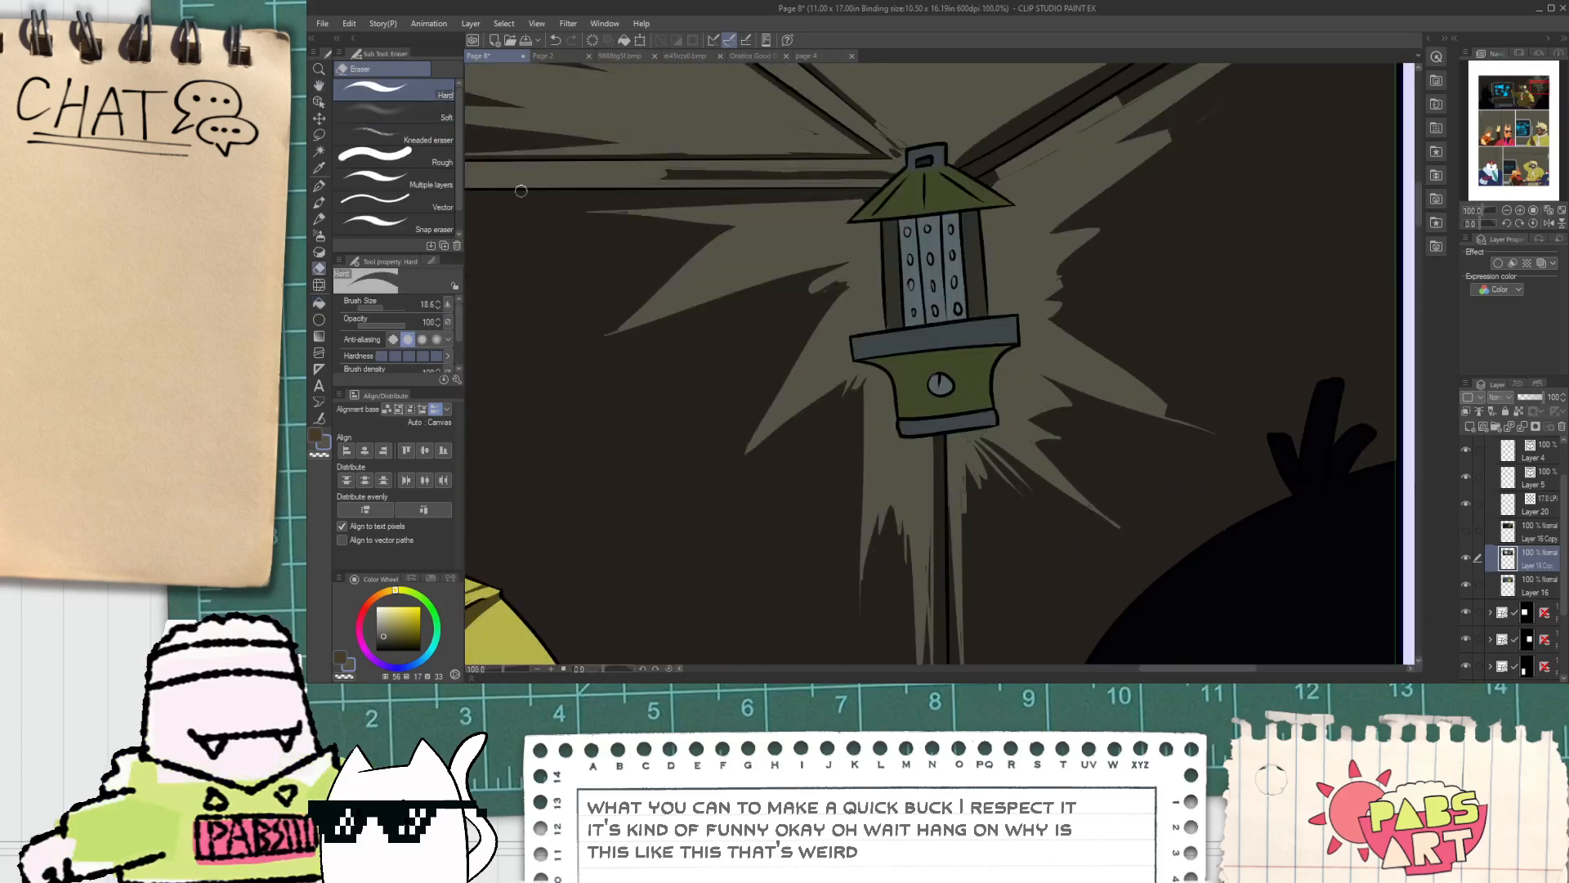
drag(953, 485, 924, 301)
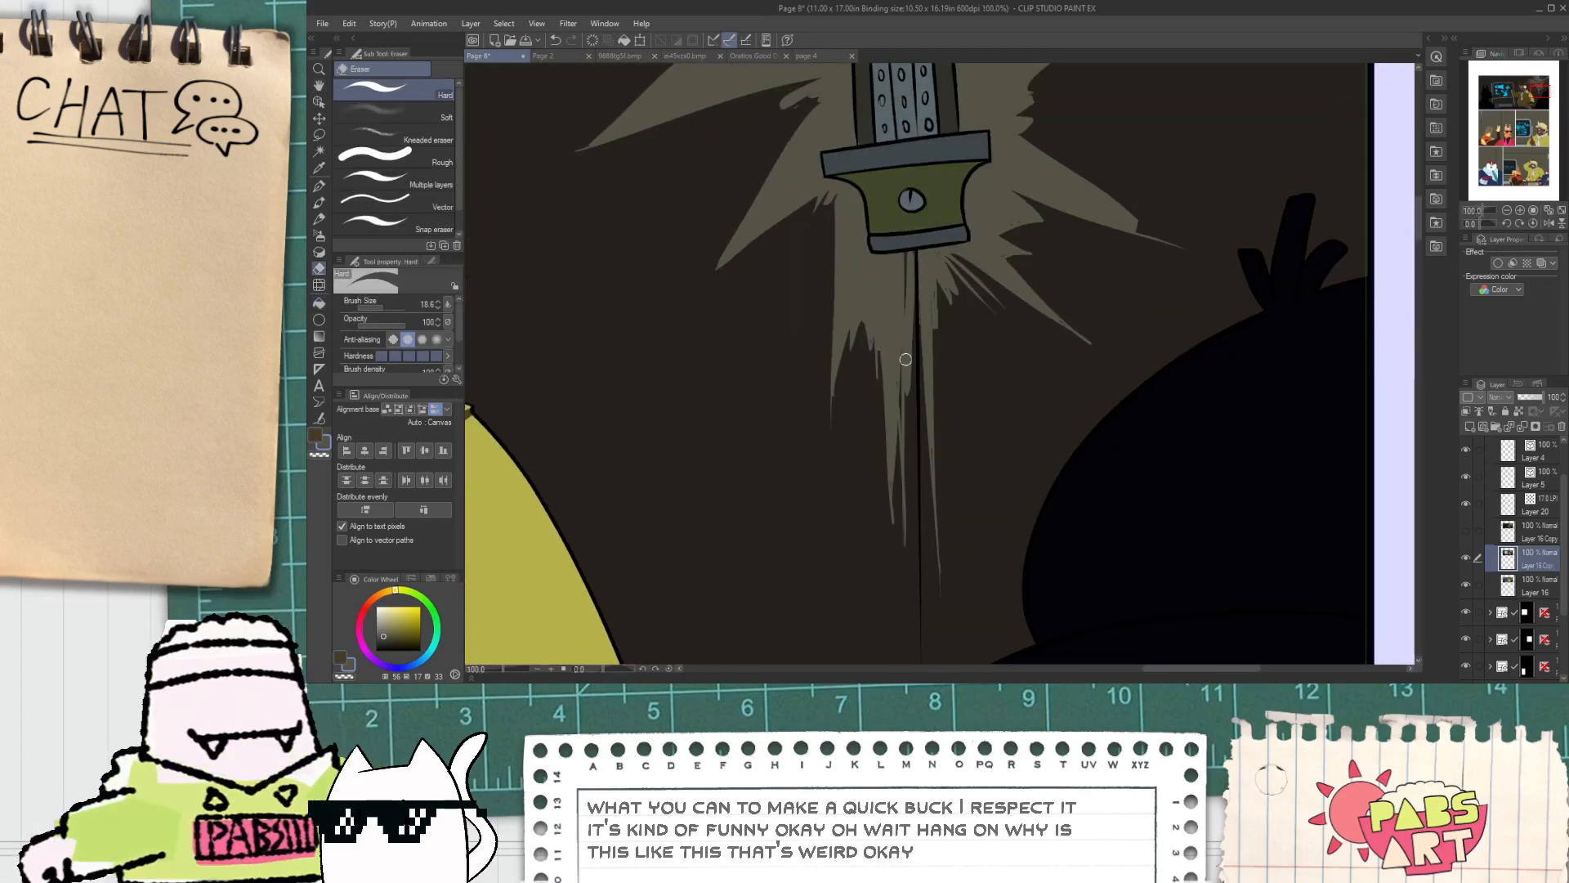
drag(912, 267, 907, 419)
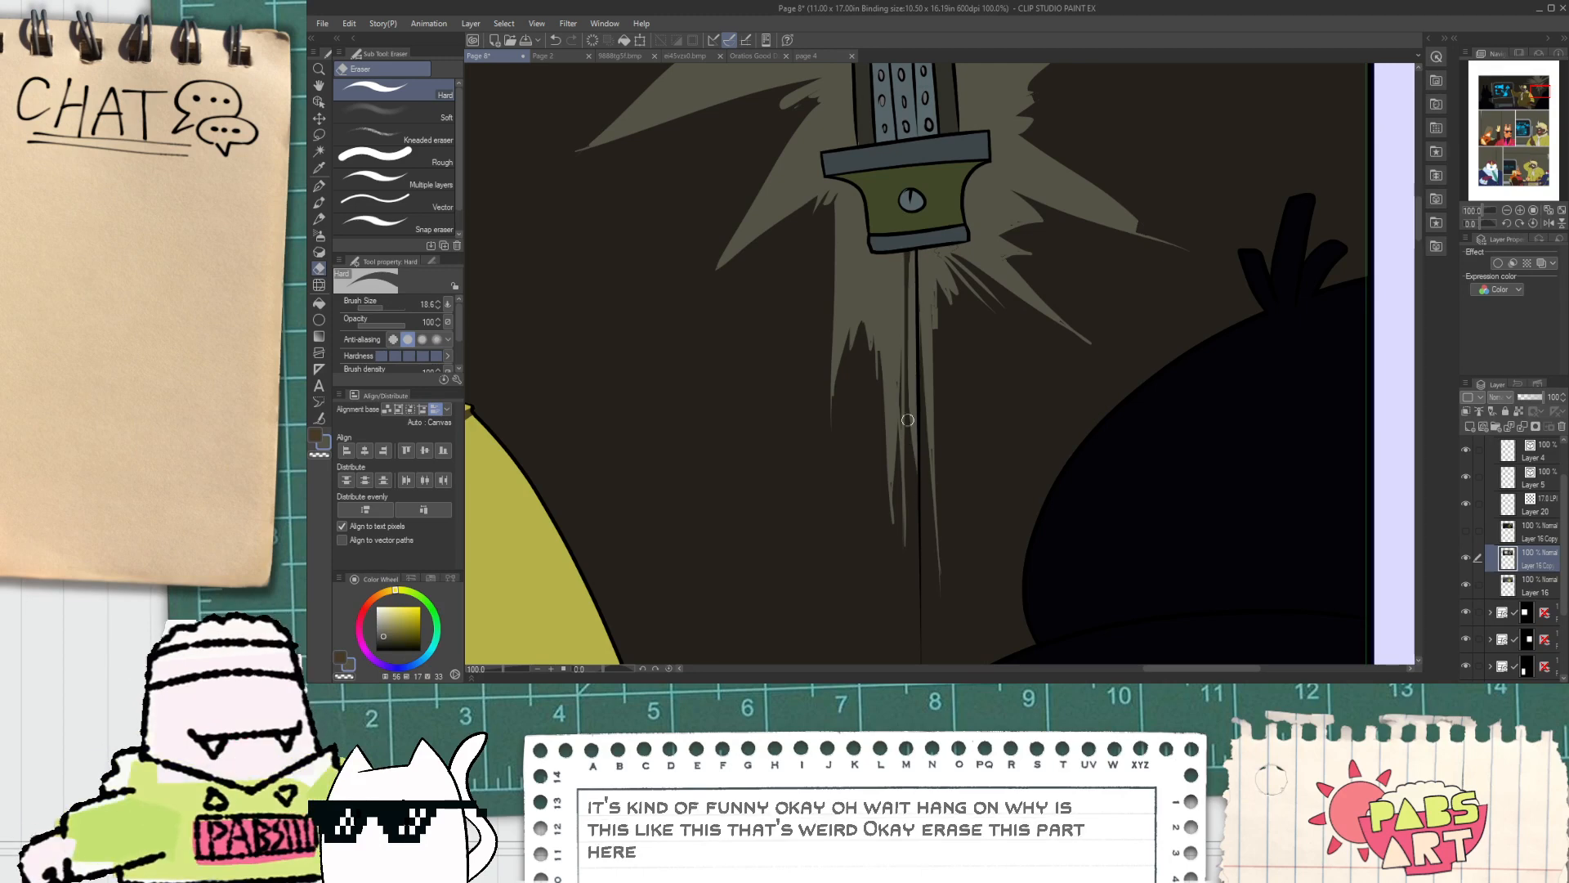
drag(915, 333, 916, 559)
Step: Erase the shadow along the diagonal ceiling beam running up and away from the lantern's cap
scroll(916, 564, down, 2)
drag(930, 427, 934, 518)
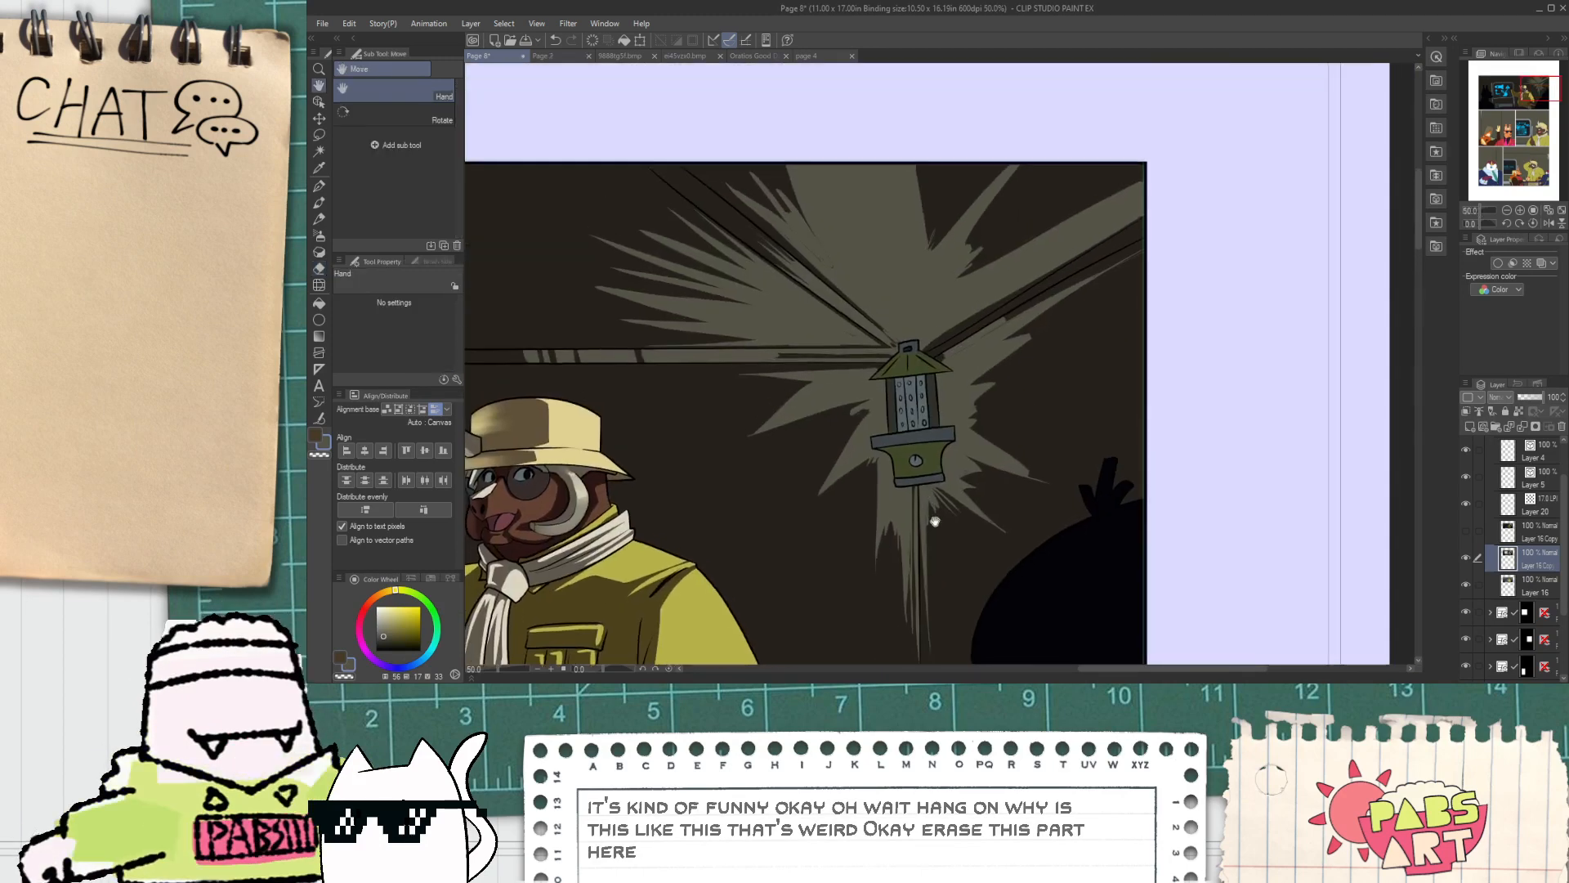
scroll(936, 404, up, 3)
key(p)
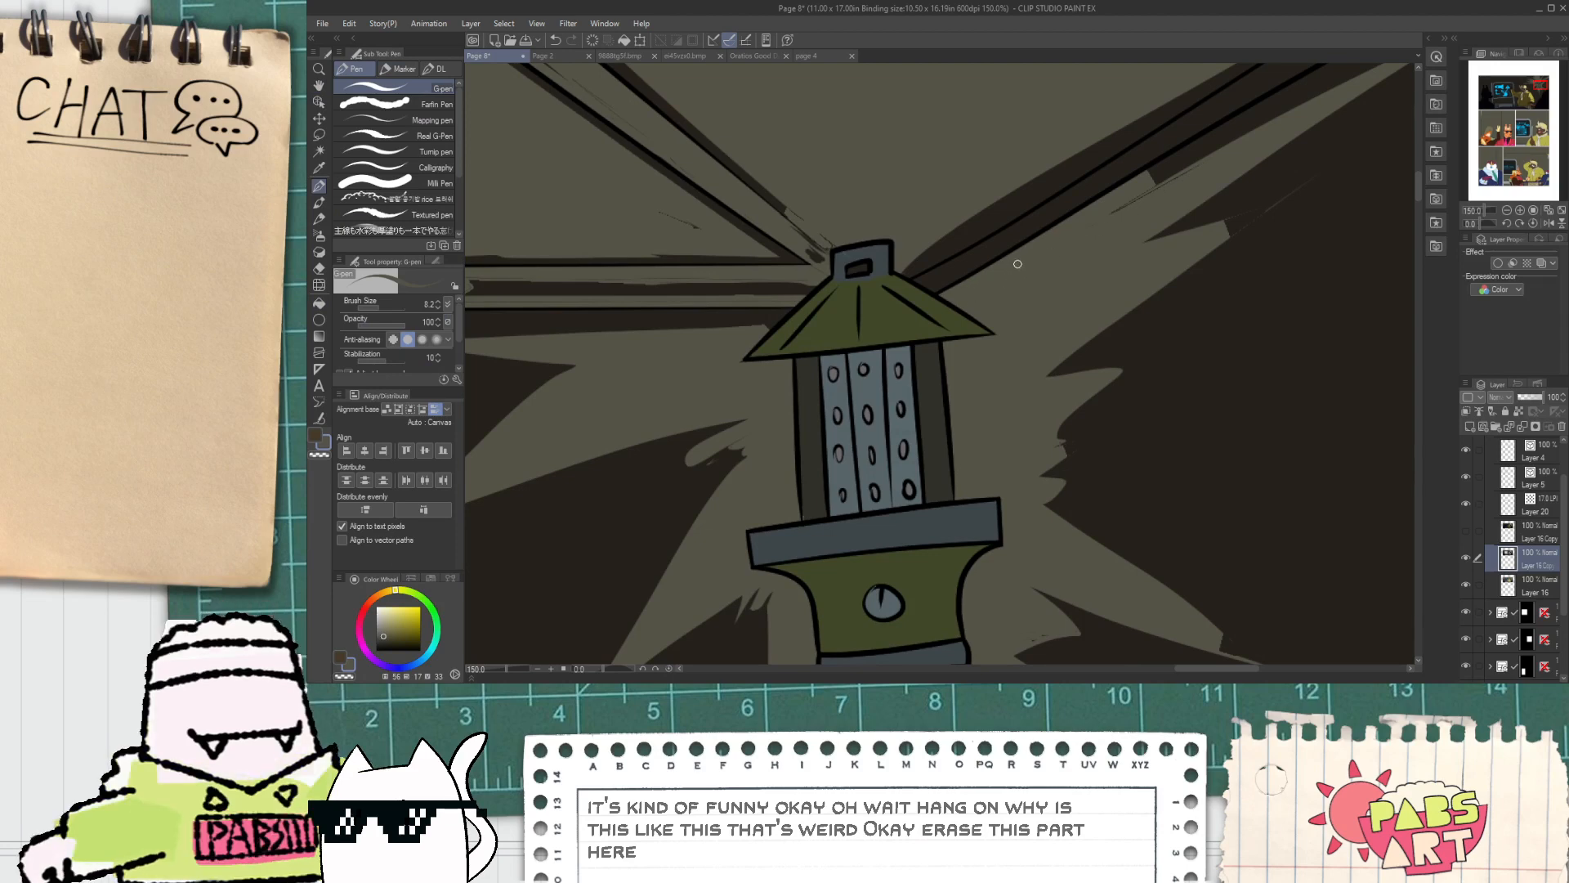
scroll(998, 218, down, 3)
key(e)
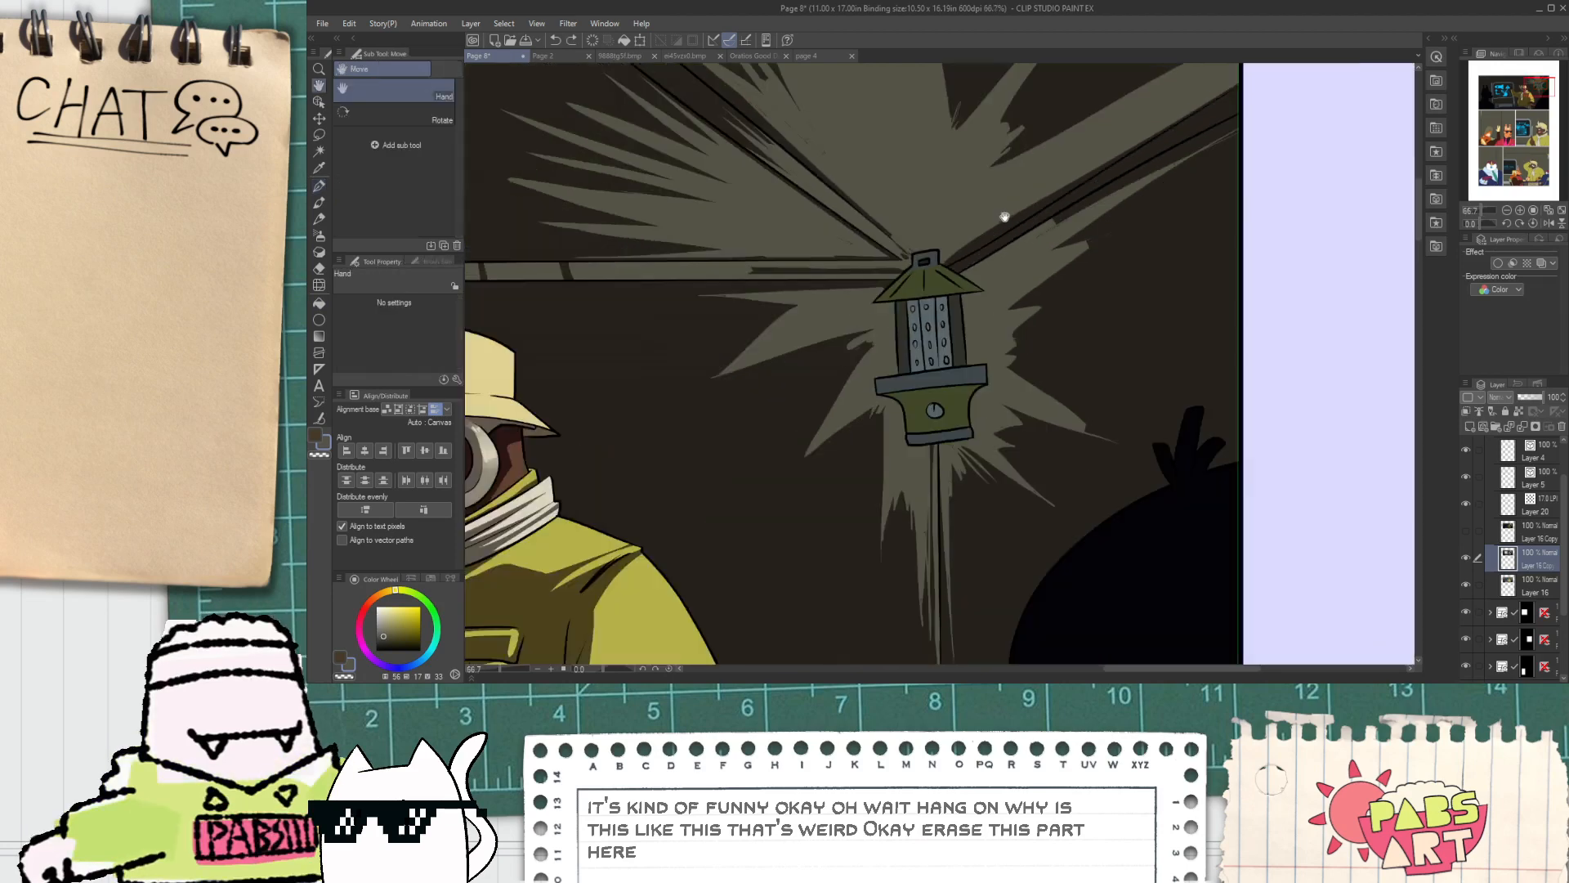
scroll(945, 266, up, 3)
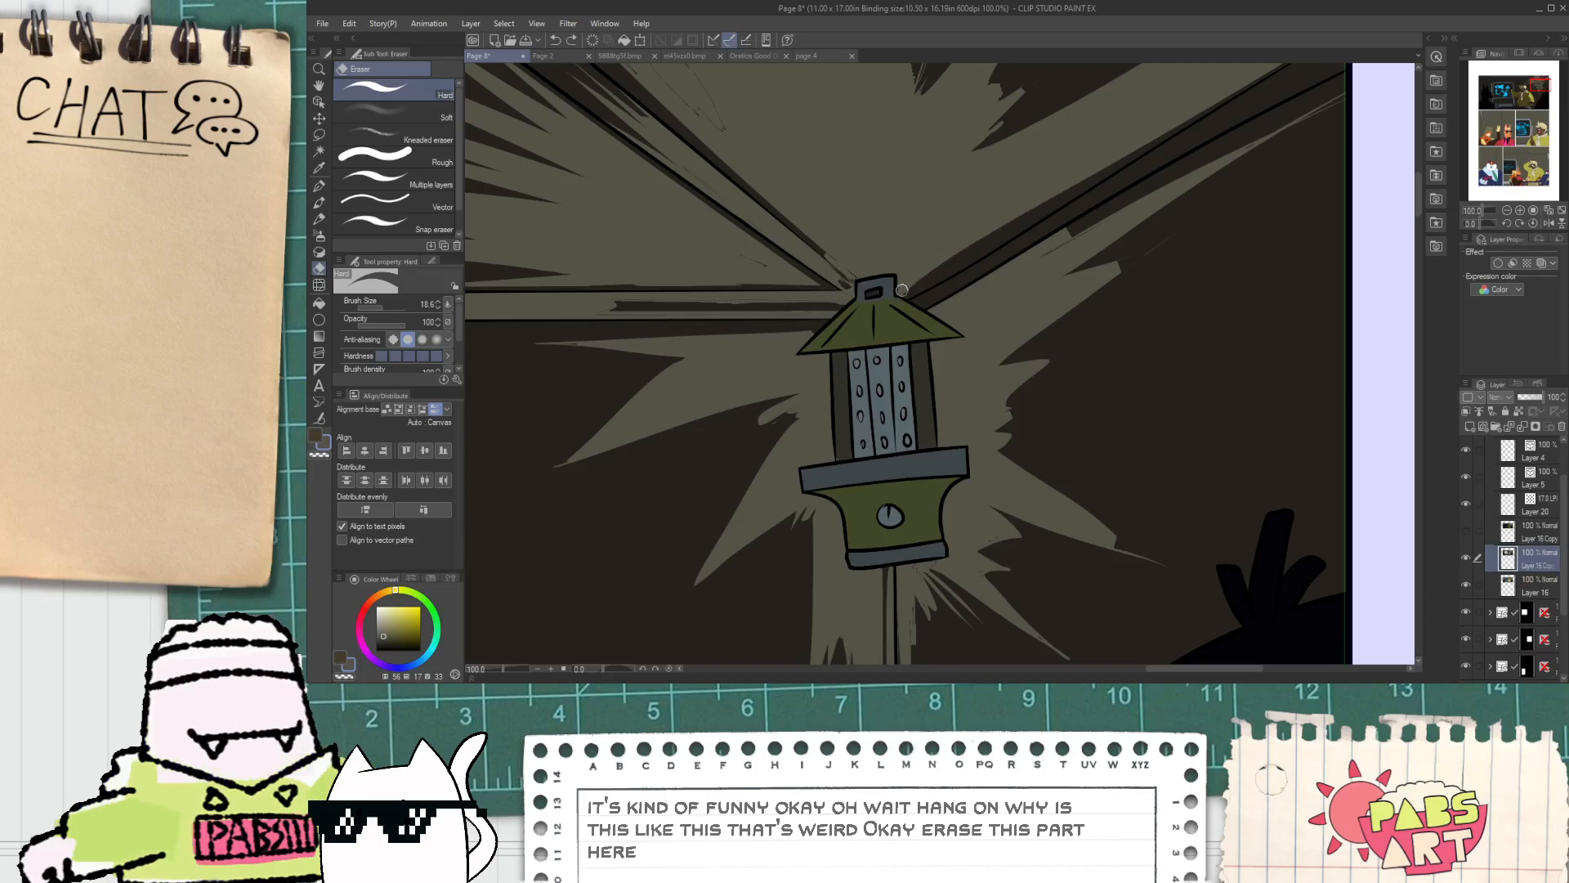
scroll(1034, 247, up, 2)
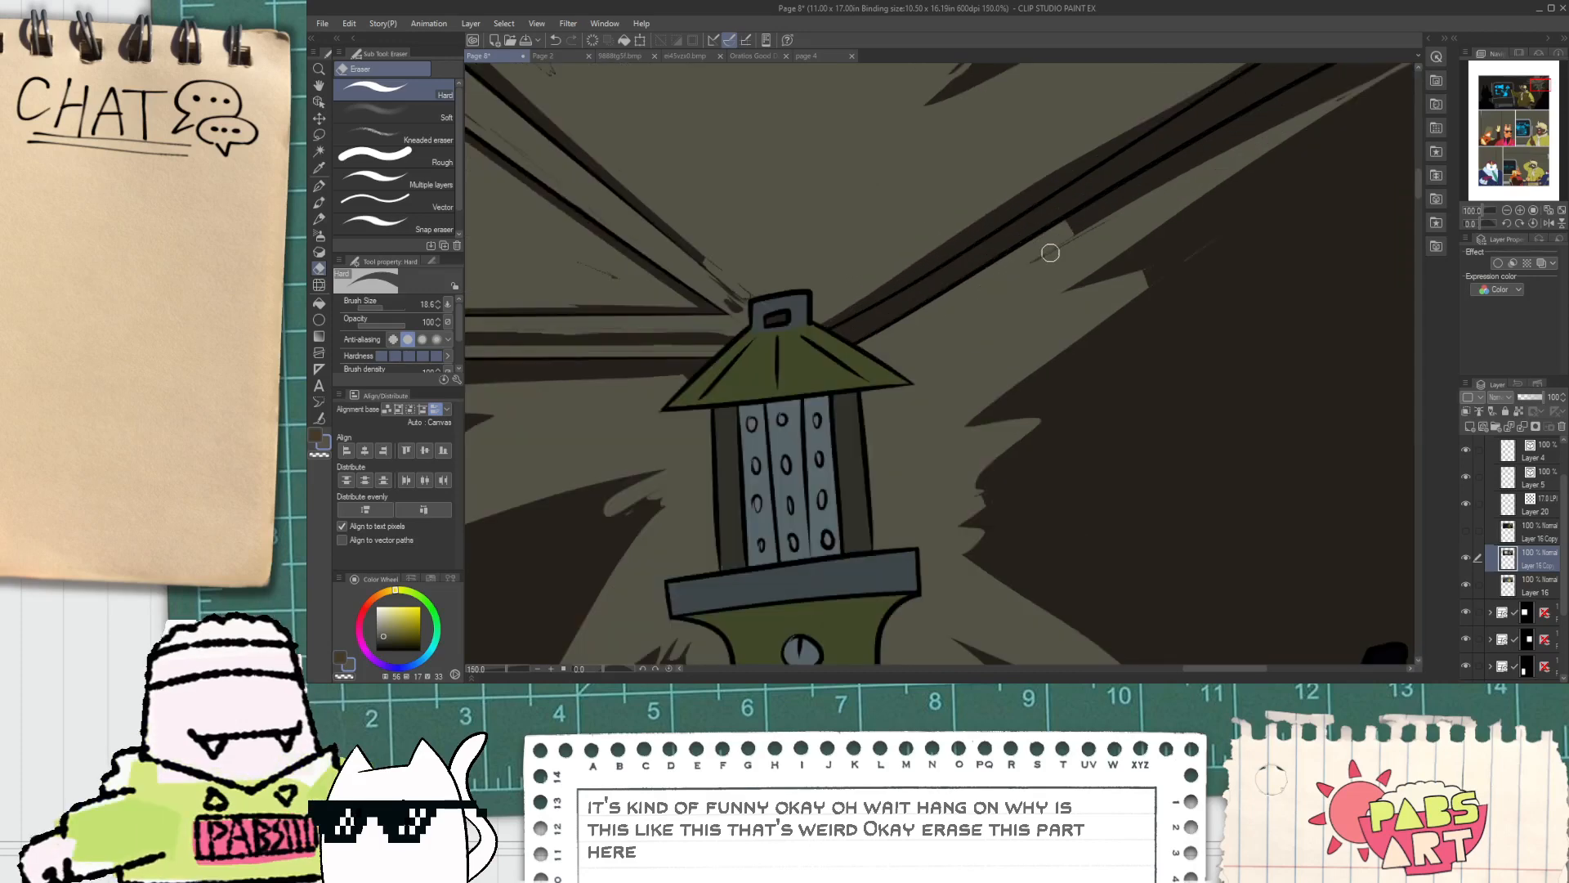
scroll(1026, 269, down, 2)
drag(900, 309, 1072, 218)
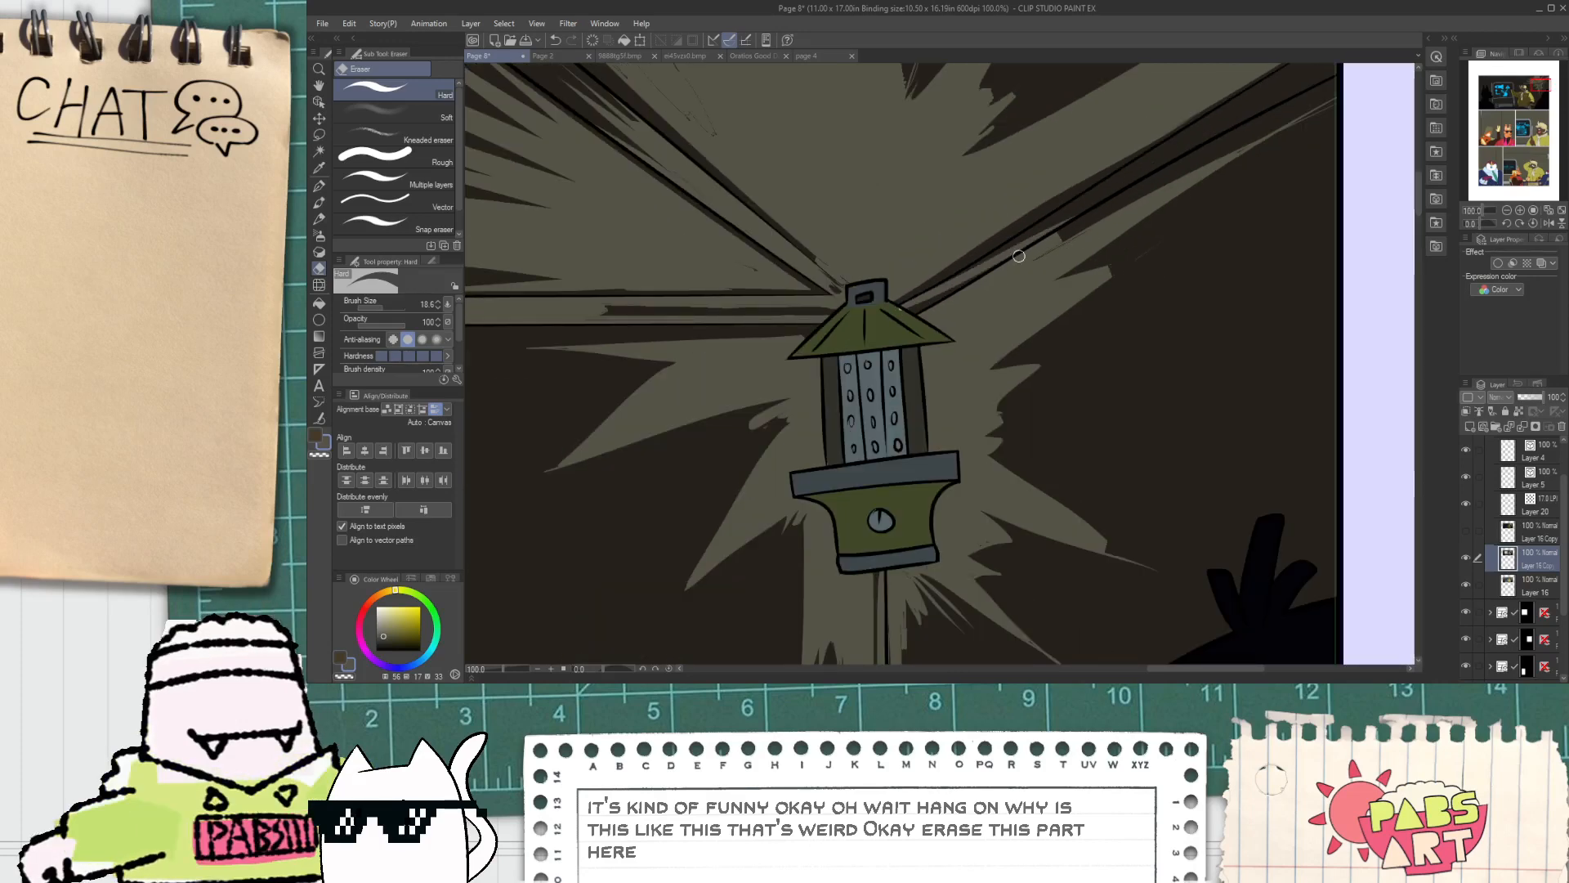
key(ctrl+z)
mouse_move(905, 307)
mouse_down()
mouse_move(1078, 212)
mouse_move(1070, 222)
mouse_move(999, 267)
mouse_move(1182, 139)
mouse_up()
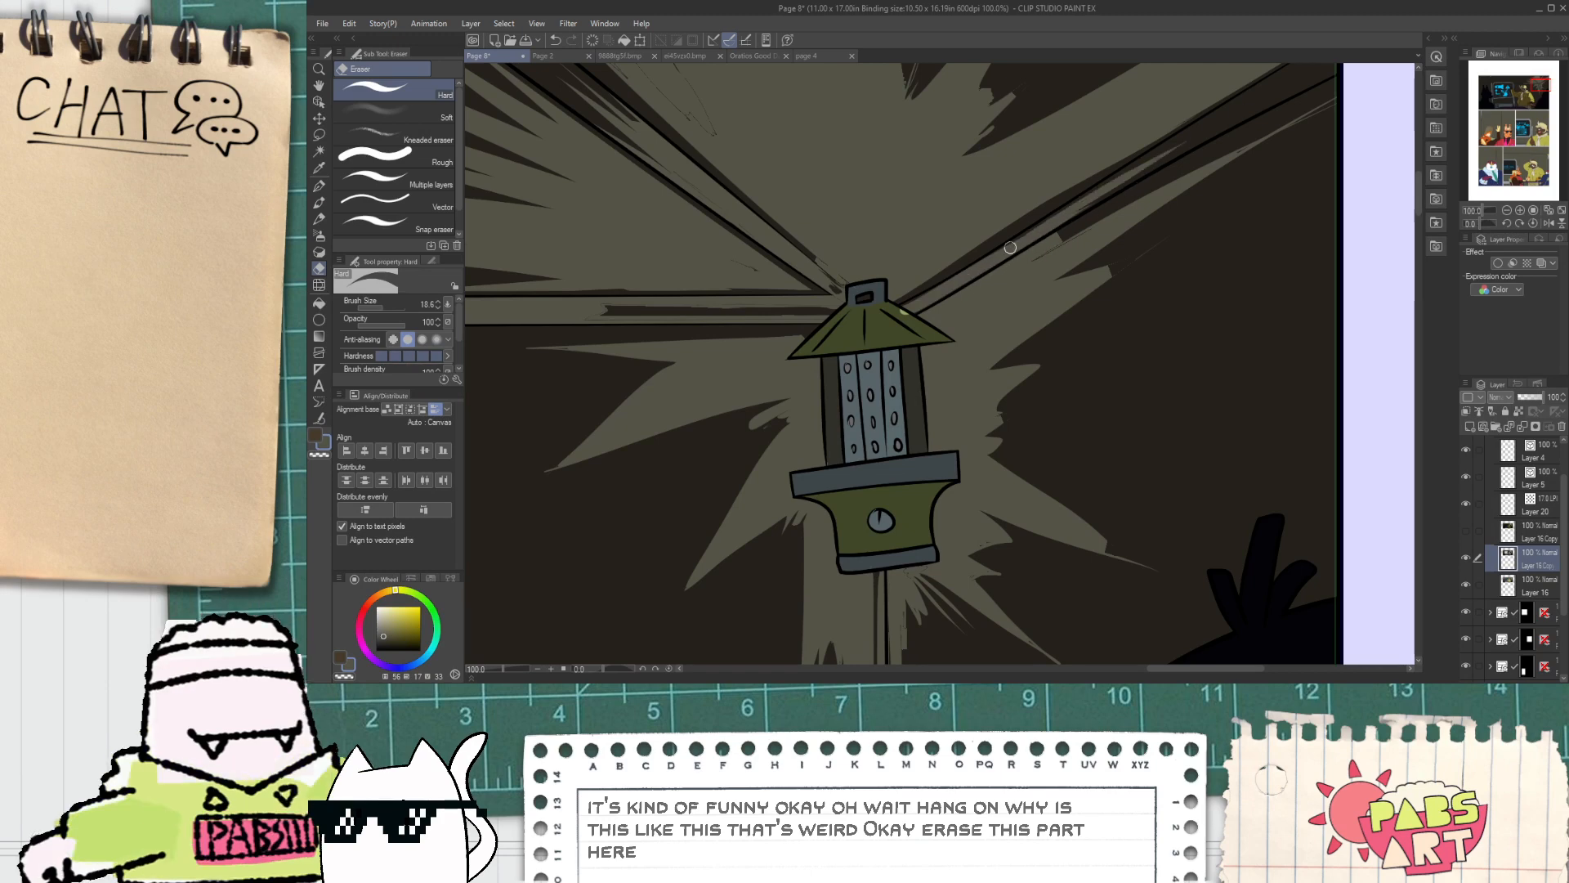
Step: Fill the leftover dark strip in the horizontal beam beside the lantern with the lit tone
scroll(1190, 172, down, 4)
scroll(1067, 253, up, 3)
scroll(978, 242, up, 1)
key(g)
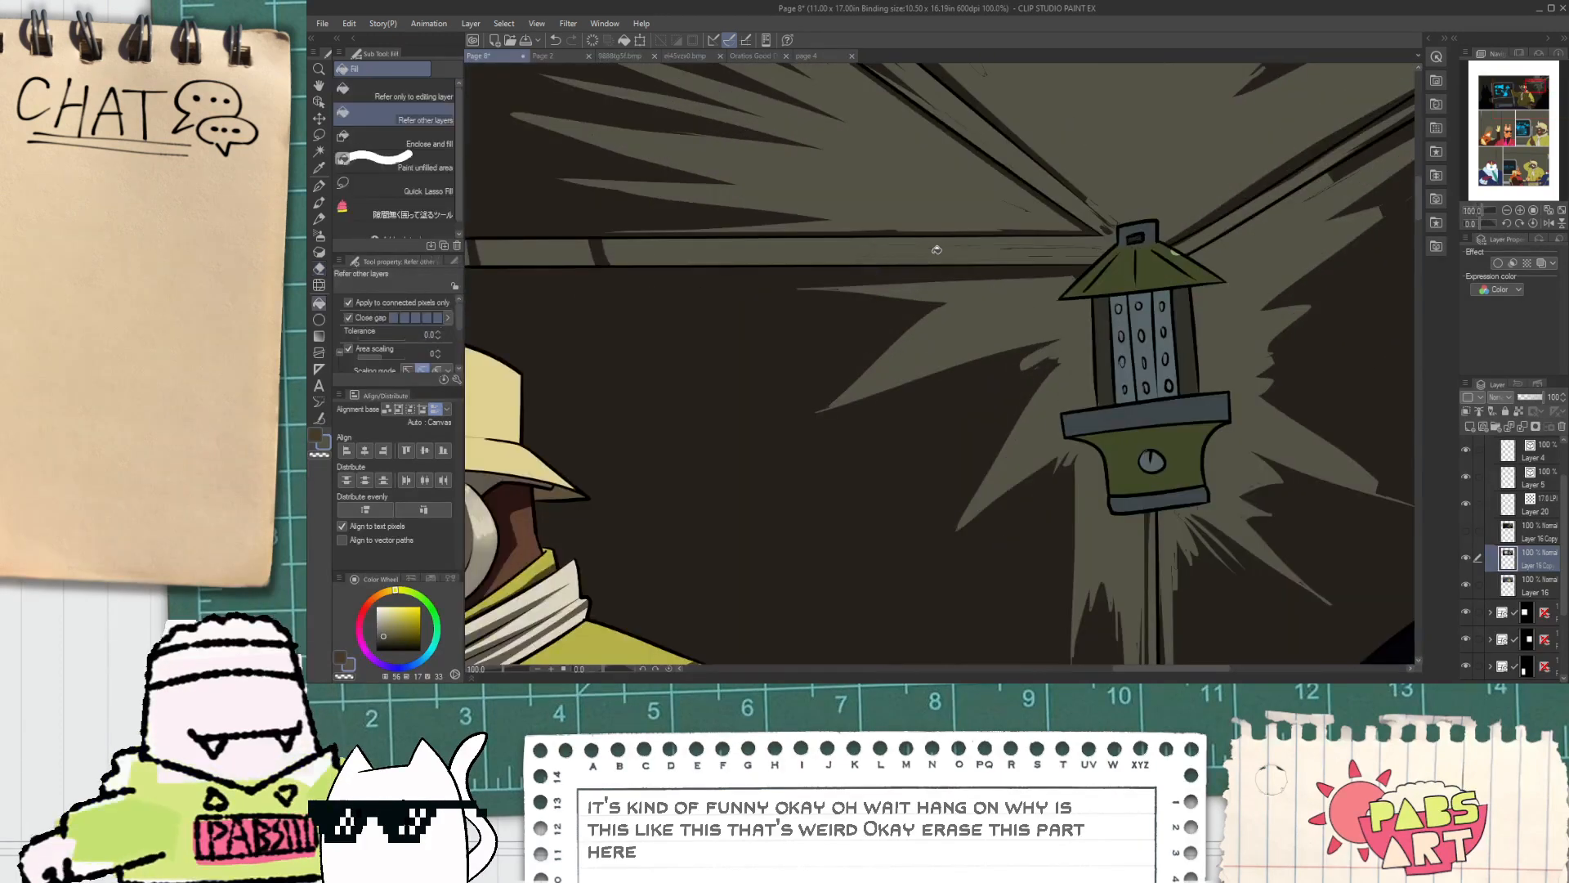
scroll(949, 254, down, 6)
scroll(979, 254, up, 2)
drag(979, 254, 962, 317)
Step: Sample the lantern roof's dark olive and paint over the stray light spot on the roof's edge
scroll(962, 317, up, 6)
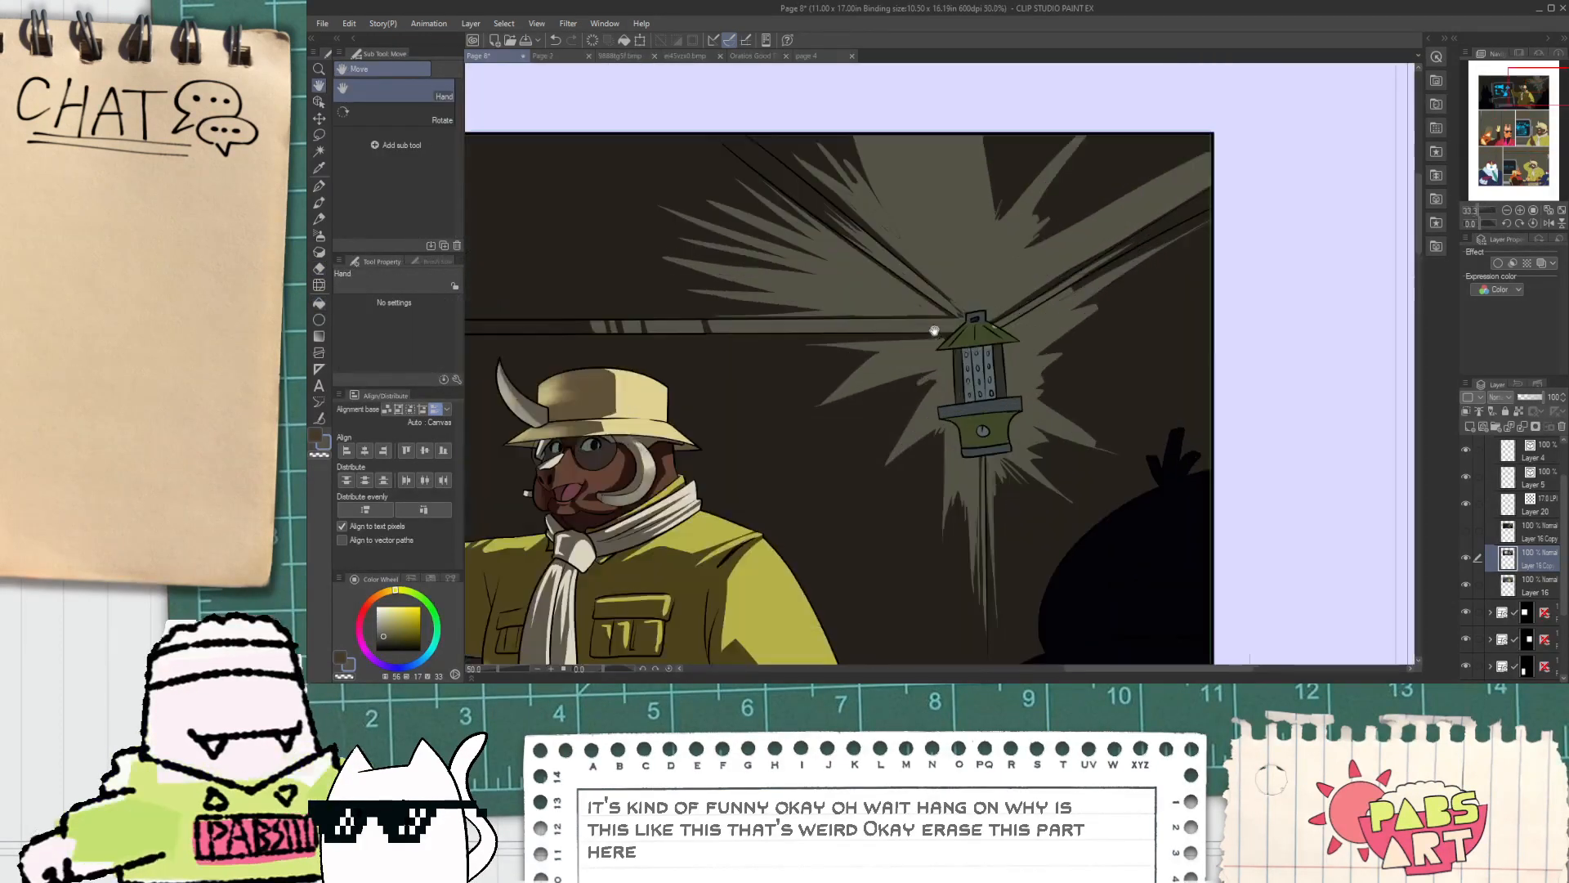
key(e)
key(p)
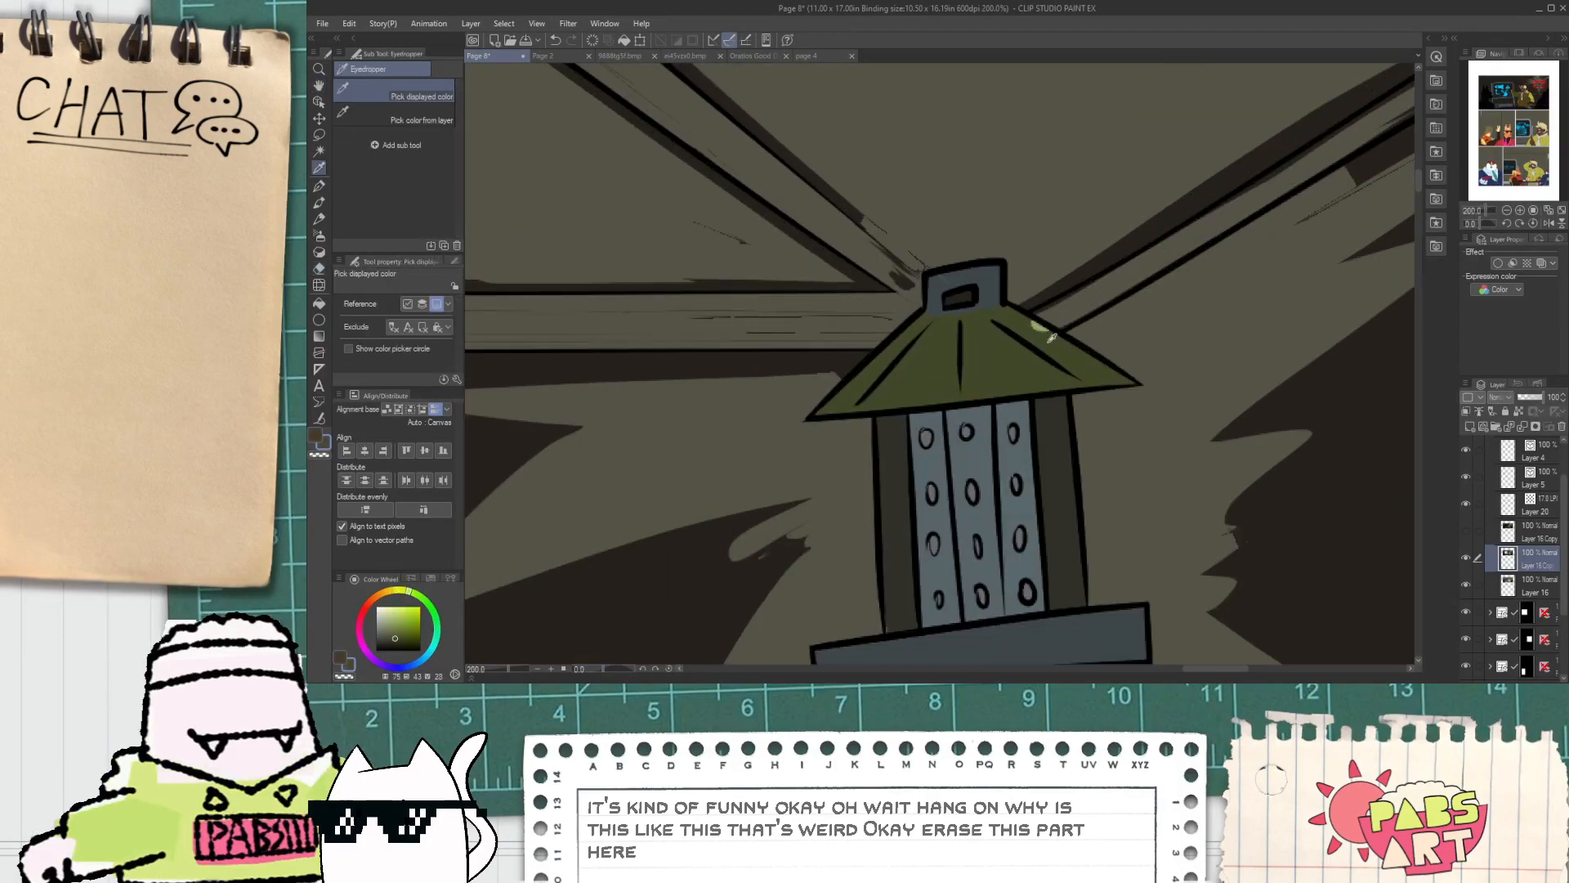
Step: Clear the shadow from the lantern's left side pane and leftmost perforated strip, including its holes, using Fill with the transparent colour
key(space)
drag(1003, 444, 981, 320)
scroll(901, 503, up, 2)
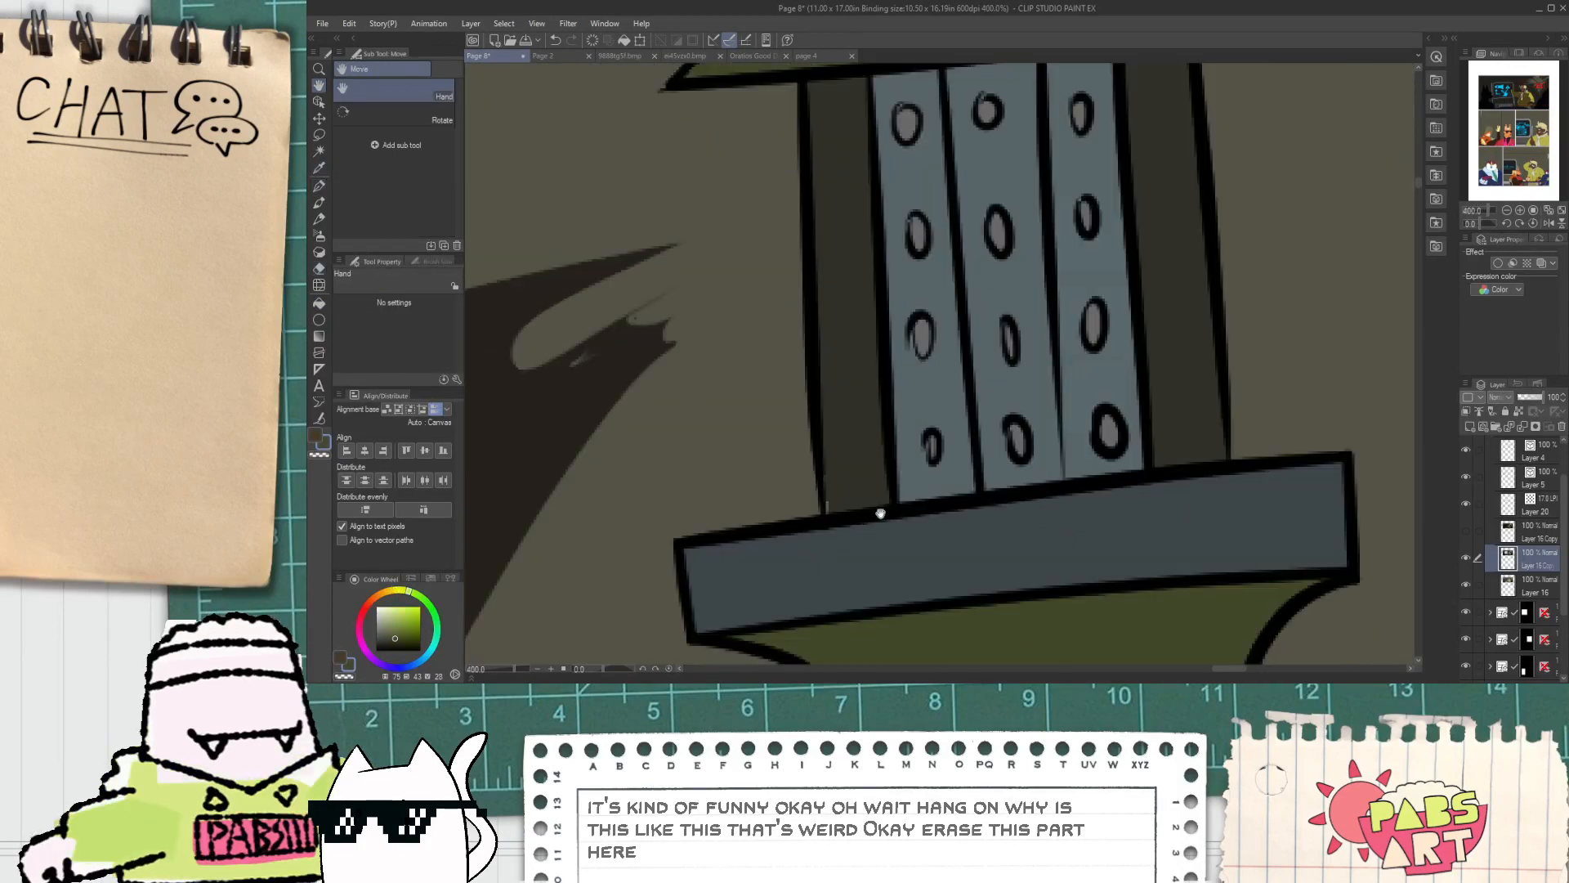
key(i)
scroll(858, 462, down, 2)
key(p)
key(g)
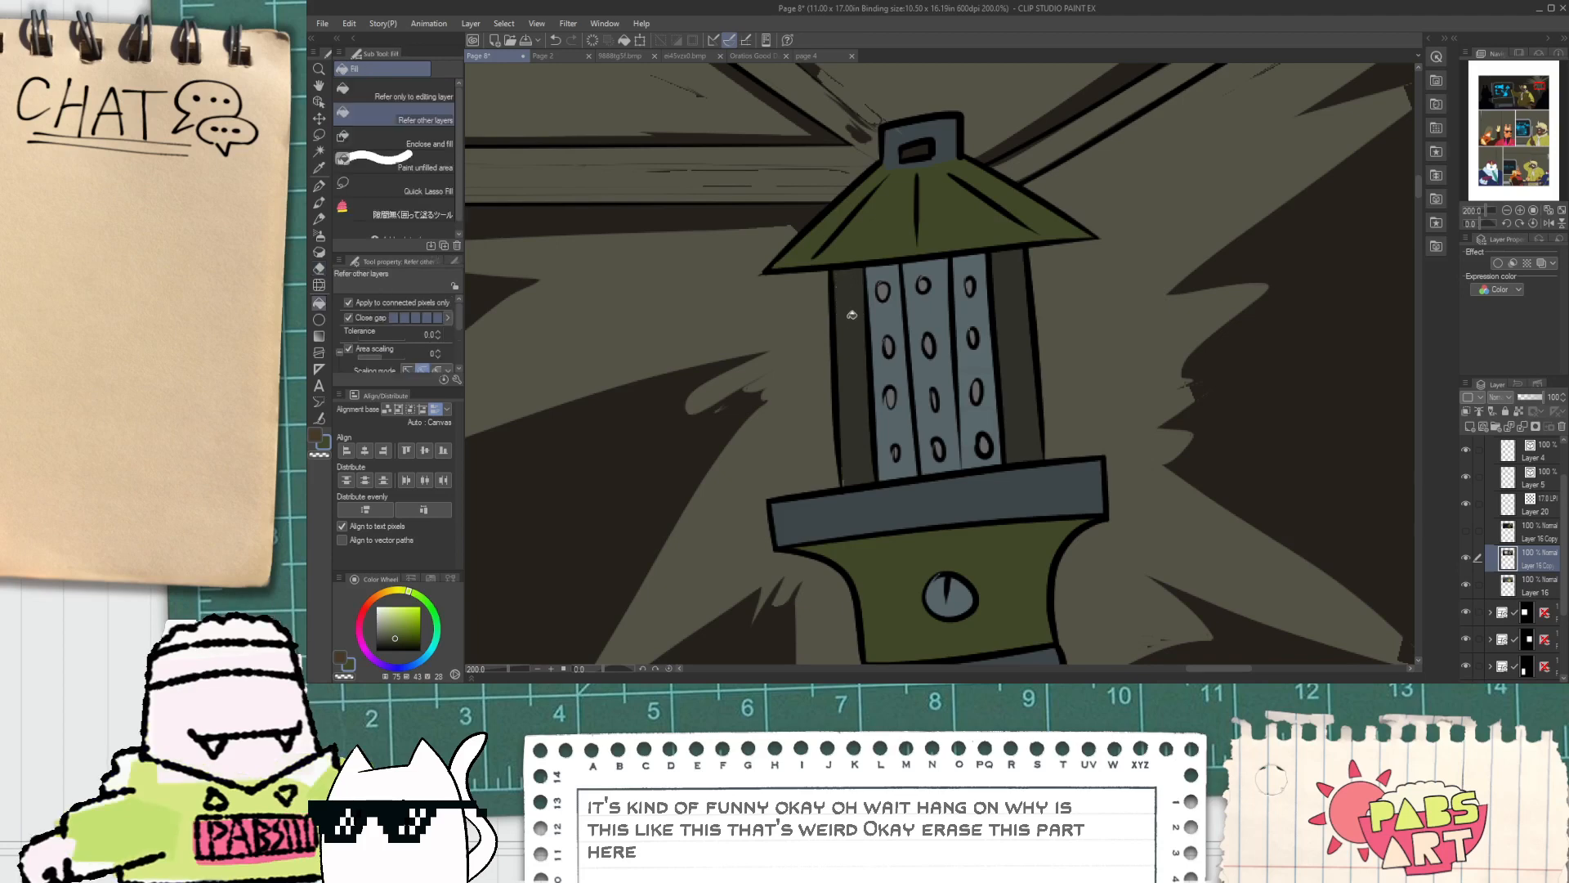
click(319, 454)
click(850, 392)
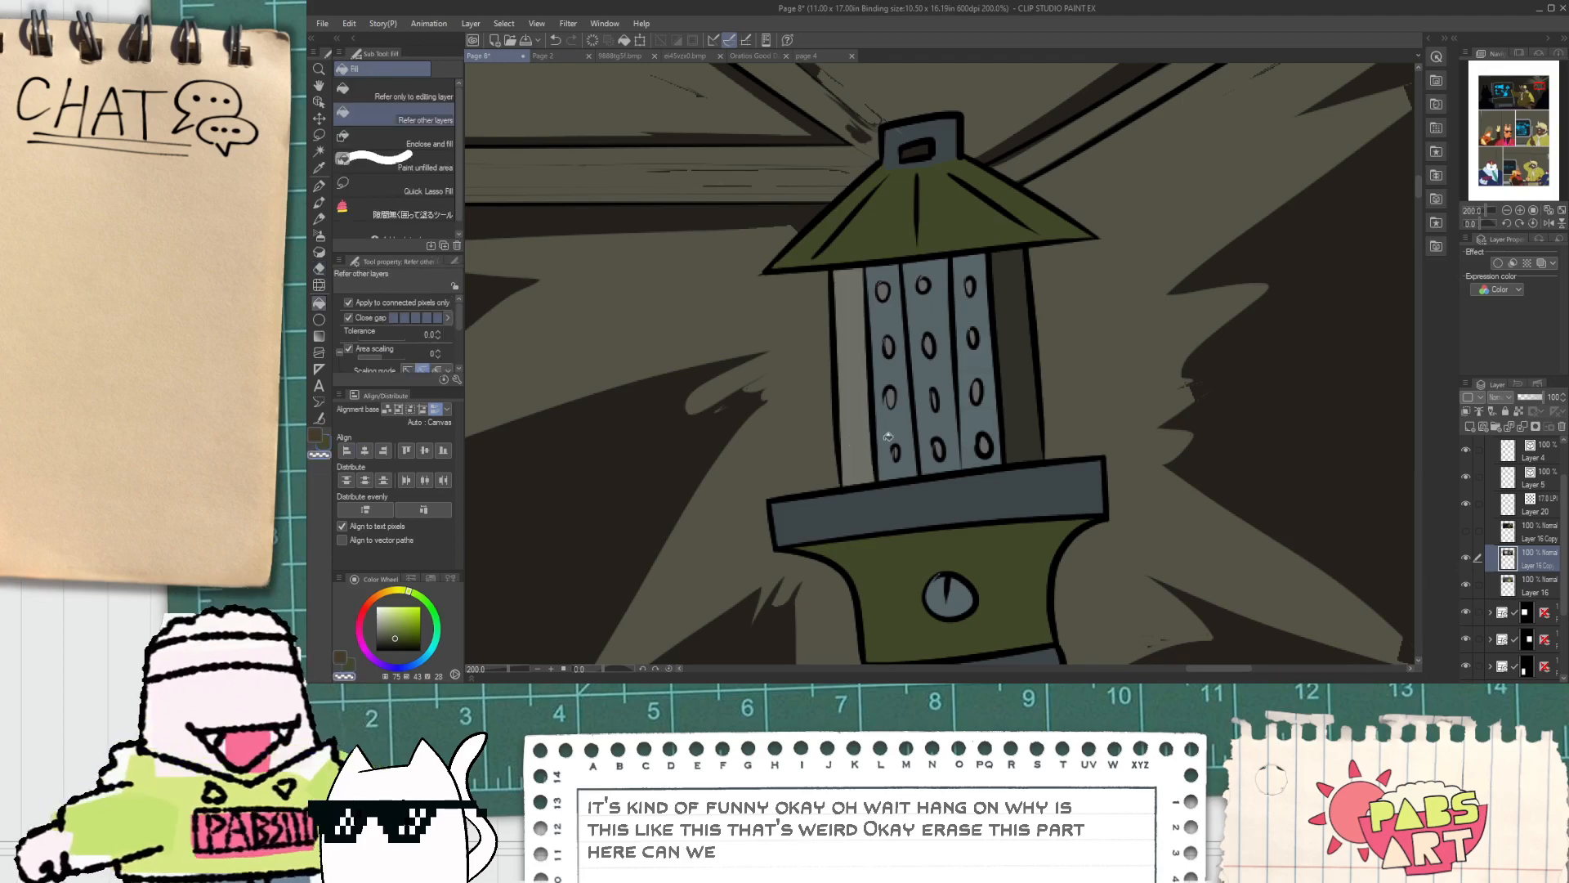
click(895, 400)
click(892, 370)
click(897, 328)
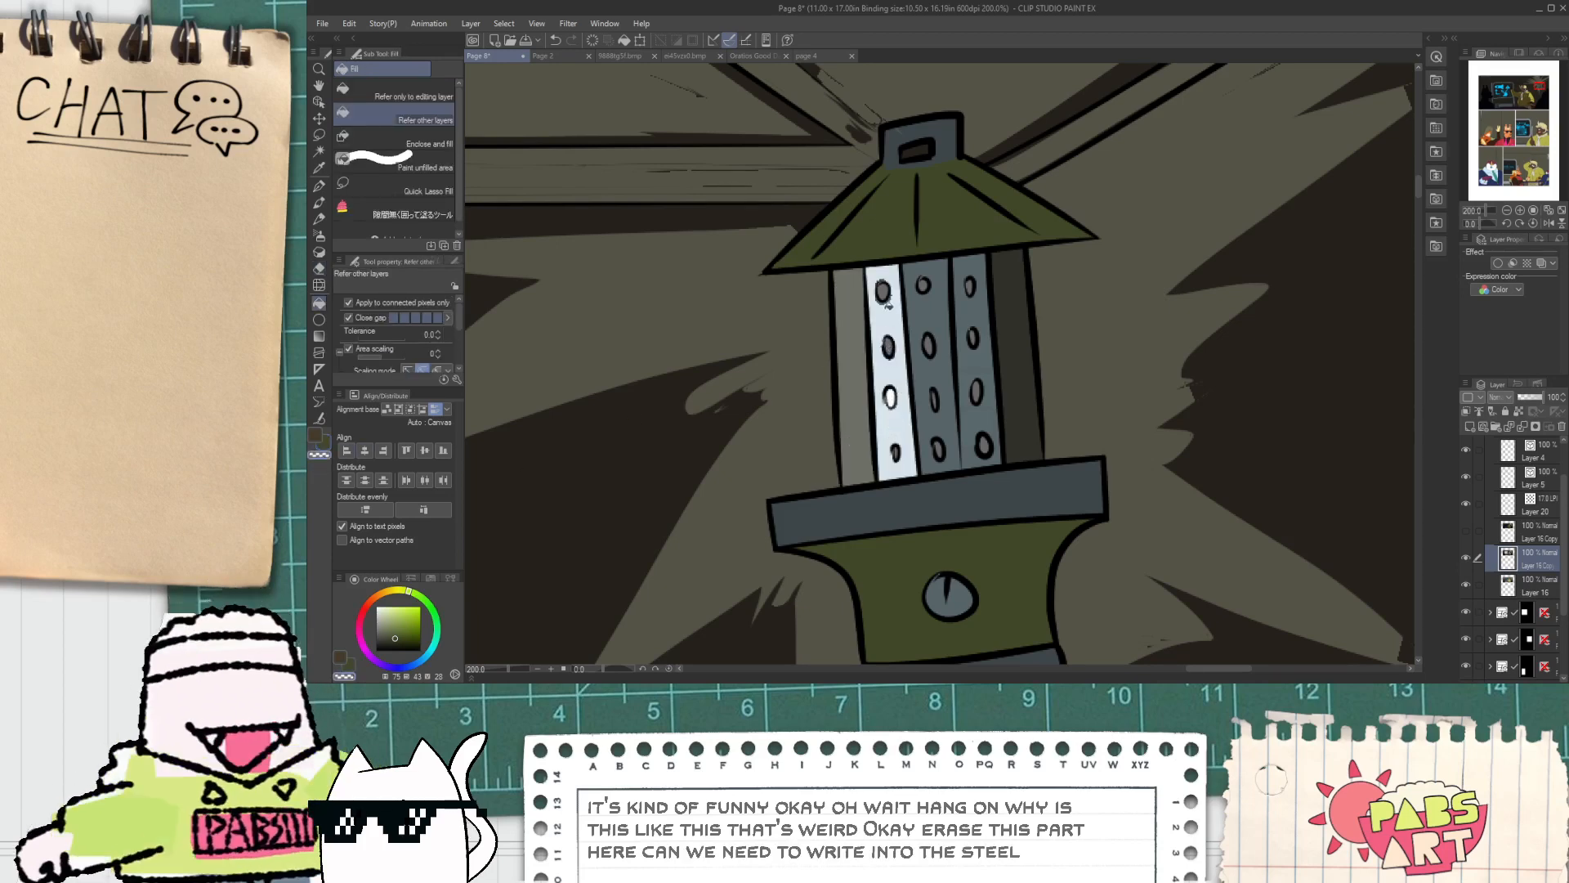
Step: Clear the shadow from the lantern's middle and right perforated strips and their holes with transparent fills
click(923, 322)
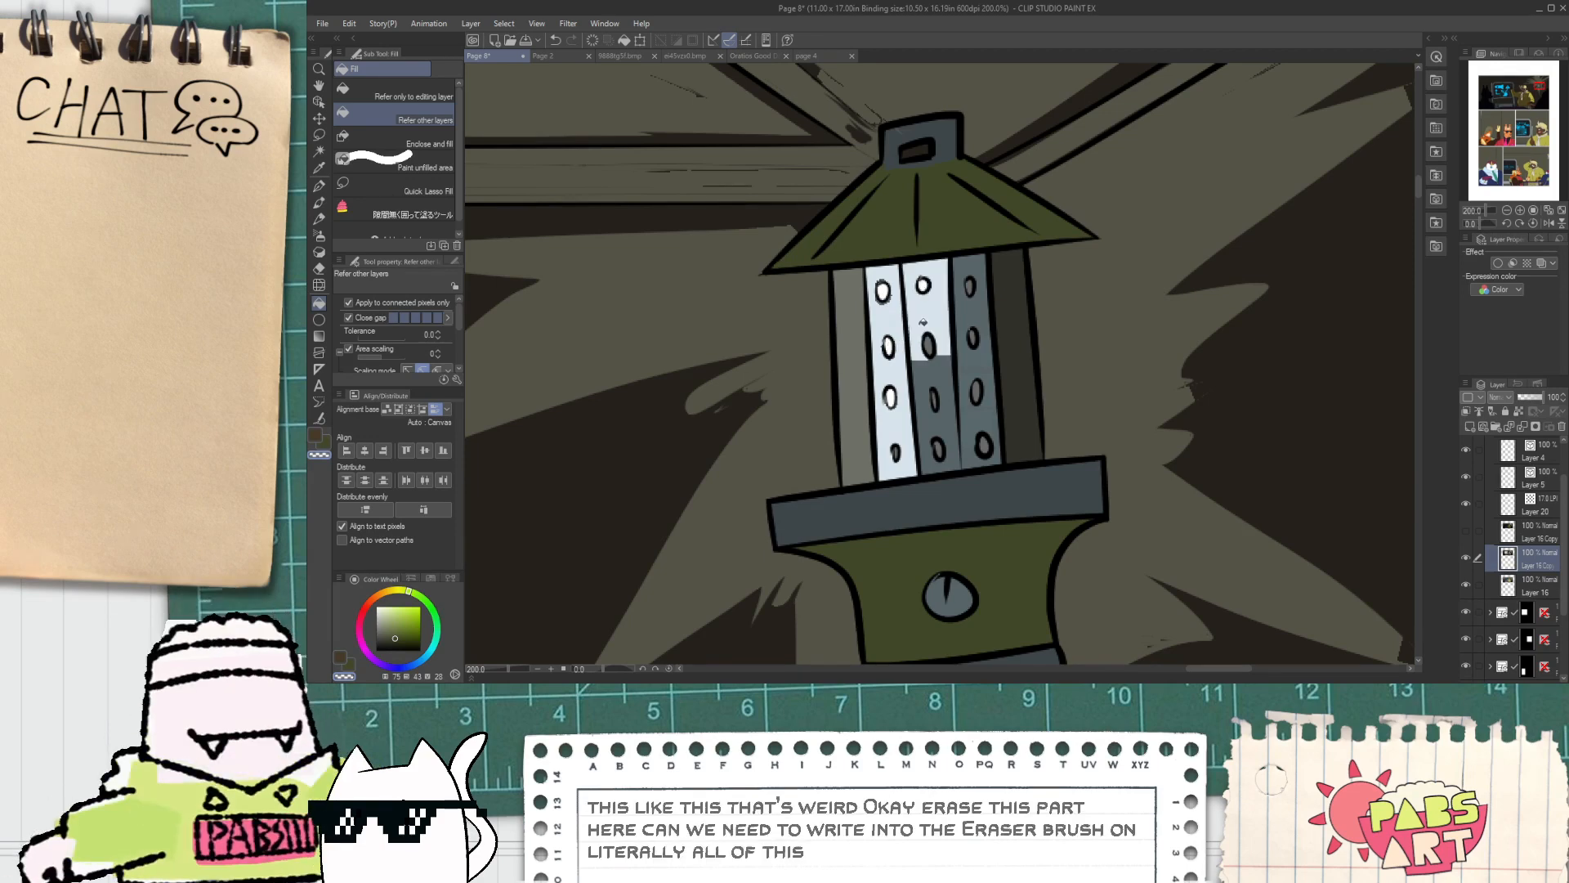
click(935, 398)
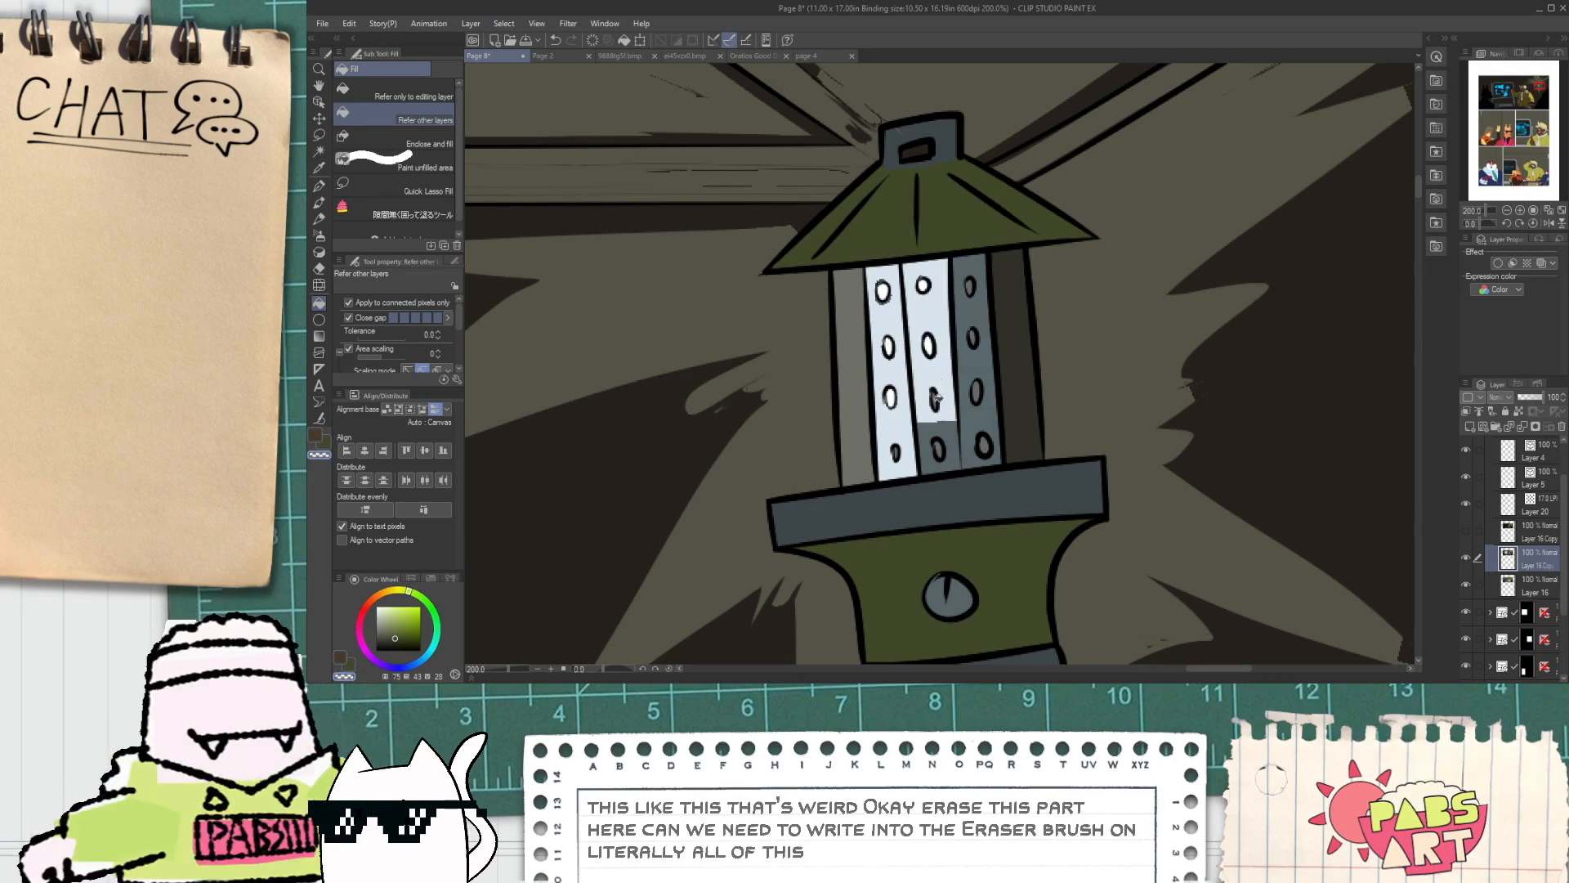
click(942, 434)
click(985, 444)
click(975, 393)
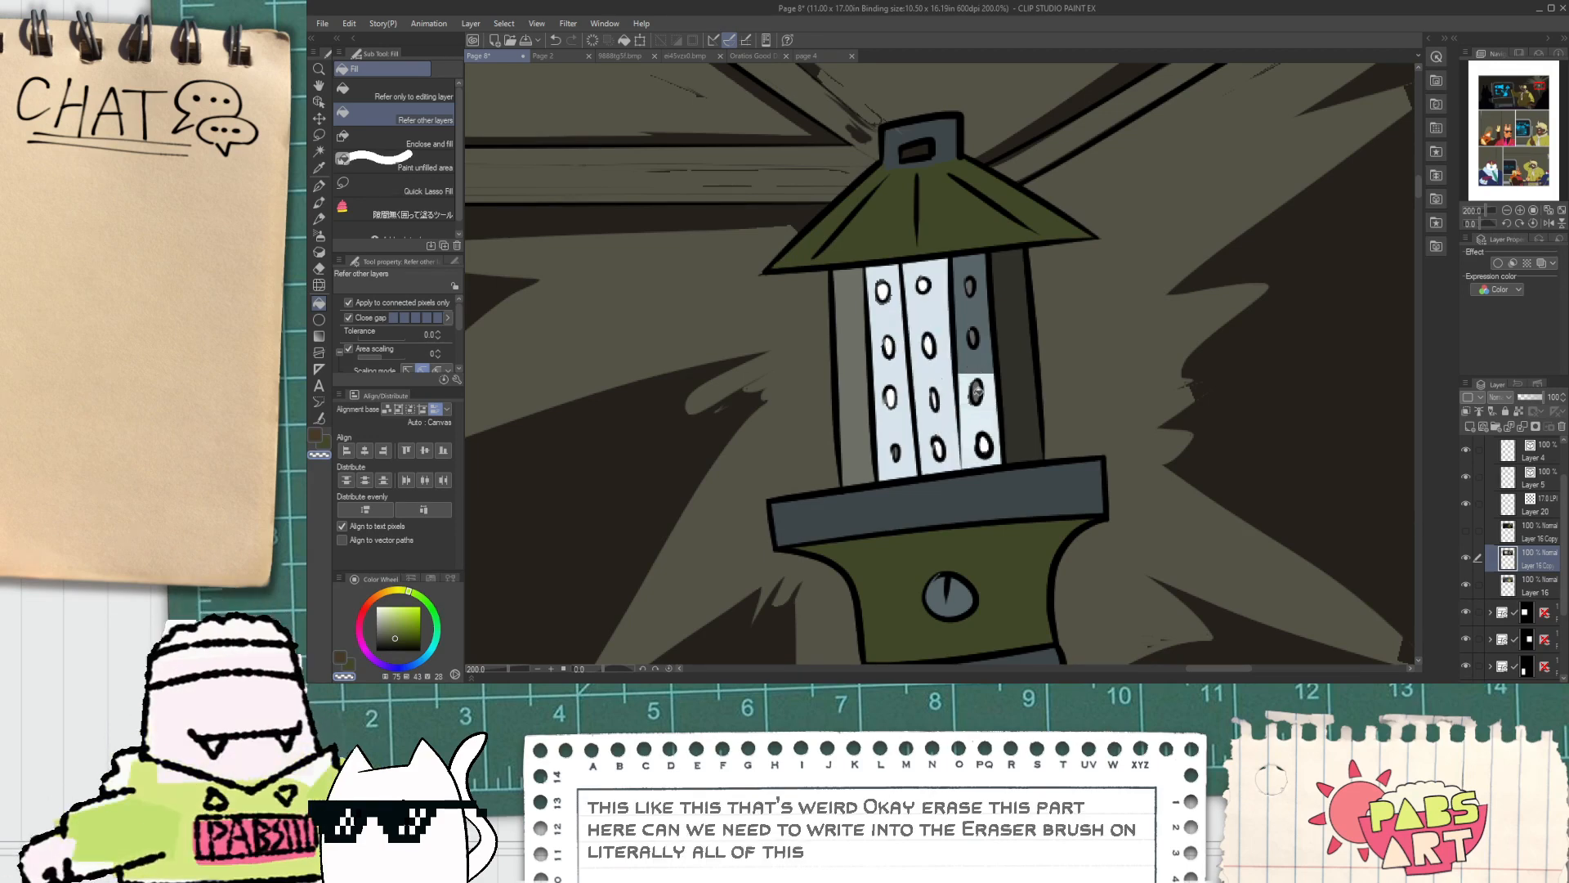
click(978, 339)
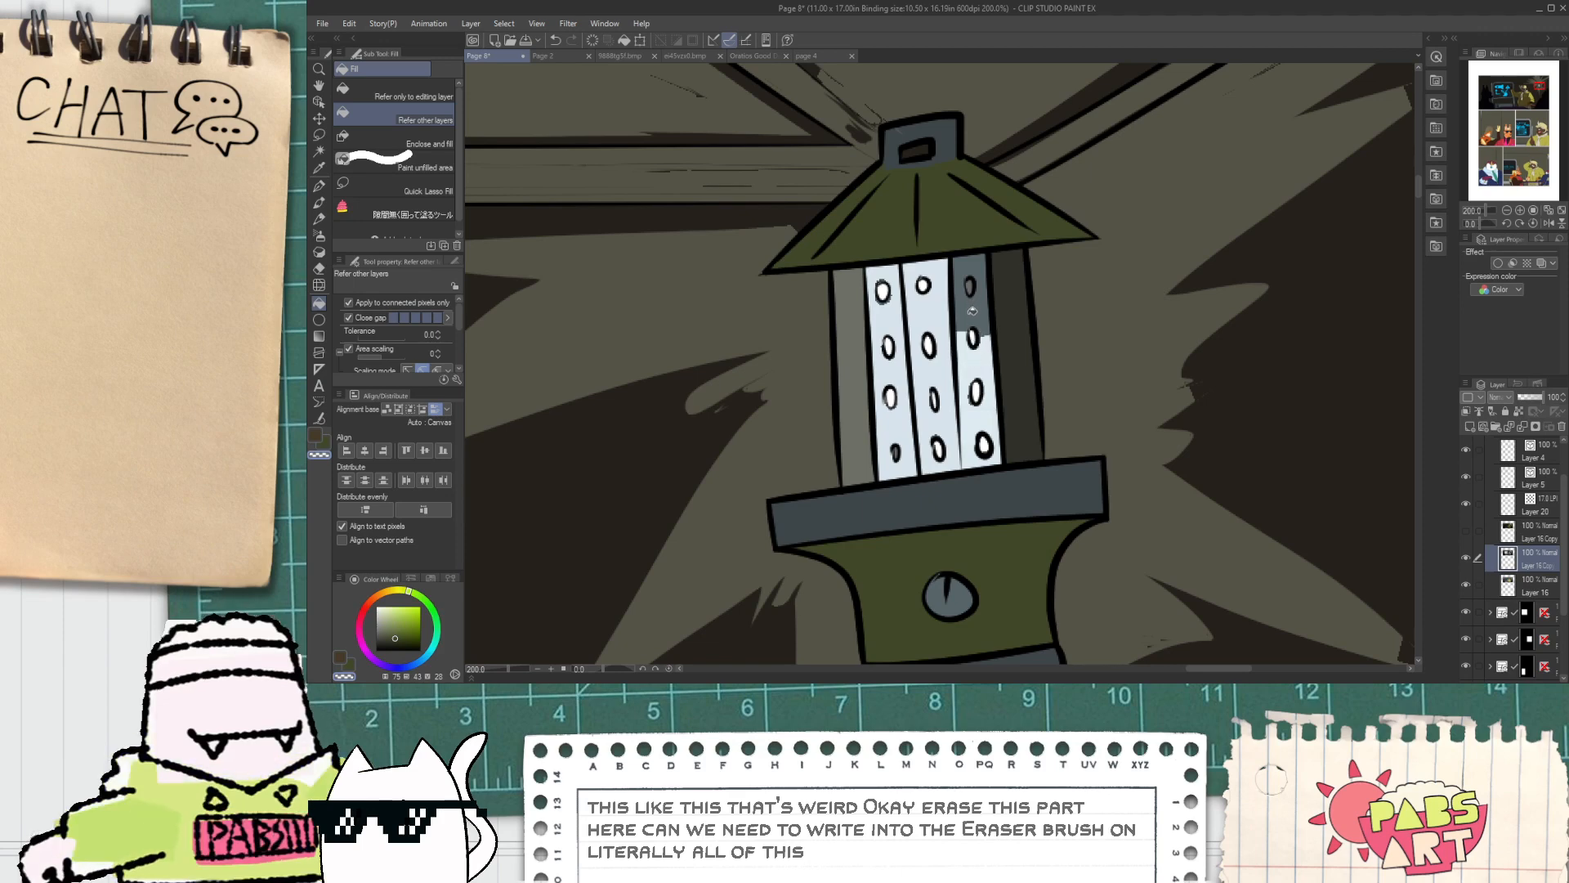
click(973, 312)
click(972, 288)
Step: Erase a thin band of shadow along the upper edge of the lantern's metal cap as a highlight
scroll(969, 282, down, 4)
drag(962, 275, 960, 346)
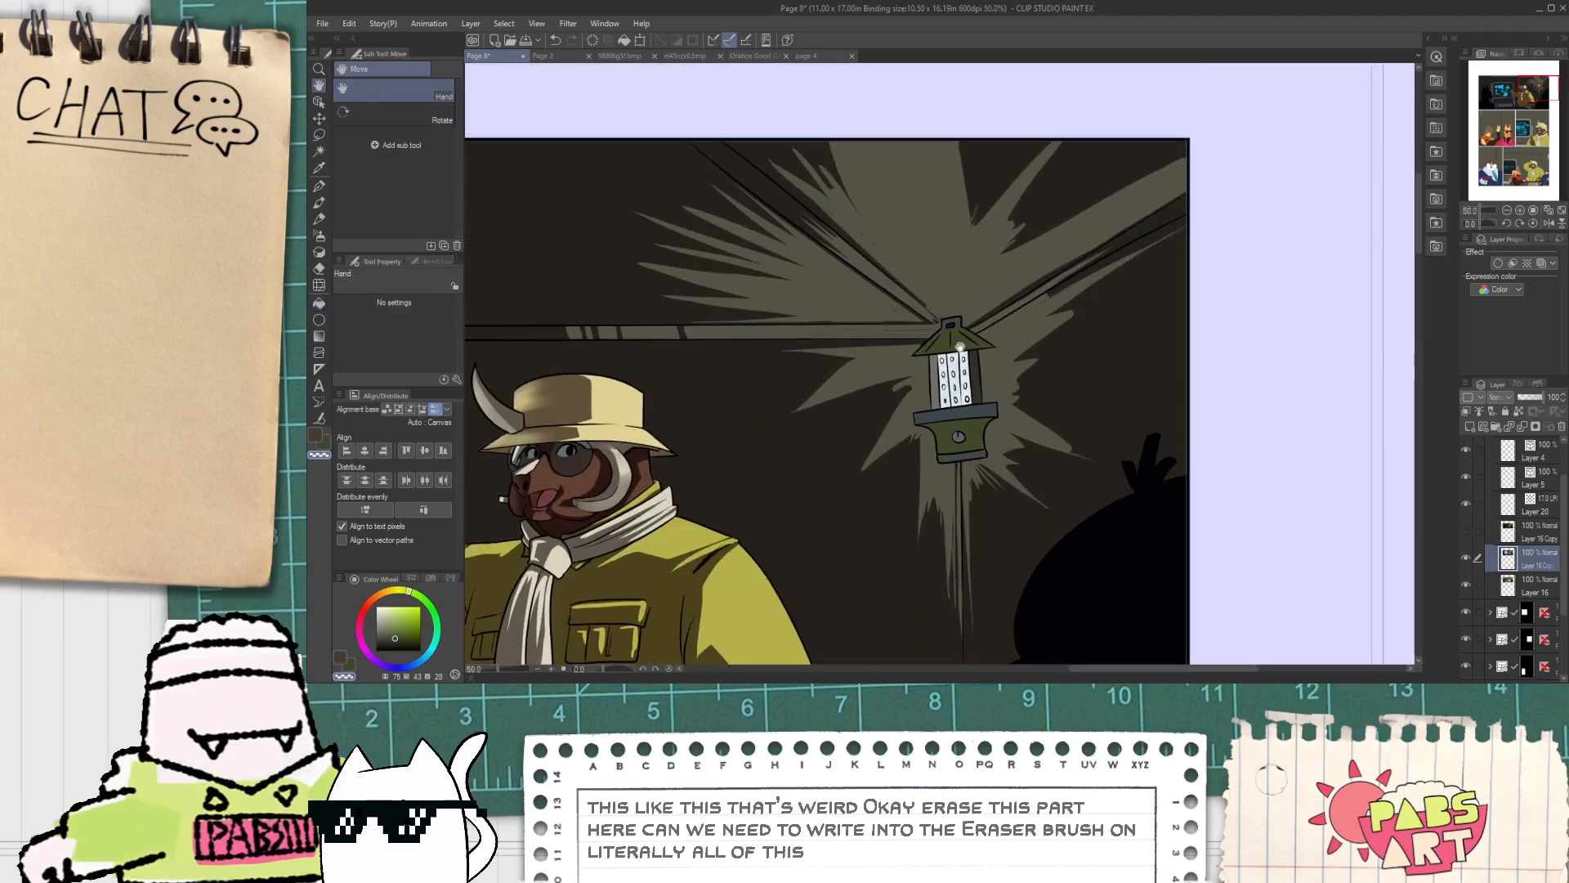
scroll(961, 346, up, 6)
key(i)
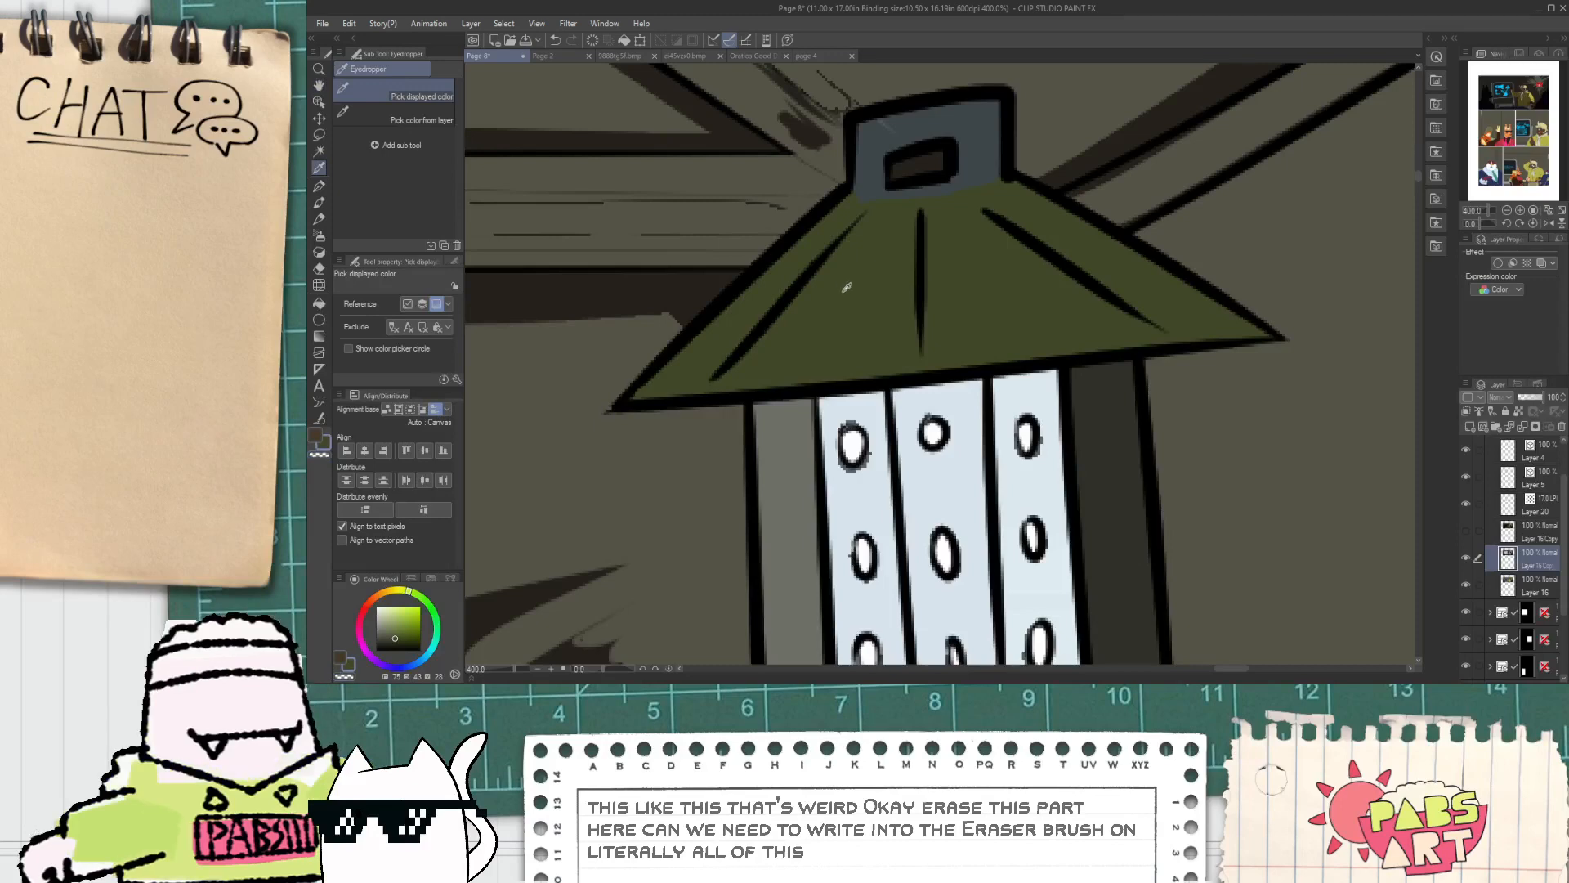
scroll(846, 287, down, 3)
scroll(866, 217, up, 3)
key(e)
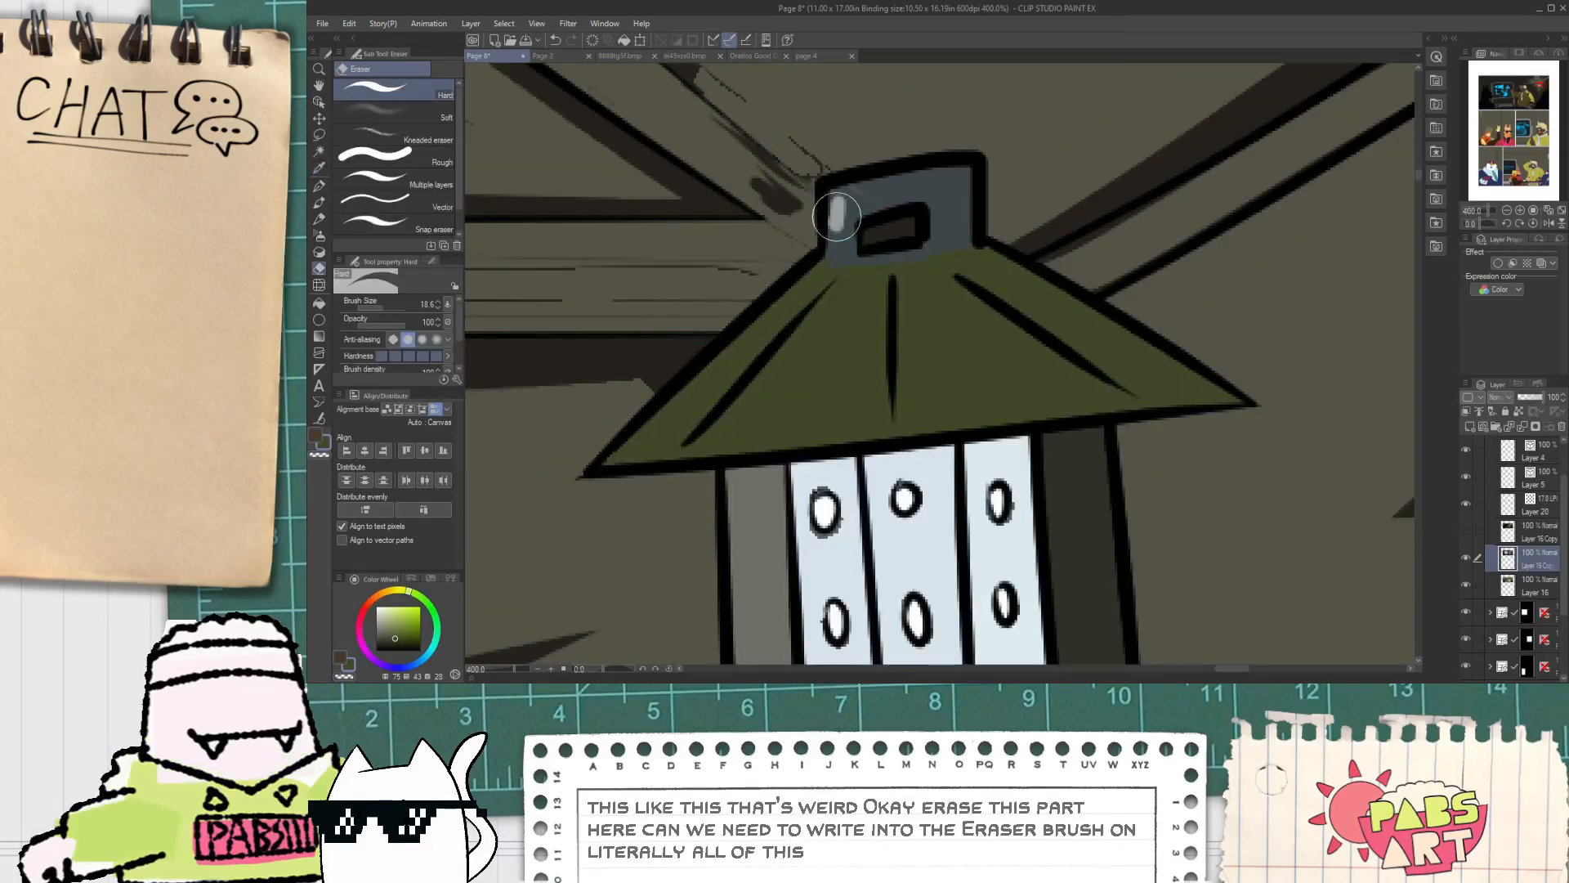
mouse_move(837, 217)
mouse_down()
mouse_move(955, 195)
mouse_move(841, 188)
mouse_move(949, 196)
mouse_up()
key(ctrl+z)
key(ctrl+z)
drag(840, 189, 970, 173)
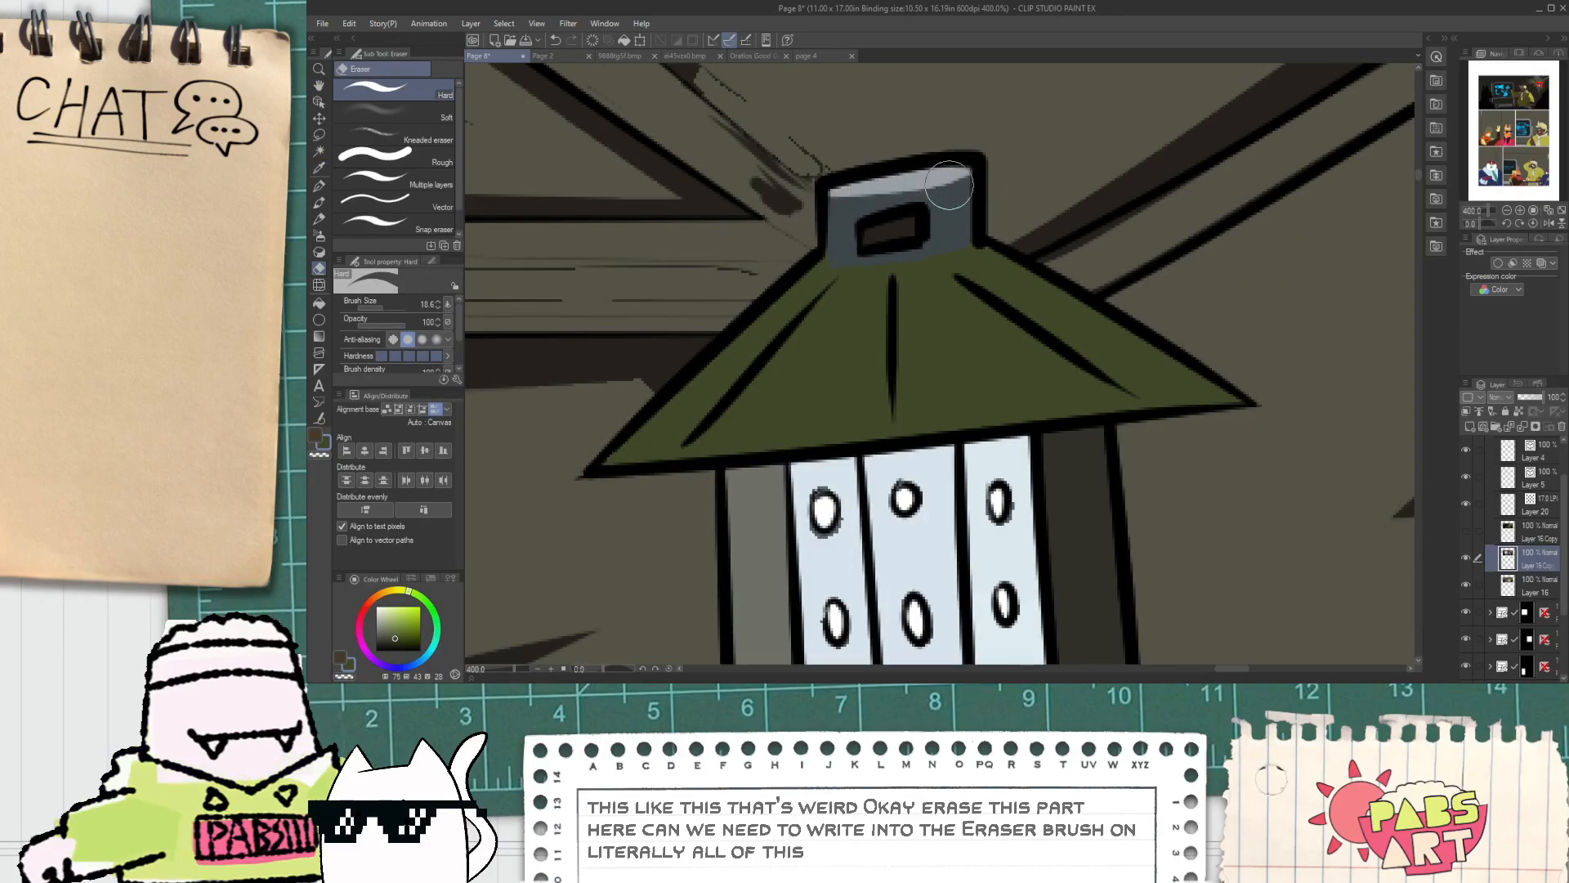
Step: Erase short highlights from the shadow at both ends of the metal band below the lantern's perforated strips
scroll(957, 204, down, 4)
scroll(724, 471, up, 3)
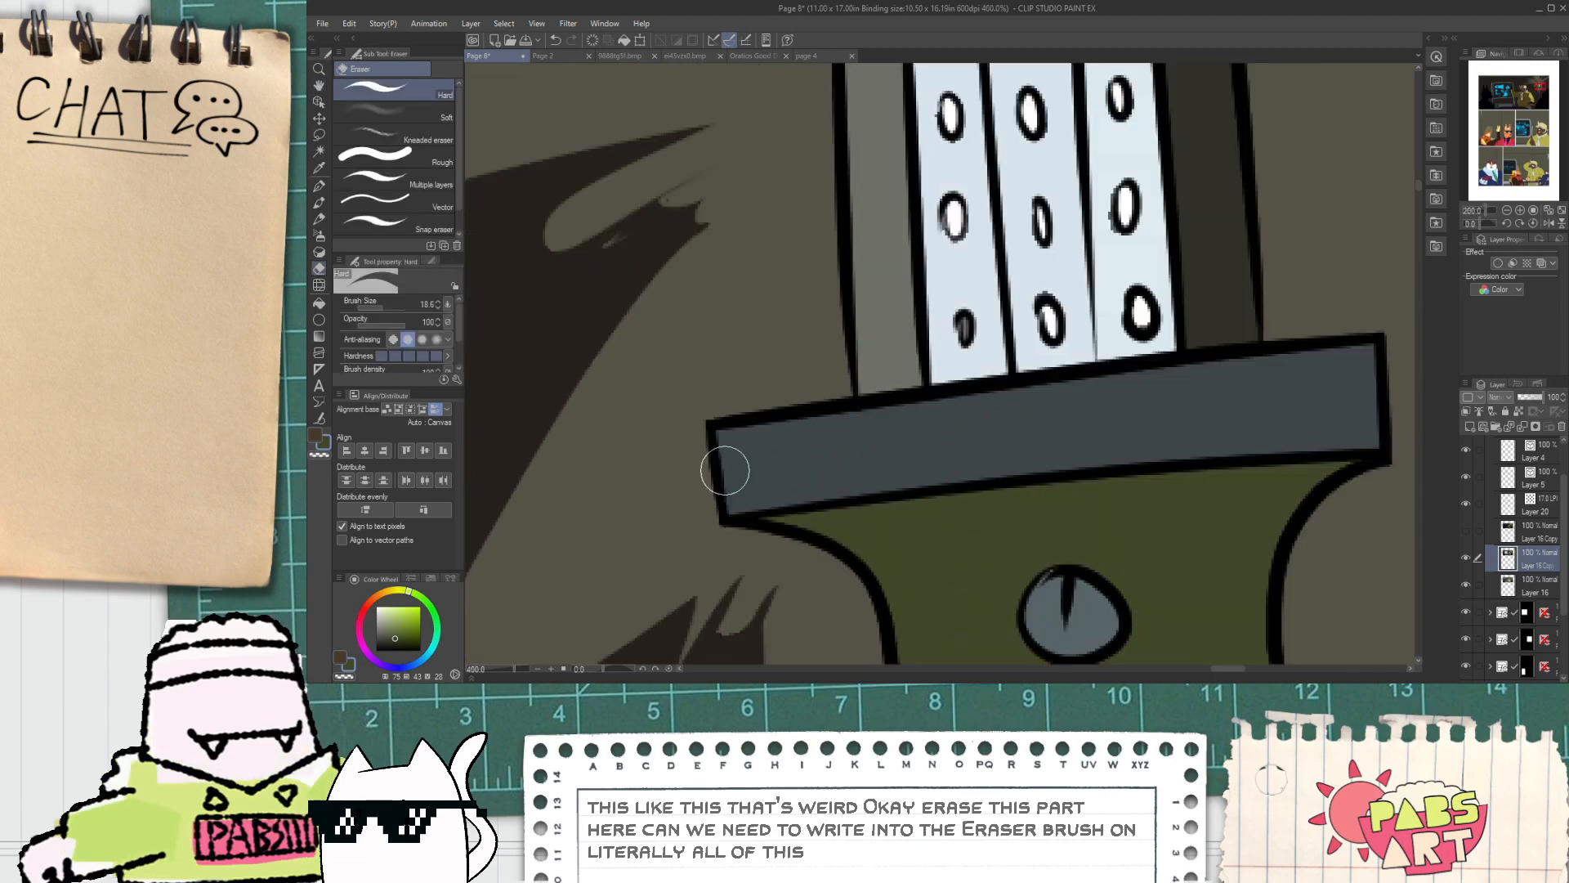
drag(724, 471, 745, 432)
drag(1169, 466, 898, 453)
mouse_move(1089, 356)
mouse_down()
mouse_move(1093, 430)
mouse_move(1069, 429)
mouse_up()
drag(1052, 371, 1059, 430)
Step: Erase curved highlights down both sides of the lantern's green base and at both ends of its lower metal rim
scroll(977, 422, down, 3)
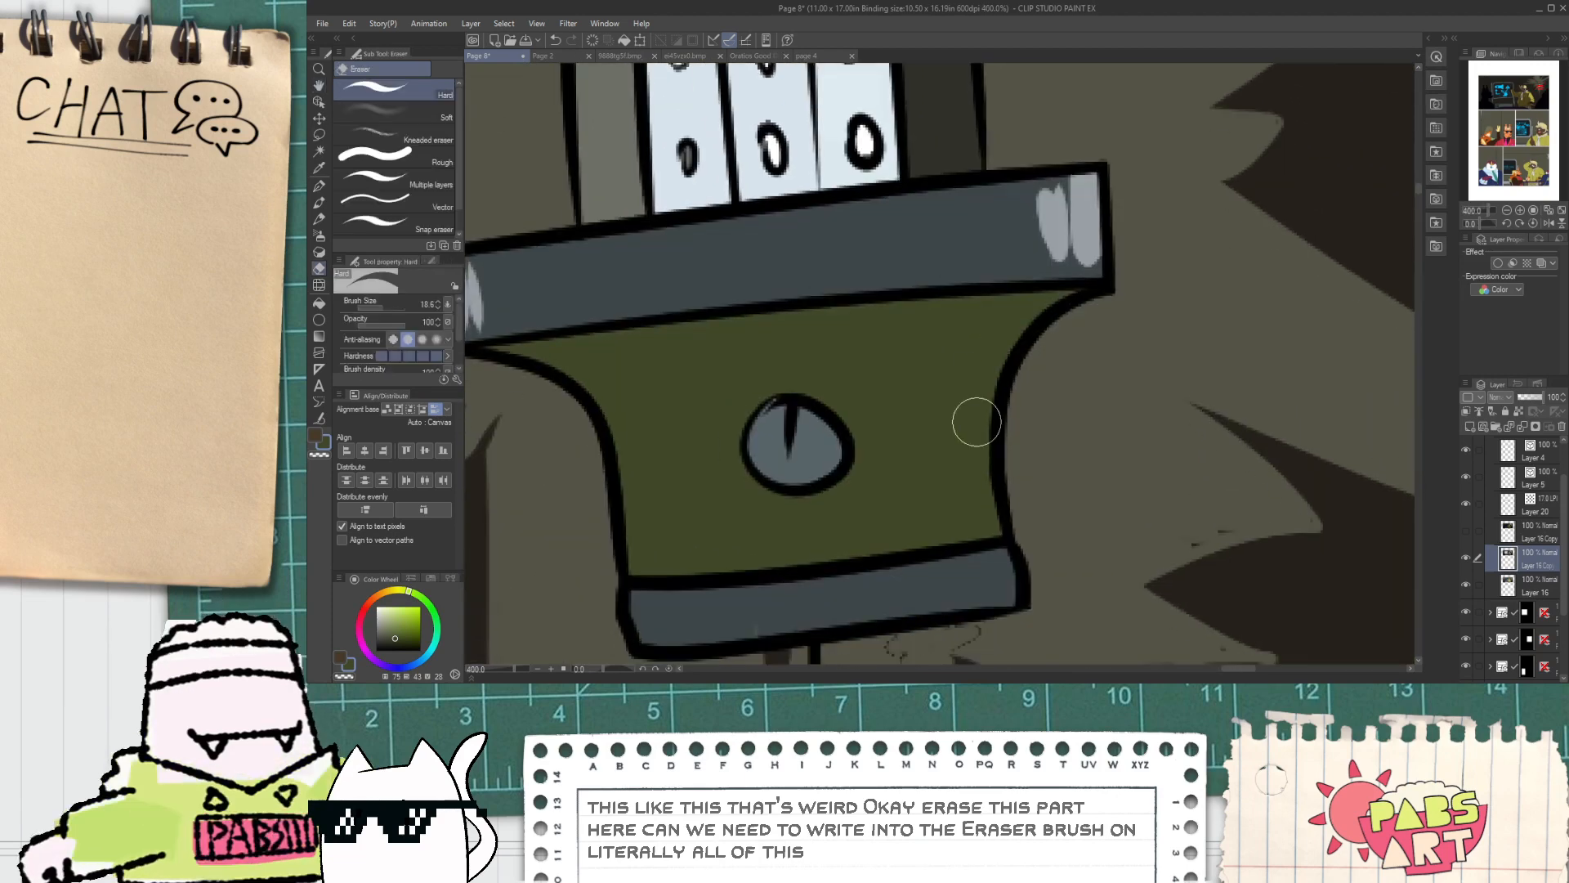
drag(1040, 307, 987, 518)
drag(938, 373, 948, 531)
key(ctrl+z)
drag(590, 381, 648, 563)
mouse_move(630, 413)
mouse_down()
mouse_move(662, 557)
mouse_move(647, 639)
mouse_up()
mouse_move(992, 568)
mouse_down()
mouse_move(996, 608)
mouse_move(825, 518)
mouse_move(925, 504)
mouse_up()
Step: Sample the lit wall's olive and paint away the ragged shadow tips and specks to the right of the lantern base
key(p)
alt+click(969, 525)
drag(1101, 533, 1270, 558)
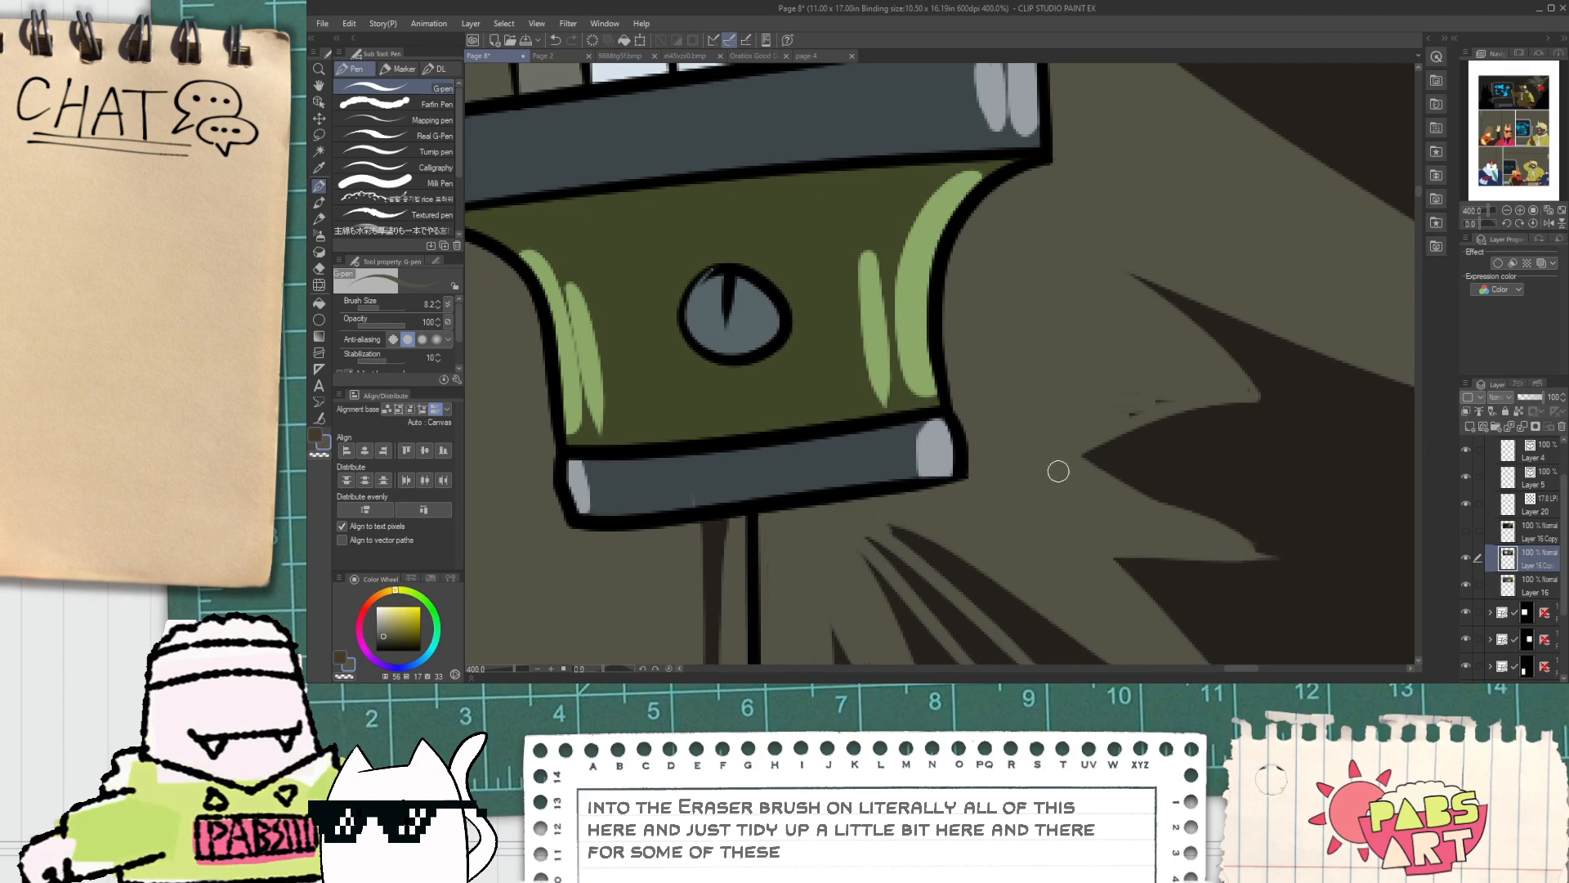
mouse_move(1077, 451)
mouse_down()
mouse_move(1275, 556)
mouse_move(1211, 546)
mouse_move(1242, 556)
mouse_move(1232, 533)
mouse_move(1164, 503)
mouse_up()
key(ctrl+z)
key(ctrl+z)
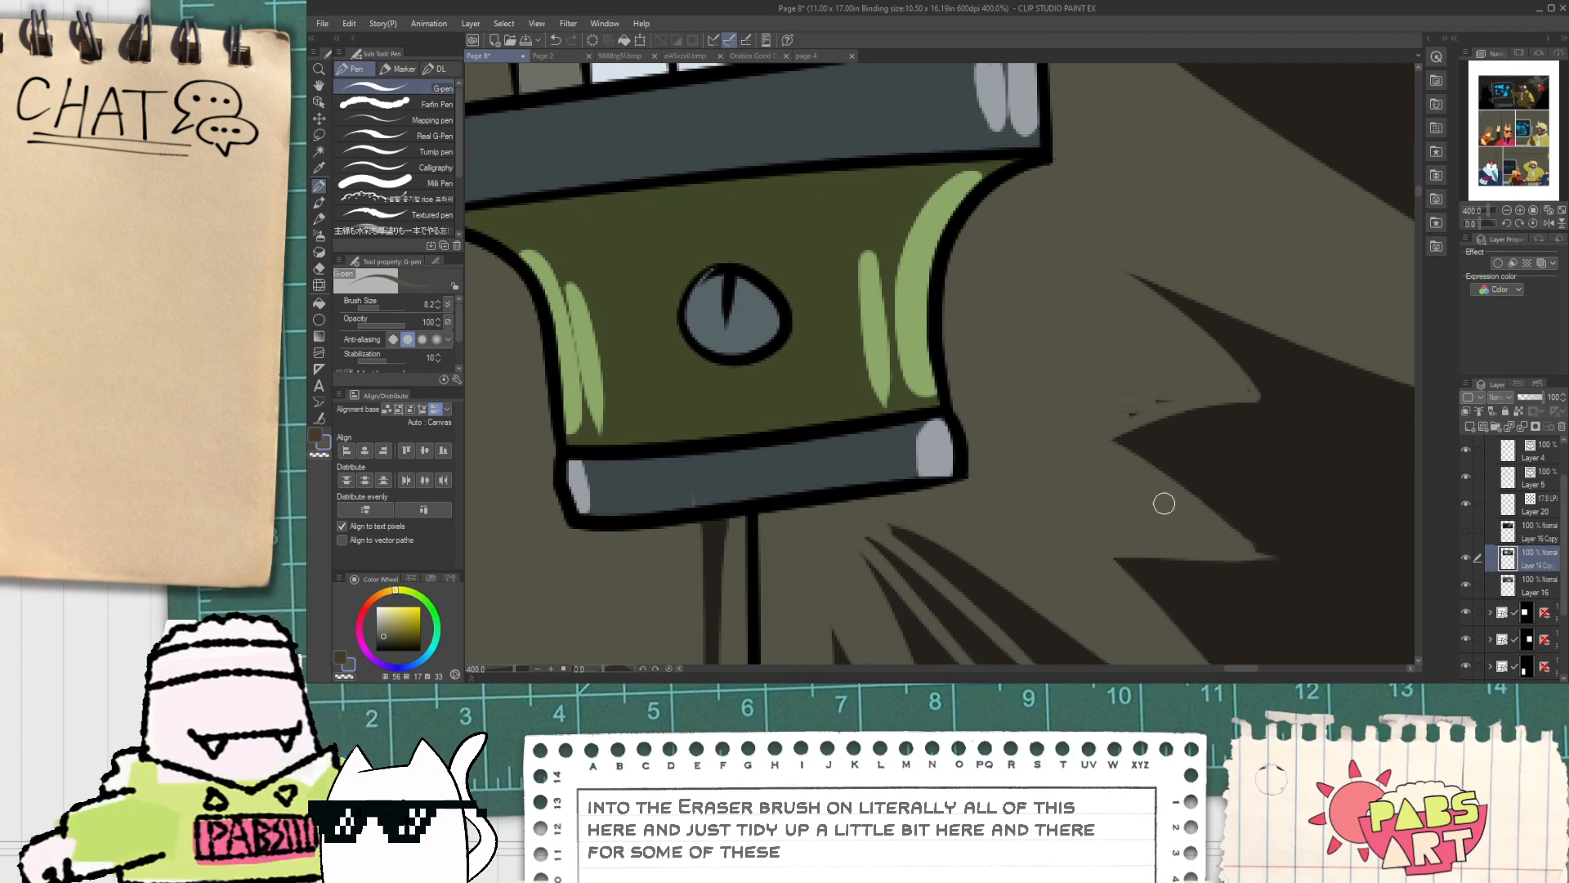
drag(1051, 449, 1181, 419)
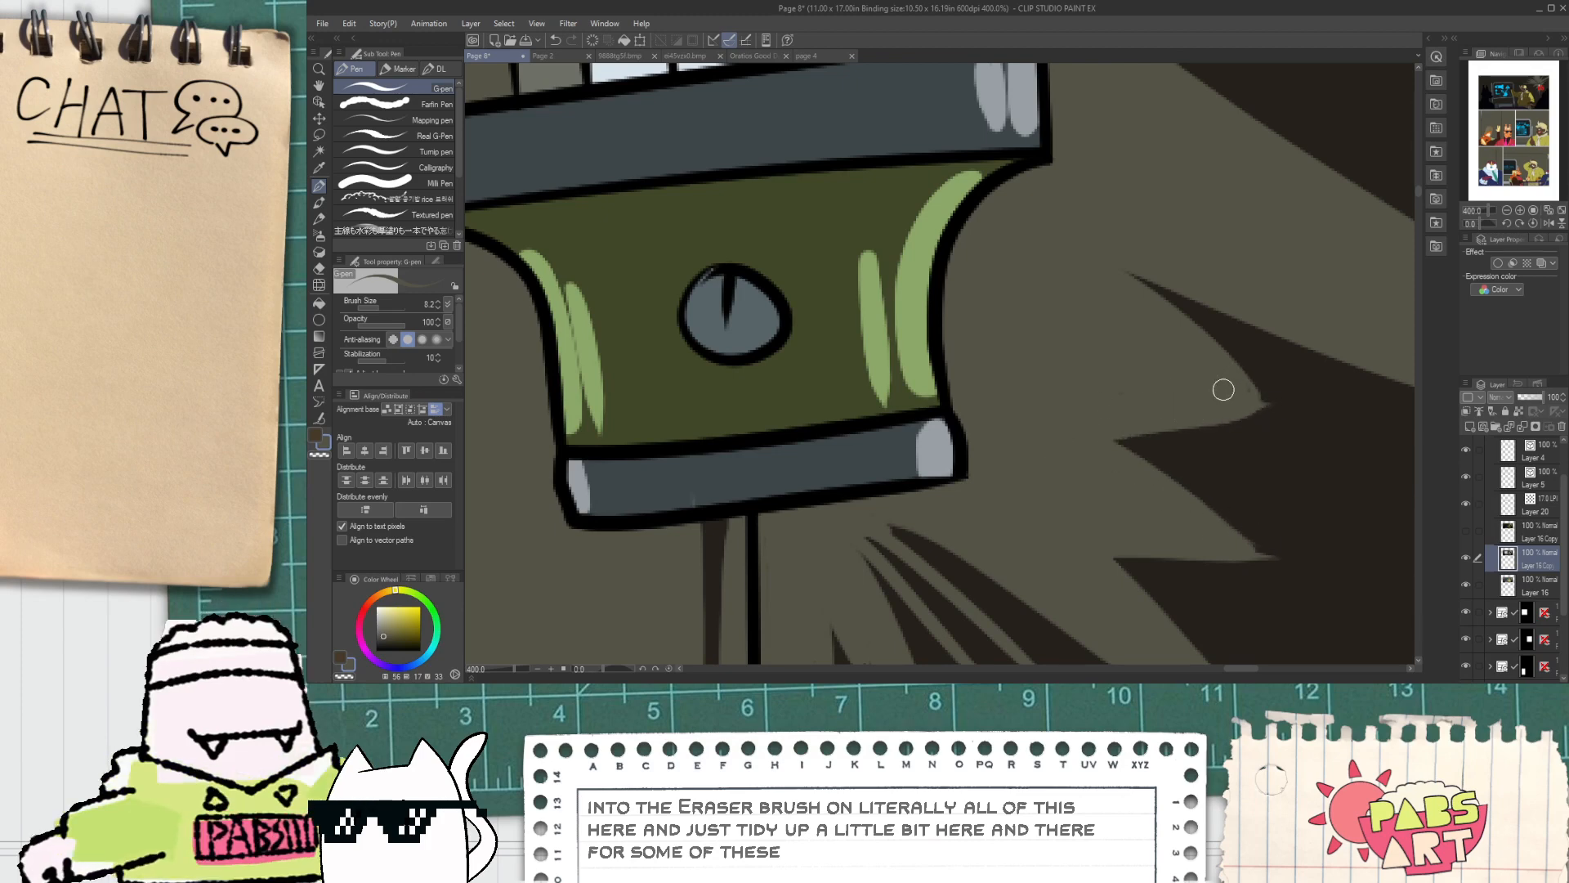
Step: Reshape the ragged shadow spike to the left of the lantern in light olive and fill its cut-off remnant with the same colour
scroll(1129, 313, down, 5)
drag(1043, 256, 1043, 378)
scroll(1027, 375, up, 3)
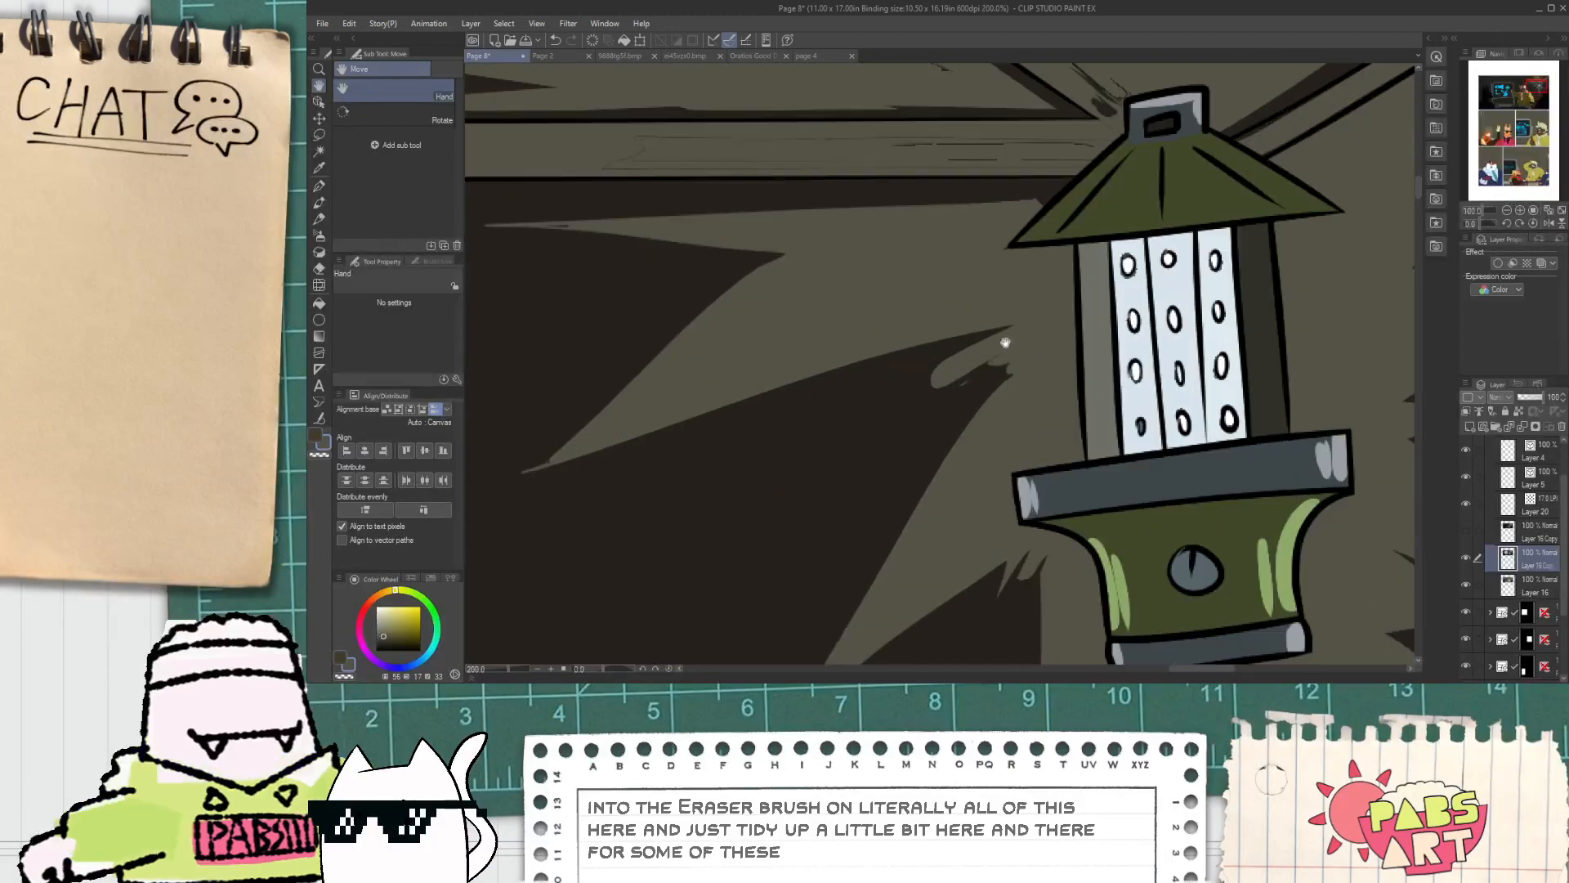
scroll(1005, 342, up, 2)
key(p)
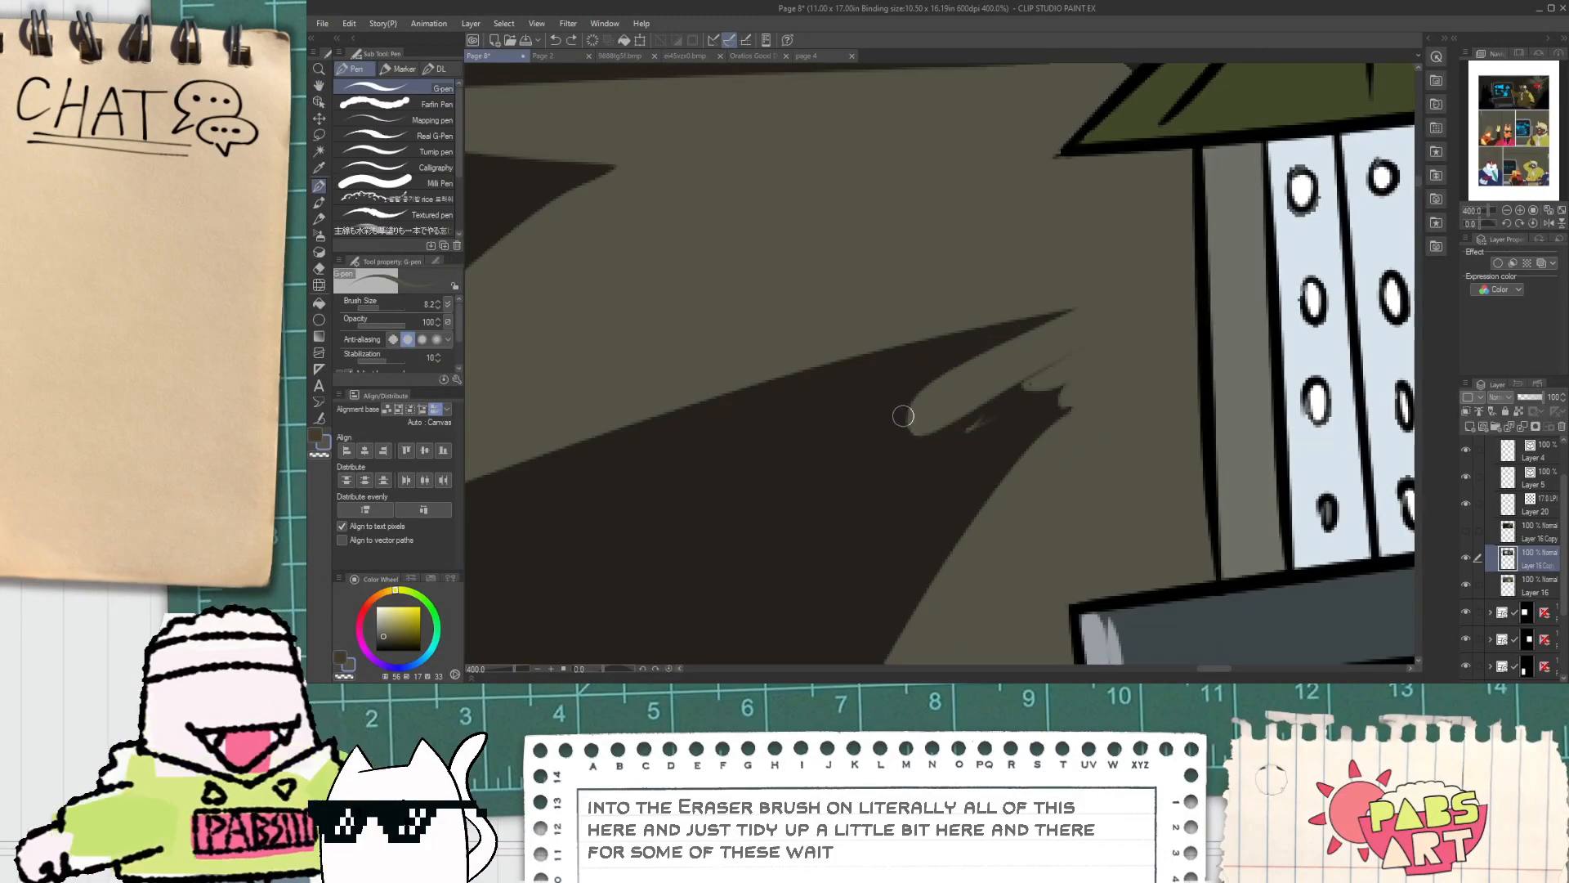
drag(903, 416, 1010, 331)
drag(916, 424, 1063, 450)
key(g)
click(1032, 406)
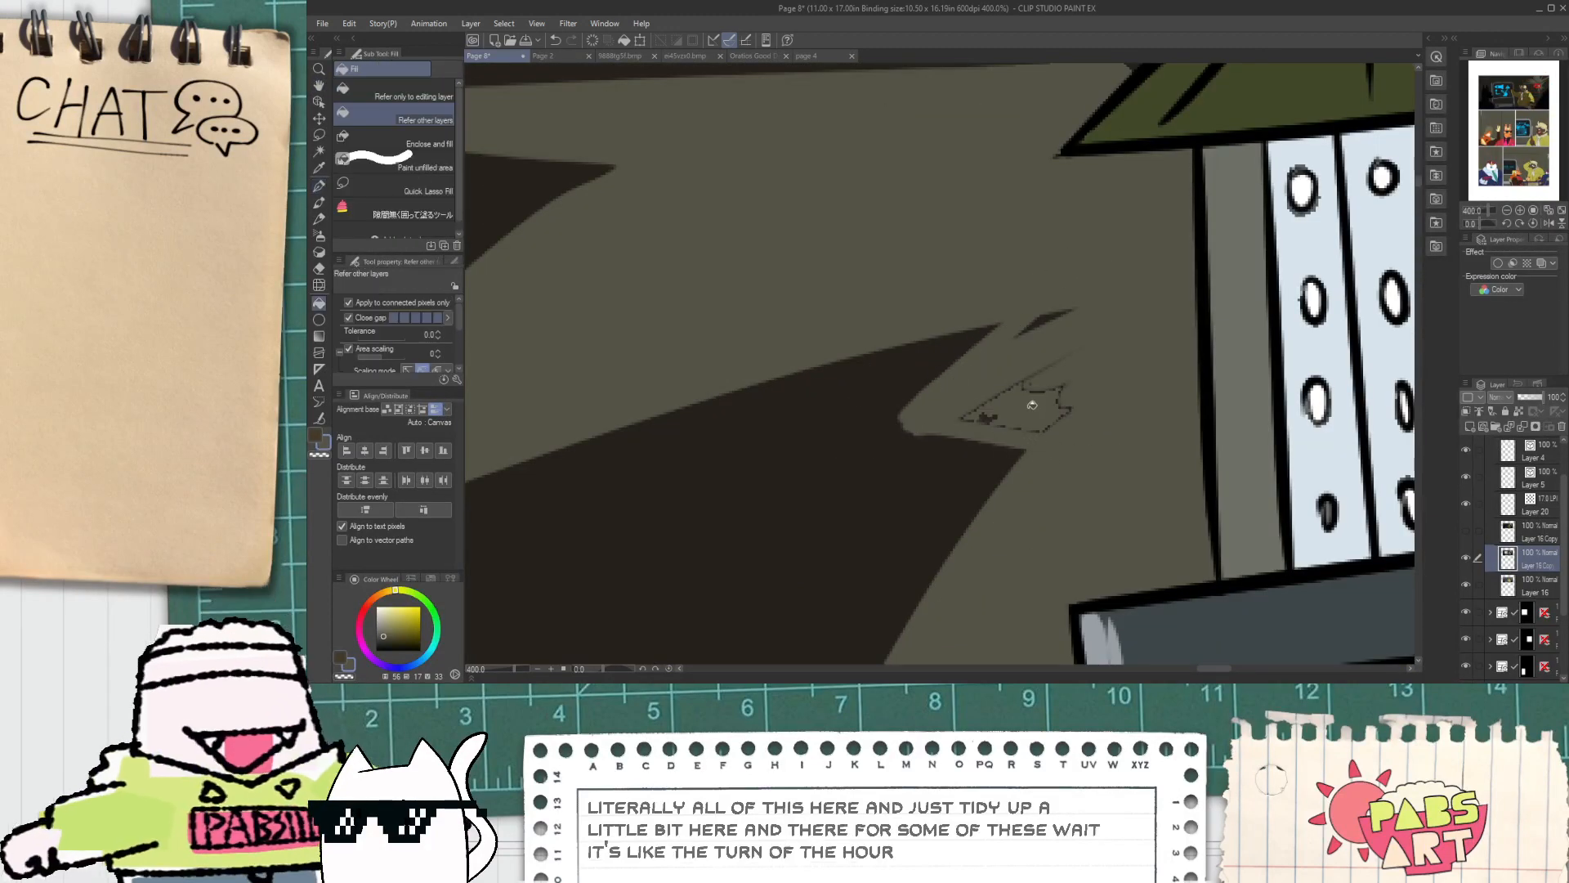
Step: Paint out the remaining dark specks and smooth the light notch in the shadow spike left of the lantern
key(p)
mouse_move(996, 392)
mouse_down()
mouse_move(1062, 430)
mouse_move(1040, 425)
mouse_move(1033, 375)
mouse_up()
mouse_move(879, 432)
mouse_down()
mouse_move(1068, 449)
mouse_move(900, 422)
mouse_move(935, 381)
mouse_up()
scroll(1021, 344, down, 2)
scroll(1021, 344, down, 2)
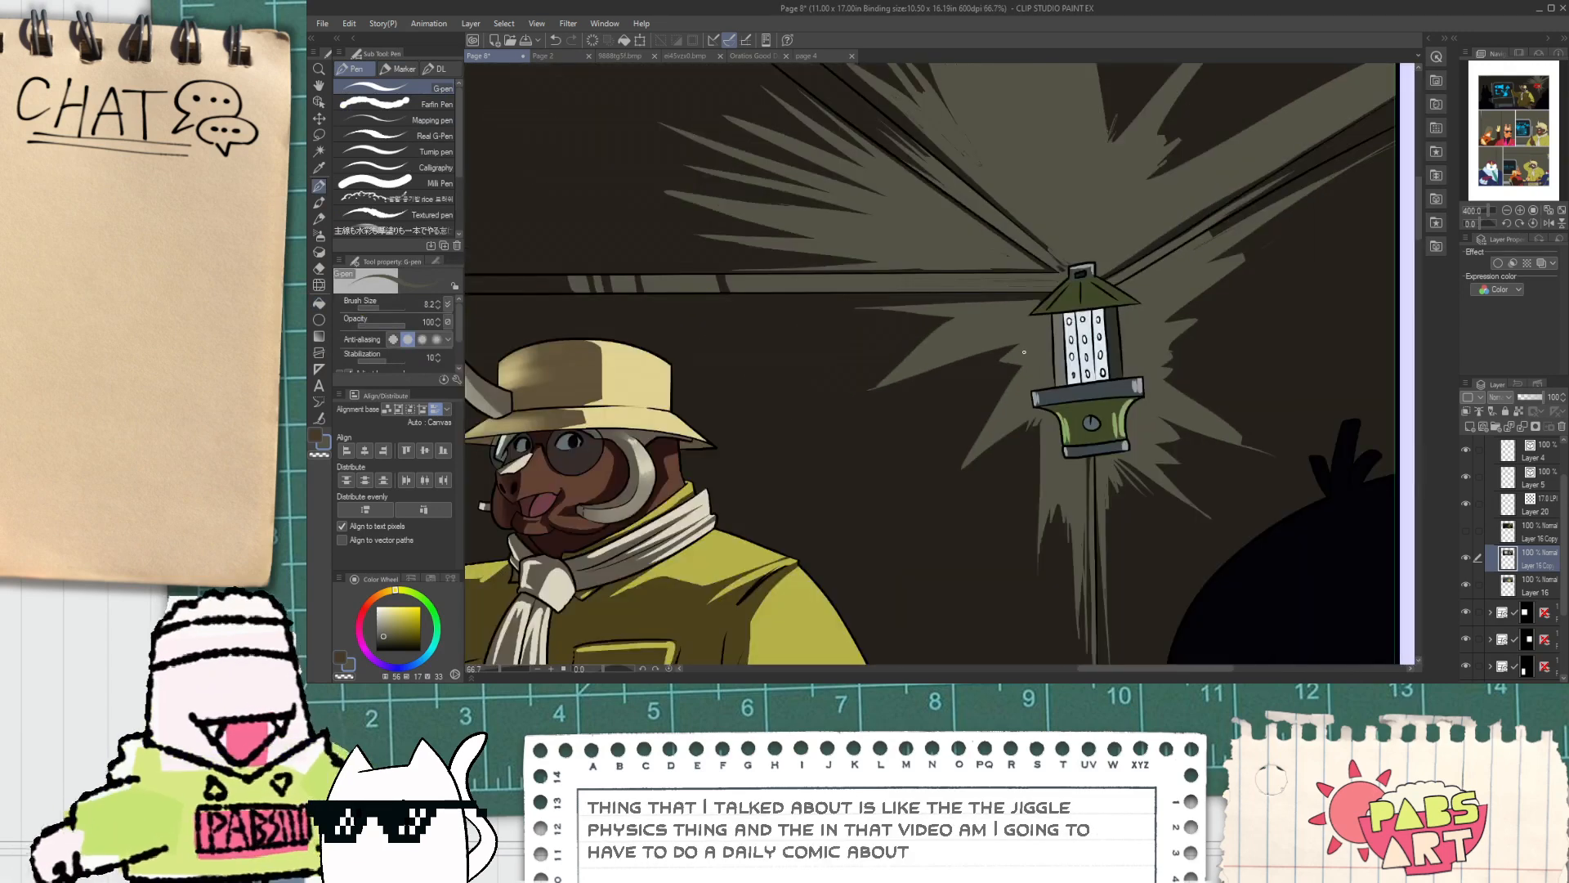
Step: Clean up the tip of the long light ray beneath the horizontal beam, covering the dark streak inside it
scroll(984, 403, up, 4)
scroll(706, 344, up, 2)
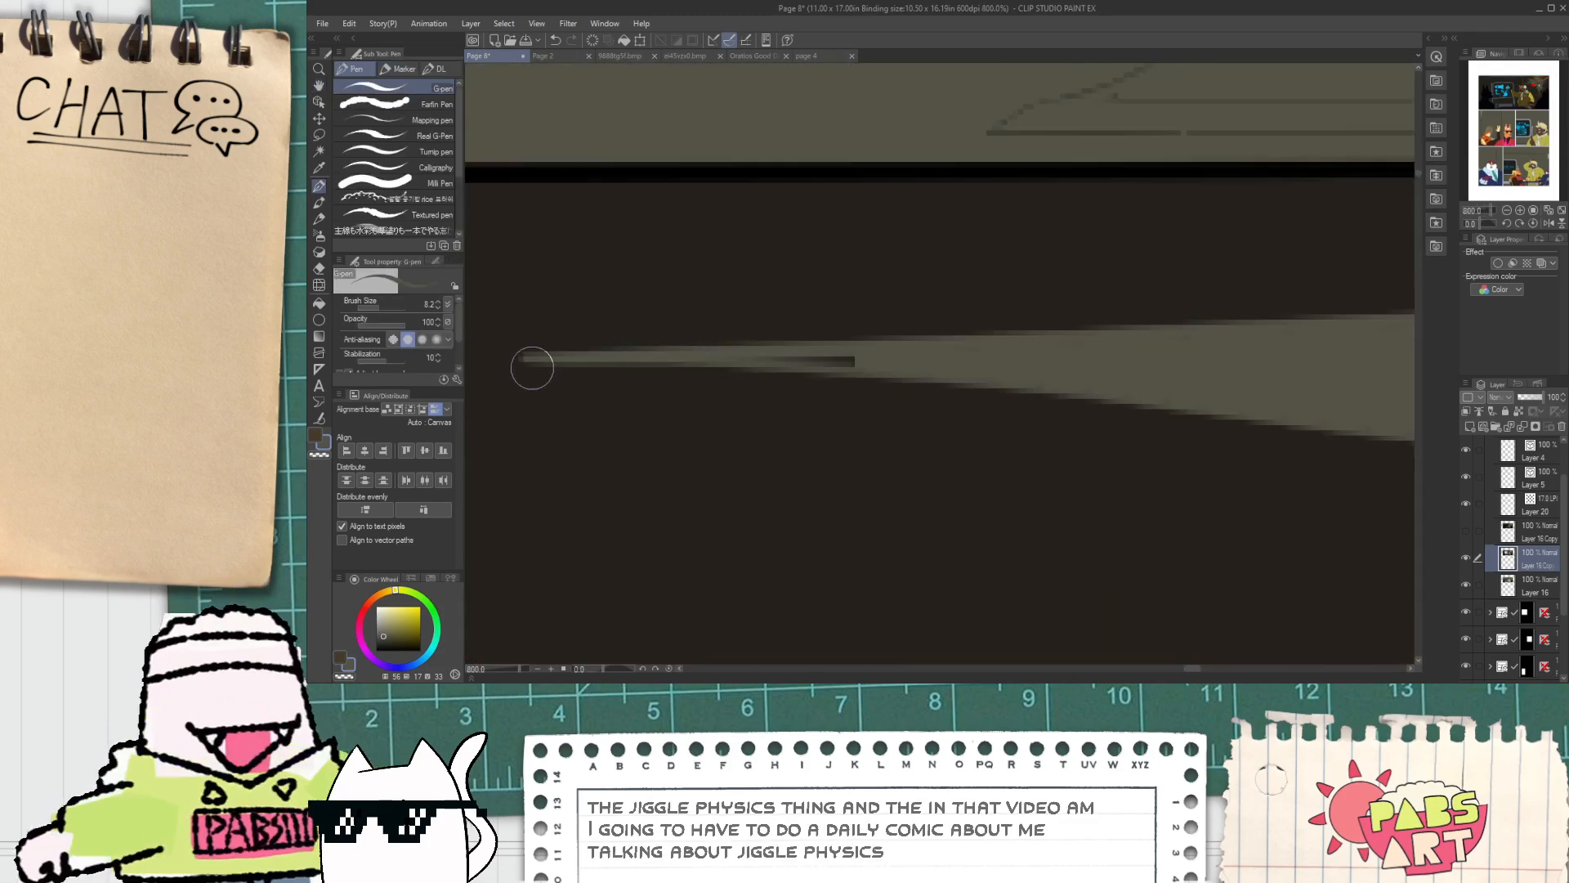
drag(598, 367, 956, 400)
key(ctrl+z)
drag(806, 353, 910, 354)
scroll(848, 335, down, 2)
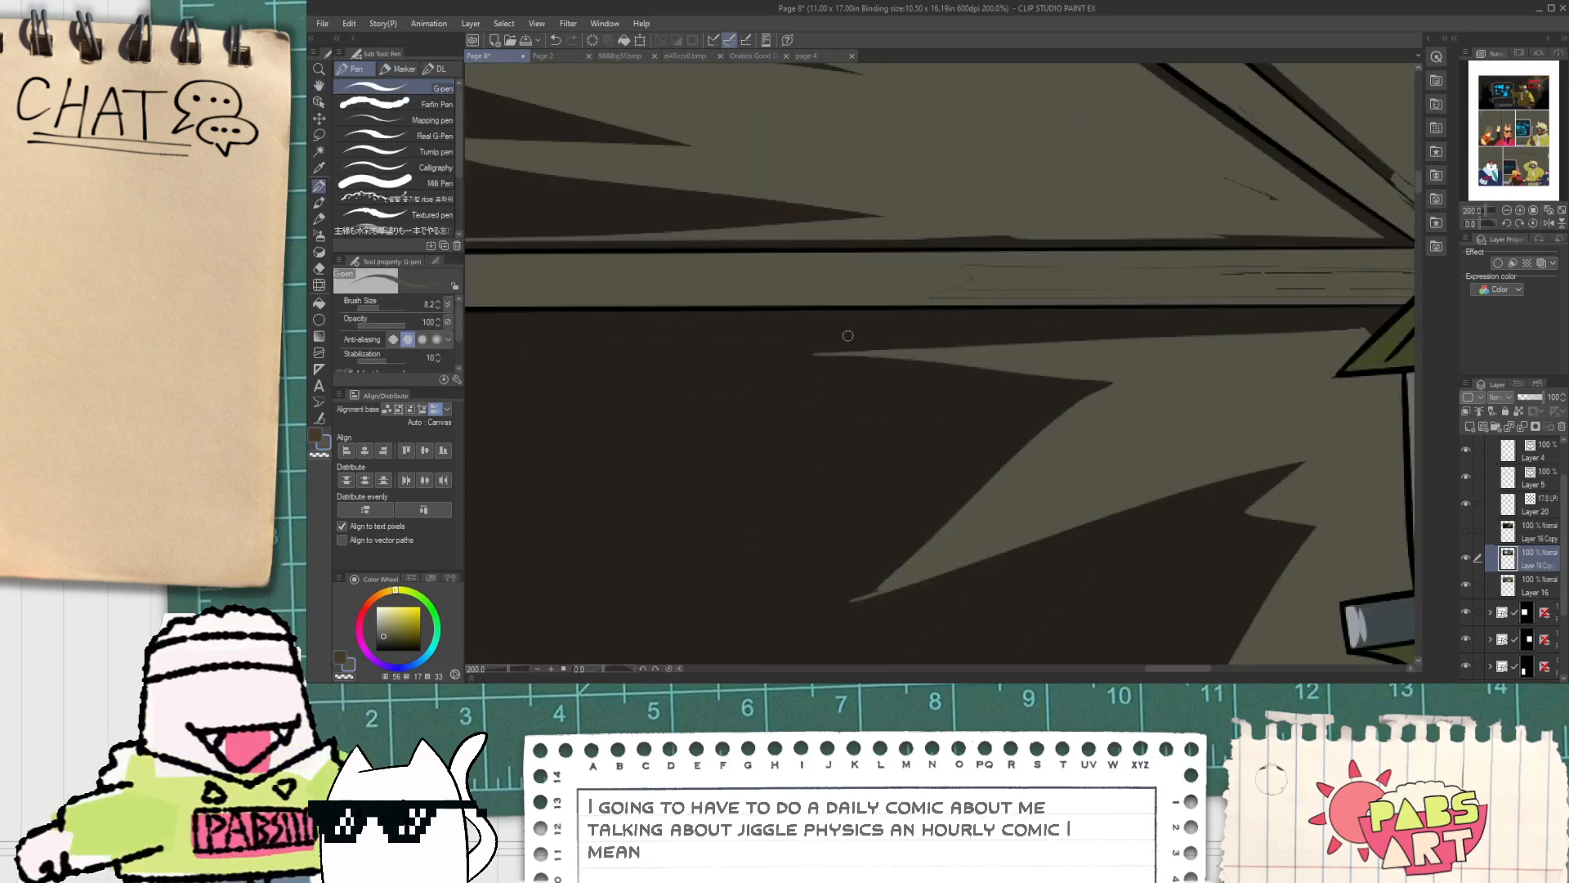
Step: Paint over the stray thin lines on and just above the horizontal beam with the Milli Pen in light olive
scroll(1011, 319, up, 1)
key(g)
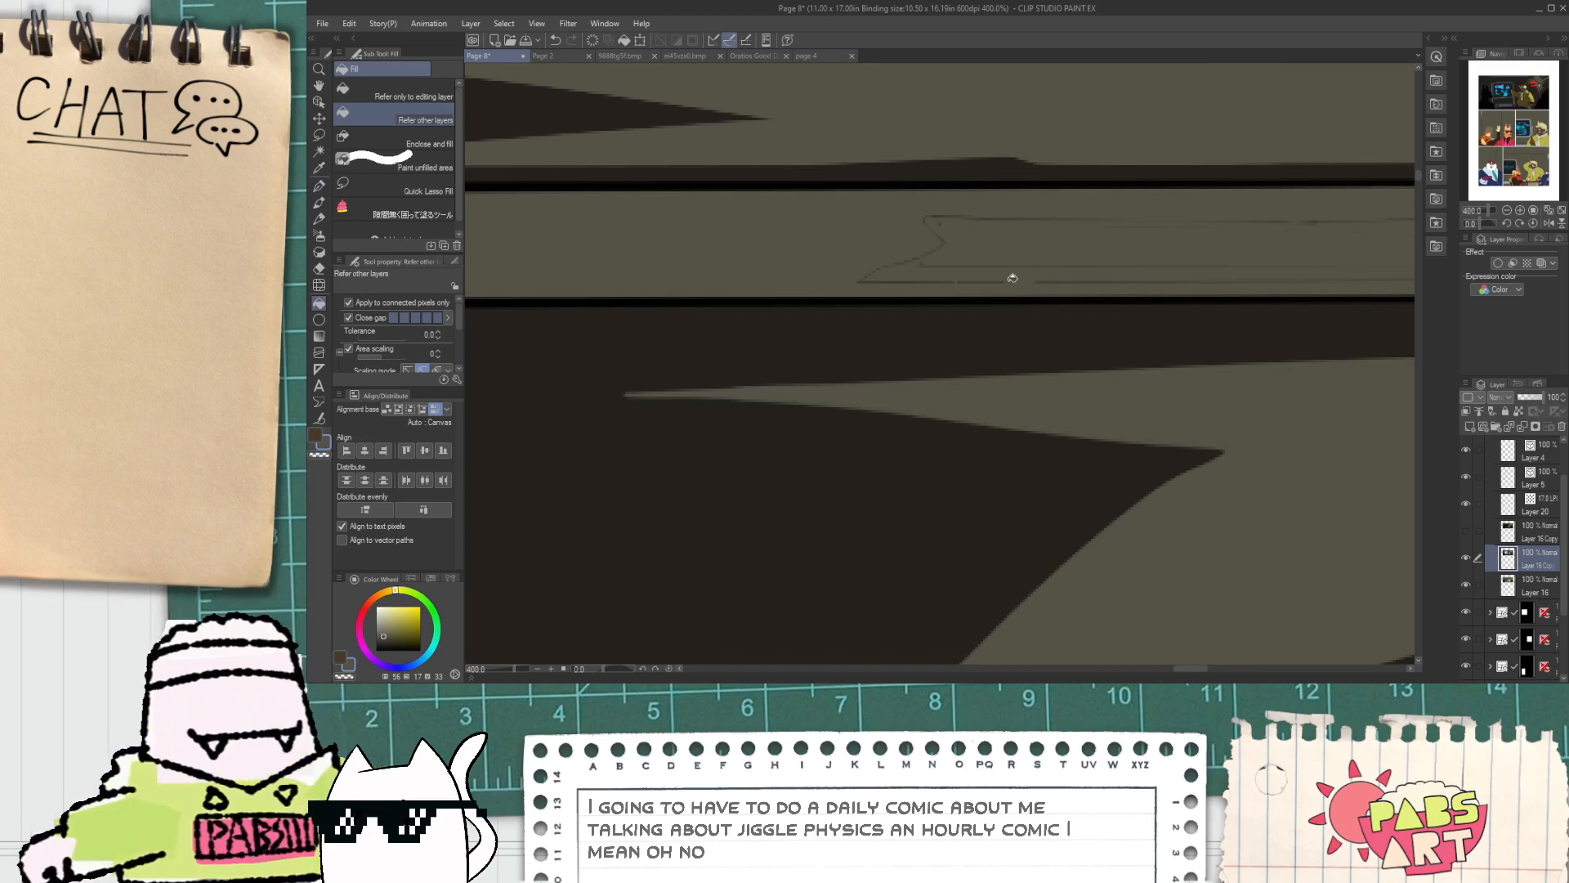
scroll(983, 286, down, 1)
drag(792, 292, 628, 378)
key(p)
click(414, 184)
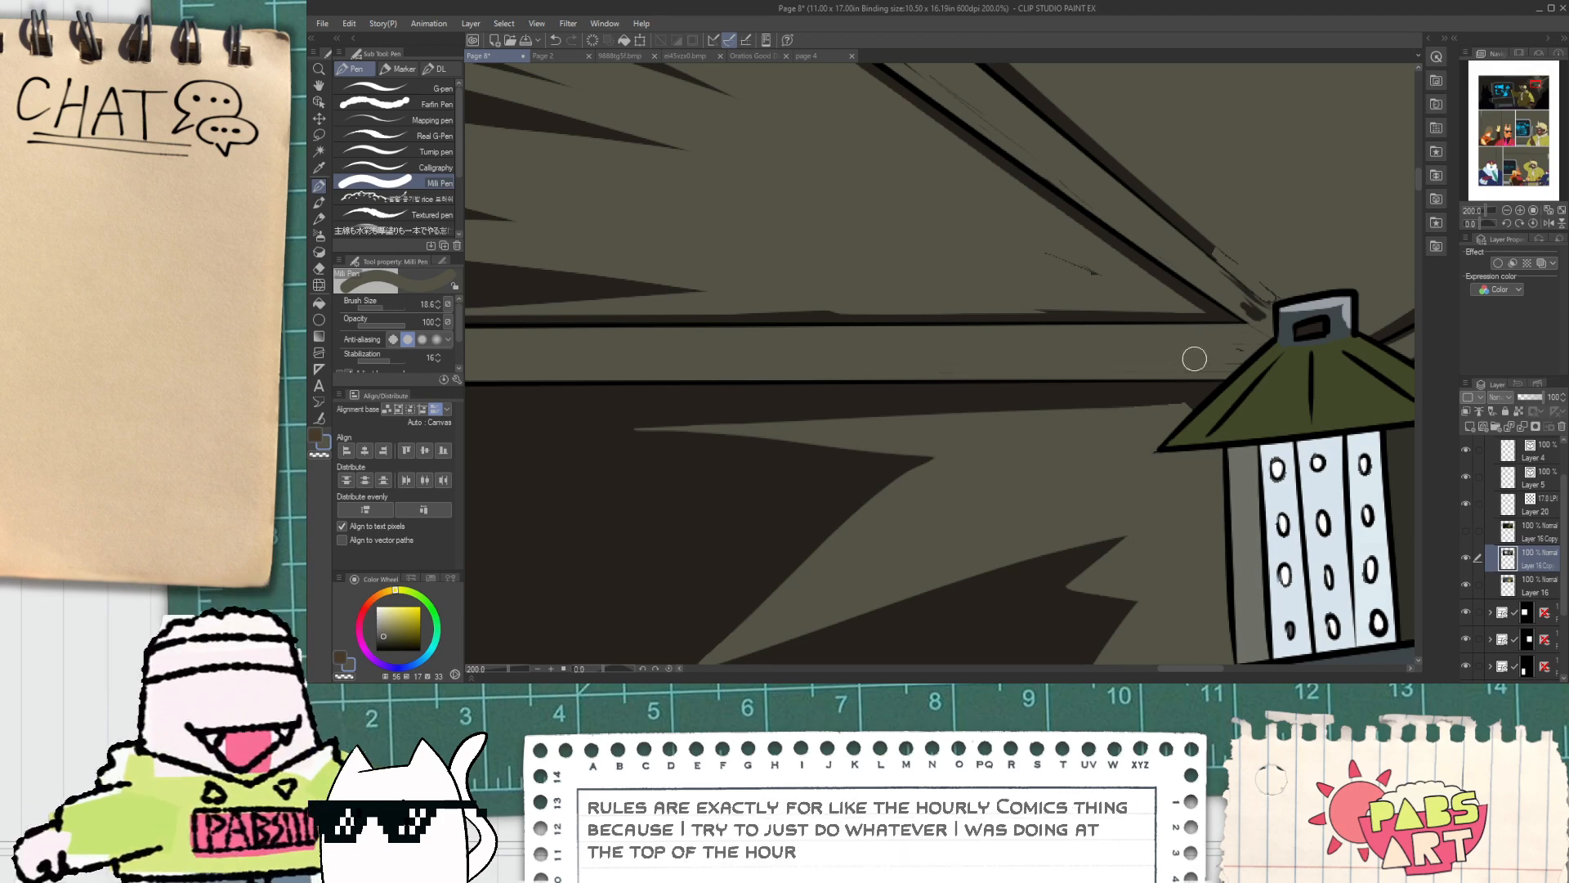
scroll(1194, 359, up, 2)
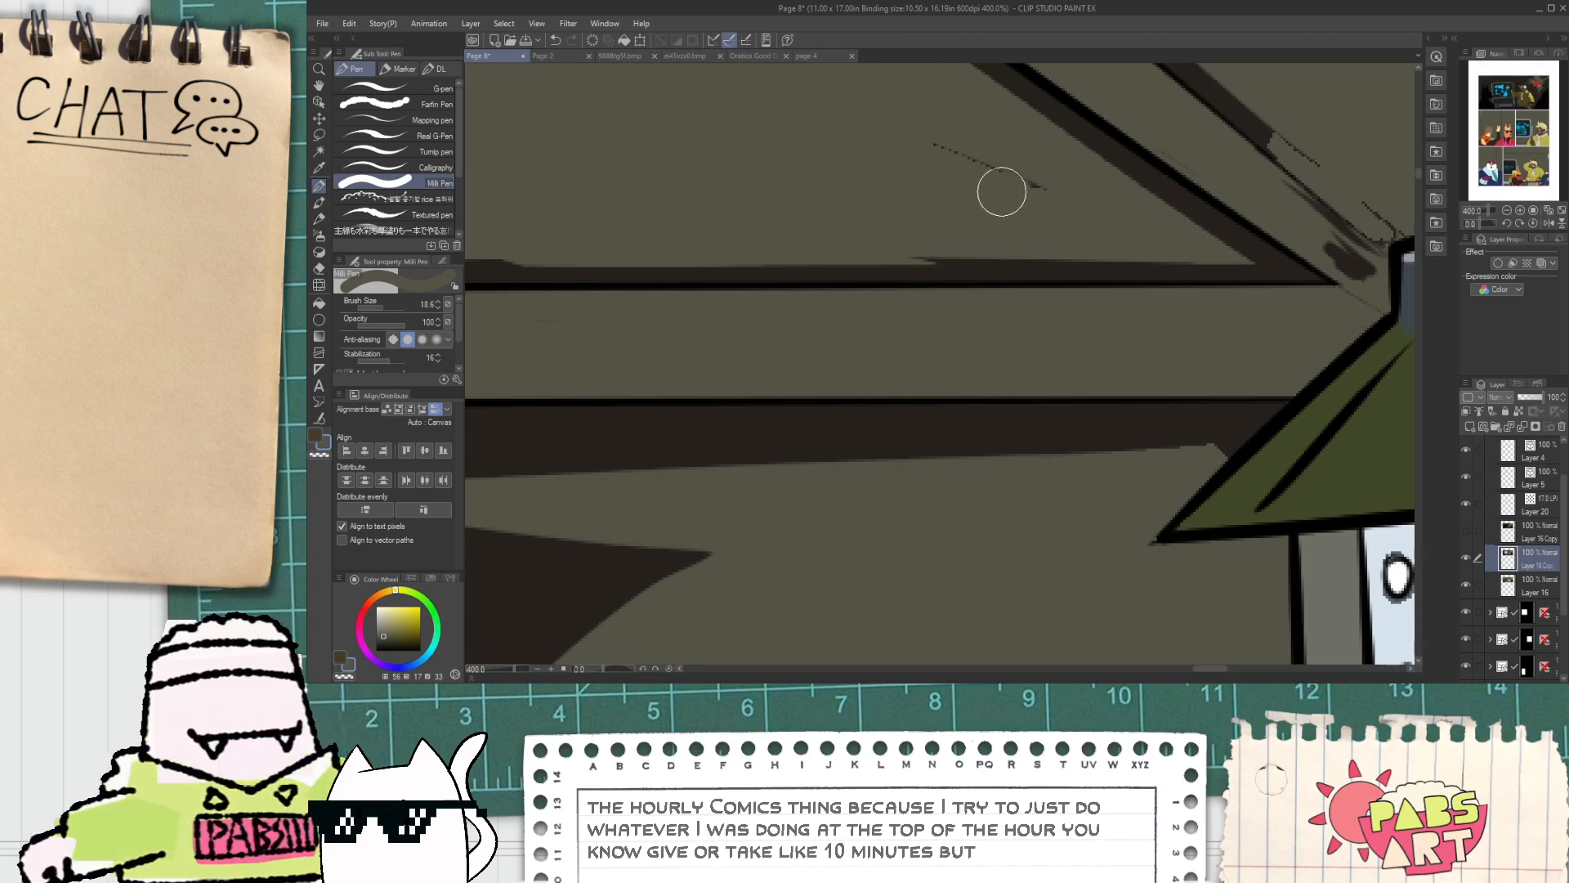
drag(998, 189, 1033, 221)
drag(877, 238, 1061, 264)
key(ctrl+z)
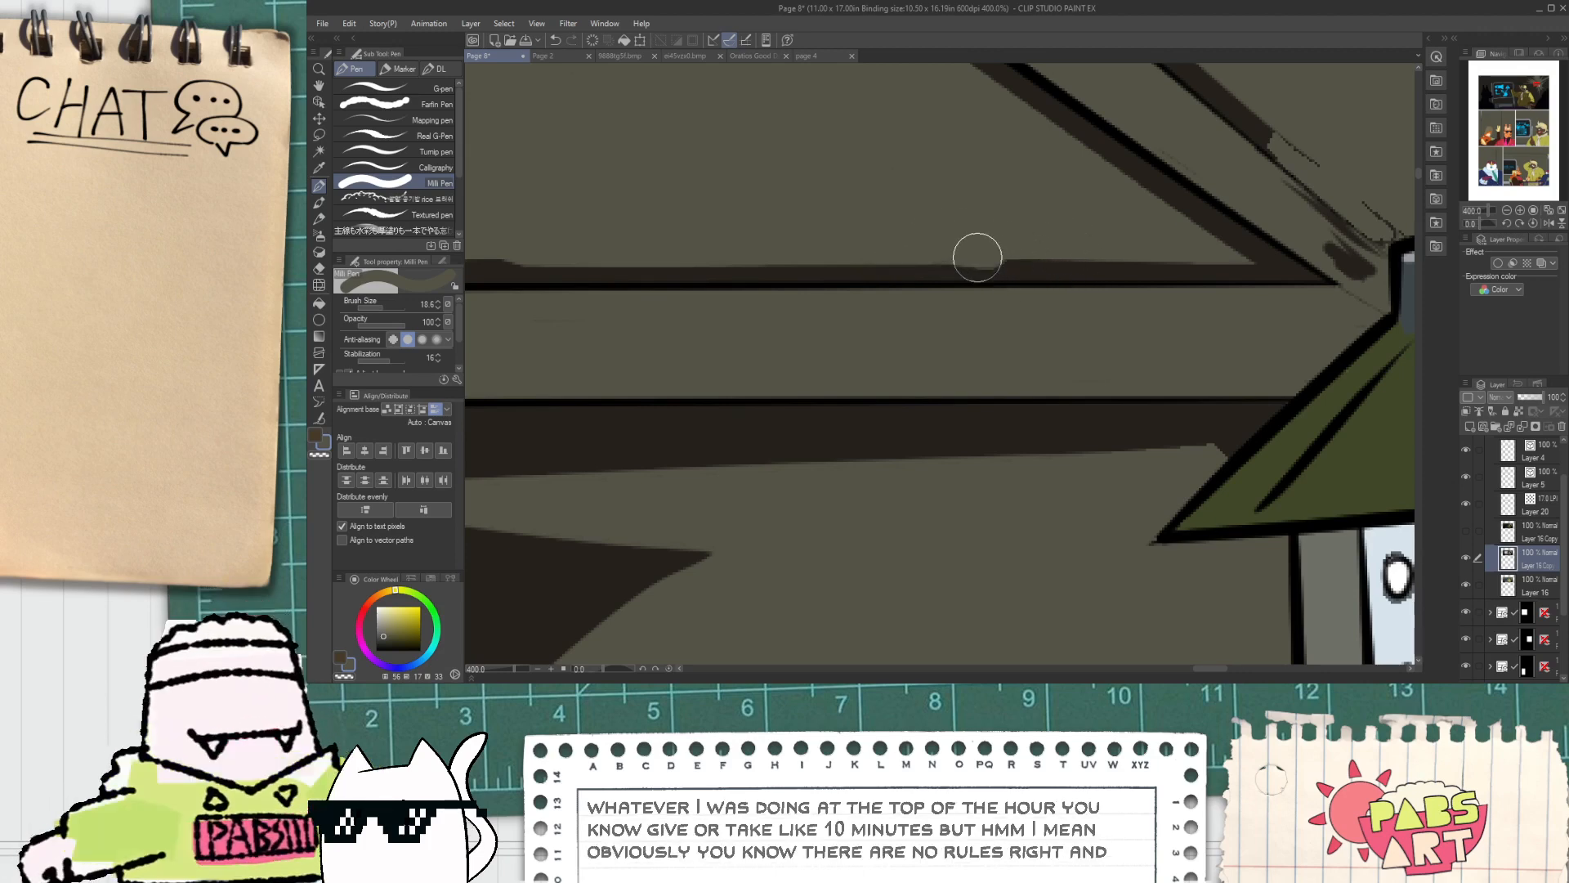
Step: Try to even out the narrow shadow strip along the horizontal beam's upper edge with light olive strokes
scroll(981, 249, up, 2)
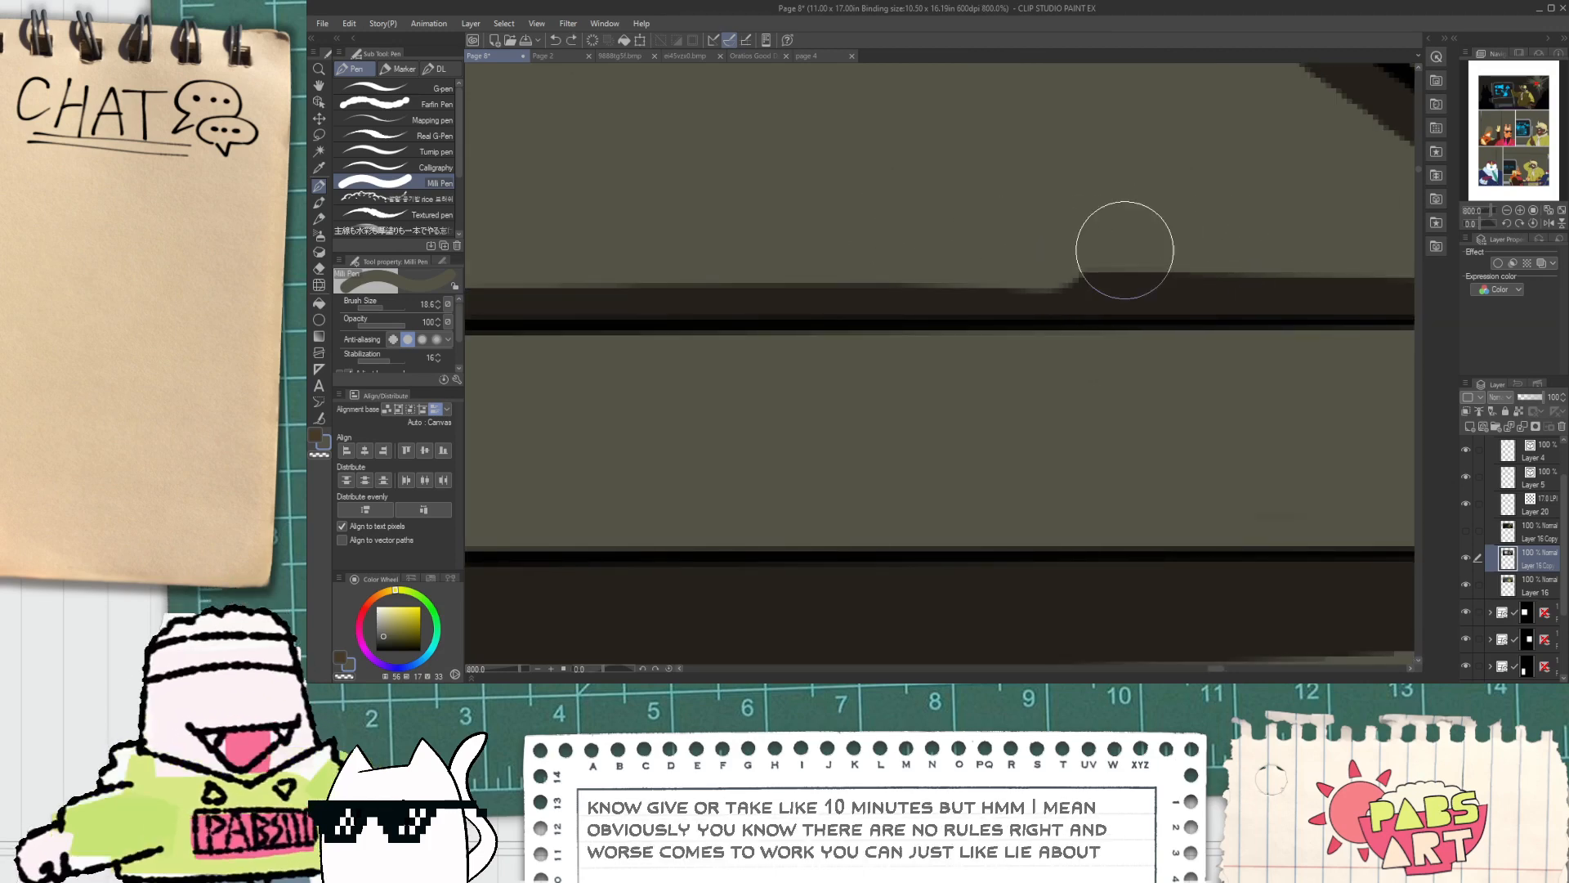
scroll(1268, 255, down, 2)
scroll(1268, 255, down, 3)
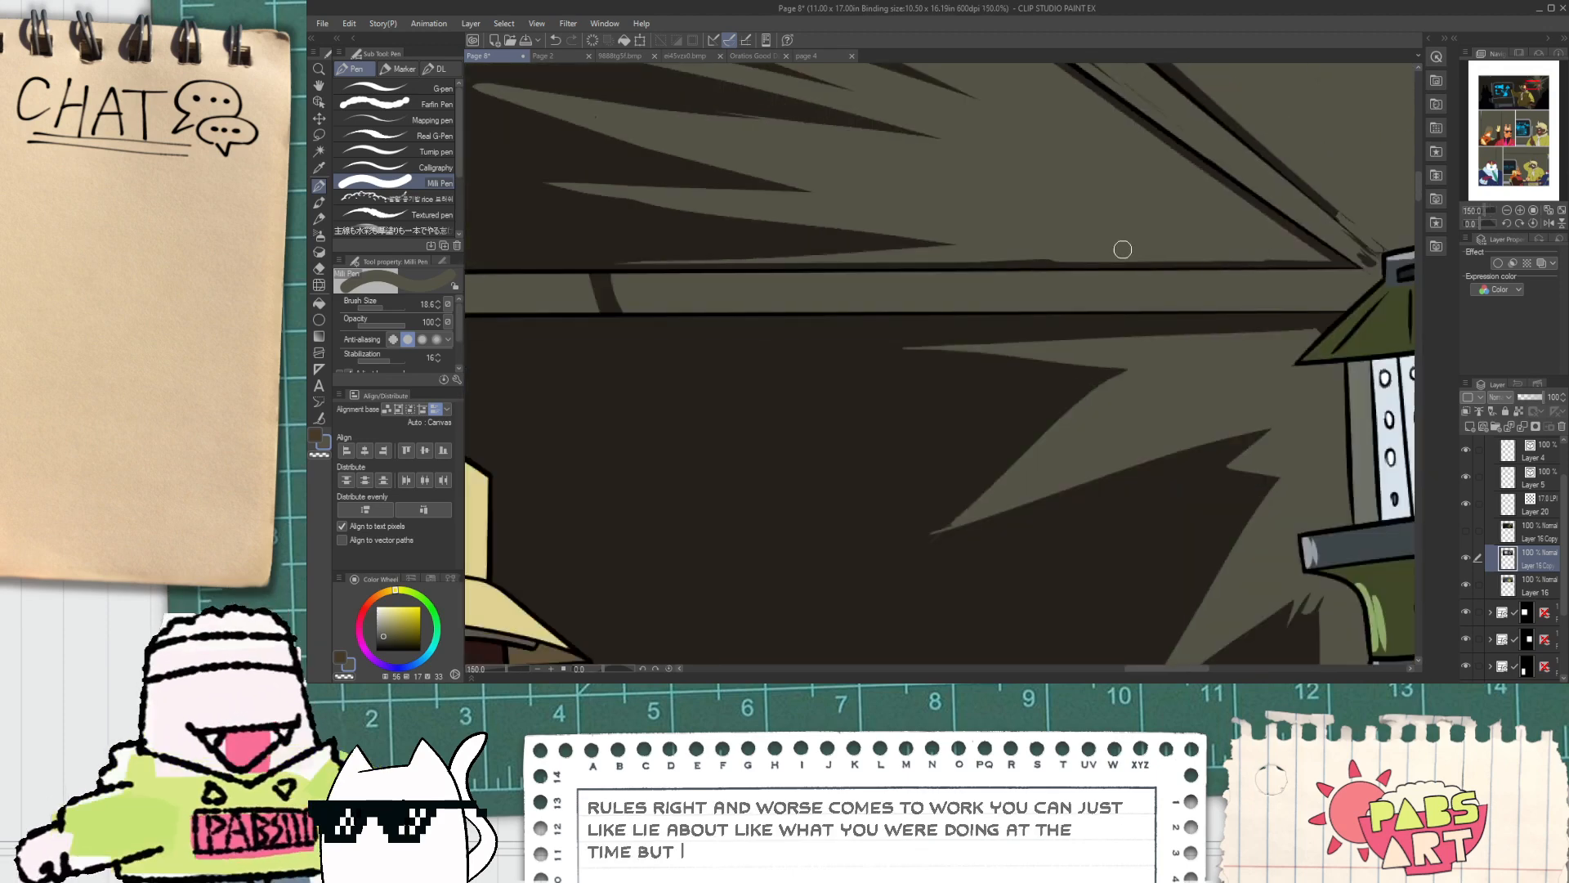
scroll(1054, 249, up, 3)
mouse_move(975, 274)
mouse_down()
mouse_move(1321, 254)
mouse_move(980, 266)
mouse_move(1341, 280)
mouse_up()
key(ctrl+z)
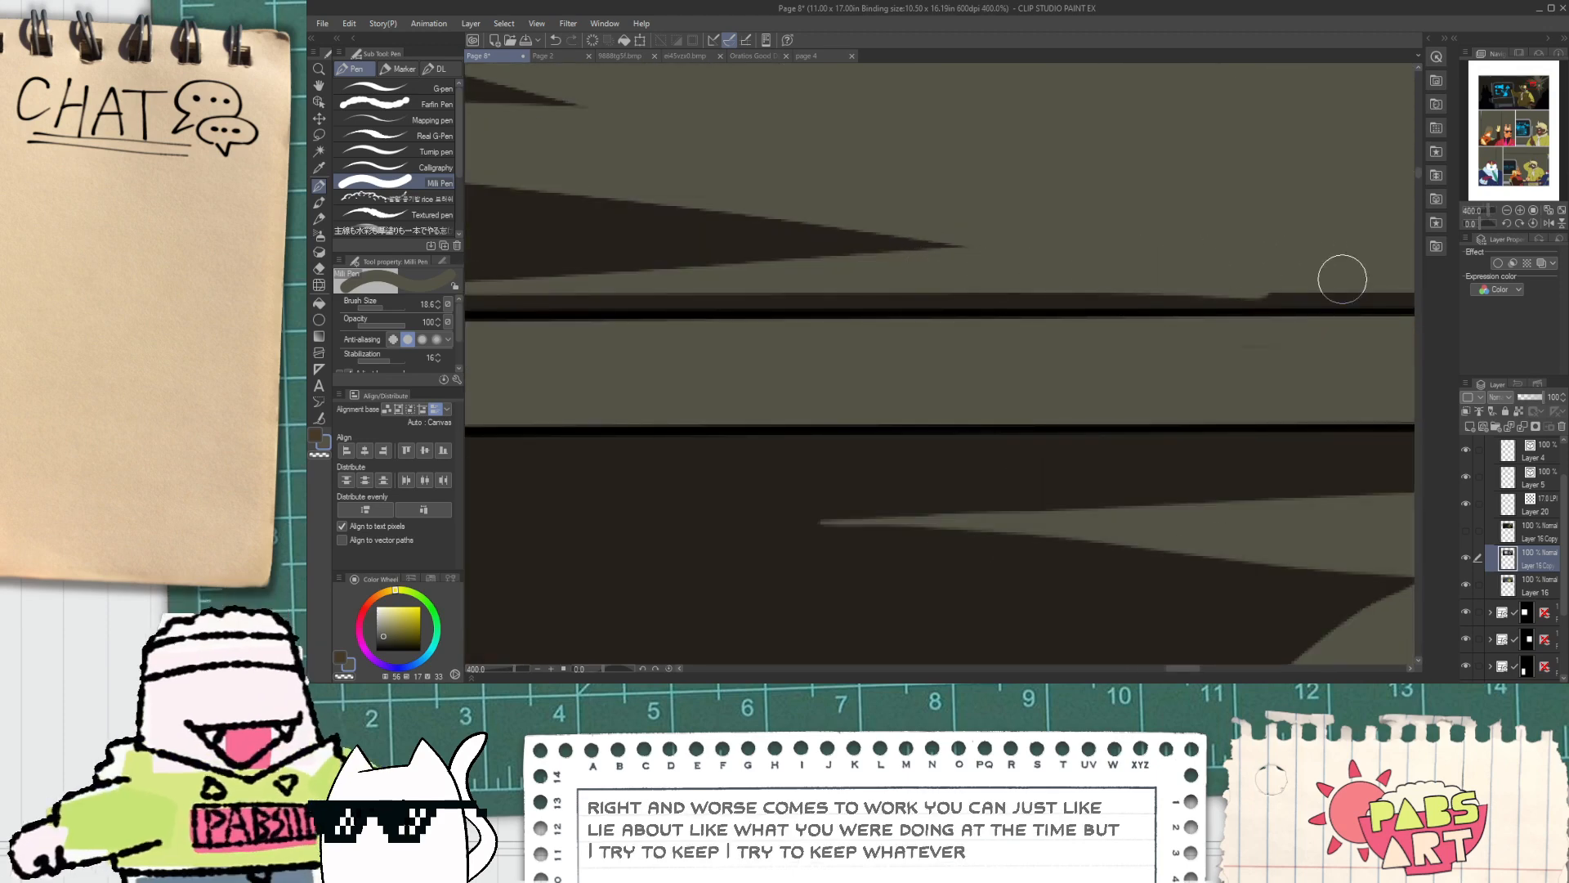
key(ctrl+z)
drag(1010, 275, 1298, 282)
key(ctrl+z)
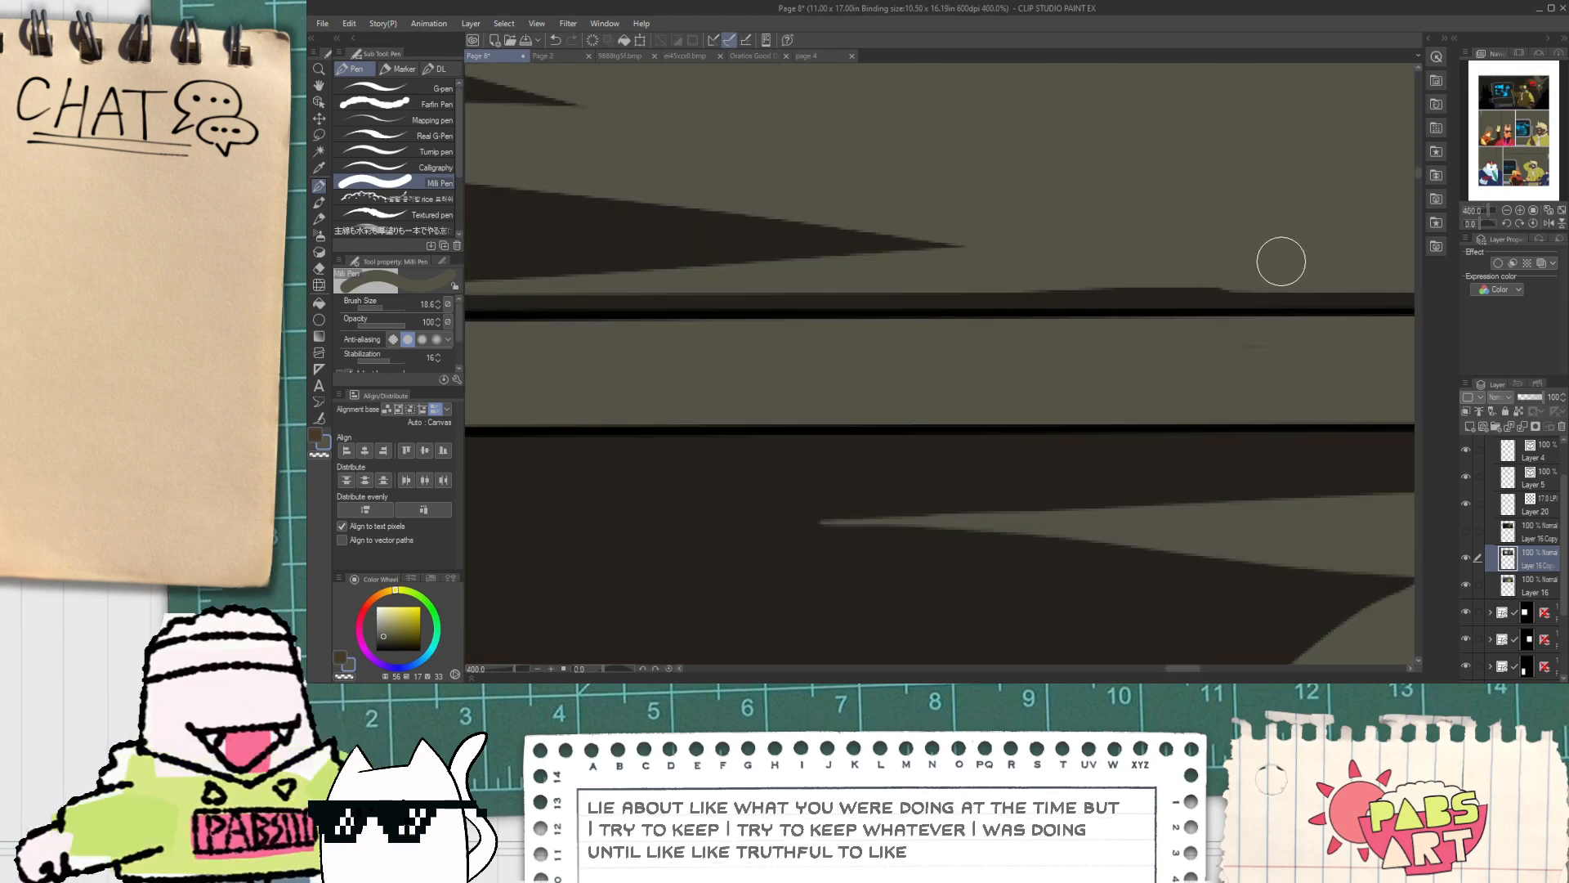
Step: Paint out the dark smudges beside the lantern's handle and extend the diagonal beam's shadow to it in the sampled dark brown
scroll(1136, 281, down, 3)
scroll(1125, 285, down, 1)
drag(1157, 331, 809, 393)
scroll(977, 365, up, 4)
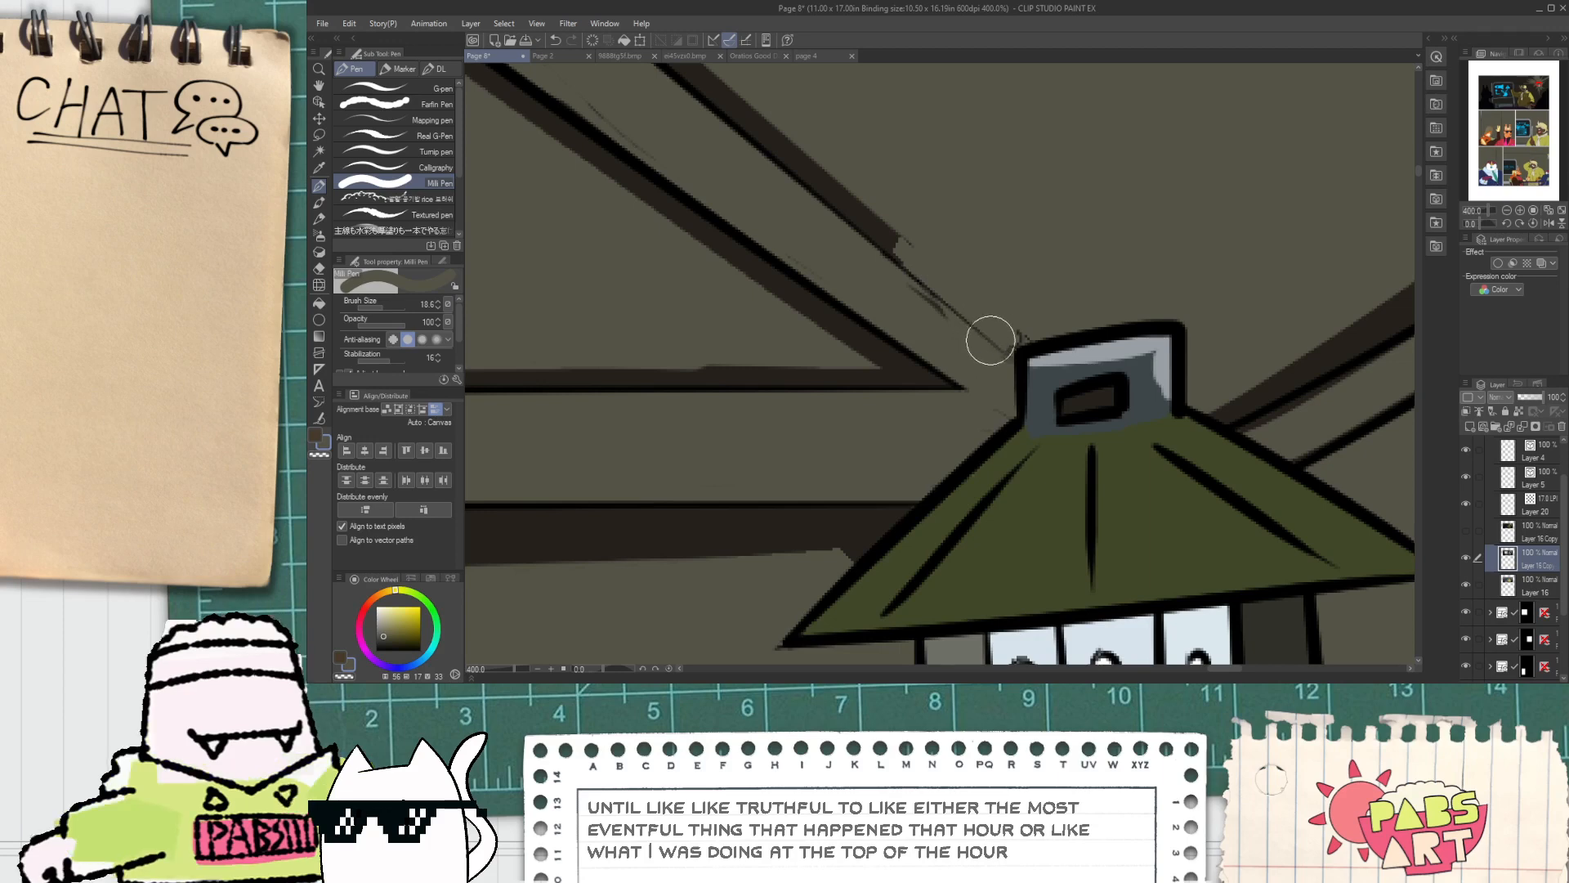
drag(947, 317, 918, 304)
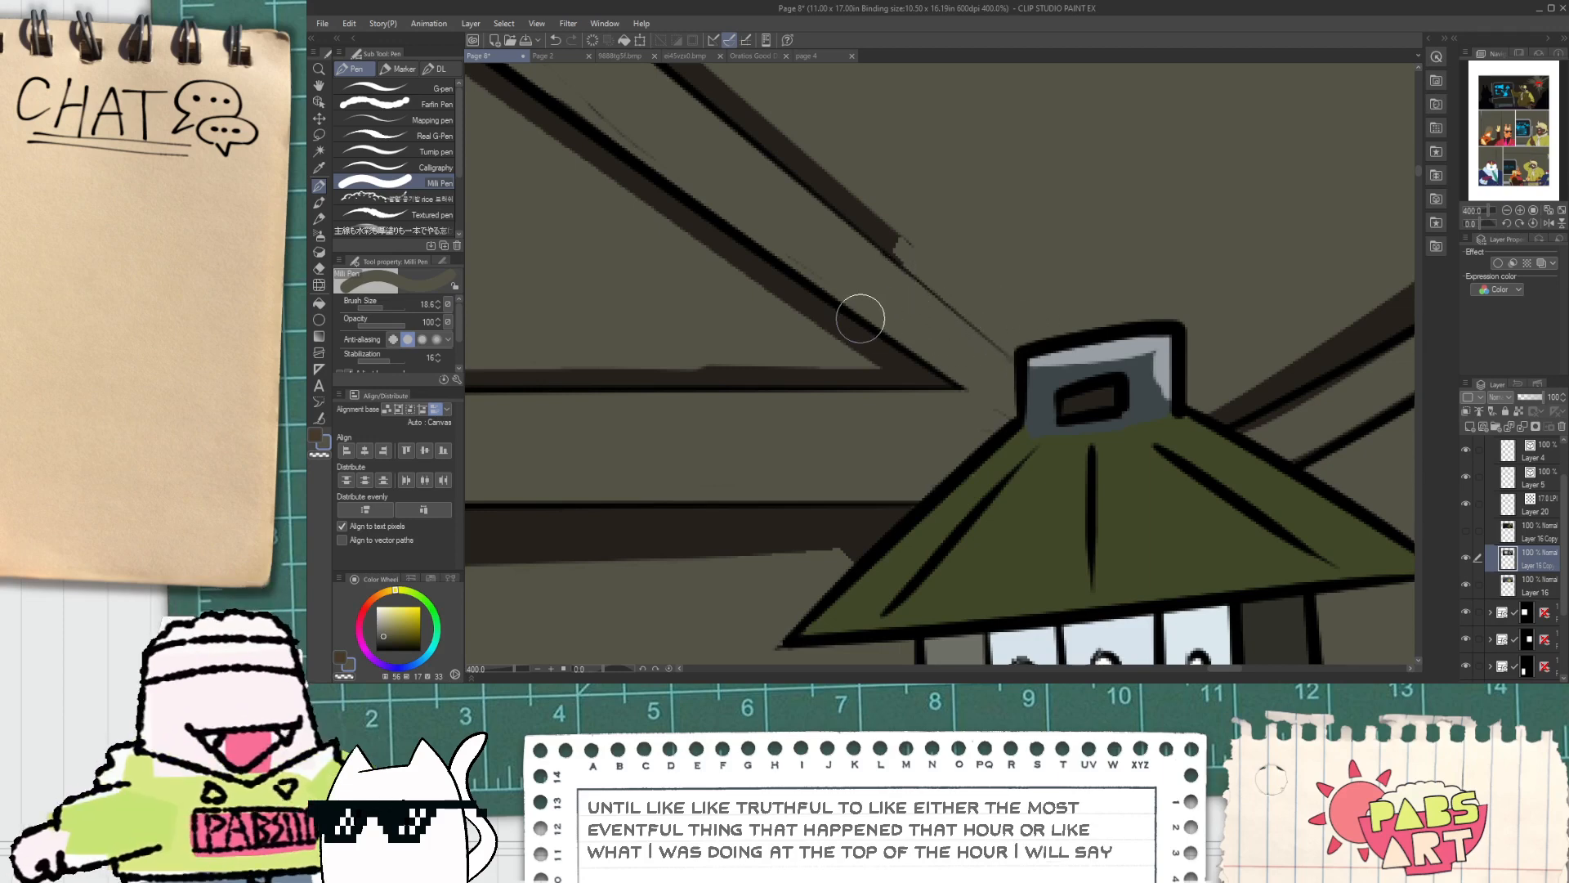
alt+click(882, 245)
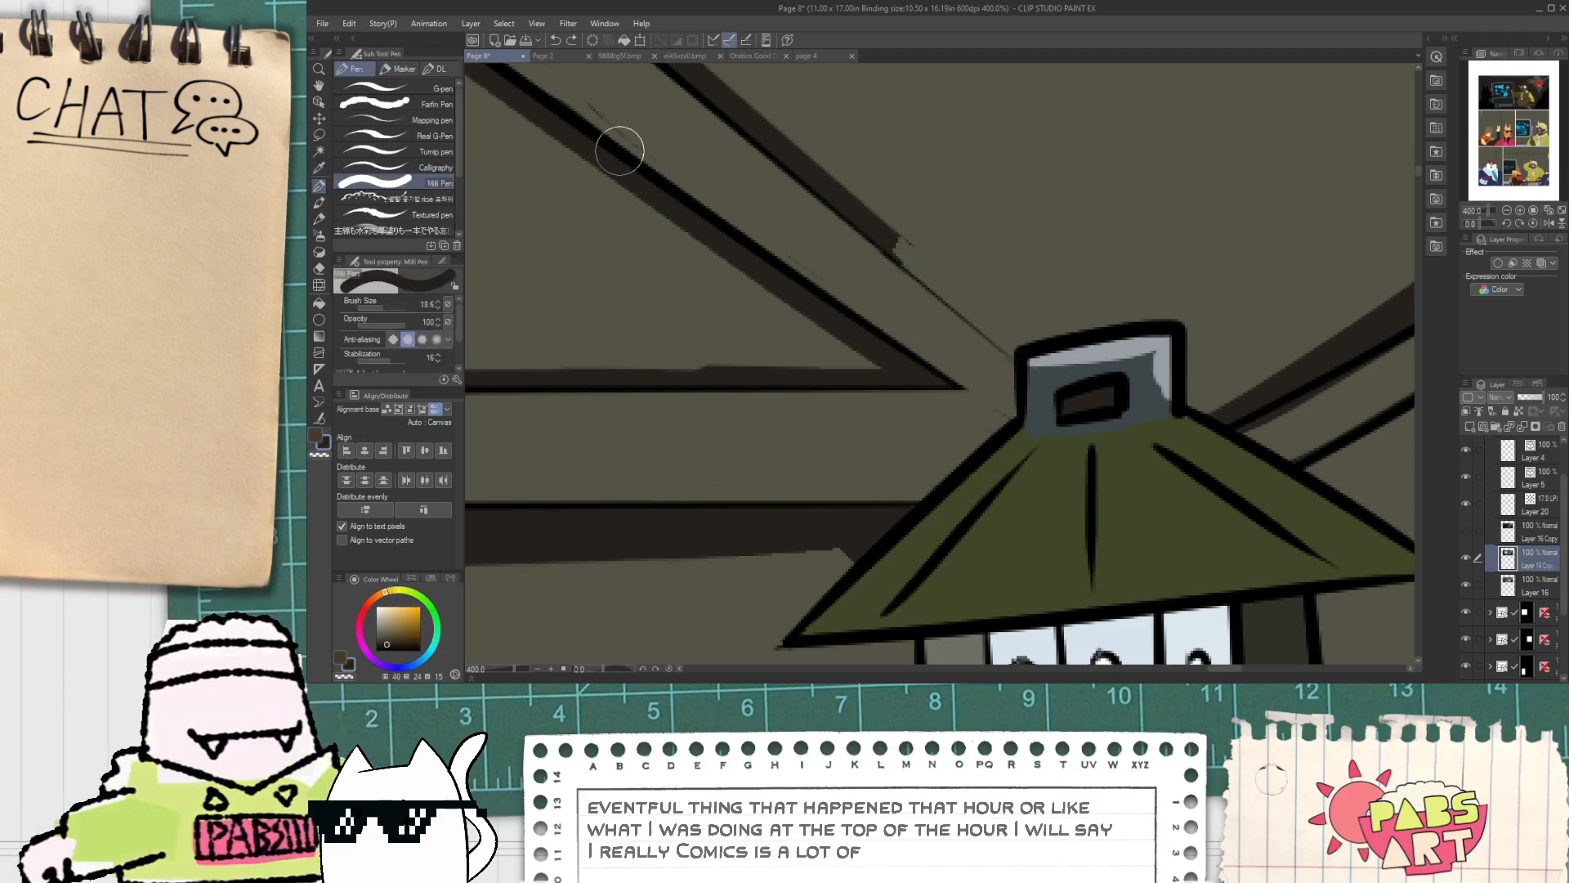
drag(875, 236, 998, 337)
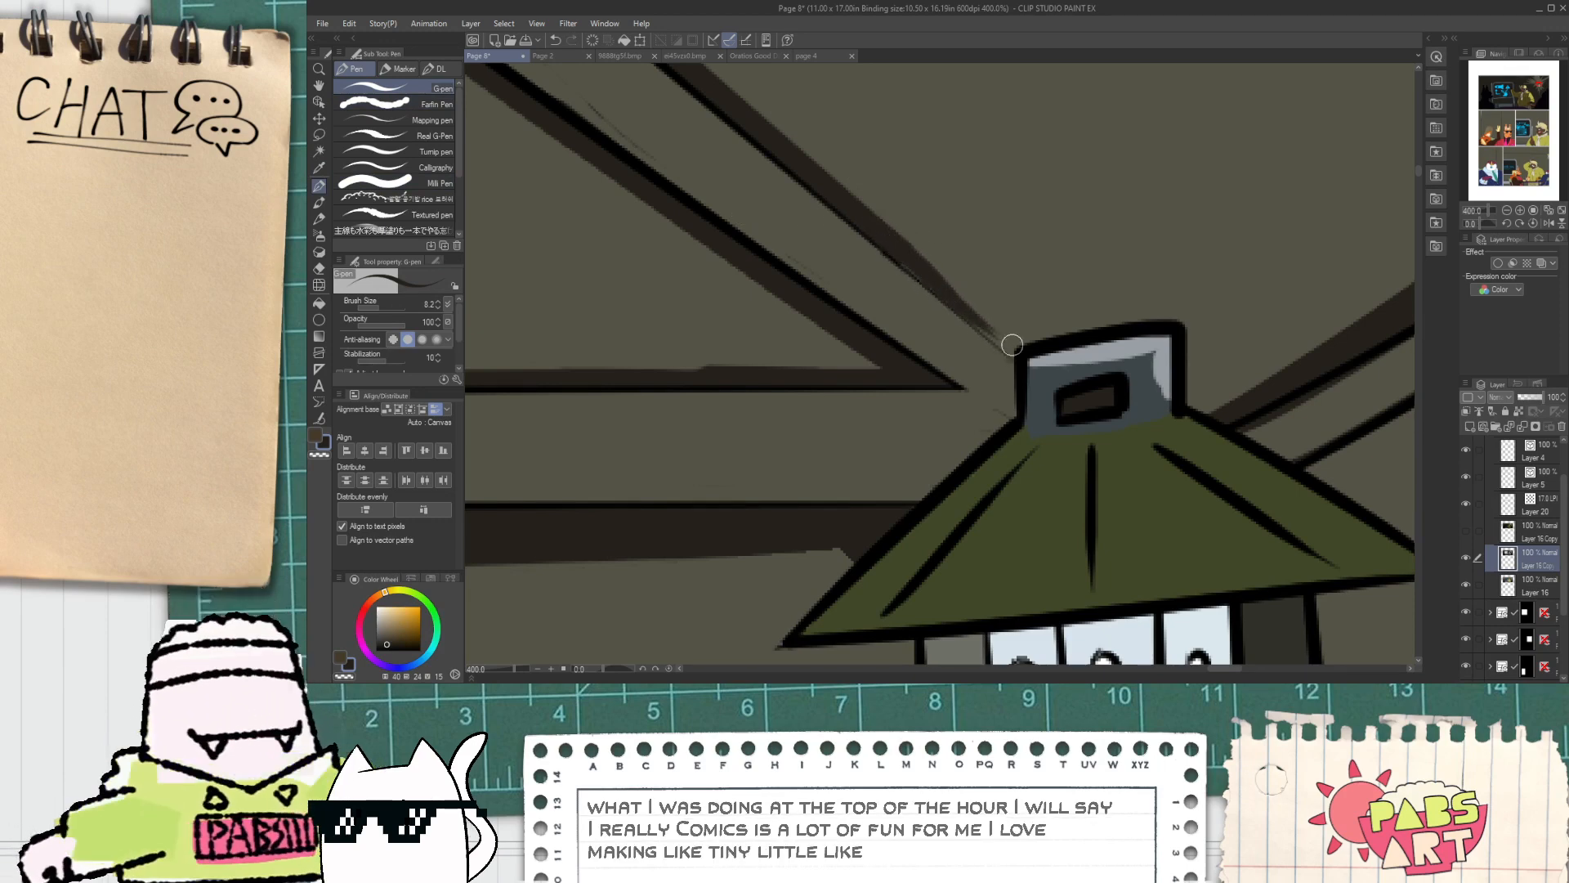
Step: Replace the stray marks above the diagonal beam with a thin light olive ray and sharpen the dark spikes beside it
scroll(961, 315, down, 2)
drag(776, 216, 904, 396)
scroll(900, 365, up, 1)
alt+click(895, 350)
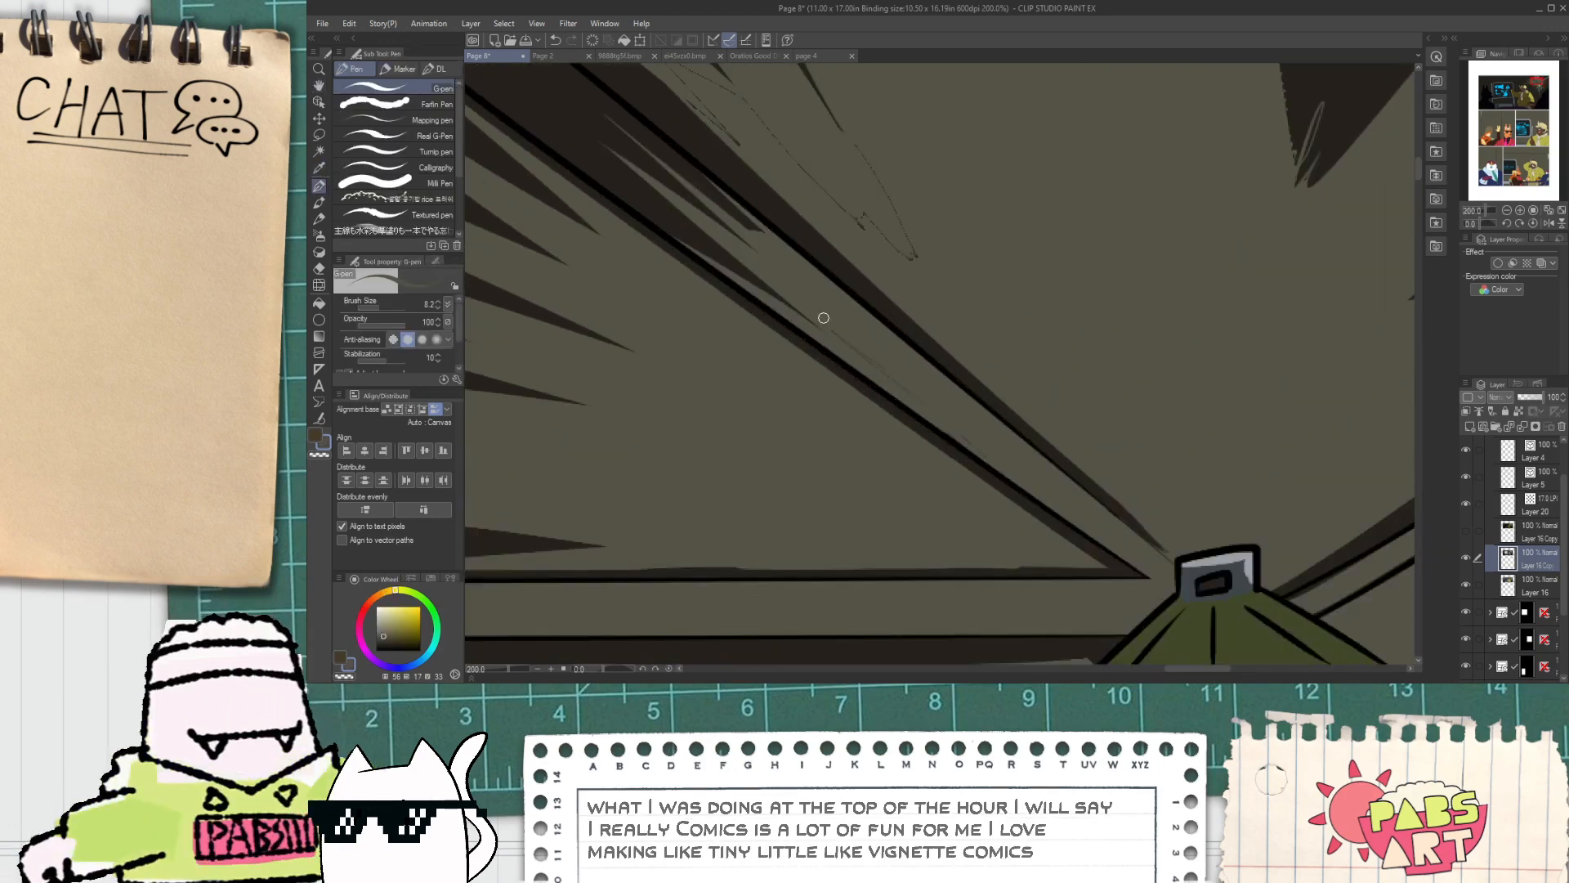
scroll(957, 432, down, 1)
drag(746, 173, 809, 316)
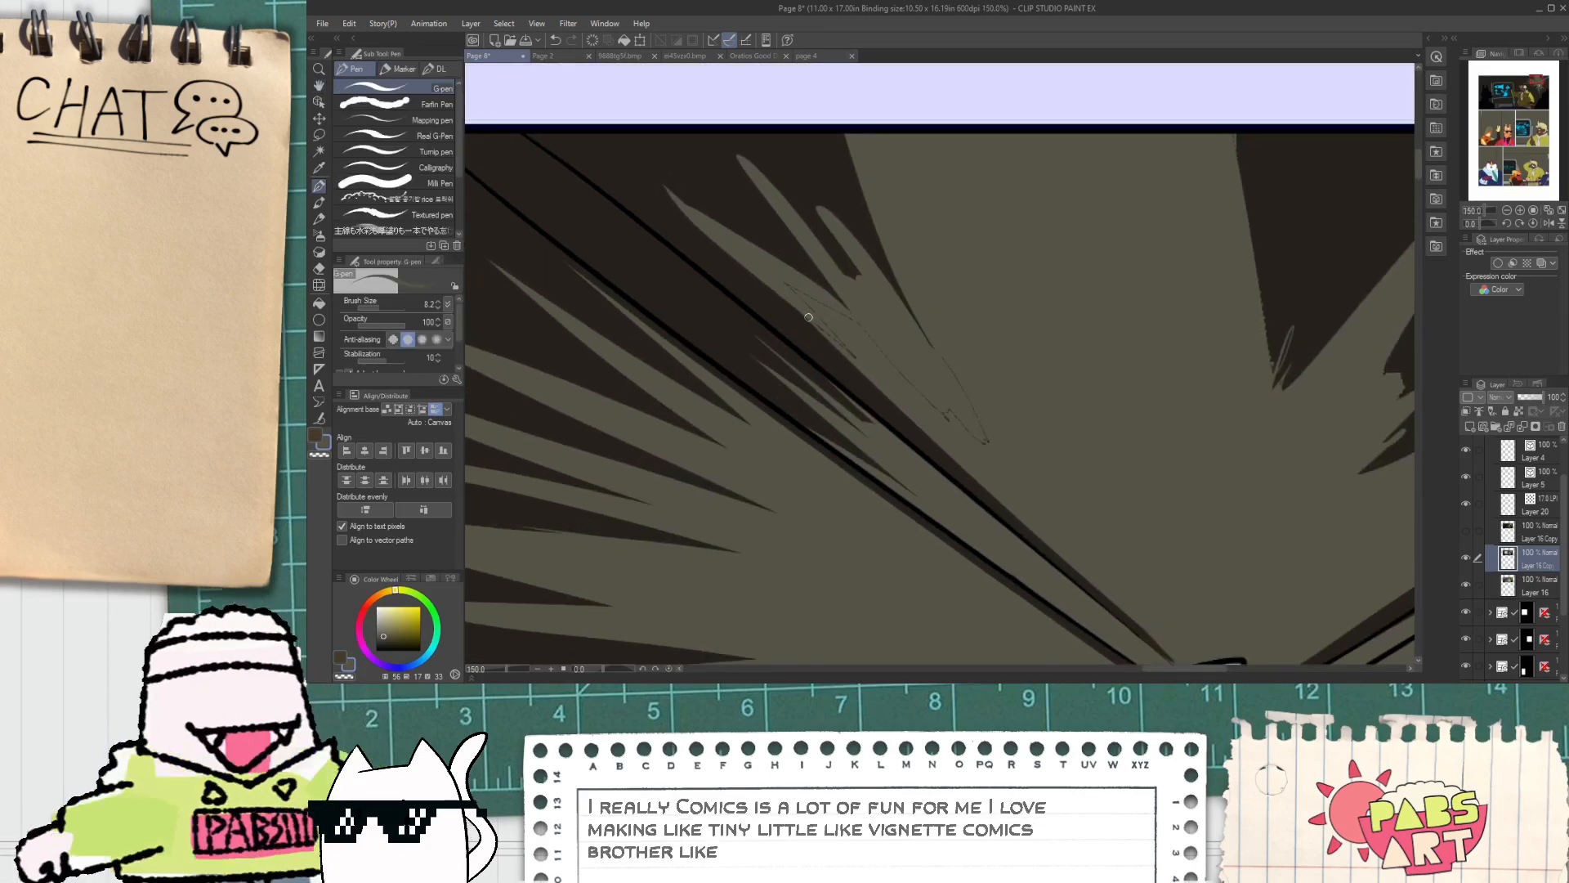
scroll(809, 315, up, 1)
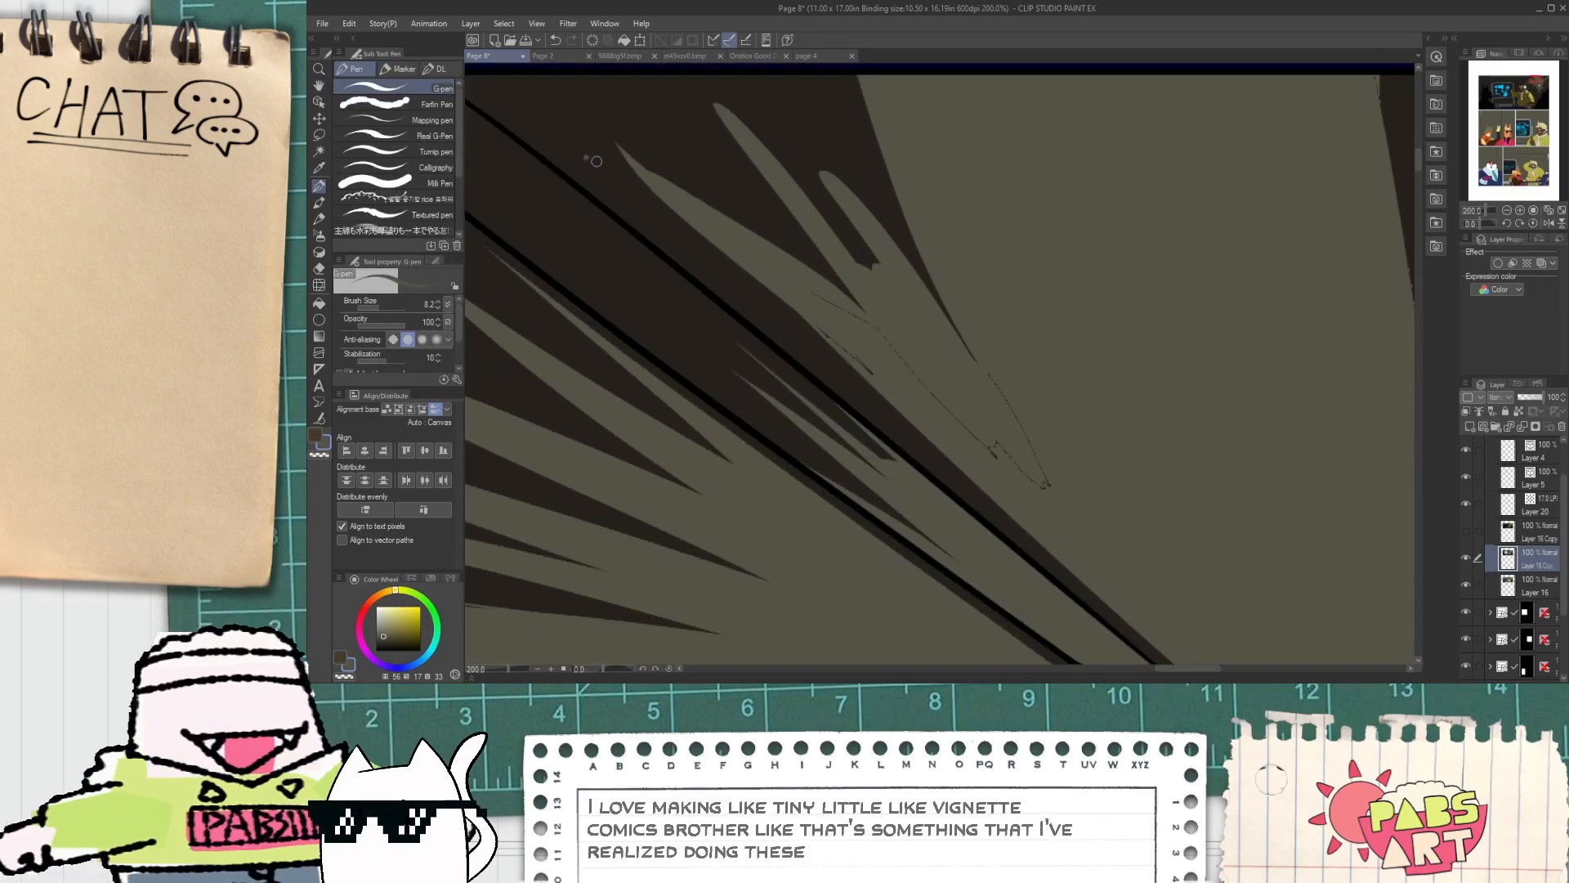
key(ctrl+z)
mouse_move(596, 161)
mouse_down()
mouse_move(988, 513)
mouse_move(804, 329)
mouse_up()
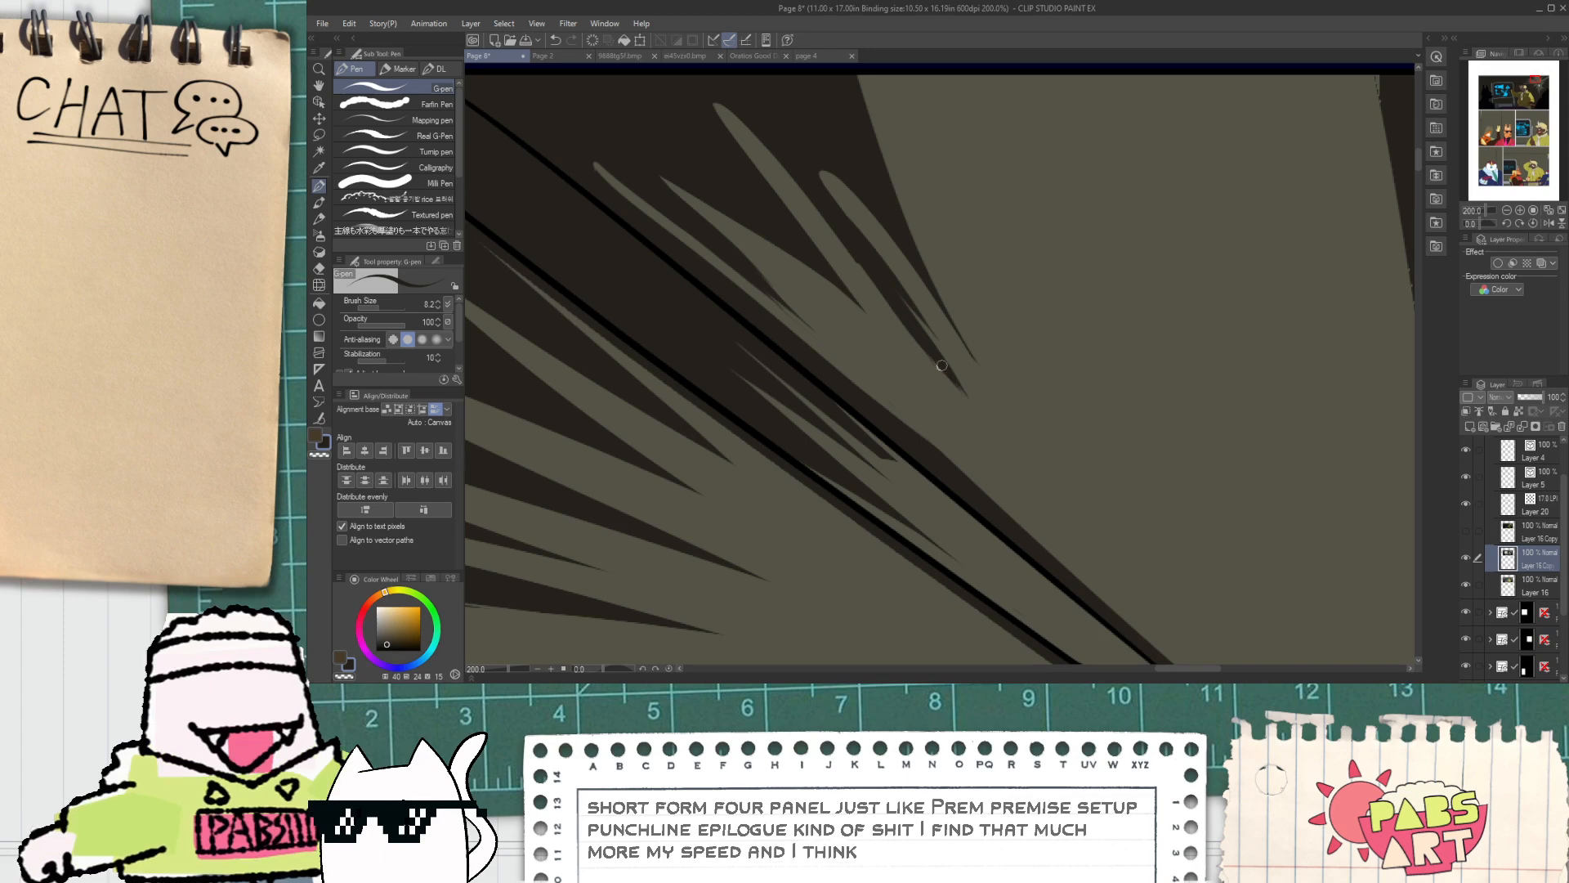
drag(1009, 417, 964, 343)
scroll(961, 327, down, 4)
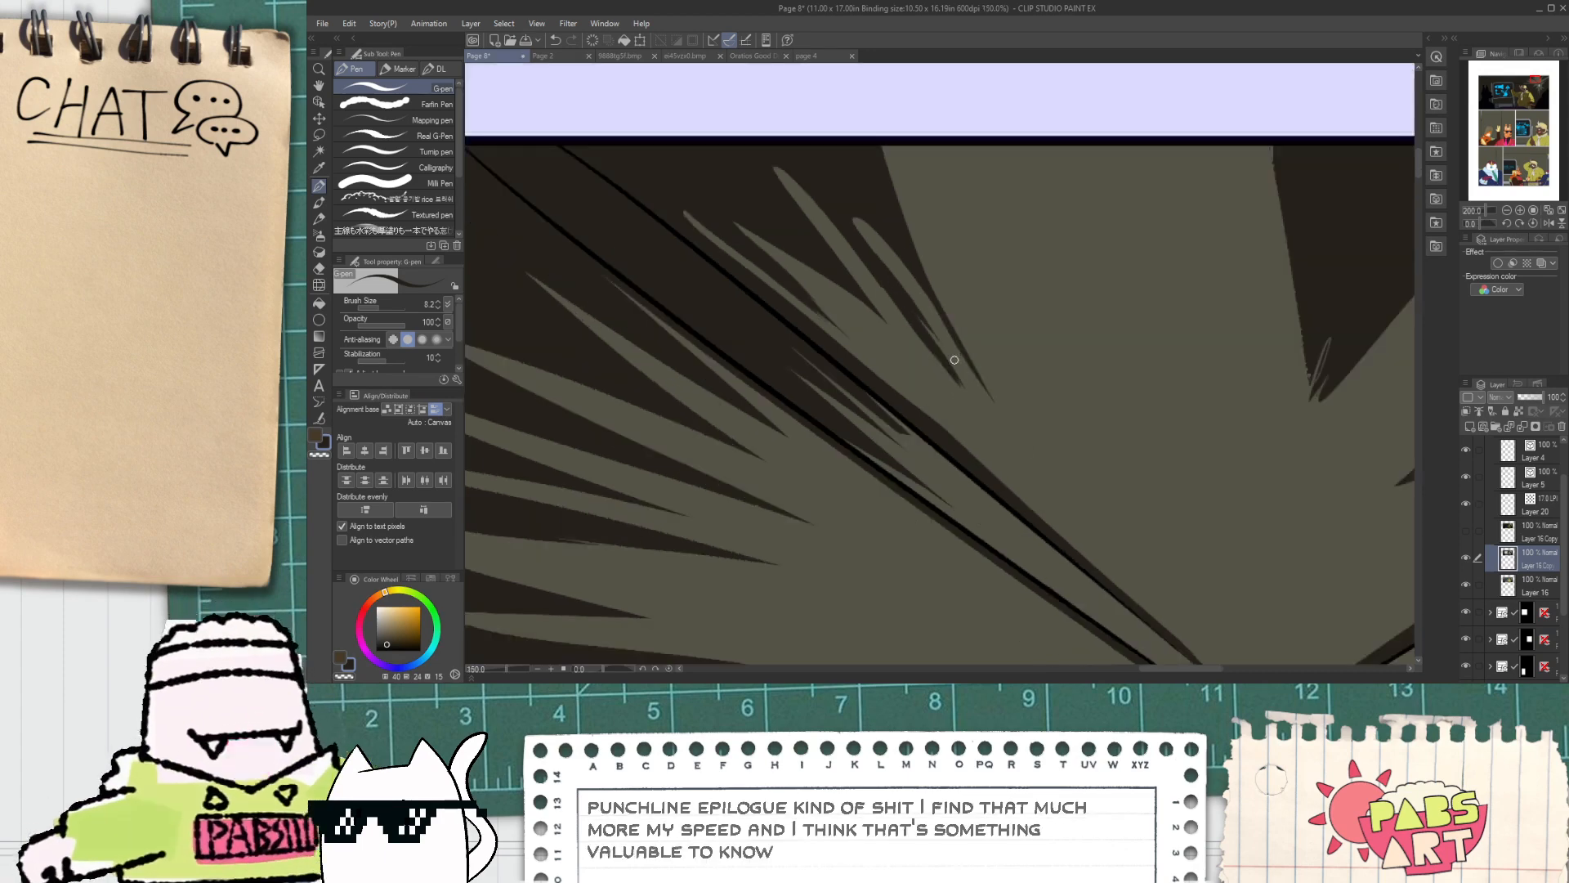
scroll(976, 300, up, 2)
drag(880, 225, 1034, 482)
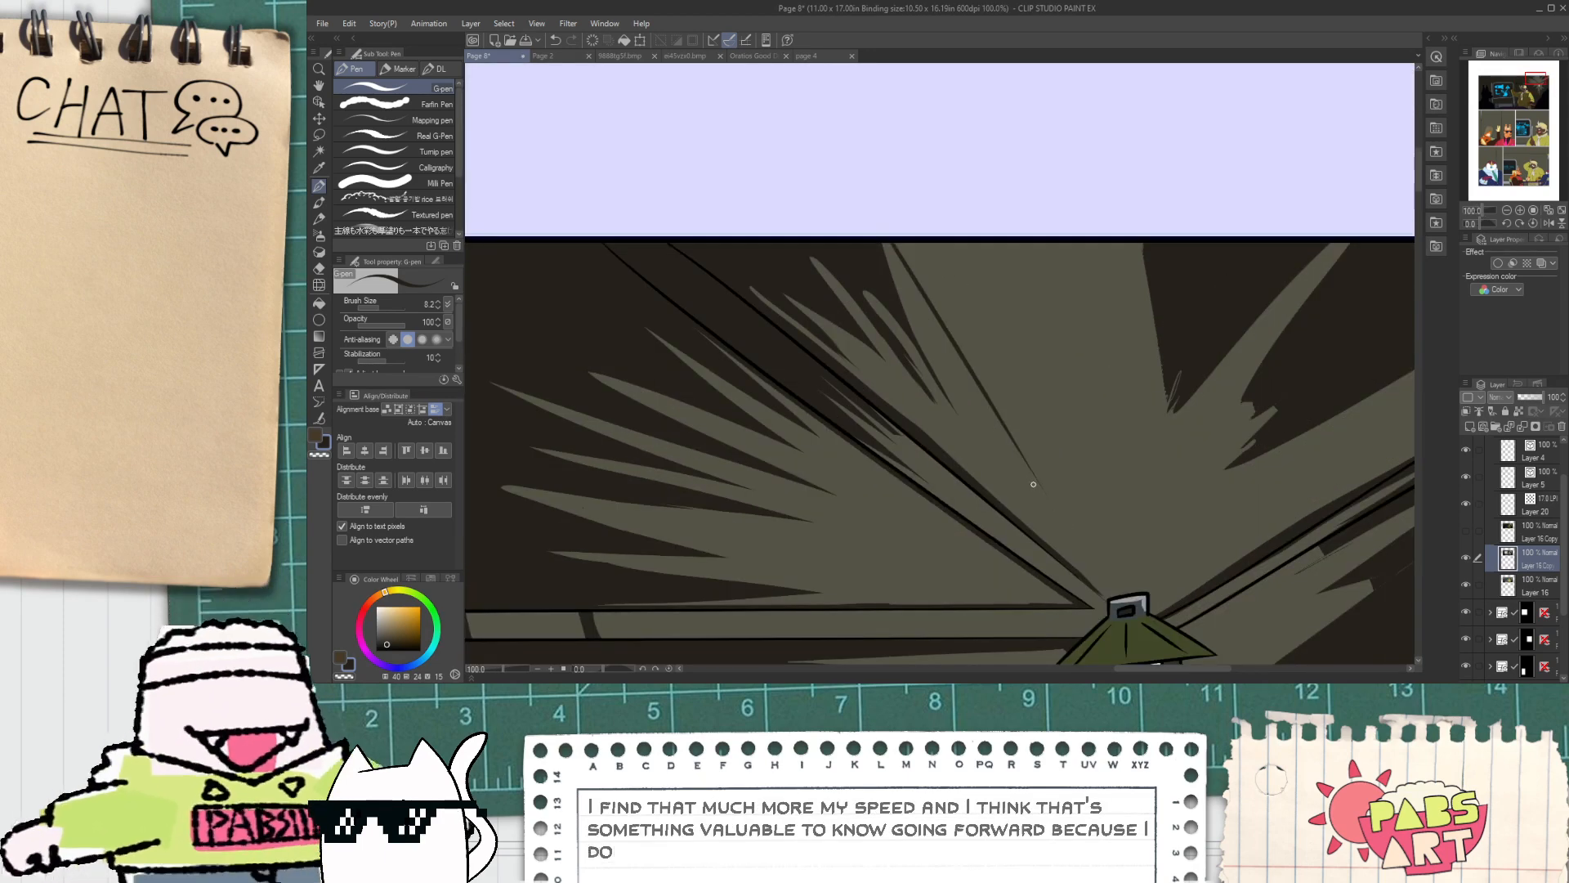
key(ctrl+z)
drag(864, 222, 1130, 557)
key(ctrl+z)
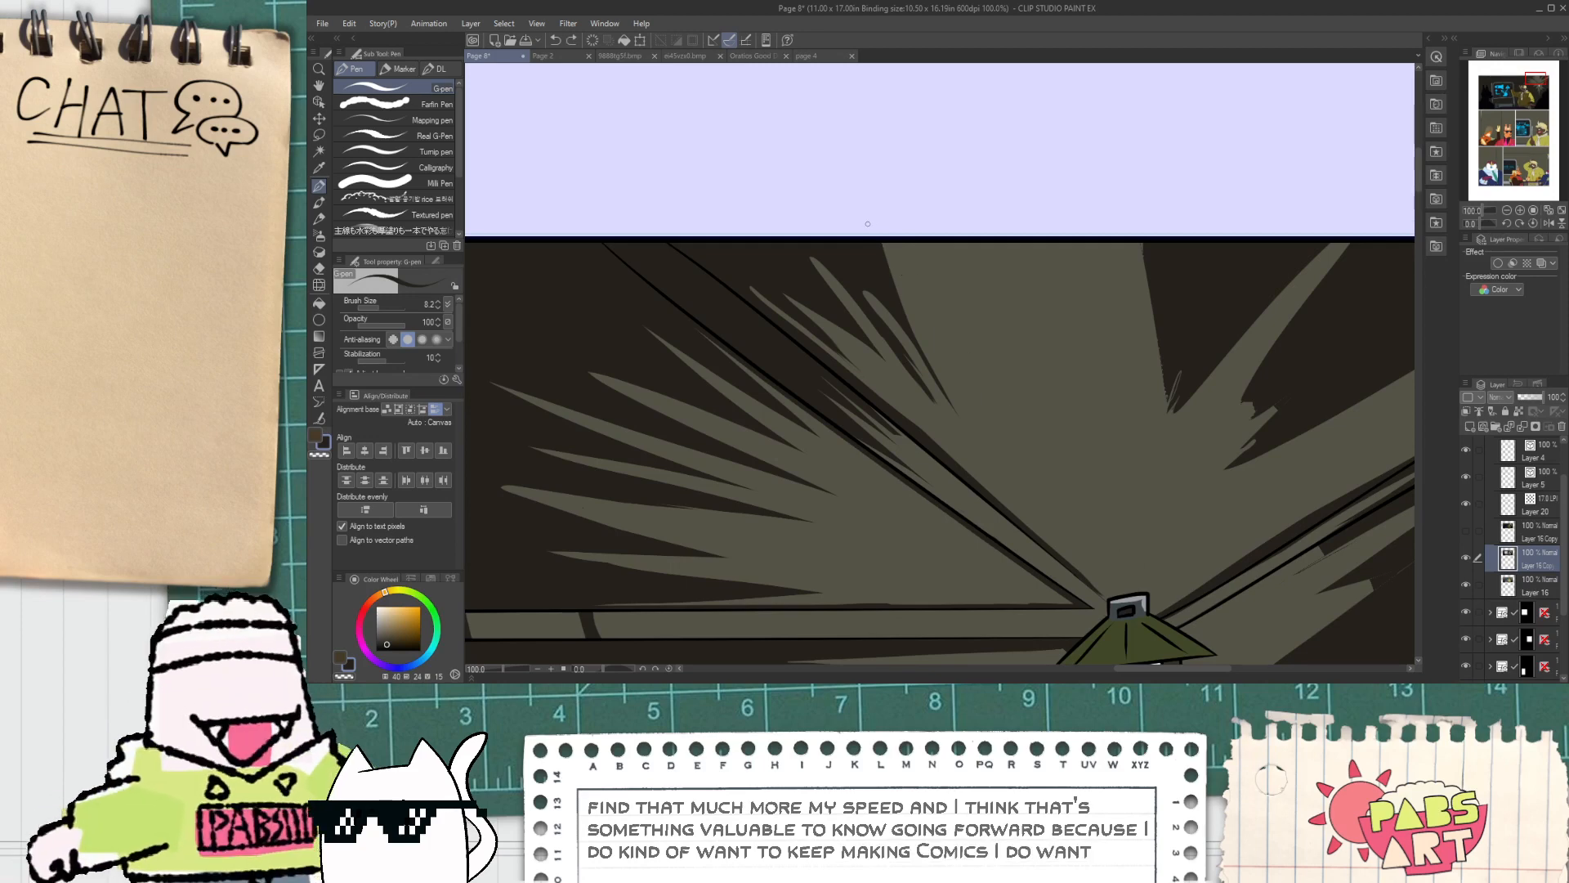
Step: Outline narrow dark spikes running from the panel's upper border down towards the lantern with the G-pen
drag(971, 237, 1088, 454)
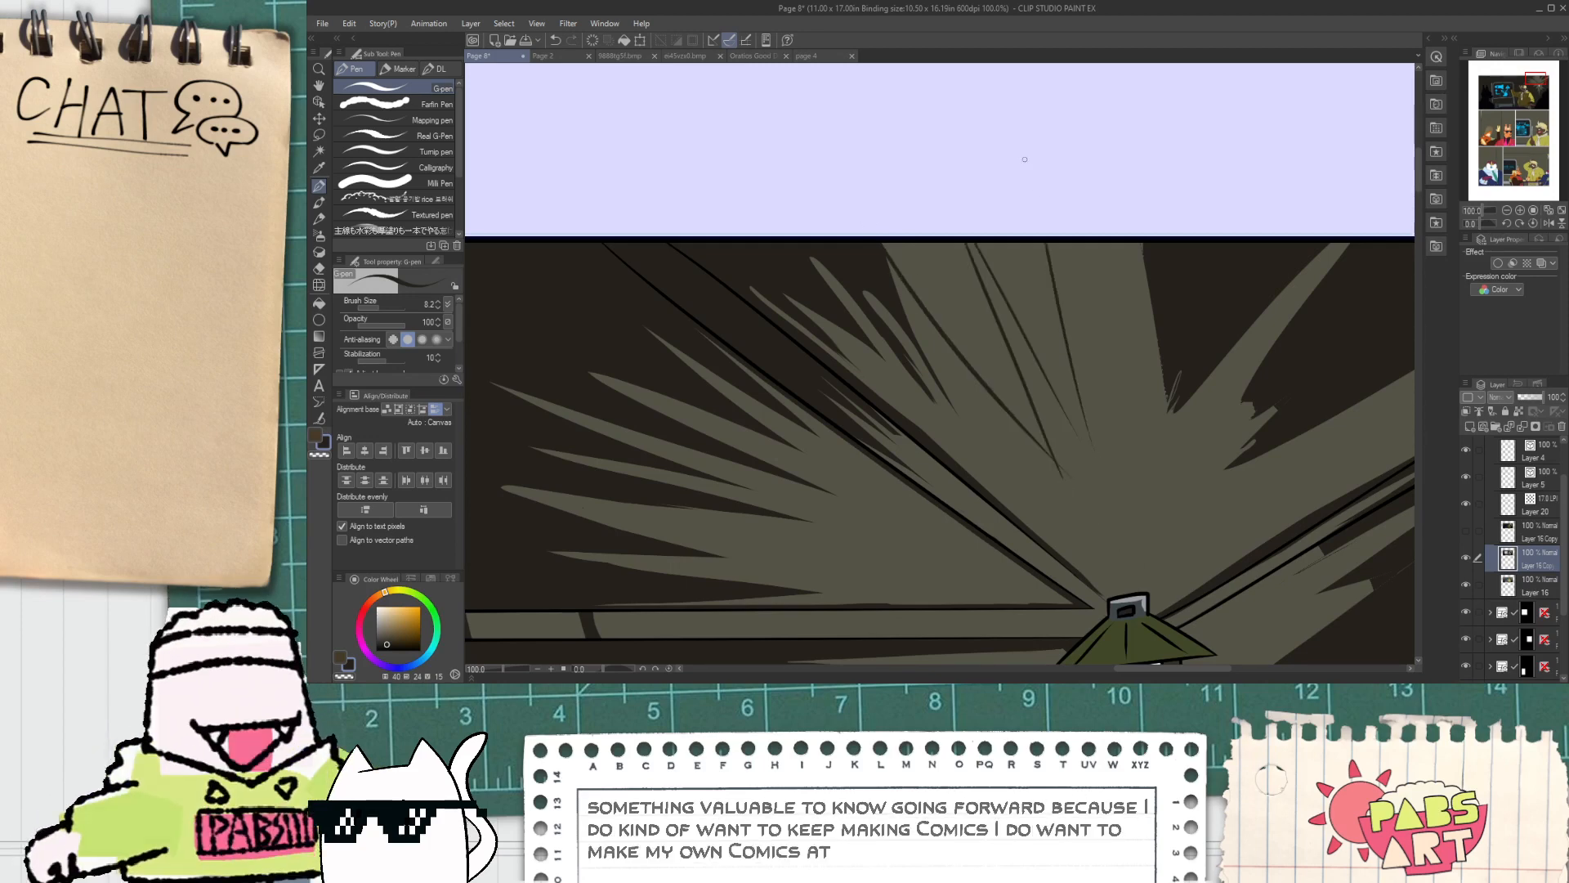
drag(1025, 158, 1080, 325)
Step: Try to fill two of the outlined spikes above the lantern with the dark shadow colour
key(g)
click(1091, 283)
click(1028, 290)
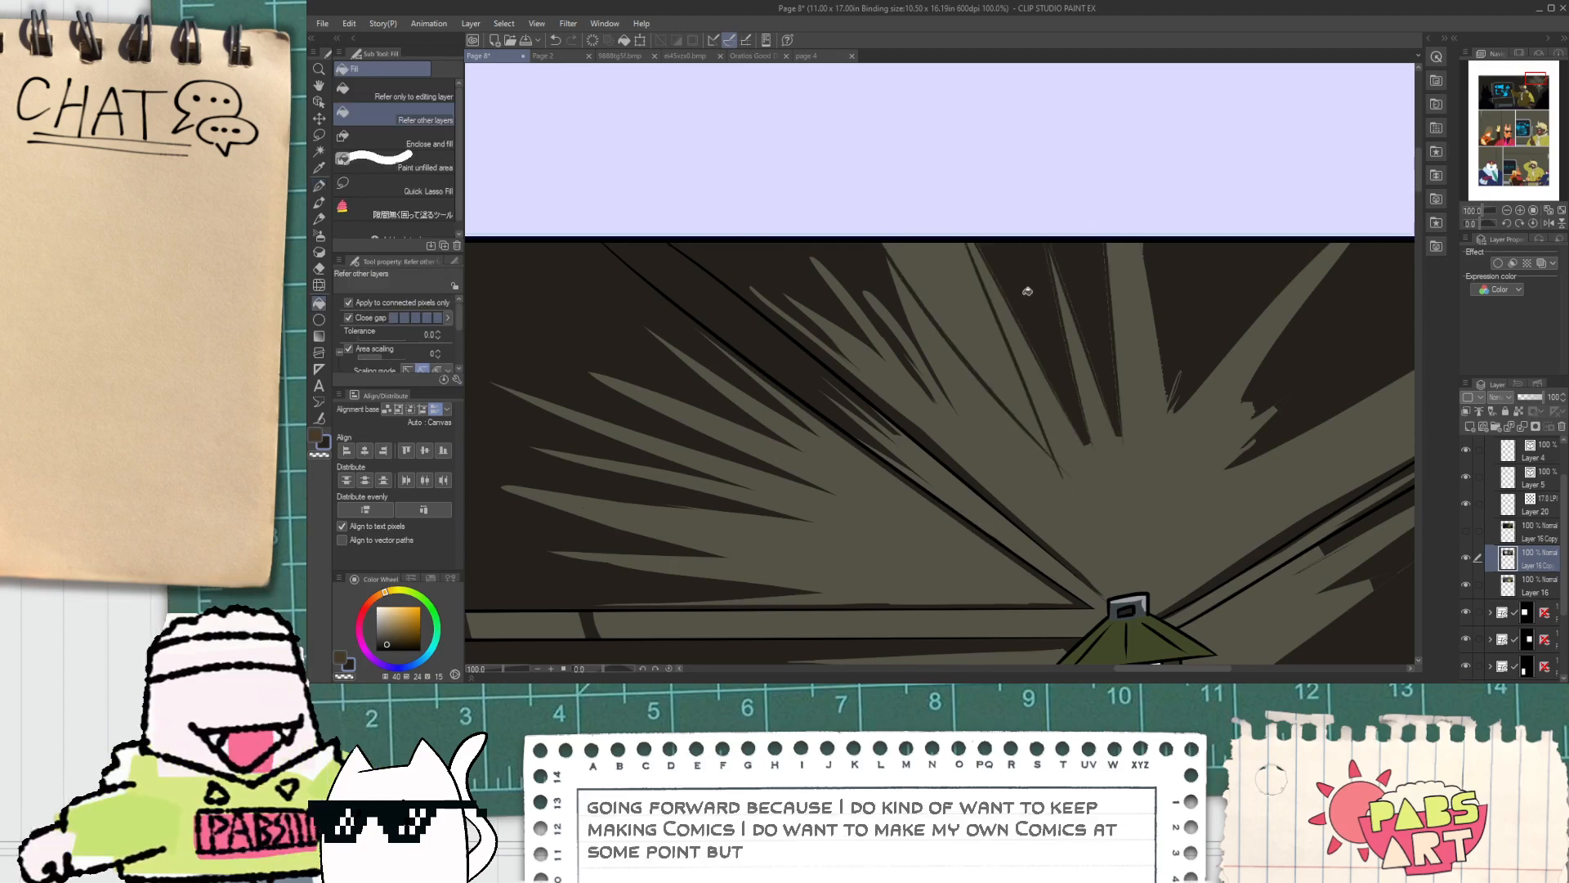
key(ctrl+z)
key(ctrl+z)
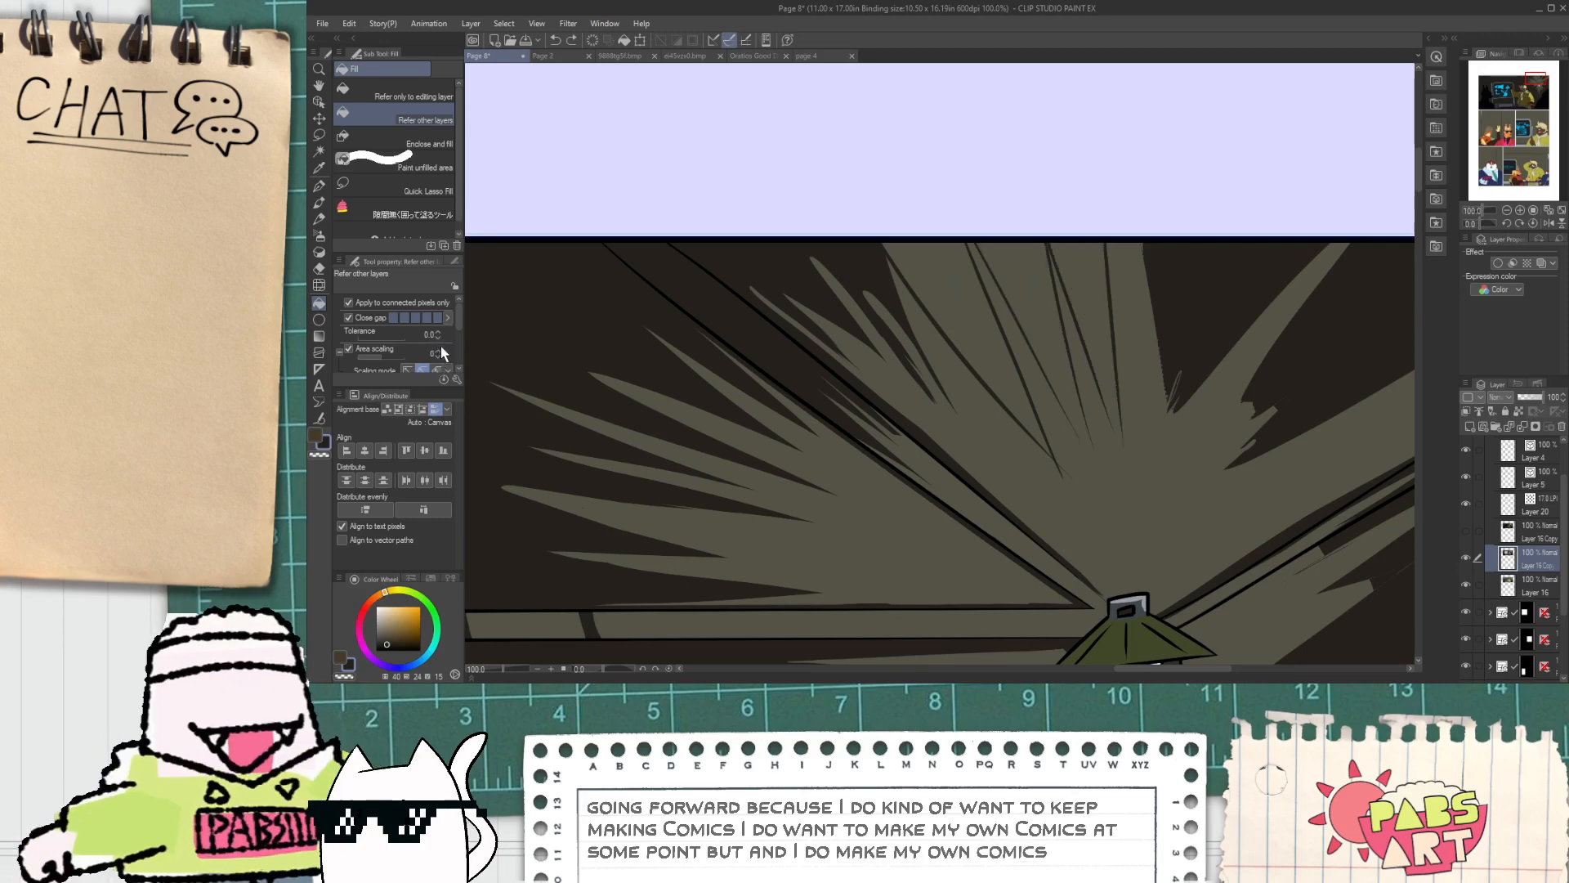
Step: Set the Fill tool's area scaling to 1 and fill the three outlined spikes above the lantern with dark brown
click(439, 350)
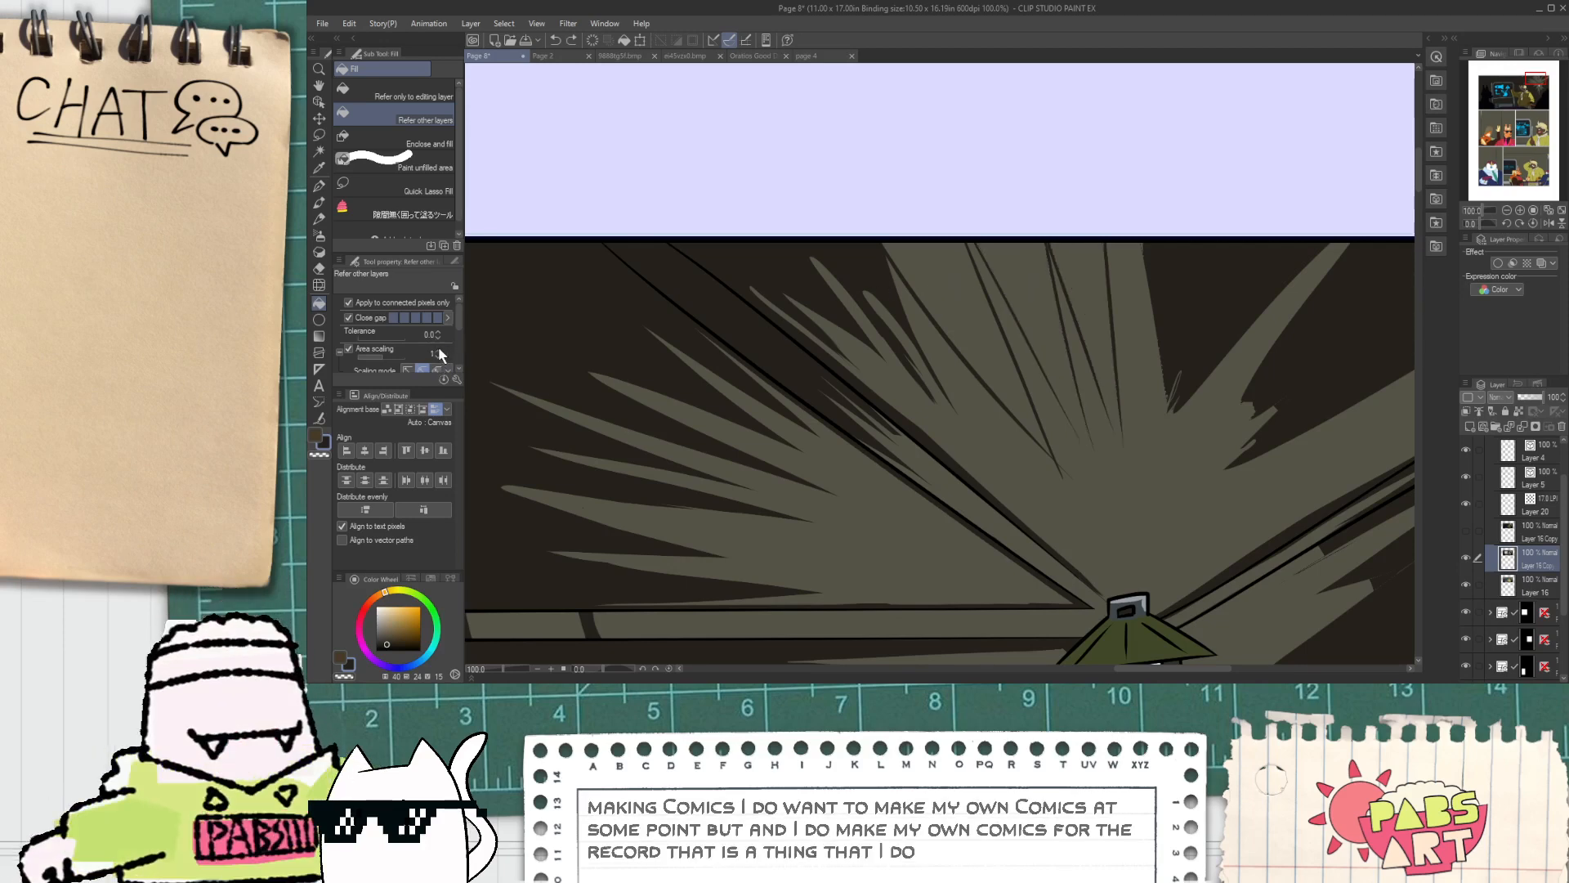
click(939, 289)
click(1031, 287)
click(1097, 281)
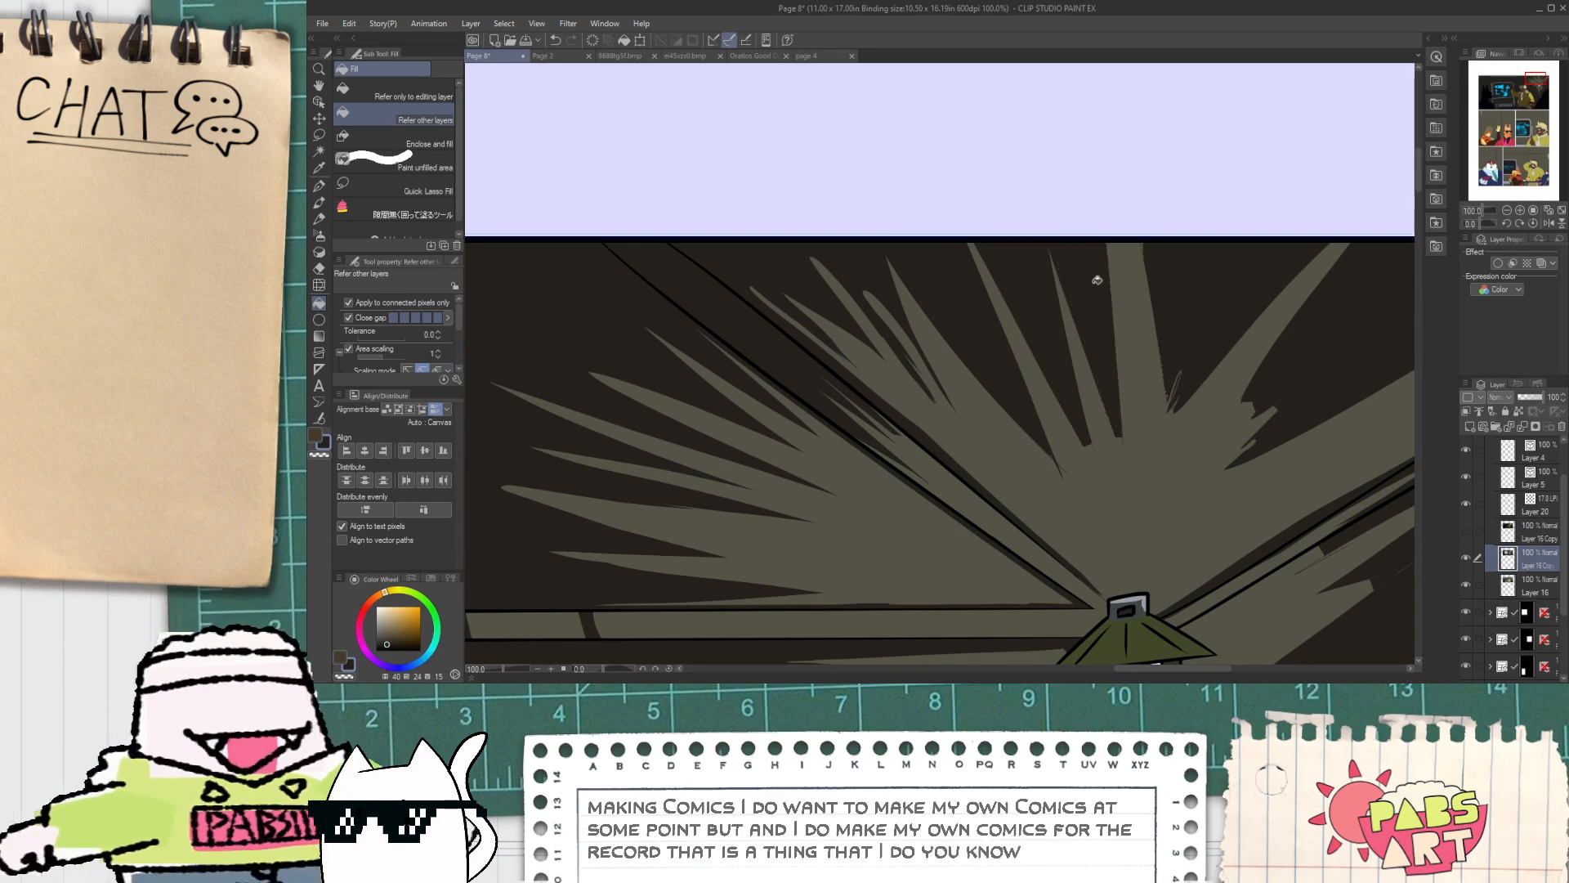
Step: Trim the overlong tip of the dark spike between the light rays above the lantern by painting over it in light olive
scroll(1037, 380, up, 2)
key(e)
drag(969, 223, 1078, 400)
key(ctrl+z)
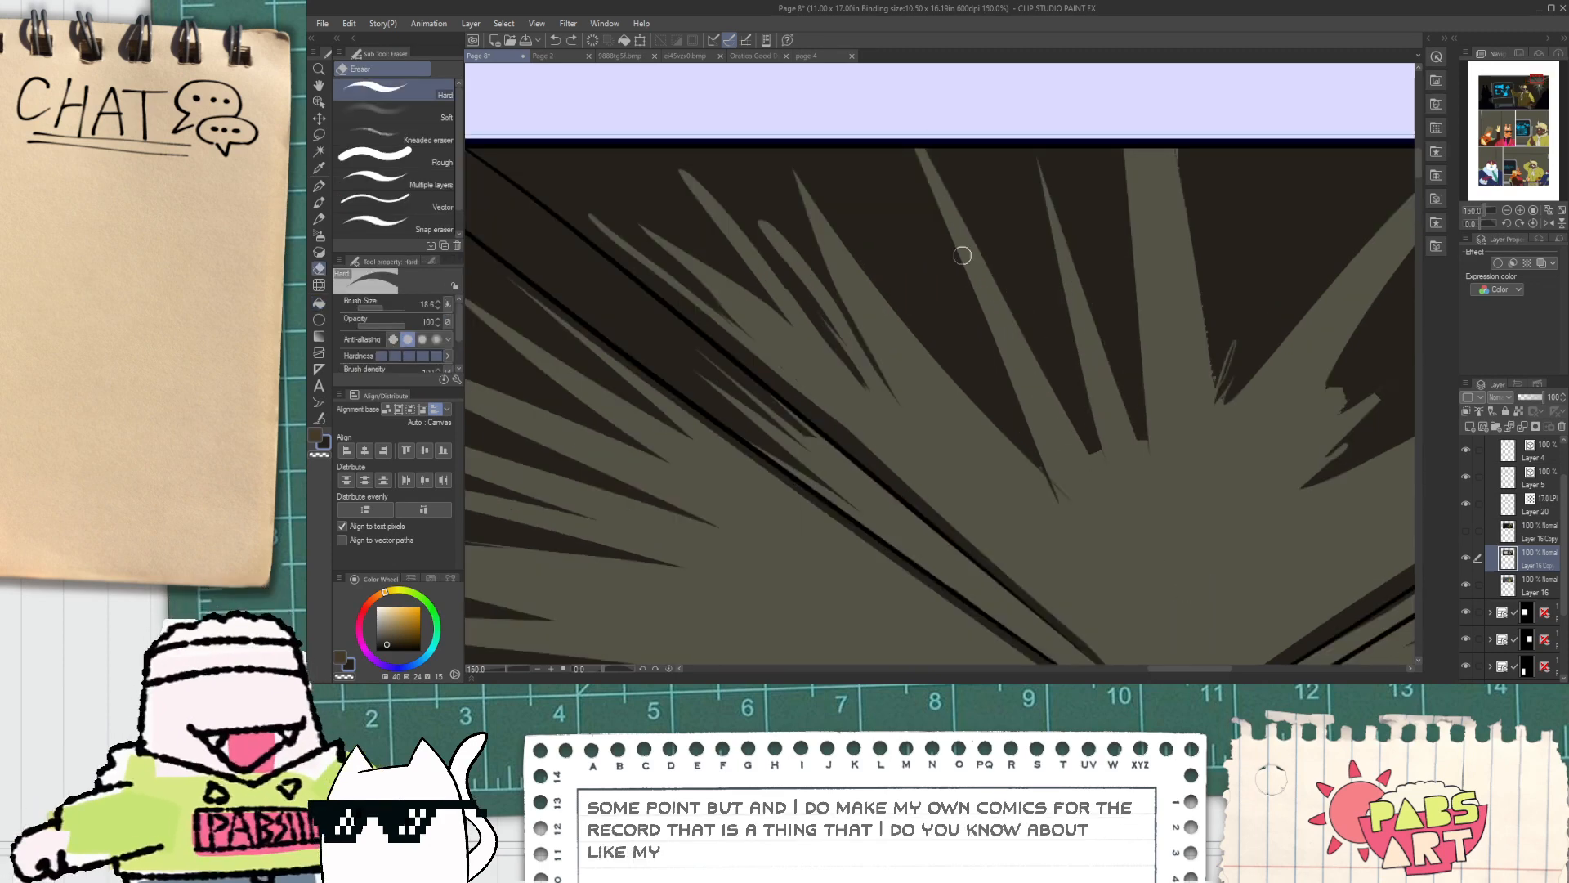
key(p)
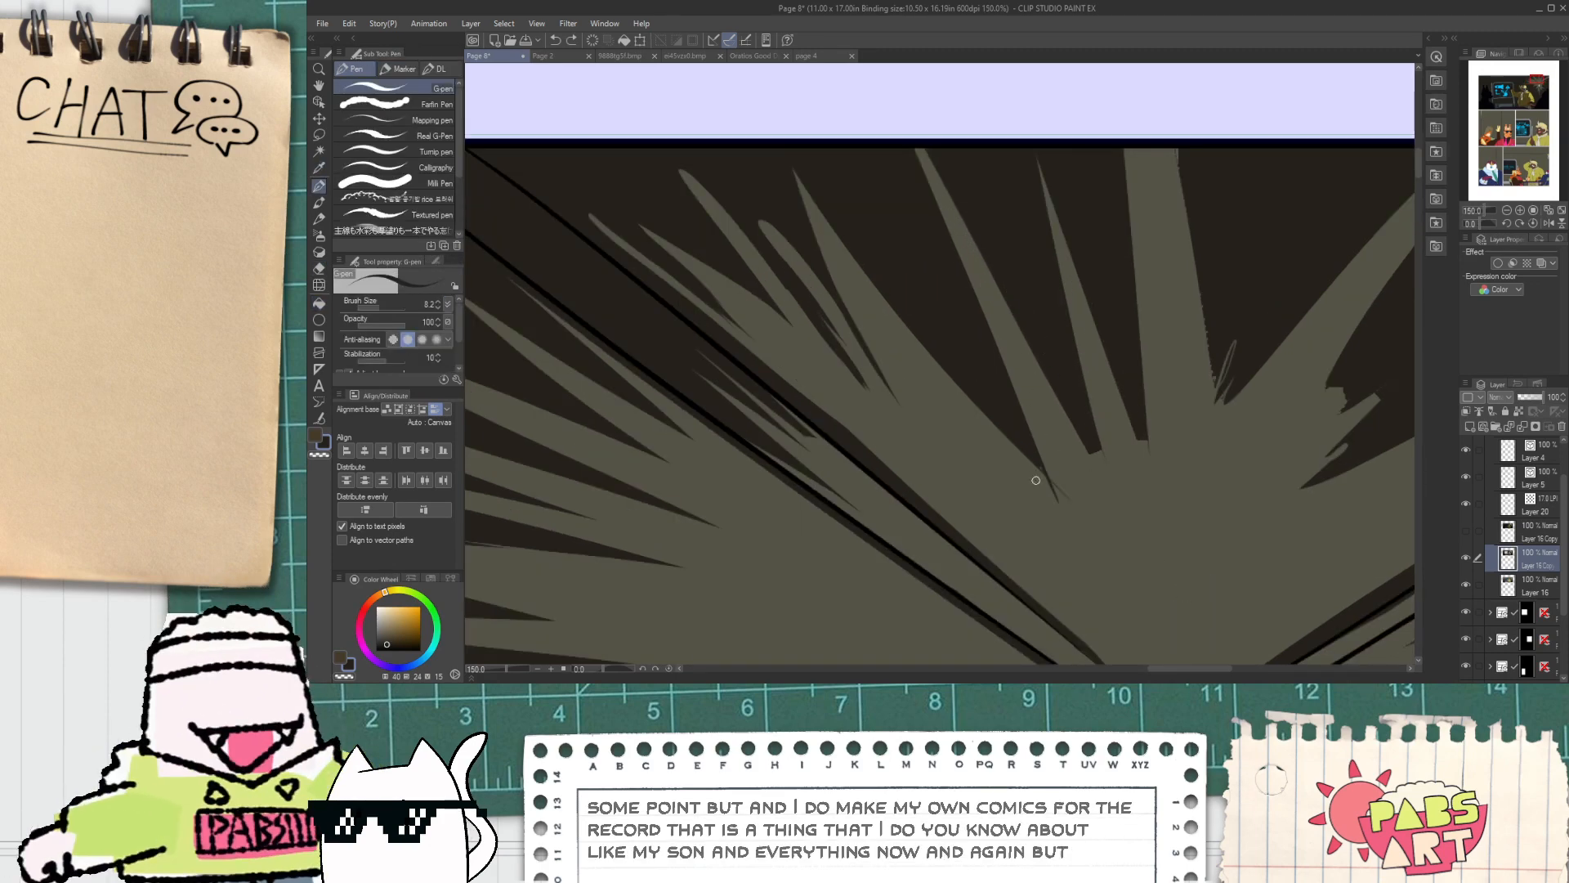
key(e)
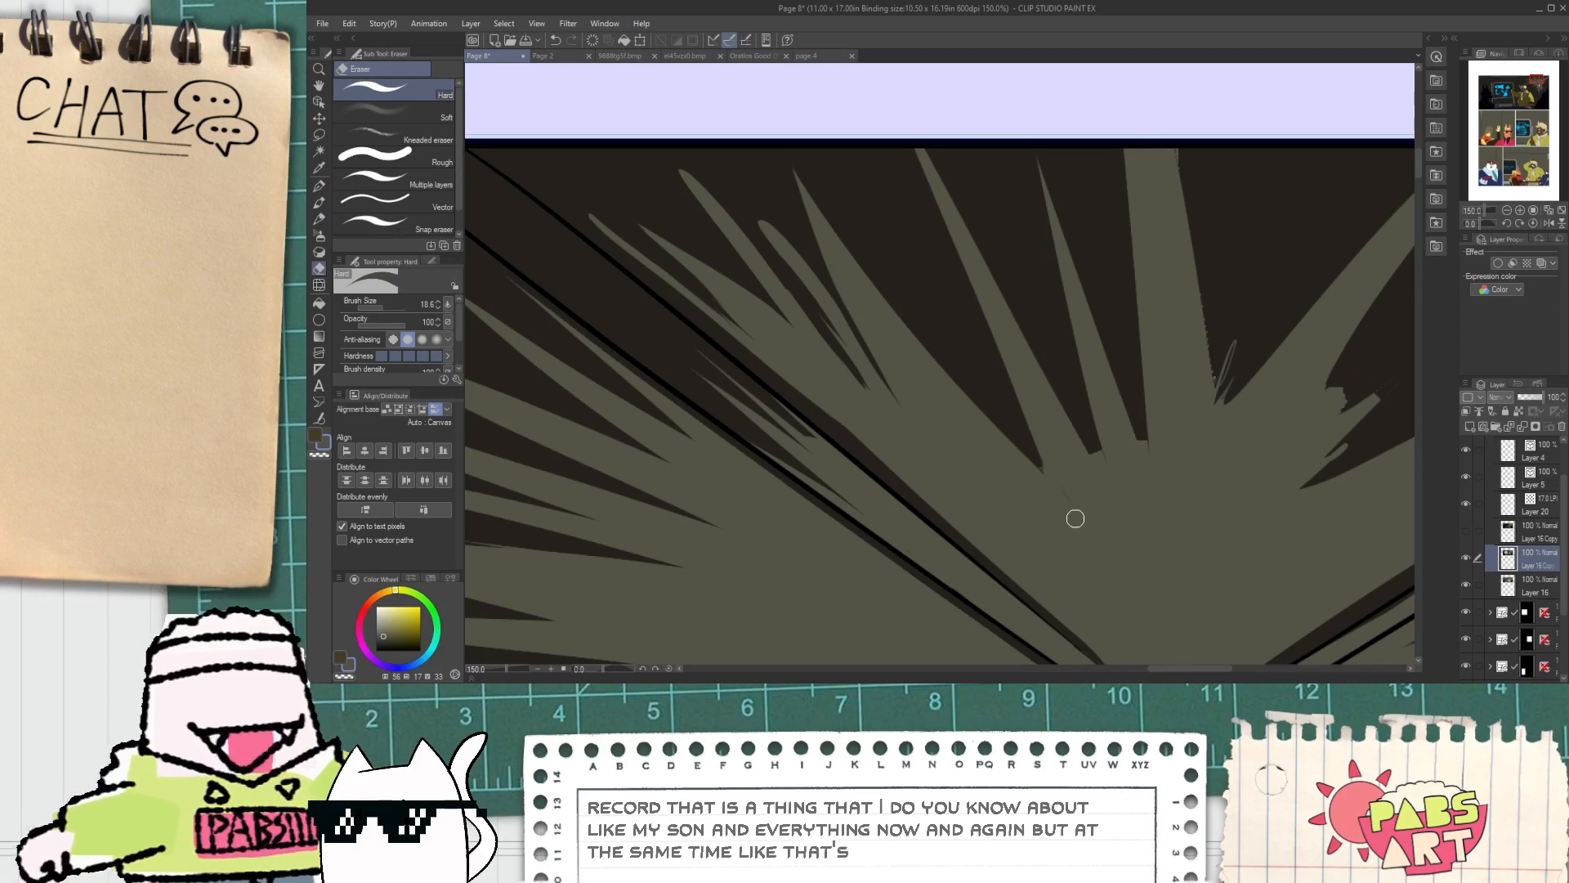
Step: Remove the dark slivers inside the rays above the diagonal beam and taper the short thin ray there to a point
drag(769, 229, 920, 510)
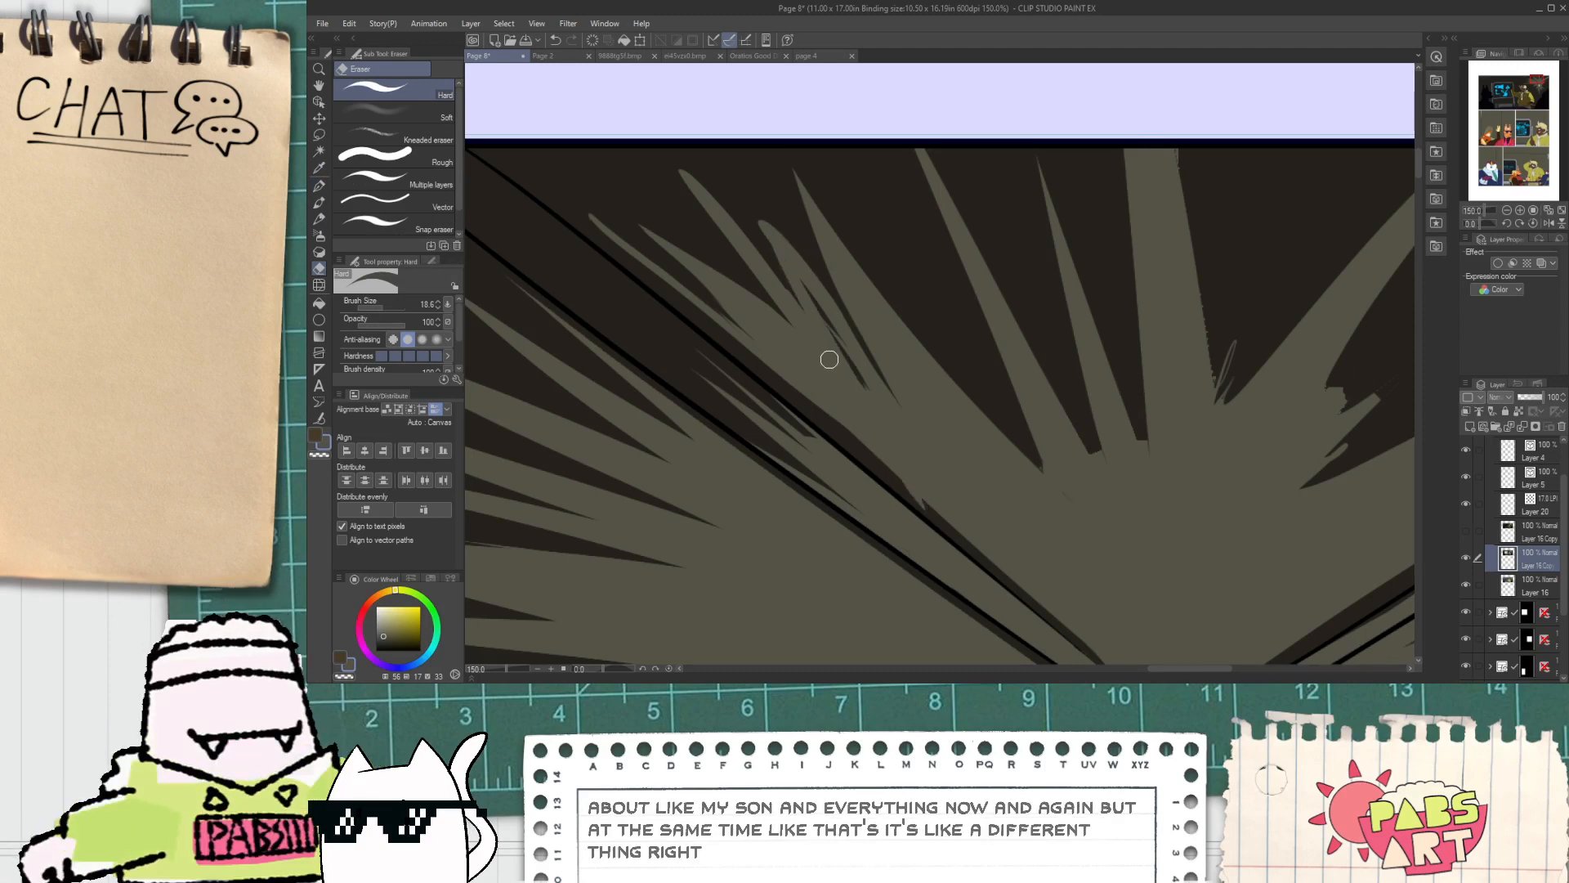
key(ctrl+z)
drag(771, 232, 879, 400)
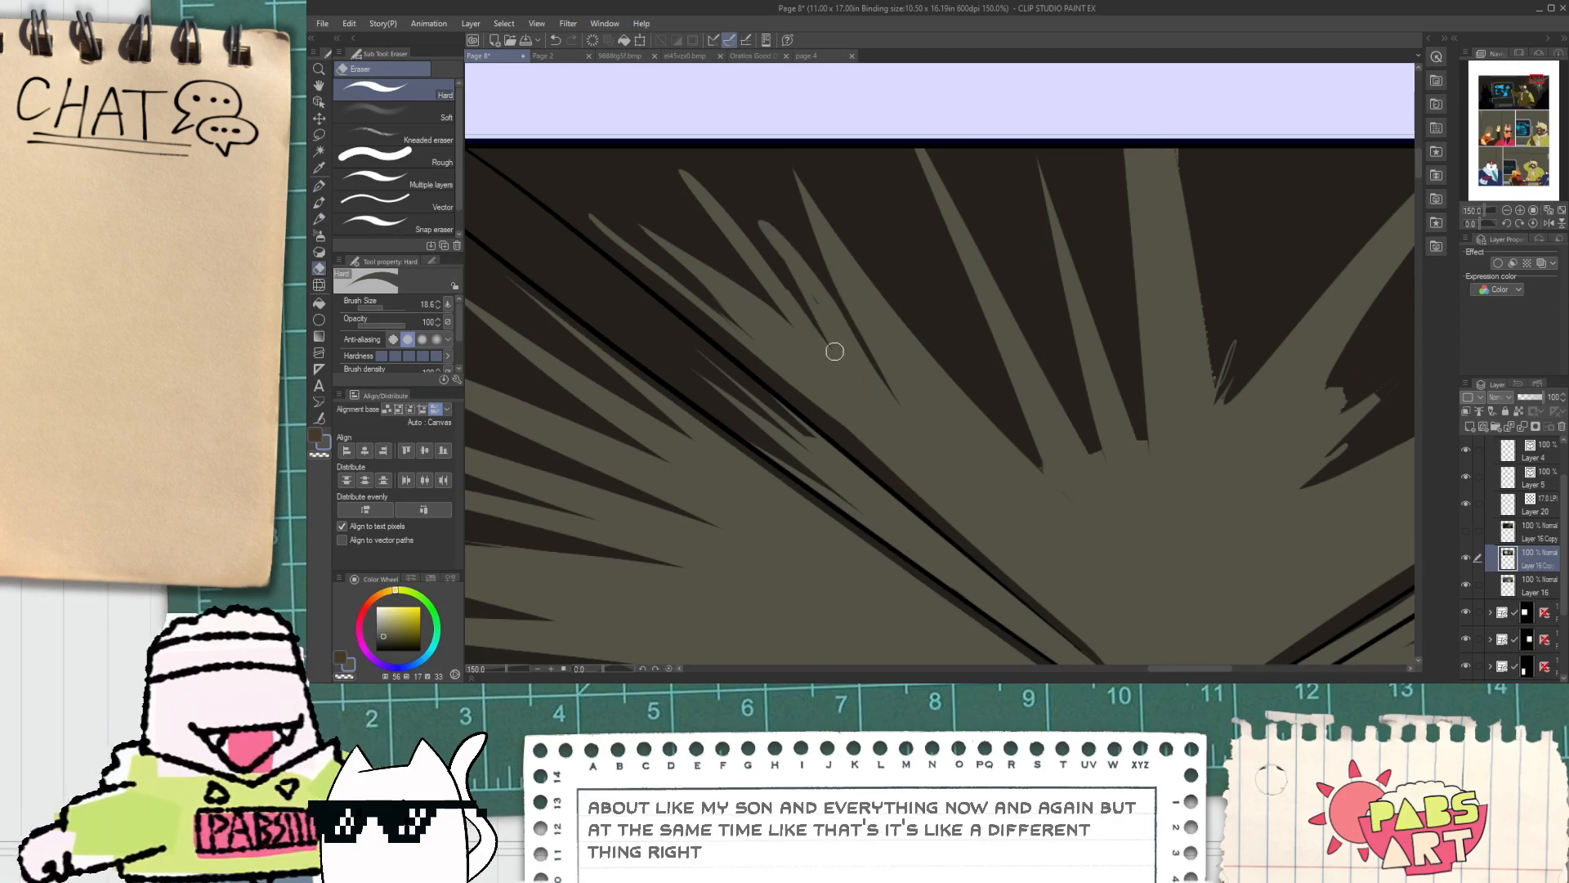
key(p)
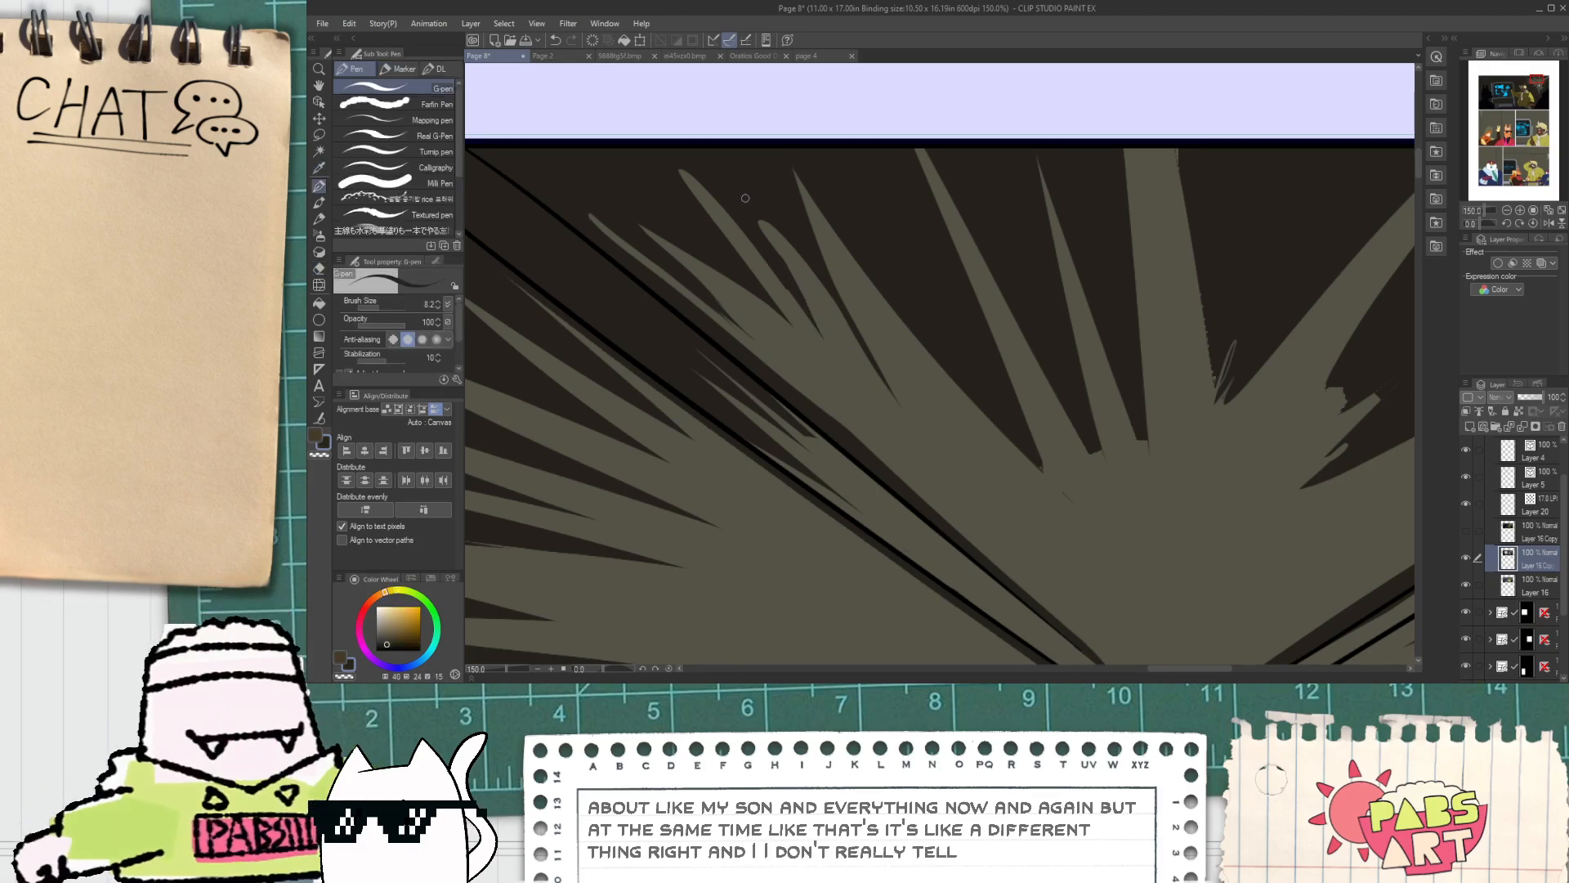
drag(762, 221, 825, 333)
key(ctrl+z)
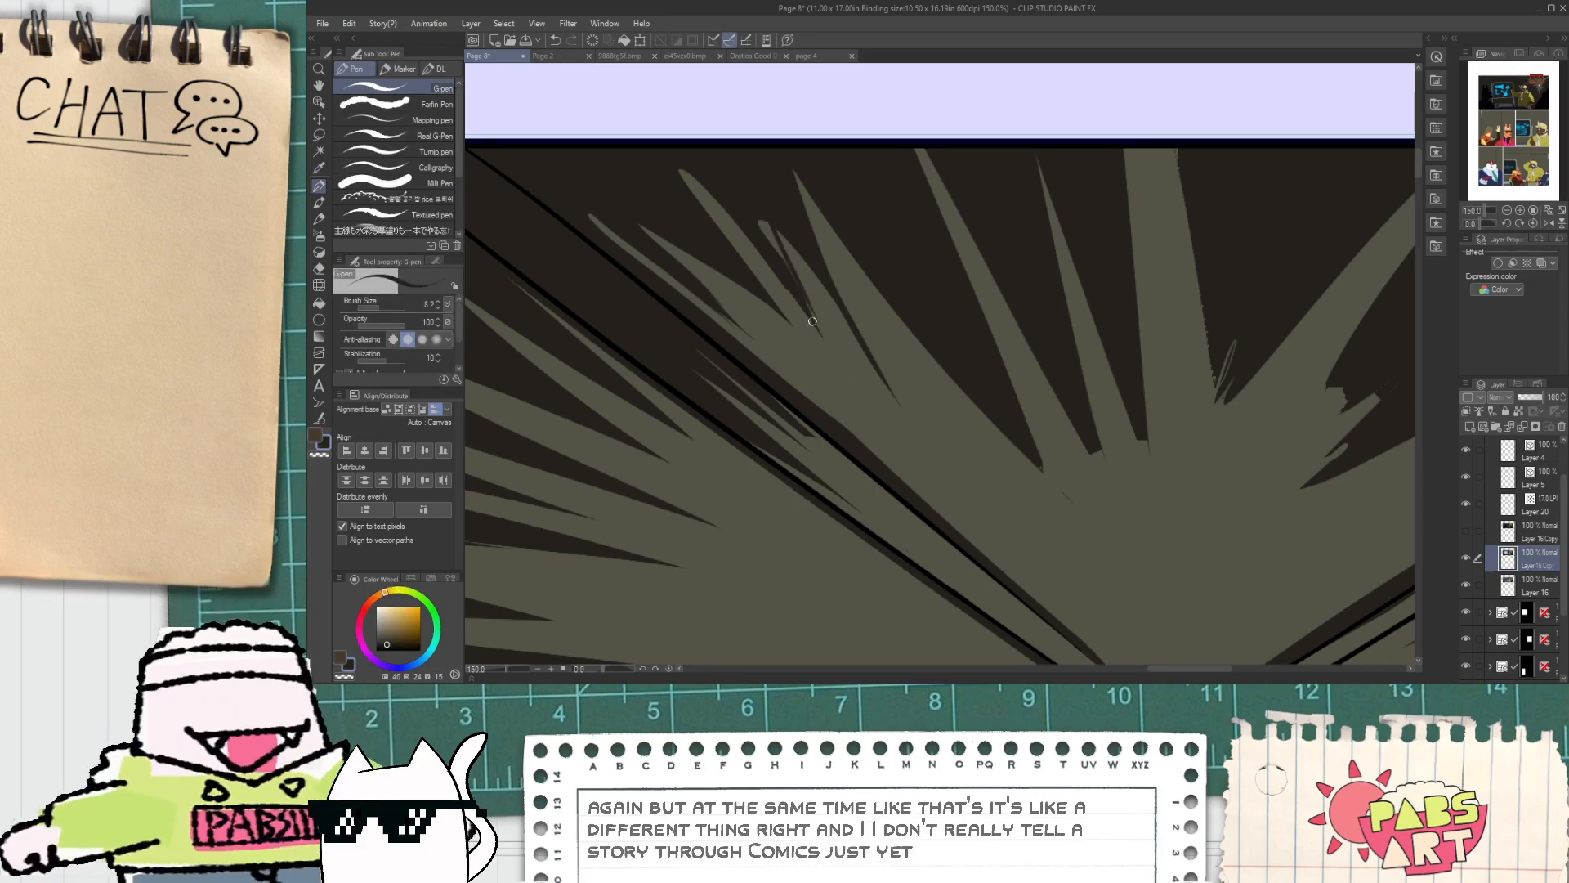
scroll(812, 321, up, 1)
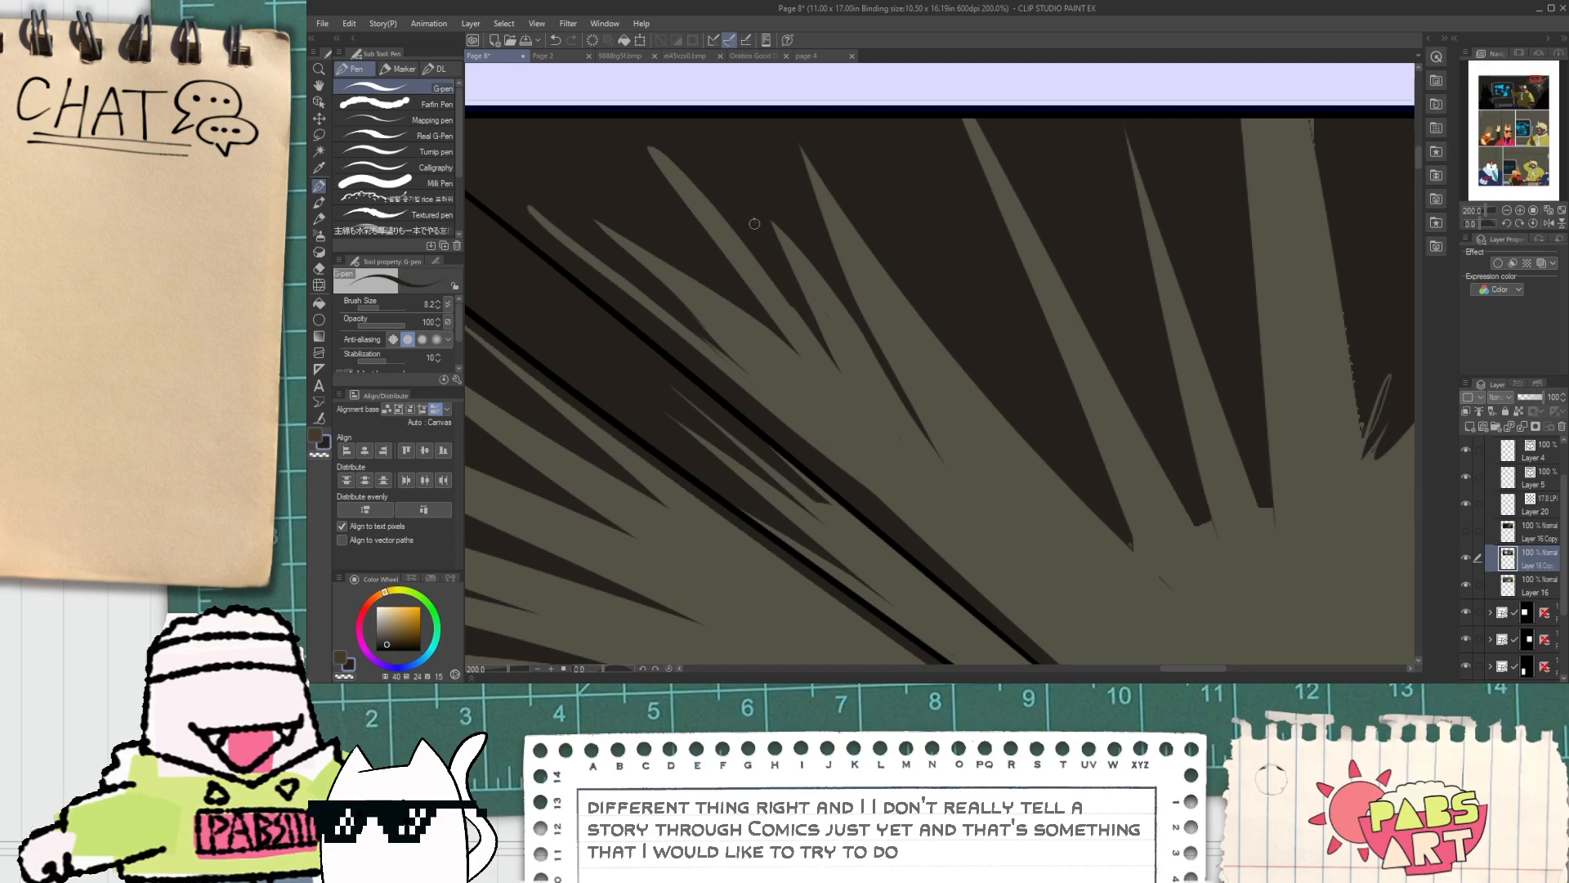
Step: Set the G-pen's brush size to 64.2 for broader strokes around the lantern
scroll(792, 288, down, 6)
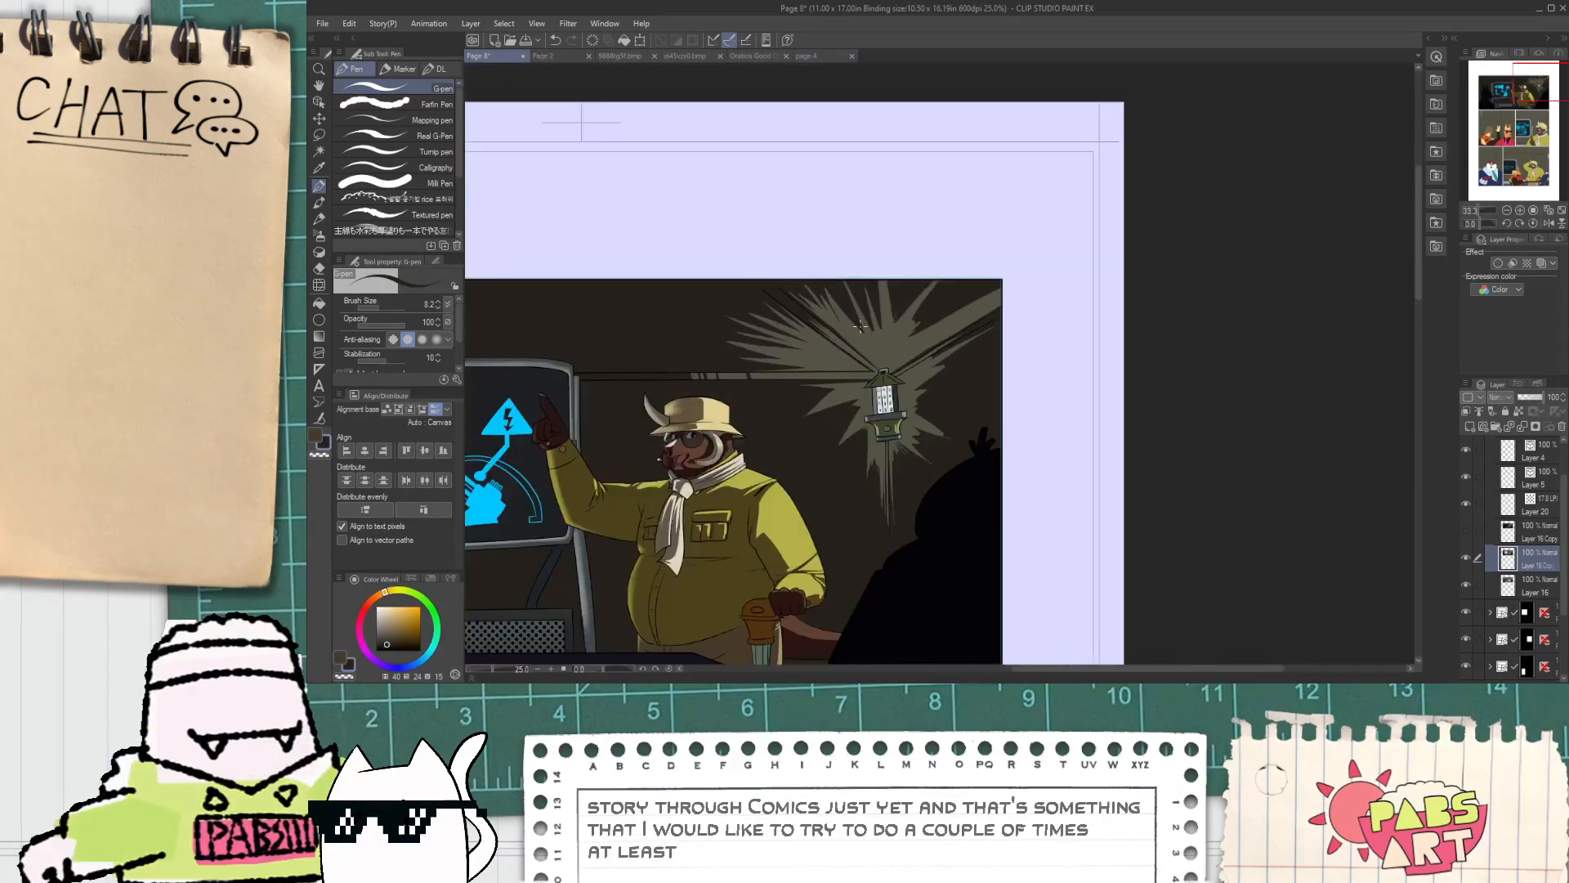
scroll(906, 325, up, 5)
scroll(675, 318, down, 1)
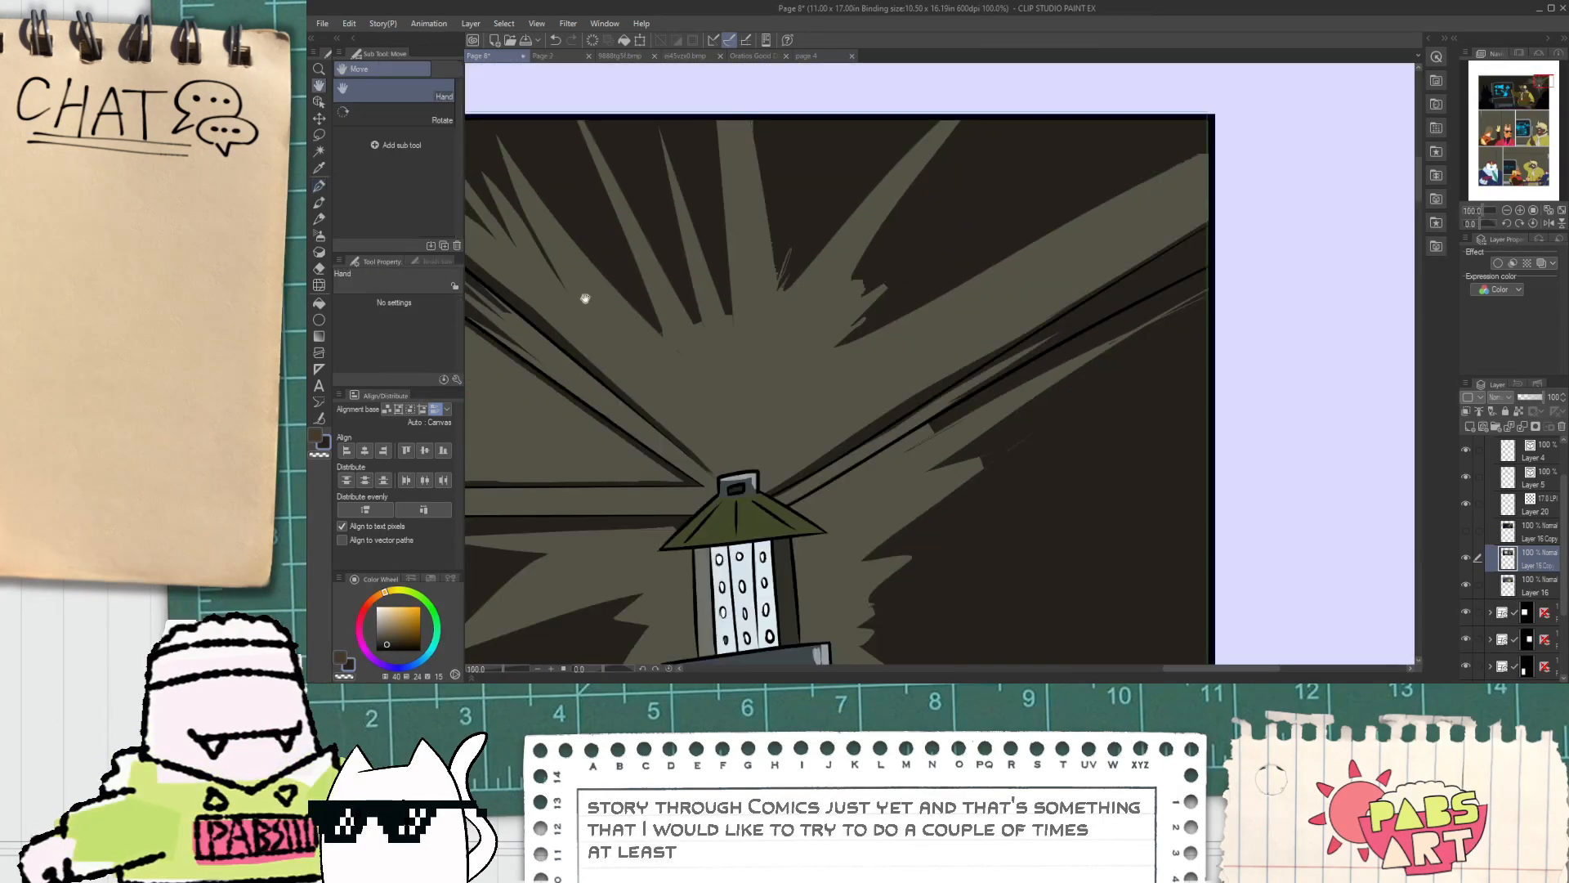
click(394, 309)
click(386, 301)
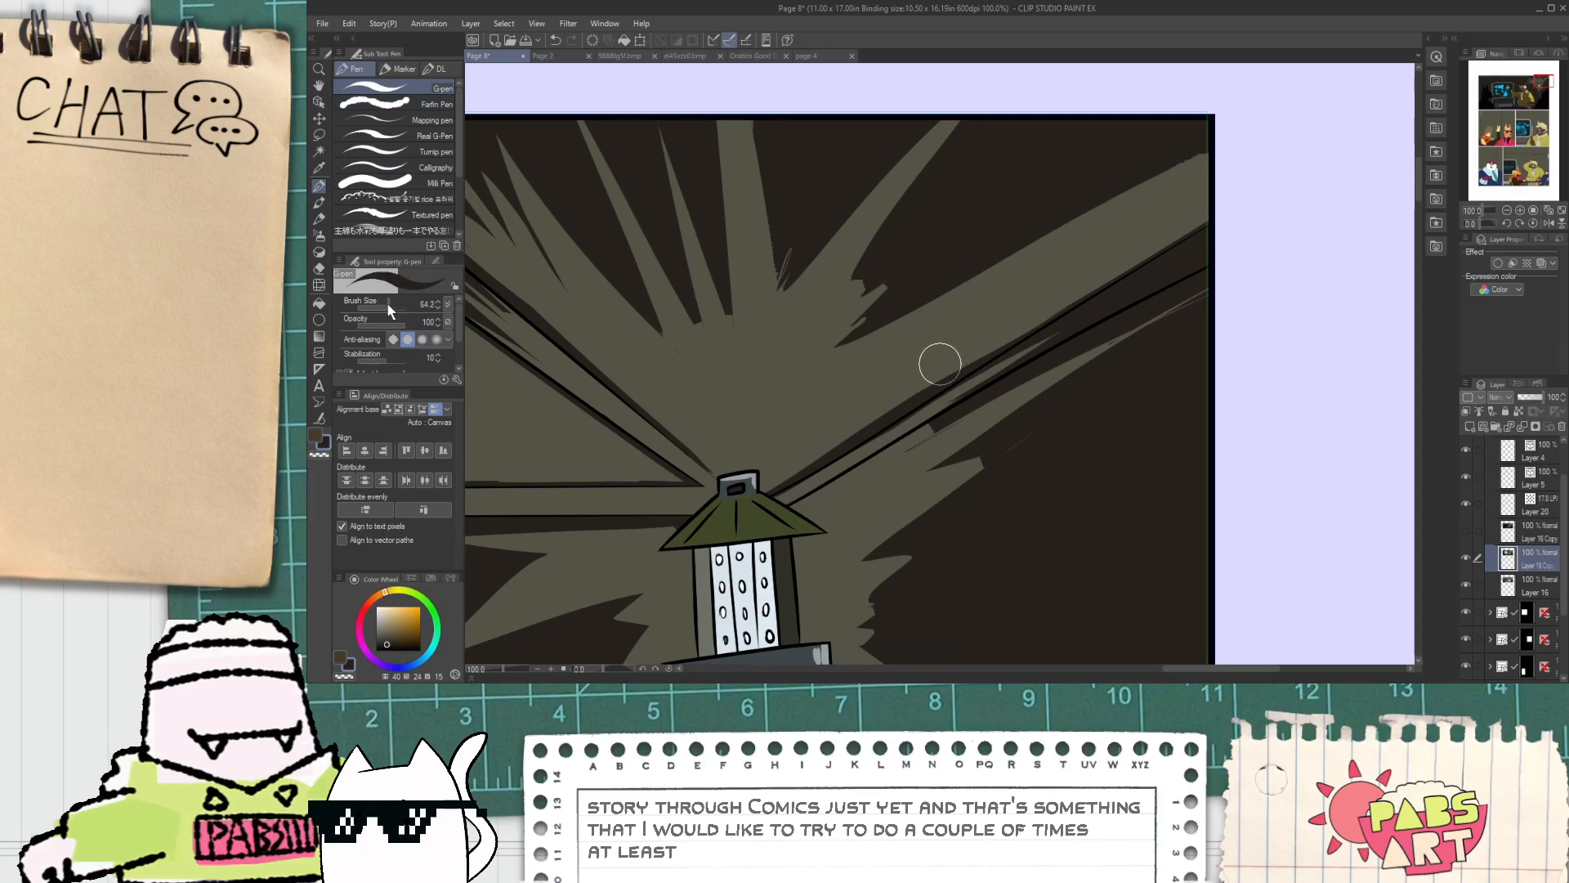
key(ctrl+minus)
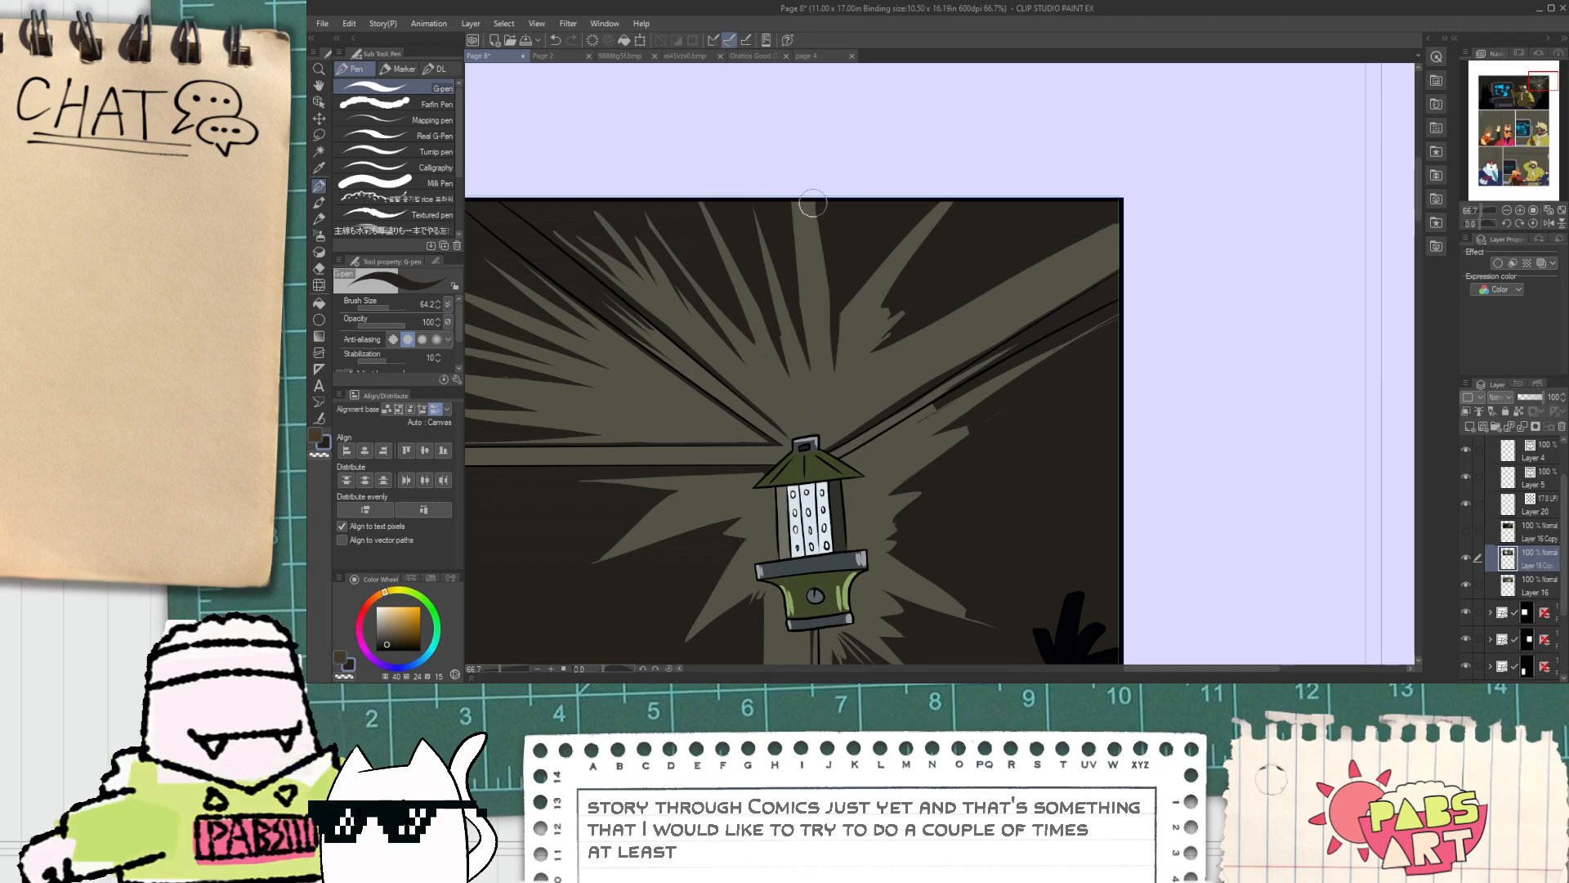
Step: Select the lantern's grey collar, green base, lower rim and green roof together with Auto select, referring to all layers
scroll(859, 302, down, 8)
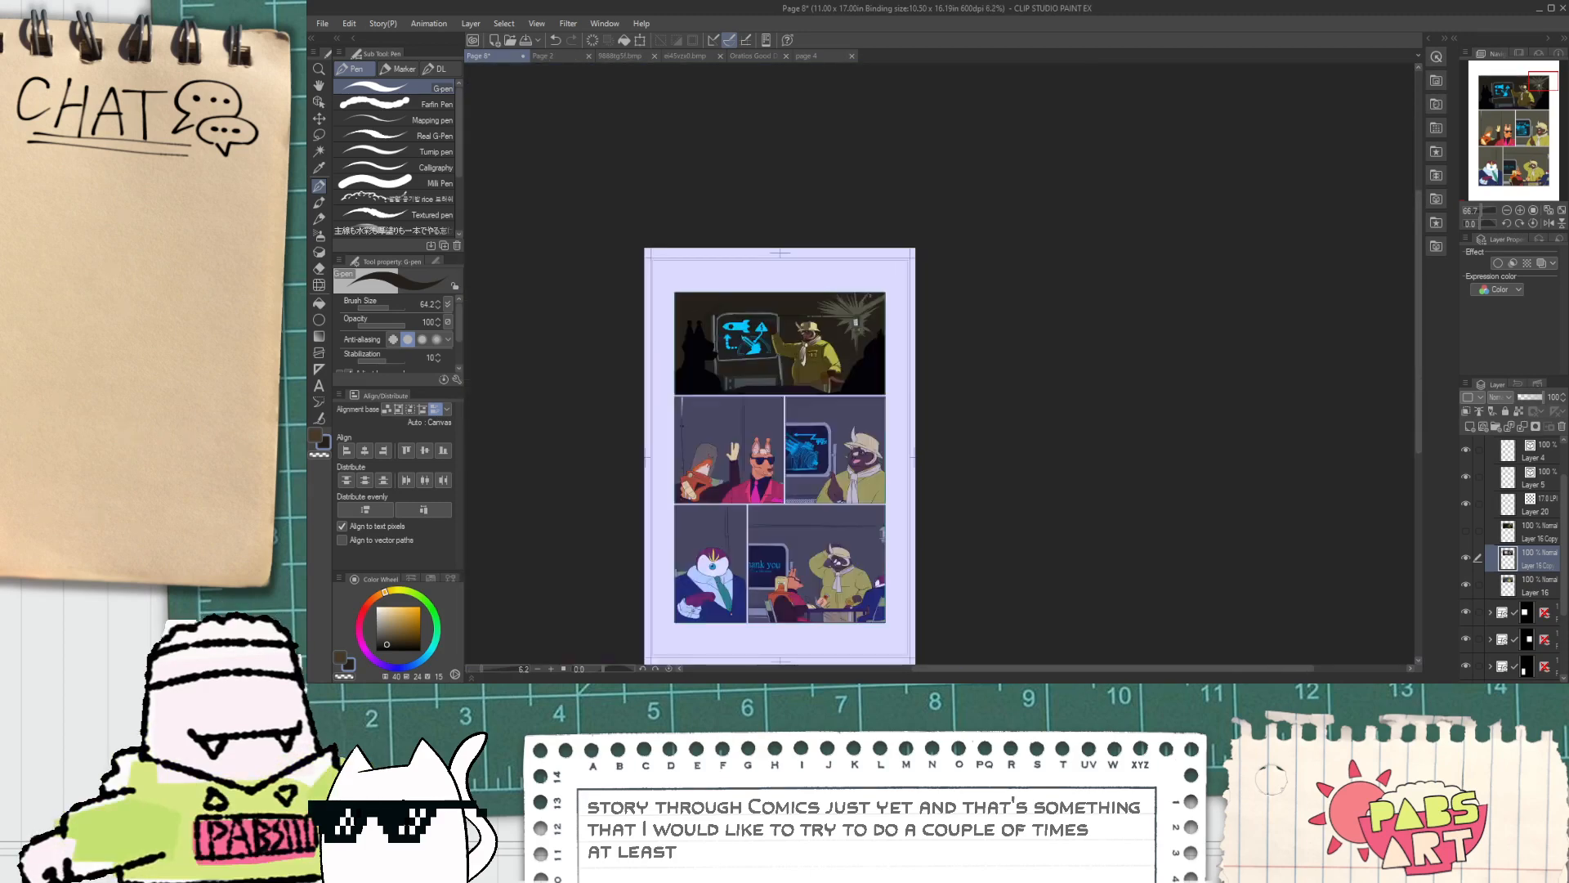
scroll(849, 320, up, 6)
key(space)
scroll(885, 315, up, 5)
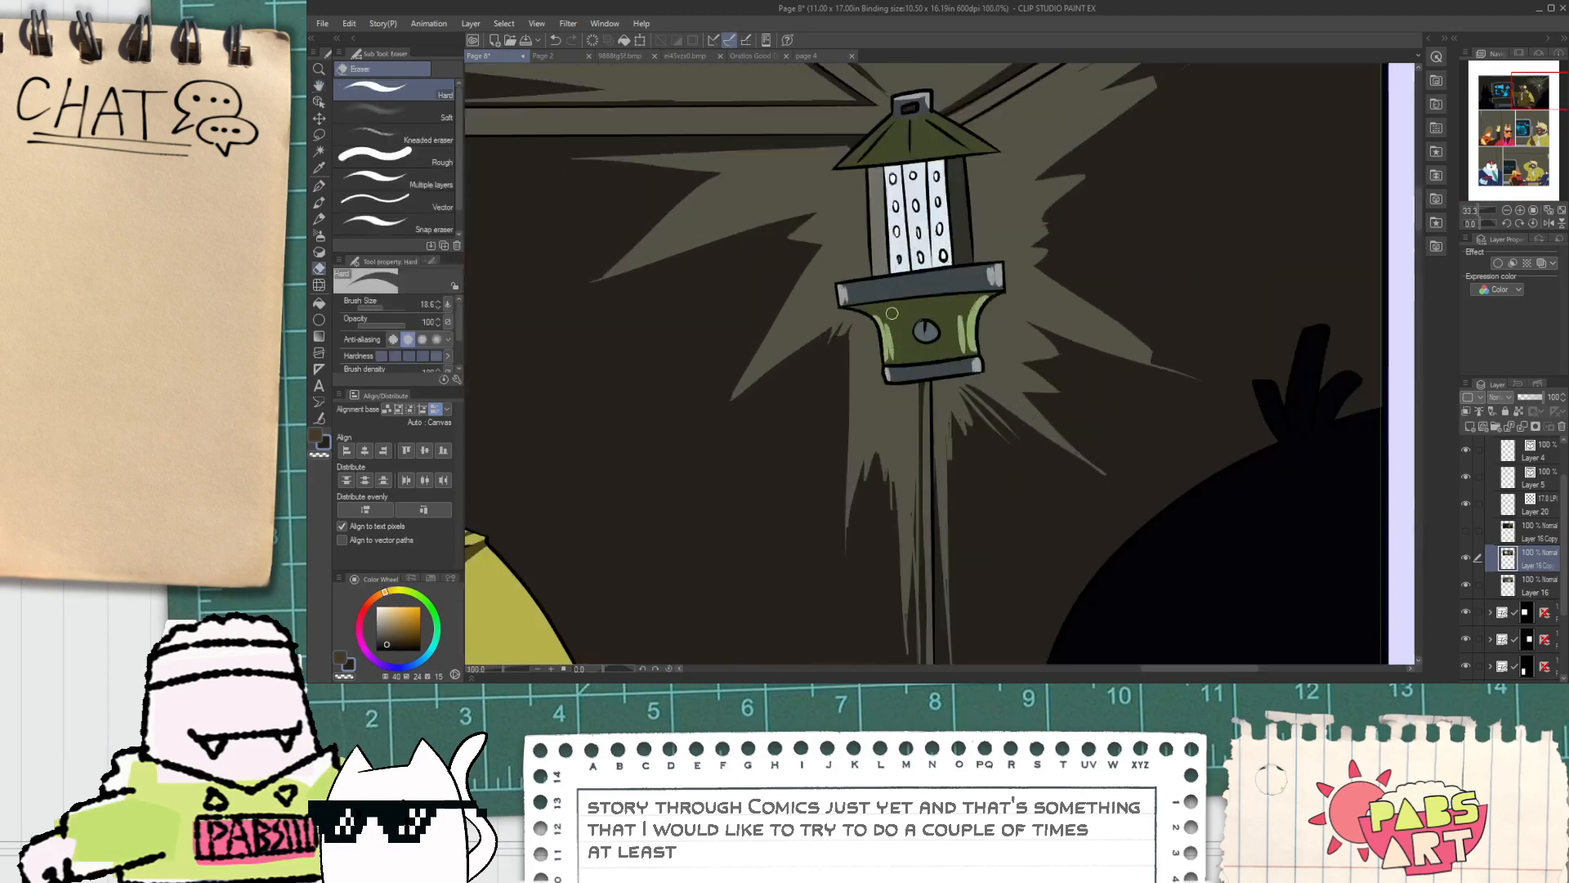
key(w)
click(914, 286)
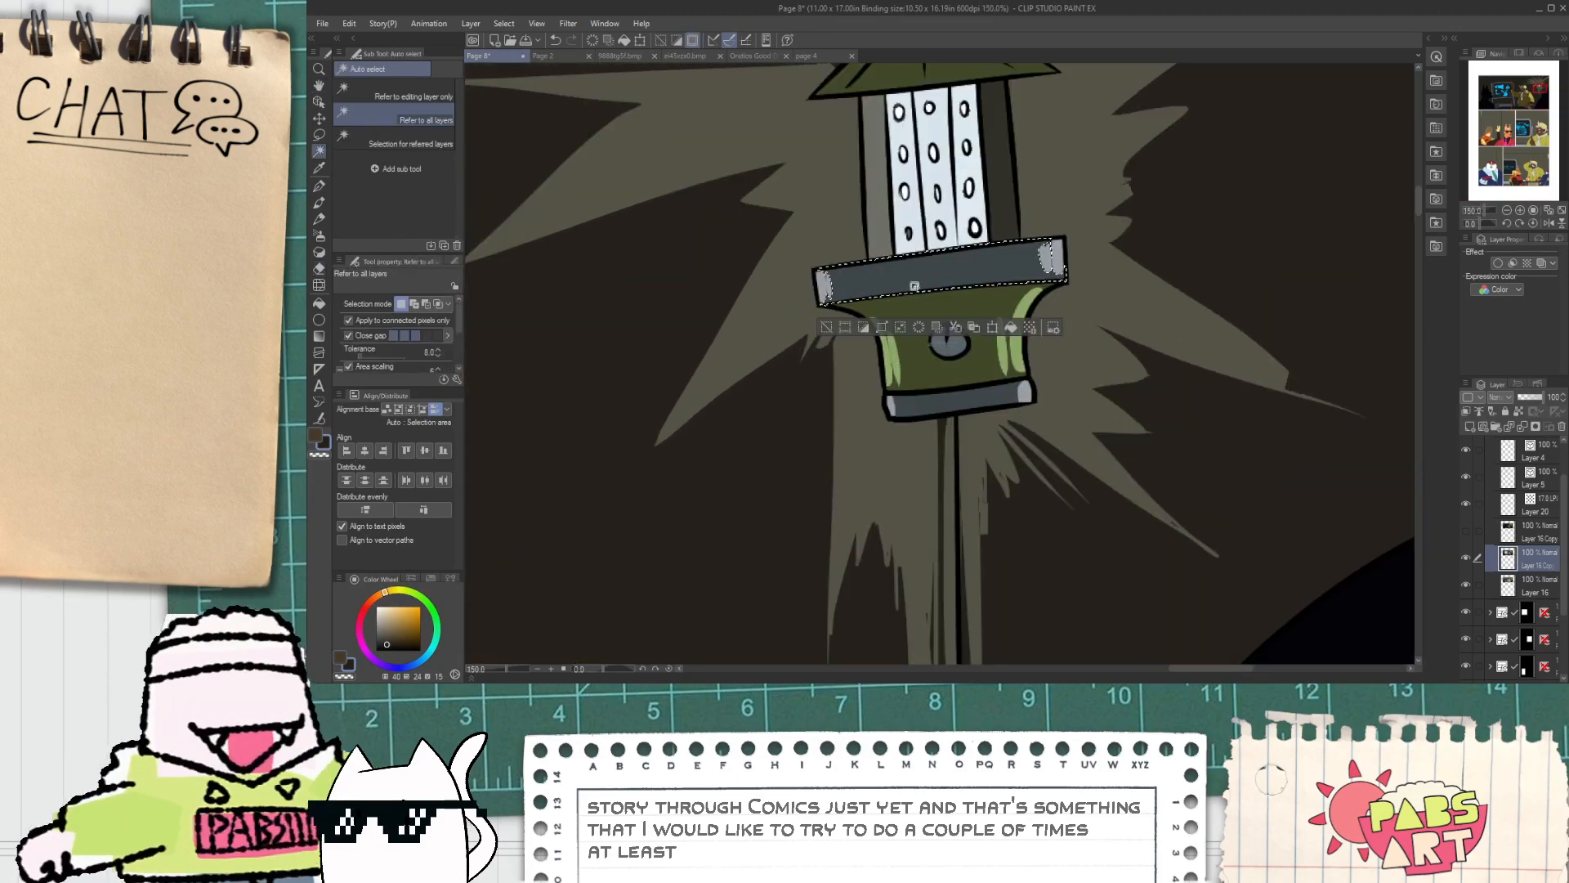
shift+click(948, 351)
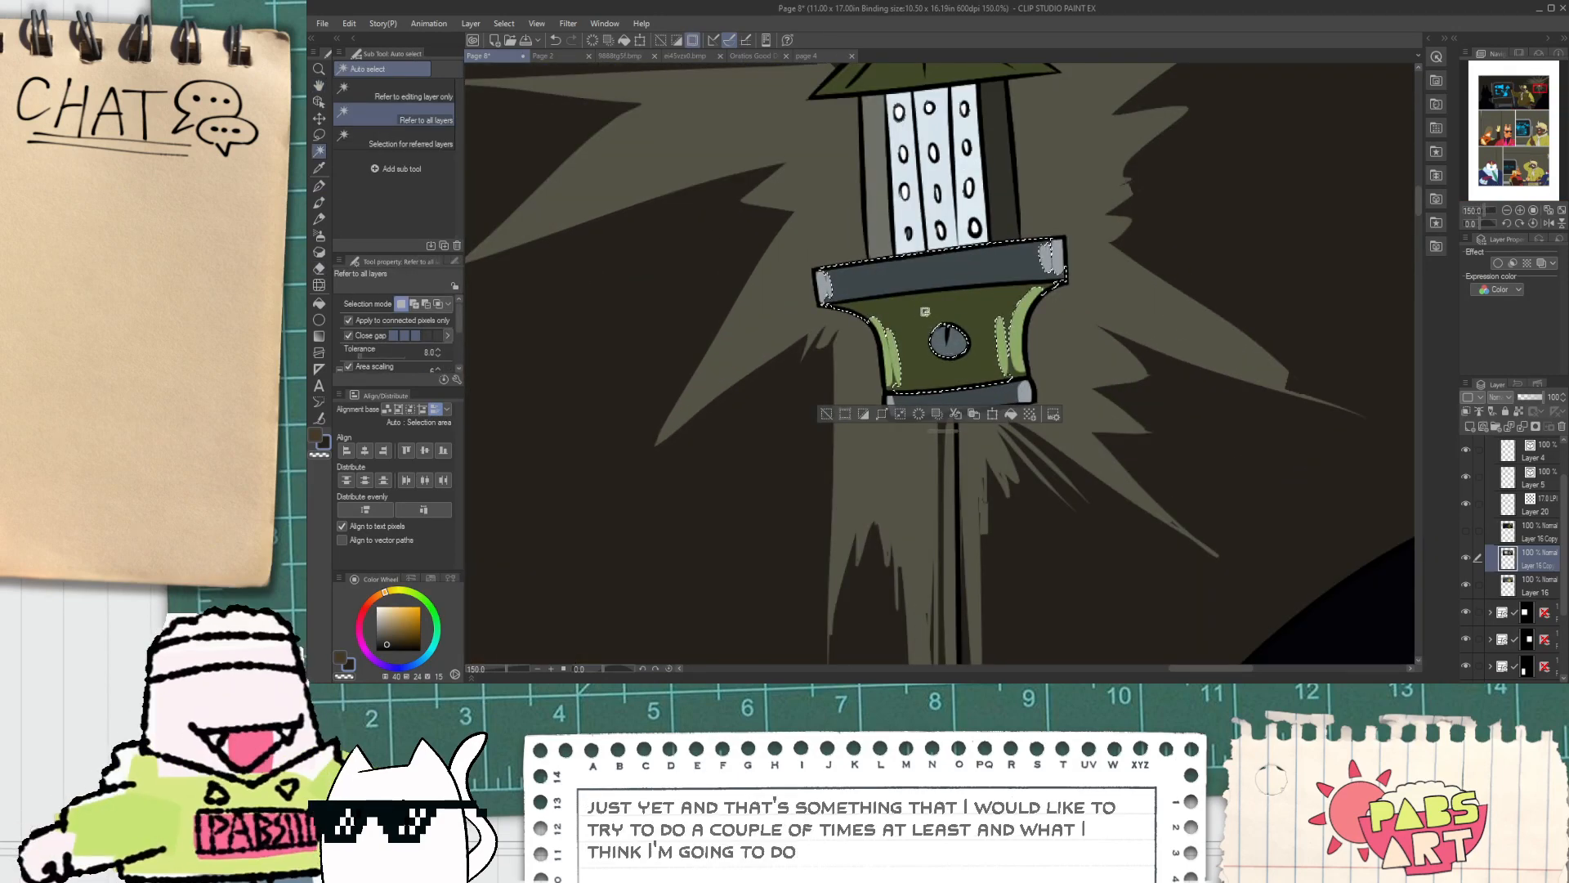
key(e)
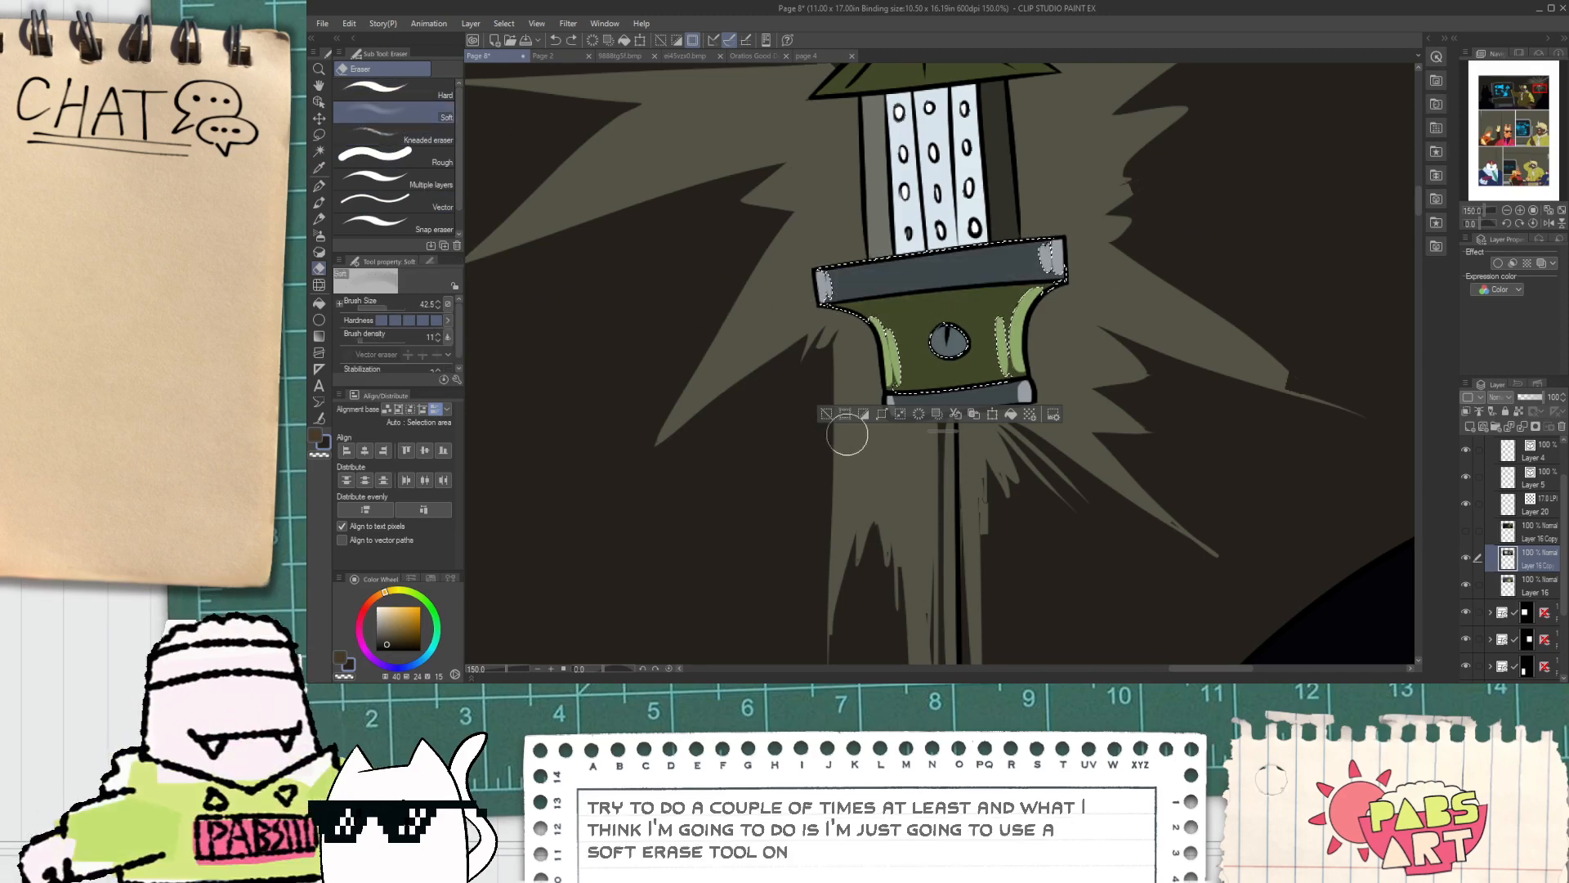
key(w)
shift+click(873, 84)
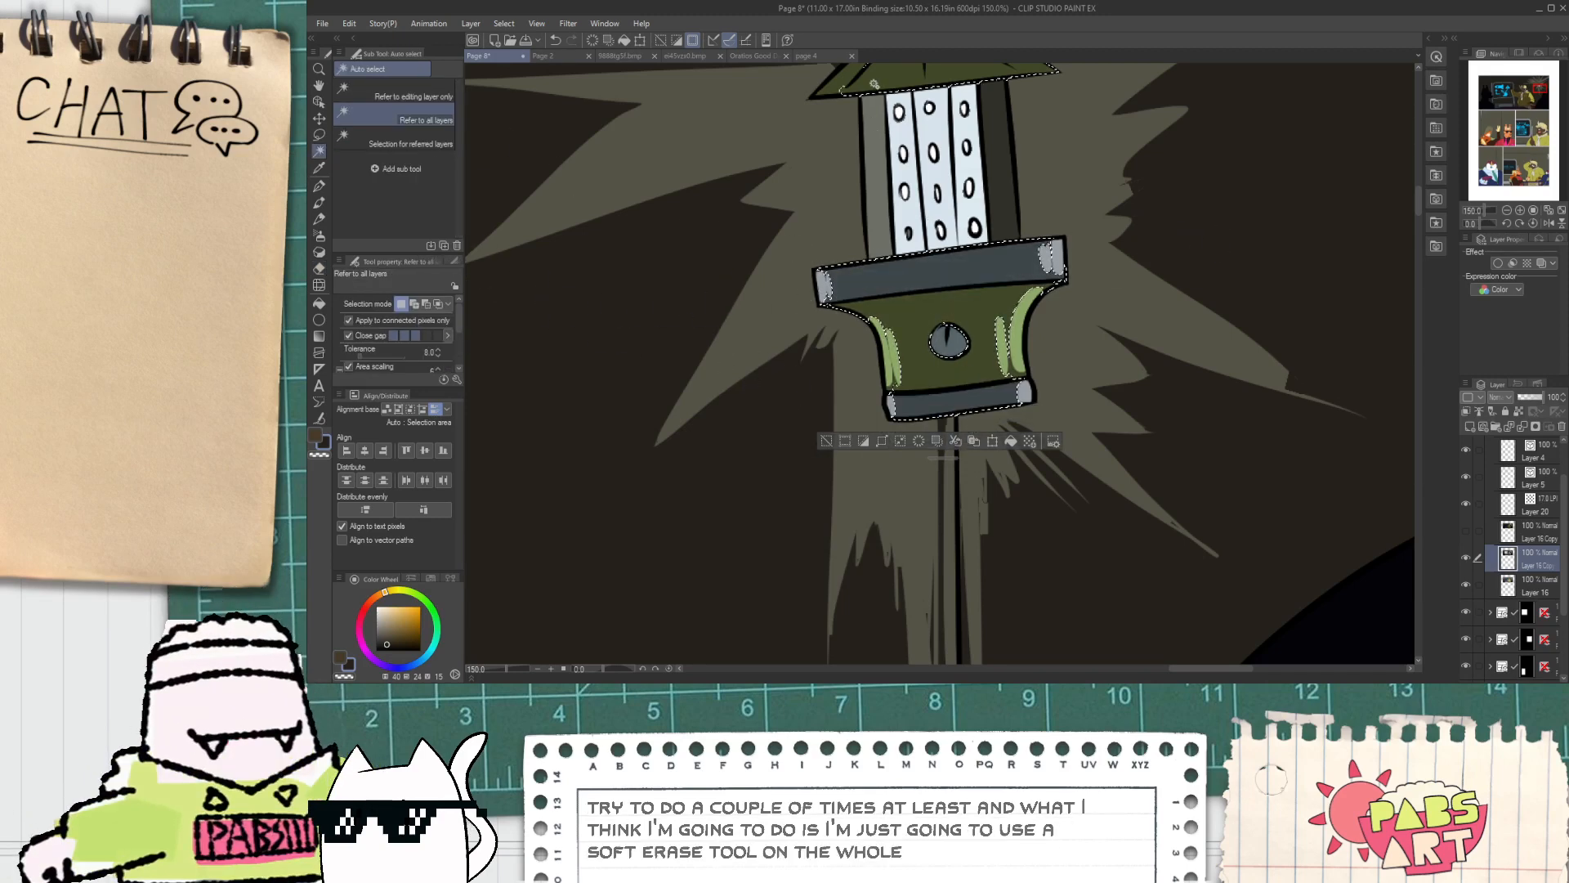
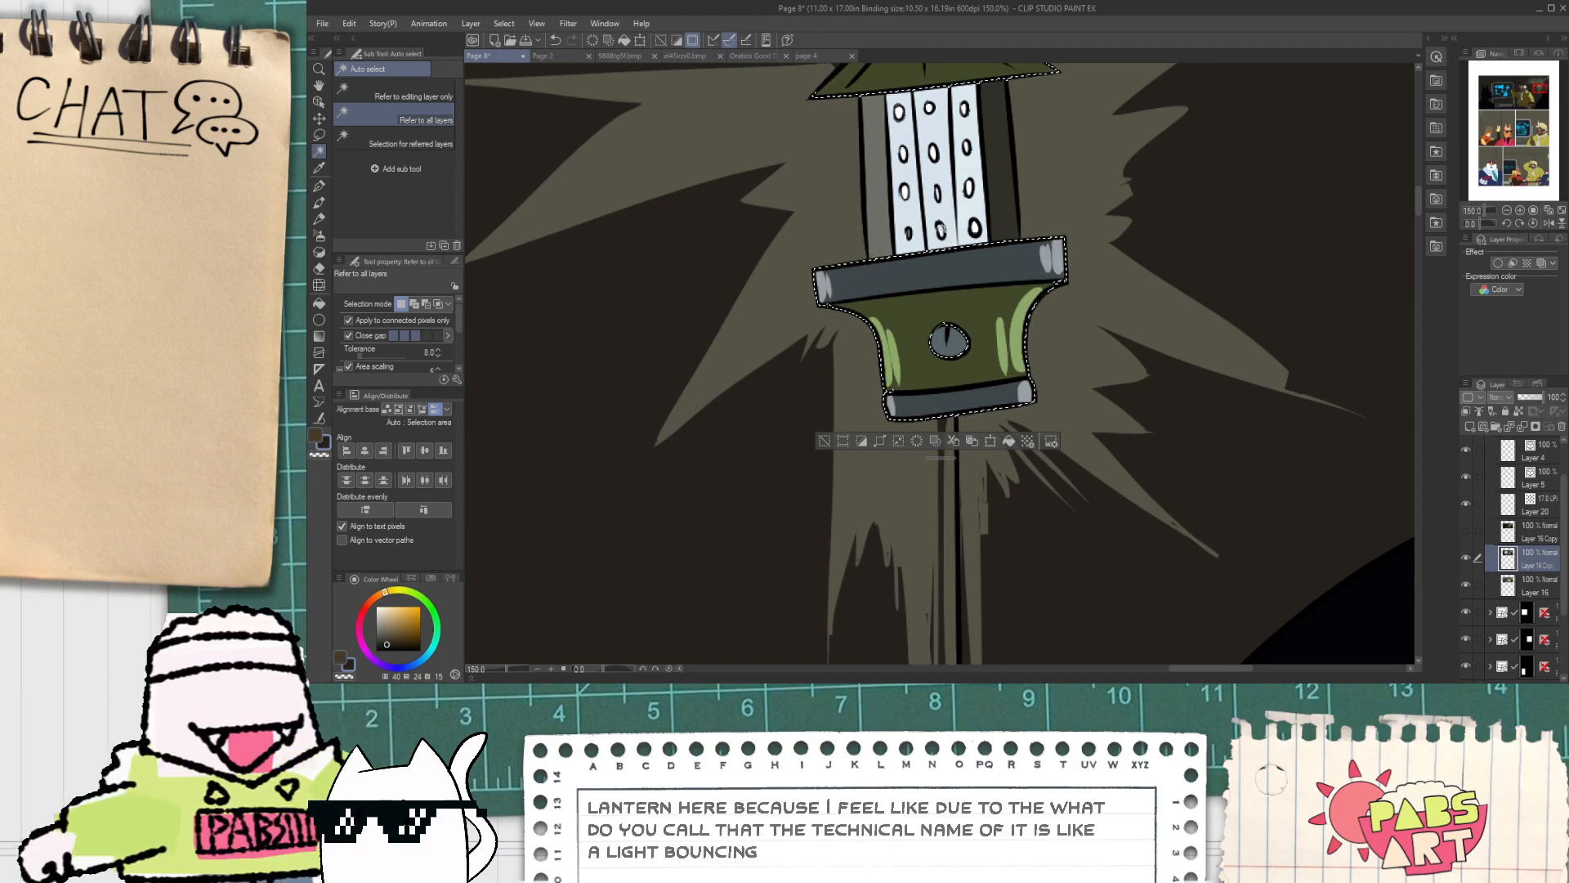
Step: Enlarge the Soft eraser and lighten the selected lantern parts by erasing the shadow over them
scroll(931, 299, down, 4)
scroll(946, 142, up, 2)
key(e)
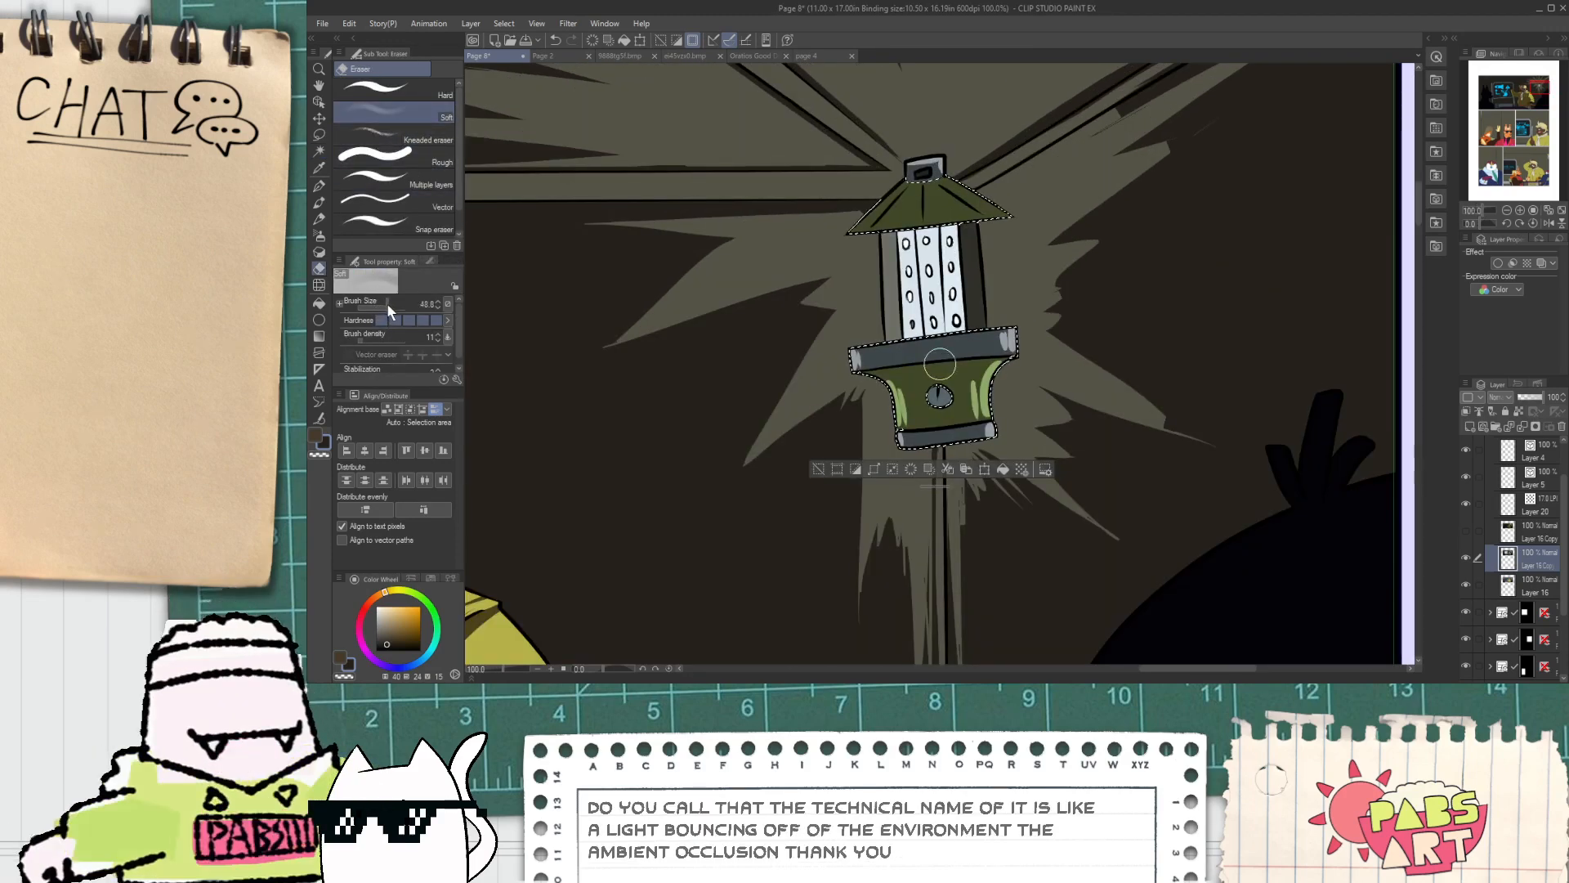
drag(385, 303, 400, 312)
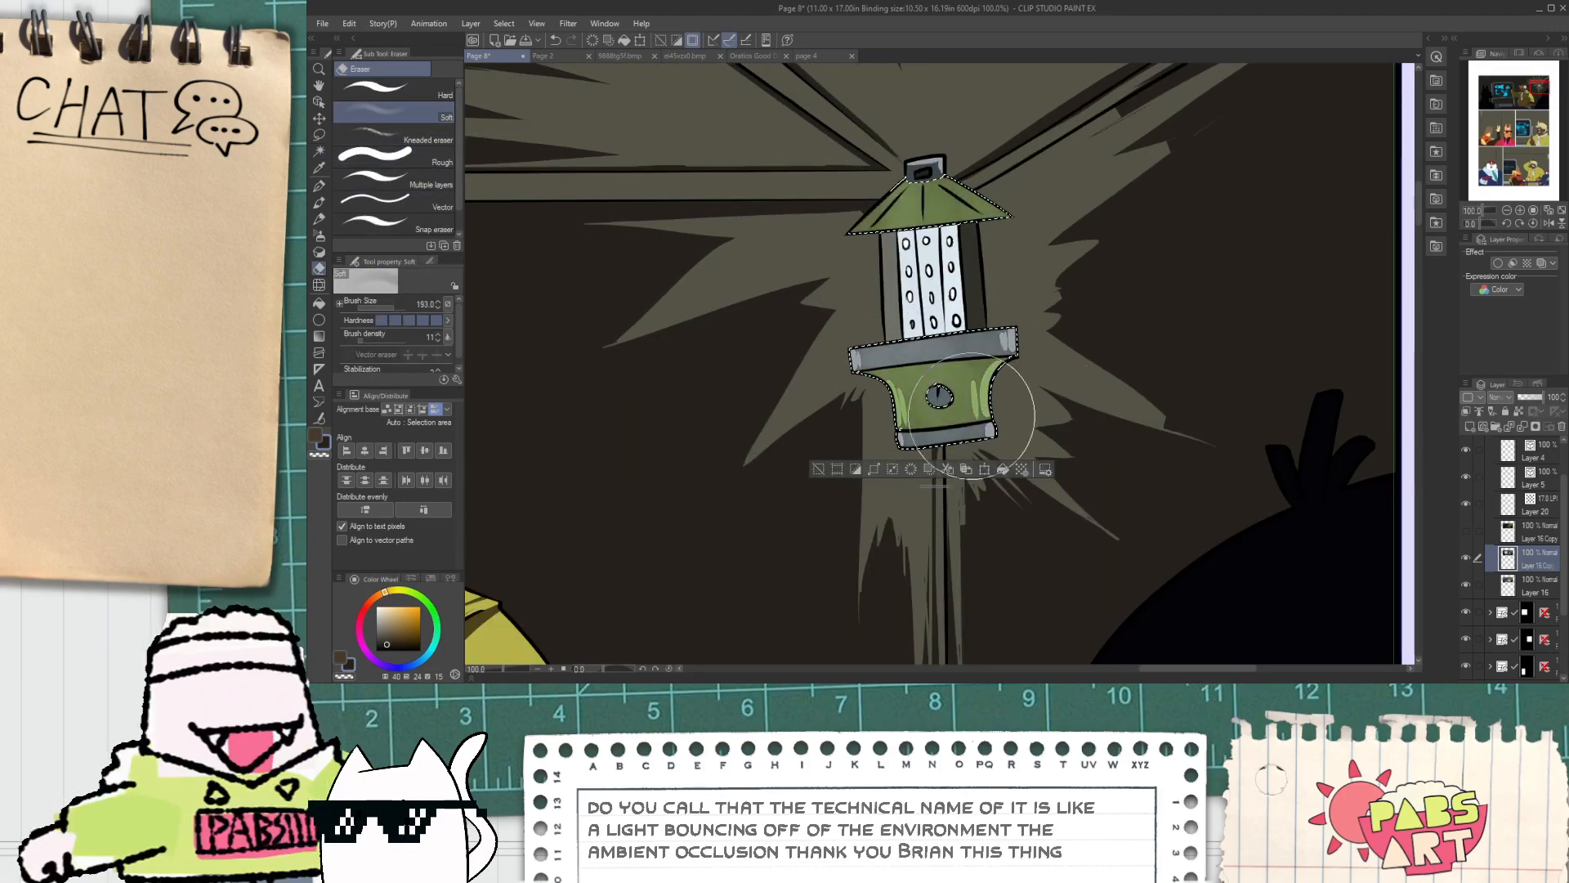
key(h)
scroll(794, 503, down, 4)
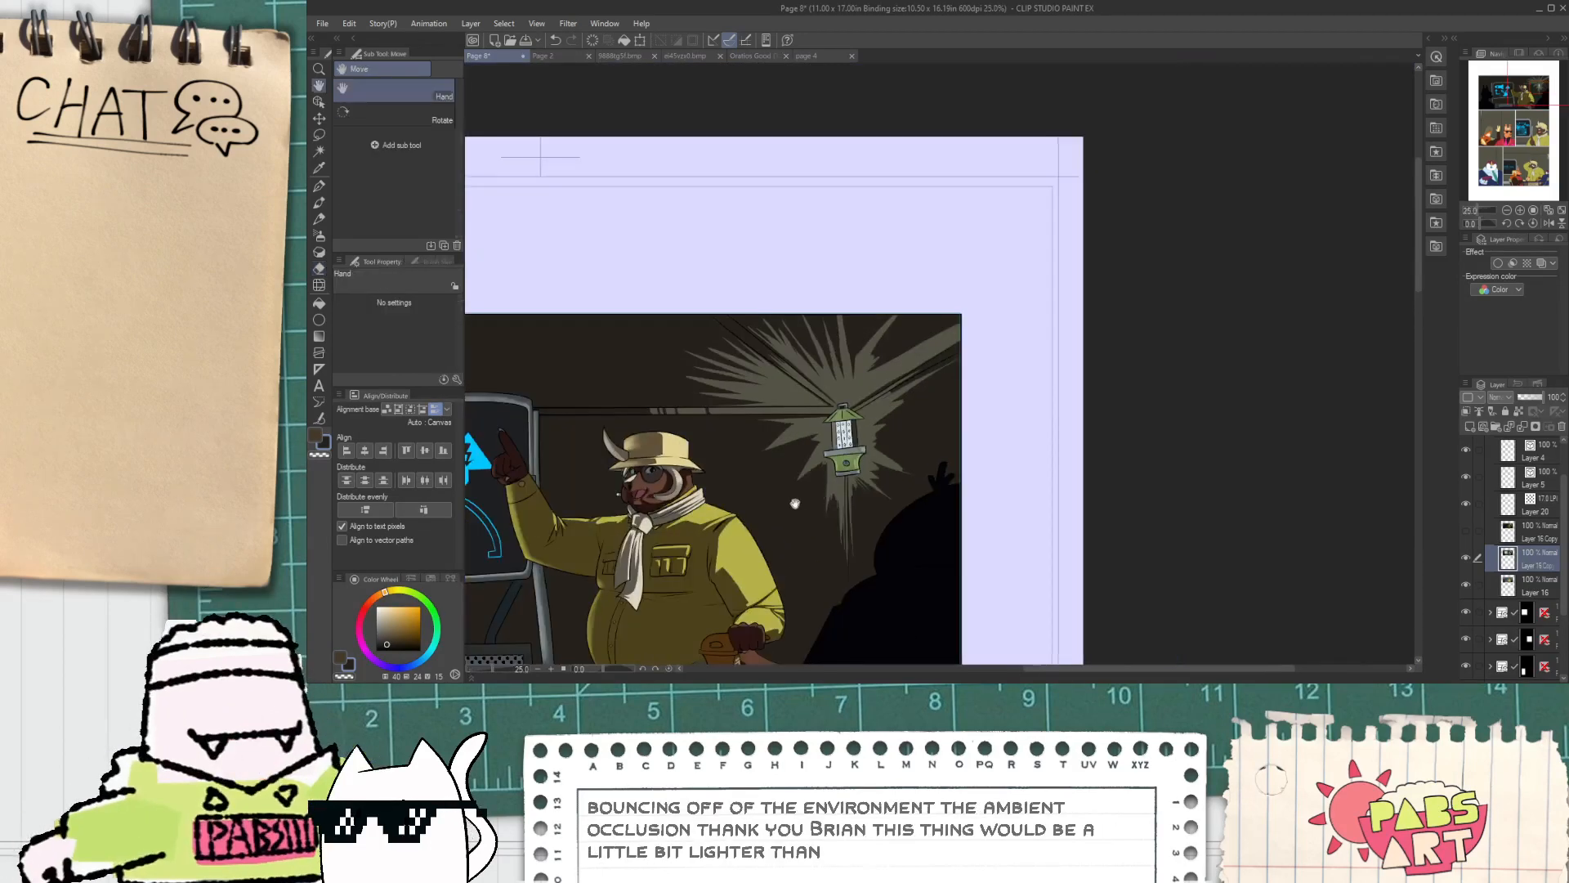
scroll(794, 504, up, 2)
scroll(852, 374, up, 1)
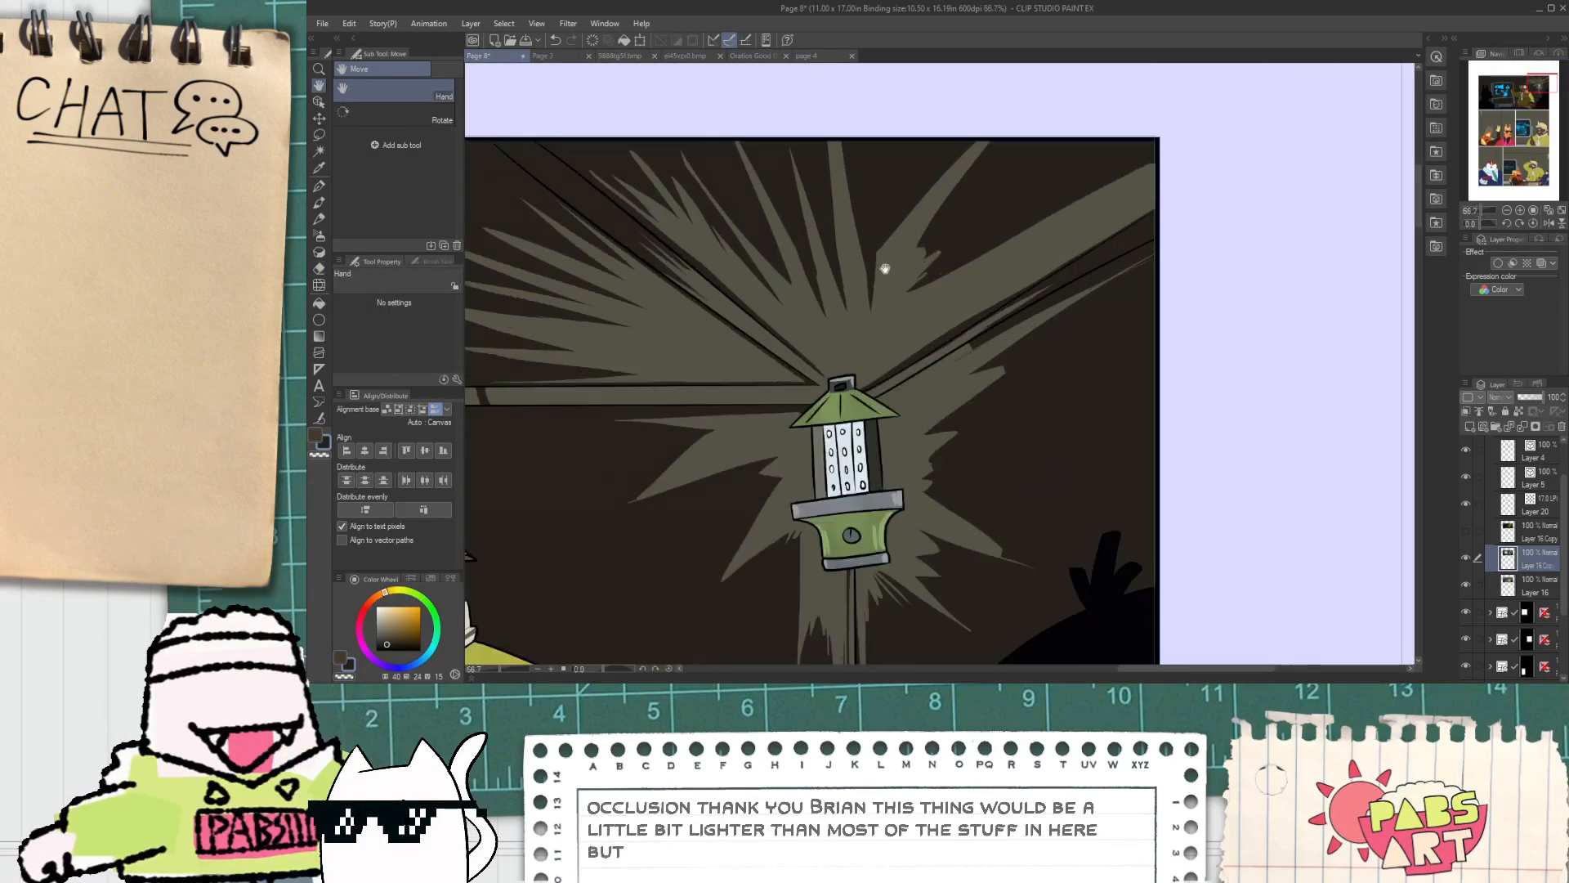
Step: Sample the light olive and paint over the ragged spike edges, adding narrow rays fanning up from the lantern with the G-pen
key(e)
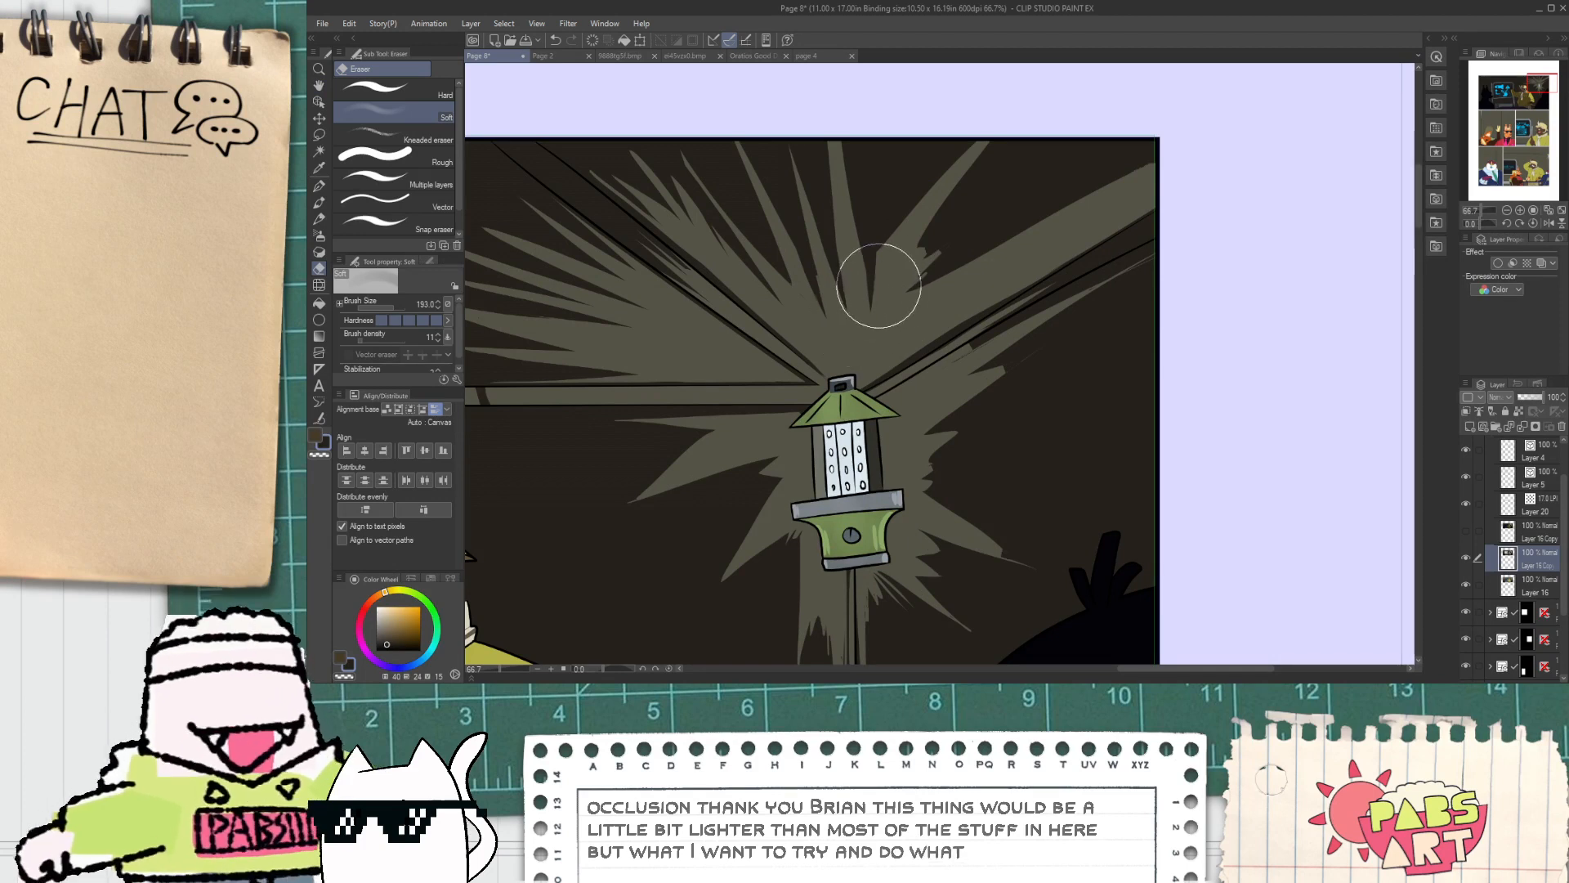
alt+click(887, 264)
key(p)
drag(883, 259, 851, 288)
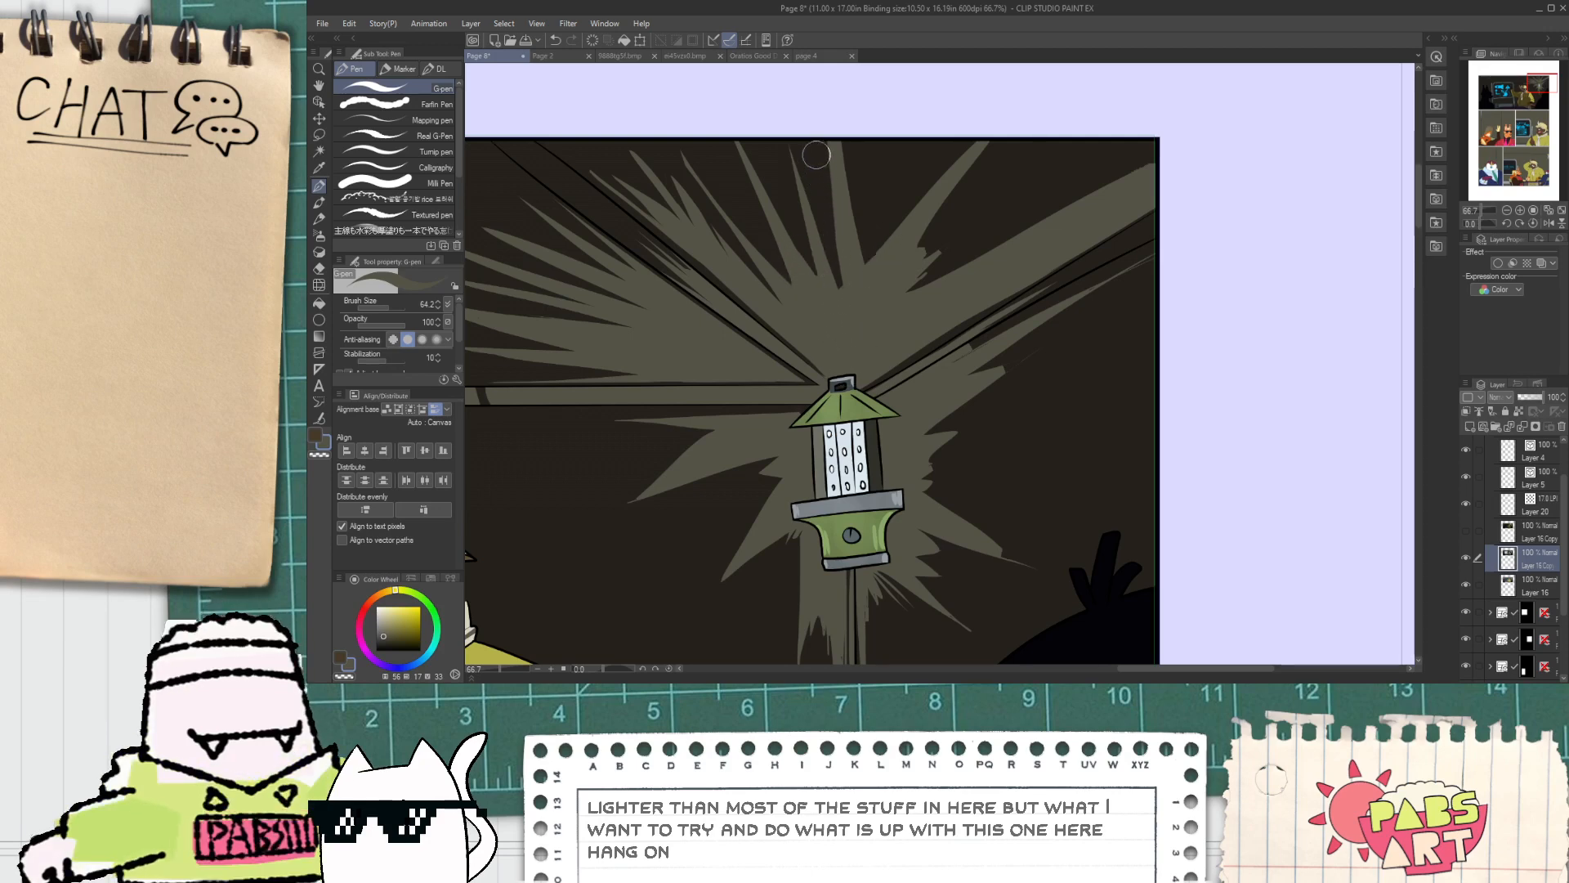
drag(817, 154, 853, 384)
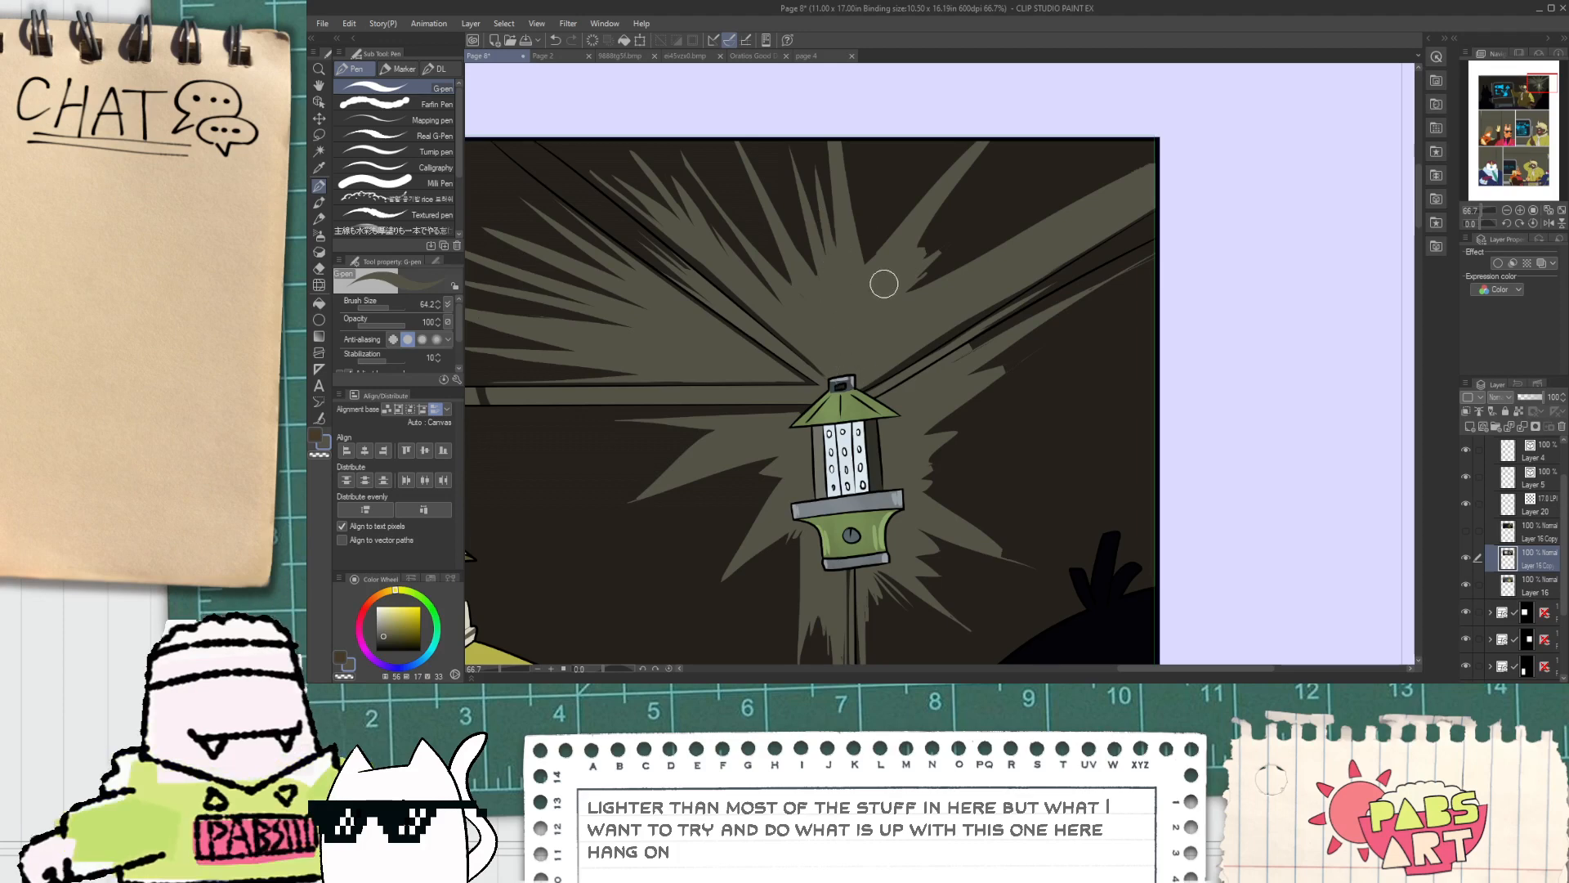
drag(860, 325, 1054, 138)
drag(840, 336, 920, 108)
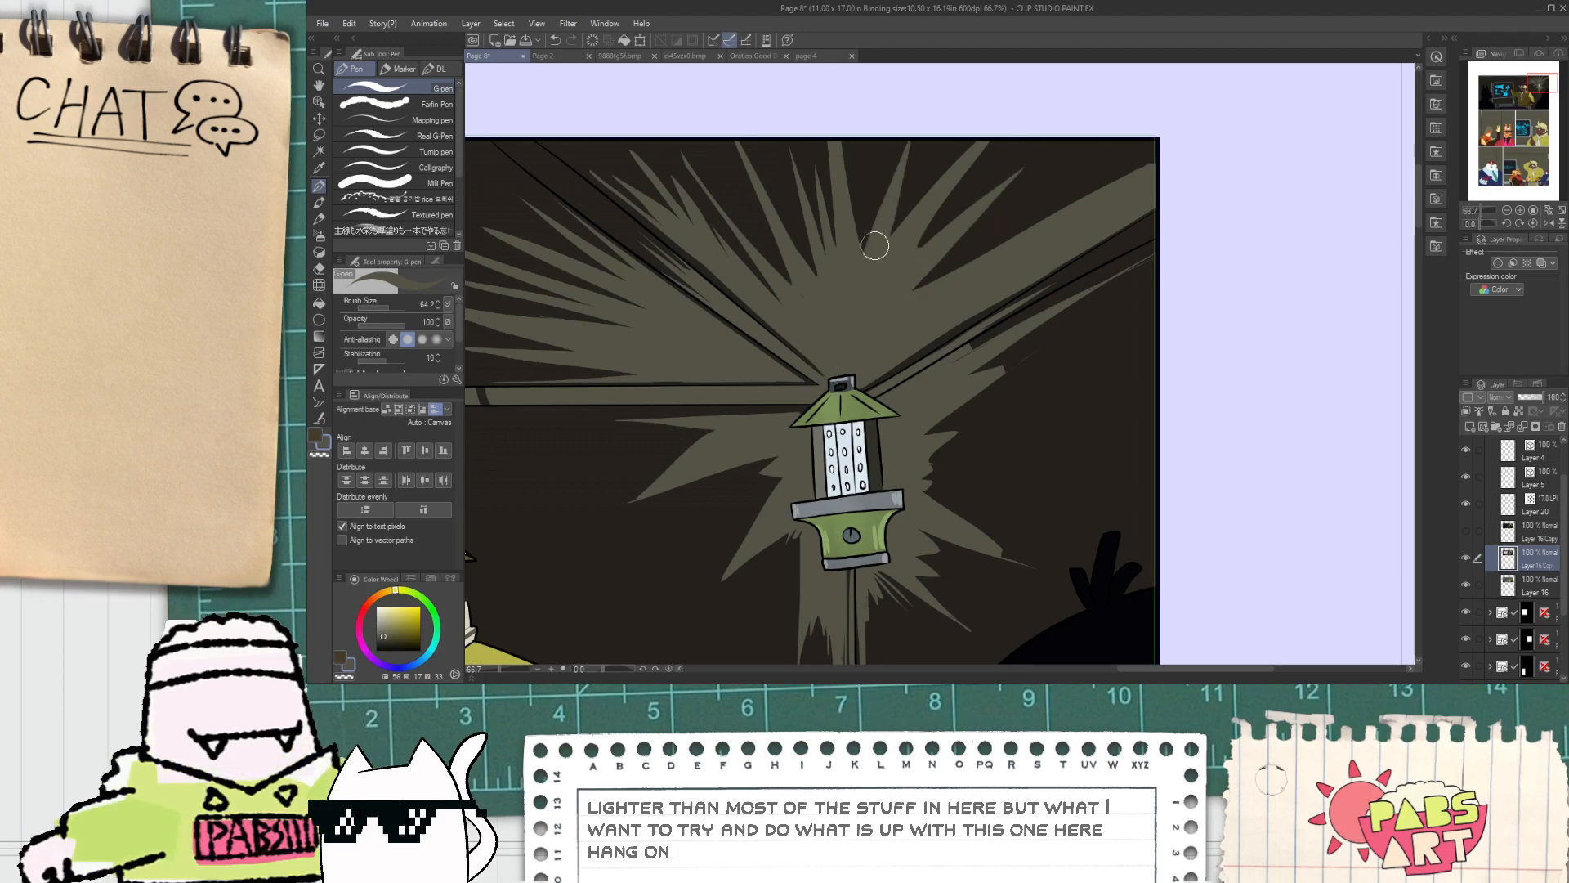
drag(875, 245, 864, 147)
Step: Select the dark wall behind the pointing character, then exclude the part beyond the lantern's pole with the Lasso
scroll(879, 311, down, 7)
scroll(868, 331, up, 7)
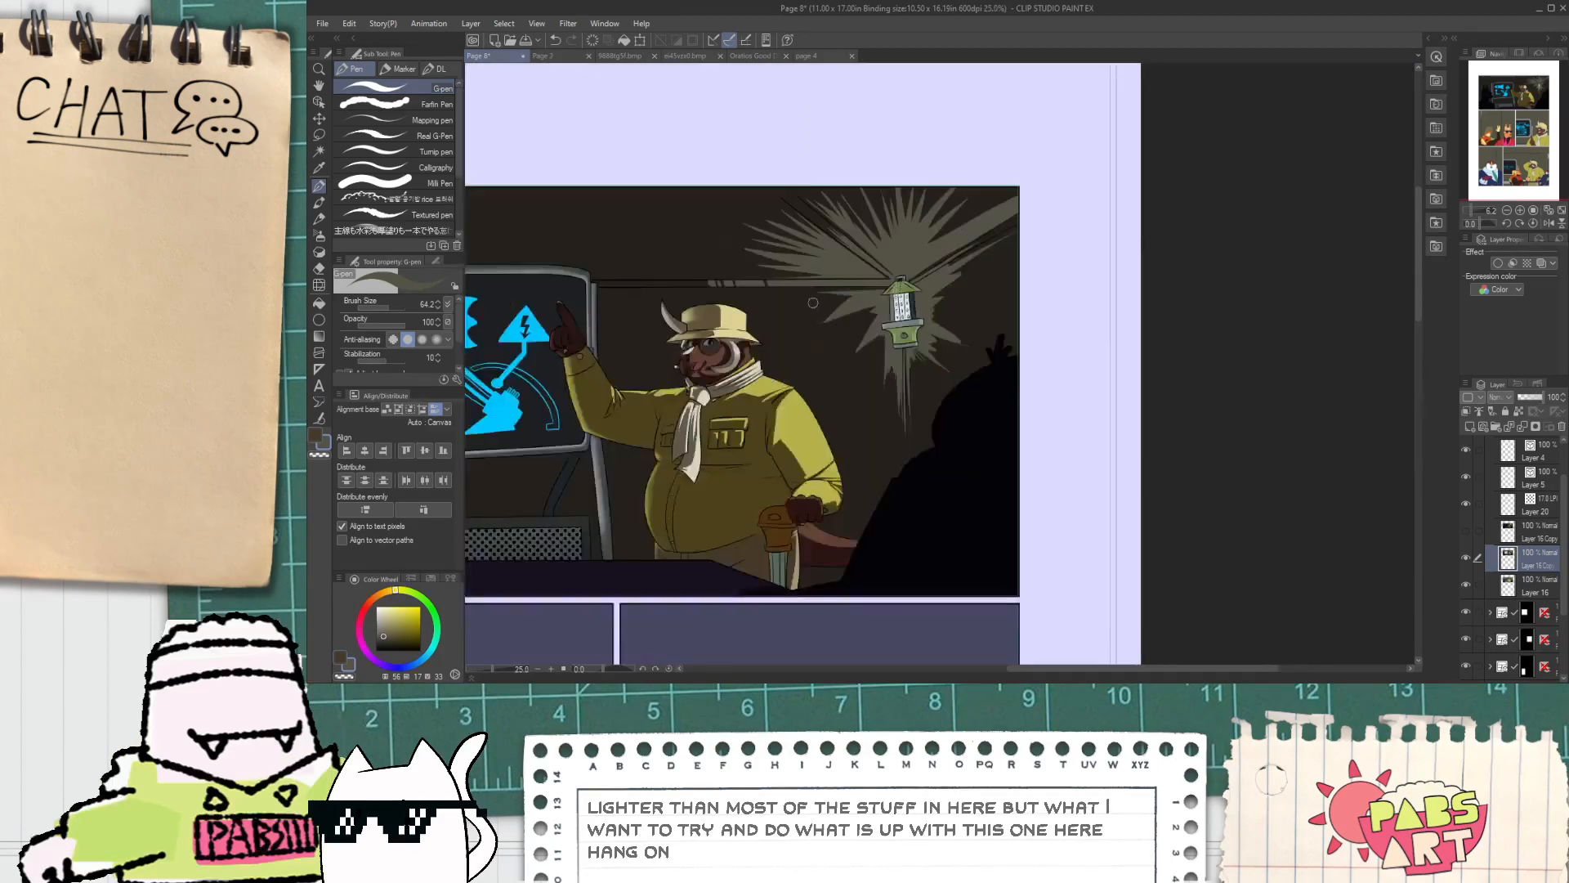
scroll(777, 317, down, 2)
key(space)
scroll(782, 324, down, 1)
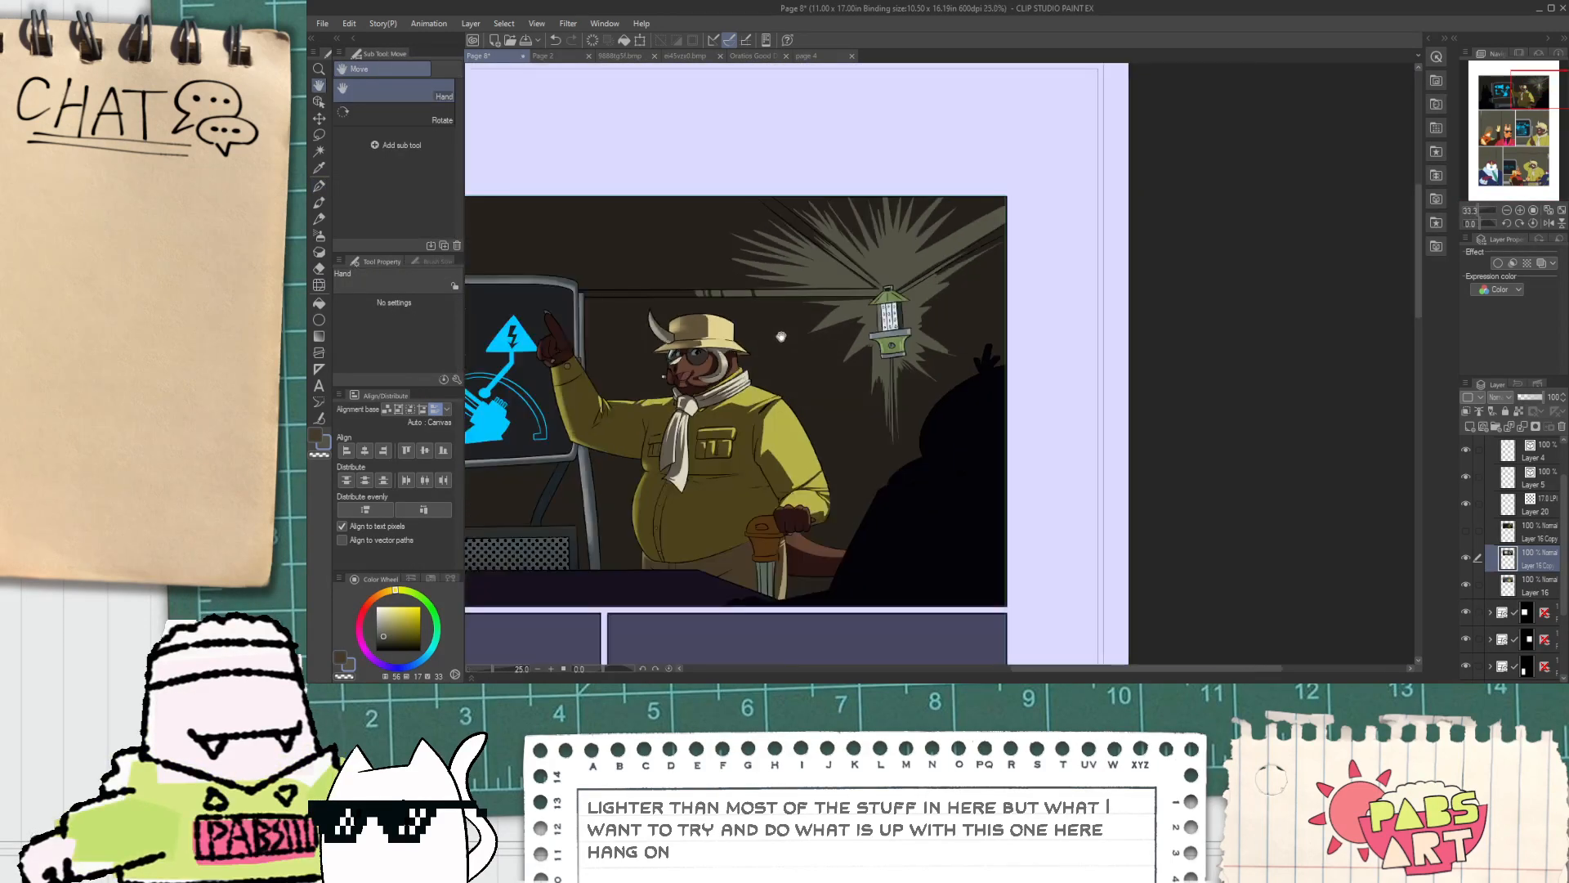
drag(782, 384, 826, 345)
scroll(829, 345, up, 1)
key(w)
click(855, 346)
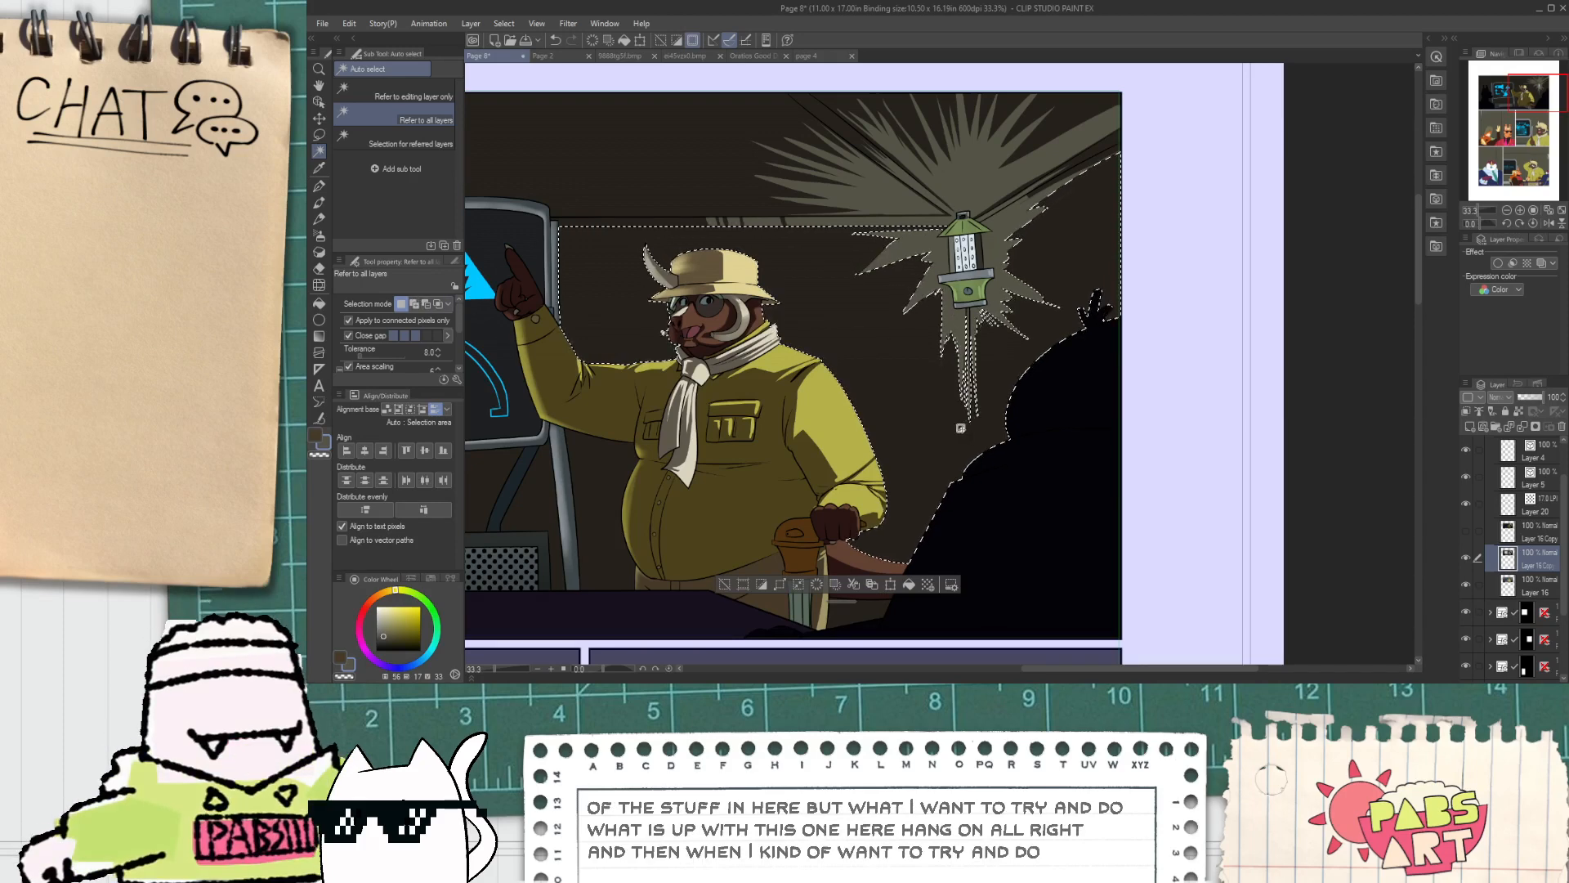
key(m)
mouse_move(974, 429)
mouse_down()
mouse_move(1163, 137)
mouse_move(1015, 133)
mouse_up()
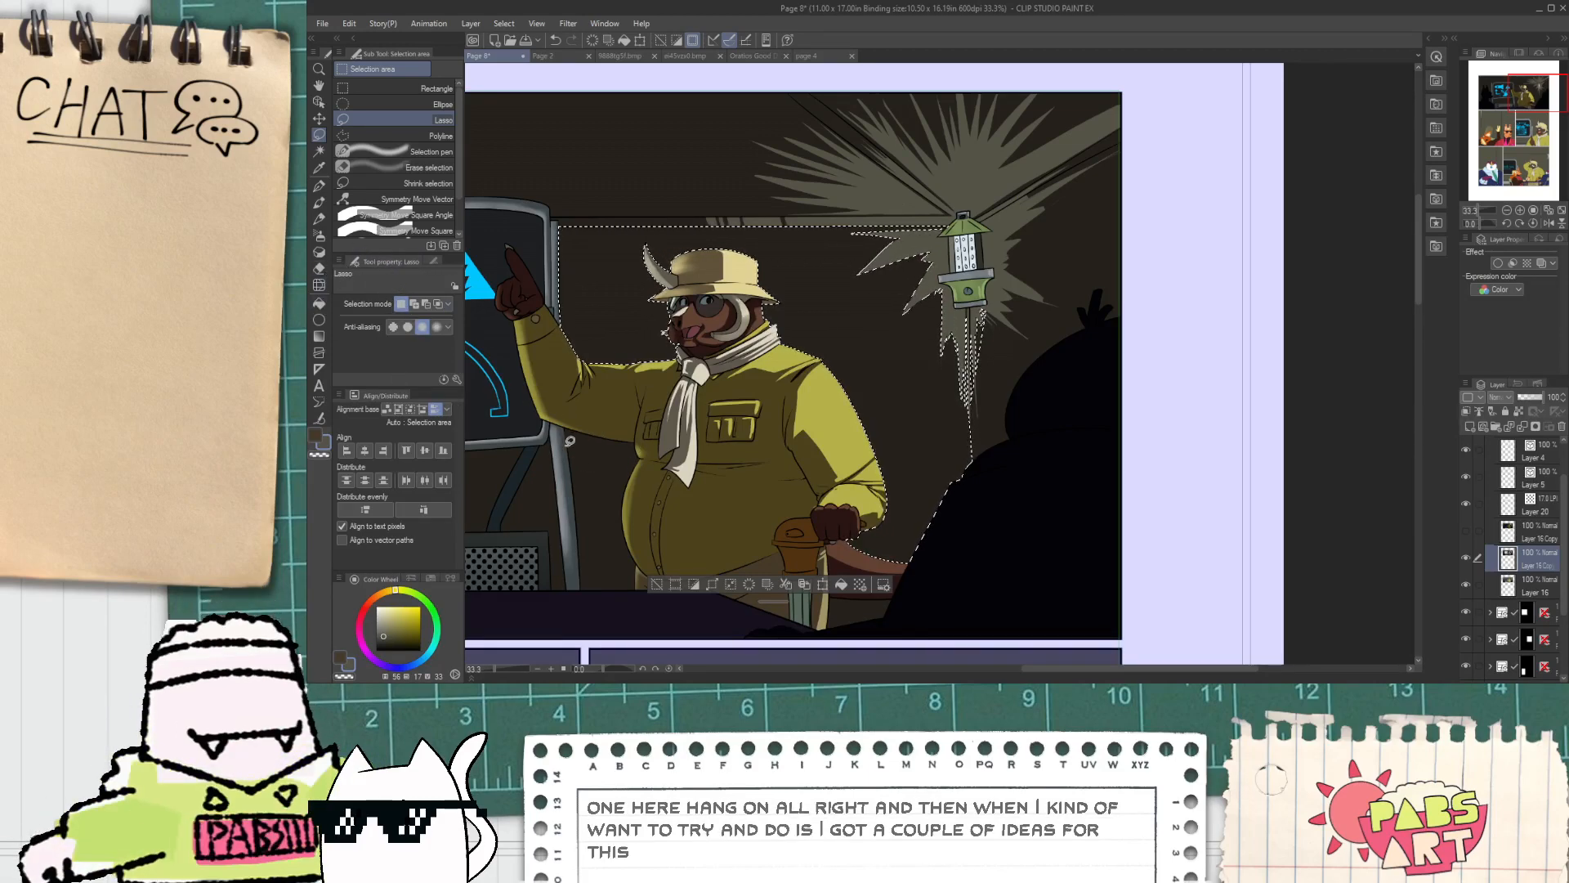
Step: Try lightening the selected wall behind the character with Gradient erase and selecting the dark wall beyond the lantern's pole
click(319, 337)
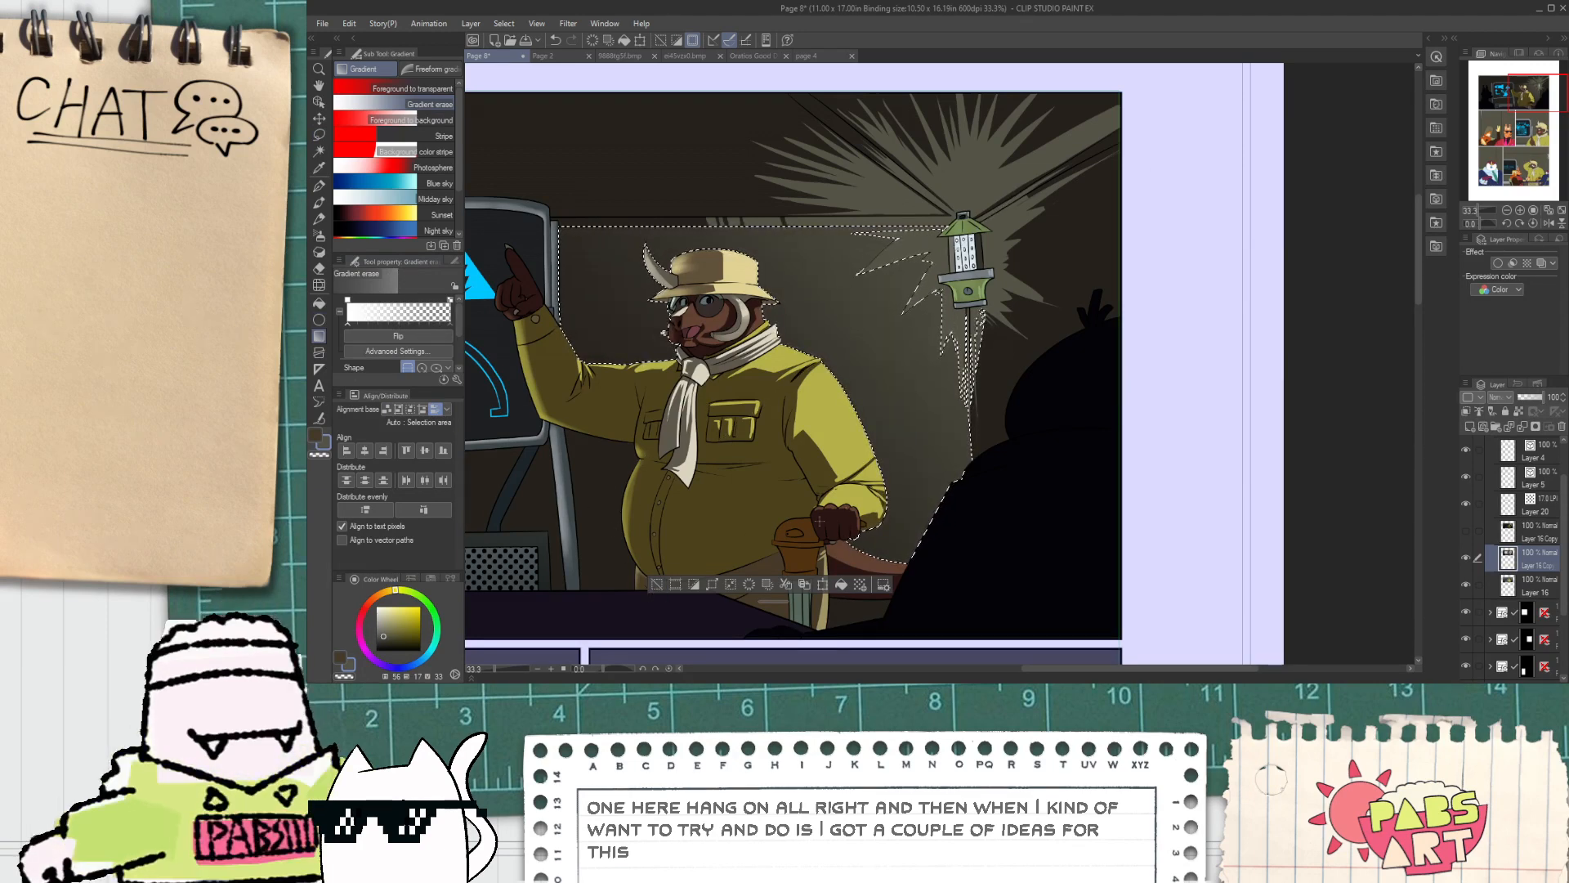
key(ctrl+z)
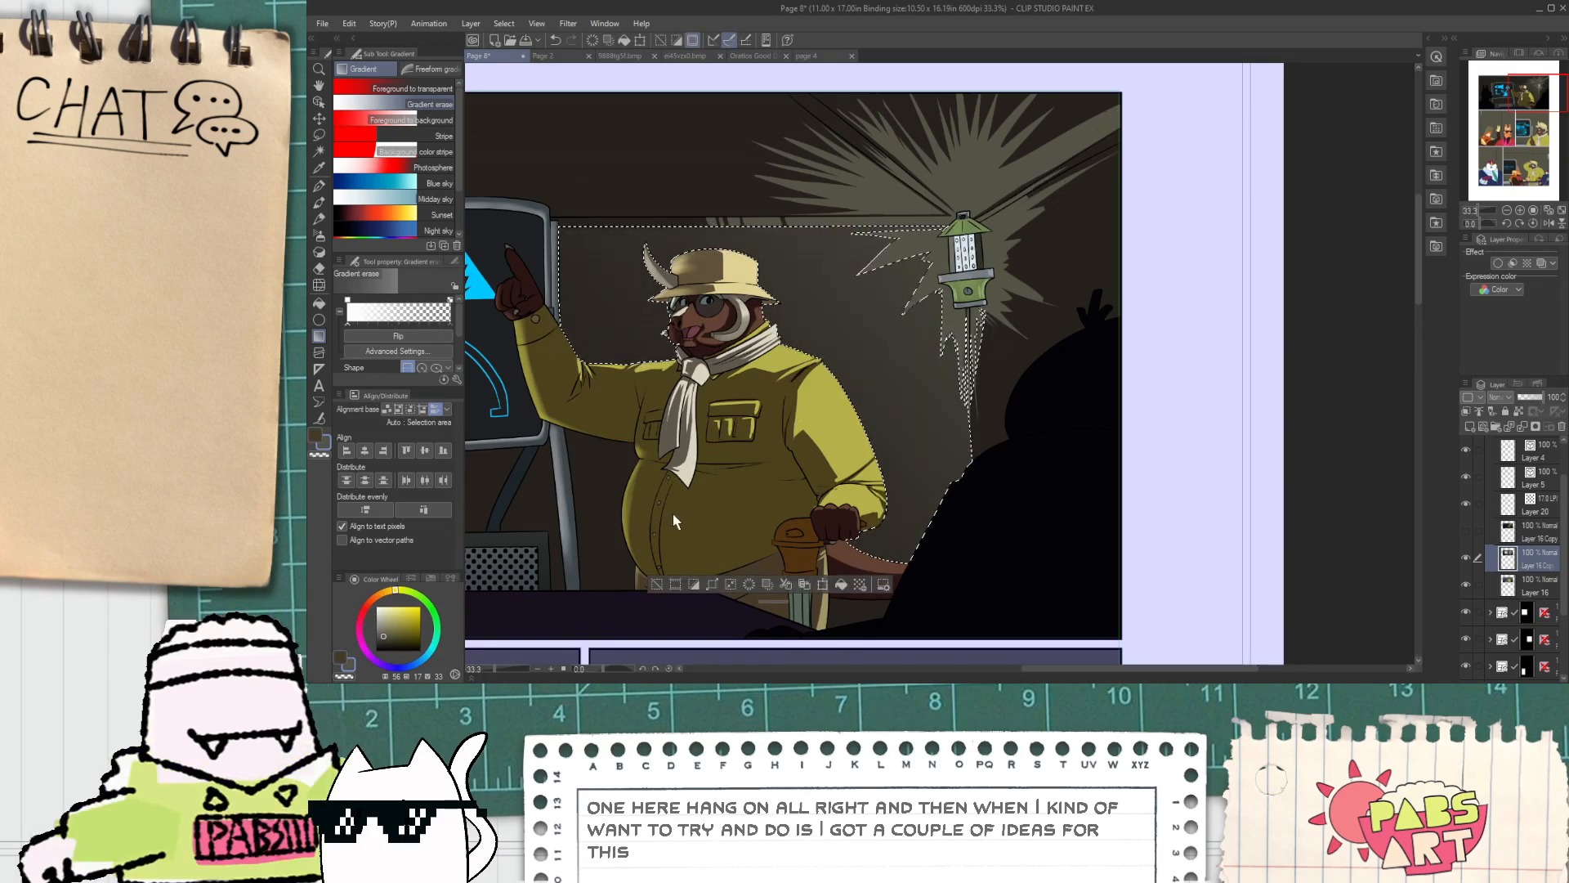
key(ctrl+d)
key(w)
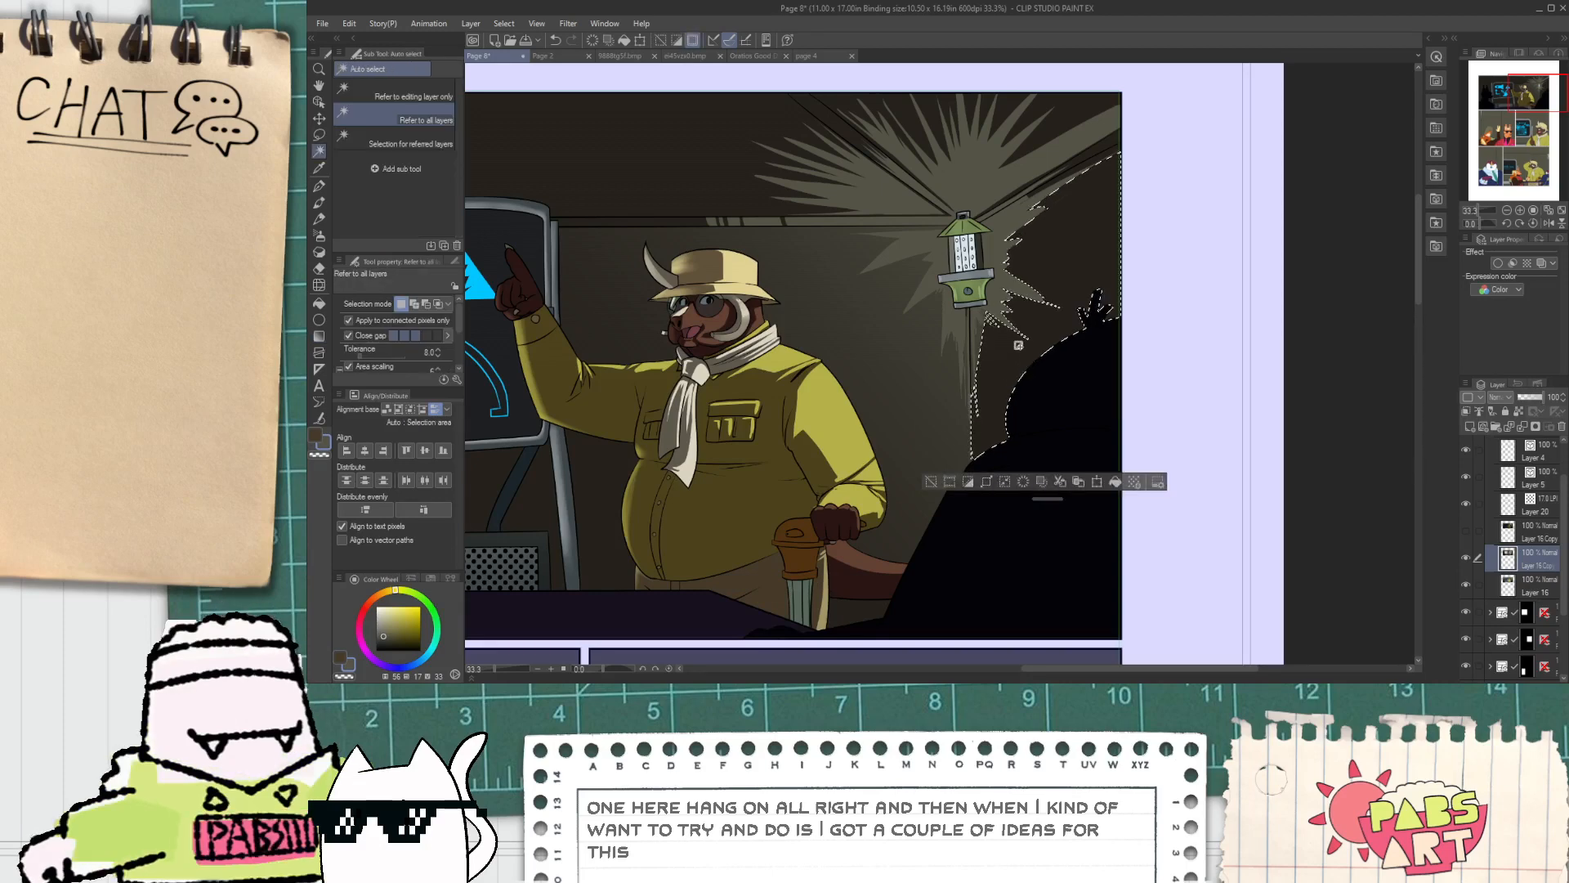
click(1010, 351)
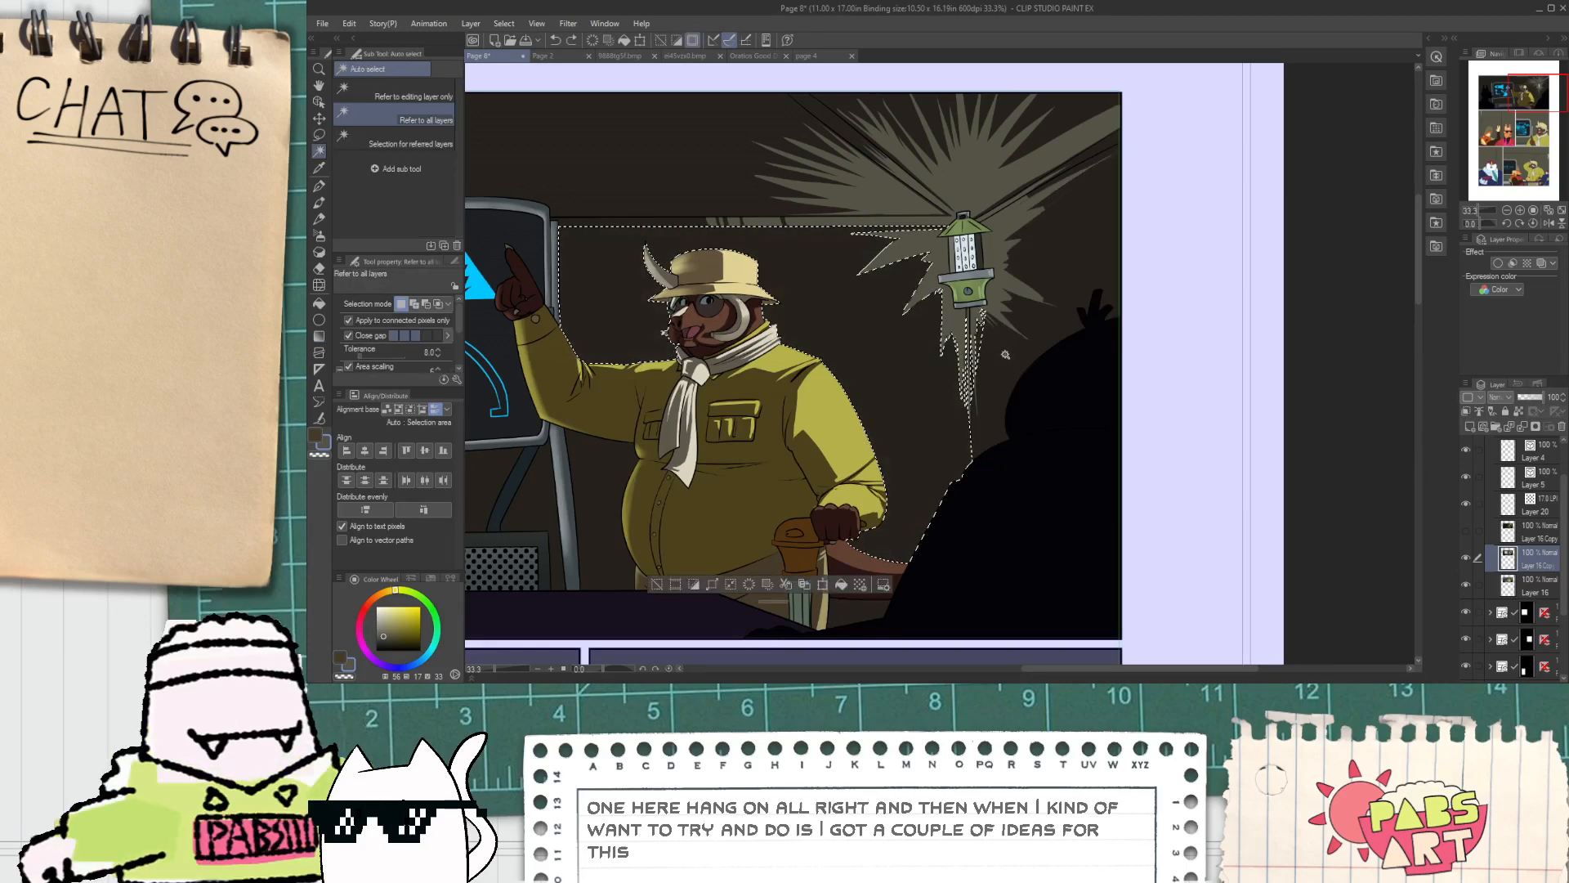
Step: Exclude the missed spot beside the lantern's pole with the Lasso, then lighten the selected wall behind the character with Gradient erase and deselect
key(m)
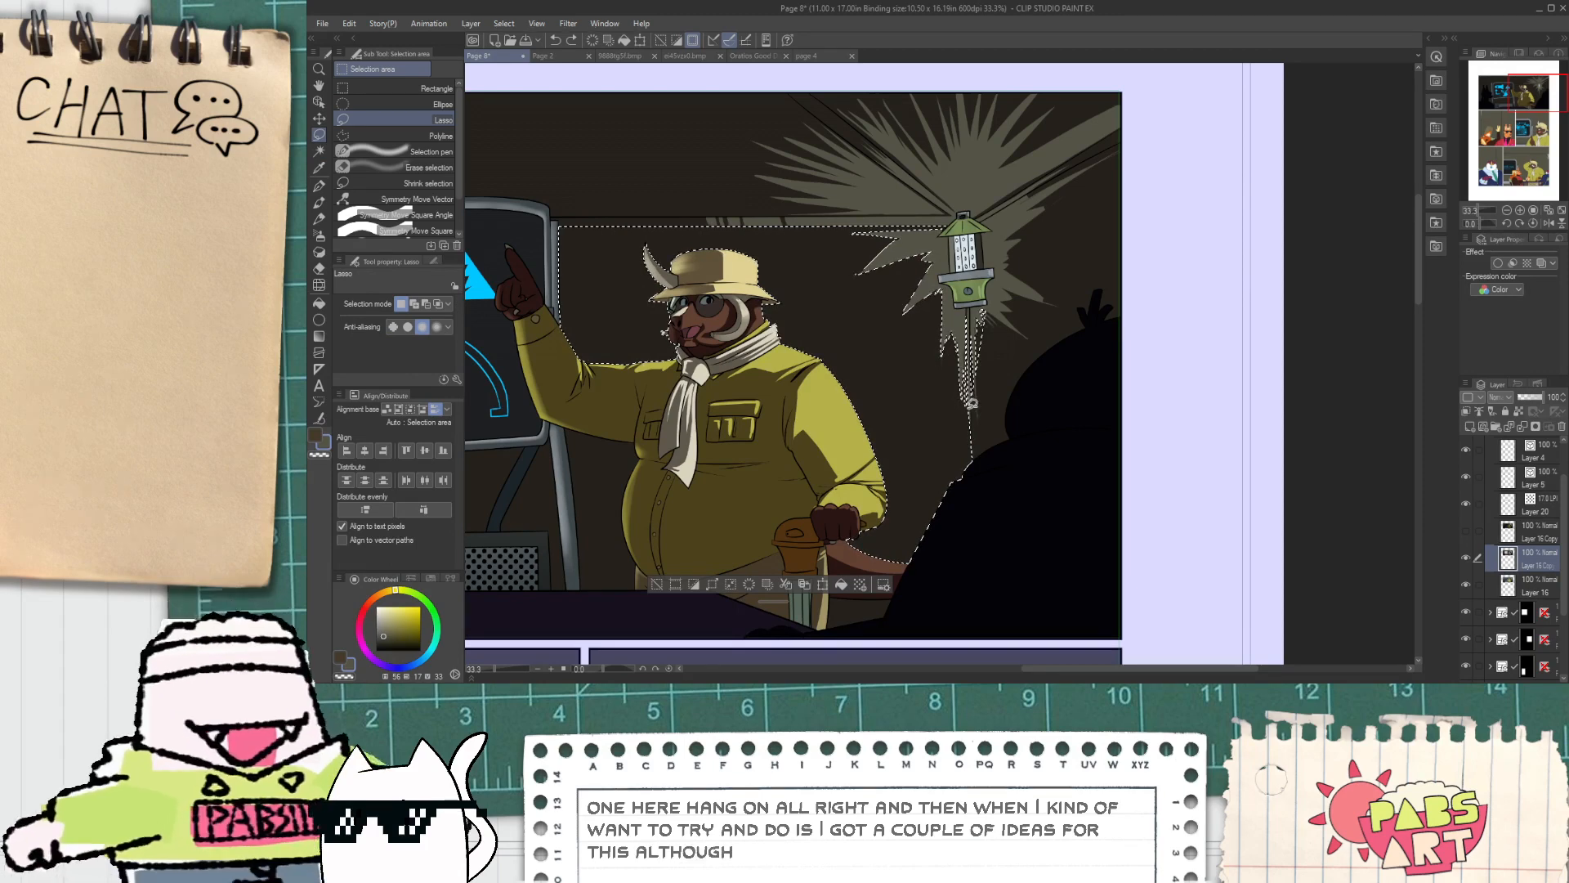
drag(971, 402, 974, 384)
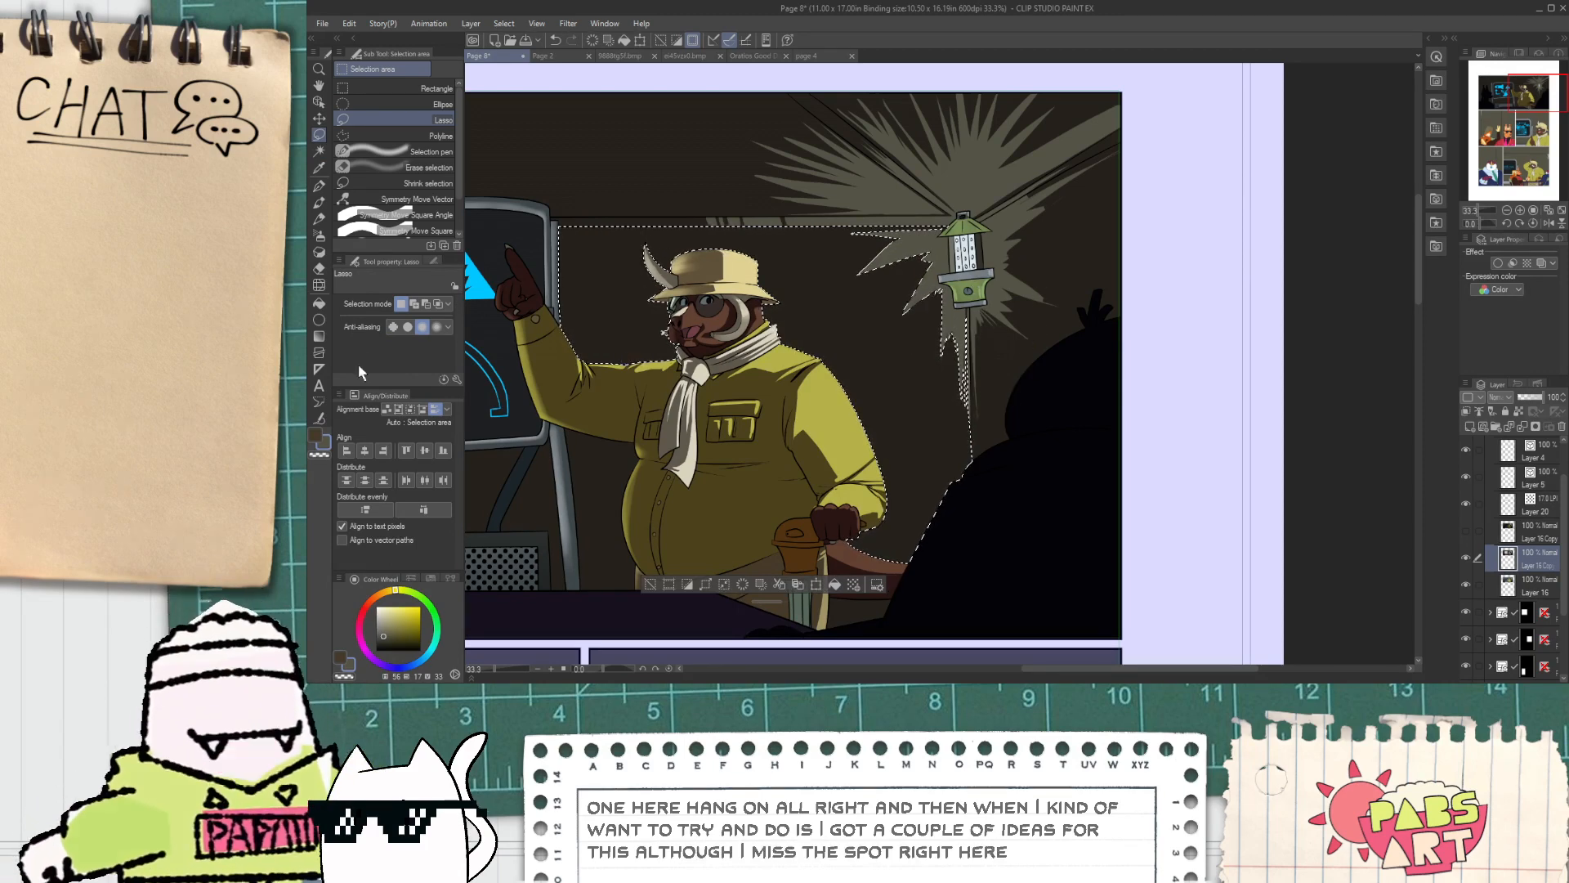
click(319, 336)
drag(956, 220, 612, 489)
key(ctrl+z)
drag(1193, 69, 495, 588)
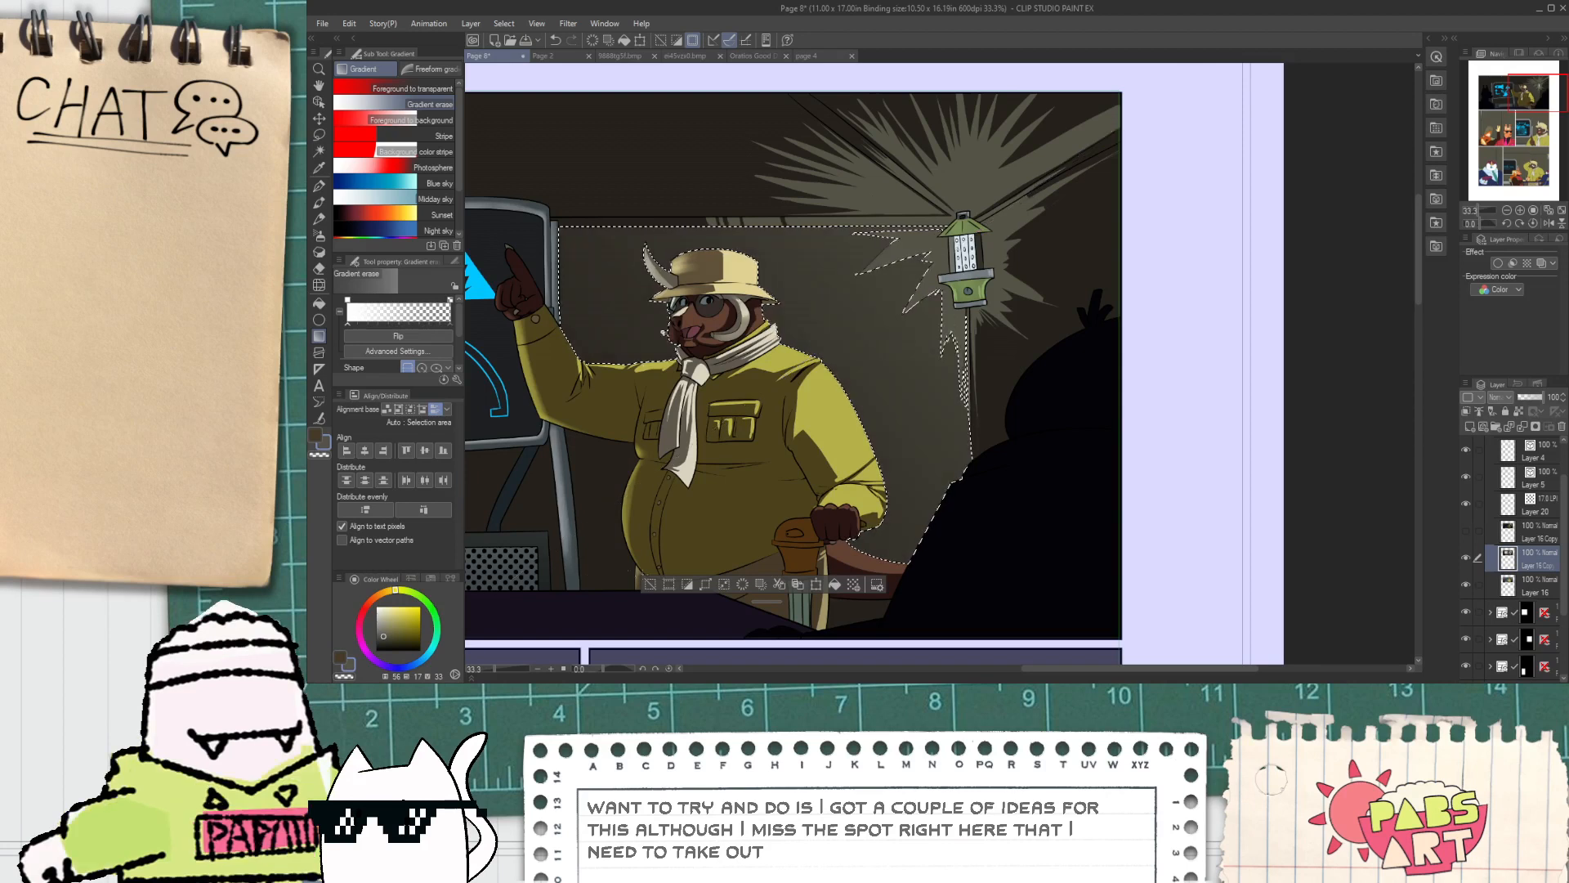
click(649, 585)
Step: Select the dark wall beyond the lantern's pole with Auto select and lighten it with Gradient erase
key(w)
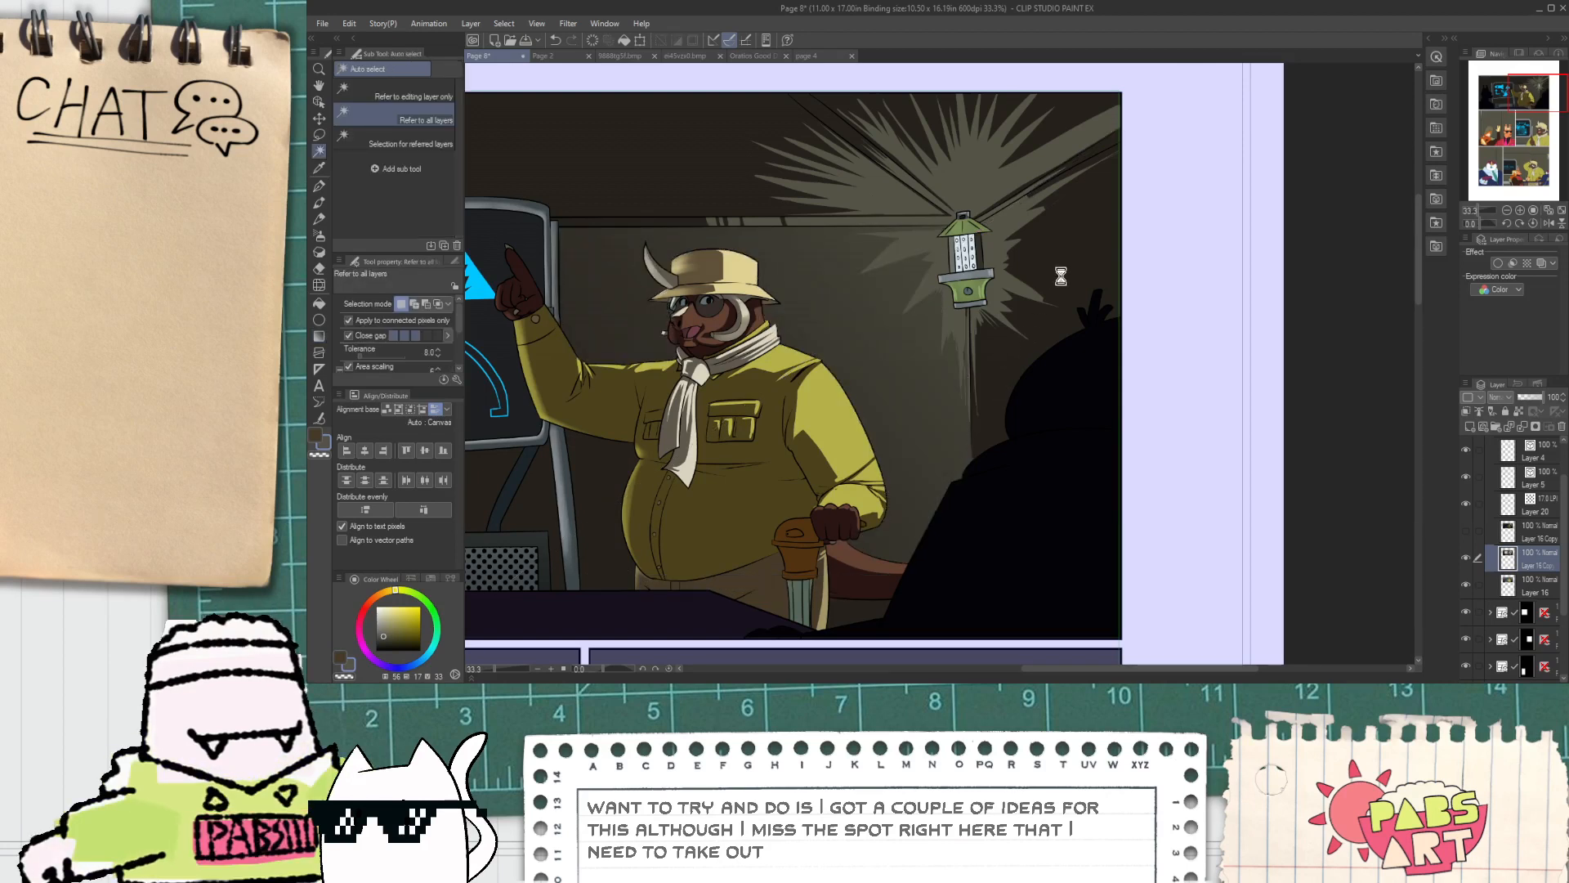
click(1052, 290)
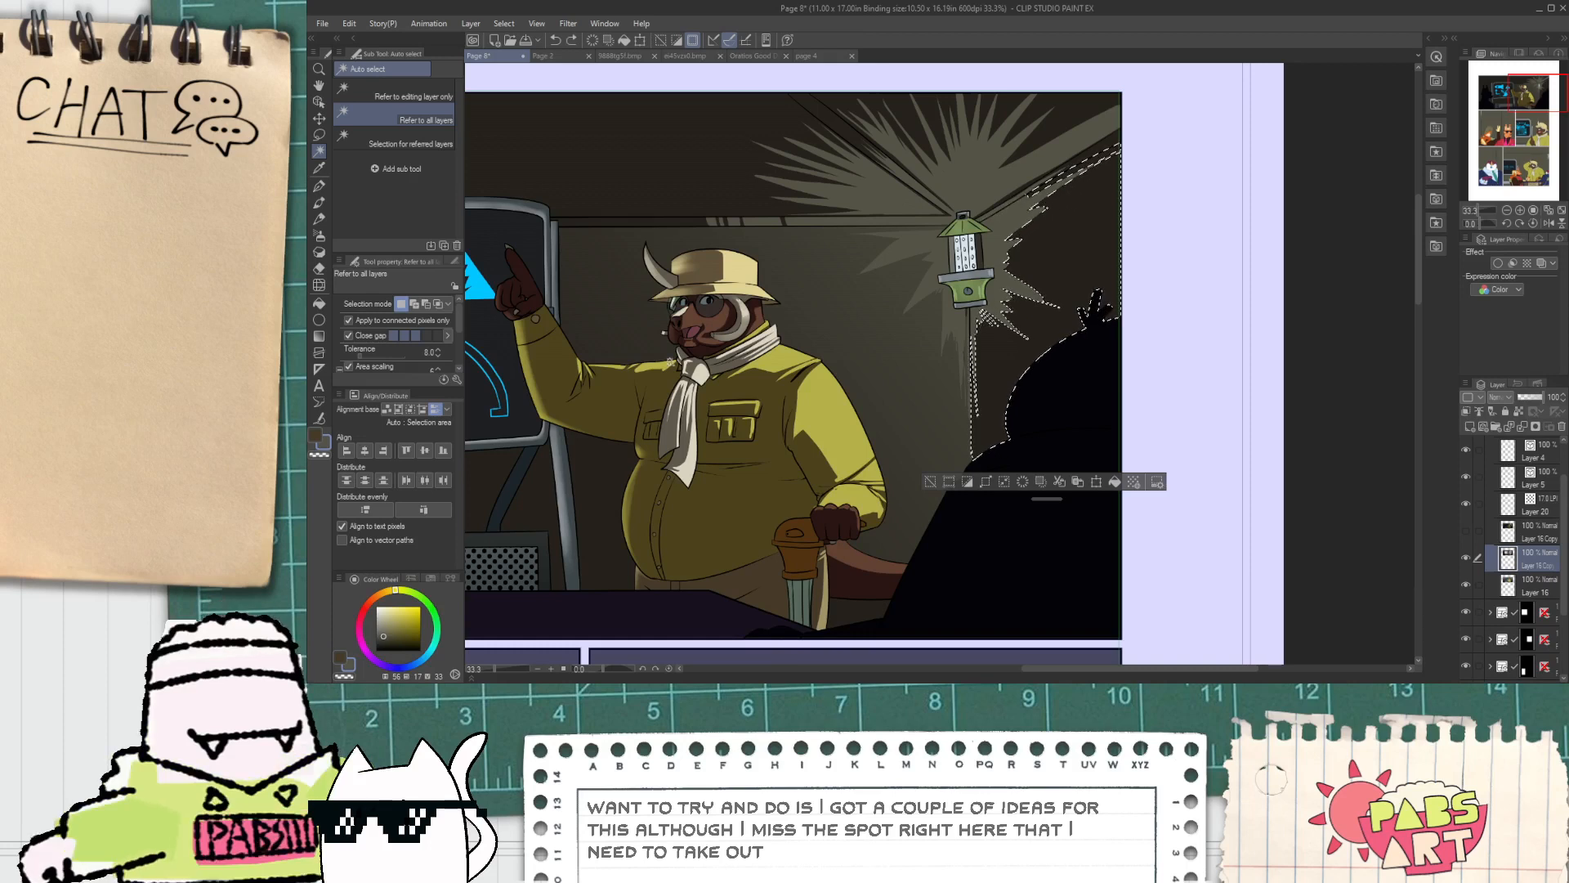
click(320, 338)
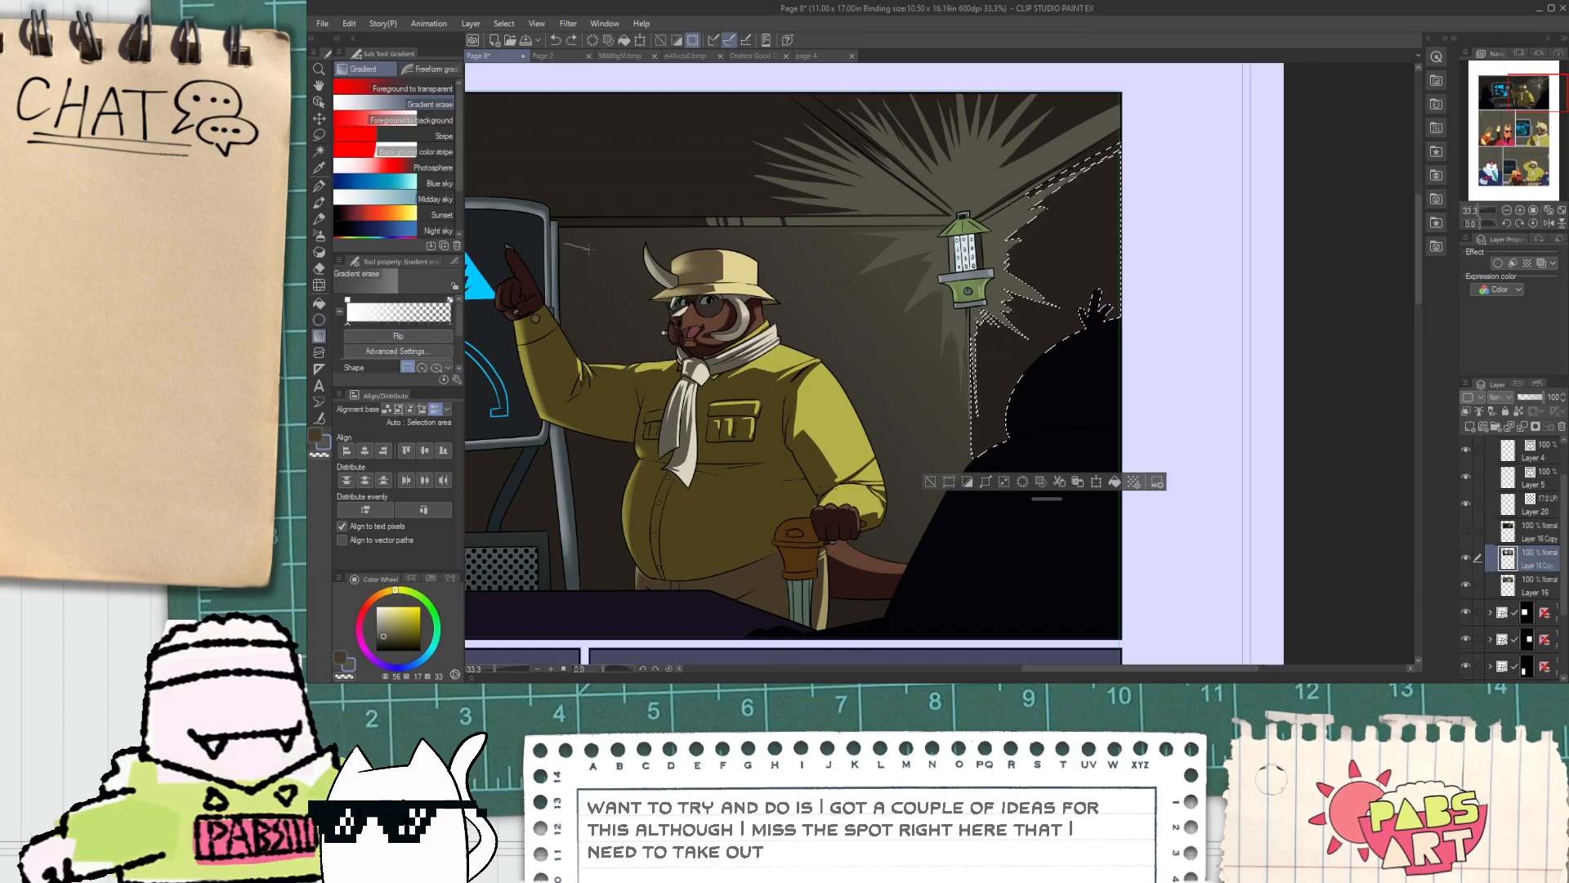
drag(588, 248, 1186, 344)
Step: Select the dark ceiling area above the whiteboard and character with Auto select, adding the dark stripes along the horizontal beam
key(w)
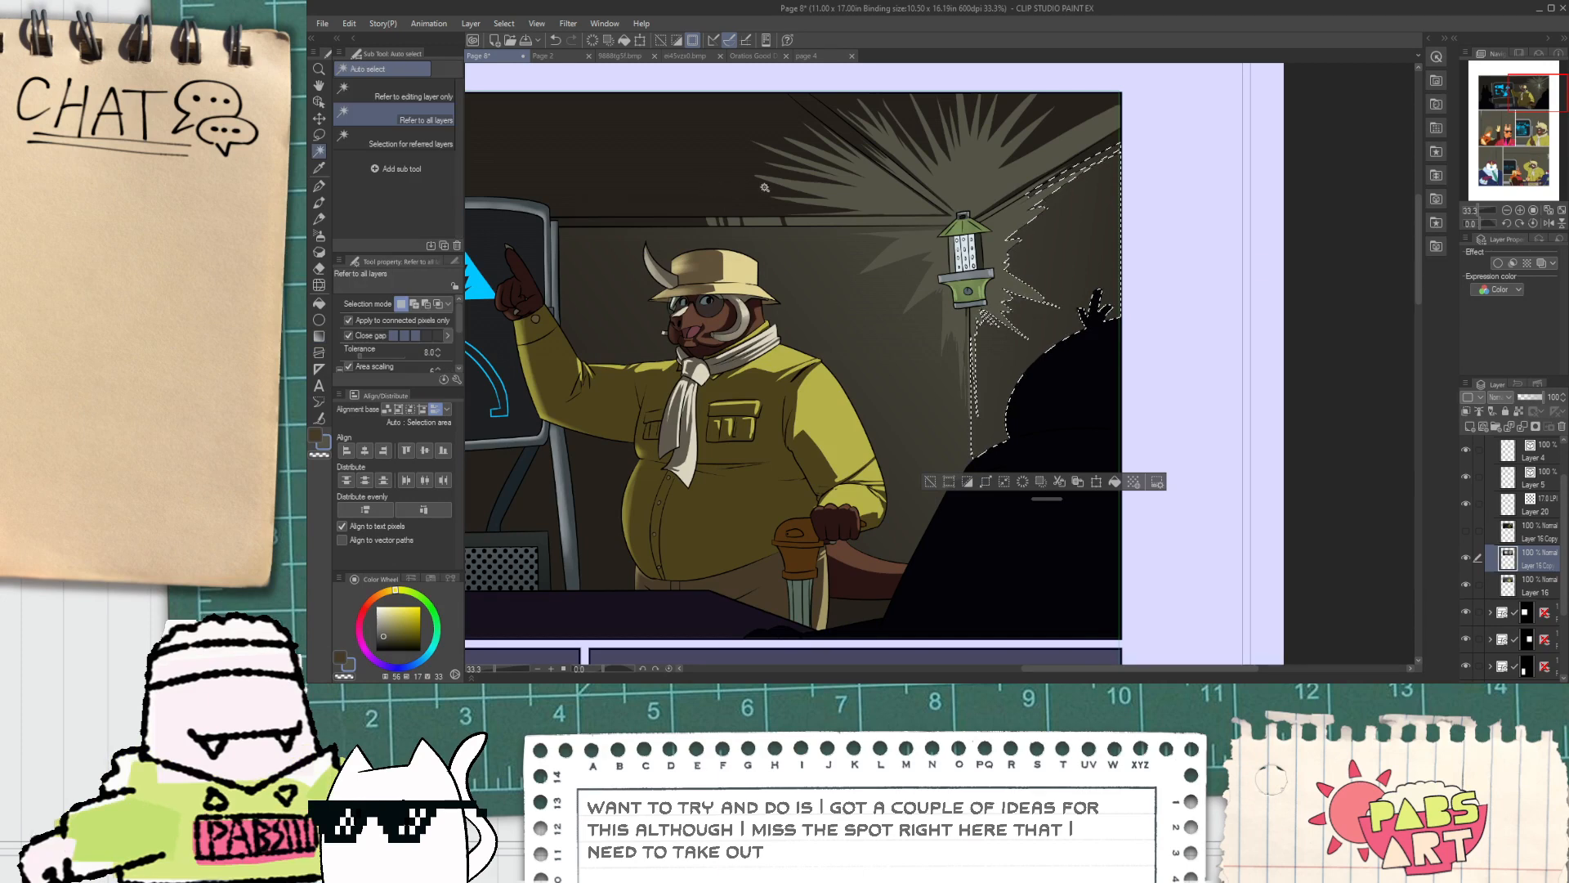
click(826, 135)
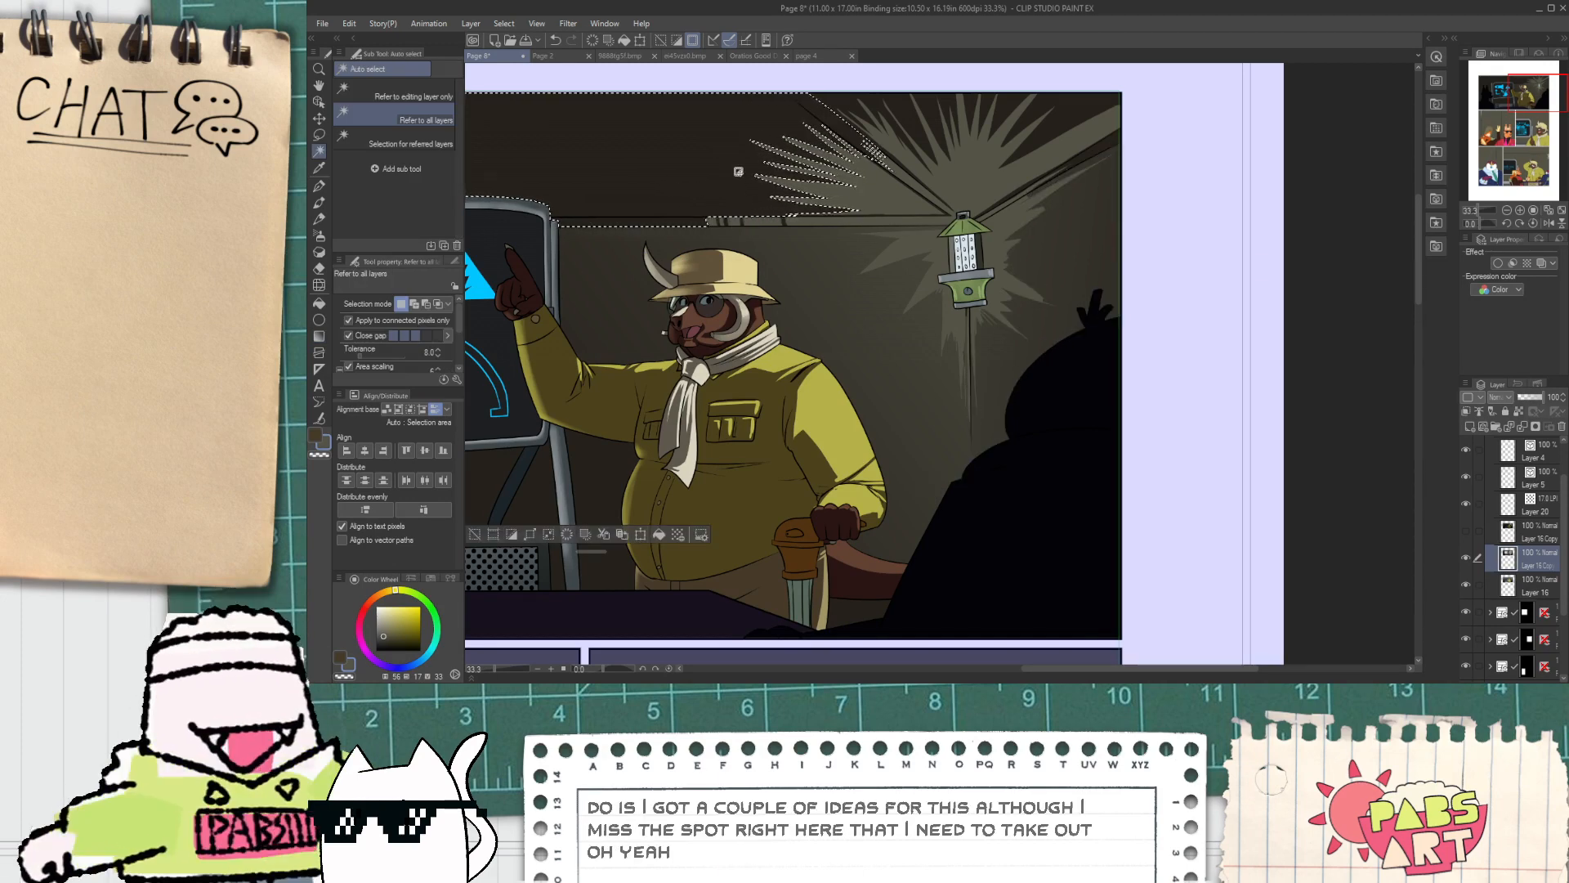
scroll(735, 196, up, 5)
shift+click(671, 279)
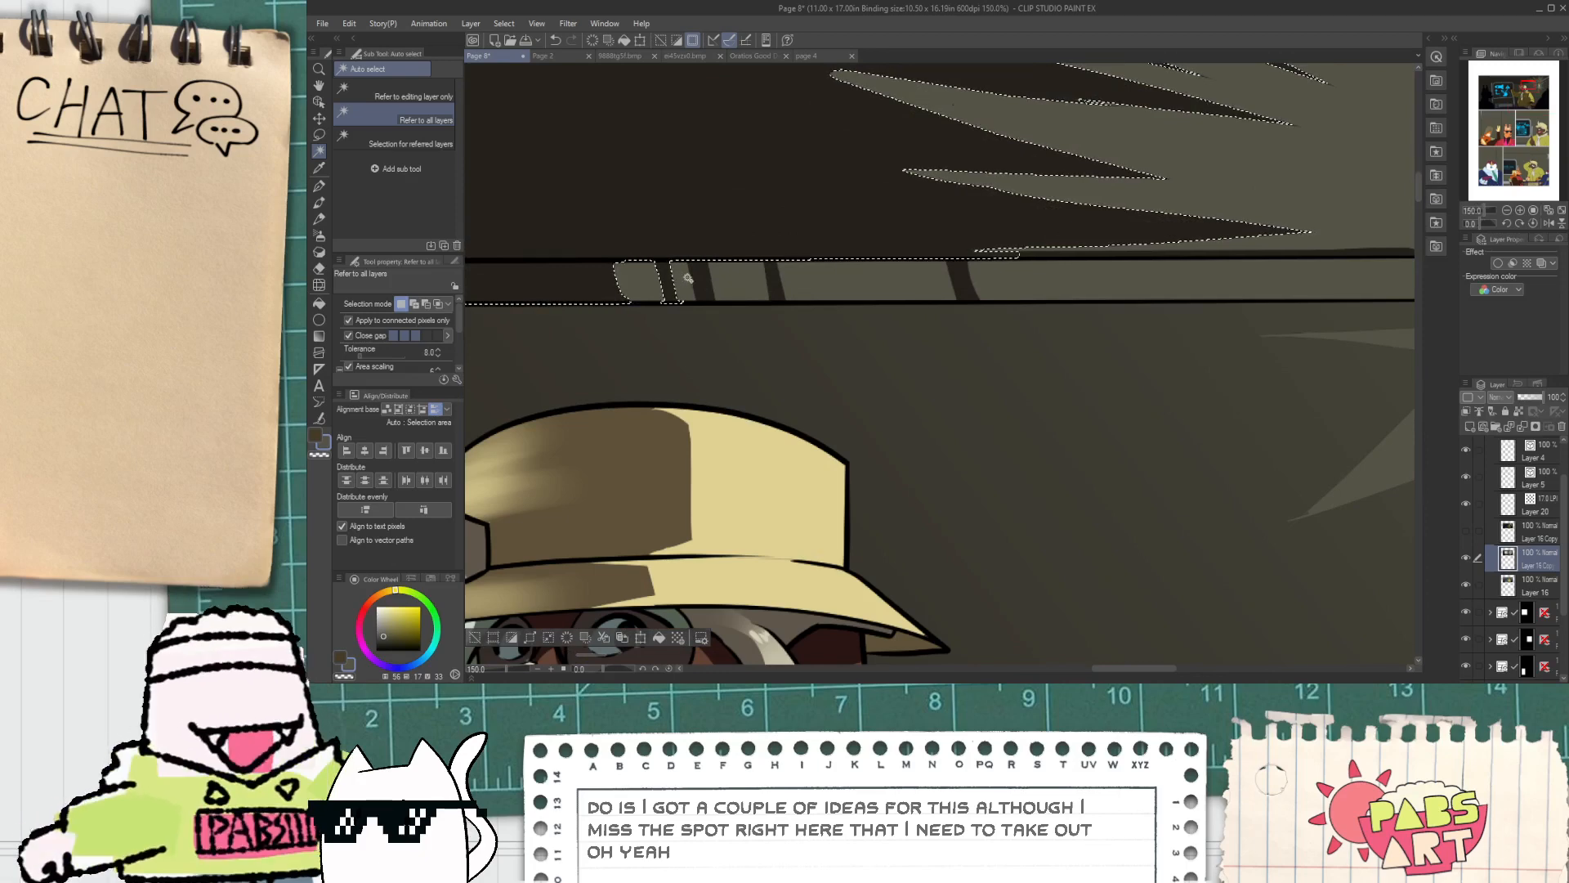
shift+click(703, 282)
shift+click(774, 287)
shift+click(959, 288)
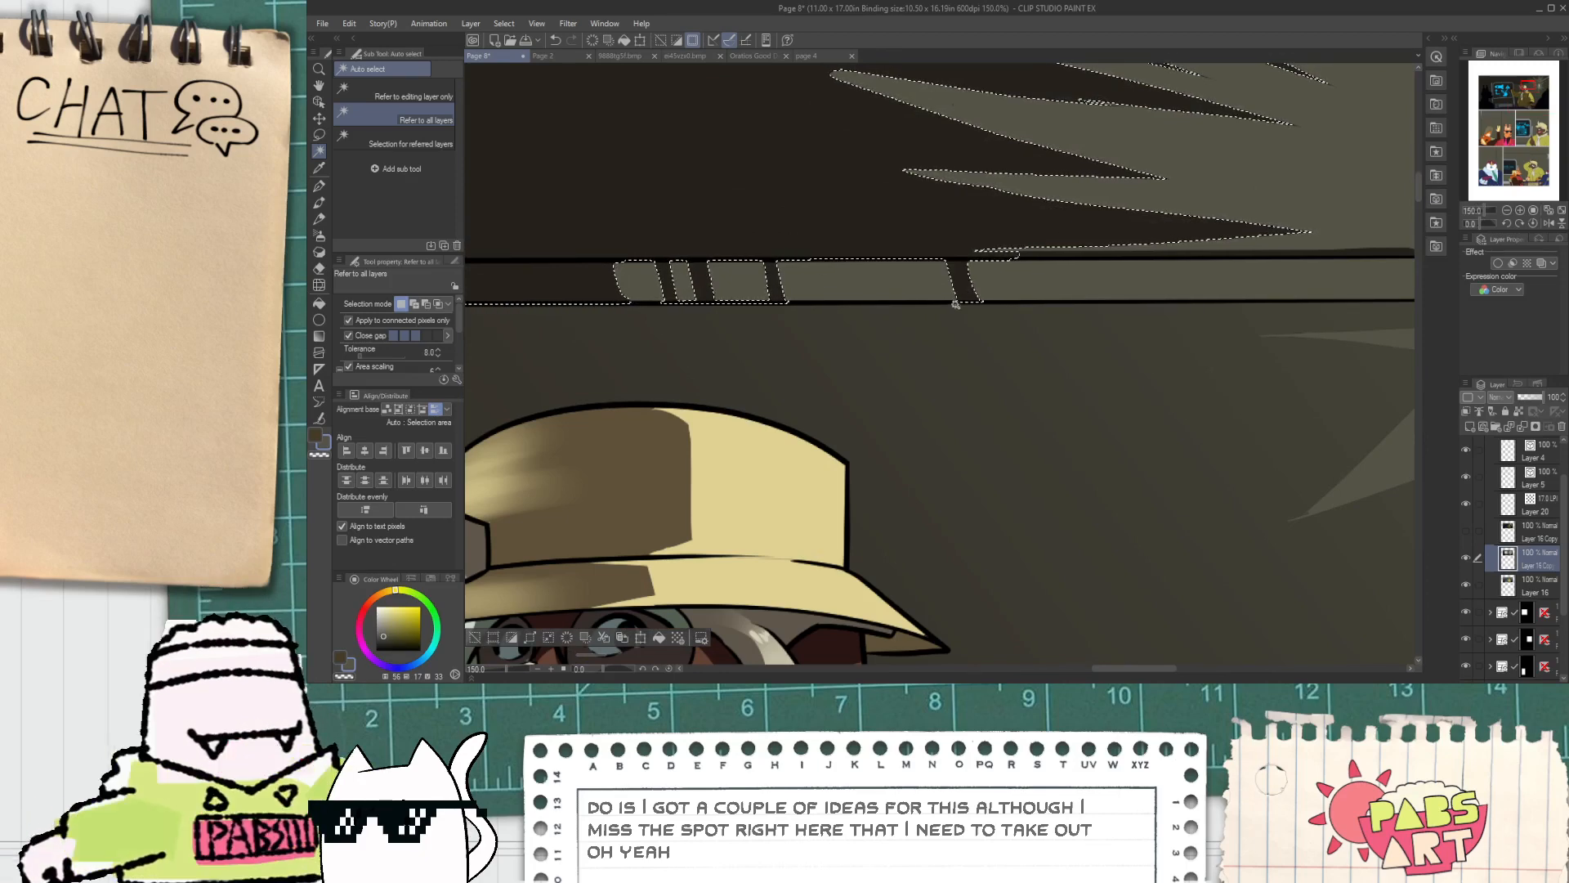
Step: Add the thin dark slivers along the horizontal and diagonal beams leading to the lantern to the ceiling selection
shift+click(1062, 252)
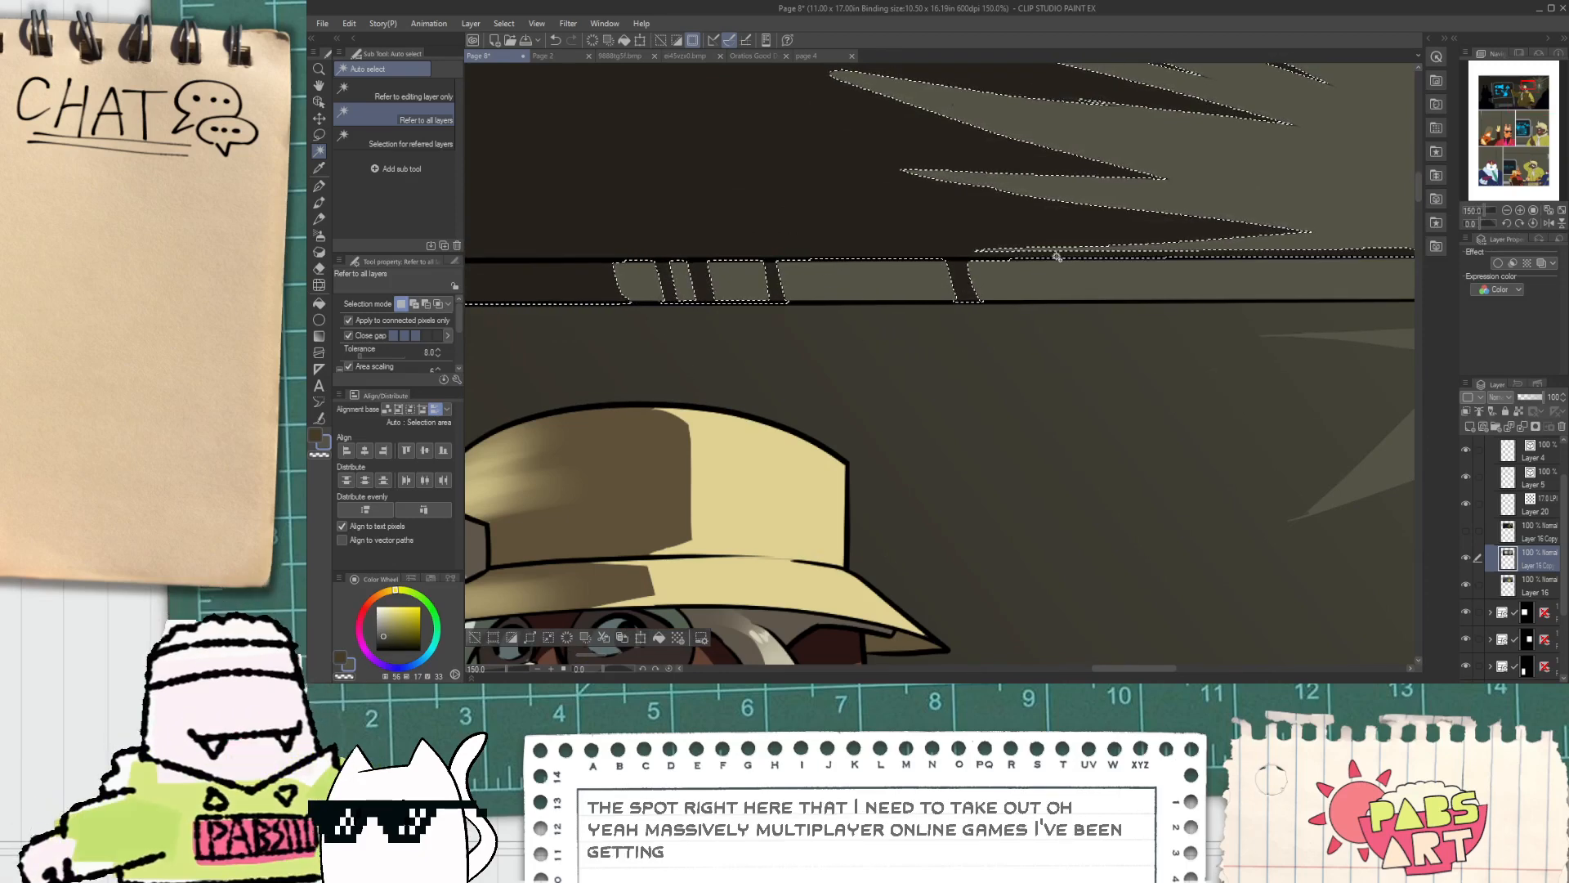
scroll(1042, 271, down, 4)
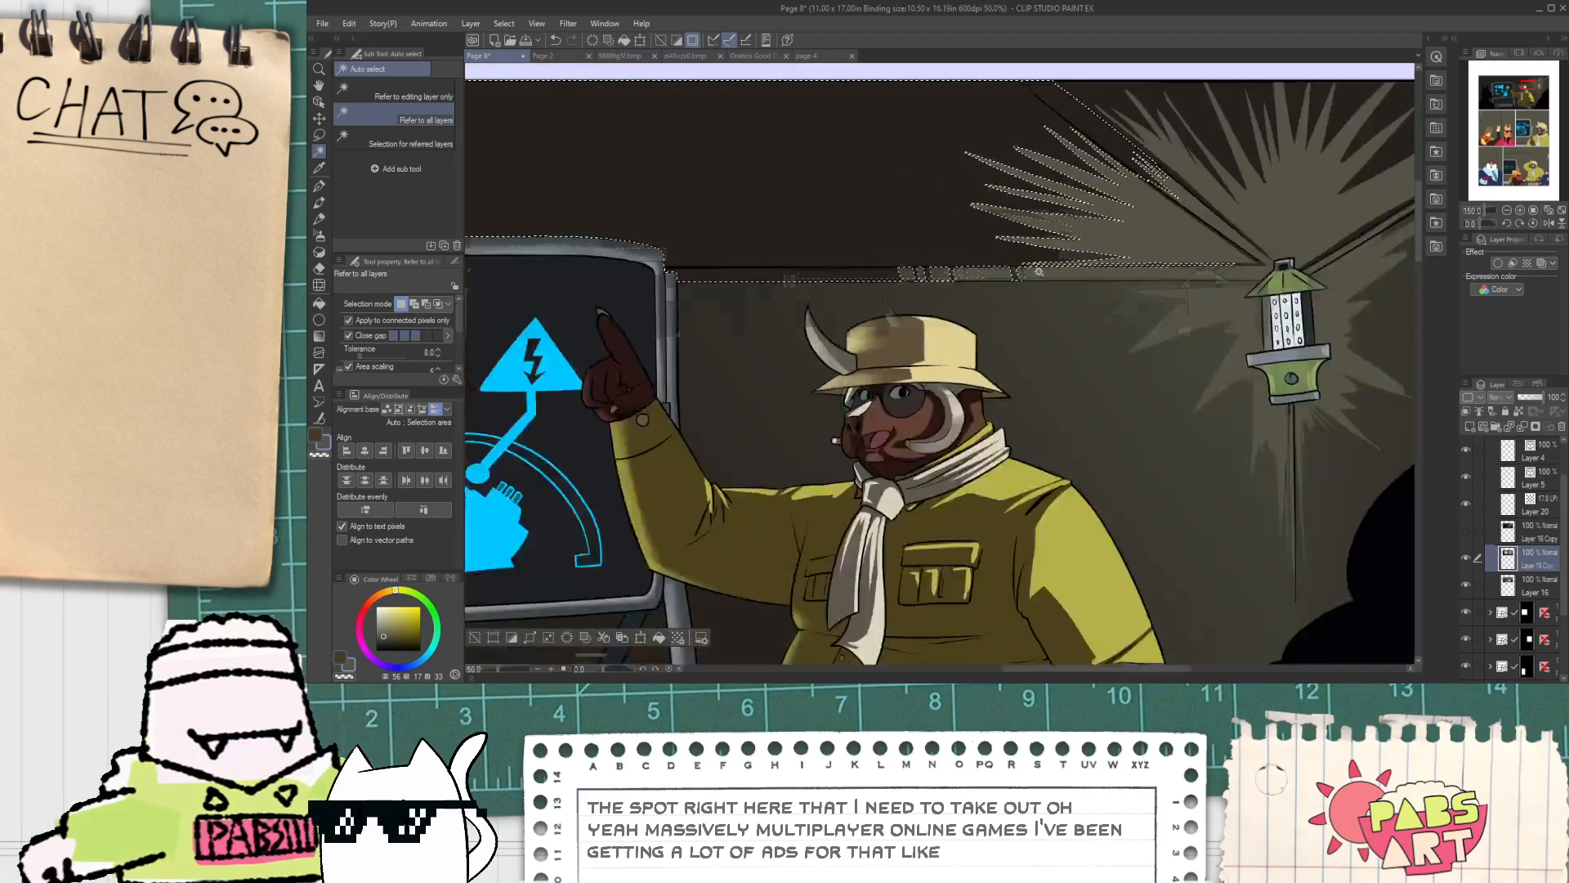
key(space)
scroll(1144, 218, up, 3)
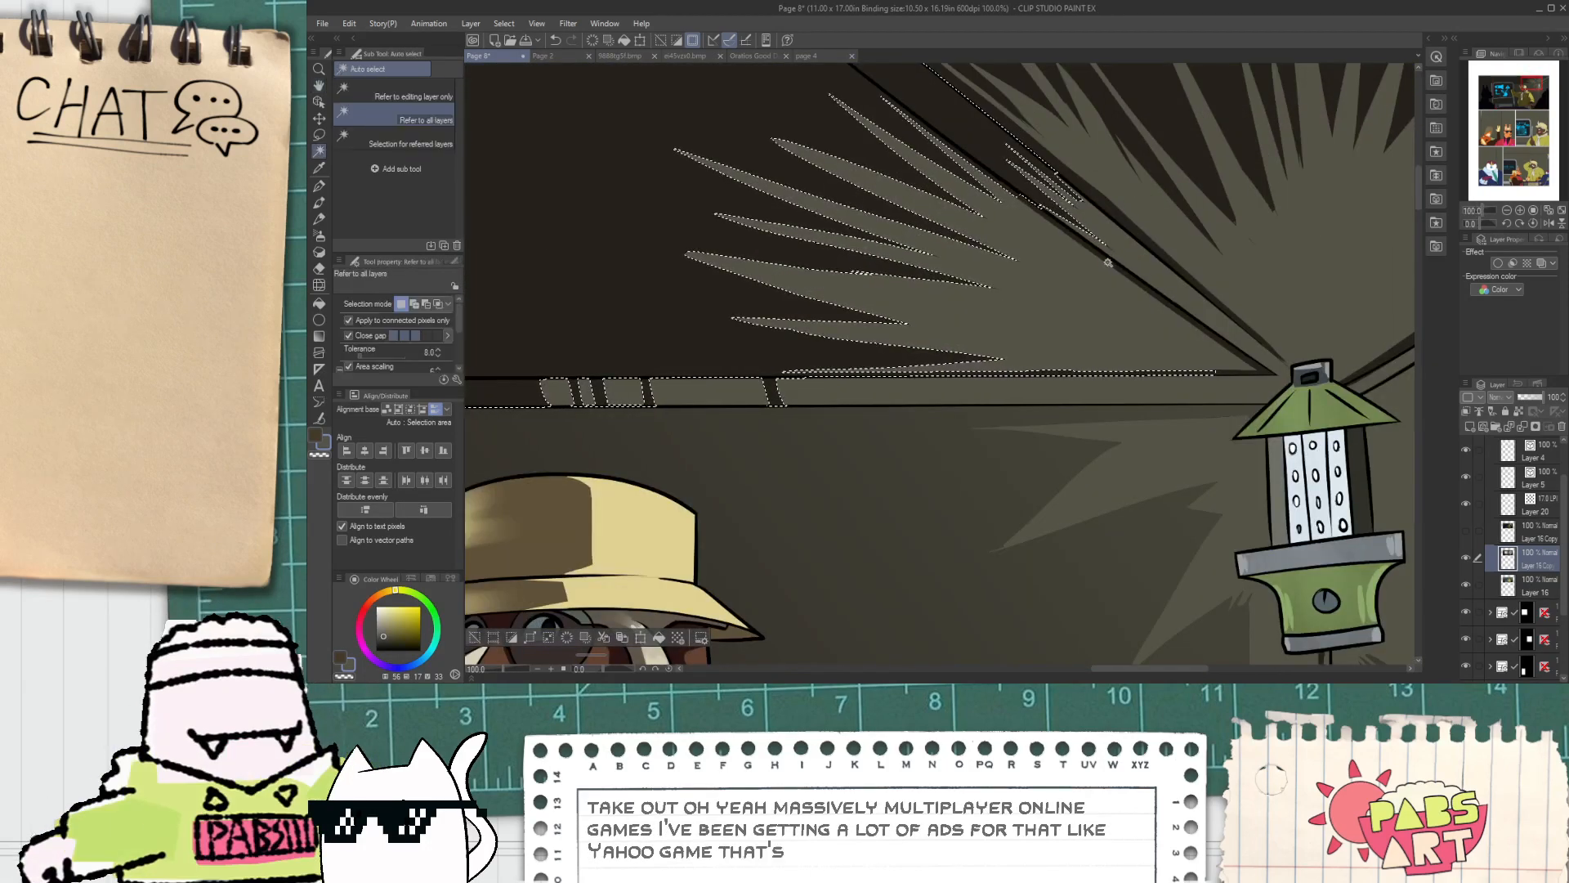
shift+click(1108, 263)
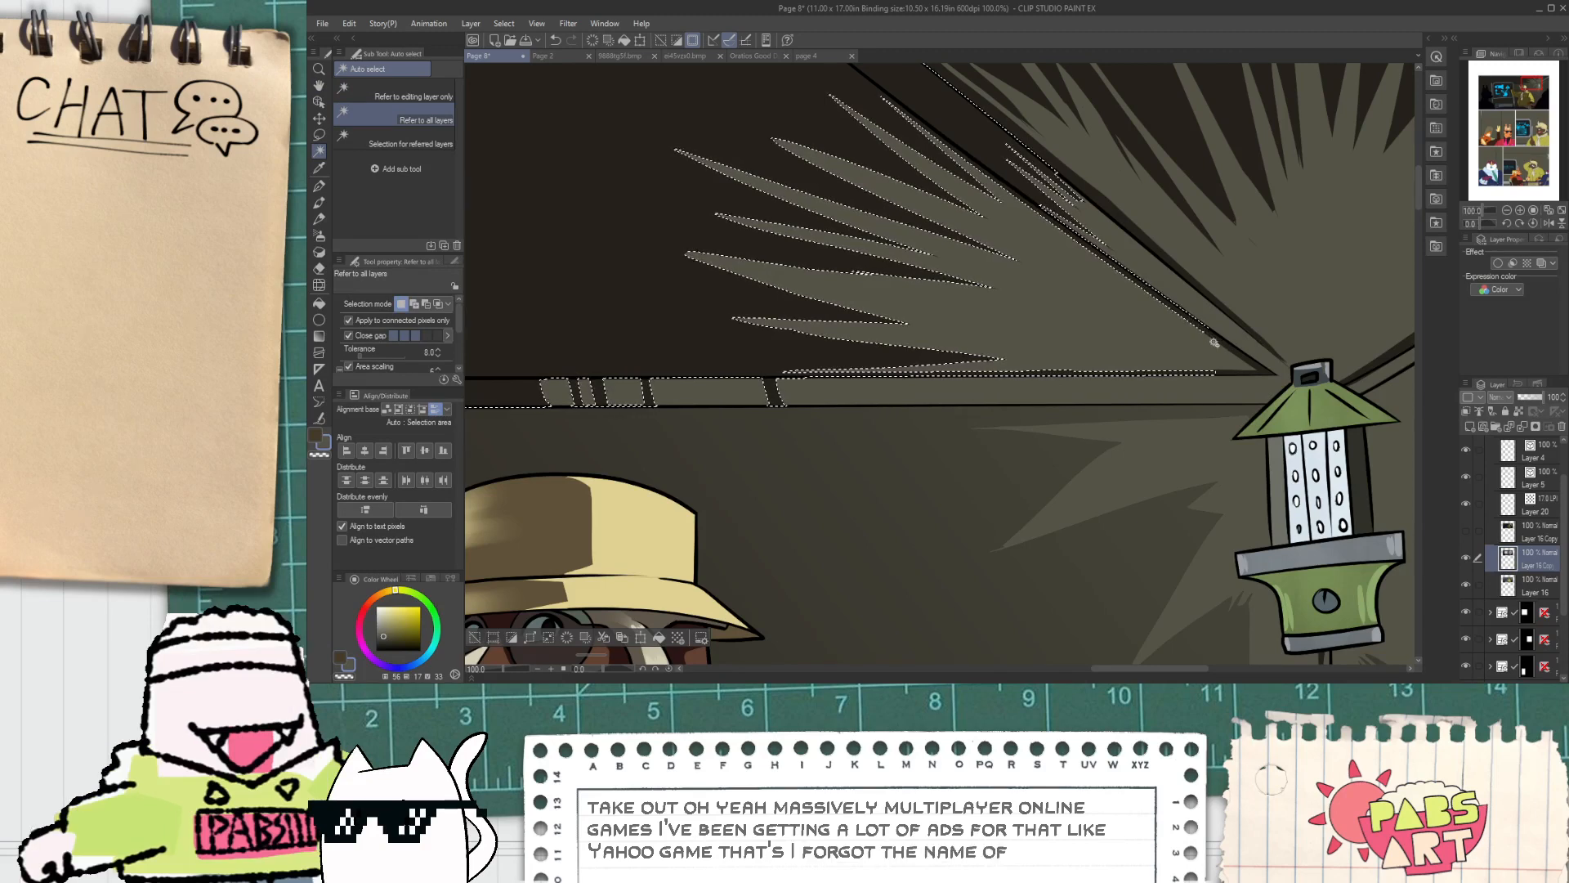
shift+click(1247, 377)
scroll(1046, 384, down, 4)
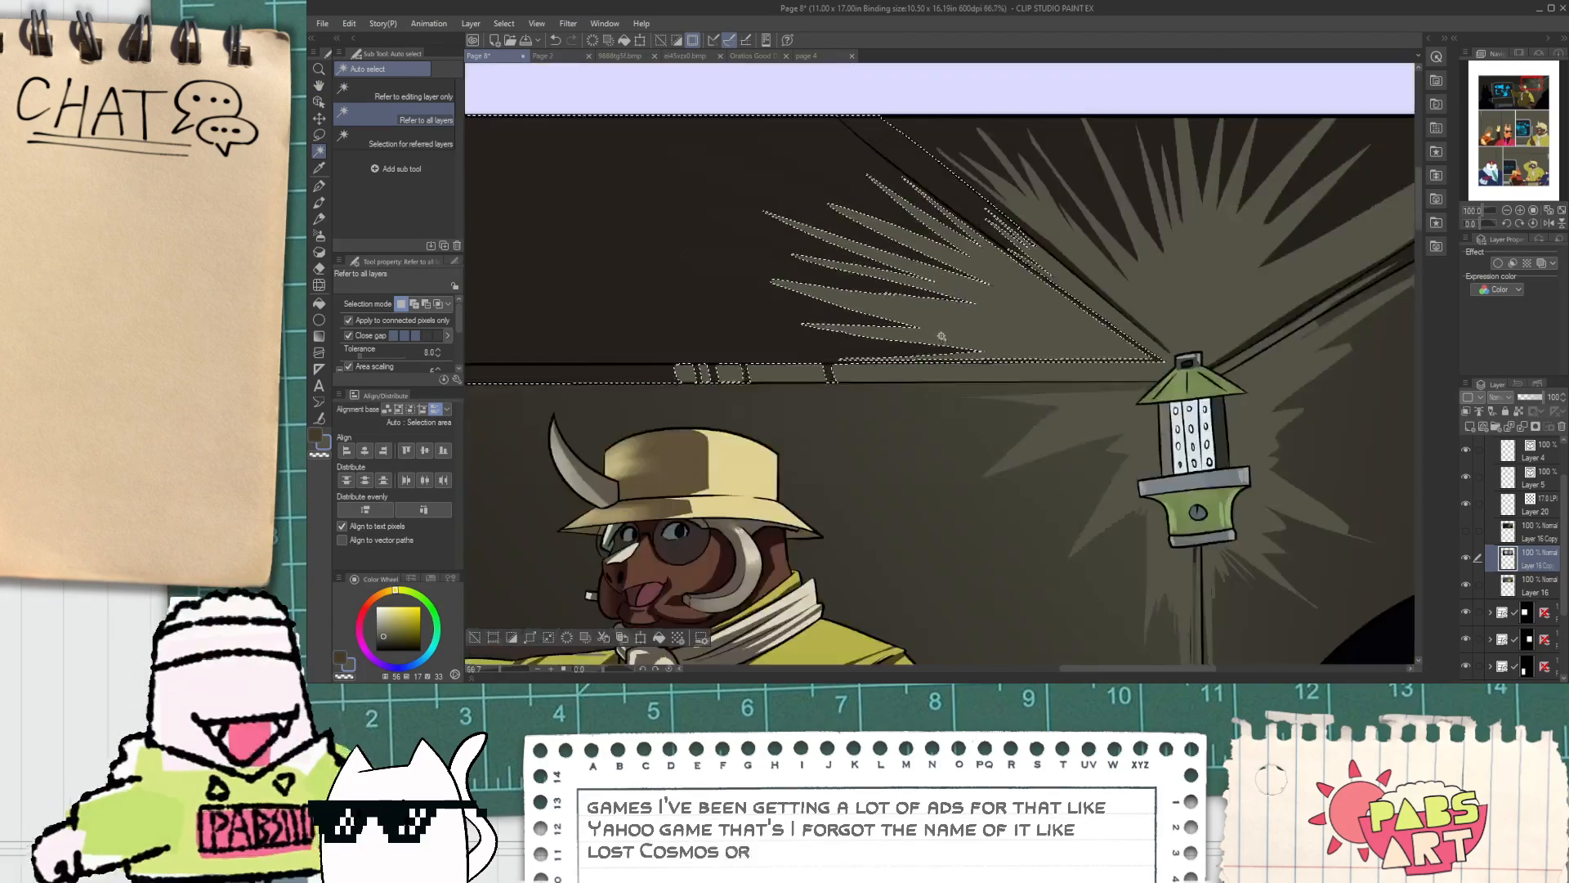
Step: Lighten the selected ceiling and beam areas with Gradient erase, redoing the first attempt, and clear the selection
key(space)
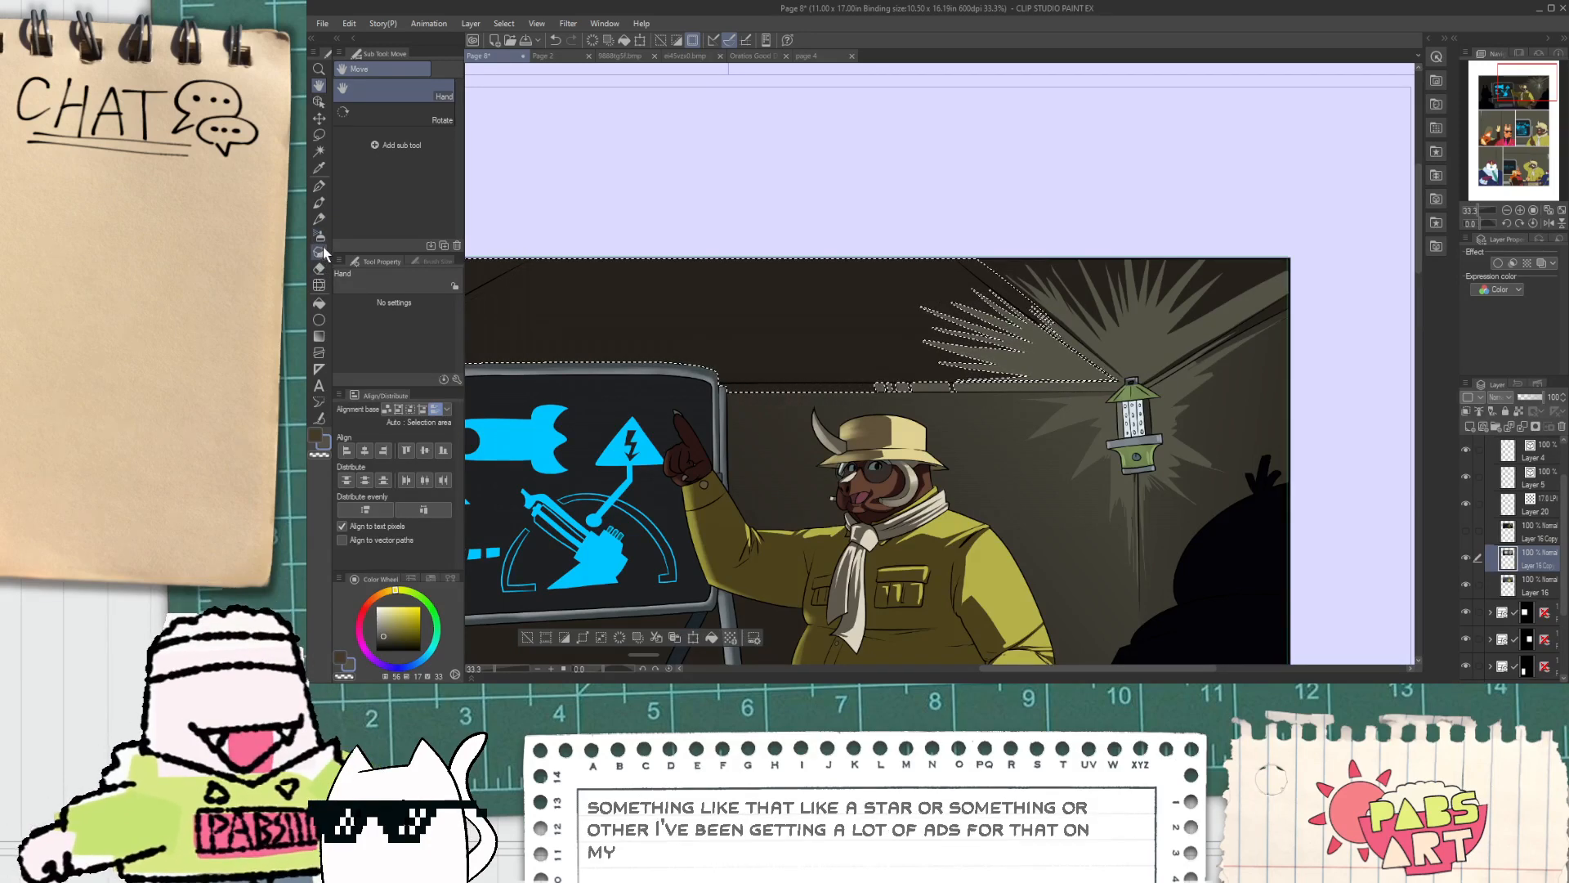
click(319, 335)
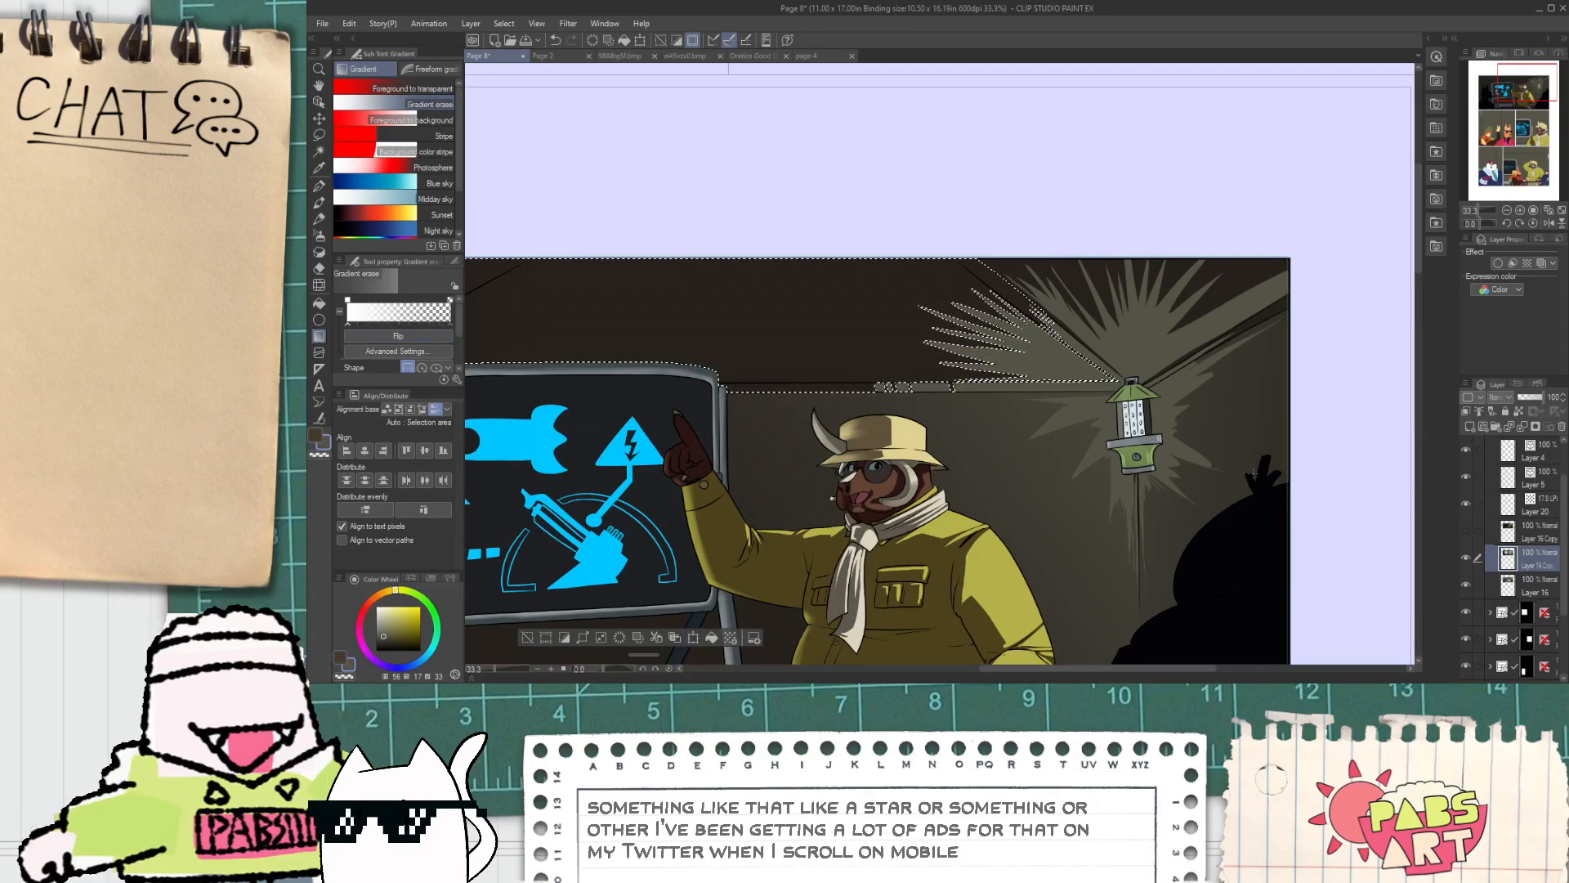
drag(1253, 473, 521, 314)
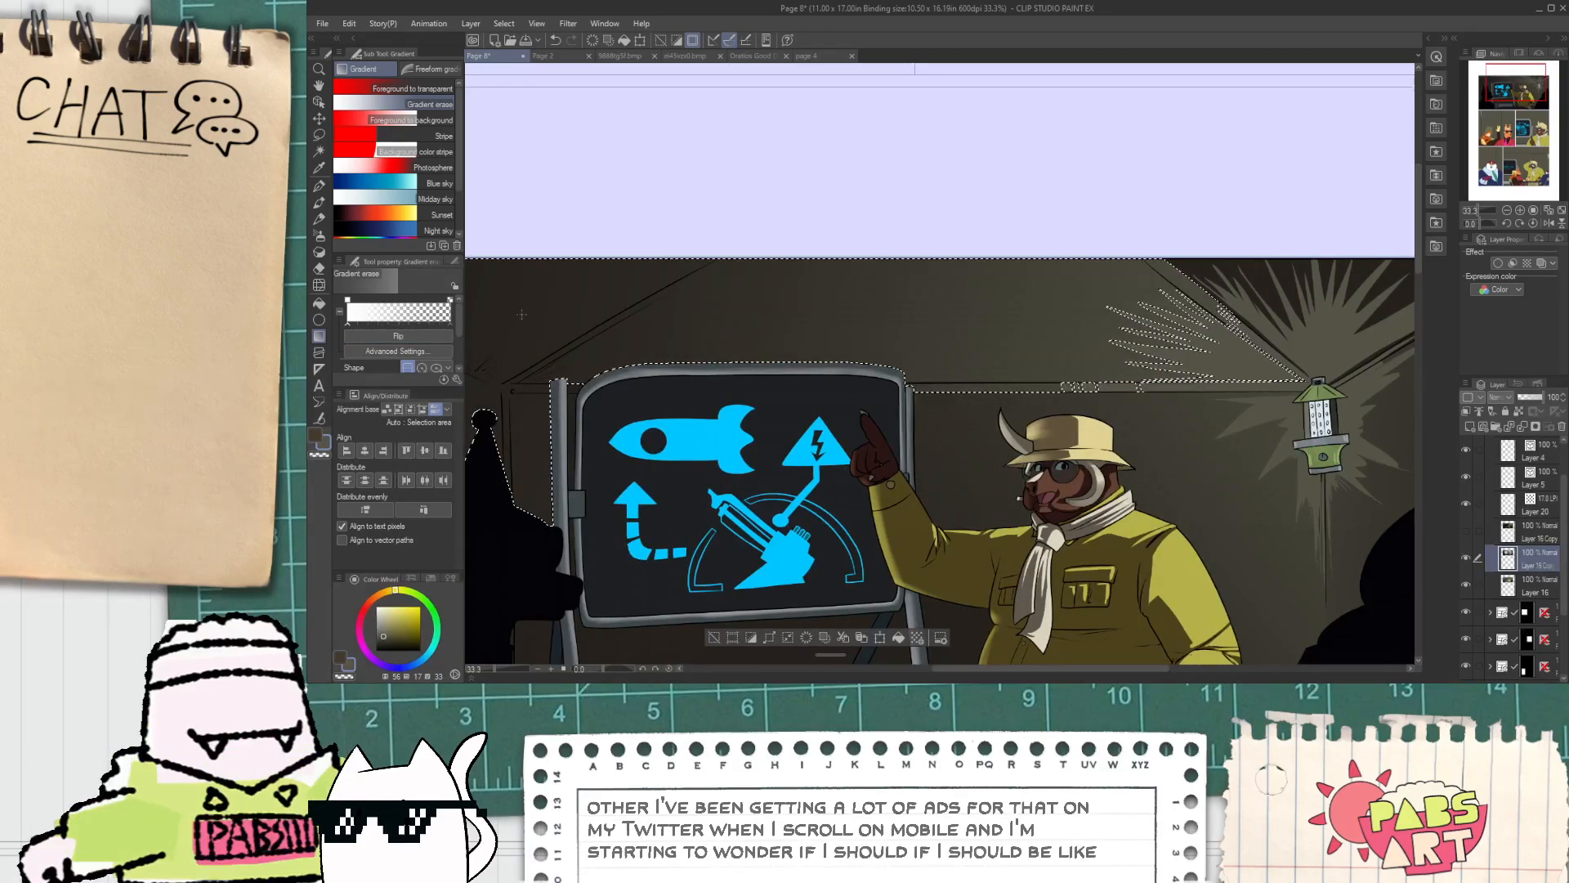
key(ctrl+z)
scroll(1334, 452, down, 5)
scroll(1375, 445, up, 4)
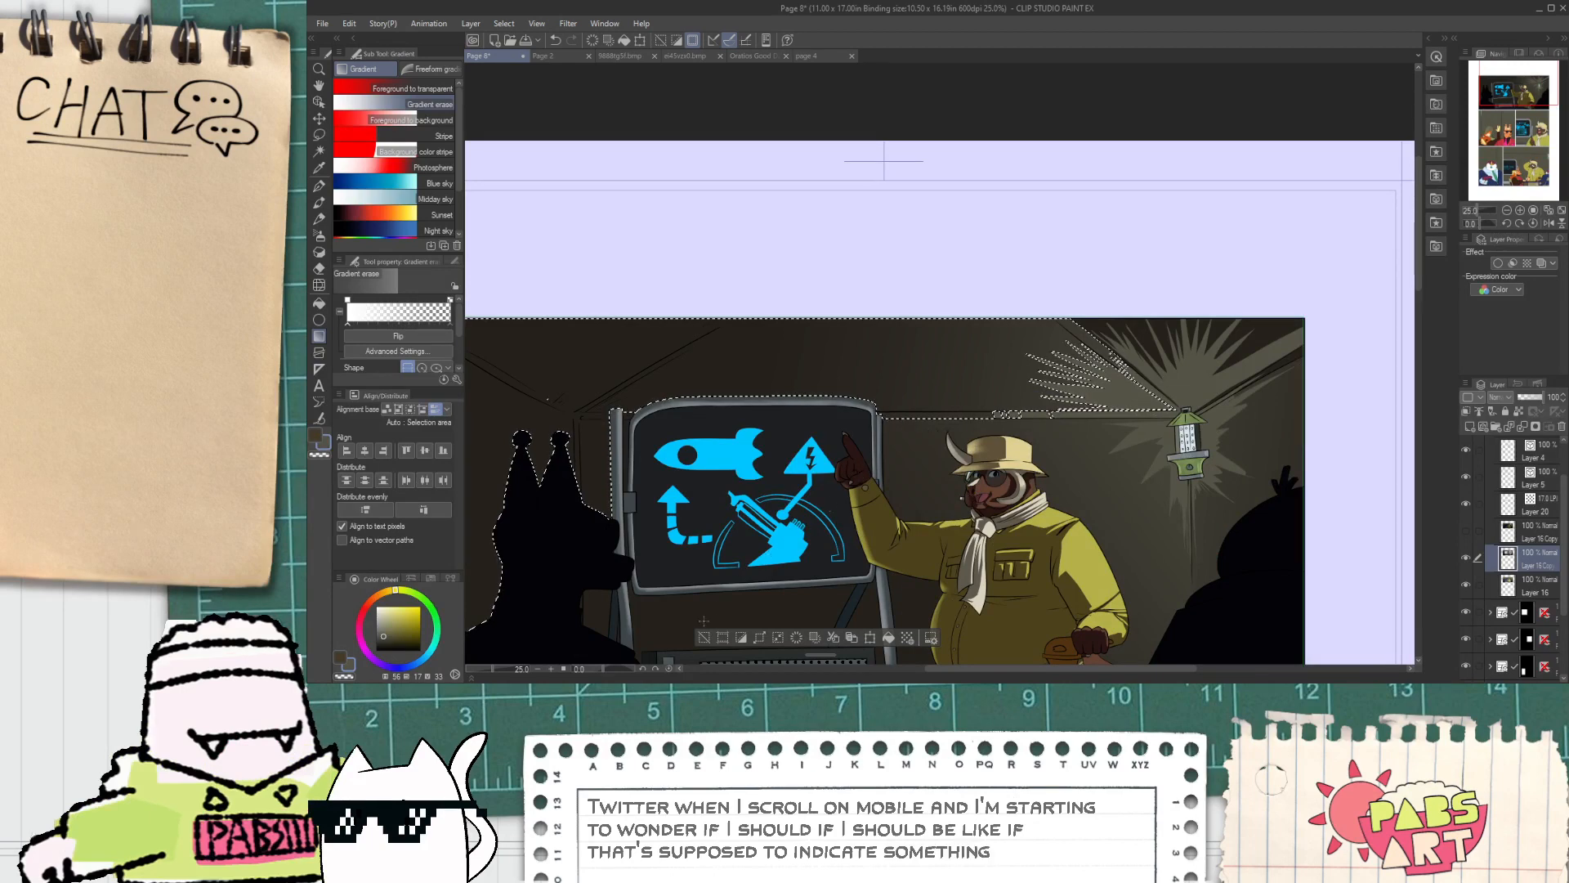
key(ctrl+d)
Step: Sample the dark brown ceiling color and paint G-pen strokes over the ragged ray edges beside the diagonal beam above the lantern
key(h)
drag(1123, 380, 937, 397)
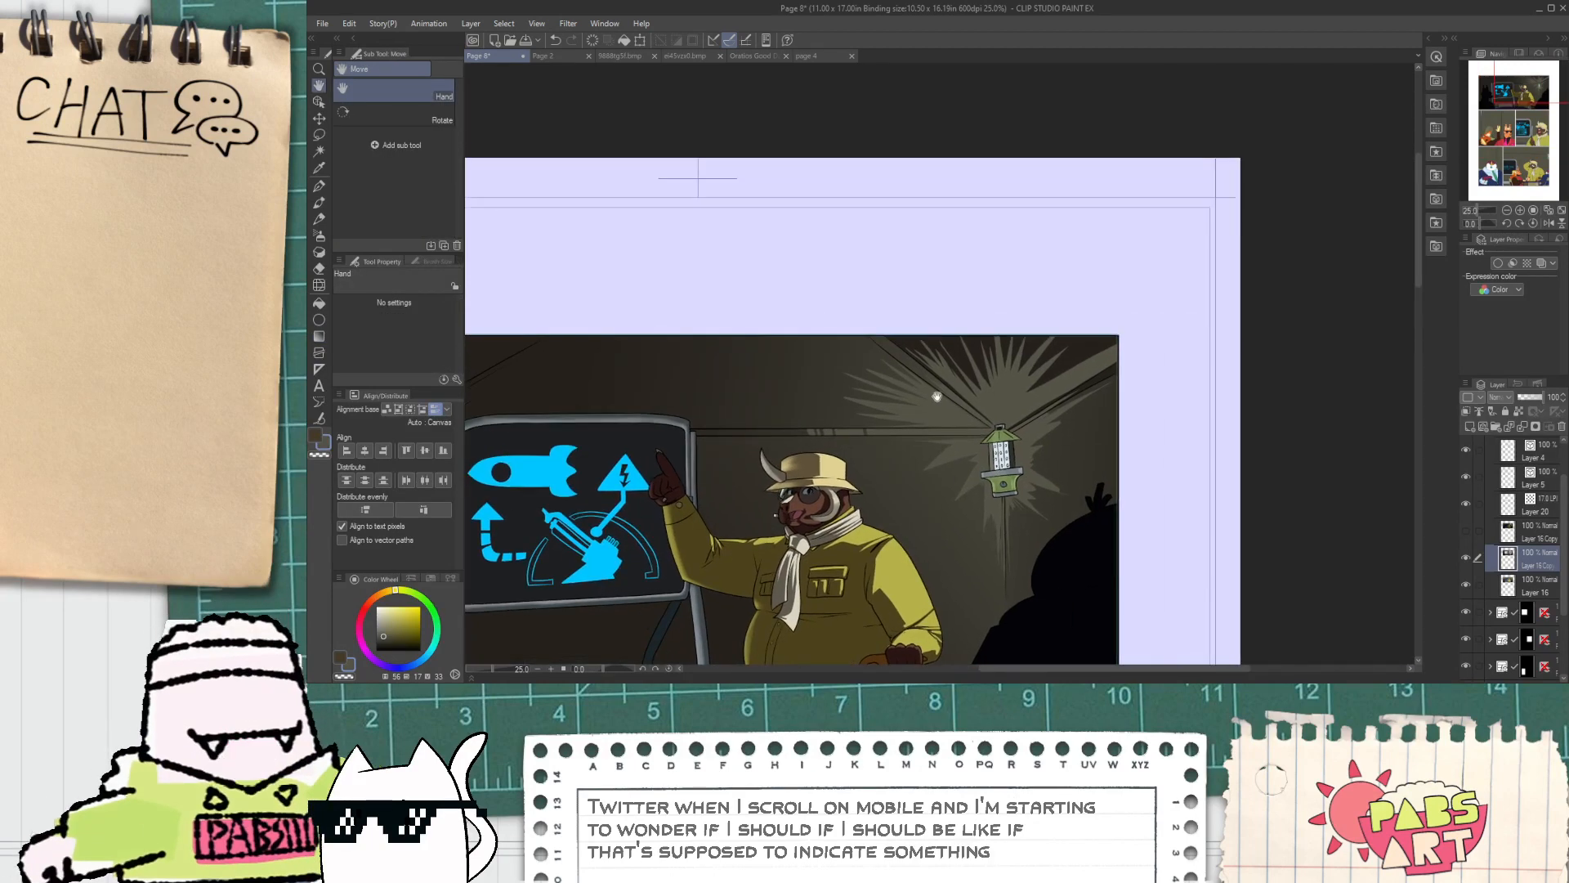
scroll(937, 396, up, 3)
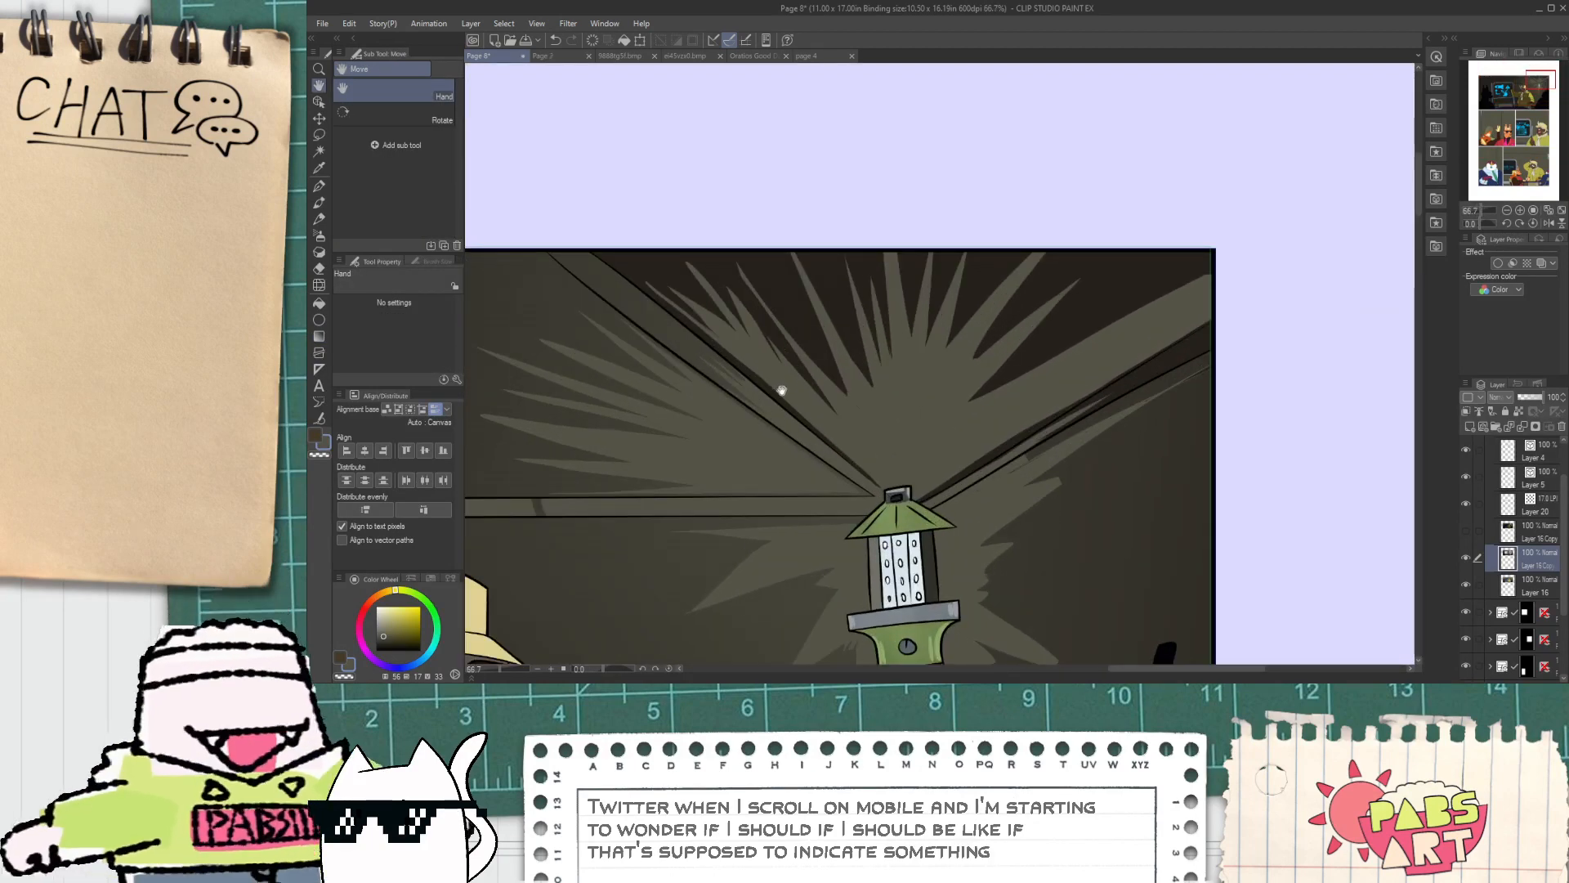
key(i)
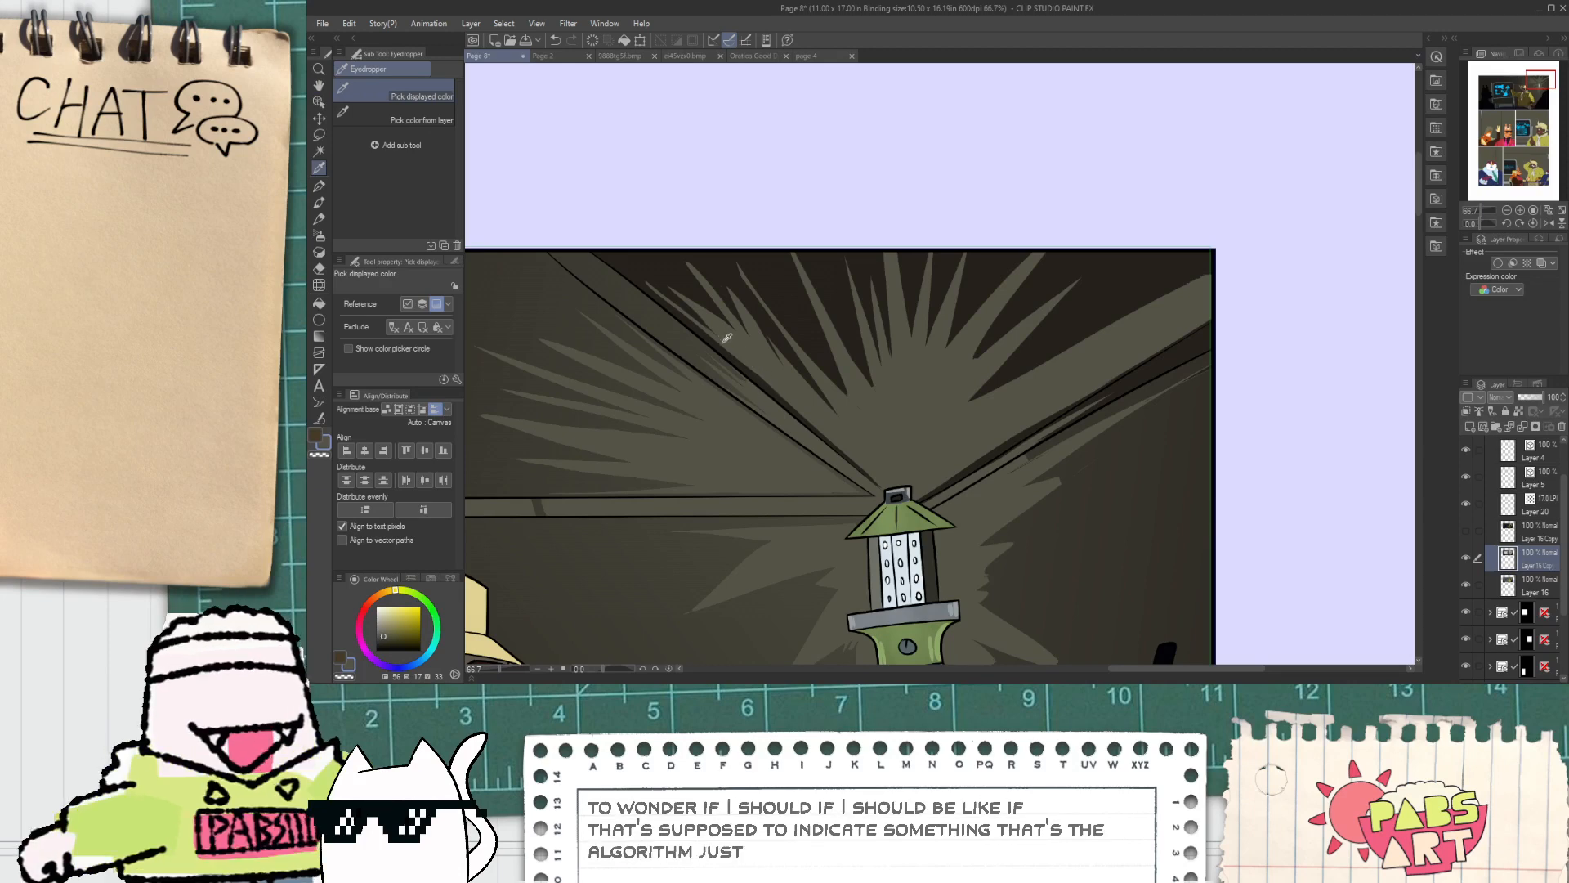
scroll(675, 291, up, 1)
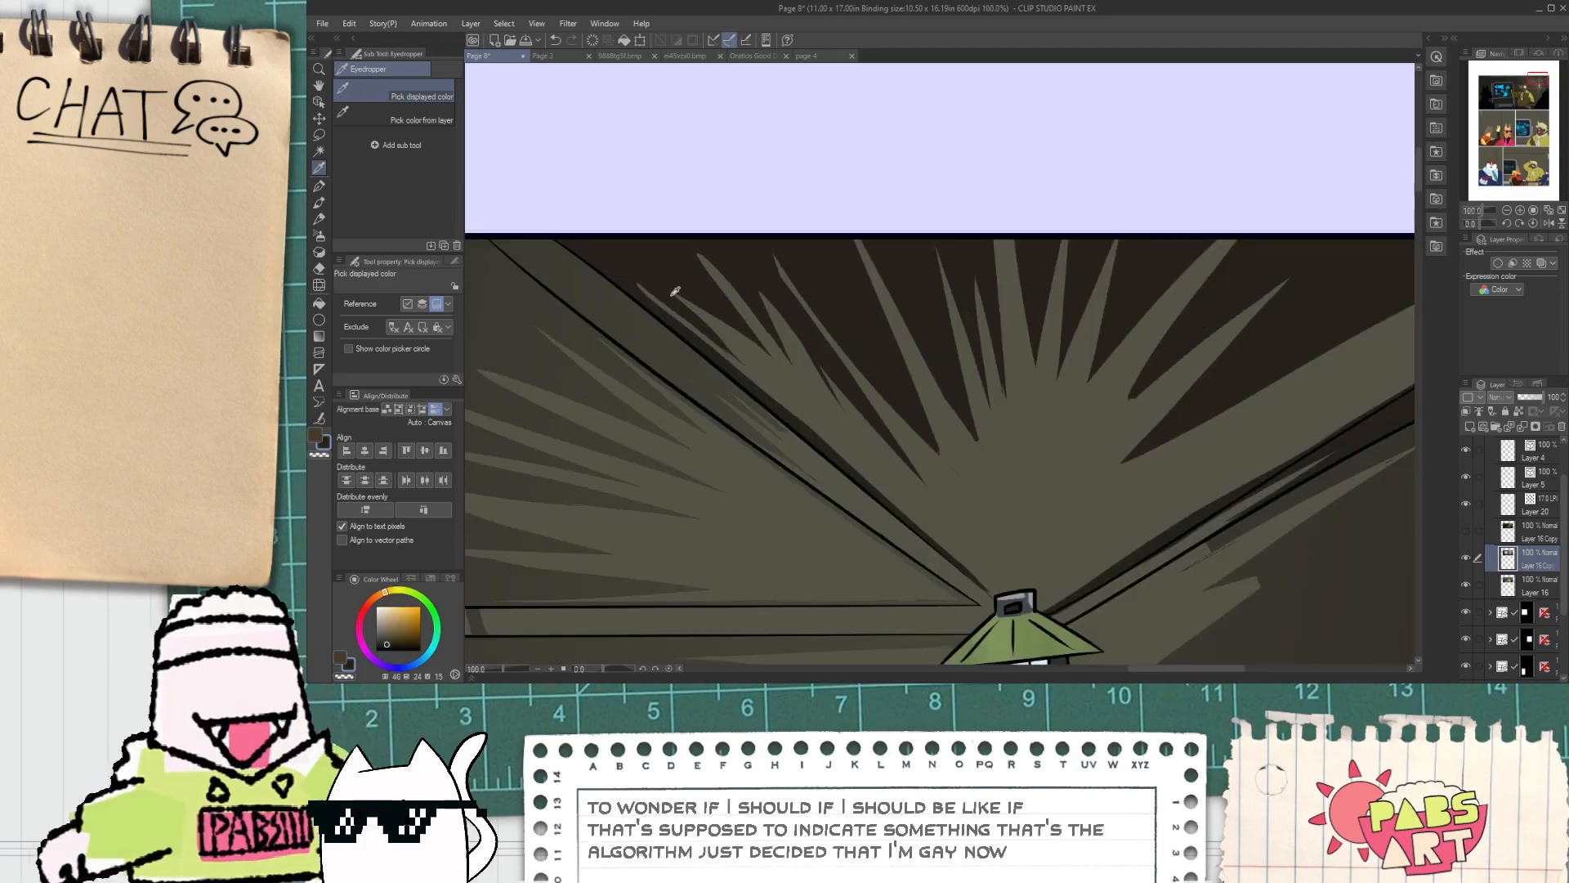
key(p)
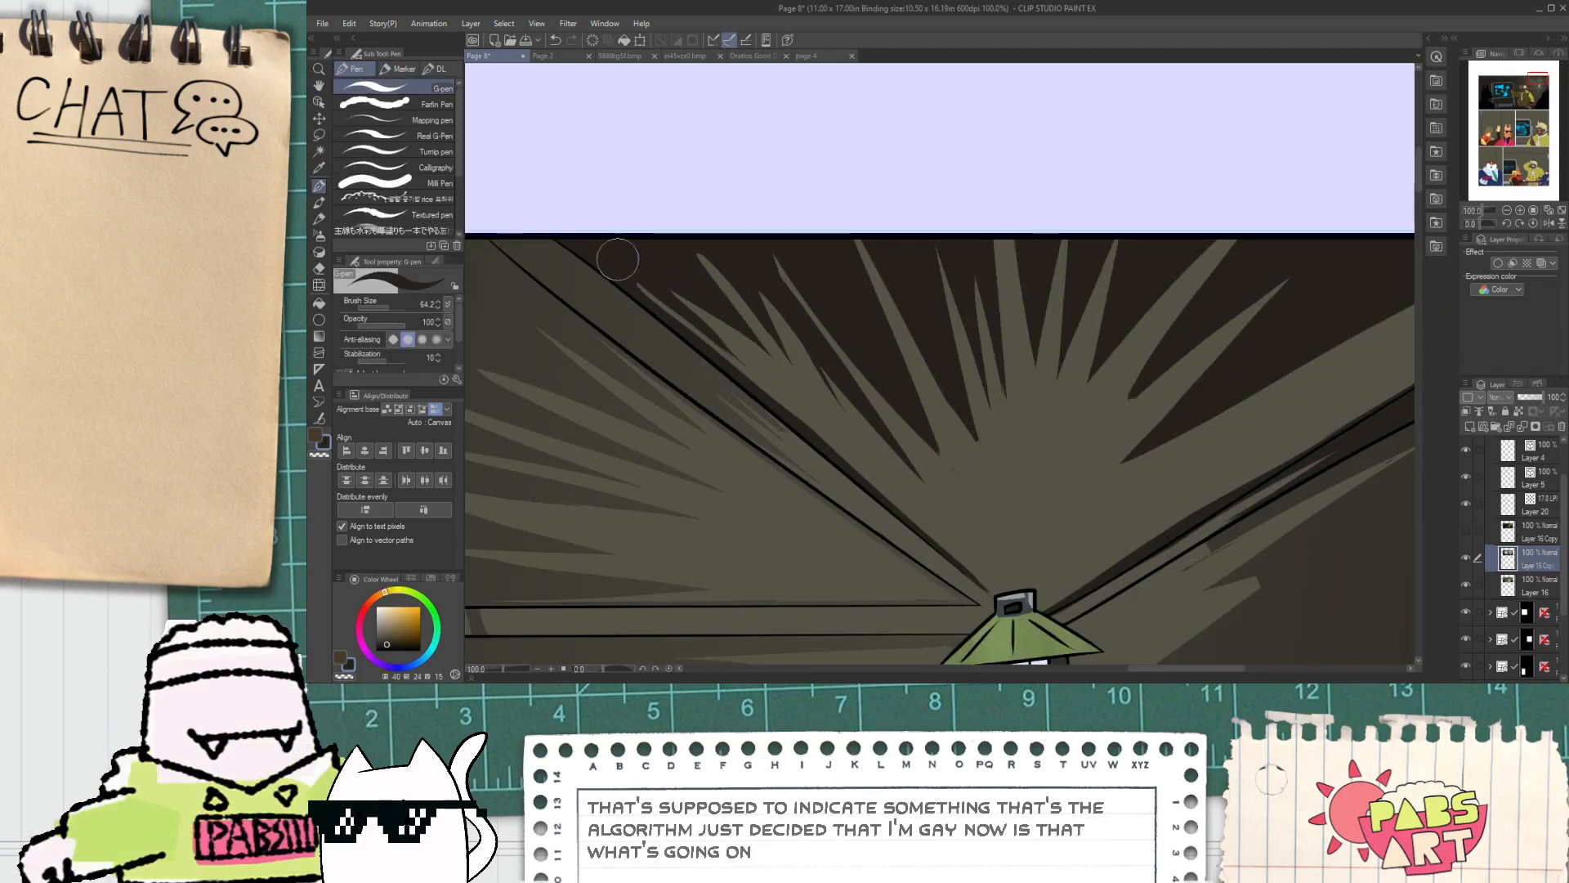
key(ctrl+z)
key(ctrl+z)
mouse_move(642, 230)
mouse_down()
mouse_move(868, 463)
mouse_move(615, 217)
mouse_move(834, 429)
mouse_up()
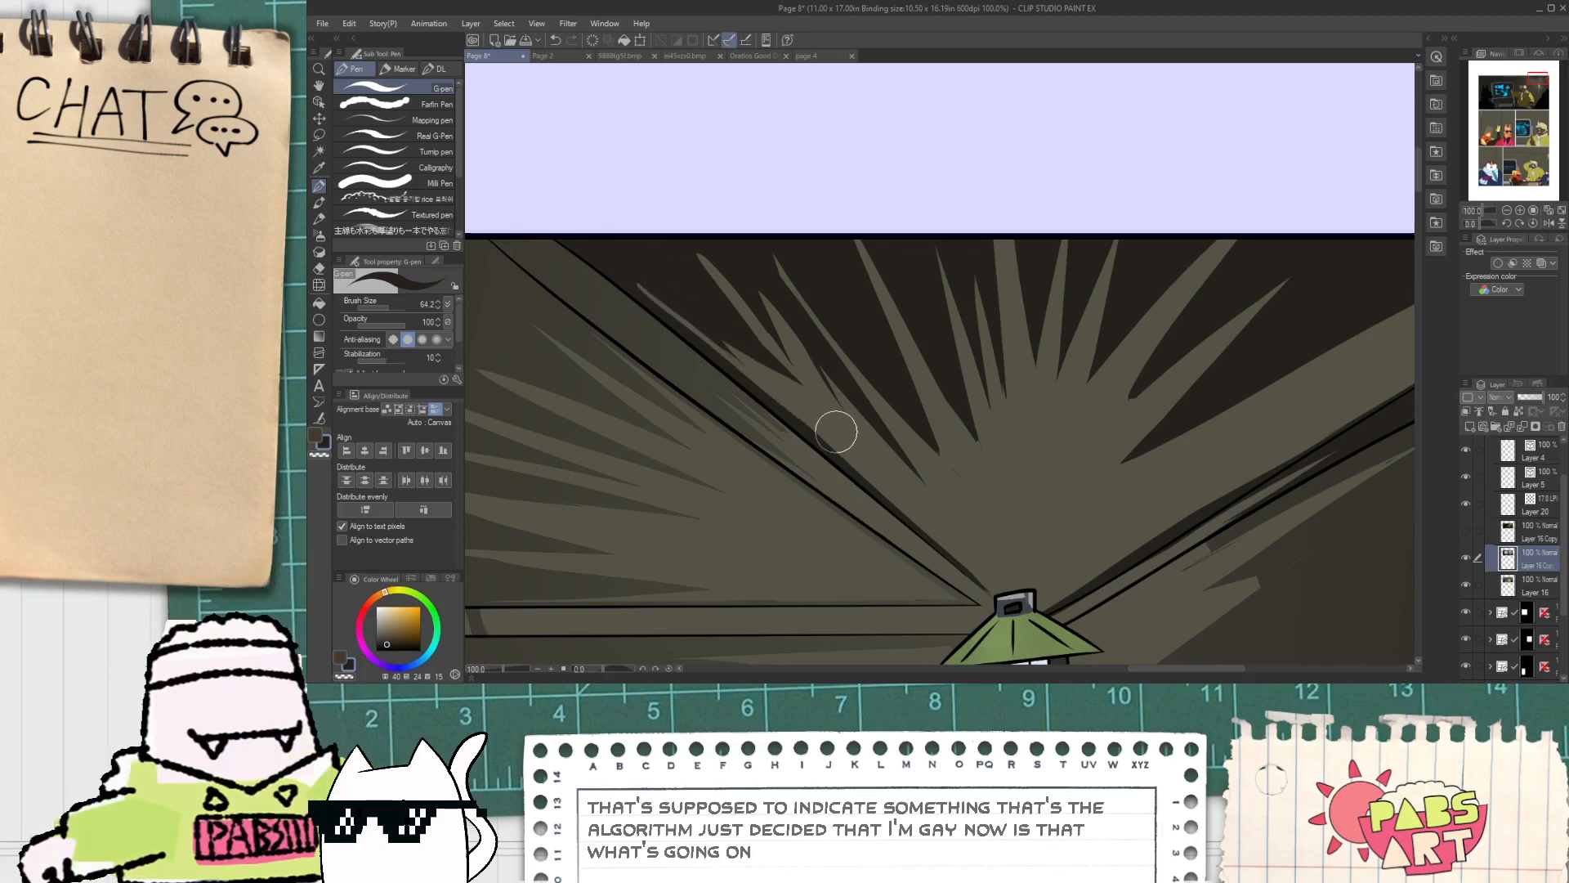
key(ctrl+z)
drag(609, 211, 872, 452)
key(ctrl+z)
drag(609, 201, 864, 474)
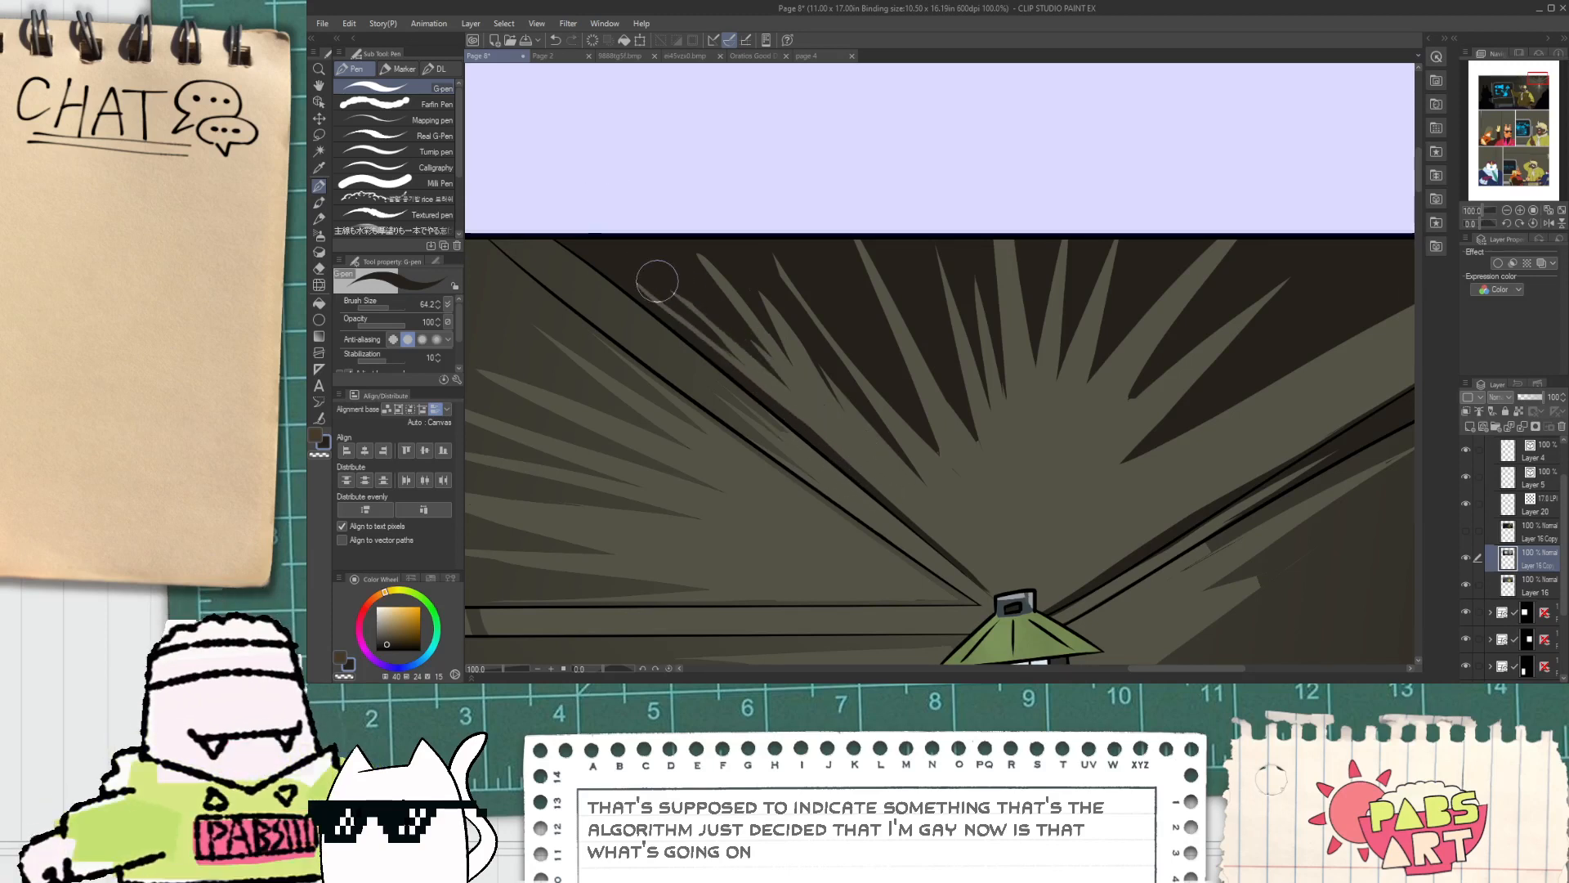
Step: Retry the dark stroke trimming the rays beside the diagonal beam, then sample the olive and widen the neighbouring ray with the G-pen
drag(659, 280, 854, 467)
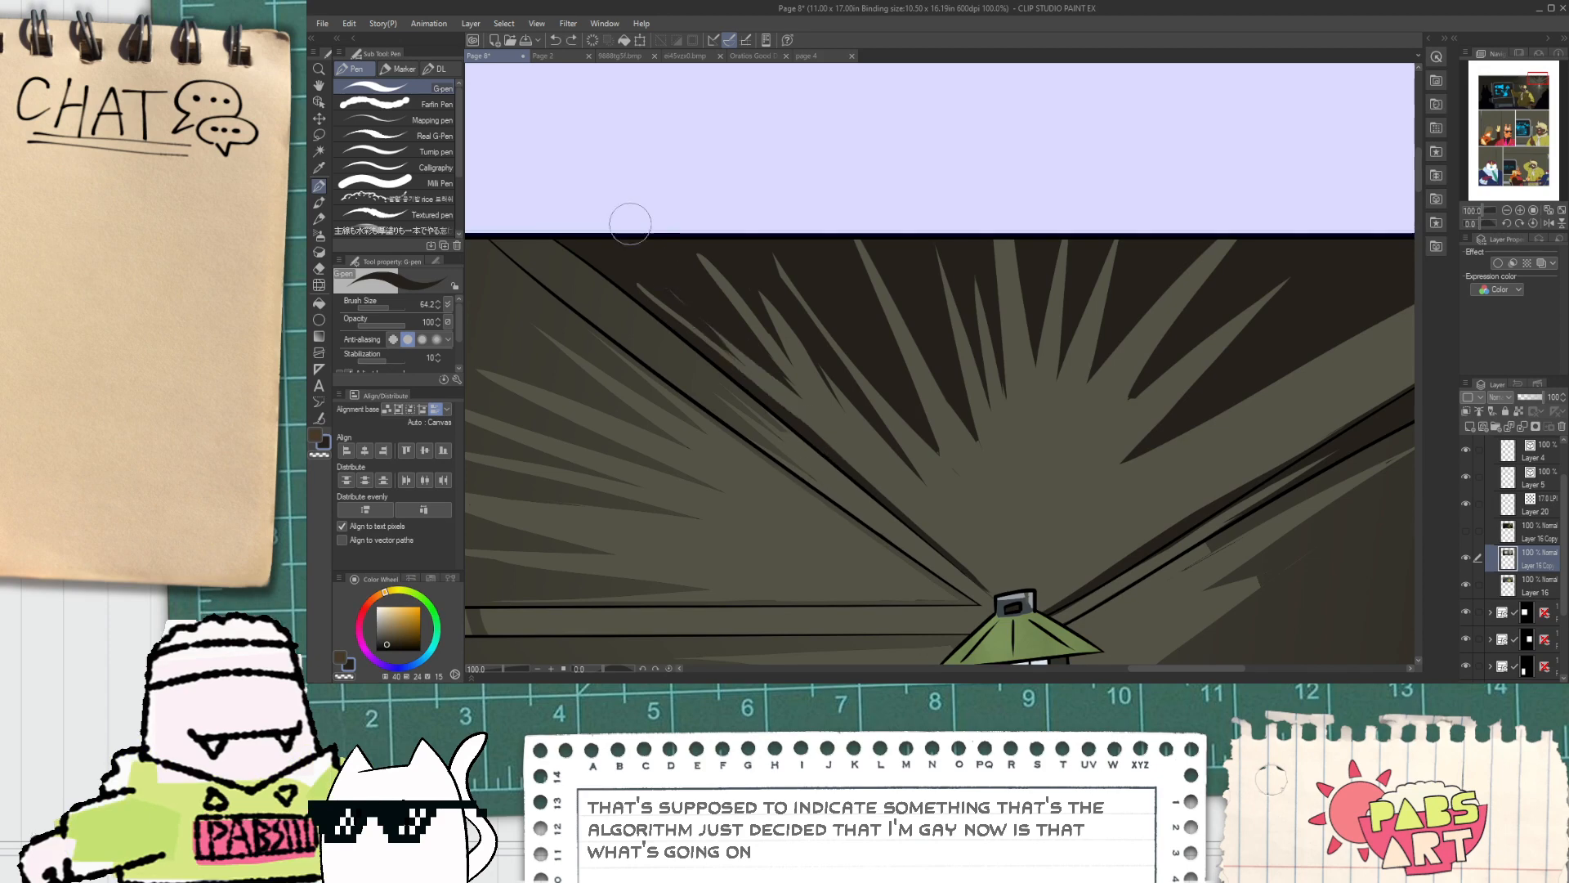
key(ctrl+z)
drag(728, 289, 858, 449)
key(ctrl+z)
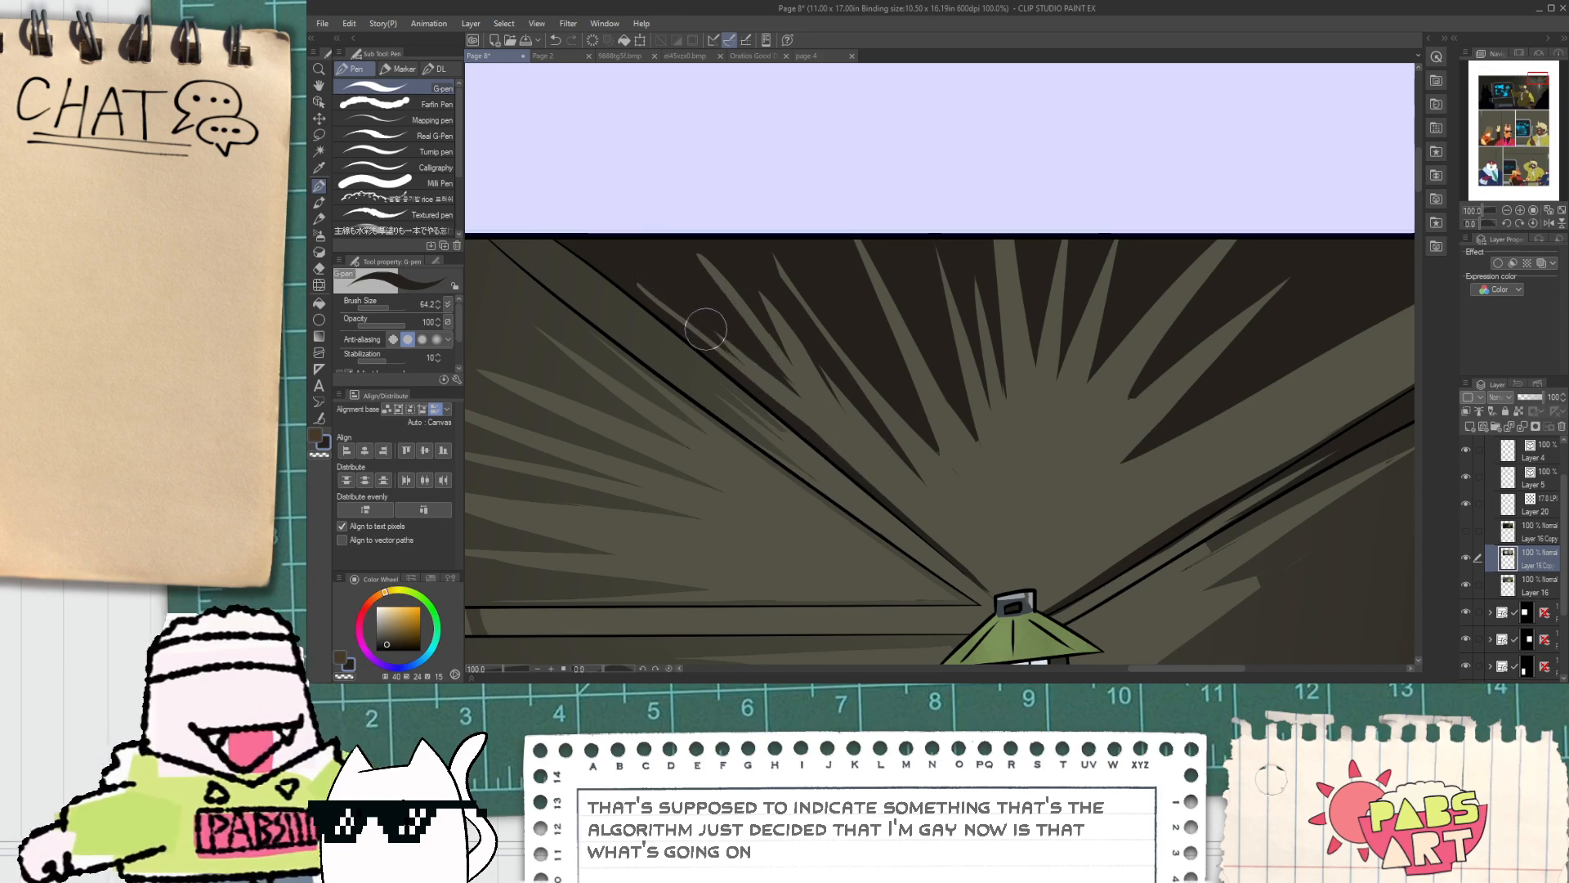
drag(689, 304, 795, 403)
key(ctrl+z)
drag(645, 248, 831, 433)
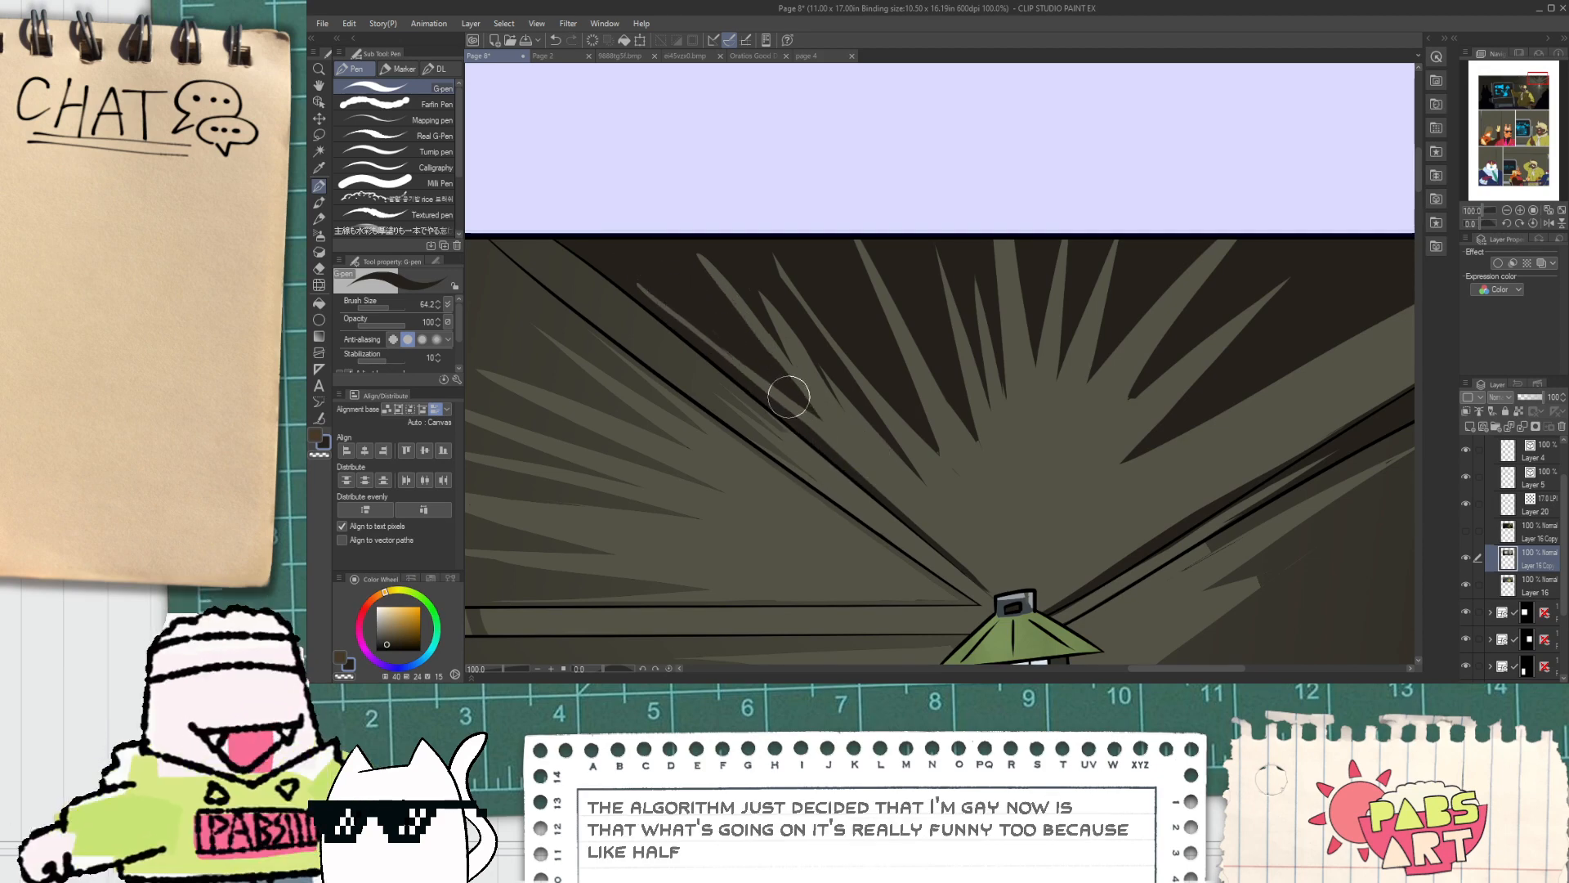
alt+click(887, 477)
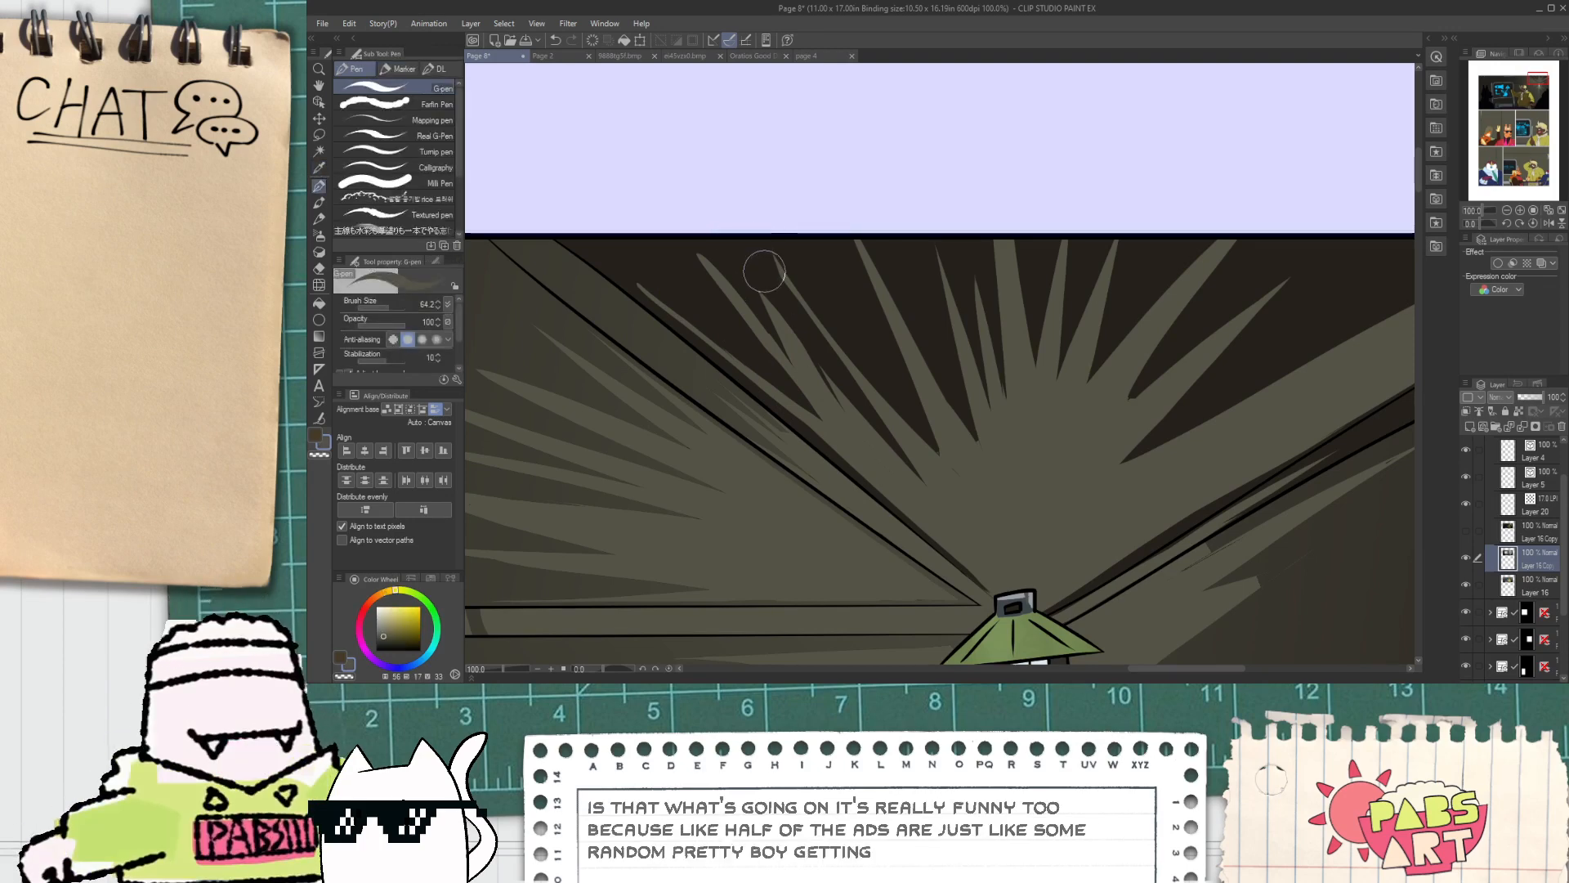
drag(763, 273, 897, 476)
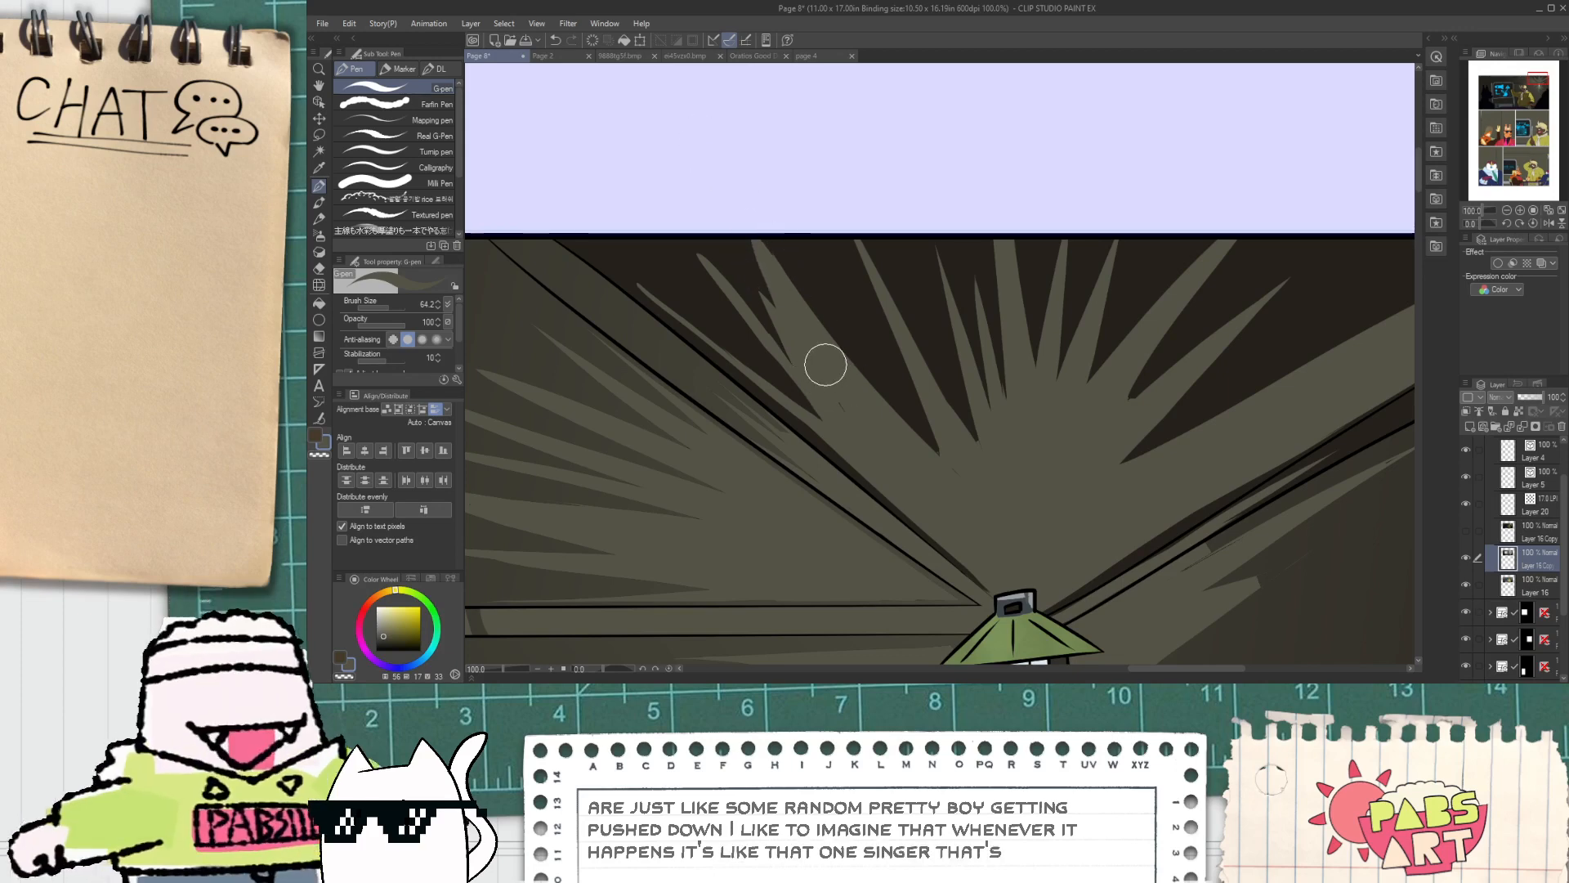
Step: Select the dark gaps between the rays above the lantern with Auto select, adding the dark parts of the far diagonal beam
scroll(815, 375, down, 1)
drag(841, 395, 715, 356)
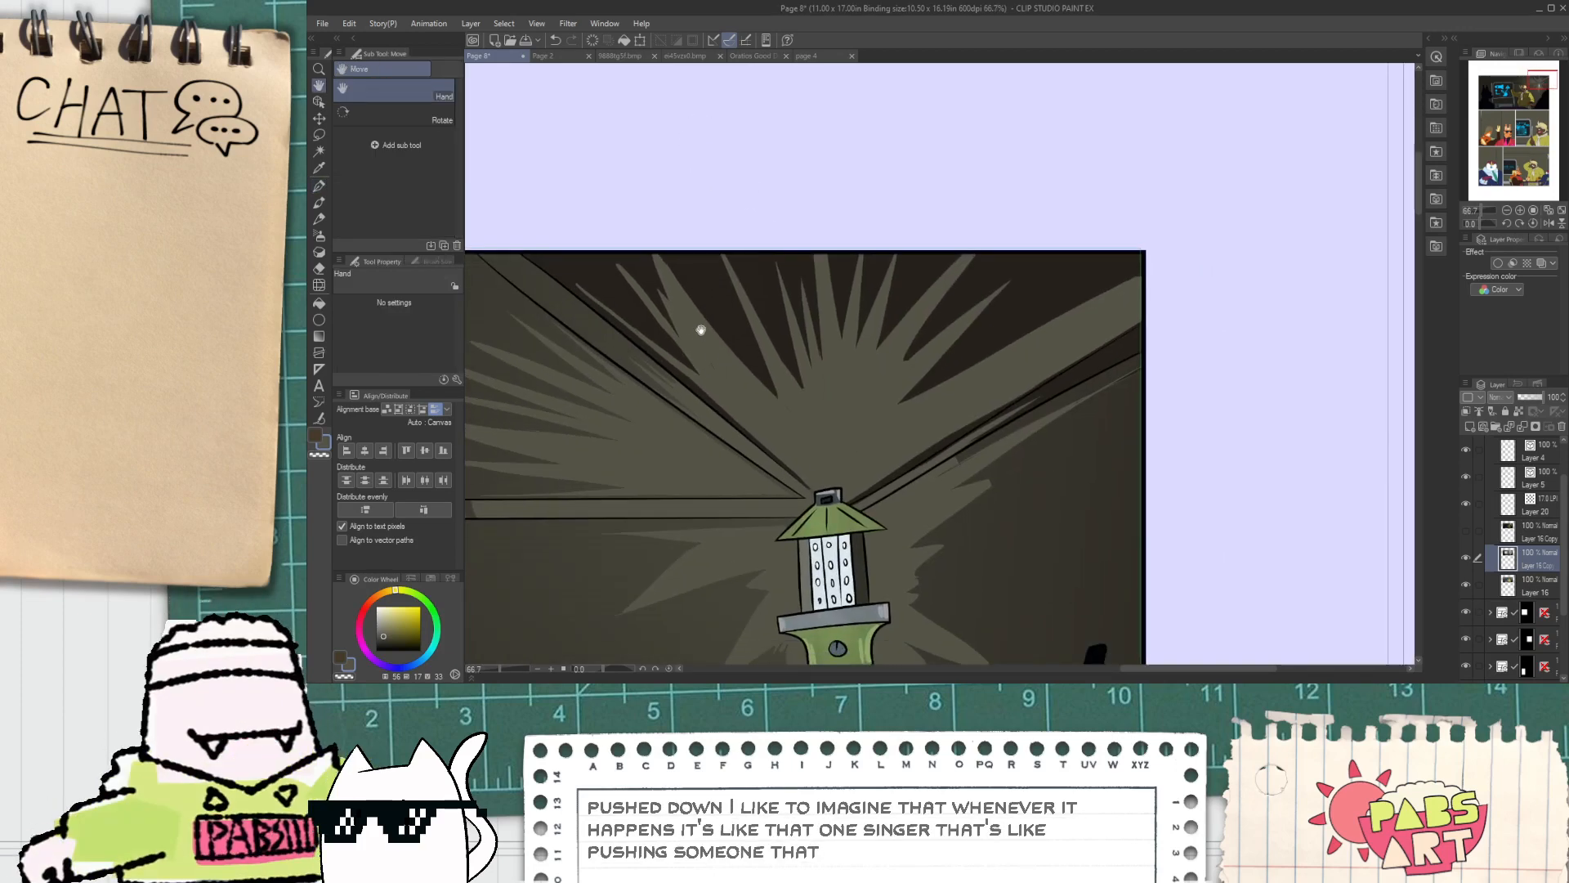
key(w)
click(746, 296)
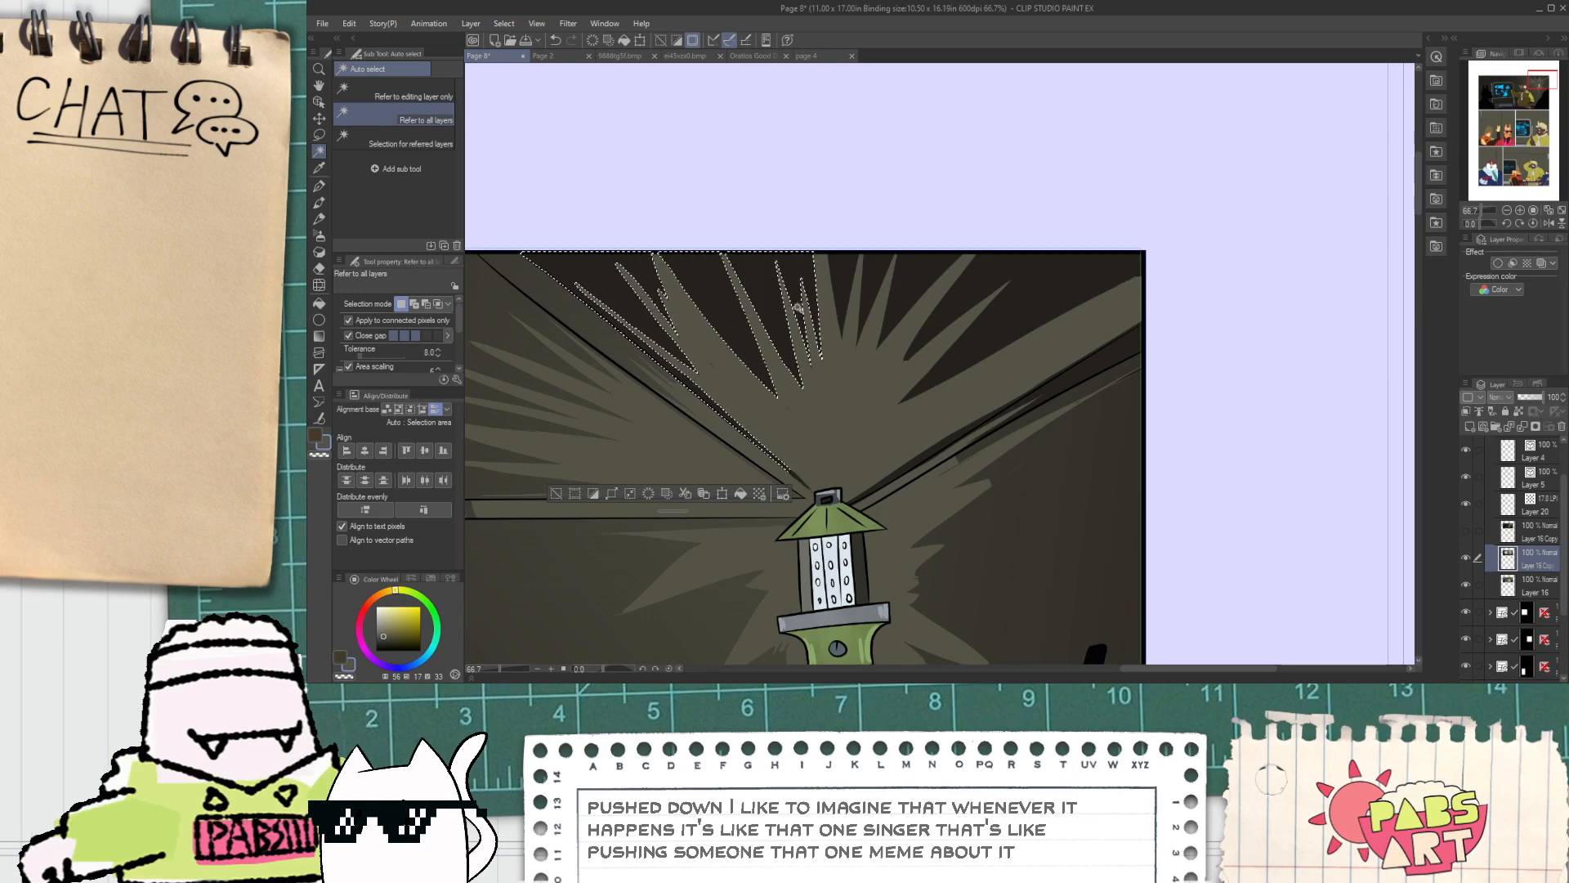
shift+click(840, 269)
shift+click(878, 272)
shift+click(917, 273)
shift+click(1021, 298)
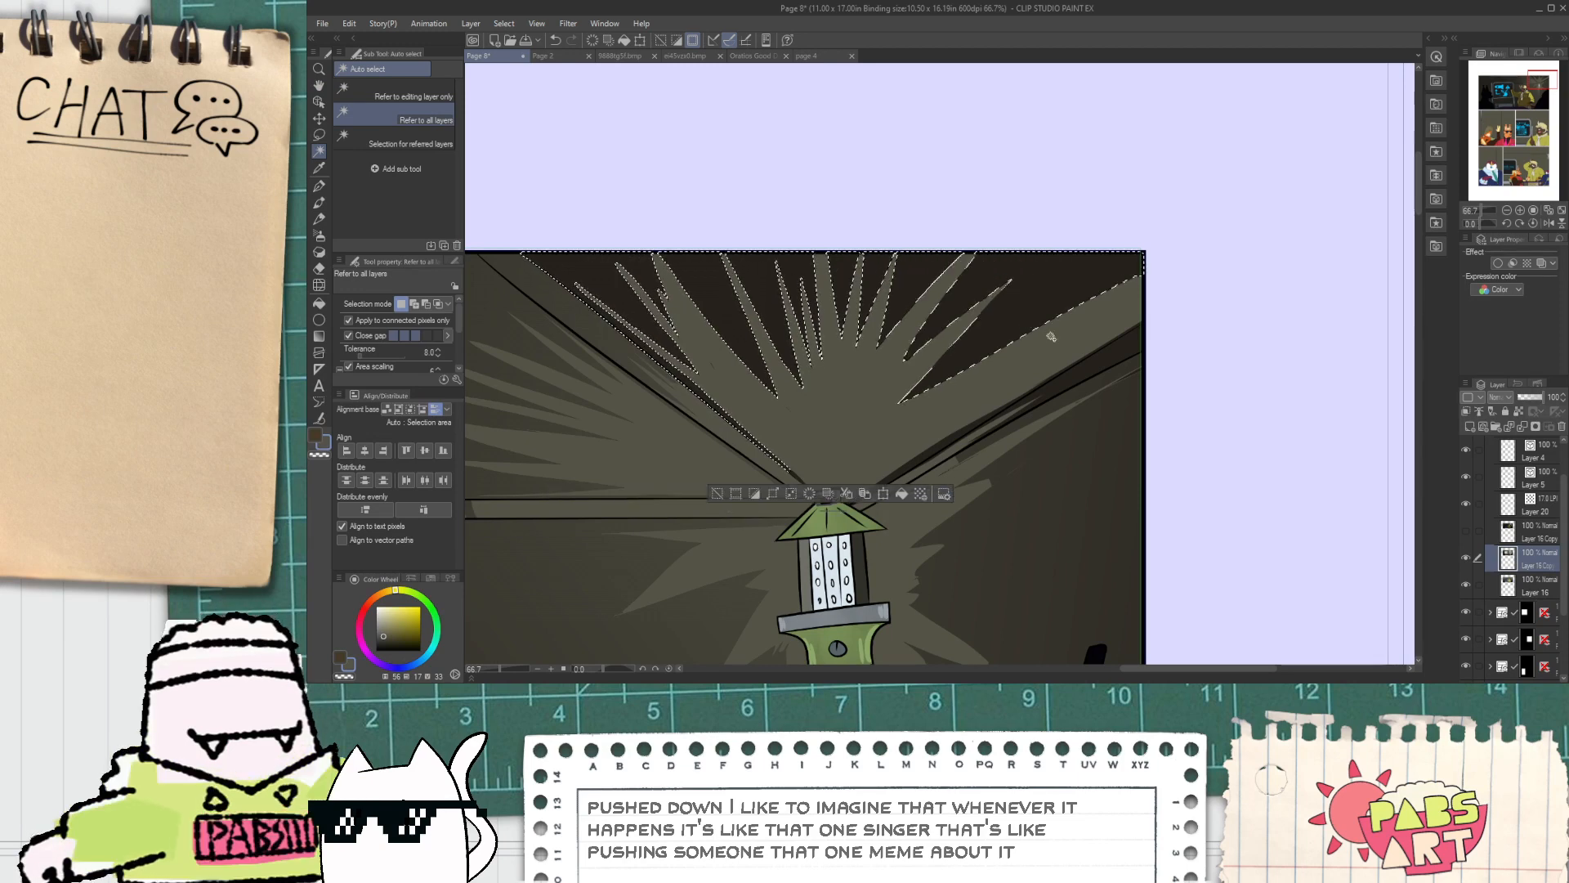
shift+click(930, 457)
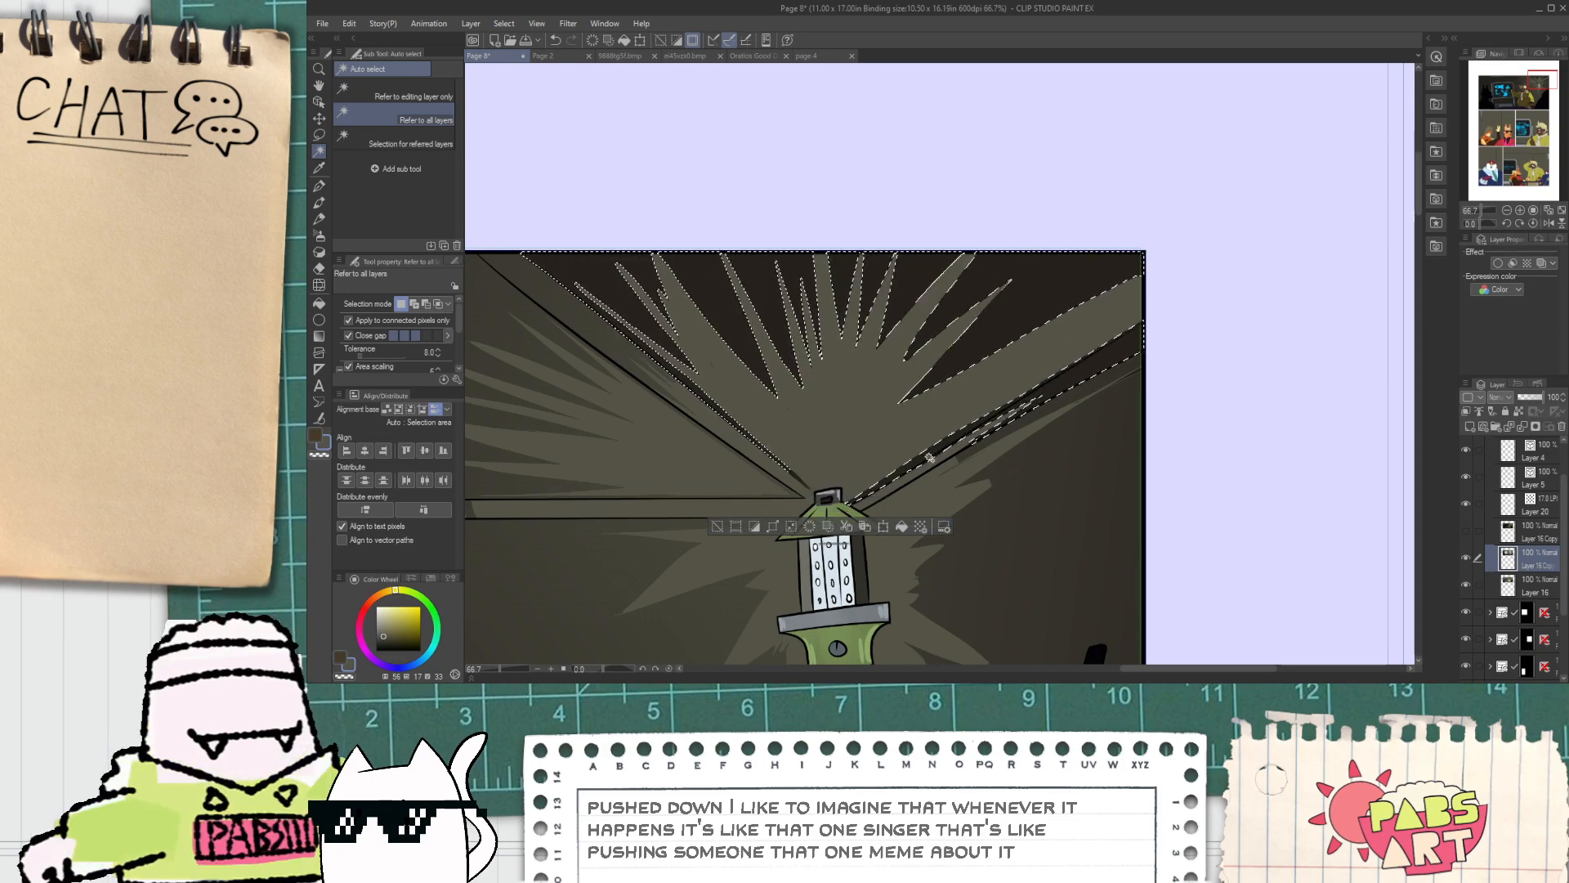
Step: Lighten the selected dark gaps between the rays above the lantern with Gradient erase, redoing the first attempt, and clear the selection
click(319, 336)
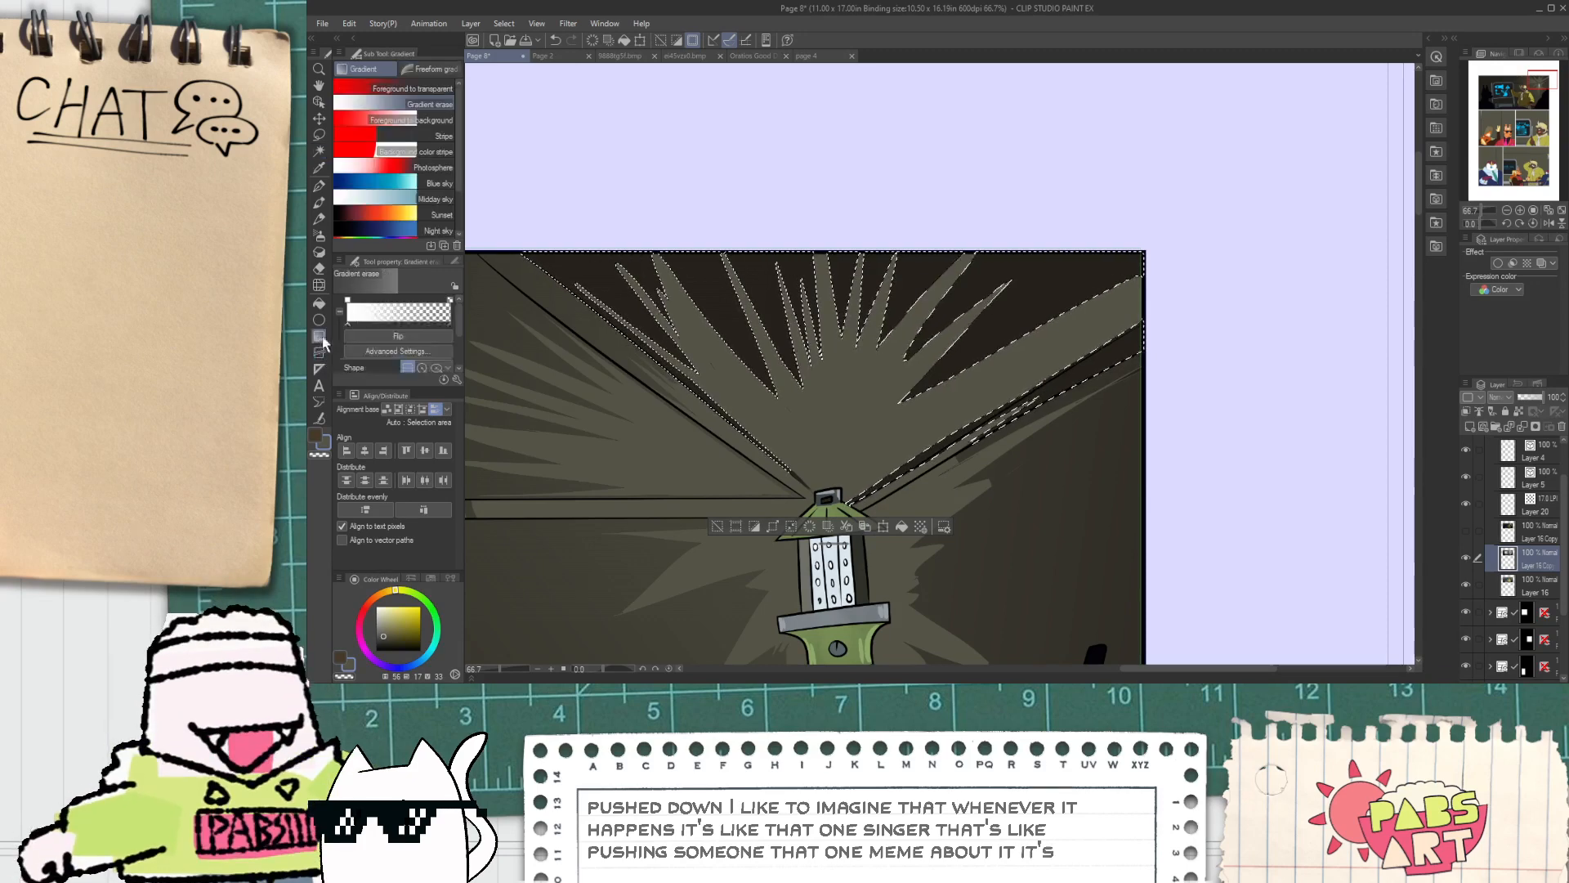
scroll(846, 308, down, 2)
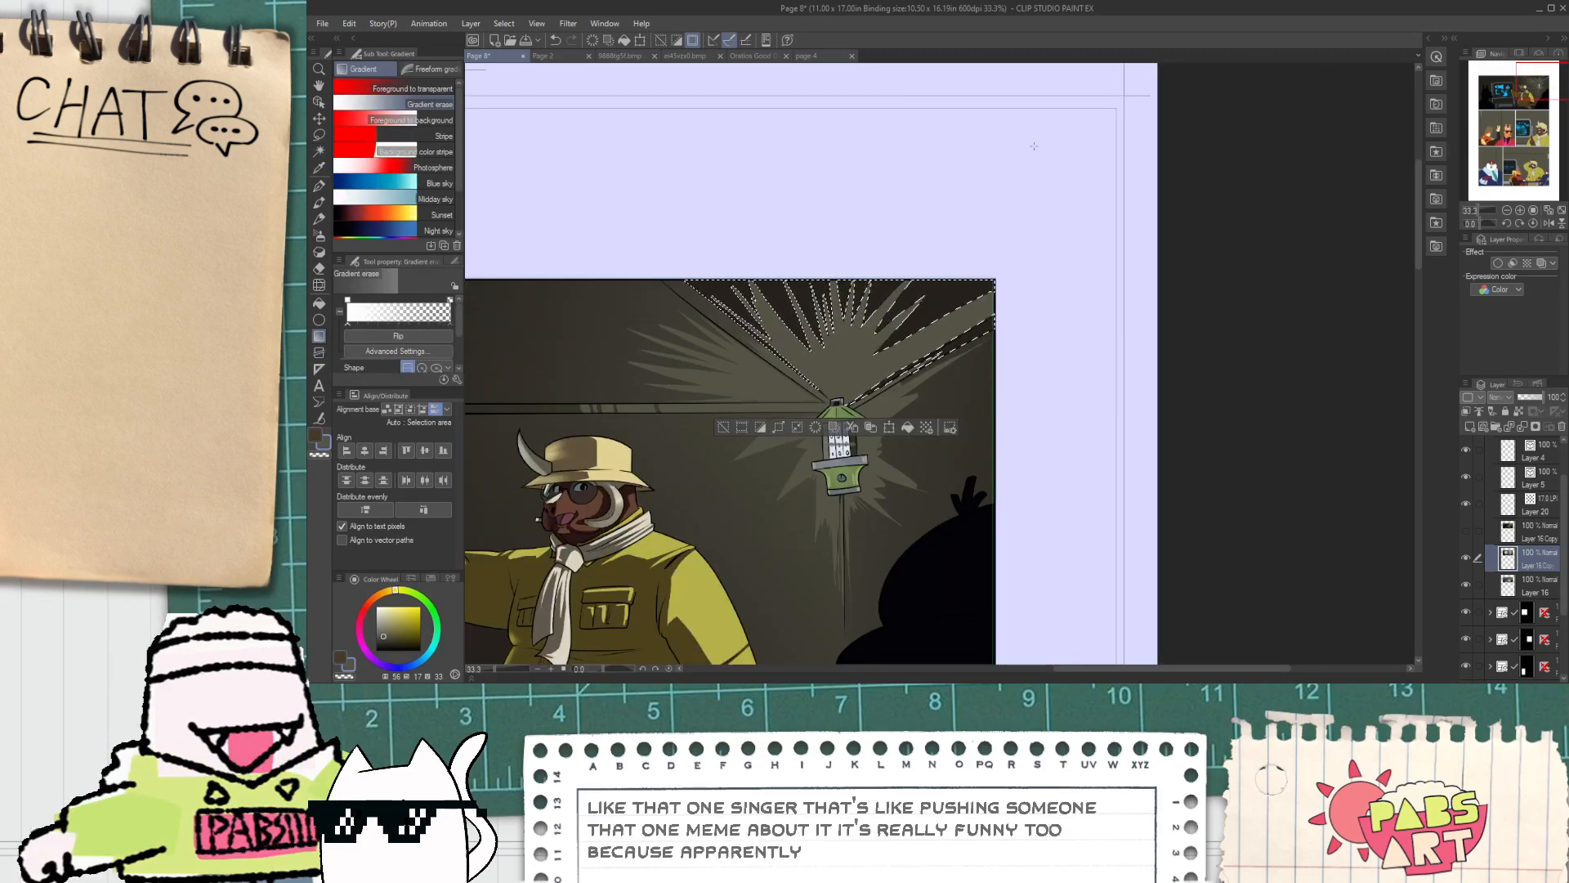
drag(1058, 103, 811, 445)
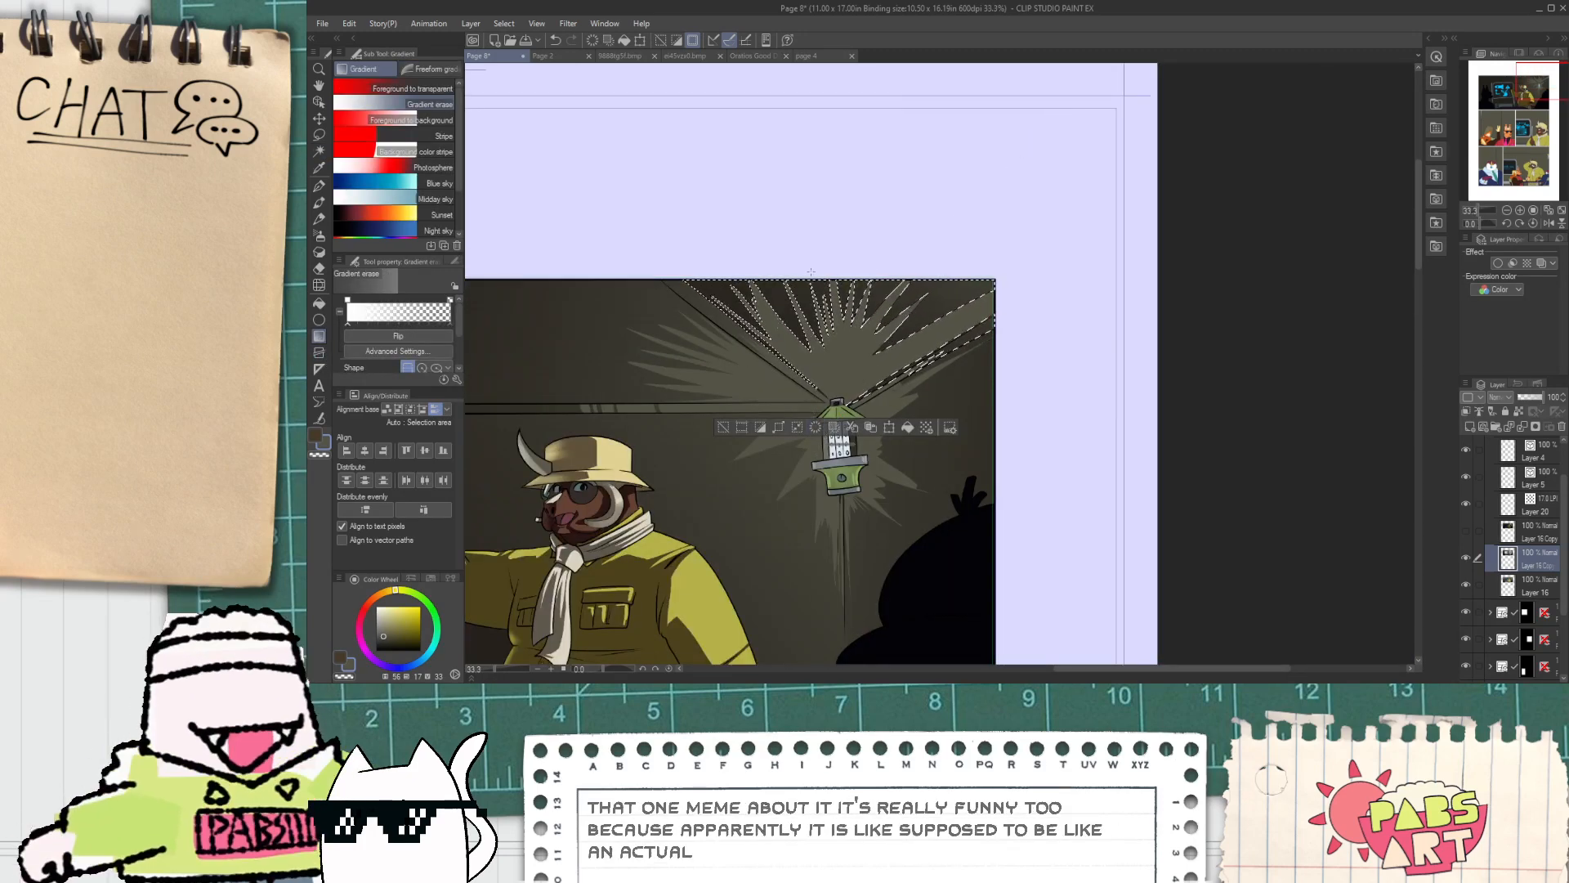
key(ctrl+z)
drag(891, 121, 832, 418)
click(723, 427)
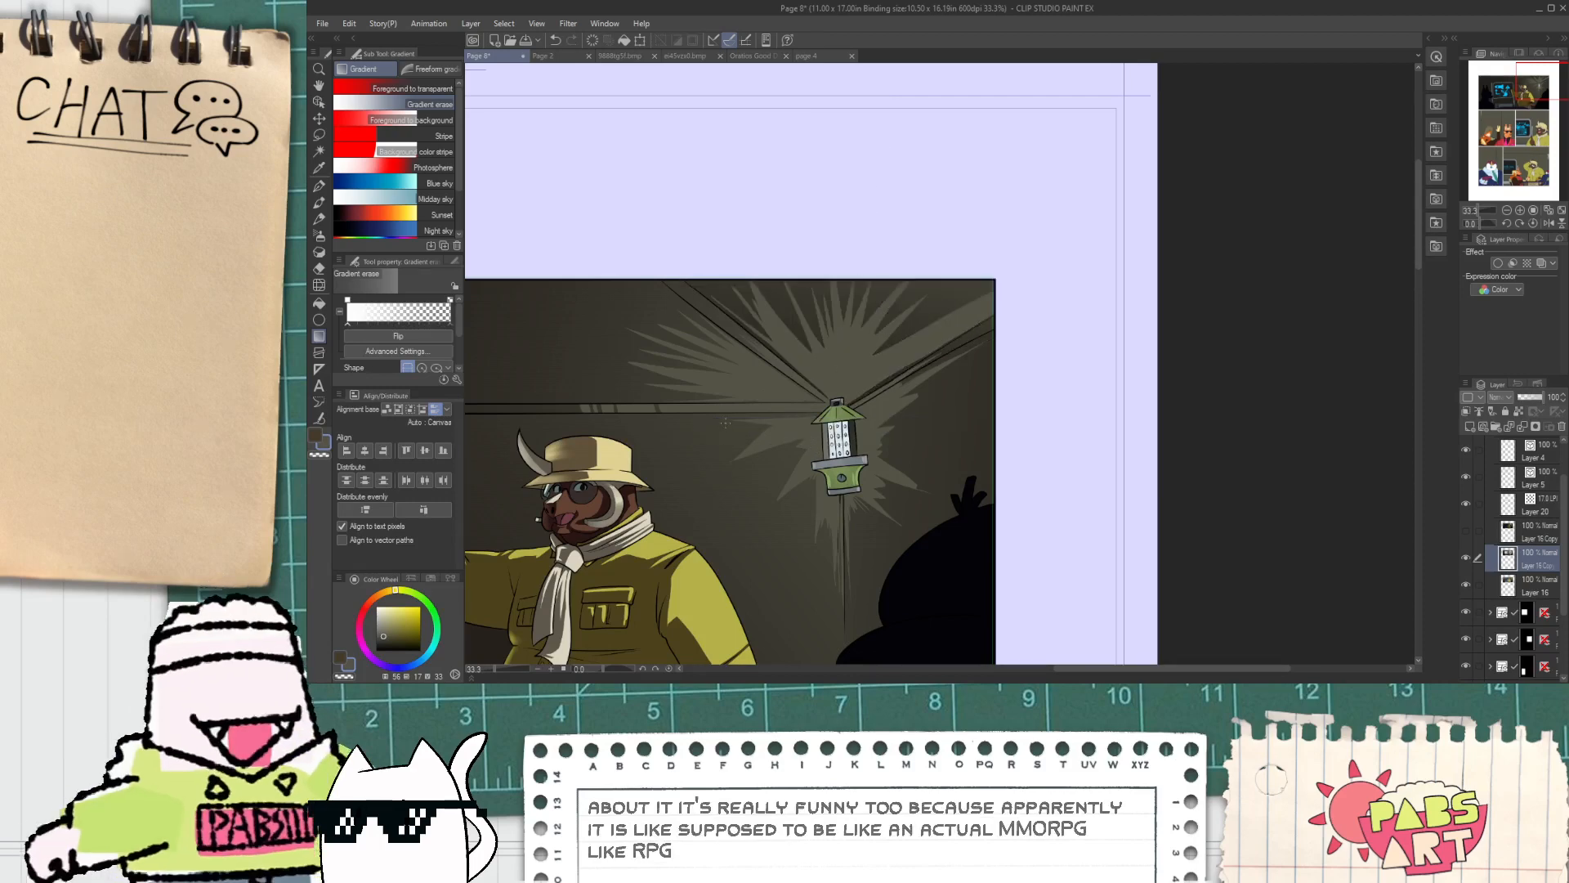
Step: Fill the lantern's dark side glass and its top handle with transparent color to remove the shading over them
scroll(724, 422, down, 3)
drag(735, 442, 756, 346)
scroll(745, 382, up, 3)
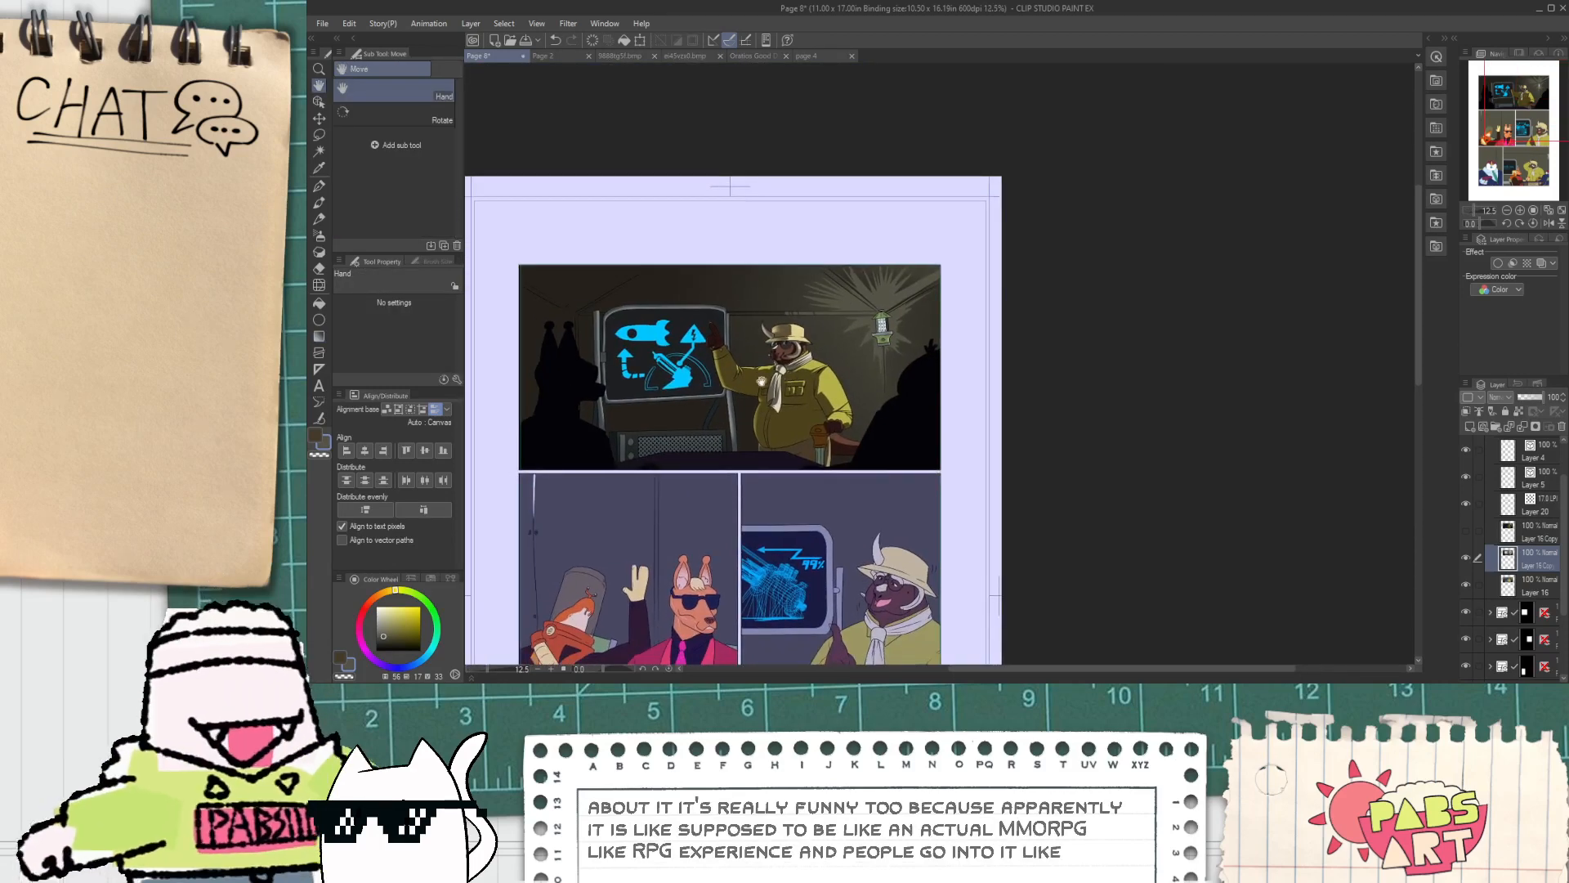
scroll(753, 397, down, 1)
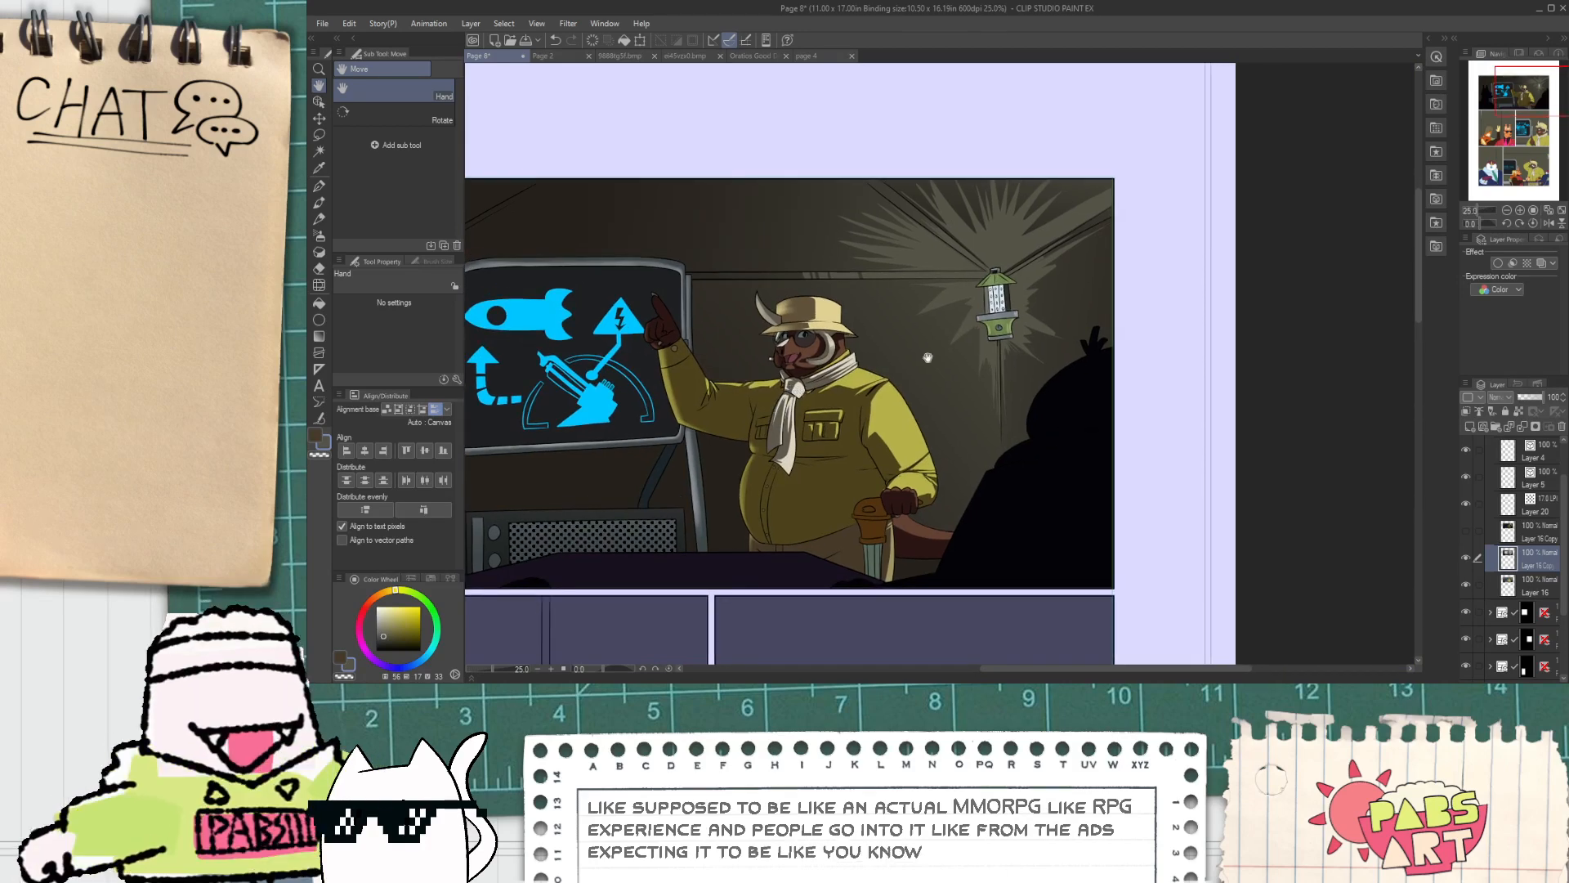
scroll(1010, 315, up, 5)
key(e)
key(g)
click(969, 257)
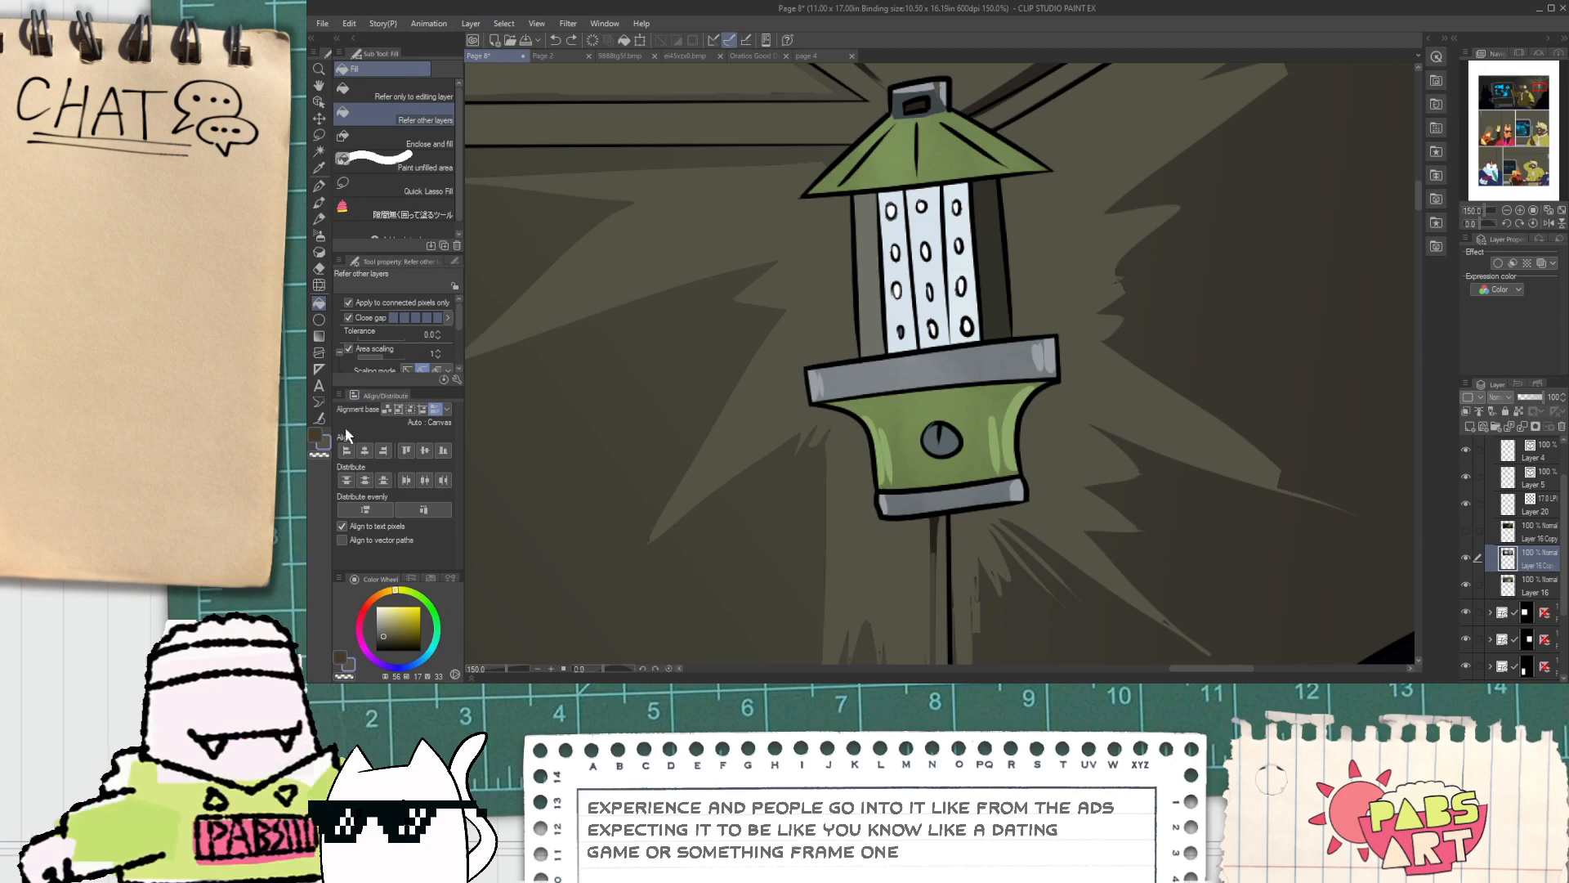
click(987, 255)
scroll(920, 110, up, 1)
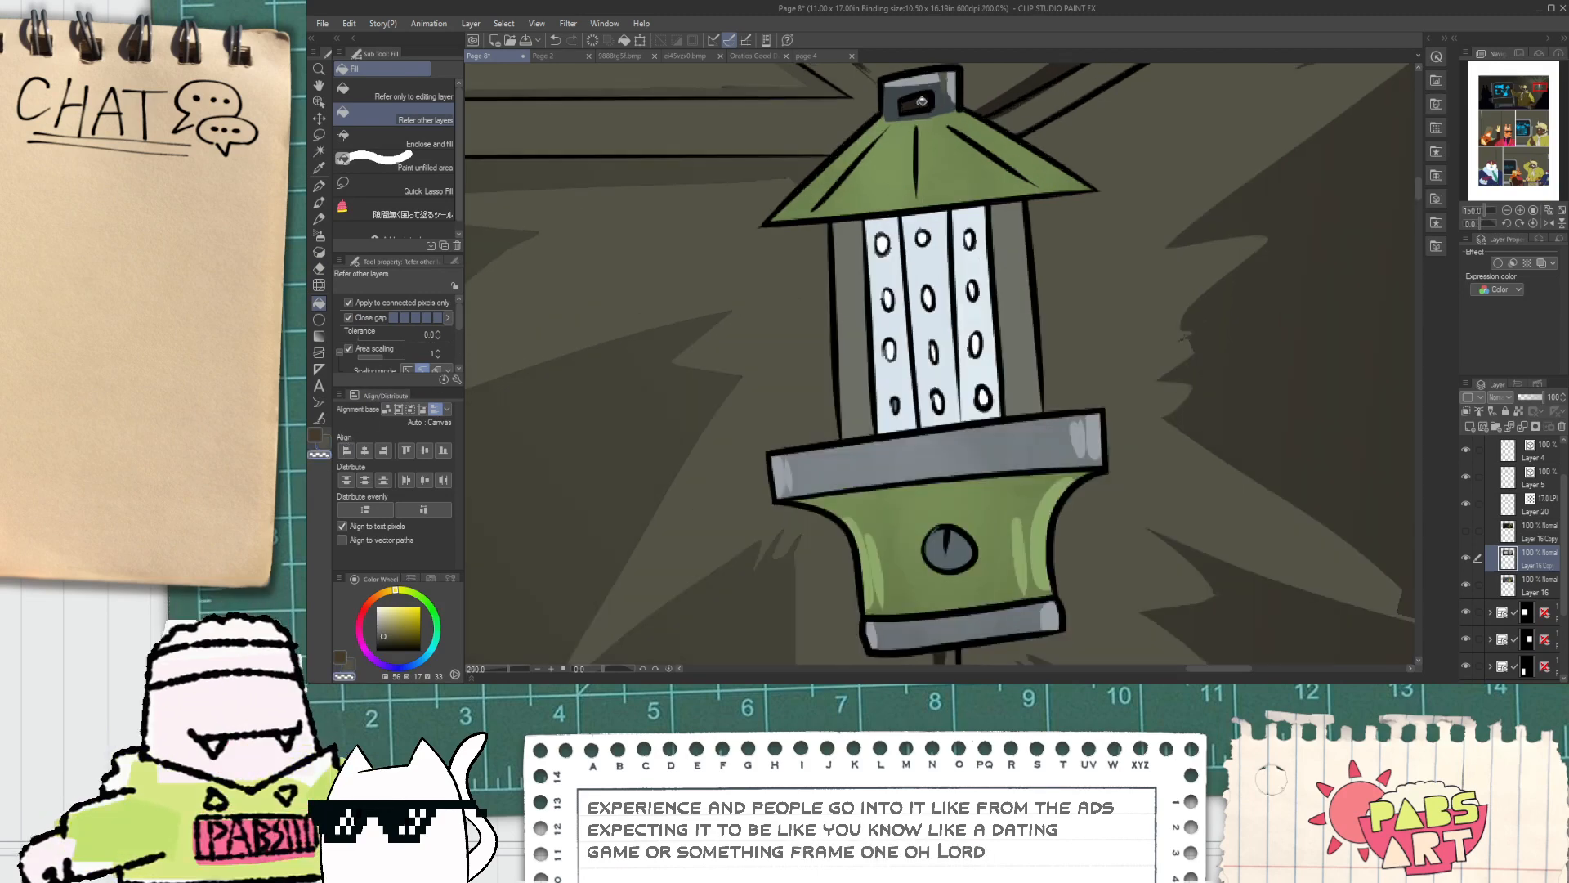
click(900, 89)
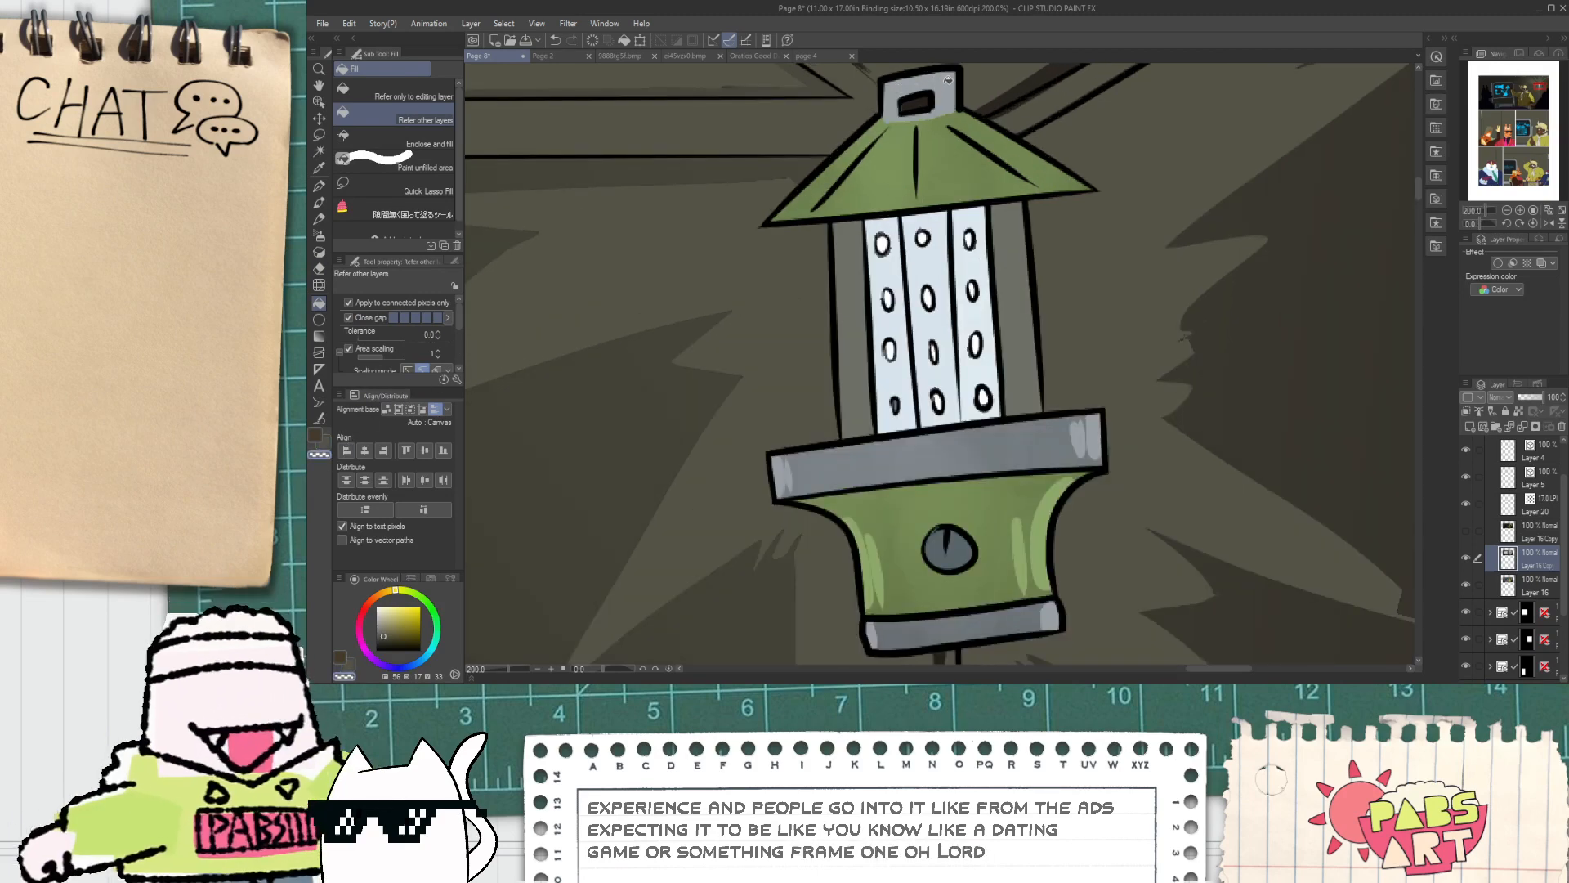
Step: Try erasing the shading over the lantern's round knob with the Hard eraser and undo the stroke
scroll(949, 90, down, 3)
key(space)
drag(974, 72, 878, 296)
scroll(845, 371, down, 2)
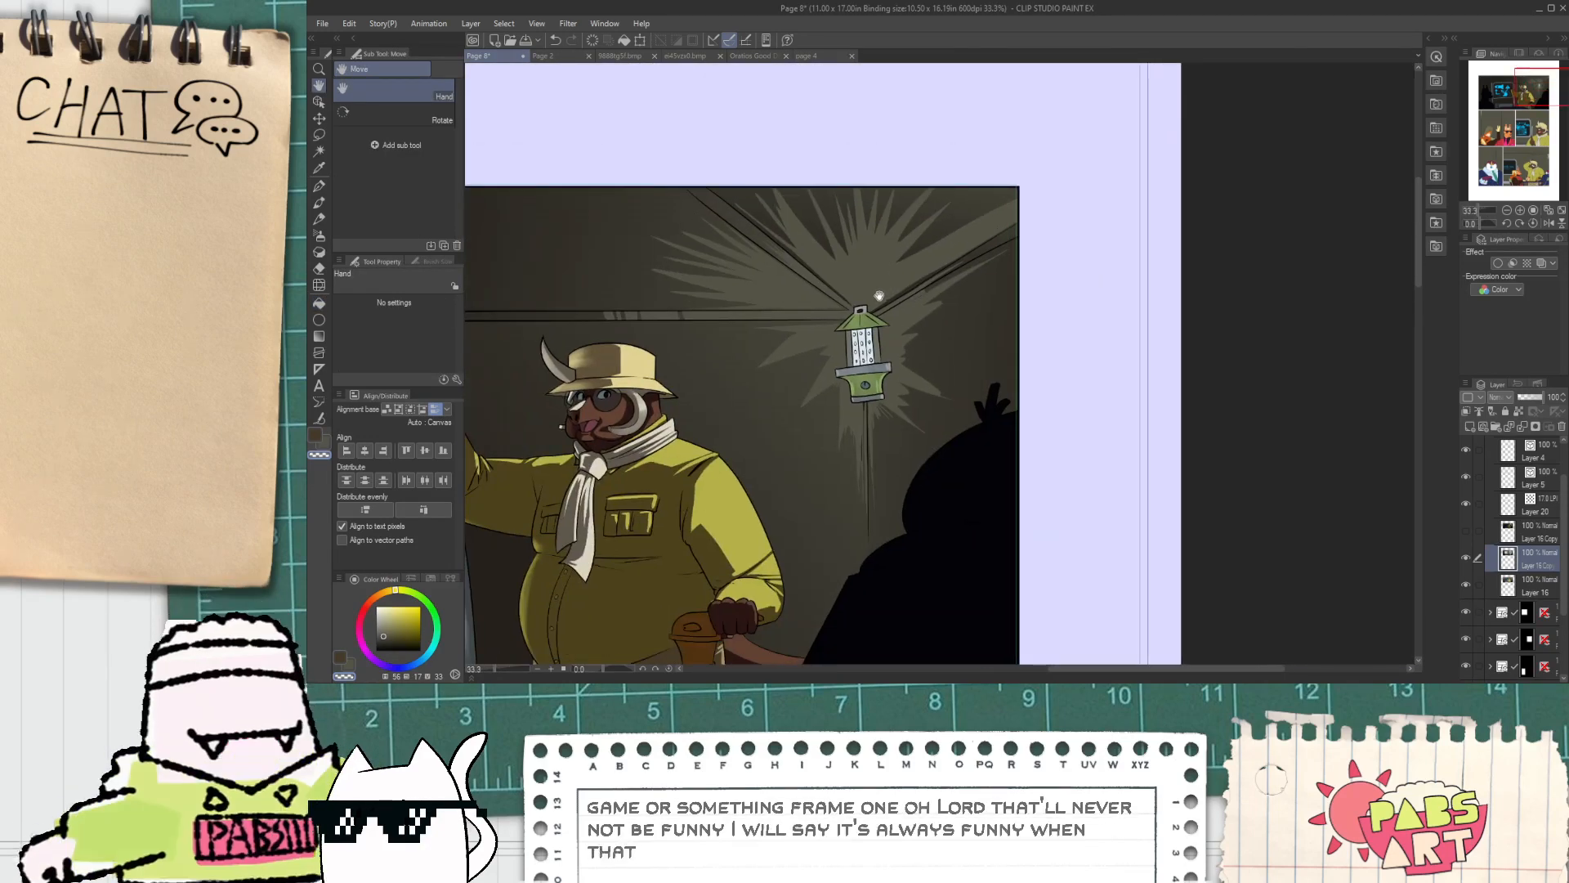
scroll(861, 379, up, 4)
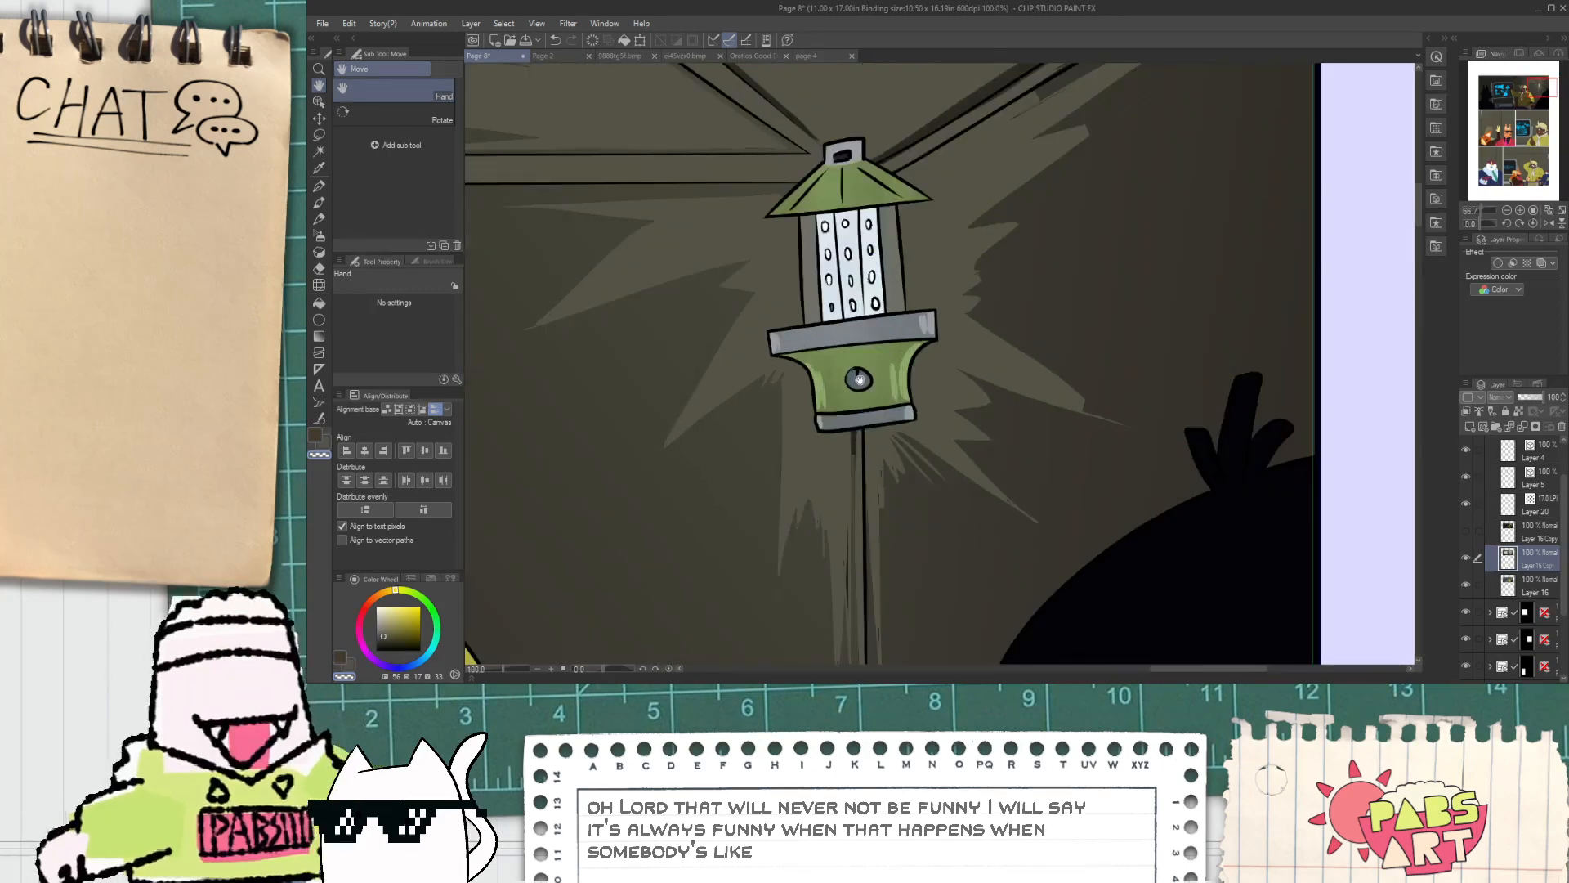
scroll(861, 378, up, 1)
click(384, 88)
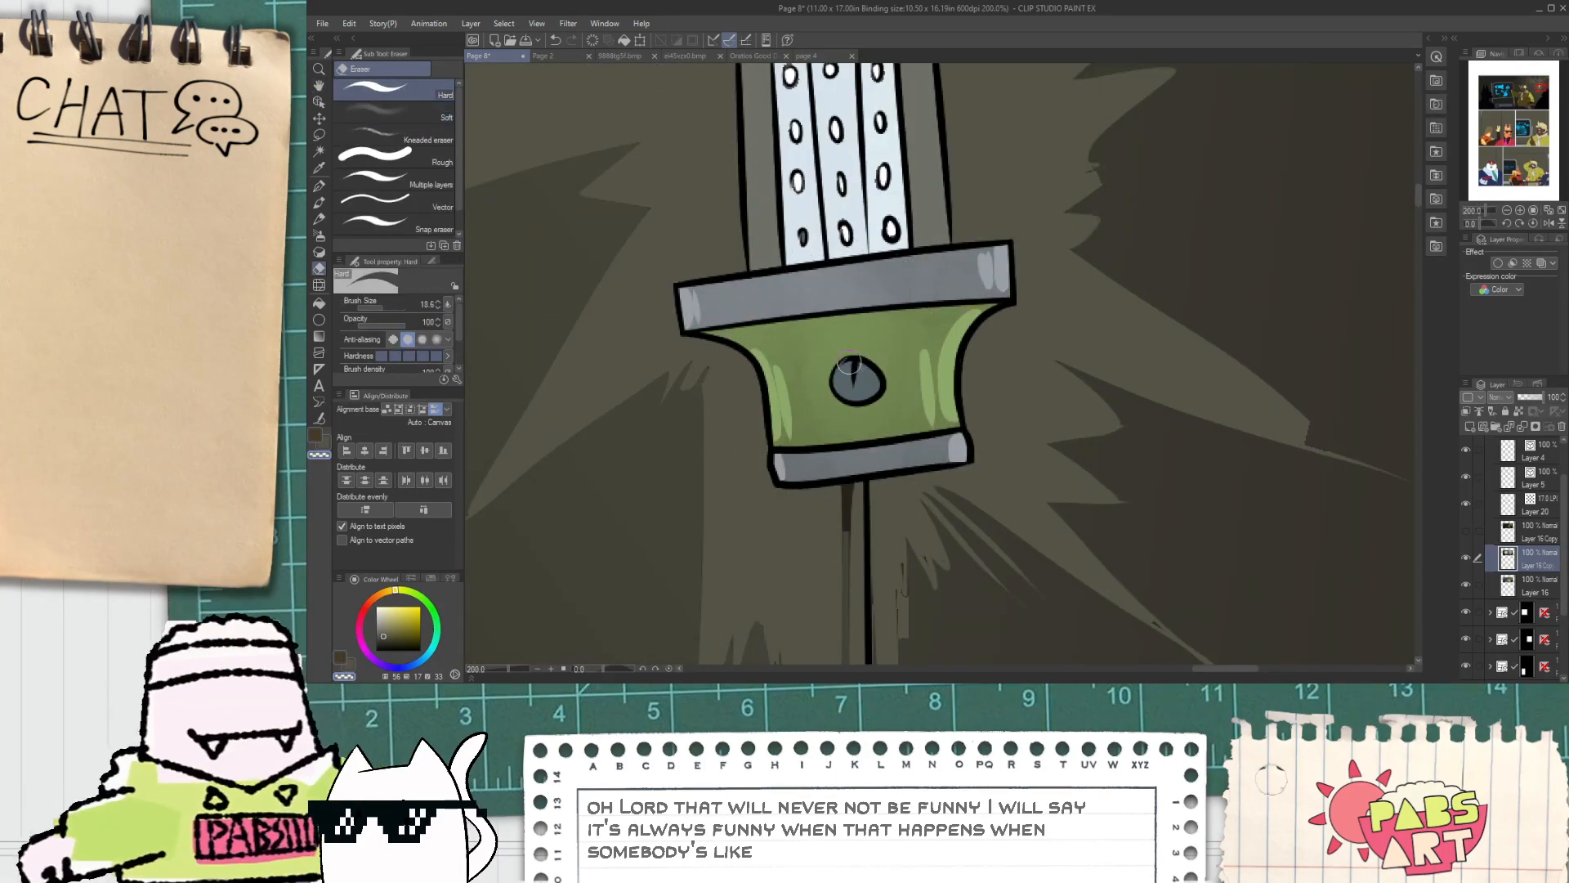
scroll(844, 394, up, 2)
mouse_move(844, 395)
mouse_down()
mouse_move(857, 374)
mouse_move(864, 398)
mouse_up()
key(ctrl+z)
scroll(864, 398, down, 2)
scroll(864, 398, down, 3)
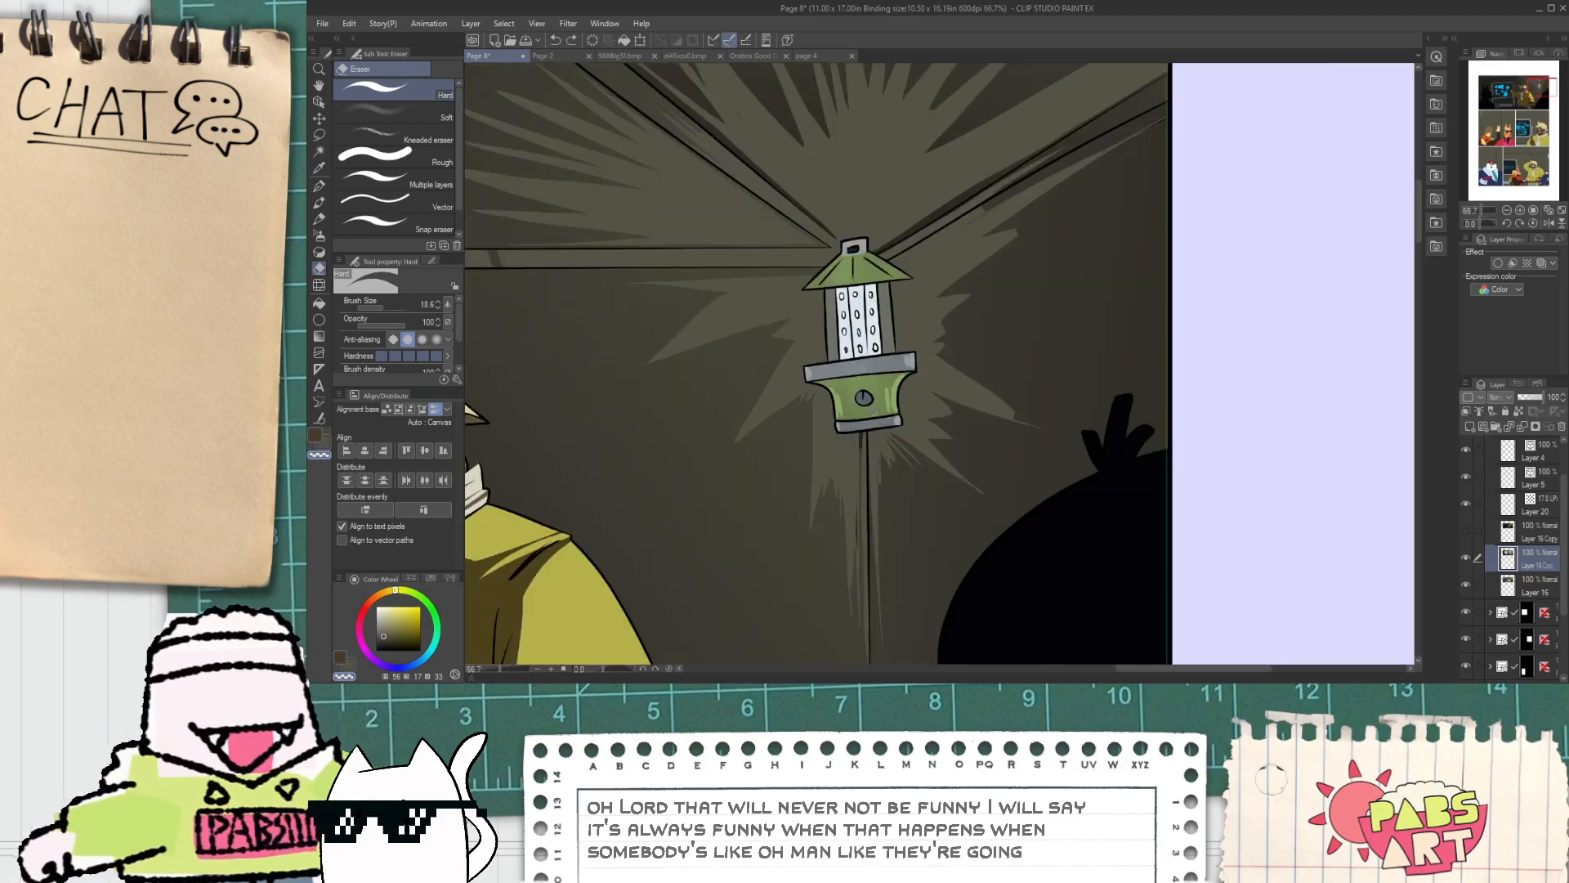
Step: Set the Soft eraser's brush size to 37 and softly erase the shading over the lantern's body
click(415, 108)
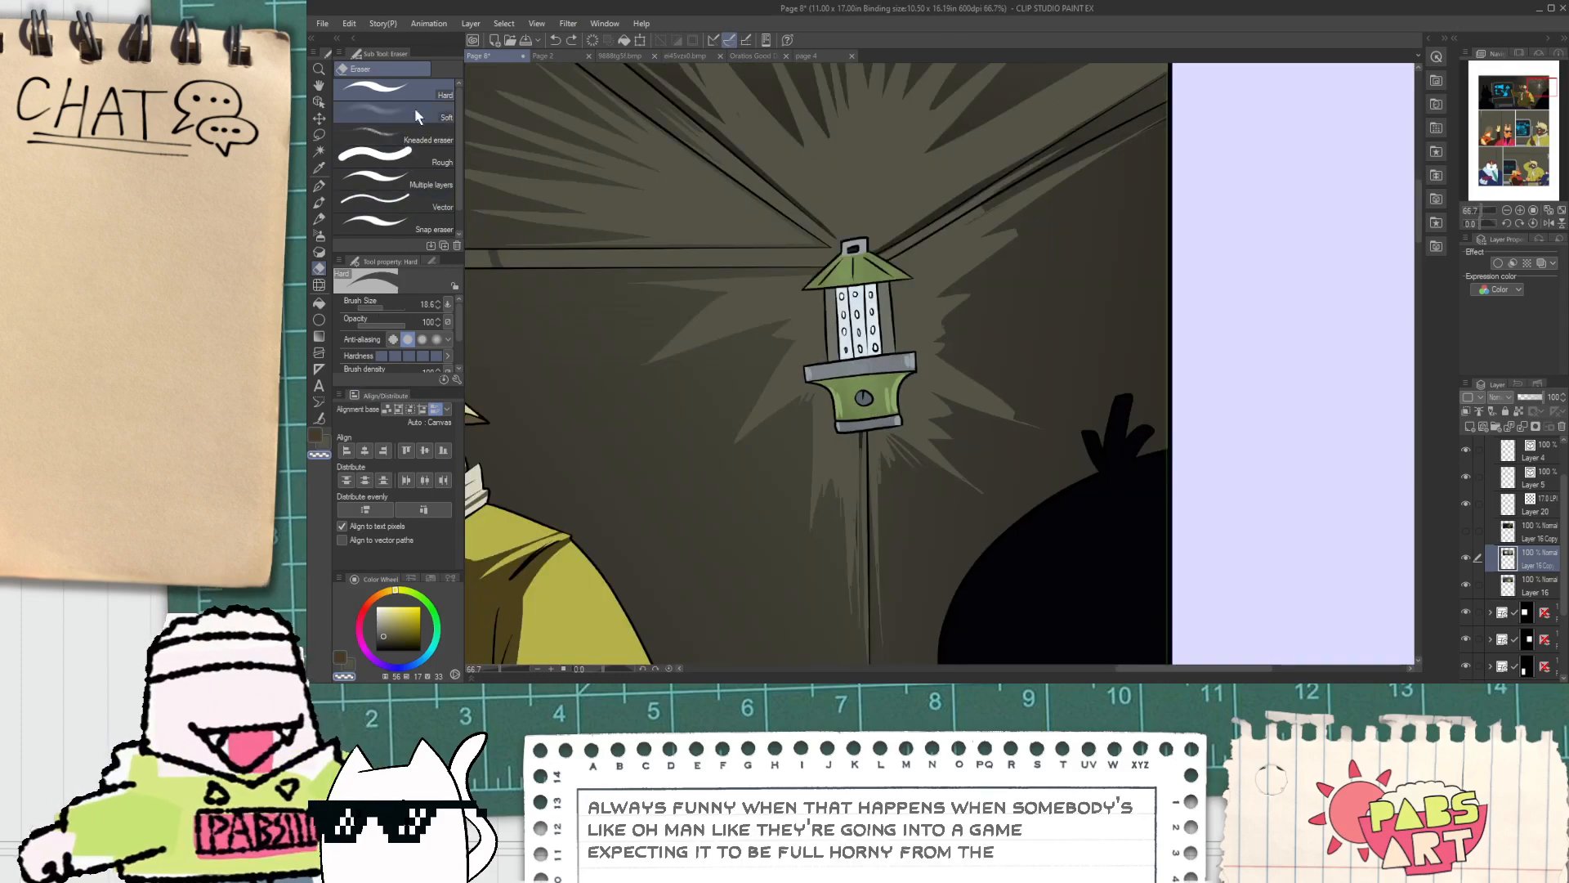
drag(392, 302, 385, 302)
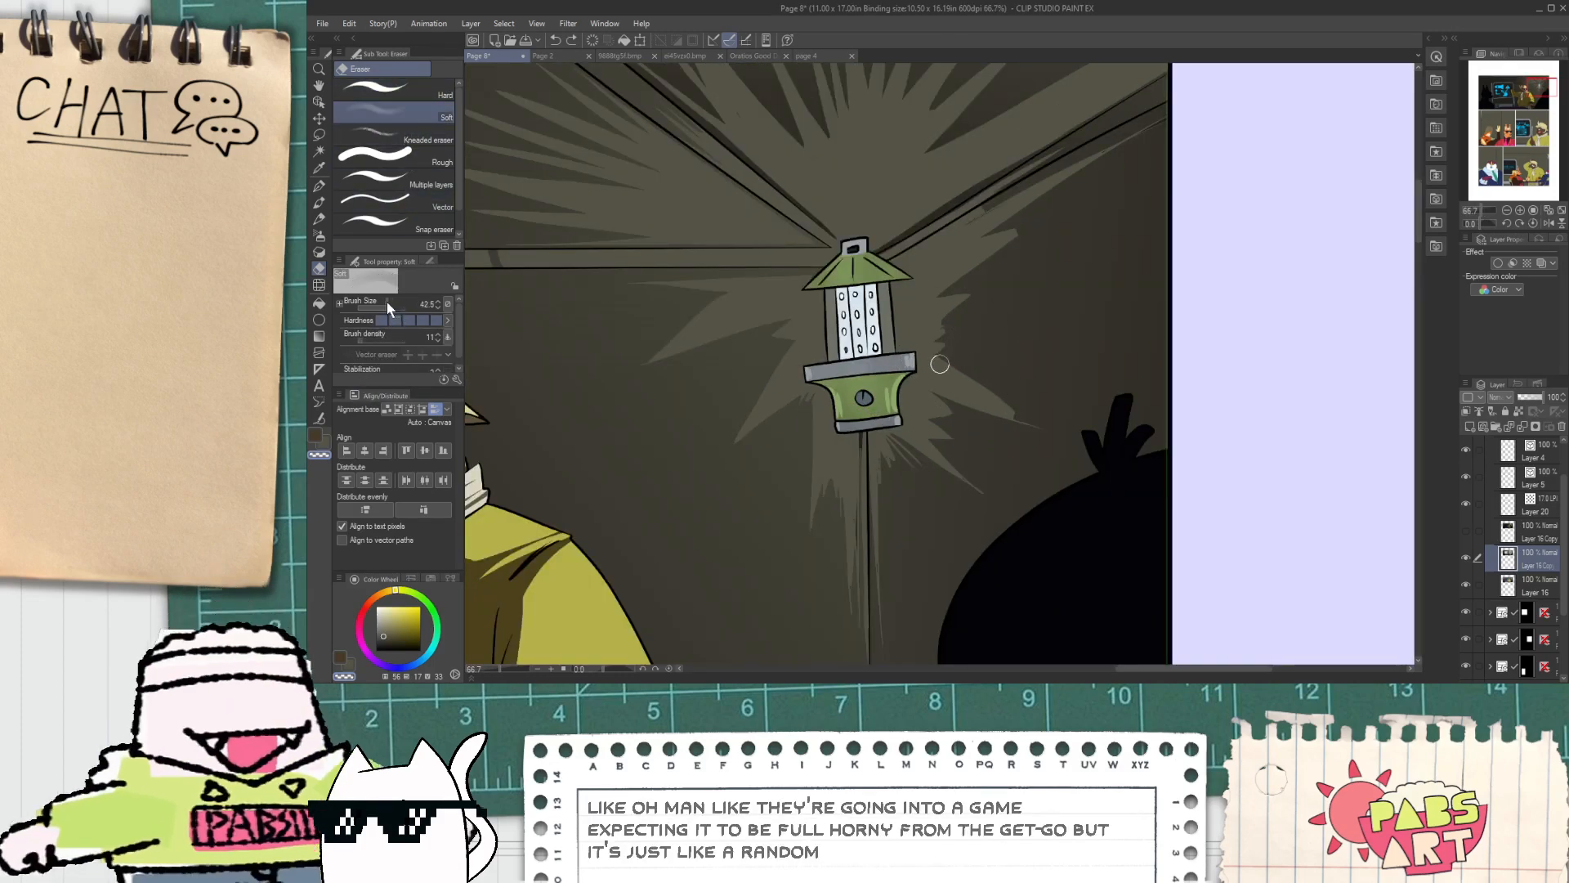
scroll(819, 422, up, 5)
drag(922, 347, 911, 353)
scroll(903, 362, down, 4)
scroll(897, 364, down, 4)
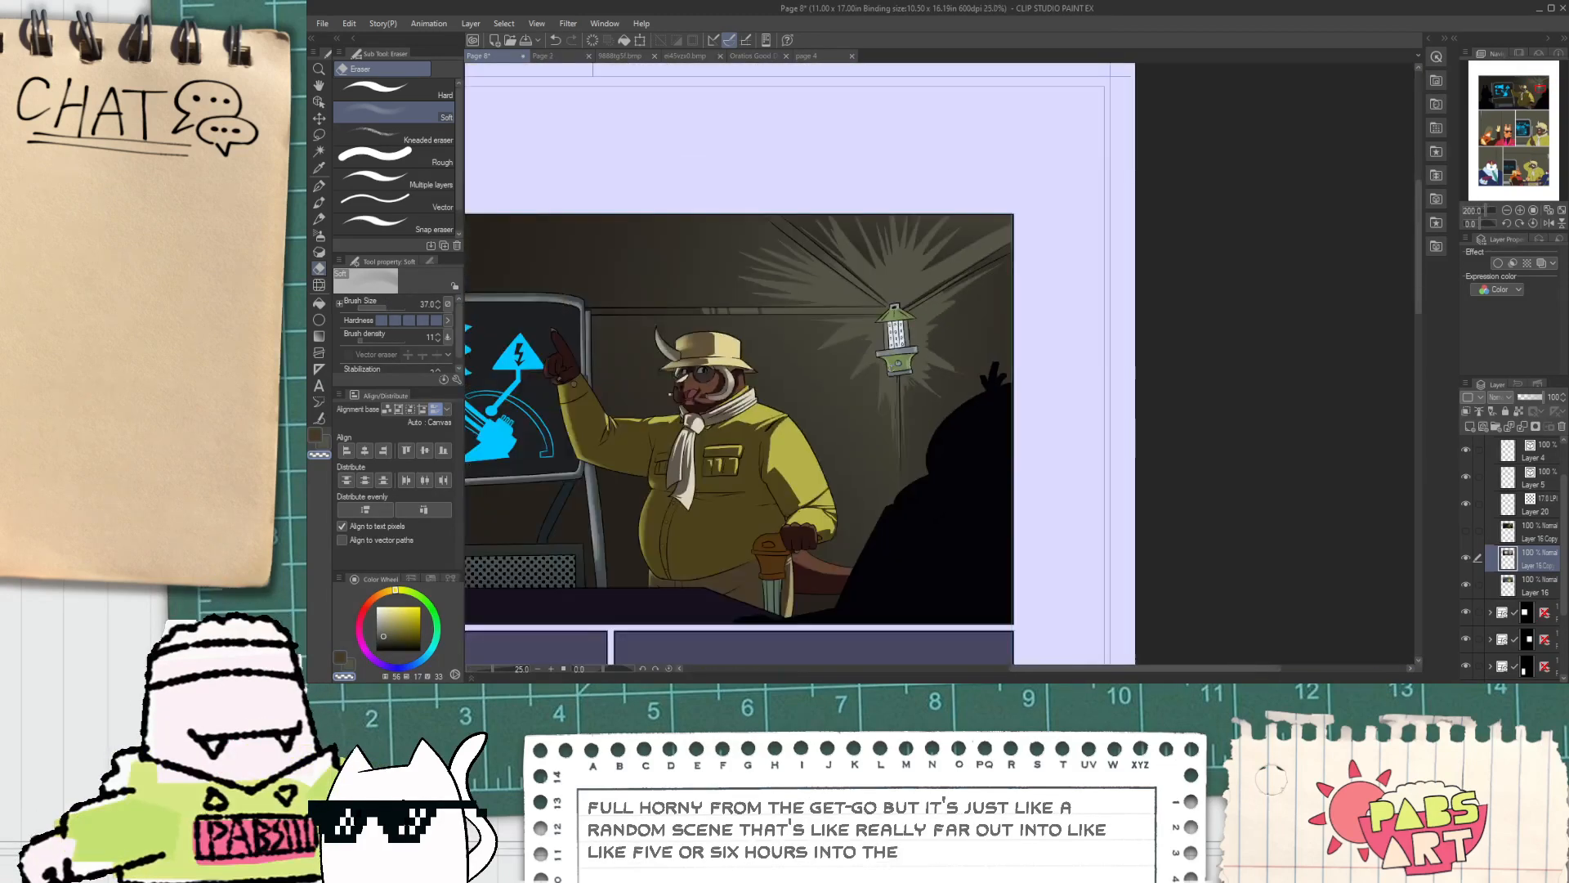
key(space)
drag(806, 340, 869, 348)
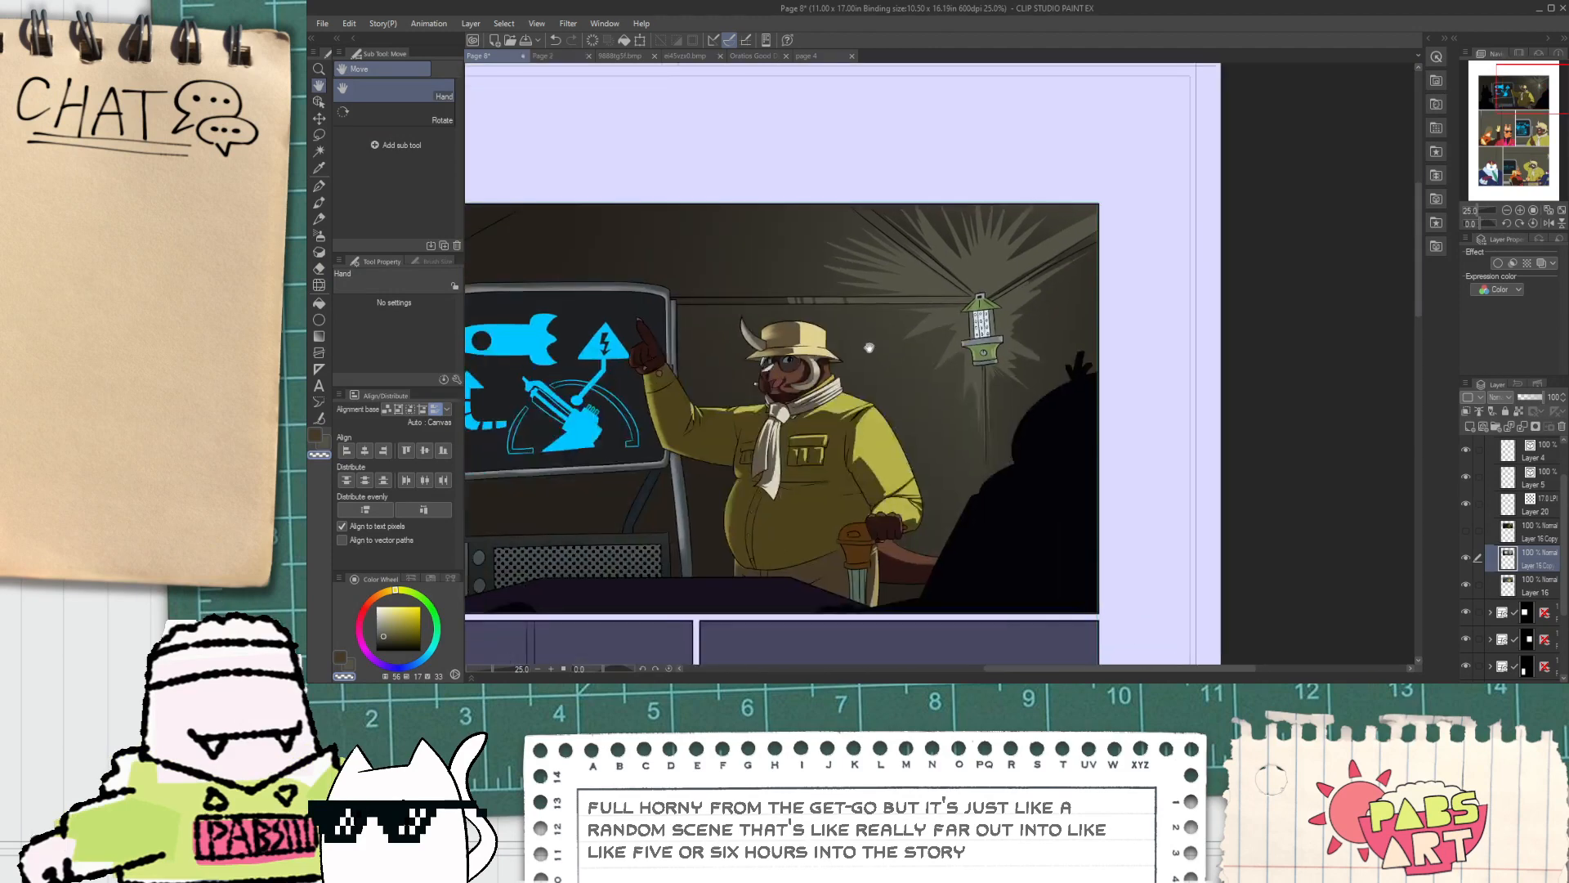
scroll(858, 349, down, 2)
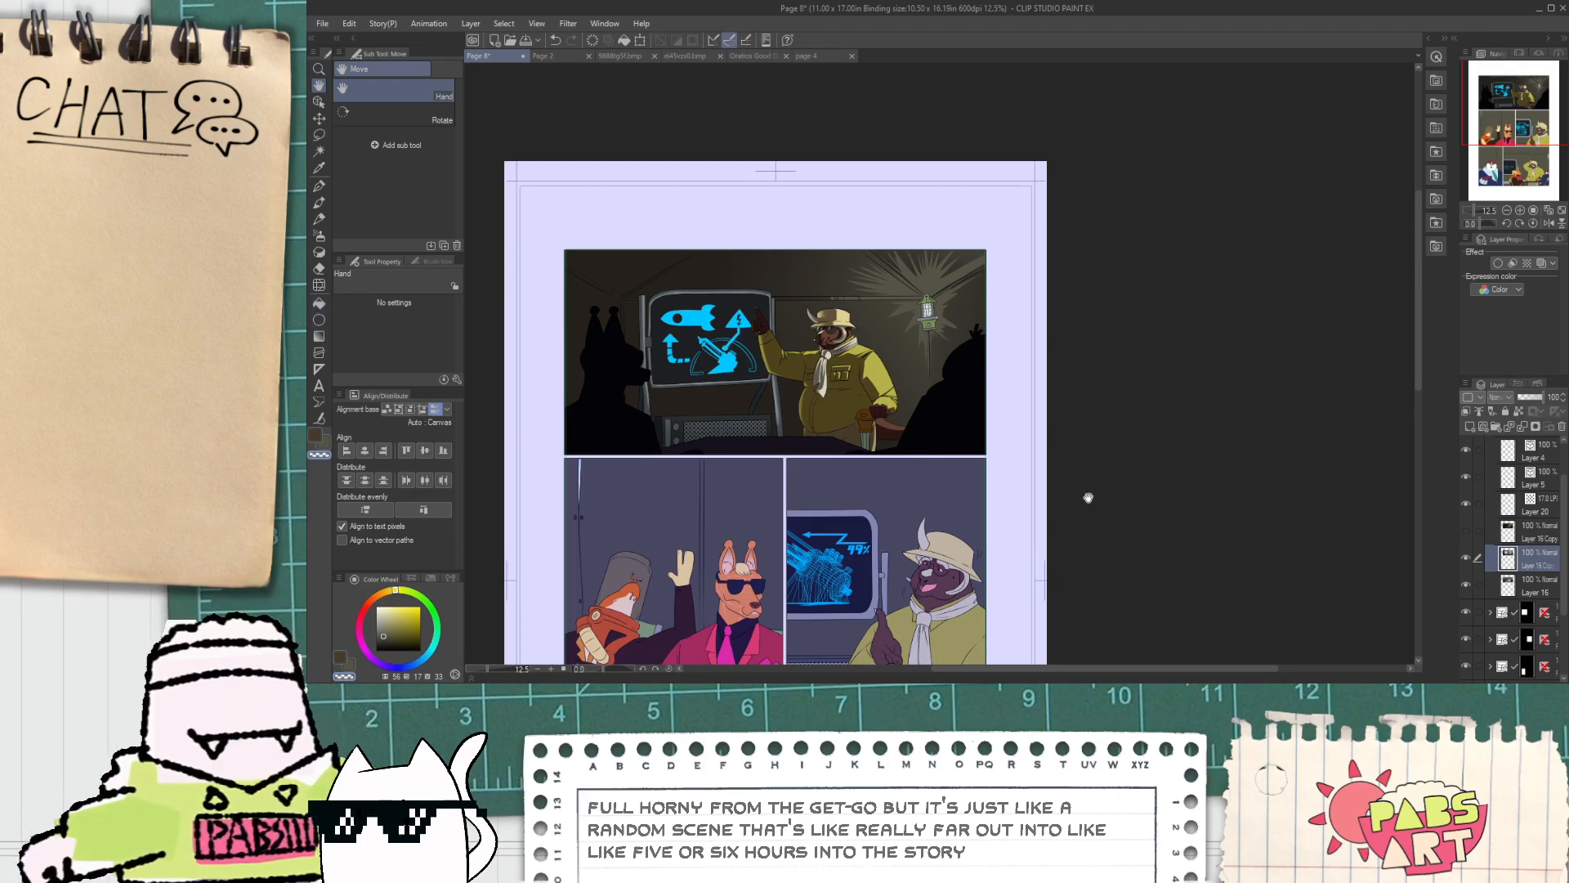
Step: Select the olive light rays and lit areas around the lantern across all layers, and add a new layer above the shading
scroll(930, 277, up, 4)
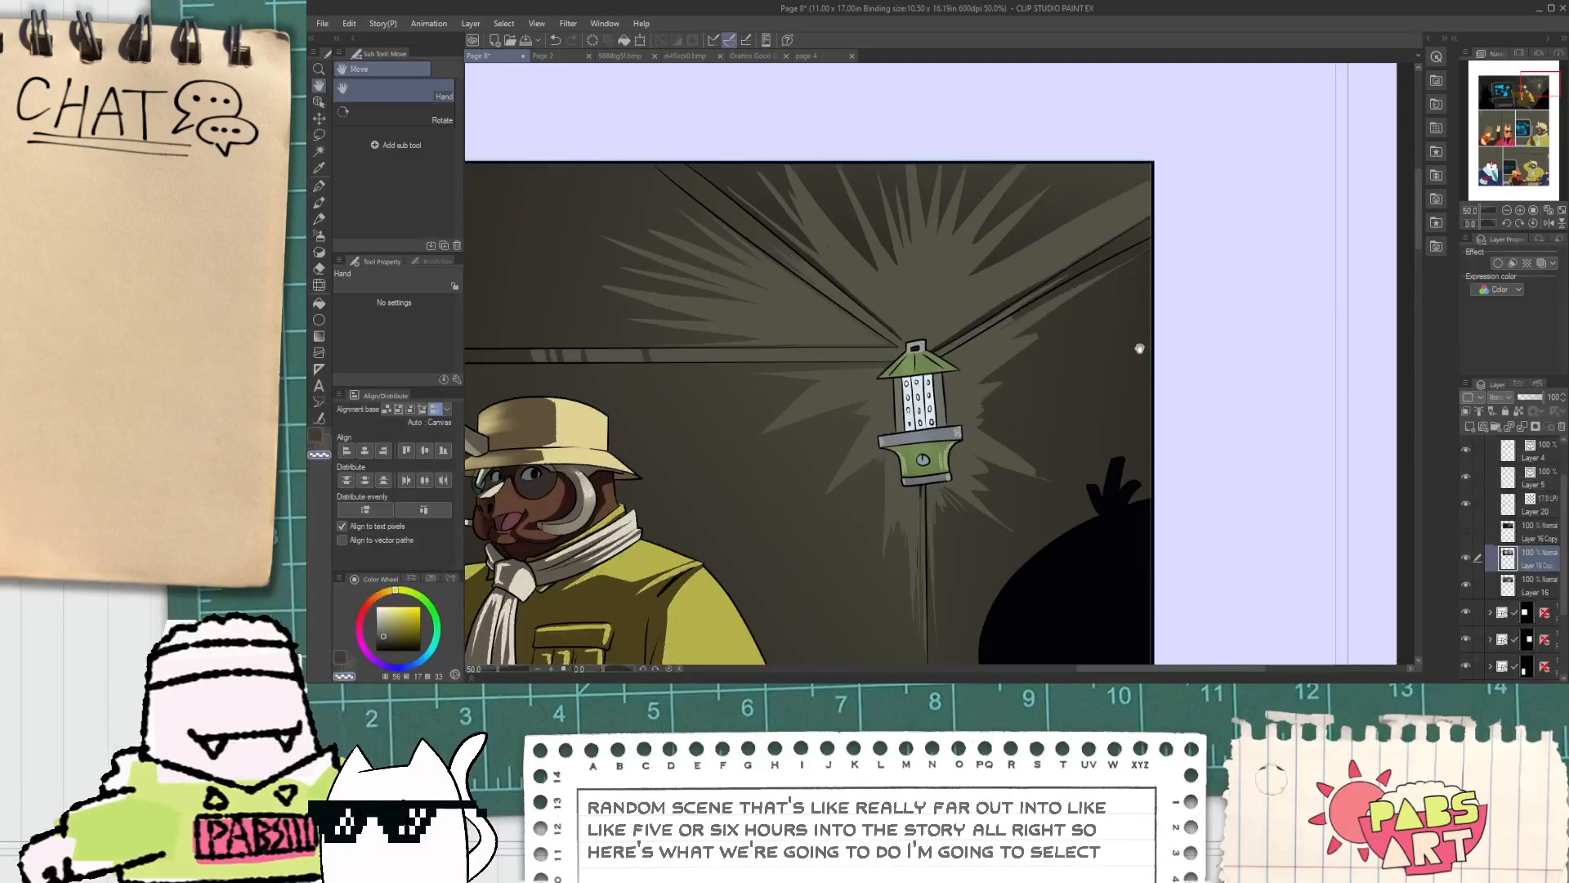
drag(529, 266, 532, 276)
key(w)
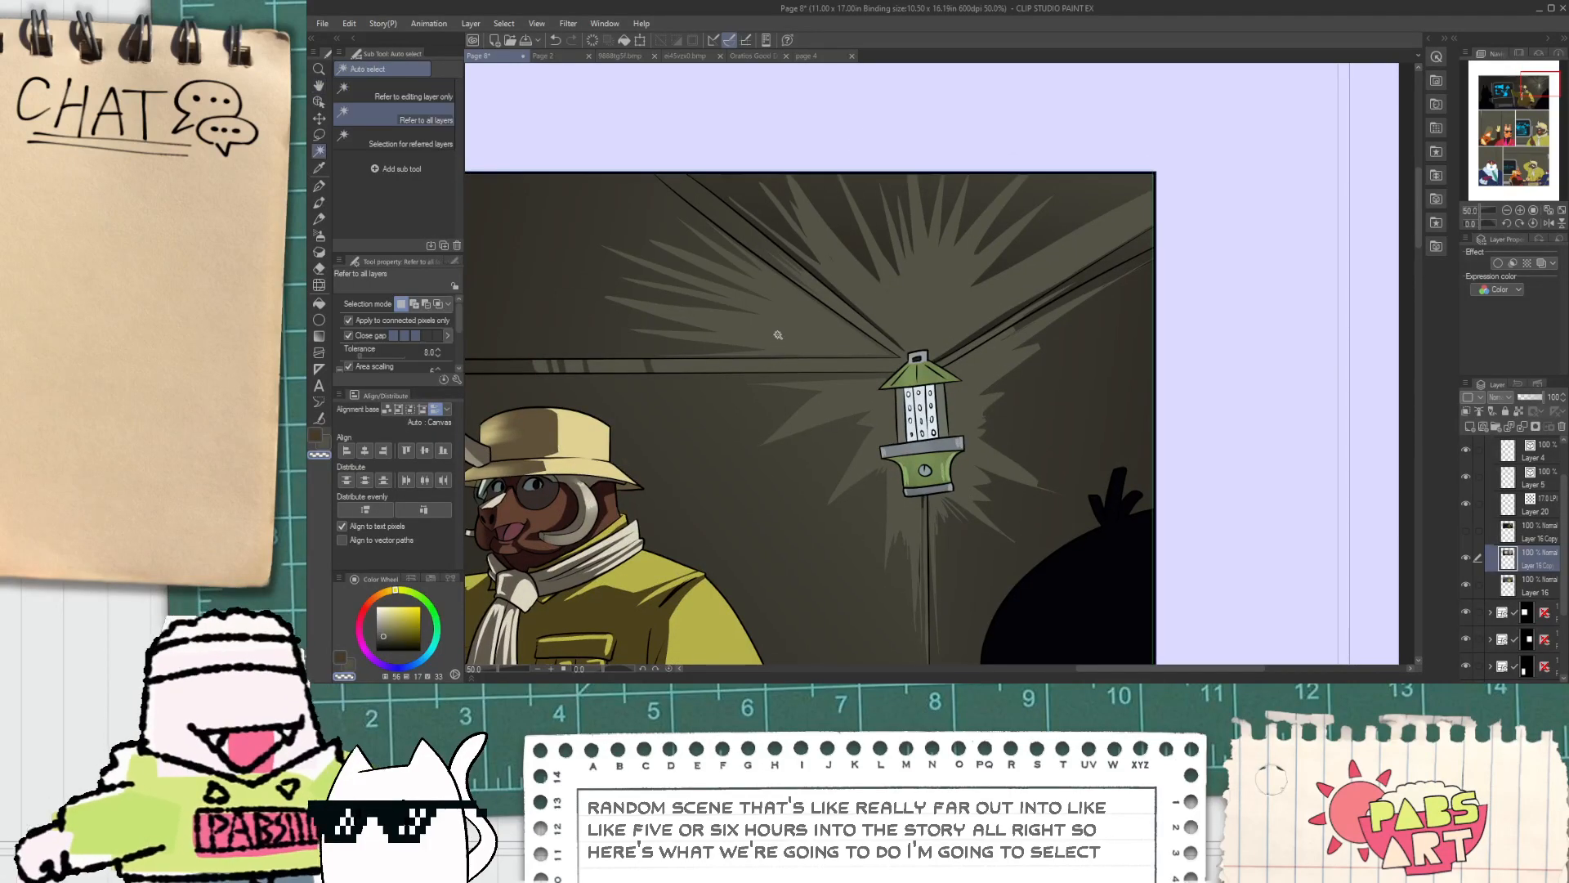
click(839, 410)
shift+click(972, 401)
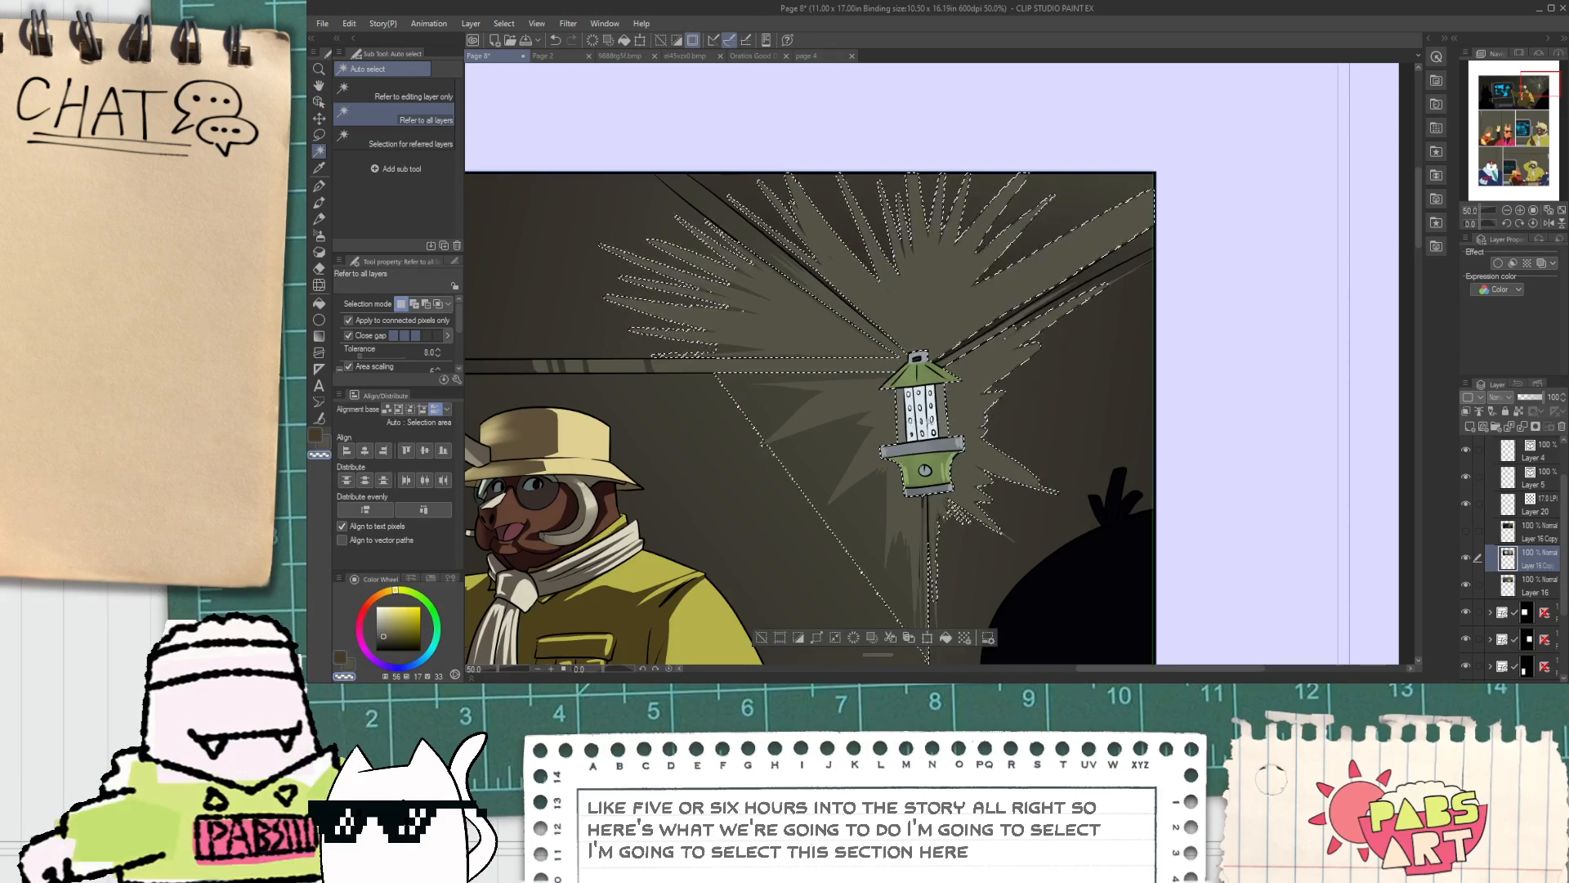
click(1471, 426)
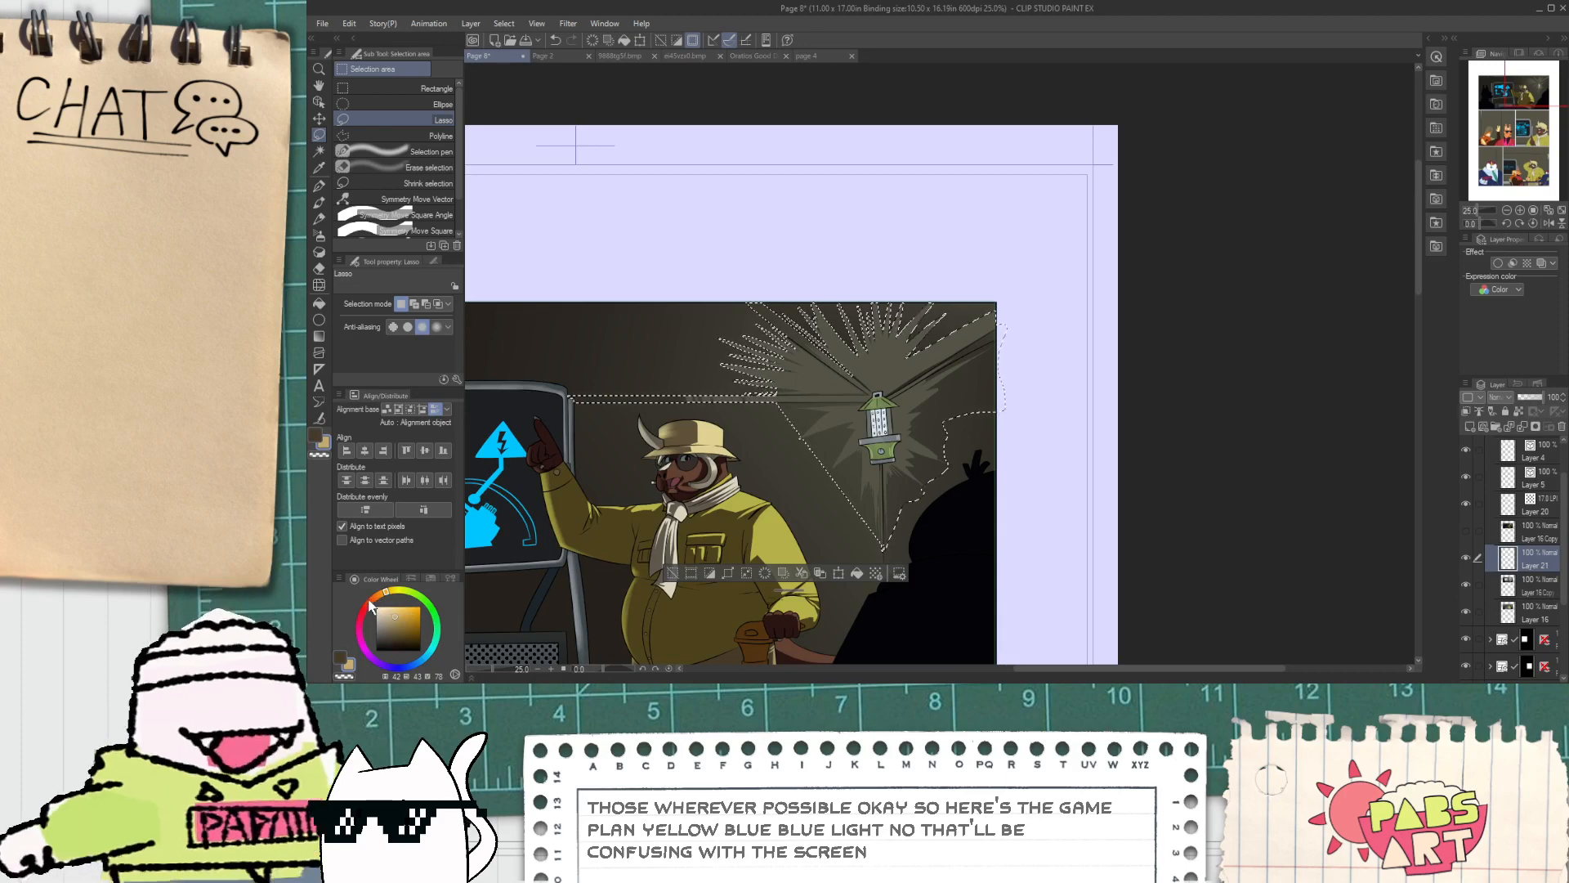
Step: Choose the Photosphere gradient and set the drawing color to a warm light orange
mouse_move(371, 605)
mouse_down()
mouse_move(388, 591)
mouse_move(395, 607)
mouse_up()
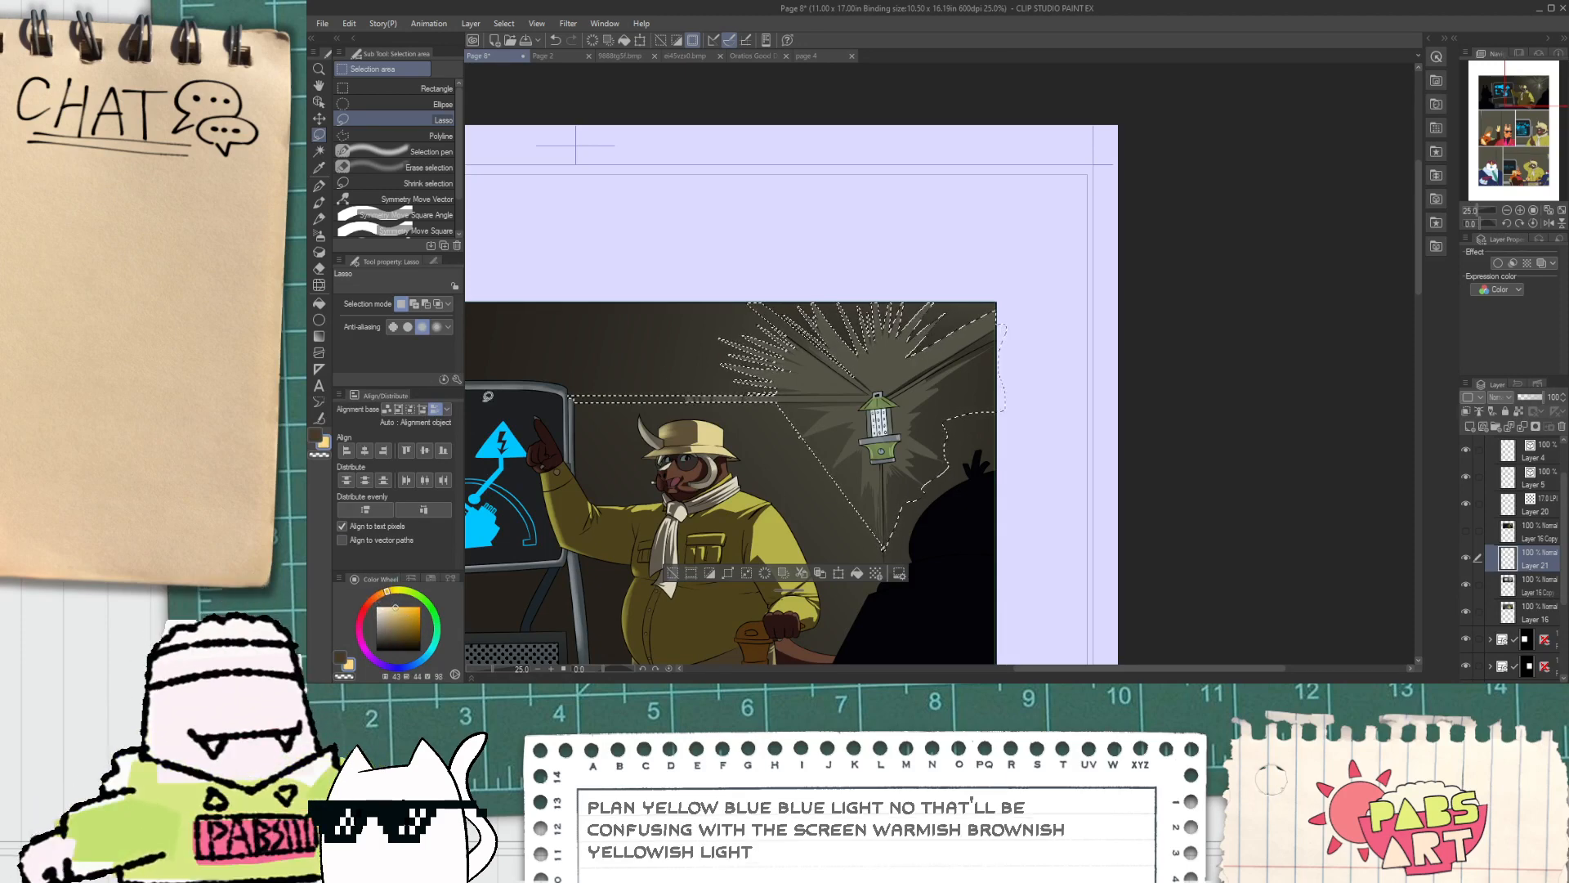
click(319, 319)
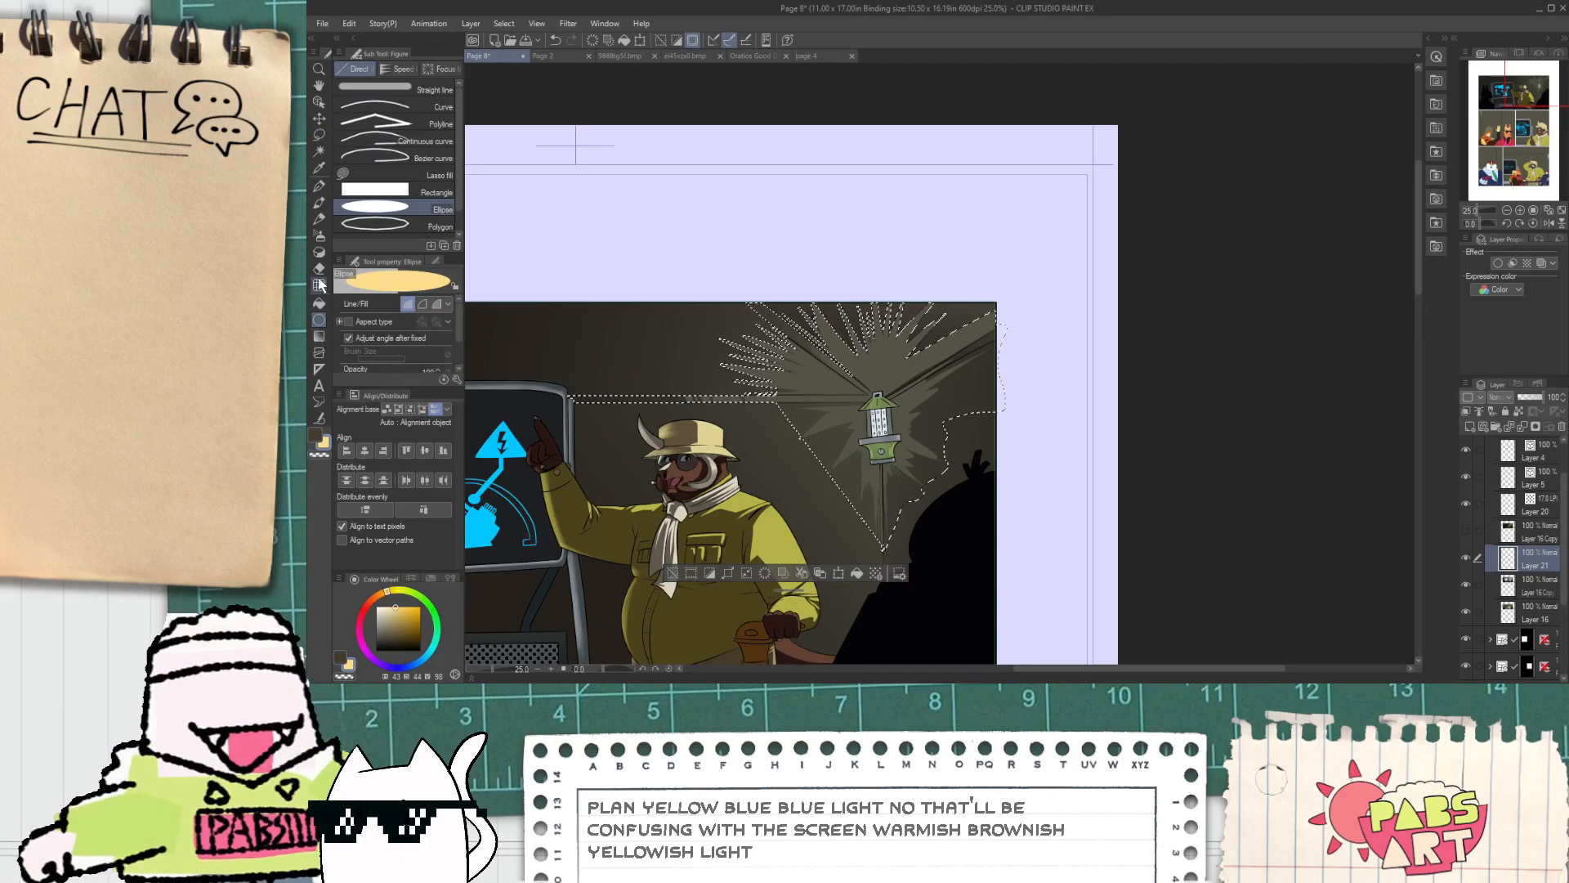
click(319, 335)
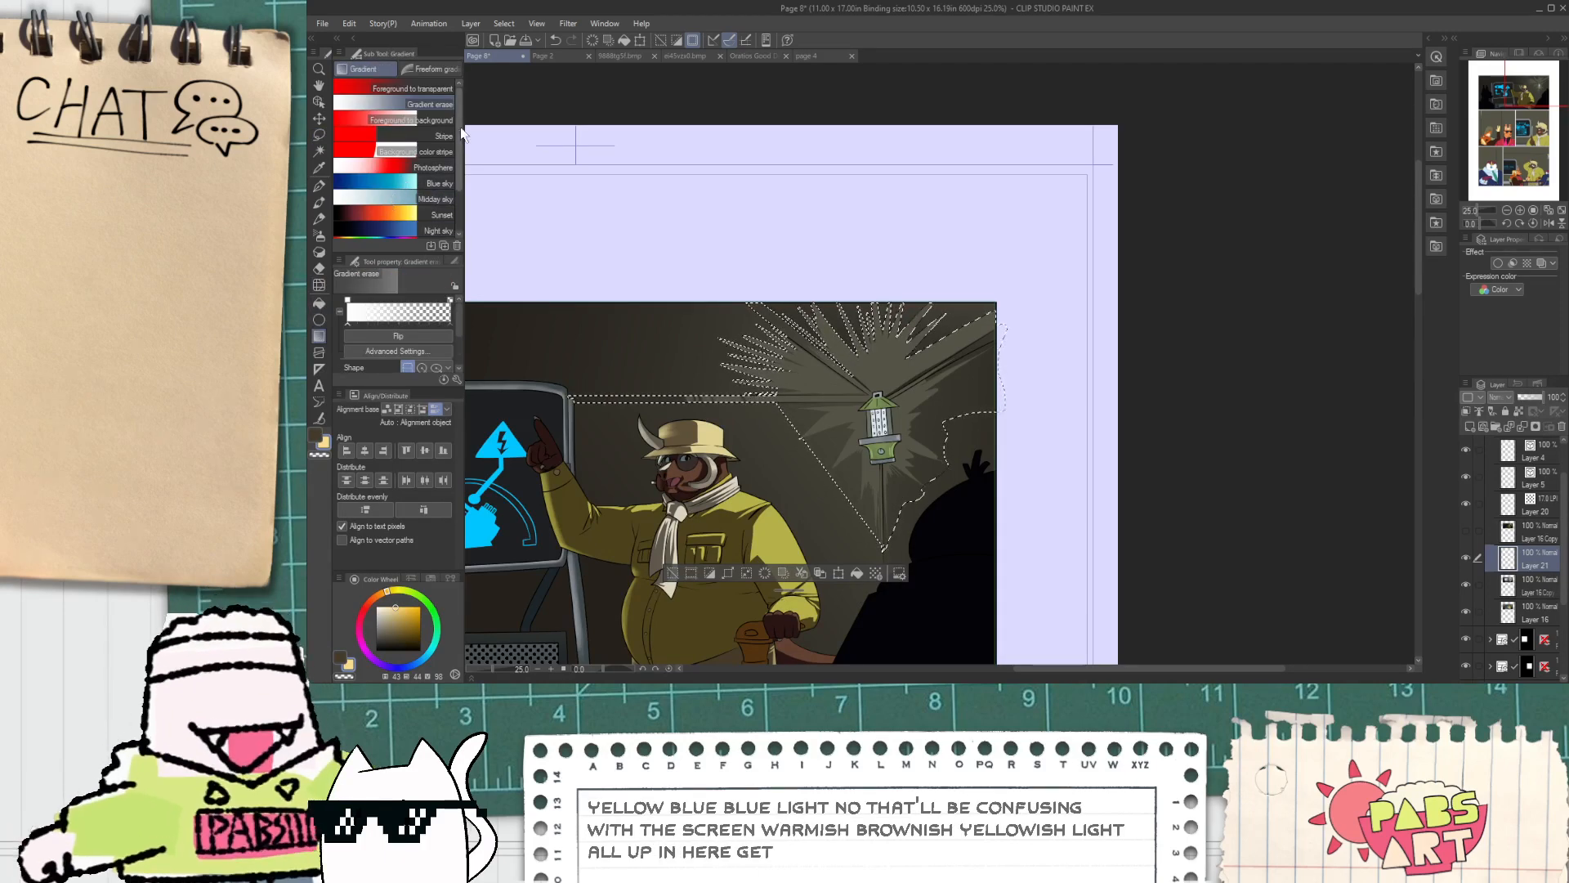
click(432, 168)
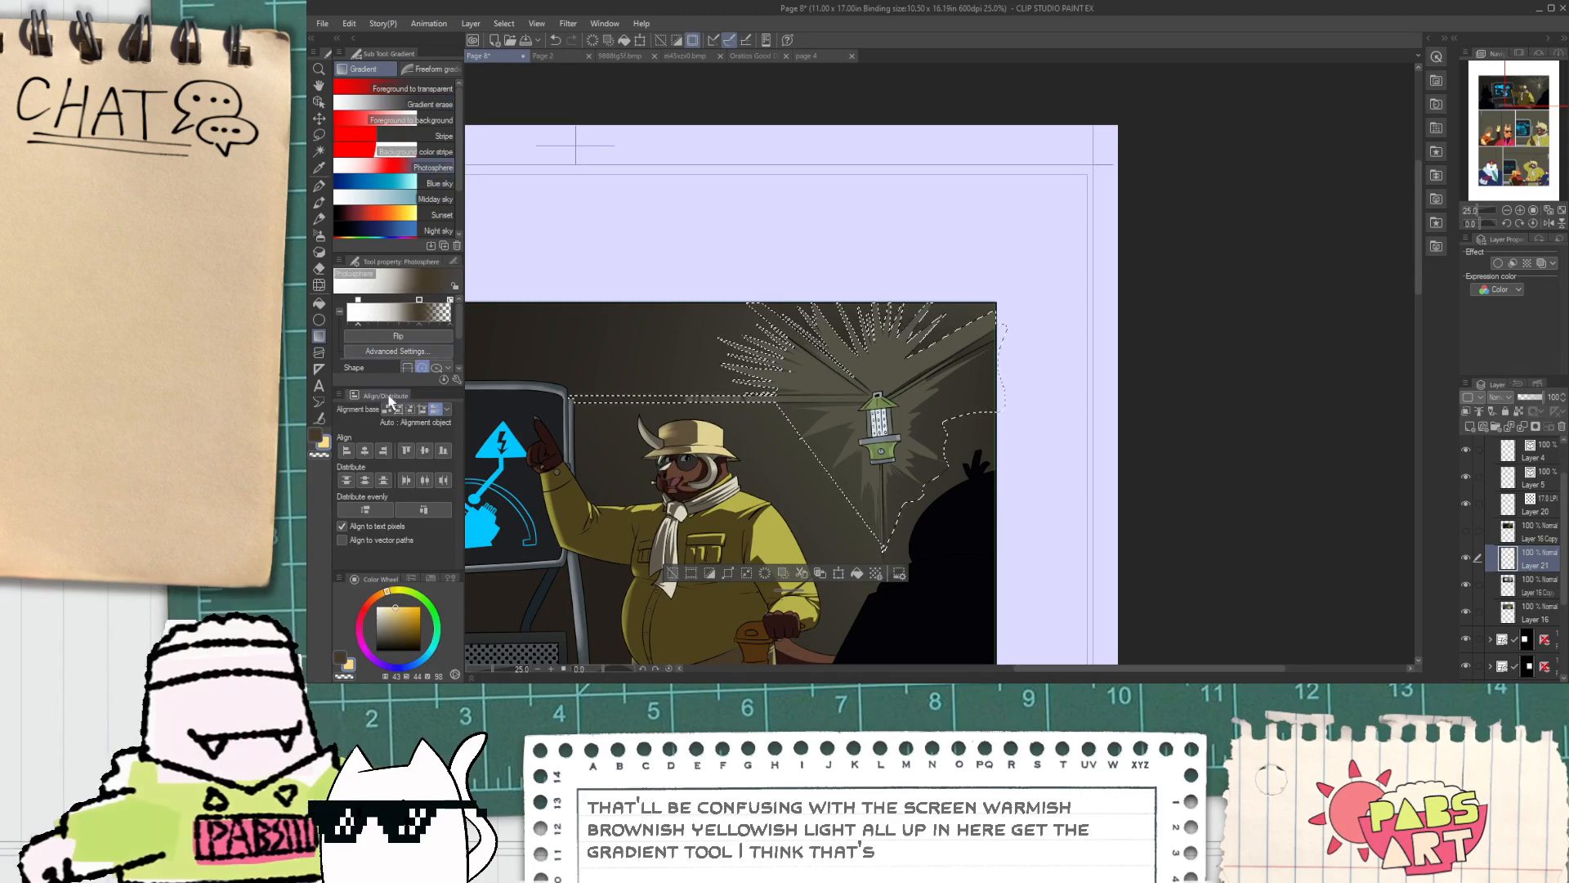
click(315, 435)
drag(402, 608, 393, 606)
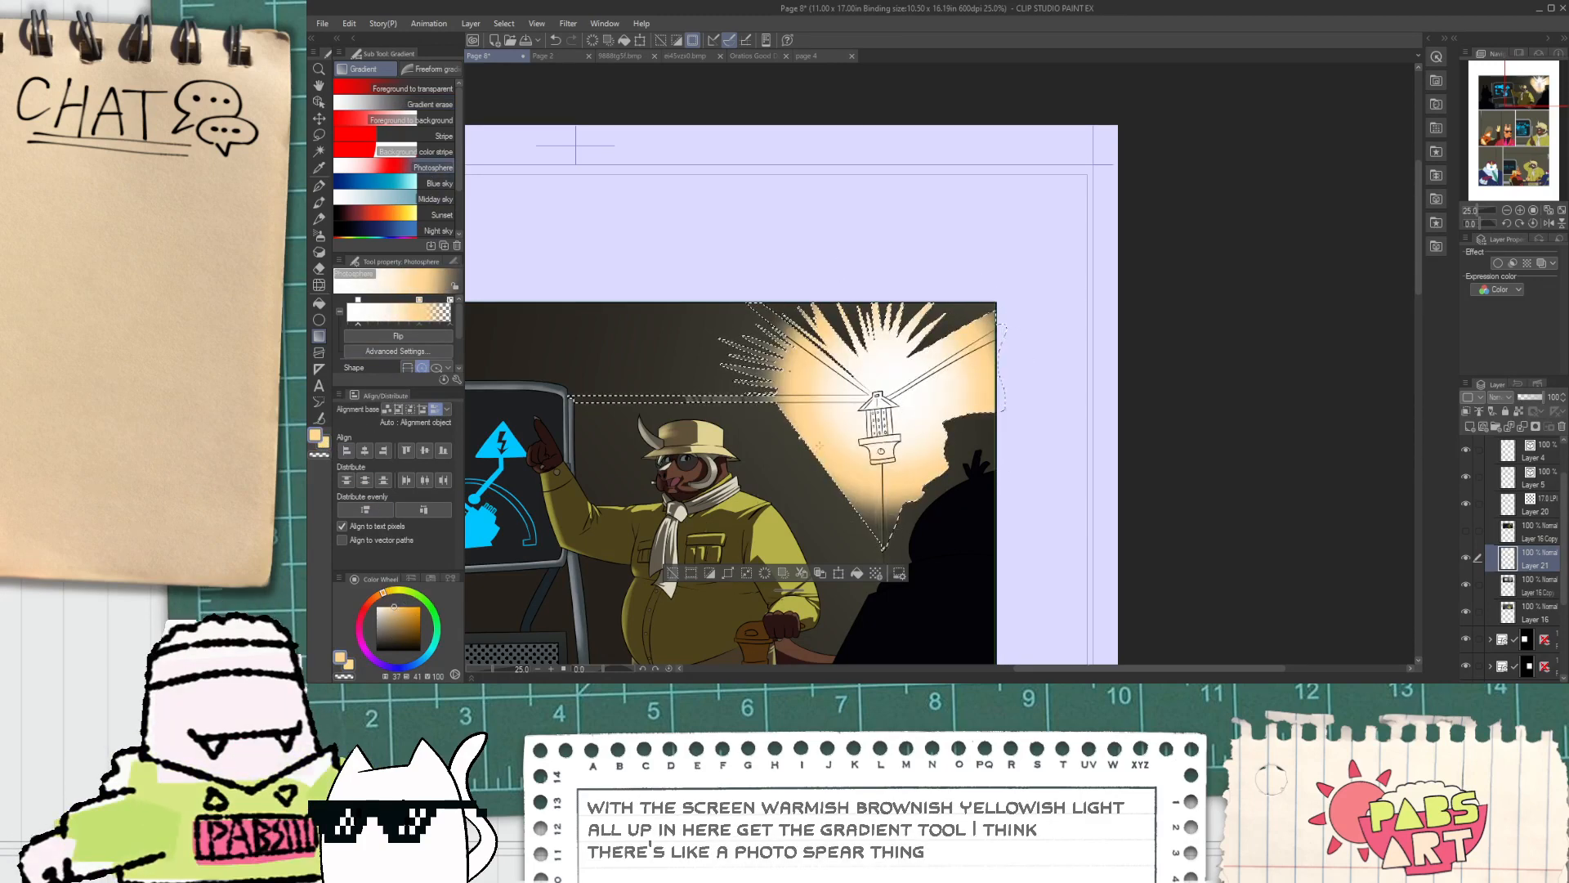
Step: Try a Photosphere glow radiating from the lantern, blurring it after clearing the selection, and undo the glow and blur
drag(889, 383, 719, 452)
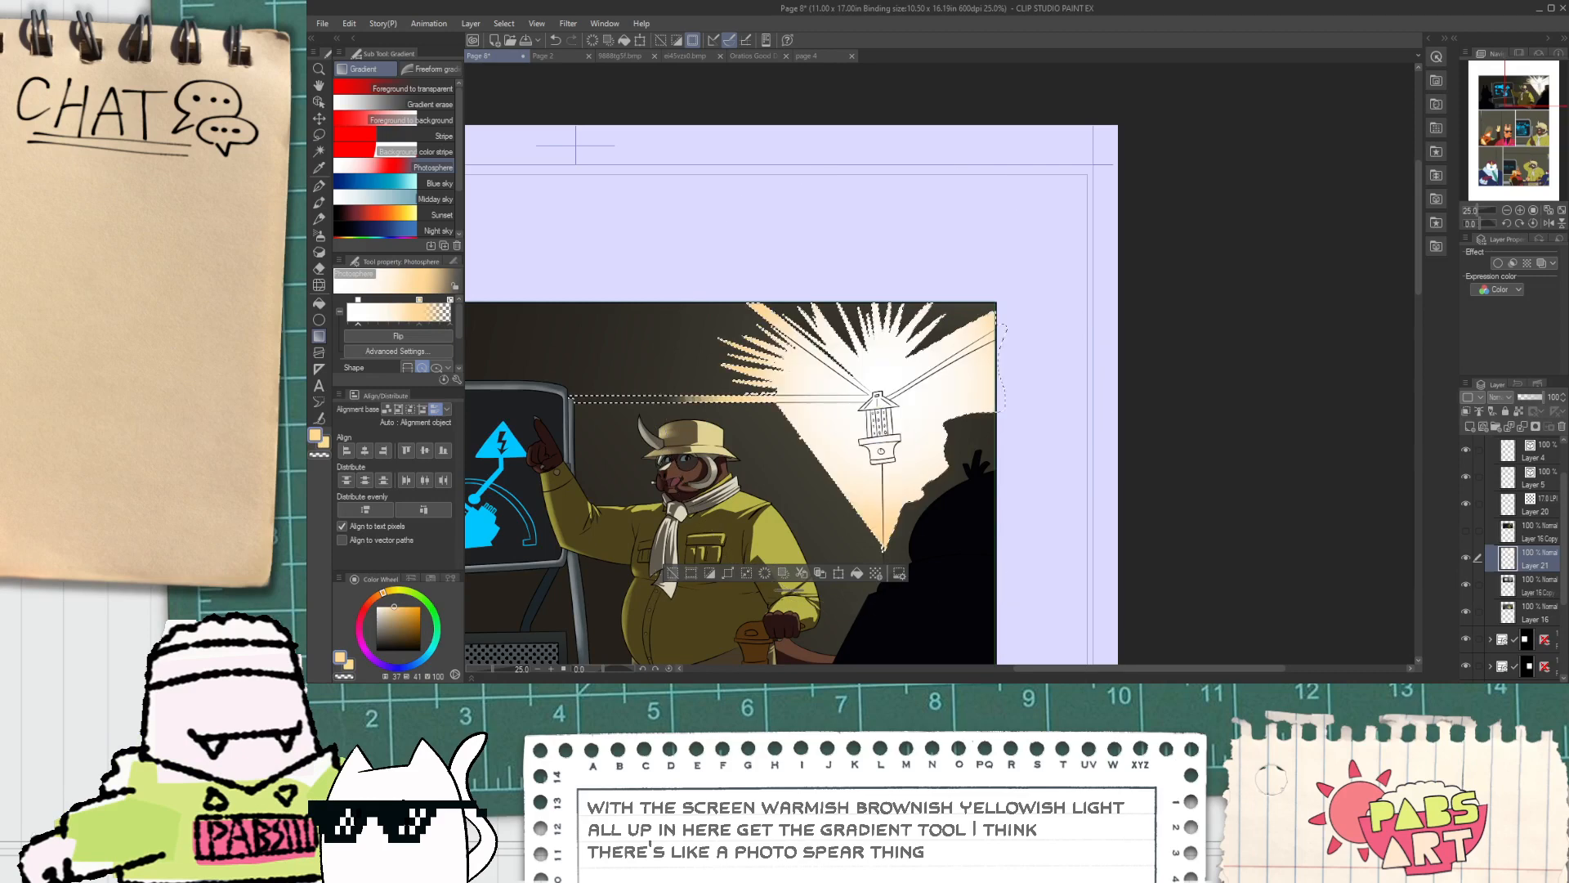
click(689, 573)
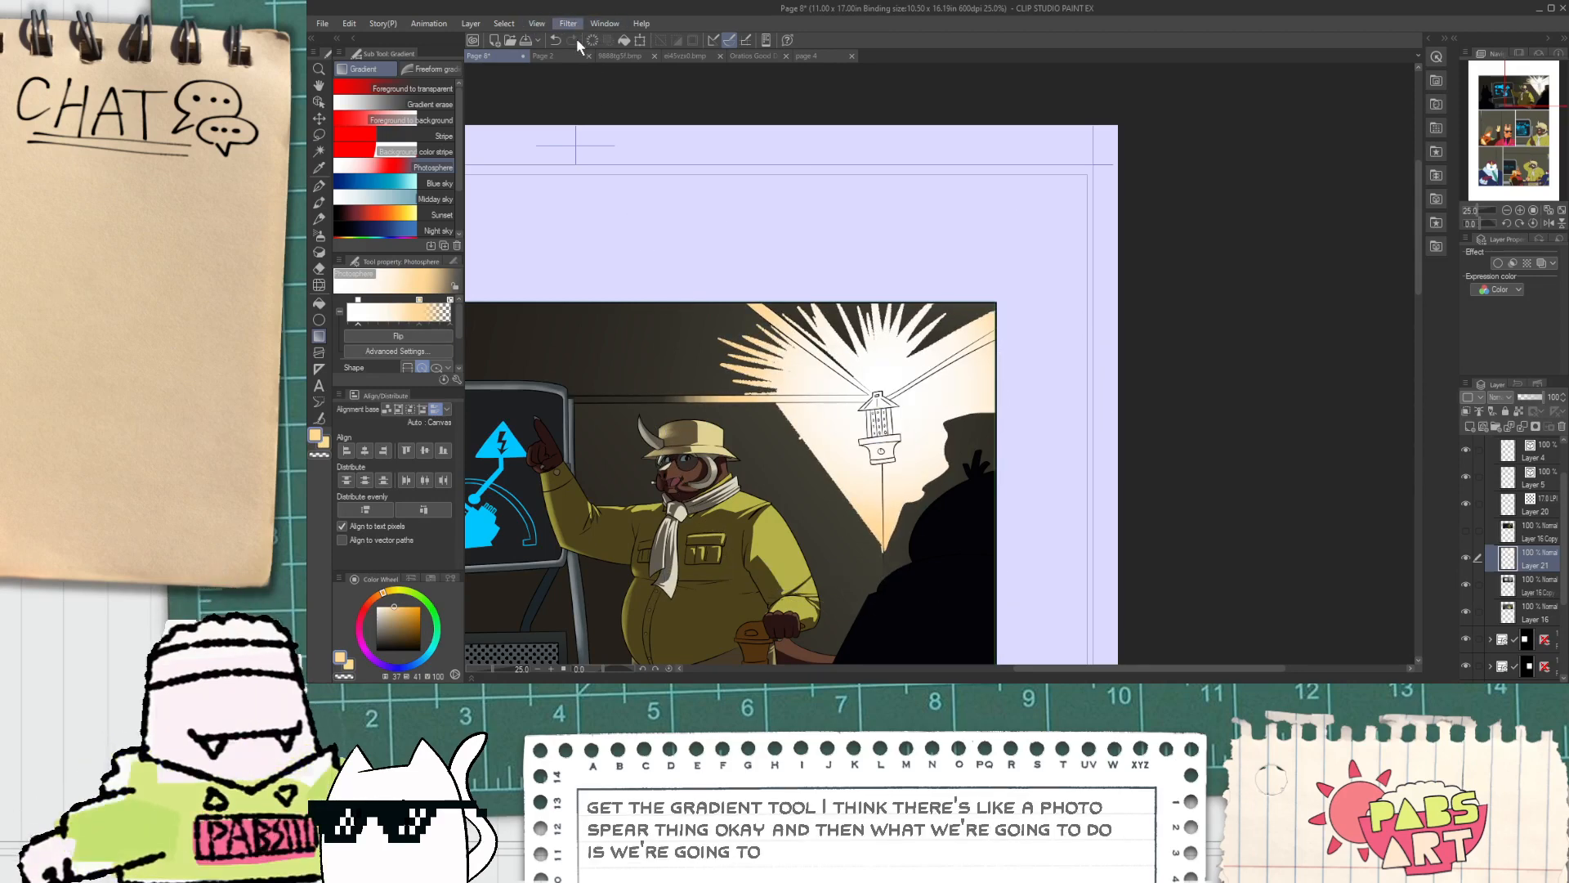
click(690, 79)
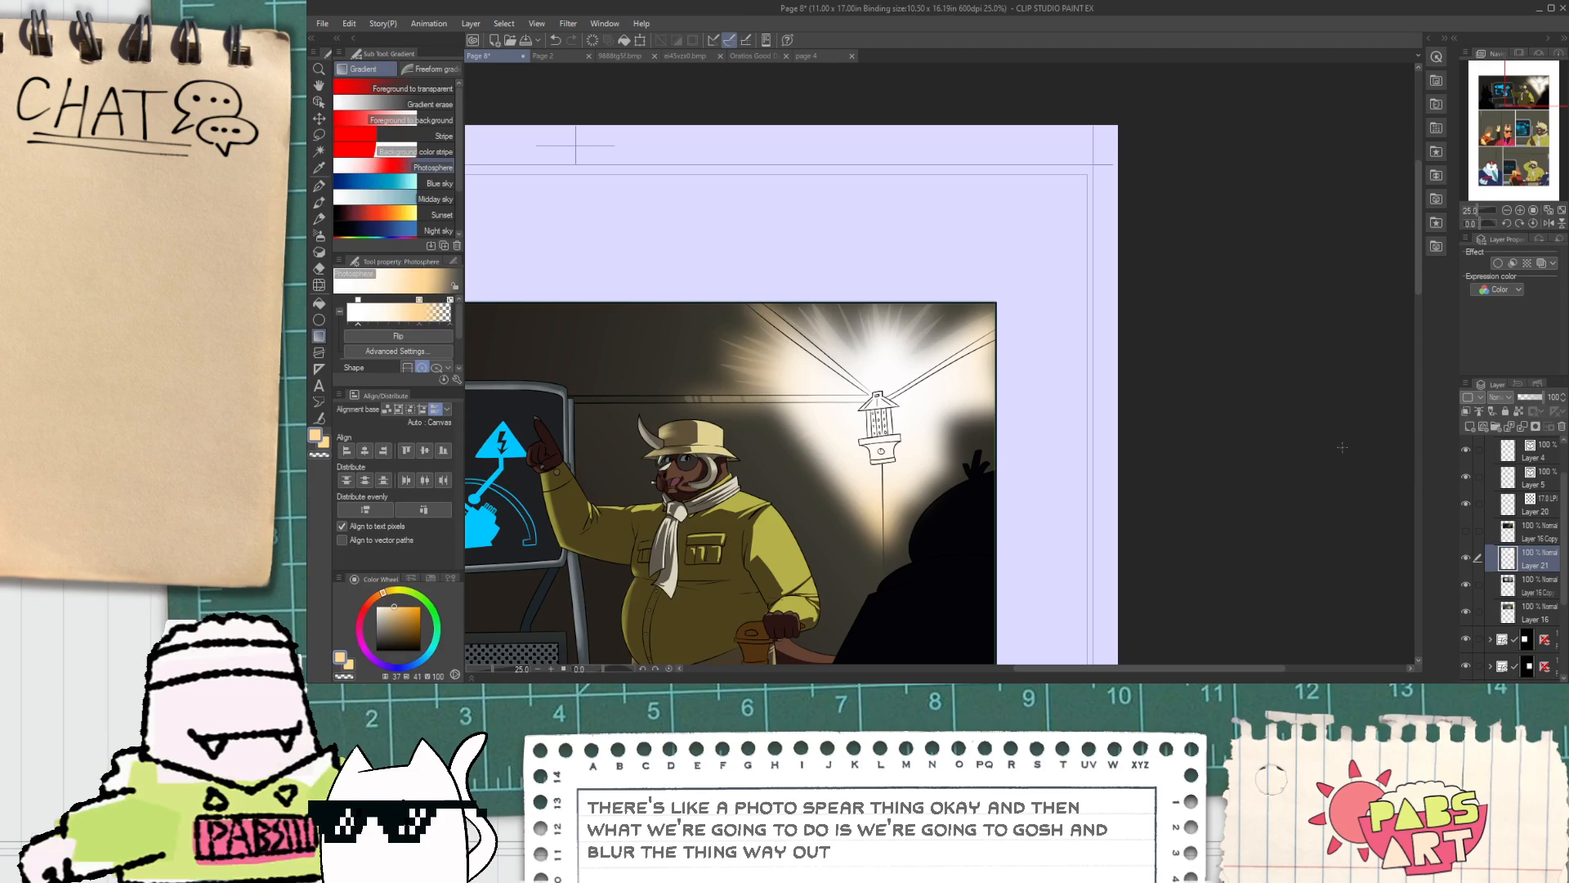
key(ctrl+z)
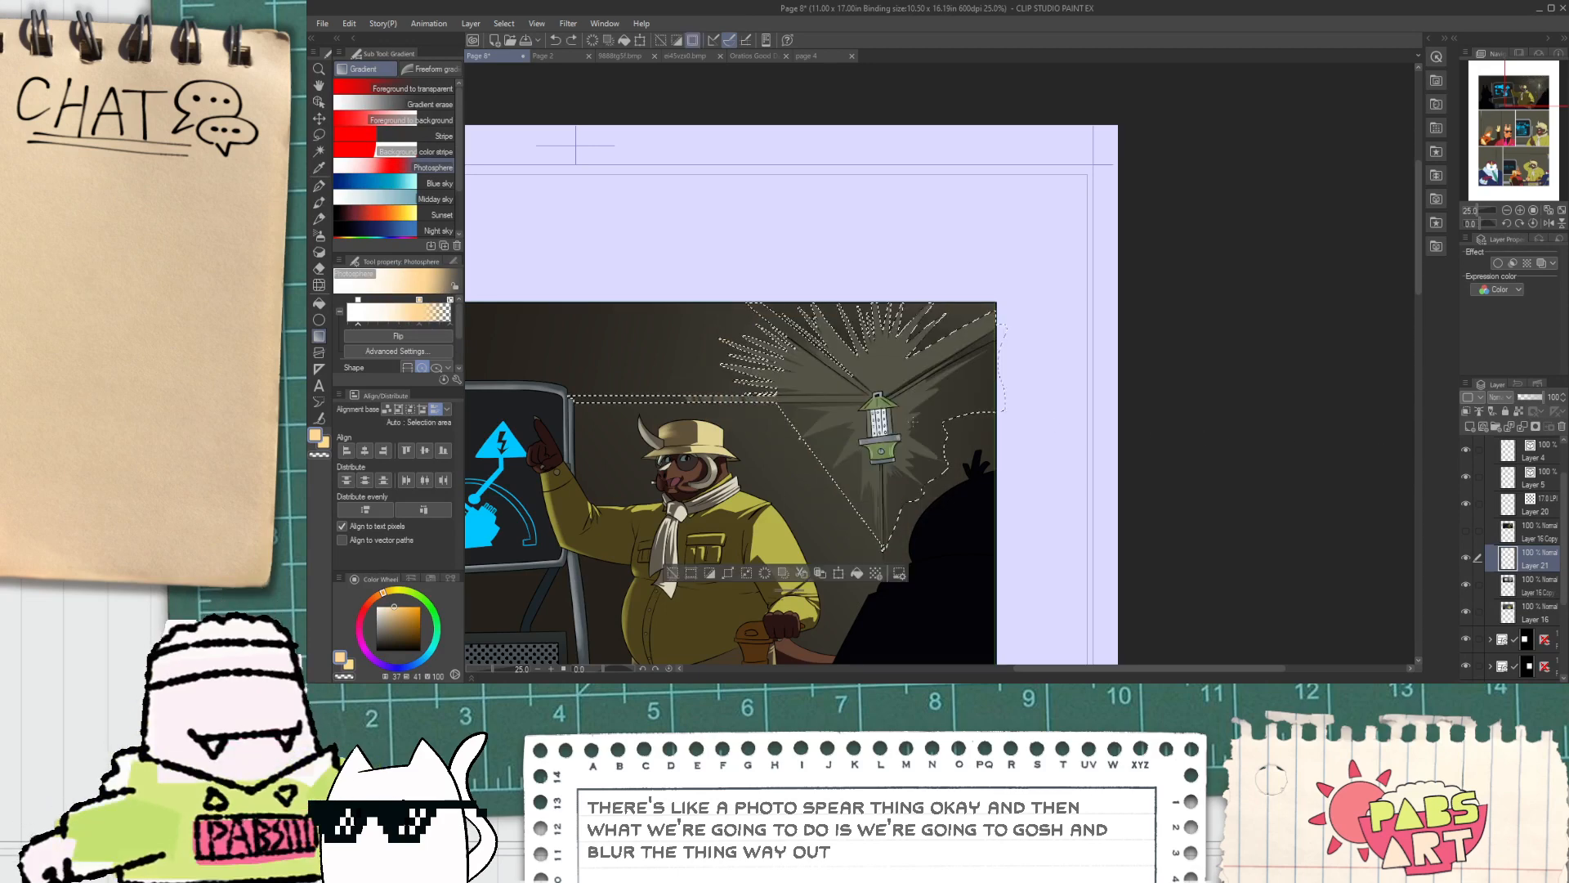
Step: Extend the selection with Auto select to the surrounding walls, the ceiling and the dark gaps between the rays
key(w)
shift+click(788, 487)
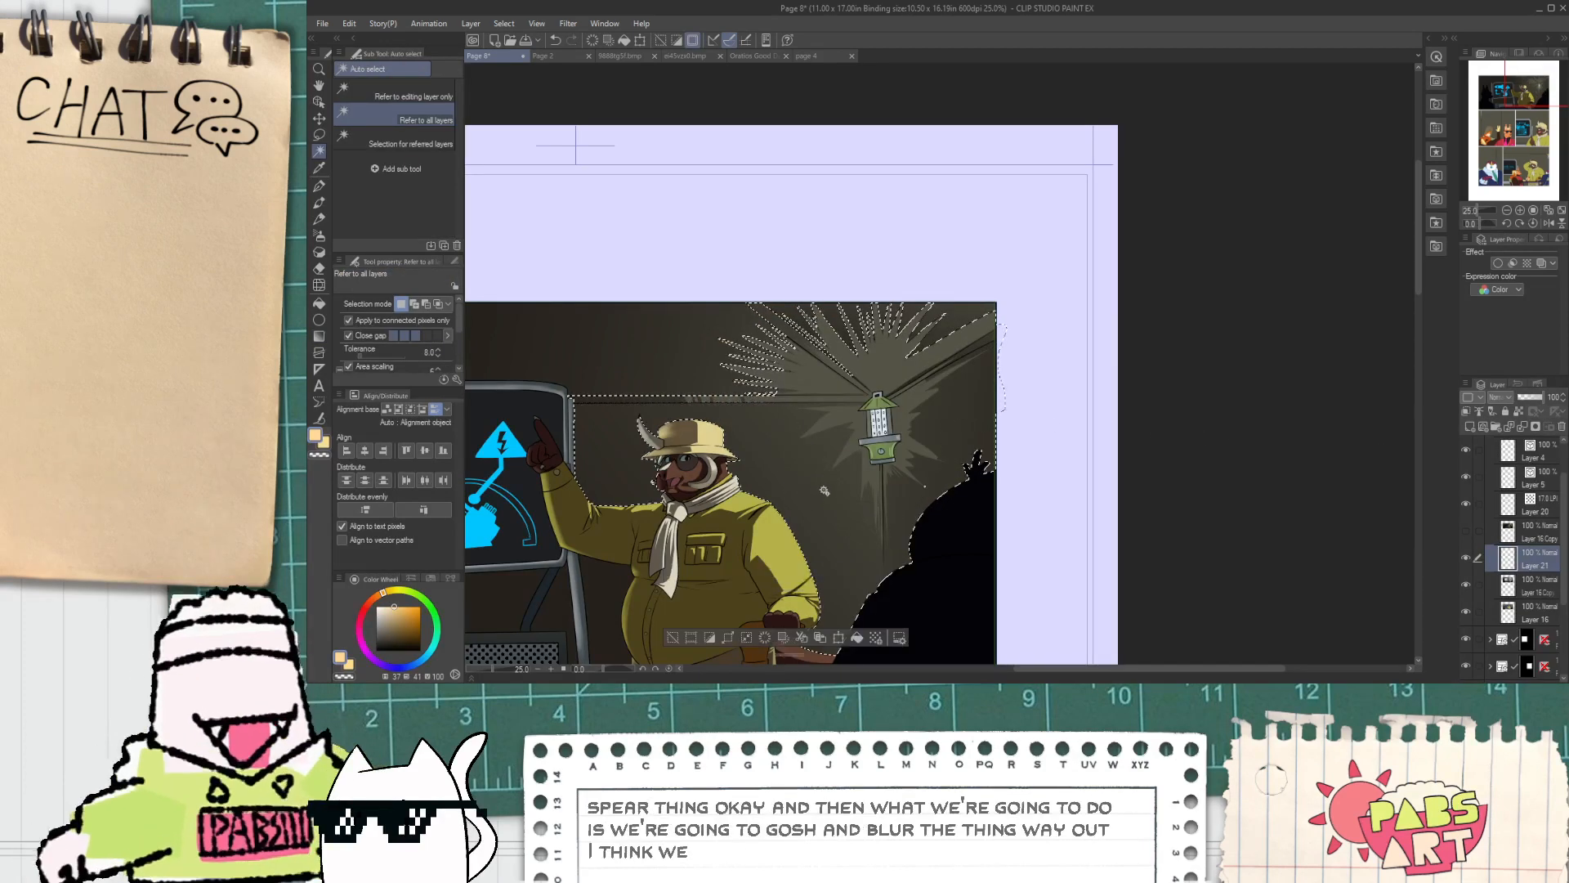
shift+click(785, 353)
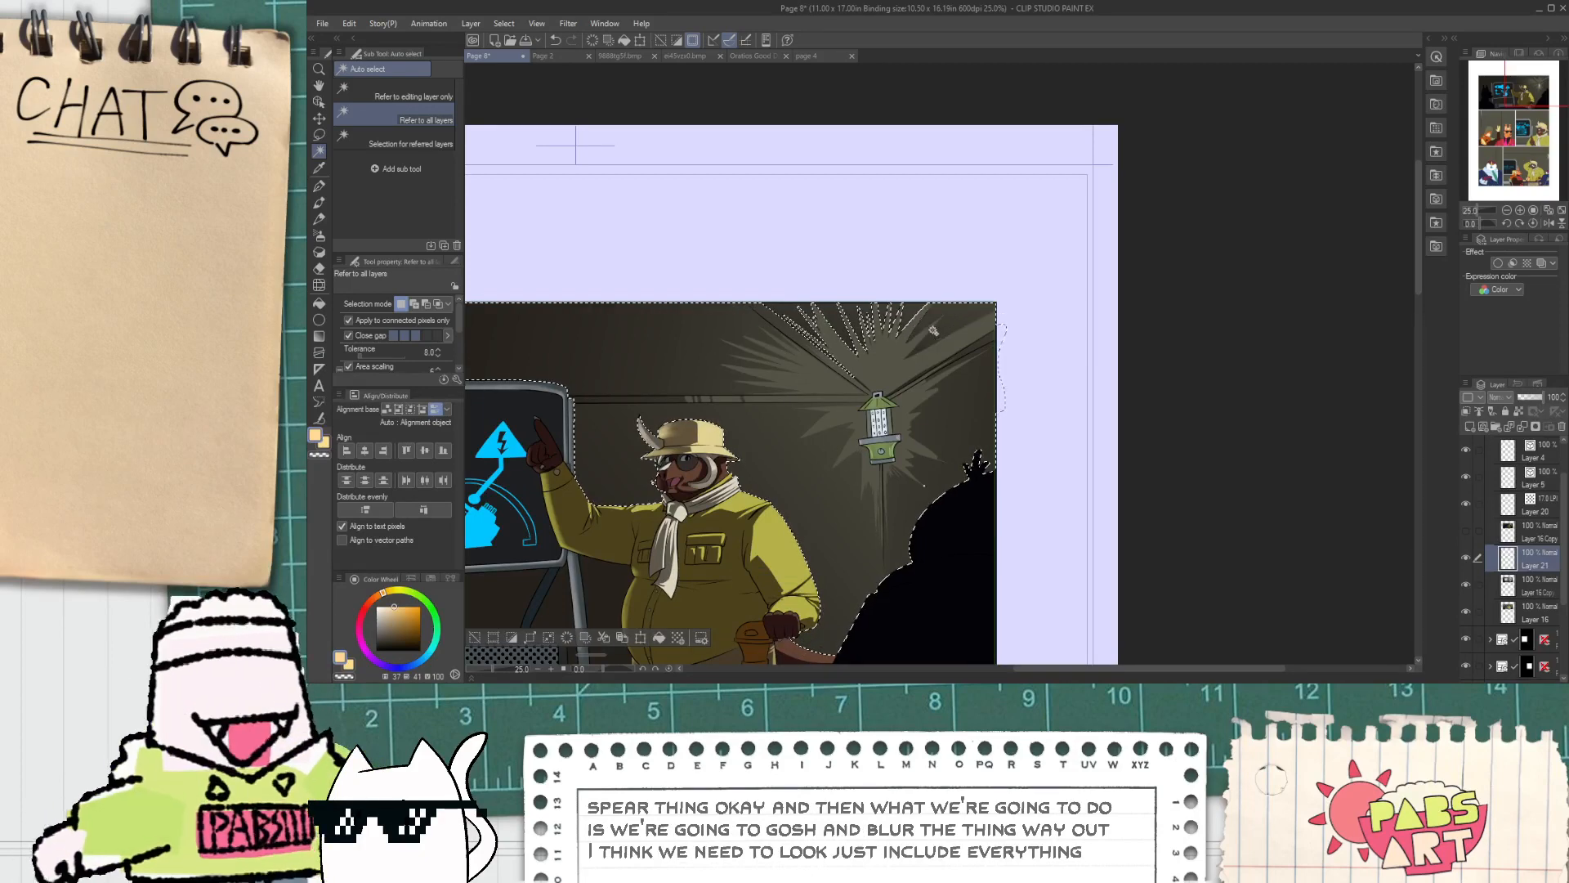
shift+click(809, 322)
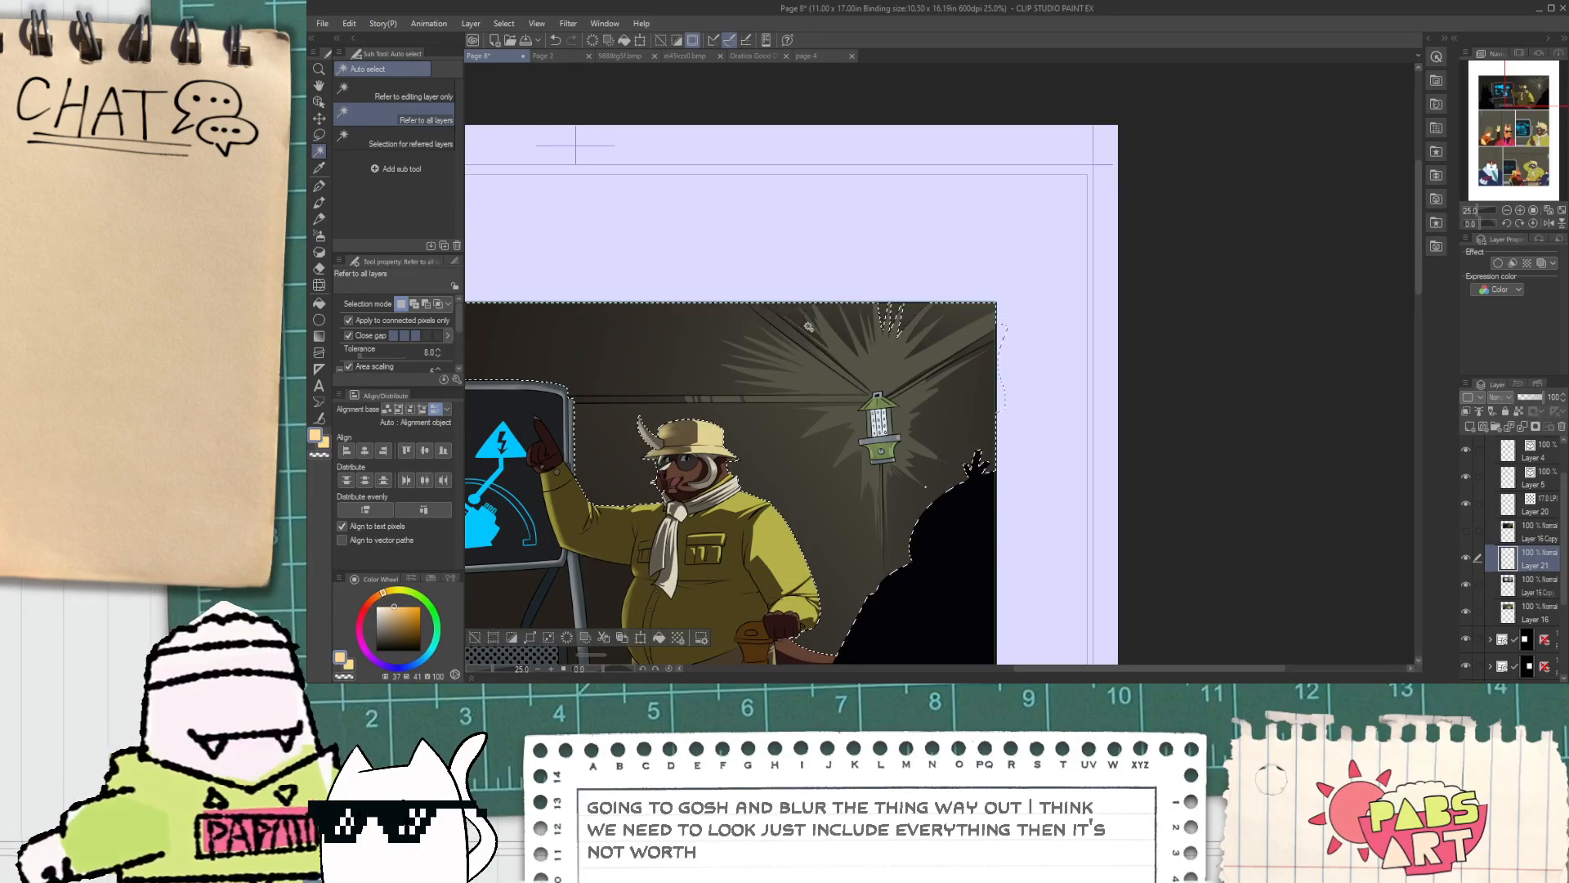
shift+click(884, 314)
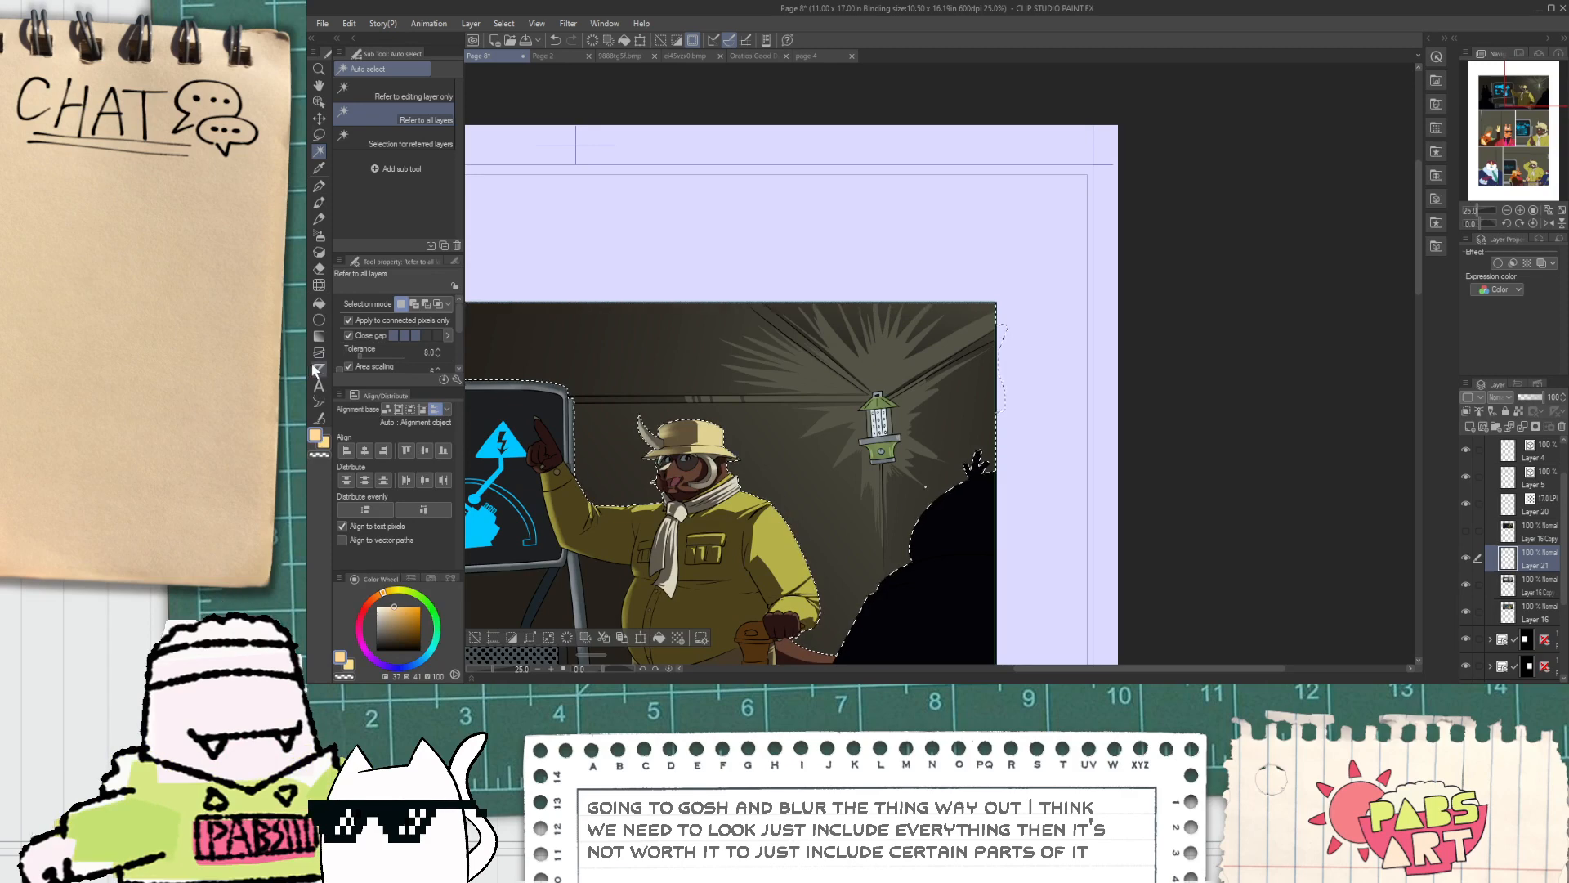
Step: Try Photosphere glows radiating from the lantern inside the selected walls and ceiling, and undo them
click(319, 336)
drag(879, 377, 1054, 388)
key(ctrl+z)
drag(876, 405, 468, 613)
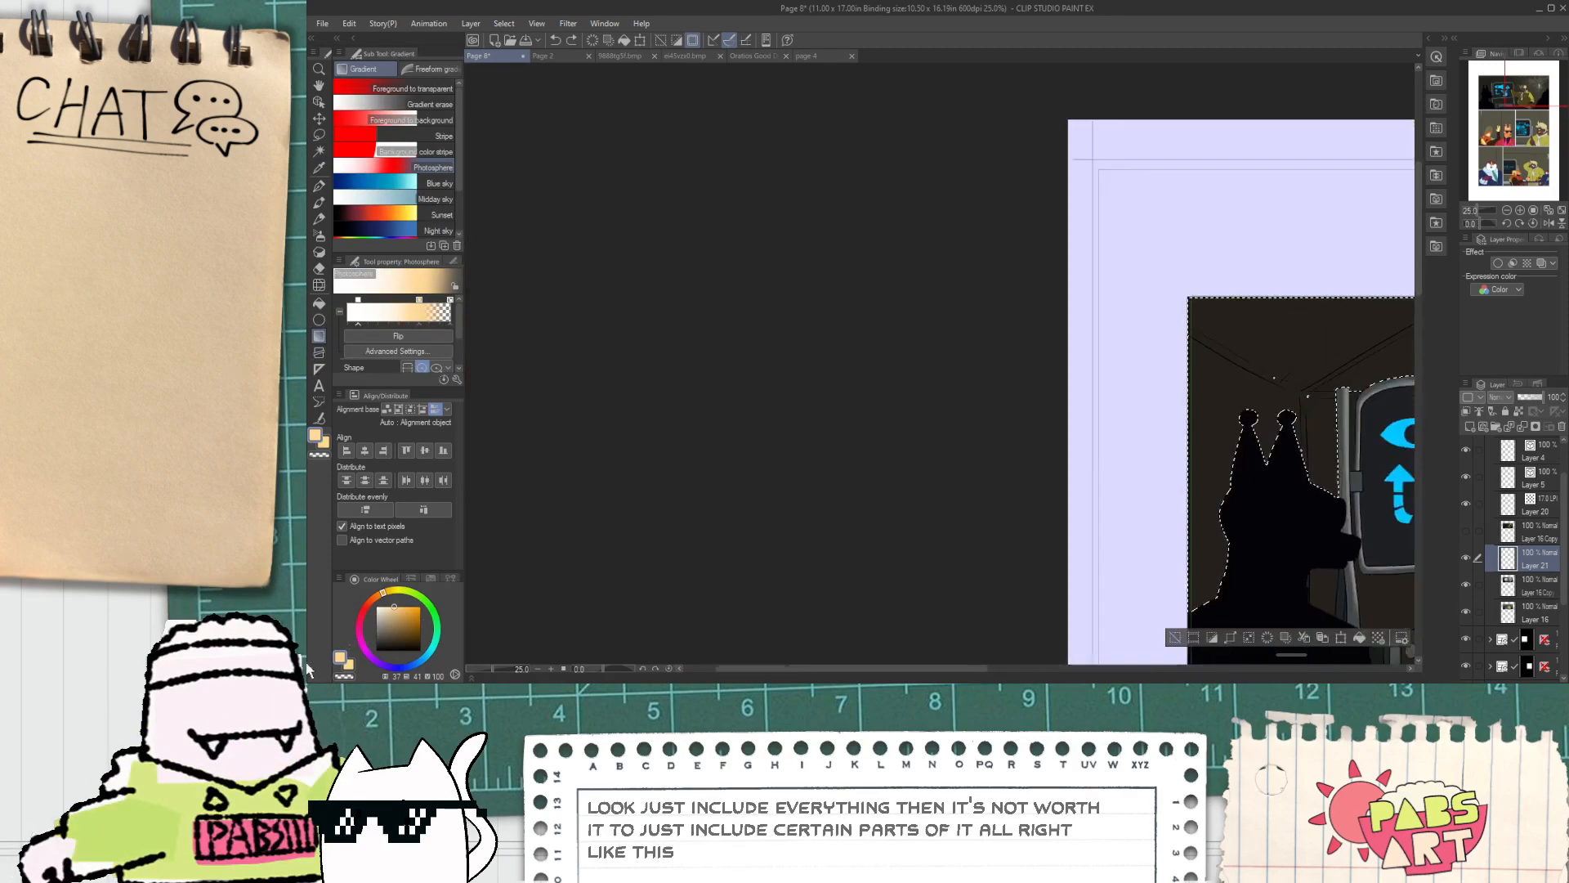
scroll(508, 607, down, 2)
scroll(1098, 523, down, 2)
drag(1094, 460, 736, 392)
scroll(799, 449, up, 4)
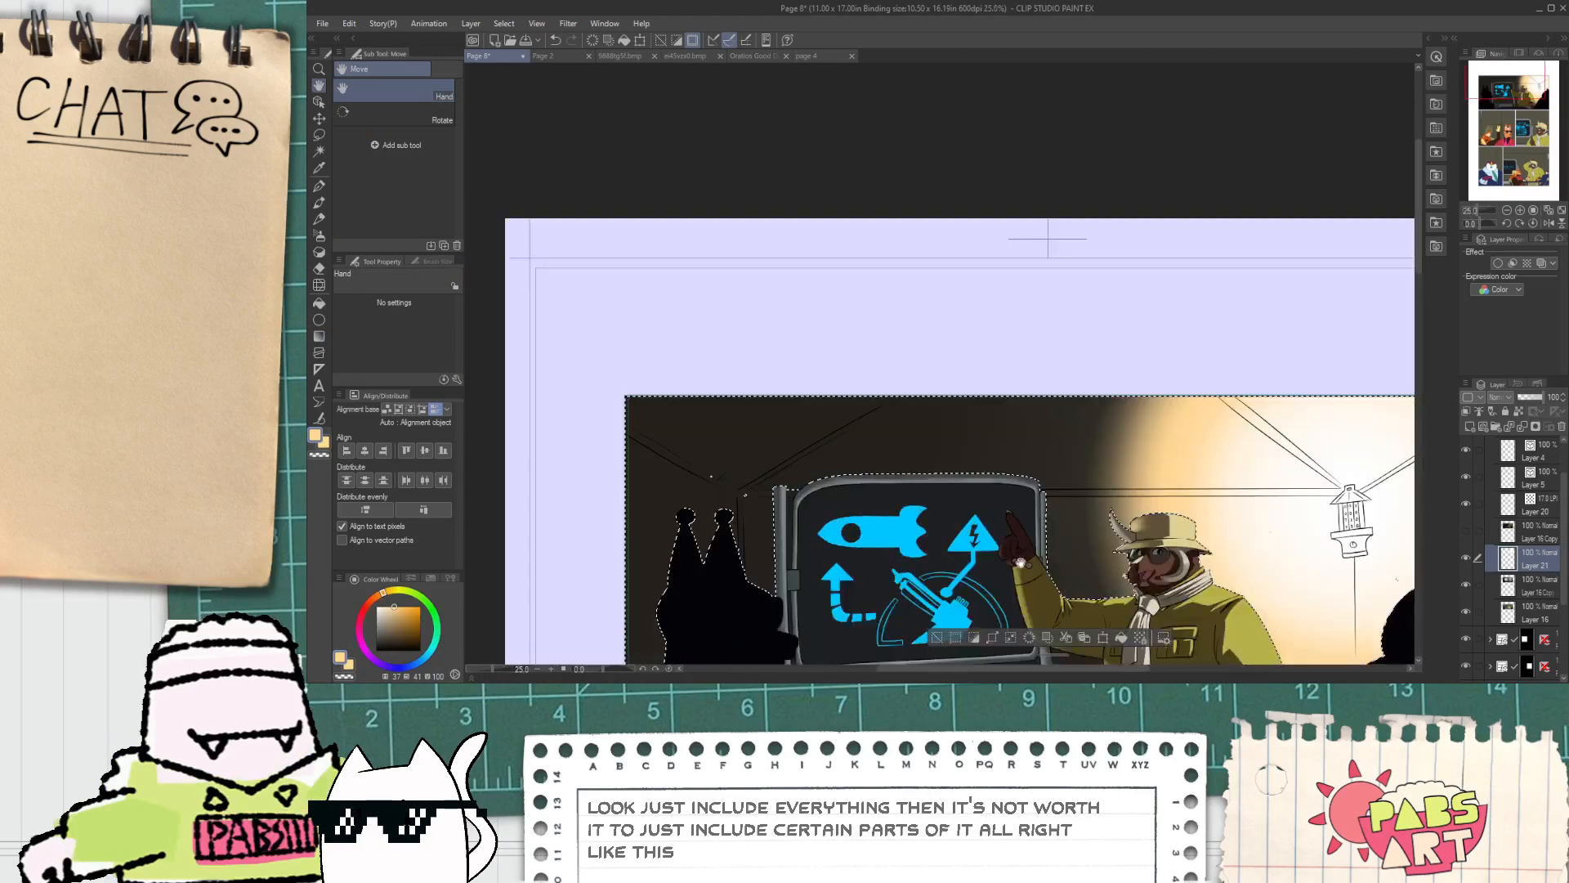
drag(1082, 565, 738, 410)
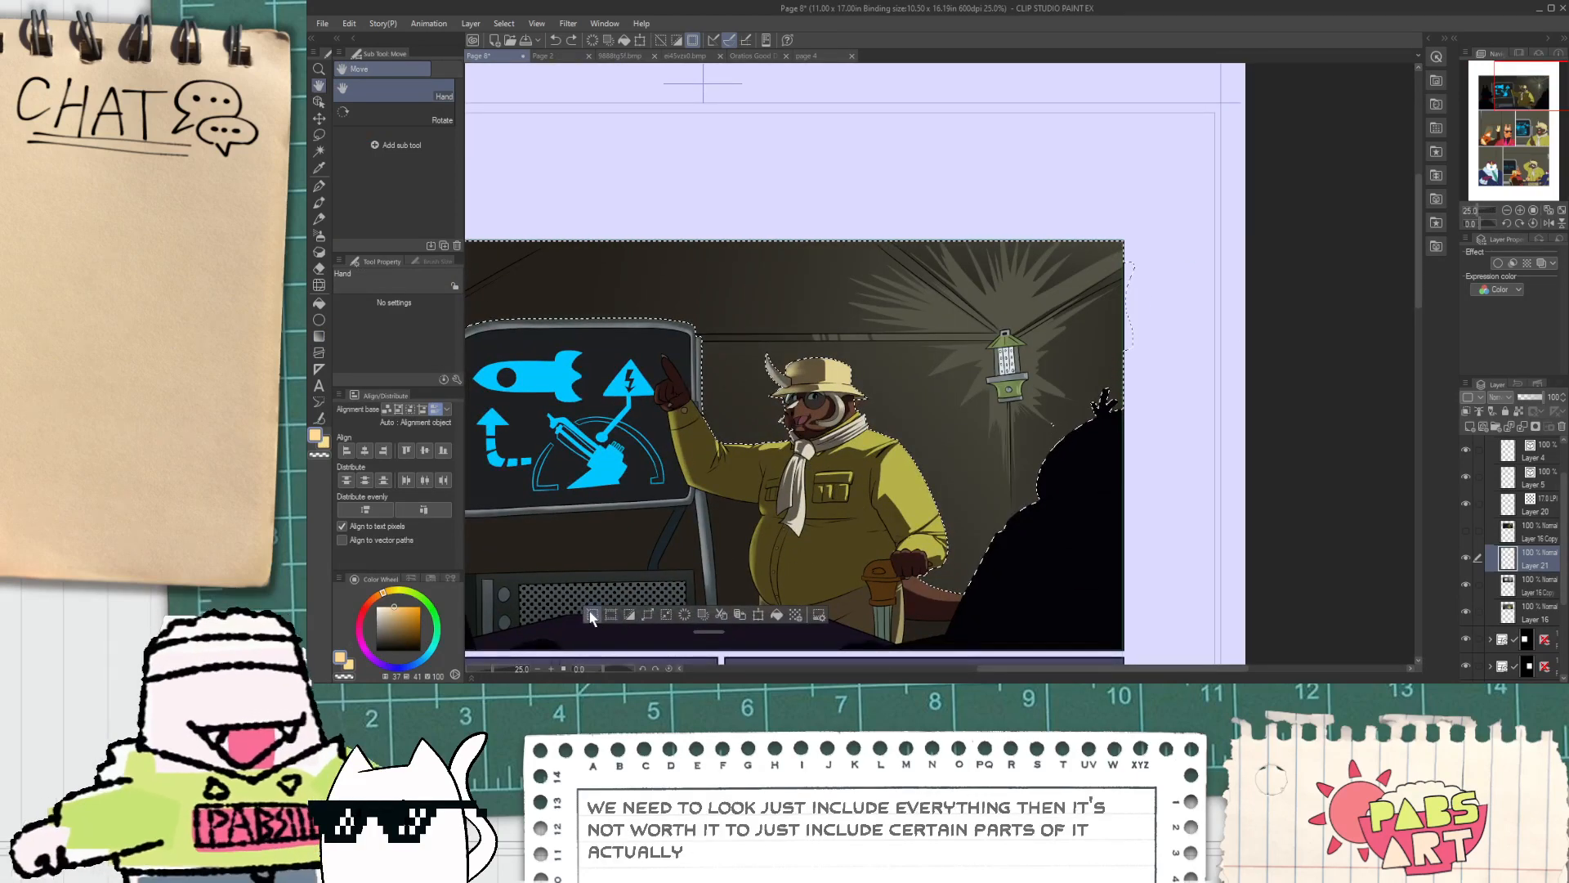
Step: With the selection cleared, draw a large Photosphere glow from the lantern over the first panel and apply a Gaussian blur to it
key(ctrl+d)
click(319, 319)
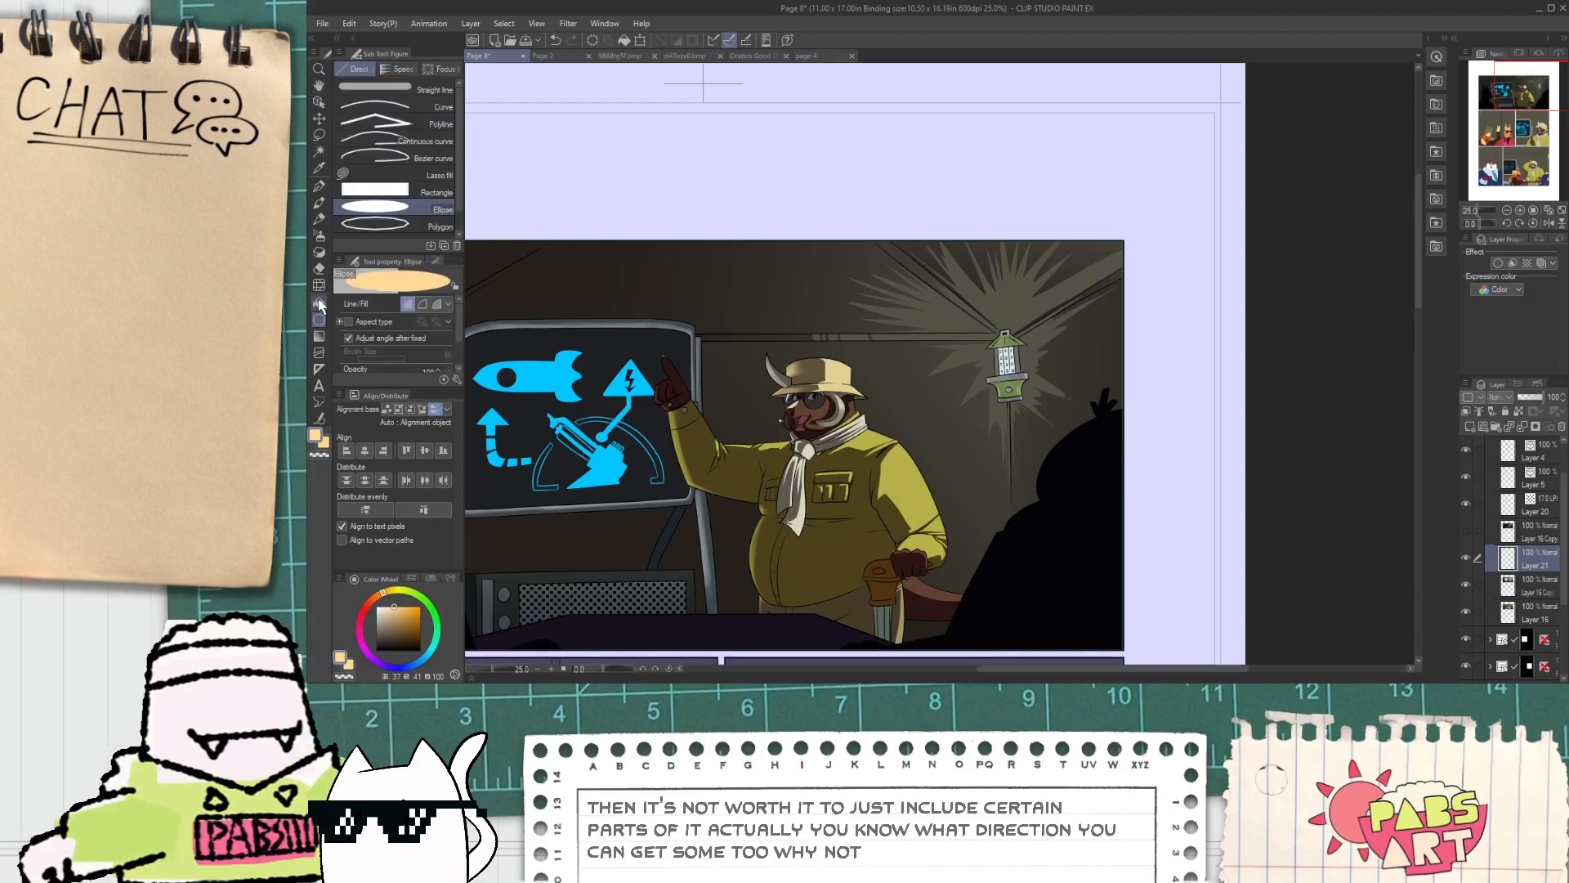
click(319, 337)
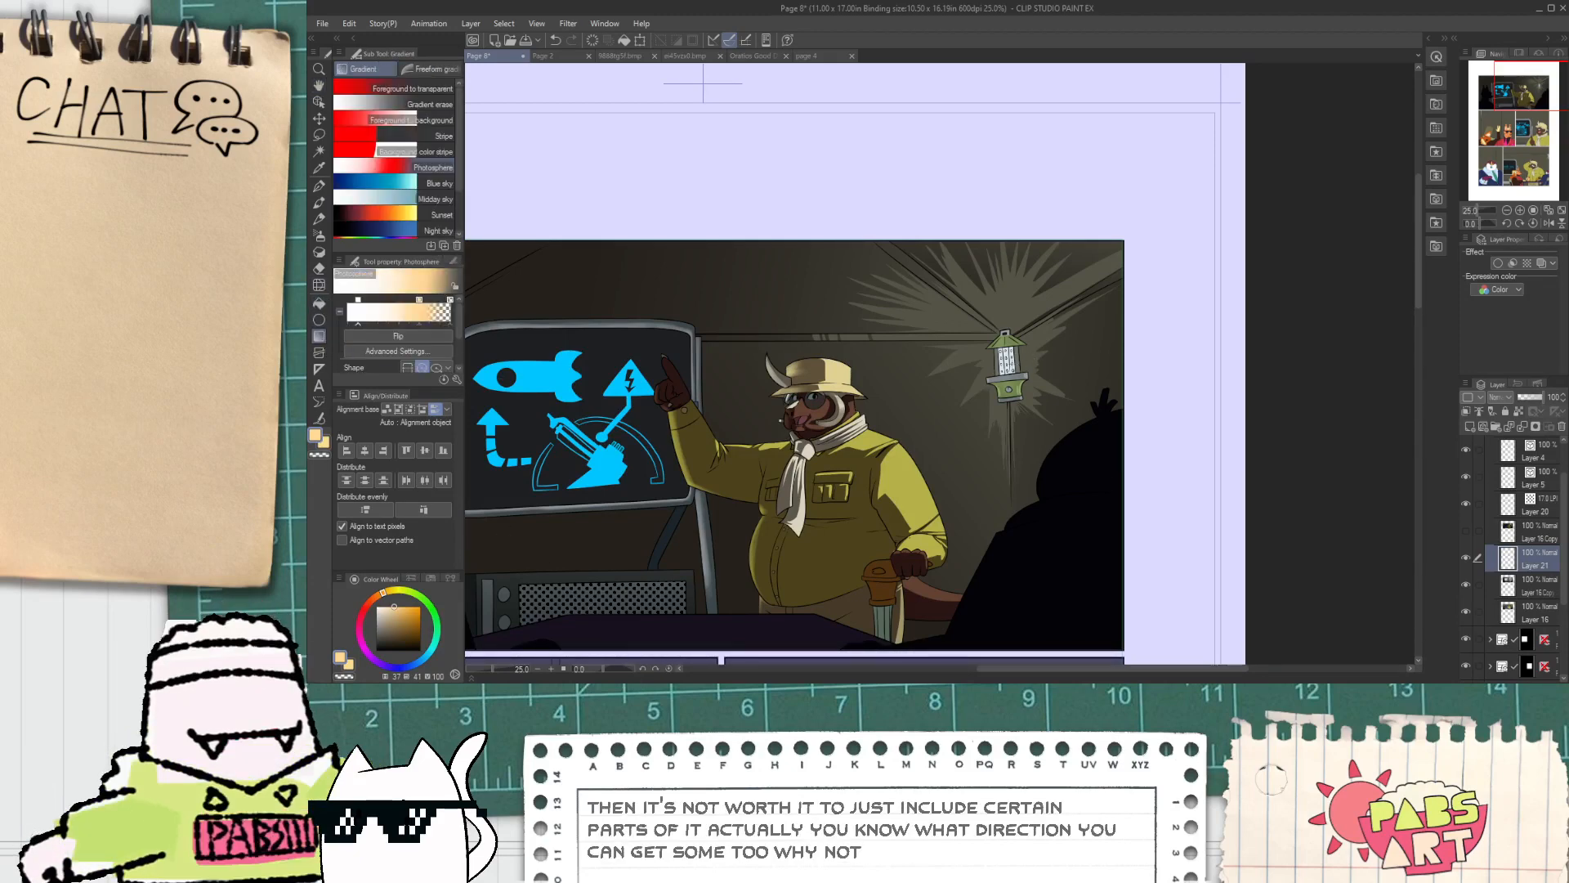
drag(1009, 363, 1174, 286)
scroll(1174, 286, down, 2)
drag(1095, 450, 1043, 410)
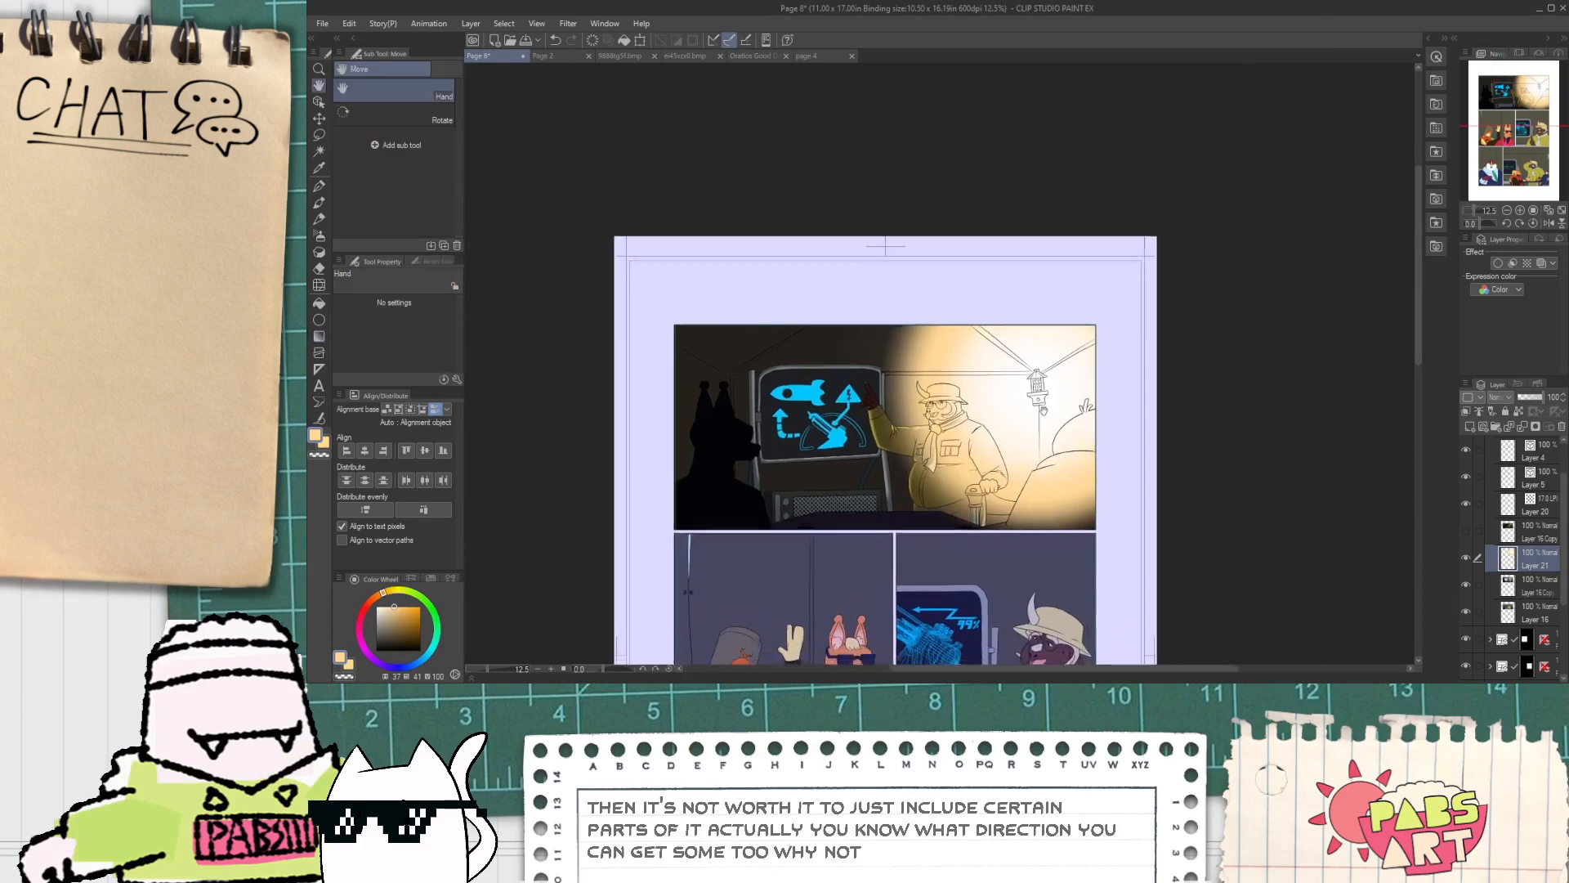
scroll(1043, 410, up, 1)
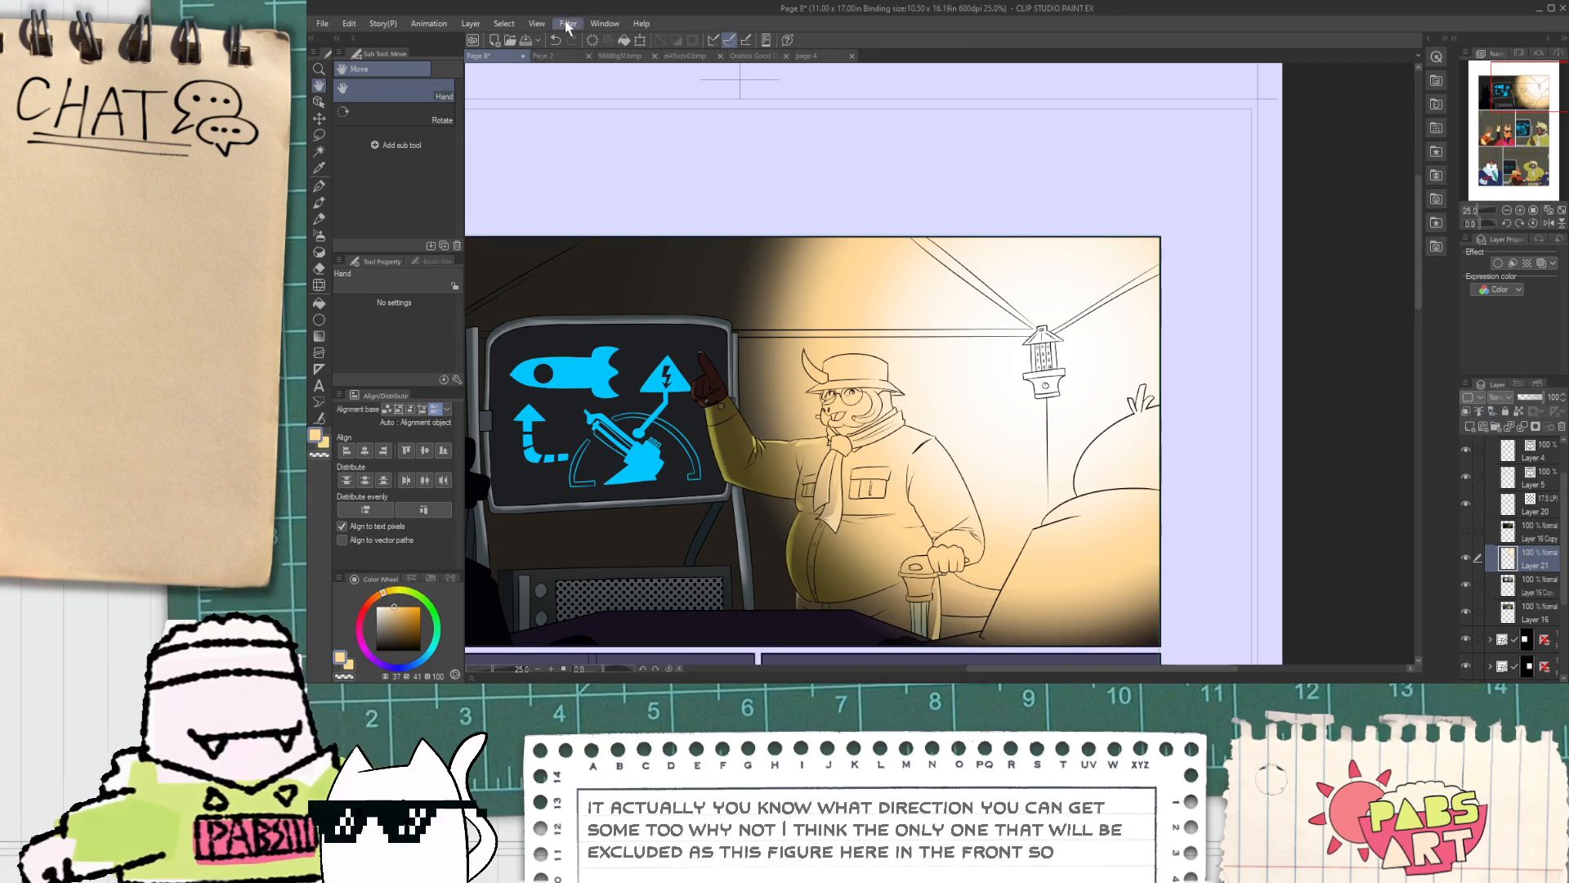
click(739, 85)
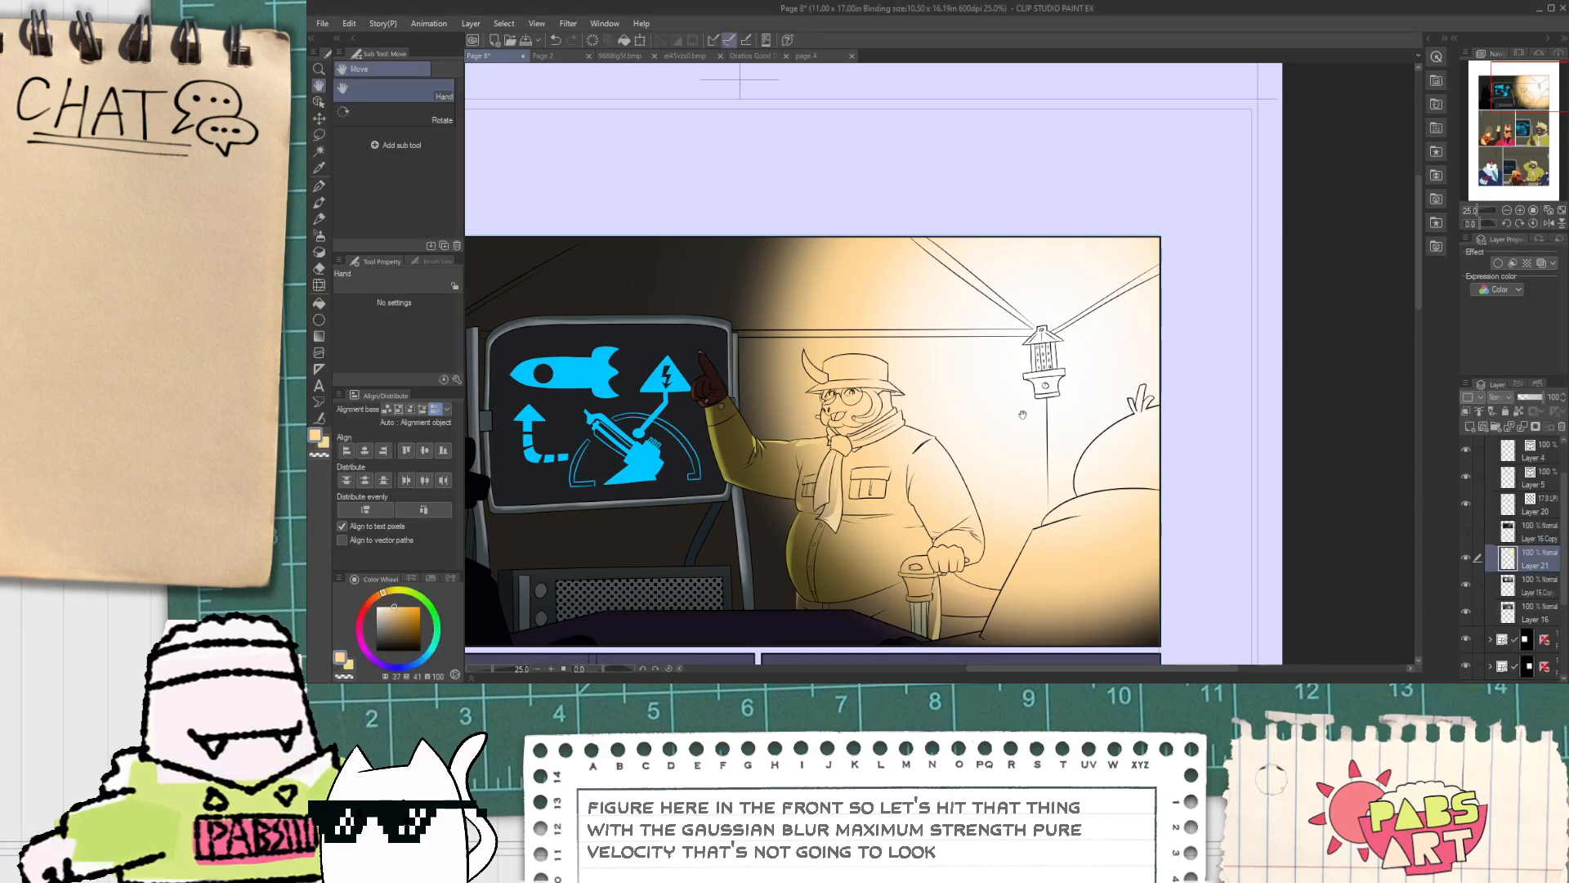
Step: Try a dodge blending mode on the glow layer and lower its opacity to 51%
scroll(1037, 445, down, 1)
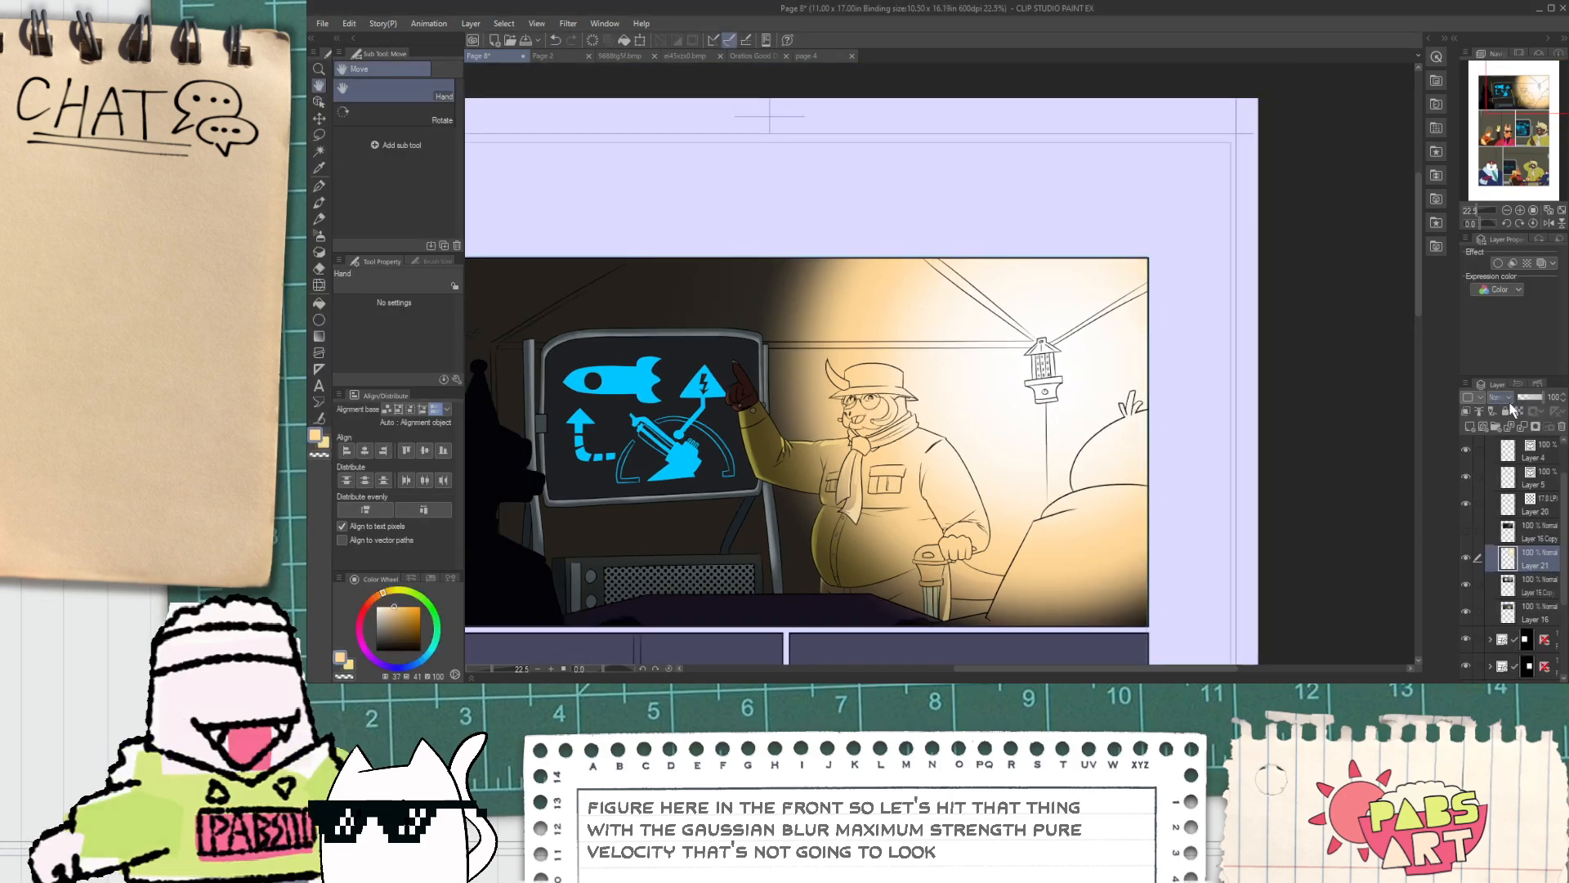
scroll(1504, 397, down, 8)
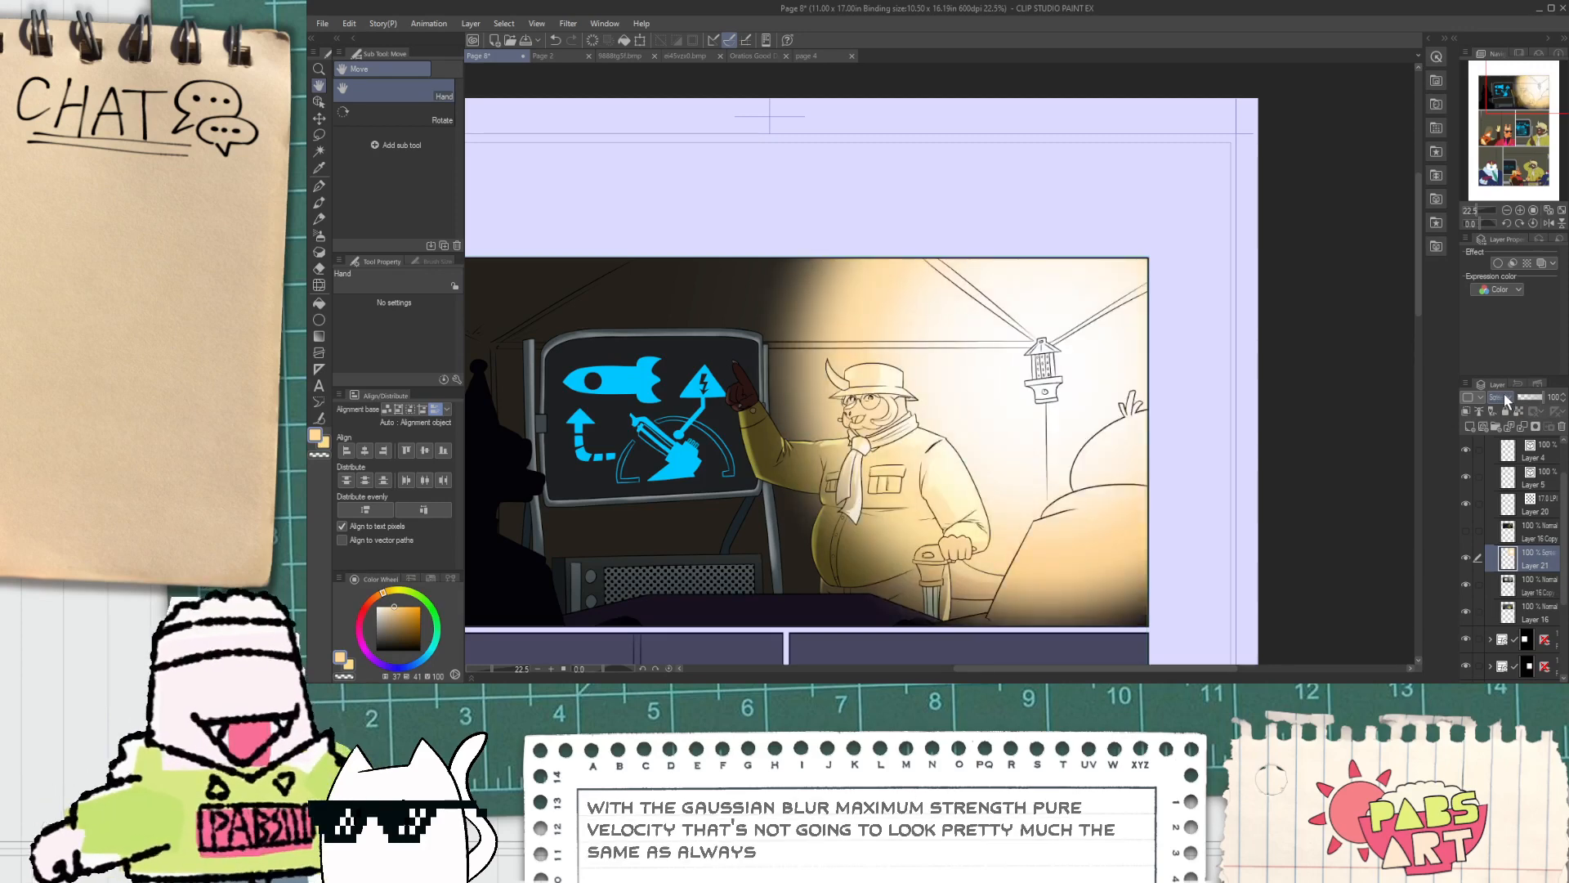
scroll(1504, 396, down, 10)
scroll(1504, 396, up, 15)
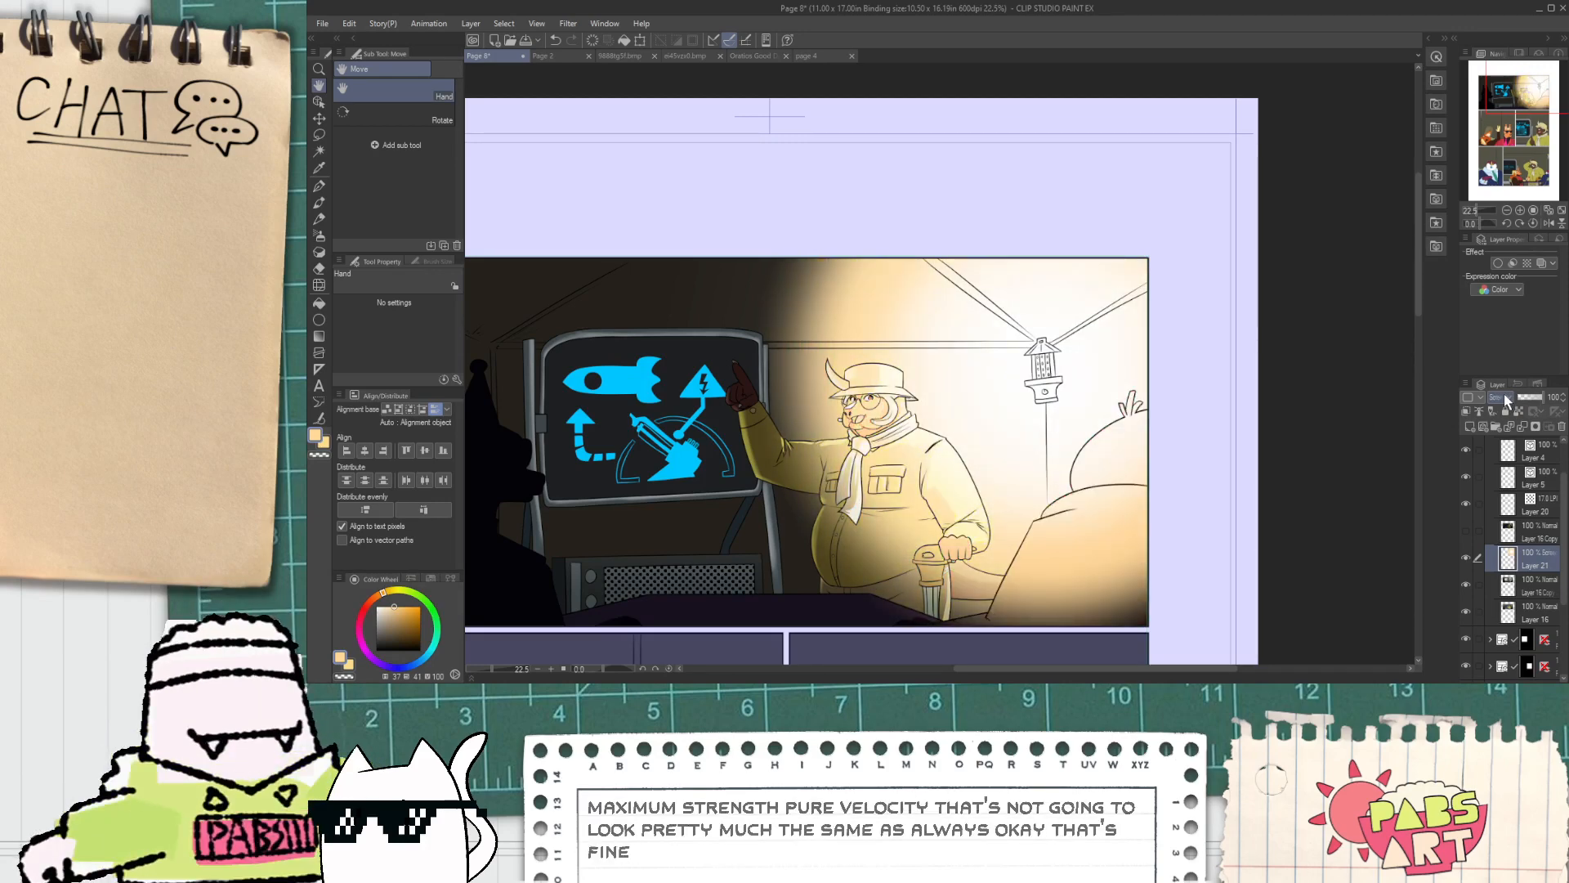
drag(1520, 398, 1531, 401)
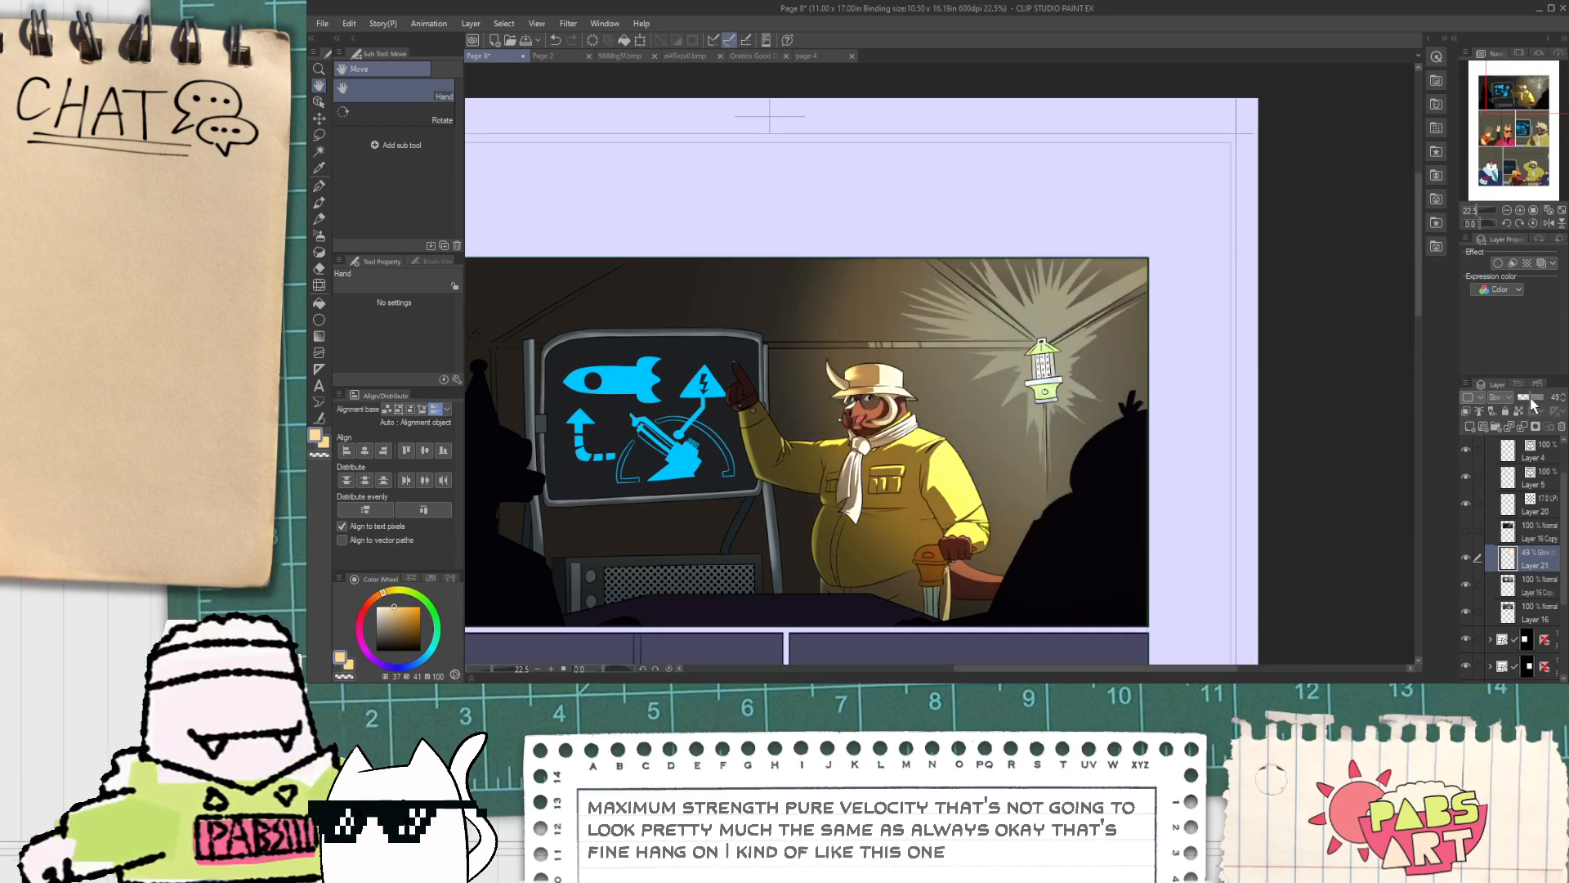
scroll(1149, 372, up, 4)
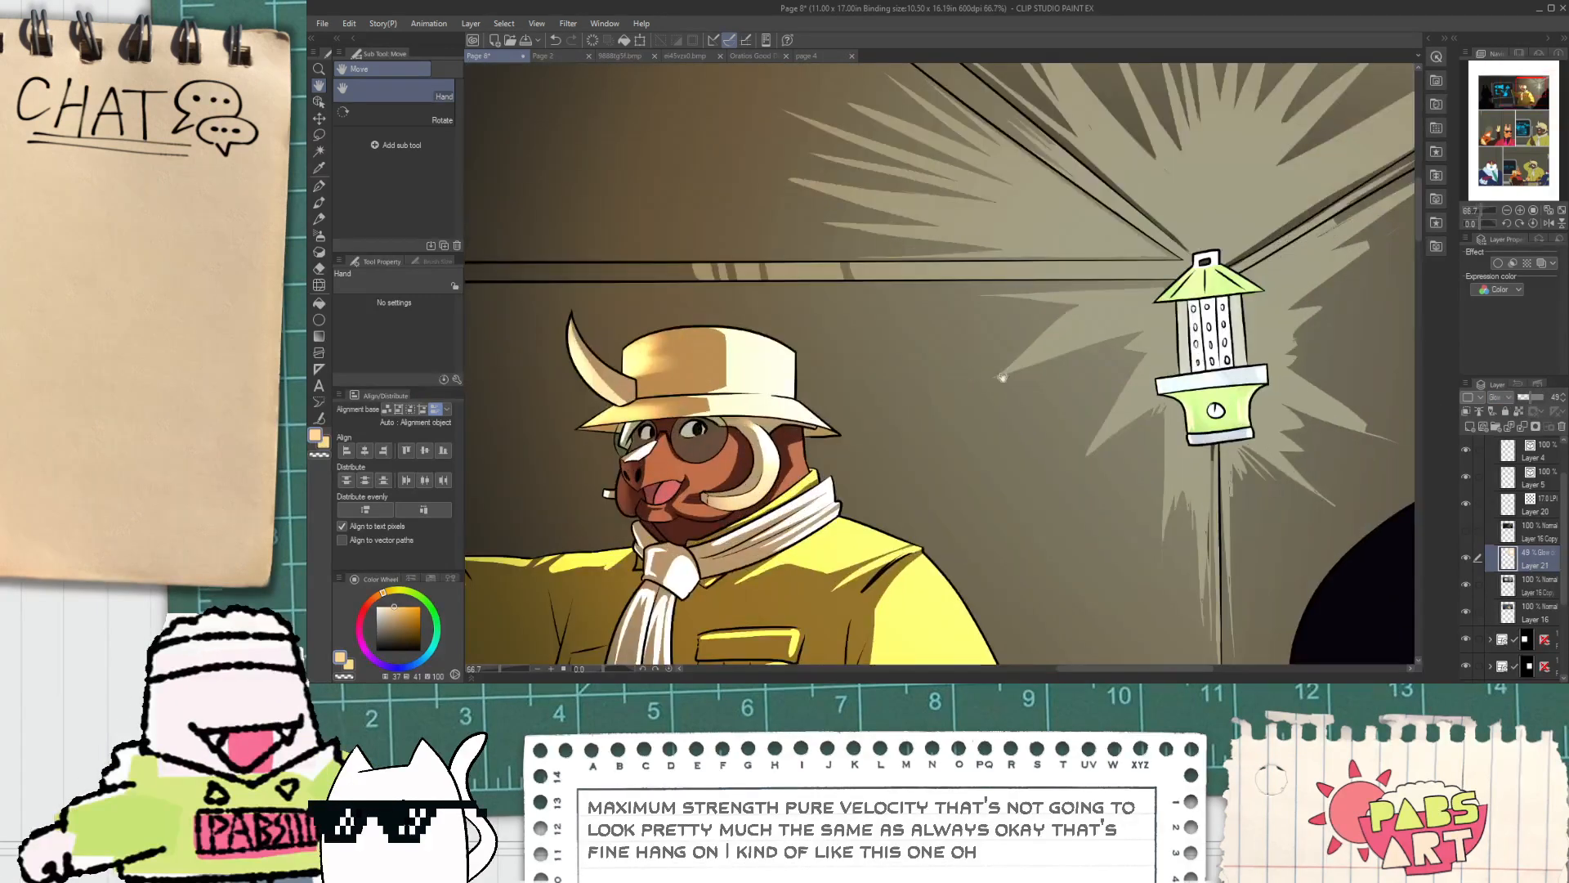
drag(1527, 396, 1531, 397)
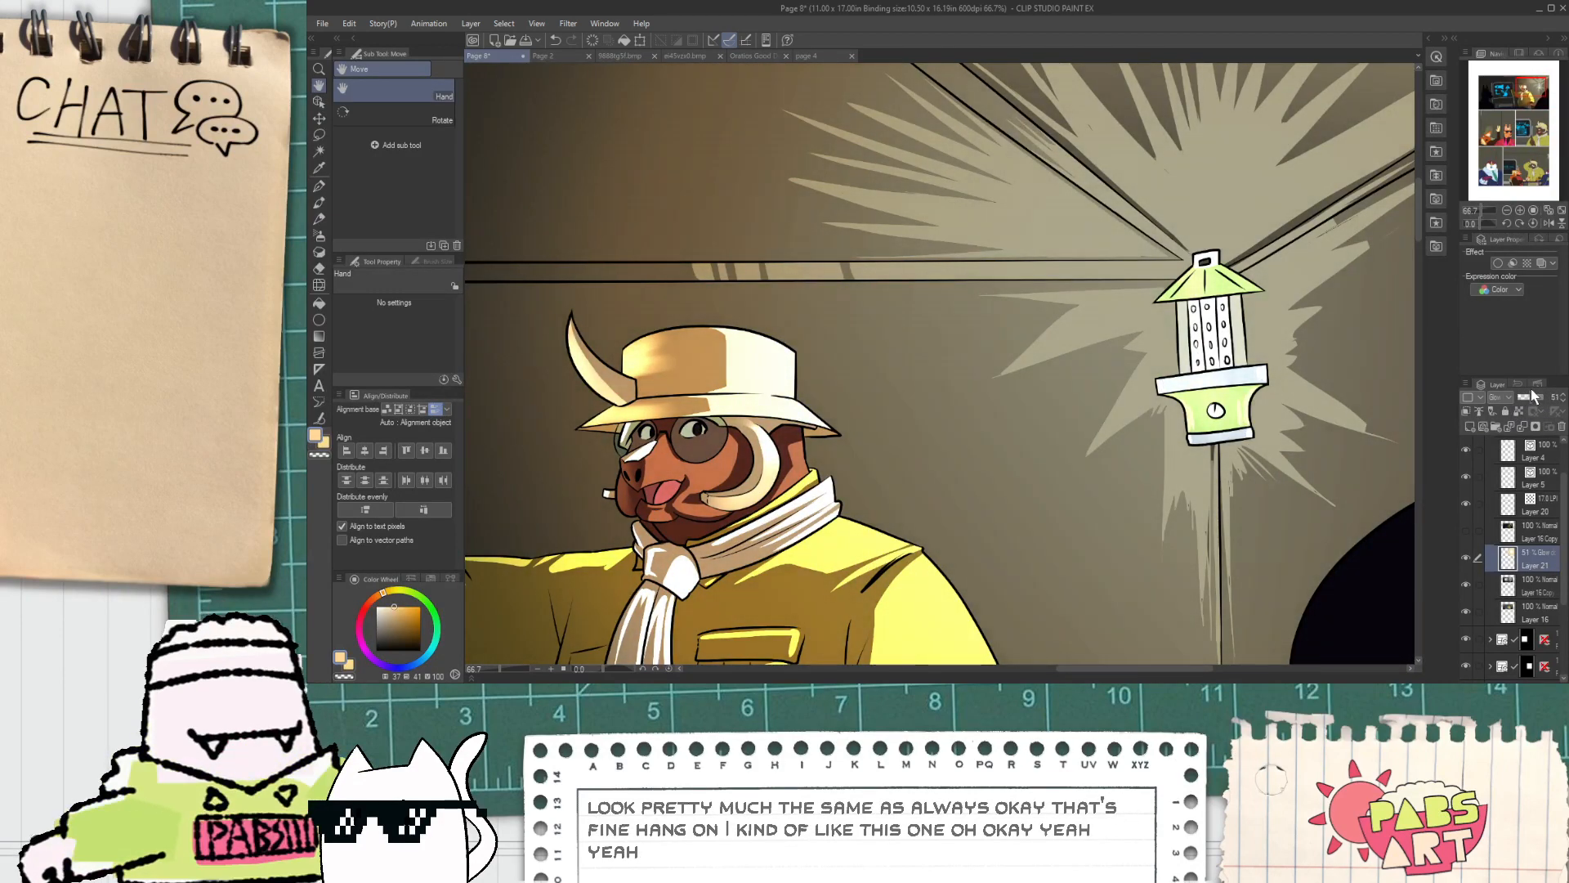
Step: Choose the Best blender brush and the shading layer below the glow, and examine the wall between the pointing character and the lantern
key(ctrl+minus)
key(ctrl+minus)
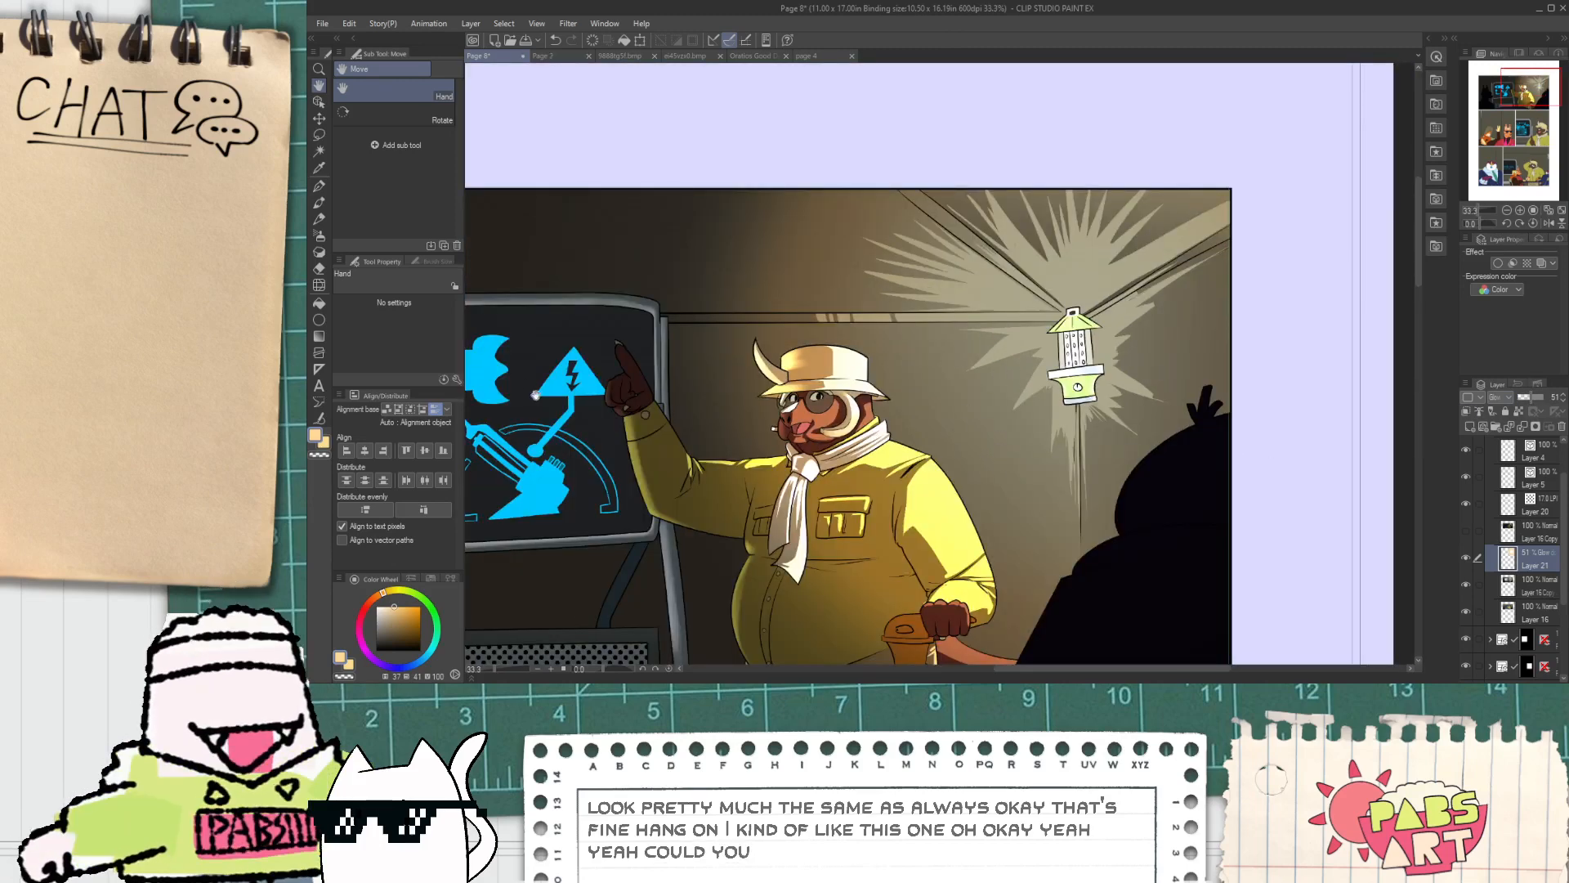
click(319, 285)
click(343, 66)
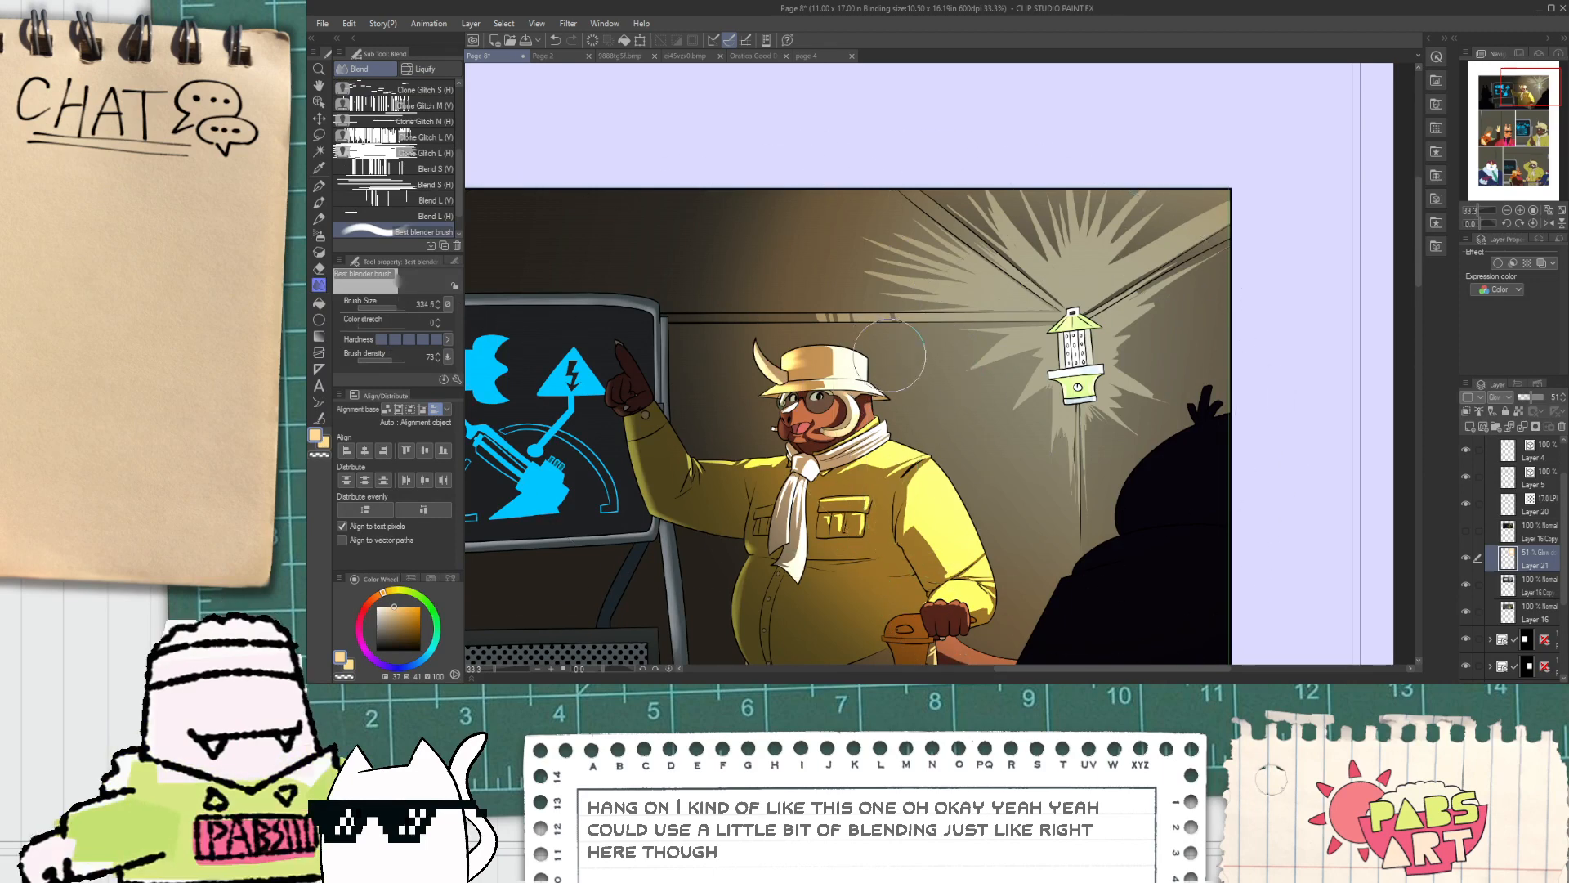
scroll(1017, 398, up, 2)
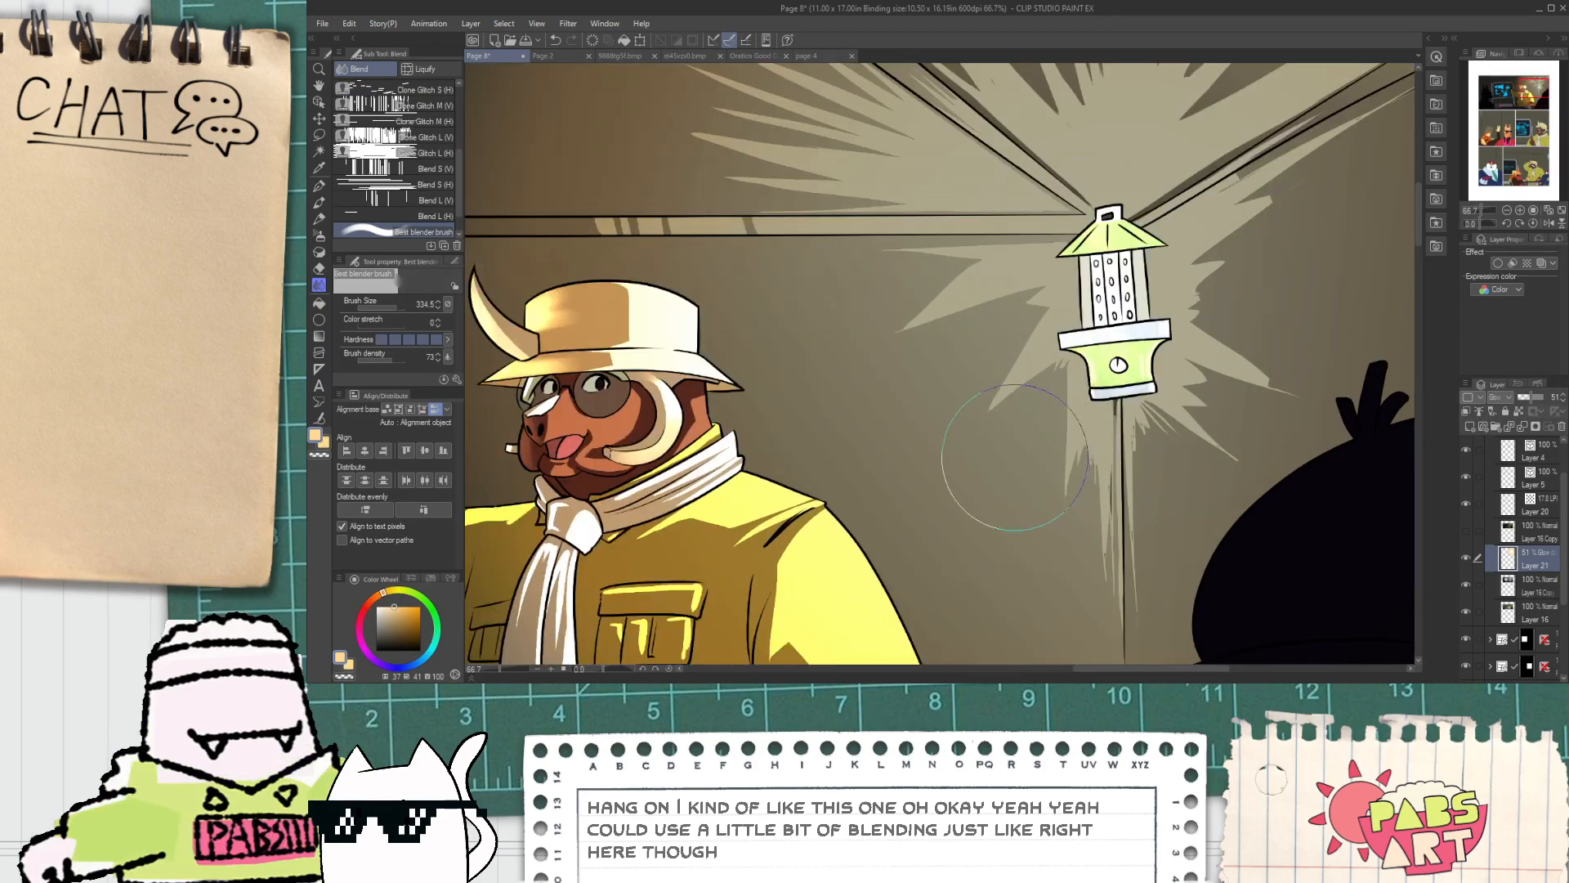
scroll(993, 490, down, 1)
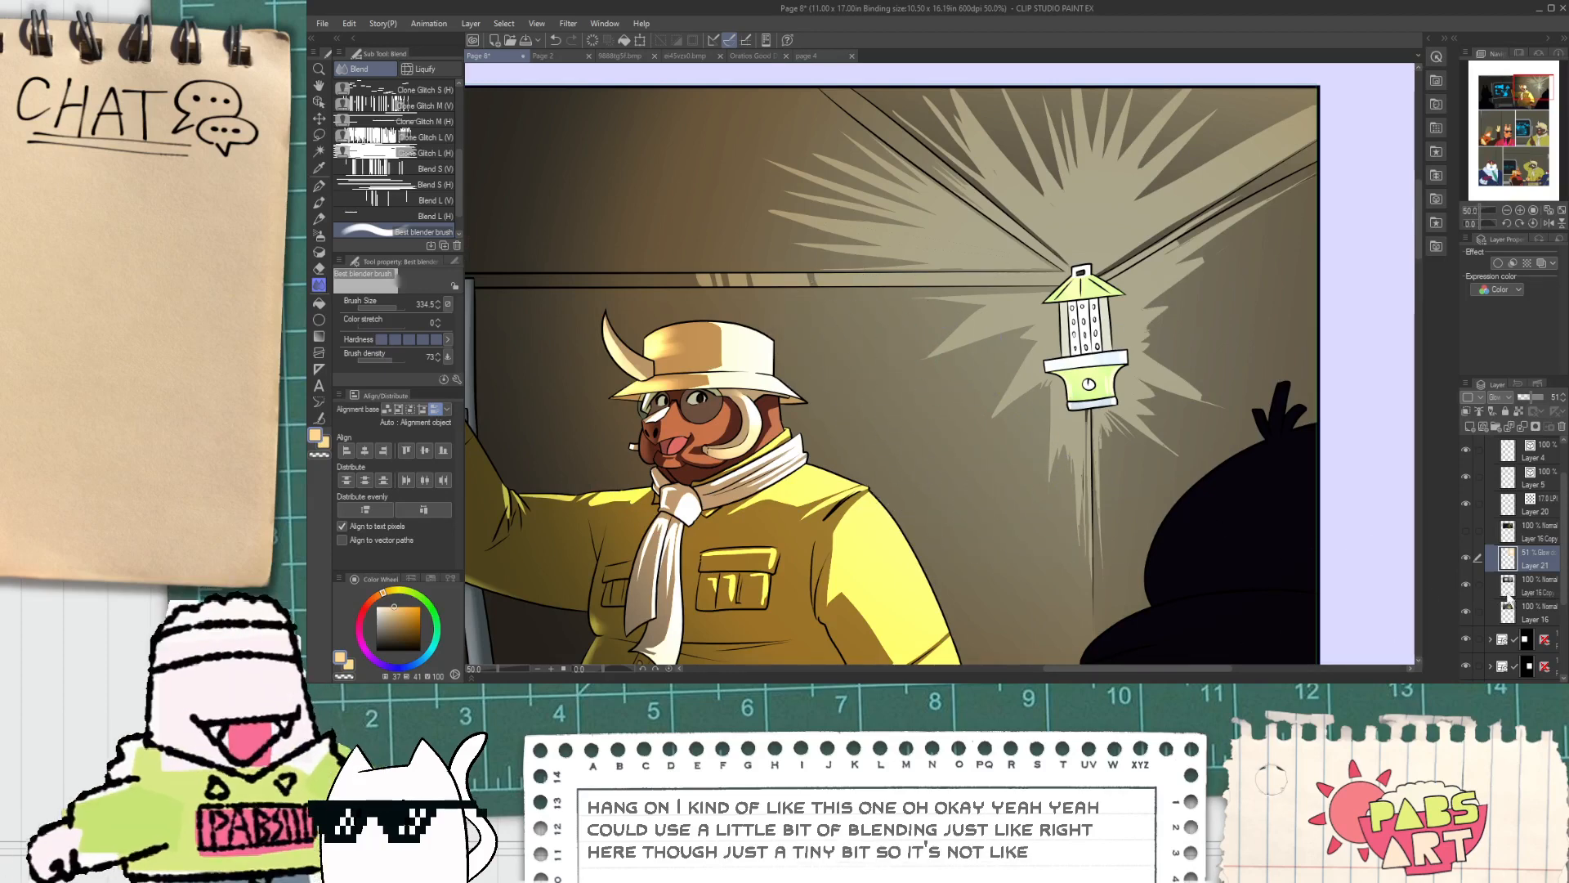
click(1508, 591)
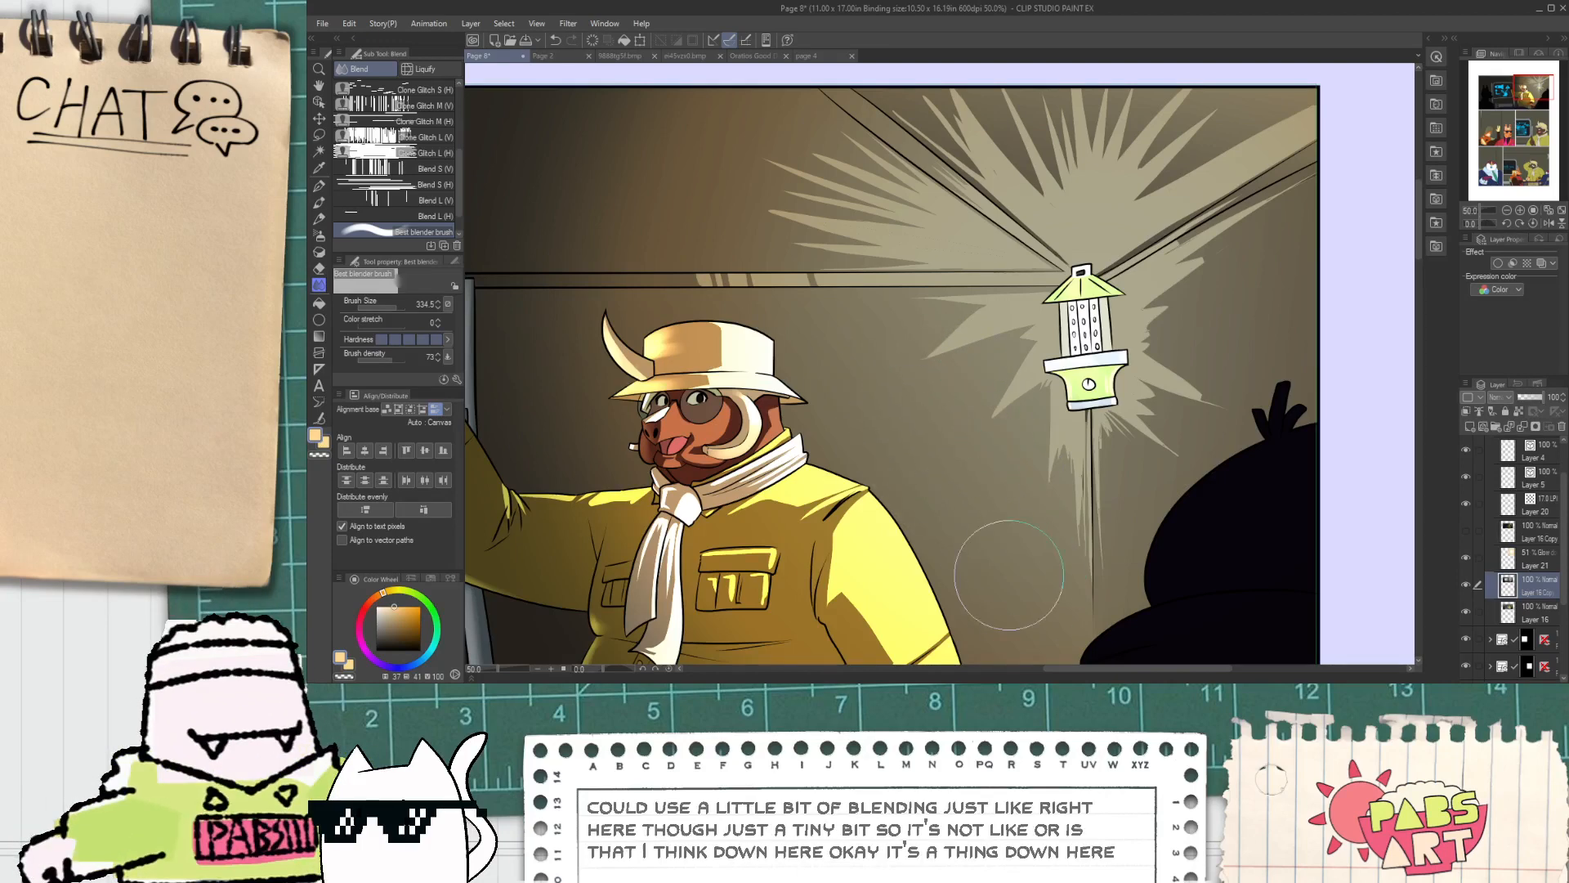
scroll(964, 564, up, 5)
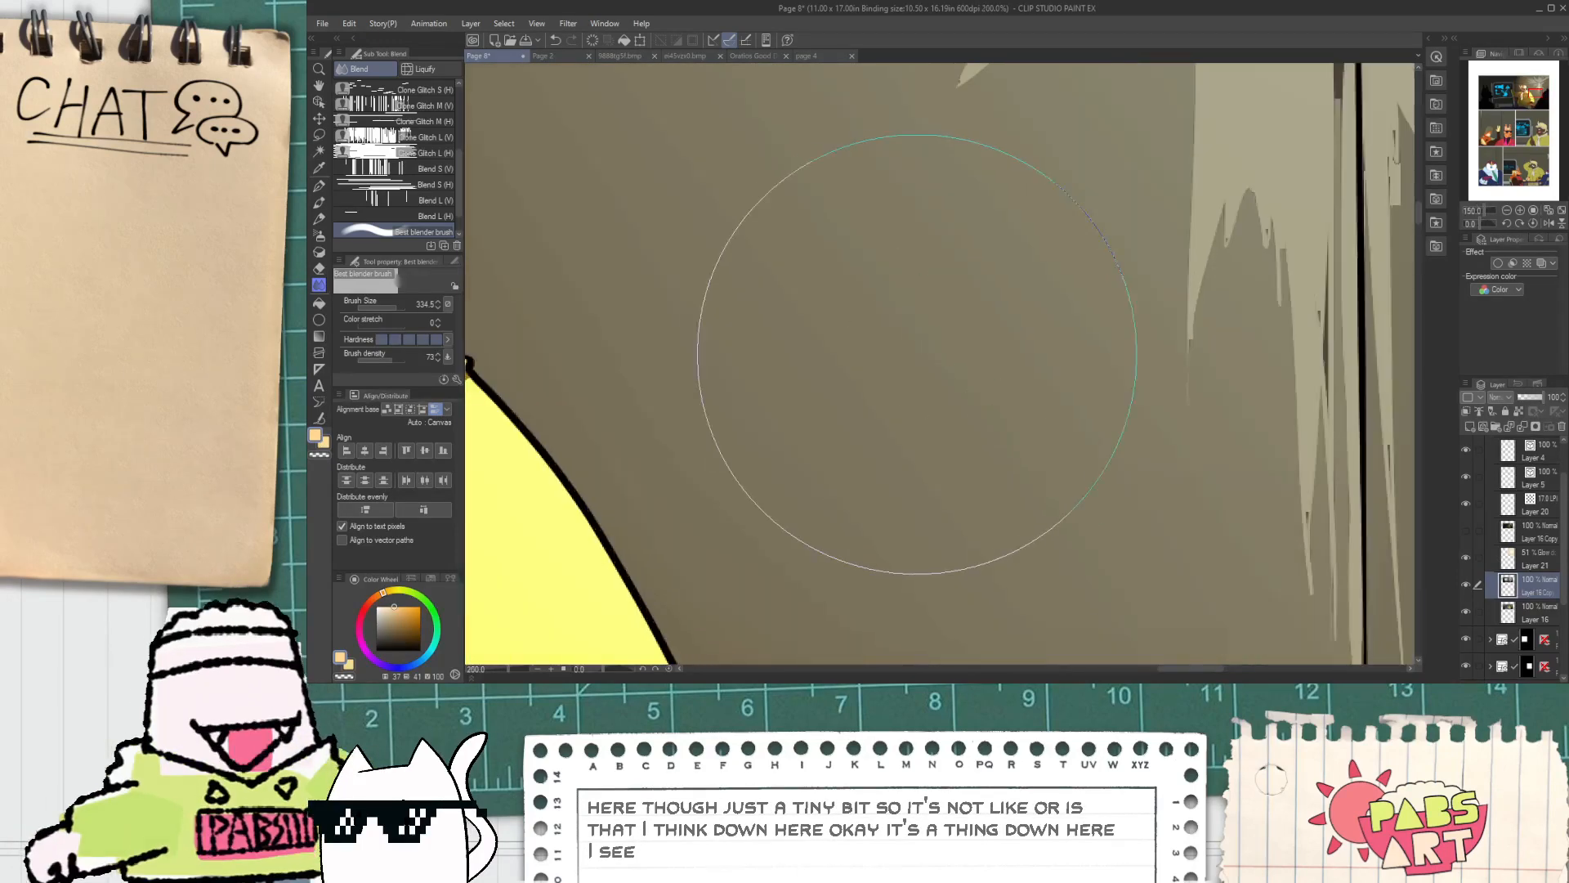
scroll(904, 387, down, 4)
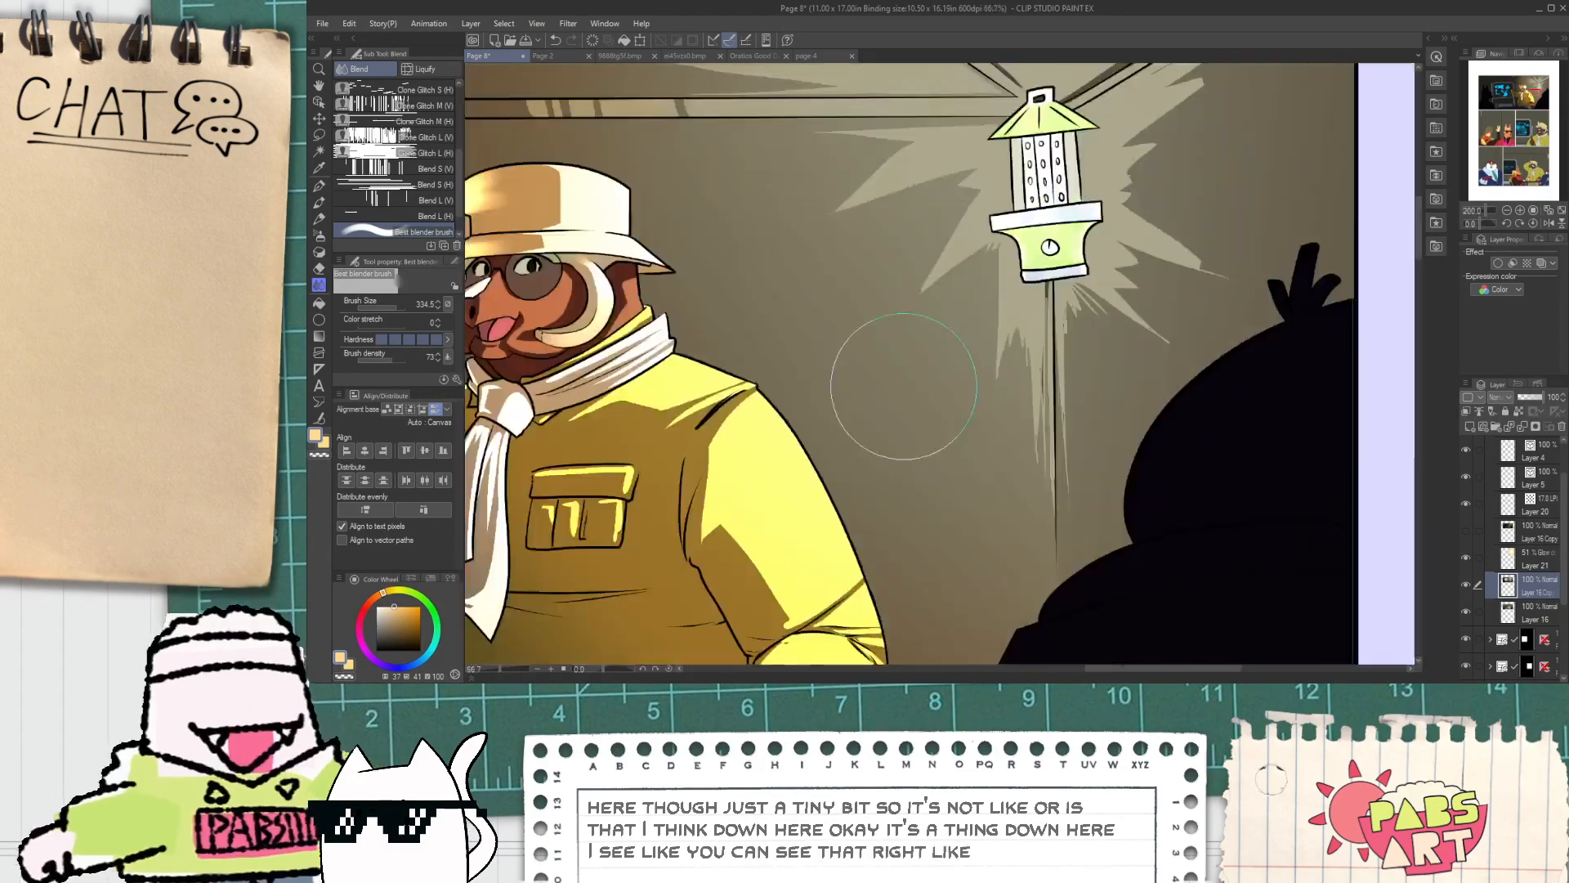
scroll(903, 386, down, 2)
key(space)
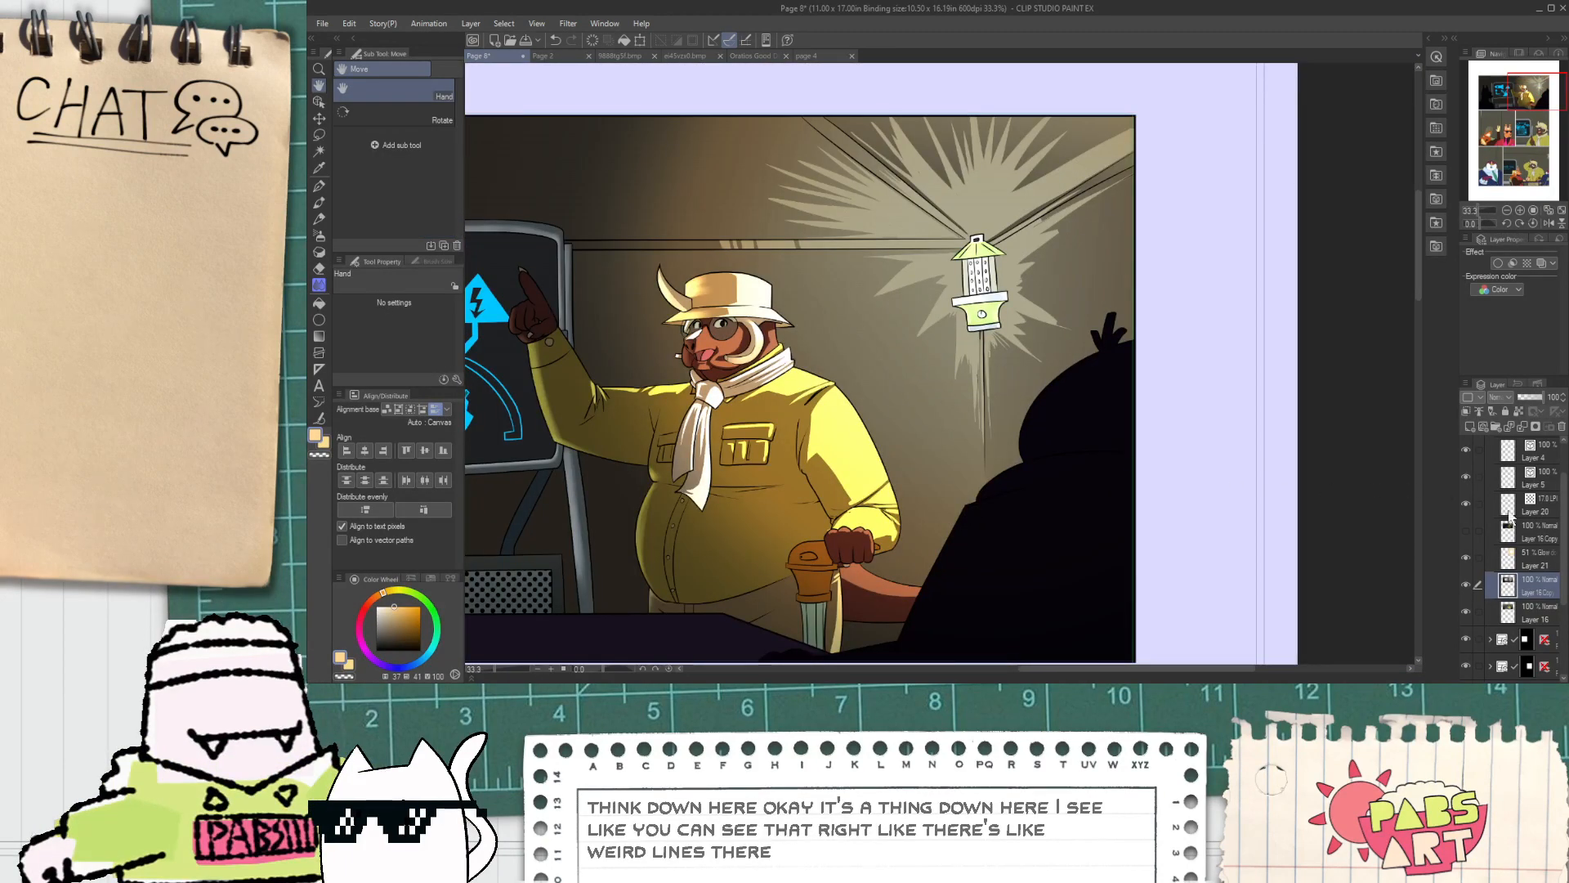
Step: Set the glow layer's blending mode to Overlay and its opacity to 92%
click(1536, 558)
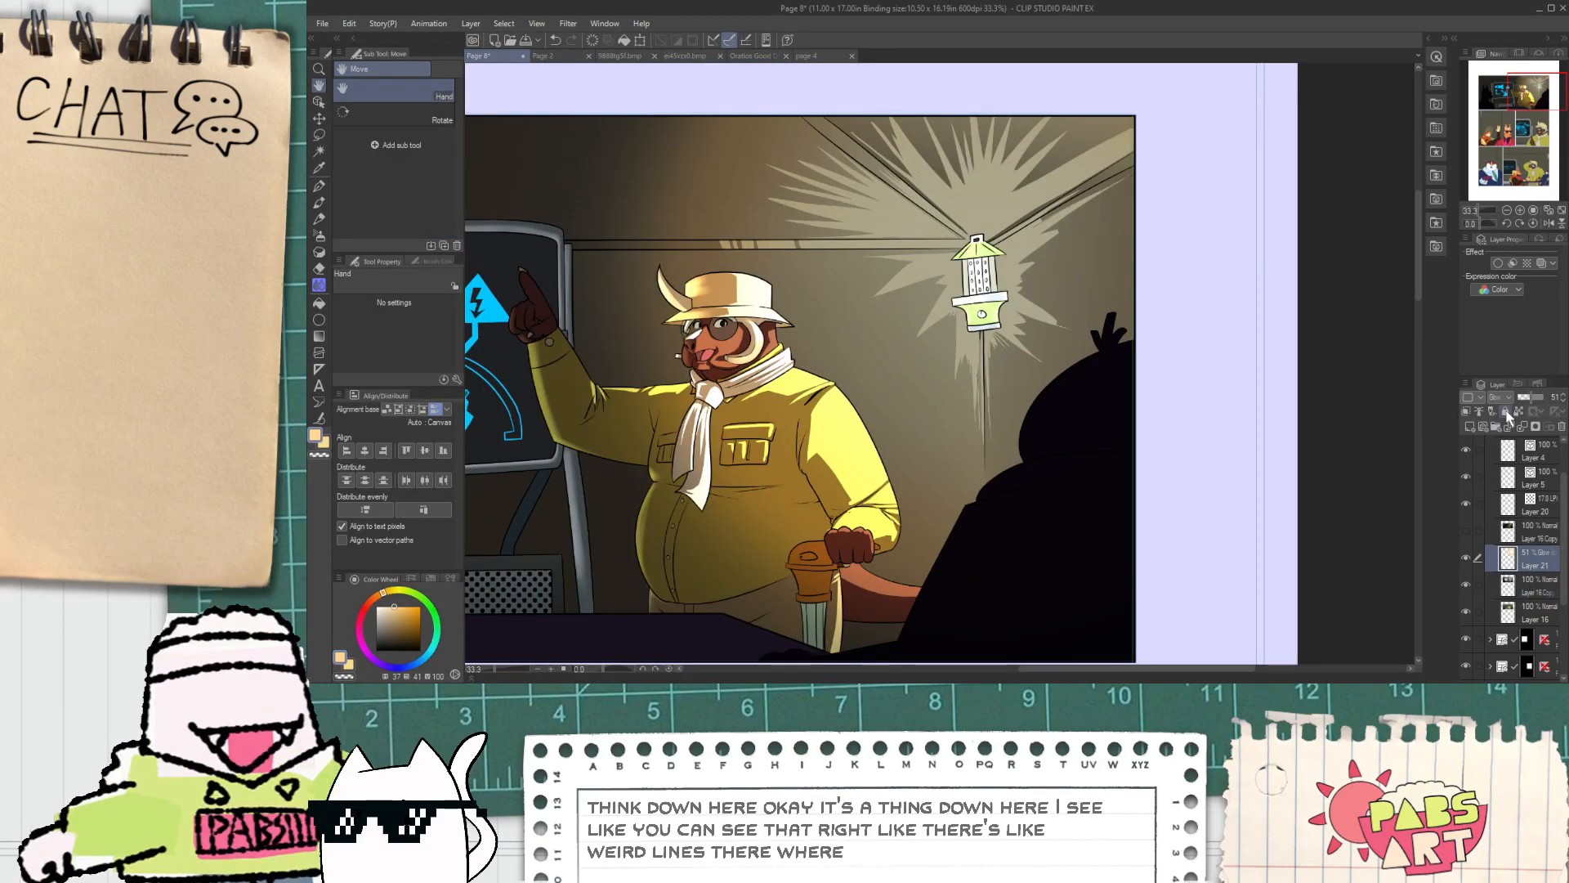
scroll(1508, 401, down, 4)
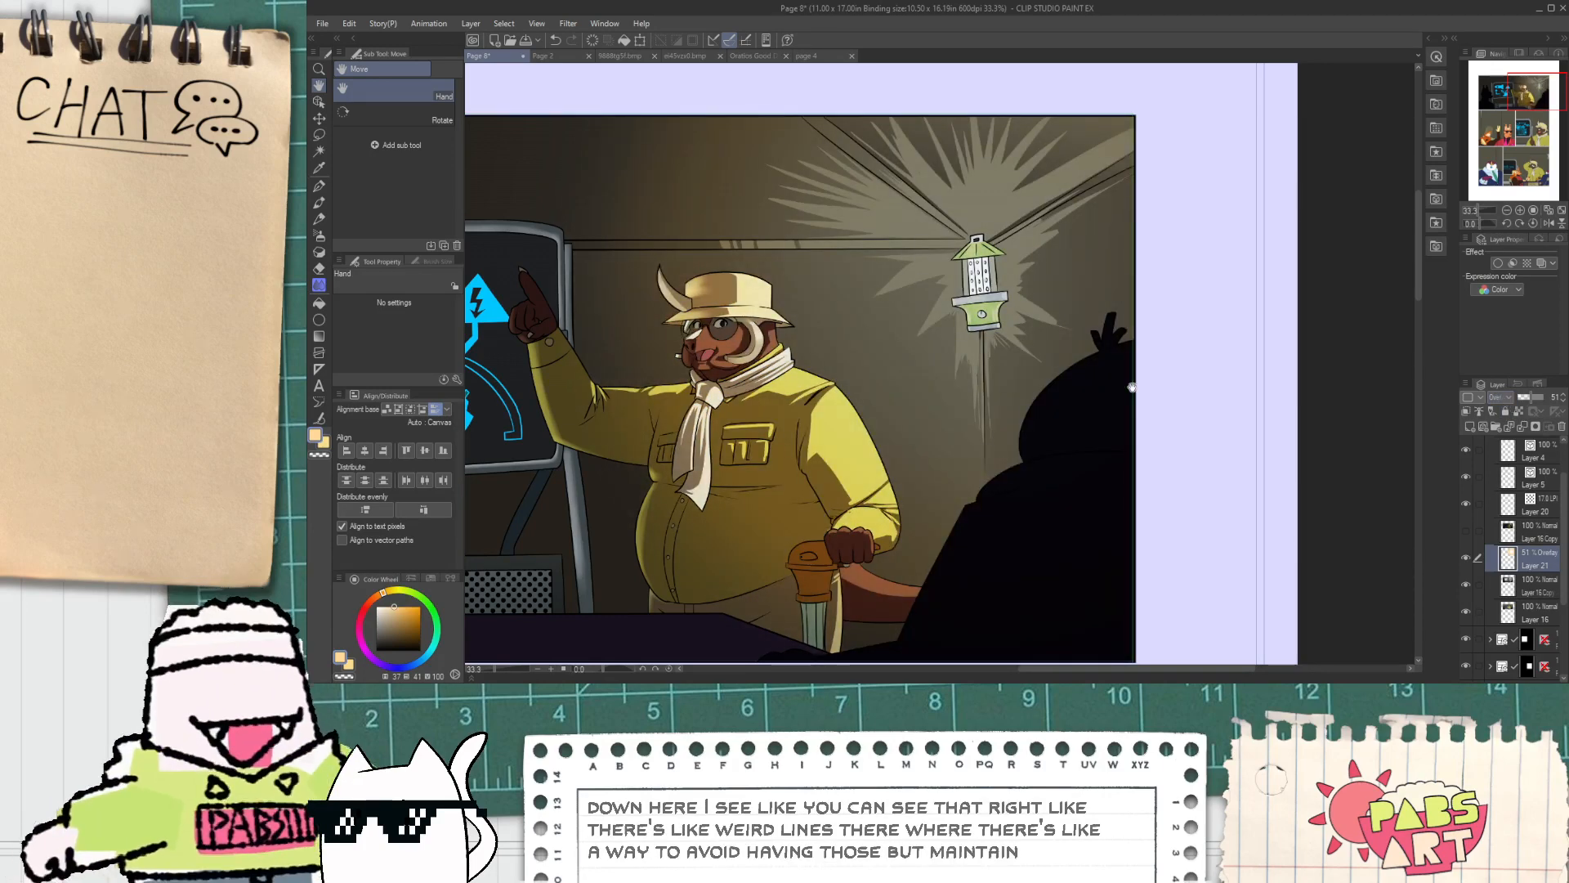
scroll(940, 317, up, 2)
scroll(1193, 359, down, 1)
scroll(1013, 425, up, 1)
scroll(862, 392, up, 1)
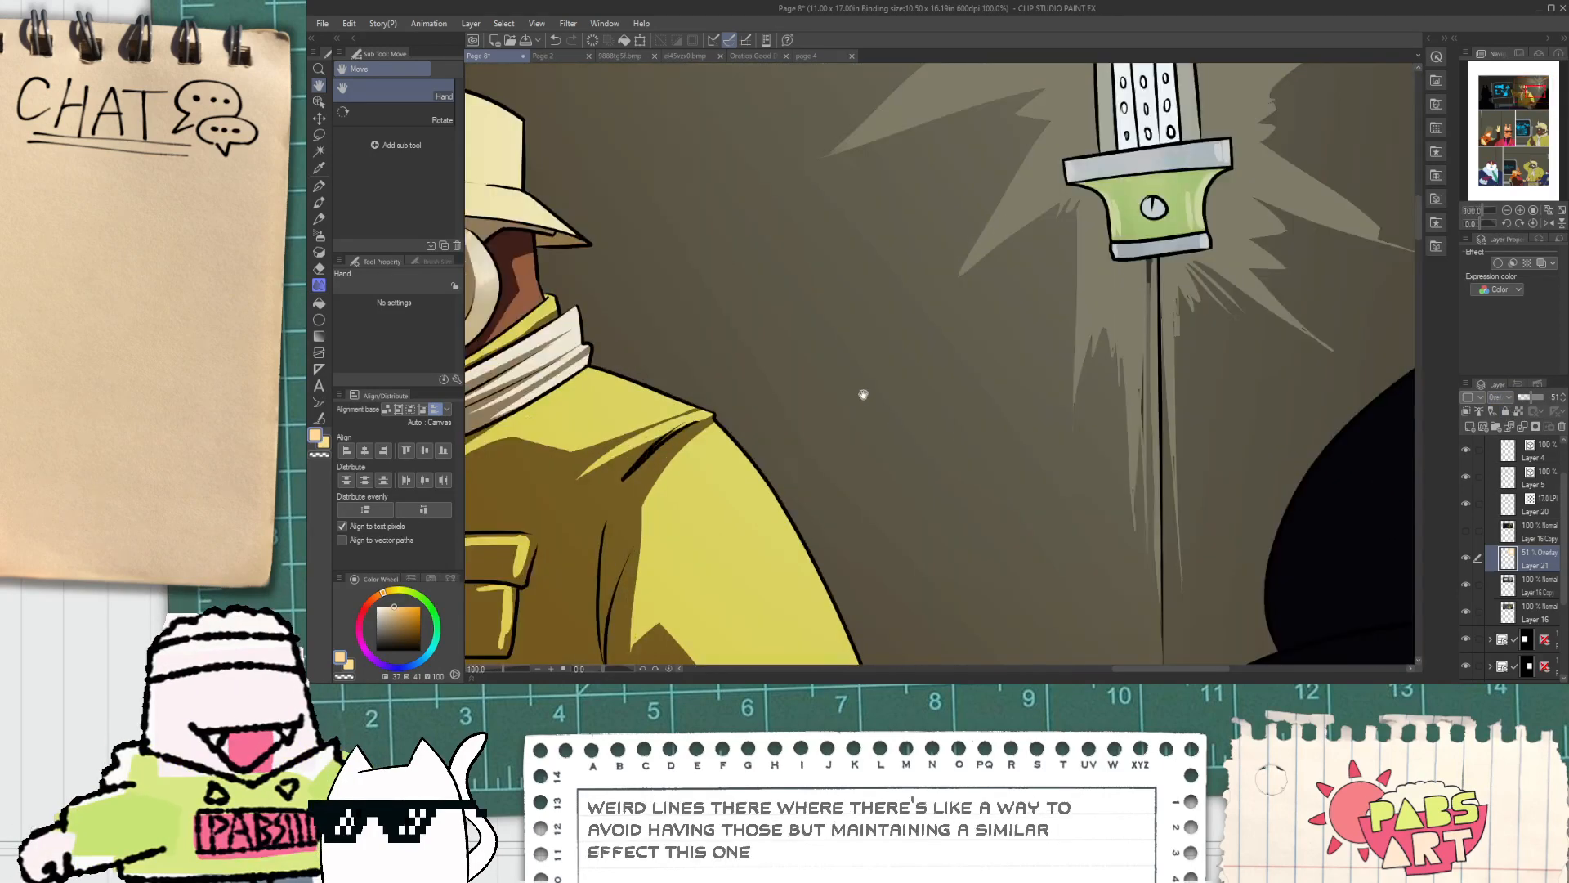
scroll(946, 375, down, 2)
drag(1519, 396, 1545, 405)
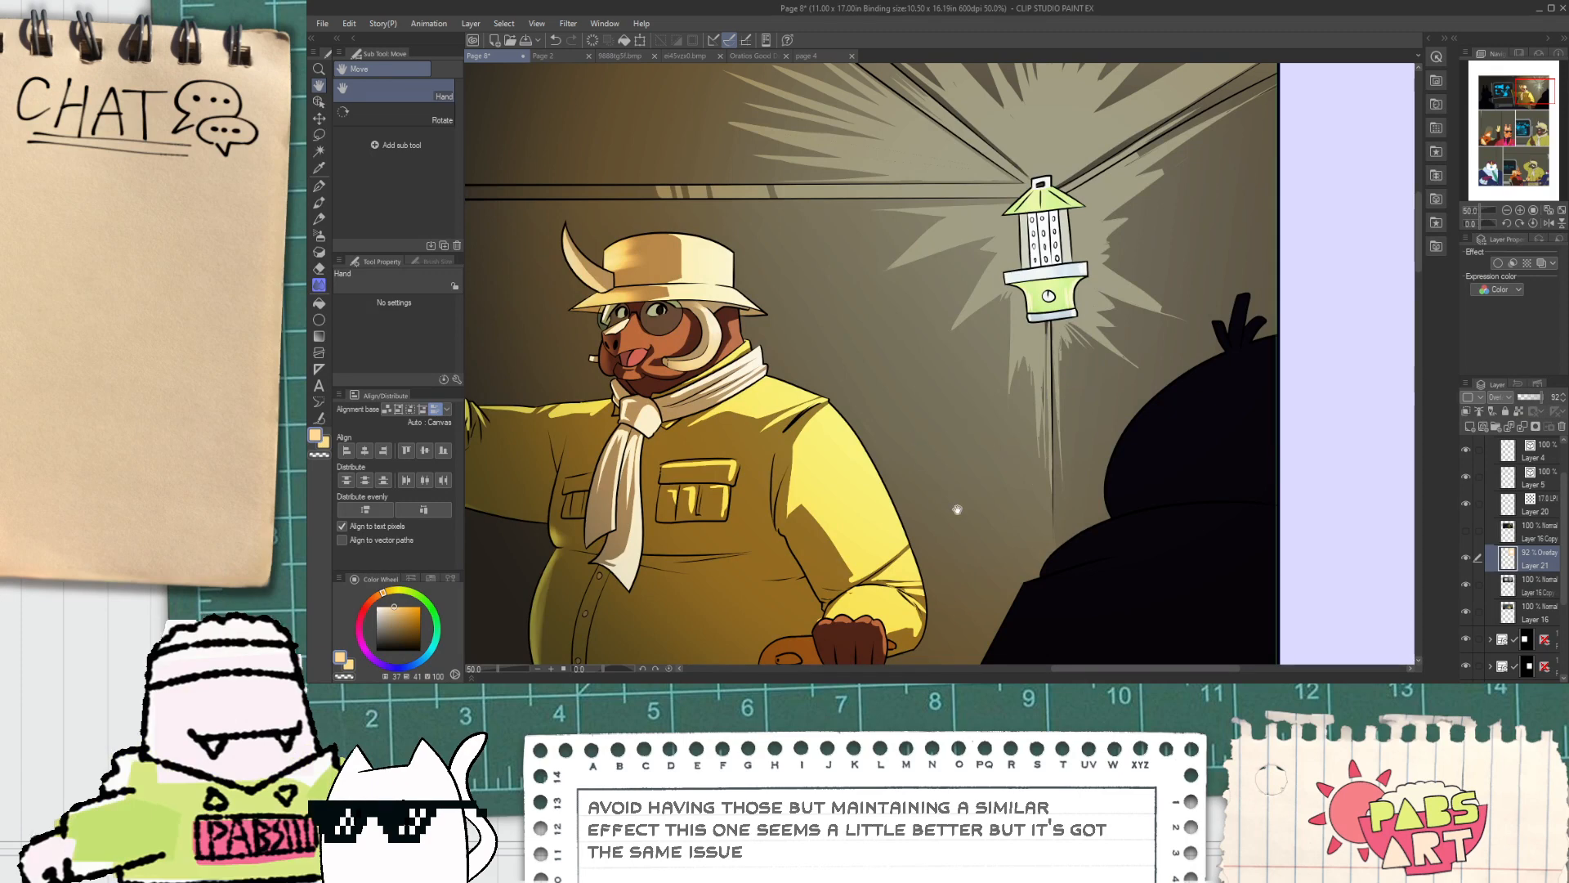
Step: On the shading layer below the glow, select the wall behind the character with Auto select and blend it with the Best blender brush
click(1483, 580)
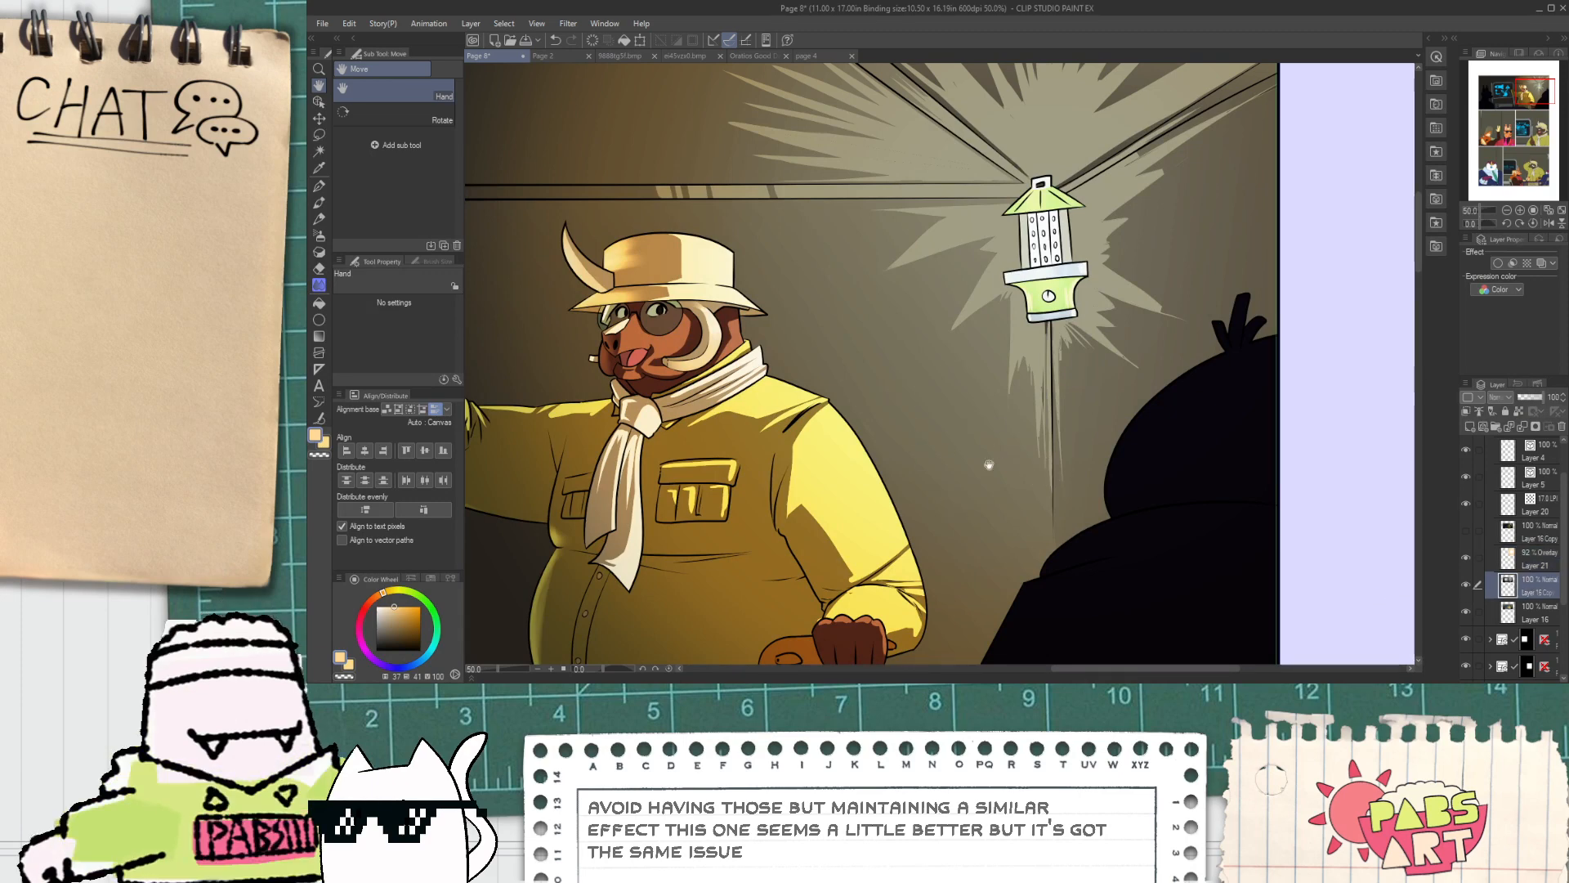
key(w)
click(881, 418)
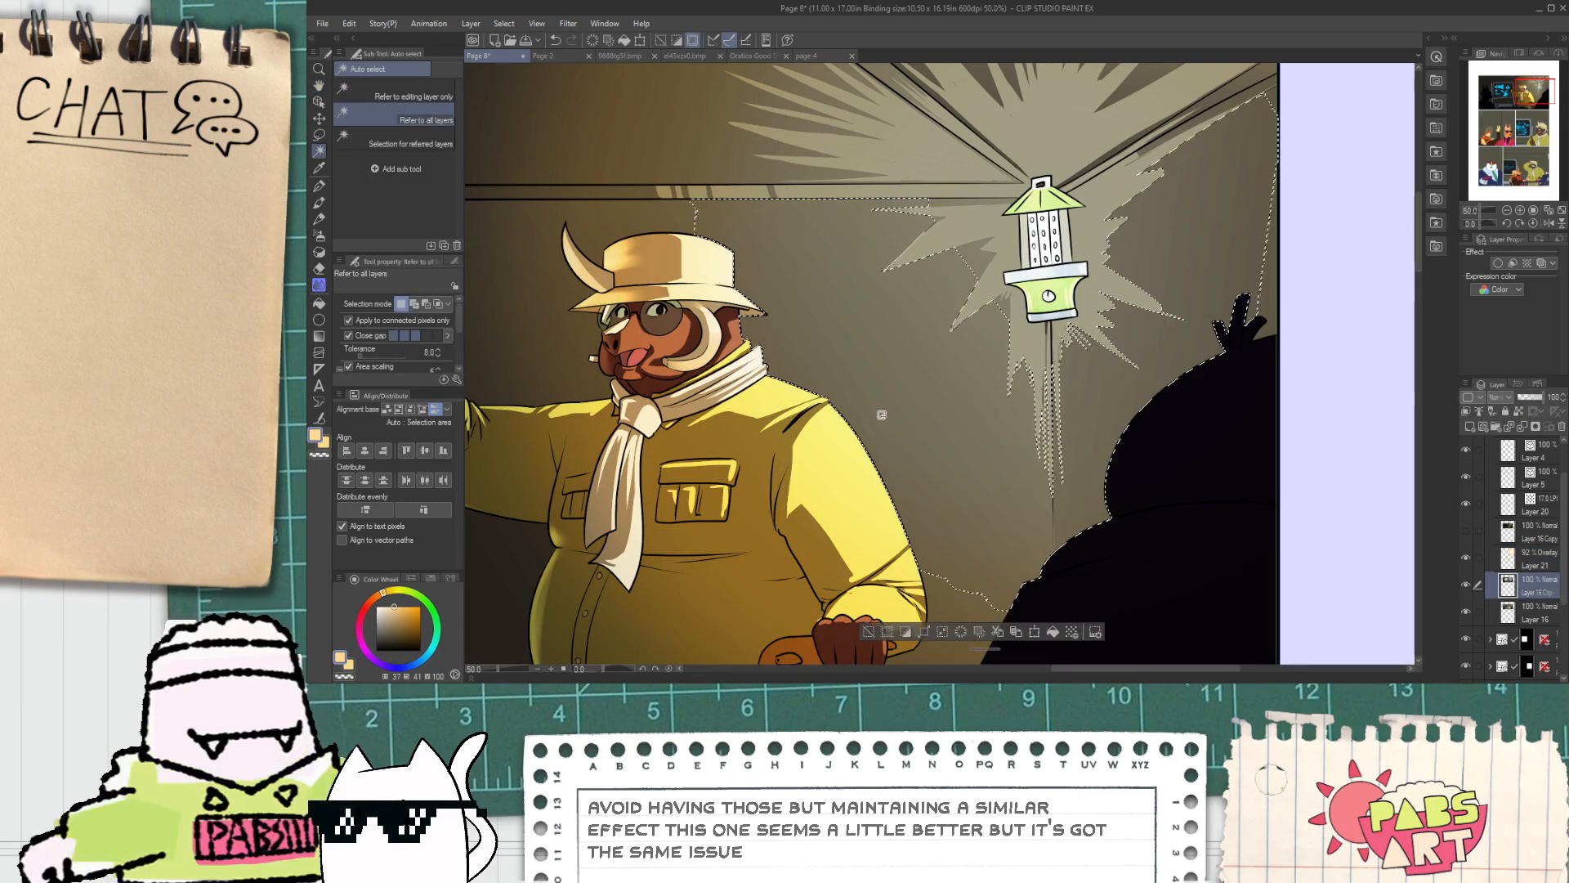
click(319, 283)
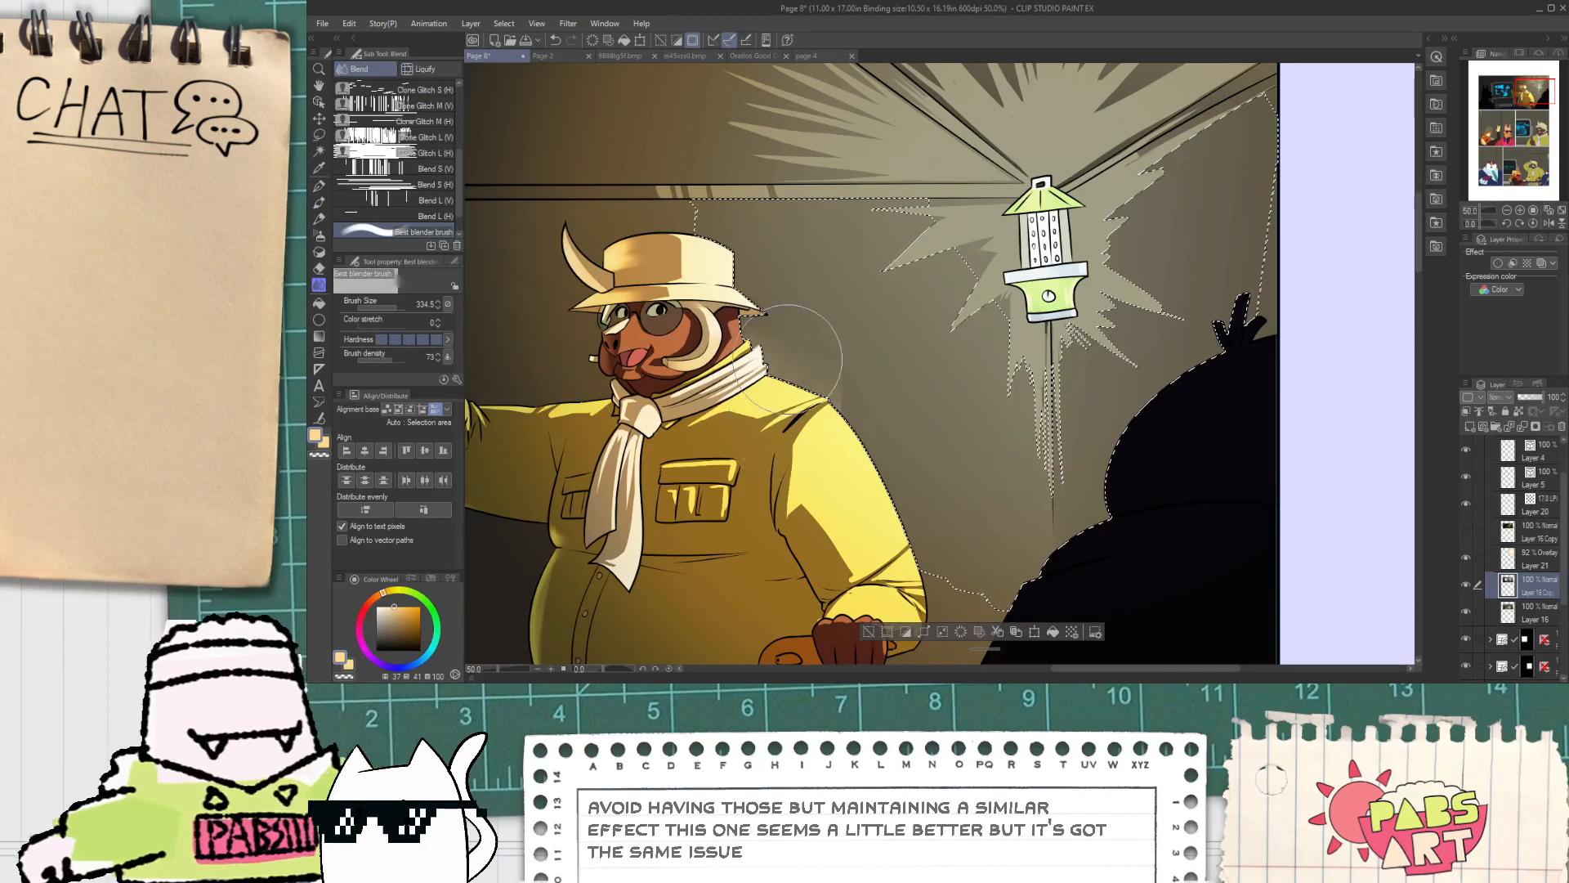
mouse_move(912, 332)
mouse_down()
mouse_move(819, 349)
mouse_move(929, 356)
mouse_move(826, 319)
mouse_move(887, 338)
mouse_move(923, 411)
mouse_move(847, 307)
mouse_move(913, 392)
mouse_move(995, 557)
mouse_move(942, 425)
mouse_move(880, 396)
mouse_move(987, 469)
mouse_move(976, 532)
mouse_move(997, 507)
mouse_move(981, 569)
mouse_move(956, 490)
mouse_move(905, 523)
mouse_move(838, 623)
mouse_up()
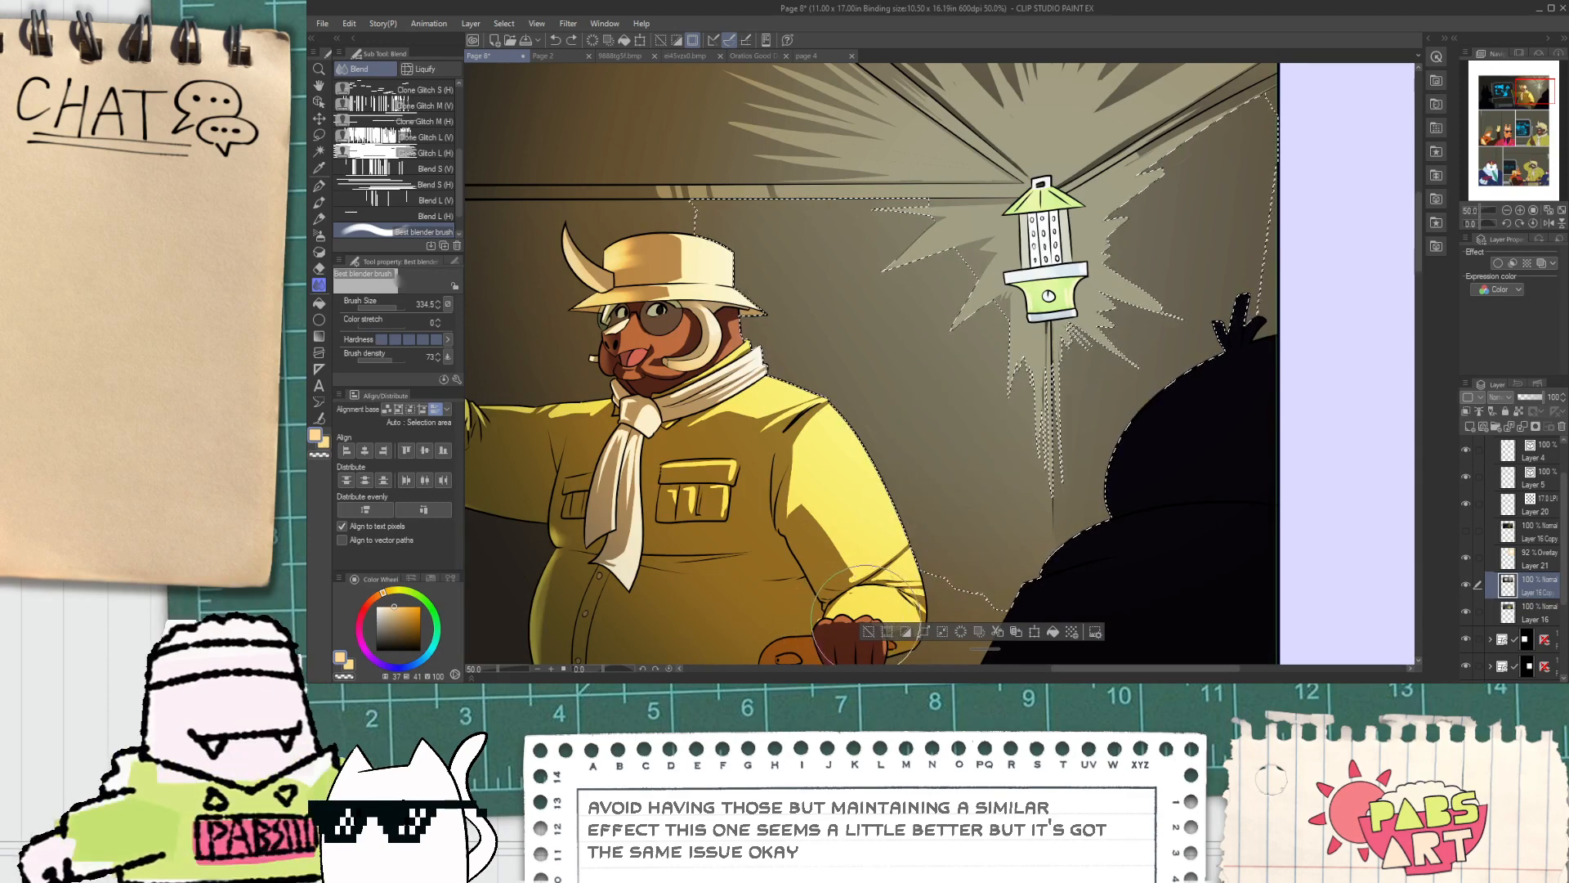
Step: Try filling the selected wall with a color picked from it, undo the fill and clear the selection
key(alt)
click(954, 448)
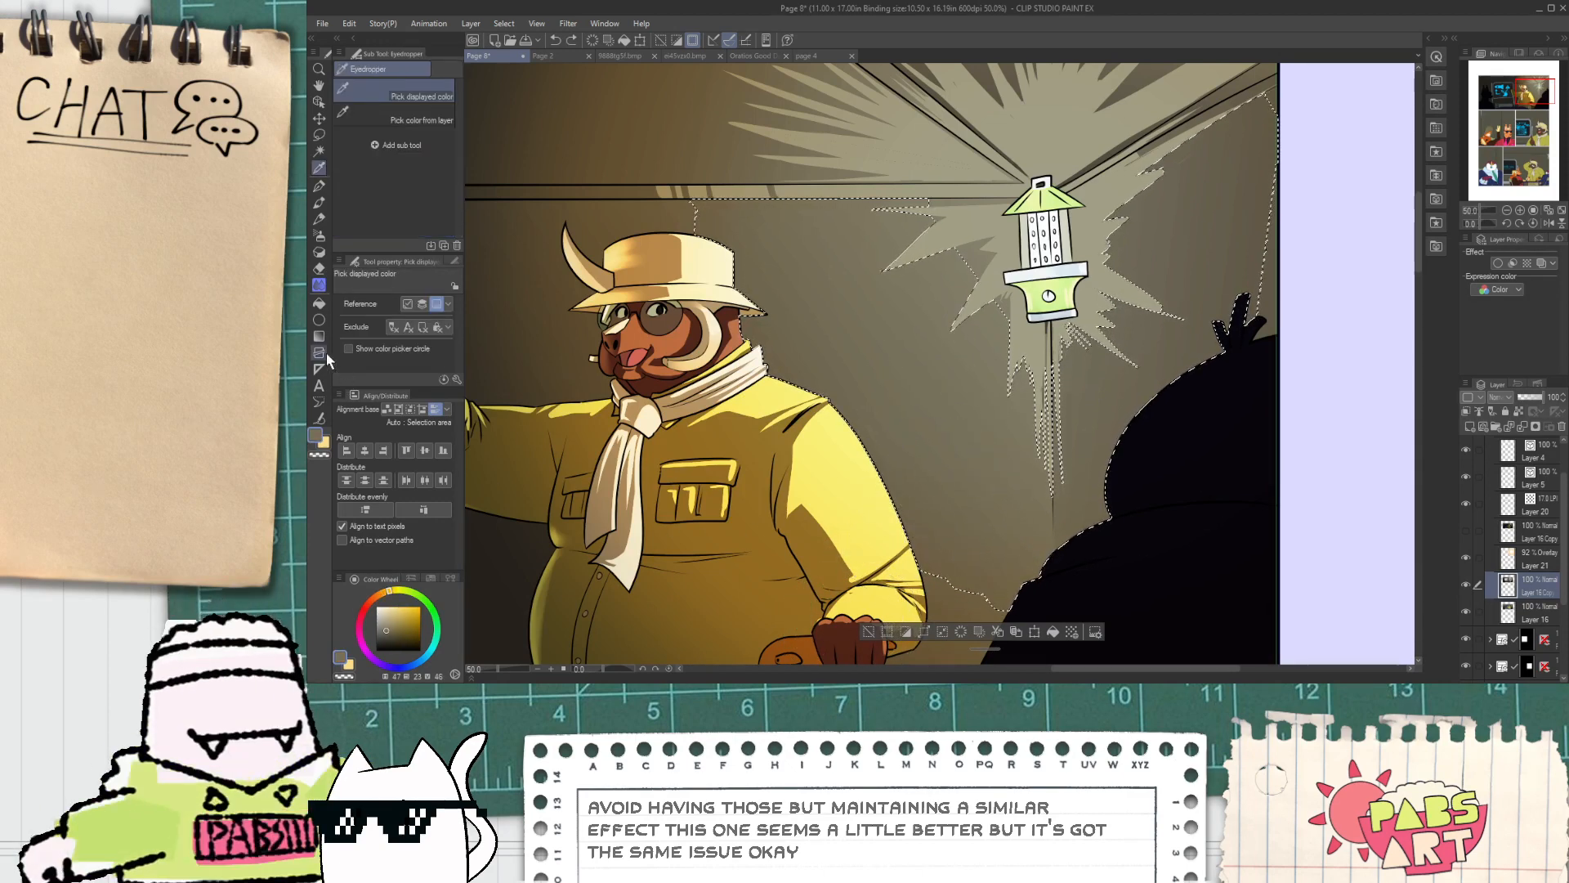
click(1051, 633)
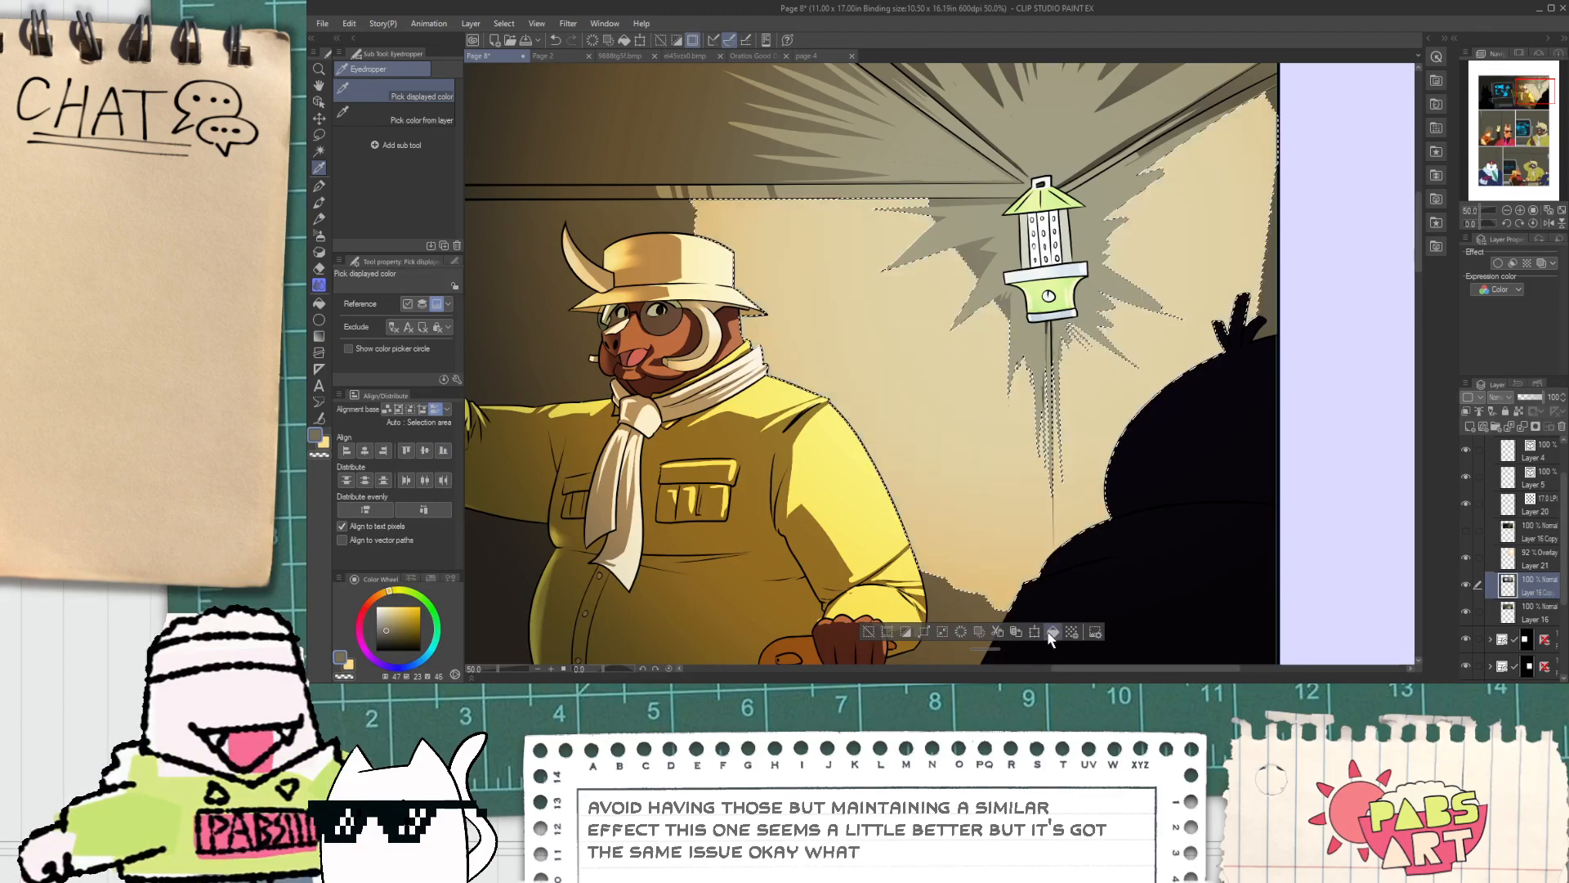
key(ctrl+z)
click(869, 631)
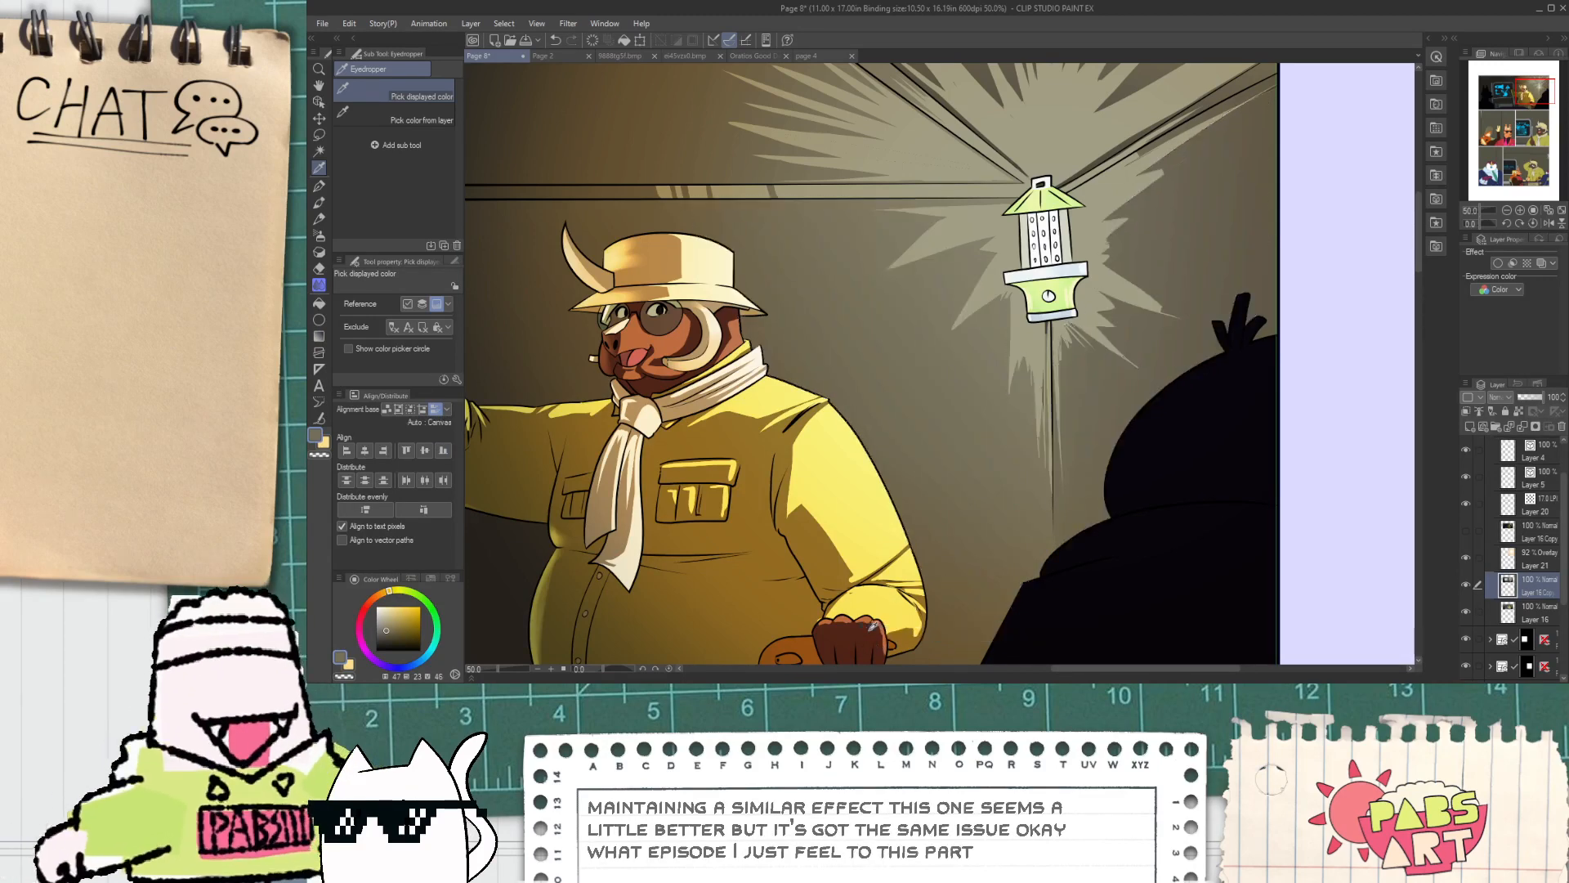
Step: Pick the Best blender brush and examine the wall and the light rays between the pointing character and the lantern
scroll(1054, 363, down, 2)
drag(1019, 438, 945, 478)
scroll(945, 410, up, 2)
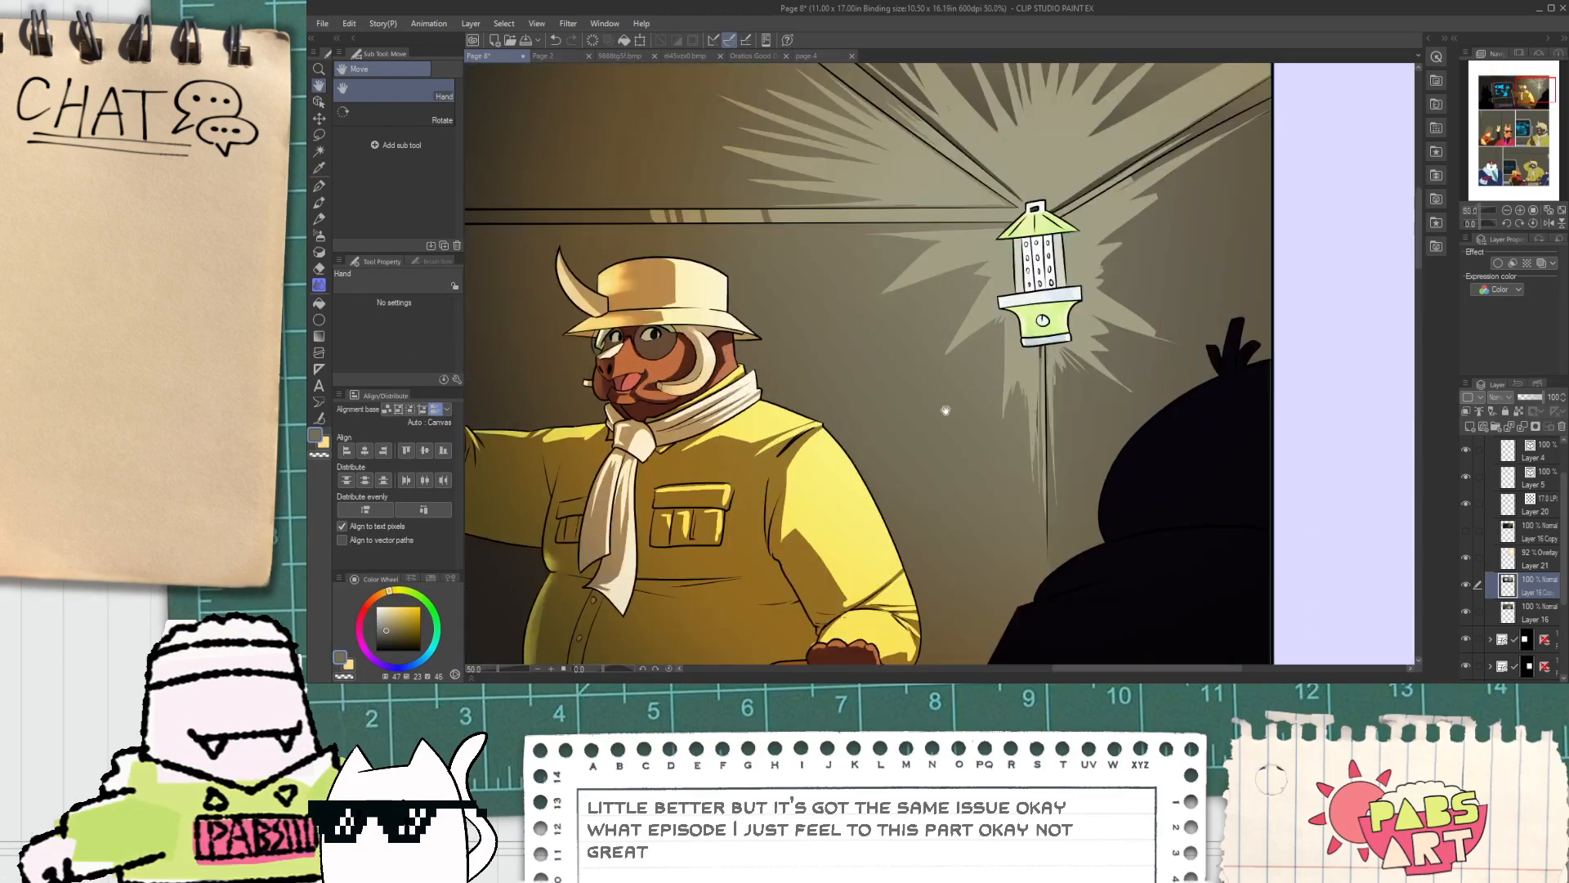
click(315, 286)
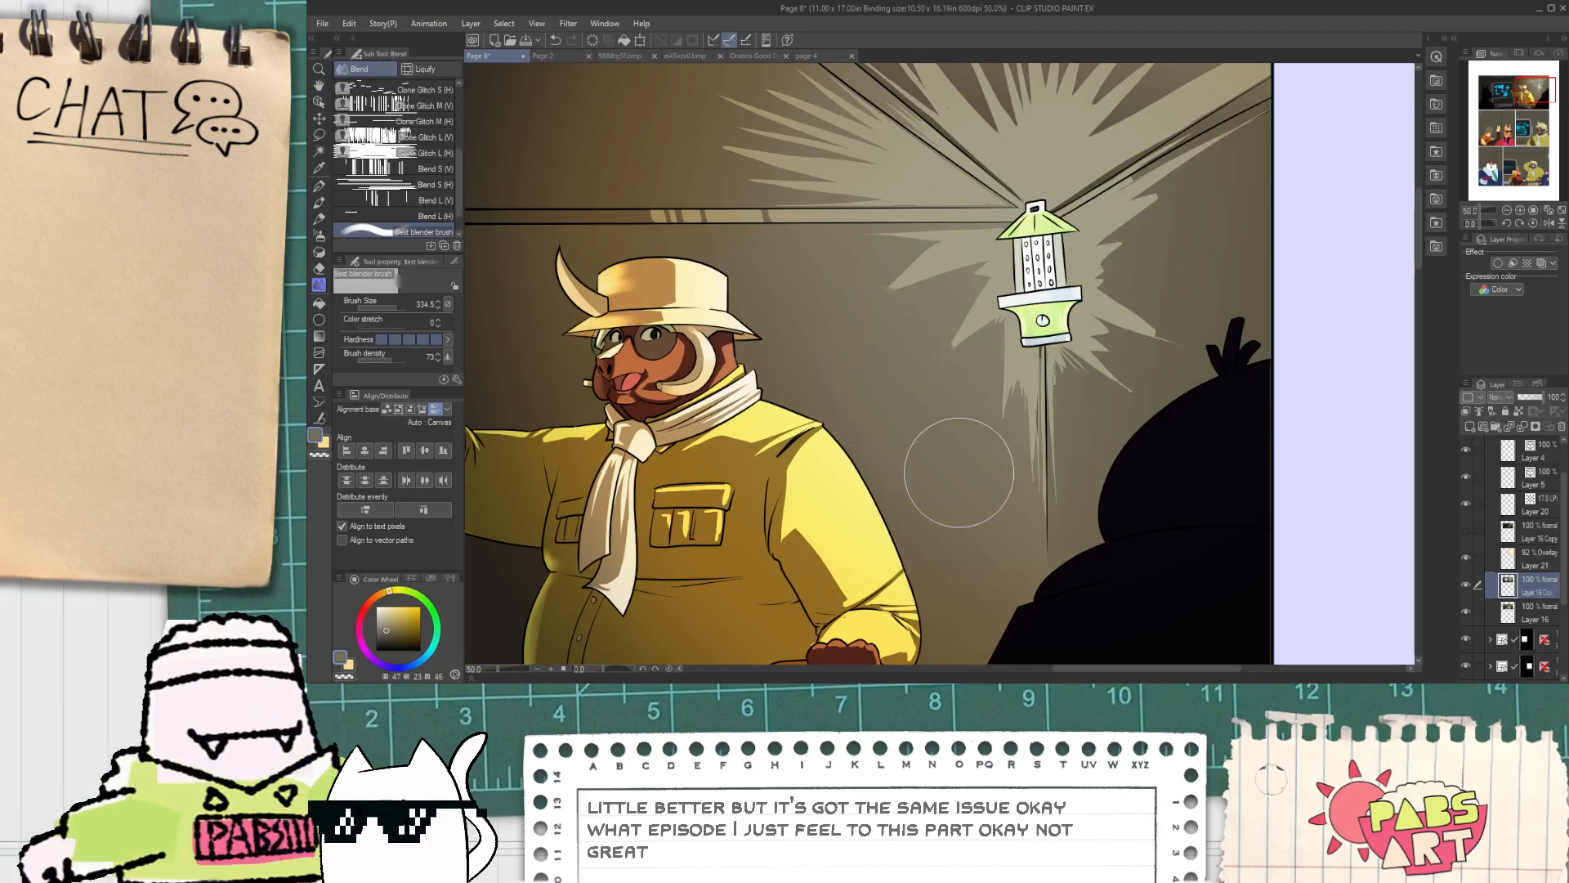
scroll(885, 348, up, 2)
scroll(980, 332, up, 3)
scroll(1093, 413, down, 2)
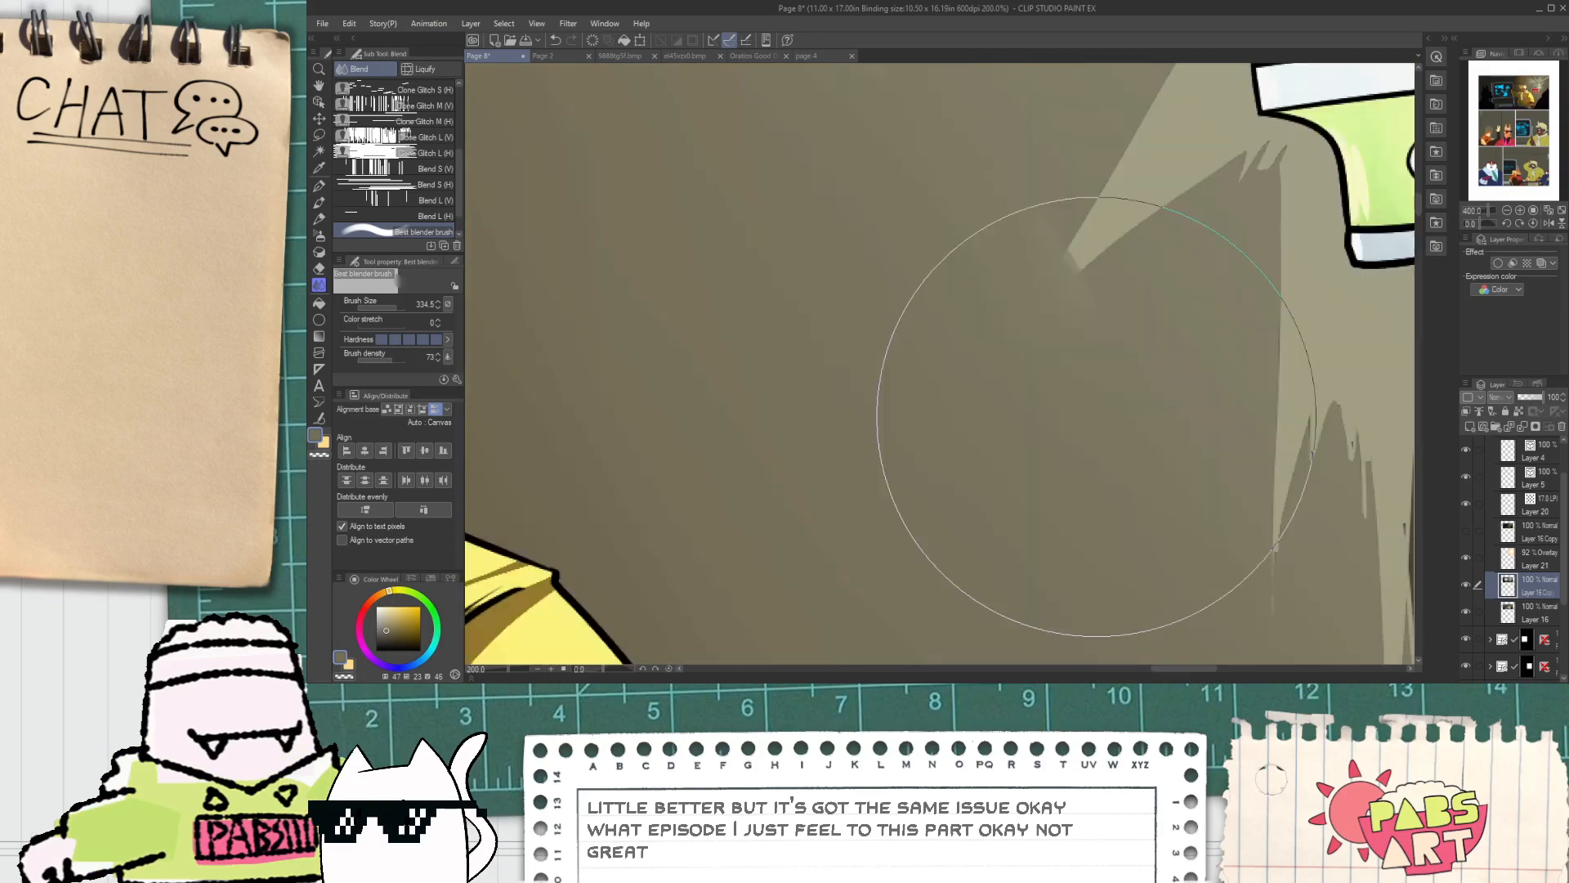
scroll(1095, 417, down, 2)
Step: Try out different blending modes on the glow layer at 100% opacity
click(1536, 562)
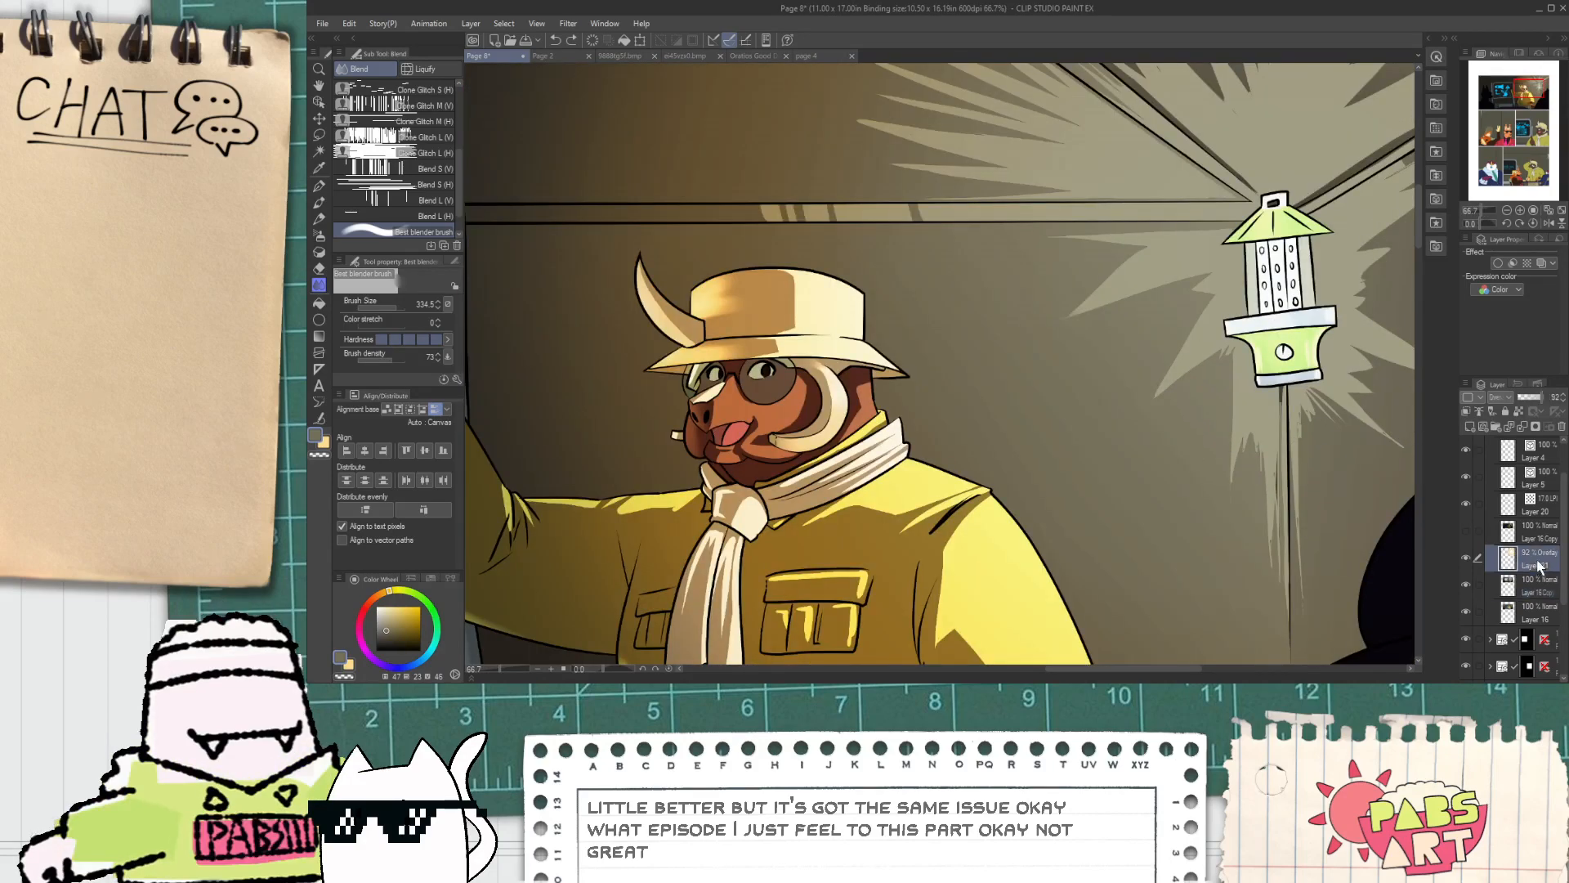
scroll(1511, 397, down, 4)
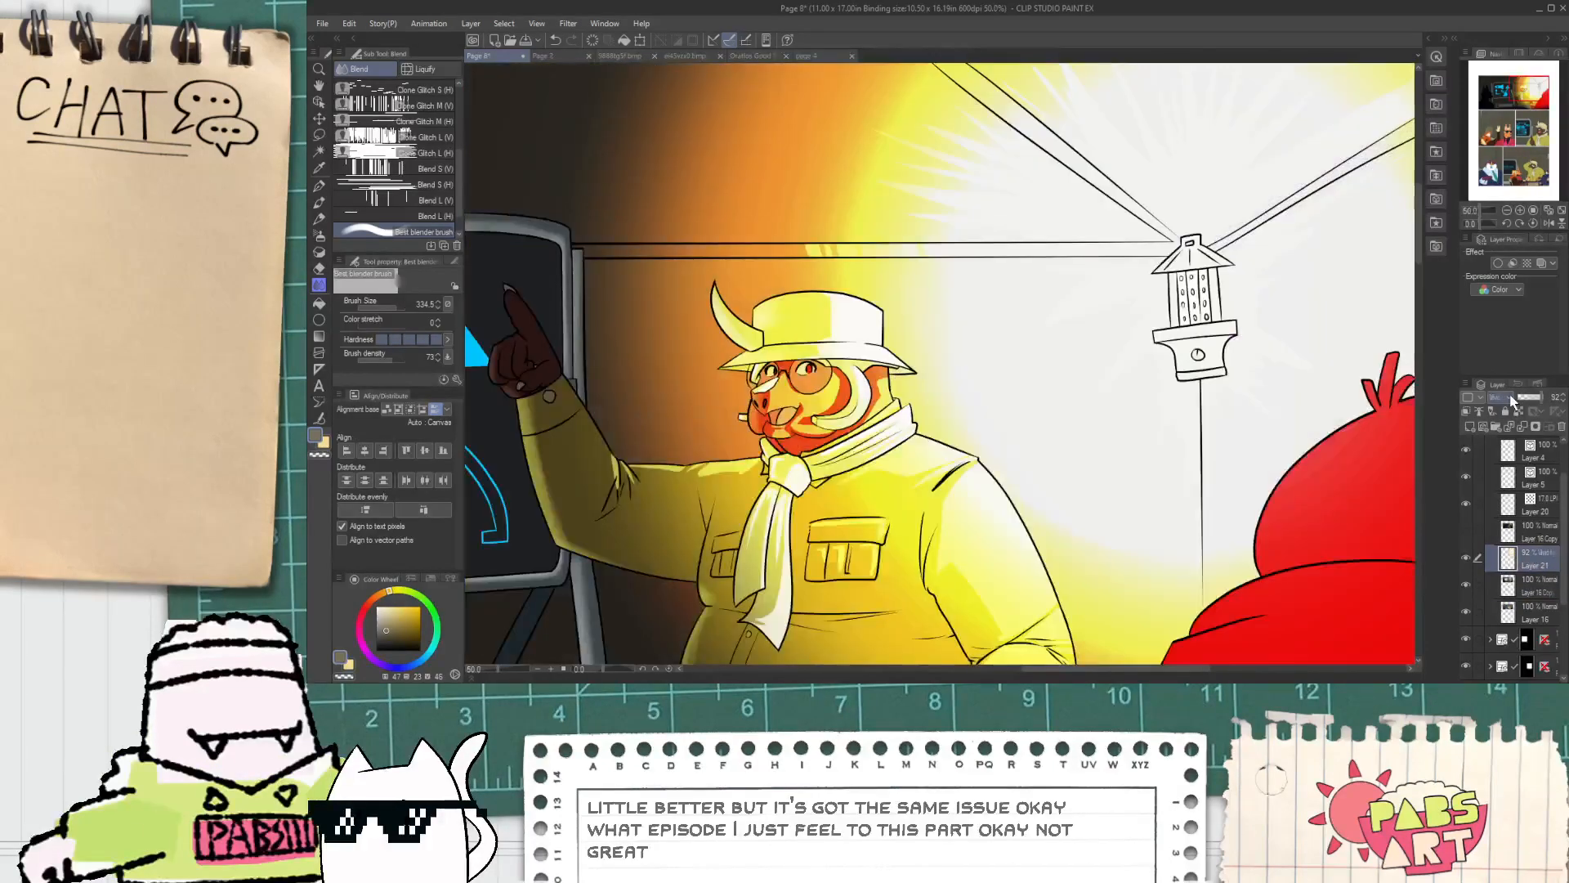
drag(1538, 398, 1561, 406)
scroll(1511, 399, down, 1)
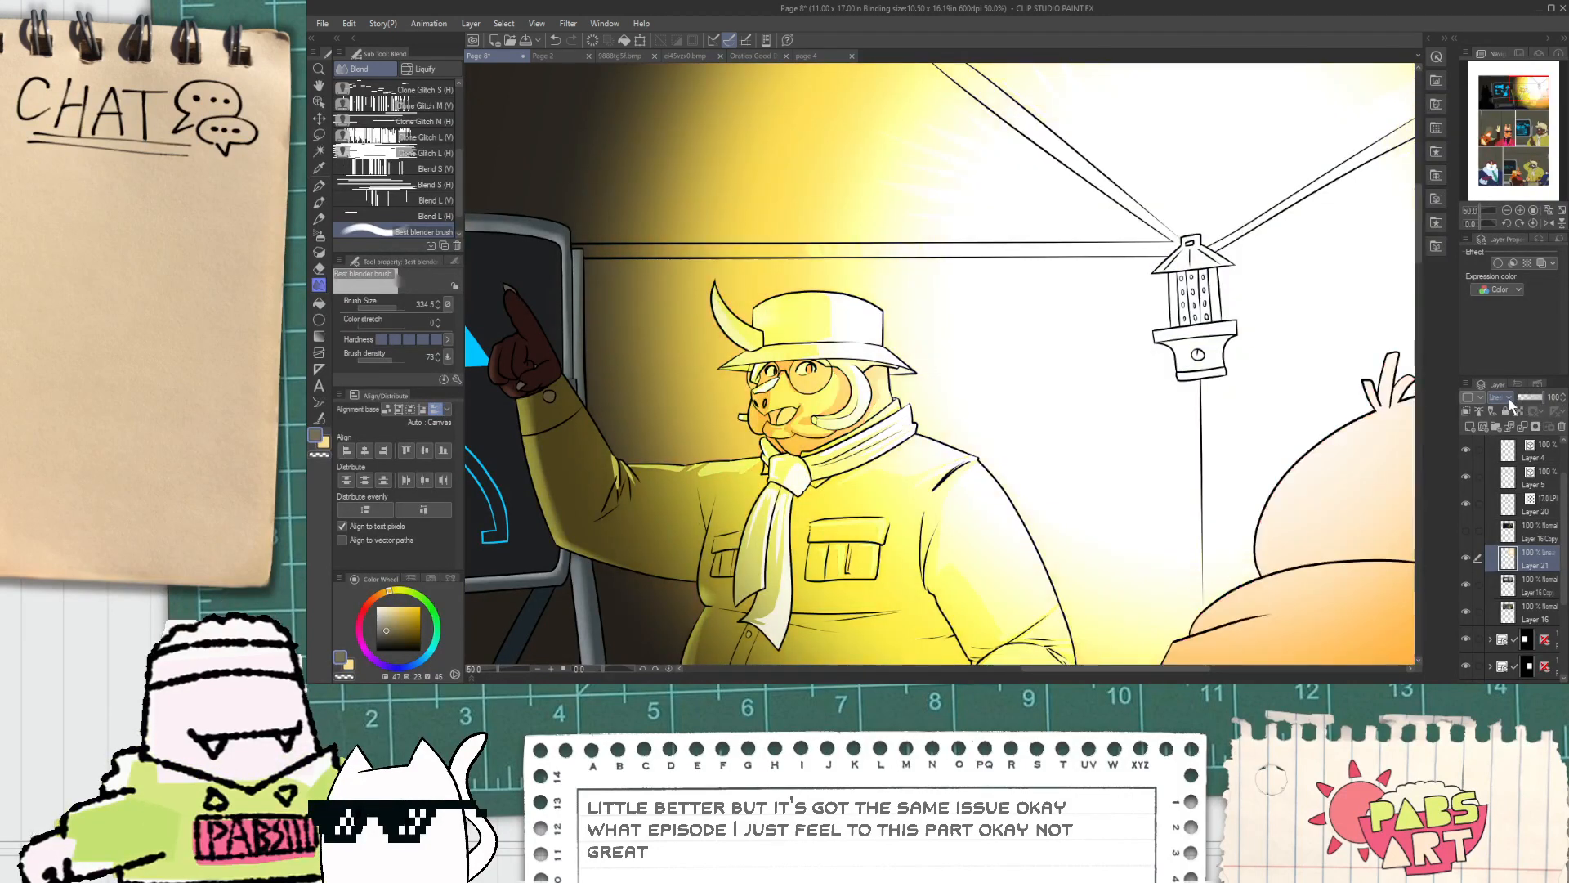
scroll(1511, 400, down, 2)
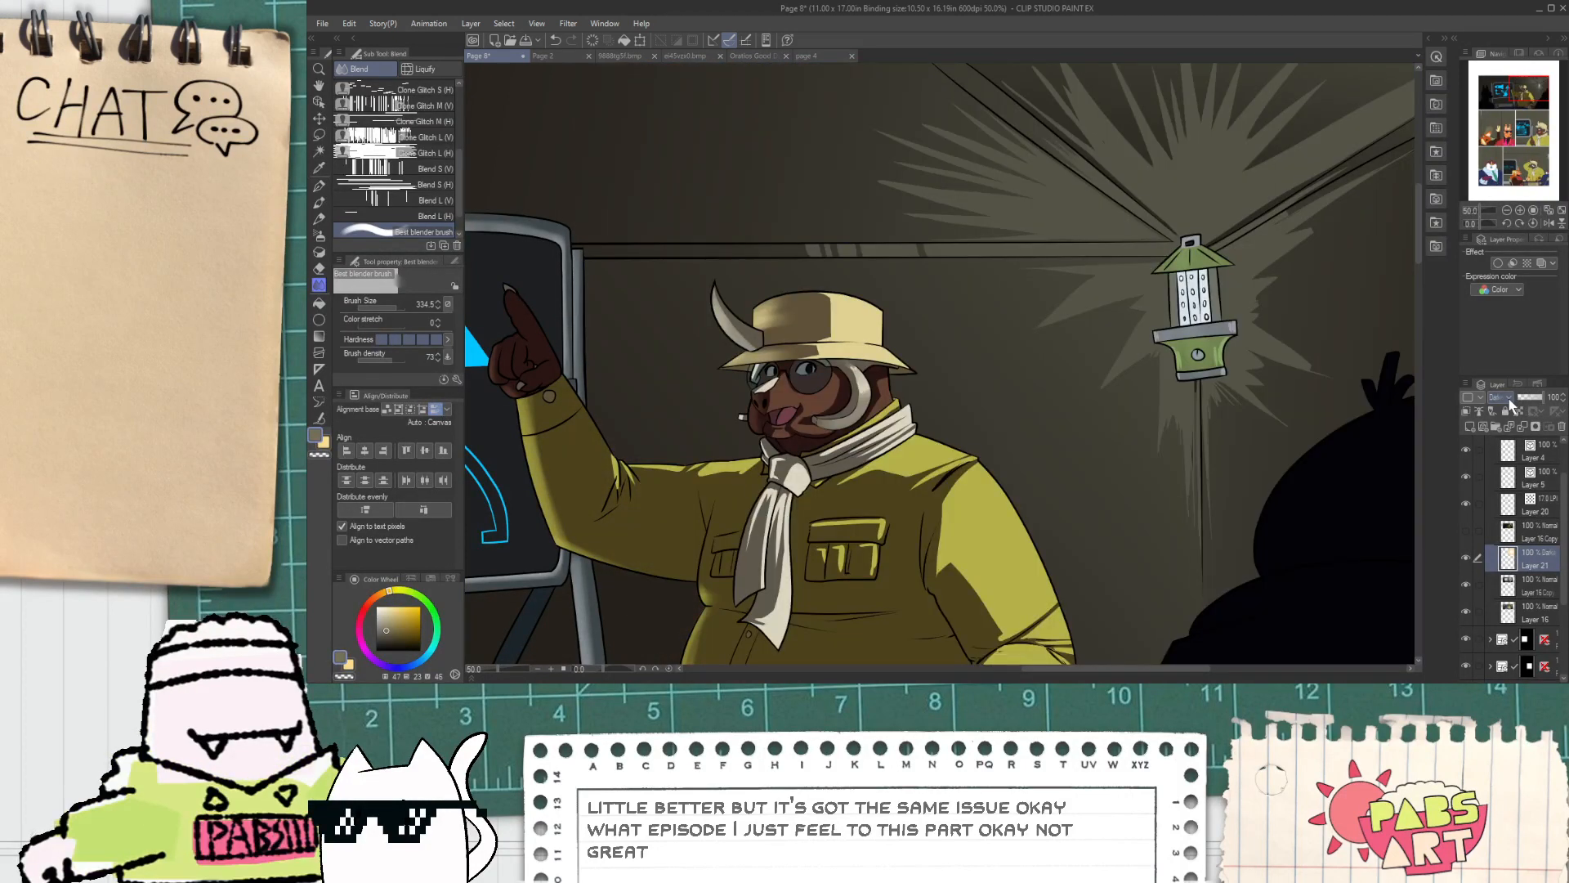
scroll(1511, 401, down, 3)
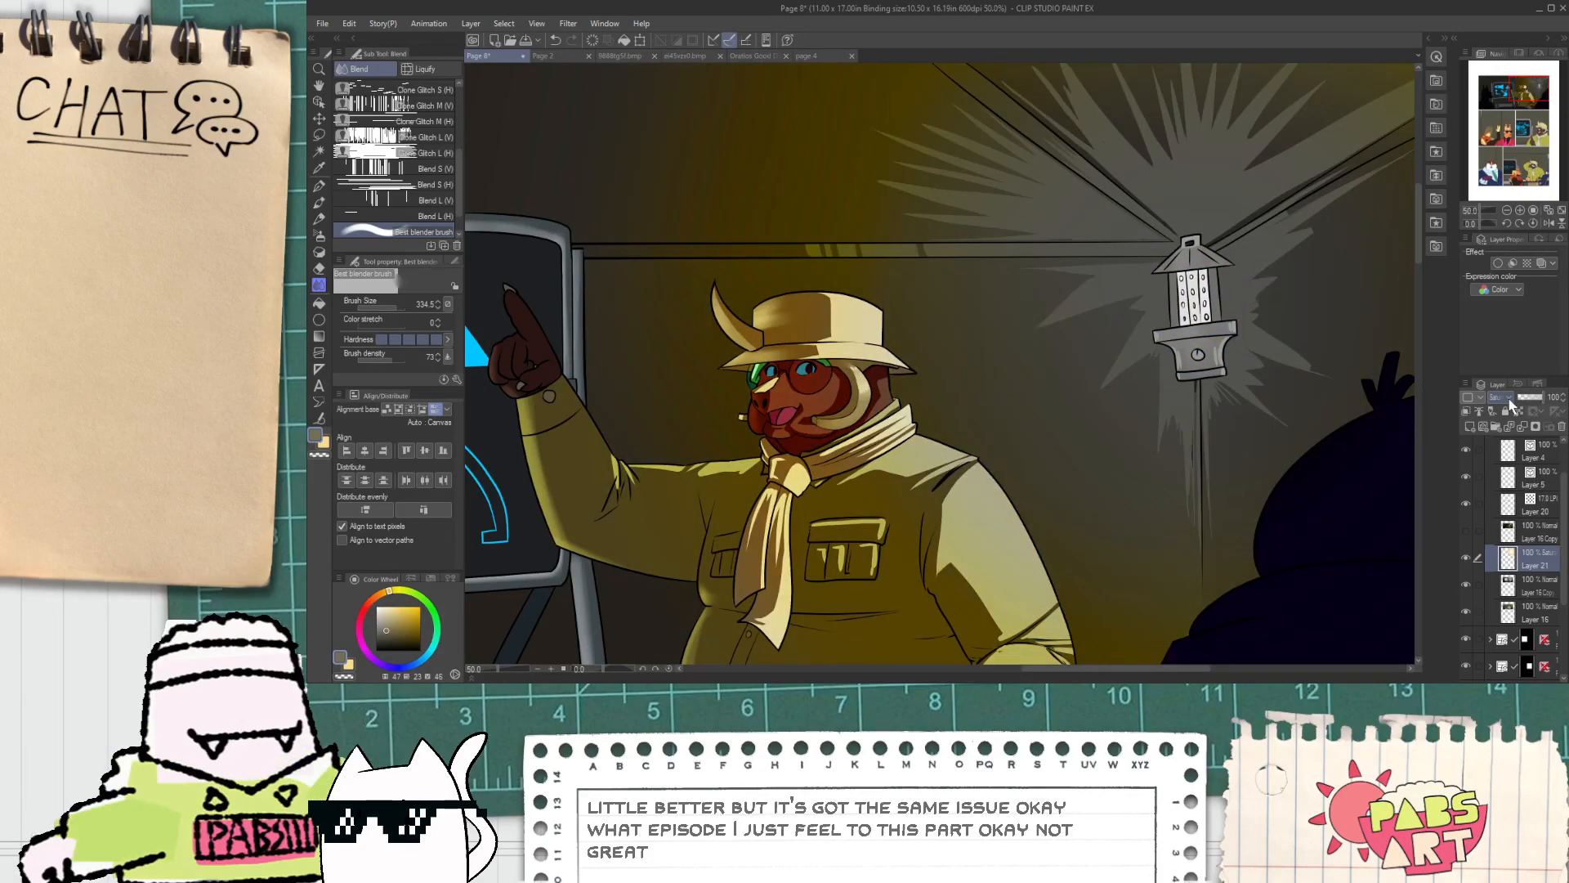
scroll(1506, 399, down, 1)
key(ctrl+minus)
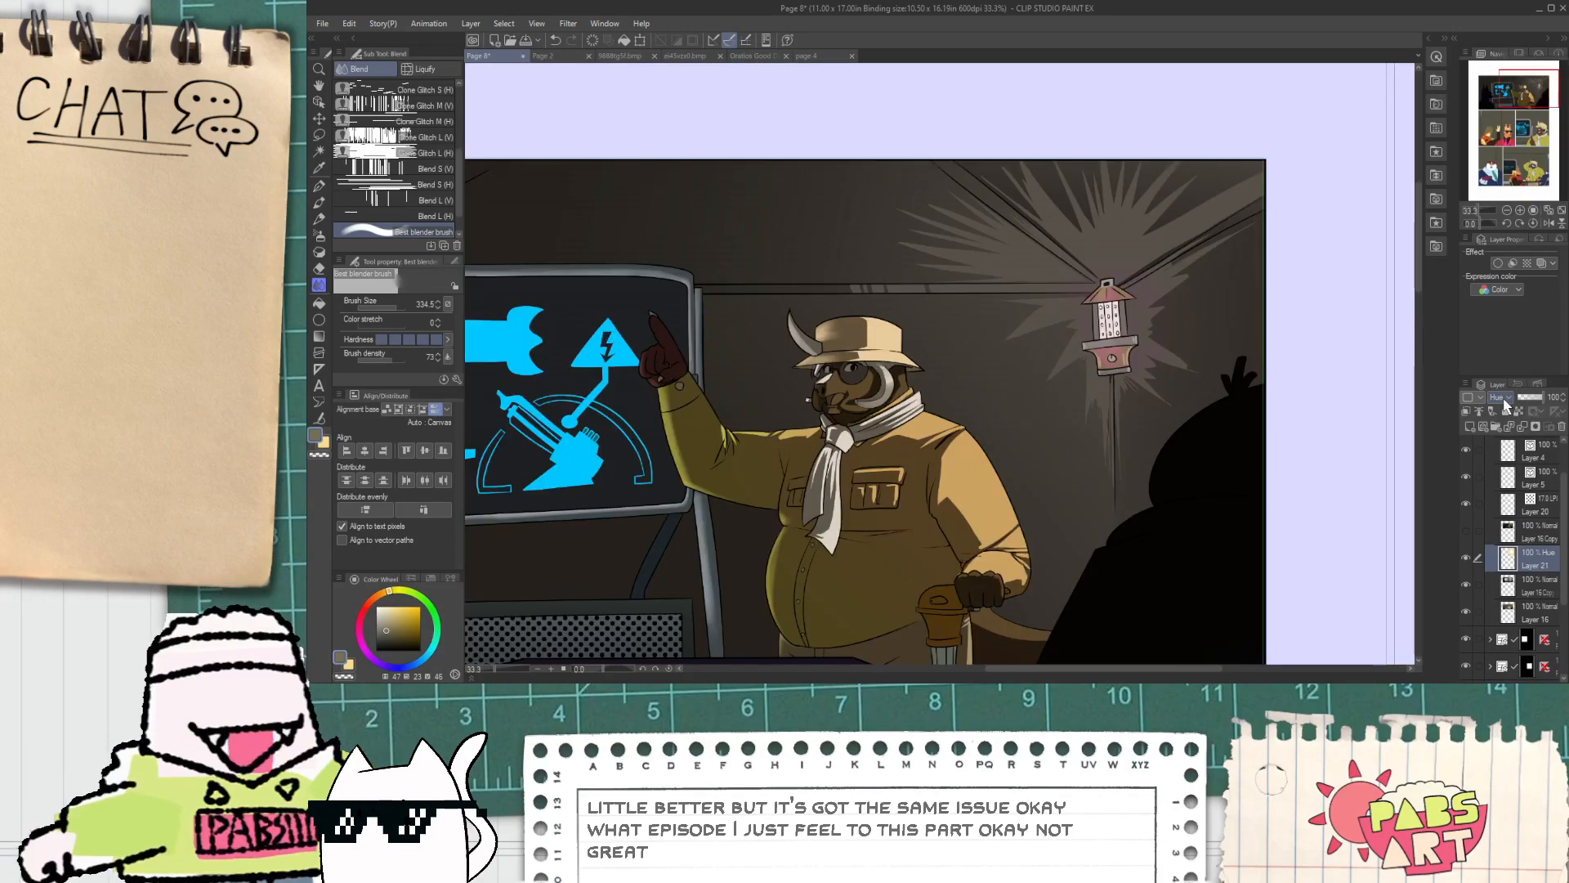
scroll(1506, 401, down, 1)
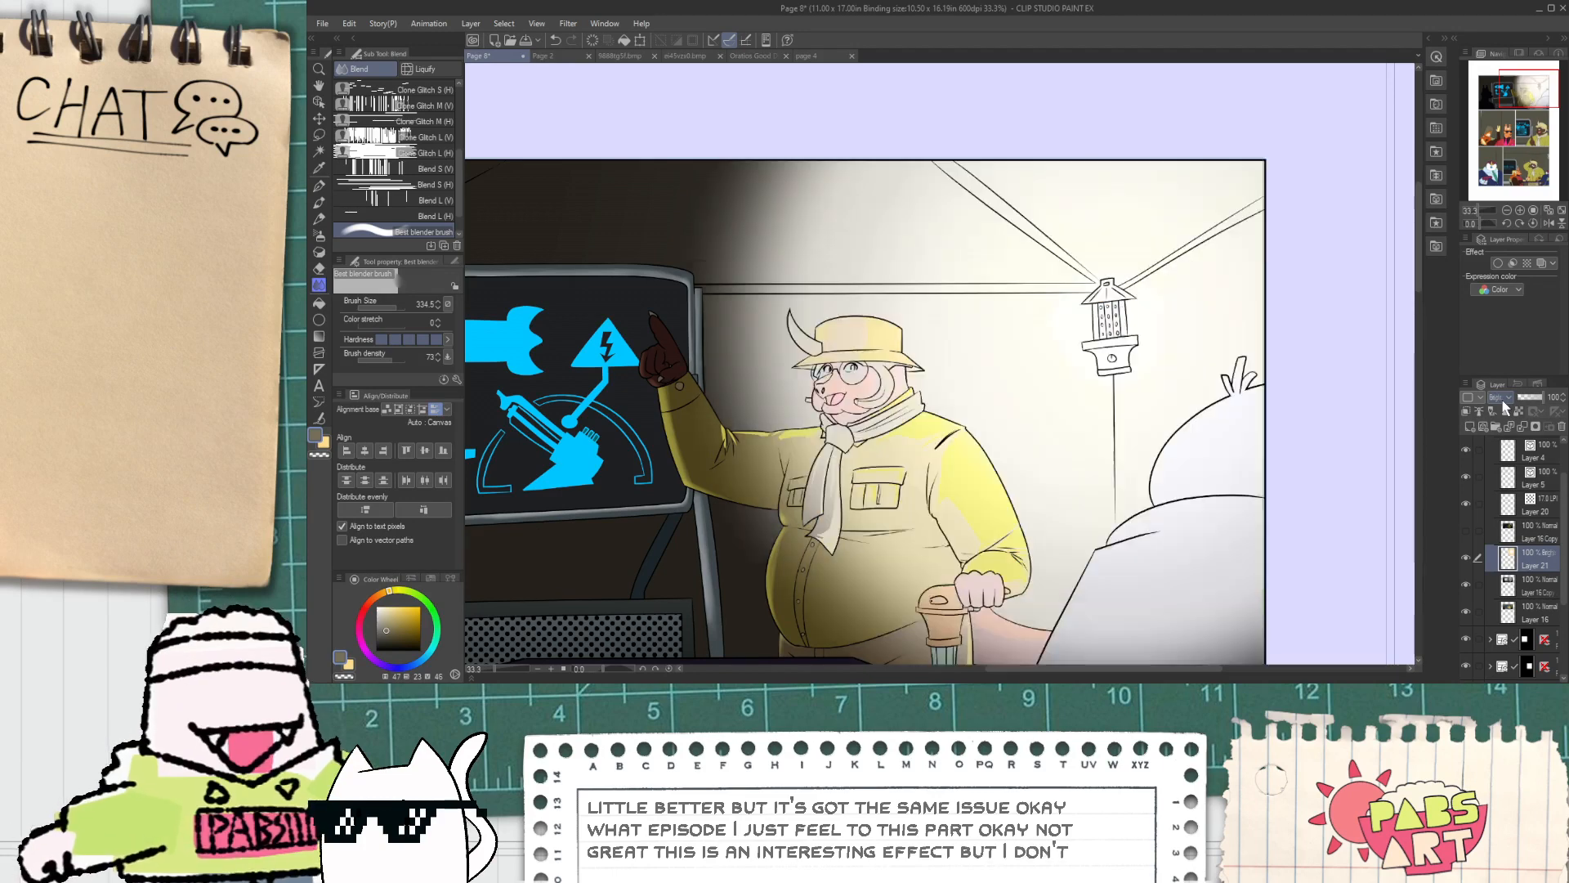
scroll(1502, 404, up, 3)
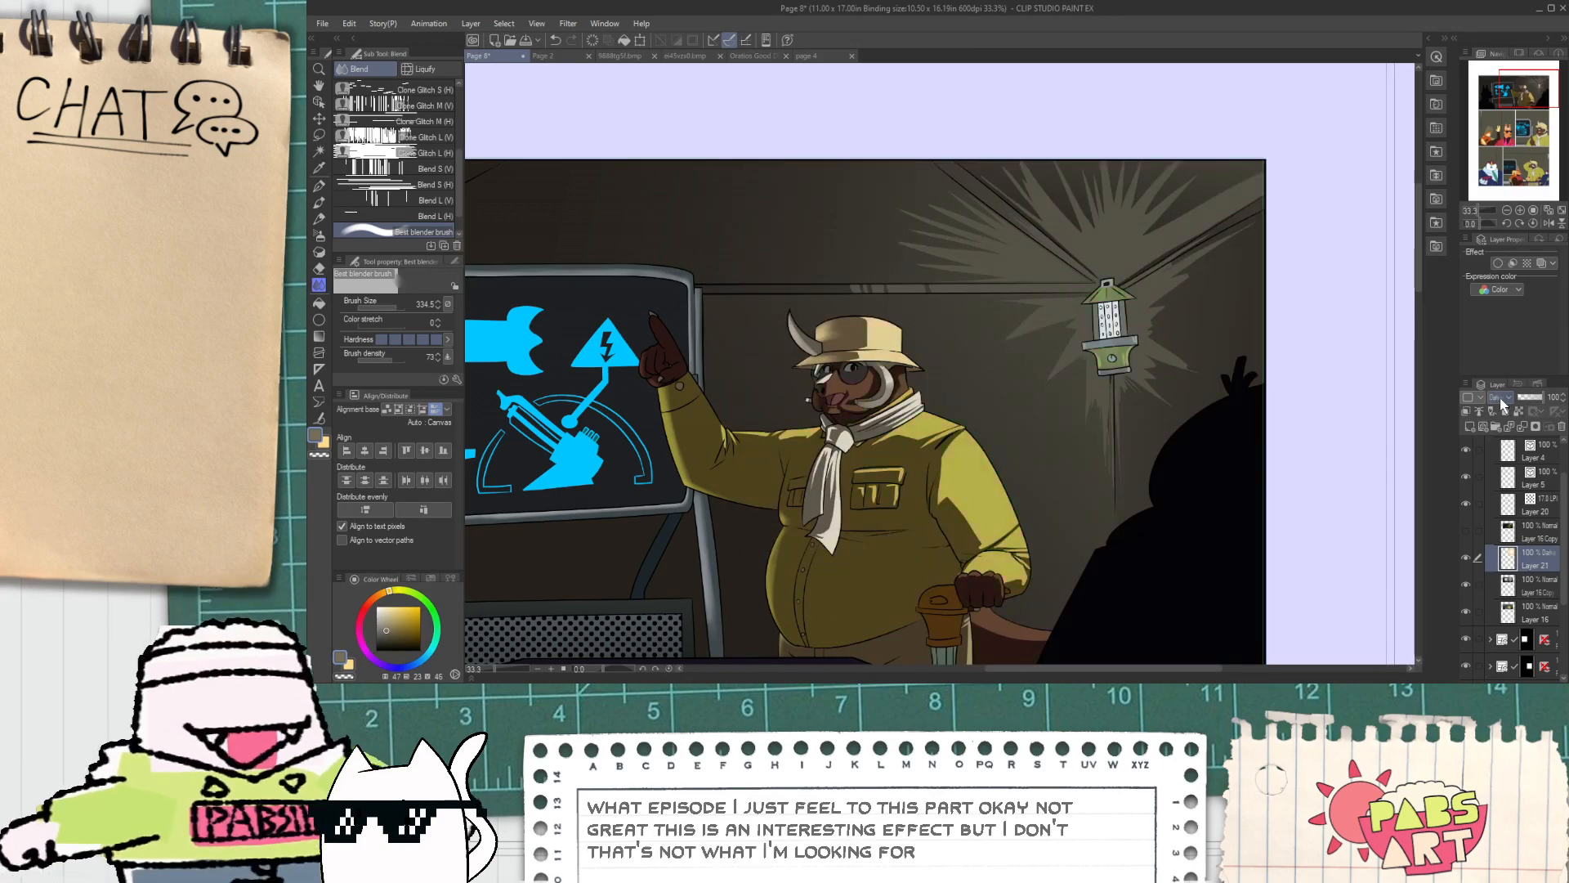
scroll(1502, 404, down, 3)
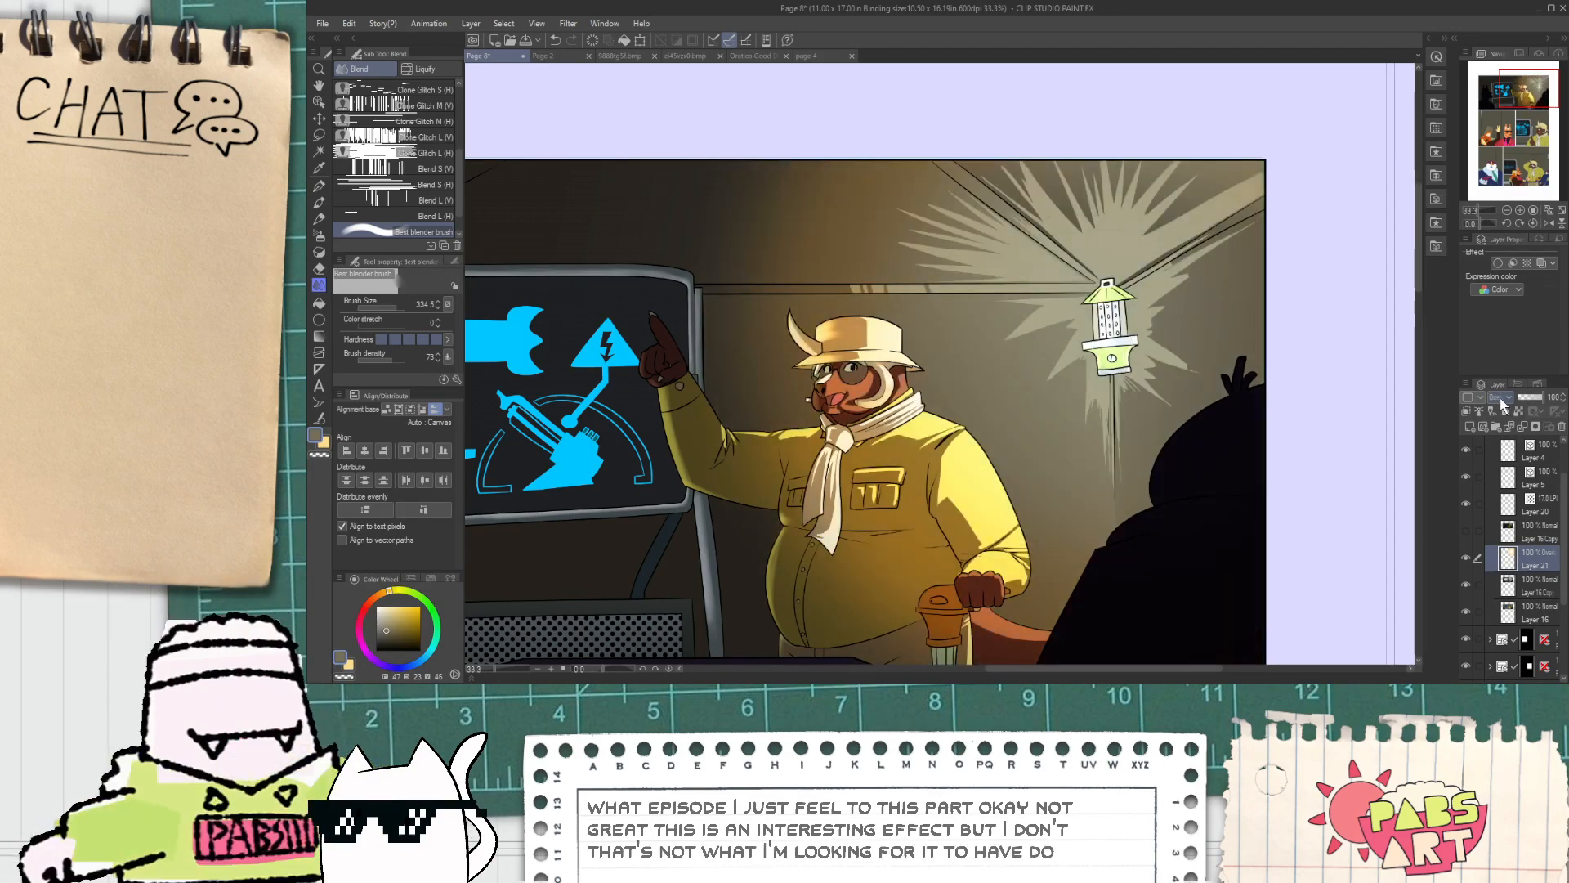
drag(1525, 401, 1544, 402)
scroll(1507, 395, down, 5)
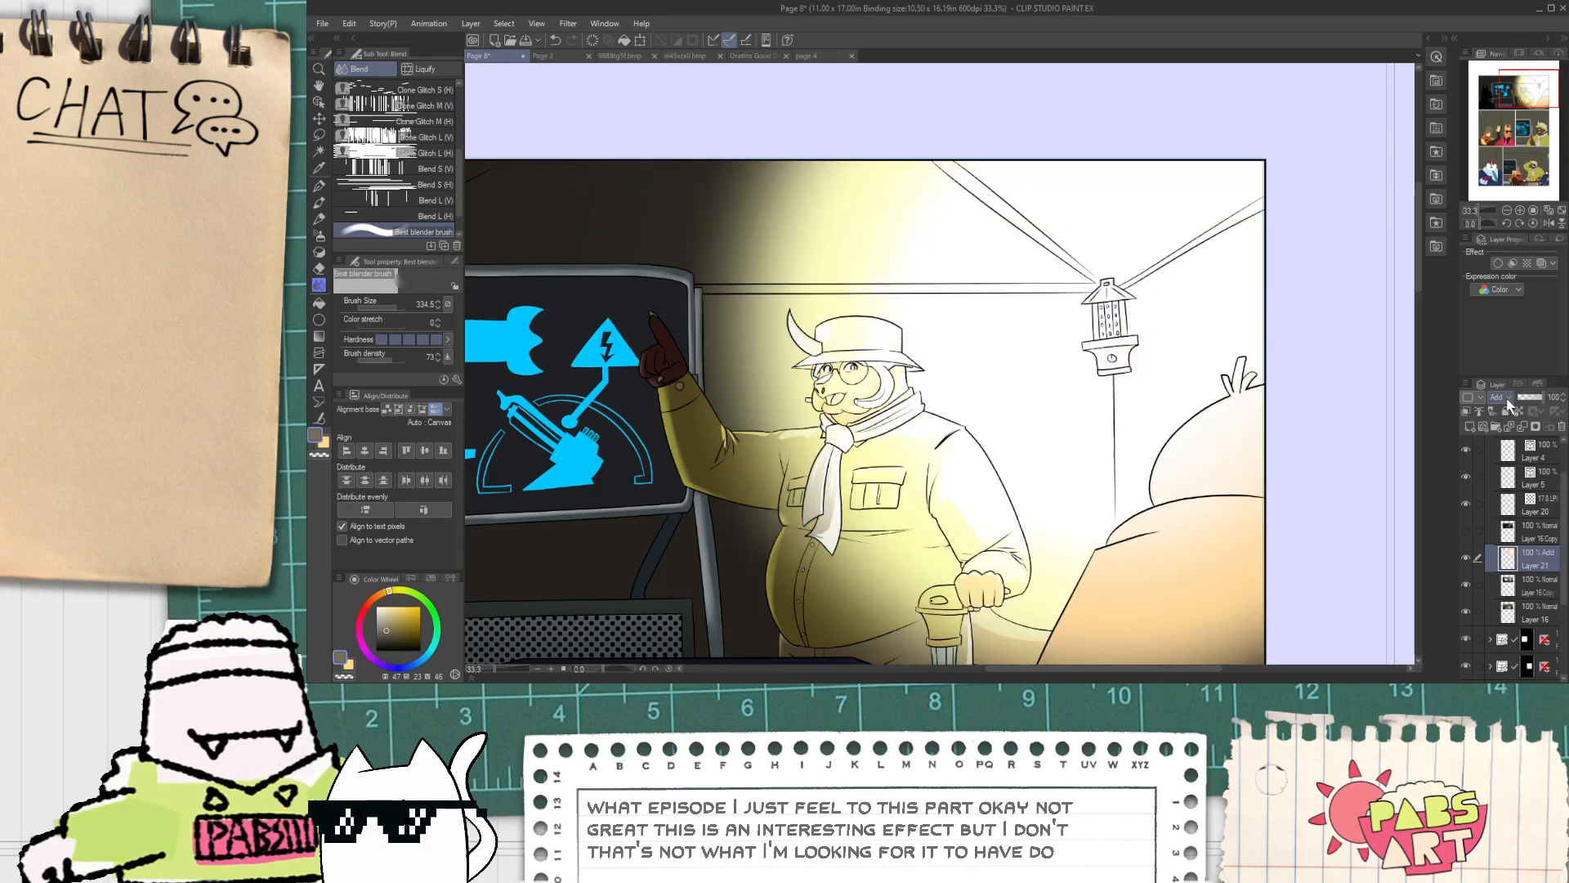
scroll(1508, 403, down, 3)
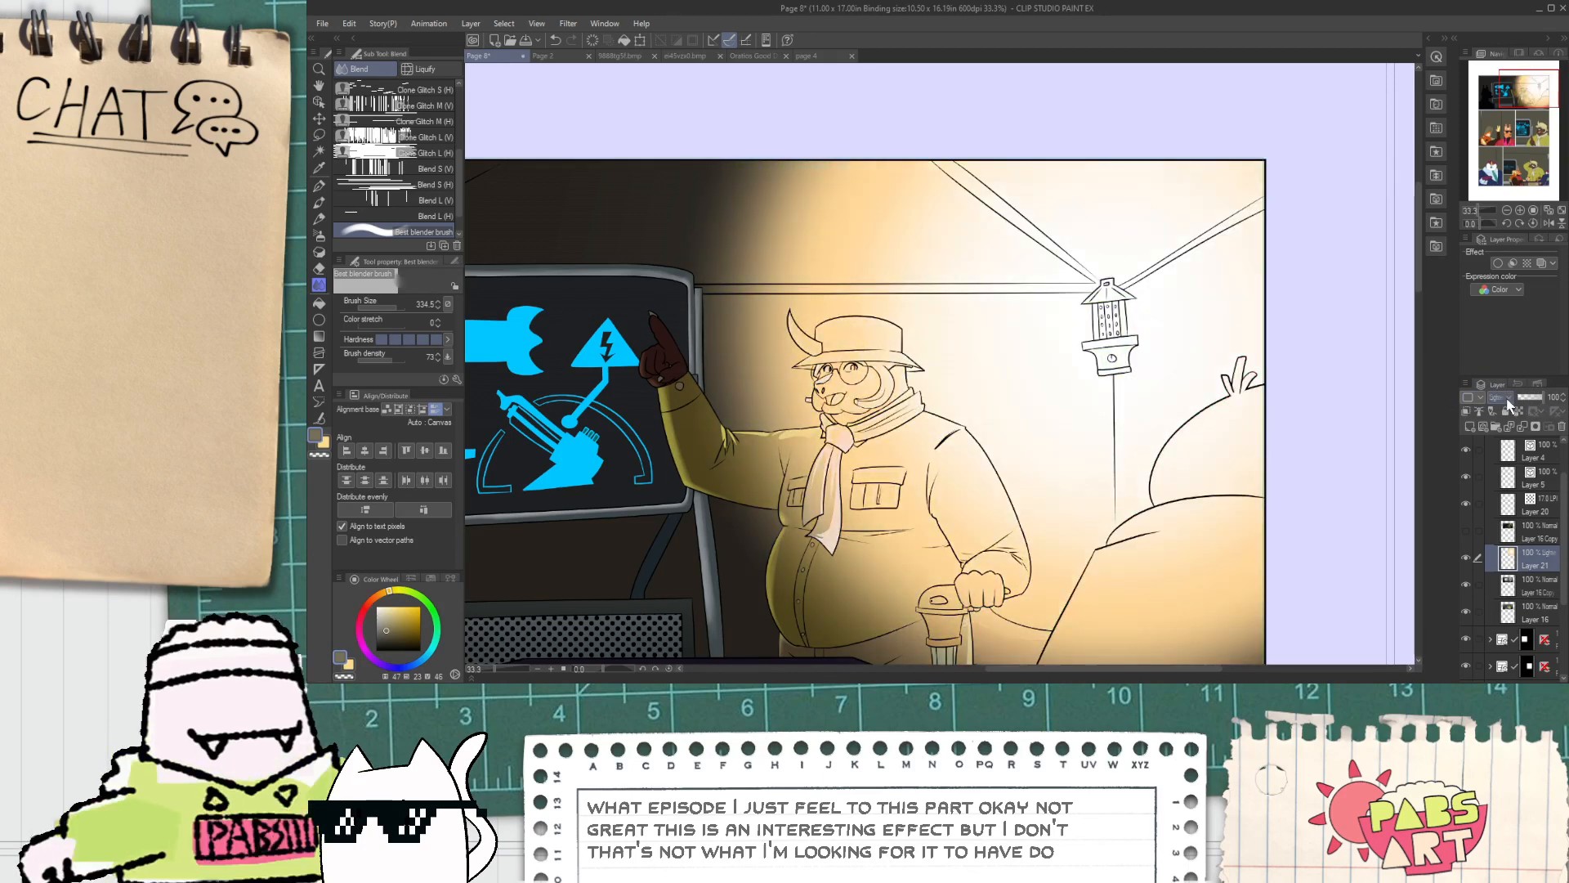
scroll(1508, 404, up, 4)
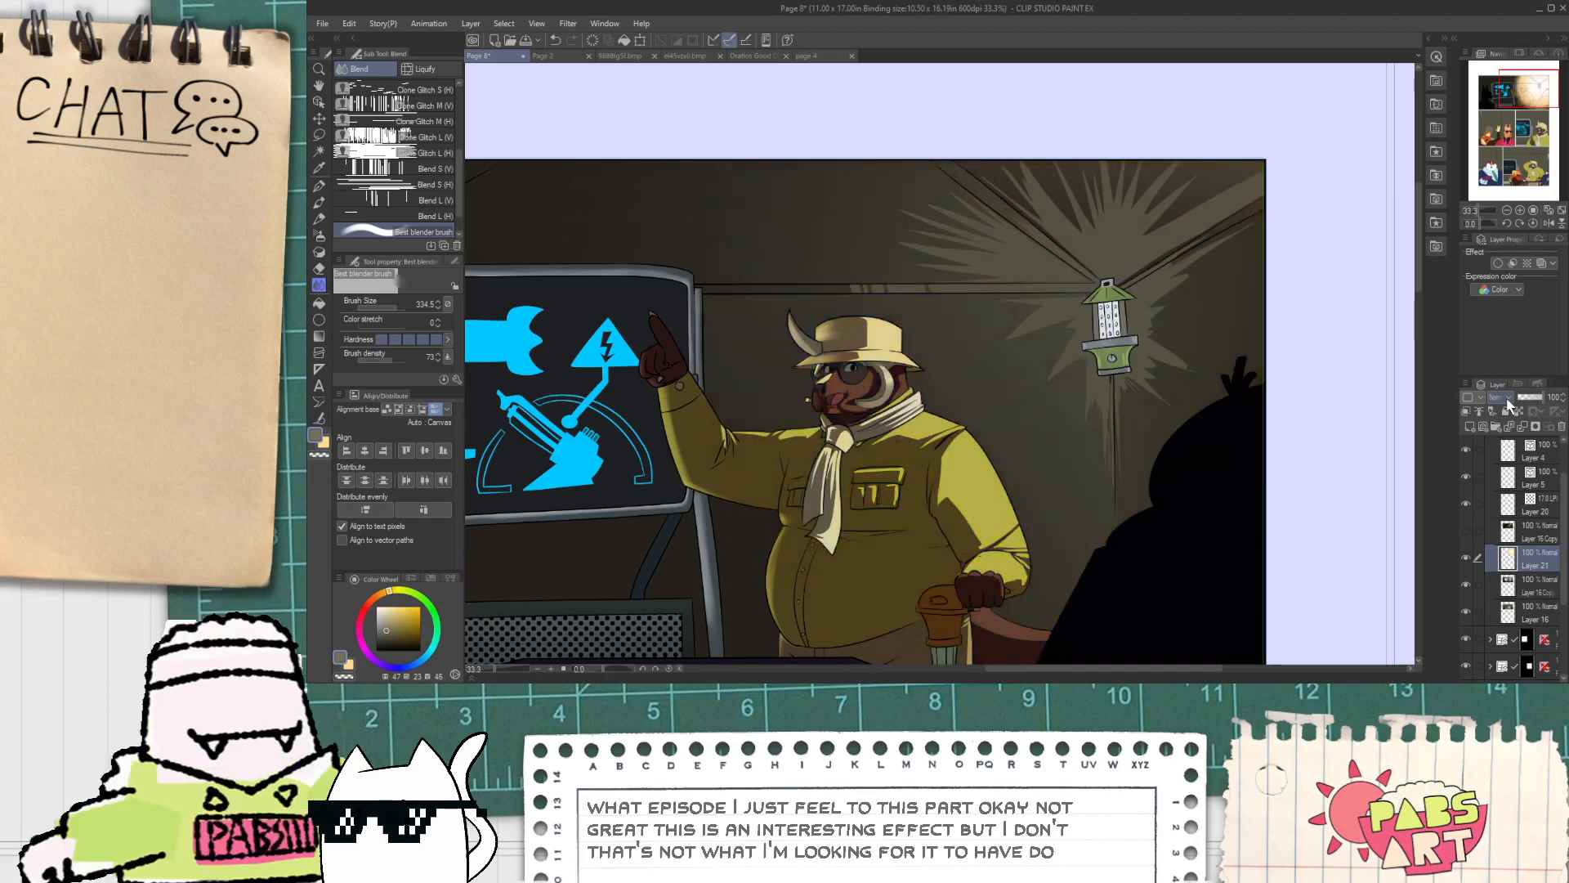
scroll(1507, 403, down, 7)
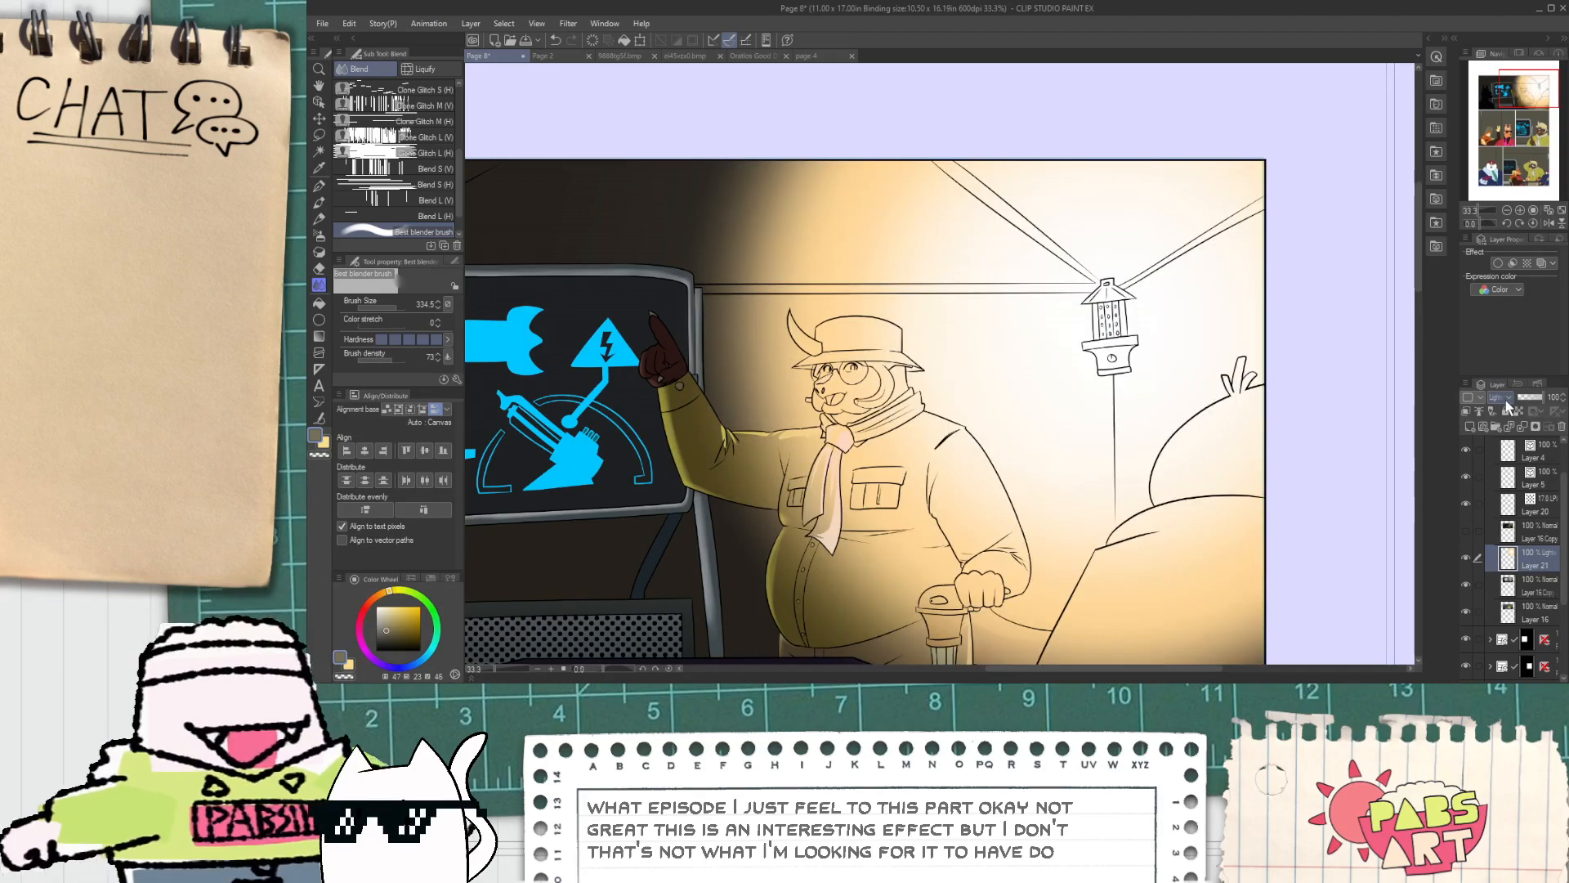
Step: Set the glow layer's blending mode to Glow dodge and its opacity to 36%
scroll(1508, 403, down, 4)
click(1525, 394)
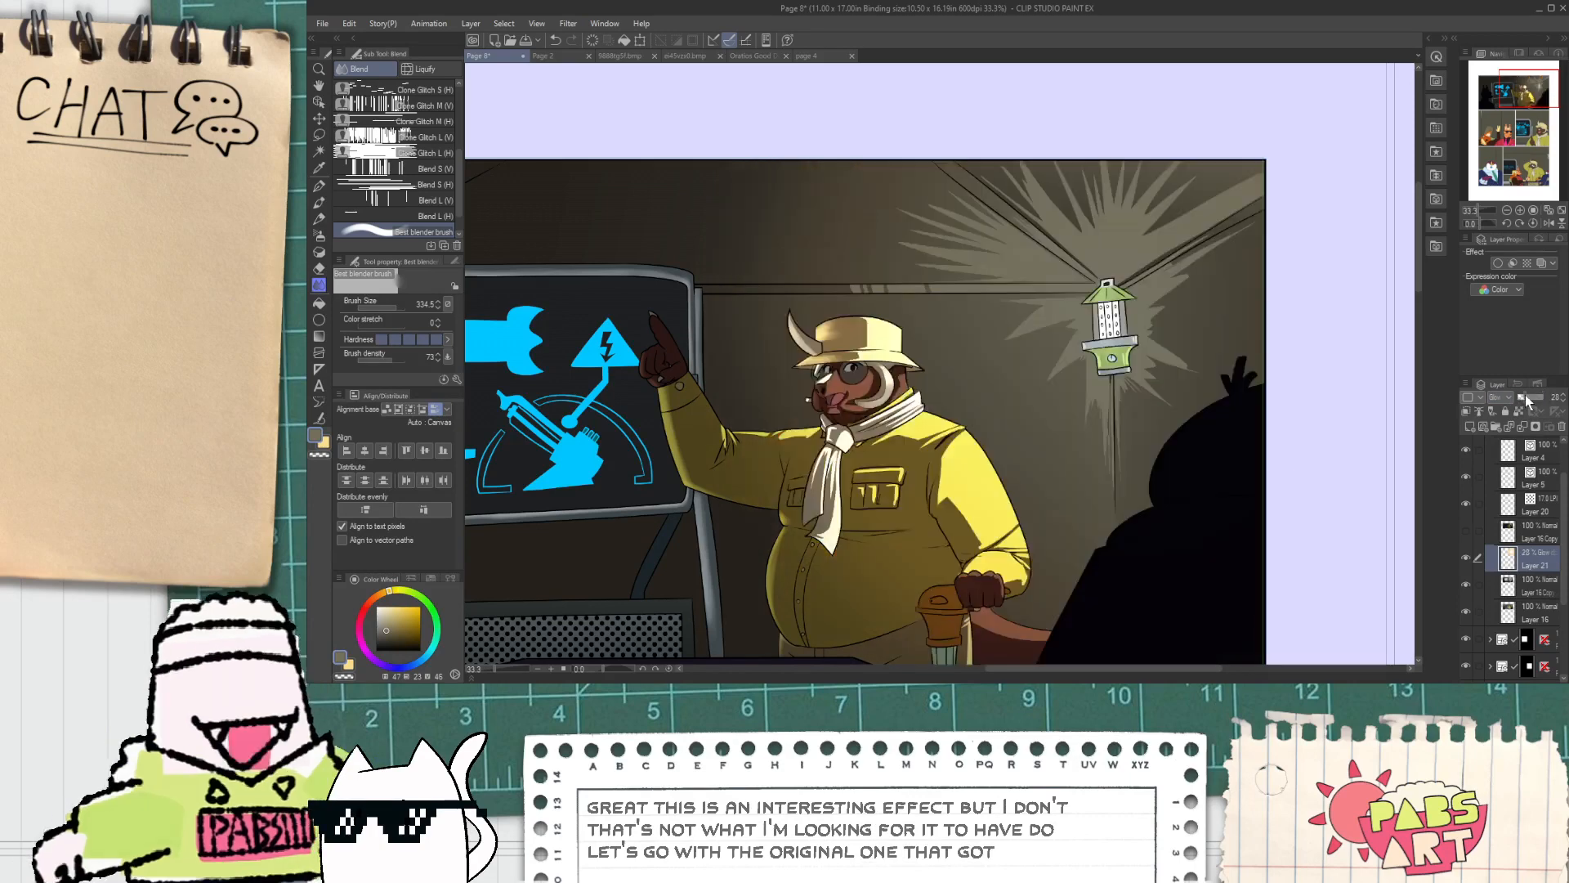
click(1526, 396)
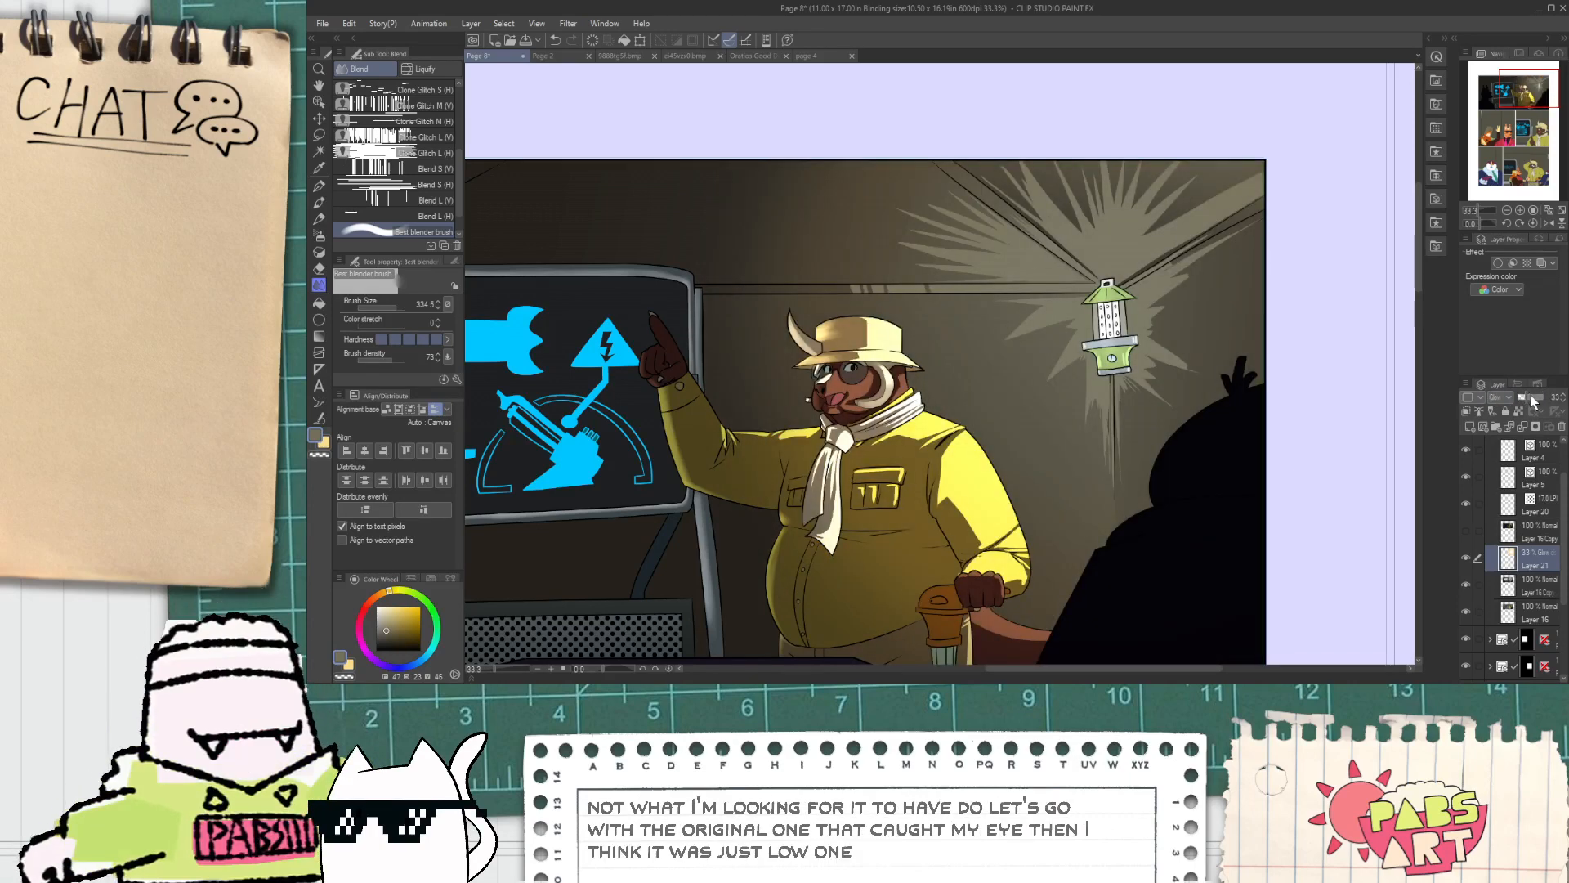
click(1531, 399)
click(1532, 399)
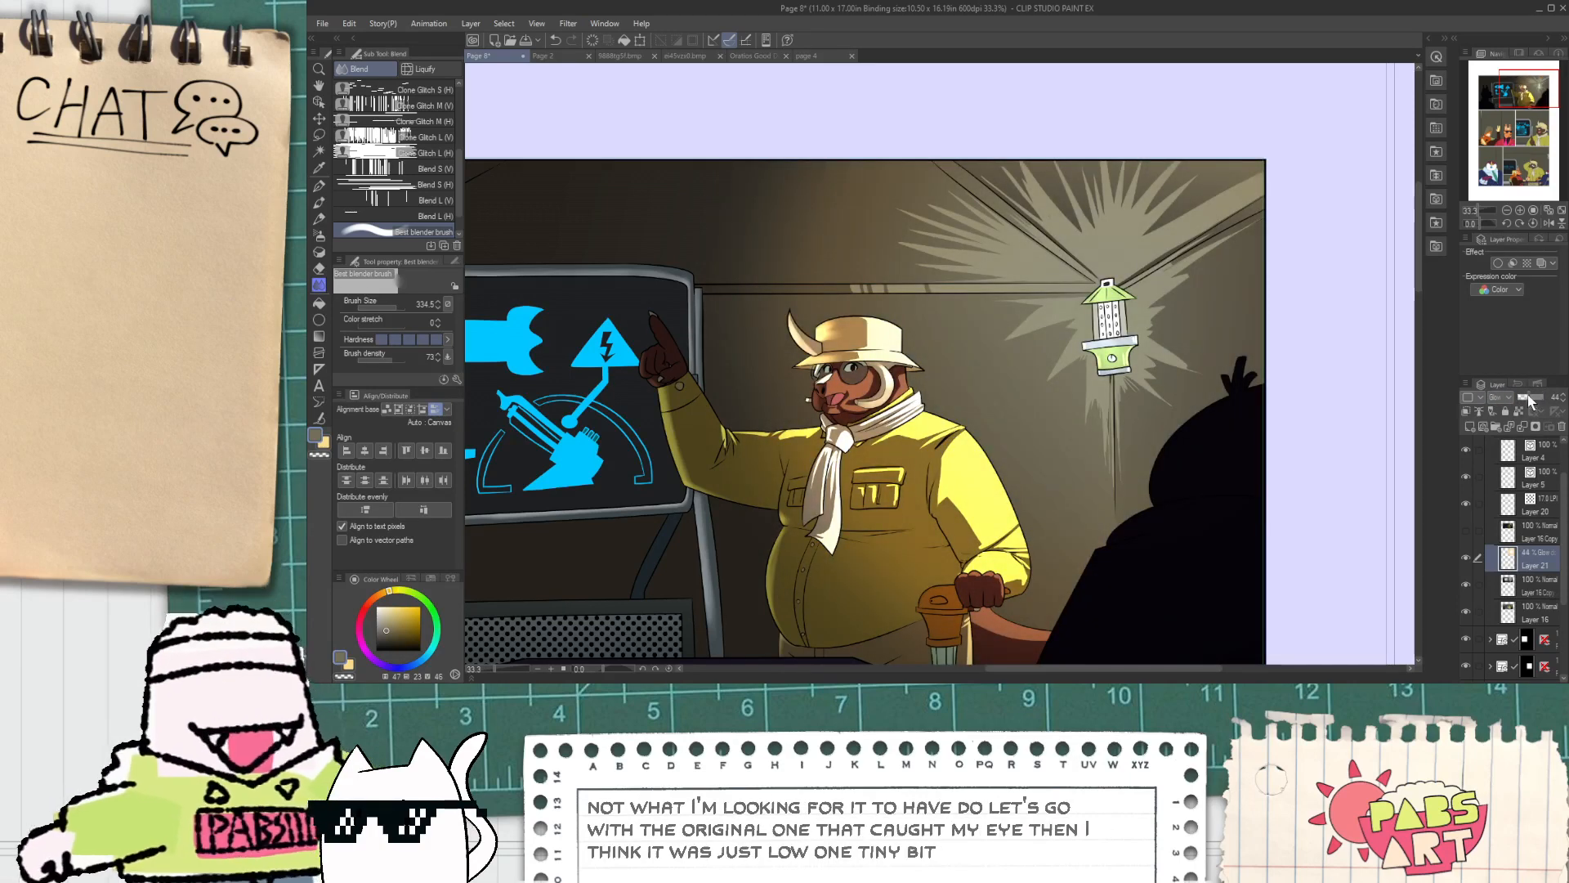
click(1529, 399)
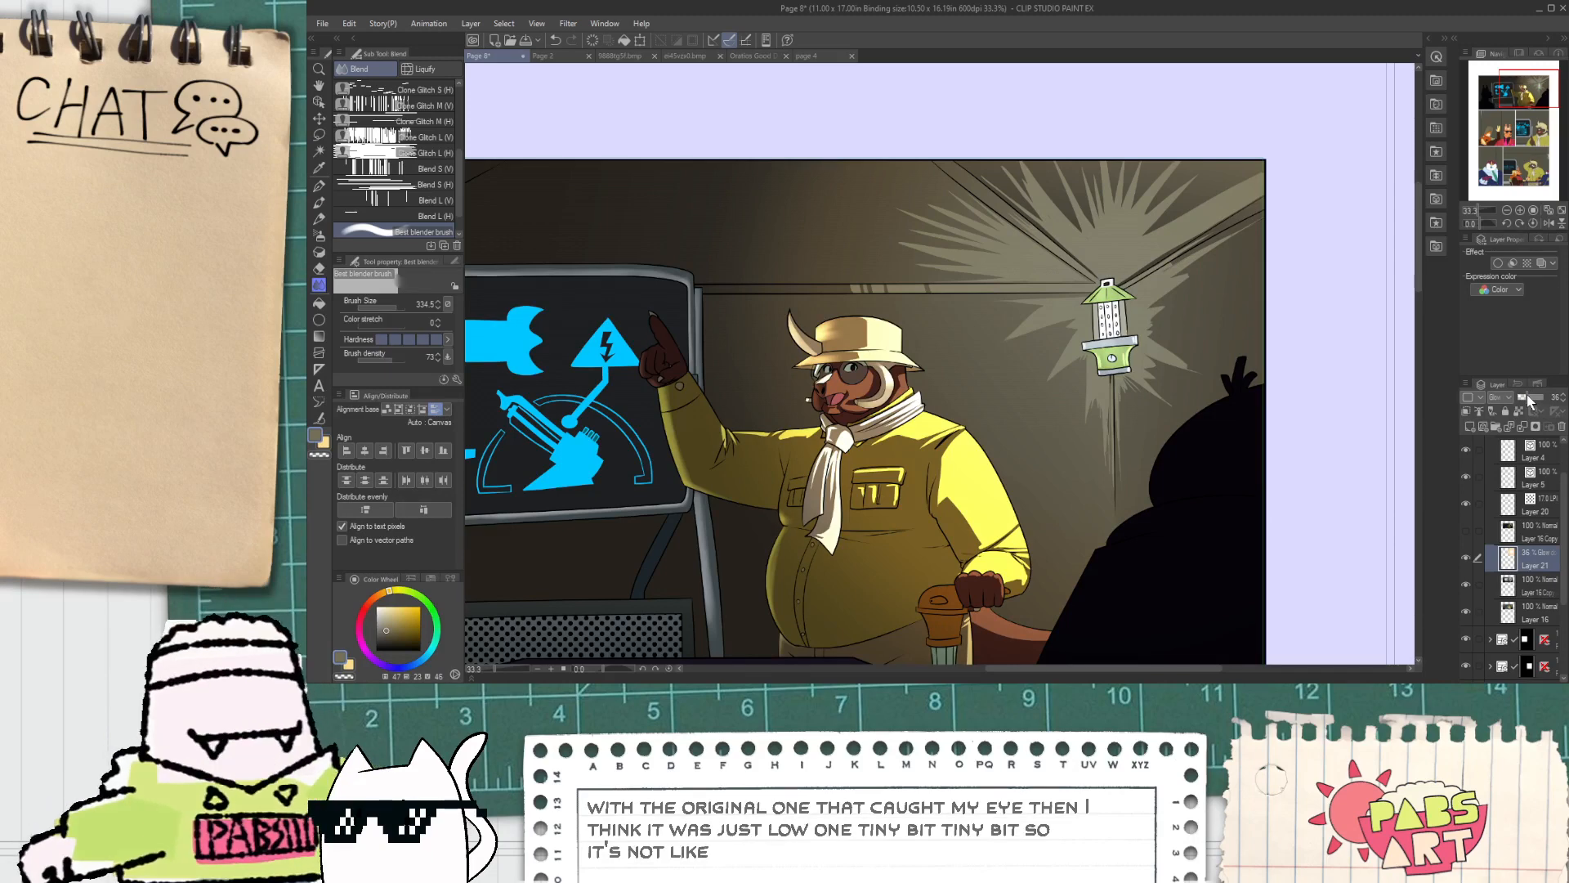
Step: Examine the light around the lantern up close and across the whole first panel
scroll(1043, 304, up, 3)
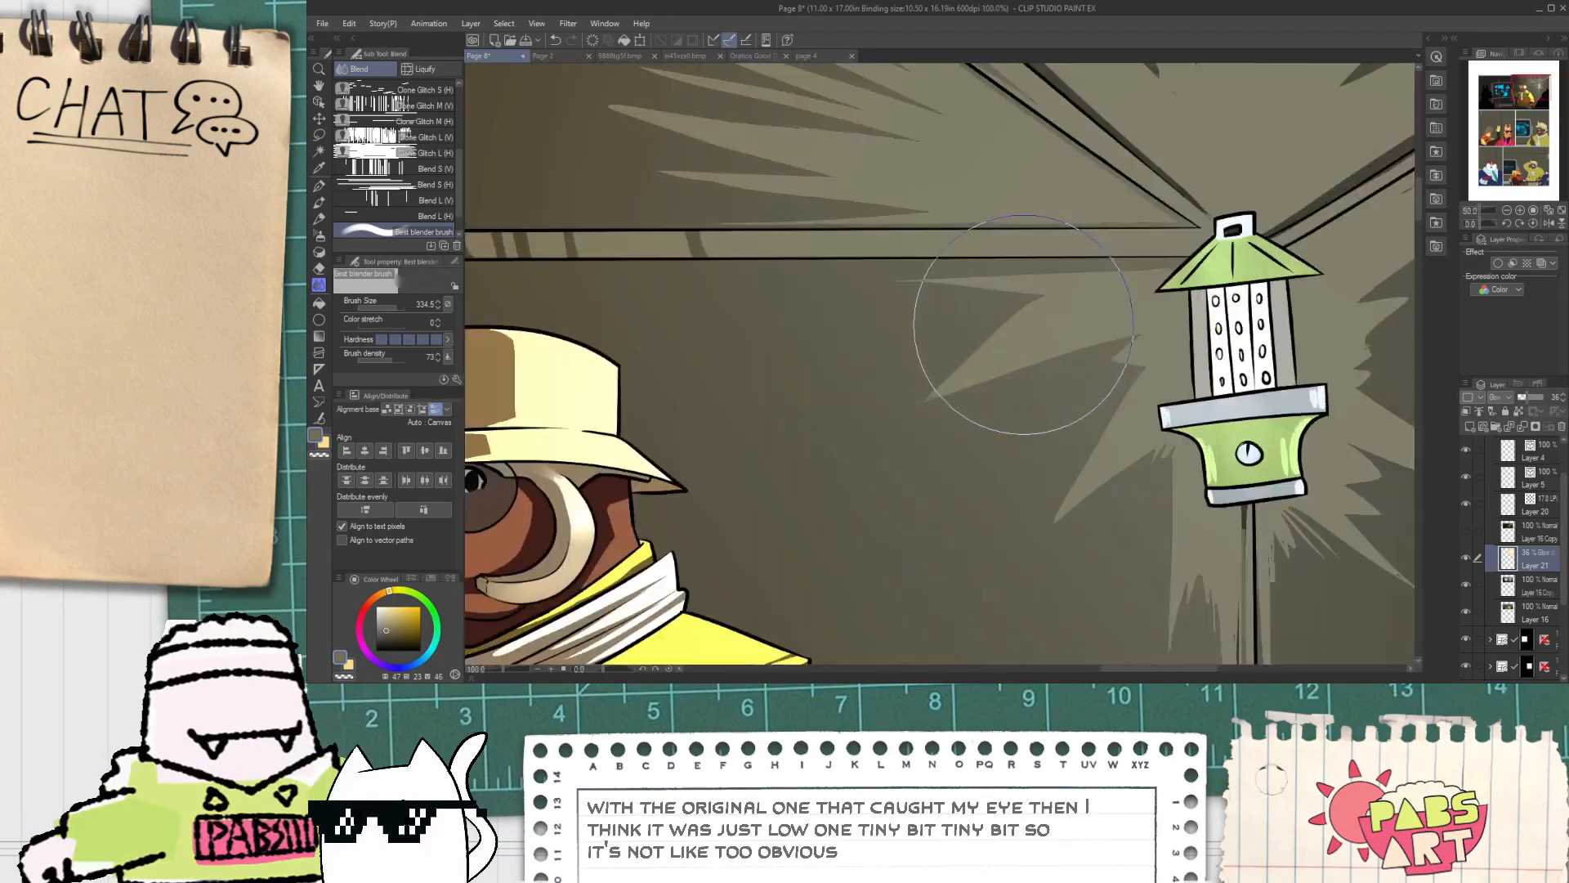
scroll(1020, 331, down, 4)
key(space)
drag(989, 368, 1124, 358)
drag(1083, 411, 1228, 372)
scroll(1047, 331, up, 2)
scroll(1113, 352, down, 2)
scroll(1314, 326, up, 1)
scroll(1315, 326, up, 1)
scroll(1265, 312, down, 1)
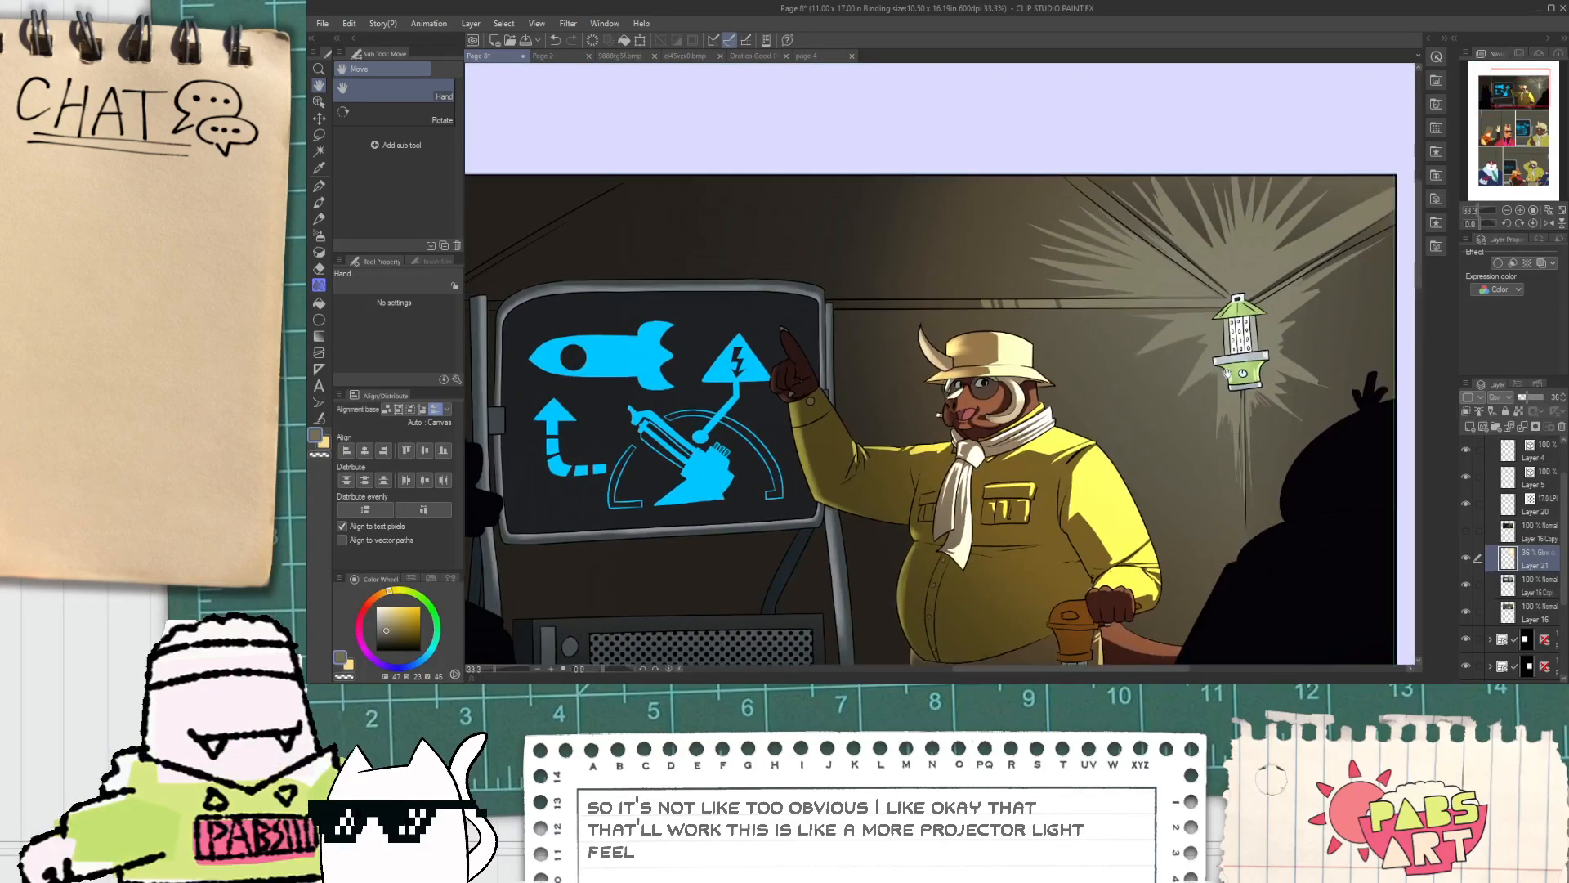
Step: Select the lantern's white perforated center with Auto select referring to all layers, and add a new layer above the glow layer
scroll(1261, 333, up, 3)
click(1525, 582)
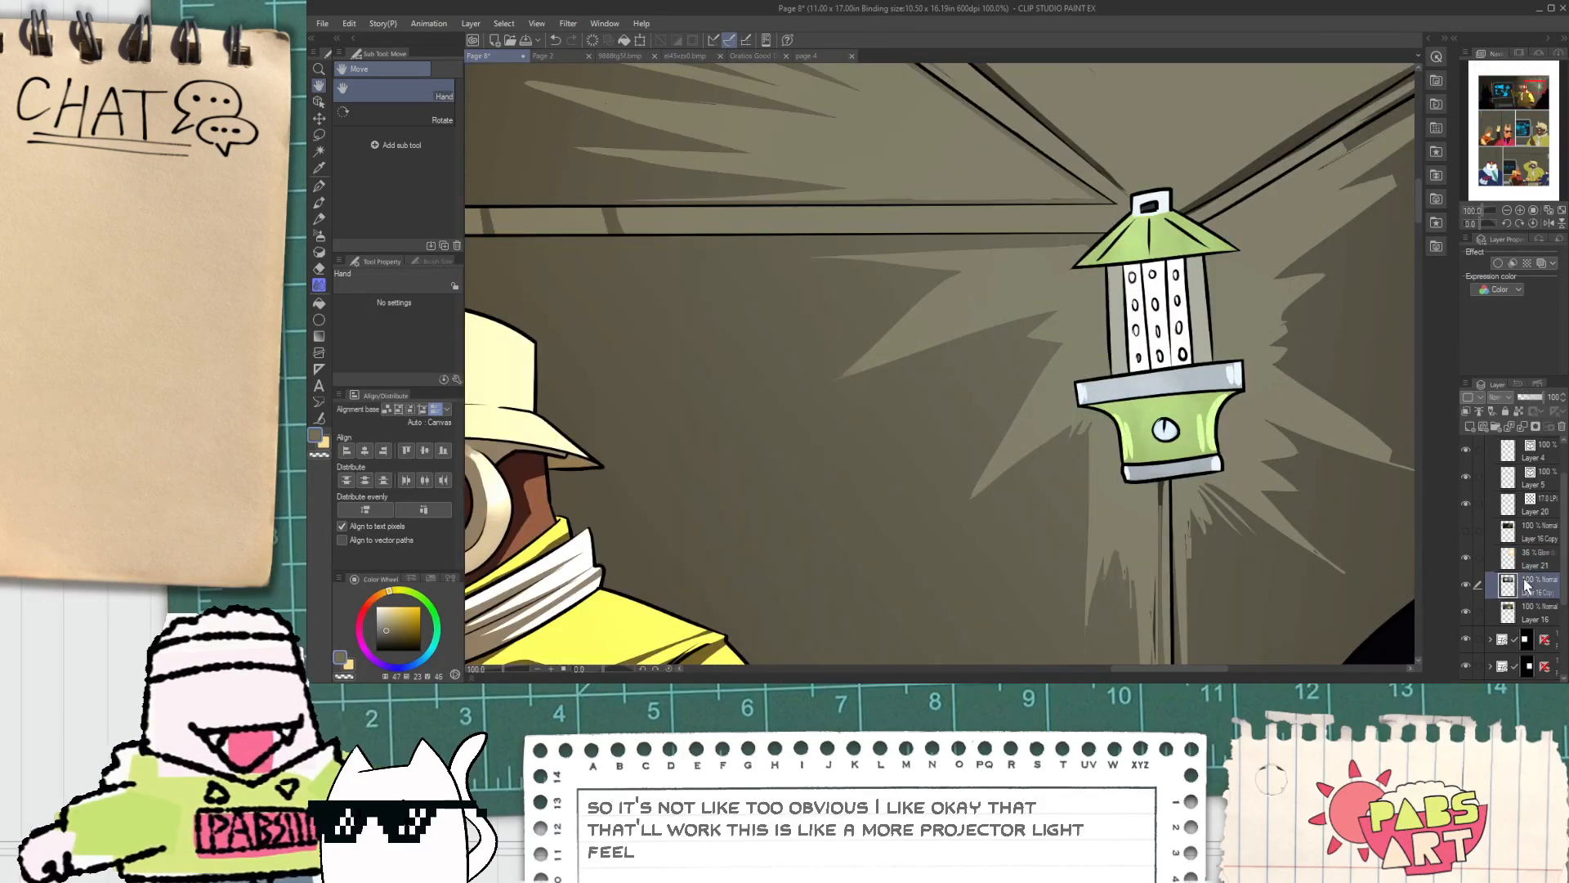
scroll(1232, 335, up, 2)
key(w)
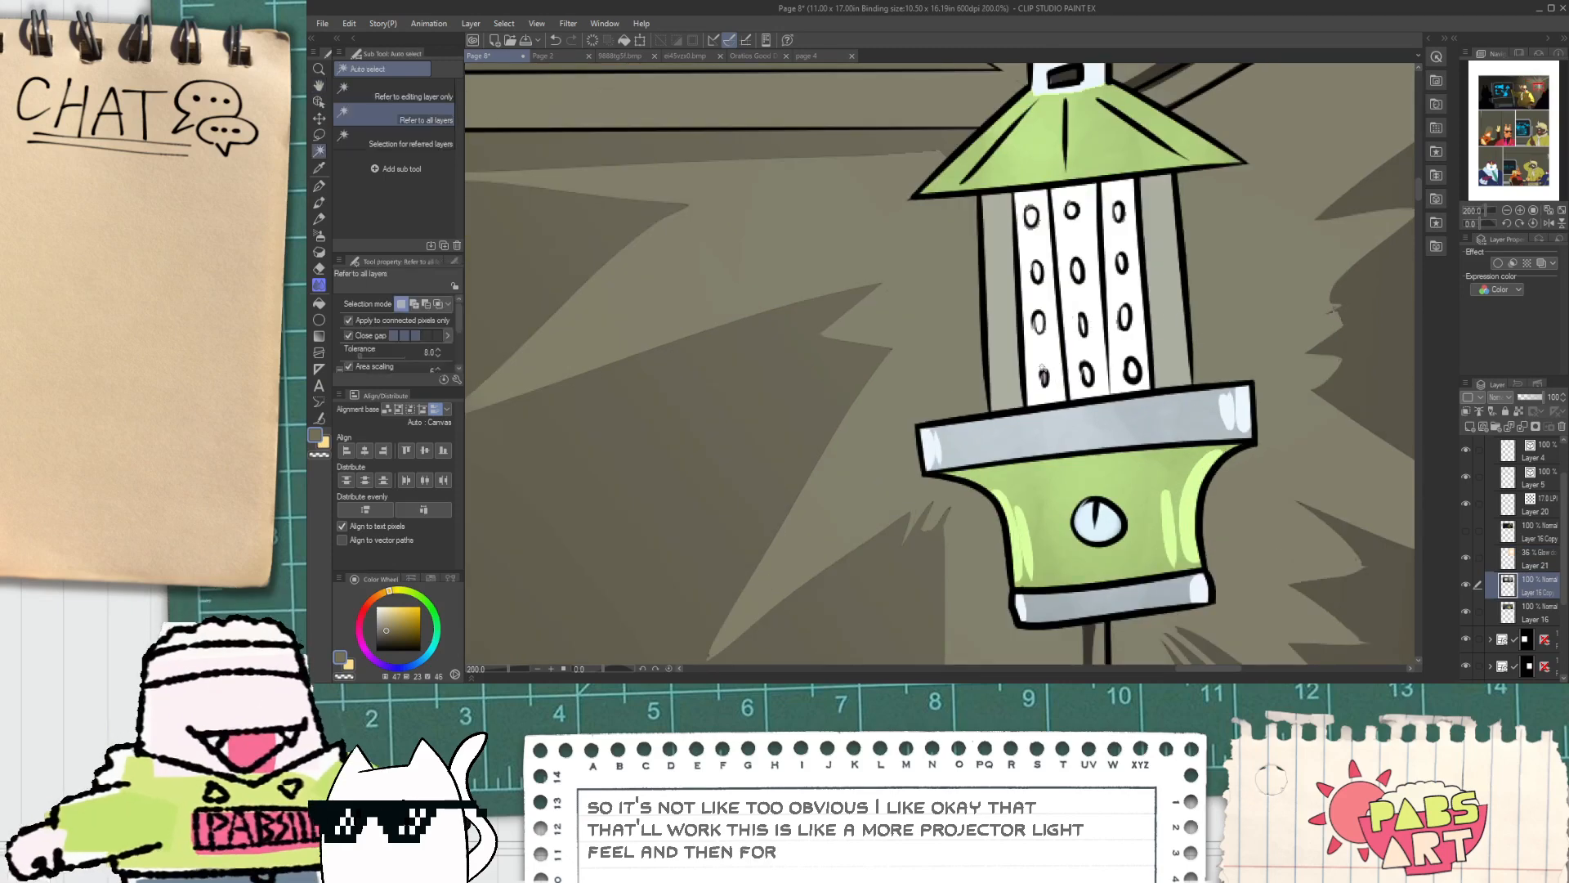
click(1083, 321)
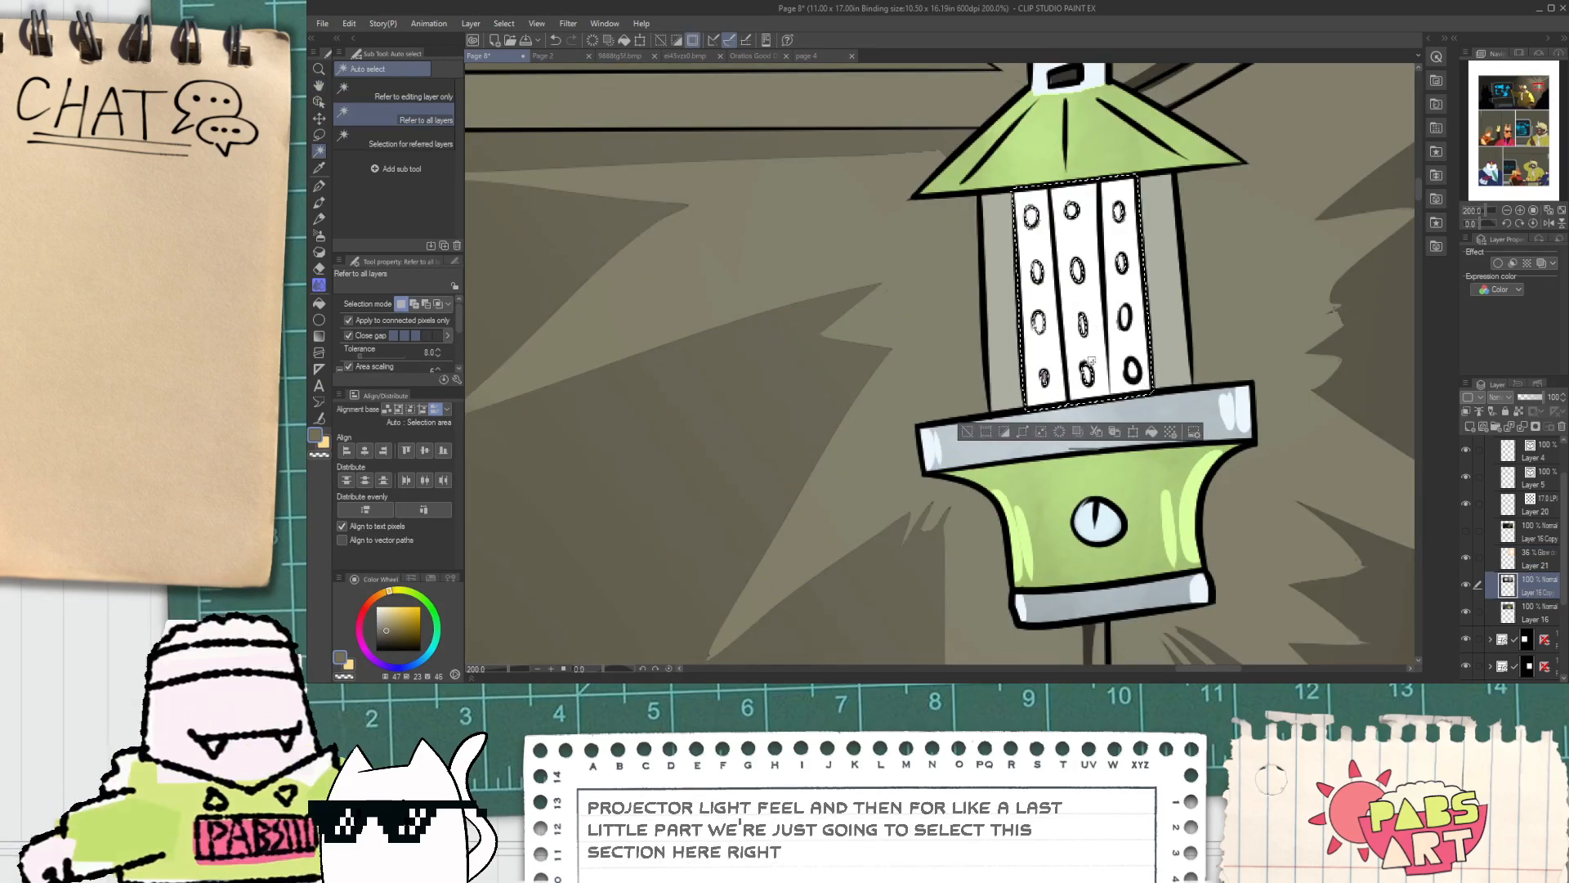
key(m)
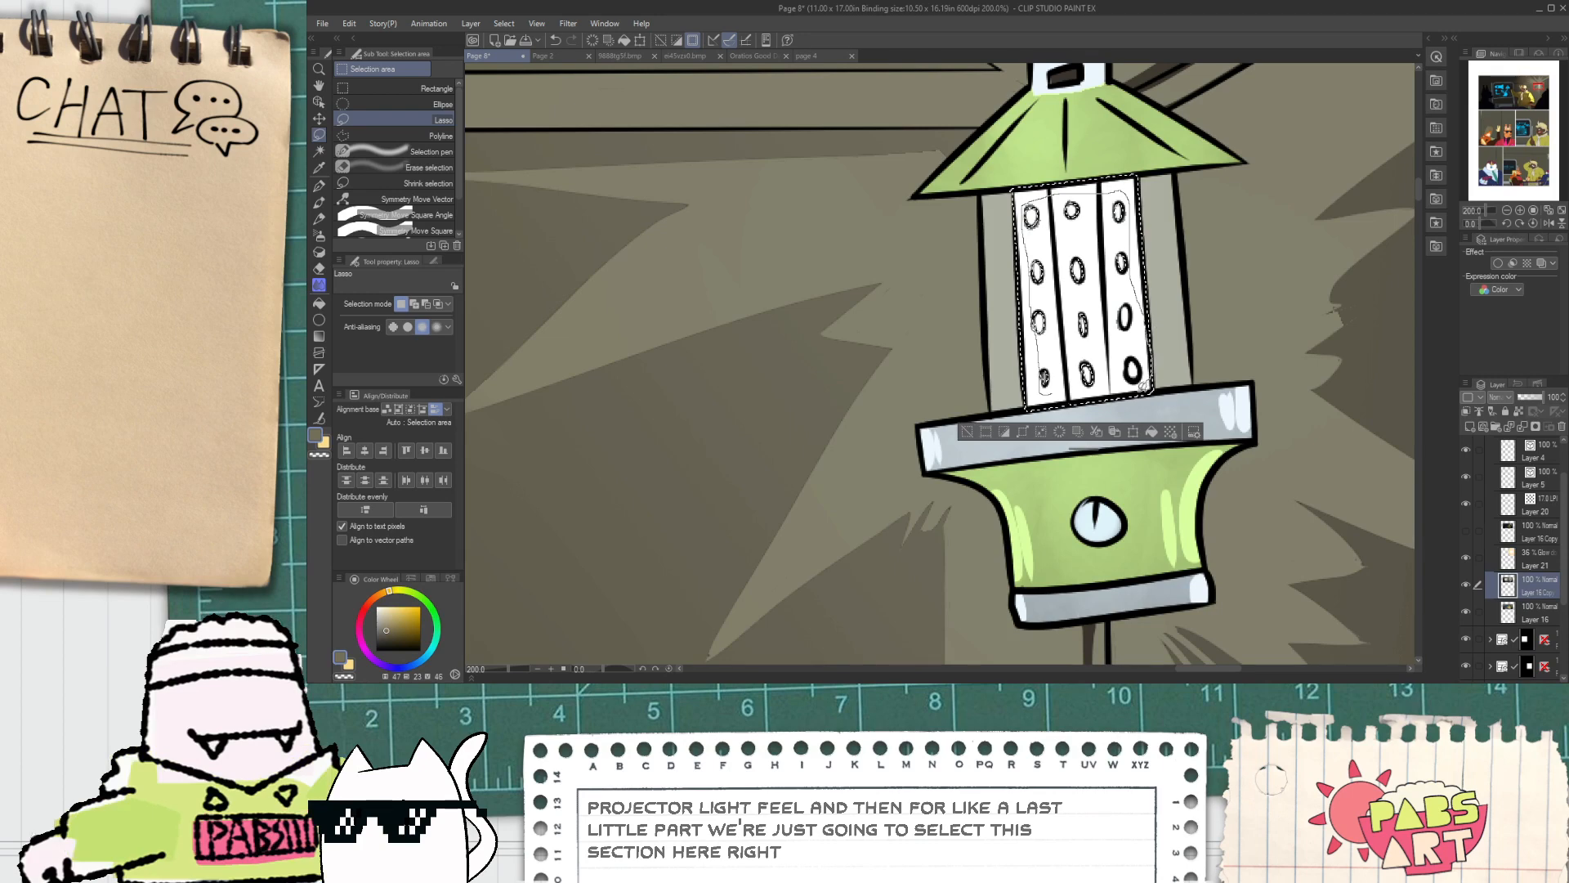
click(1516, 557)
click(1479, 428)
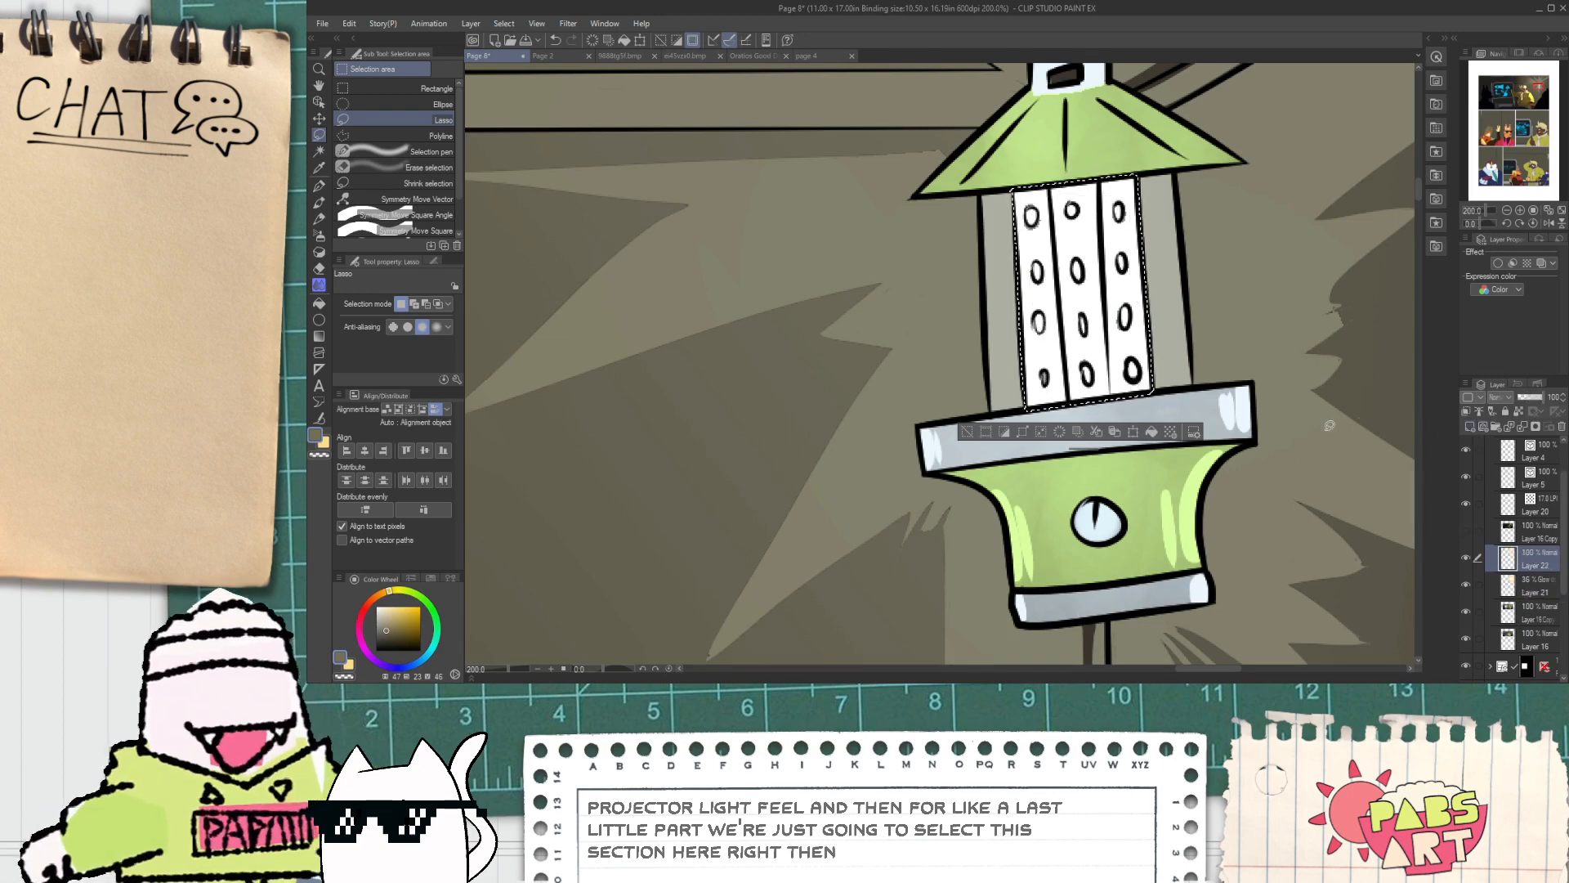
Step: Fill the selected lantern center with white on the new layer and clear the selection
click(1132, 433)
drag(386, 621, 313, 535)
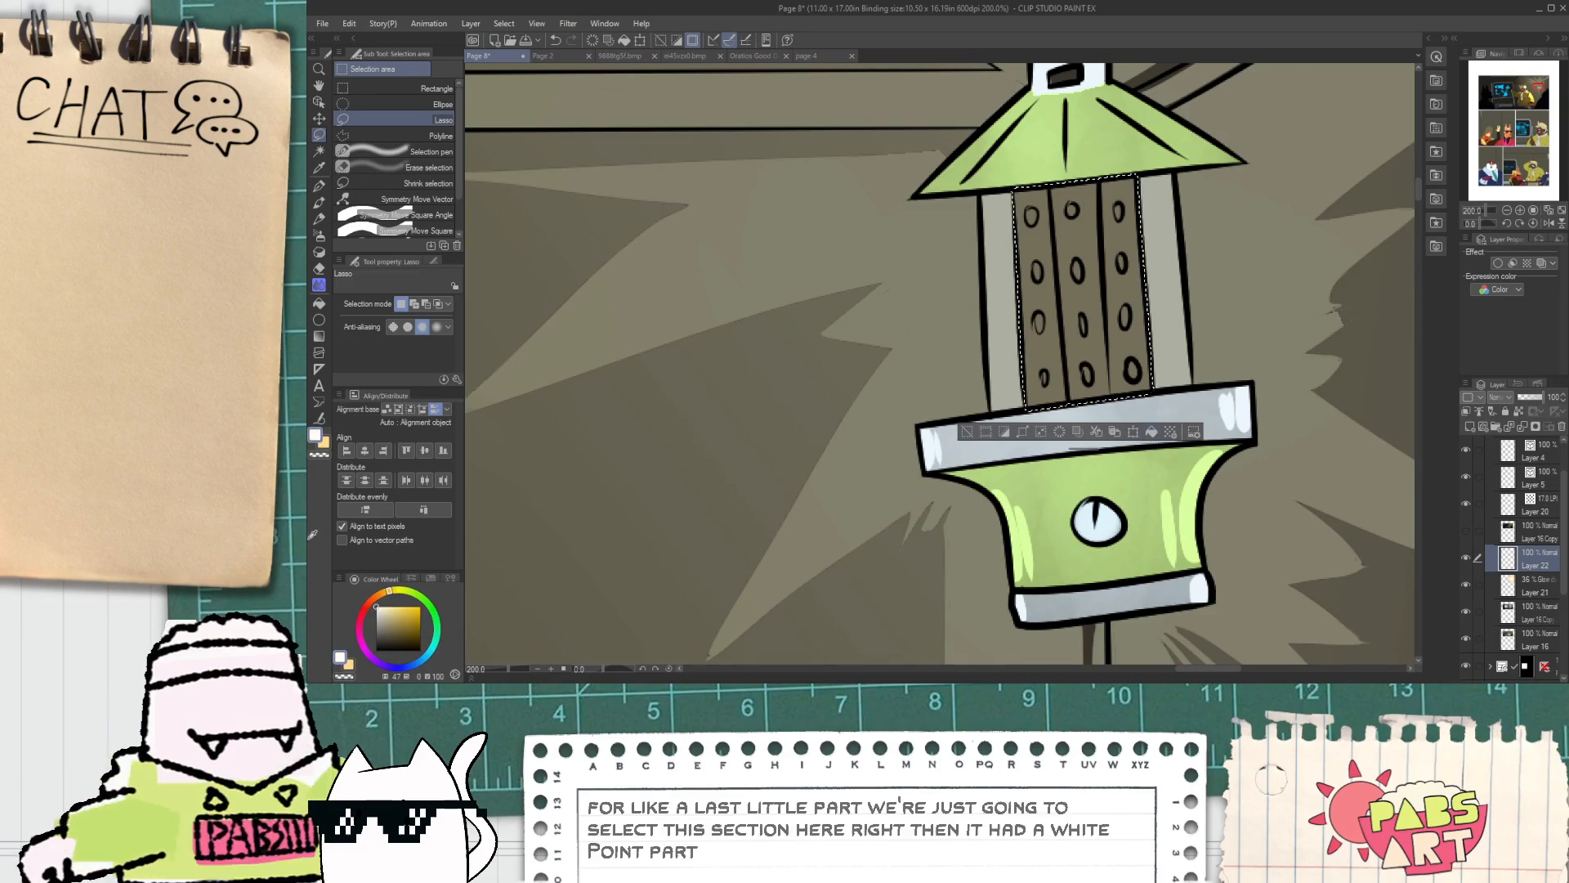
click(1151, 433)
scroll(1038, 413, down, 1)
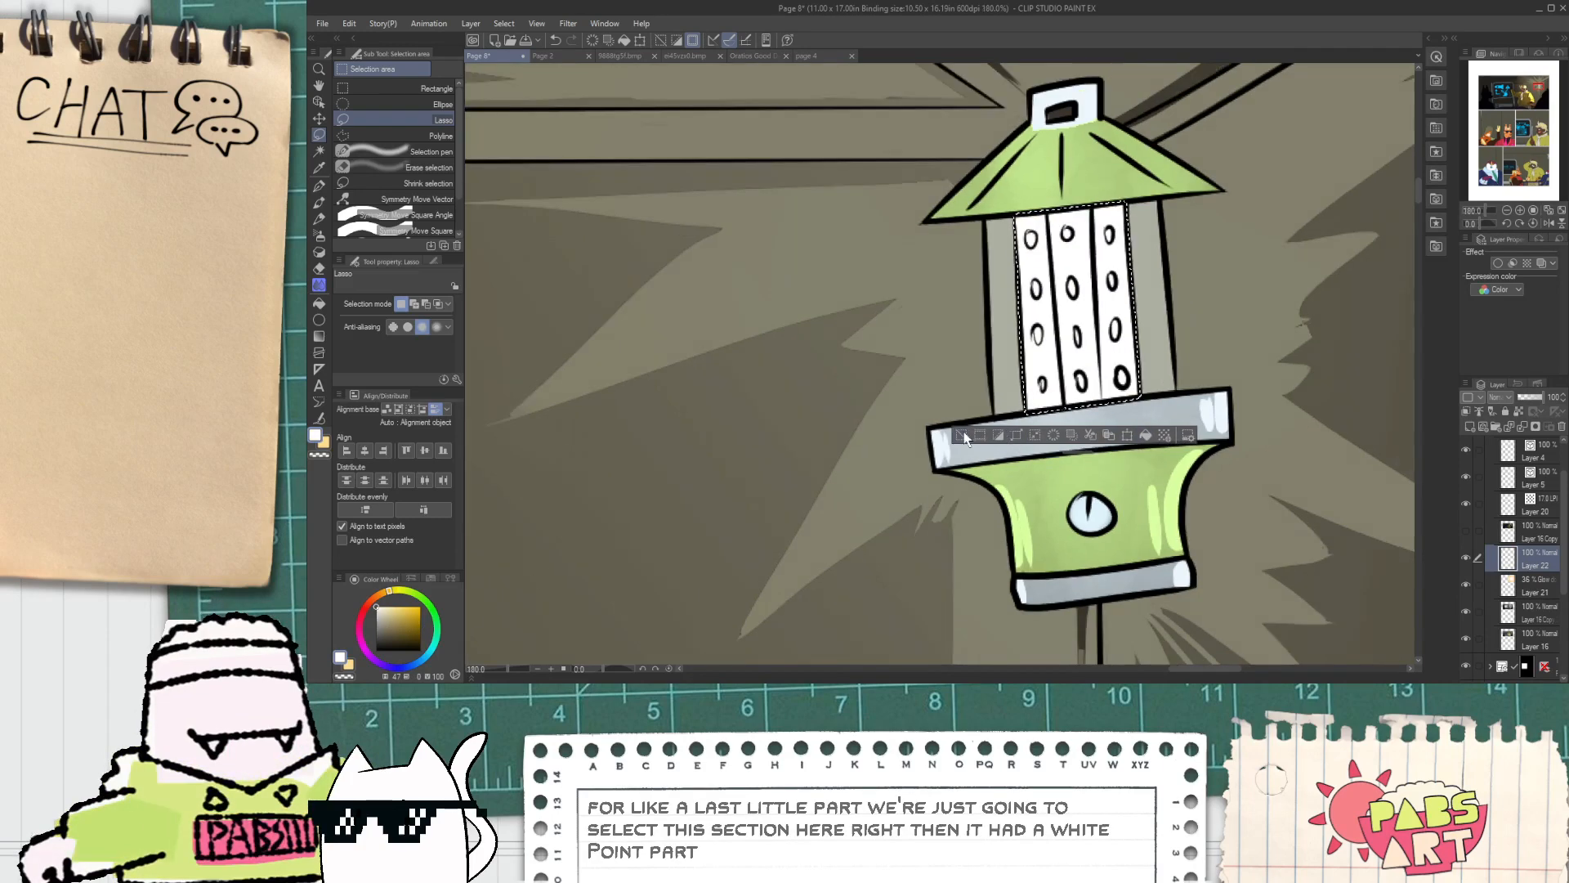
key(ctrl+d)
Step: Apply a Gaussian blur to the white lantern fill and duplicate the blurred layer three times to strengthen its glow
scroll(1041, 412, down, 4)
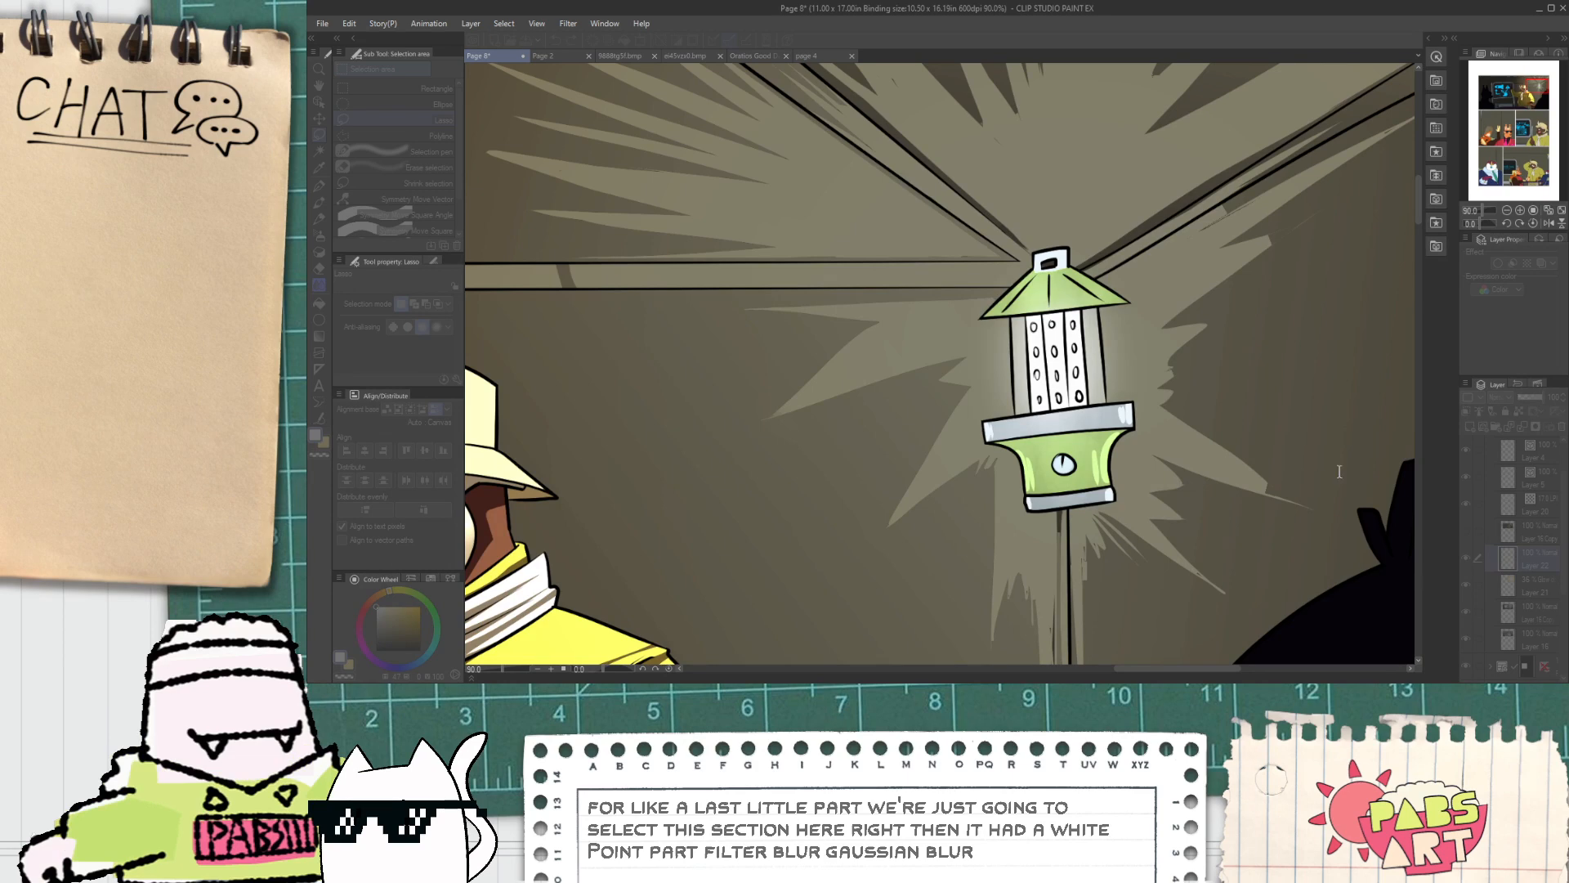
key(Return)
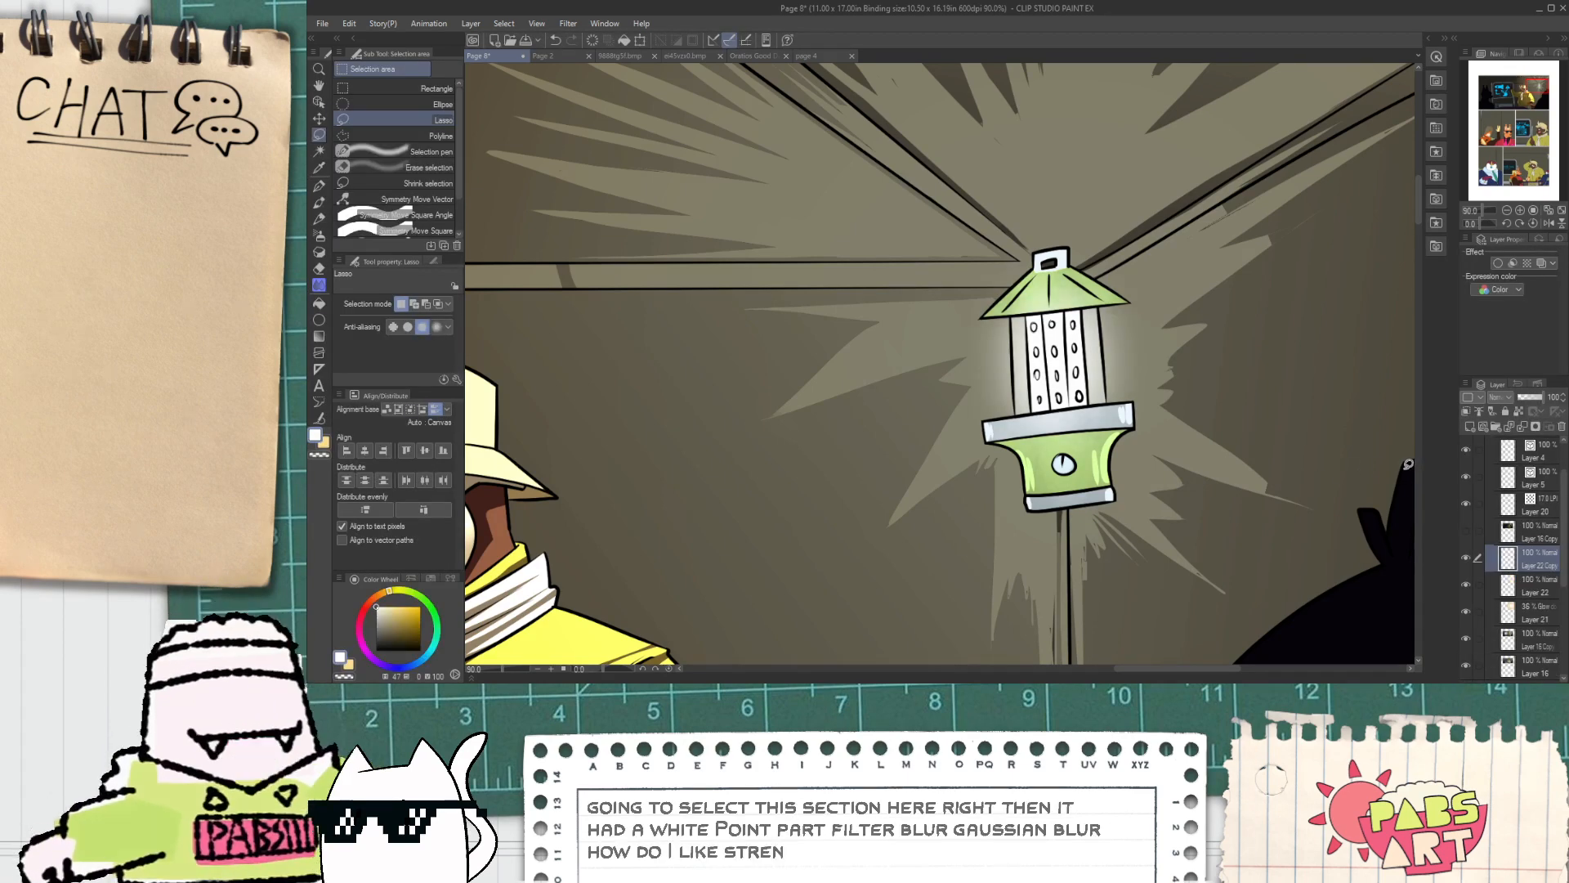
key(ctrl+j)
key(ctrl+j)
key(ctrl+j)
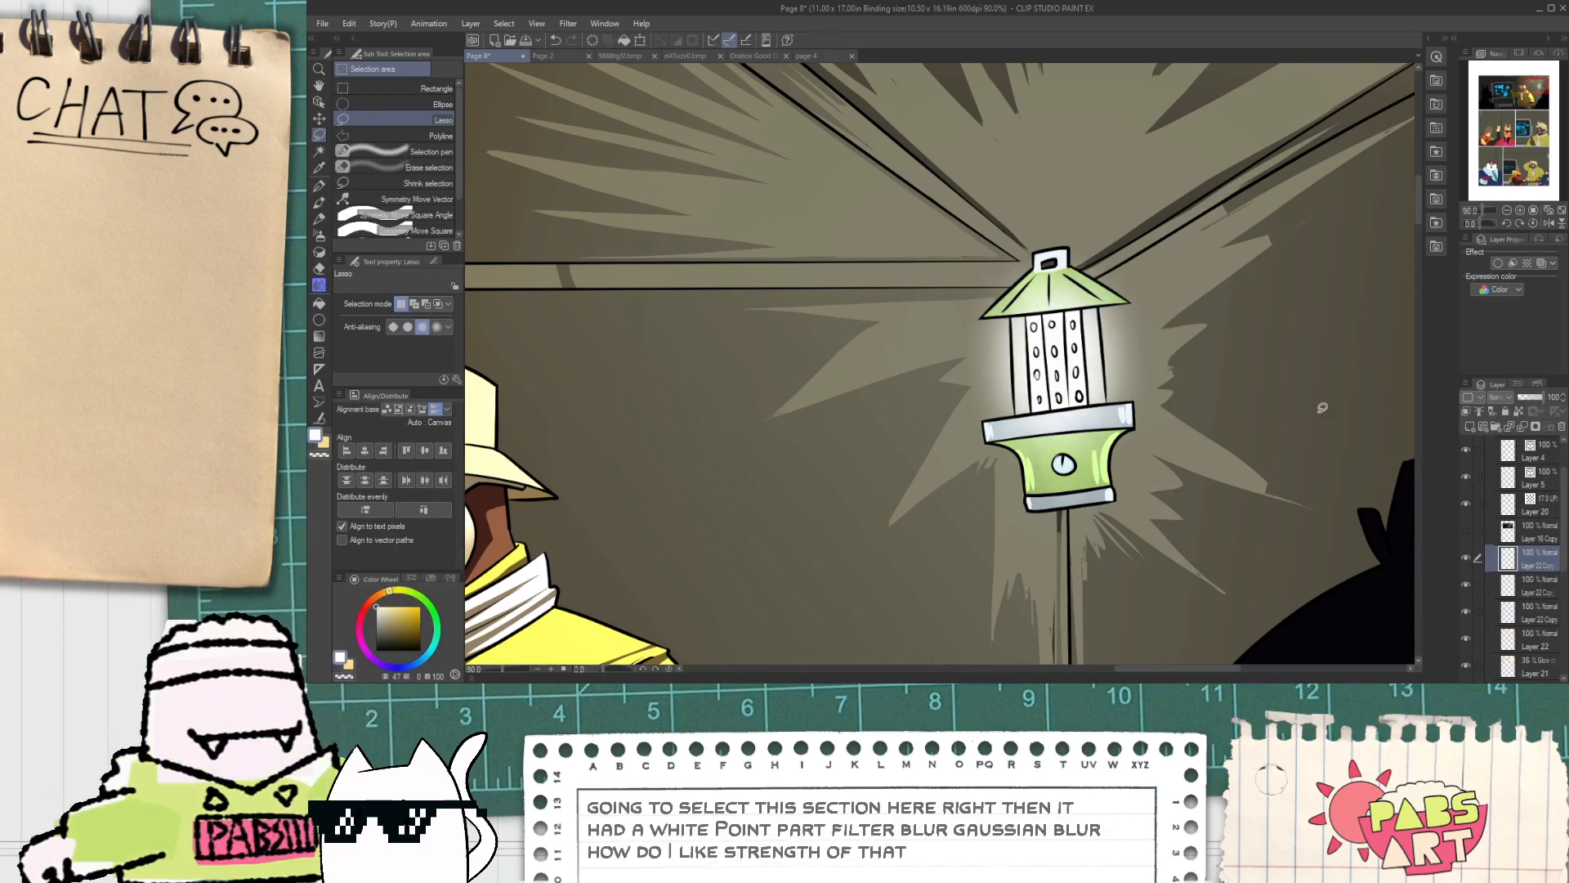
Step: Undo the layer duplicates and the Gaussian blur on the lantern fill
key(ctrl+z)
key(ctrl+z)
key(ctrl+z)
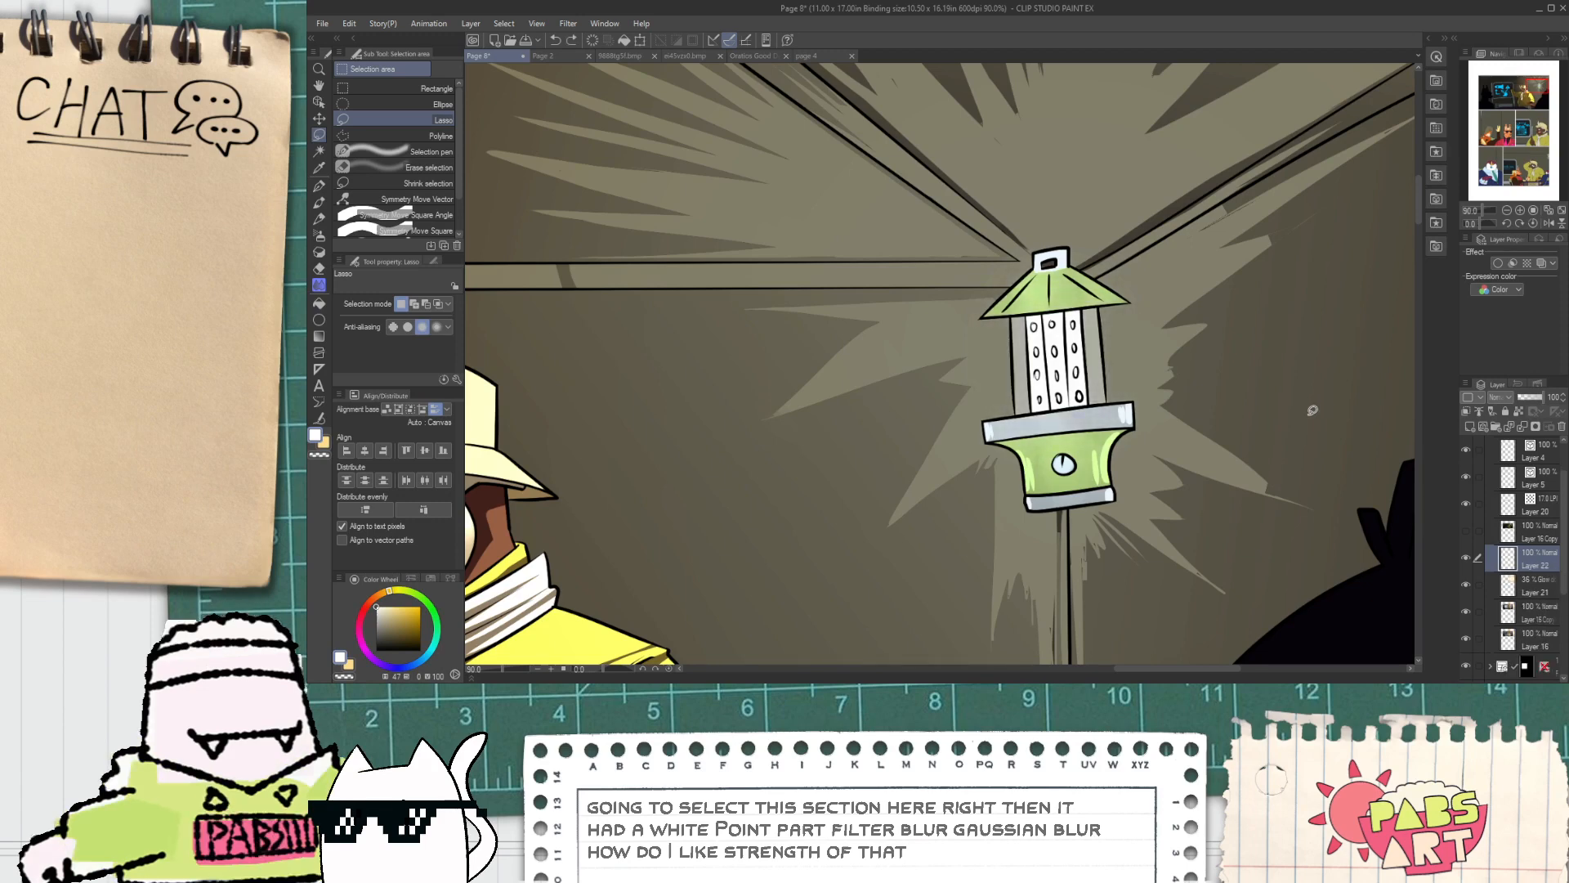
Step: Airbrush a soft white glow over the whole lantern with the Soft airbrush at brush size 334.5
scroll(1293, 410, down, 3)
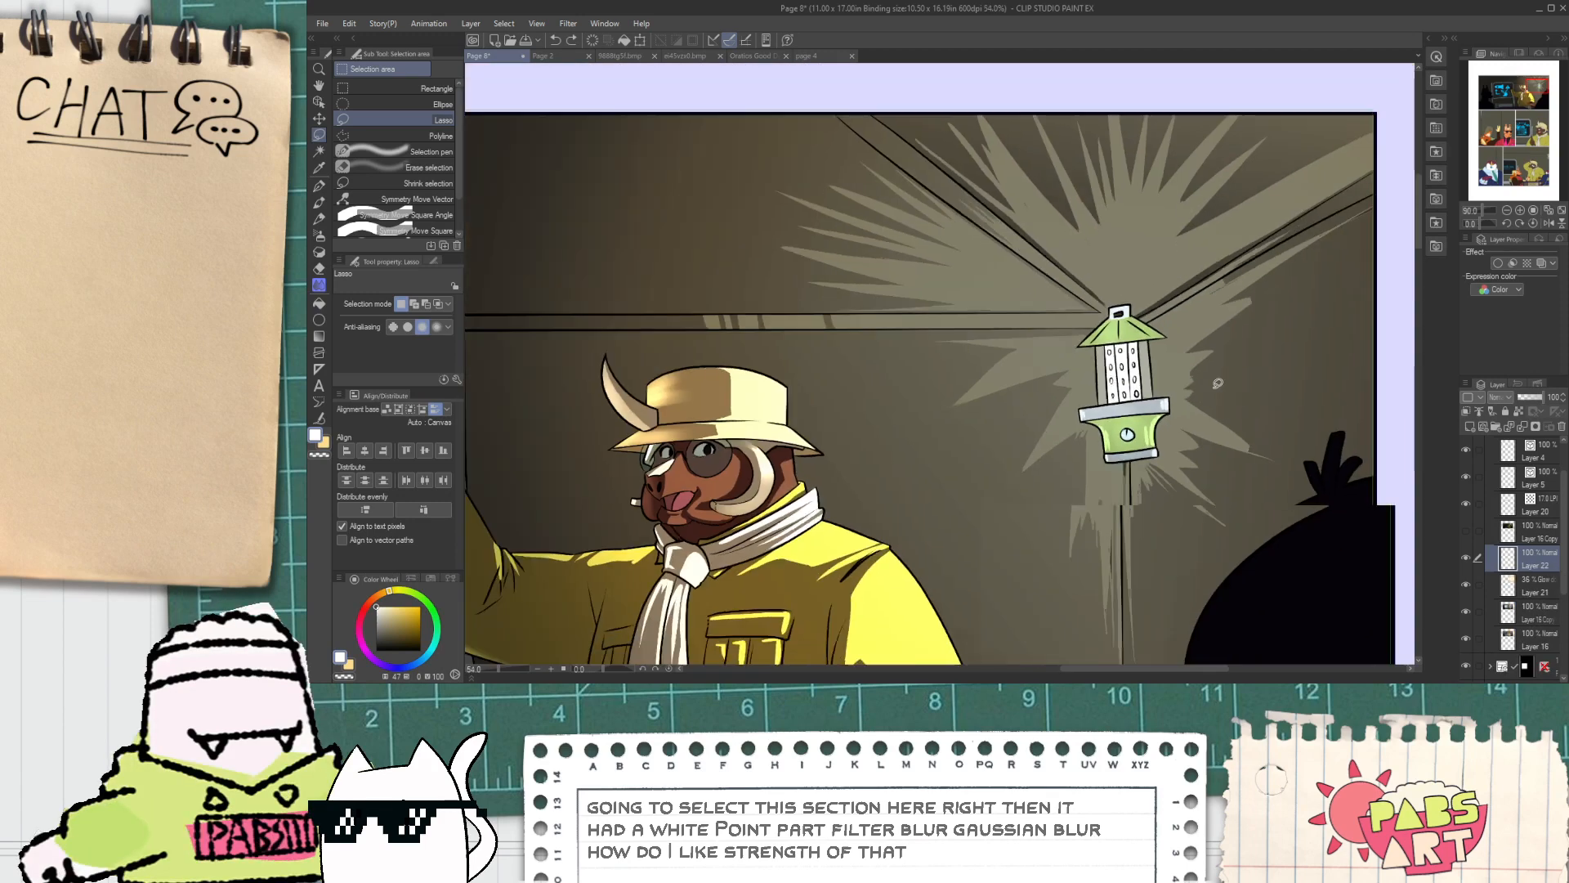
key(p)
click(319, 238)
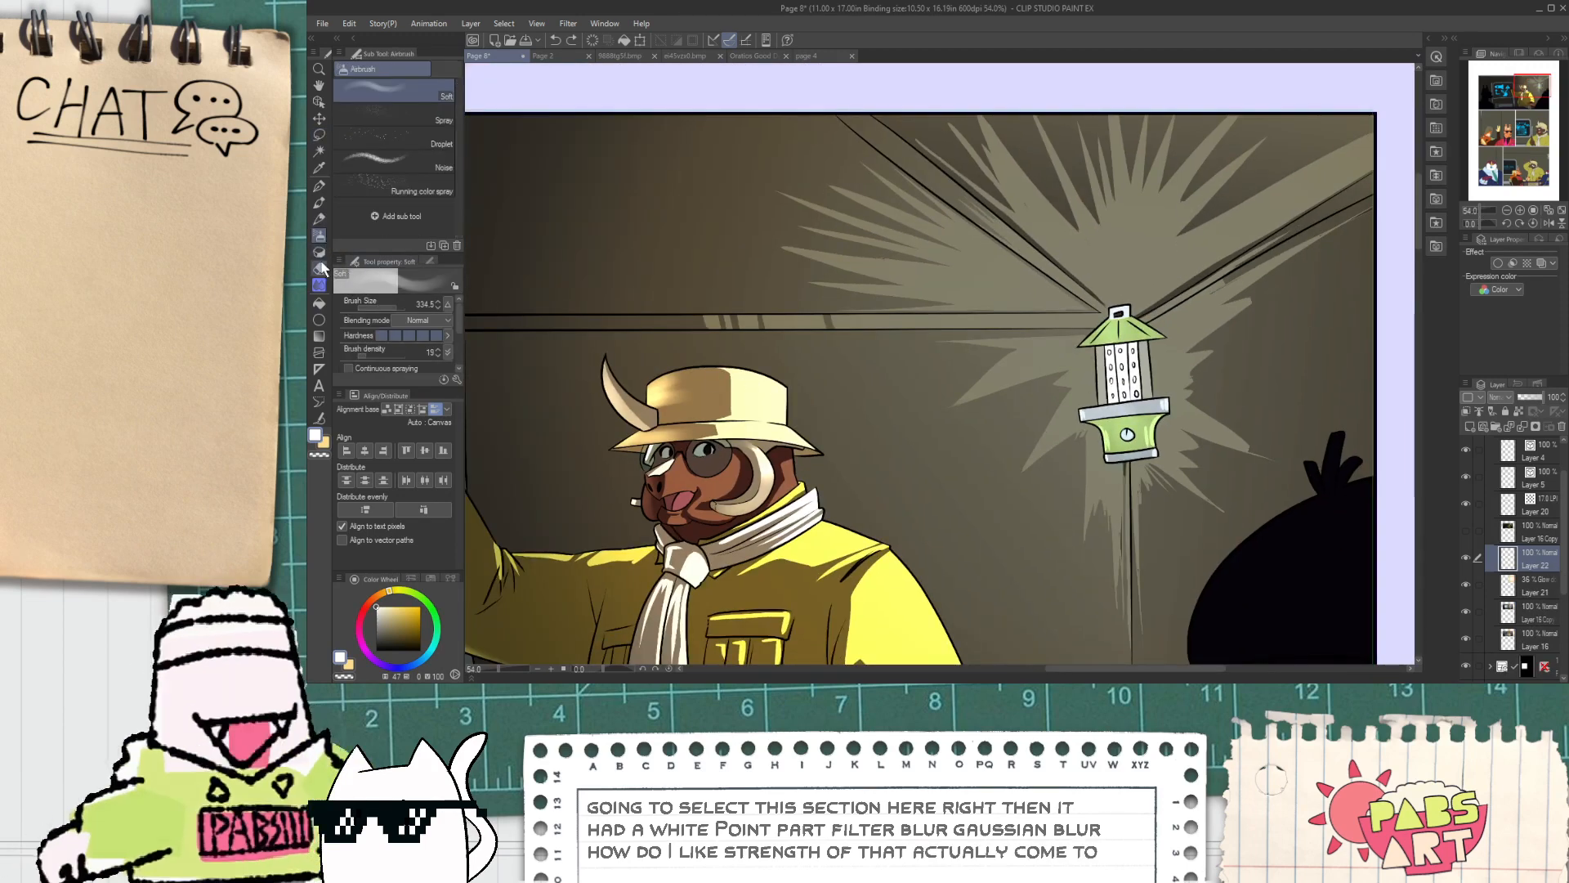
key(ctrl+z)
key(ctrl+z)
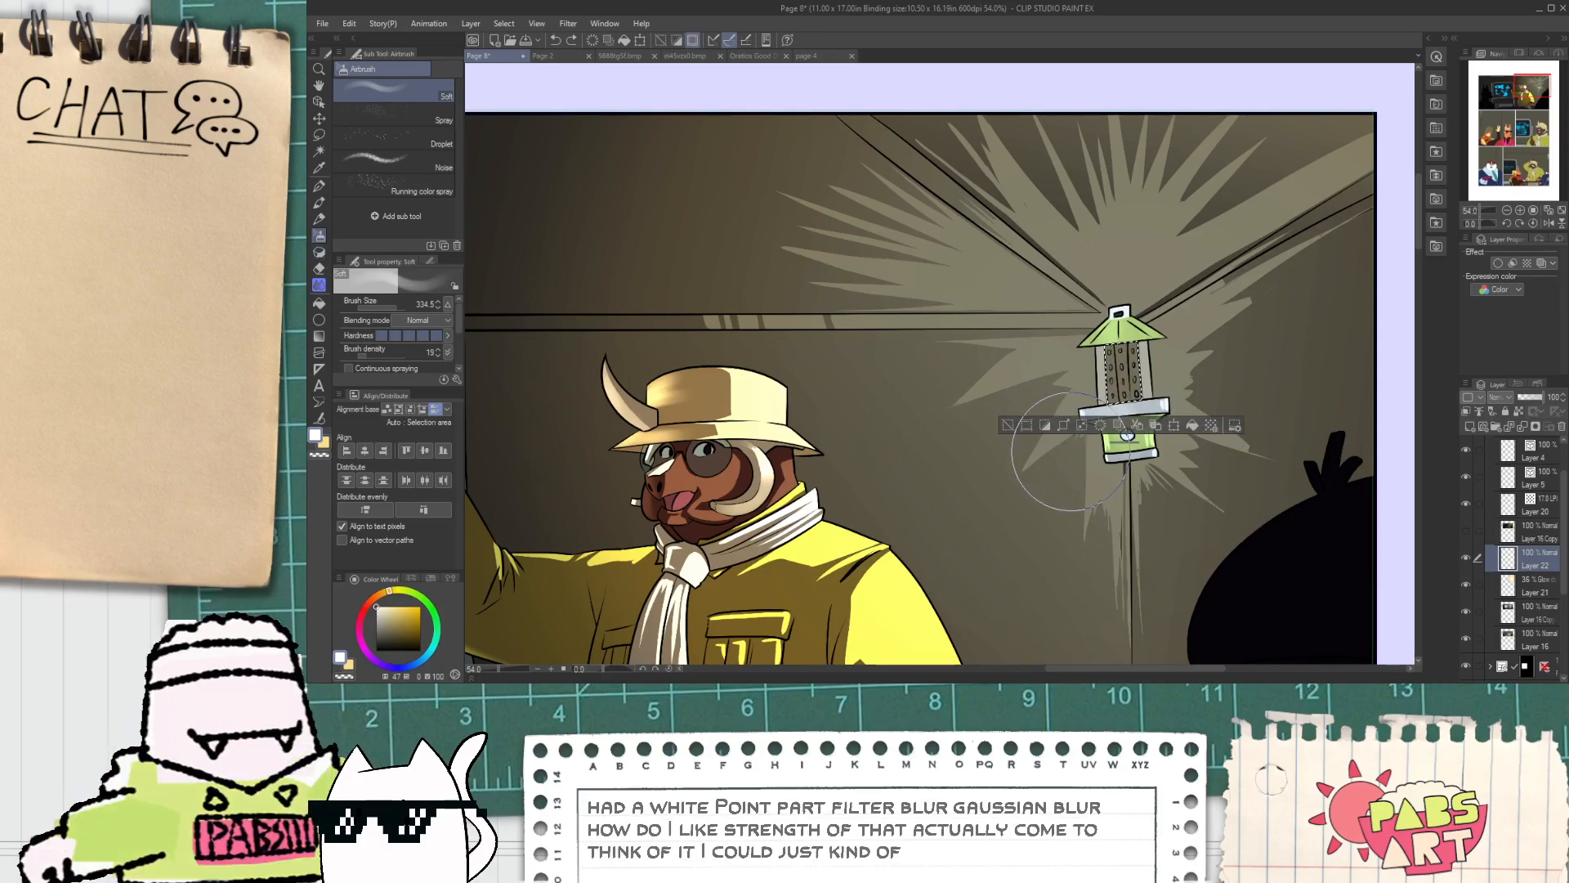
key(ctrl+y)
click(1008, 426)
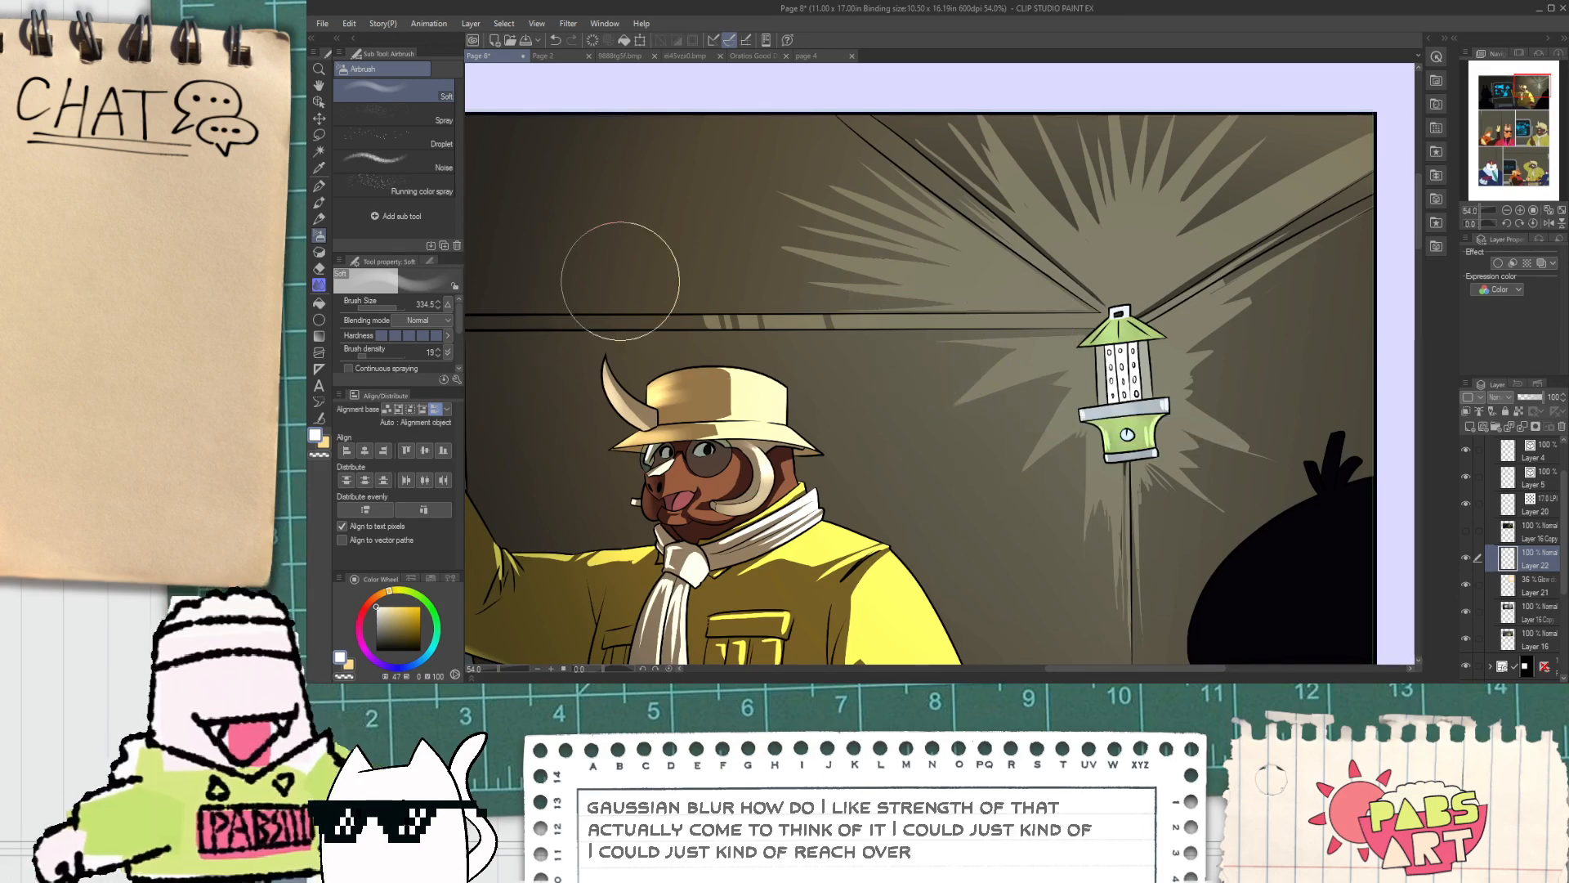
mouse_move(1099, 338)
mouse_down()
mouse_move(1120, 427)
mouse_move(1104, 310)
mouse_move(1126, 313)
mouse_move(1118, 297)
mouse_move(1120, 434)
mouse_move(1112, 336)
mouse_move(1115, 368)
mouse_up()
key(ctrl+z)
Step: Trim the outer edges of the white lantern glow with the Soft eraser at brush size 127.7
key(e)
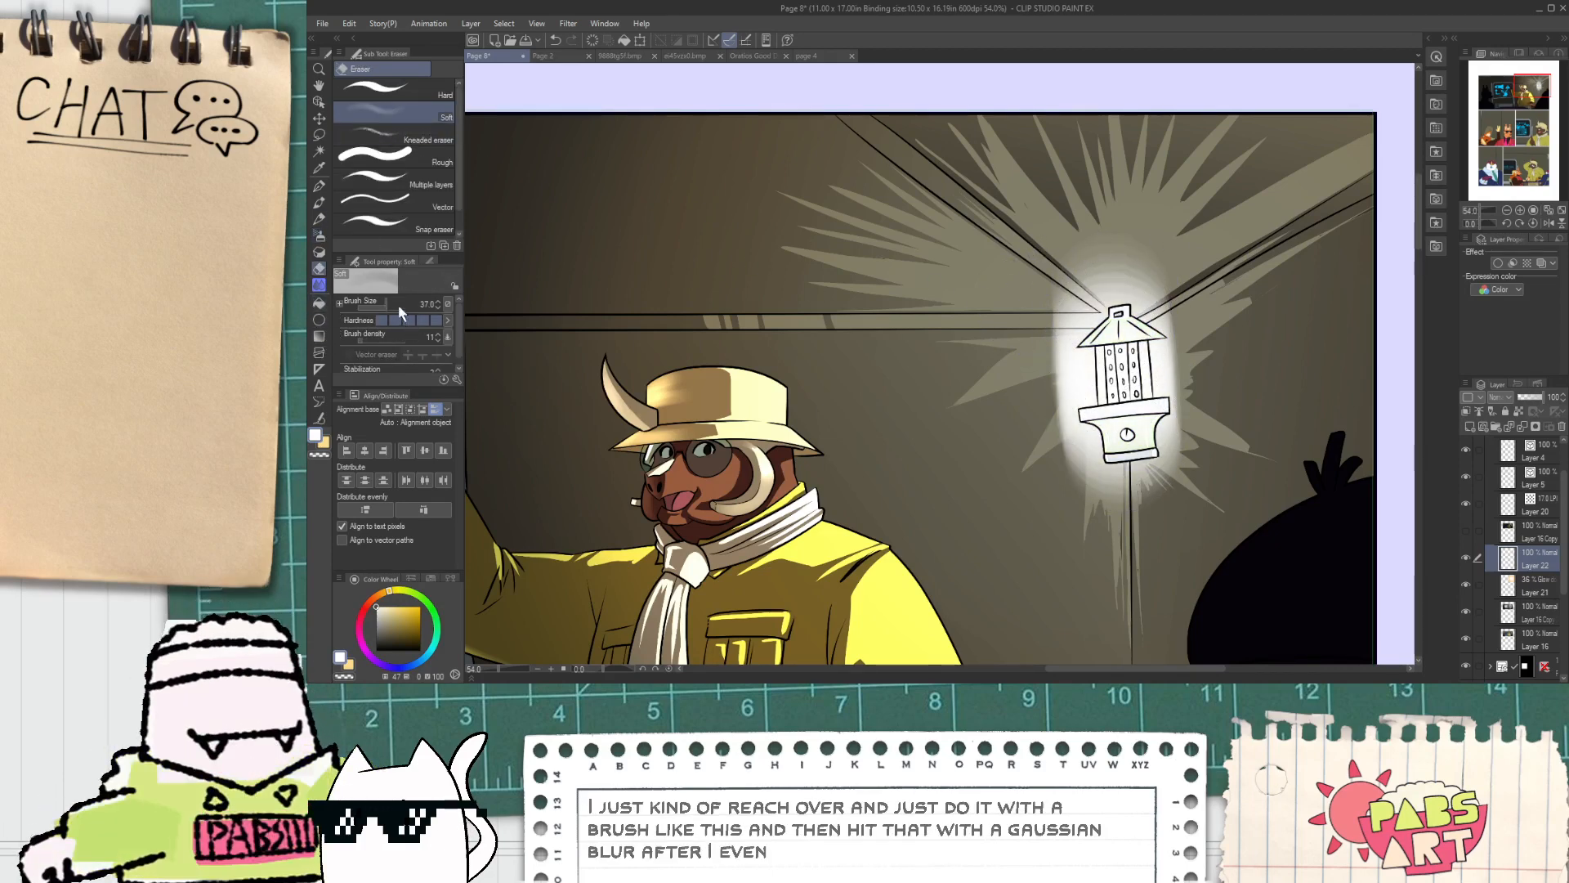
drag(398, 307, 391, 308)
mouse_move(1083, 286)
mouse_down()
mouse_move(1143, 286)
mouse_move(1029, 267)
mouse_move(1122, 258)
mouse_up()
key(ctrl+z)
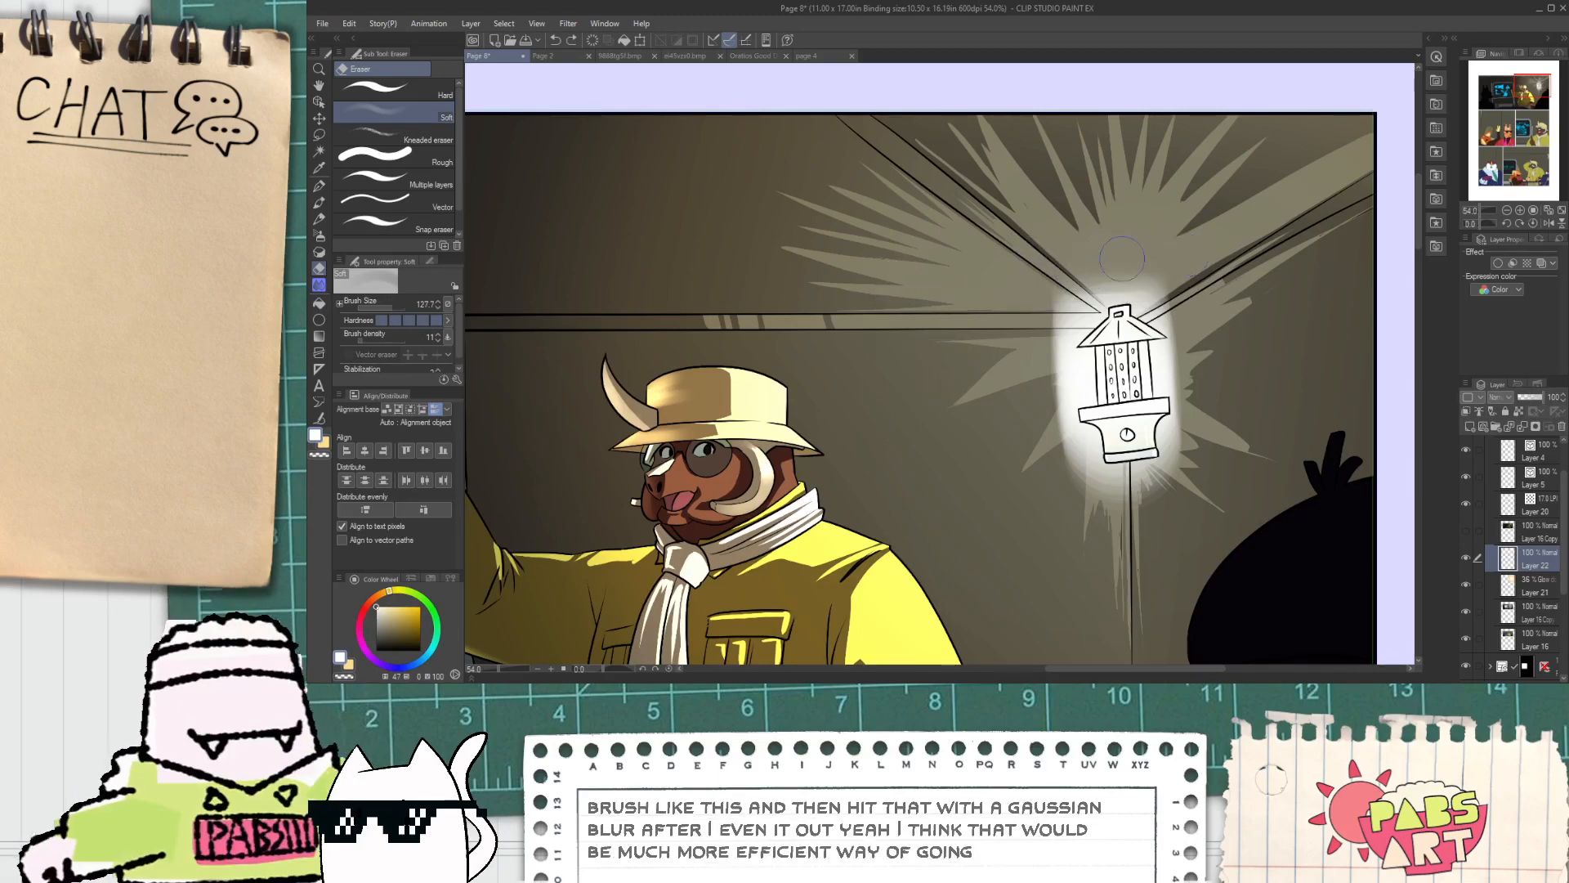
drag(1031, 491, 1209, 478)
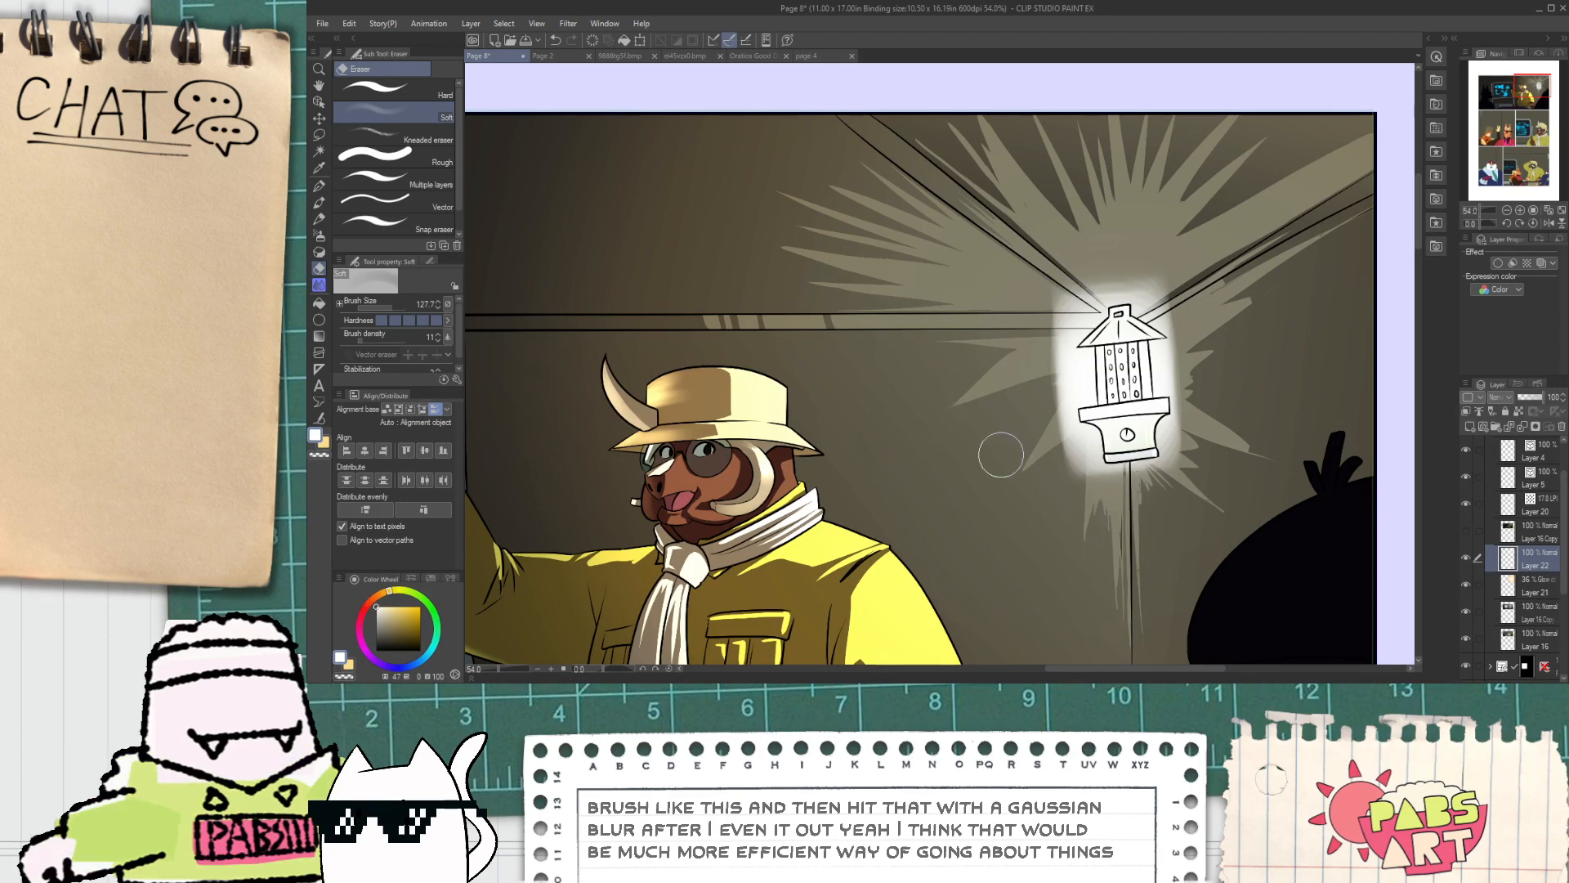
Step: Transform the white glow into a wider, flatter shape and center it on the lantern
key(ctrl+shift+t)
drag(1183, 511, 1226, 601)
drag(1250, 462, 1109, 622)
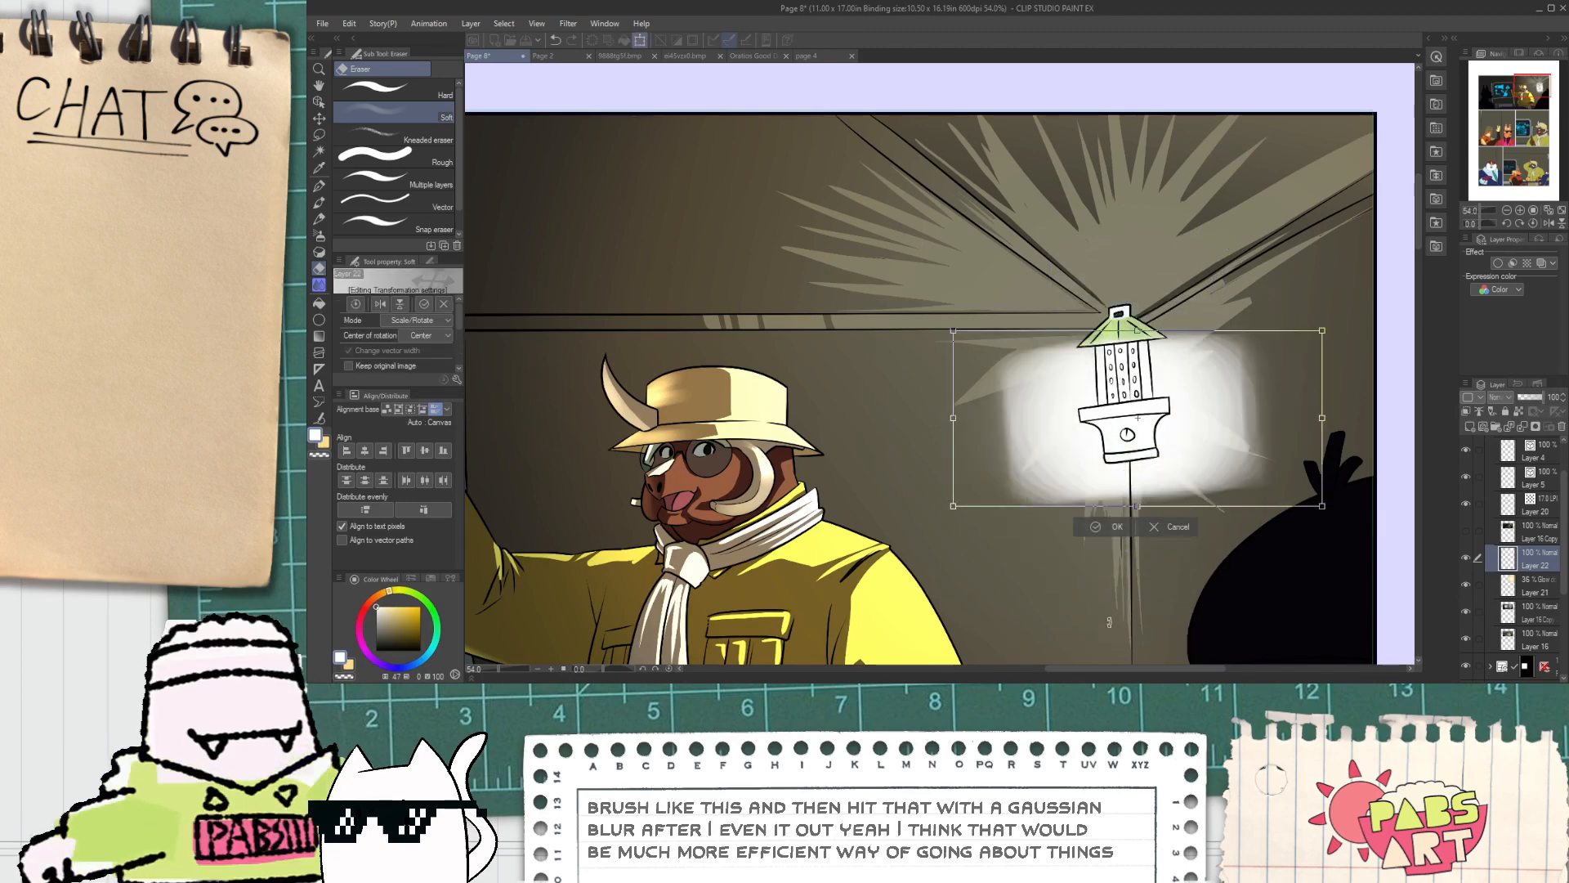
drag(1179, 465, 1149, 451)
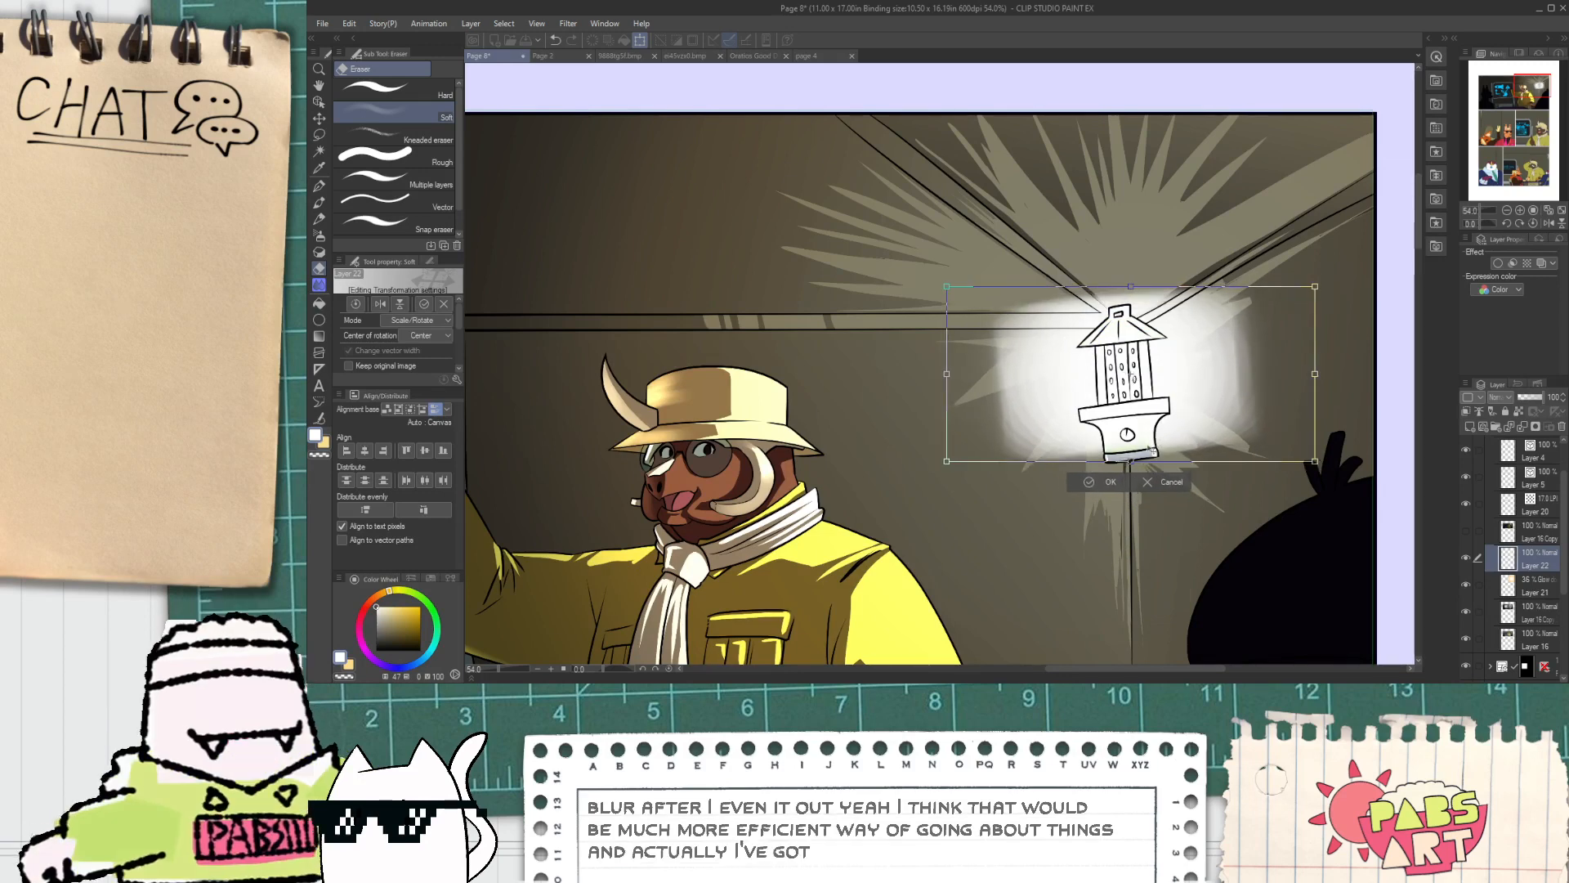
key(Return)
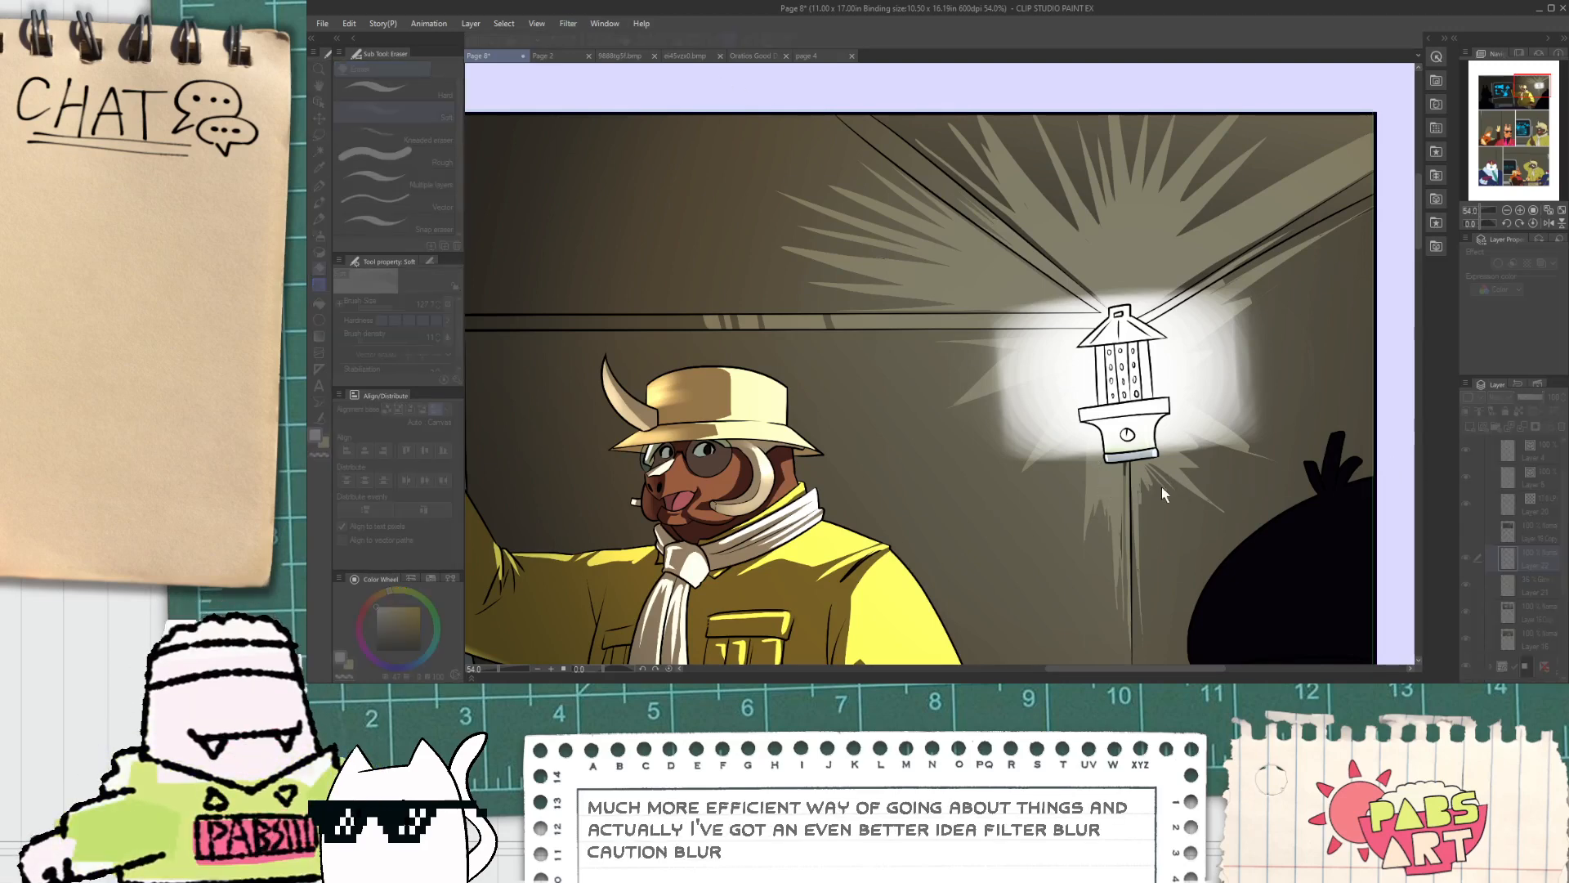
Step: Apply a Gaussian blur to the stretched glow and softly erase it from the lantern's roof and base
key(Return)
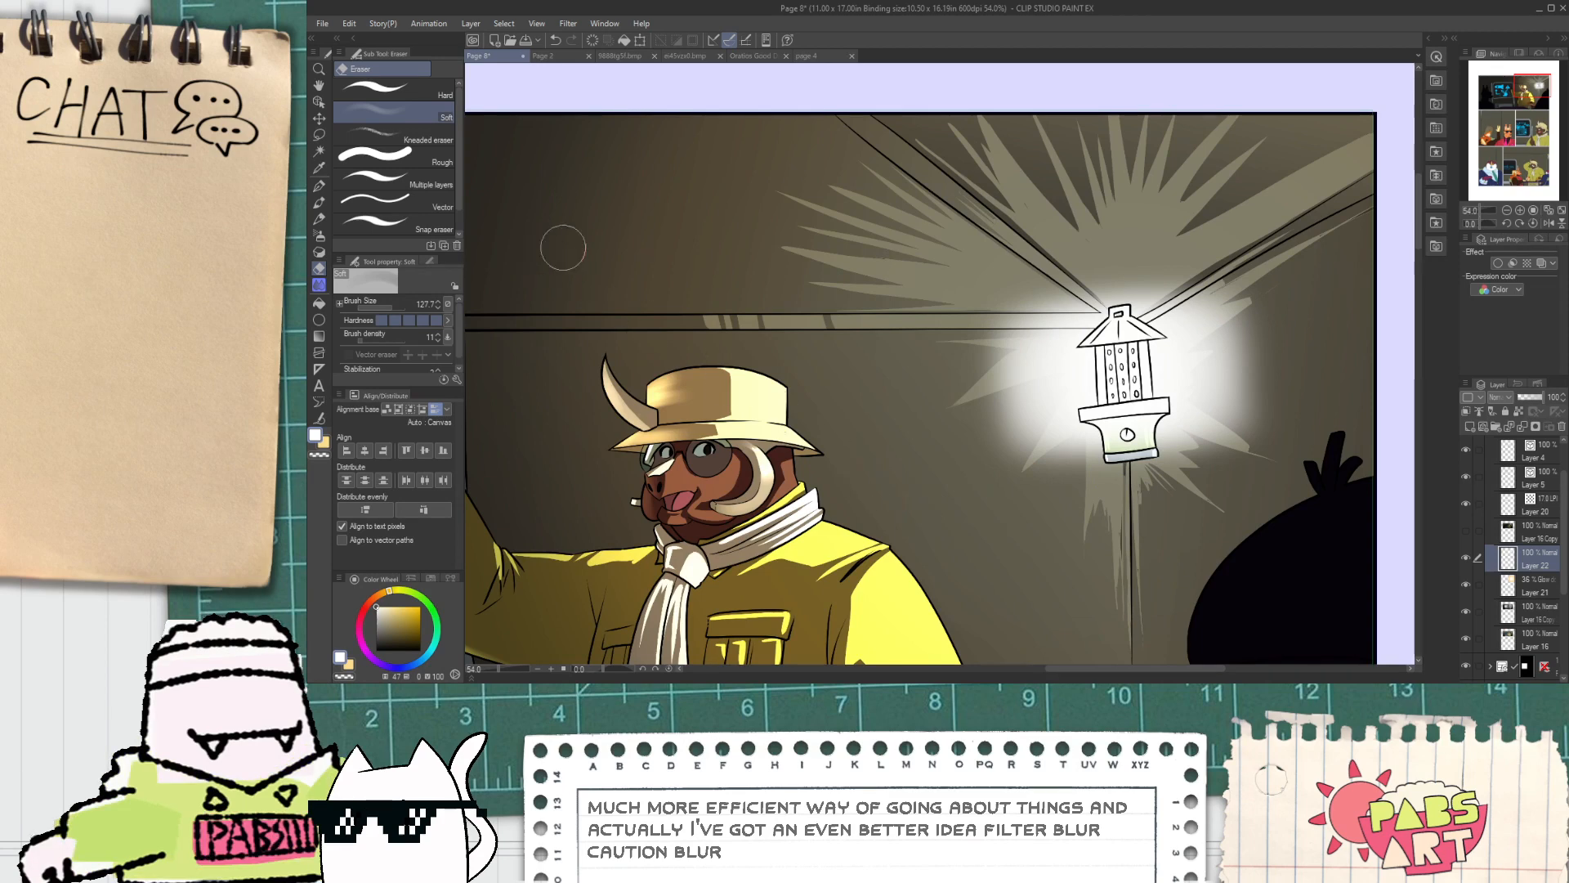
mouse_move(1118, 469)
mouse_down()
mouse_move(1066, 468)
mouse_move(993, 511)
mouse_move(1035, 475)
mouse_move(1188, 470)
mouse_move(1156, 439)
mouse_move(1243, 456)
mouse_move(1081, 317)
mouse_move(1001, 277)
mouse_move(1107, 314)
mouse_move(1187, 260)
mouse_move(1192, 282)
mouse_move(1173, 257)
mouse_move(1134, 286)
mouse_move(1097, 286)
mouse_up()
scroll(1117, 296, down, 4)
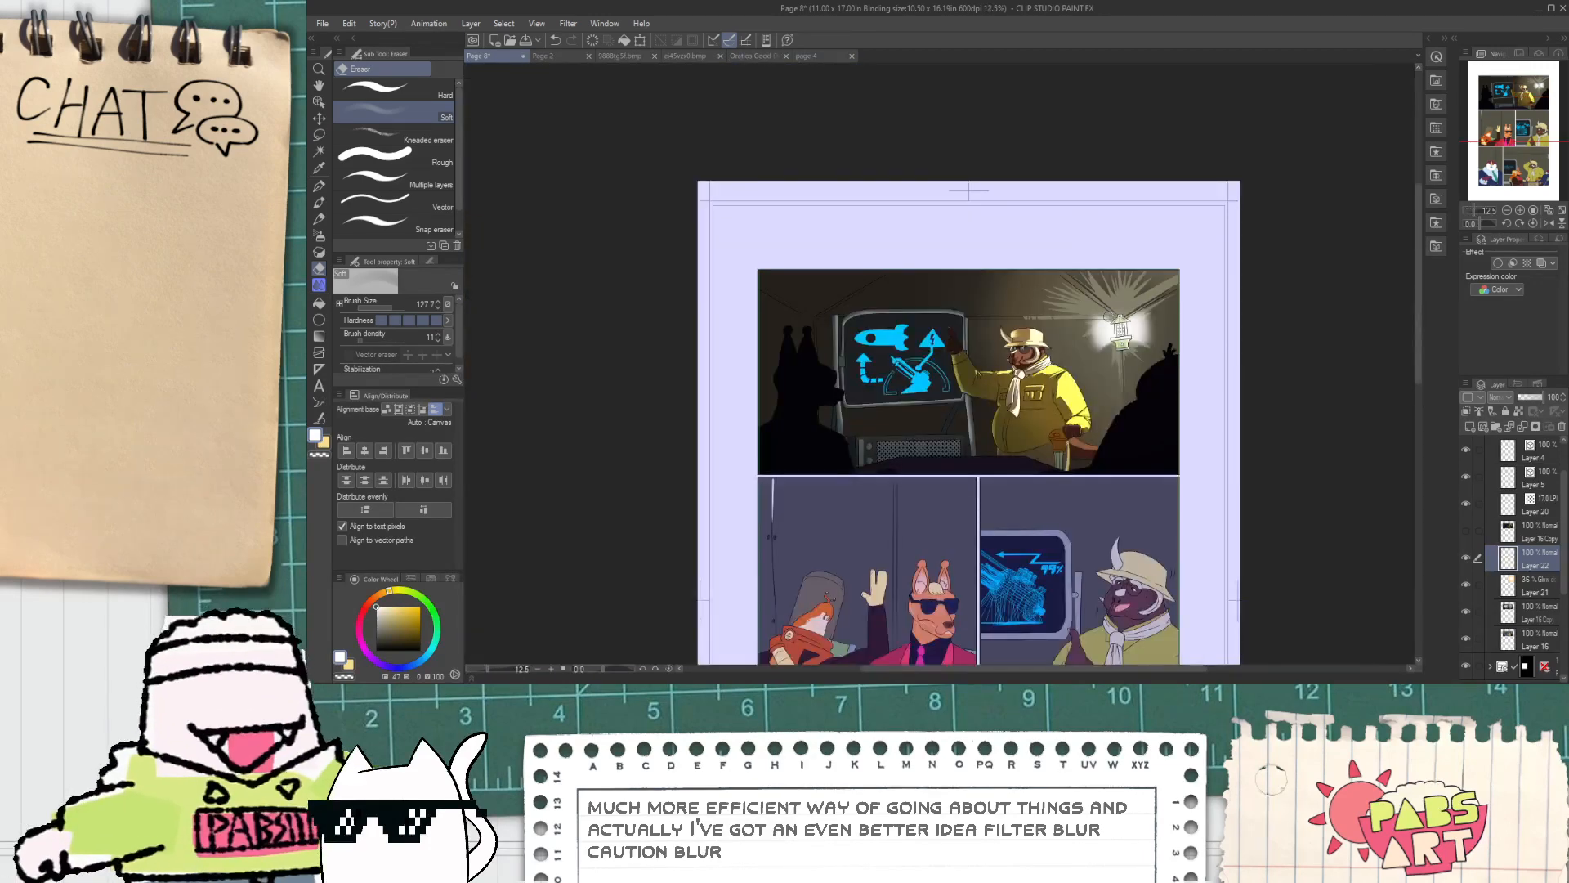
scroll(1099, 333, up, 1)
scroll(1100, 331, up, 1)
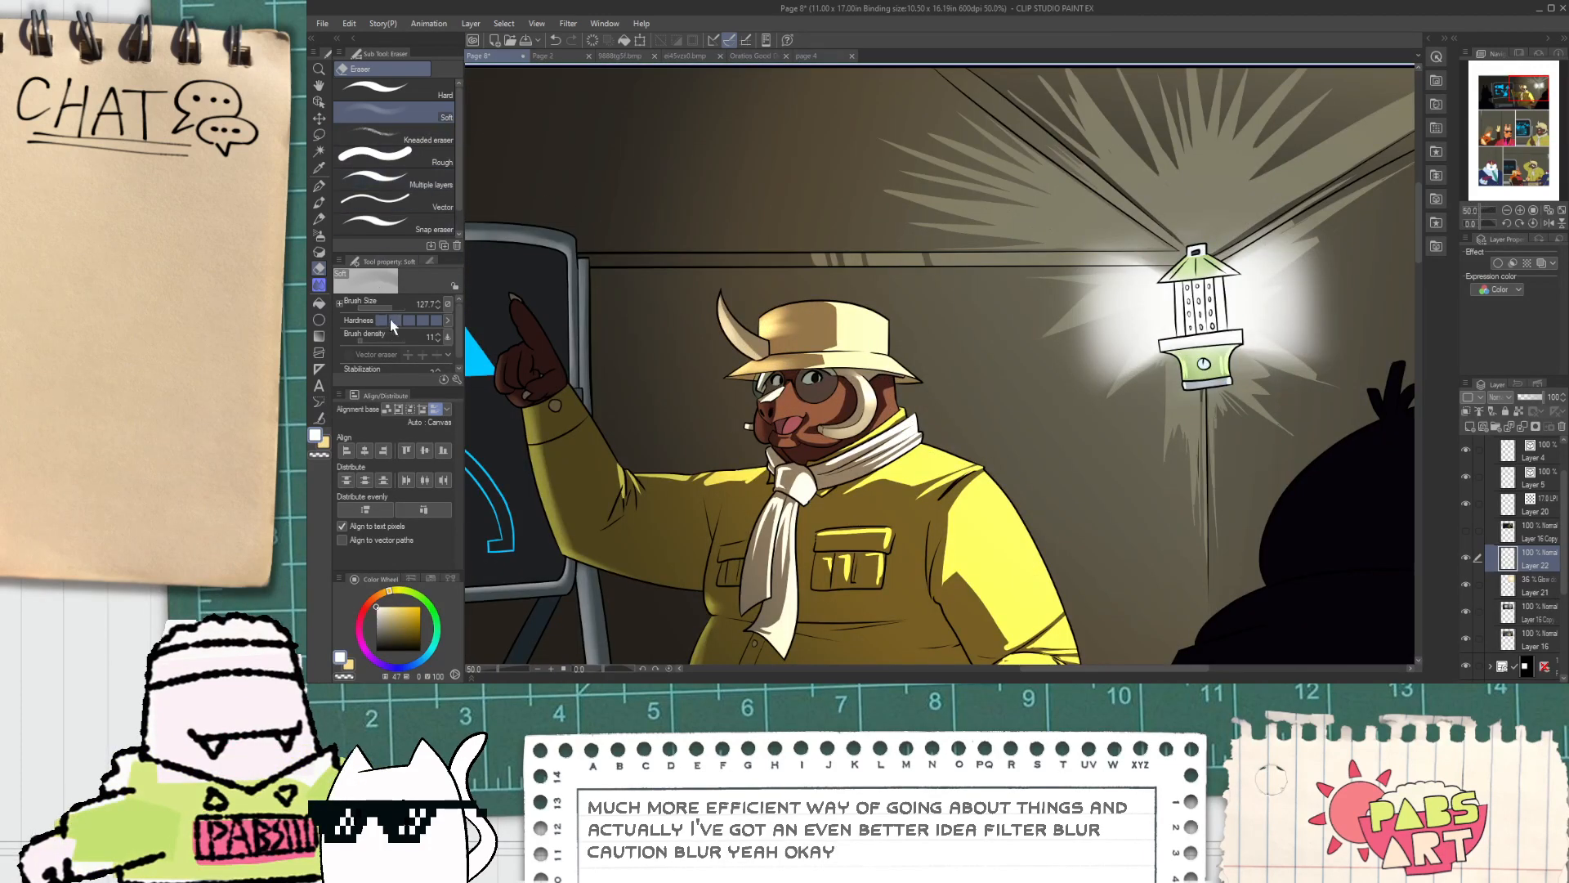
Step: Stretch the white glow outward from the lantern with Liquify, using brush size 1153.7 and strength 71
click(406, 308)
drag(407, 314, 396, 309)
click(319, 285)
click(412, 69)
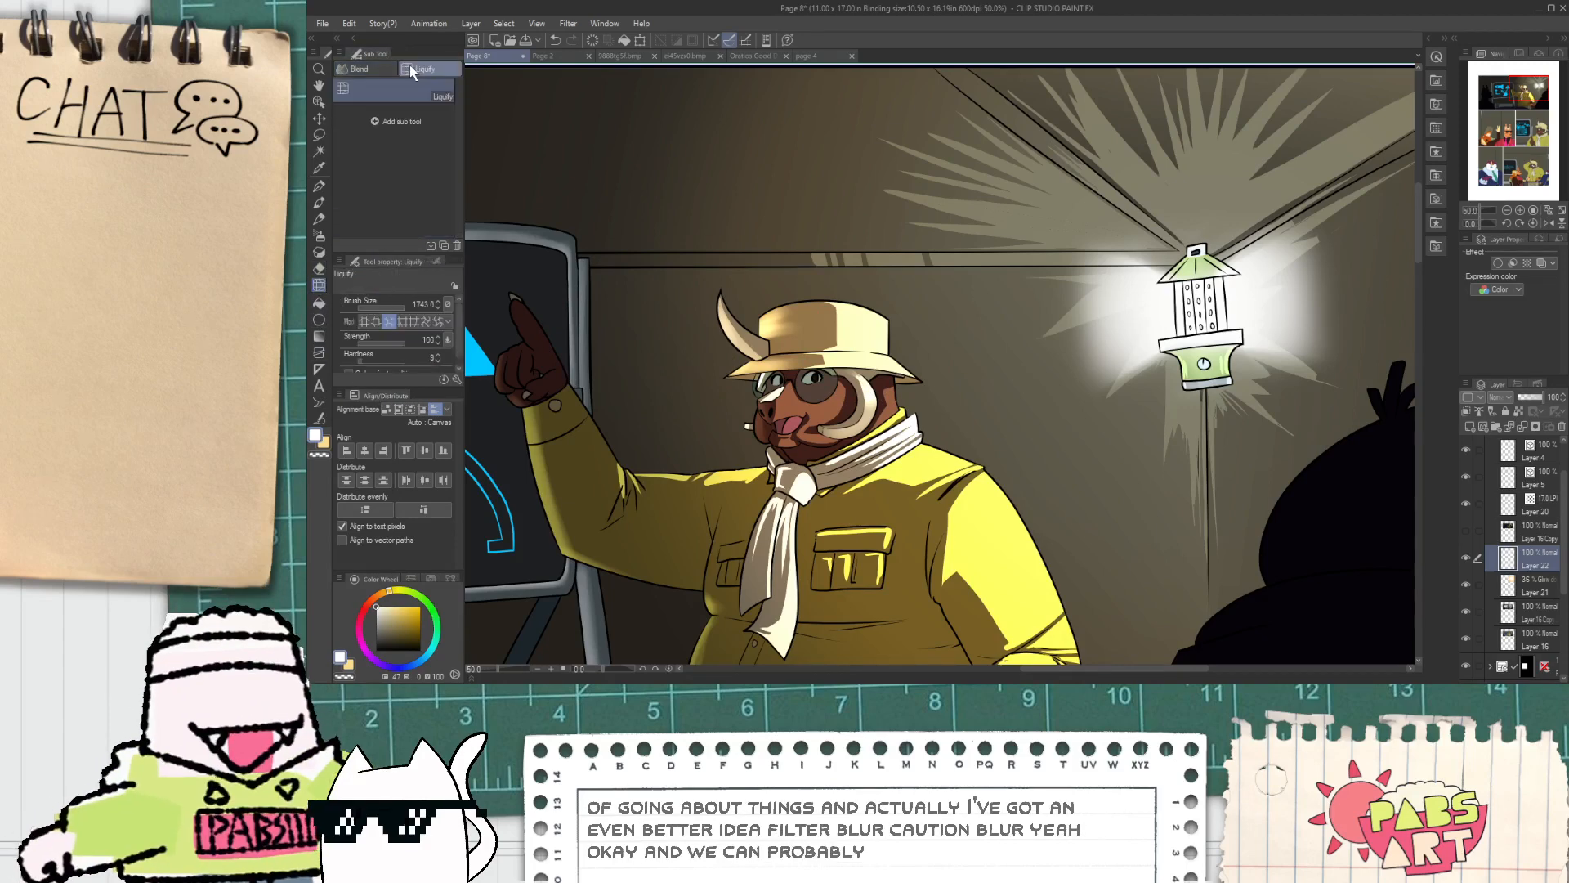
drag(403, 306, 403, 306)
click(365, 321)
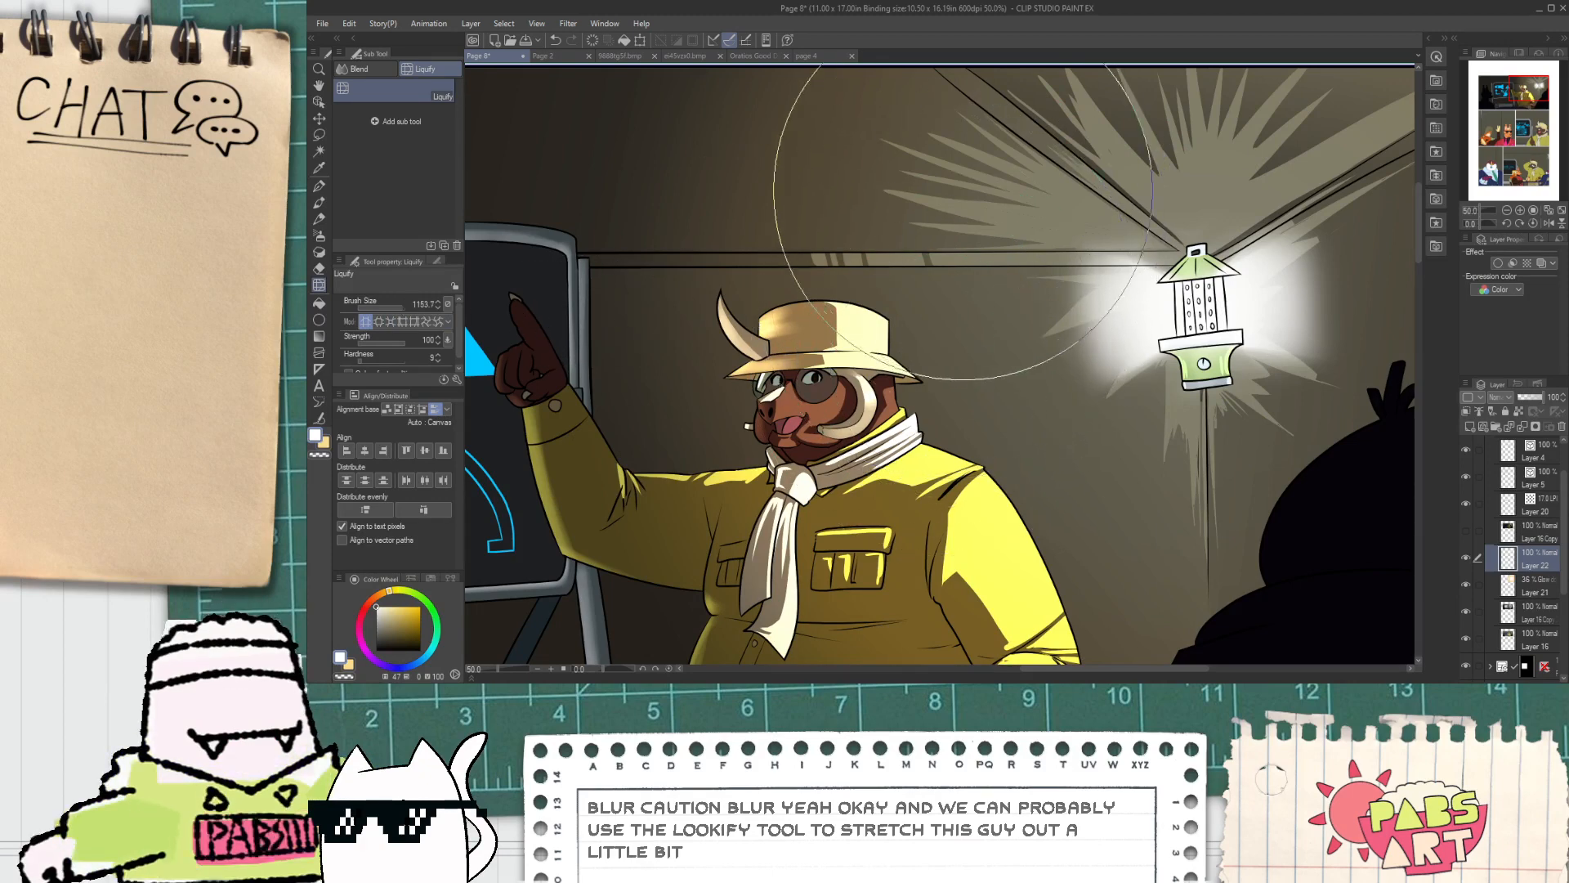
drag(1091, 304, 940, 225)
key(ctrl+z)
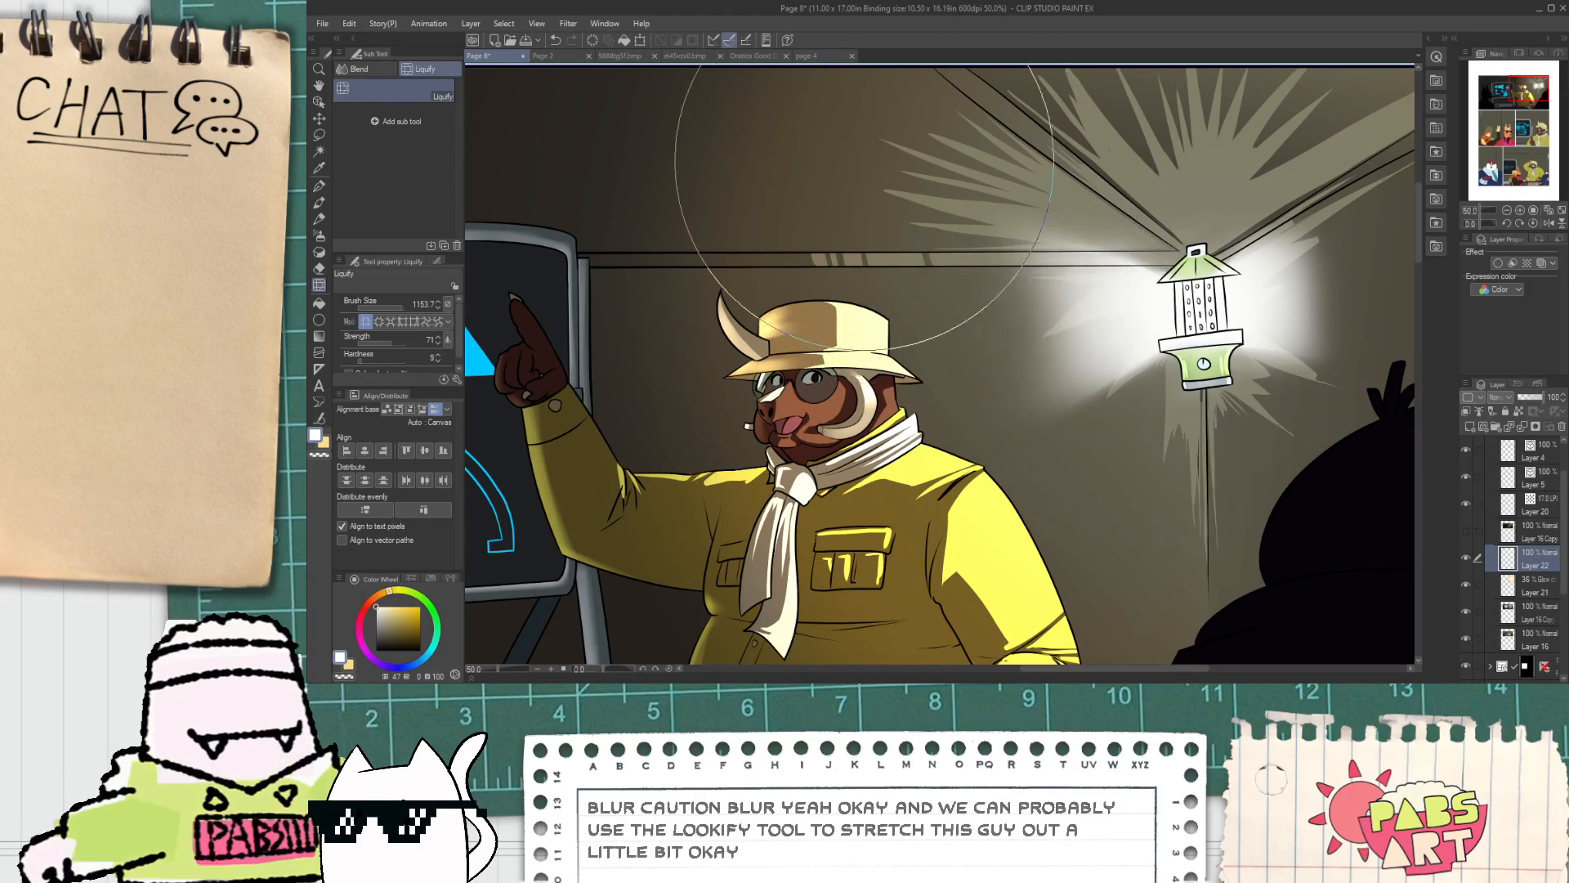
scroll(1295, 313, down, 3)
scroll(1329, 315, up, 2)
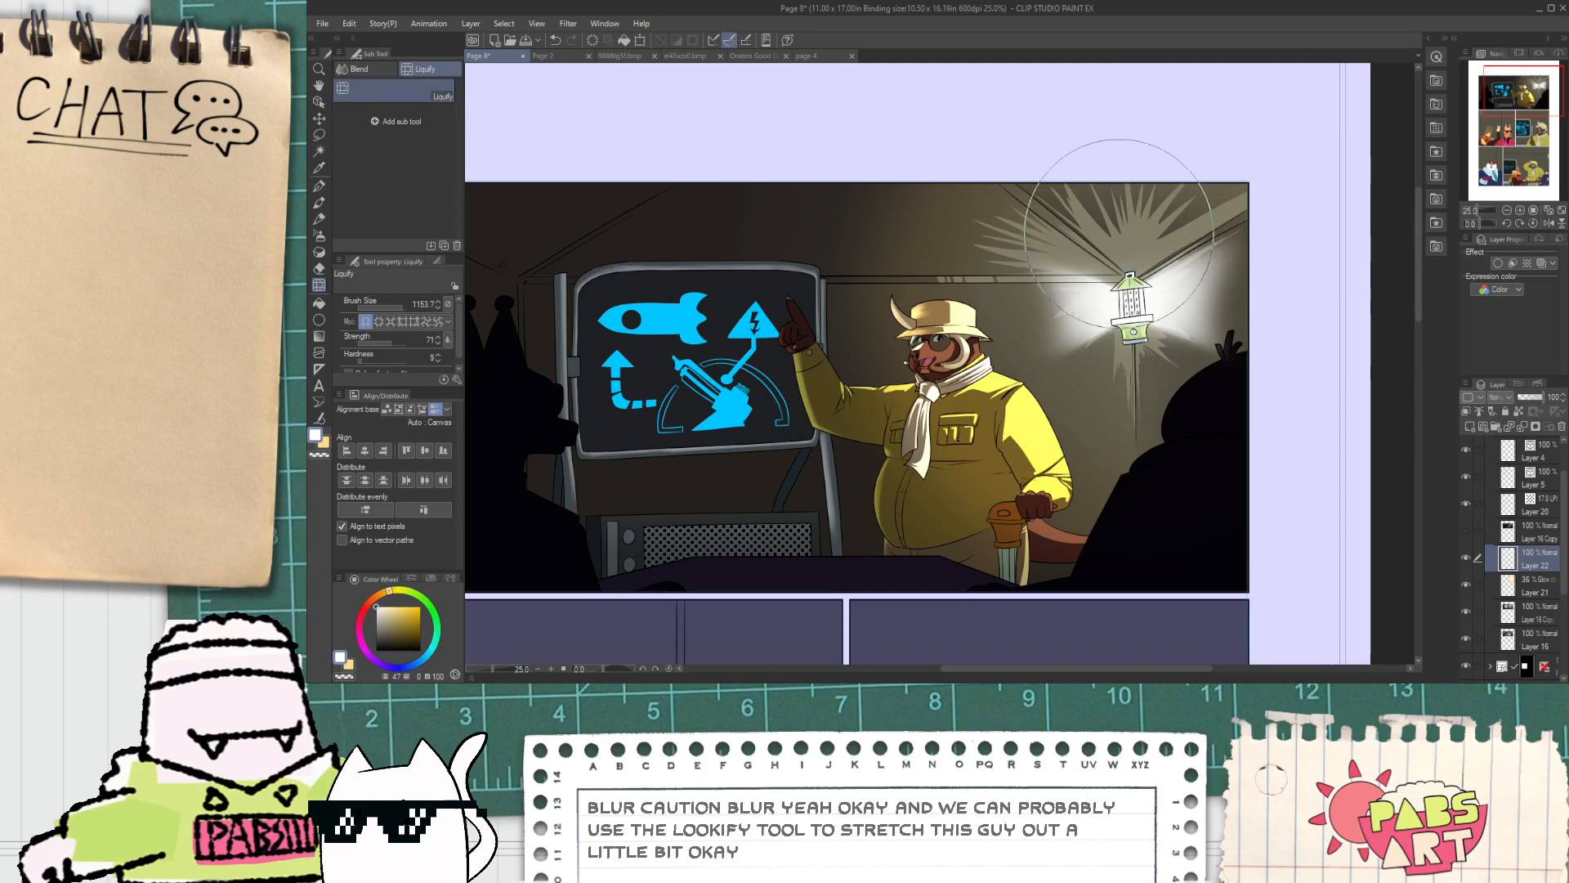
scroll(1275, 233, down, 3)
scroll(1144, 249, up, 3)
Step: Clean the excess glow off the lantern's roof and base with the Soft eraser at brush size 146.6
key(e)
scroll(1124, 252, up, 4)
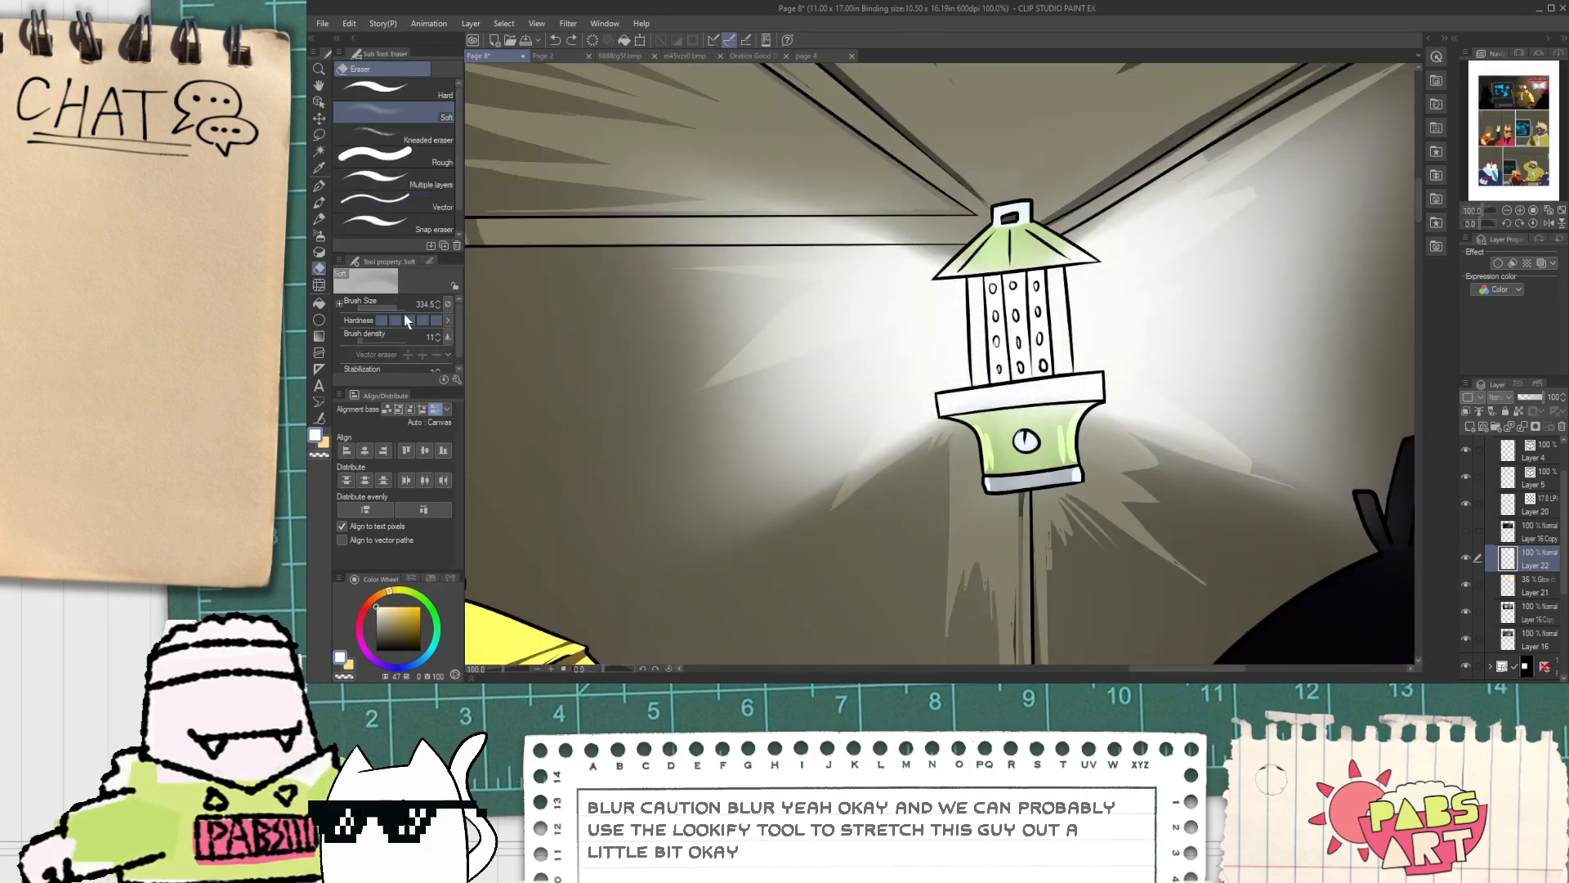
drag(405, 305, 393, 303)
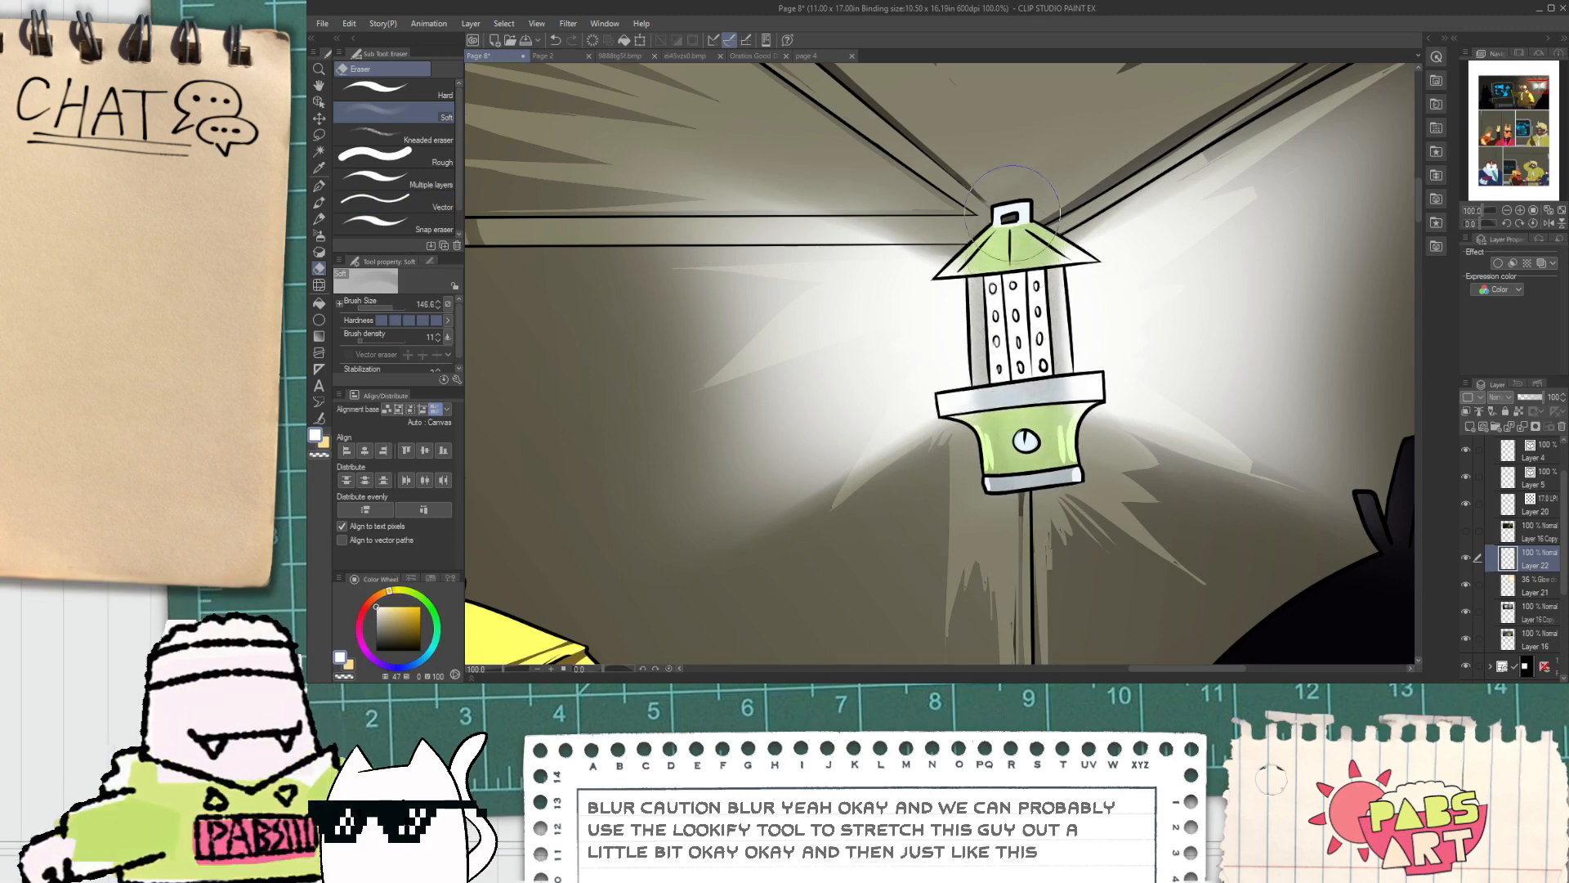
scroll(1011, 407, down, 1)
scroll(1015, 364, down, 5)
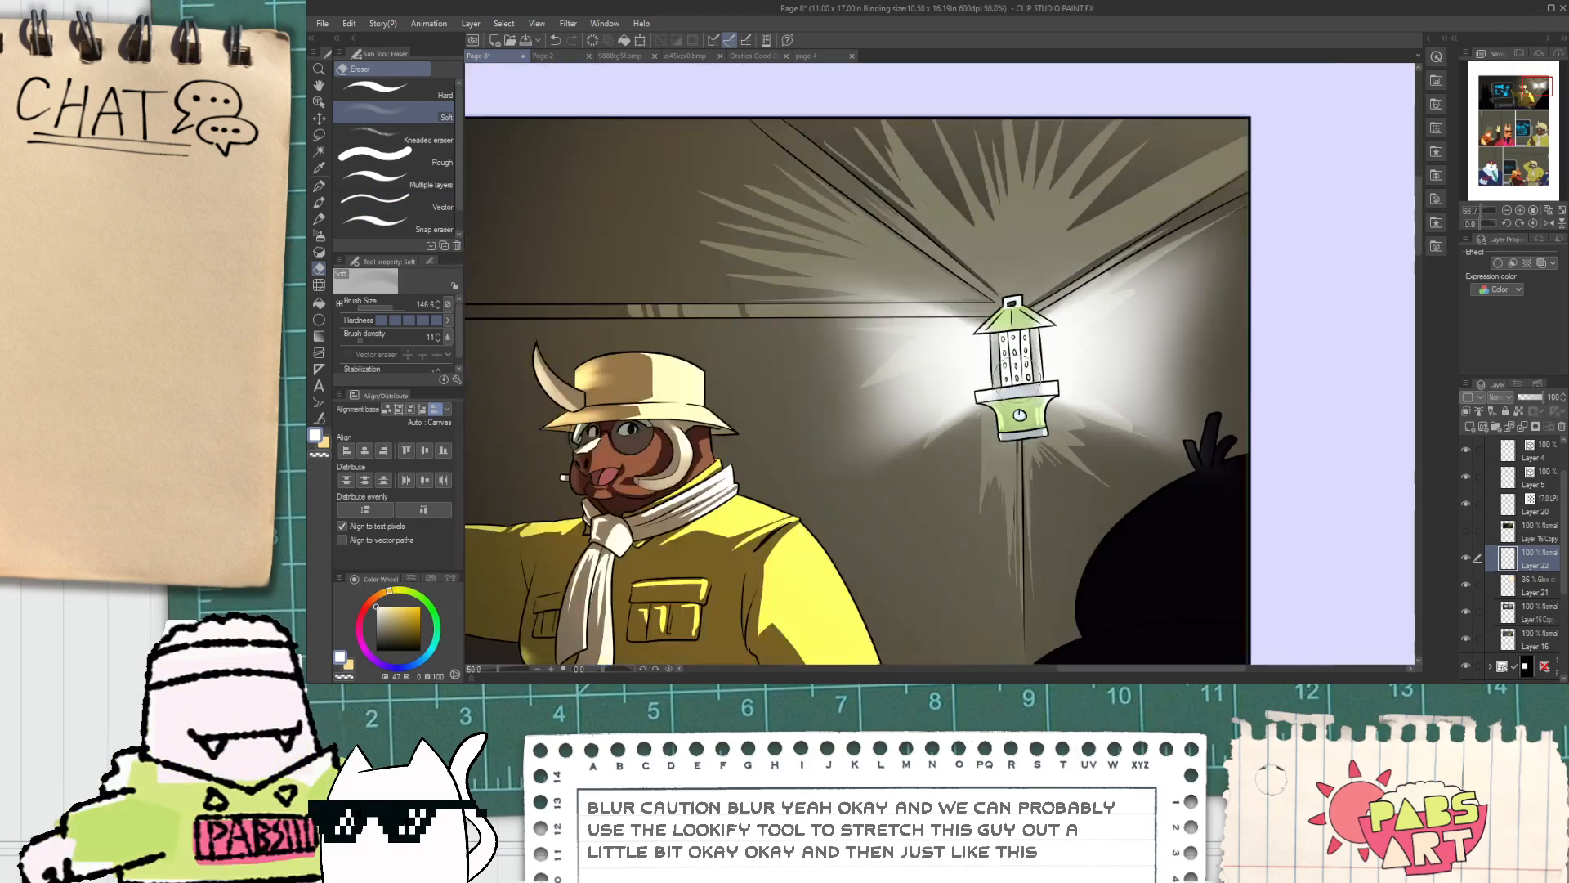
key(space)
scroll(1036, 445, up, 6)
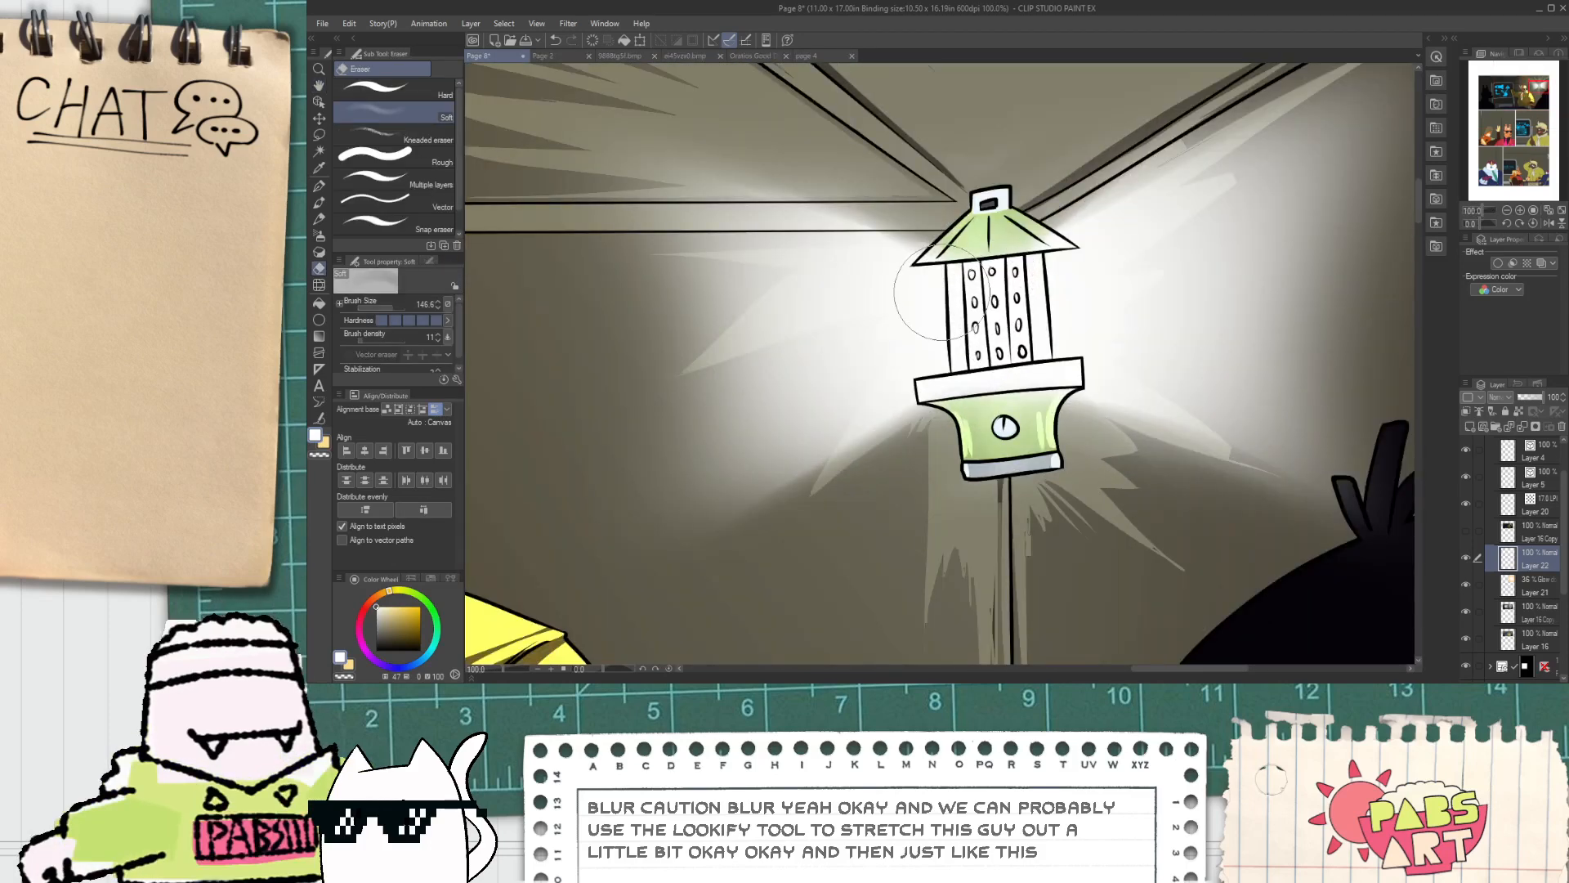
scroll(994, 327, down, 2)
scroll(992, 364, up, 2)
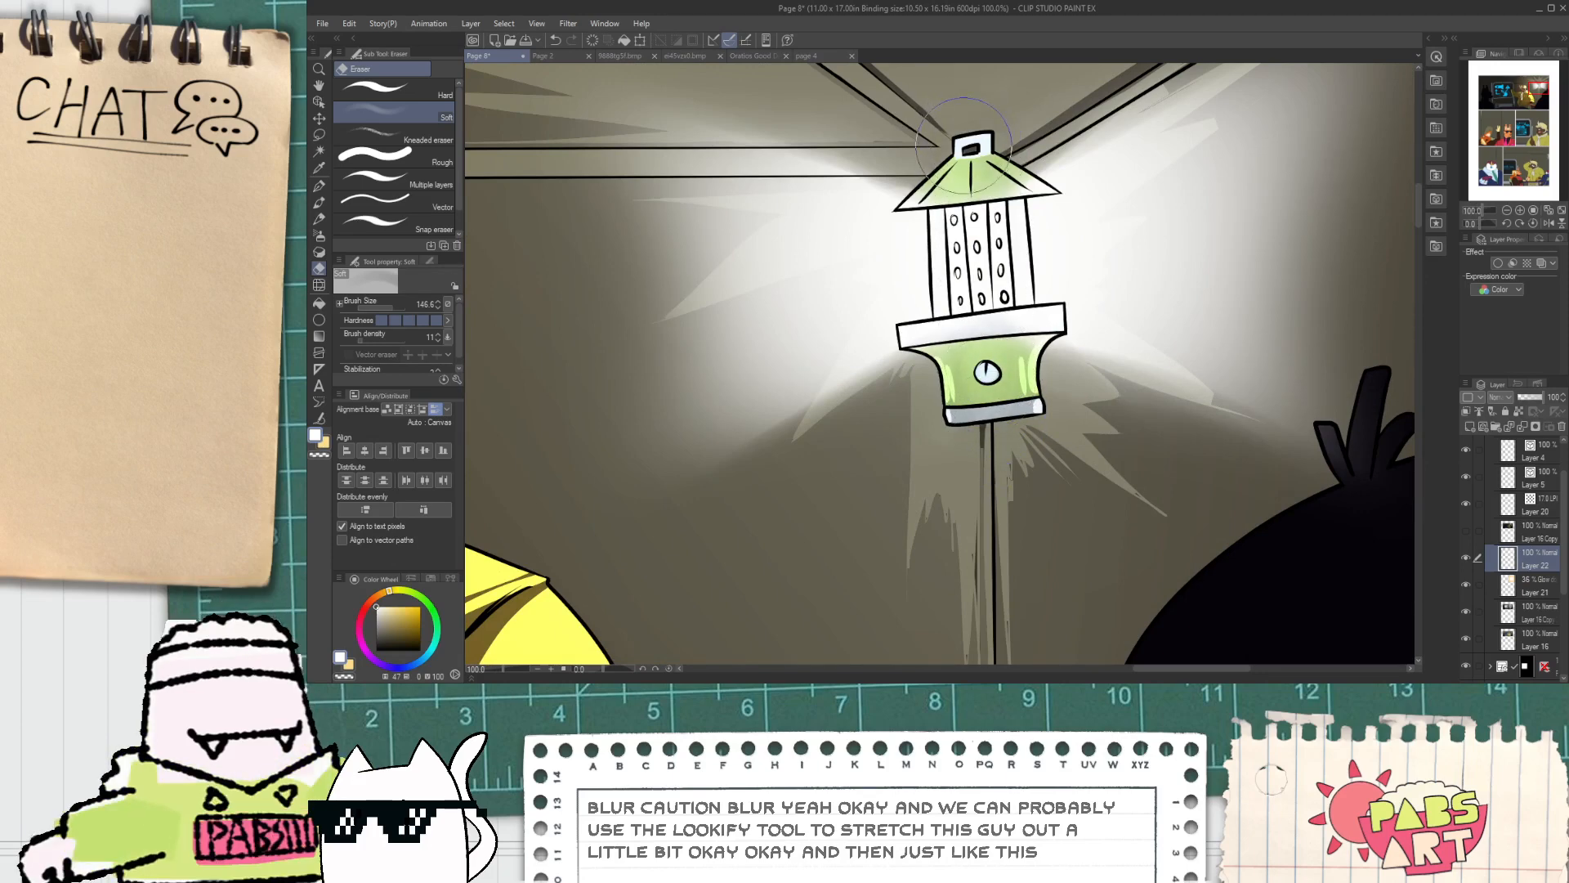
Step: Try a lower opacity on the white glow layer, then return it to 100%
scroll(963, 123, down, 4)
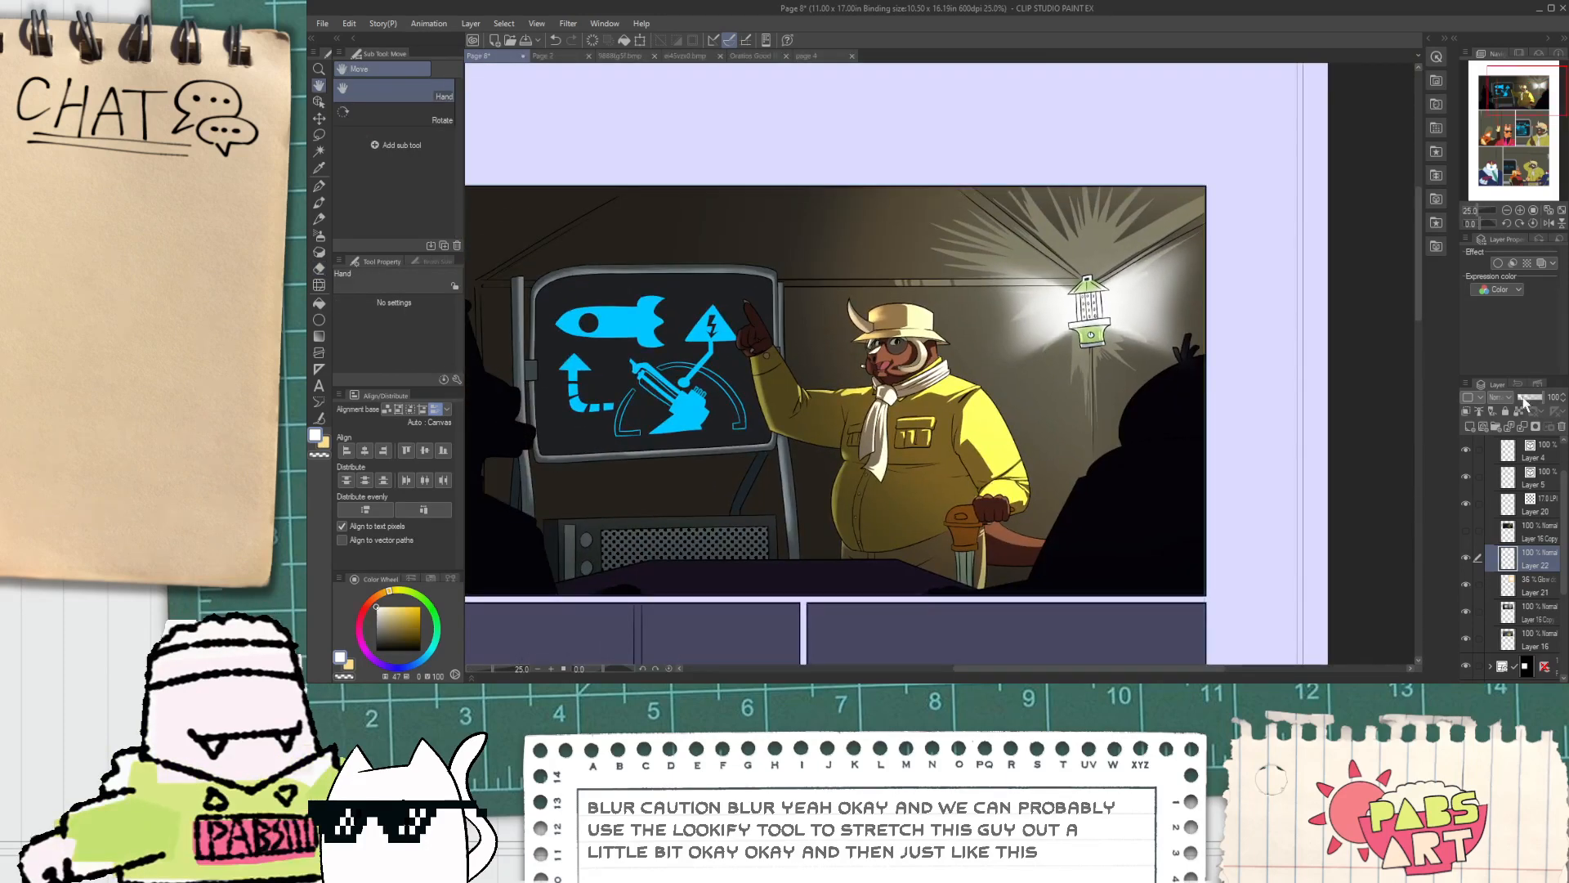
drag(1542, 397, 1550, 399)
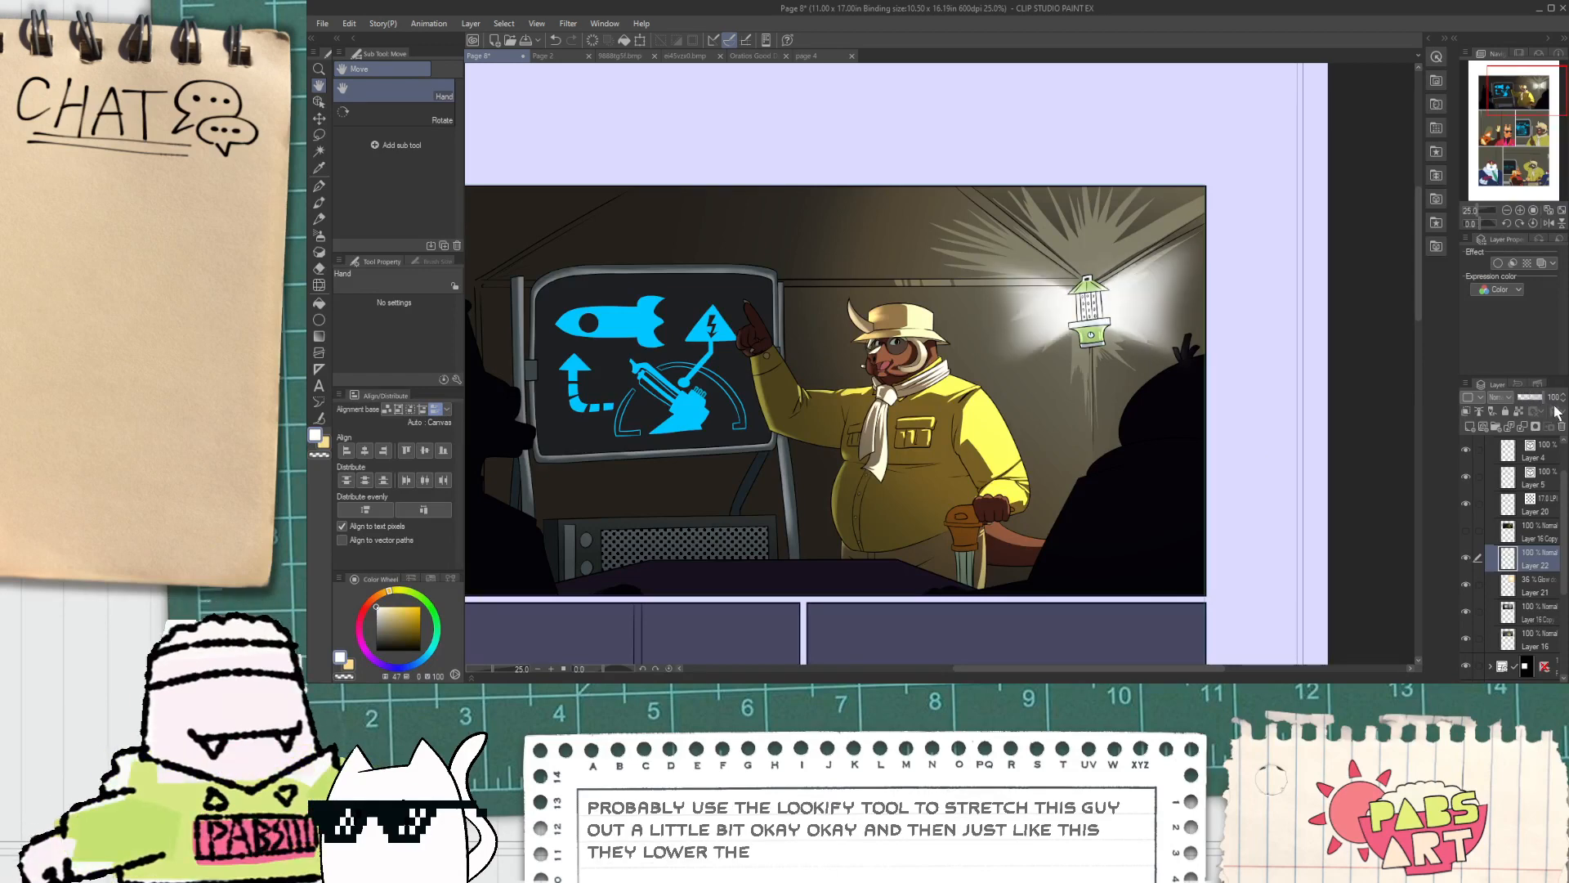
scroll(983, 402, down, 1)
scroll(989, 408, up, 1)
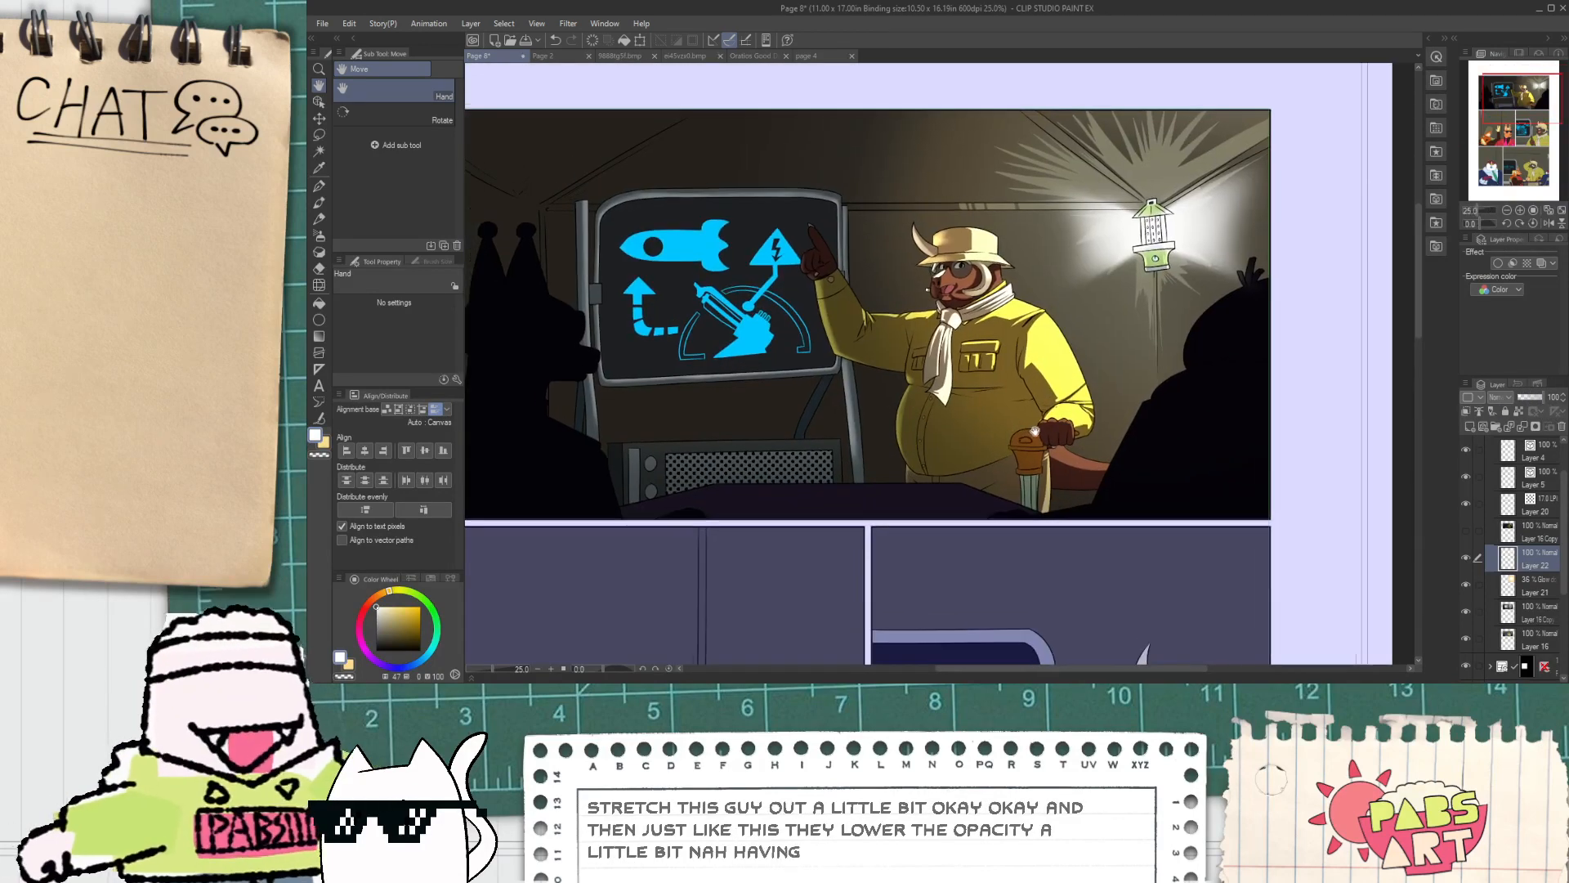
scroll(883, 354, up, 1)
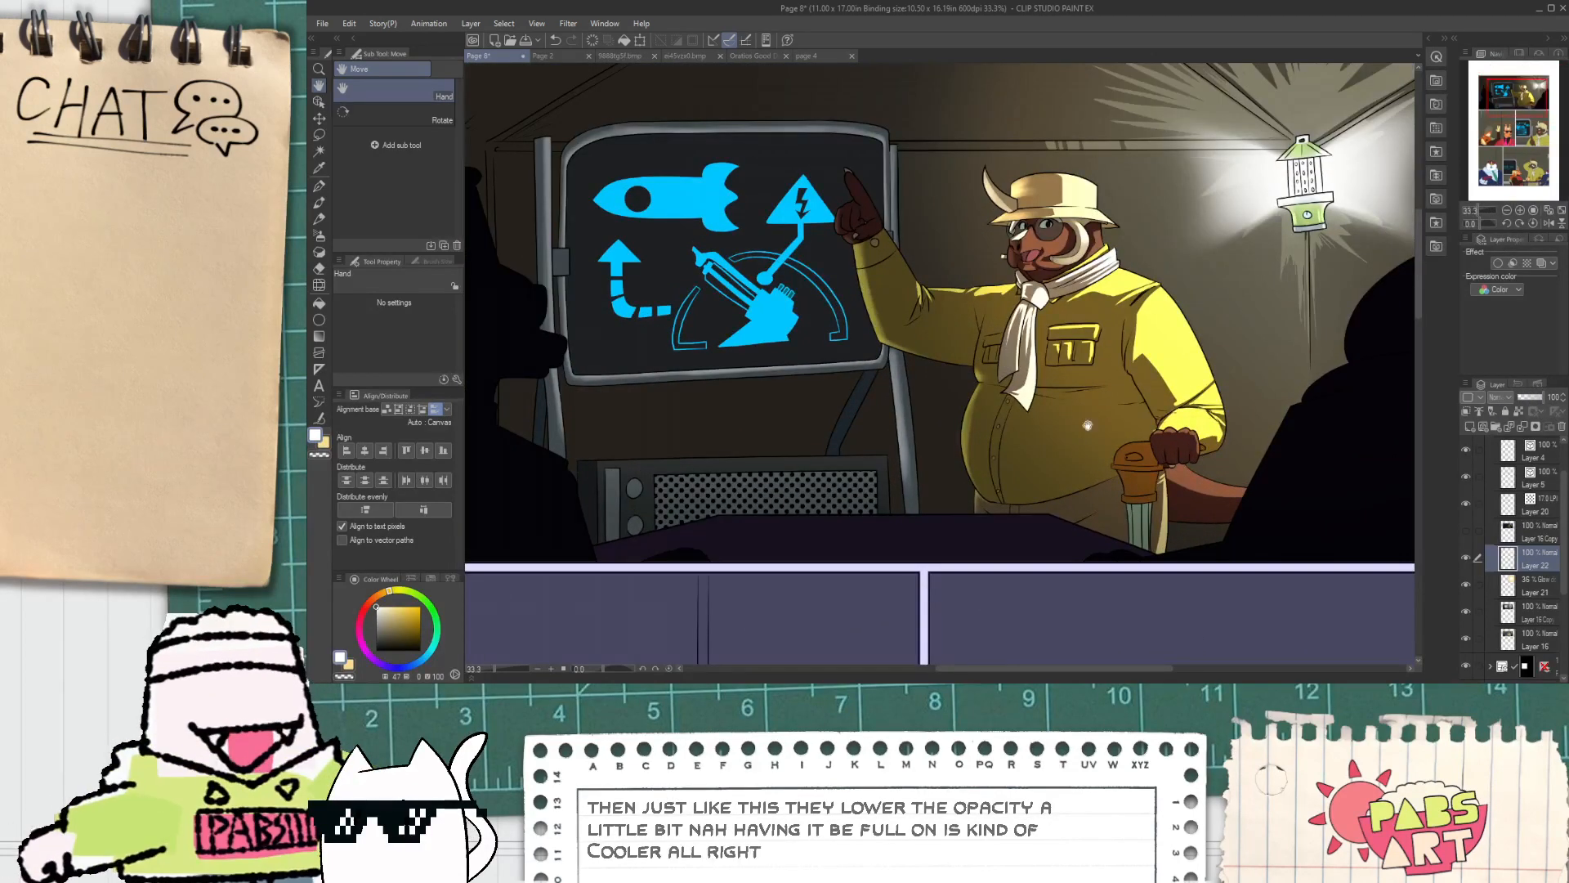
Step: Sample the bright blue from the board's diagram and add a new layer above the white glow layer
click(1511, 612)
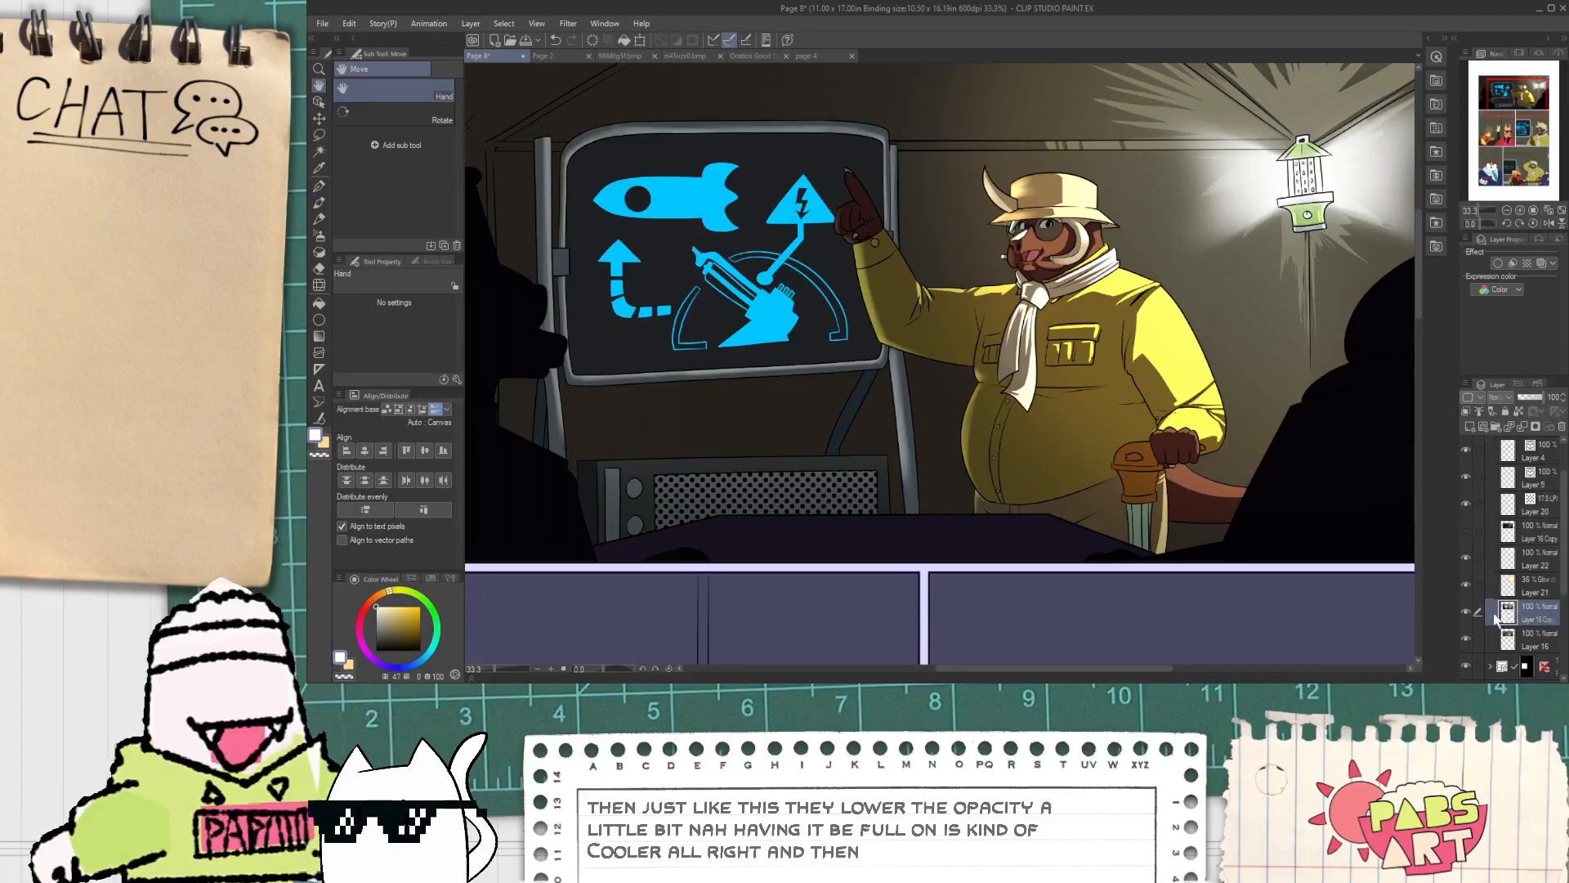
key(i)
click(743, 327)
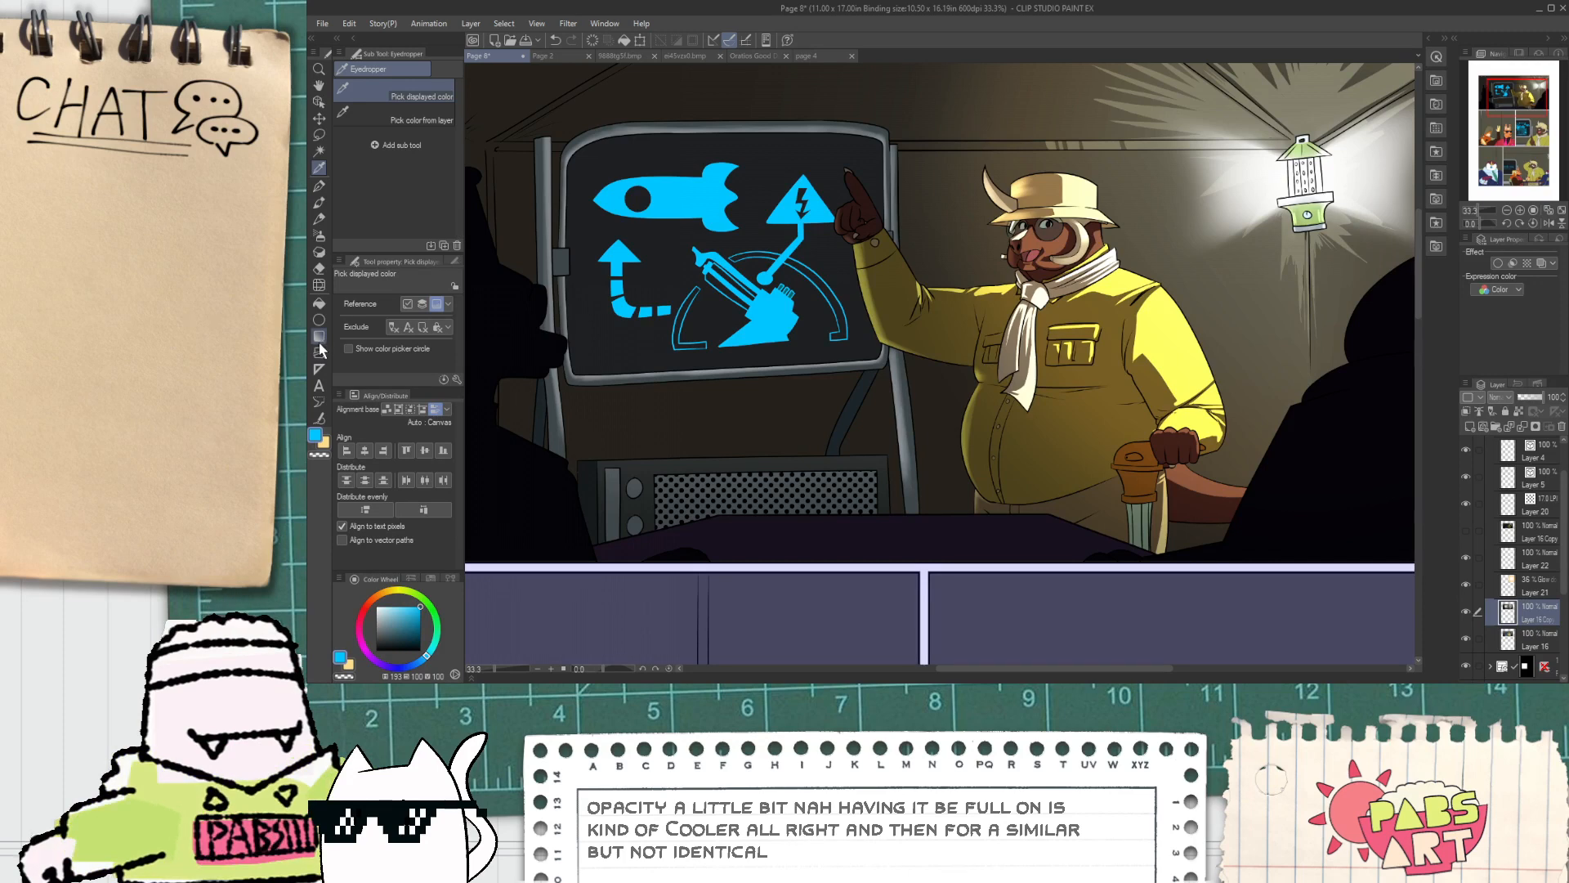
click(320, 221)
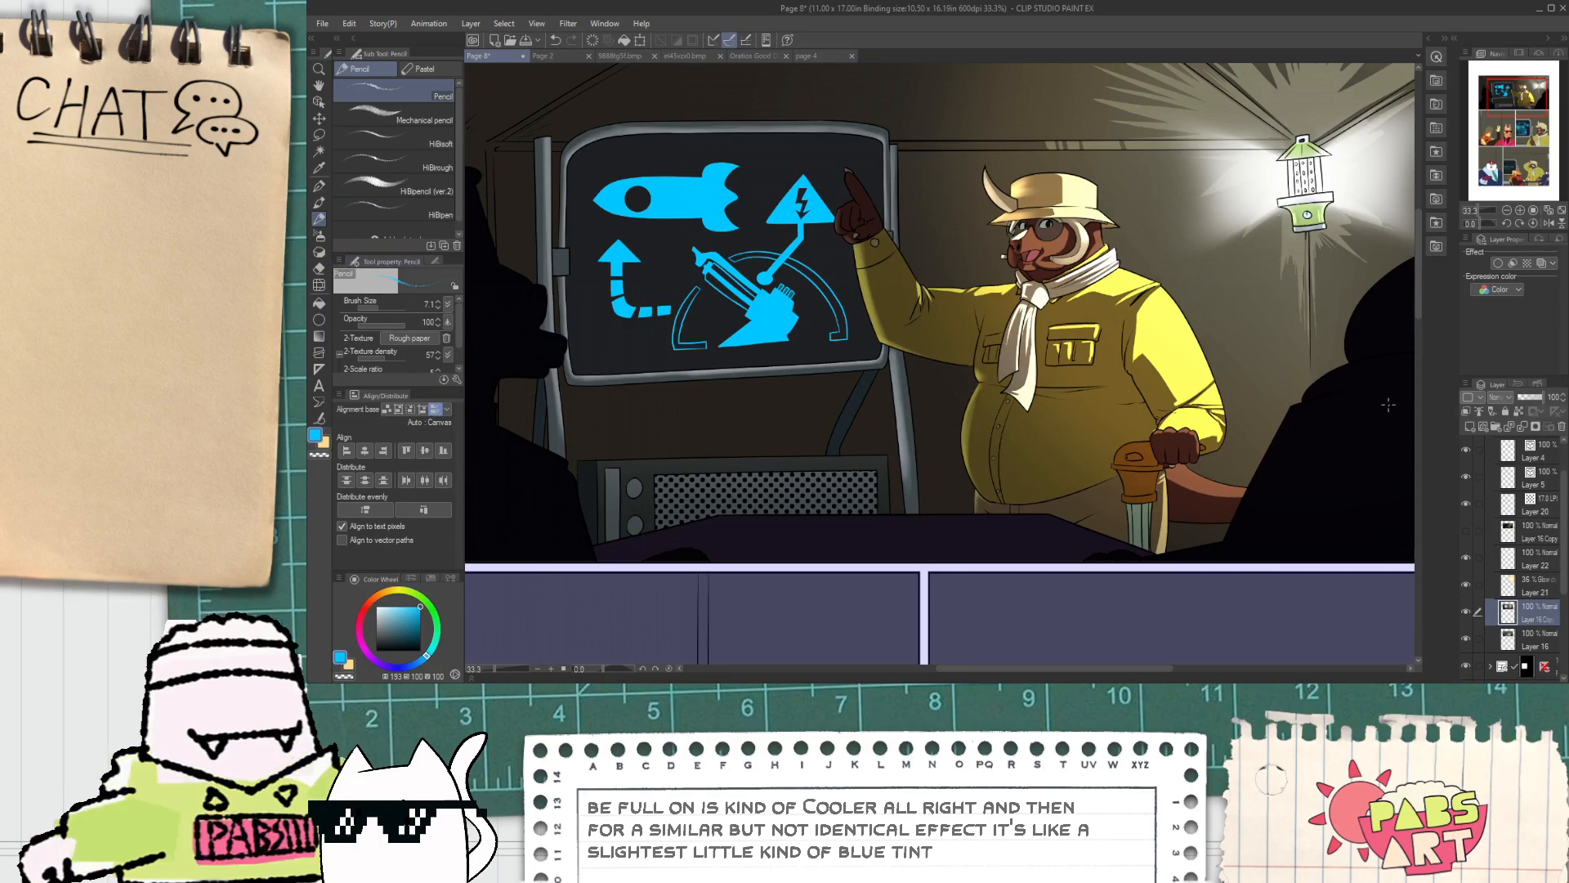
click(1468, 427)
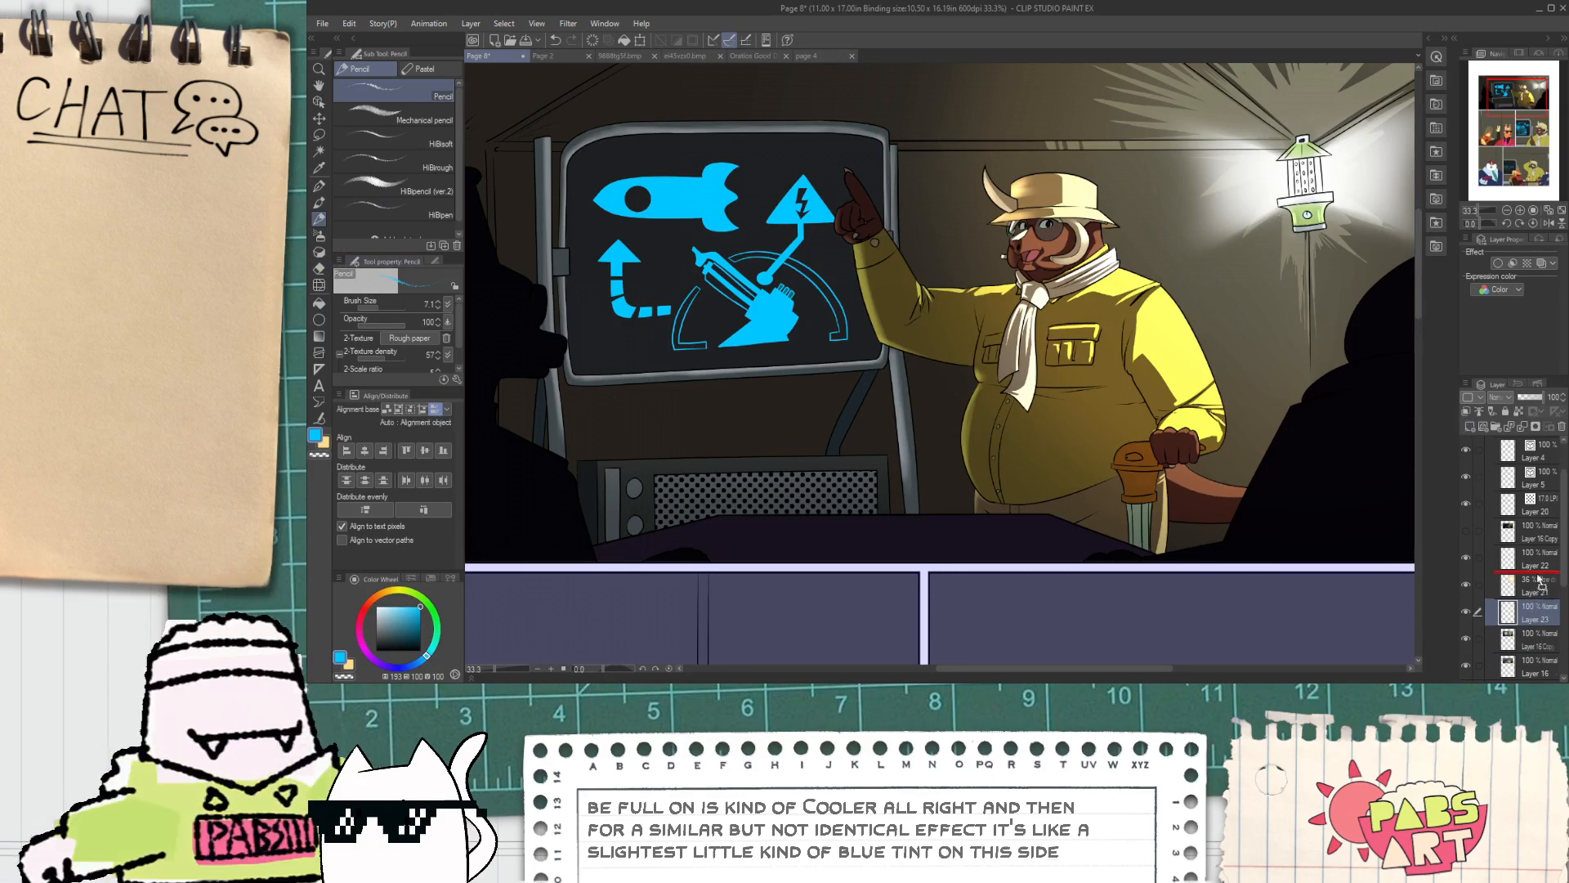
drag(1538, 609, 1518, 552)
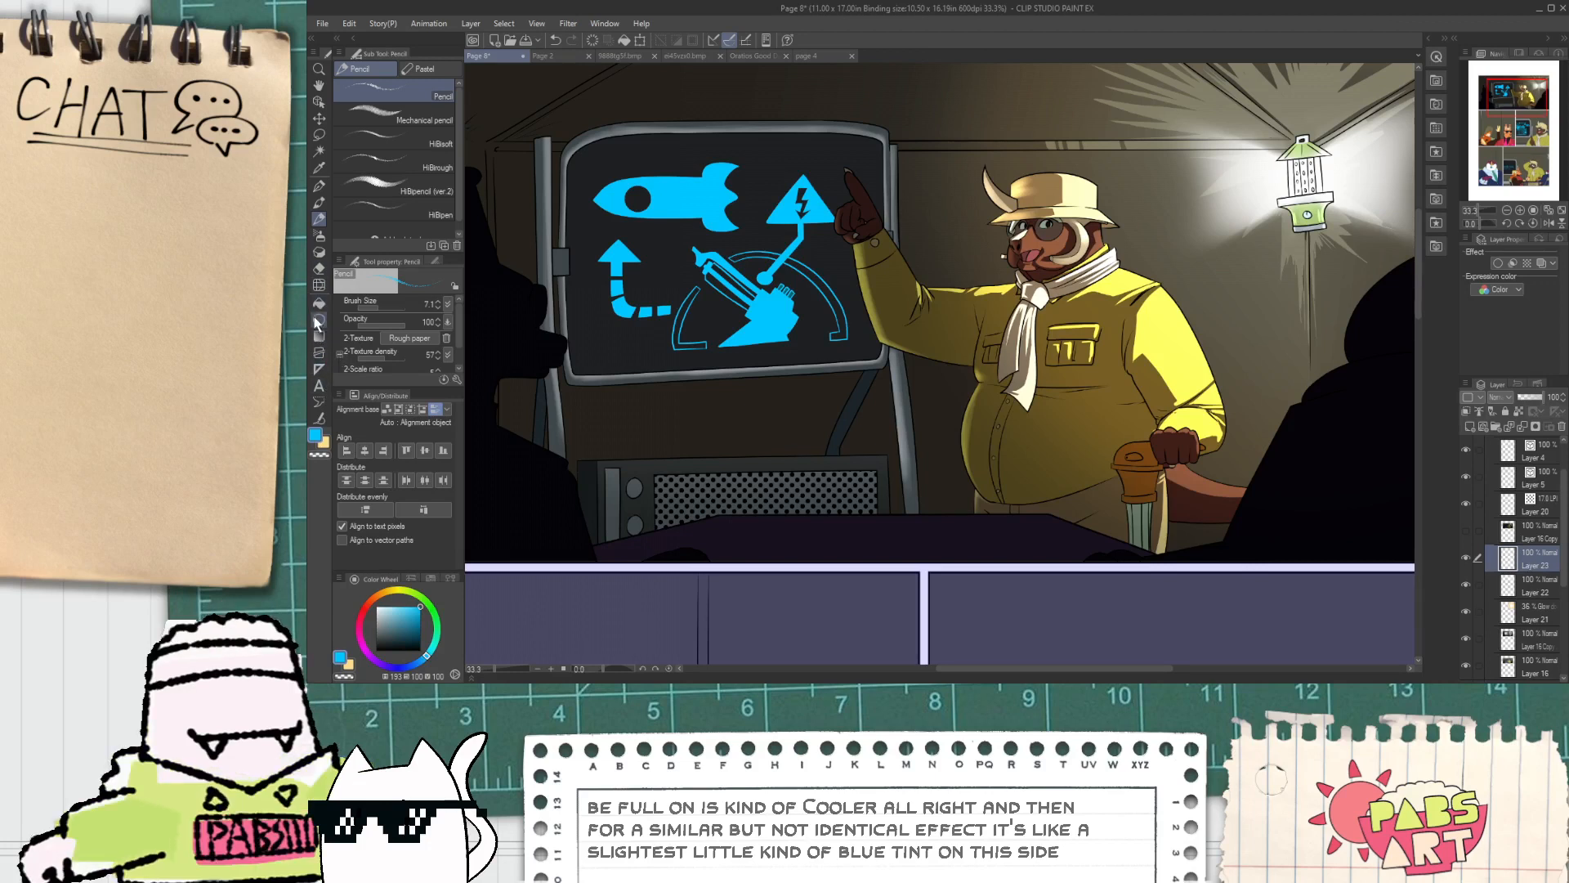
Step: Paint soft blue light over the pointing hand and forearm on Layer 23 with the Soft airbrush at size 334.5
click(318, 255)
click(319, 239)
drag(841, 203, 890, 368)
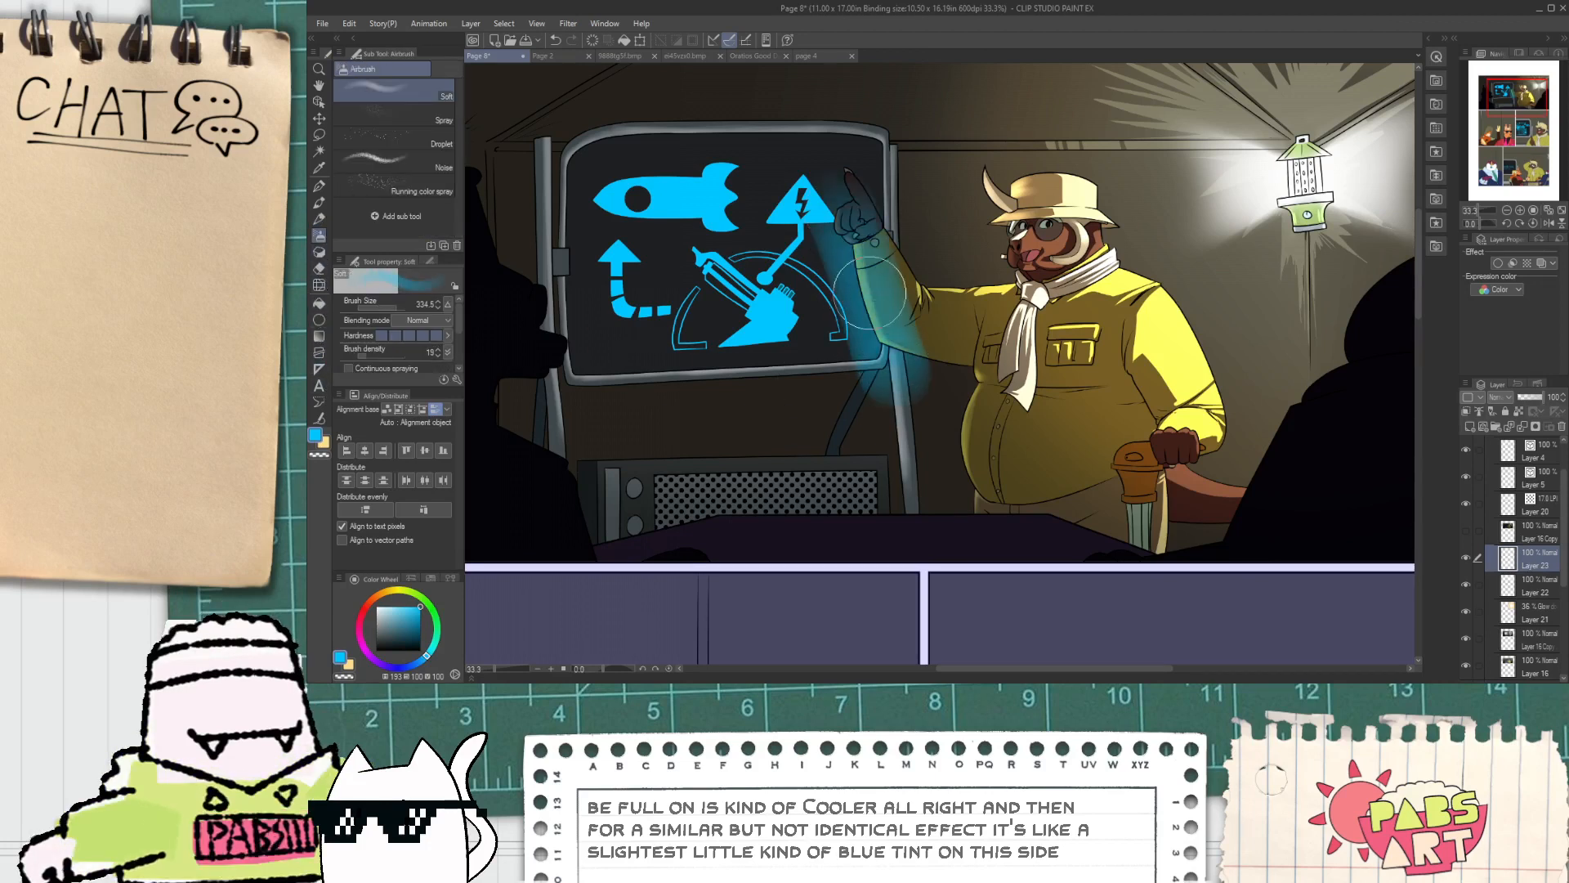
key(ctrl+z)
drag(846, 168, 881, 350)
key(ctrl+z)
mouse_move(847, 222)
mouse_down()
mouse_move(863, 354)
mouse_move(850, 323)
mouse_up()
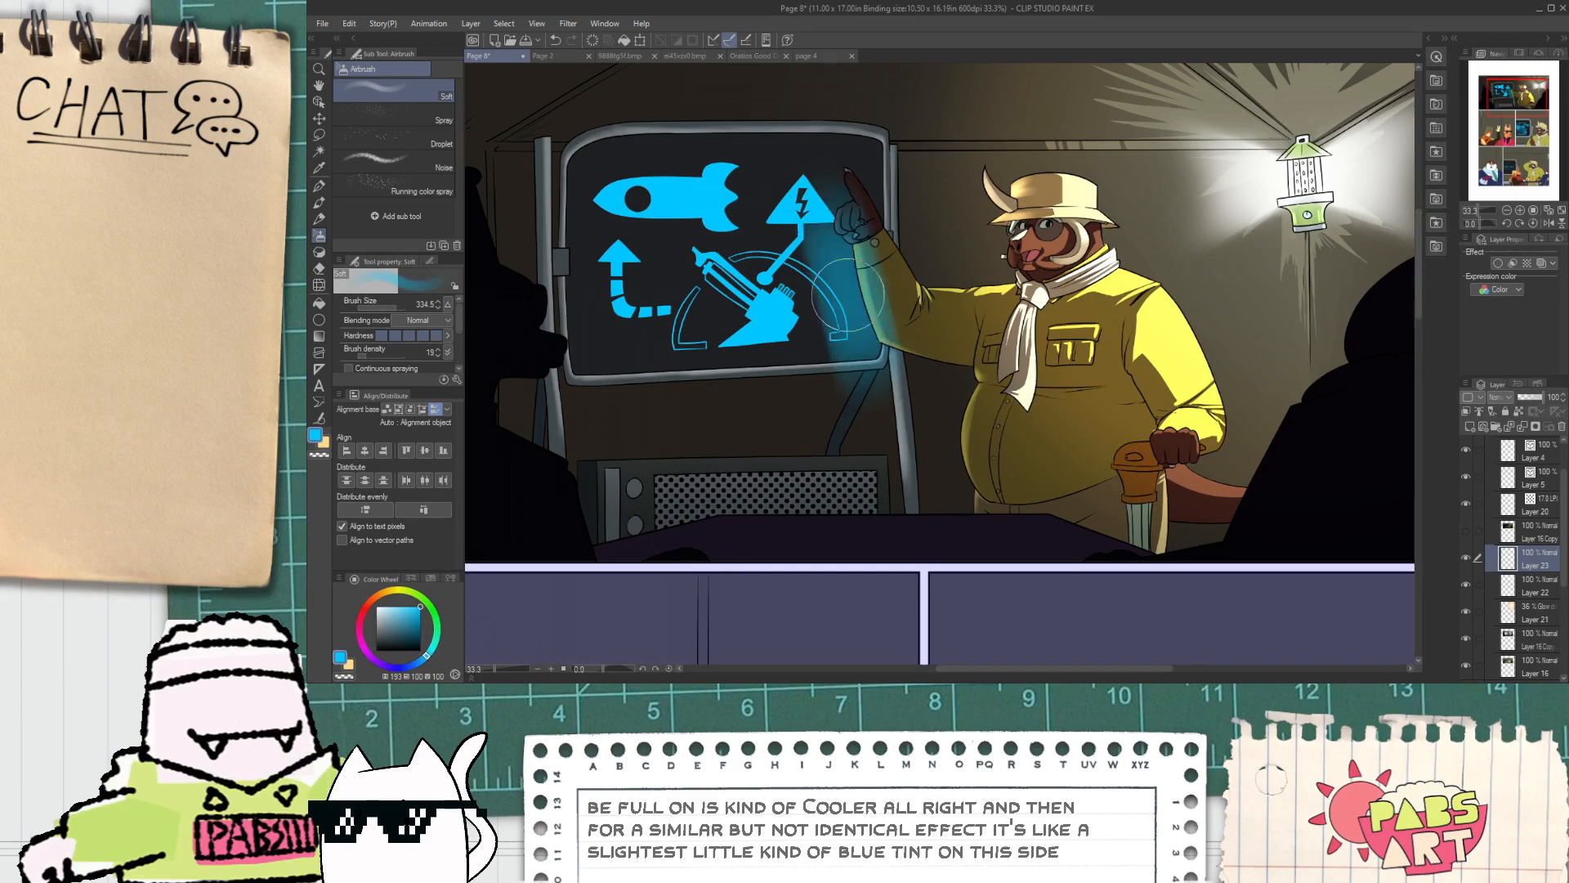
Step: Add soft blue airbrush light to the character's horn, face and screen-facing edge of the belly
mouse_move(983, 263)
mouse_down()
mouse_move(1003, 179)
mouse_move(1012, 237)
mouse_move(1004, 165)
mouse_move(975, 174)
mouse_move(1007, 234)
mouse_up()
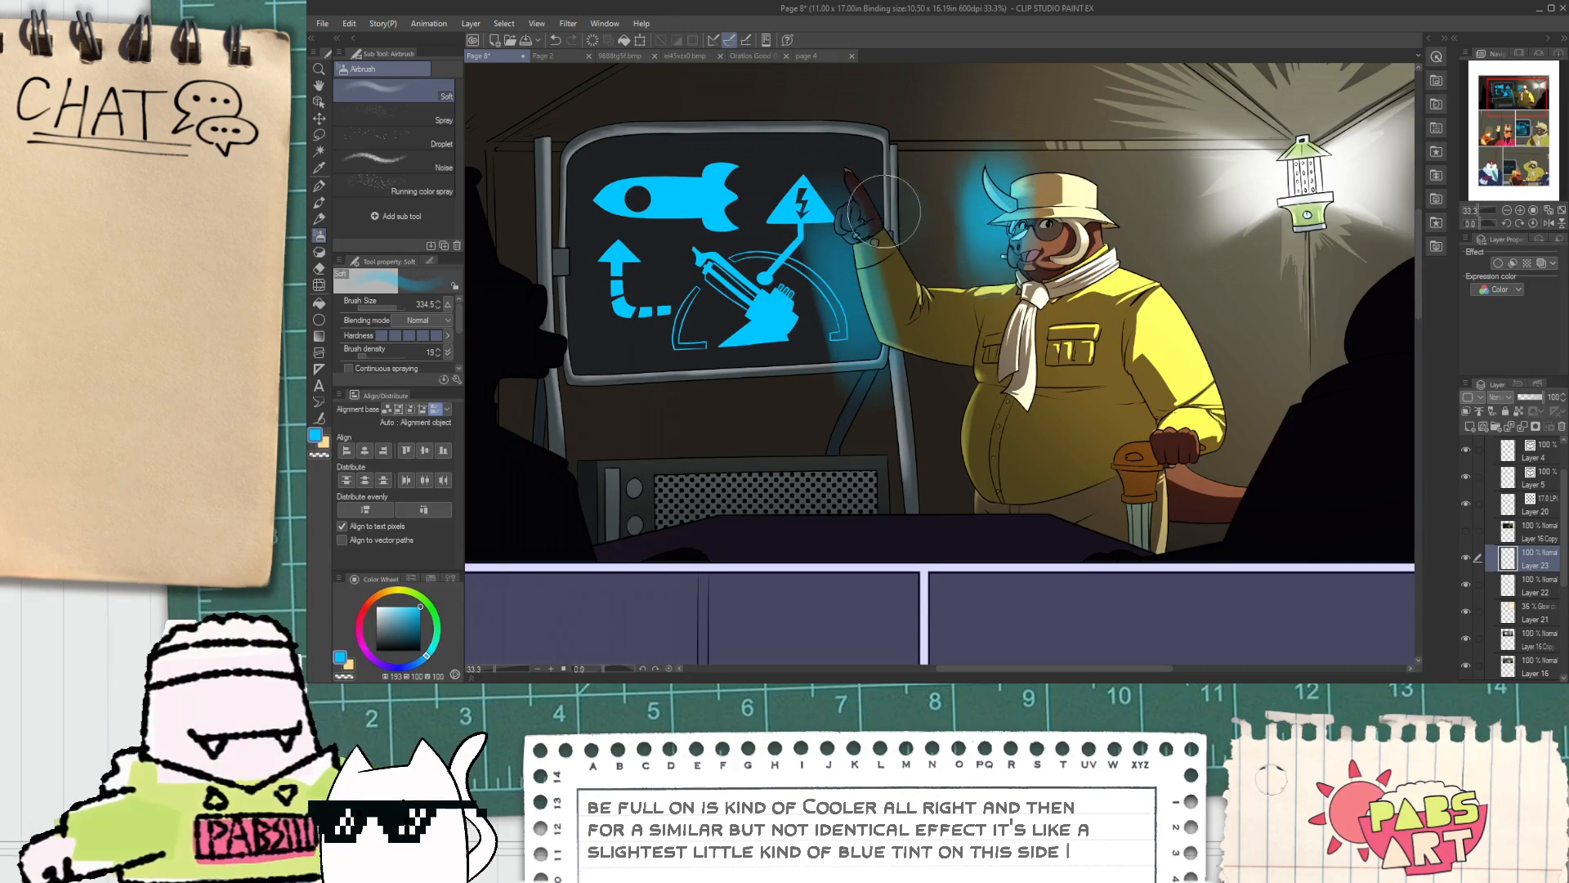
drag(818, 161, 838, 202)
scroll(845, 237, up, 2)
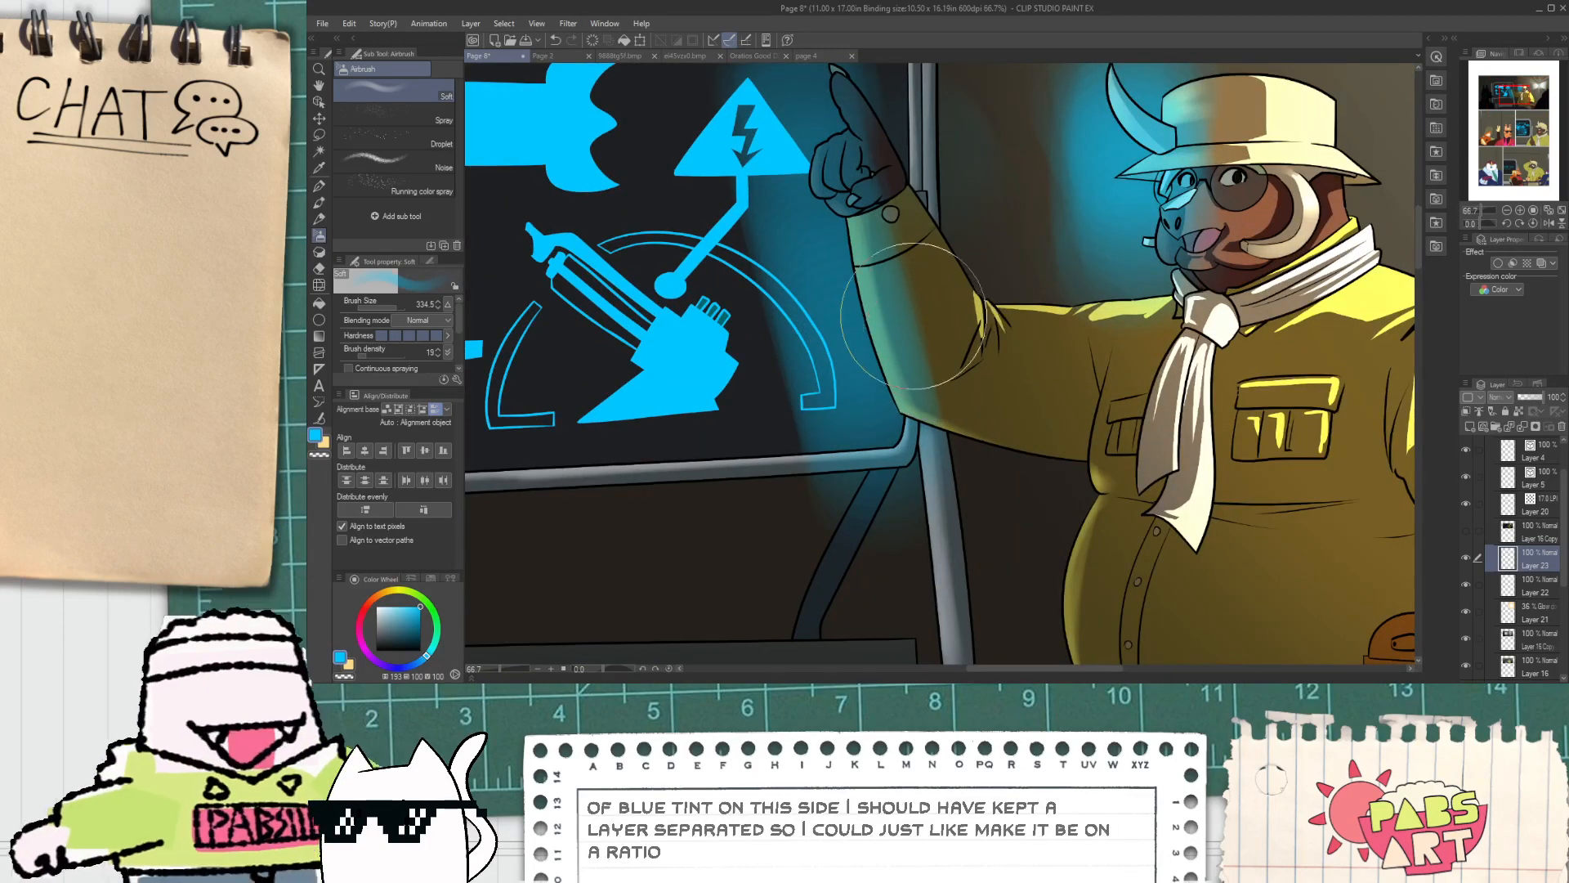
scroll(944, 323, down, 1)
mouse_move(990, 336)
mouse_down()
mouse_move(1041, 320)
mouse_move(1010, 400)
mouse_move(1031, 488)
mouse_move(1008, 497)
mouse_move(1037, 570)
mouse_move(1038, 483)
mouse_move(1076, 633)
mouse_move(1060, 598)
mouse_move(1062, 629)
mouse_move(1032, 609)
mouse_up()
scroll(1034, 599, down, 1)
Step: Make Layer 16 the active layer
key(space)
click(1505, 639)
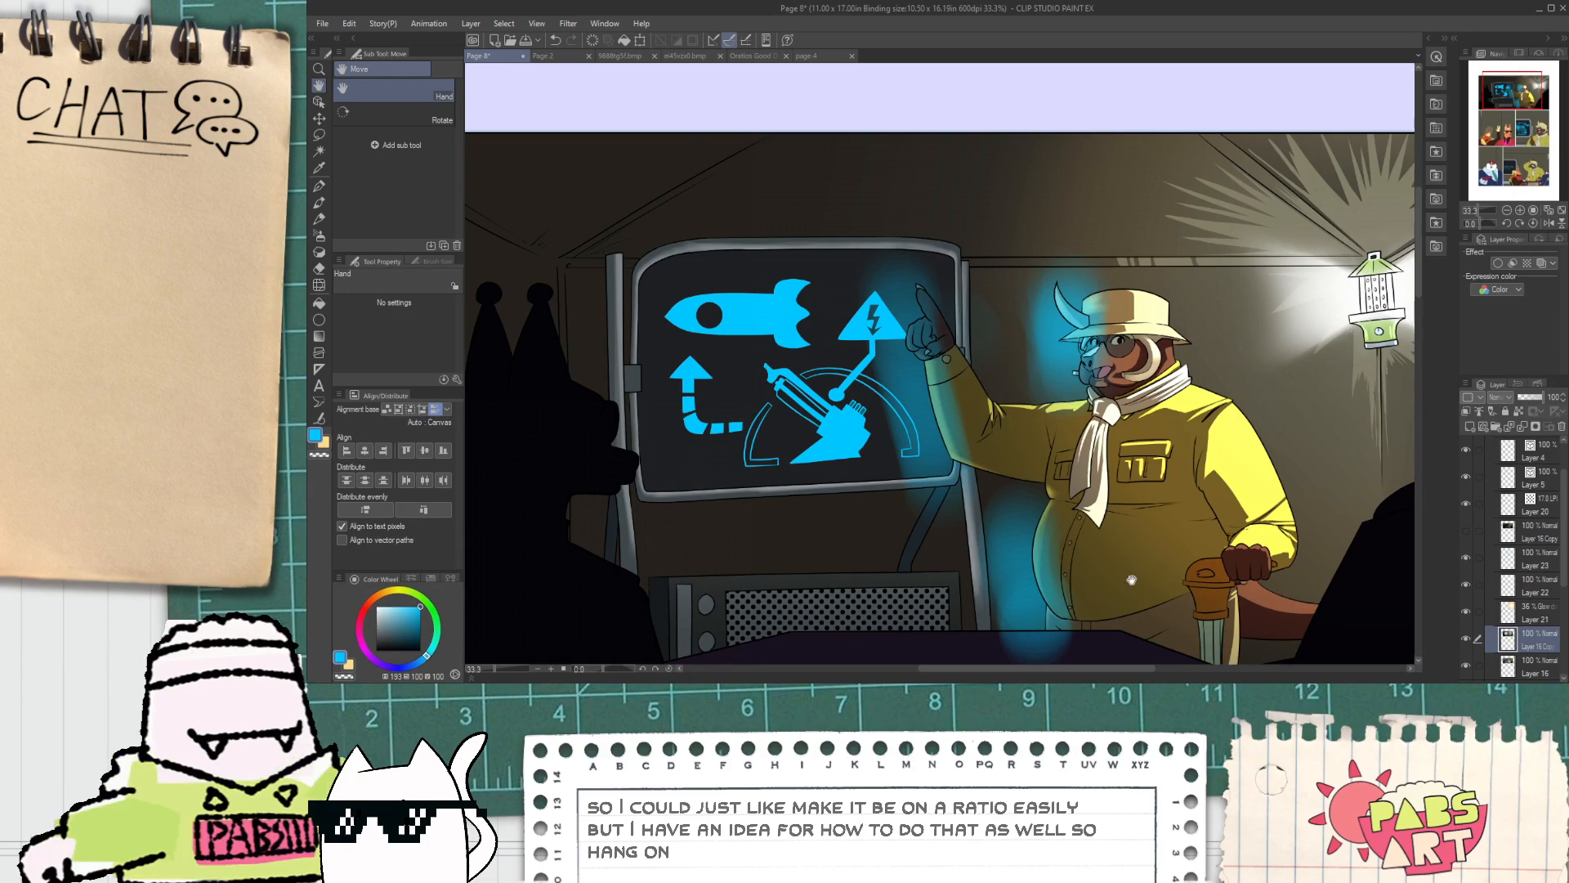
click(1508, 667)
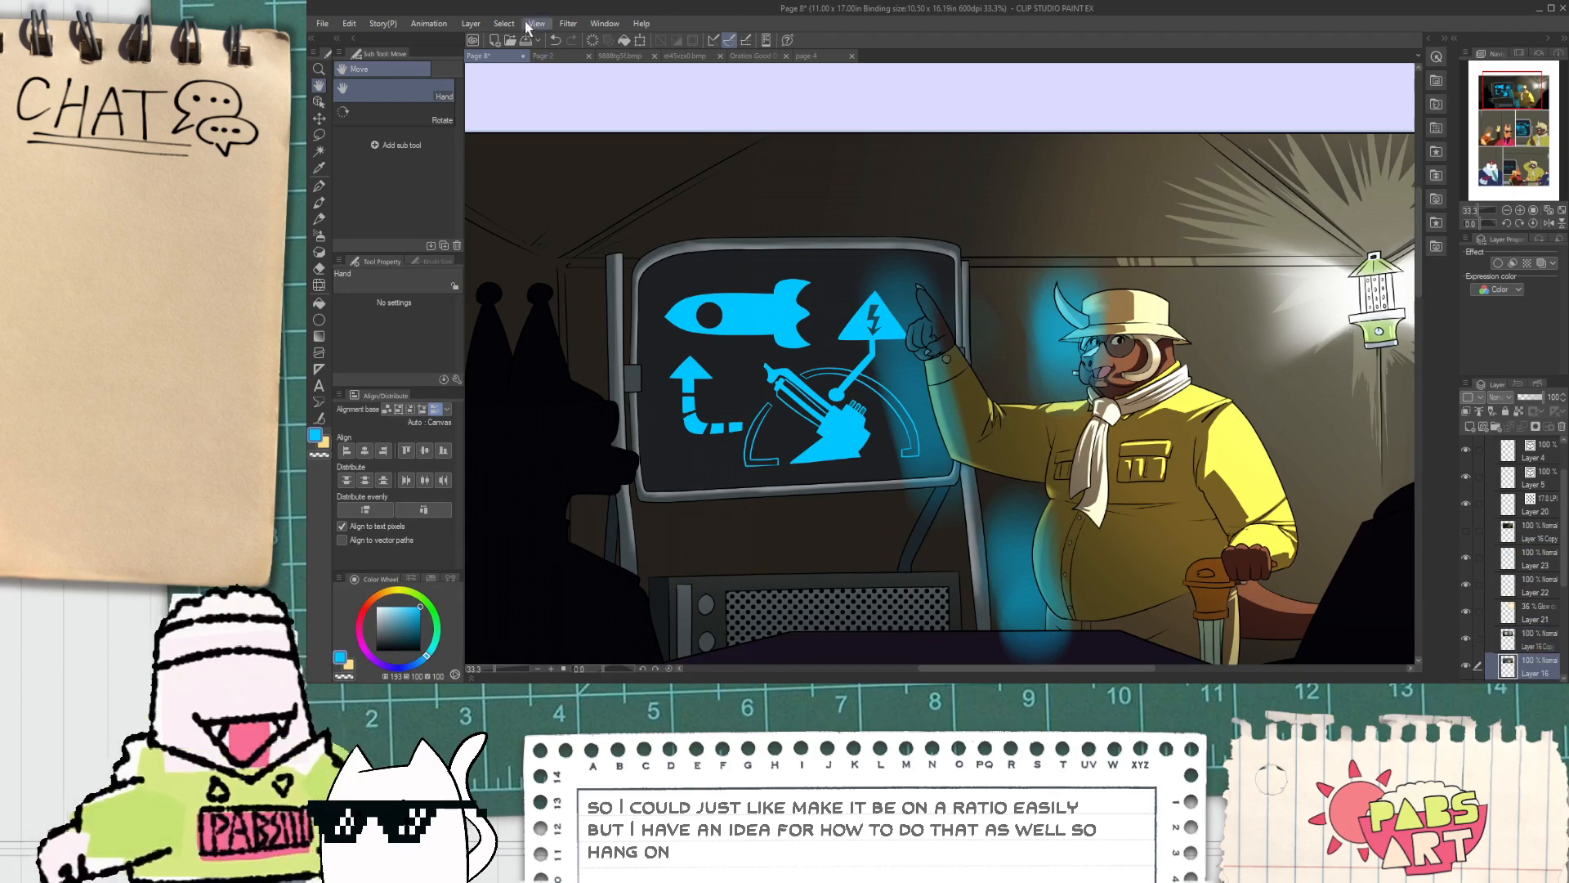
click(505, 24)
click(570, 161)
click(1053, 539)
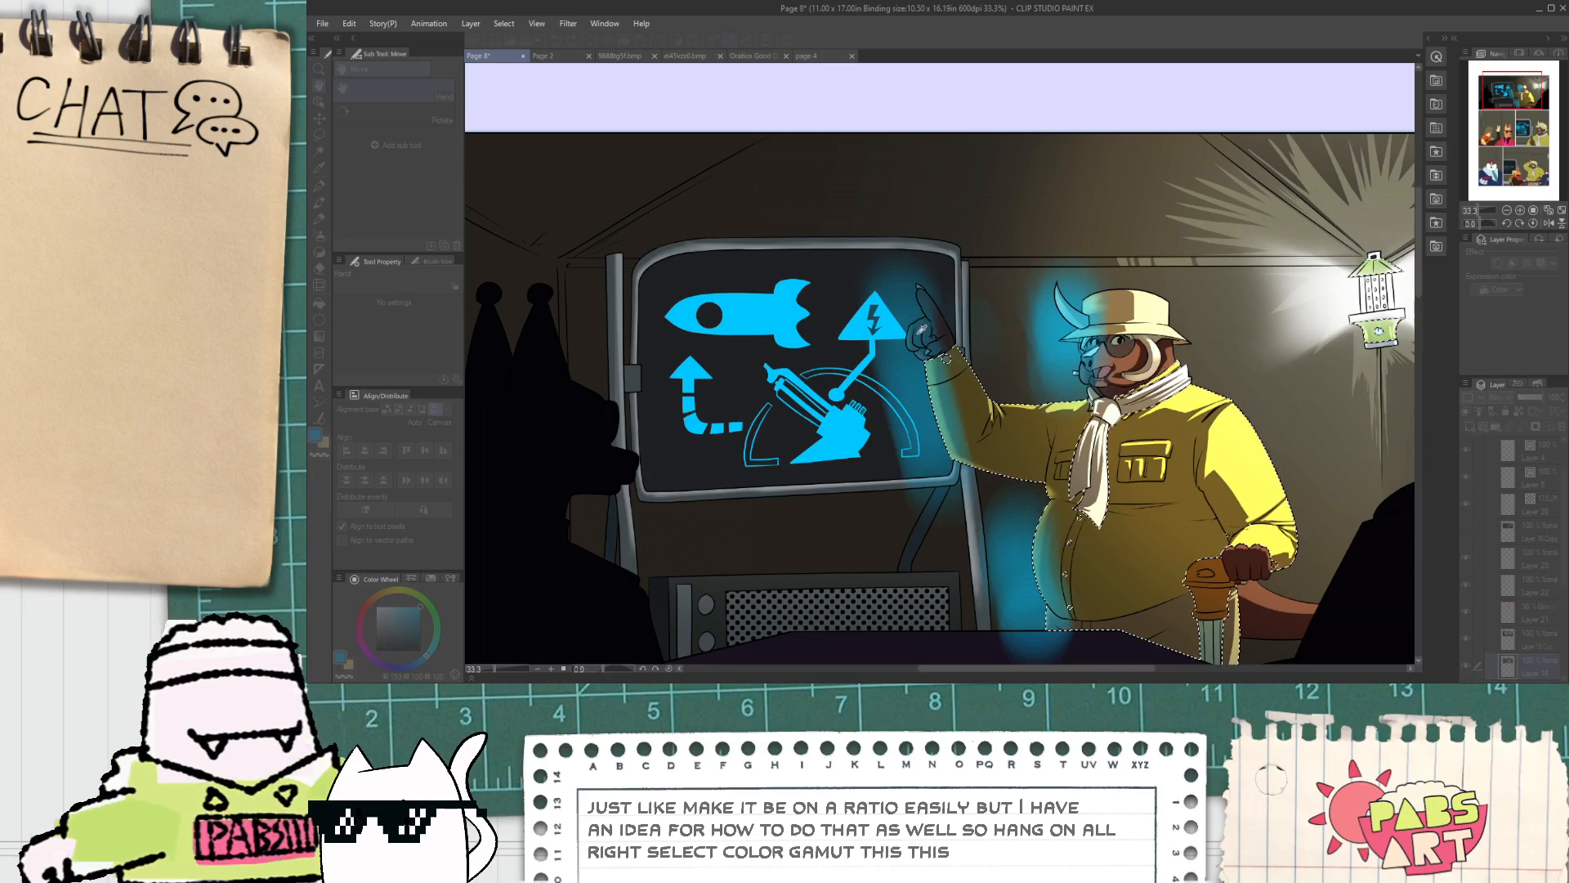
click(971, 326)
click(1065, 346)
key(Return)
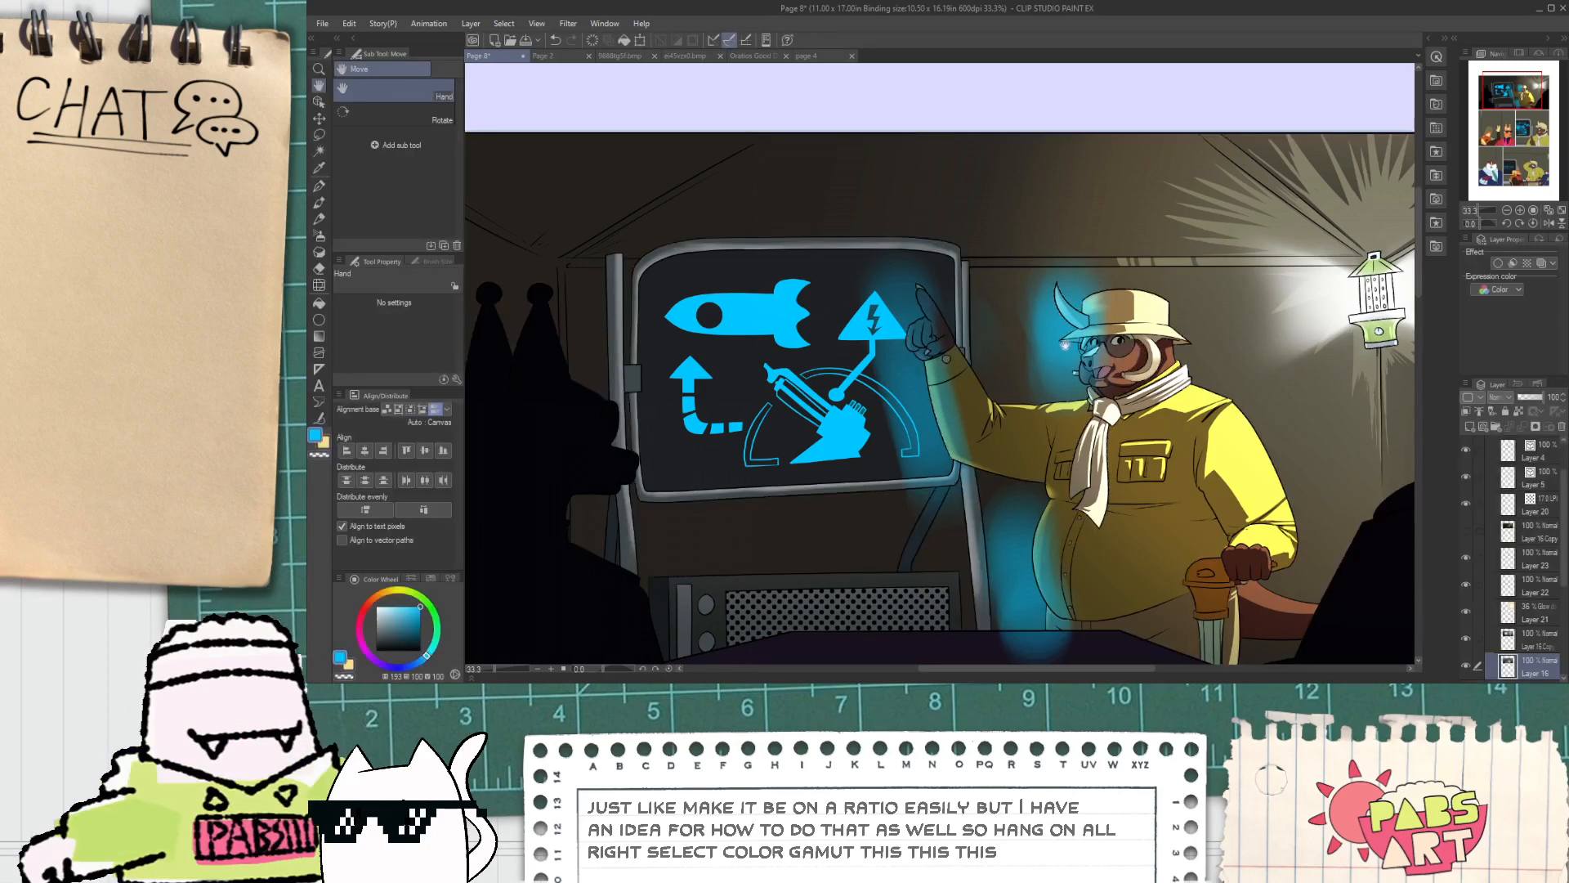
Step: Select the character by colour gamut, picking colours on the shirt, the raised hand and the horn
click(504, 24)
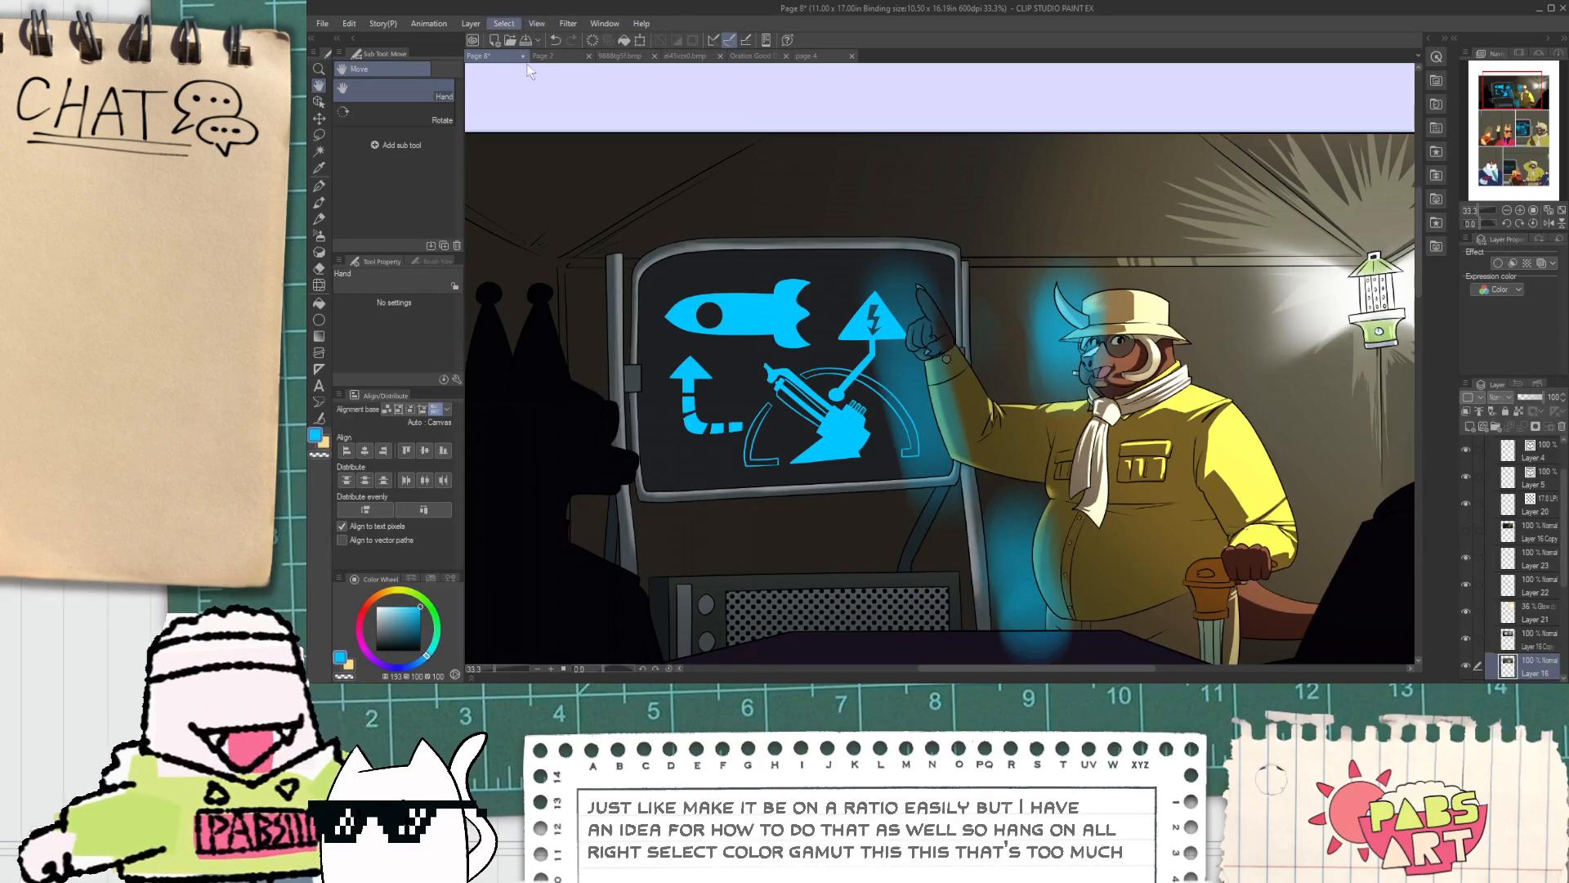
click(555, 165)
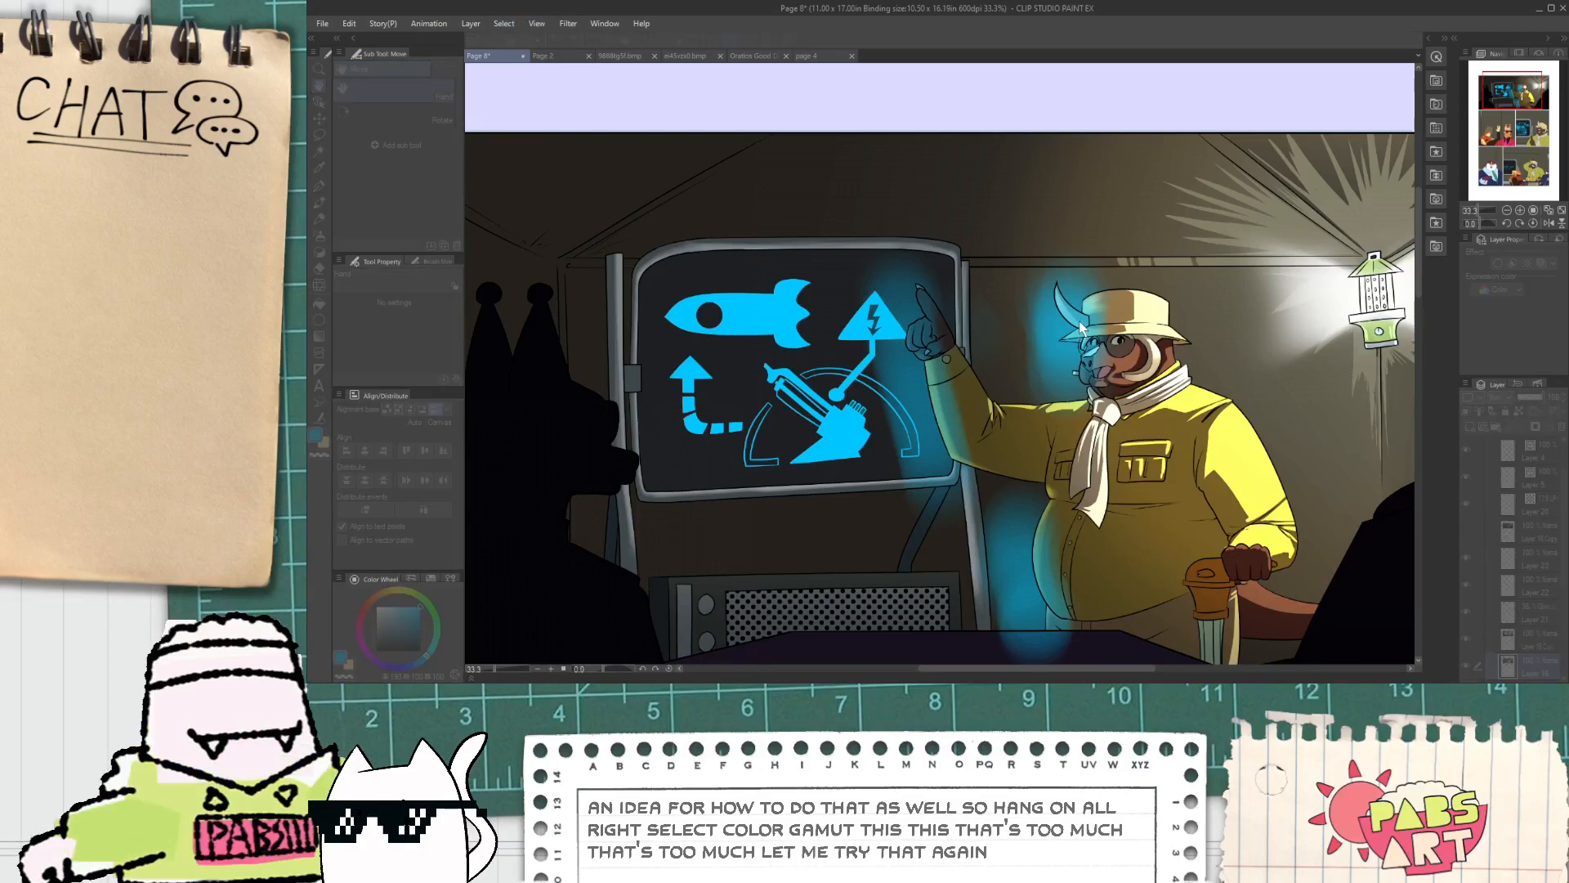
click(1112, 564)
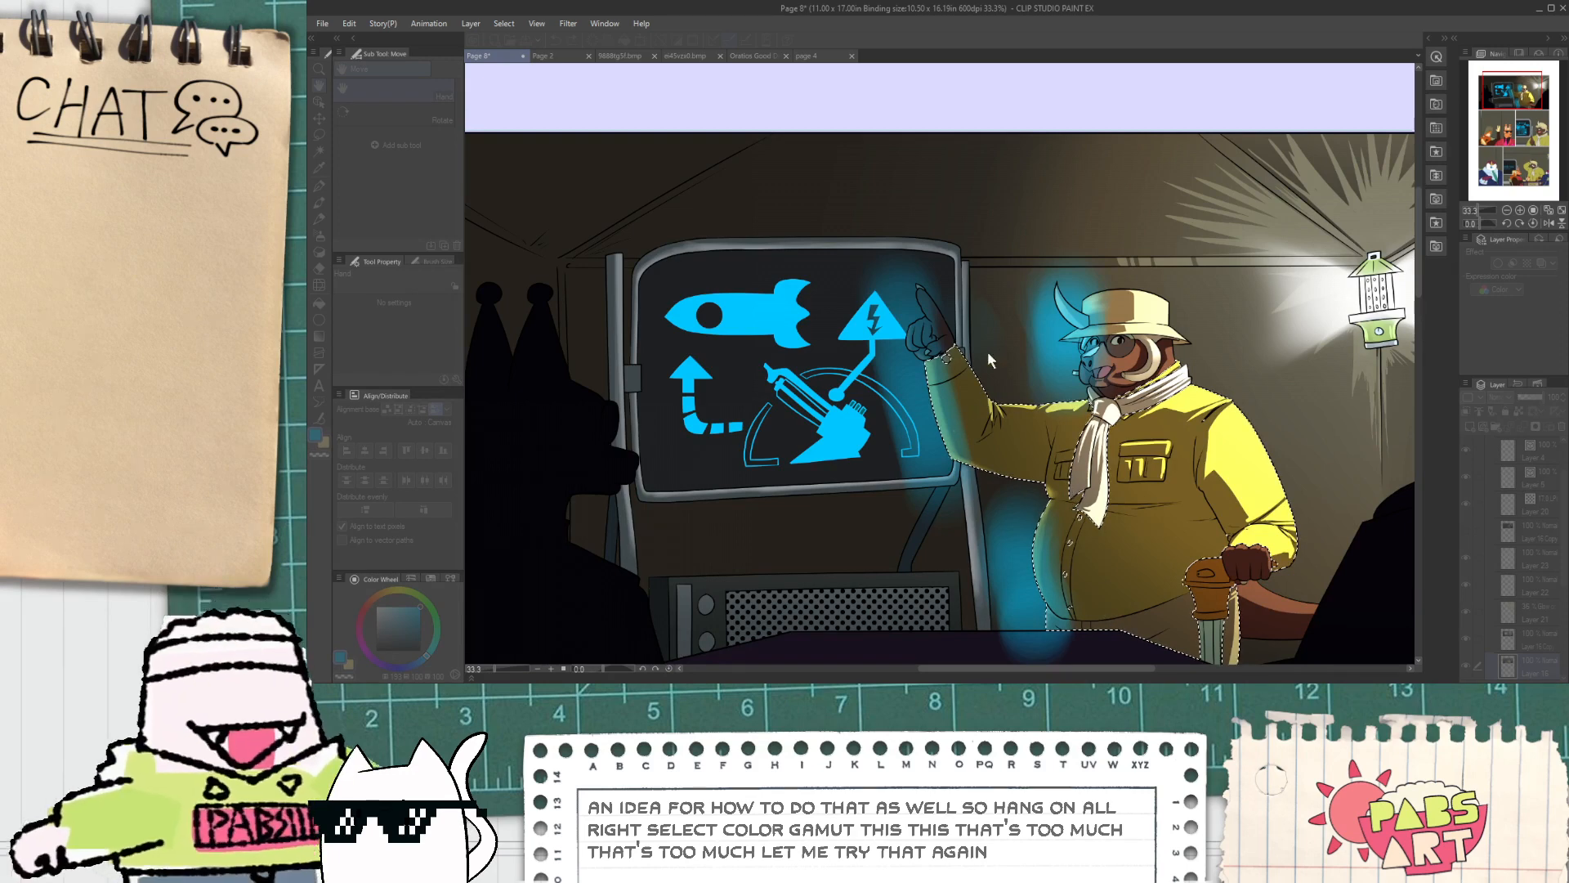
click(940, 345)
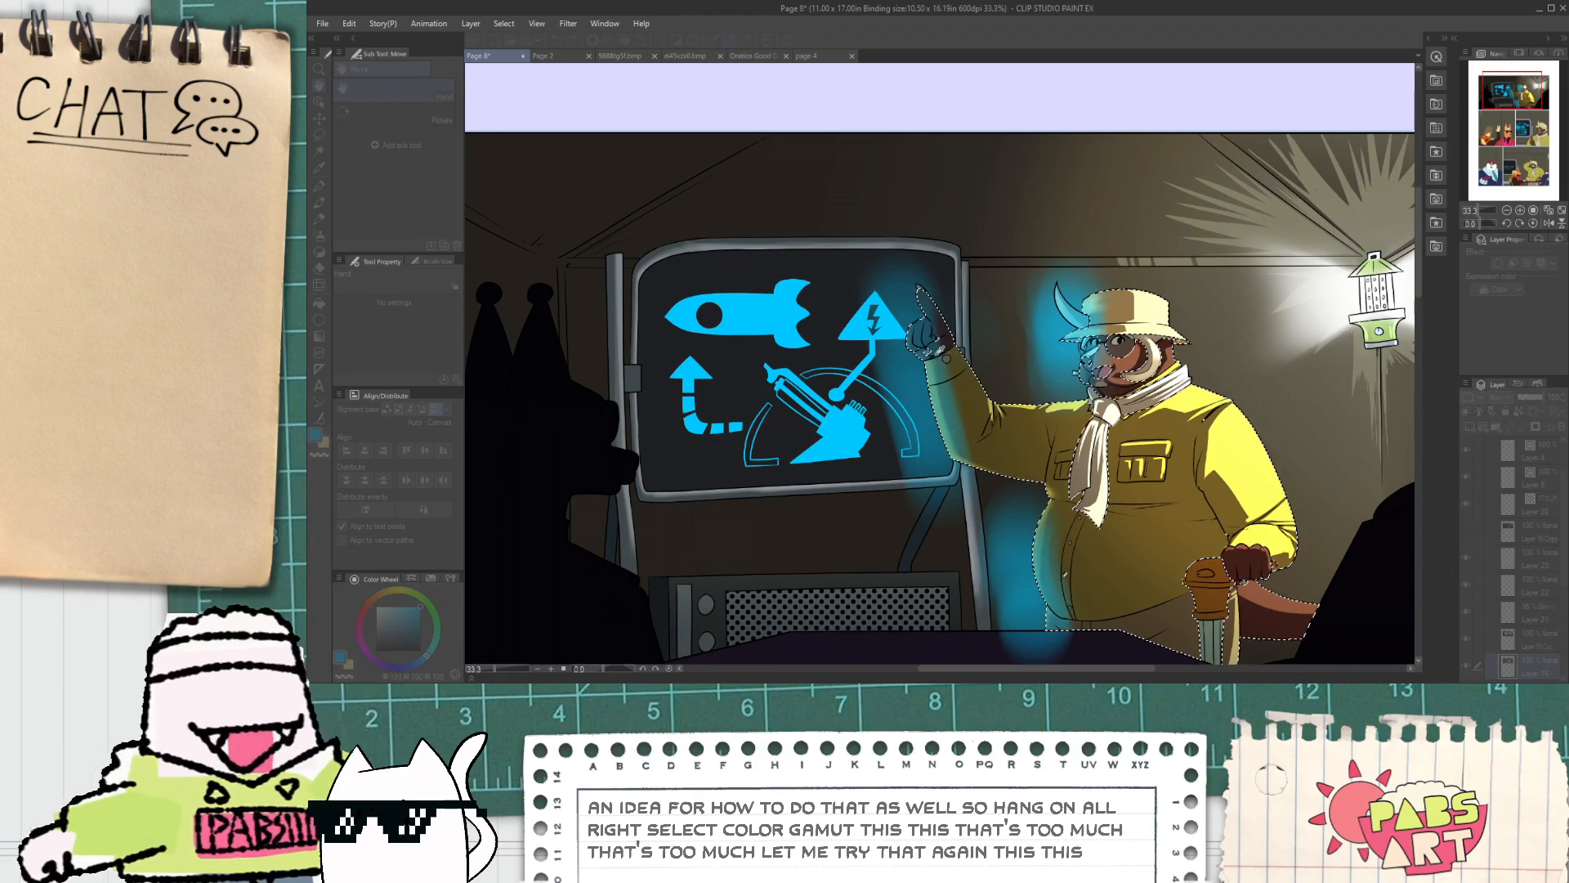
click(1071, 312)
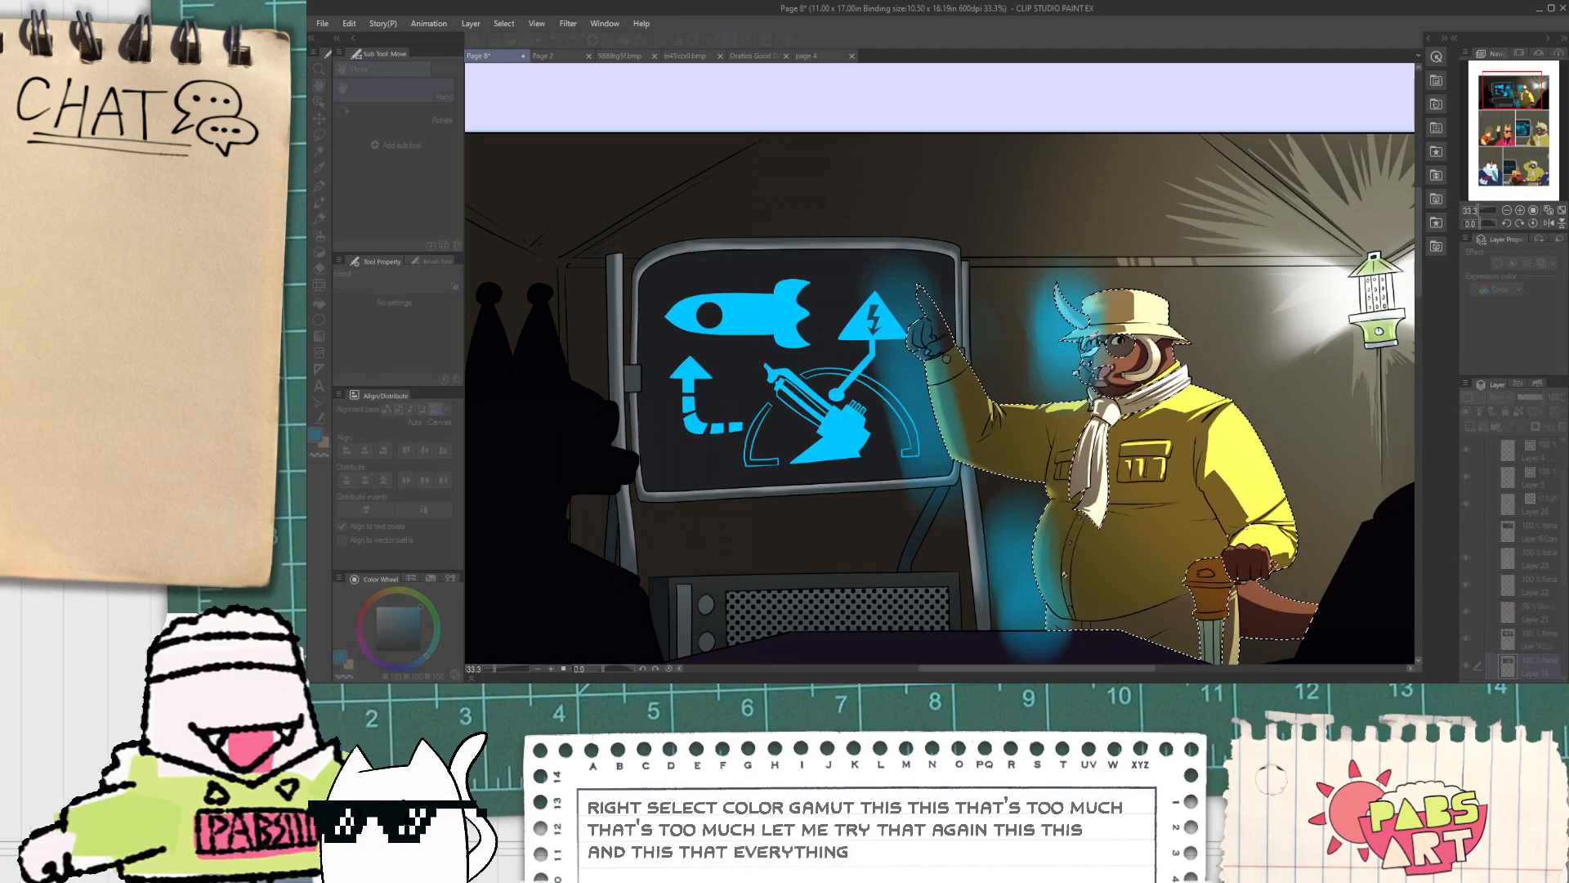
key(Return)
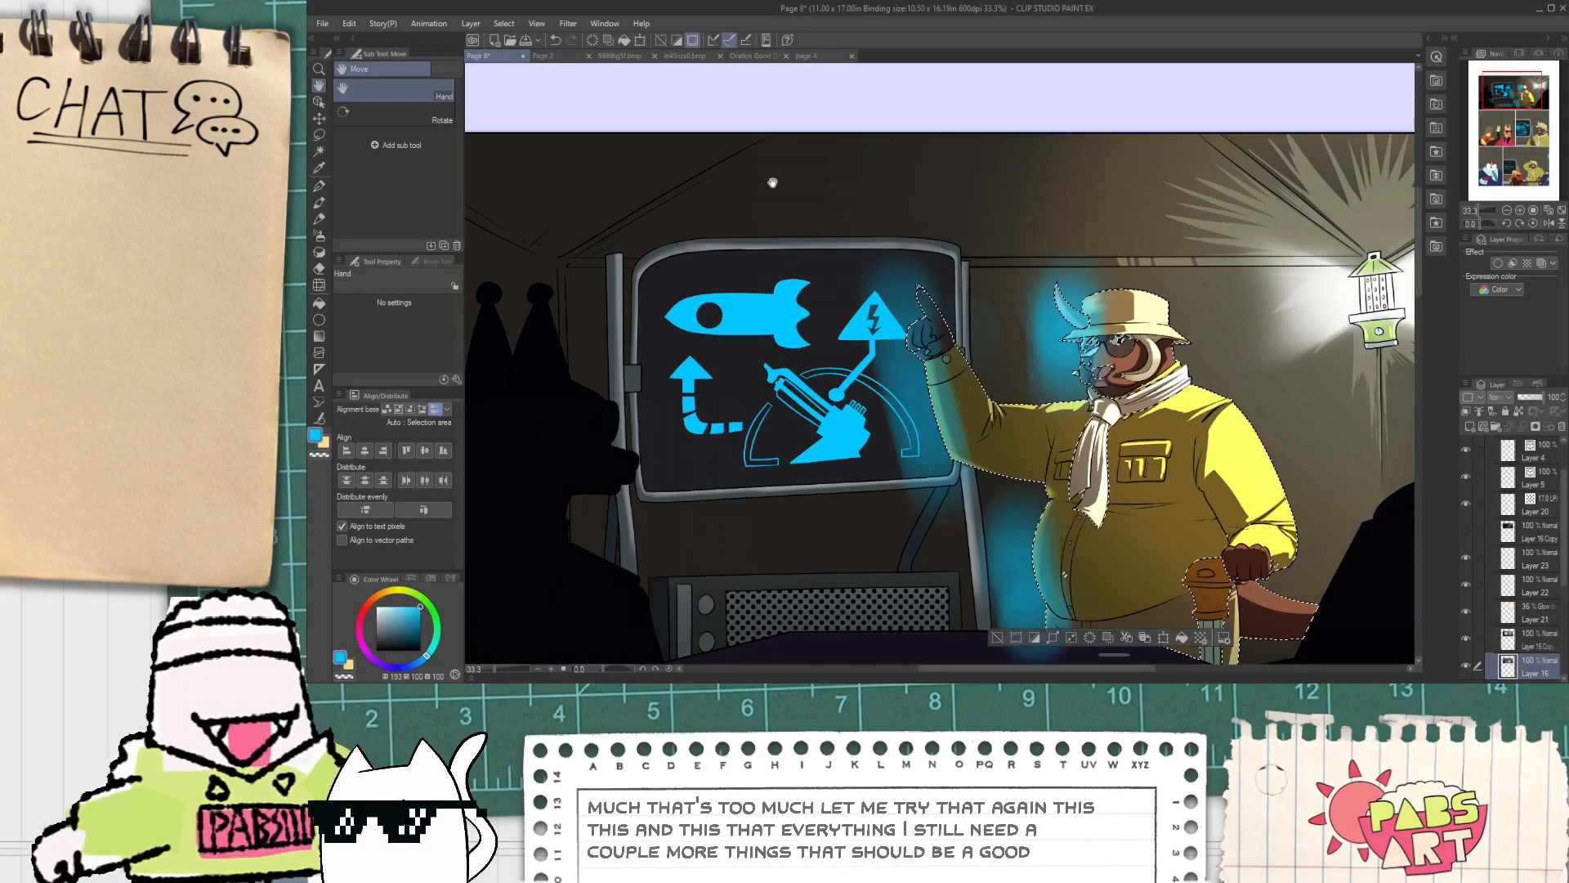
Step: Erase the blue light spilling outside the character on Layer 23, using the inverted selection and the Rough eraser at size 168.2, and deselect
click(319, 268)
click(415, 154)
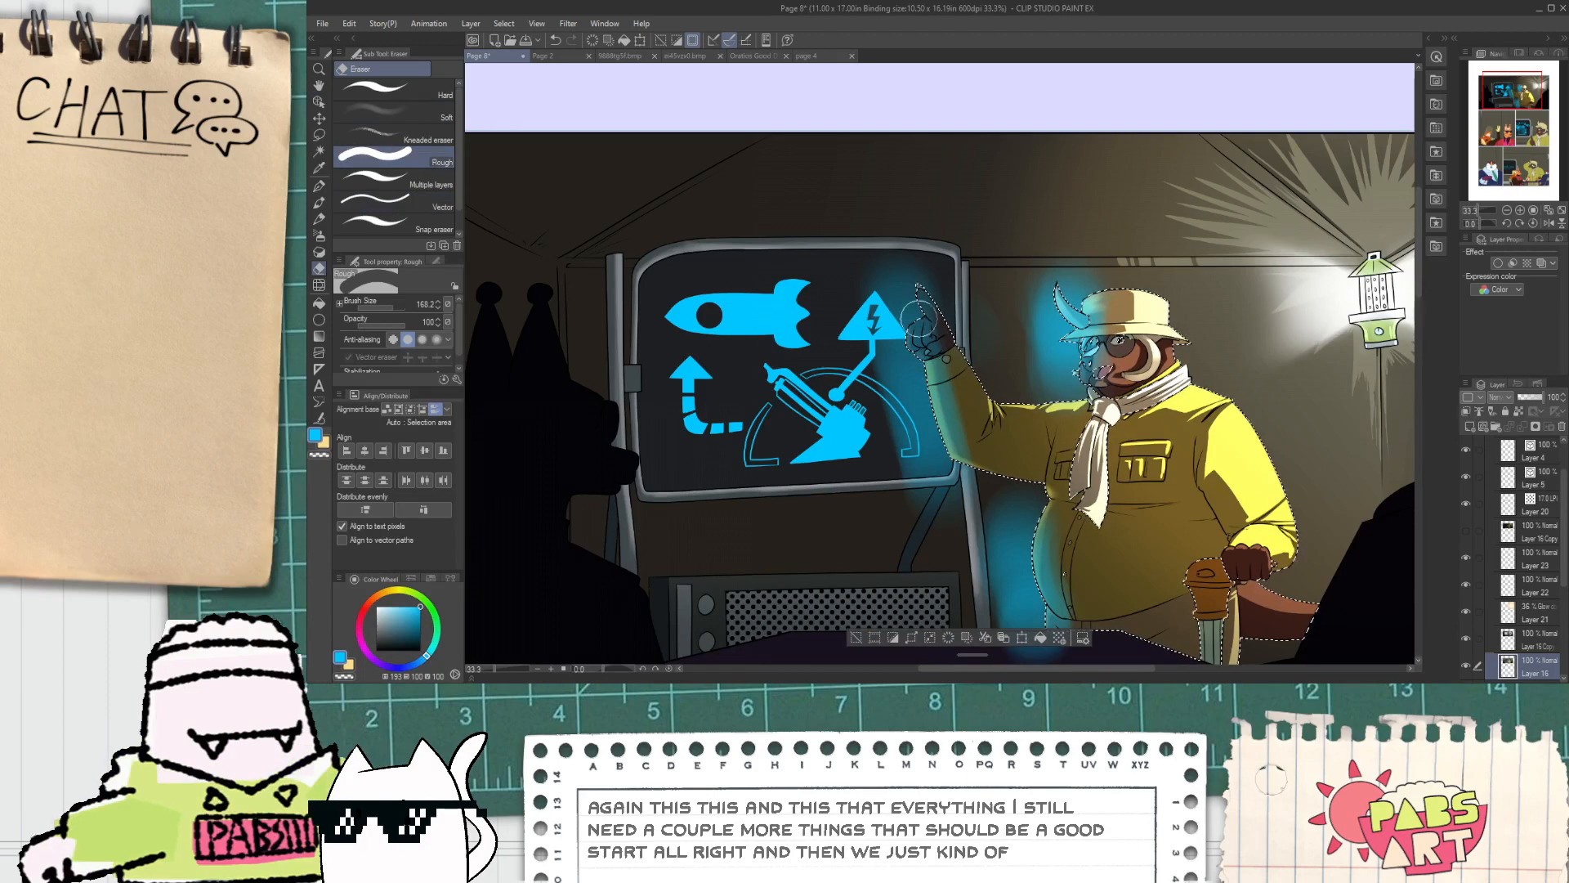
drag(879, 249, 896, 373)
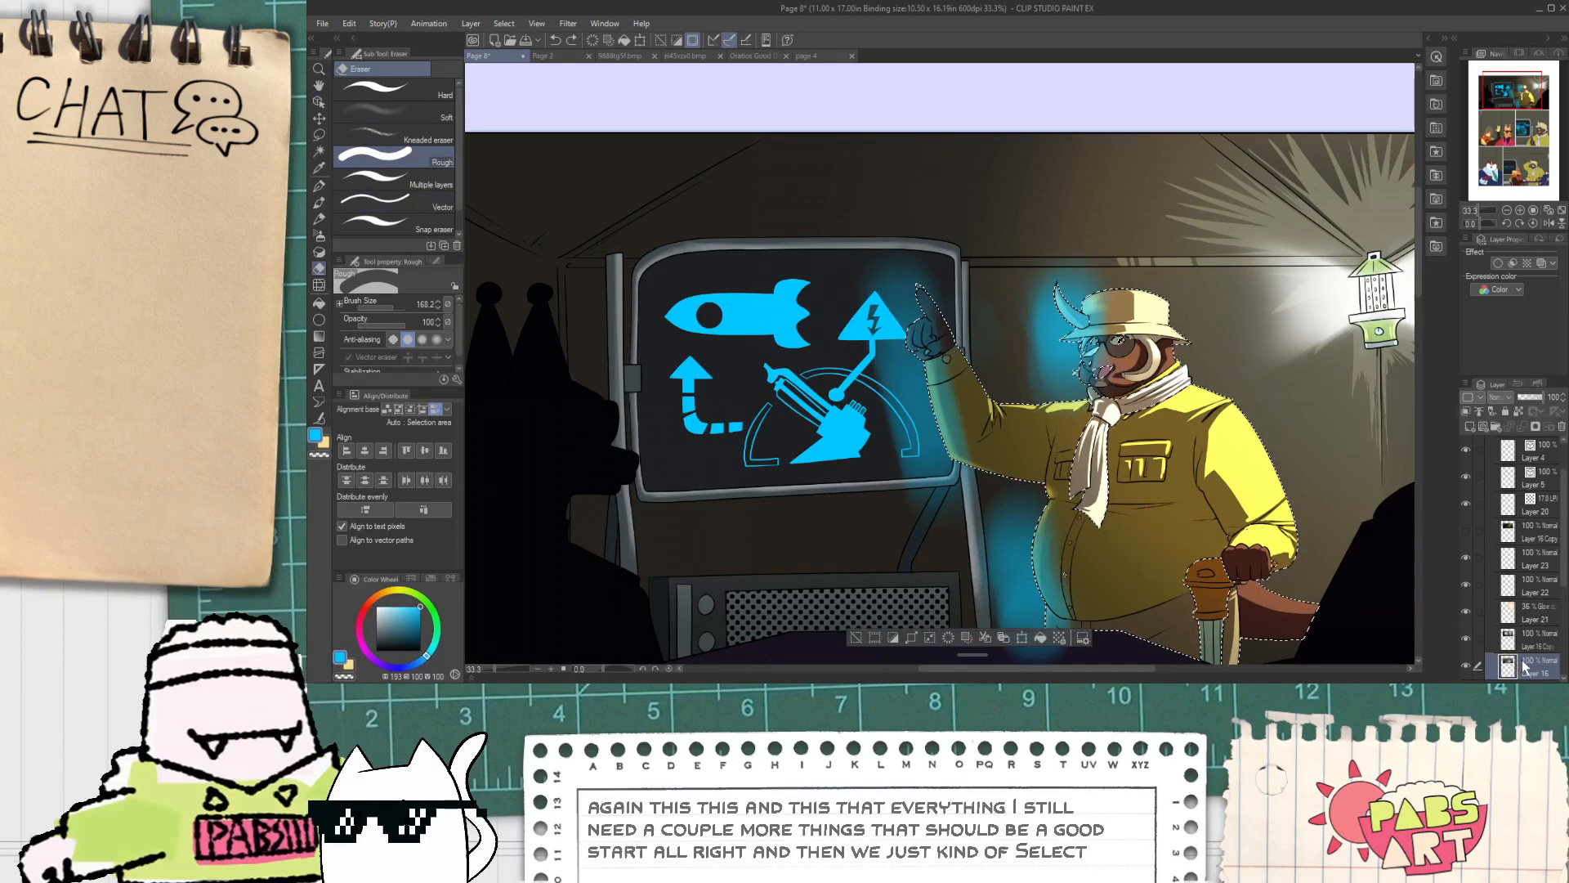
click(1467, 666)
click(1467, 666)
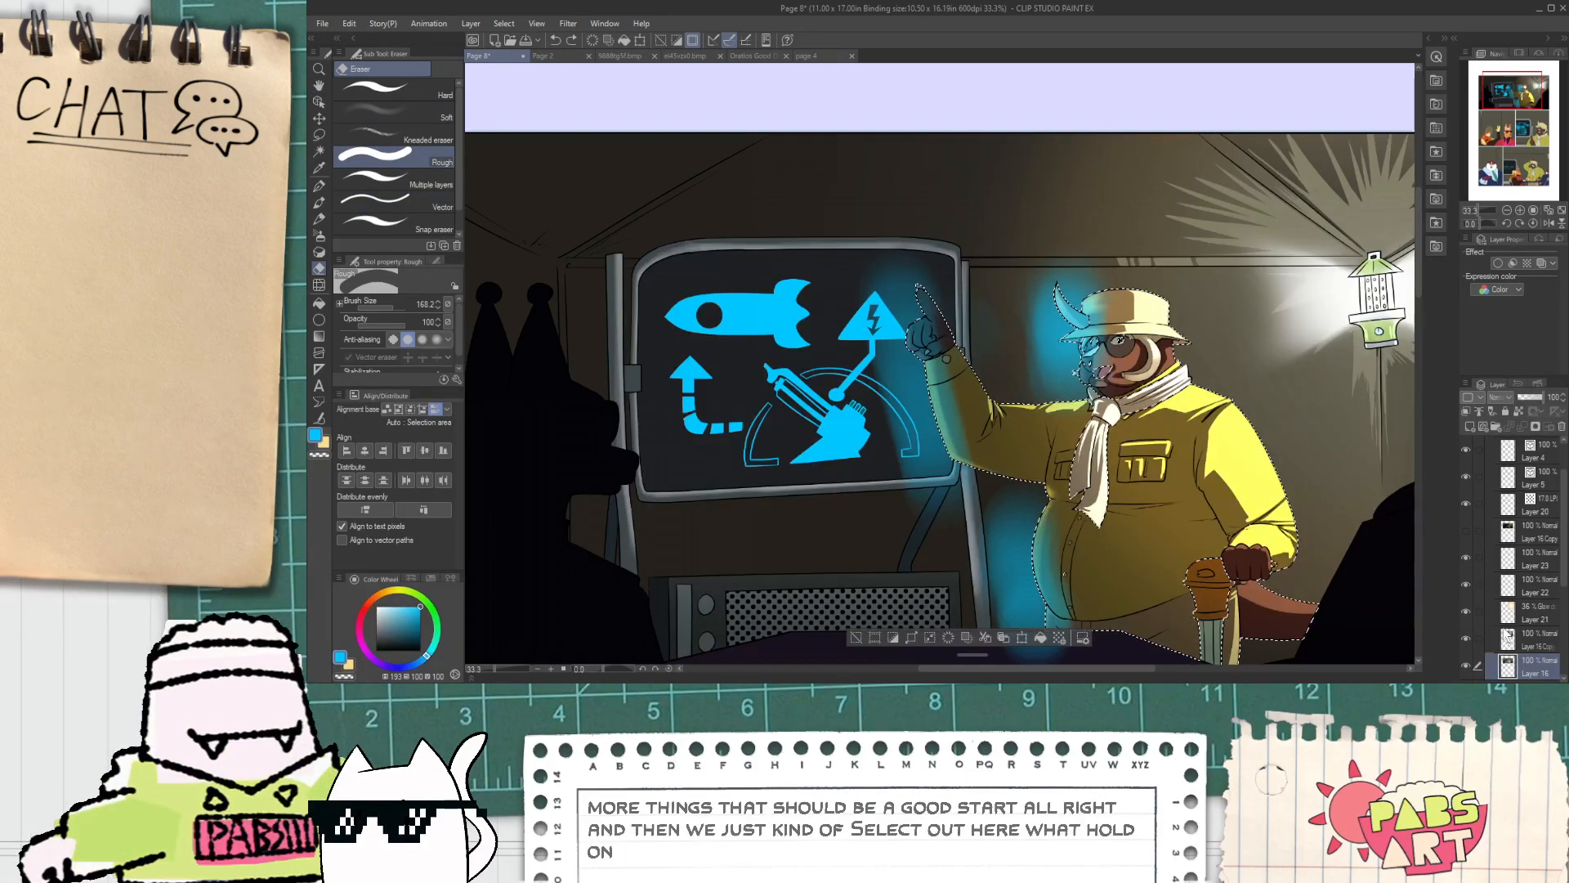
click(1507, 588)
click(1504, 561)
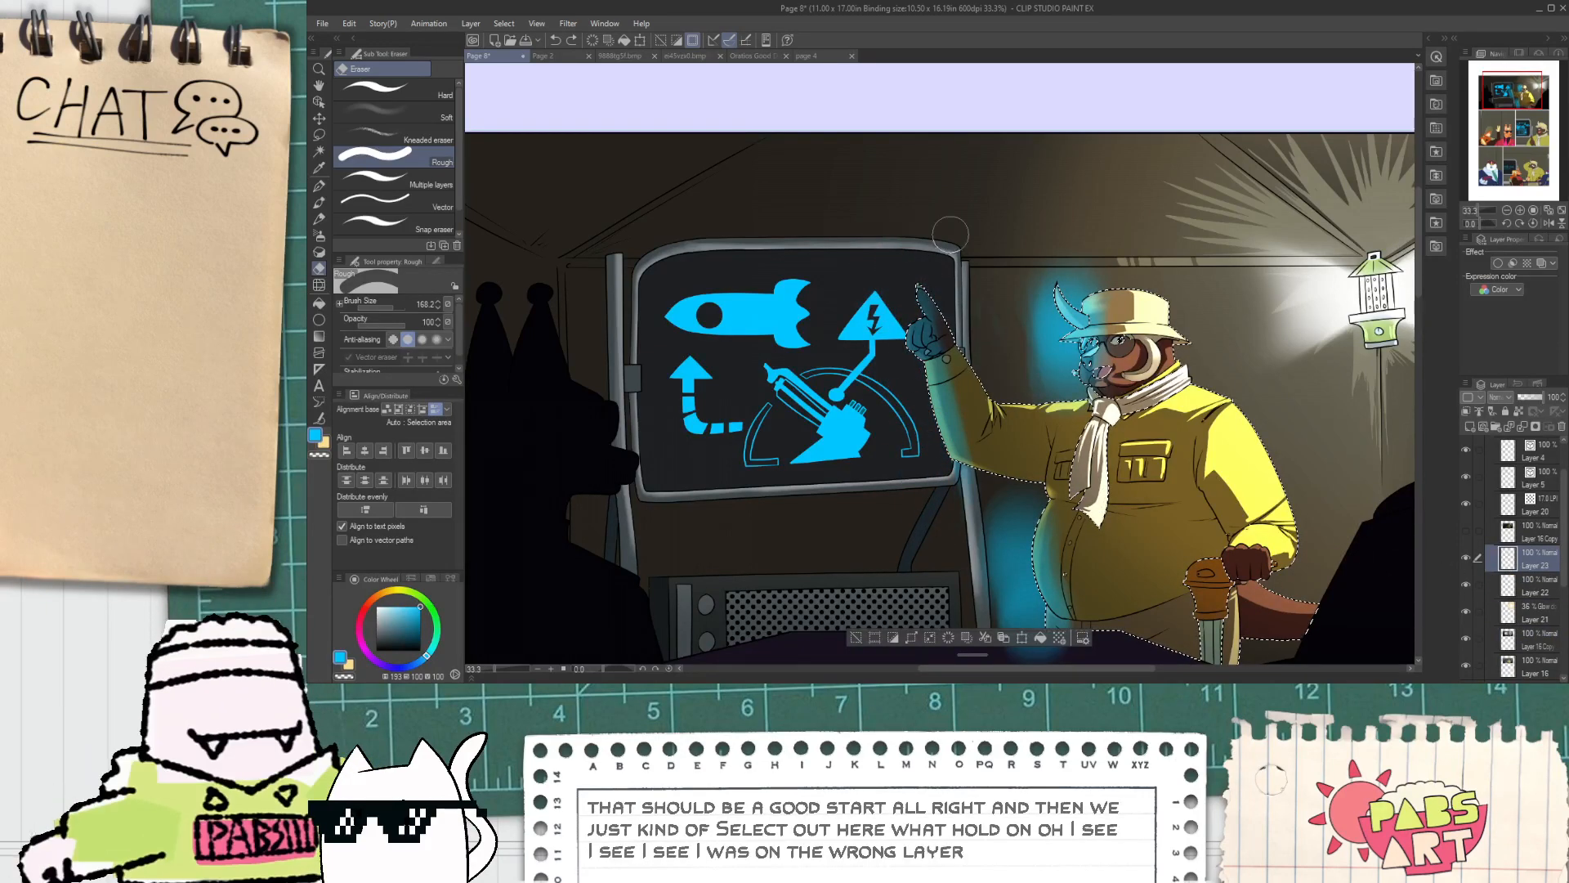
mouse_move(974, 499)
mouse_down()
mouse_move(1006, 549)
mouse_move(989, 619)
mouse_move(980, 471)
mouse_move(1040, 594)
mouse_up()
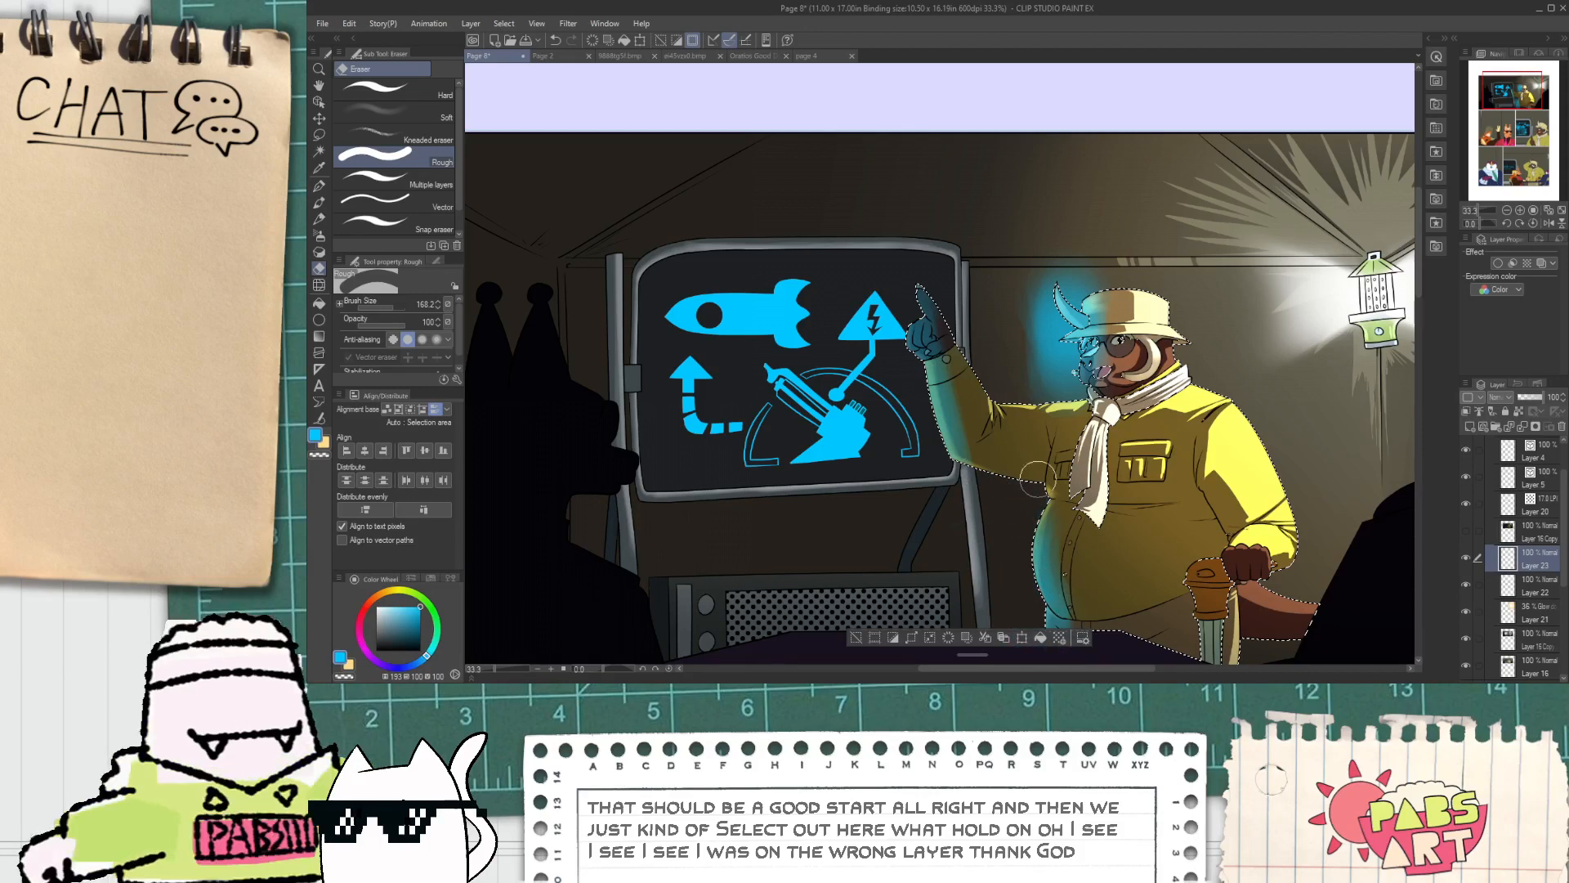
mouse_move(1044, 458)
mouse_down()
mouse_move(1011, 310)
mouse_move(1050, 425)
mouse_move(1028, 247)
mouse_move(1081, 433)
mouse_move(1055, 320)
mouse_move(1072, 268)
mouse_move(1115, 296)
mouse_up()
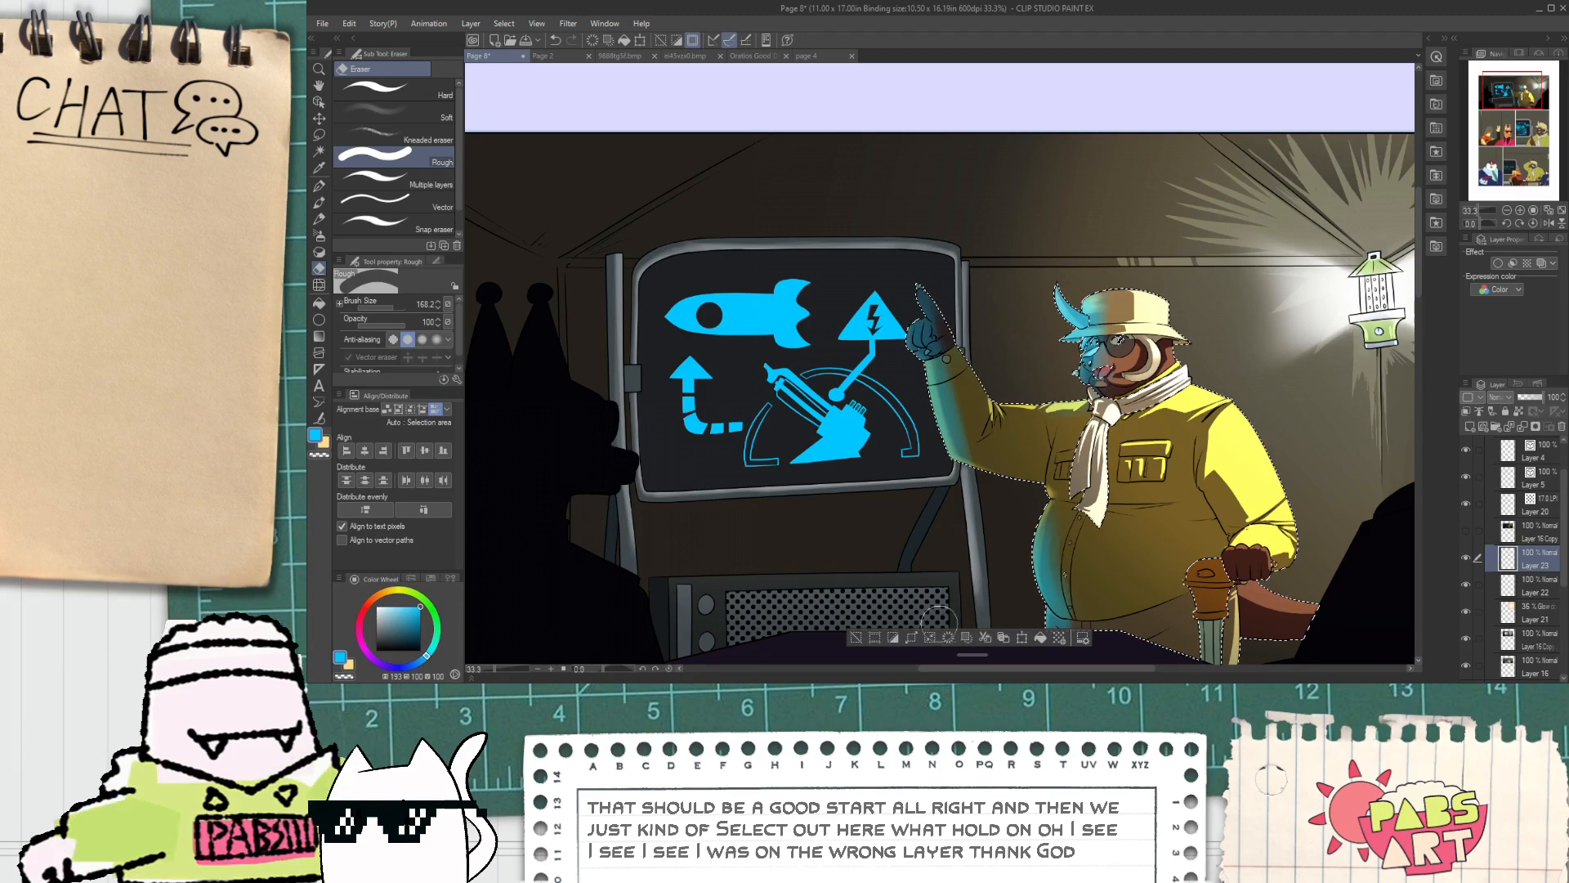
key(ctrl+d)
Step: Sample the blue beside the small untinted gap under the hat brim and fill the gap with it
scroll(1143, 494, up, 1)
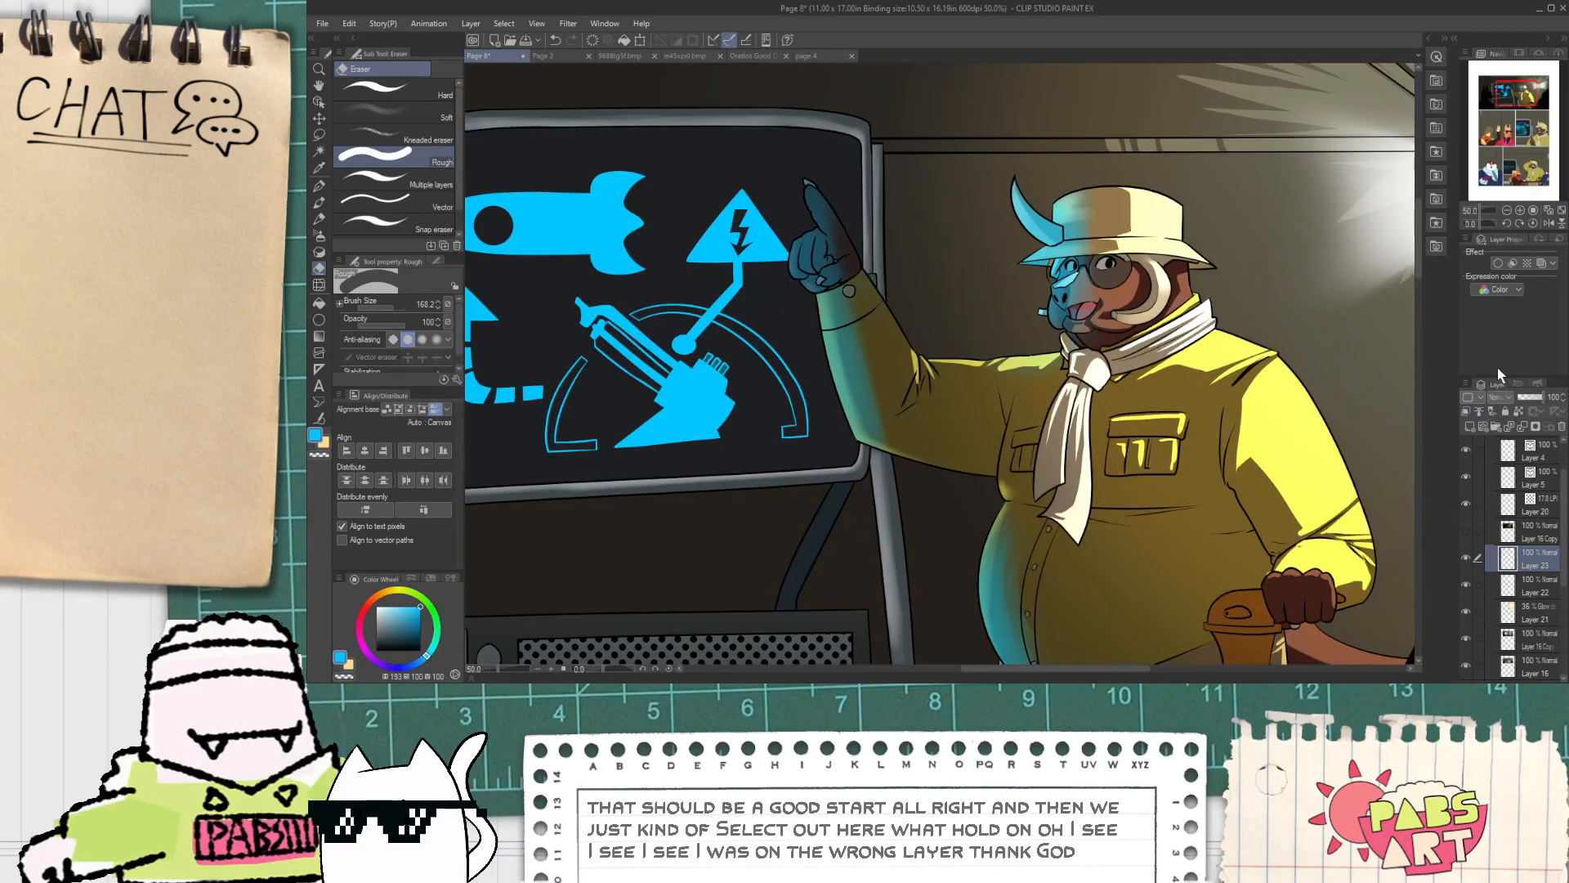
key(i)
scroll(1040, 286, up, 9)
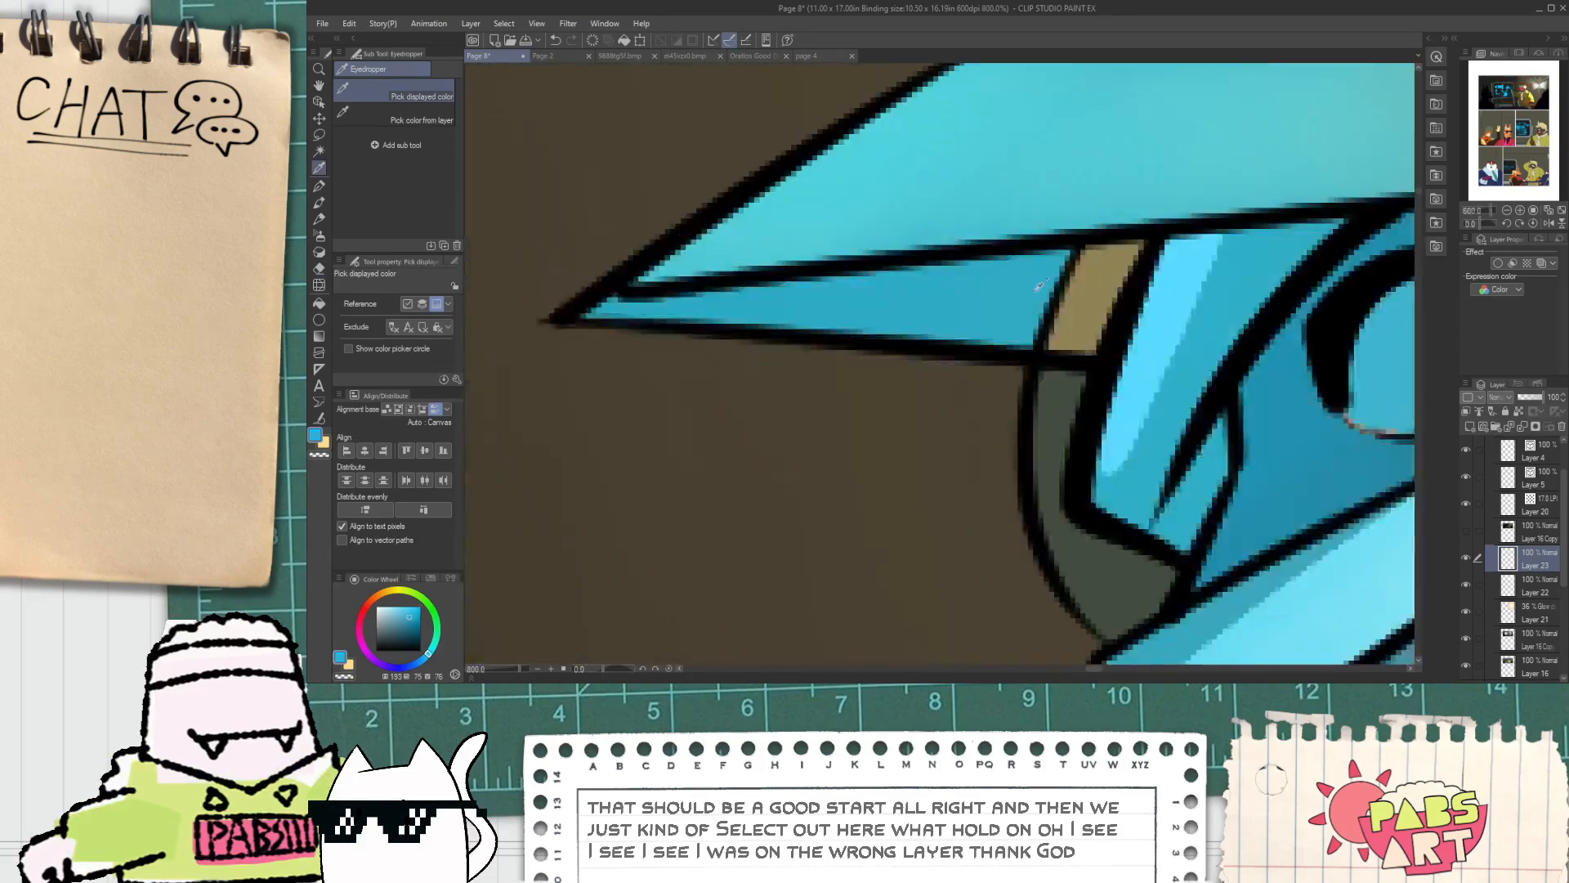
click(1040, 286)
key(g)
click(1099, 307)
scroll(1094, 303, down, 8)
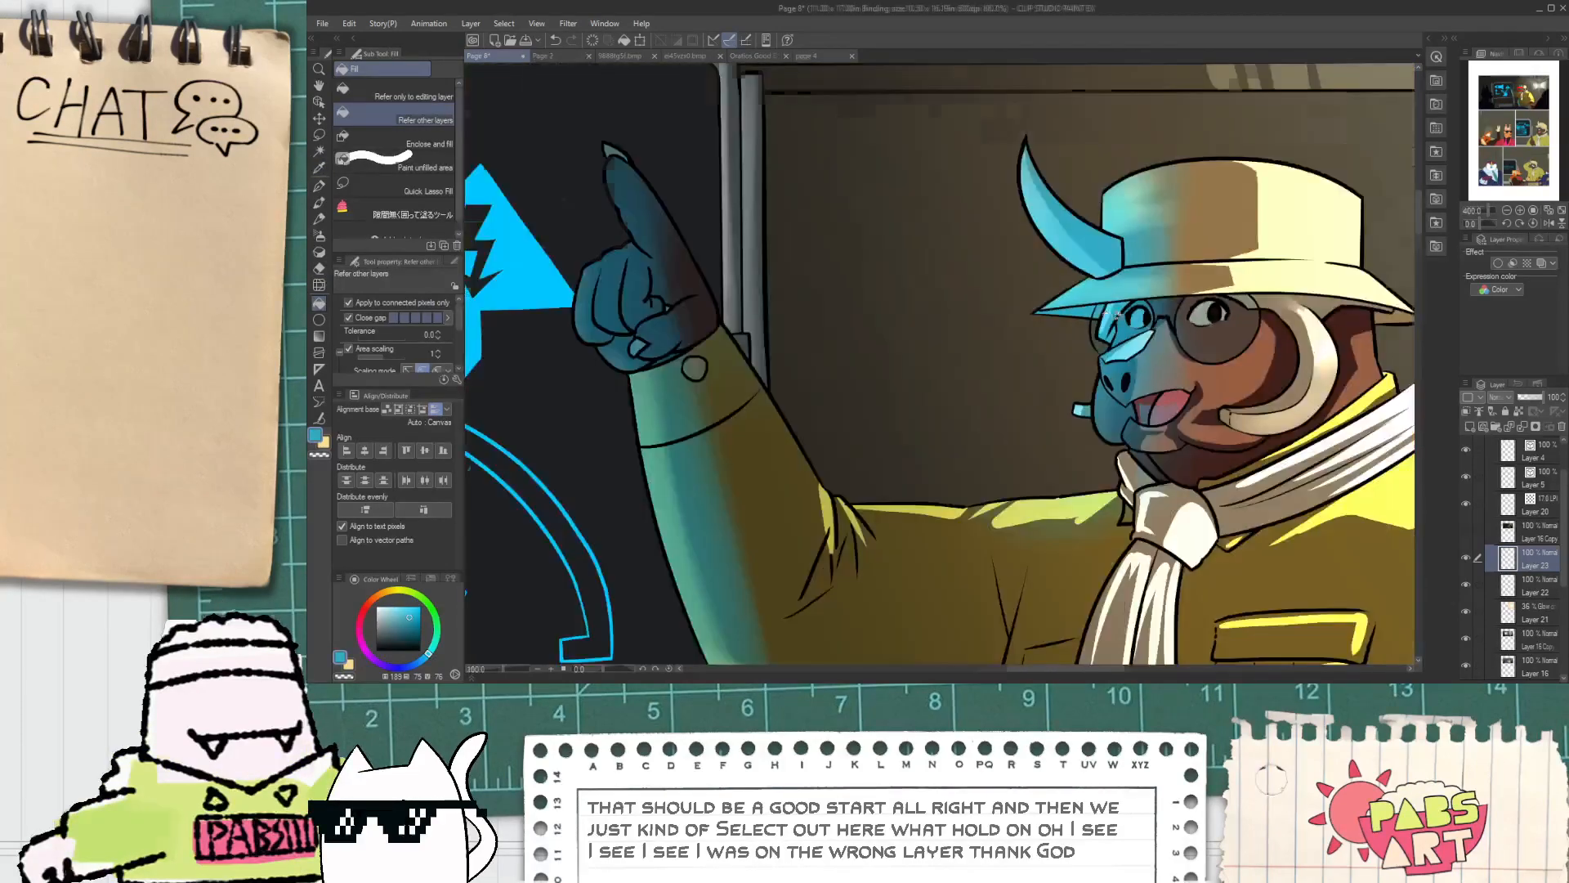
Step: Try colour and Add blending modes on the blue light layer, testing 54% opacity before returning it to 100%
key(ctrl+minus)
scroll(1132, 413, down, 2)
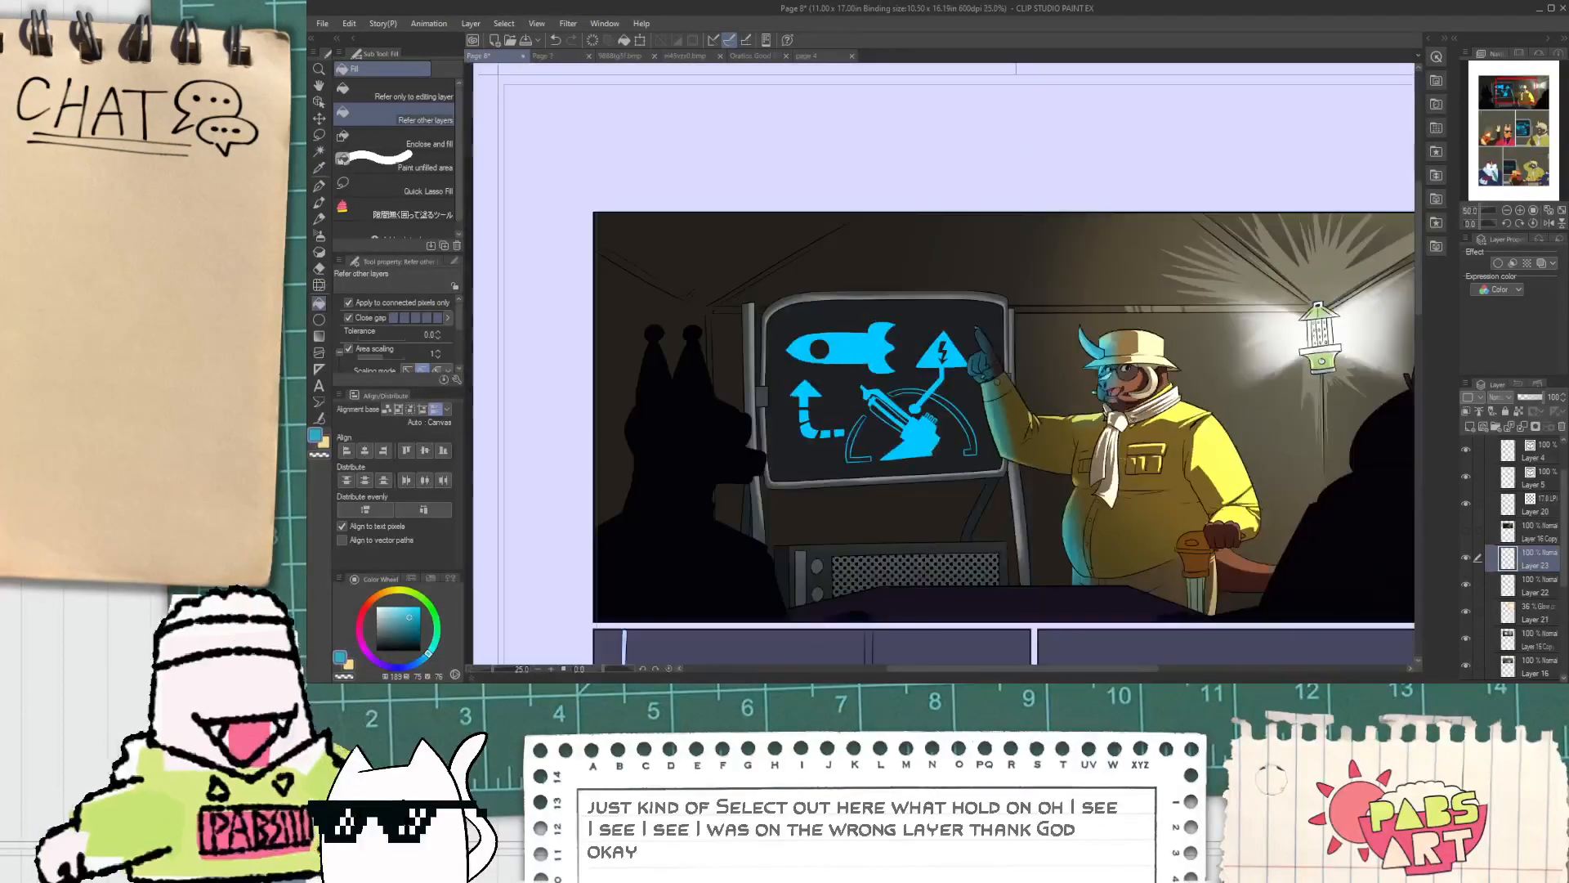
drag(1066, 462, 1021, 416)
scroll(1018, 416, up, 1)
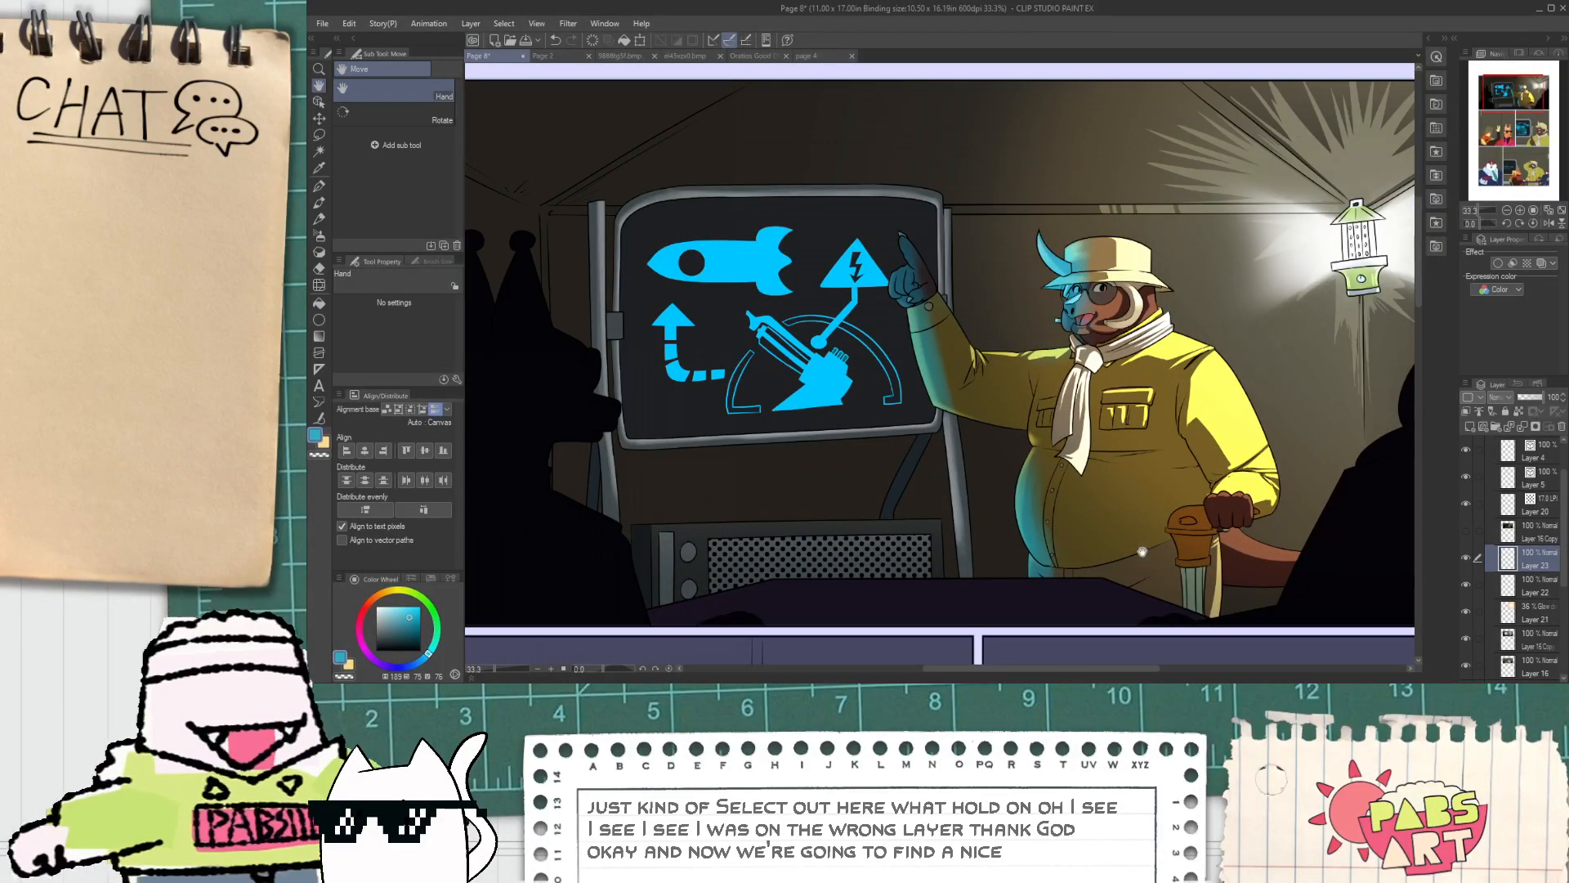
key(e)
scroll(1142, 551, up, 1)
scroll(1498, 398, down, 6)
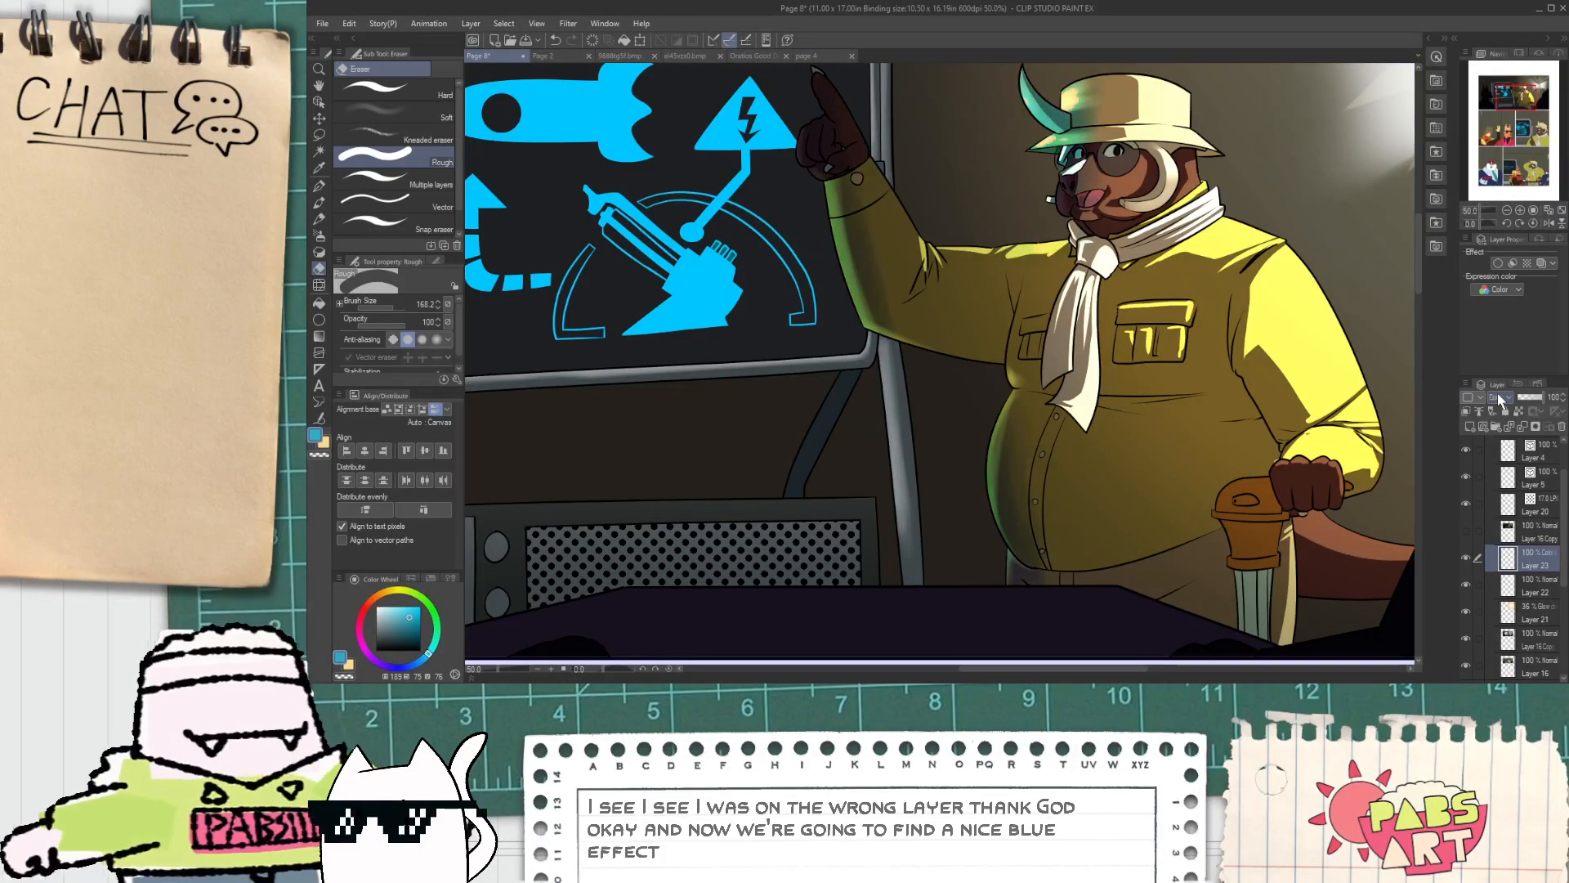
scroll(1502, 401, down, 3)
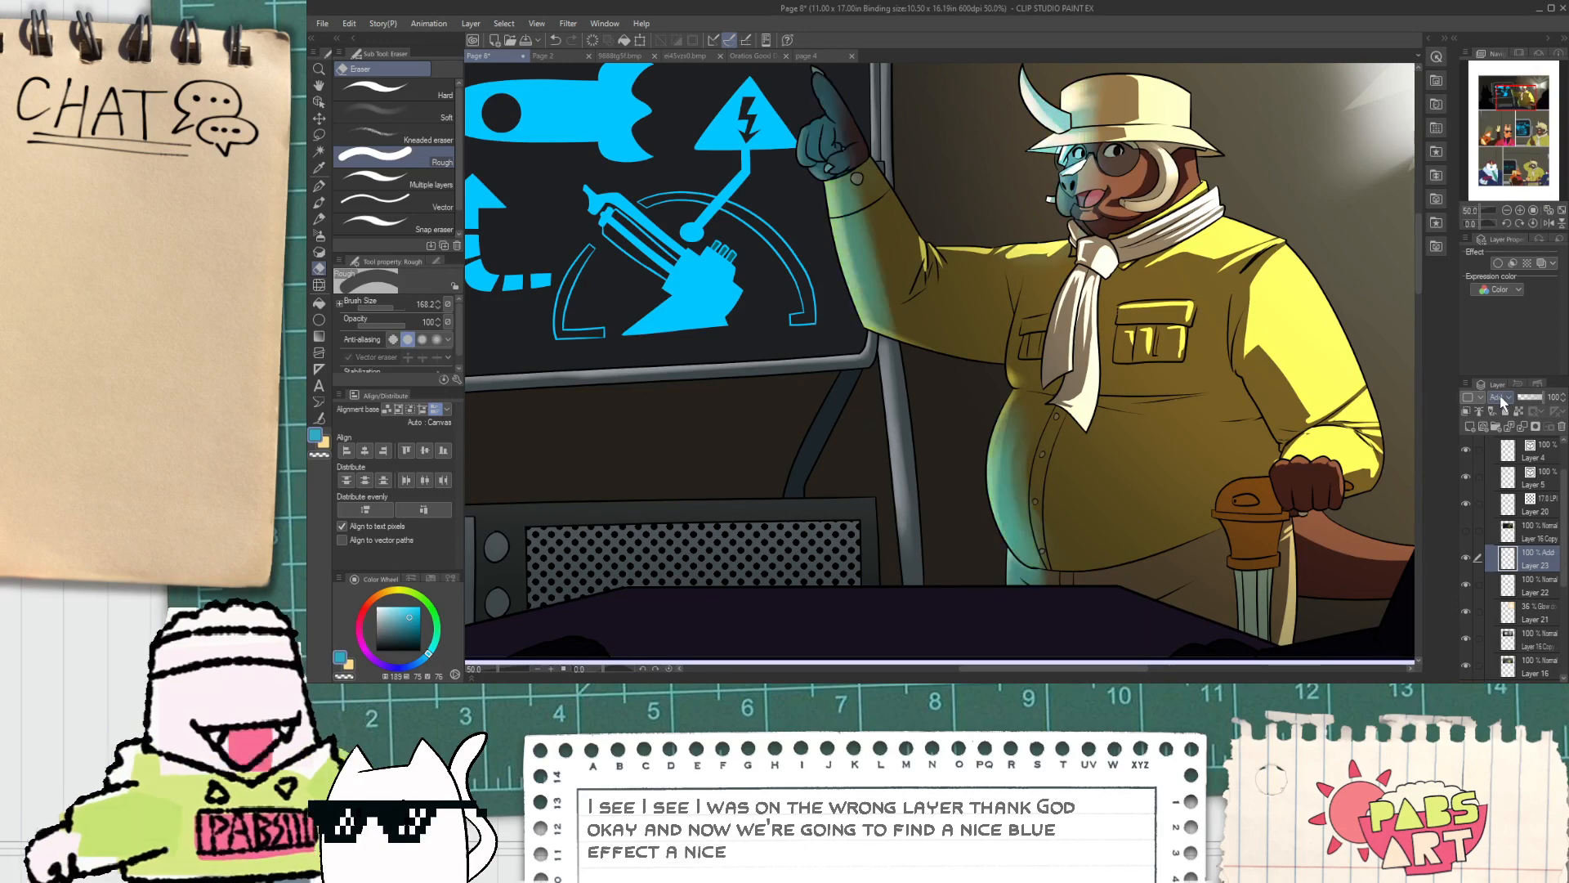
click(1532, 398)
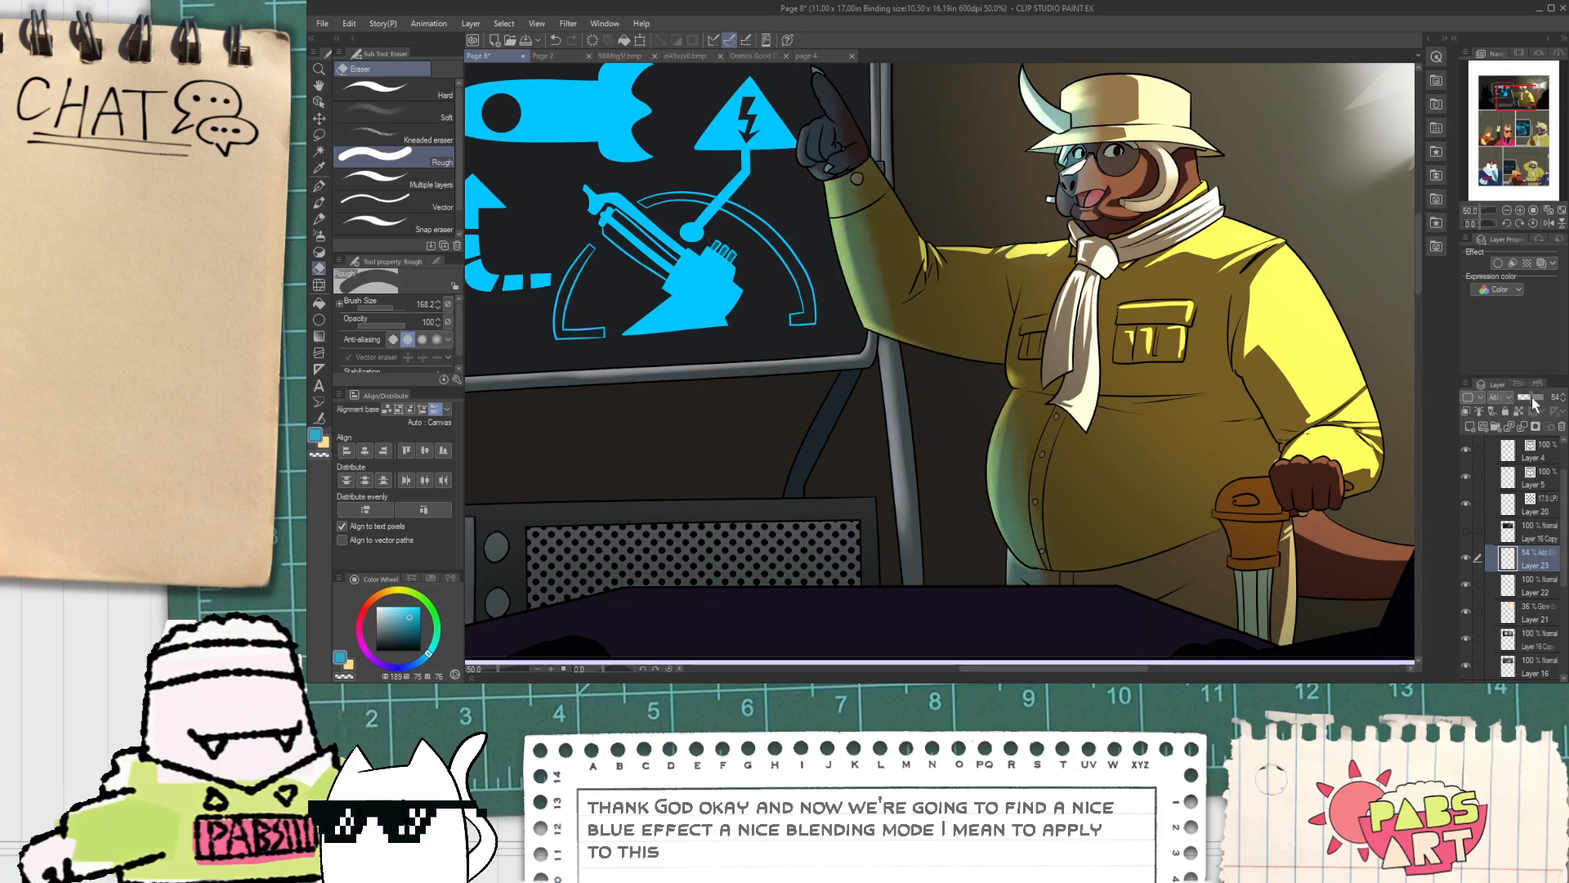
drag(1534, 401, 1554, 399)
Step: Try the Soft light, Hard light and Difference blending modes on the blue light layer
scroll(1502, 398, down, 3)
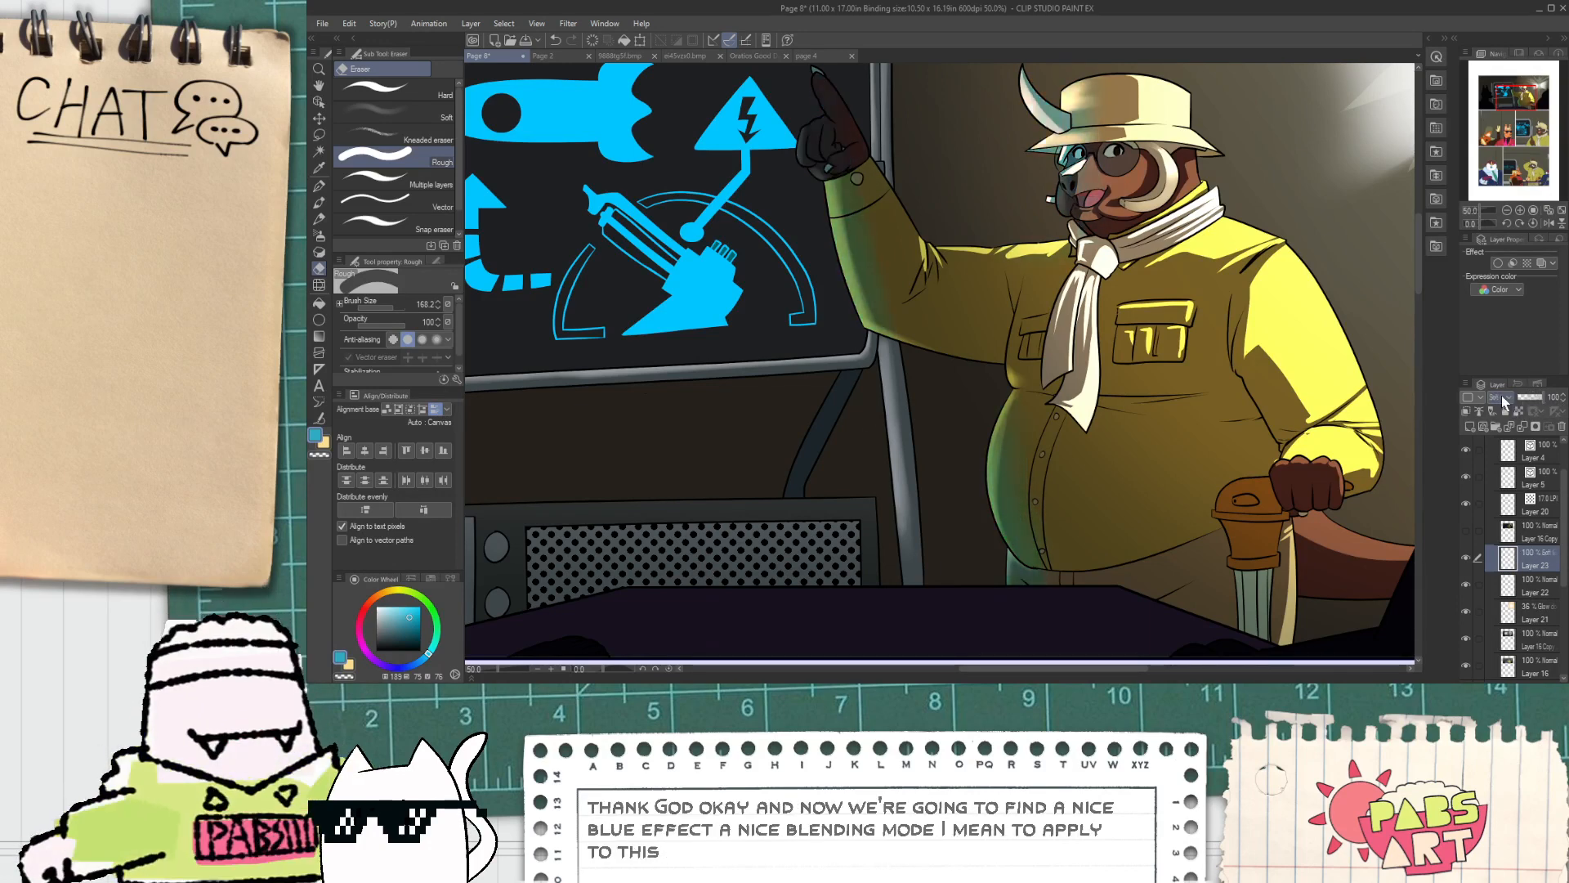
scroll(1502, 399, up, 1)
scroll(1502, 401, down, 6)
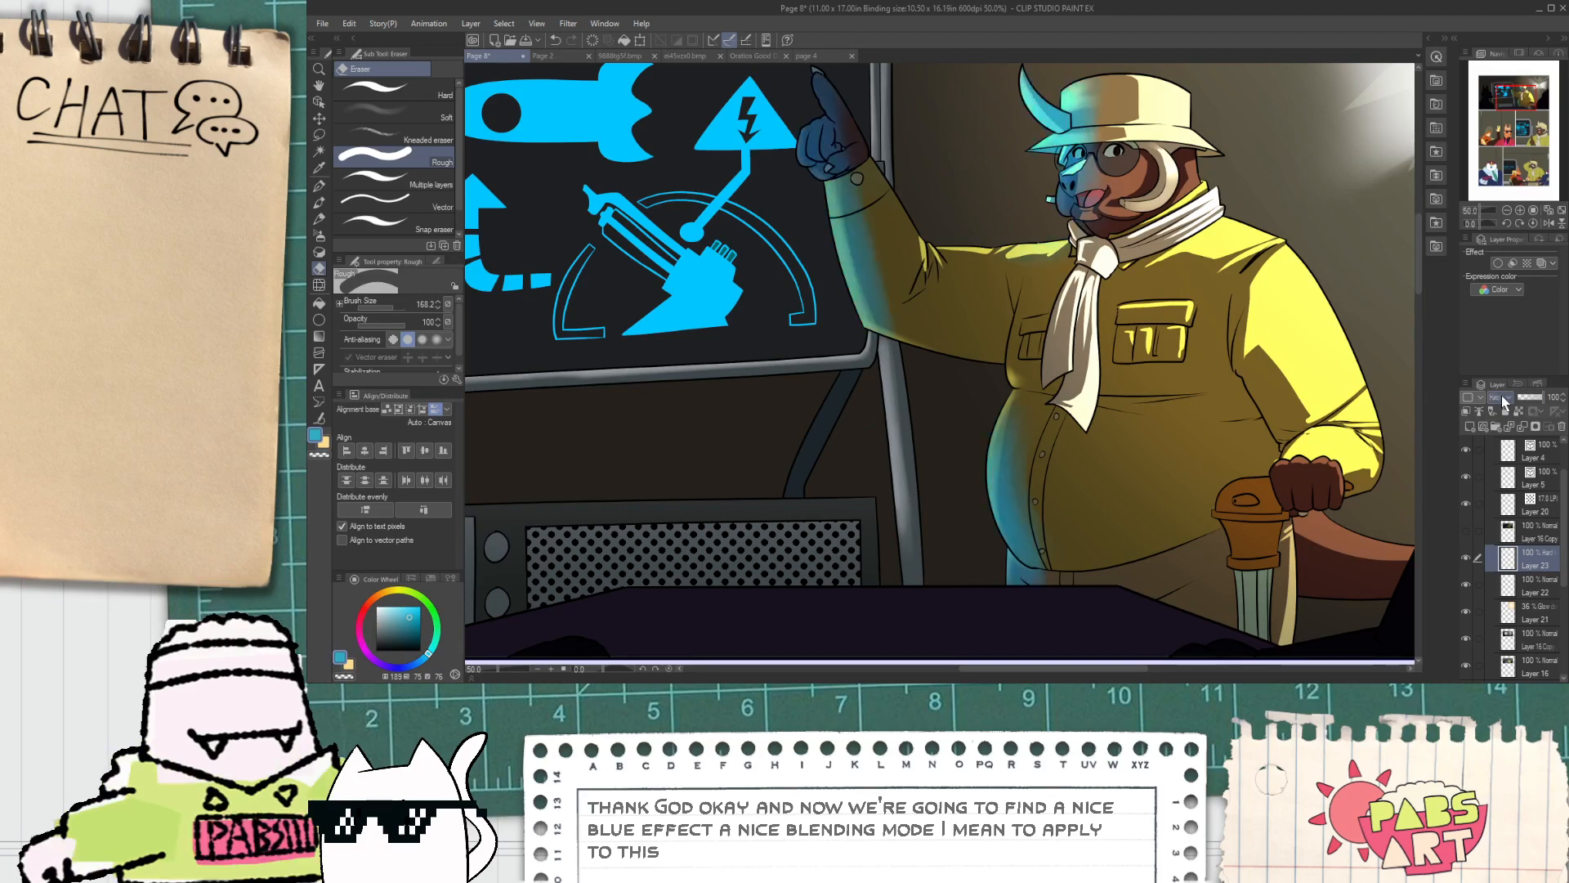
scroll(1273, 264, down, 1)
scroll(1046, 213, up, 4)
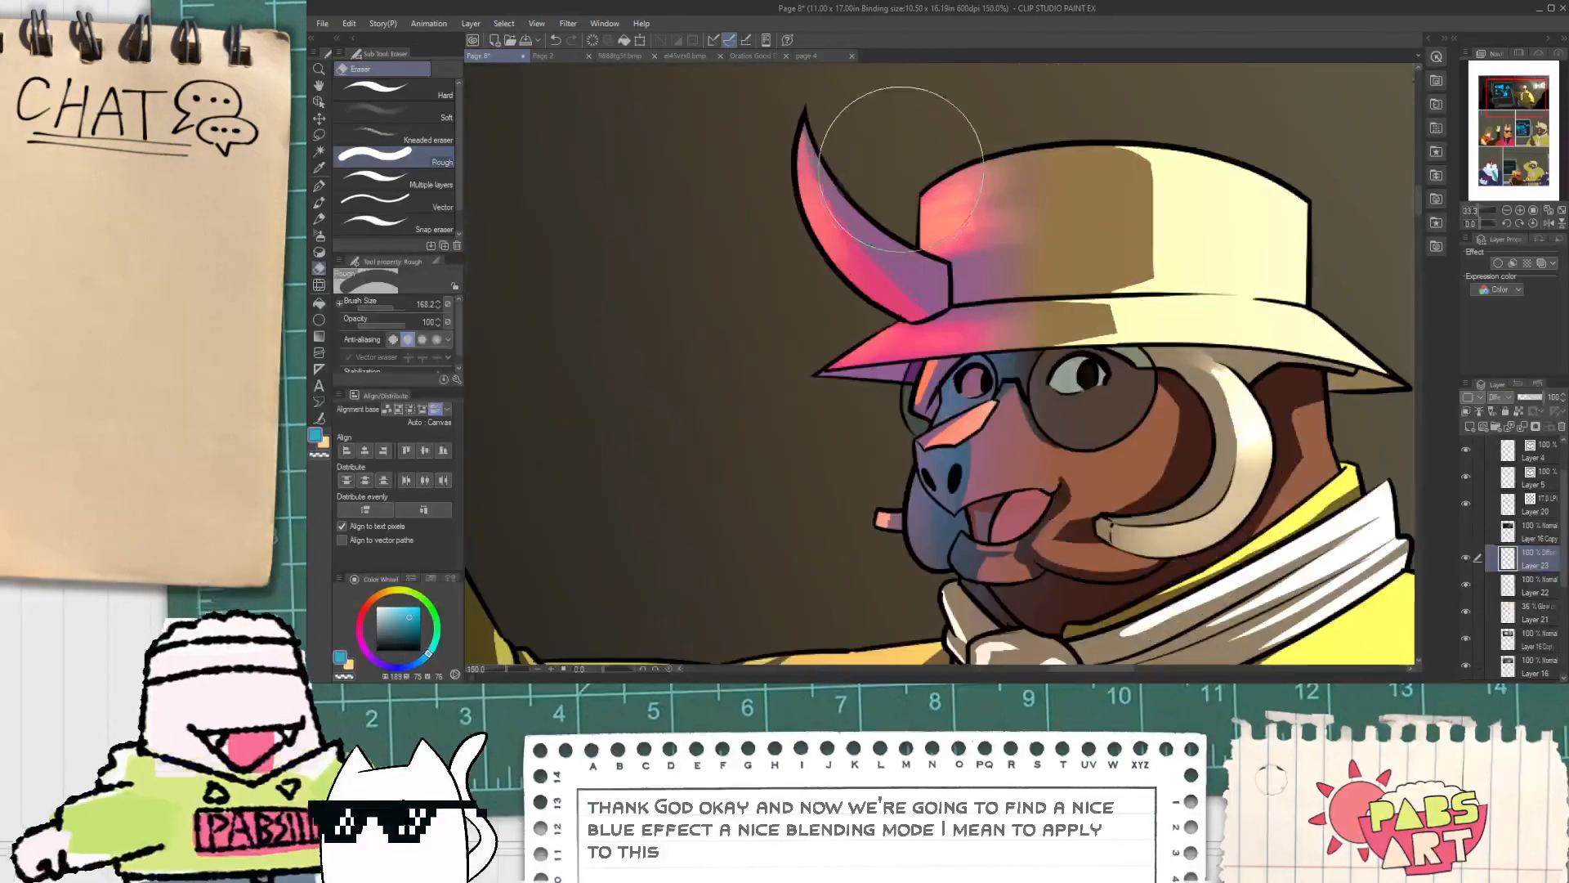
scroll(980, 453, down, 4)
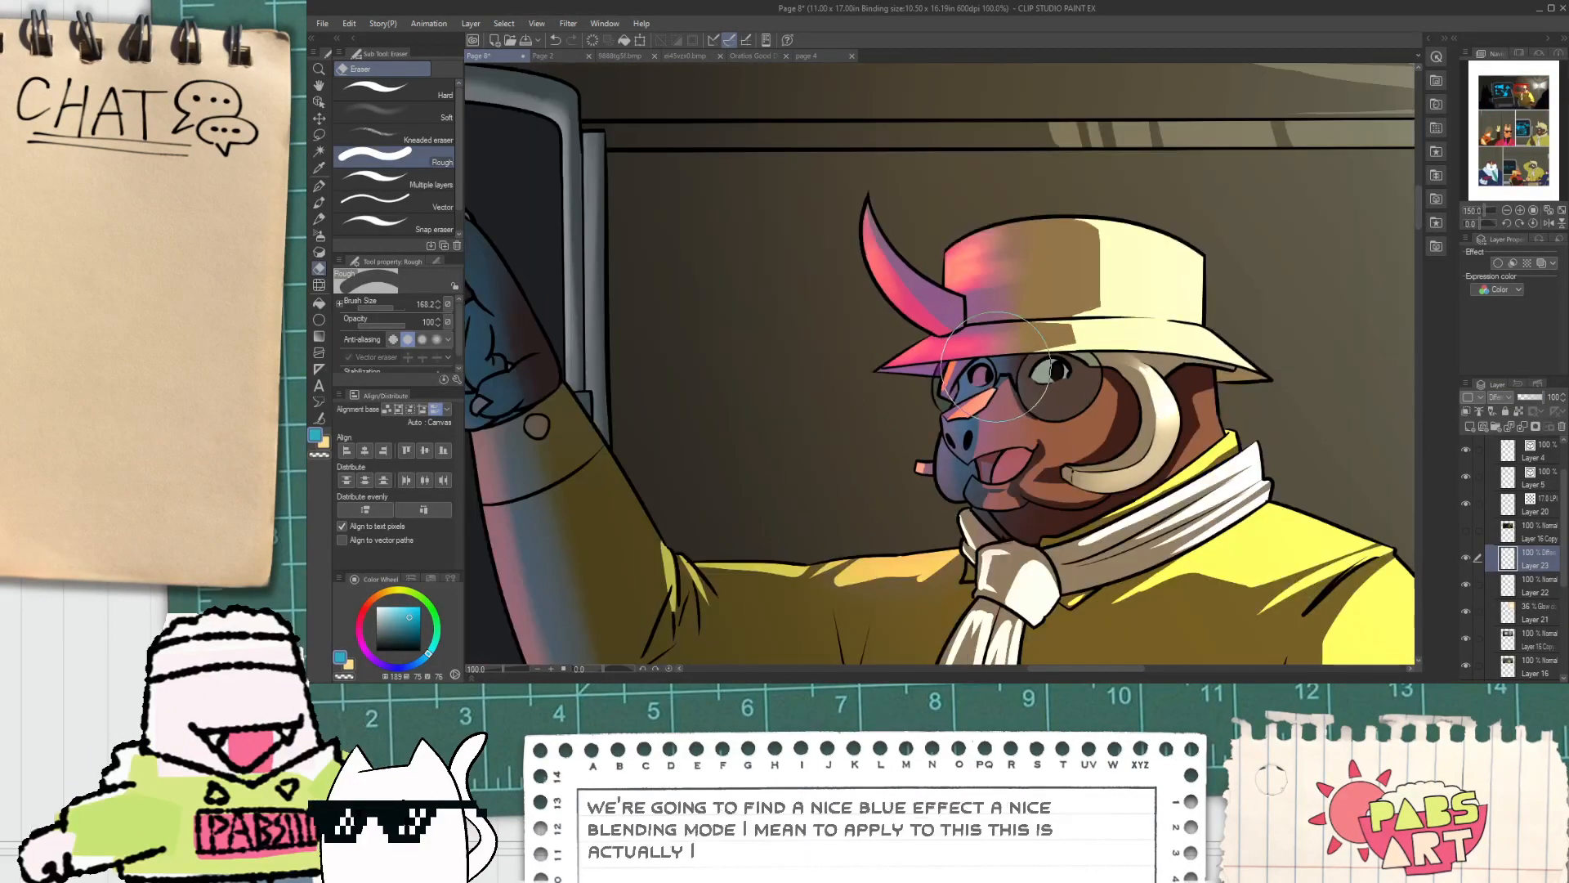
key(h)
drag(981, 454, 1193, 274)
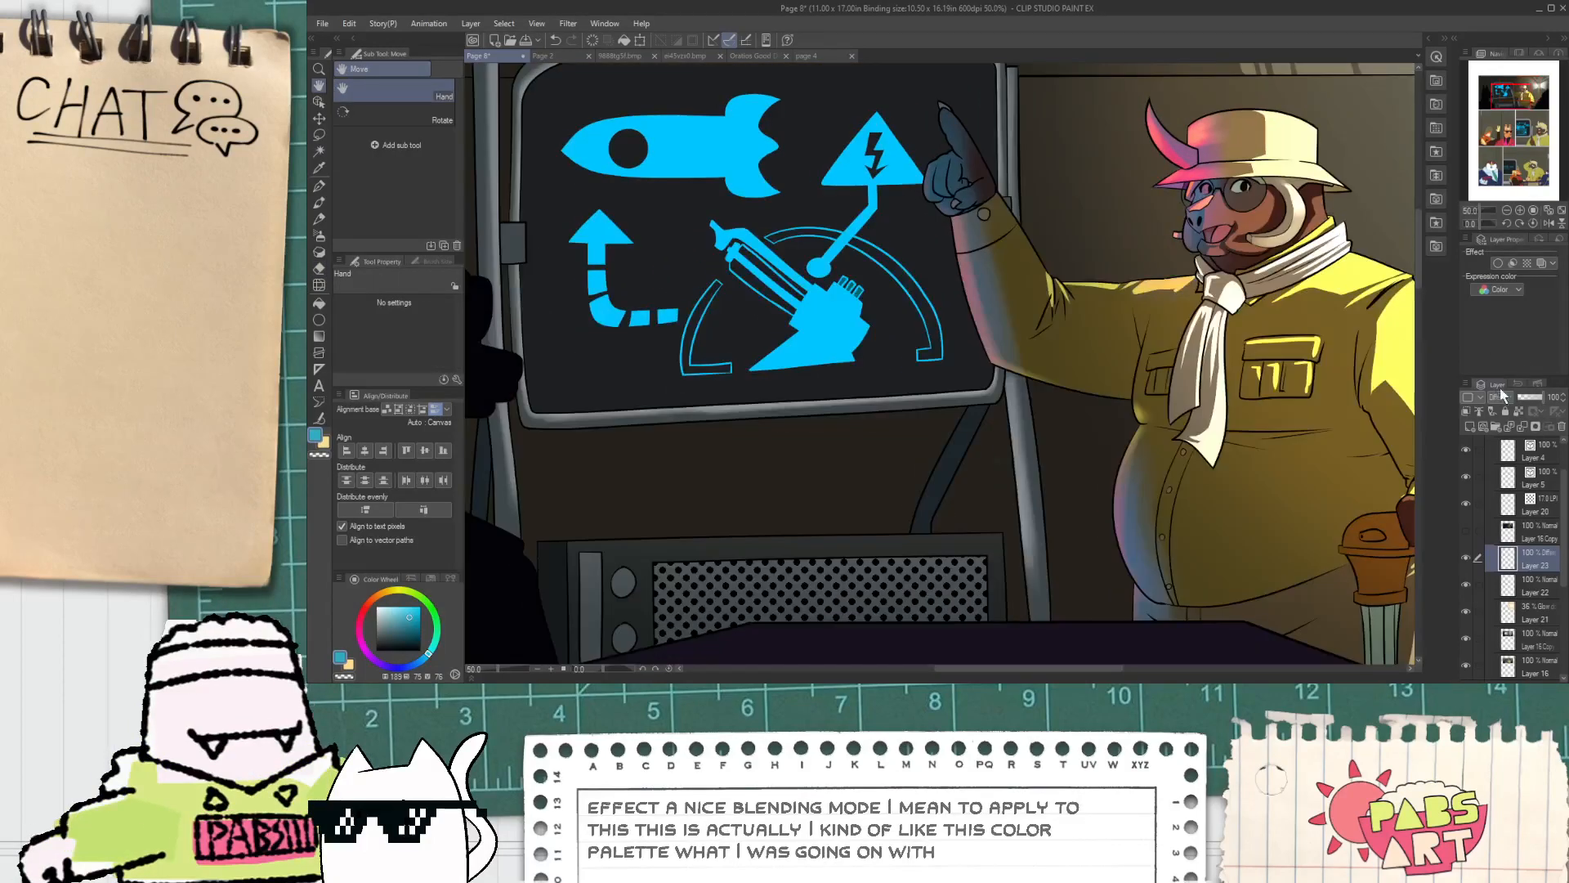
Step: Set the blue light layer to the Linear light blending mode at 59% opacity
scroll(1500, 400, up, 4)
scroll(1501, 406, down, 3)
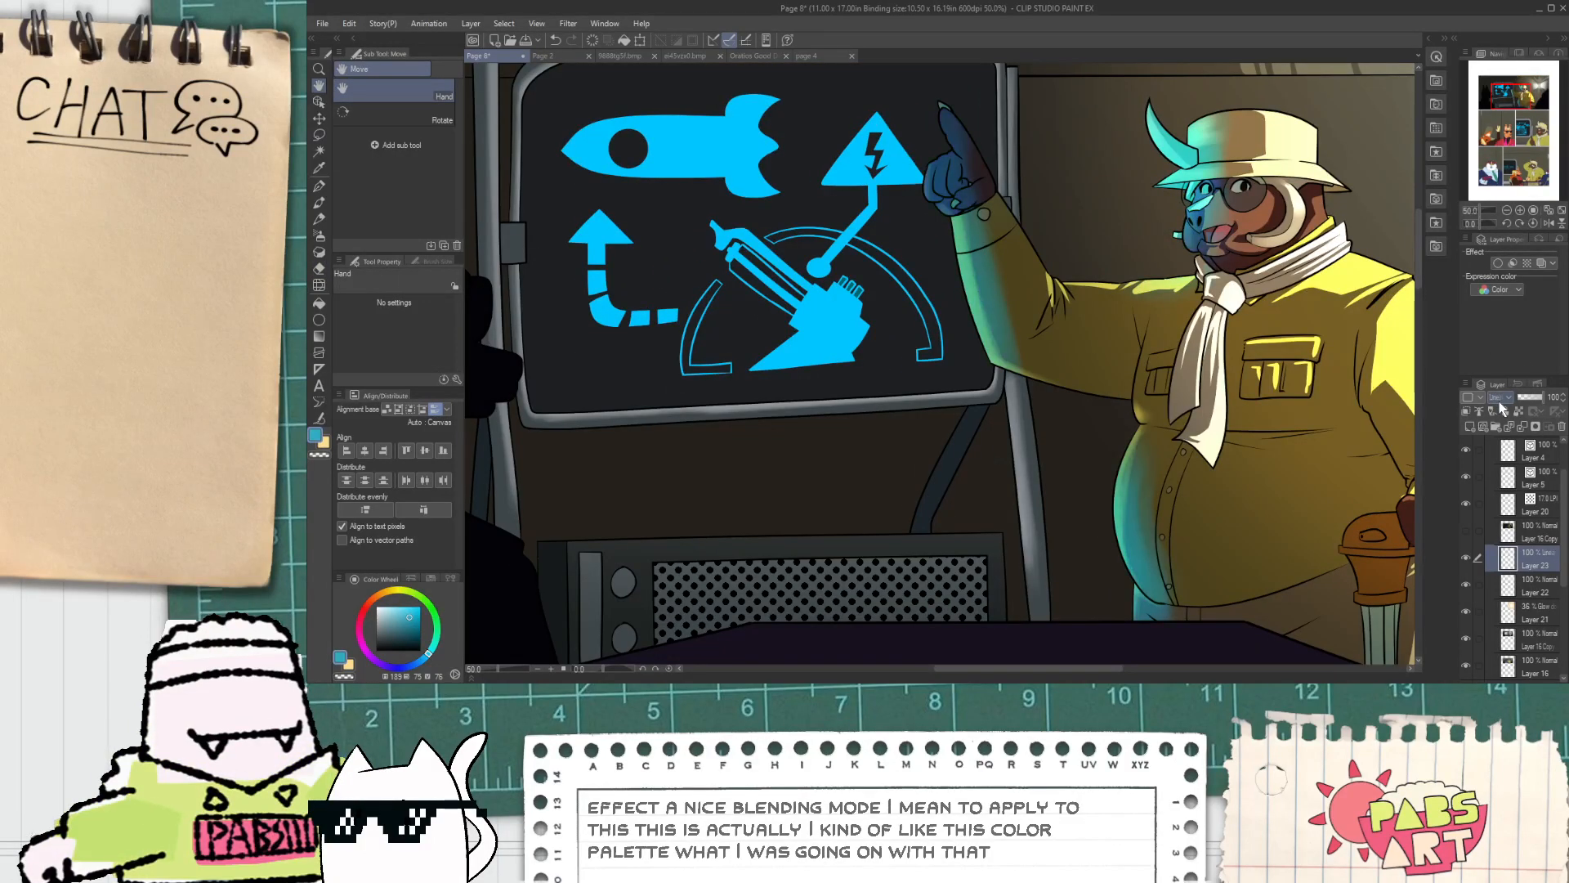
click(1535, 399)
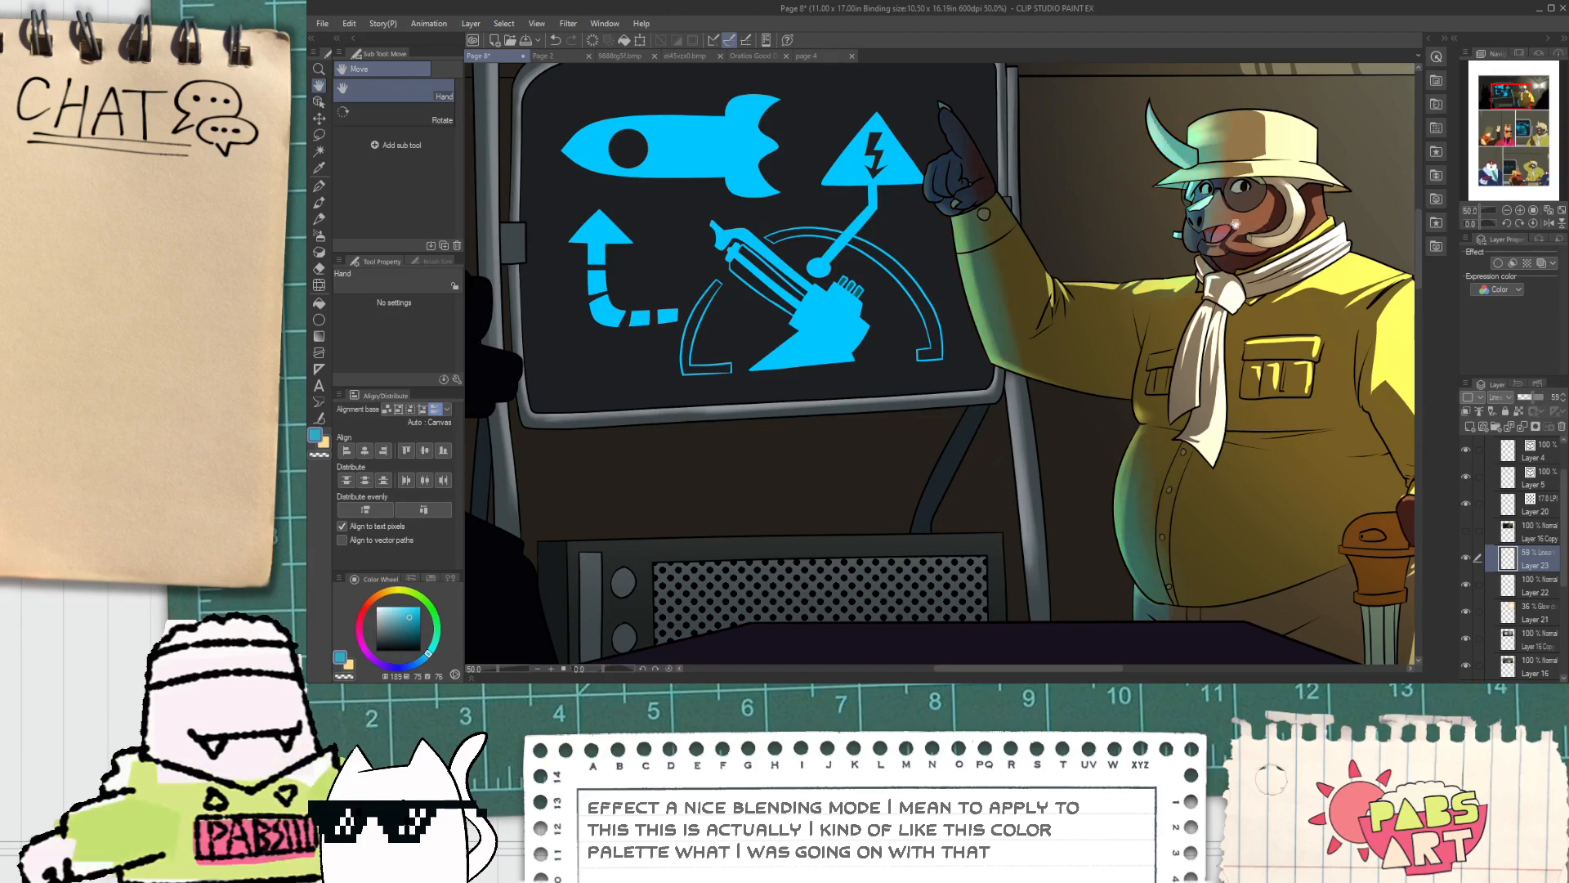
Step: Erase the blue light from the inside of the character's mouth and tongue with the Hard eraser
key(e)
scroll(1235, 222, up, 6)
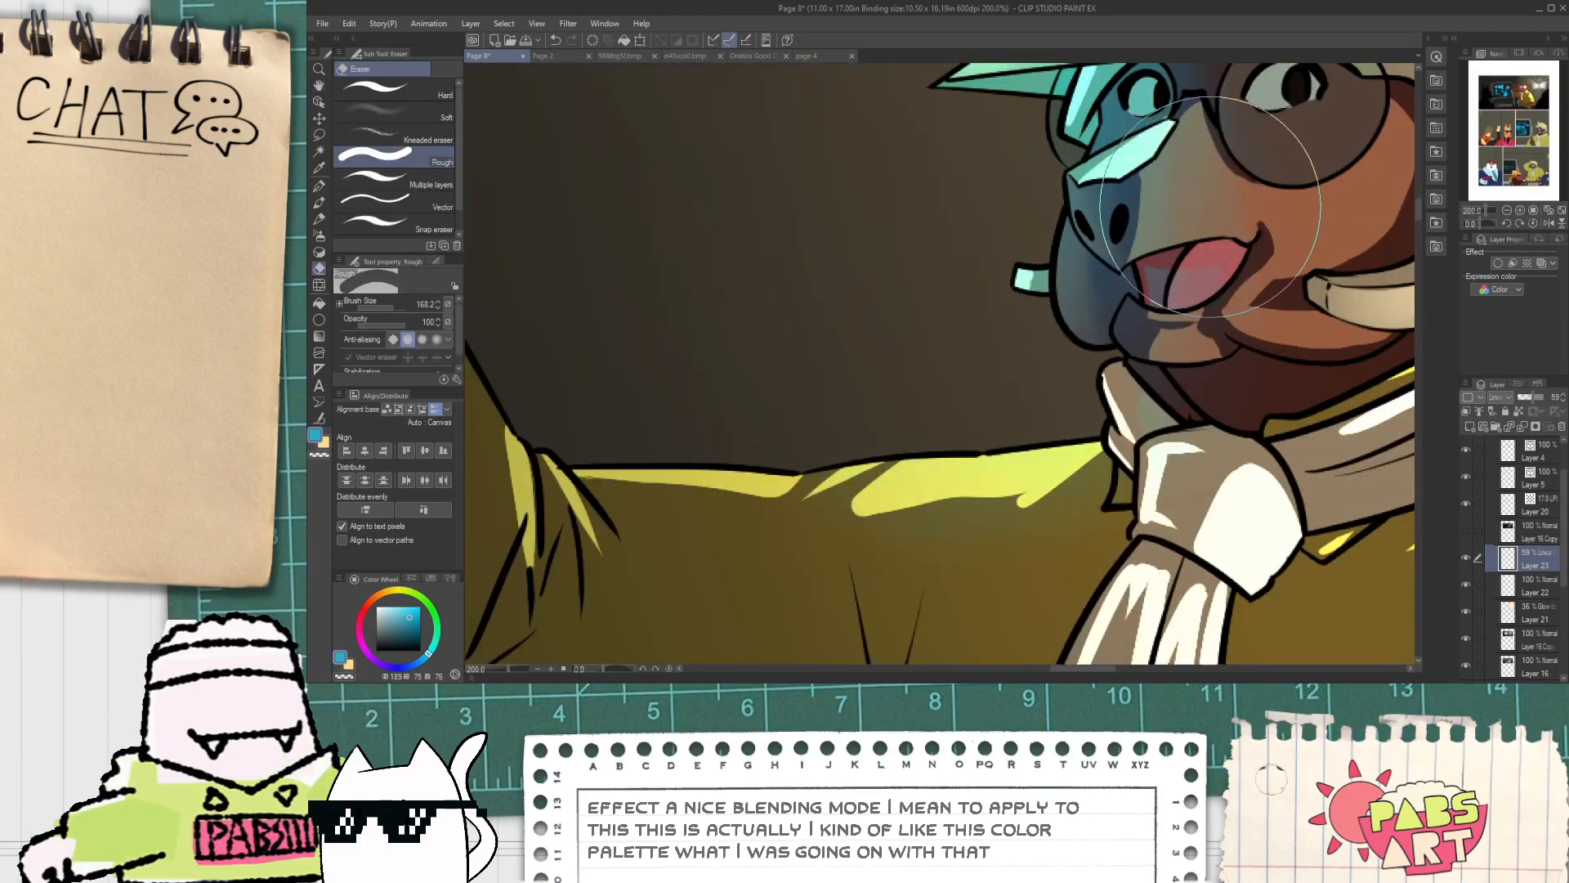
click(394, 89)
scroll(1177, 261, up, 6)
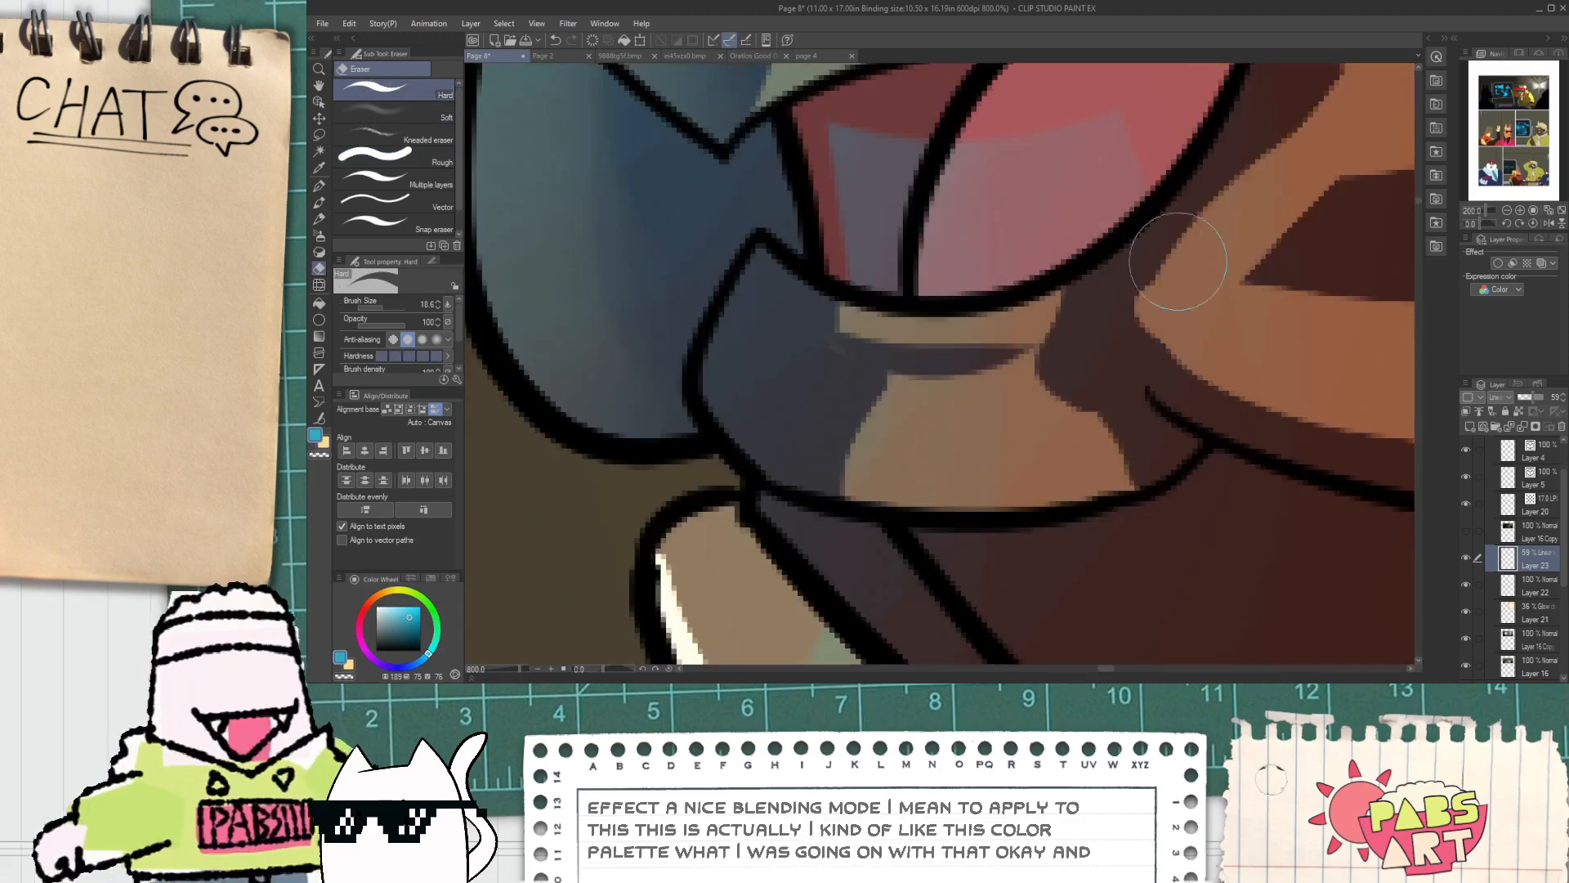
scroll(1178, 261, down, 3)
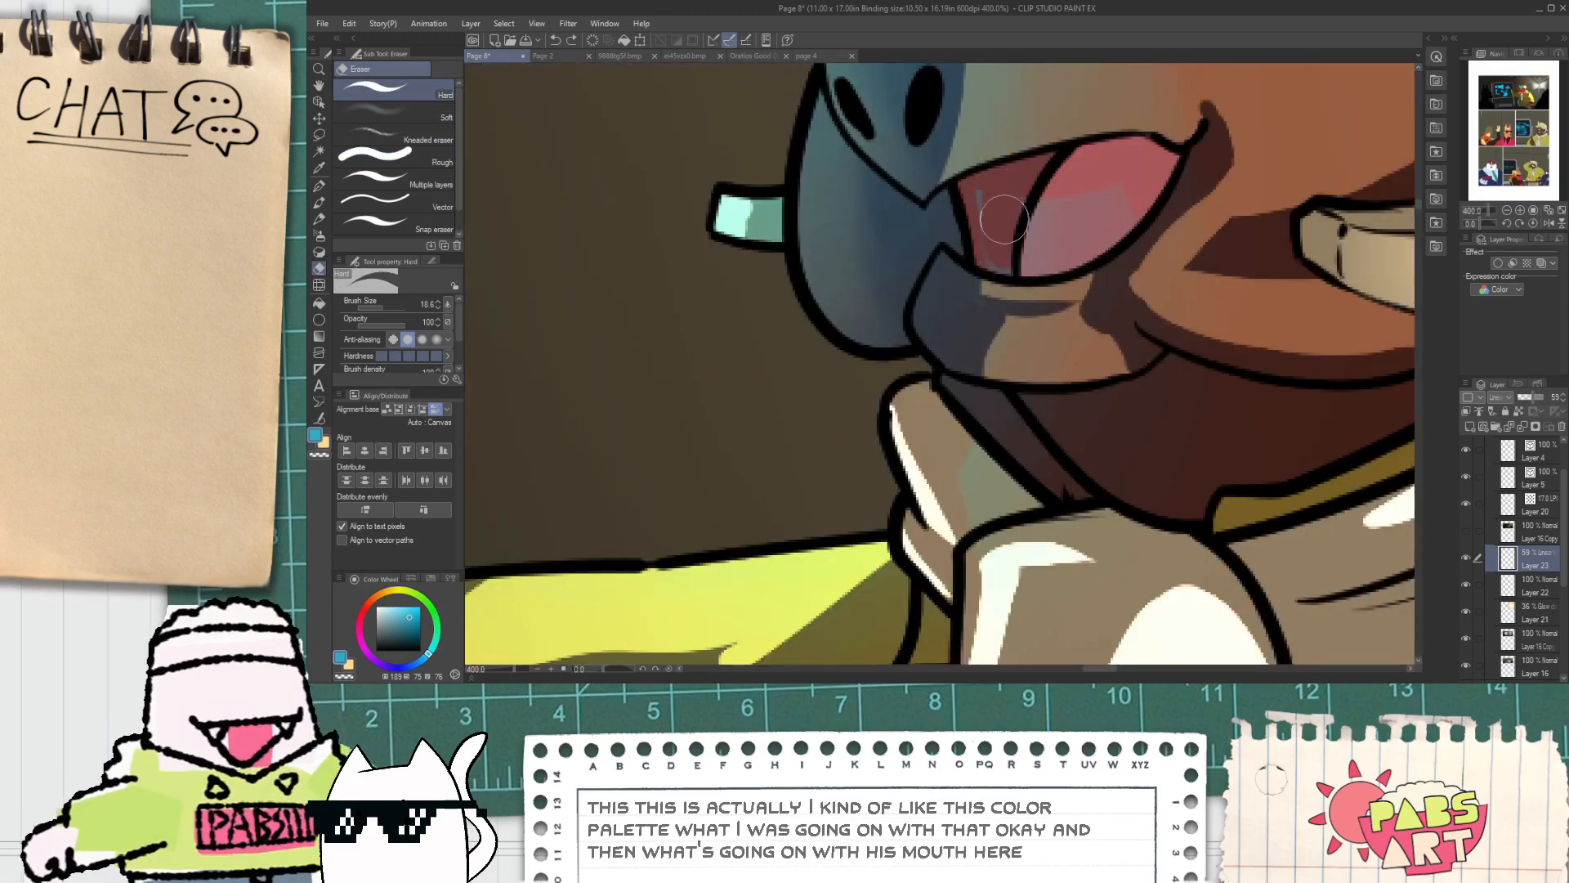
mouse_move(1005, 219)
mouse_down()
mouse_move(996, 184)
mouse_move(1033, 217)
mouse_move(1107, 211)
mouse_move(1096, 242)
mouse_move(1061, 222)
mouse_move(988, 241)
mouse_move(1112, 206)
mouse_move(1020, 241)
mouse_move(990, 212)
mouse_up()
key(ctrl+z)
drag(1023, 313, 1026, 378)
key(ctrl+z)
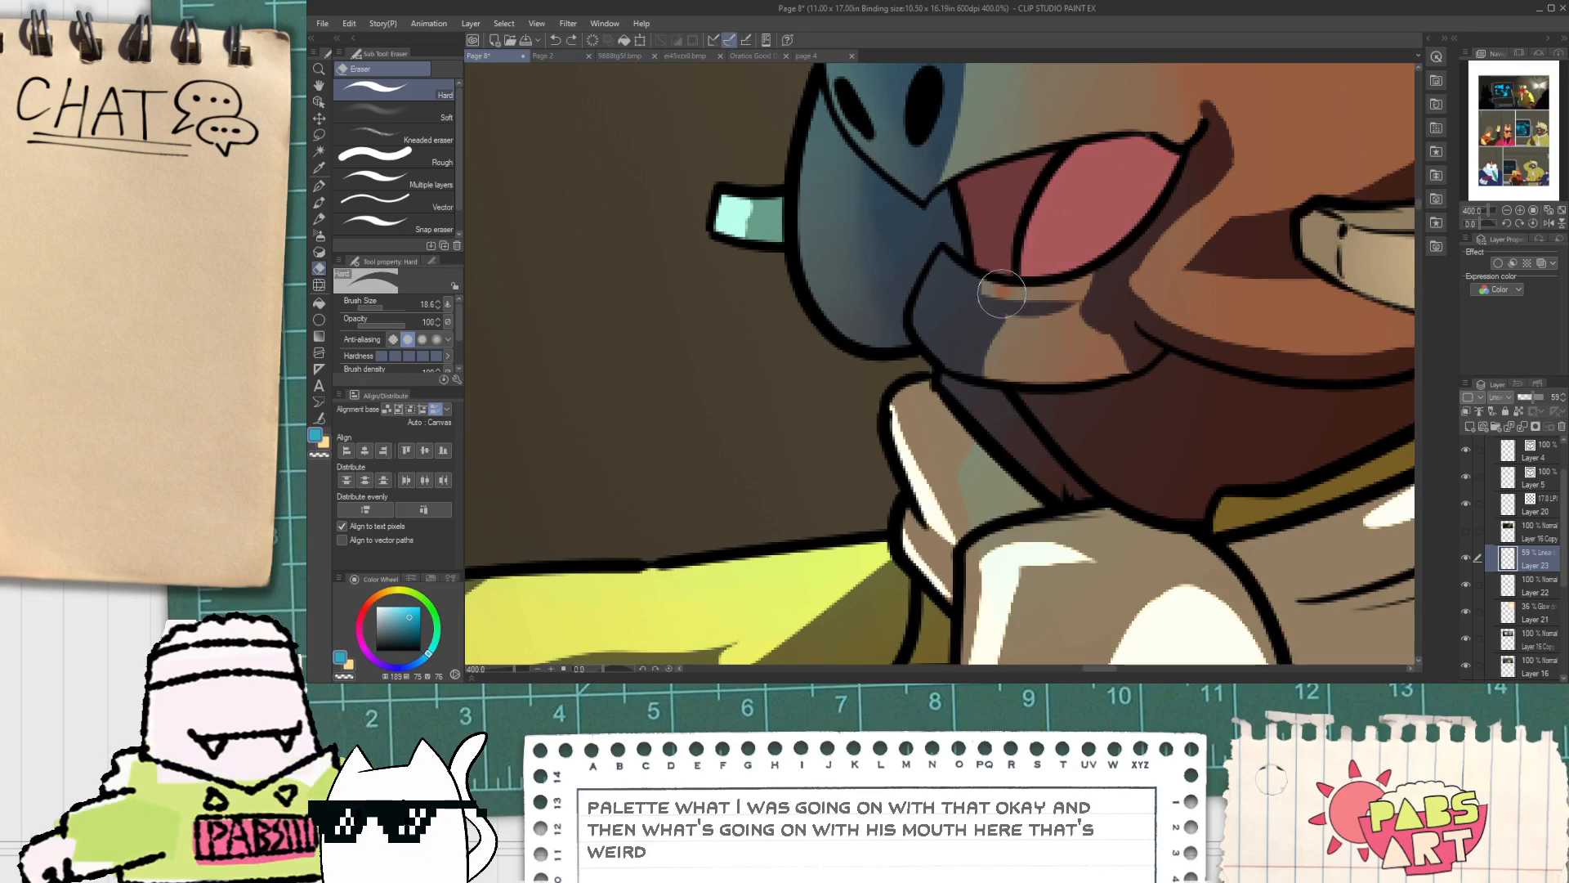
Step: Erase the blue light from the character's lower lip and from the orange snout between the mouth and the glasses
mouse_move(1002, 291)
mouse_down()
mouse_move(997, 348)
mouse_move(1155, 357)
mouse_move(1020, 346)
mouse_move(1021, 303)
mouse_move(1100, 348)
mouse_move(1062, 405)
mouse_up()
scroll(1100, 349, down, 2)
scroll(1047, 417, up, 2)
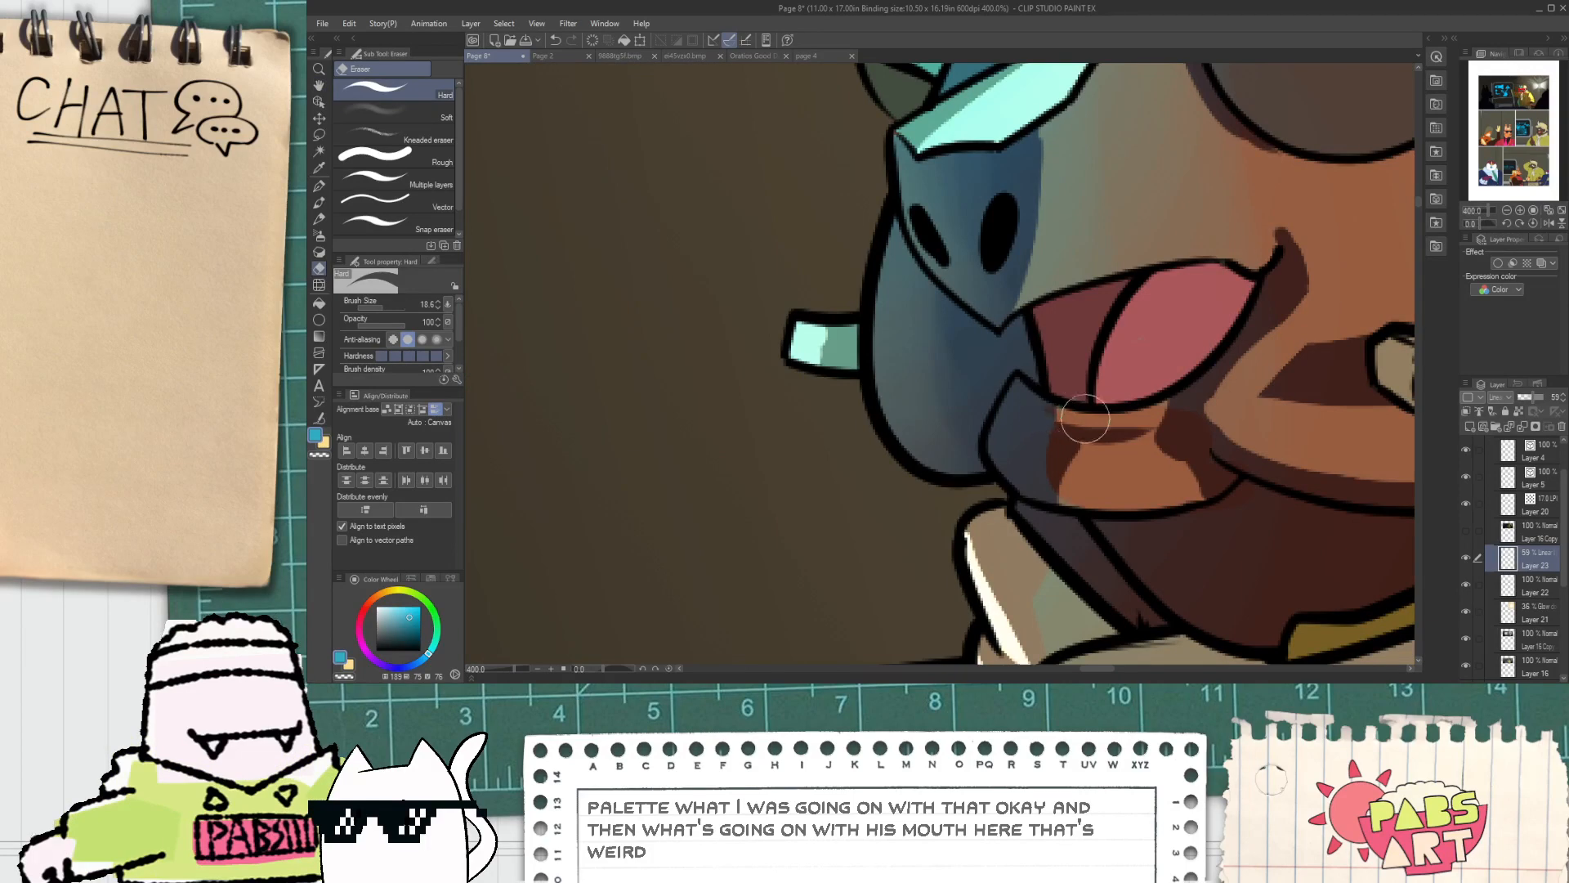
scroll(1064, 413, down, 3)
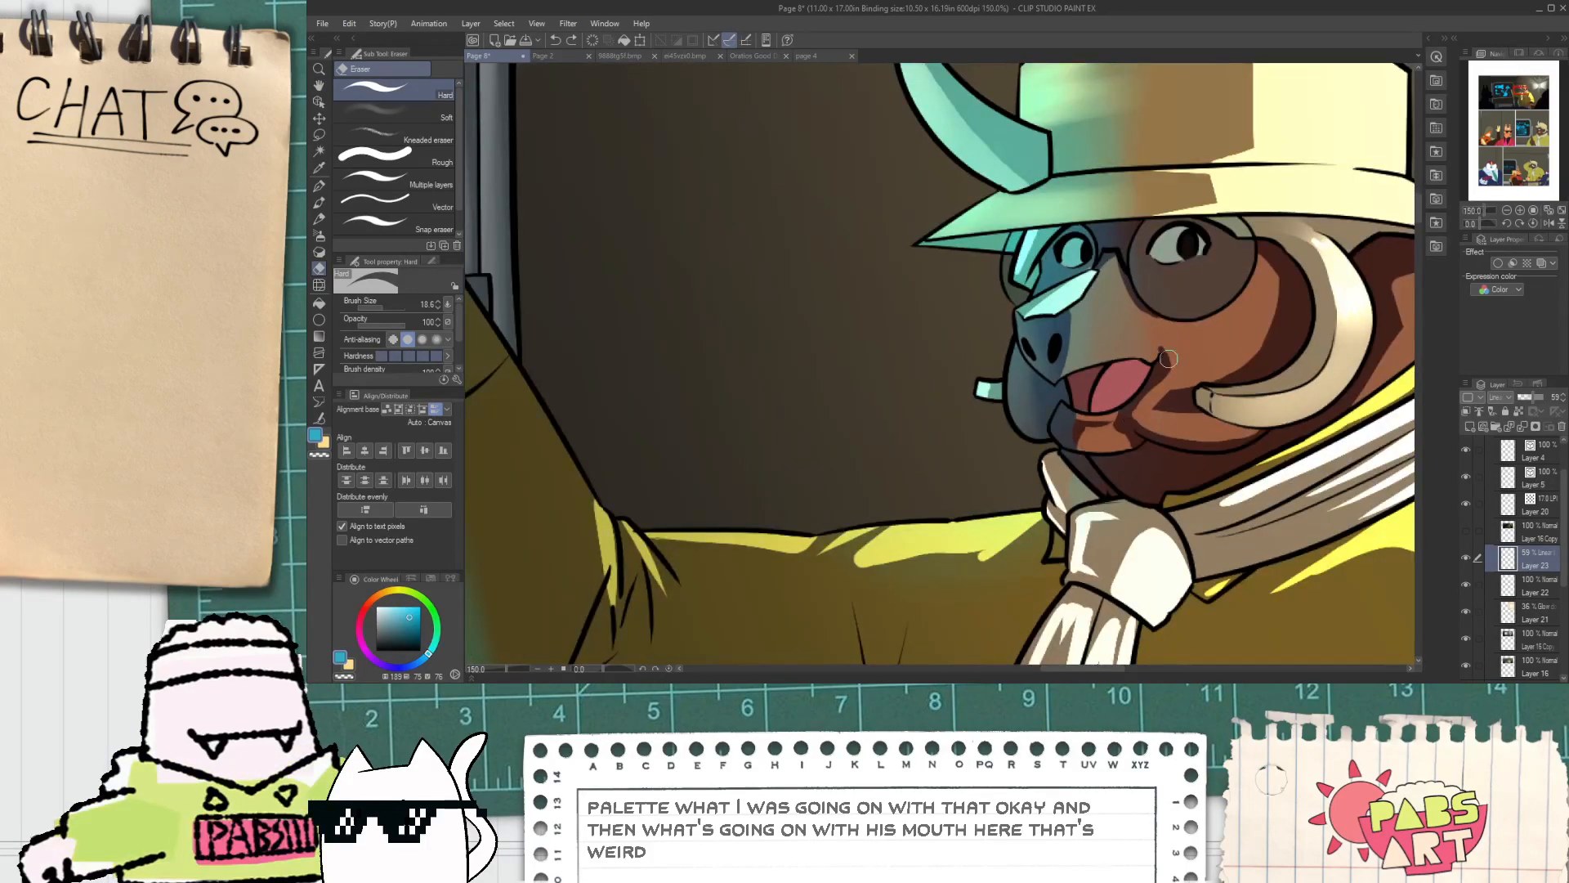
scroll(1077, 360, up, 1)
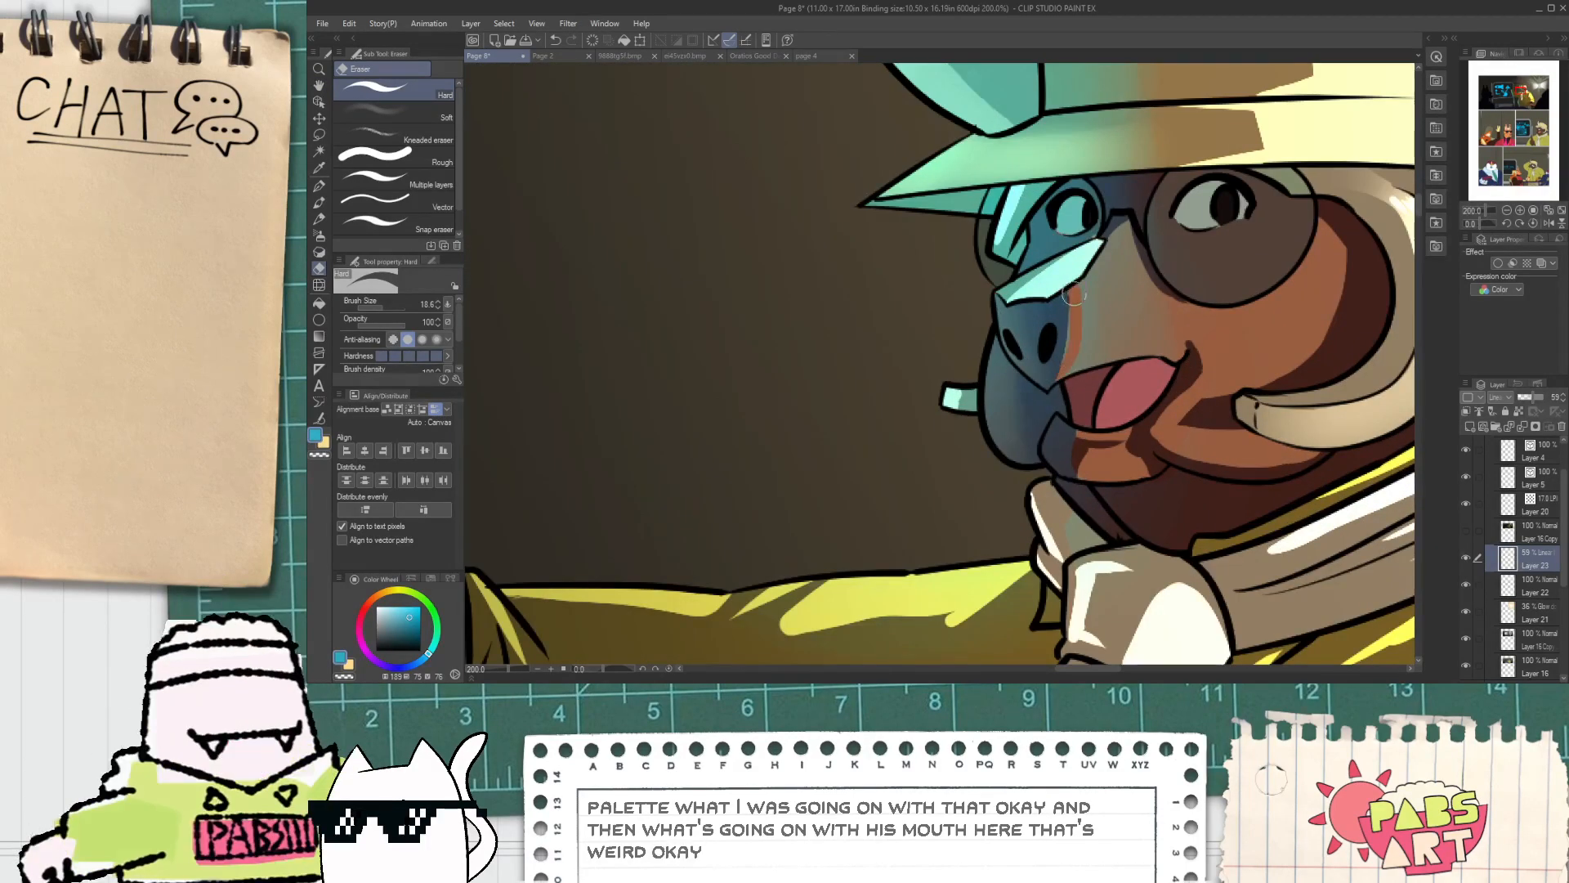
mouse_move(1077, 313)
mouse_down()
mouse_move(1119, 375)
mouse_move(1136, 336)
mouse_move(1085, 298)
mouse_up()
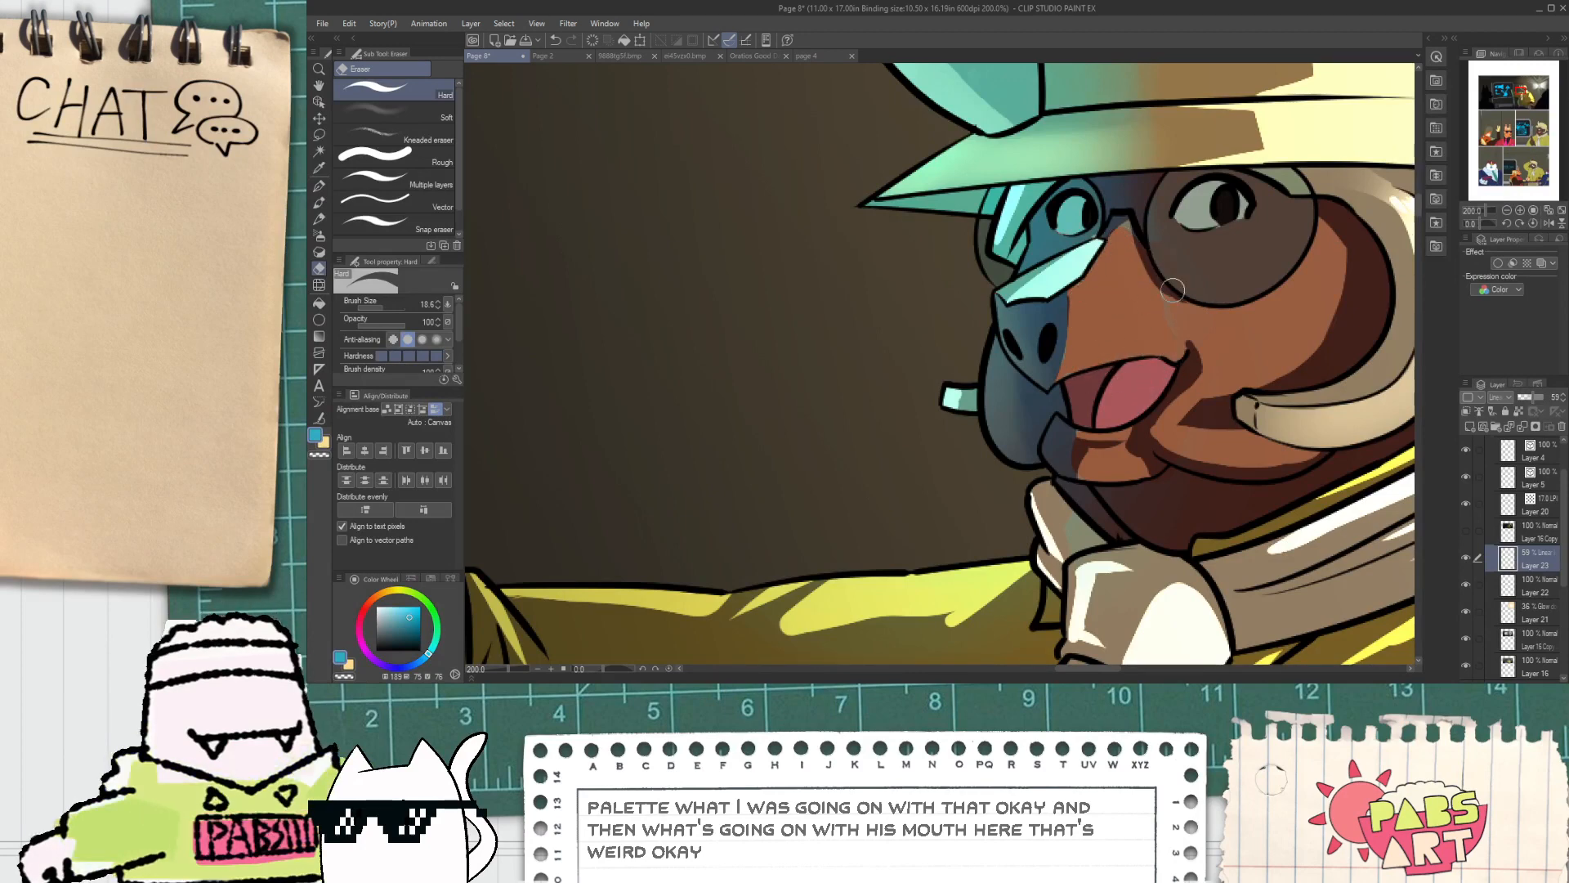
Step: Inspect the face up close and the whole first panel to judge how the blue light reads on the character
scroll(1195, 339, down, 3)
scroll(1130, 365, up, 5)
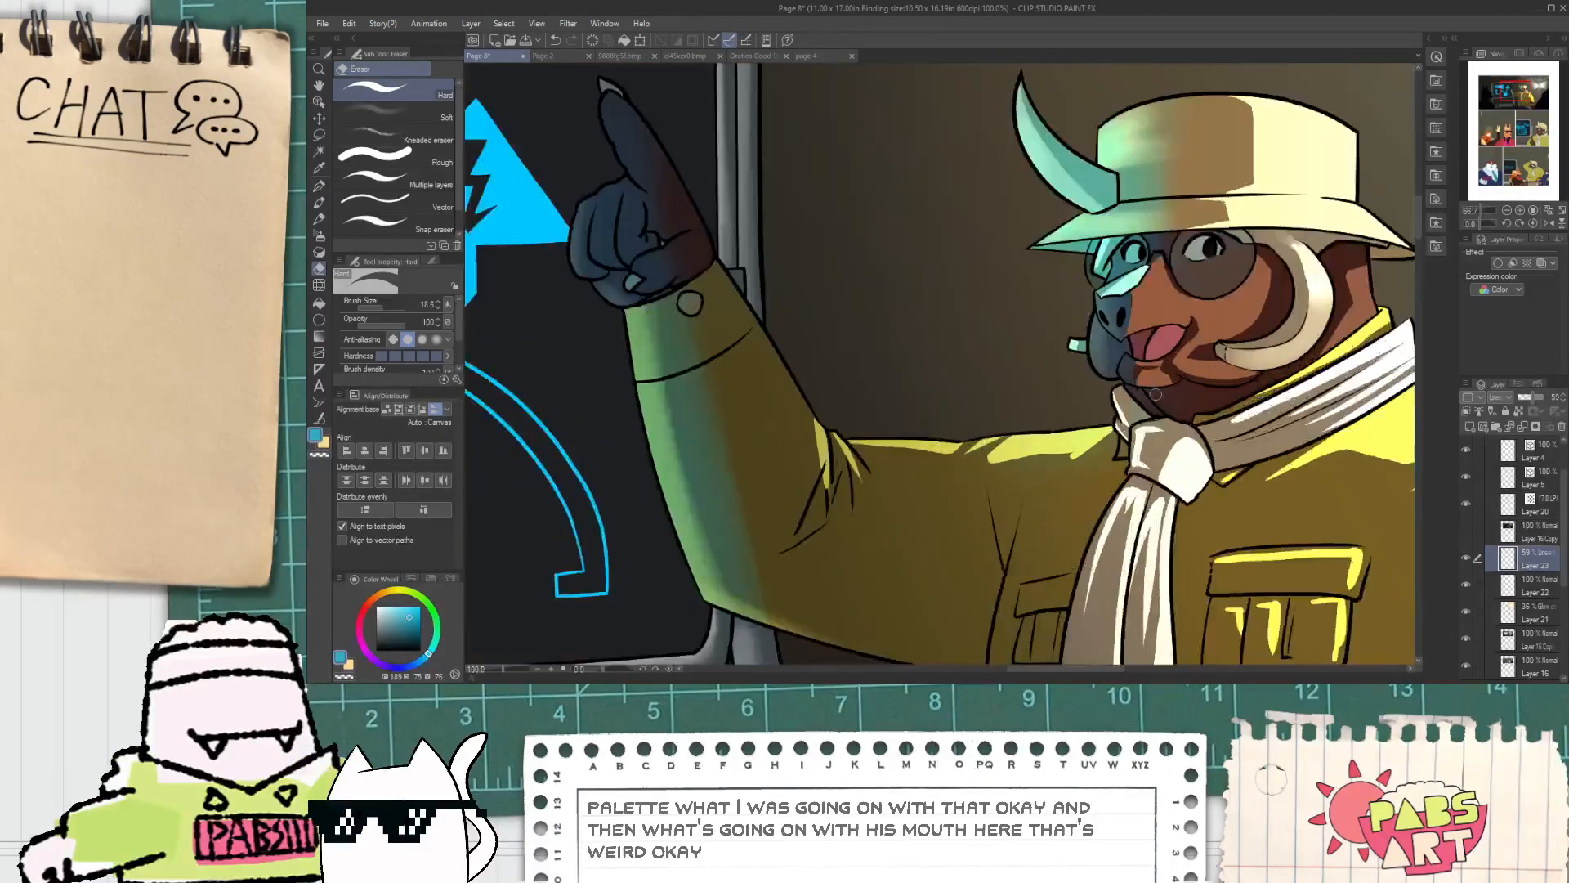
scroll(1110, 357, up, 2)
key(p)
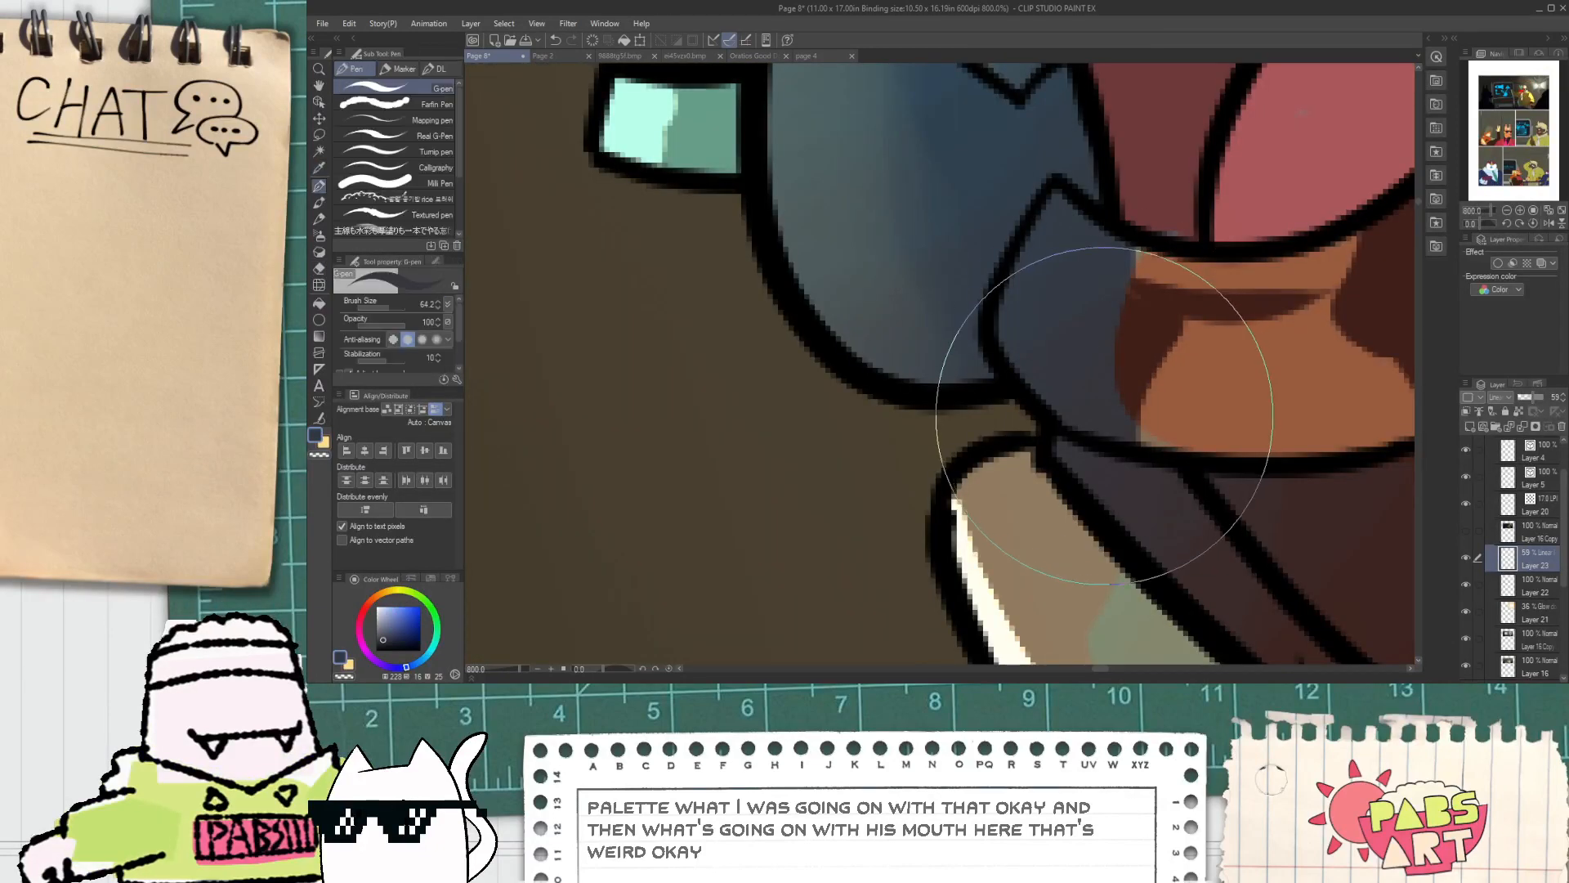
scroll(1078, 373, down, 6)
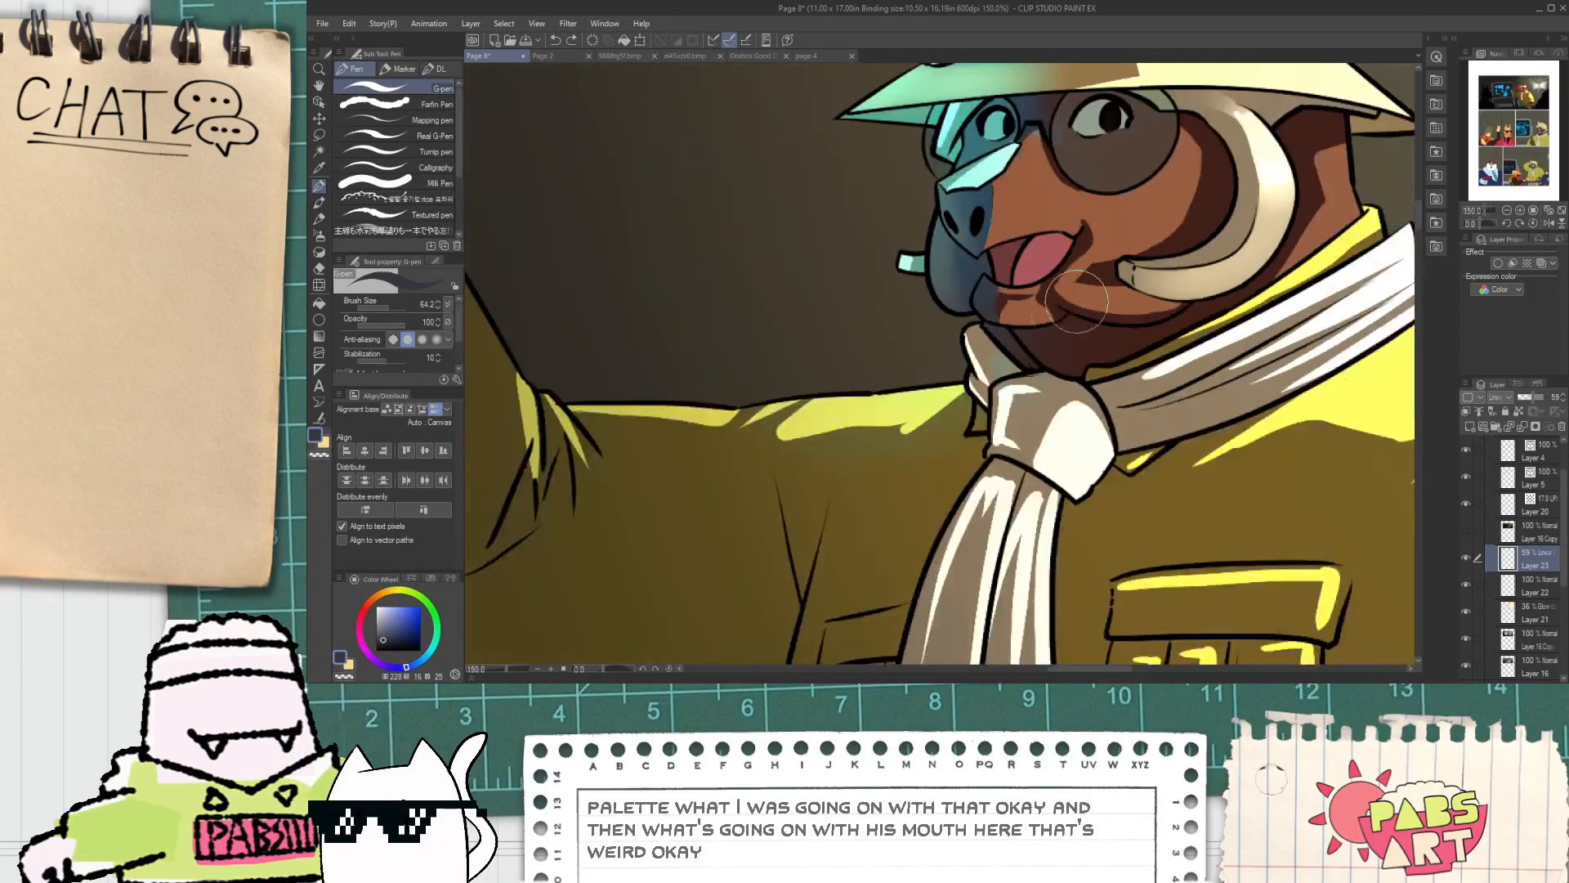
key(e)
scroll(1095, 356, down, 5)
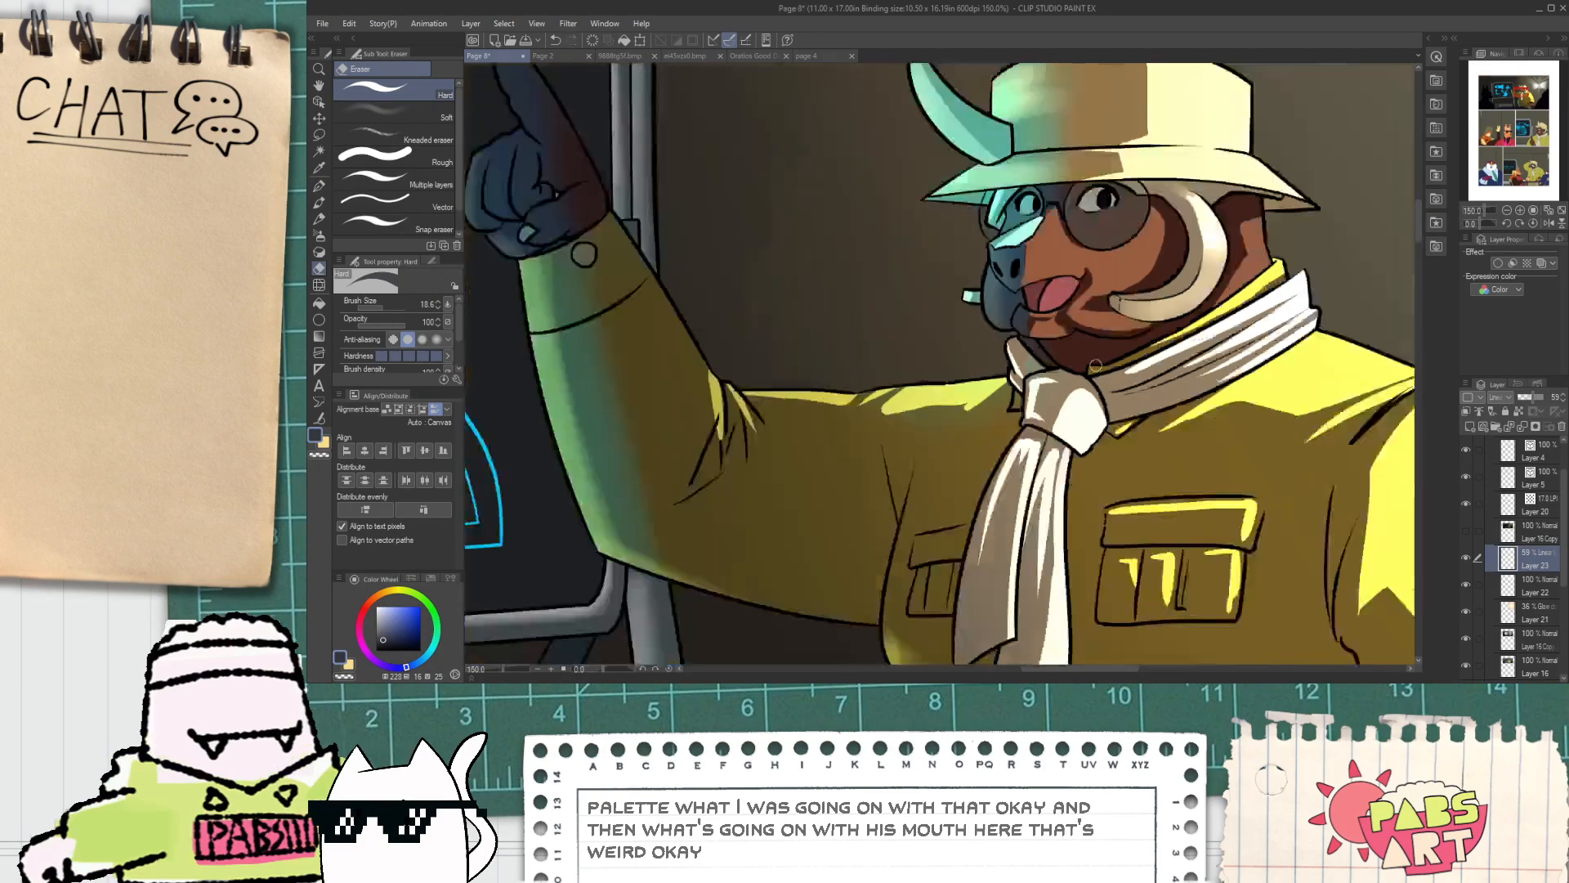
key(space)
drag(1098, 440, 1070, 405)
scroll(1070, 406, up, 1)
scroll(1070, 366, up, 5)
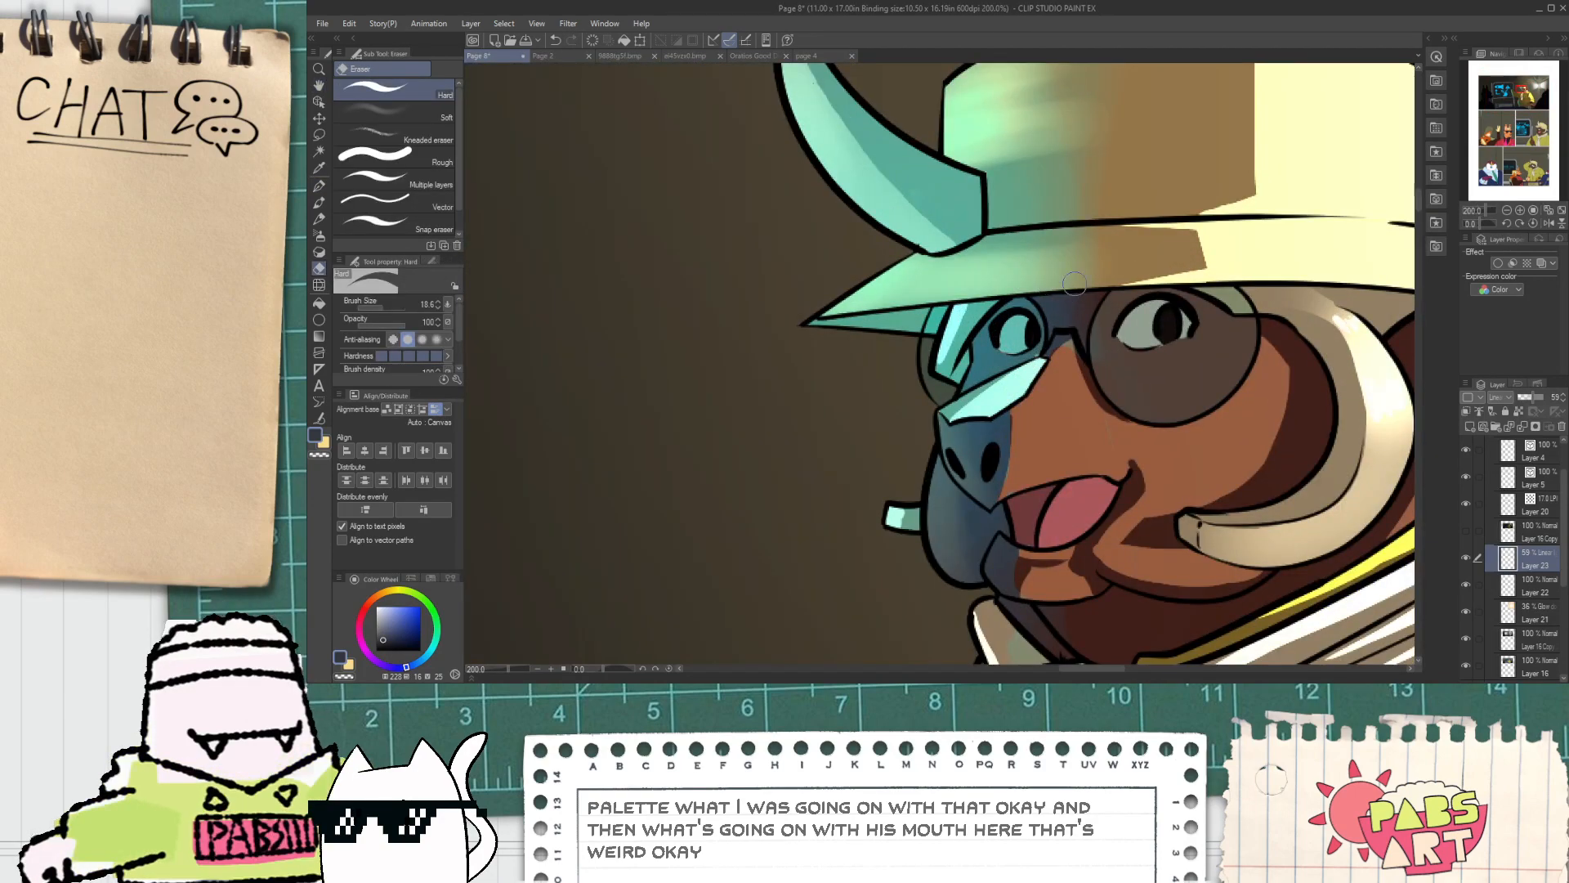
scroll(1027, 404, up, 2)
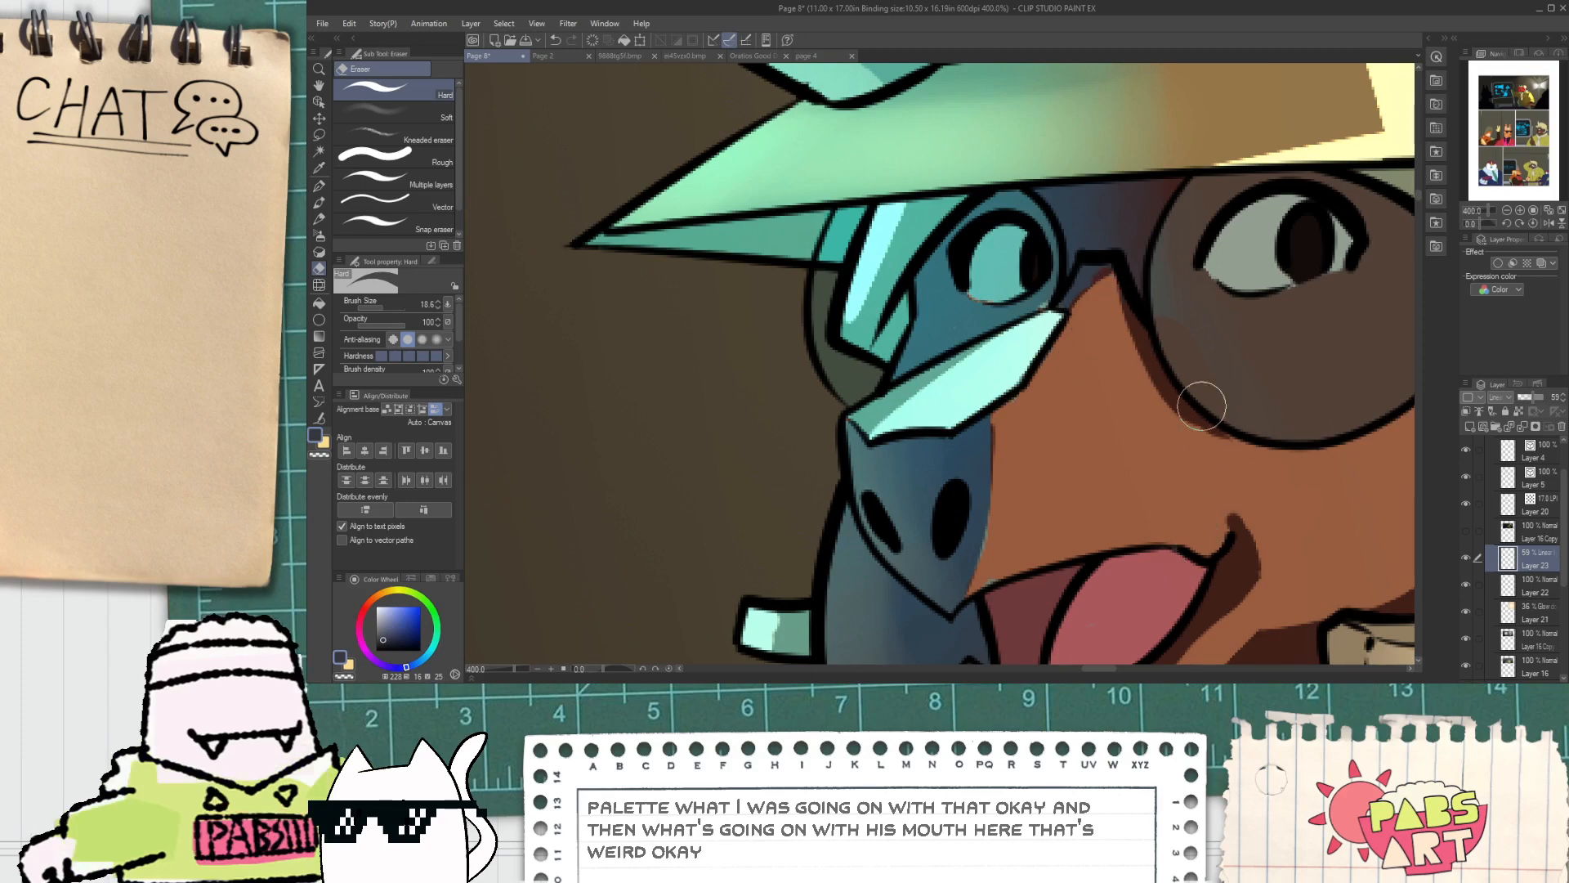
scroll(1182, 279, down, 8)
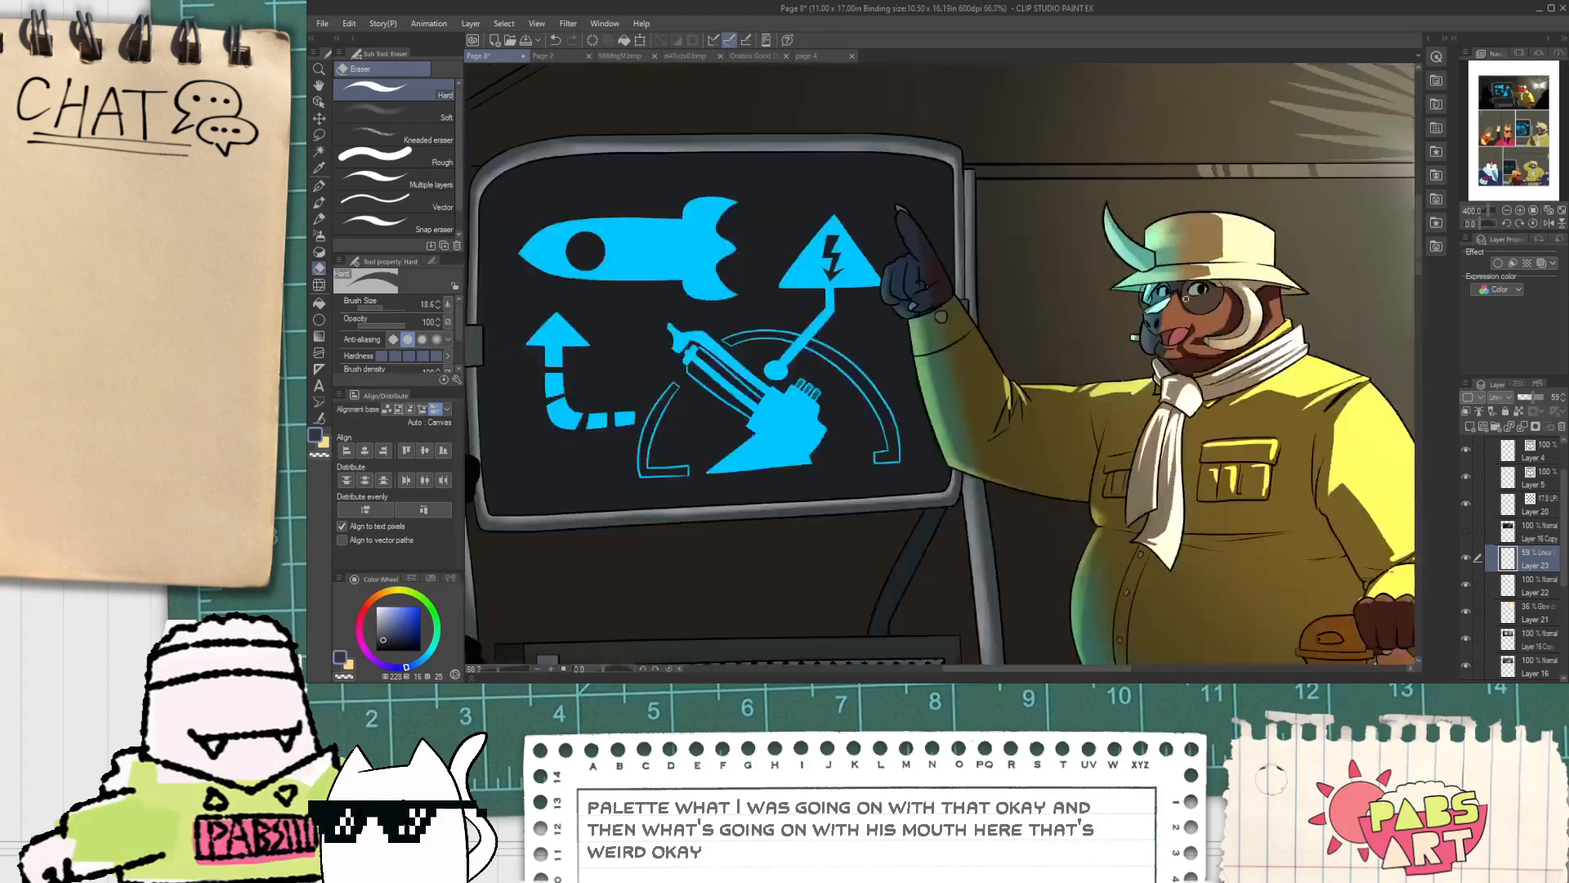
key(space)
scroll(1018, 346, down, 2)
scroll(959, 396, up, 2)
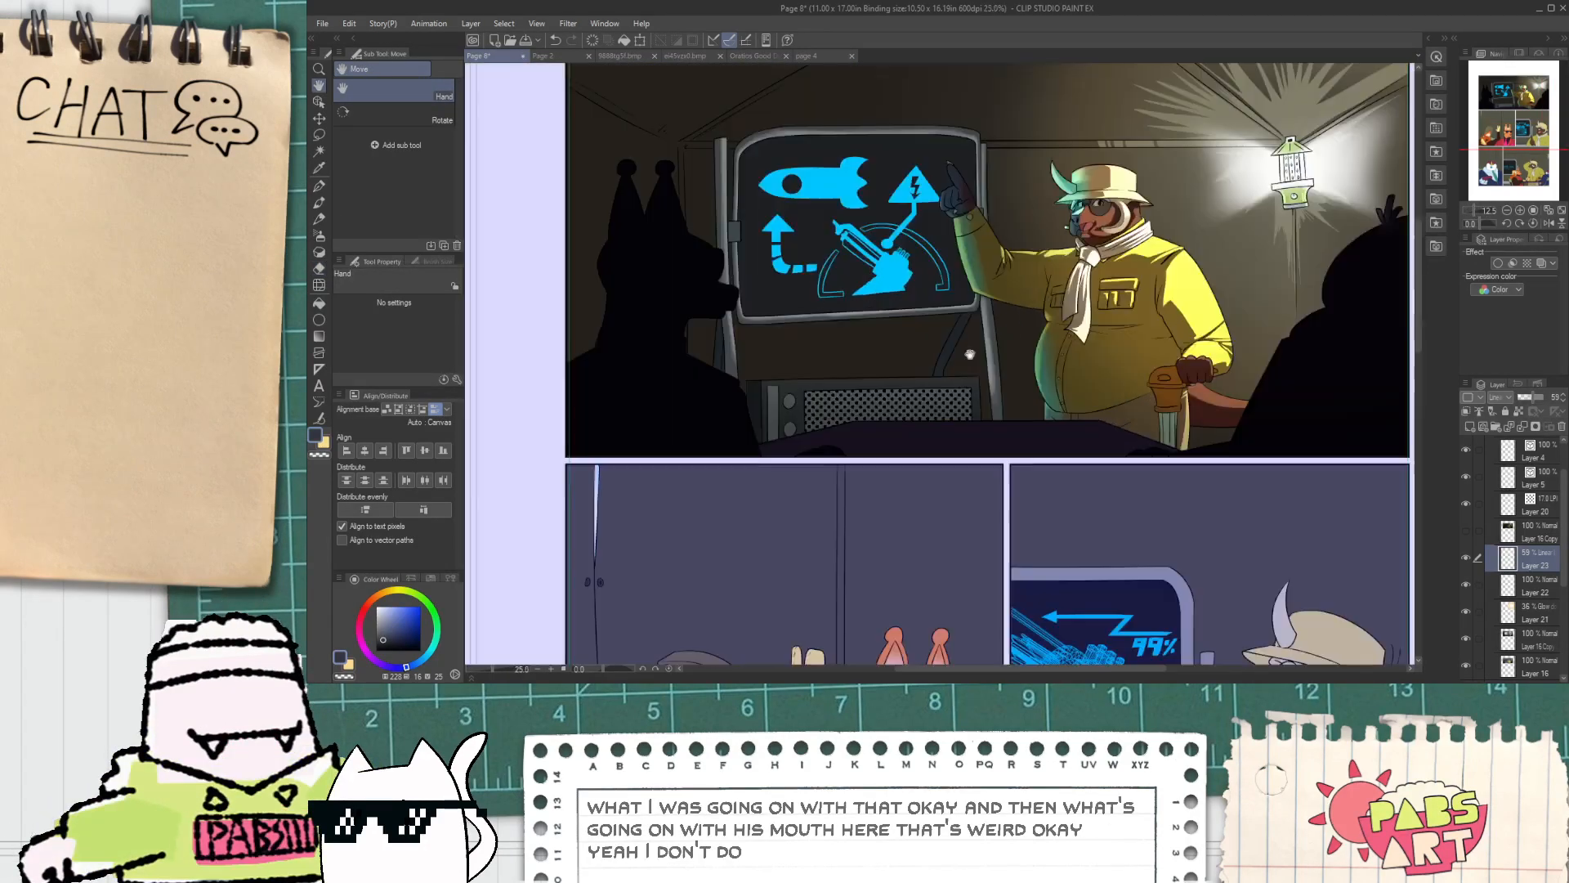
drag(983, 431, 993, 423)
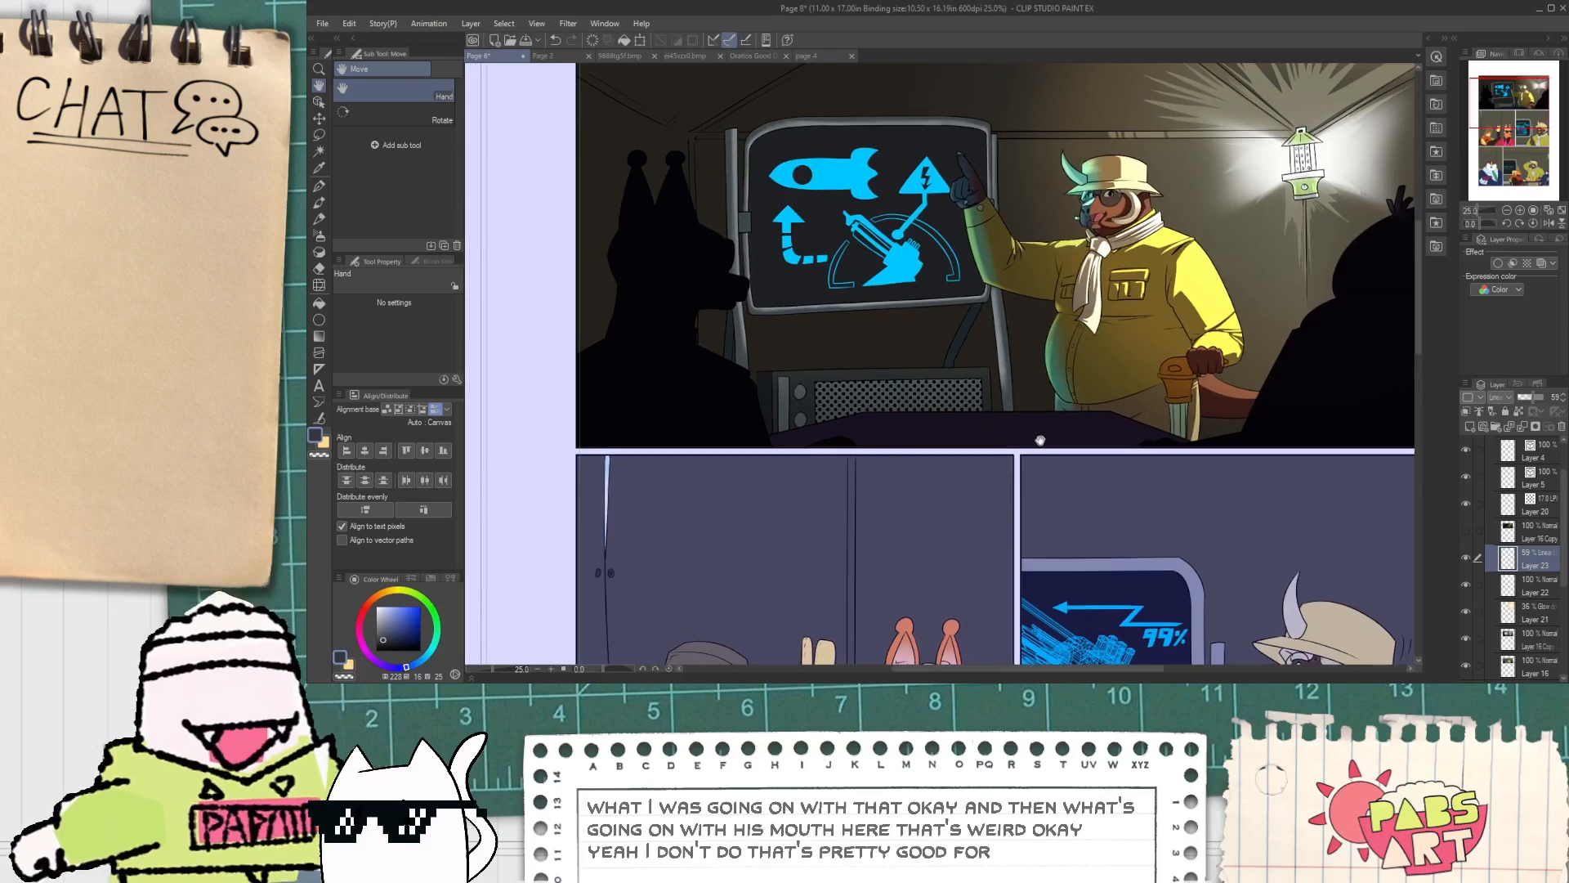
Step: Select the dark purple tabletop, add a new layer above the blue light layer, and clear the selection
key(w)
click(1087, 439)
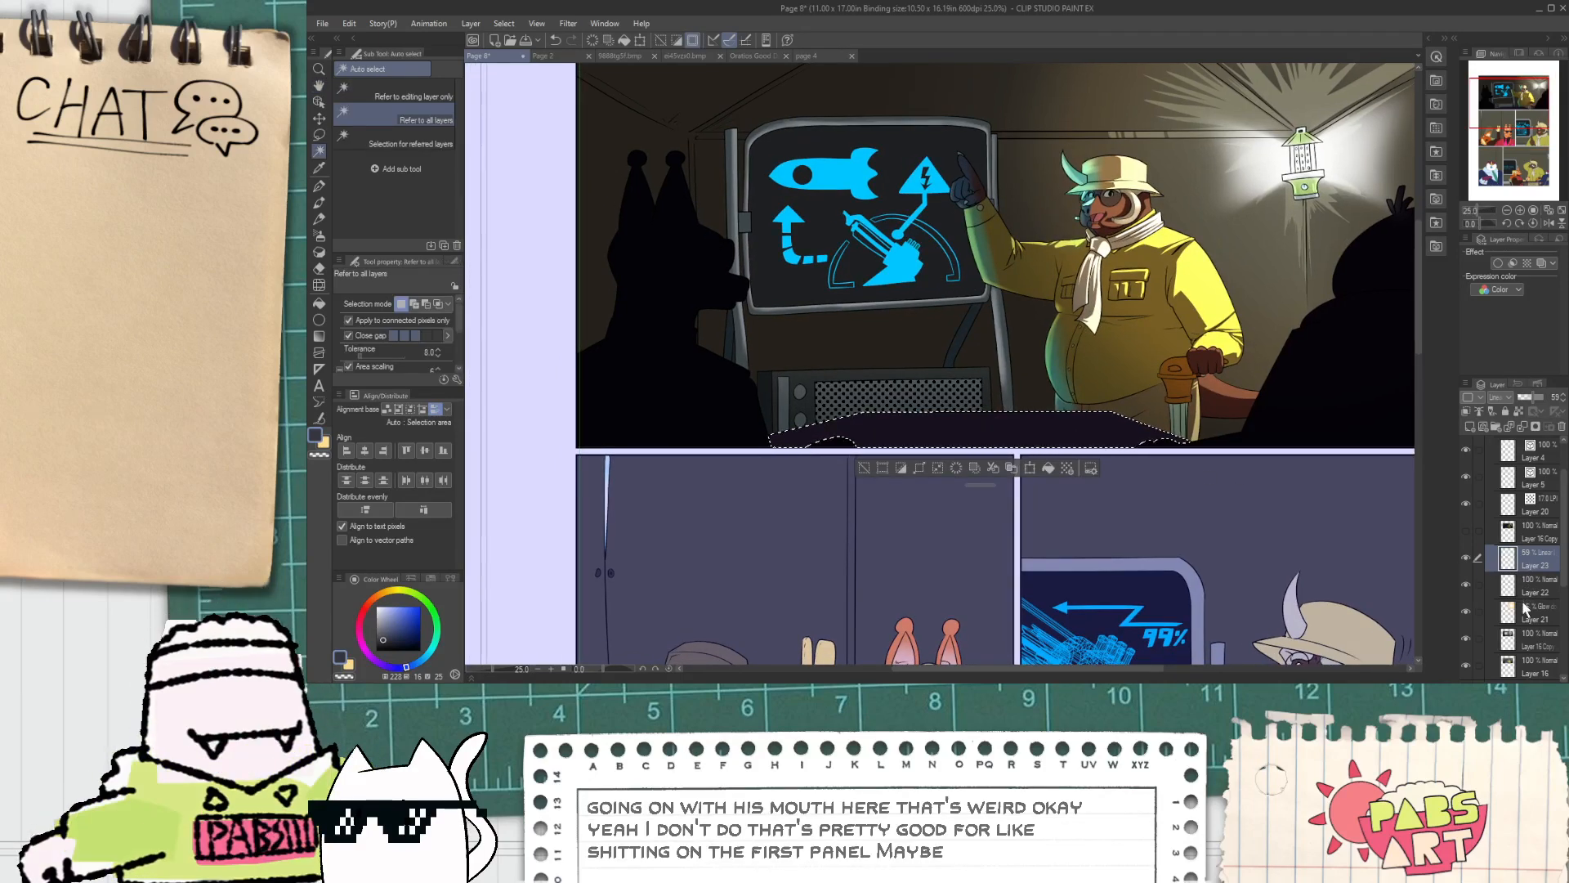
click(1470, 426)
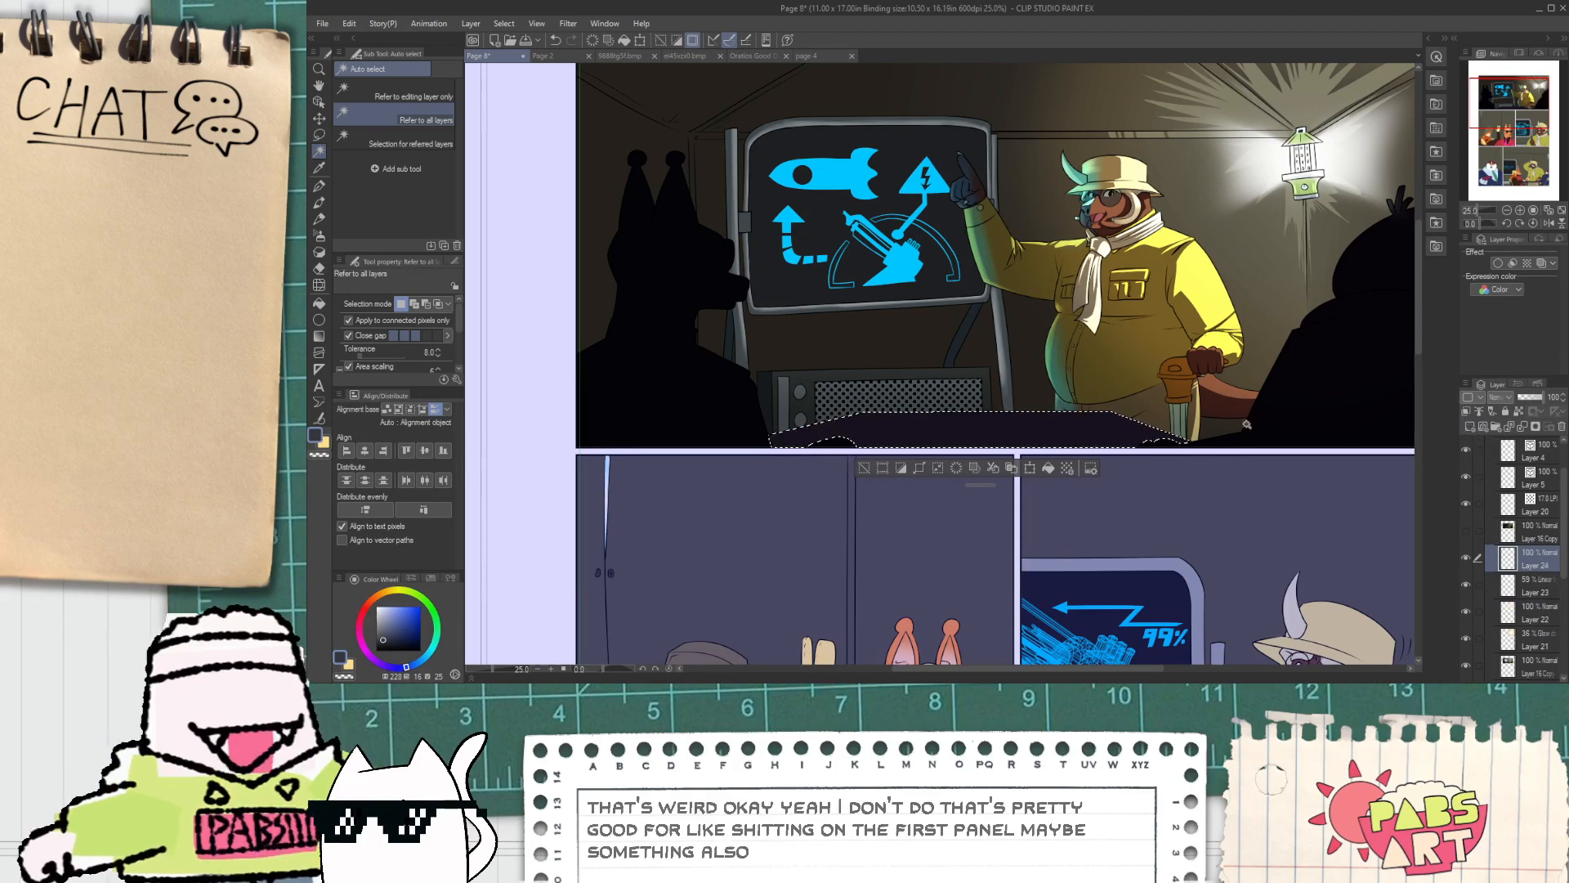
key(e)
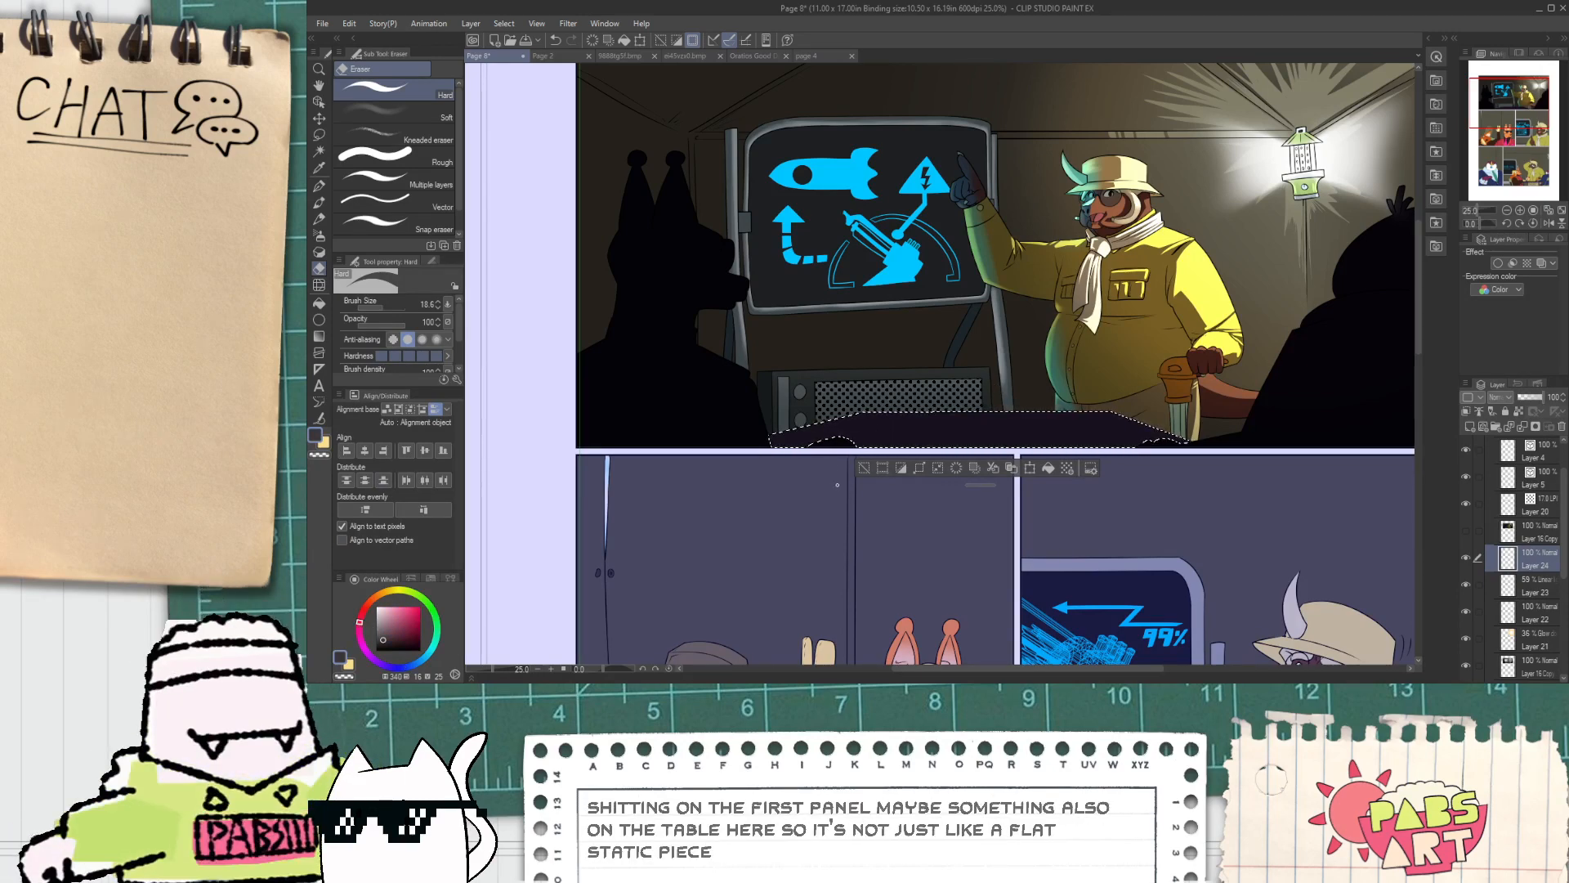
key(ctrl+d)
Step: Sample the brown of the lit tent wall and fill the far-left wall with it on another new layer
key(space)
drag(1040, 183, 1021, 312)
alt+click(1023, 313)
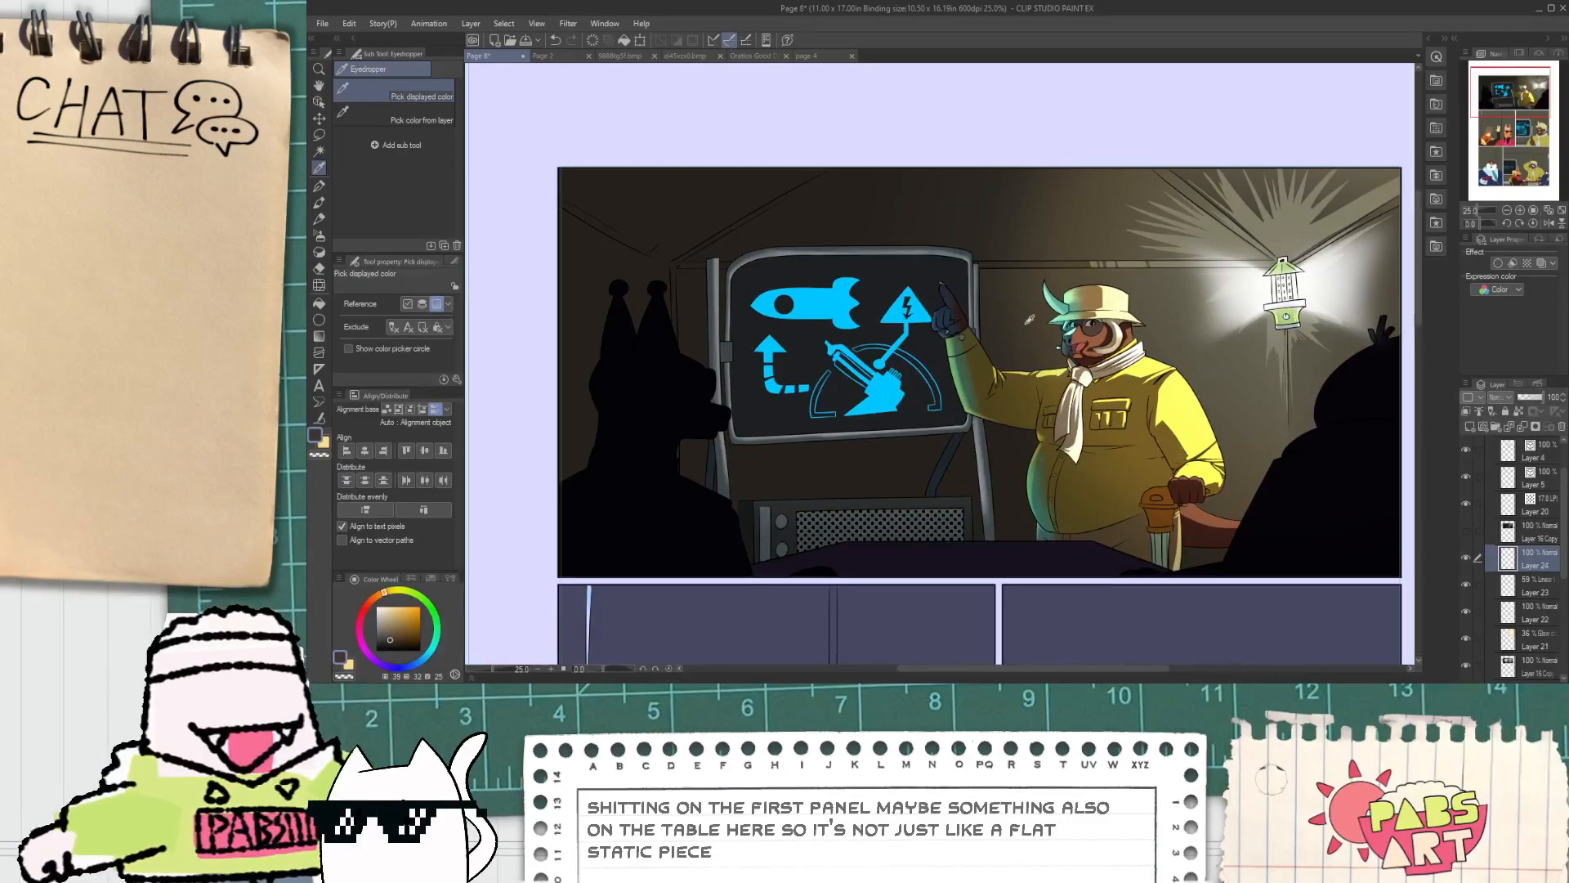
alt+click(1361, 485)
click(1469, 425)
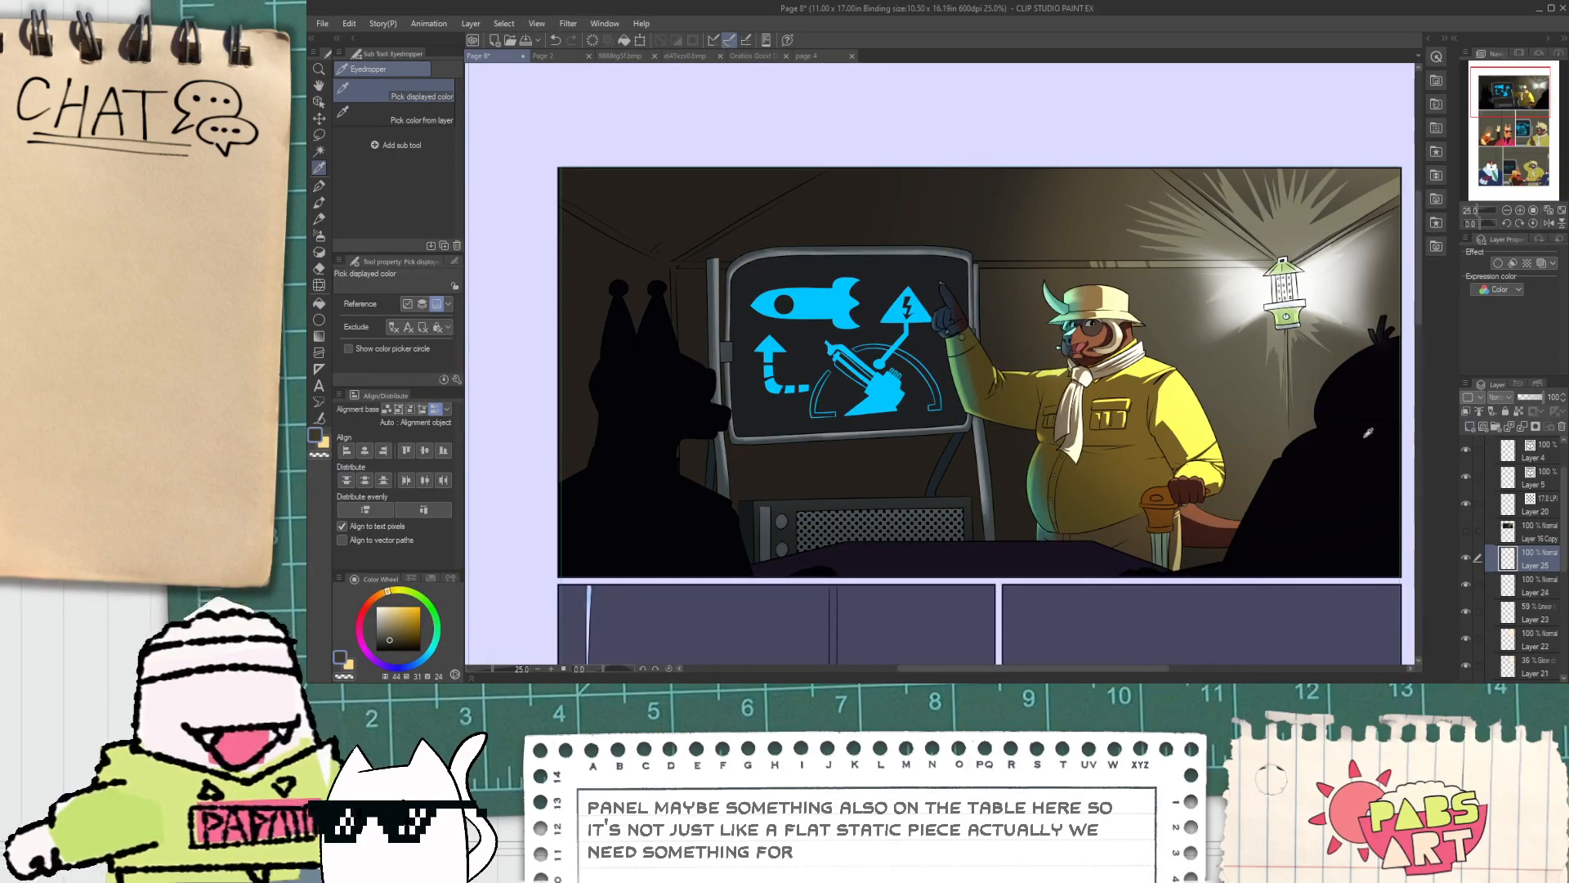
key(g)
click(581, 249)
Step: Break up the lighter wall fill near the roof seam with the Rough eraser and fill the ceiling section beside it
key(e)
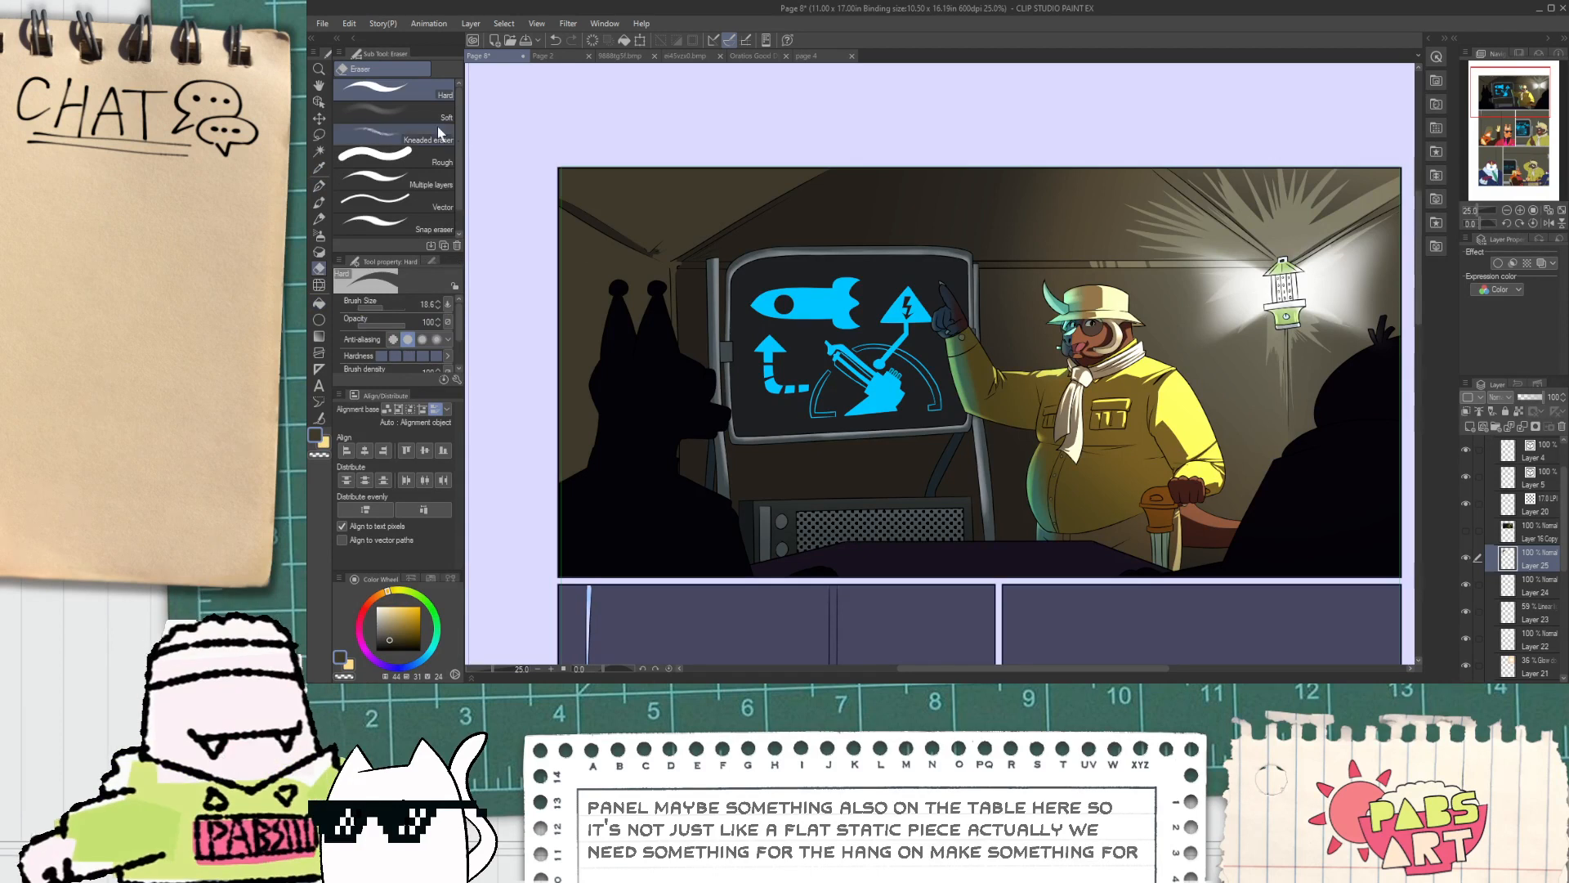
mouse_move(567, 170)
mouse_down()
mouse_move(641, 229)
mouse_move(546, 174)
mouse_move(710, 271)
mouse_move(579, 130)
mouse_move(630, 202)
mouse_move(669, 207)
mouse_move(827, 148)
mouse_up()
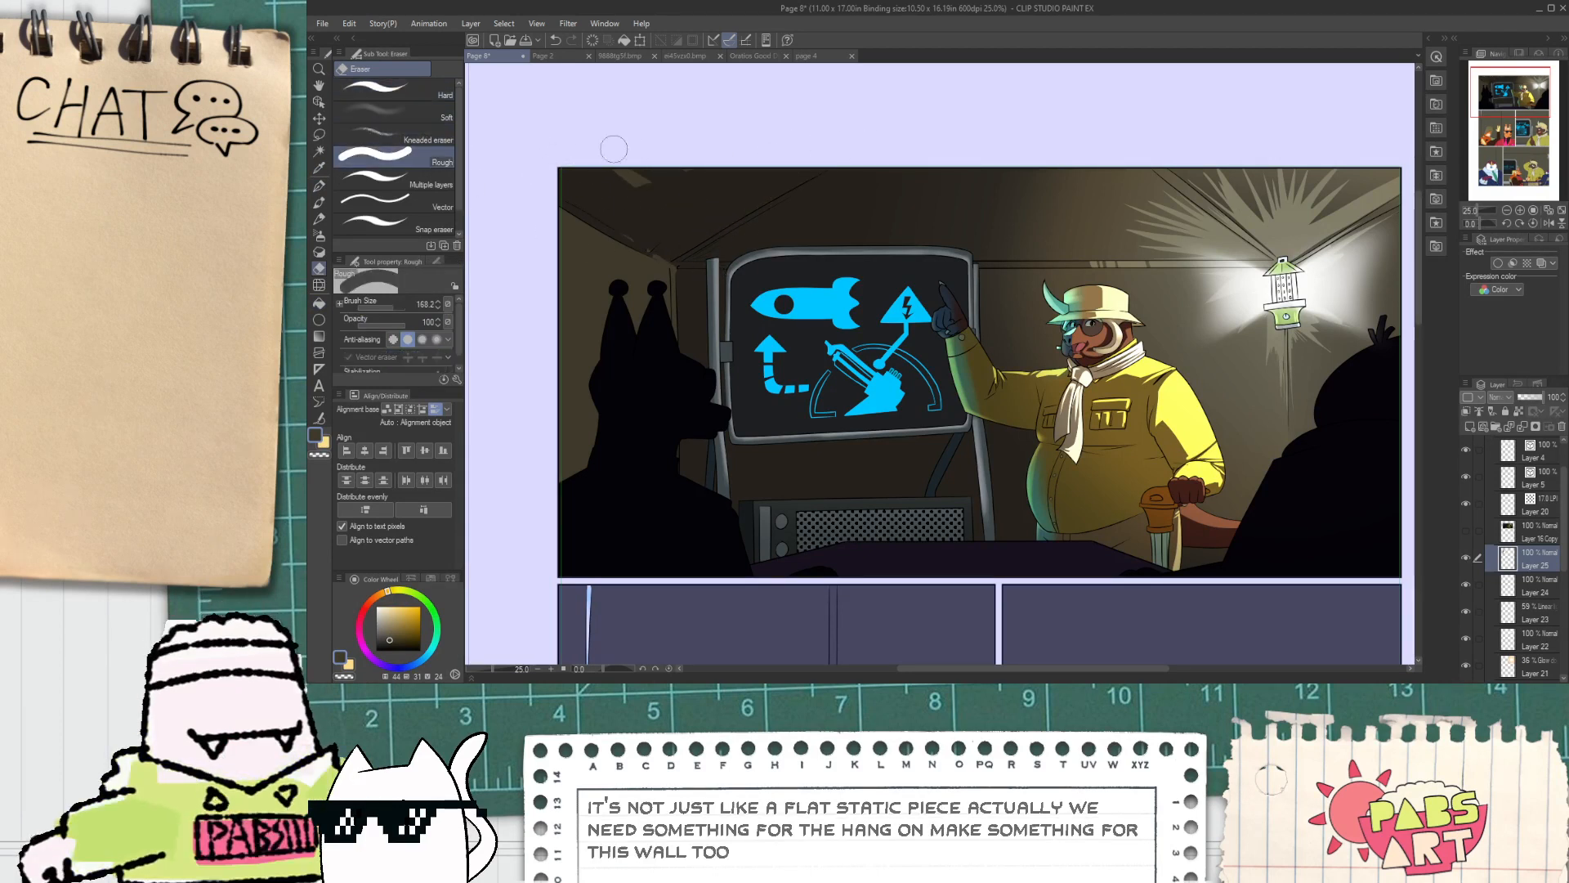
key(p)
key(ctrl+plus)
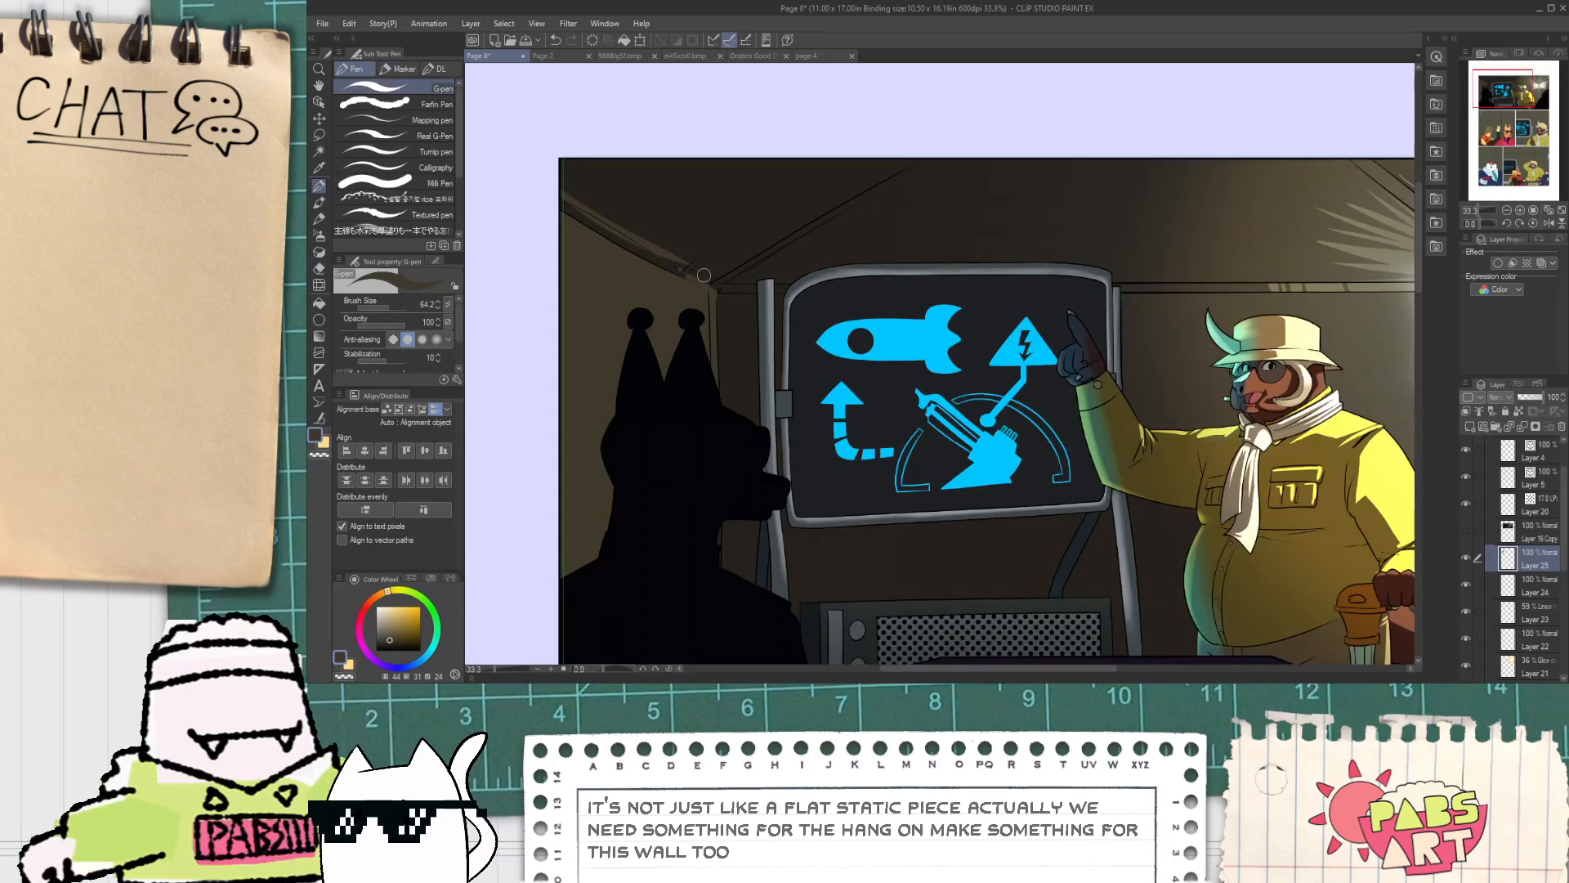
key(g)
click(765, 218)
Step: Fade the lighter wall and ceiling fill with the Soft eraser at brush size 2000
key(ctrl+minus)
key(ctrl+minus)
key(ctrl+minus)
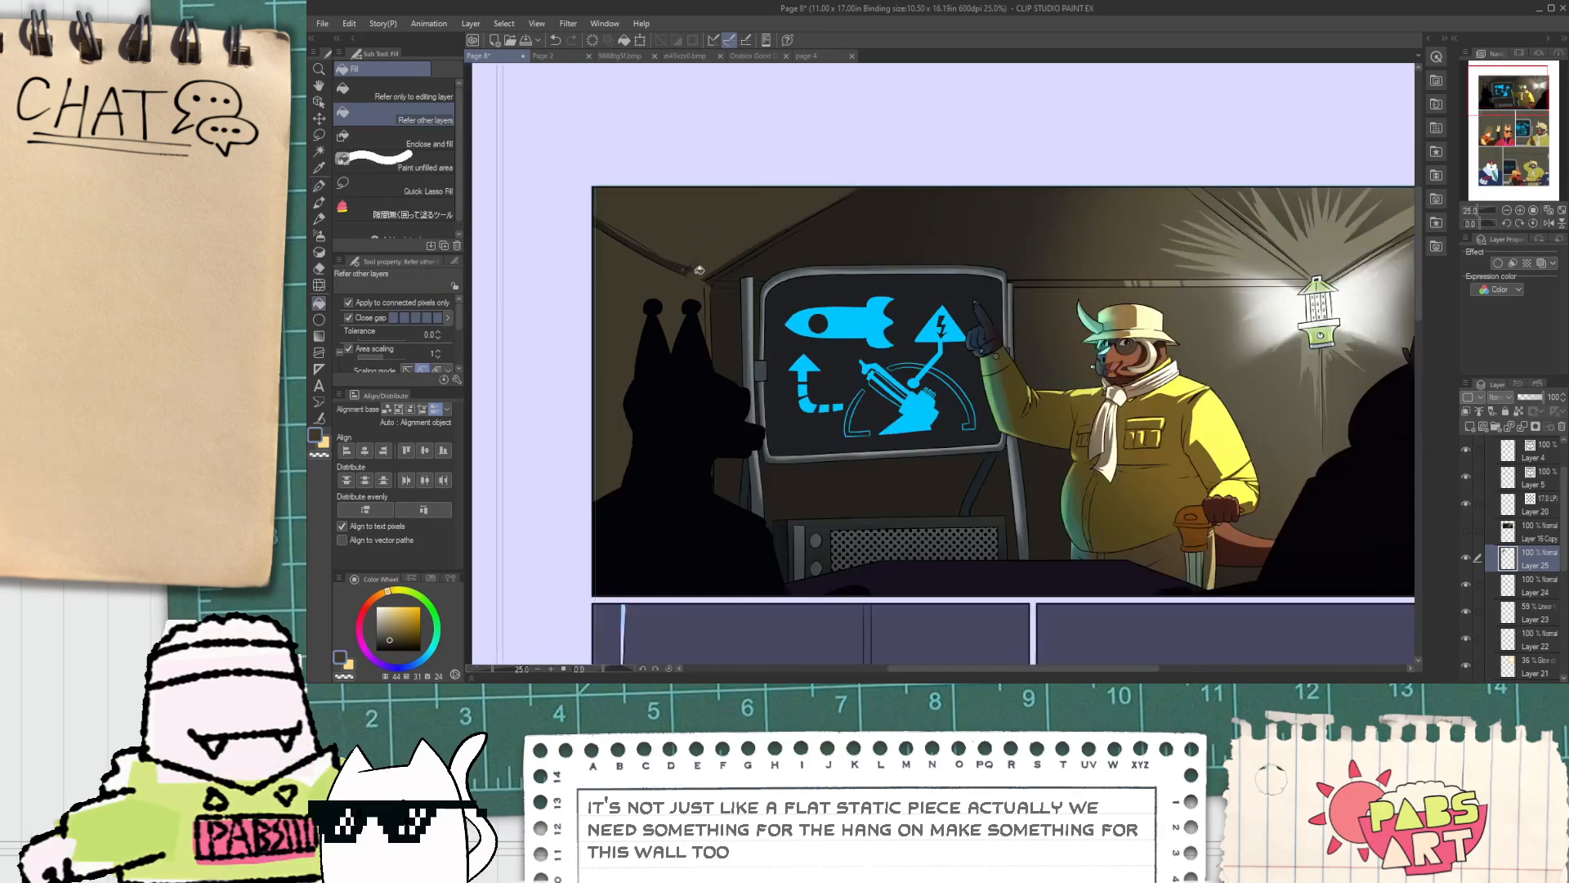
key(e)
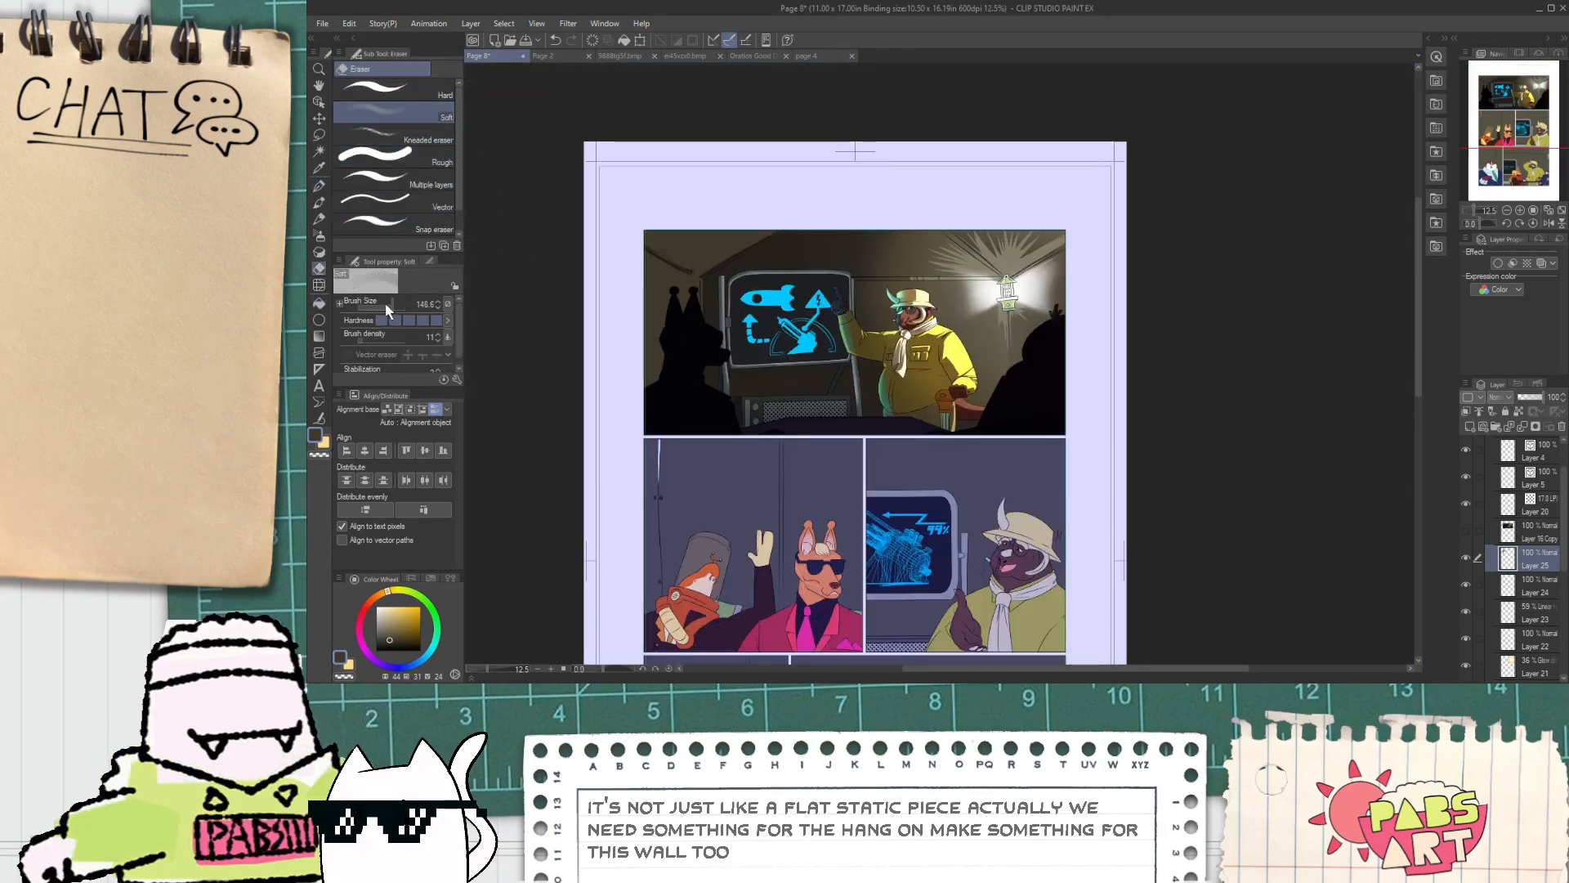
drag(385, 305, 413, 315)
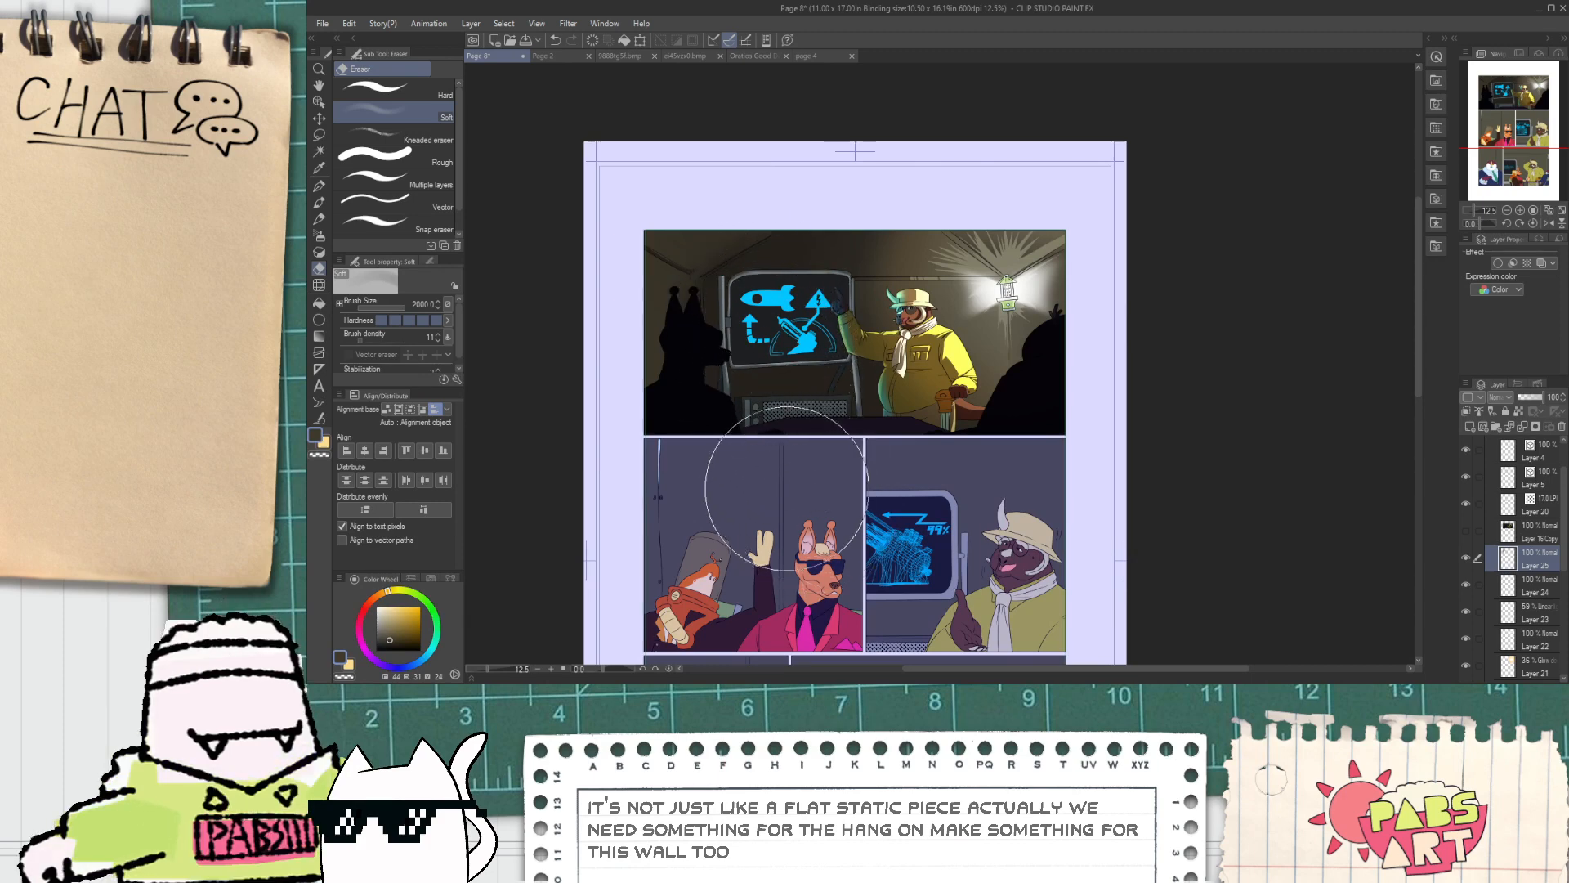
scroll(786, 452, up, 2)
drag(785, 452, 809, 531)
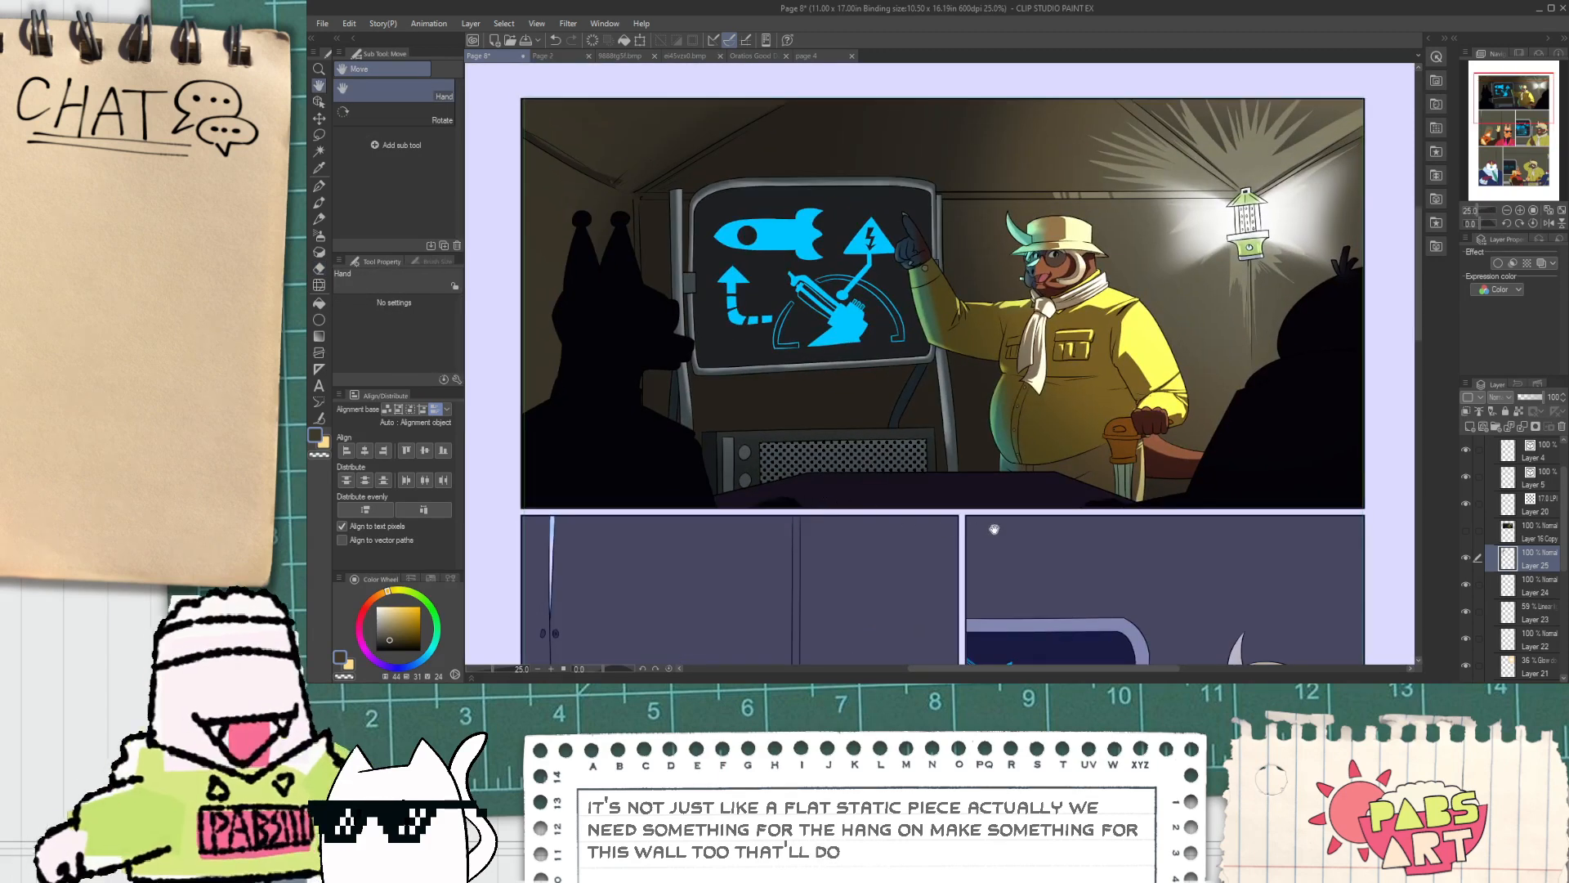
Step: Select the tabletop, sample its purple, and paint a more vivid purple glow on it with the Round watercolor brush at size 2000
scroll(978, 510, up, 1)
key(w)
click(972, 487)
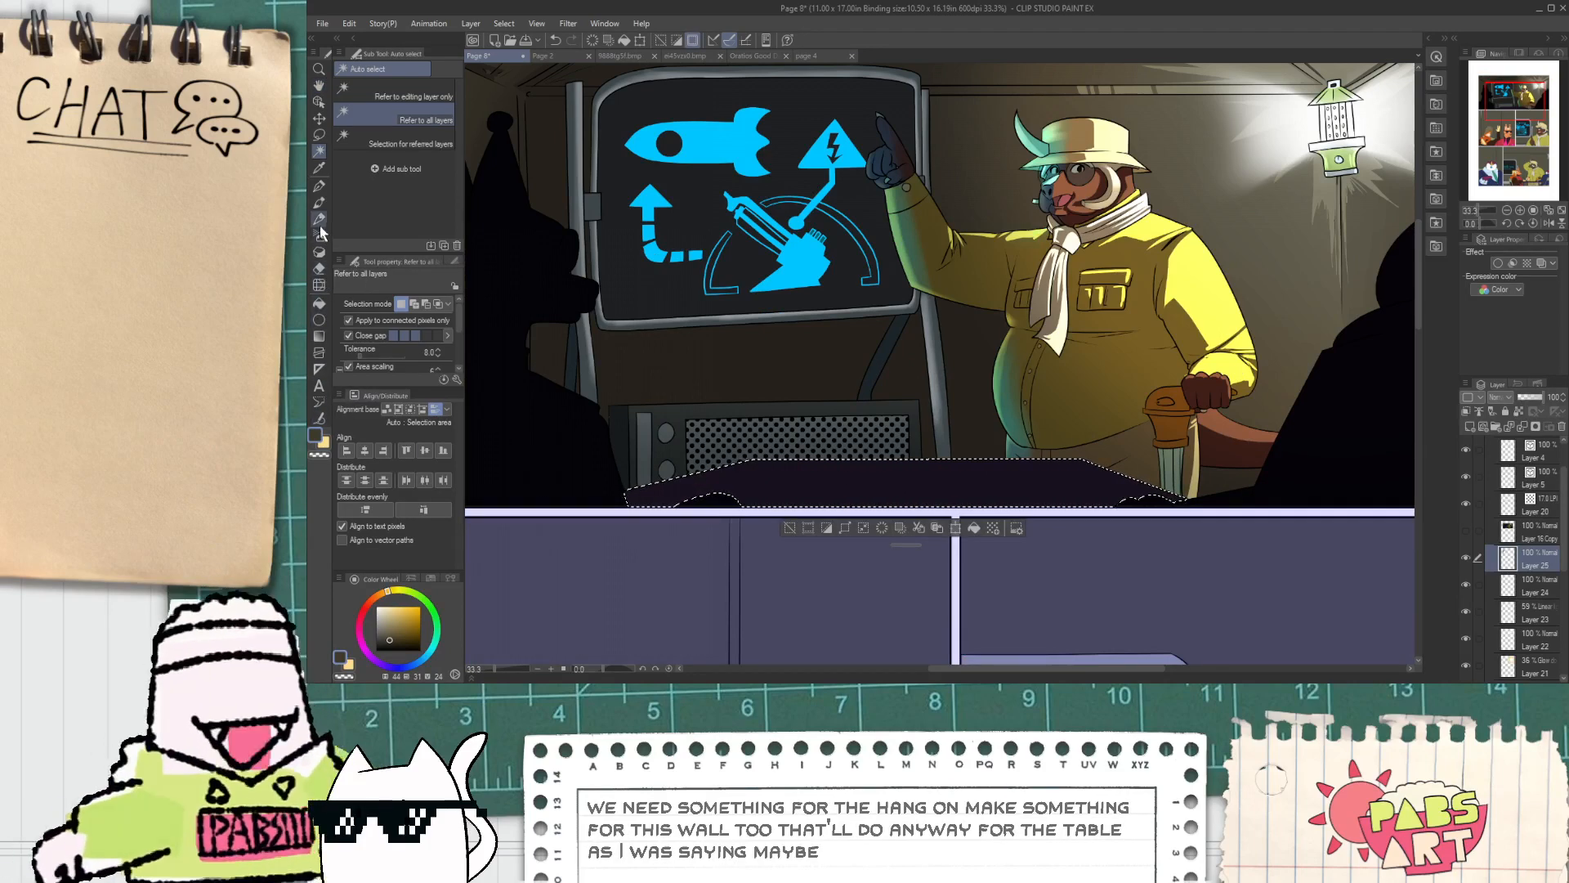
click(319, 202)
alt+click(758, 475)
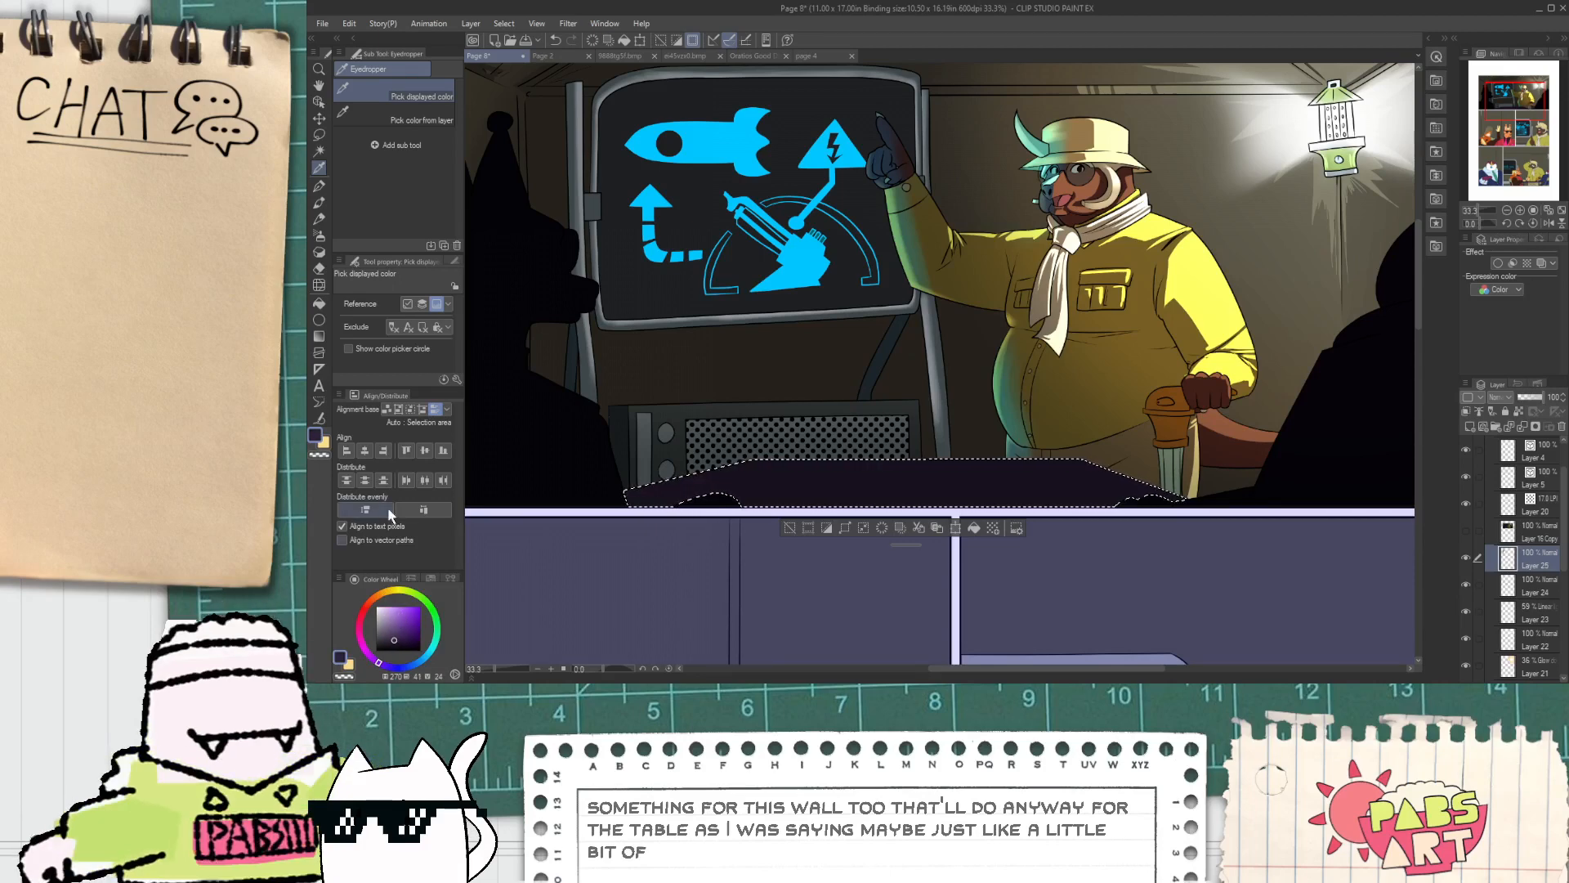
click(319, 202)
key(ctrl+minus)
click(398, 90)
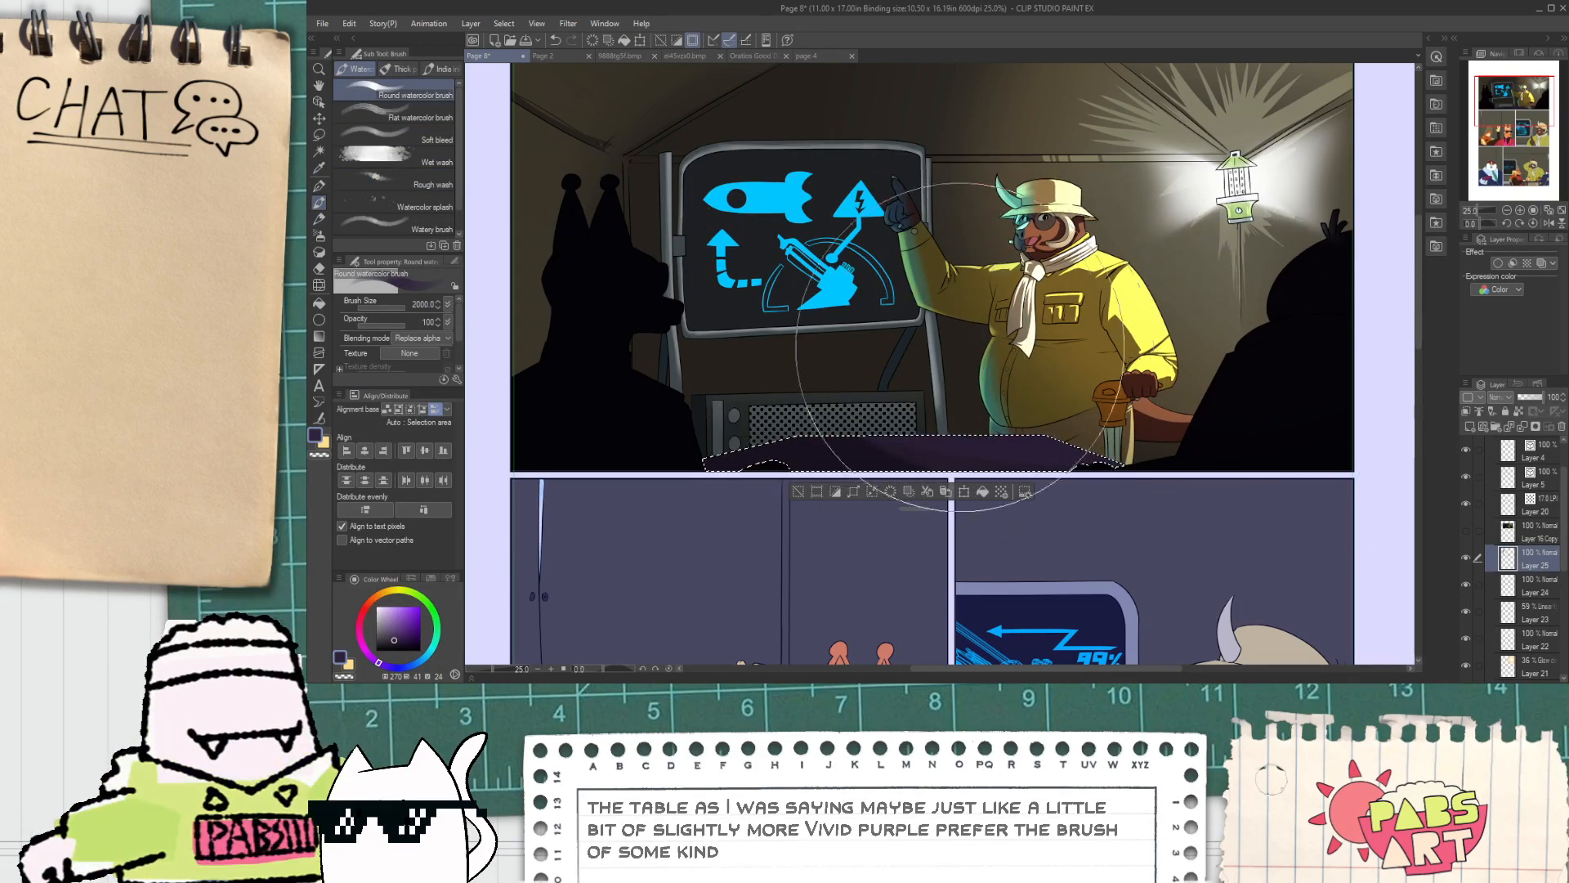
Step: Shape a shadow in the tabletop's purple glow with the Soft and Rough erasers, and clear the selection
key(e)
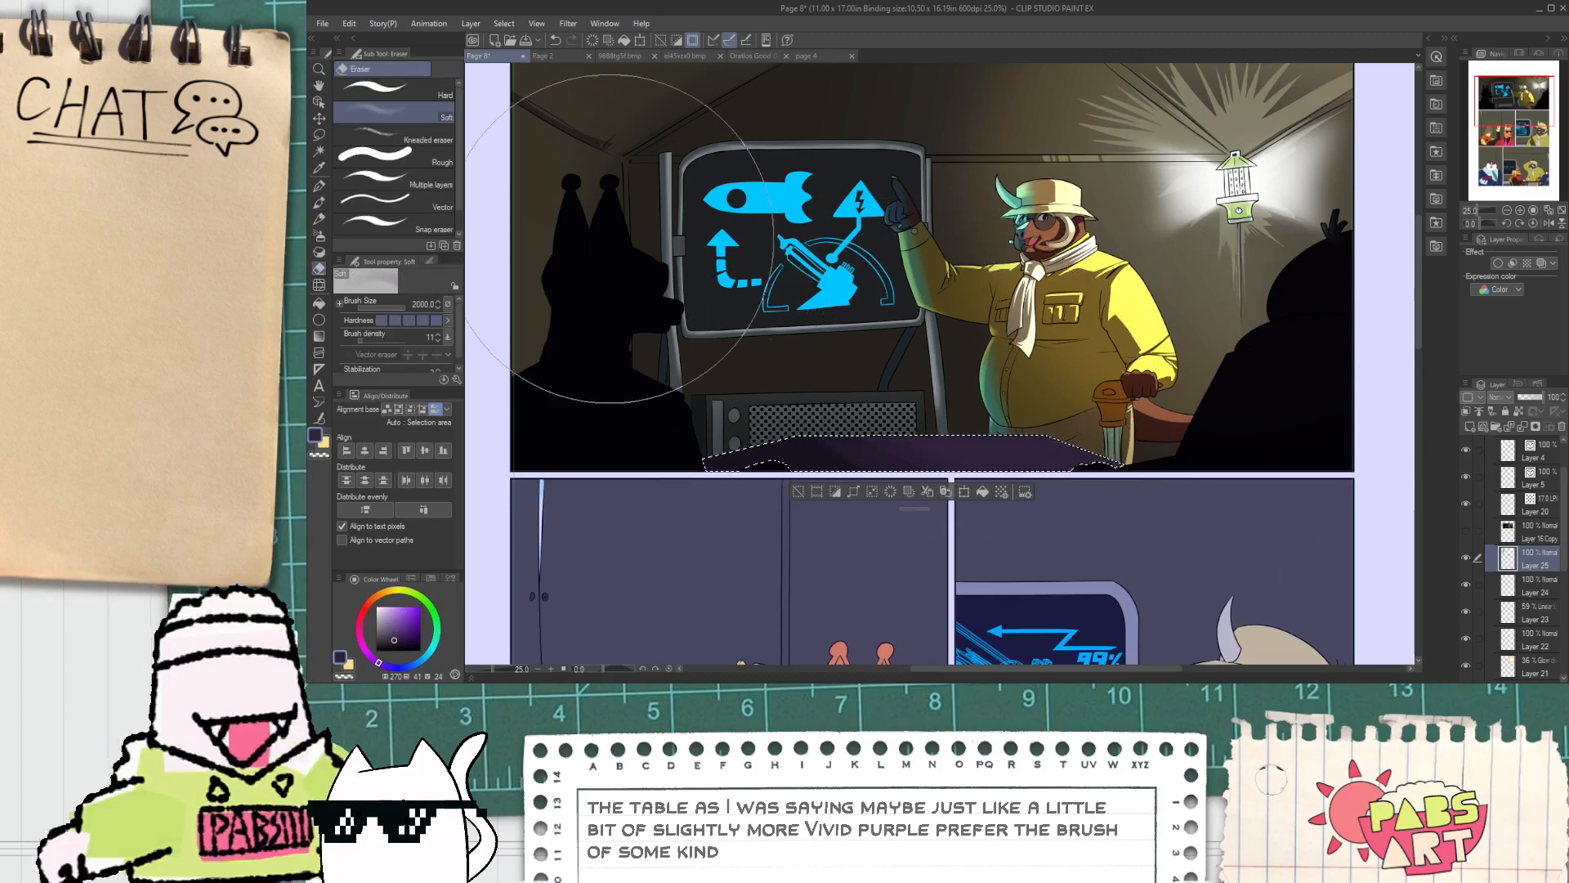
scroll(940, 431, up, 1)
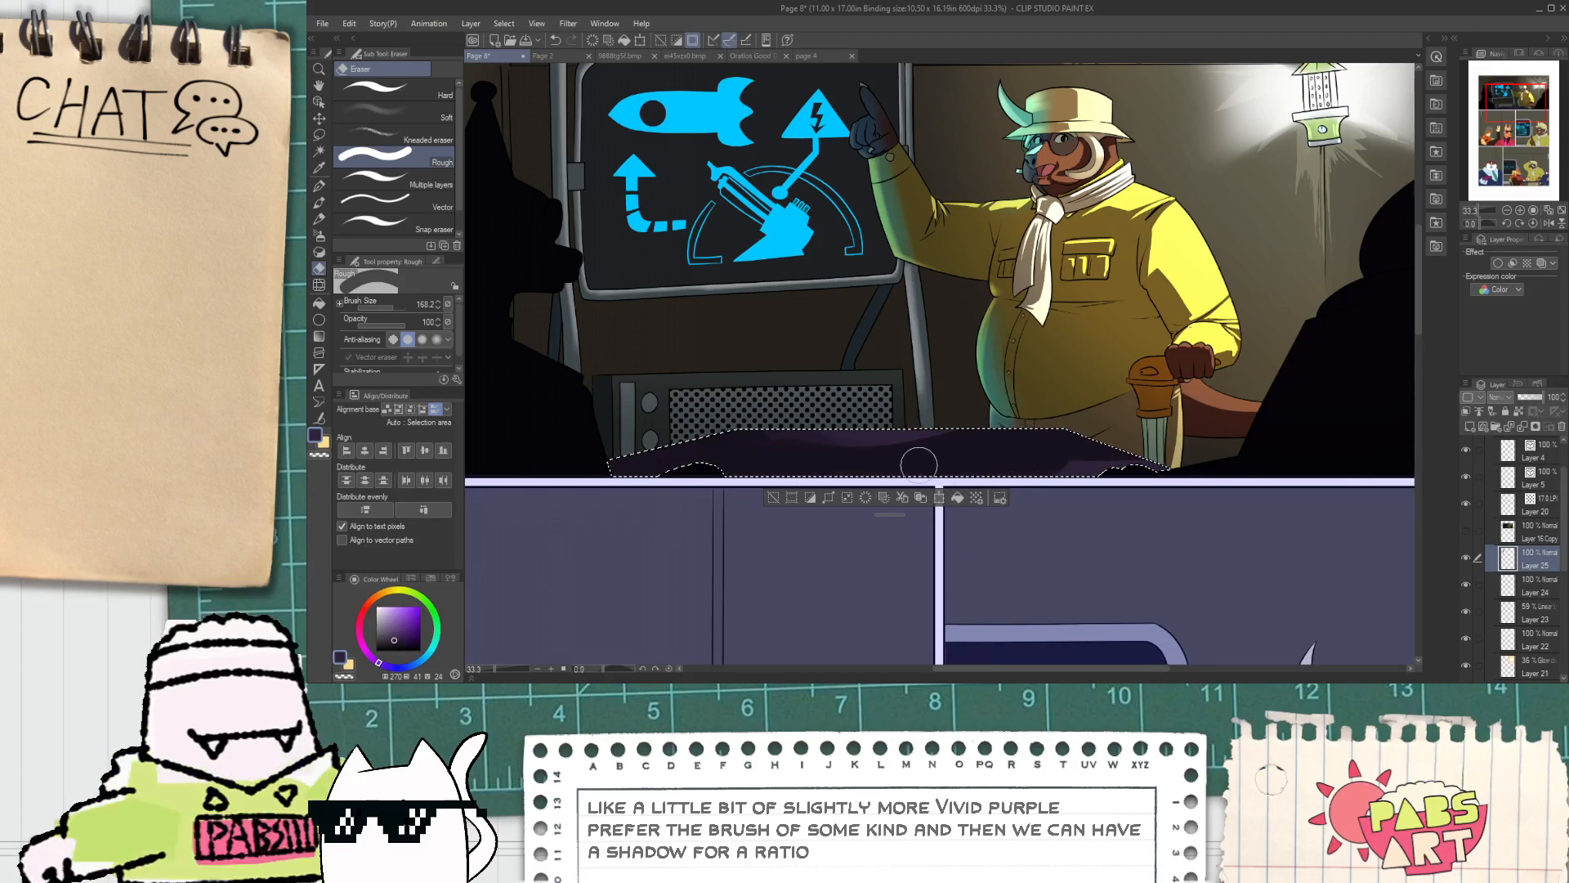
click(775, 497)
scroll(783, 503, down, 1)
key(space)
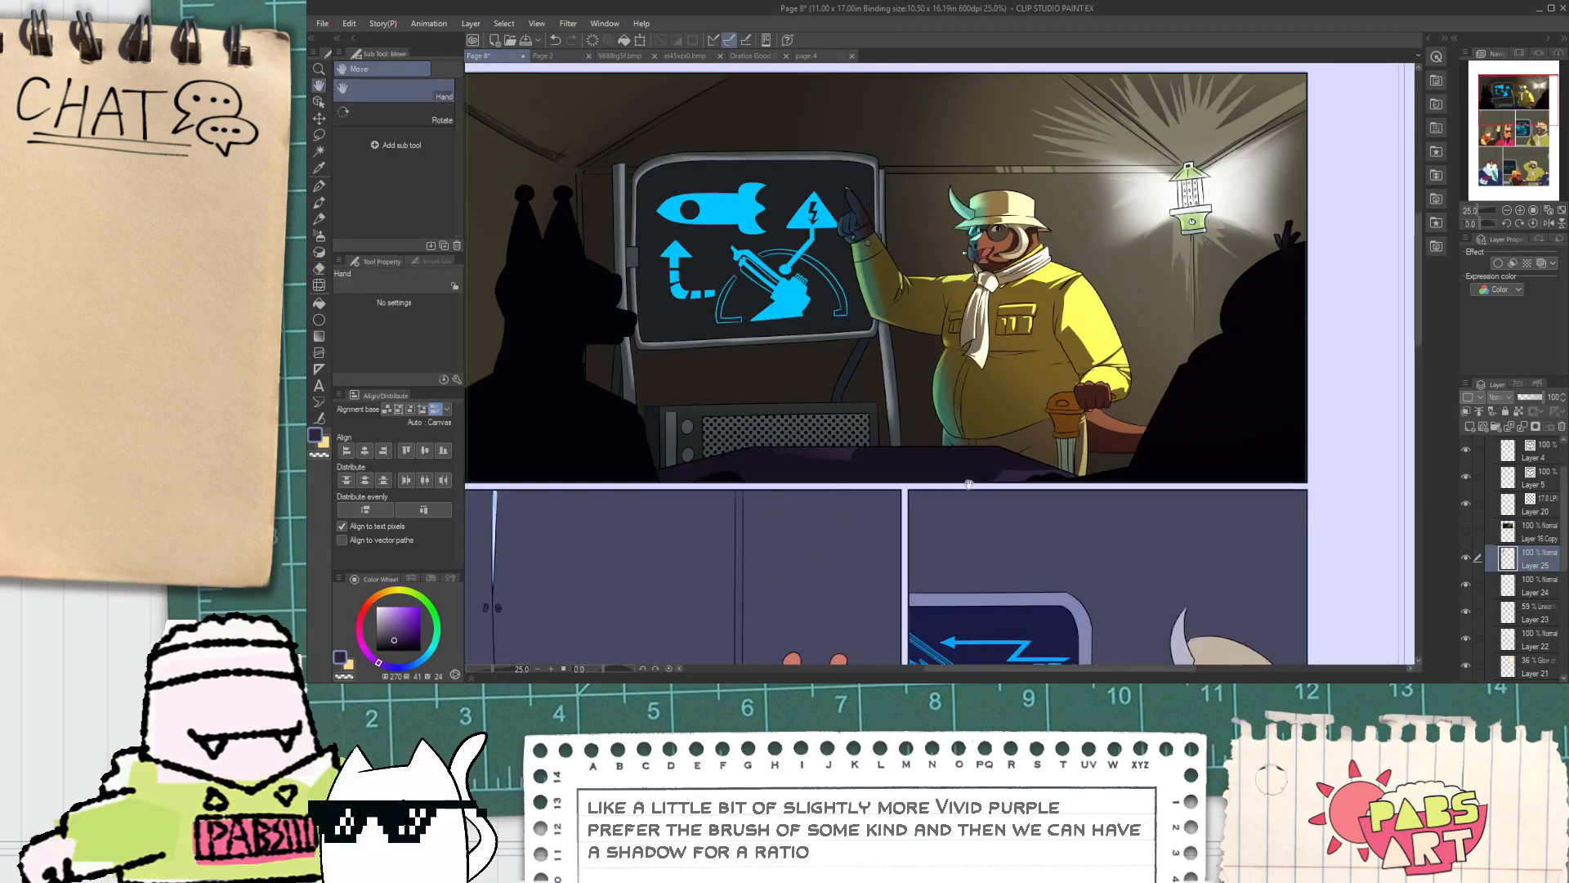
Step: On the shading layer directly below Layer 21, erase a highlight down the lamp-facing side of the cane handle with the Hard eraser
scroll(1038, 479, up, 1)
drag(1048, 478, 945, 487)
scroll(945, 474, up, 2)
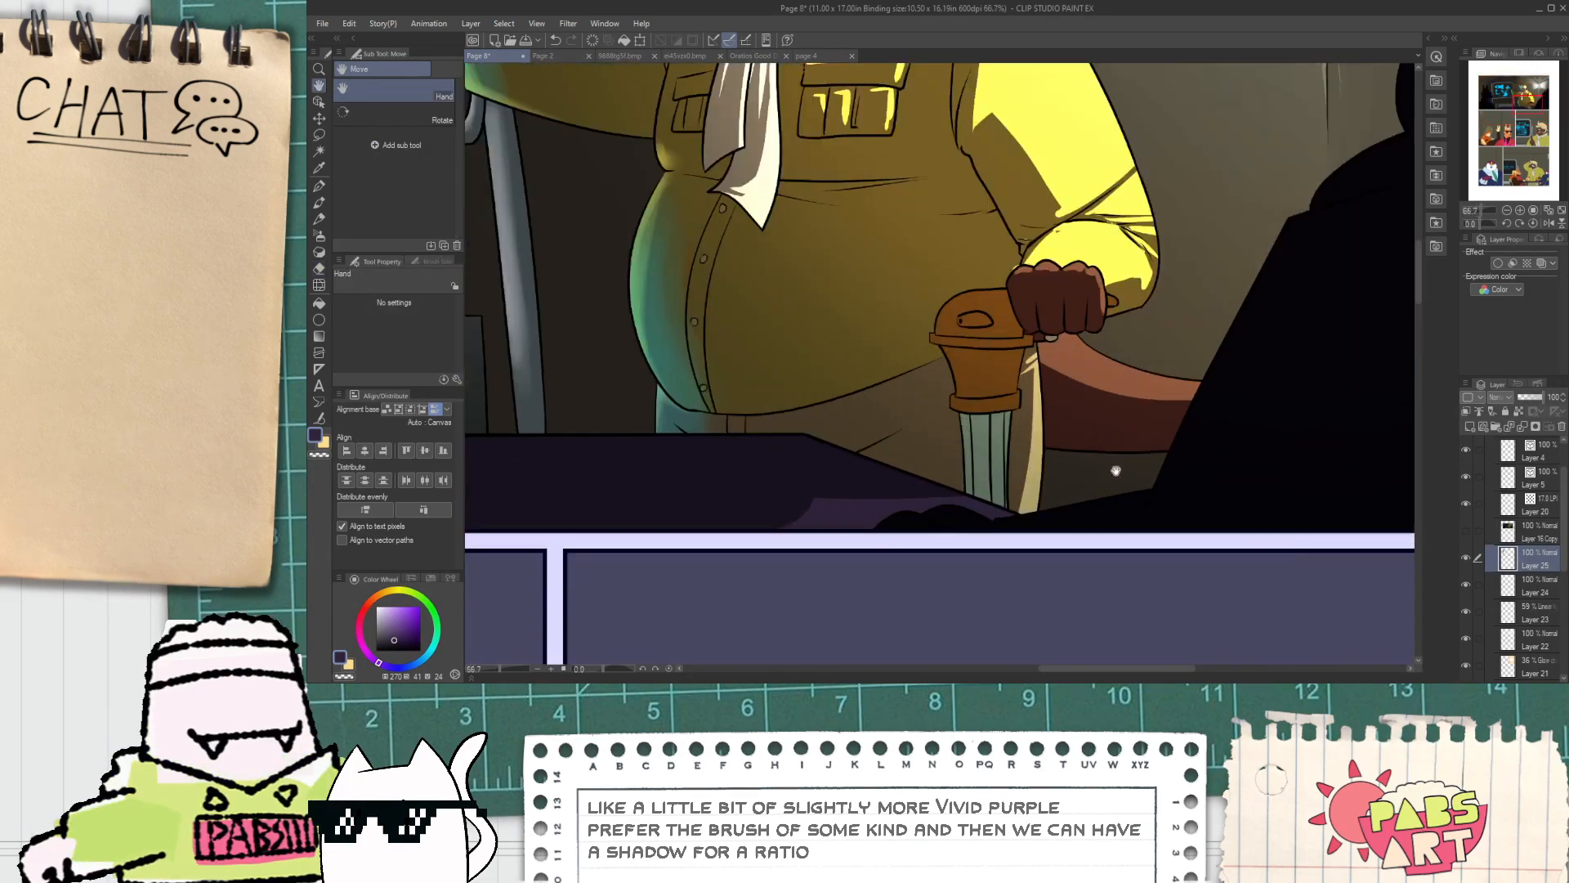
click(1534, 619)
scroll(1541, 613, down, 2)
click(1545, 605)
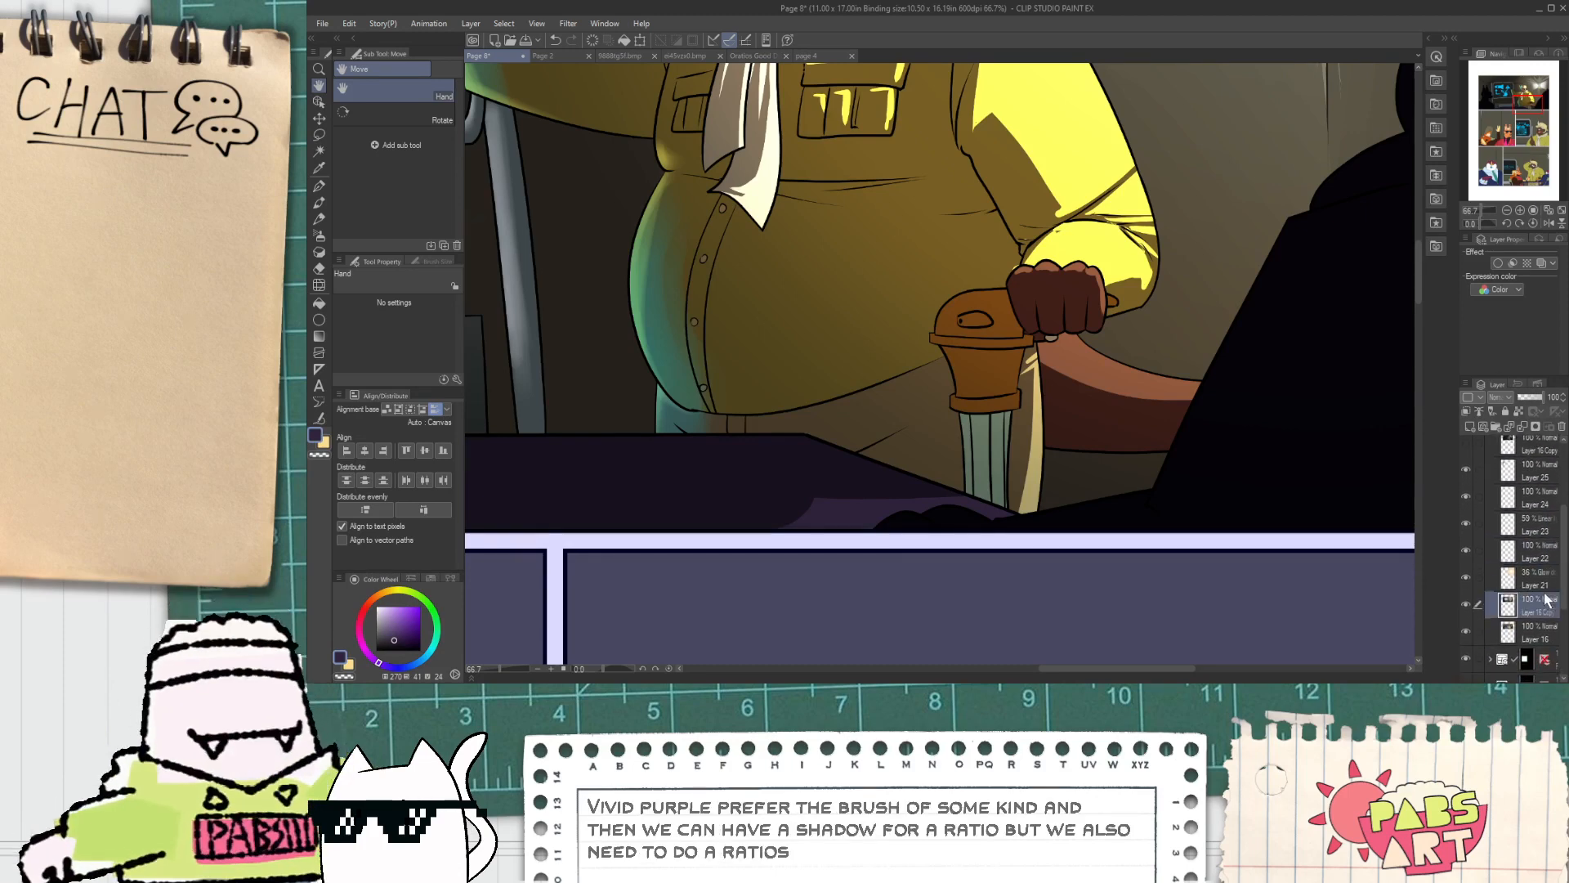
key(e)
scroll(858, 298, up, 2)
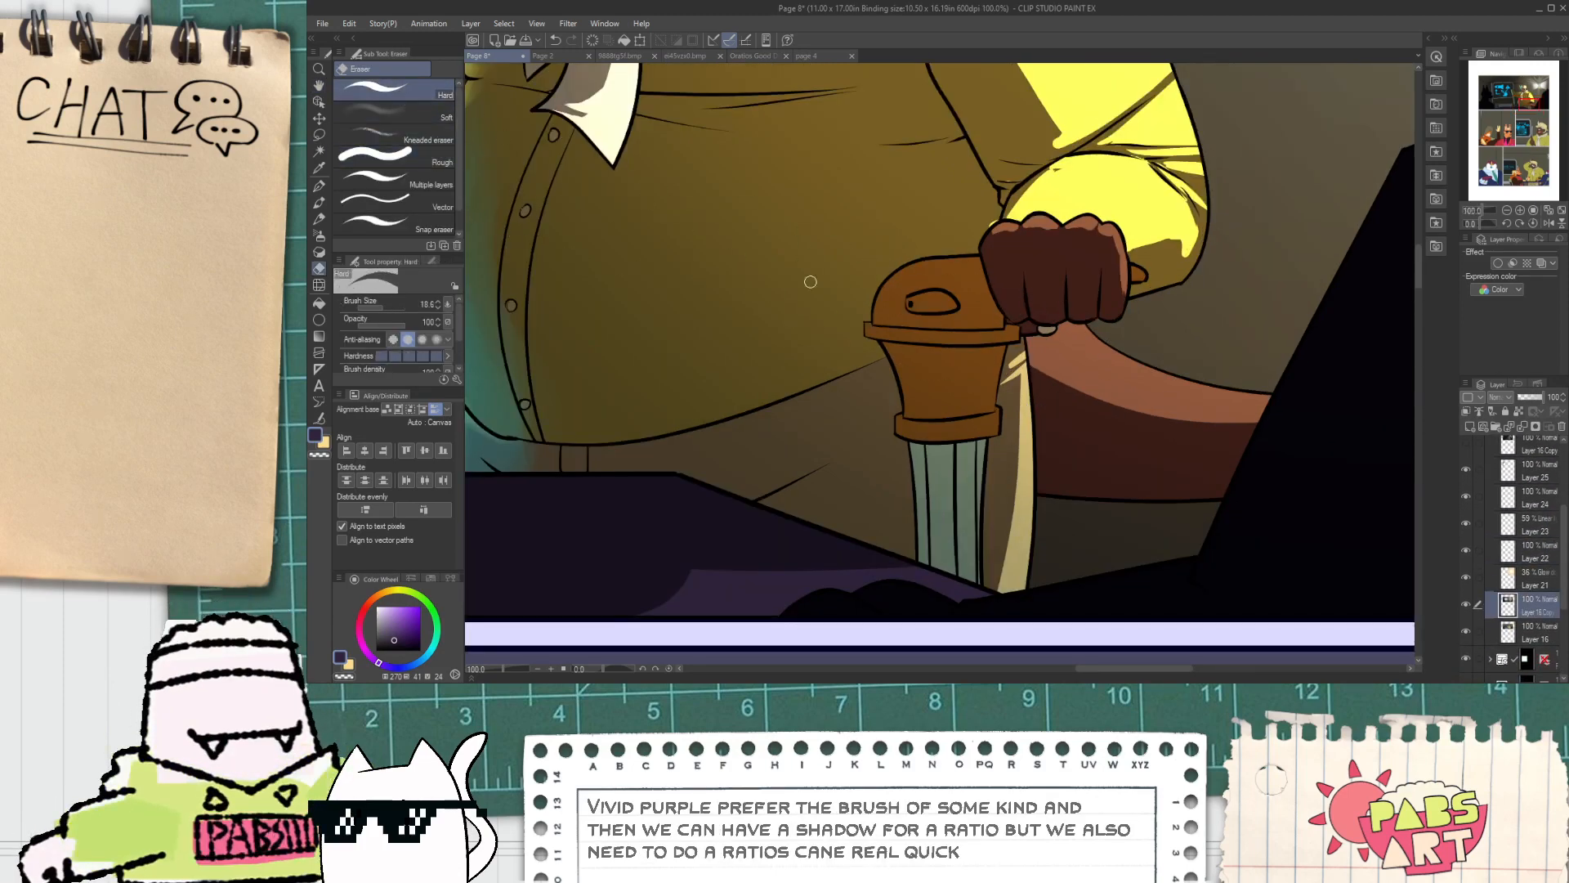
scroll(1002, 367, up, 2)
mouse_move(926, 341)
mouse_down()
mouse_move(1006, 337)
mouse_move(955, 340)
mouse_move(996, 336)
mouse_move(977, 440)
mouse_up()
key(ctrl+z)
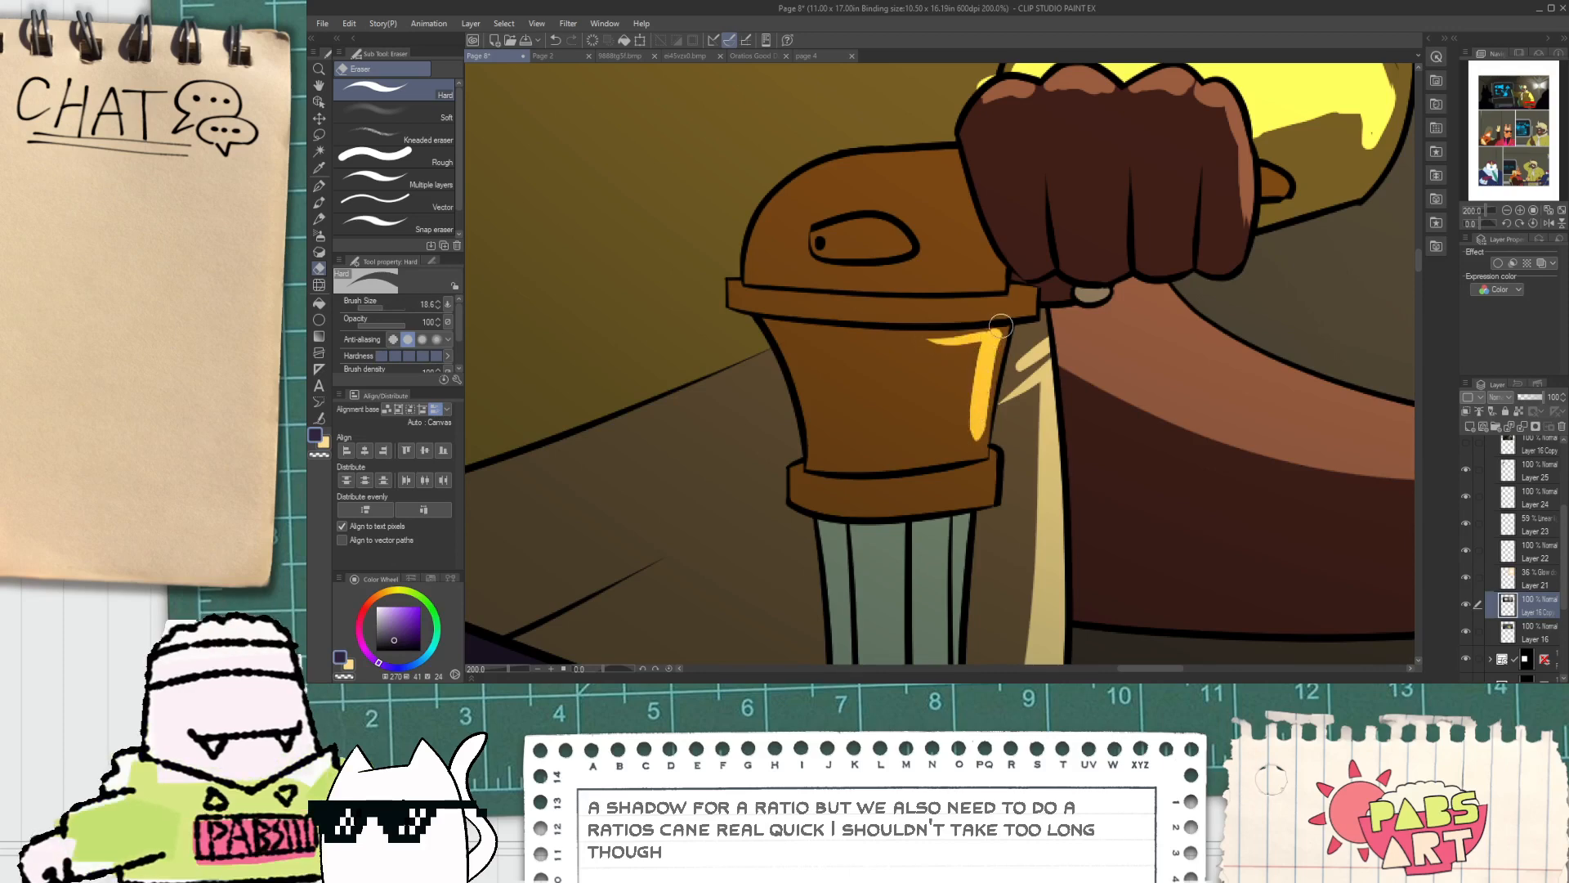
Step: Erase further highlights into the shading on the cane handle's upper rim and lower band
drag(1001, 326, 988, 375)
drag(991, 489, 948, 496)
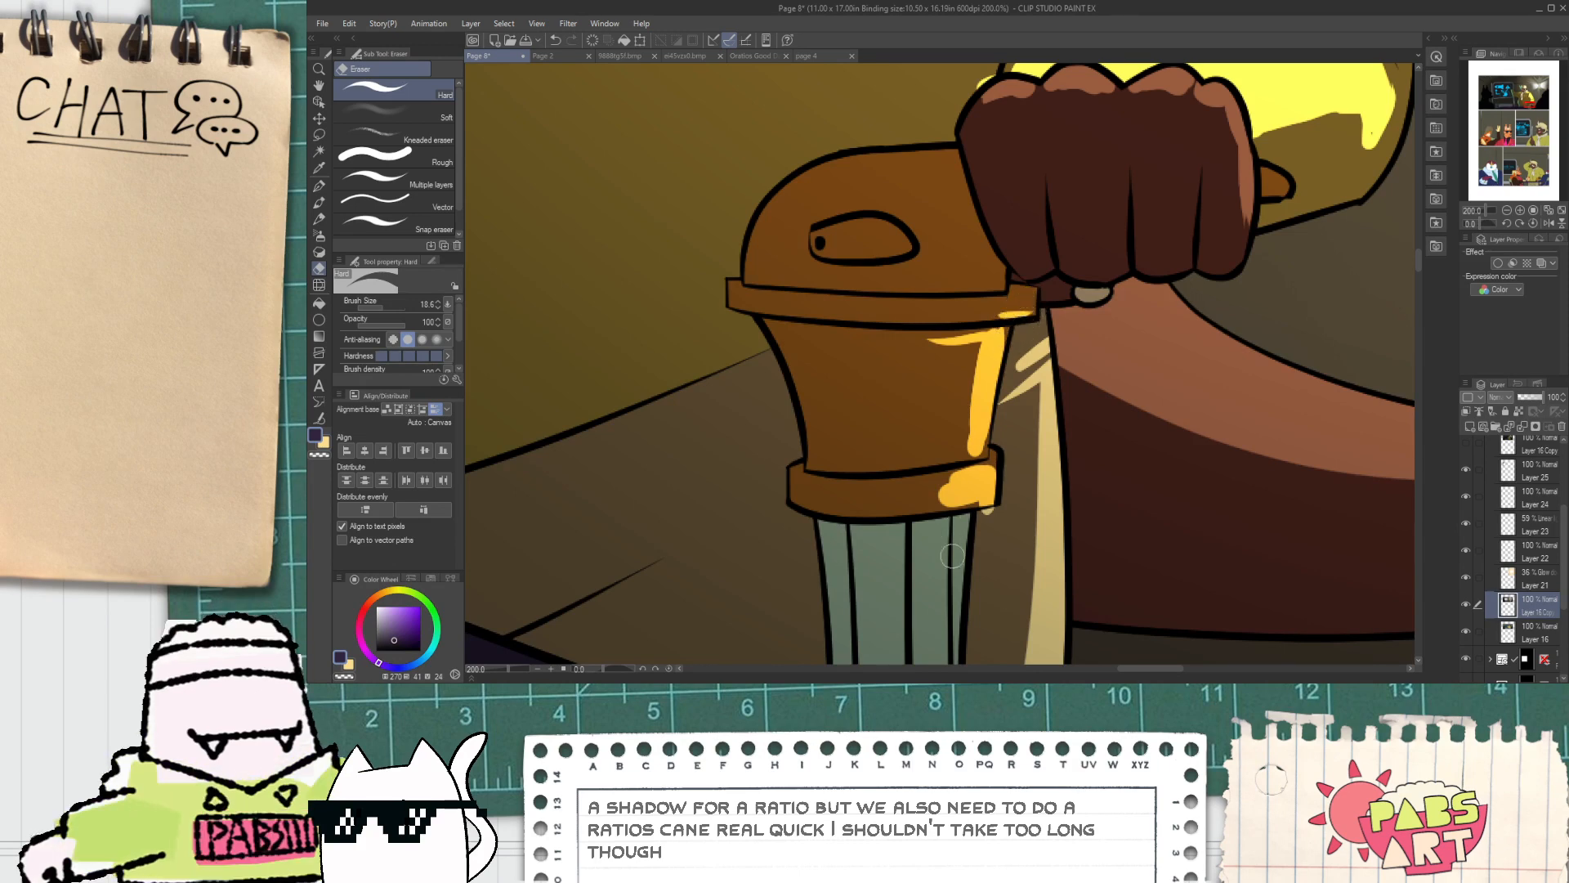
mouse_move(951, 556)
mouse_down()
mouse_move(944, 448)
mouse_move(993, 407)
mouse_up()
Step: Sample the surrounding brown shading and cover the eraser spill below the handle's lower band with the G-pen at size 24.5
alt+click(981, 413)
key(p)
scroll(979, 412, up, 1)
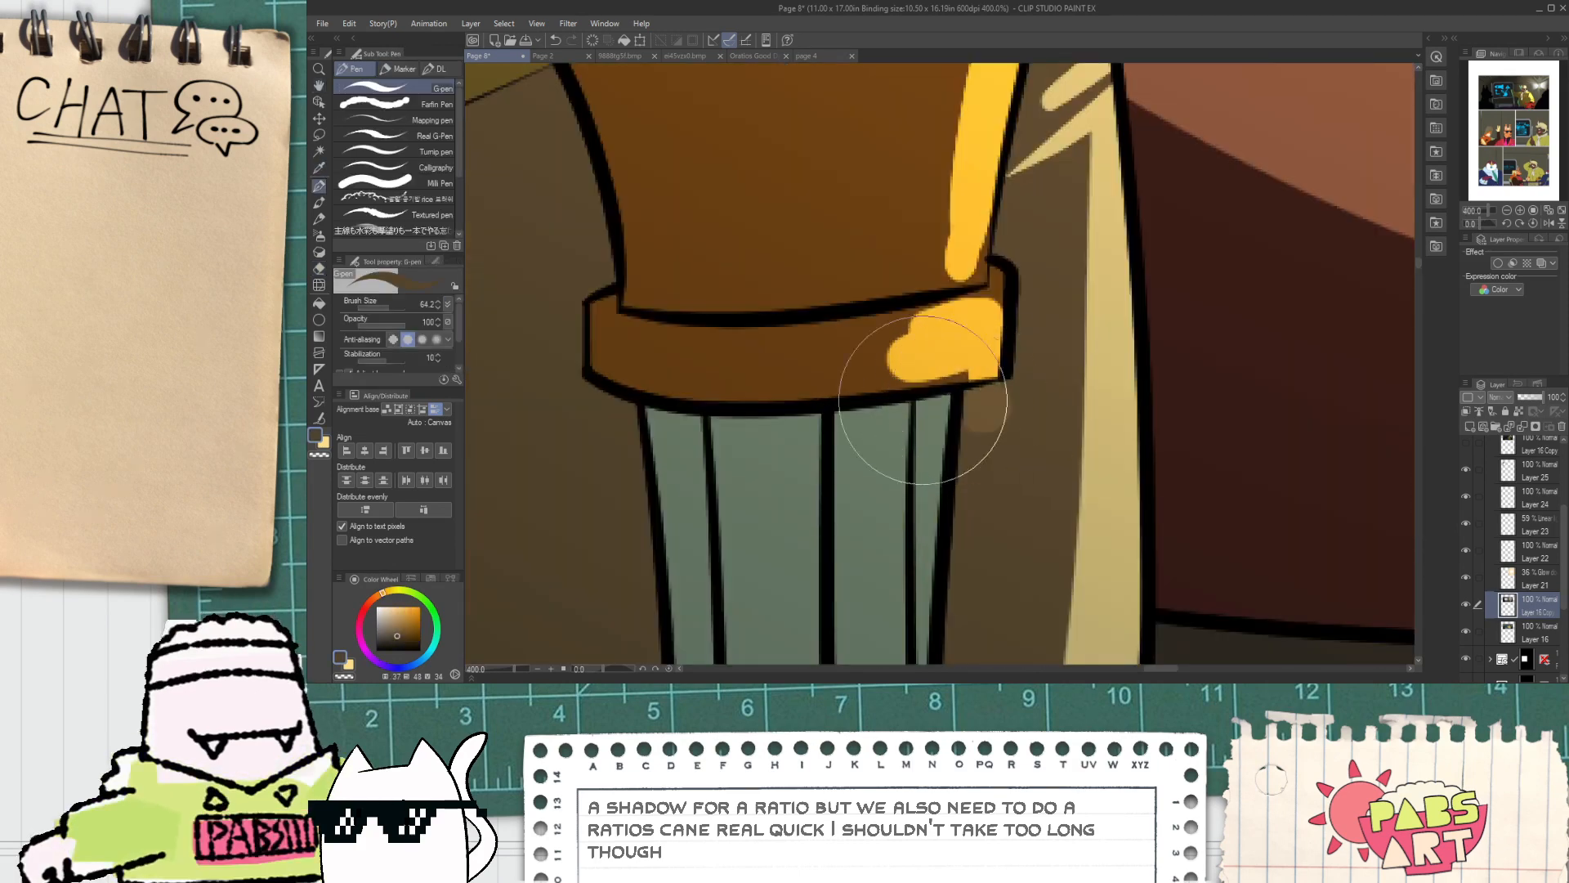
key(ctrl+z)
key(i)
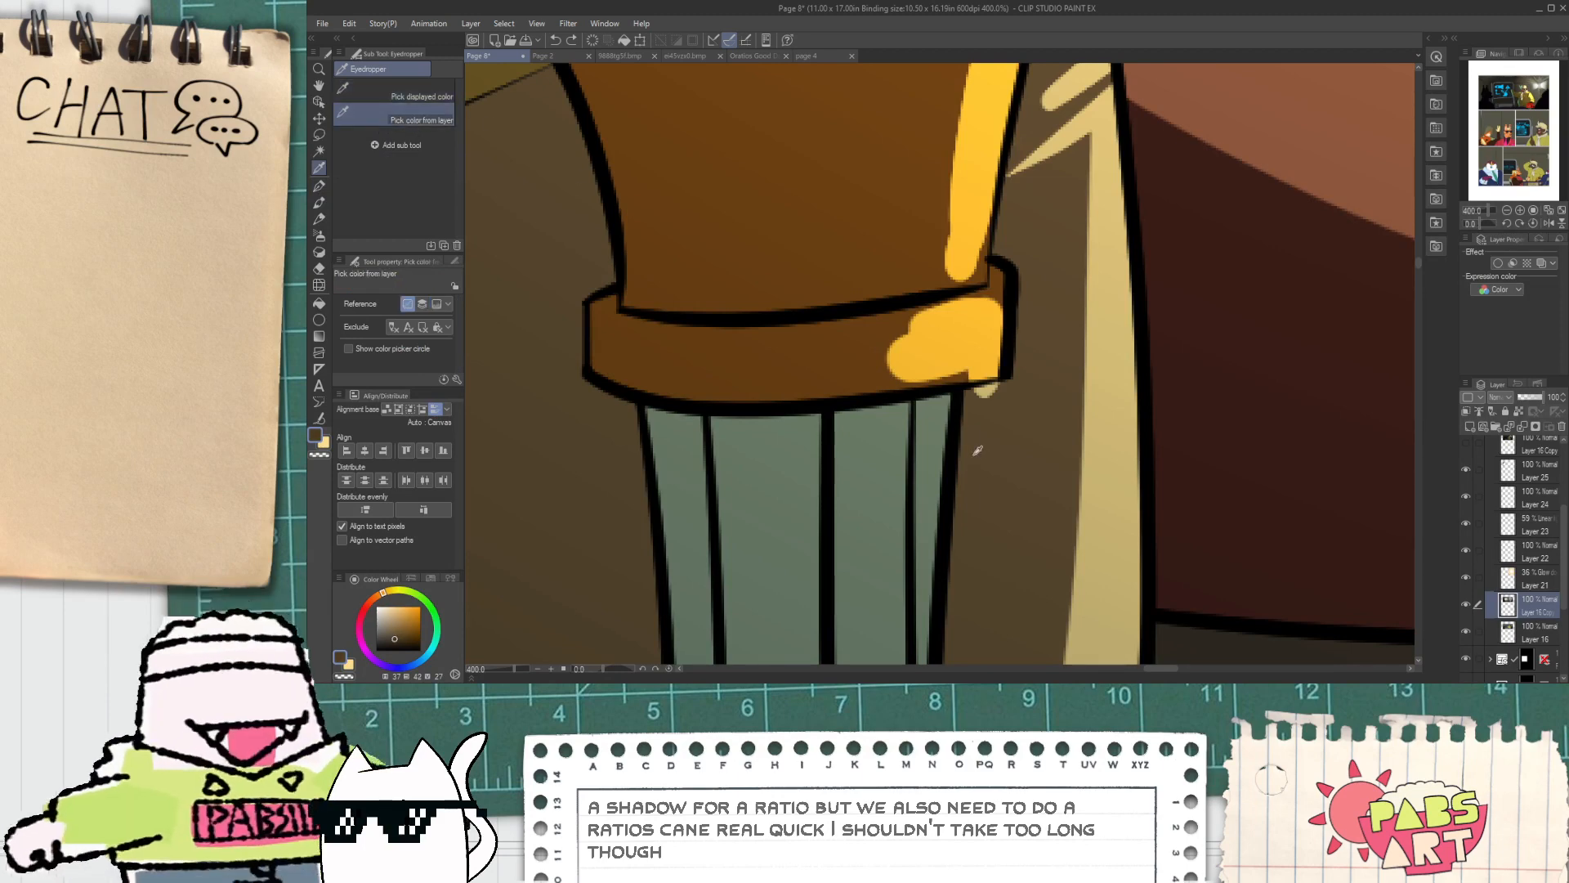
key(p)
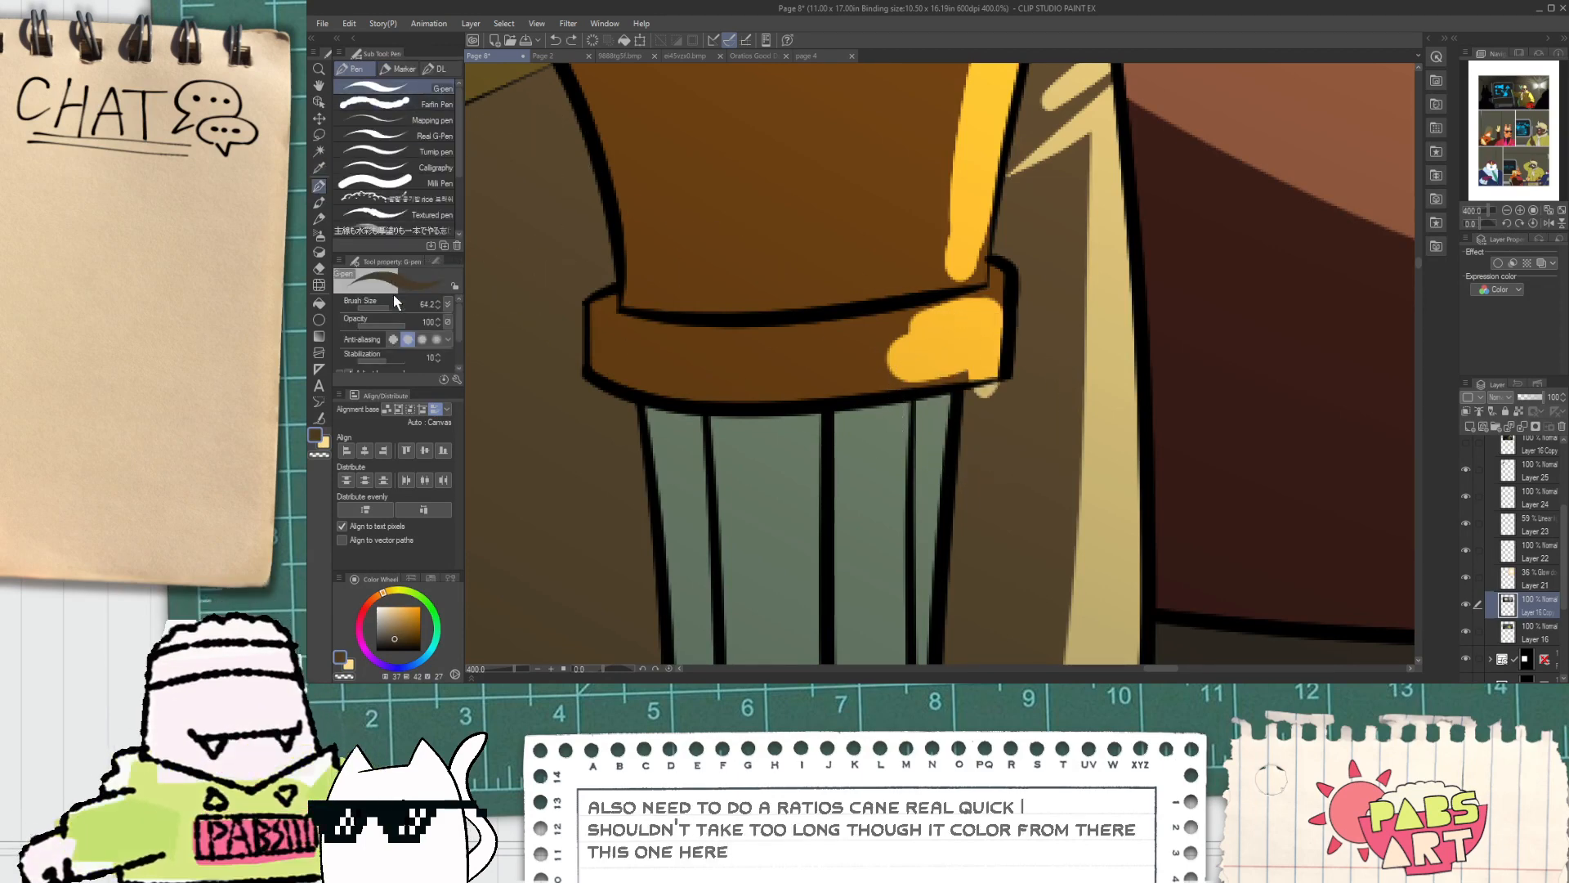
drag(395, 304, 379, 304)
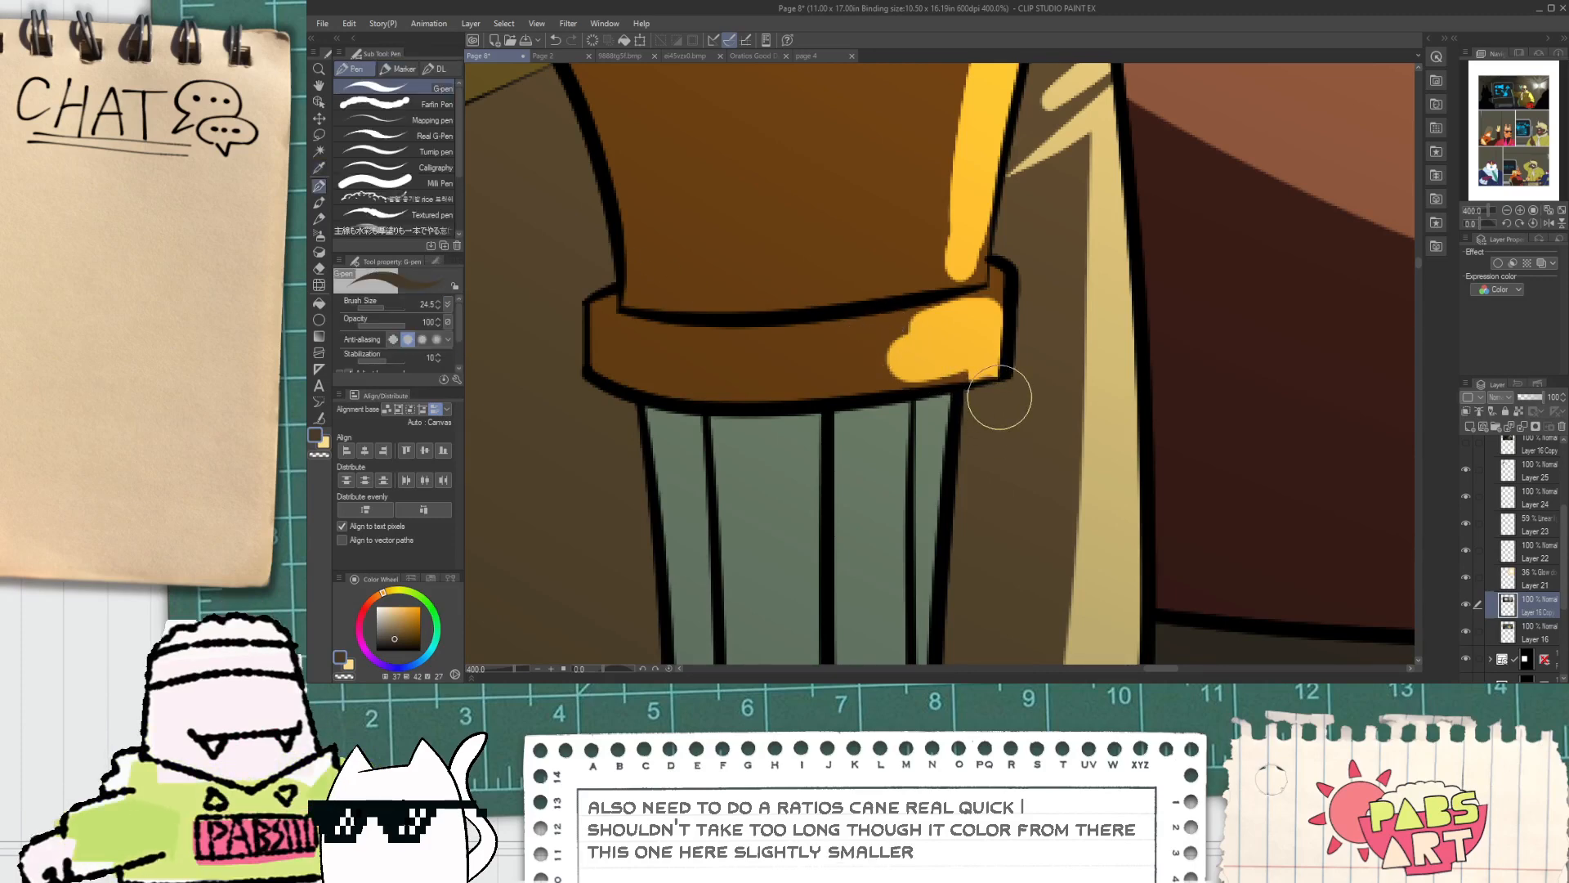
Step: Erase narrow vertical highlights along the lamp-facing side of the cane's shaft with the Hard eraser, undoing the excess strokes
scroll(994, 399, down, 3)
key(space)
drag(1027, 508, 1004, 438)
key(e)
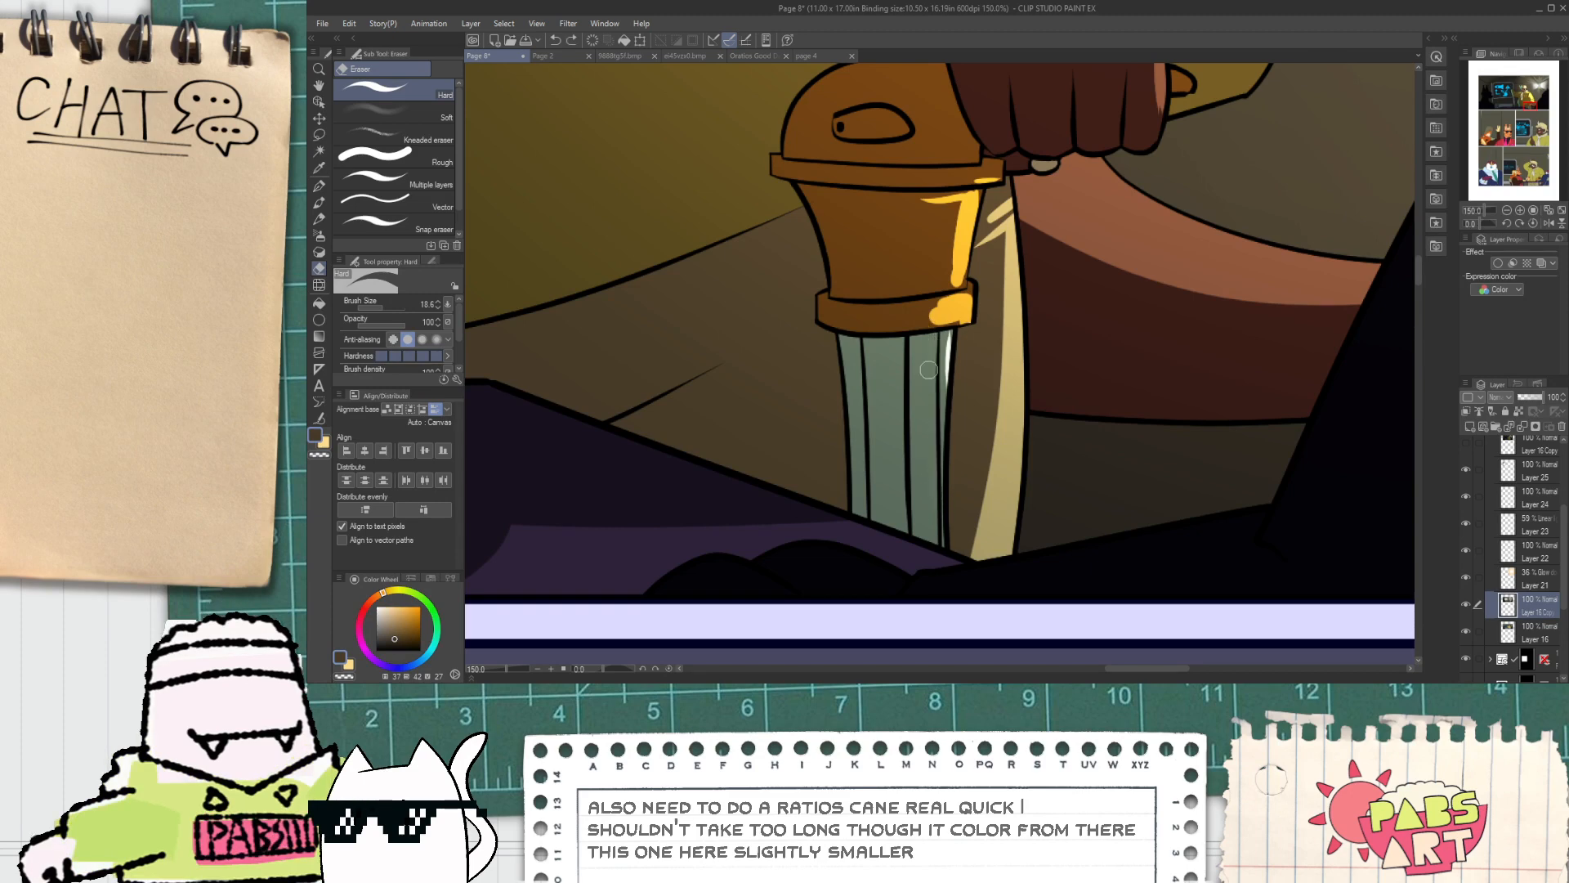
drag(931, 337, 933, 463)
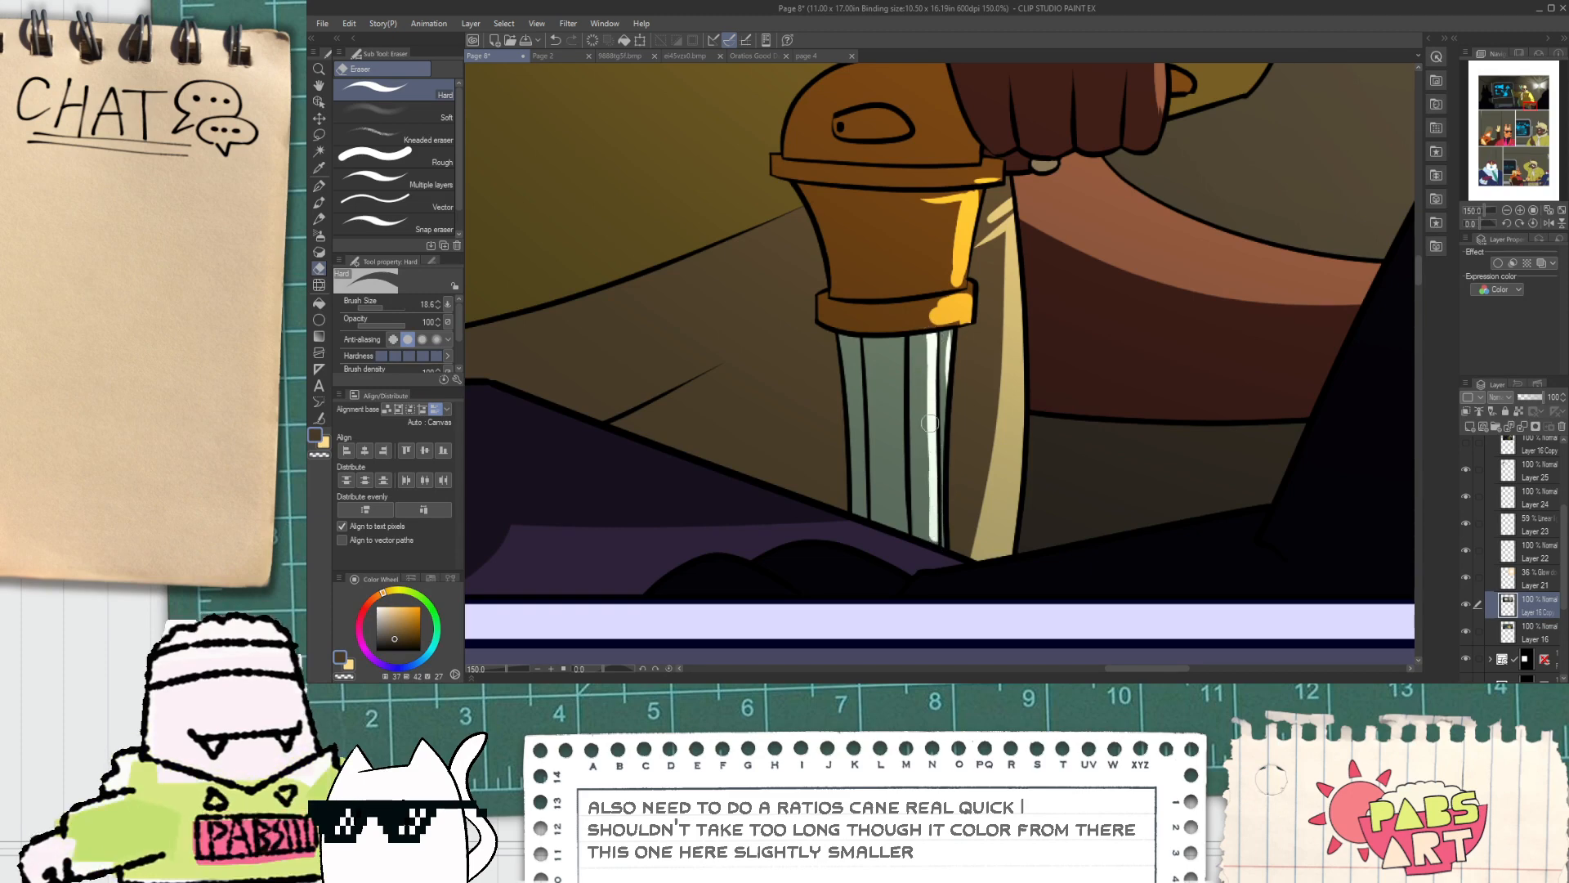
mouse_move(899, 339)
mouse_down()
mouse_move(903, 520)
mouse_move(905, 488)
mouse_move(952, 488)
mouse_up()
key(ctrl+z)
key(ctrl+z)
Step: Extend the highlight along the cane handle's upper rim with the Hard eraser
scroll(924, 507, down, 8)
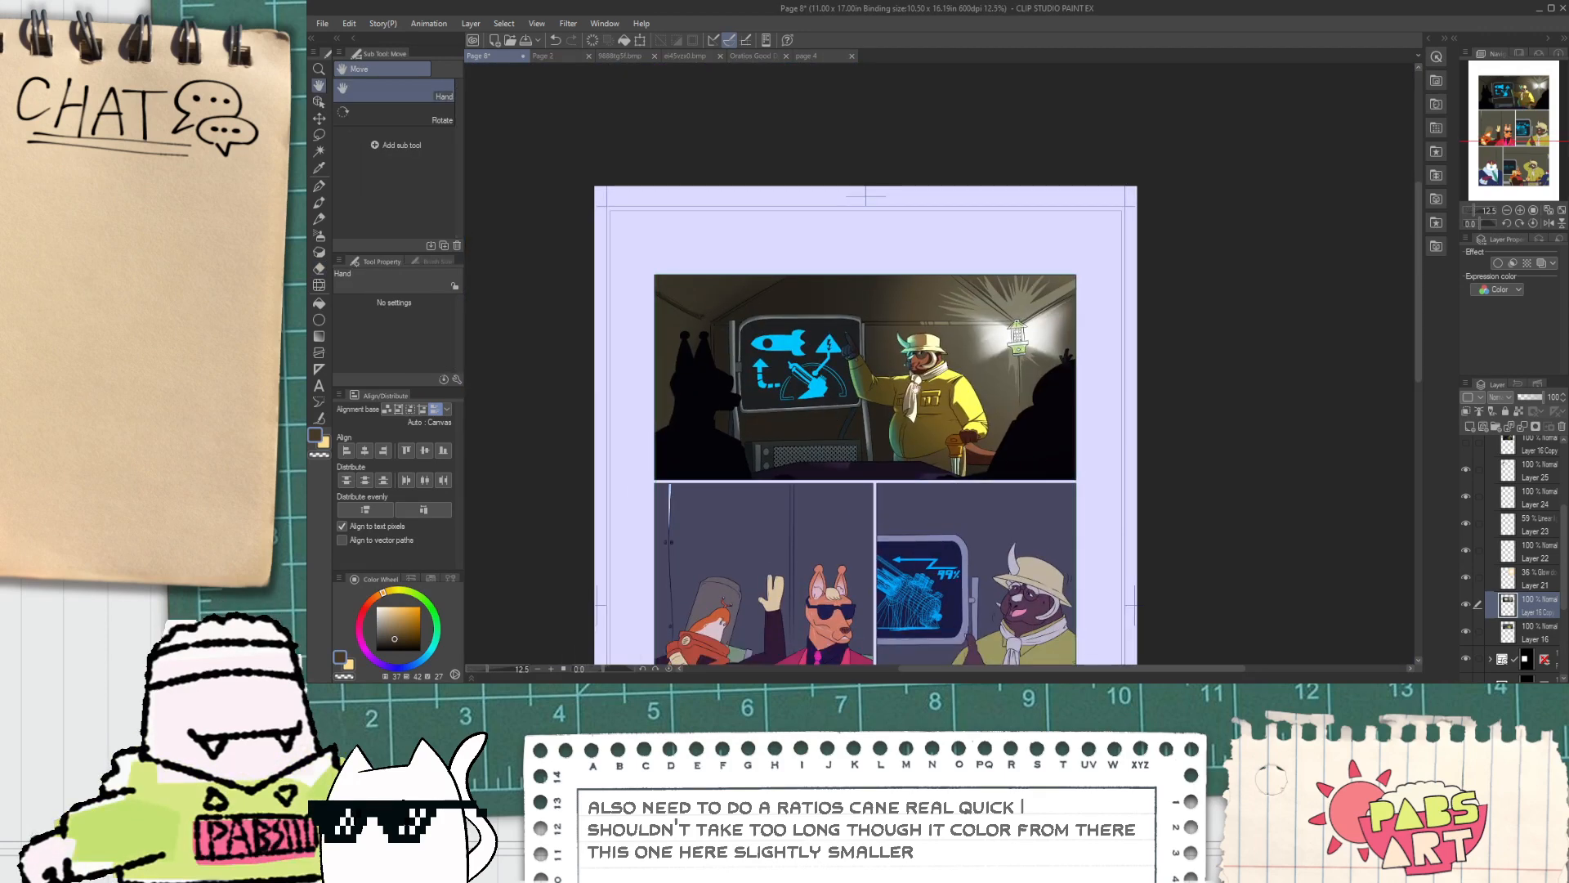
scroll(952, 489, up, 10)
key(e)
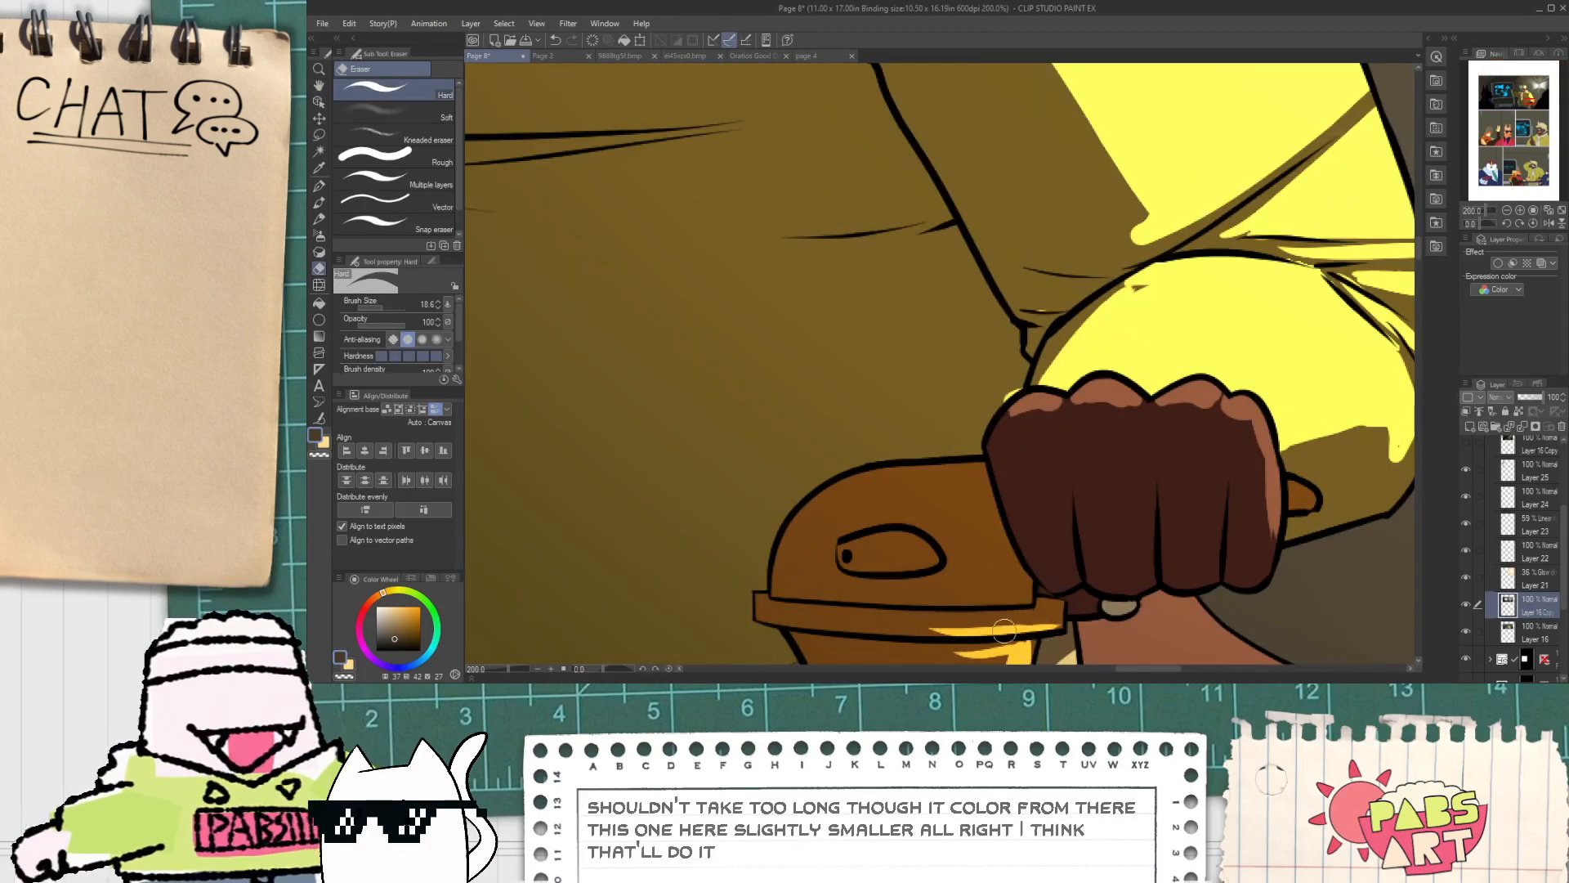
scroll(1004, 630, down, 5)
scroll(1056, 623, up, 5)
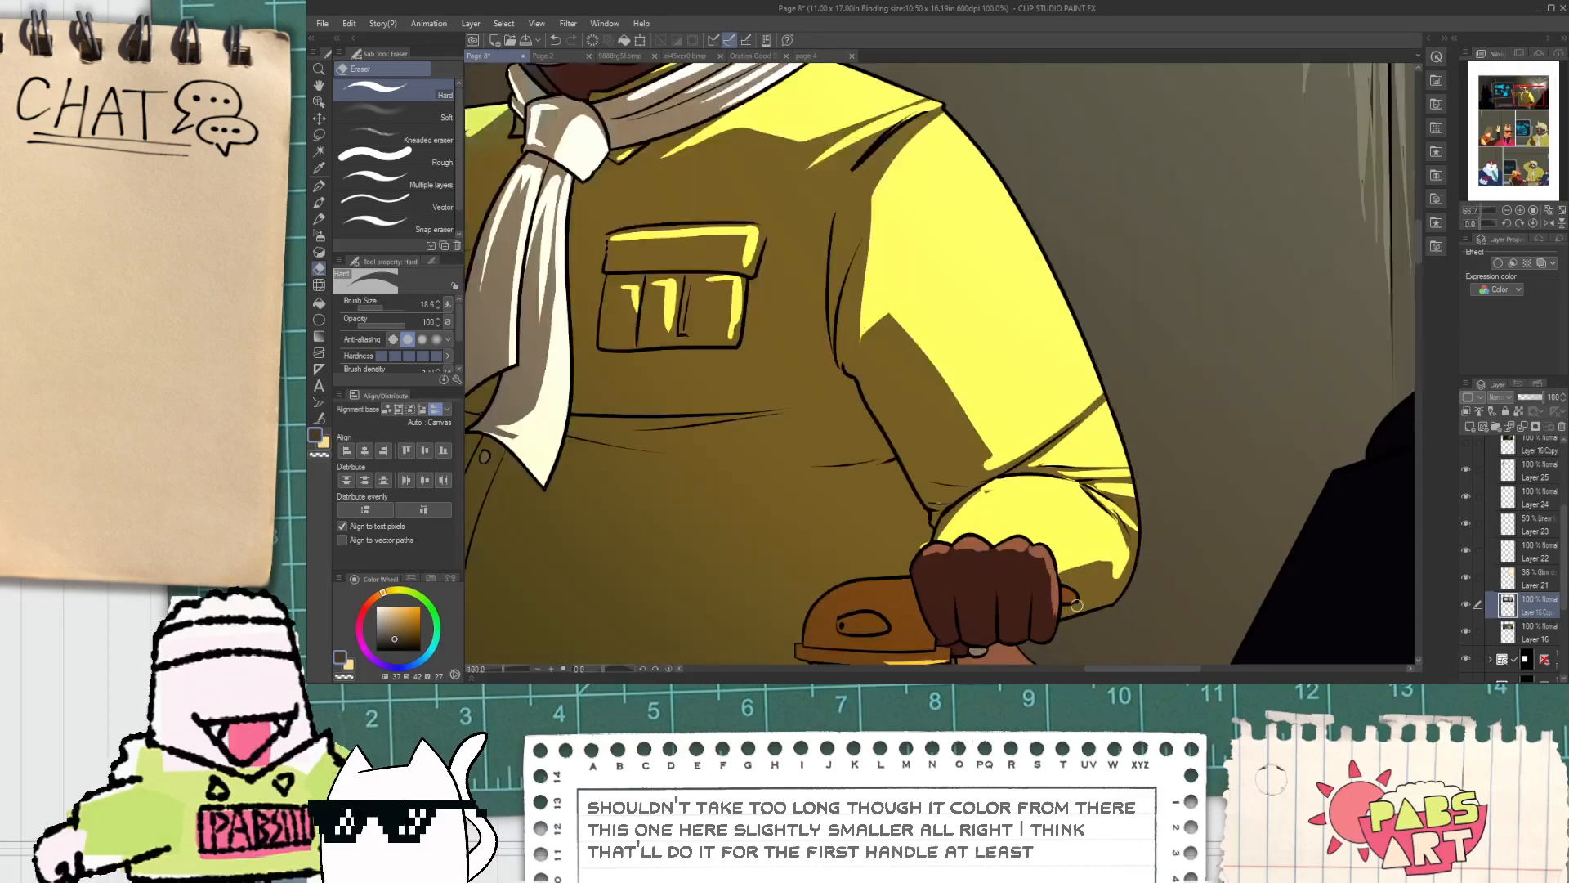
Step: Examine the cane highlights and the character's shading up close and against the whole first panel
scroll(1063, 589, down, 5)
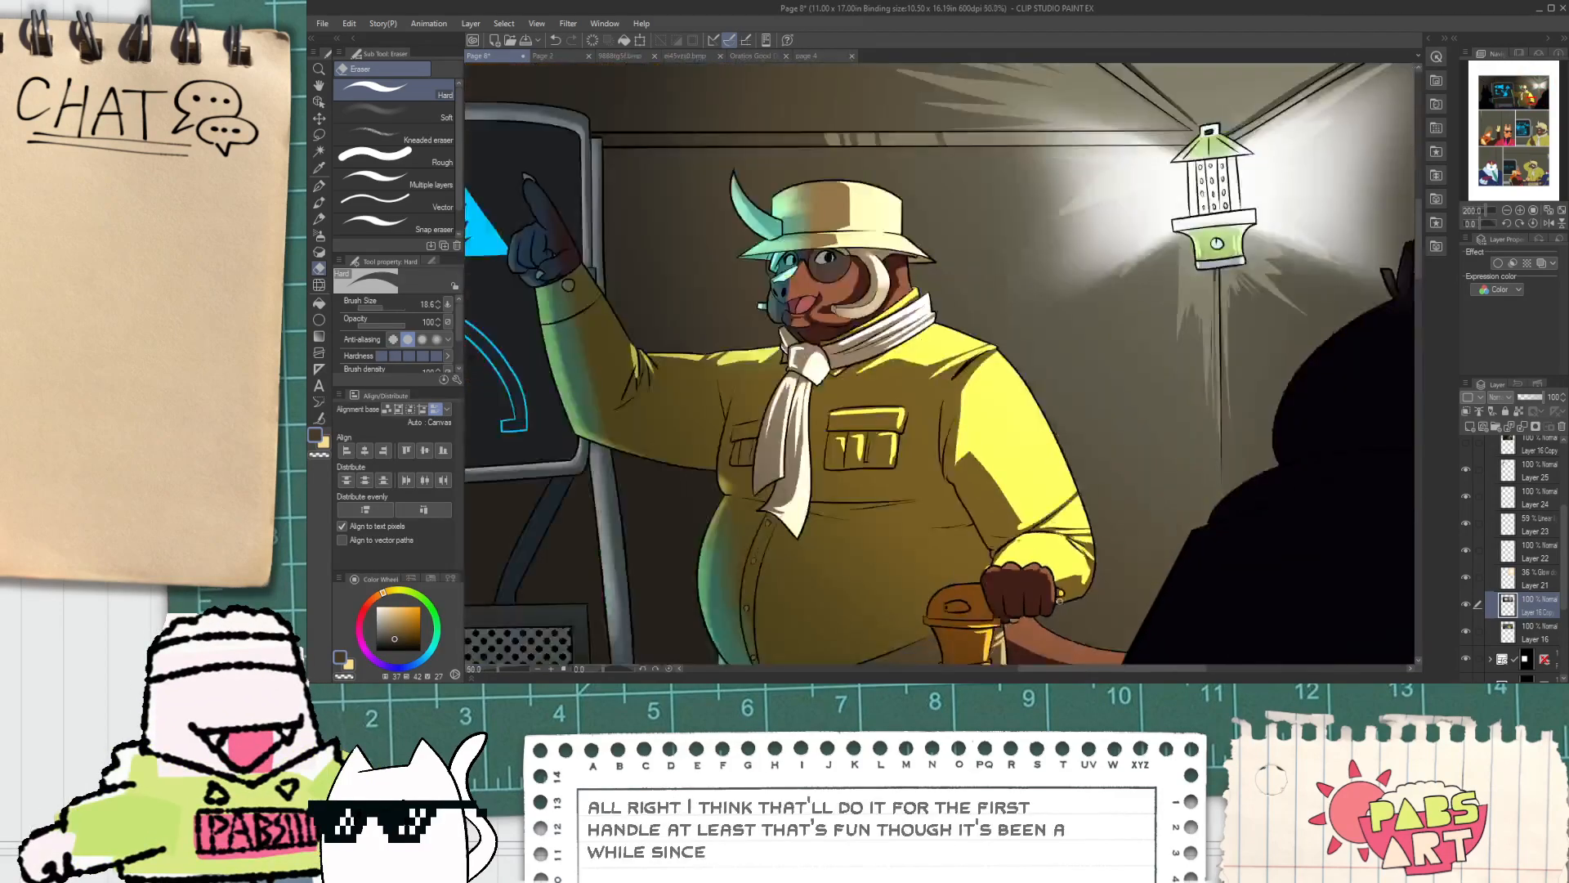
key(h)
key(e)
scroll(973, 482, up, 4)
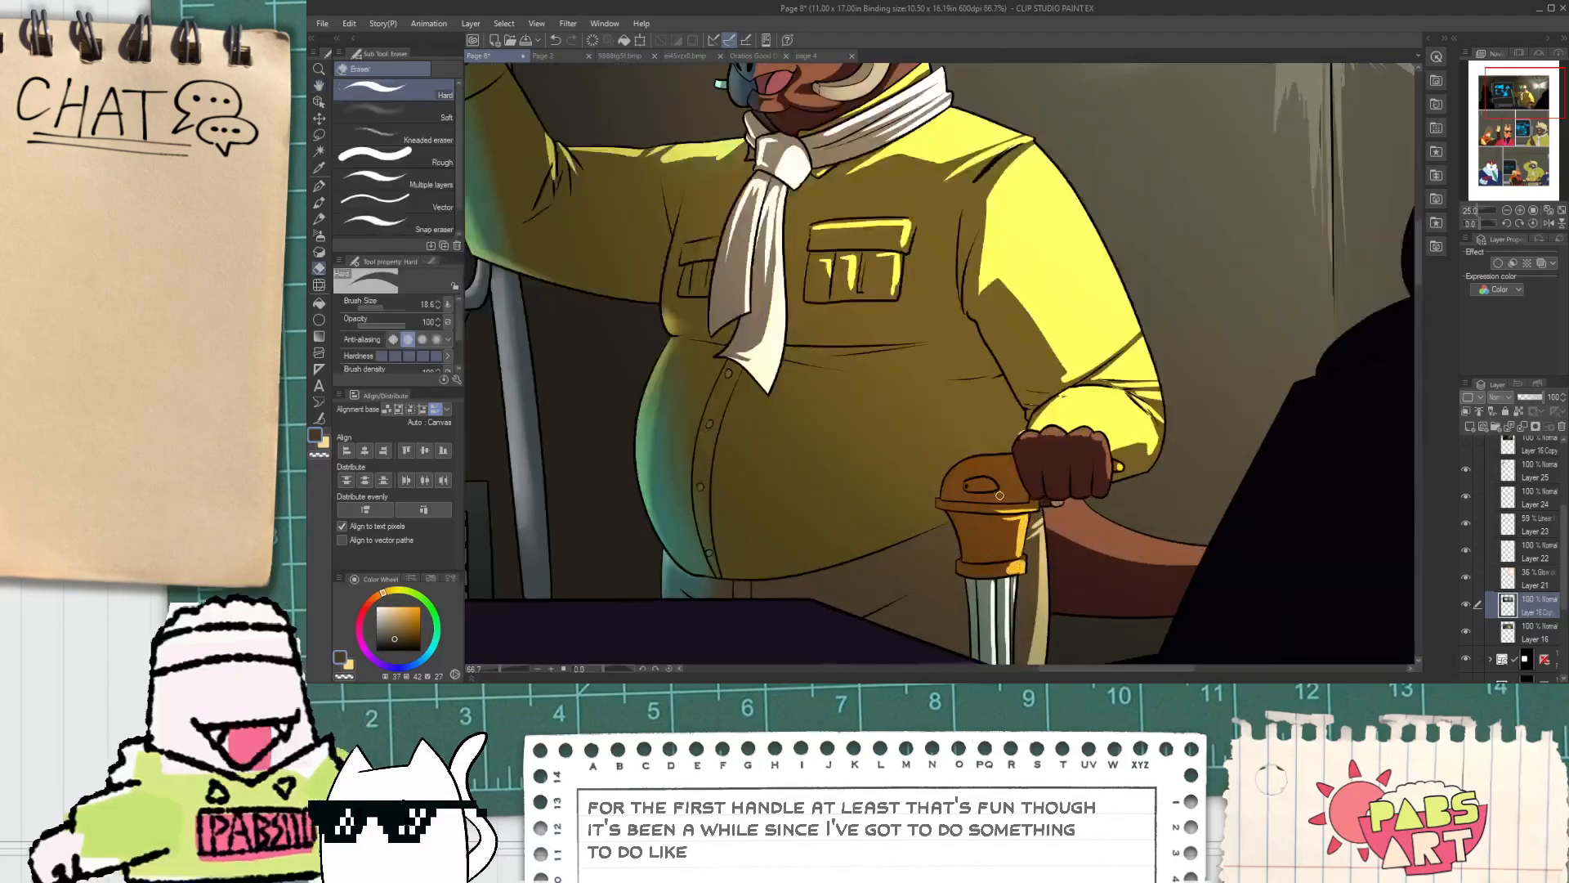
scroll(1005, 503, down, 6)
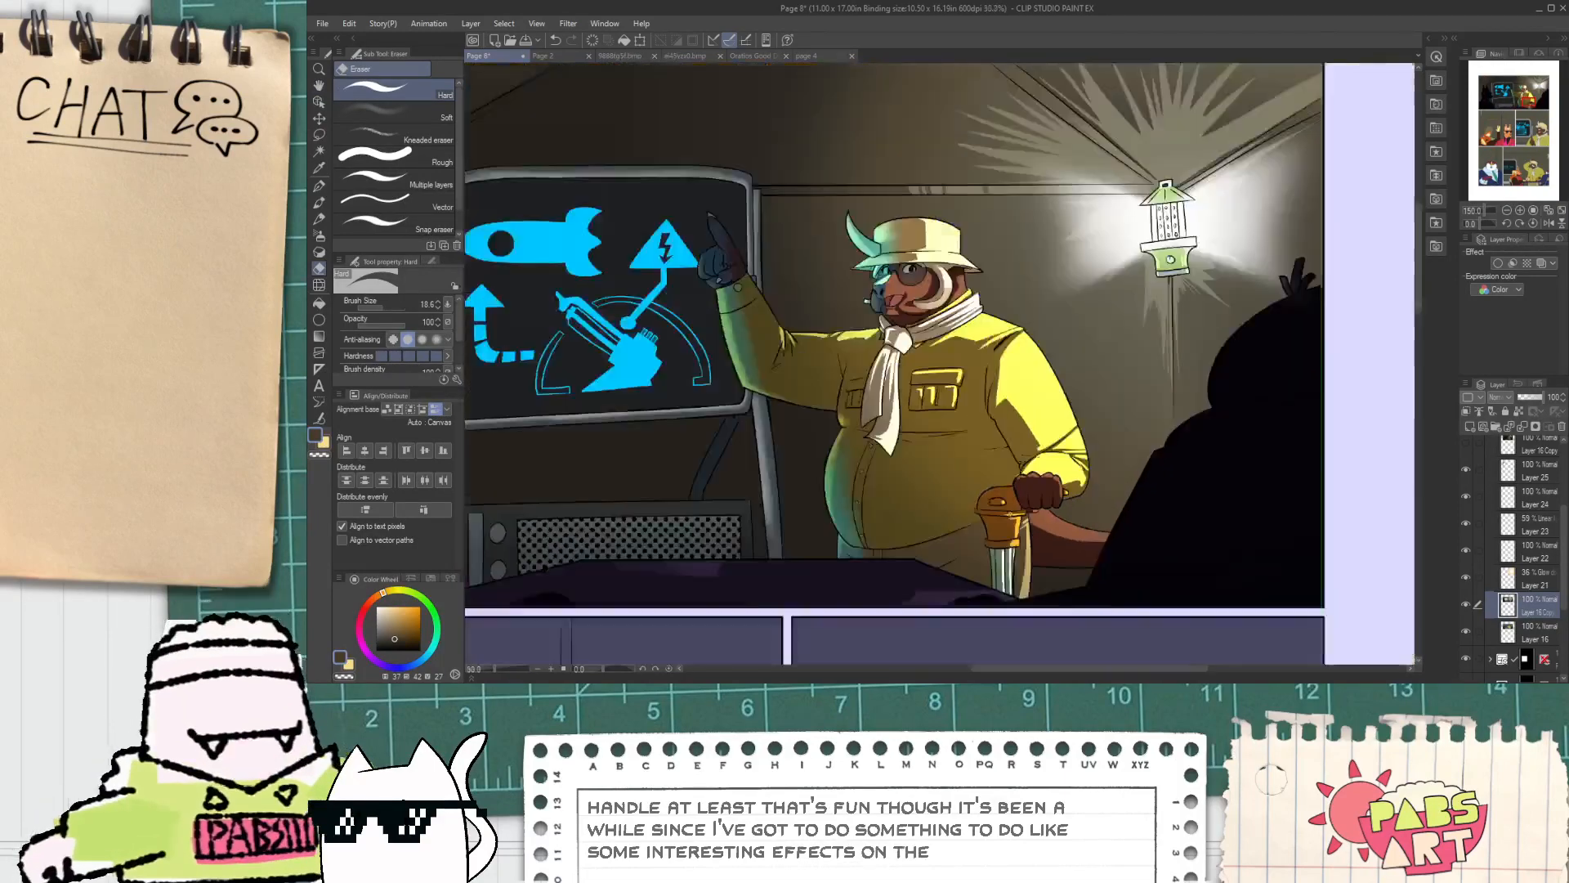
key(h)
drag(1039, 568, 1024, 541)
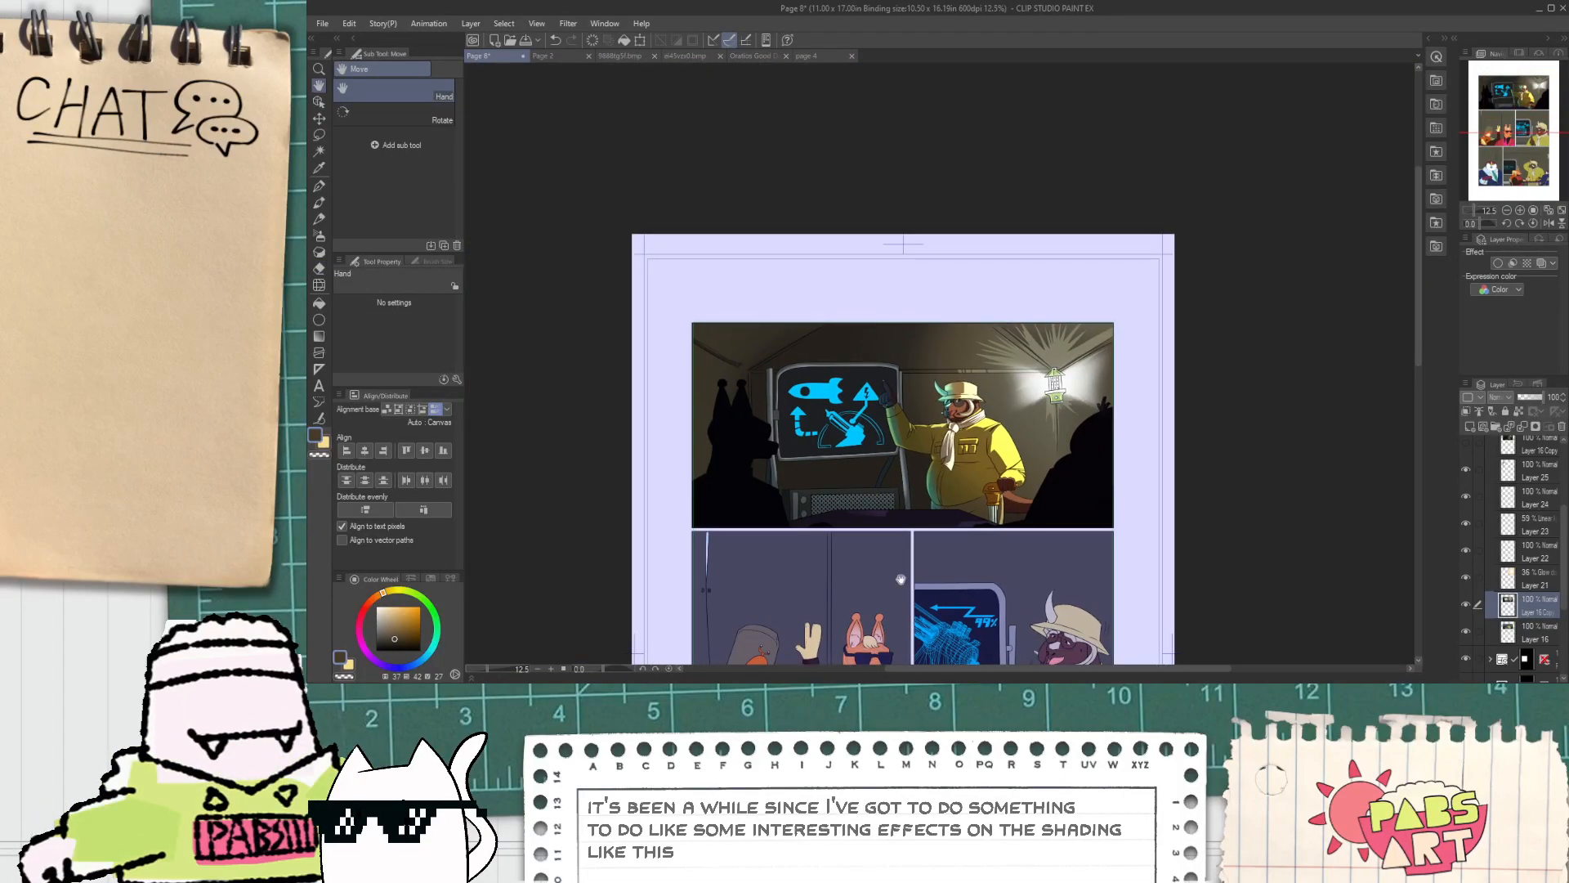